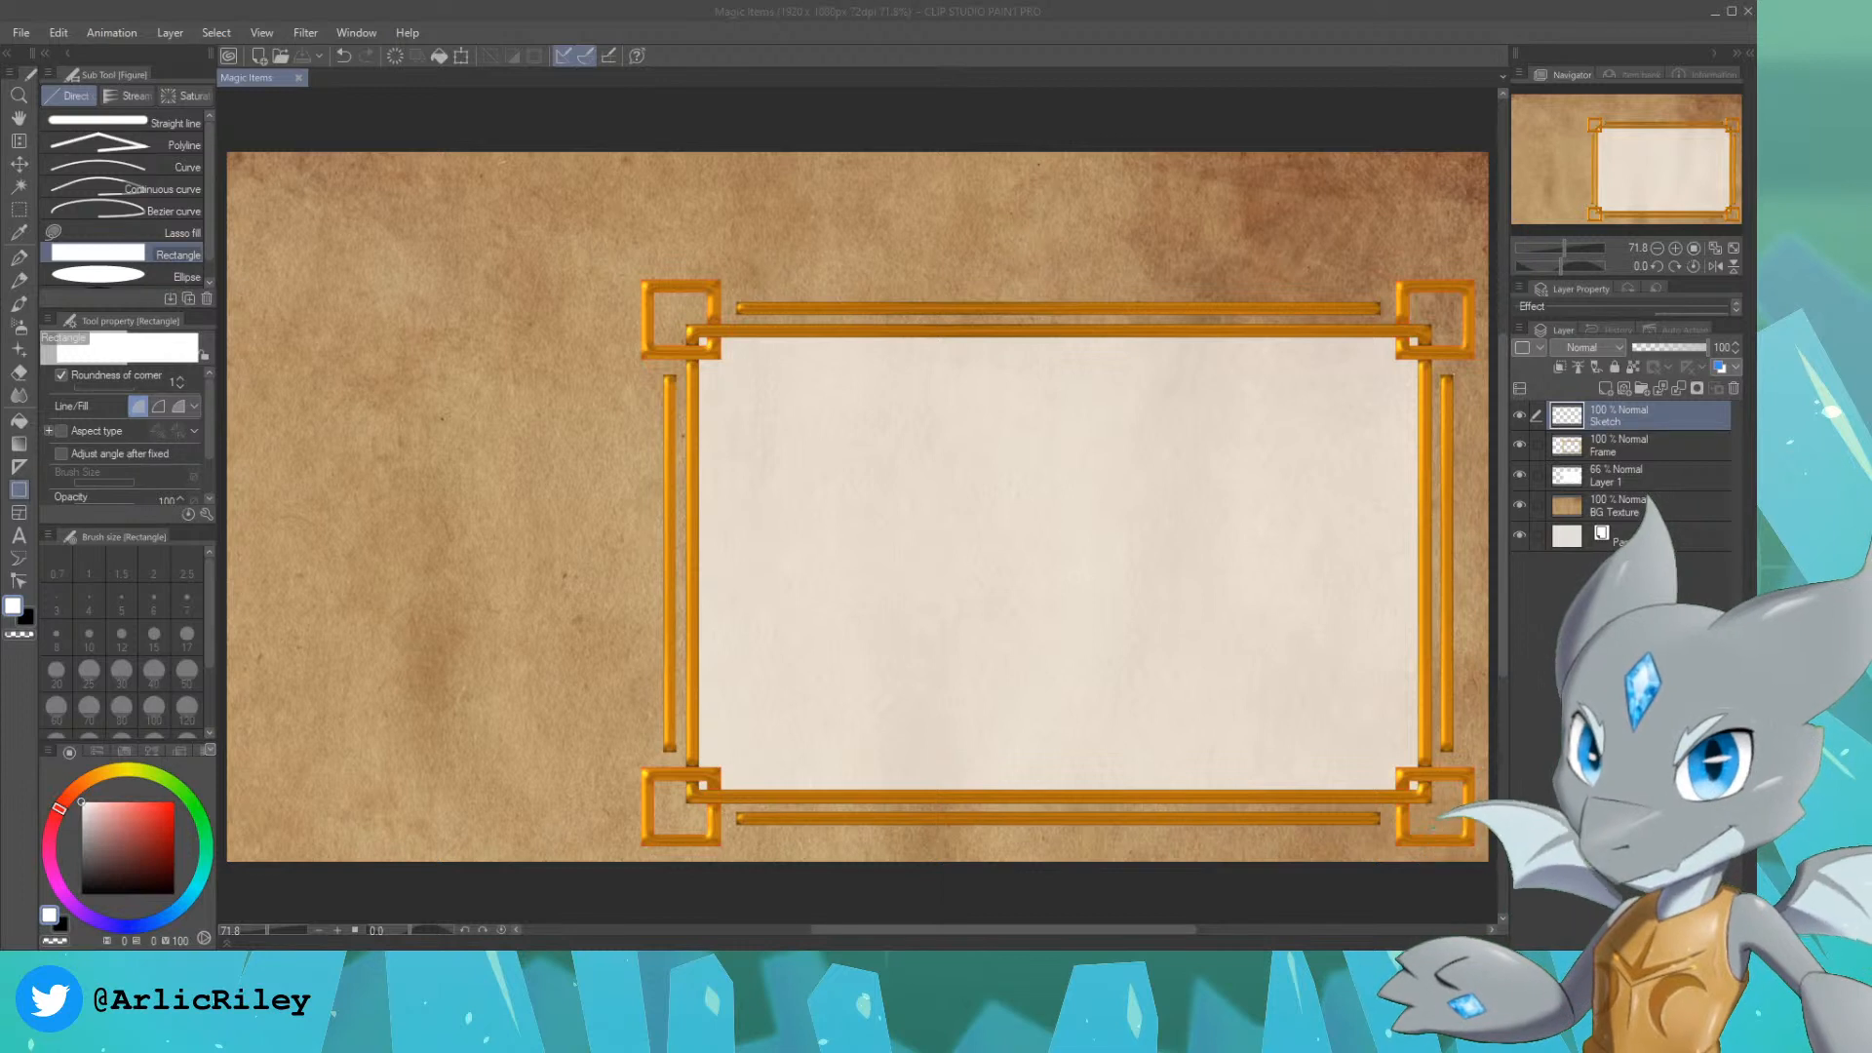
# Step: Add the dark brown title text "Magic Item Name" in Goudy Mediaeval, size 65, near the page's upper-left corner
pyautogui.click(1643, 446)
pyautogui.click(1652, 417)
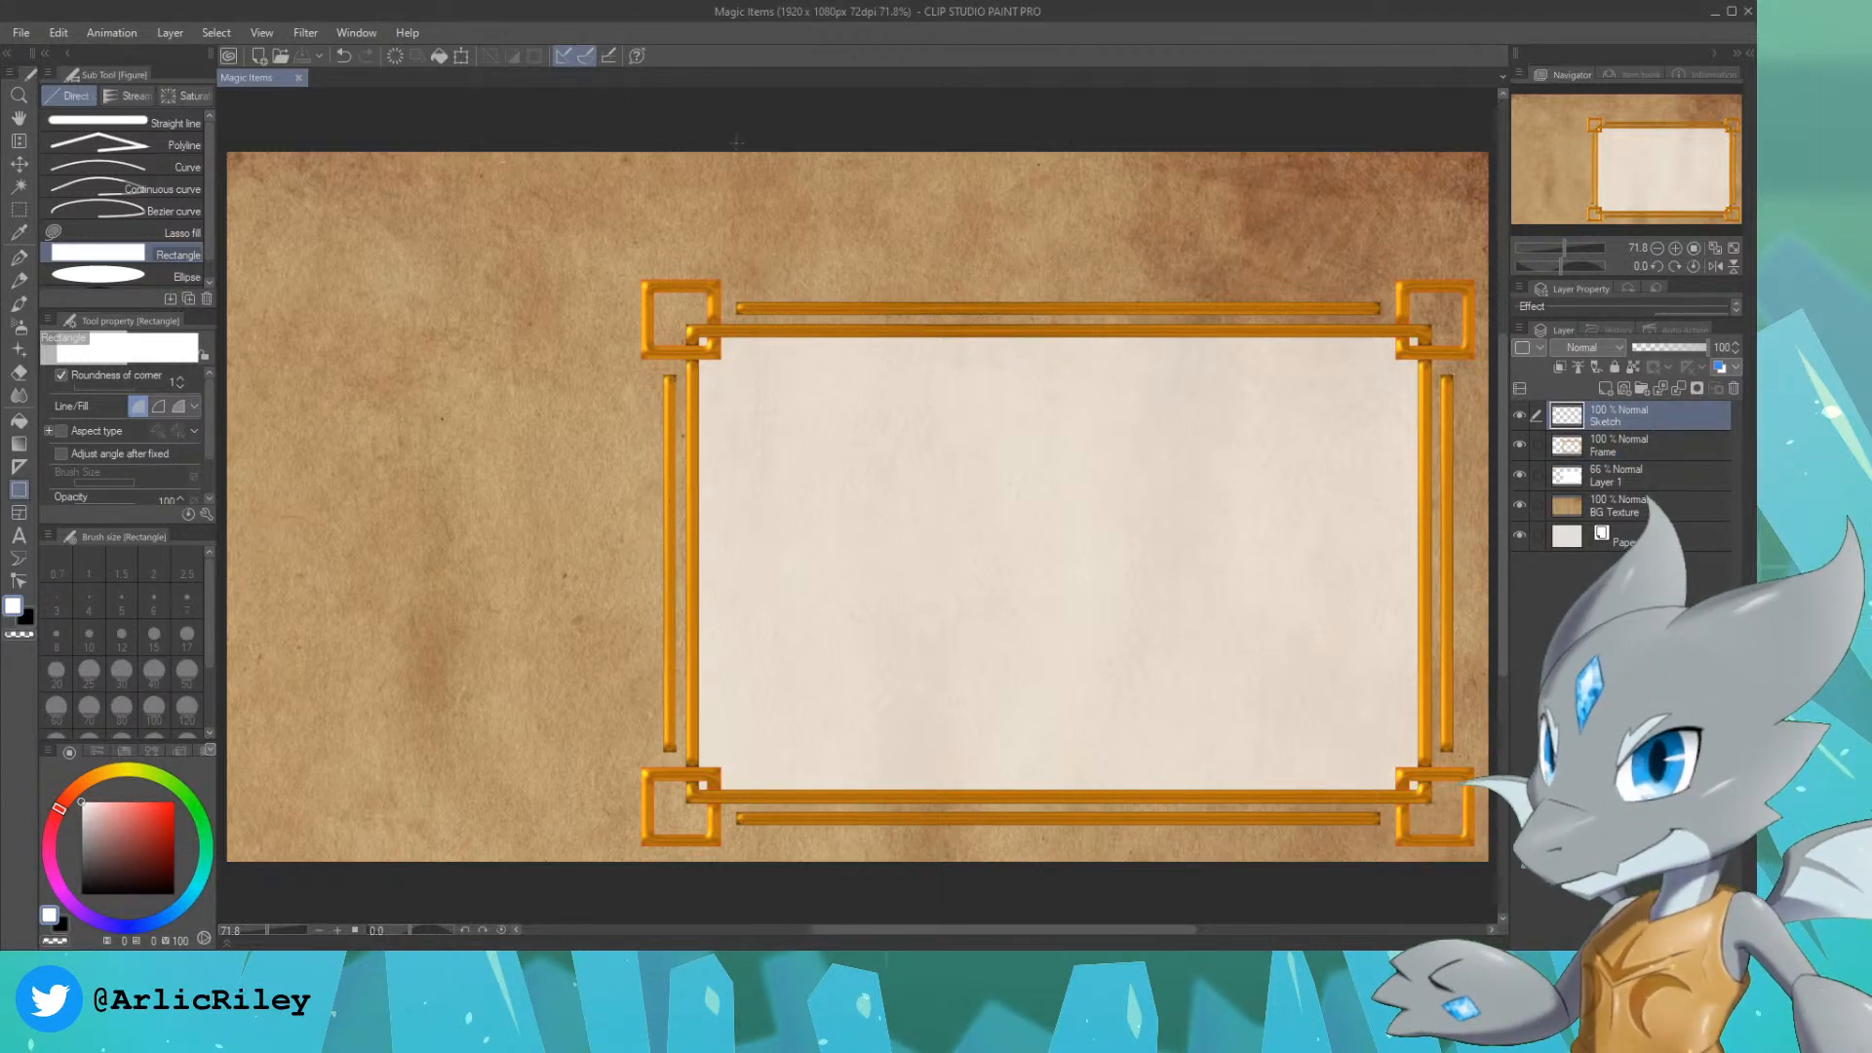
pyautogui.click(19, 536)
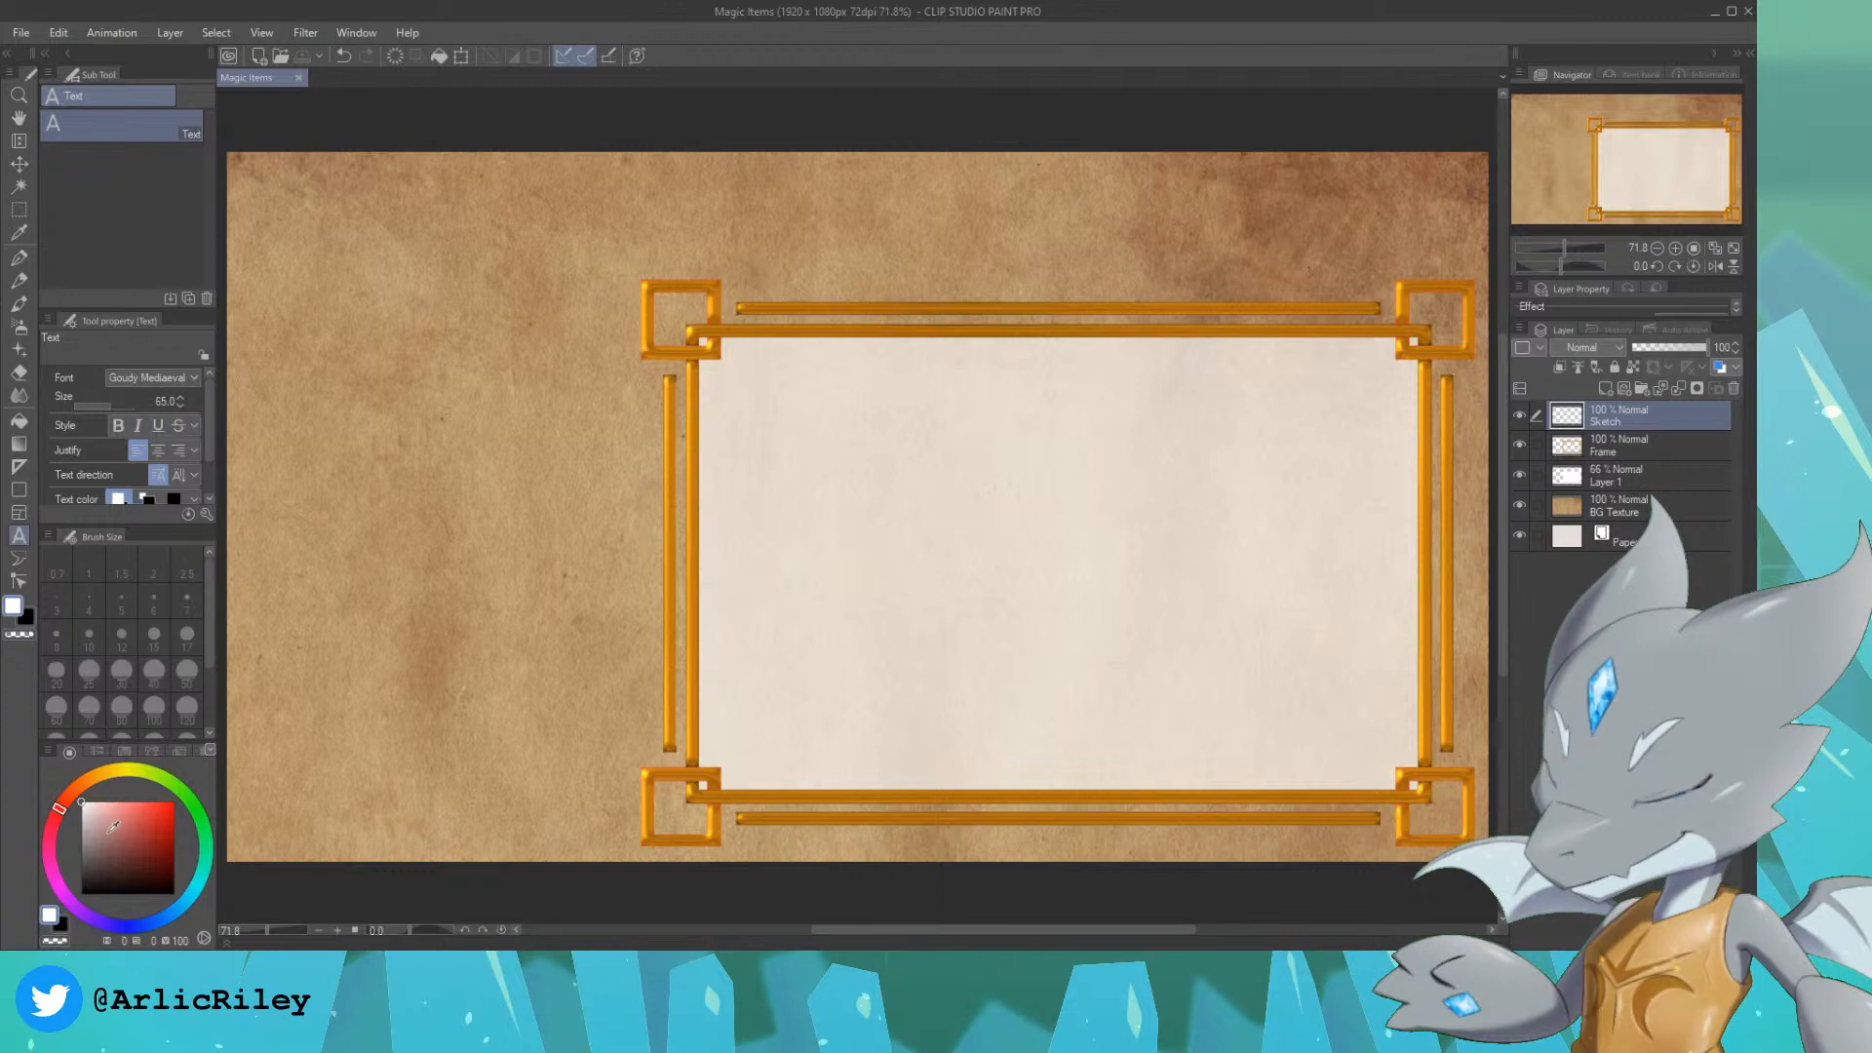
pyautogui.moveTo(148, 852); pyautogui.dragTo(164, 864)
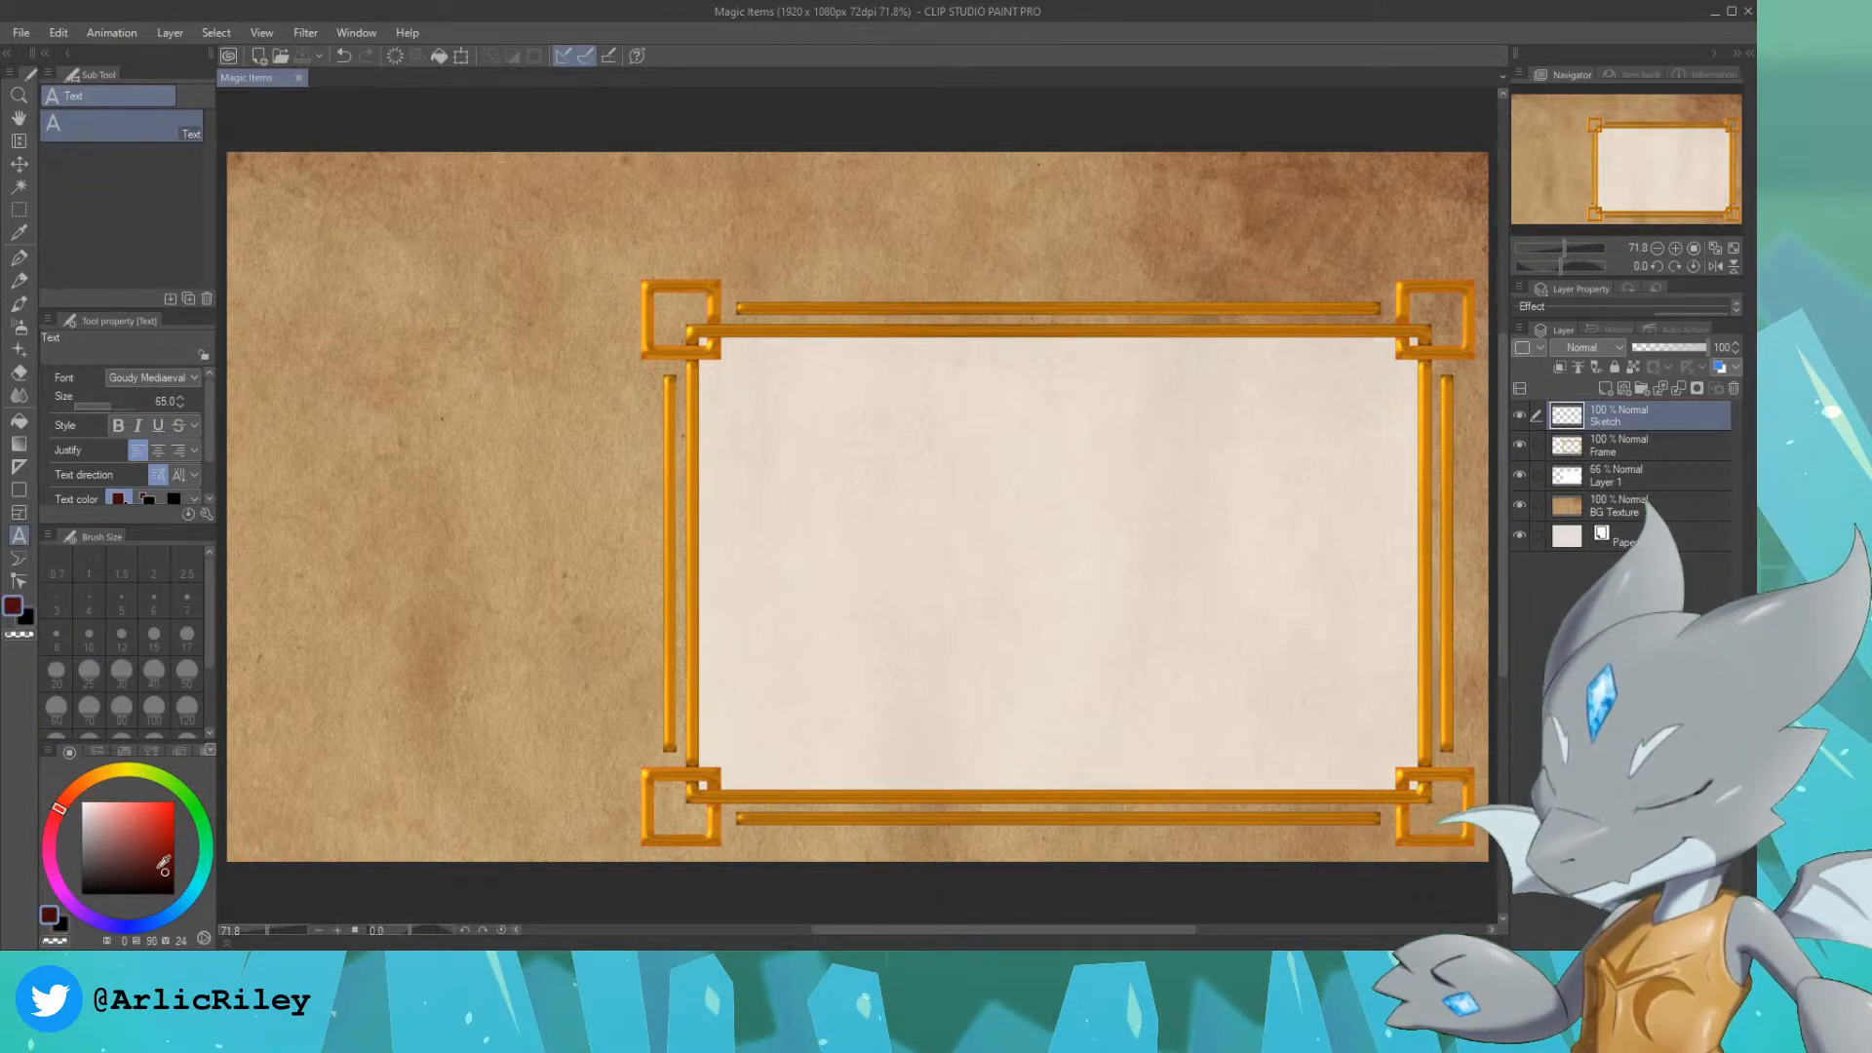
pyautogui.click(76, 789)
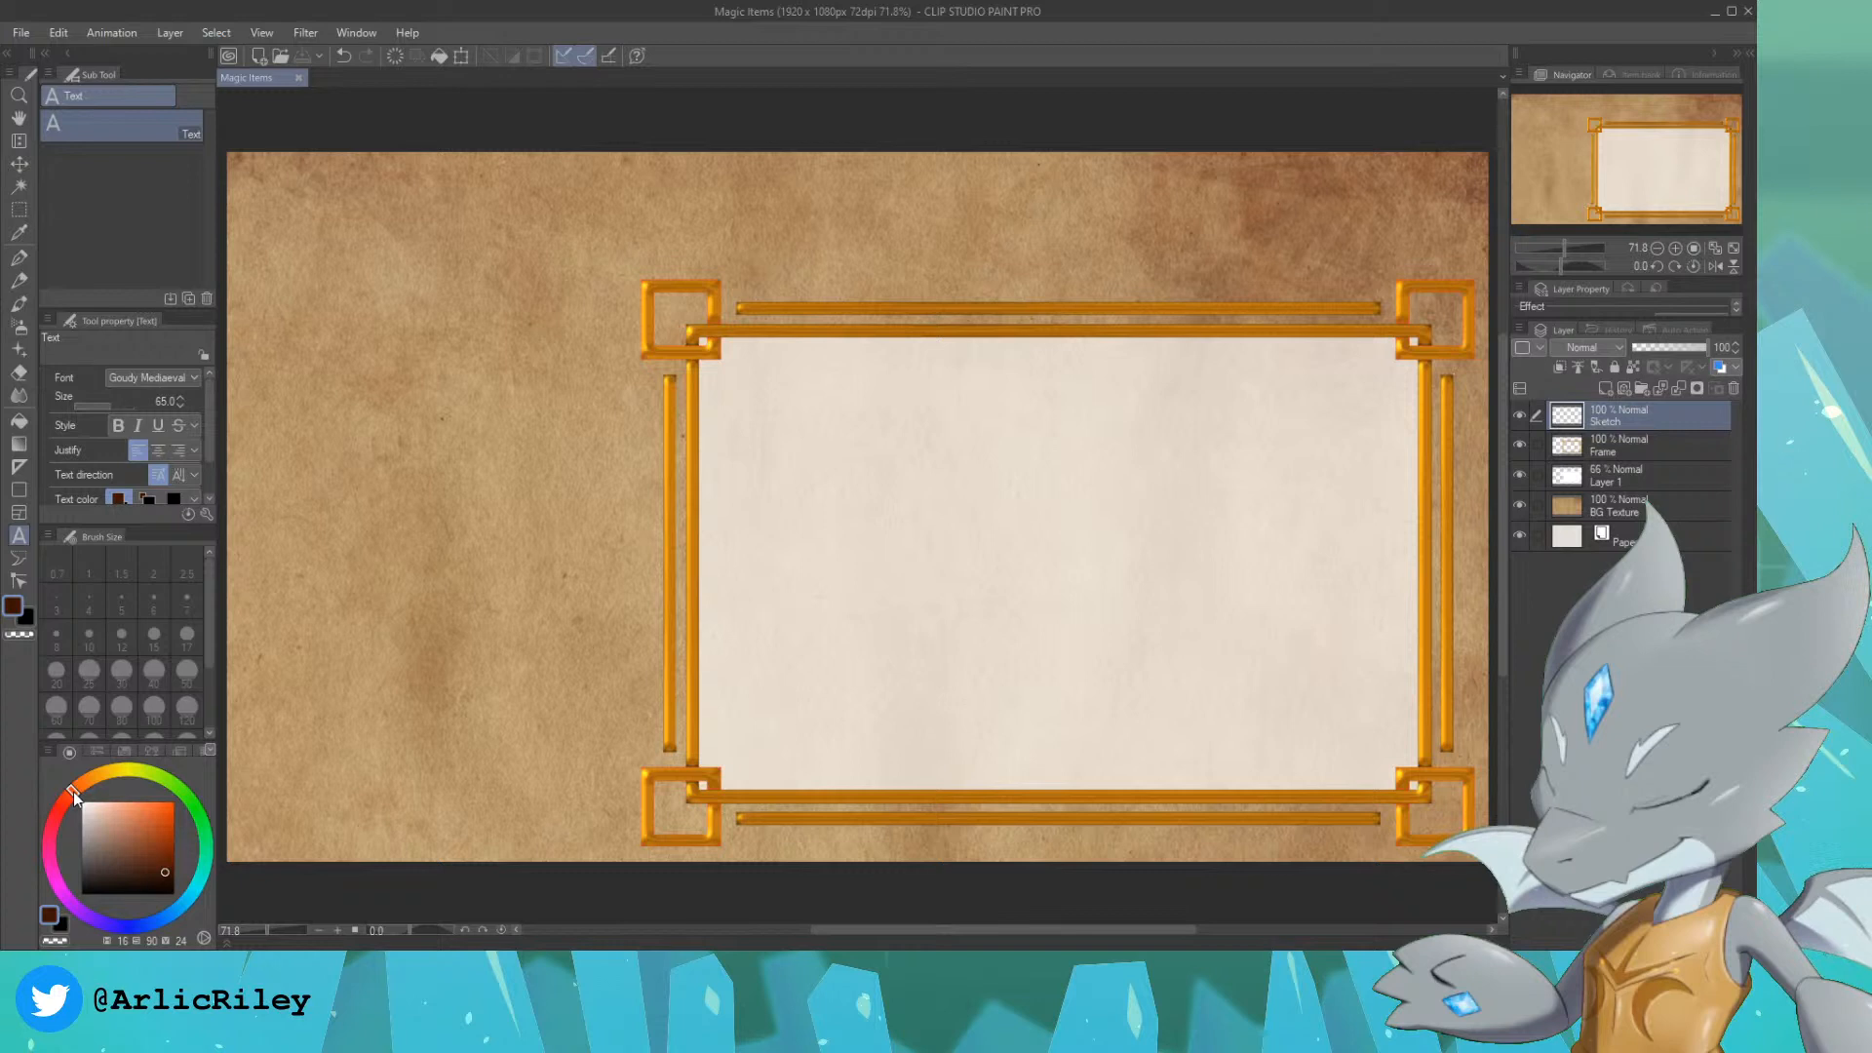
pyautogui.click(343, 255)
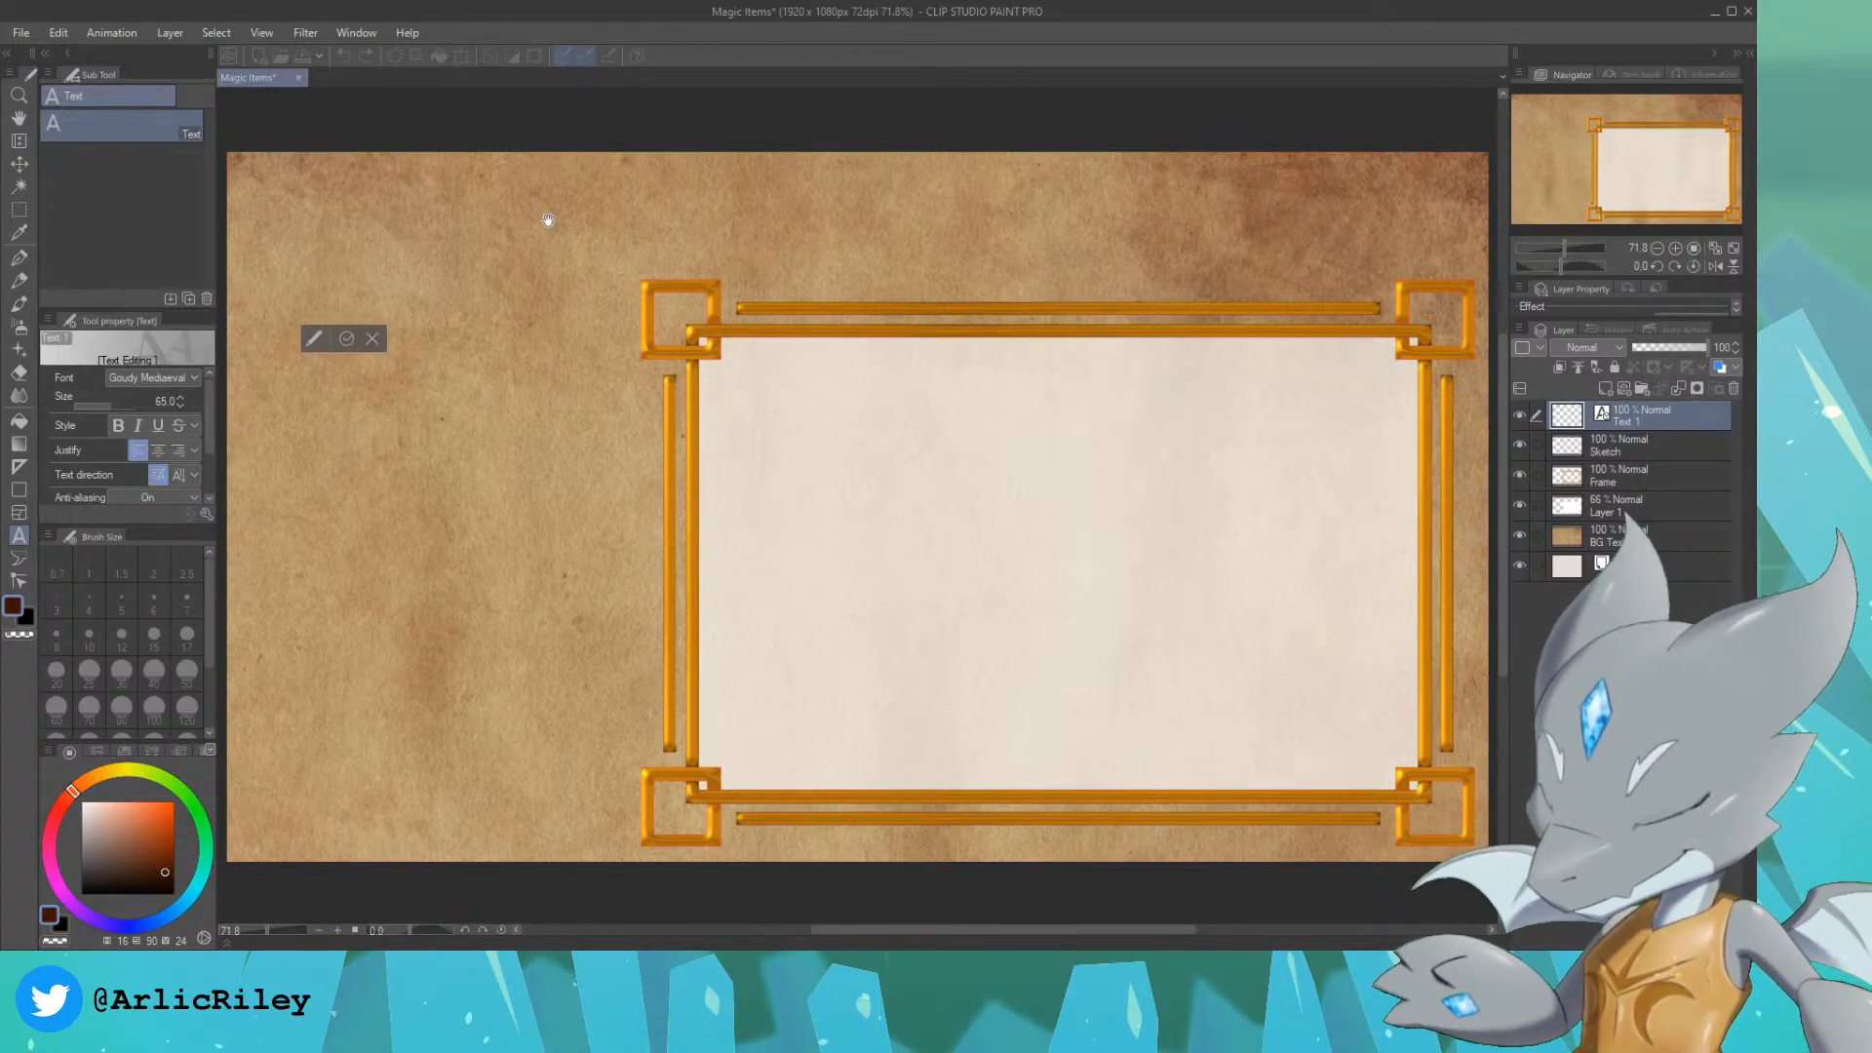
pyautogui.write('Magic Item Nam')
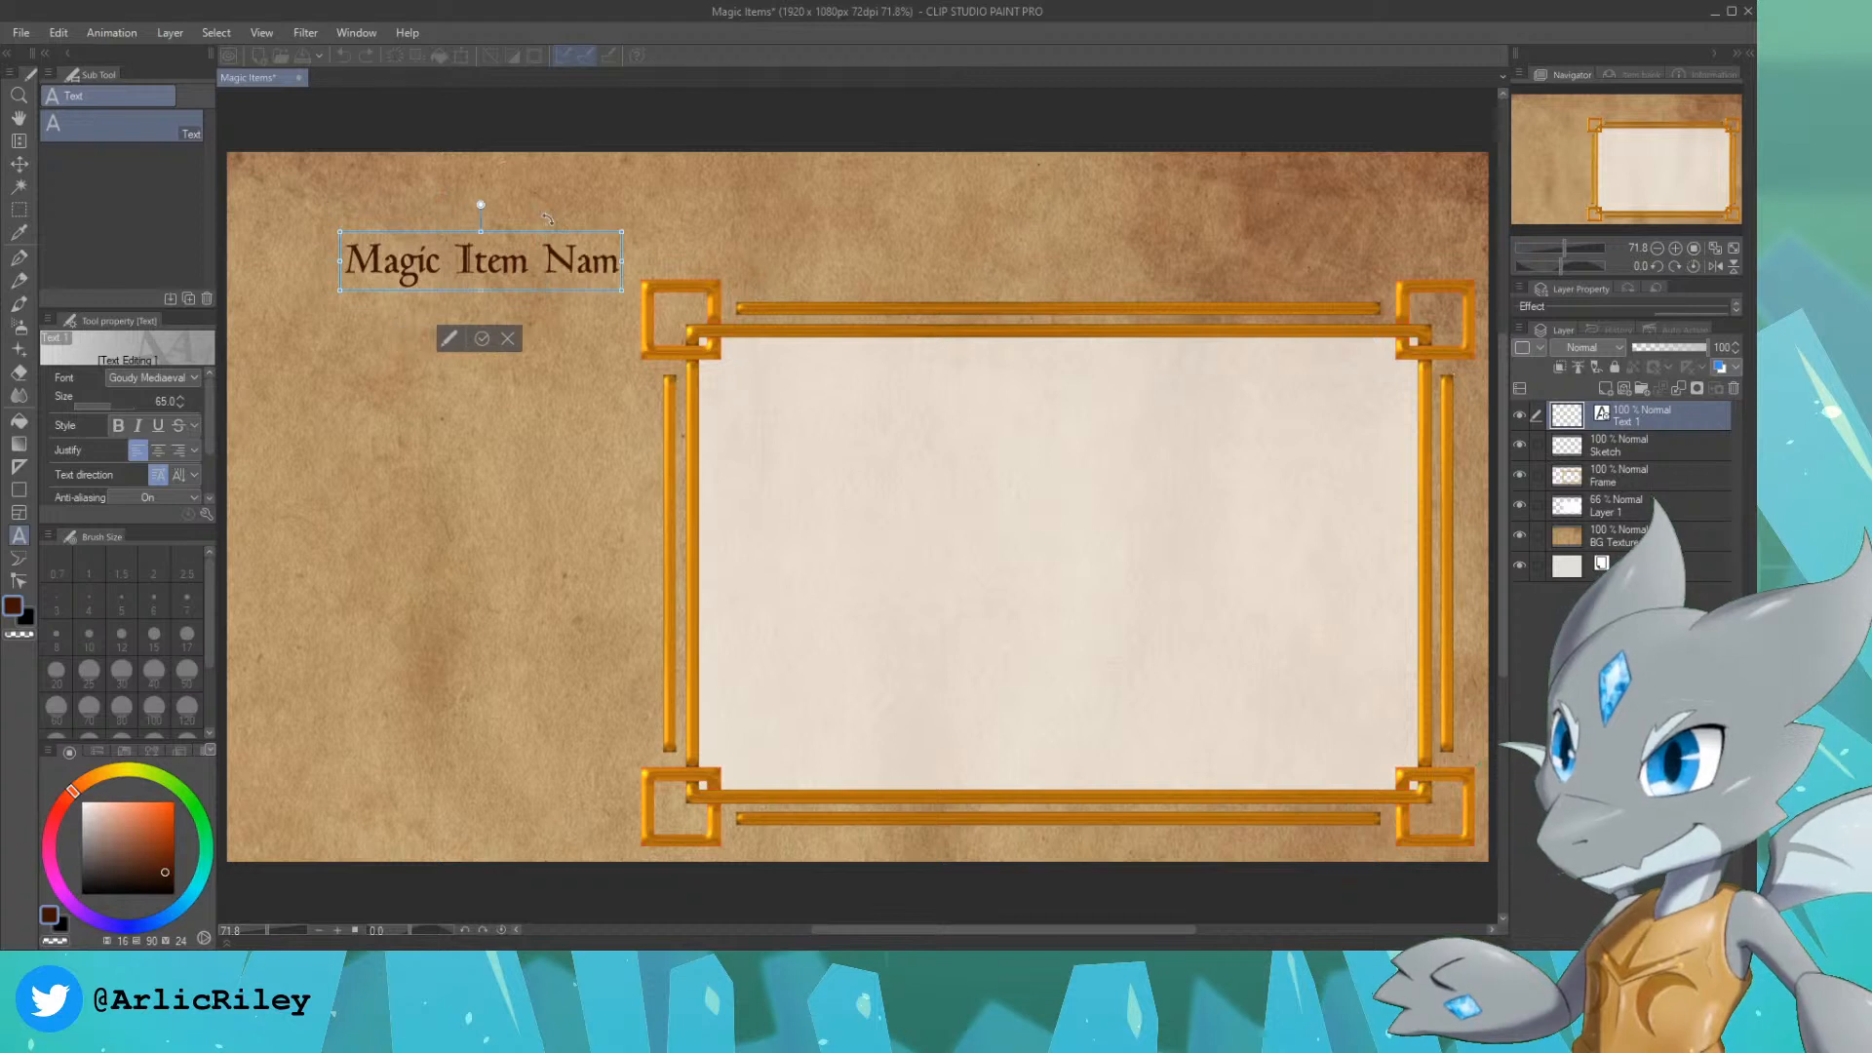
pyautogui.write('e')
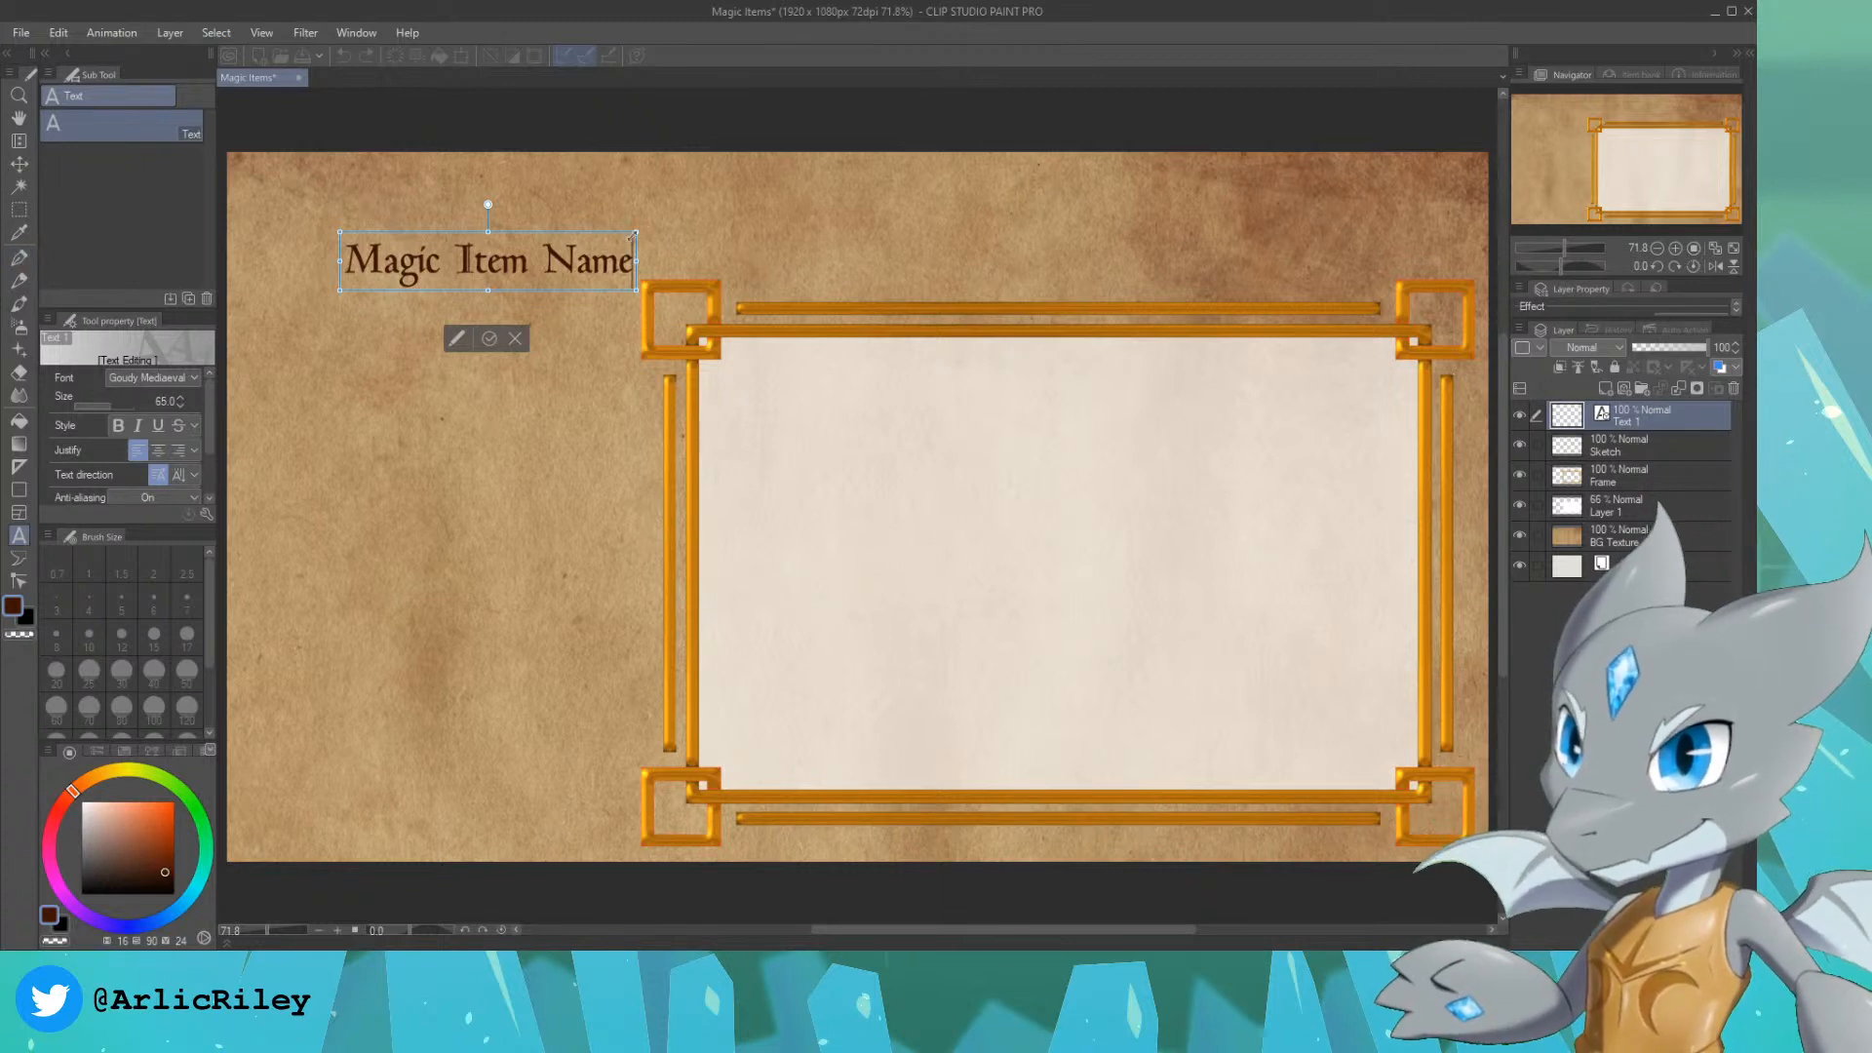
# Step: Enlarge the title text to about size 137 and move it closer to the page's upper-left corner
pyautogui.moveTo(636, 232); pyautogui.dragTo(964, 166)
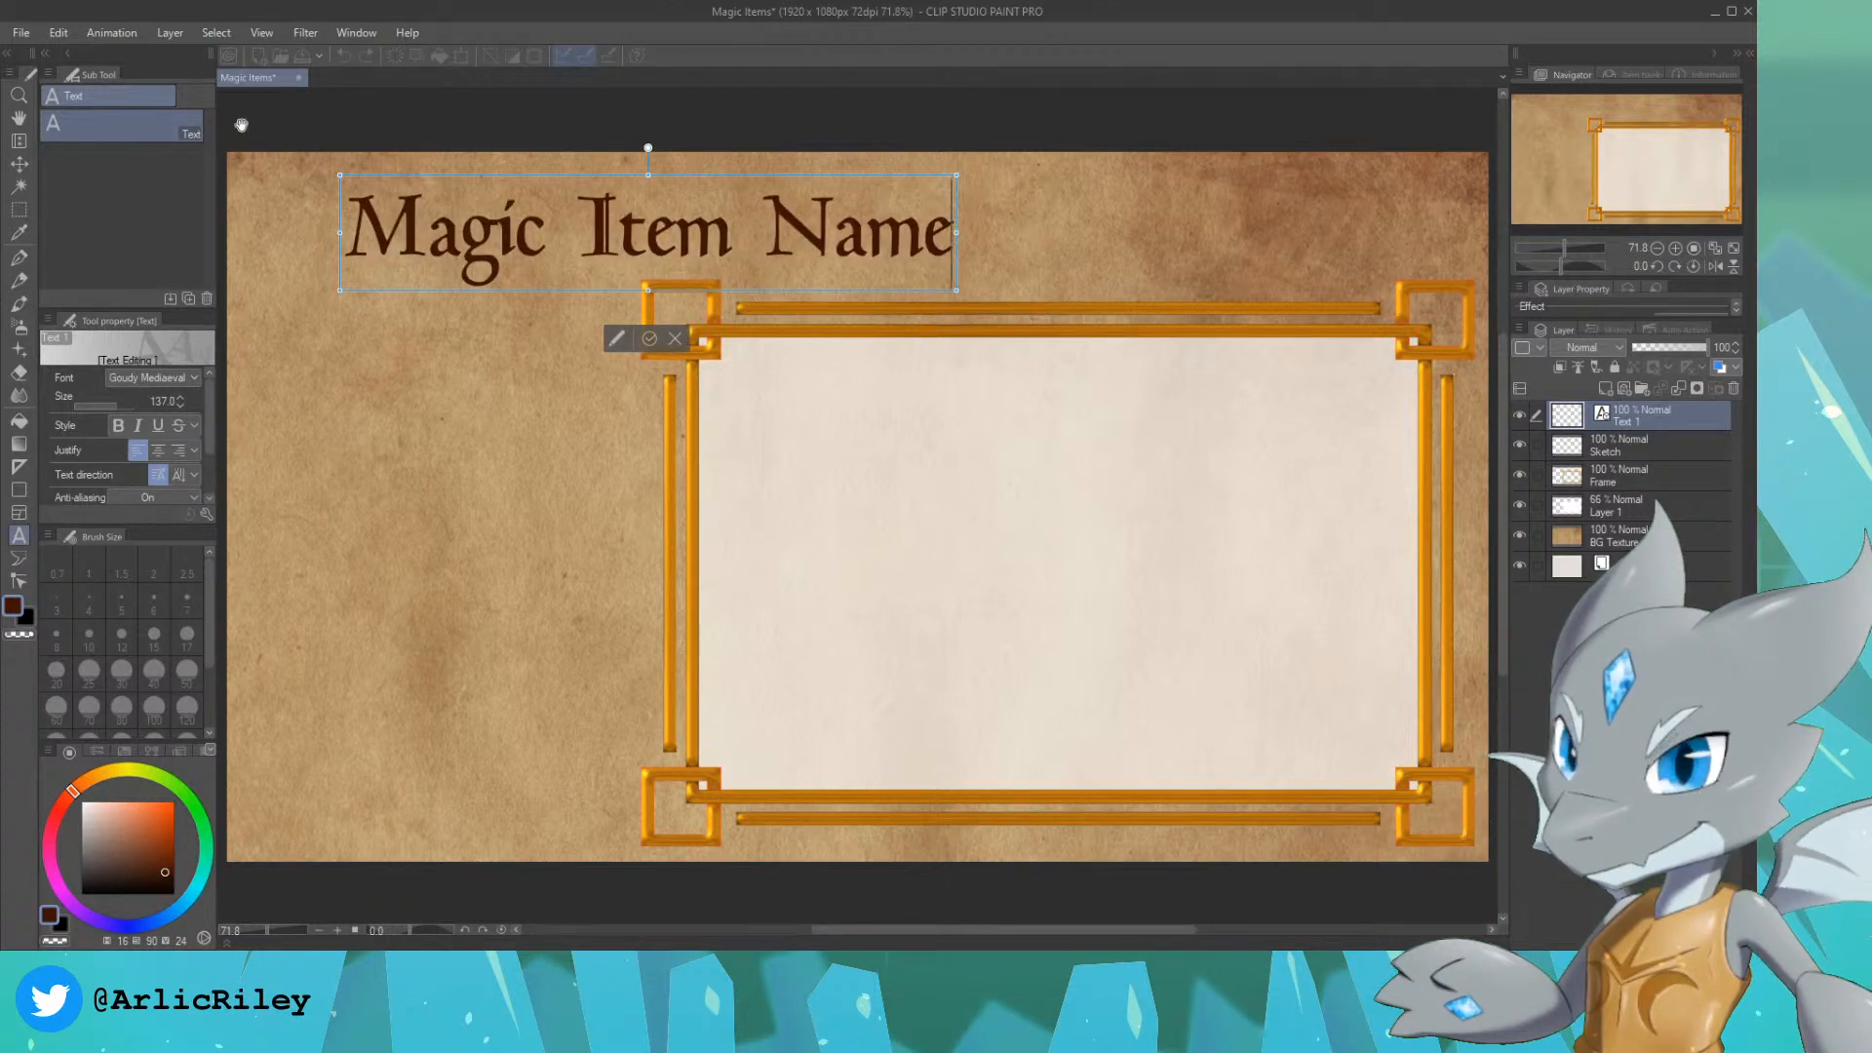
pyautogui.click(19, 163)
pyautogui.moveTo(565, 215); pyautogui.dragTo(505, 204)
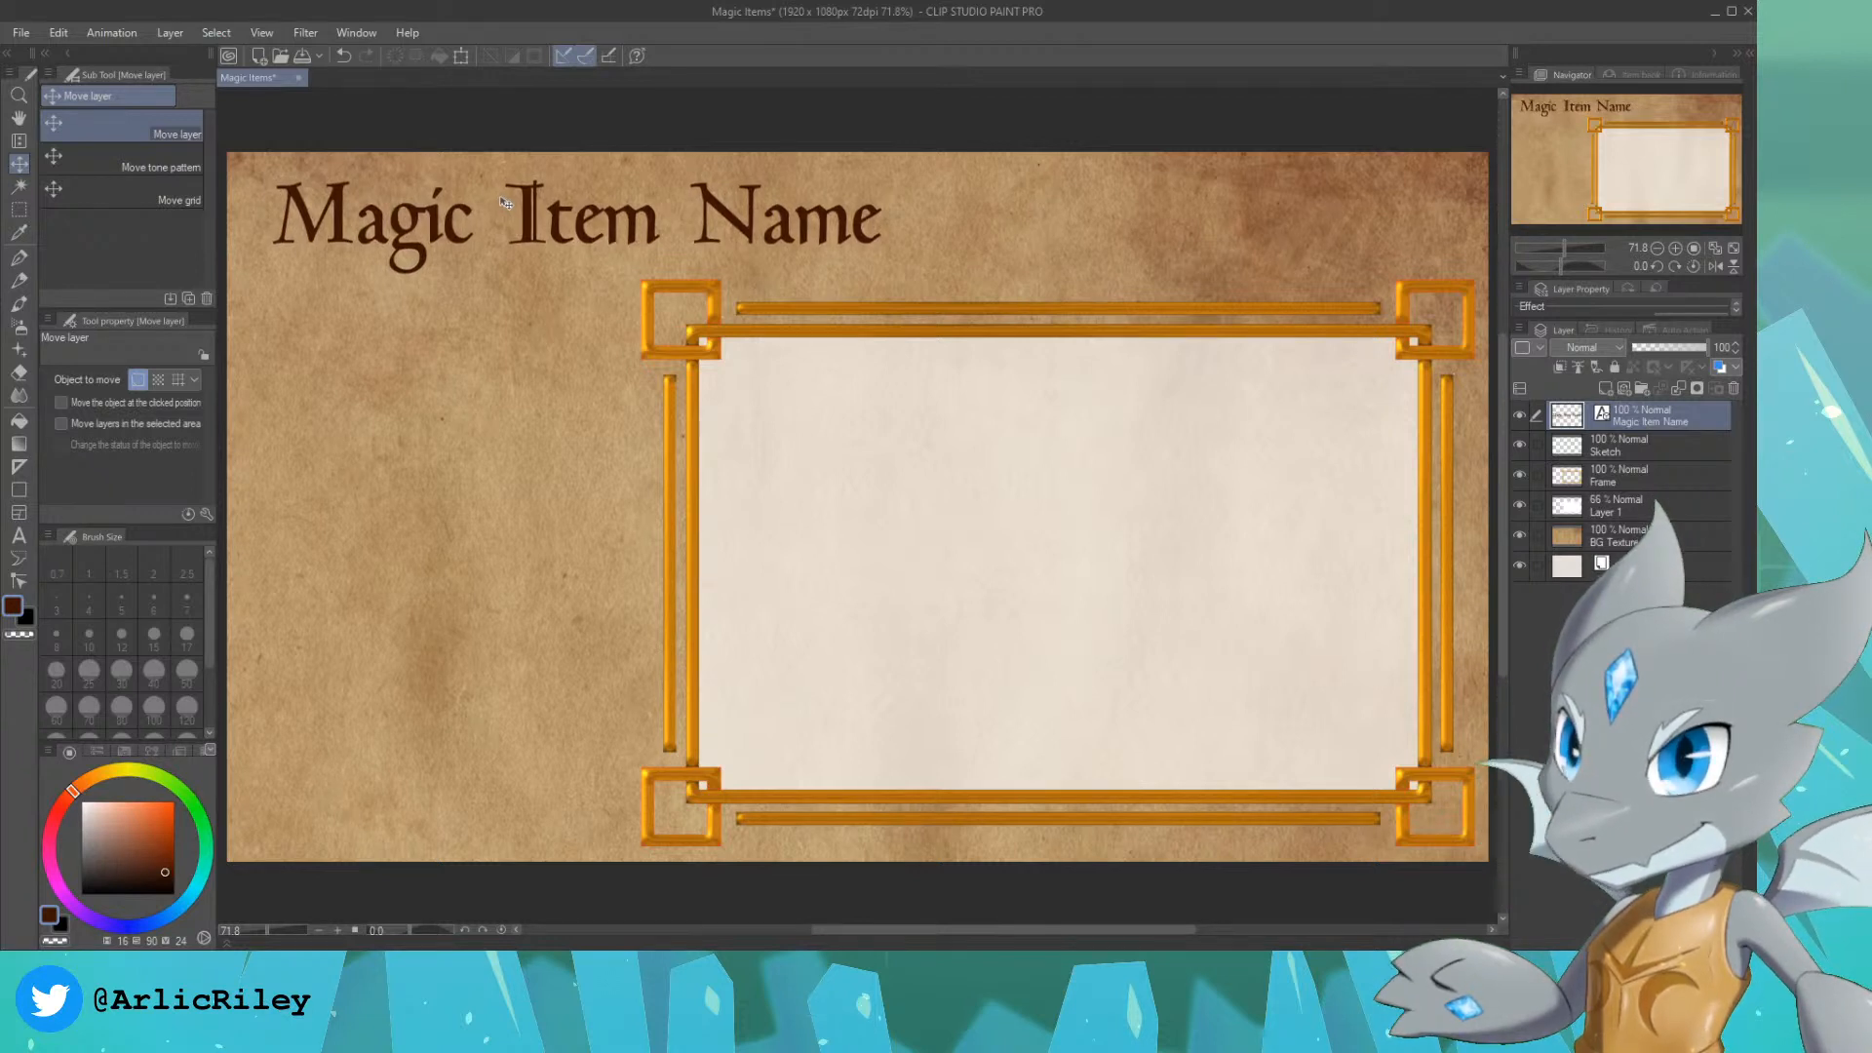
# Step: Add the text "Item Stats" in Cambria, size 65, position it under the title beside the frame, and save the file
pyautogui.click(20, 536)
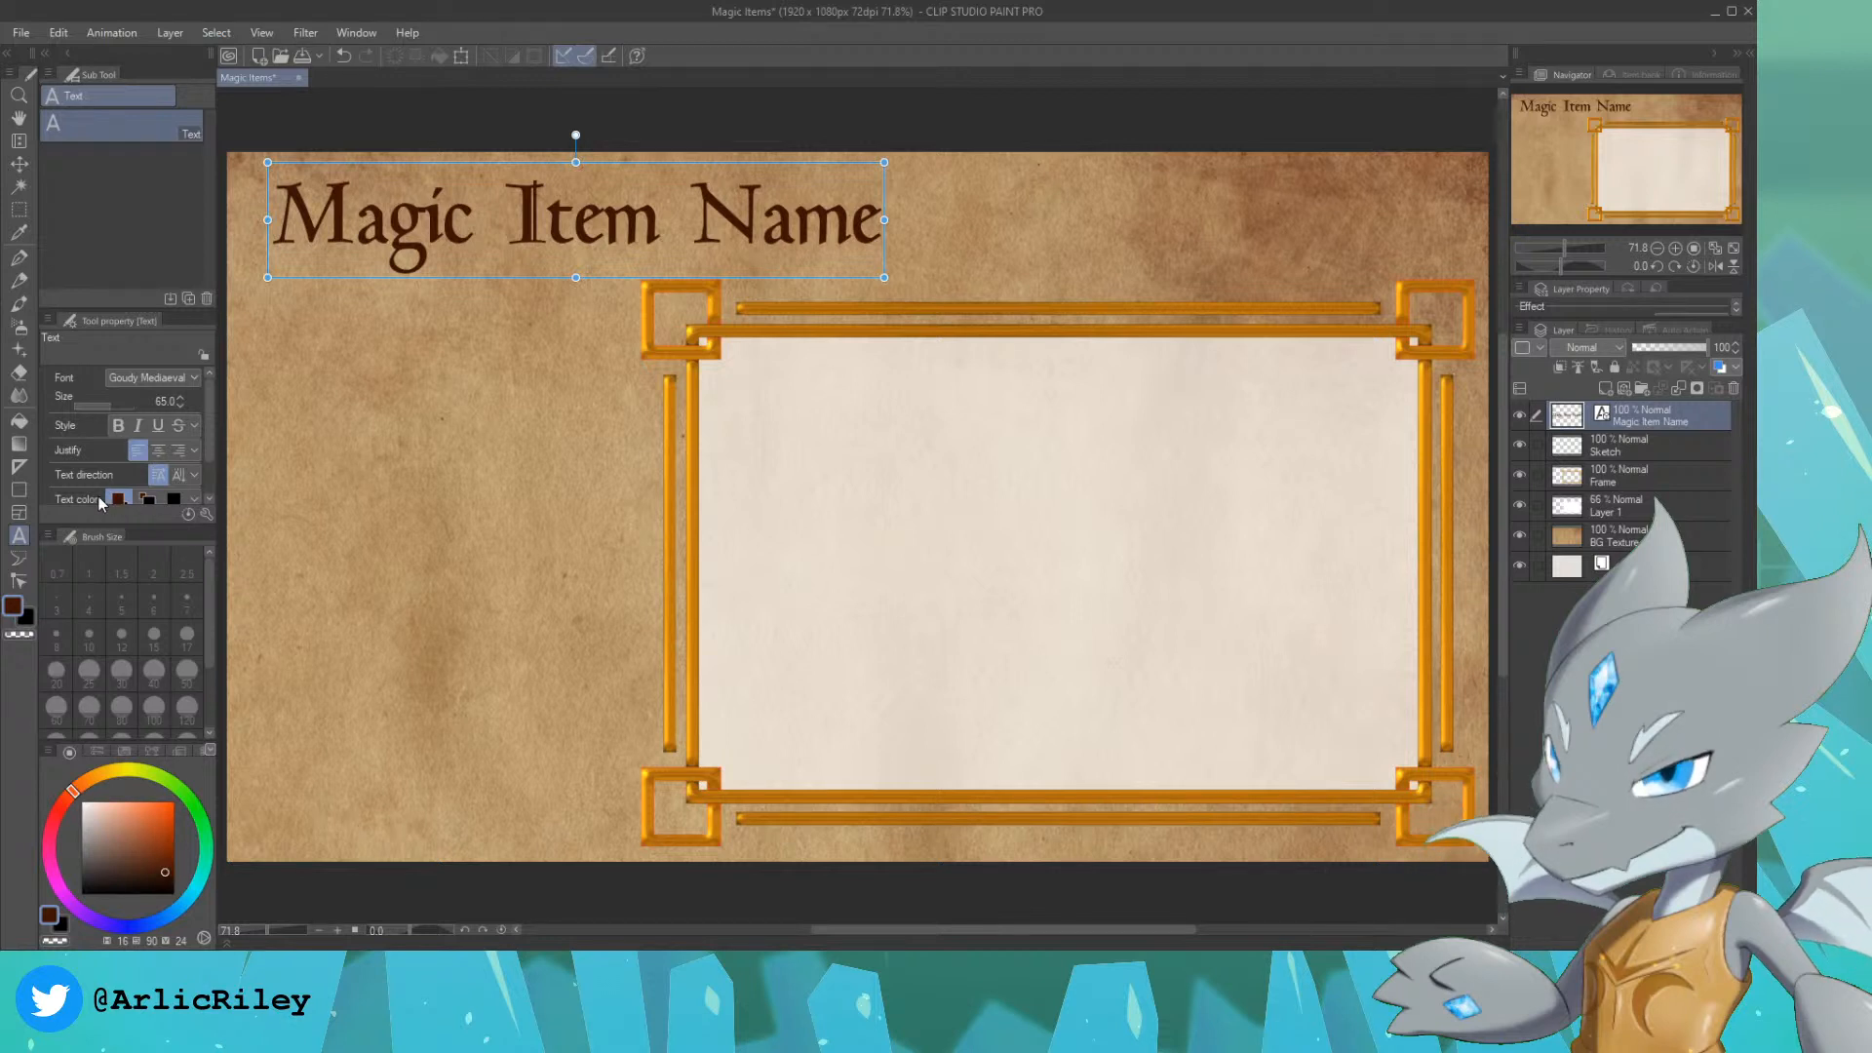
pyautogui.click(282, 369)
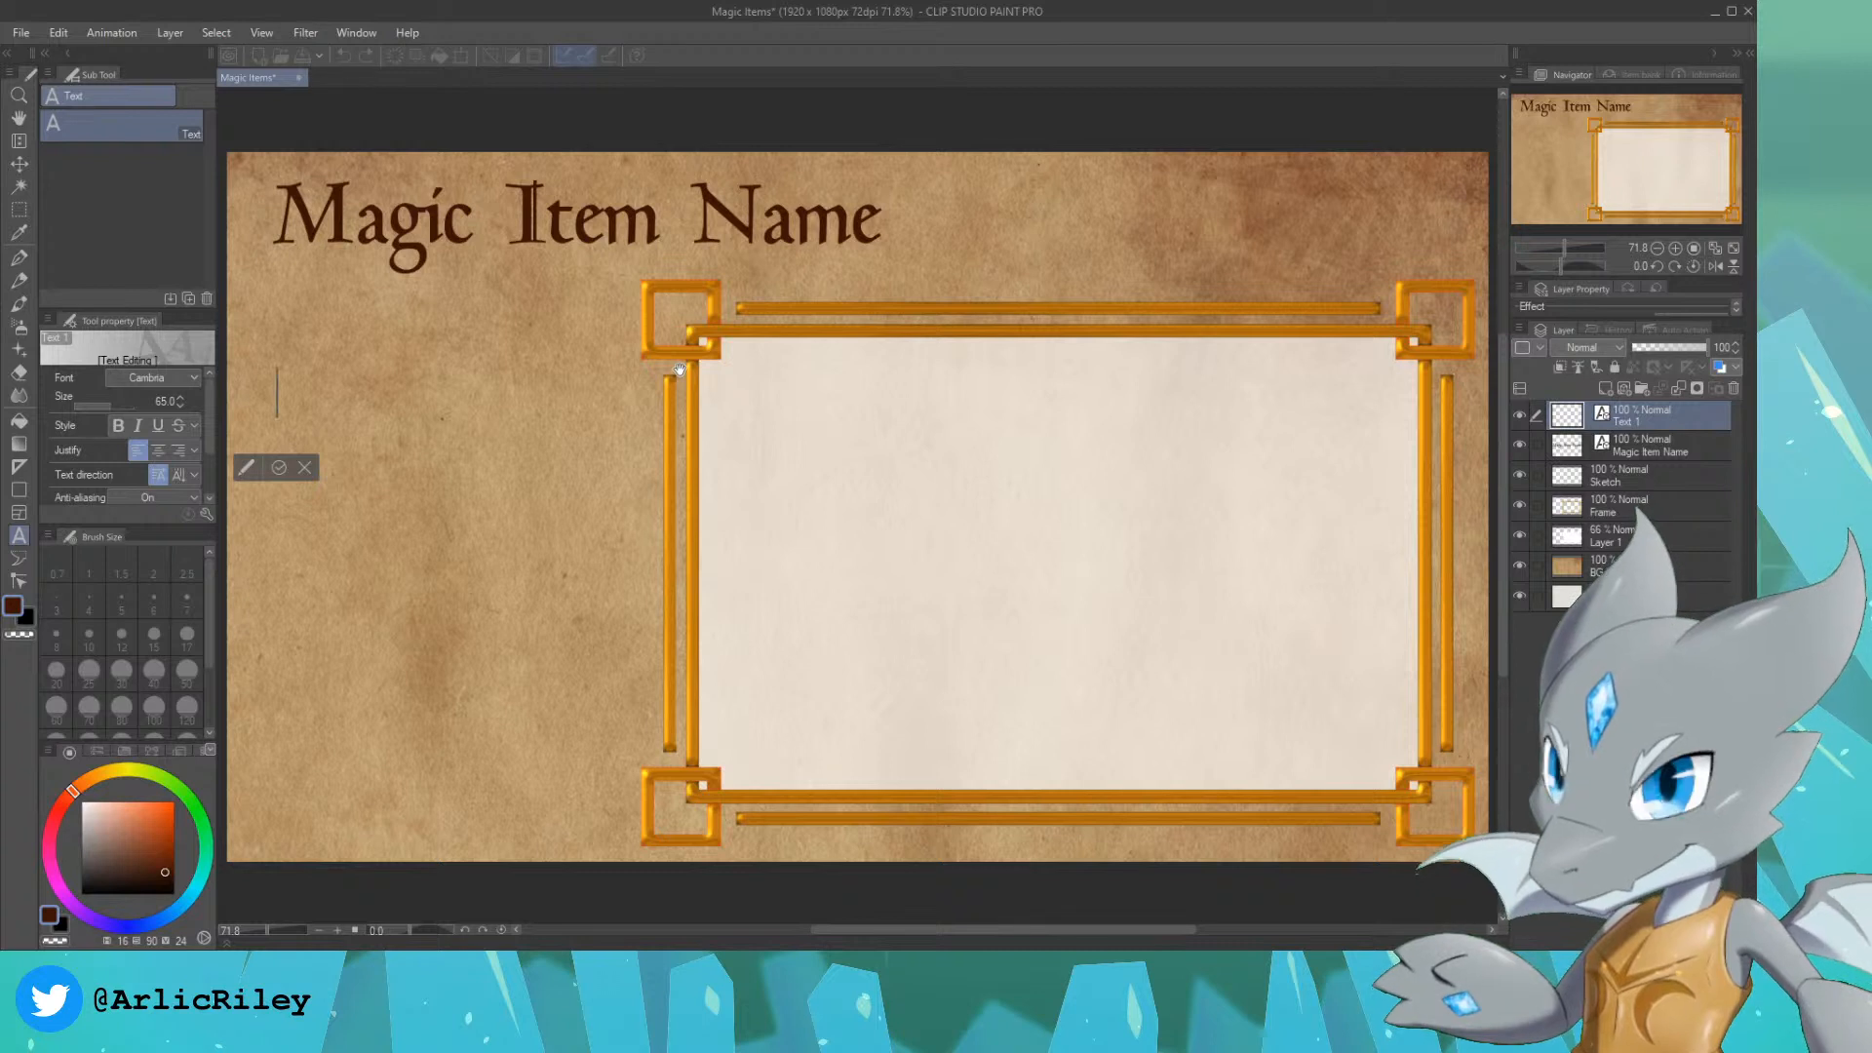
pyautogui.write('Item Stats')
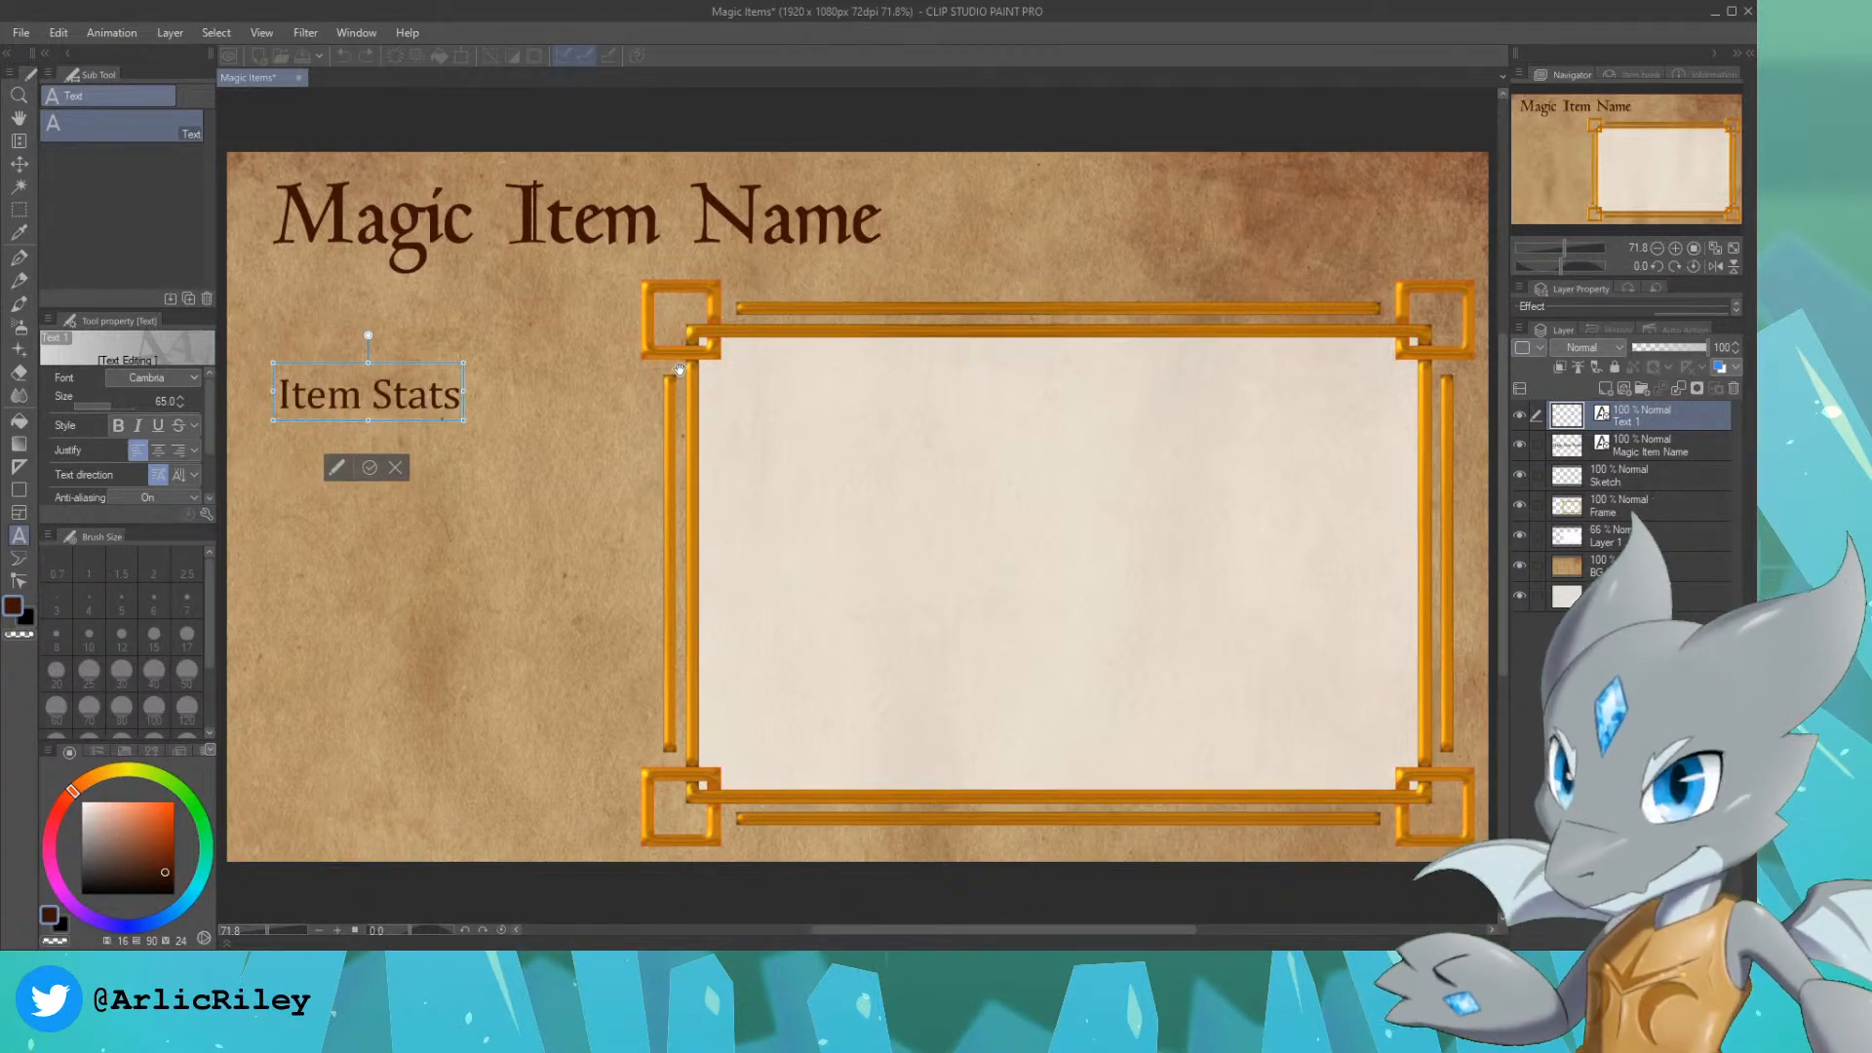
pyautogui.click(20, 166)
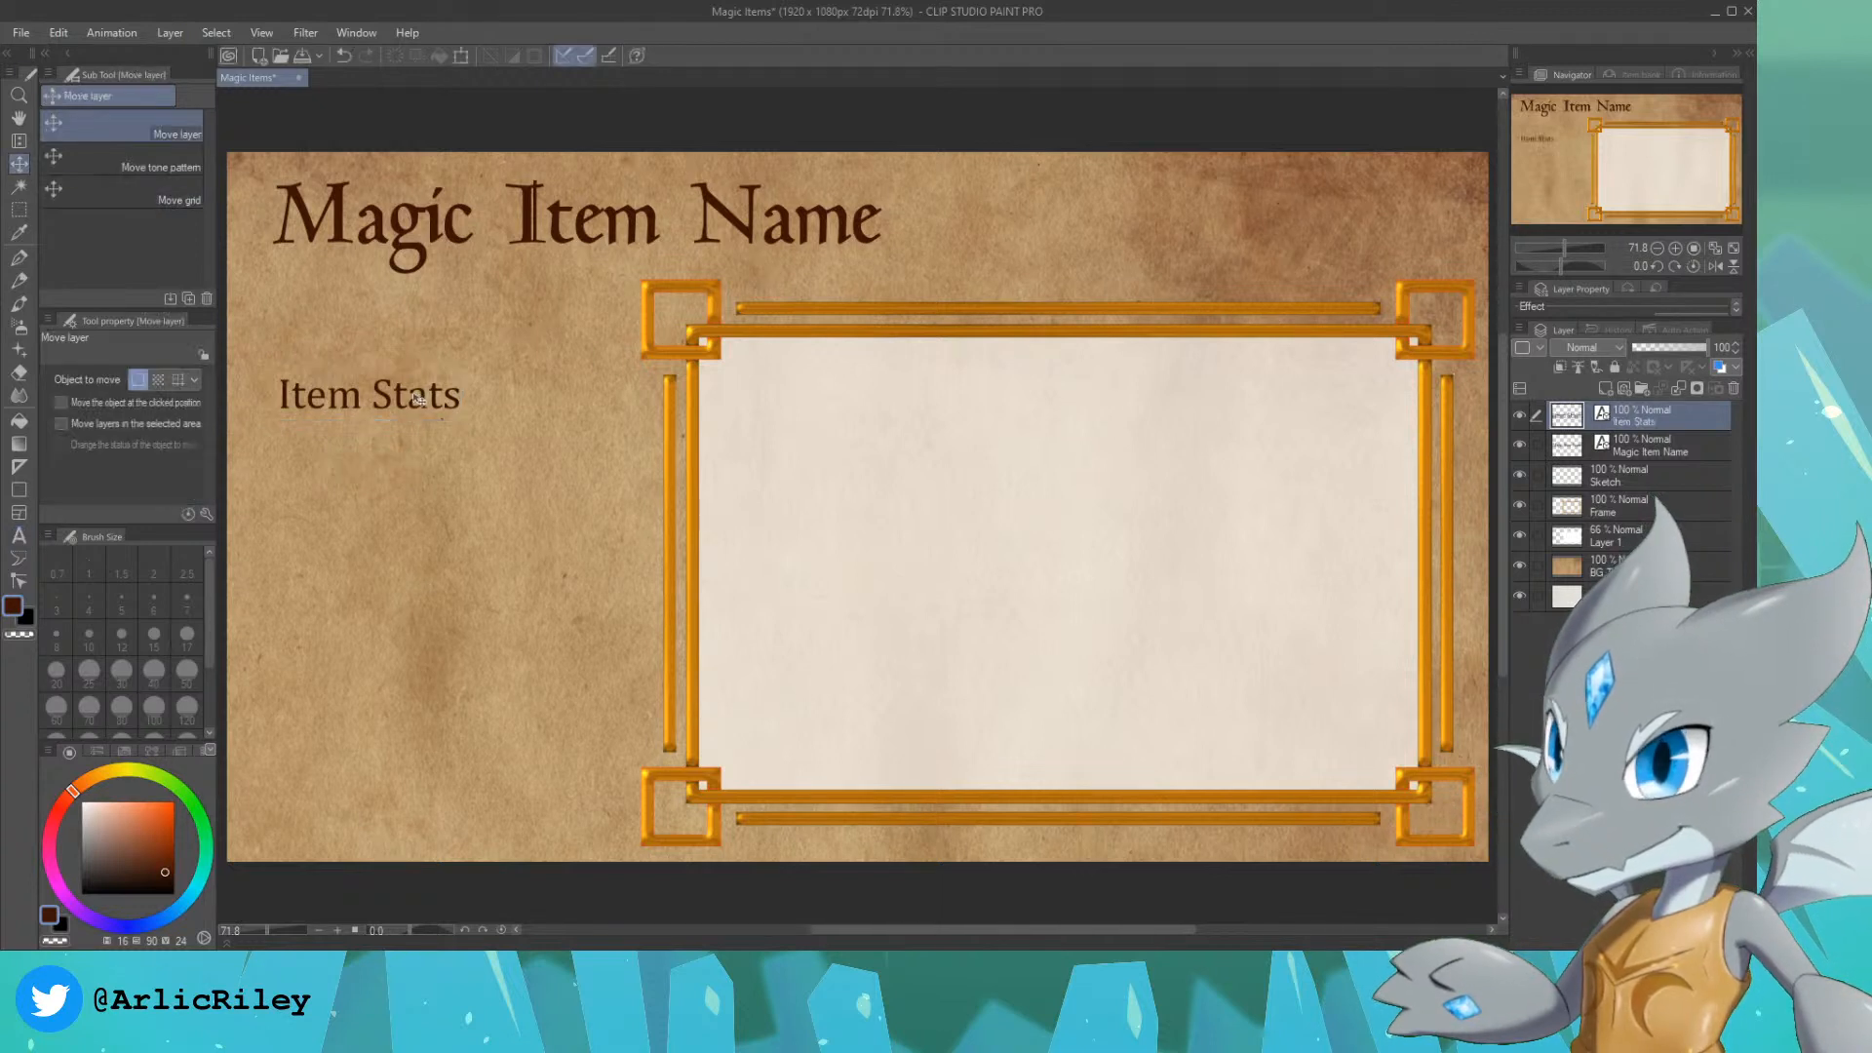
pyautogui.moveTo(420, 400); pyautogui.dragTo(403, 353)
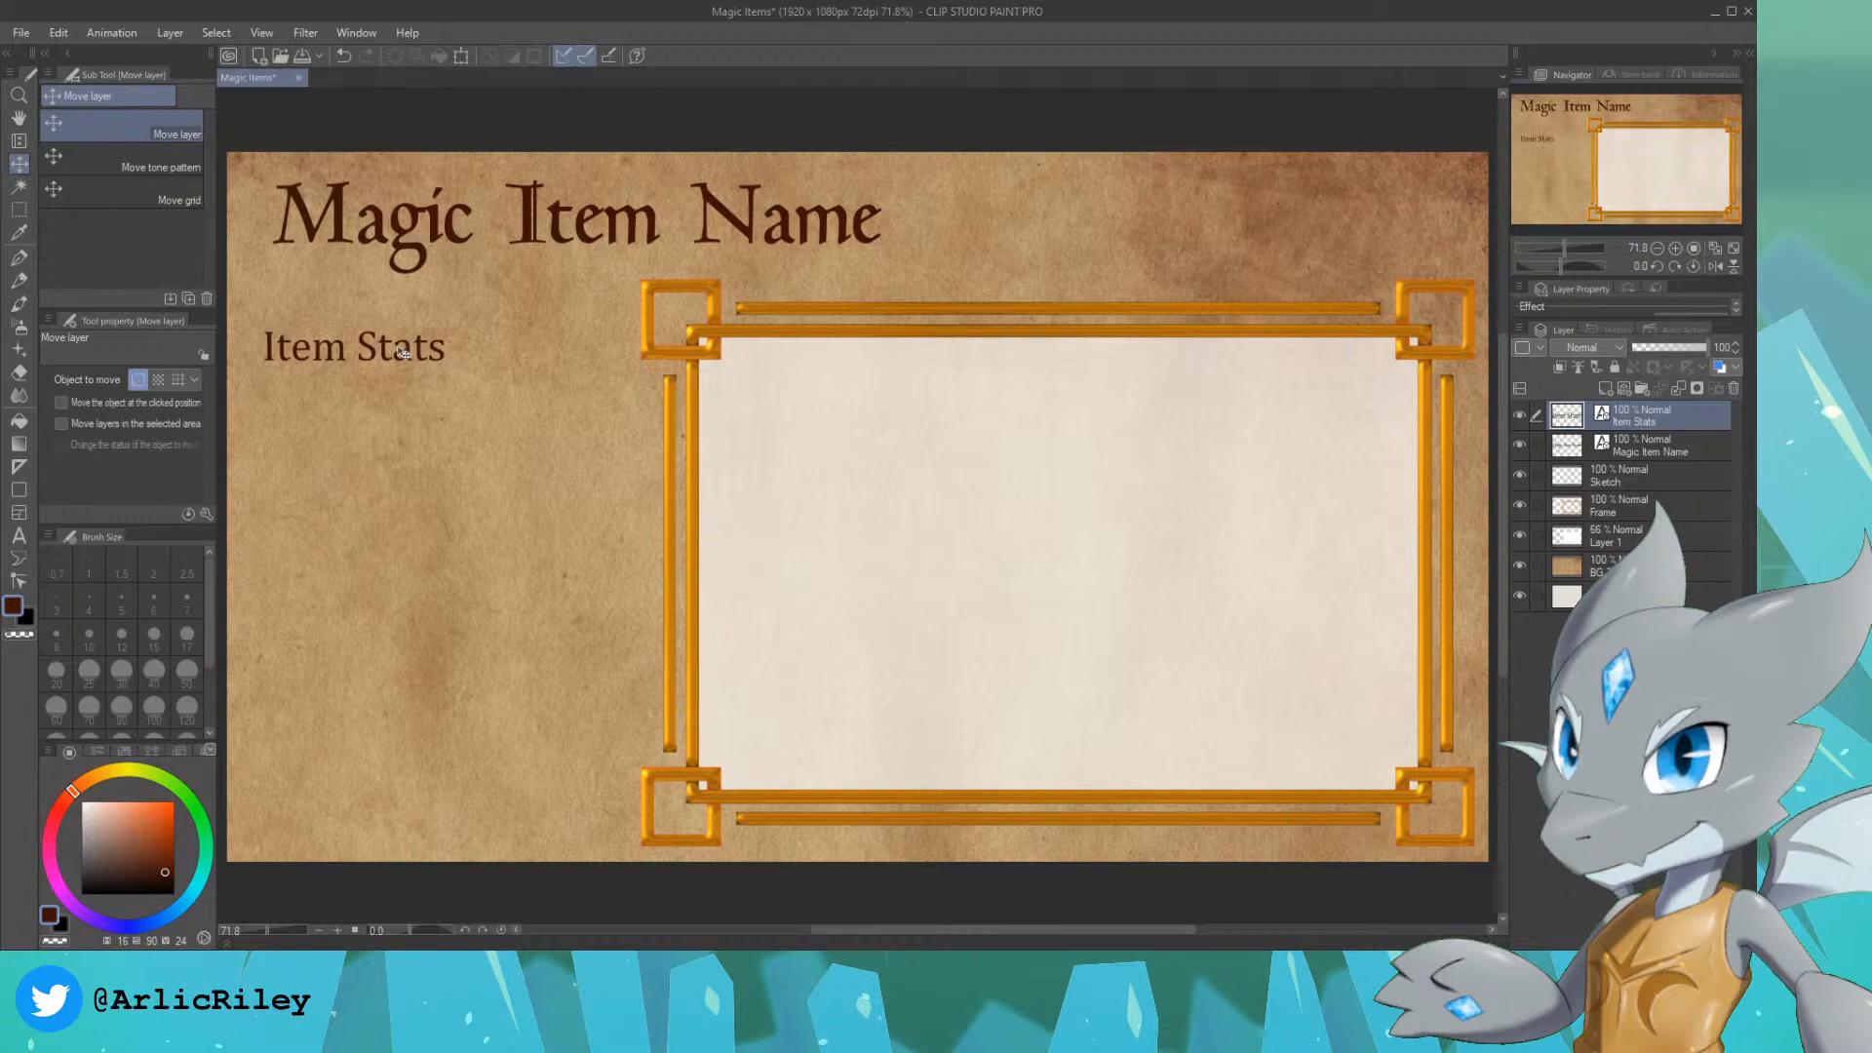
pyautogui.click(23, 36)
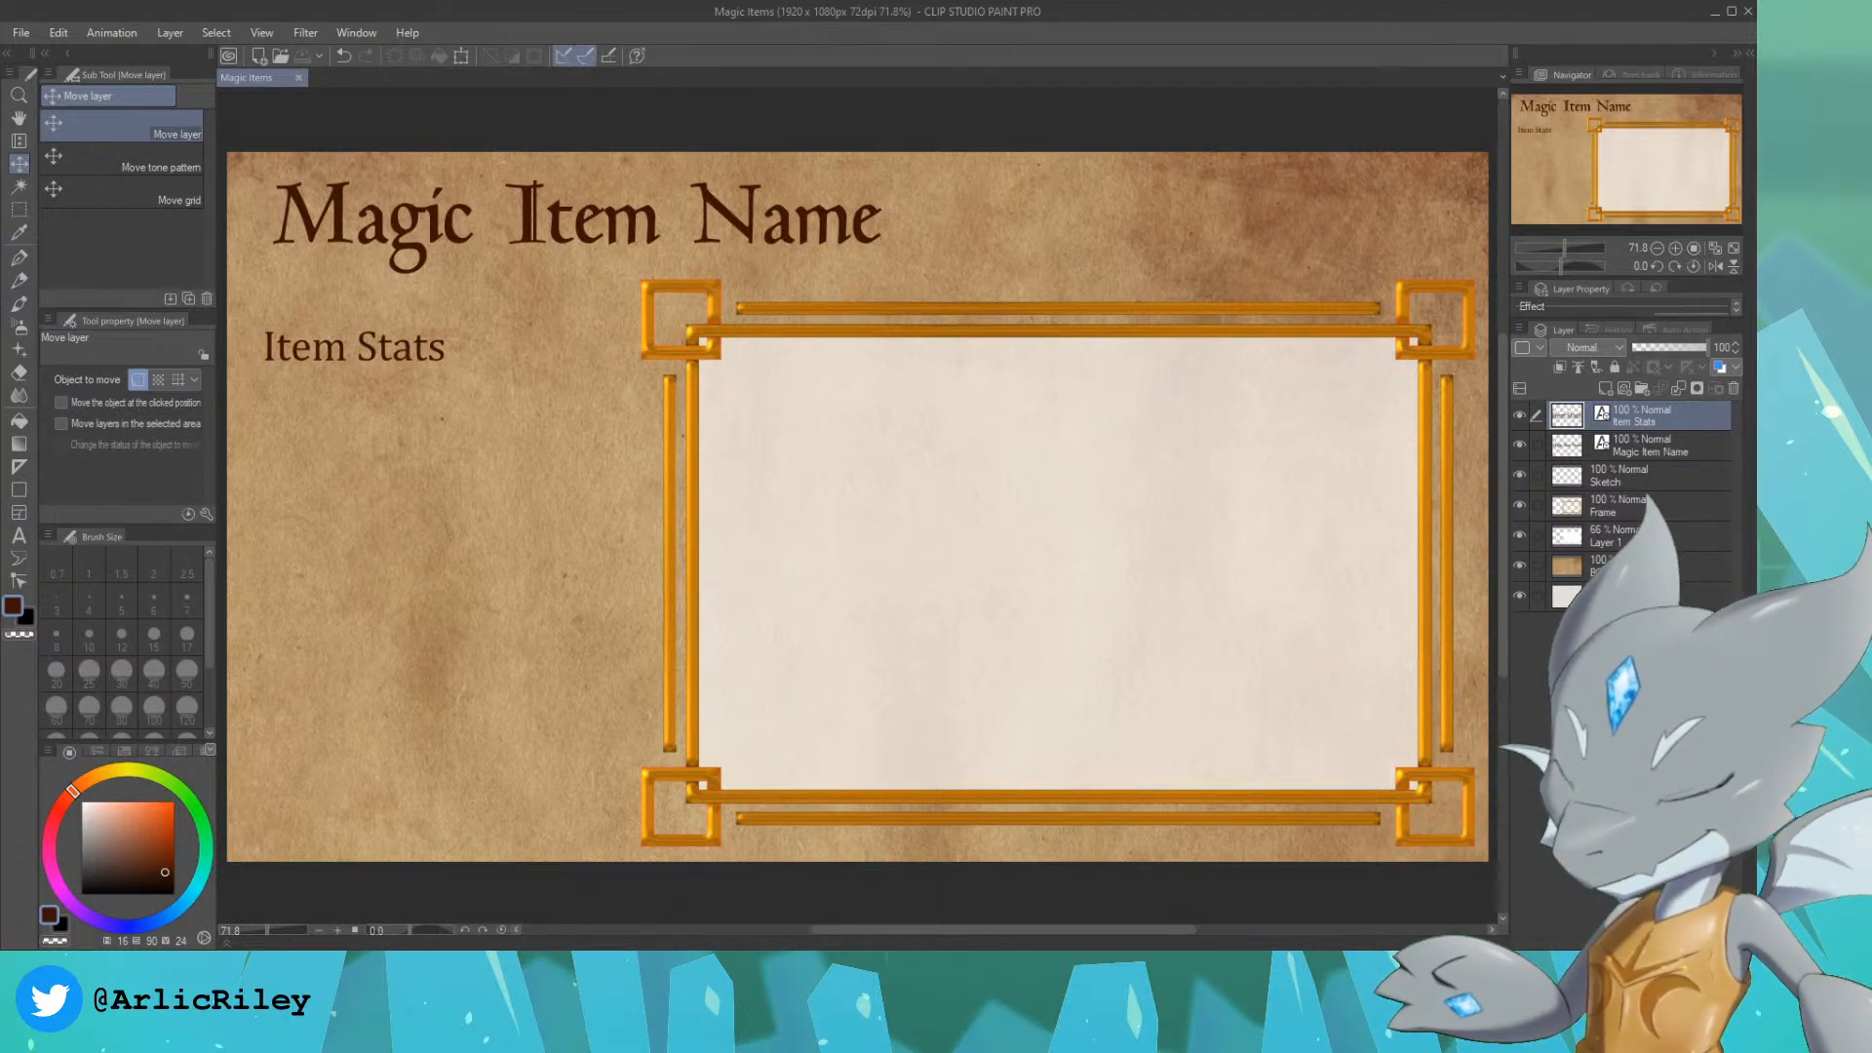
# Step: Make the Sketch layer active and set up the G-pen with brush size 17
pyautogui.click(1650, 476)
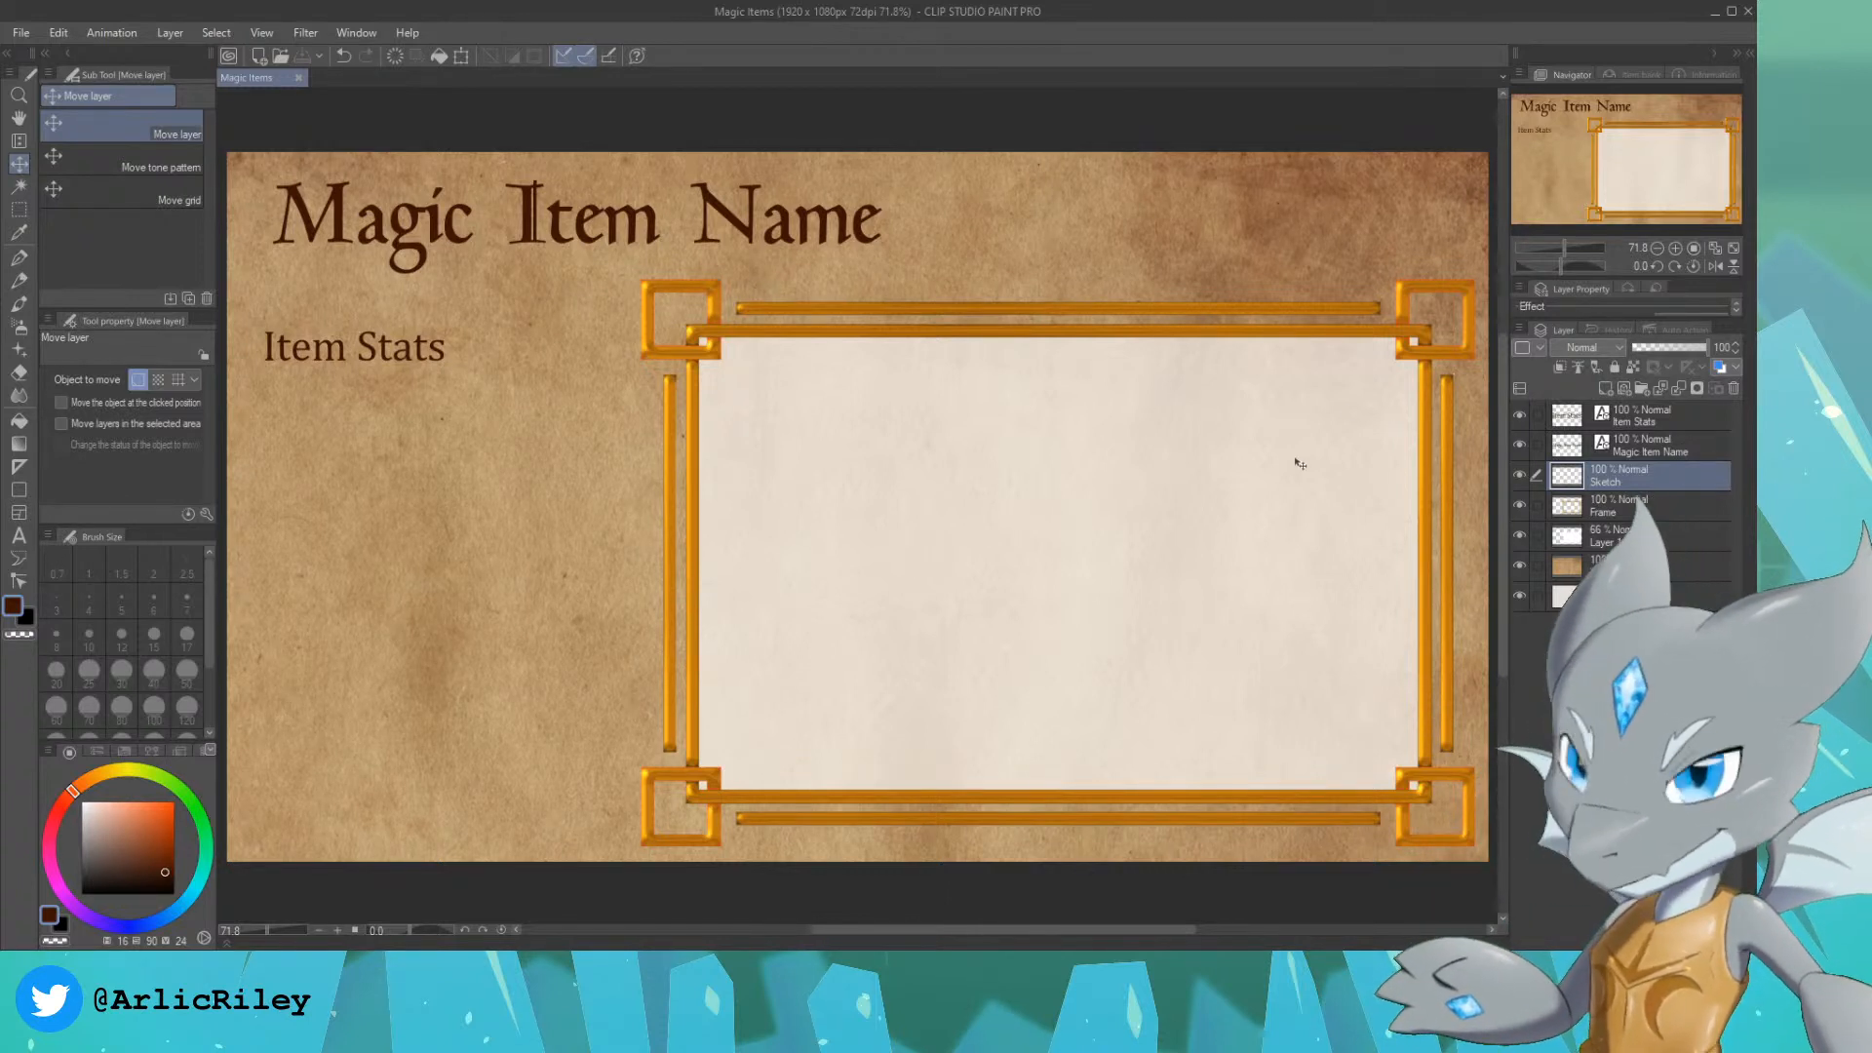
pyautogui.moveTo(1667, 156)
pyautogui.mouseDown()
pyautogui.moveTo(1639, 157)
pyautogui.moveTo(1667, 162)
pyautogui.mouseUp()
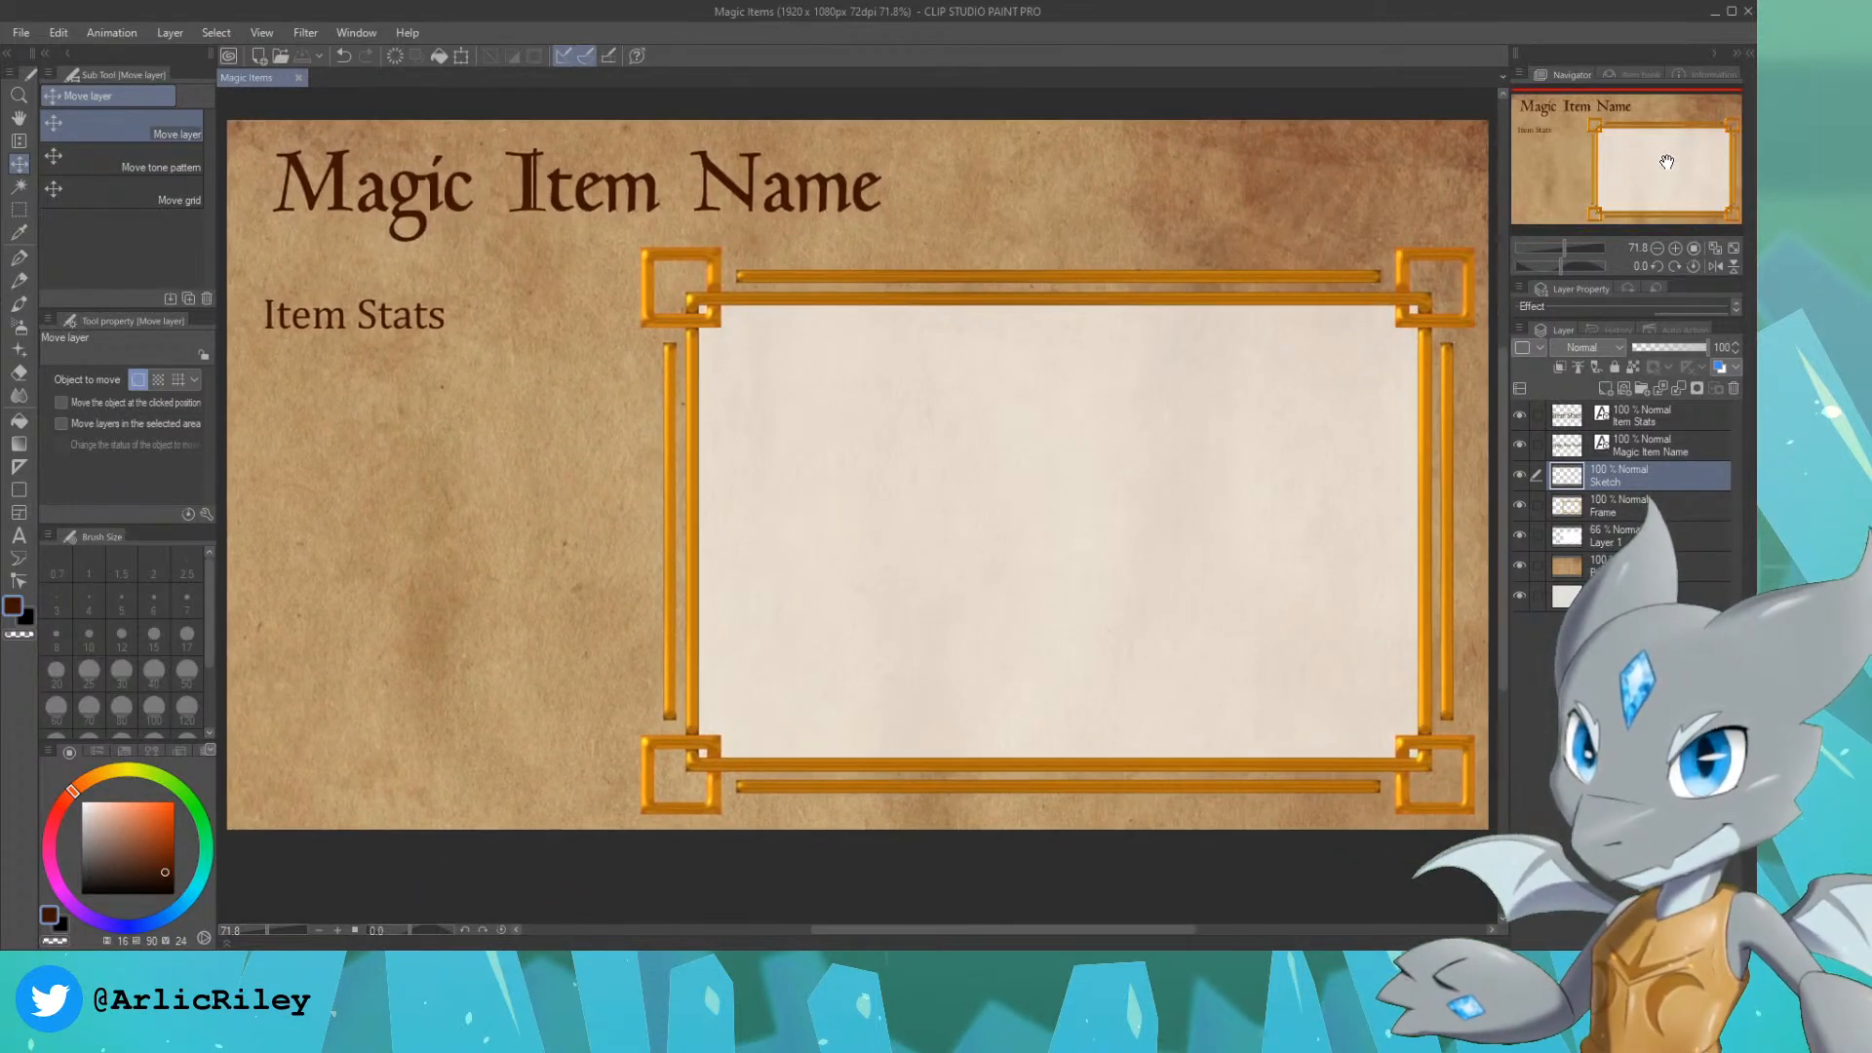
pyautogui.click(18, 256)
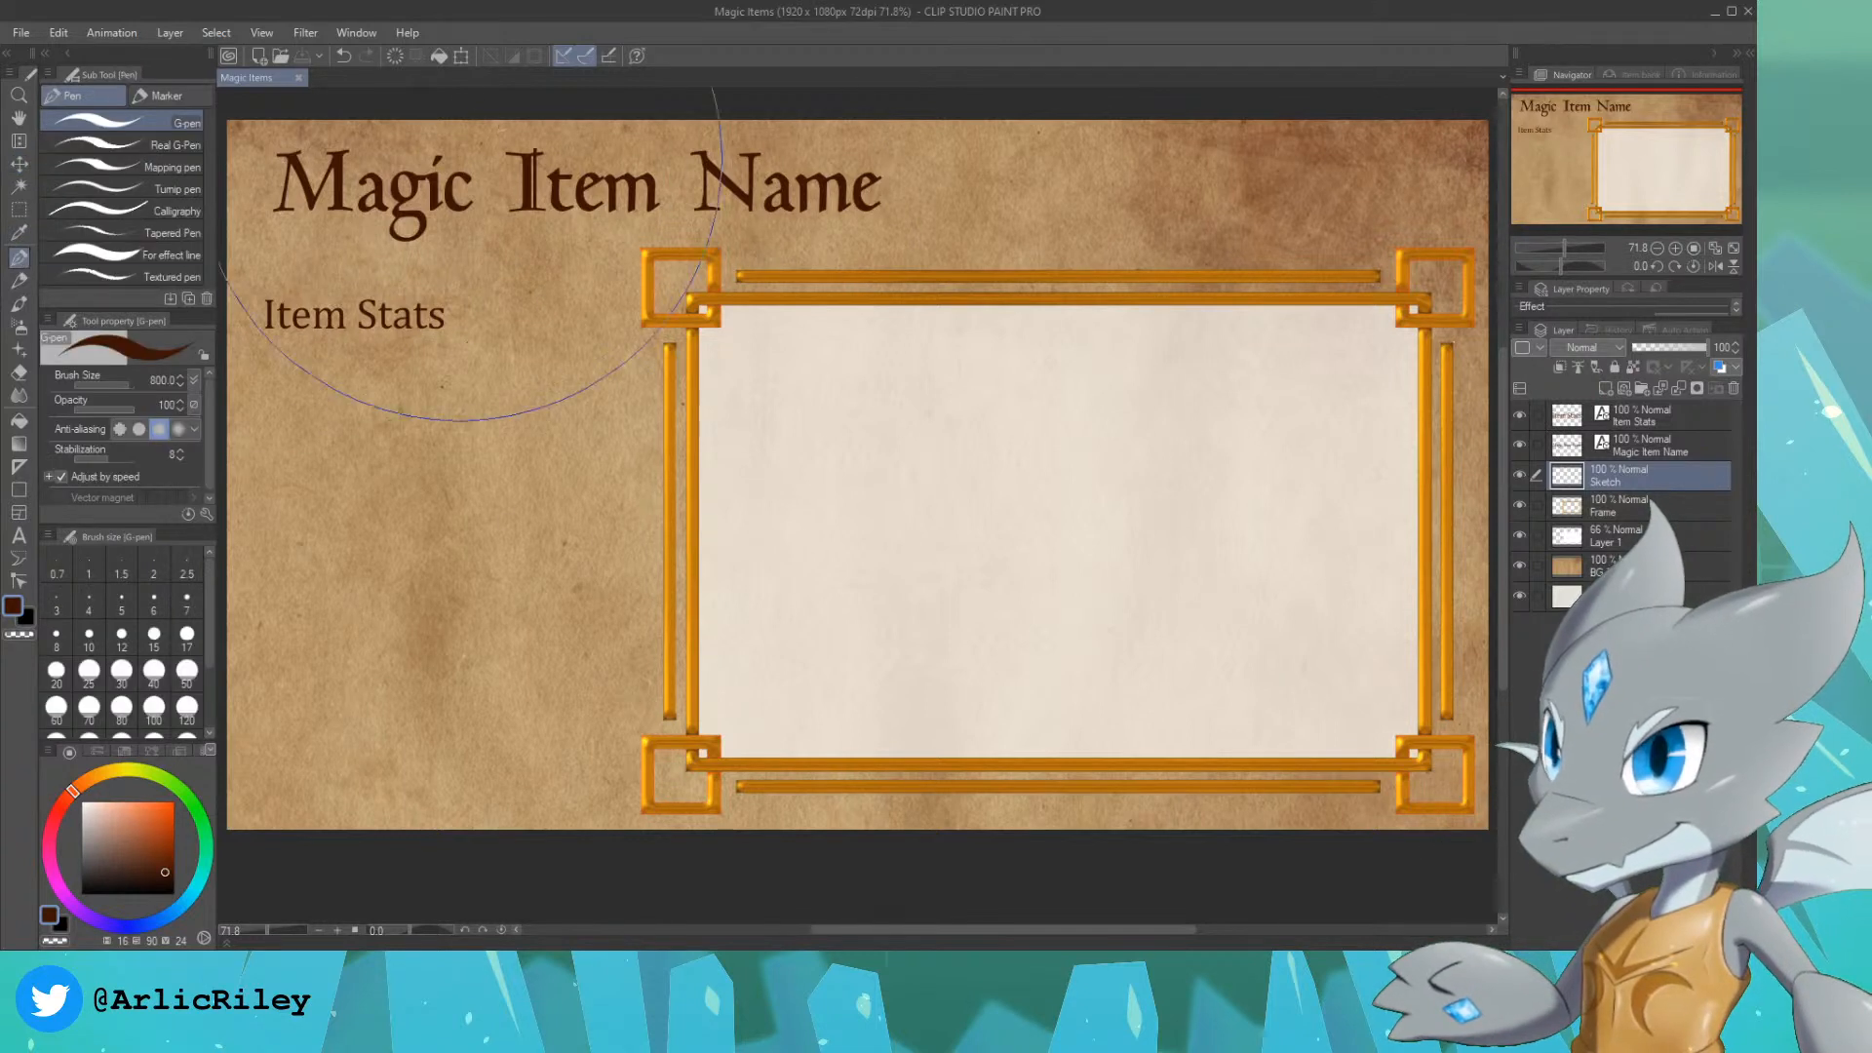
pyautogui.click(187, 636)
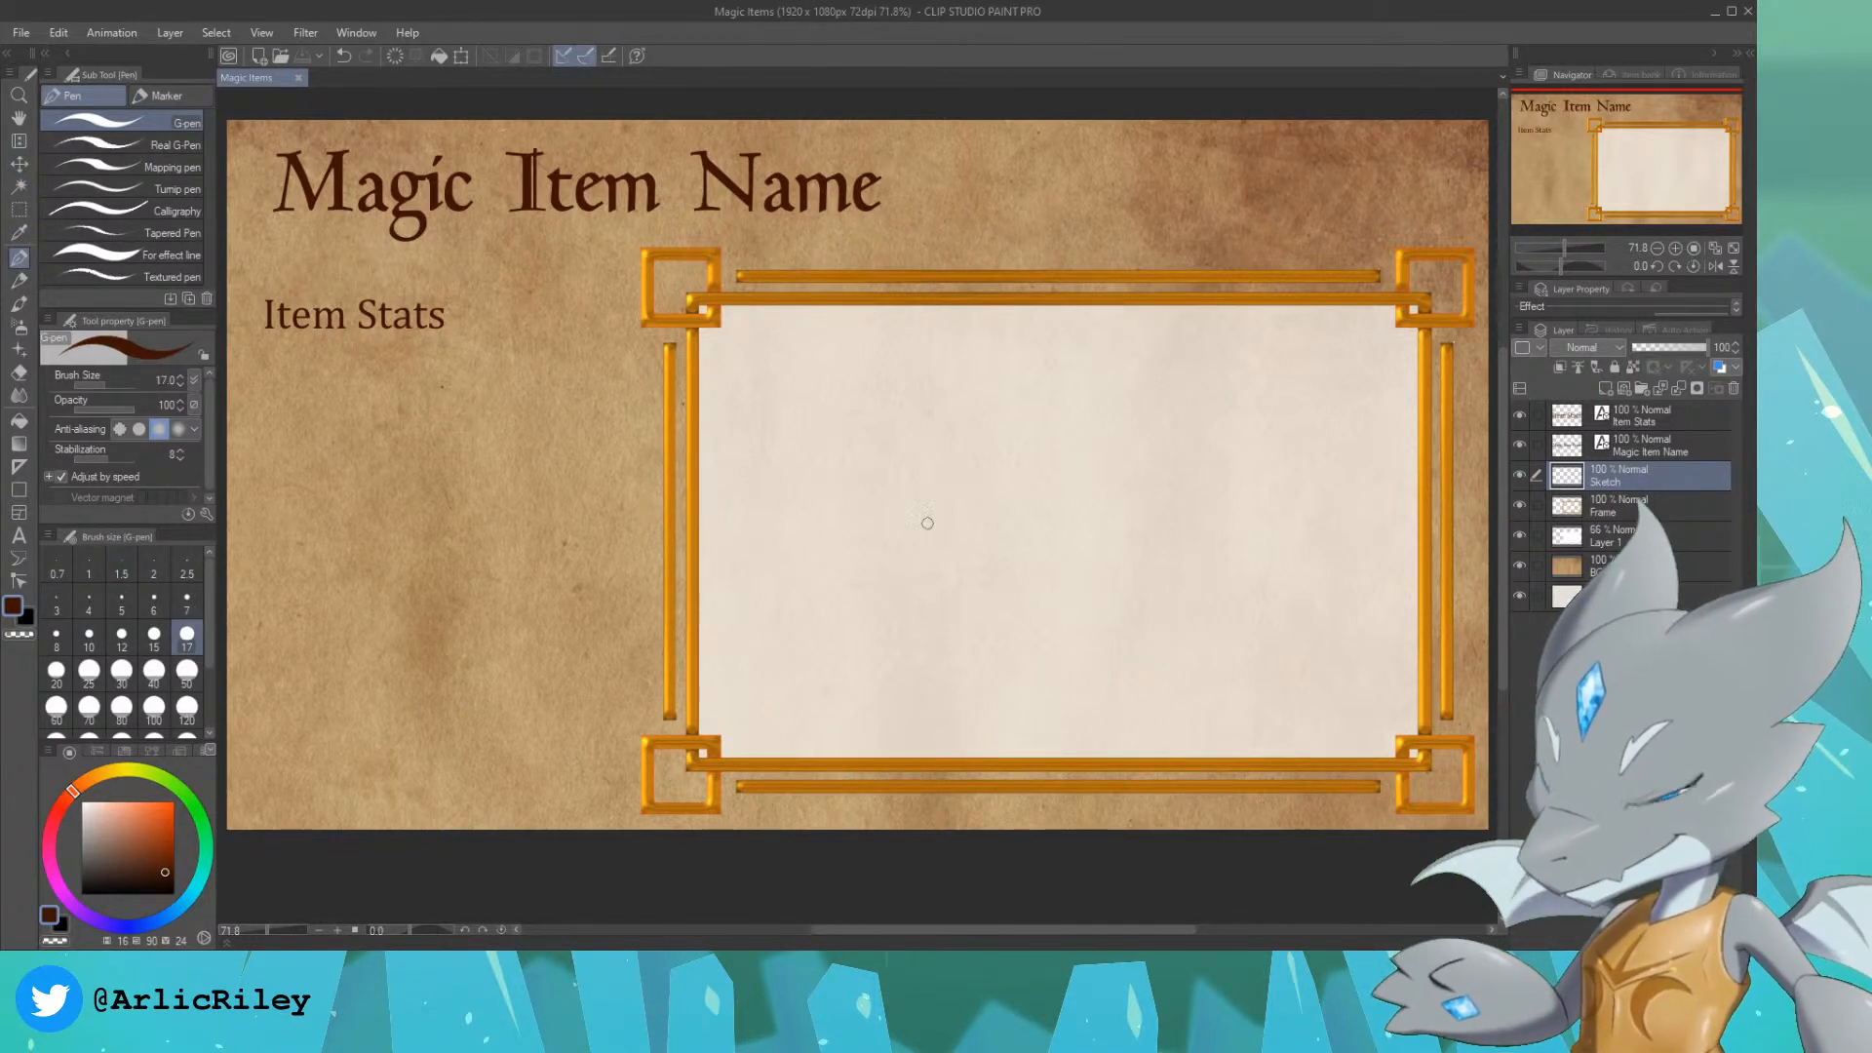
pyautogui.moveTo(1070, 426); pyautogui.dragTo(1151, 425)
pyautogui.hotkey('ctrl', 'z')
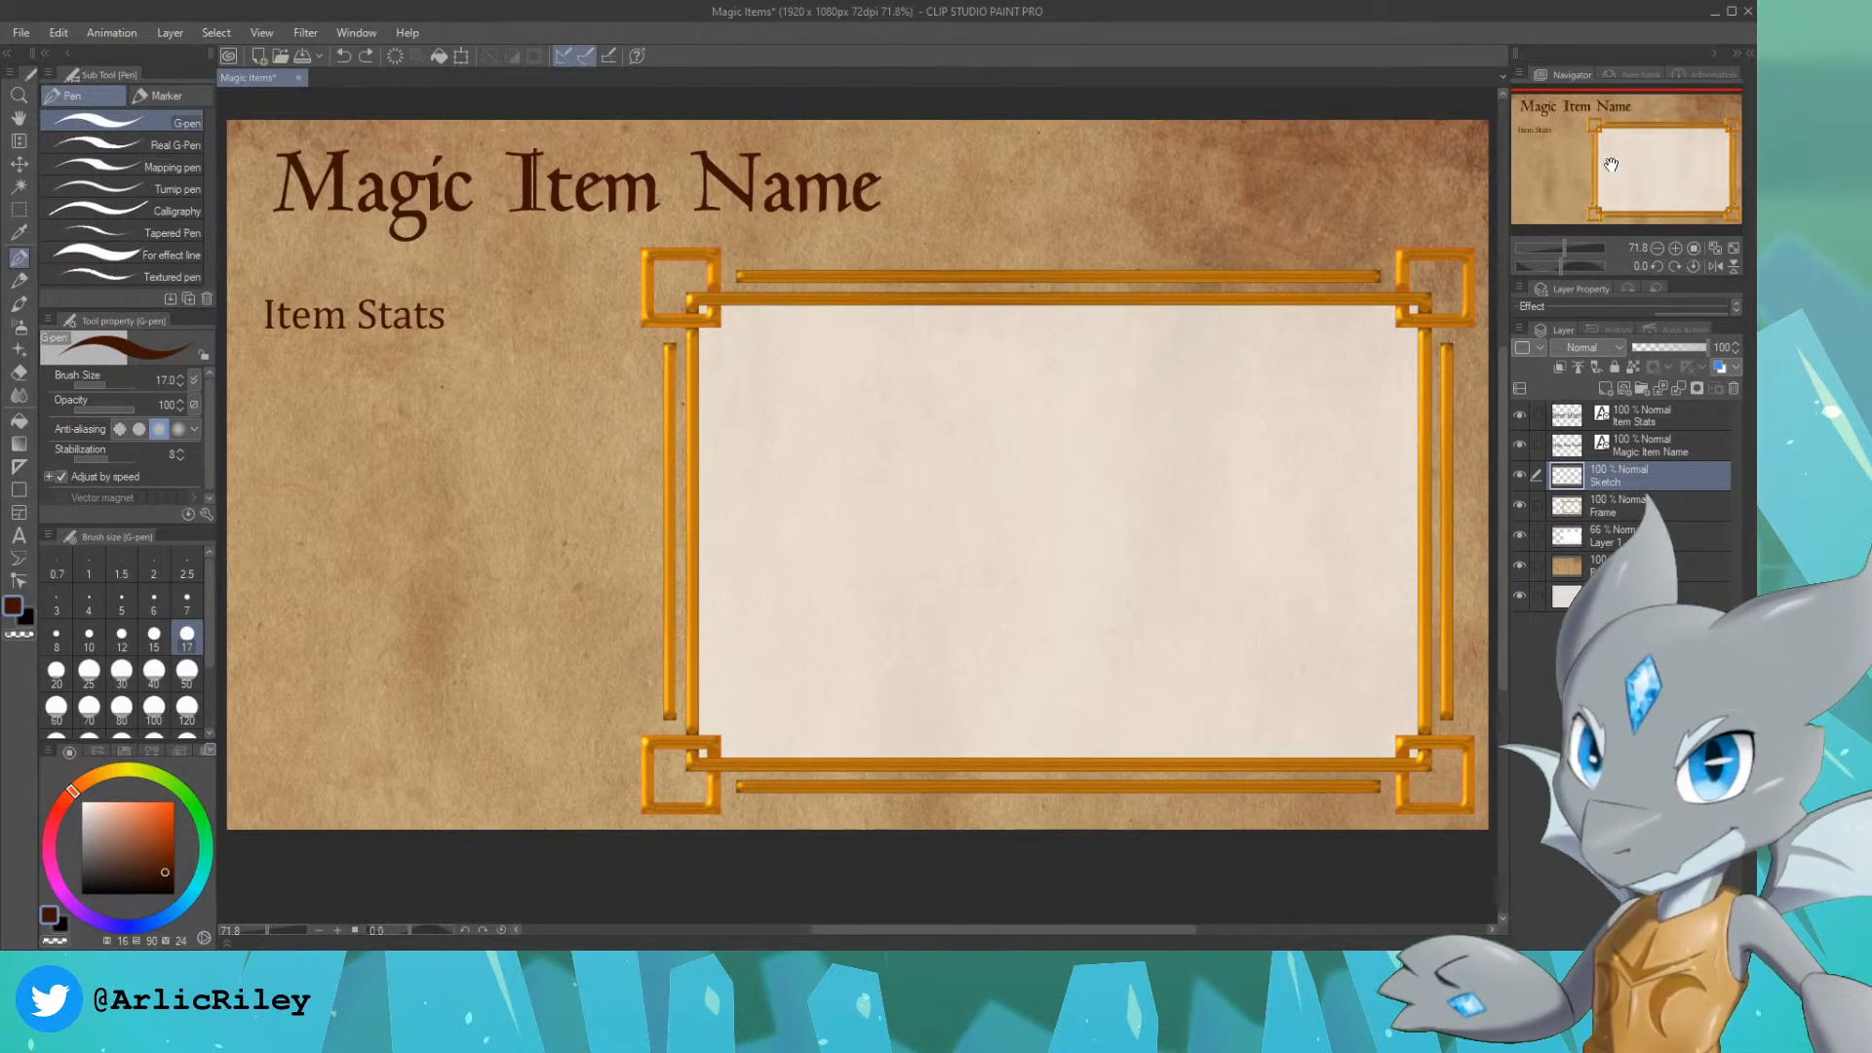
pyautogui.moveTo(1611, 159); pyautogui.dragTo(1559, 157)
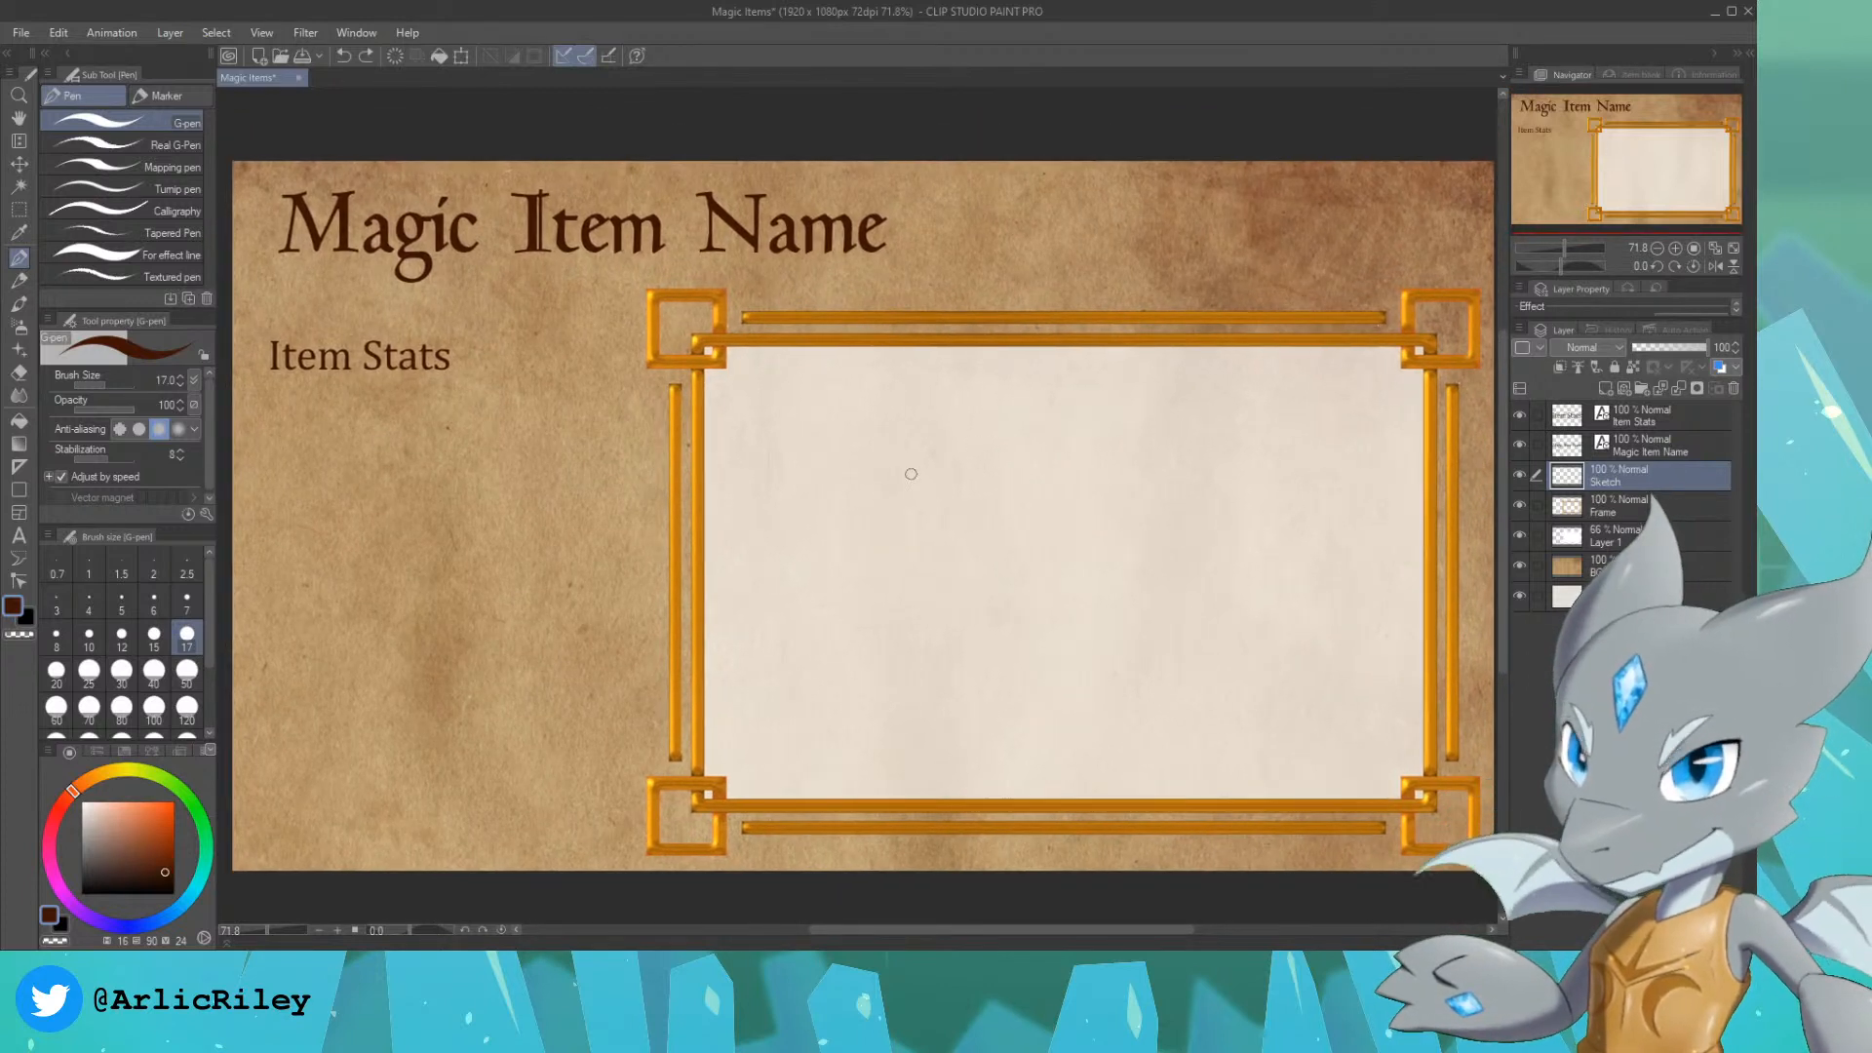
pyautogui.moveTo(927, 429)
pyautogui.mouseDown()
pyautogui.moveTo(1004, 487)
pyautogui.moveTo(1121, 436)
pyautogui.mouseUp()
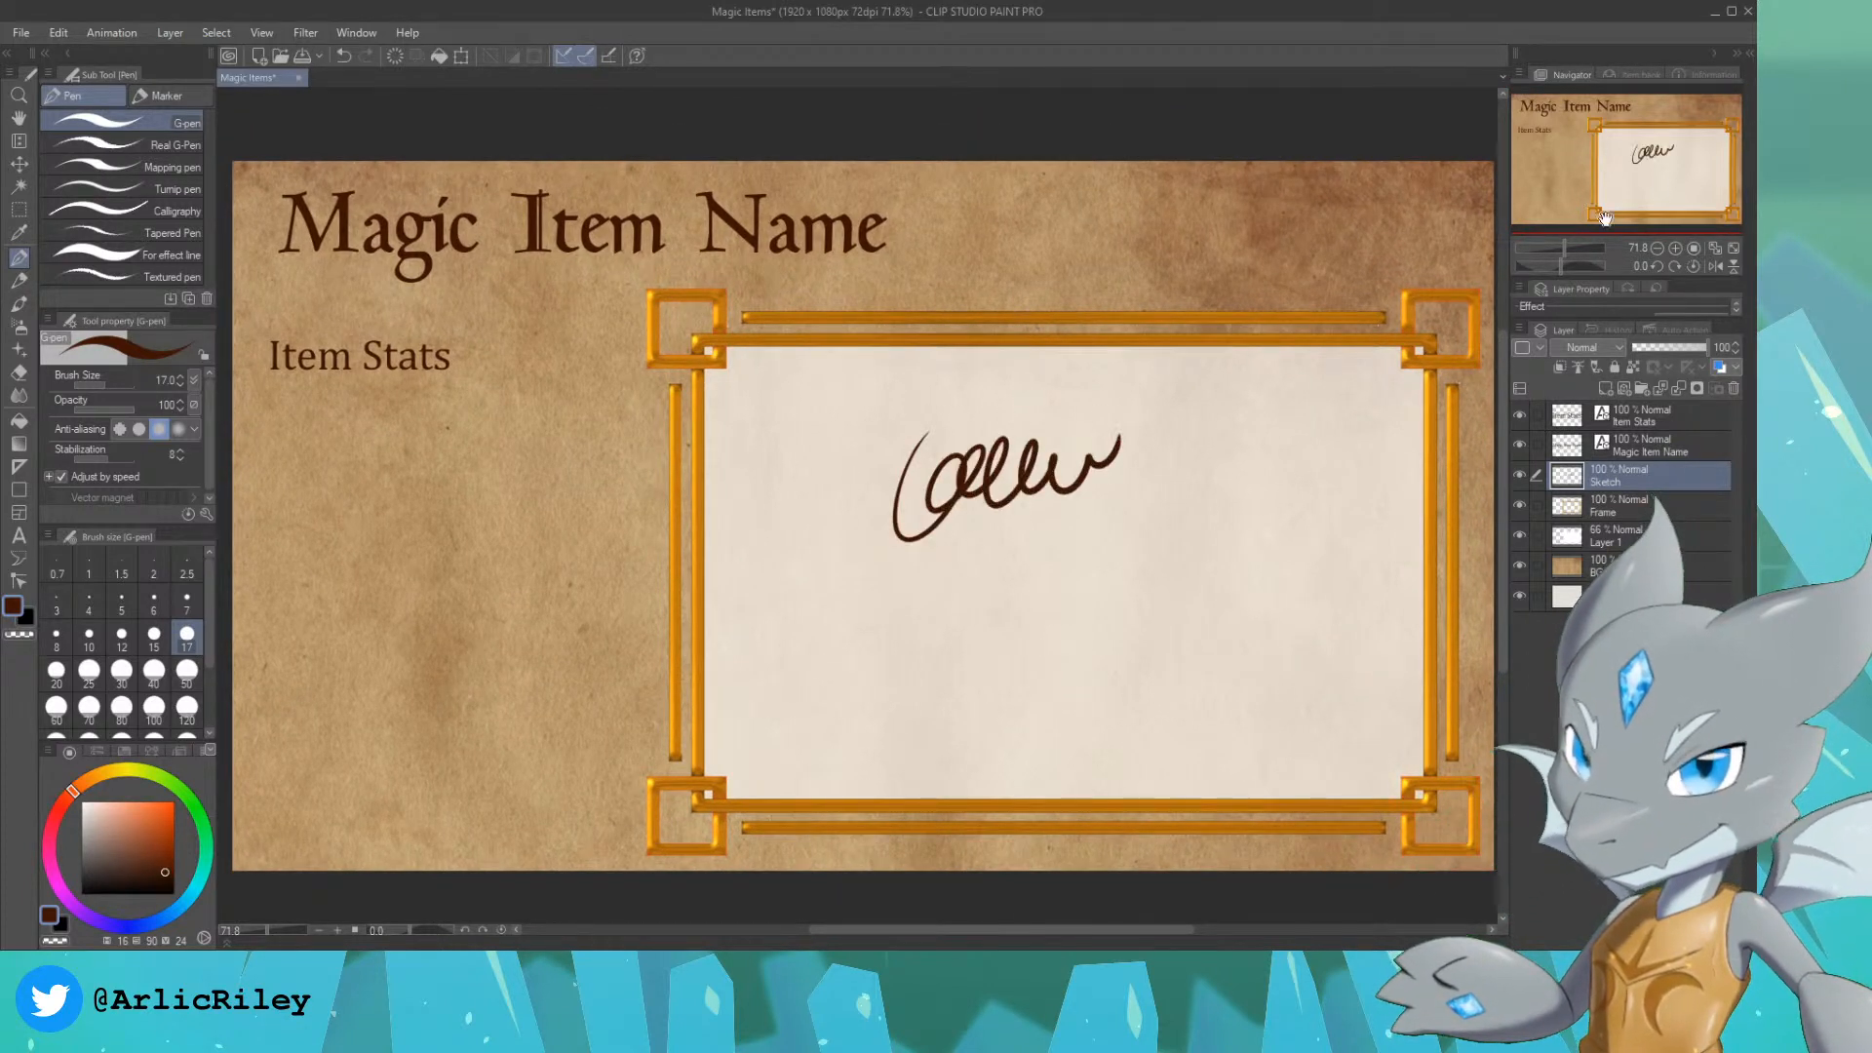
pyautogui.moveTo(1656, 177); pyautogui.dragTo(1594, 183)
pyautogui.hotkey('ctrl', 'z')
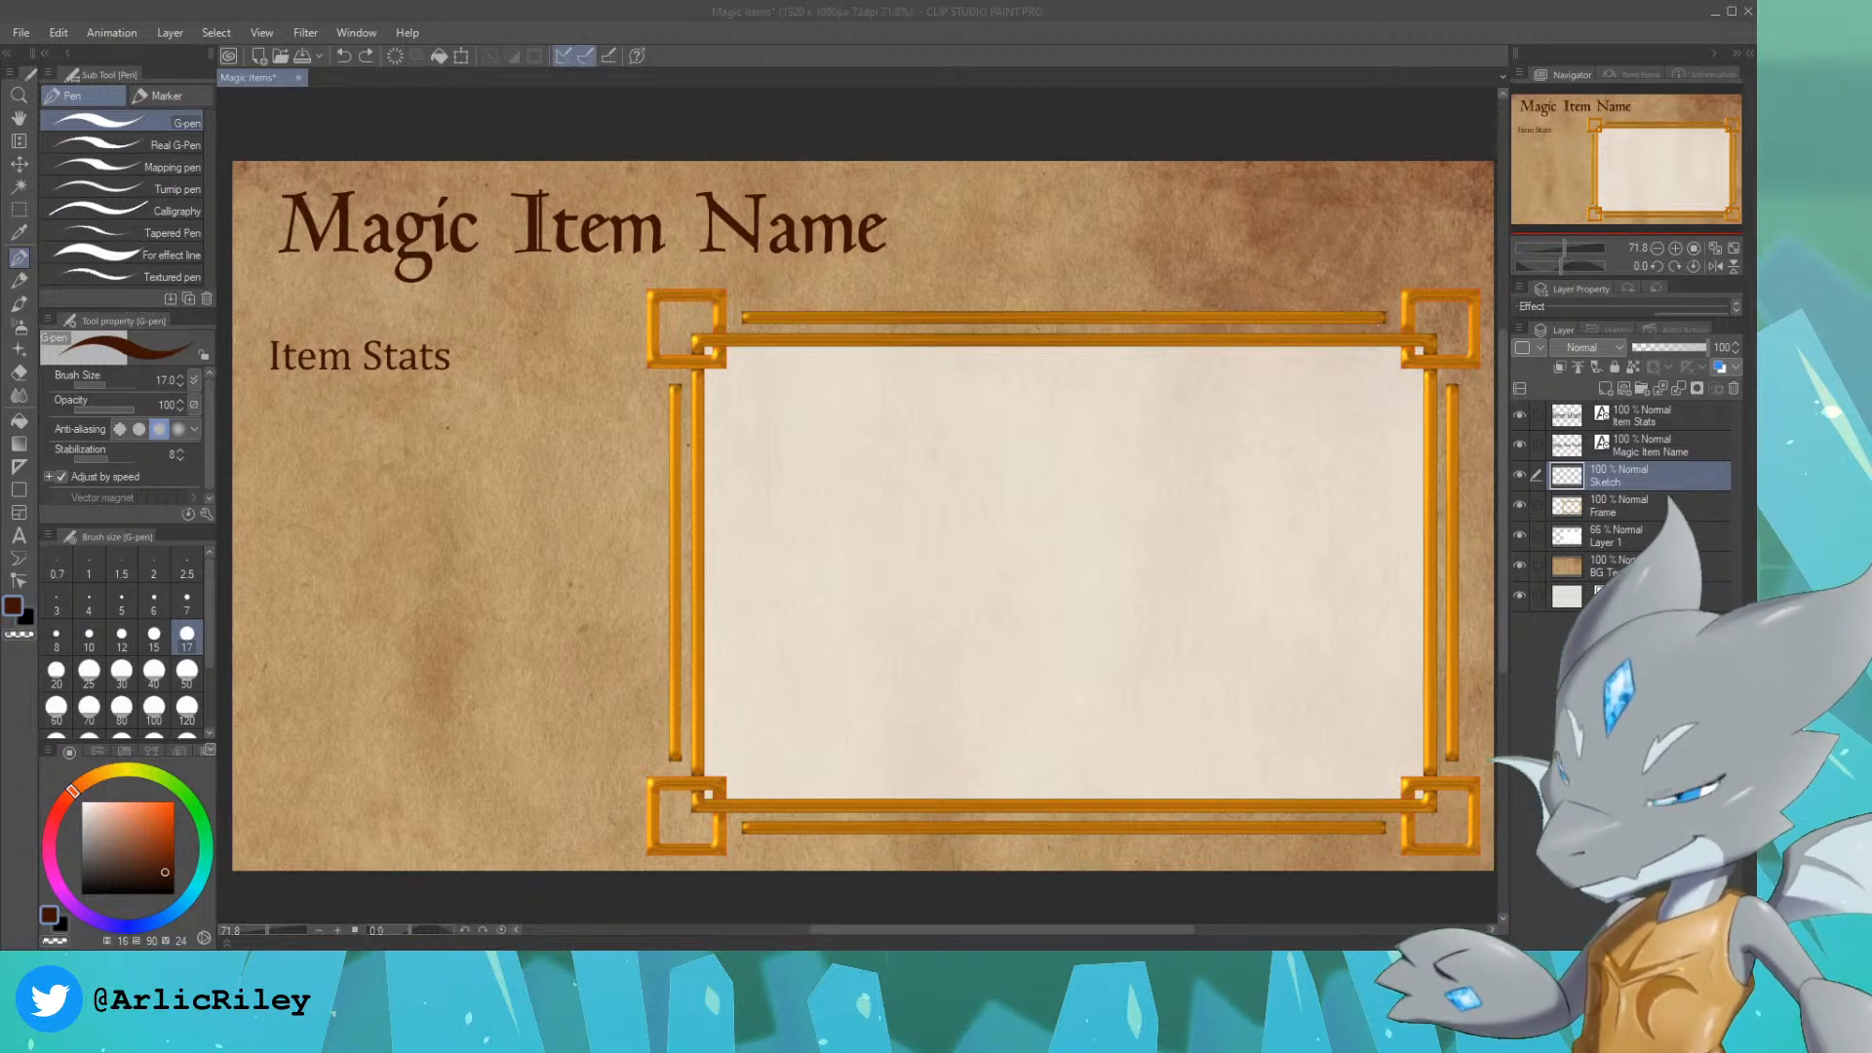
# Step: Replace the title text "Magic Item Name" with "Bold Cap (Common)"
pyautogui.click(769, 33)
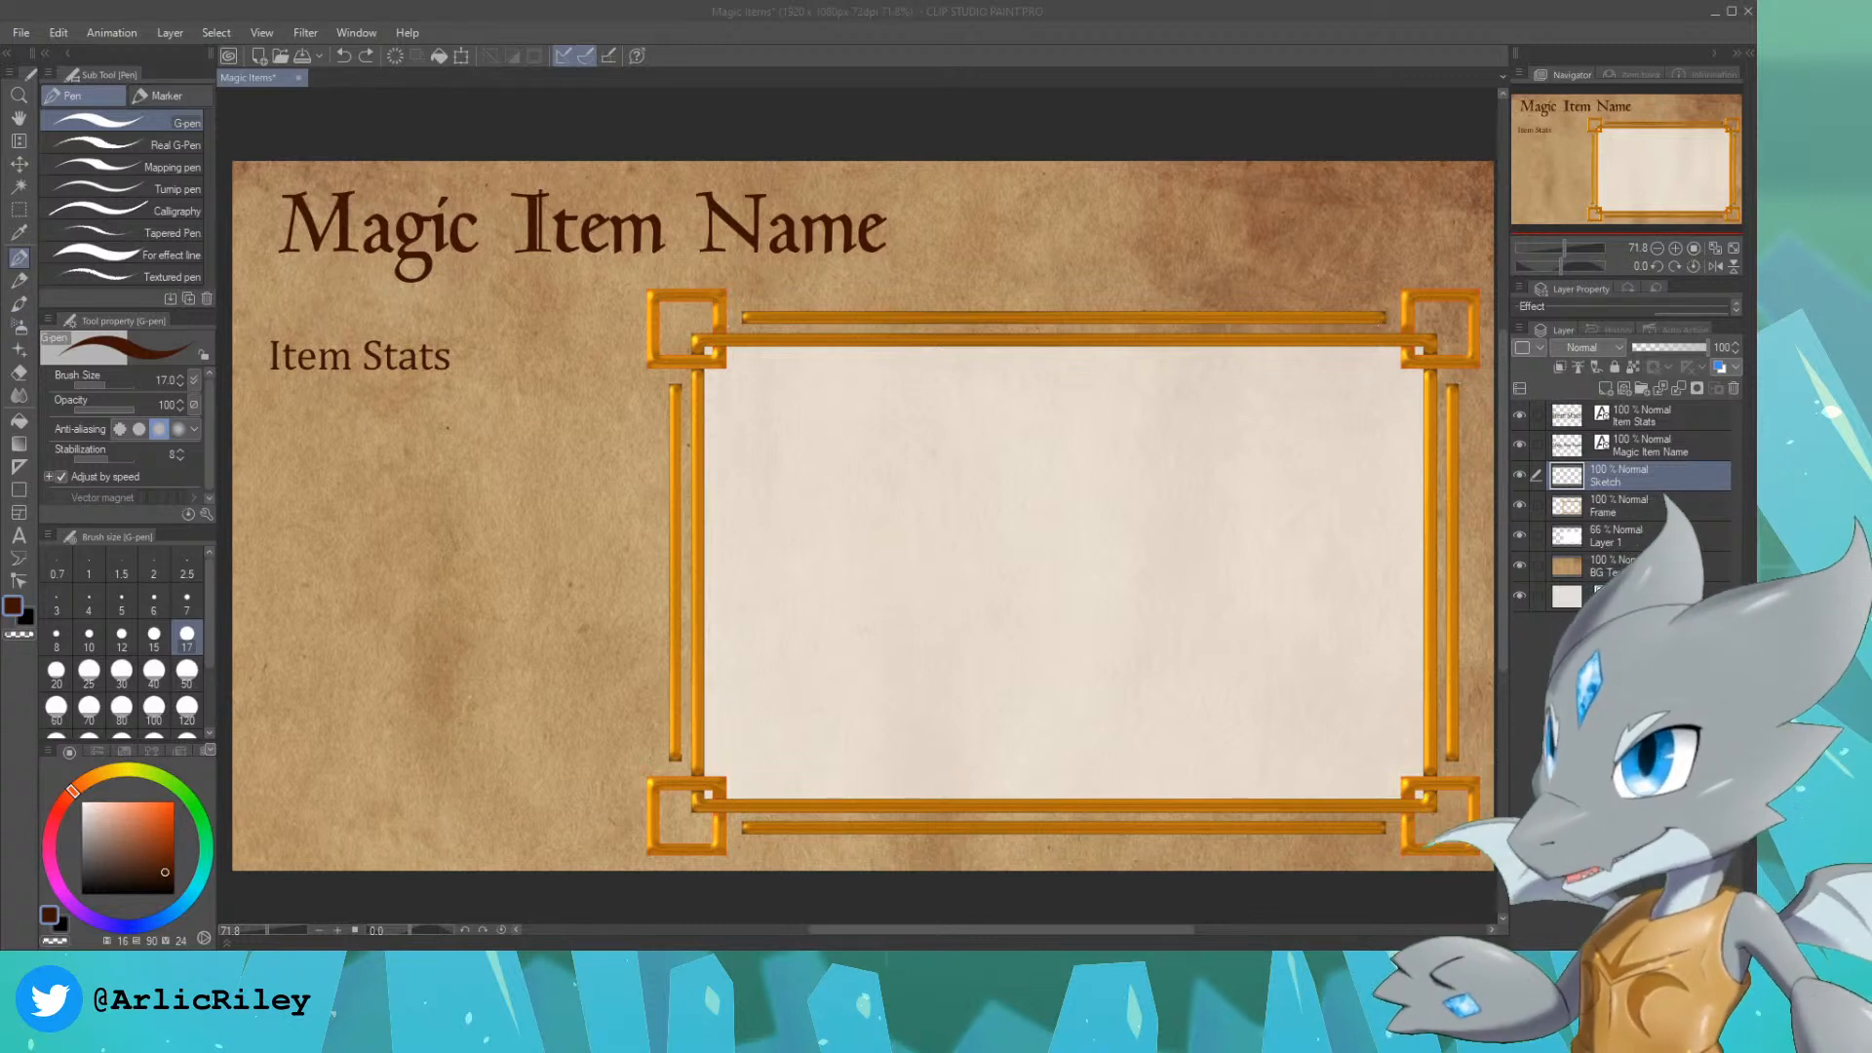
pyautogui.click(1657, 419)
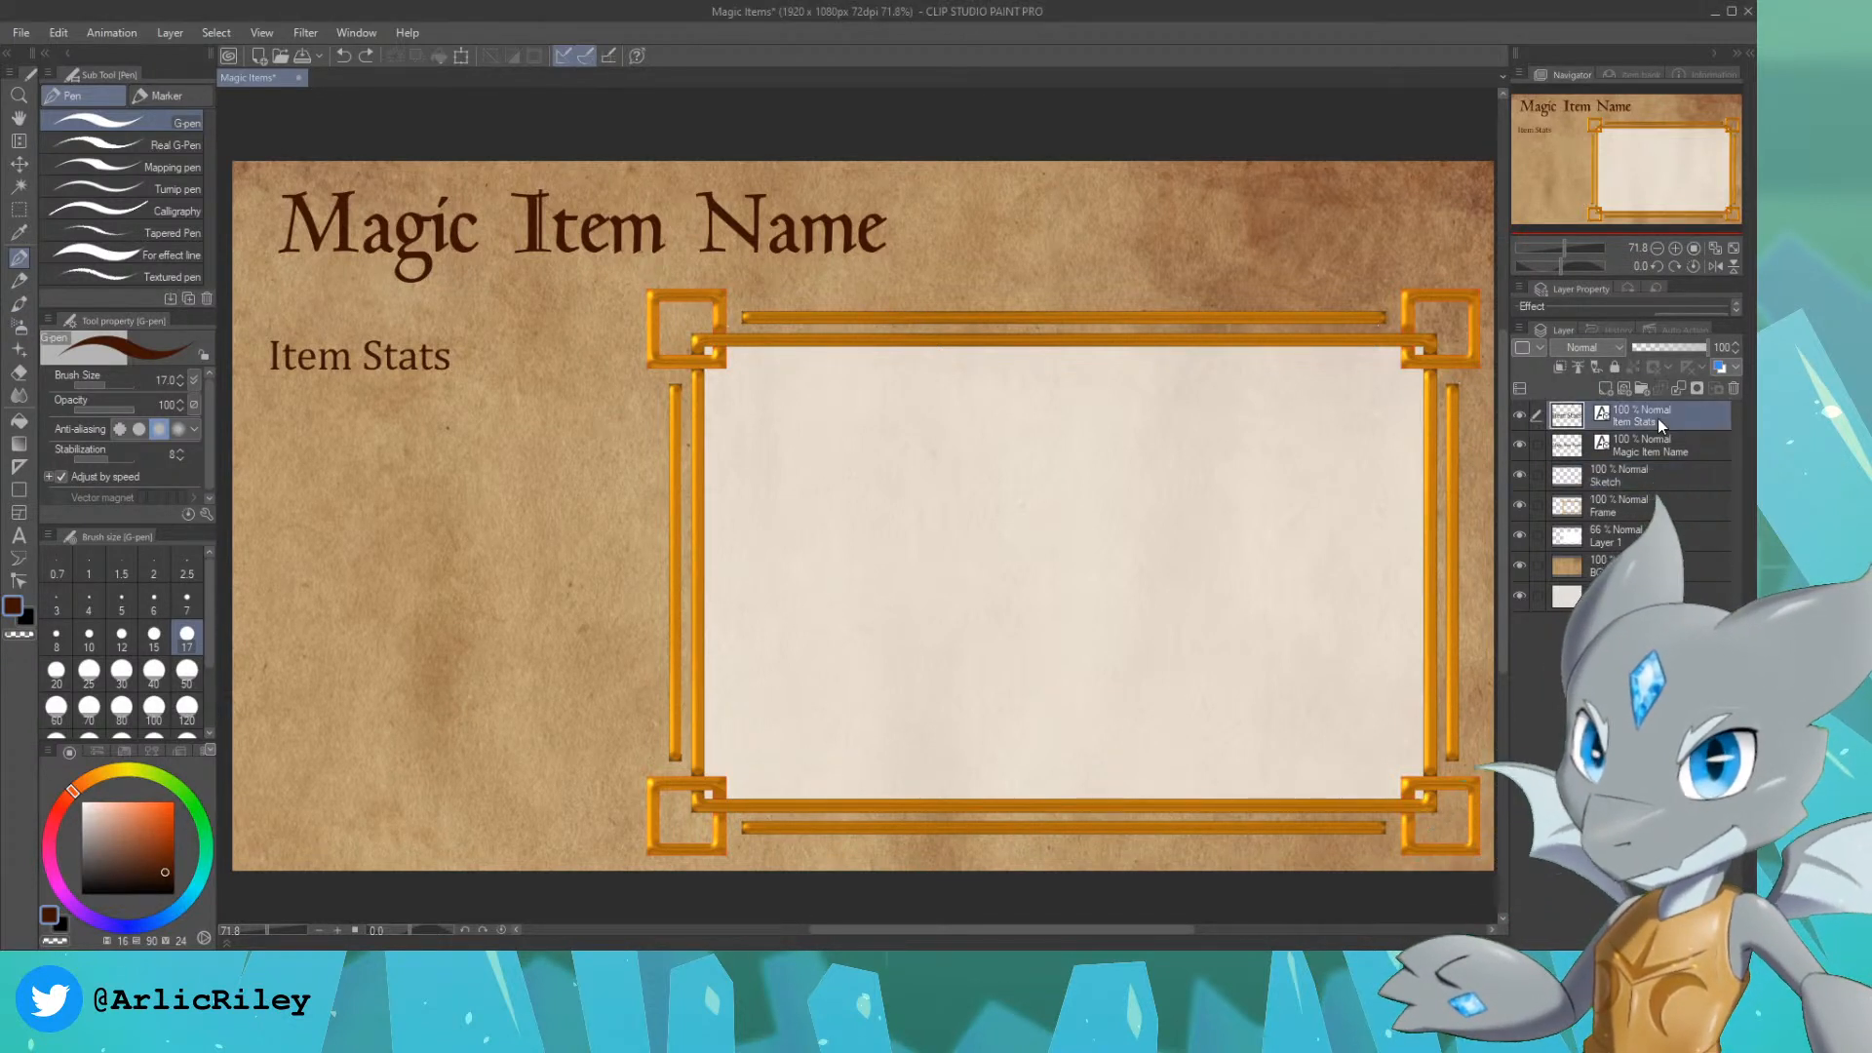
pyautogui.click(1644, 447)
pyautogui.click(18, 535)
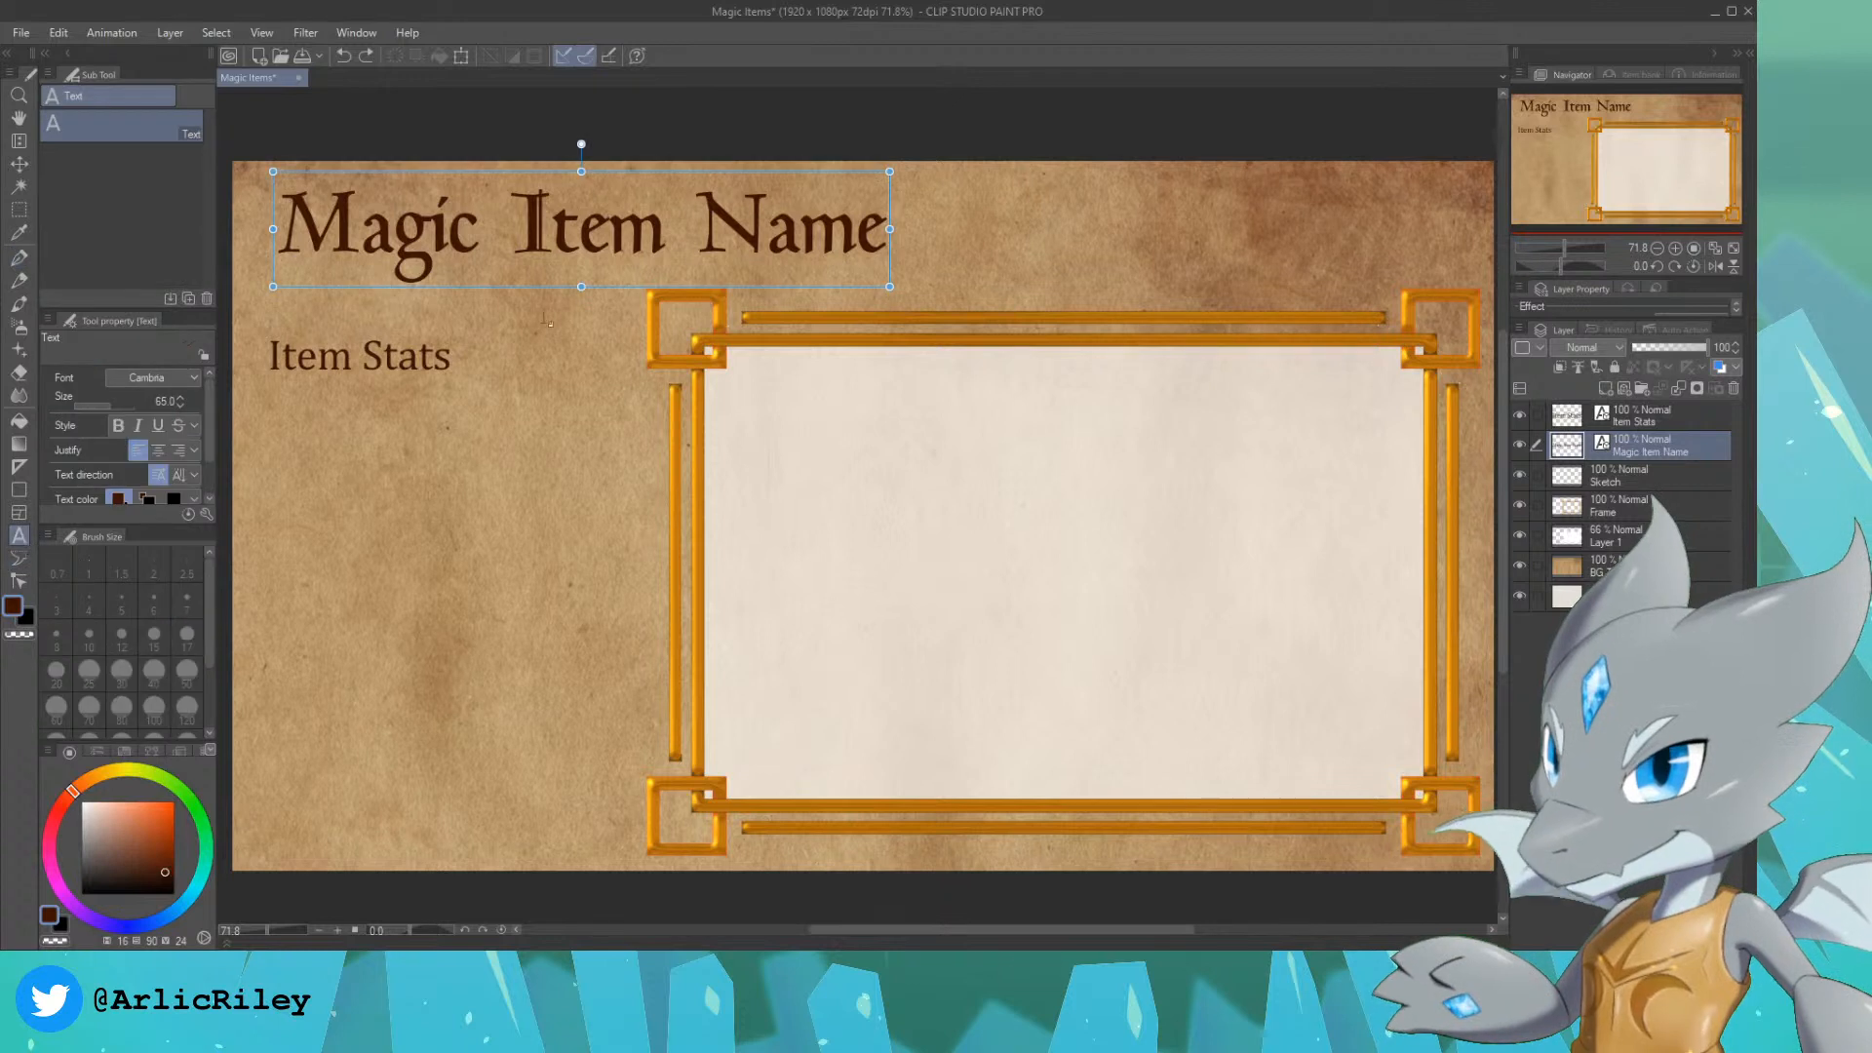
pyautogui.click(766, 234)
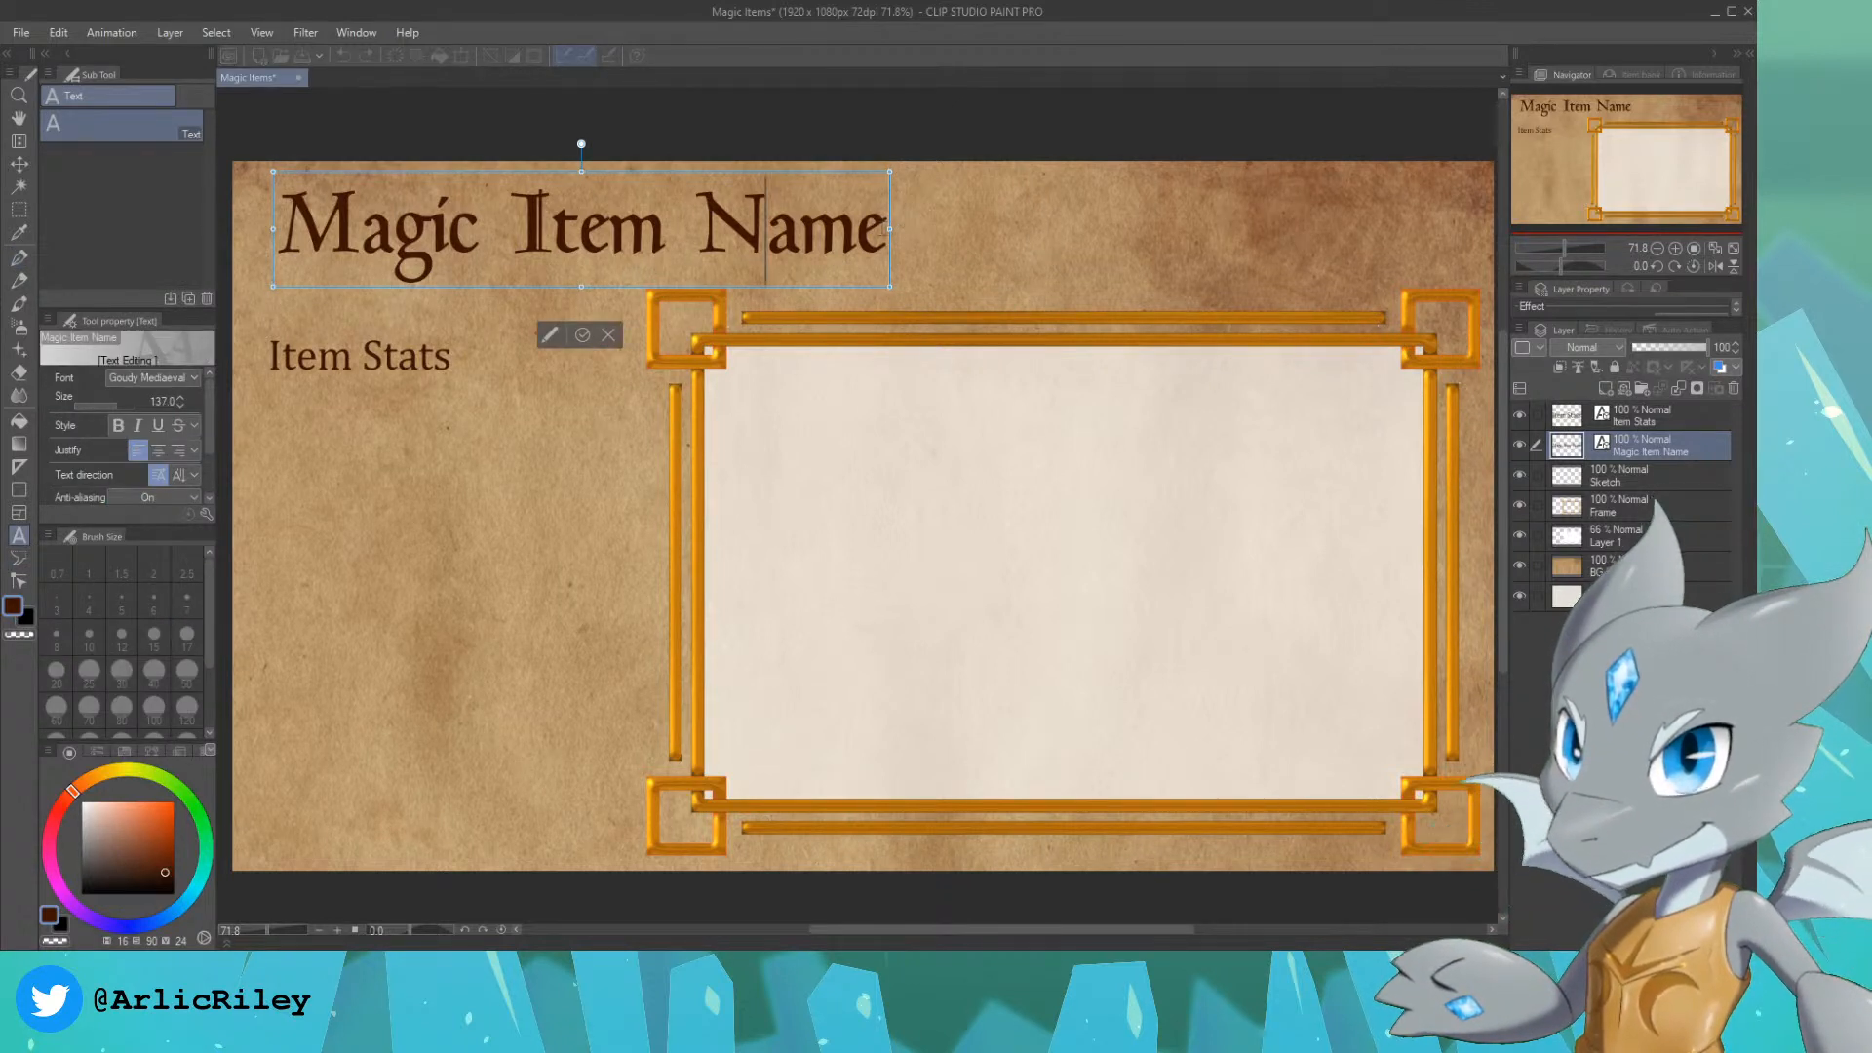
pyautogui.moveTo(886, 234); pyautogui.dragTo(276, 232)
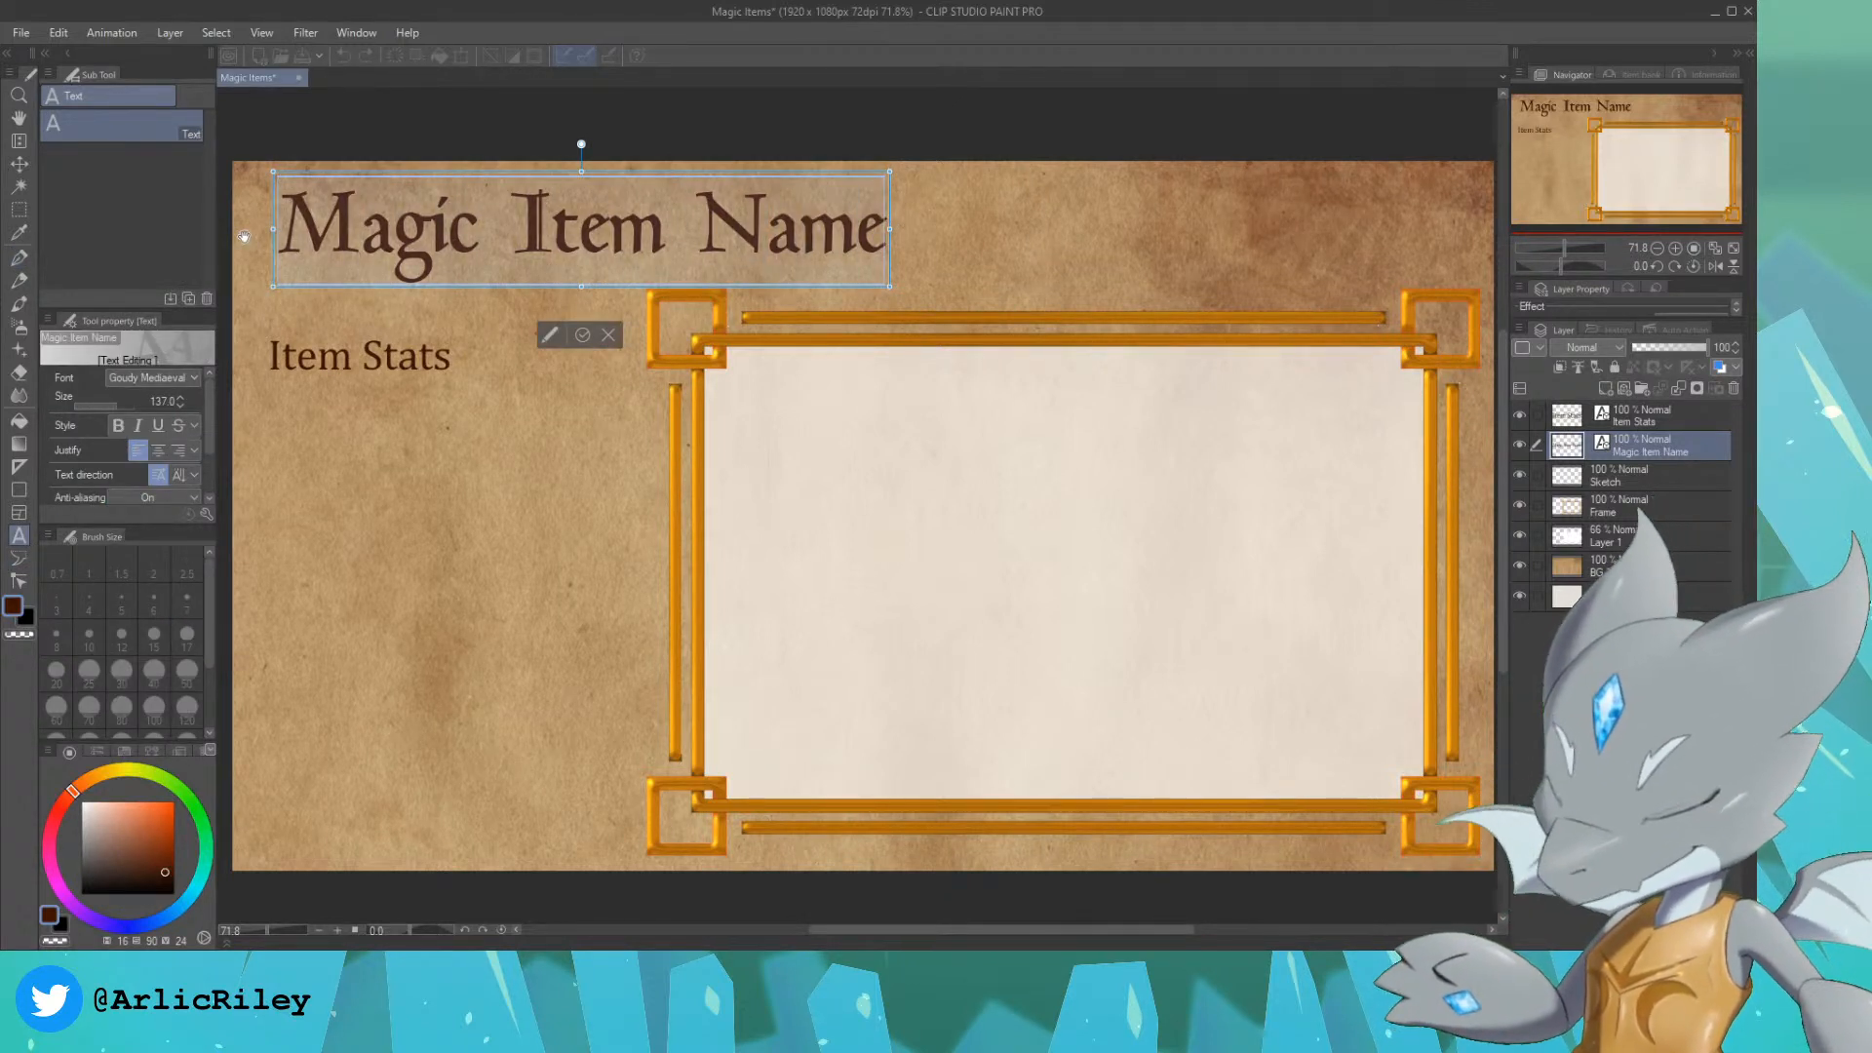
pyautogui.write('Bold Cap (Common)')
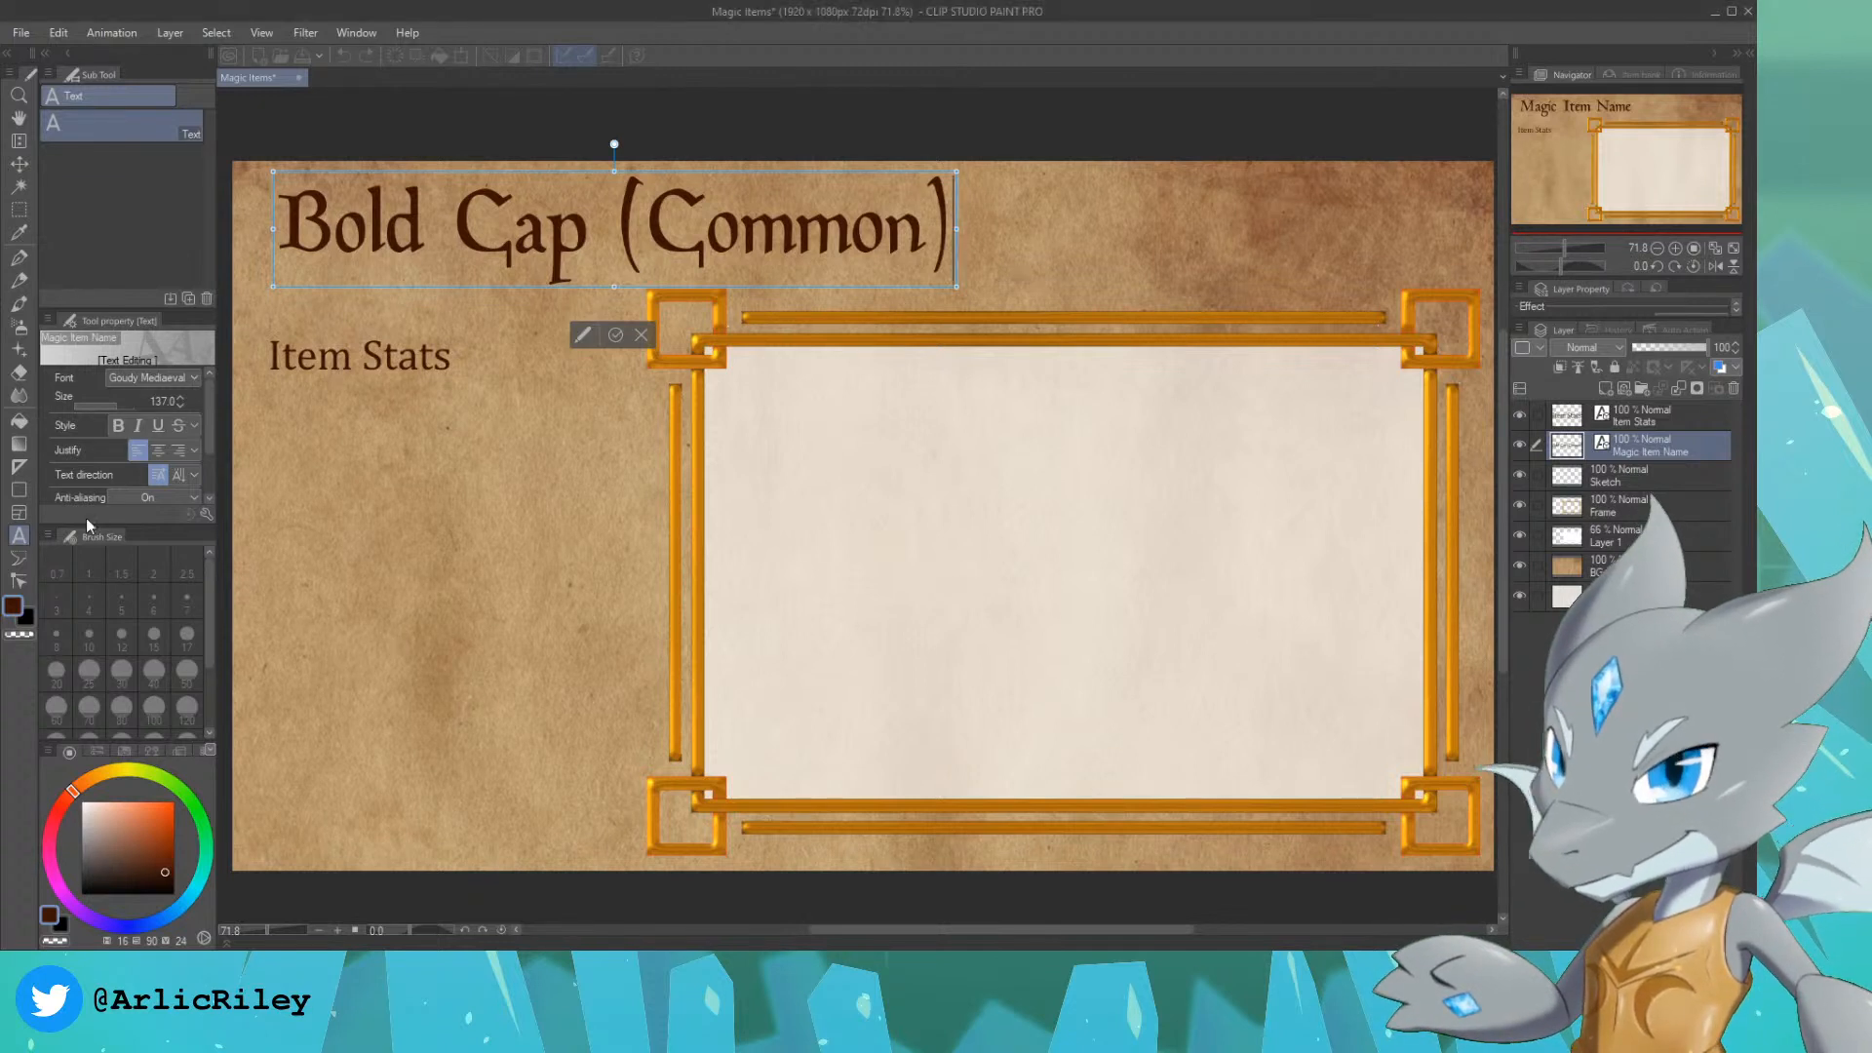
pyautogui.click(455, 357)
pyautogui.click(457, 361)
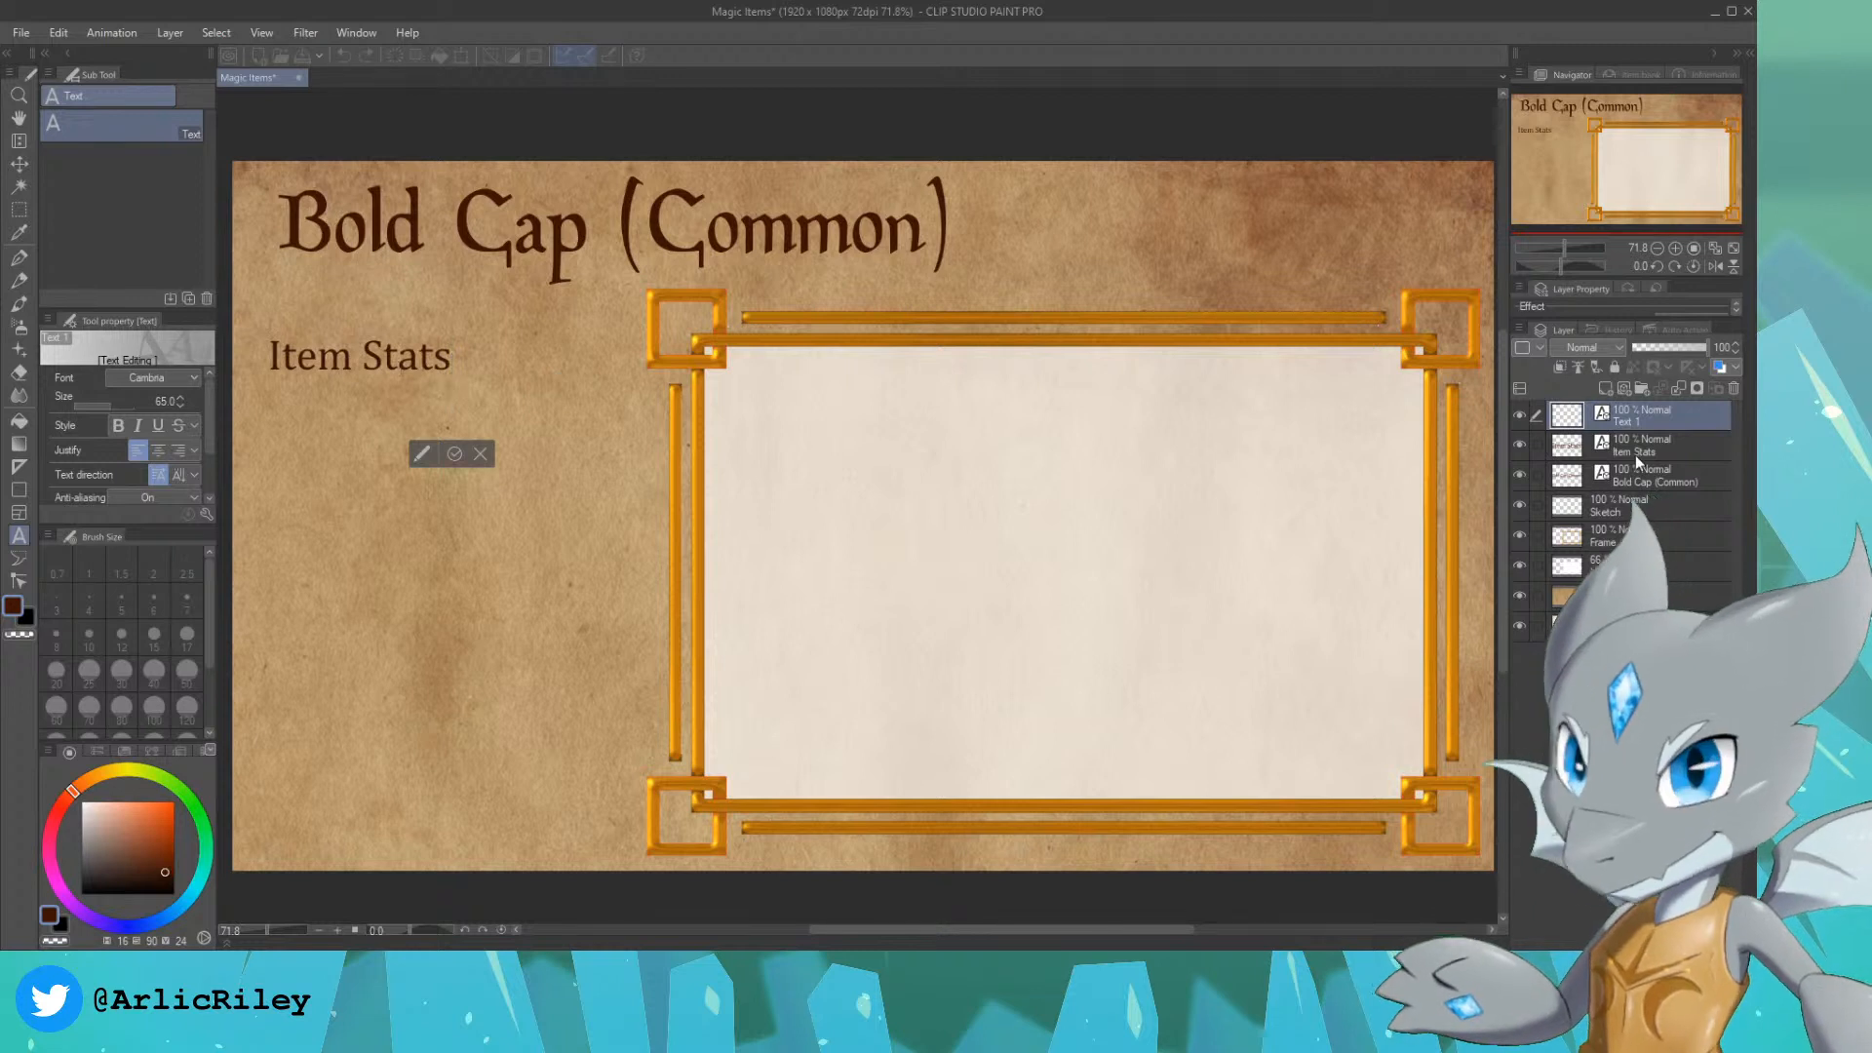
pyautogui.press('Escape')
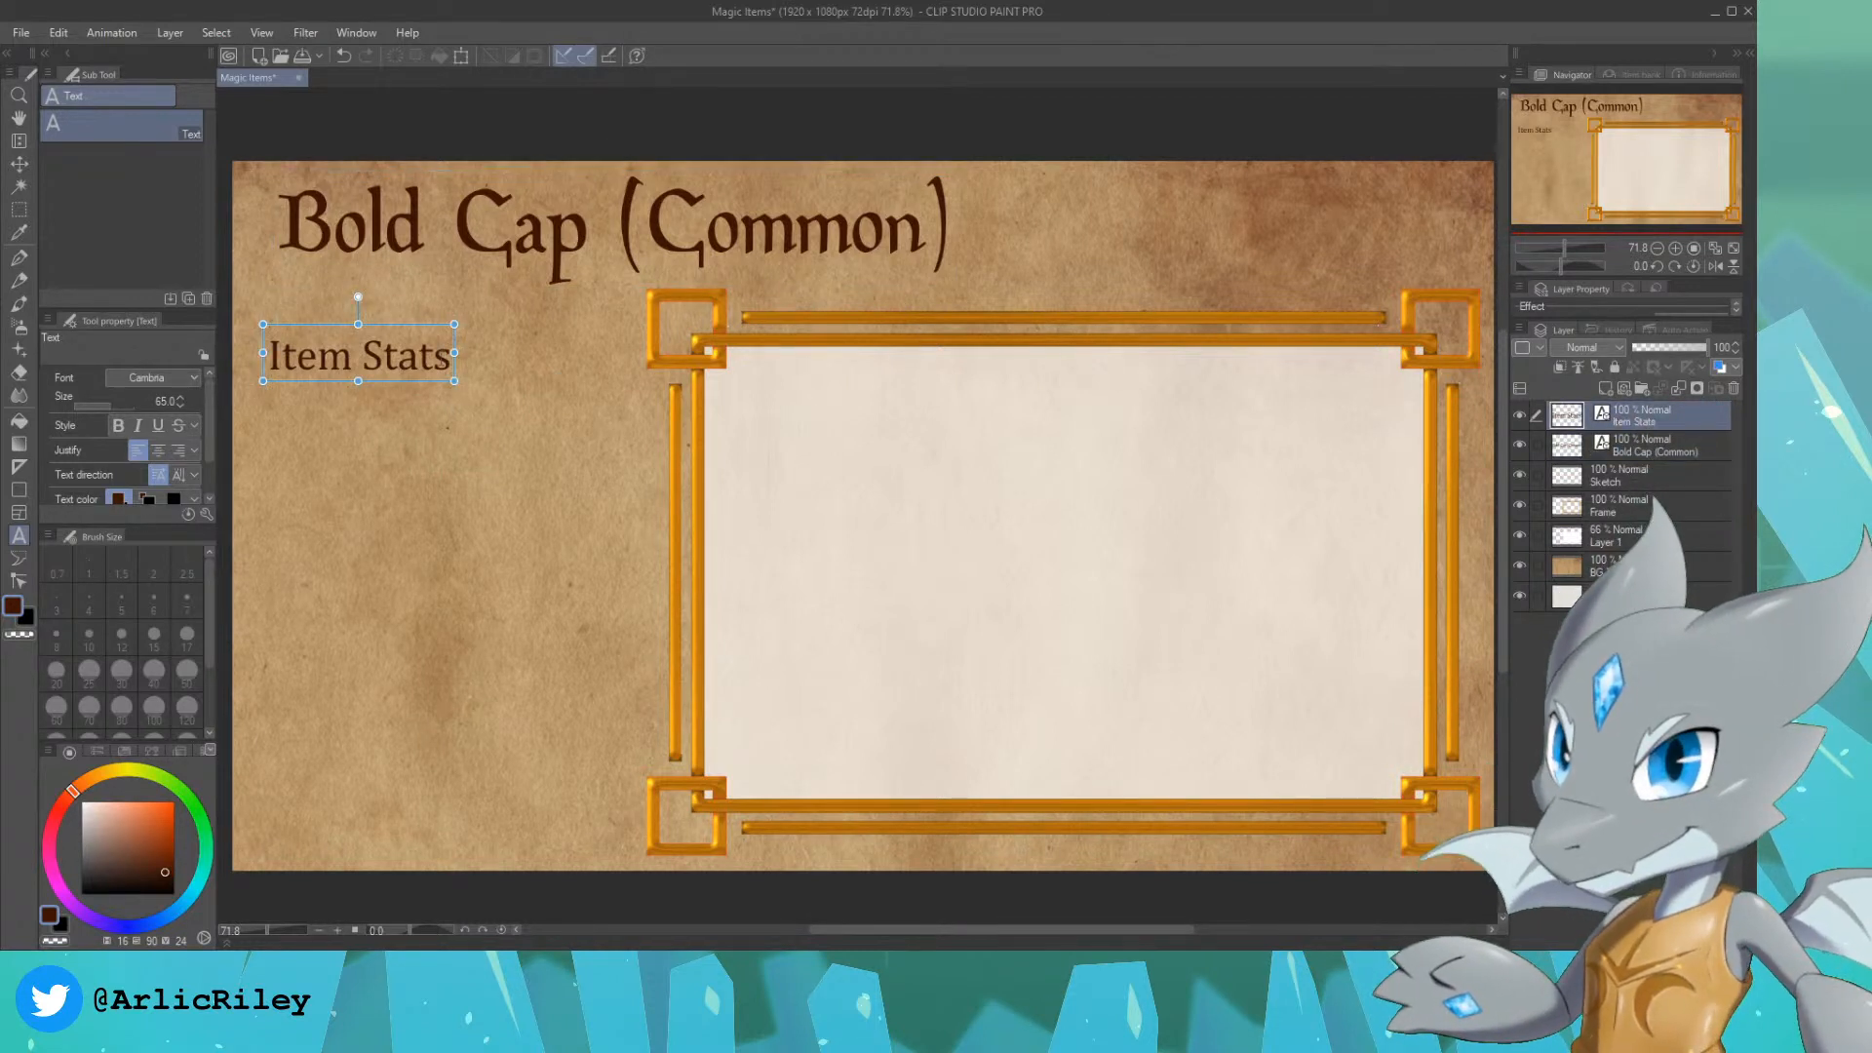
# Step: Replace "Item Stats" with "Contains 1d4 unreplenishable charges of the Heroism spell (1st level).", broken before "charges", and shrink it to about size 32.7 beside the frame
pyautogui.moveTo(460, 361); pyautogui.dragTo(225, 364)
pyautogui.hotkey('ctrl', 'v')
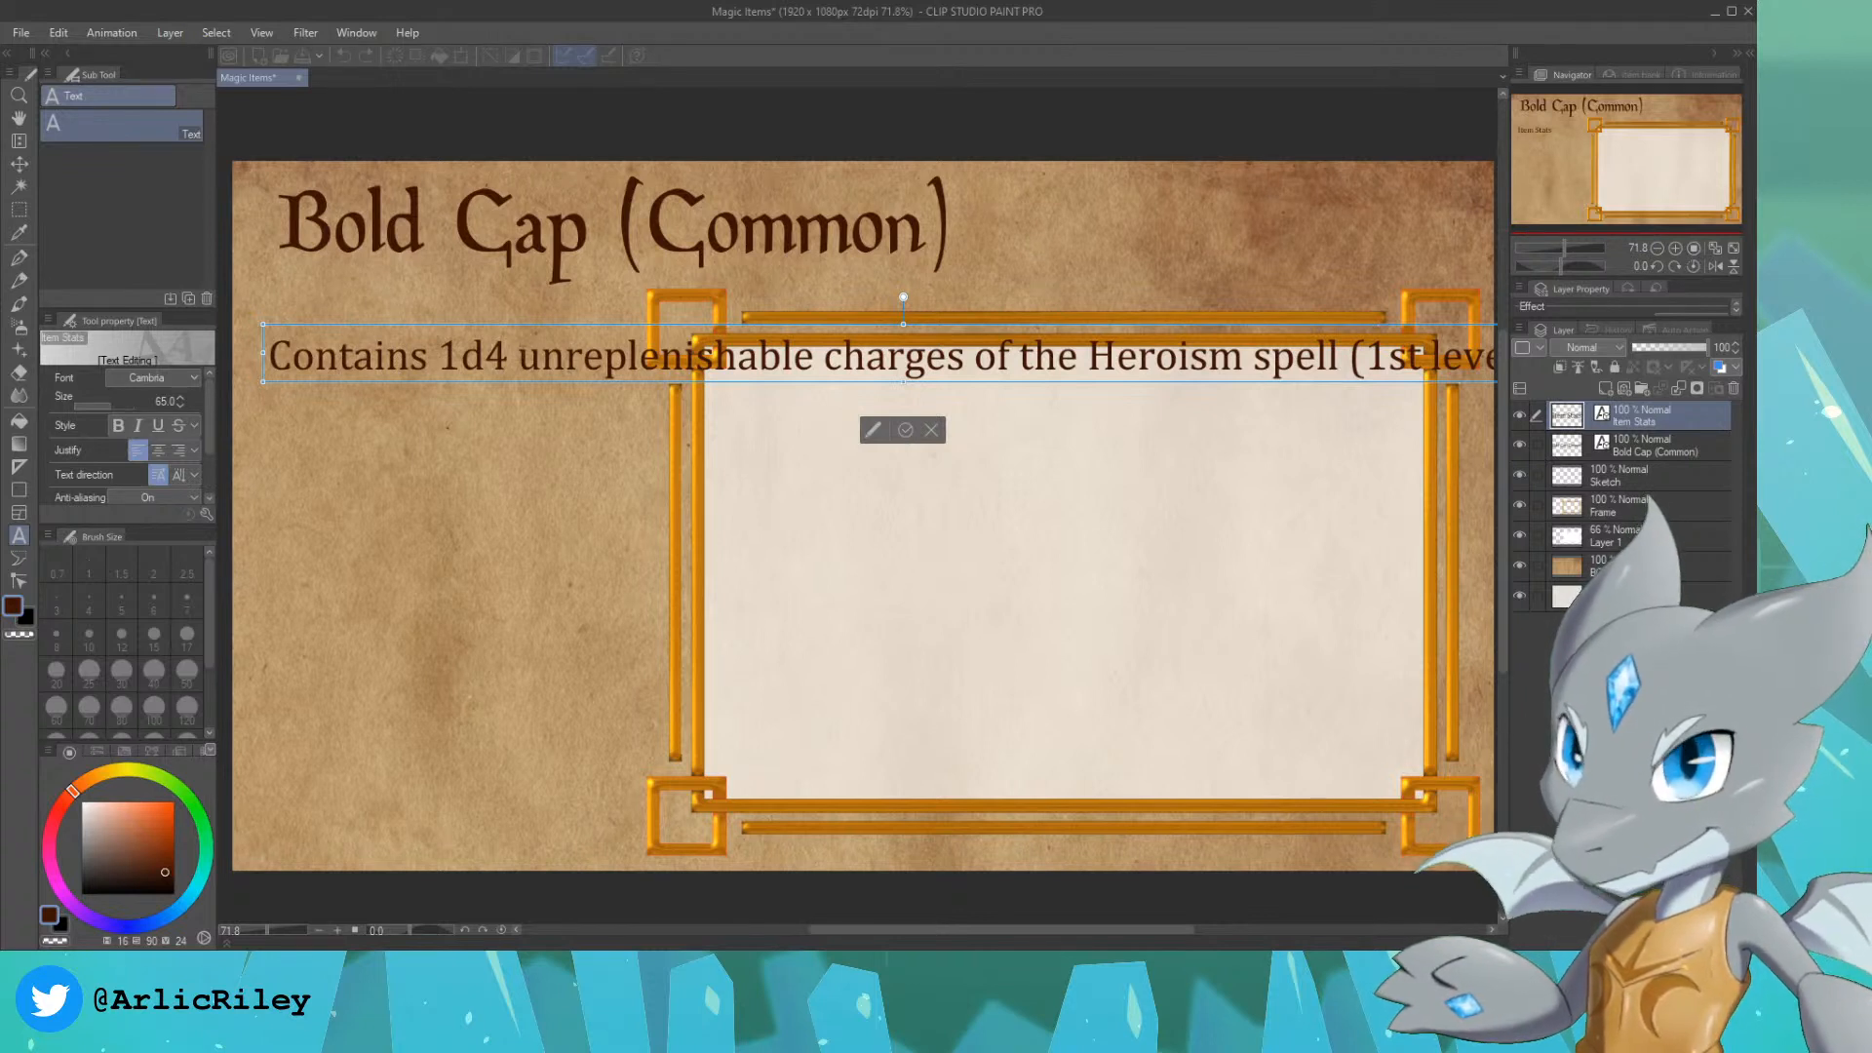
pyautogui.click(825, 357)
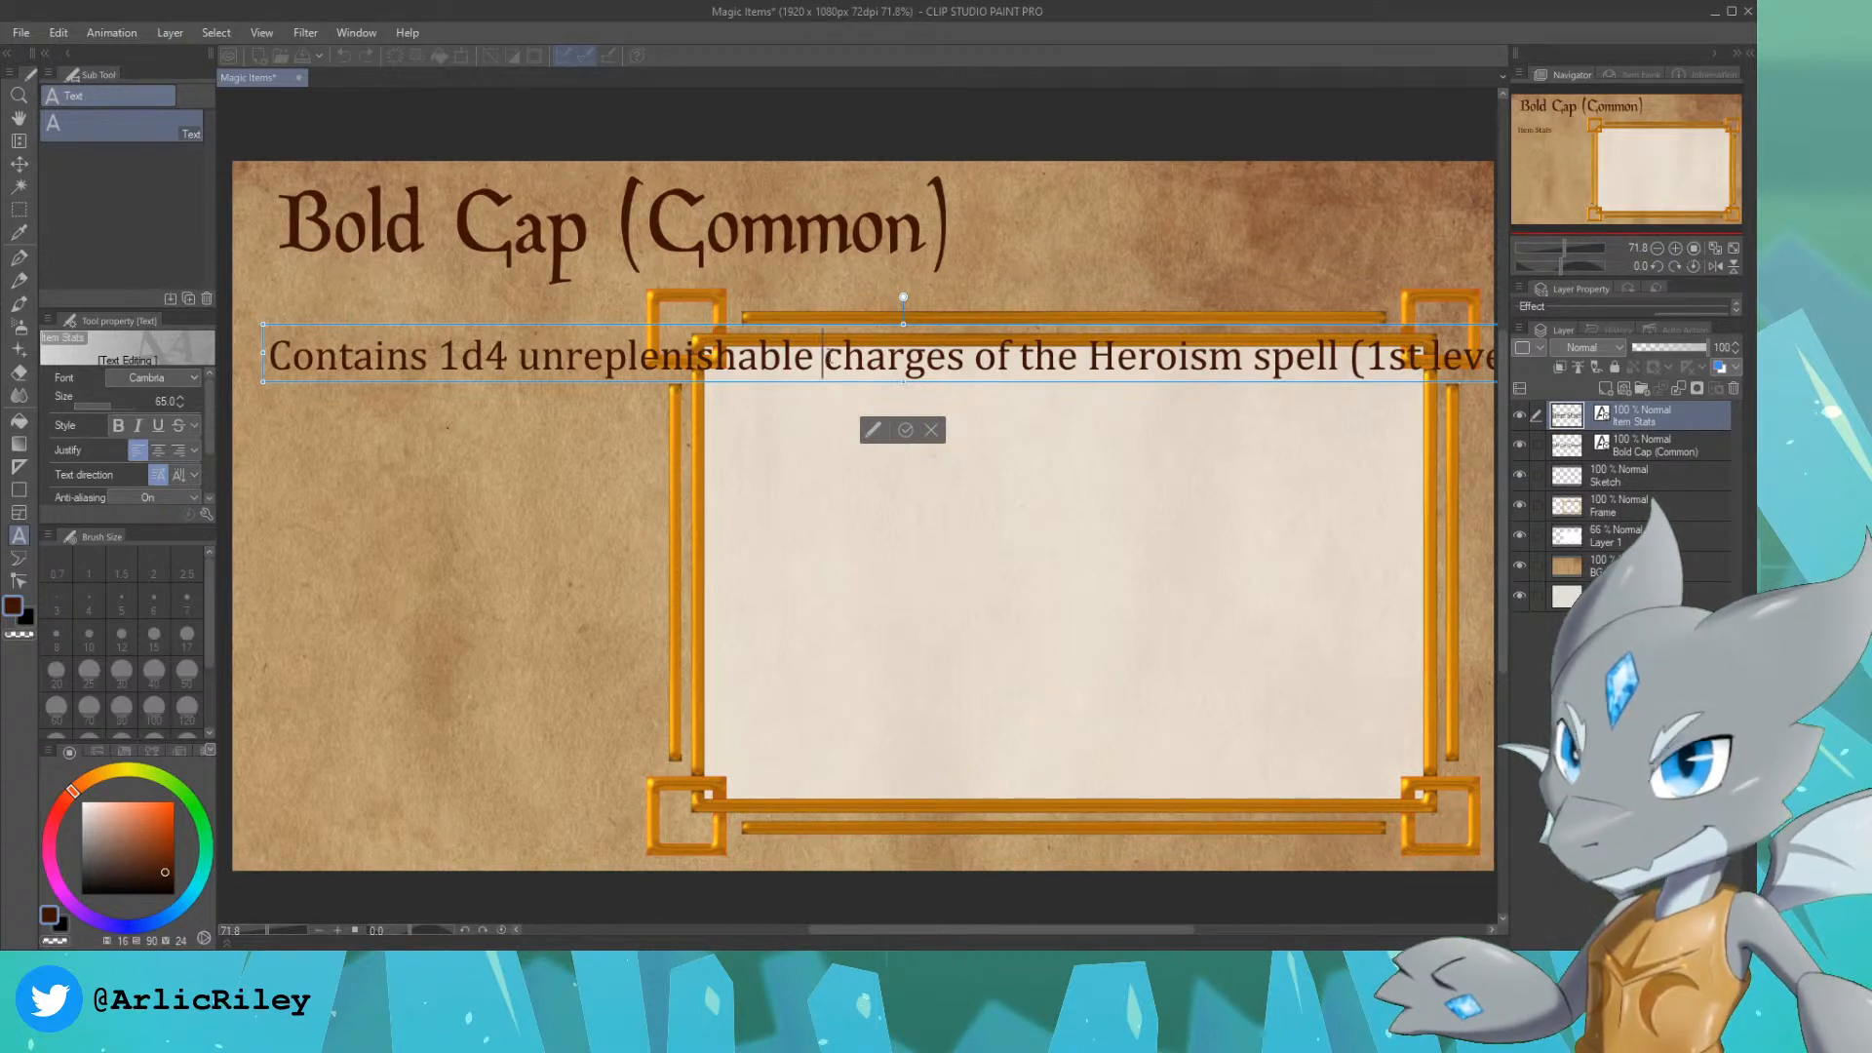
pyautogui.press('Return')
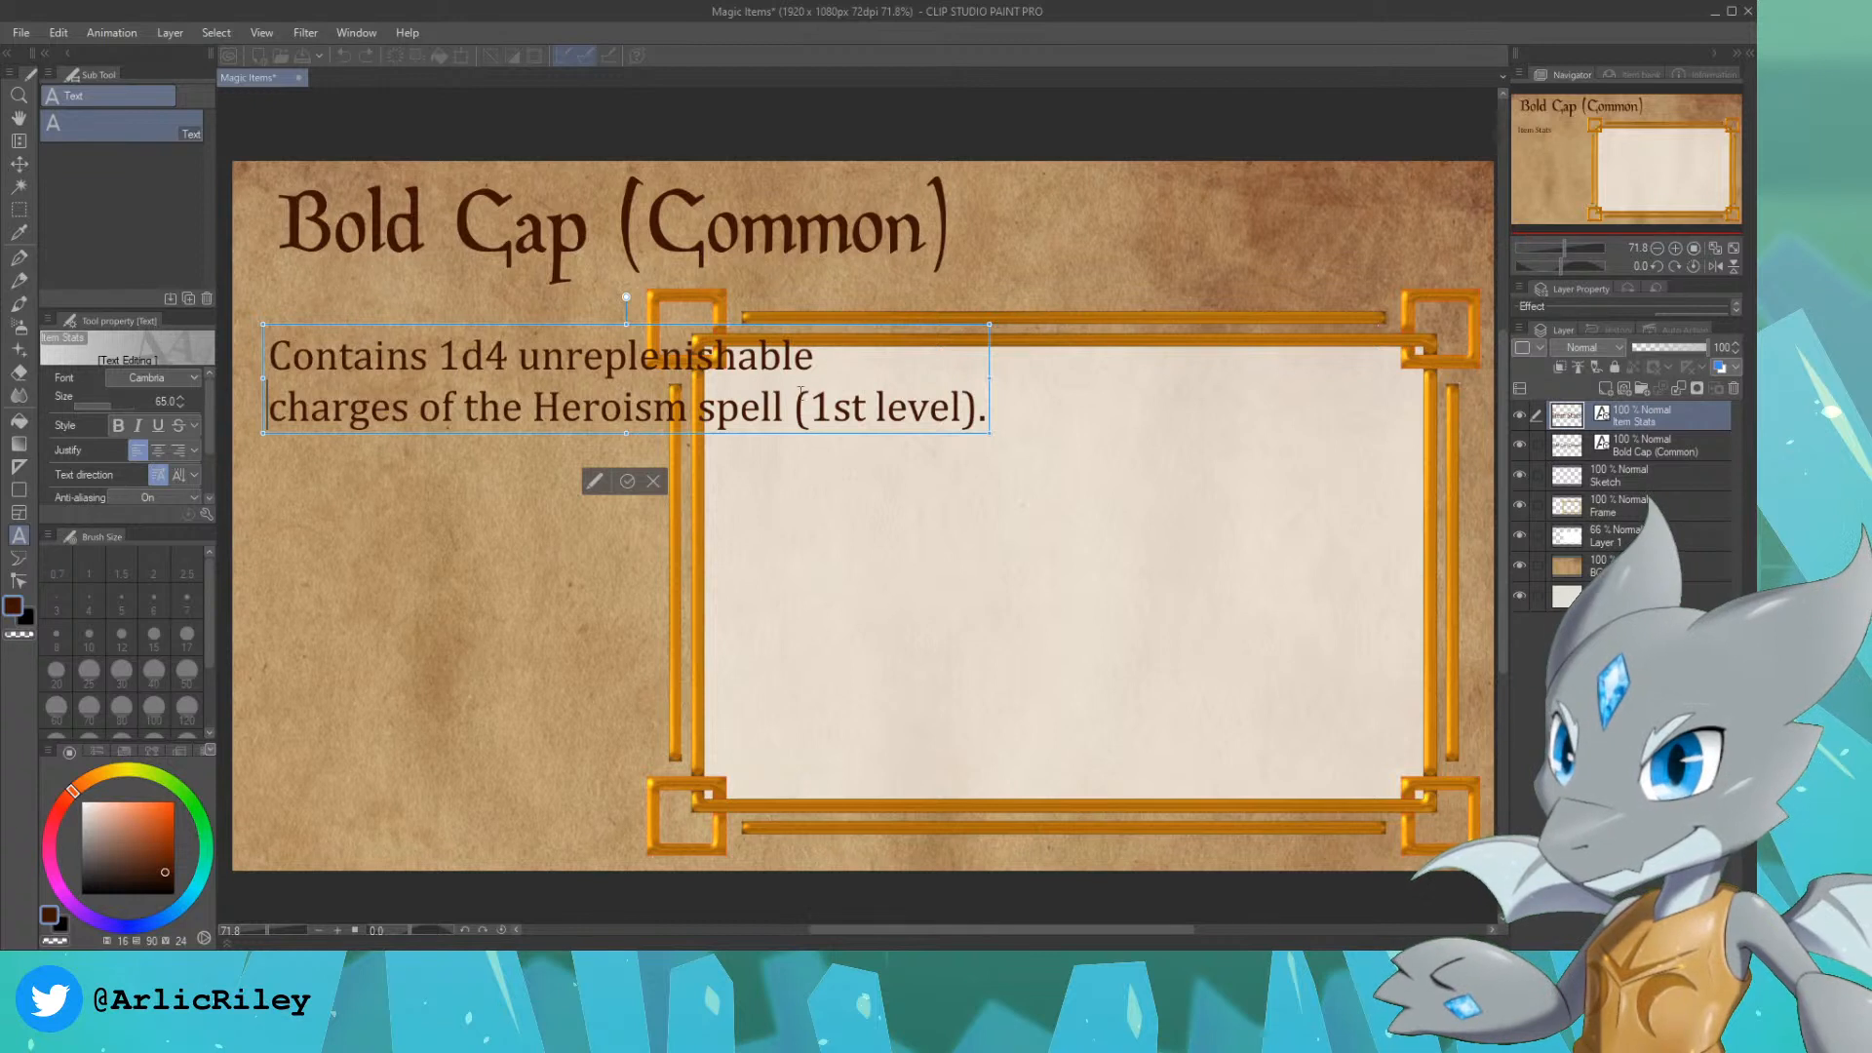
pyautogui.moveTo(992, 326); pyautogui.dragTo(639, 379)
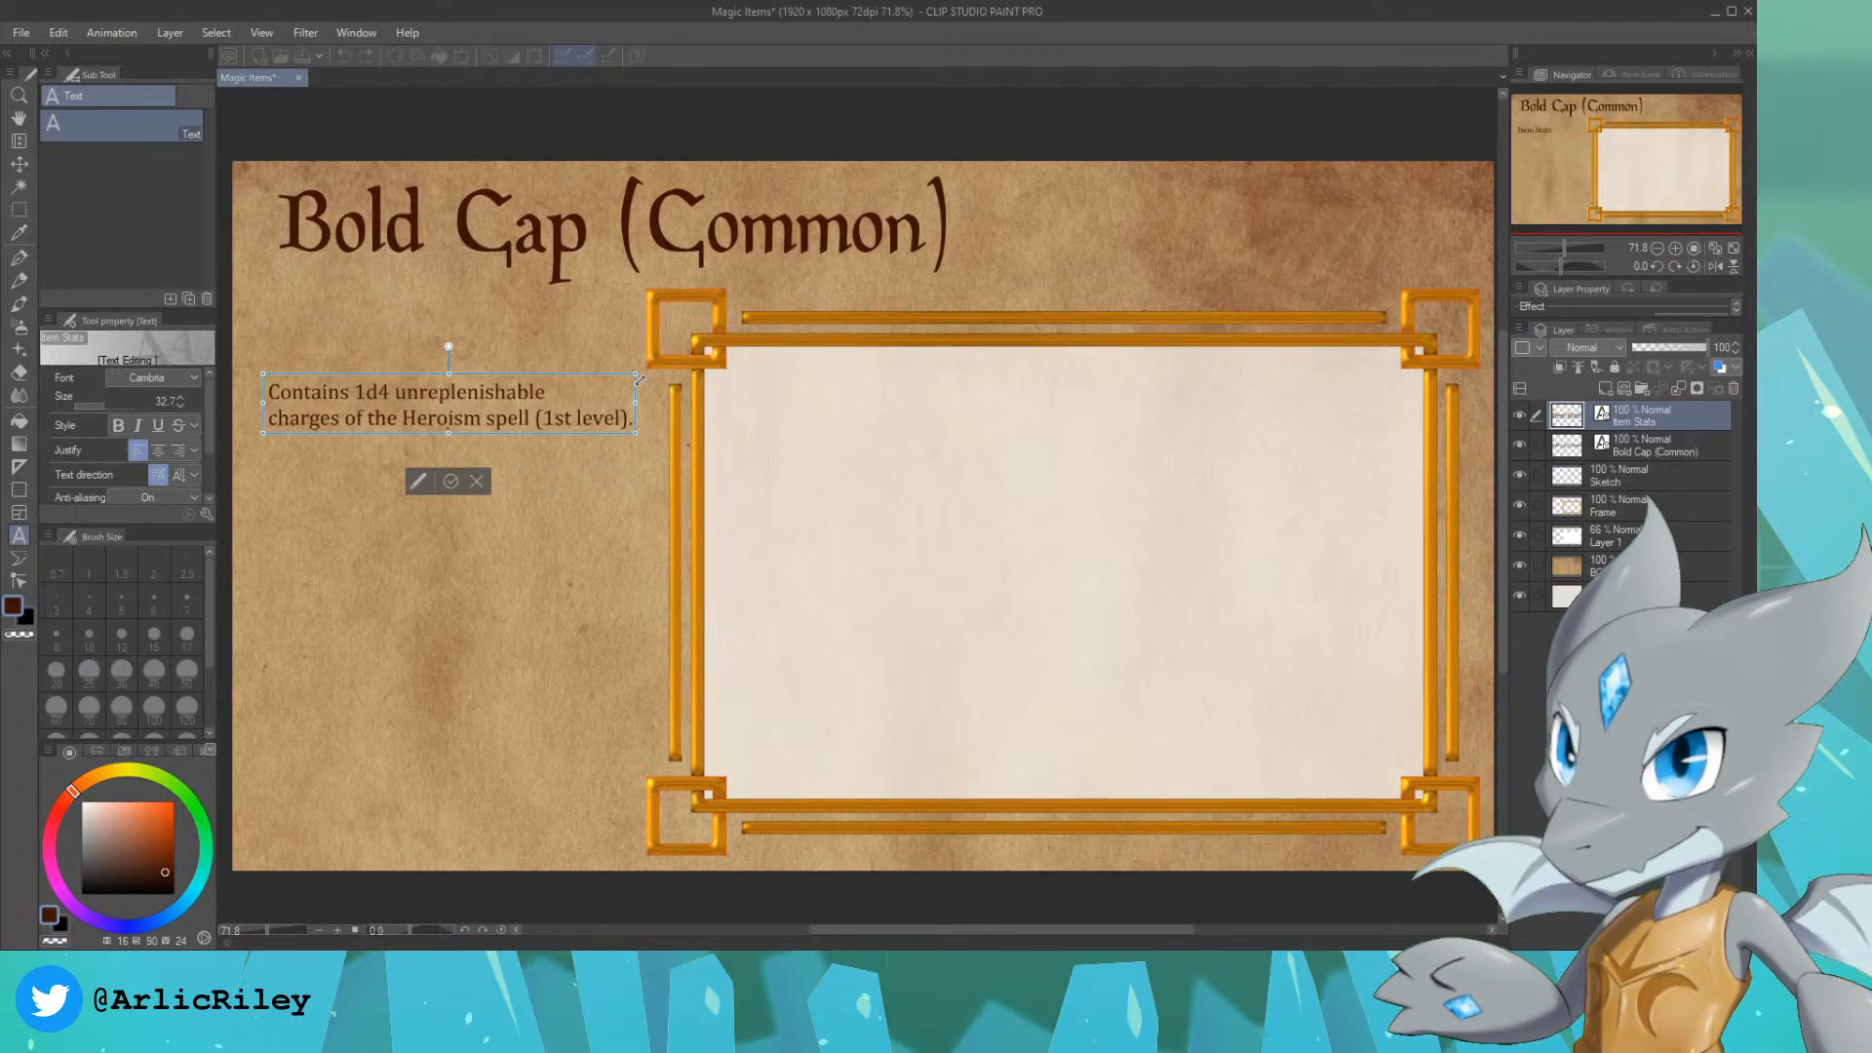
# Step: Break the stats text into five short lines, starting new lines at "unreplenishable", "charges", "Heroism" and "(1st level)."
pyautogui.click(398, 392)
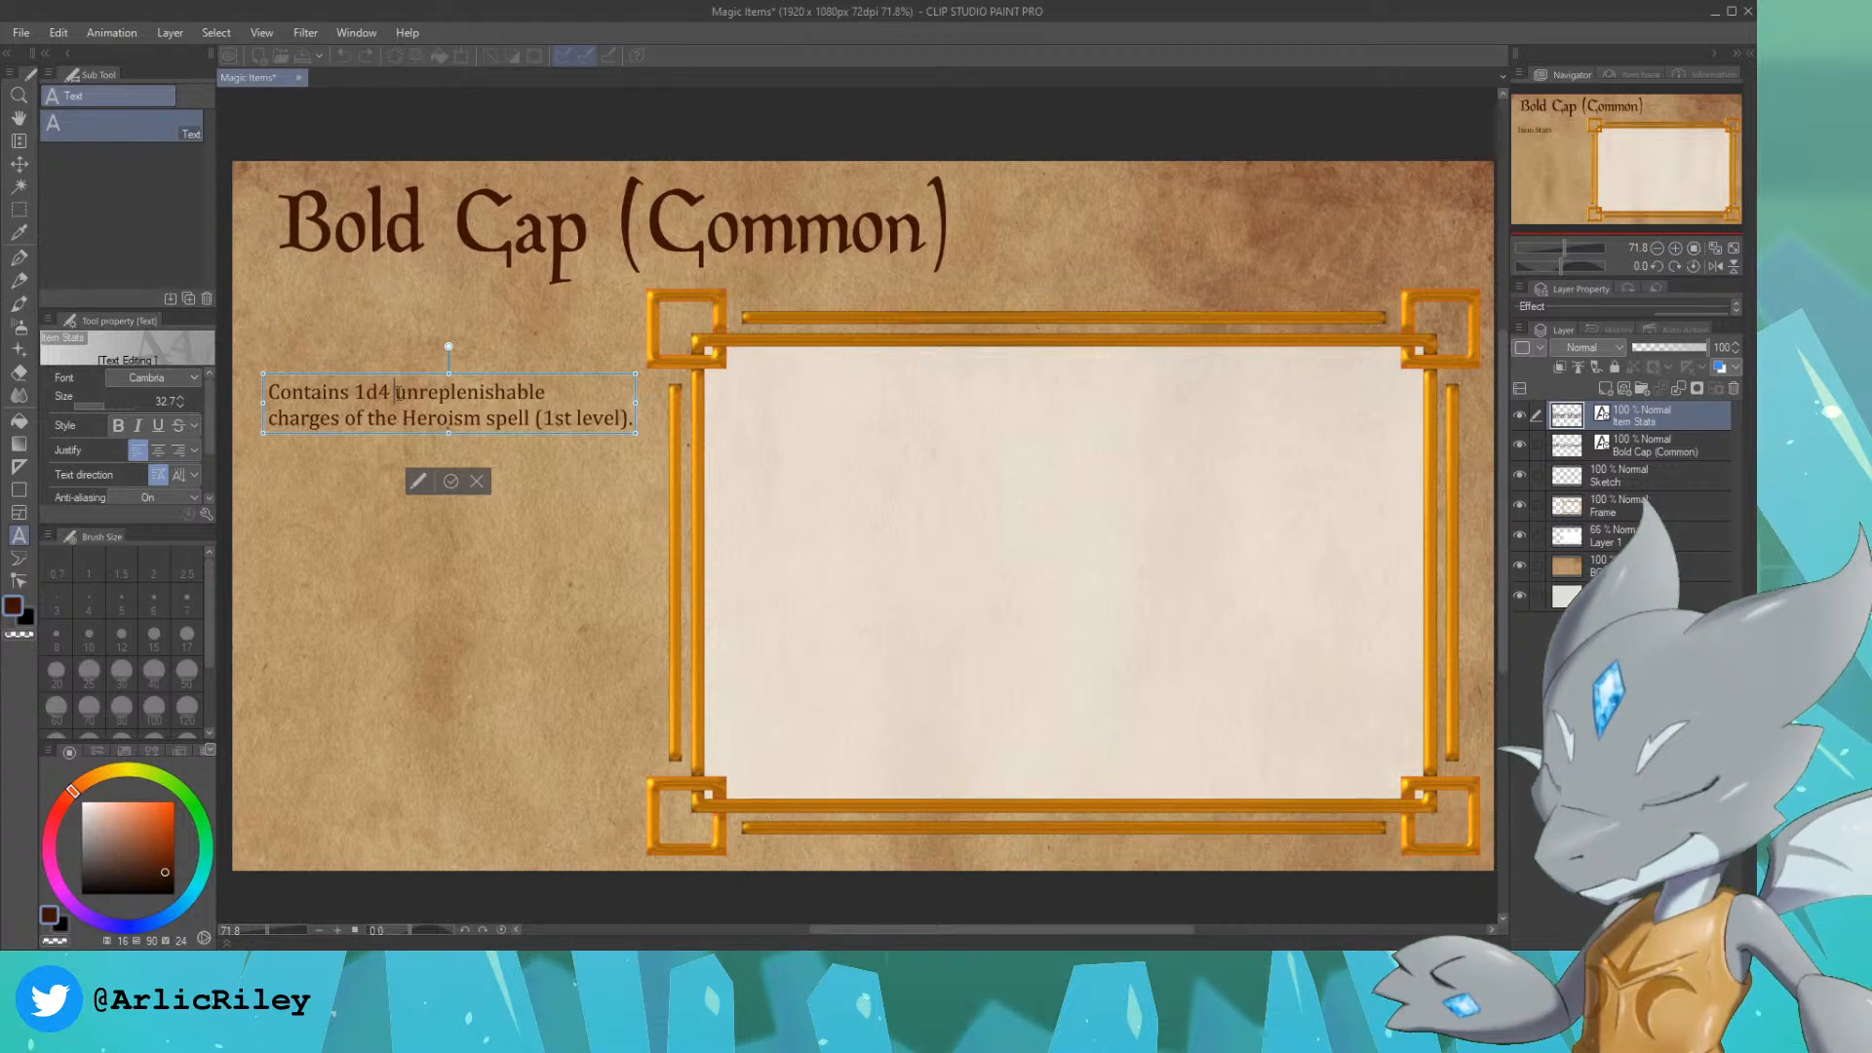
pyautogui.press('Return')
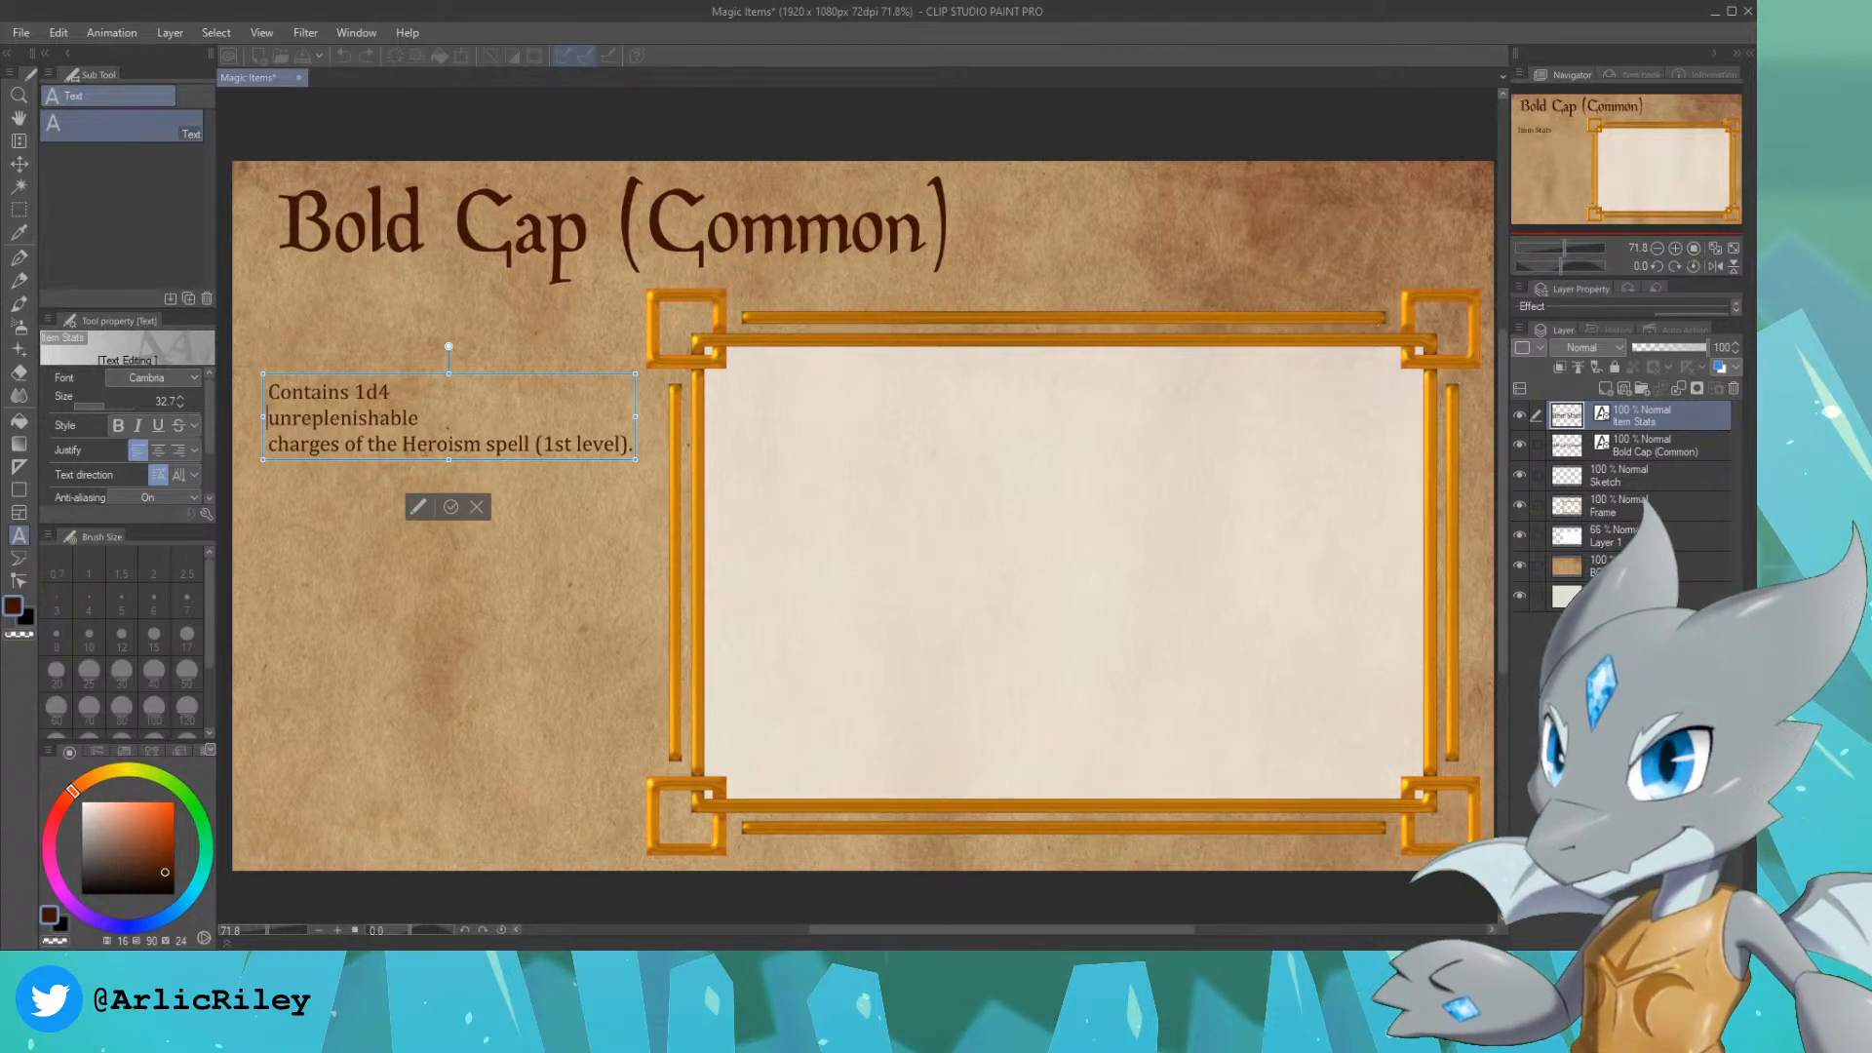
pyautogui.press('Return')
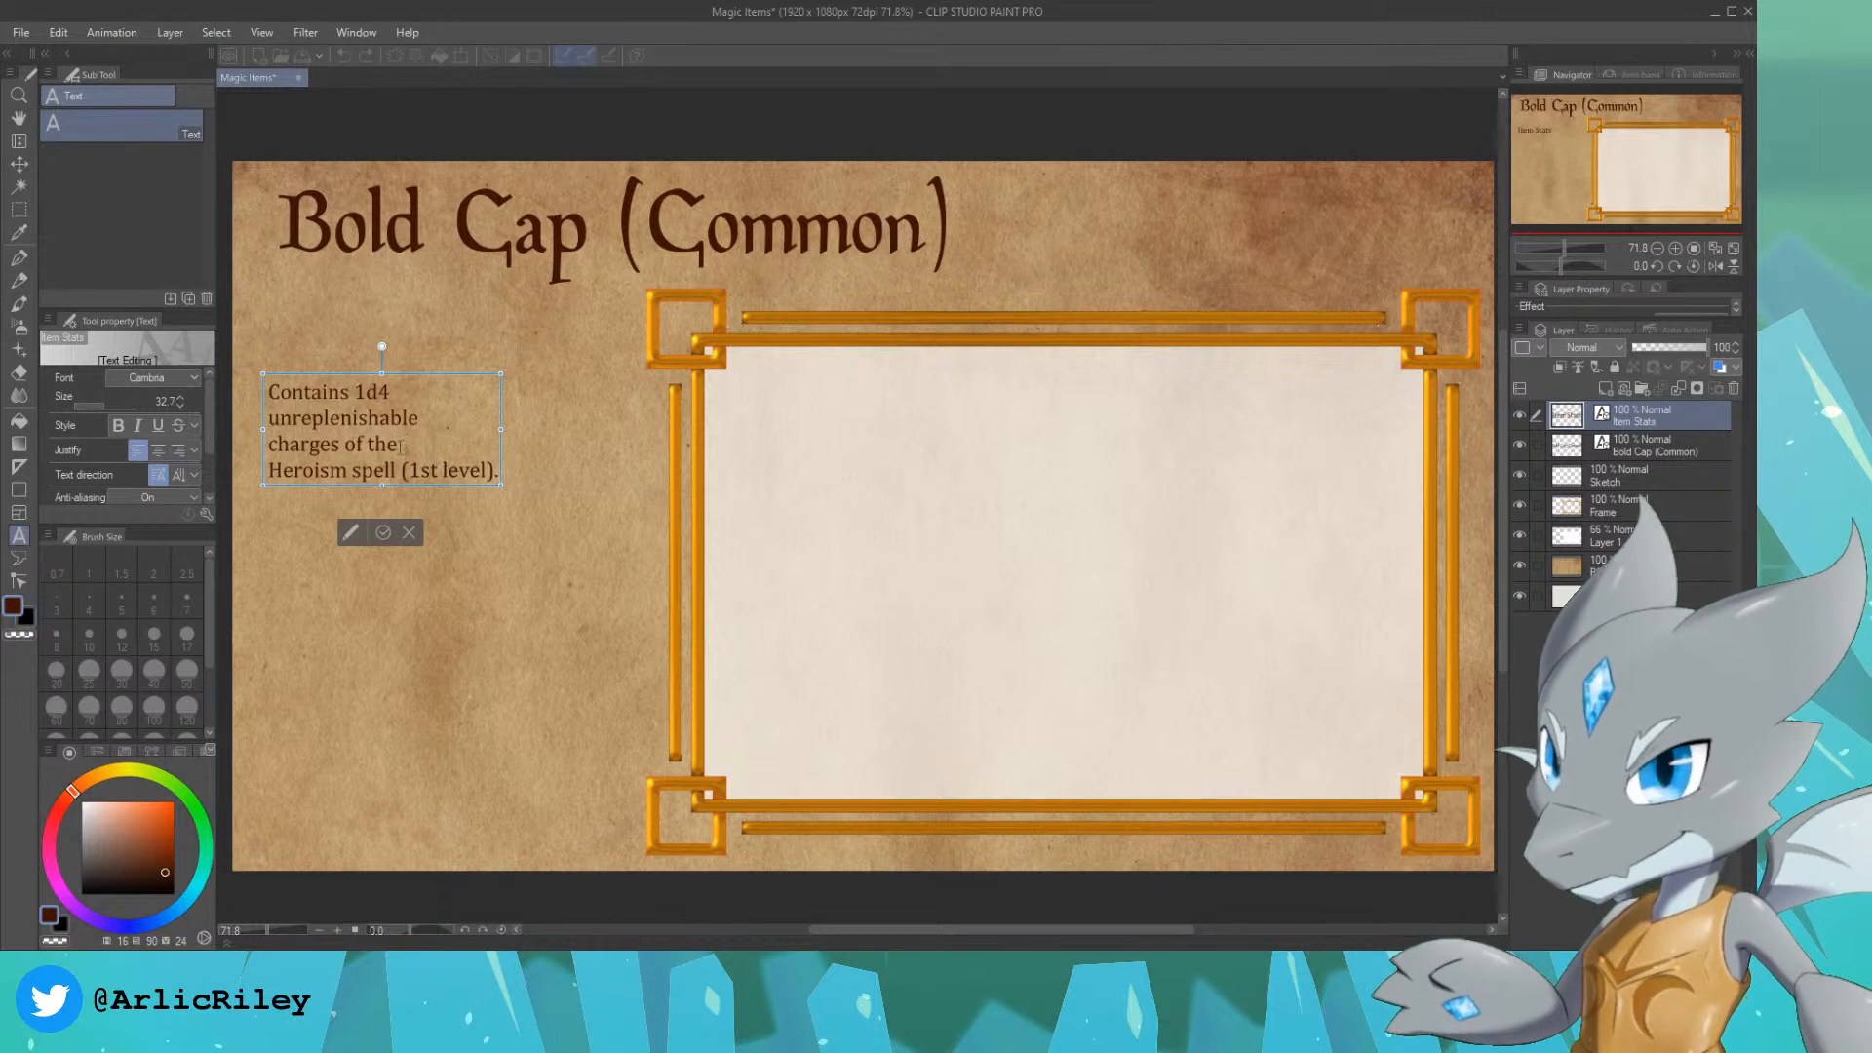
pyautogui.click(403, 469)
pyautogui.press('Return')
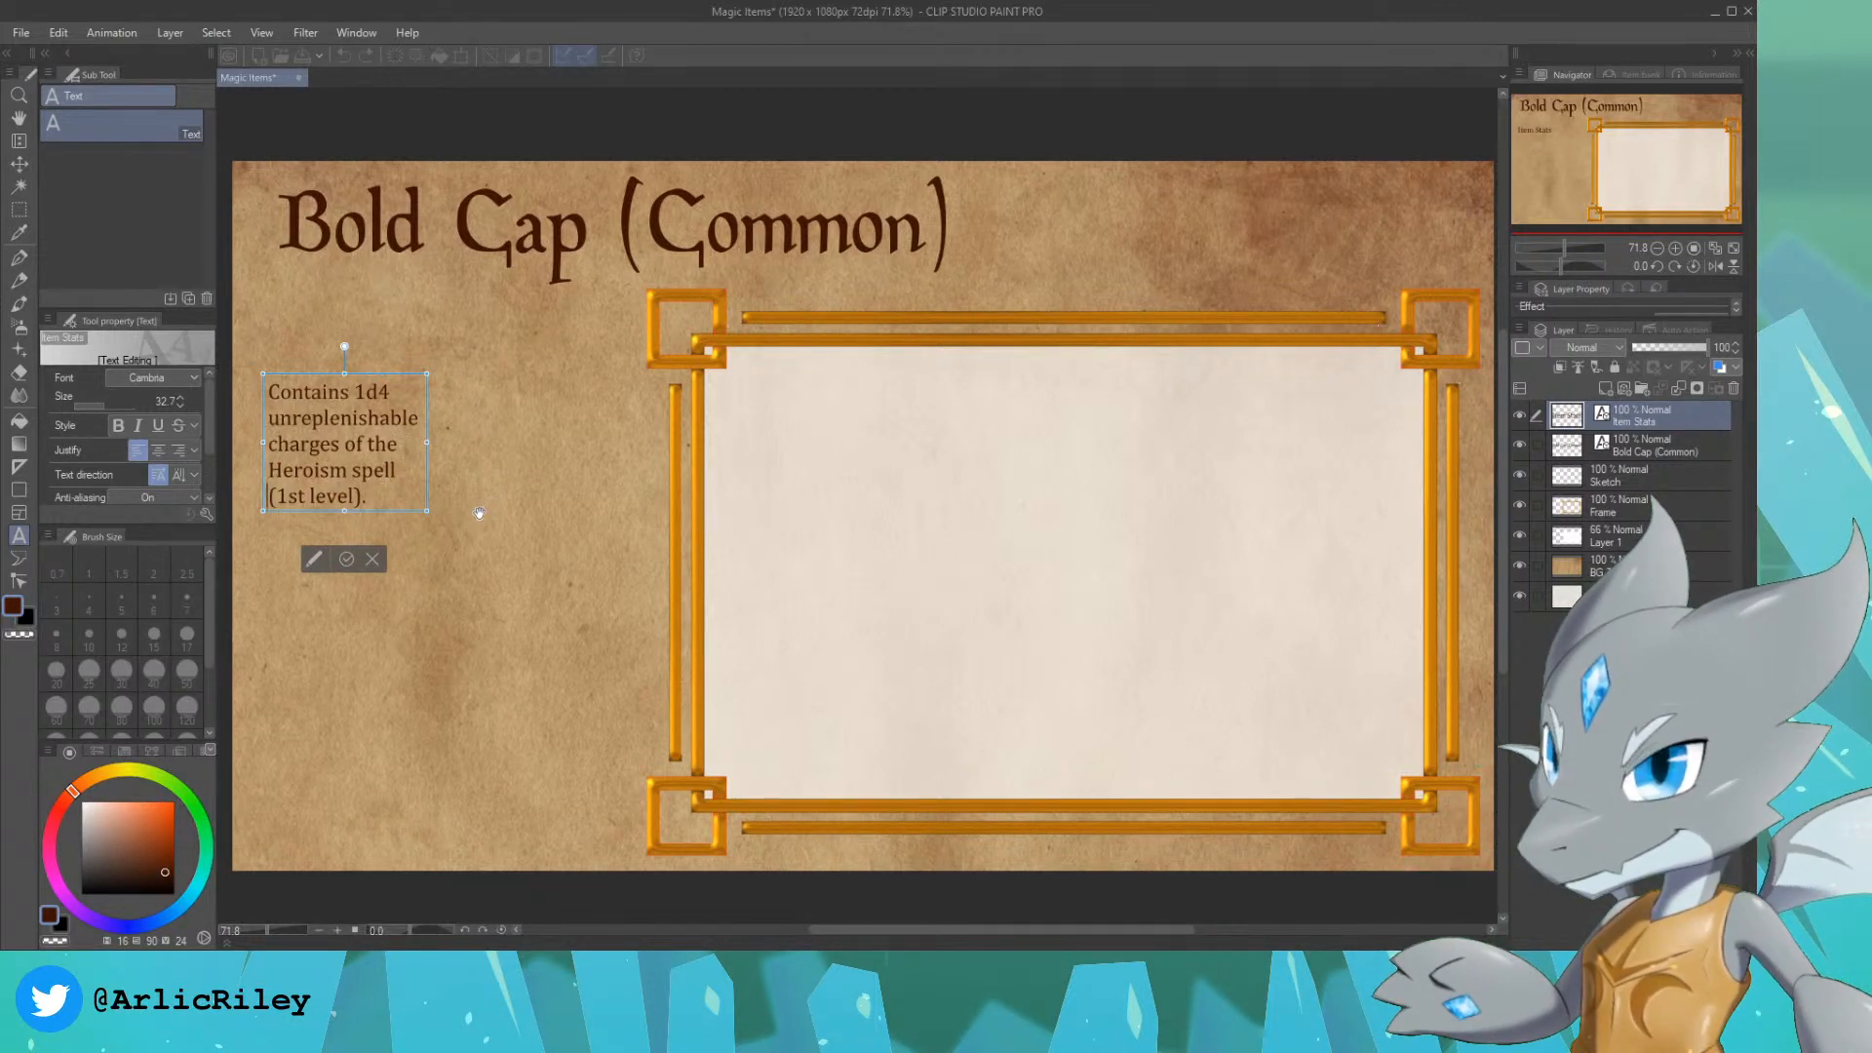
# Step: Enlarge the stats text to fill more of the space beside the frame, and move it slightly up and right beneath the title
pyautogui.moveTo(427, 508); pyautogui.dragTo(546, 610)
pyautogui.click(20, 164)
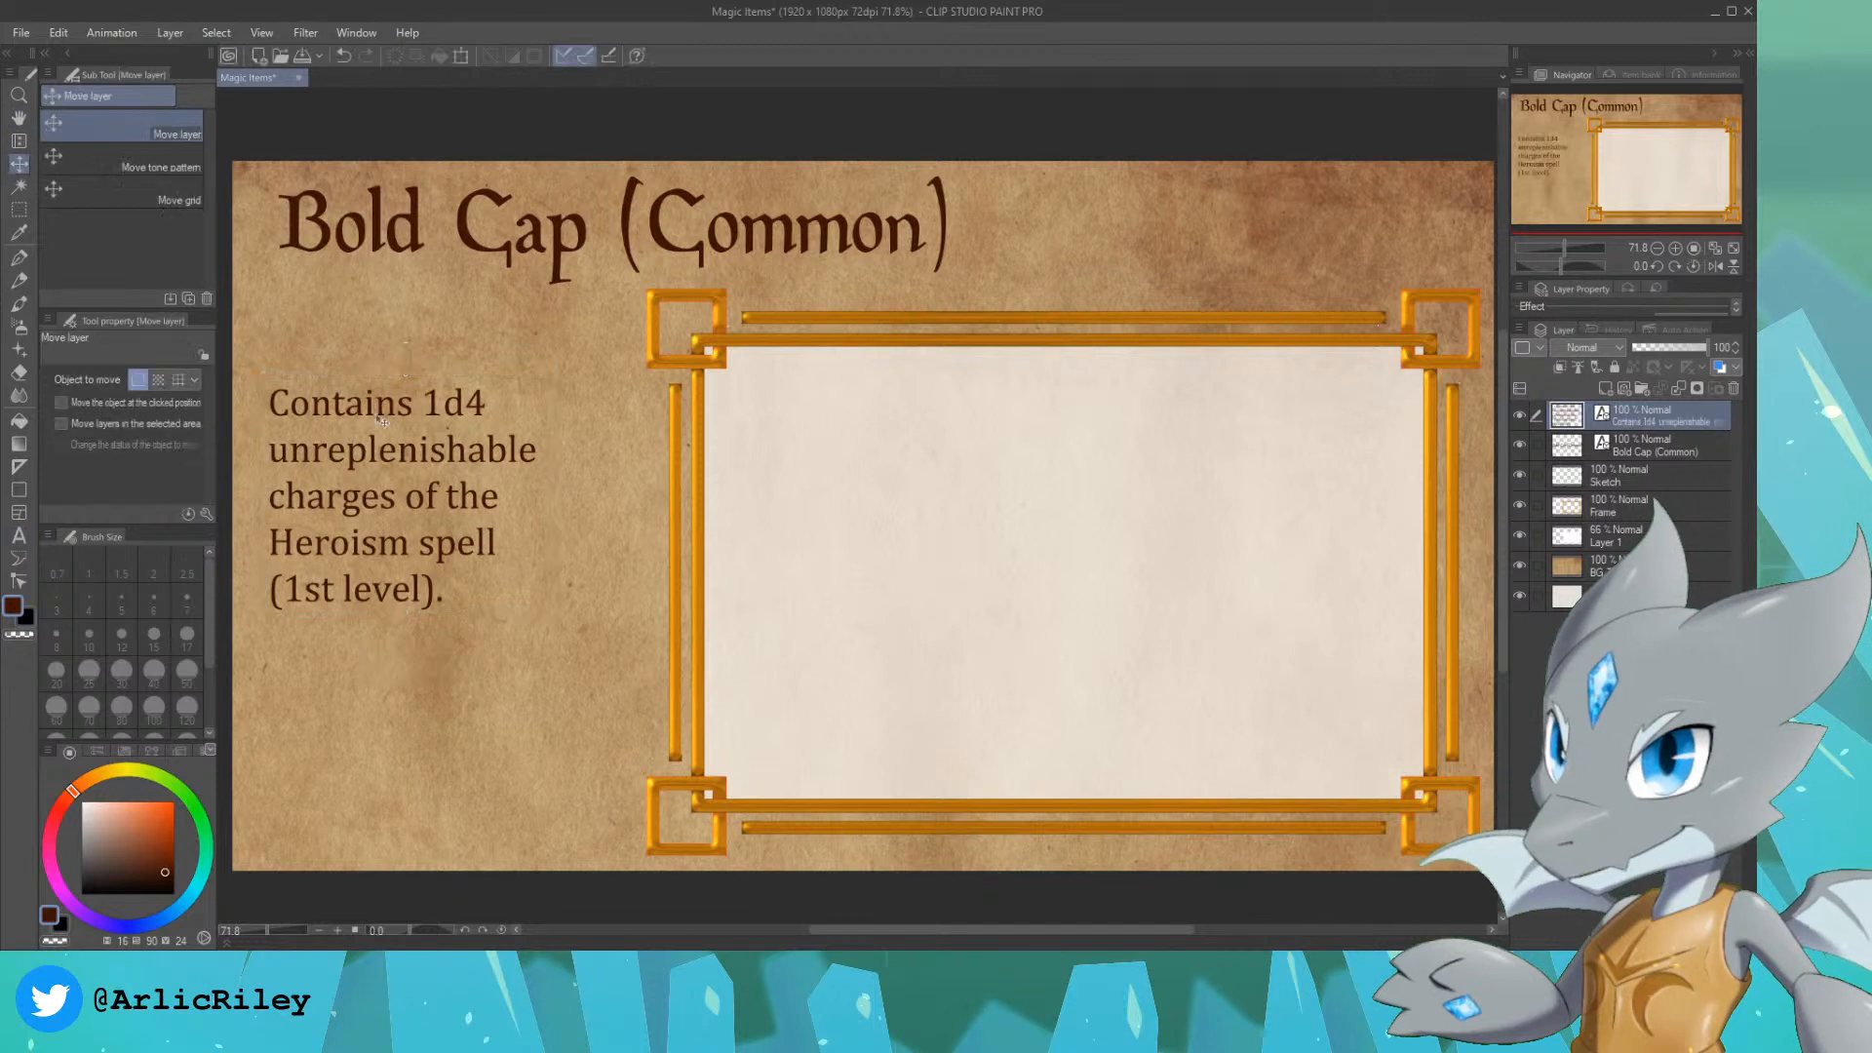
pyautogui.moveTo(383, 423); pyautogui.dragTo(419, 392)
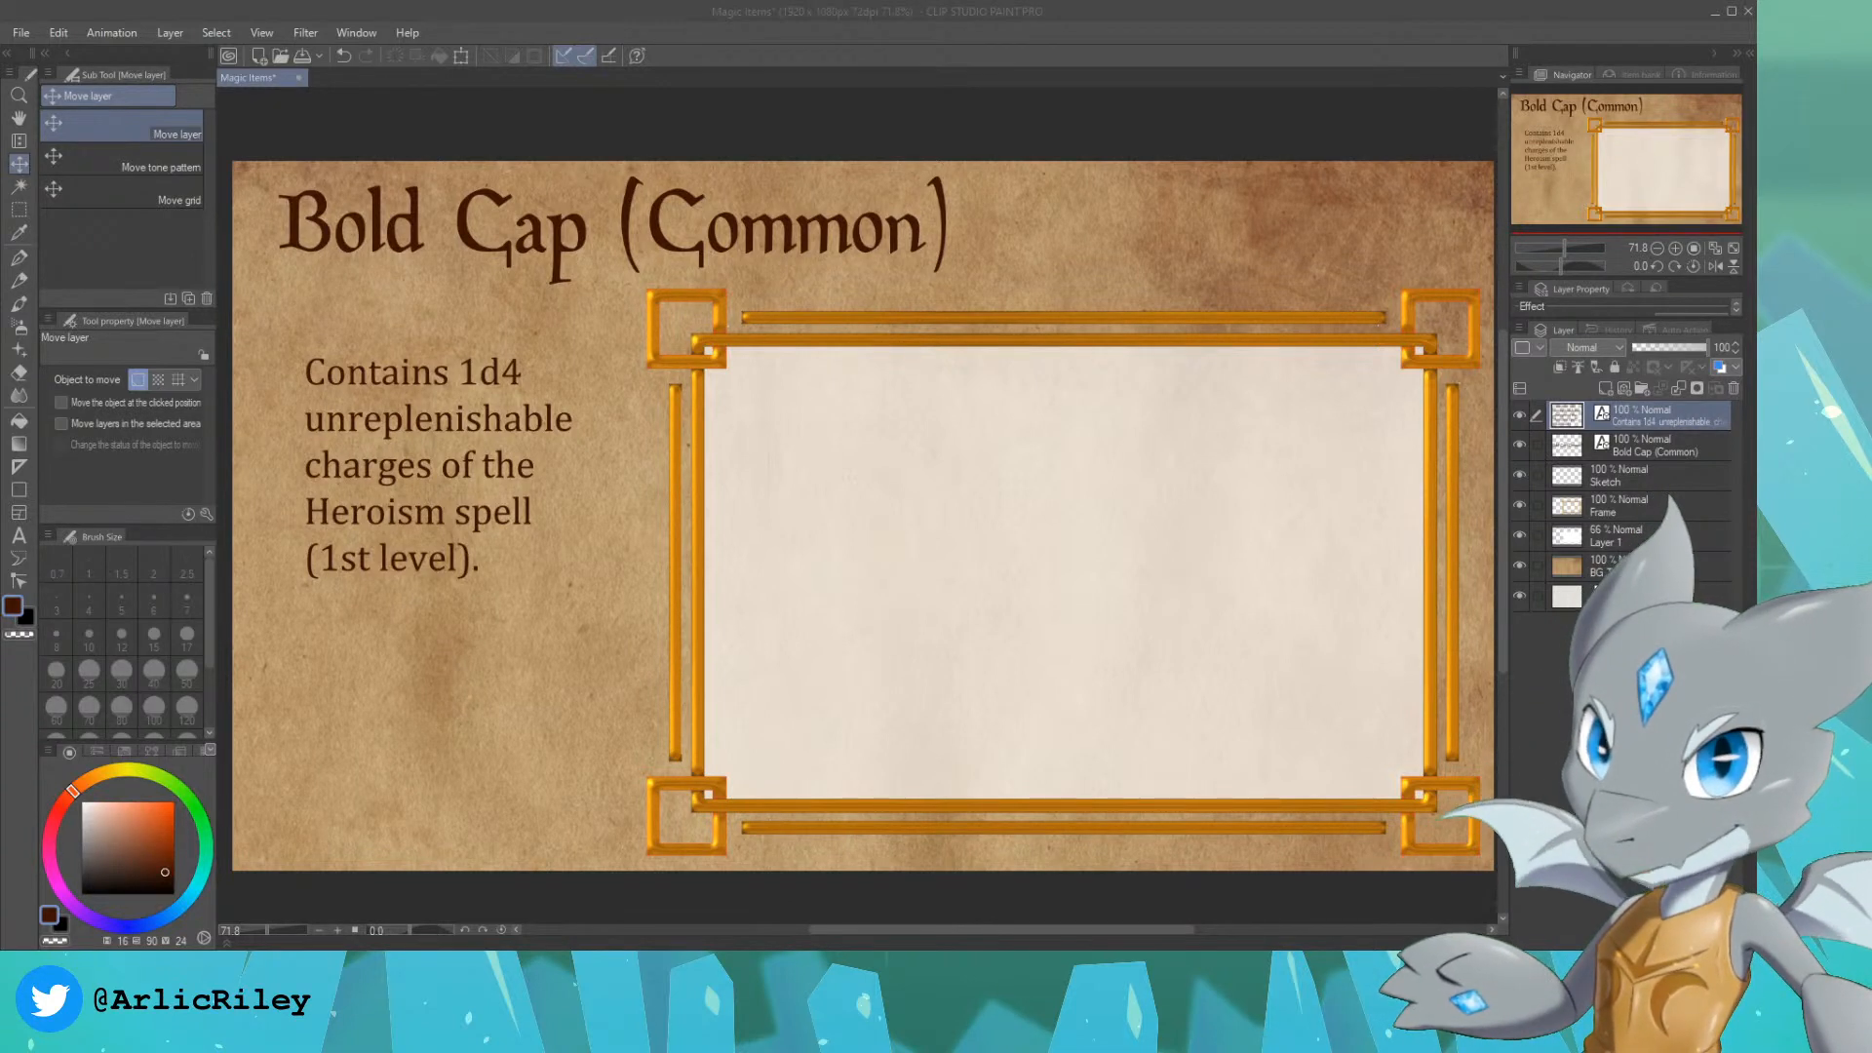
# Step: Set up the Design pencil on the Sketch layer, trying a stroke inside the frame and undoing it
pyautogui.moveTo(1579, 132); pyautogui.dragTo(1577, 129)
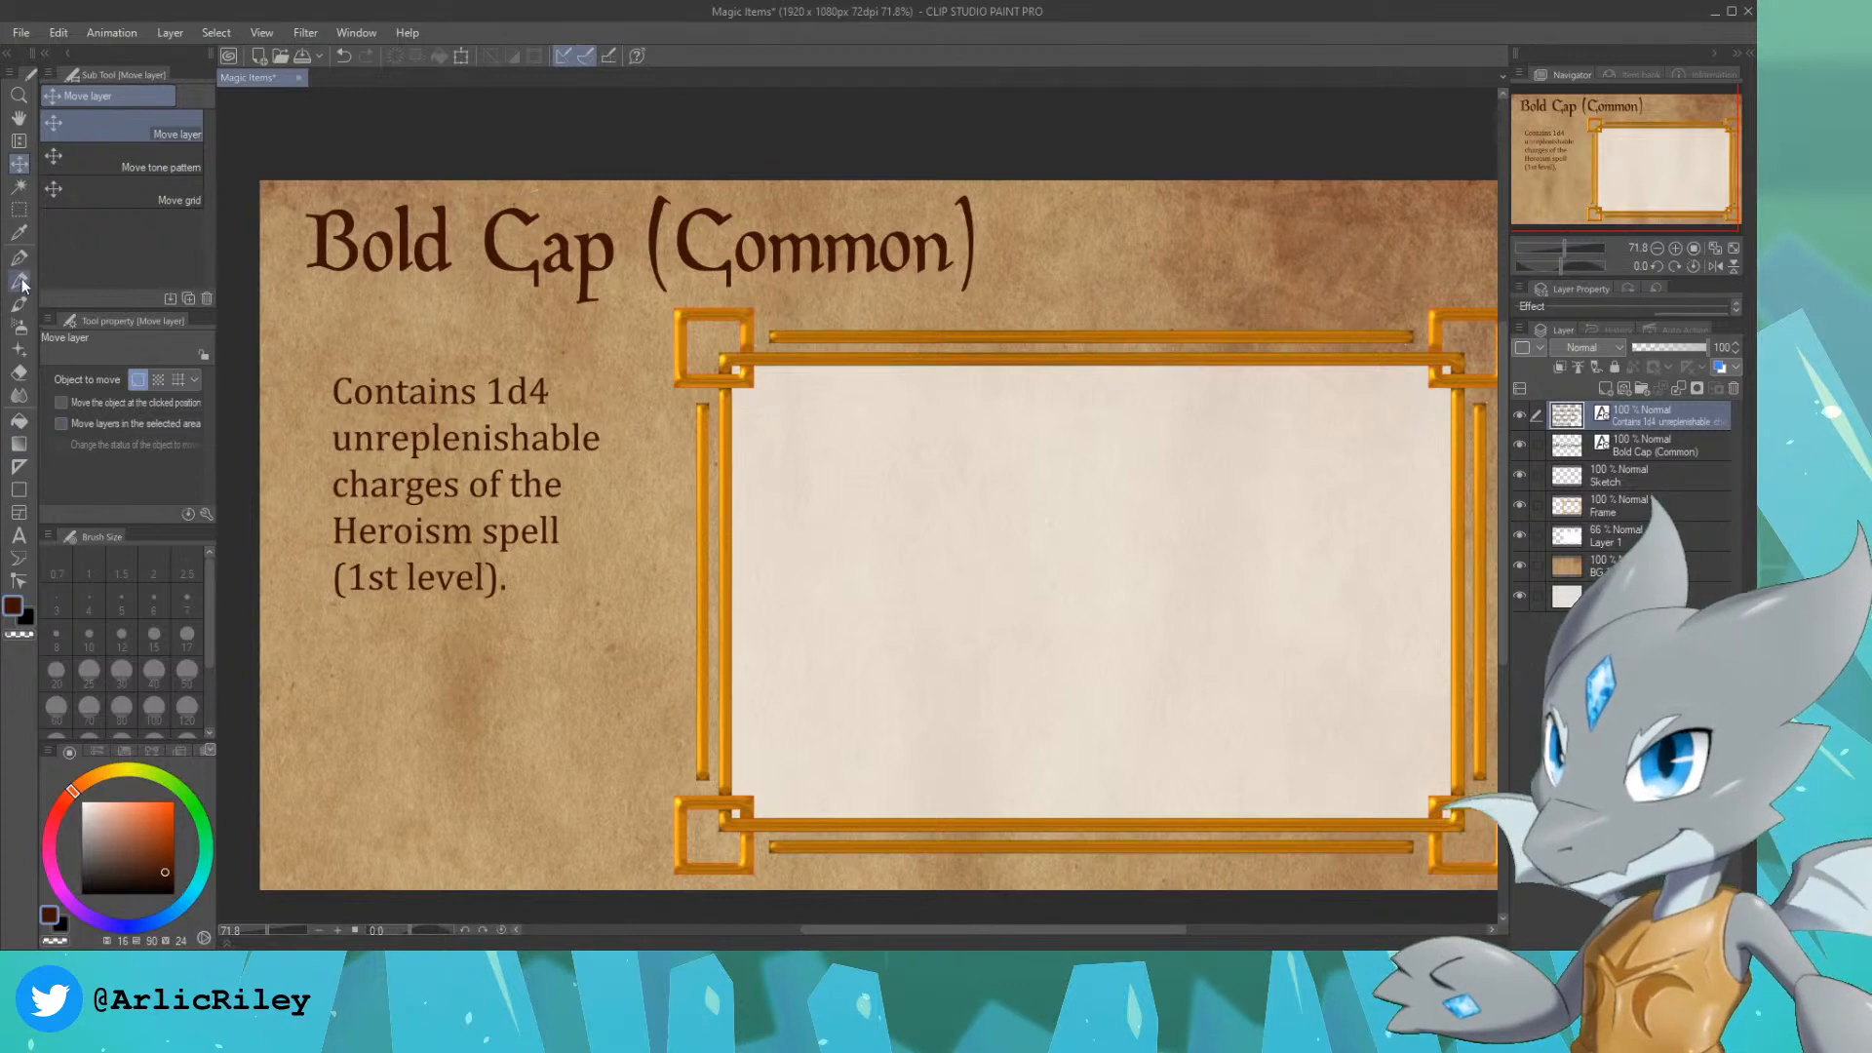
pyautogui.click(20, 281)
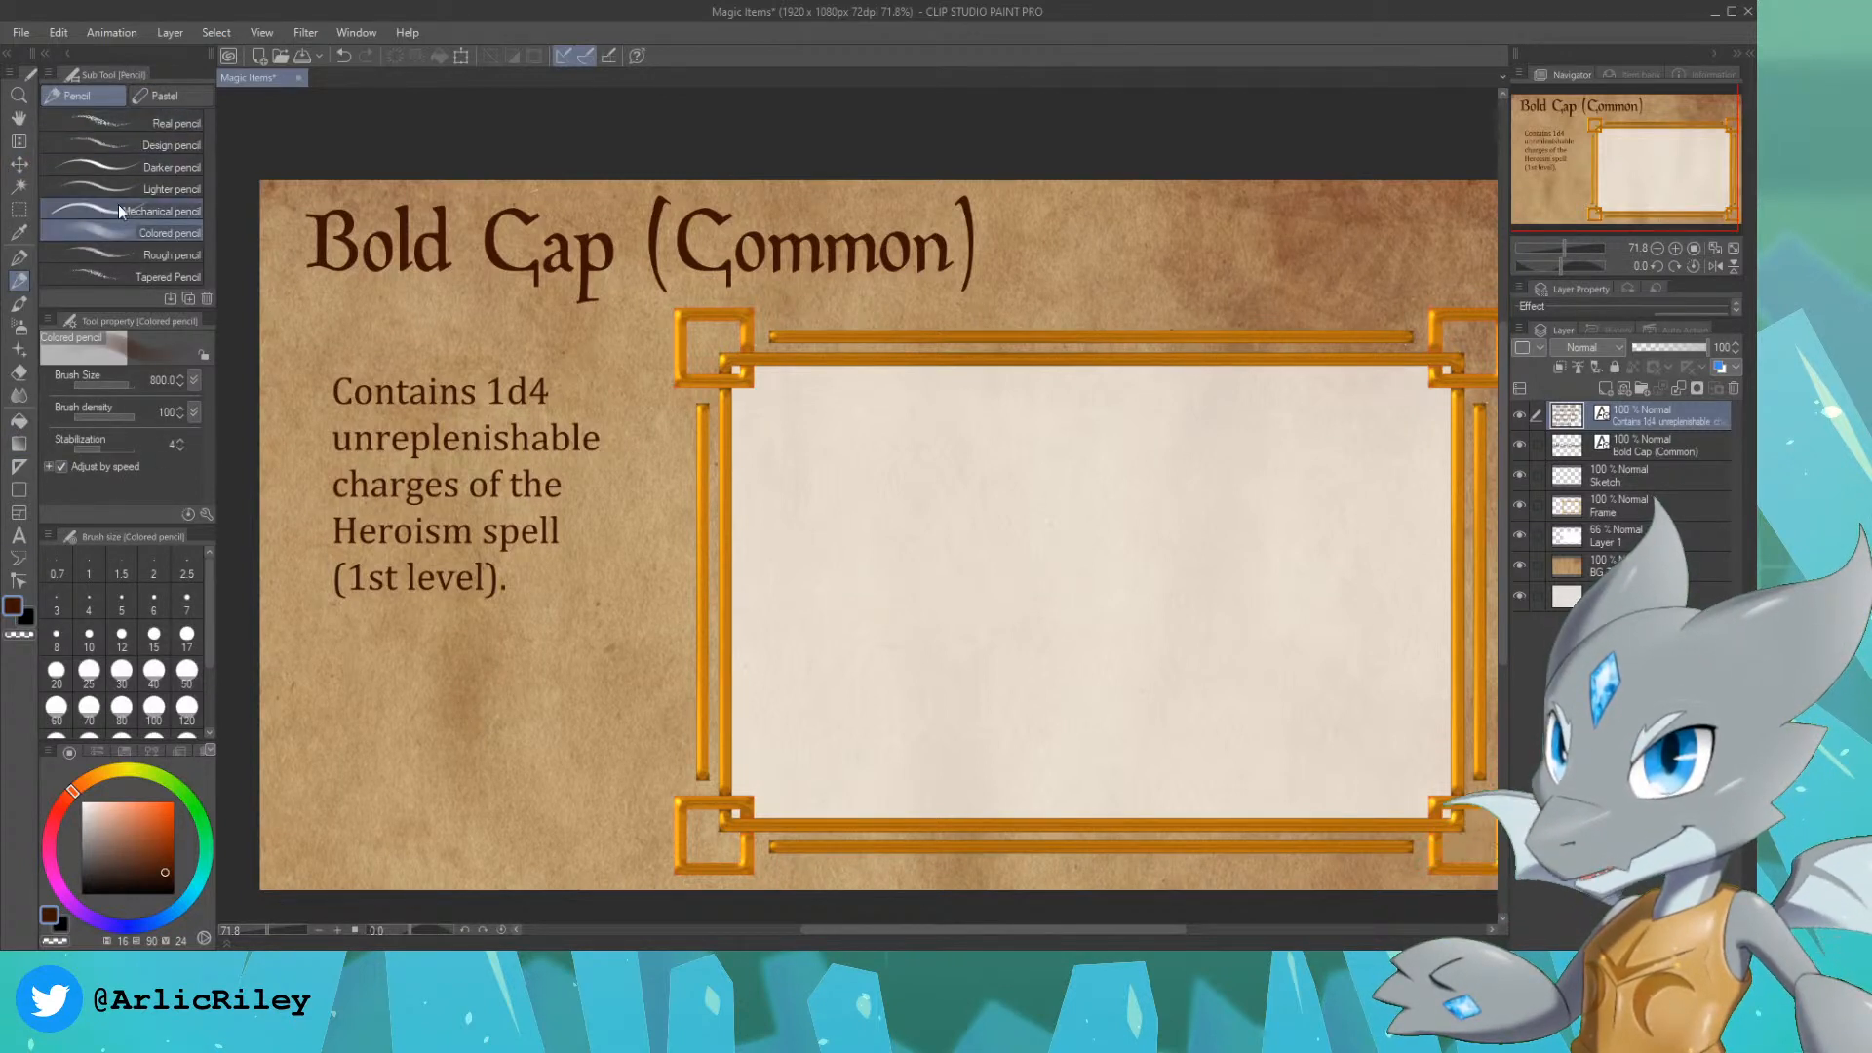
pyautogui.click(136, 144)
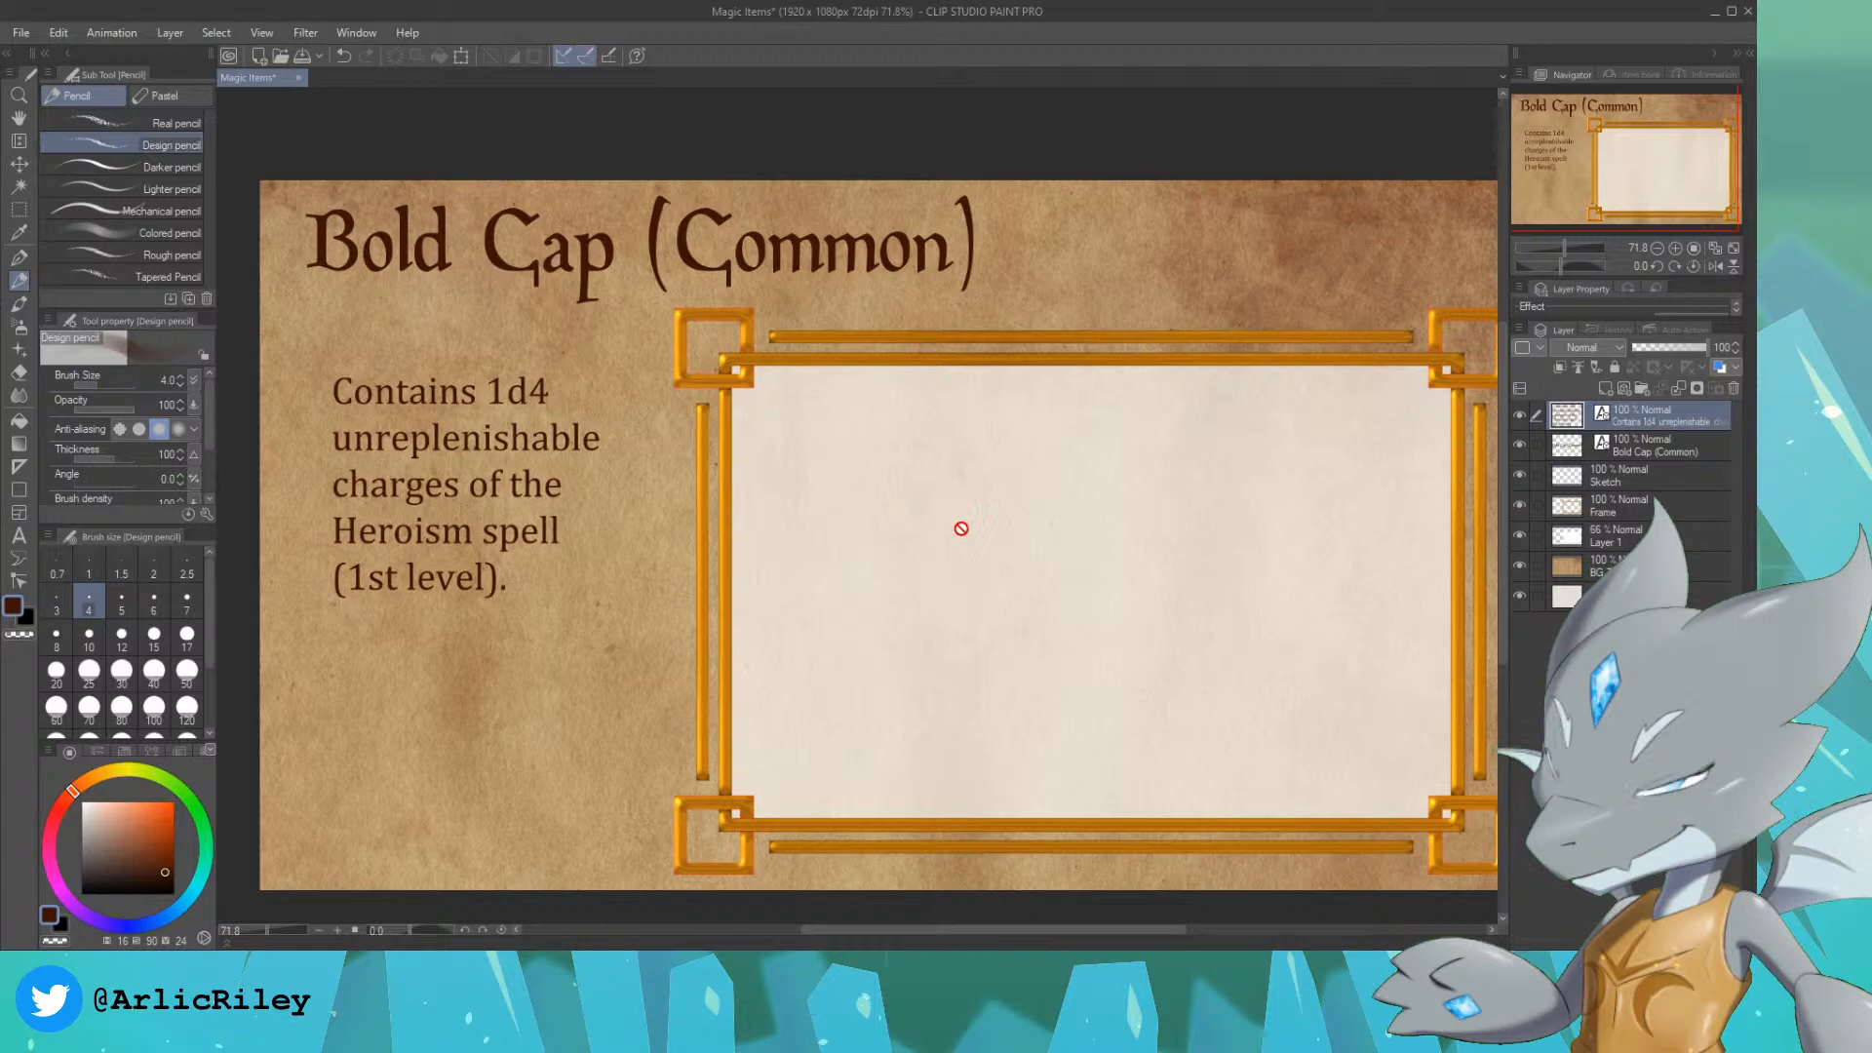
pyautogui.click(1651, 469)
pyautogui.moveTo(892, 488)
pyautogui.mouseDown()
pyautogui.moveTo(1063, 546)
pyautogui.moveTo(1088, 492)
pyautogui.mouseUp()
pyautogui.hotkey('ctrl', 'z')
# Step: Roughly sketch the cap's steep rear edge, its curved bottom edge and the underside of the pointed front inside the frame
pyautogui.moveTo(1625, 176)
pyautogui.mouseDown()
pyautogui.moveTo(1672, 185)
pyautogui.moveTo(1657, 179)
pyautogui.mouseUp()
pyautogui.scroll(1, 1646, 170)
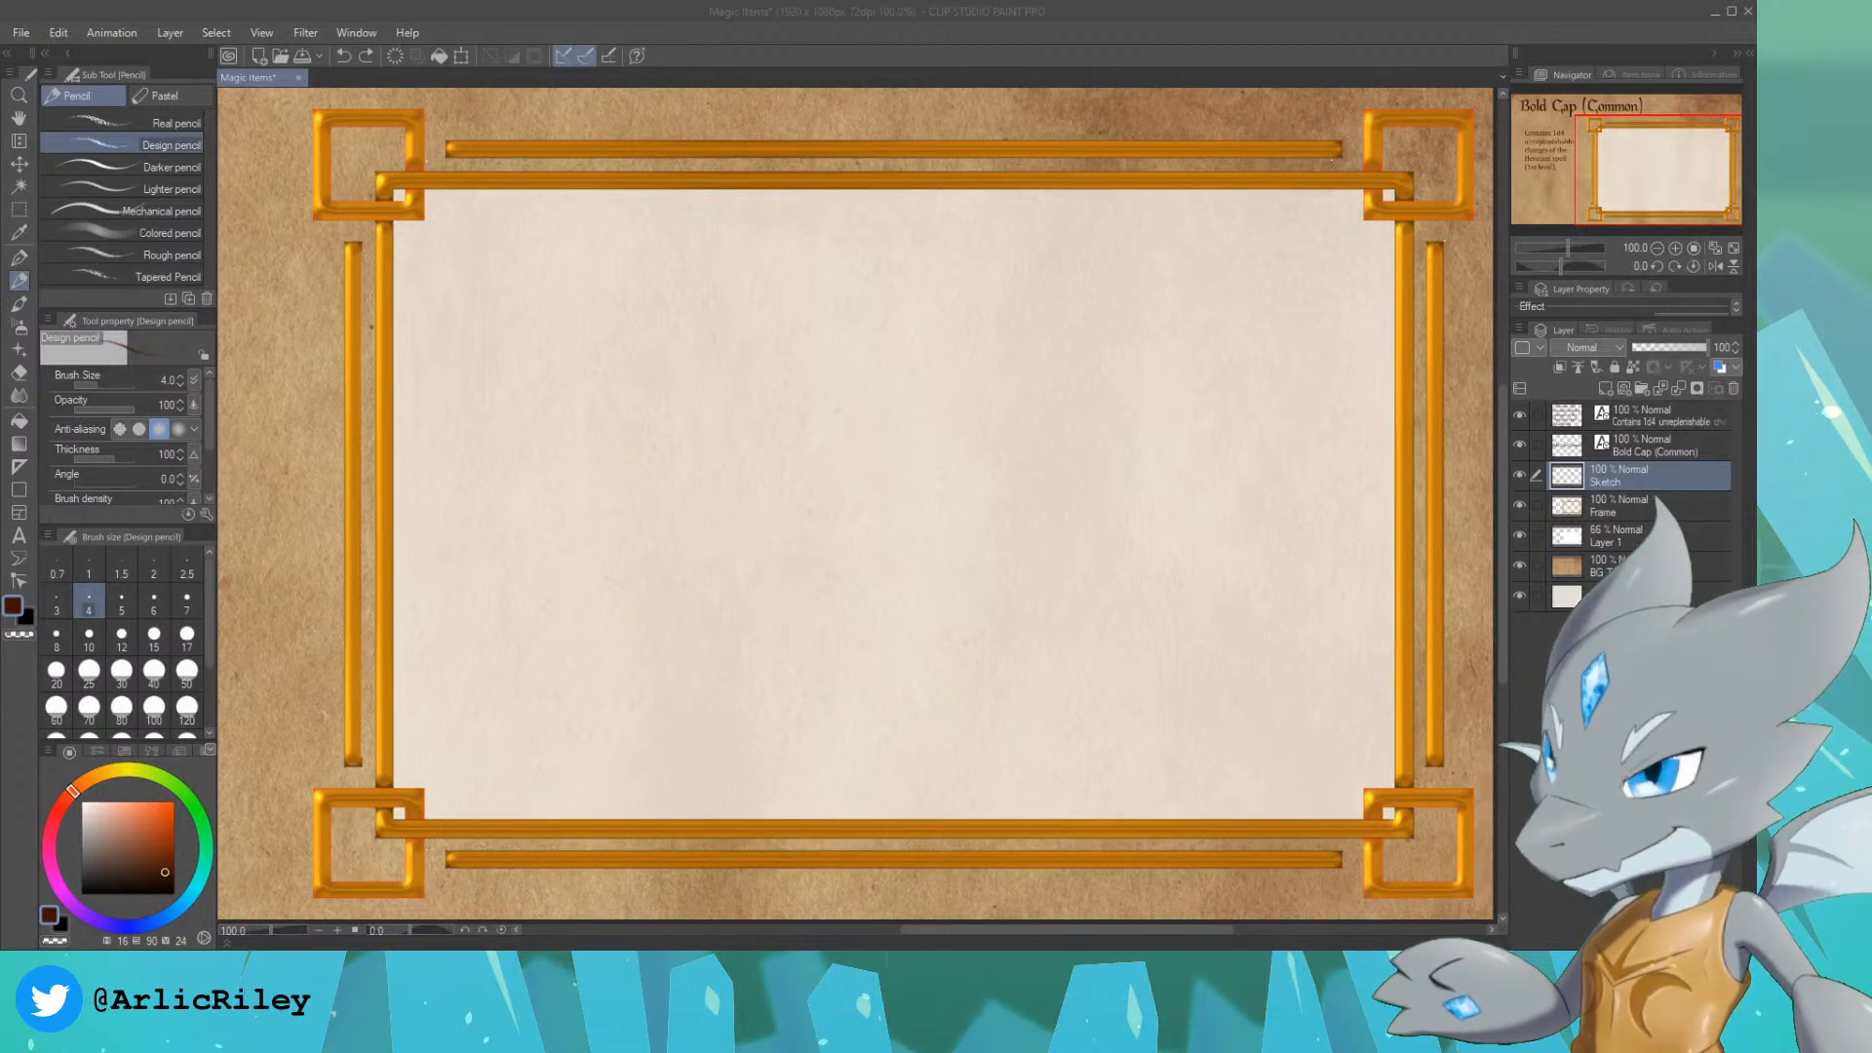
pyautogui.click(1061, 32)
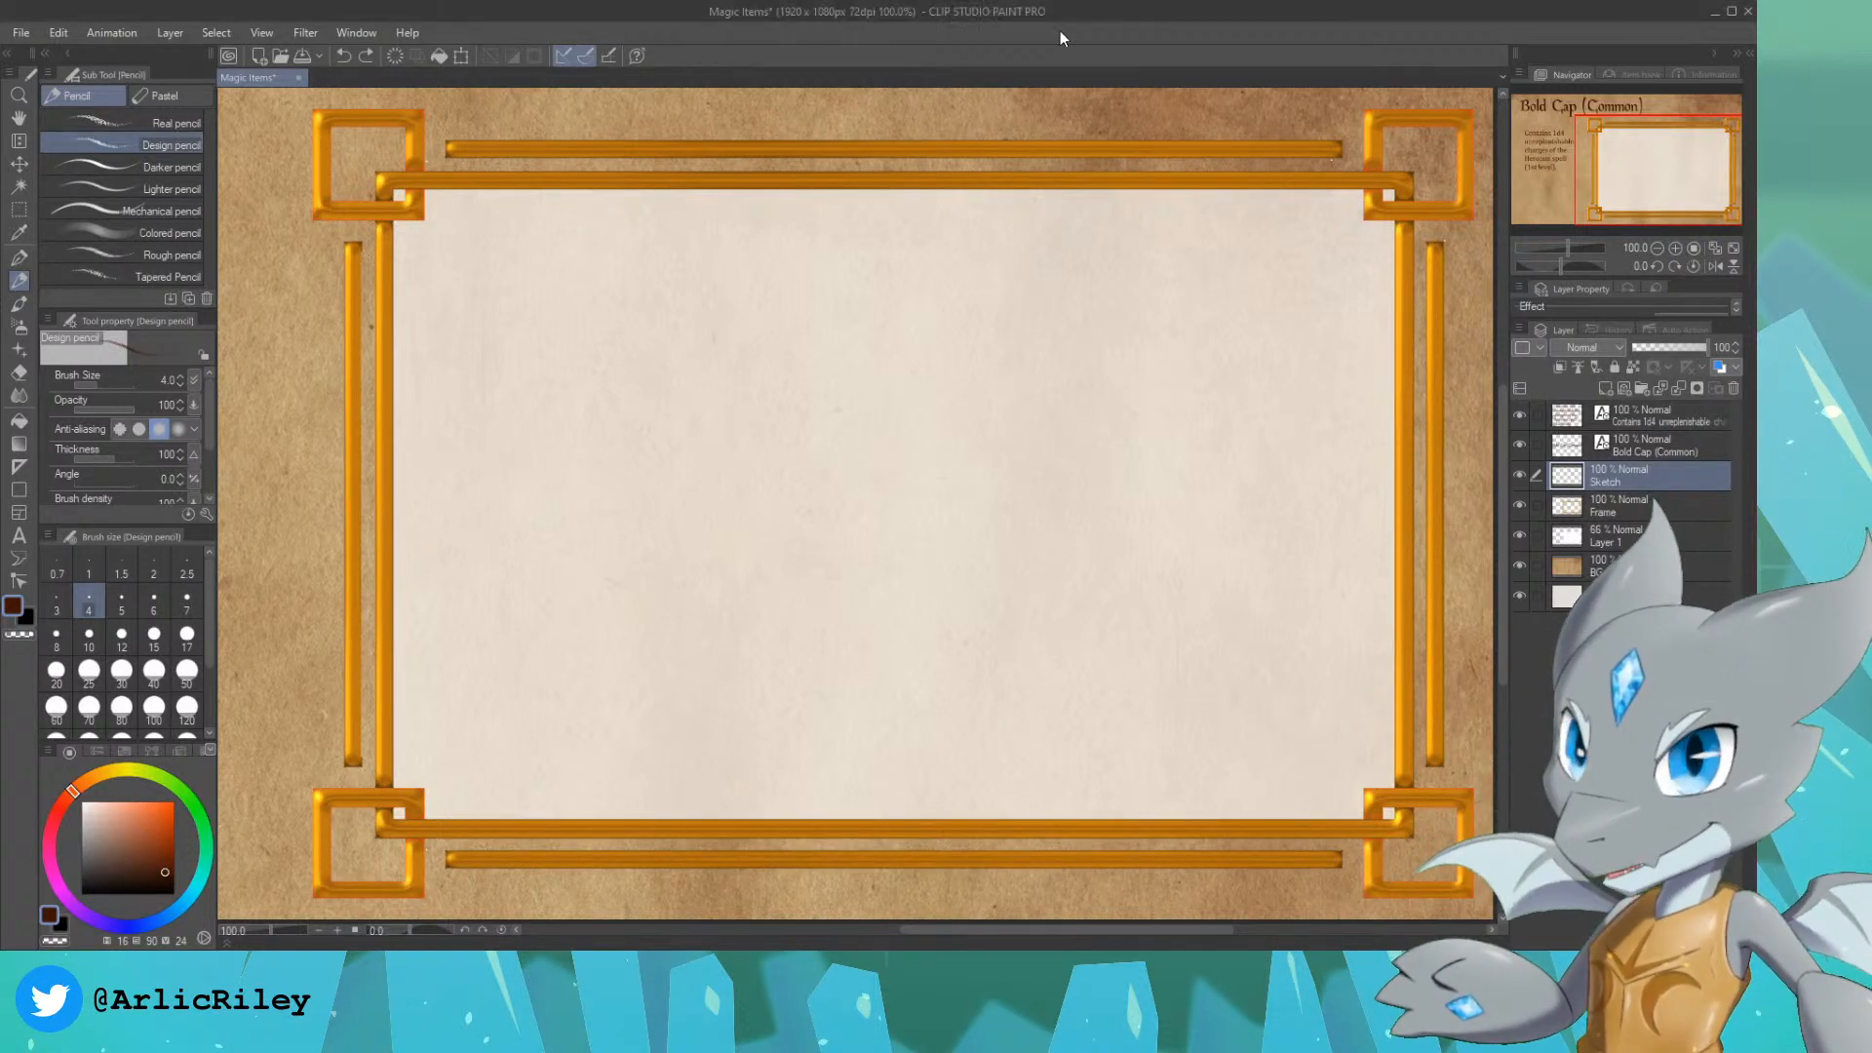
pyautogui.moveTo(1659, 157); pyautogui.dragTo(1655, 158)
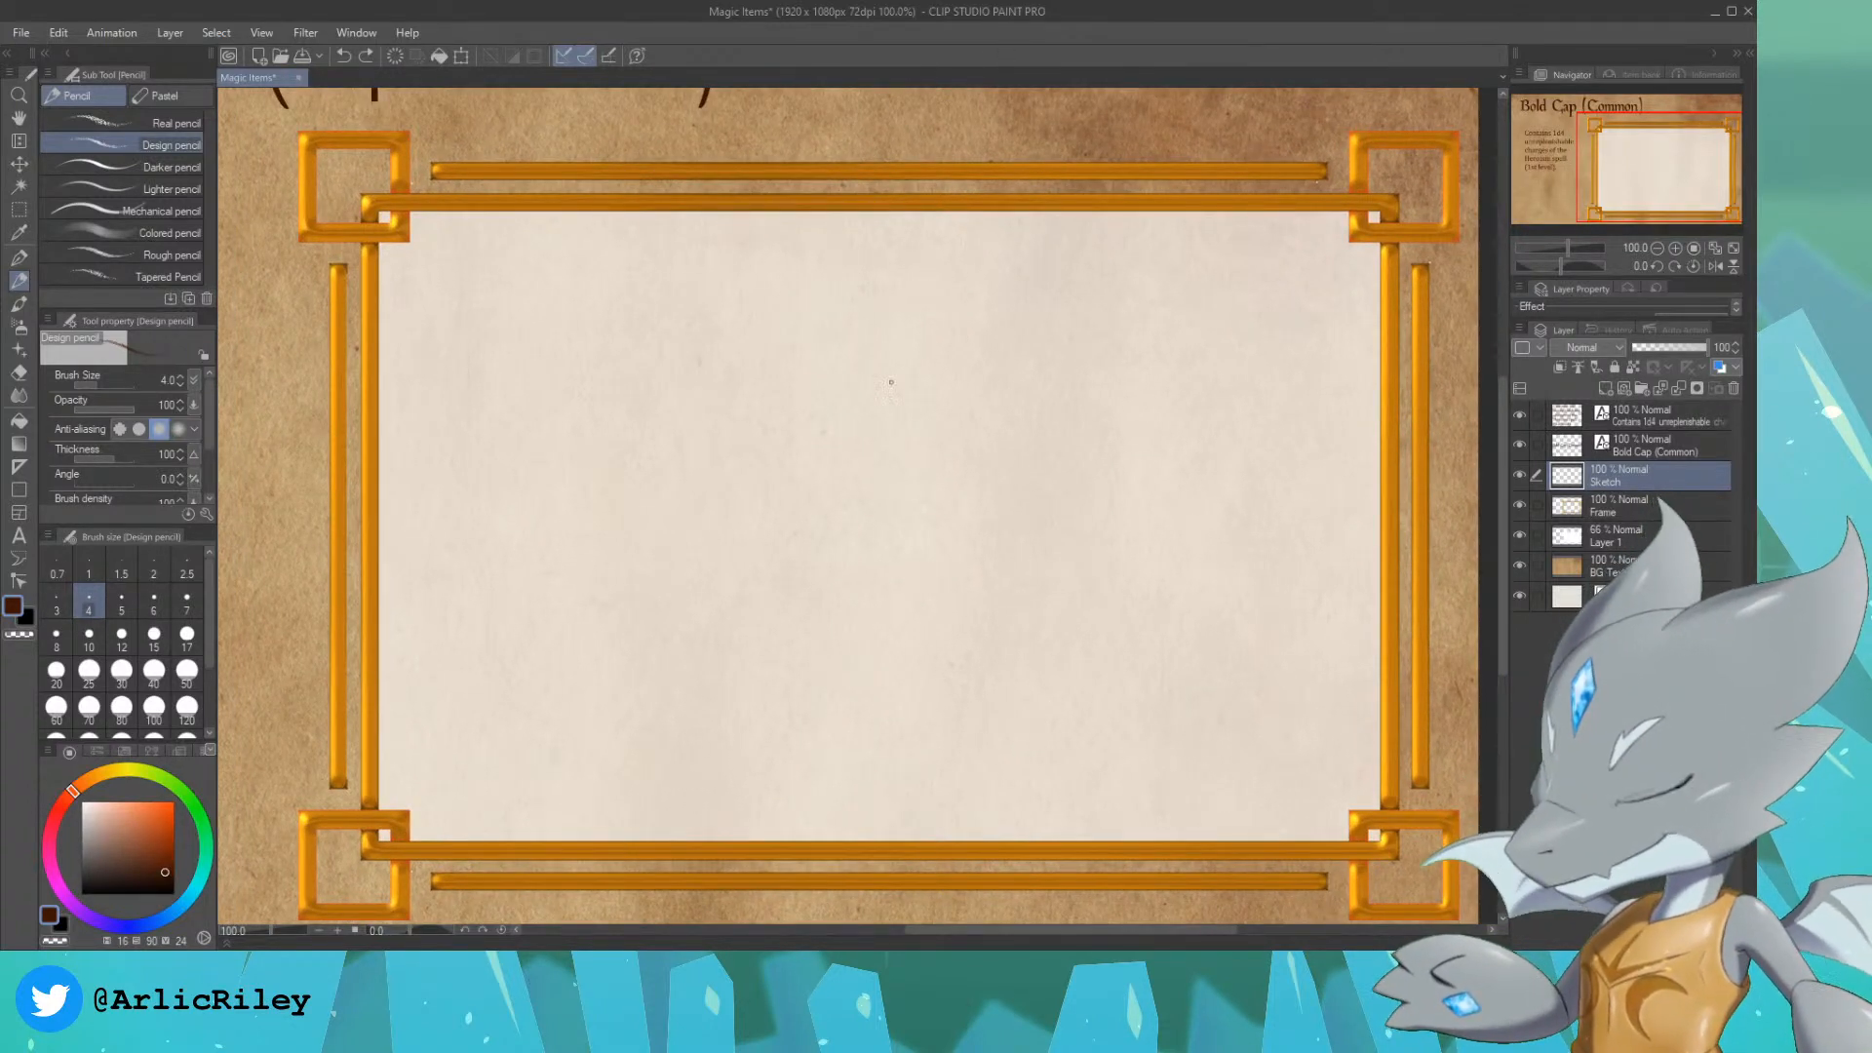
pyautogui.moveTo(720, 464); pyautogui.dragTo(745, 675)
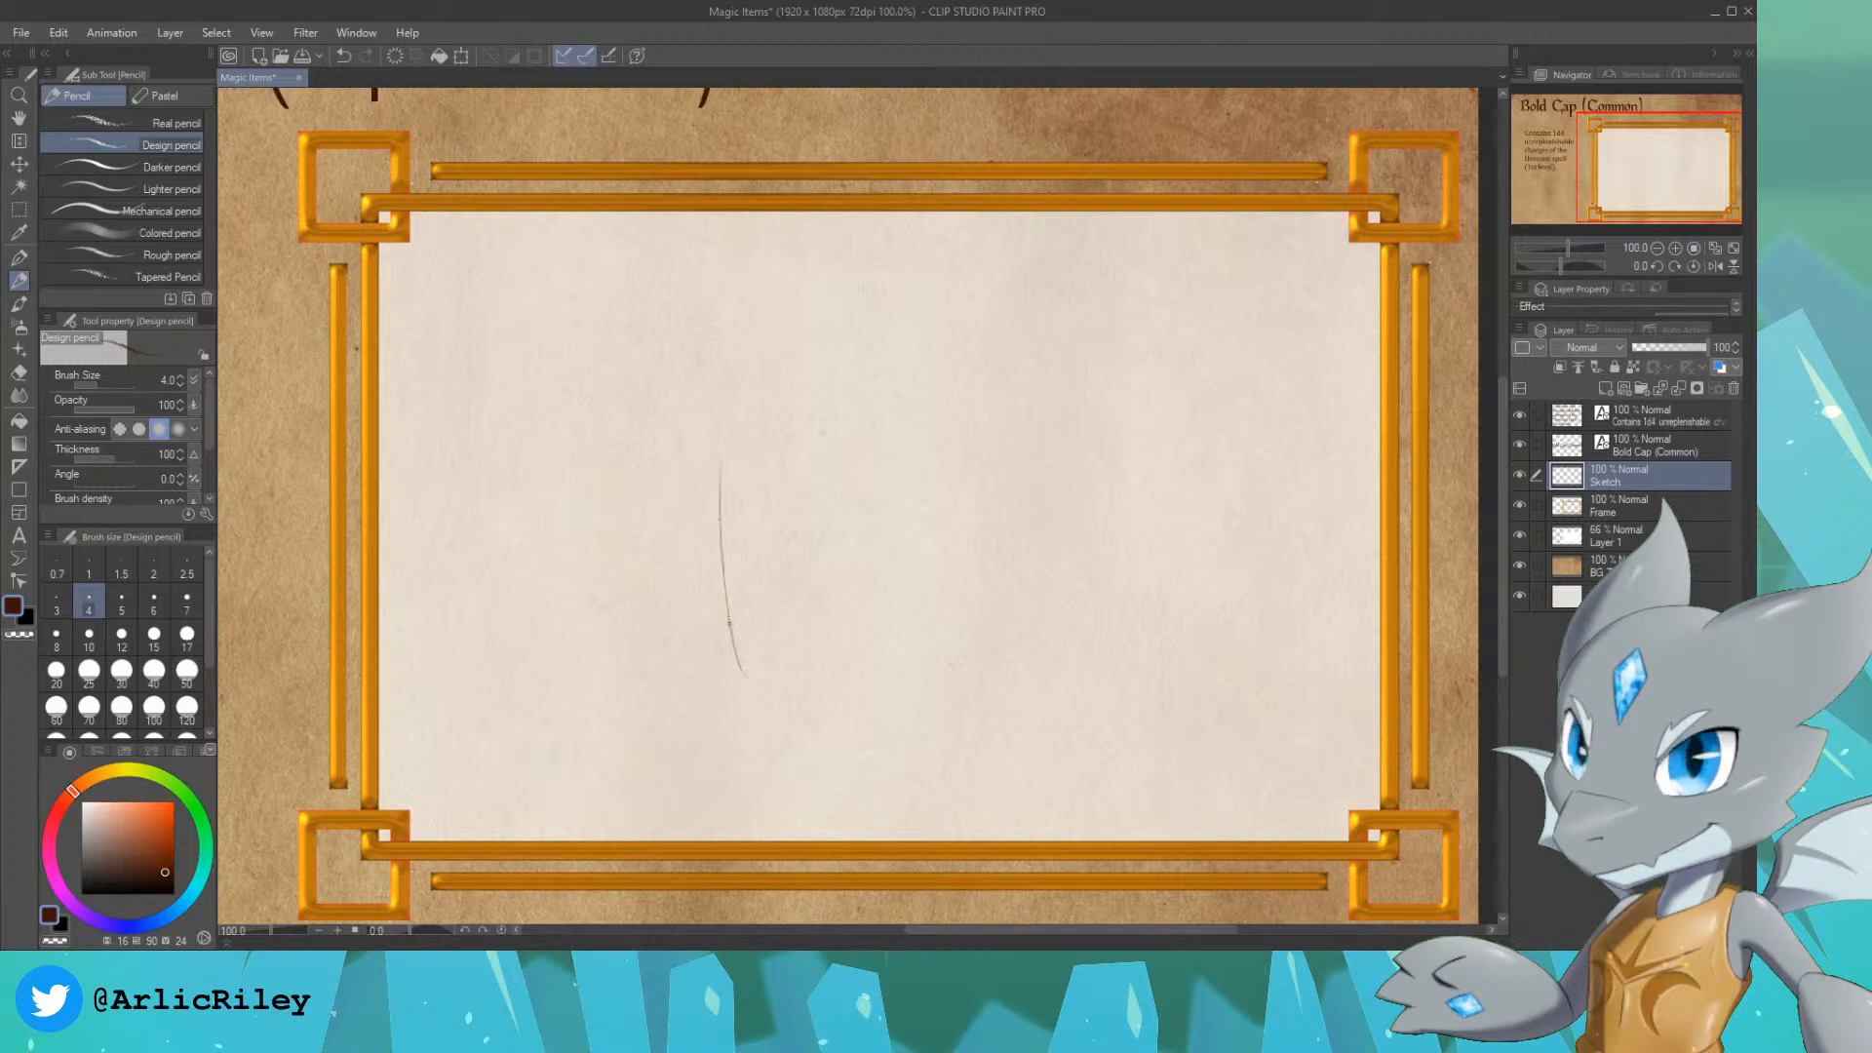
pyautogui.moveTo(732, 419); pyautogui.dragTo(723, 615)
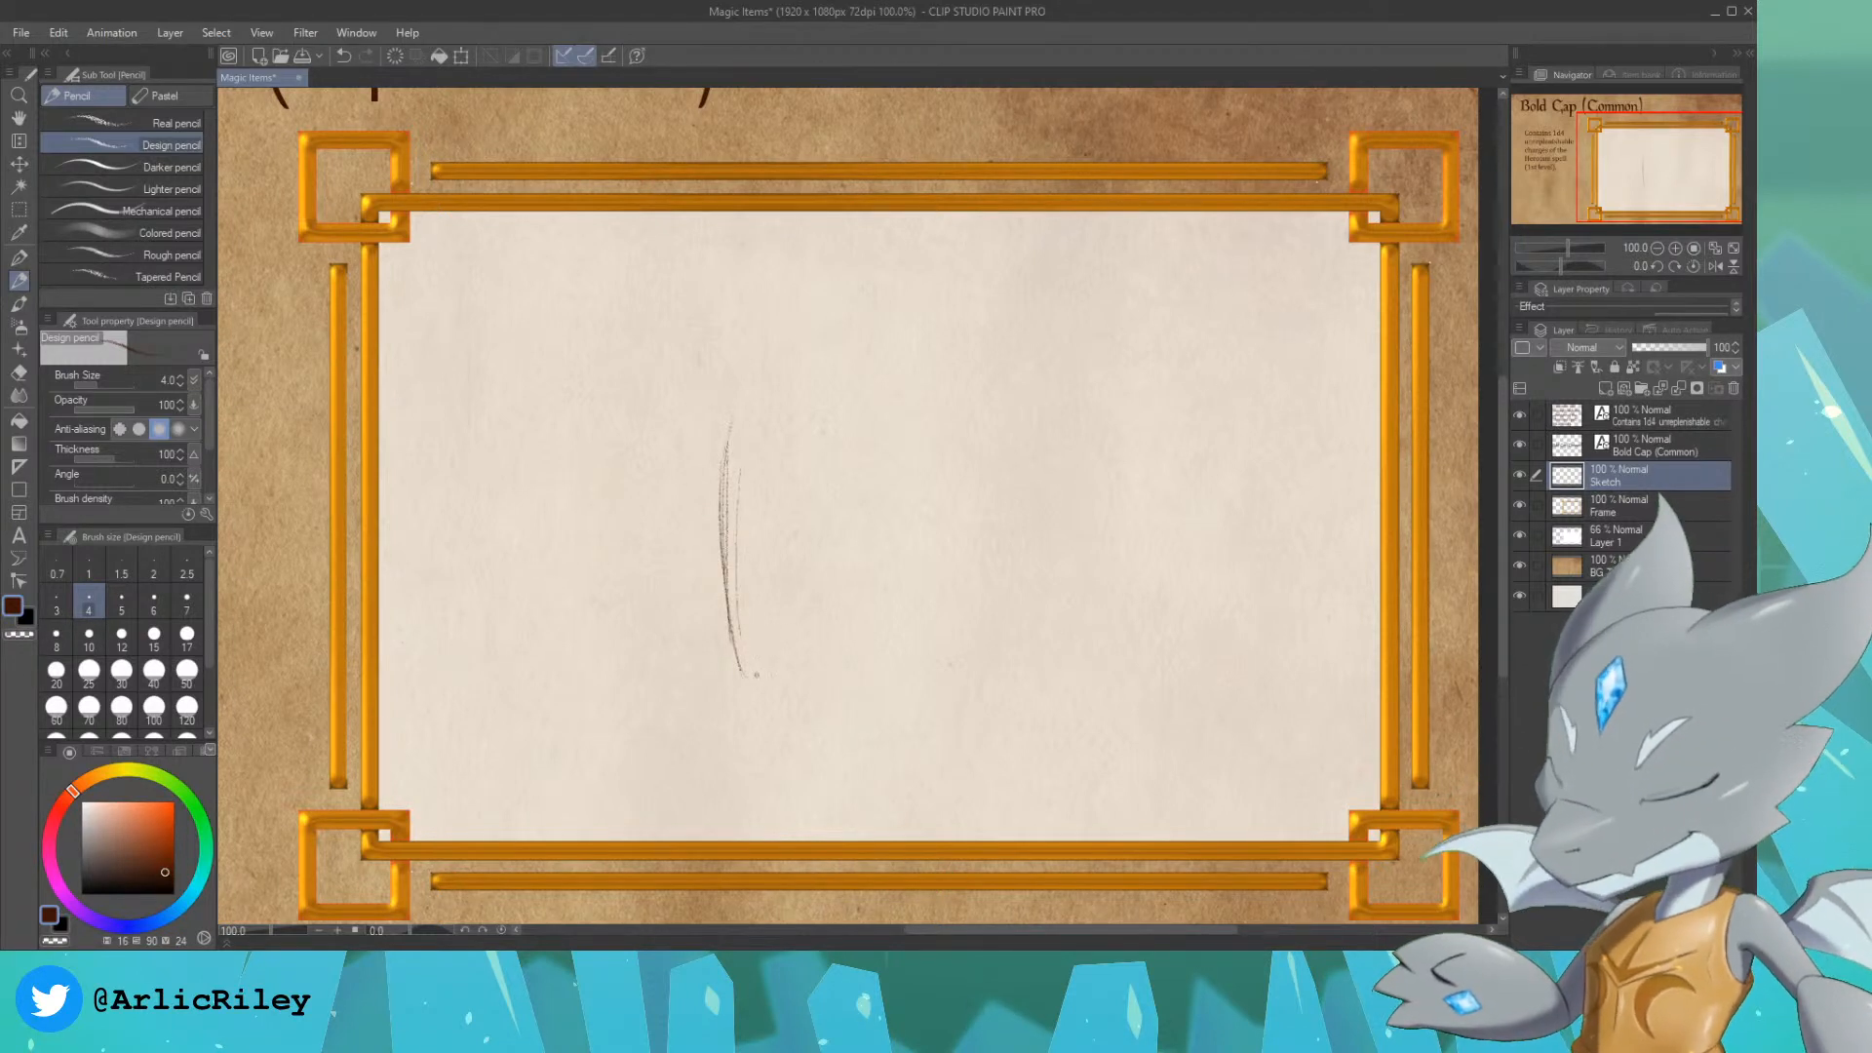
pyautogui.moveTo(749, 687); pyautogui.dragTo(952, 657)
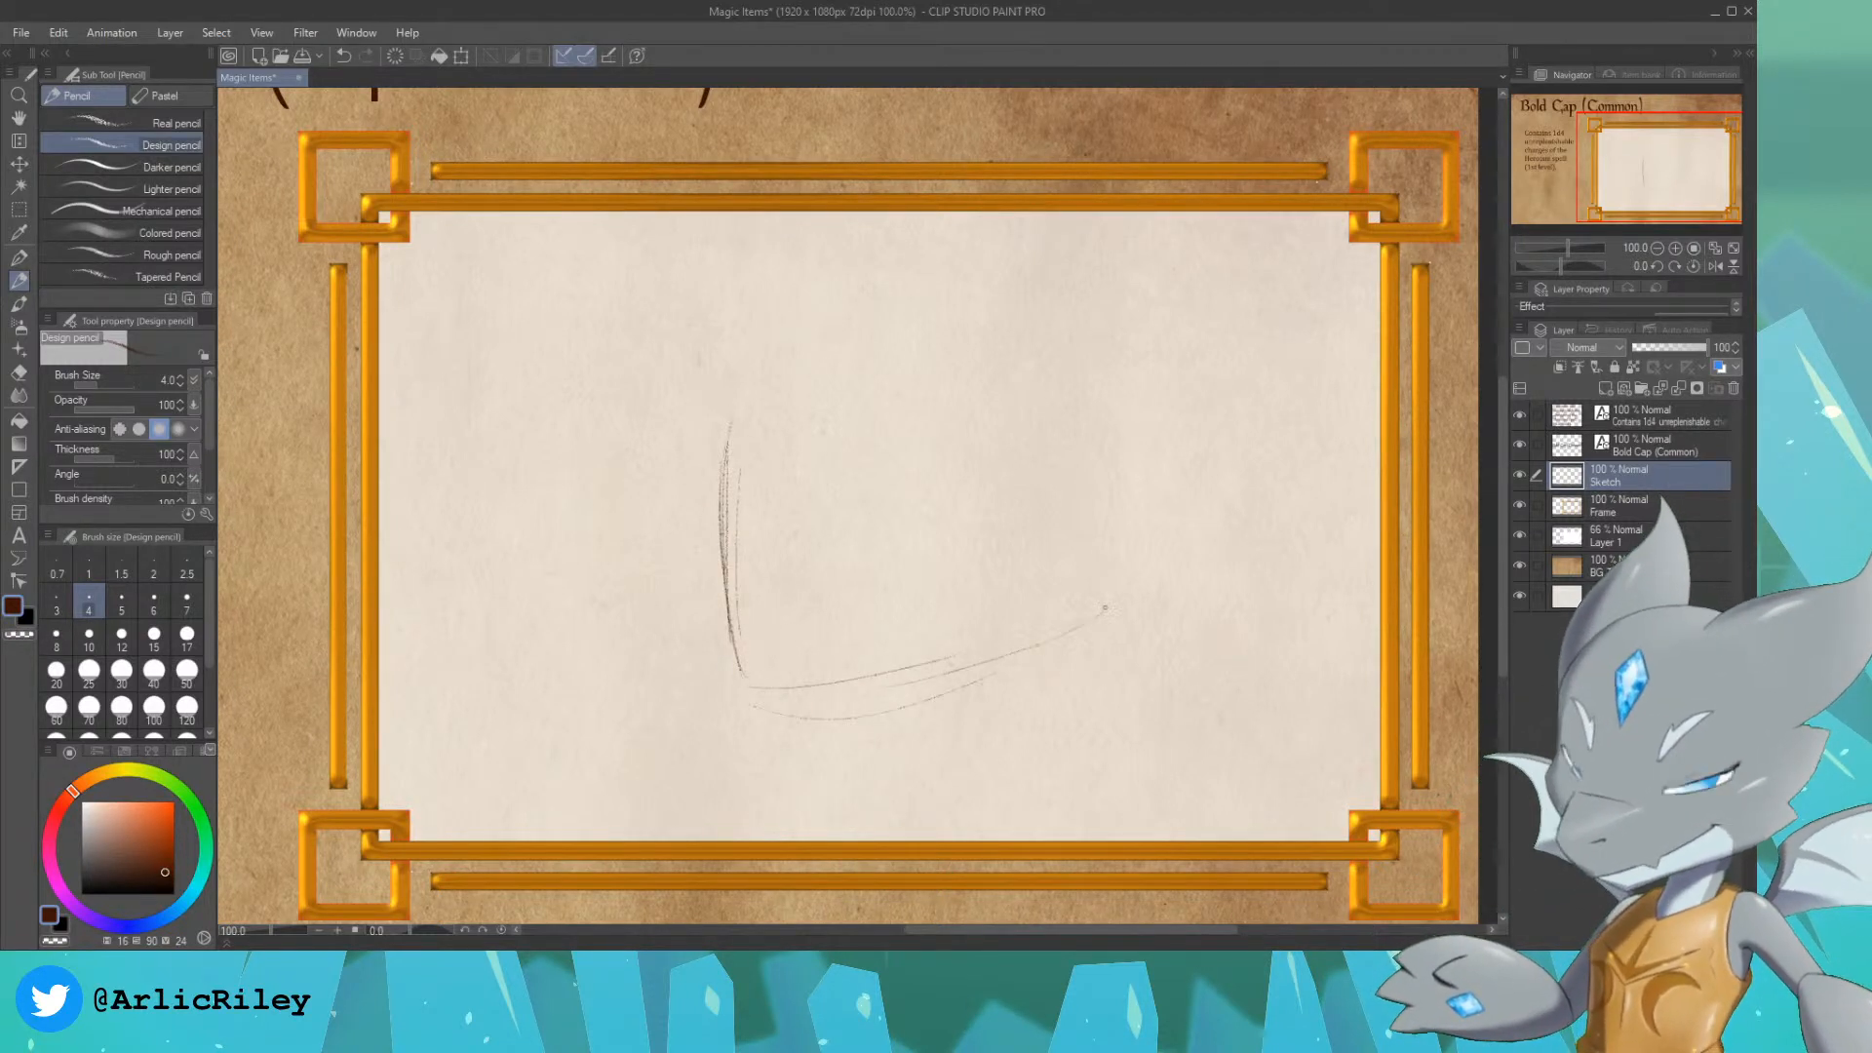
pyautogui.moveTo(1104, 607)
pyautogui.mouseDown()
pyautogui.moveTo(846, 712)
pyautogui.moveTo(729, 702)
pyautogui.mouseUp()
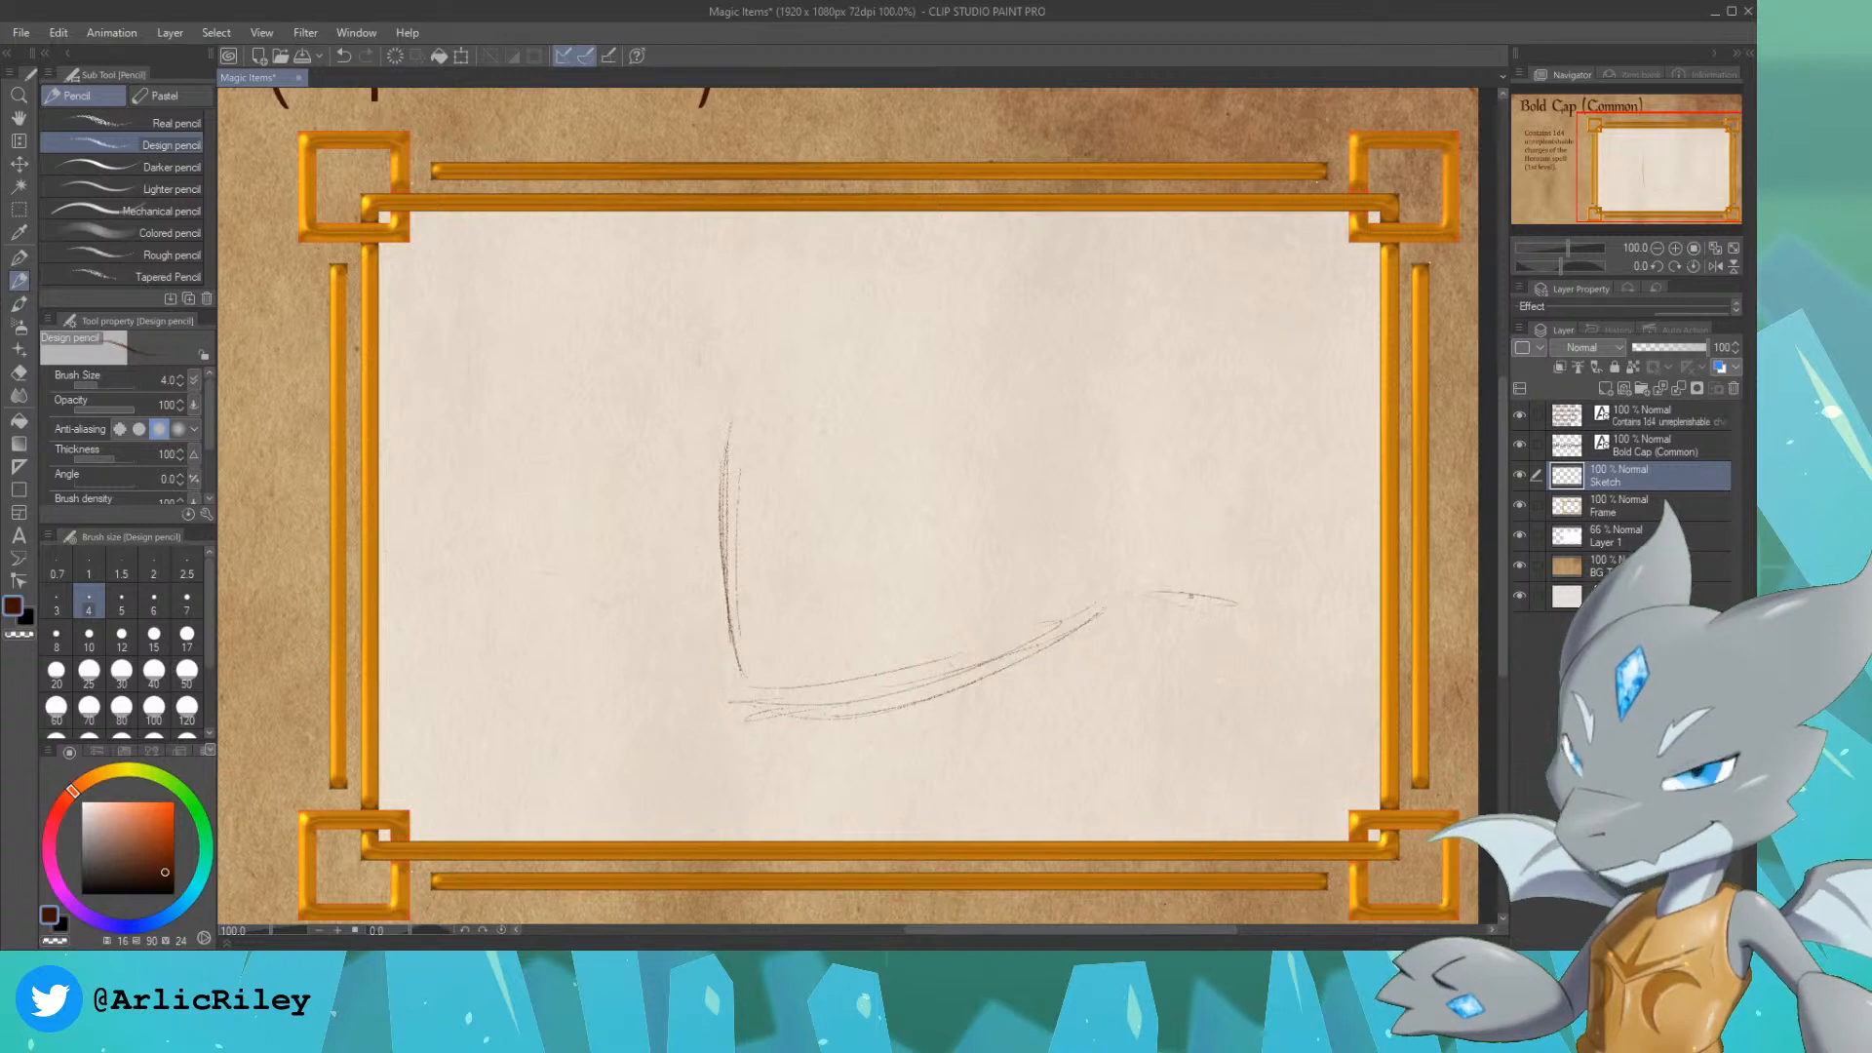
pyautogui.moveTo(1152, 591); pyautogui.dragTo(1280, 620)
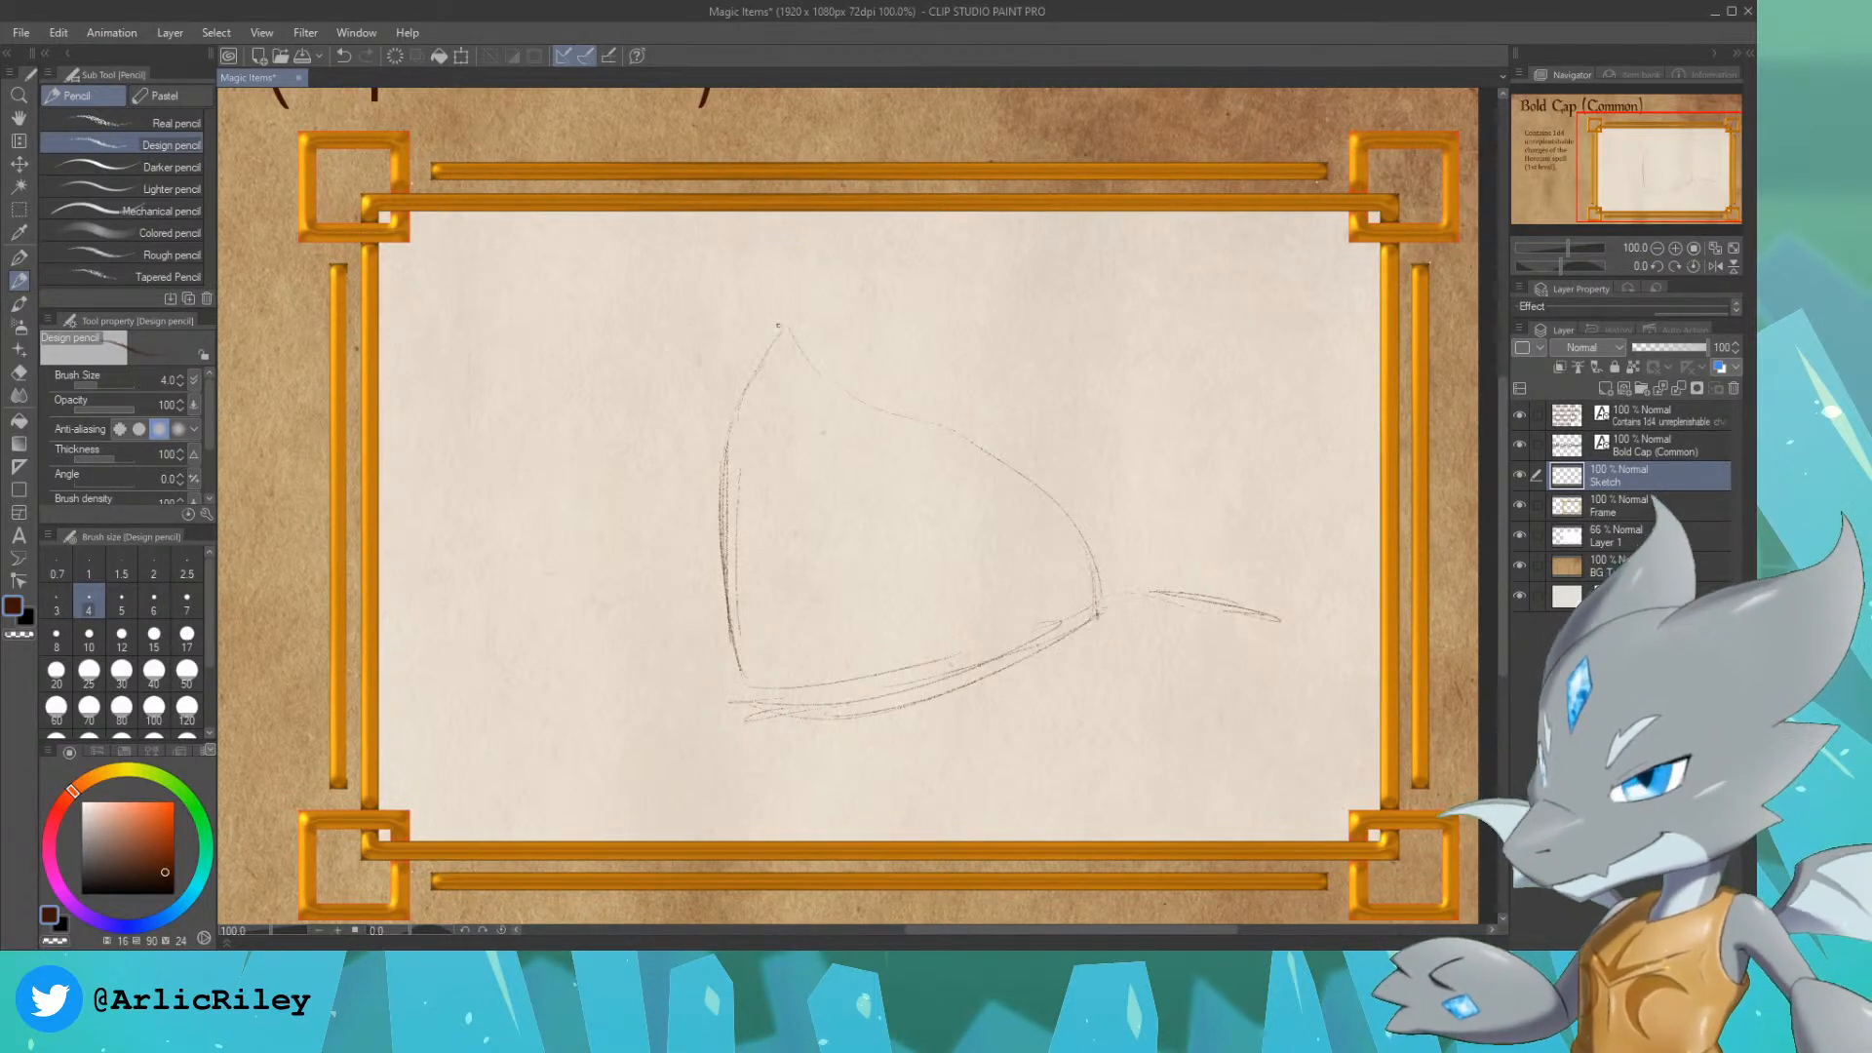
# Step: Sketch the brim's rear fold, the rounded crown above it, and the pointed front joining the brim
pyautogui.moveTo(780, 330); pyautogui.dragTo(698, 405)
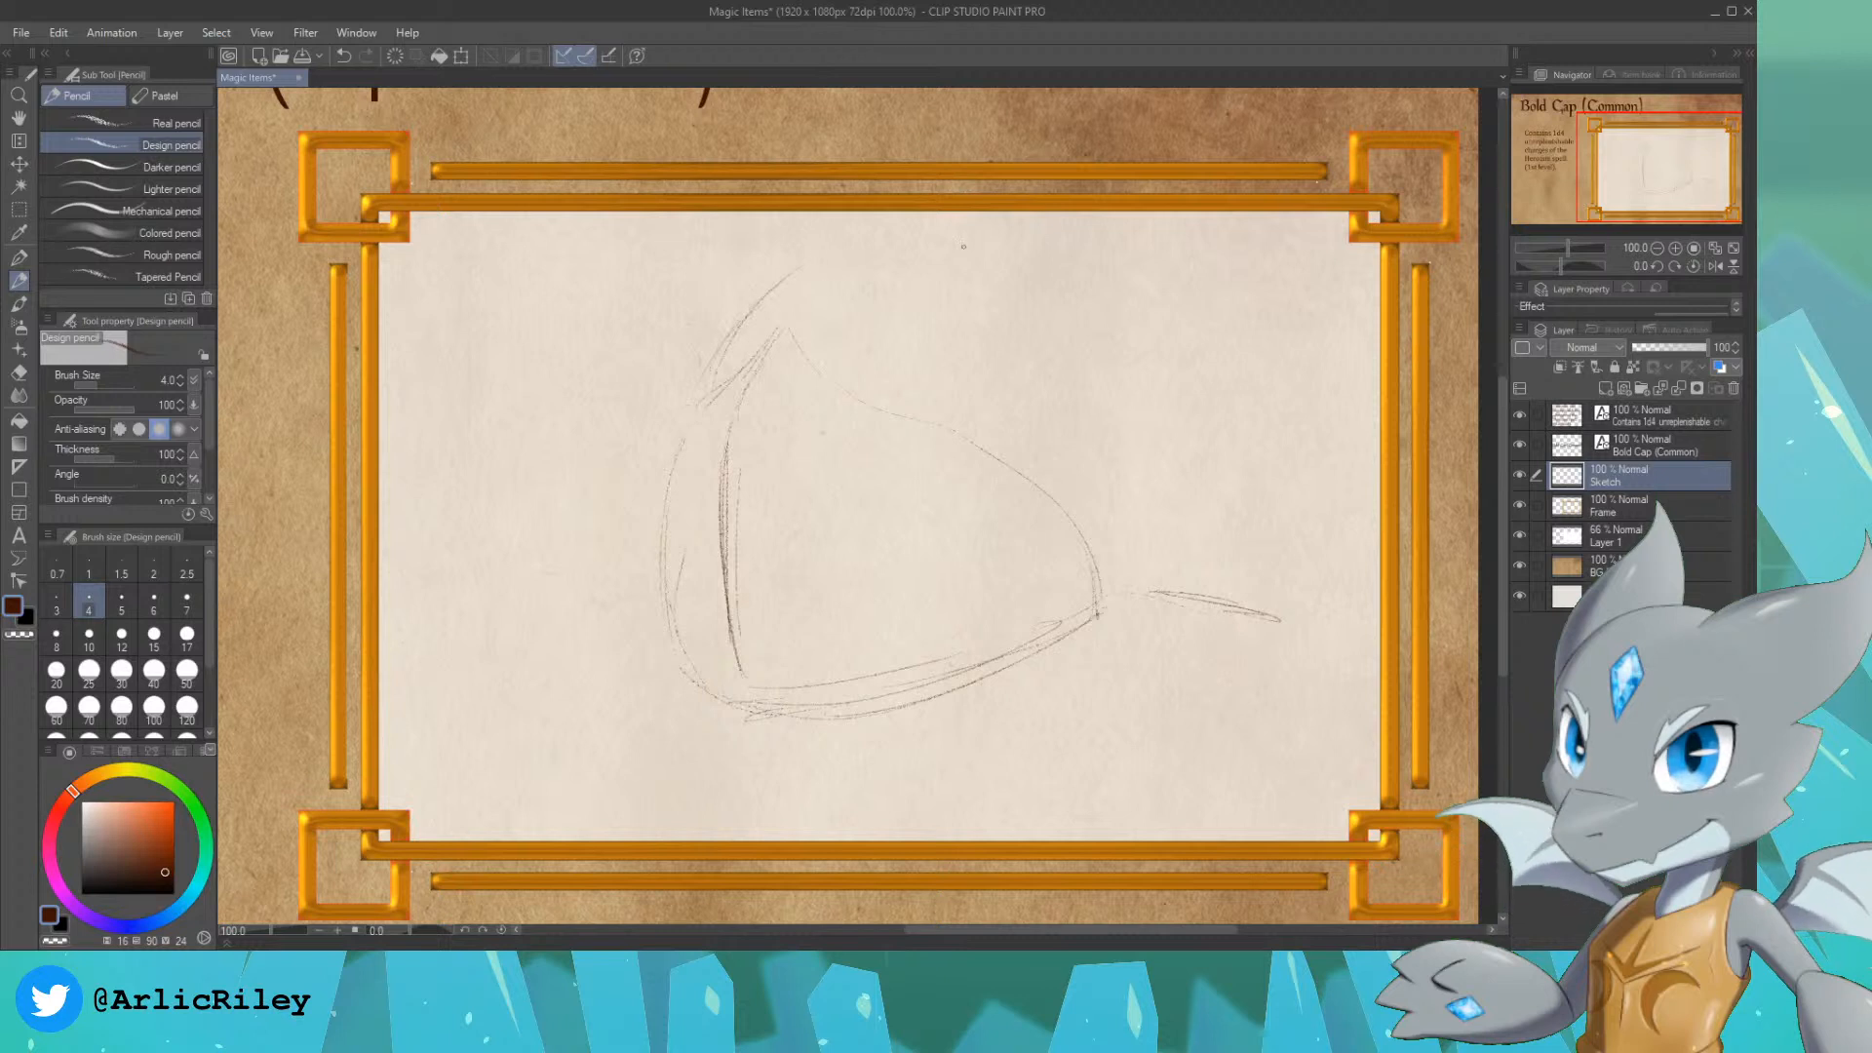
pyautogui.moveTo(1082, 339); pyautogui.dragTo(1135, 454)
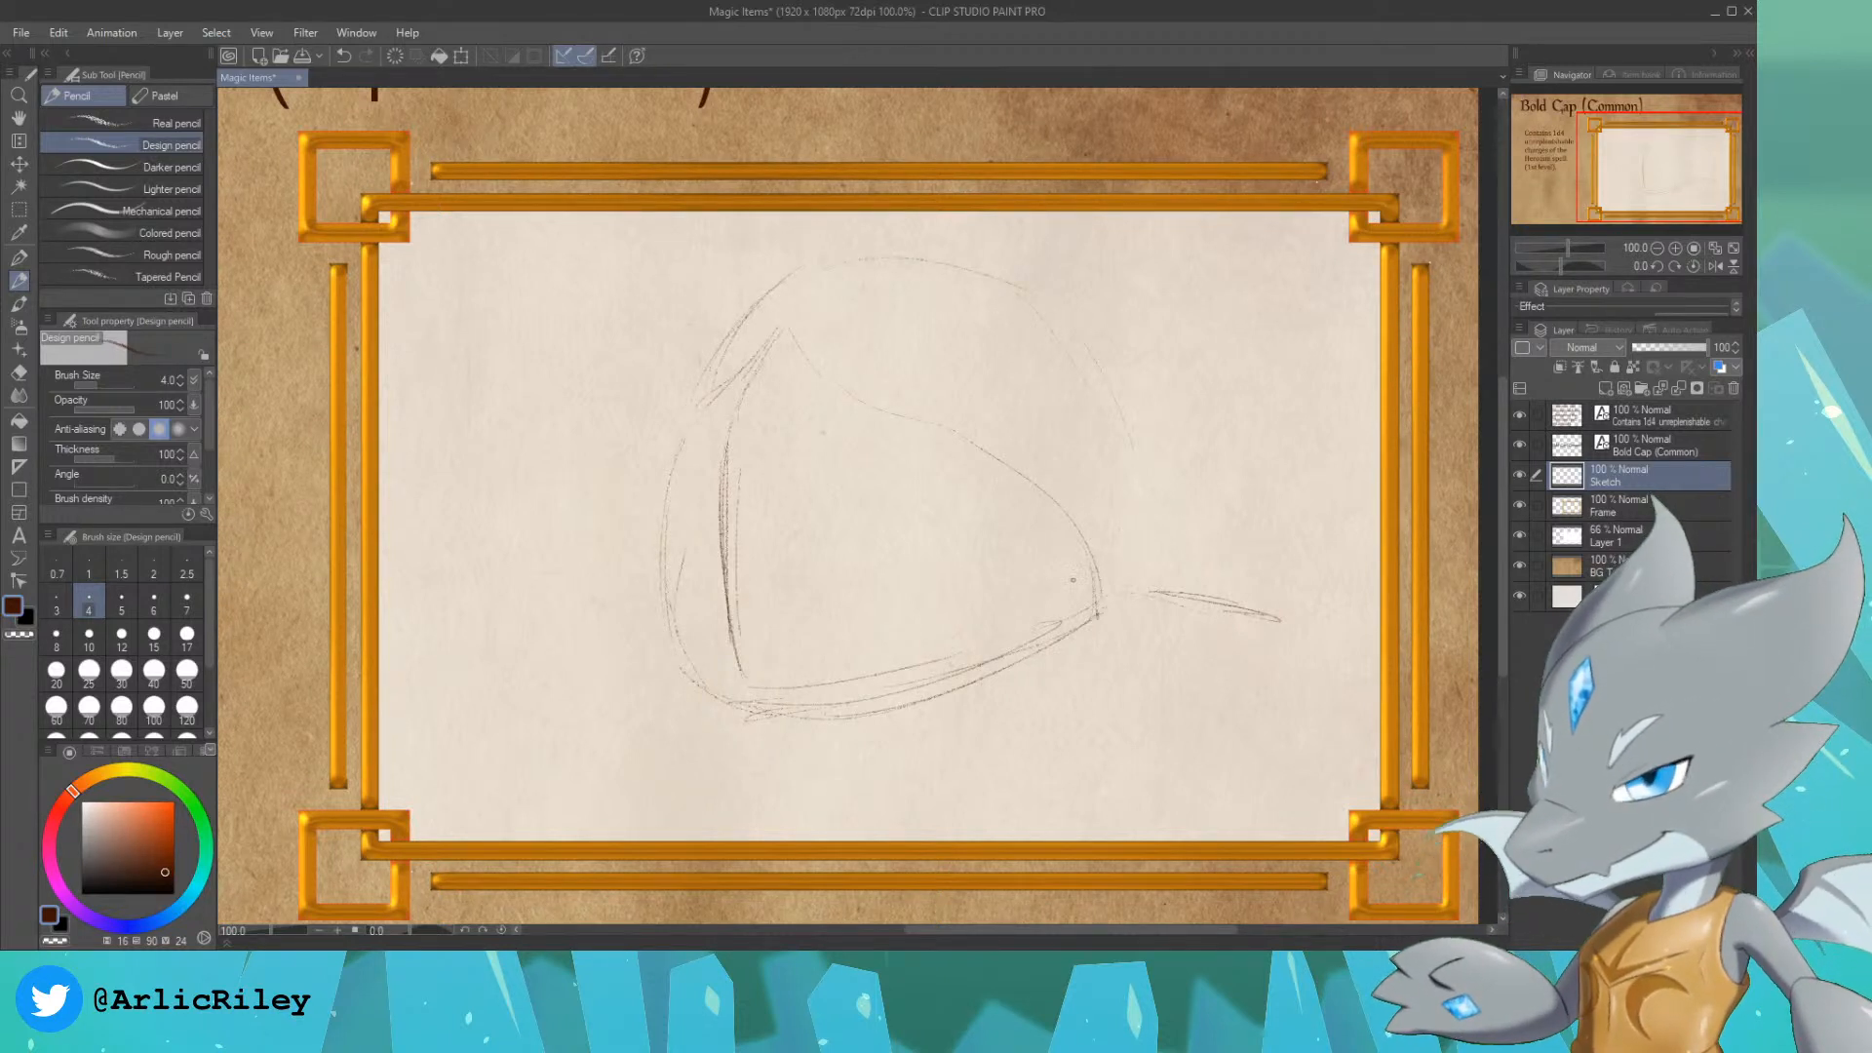
pyautogui.moveTo(1068, 516); pyautogui.dragTo(1279, 618)
pyautogui.moveTo(1100, 612); pyautogui.dragTo(1145, 589)
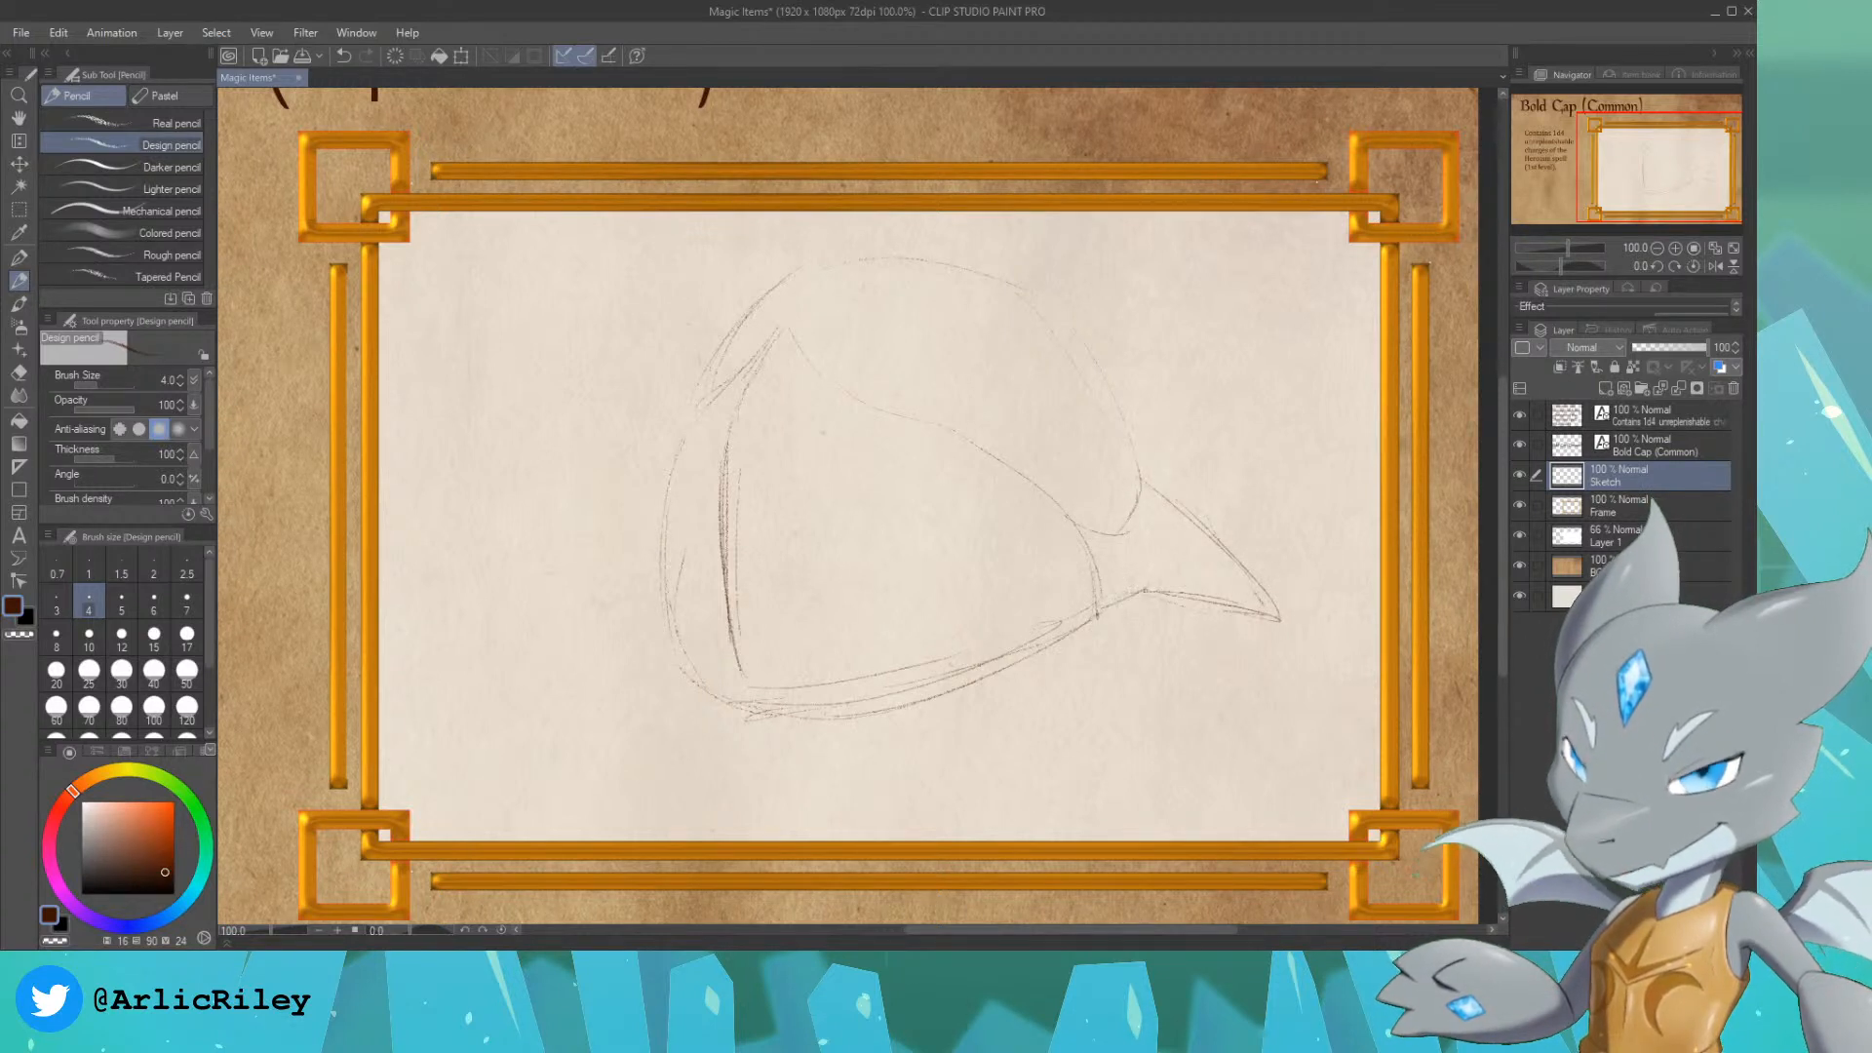
# Step: Redraw the cap's lower rear corner and extend the lower bottom curve forward to the pointed front
pyautogui.moveTo(728, 616); pyautogui.dragTo(743, 700)
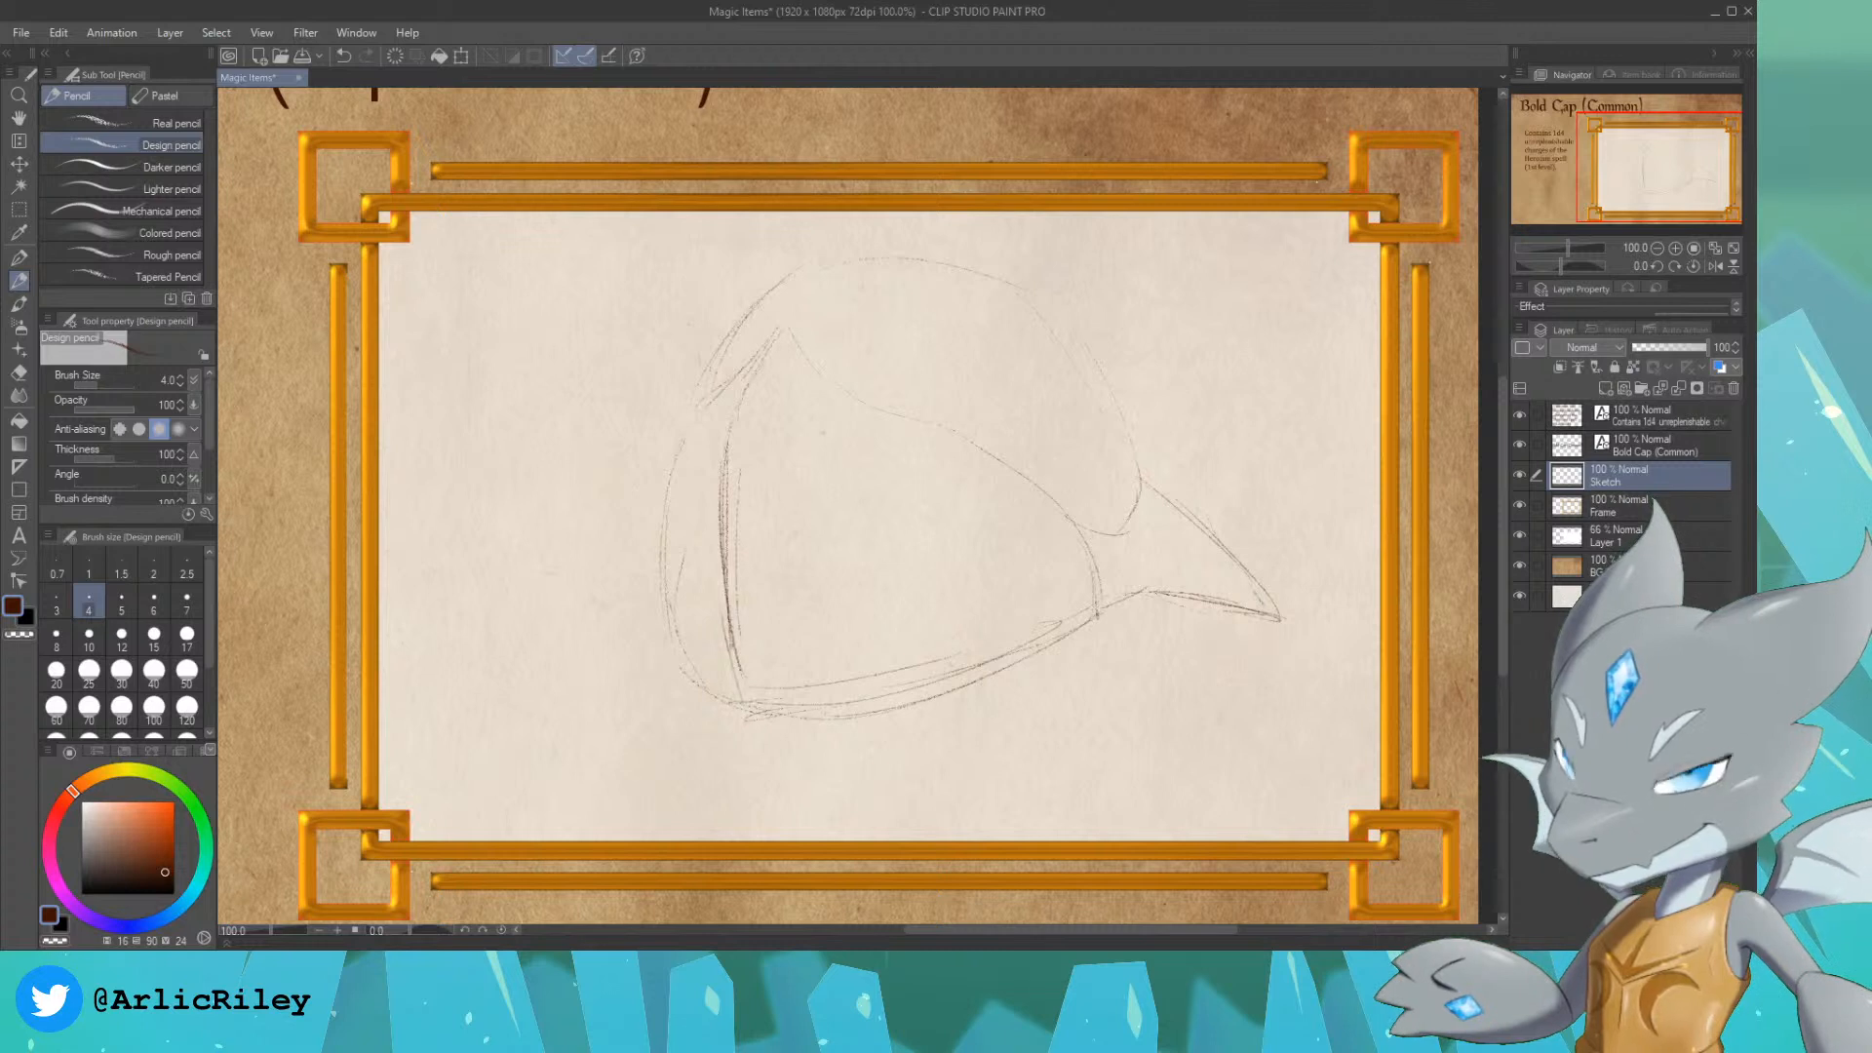
pyautogui.moveTo(729, 632); pyautogui.dragTo(729, 720)
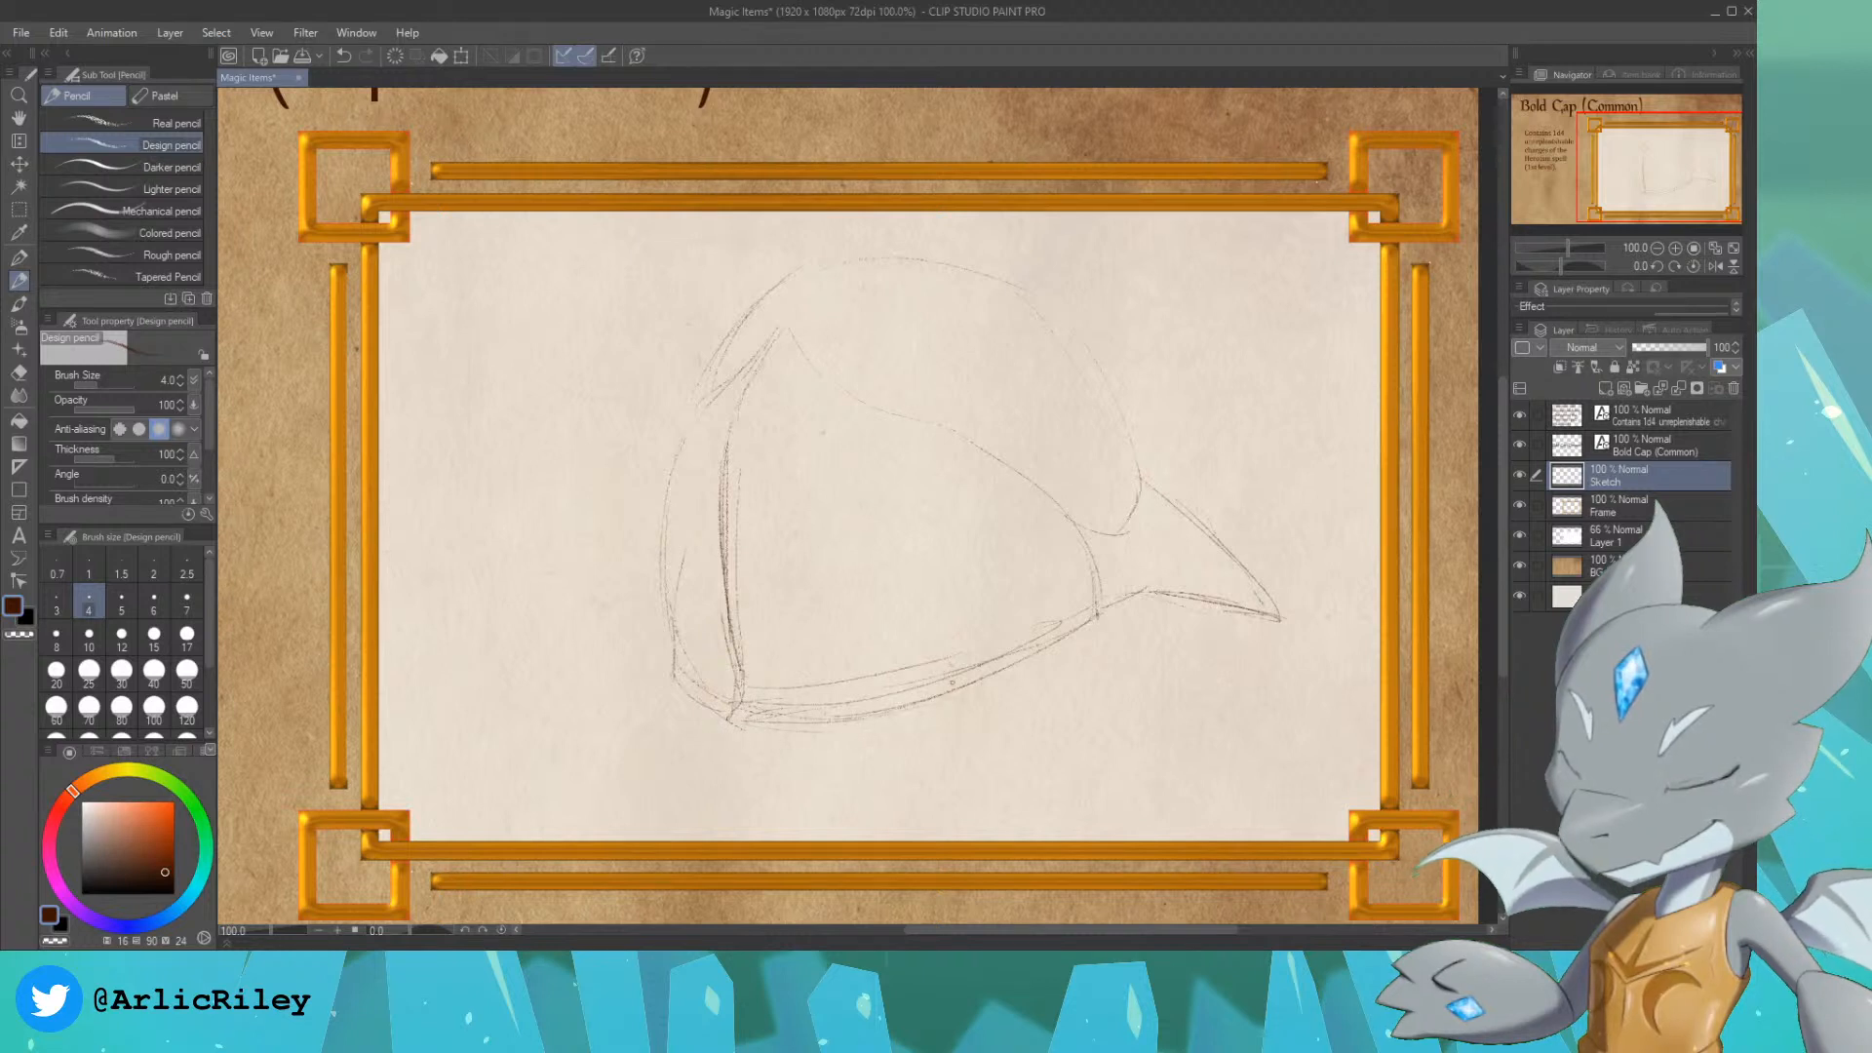
pyautogui.moveTo(742, 725)
pyautogui.mouseDown()
pyautogui.moveTo(953, 681)
pyautogui.moveTo(981, 698)
pyautogui.moveTo(948, 701)
pyautogui.moveTo(1079, 639)
pyautogui.moveTo(1068, 650)
pyautogui.moveTo(1098, 577)
pyautogui.moveTo(1097, 614)
pyautogui.moveTo(1146, 592)
pyautogui.mouseUp()
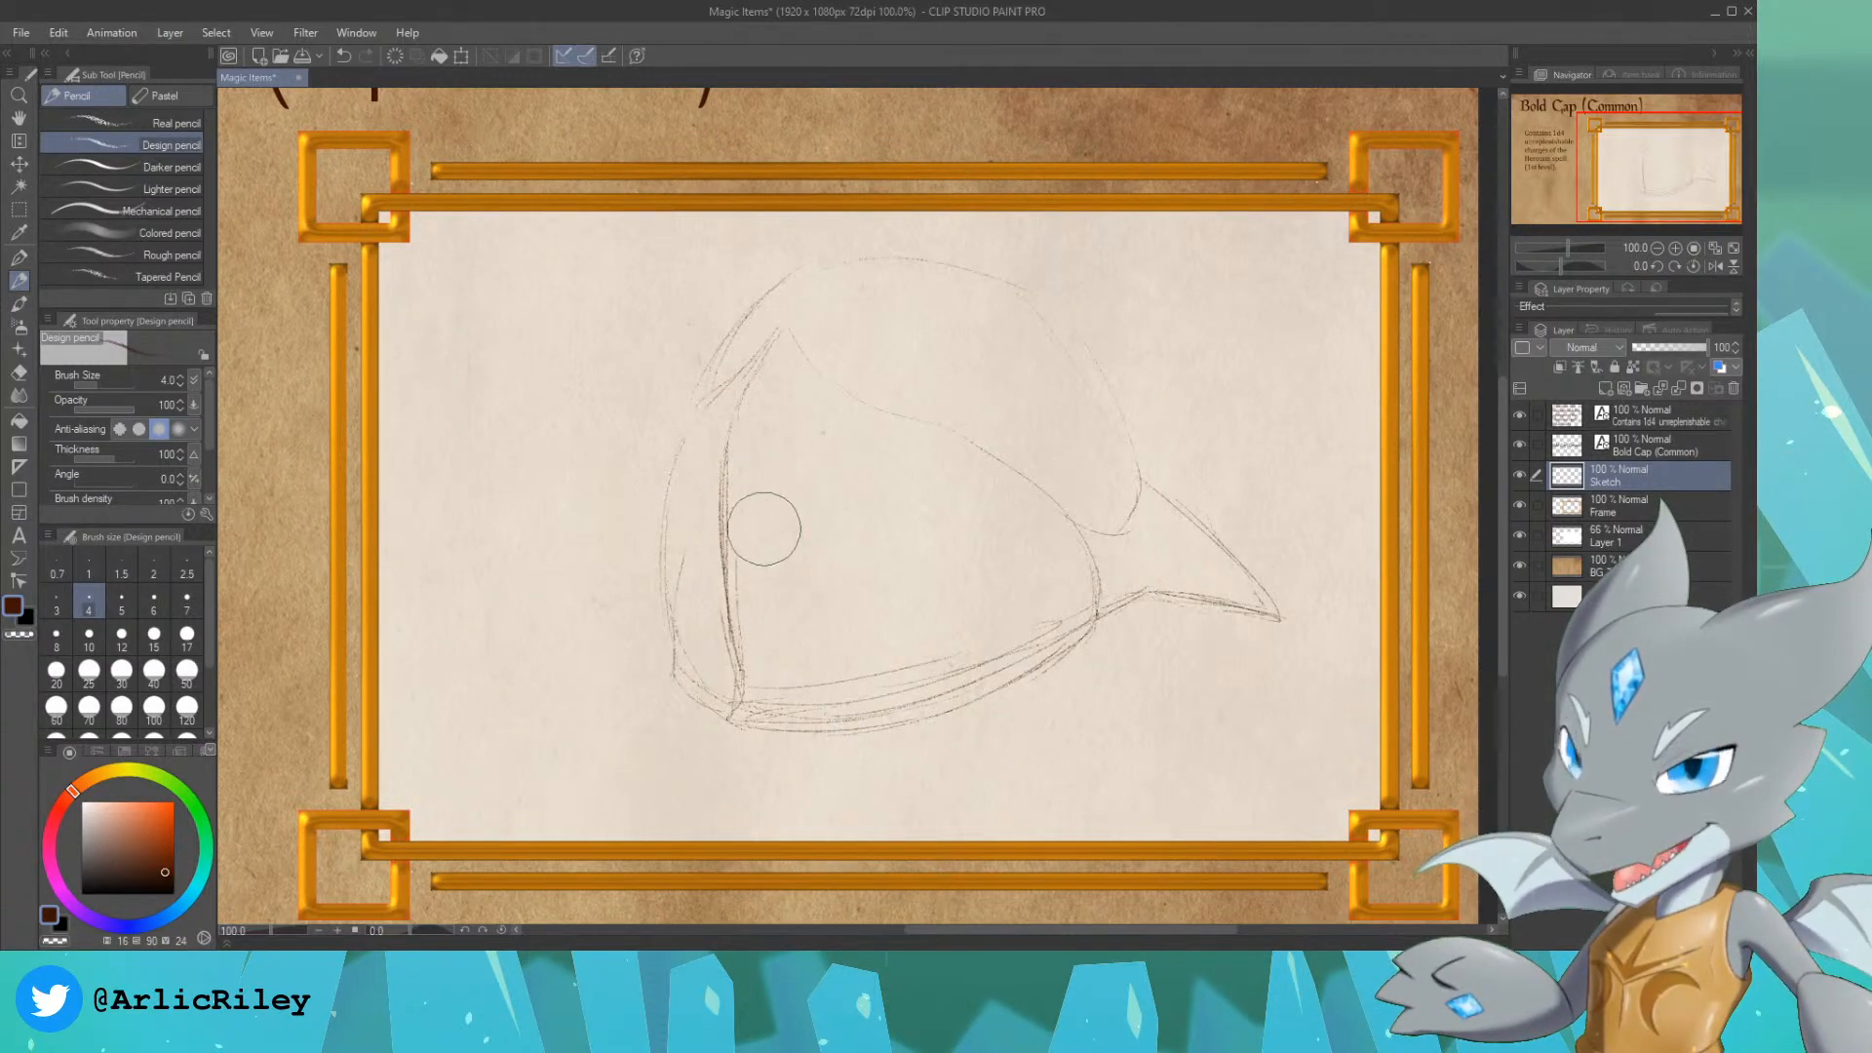
# Step: Erase the surplus lines along the inside of the cap's bottom edge and move the sketch down and left within the frame
pyautogui.moveTo(760, 556)
pyautogui.mouseDown()
pyautogui.moveTo(768, 705)
pyautogui.moveTo(848, 674)
pyautogui.moveTo(880, 689)
pyautogui.moveTo(782, 705)
pyautogui.moveTo(1005, 622)
pyautogui.moveTo(913, 695)
pyautogui.moveTo(1045, 625)
pyautogui.mouseUp()
pyautogui.moveTo(693, 673)
pyautogui.mouseDown()
pyautogui.moveTo(707, 687)
pyautogui.moveTo(692, 583)
pyautogui.moveTo(706, 669)
pyautogui.mouseUp()
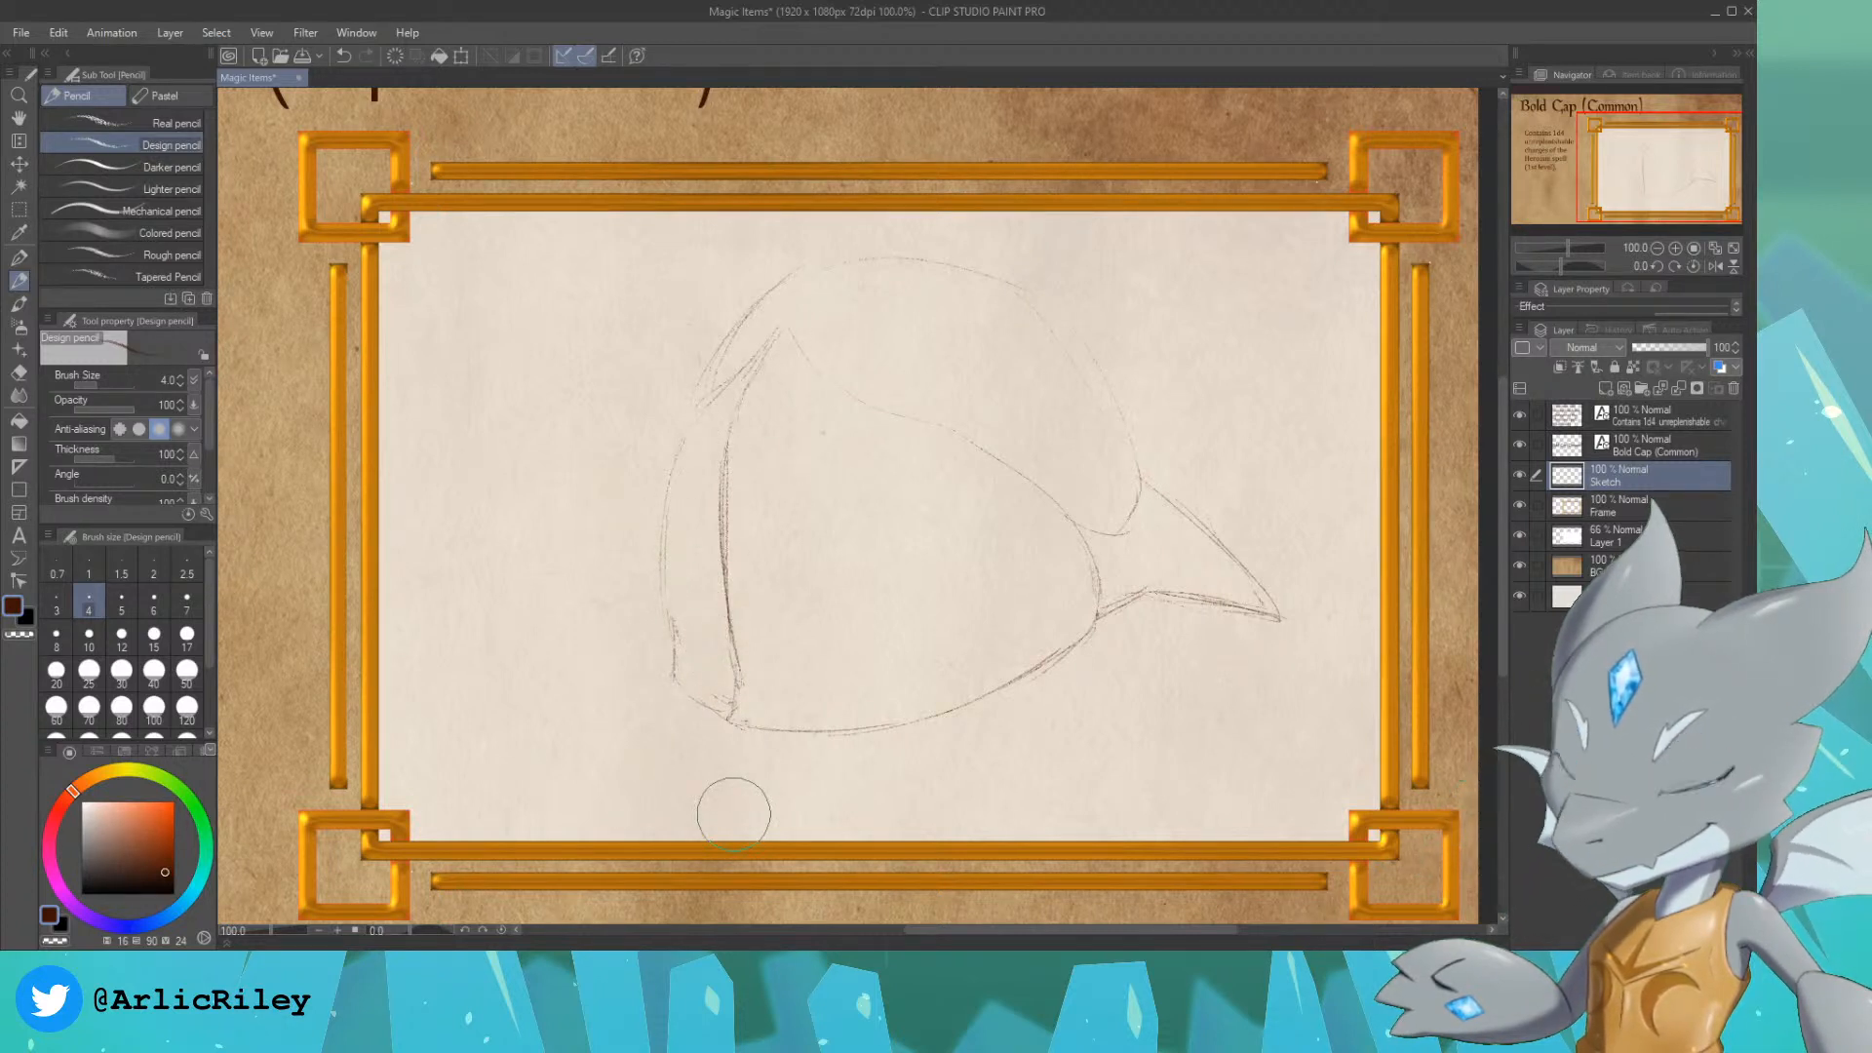
pyautogui.click(19, 164)
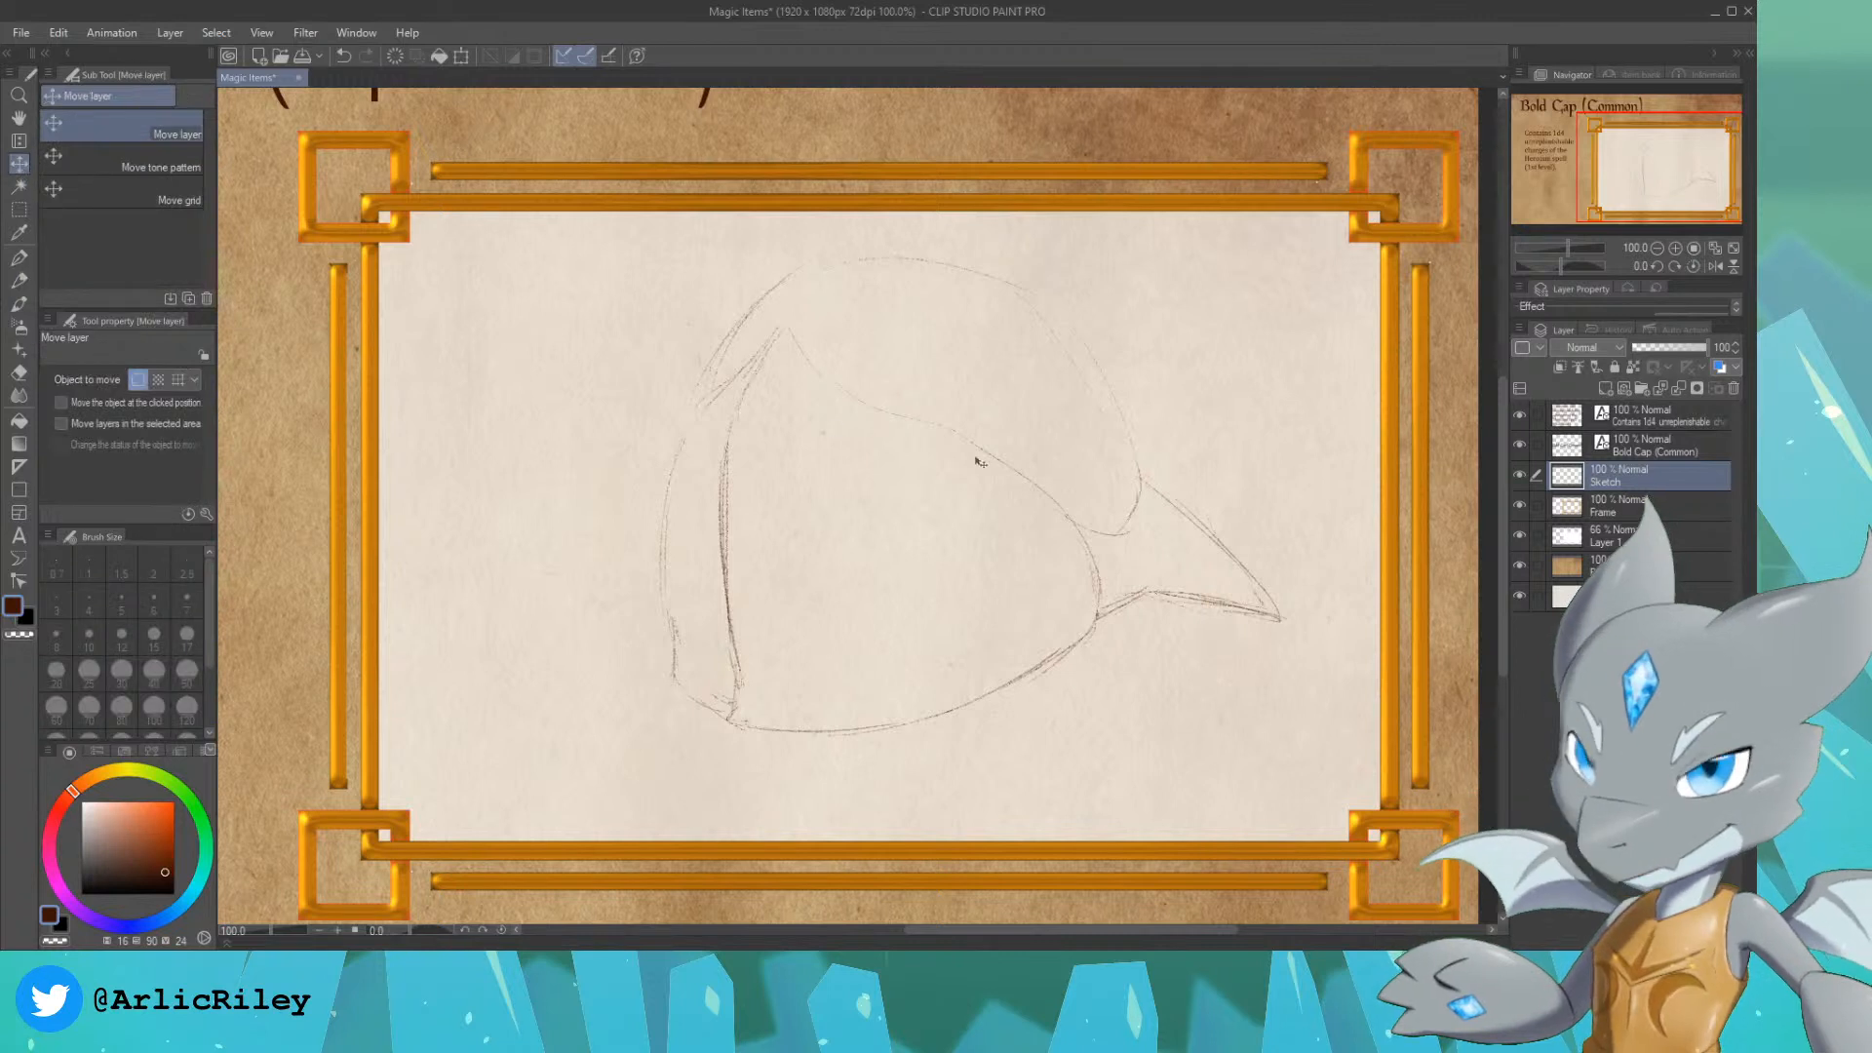
pyautogui.moveTo(980, 461); pyautogui.dragTo(918, 504)
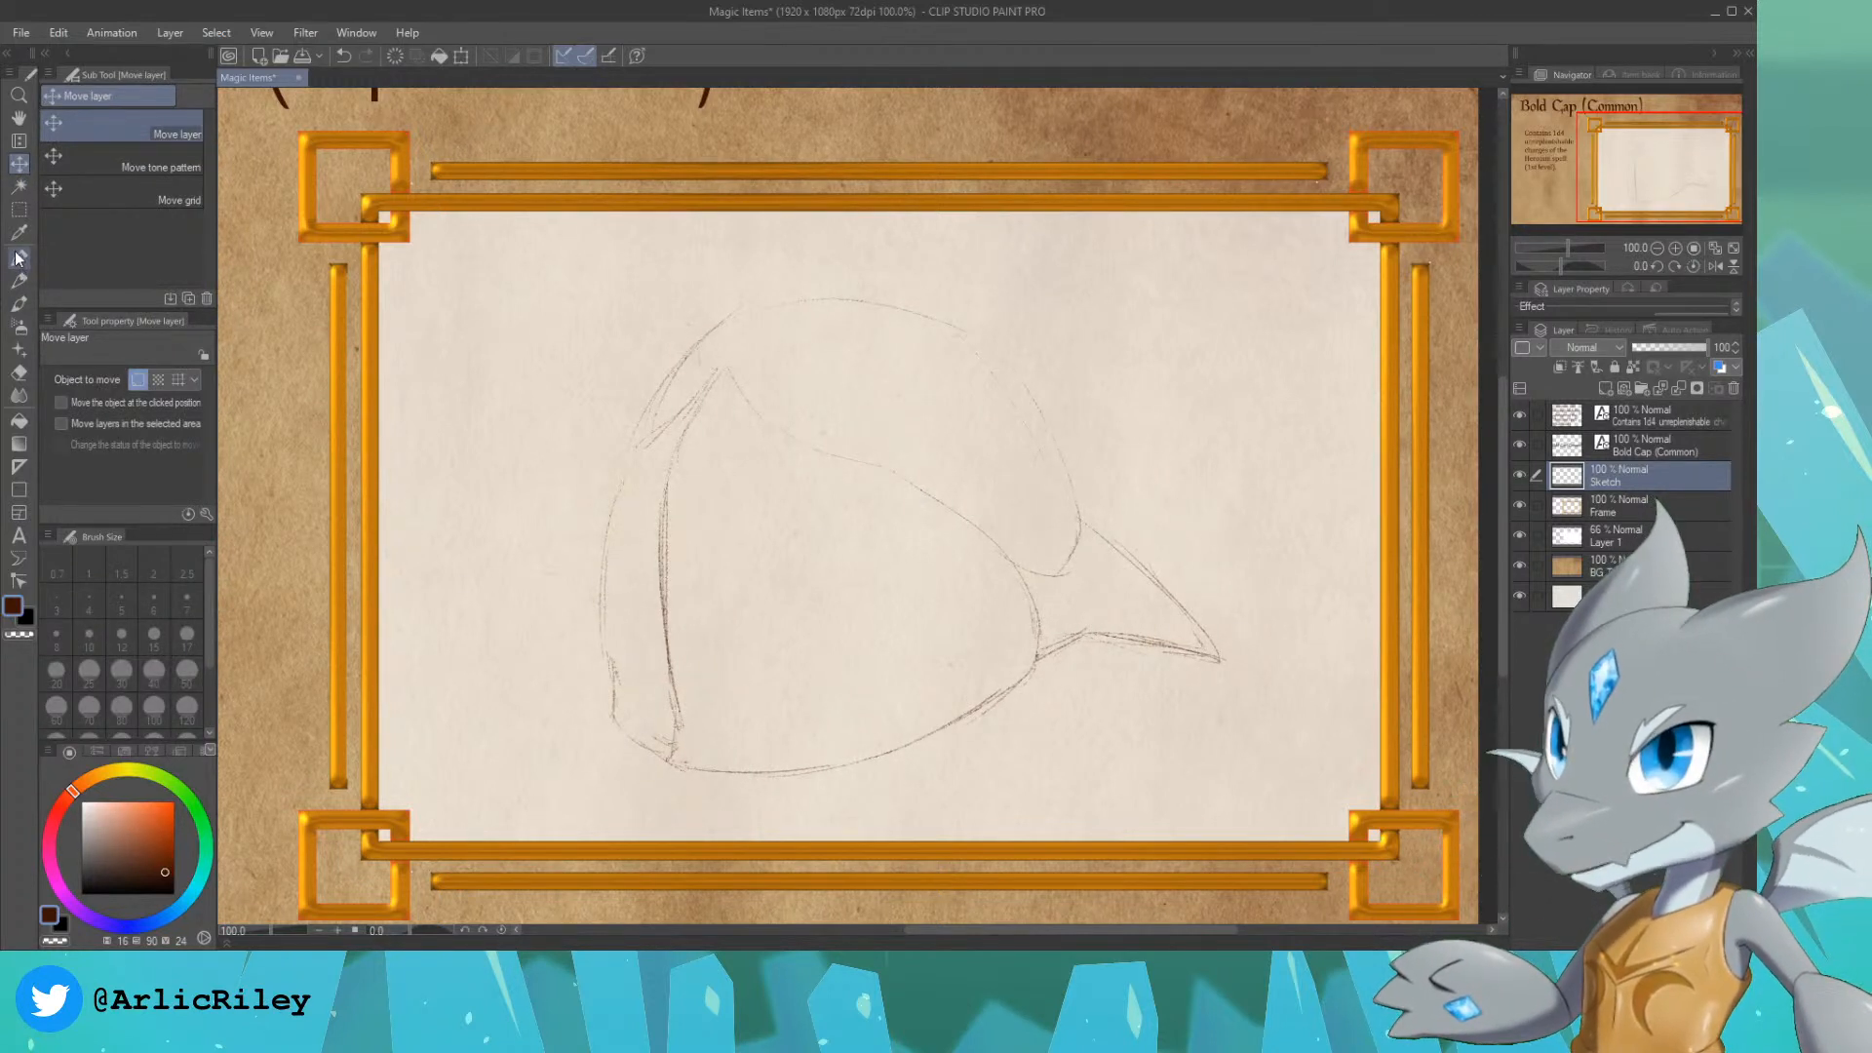
# Step: Darken the brim outline with the Design pencil, covering its rear edge, lower rear corner, peak and upper edge down to the front
pyautogui.click(18, 280)
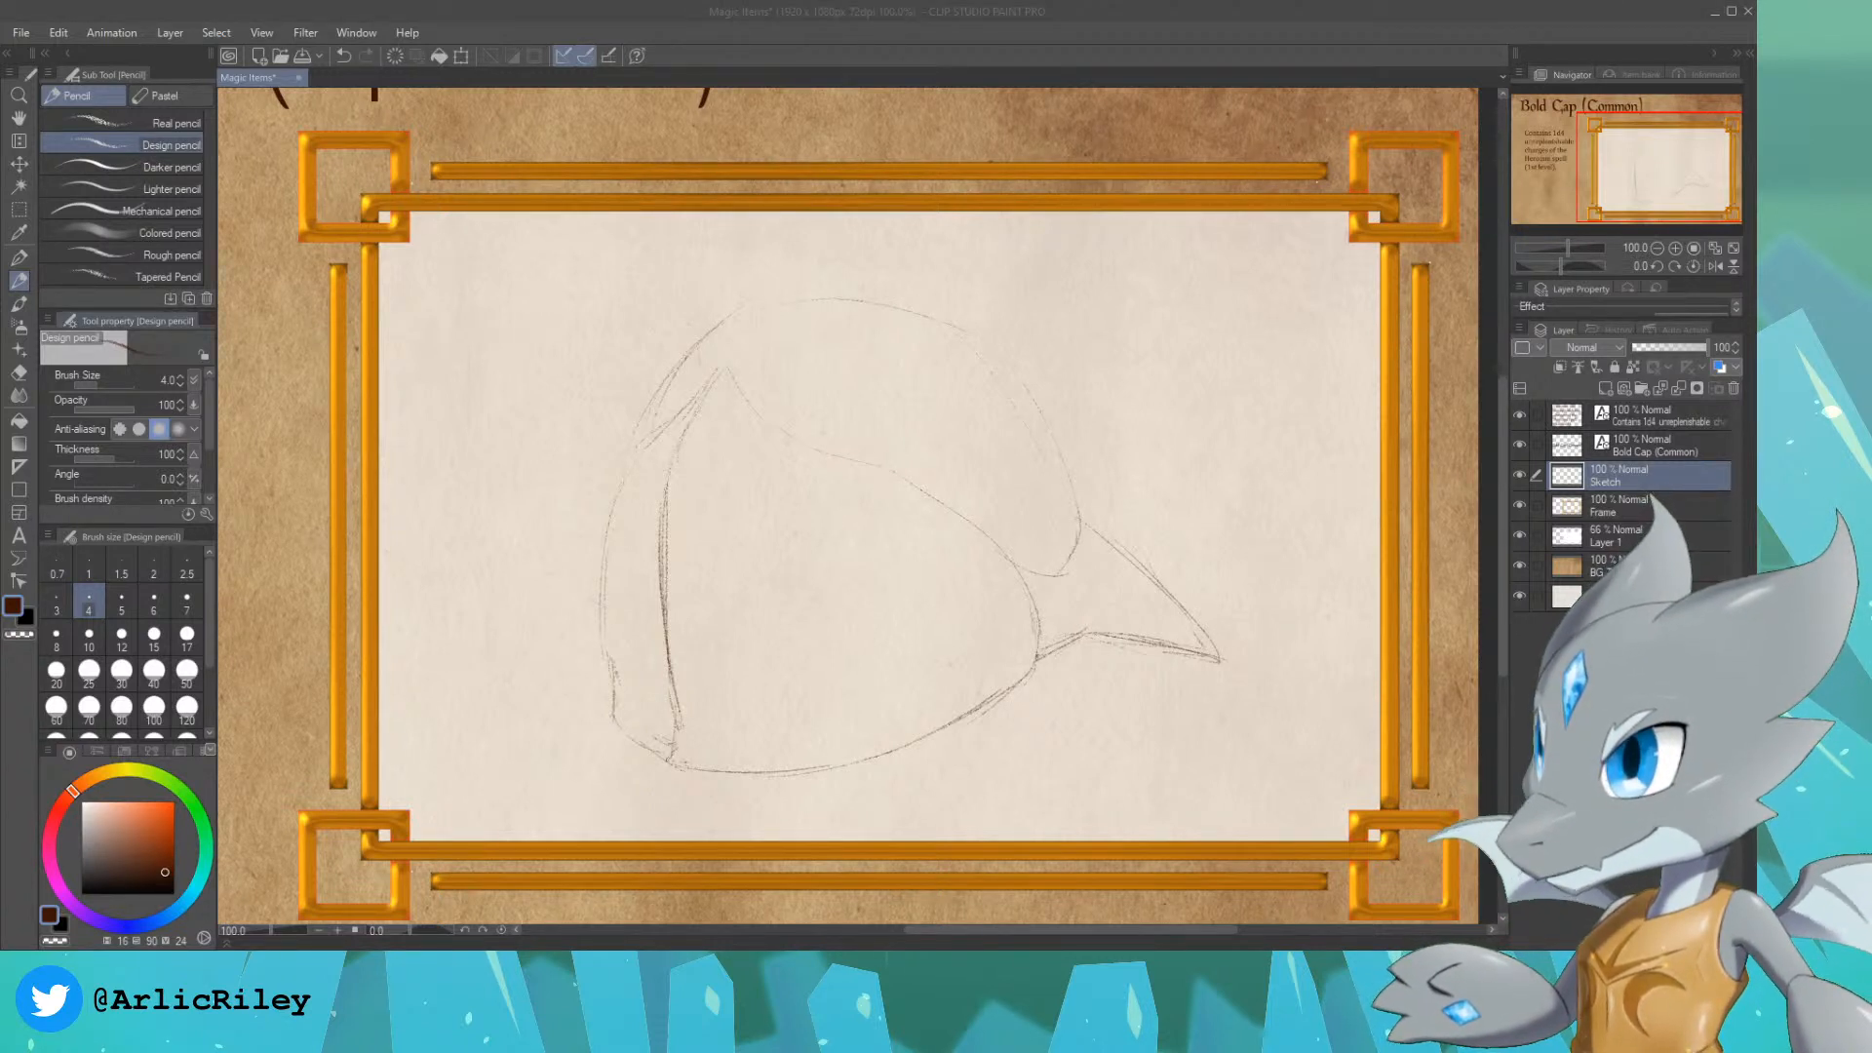
pyautogui.click(852, 56)
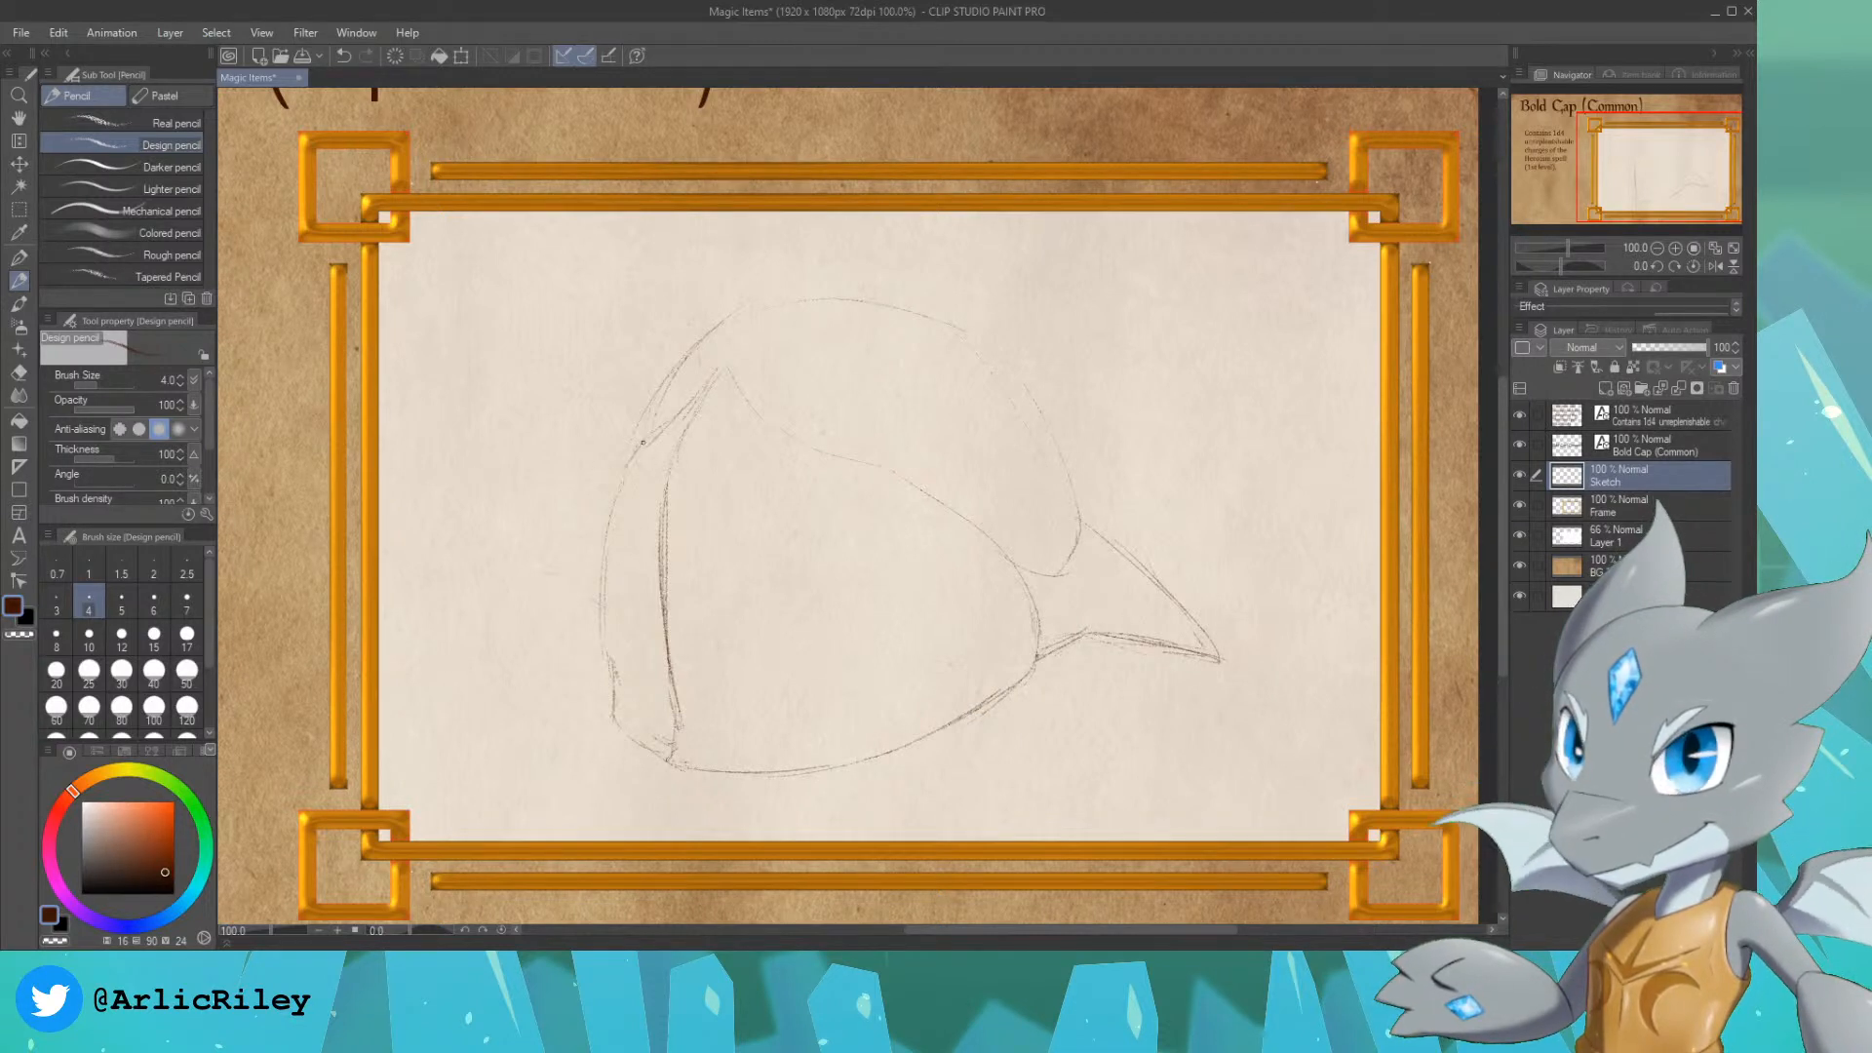
pyautogui.moveTo(643, 442)
pyautogui.mouseDown()
pyautogui.moveTo(608, 502)
pyautogui.moveTo(610, 553)
pyautogui.moveTo(599, 508)
pyautogui.moveTo(613, 490)
pyautogui.moveTo(604, 622)
pyautogui.mouseUp()
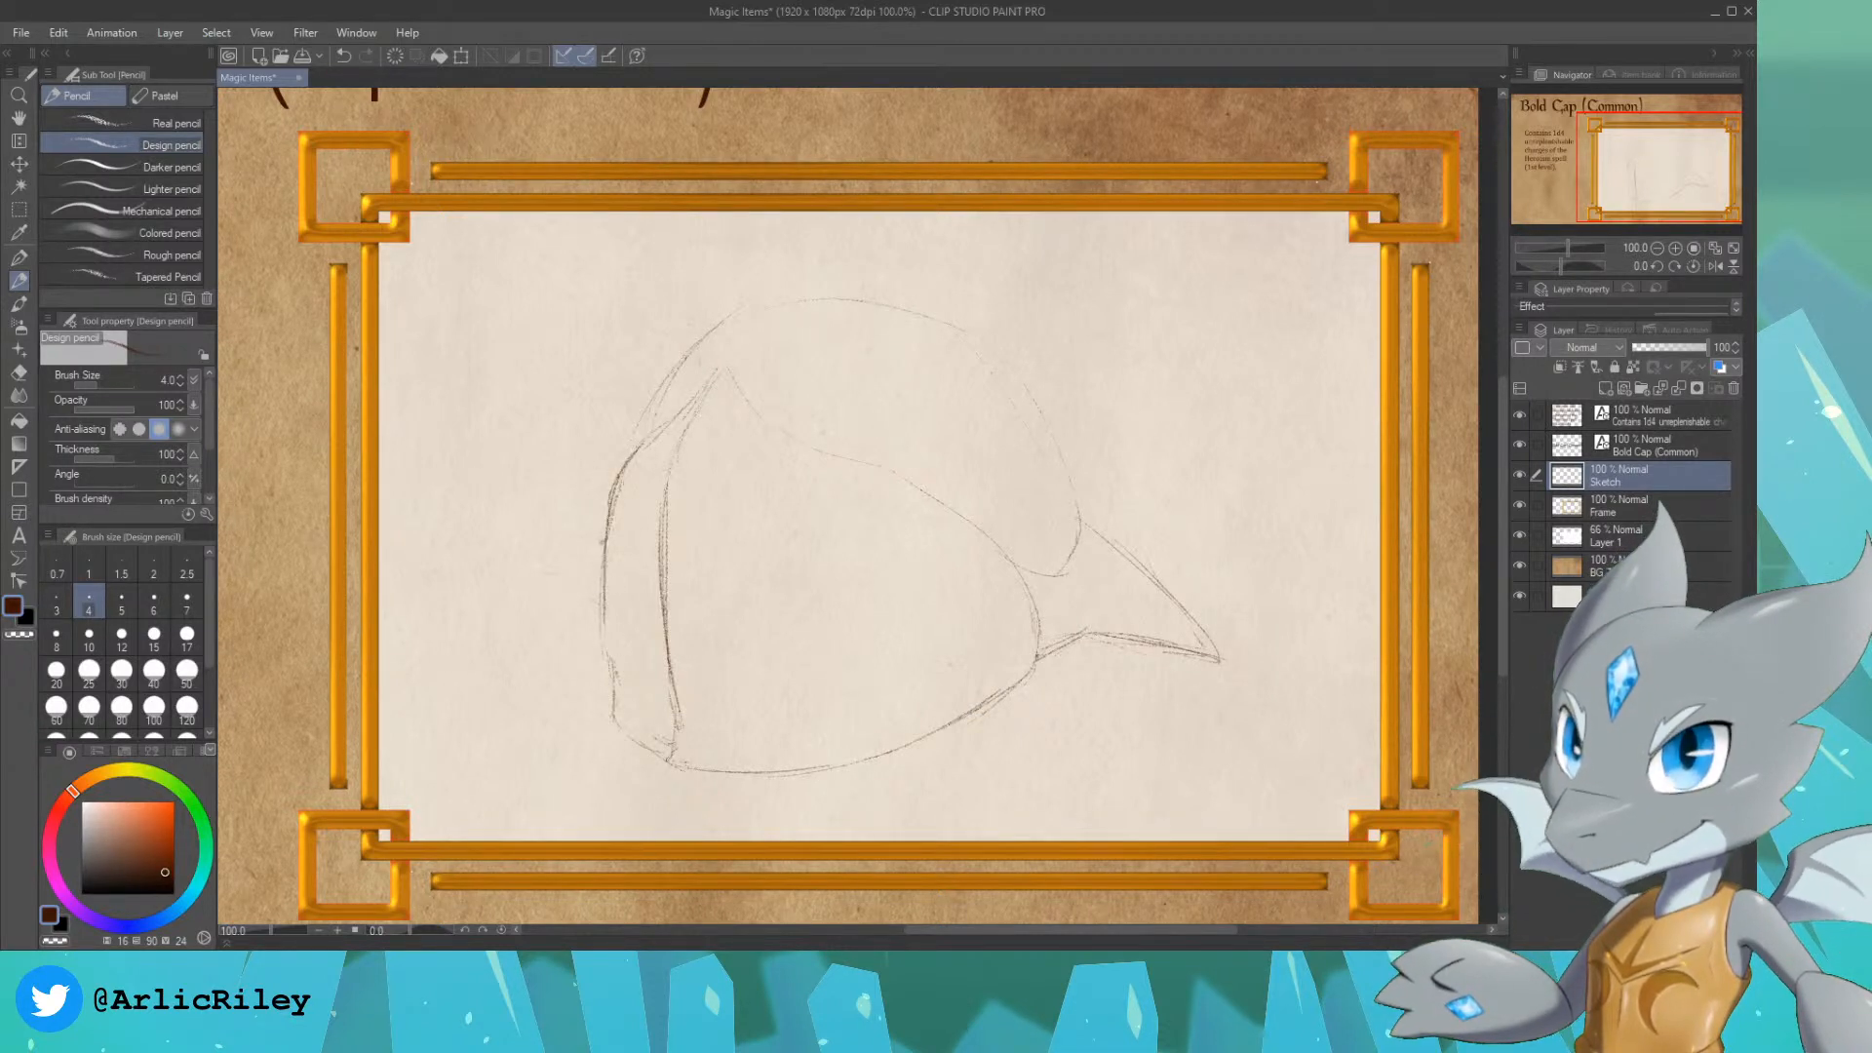
pyautogui.moveTo(612, 498); pyautogui.dragTo(596, 647)
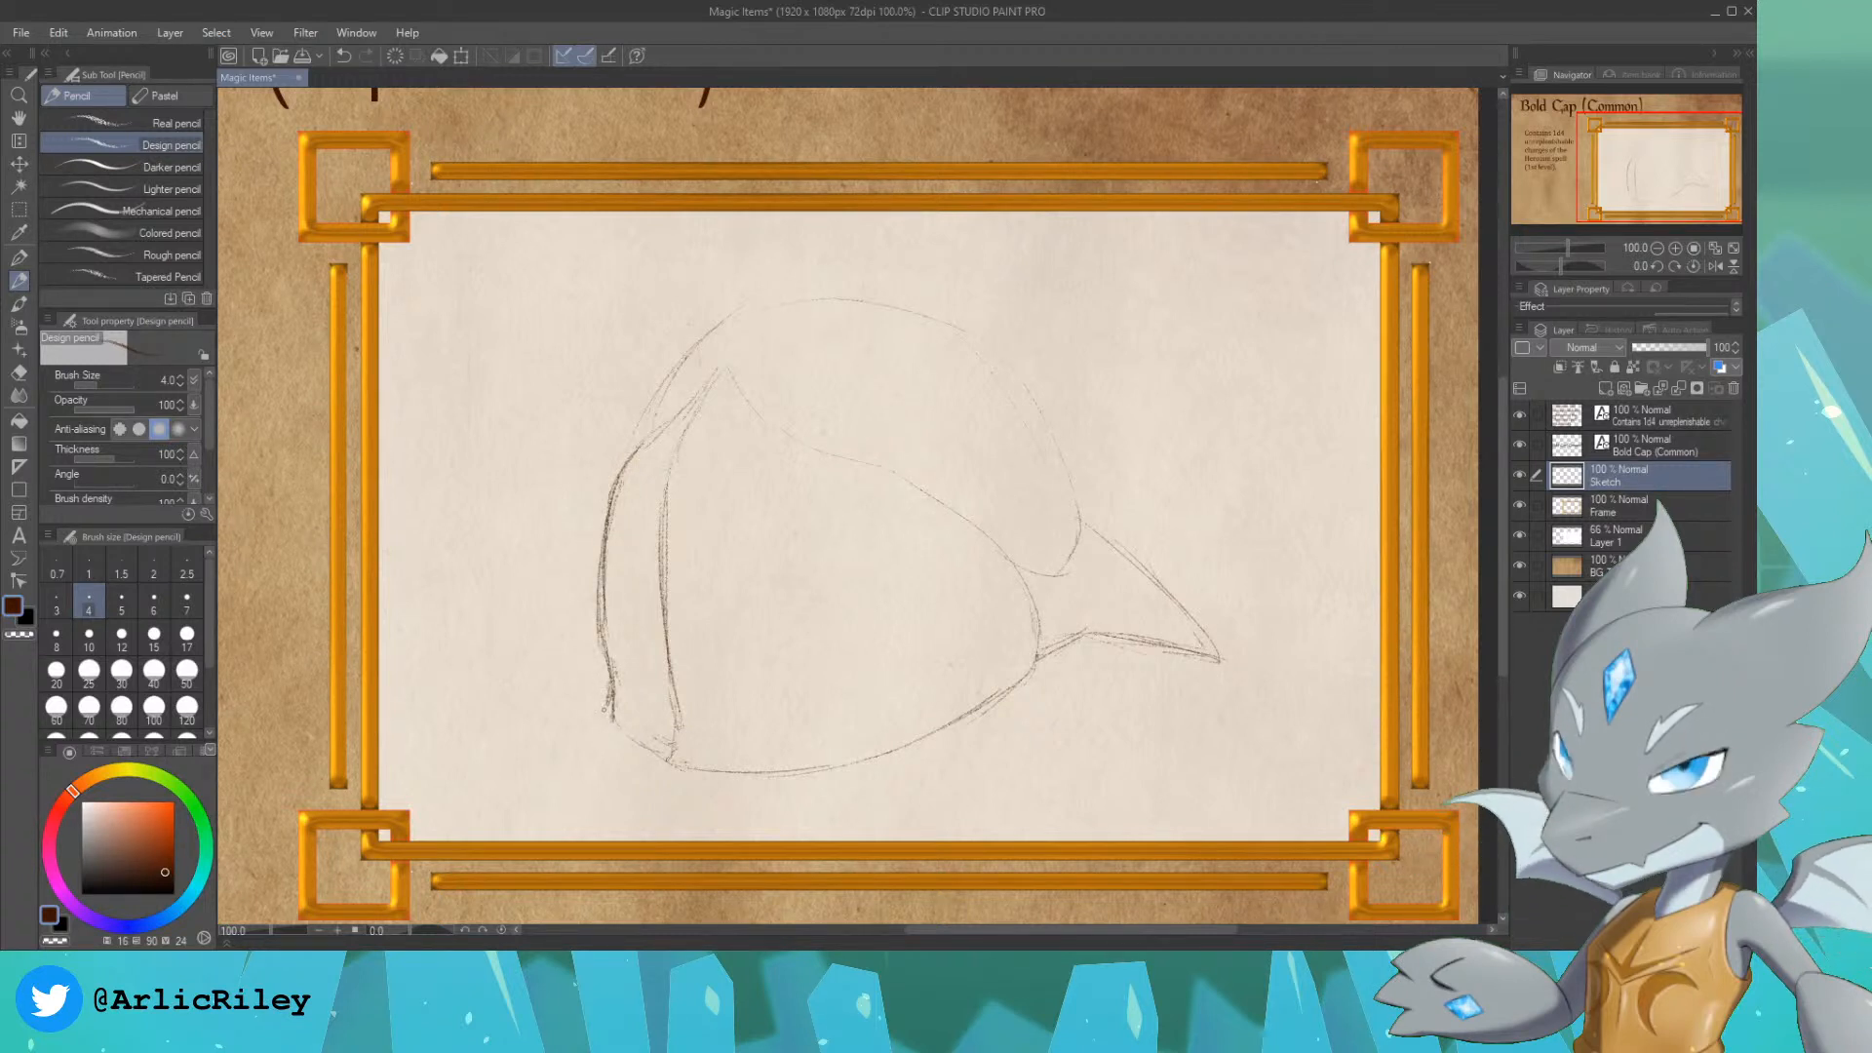
pyautogui.moveTo(607, 717); pyautogui.dragTo(675, 764)
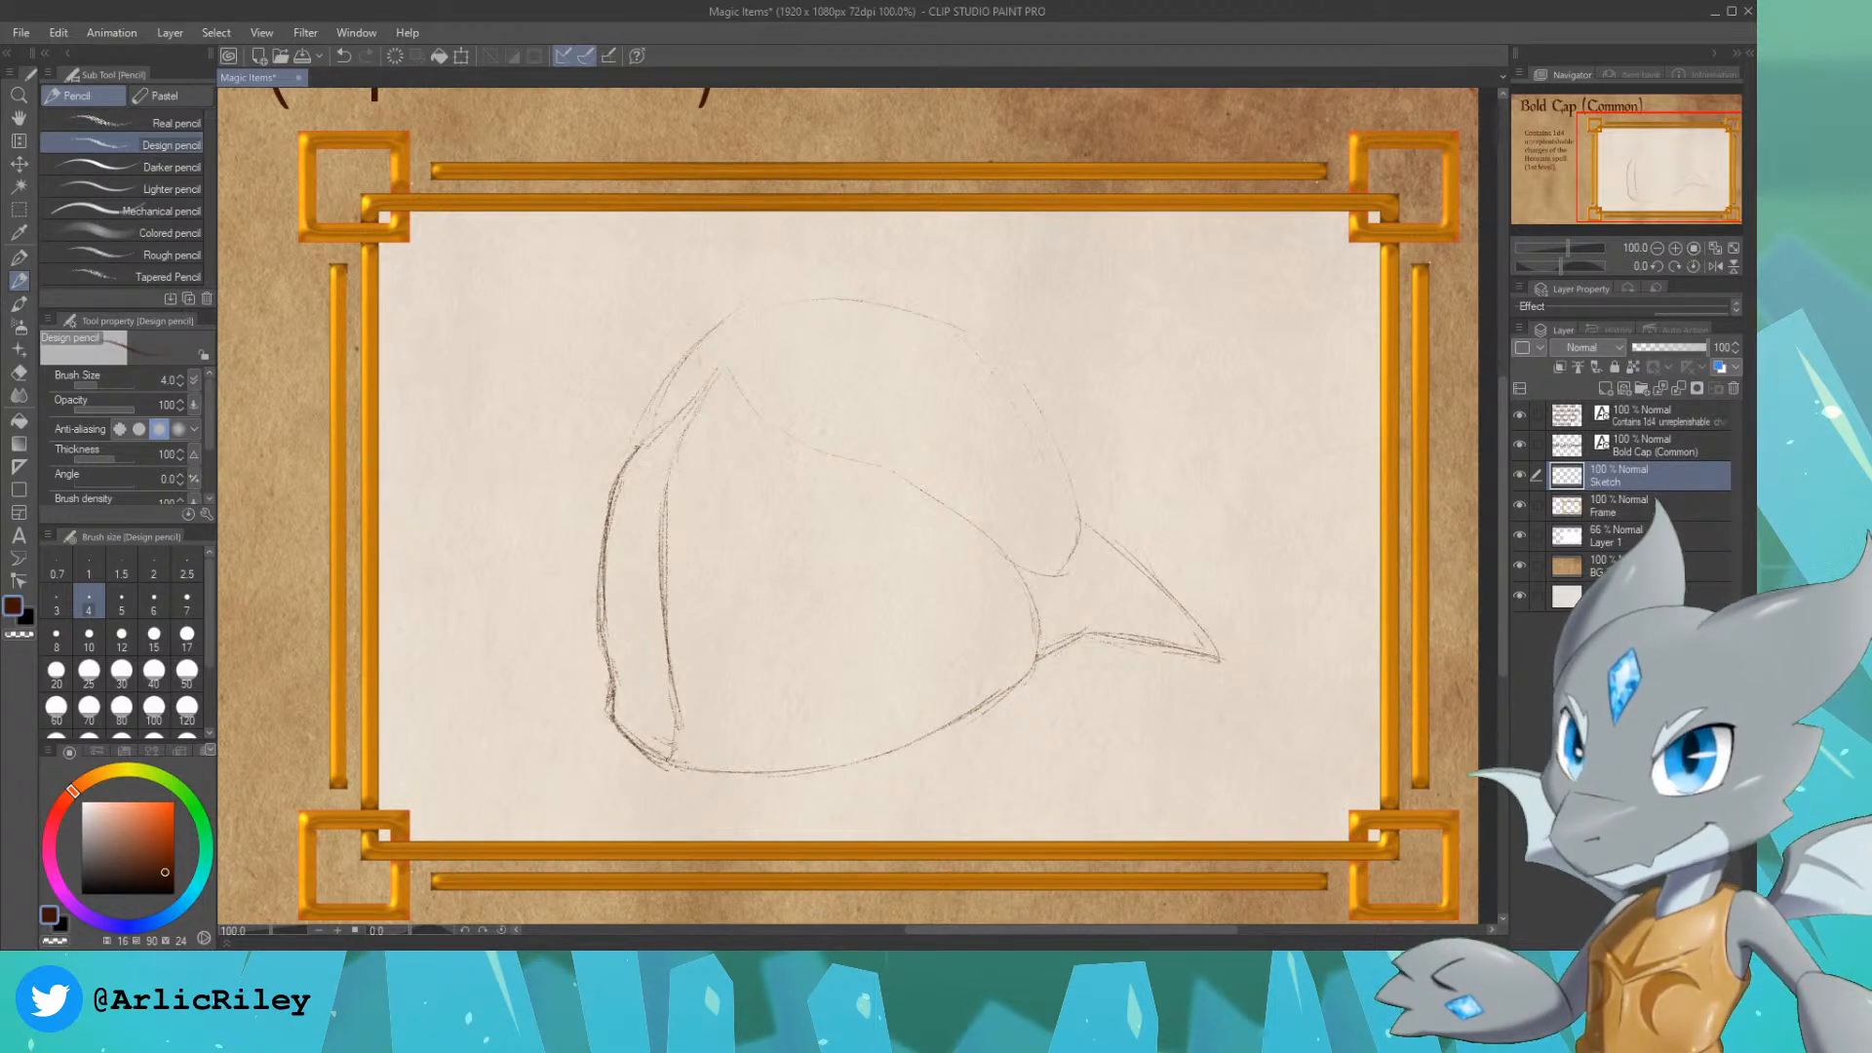
pyautogui.moveTo(643, 442); pyautogui.dragTo(714, 375)
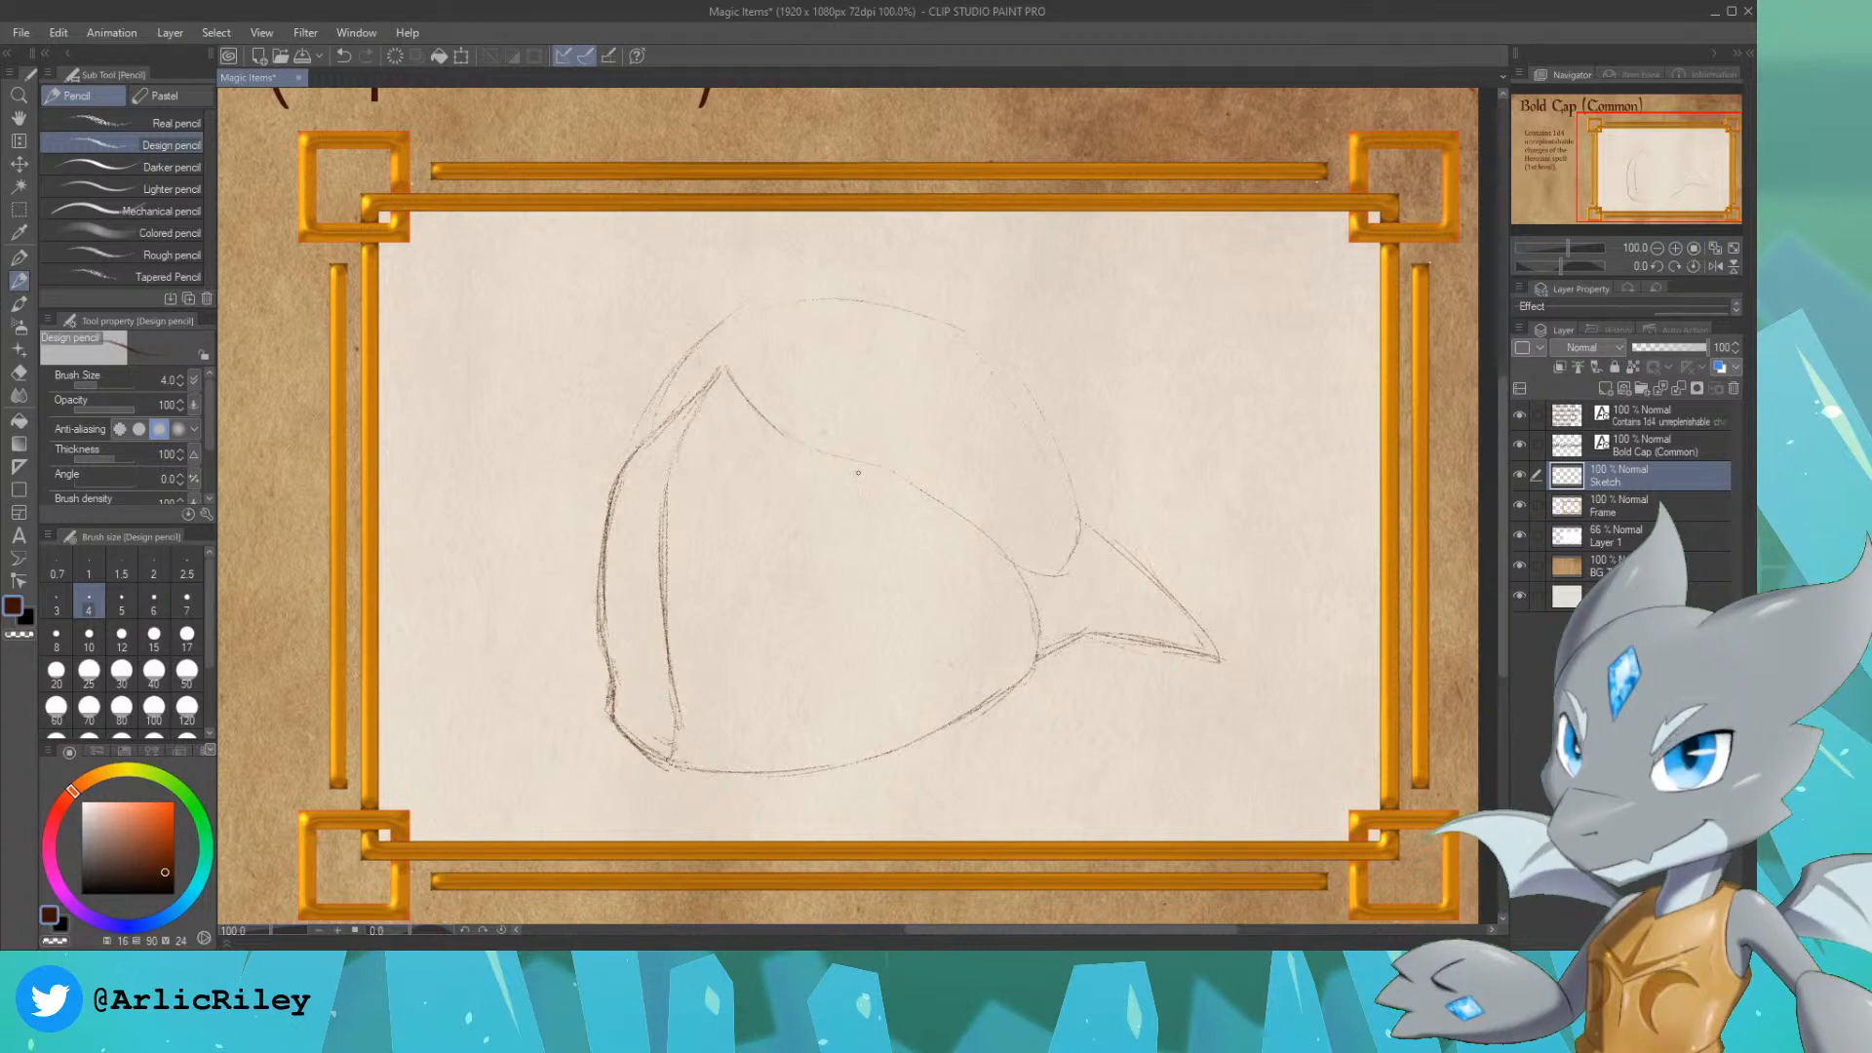
pyautogui.moveTo(915, 488)
pyautogui.mouseDown()
pyautogui.moveTo(1016, 562)
pyautogui.moveTo(1034, 648)
pyautogui.mouseUp()
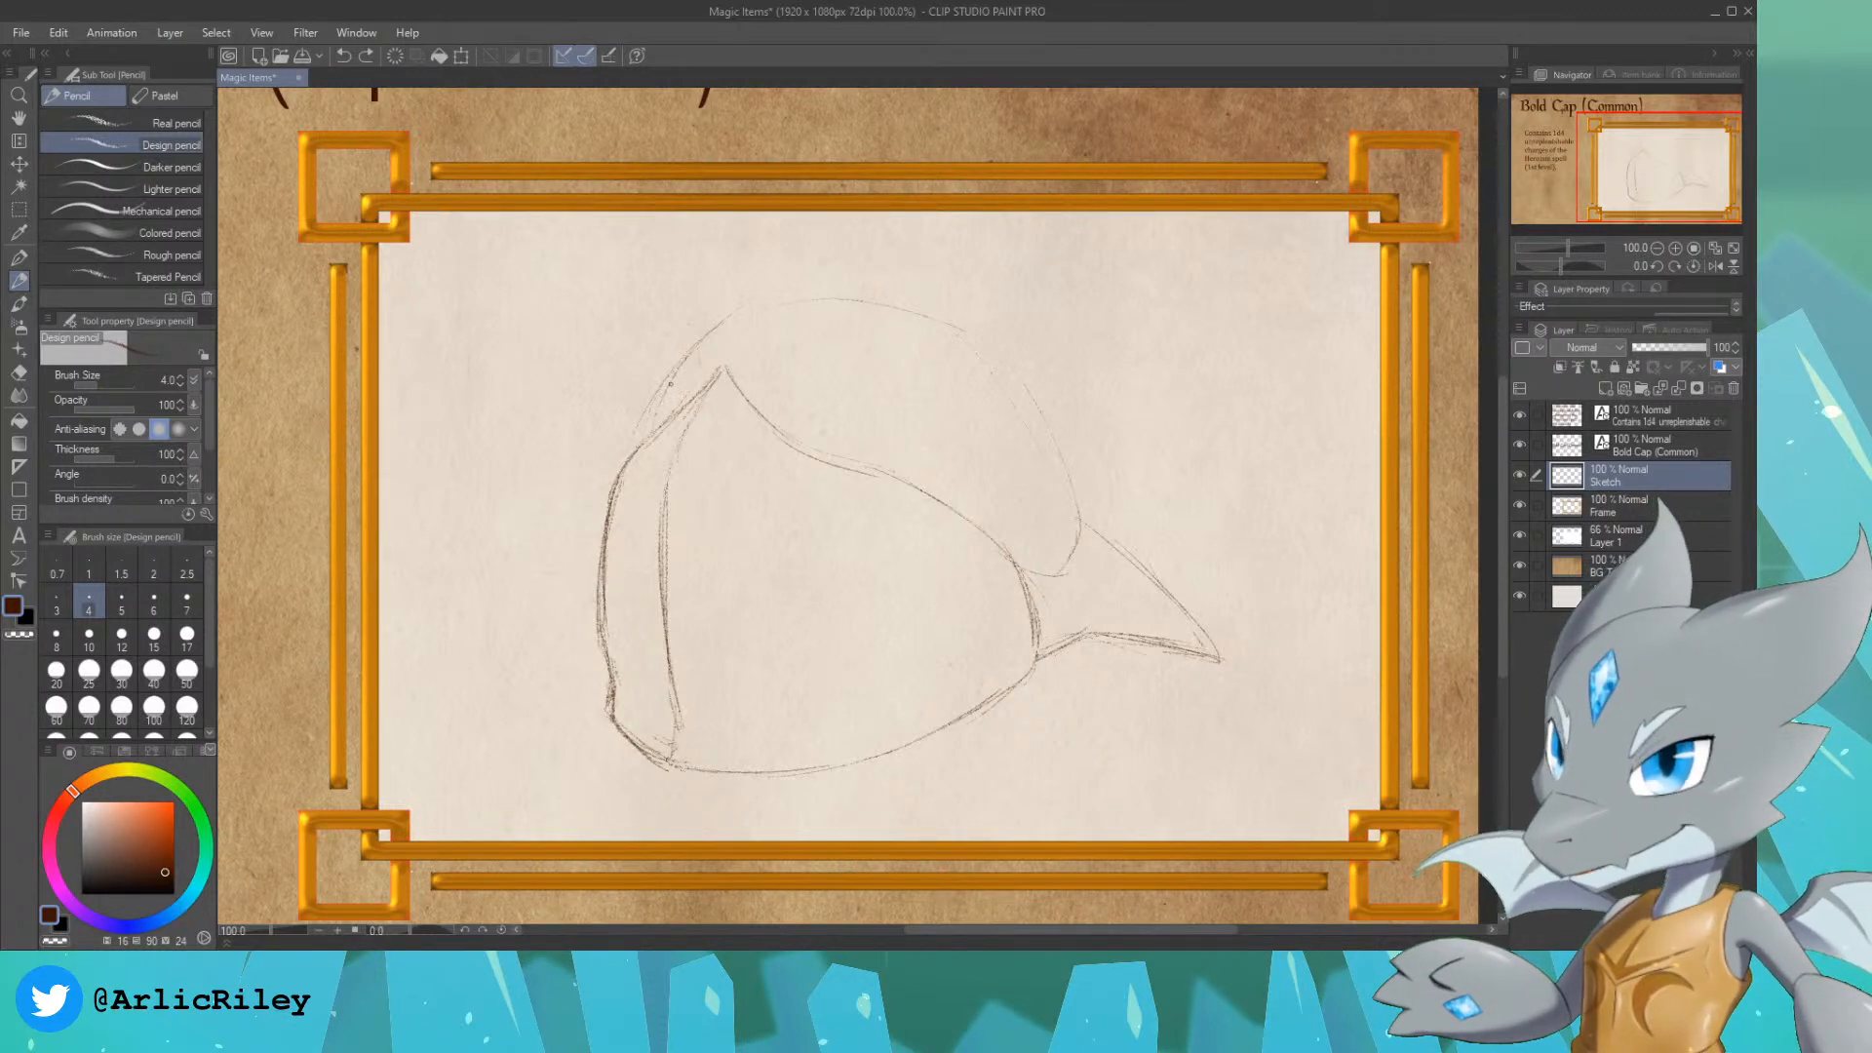
# Step: Darken the crown's outline with the Design pencil, from its left base over the top and down the right side
pyautogui.moveTo(681, 340); pyautogui.dragTo(625, 451)
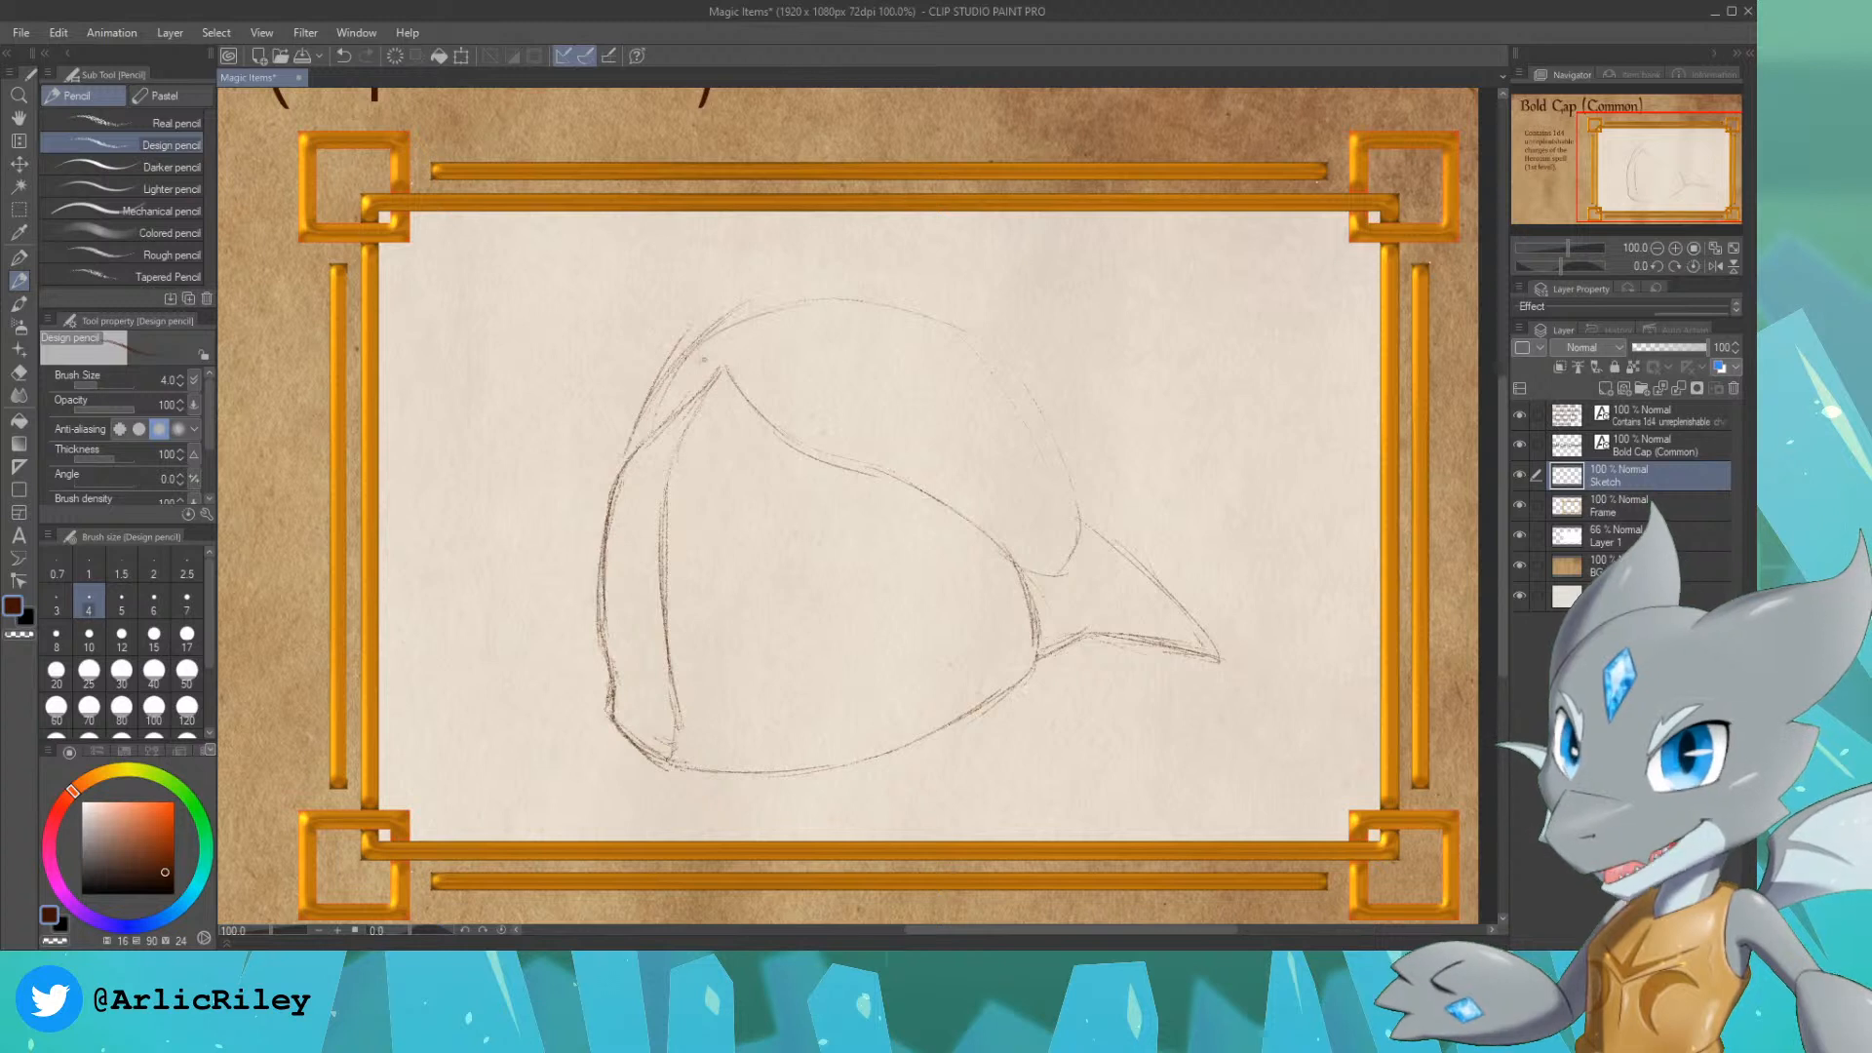
pyautogui.moveTo(700, 337)
pyautogui.mouseDown()
pyautogui.moveTo(751, 332)
pyautogui.moveTo(907, 293)
pyautogui.mouseUp()
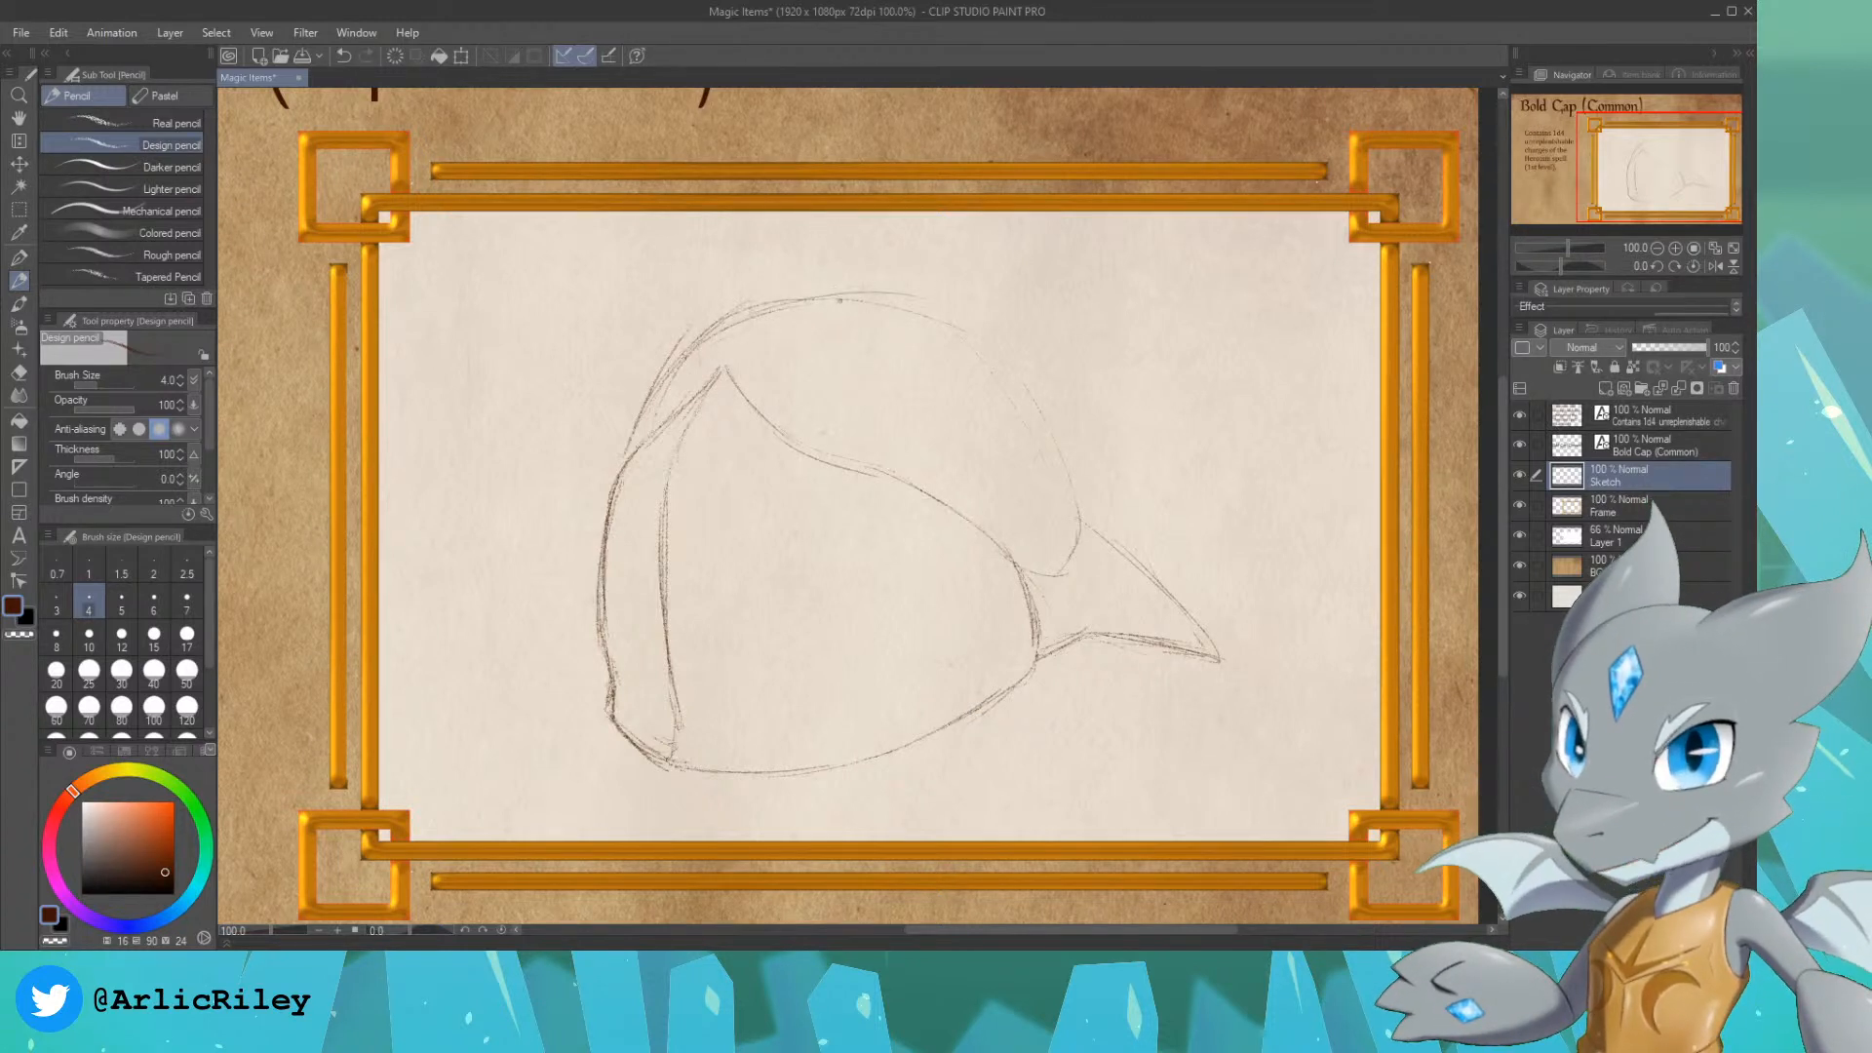
pyautogui.moveTo(994, 341)
pyautogui.mouseDown()
pyautogui.moveTo(1047, 432)
pyautogui.moveTo(1024, 375)
pyautogui.mouseUp()
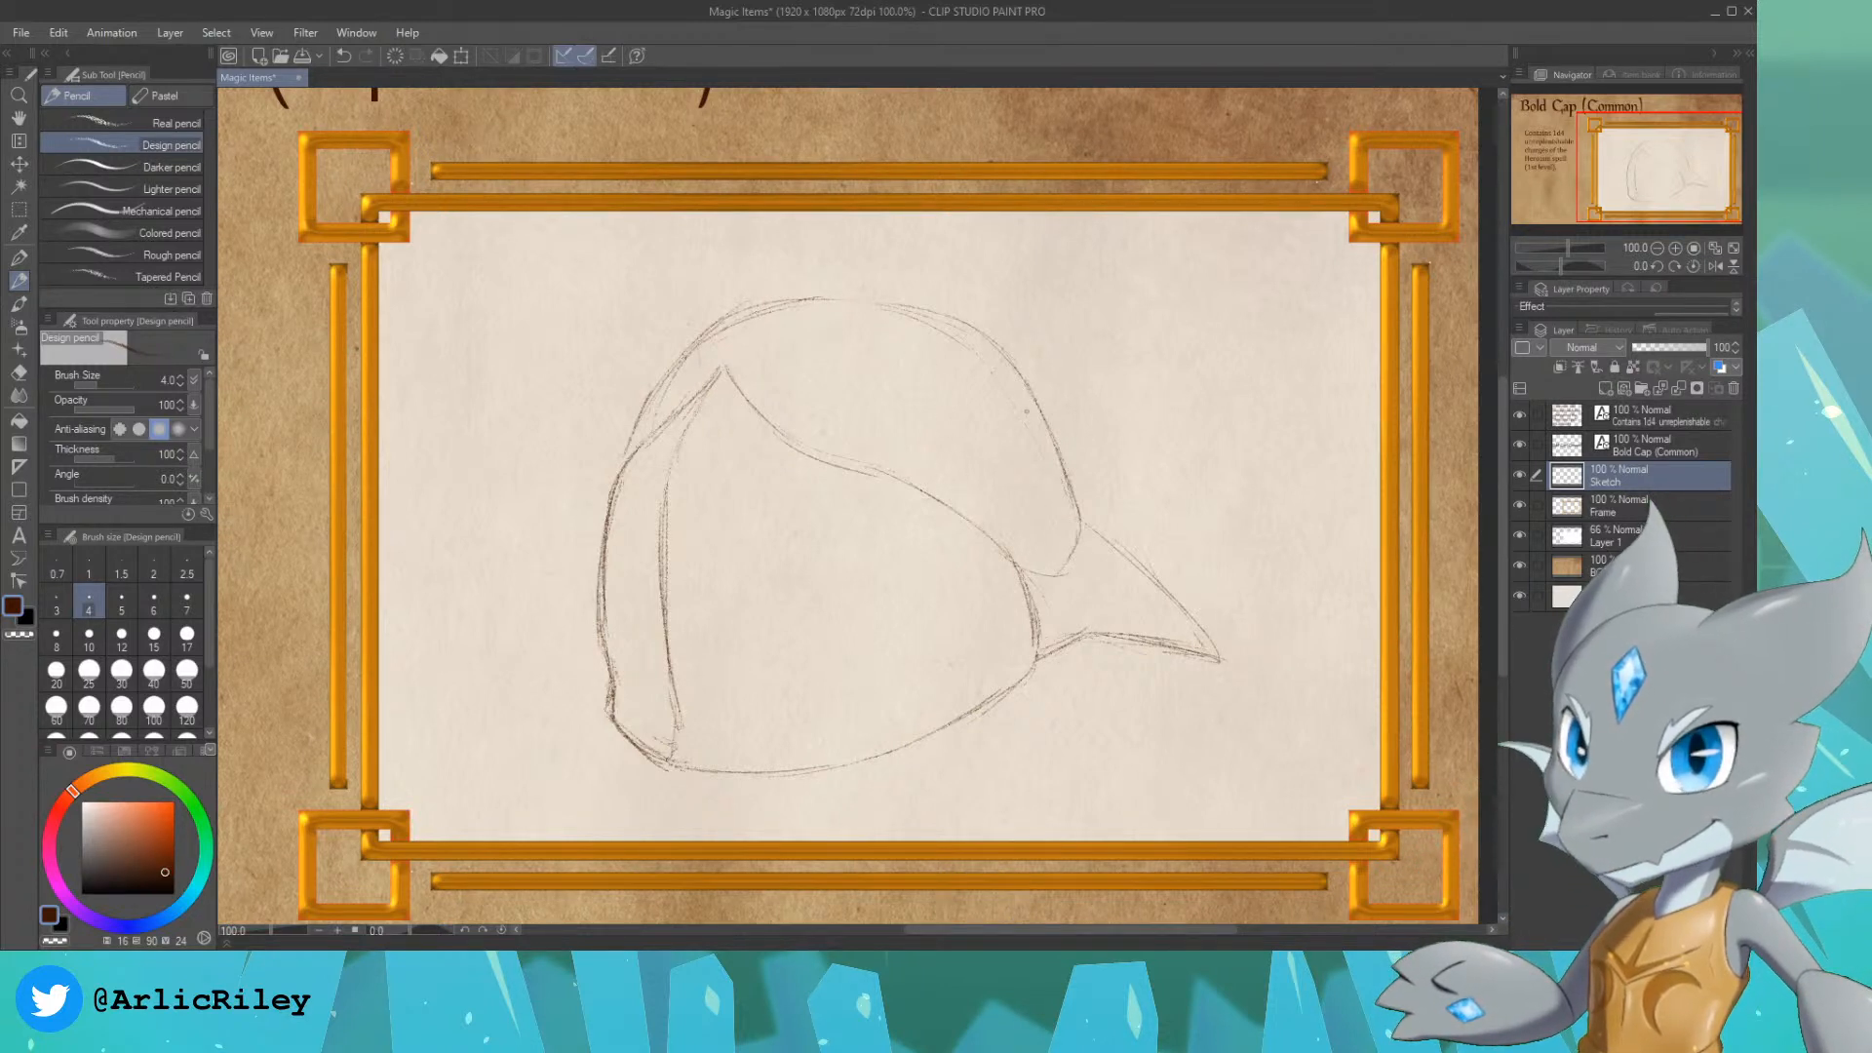
# Step: Sketch an oval socket on the crown's right side, an upward-curving horn from it, and the inner edge of the left horn
pyautogui.moveTo(1007, 482); pyautogui.dragTo(1009, 500)
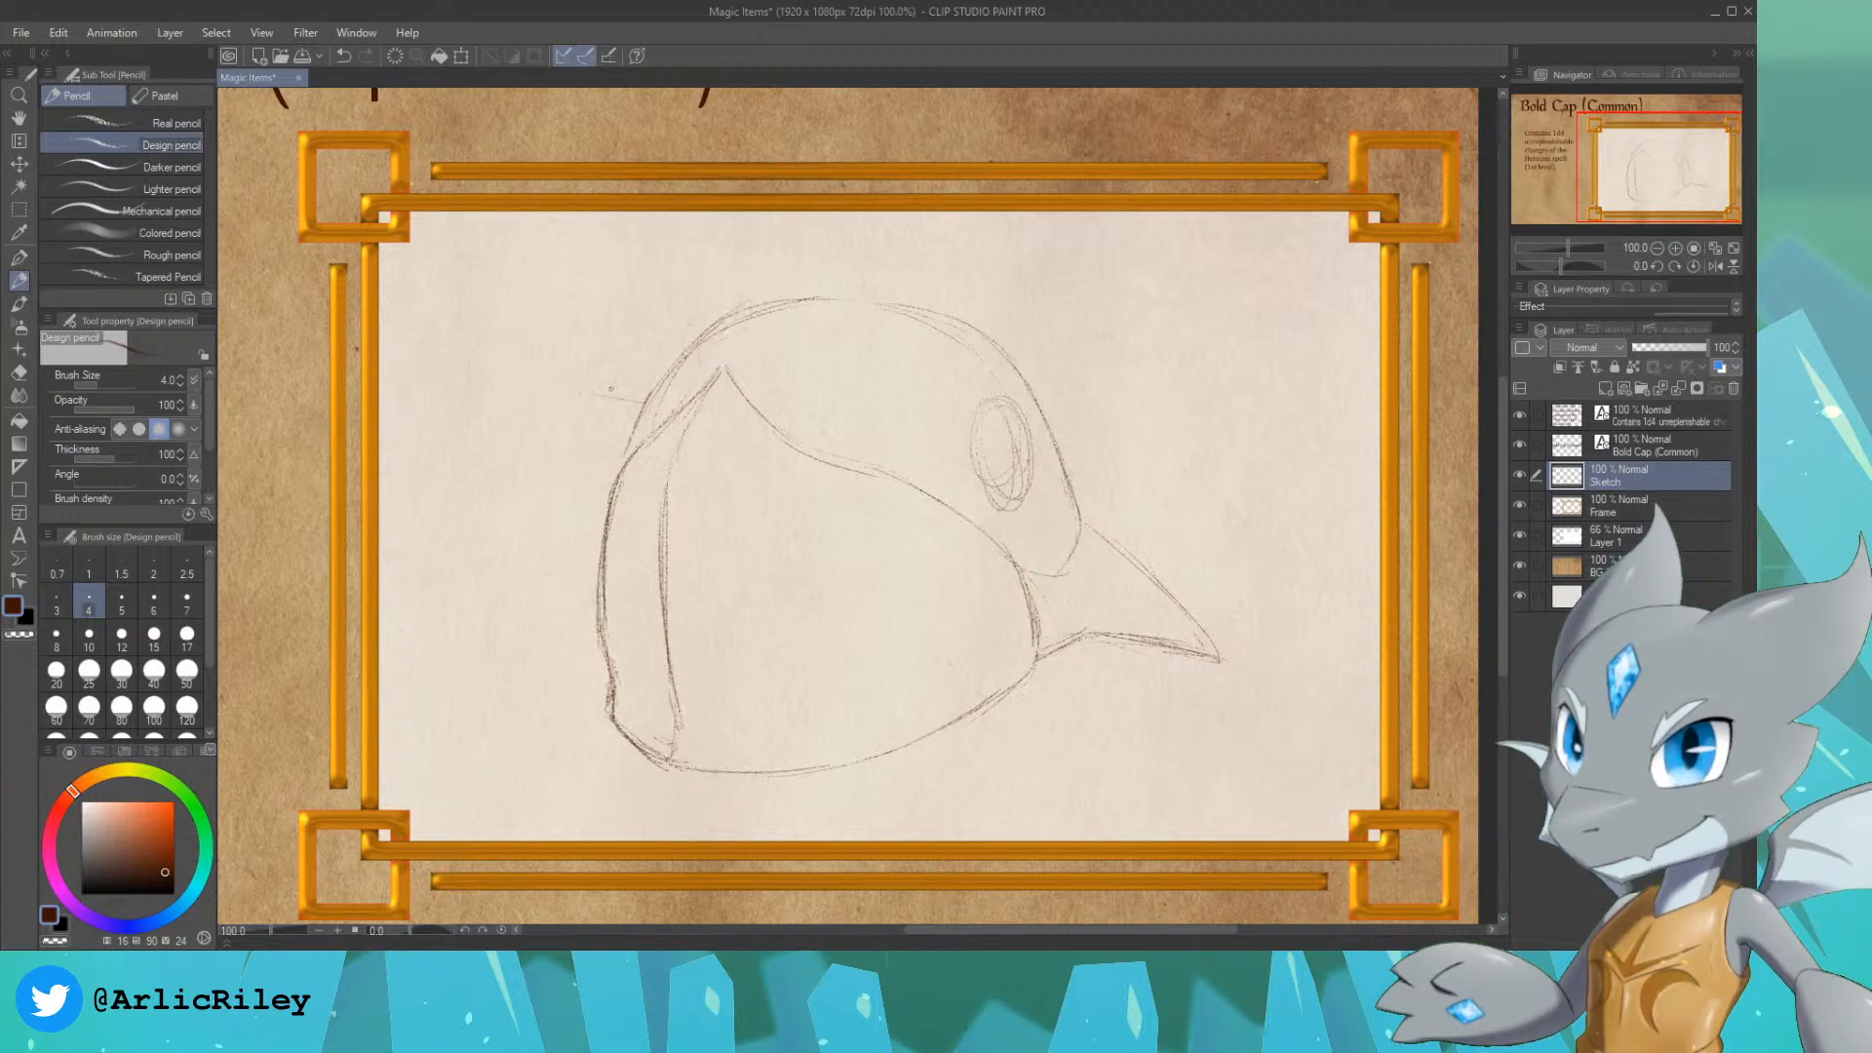
pyautogui.moveTo(532, 365); pyautogui.dragTo(517, 285)
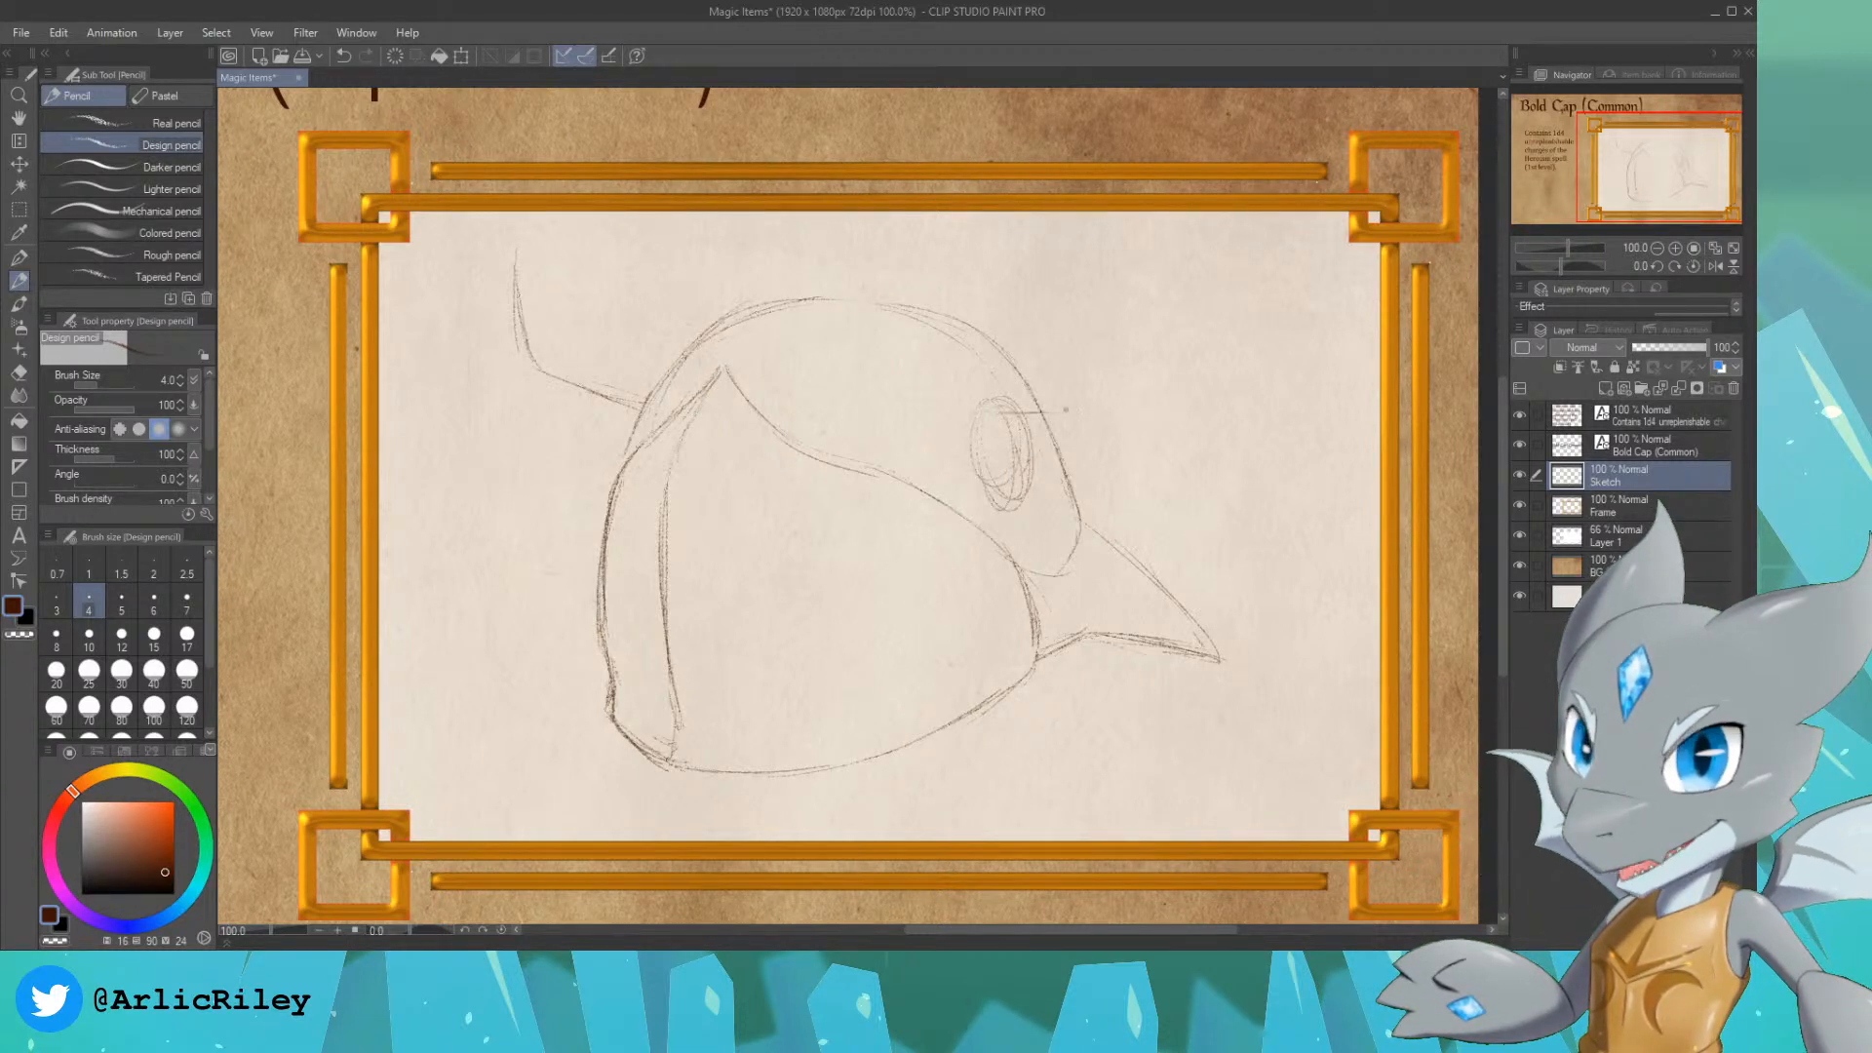
pyautogui.moveTo(1065, 409); pyautogui.dragTo(1200, 341)
pyautogui.moveTo(1199, 251); pyautogui.dragTo(1210, 331)
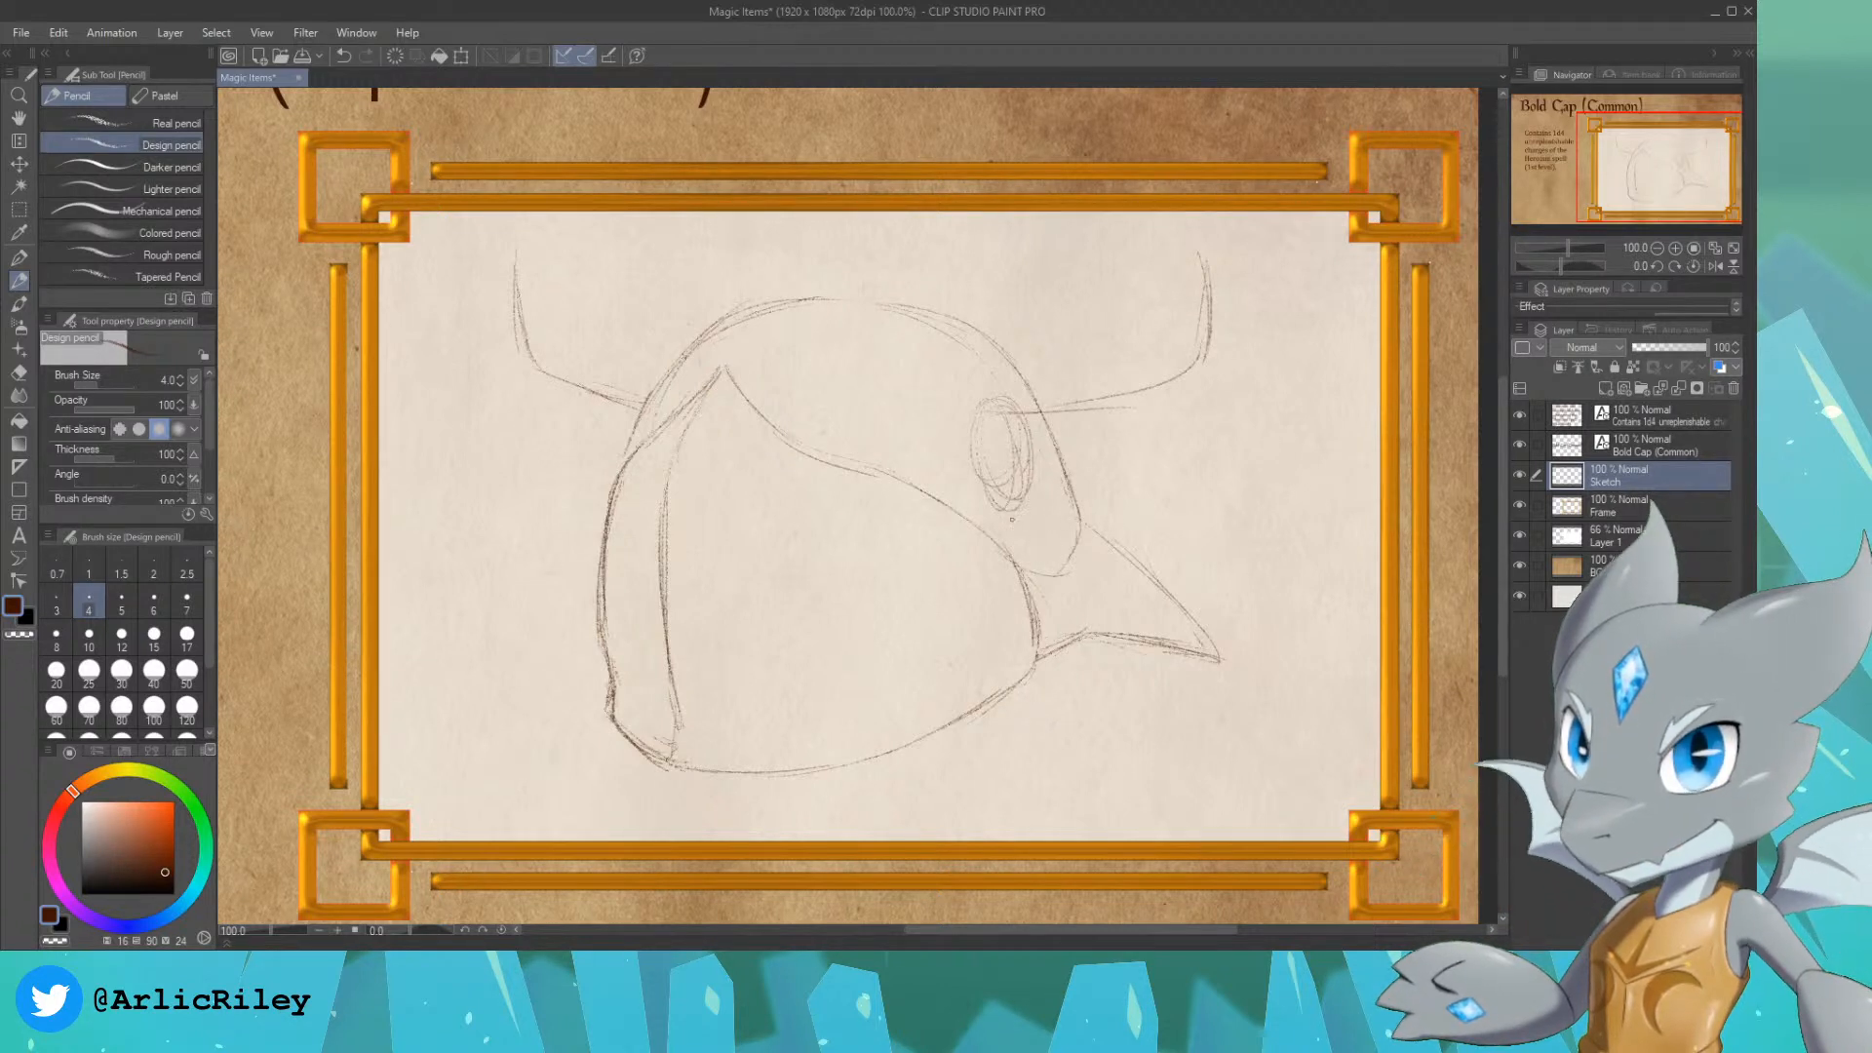
pyautogui.moveTo(1004, 514); pyautogui.dragTo(1160, 502)
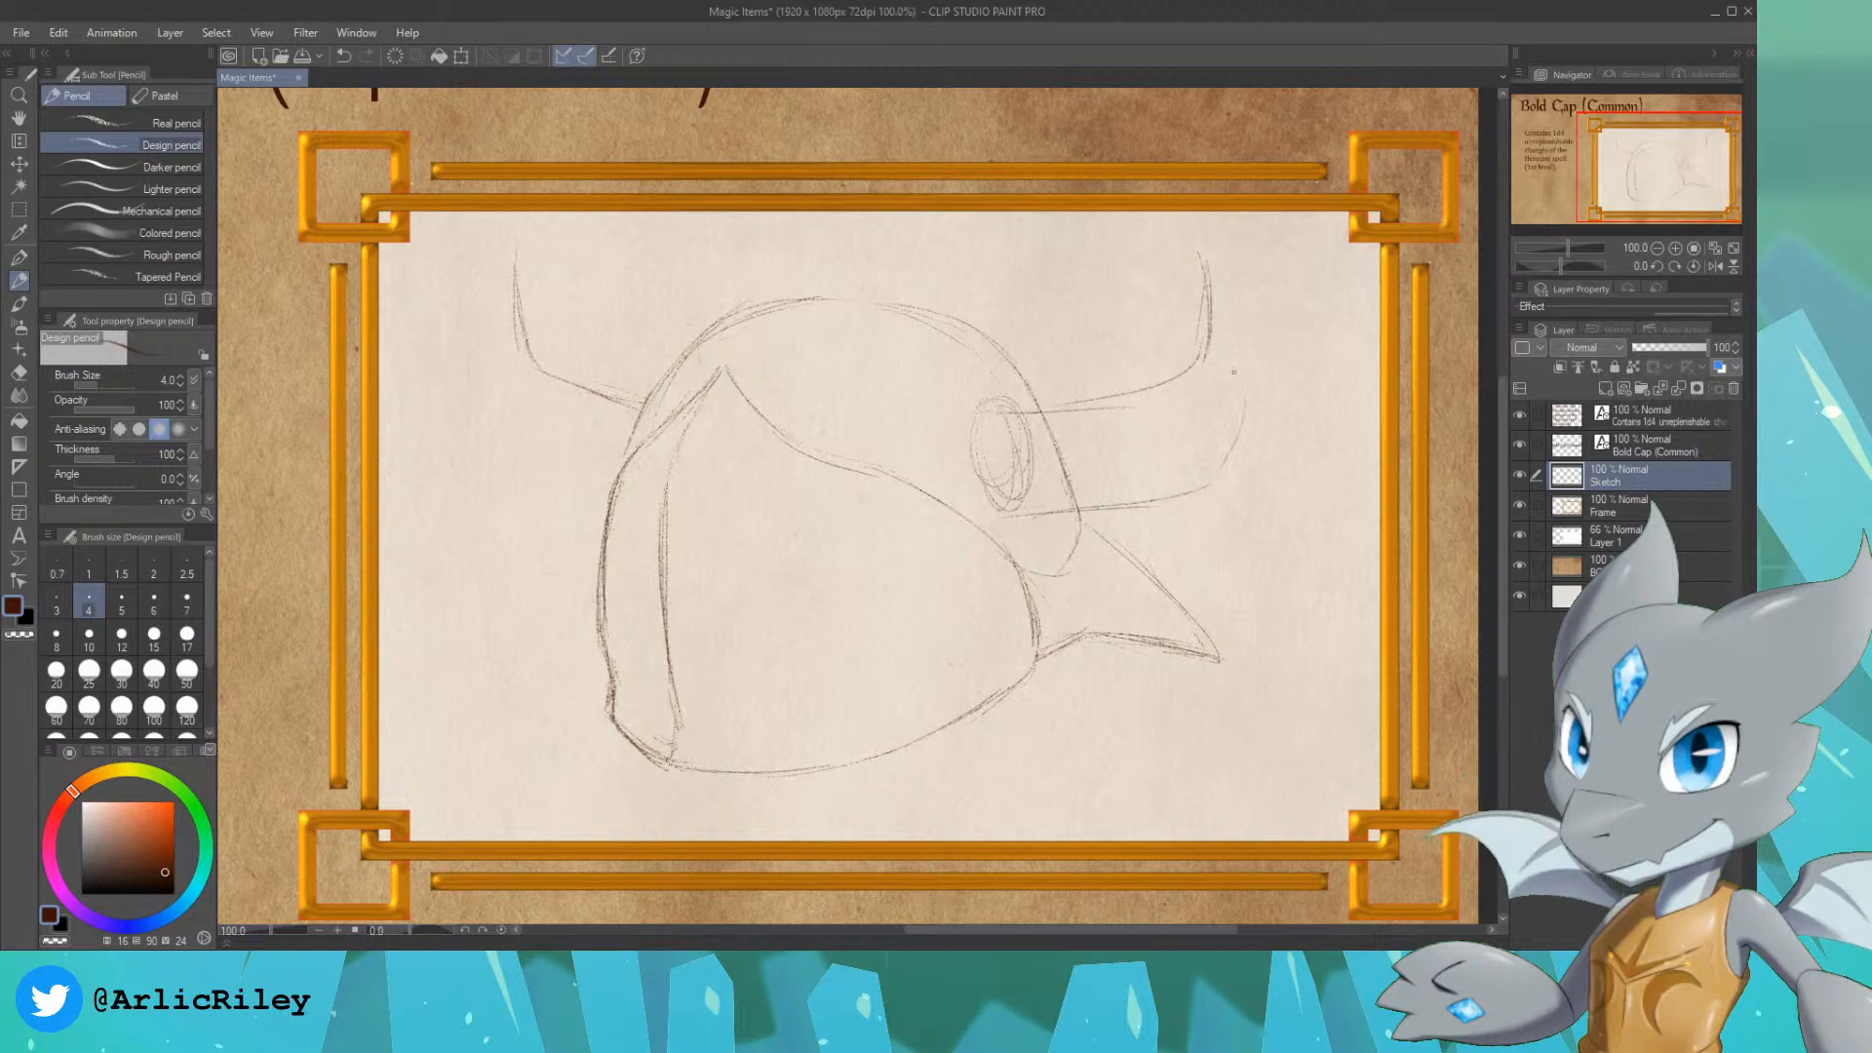
pyautogui.moveTo(1227, 339); pyautogui.dragTo(1237, 450)
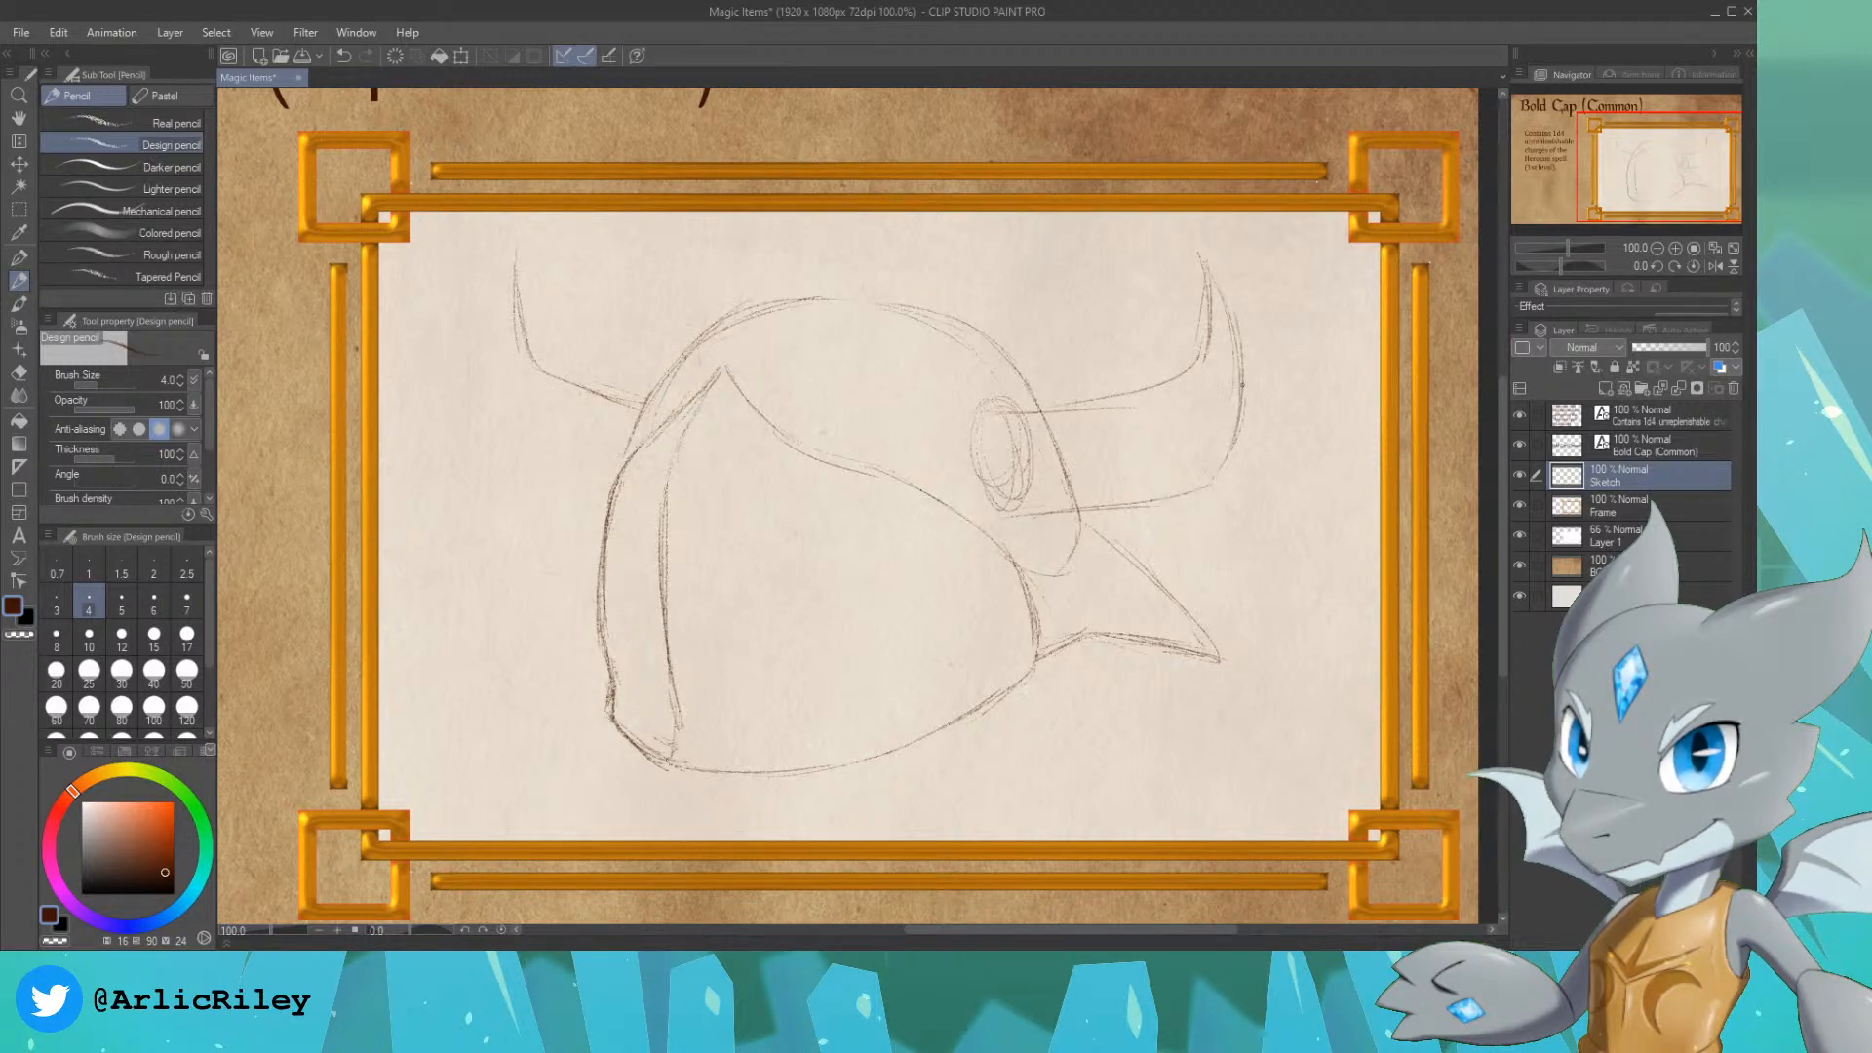
# Step: Complete the left horn with a curved outer edge and sharp tip, and darken its inner edge
pyautogui.moveTo(516, 254)
pyautogui.mouseDown()
pyautogui.moveTo(495, 346)
pyautogui.moveTo(508, 396)
pyautogui.mouseUp()
pyautogui.moveTo(508, 327); pyautogui.dragTo(505, 415)
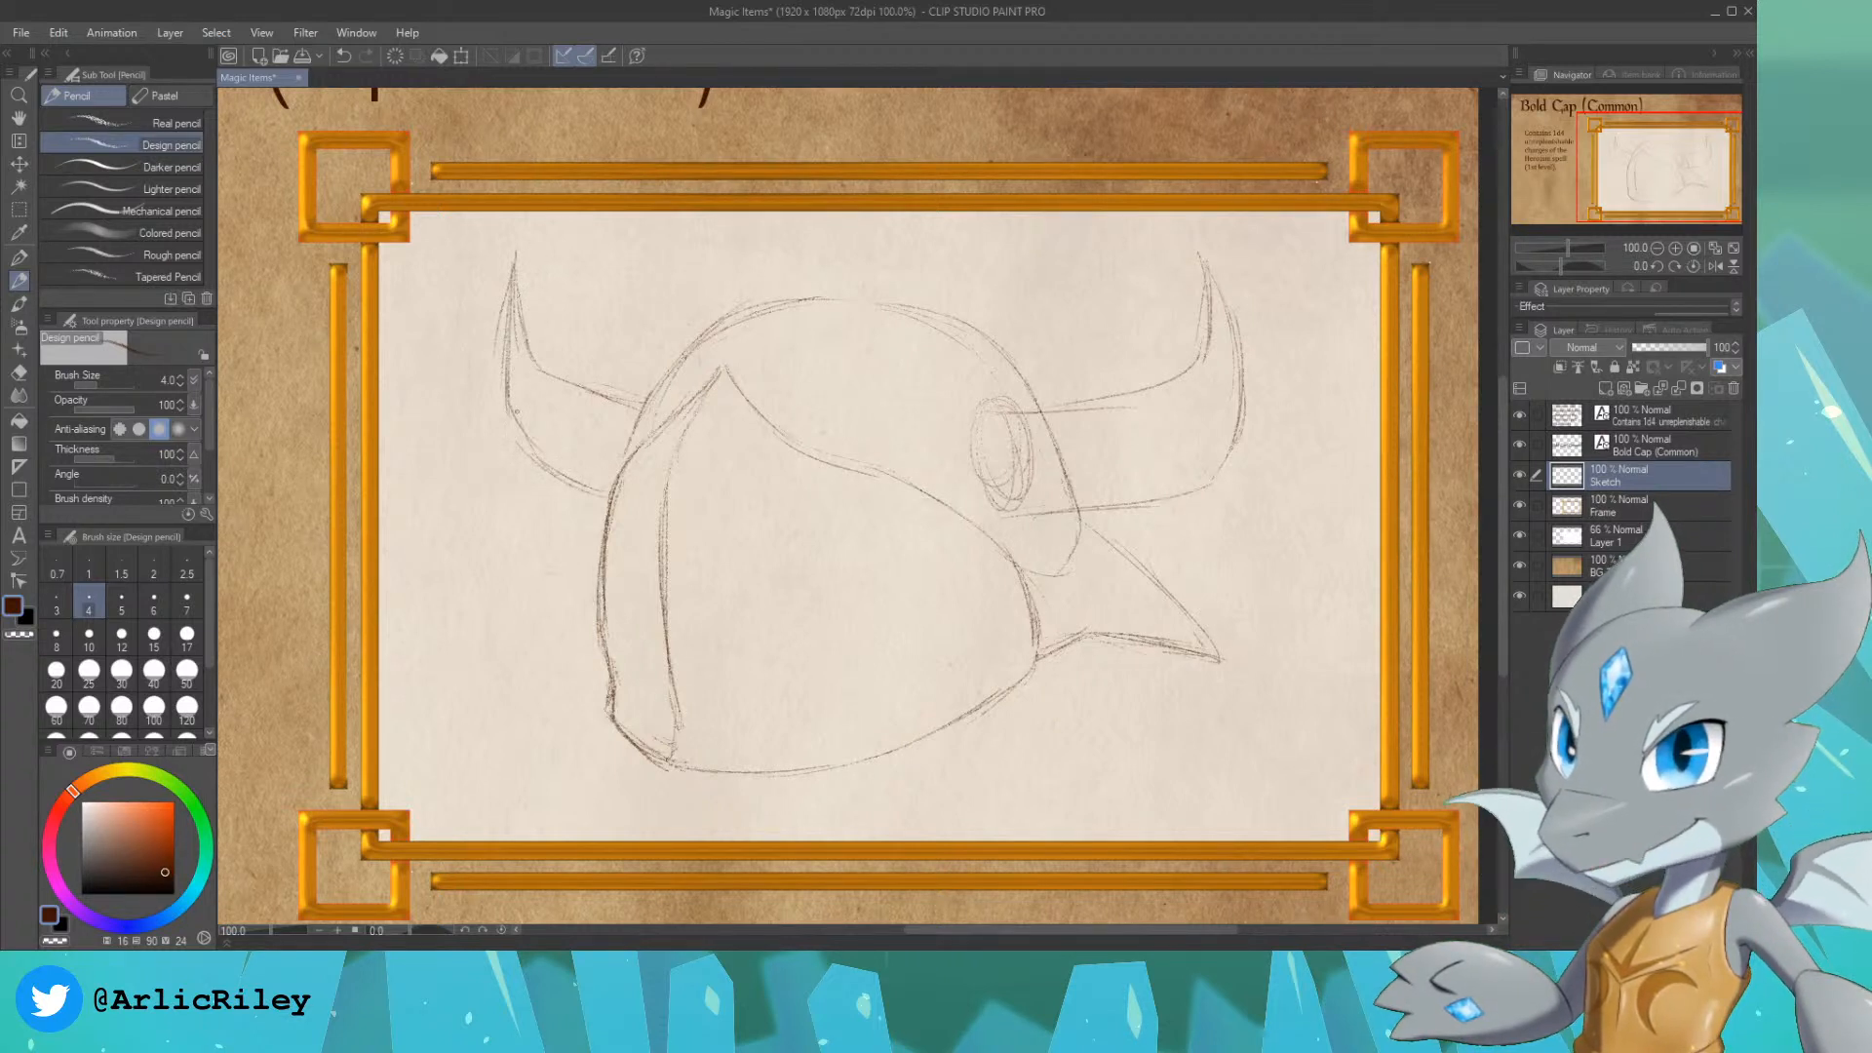
pyautogui.moveTo(516, 435); pyautogui.dragTo(501, 385)
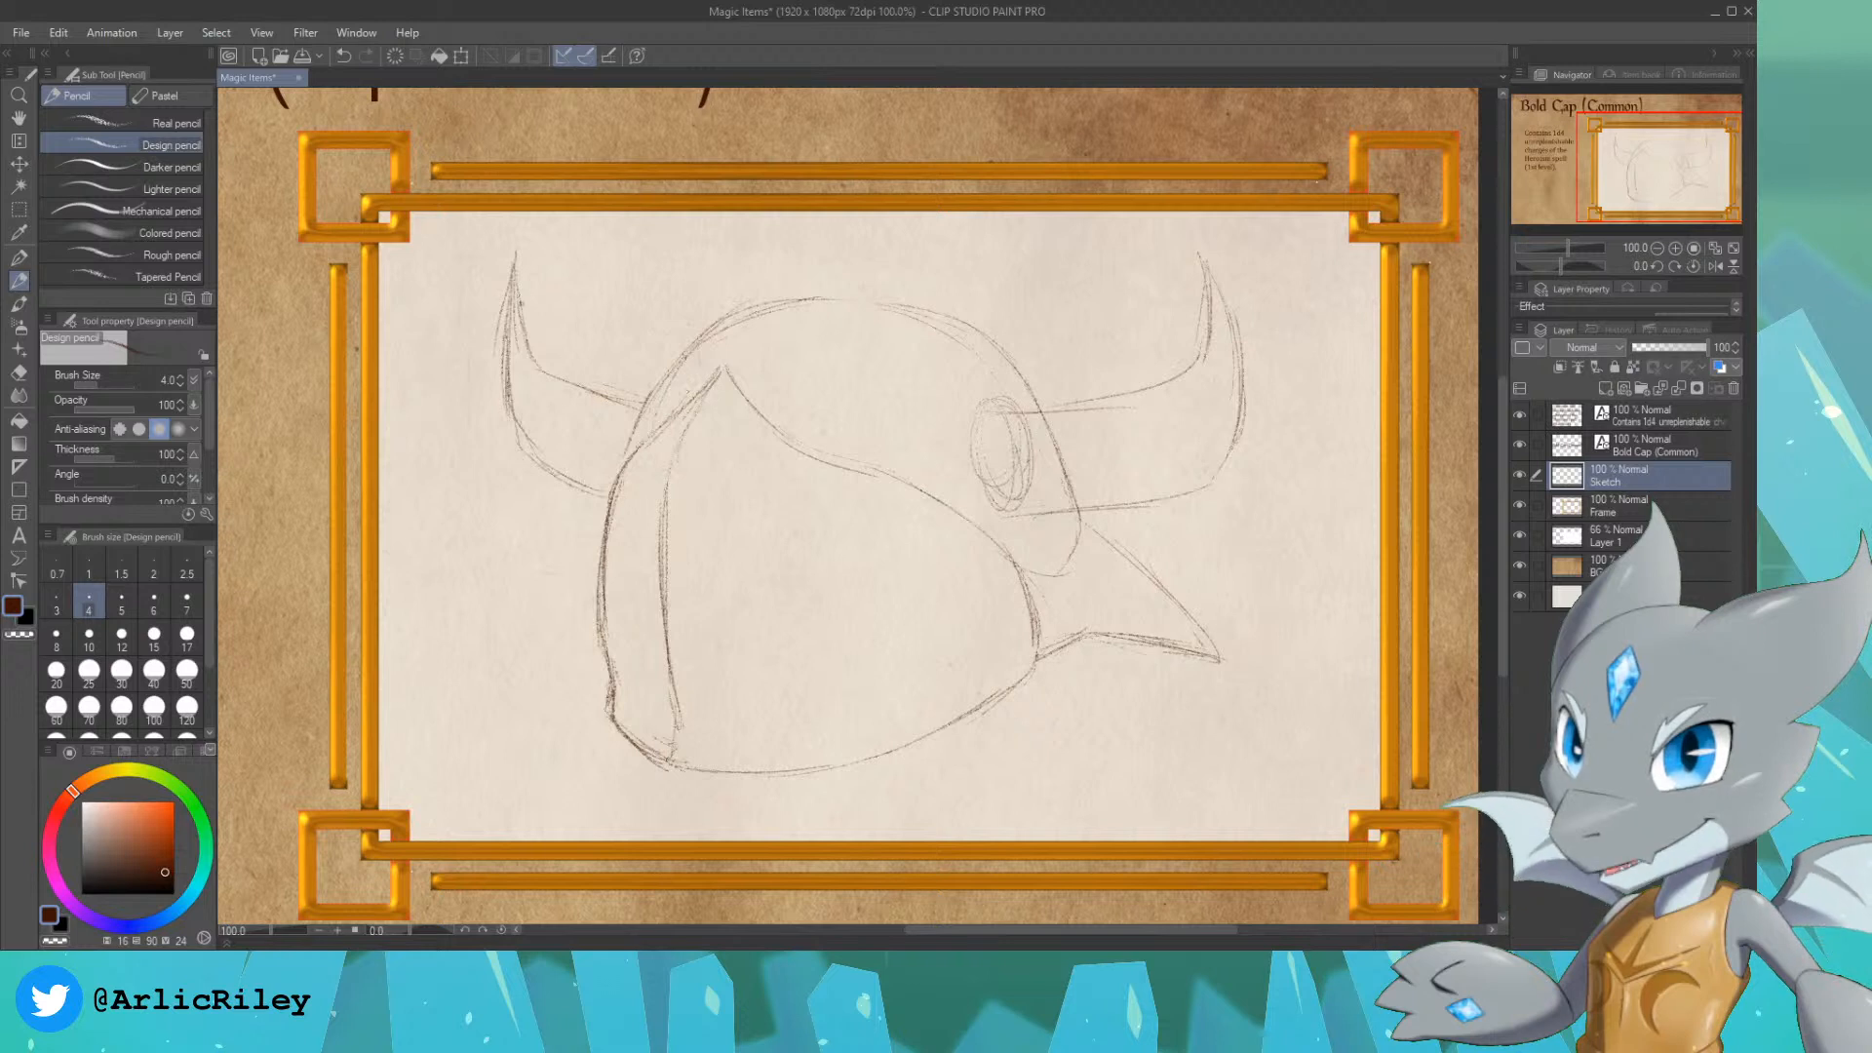
pyautogui.moveTo(516, 257)
pyautogui.mouseDown()
pyautogui.moveTo(551, 373)
pyautogui.moveTo(614, 394)
pyautogui.mouseUp()
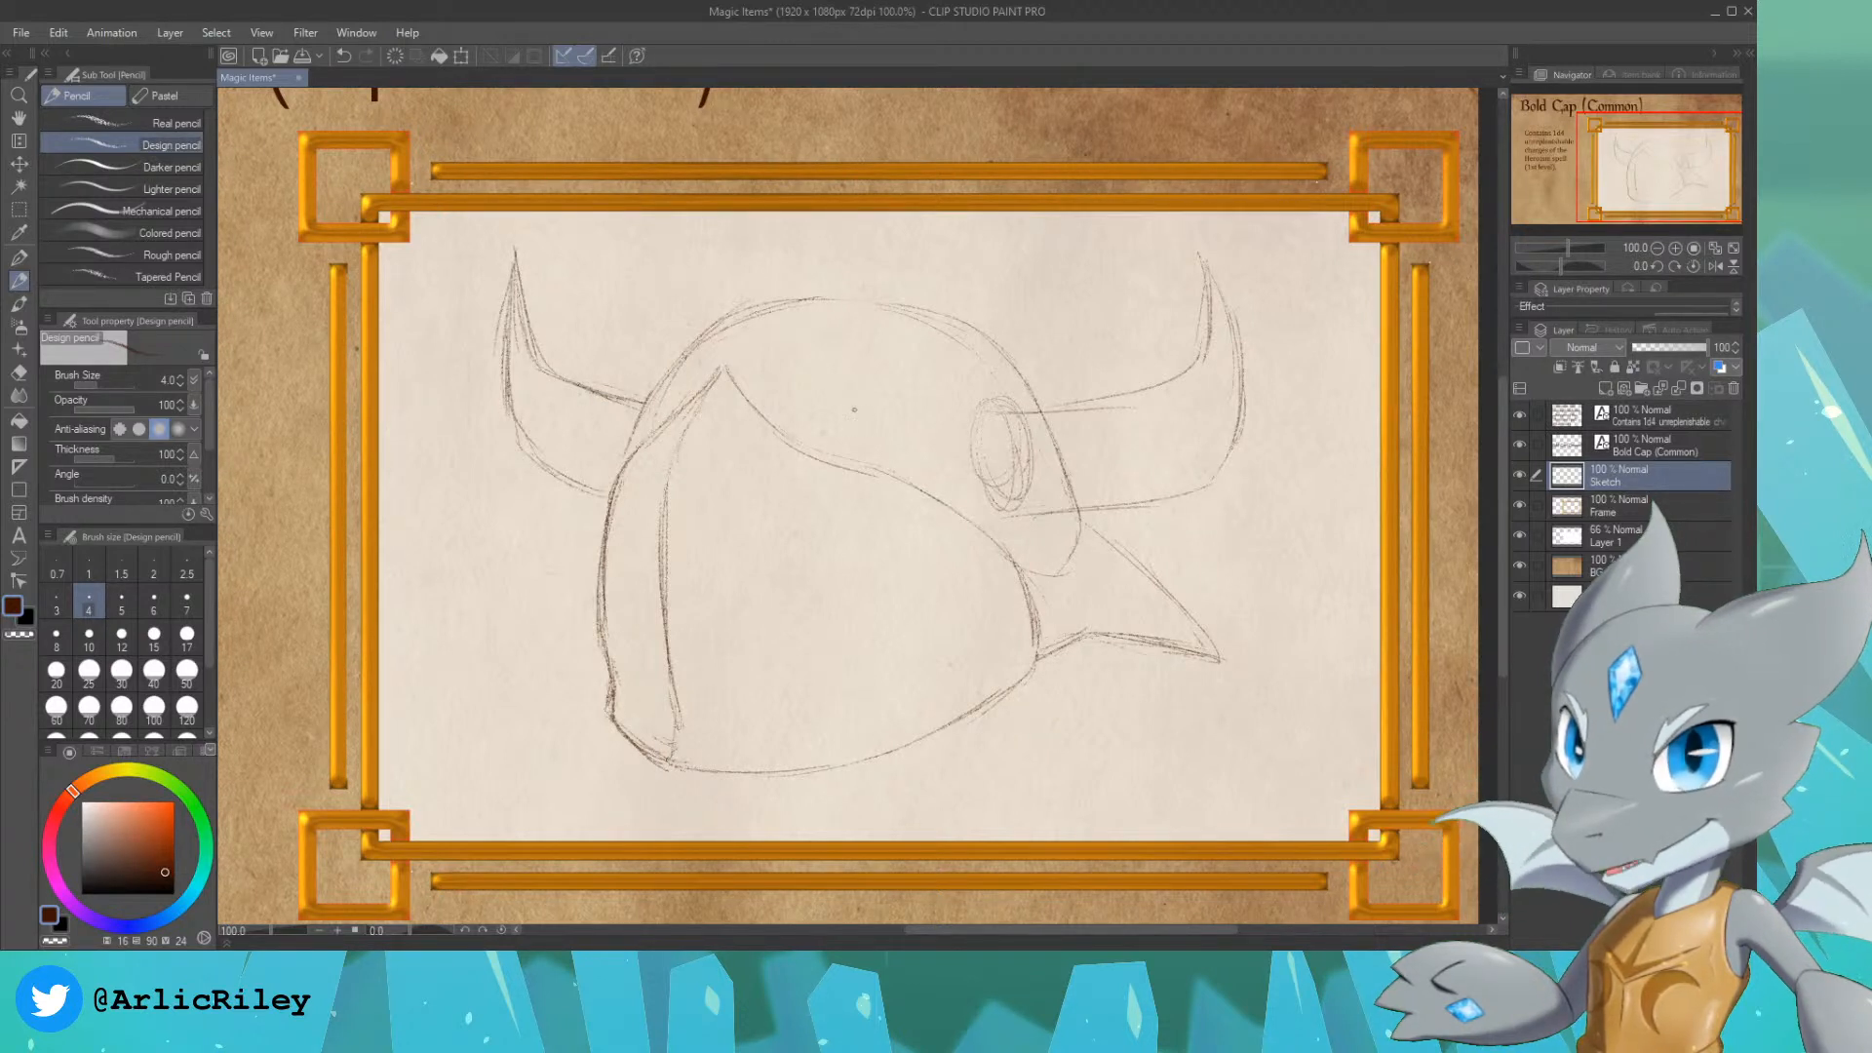
# Step: Turn the oval socket into a curved collar around the right horn's base and draw a column of small rivets on it
pyautogui.moveTo(1016, 442)
pyautogui.mouseDown()
pyautogui.moveTo(1080, 460)
pyautogui.moveTo(1041, 446)
pyautogui.moveTo(1044, 470)
pyautogui.moveTo(1083, 483)
pyautogui.moveTo(988, 484)
pyautogui.moveTo(993, 416)
pyautogui.moveTo(984, 519)
pyautogui.mouseUp()
pyautogui.moveTo(994, 422); pyautogui.dragTo(981, 514)
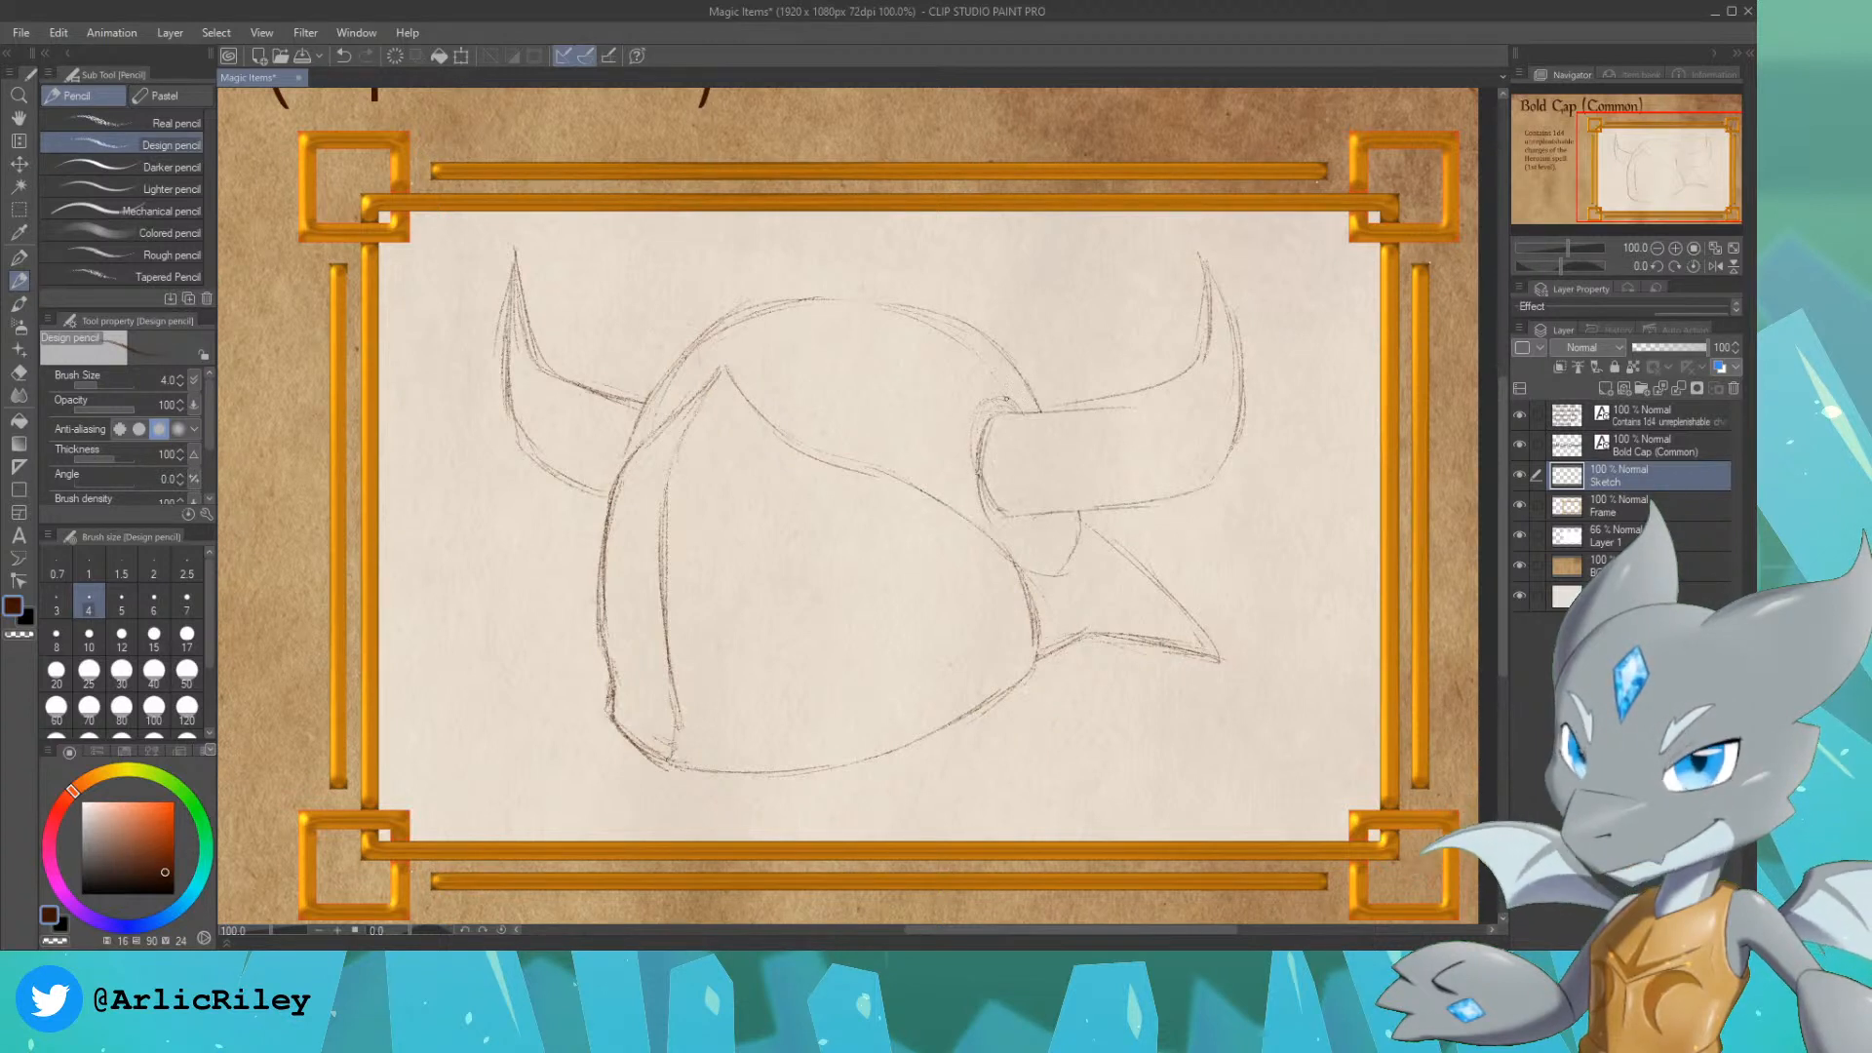
pyautogui.moveTo(1008, 401)
pyautogui.mouseDown()
pyautogui.moveTo(975, 438)
pyautogui.moveTo(975, 519)
pyautogui.mouseUp()
pyautogui.moveTo(978, 460)
pyautogui.mouseDown()
pyautogui.moveTo(974, 493)
pyautogui.moveTo(1009, 509)
pyautogui.mouseUp()
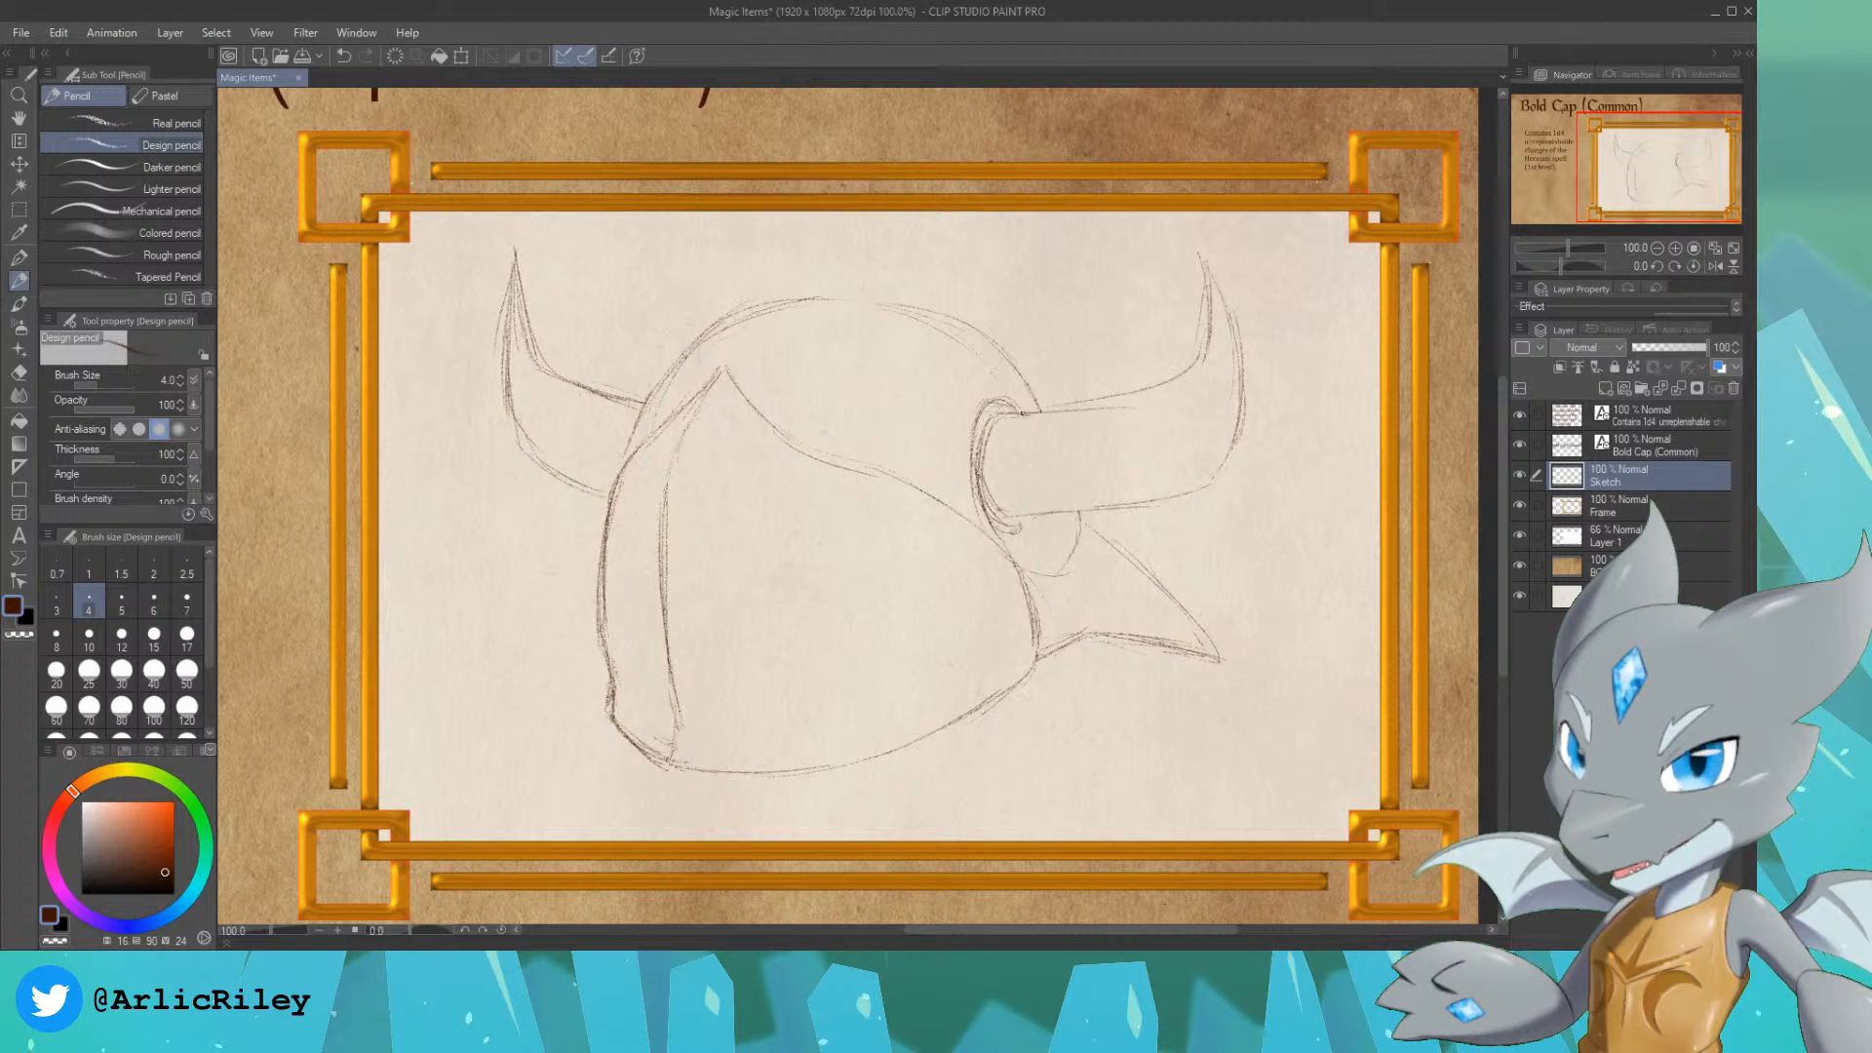
pyautogui.moveTo(1023, 410); pyautogui.dragTo(1026, 499)
pyautogui.moveTo(1022, 421); pyautogui.dragTo(1017, 485)
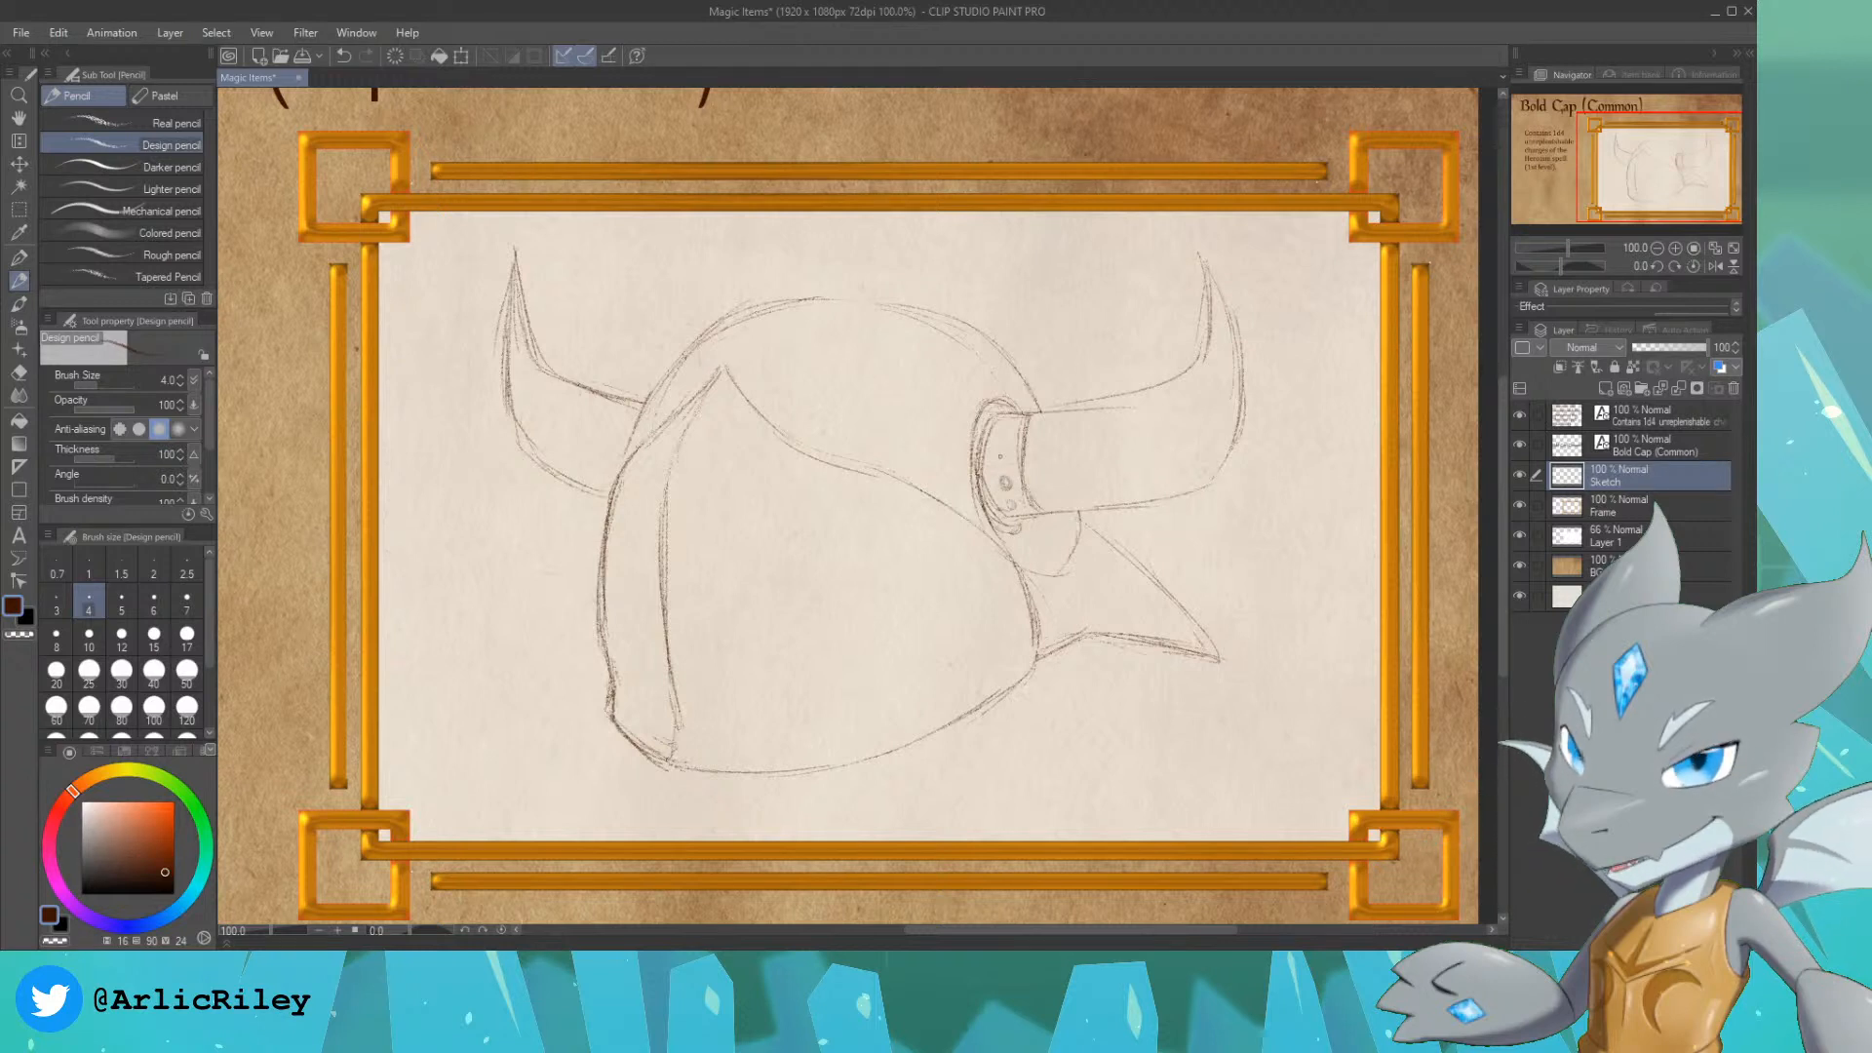
pyautogui.moveTo(1002, 438); pyautogui.dragTo(1000, 442)
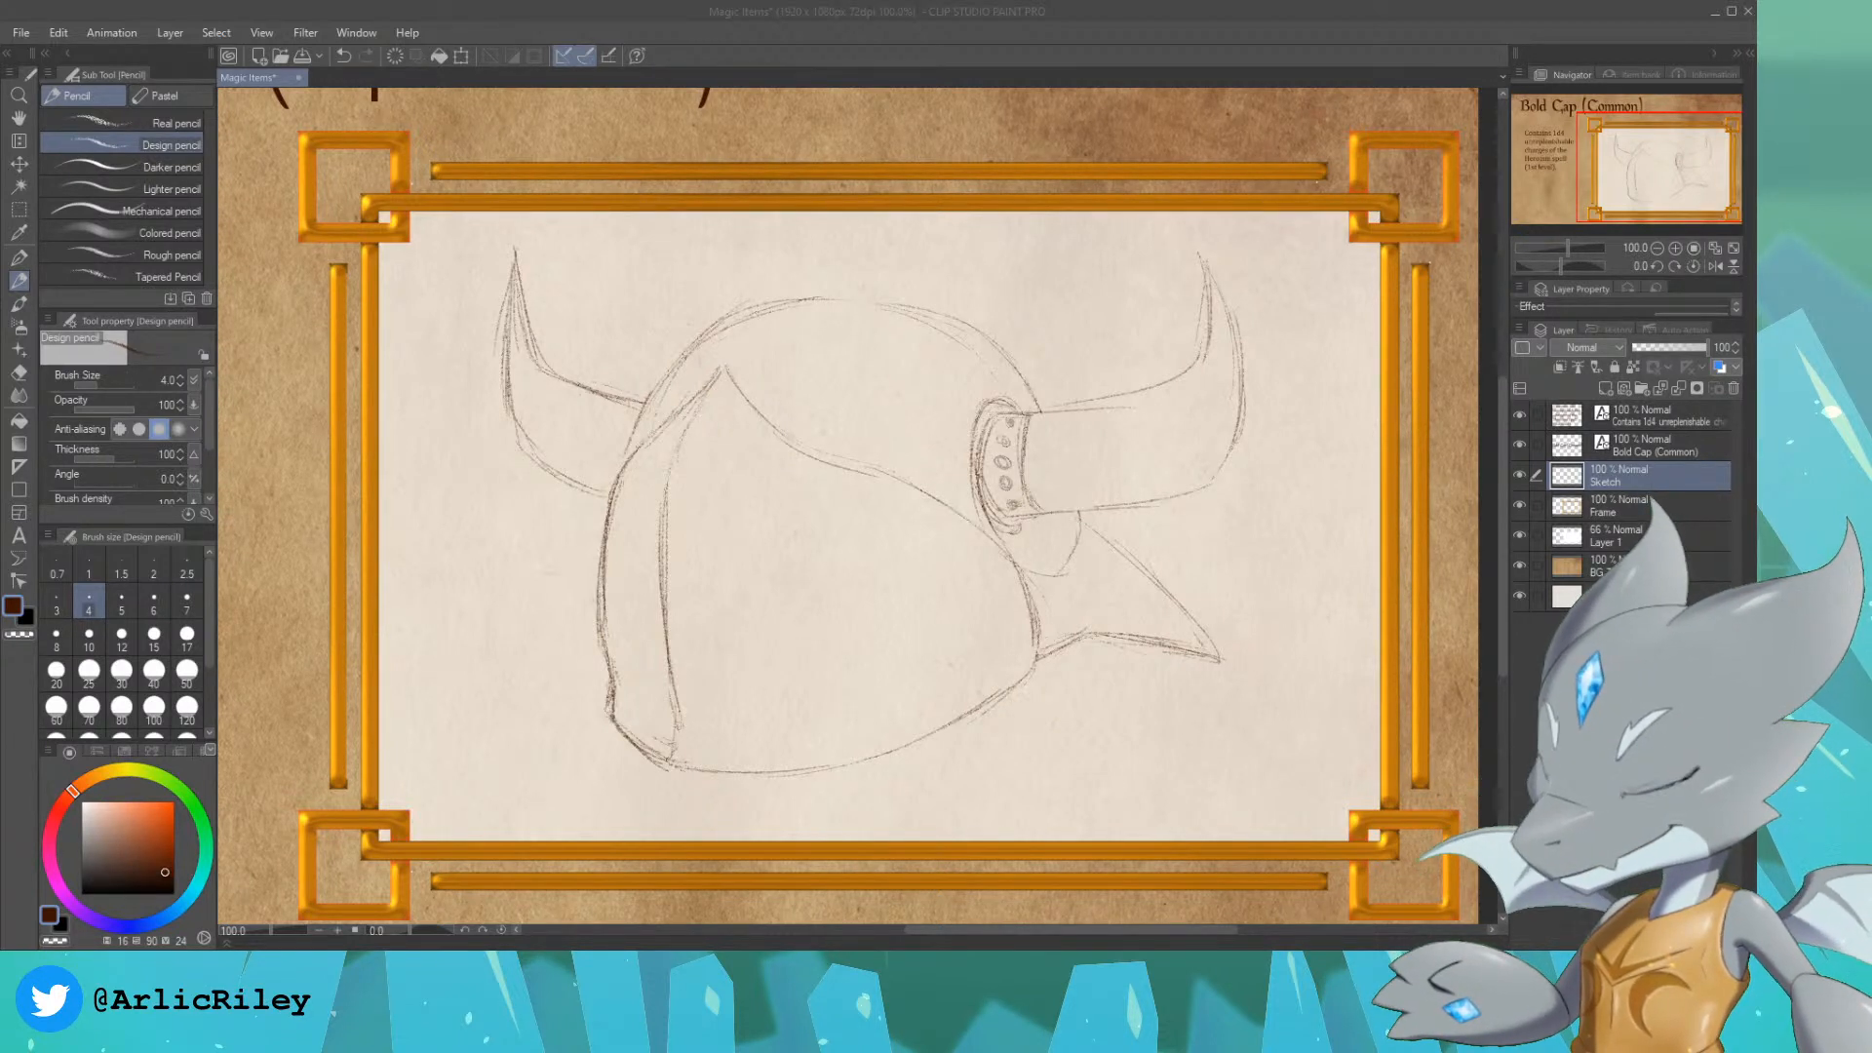
# Step: Draw a curved line from the top of the crown down to the face plate's peak
pyautogui.click(1092, 30)
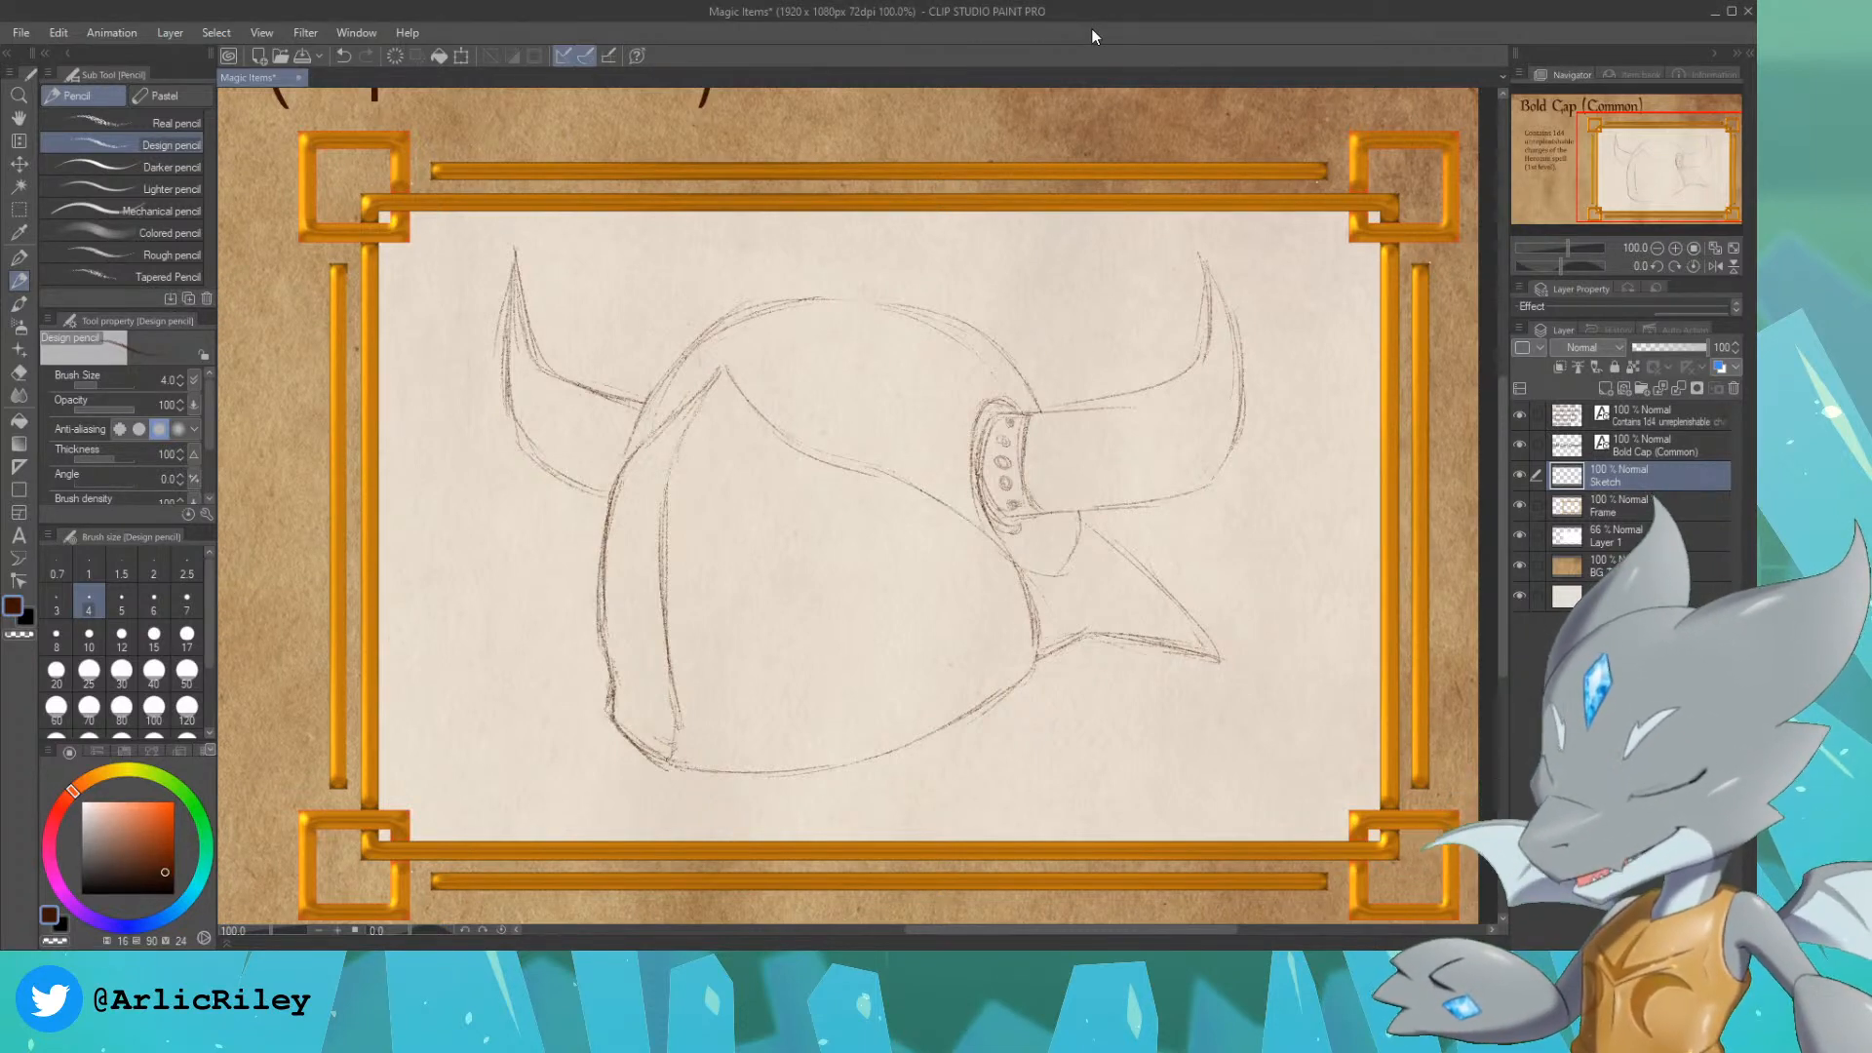
pyautogui.moveTo(1641, 150); pyautogui.dragTo(1572, 143)
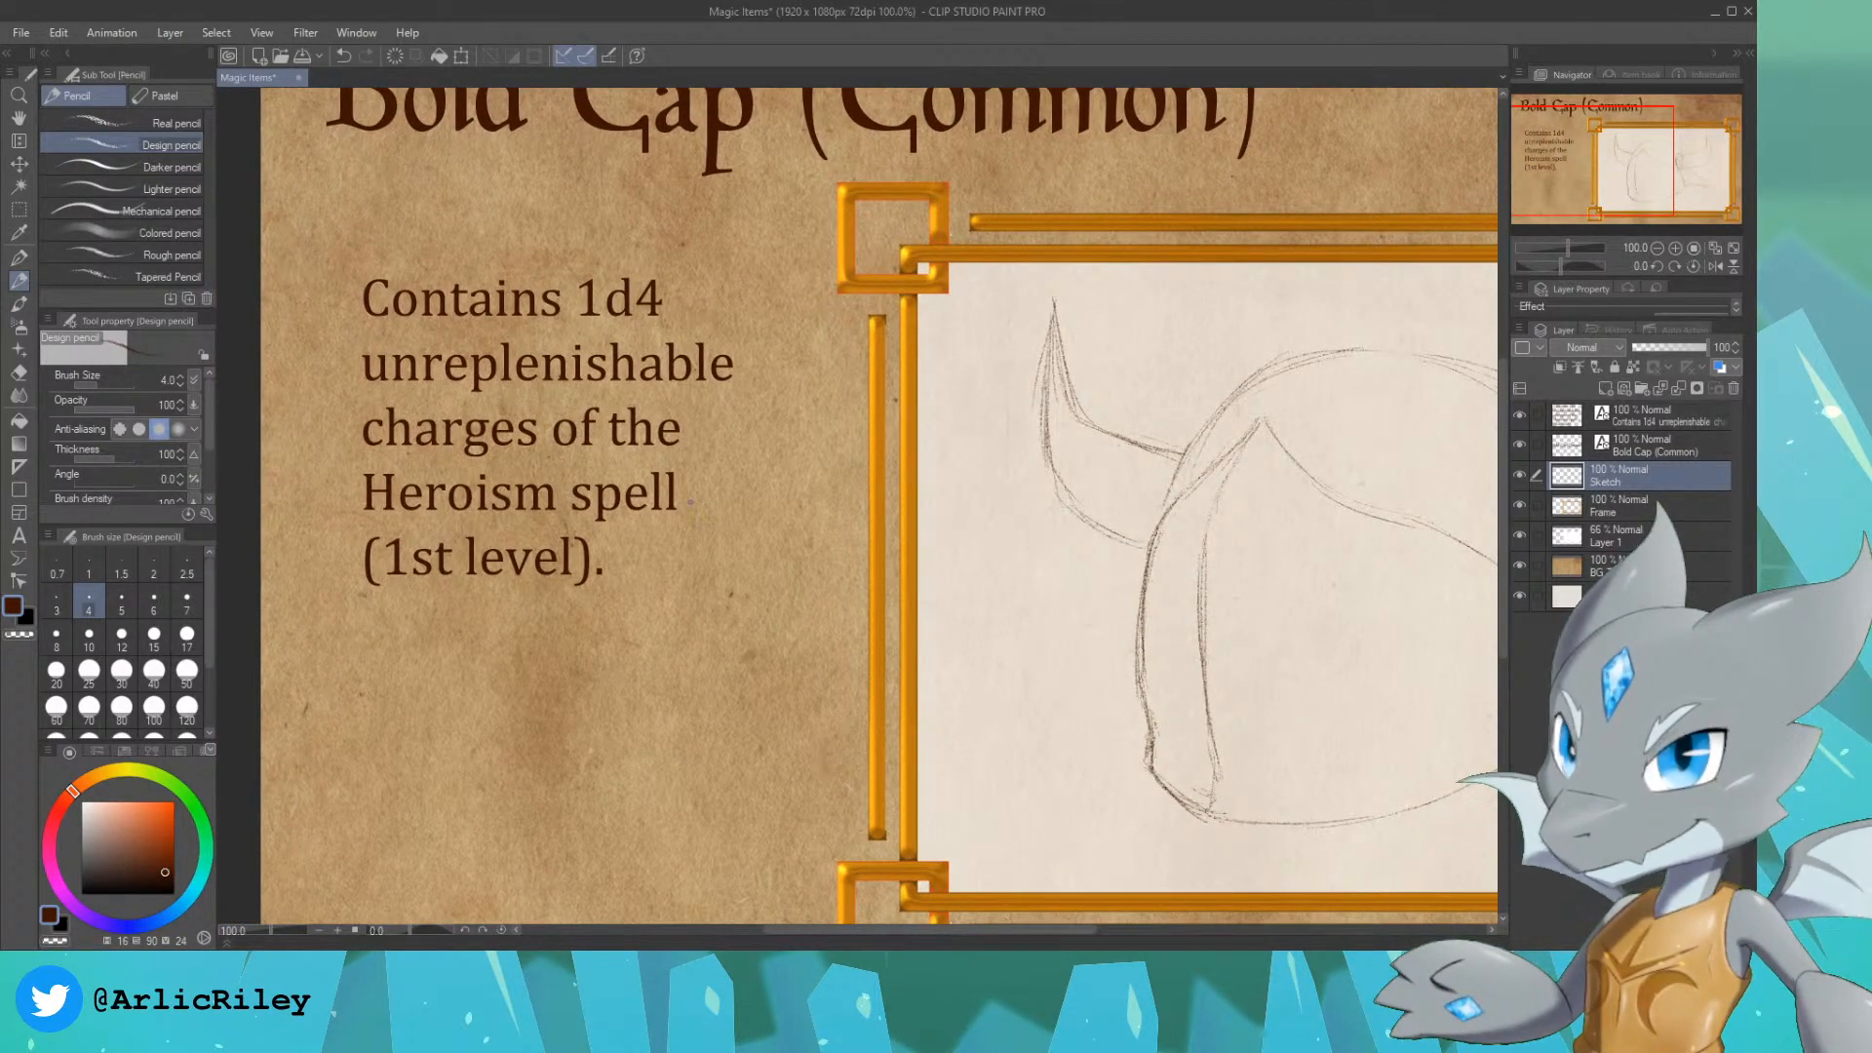
pyautogui.moveTo(1621, 168); pyautogui.dragTo(1679, 178)
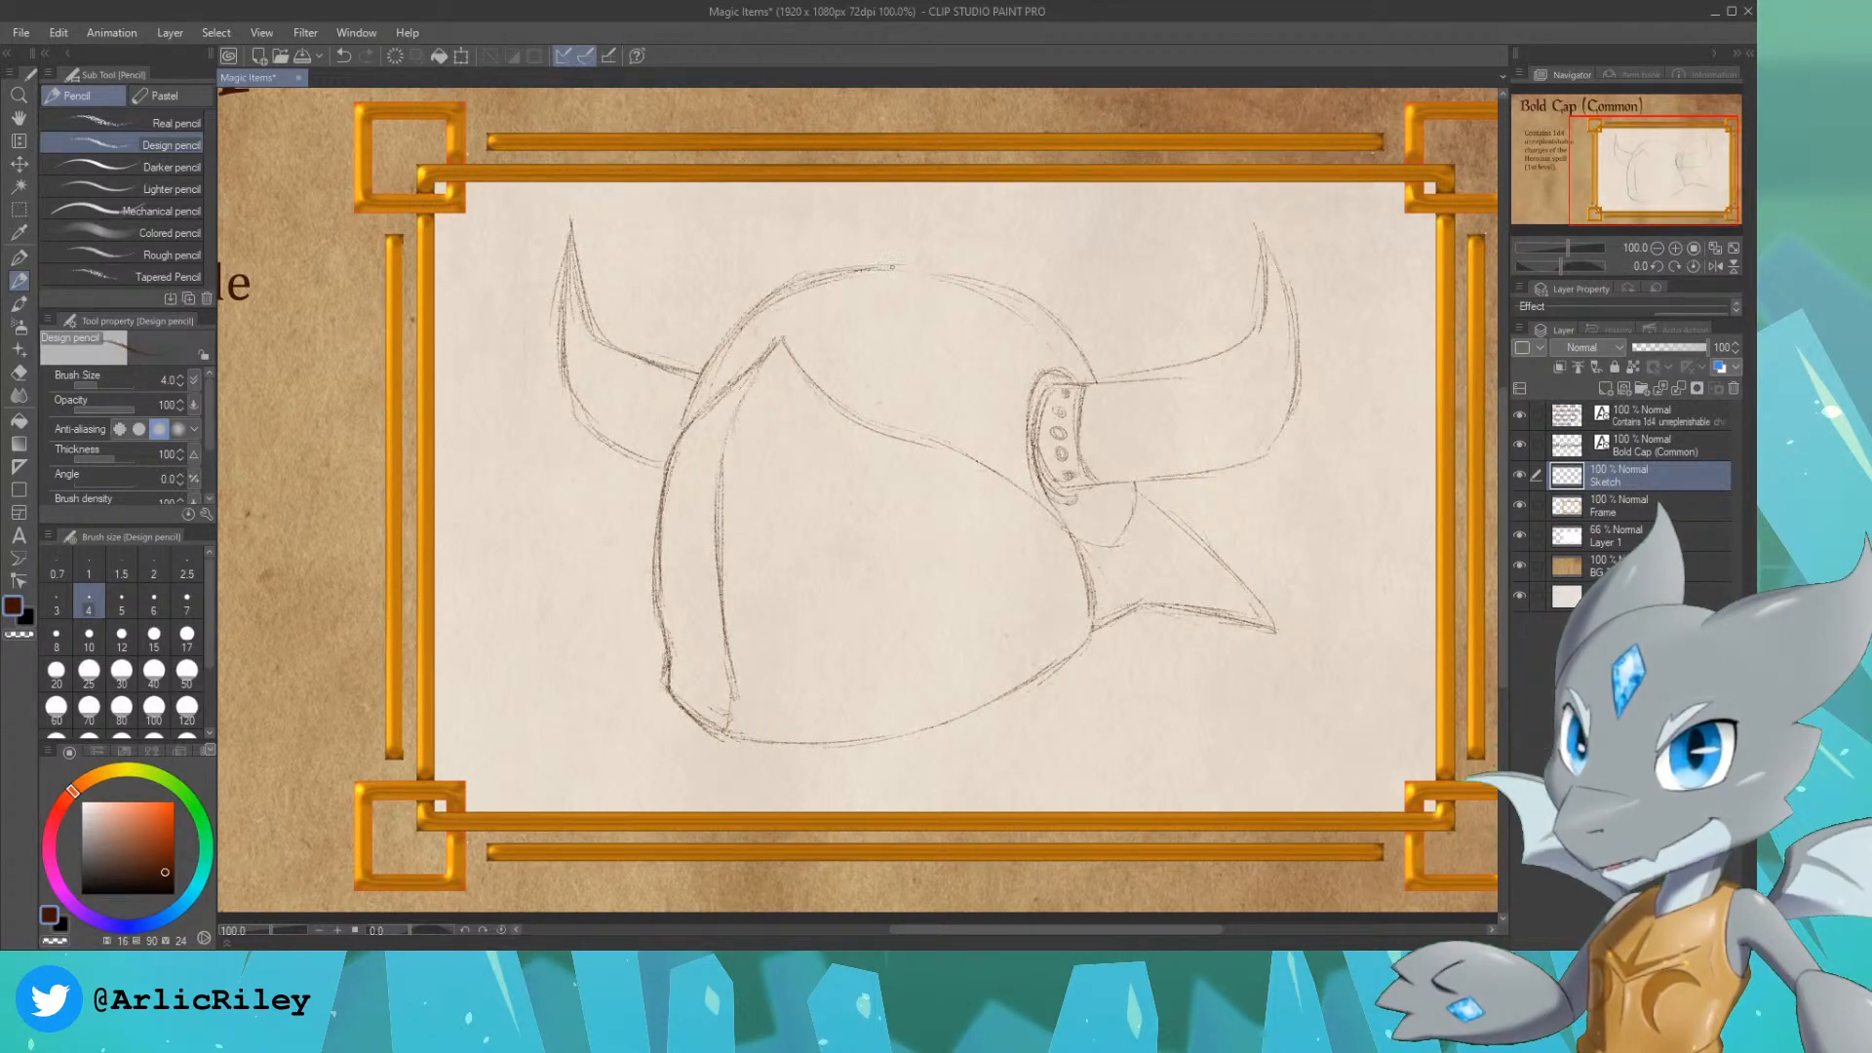
pyautogui.moveTo(890, 265)
pyautogui.mouseDown()
pyautogui.moveTo(1035, 294)
pyautogui.moveTo(1048, 344)
pyautogui.moveTo(789, 313)
pyautogui.moveTo(860, 267)
pyautogui.moveTo(789, 328)
pyautogui.mouseUp()
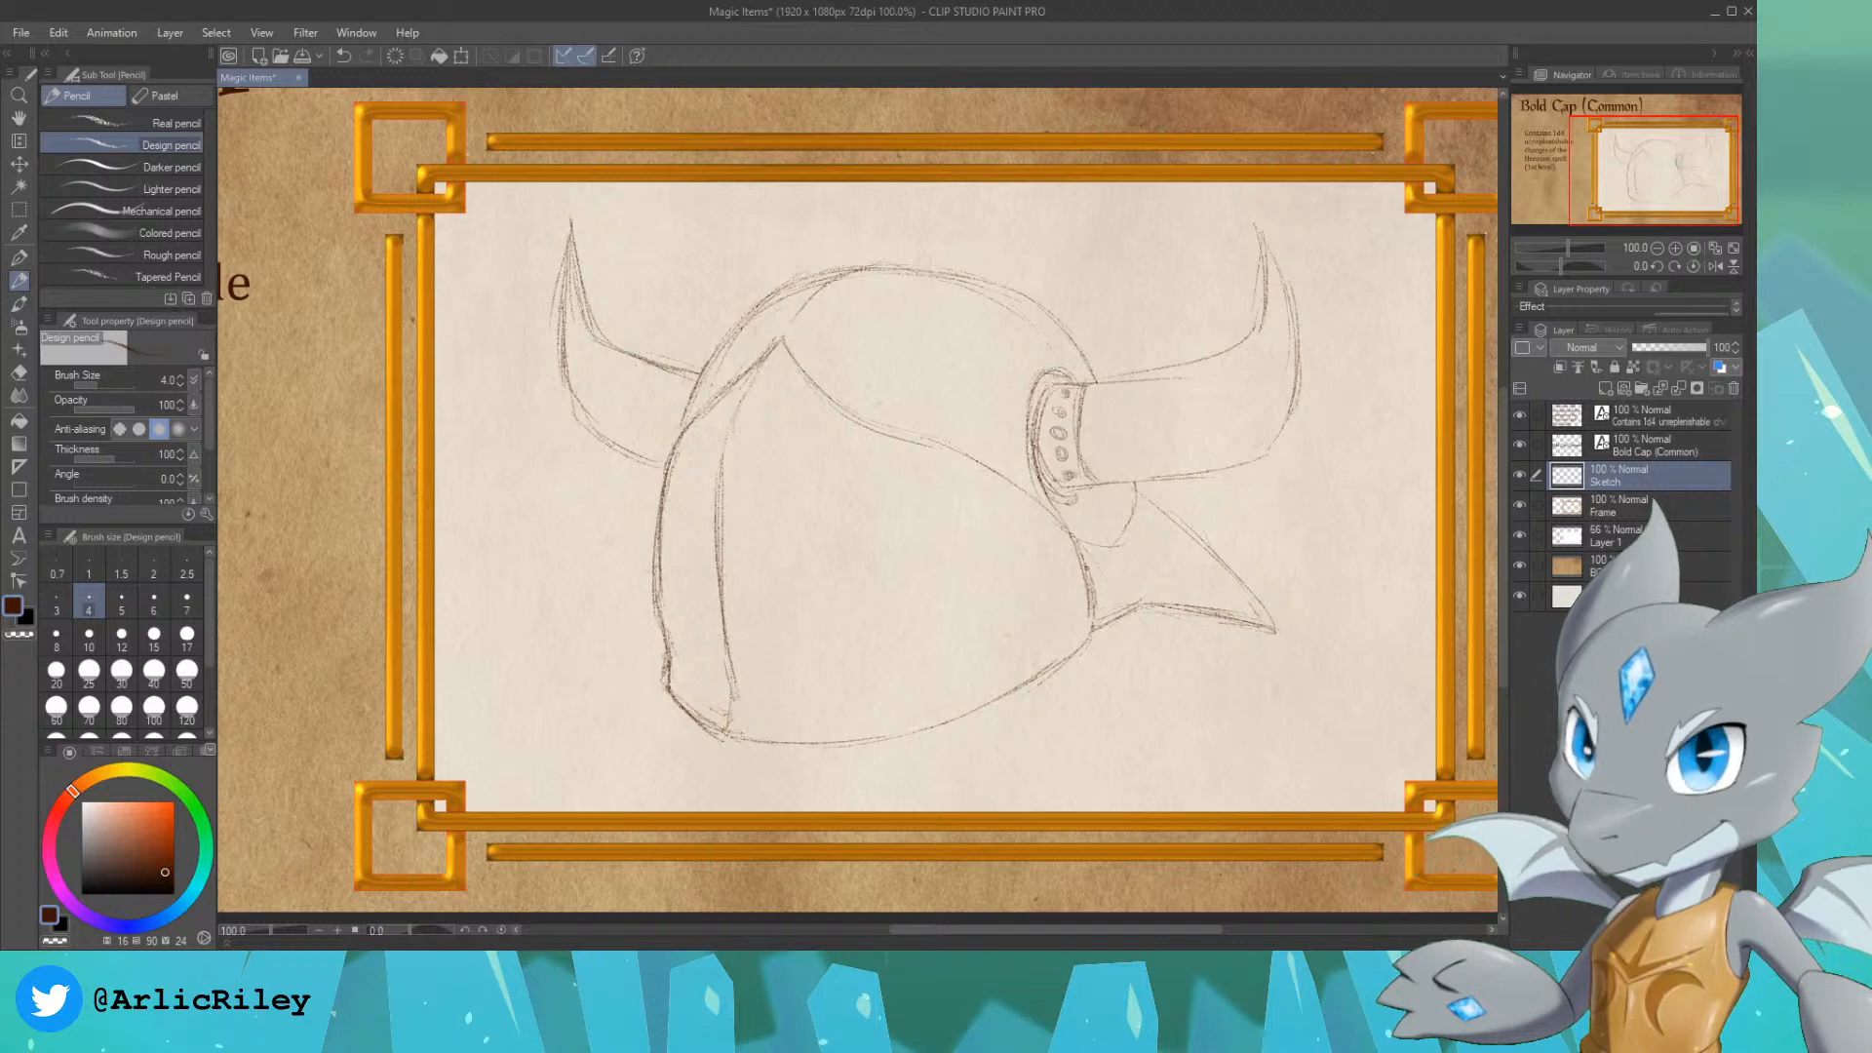
# Step: Draw a small oval stud at the base of the right-hand spike and curved bands across the spike up to its tip
pyautogui.moveTo(1115, 565); pyautogui.dragTo(1111, 589)
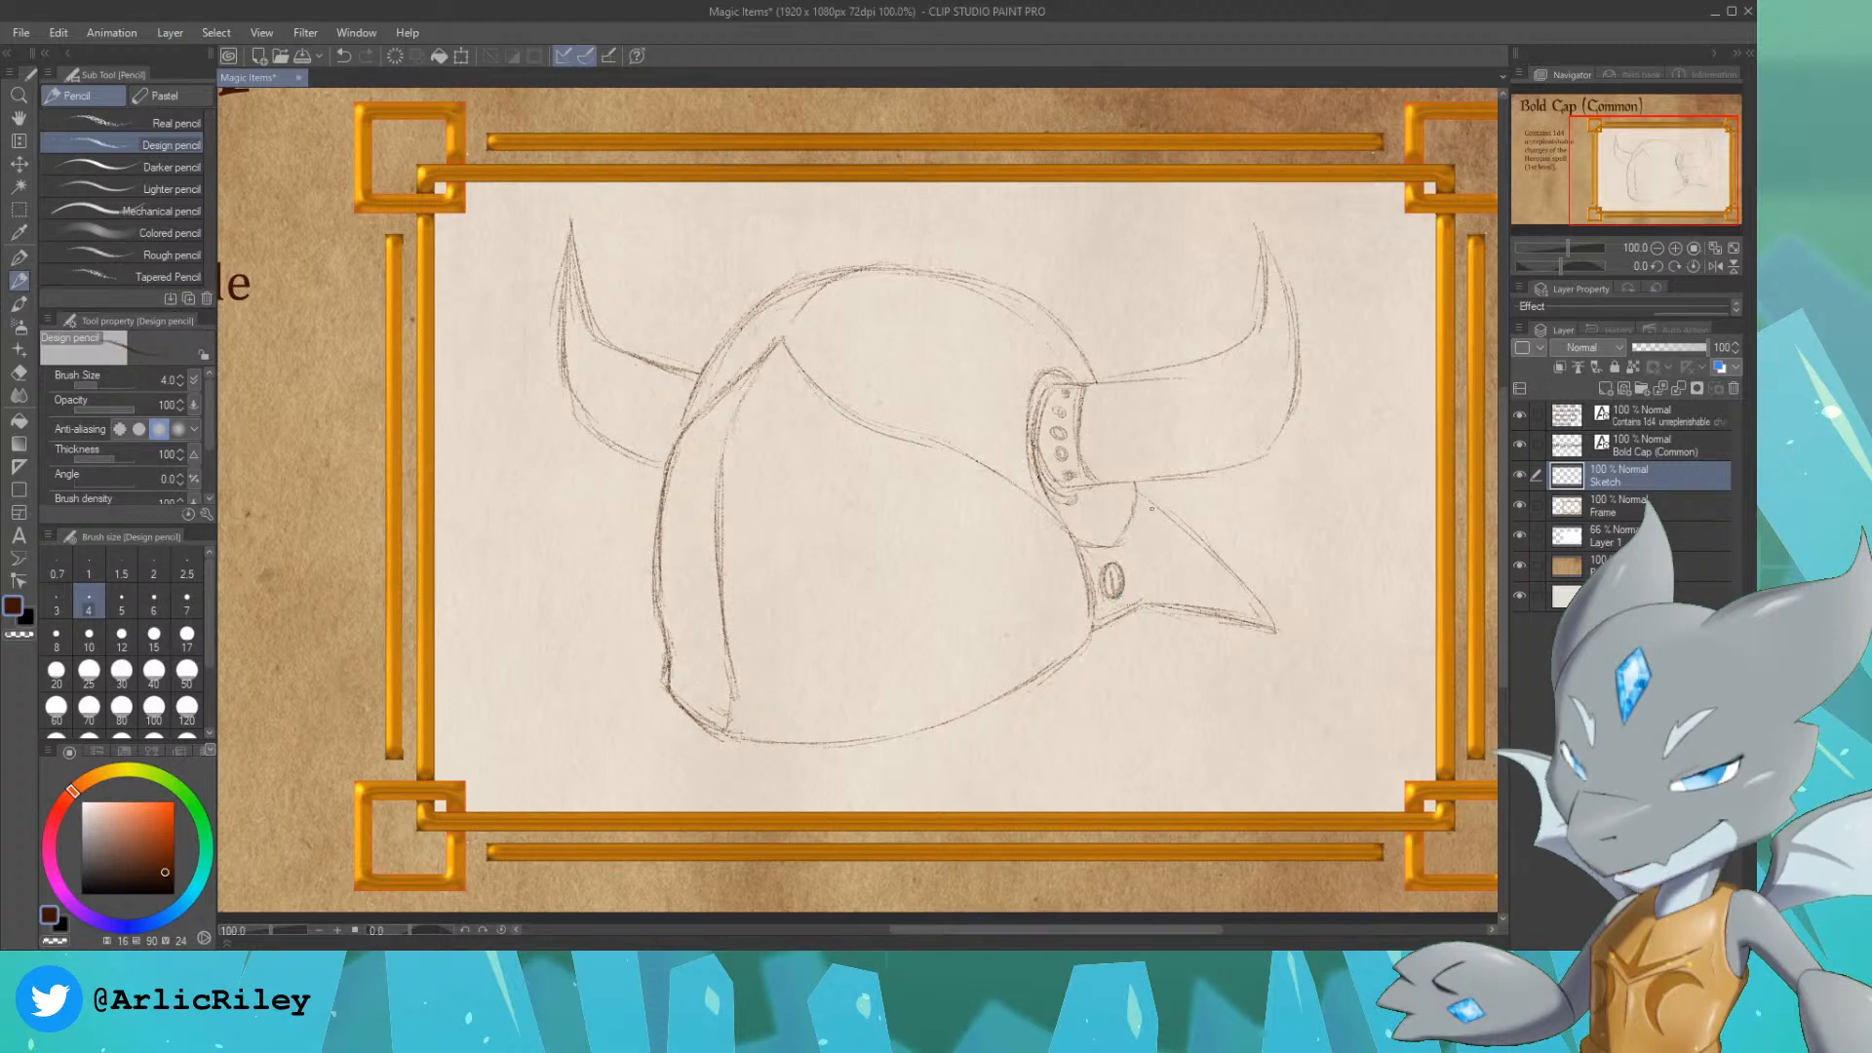
pyautogui.moveTo(1218, 567); pyautogui.dragTo(1252, 610)
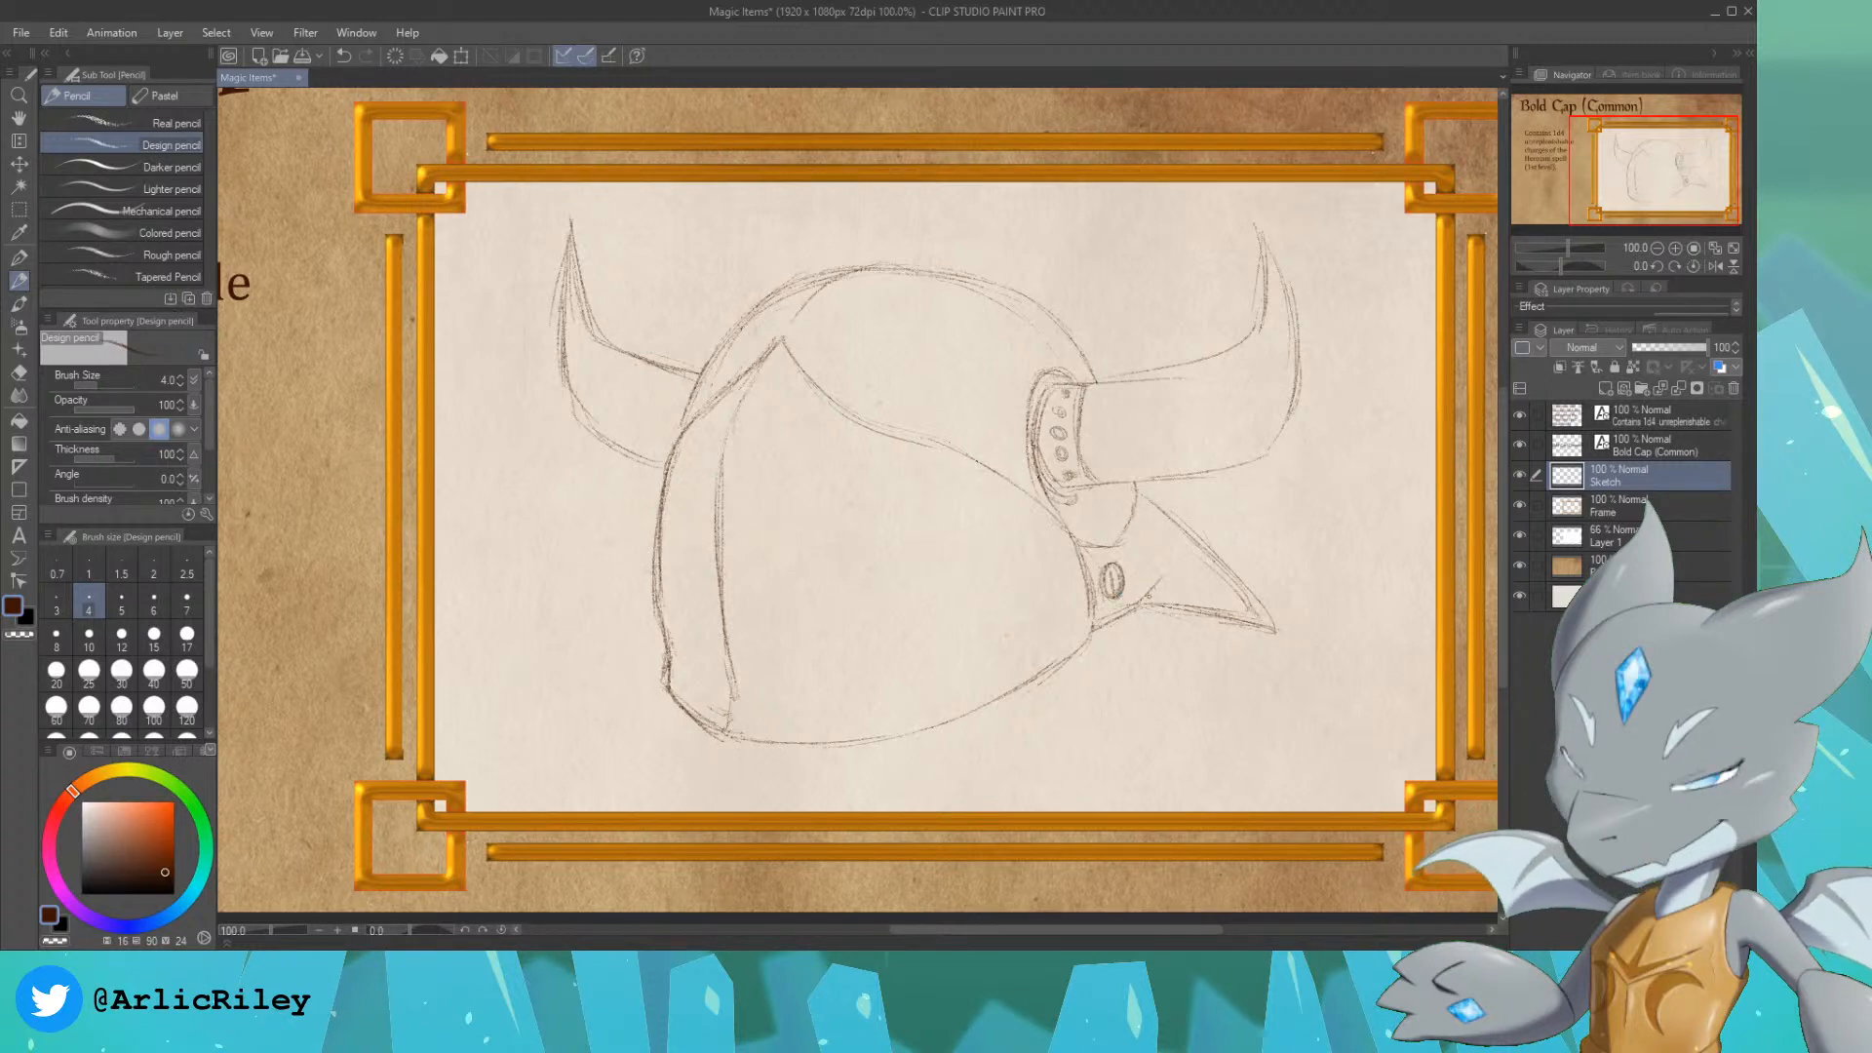
pyautogui.moveTo(1149, 506)
pyautogui.mouseDown()
pyautogui.moveTo(1188, 591)
pyautogui.moveTo(1174, 600)
pyautogui.moveTo(1201, 547)
pyautogui.moveTo(1223, 602)
pyautogui.moveTo(1213, 563)
pyautogui.moveTo(1280, 631)
pyautogui.mouseUp()
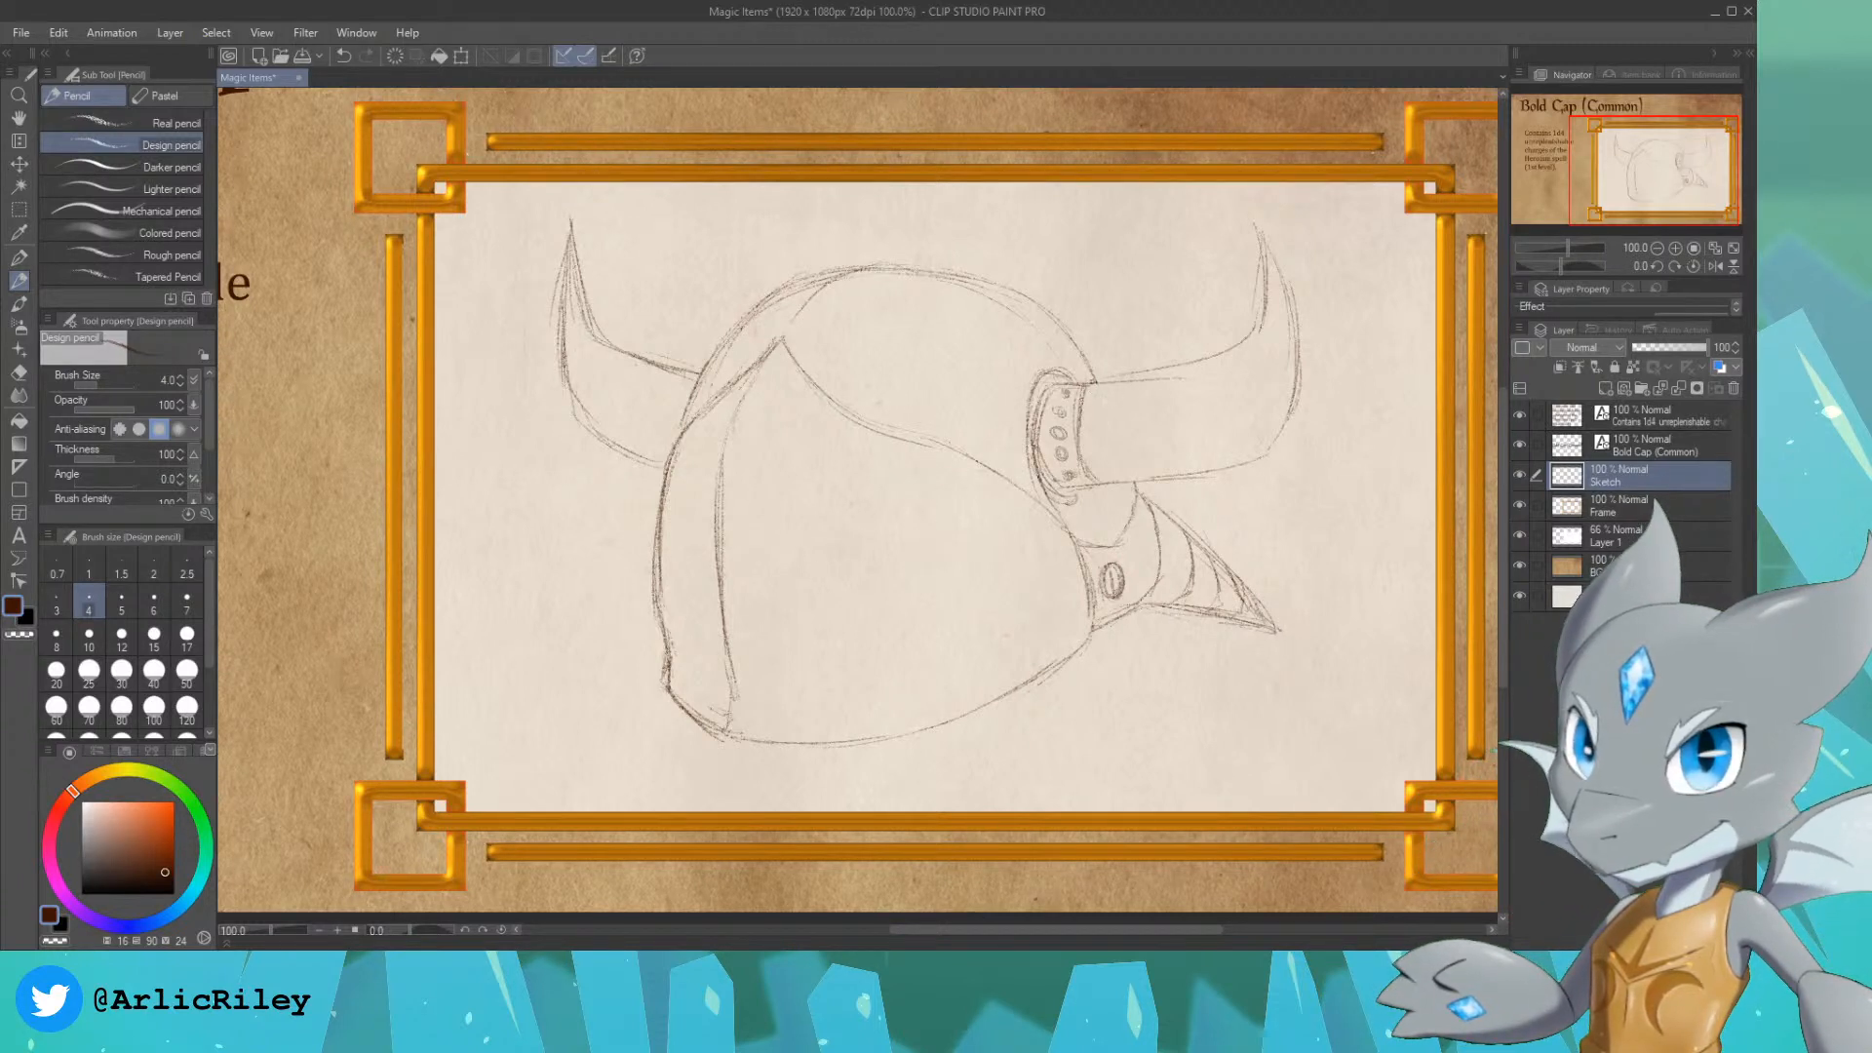
# Step: Redraw the right horn's upper edge toward the tip and erase the surplus lines along it
pyautogui.moveTo(1082, 386)
pyautogui.mouseDown()
pyautogui.moveTo(1231, 362)
pyautogui.moveTo(1252, 302)
pyautogui.mouseUp()
pyautogui.moveTo(1251, 337); pyautogui.dragTo(1261, 299)
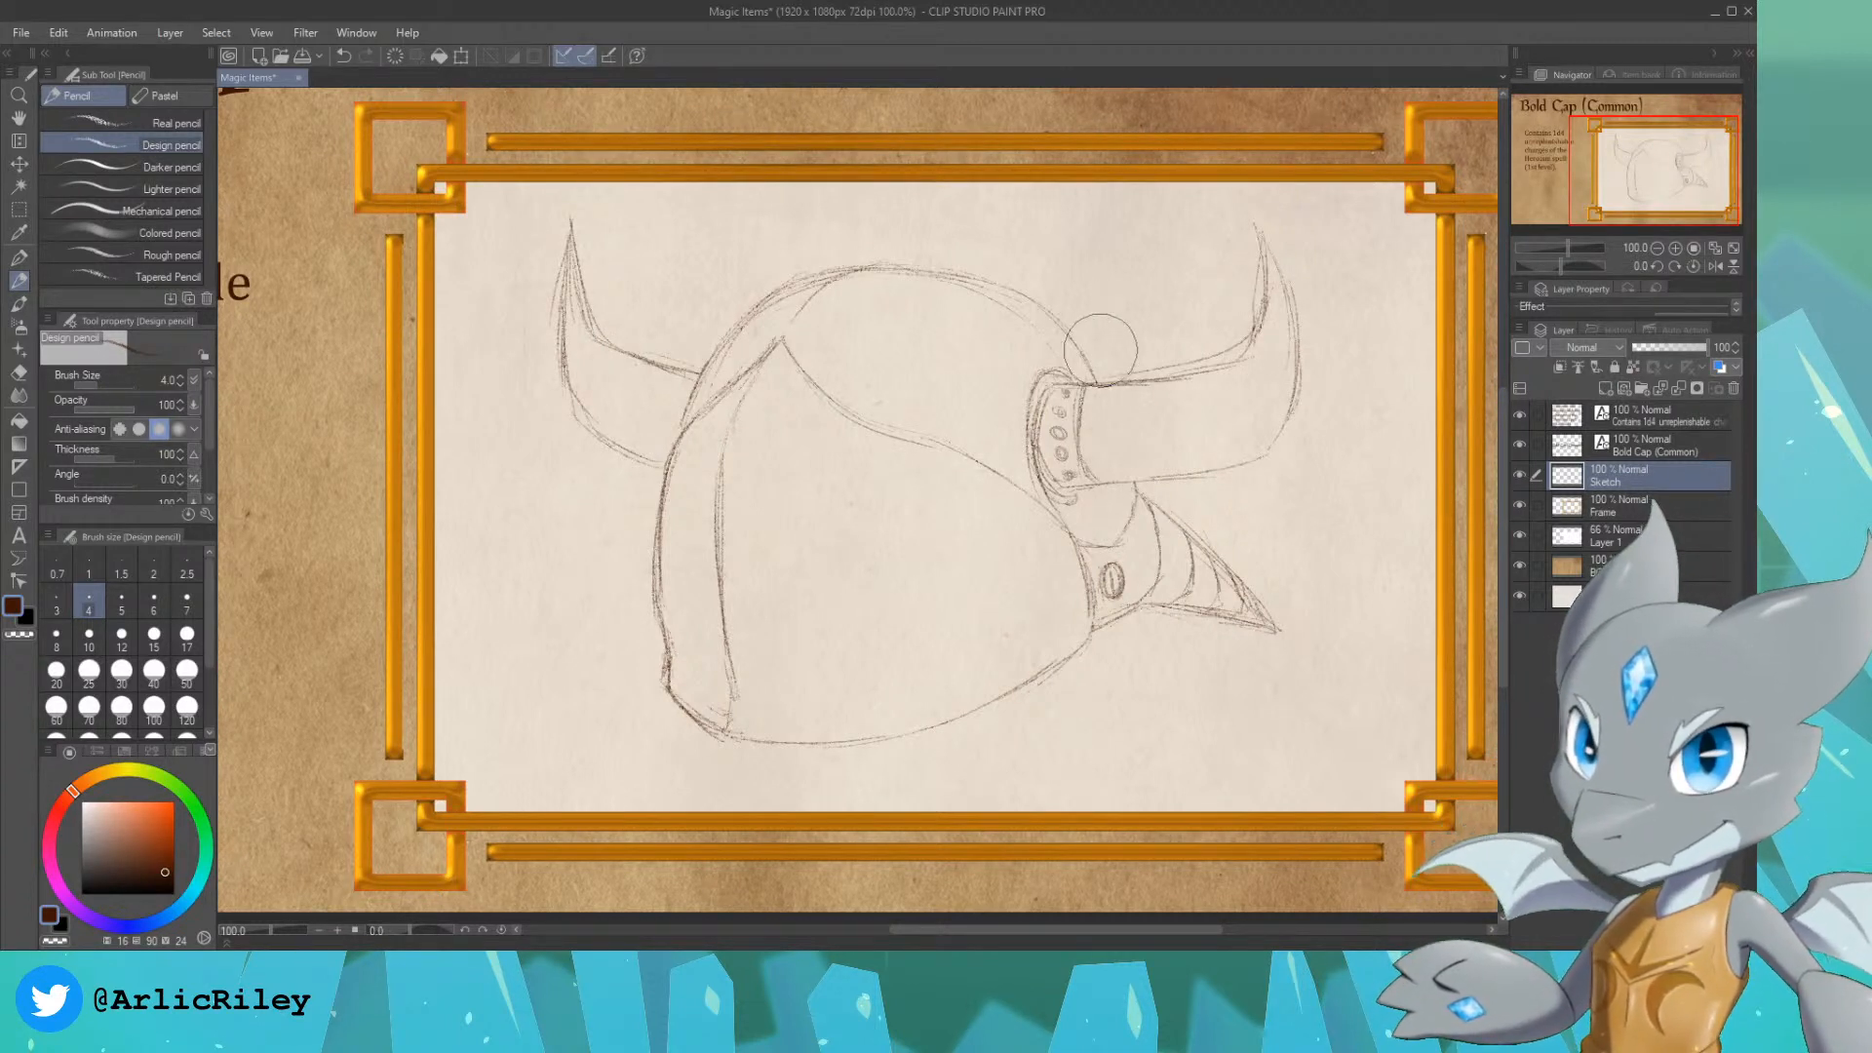
pyautogui.moveTo(1105, 360)
pyautogui.mouseDown()
pyautogui.moveTo(1223, 345)
pyautogui.moveTo(1235, 322)
pyautogui.mouseUp()
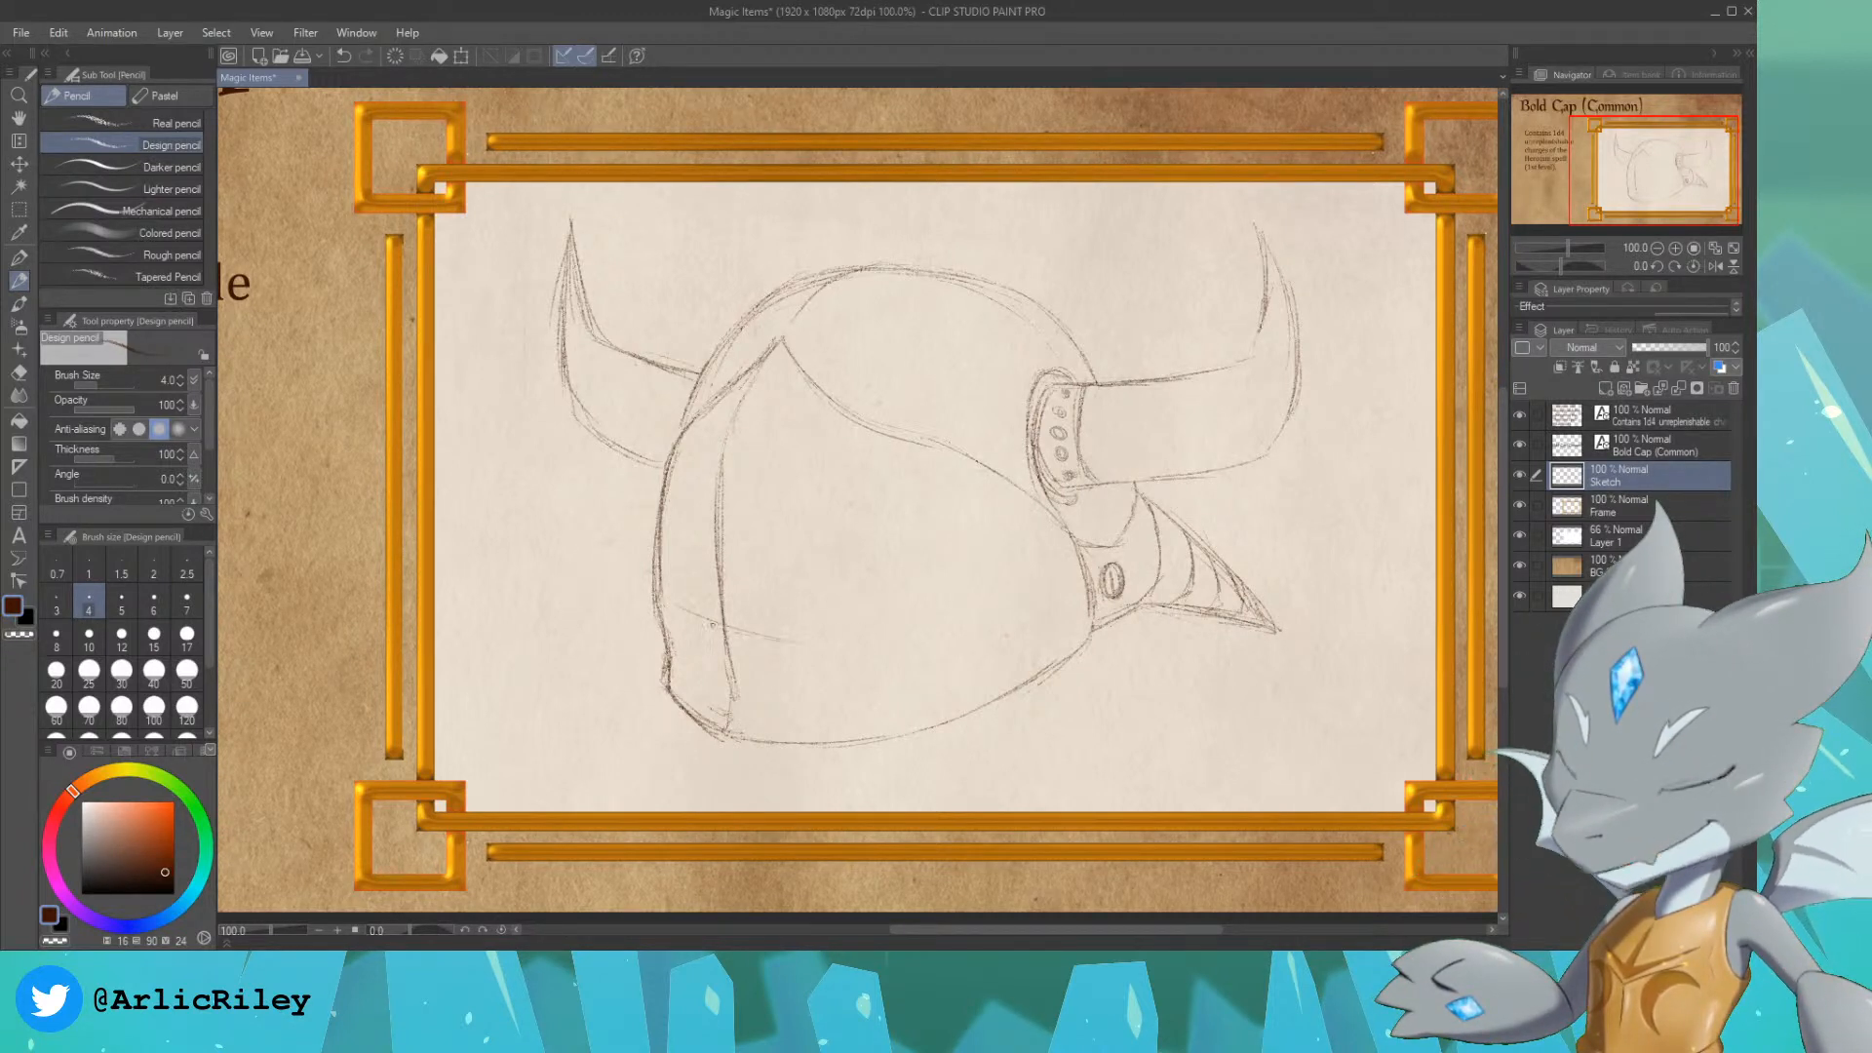
# Step: Rough in narrow eye slits on both sides of the face plate's ridge and erase the guide lines between them
pyautogui.moveTo(713, 625); pyautogui.dragTo(885, 618)
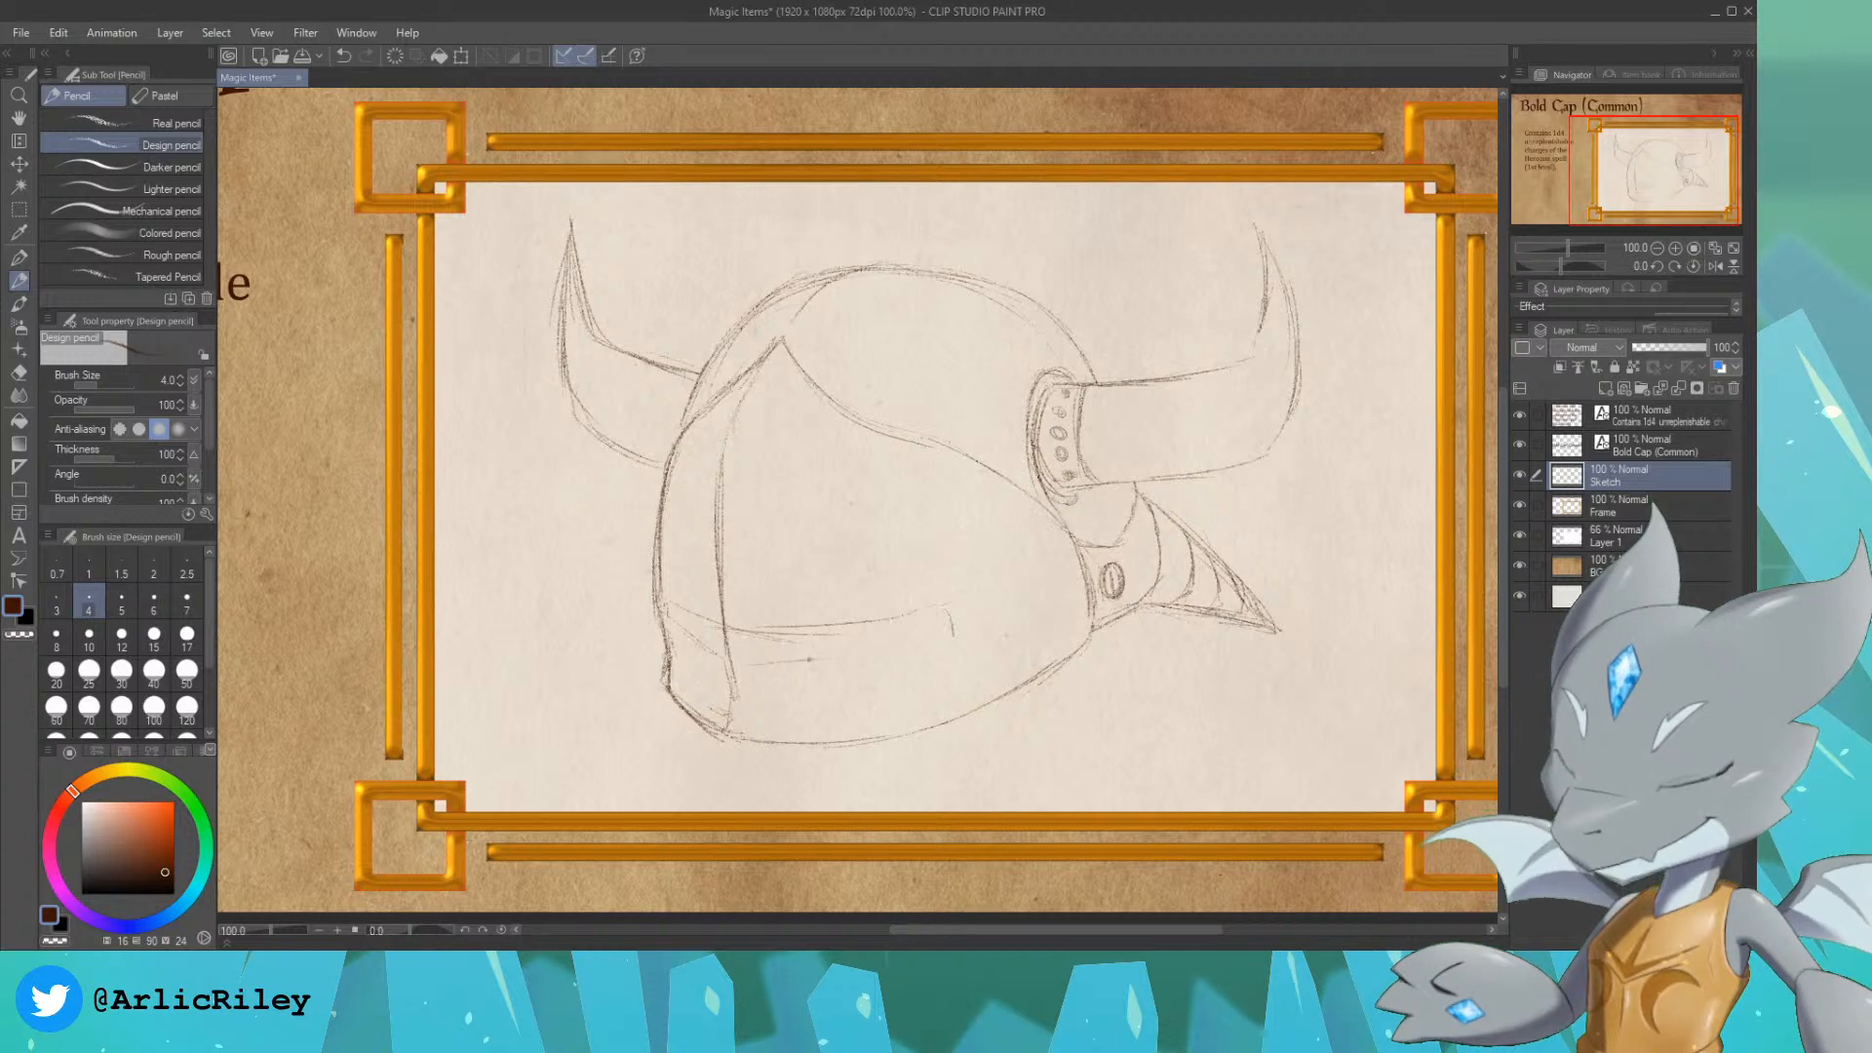
pyautogui.moveTo(795, 663); pyautogui.dragTo(876, 647)
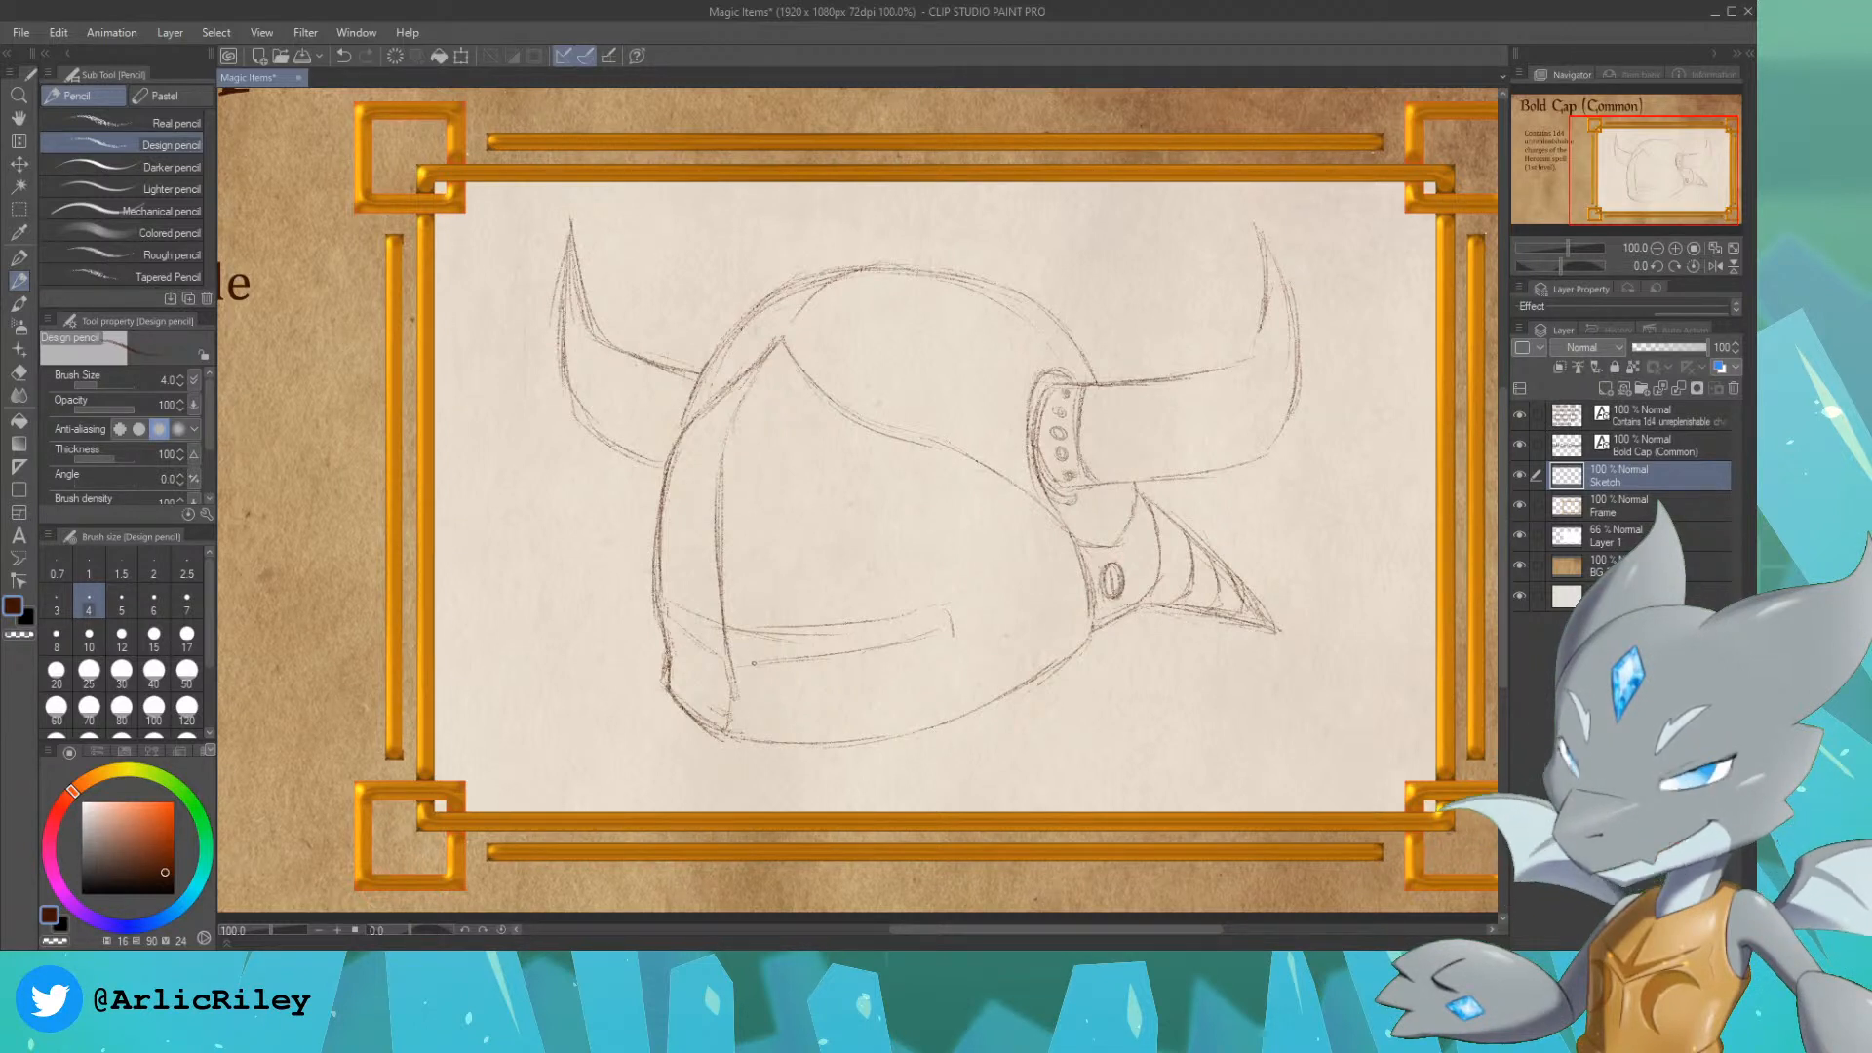
pyautogui.moveTo(754, 663)
pyautogui.mouseDown()
pyautogui.moveTo(768, 640)
pyautogui.moveTo(716, 652)
pyautogui.mouseUp()
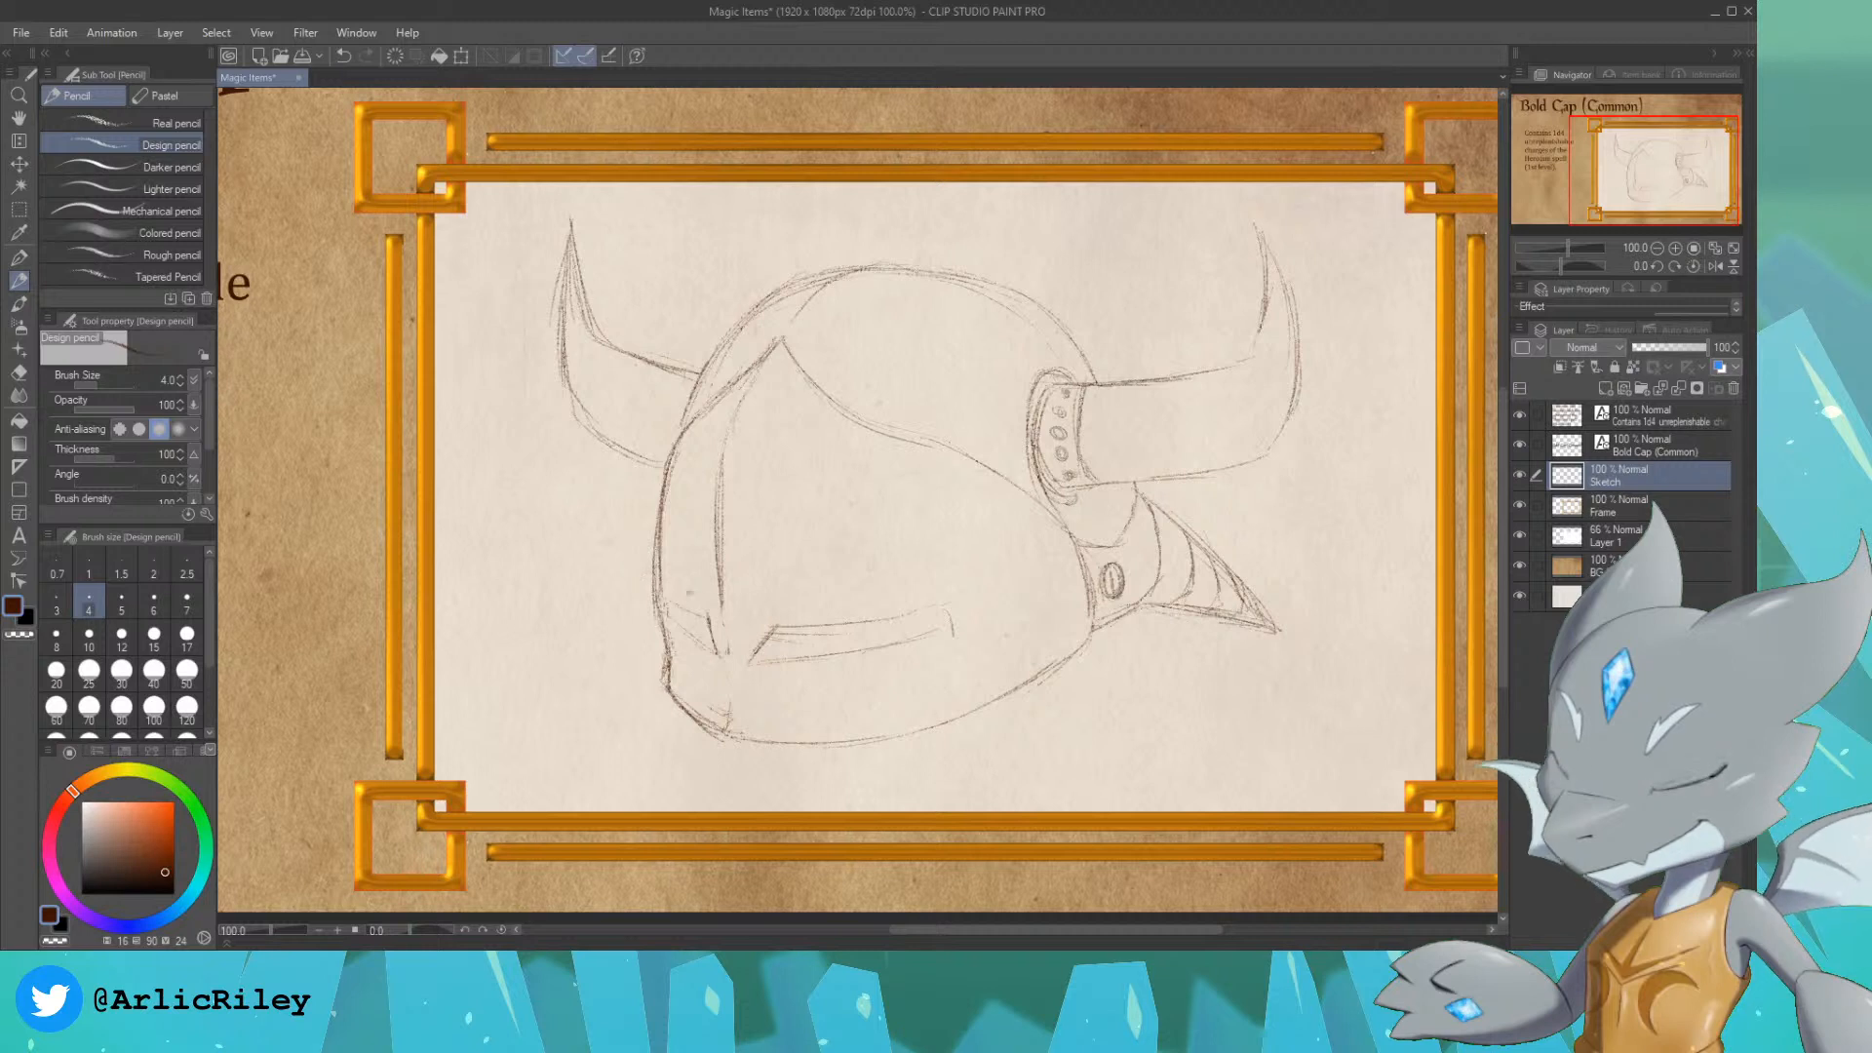
# Step: Darken the outlines of both eye slits, close the right slit's outer end and erase the stray line beyond it
pyautogui.moveTo(665, 595); pyautogui.dragTo(687, 609)
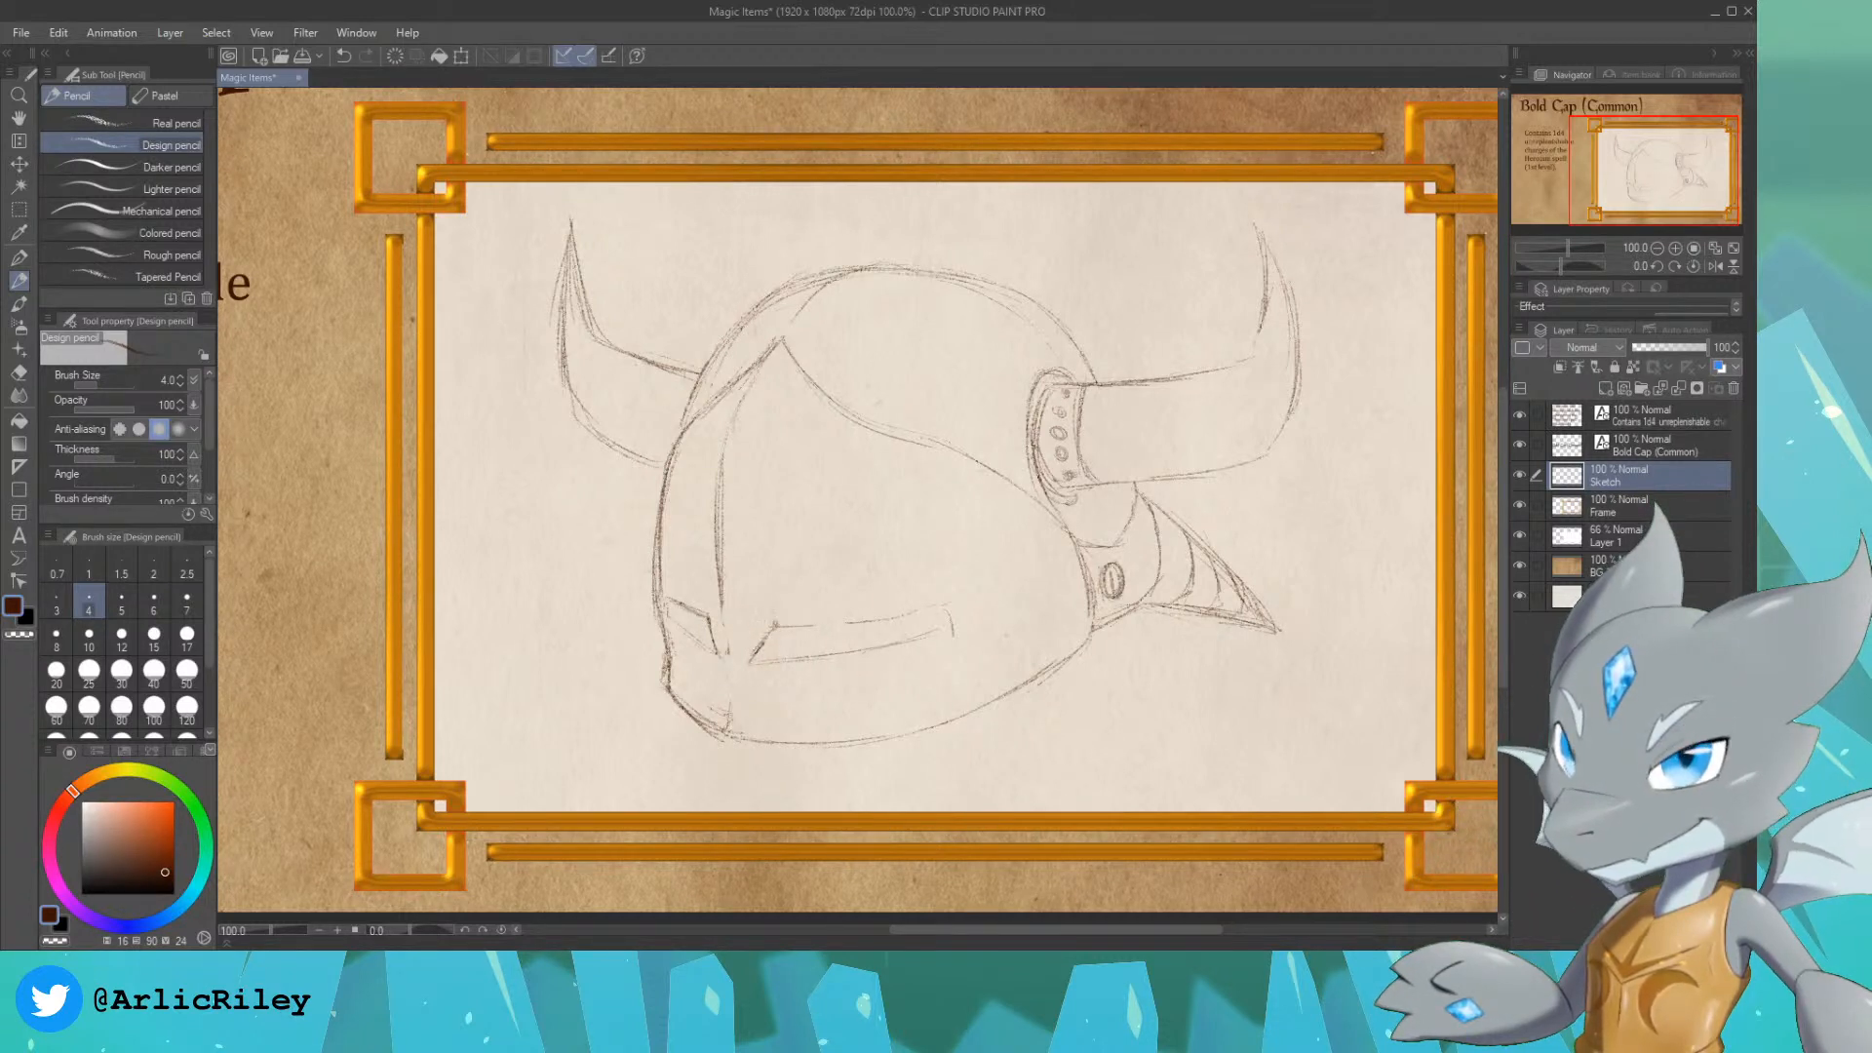
pyautogui.moveTo(750, 660)
pyautogui.mouseDown()
pyautogui.moveTo(779, 621)
pyautogui.moveTo(921, 608)
pyautogui.mouseUp()
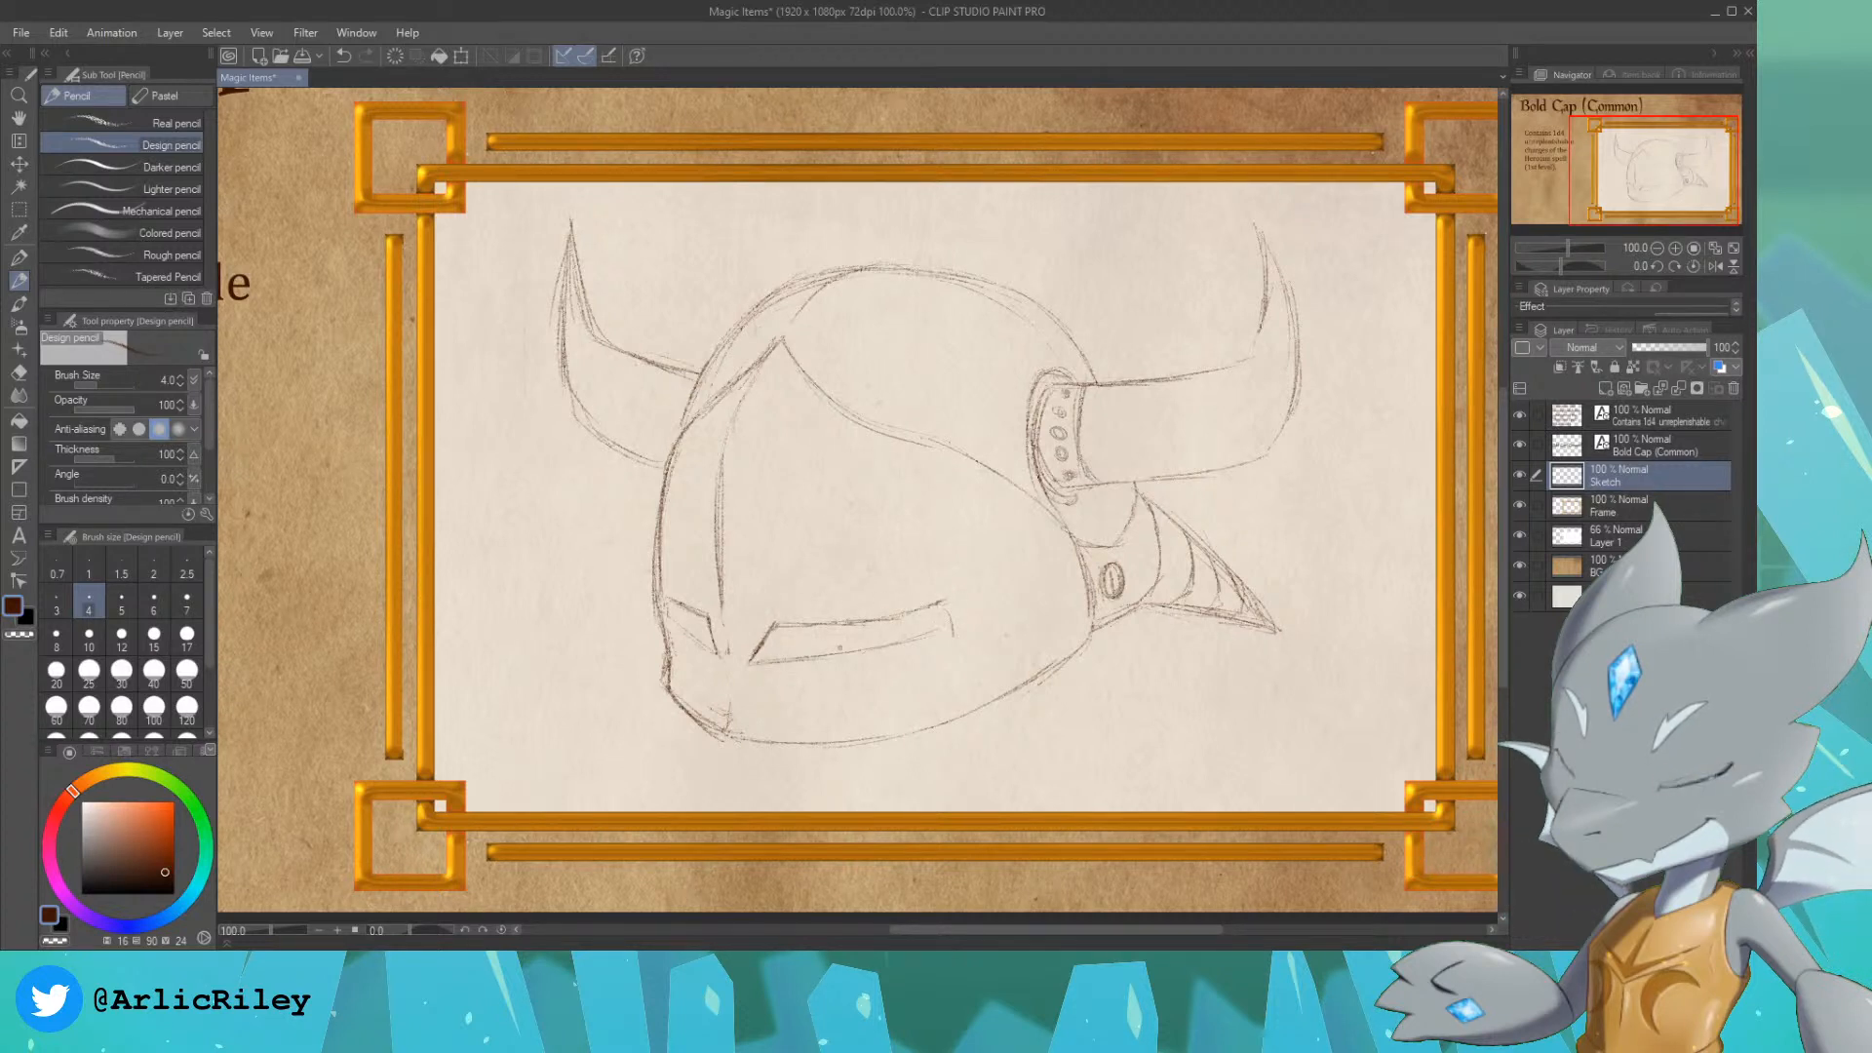
pyautogui.moveTo(834, 649); pyautogui.dragTo(898, 639)
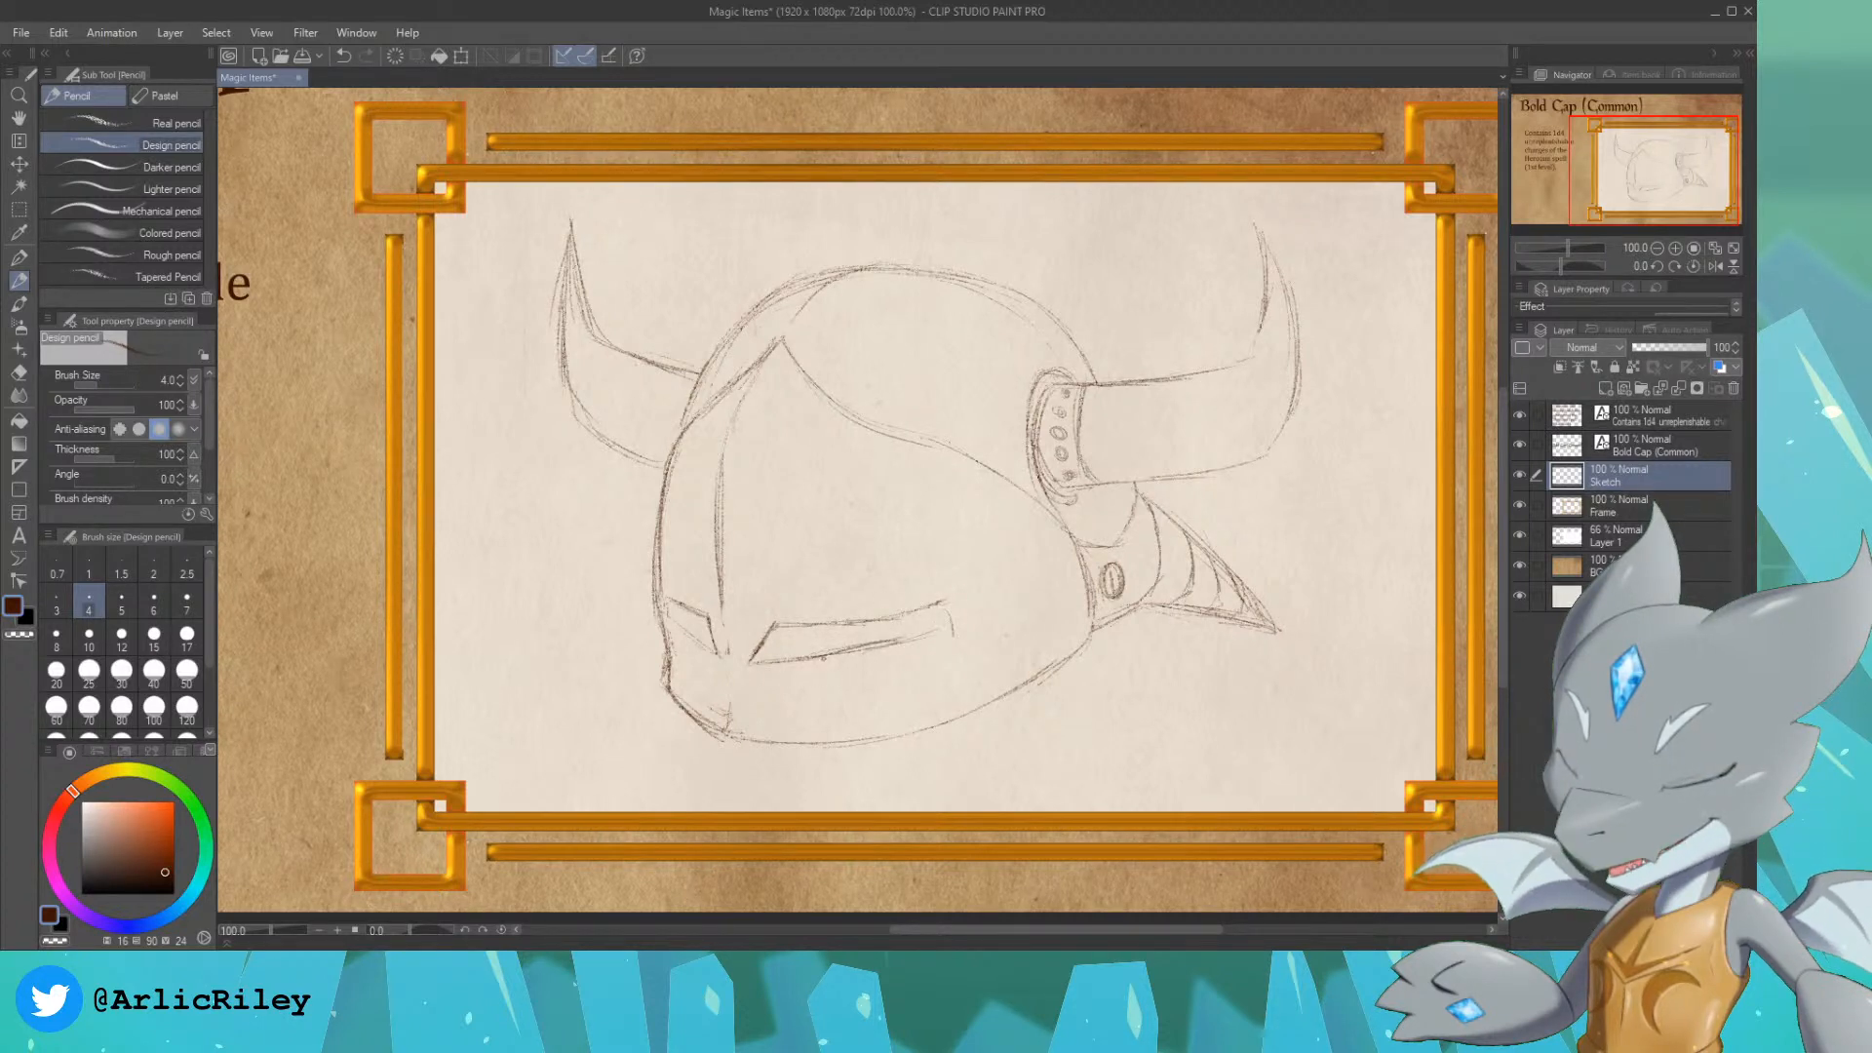
pyautogui.hotkey('ctrl', 'z')
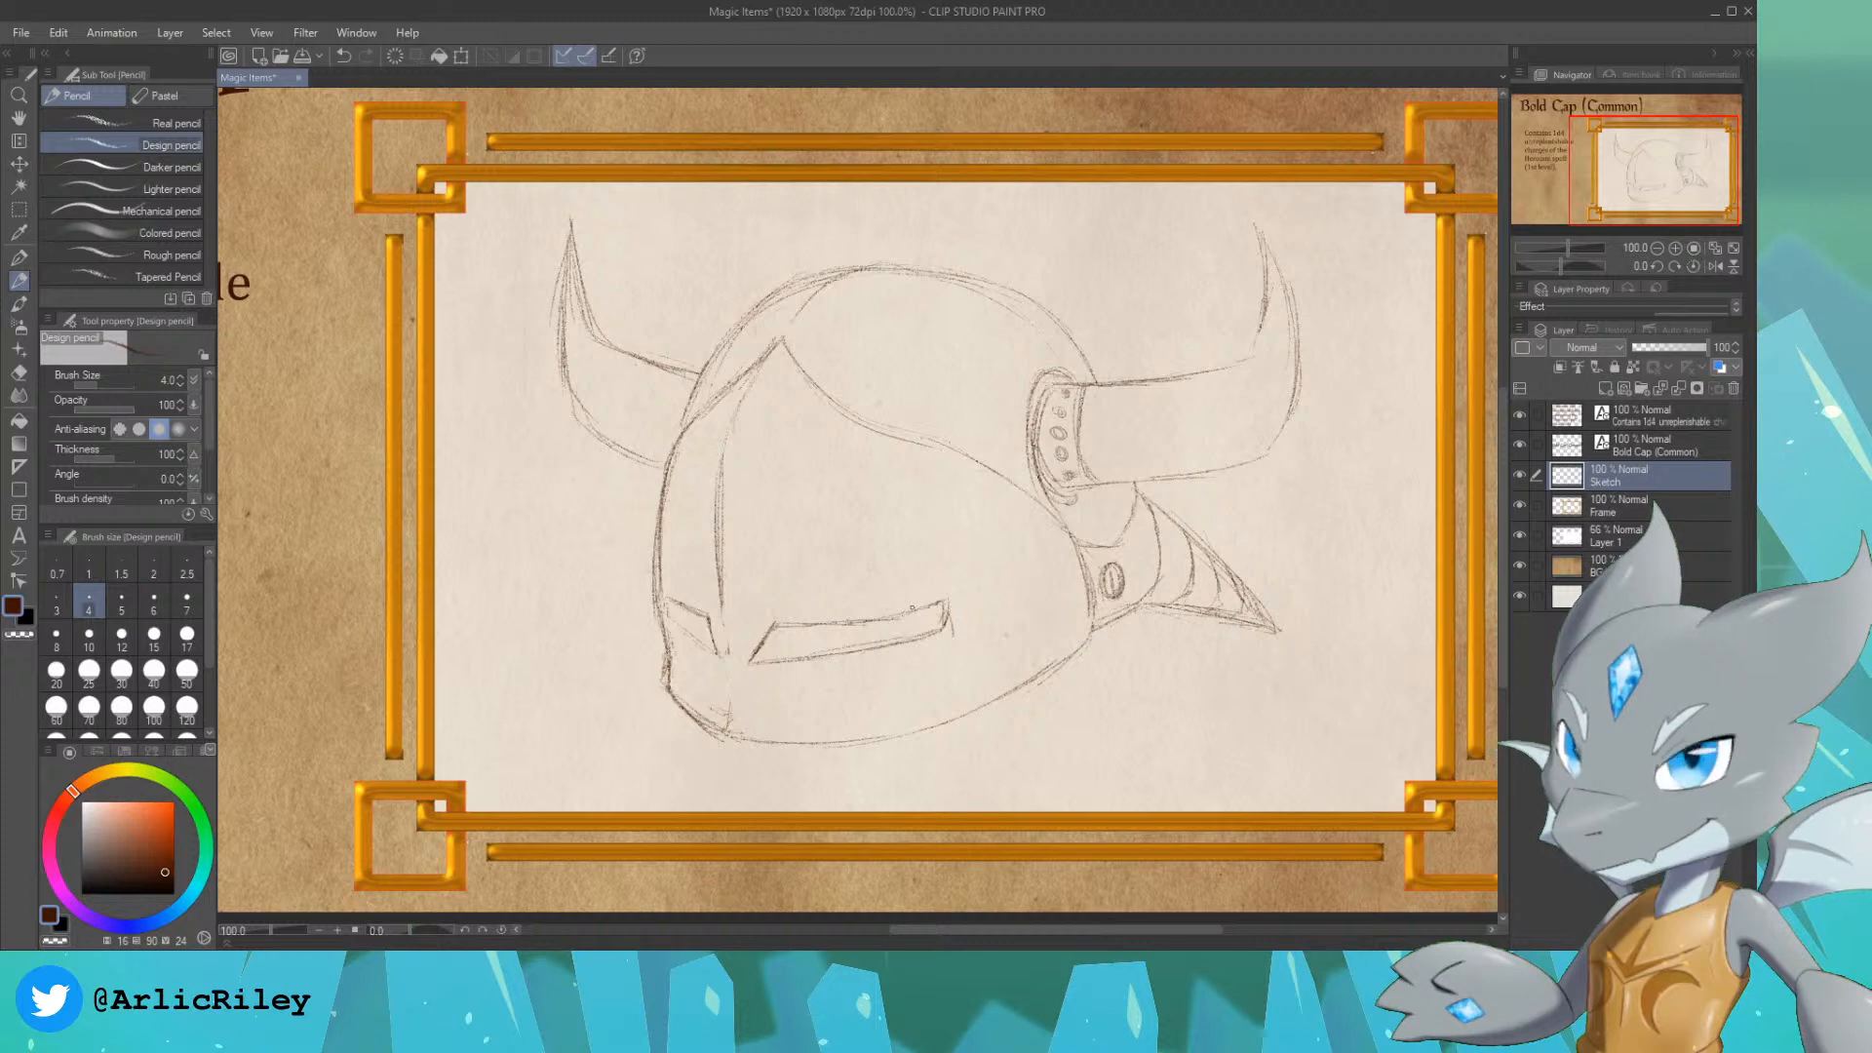
pyautogui.moveTo(981, 629); pyautogui.dragTo(979, 616)
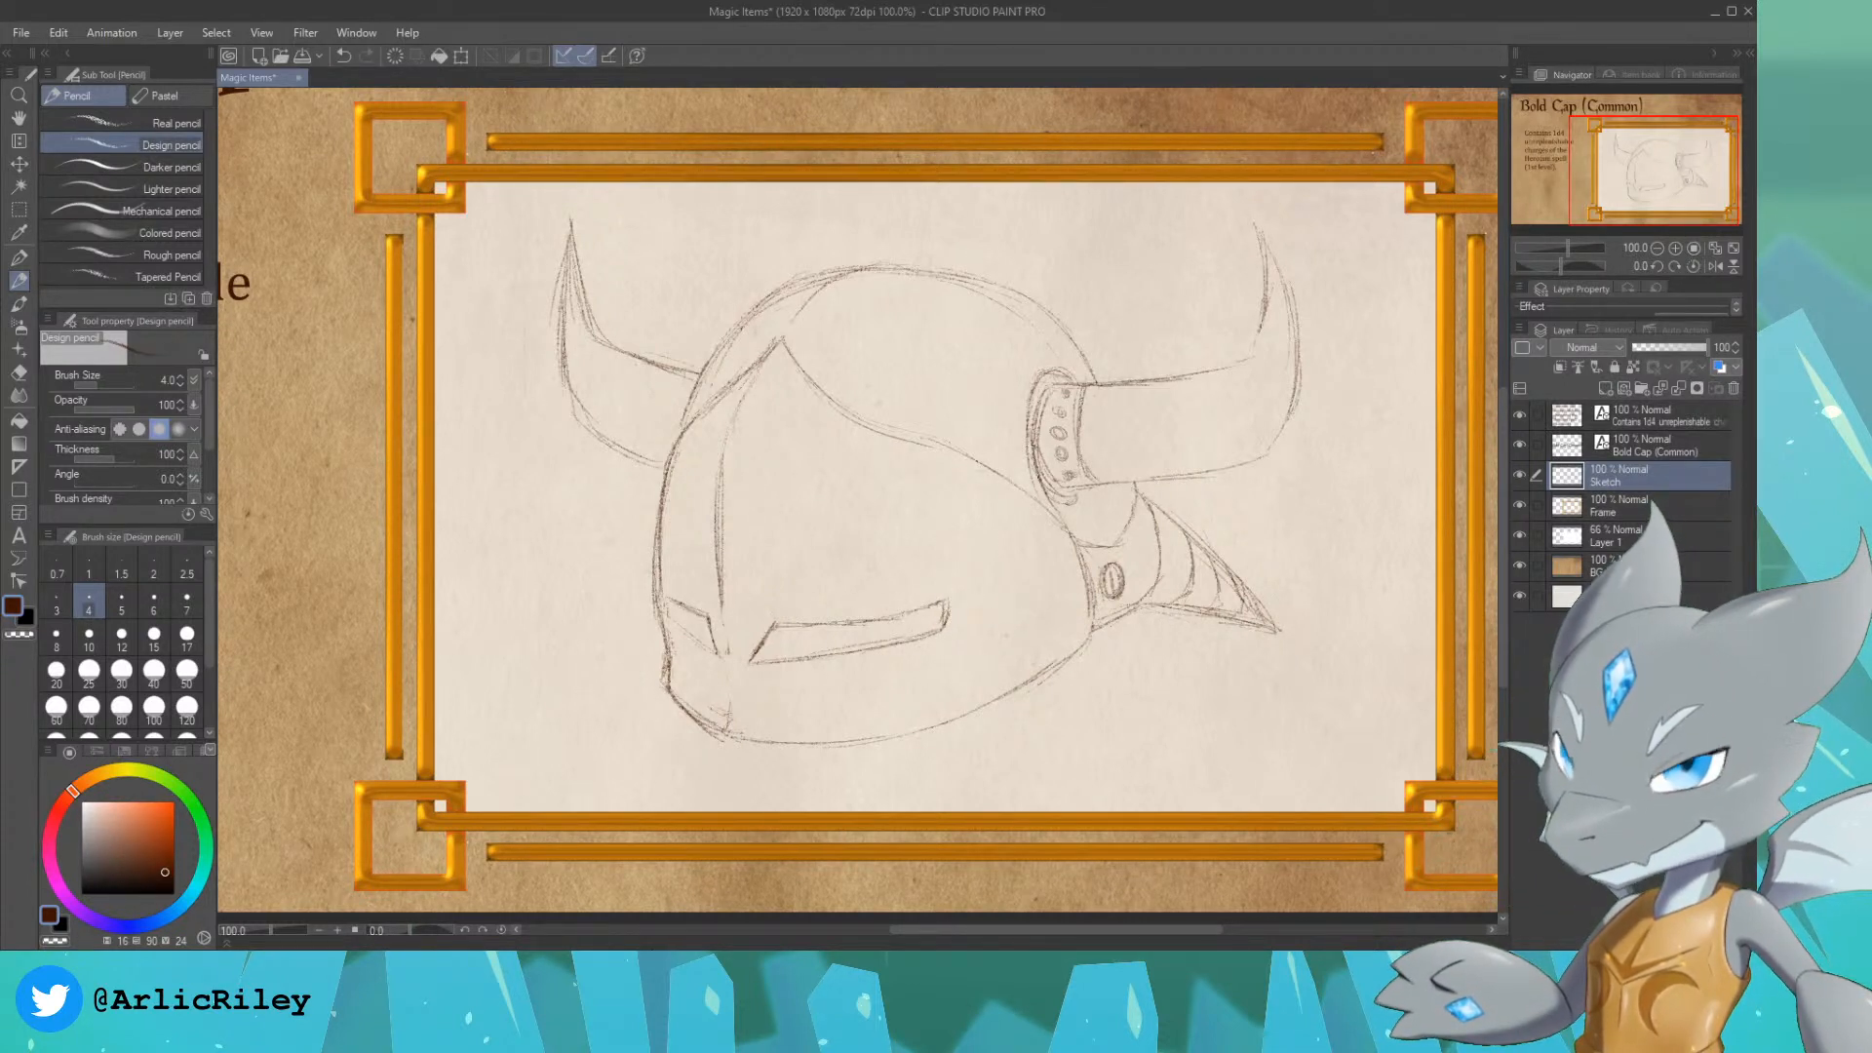
# Step: Erase and redraw the face plate's left outline beside the small eye slit, and sharpen the right slit's upper outer corner
pyautogui.moveTo(676, 585); pyautogui.dragTo(695, 475)
pyautogui.hotkey('ctrl', 'z')
pyautogui.moveTo(680, 545); pyautogui.dragTo(699, 454)
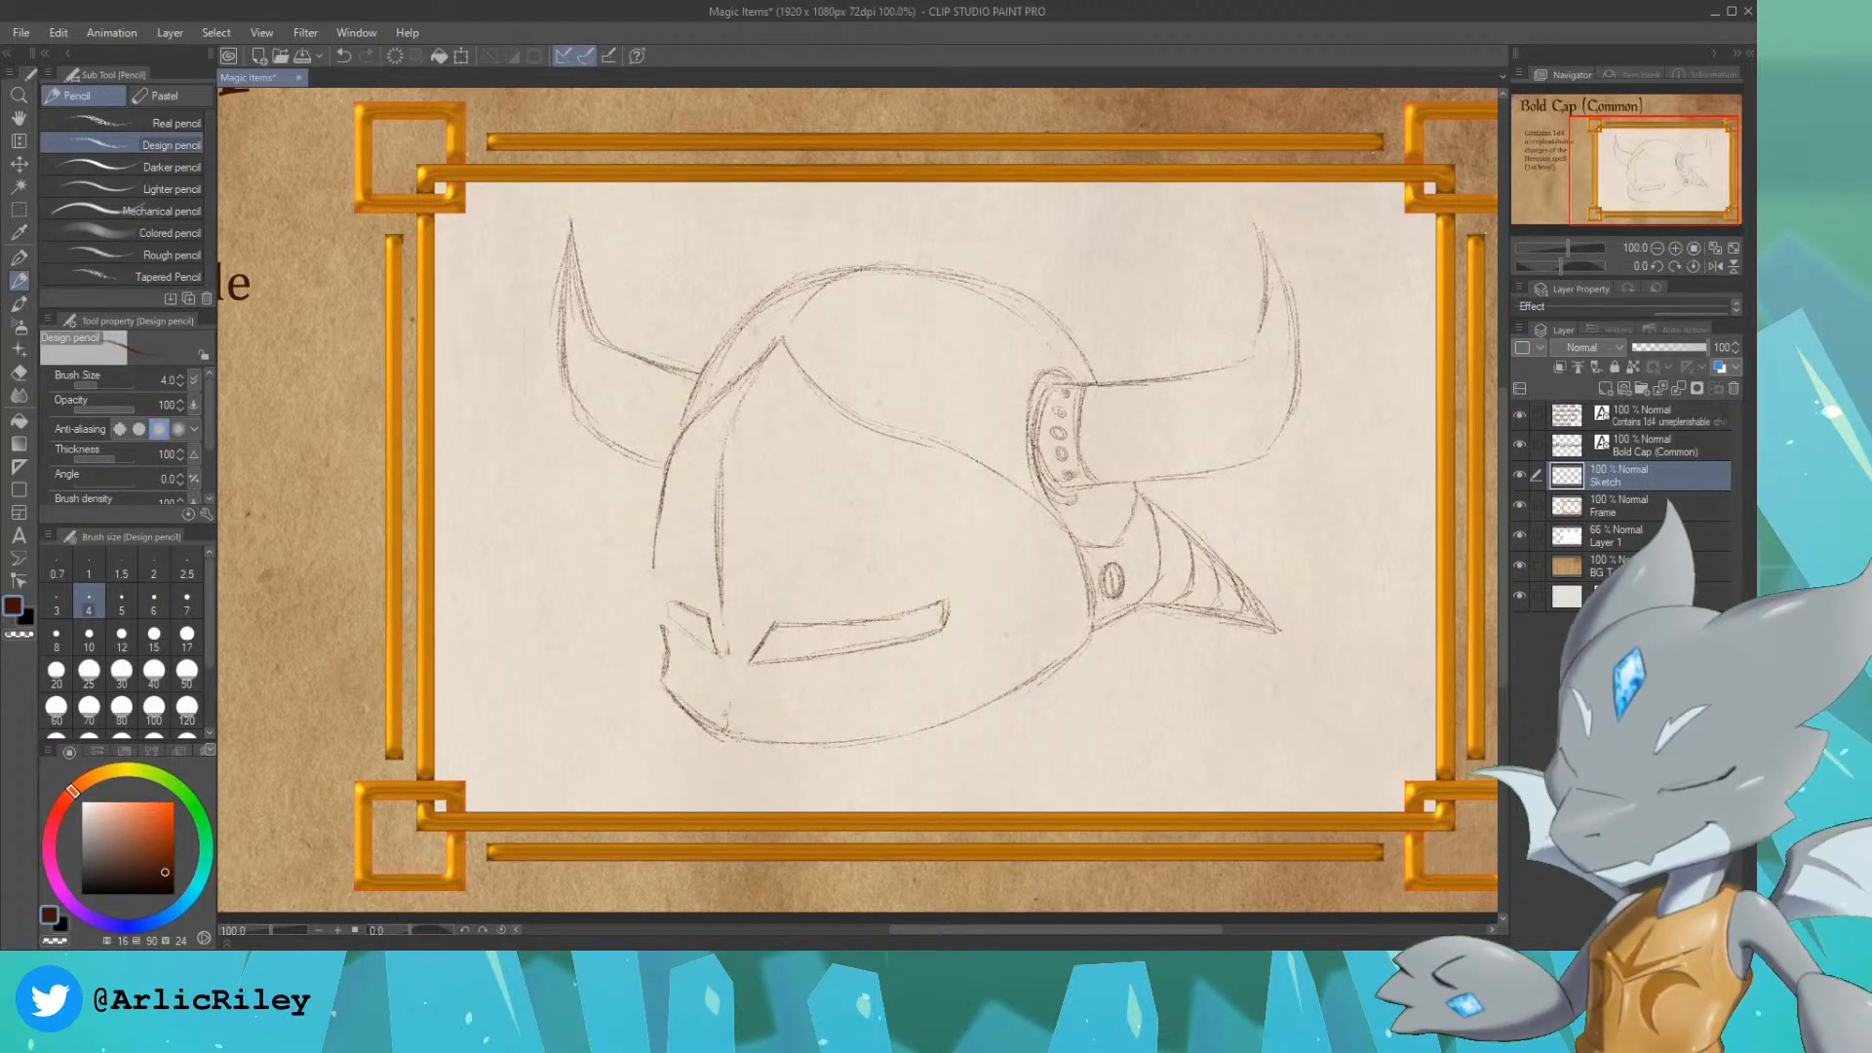
pyautogui.moveTo(666, 635); pyautogui.dragTo(654, 564)
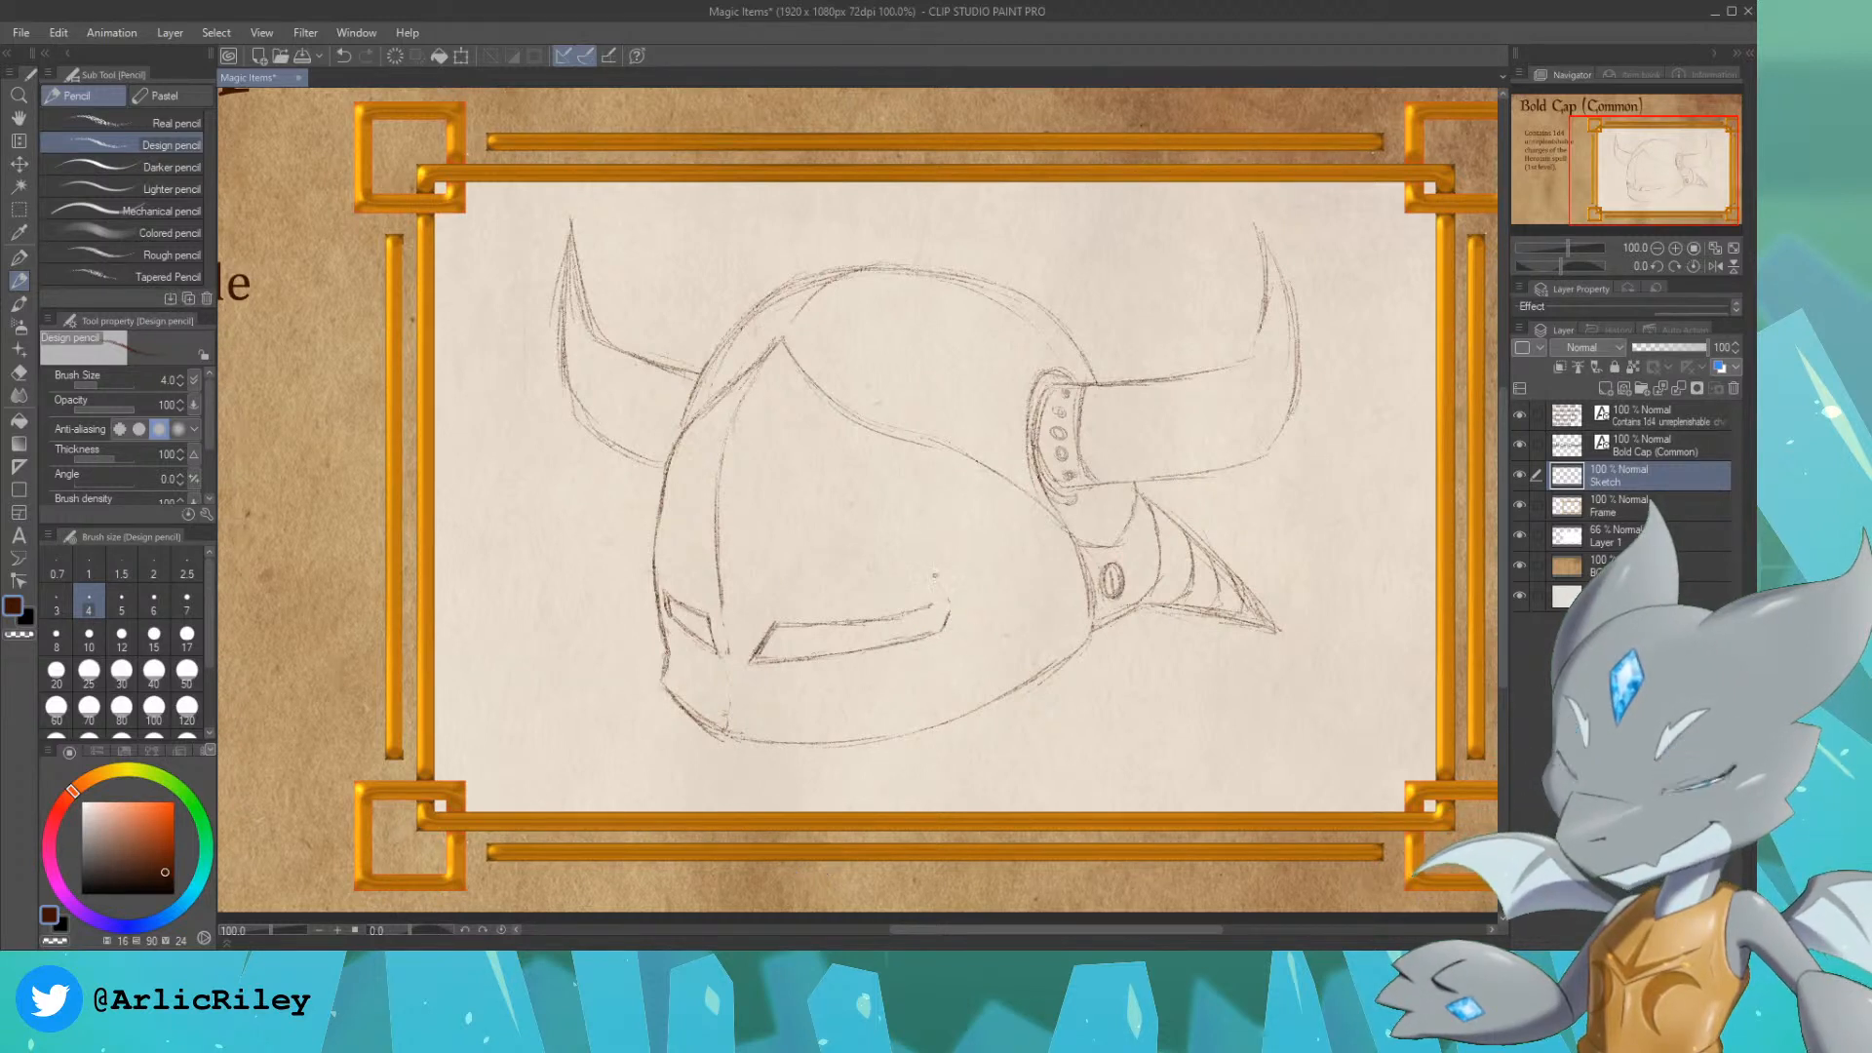
pyautogui.moveTo(918, 611); pyautogui.dragTo(948, 601)
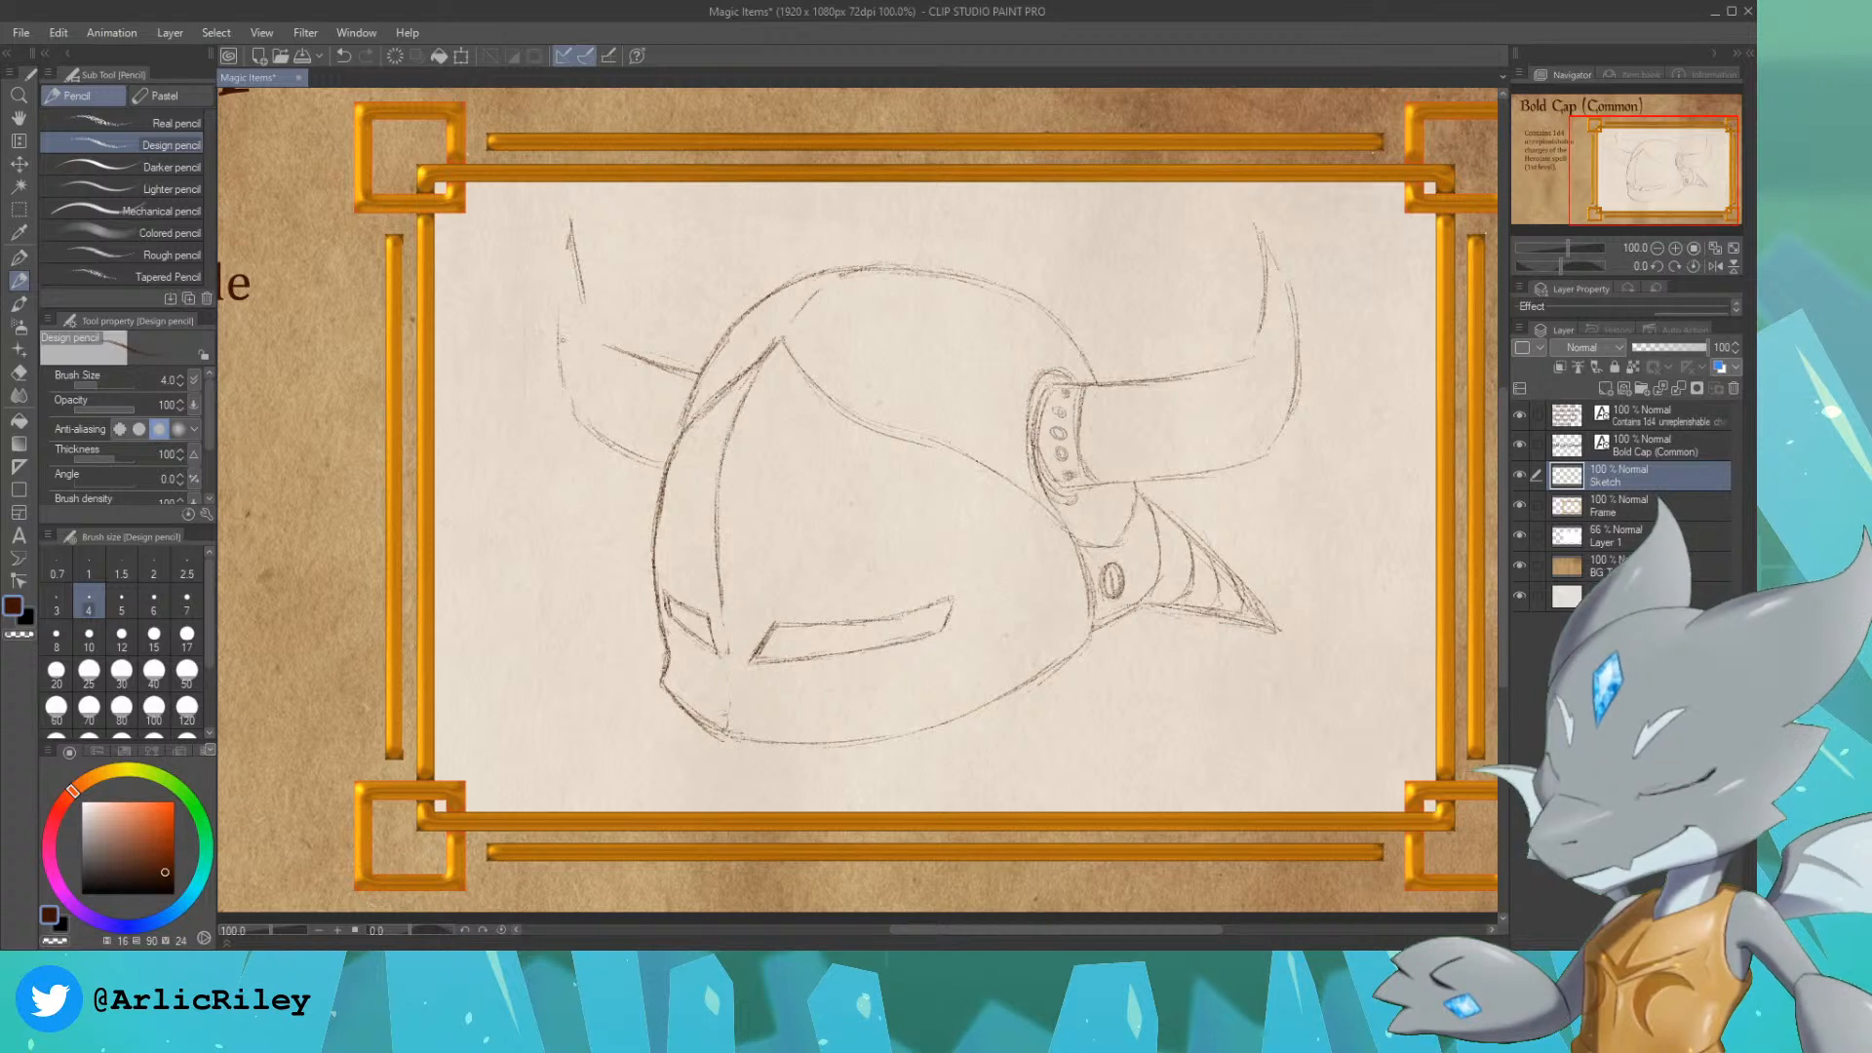
# Step: Redraw the left horn's outer and inner edges up to its tip, and redraw the collar and rivets at the right horn's base
pyautogui.moveTo(569, 244); pyautogui.dragTo(558, 337)
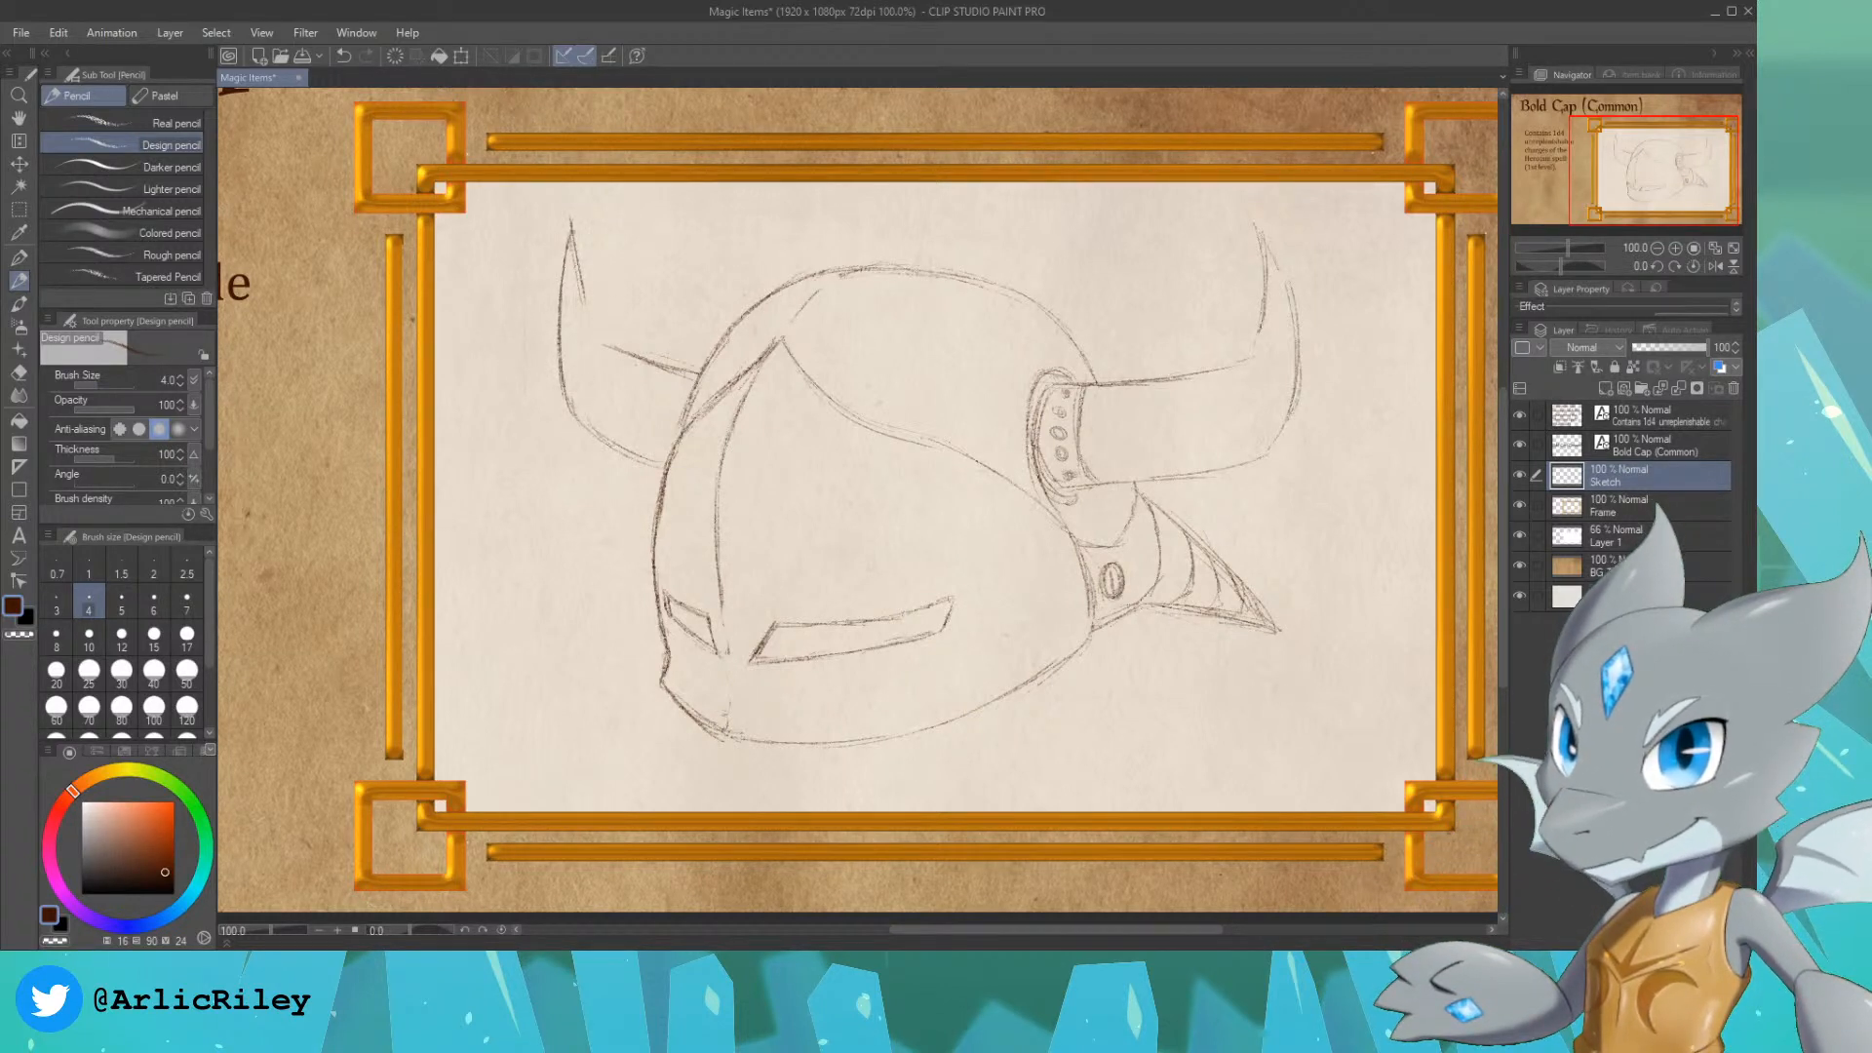
pyautogui.moveTo(579, 278); pyautogui.dragTo(607, 346)
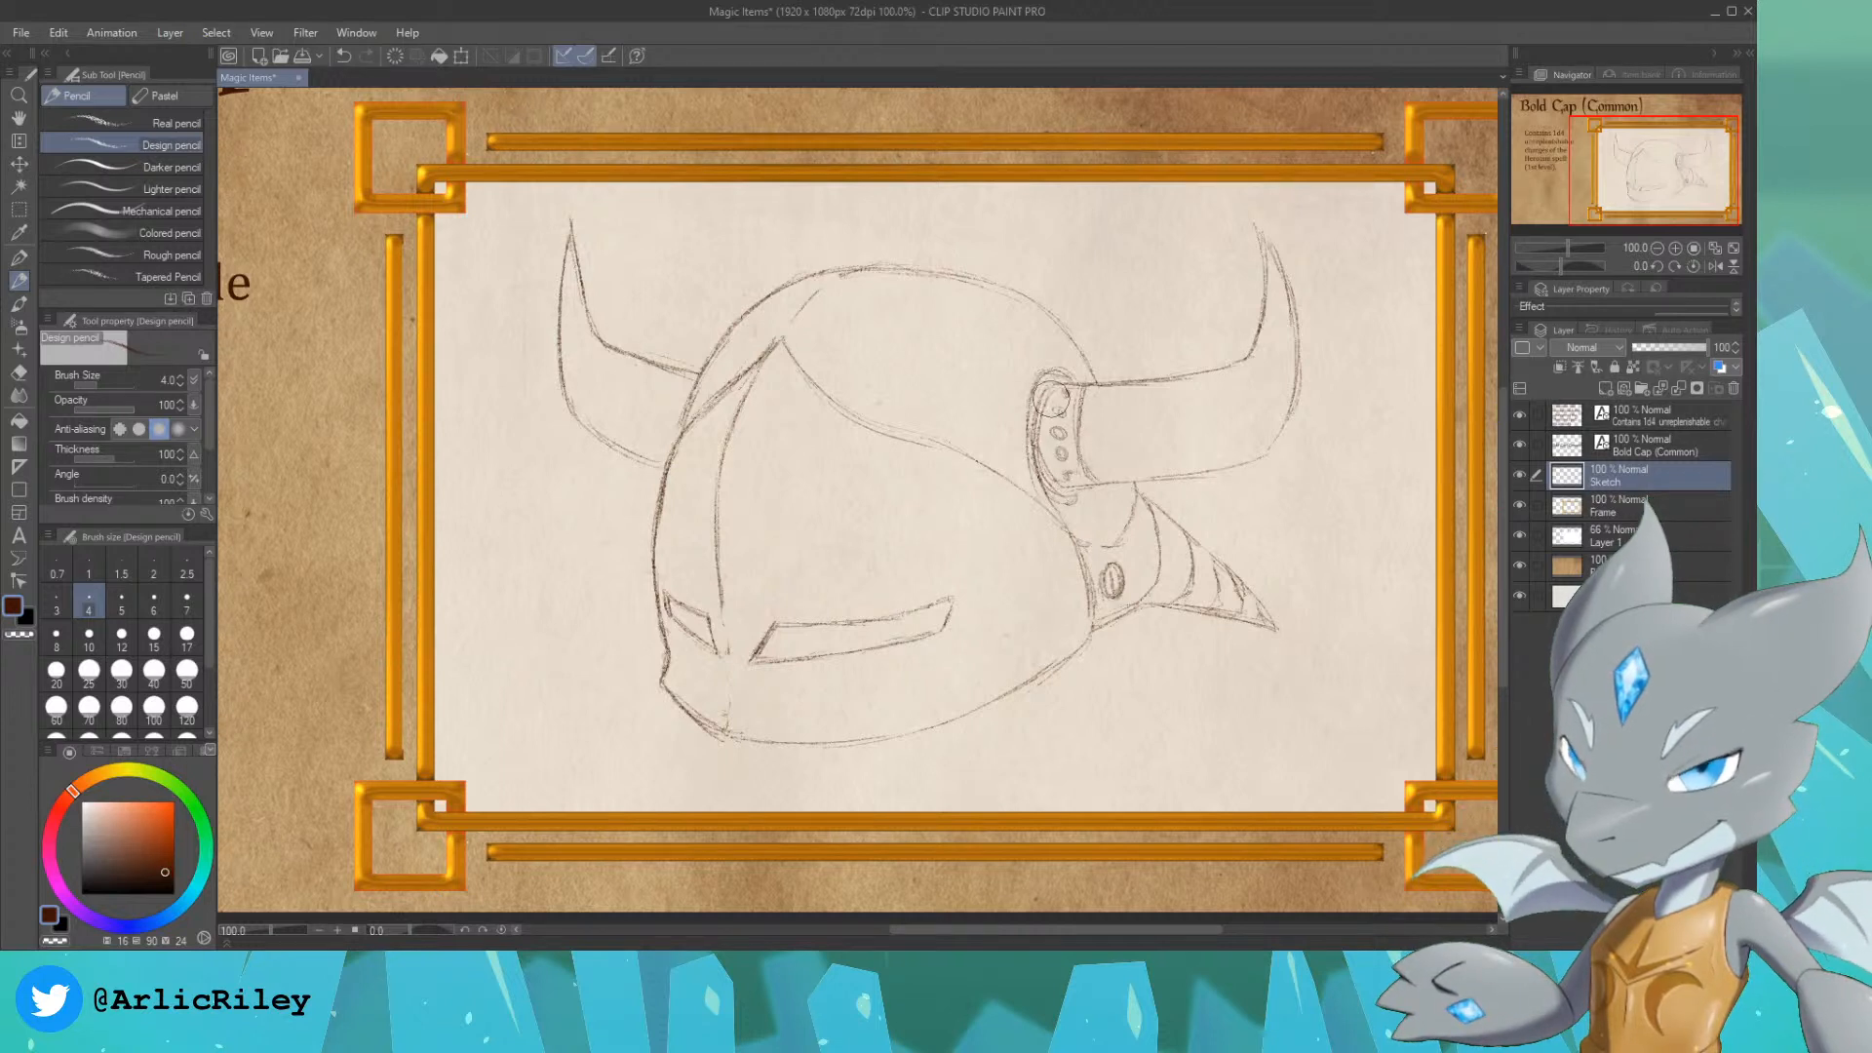
pyautogui.moveTo(1051, 399)
pyautogui.mouseDown()
pyautogui.moveTo(1067, 475)
pyautogui.moveTo(1072, 394)
pyautogui.moveTo(1057, 439)
pyautogui.moveTo(1085, 485)
pyautogui.moveTo(1067, 478)
pyautogui.moveTo(1073, 392)
pyautogui.mouseUp()
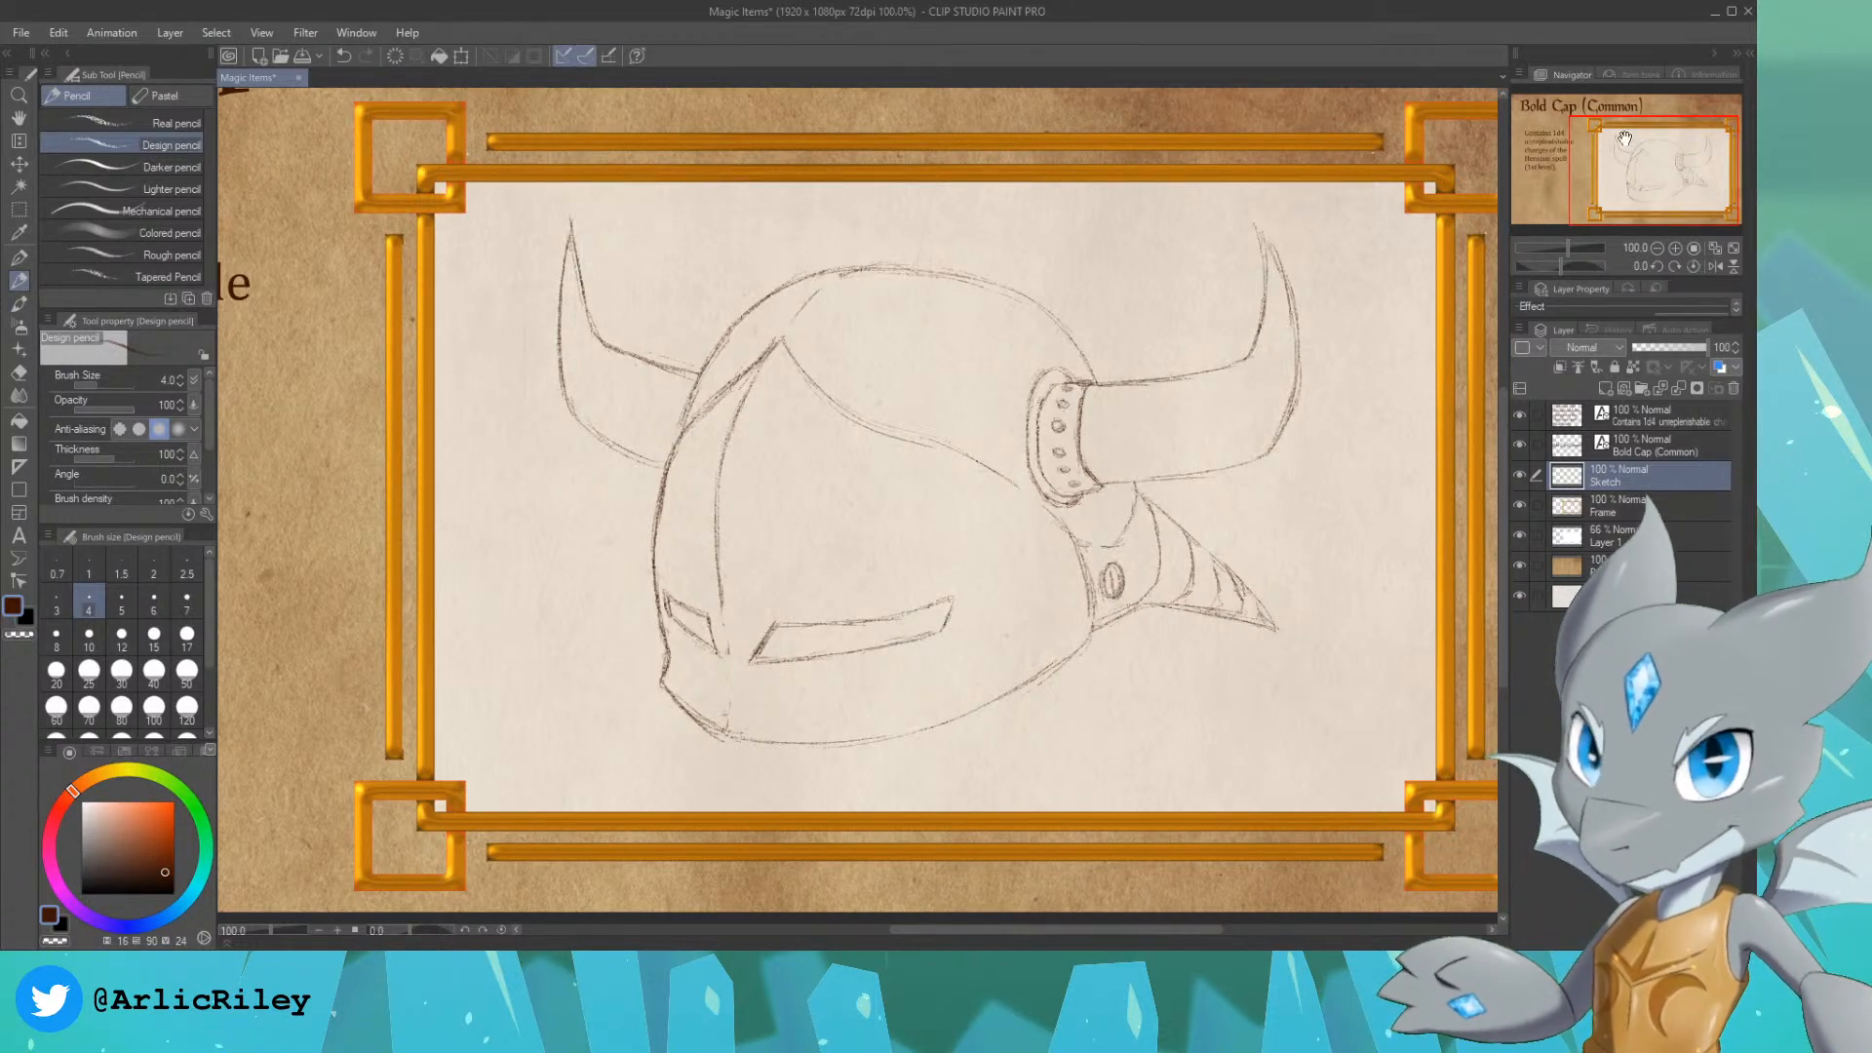
# Step: Add a new layer between the Sketch and Frame layers and name it Color
pyautogui.click(1655, 506)
pyautogui.hotkey('ctrl', 'shift', 'n')
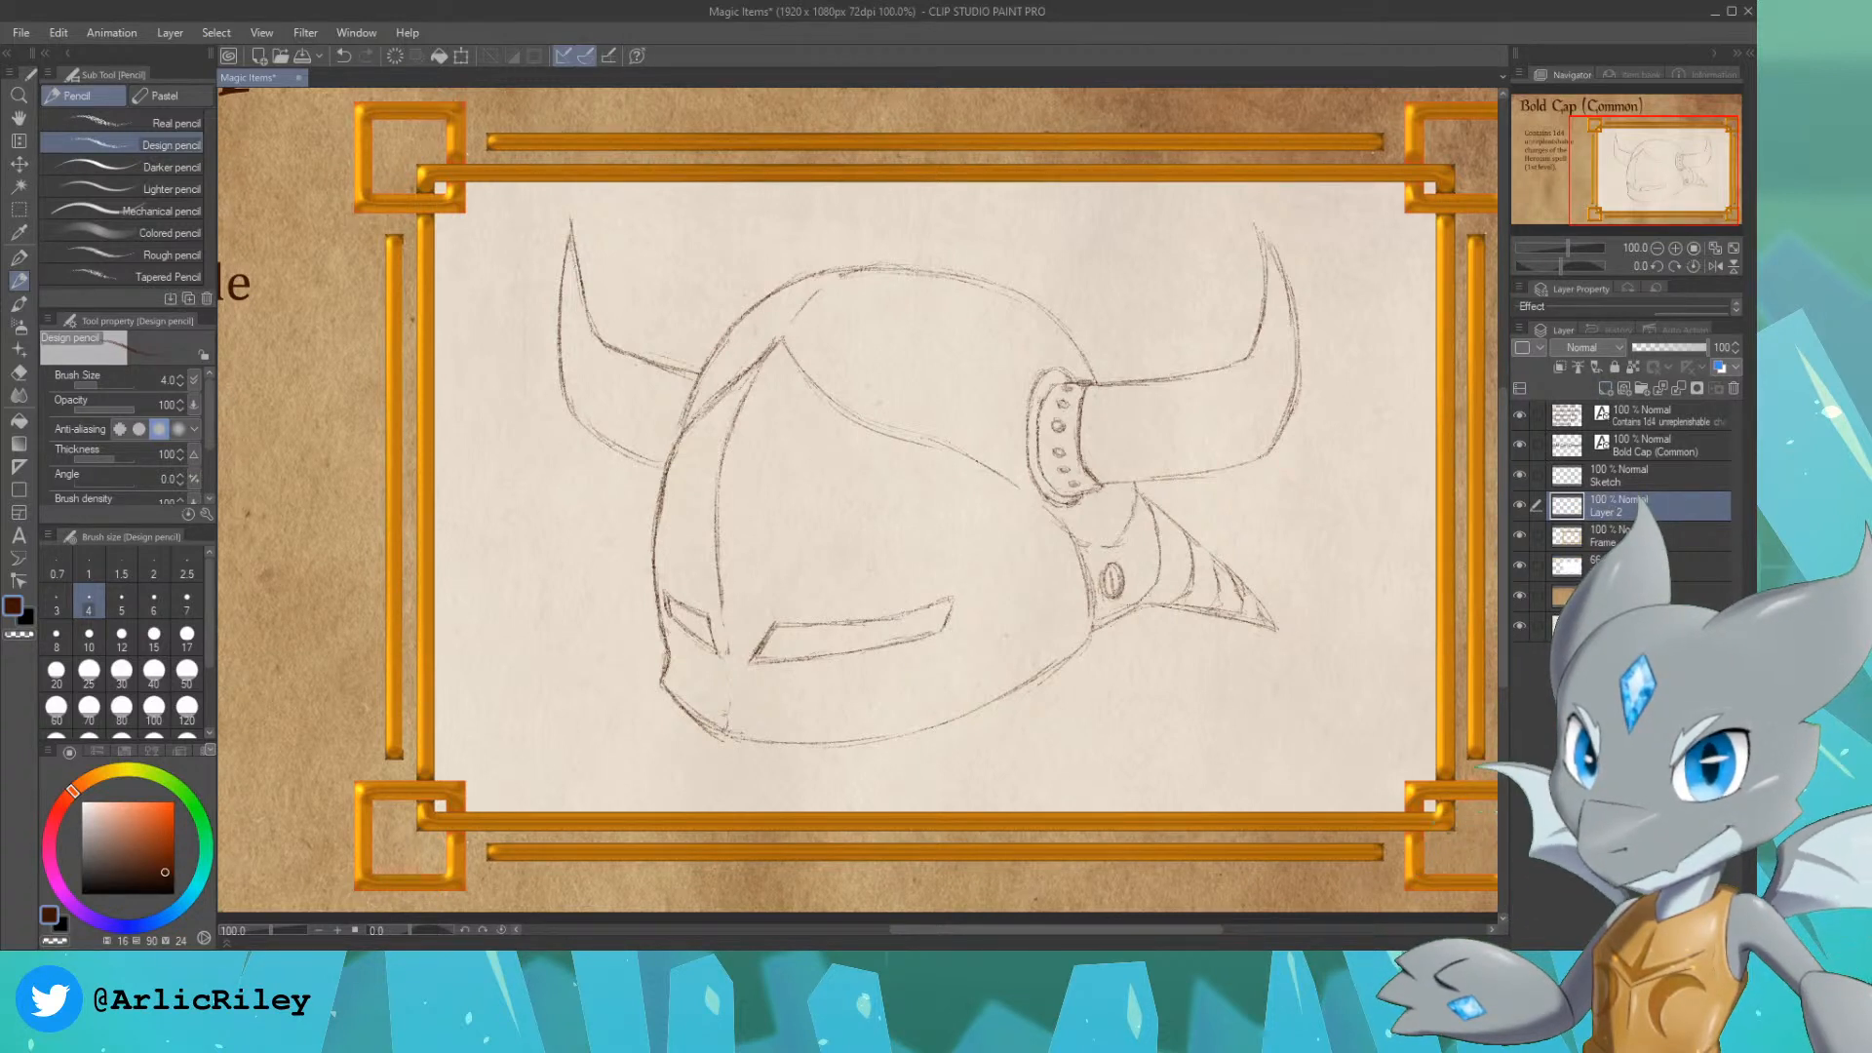
pyautogui.click(1543, 580)
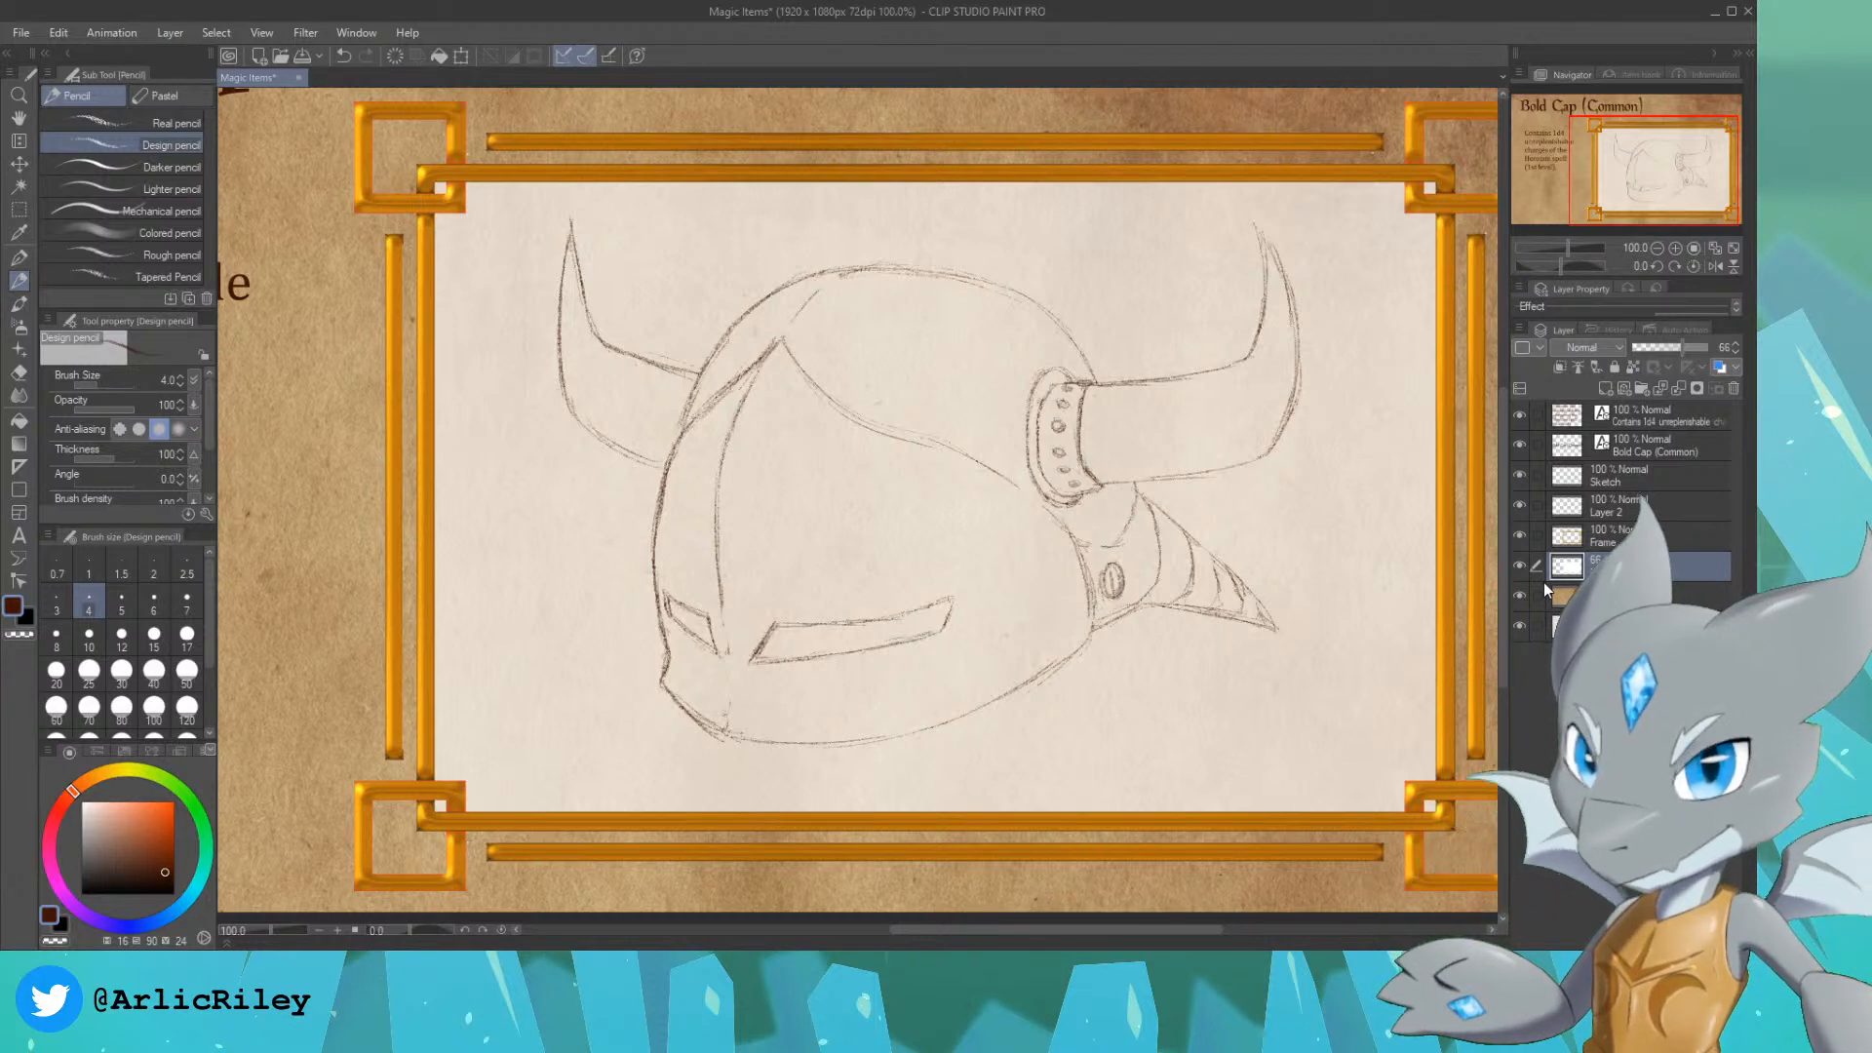
pyautogui.click(1612, 522)
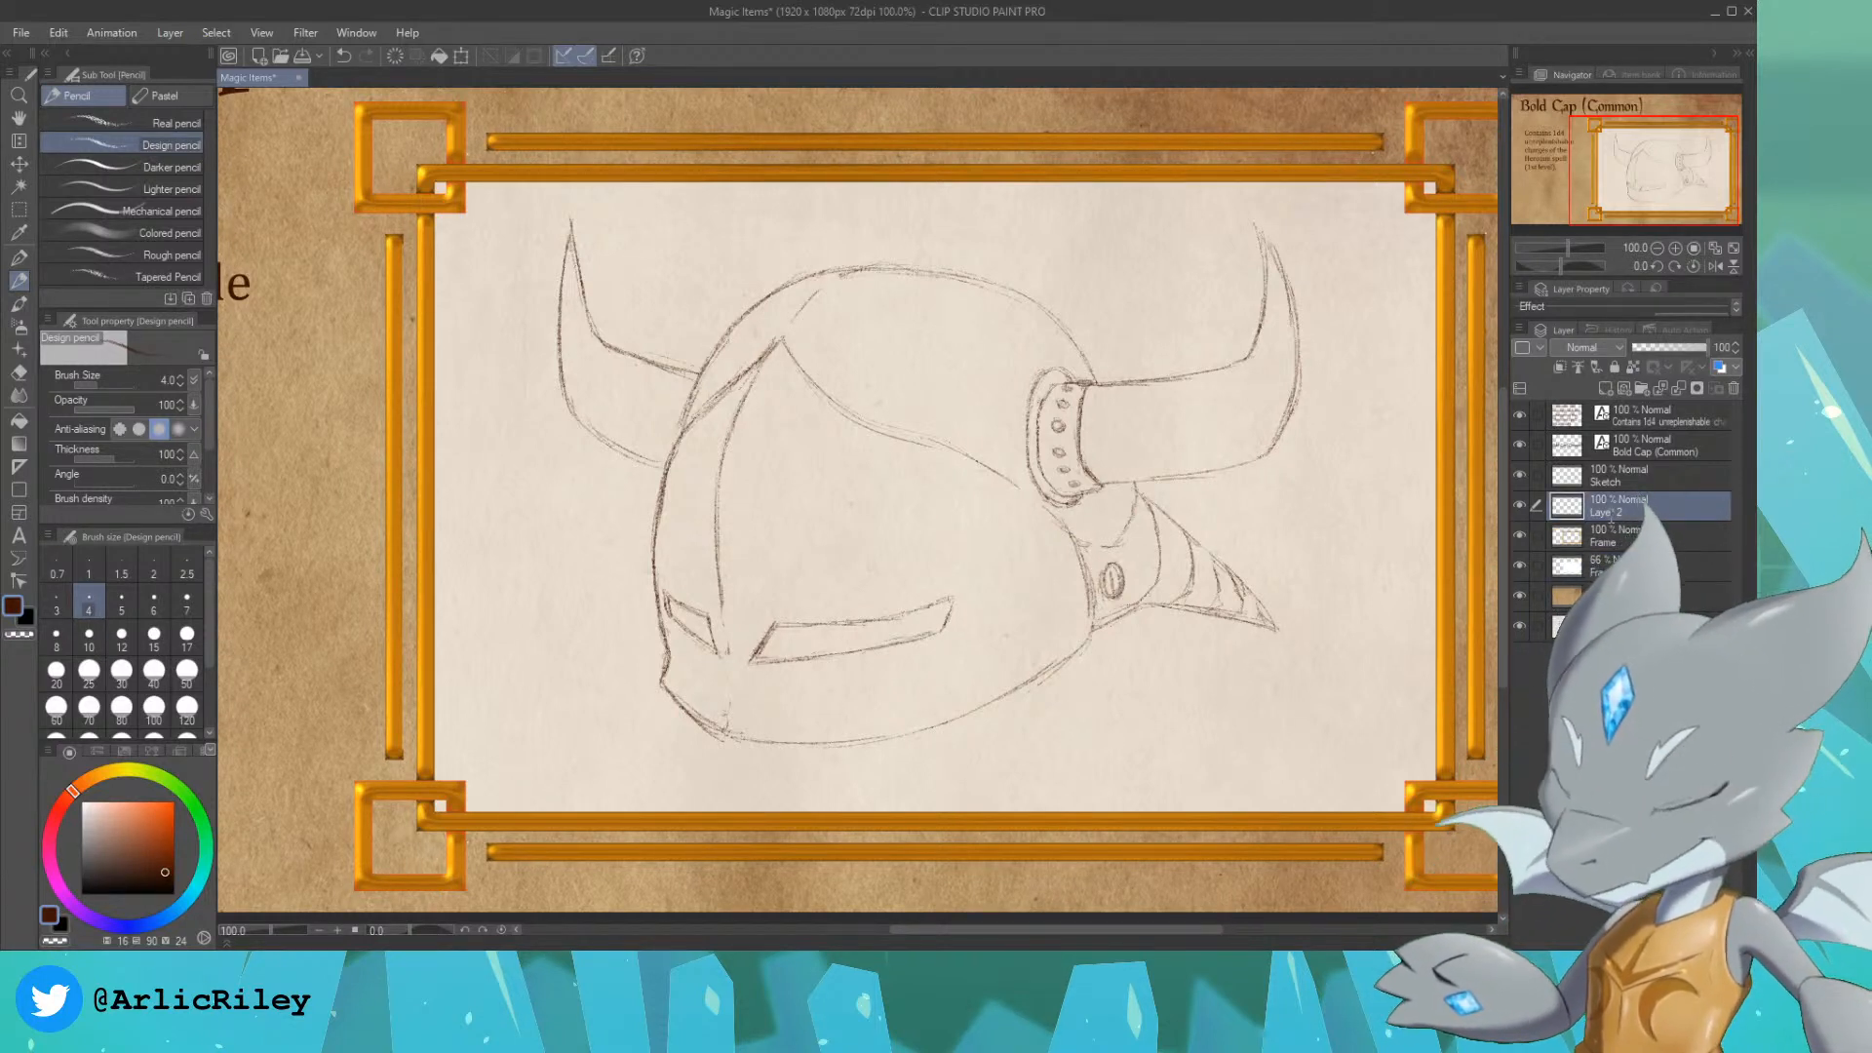
pyautogui.doubleClick(1611, 513)
pyautogui.write('Color')
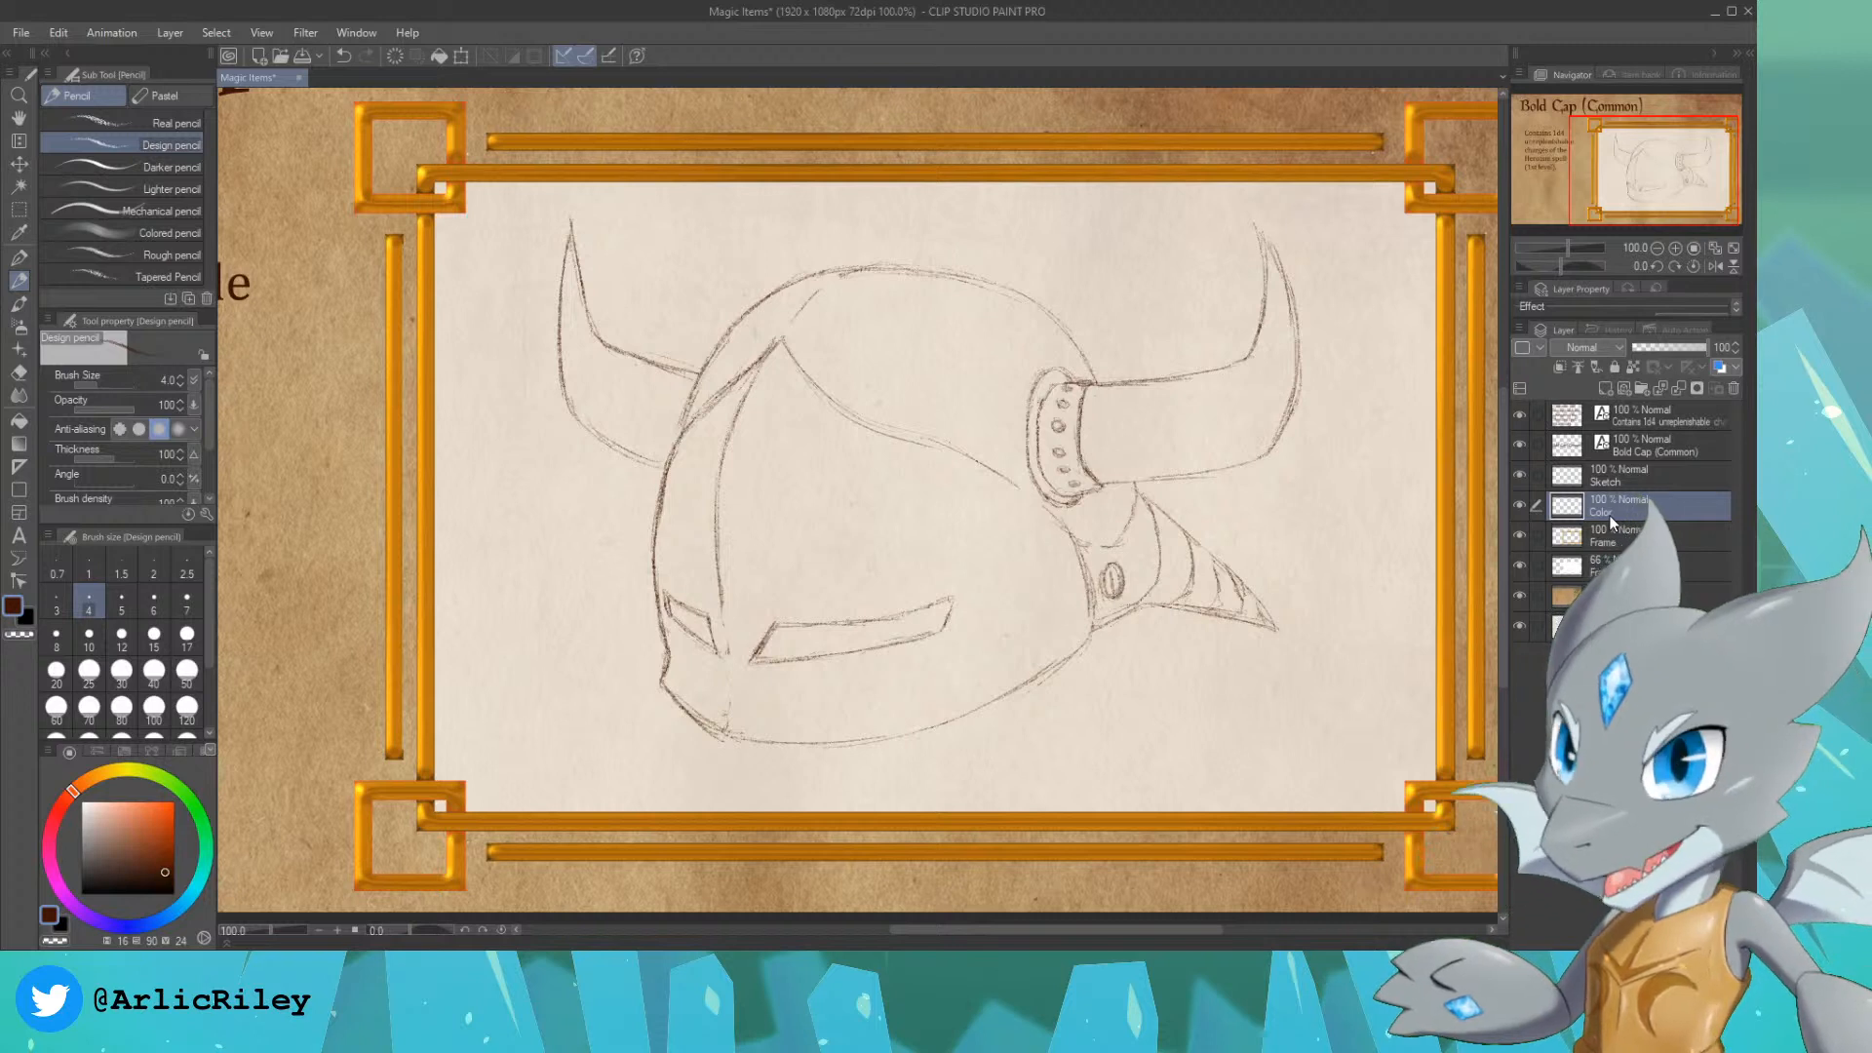
pyautogui.press('Return')
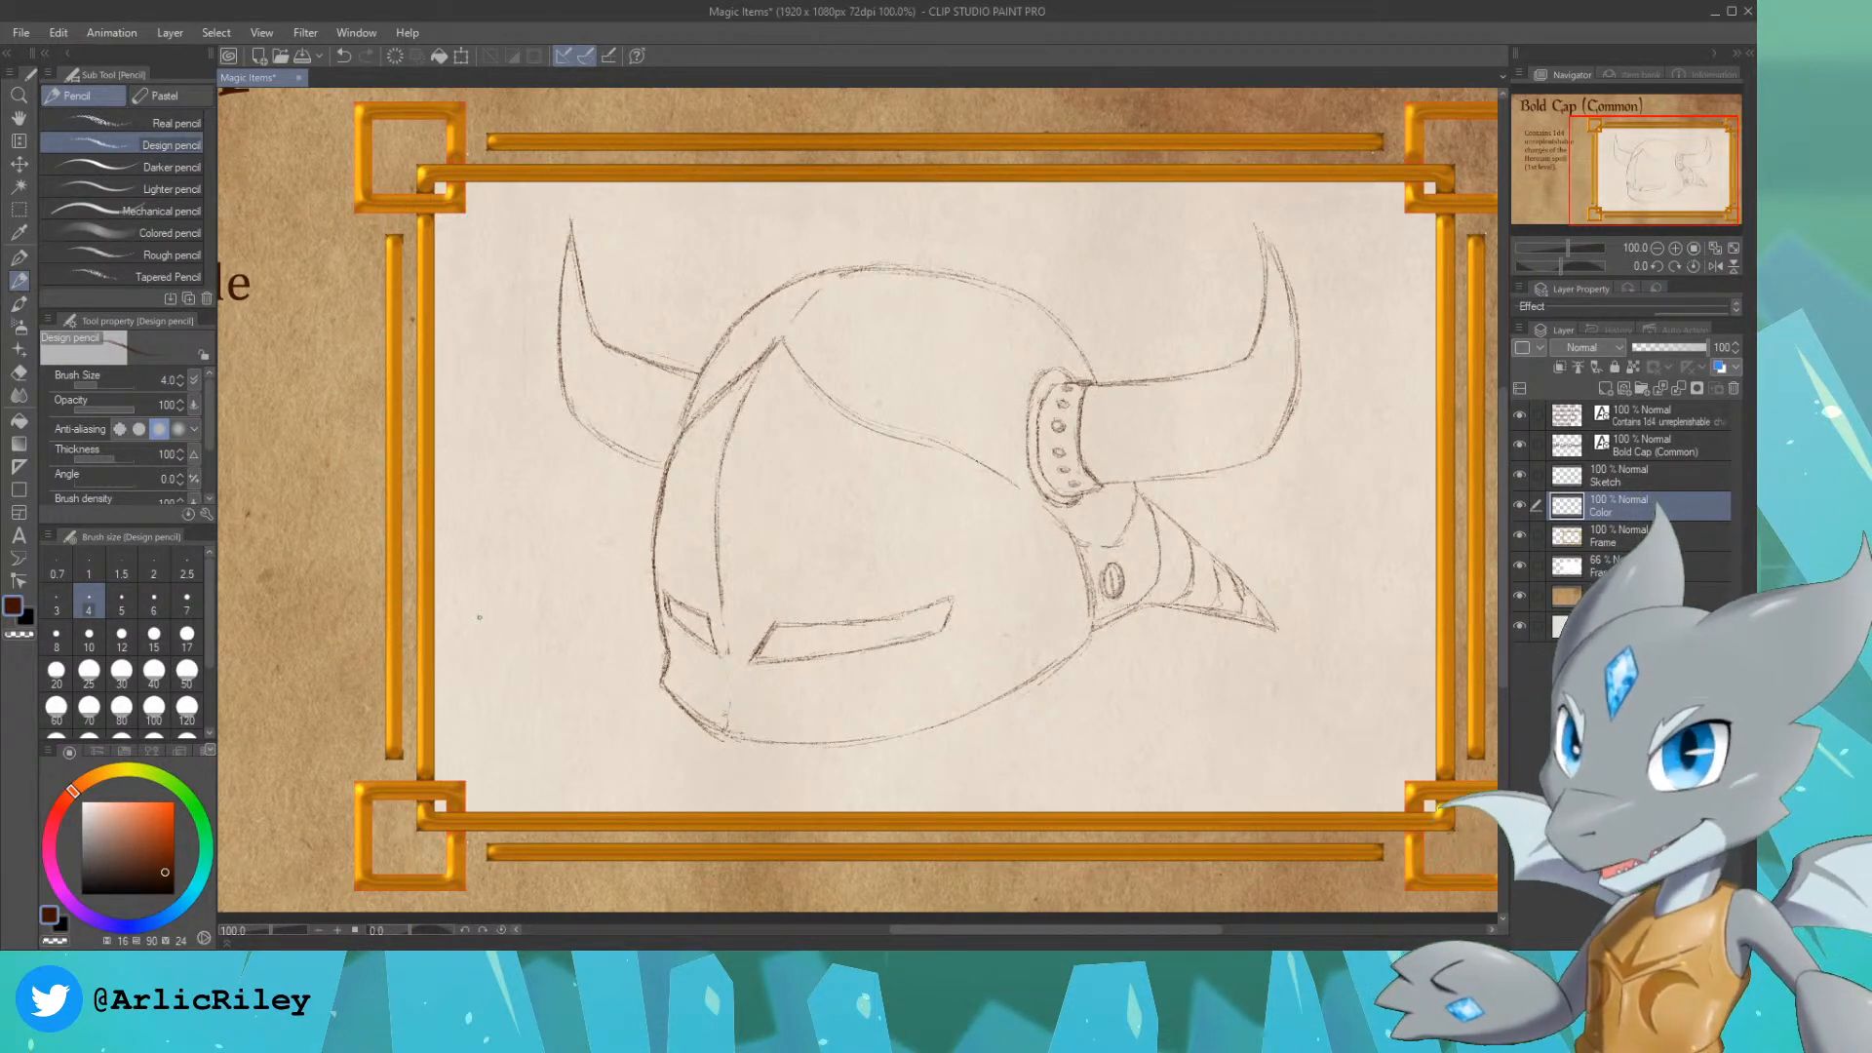
# Step: Fill the helmet's dome with muted orange on the Color layer, using the G-pen at size 80
pyautogui.click(166, 831)
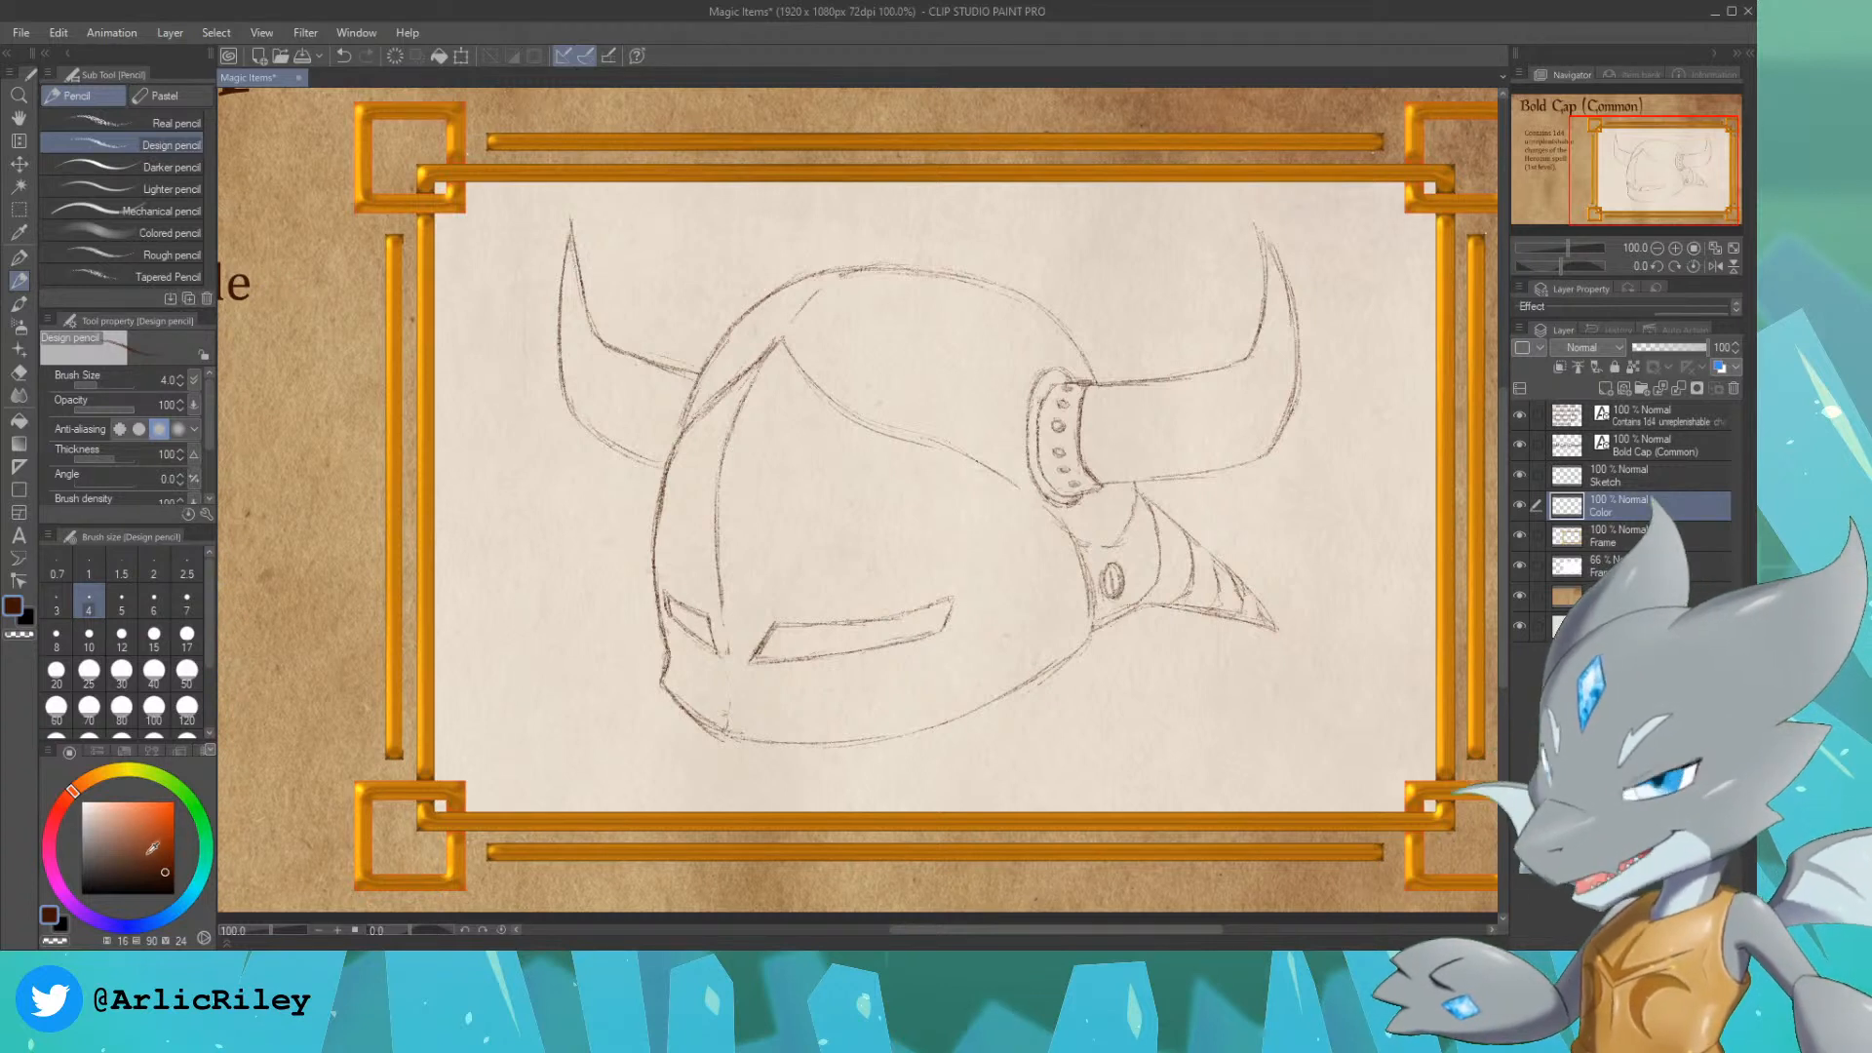
pyautogui.click(152, 807)
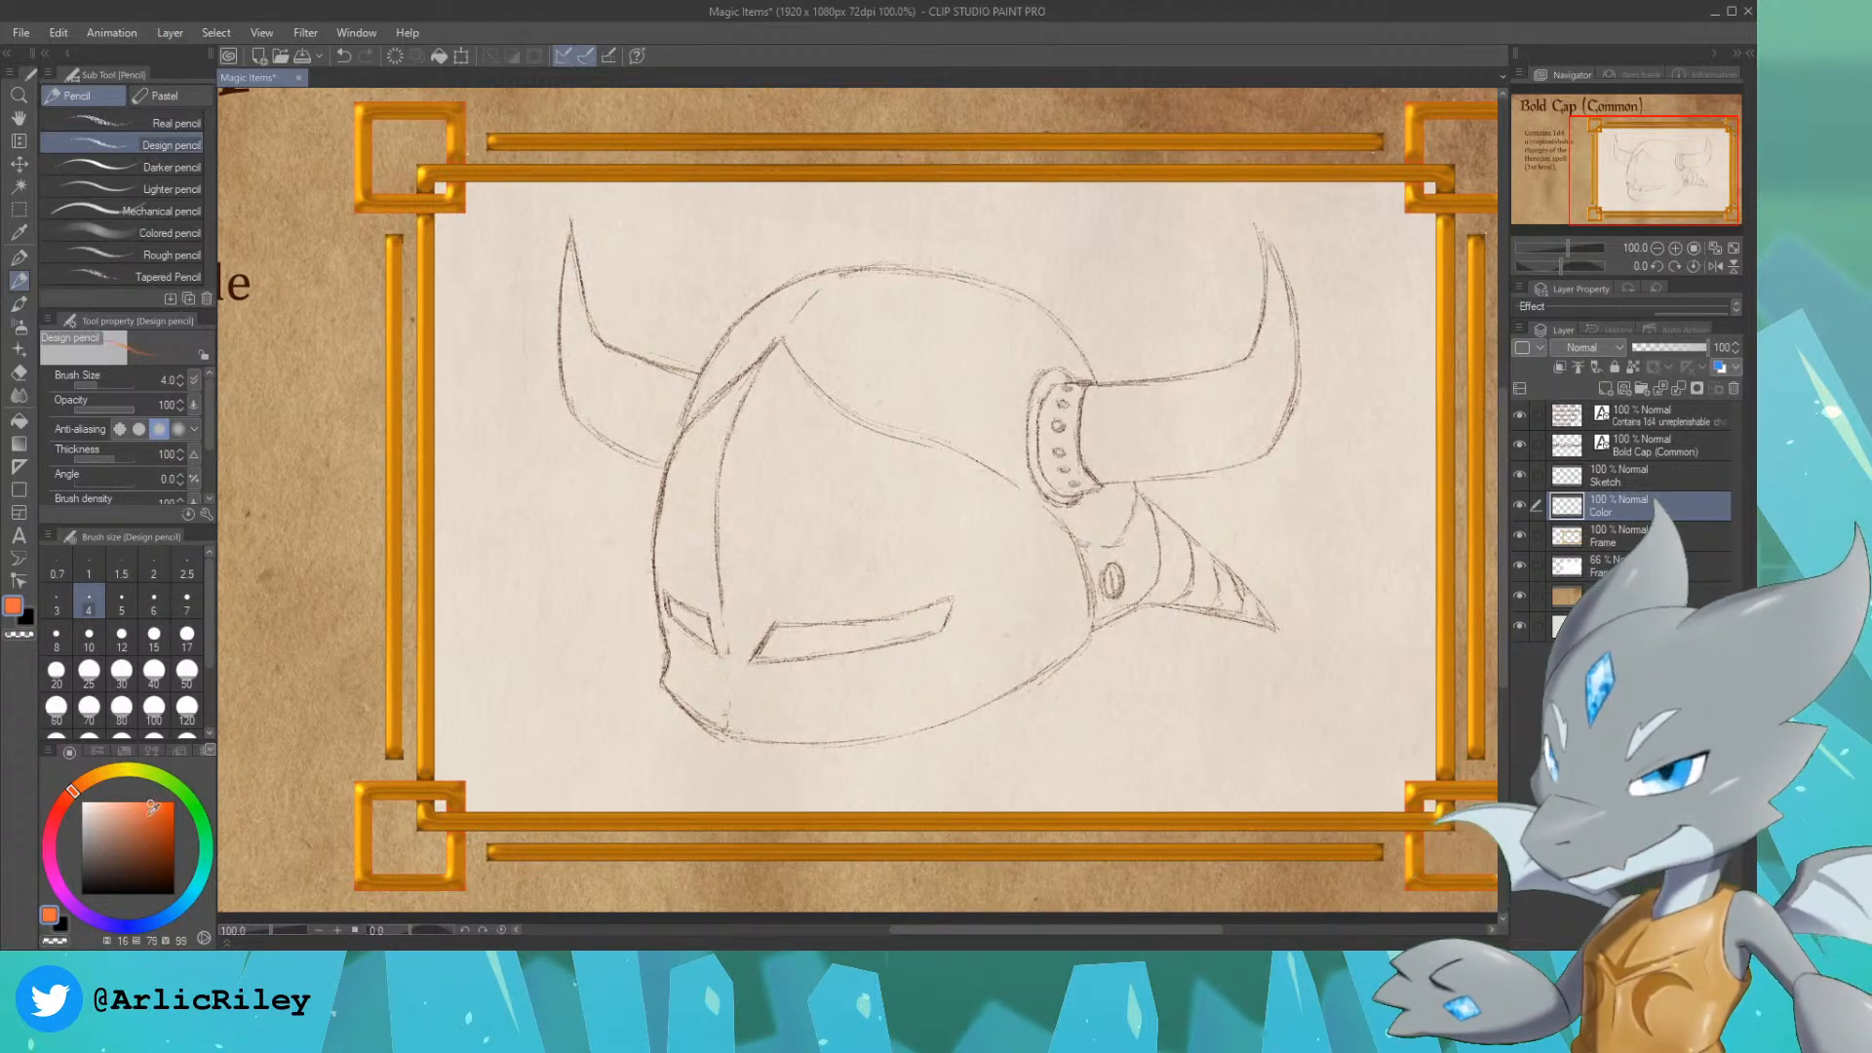
pyautogui.click(88, 783)
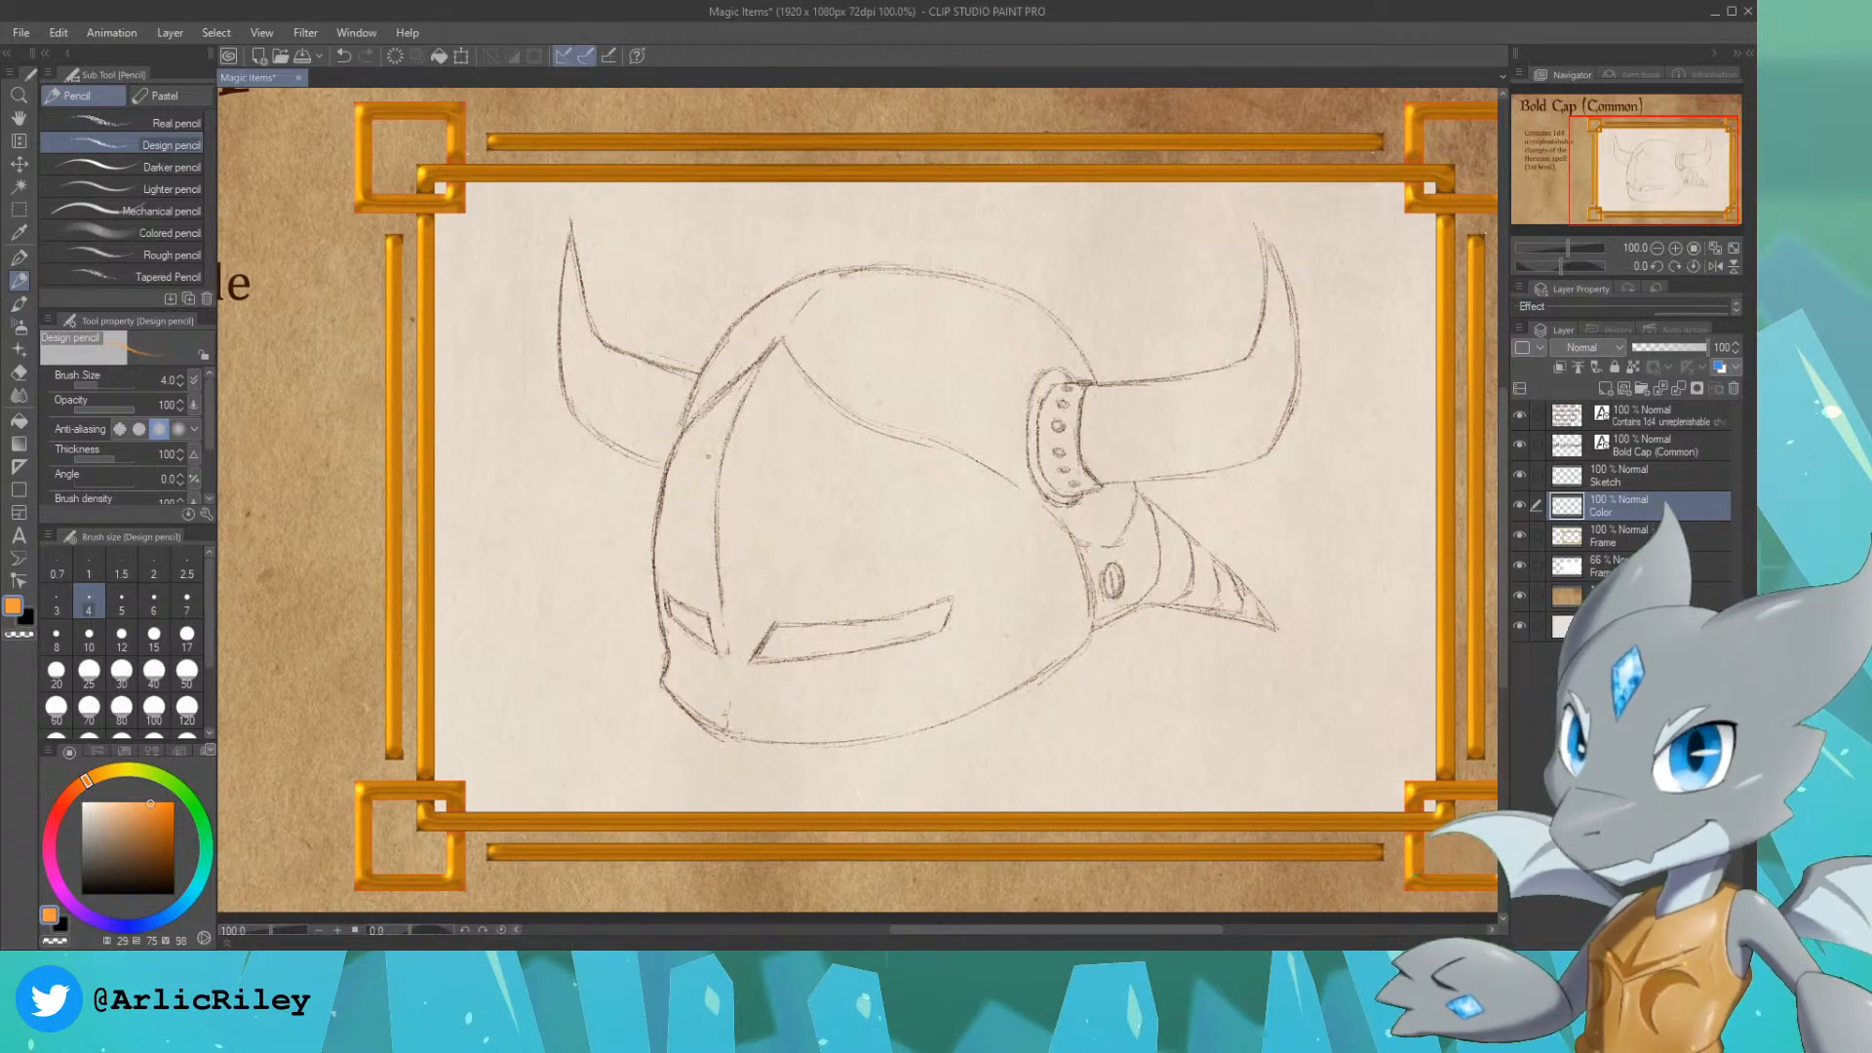
pyautogui.click(18, 257)
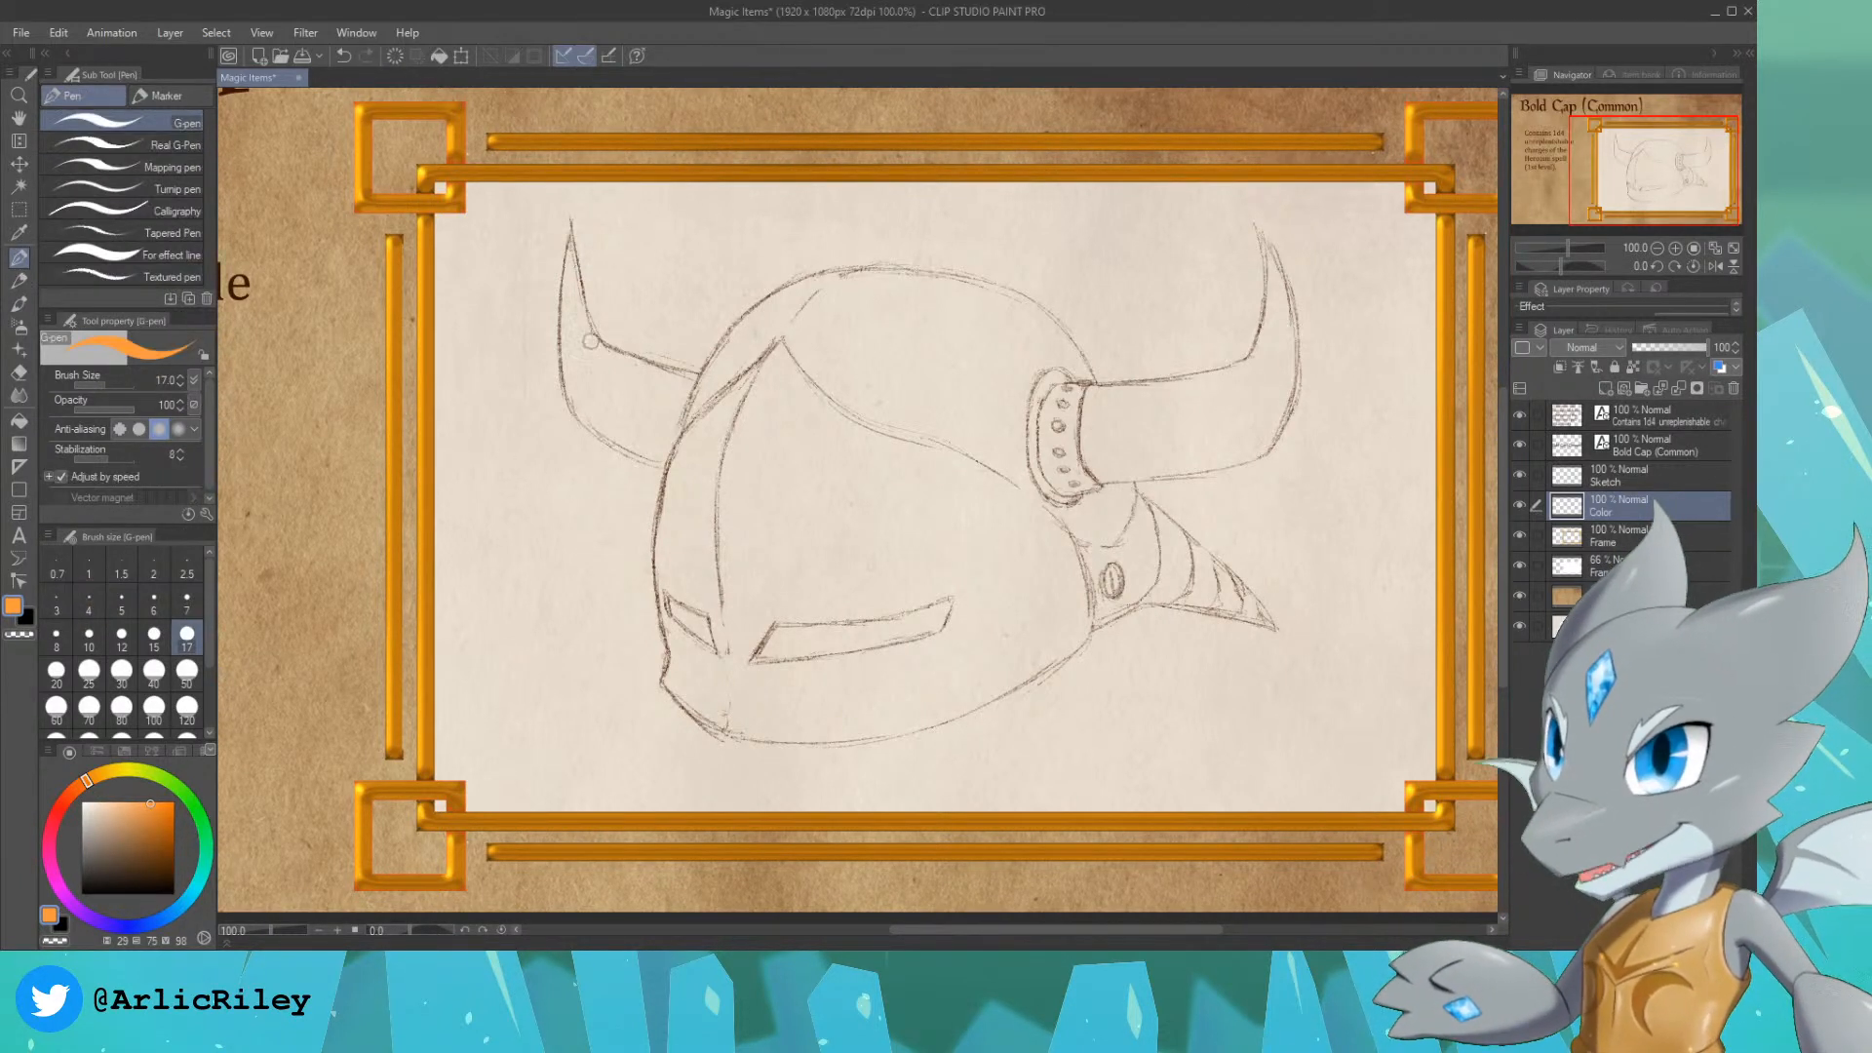
pyautogui.press(']')
pyautogui.press(']')
pyautogui.press(']')
pyautogui.press(']')
pyautogui.press(']')
pyautogui.press(']')
pyautogui.press(']')
pyautogui.press(']')
pyautogui.moveTo(819, 380)
pyautogui.mouseDown()
pyautogui.moveTo(866, 344)
pyautogui.moveTo(819, 469)
pyautogui.moveTo(934, 407)
pyautogui.moveTo(973, 463)
pyautogui.mouseUp()
pyautogui.hotkey('ctrl', 'z')
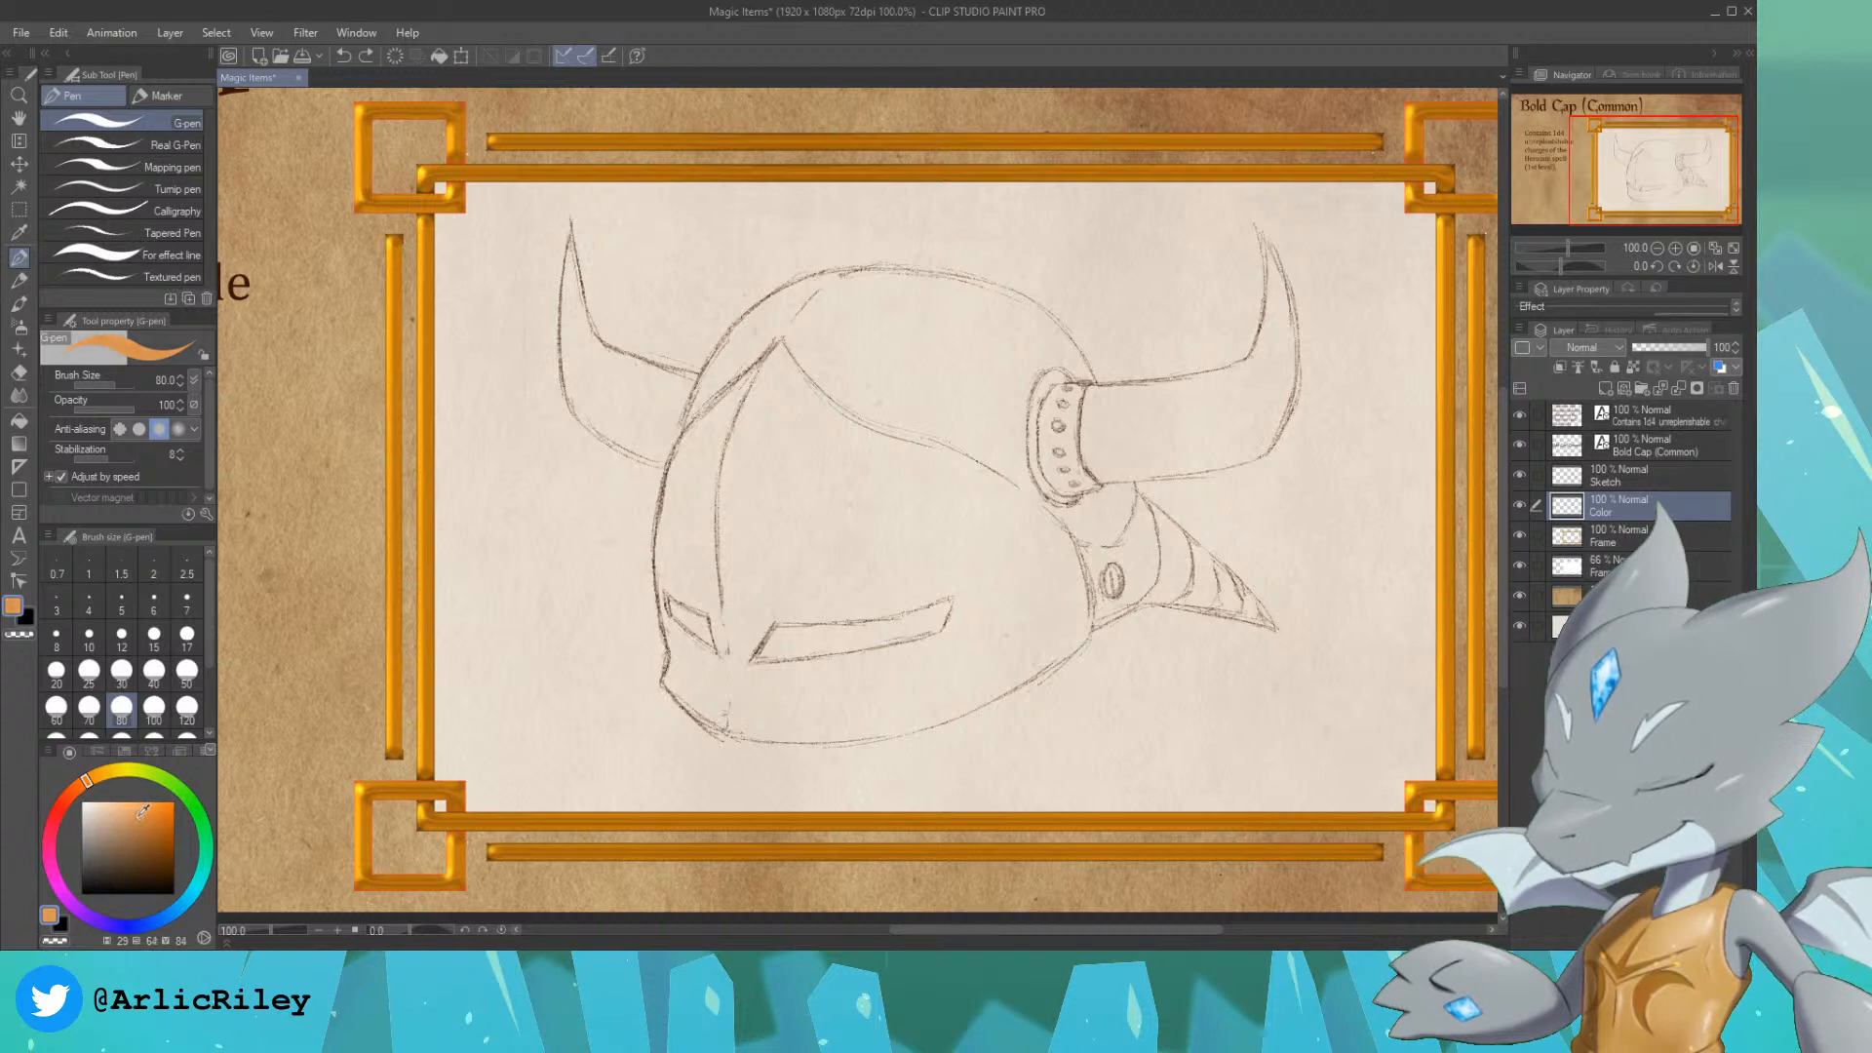
pyautogui.click(153, 819)
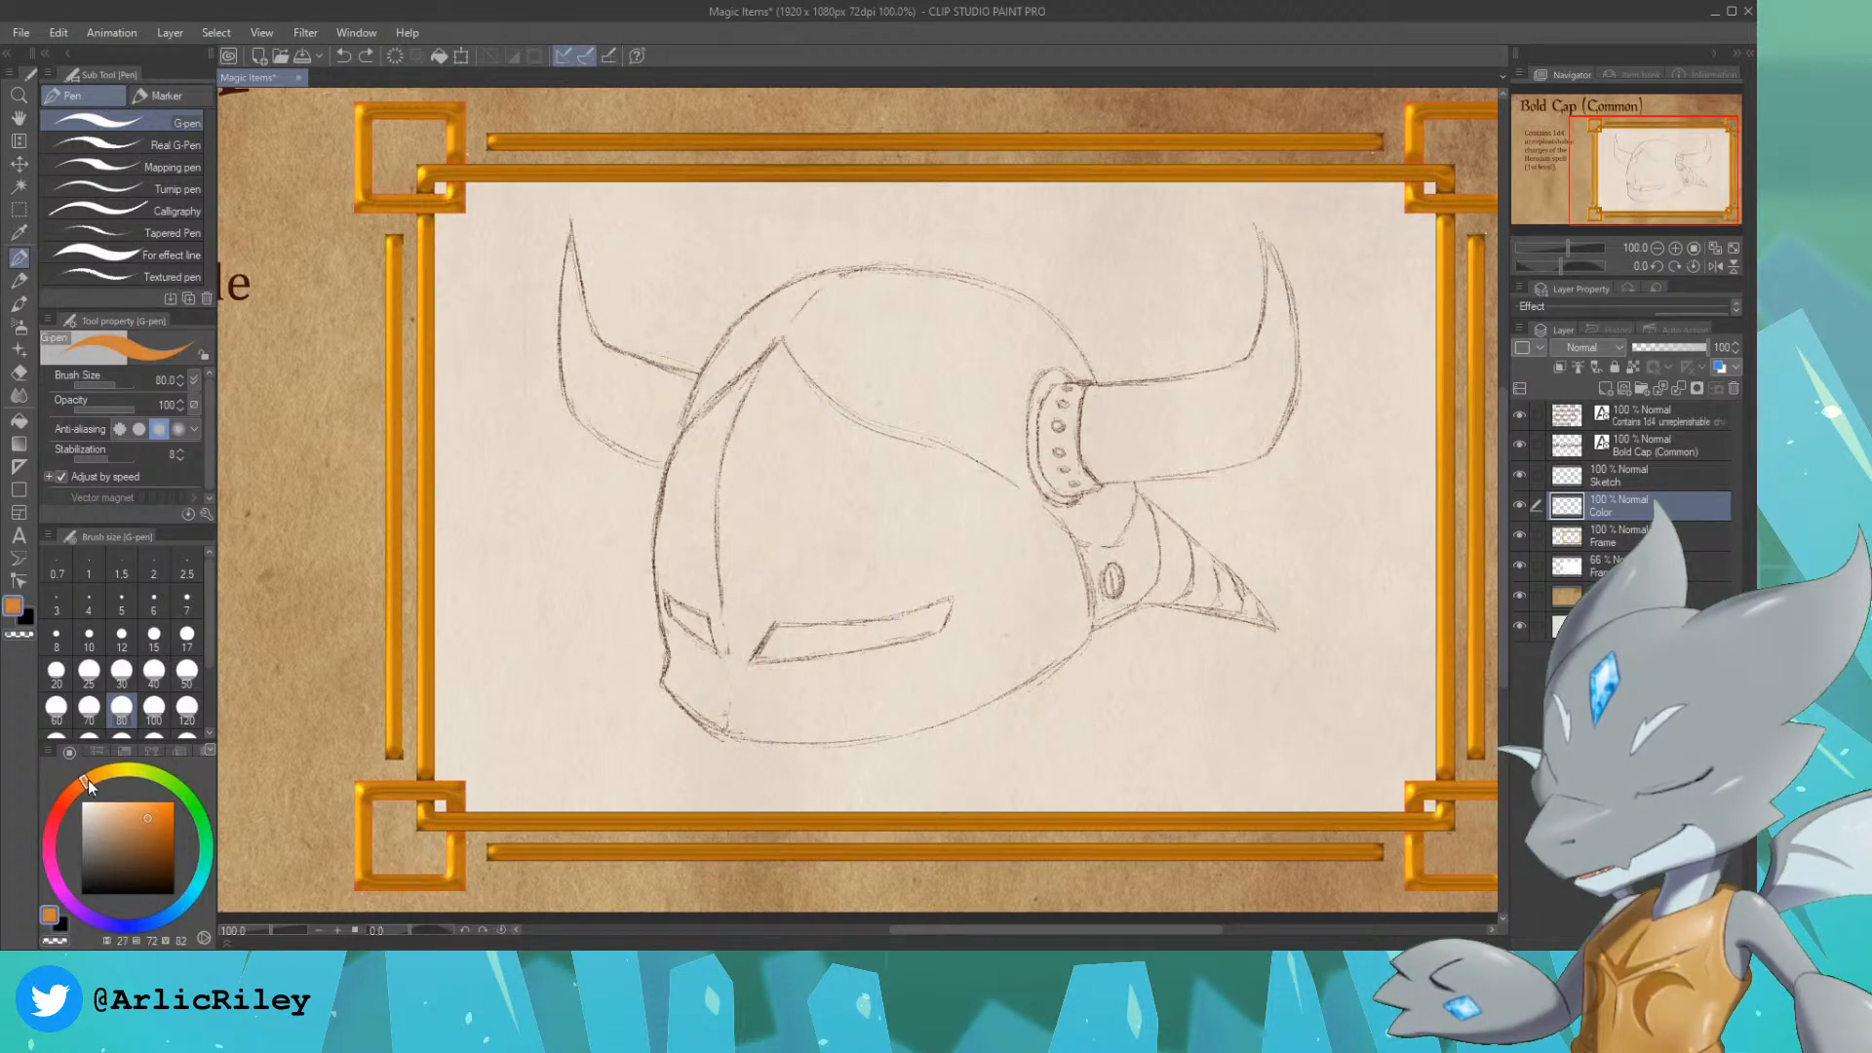
pyautogui.moveTo(819, 390)
pyautogui.mouseDown()
pyautogui.moveTo(897, 350)
pyautogui.moveTo(882, 495)
pyautogui.moveTo(1005, 510)
pyautogui.mouseUp()
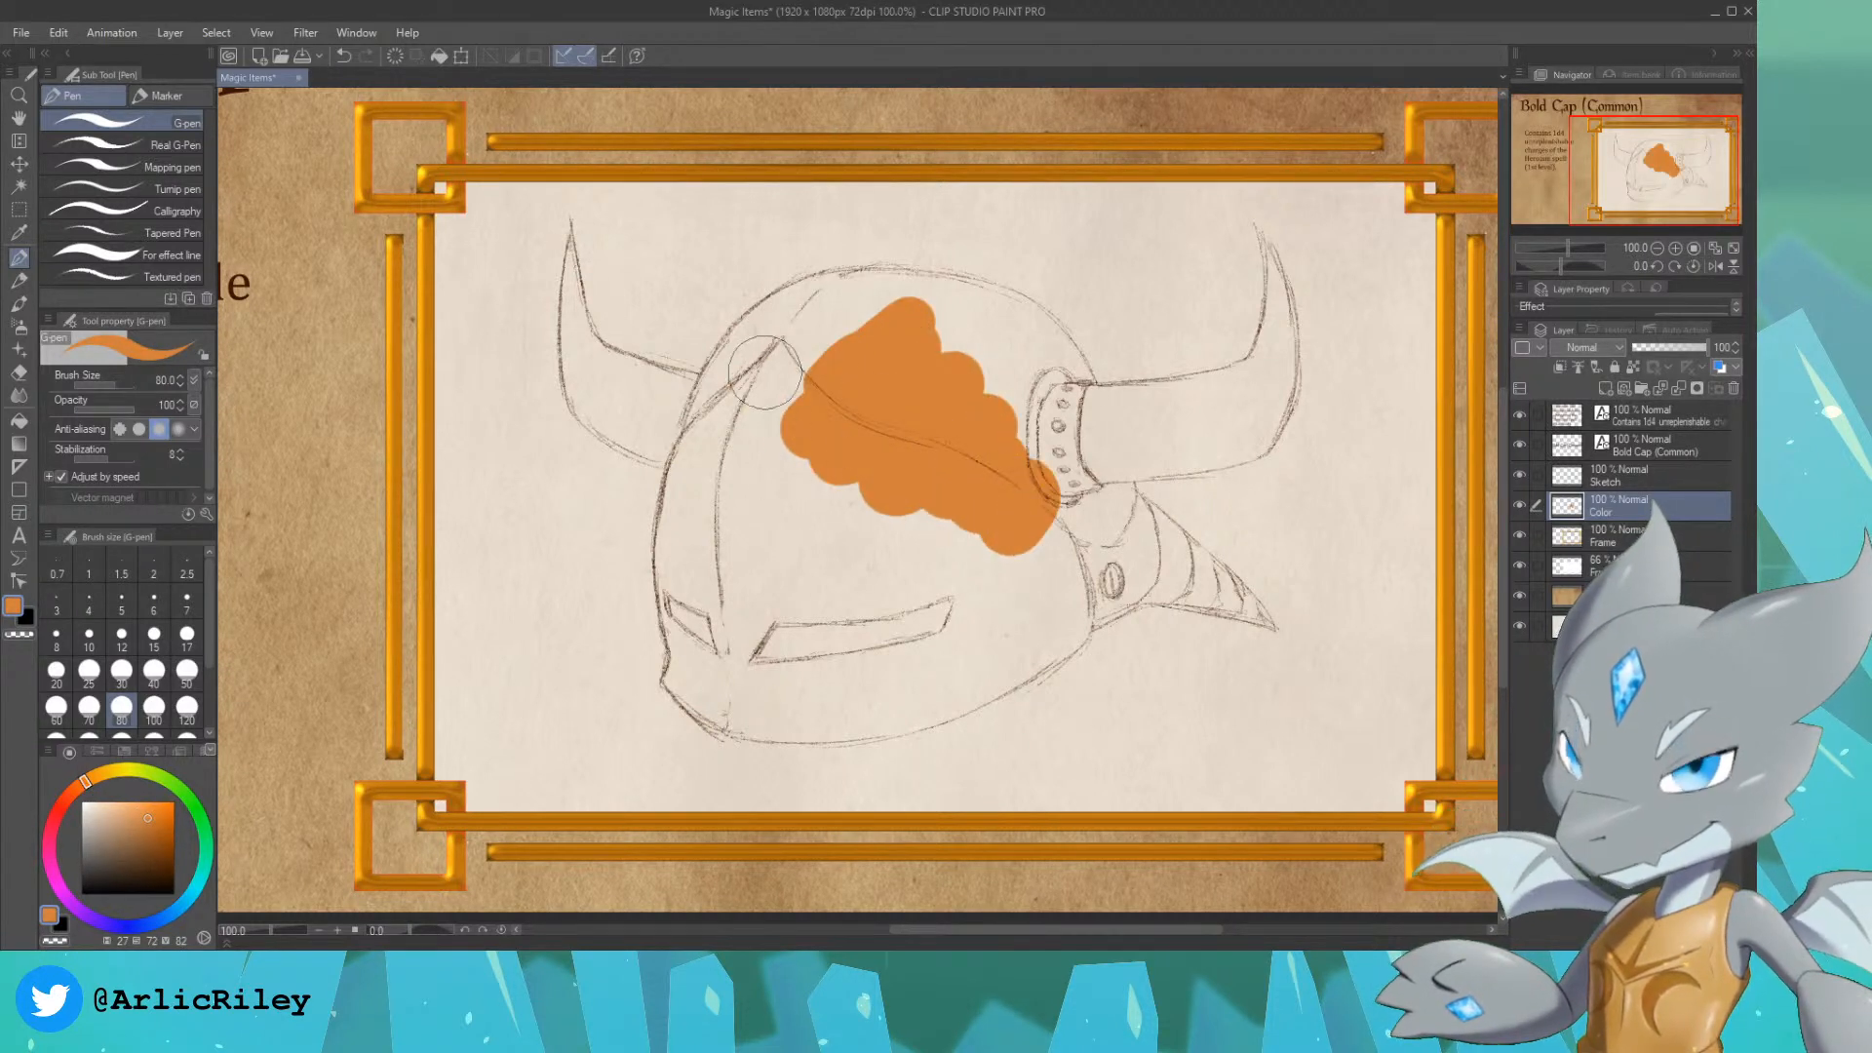
pyautogui.moveTo(785, 341)
pyautogui.mouseDown()
pyautogui.moveTo(702, 448)
pyautogui.moveTo(746, 370)
pyautogui.moveTo(702, 468)
pyautogui.moveTo(776, 310)
pyautogui.moveTo(921, 285)
pyautogui.moveTo(1024, 331)
pyautogui.moveTo(1063, 390)
pyautogui.moveTo(1043, 400)
pyautogui.moveTo(1021, 371)
pyautogui.moveTo(1073, 420)
pyautogui.moveTo(1053, 322)
pyautogui.moveTo(1082, 410)
pyautogui.moveTo(1019, 419)
pyautogui.moveTo(961, 375)
pyautogui.moveTo(819, 351)
pyautogui.moveTo(695, 575)
pyautogui.mouseUp()
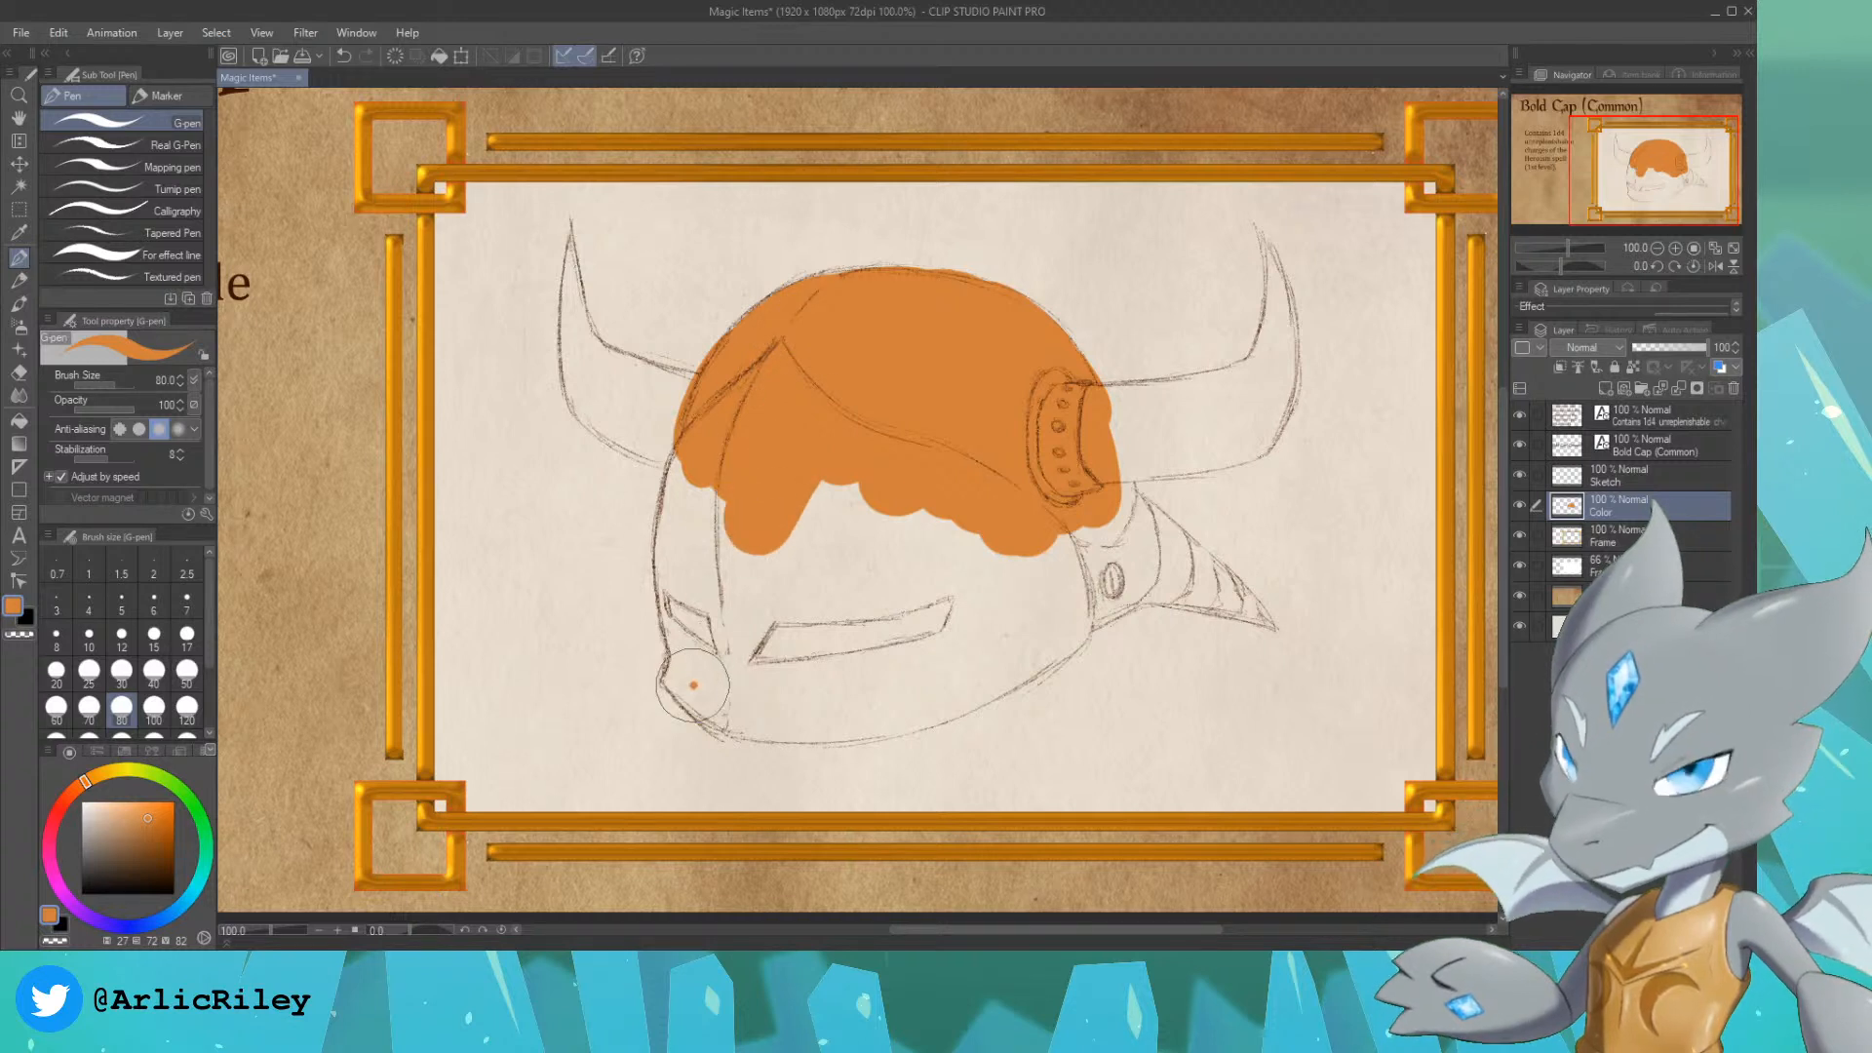
# Step: Fill the face plate and rear spike with the same orange, using G-pen size 15 along the spike's lower edge
pyautogui.moveTo(674, 681)
pyautogui.mouseDown()
pyautogui.moveTo(694, 640)
pyautogui.moveTo(683, 610)
pyautogui.moveTo(680, 667)
pyautogui.moveTo(675, 542)
pyautogui.moveTo(682, 626)
pyautogui.moveTo(706, 471)
pyautogui.moveTo(676, 587)
pyautogui.moveTo(675, 540)
pyautogui.moveTo(713, 402)
pyautogui.moveTo(678, 513)
pyautogui.moveTo(715, 418)
pyautogui.moveTo(747, 528)
pyautogui.moveTo(727, 587)
pyautogui.moveTo(825, 590)
pyautogui.moveTo(921, 545)
pyautogui.moveTo(840, 513)
pyautogui.moveTo(798, 549)
pyautogui.moveTo(1104, 571)
pyautogui.moveTo(1112, 487)
pyautogui.moveTo(1116, 529)
pyautogui.moveTo(1153, 558)
pyautogui.moveTo(1116, 508)
pyautogui.moveTo(1177, 557)
pyautogui.moveTo(1148, 533)
pyautogui.moveTo(1173, 580)
pyautogui.moveTo(1153, 547)
pyautogui.moveTo(1209, 584)
pyautogui.moveTo(1154, 528)
pyautogui.moveTo(1269, 640)
pyautogui.moveTo(1182, 552)
pyautogui.moveTo(1238, 625)
pyautogui.moveTo(1145, 580)
pyautogui.moveTo(1111, 605)
pyautogui.moveTo(1082, 591)
pyautogui.moveTo(1134, 547)
pyautogui.moveTo(1154, 576)
pyautogui.moveTo(1209, 589)
pyautogui.moveTo(1136, 574)
pyautogui.moveTo(1189, 585)
pyautogui.mouseUp()
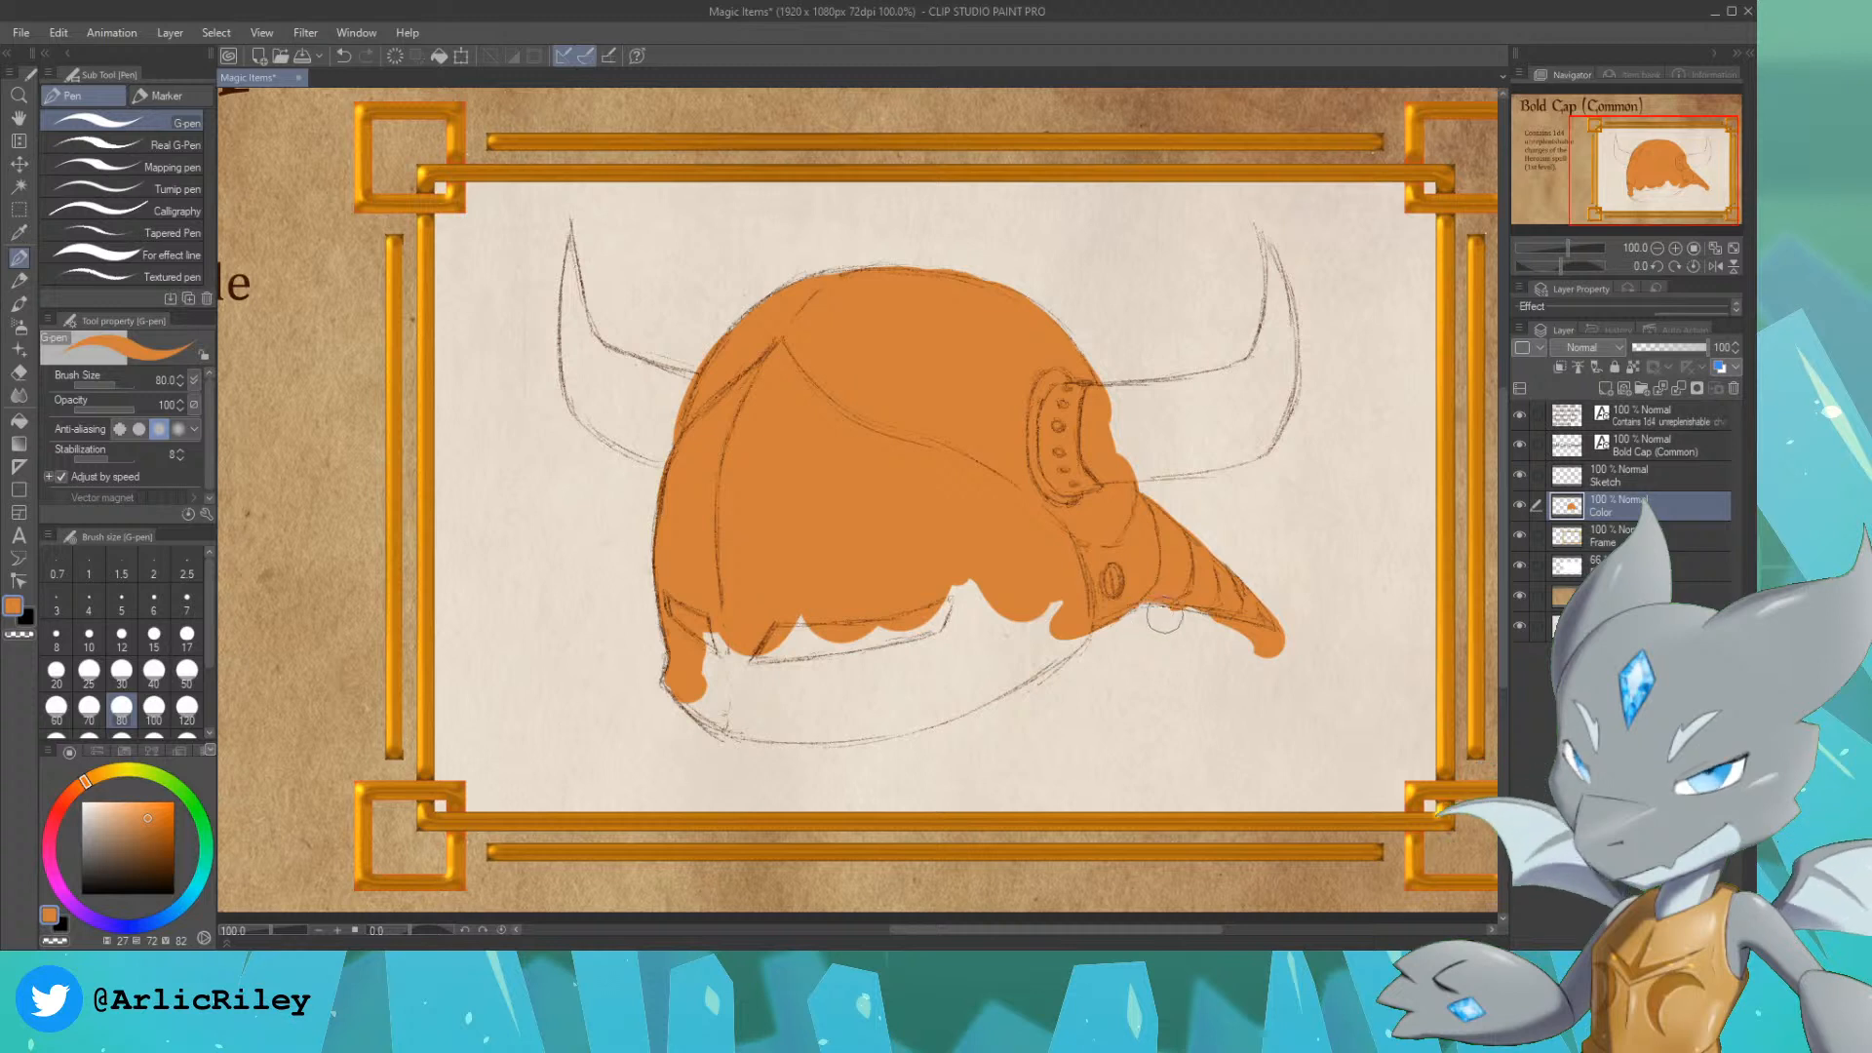
pyautogui.hotkey('ctrl', 'z')
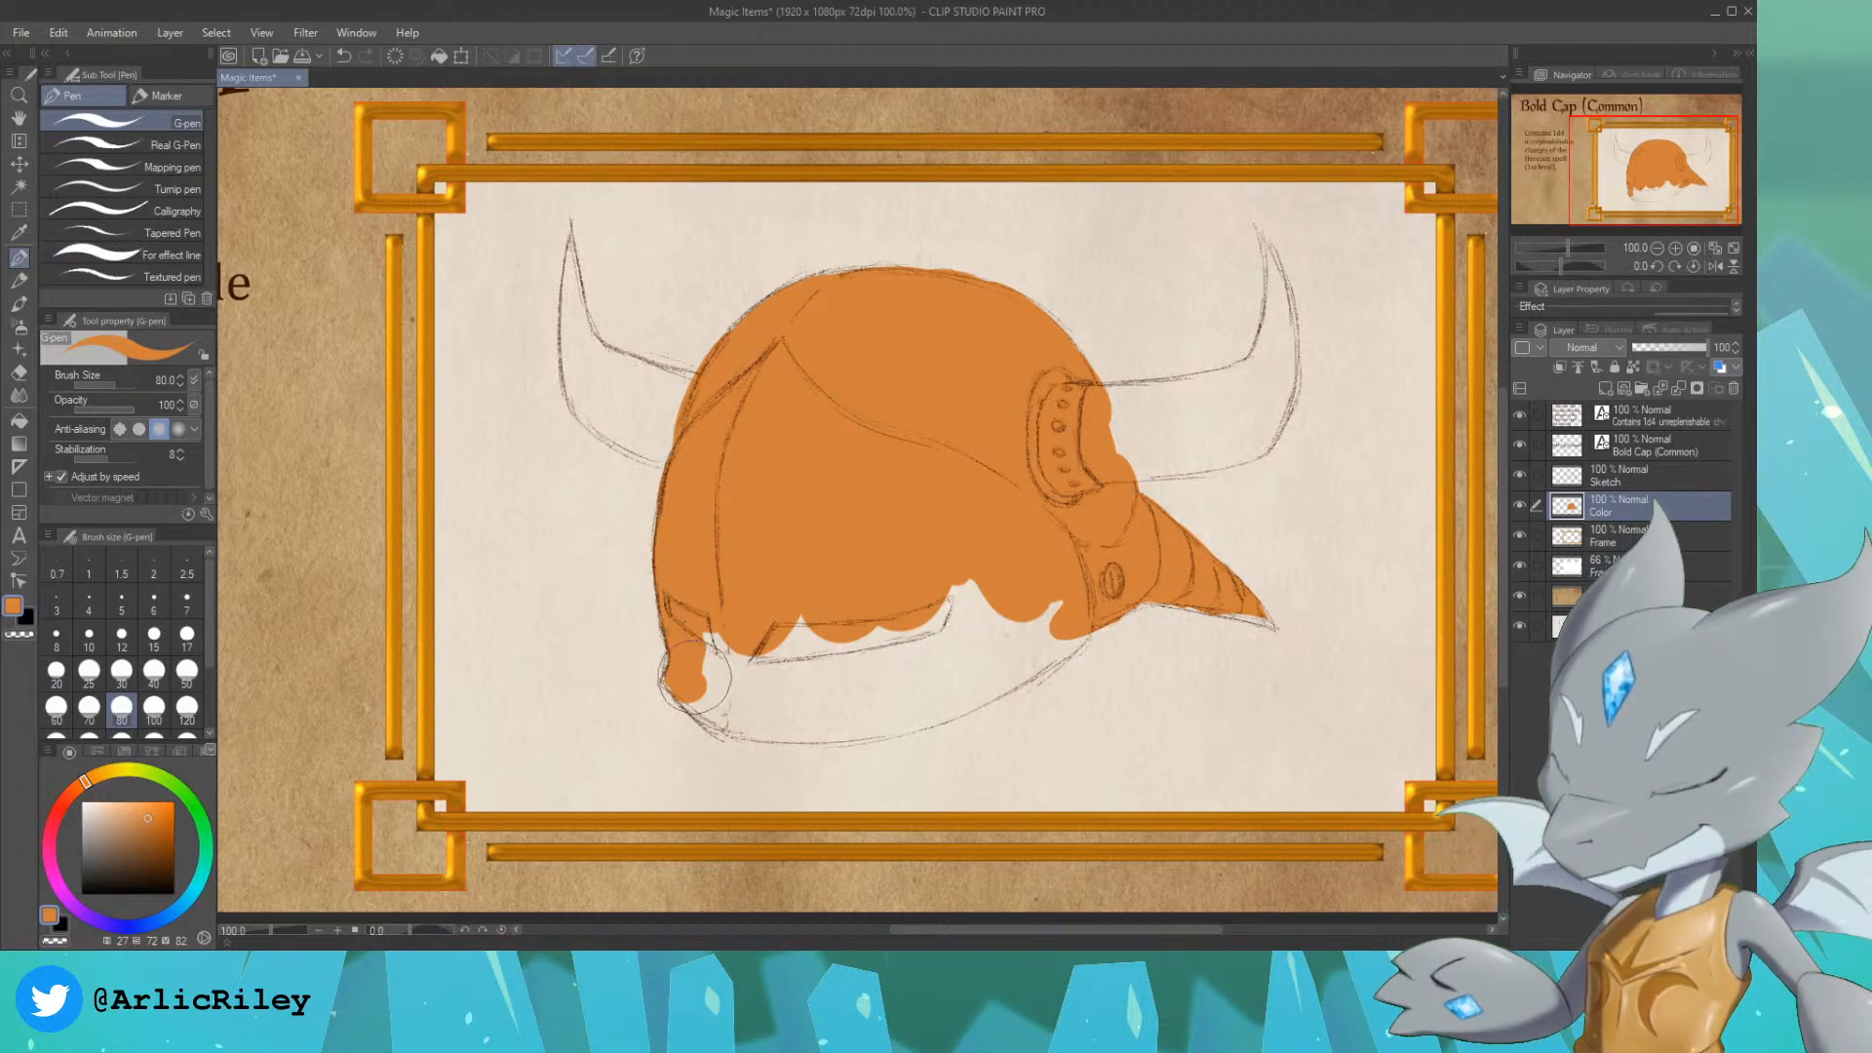
pyautogui.moveTo(716, 698)
pyautogui.mouseDown()
pyautogui.moveTo(713, 628)
pyautogui.moveTo(773, 628)
pyautogui.moveTo(808, 677)
pyautogui.moveTo(749, 717)
pyautogui.moveTo(796, 695)
pyautogui.moveTo(805, 717)
pyautogui.moveTo(886, 664)
pyautogui.moveTo(816, 722)
pyautogui.moveTo(800, 723)
pyautogui.moveTo(984, 660)
pyautogui.moveTo(867, 711)
pyautogui.moveTo(1007, 636)
pyautogui.moveTo(893, 712)
pyautogui.moveTo(1046, 625)
pyautogui.moveTo(979, 681)
pyautogui.moveTo(1040, 611)
pyautogui.moveTo(853, 693)
pyautogui.moveTo(831, 625)
pyautogui.moveTo(939, 527)
pyautogui.mouseUp()
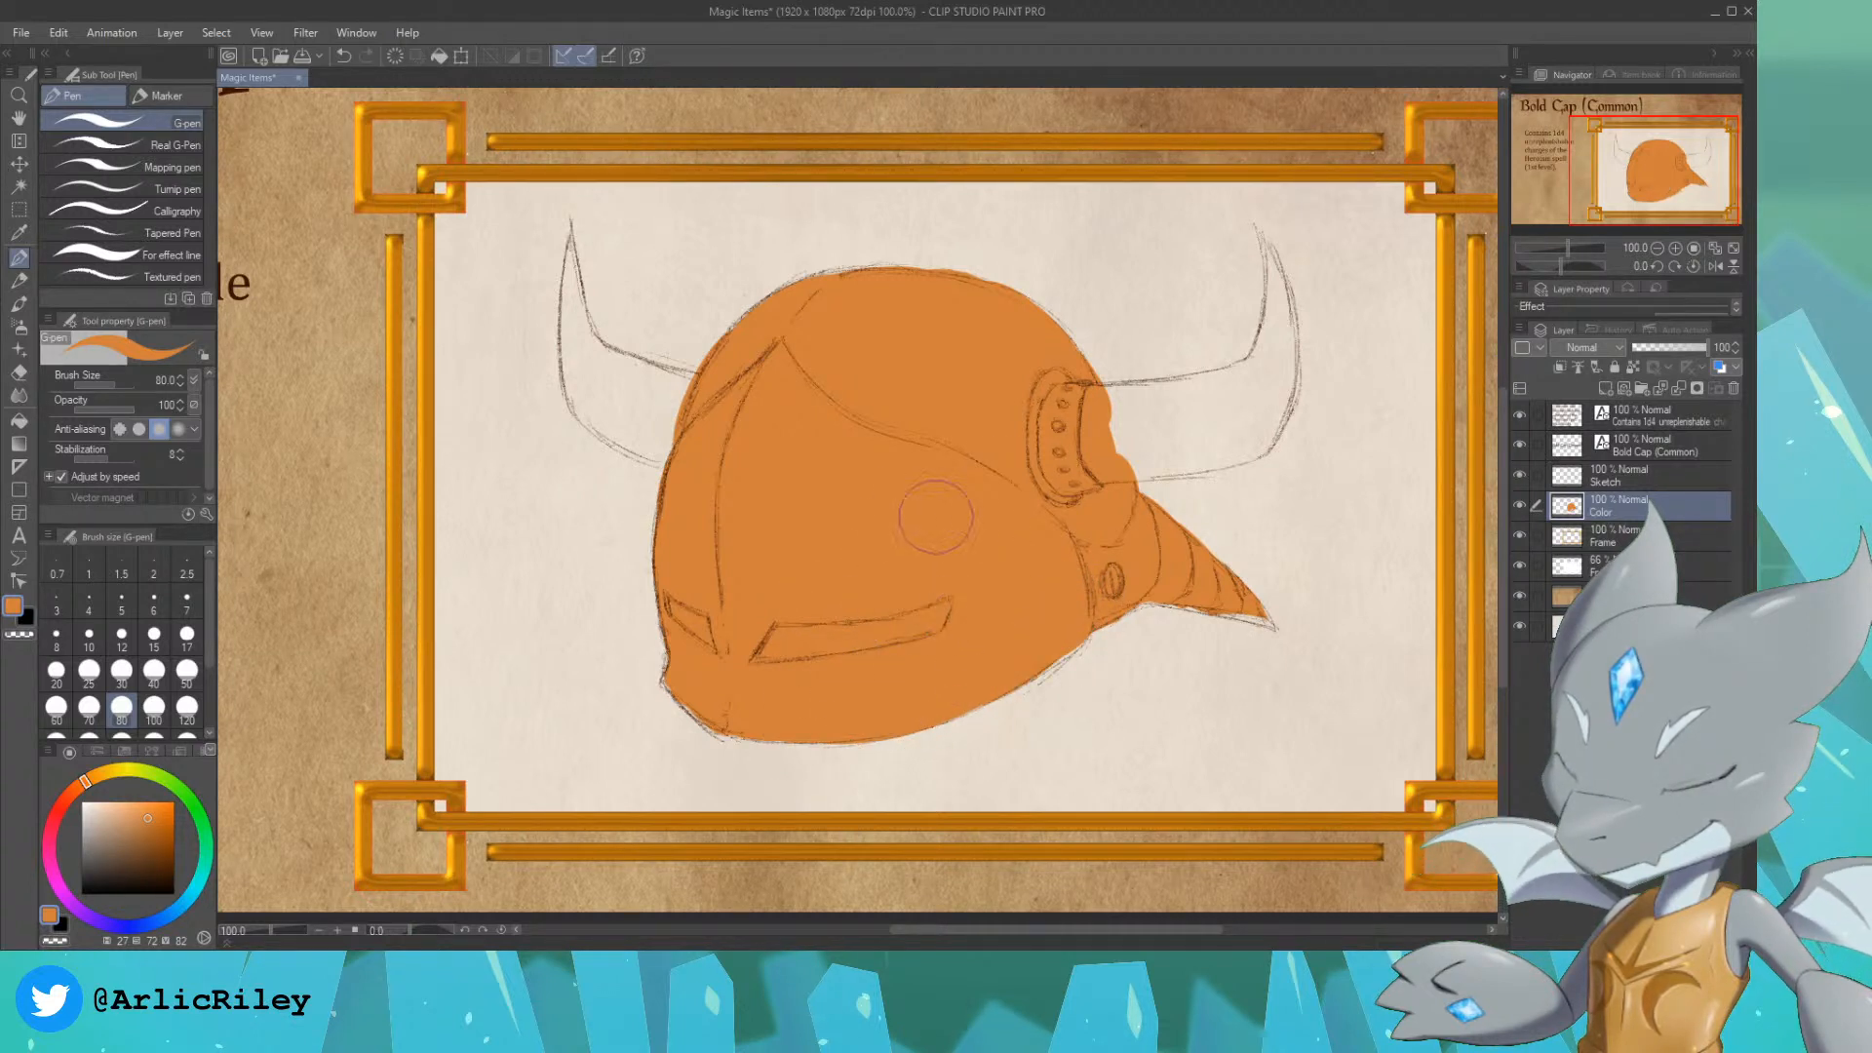
pyautogui.press('[')
pyautogui.press('[')
pyautogui.press('[')
pyautogui.press('[')
pyautogui.press('[')
pyautogui.press('[')
pyautogui.press('[')
pyautogui.press('[')
pyautogui.press('[')
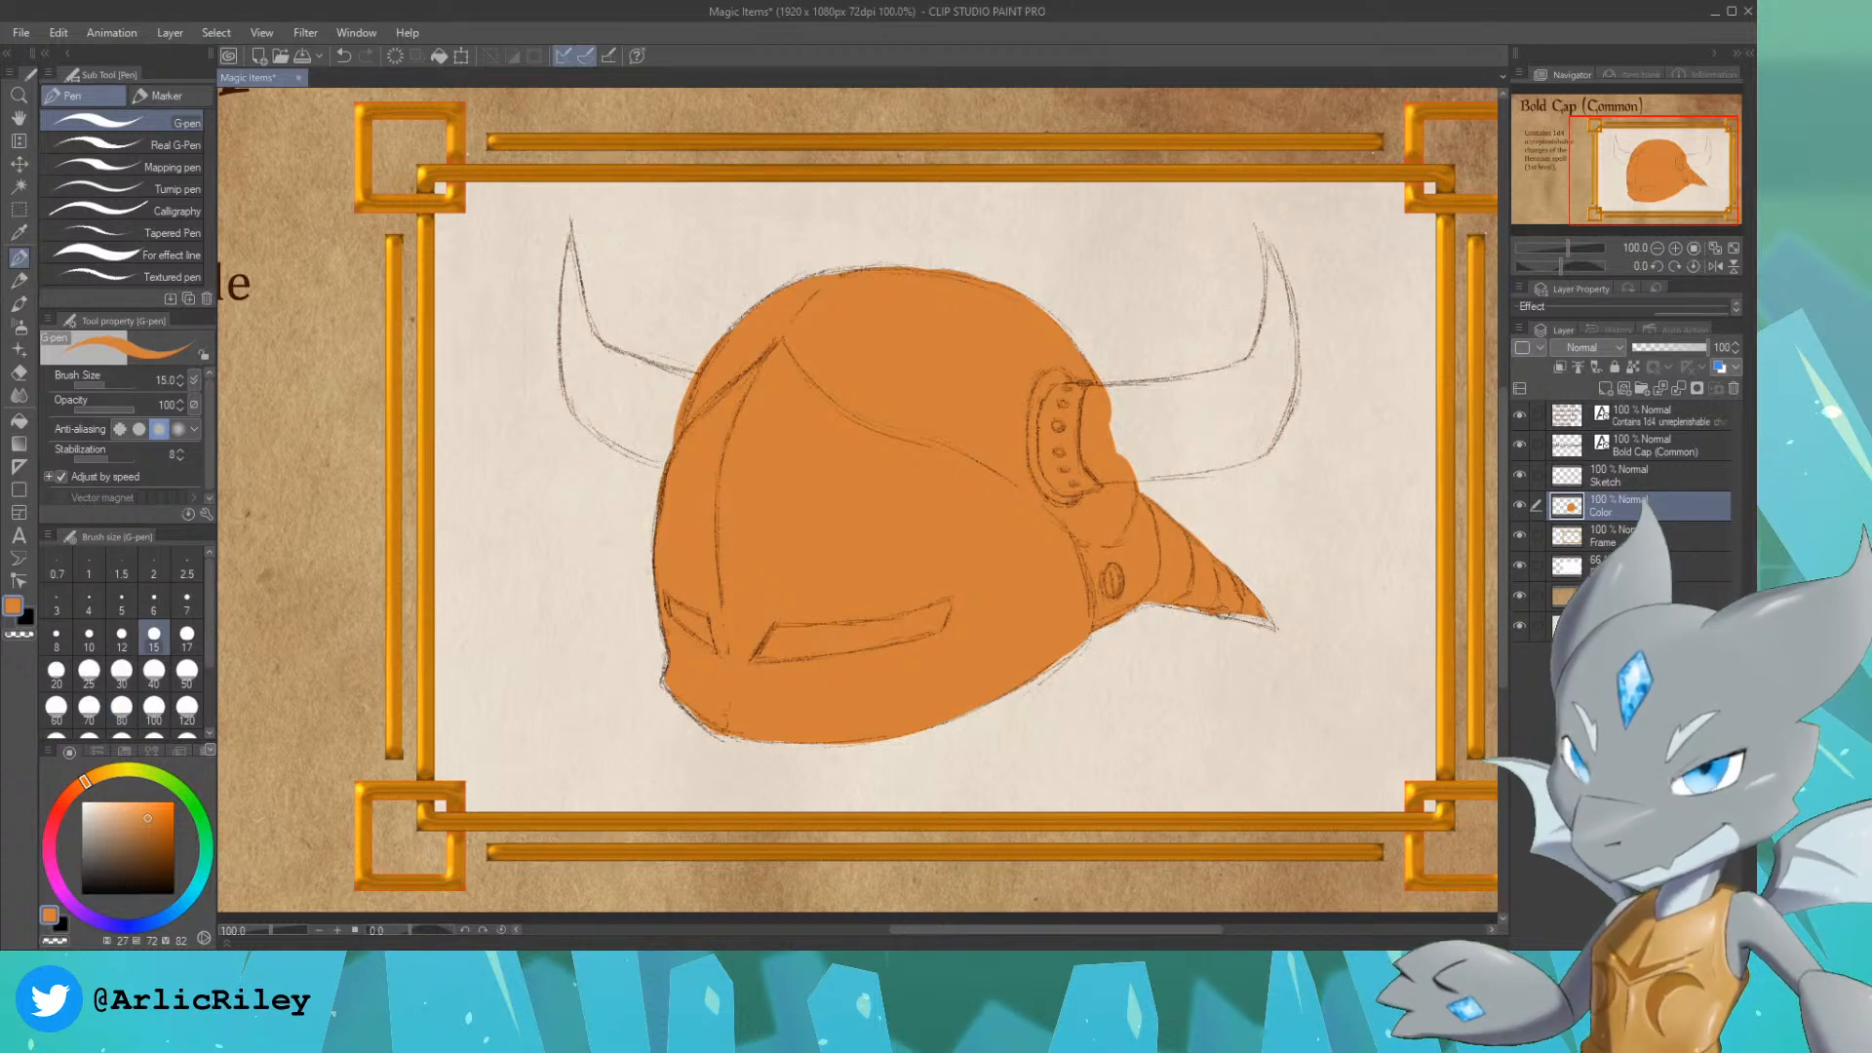
pyautogui.moveTo(1158, 596); pyautogui.dragTo(1209, 604)
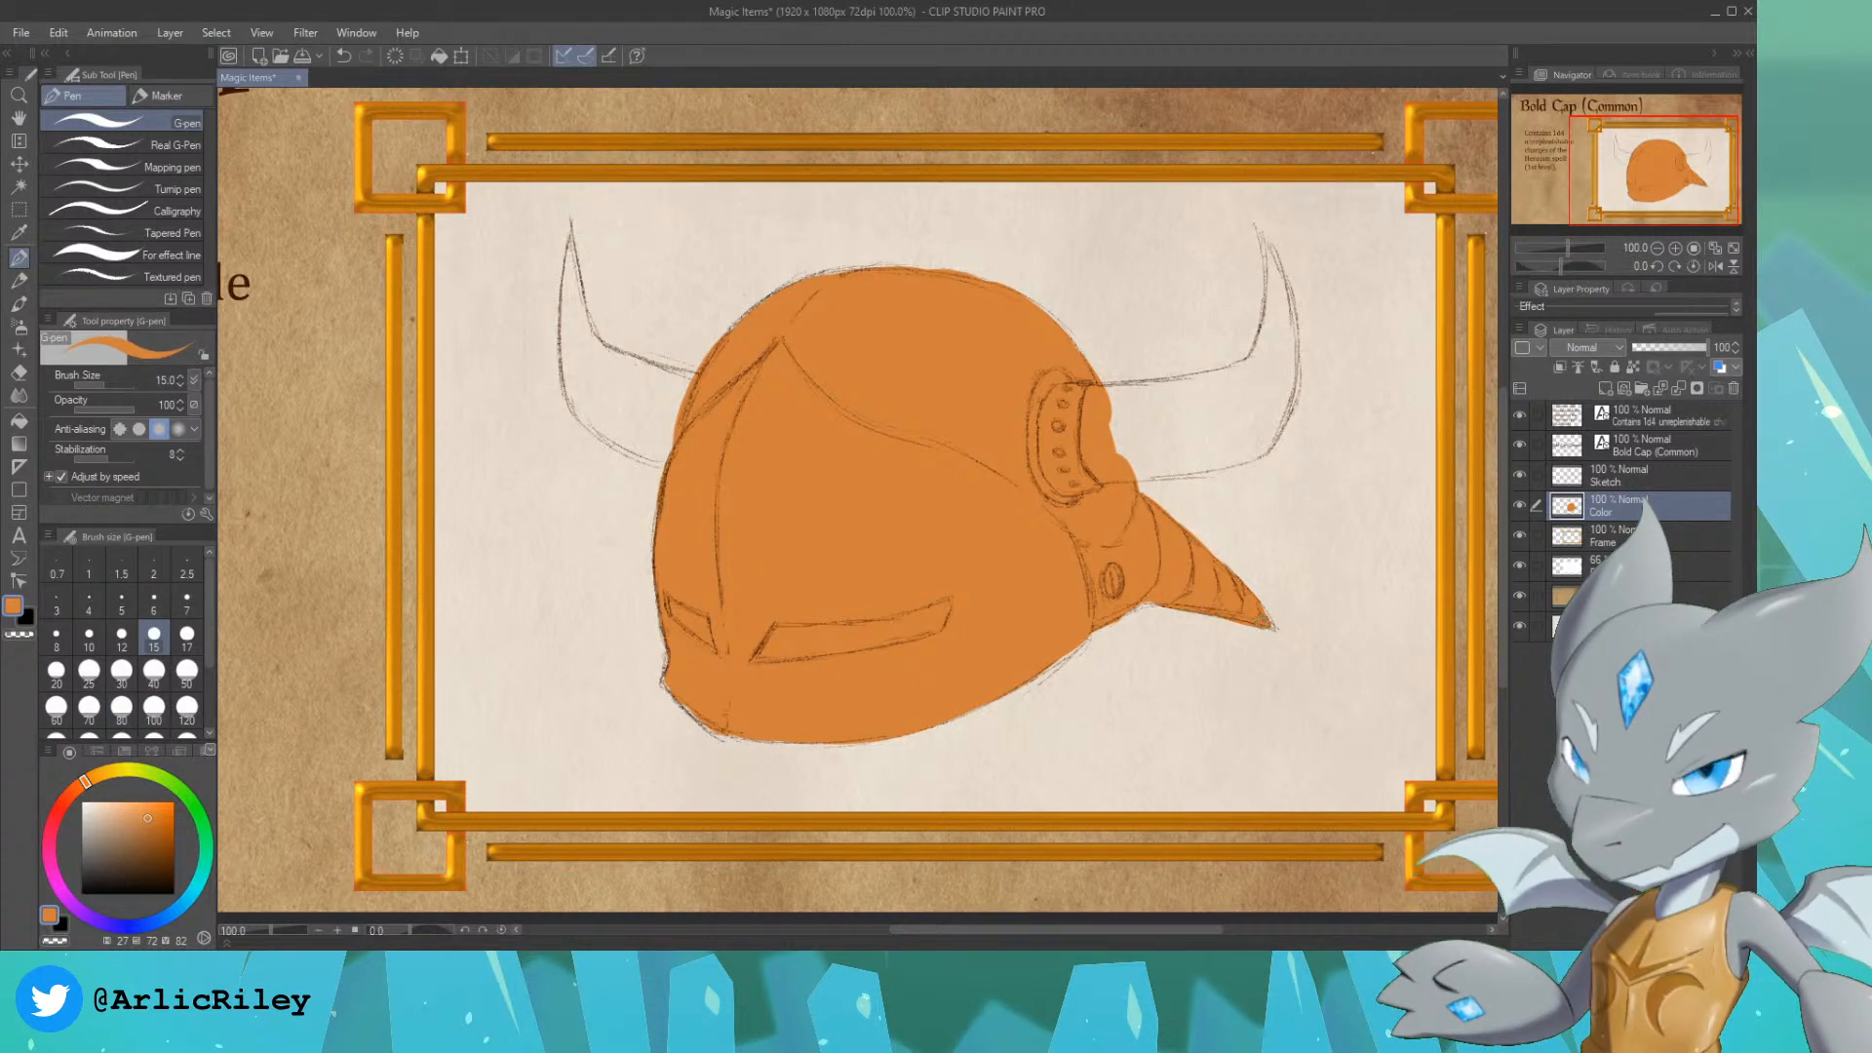
# Step: Duplicate the Sketch layer and merge the copy back into the original to strengthen the lines
pyautogui.click(1648, 476)
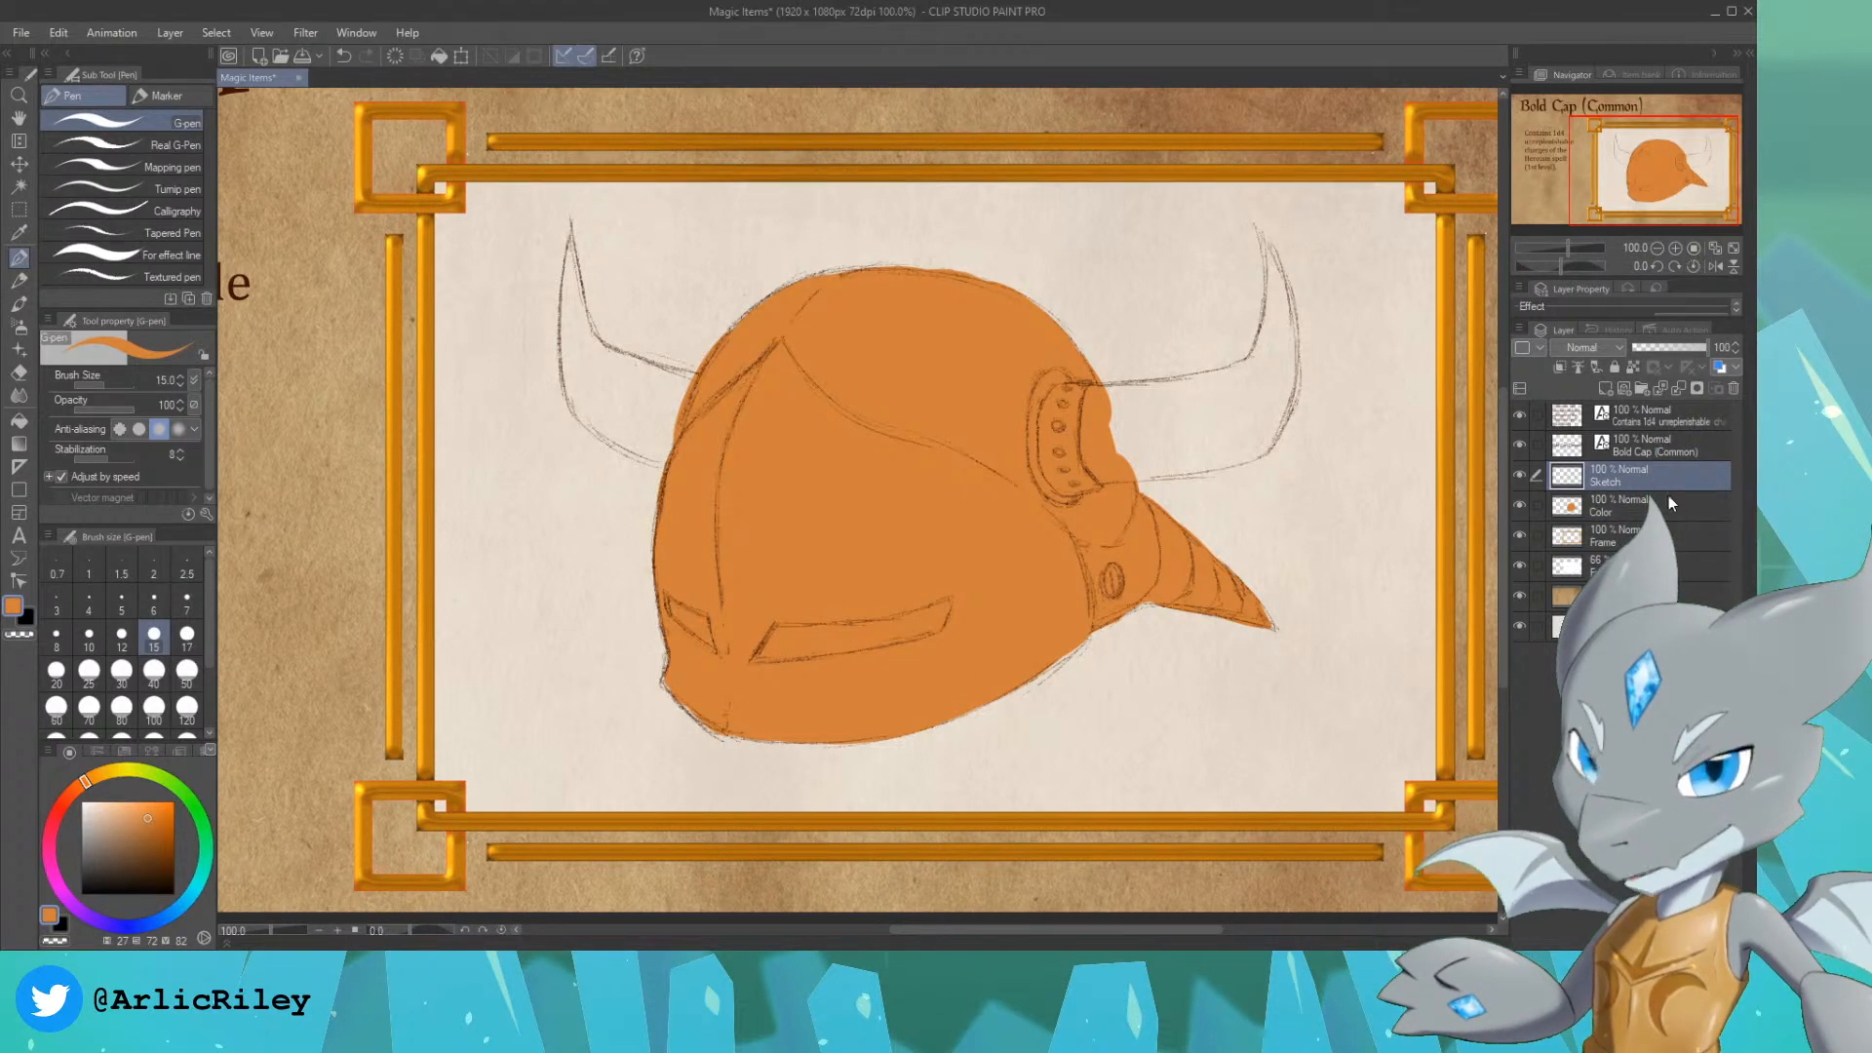
pyautogui.rightClick(1657, 486)
pyautogui.click(1529, 603)
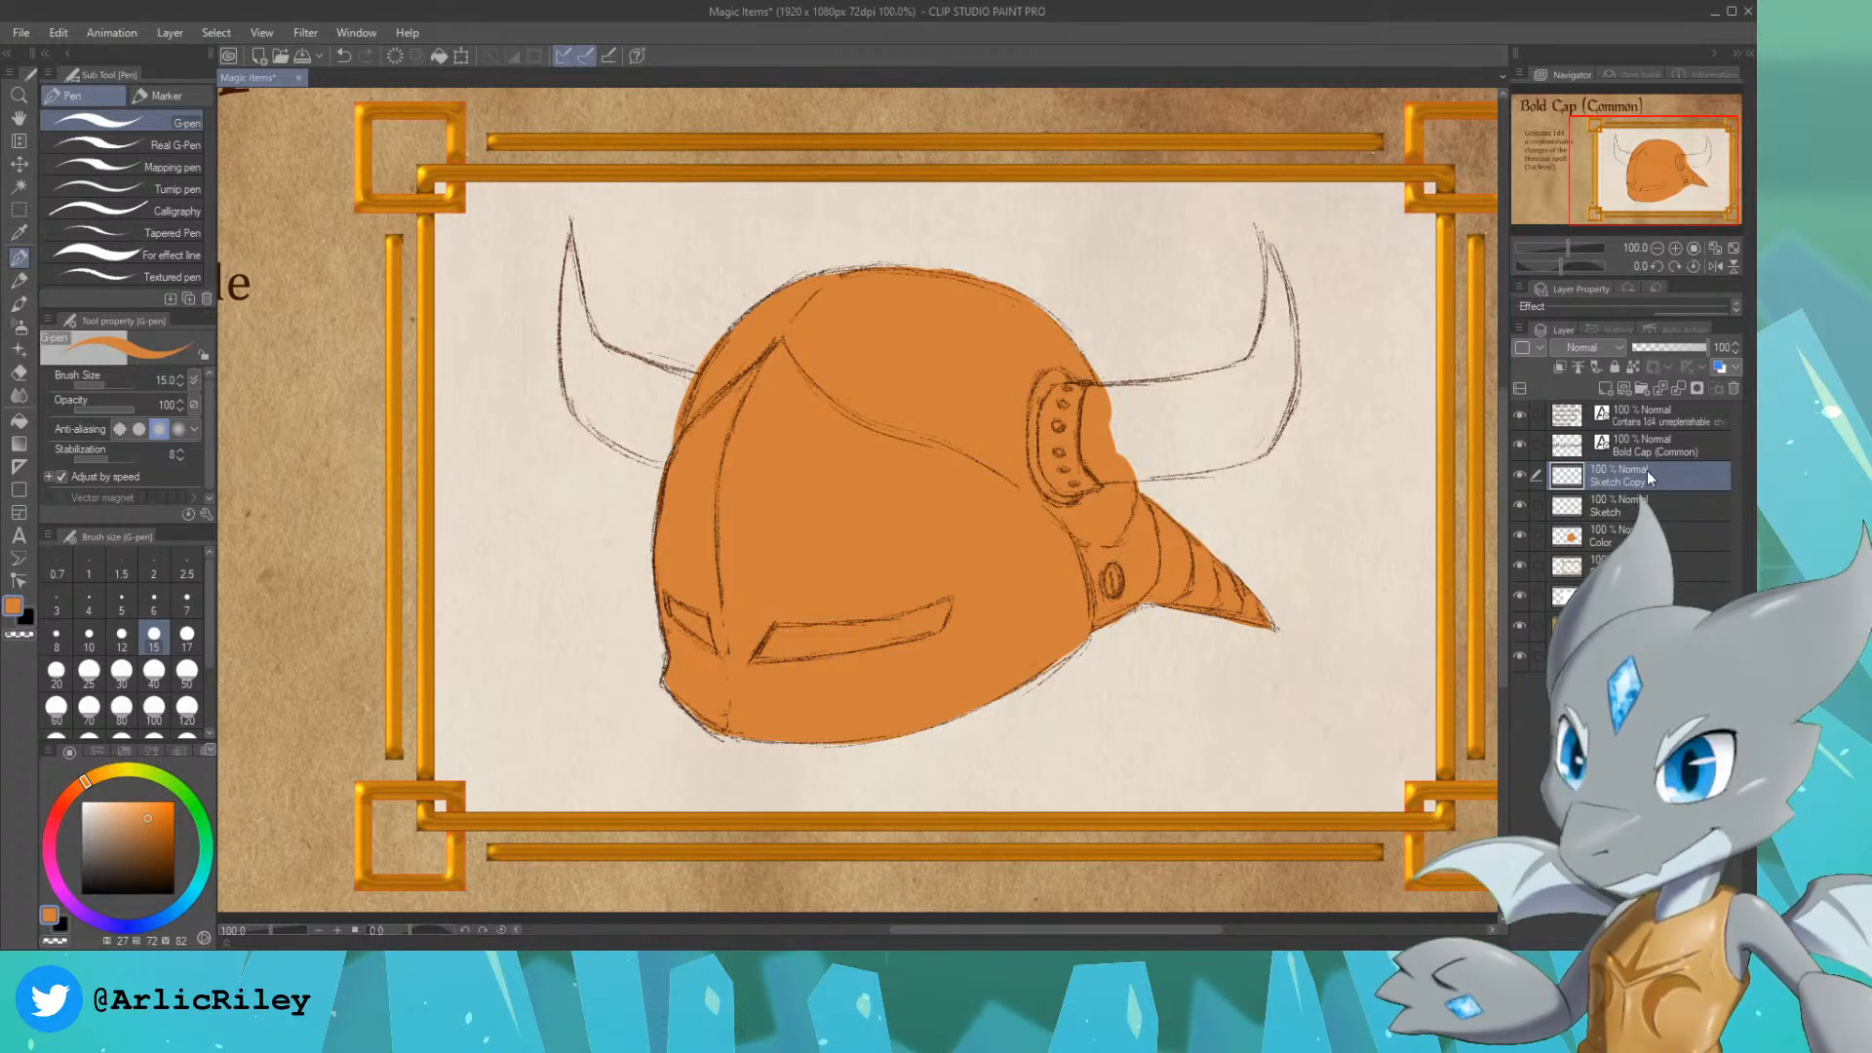
pyautogui.hotkey('ctrl', 'e')
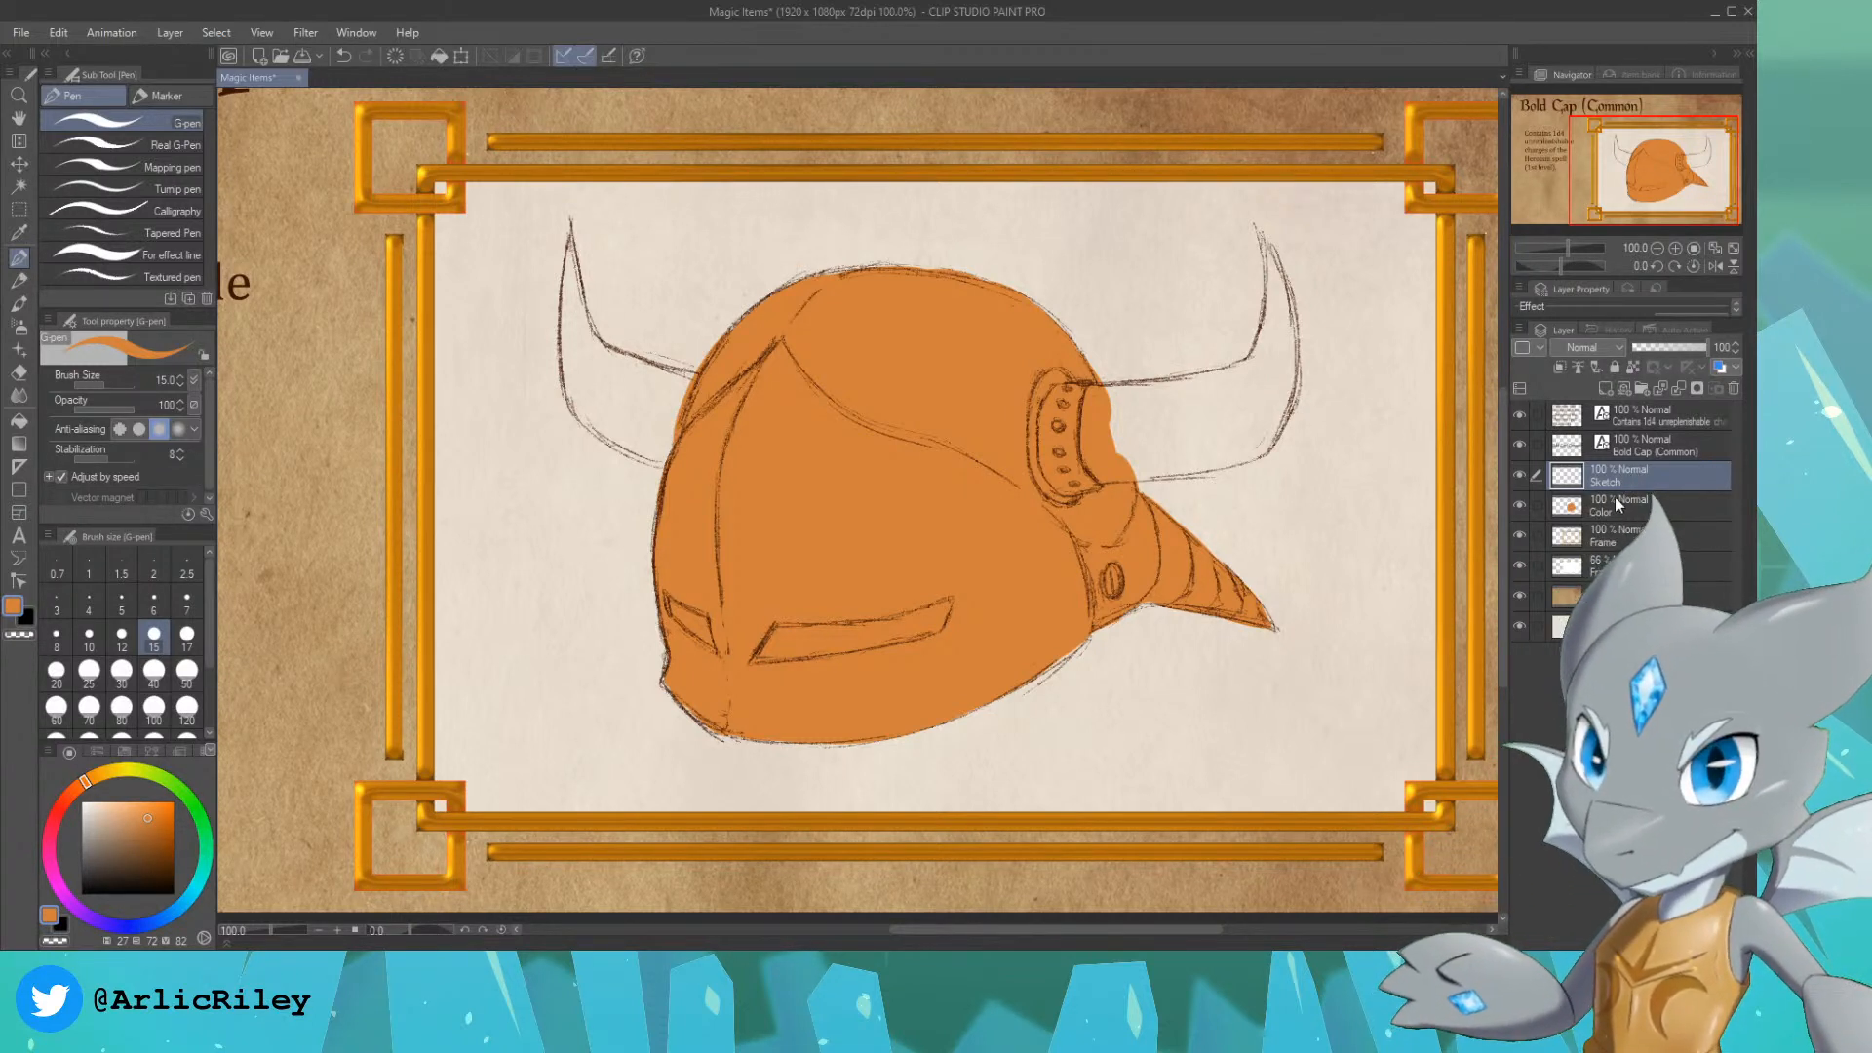
# Step: Fill both eye slits with dark brown on the Color layer, using the G-pen at size 15
pyautogui.click(1720, 512)
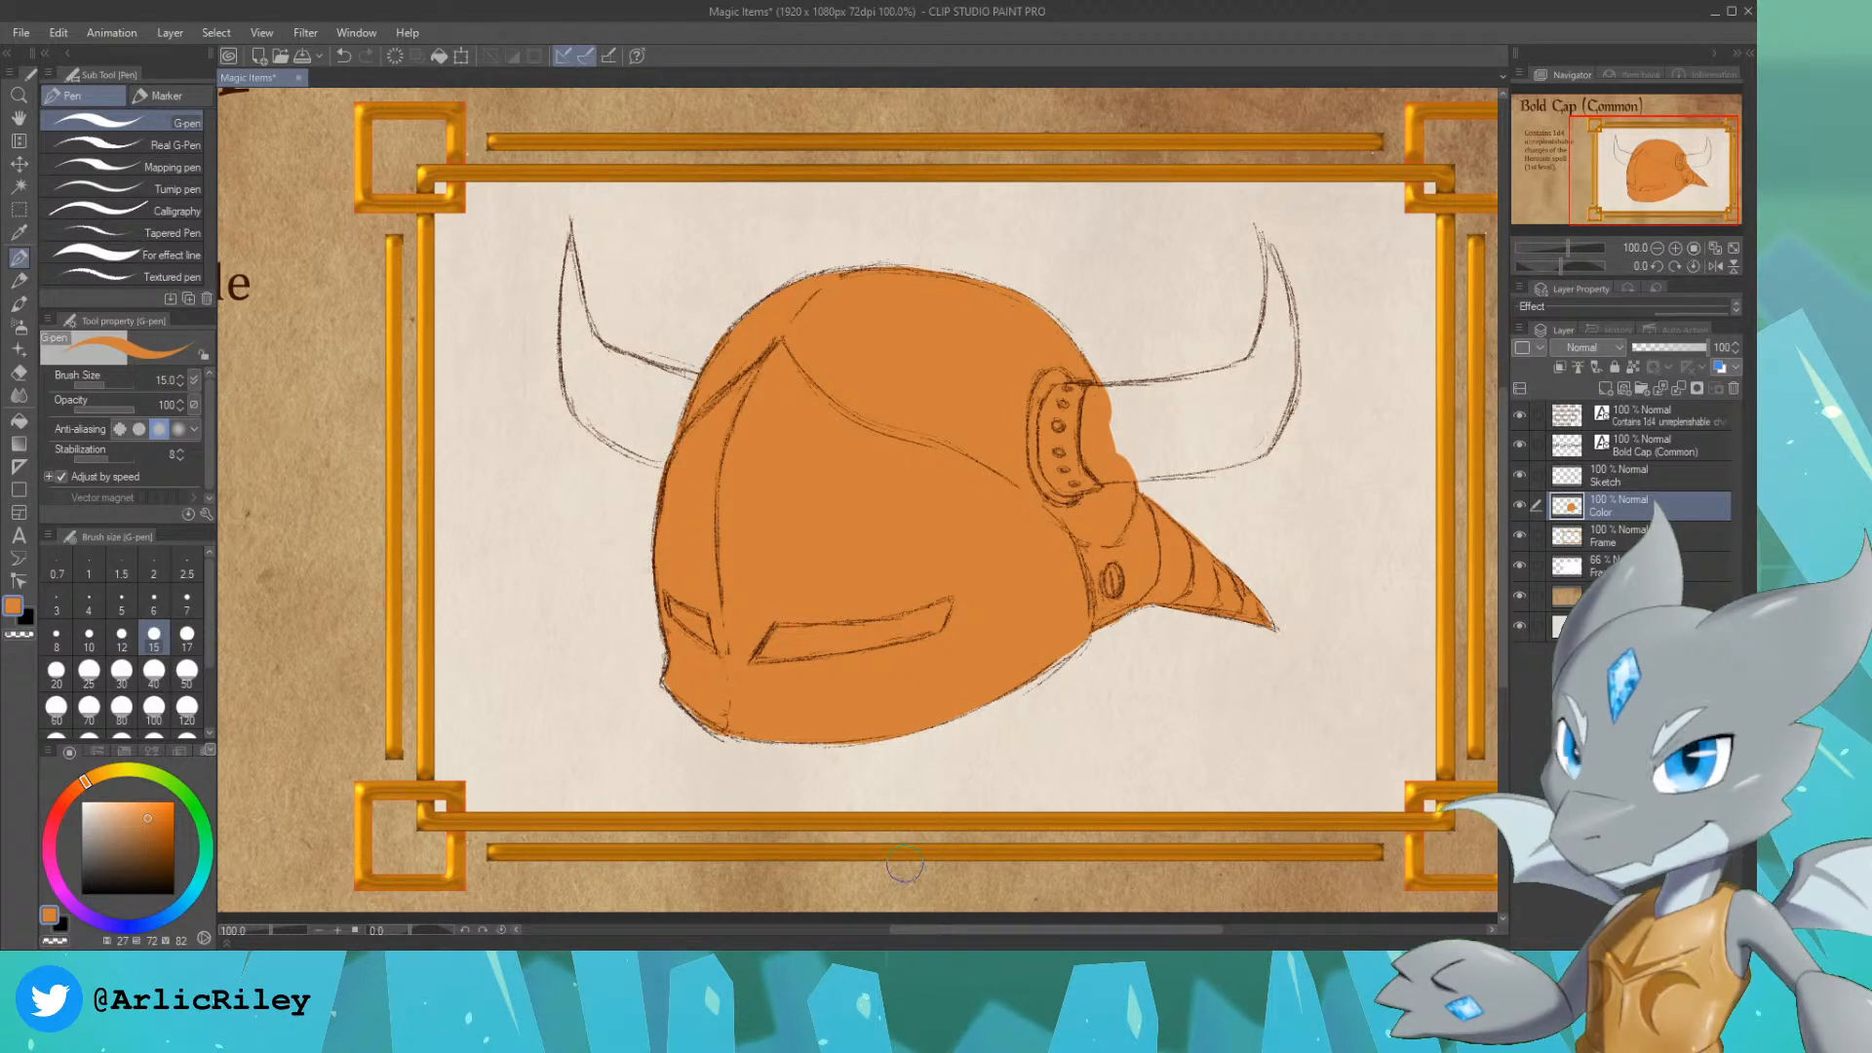
pyautogui.click(150, 842)
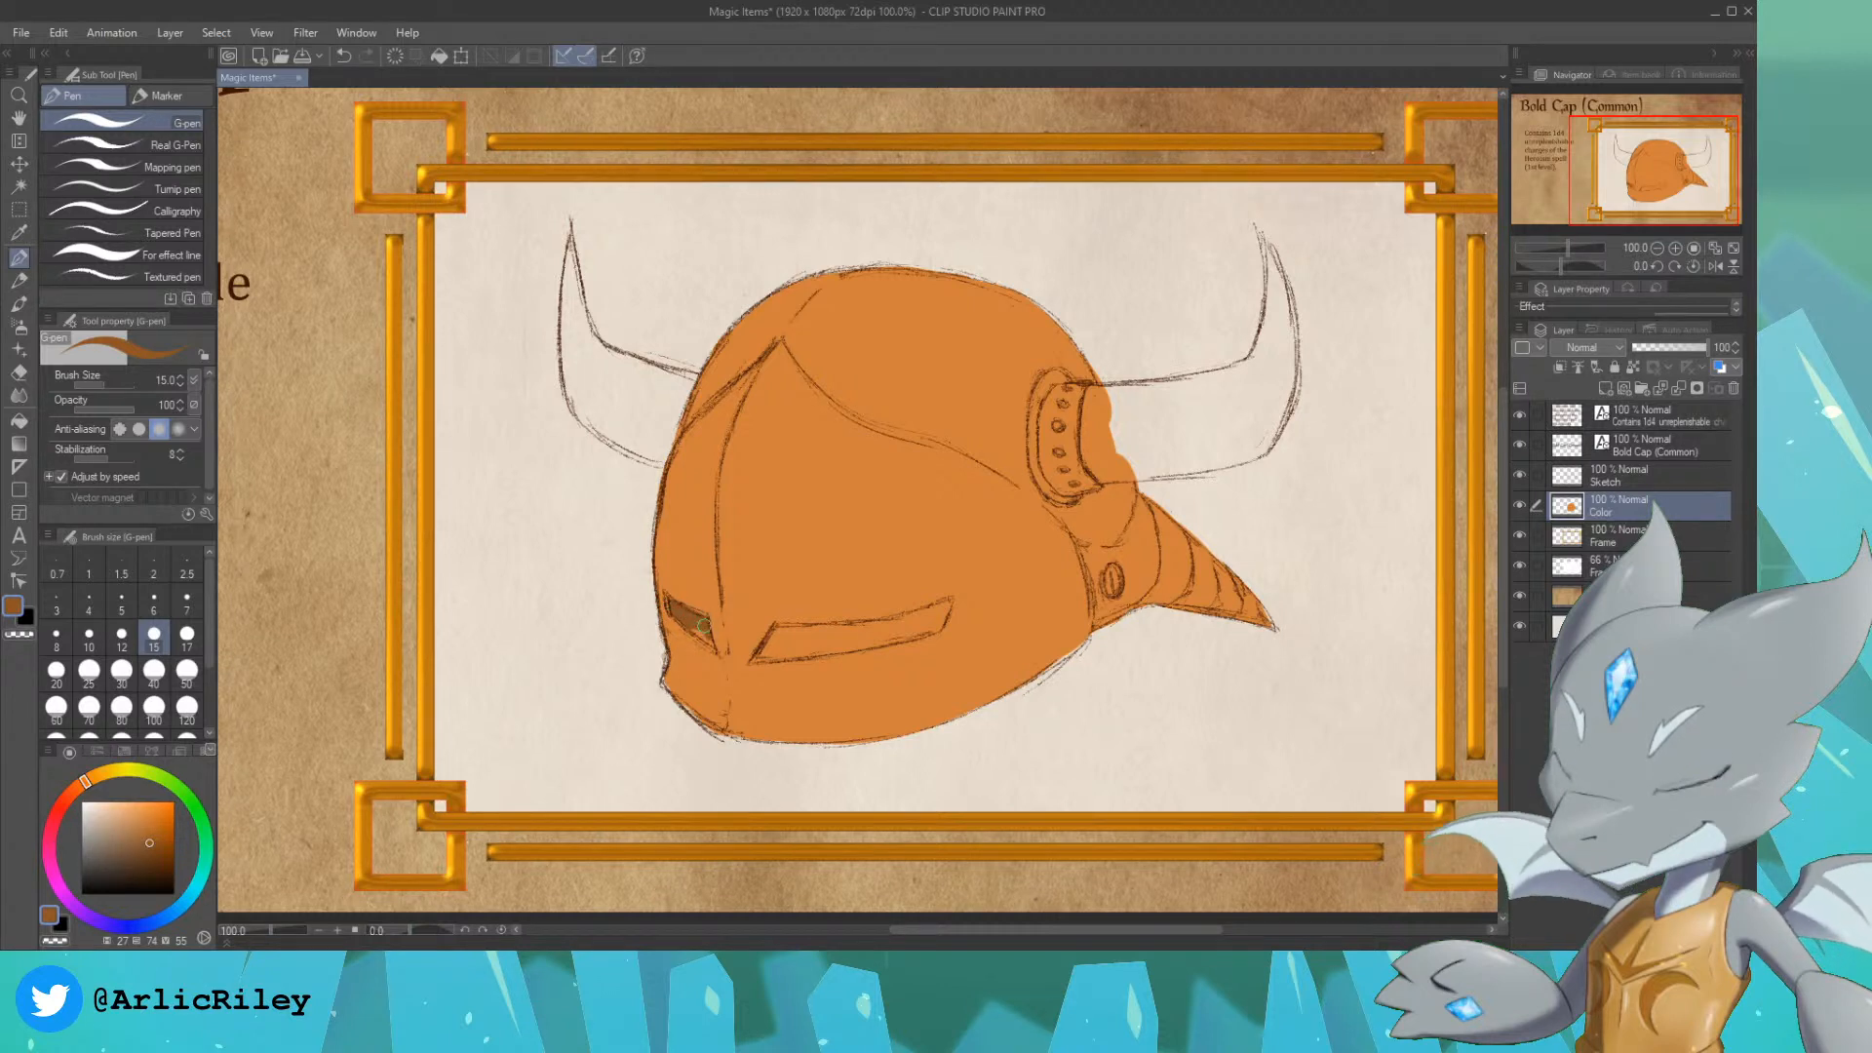
pyautogui.click(154, 864)
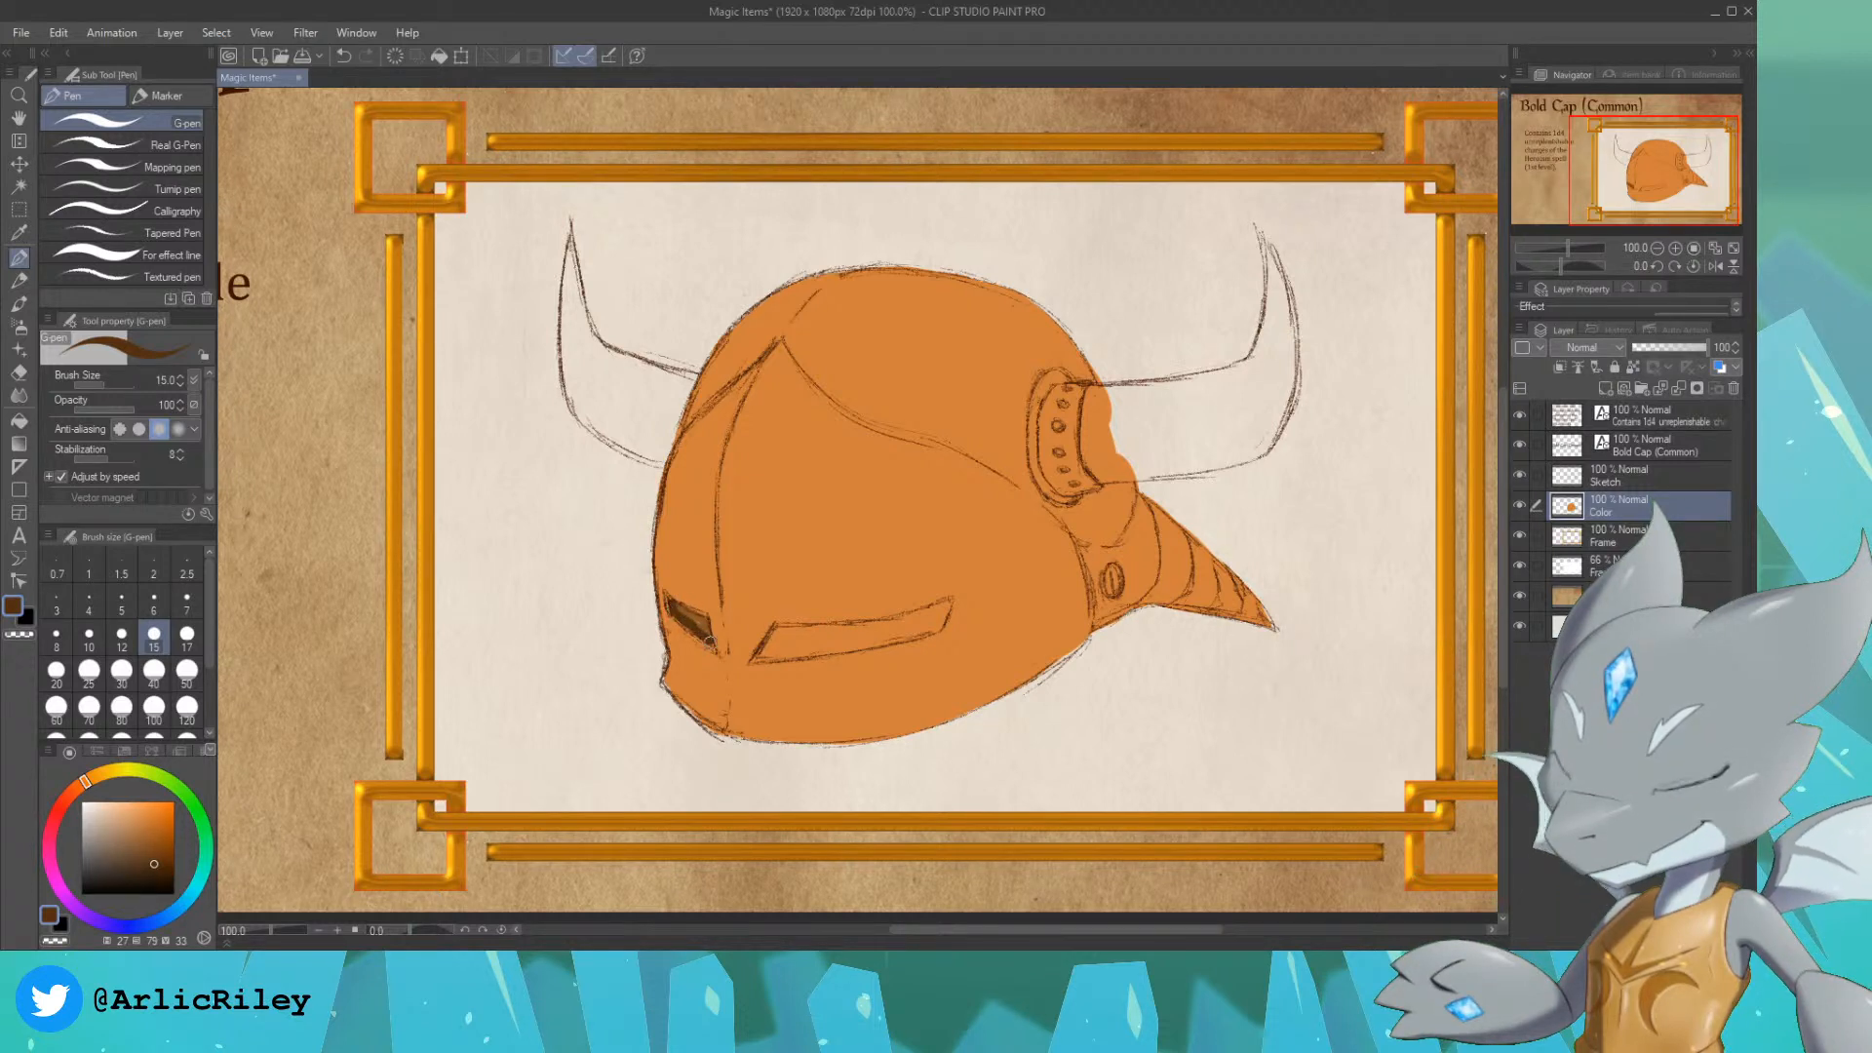
pyautogui.moveTo(694, 623); pyautogui.dragTo(674, 609)
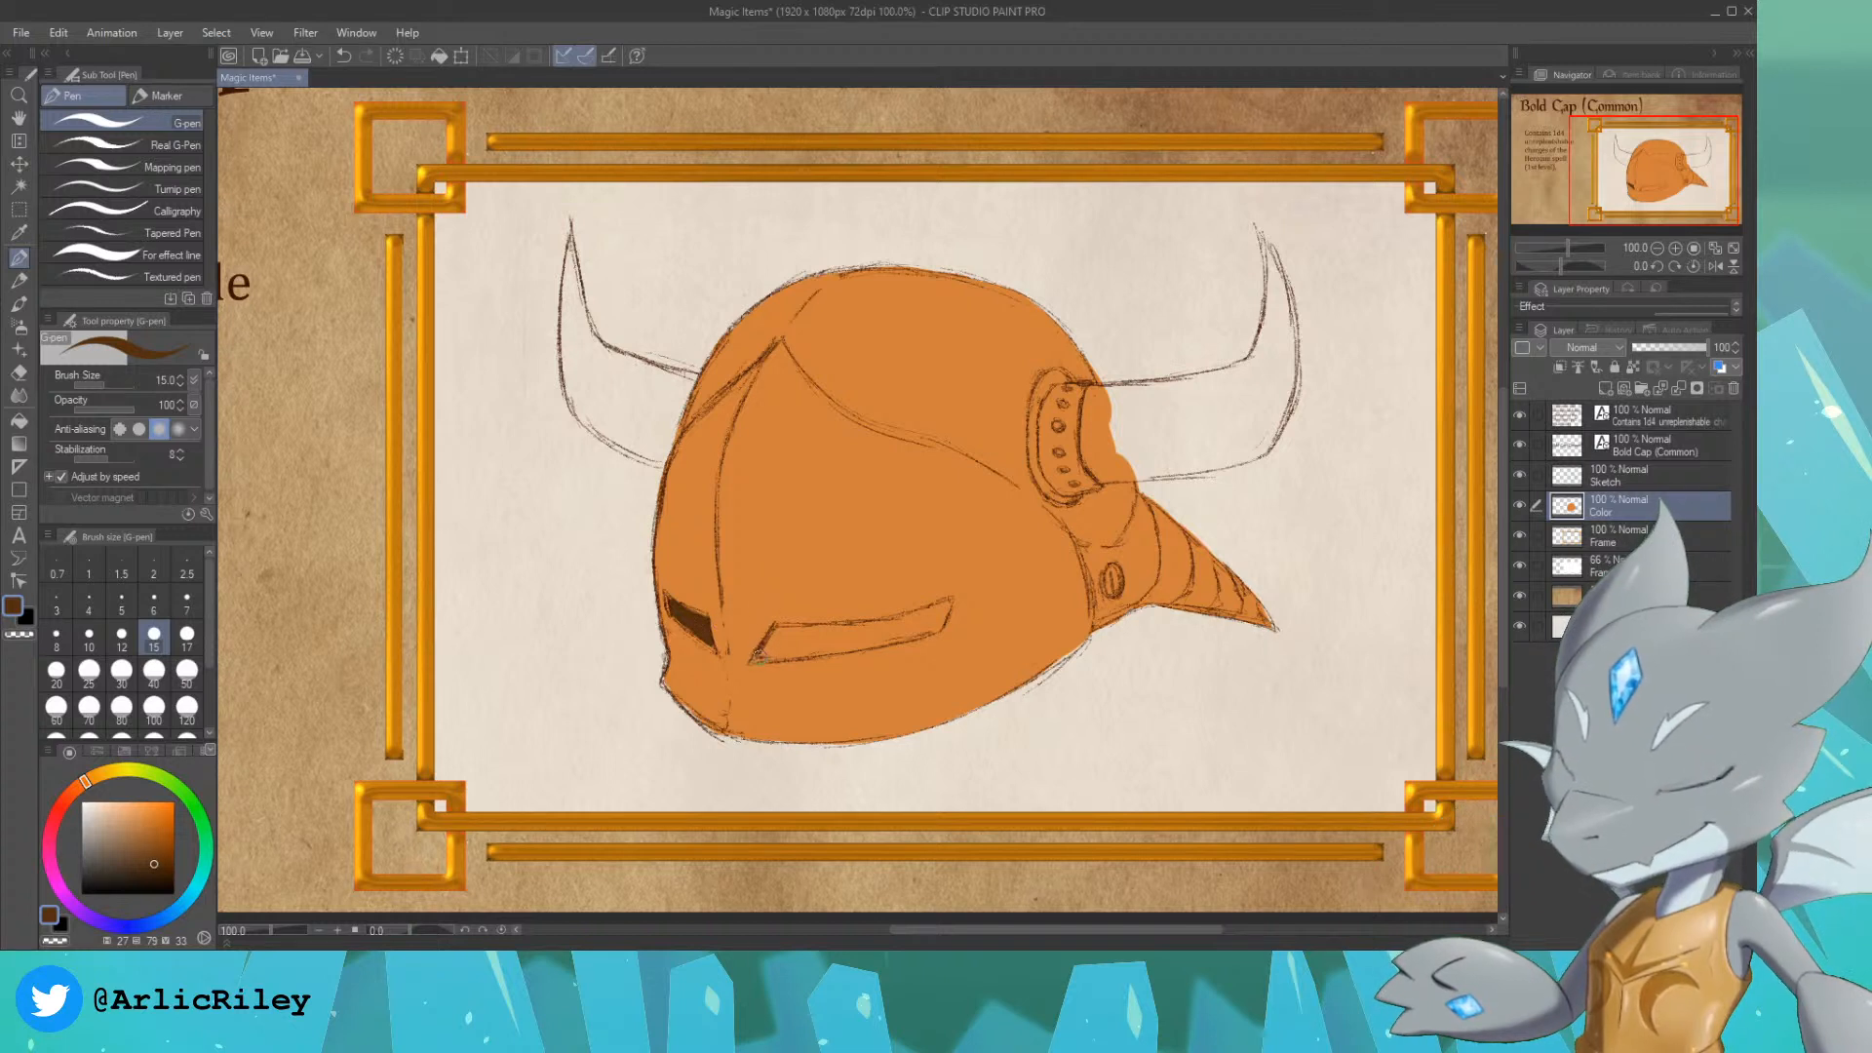
pyautogui.moveTo(762, 653); pyautogui.dragTo(786, 641)
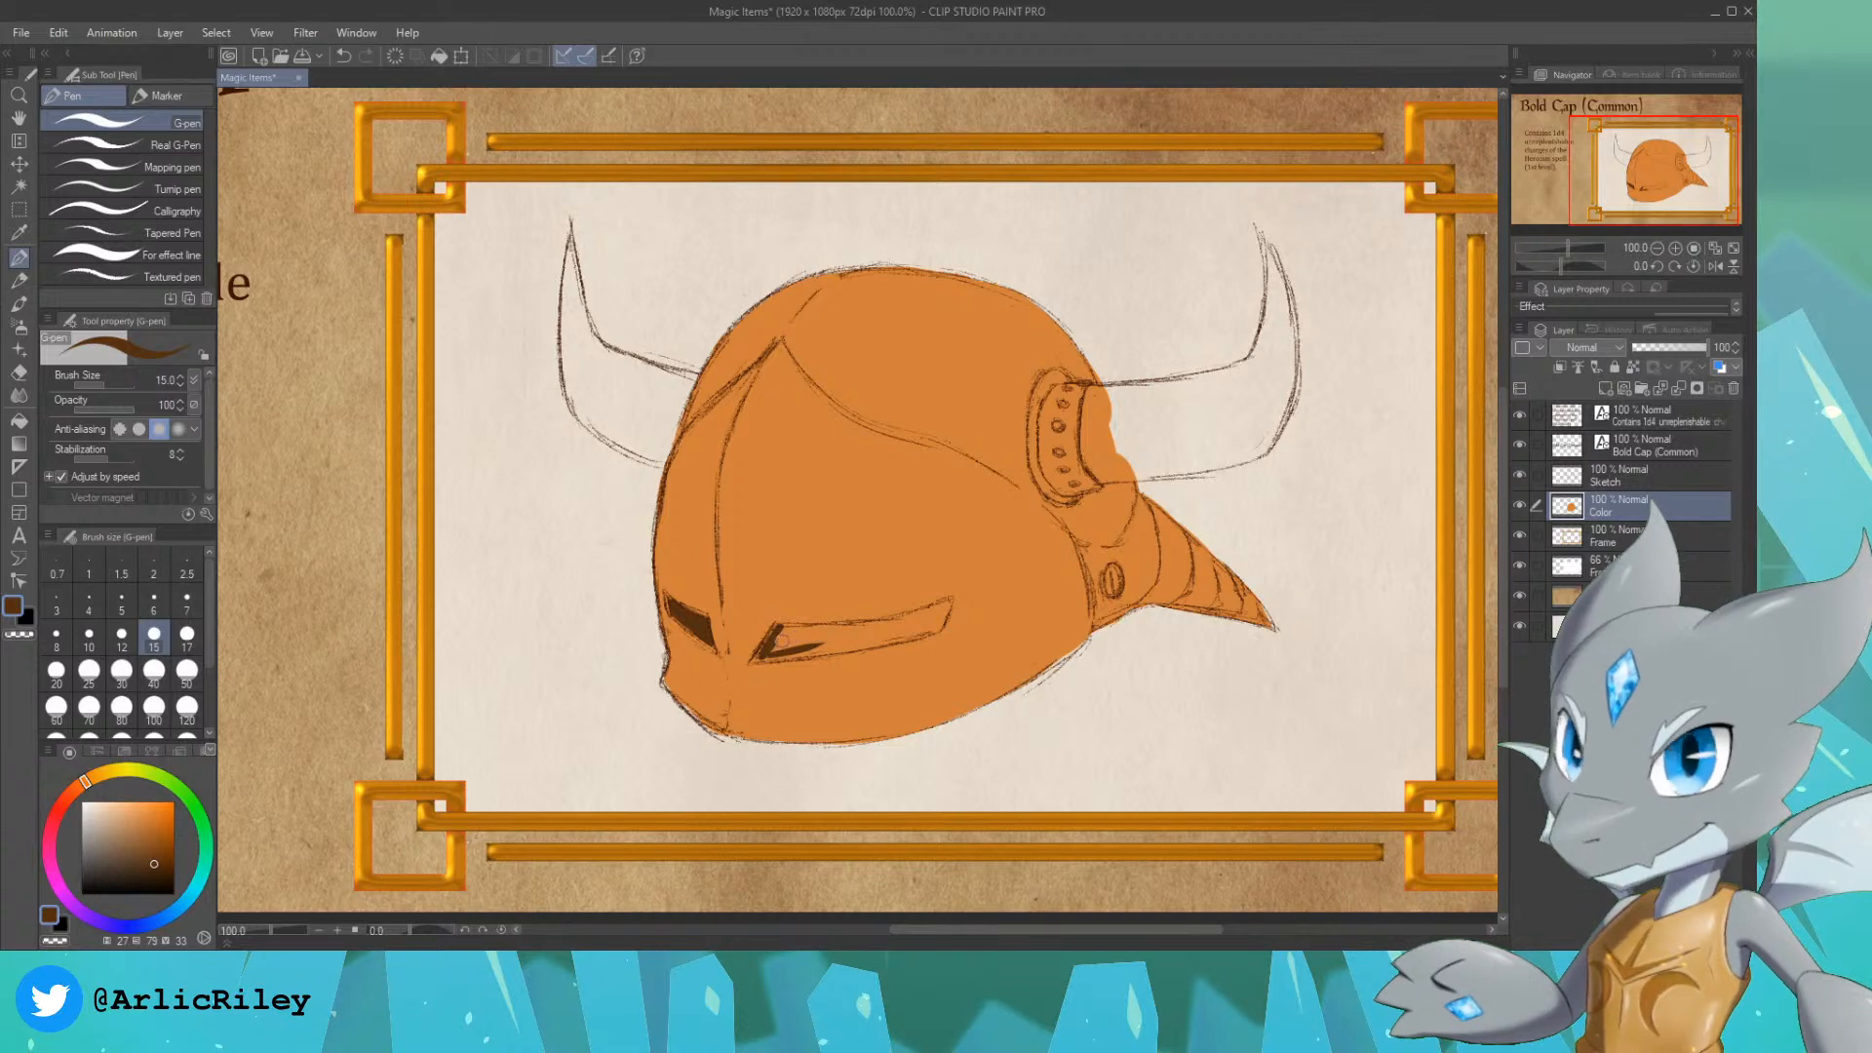
pyautogui.moveTo(814, 632); pyautogui.dragTo(780, 631)
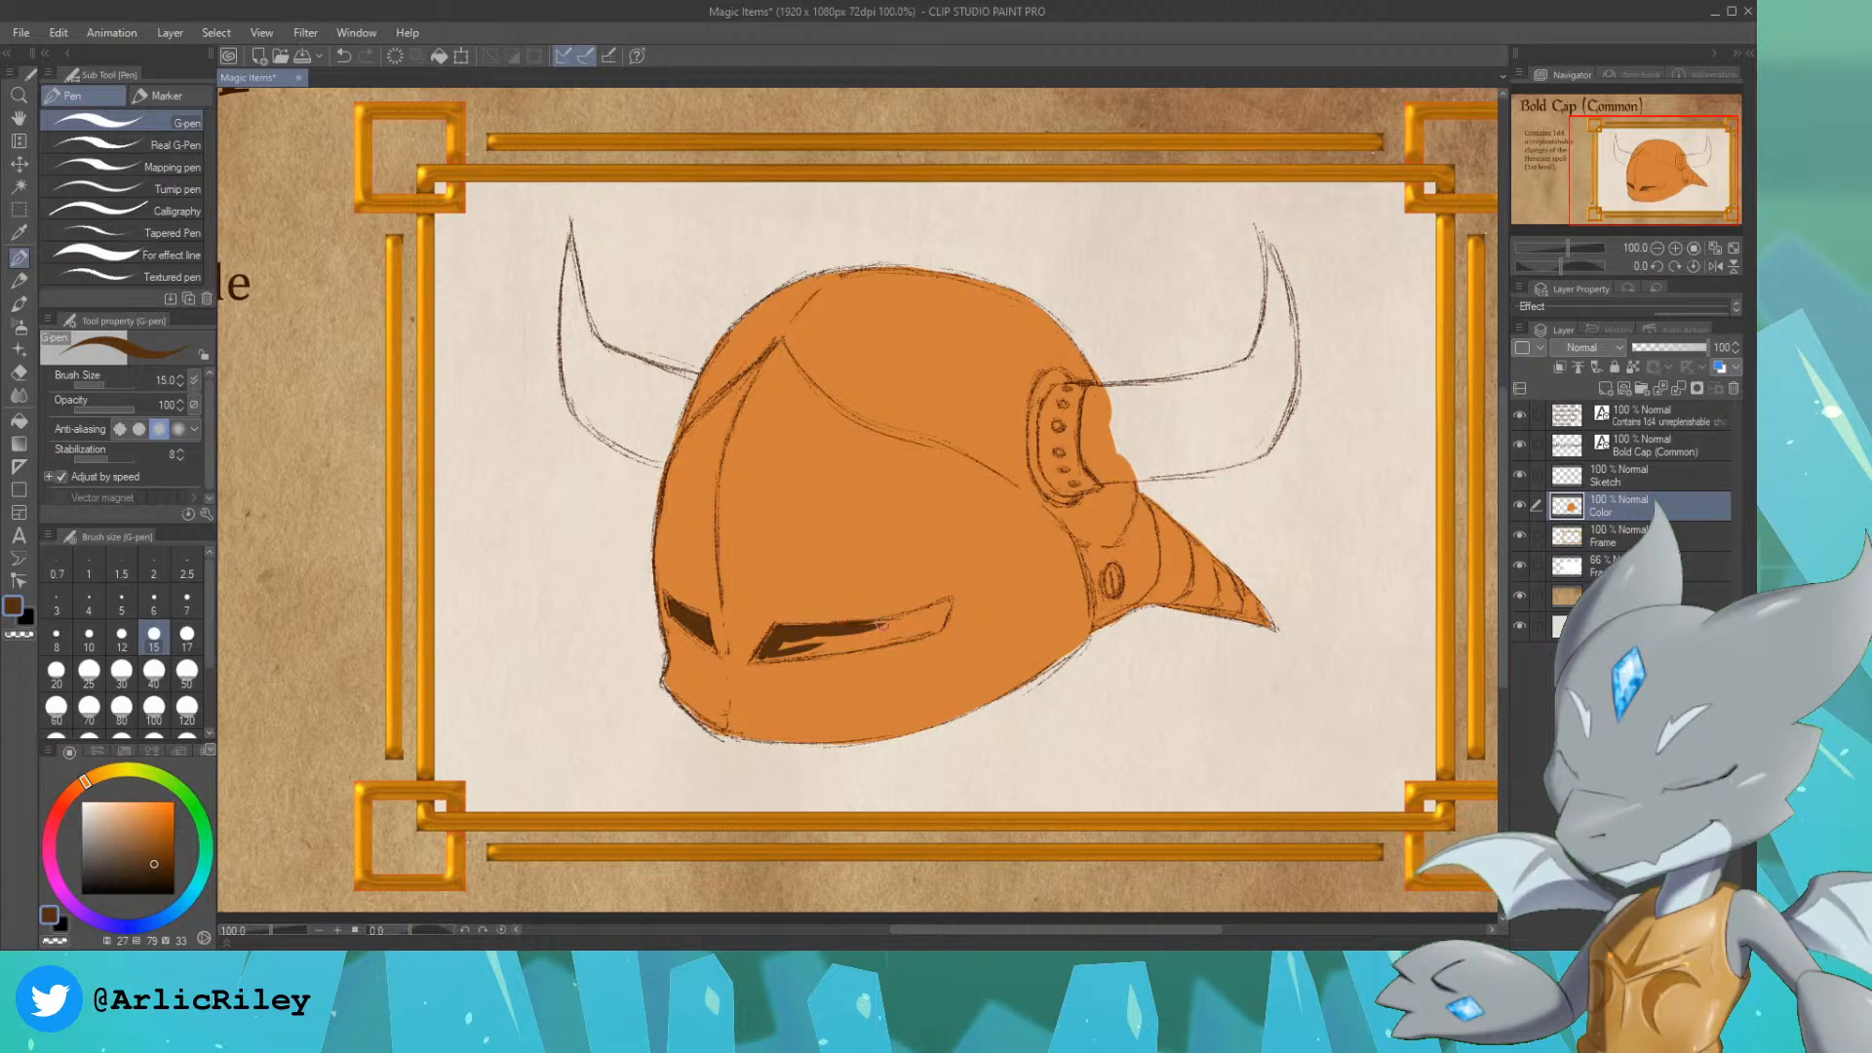
pyautogui.moveTo(942, 613); pyautogui.dragTo(883, 624)
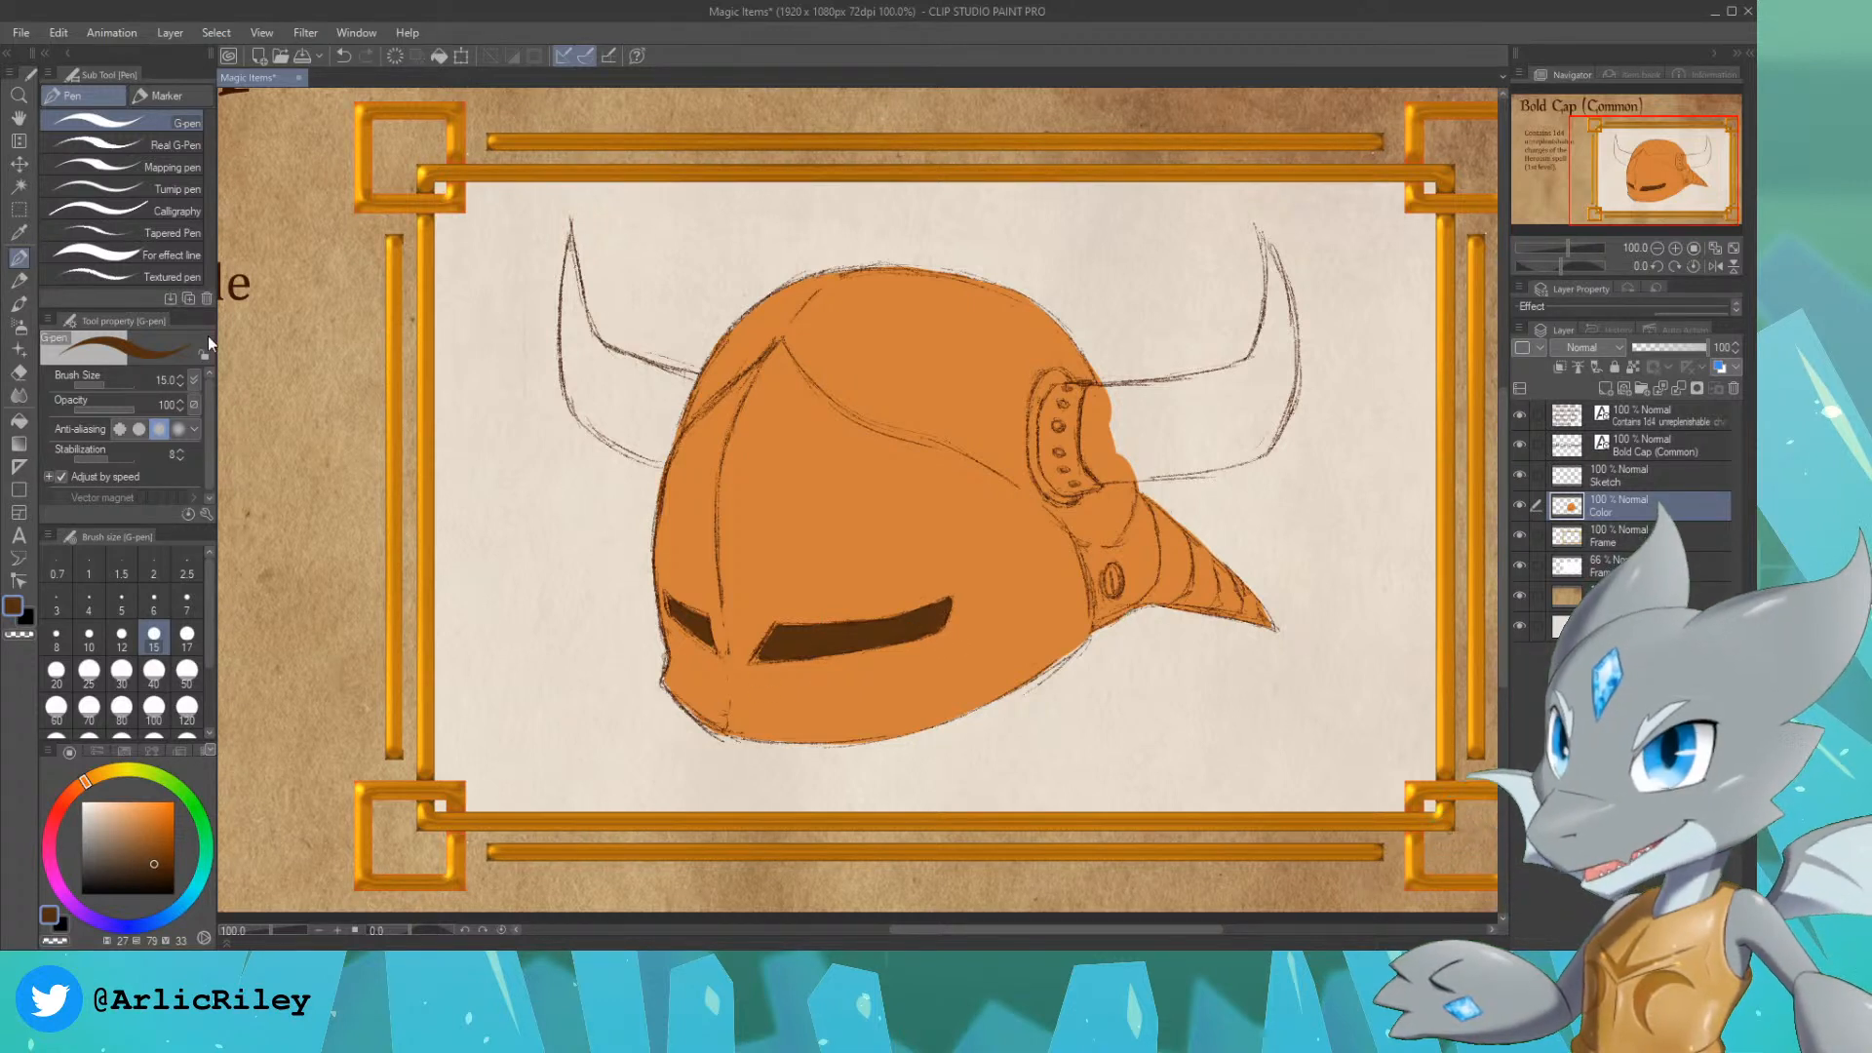
# Step: Try filling the left horn with dark red, and undo the strokes
pyautogui.click(67, 799)
pyautogui.click(62, 807)
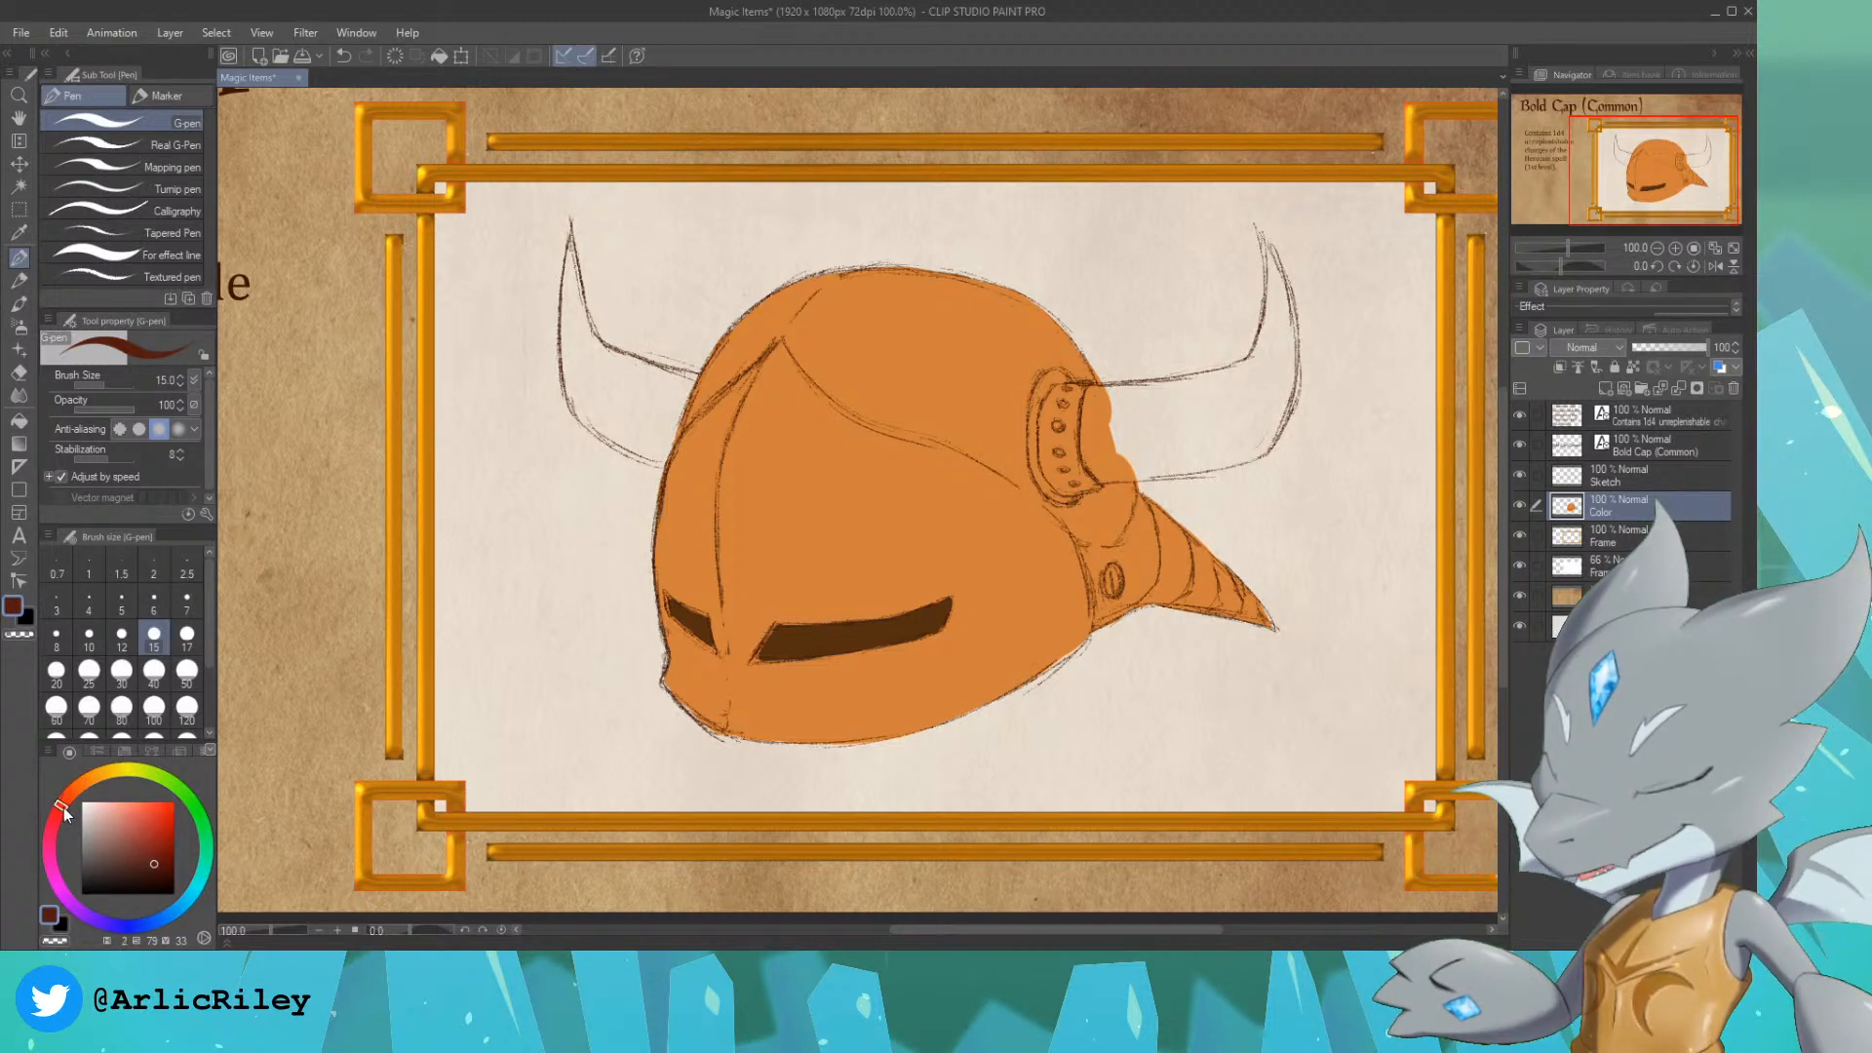
pyautogui.moveTo(140, 848)
pyautogui.mouseDown()
pyautogui.moveTo(153, 829)
pyautogui.moveTo(172, 846)
pyautogui.moveTo(167, 827)
pyautogui.moveTo(163, 846)
pyautogui.mouseUp()
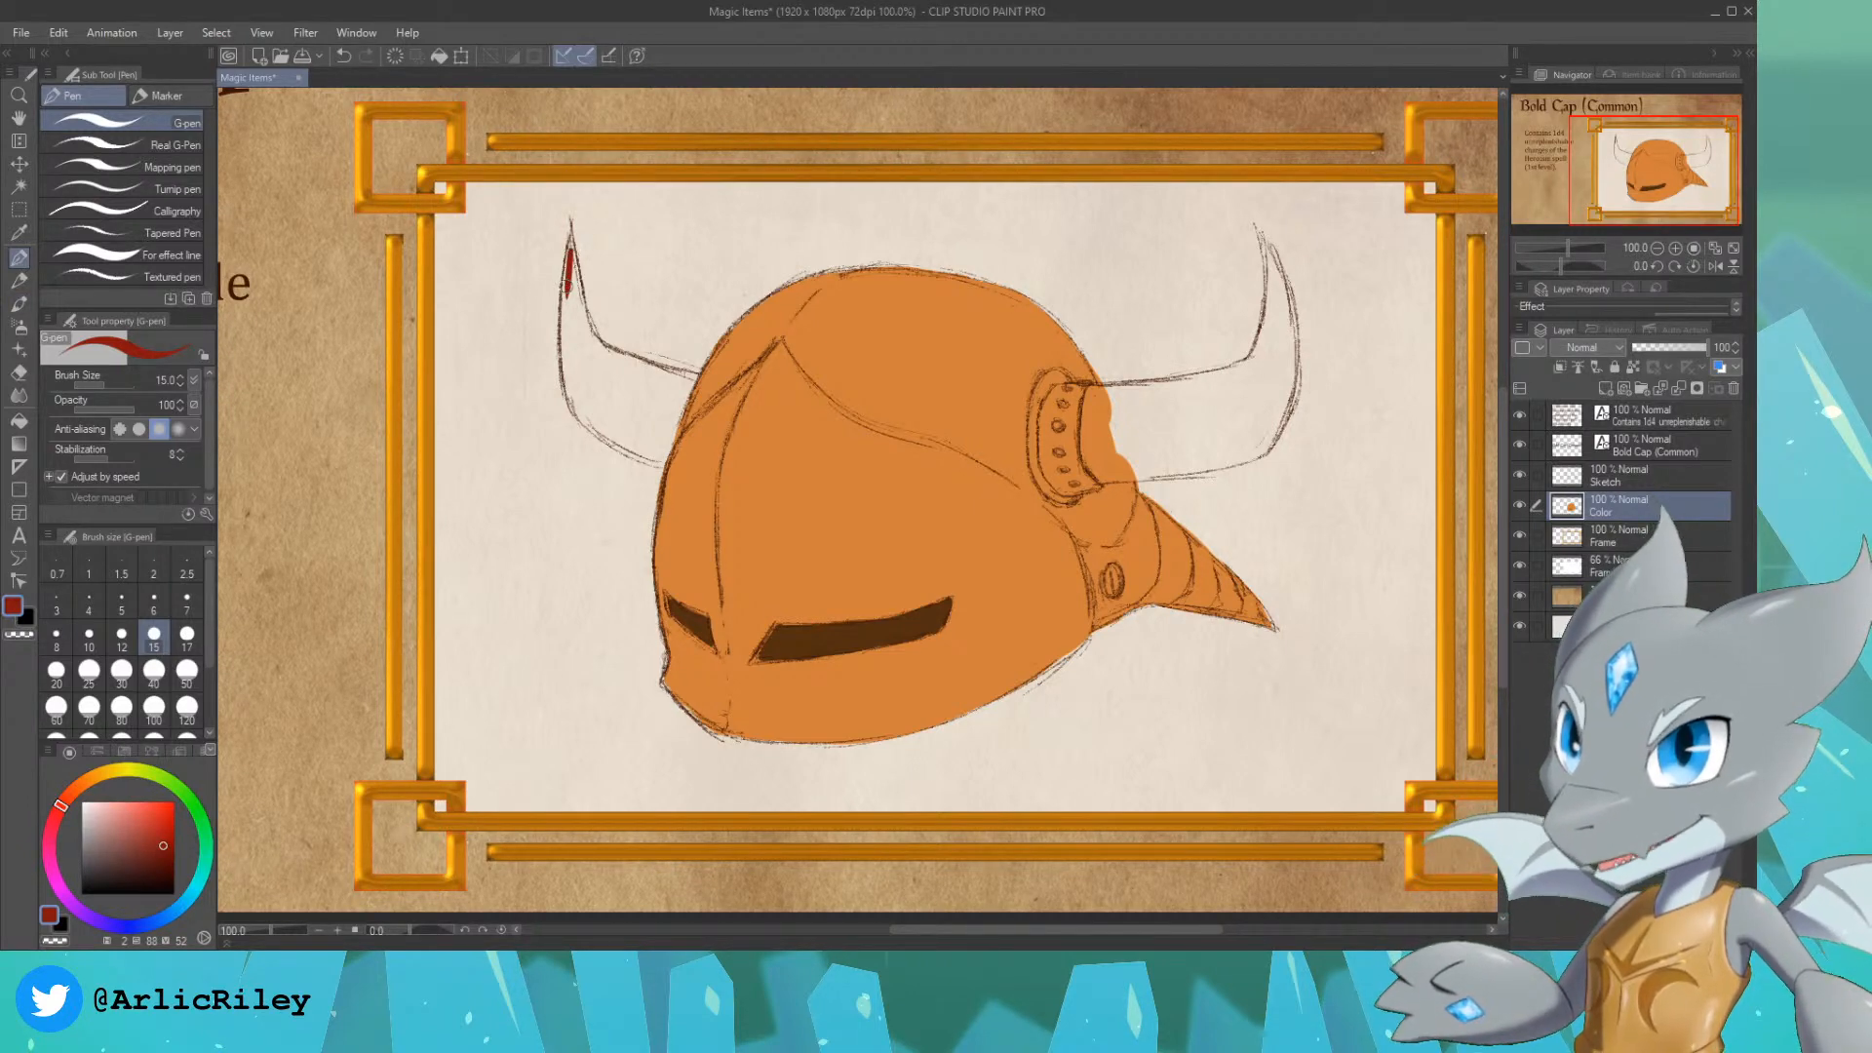
pyautogui.moveTo(567, 282)
pyautogui.mouseDown()
pyautogui.moveTo(616, 402)
pyautogui.moveTo(651, 405)
pyautogui.mouseUp()
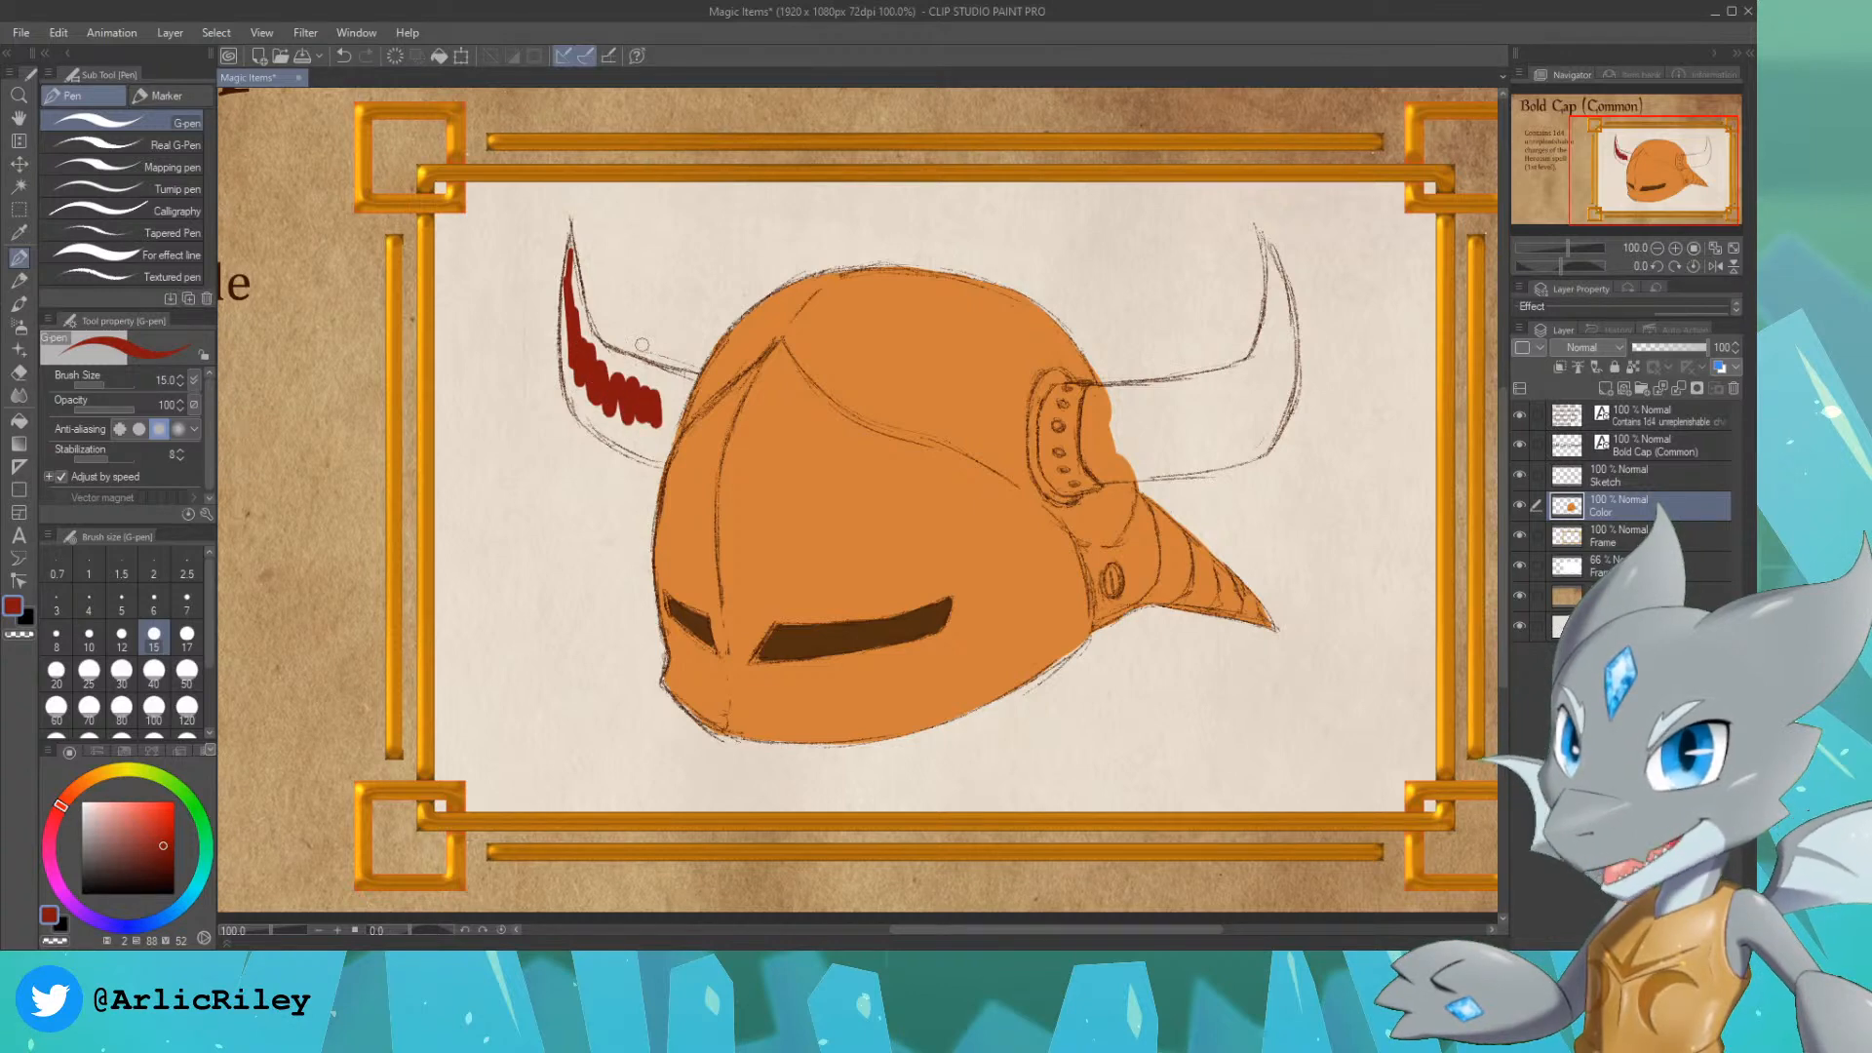
pyautogui.hotkey('ctrl', 'z')
pyautogui.hotkey('ctrl', 'z')
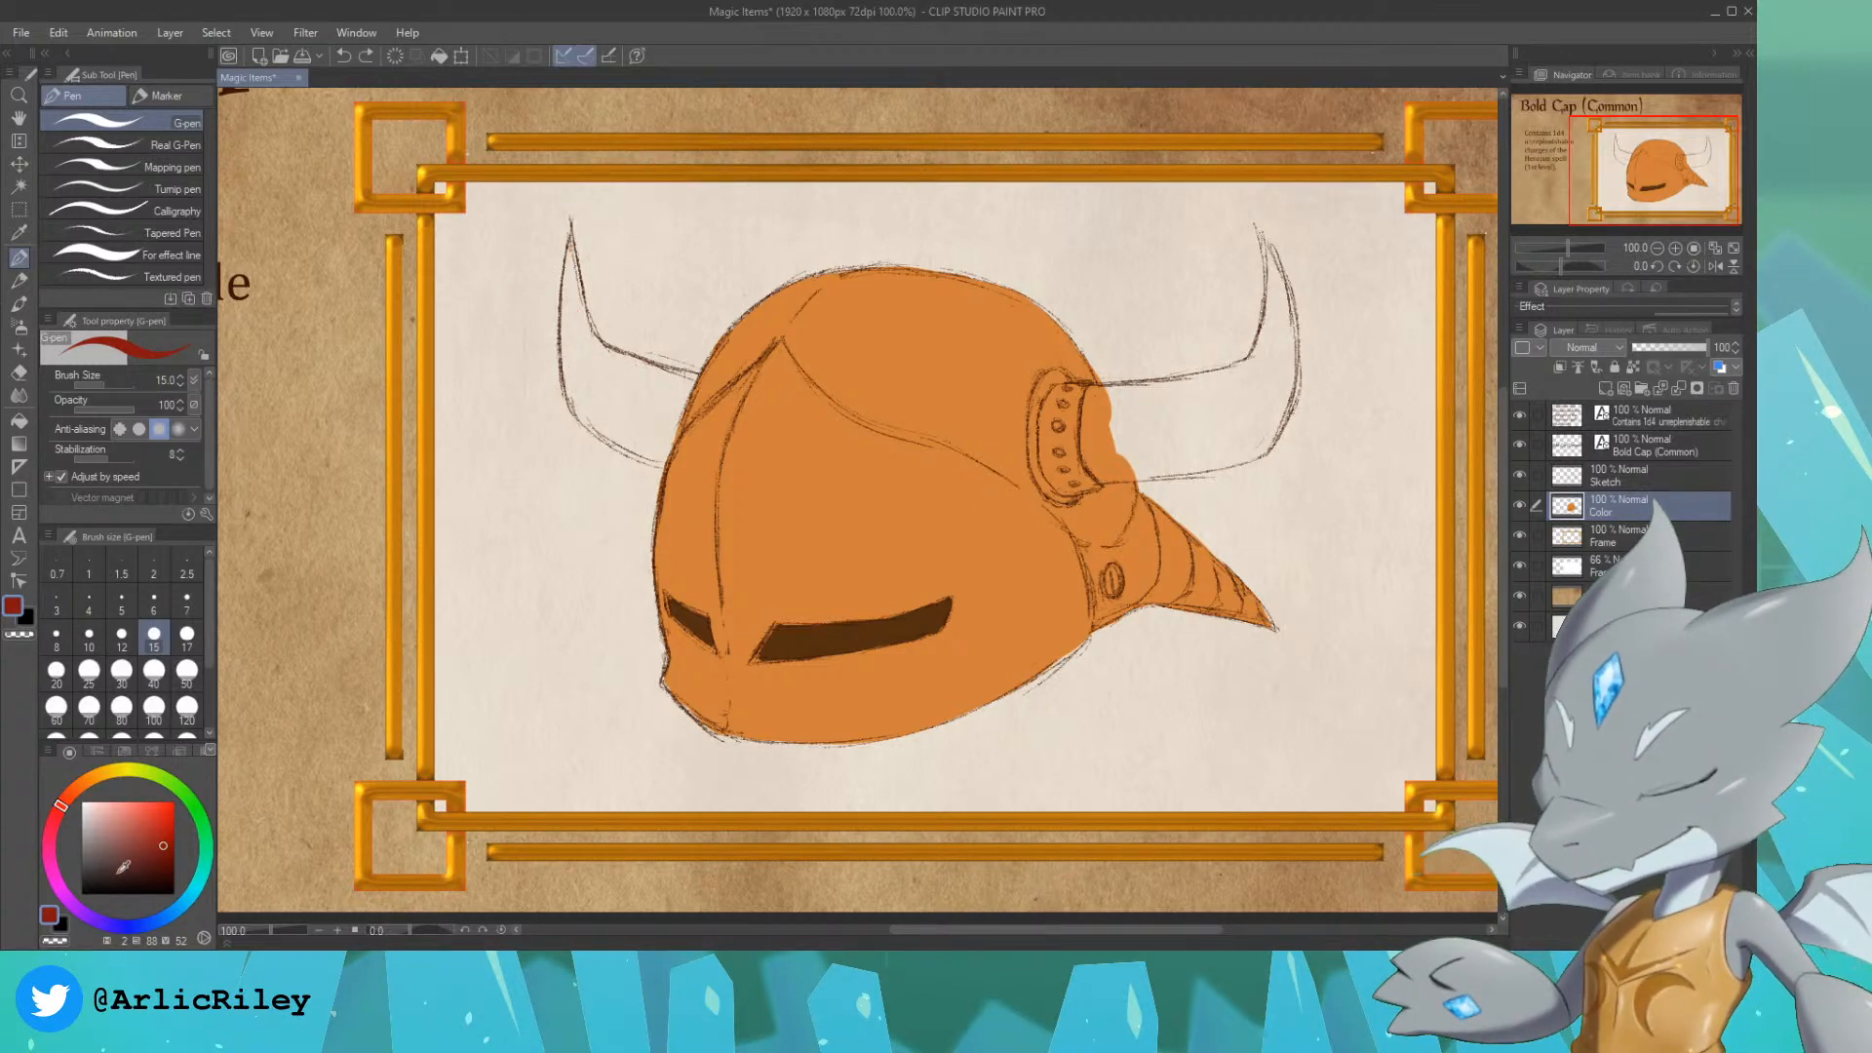
# Step: Fill the left horn with a pale tan (about H 30, S 29, V 87) on the Color layer, using the G-pen at size 15
pyautogui.moveTo(122, 866); pyautogui.dragTo(105, 854)
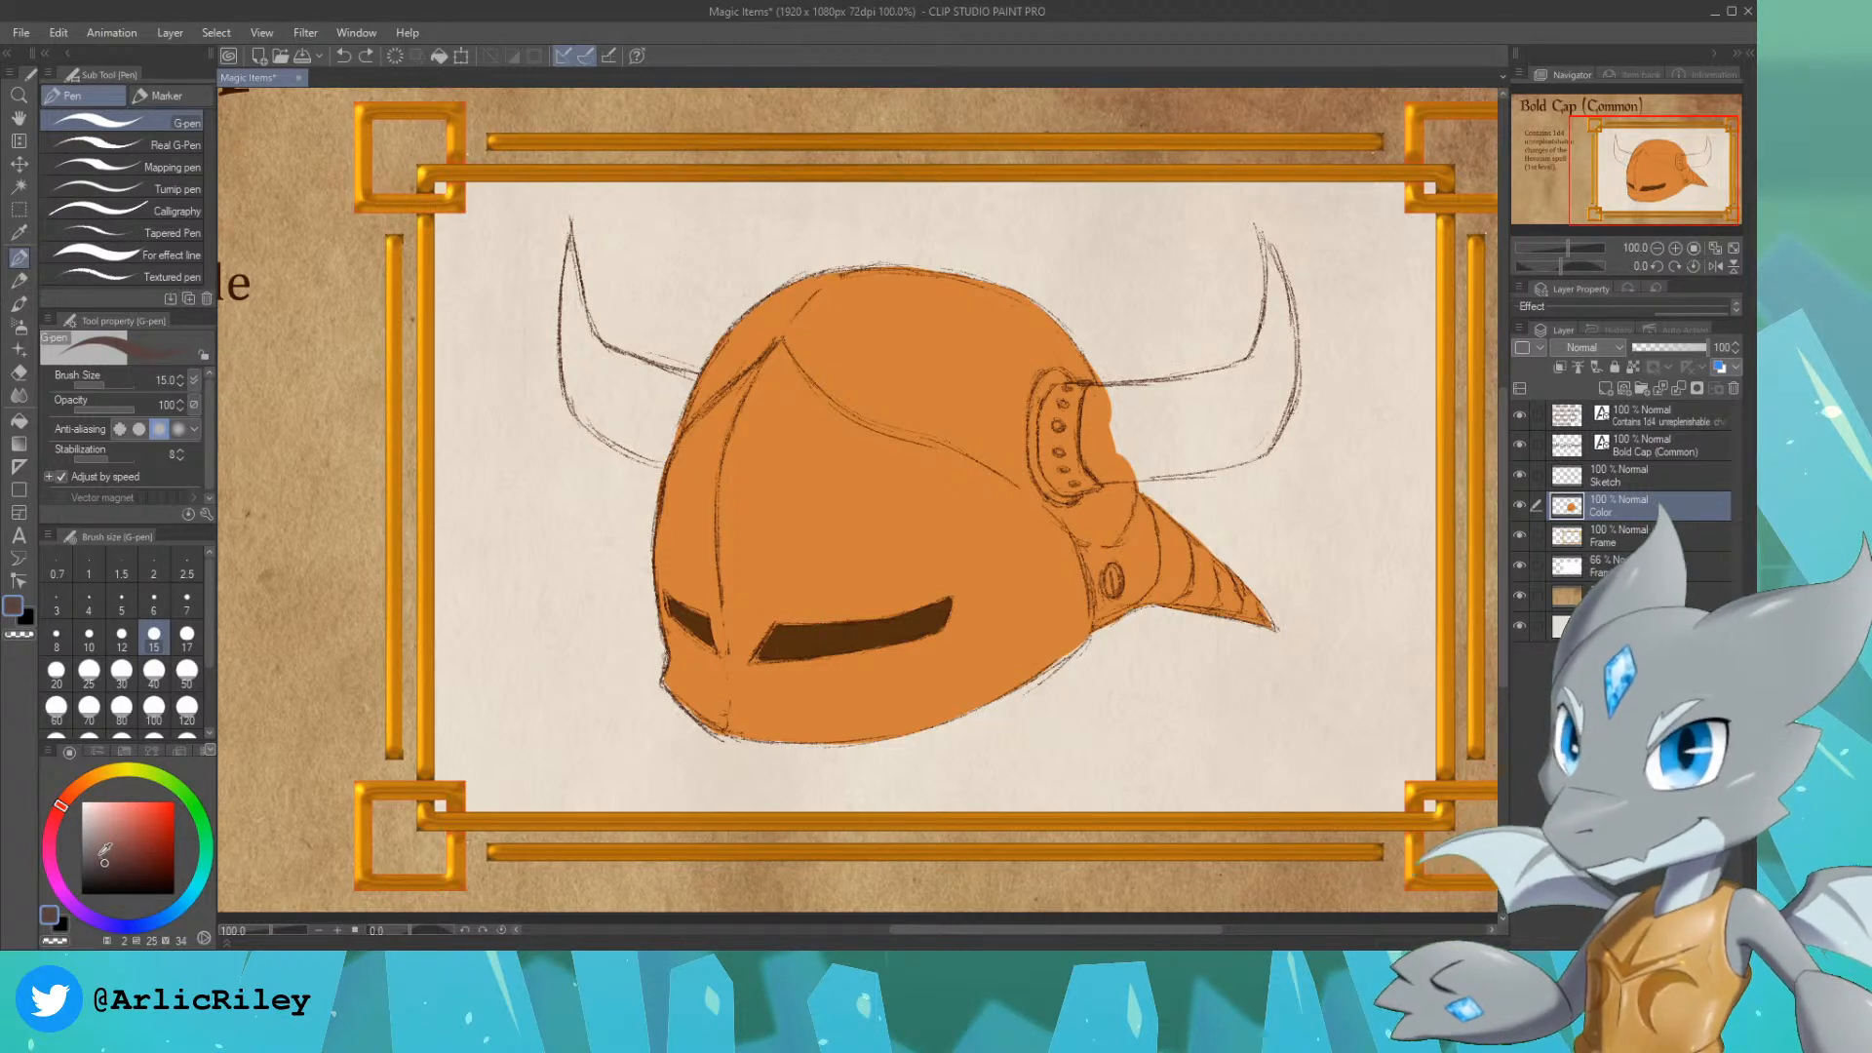
pyautogui.click(86, 787)
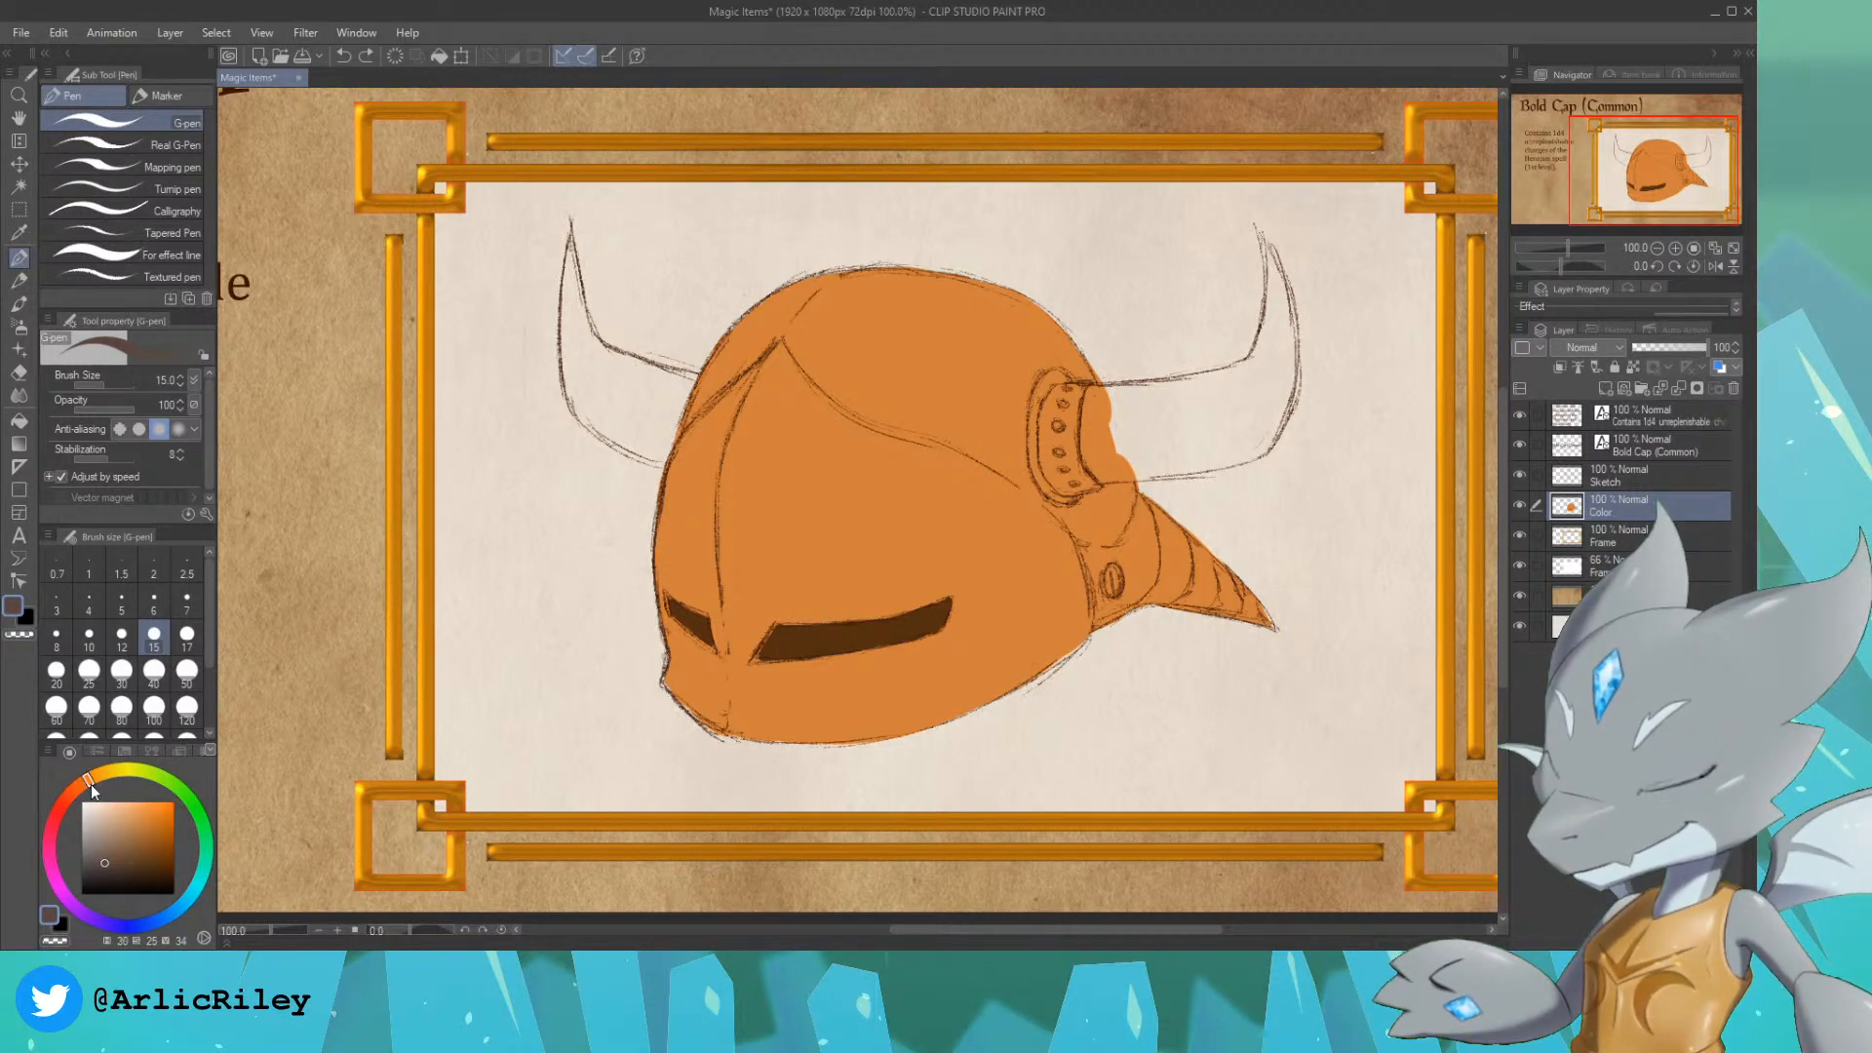
pyautogui.click(120, 811)
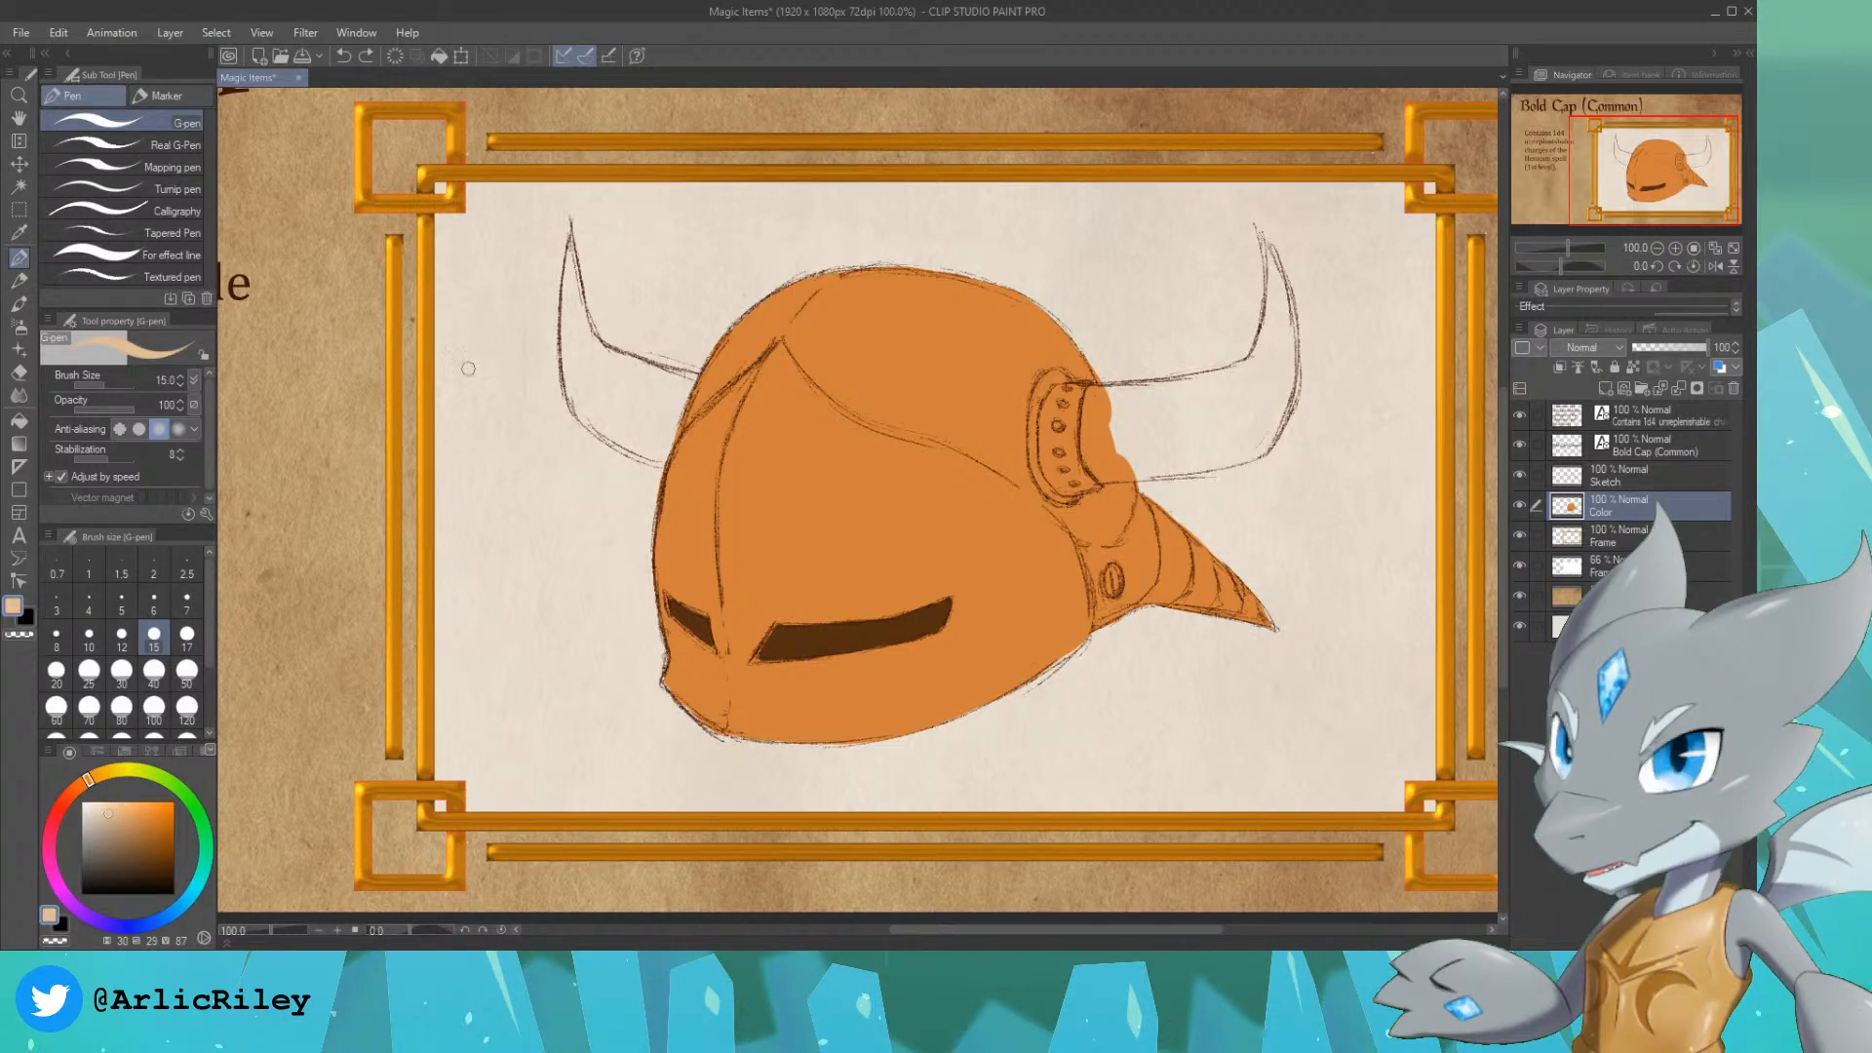
pyautogui.moveTo(563, 315)
pyautogui.mouseDown()
pyautogui.moveTo(585, 390)
pyautogui.moveTo(621, 387)
pyautogui.moveTo(595, 369)
pyautogui.mouseUp()
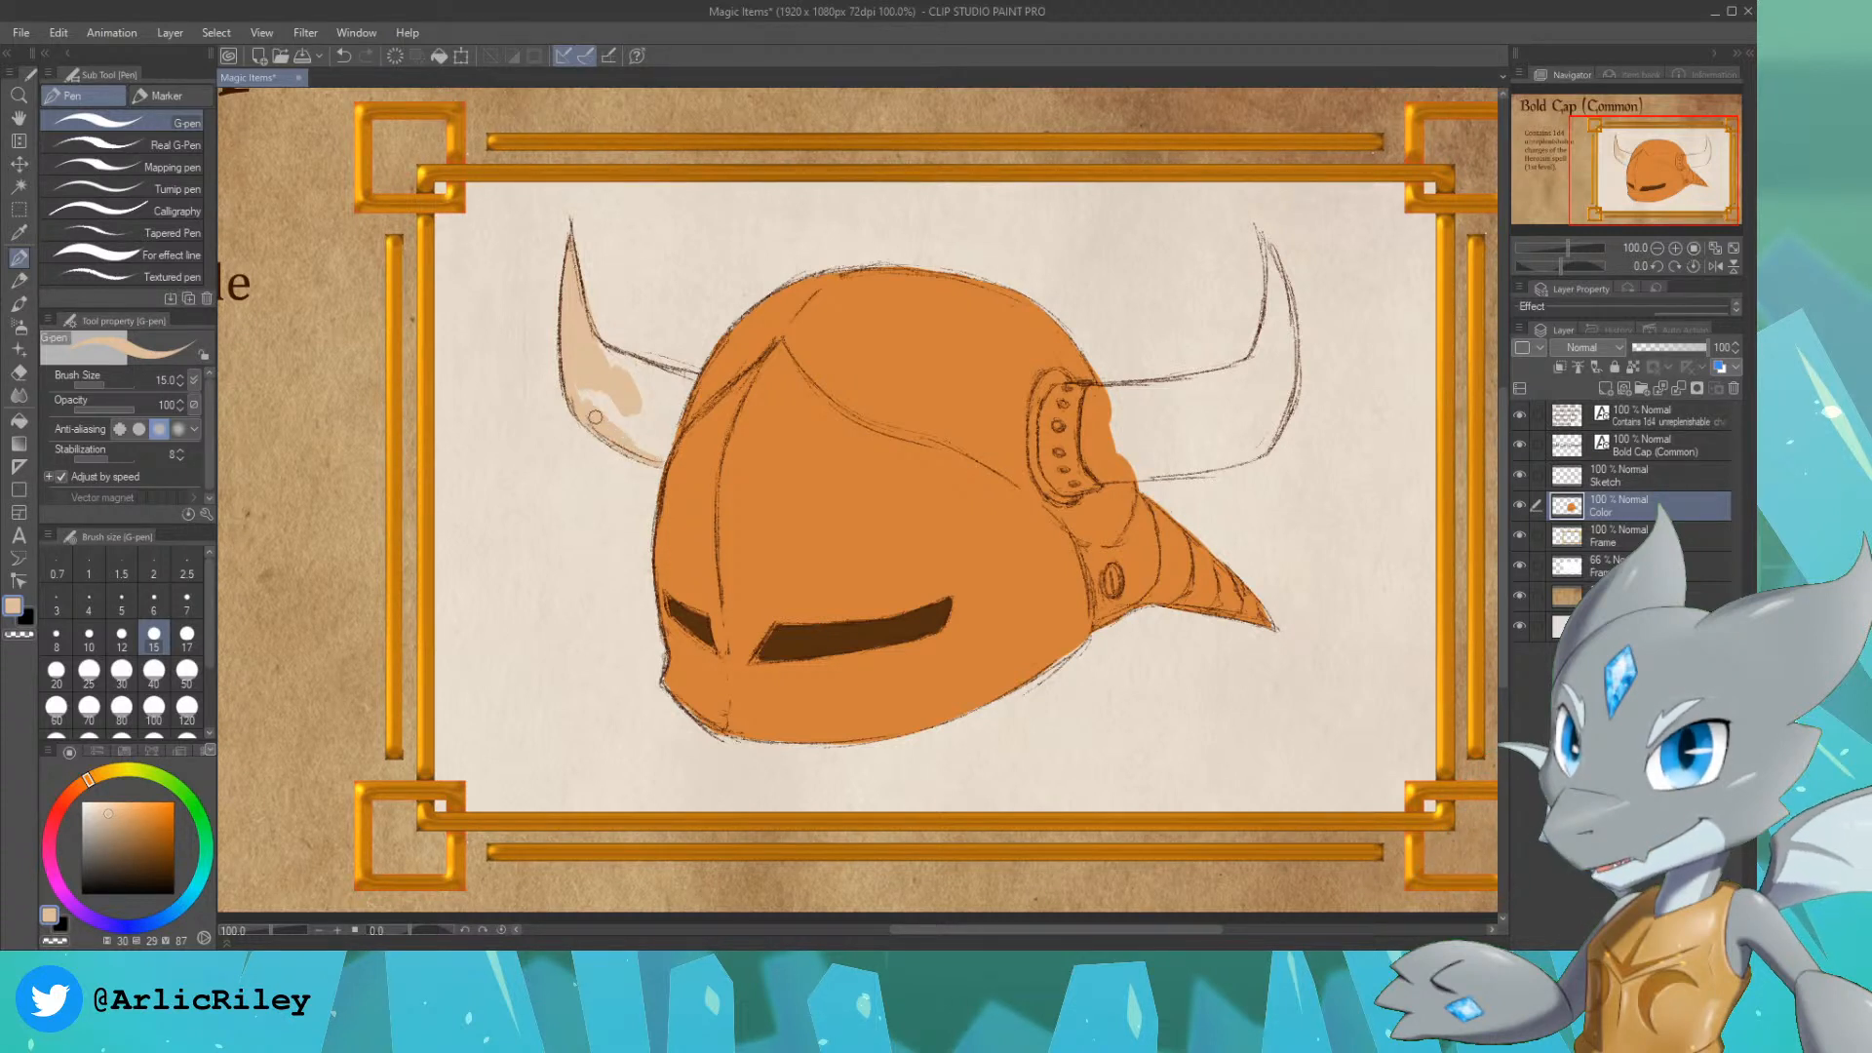
pyautogui.moveTo(576, 370)
pyautogui.mouseDown()
pyautogui.moveTo(603, 419)
pyautogui.moveTo(596, 373)
pyautogui.mouseUp()
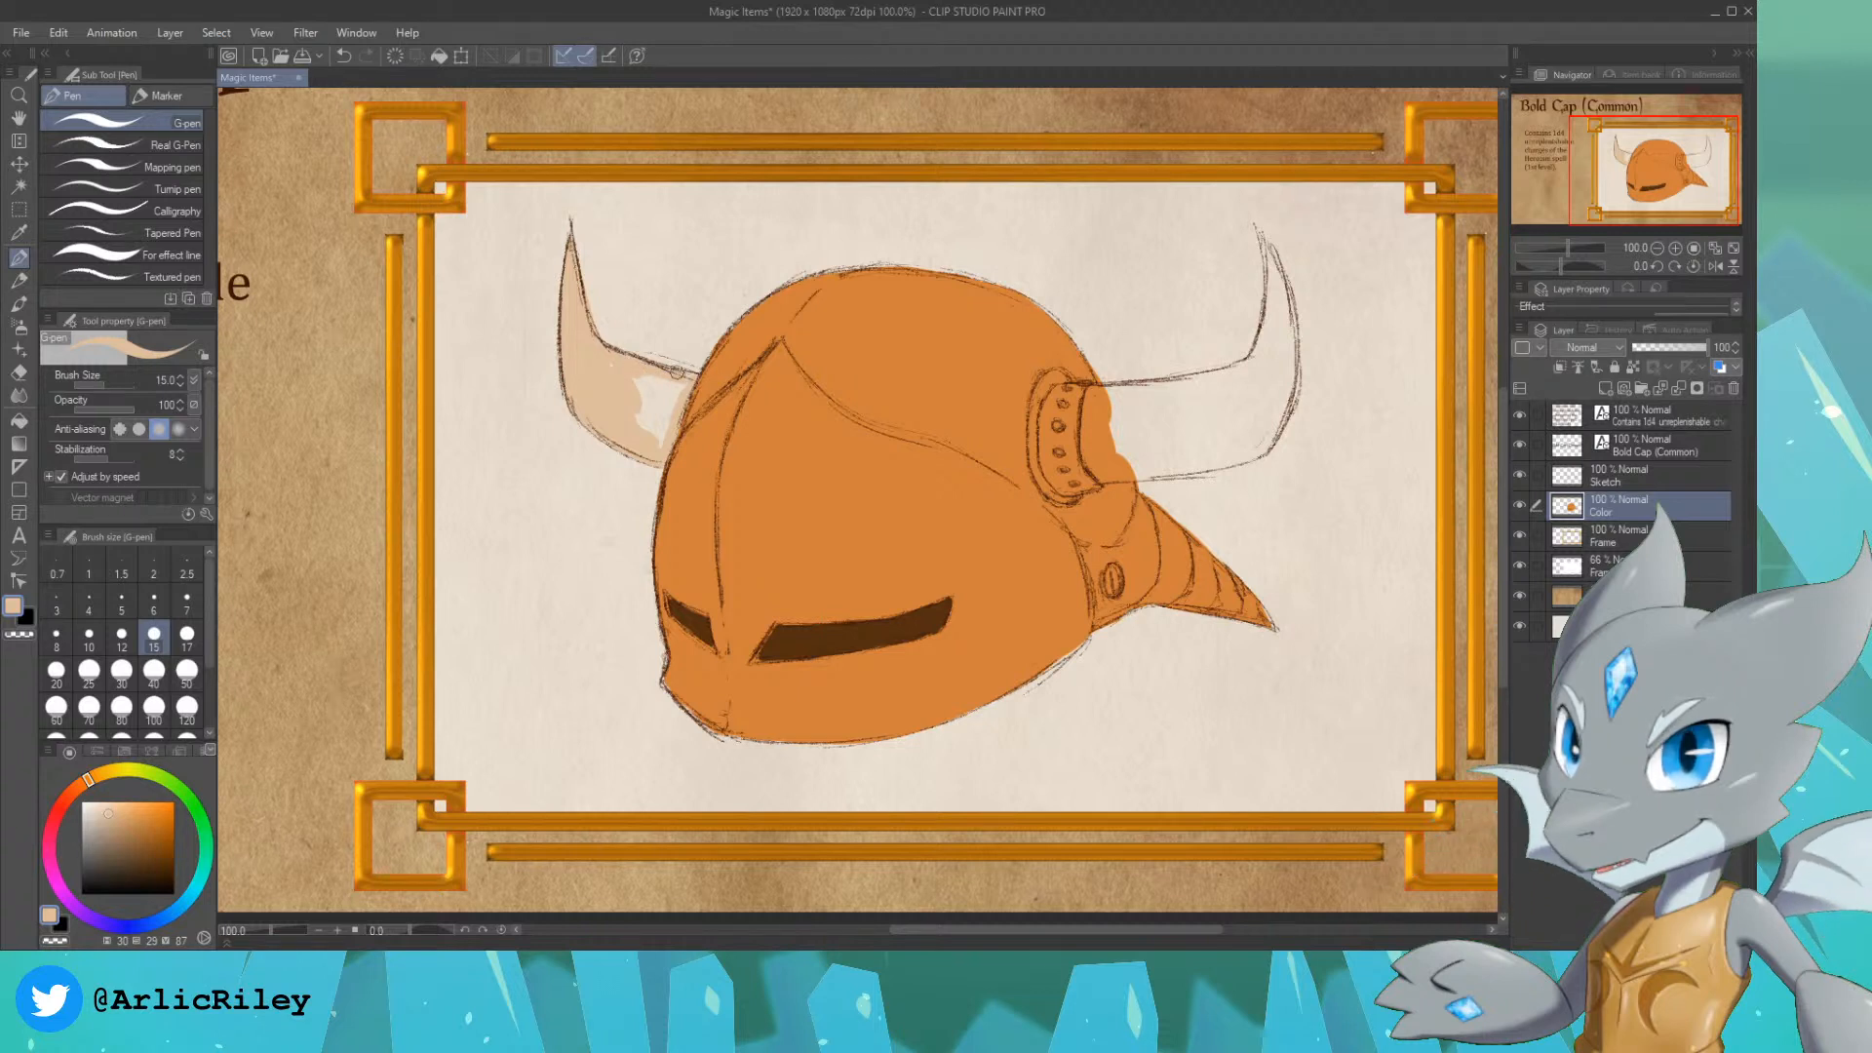
pyautogui.moveTo(618, 406)
pyautogui.mouseDown()
pyautogui.moveTo(647, 402)
pyautogui.moveTo(658, 443)
pyautogui.mouseUp()
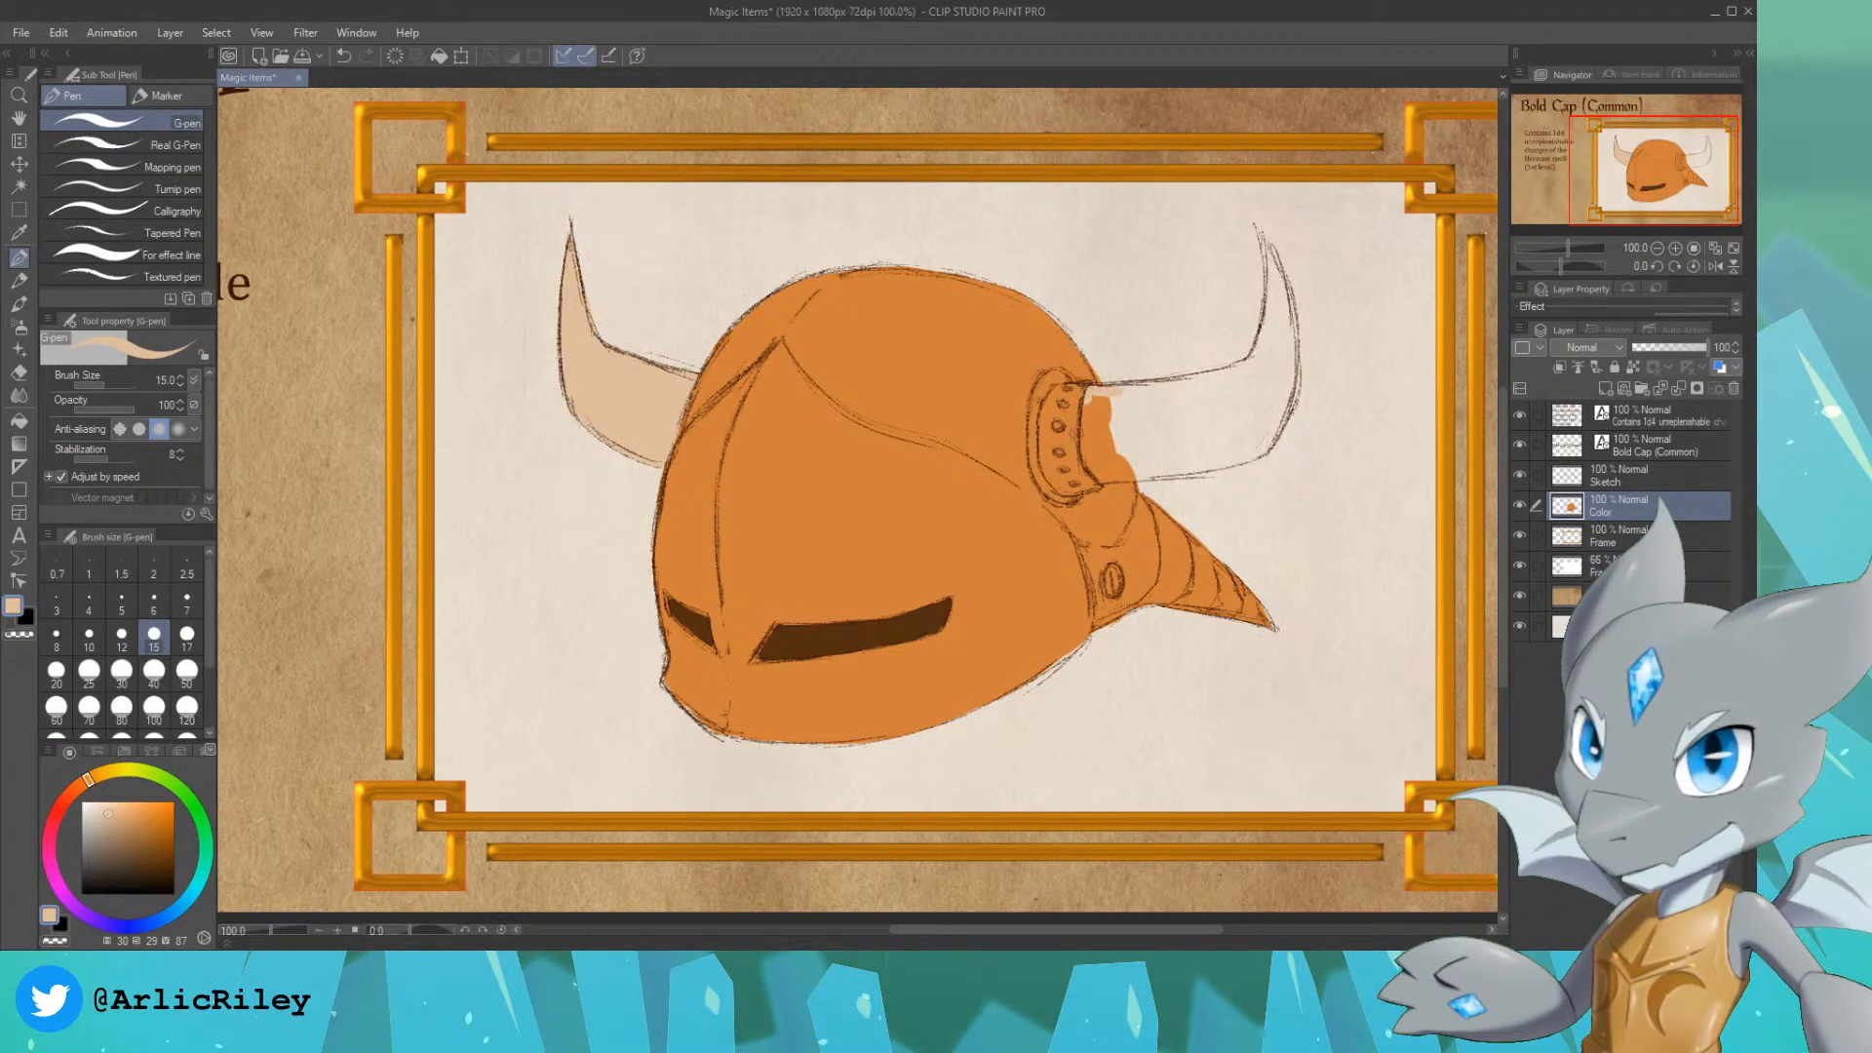
# Step: Fill the right horn with the same pale tan up to its tip, covering the stray orange at its base and enlarging the G-pen to size 30
pyautogui.hotkey('ctrl', 'z')
pyautogui.moveTo(1097, 388); pyautogui.dragTo(1100, 474)
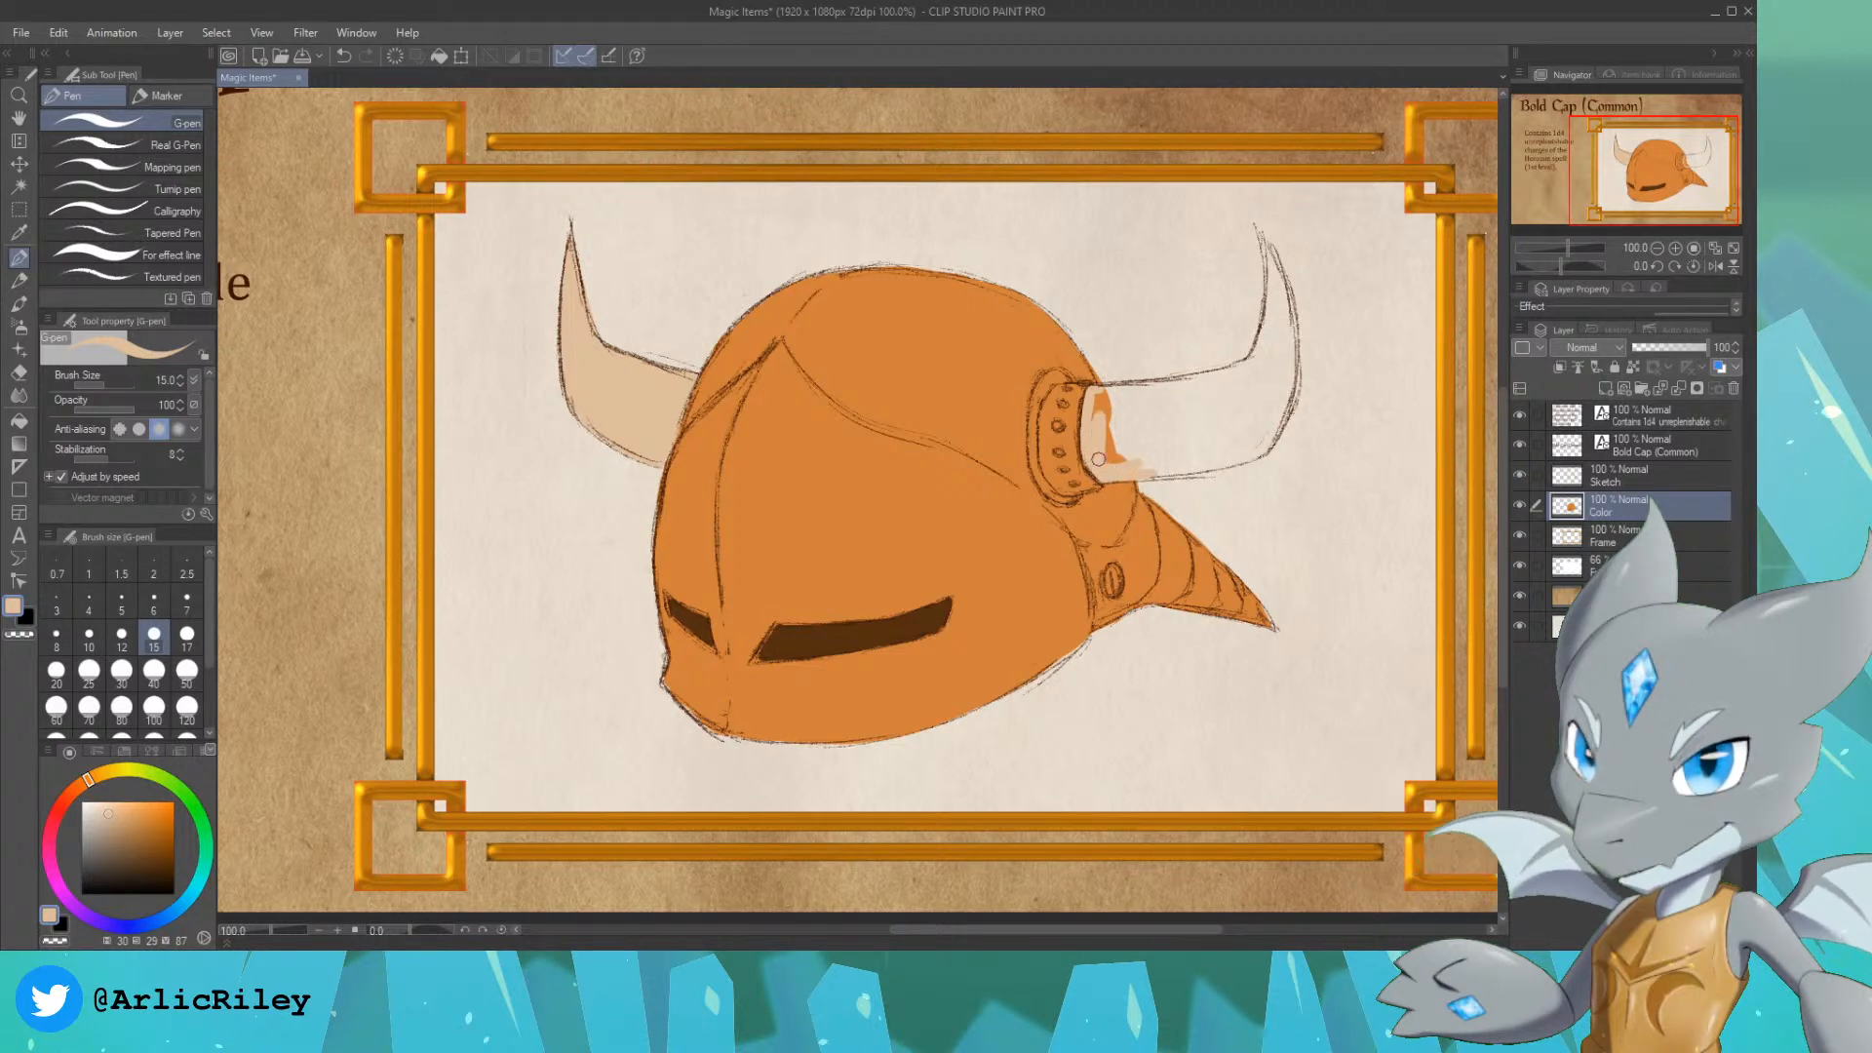
pyautogui.moveTo(1097, 459)
pyautogui.mouseDown()
pyautogui.moveTo(1104, 423)
pyautogui.moveTo(1166, 436)
pyautogui.moveTo(1258, 407)
pyautogui.mouseUp()
pyautogui.press(']')
pyautogui.press(']')
pyautogui.press(']')
pyautogui.press(']')
pyautogui.press(']')
pyautogui.press(']')
pyautogui.press(']')
pyautogui.press('[')
pyautogui.press('[')
pyautogui.press('[')
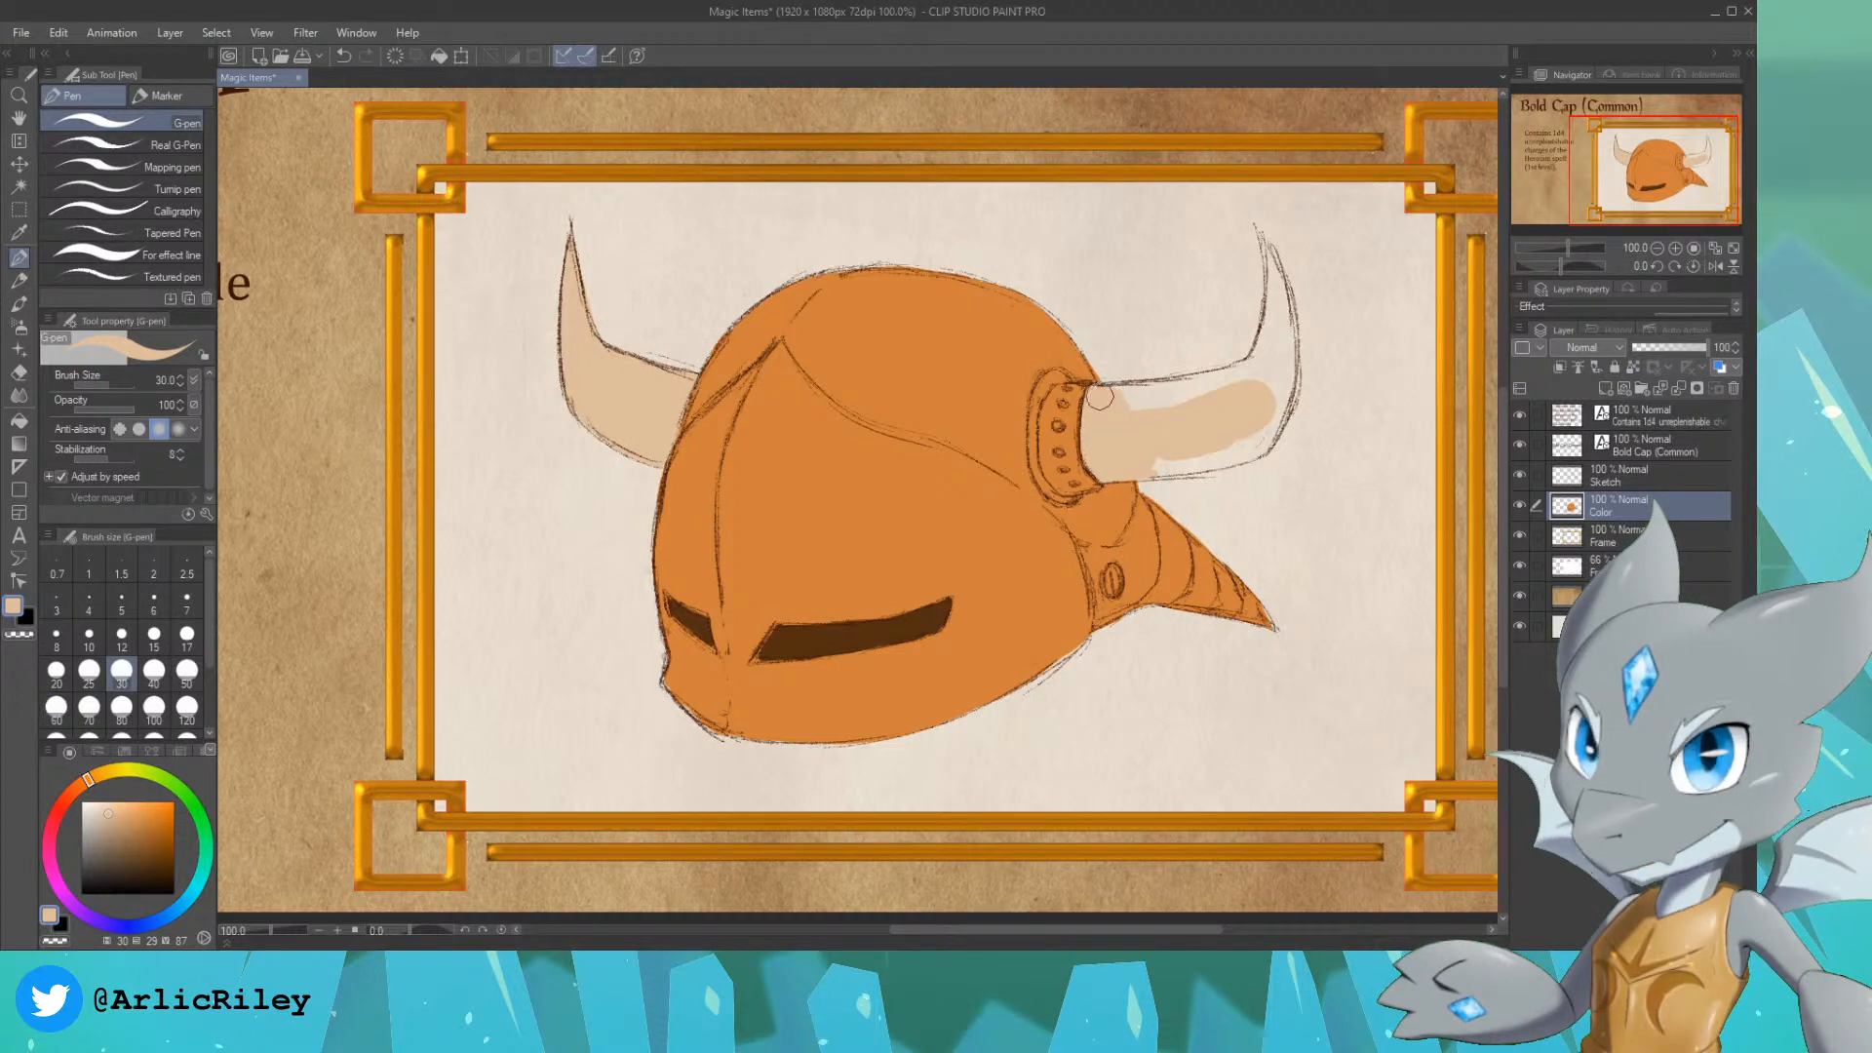
pyautogui.moveTo(1100, 396); pyautogui.dragTo(1248, 372)
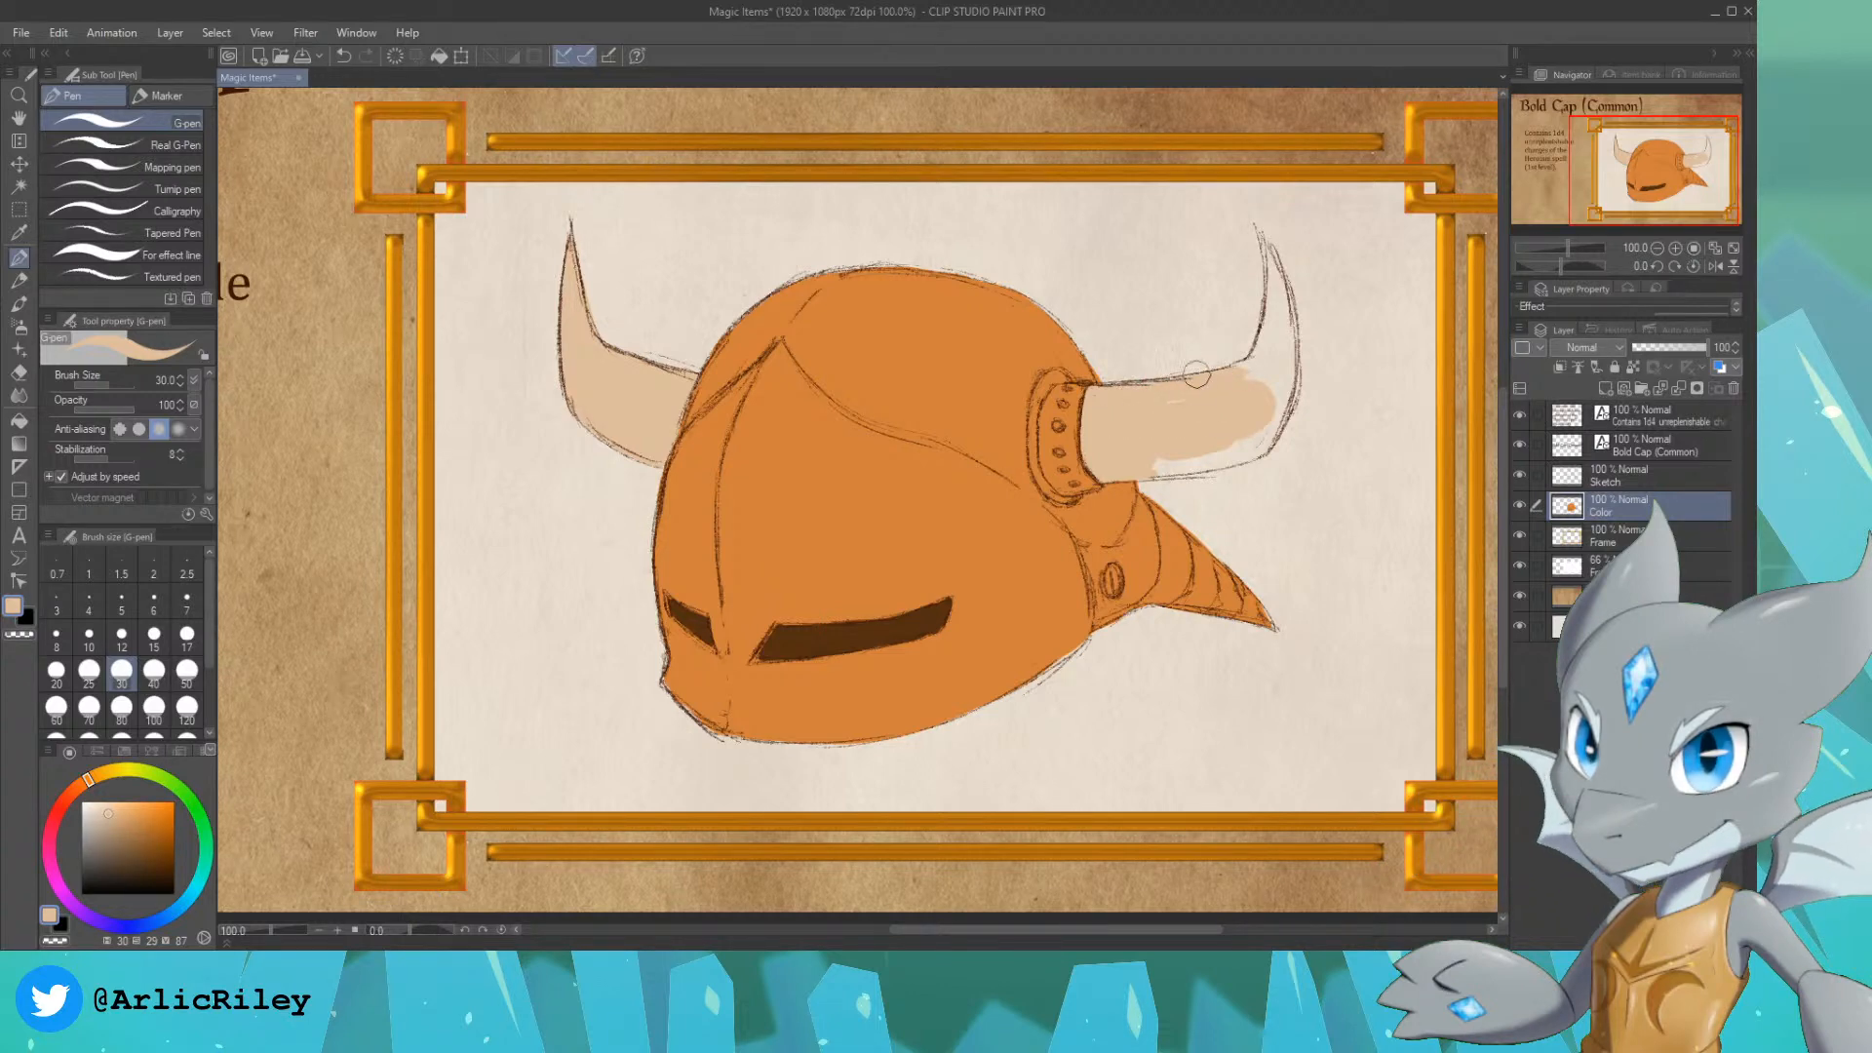
pyautogui.moveTo(1138, 459)
pyautogui.mouseDown()
pyautogui.moveTo(1266, 432)
pyautogui.moveTo(1253, 449)
pyautogui.moveTo(1266, 423)
pyautogui.moveTo(1247, 443)
pyautogui.moveTo(1221, 433)
pyautogui.moveTo(1250, 453)
pyautogui.moveTo(1274, 387)
pyautogui.moveTo(1209, 421)
pyautogui.moveTo(1174, 408)
pyautogui.moveTo(1270, 360)
pyautogui.moveTo(1252, 373)
pyautogui.moveTo(1266, 392)
pyautogui.moveTo(1284, 339)
pyautogui.moveTo(1264, 399)
pyautogui.mouseUp()
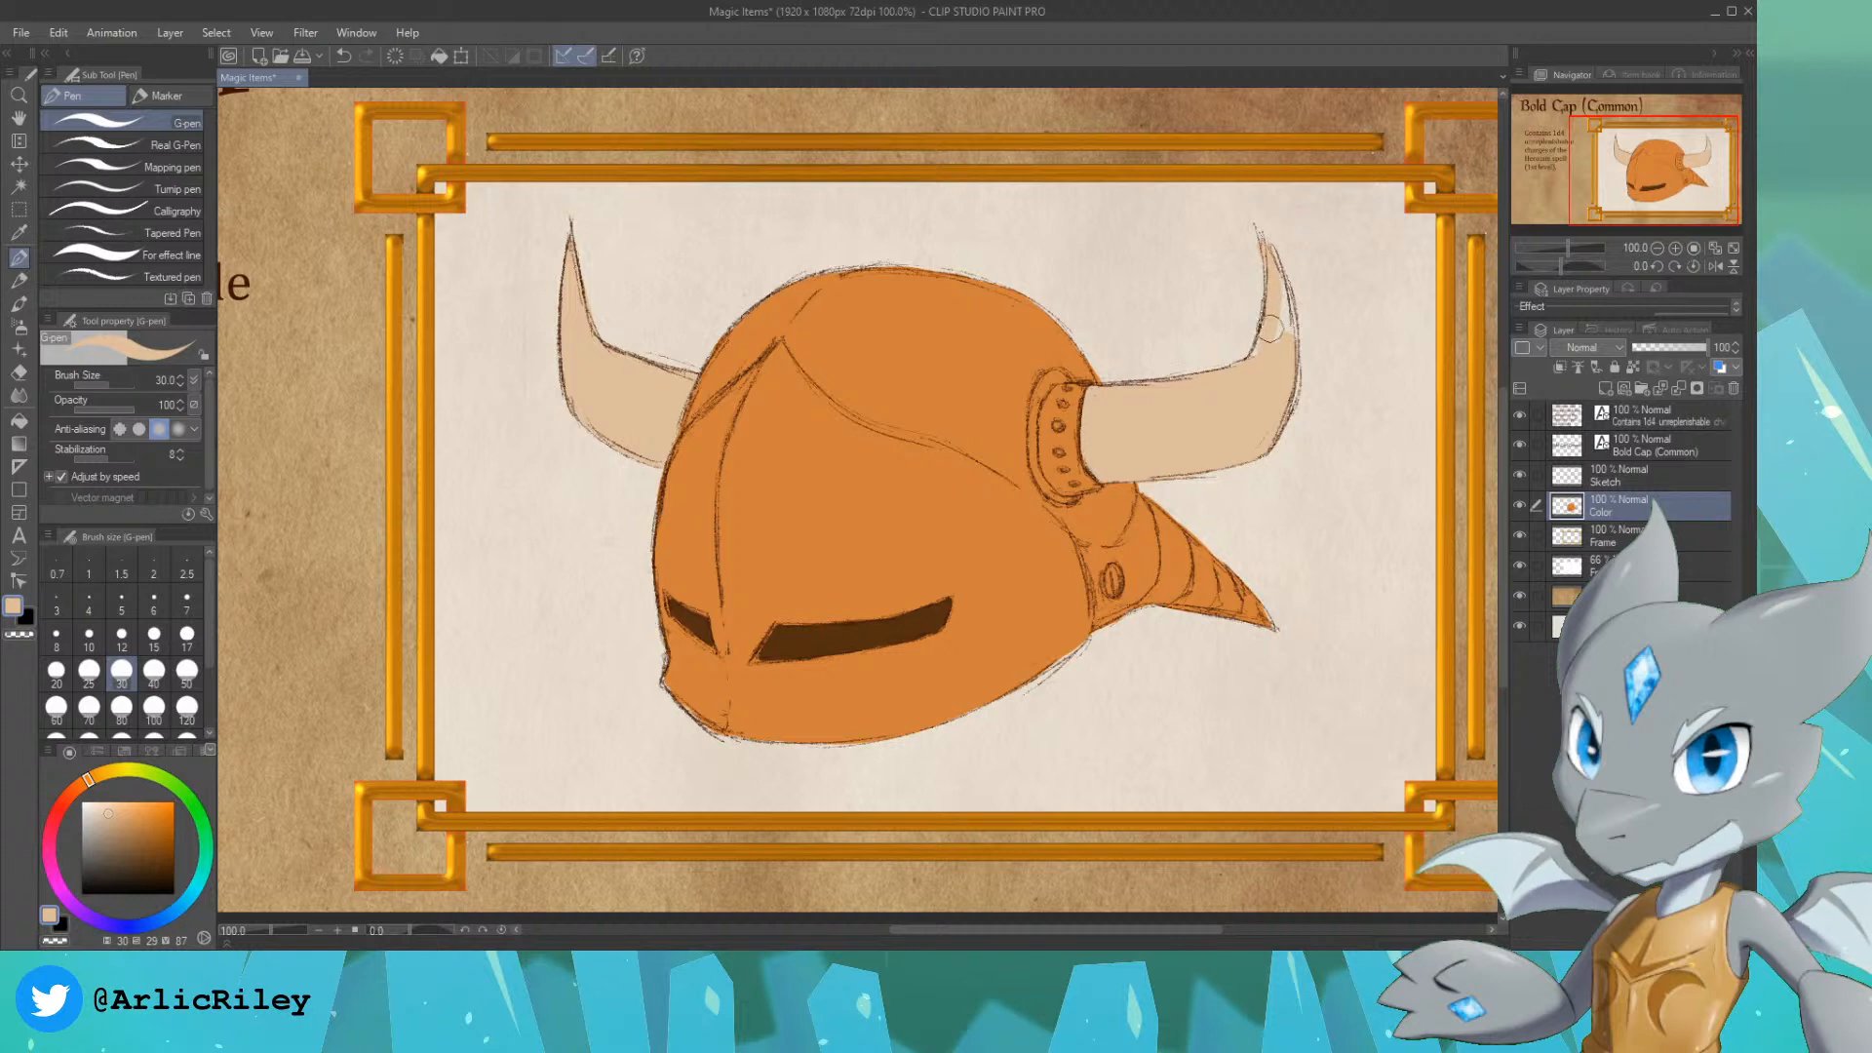
pyautogui.moveTo(1271, 263); pyautogui.dragTo(1277, 346)
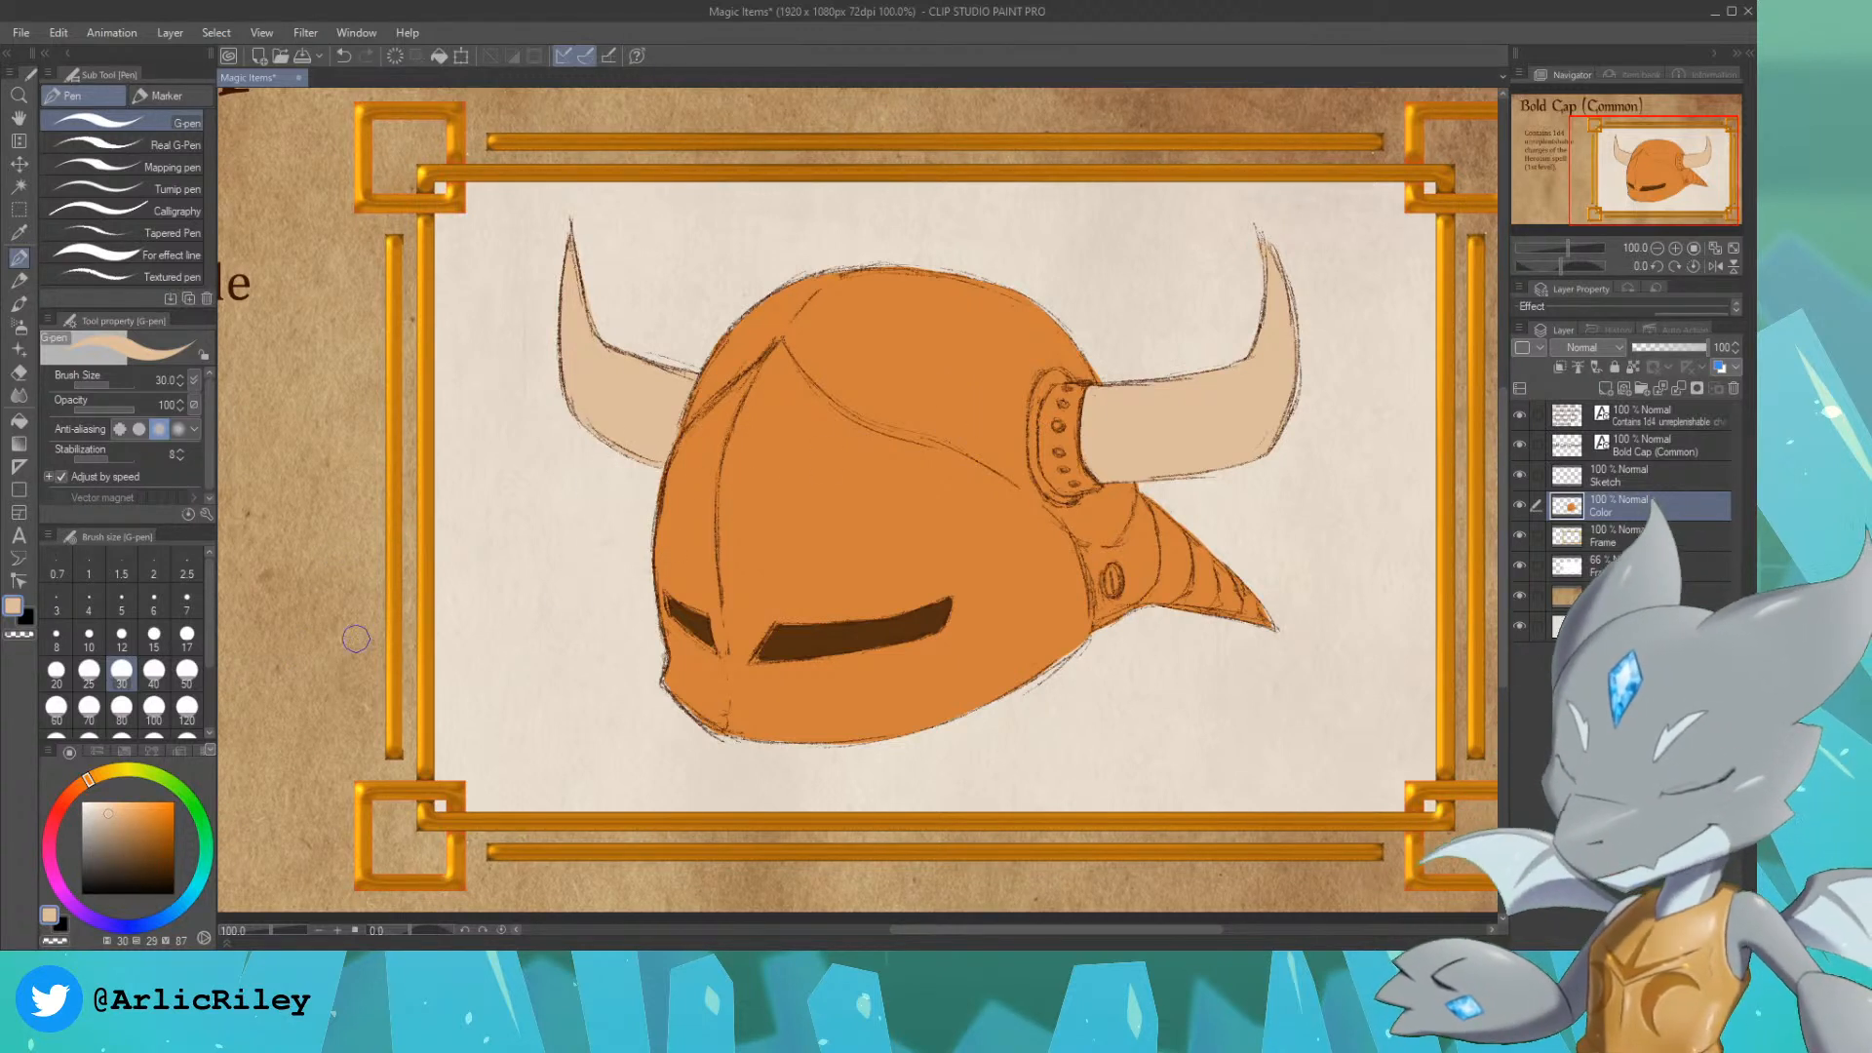
# Step: Try a light blue-grey on the studded collar of the right horn, and undo the stroke
pyautogui.moveTo(99, 865); pyautogui.dragTo(82, 829)
pyautogui.moveTo(188, 895); pyautogui.dragTo(166, 917)
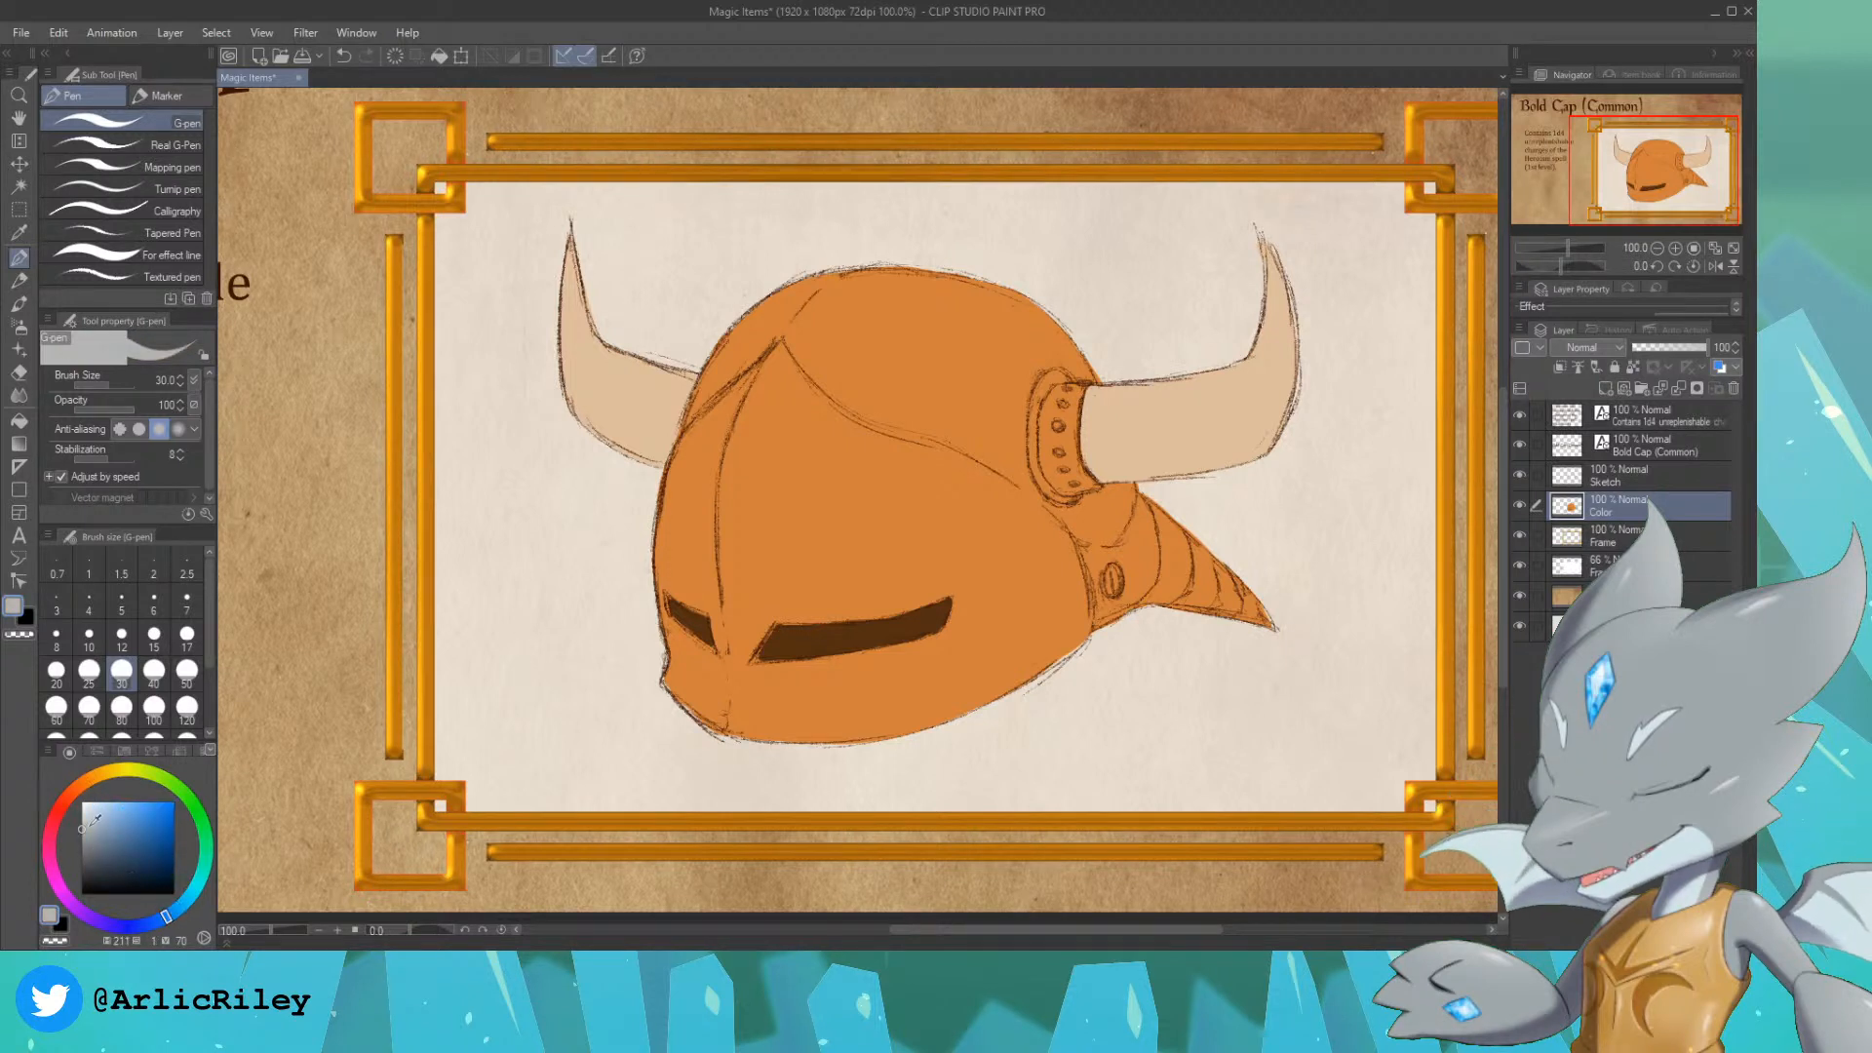
pyautogui.moveTo(88, 830); pyautogui.dragTo(92, 826)
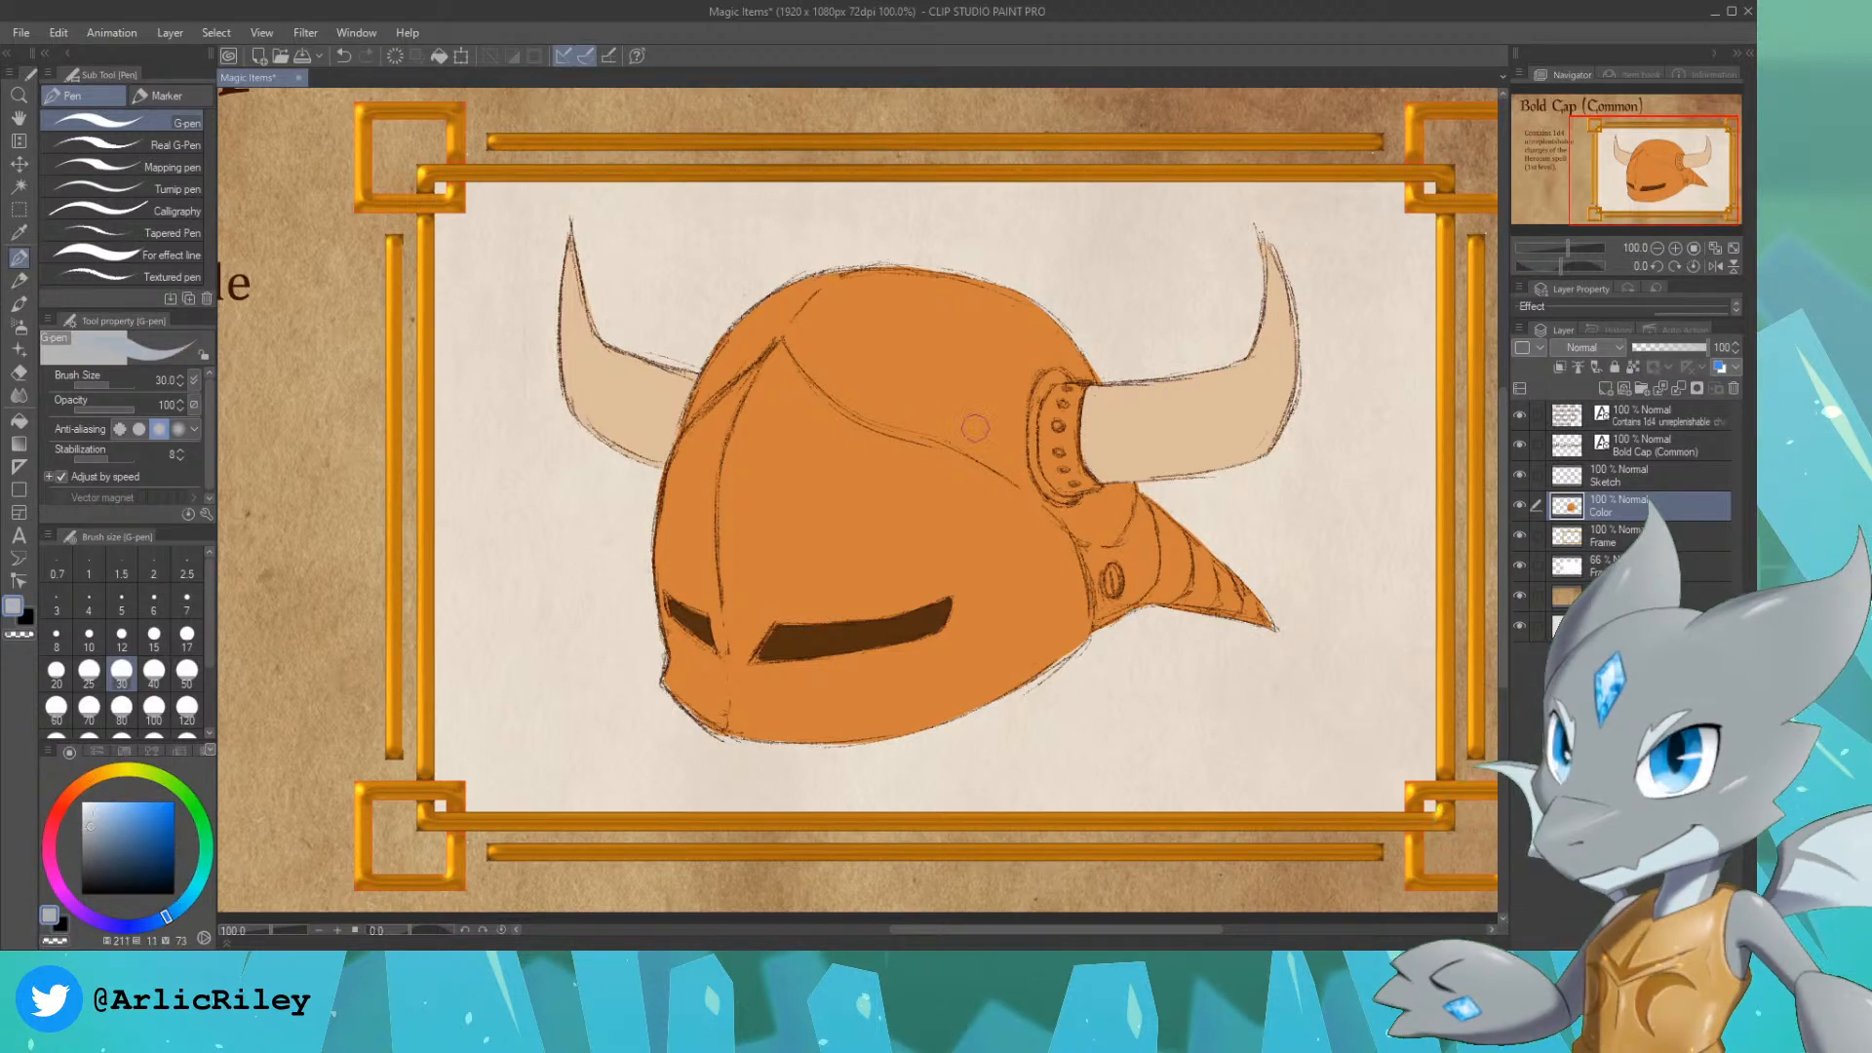
pyautogui.moveTo(1044, 397); pyautogui.dragTo(1051, 385)
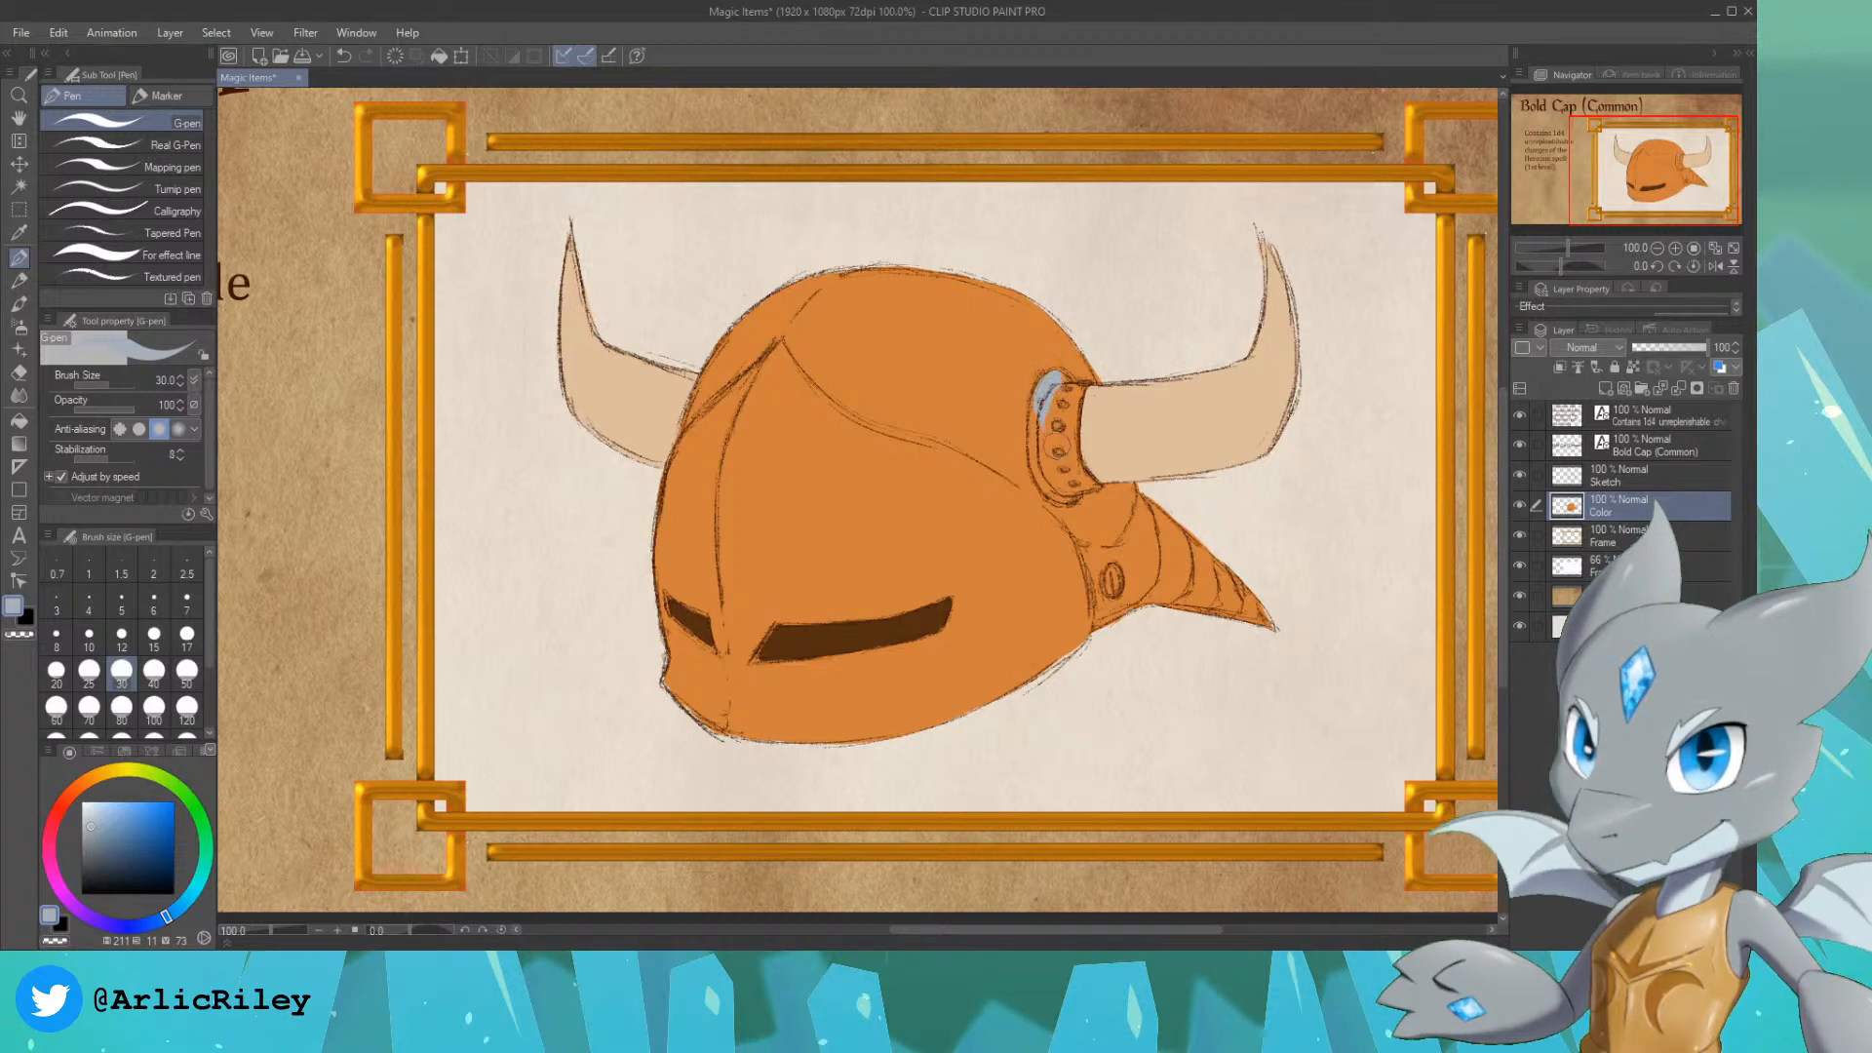
pyautogui.hotkey('ctrl', 'z')
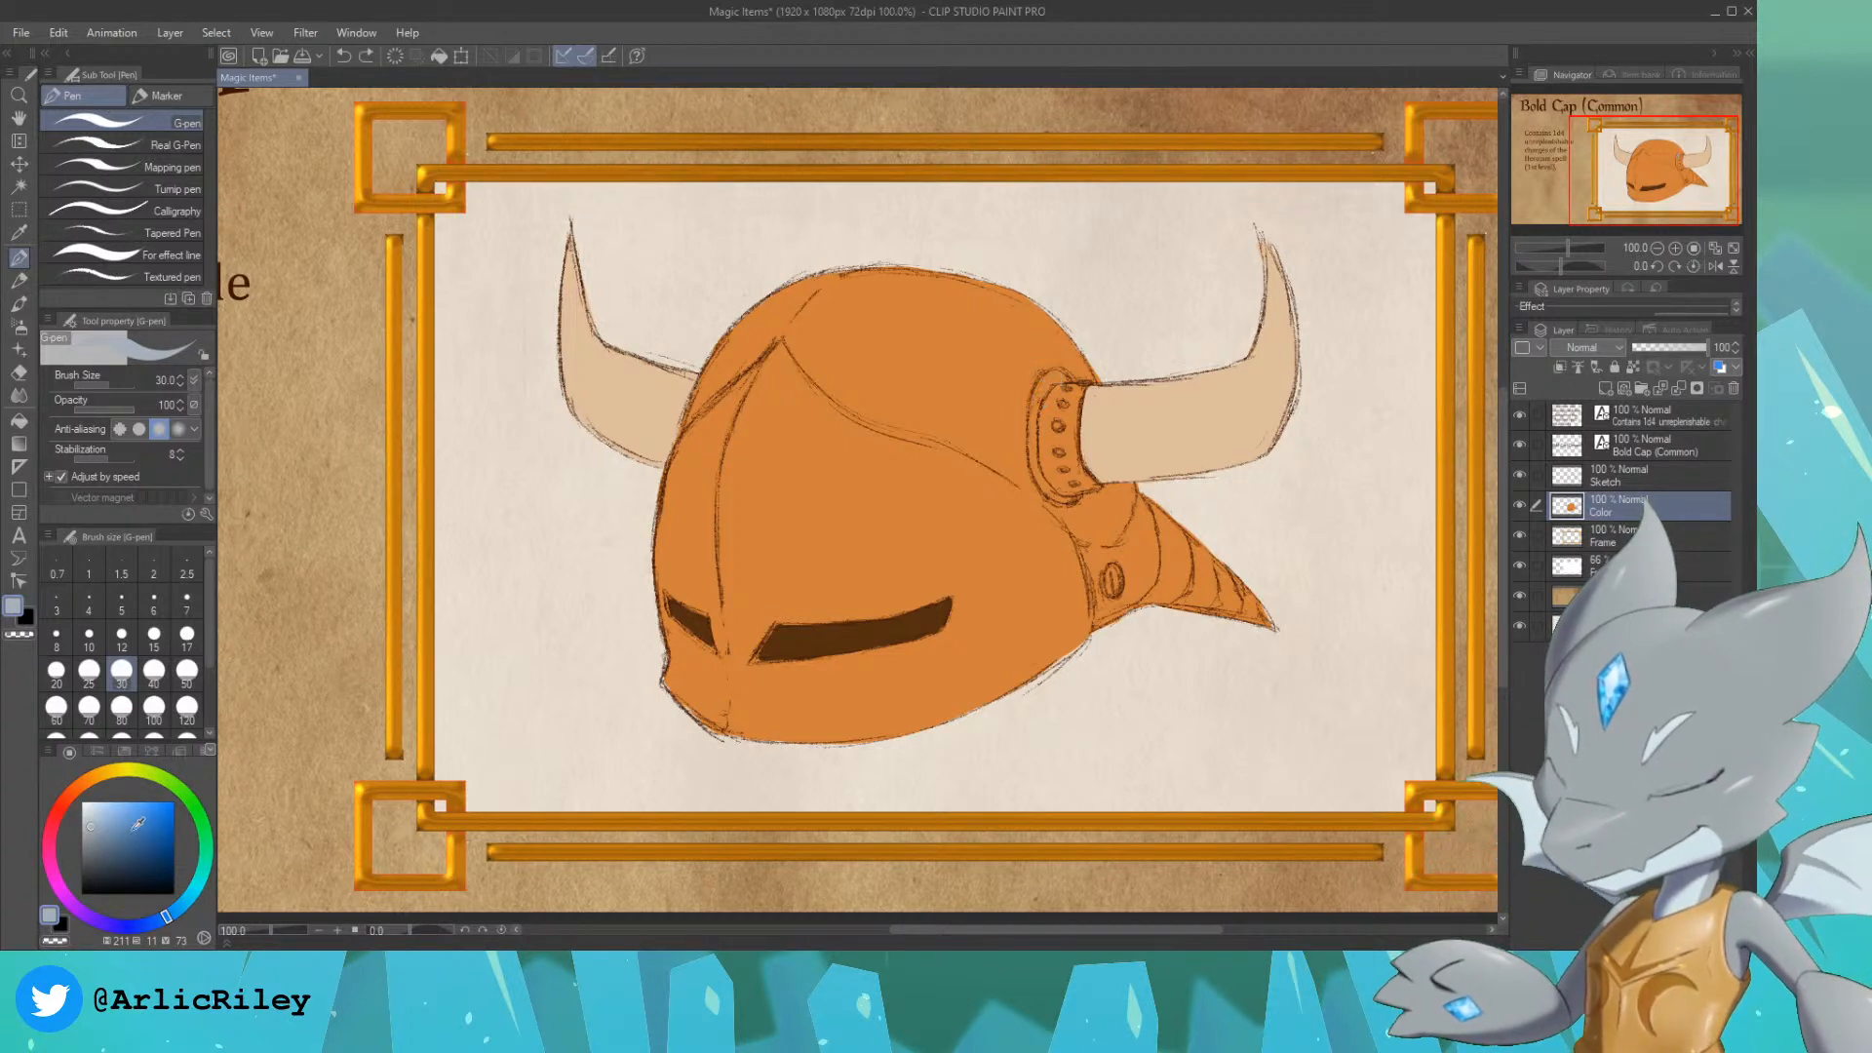
# Step: Fill the right horn's studded collar and the round rivet by the rear spike with a dark purplish grey (about H 255, S 9, V 38)
pyautogui.click(96, 854)
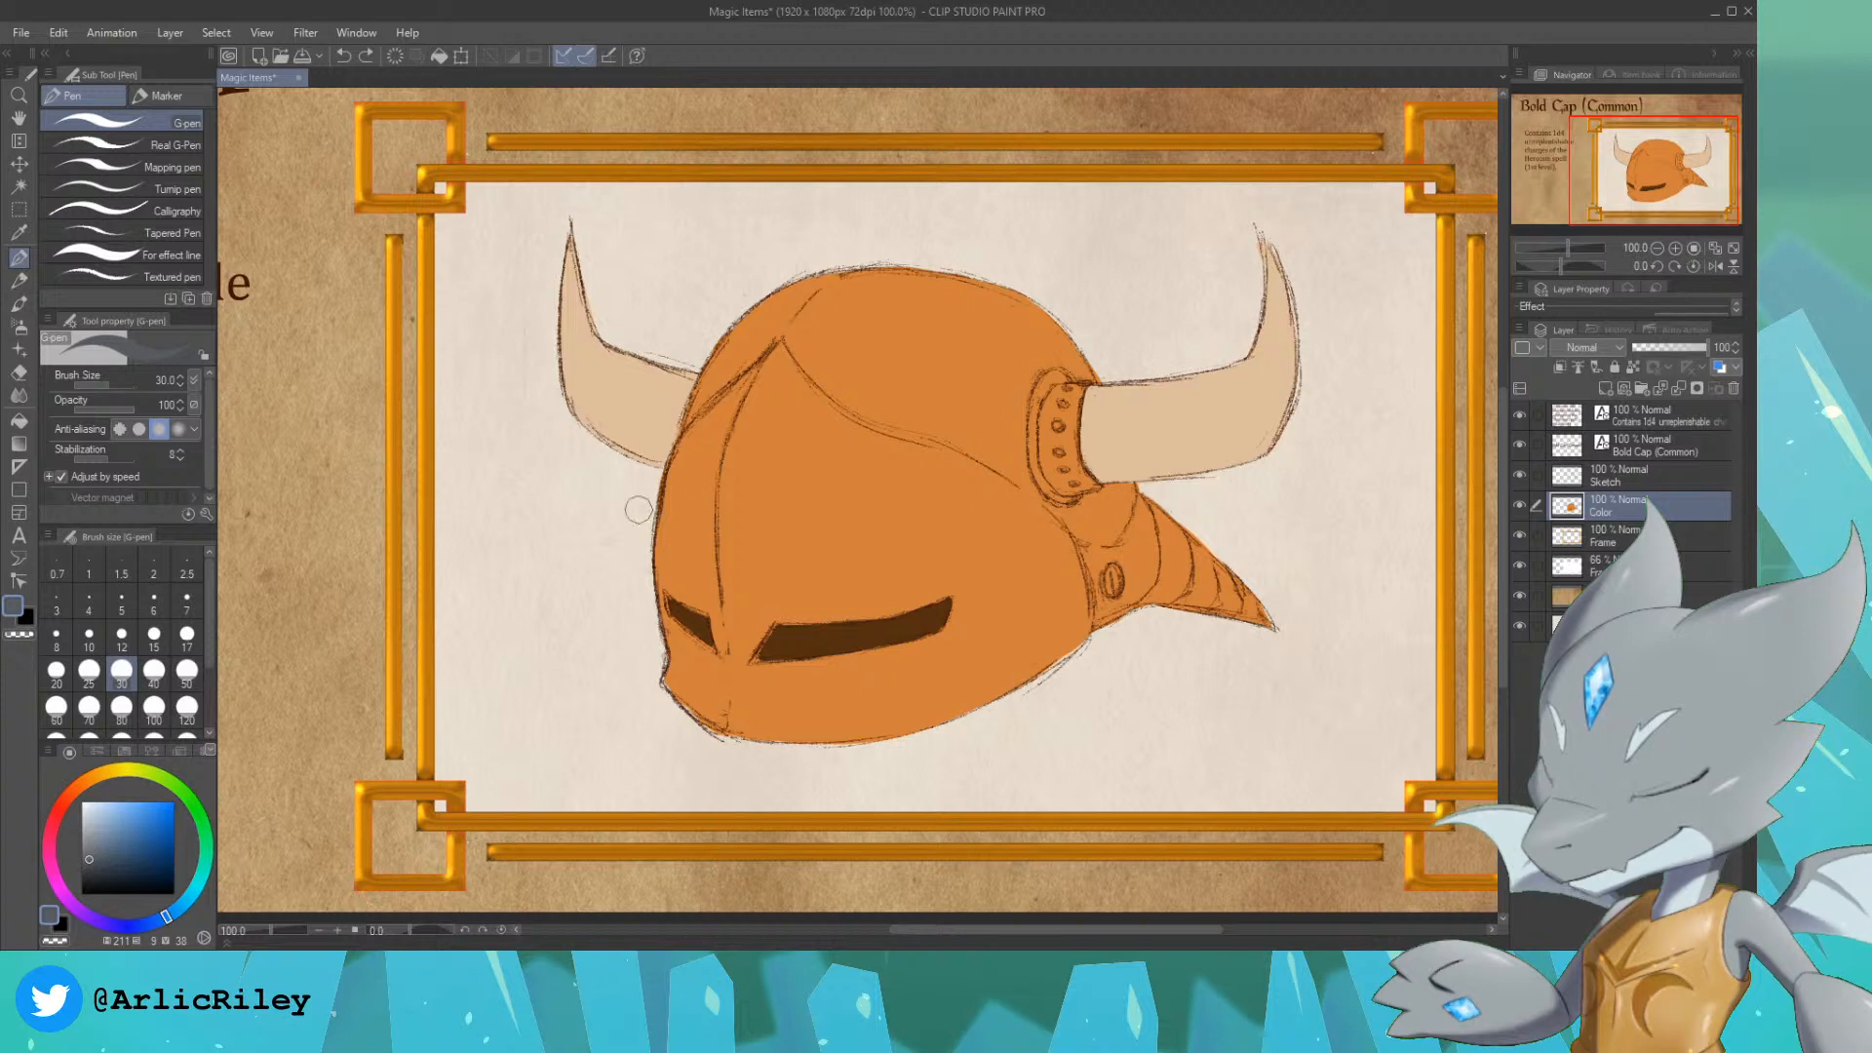
pyautogui.moveTo(1055, 382); pyautogui.dragTo(1053, 432)
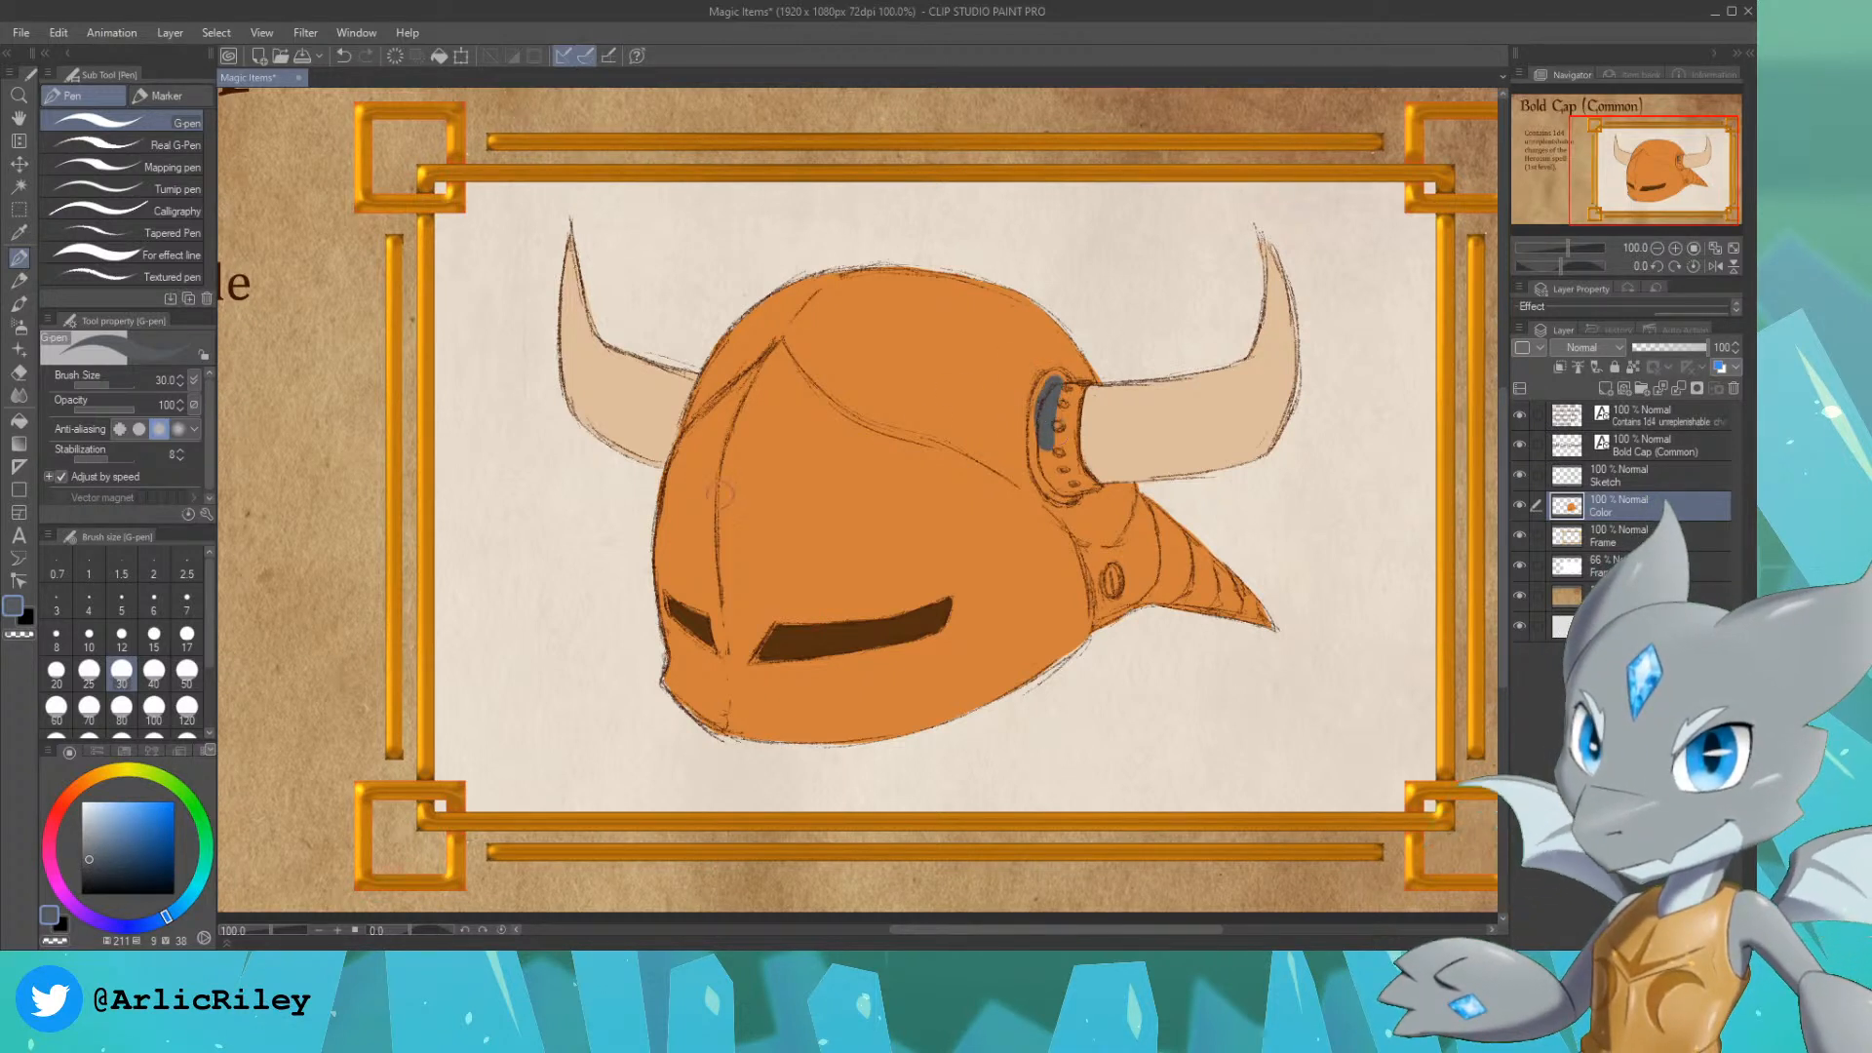
pyautogui.hotkey('ctrl', 'z')
pyautogui.click(107, 924)
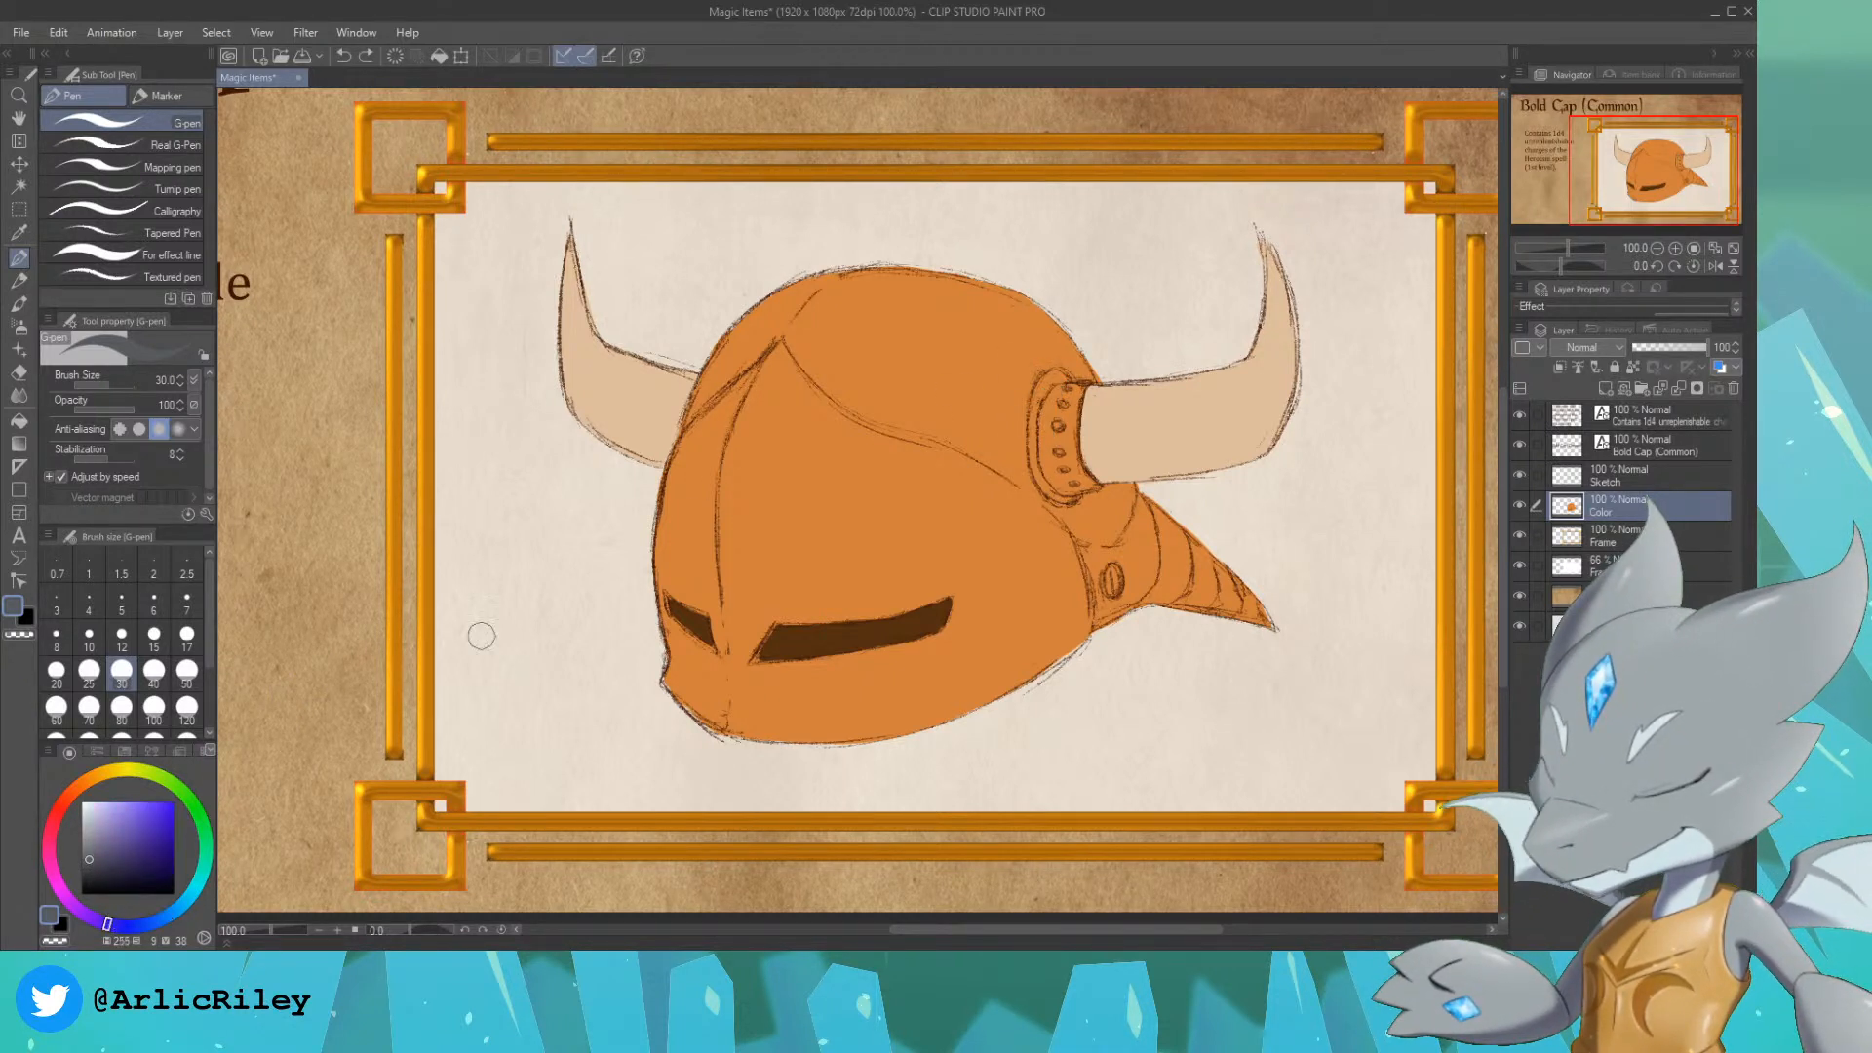
pyautogui.moveTo(1053, 395)
pyautogui.mouseDown()
pyautogui.moveTo(1041, 453)
pyautogui.moveTo(1052, 390)
pyautogui.mouseUp()
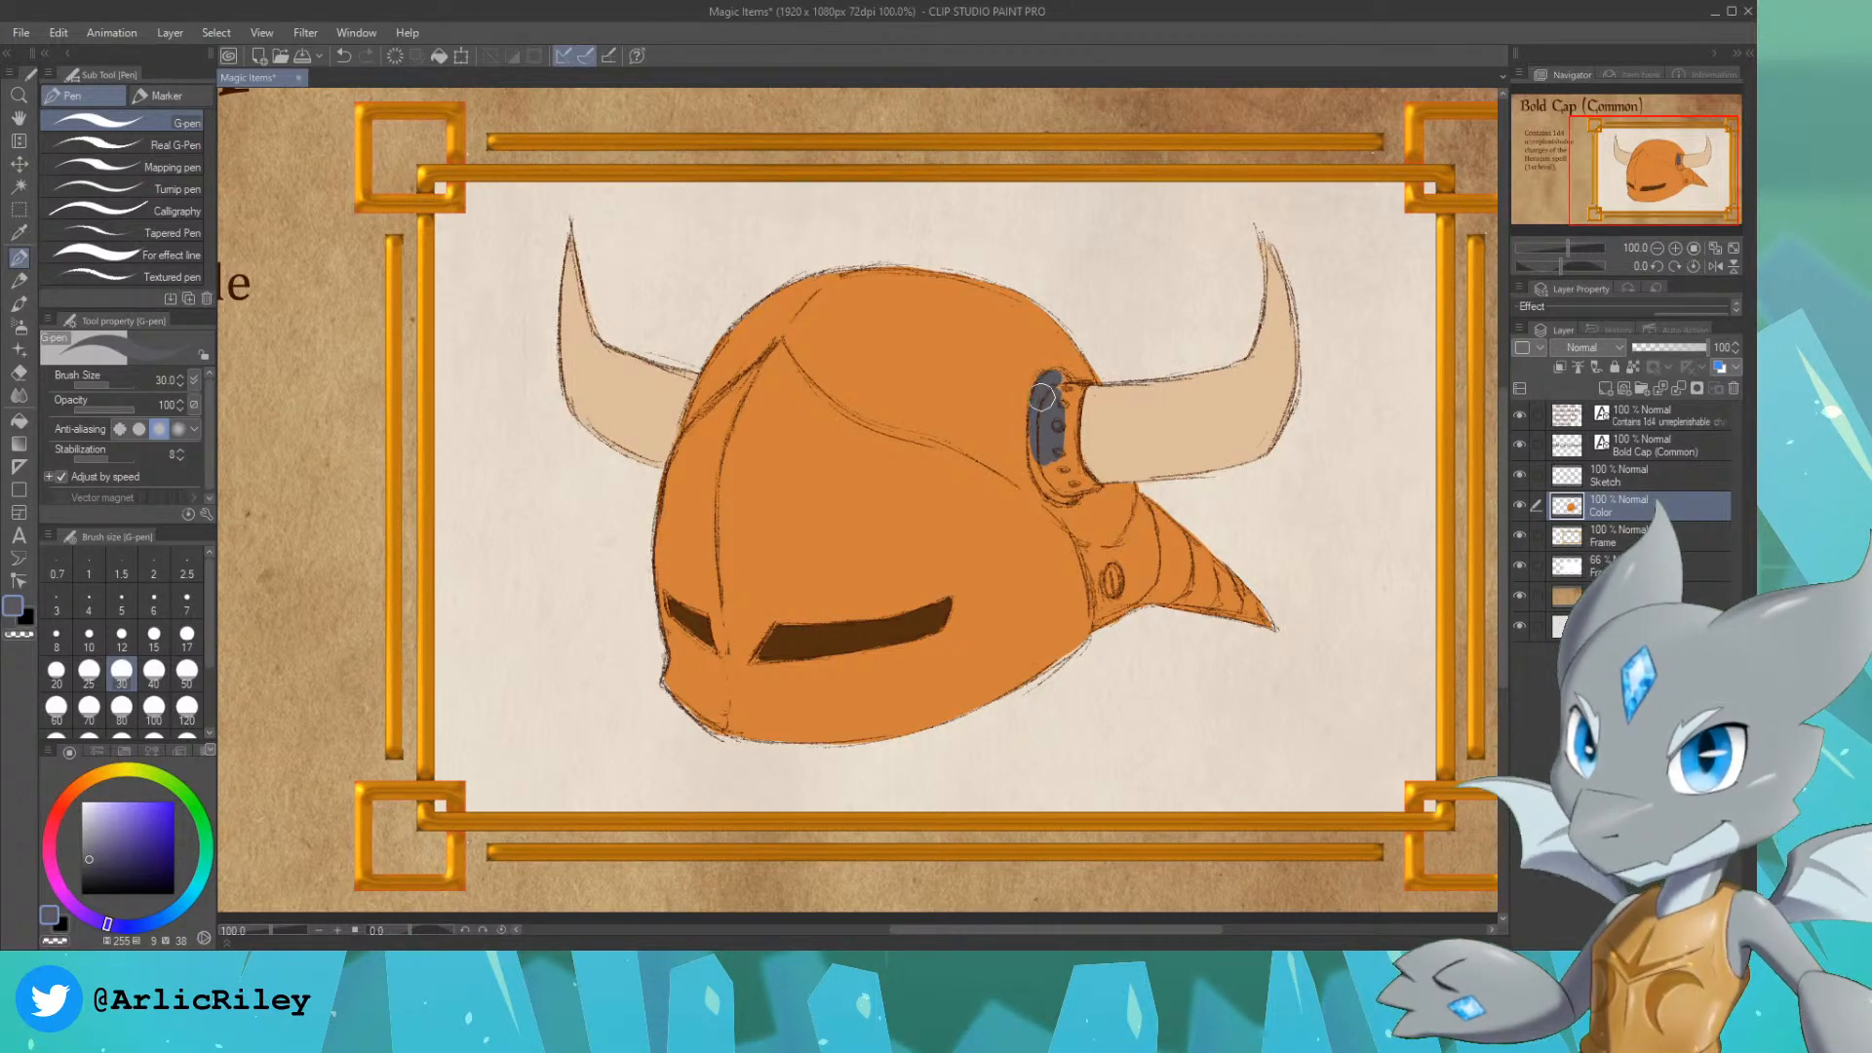
pyautogui.moveTo(1035, 430); pyautogui.dragTo(1055, 485)
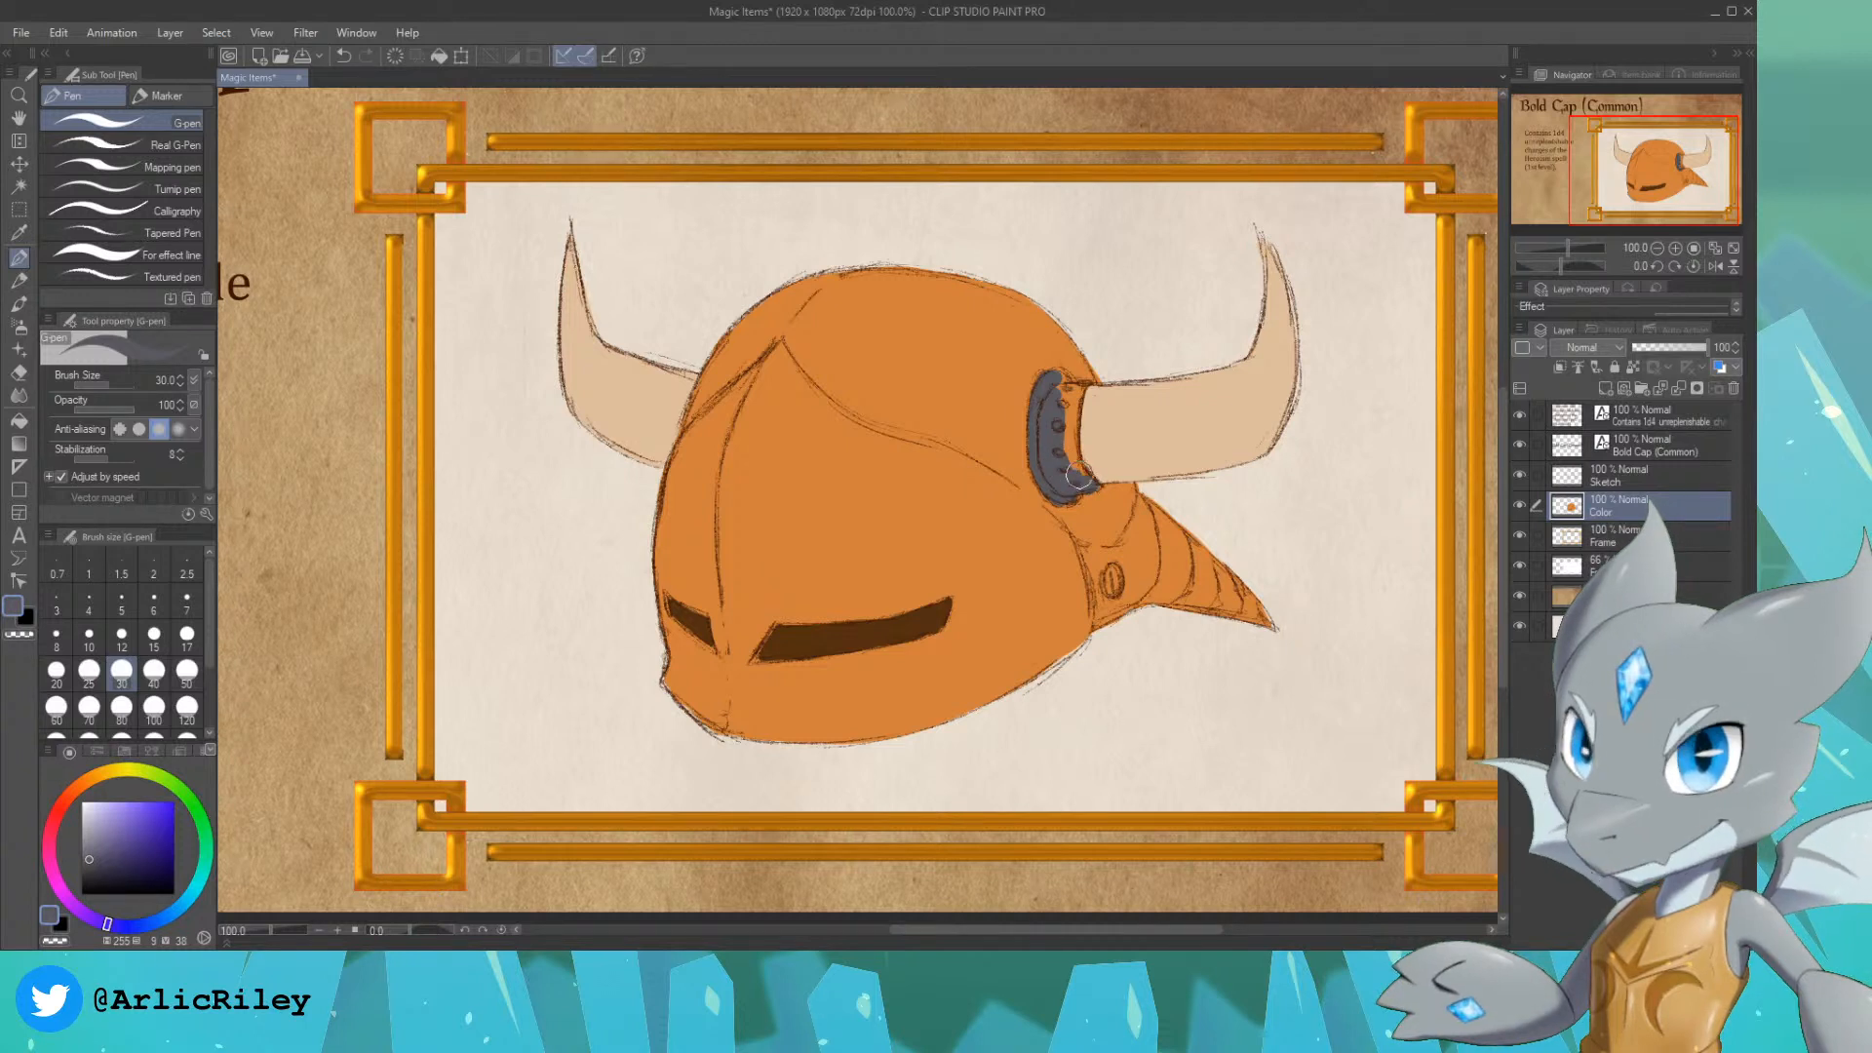
pyautogui.moveTo(1079, 477)
pyautogui.mouseDown()
pyautogui.moveTo(1051, 381)
pyautogui.moveTo(1066, 406)
pyautogui.moveTo(1081, 388)
pyautogui.moveTo(1071, 452)
pyautogui.mouseUp()
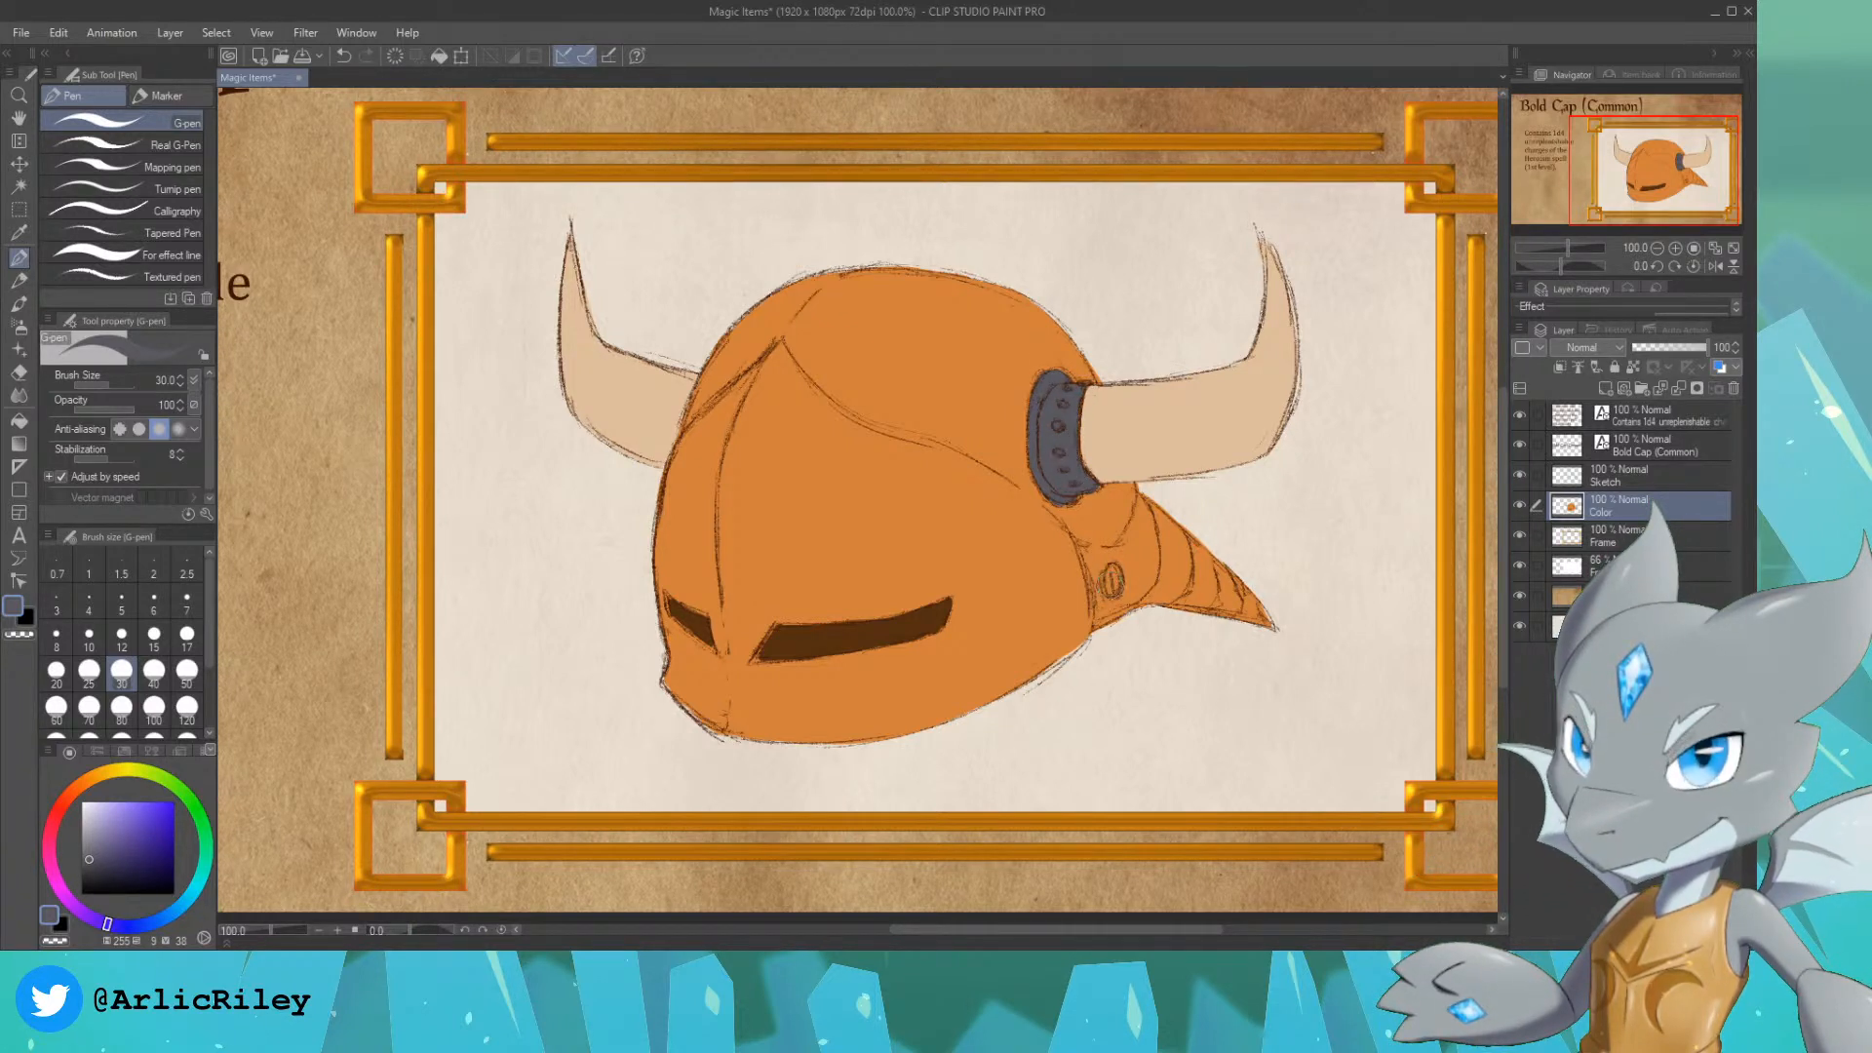
pyautogui.click(1114, 583)
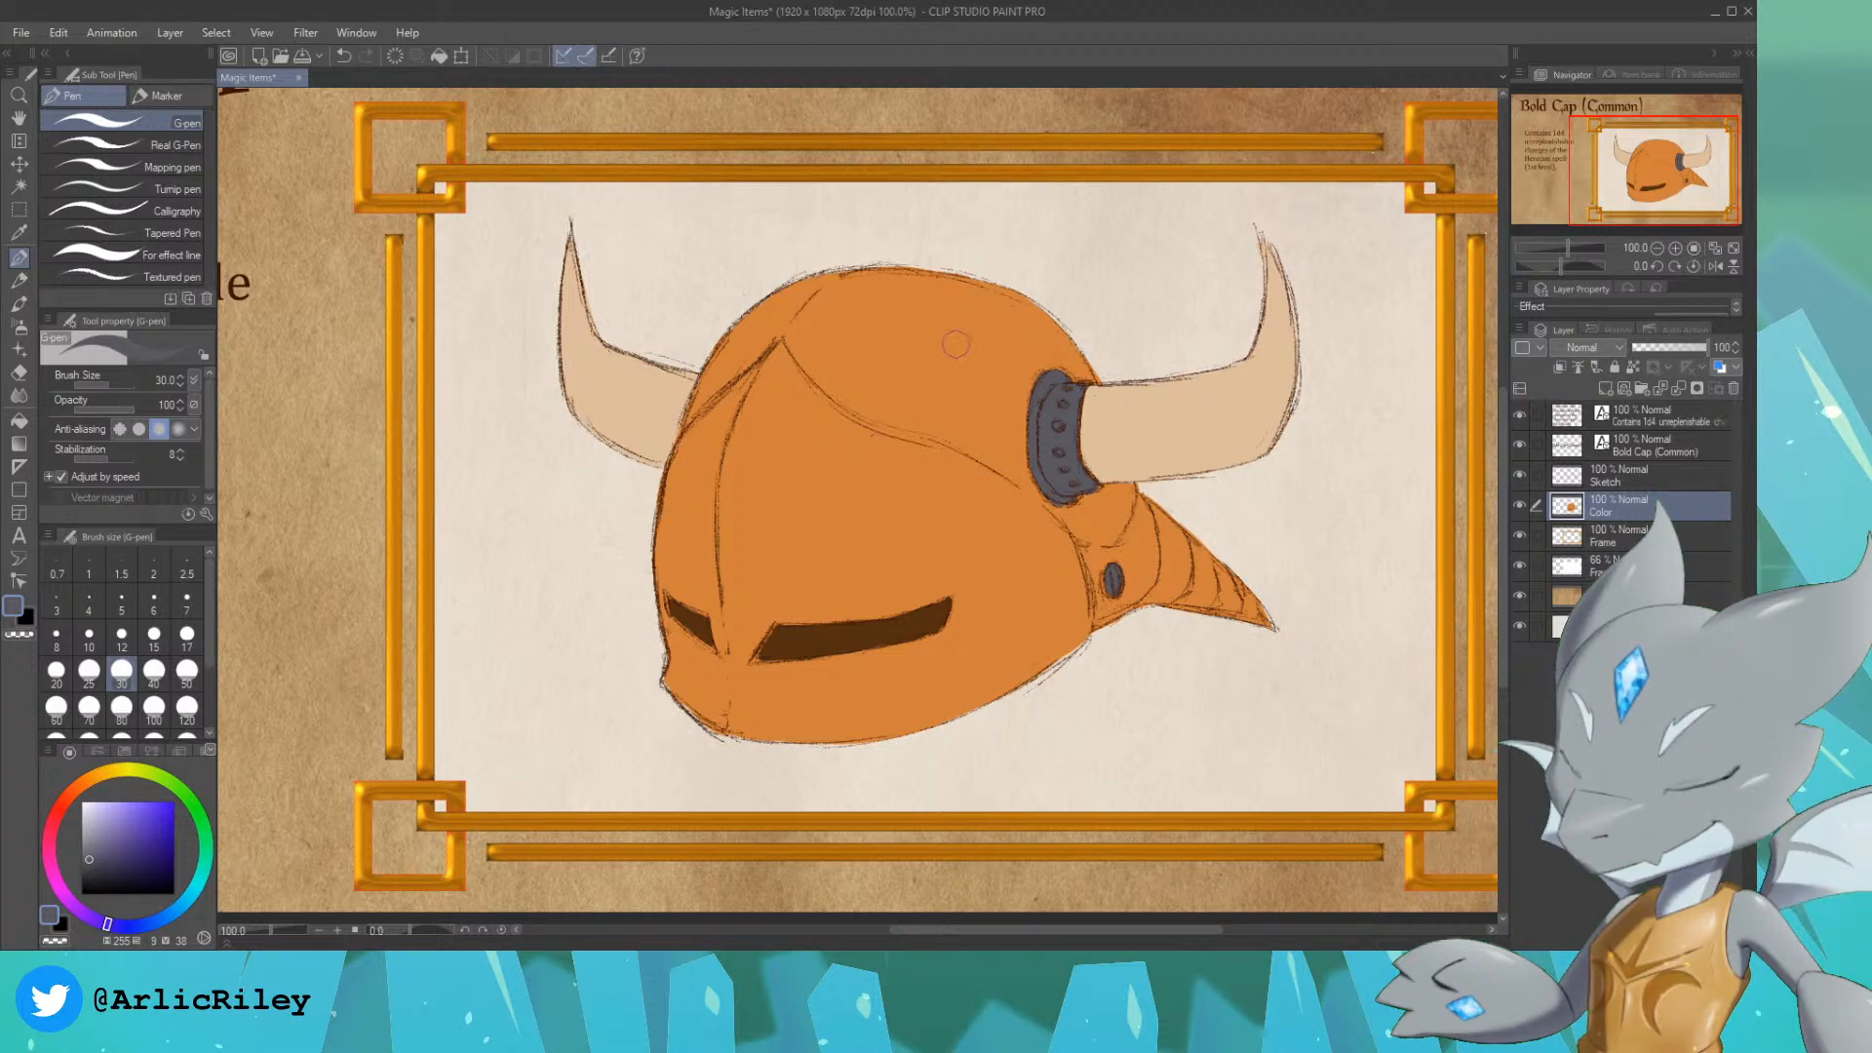
# Step: Mix a reddish brown (about H 17, S 76, V 64) from the helmet's orange and paint a first patch on the crown
pyautogui.keyDown('alt'); pyautogui.click(887, 341); pyautogui.keyUp('alt')
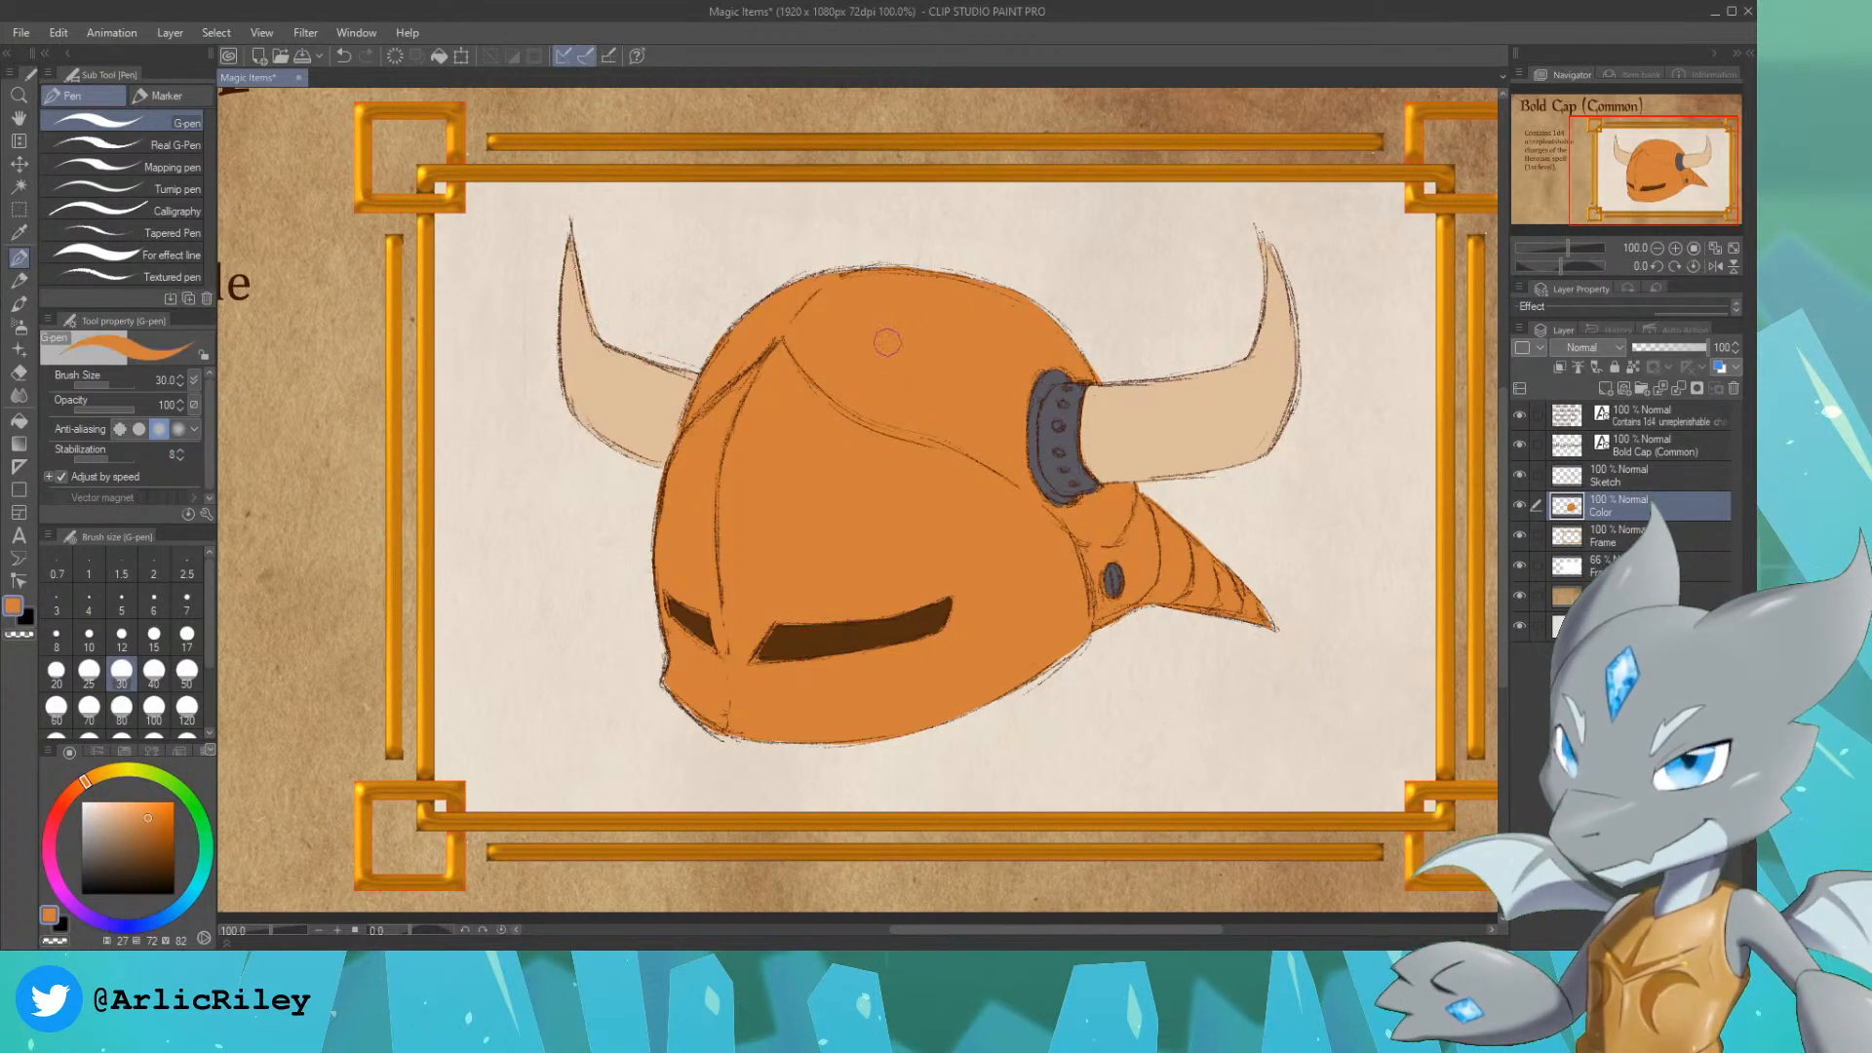
pyautogui.click(78, 792)
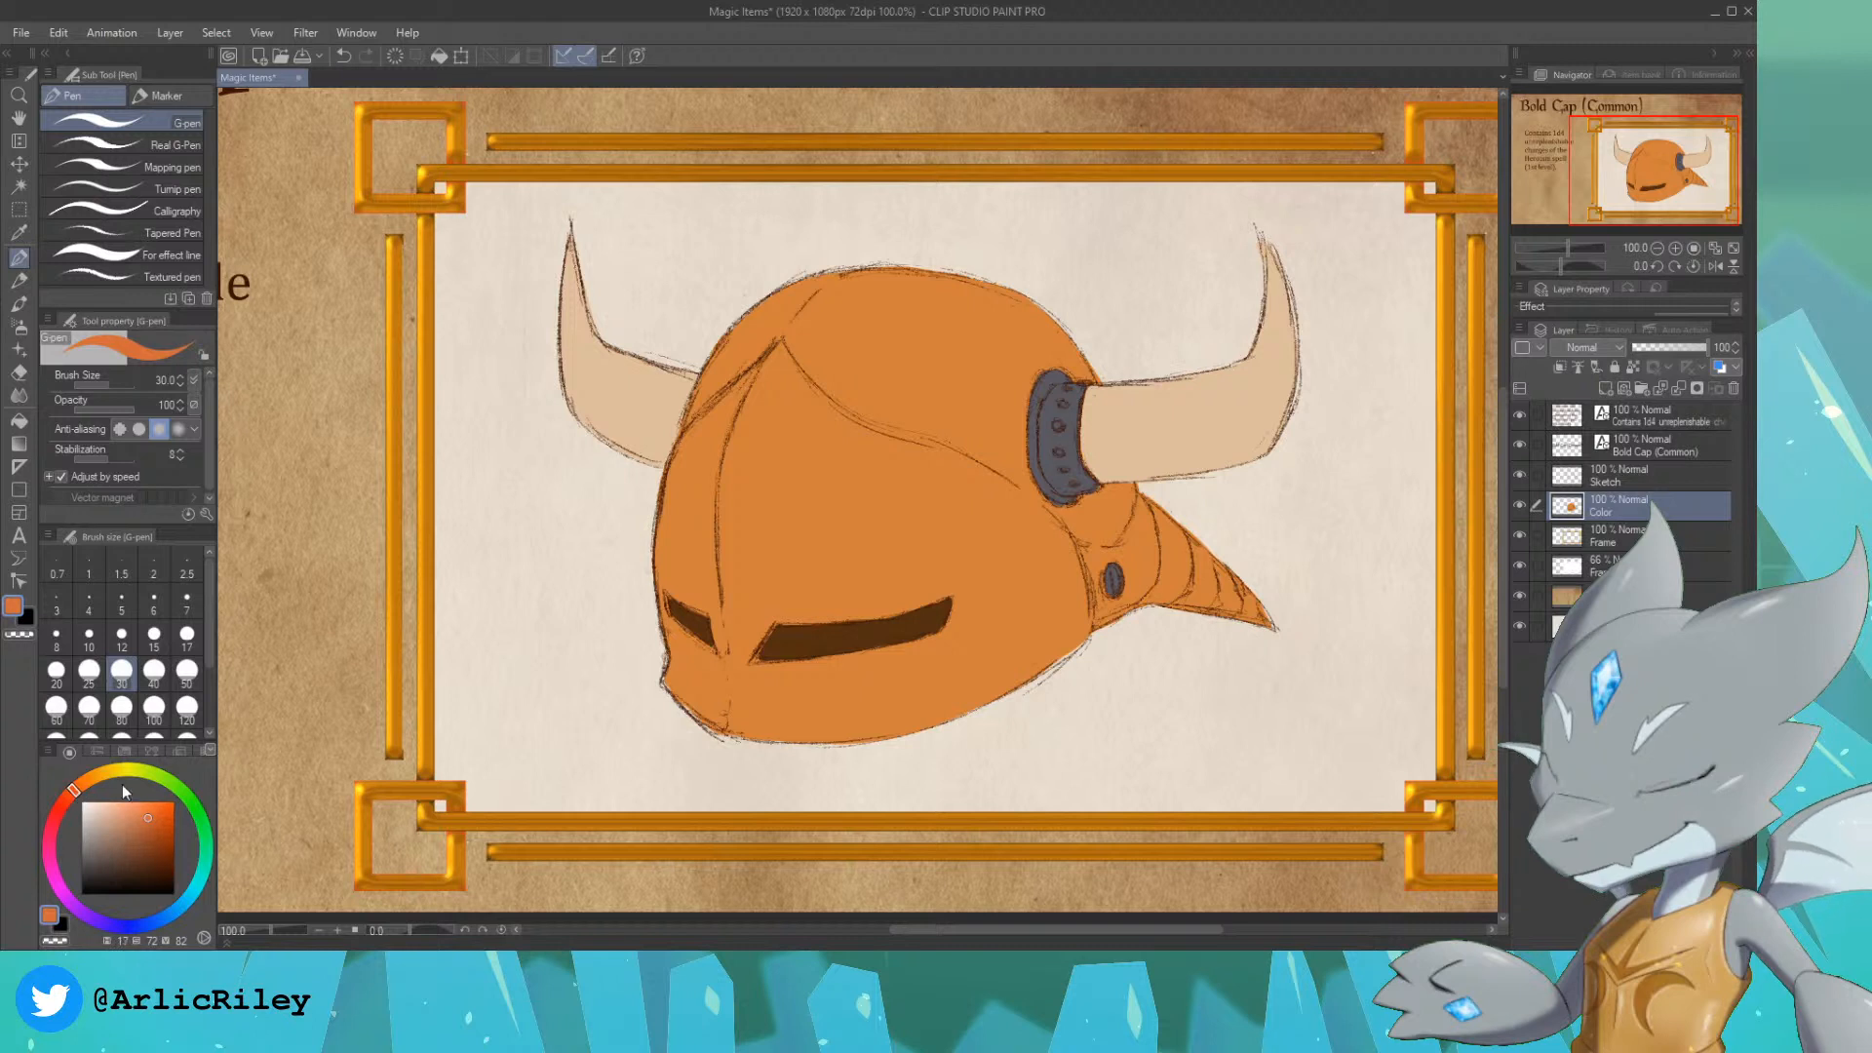
pyautogui.moveTo(852, 341)
pyautogui.mouseDown()
pyautogui.moveTo(942, 320)
pyautogui.moveTo(967, 337)
pyautogui.mouseUp()
pyautogui.hotkey('ctrl', 'z')
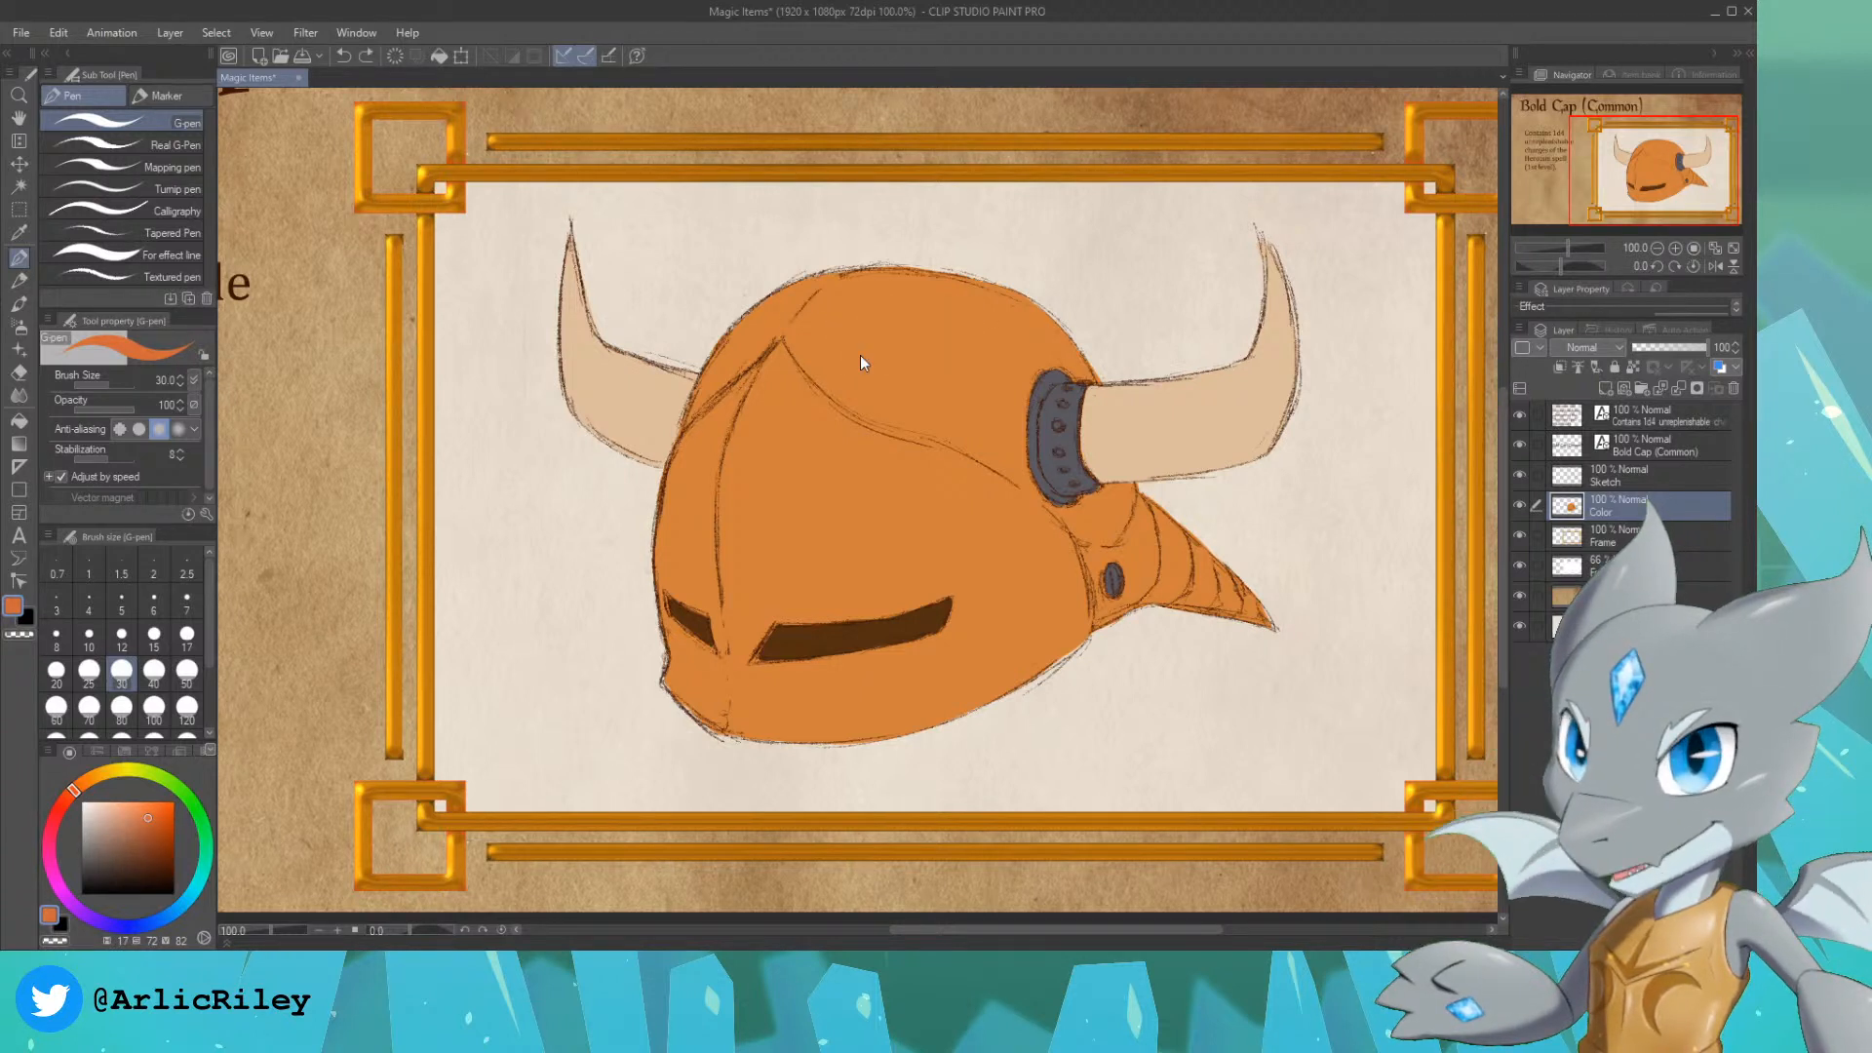
pyautogui.click(151, 834)
pyautogui.moveTo(863, 292); pyautogui.dragTo(975, 347)
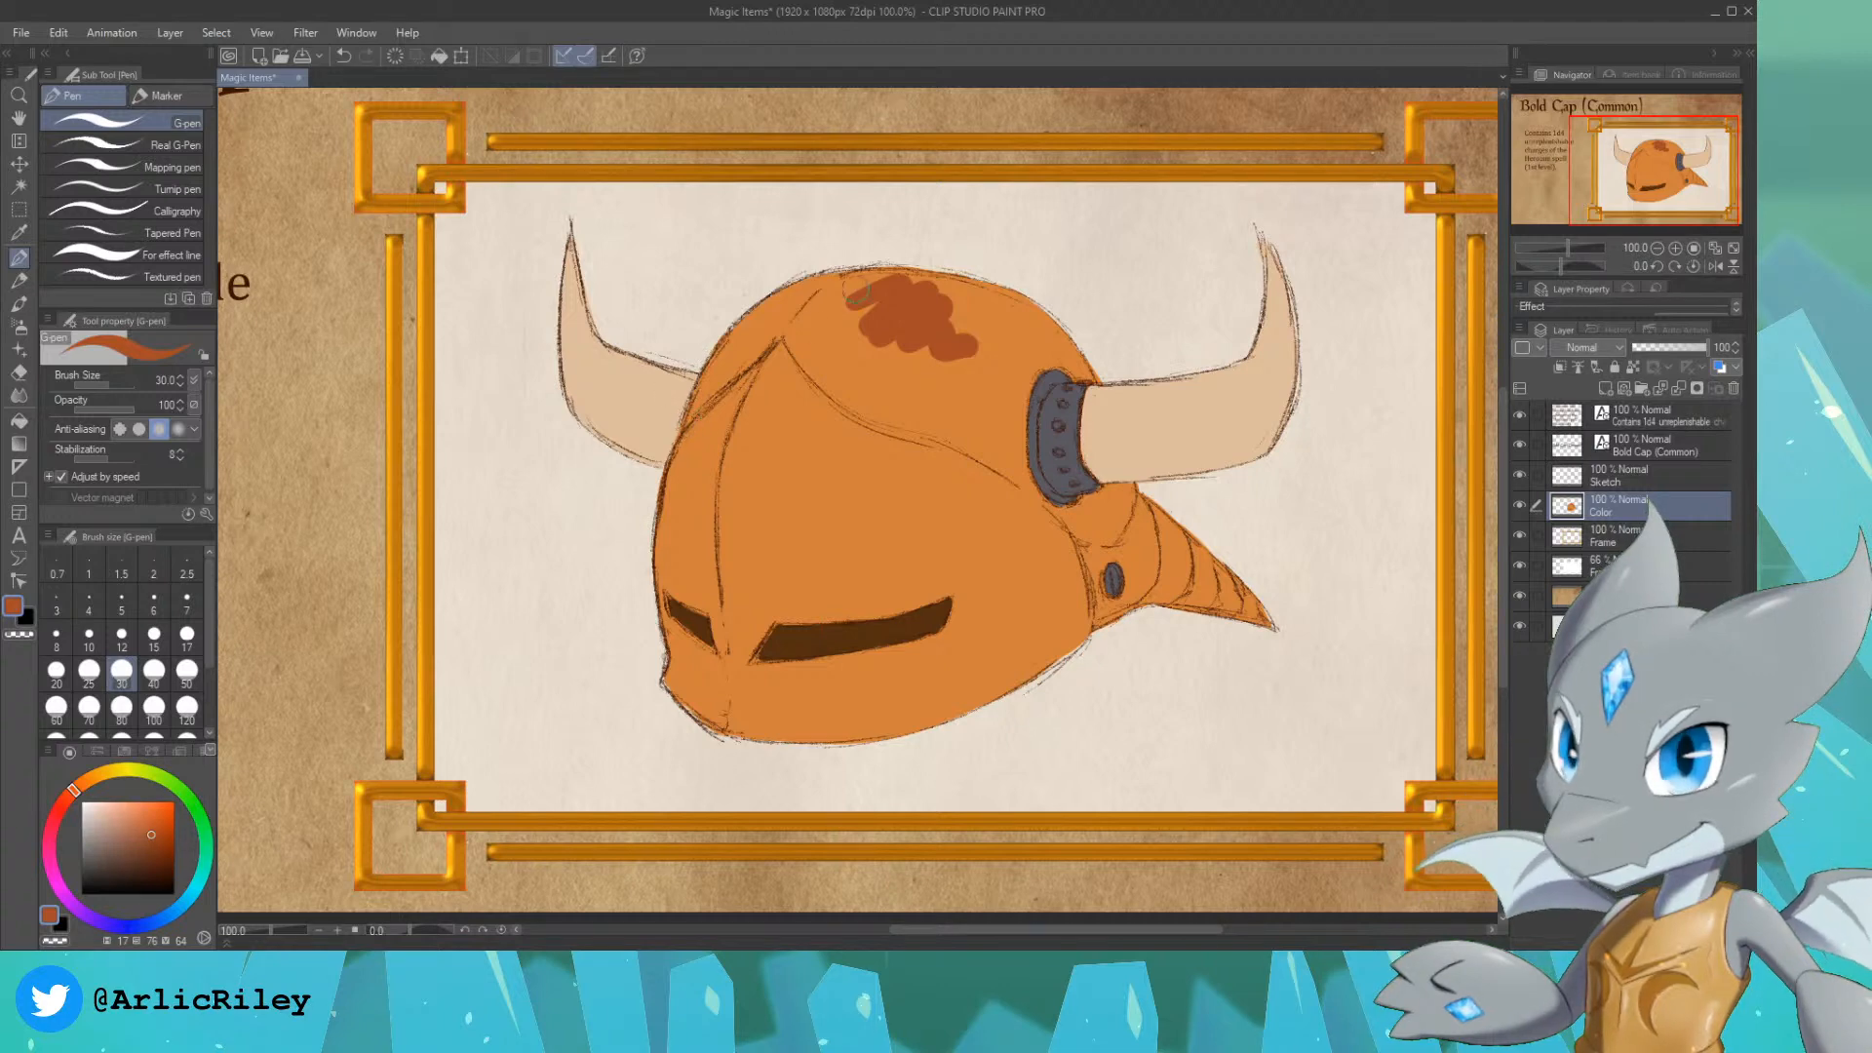
# Step: Select the painted area of the Color layer and fill the helmet's crown, the area behind the face plate and the rear spike with reddish brown
pyautogui.keyDown('ctrl'); pyautogui.click(1567, 507); pyautogui.keyUp('ctrl')
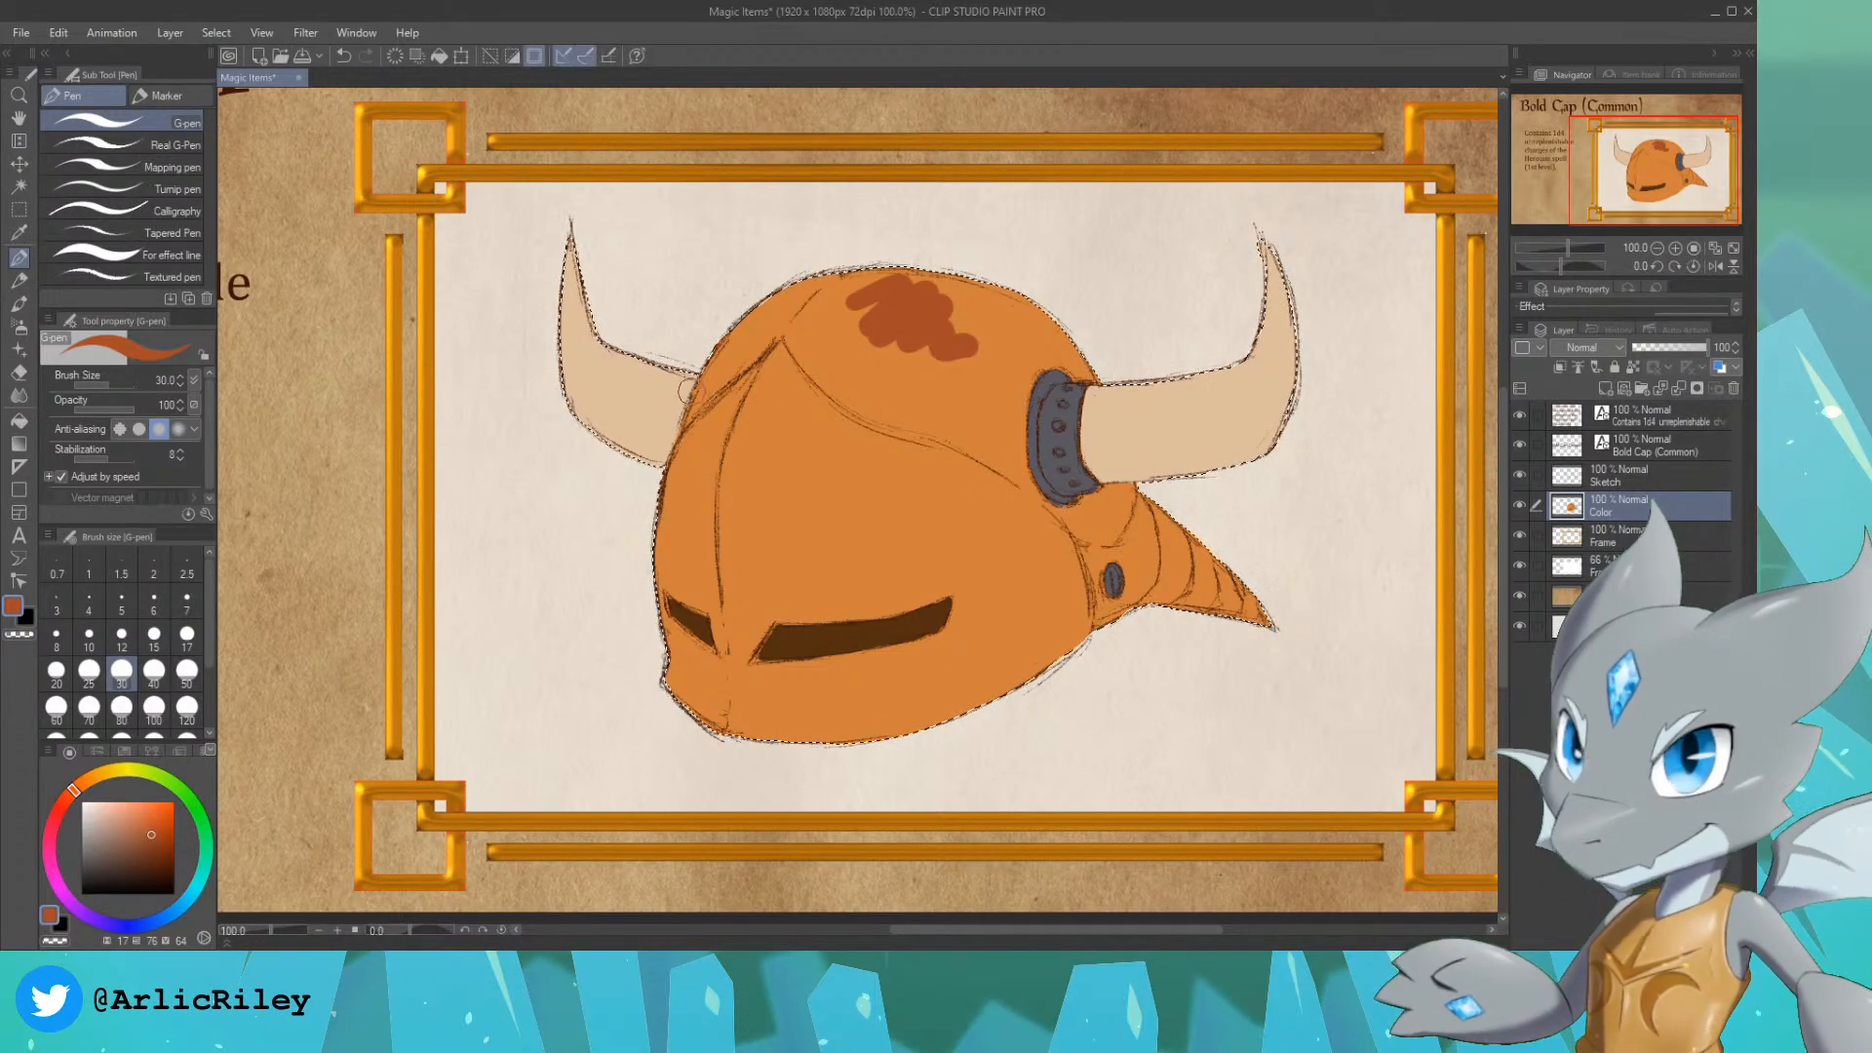
pyautogui.moveTo(678, 434)
pyautogui.mouseDown()
pyautogui.moveTo(792, 318)
pyautogui.moveTo(687, 415)
pyautogui.moveTo(720, 347)
pyautogui.moveTo(720, 367)
pyautogui.moveTo(815, 265)
pyautogui.moveTo(907, 257)
pyautogui.moveTo(814, 275)
pyautogui.mouseUp()
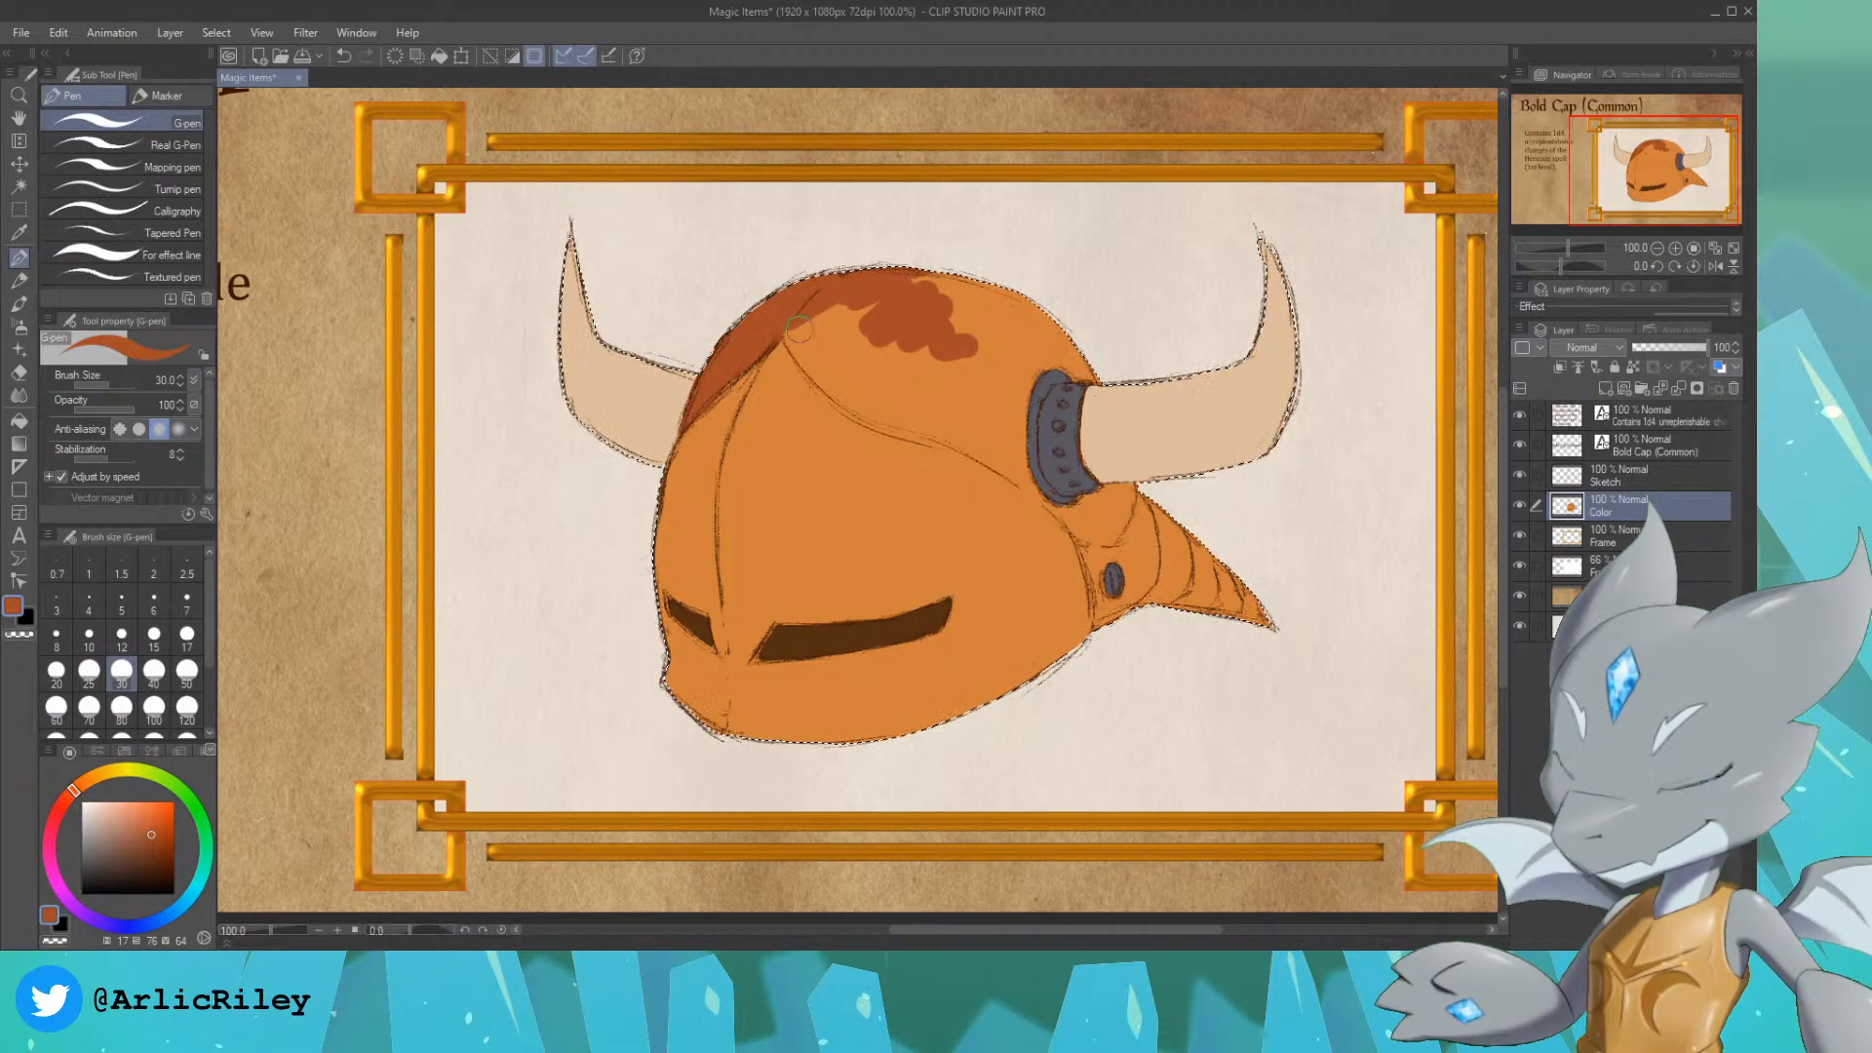
pyautogui.moveTo(829, 373)
pyautogui.mouseDown()
pyautogui.moveTo(793, 317)
pyautogui.moveTo(789, 334)
pyautogui.moveTo(889, 414)
pyautogui.moveTo(839, 378)
pyautogui.moveTo(848, 331)
pyautogui.moveTo(897, 371)
pyautogui.moveTo(871, 370)
pyautogui.mouseUp()
pyautogui.moveTo(913, 240)
pyautogui.mouseDown()
pyautogui.moveTo(893, 307)
pyautogui.moveTo(993, 254)
pyautogui.moveTo(935, 364)
pyautogui.moveTo(1044, 281)
pyautogui.moveTo(1012, 351)
pyautogui.moveTo(1043, 333)
pyautogui.moveTo(997, 390)
pyautogui.moveTo(1014, 379)
pyautogui.moveTo(1000, 263)
pyautogui.moveTo(1044, 351)
pyautogui.moveTo(1025, 376)
pyautogui.moveTo(1058, 351)
pyautogui.moveTo(1043, 361)
pyautogui.moveTo(1084, 374)
pyautogui.mouseUp()
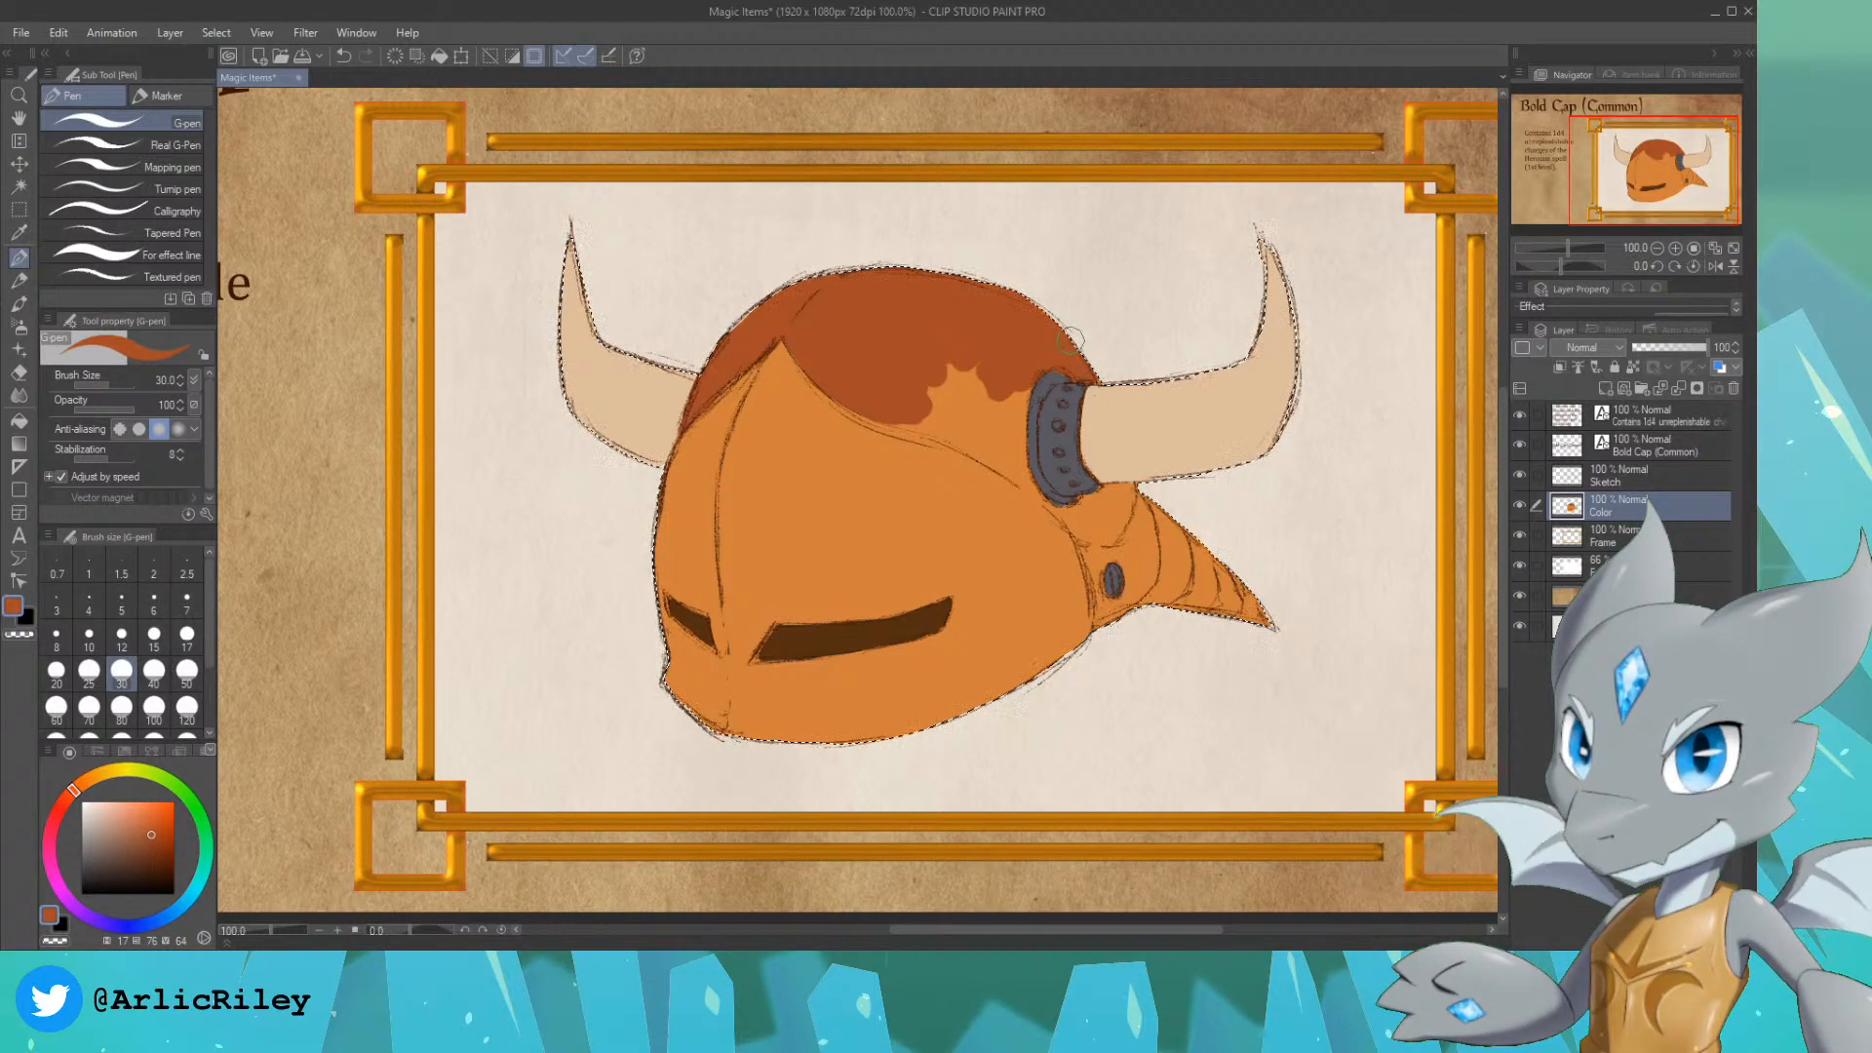
pyautogui.moveTo(916, 378)
pyautogui.mouseDown()
pyautogui.moveTo(870, 389)
pyautogui.moveTo(948, 428)
pyautogui.moveTo(859, 408)
pyautogui.moveTo(889, 397)
pyautogui.moveTo(863, 401)
pyautogui.moveTo(954, 431)
pyautogui.moveTo(866, 400)
pyautogui.moveTo(946, 416)
pyautogui.moveTo(910, 357)
pyautogui.moveTo(983, 431)
pyautogui.moveTo(985, 354)
pyautogui.moveTo(993, 385)
pyautogui.moveTo(1015, 379)
pyautogui.moveTo(1011, 419)
pyautogui.moveTo(1030, 361)
pyautogui.moveTo(1021, 470)
pyautogui.moveTo(1009, 408)
pyautogui.moveTo(931, 417)
pyautogui.moveTo(1021, 481)
pyautogui.moveTo(960, 438)
pyautogui.moveTo(1016, 473)
pyautogui.moveTo(975, 450)
pyautogui.moveTo(1014, 471)
pyautogui.moveTo(1013, 449)
pyautogui.moveTo(1084, 501)
pyautogui.mouseUp()
pyautogui.hotkey('ctrl', 'z')
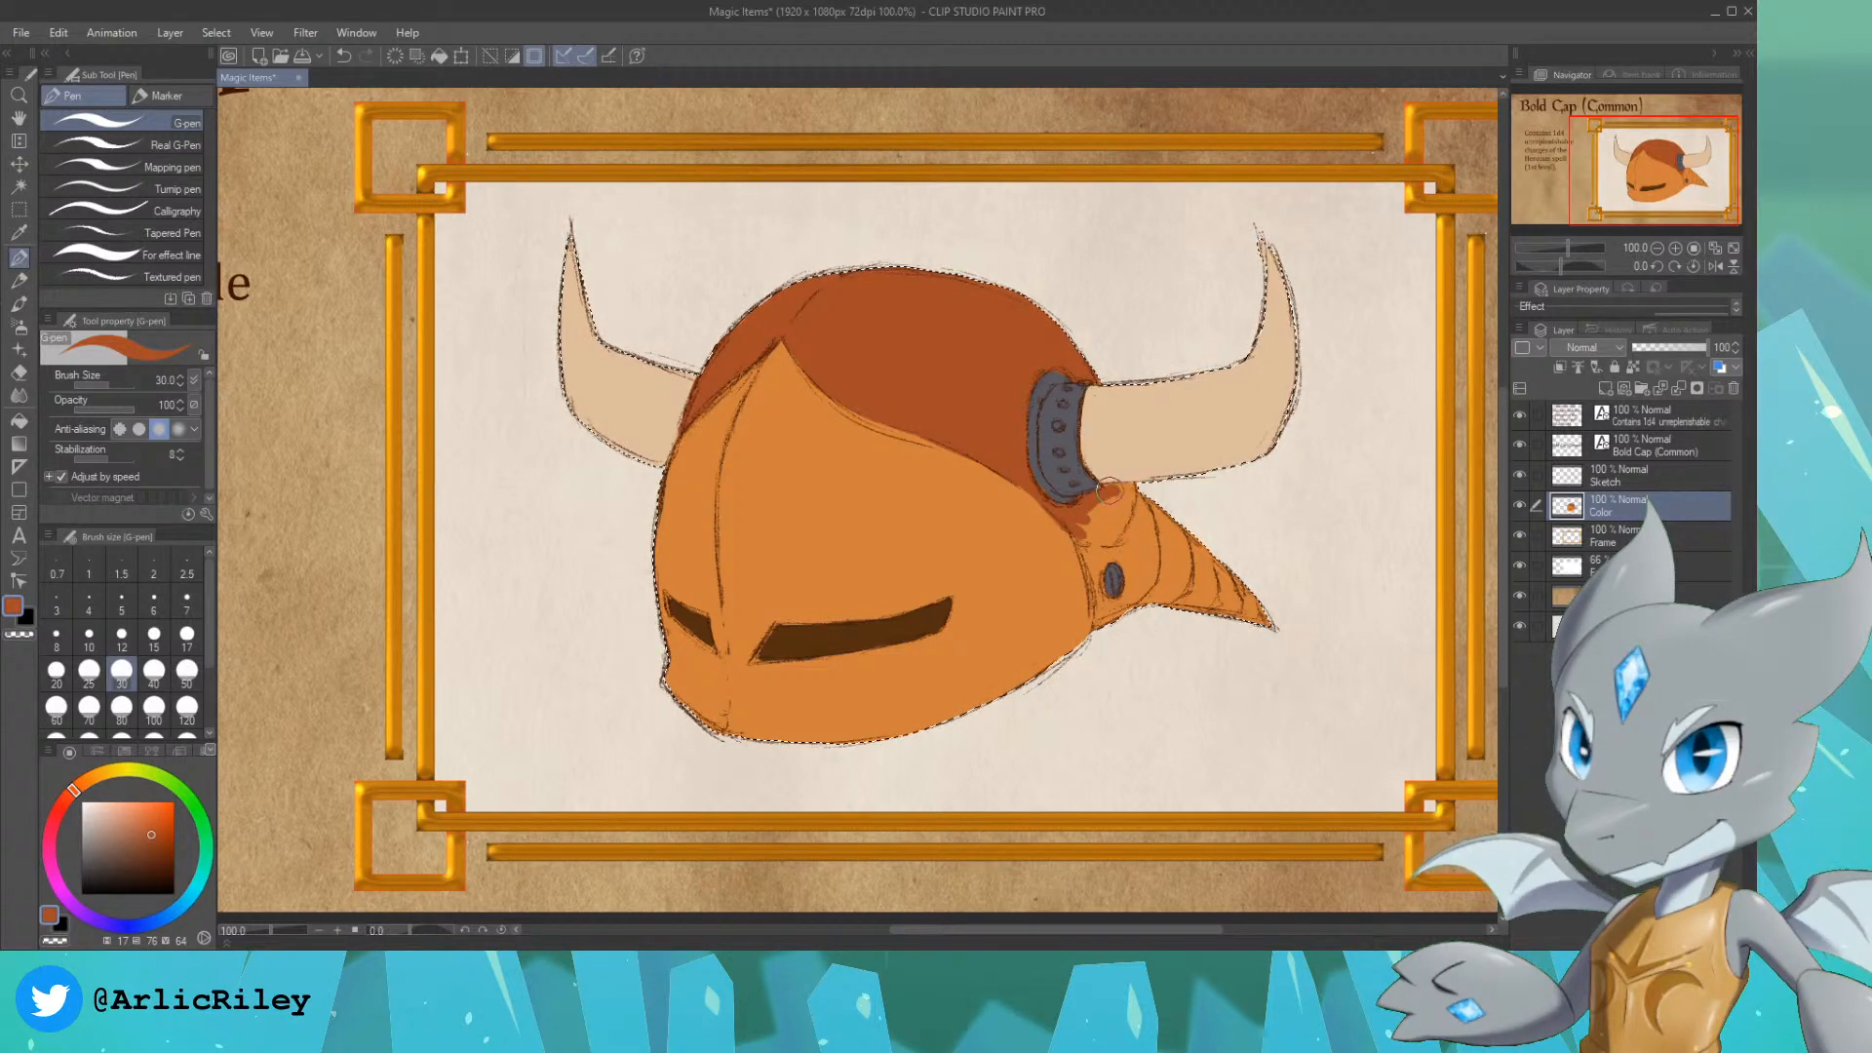
pyautogui.moveTo(1147, 486)
pyautogui.mouseDown()
pyautogui.moveTo(1102, 517)
pyautogui.moveTo(1102, 595)
pyautogui.moveTo(1088, 551)
pyautogui.mouseUp()
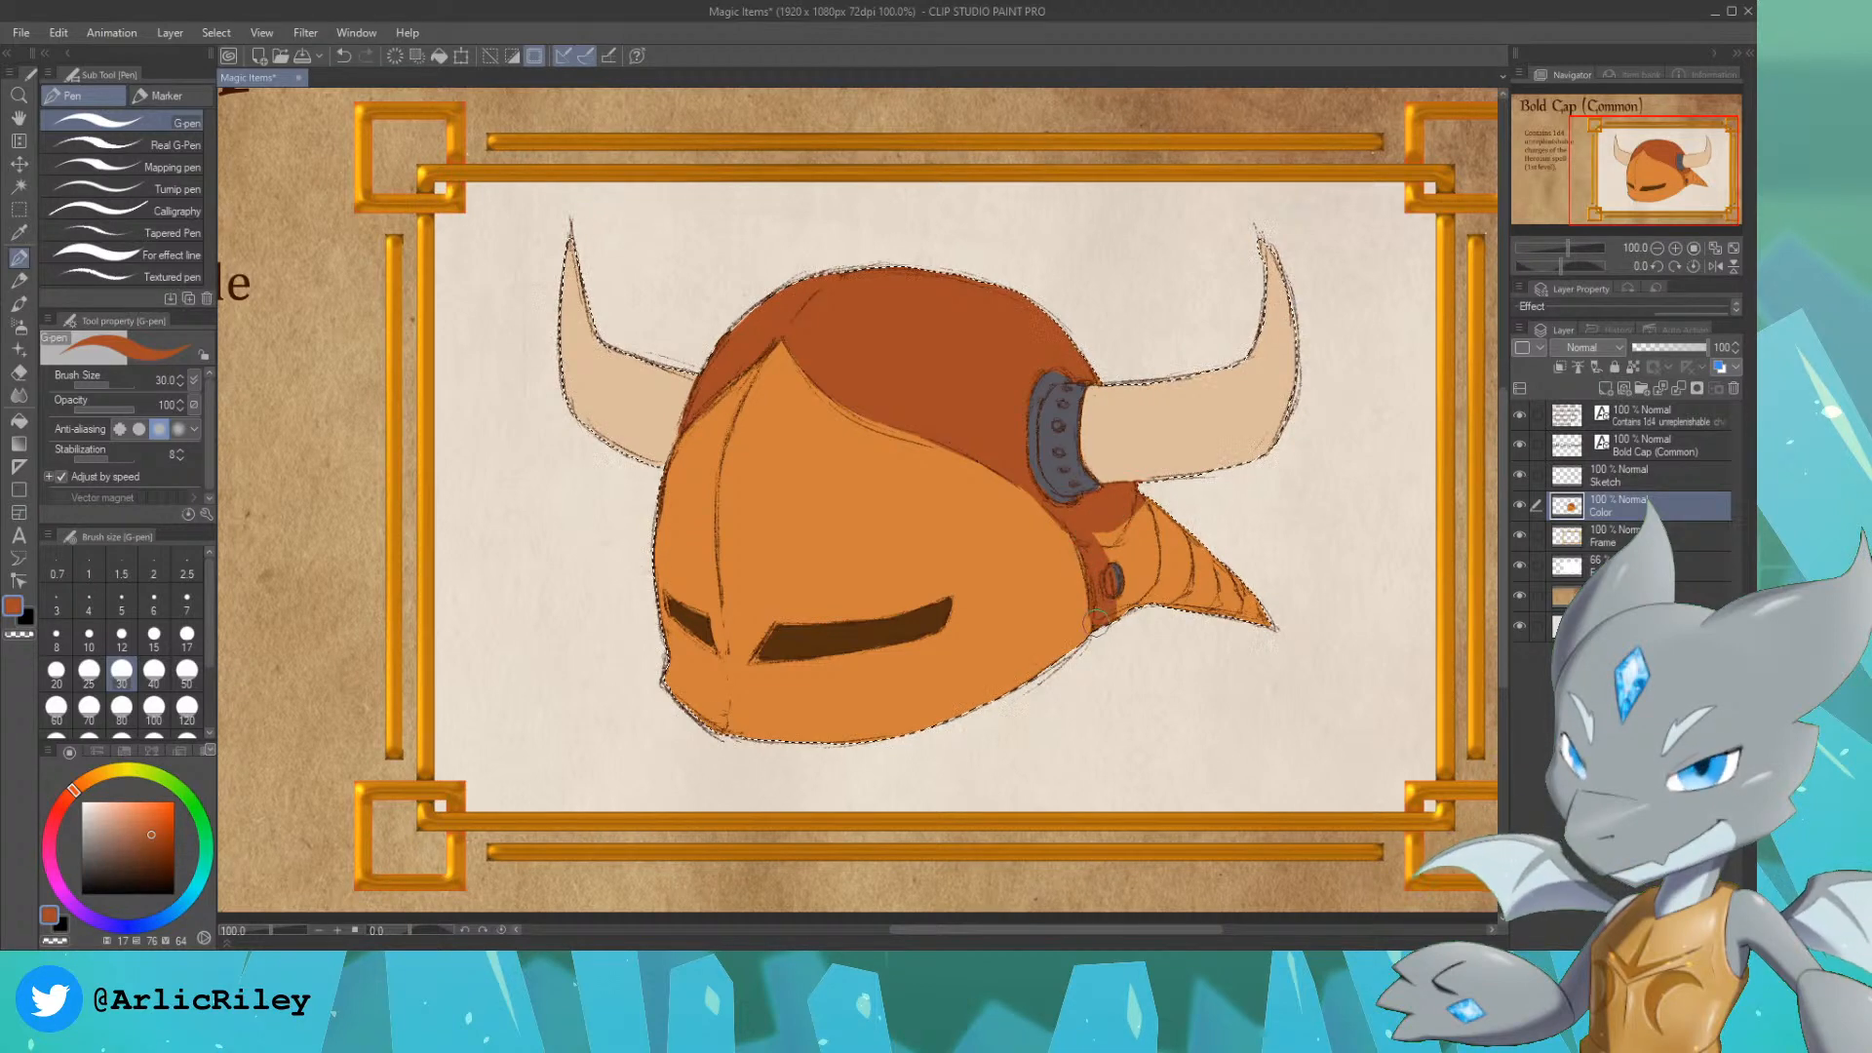
pyautogui.moveTo(1096, 621)
pyautogui.mouseDown()
pyautogui.moveTo(1170, 556)
pyautogui.moveTo(1216, 594)
pyautogui.moveTo(1272, 583)
pyautogui.mouseUp()
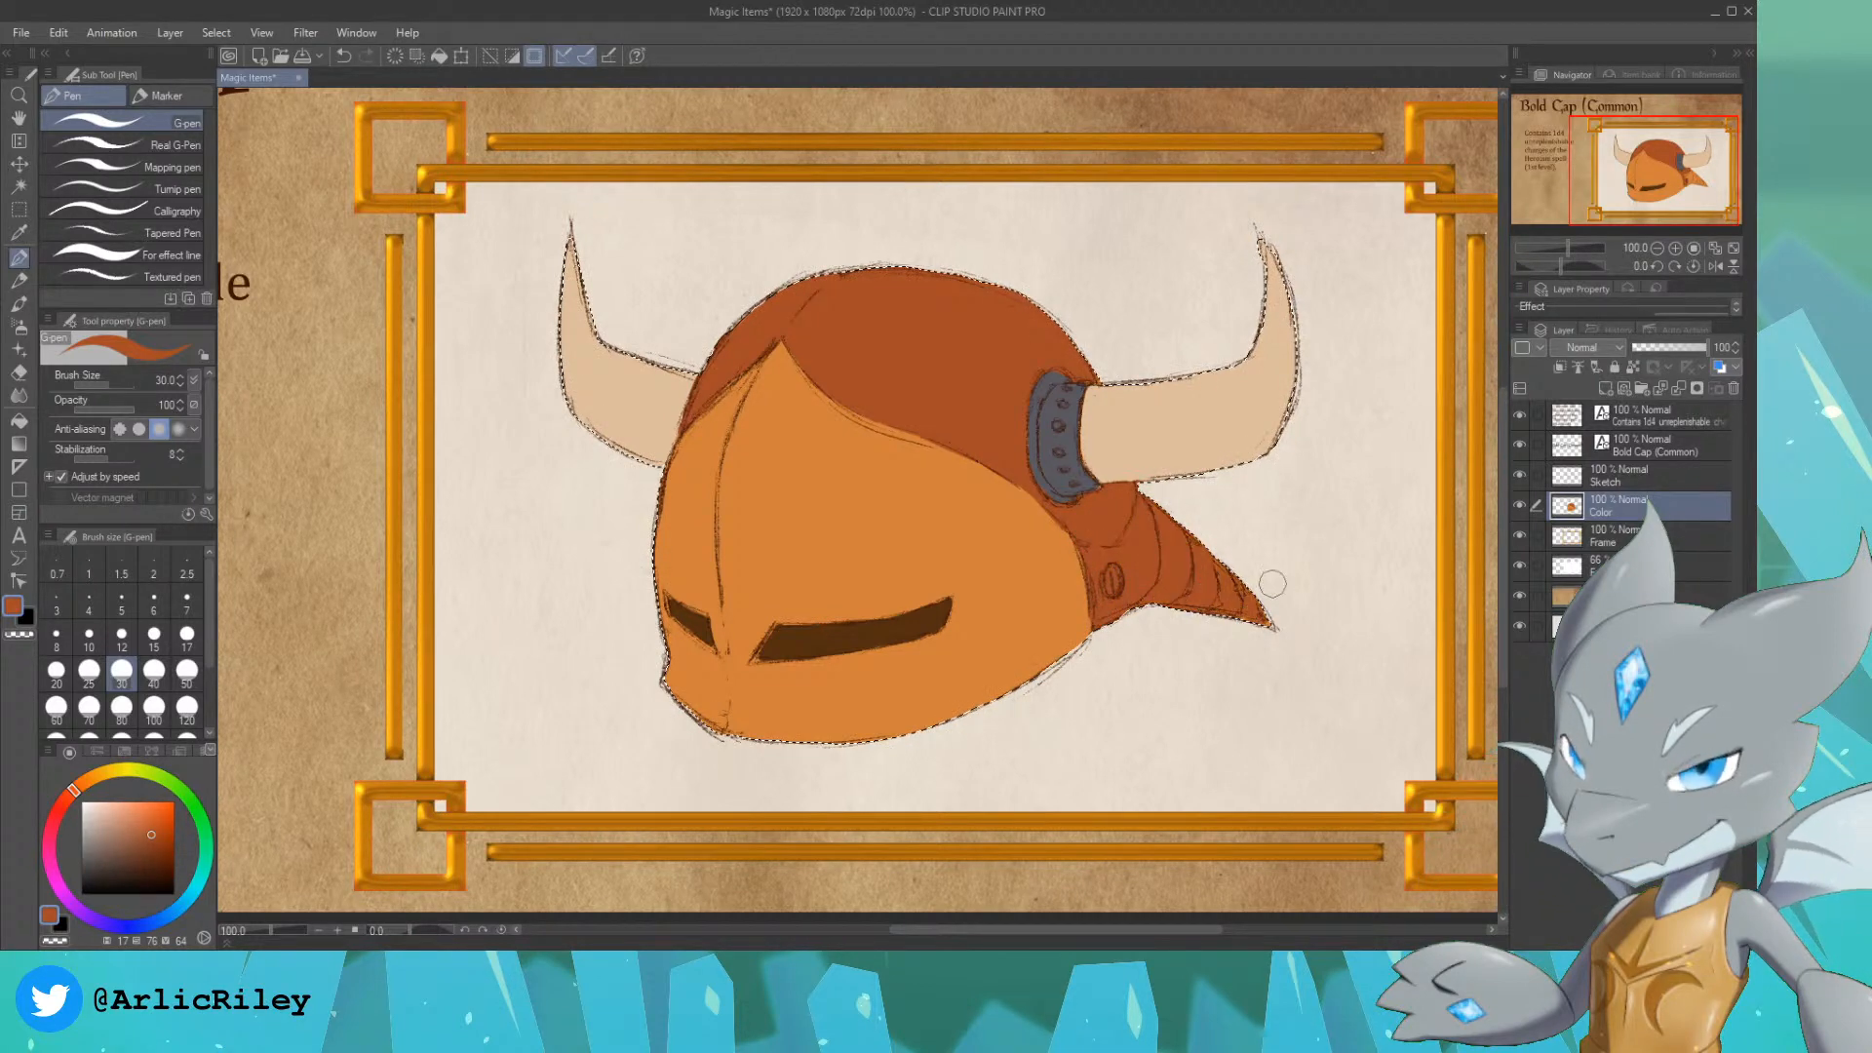
# Step: Repaint the horn collar and the round rivet with the sampled dark grey, and pick up the reddish brown from the spike again
pyautogui.keyDown('alt'); pyautogui.click(1057, 385); pyautogui.keyUp('alt')
pyautogui.moveTo(1052, 374); pyautogui.dragTo(1085, 387)
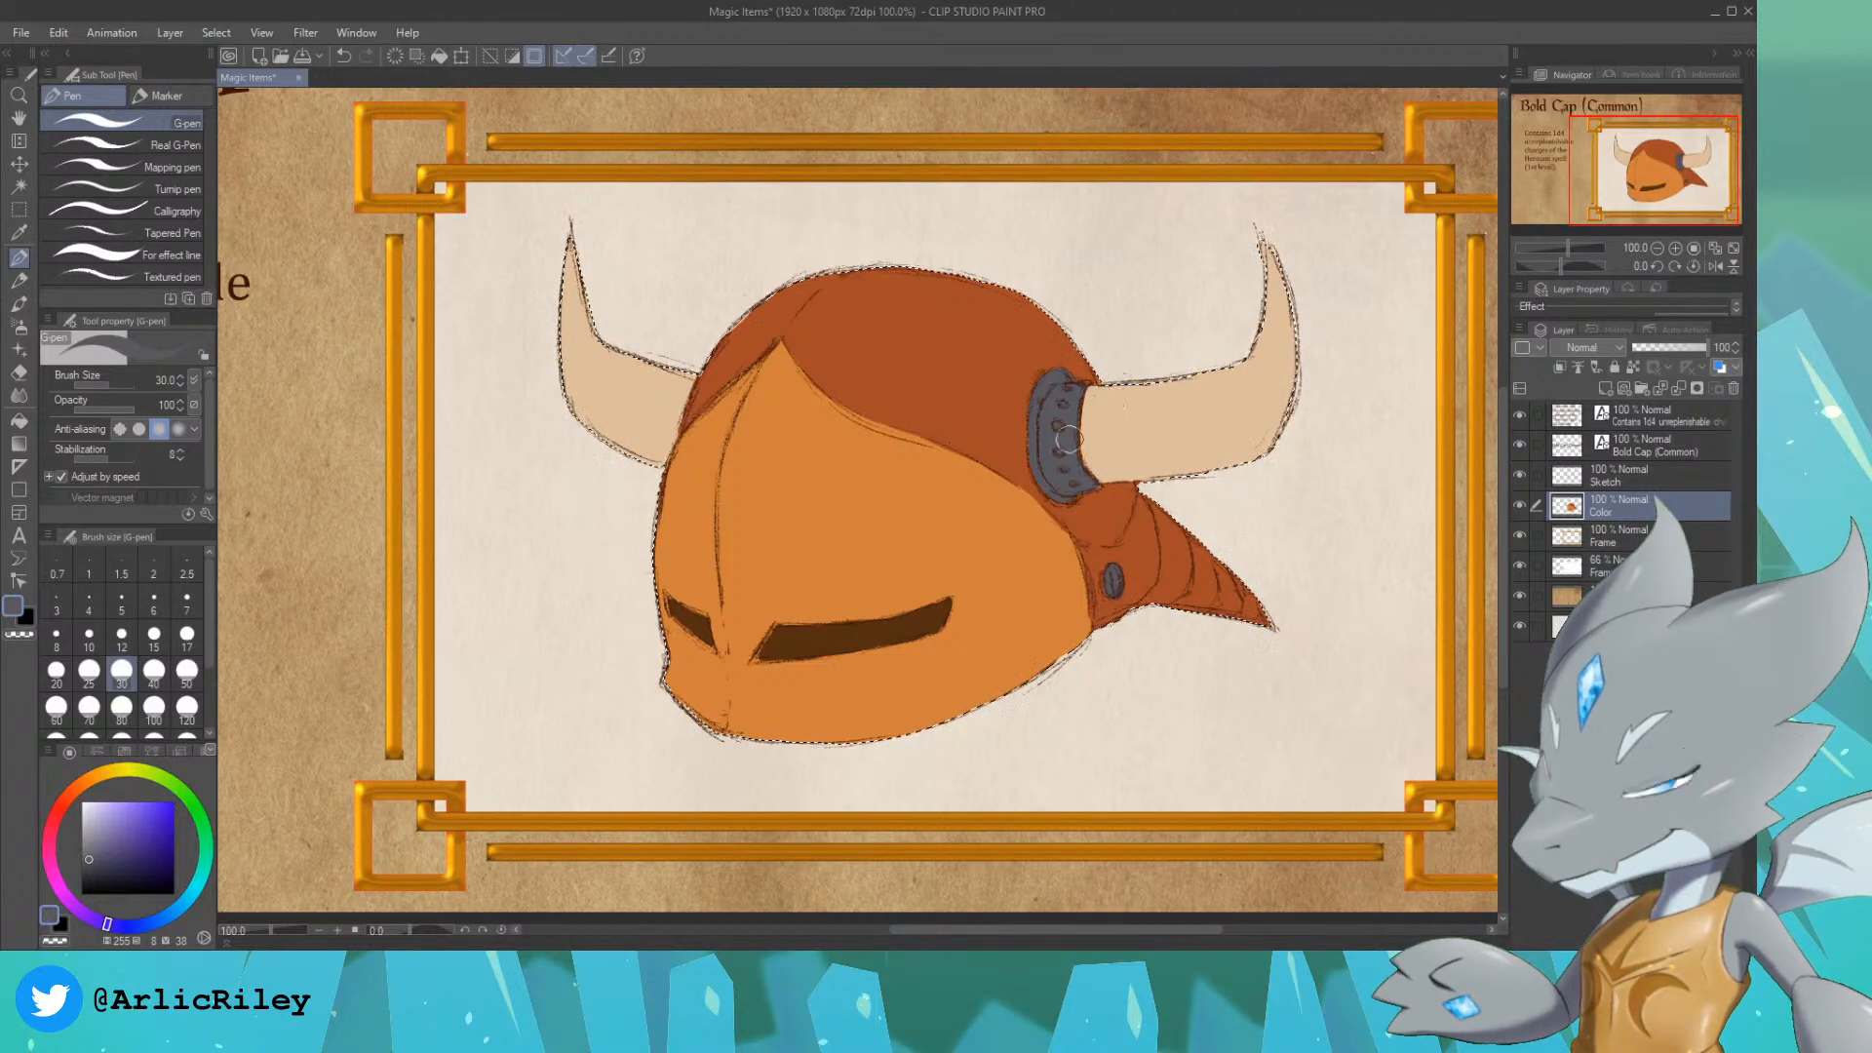
pyautogui.keyDown('alt'); pyautogui.click(1153, 555); pyautogui.keyUp('alt')
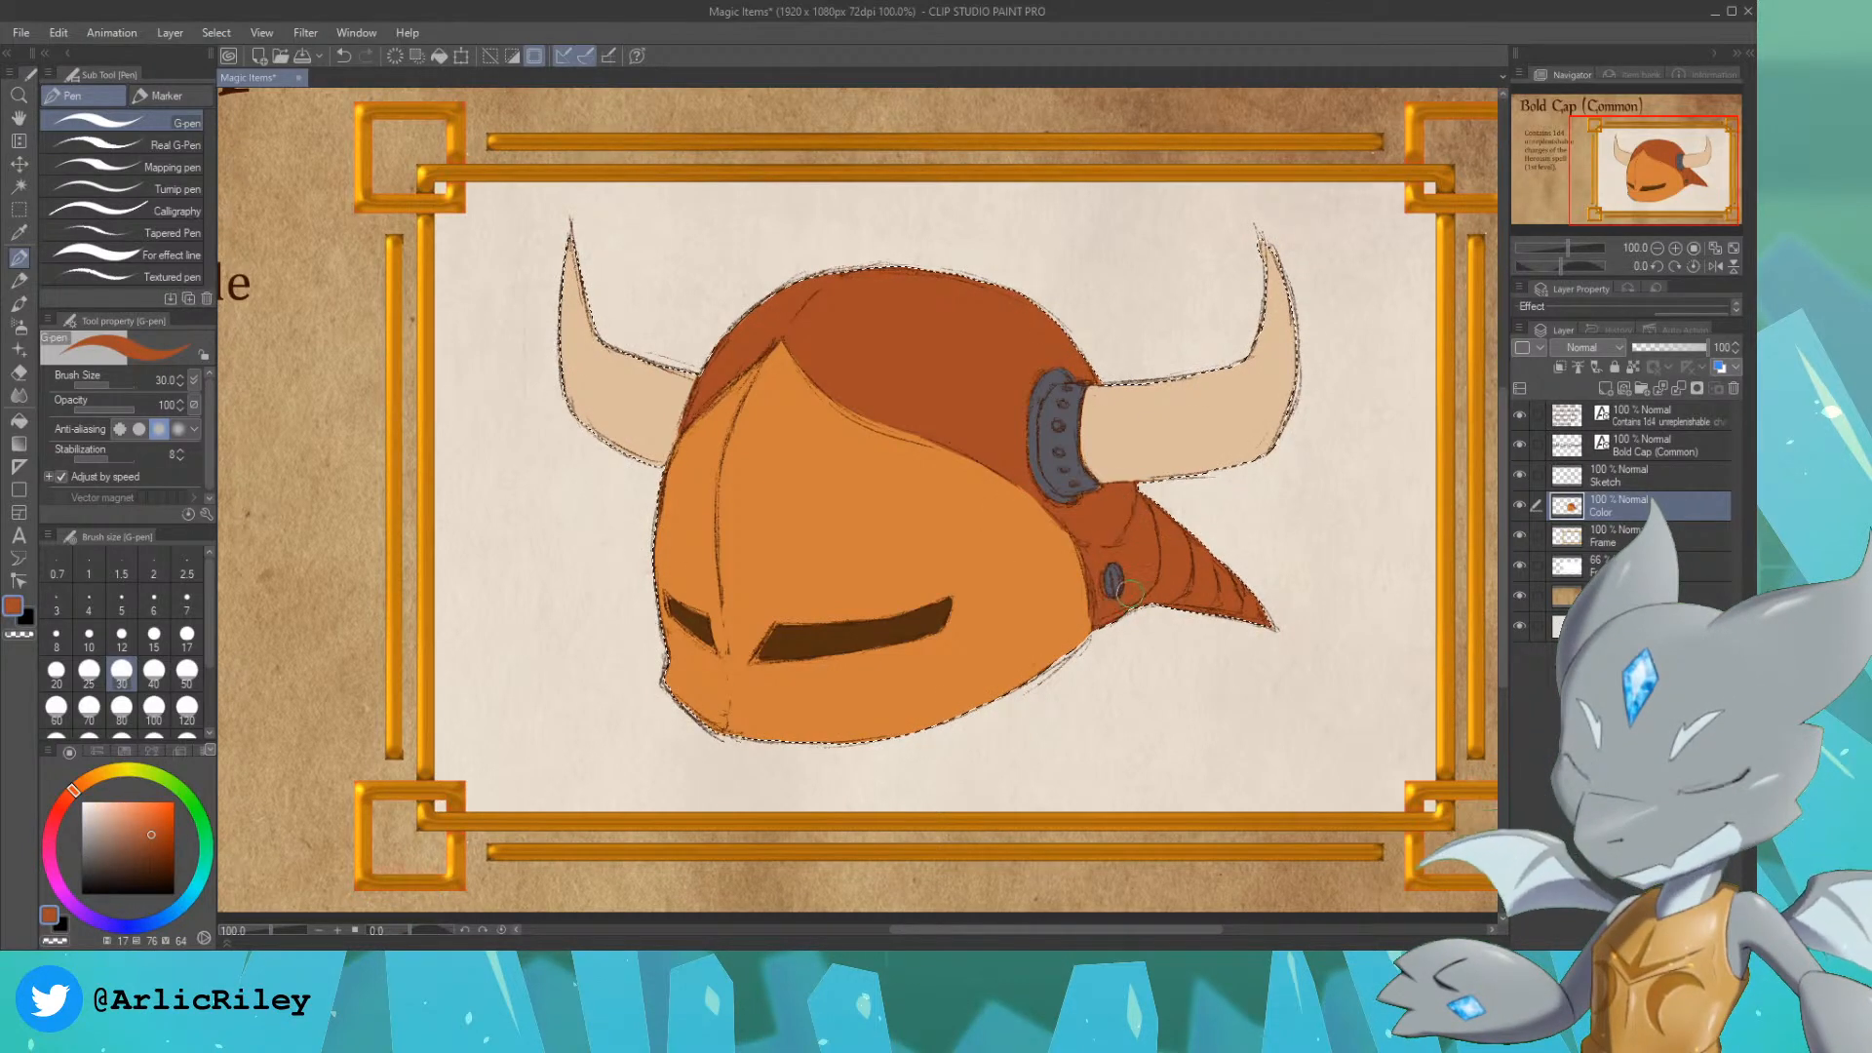
# Step: Paint a light orange highlight along the face plate's central ridge and a dot near the chin with the size 17 For effect line pen
pyautogui.keyDown('alt'); pyautogui.click(787, 449); pyautogui.keyUp('alt')
pyautogui.moveTo(118, 811); pyautogui.dragTo(124, 808)
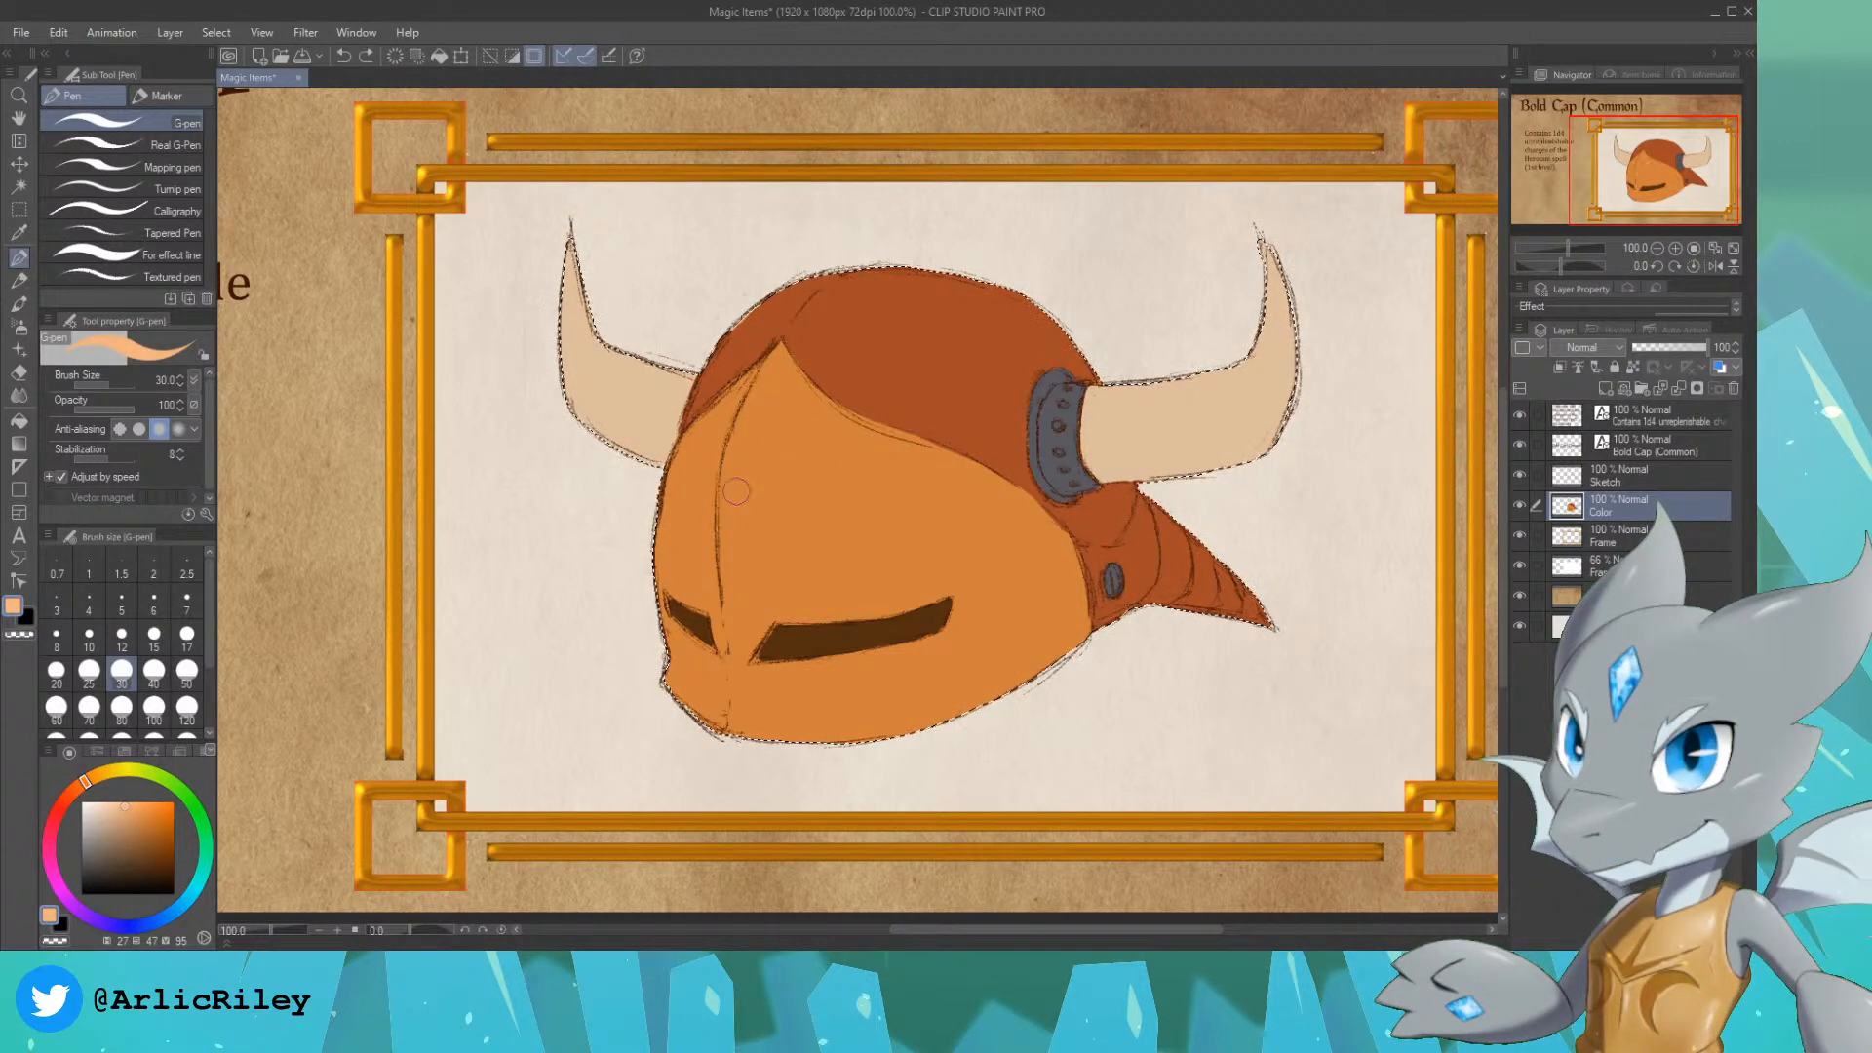
pyautogui.click(156, 254)
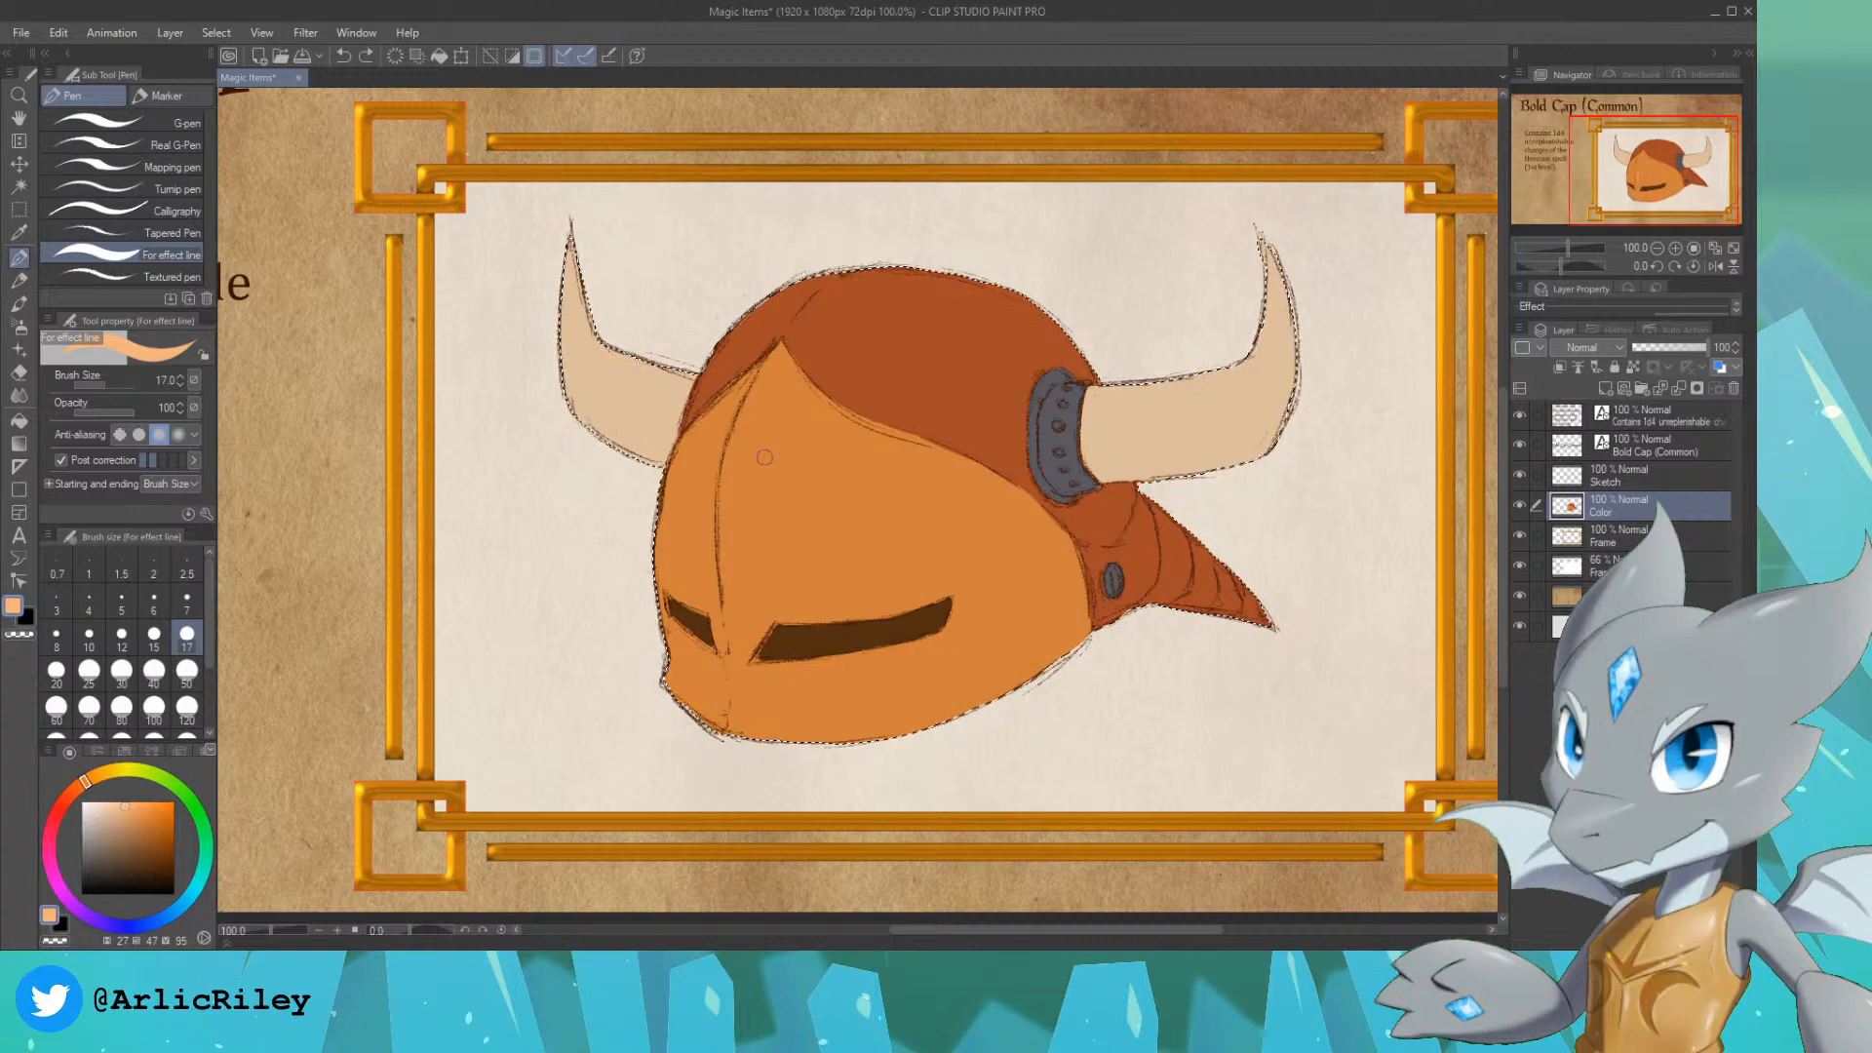
pyautogui.hotkey('ctrl', 'z')
pyautogui.hotkey('ctrl', 'z')
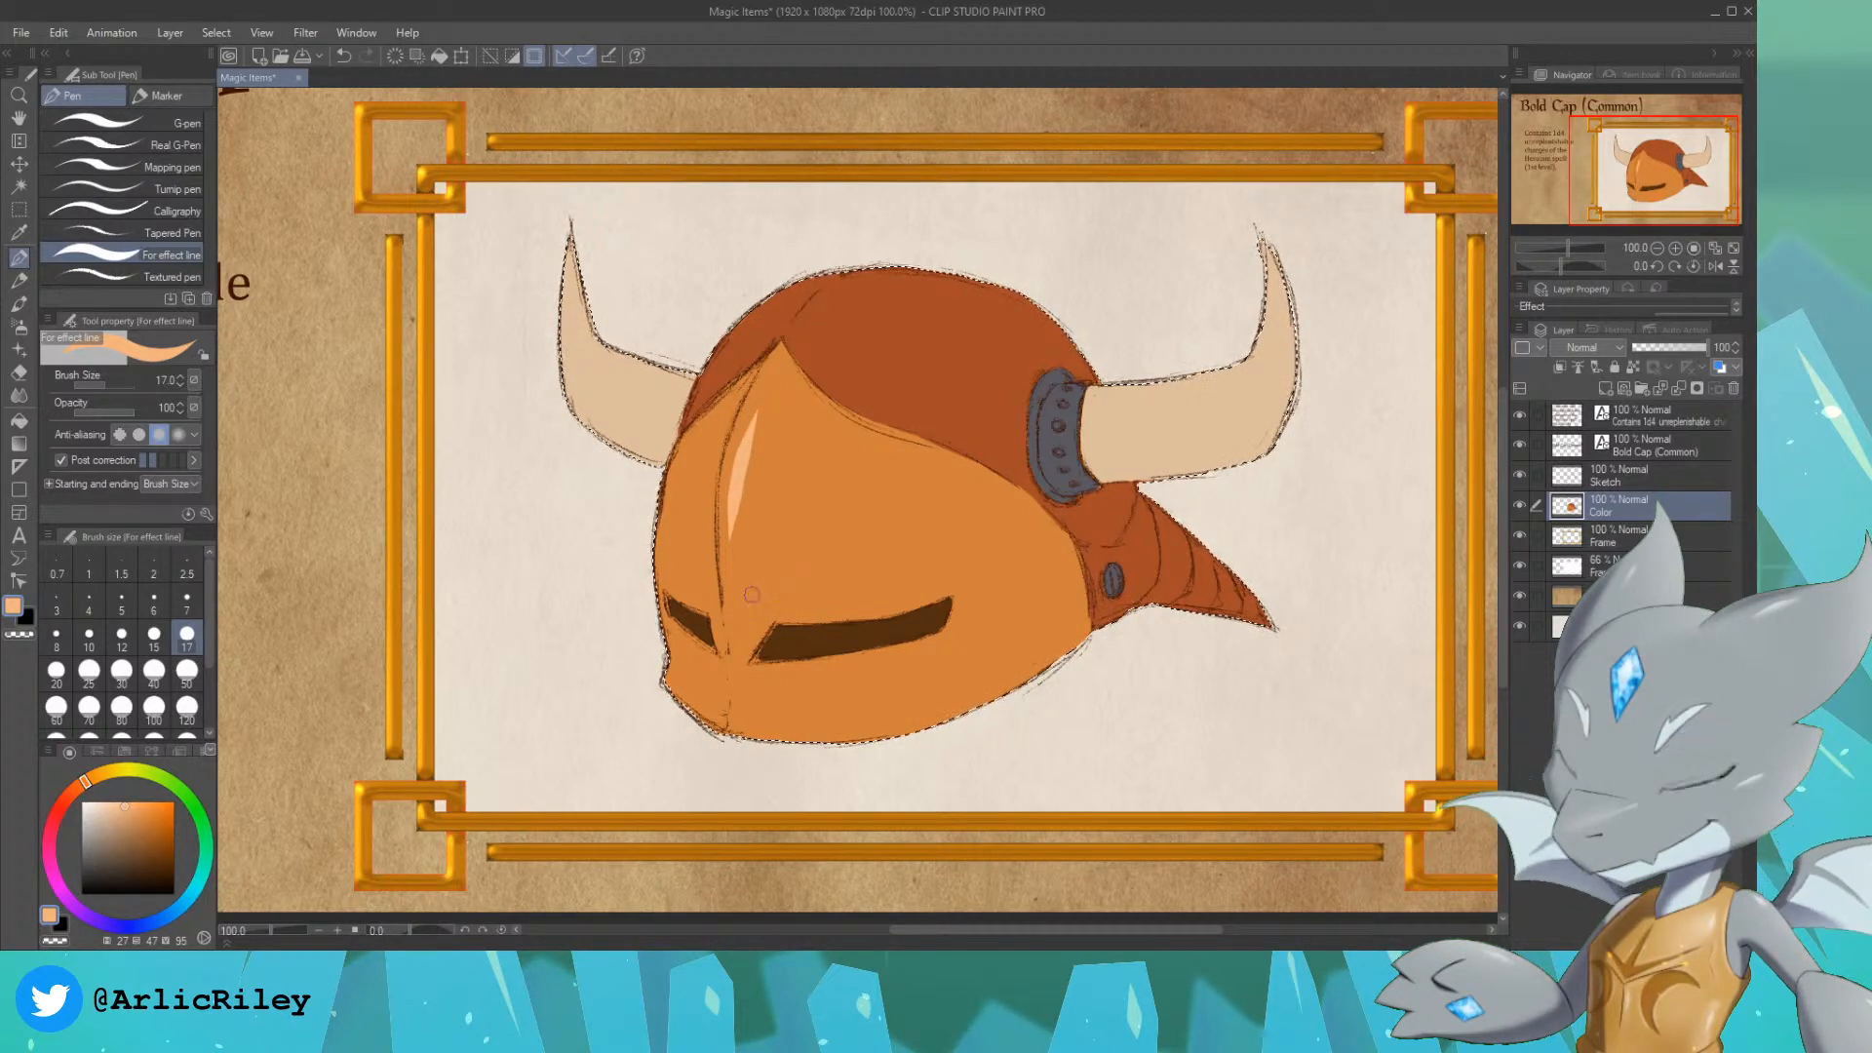
pyautogui.moveTo(750, 423); pyautogui.dragTo(739, 555)
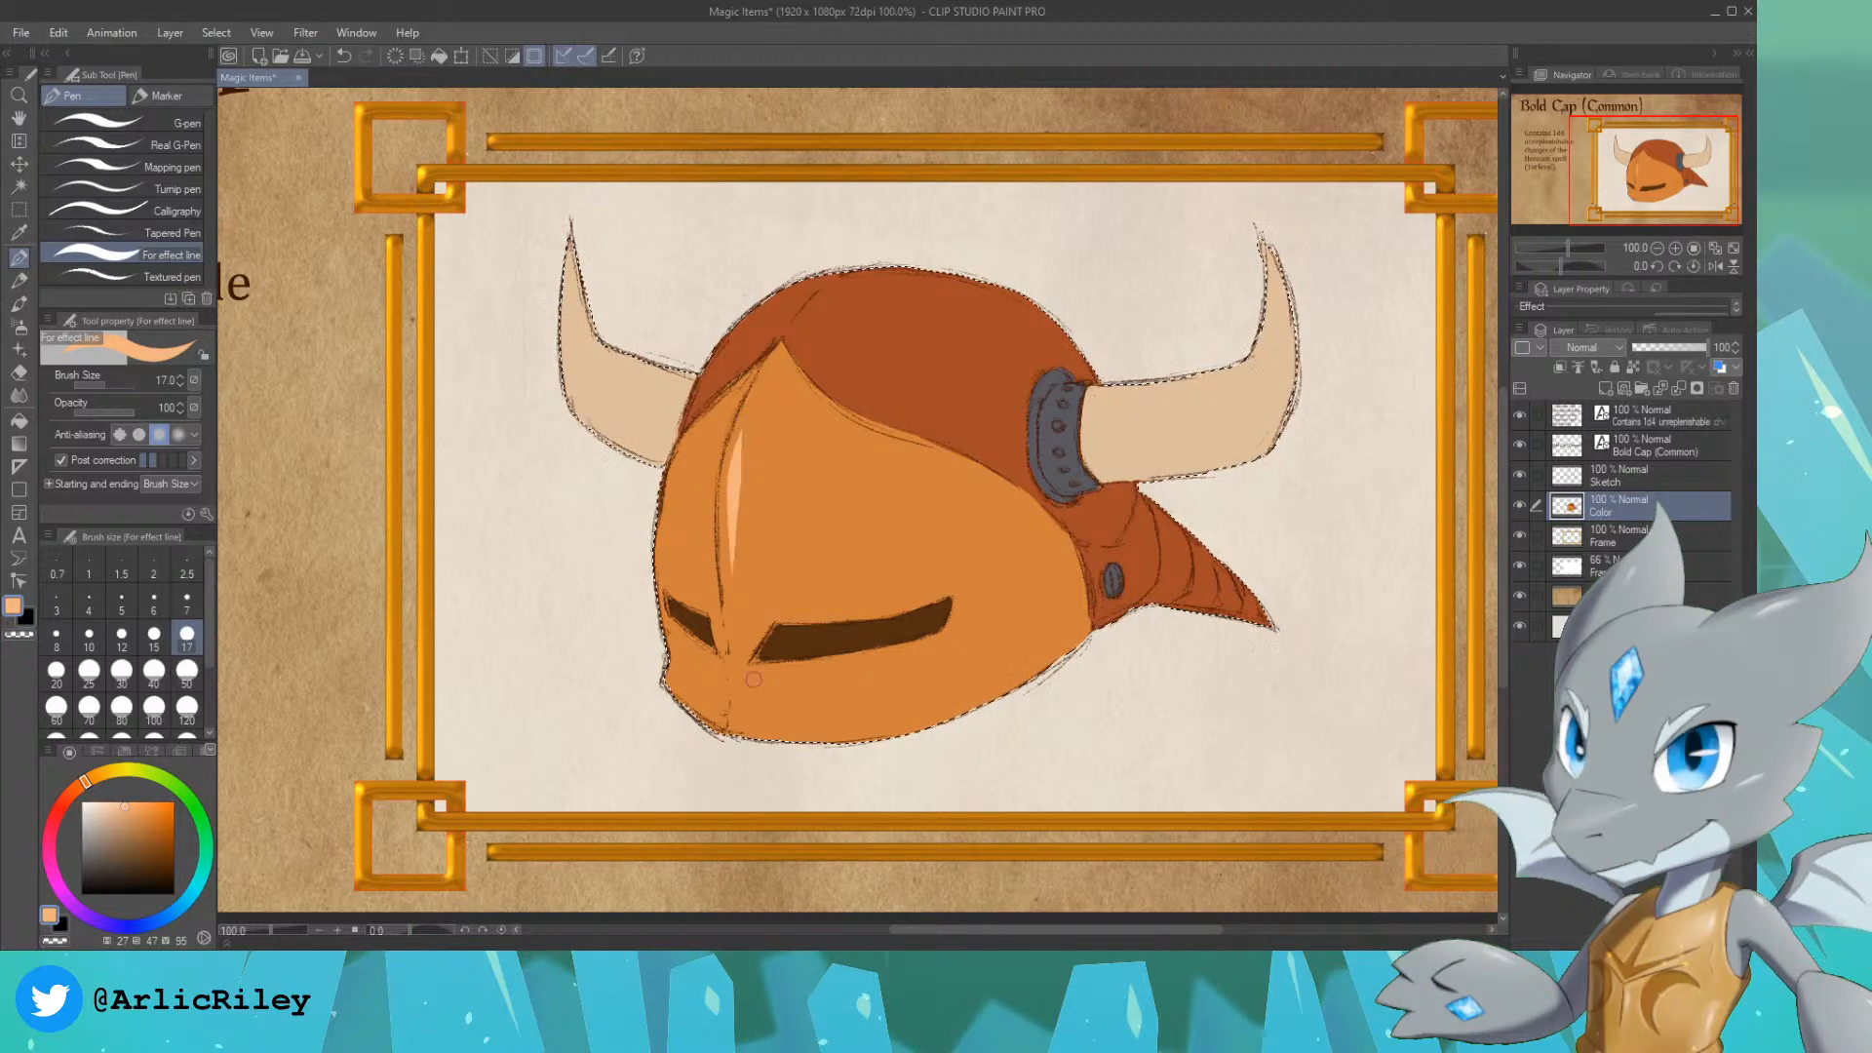
pyautogui.moveTo(725, 688); pyautogui.dragTo(736, 703)
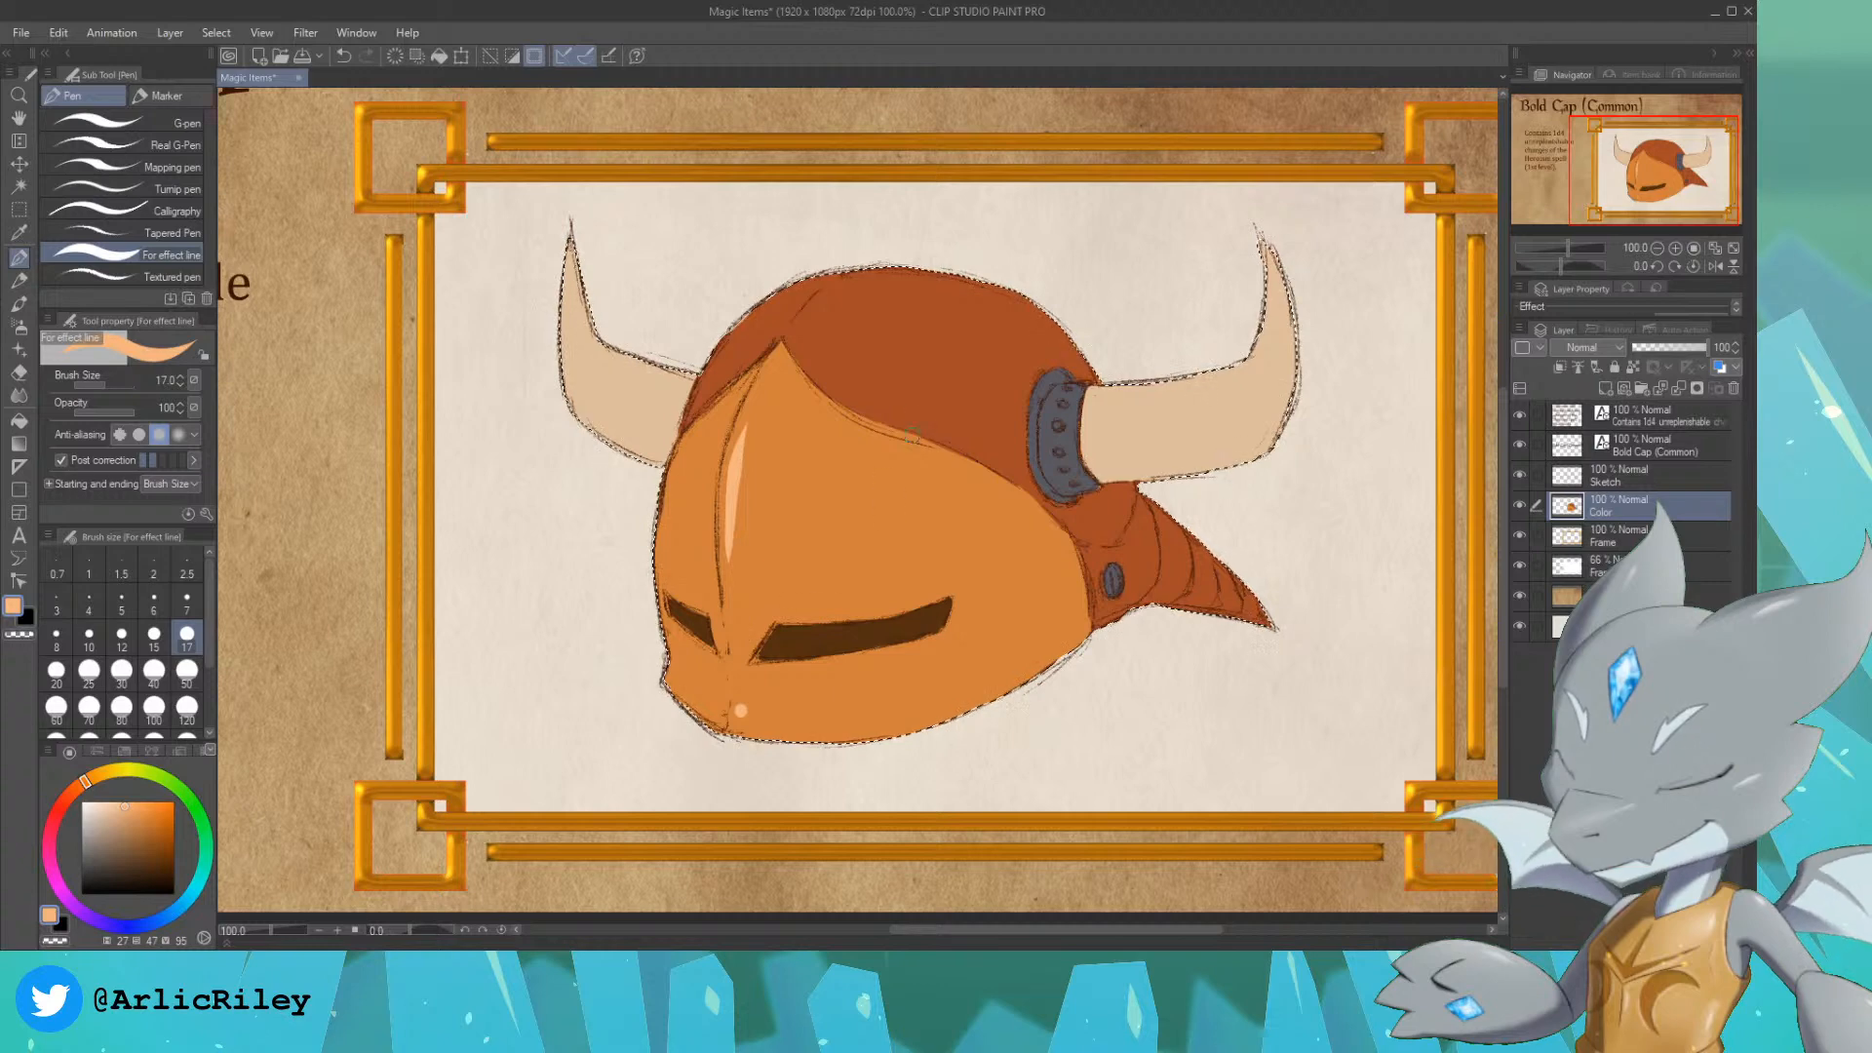
# Step: Add a salmon highlight to the upper front of the crown and pale cream highlights along both horns
pyautogui.click(154, 833)
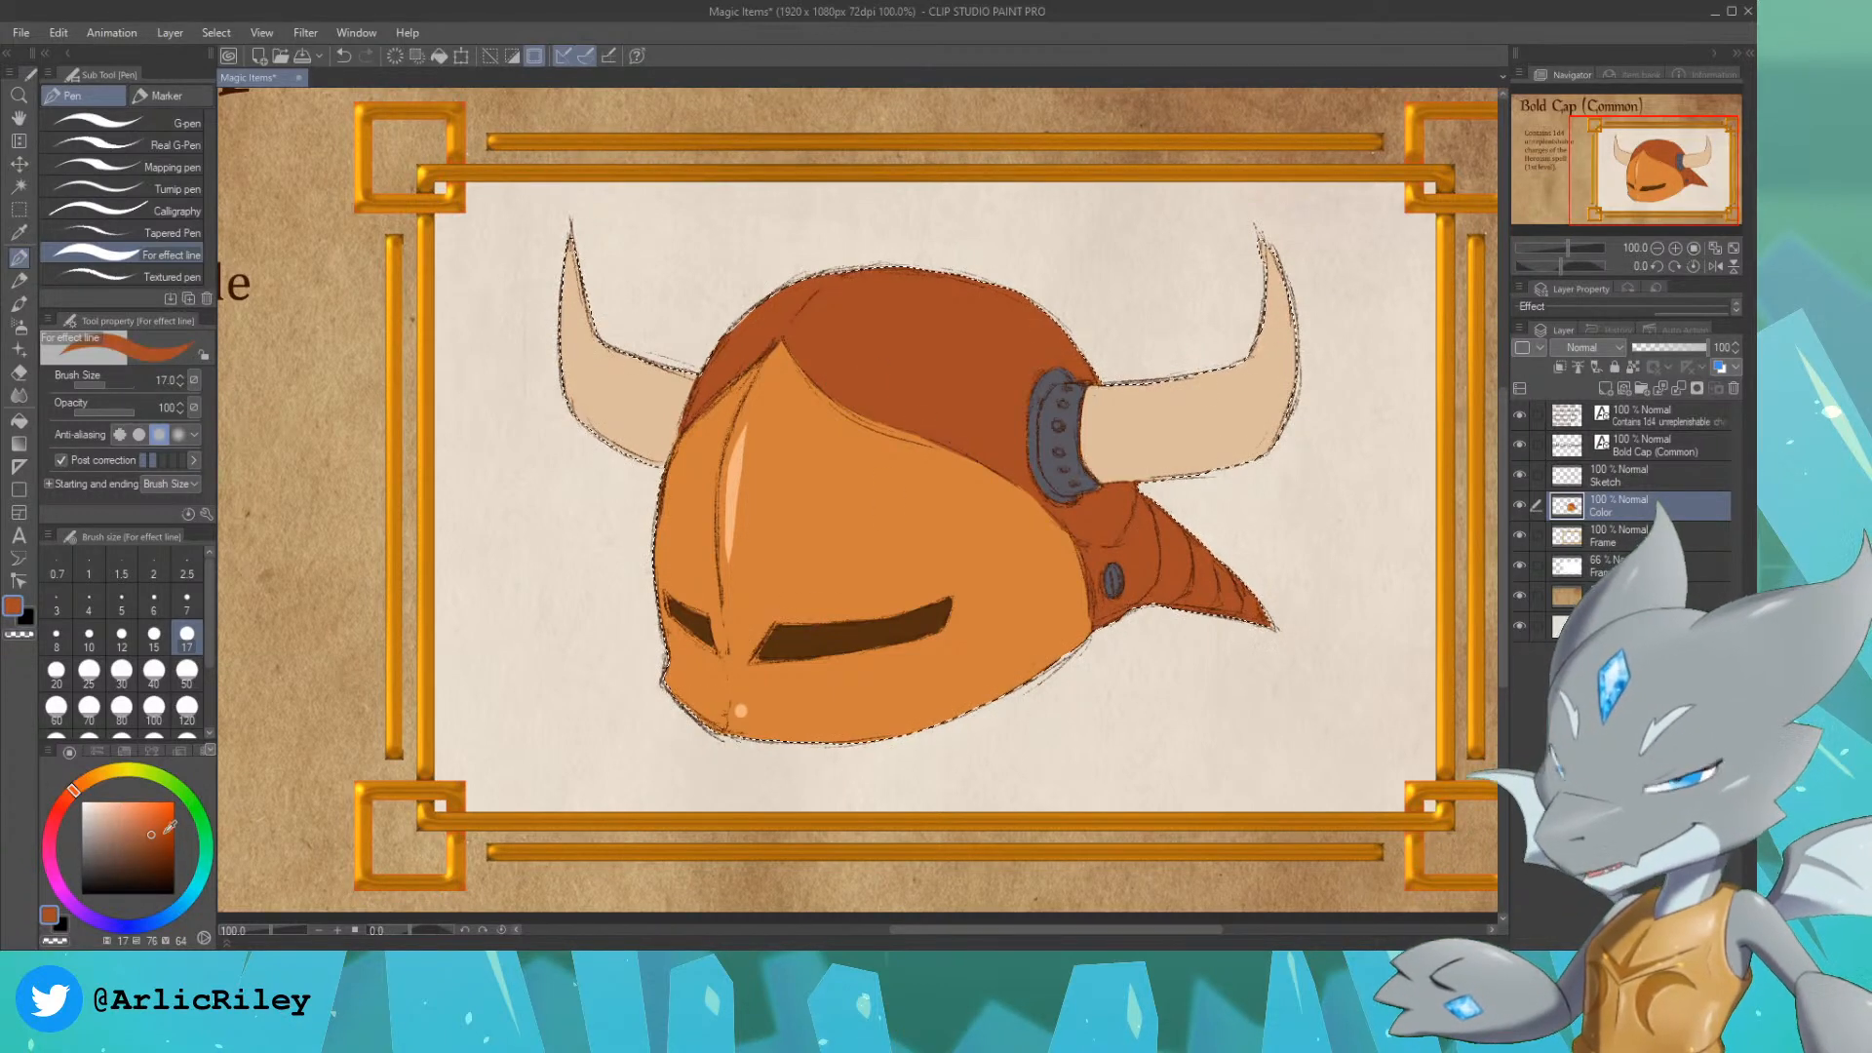
pyautogui.click(130, 809)
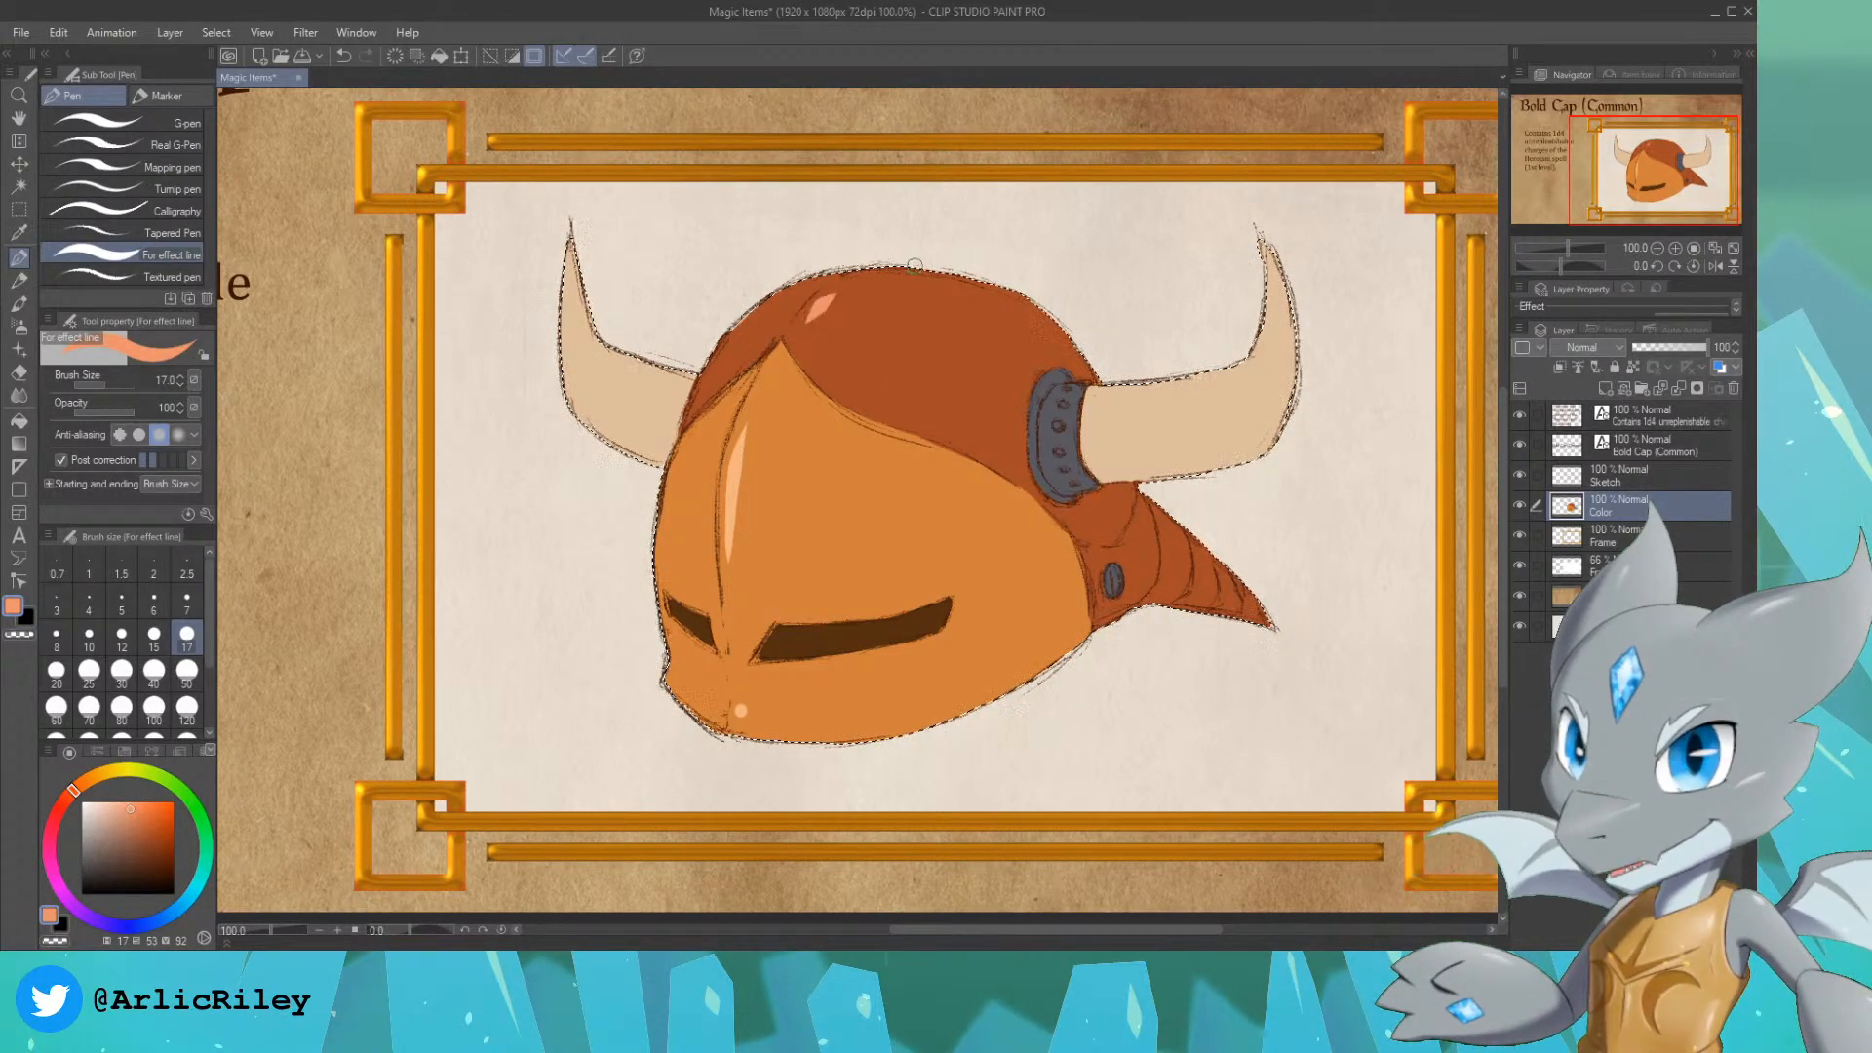
pyautogui.click(88, 778)
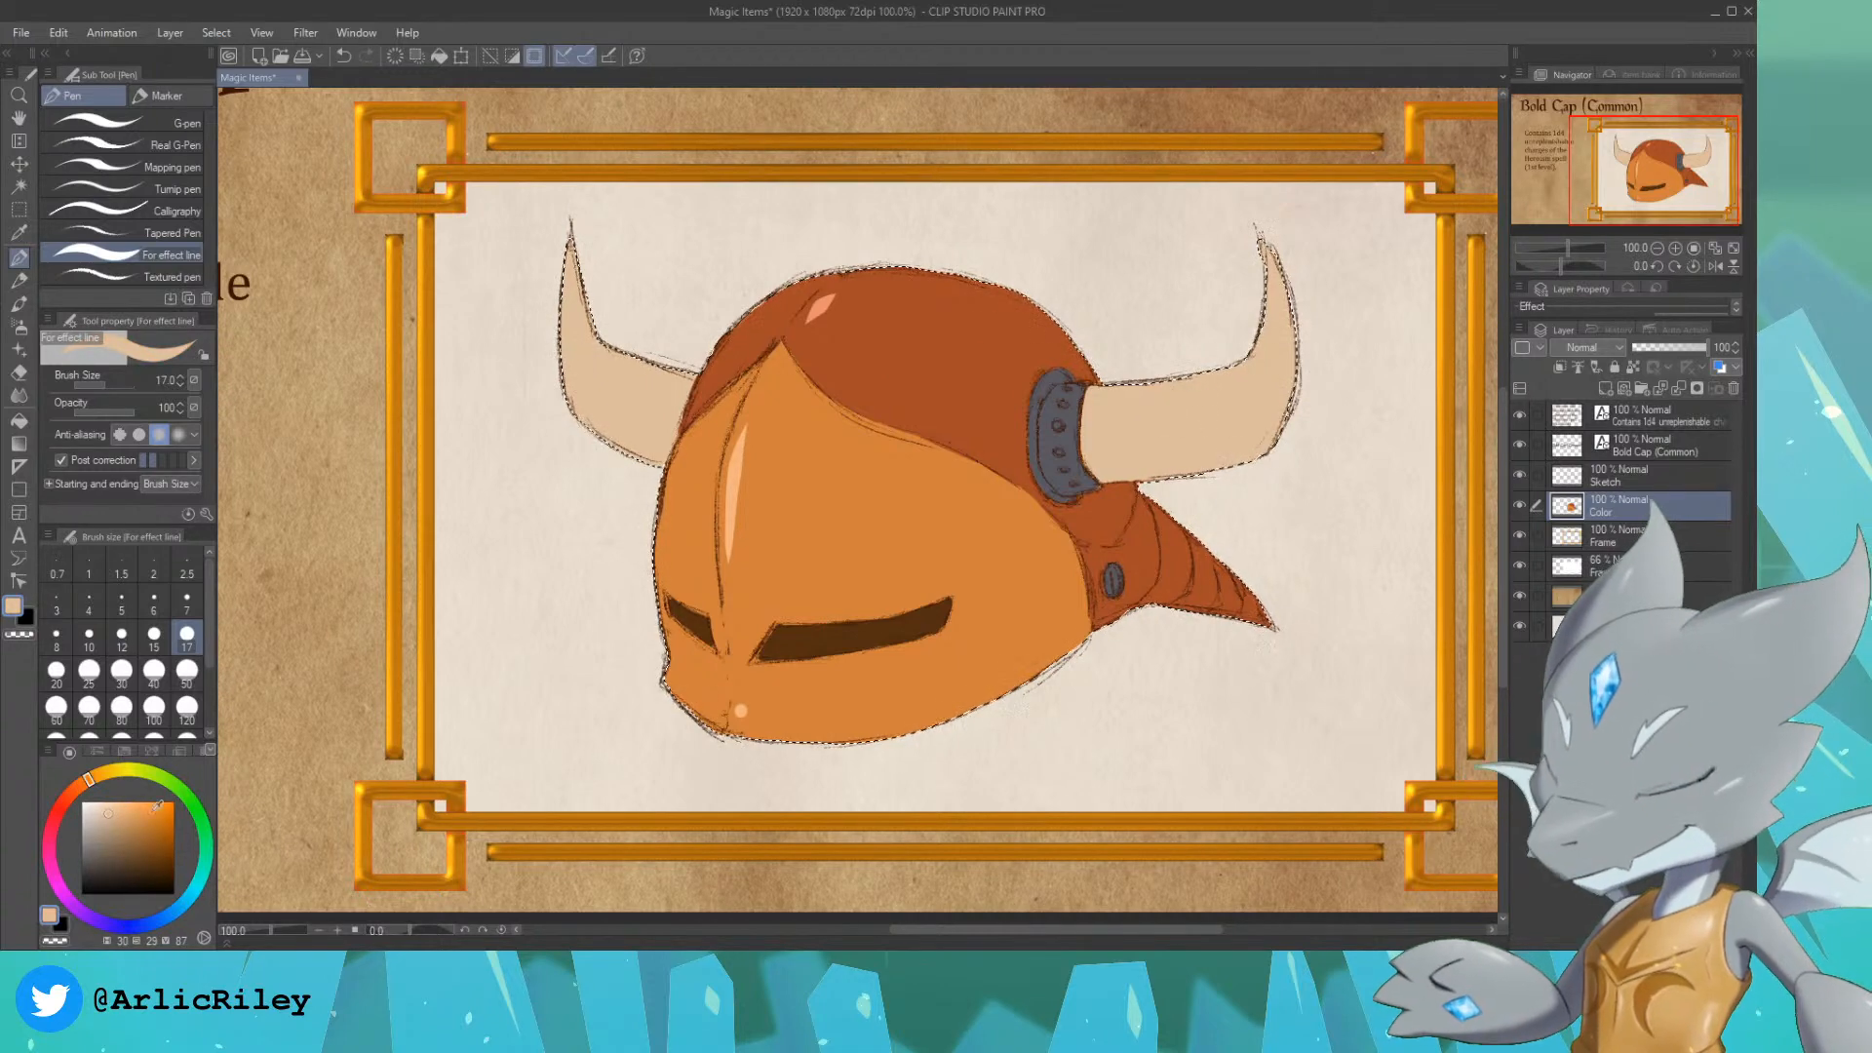
pyautogui.click(108, 801)
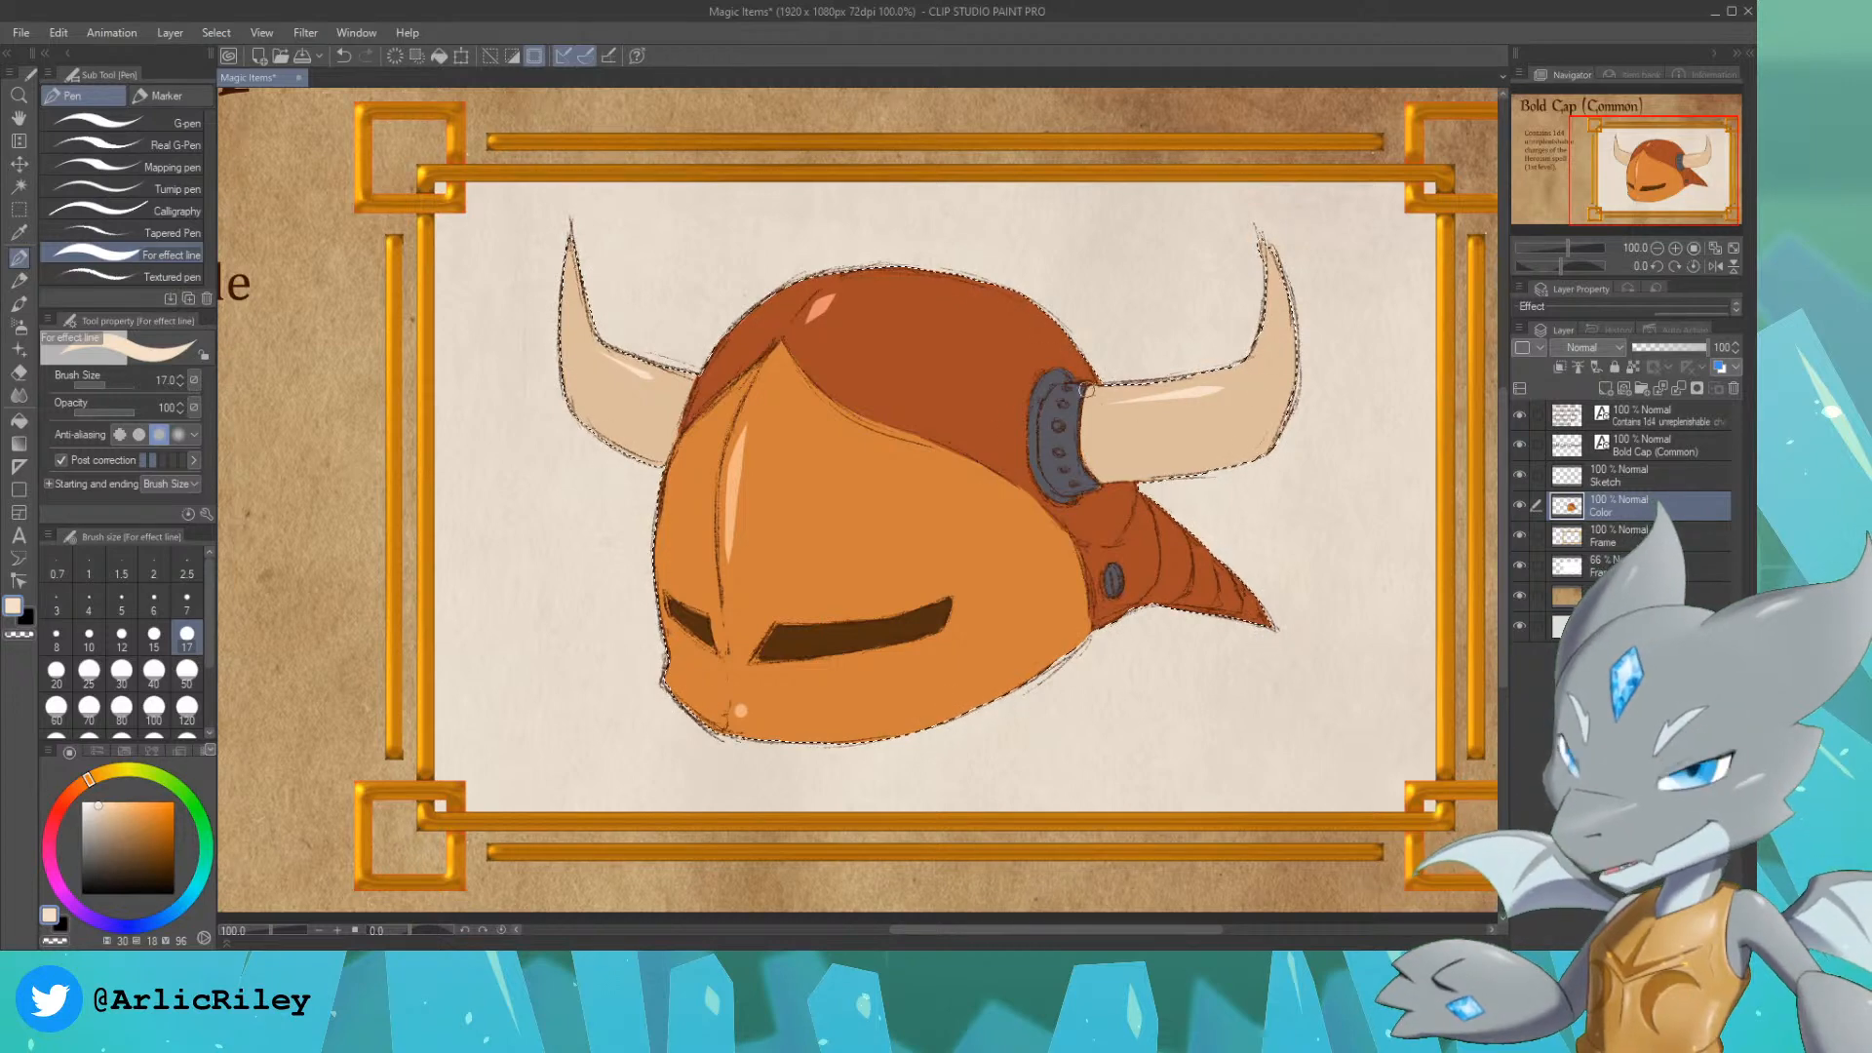
# Step: Paint a light purplish grey highlight (about H 255, V 76) at the upper end of the horn collar and deselect
pyautogui.keyDown('alt'); pyautogui.click(1046, 382); pyautogui.keyUp('alt')
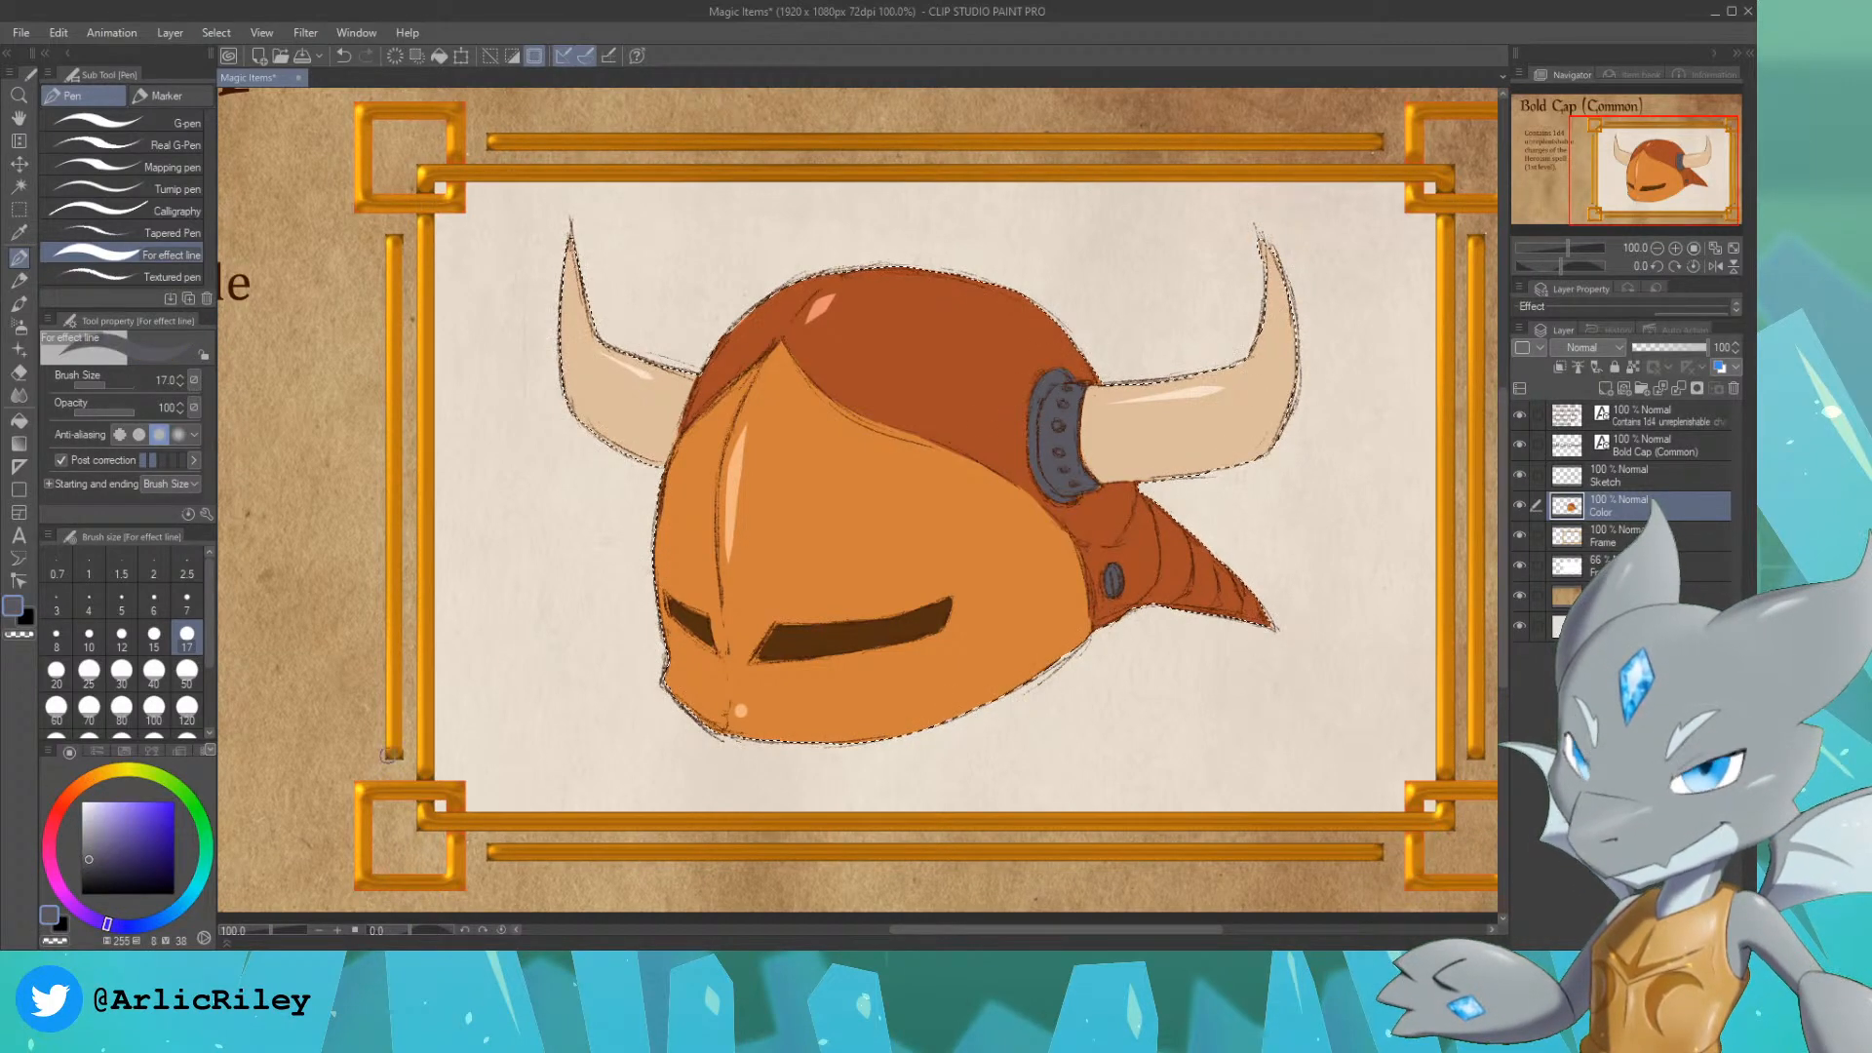
pyautogui.click(89, 824)
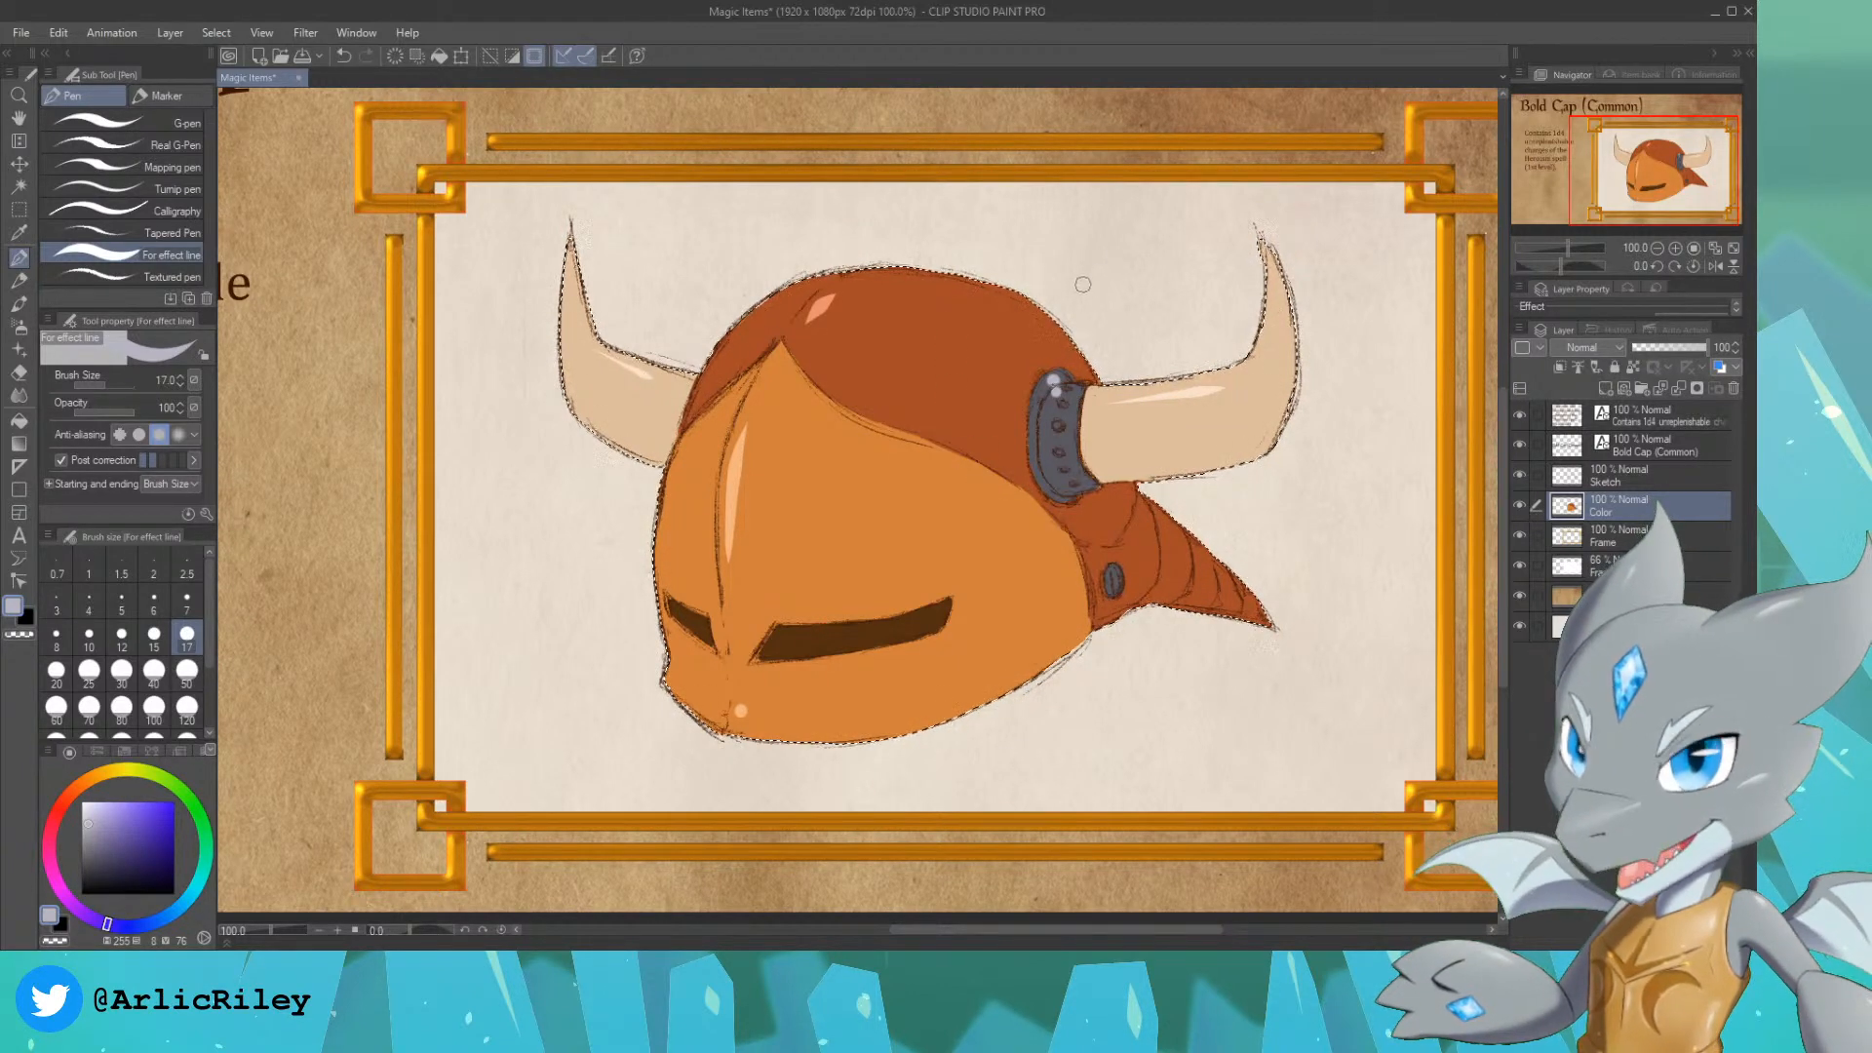
pyautogui.hotkey('ctrl', 'd')
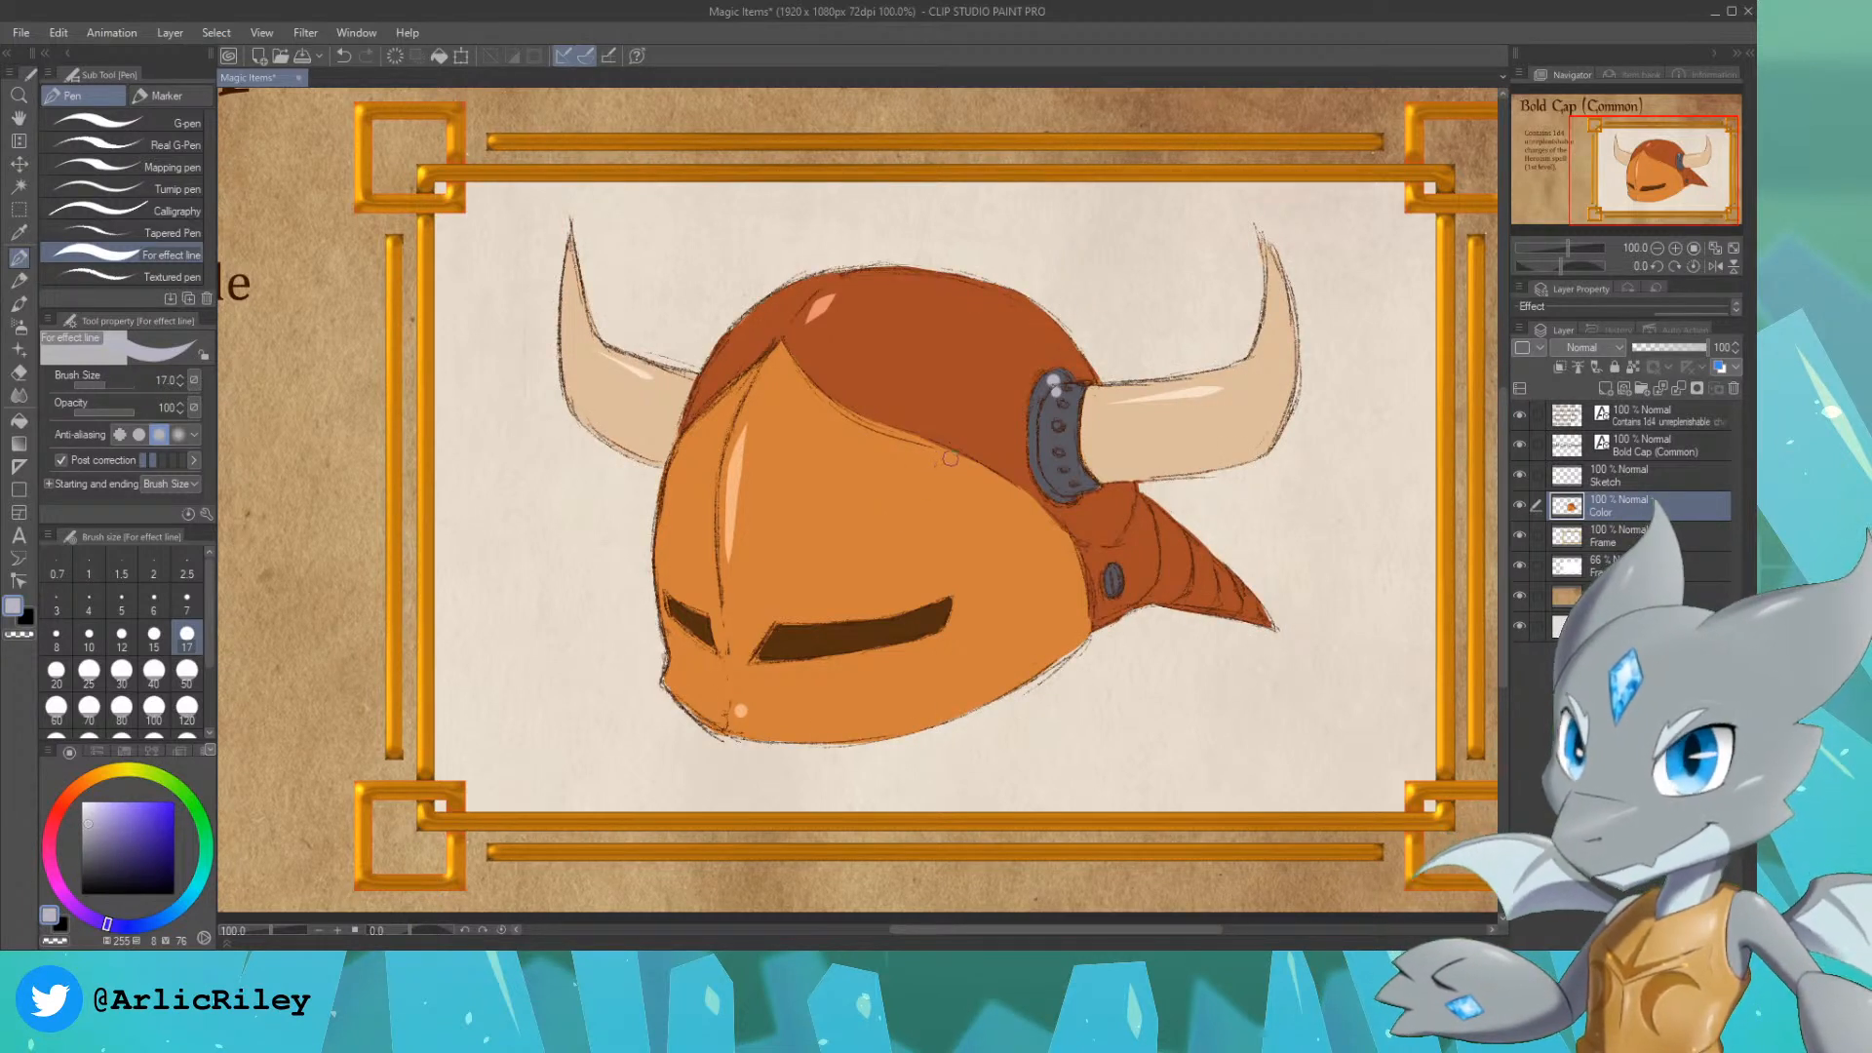
# Step: Extend the card's description text with "When the last charge is spent, the horns fall off.", broken over three lines
pyautogui.hotkey('ctrl', '-')
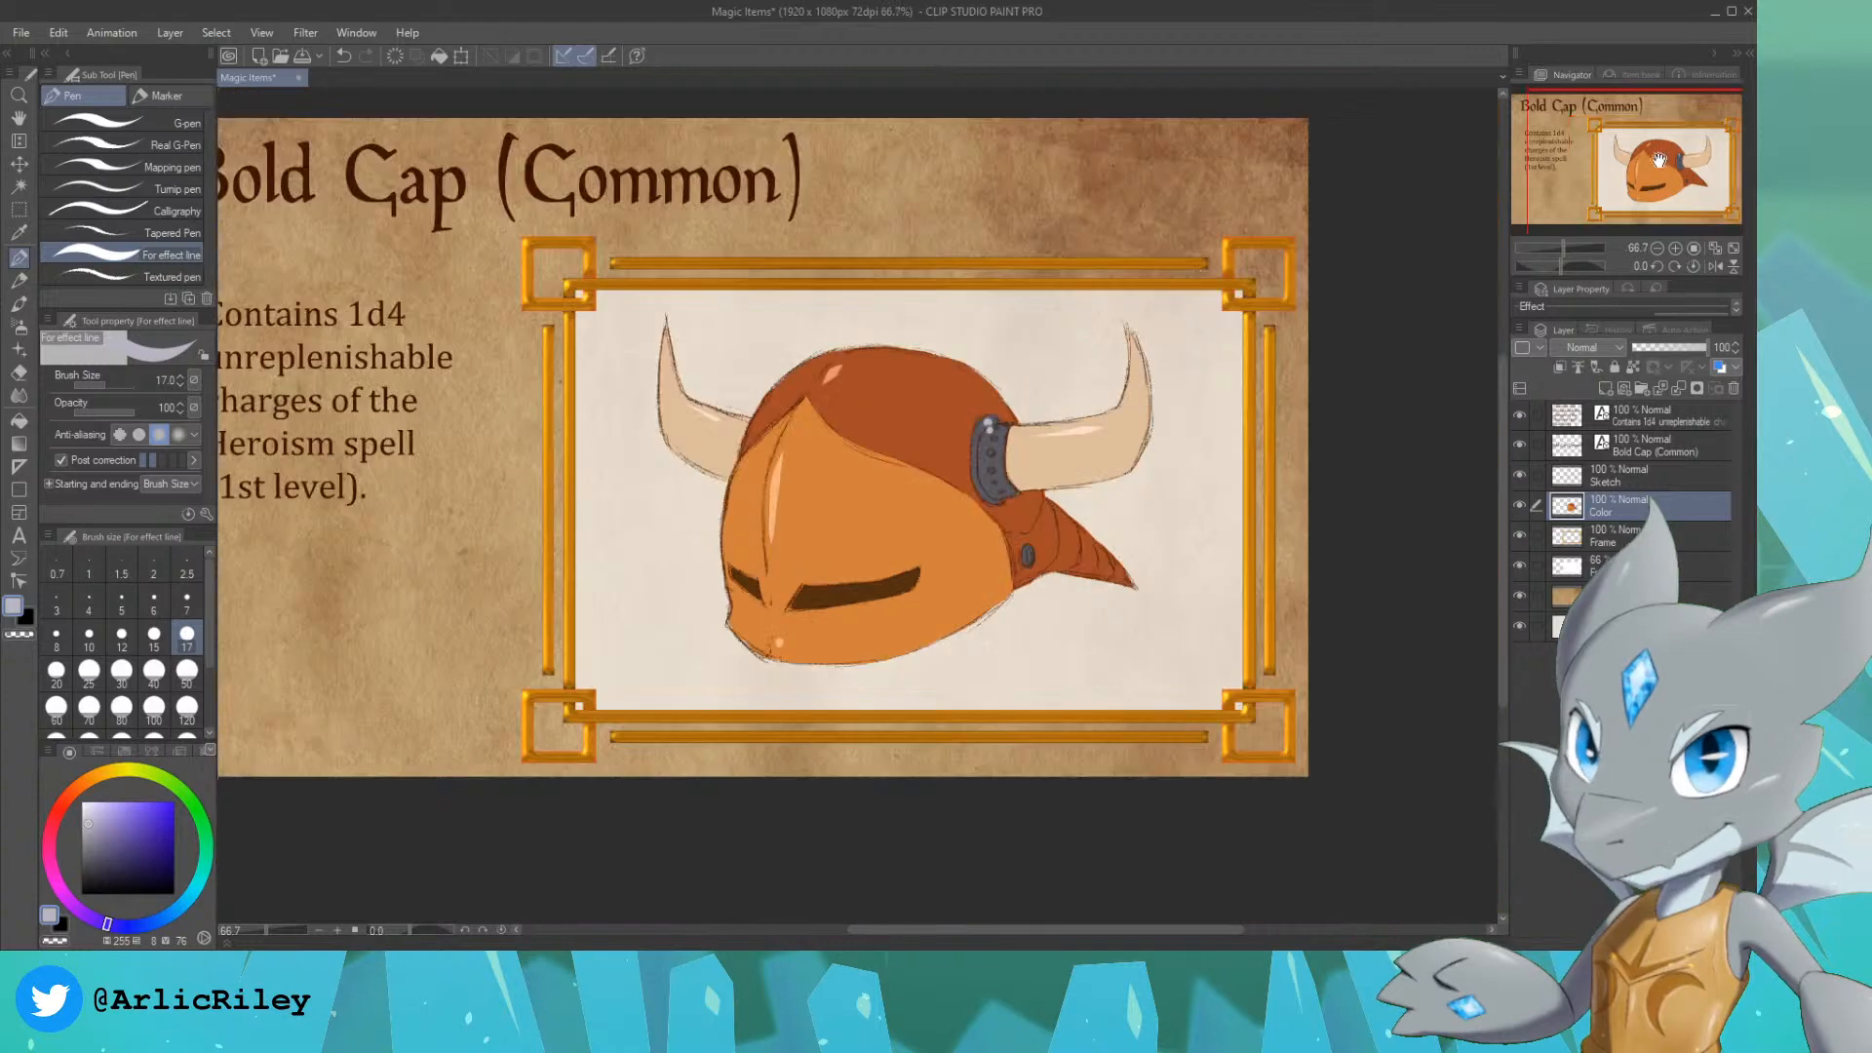
pyautogui.moveTo(1658, 159); pyautogui.dragTo(1634, 153)
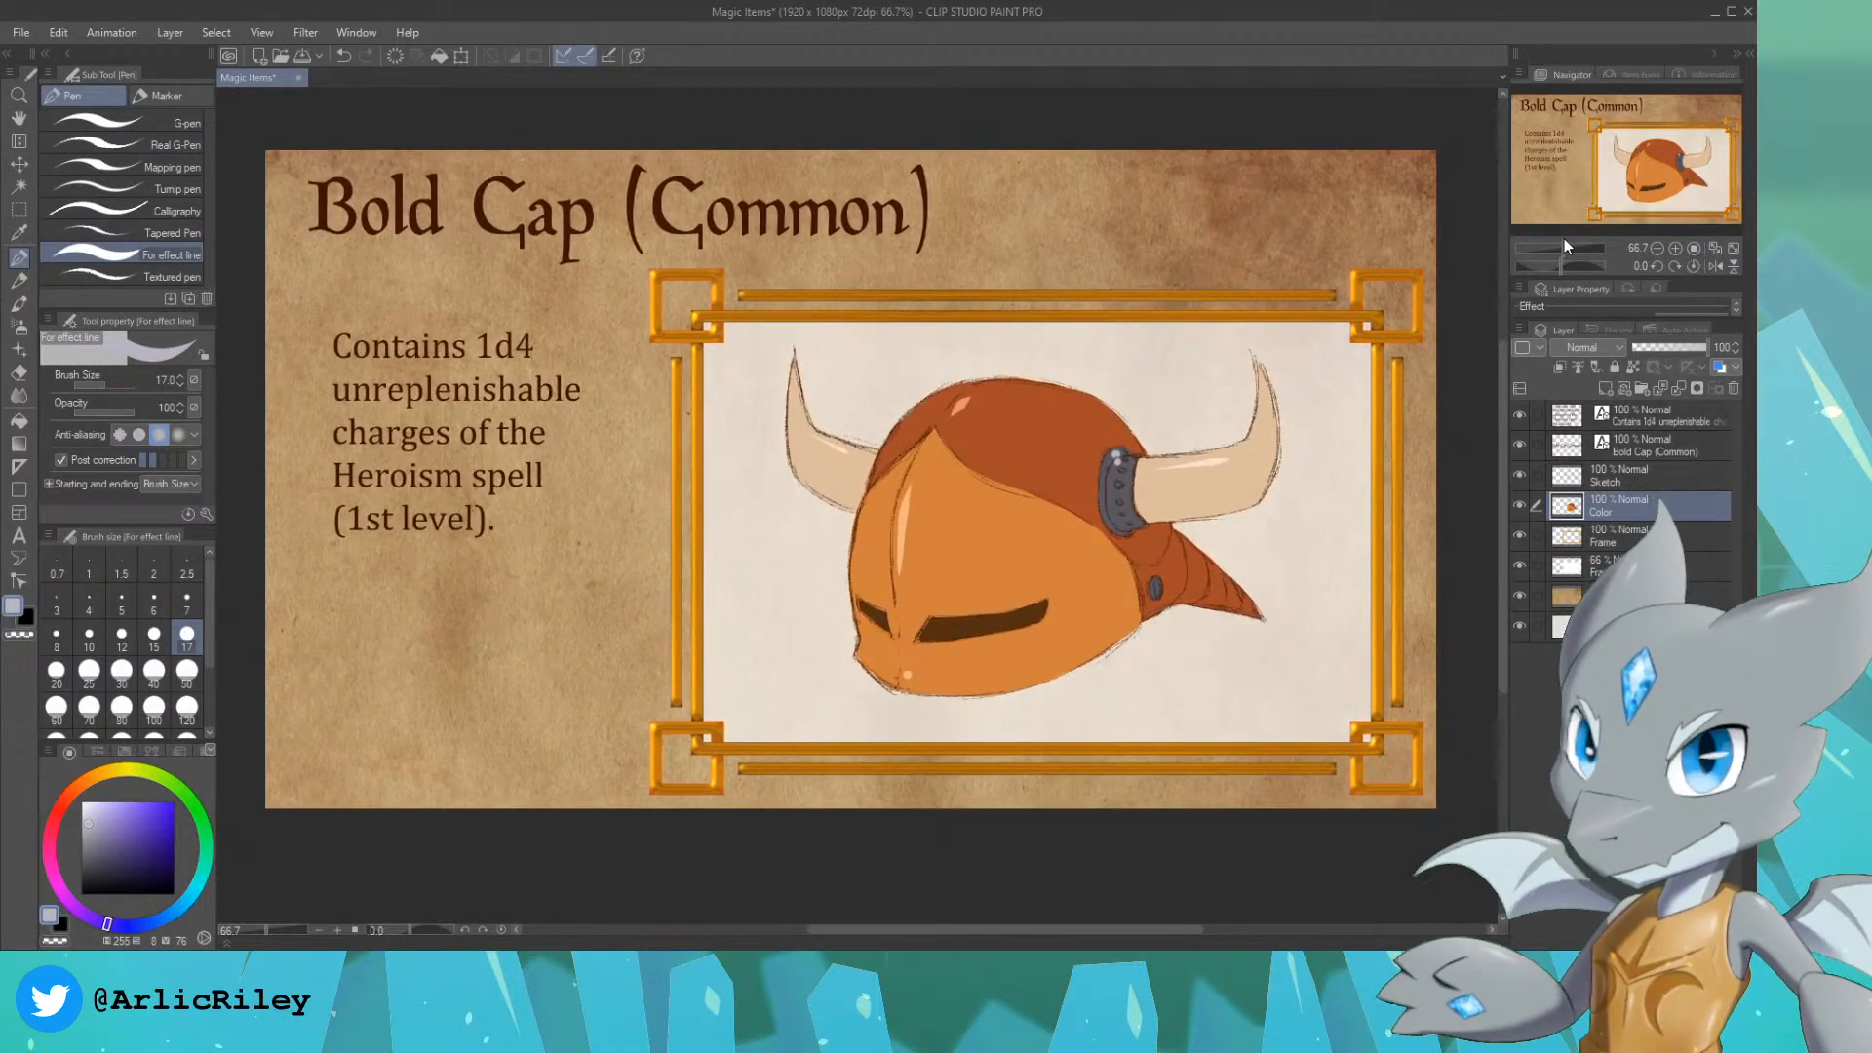
pyautogui.click(1663, 443)
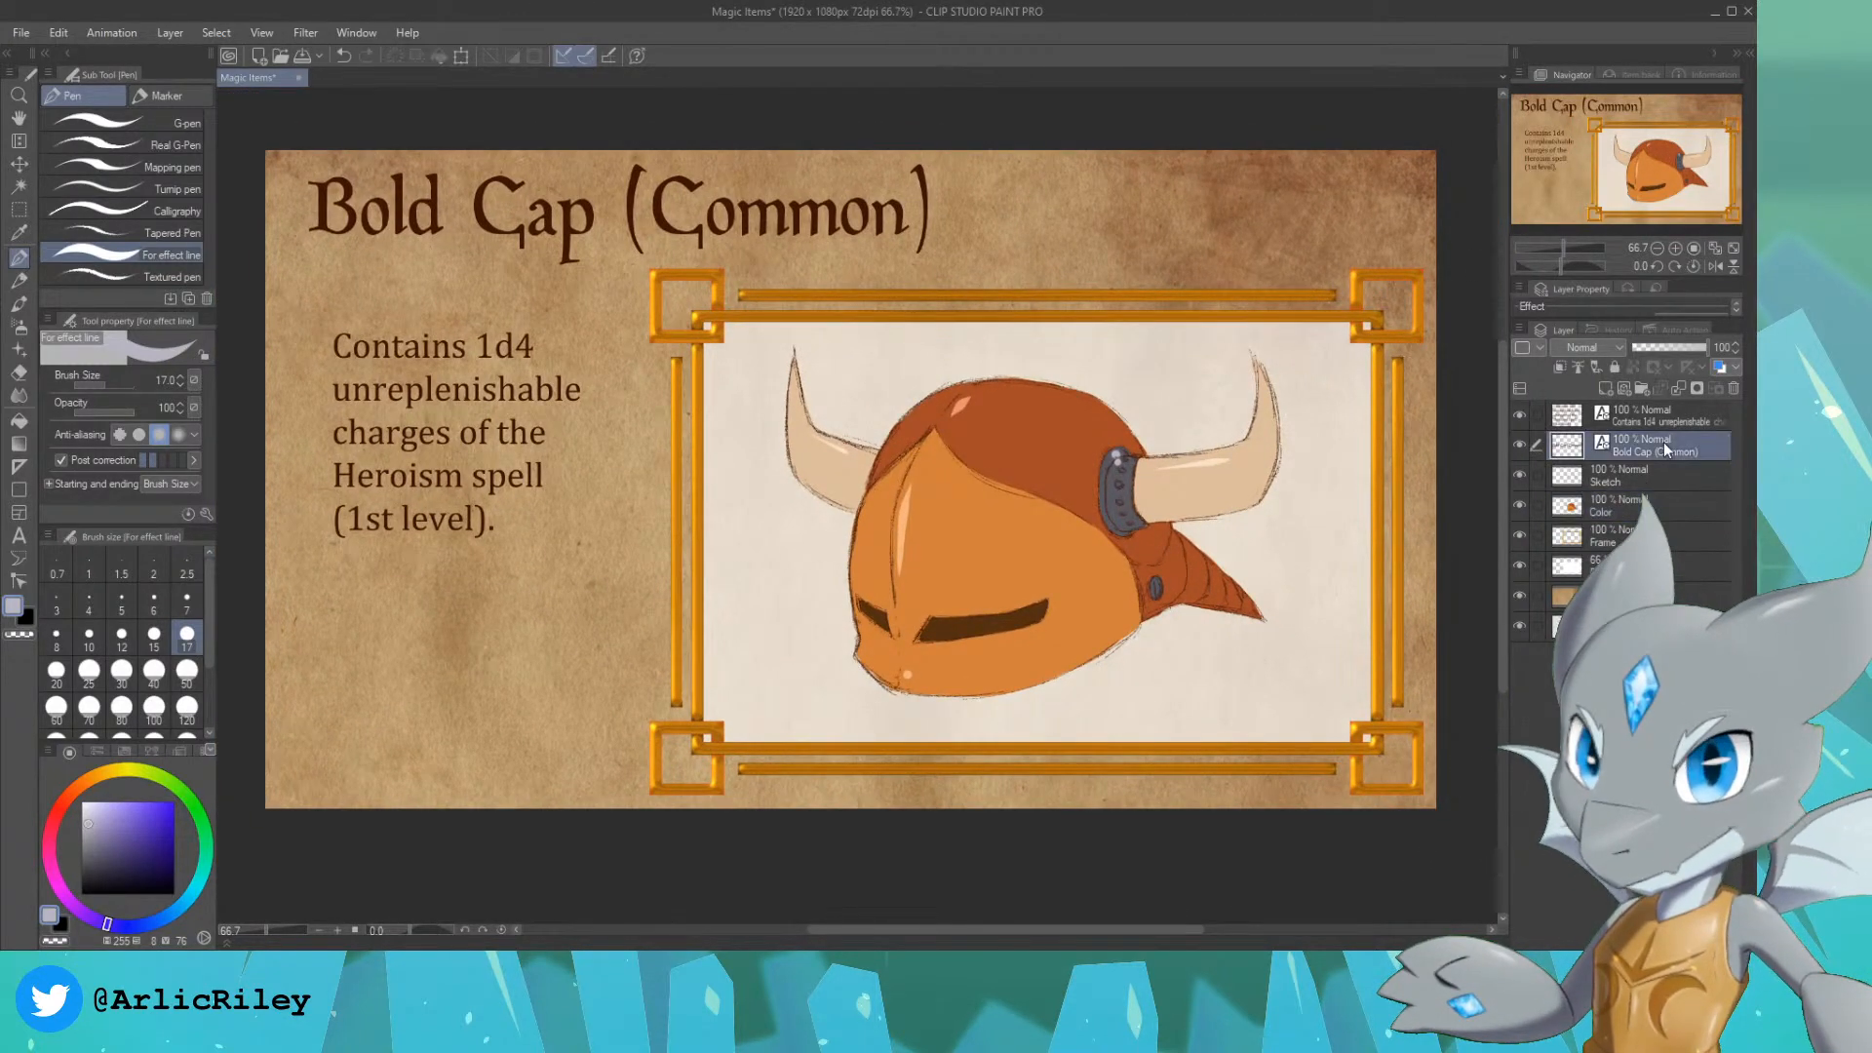
pyautogui.click(1649, 422)
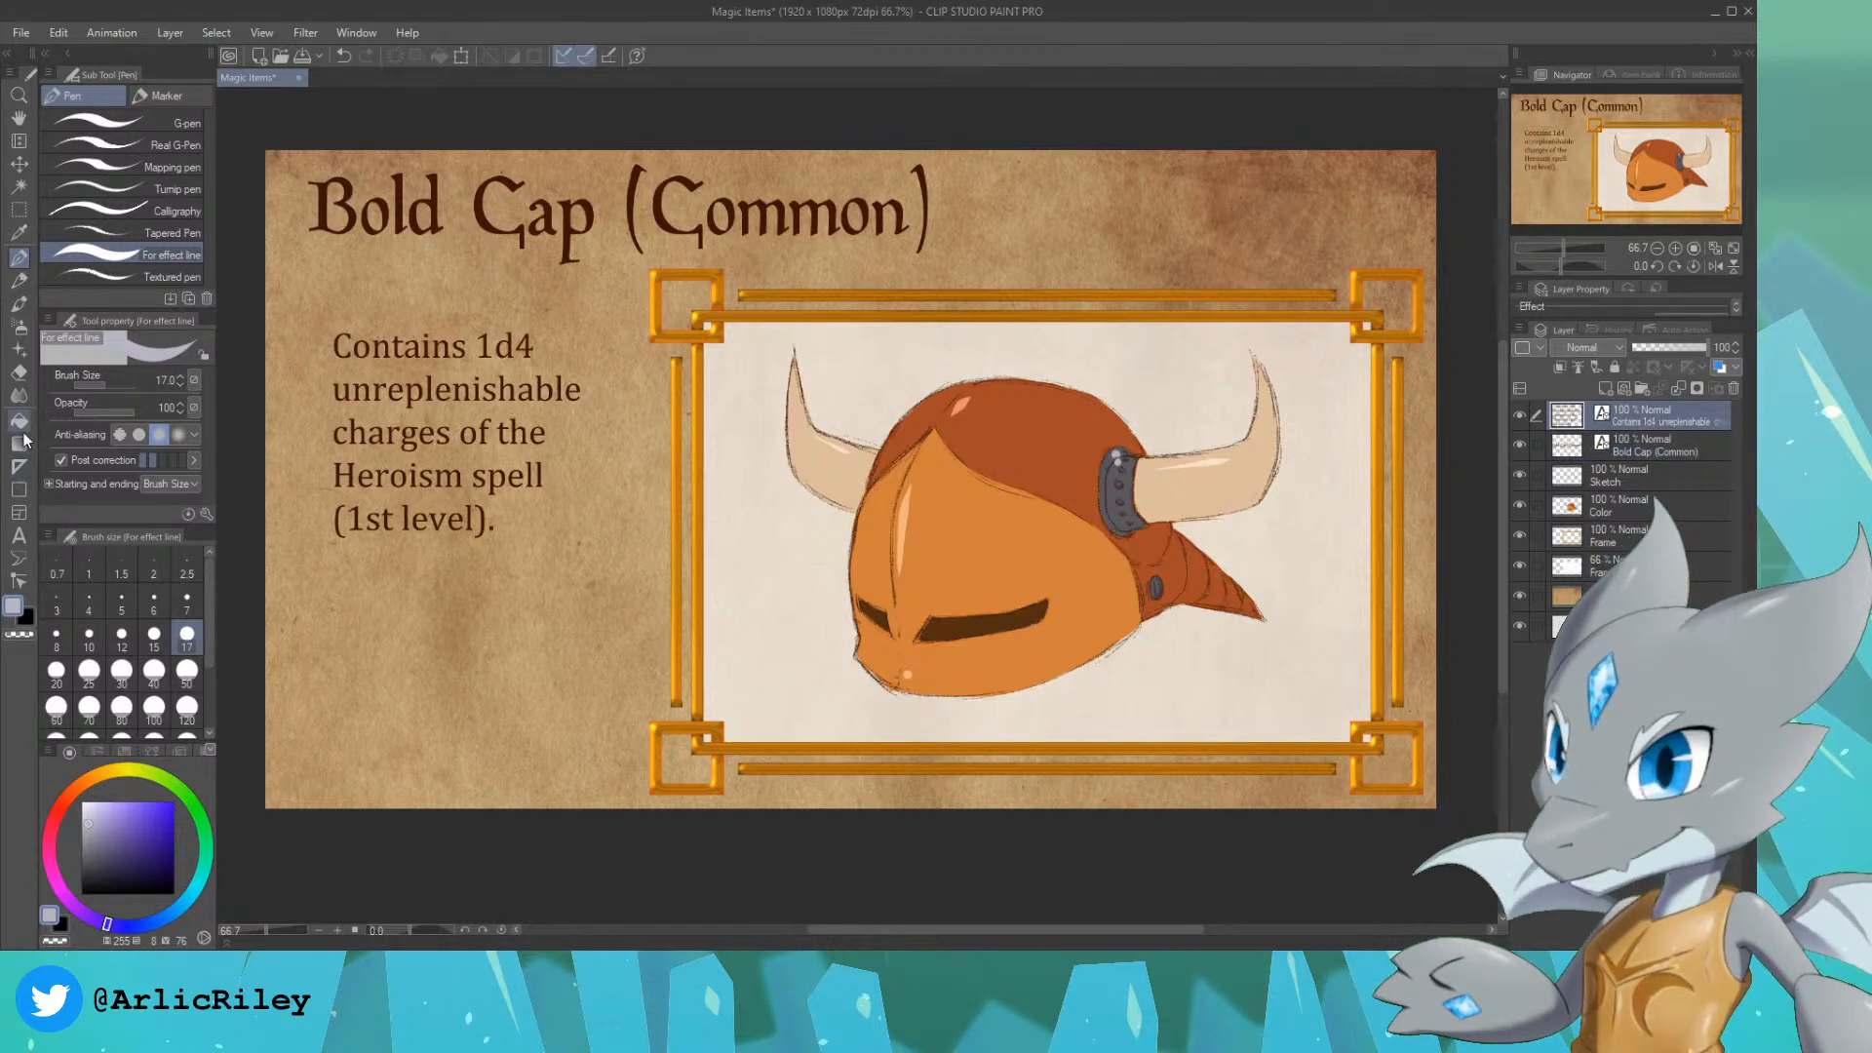
pyautogui.click(17, 535)
pyautogui.click(570, 524)
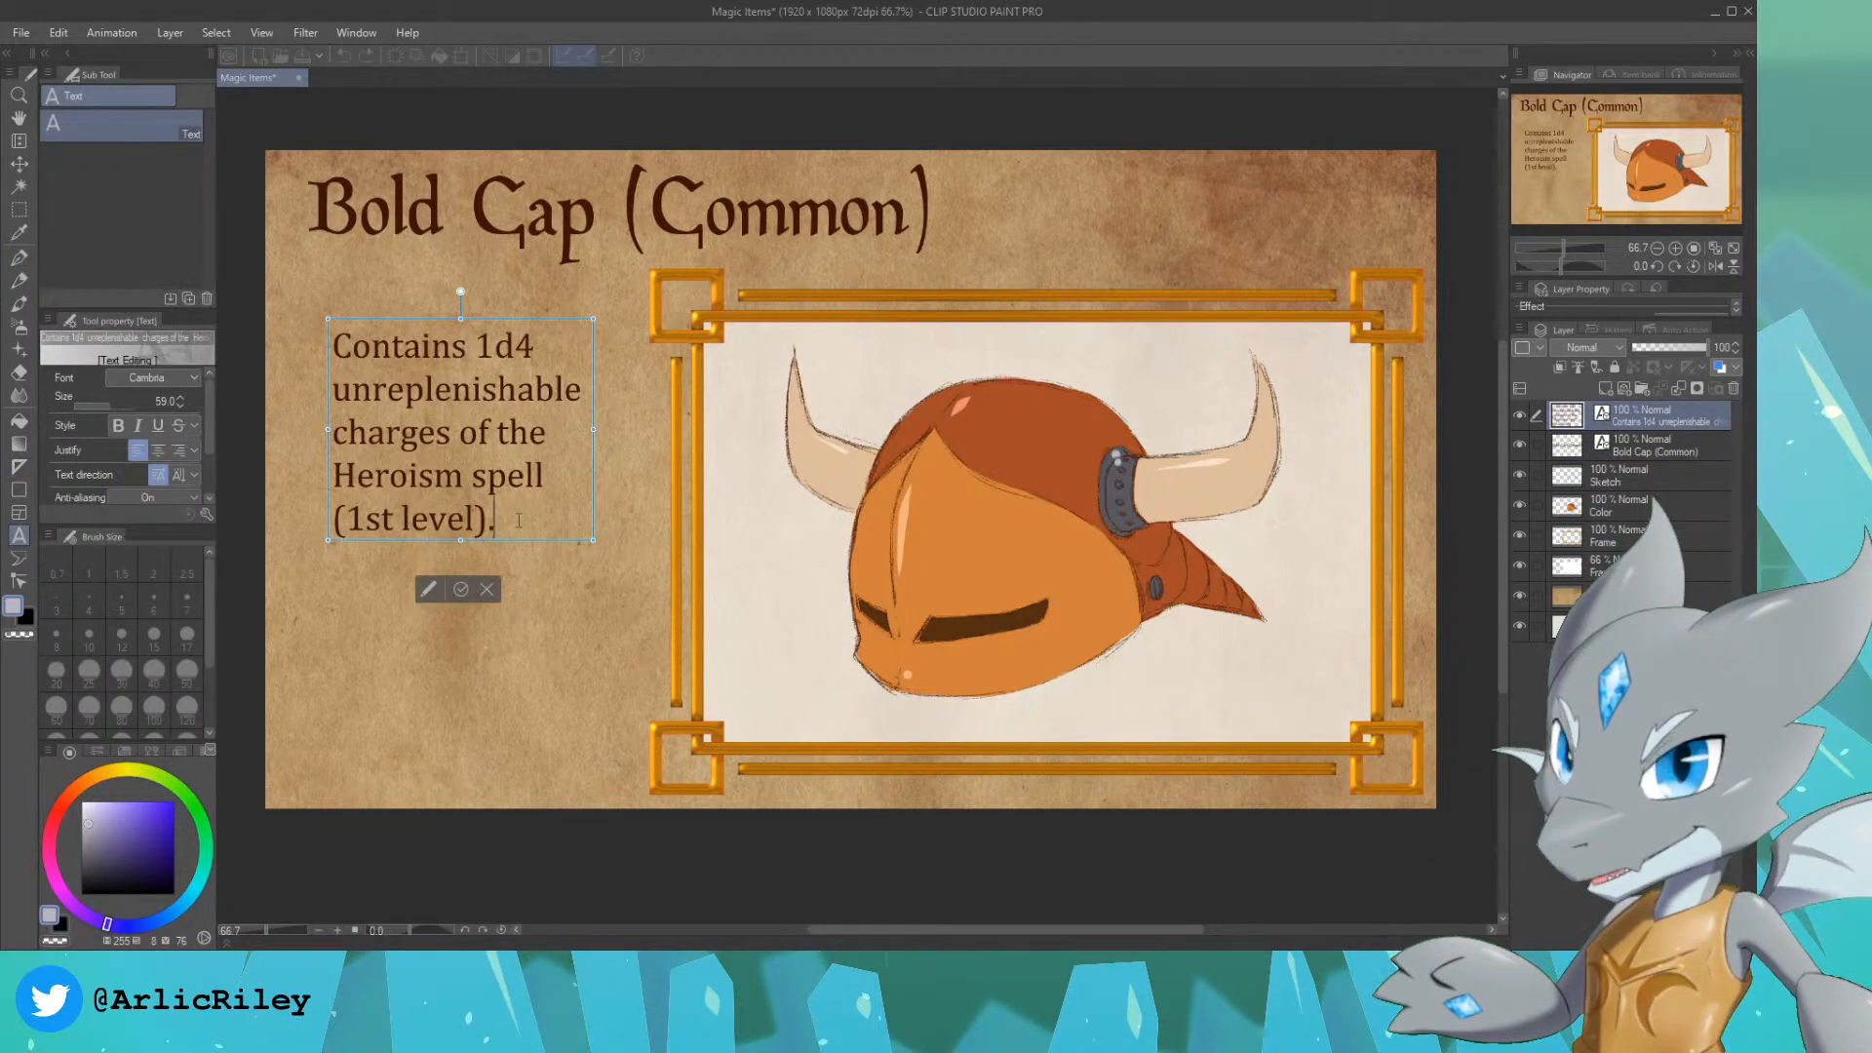
pyautogui.press('Return')
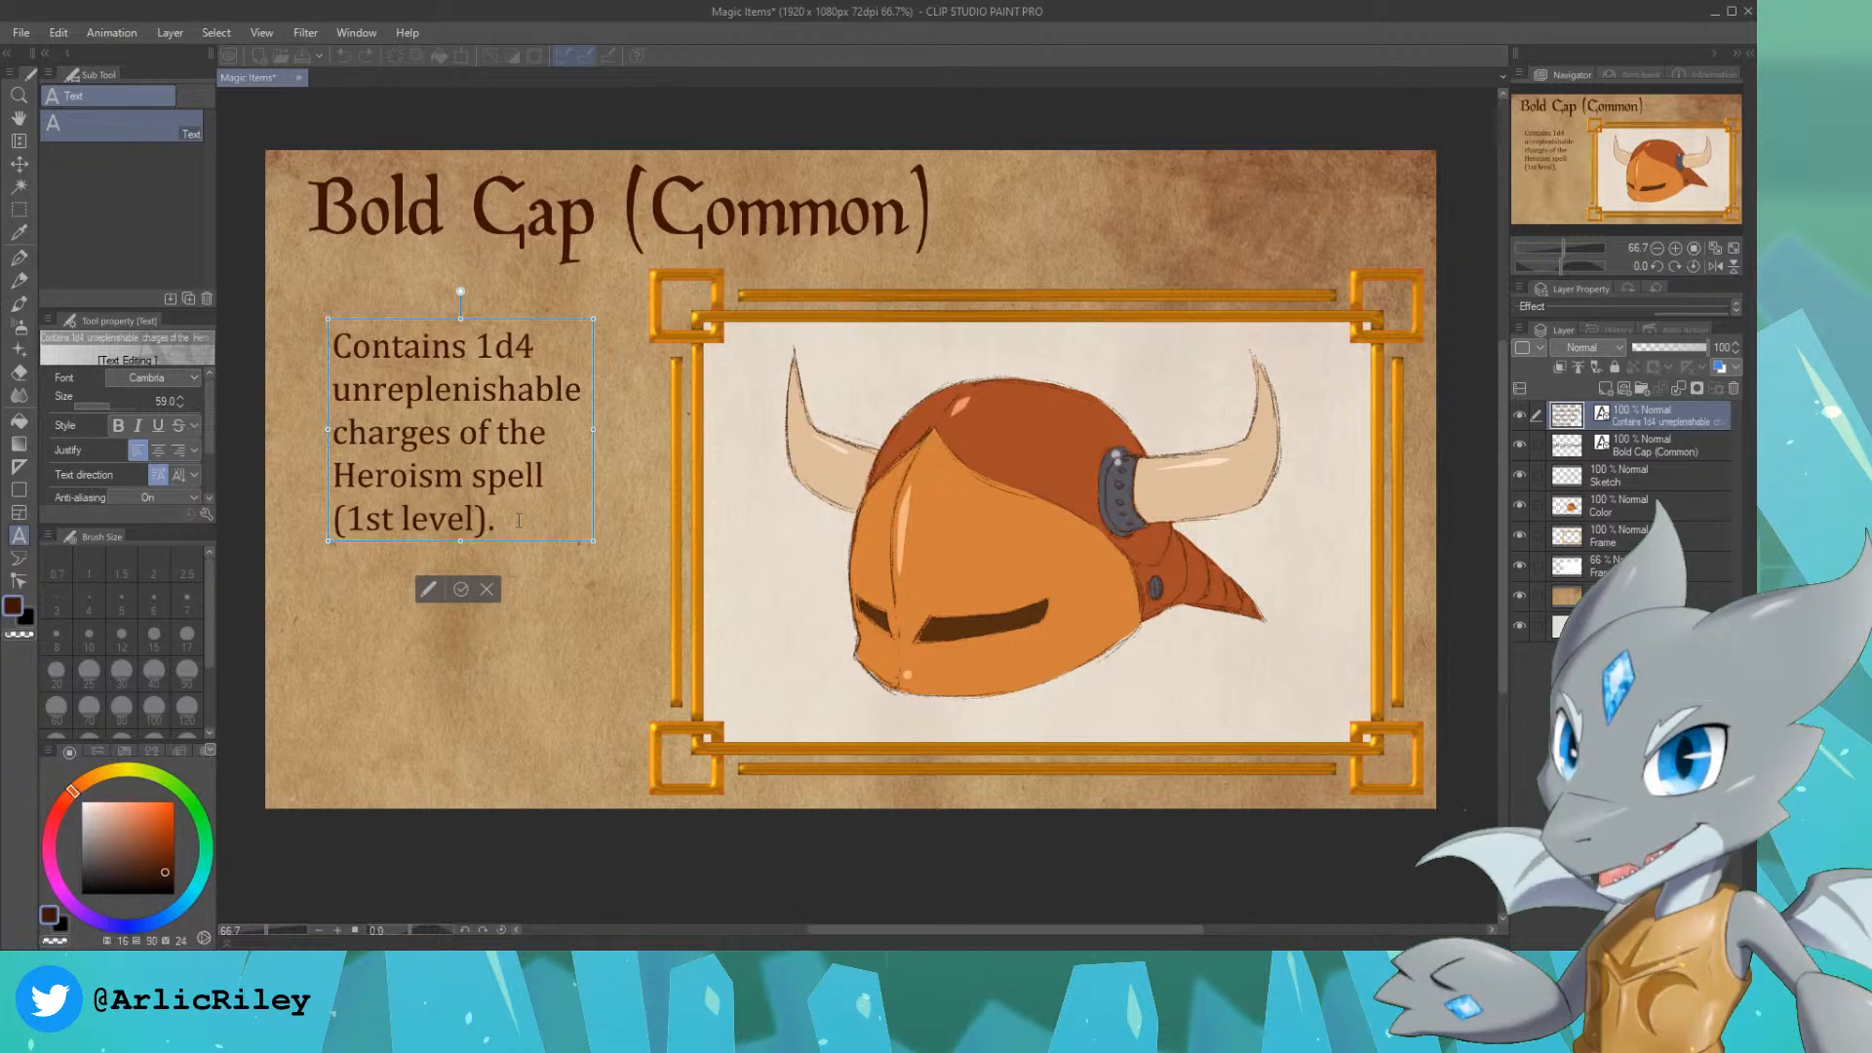
pyautogui.write('When t')
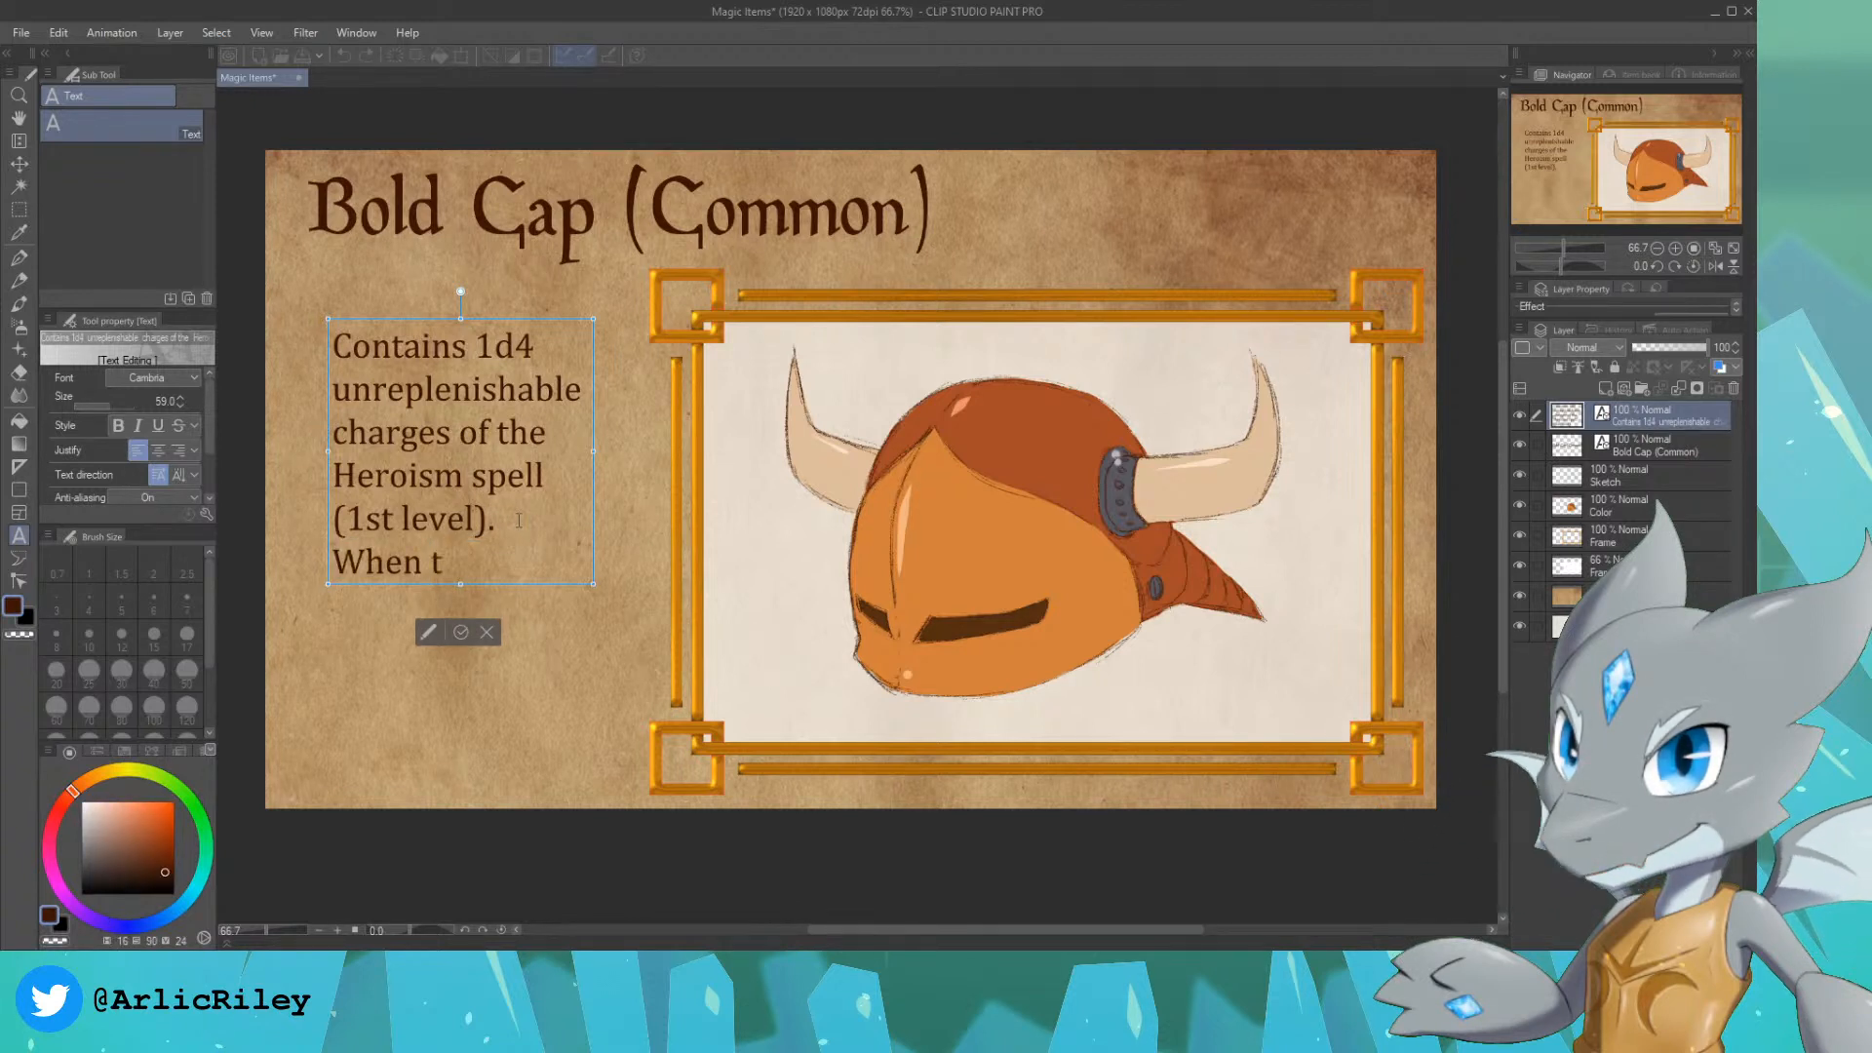
pyautogui.write('he last charge')
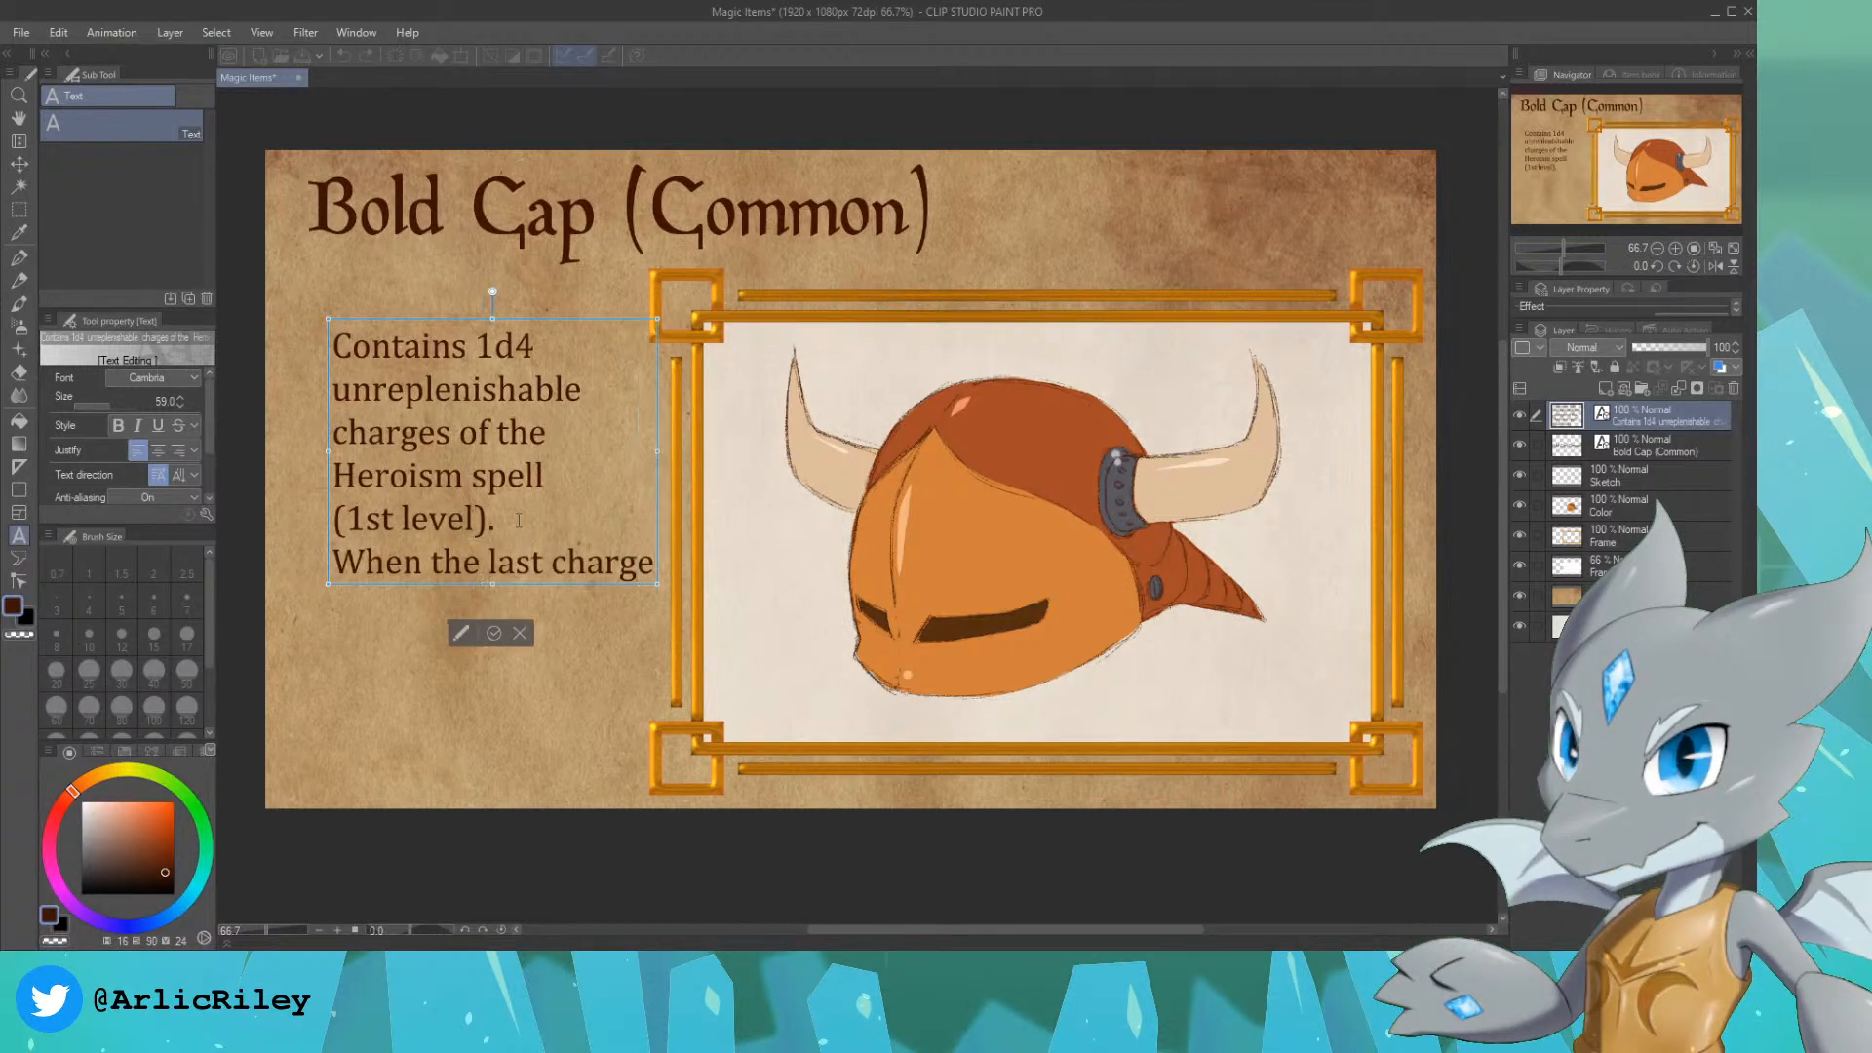
pyautogui.press('Return')
pyautogui.write('is spent, the ho')
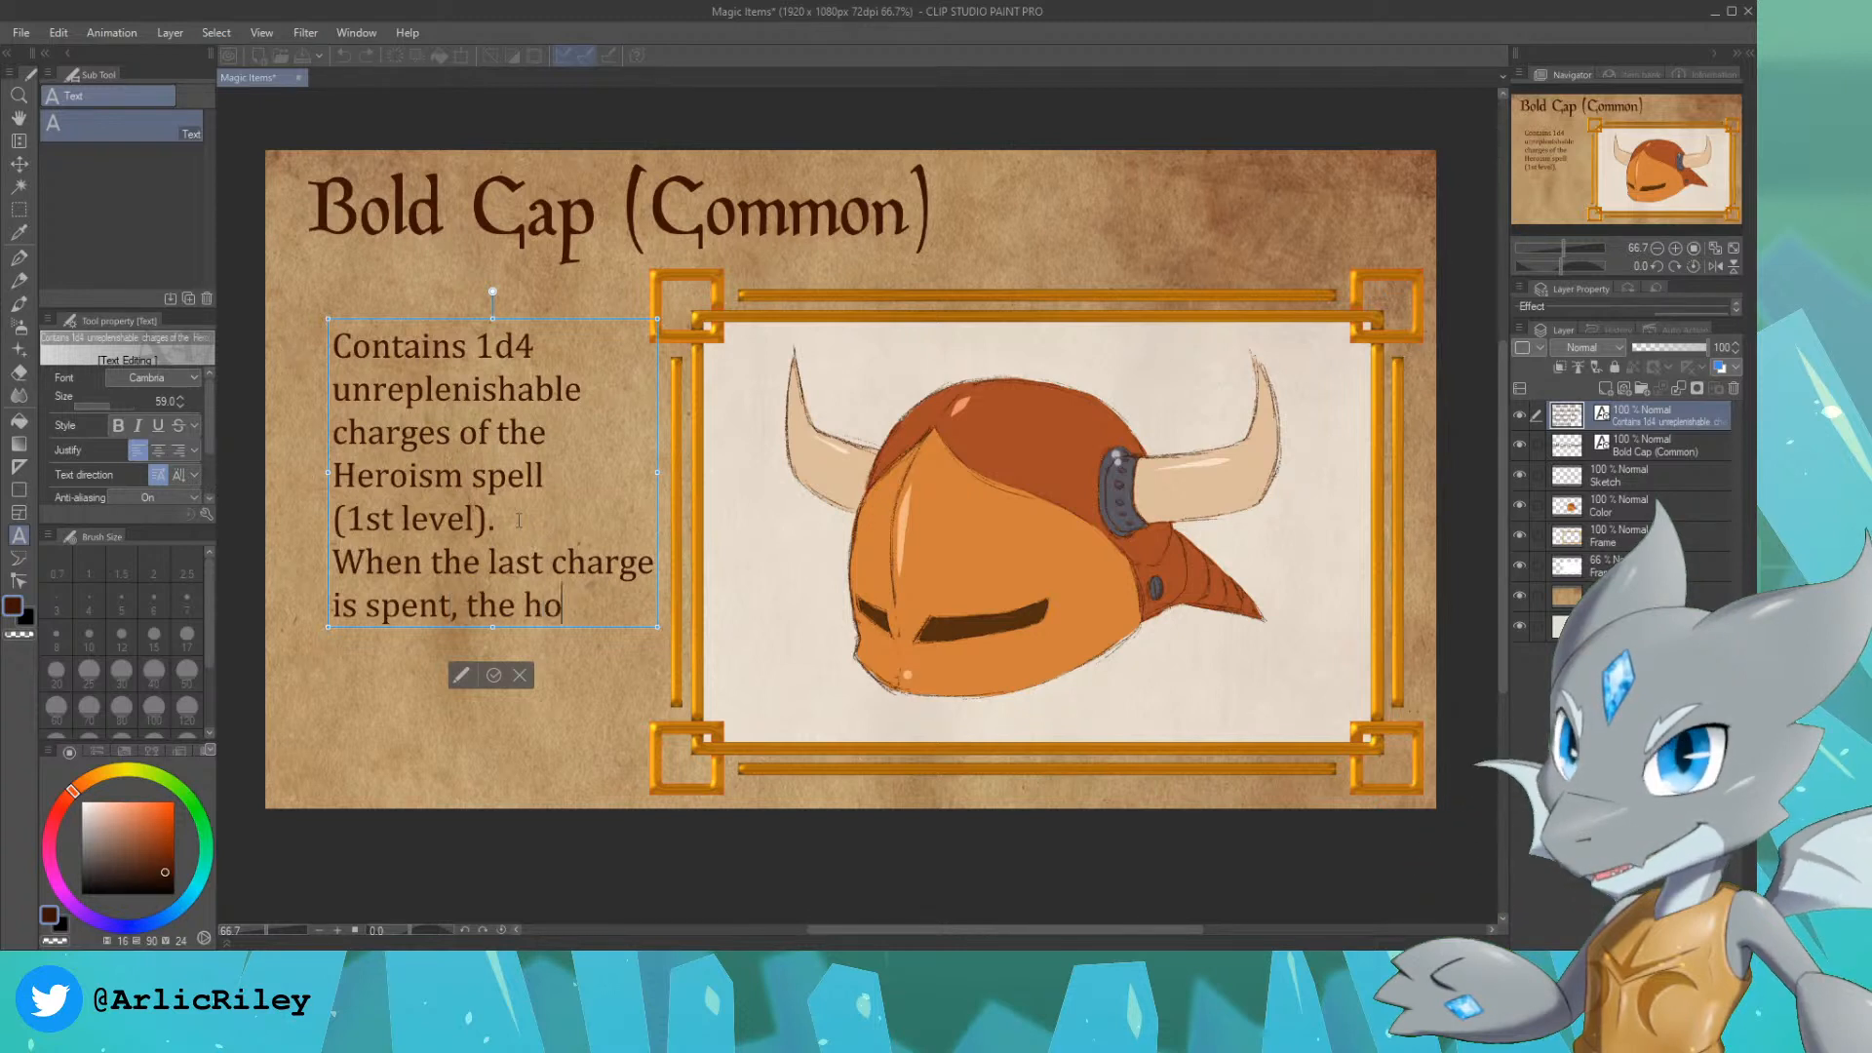
pyautogui.write('rns')
pyautogui.press('Return')
pyautogui.write('fall off.')
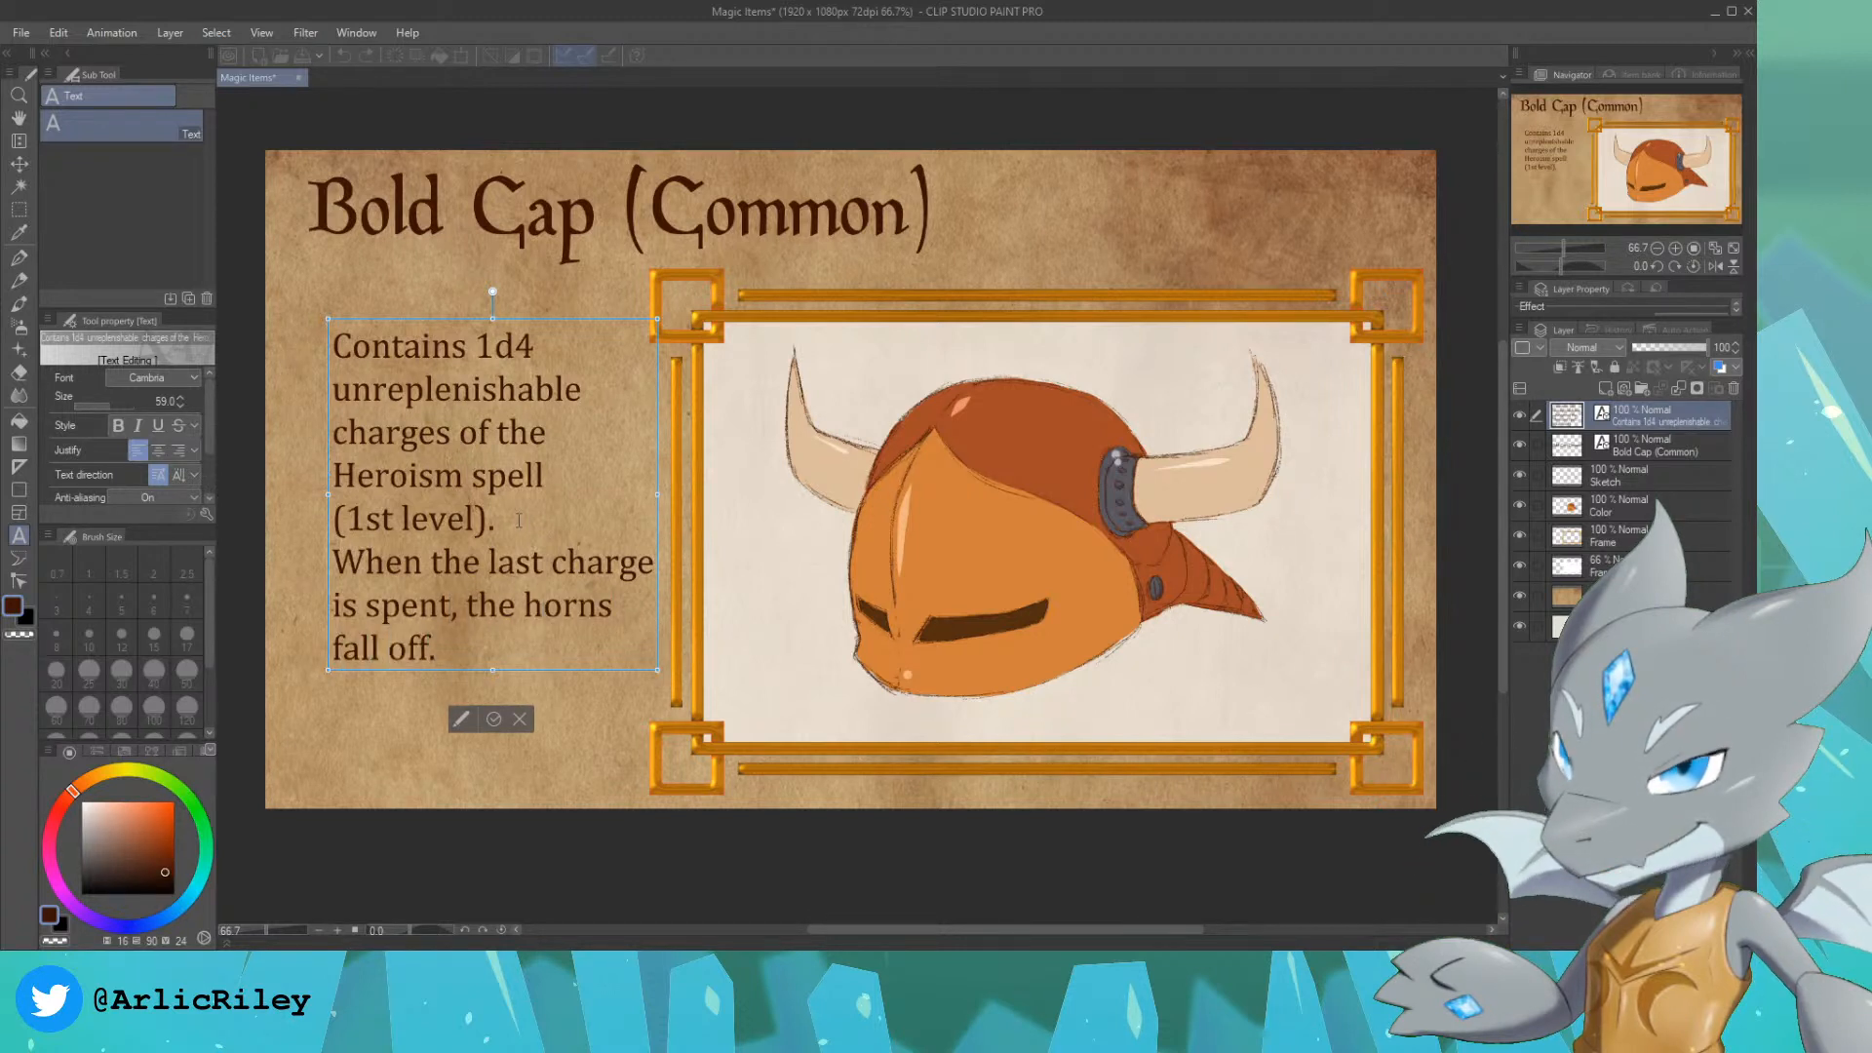
# Step: Insert a blank line after "(1st level)." and move the description block so its left edge lines up with the title
pyautogui.click(519, 520)
pyautogui.press('Return')
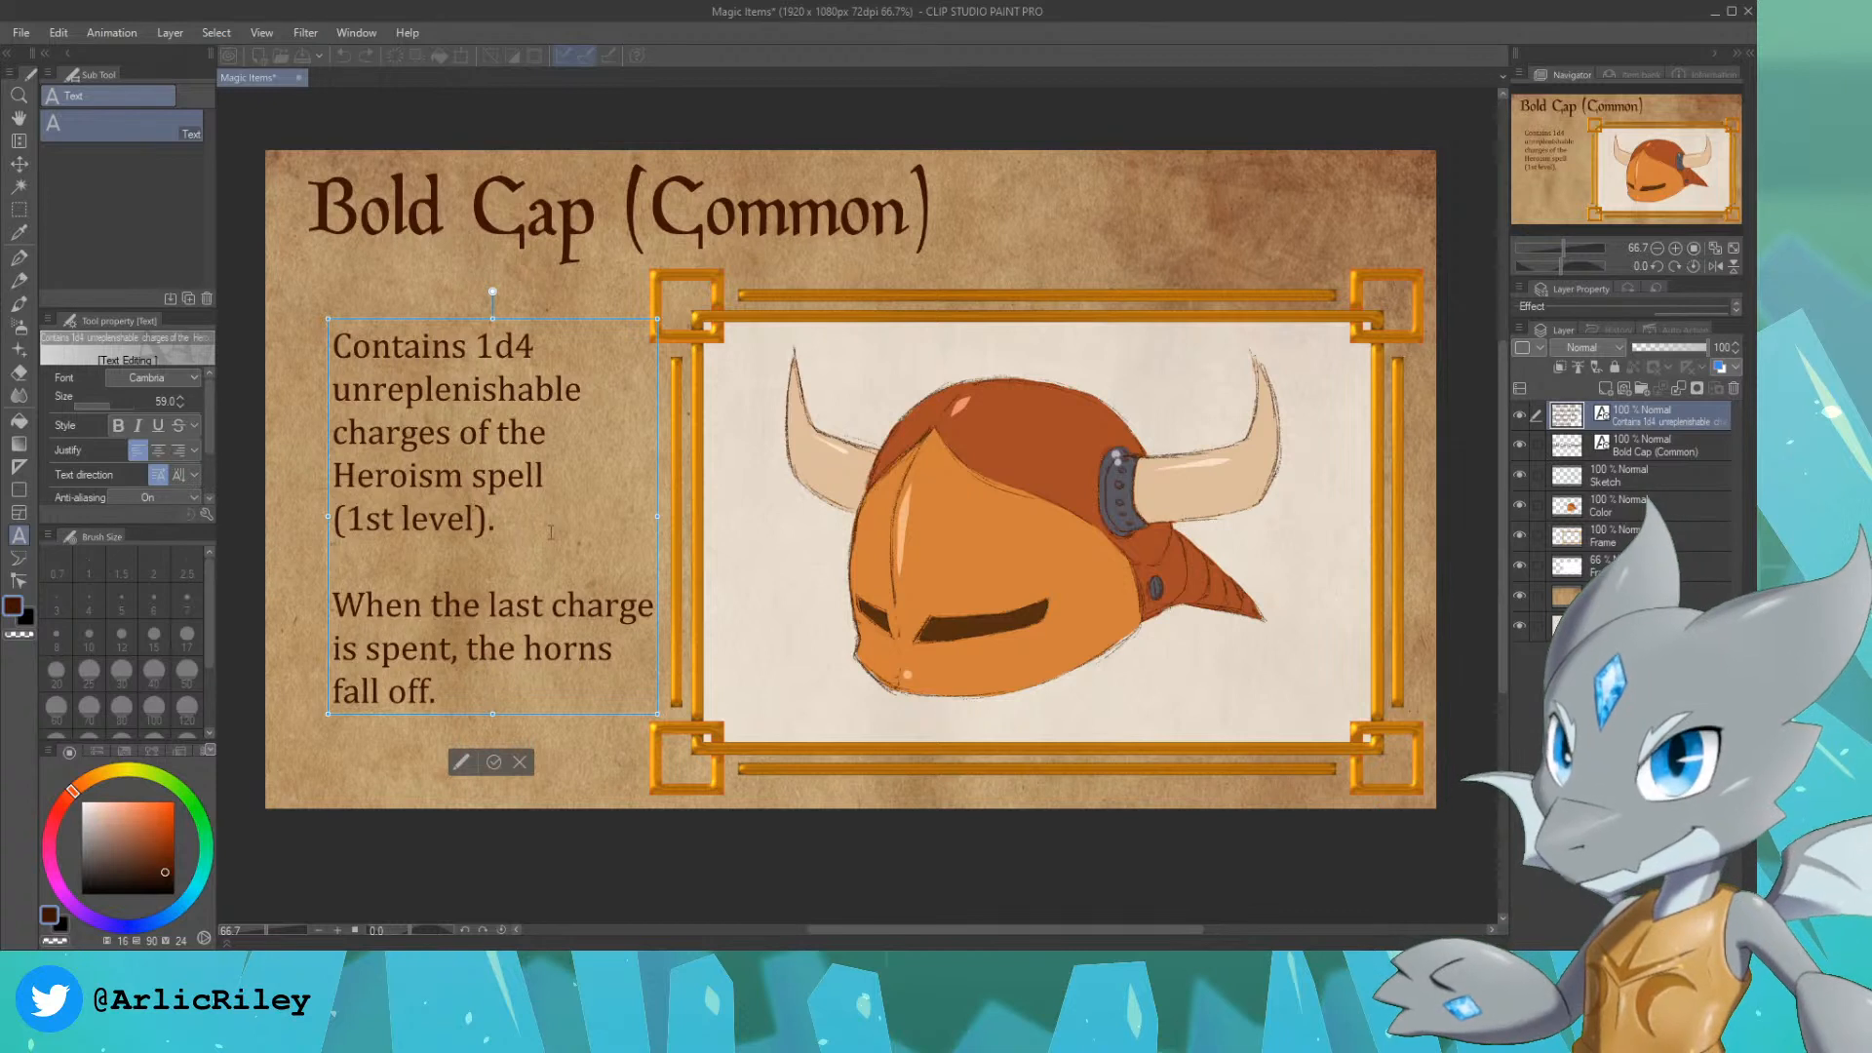
pyautogui.click(19, 162)
pyautogui.moveTo(457, 424); pyautogui.dragTo(435, 420)
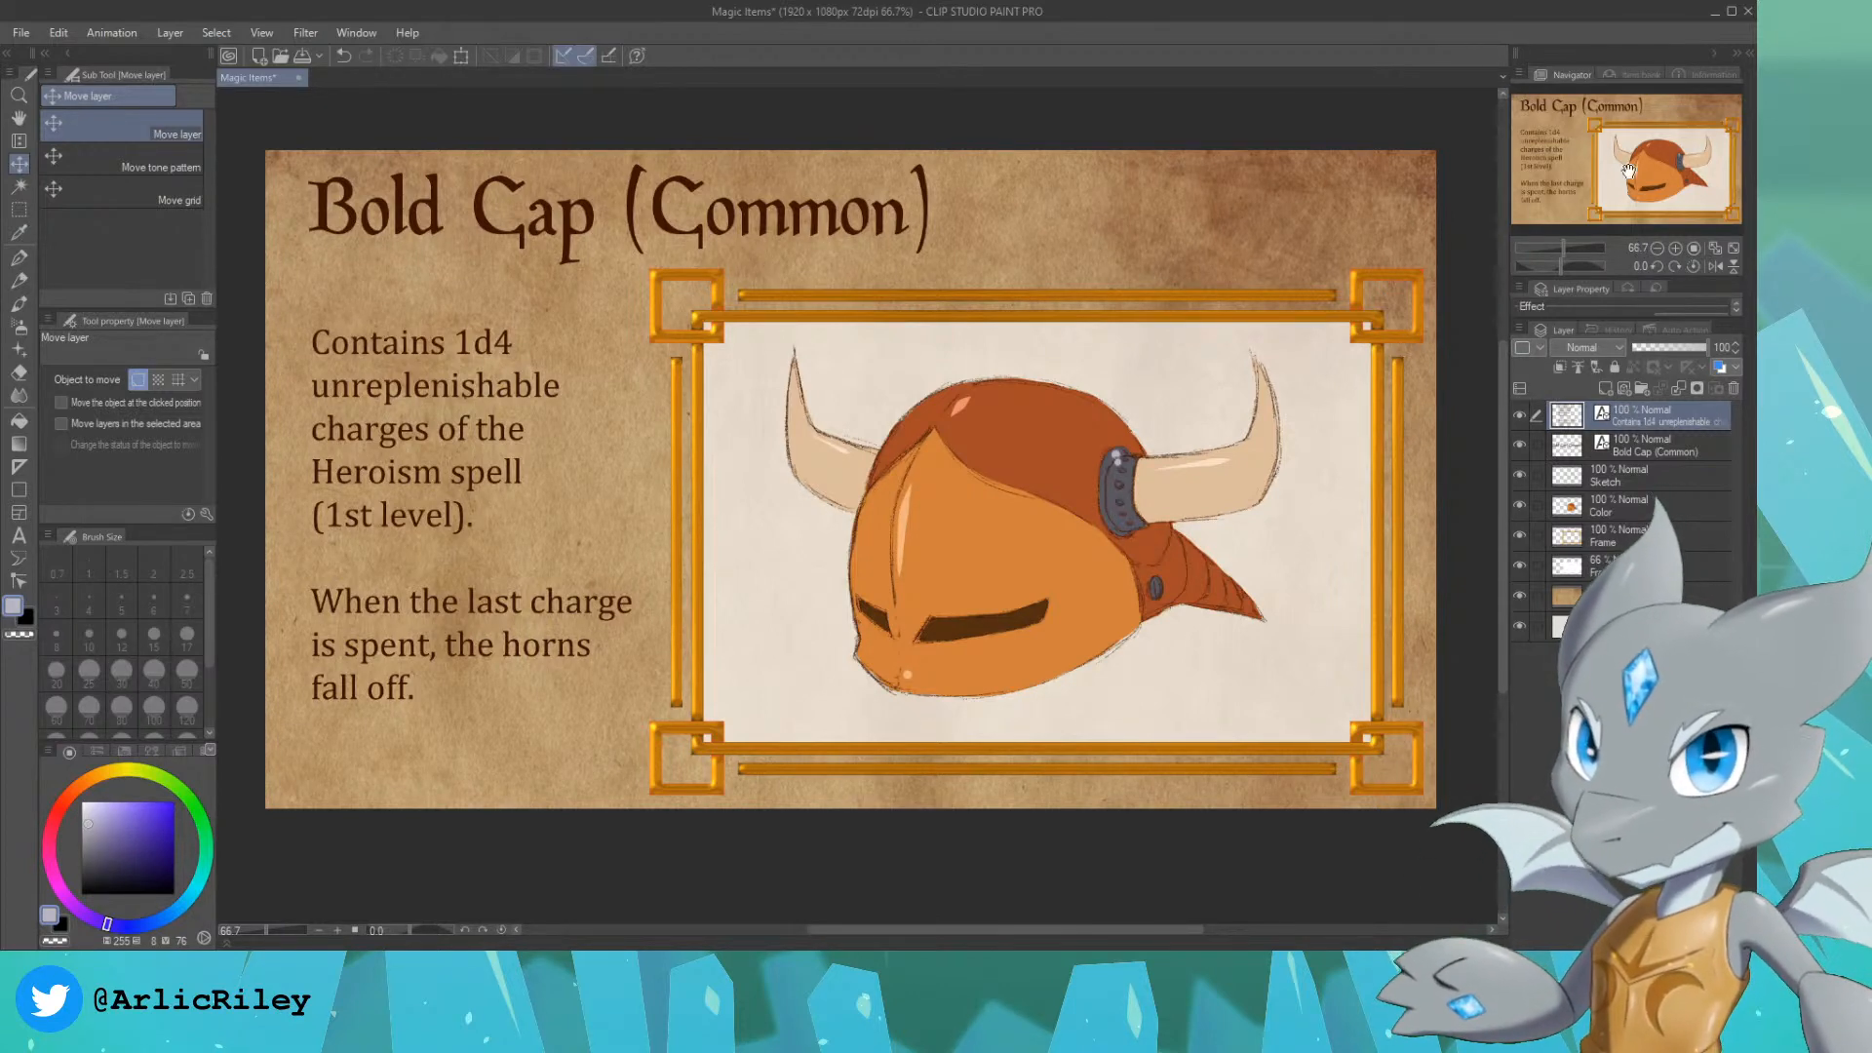
# Step: Create a layer above Color, select the Color layer's painted area, and set the new layer's blending mode to Multiply
pyautogui.moveTo(1635, 172); pyautogui.dragTo(1662, 176)
pyautogui.scroll(1, 1654, 174)
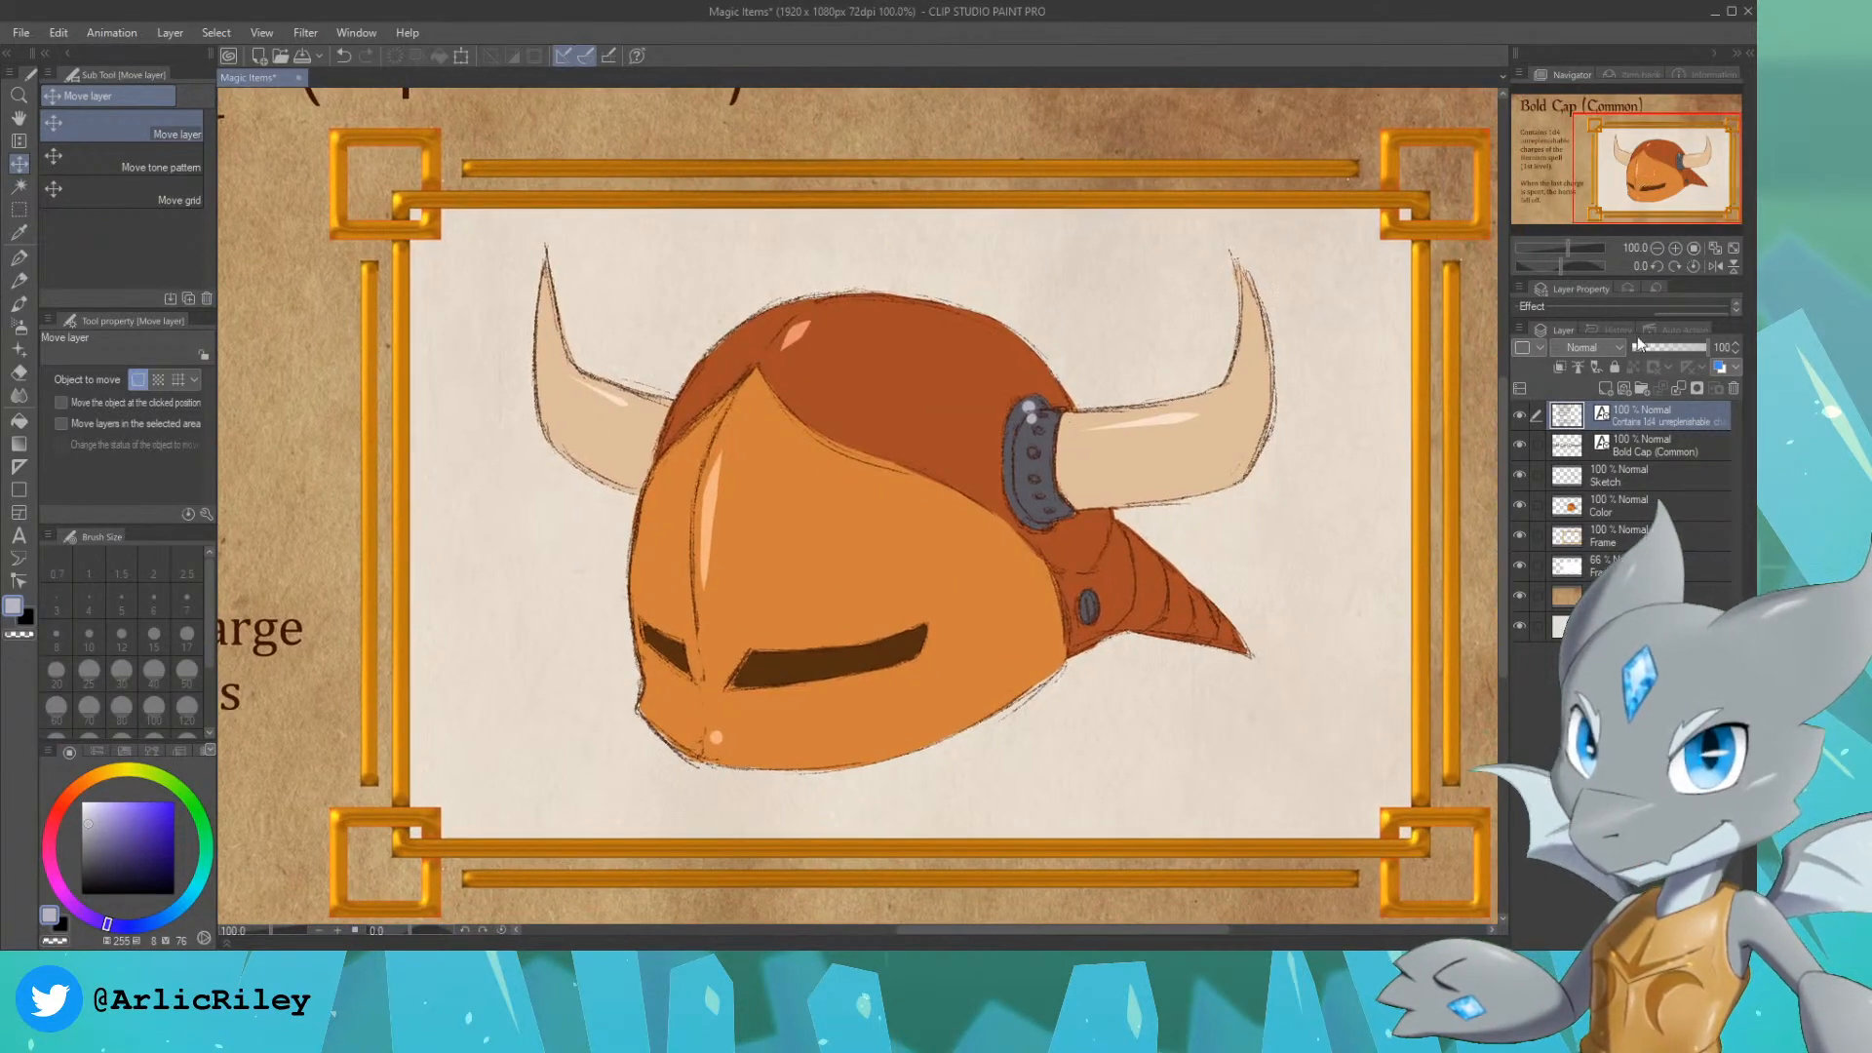
pyautogui.click(1646, 511)
pyautogui.click(1606, 388)
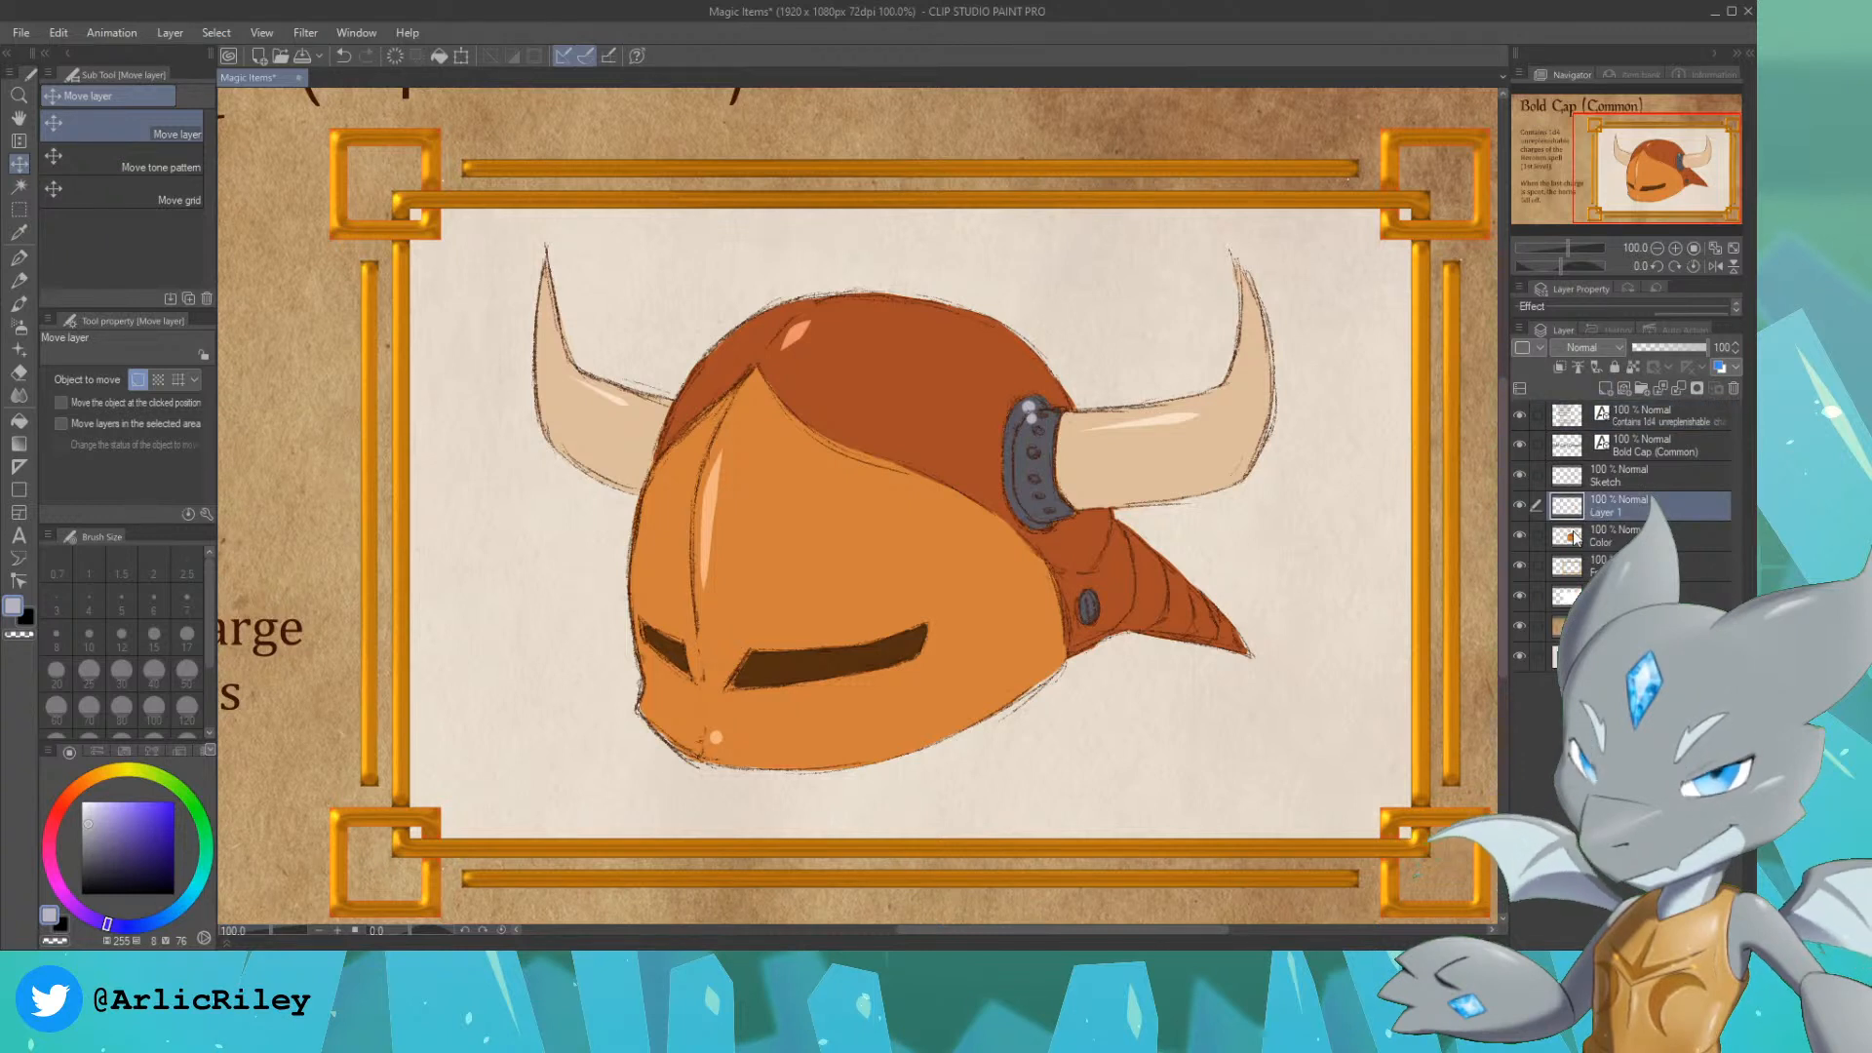
pyautogui.keyDown('ctrl'); pyautogui.click(1570, 535); pyautogui.keyUp('ctrl')
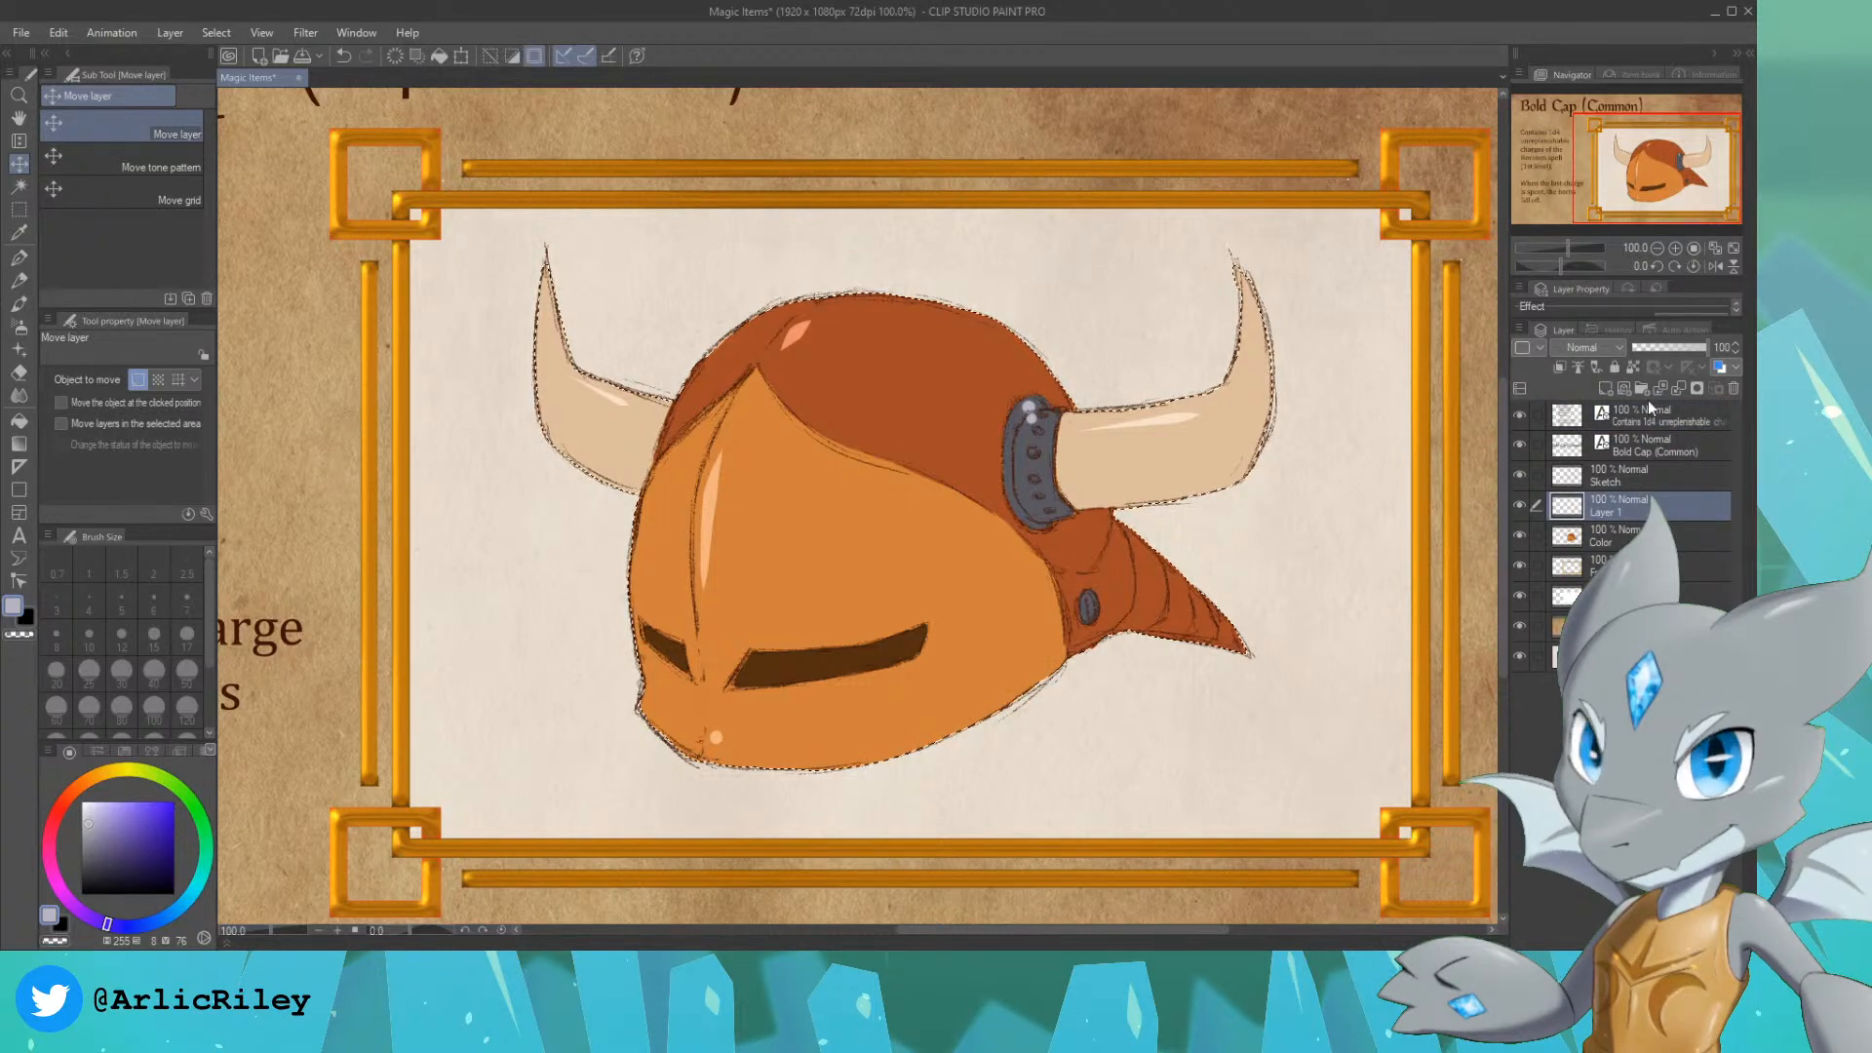
pyautogui.click(1578, 413)
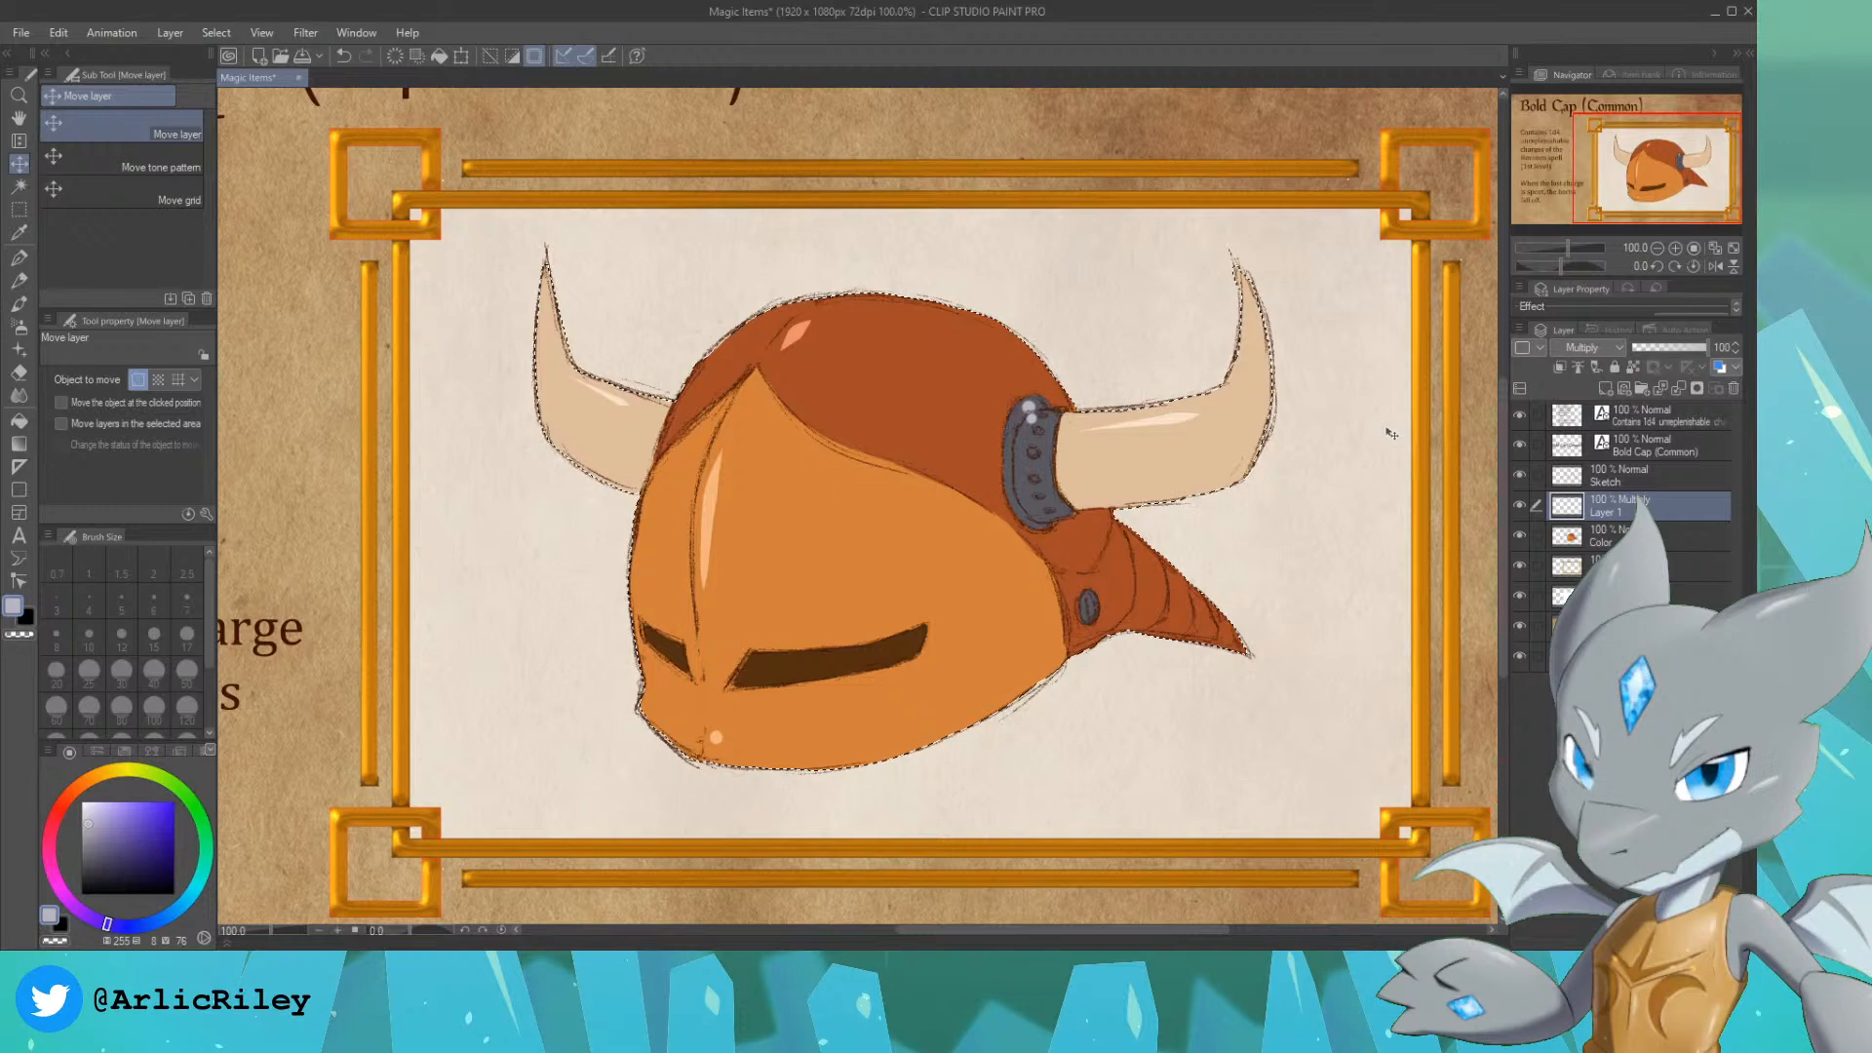
# Step: Shade the crown's rear, the right horn, the rear spike and the face plate's edges with the Soft airbrush at size 150
pyautogui.click(18, 325)
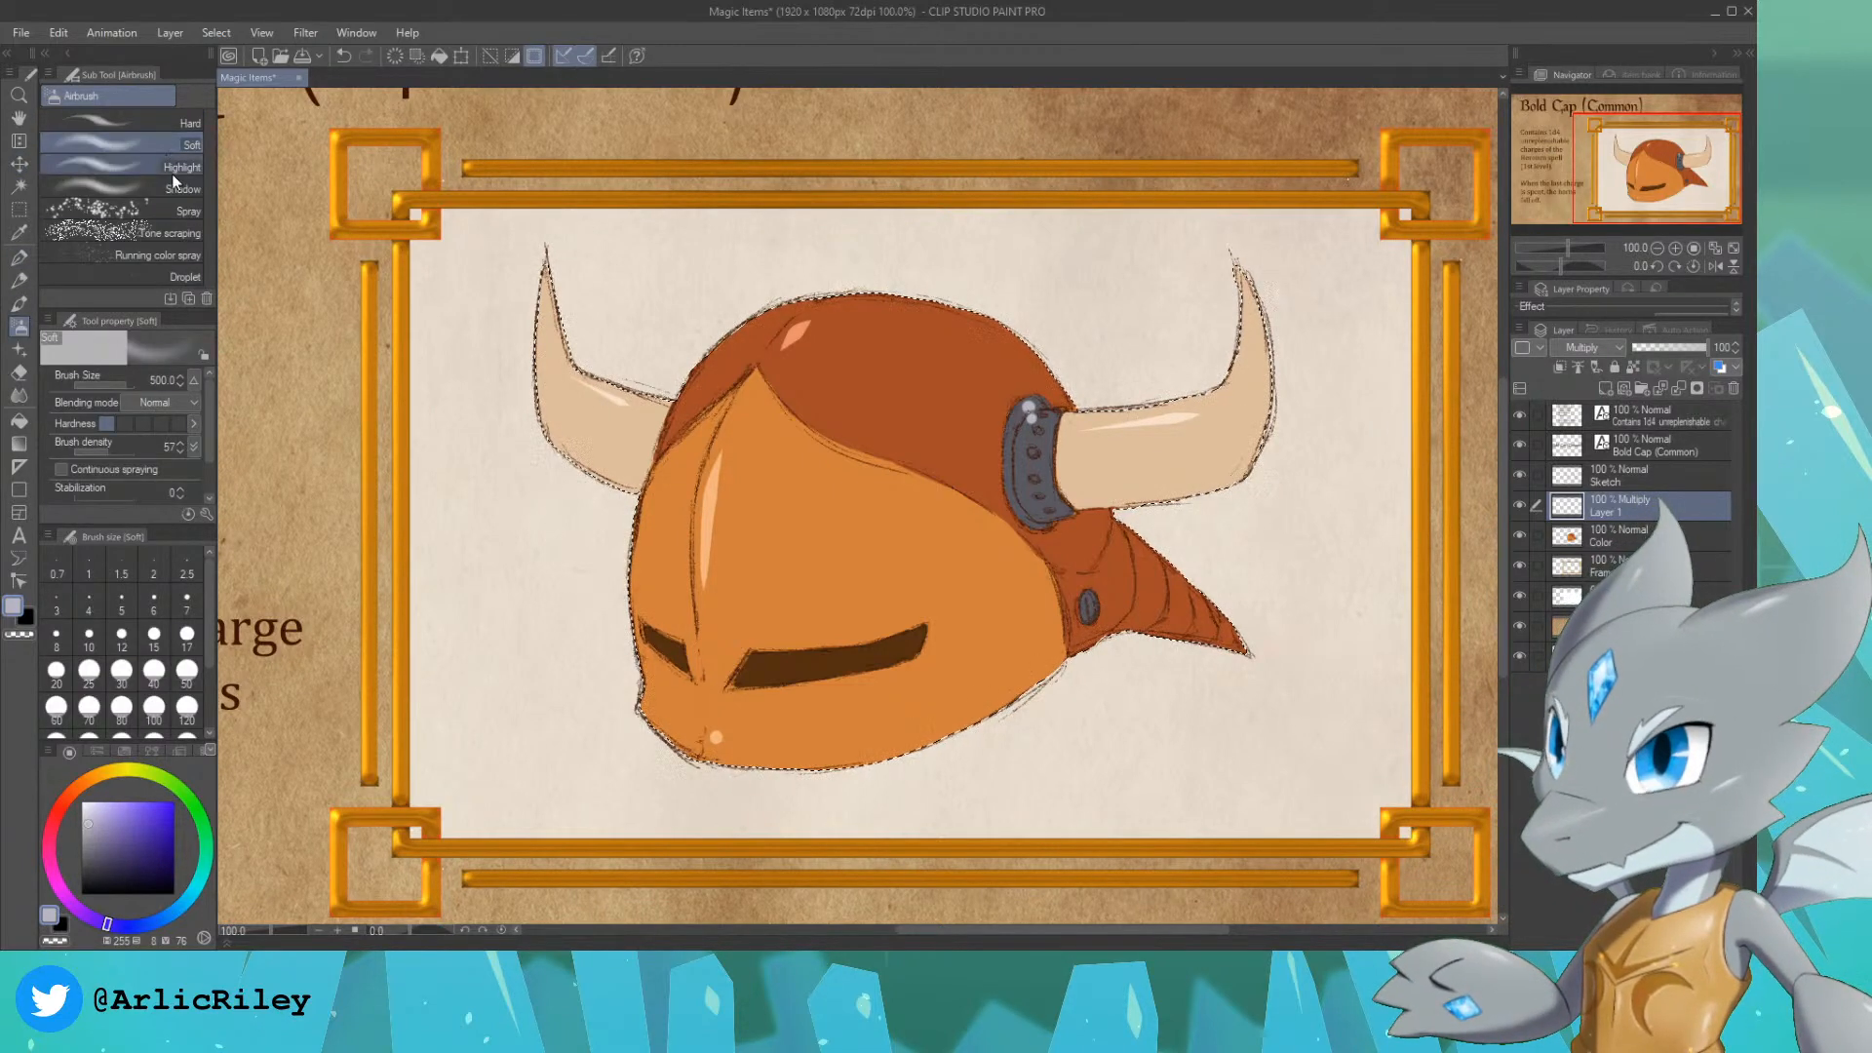
pyautogui.press('[')
pyautogui.press('[')
pyautogui.press('[')
pyautogui.press('[')
pyautogui.press('[')
pyautogui.press('[')
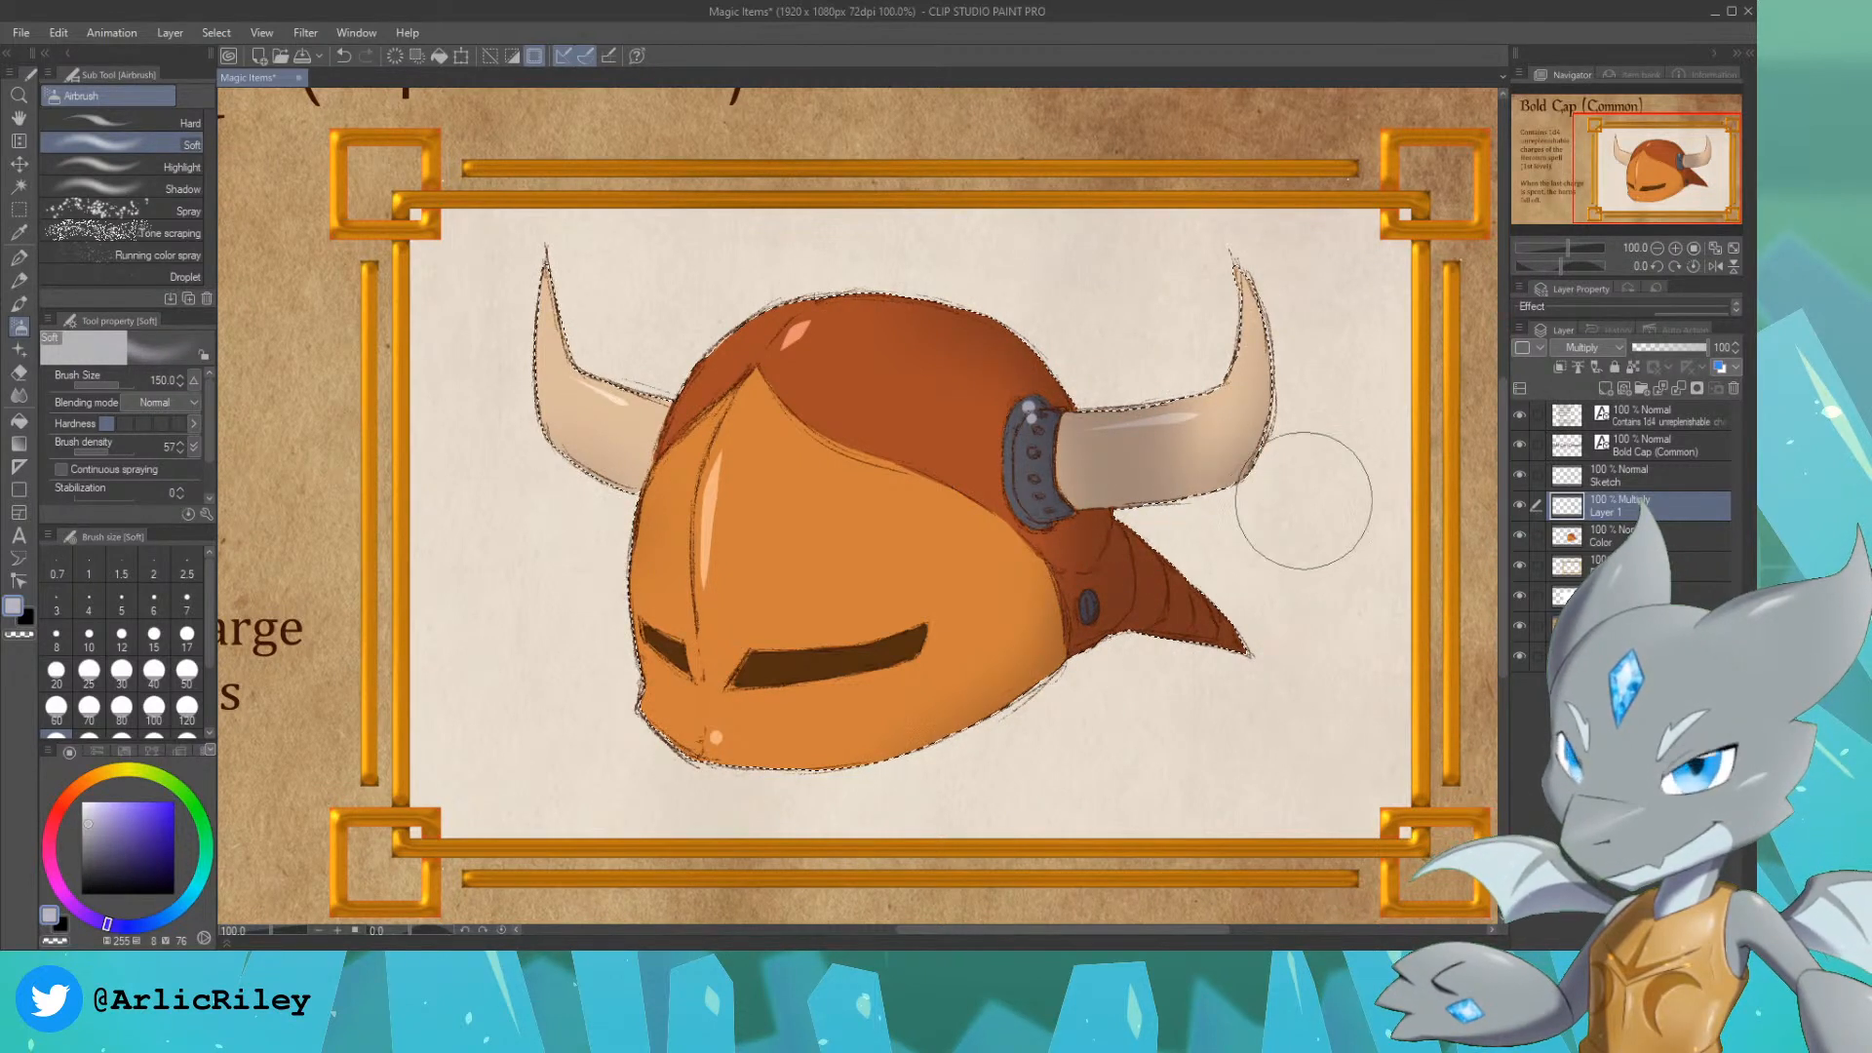
# Step: Lighten the right horn's shading with the Soft eraser at size 120 and roughen its lower shadow with the Kneaded eraser
pyautogui.click(19, 372)
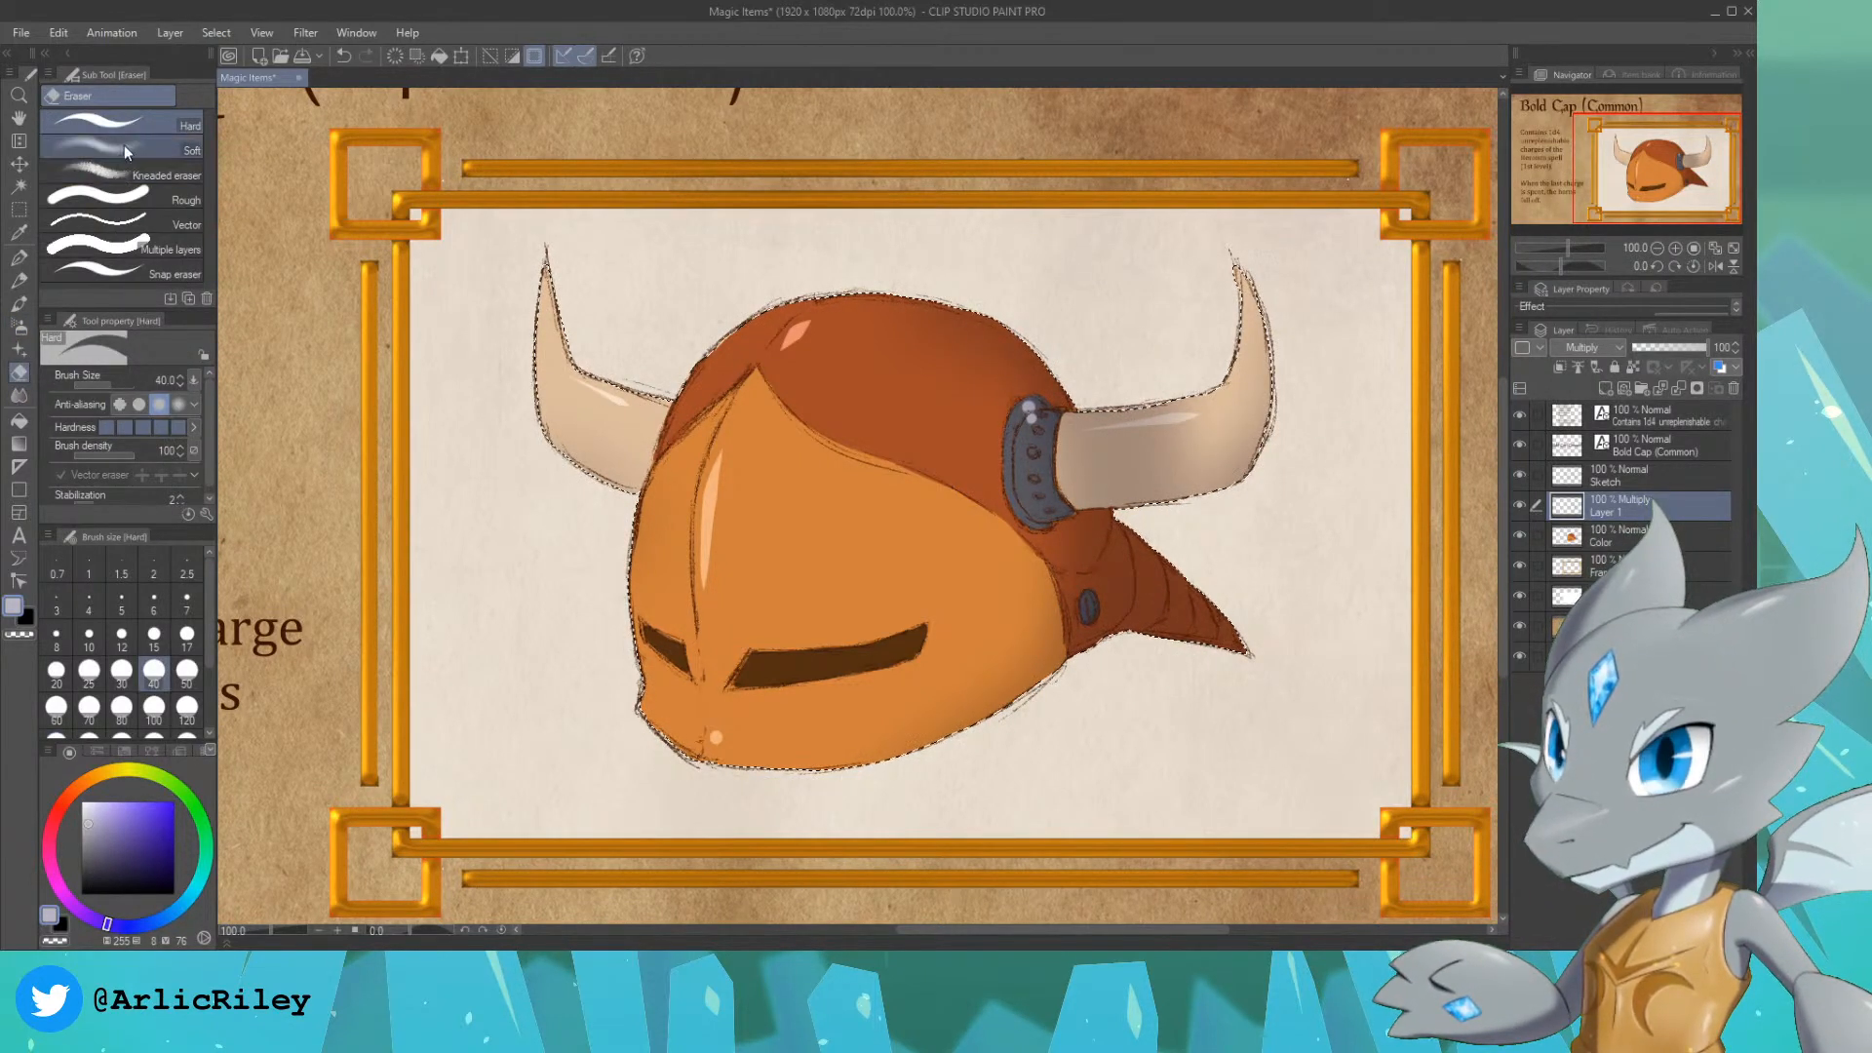
pyautogui.click(125, 174)
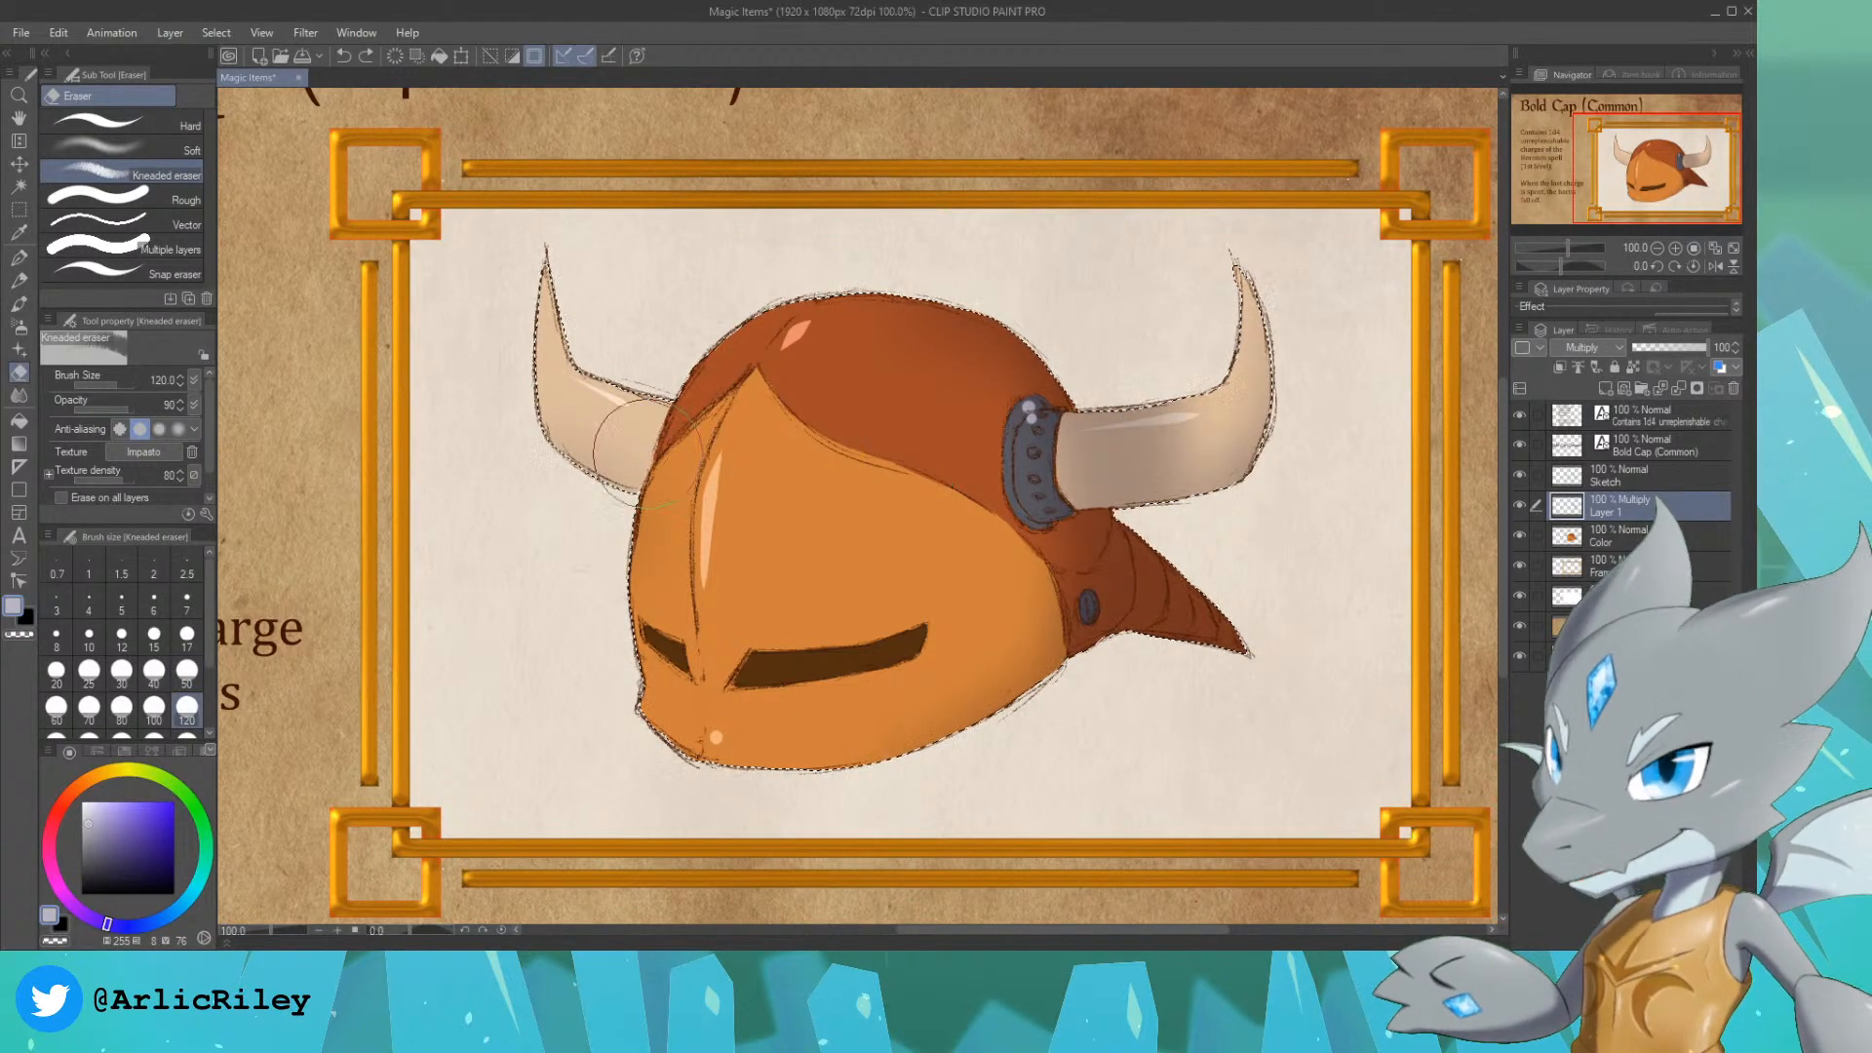
pyautogui.click(164, 146)
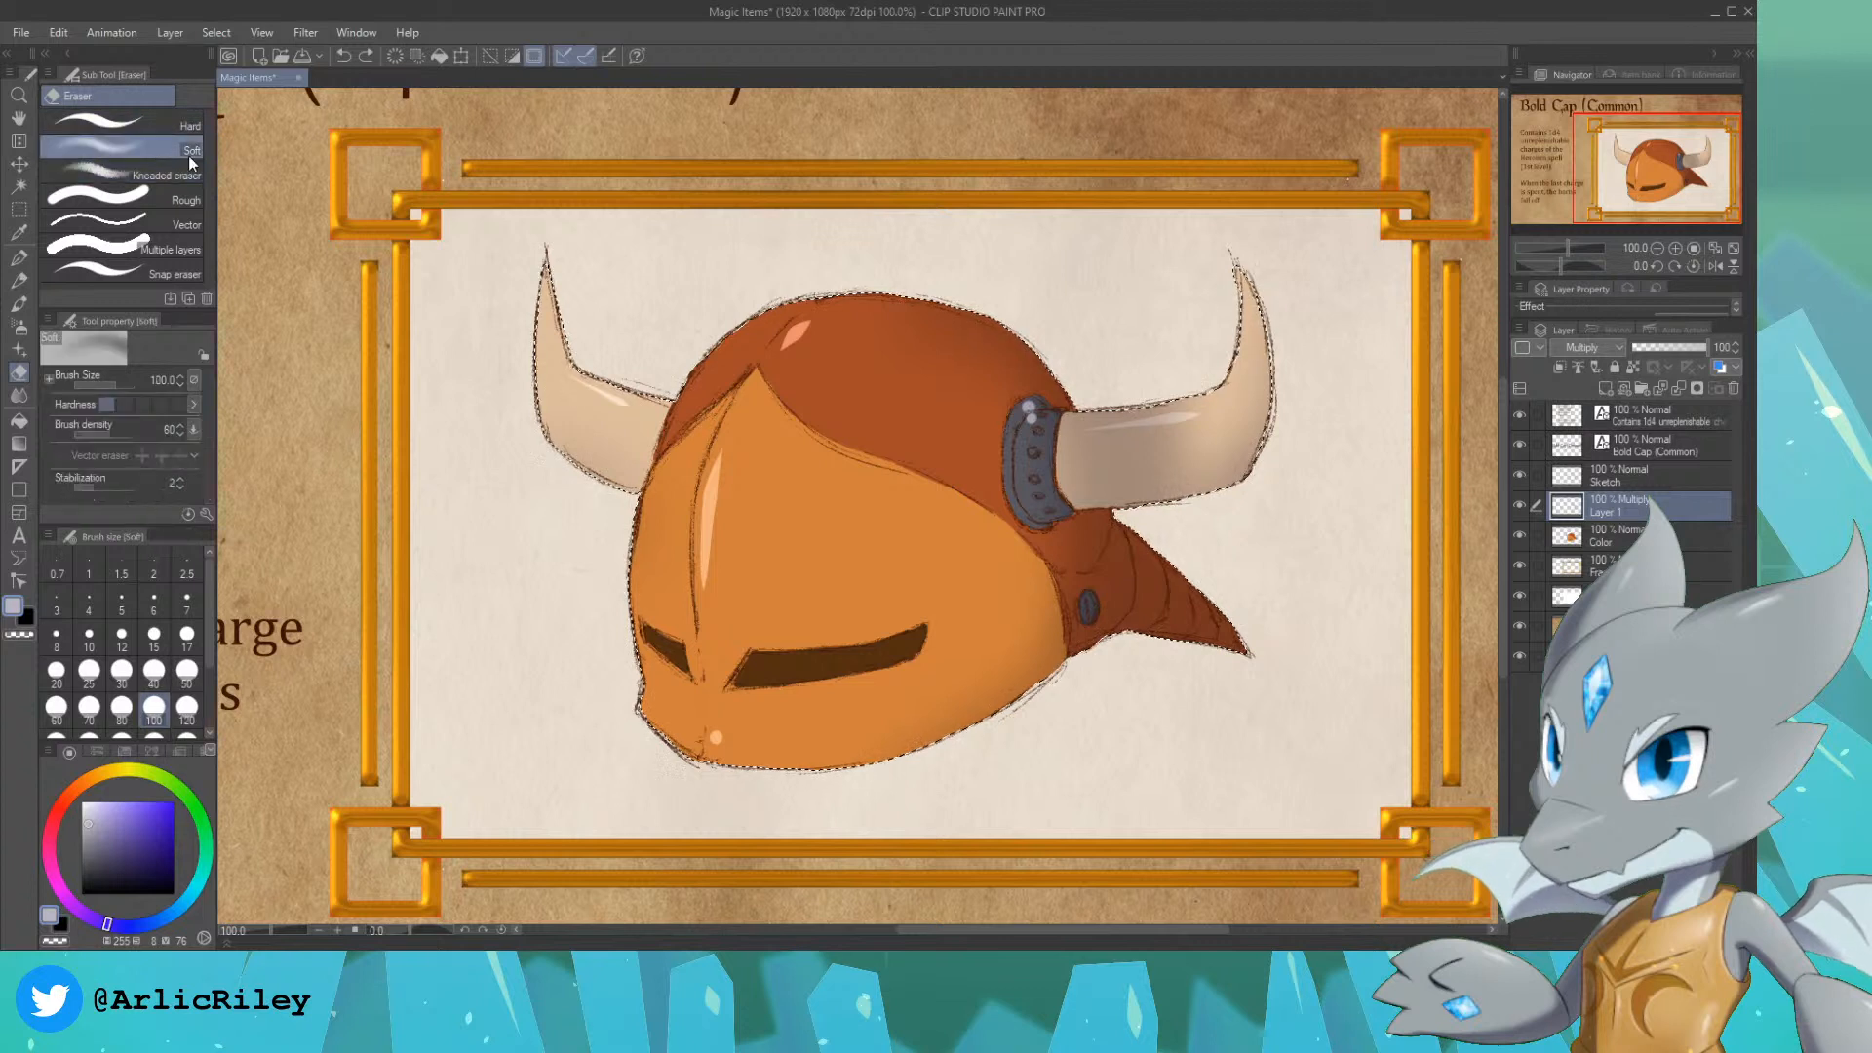
pyautogui.press(']')
pyautogui.press(']')
pyautogui.press(']')
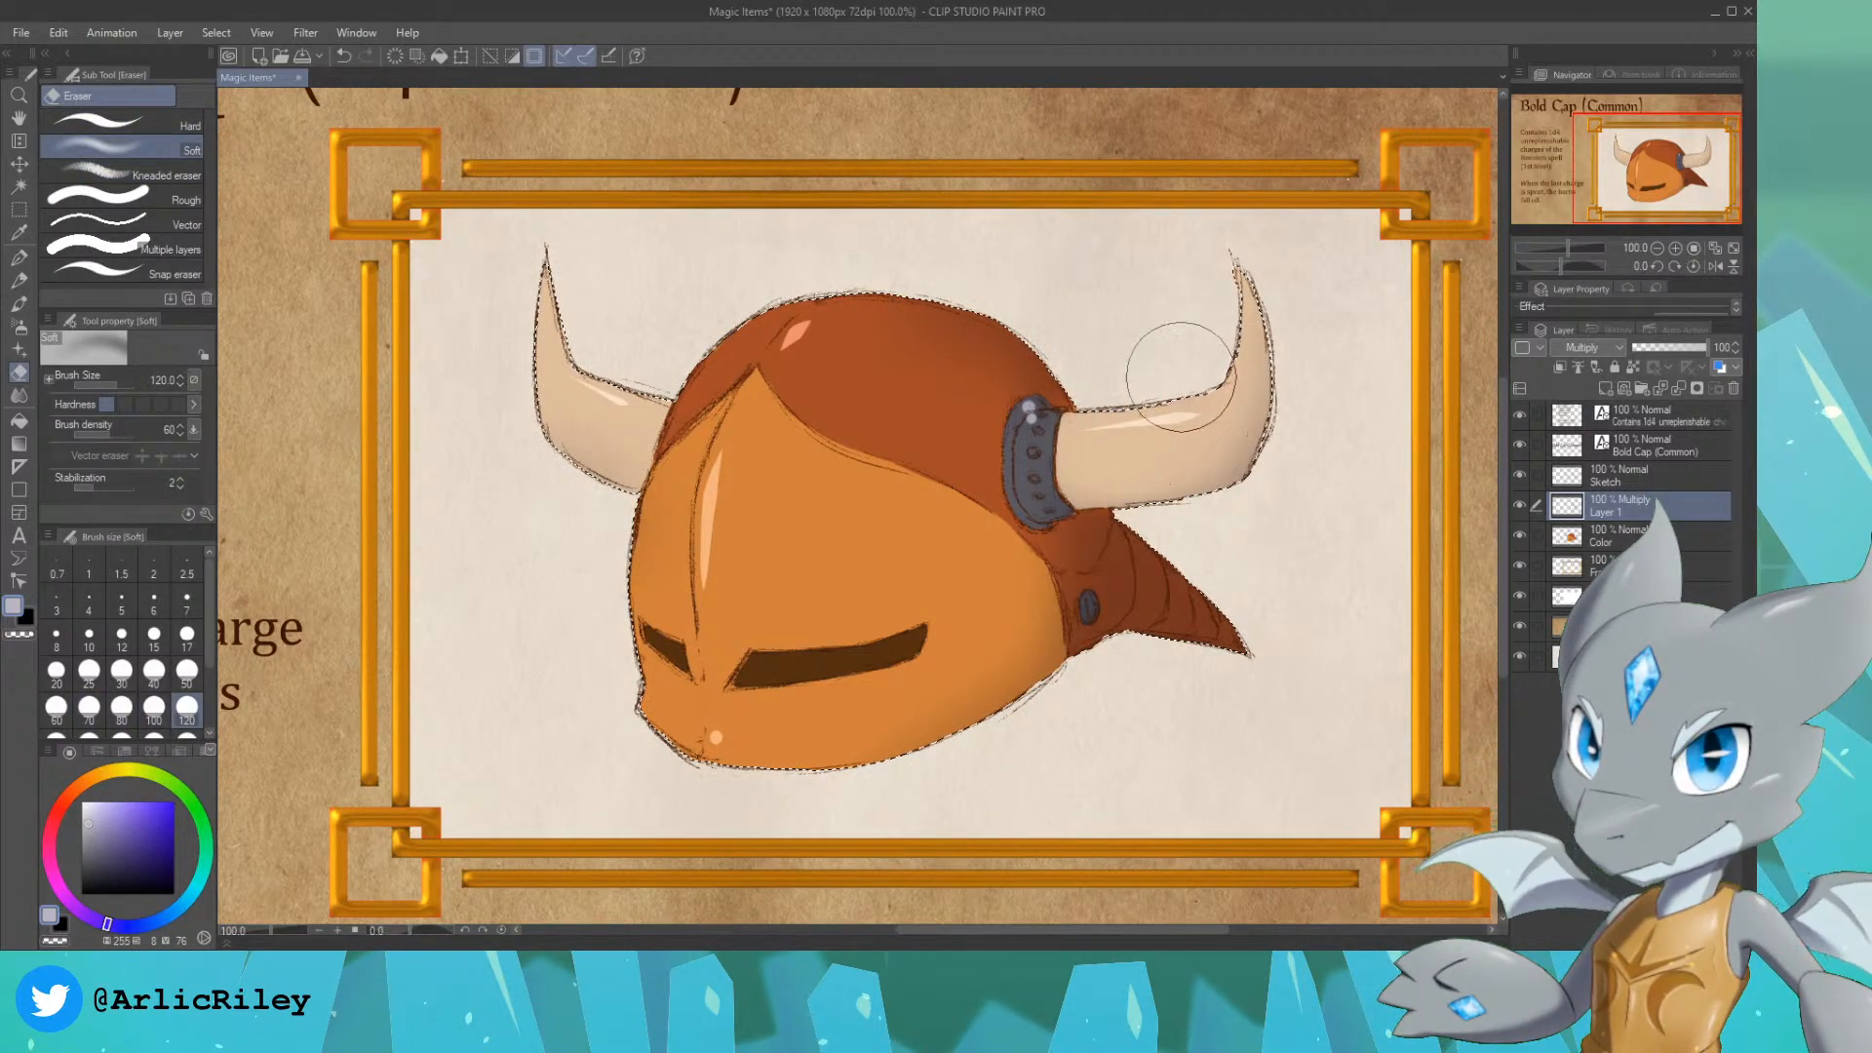
pyautogui.click(165, 175)
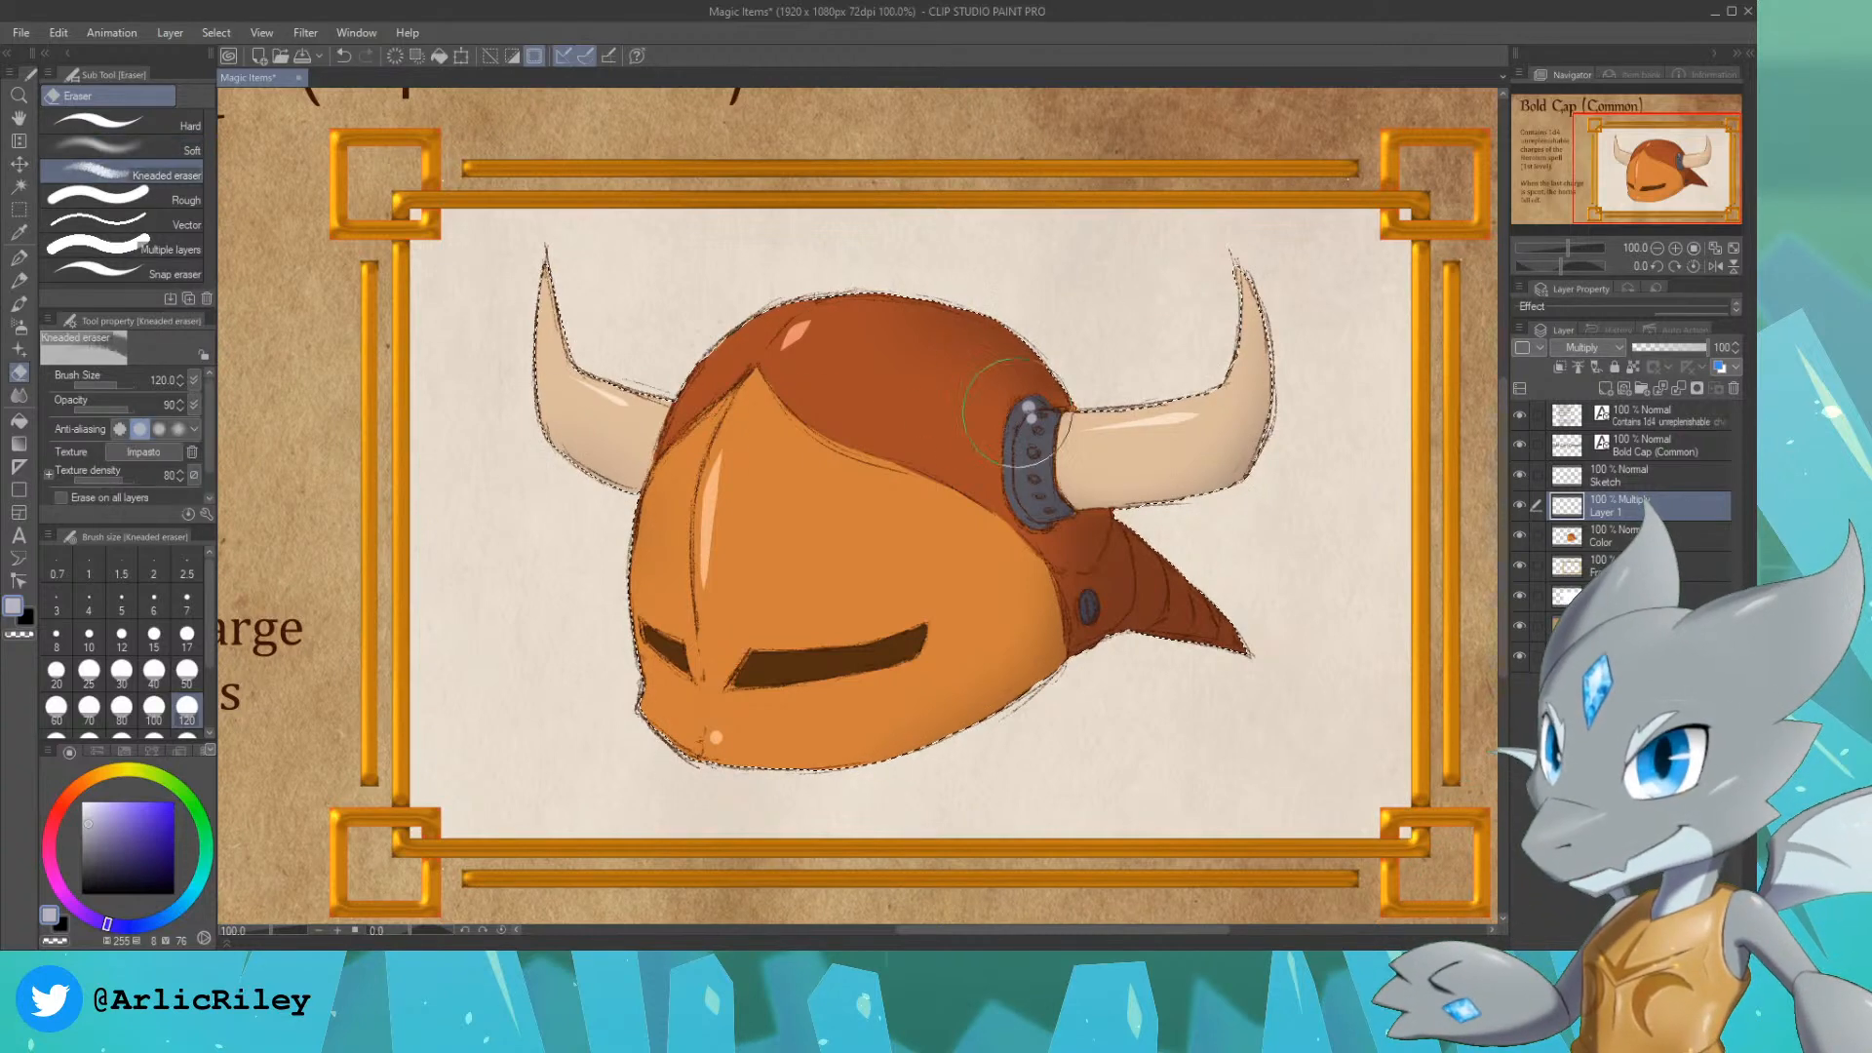
pyautogui.moveTo(1137, 353)
pyautogui.mouseDown()
pyautogui.moveTo(1116, 424)
pyautogui.moveTo(1182, 424)
pyautogui.mouseUp()
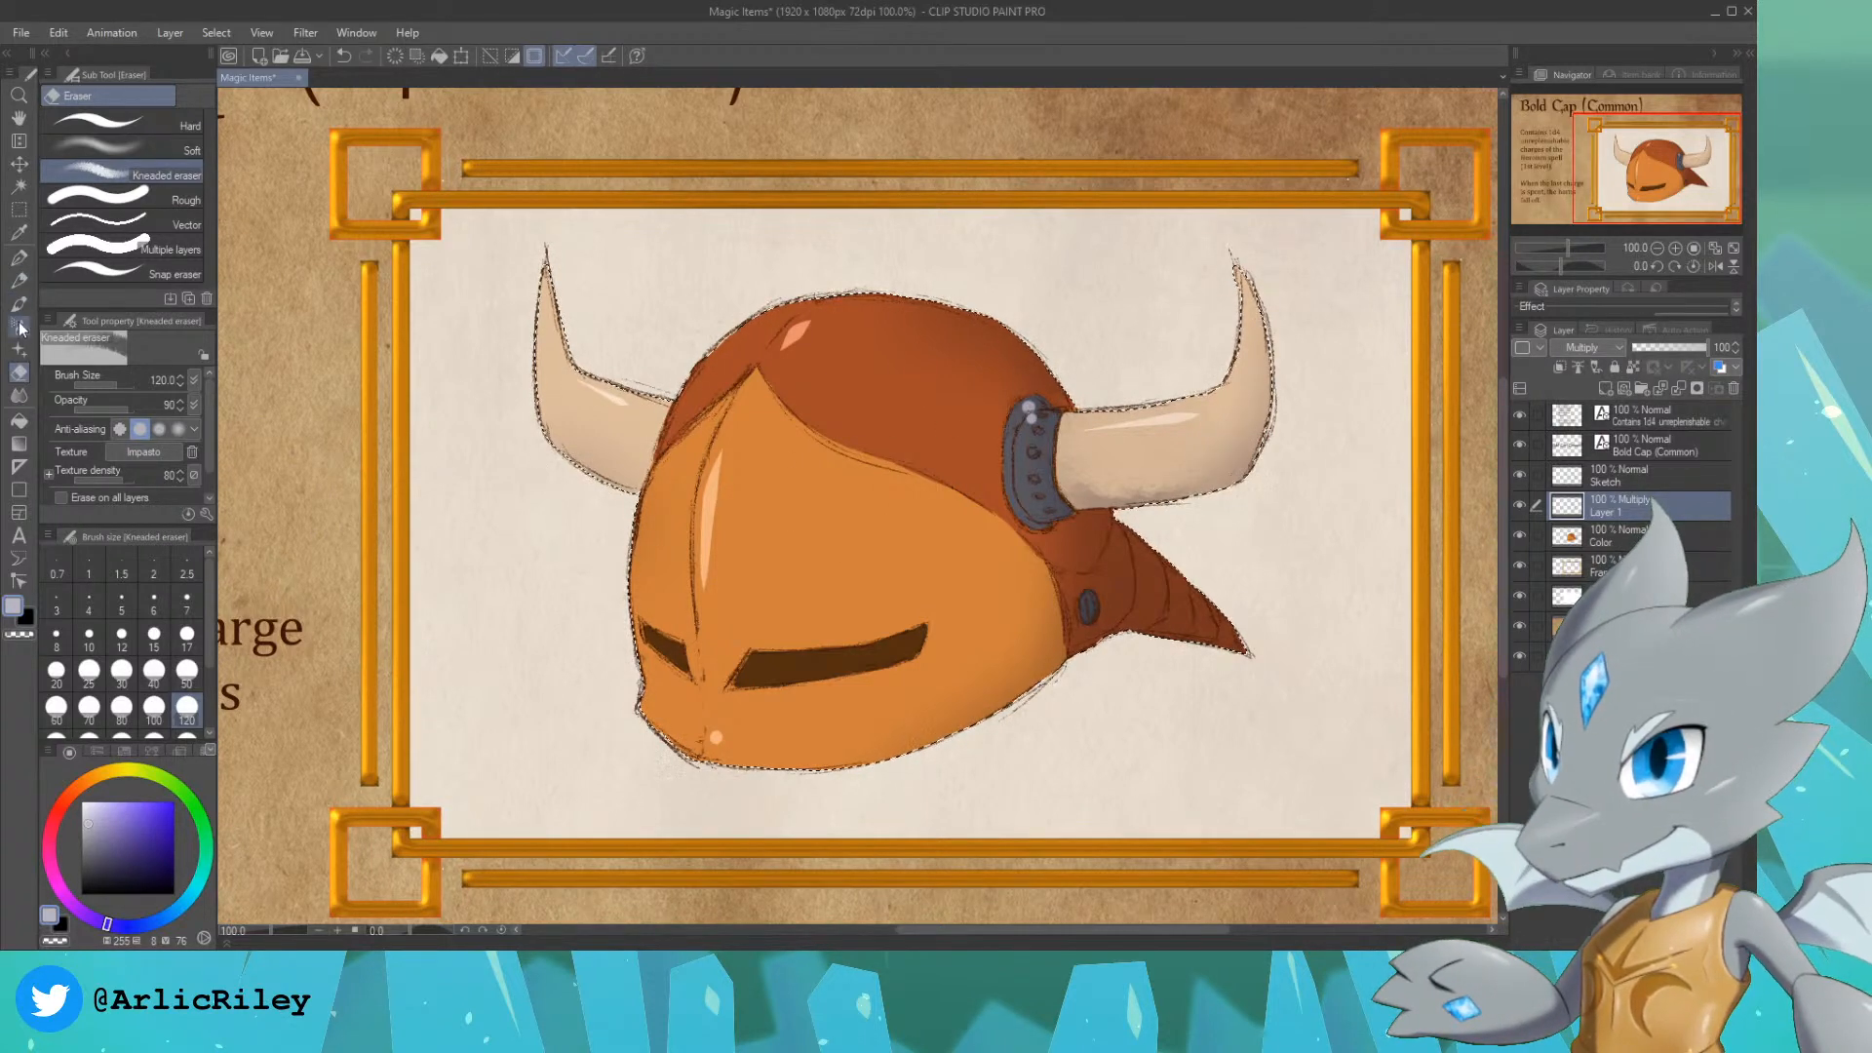
# Step: Deepen the face plate and crown shading with the Soft airbrush at size 150, carve it with the Kneaded eraser, and clear the selection
pyautogui.click(19, 327)
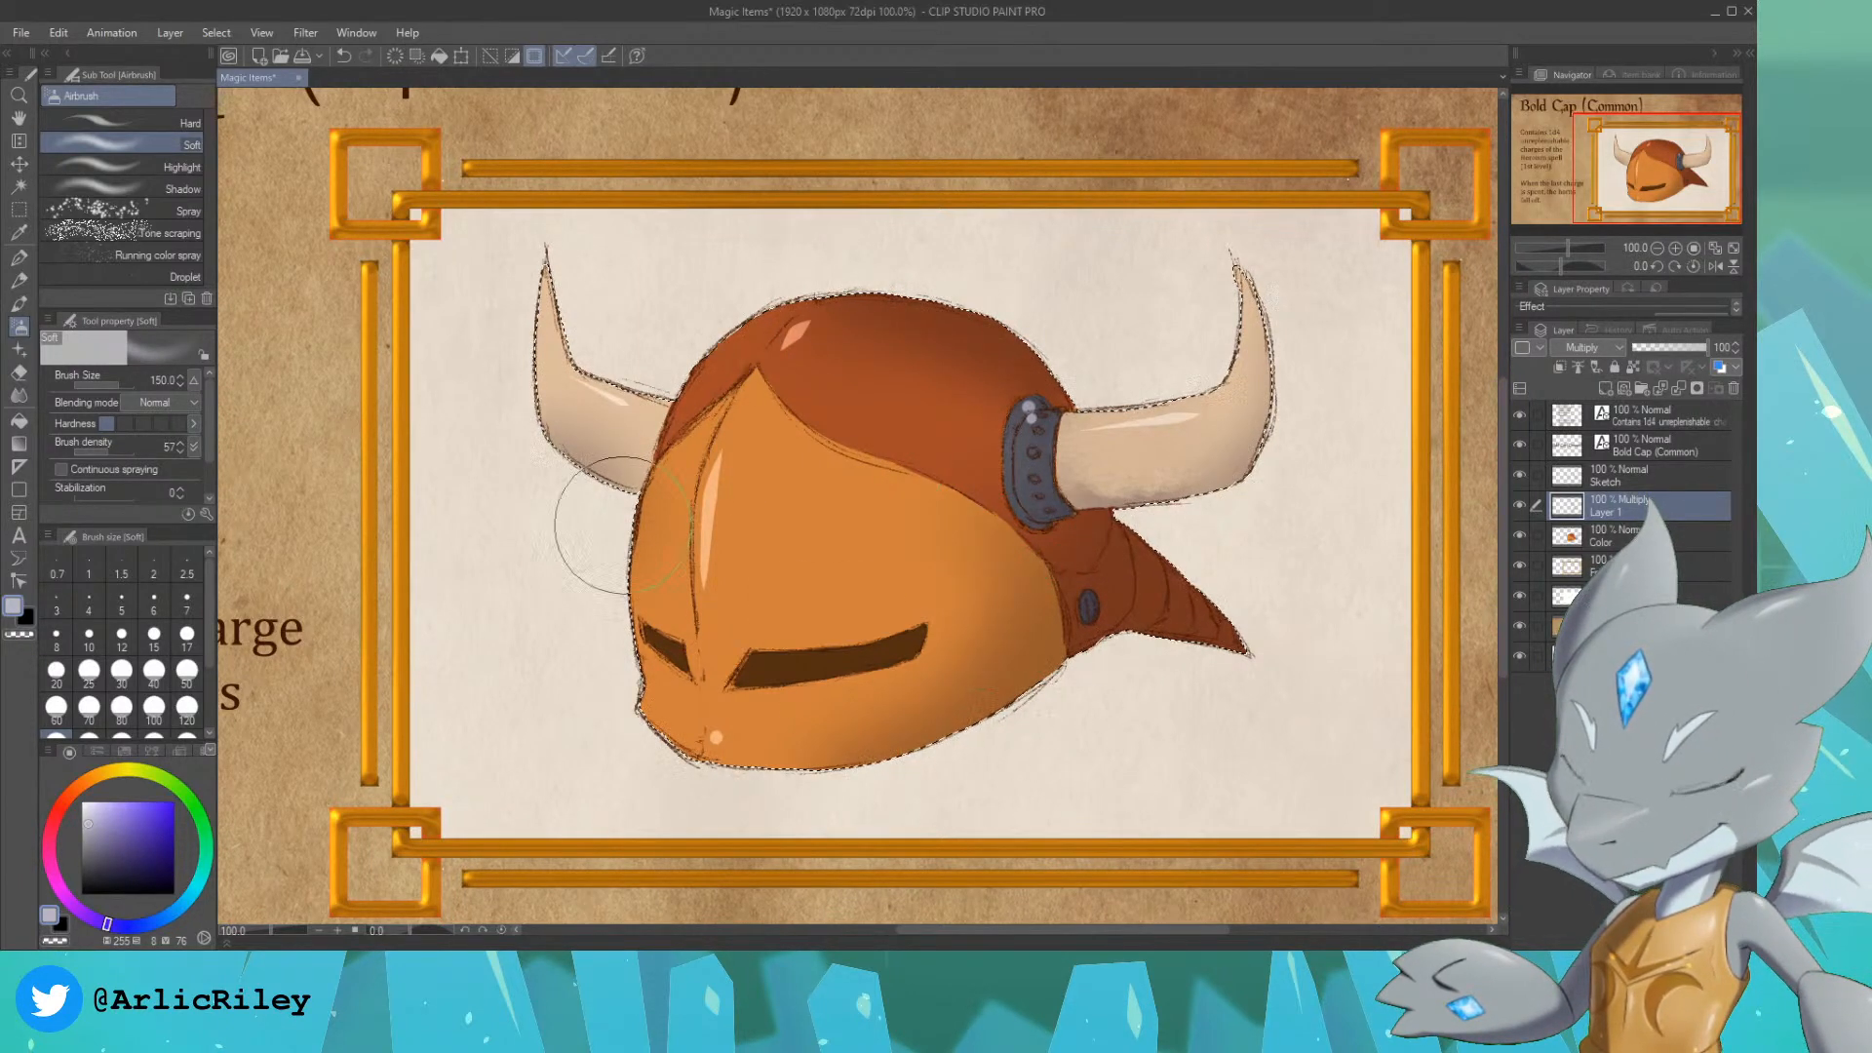
pyautogui.press('e')
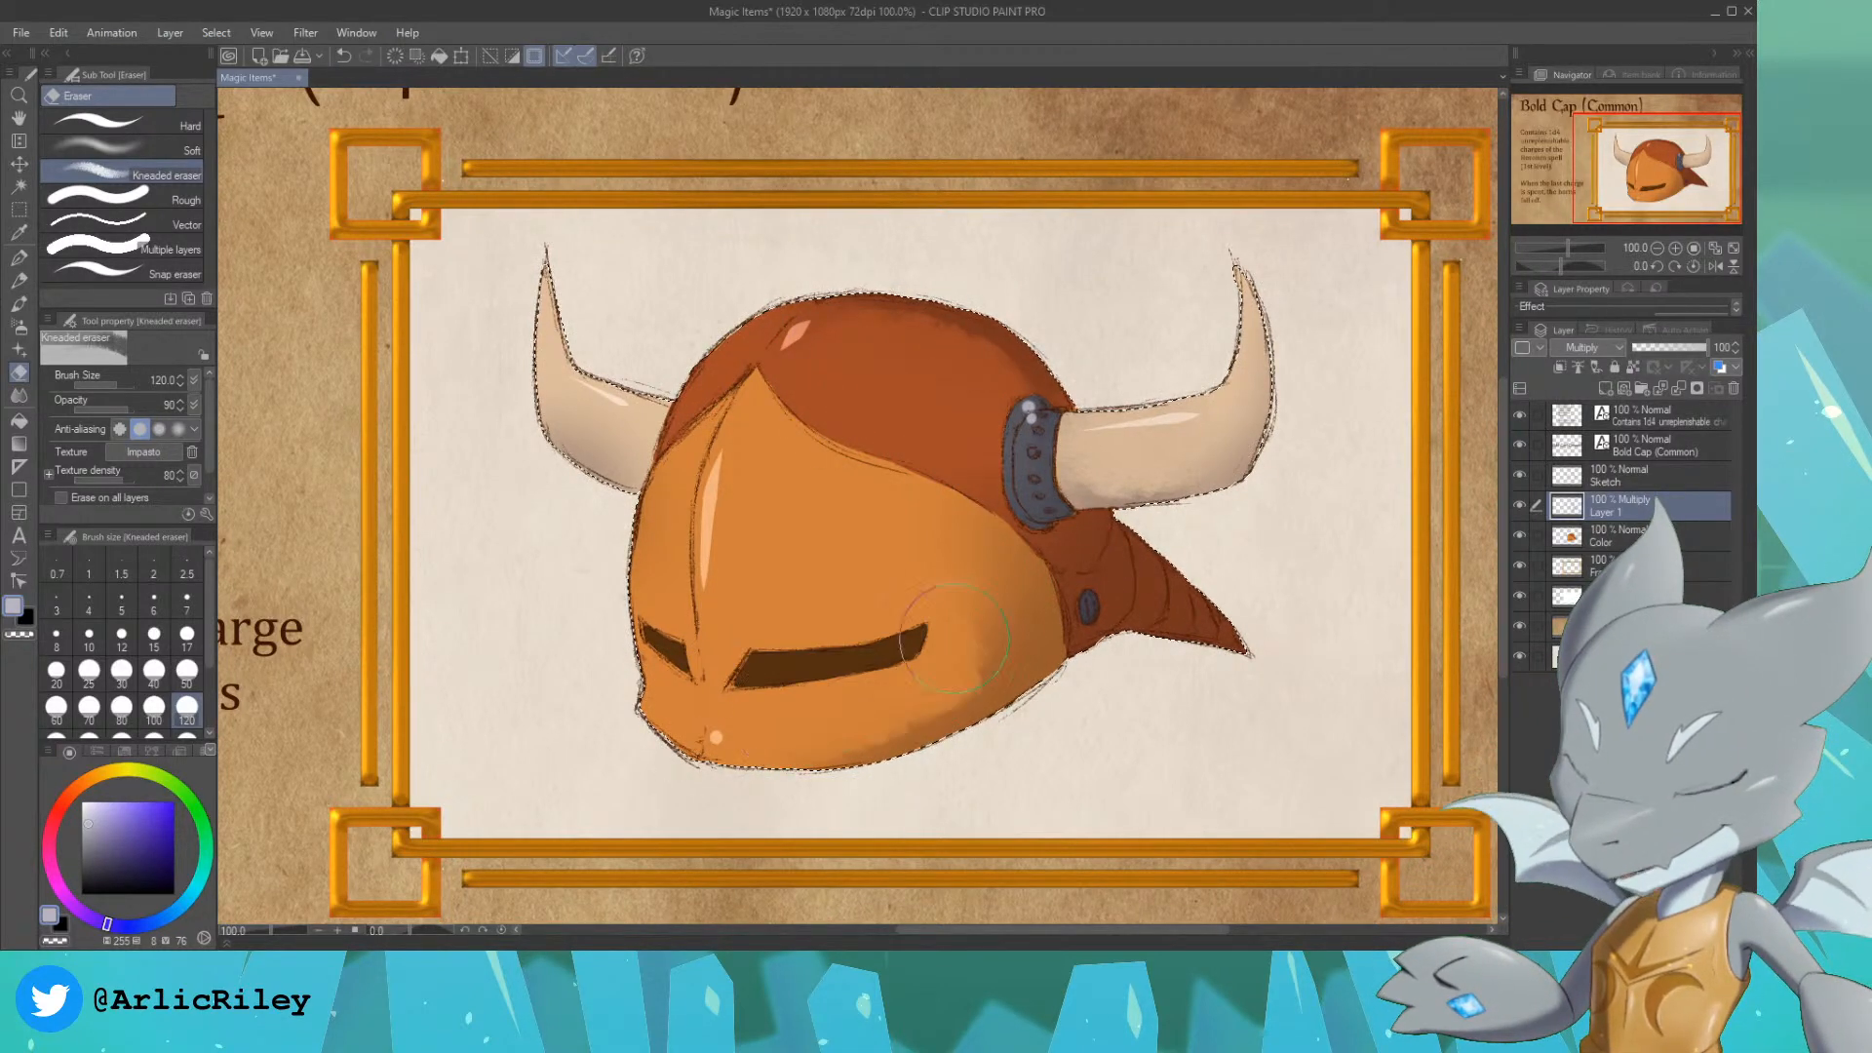
pyautogui.hotkey('ctrl', 'y')
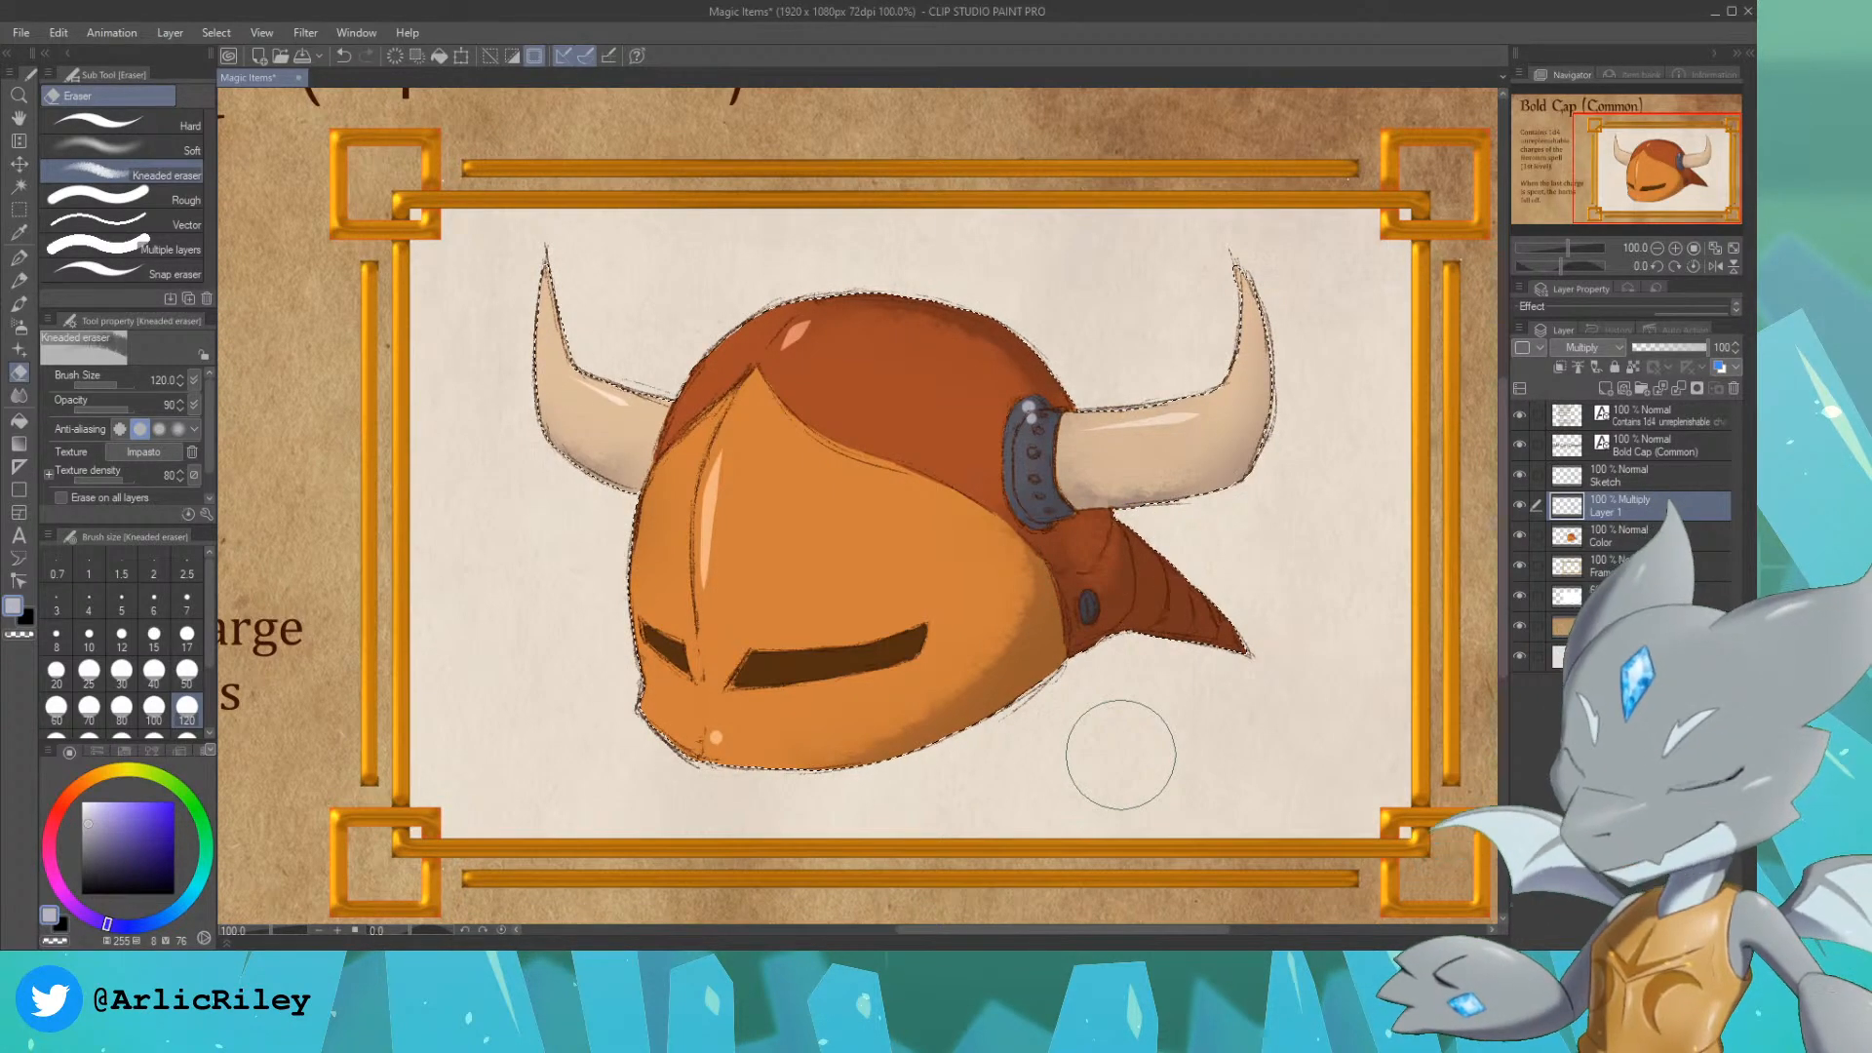
pyautogui.hotkey('ctrl', 'd')
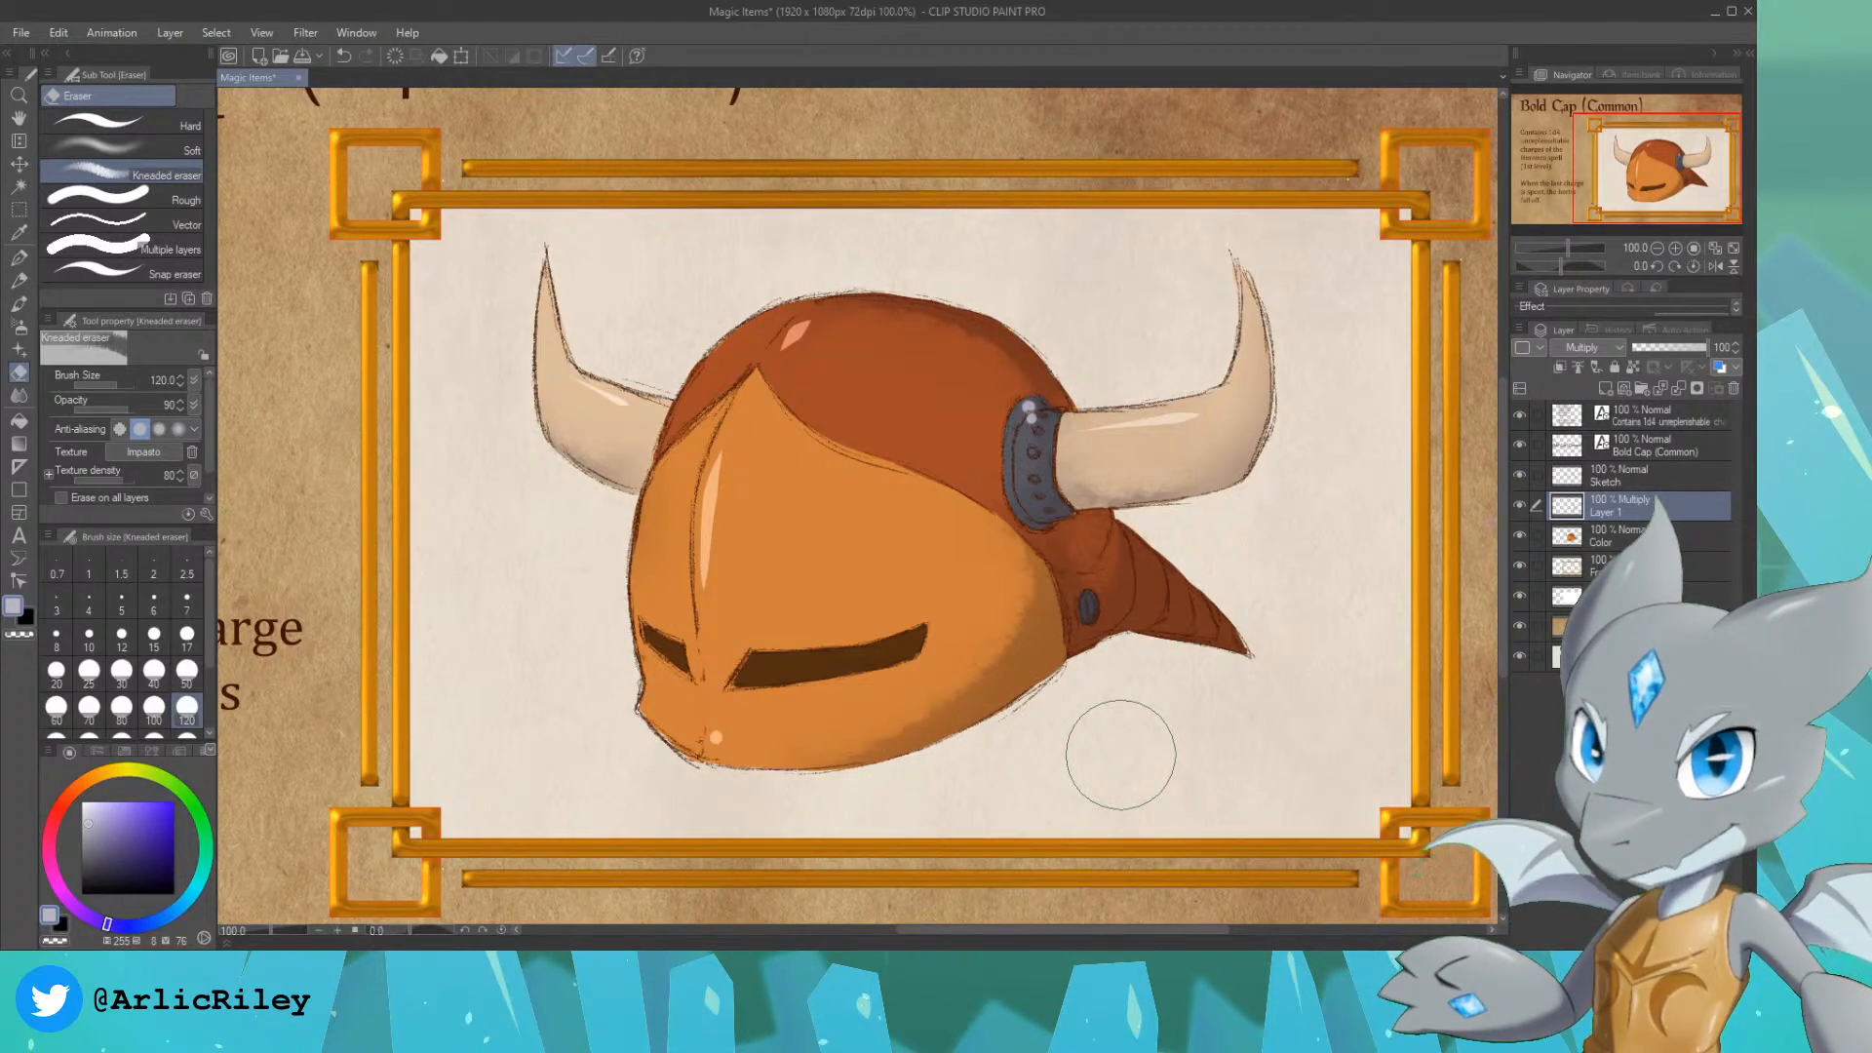
# Step: Save the finished card as MI Bold Cap.png
pyautogui.scroll(-1, 1120, 755)
pyautogui.moveTo(1645, 143); pyautogui.dragTo(1620, 157)
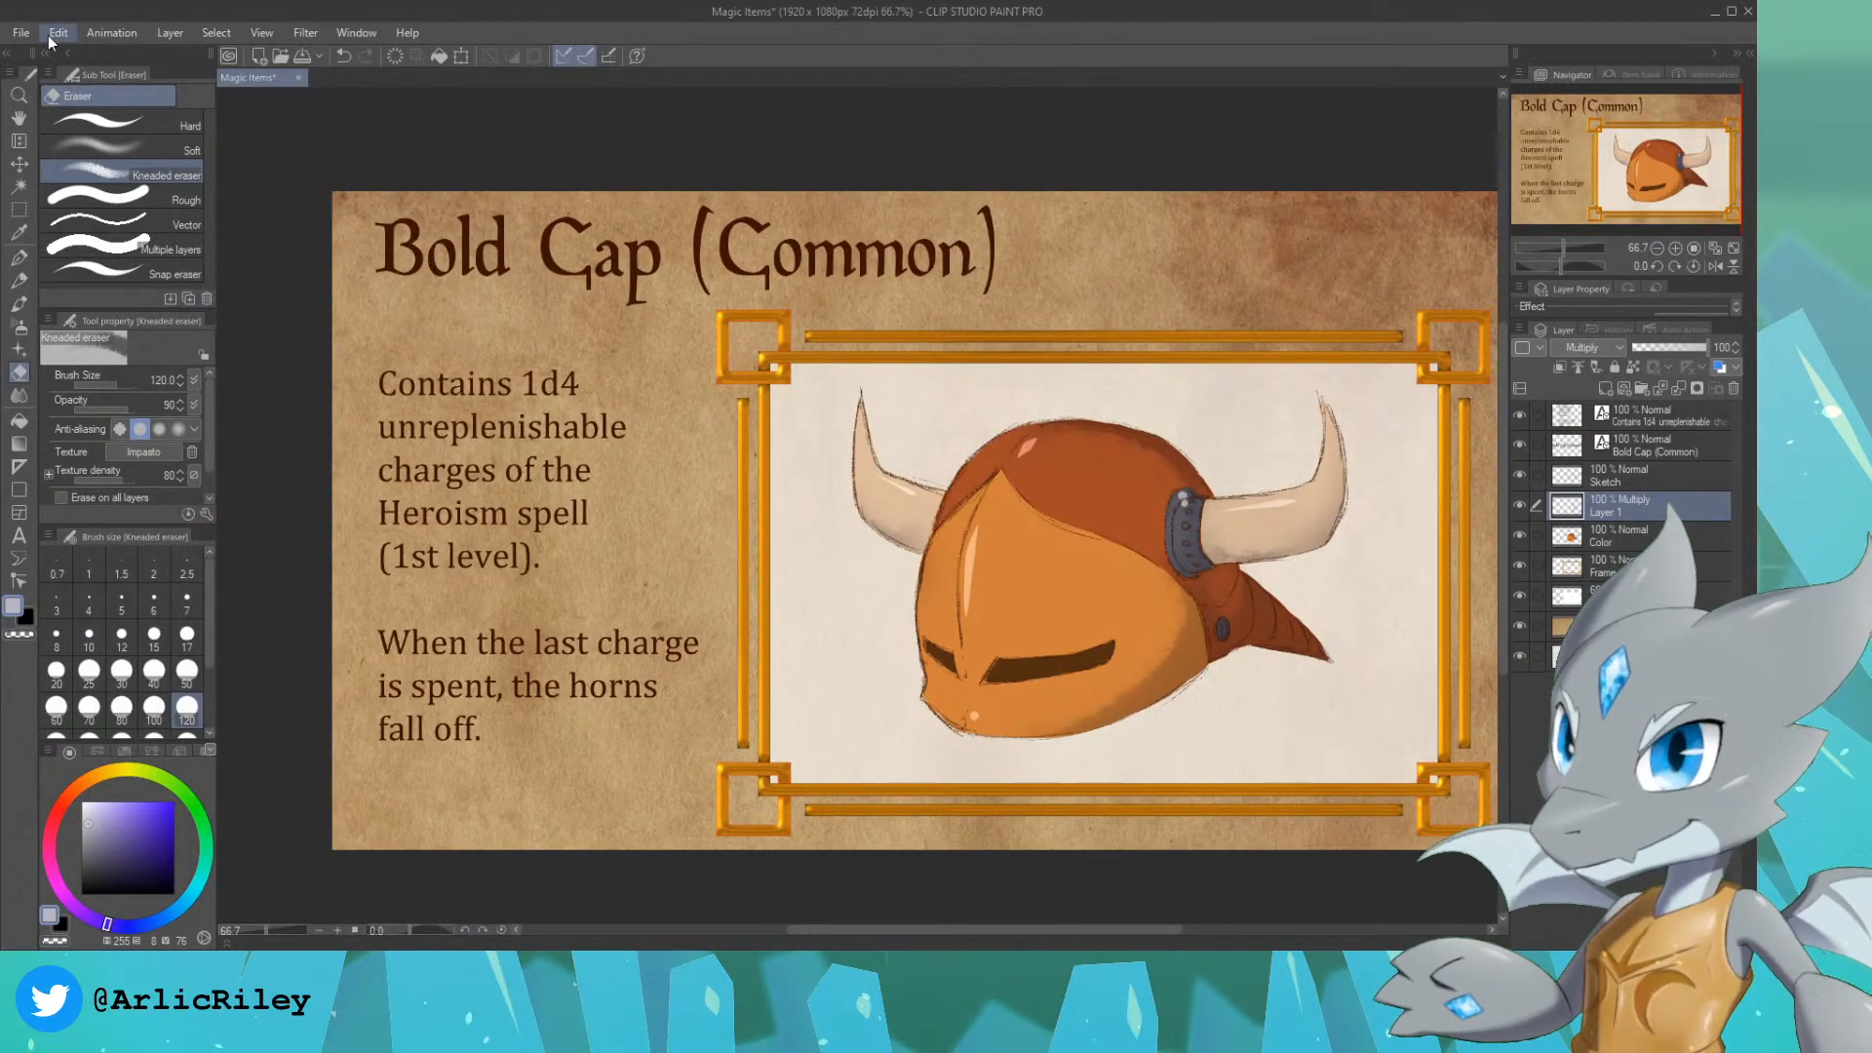
pyautogui.click(97, 198)
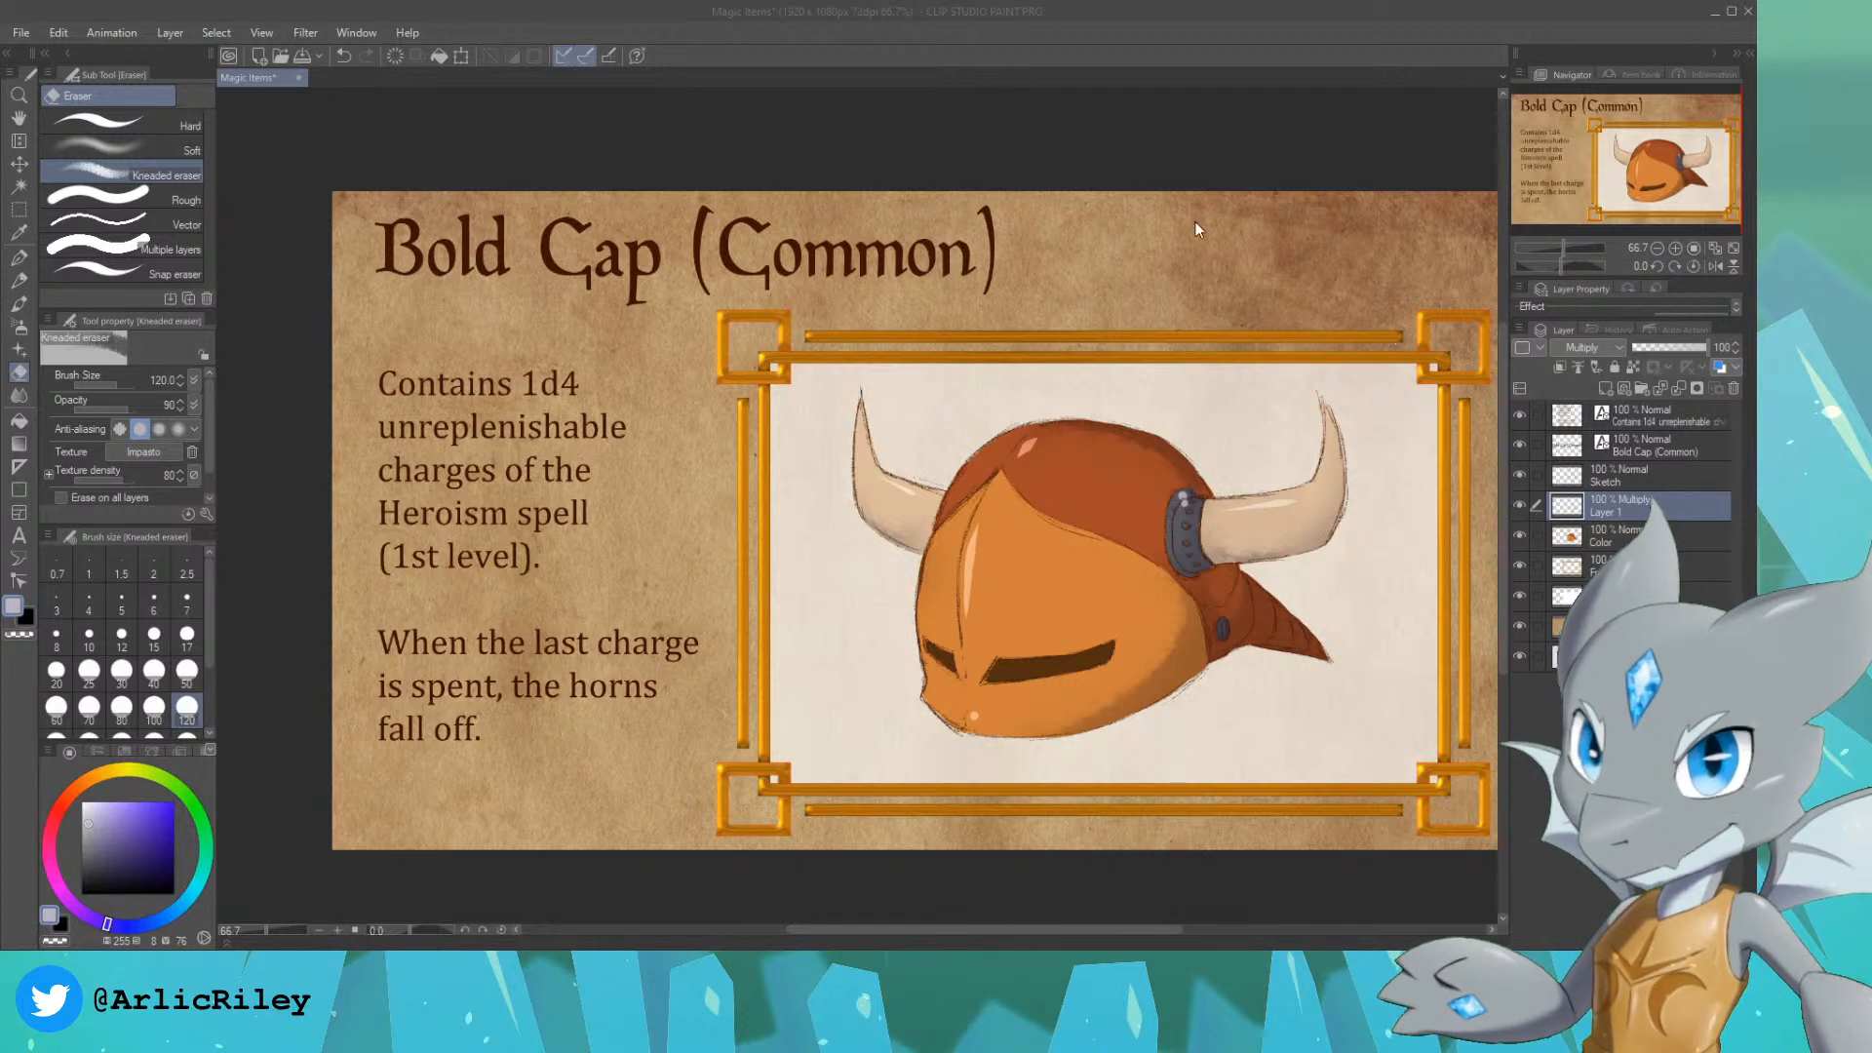
pyautogui.click(1619, 537)
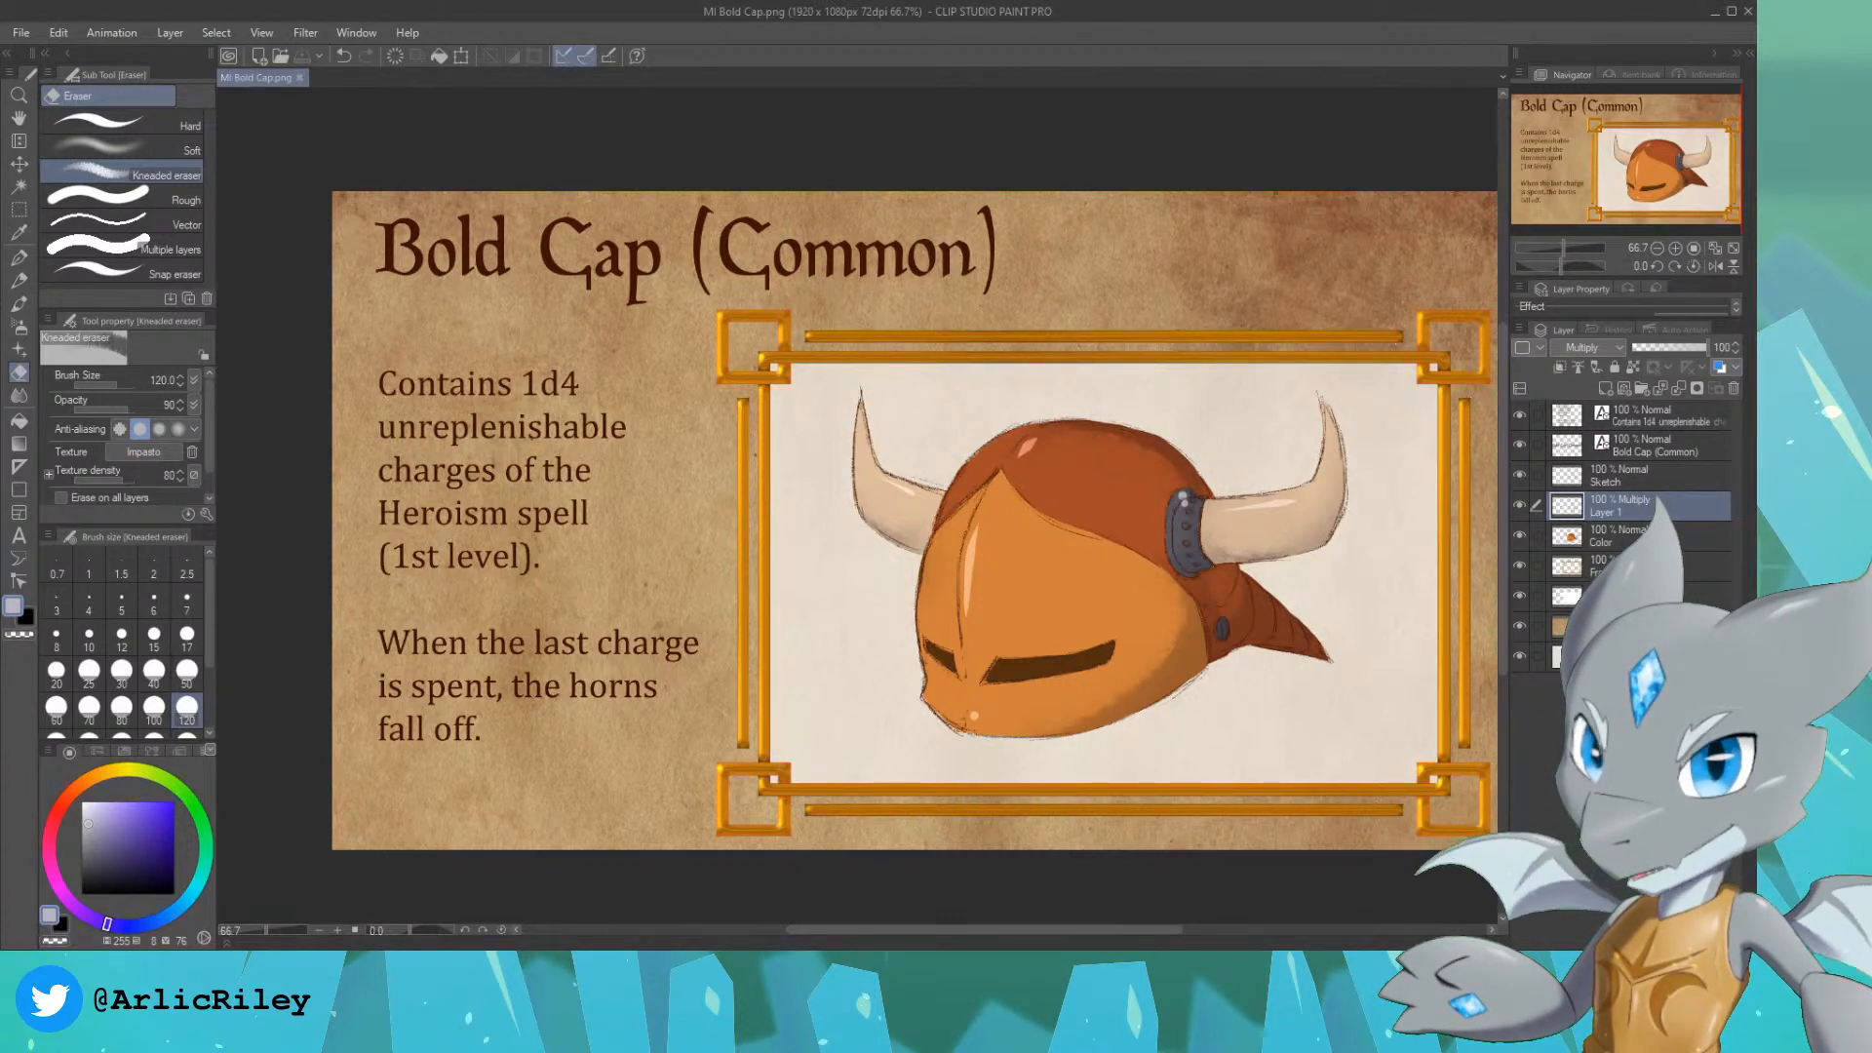
# Step: Merge the Sketch, Layer 1 and Color layers into one layer named Bold Cap
pyautogui.click(1634, 480)
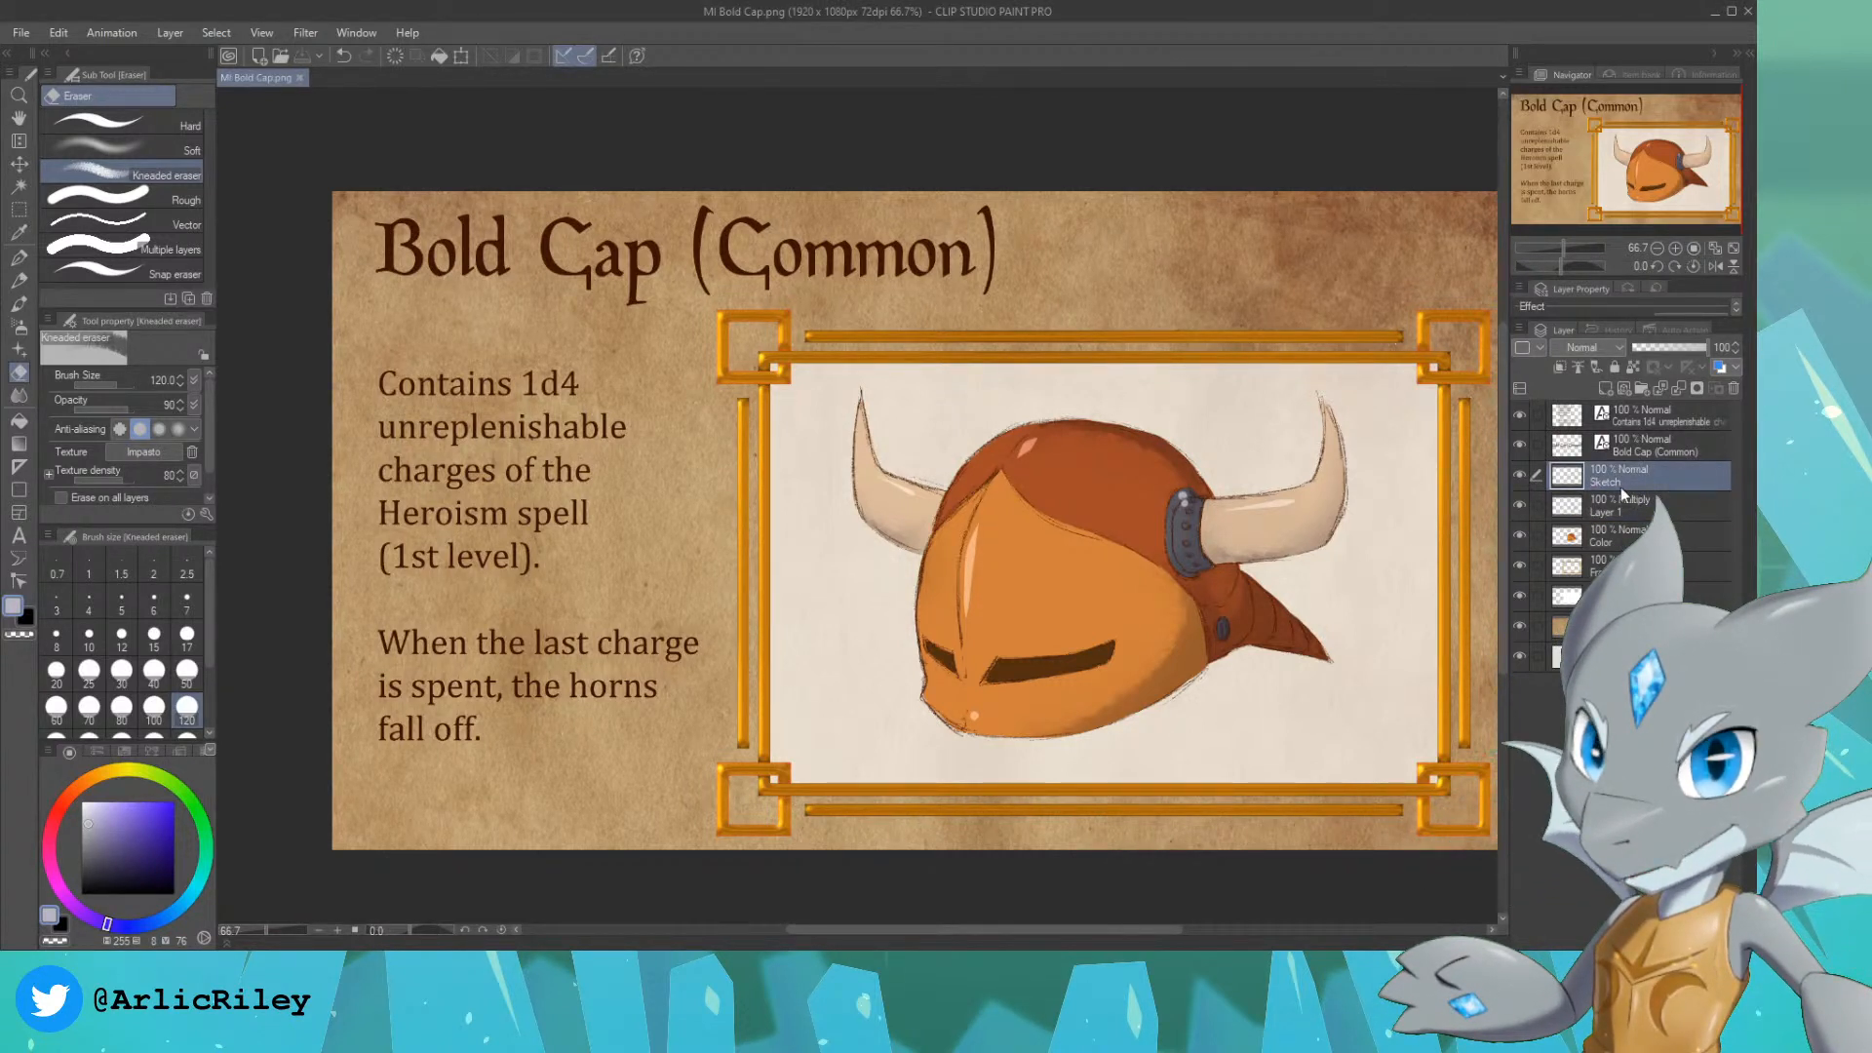
pyautogui.keyDown('ctrl'); pyautogui.click(1611, 531); pyautogui.keyUp('ctrl')
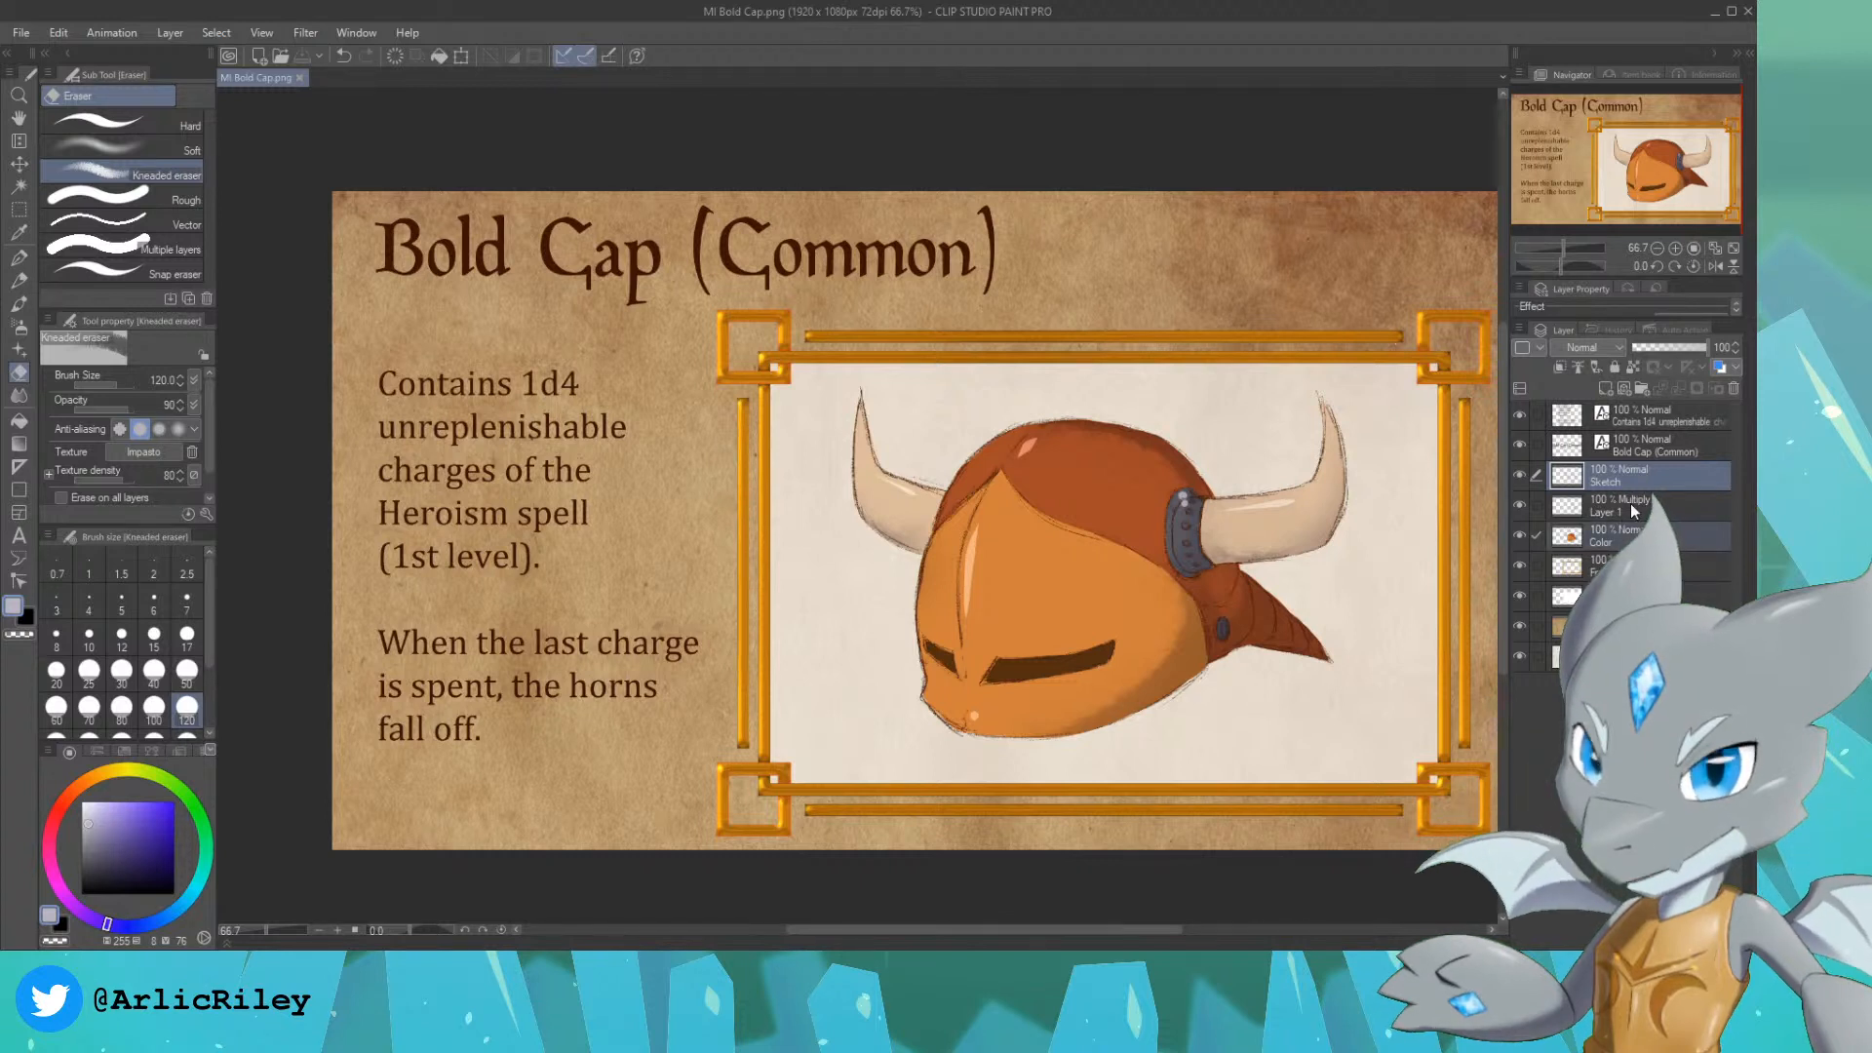
pyautogui.keyDown('ctrl'); pyautogui.click(1630, 503); pyautogui.keyUp('ctrl')
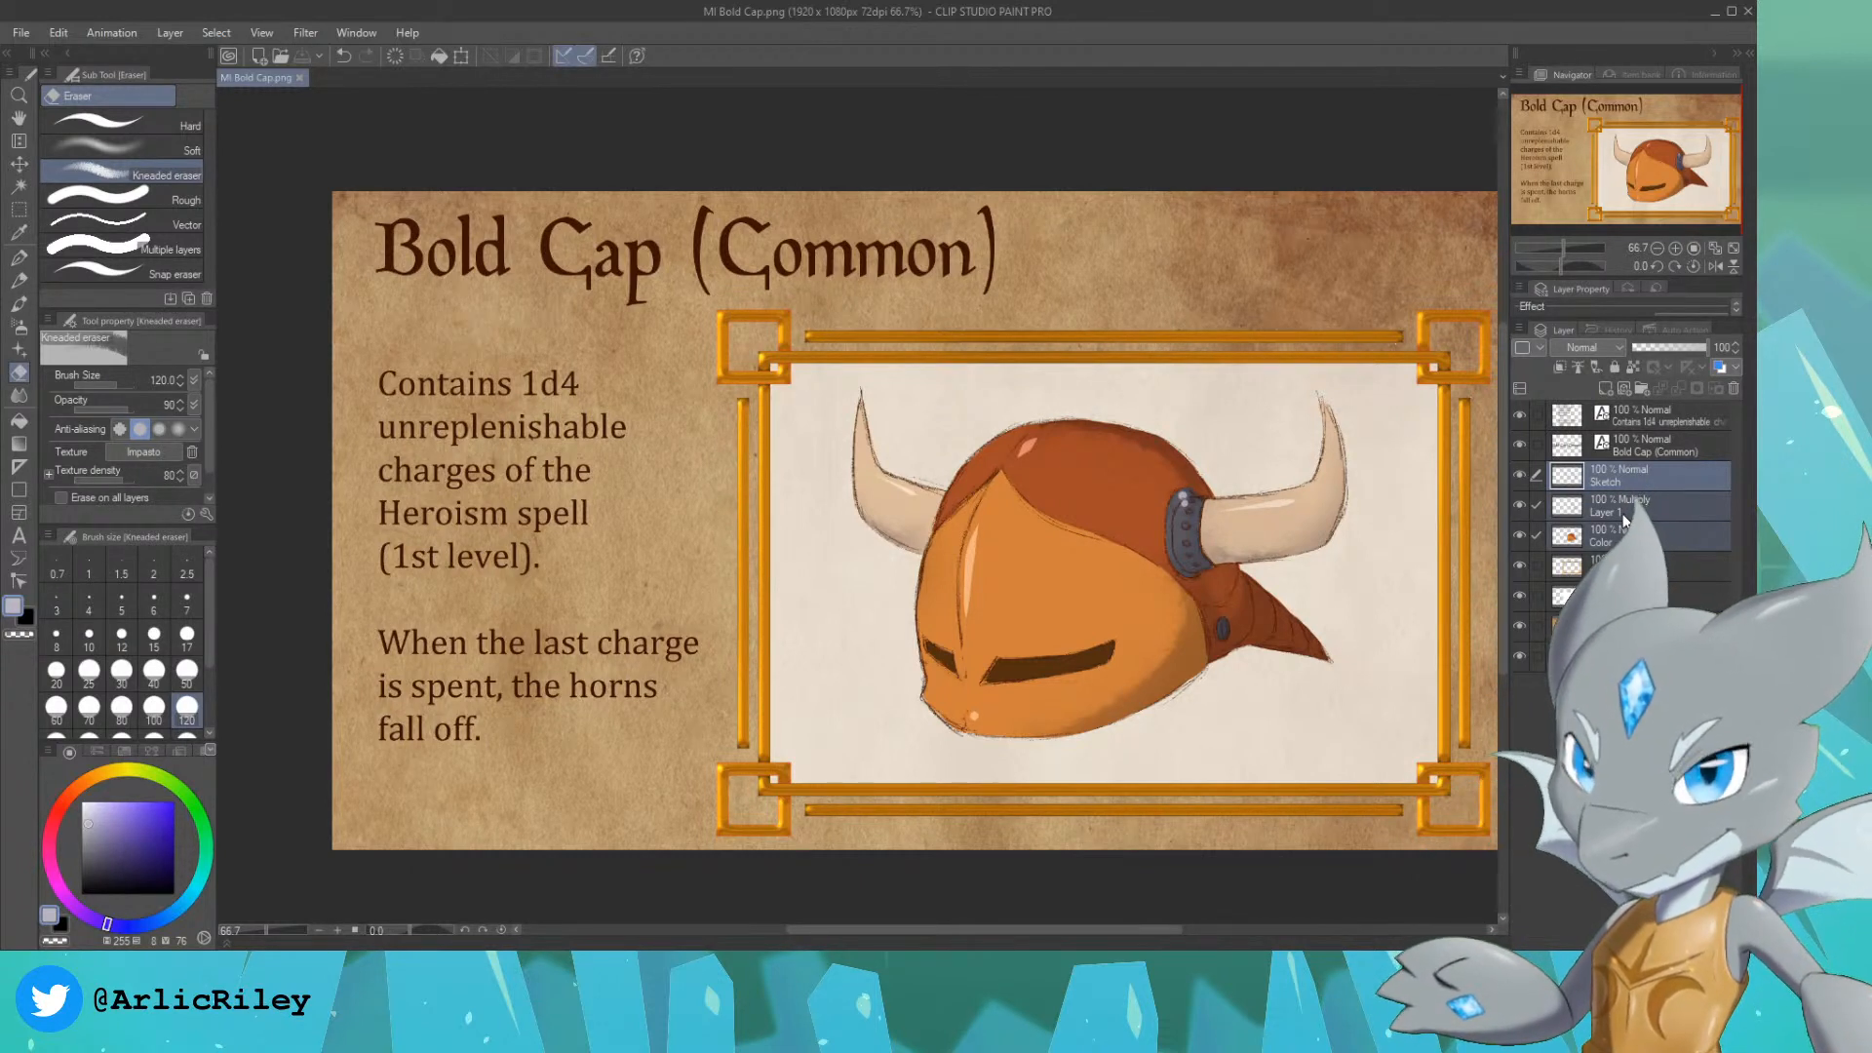
pyautogui.hotkey('shift', 'alt', 'e')
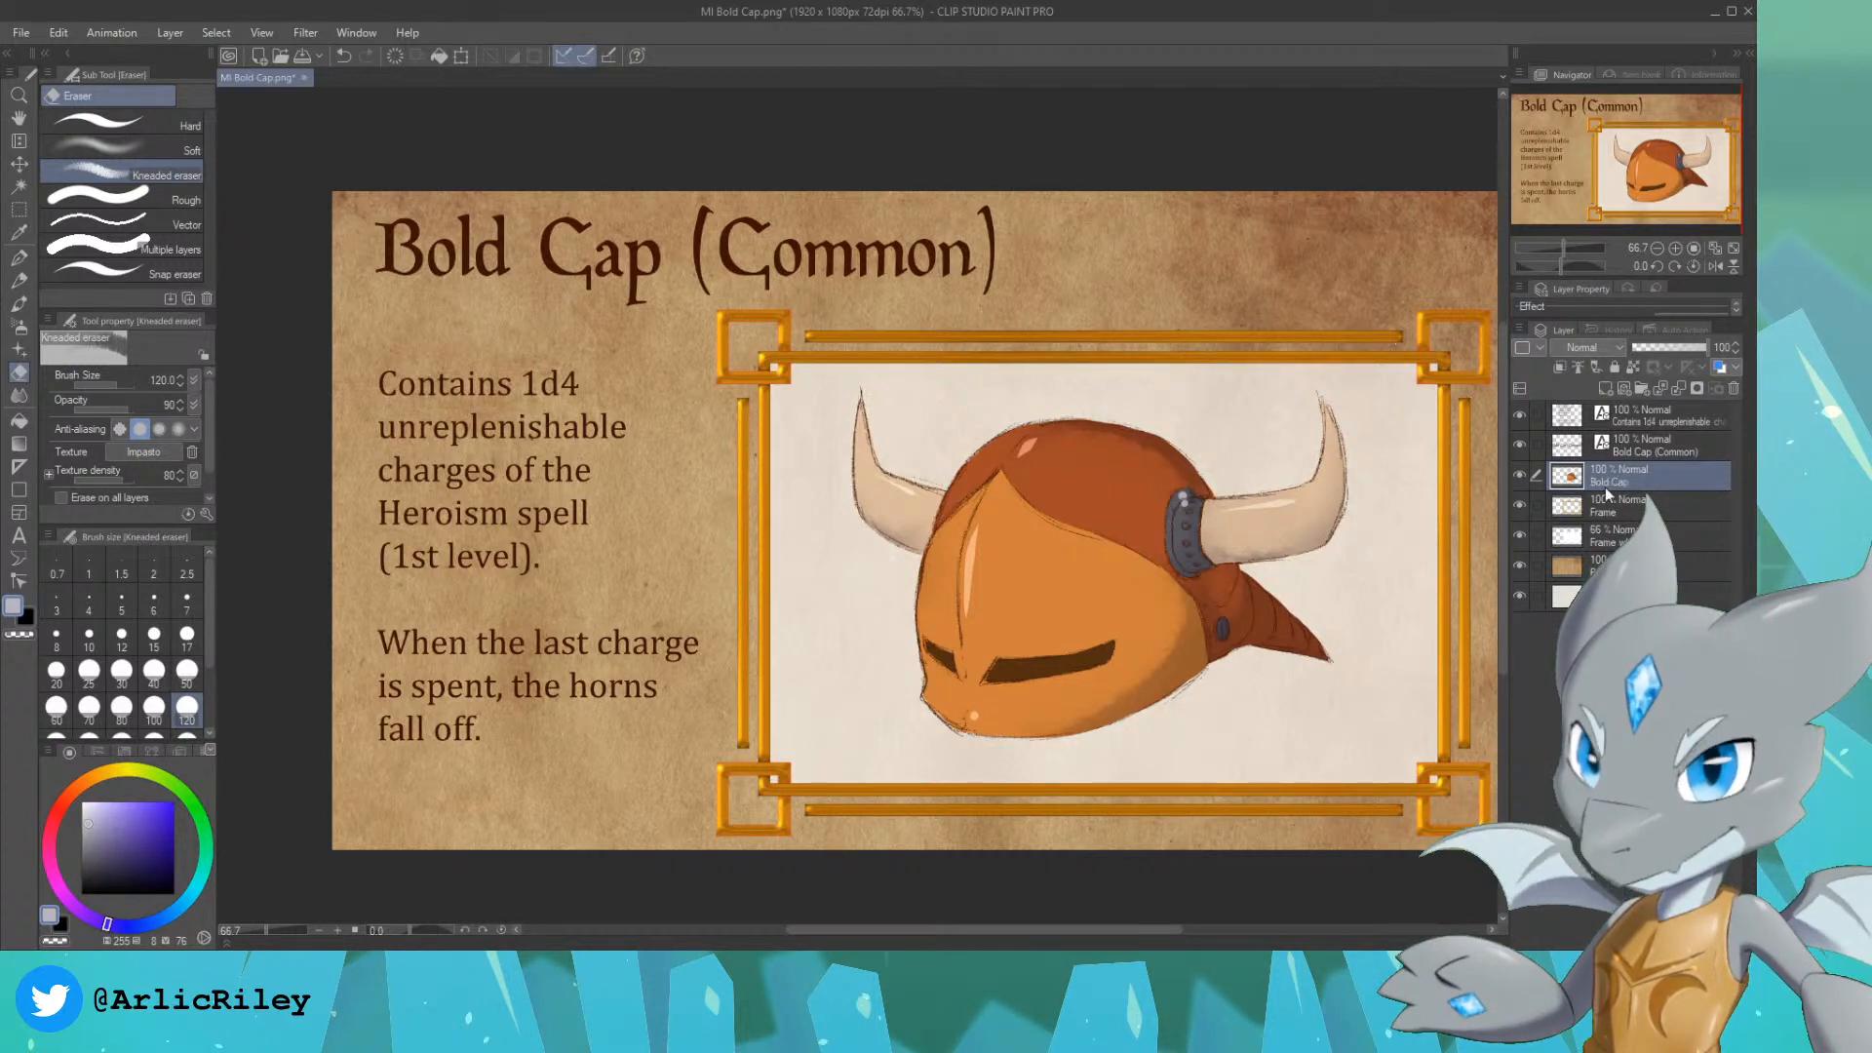
# Step: Hide the Bold Cap helmet layer, add an empty layer above it, and show the helmet again
pyautogui.click(1519, 475)
pyautogui.click(1657, 451)
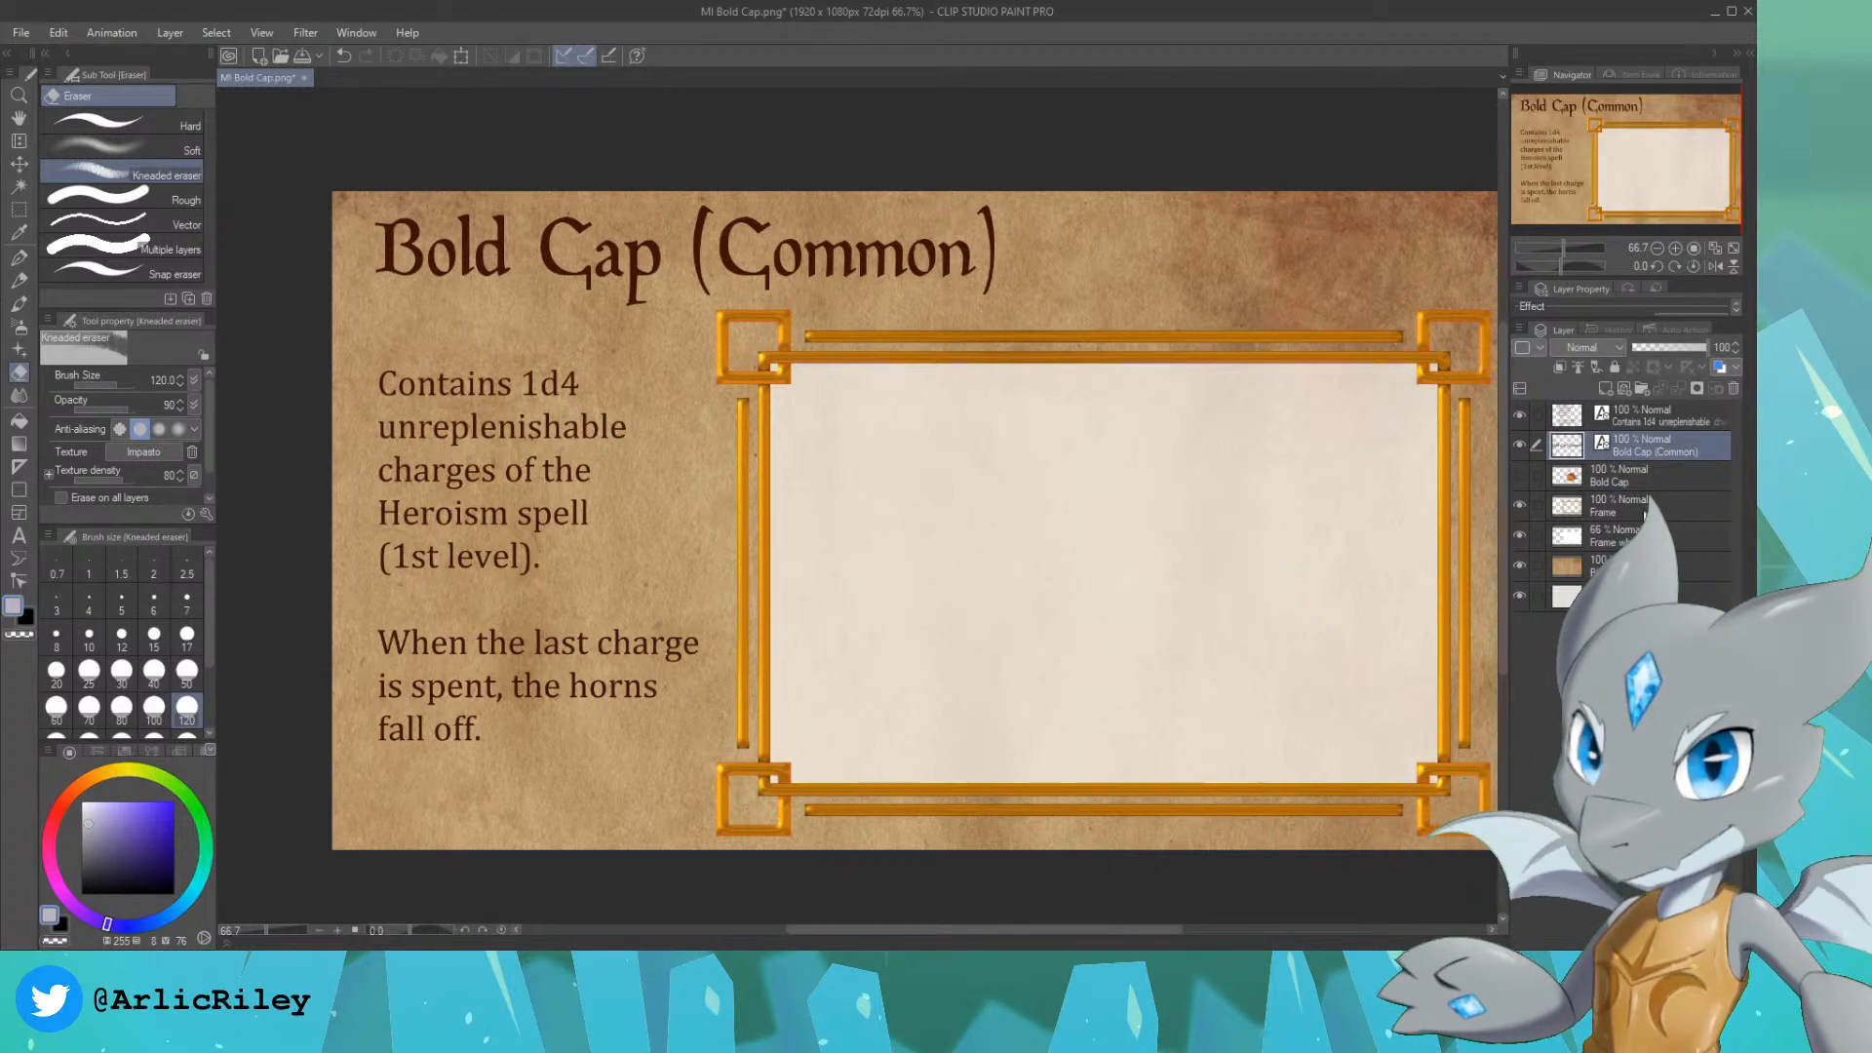
pyautogui.click(1633, 484)
pyautogui.click(1605, 389)
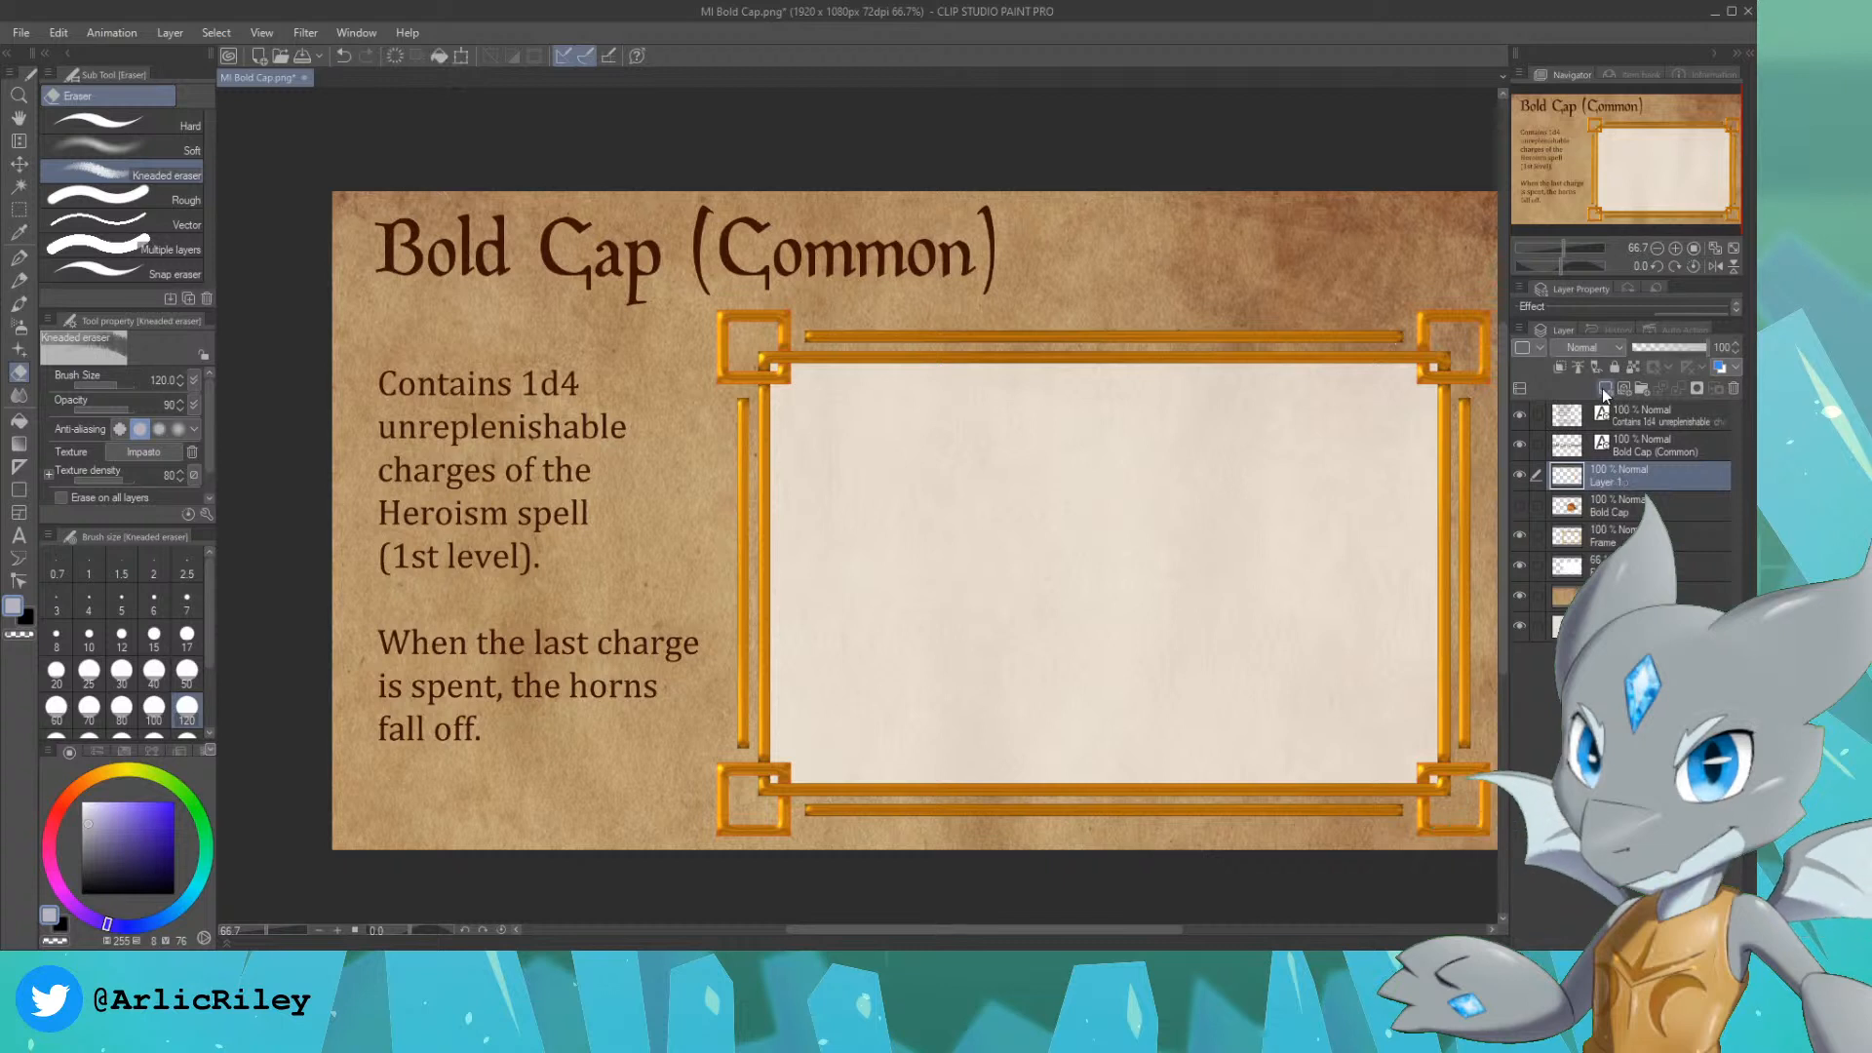
pyautogui.click(1519, 505)
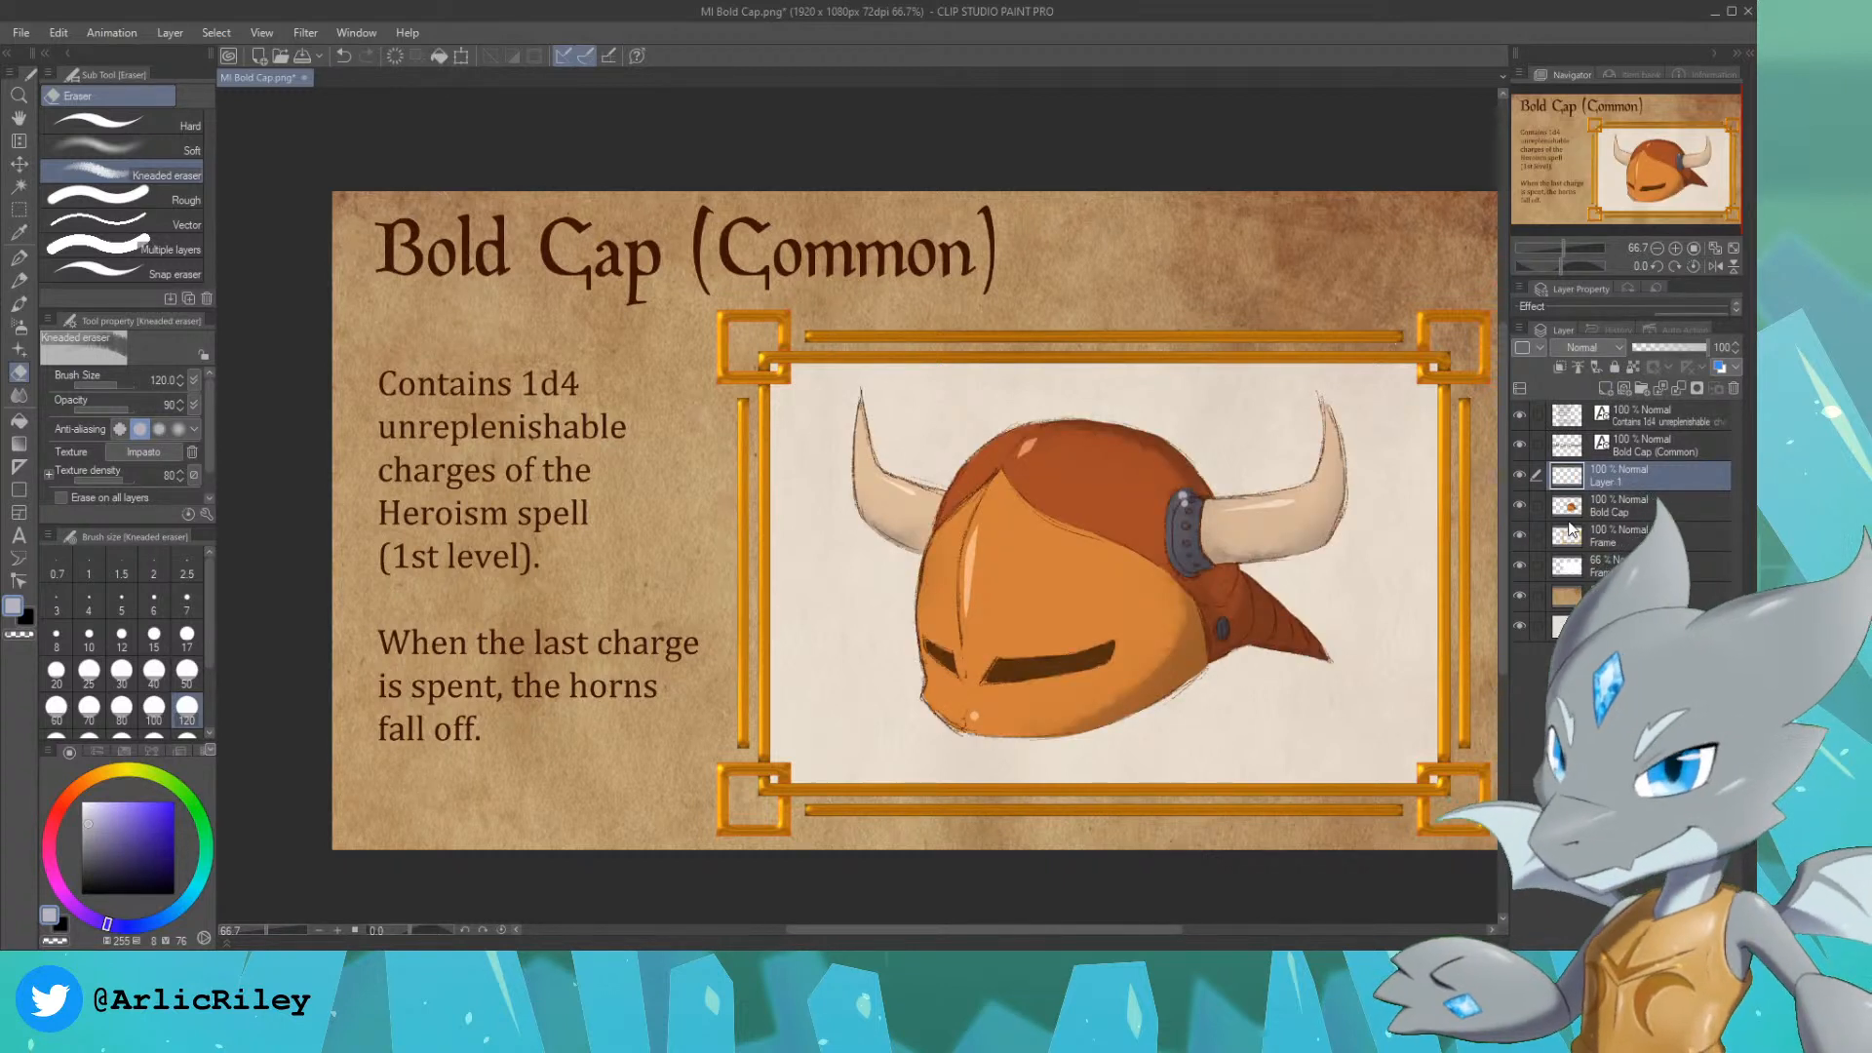
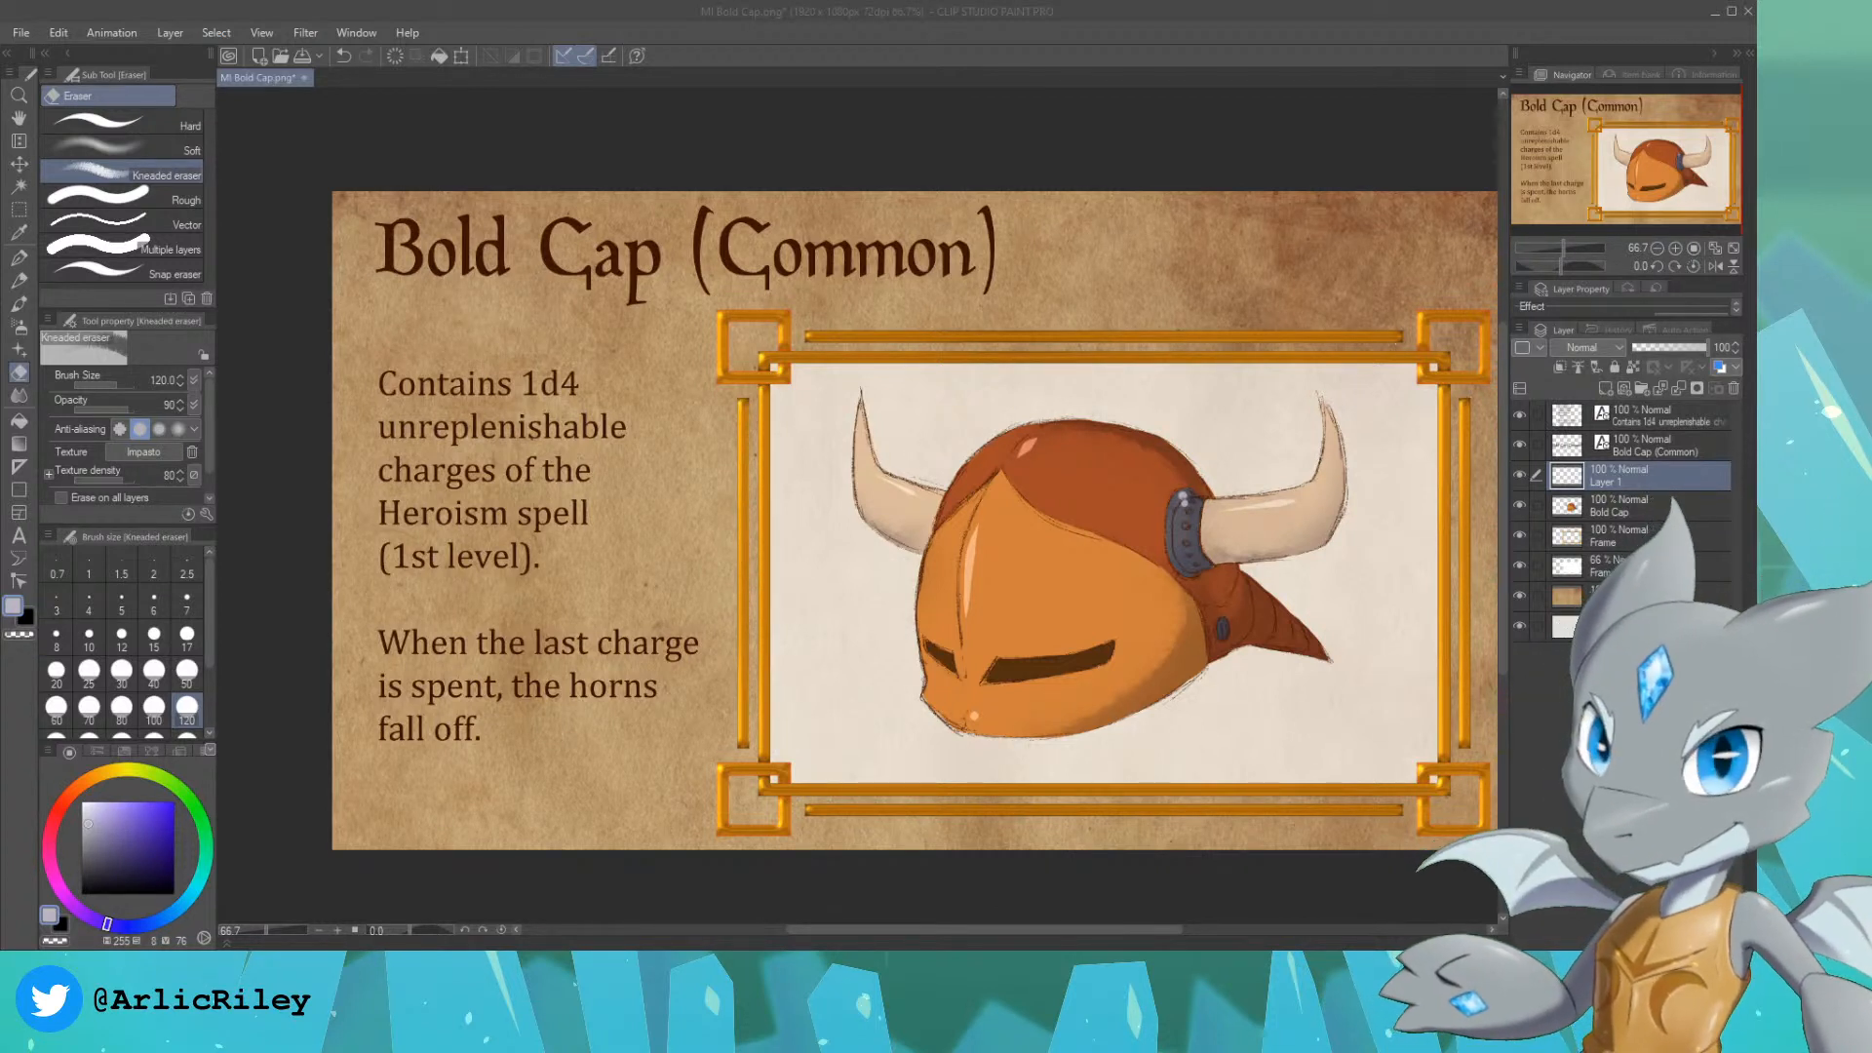
# Step: Replace the Bold Cap (Common) title text with "Glacial Dagger (Rare)"
pyautogui.click(1659, 445)
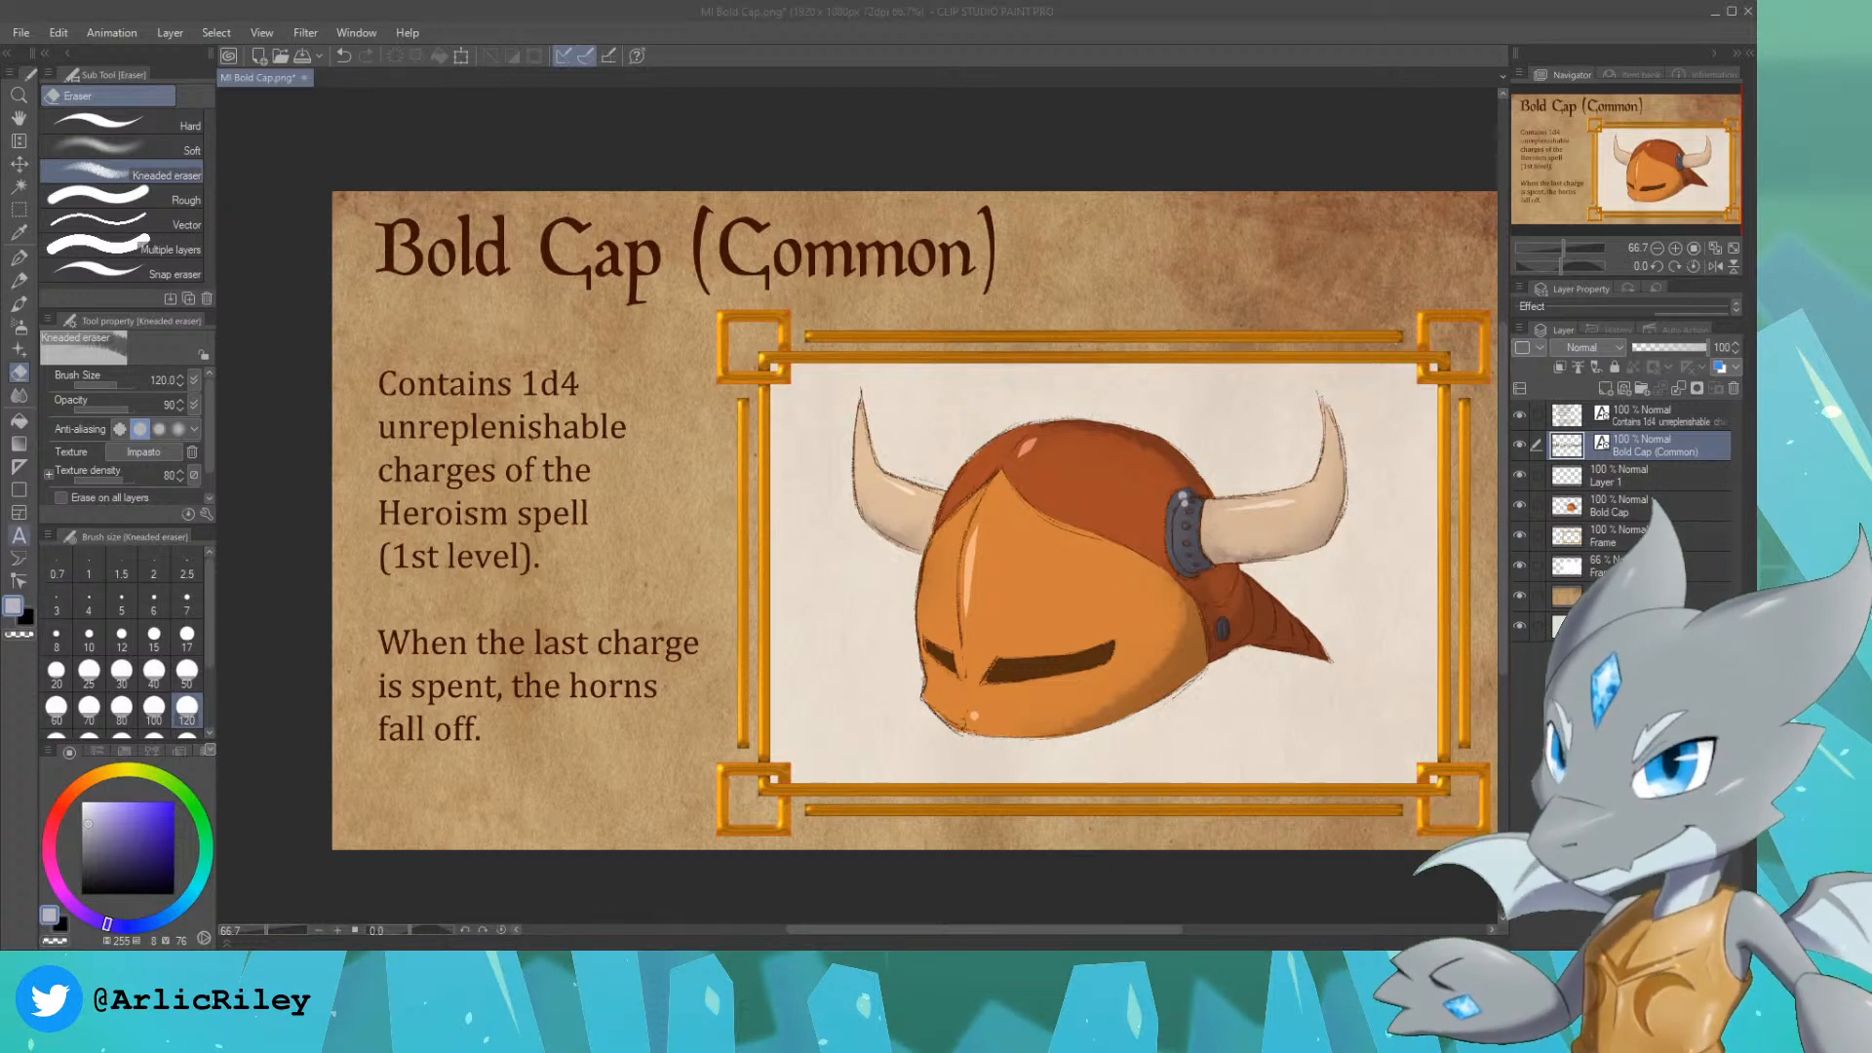
pyautogui.click(18, 535)
pyautogui.click(987, 261)
pyautogui.click(996, 261)
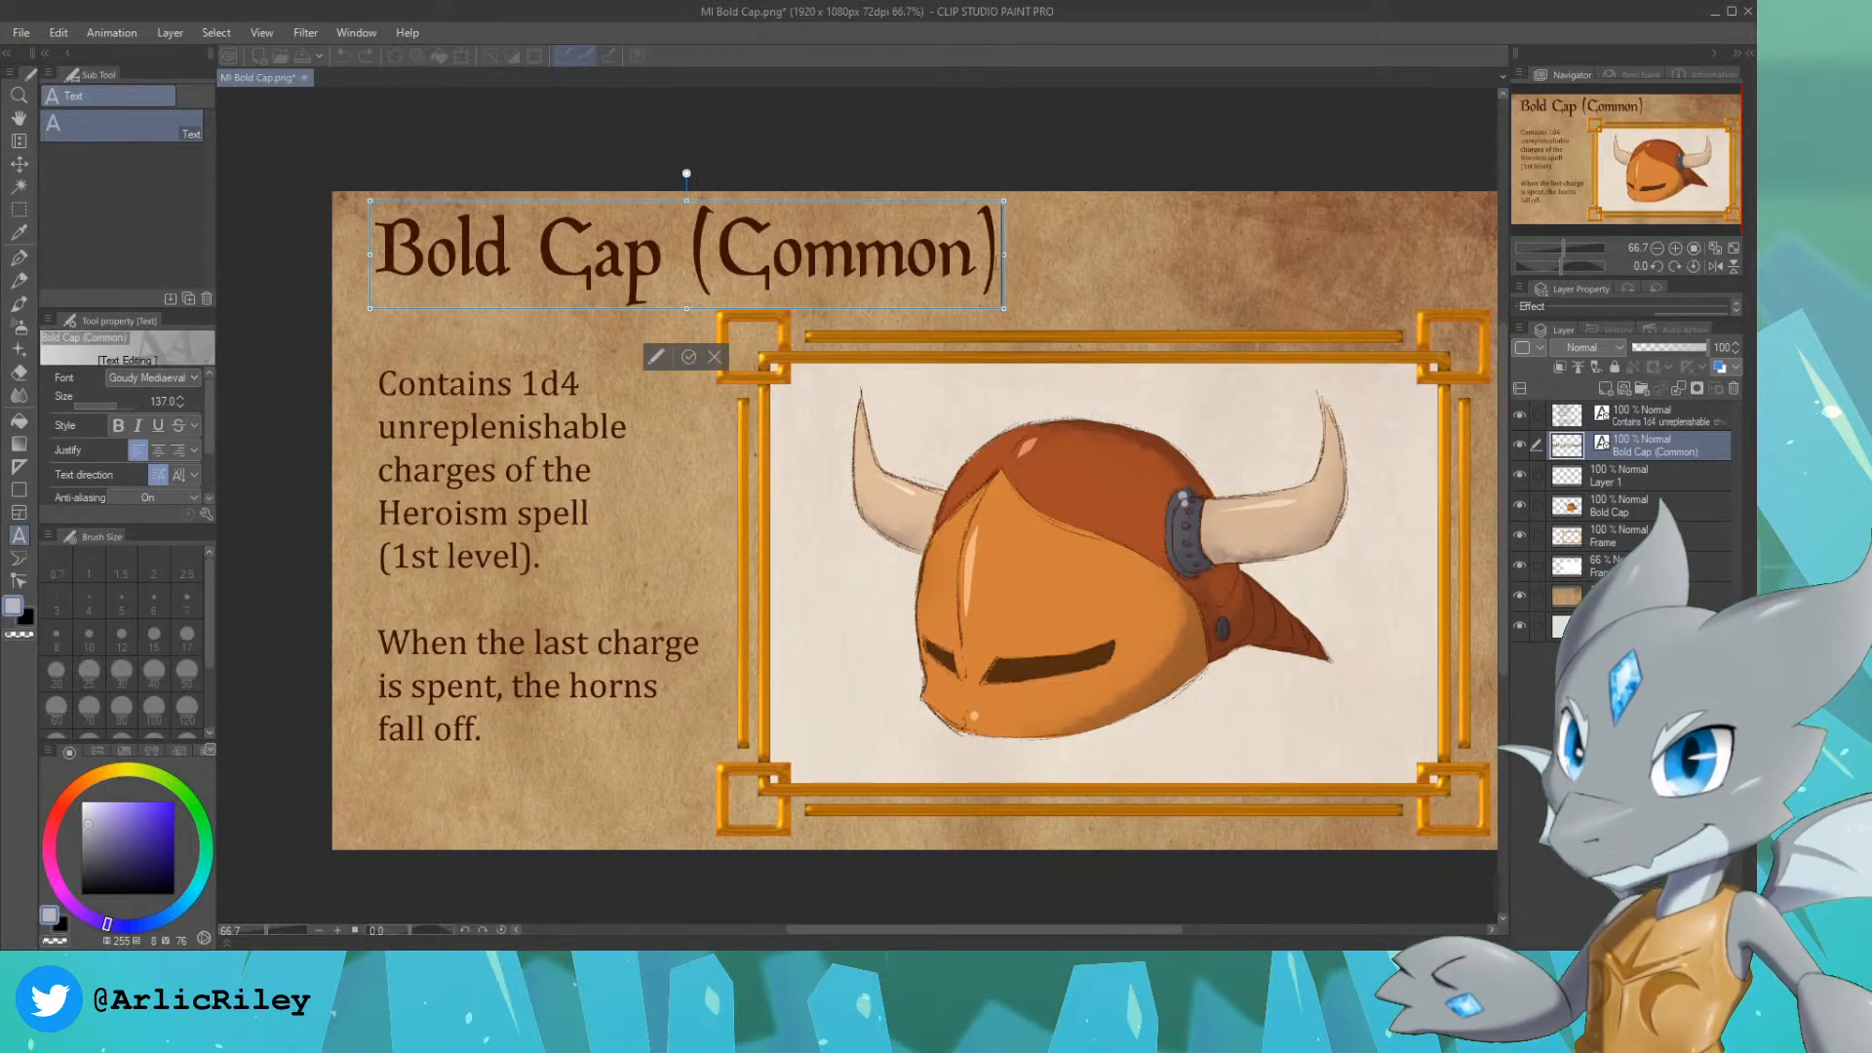
pyautogui.press('BackSpace')
pyautogui.press('BackSpace')
pyautogui.press('BackSpace')
pyautogui.press('BackSpace')
pyautogui.press('BackSpace')
pyautogui.press('BackSpace')
pyautogui.press('BackSpace')
pyautogui.press('BackSpace')
pyautogui.press('BackSpace')
pyautogui.press('BackSpace')
pyautogui.press('BackSpace')
pyautogui.press('BackSpace')
pyautogui.press('BackSpace')
pyautogui.press('BackSpace')
pyautogui.press('BackSpace')
pyautogui.press('BackSpace')
pyautogui.press('BackSpace')
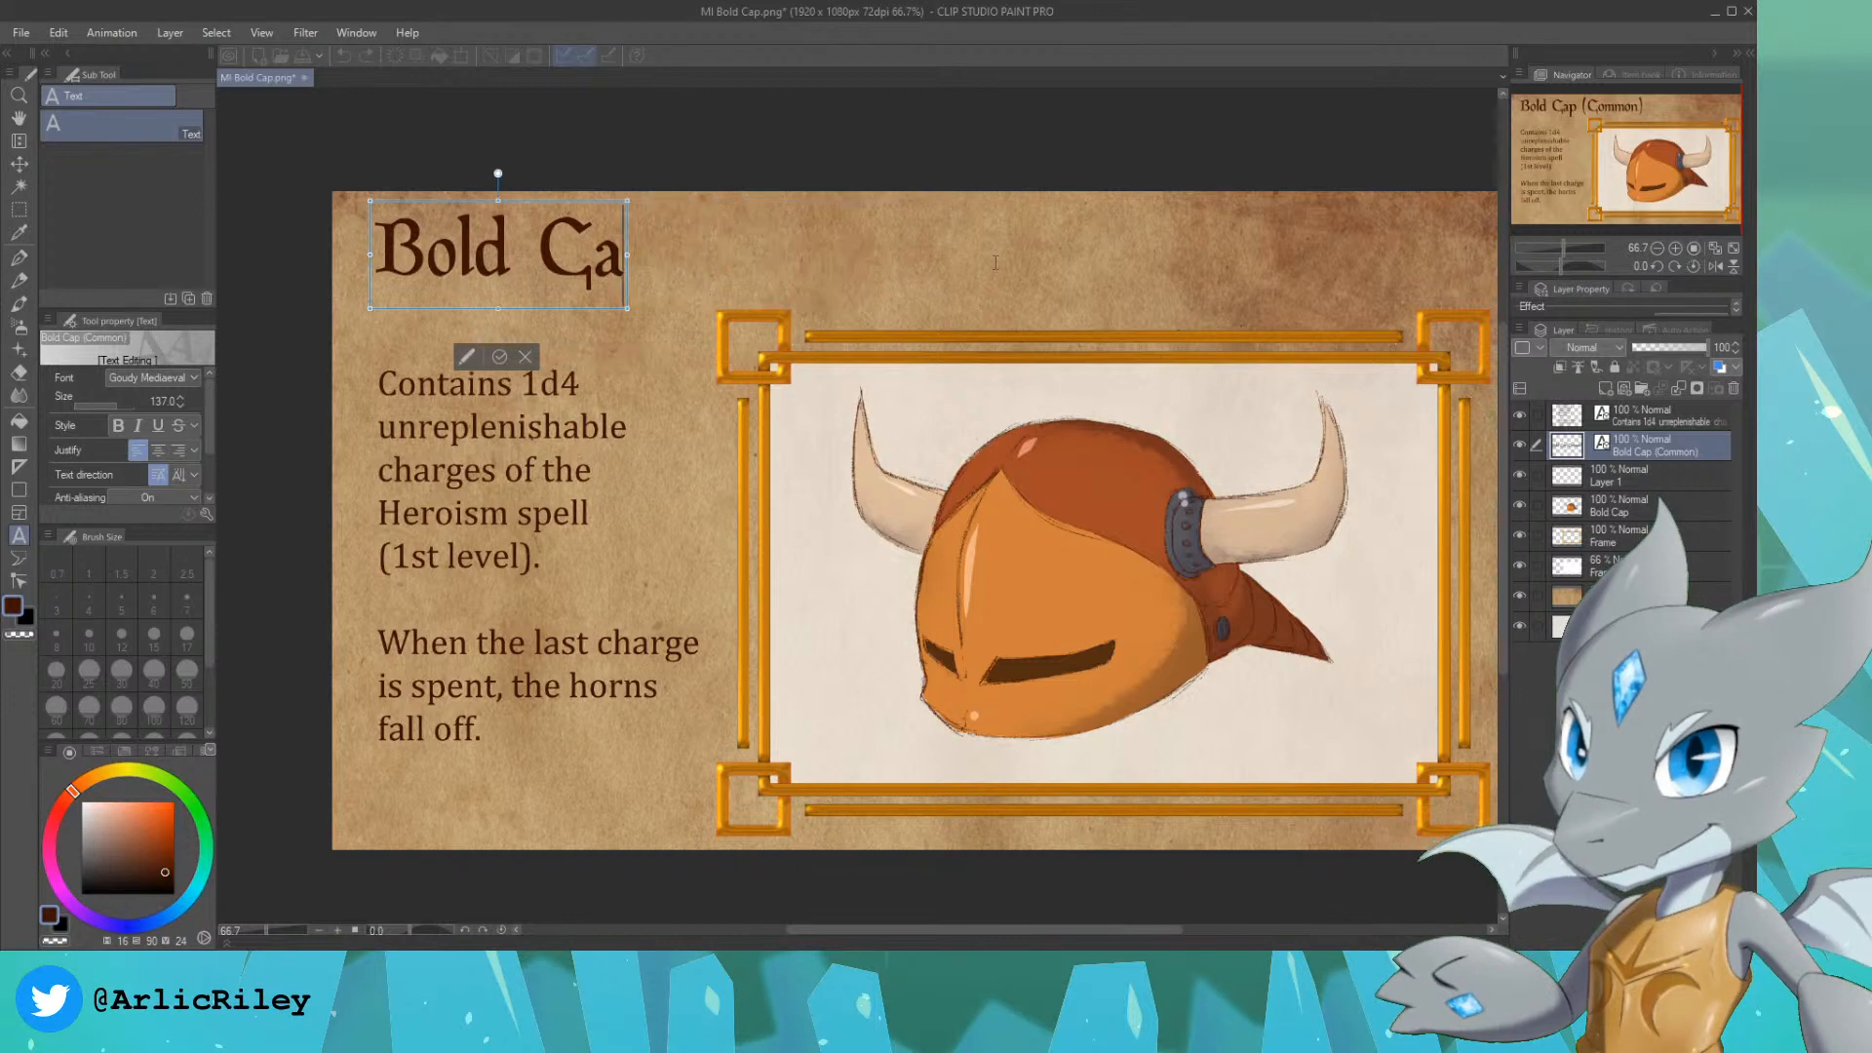
pyautogui.write('Glacia')
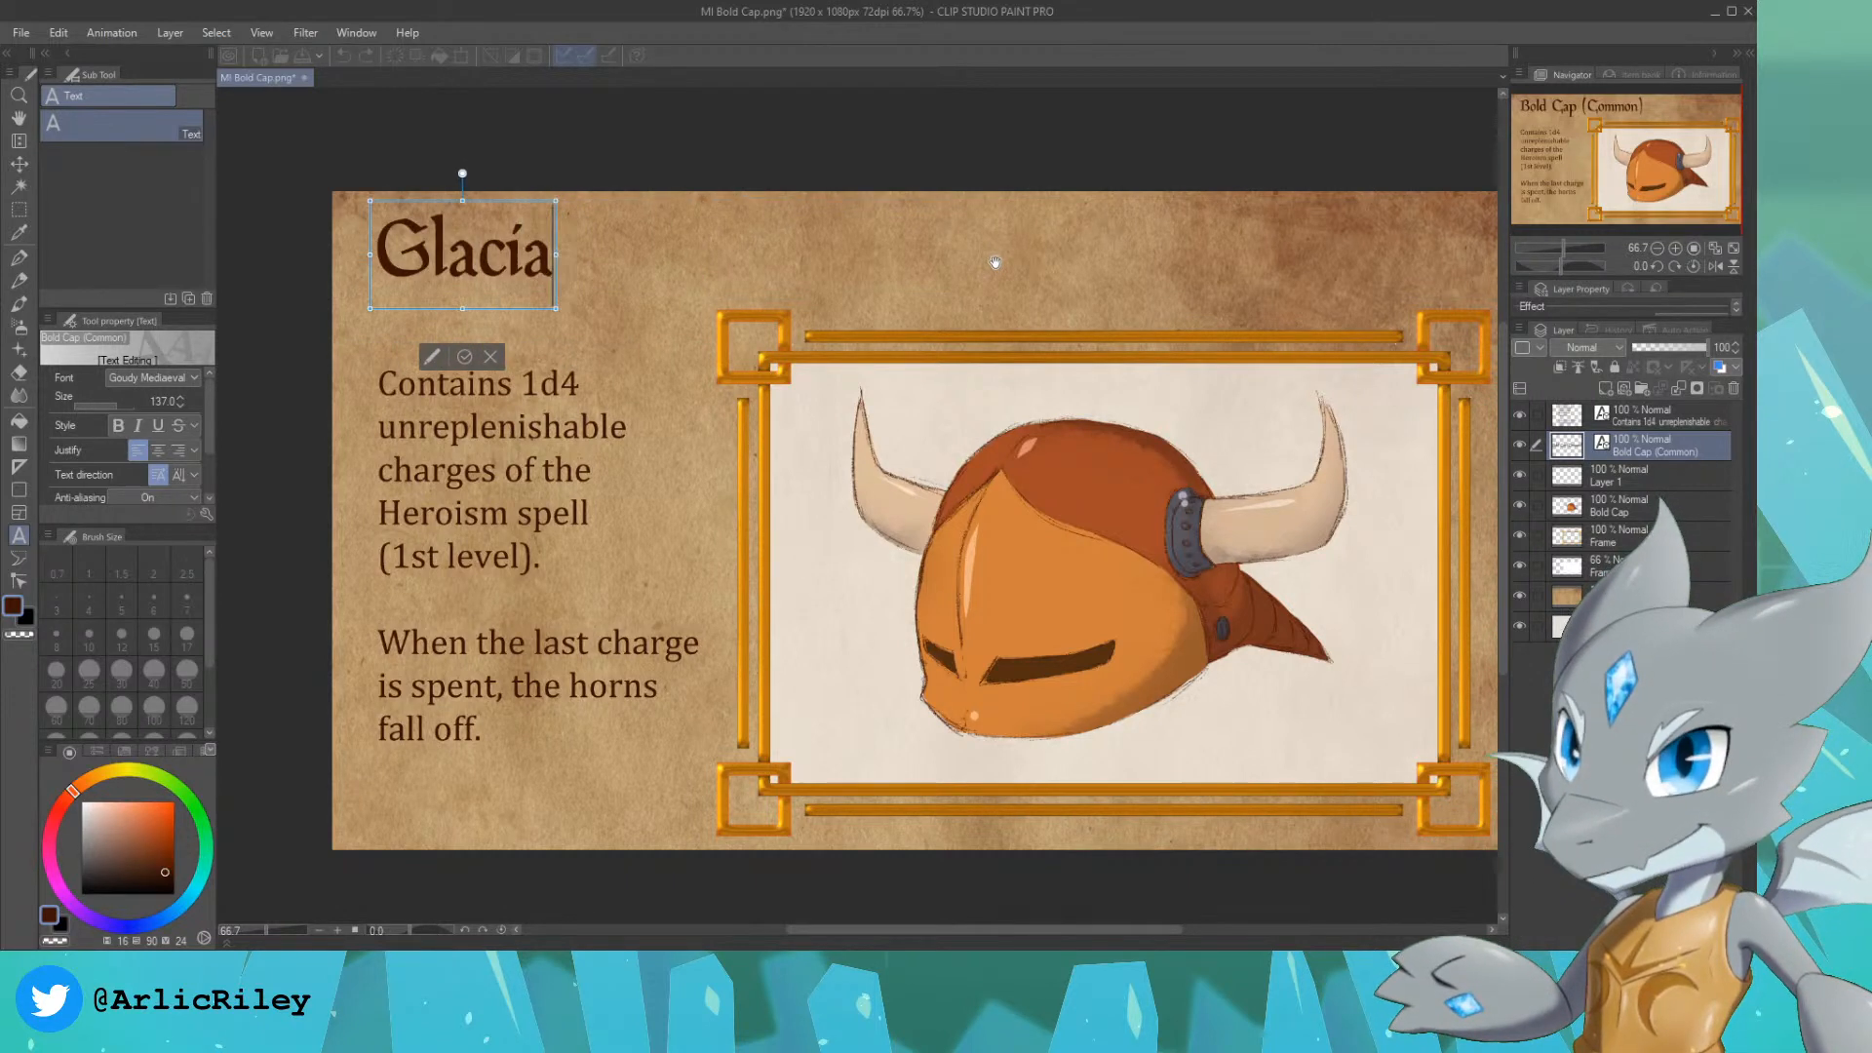
pyautogui.write('l Dagger (Rare)')
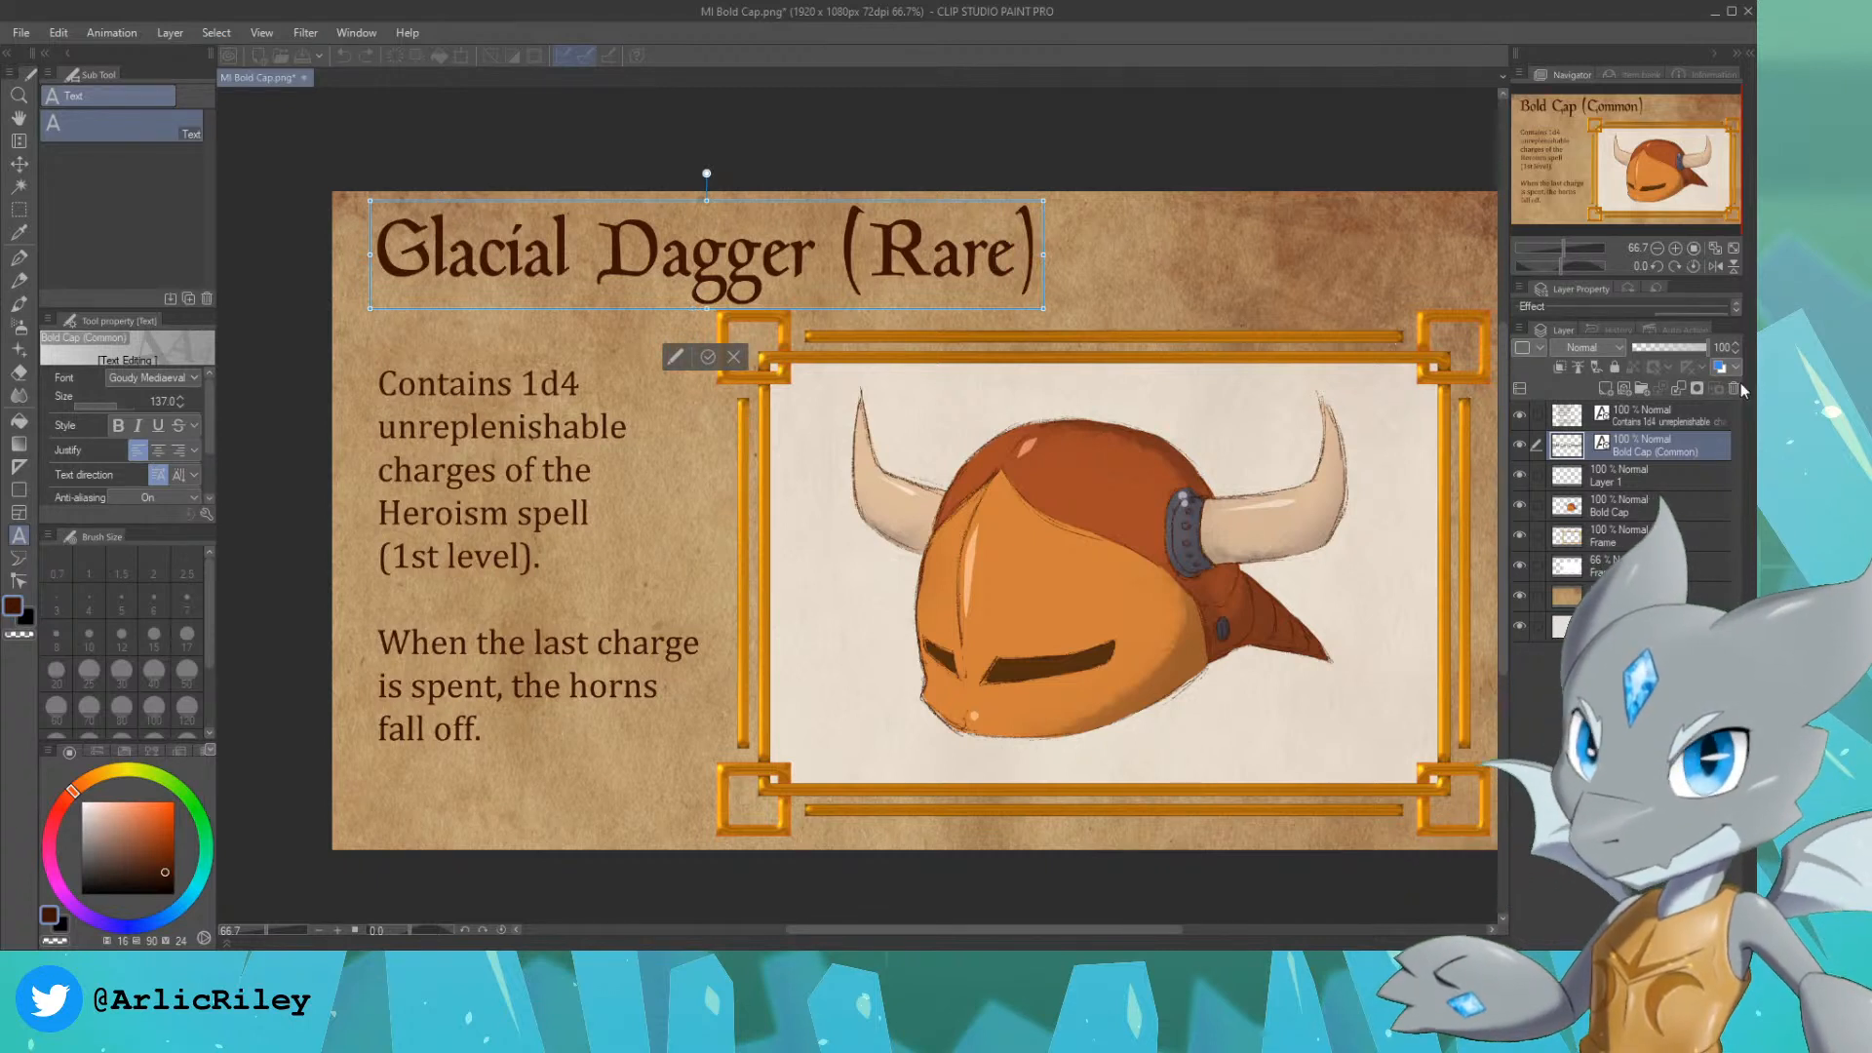
pyautogui.press('Escape')
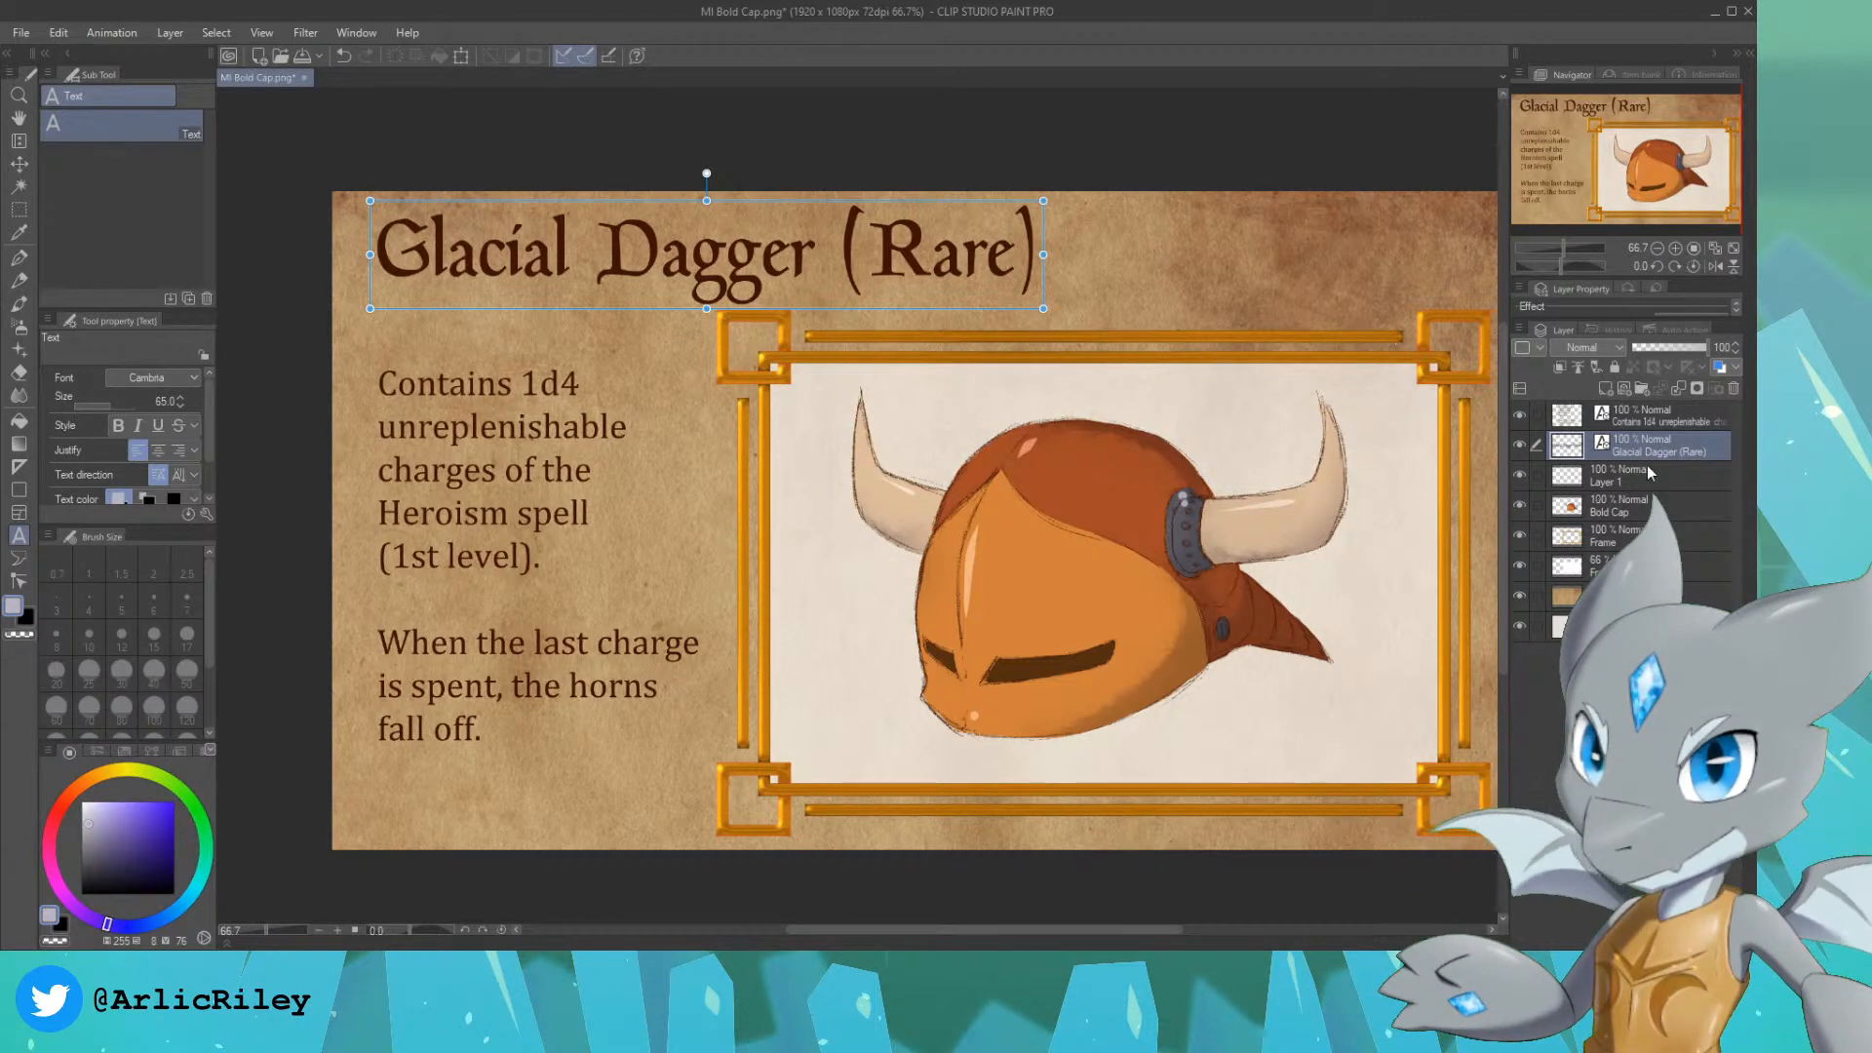
# Step: Hide the Bold Cap helmet layer and rename the empty Layer 1 above it as "sketch"
pyautogui.click(1647, 468)
pyautogui.click(1519, 505)
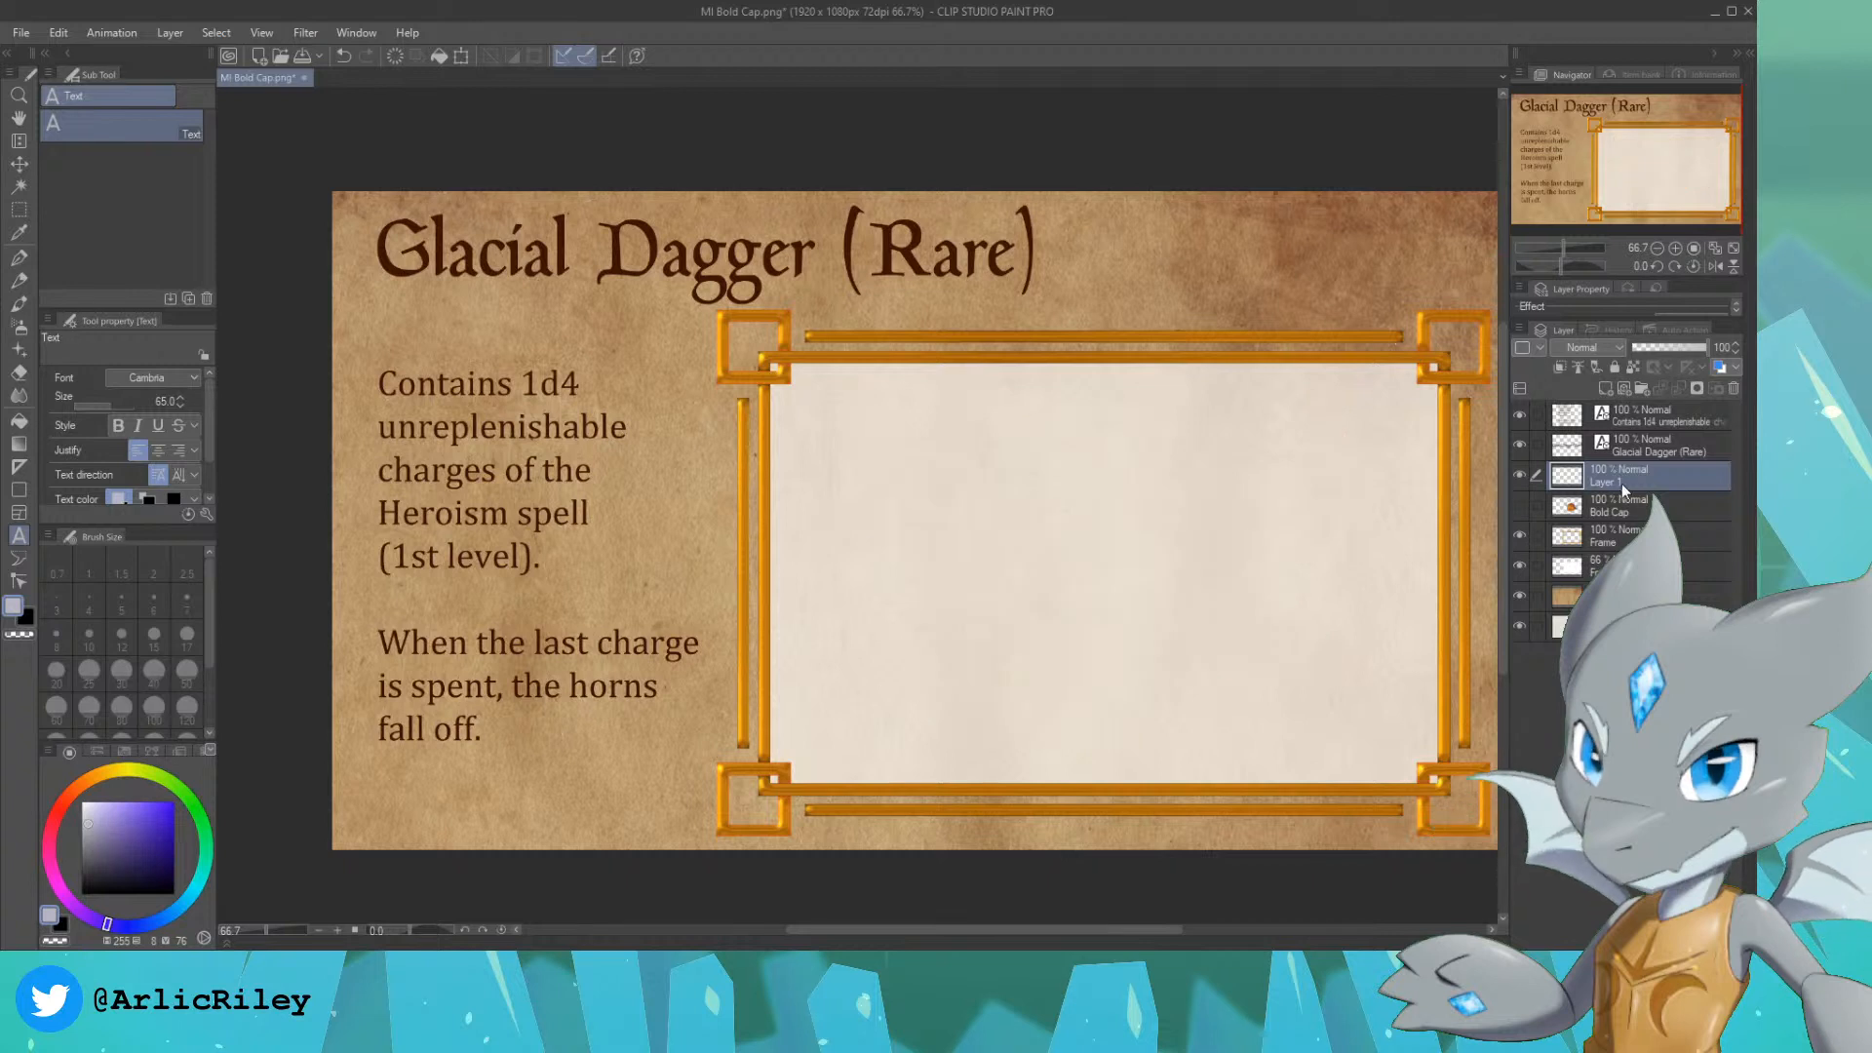
pyautogui.doubleClick(1634, 478)
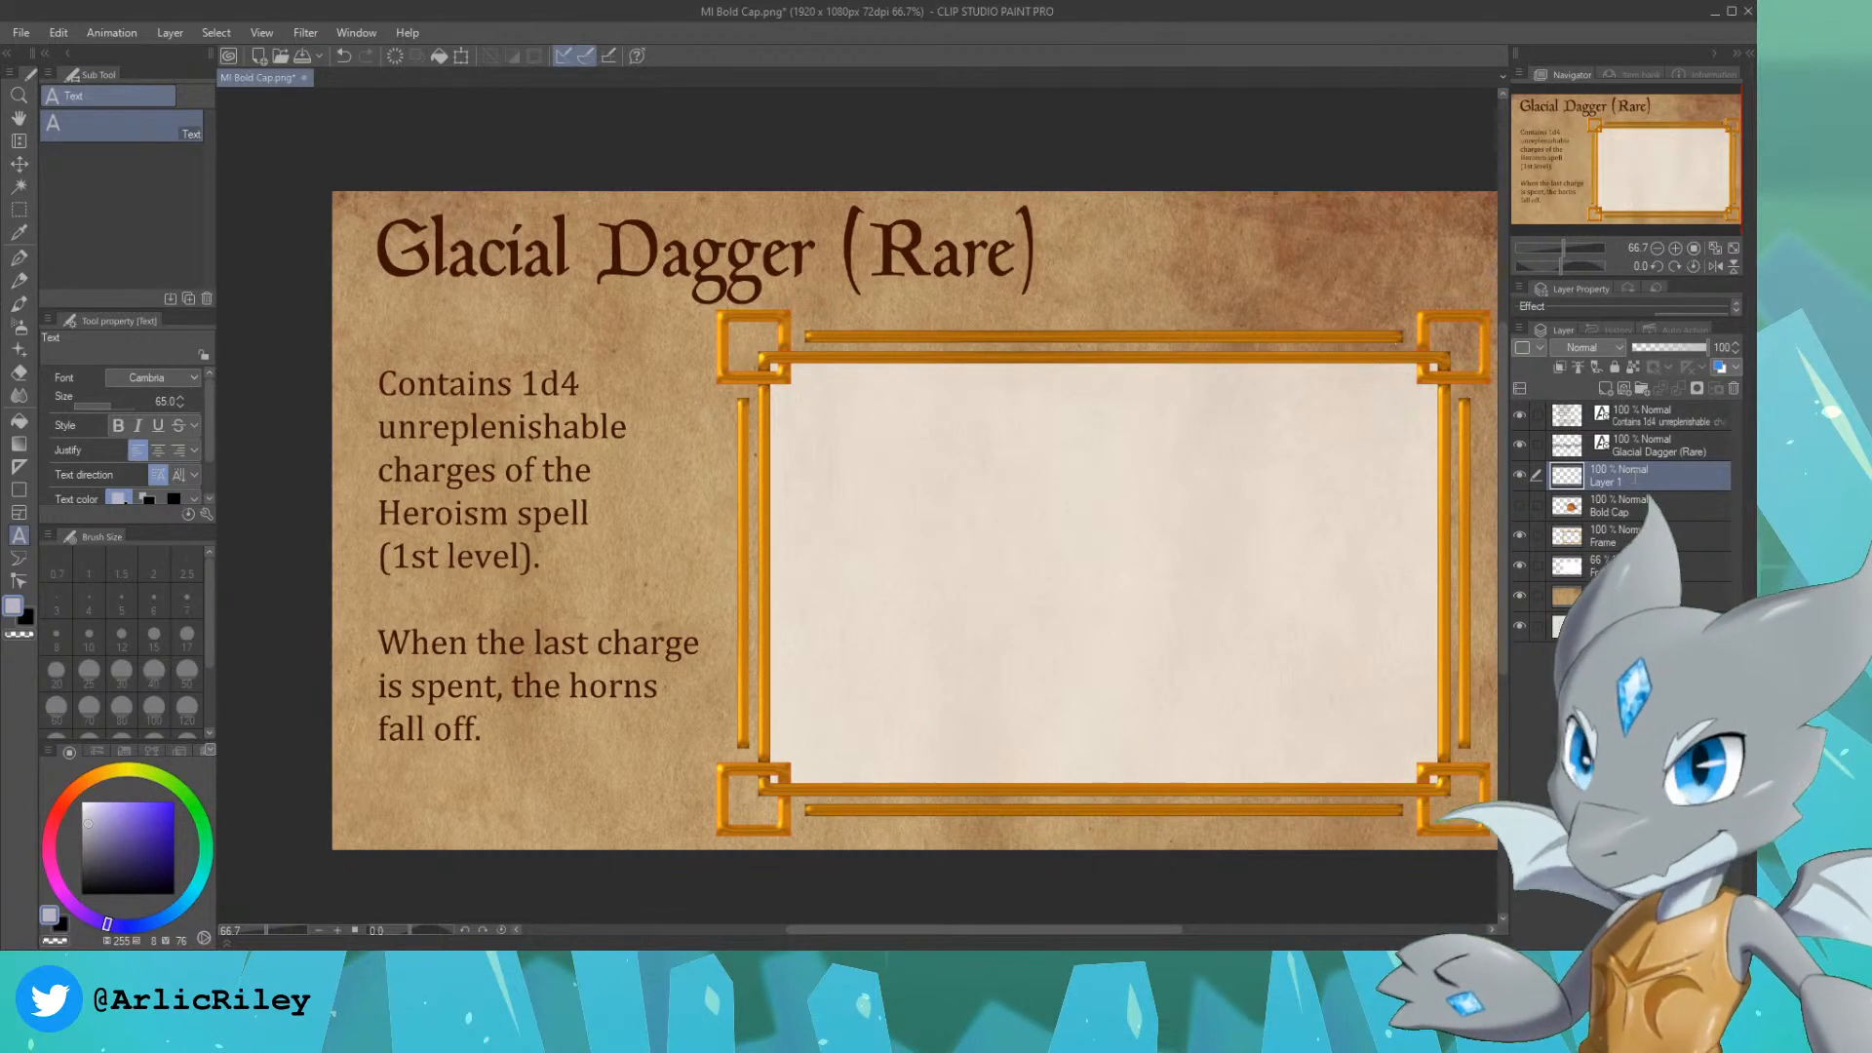
pyautogui.write('sketch')
pyautogui.press('Return')
# Step: Replace the whole item description with two lines reading "Any time you deal" and "Cold damage,"
pyautogui.click(1657, 416)
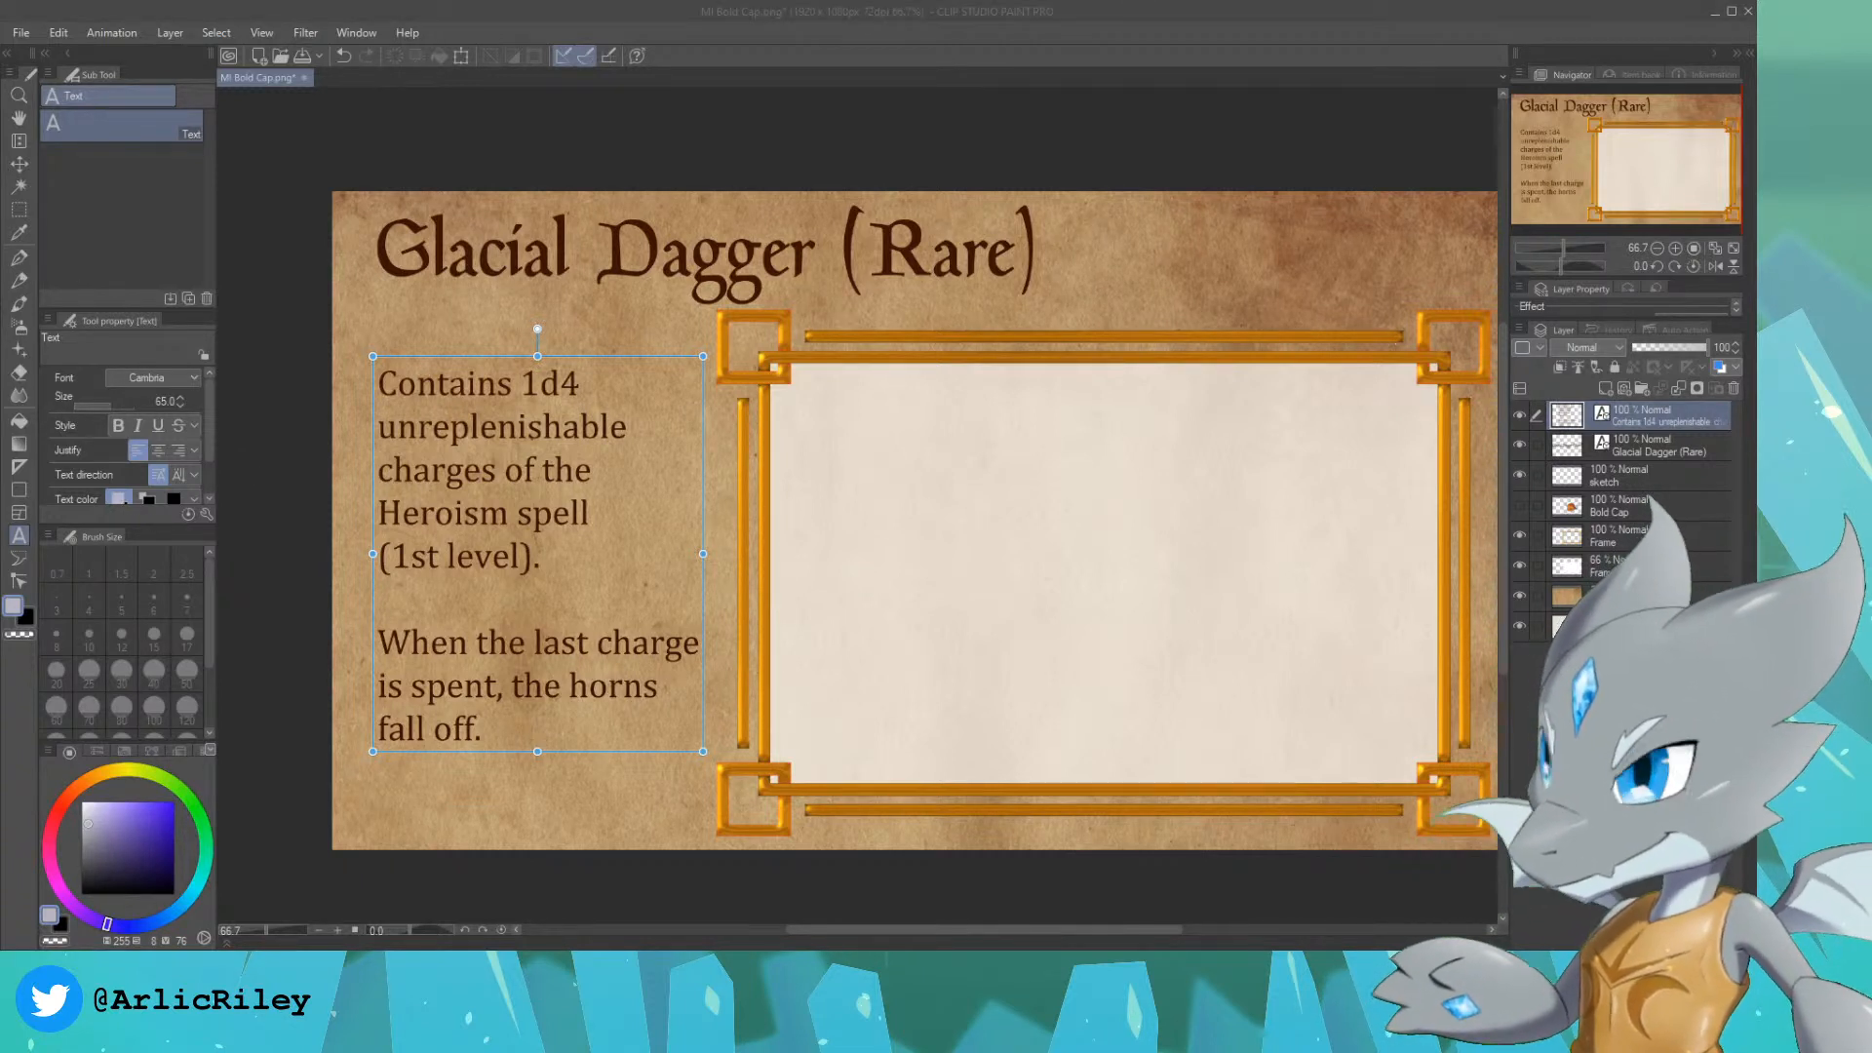
pyautogui.click(498, 733)
pyautogui.click(497, 732)
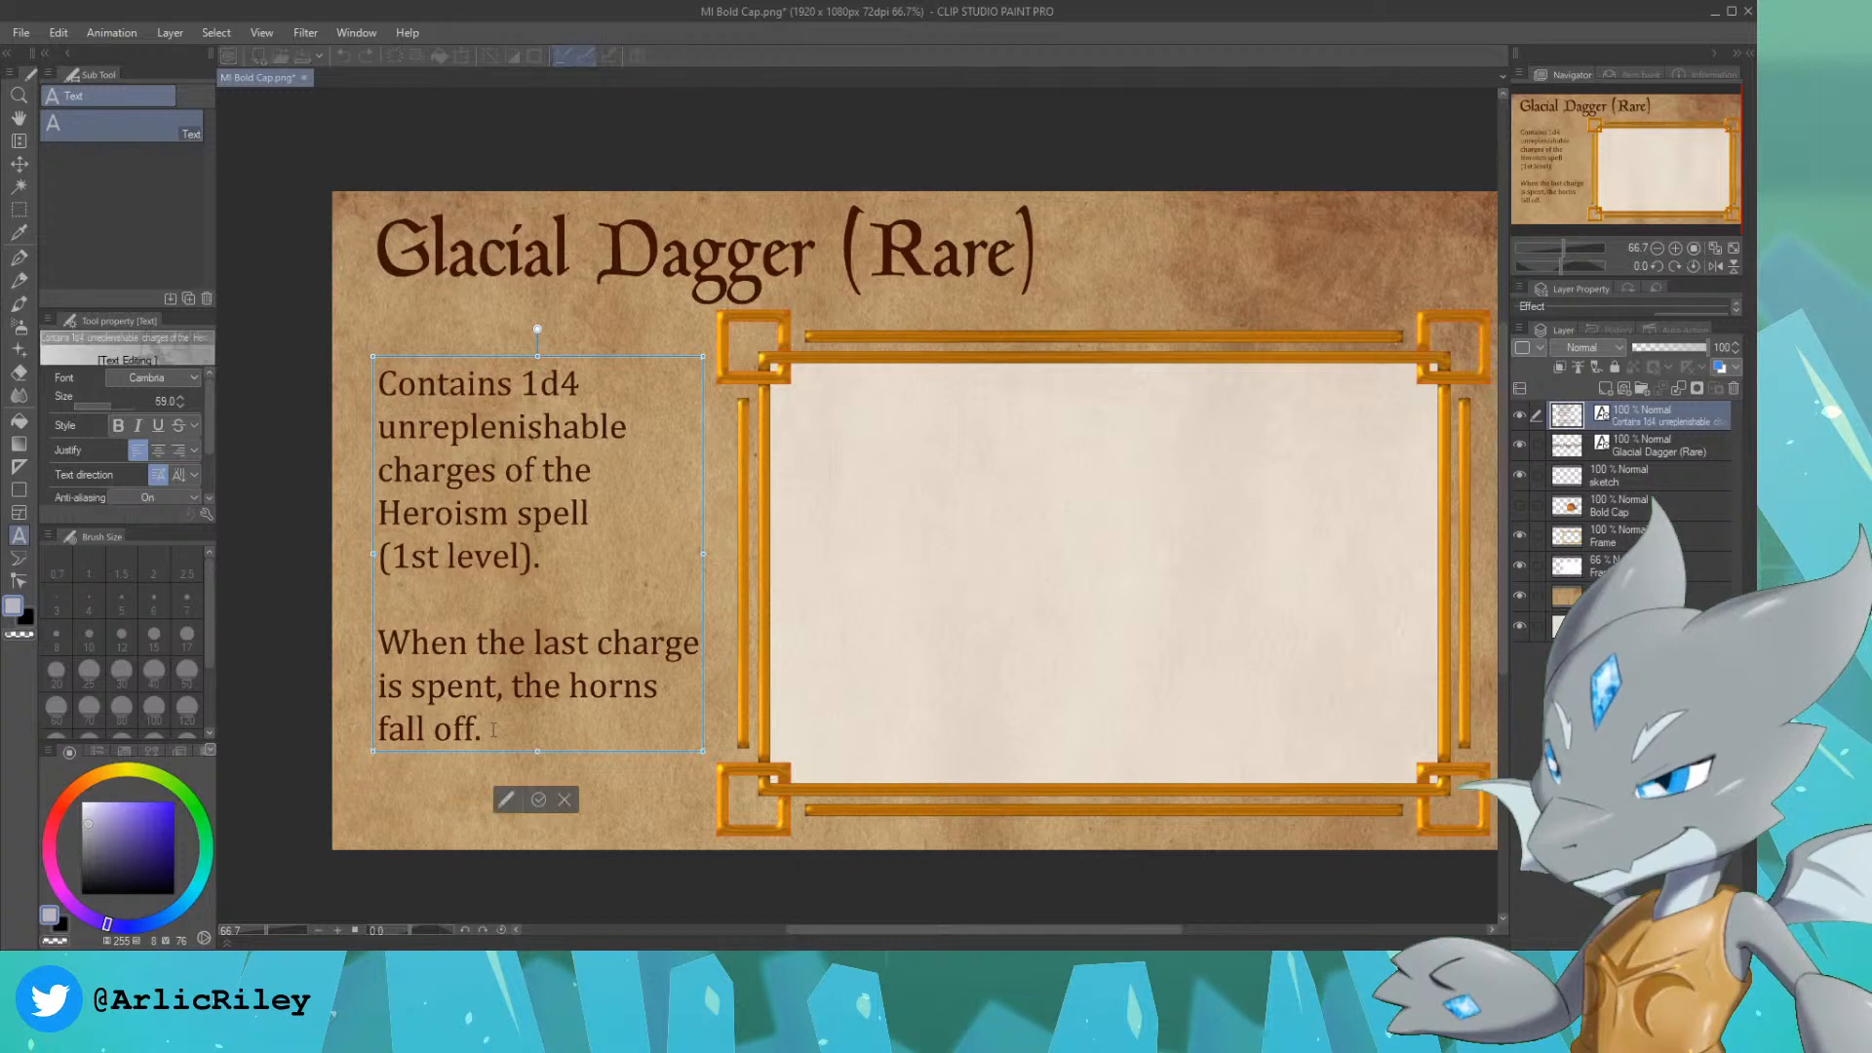
pyautogui.moveTo(488, 730); pyautogui.dragTo(376, 343)
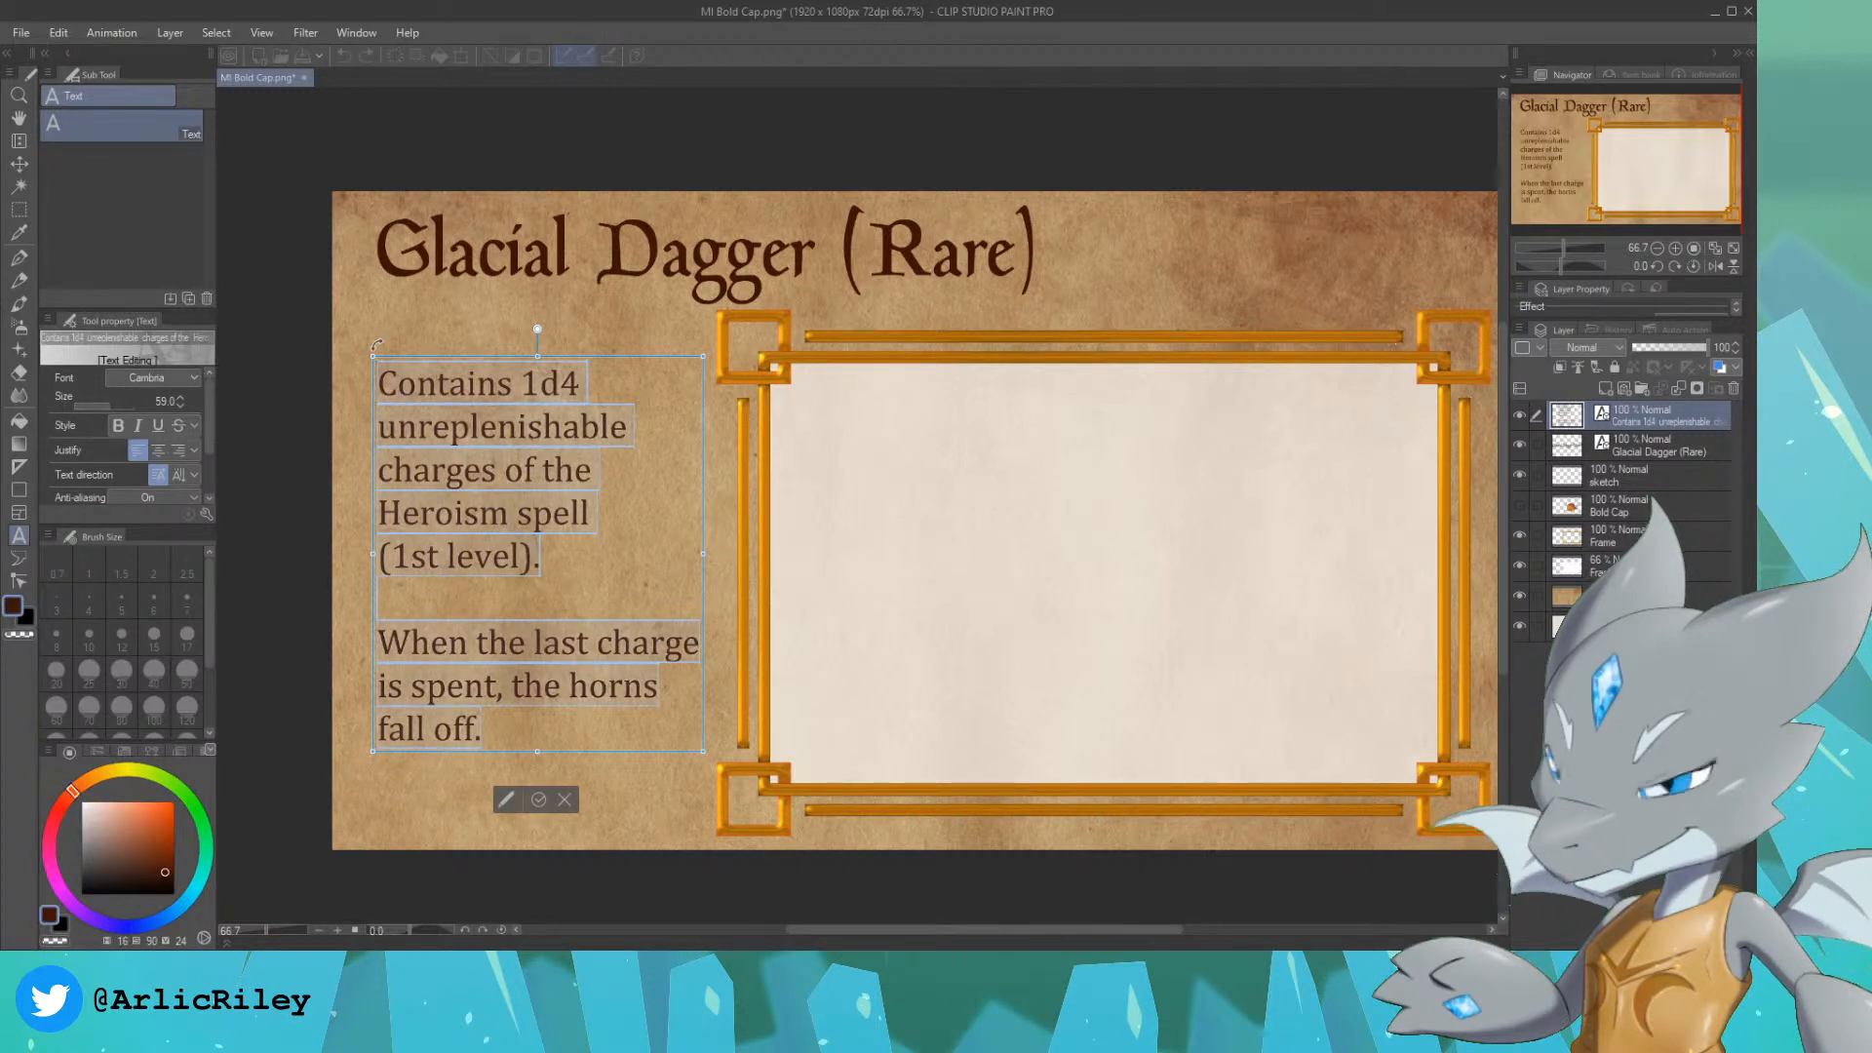
pyautogui.write('Any Time')
pyautogui.press('BackSpace')
pyautogui.press('BackSpace')
pyautogui.press('BackSpace')
pyautogui.press('BackSpace')
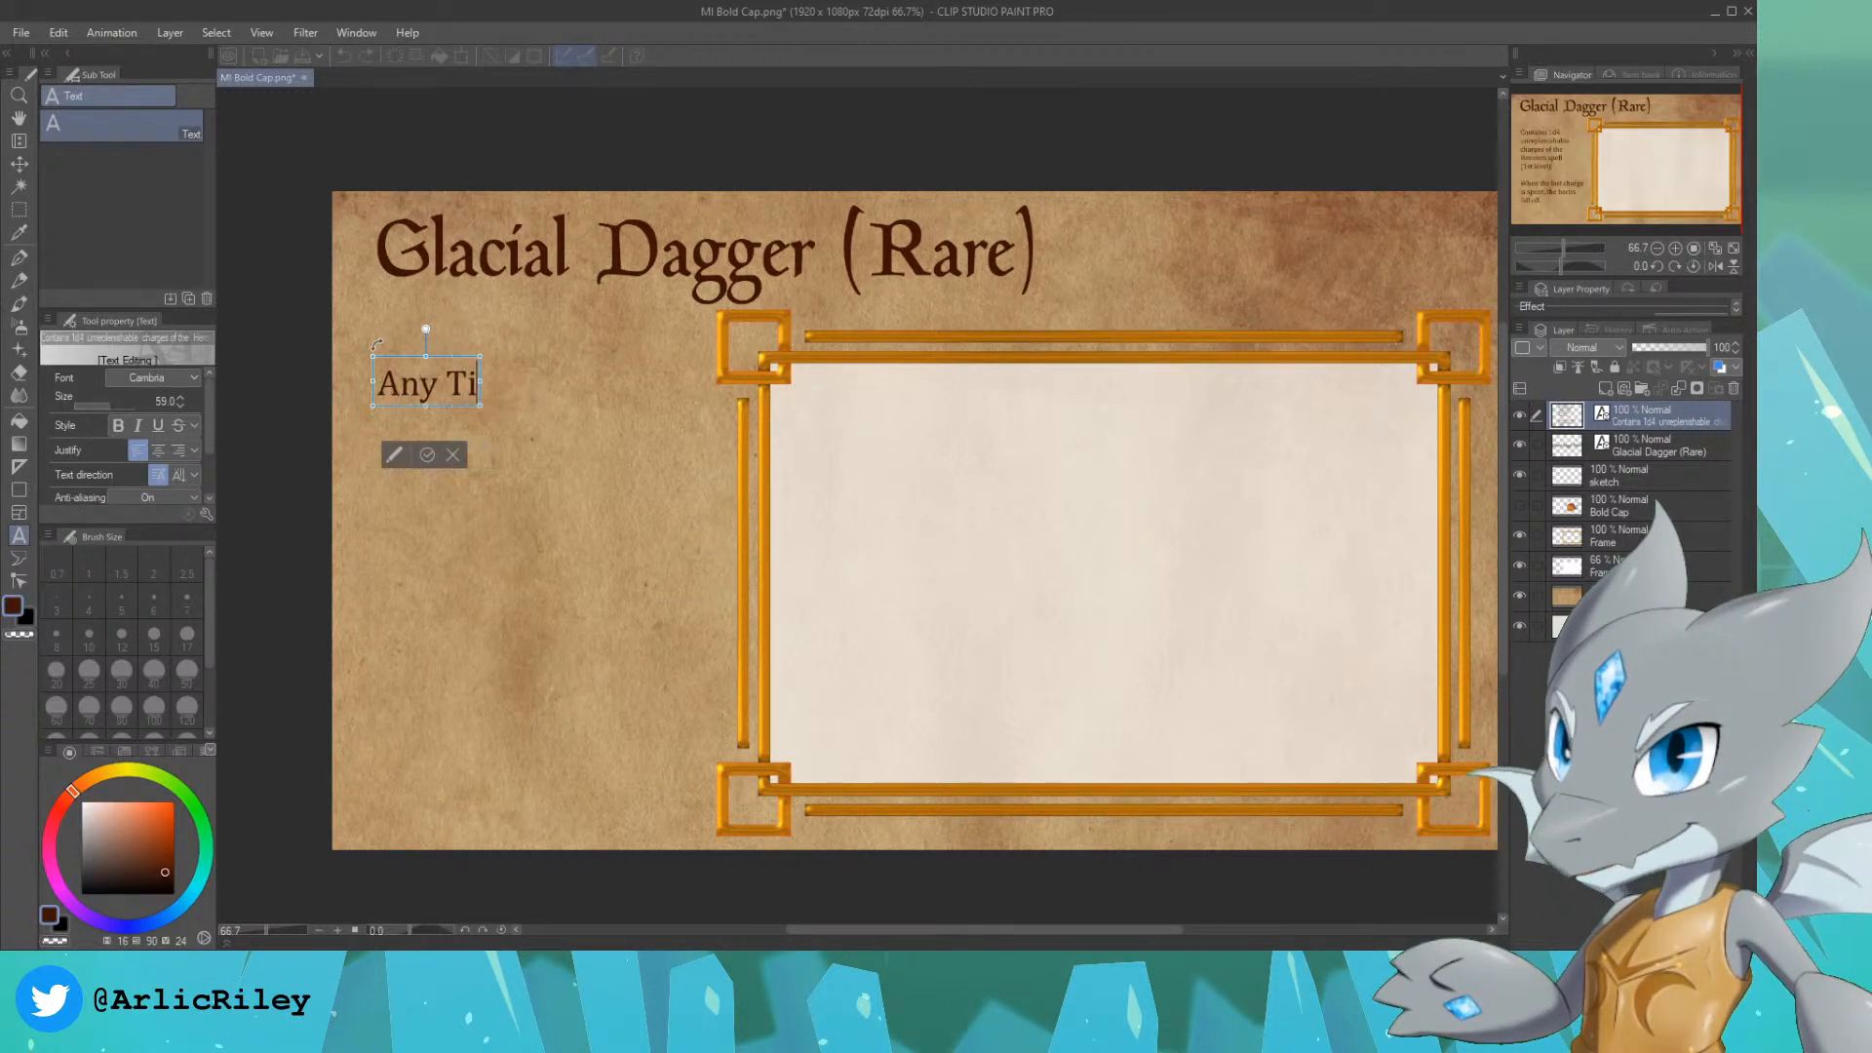
pyautogui.write('time you deal')
pyautogui.press('Return')
pyautogui.write('co')
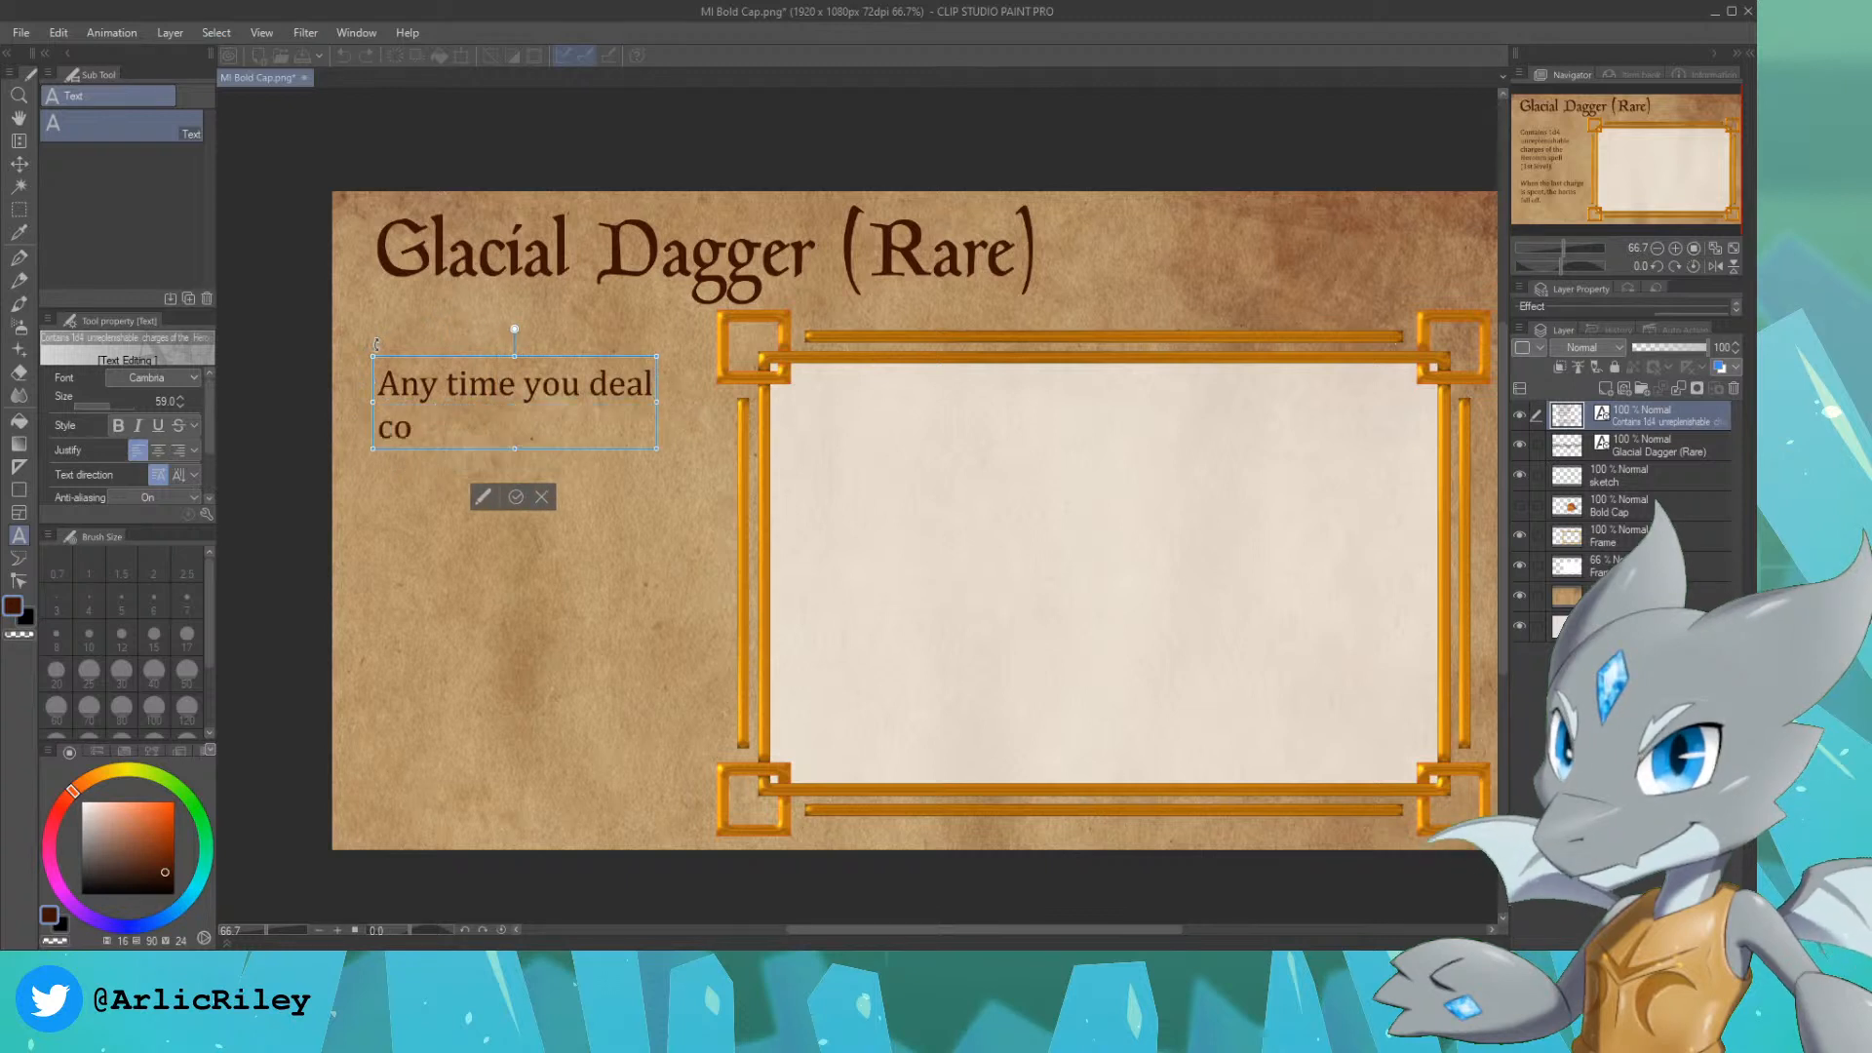
pyautogui.press('BackSpace')
pyautogui.press('BackSpace')
pyautogui.press('BackSpace')
pyautogui.press('Return')
pyautogui.write('Codl')
pyautogui.press('BackSpace')
pyautogui.press('BackSpace')
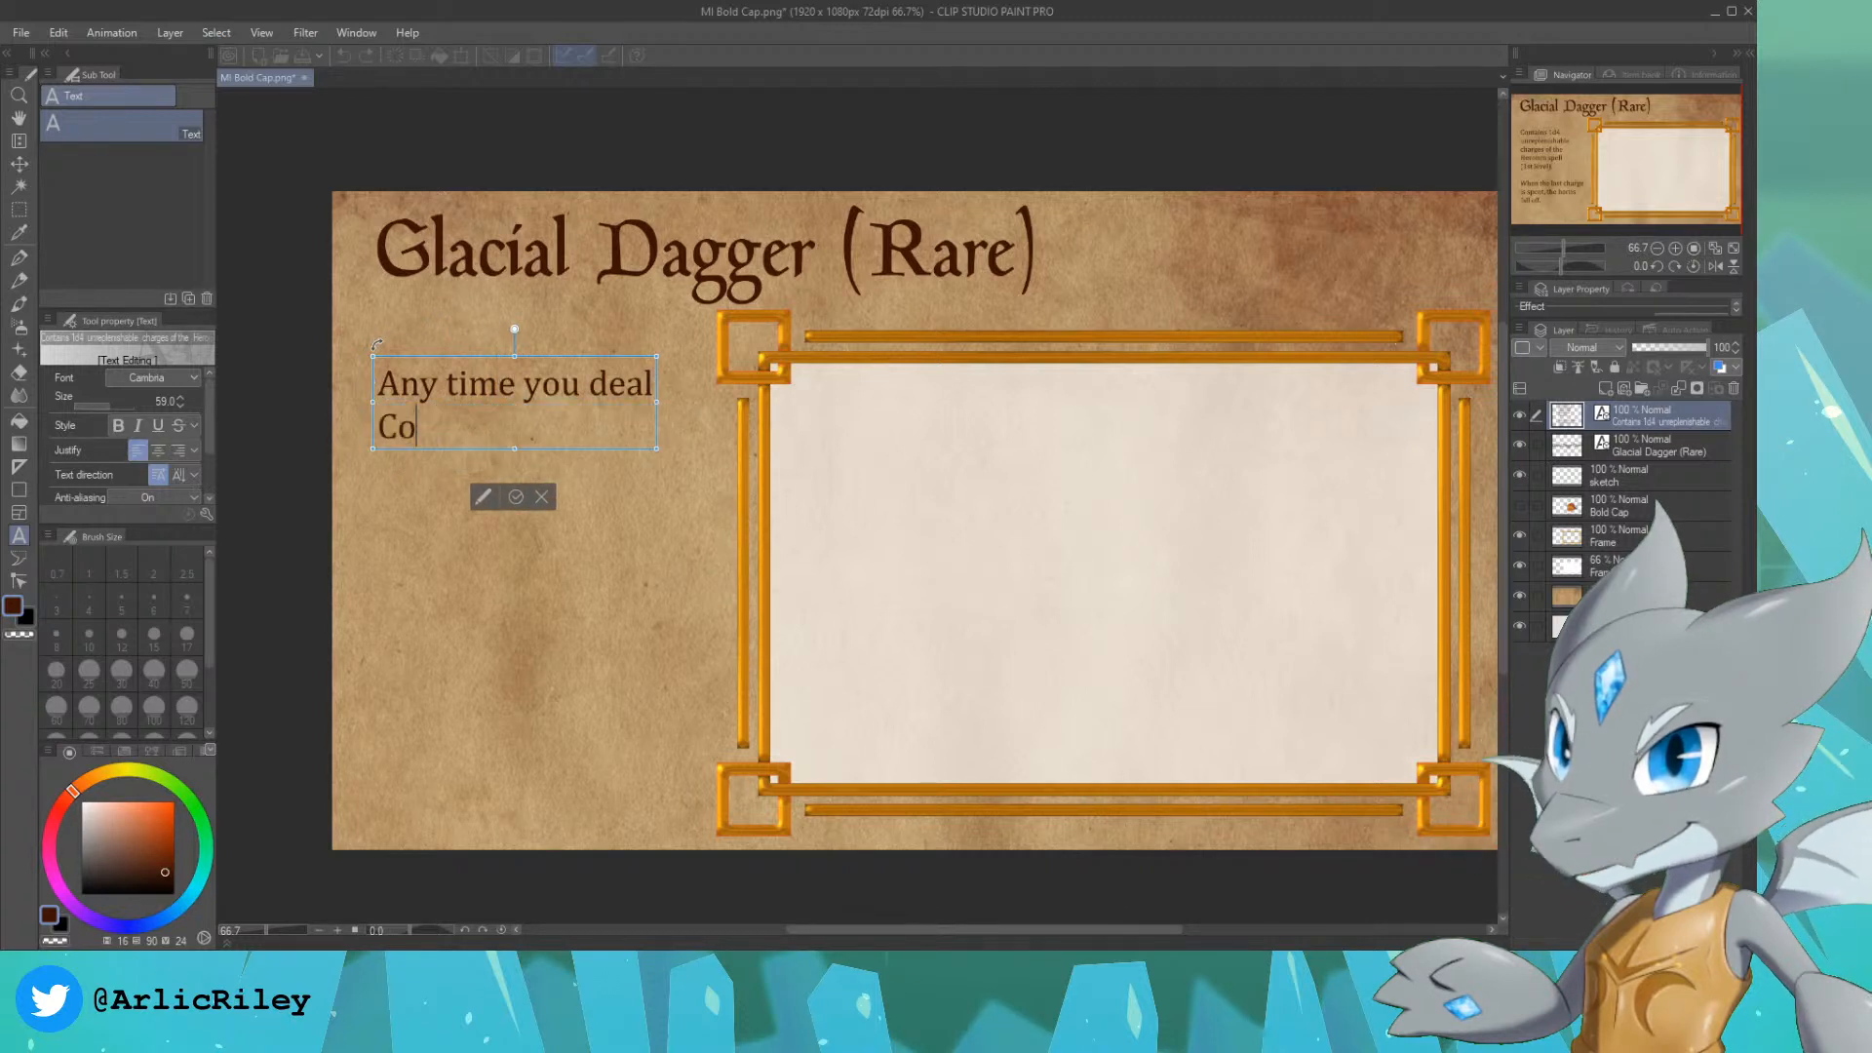
pyautogui.write('ld damage,')
pyautogui.press('Return')
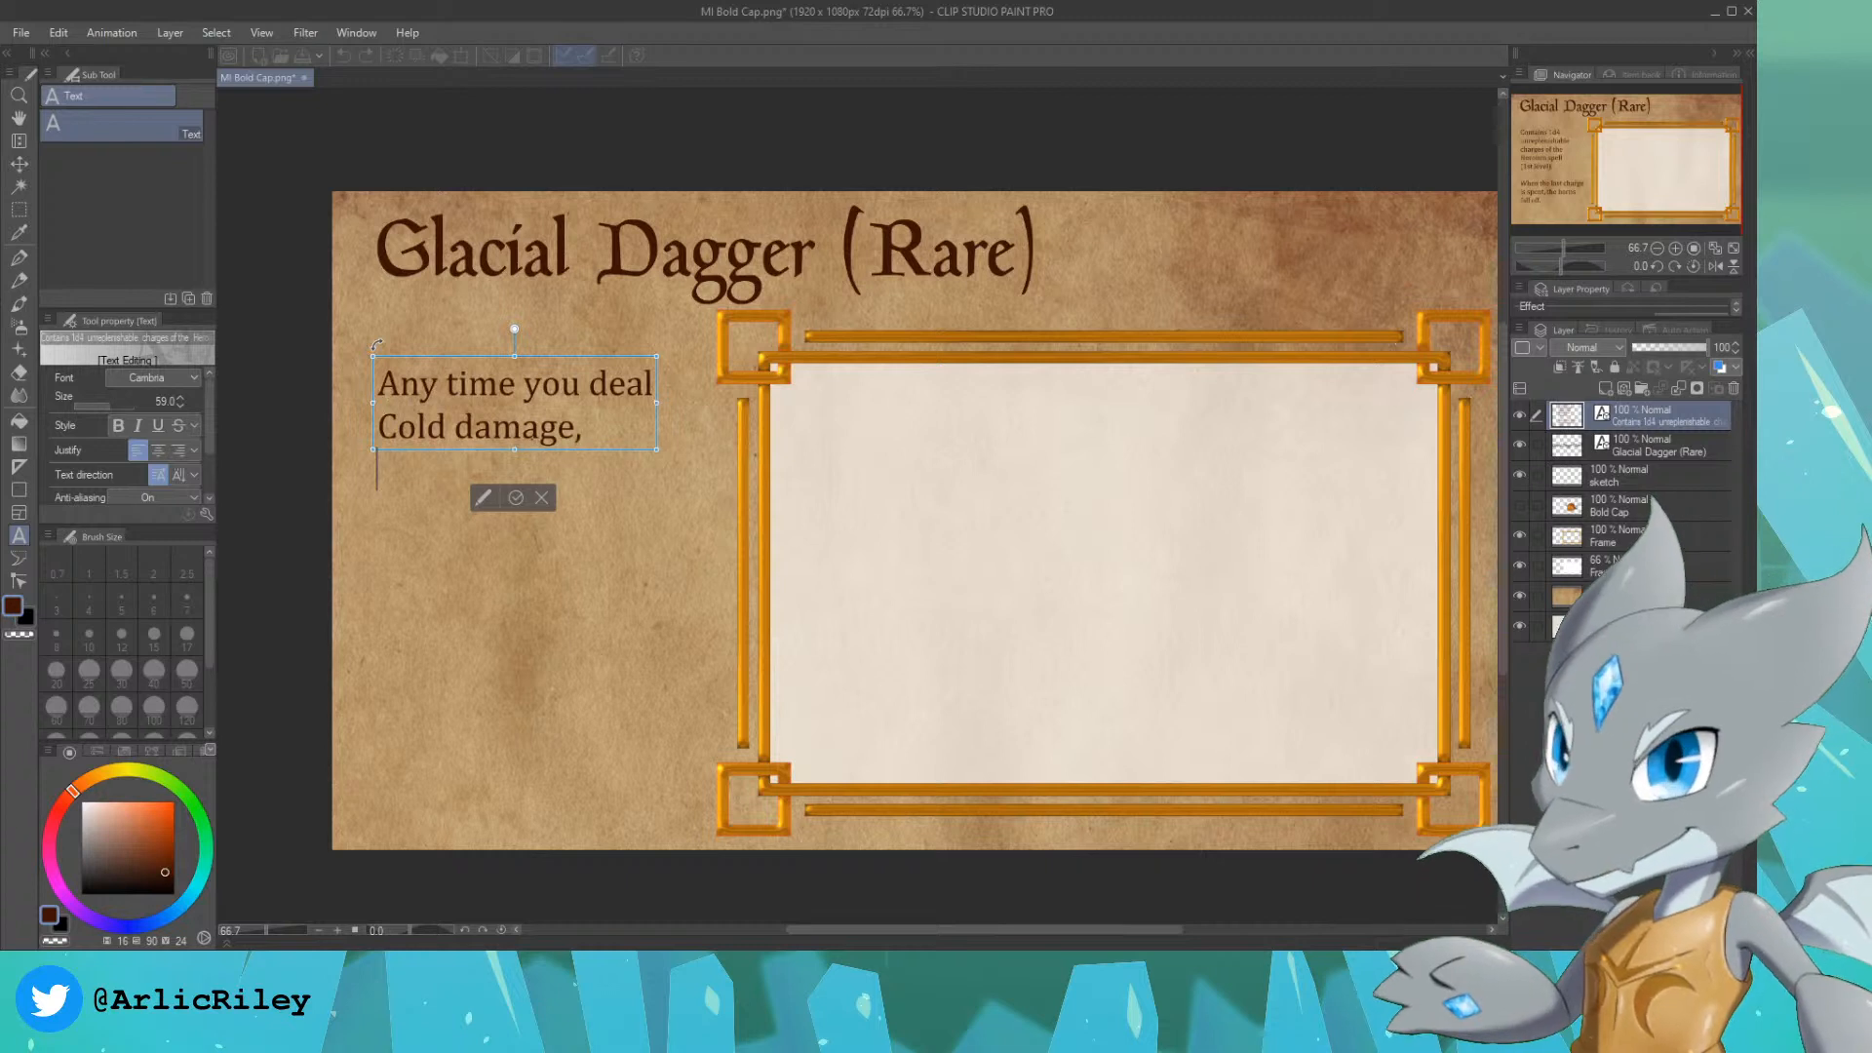
# Step: Continue the description over three lines with "the amount of Cold damage dealt is increased by +1d8." and make the sketch layer active
pyautogui.write('the amount of cold')
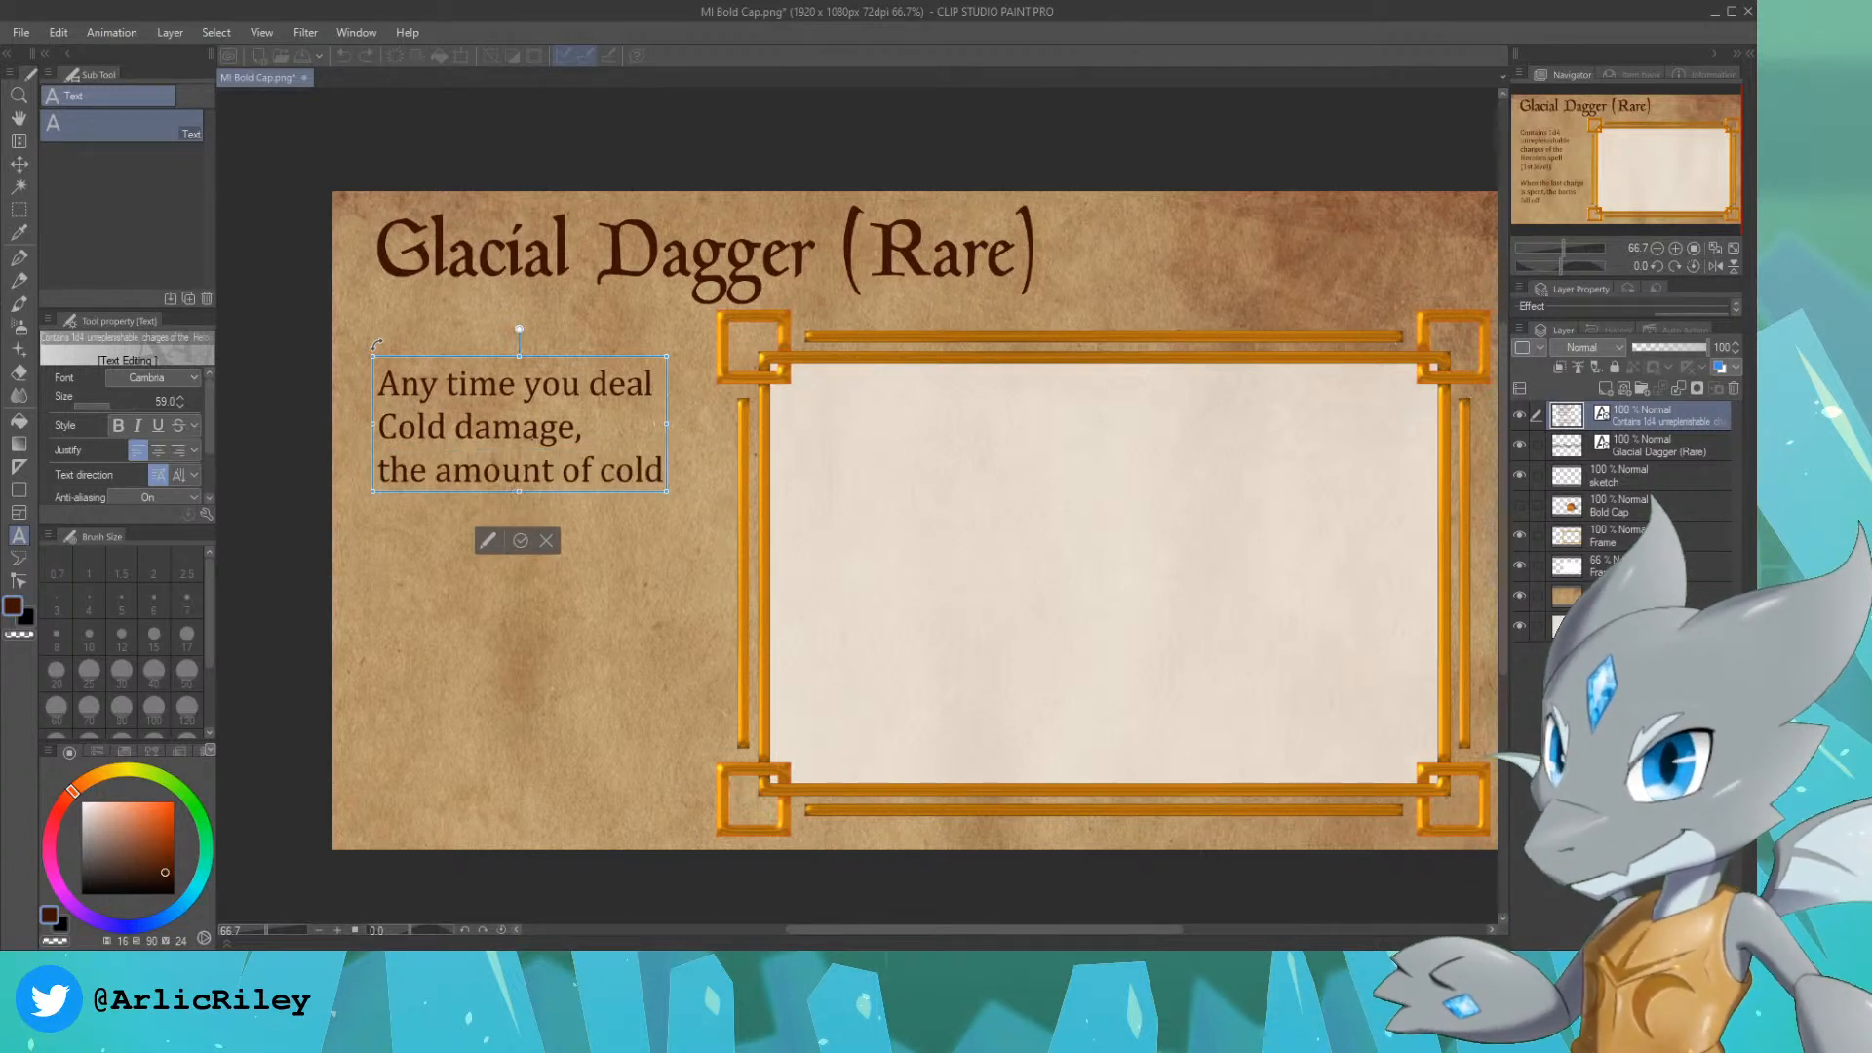
pyautogui.press('BackSpace')
pyautogui.press('BackSpace')
pyautogui.press('BackSpace')
pyautogui.press('BackSpace')
pyautogui.write('Cold')
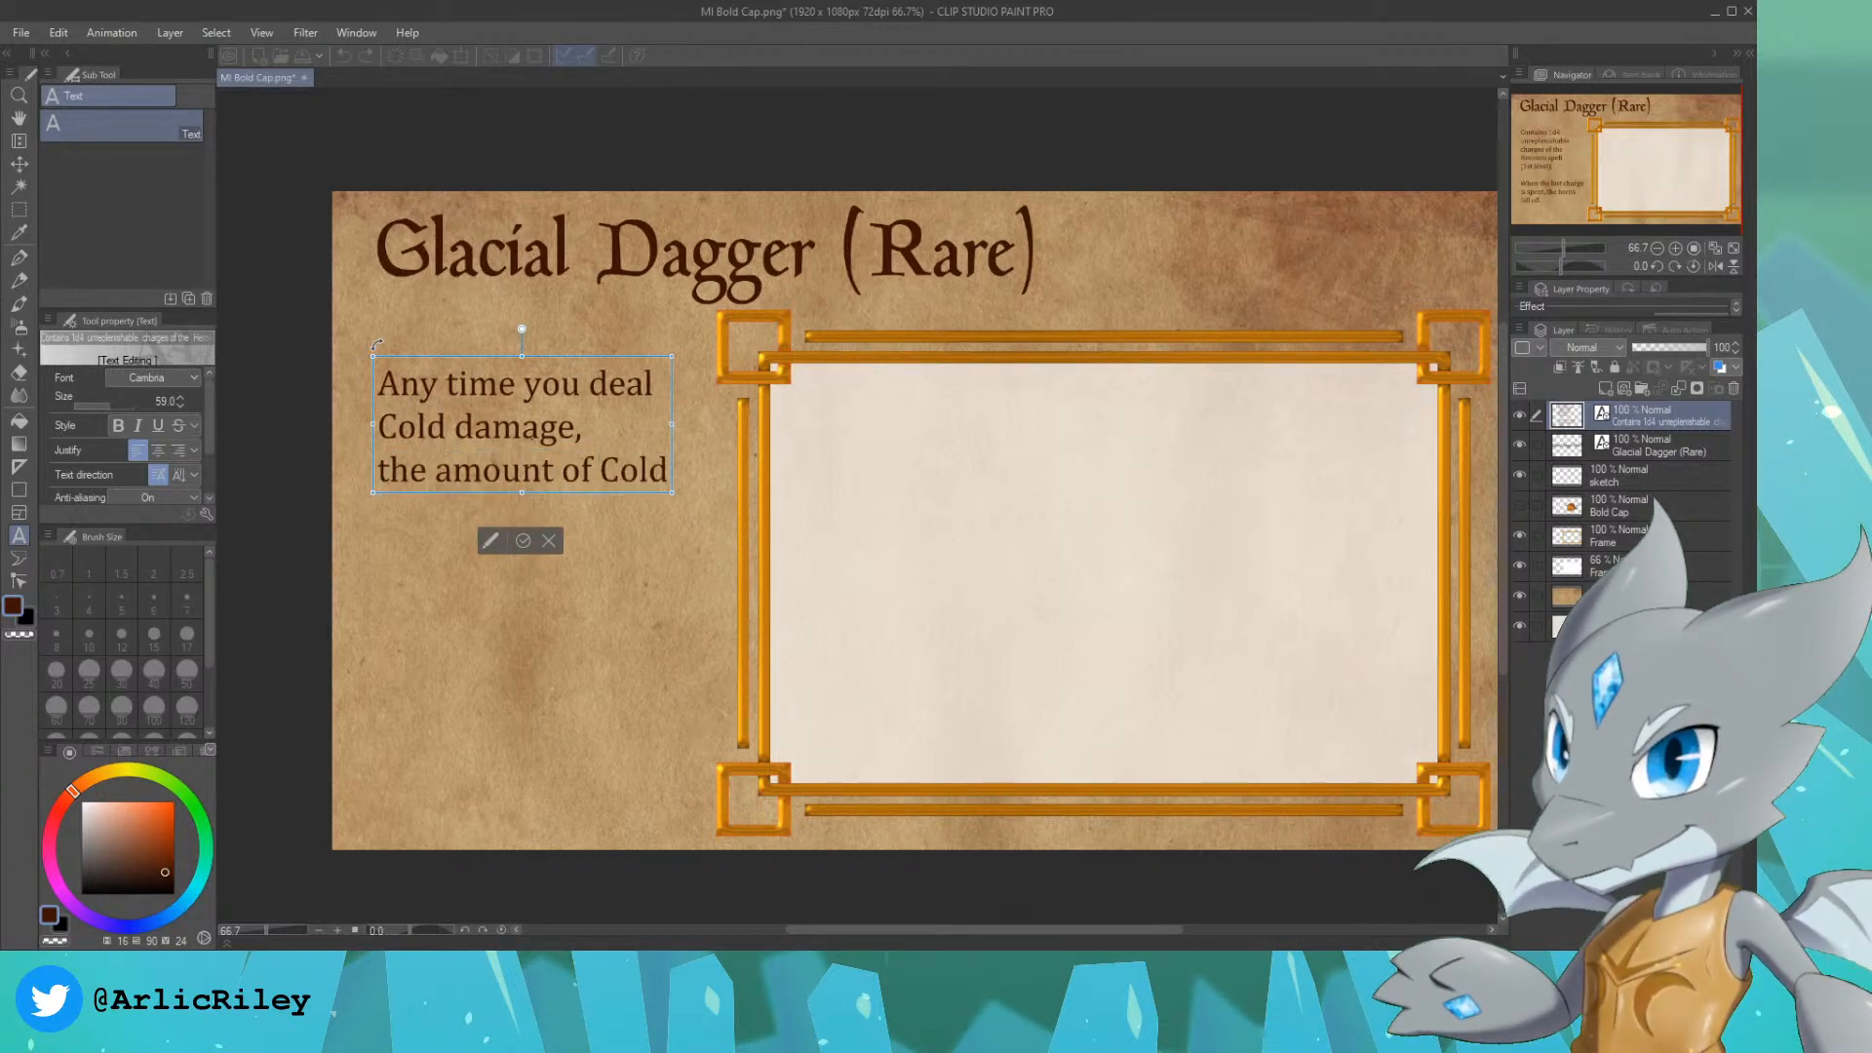
pyautogui.press('Return')
pyautogui.write('damage dealt ')
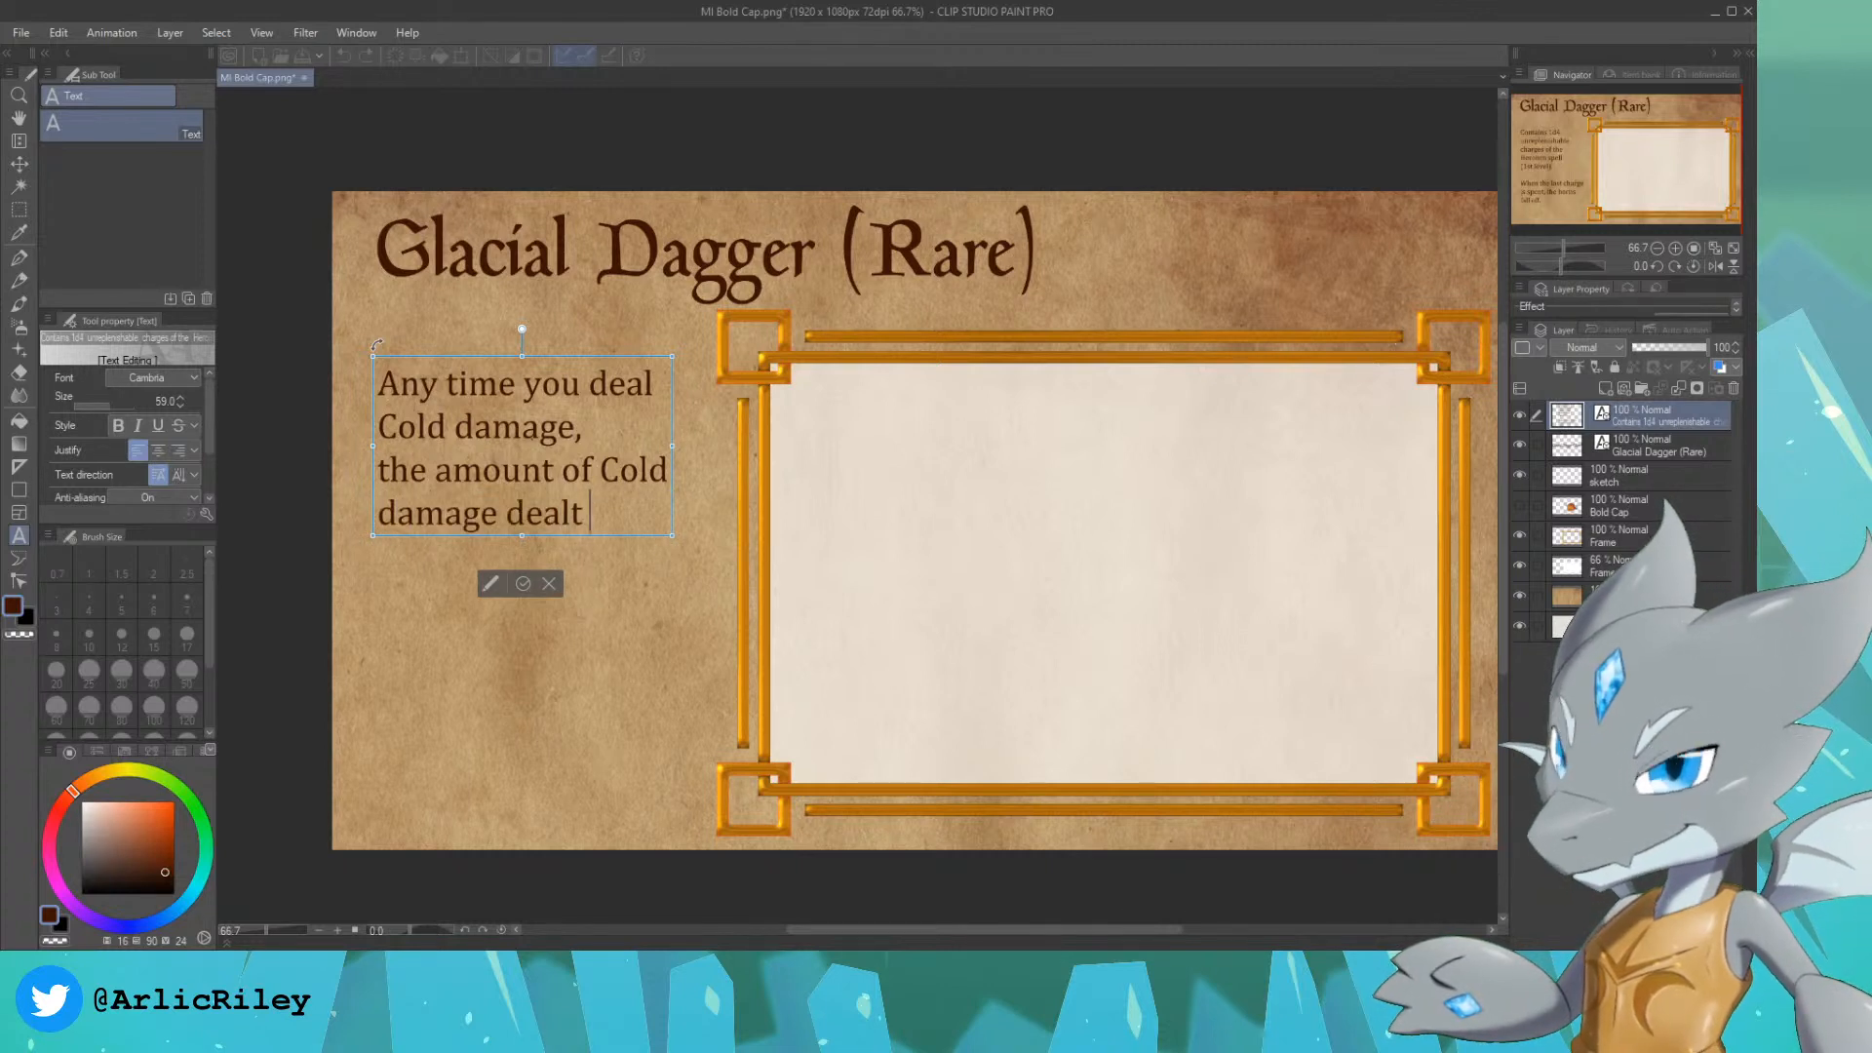
pyautogui.write('is')
pyautogui.press('Return')
pyautogui.write('incre')
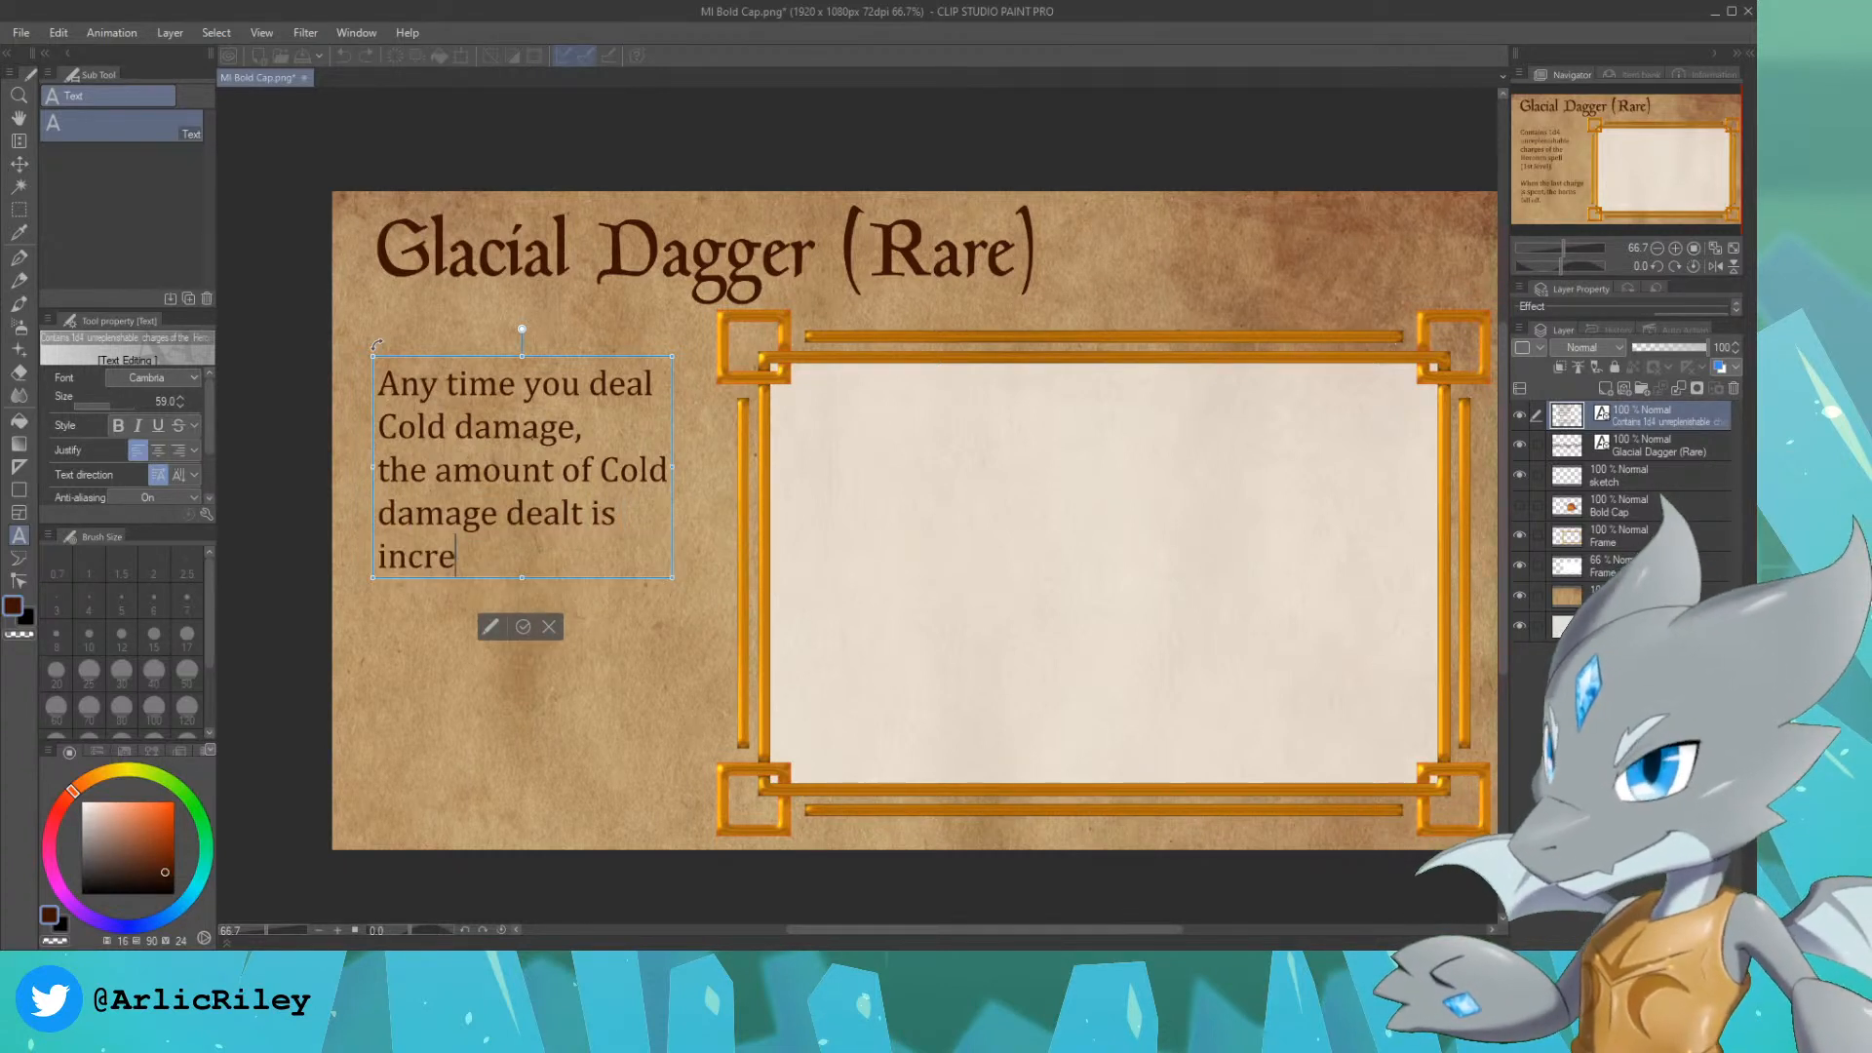
pyautogui.write('ased by +')
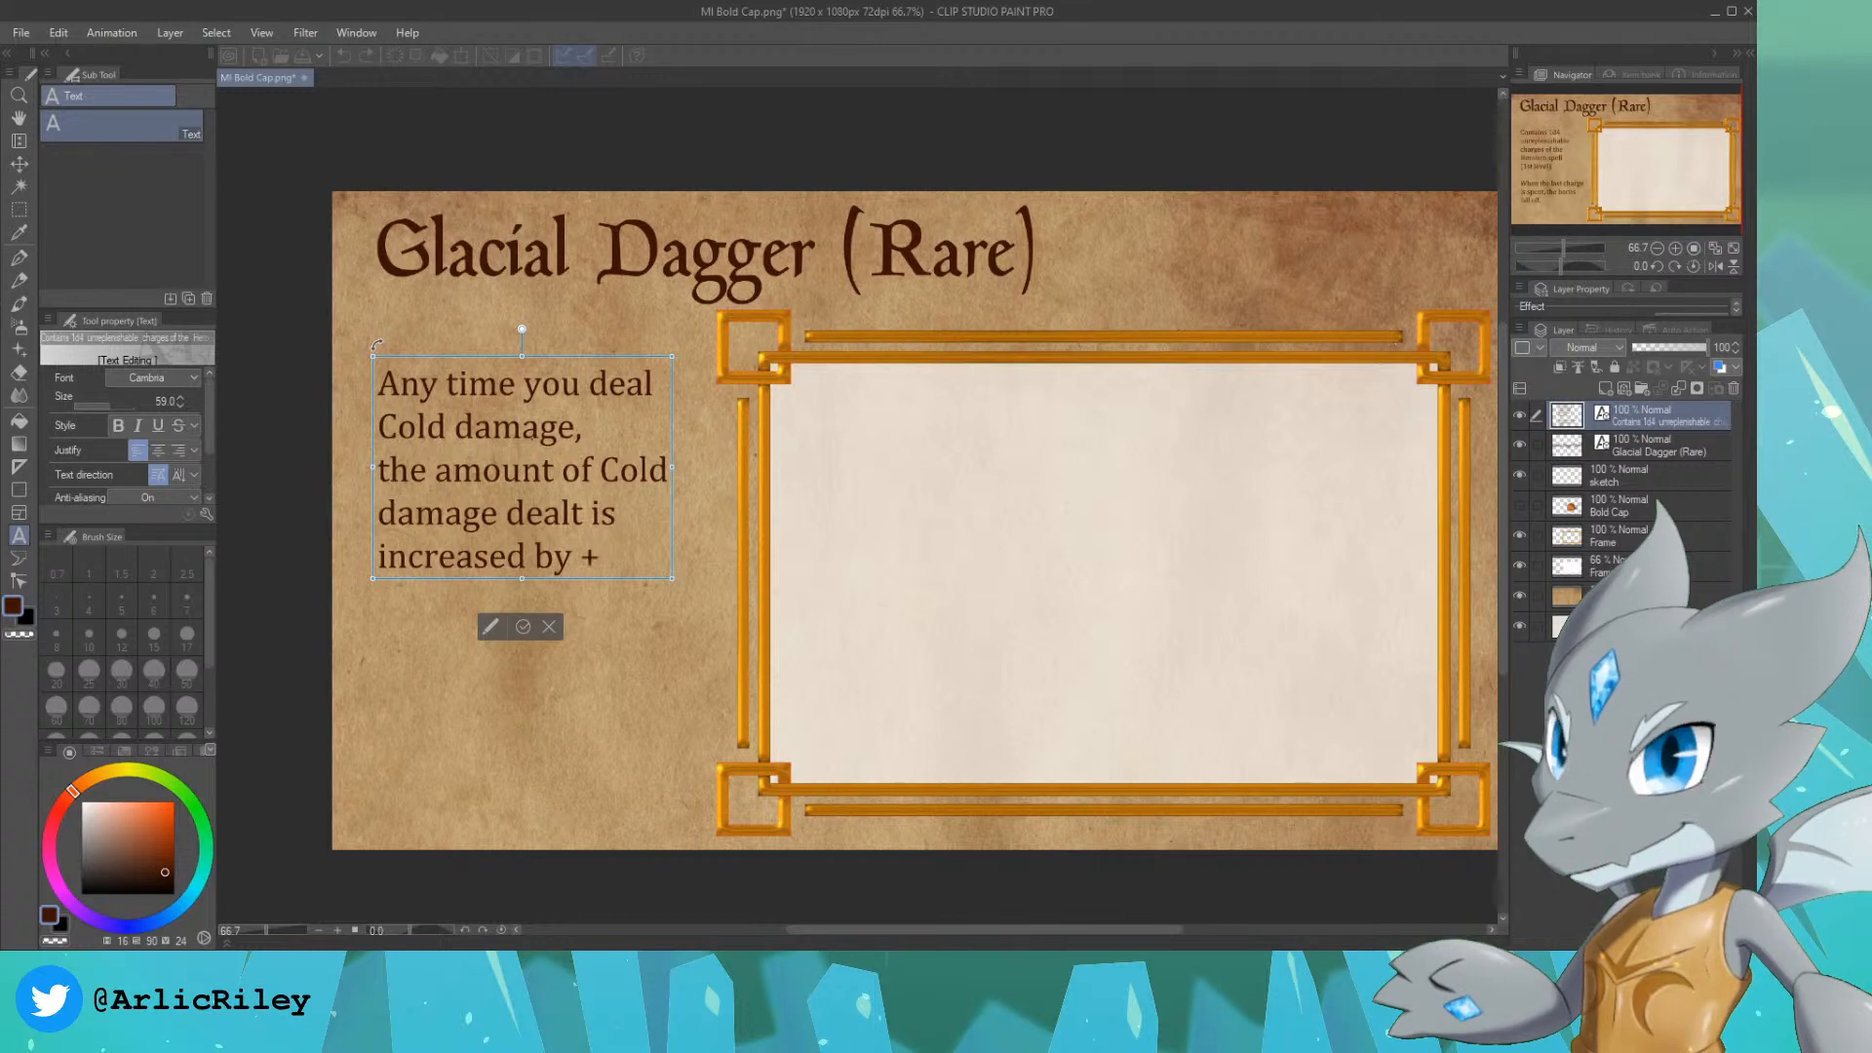
pyautogui.write('1d8')
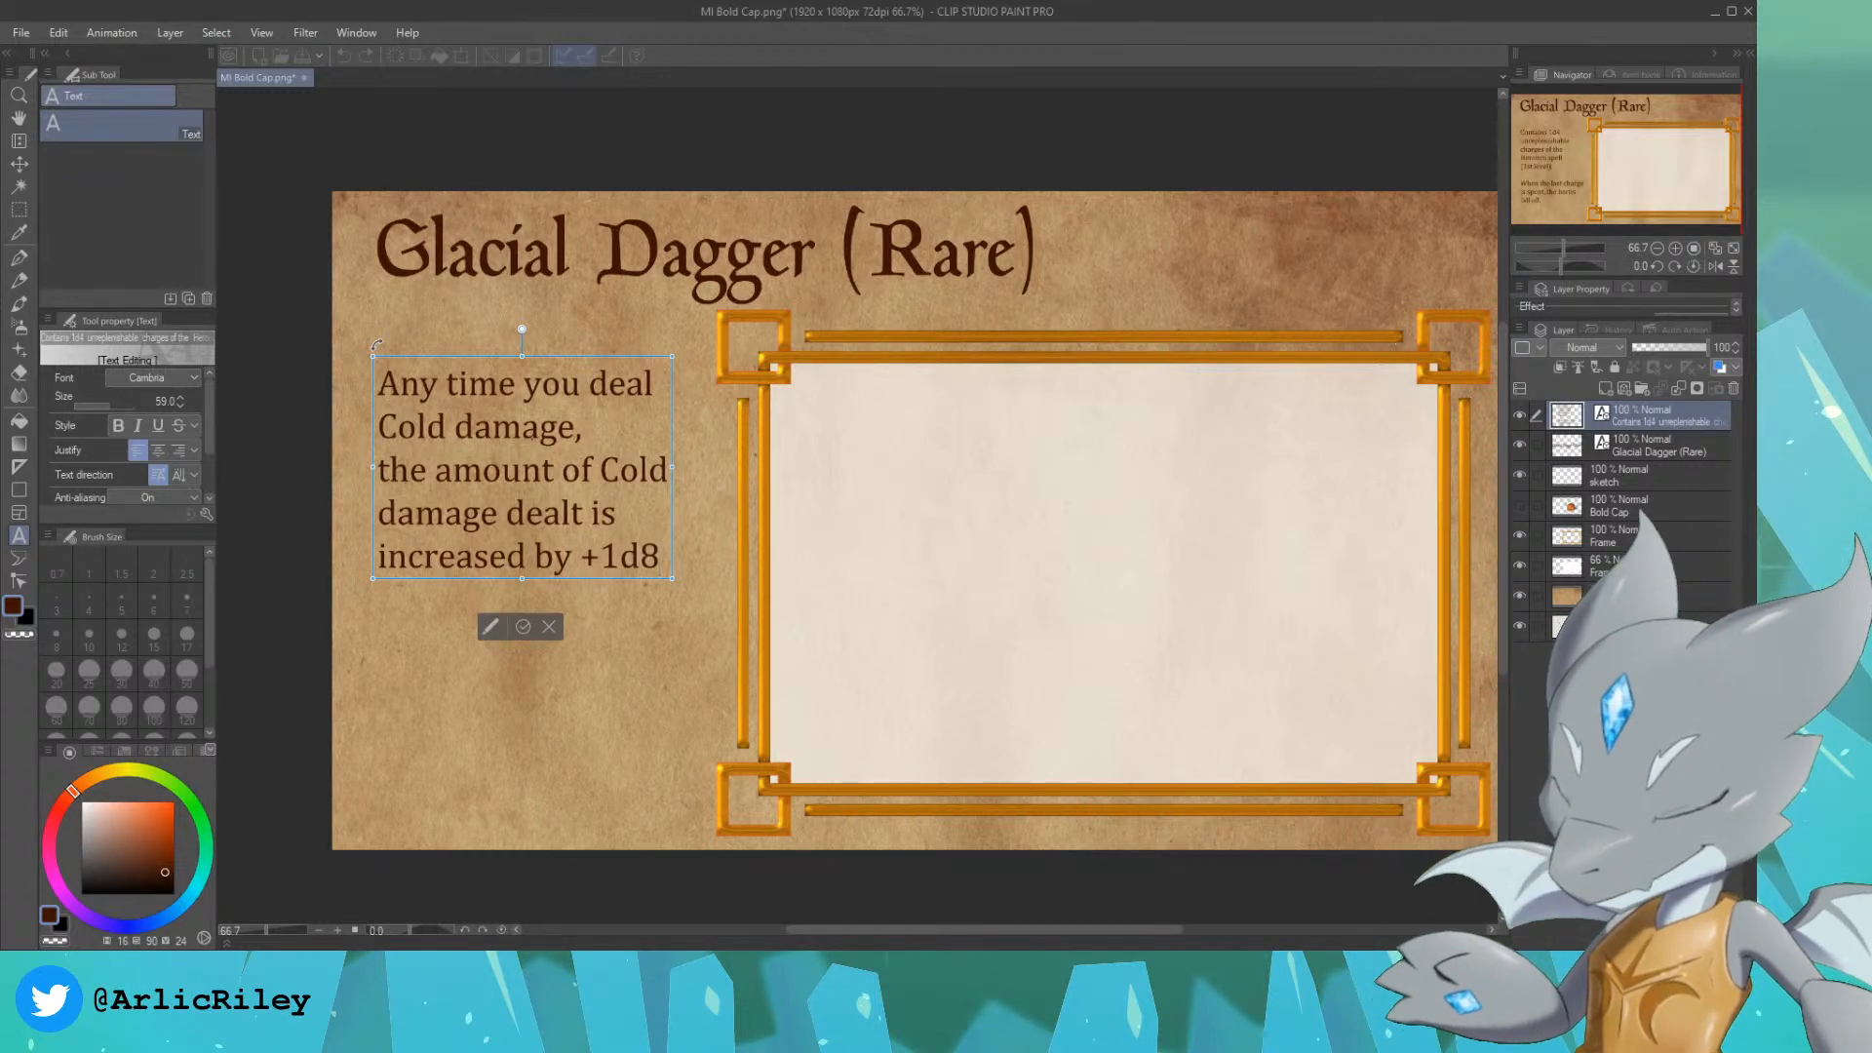
pyautogui.write('.')
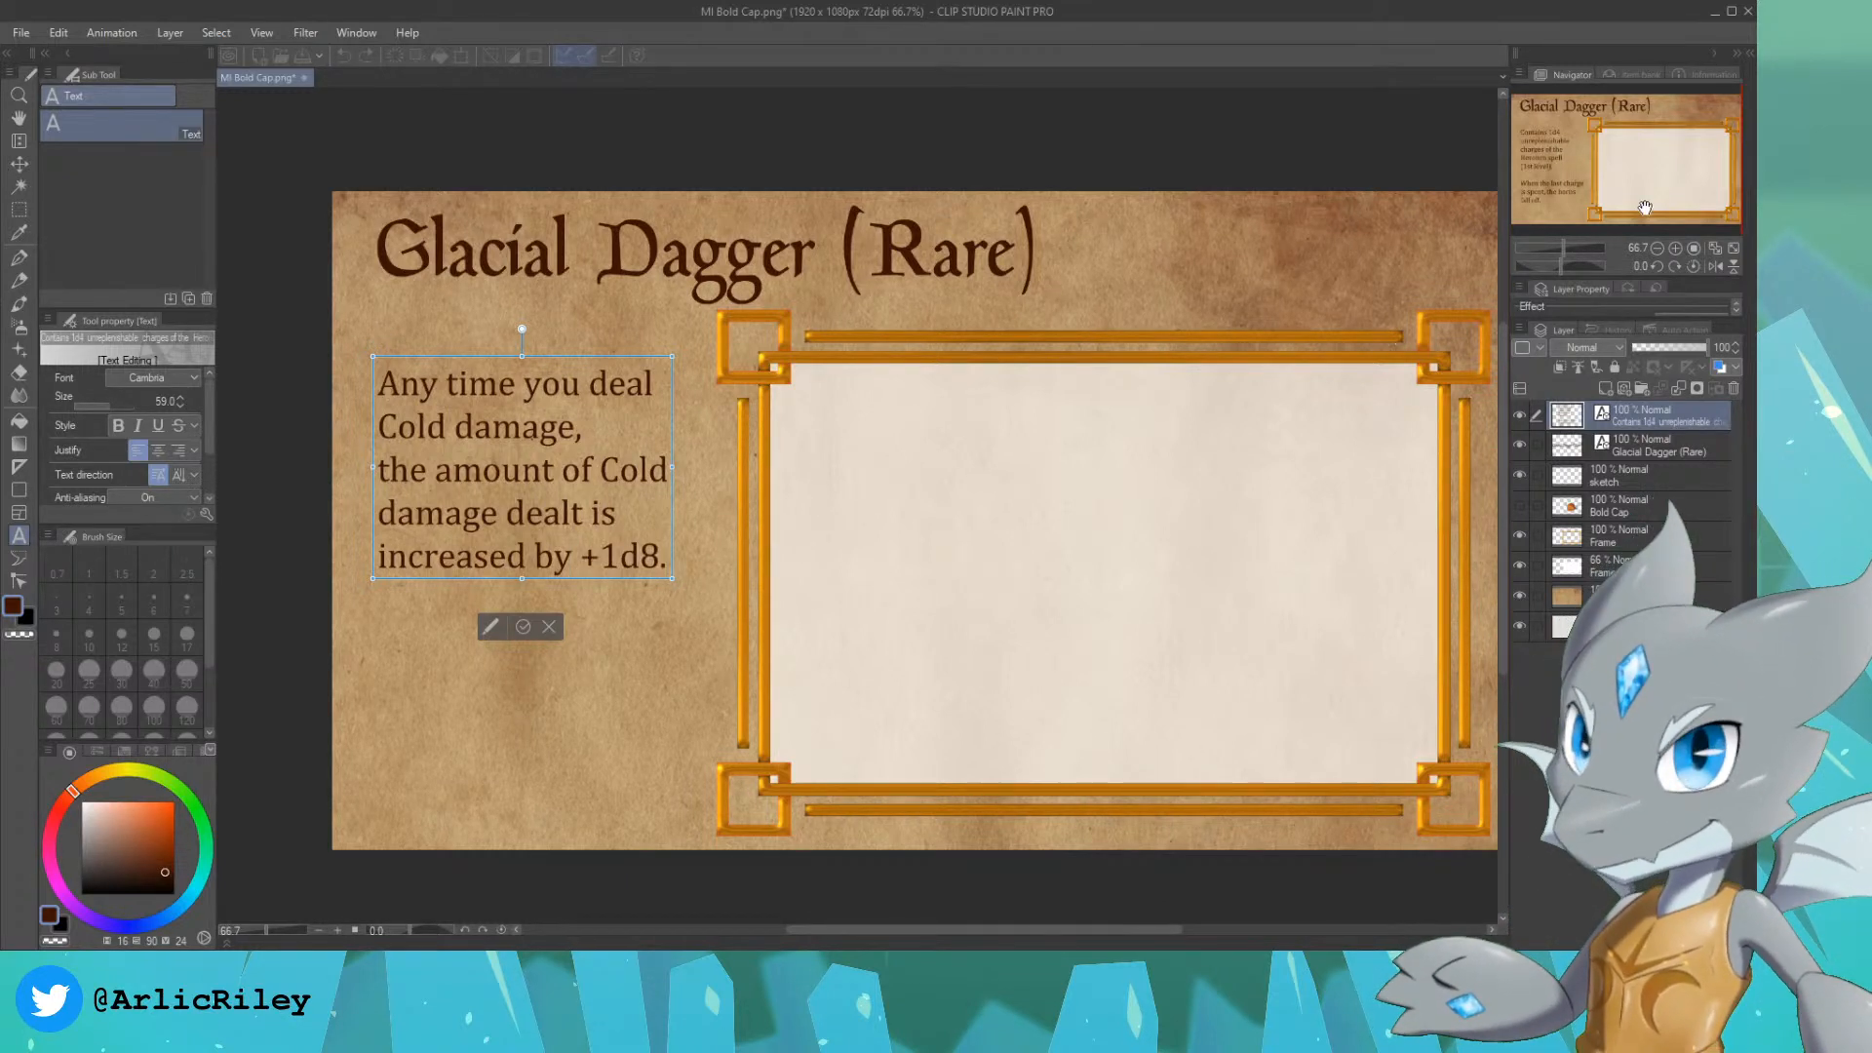
pyautogui.click(1675, 448)
pyautogui.click(1665, 471)
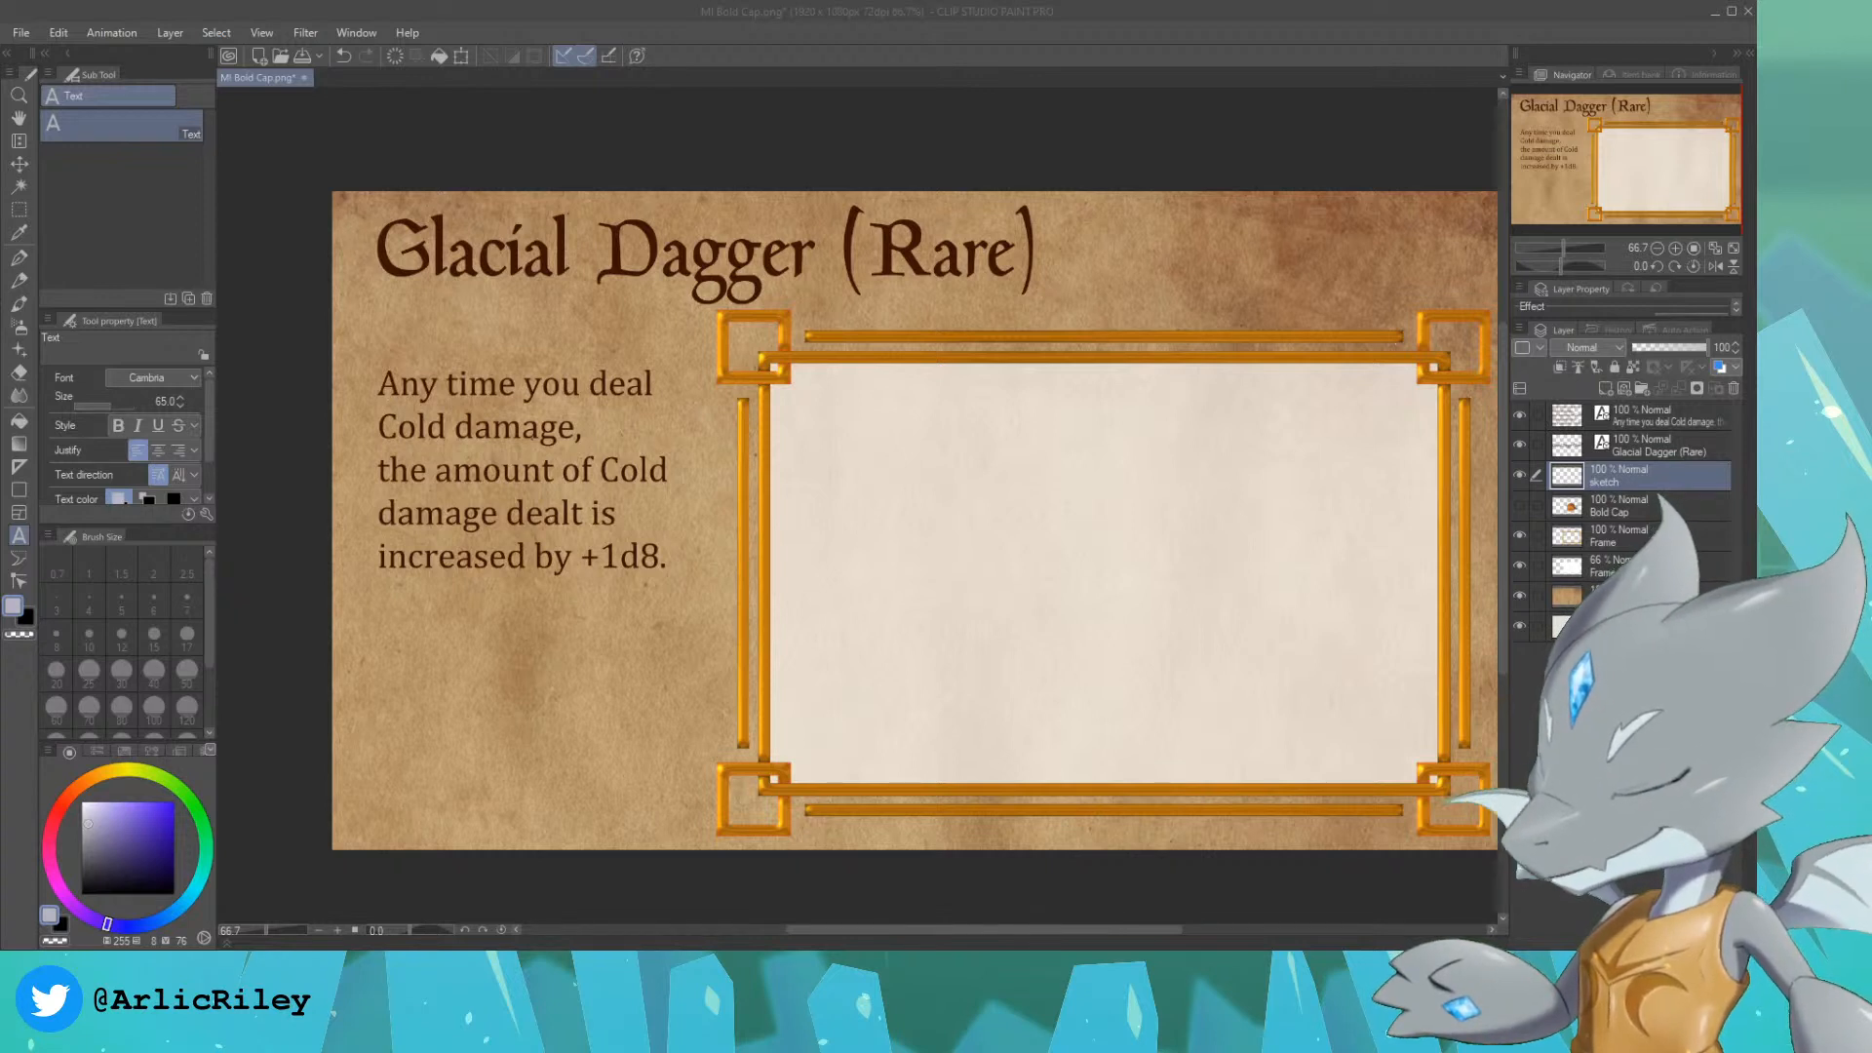
pyautogui.click(1519, 504)
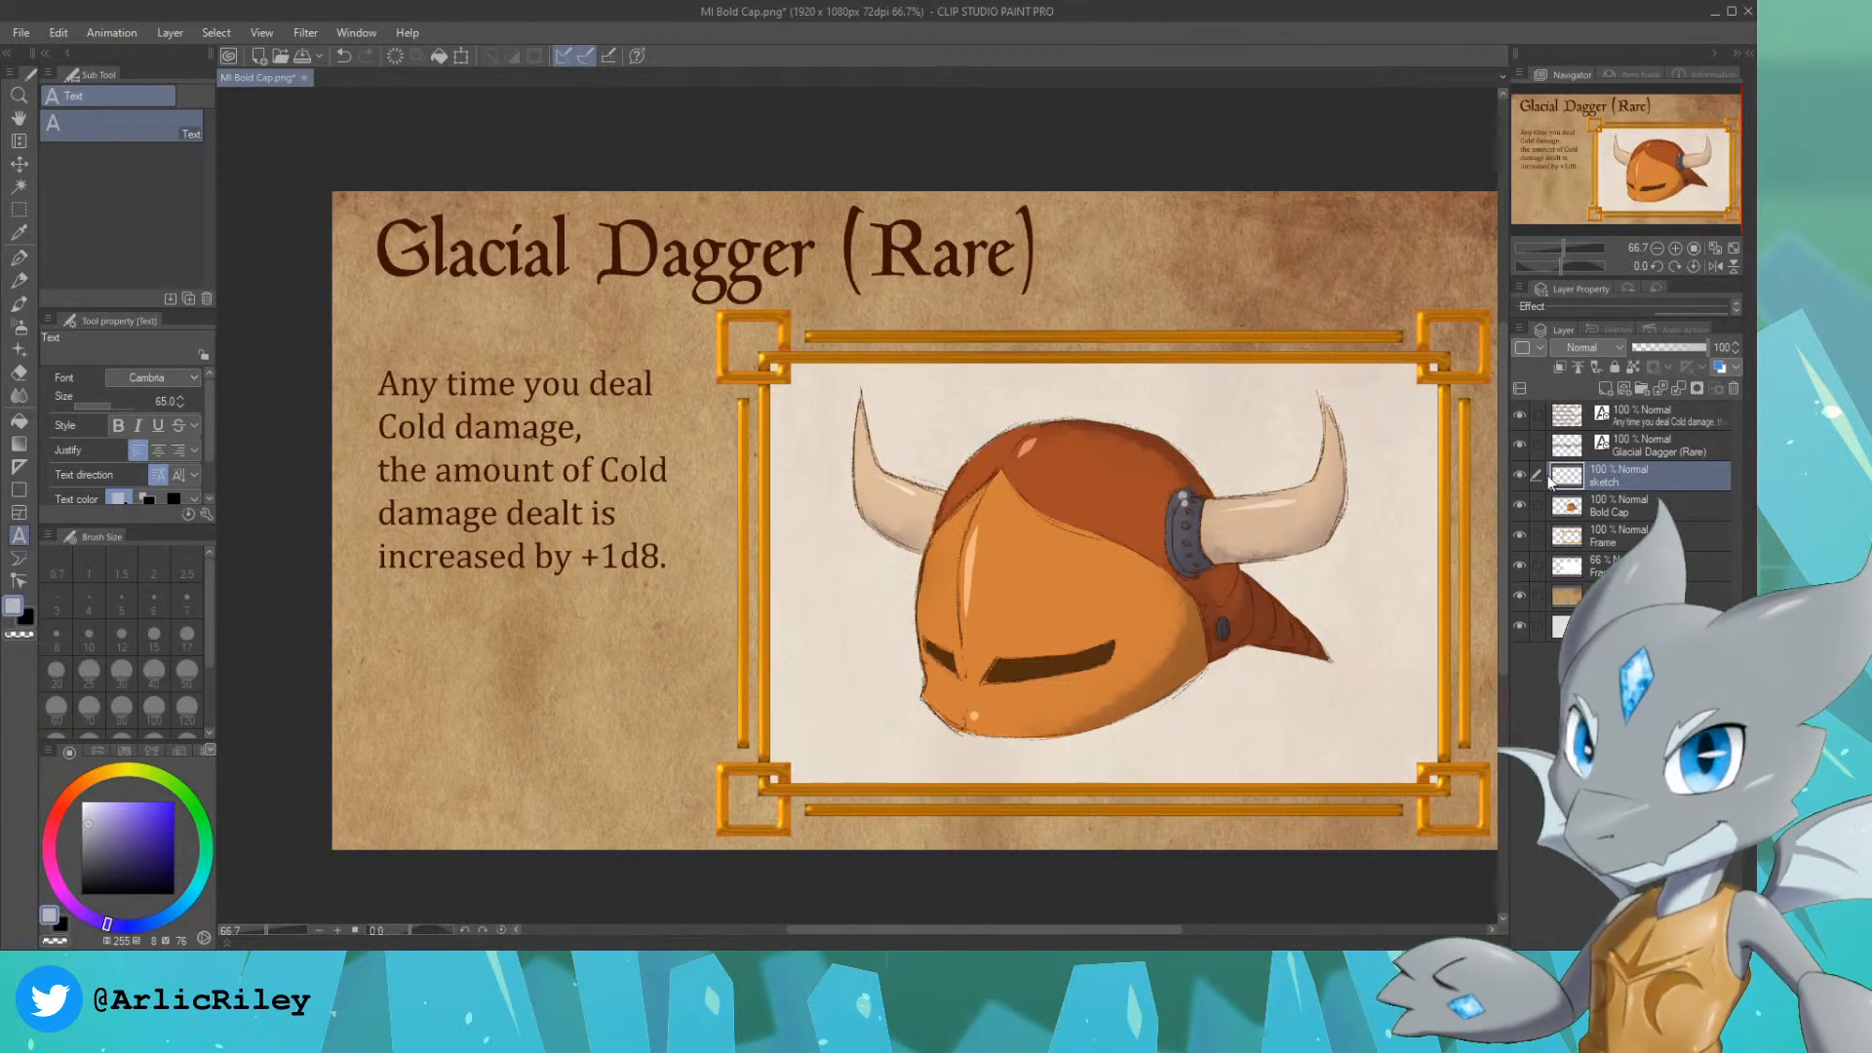
pyautogui.click(1519, 505)
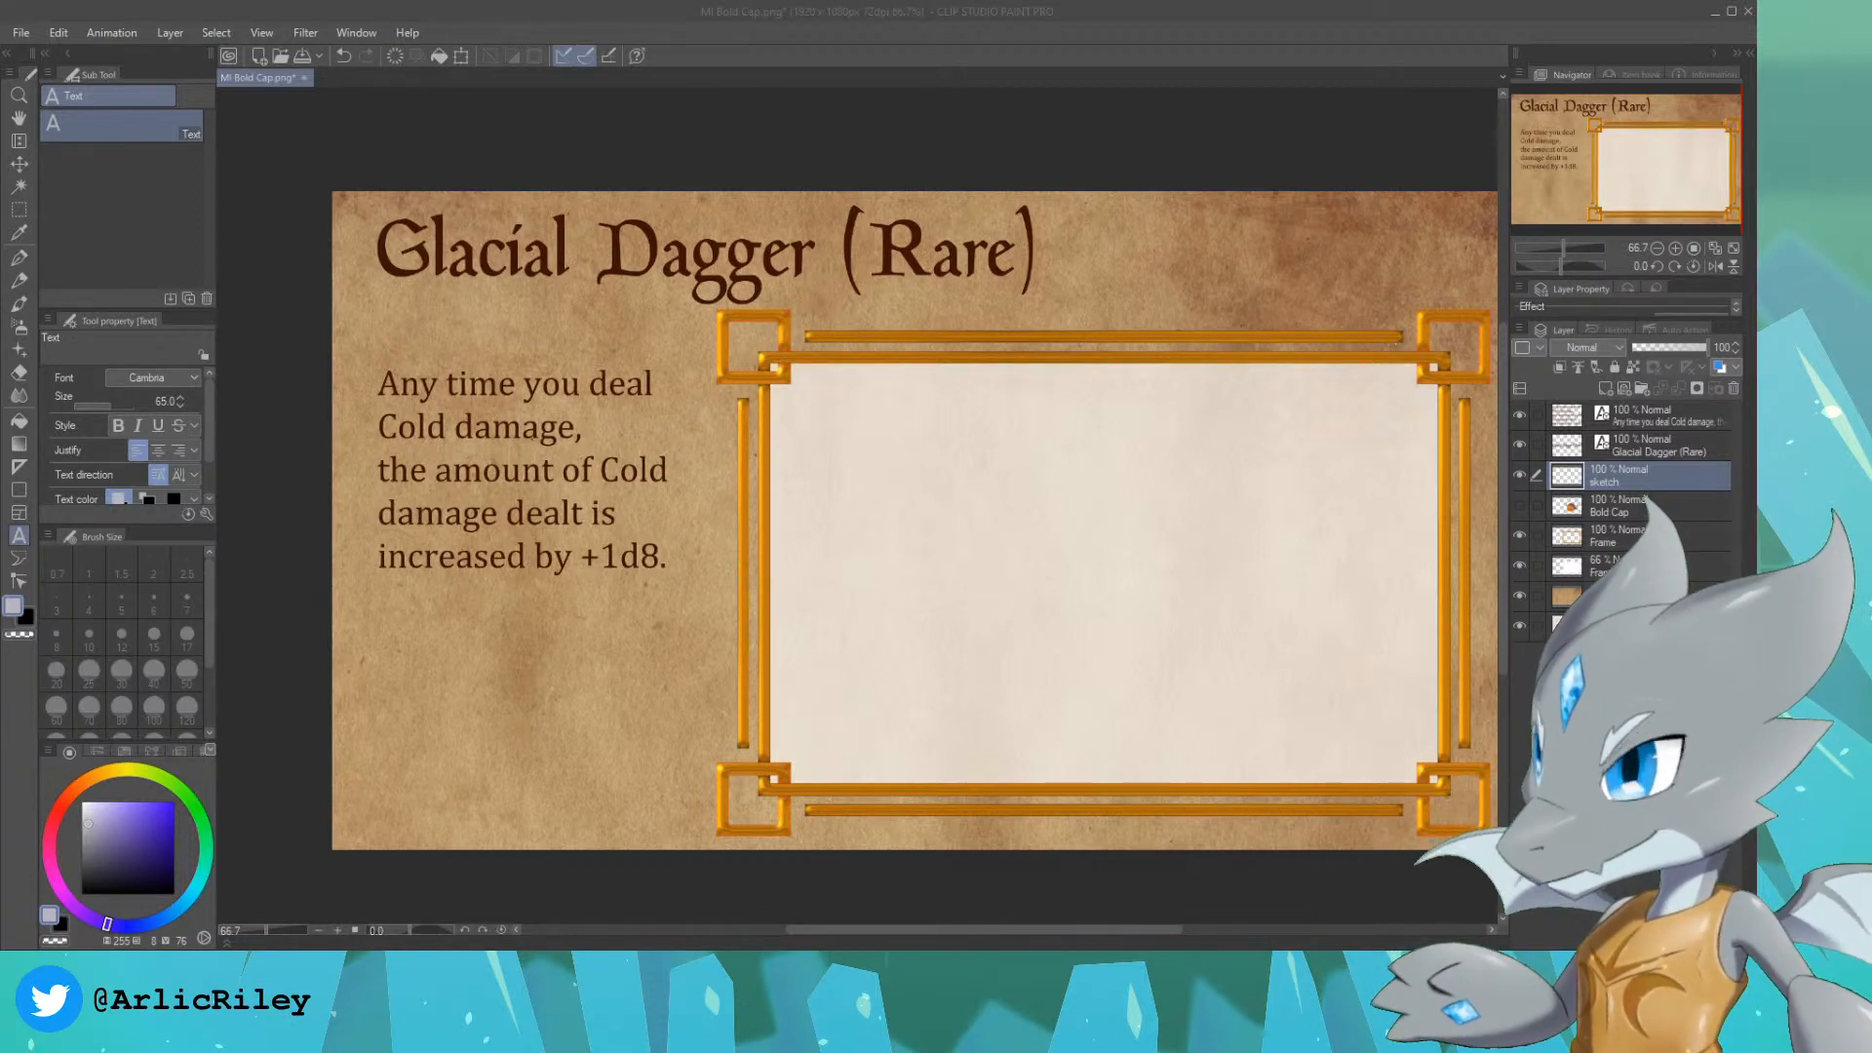
pyautogui.click(1414, 34)
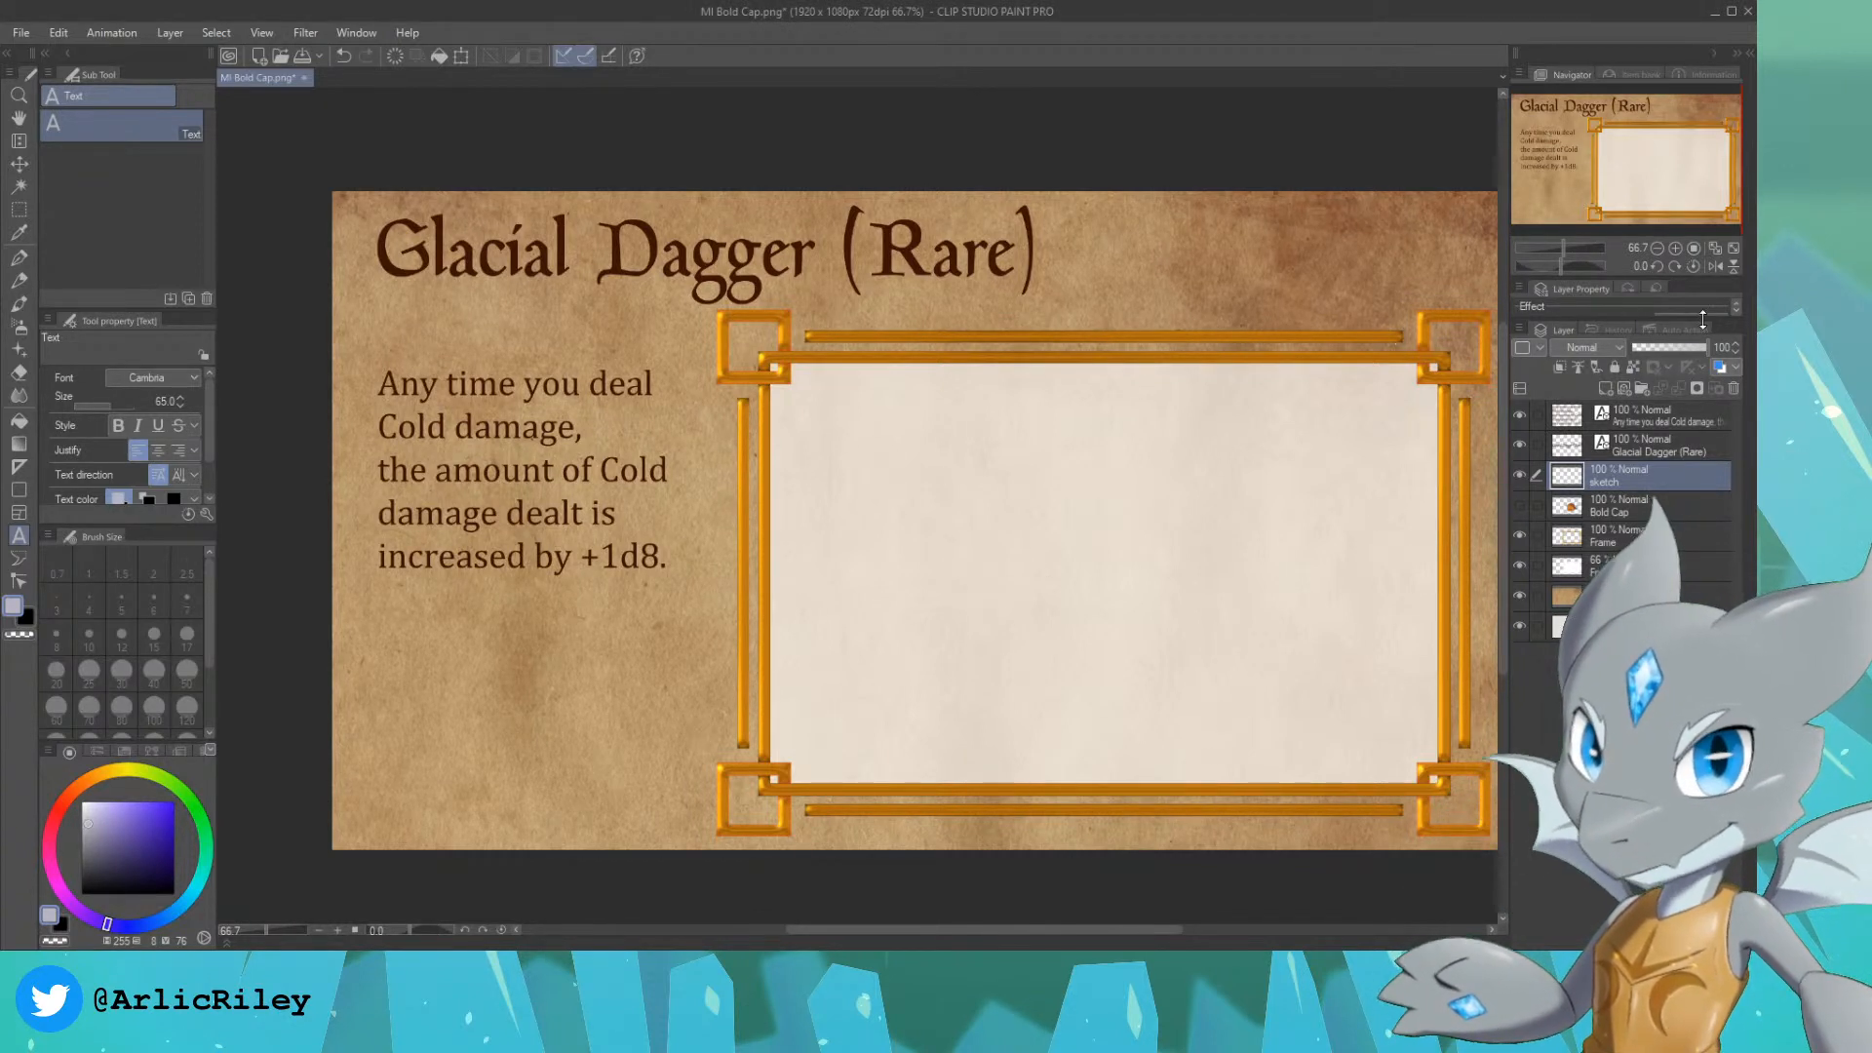
# Step: Sample the title lettering's dark brown as the drawing colour and choose the Design pencil
pyautogui.moveTo(1644, 192)
pyautogui.mouseDown()
pyautogui.moveTo(1684, 189)
pyautogui.moveTo(1665, 173)
pyautogui.mouseUp()
pyautogui.scroll(2, 1674, 192)
pyautogui.scroll(-1, 1680, 187)
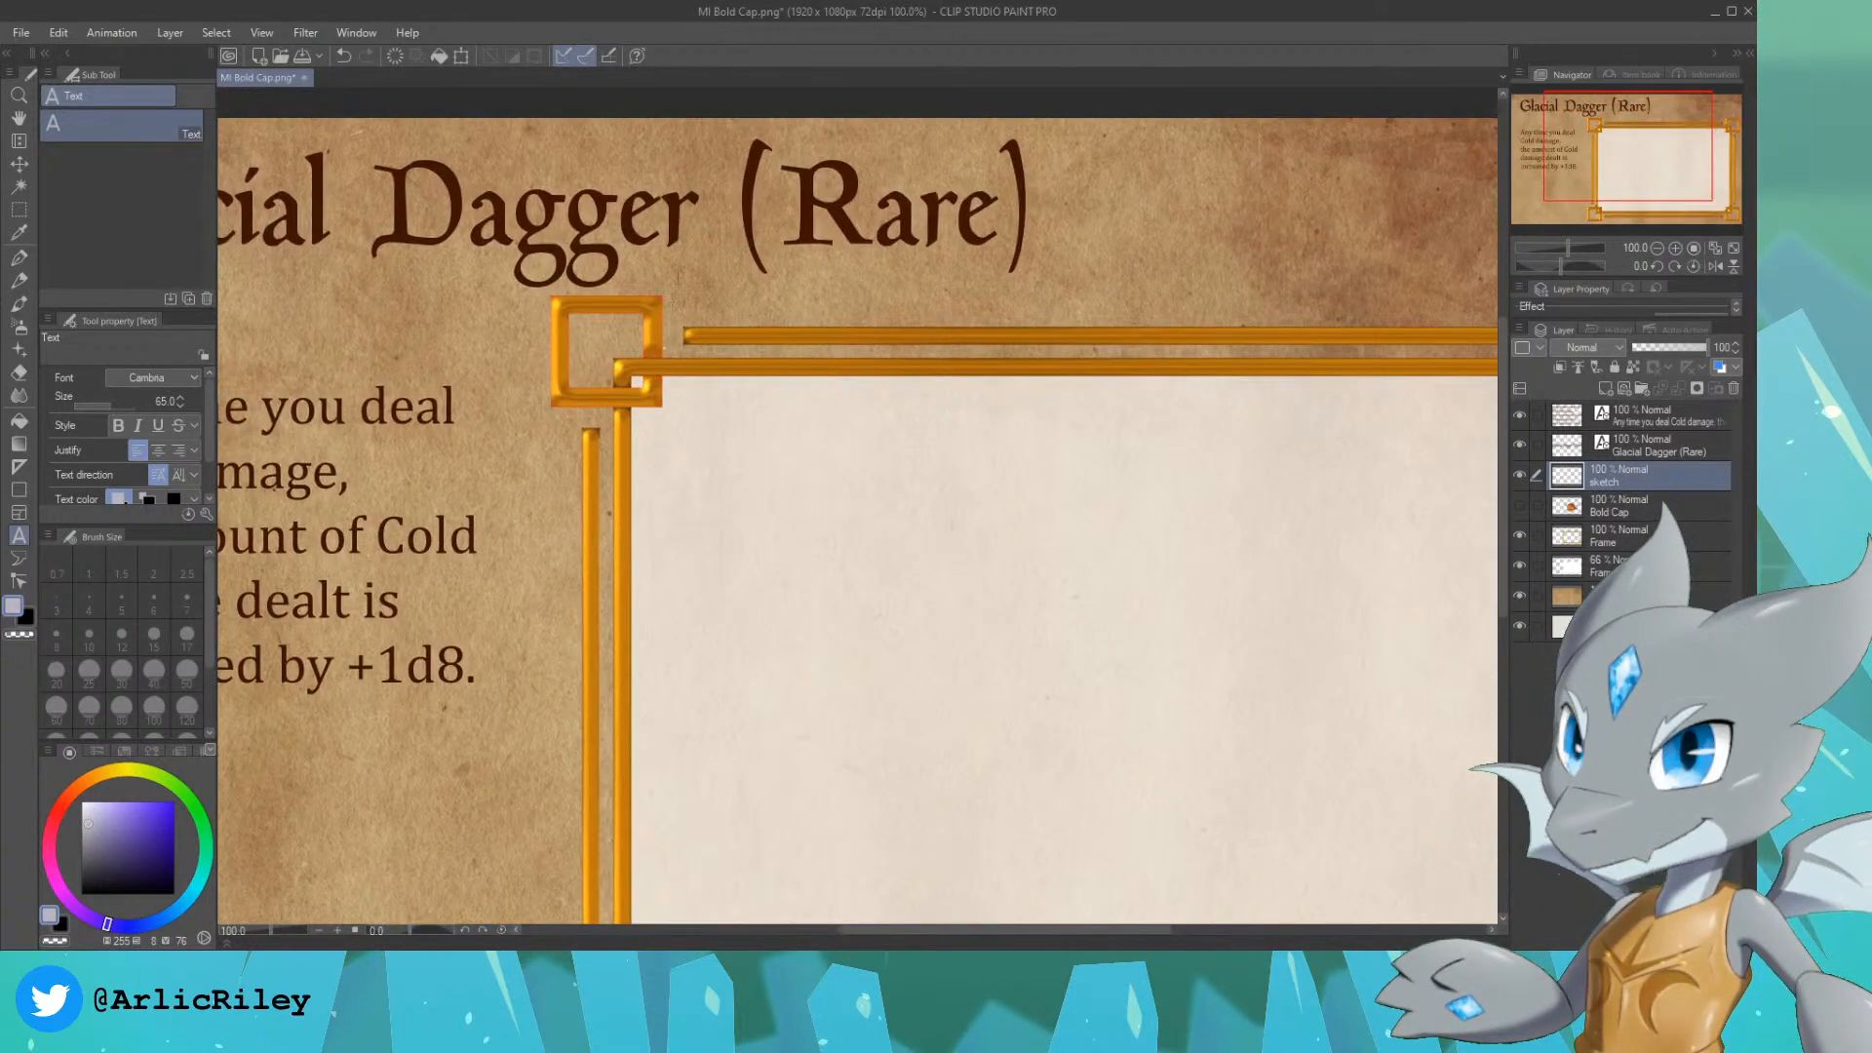
pyautogui.keyDown('alt'); pyautogui.click(856, 179); pyautogui.keyUp('alt')
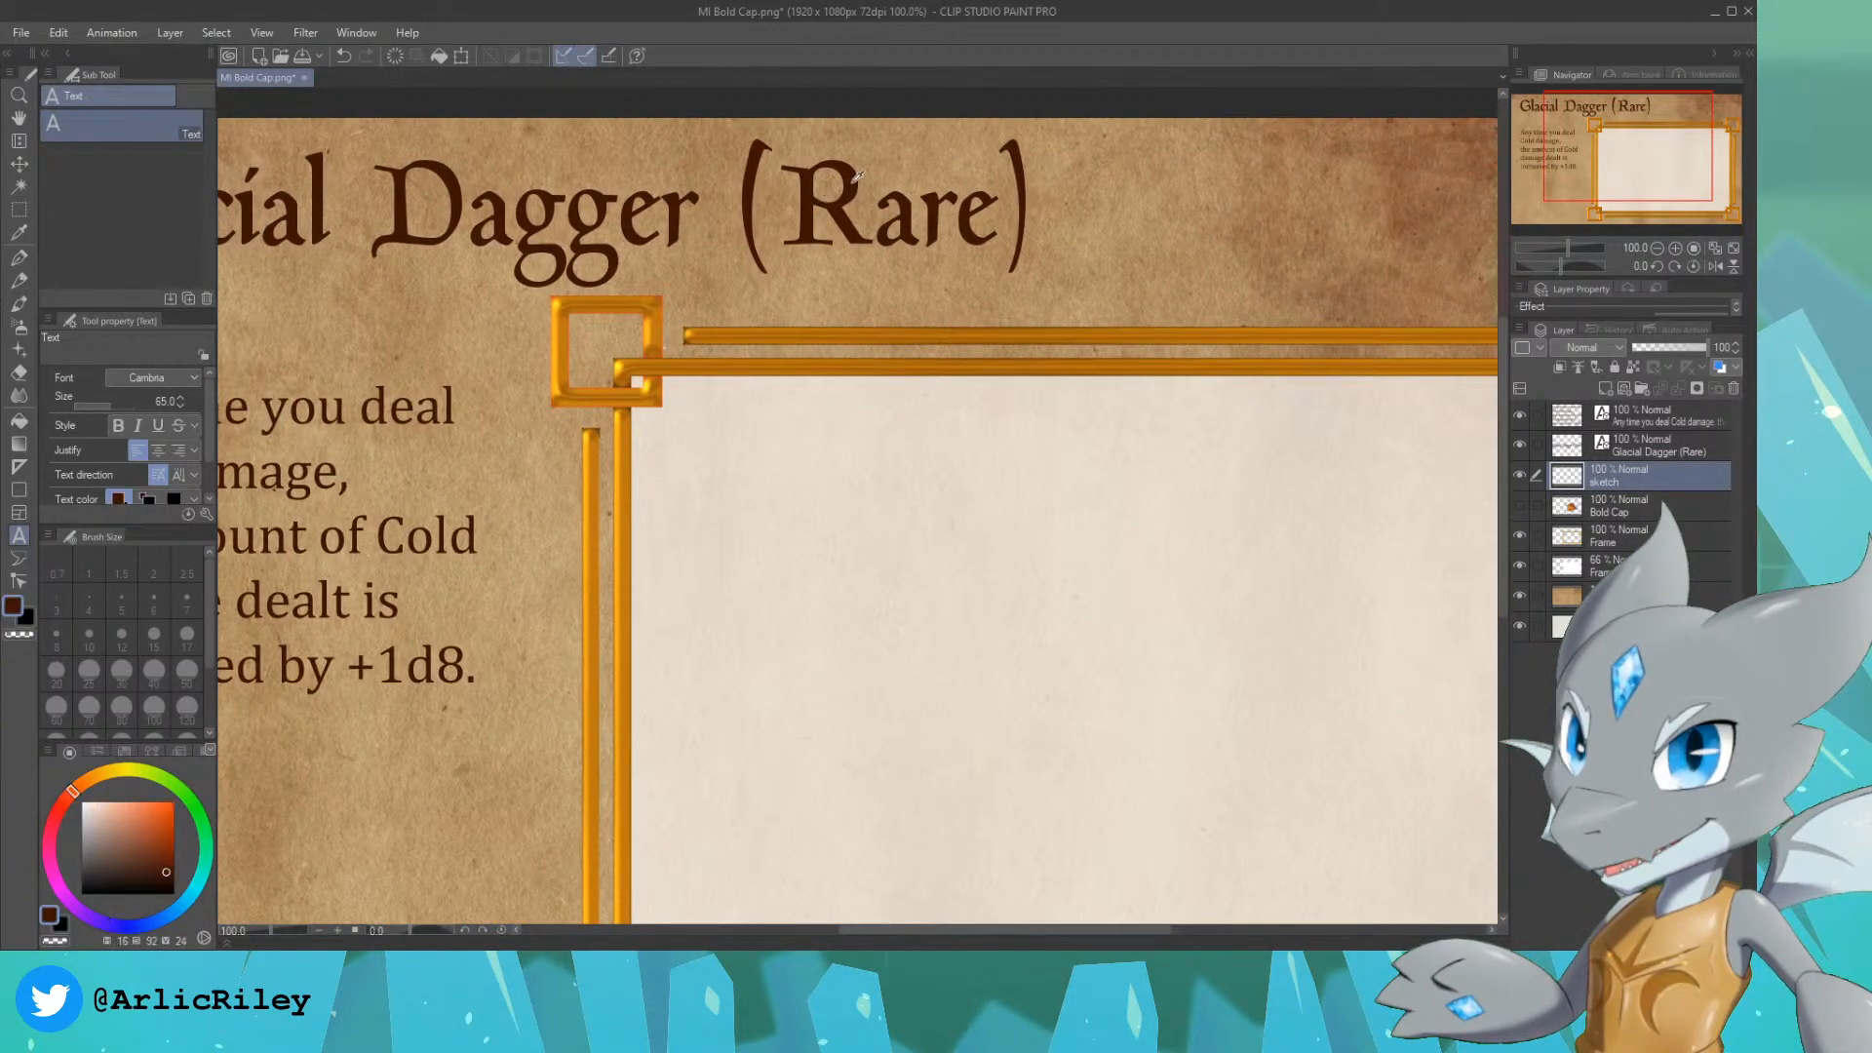
pyautogui.click(18, 280)
# Step: Mirror the canvas view horizontally and sketch the dagger's flared pommel, collar and grip near the frame's lower-left corner with the size 4 pencil
pyautogui.moveTo(1657, 156); pyautogui.dragTo(1670, 170)
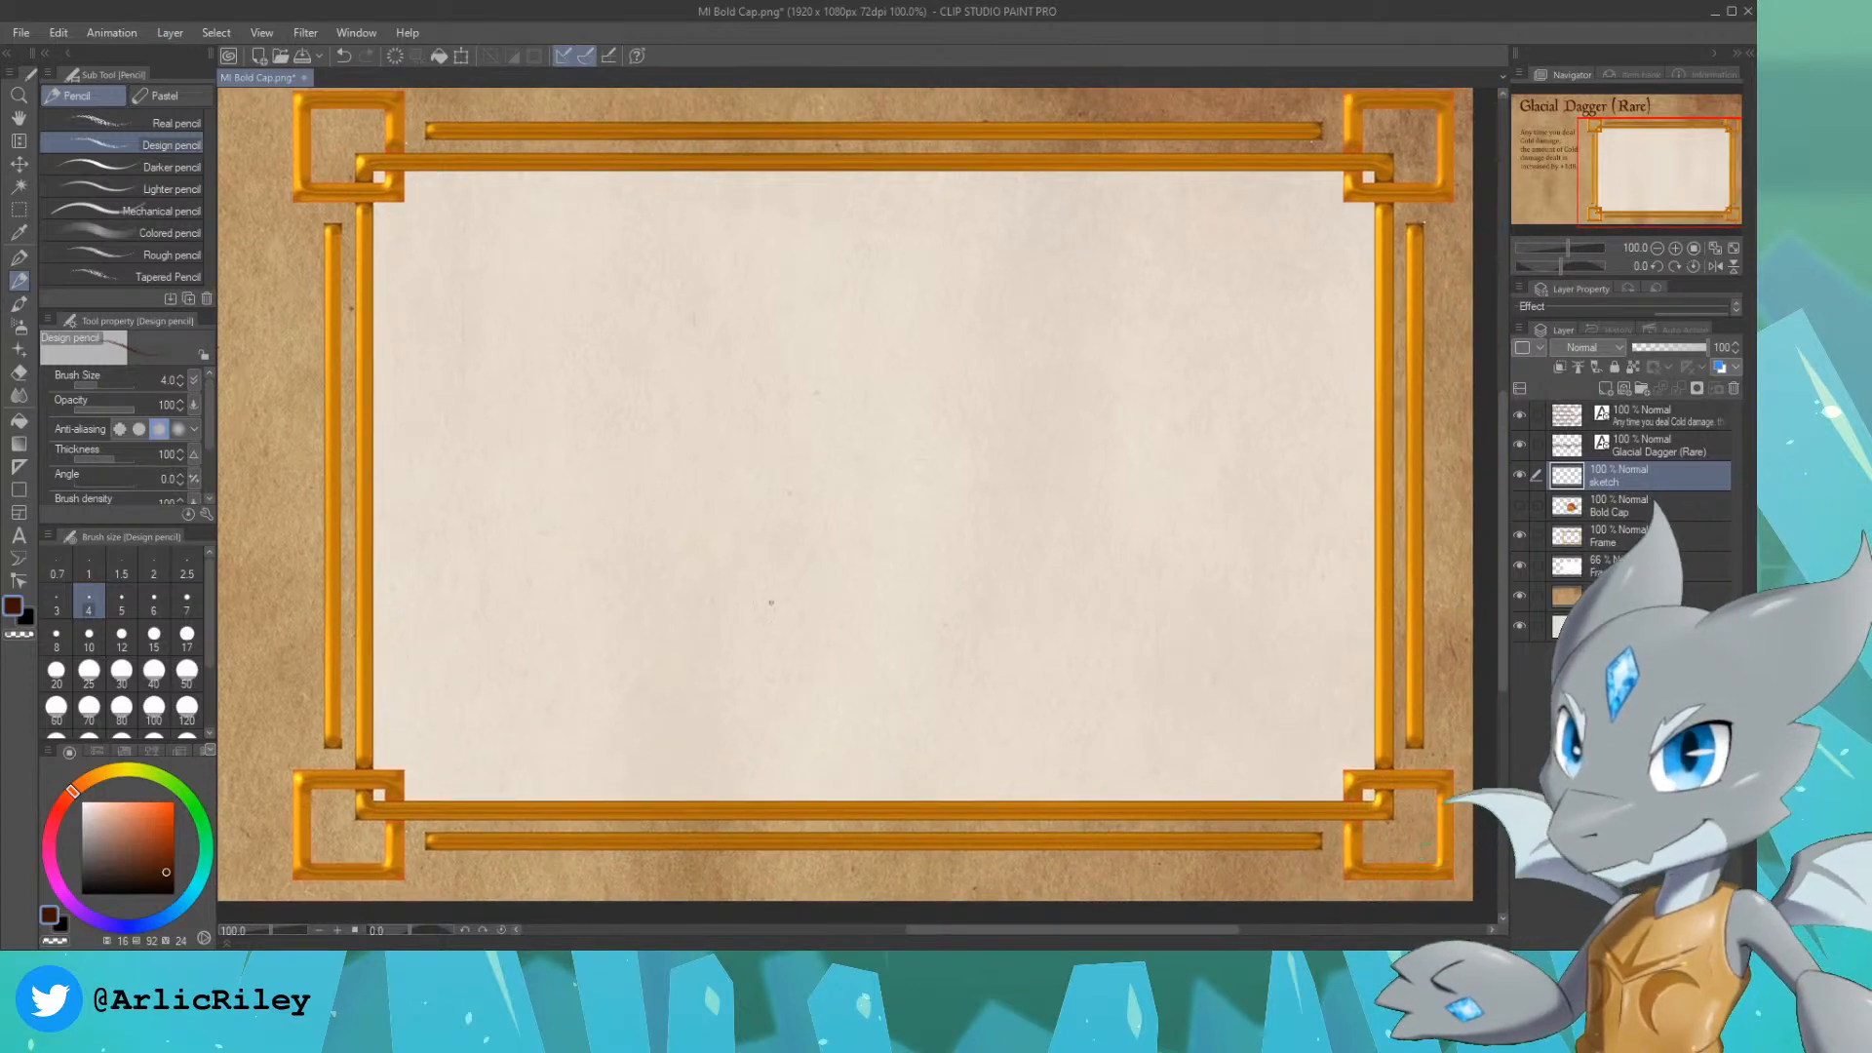
pyautogui.press('h')
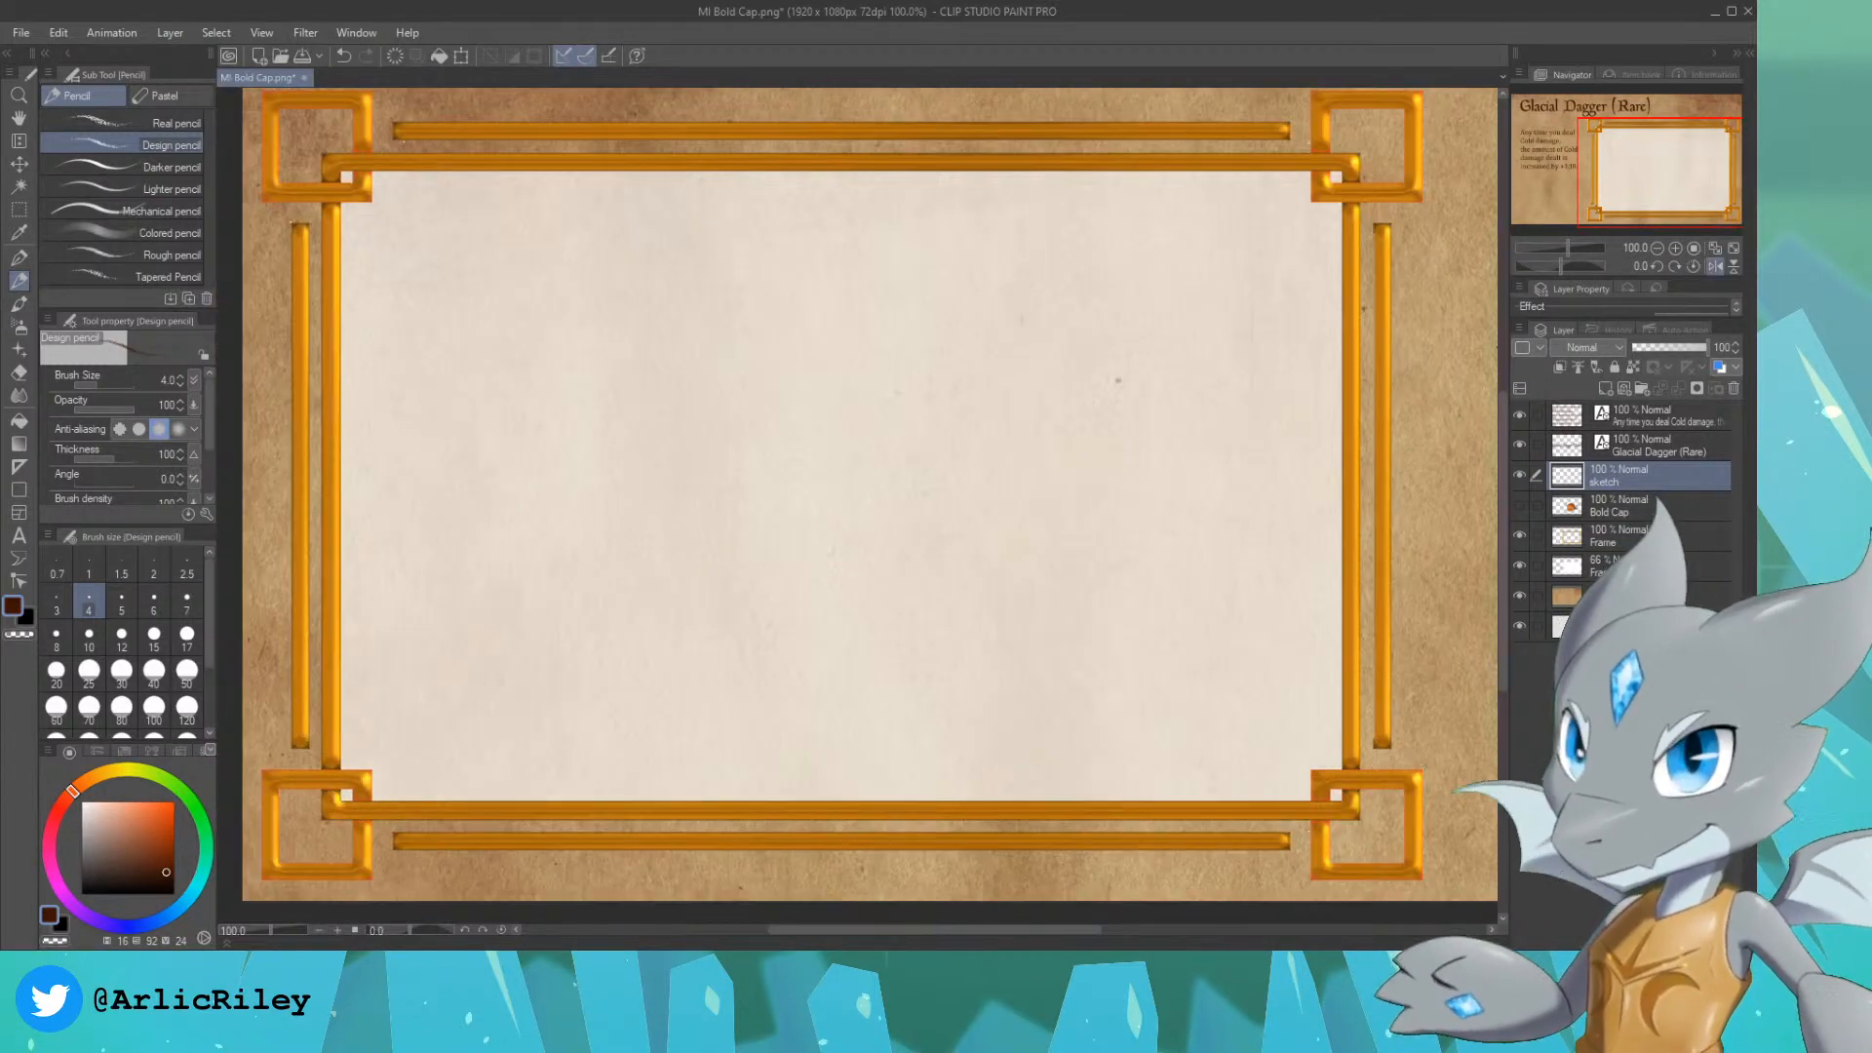
pyautogui.moveTo(1673, 181); pyautogui.dragTo(1669, 177)
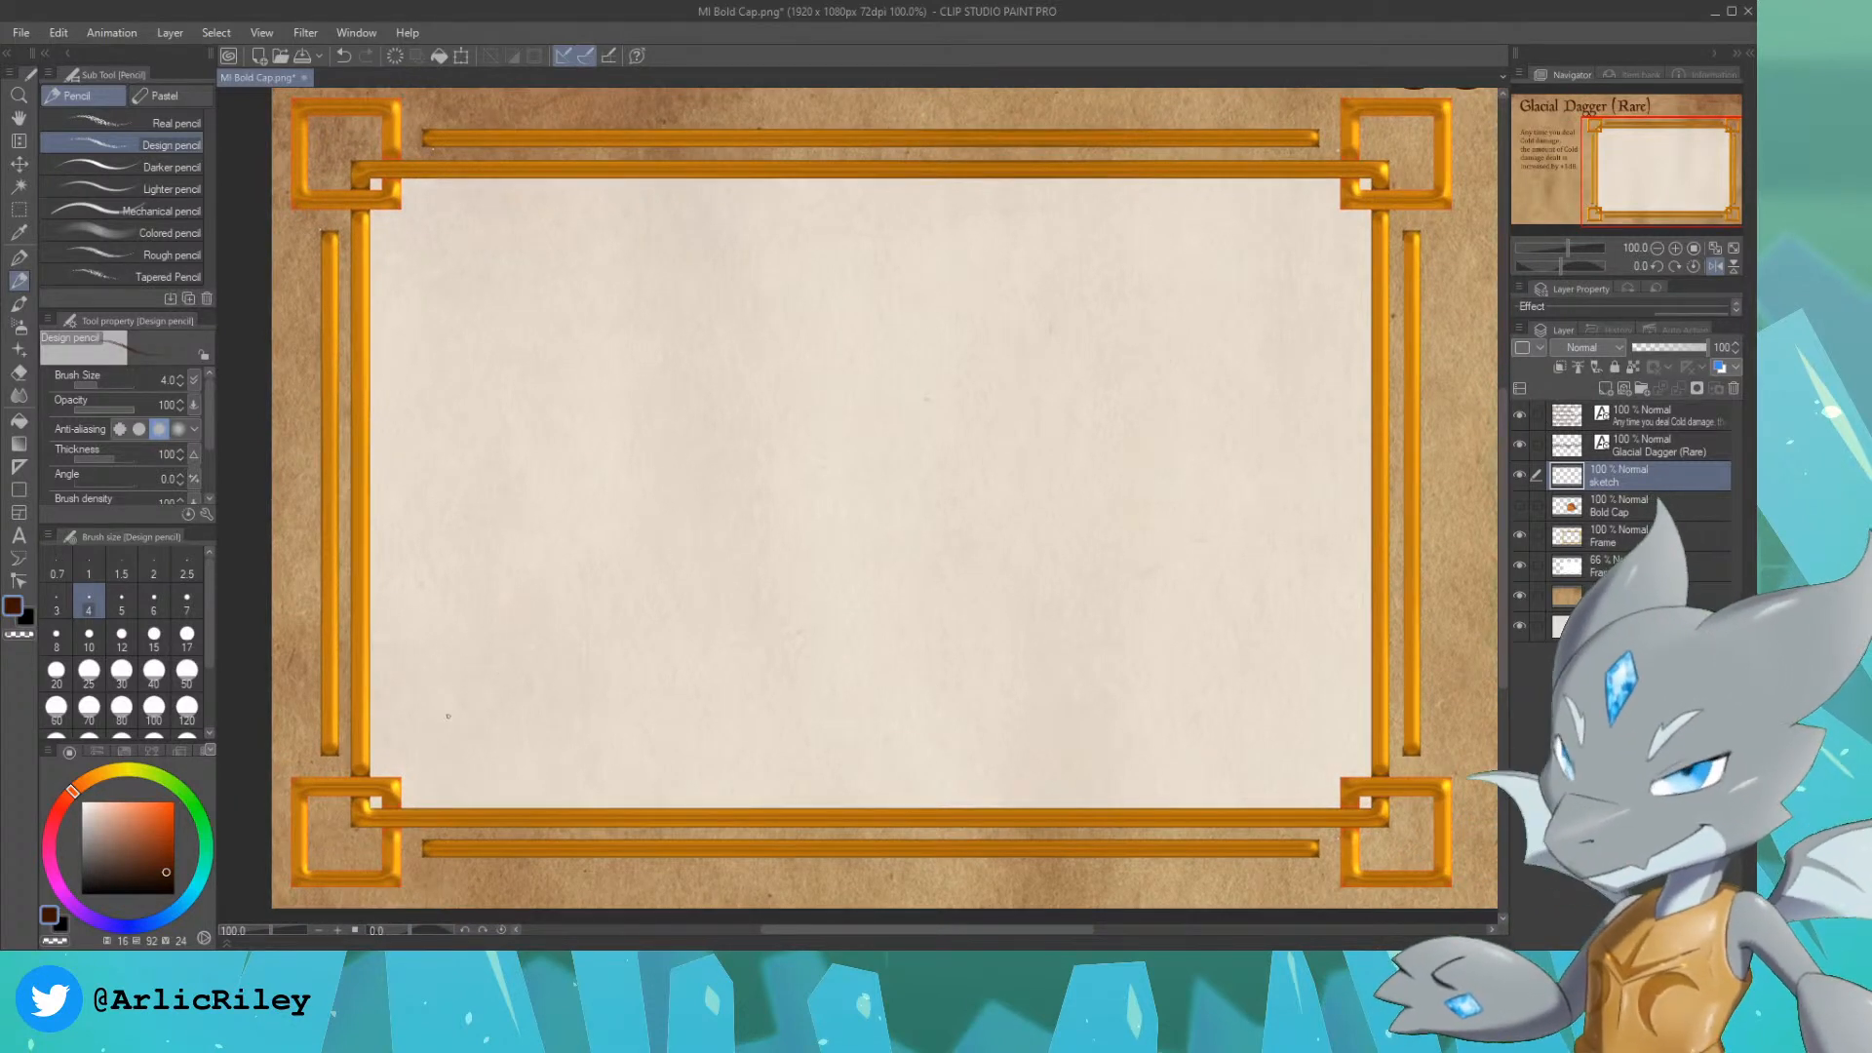
pyautogui.moveTo(448, 691); pyautogui.dragTo(493, 744)
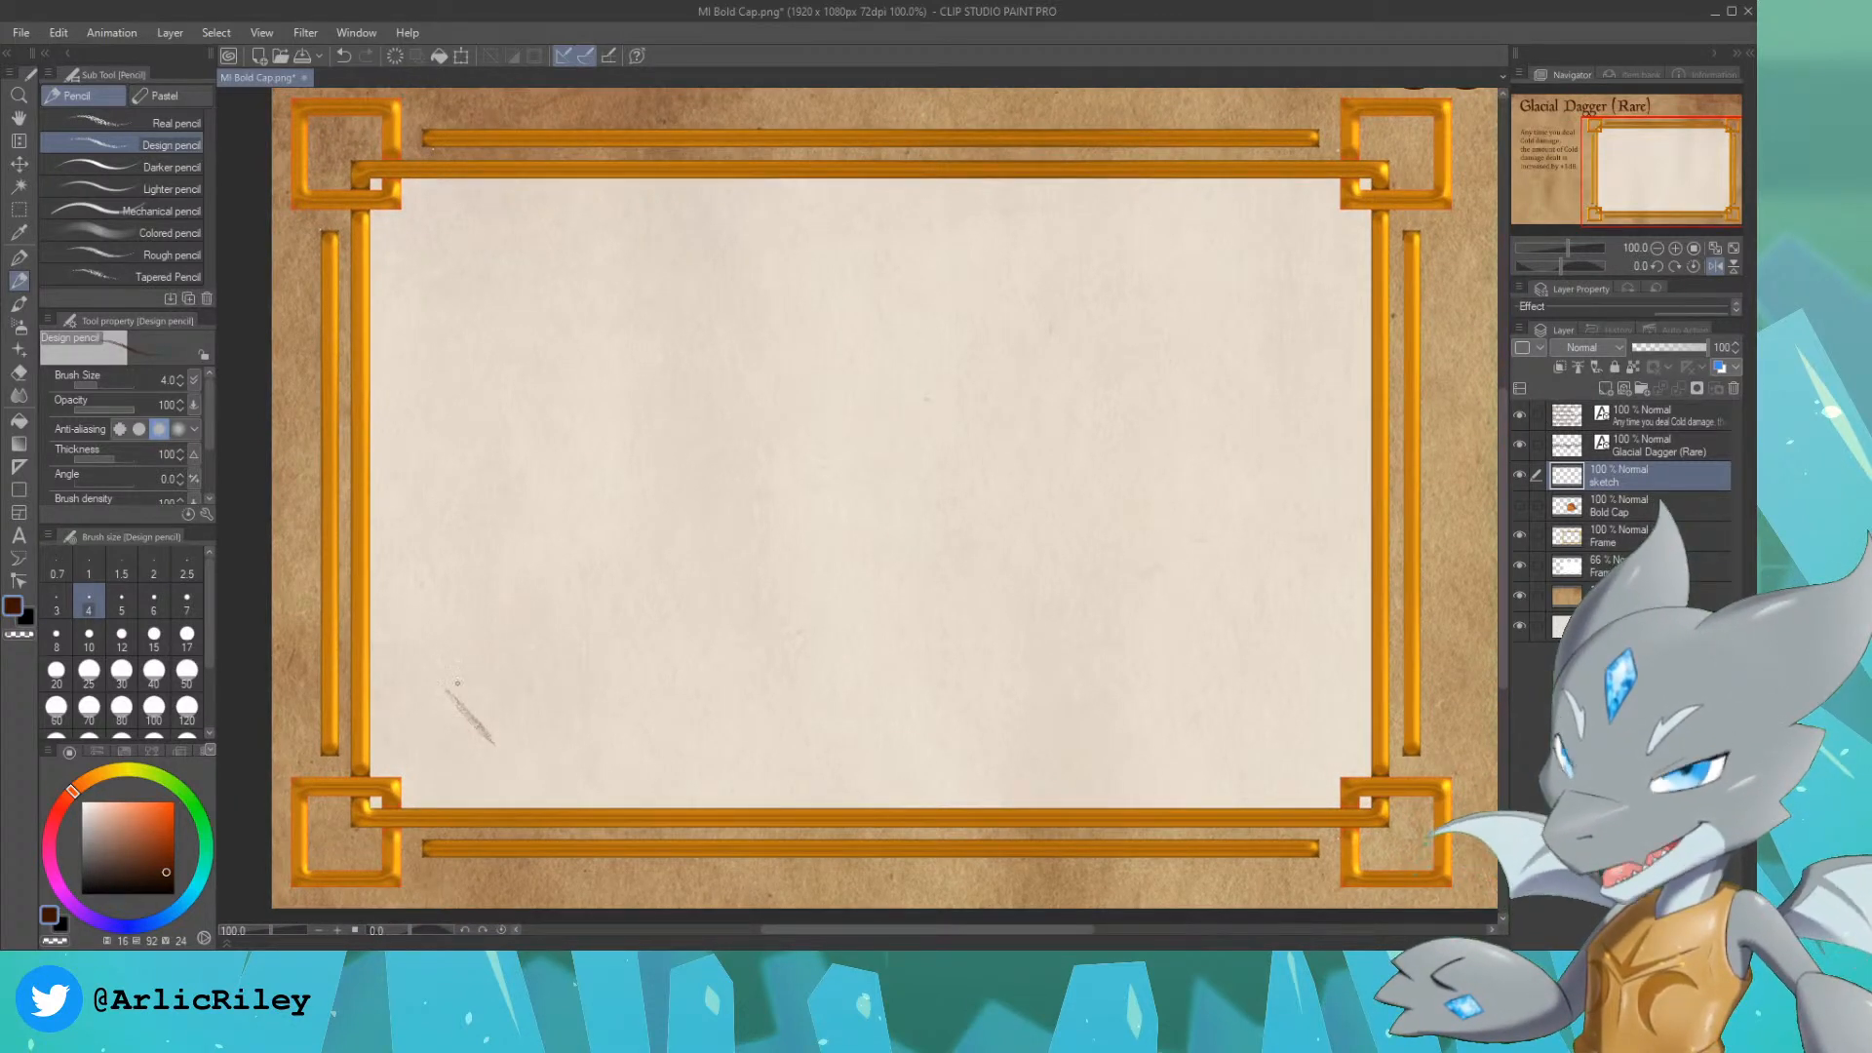
pyautogui.moveTo(440, 679); pyautogui.dragTo(495, 651)
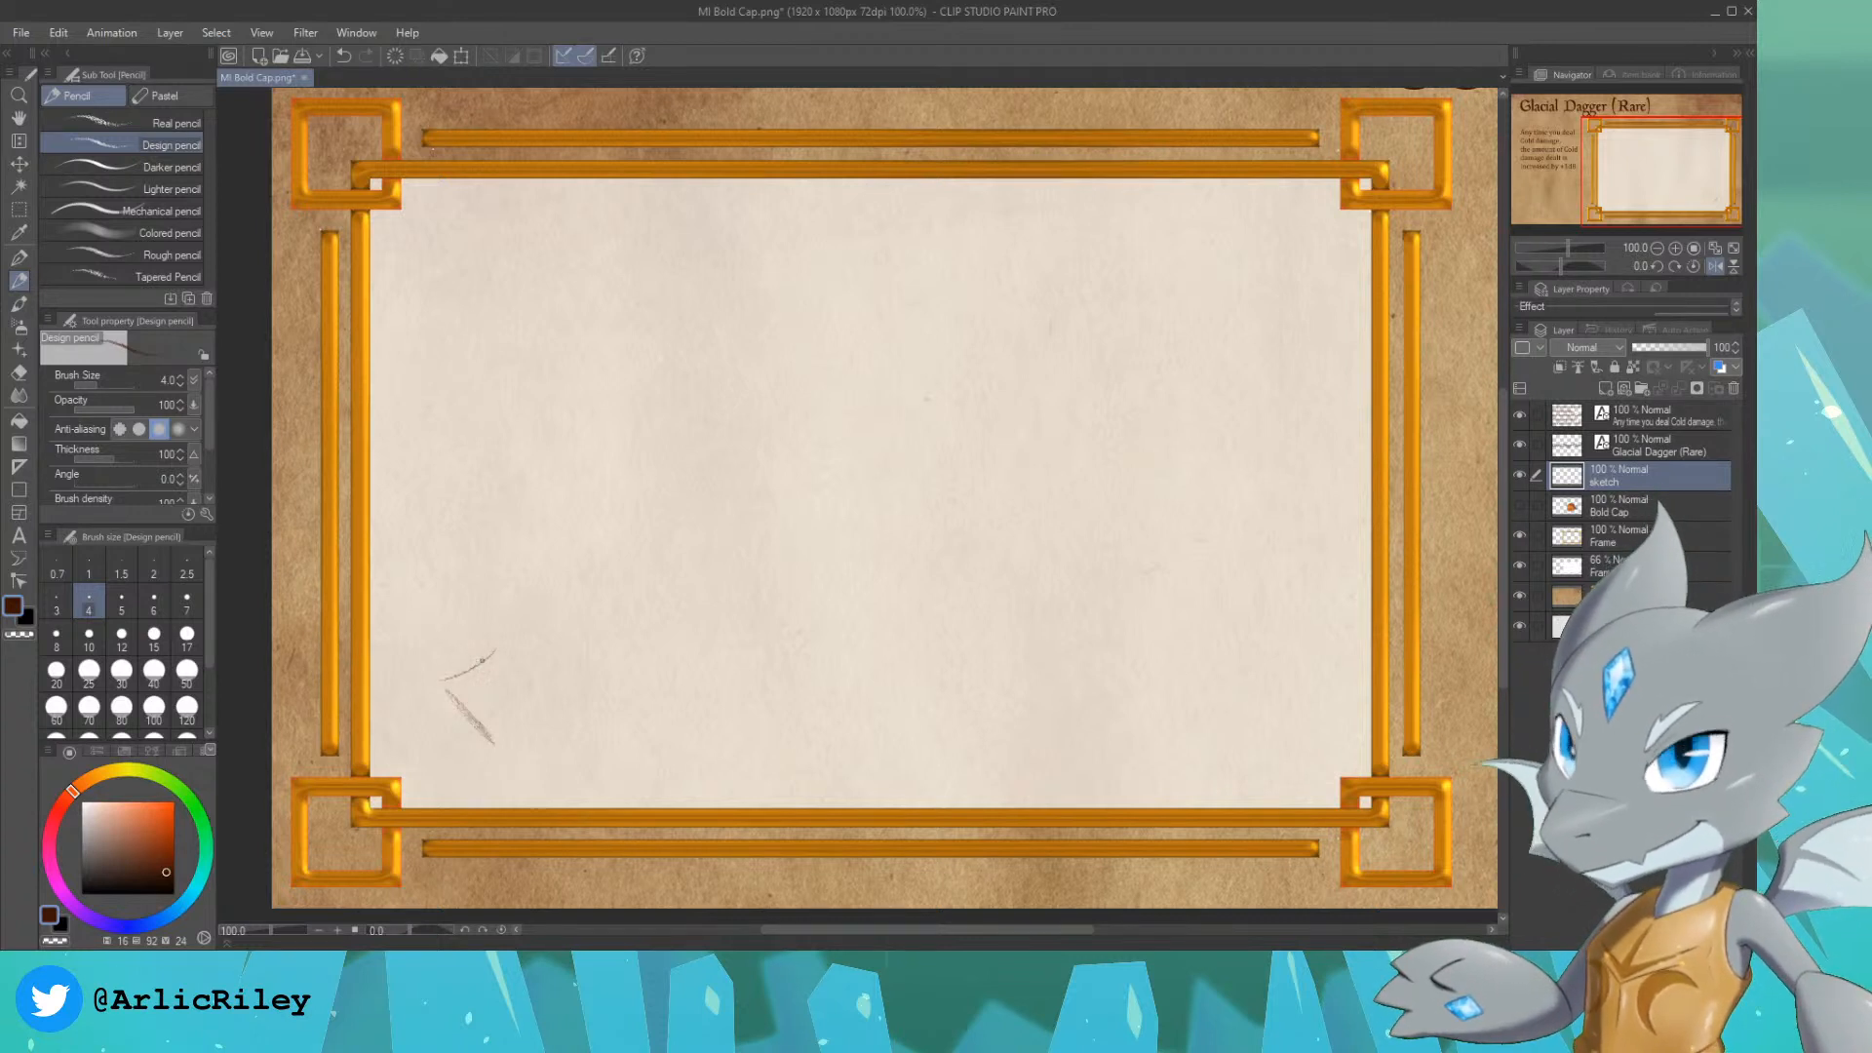
pyautogui.moveTo(495, 740); pyautogui.dragTo(541, 695)
pyautogui.hotkey('ctrl', 'z')
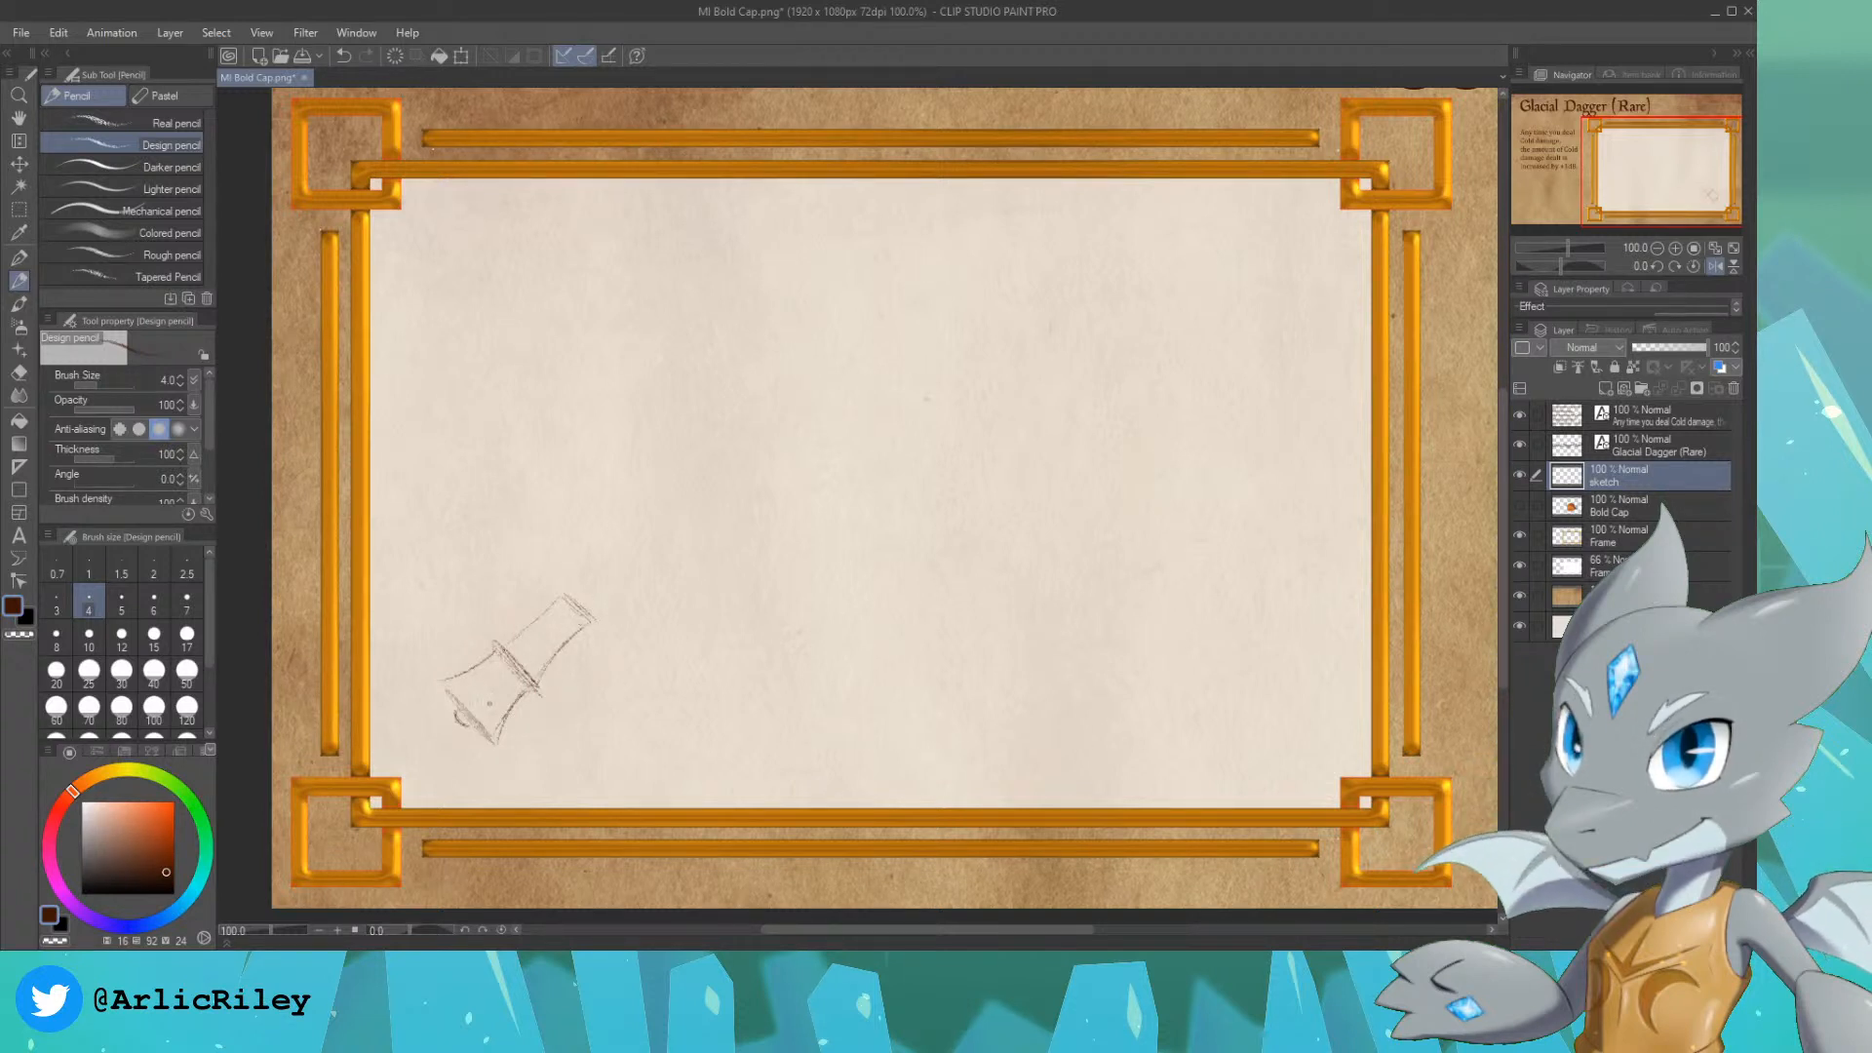
pyautogui.moveTo(470, 703); pyautogui.dragTo(951, 325)
pyautogui.hotkey('ctrl', 'z')
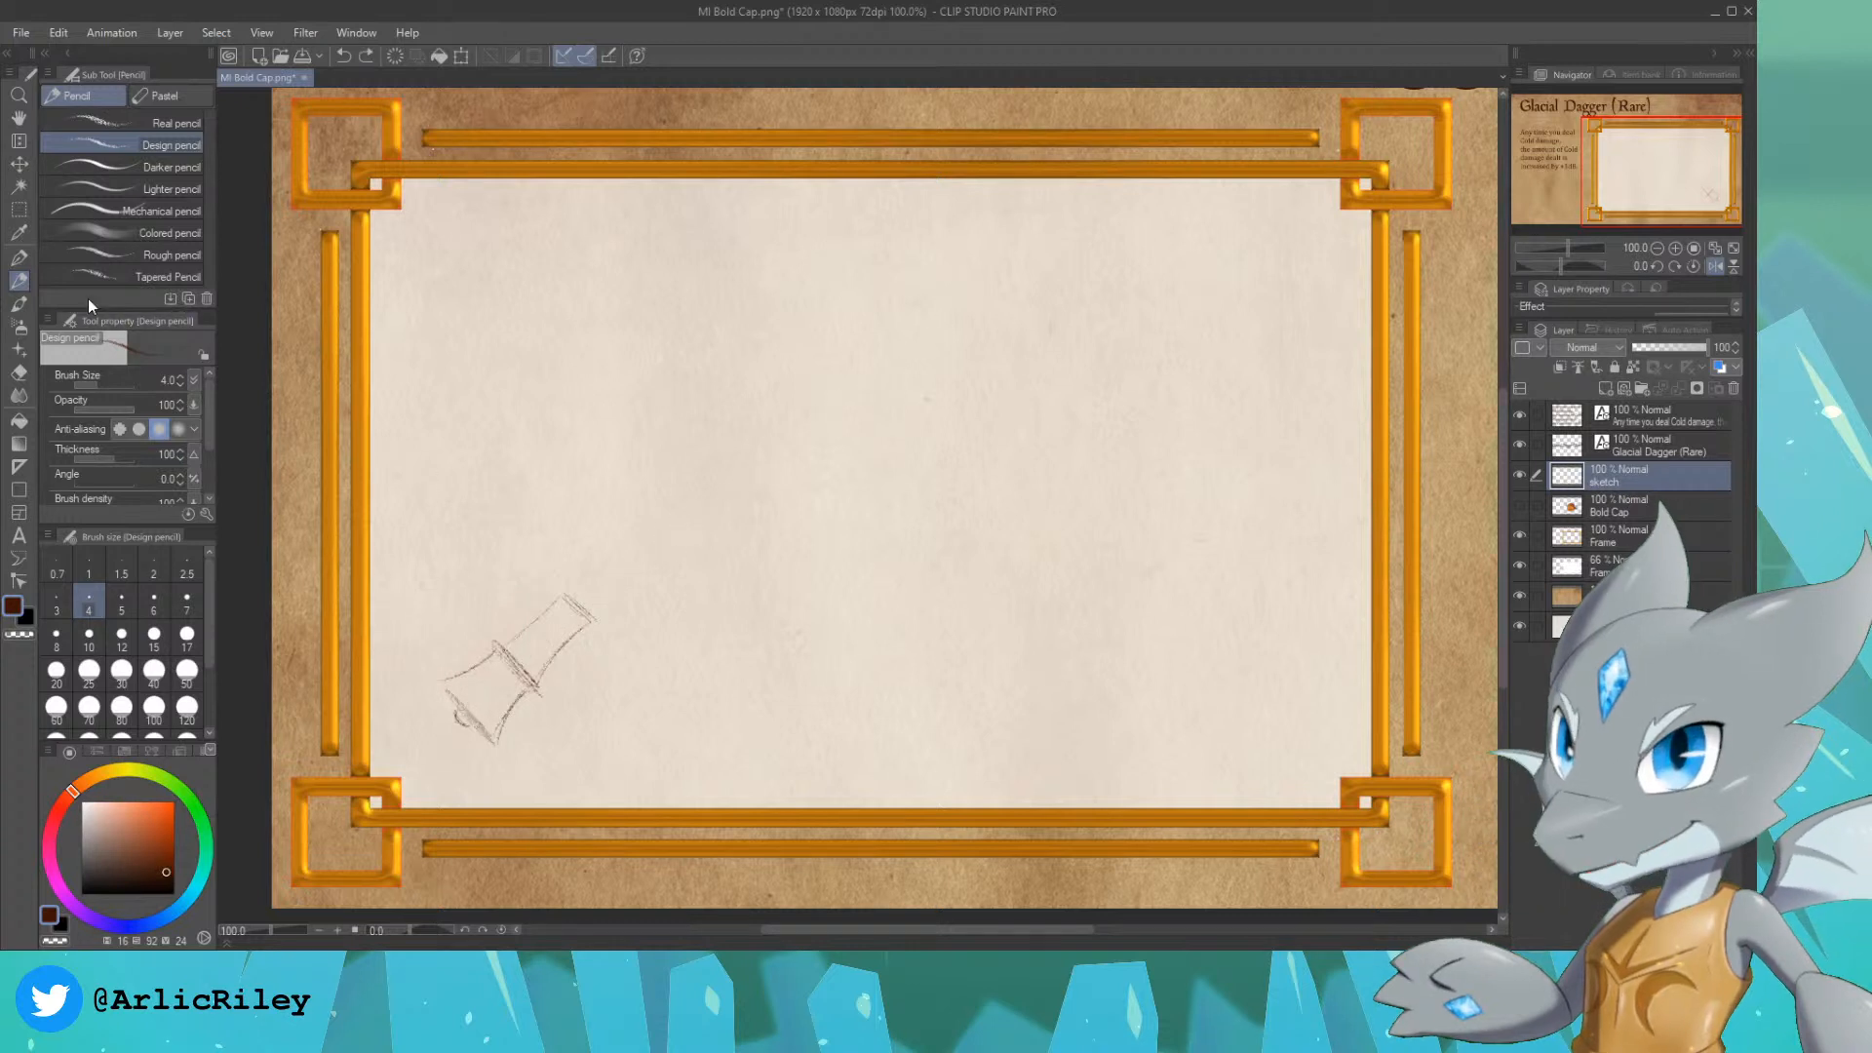
# Step: Draw a size 1.5 straight guide line on a new layer, running diagonally from the pommel up towards the frame's opposite corner
pyautogui.click(20, 470)
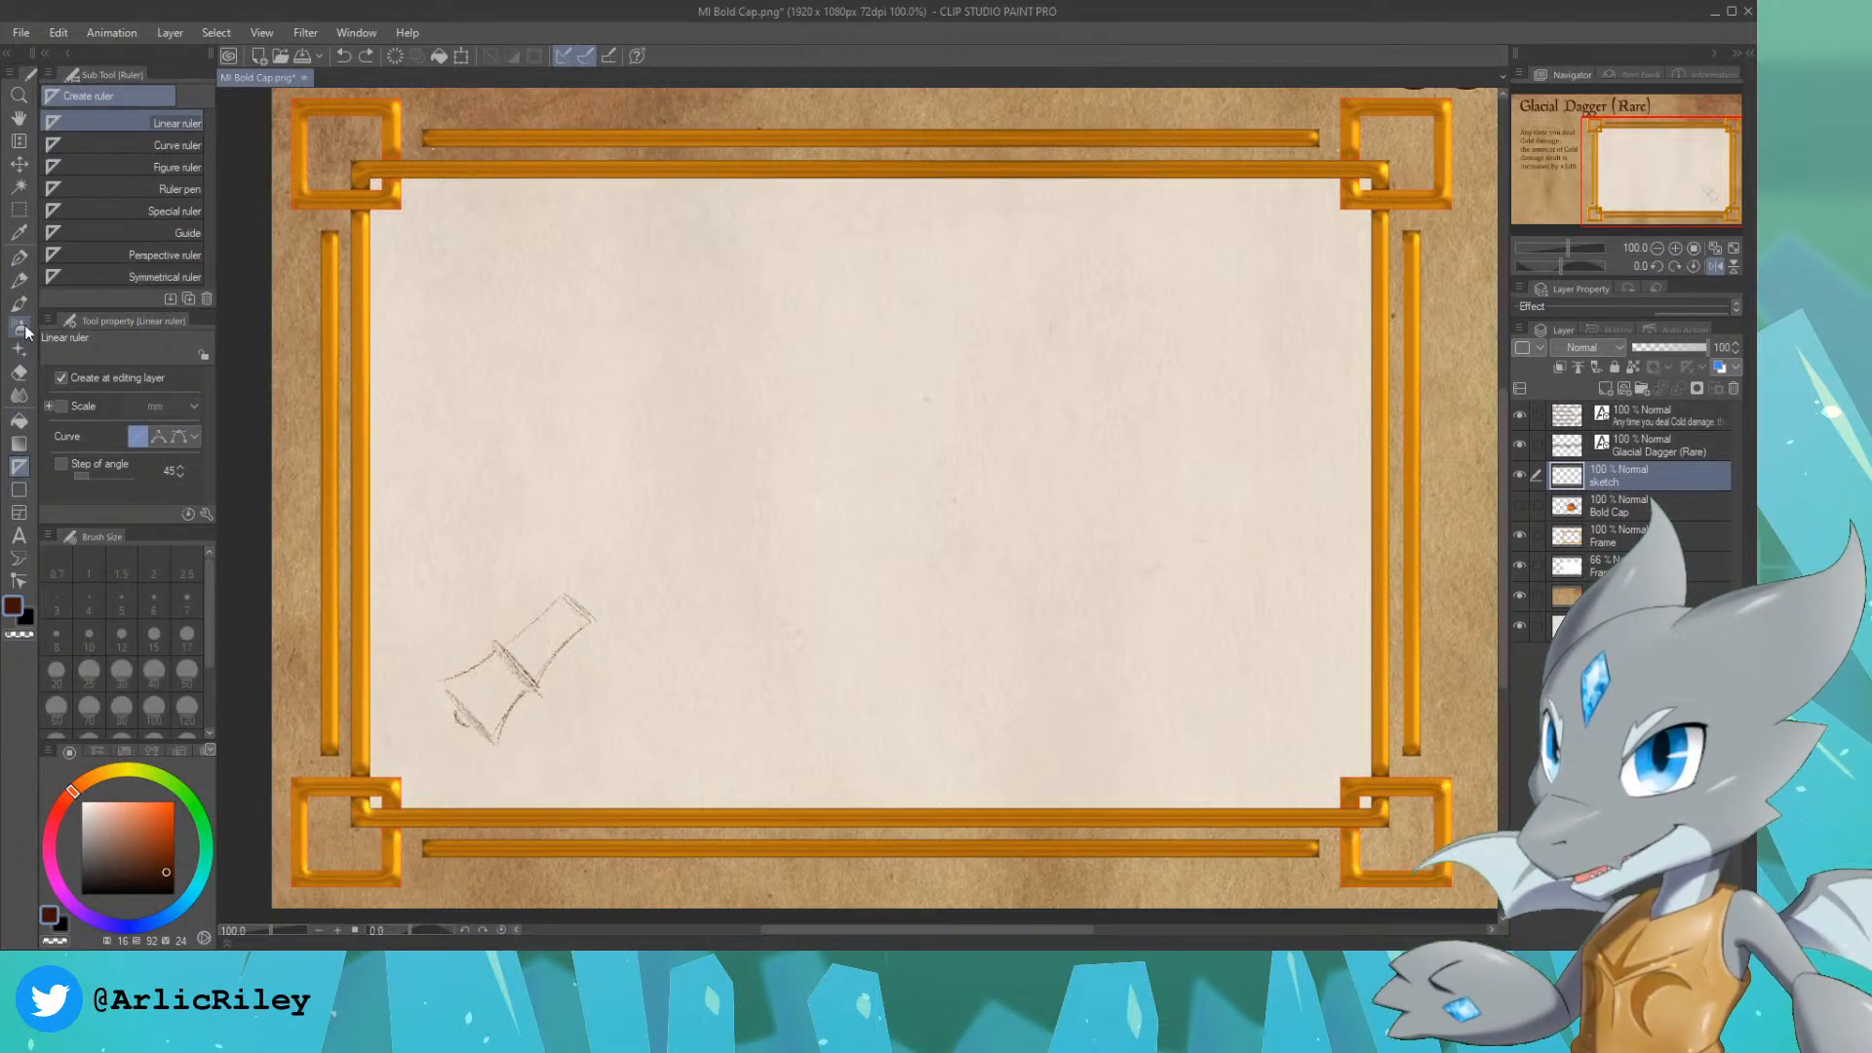
pyautogui.click(17, 491)
pyautogui.click(127, 121)
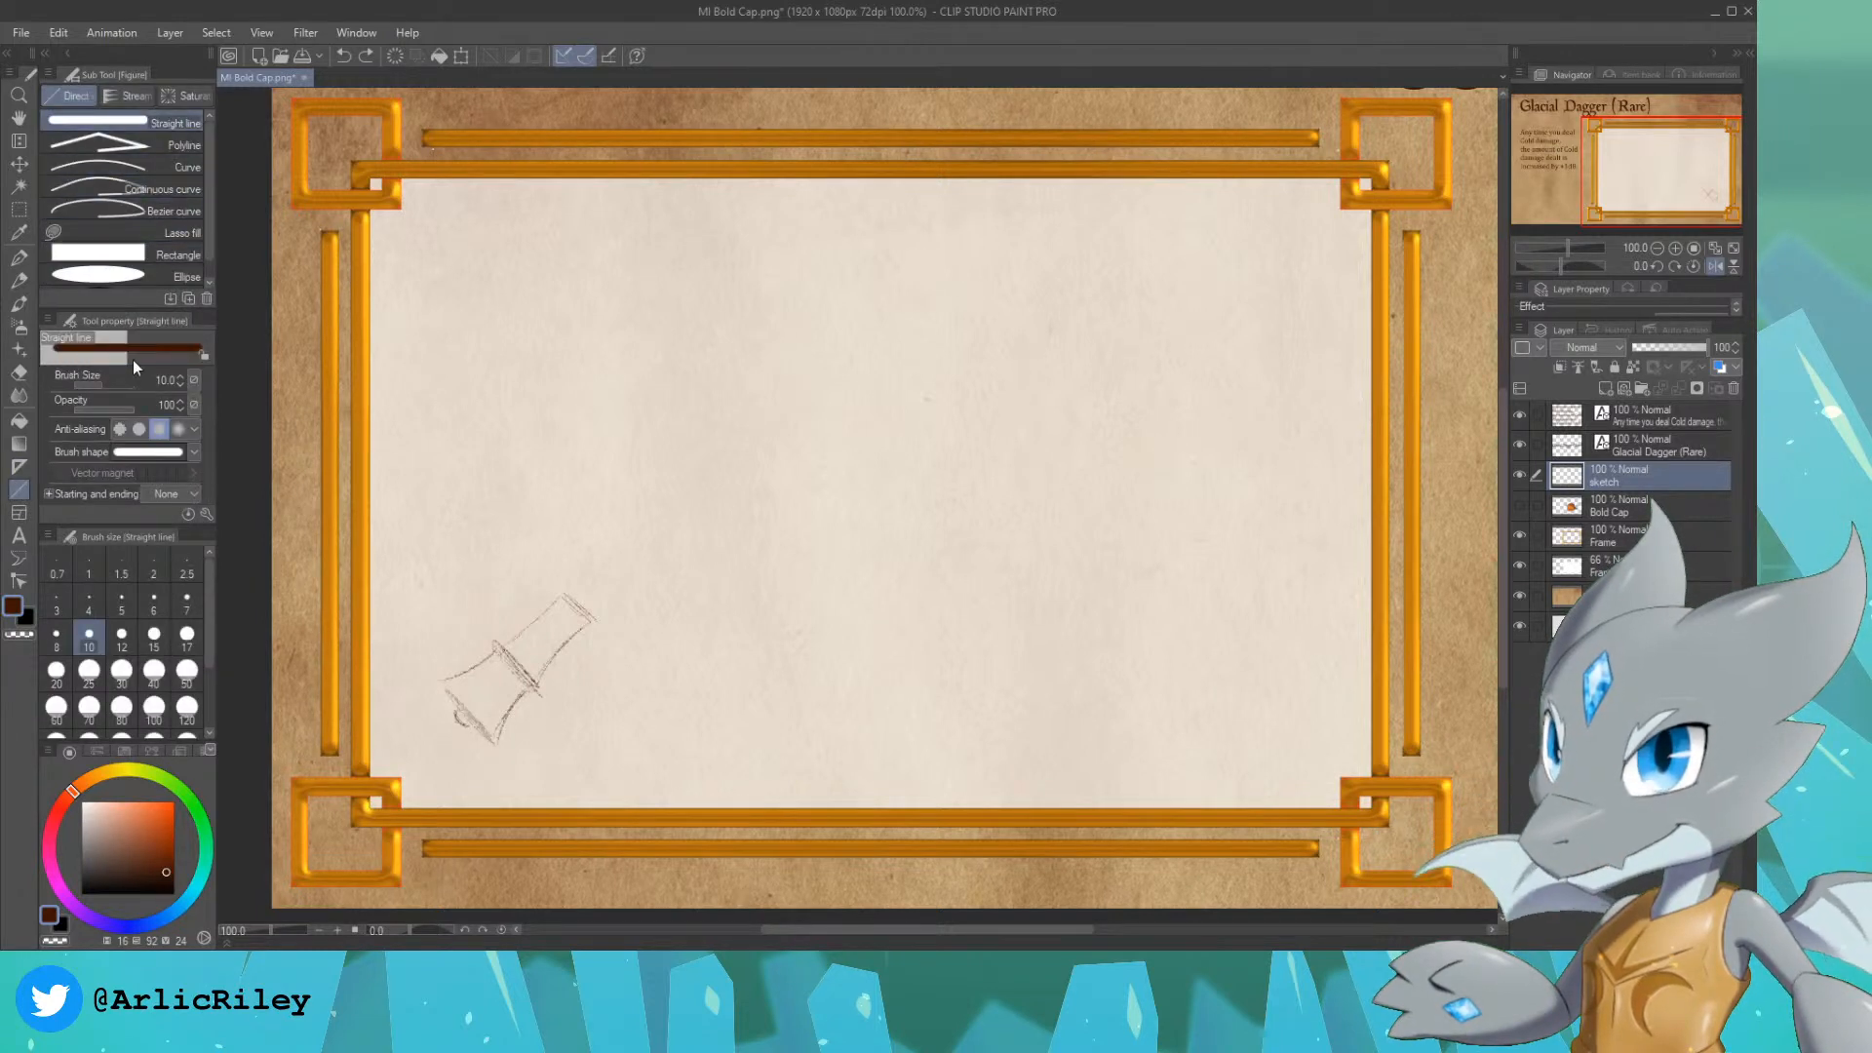
pyautogui.click(84, 386)
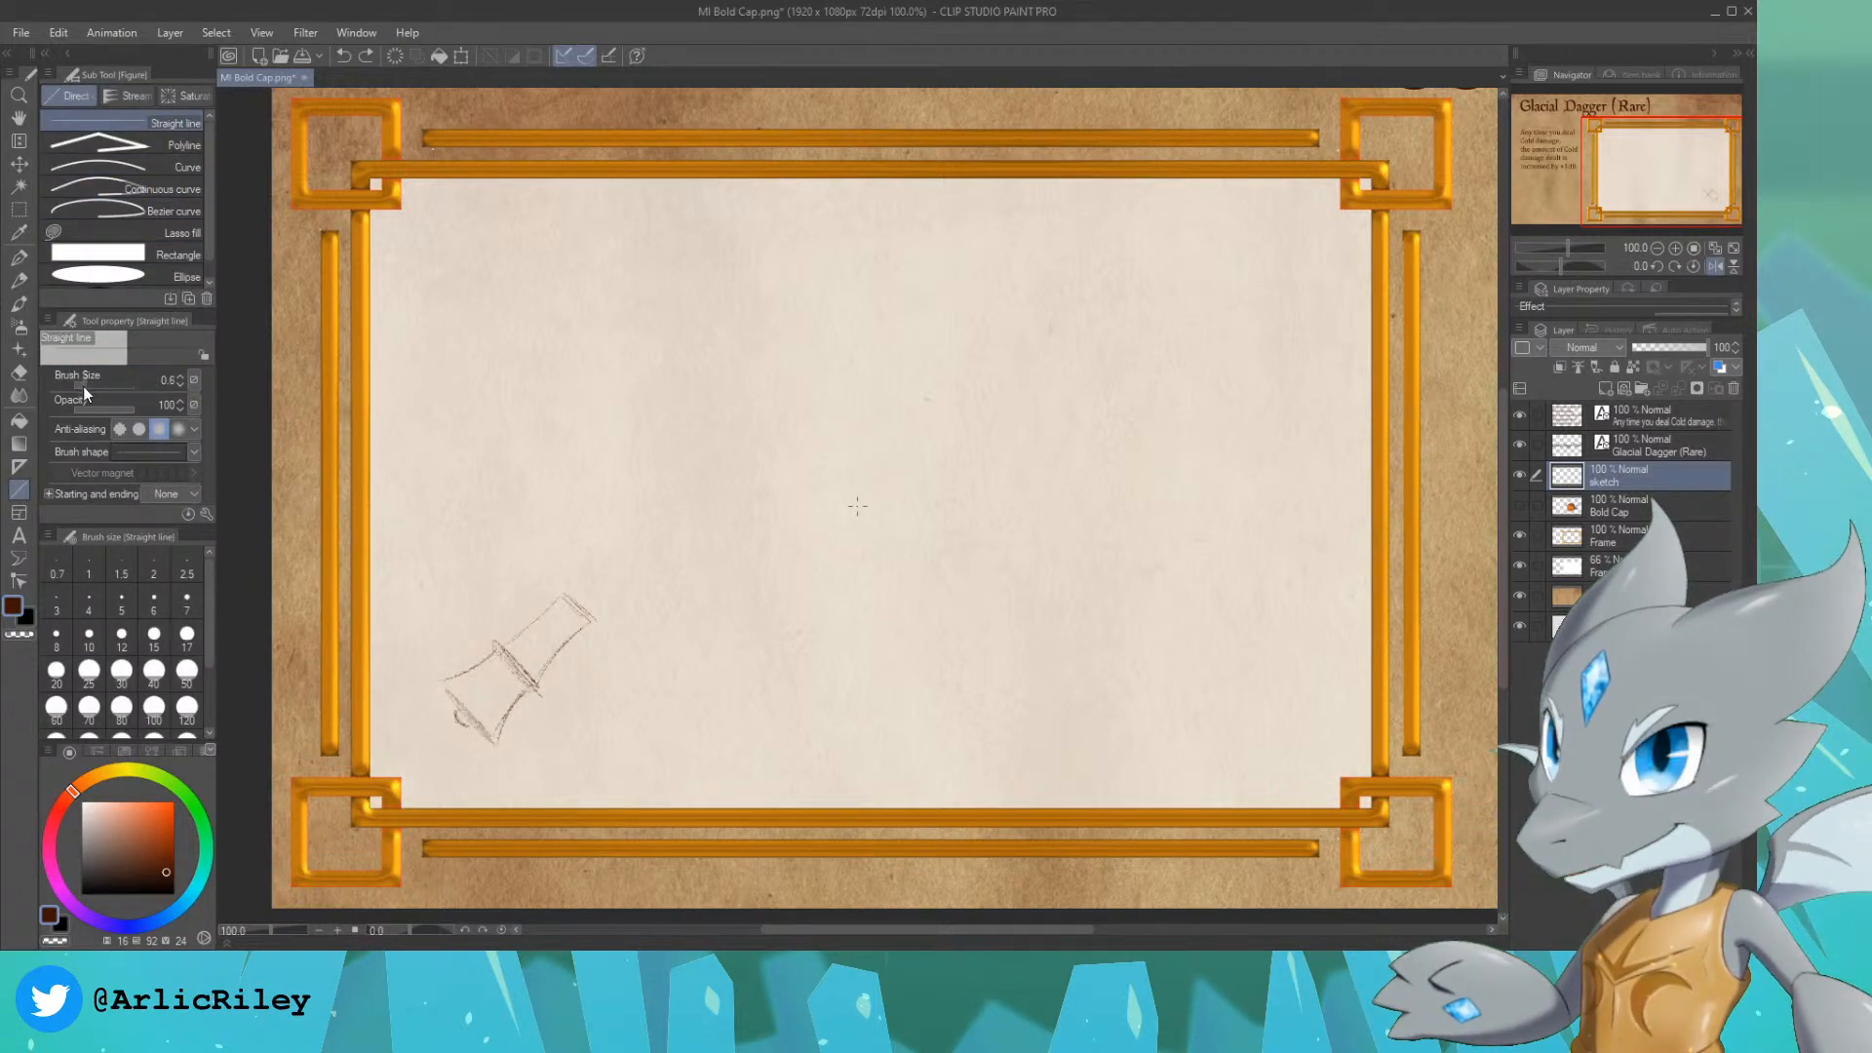
pyautogui.moveTo(83, 386); pyautogui.dragTo(90, 384)
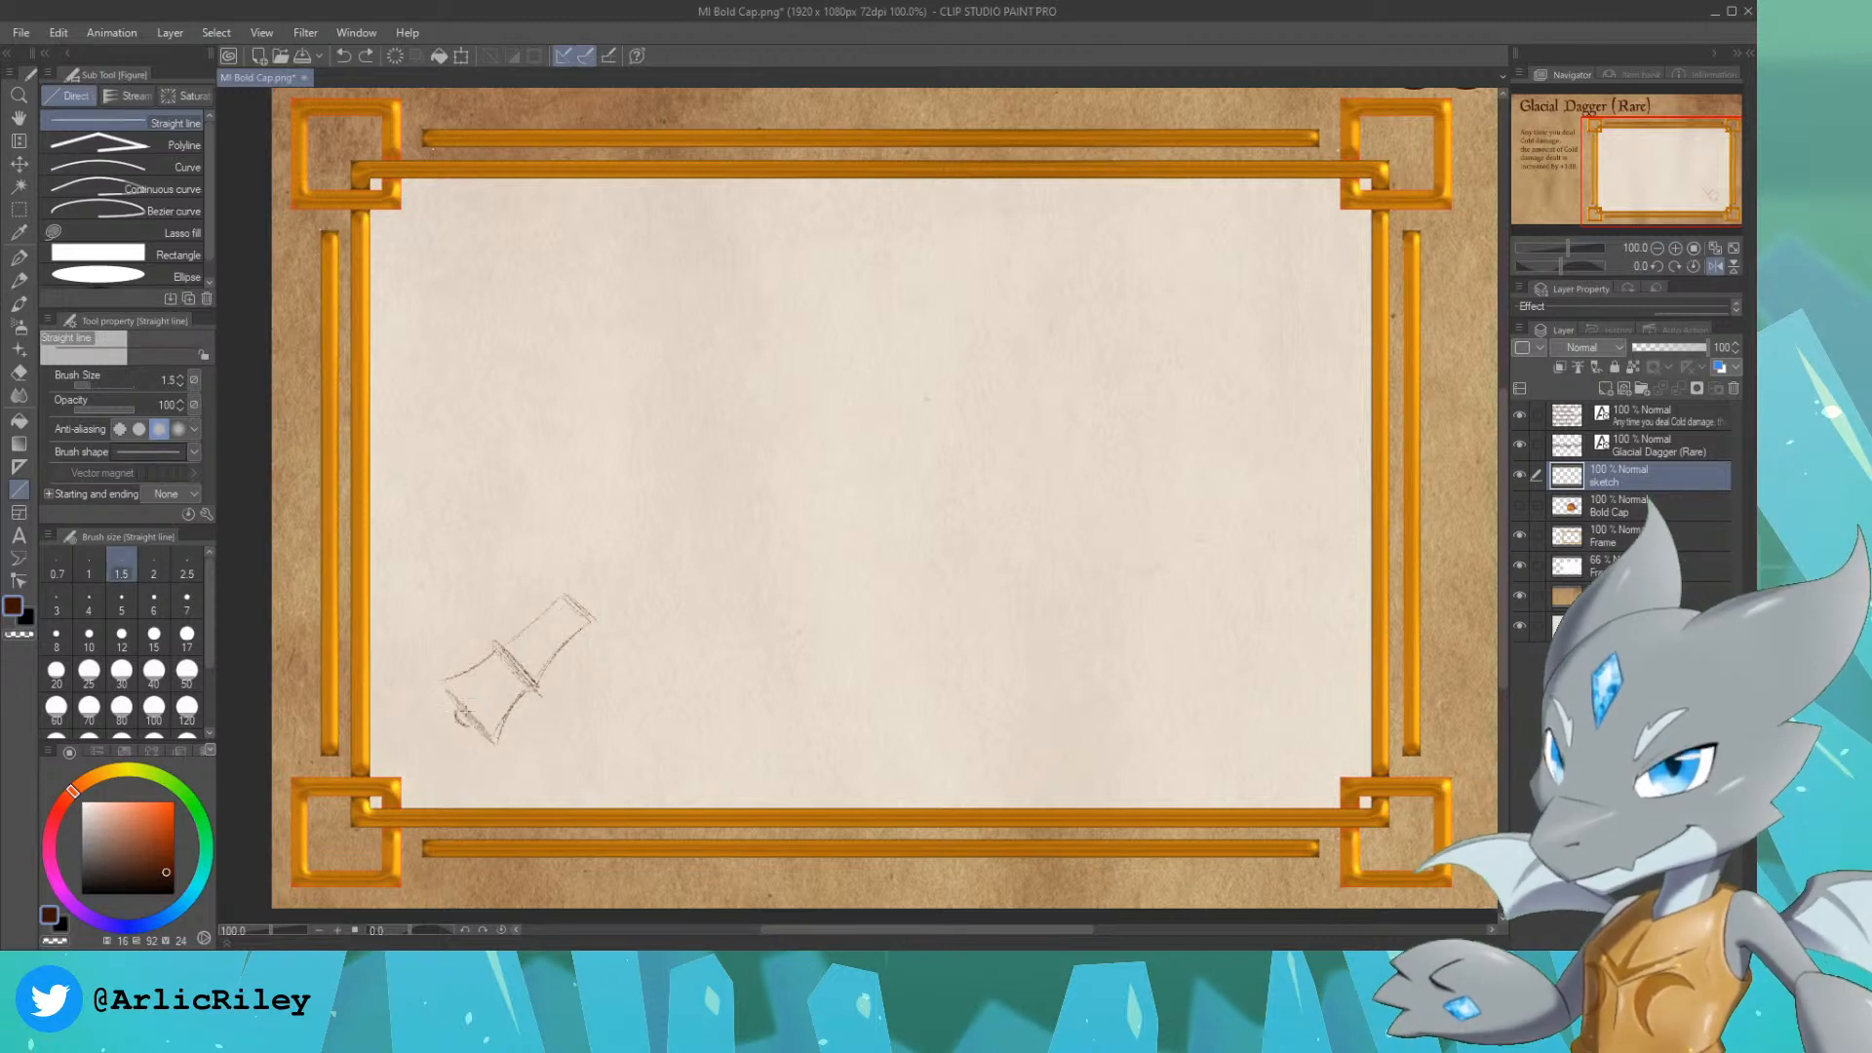
pyautogui.moveTo(466, 711)
pyautogui.mouseDown()
pyautogui.moveTo(1044, 276)
pyautogui.moveTo(1056, 244)
pyautogui.moveTo(1254, 287)
pyautogui.moveTo(1264, 271)
pyautogui.mouseUp()
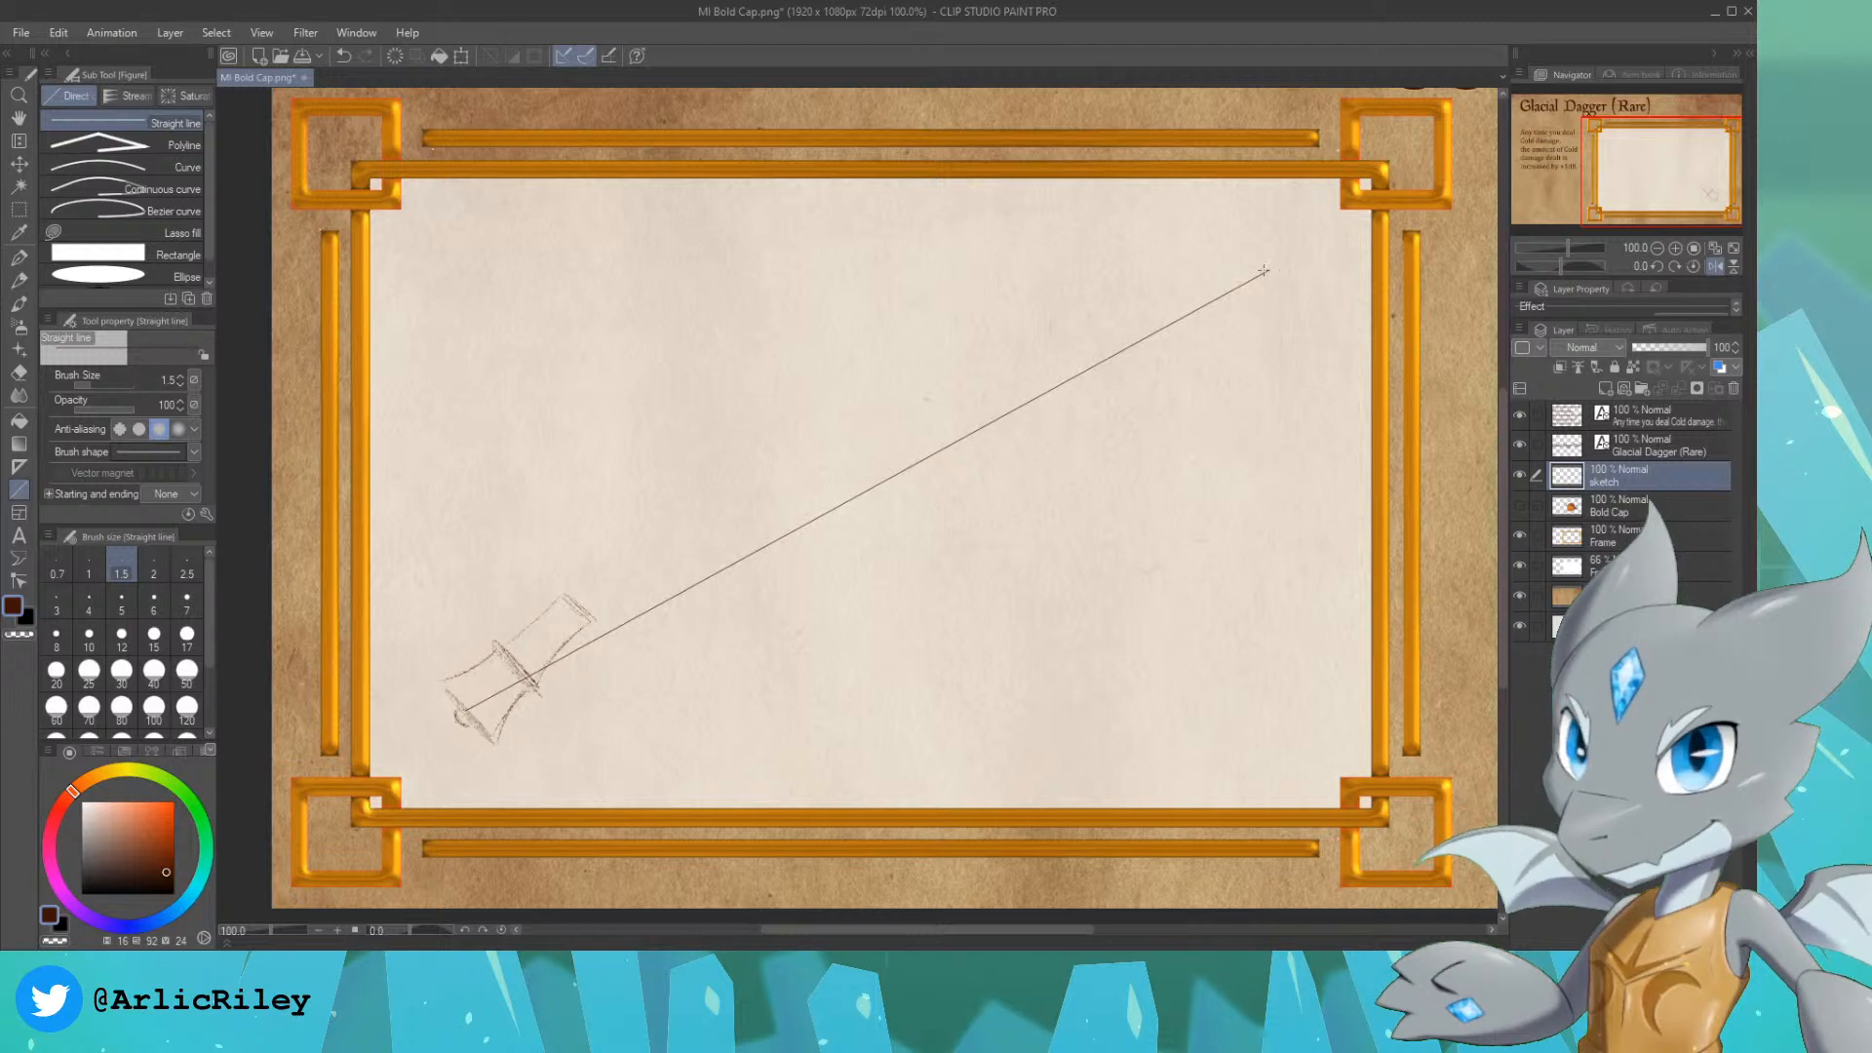
pyautogui.hotkey('ctrl', 'z')
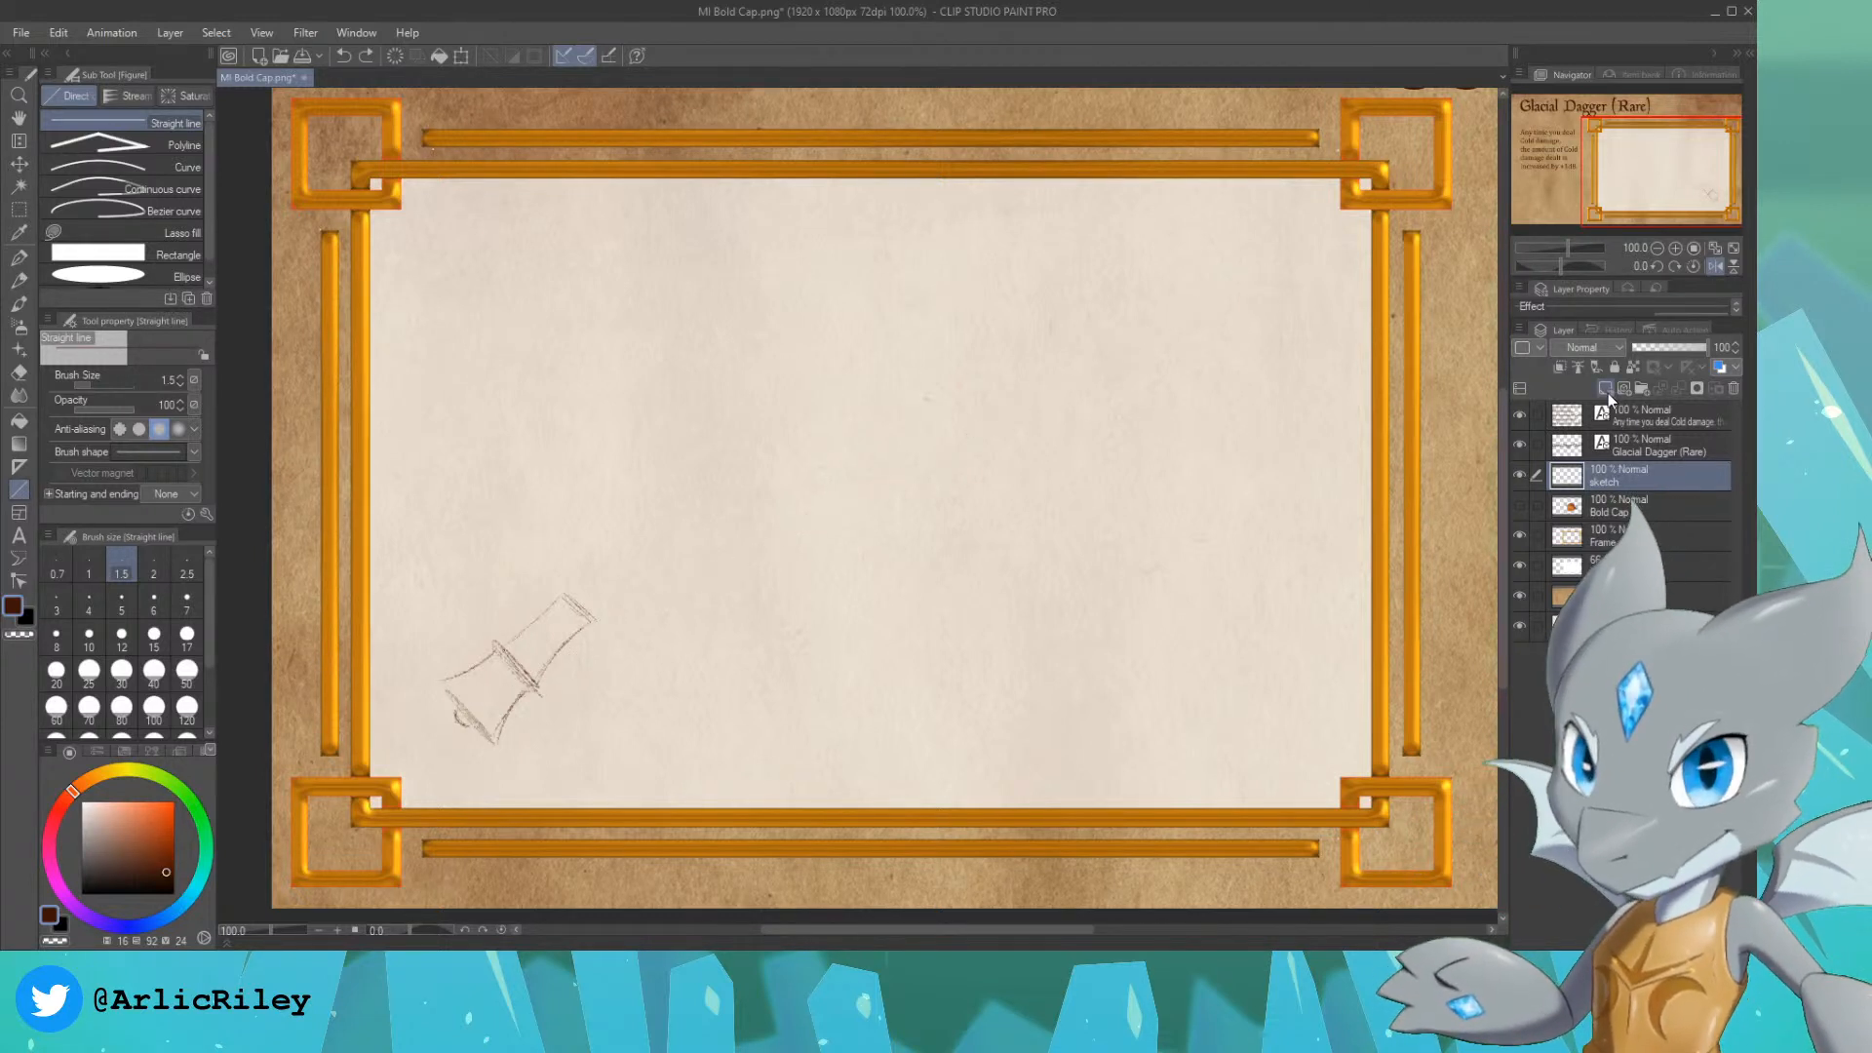
pyautogui.click(1605, 388)
pyautogui.moveTo(468, 712)
pyautogui.mouseDown()
pyautogui.moveTo(689, 549)
pyautogui.moveTo(1232, 272)
pyautogui.moveTo(1220, 305)
pyautogui.moveTo(1252, 284)
pyautogui.mouseUp()
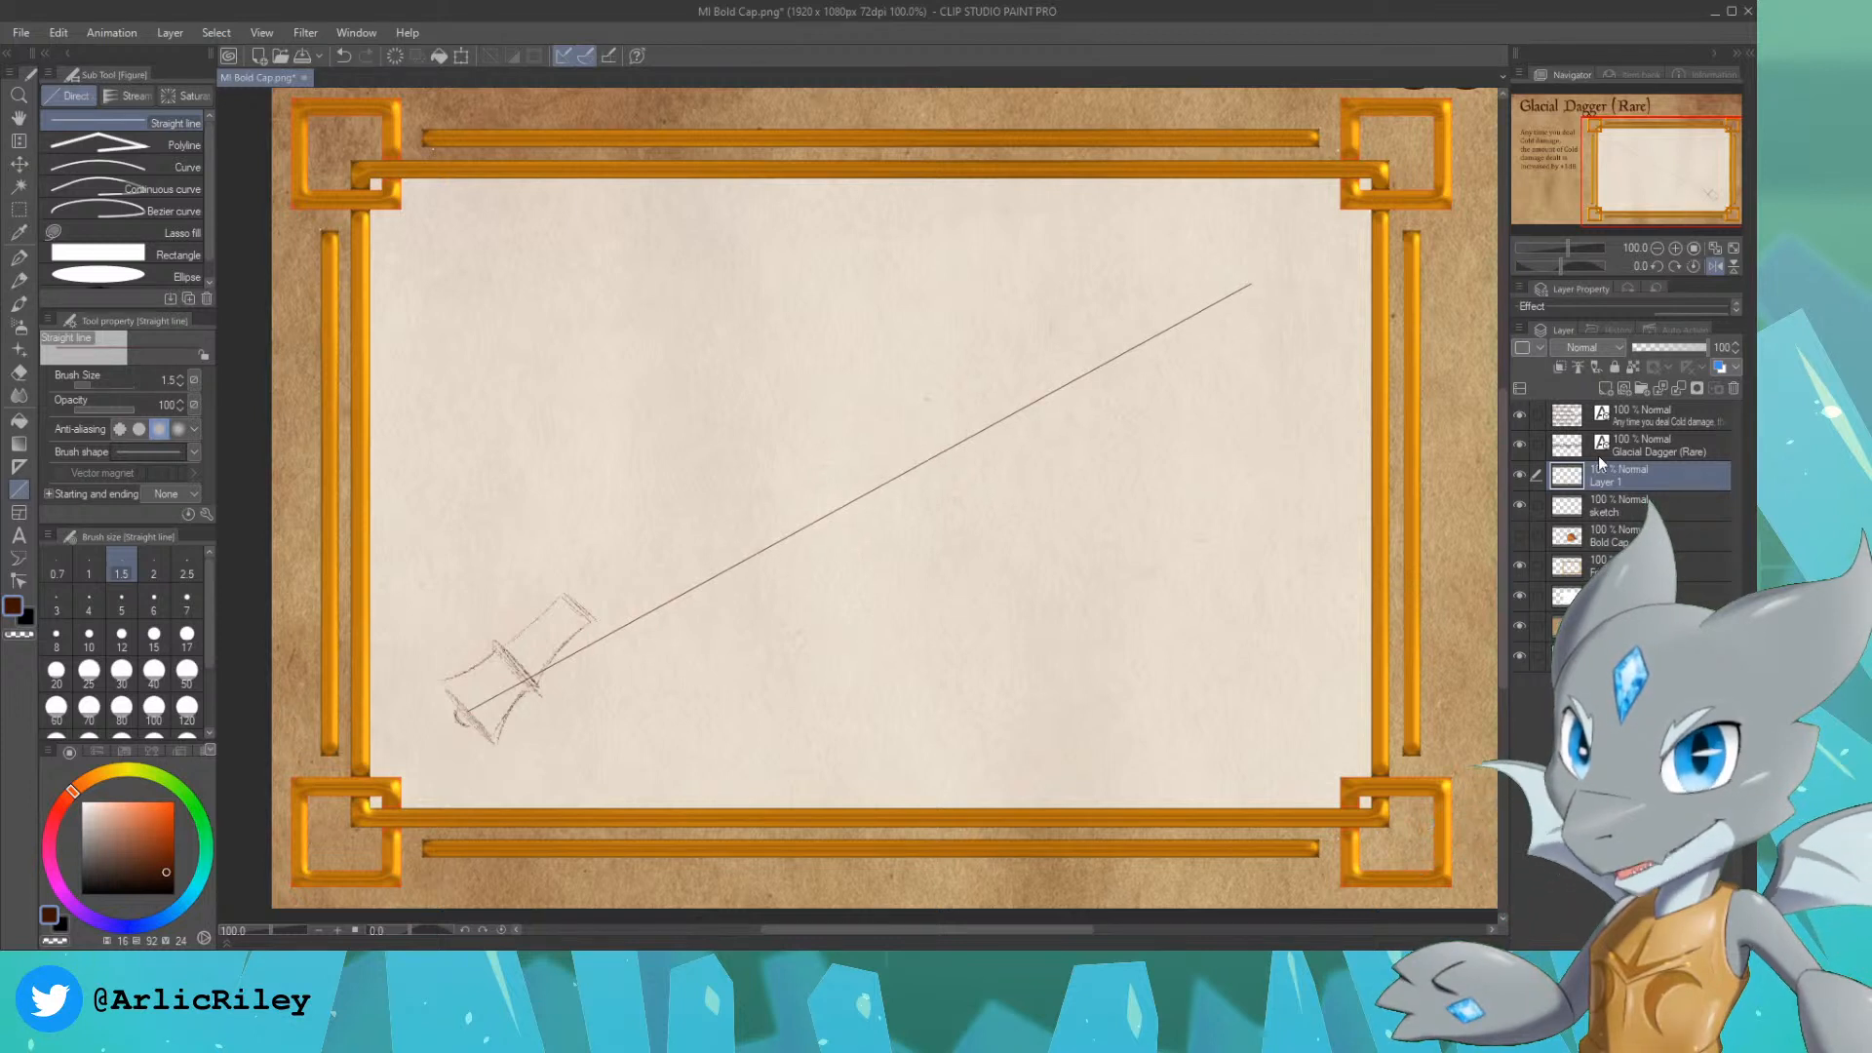
# Step: Rotate and move the handle drawing on the sketch layer so its axis lines up with the diagonal guide line
pyautogui.click(1630, 511)
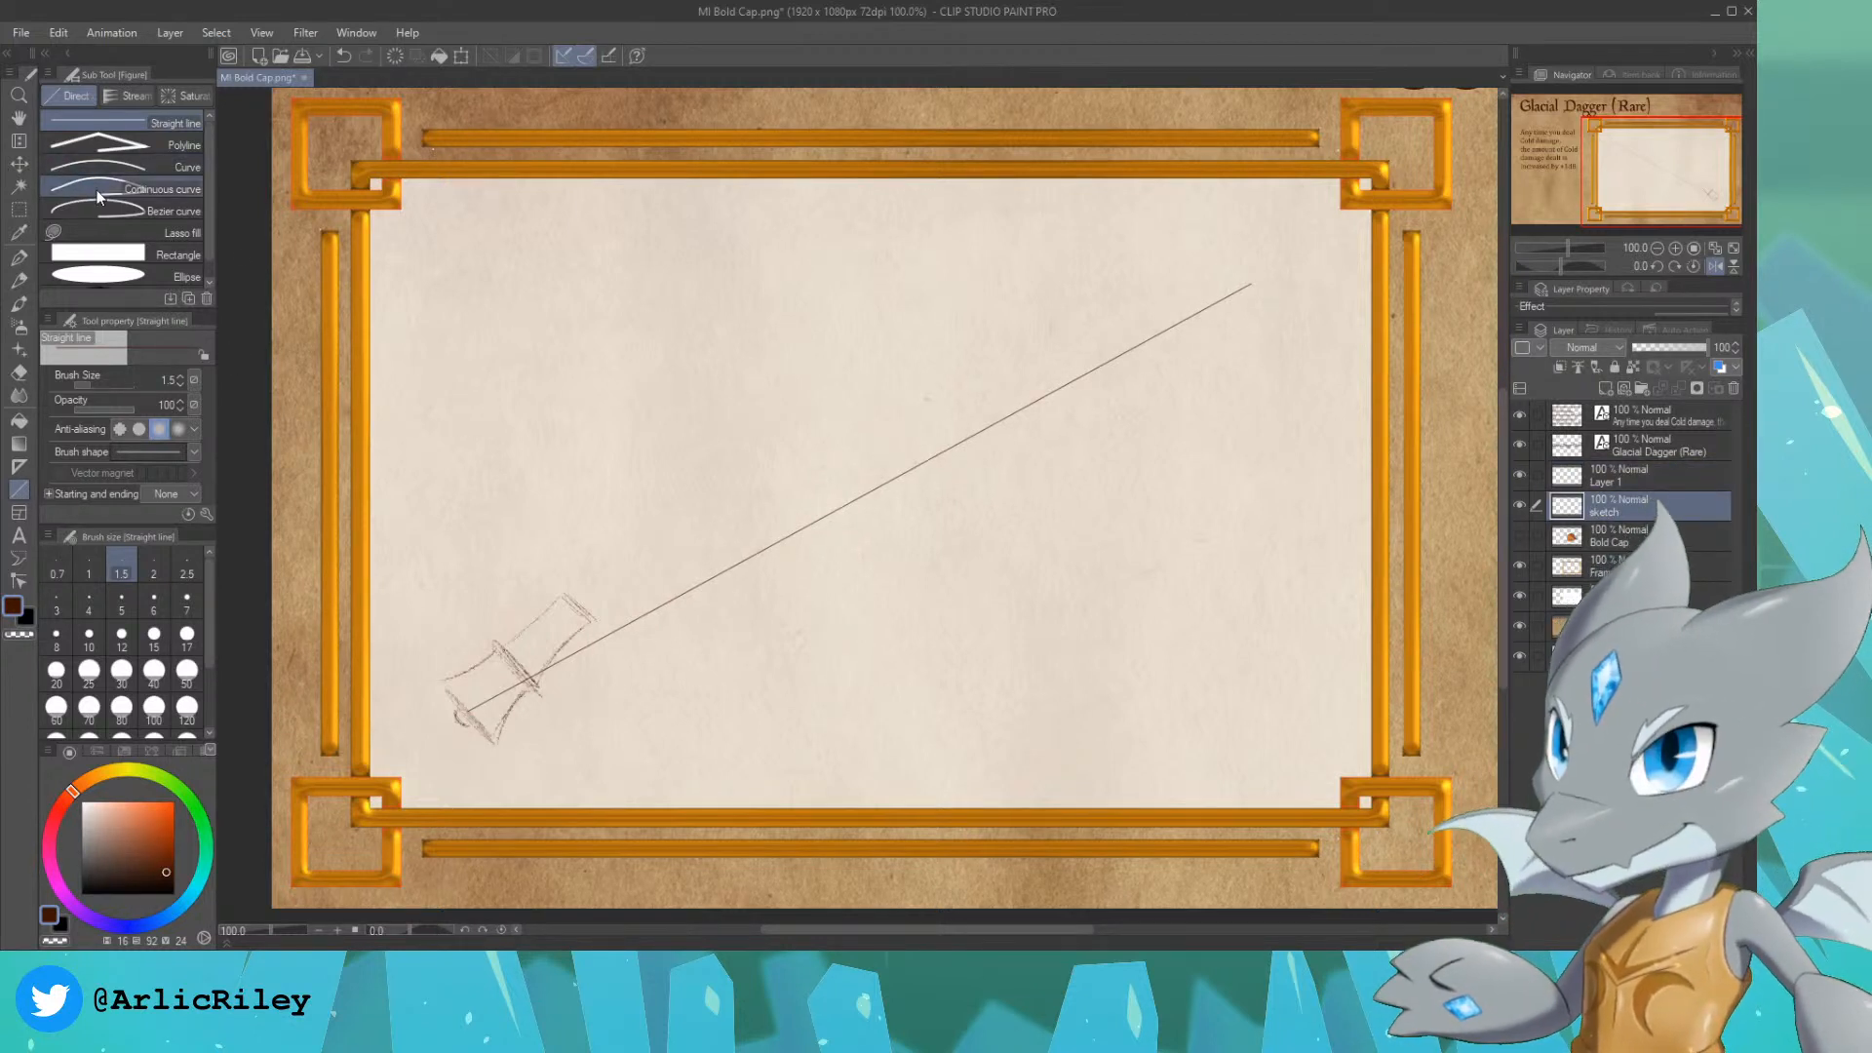
pyautogui.hotkey('ctrl', 't')
pyautogui.moveTo(625, 526); pyautogui.dragTo(607, 626)
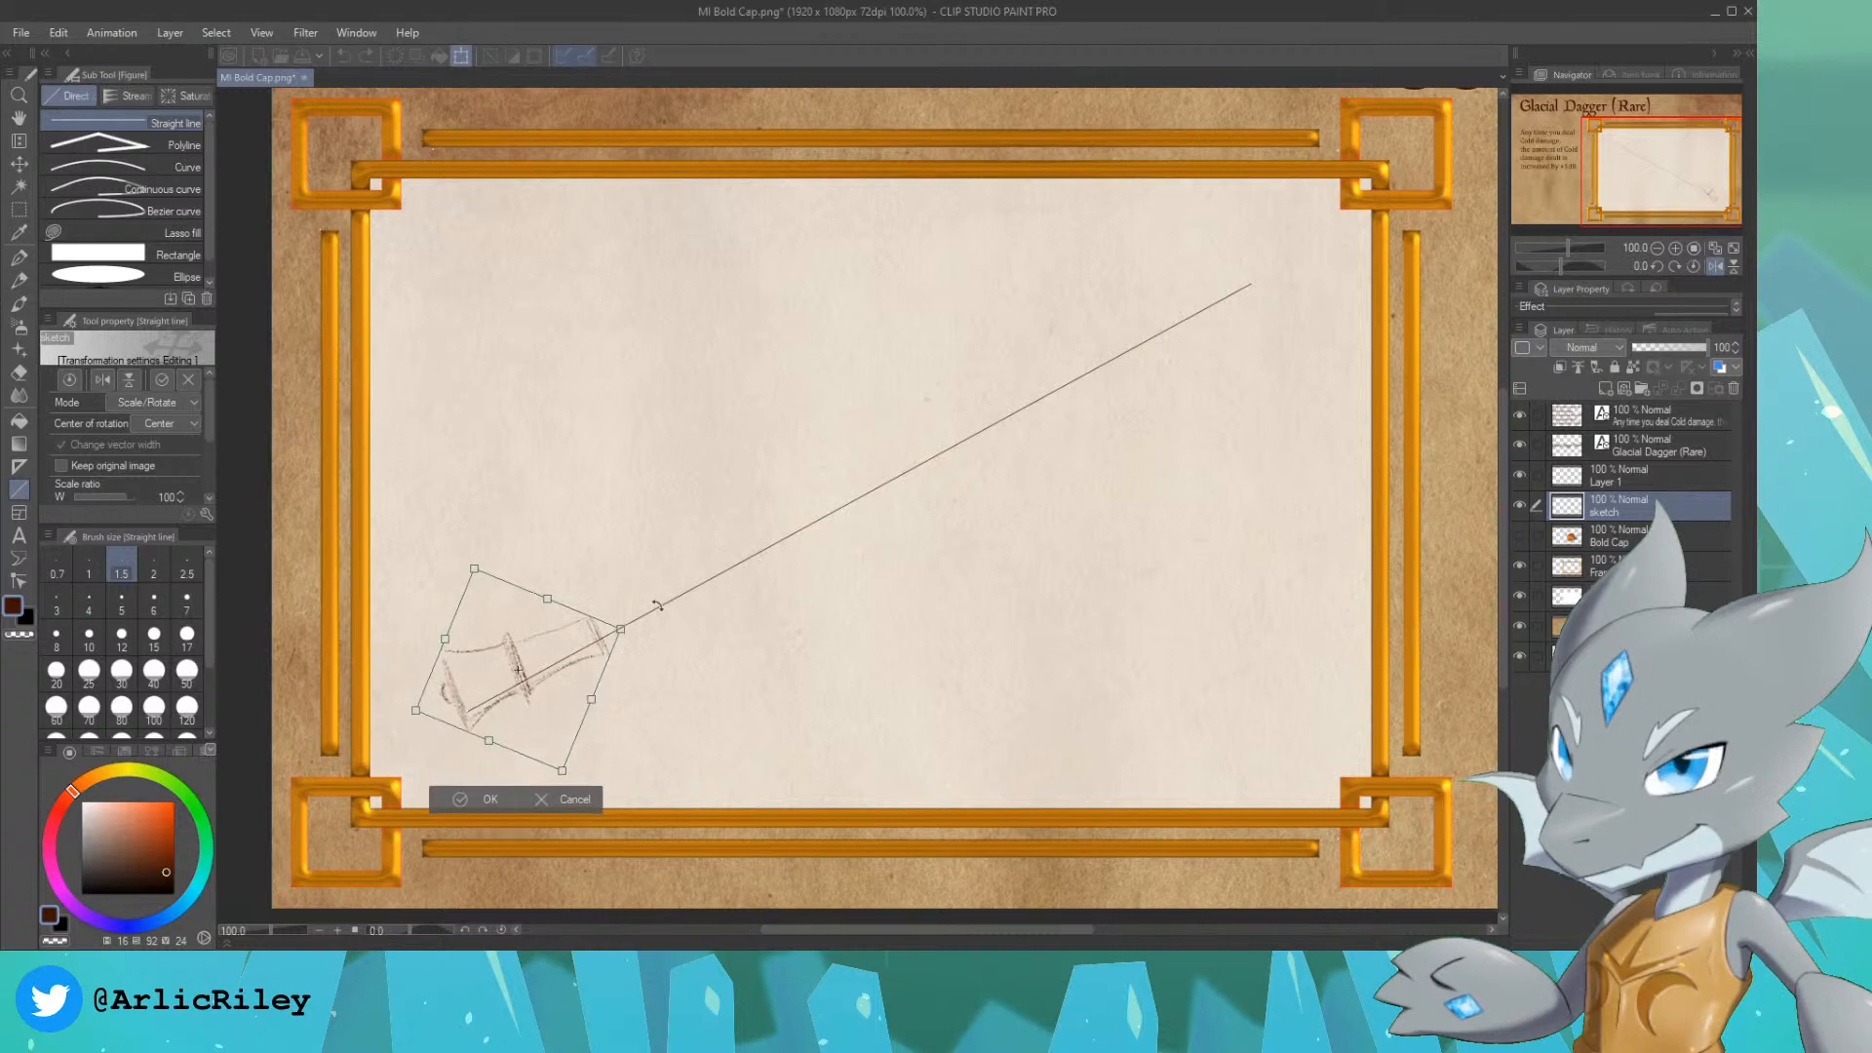
pyautogui.moveTo(544, 700); pyautogui.dragTo(556, 713)
pyautogui.moveTo(688, 626); pyautogui.dragTo(685, 602)
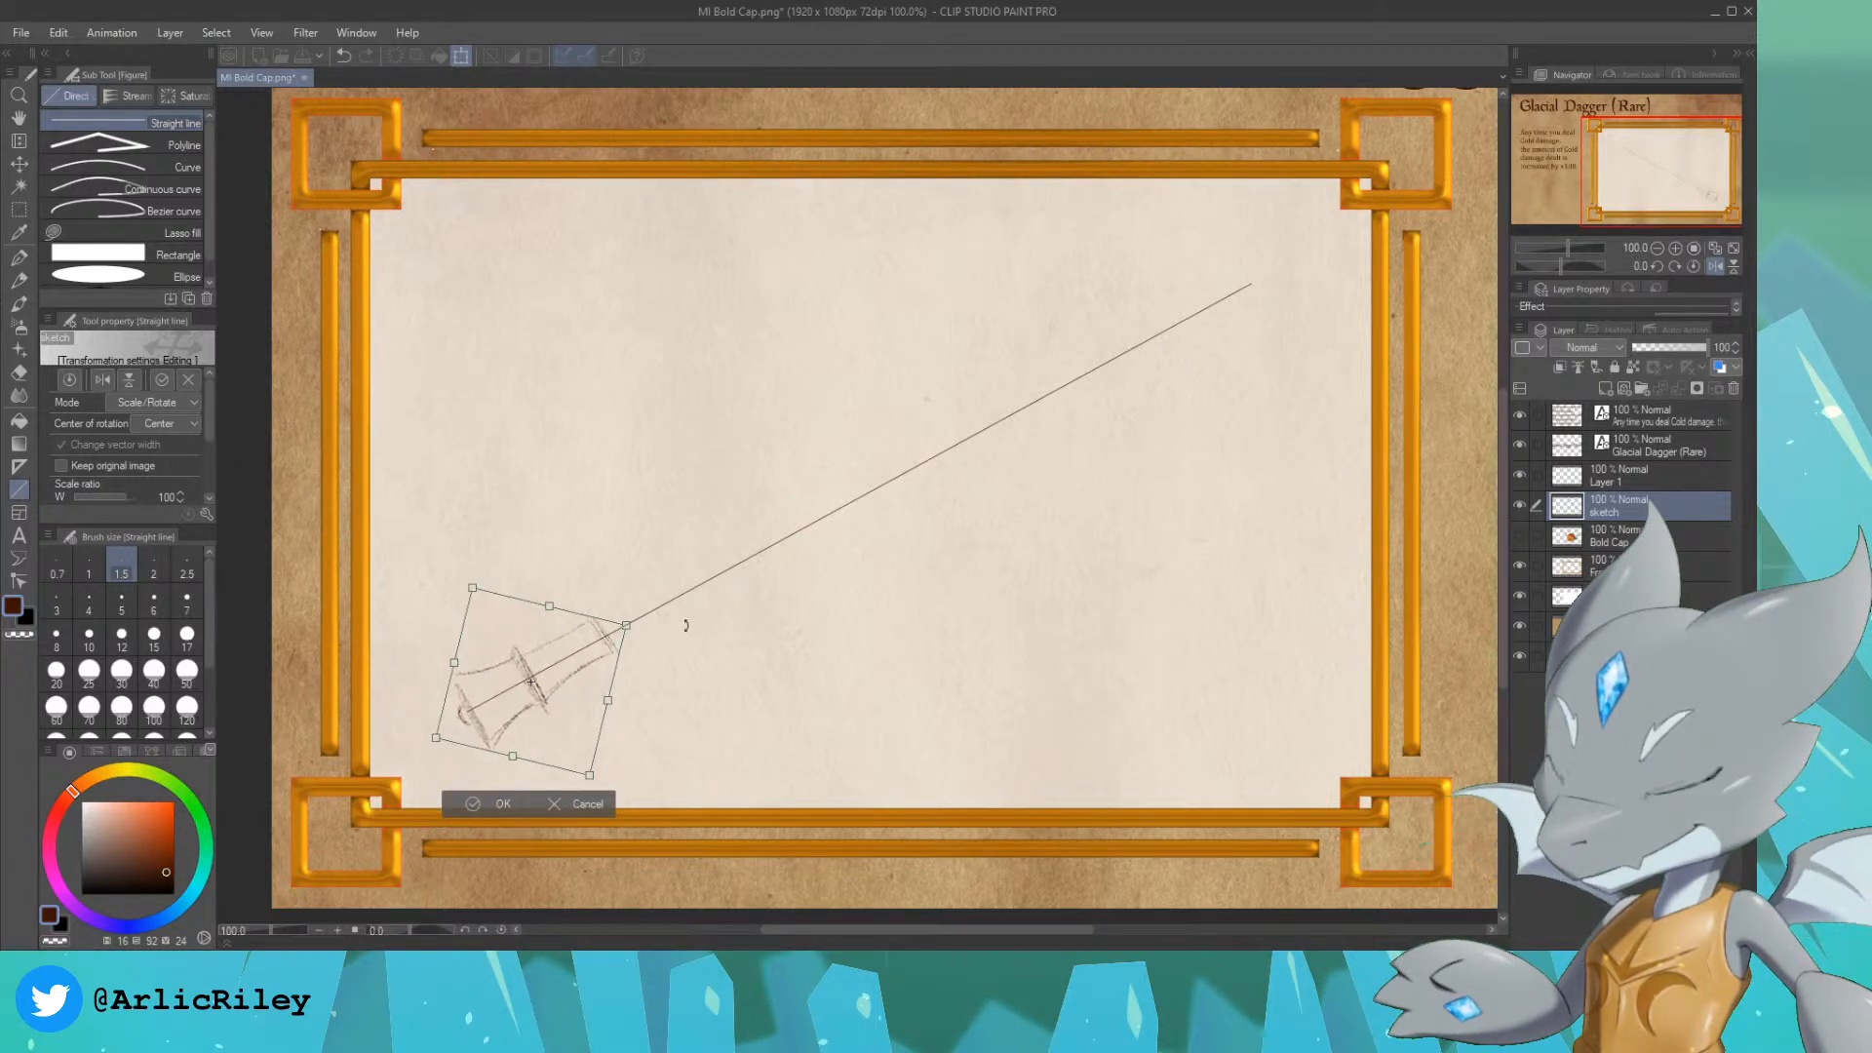
pyautogui.press('Return')
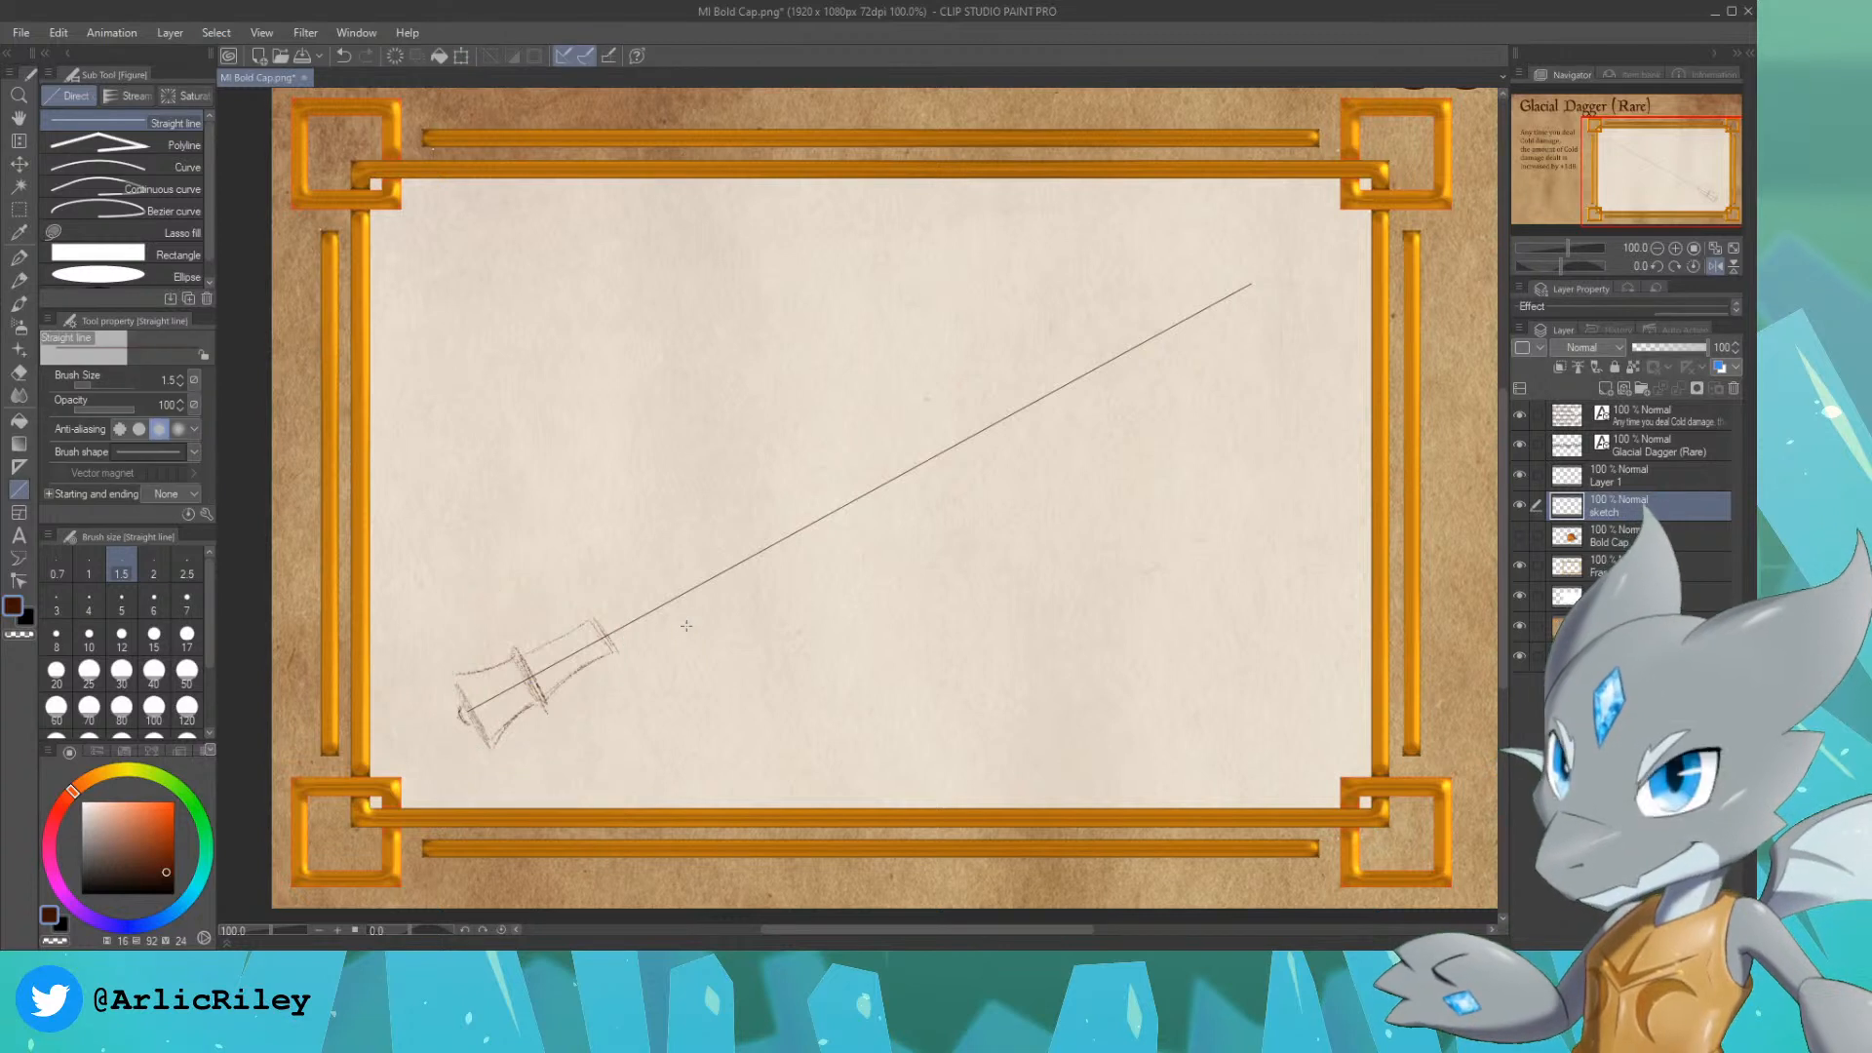
# Step: Lengthen the grip along the guide line with the size 4 Design pencil and sketch a three-pointed crossguard at its end
pyautogui.click(19, 283)
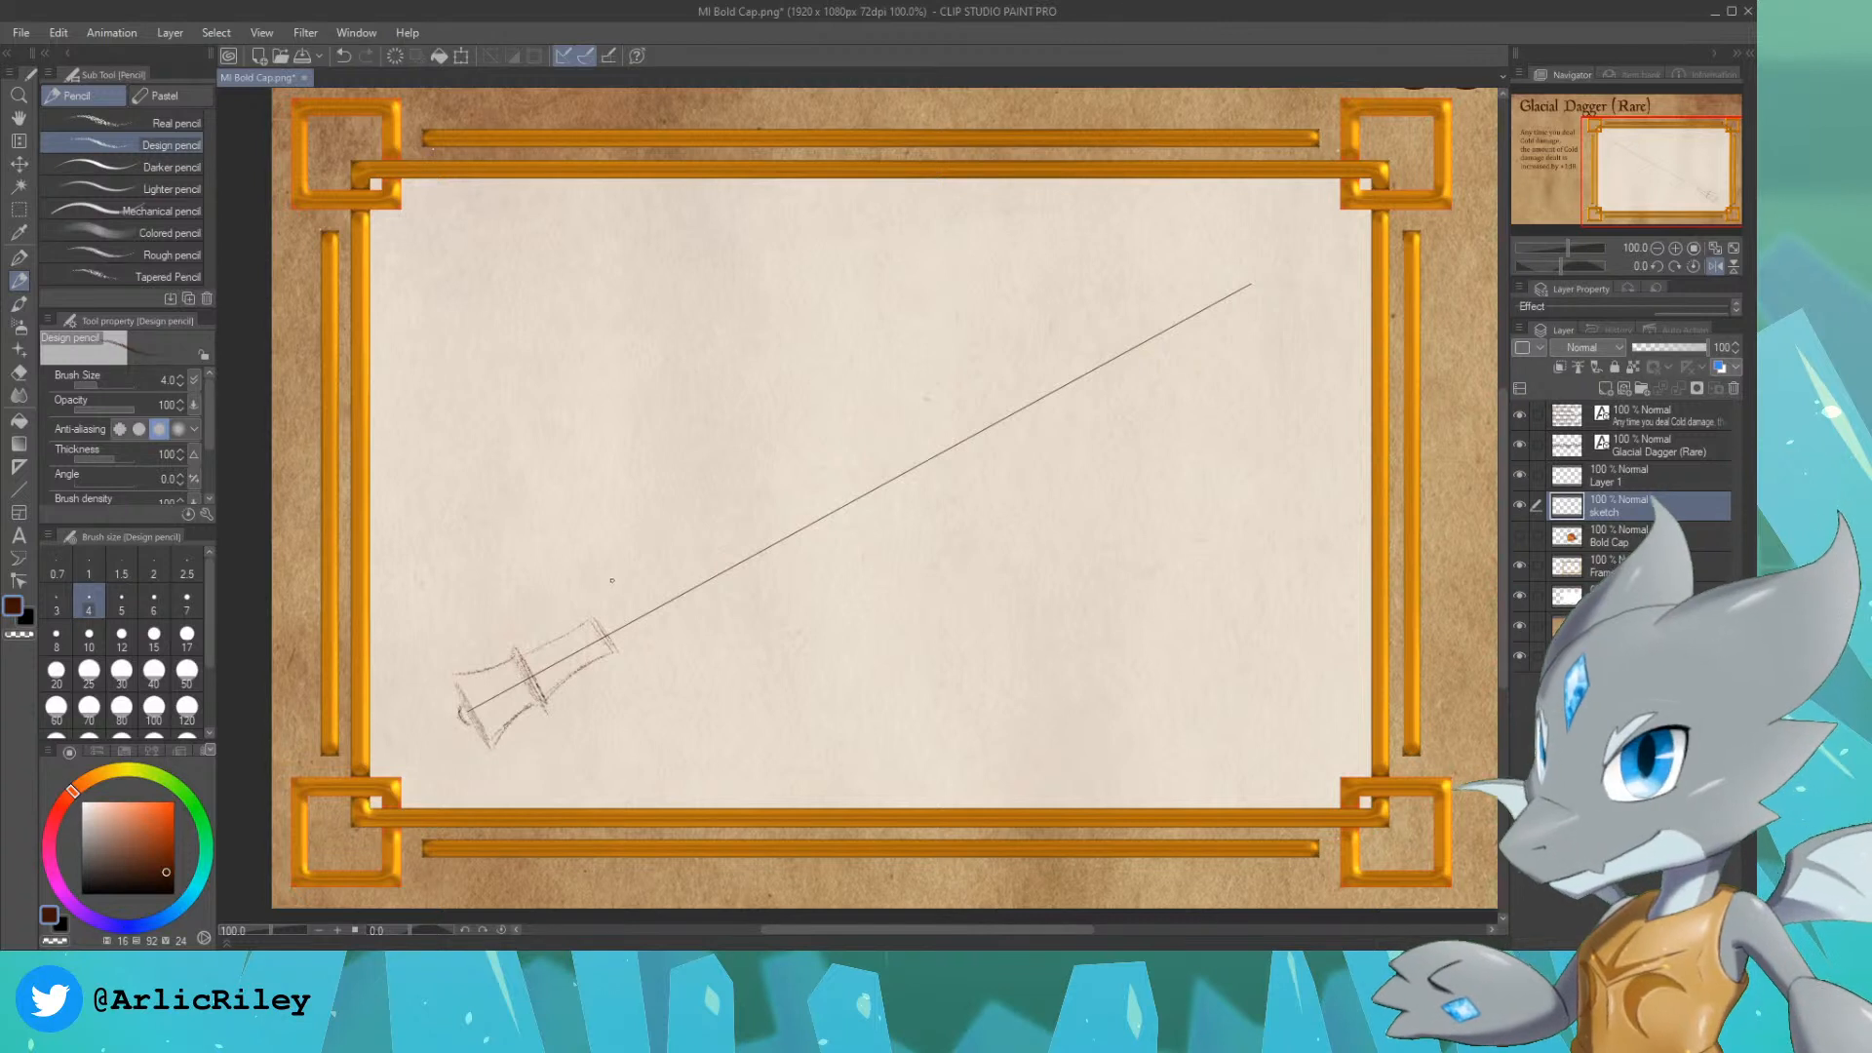
pyautogui.moveTo(597, 616)
pyautogui.mouseDown()
pyautogui.moveTo(666, 575)
pyautogui.moveTo(614, 646)
pyautogui.moveTo(685, 612)
pyautogui.mouseUp()
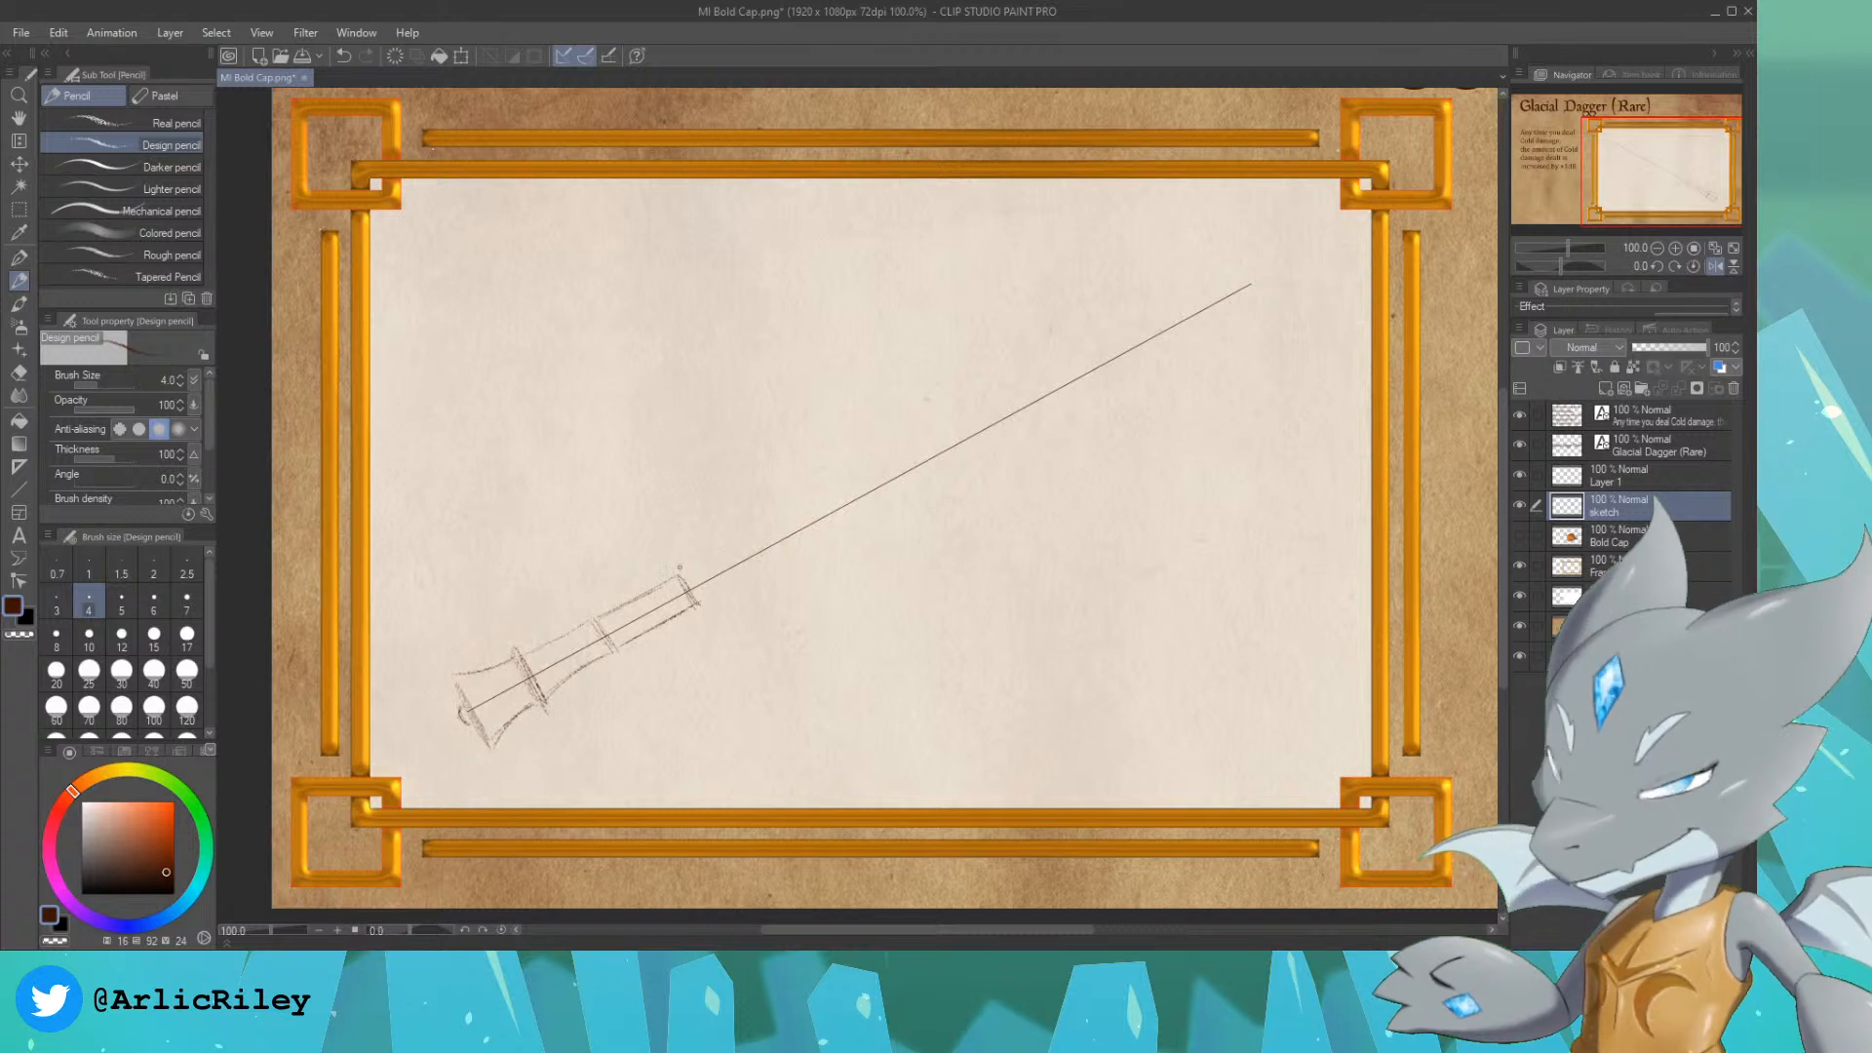
pyautogui.moveTo(669, 562)
pyautogui.mouseDown()
pyautogui.moveTo(710, 627)
pyautogui.moveTo(661, 548)
pyautogui.moveTo(707, 624)
pyautogui.moveTo(774, 617)
pyautogui.mouseUp()
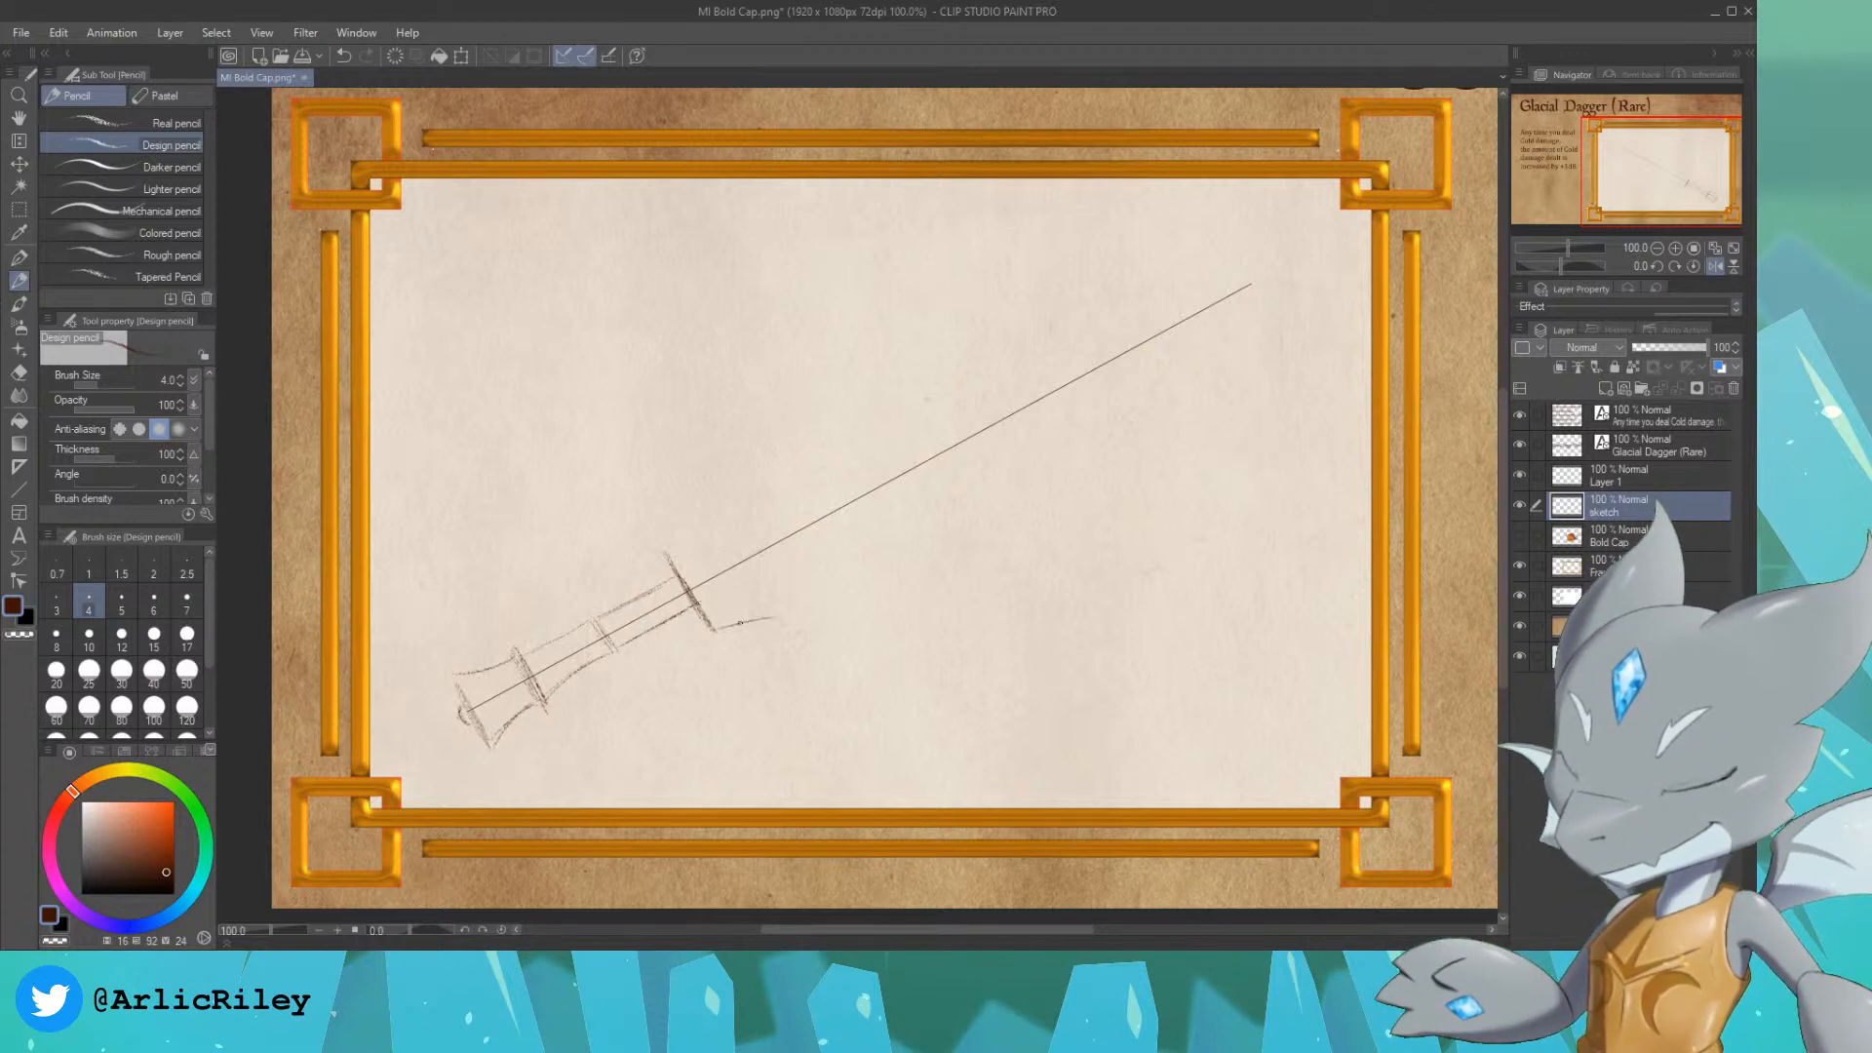
pyautogui.moveTo(665, 553); pyautogui.dragTo(701, 508)
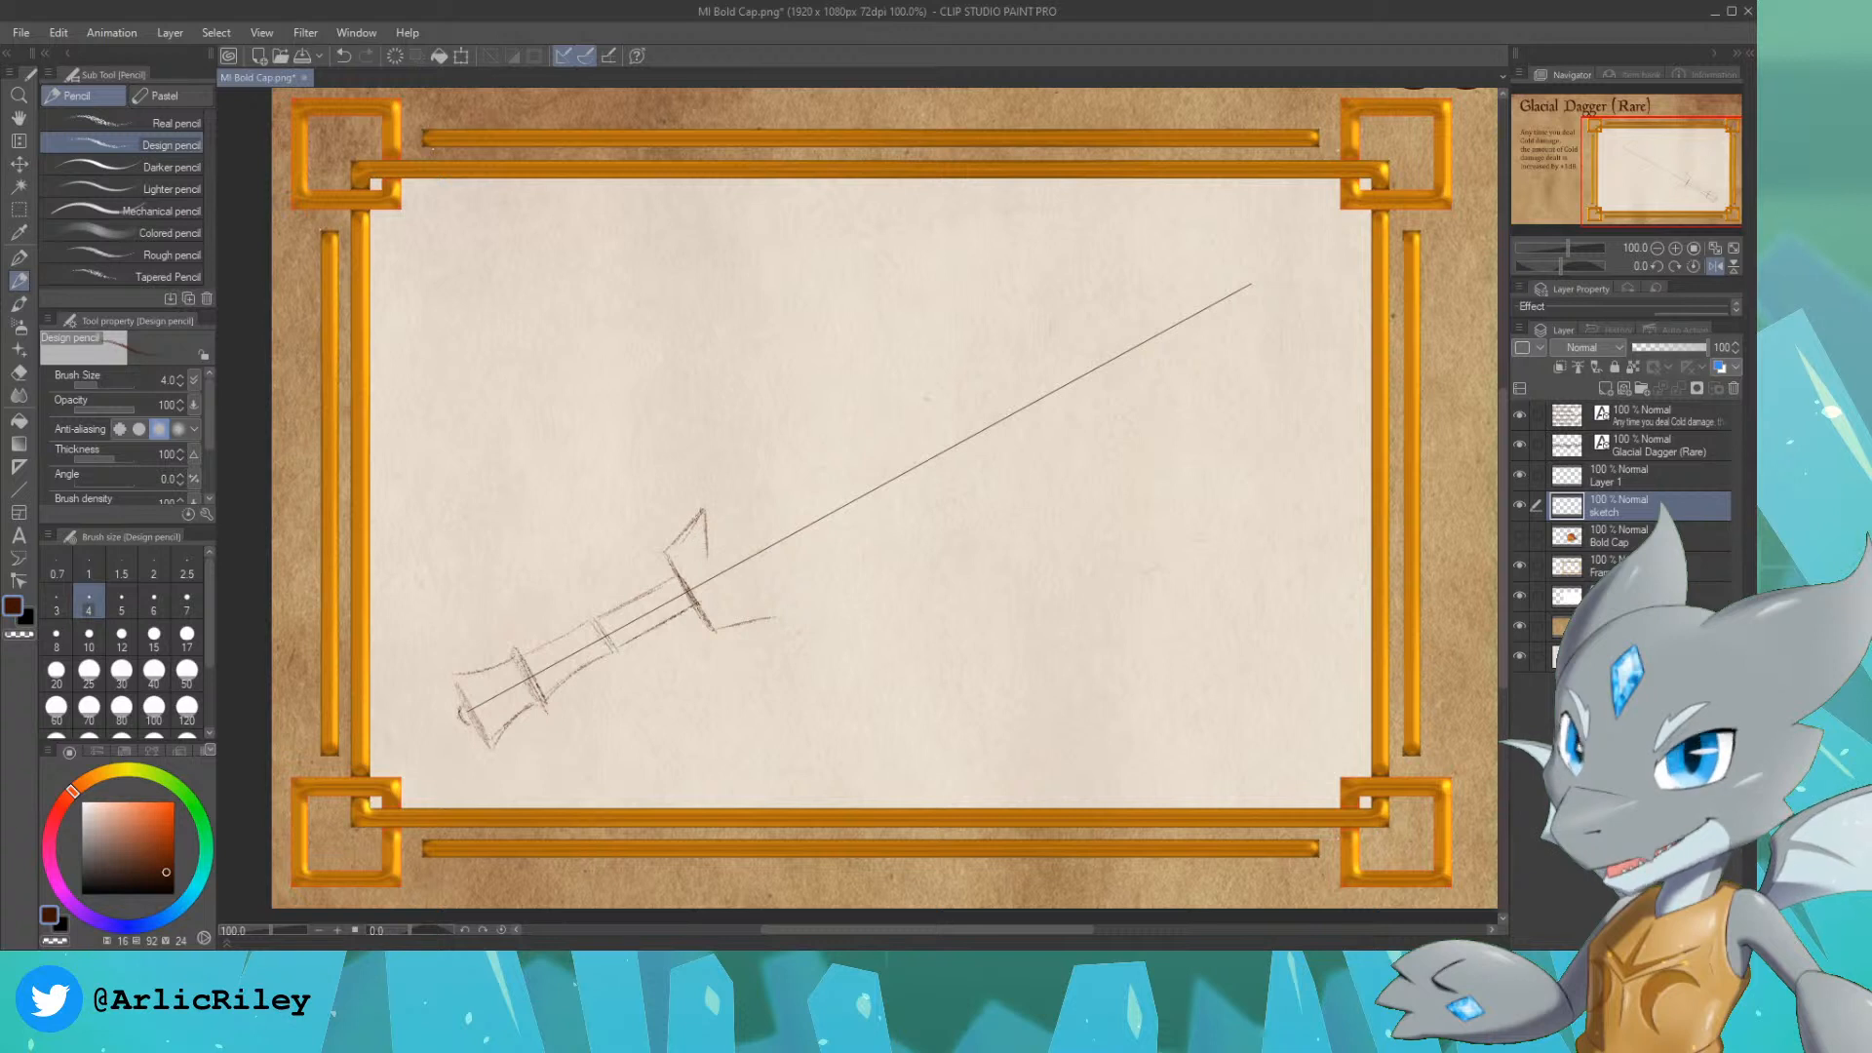
pyautogui.moveTo(703, 512)
pyautogui.mouseDown()
pyautogui.moveTo(704, 559)
pyautogui.moveTo(763, 551)
pyautogui.mouseUp()
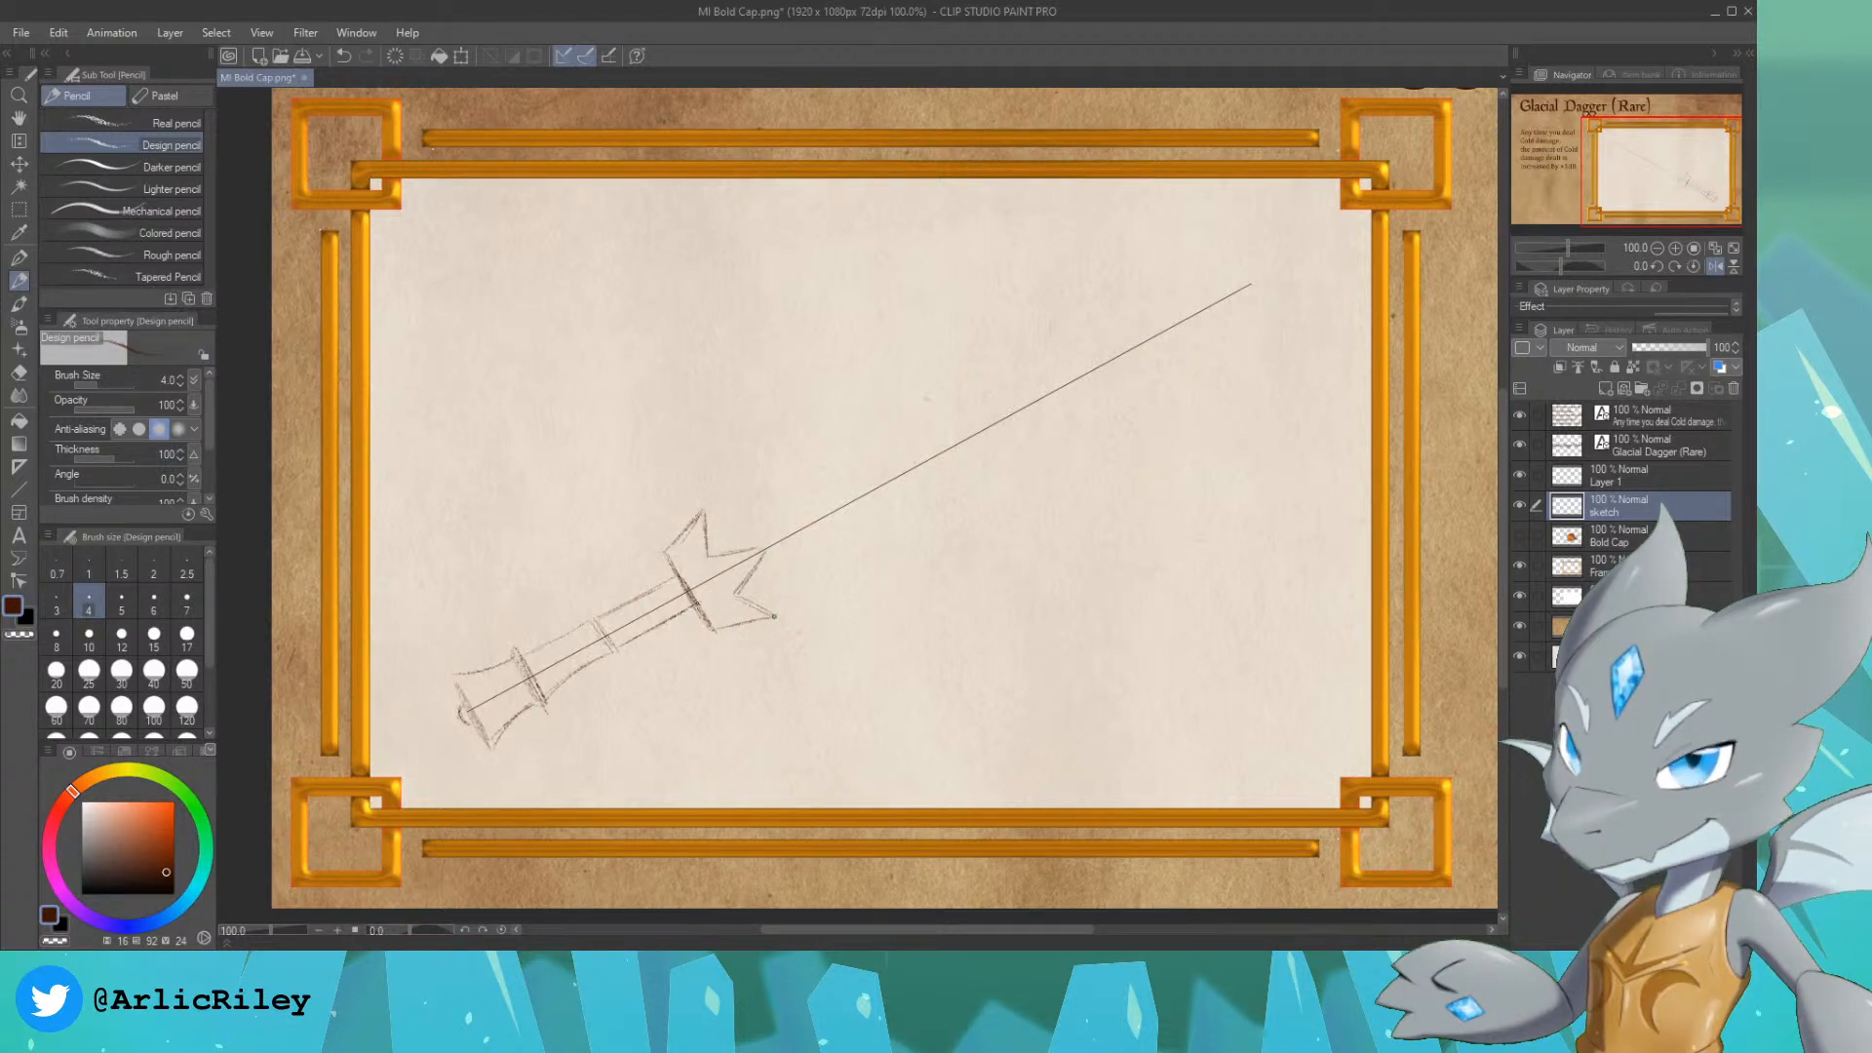
pyautogui.moveTo(774, 617); pyautogui.dragTo(735, 594)
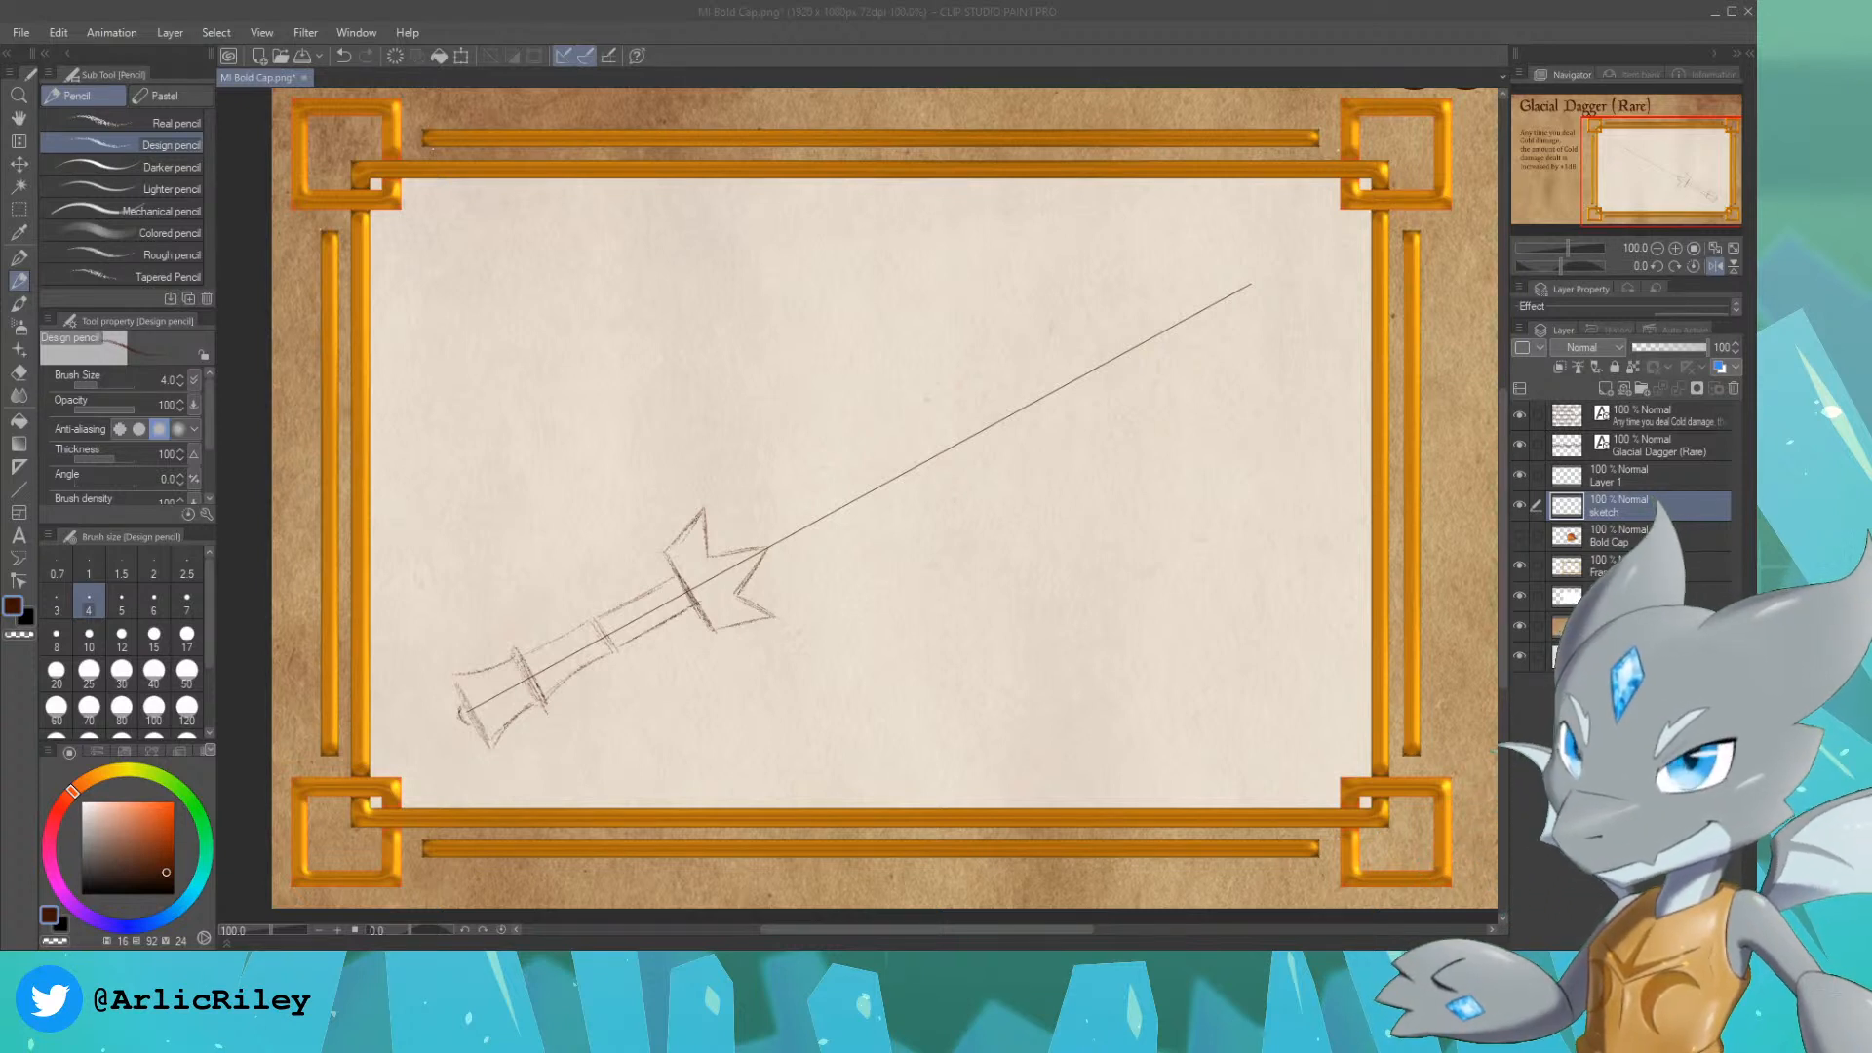
pyautogui.click(925, 34)
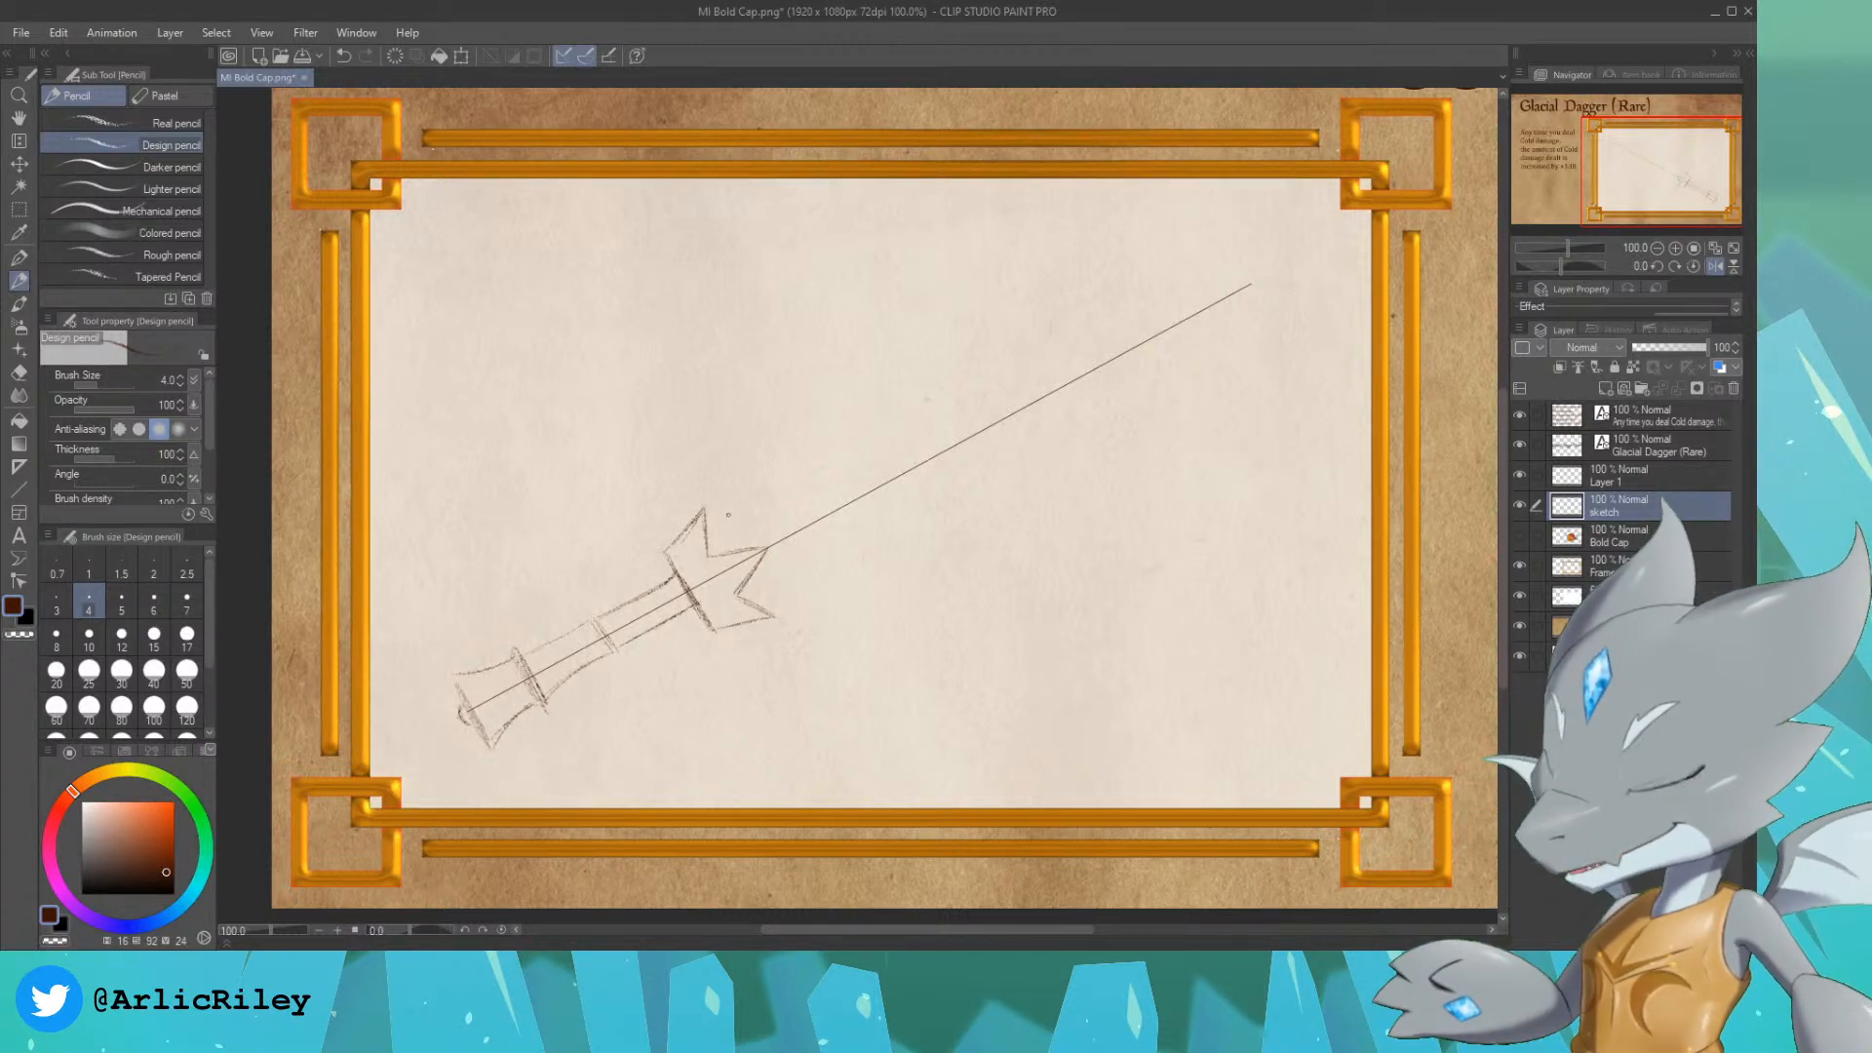
# Step: Sketch the blade's jagged, icy outline along both sides of the guide line, from the crossguard to a rounded tip
pyautogui.moveTo(742, 479); pyautogui.dragTo(831, 439)
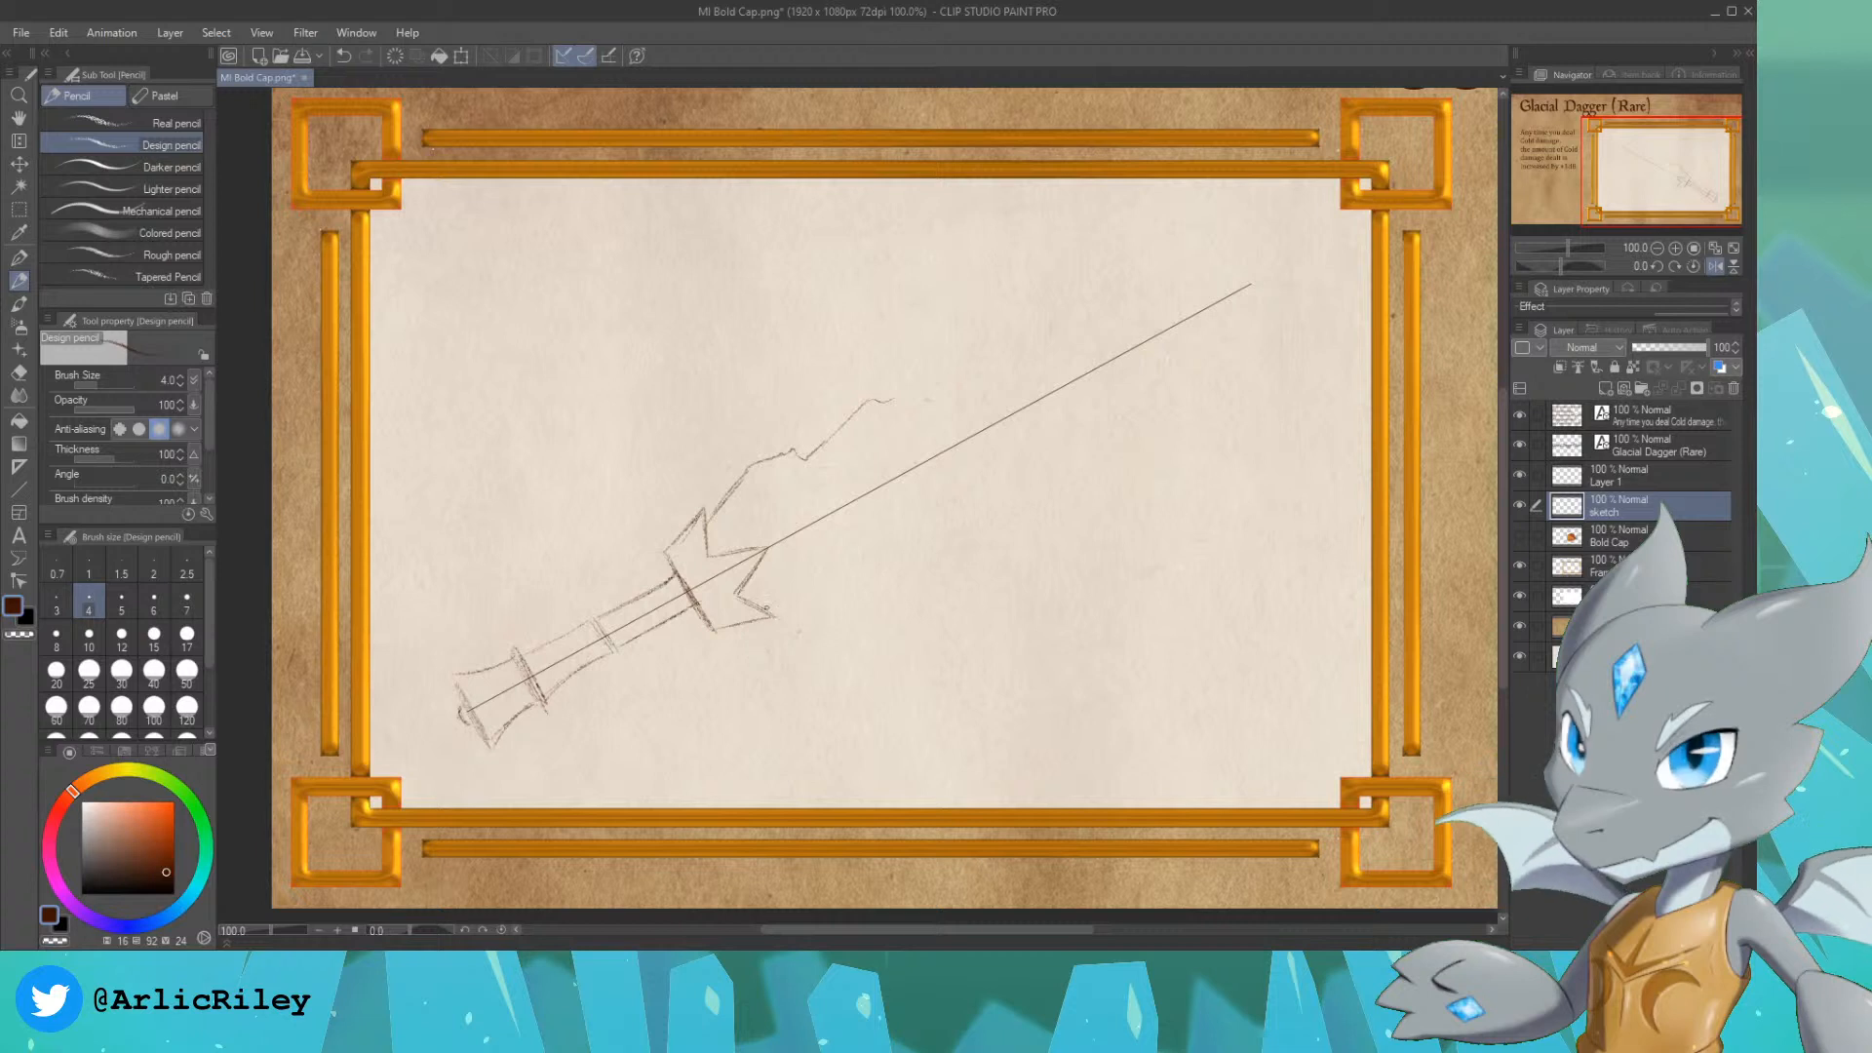
pyautogui.moveTo(839, 585); pyautogui.dragTo(848, 566)
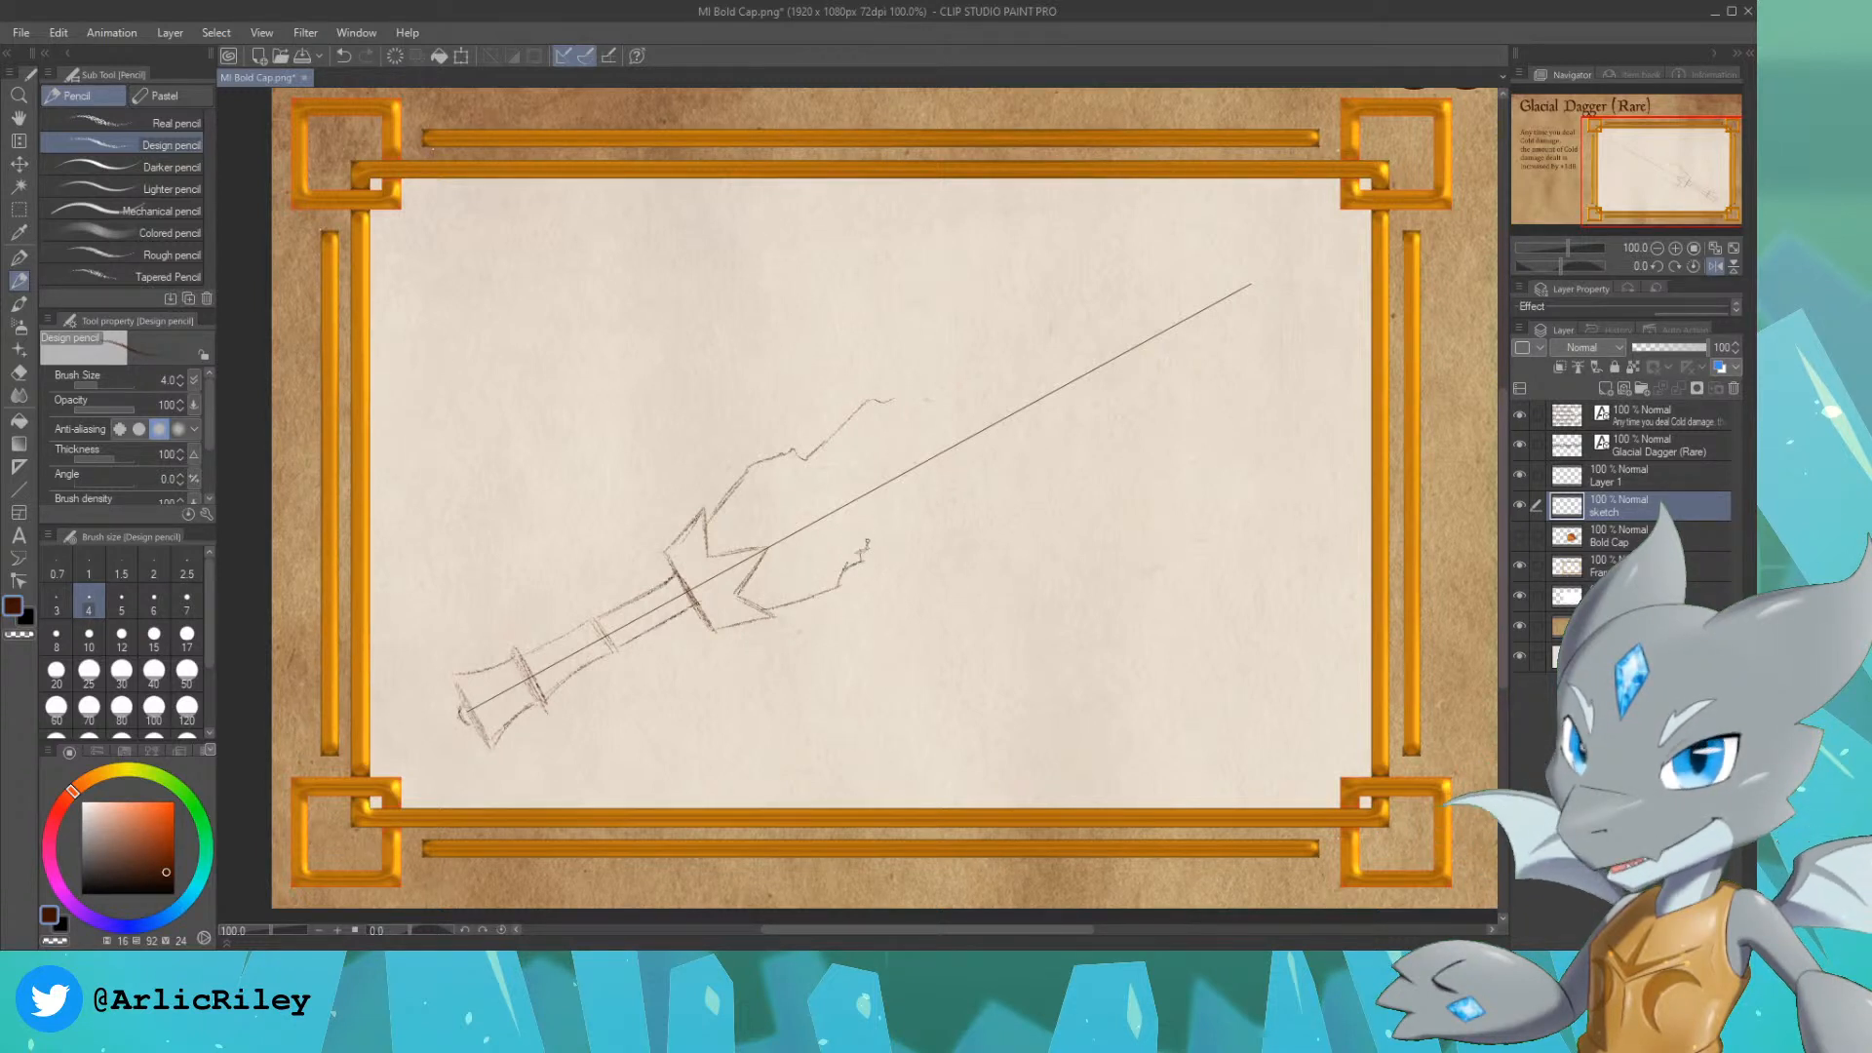
pyautogui.moveTo(867, 541); pyautogui.dragTo(969, 500)
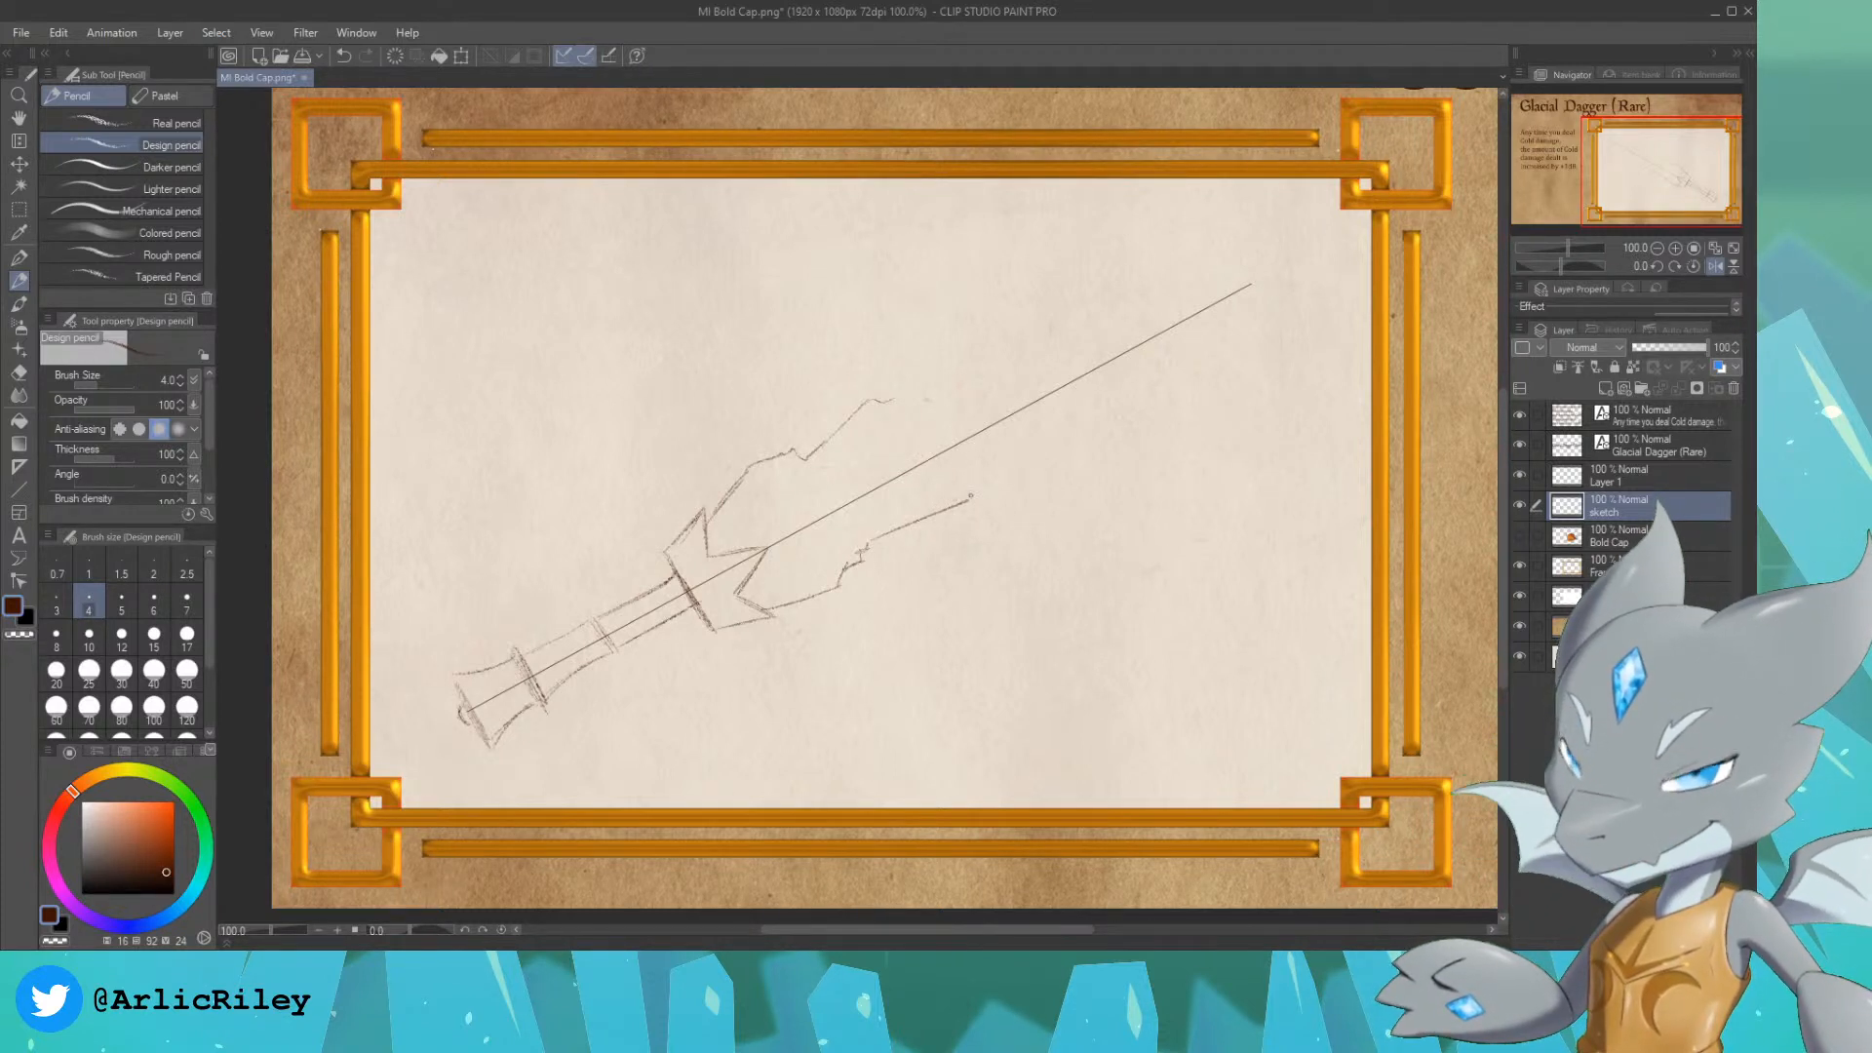
pyautogui.moveTo(983, 479); pyautogui.dragTo(996, 474)
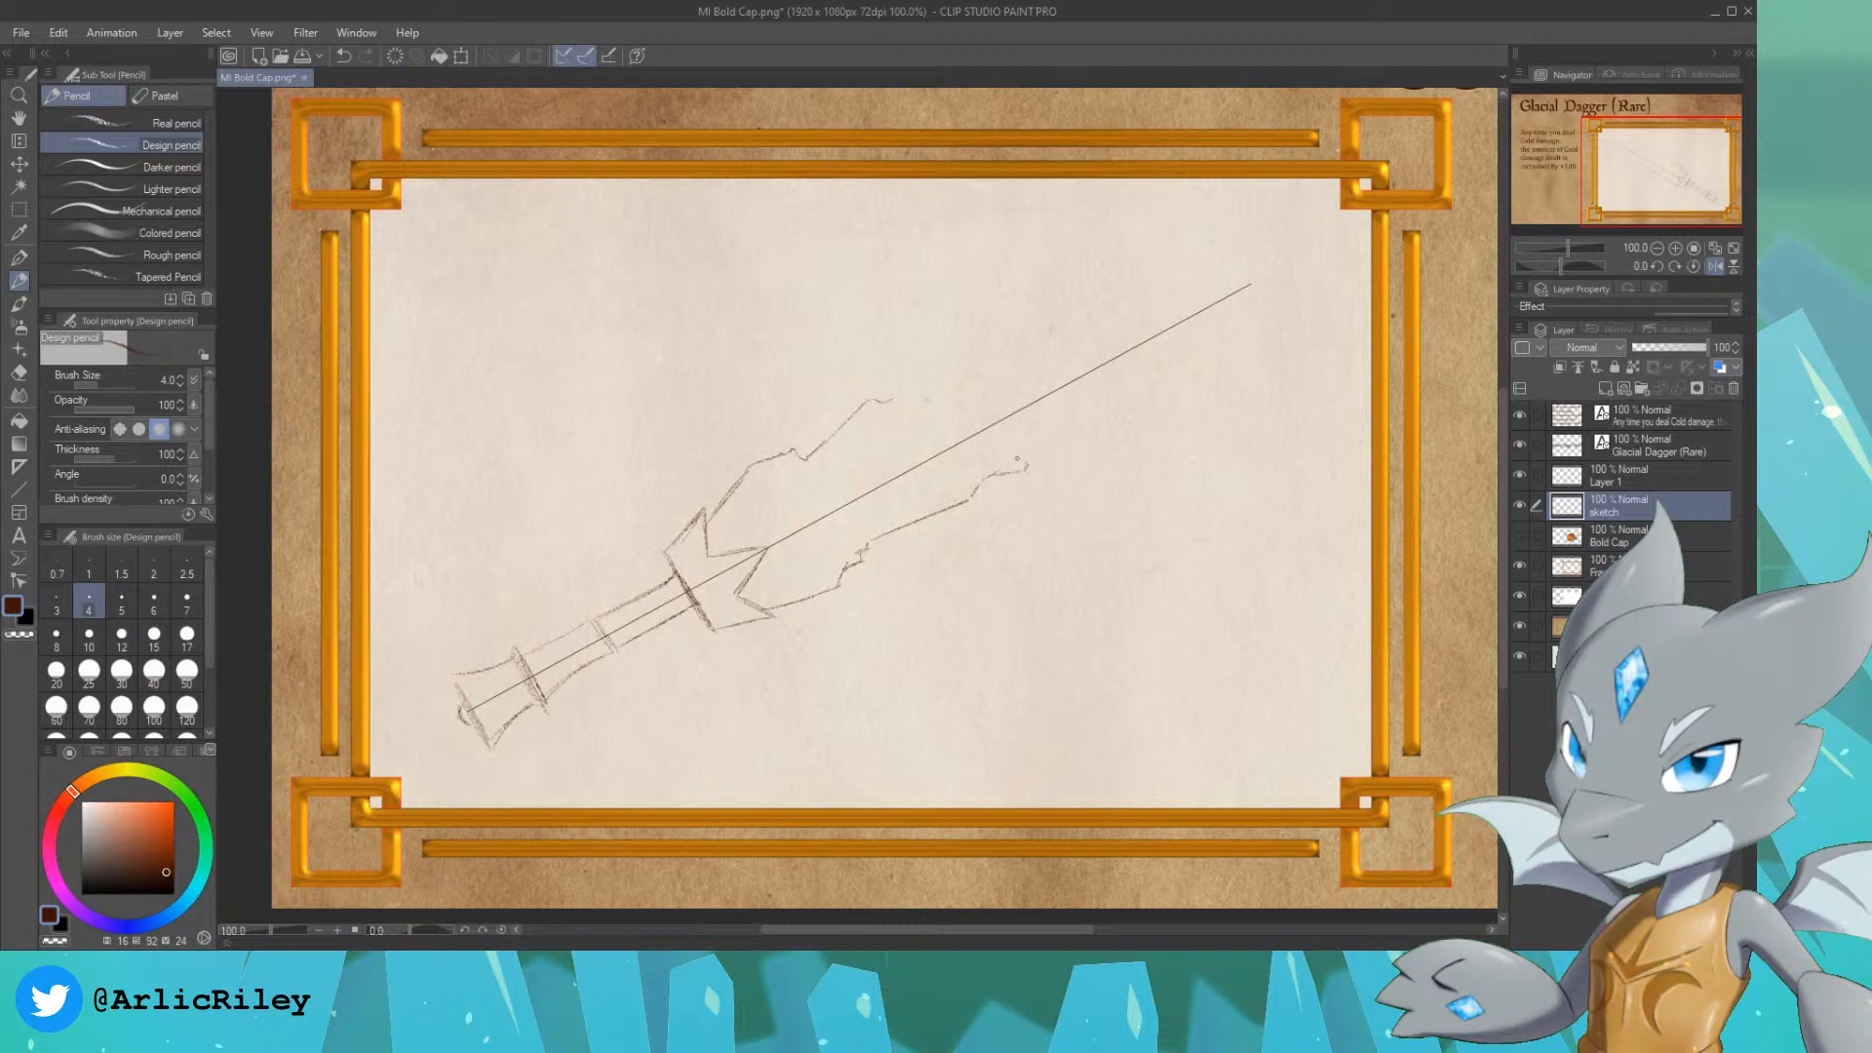
pyautogui.moveTo(890, 402)
pyautogui.mouseDown()
pyautogui.moveTo(966, 365)
pyautogui.moveTo(1020, 304)
pyautogui.mouseUp()
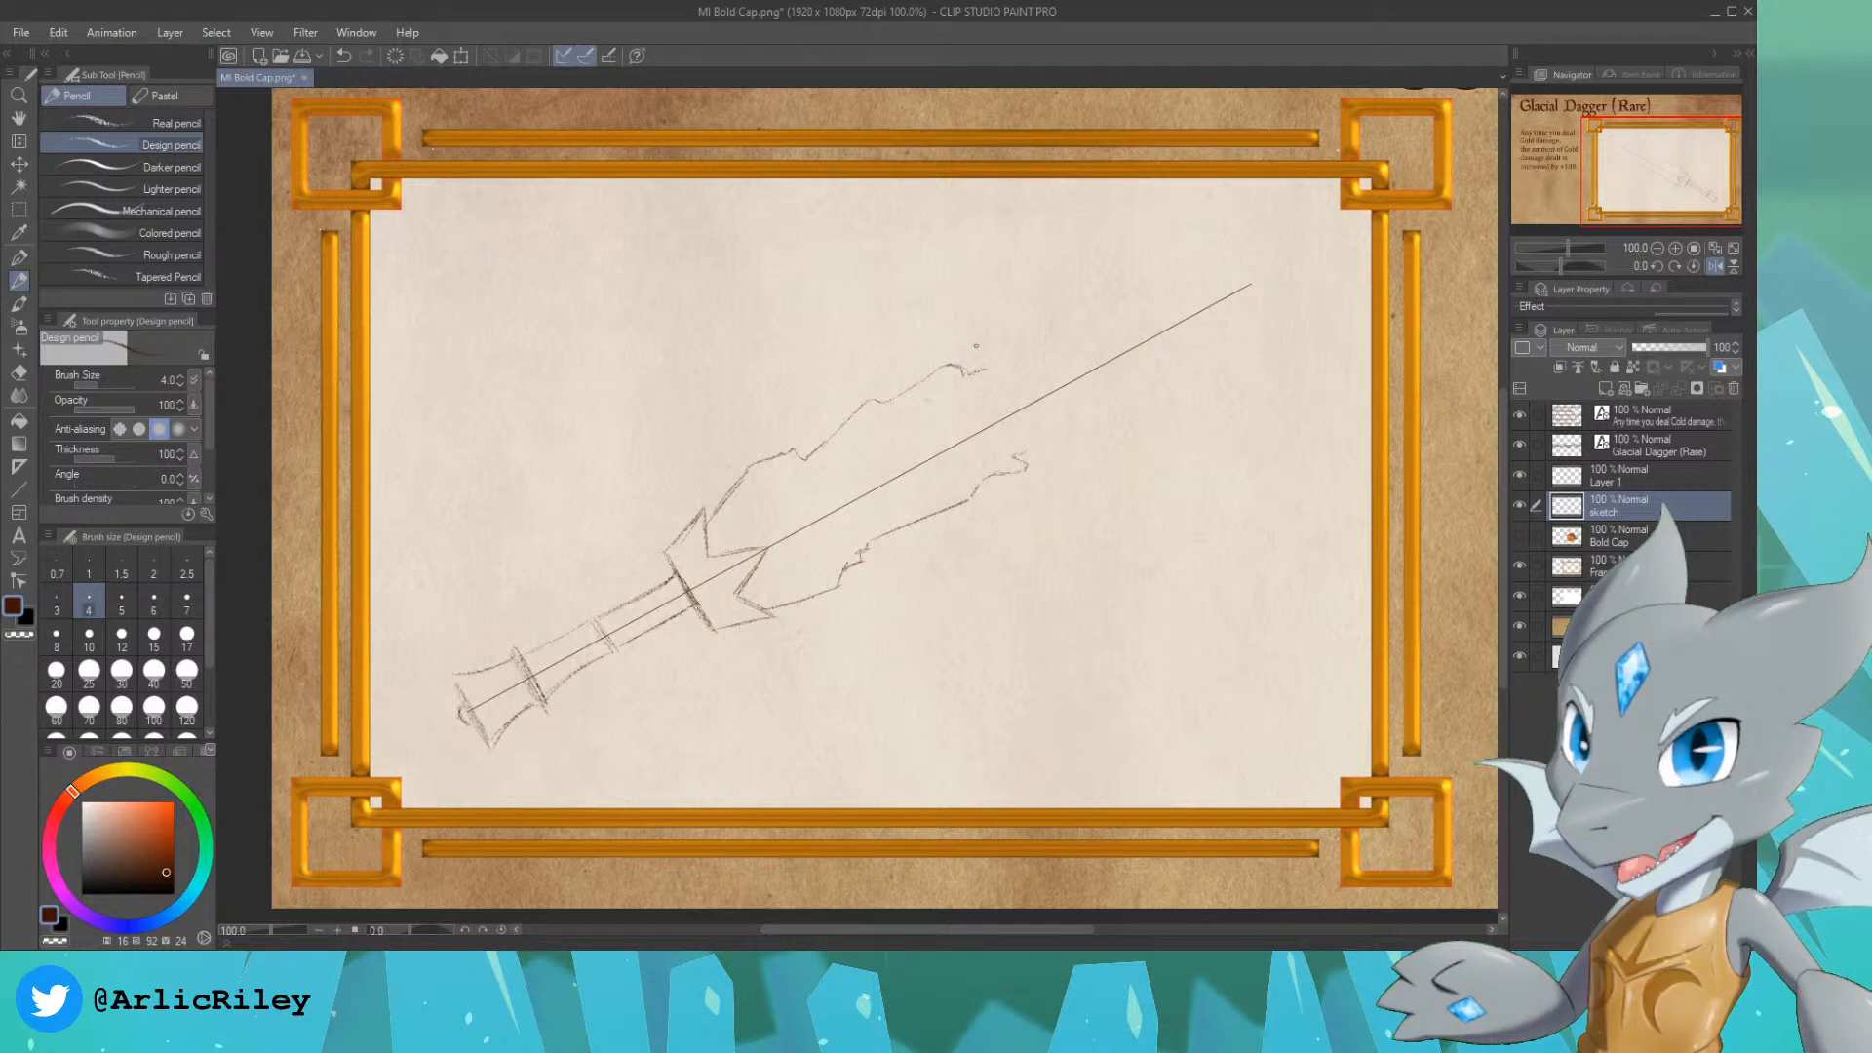
pyautogui.hotkey('ctrl', 'z')
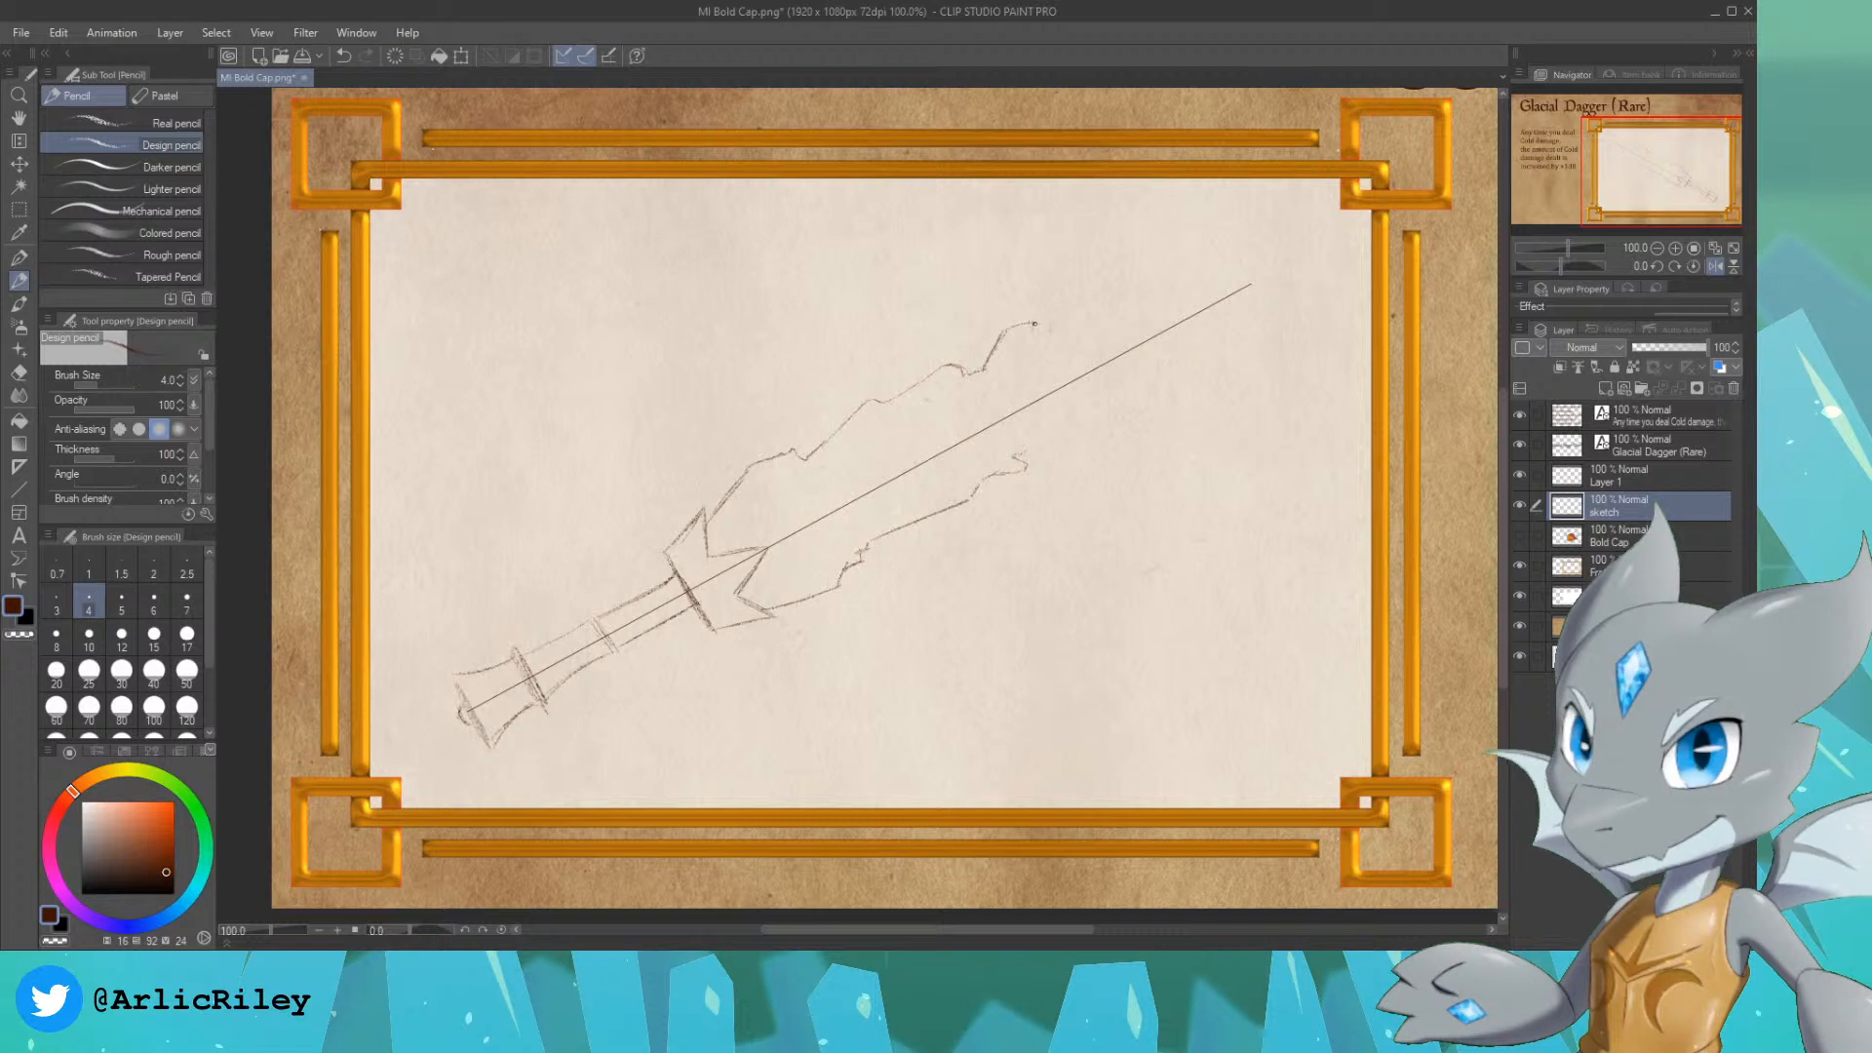
pyautogui.moveTo(1046, 331); pyautogui.dragTo(1188, 293)
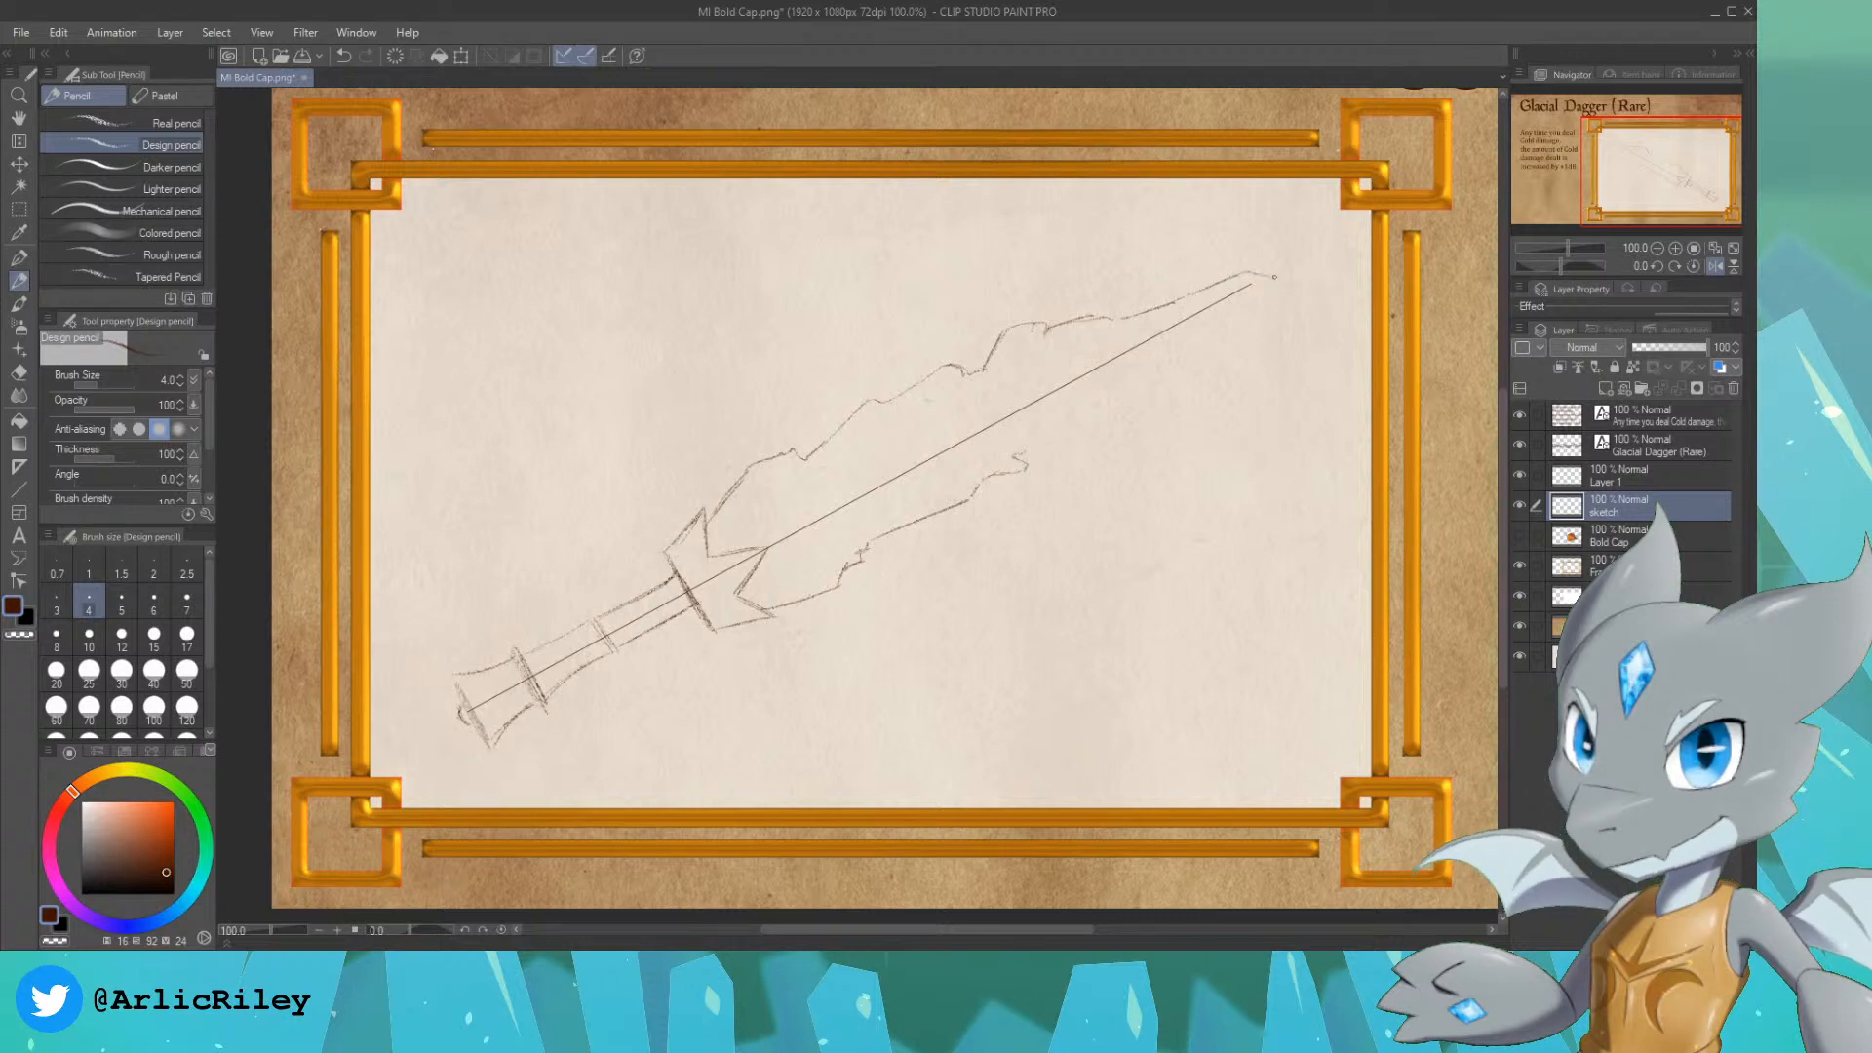
pyautogui.moveTo(1030, 445); pyautogui.dragTo(1132, 381)
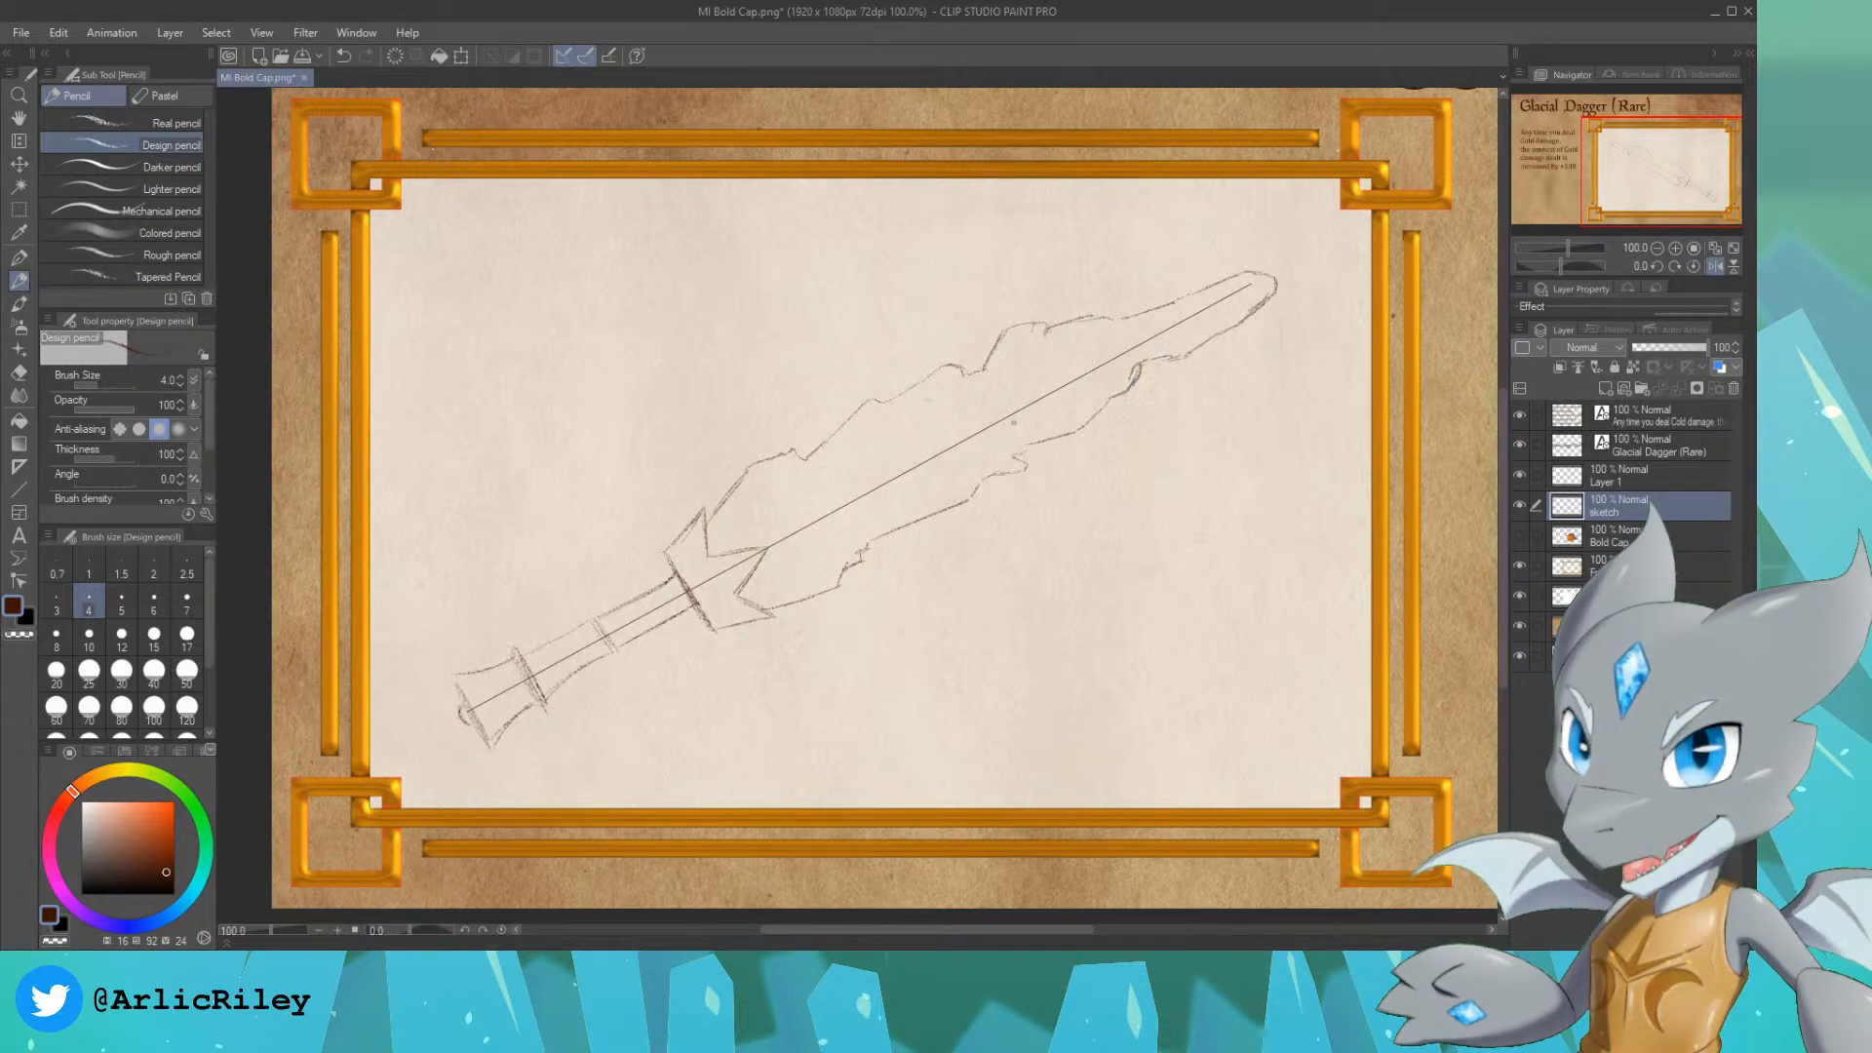
# Step: Trace the blade's central ridge over the guide line on the sketch layer and hide the guide line's layer
pyautogui.click(1519, 475)
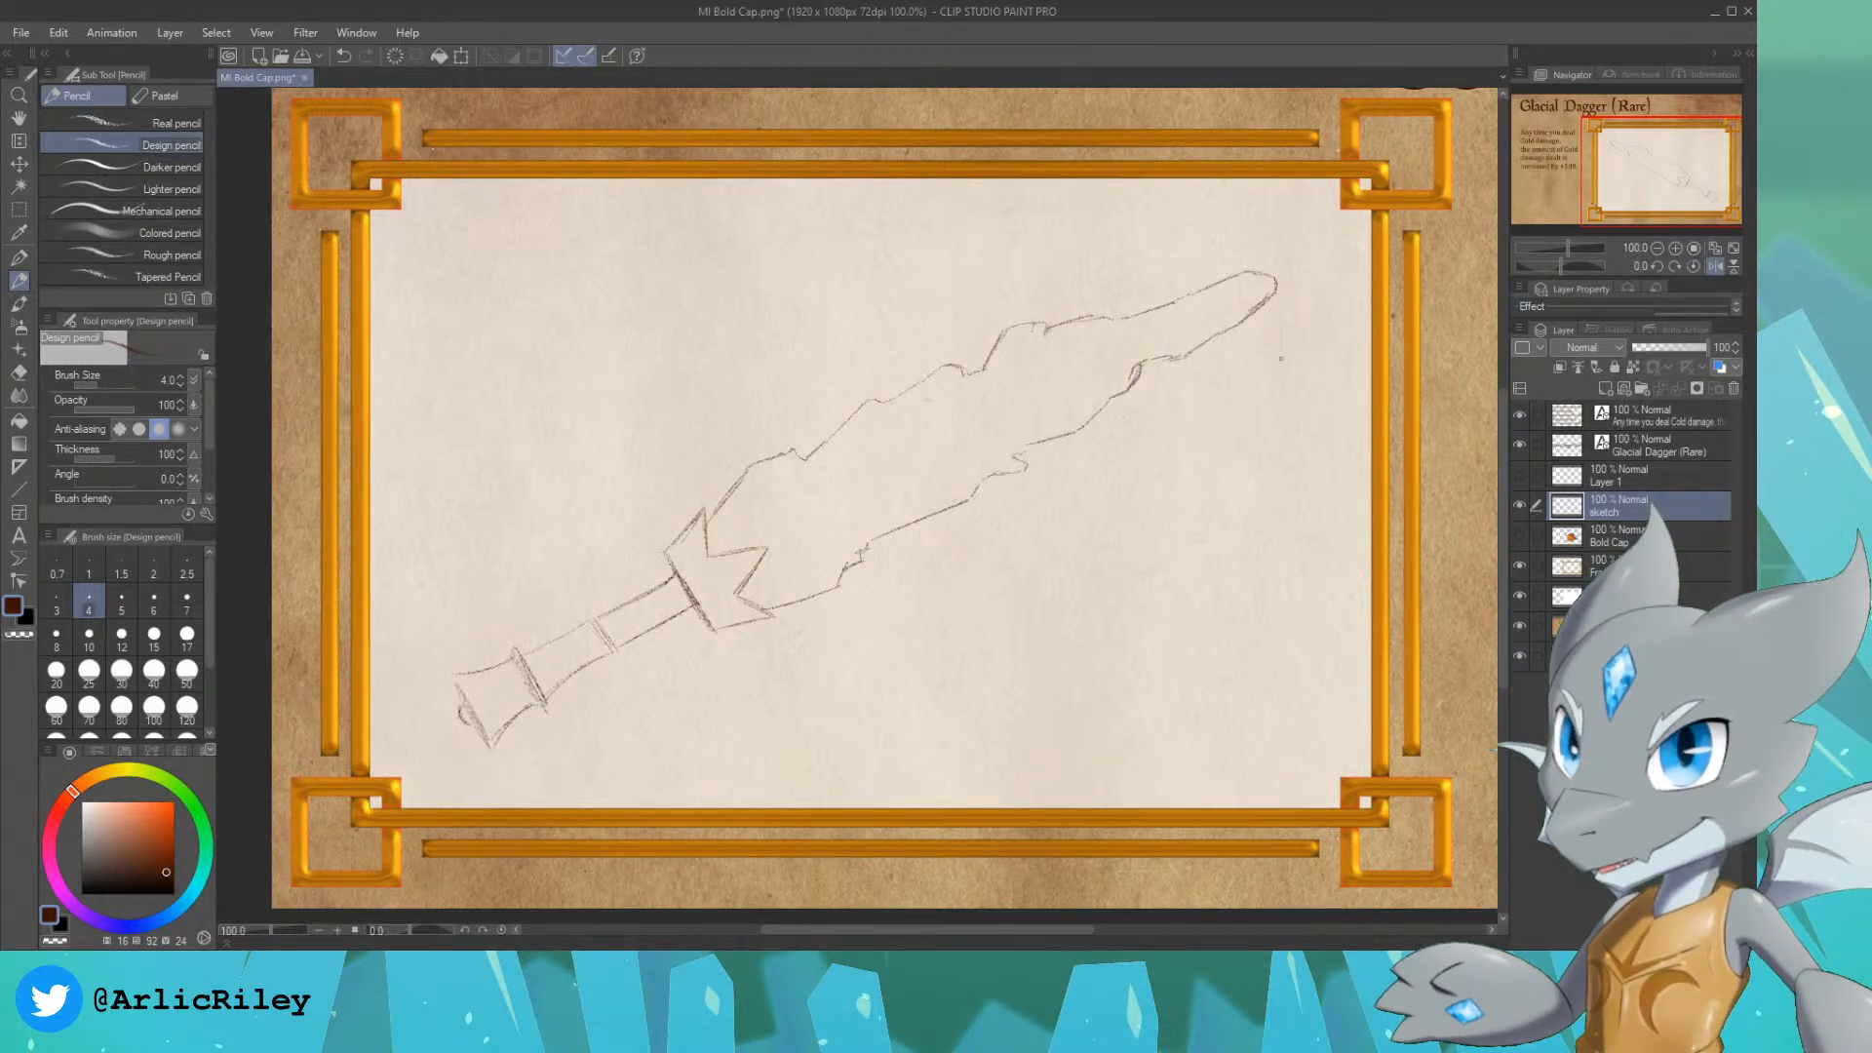
pyautogui.click(1519, 475)
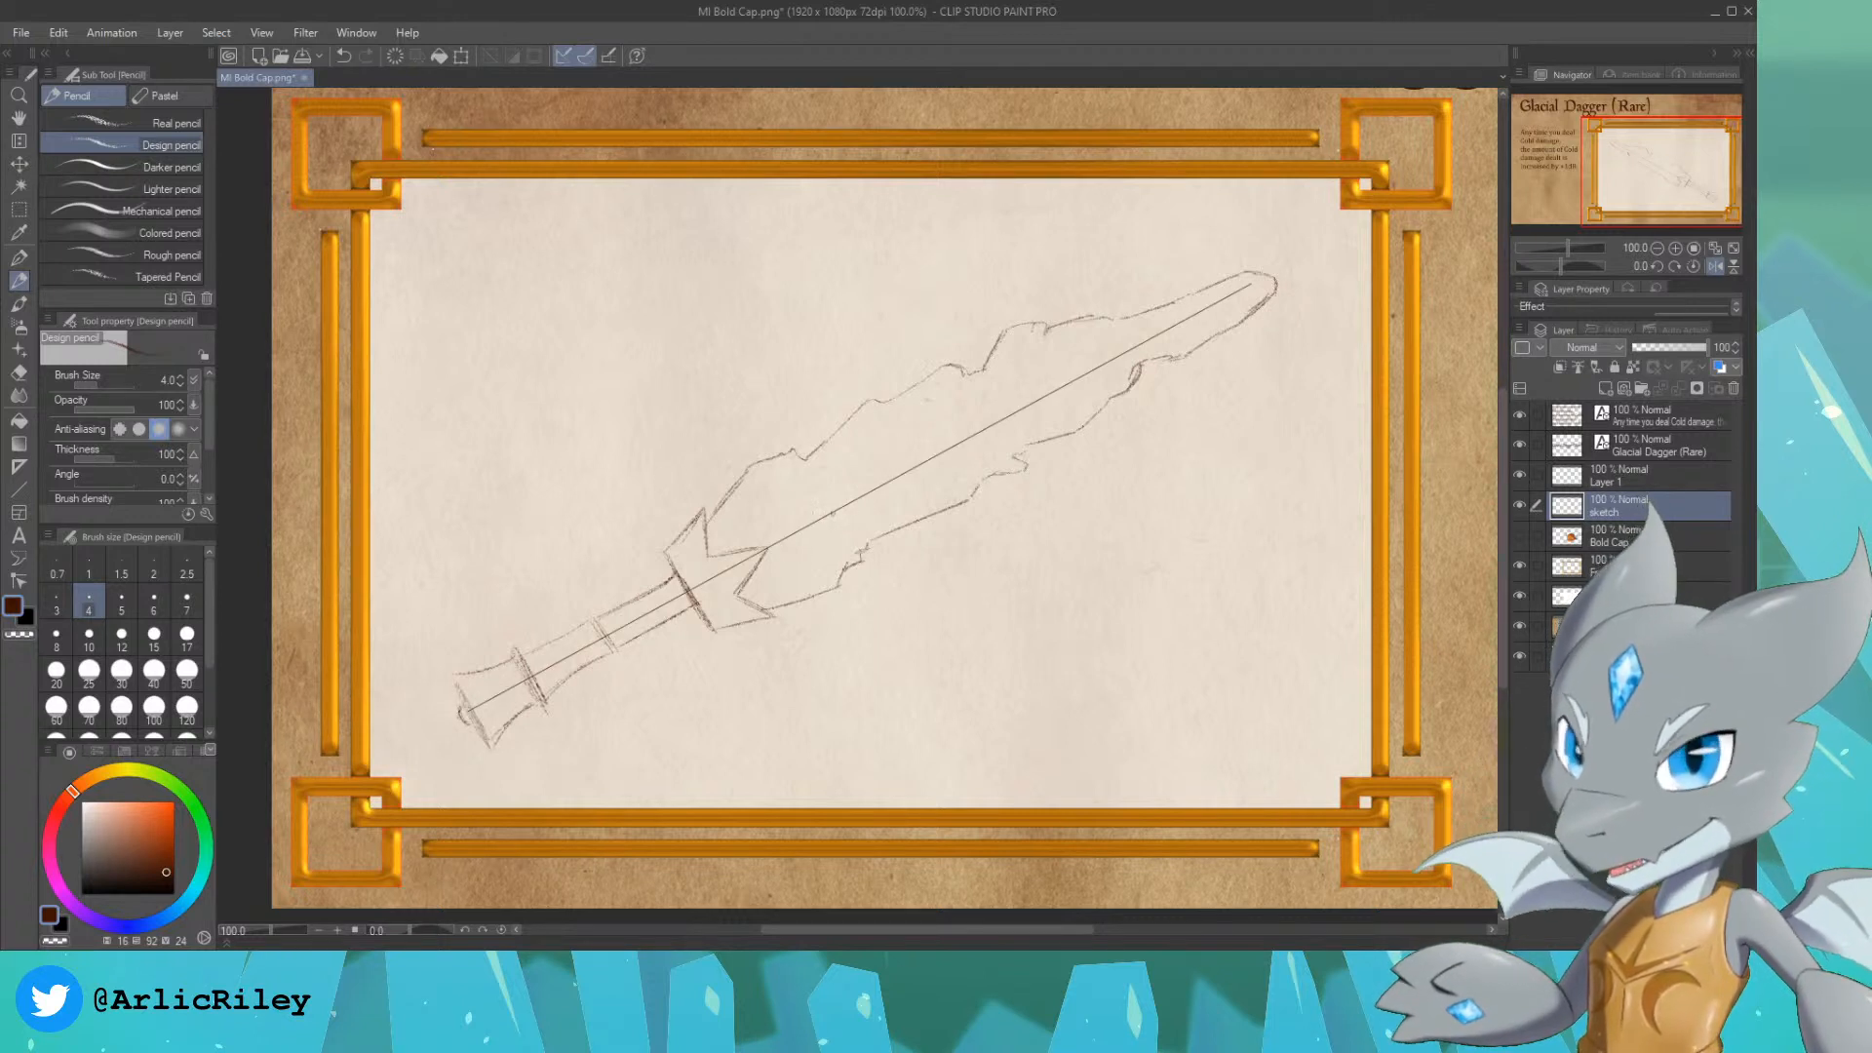
pyautogui.moveTo(769, 548); pyautogui.dragTo(803, 527)
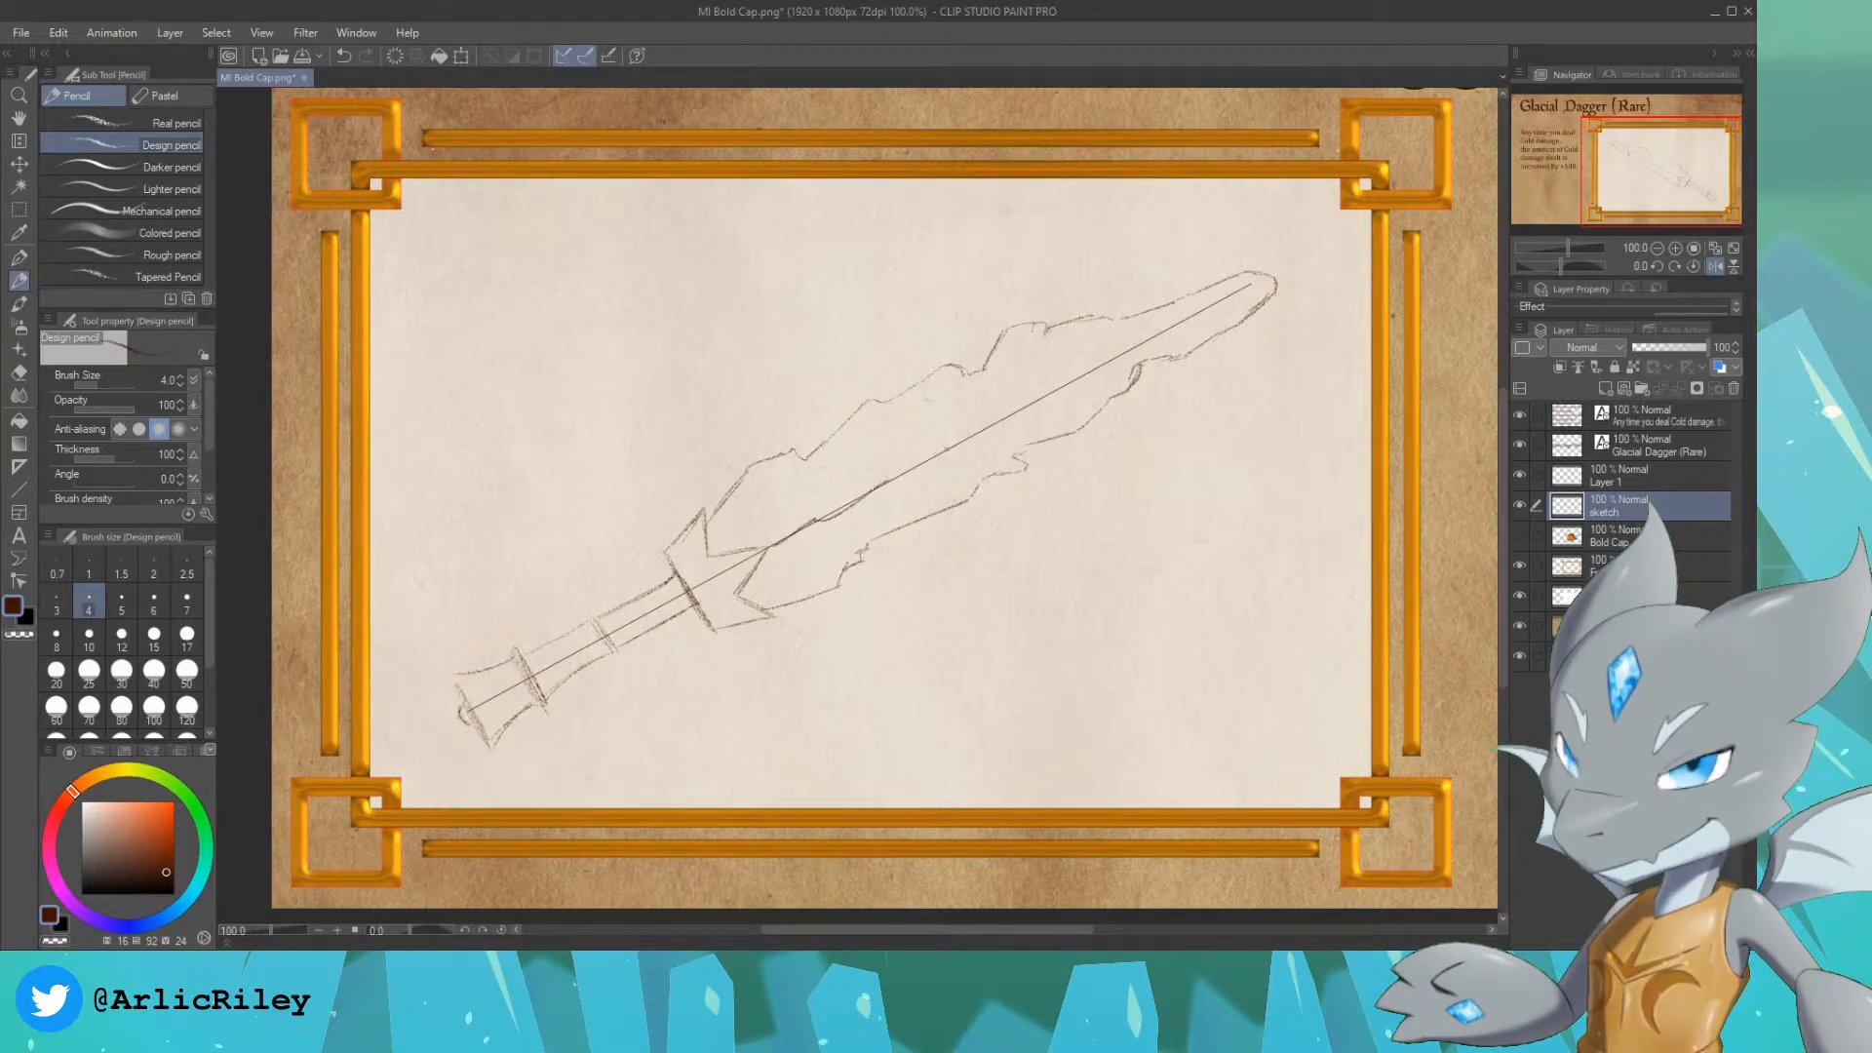
pyautogui.moveTo(883, 482); pyautogui.dragTo(976, 430)
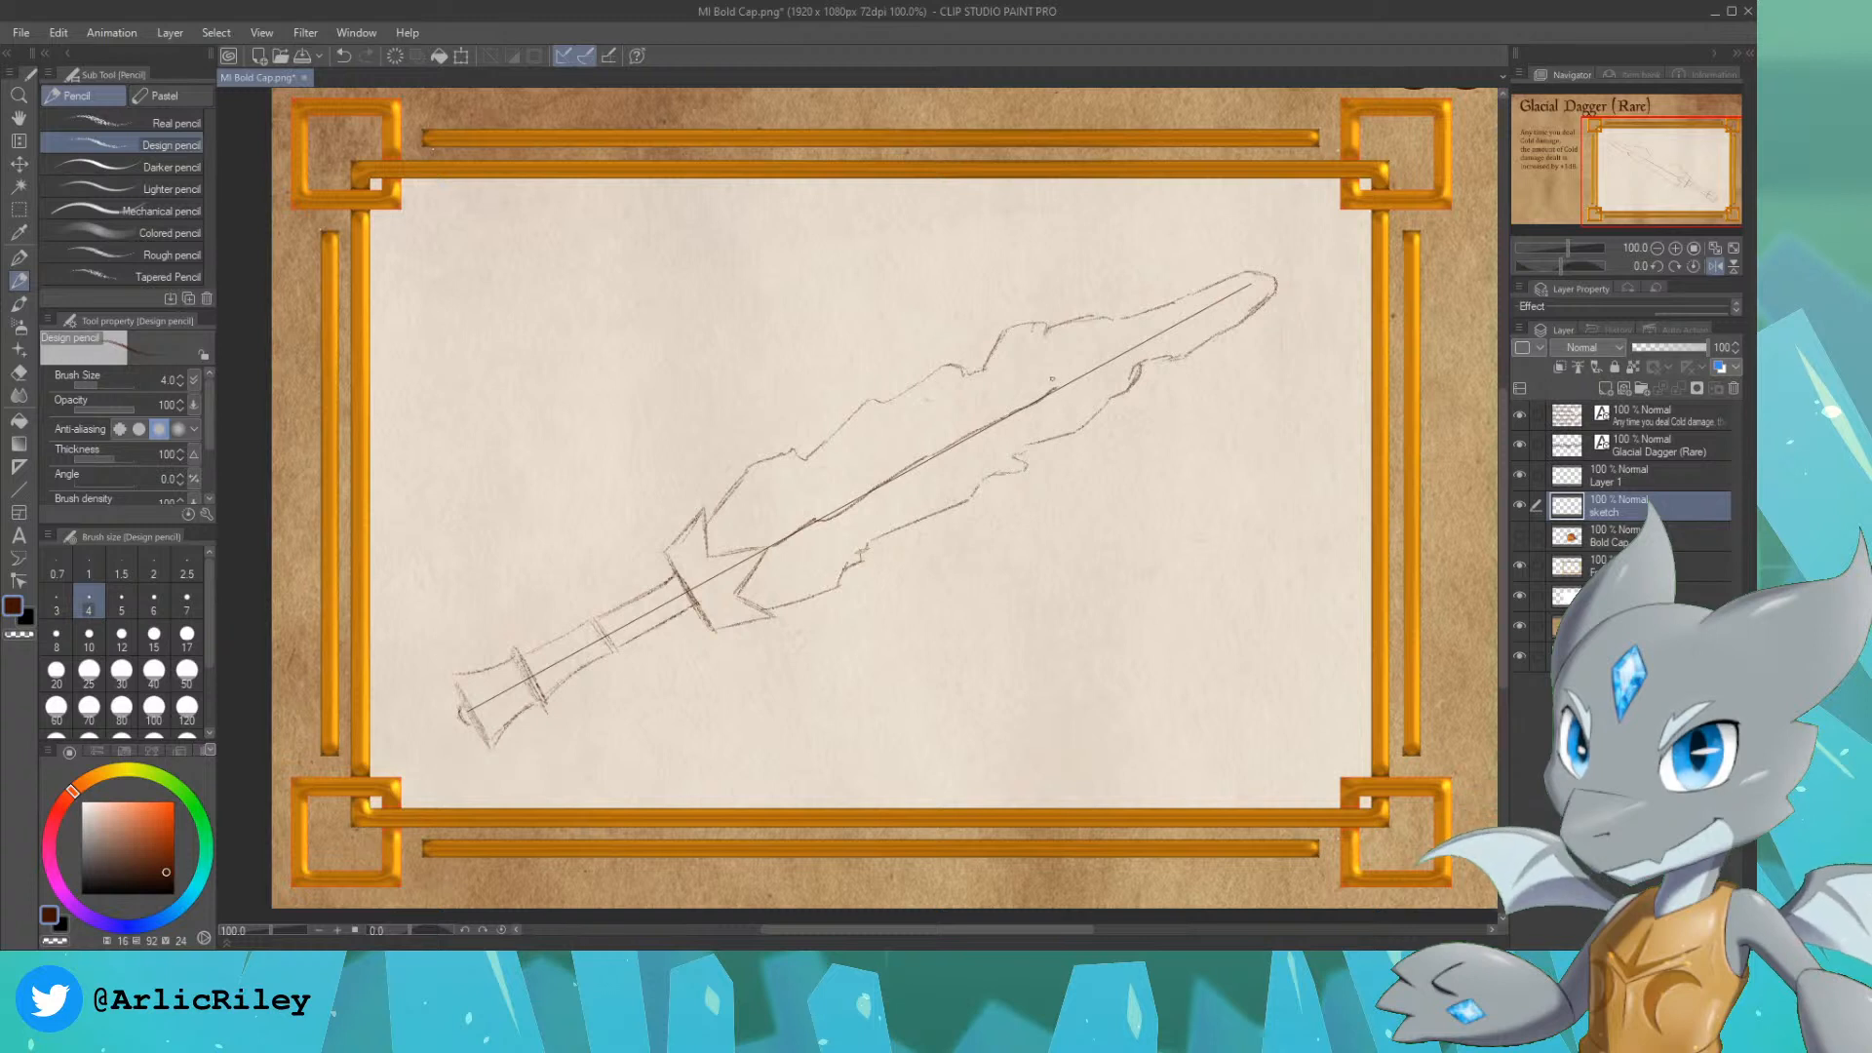
pyautogui.moveTo(1065, 383); pyautogui.dragTo(1146, 342)
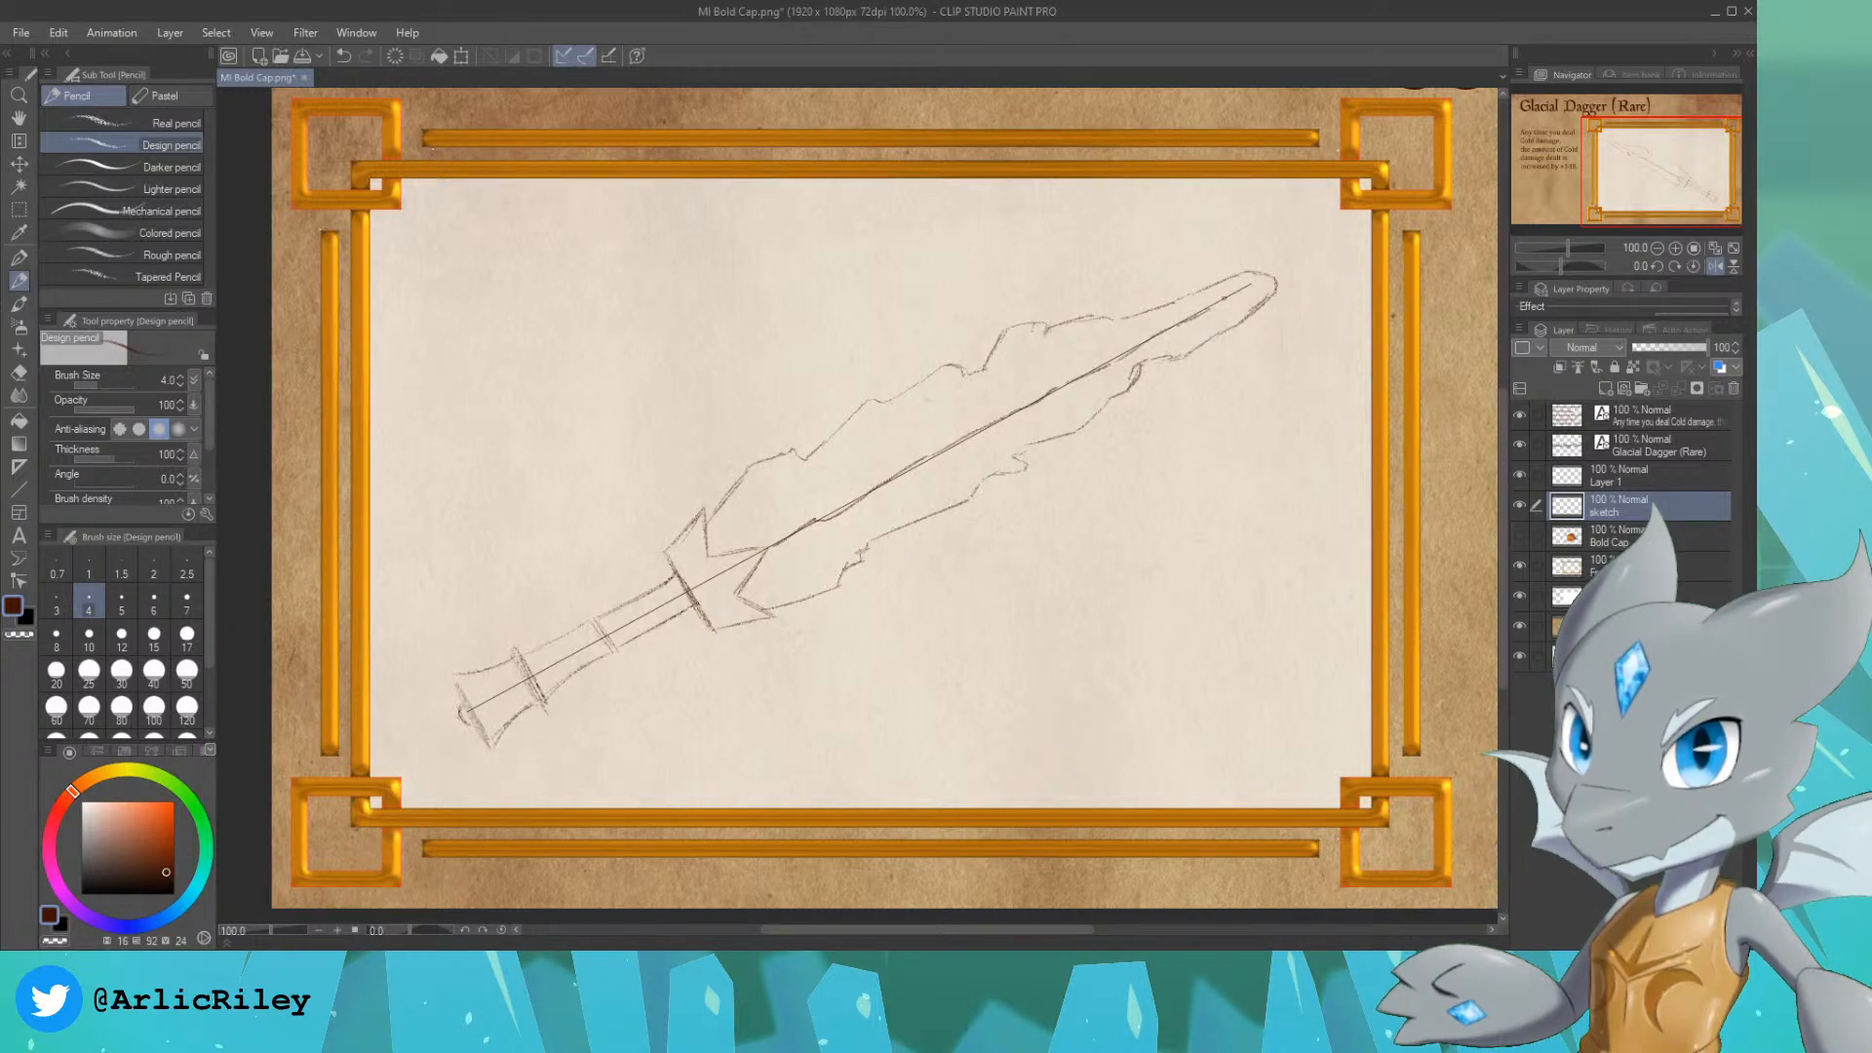
pyautogui.click(1519, 475)
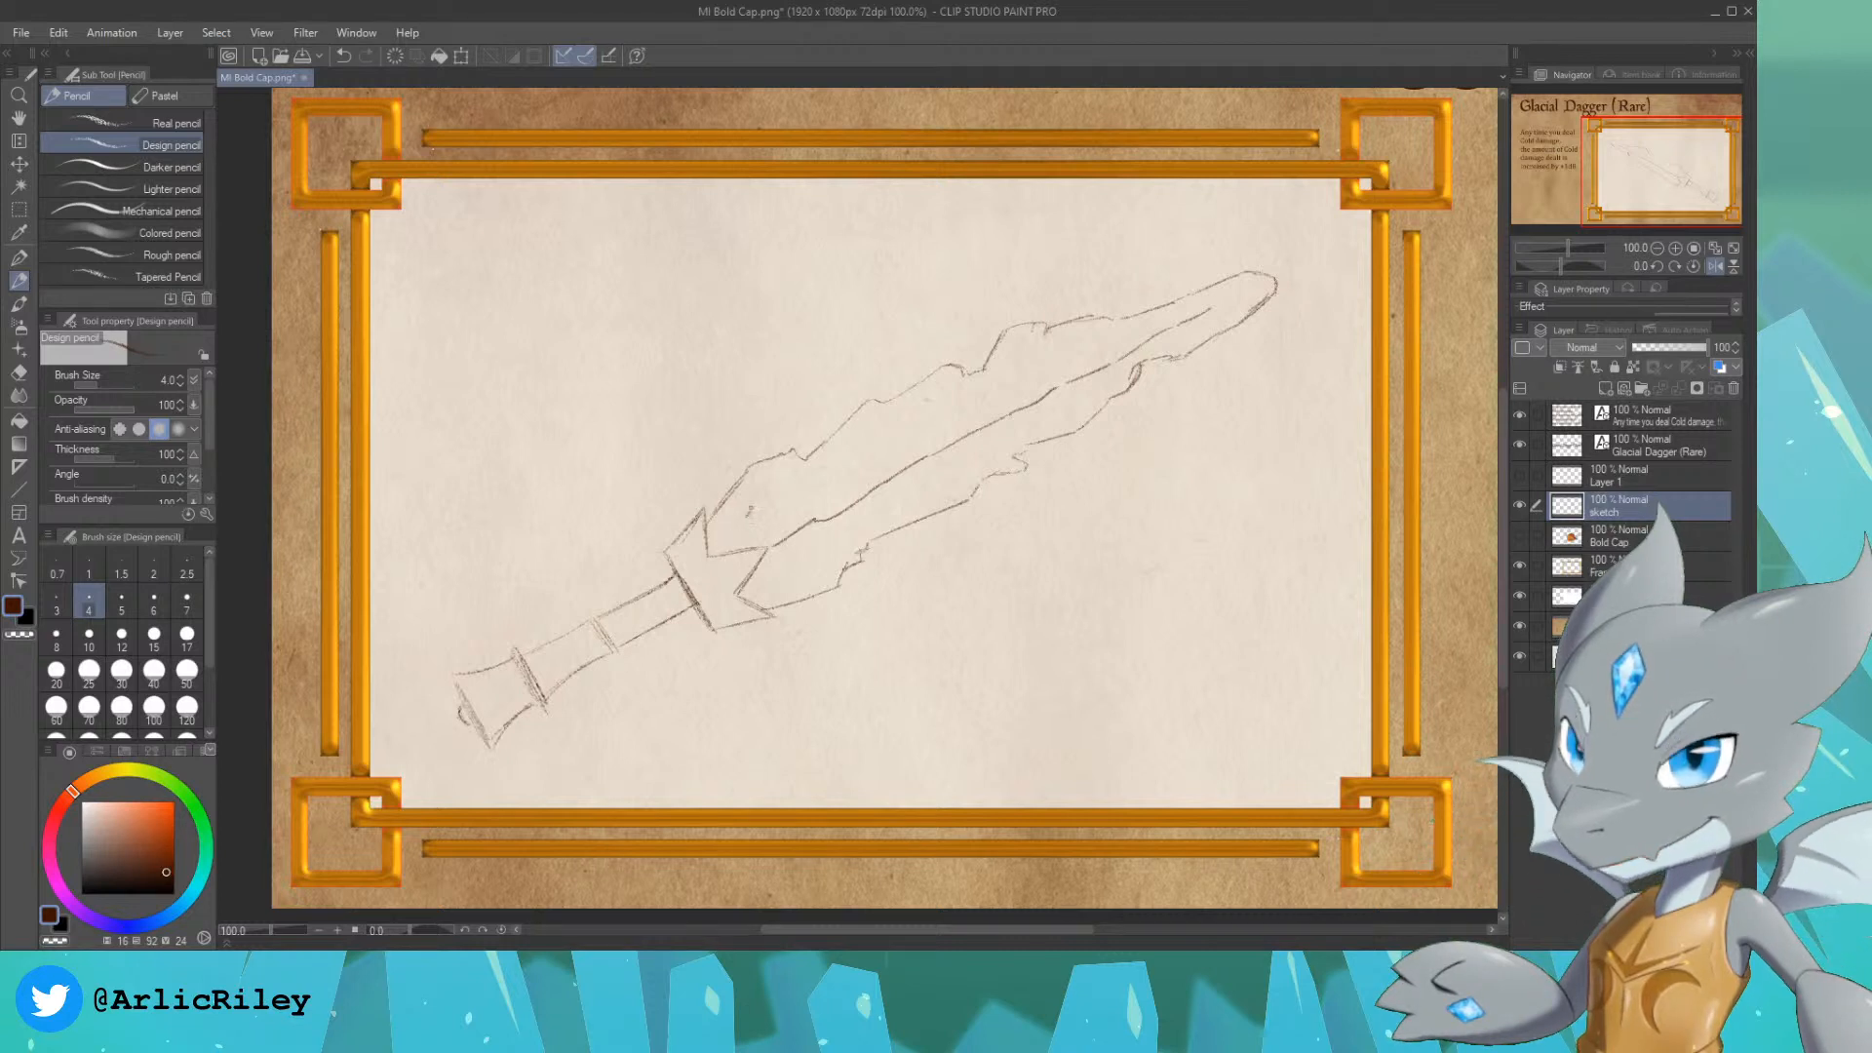
# Step: Add short broken ice-facet strokes inside the blade along its upper and lower jagged edges
pyautogui.hotkey('ctrl', 'z')
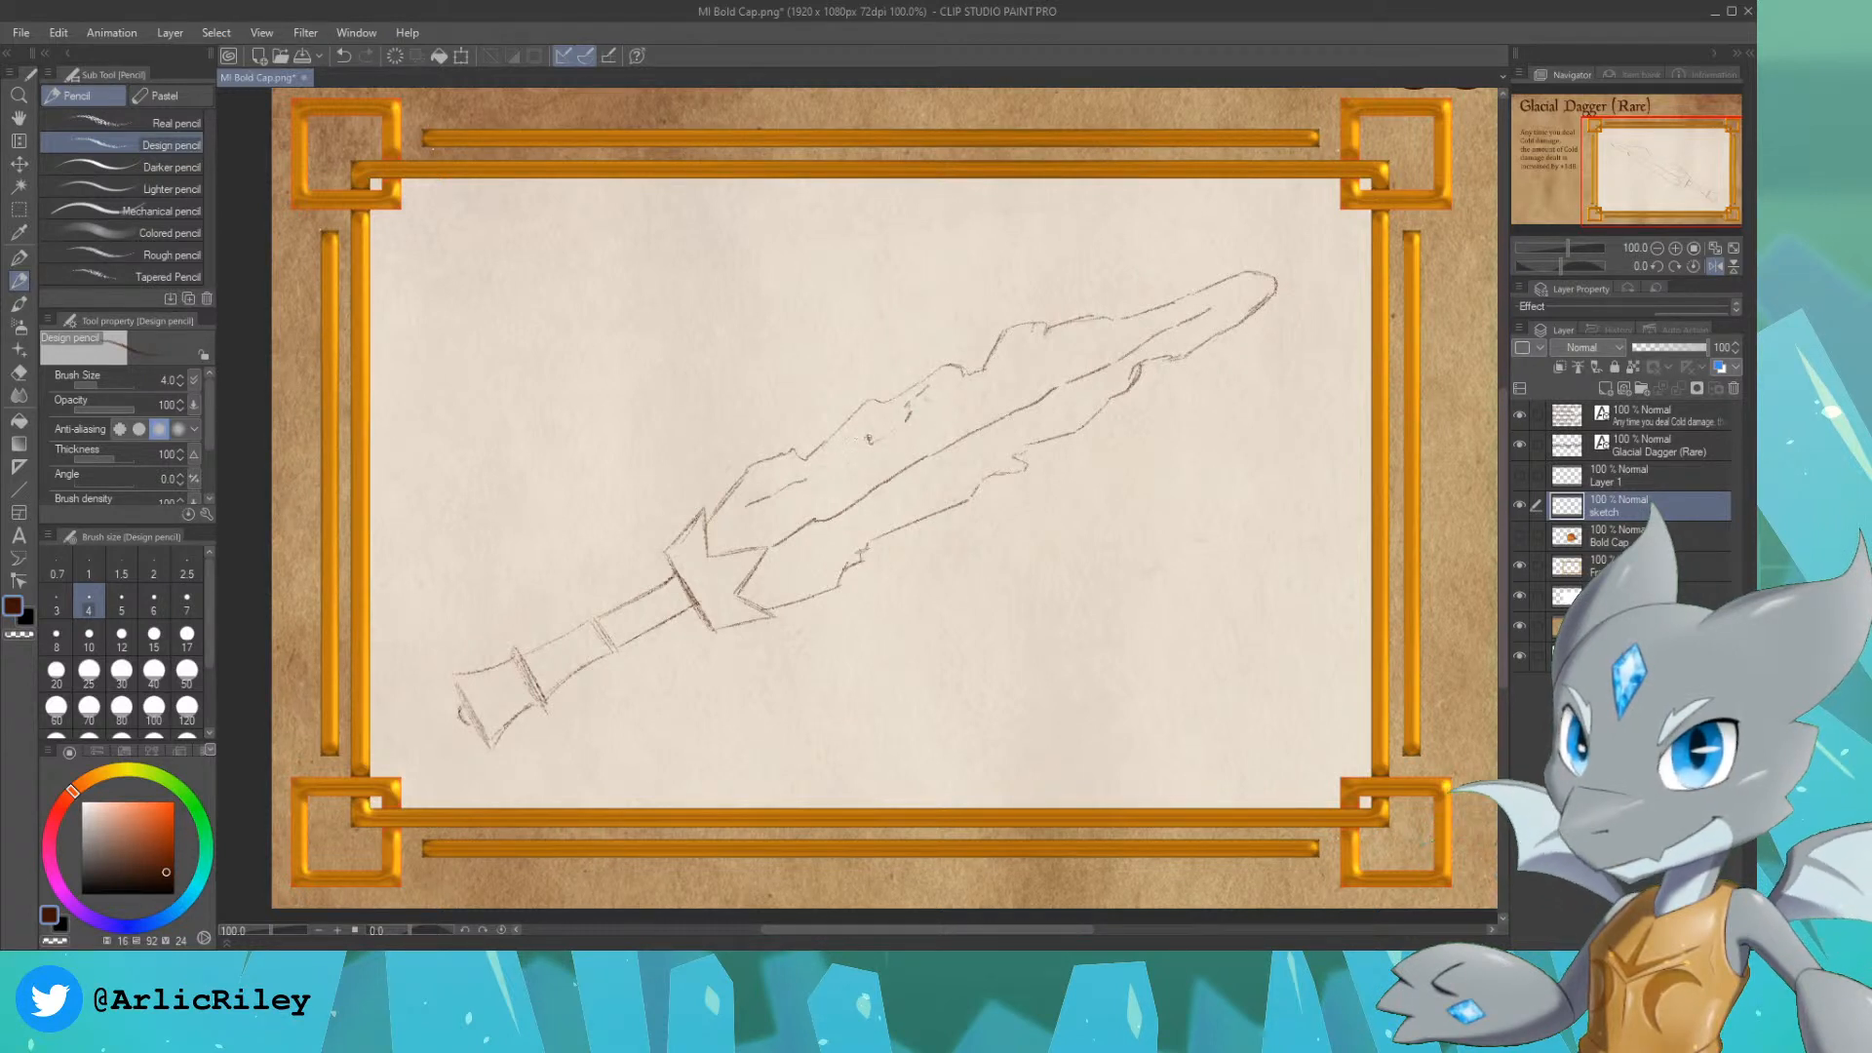
pyautogui.moveTo(817, 570); pyautogui.dragTo(862, 557)
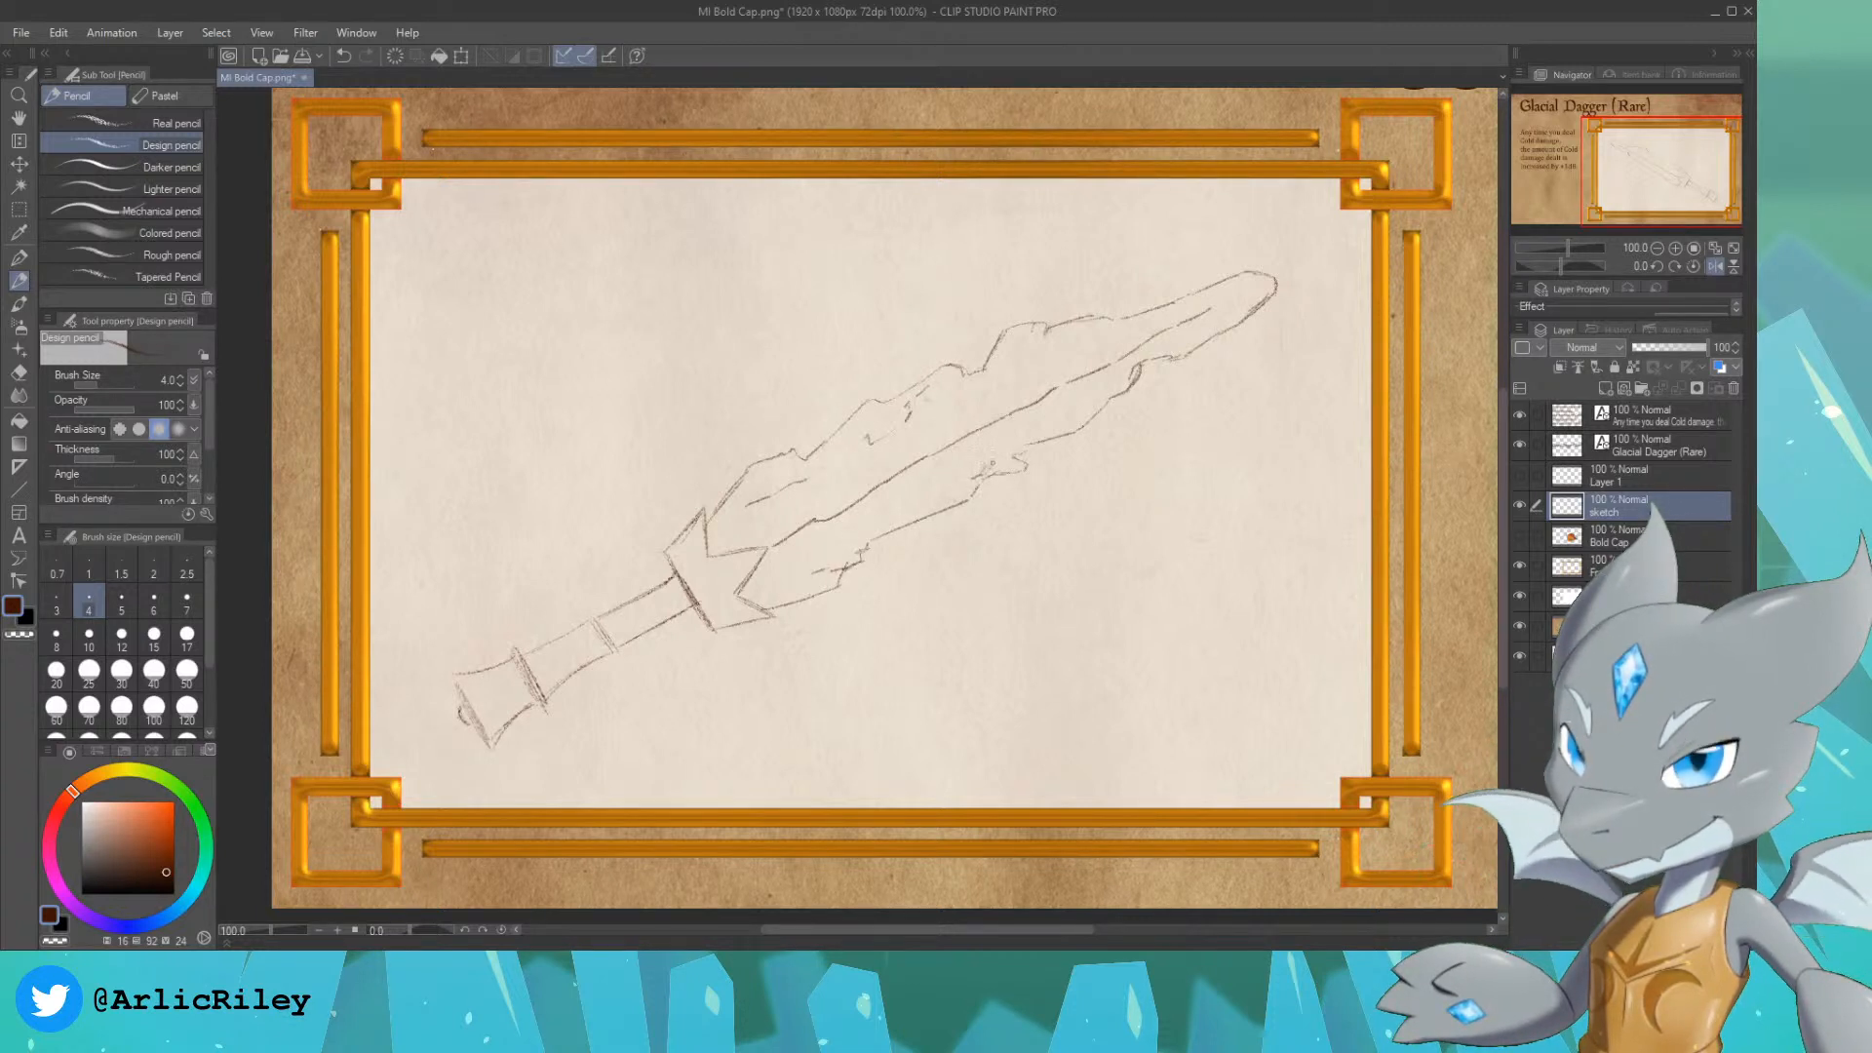
pyautogui.moveTo(1062, 423); pyautogui.dragTo(1083, 414)
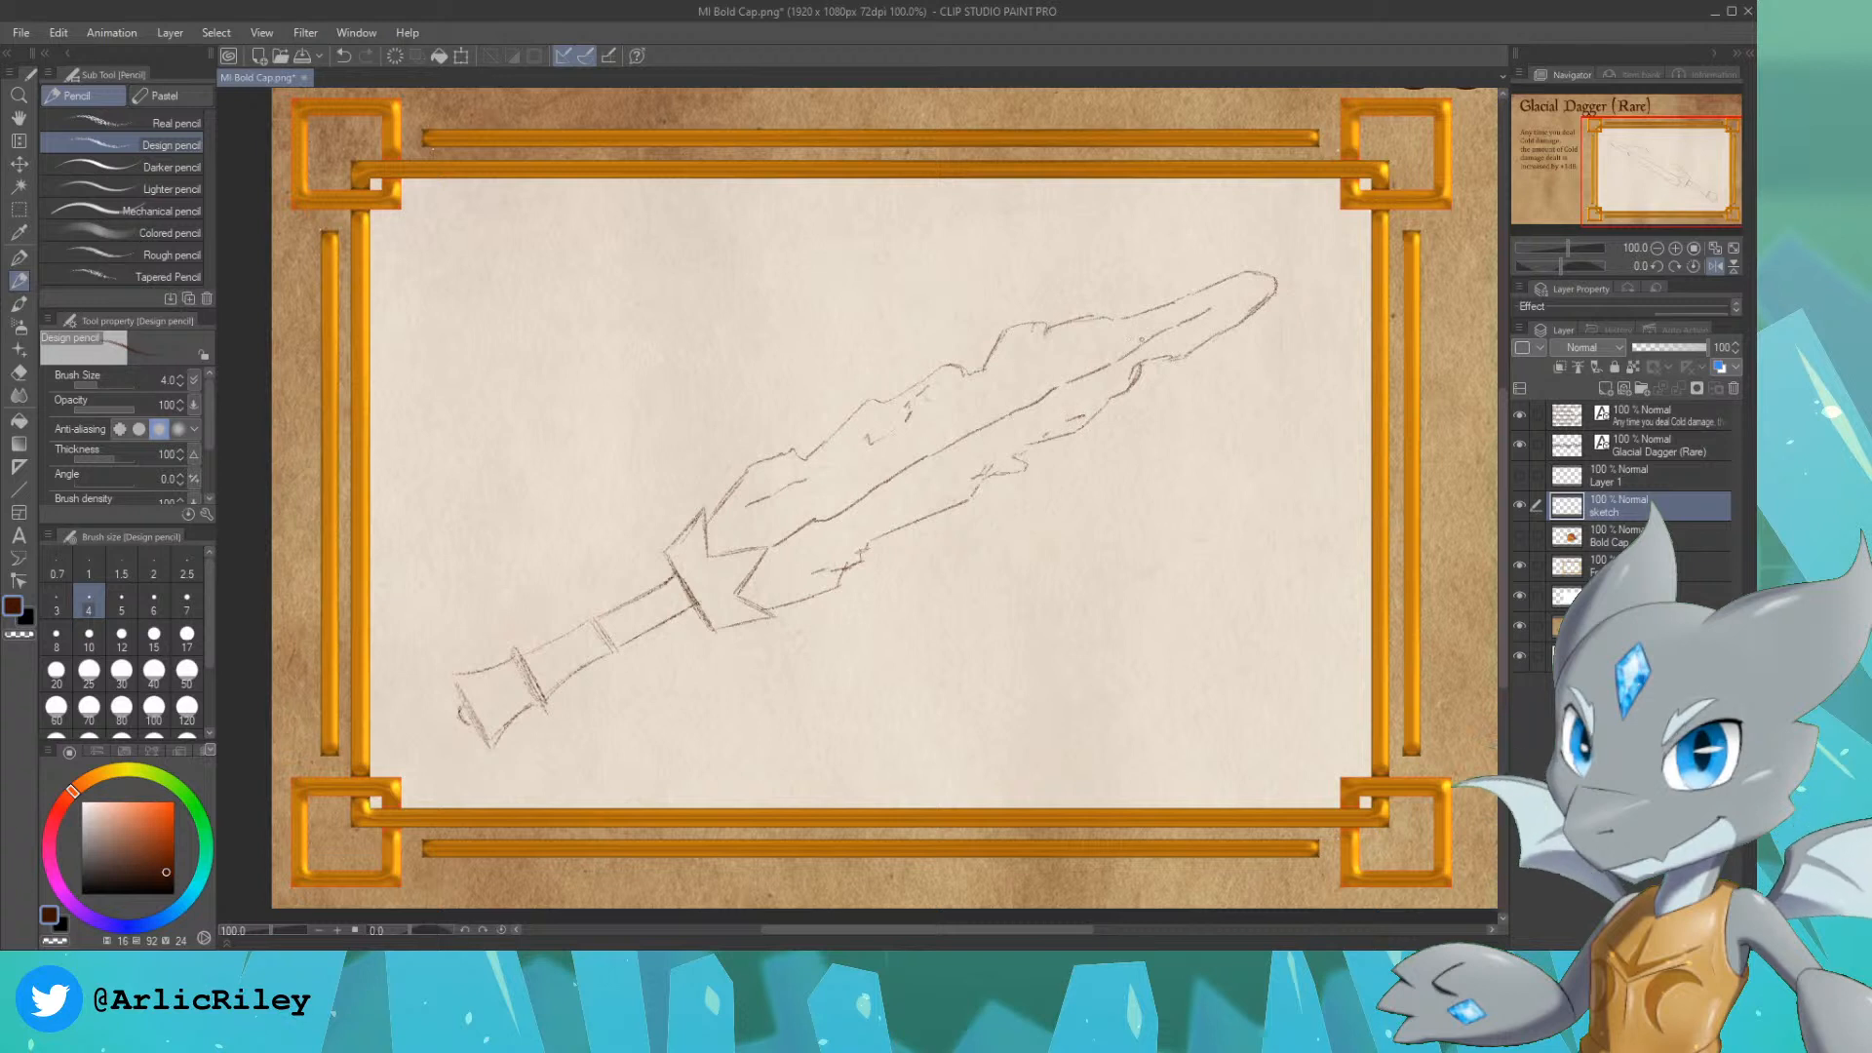
# Step: Add the last facet strokes inside the blade, and duplicate the sketch layer and merge the copy down to darken the lines
pyautogui.moveTo(1046, 327)
pyautogui.mouseDown()
pyautogui.moveTo(1037, 351)
pyautogui.moveTo(1106, 340)
pyautogui.mouseUp()
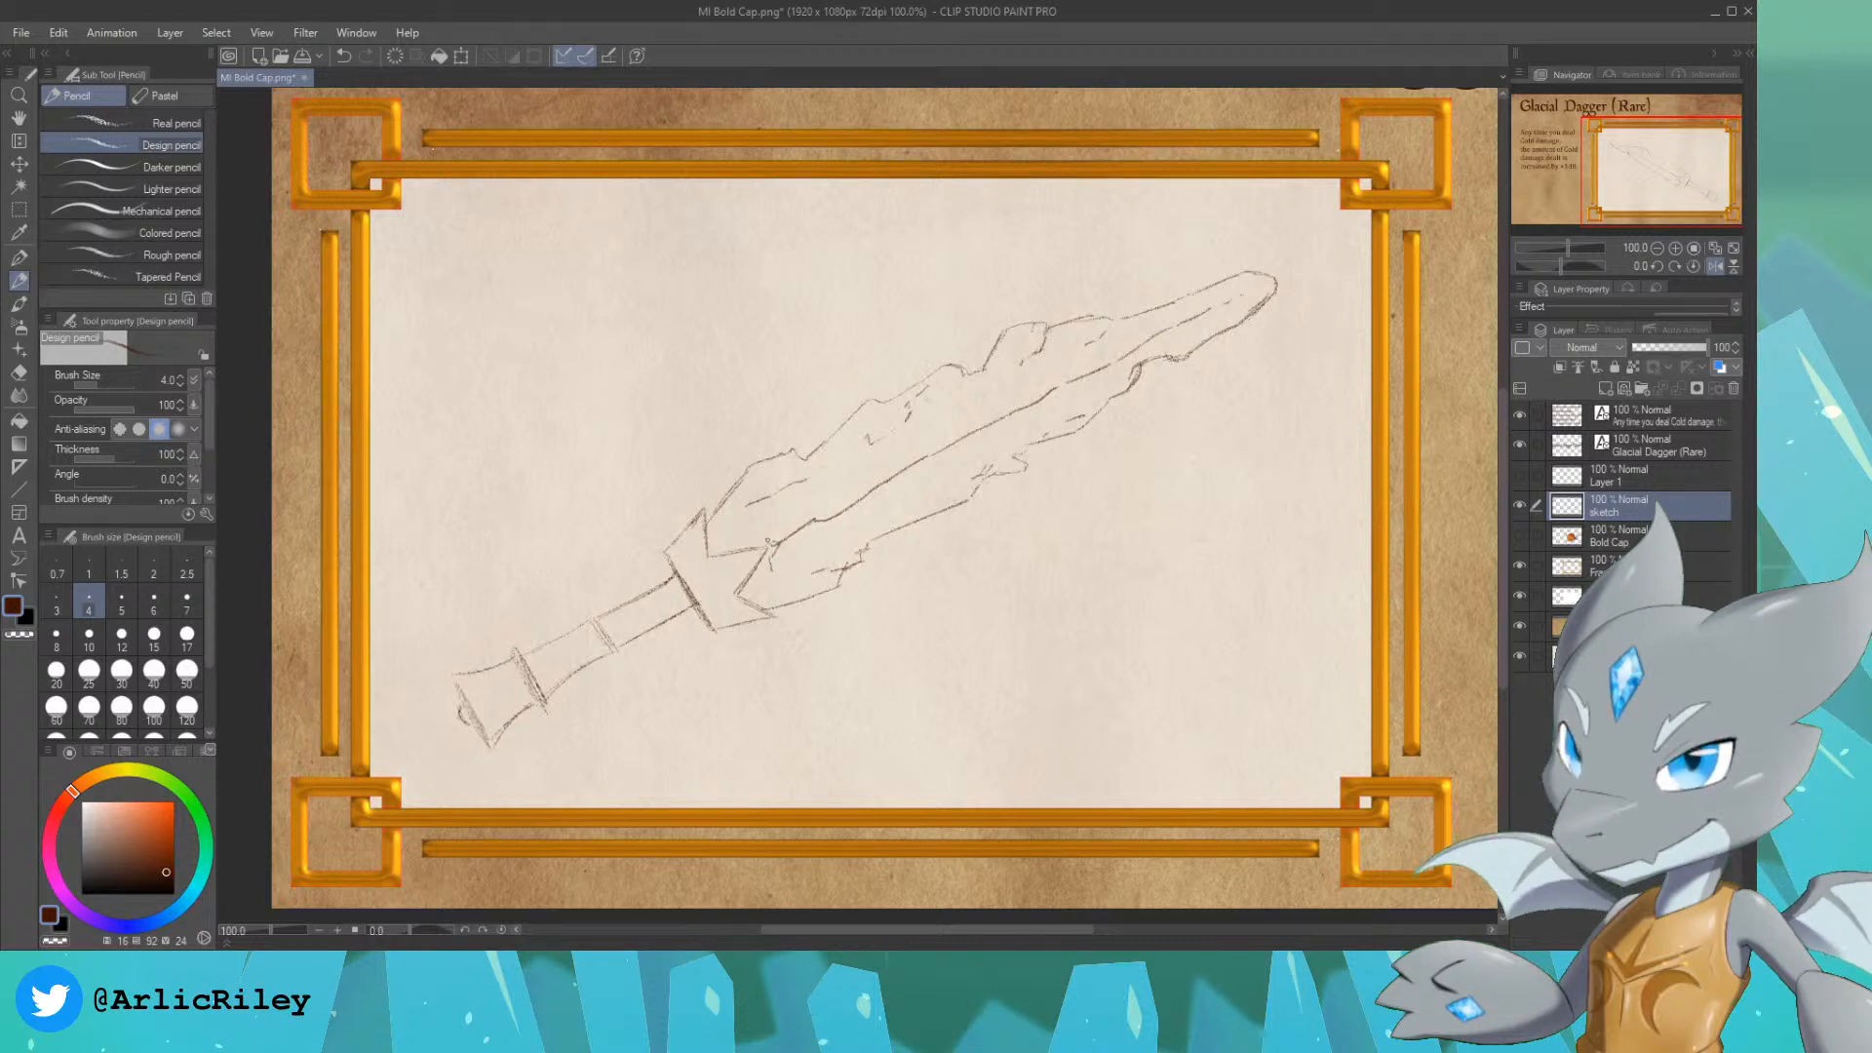
pyautogui.moveTo(768, 578); pyautogui.dragTo(783, 569)
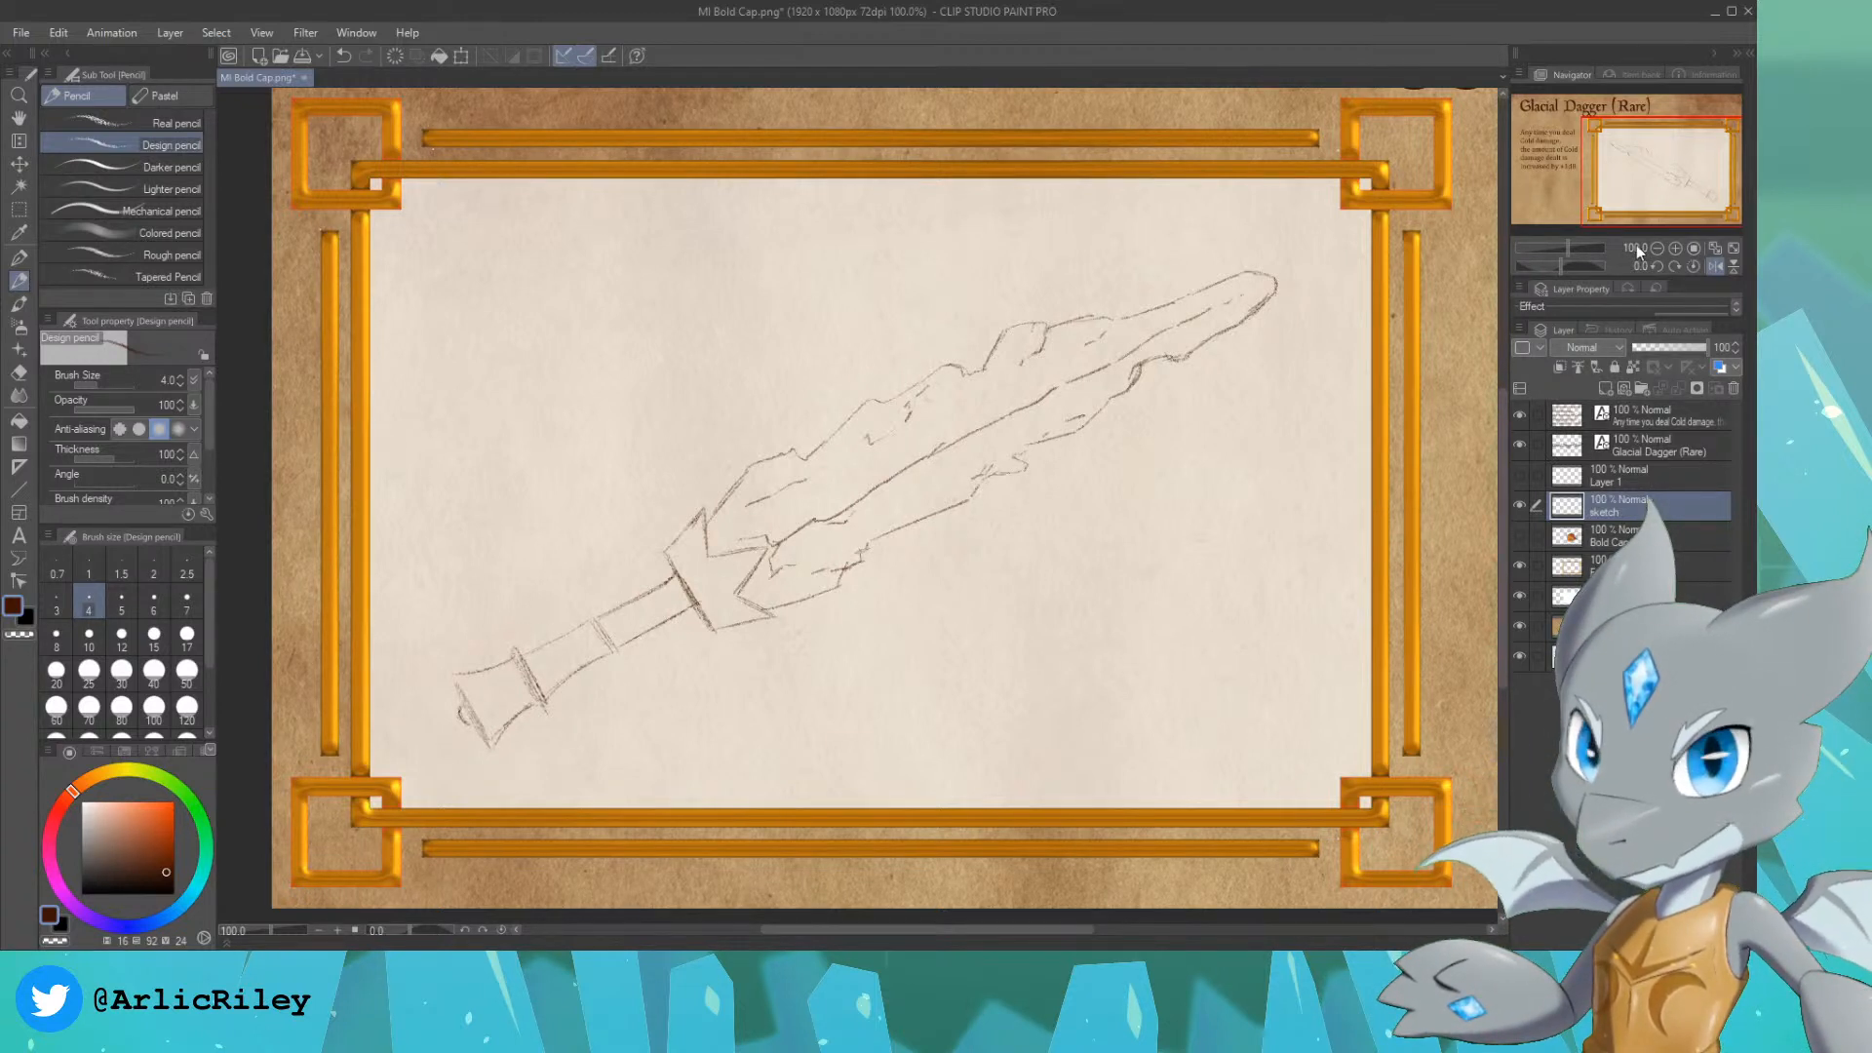
pyautogui.hotkey('ctrl', 'j')
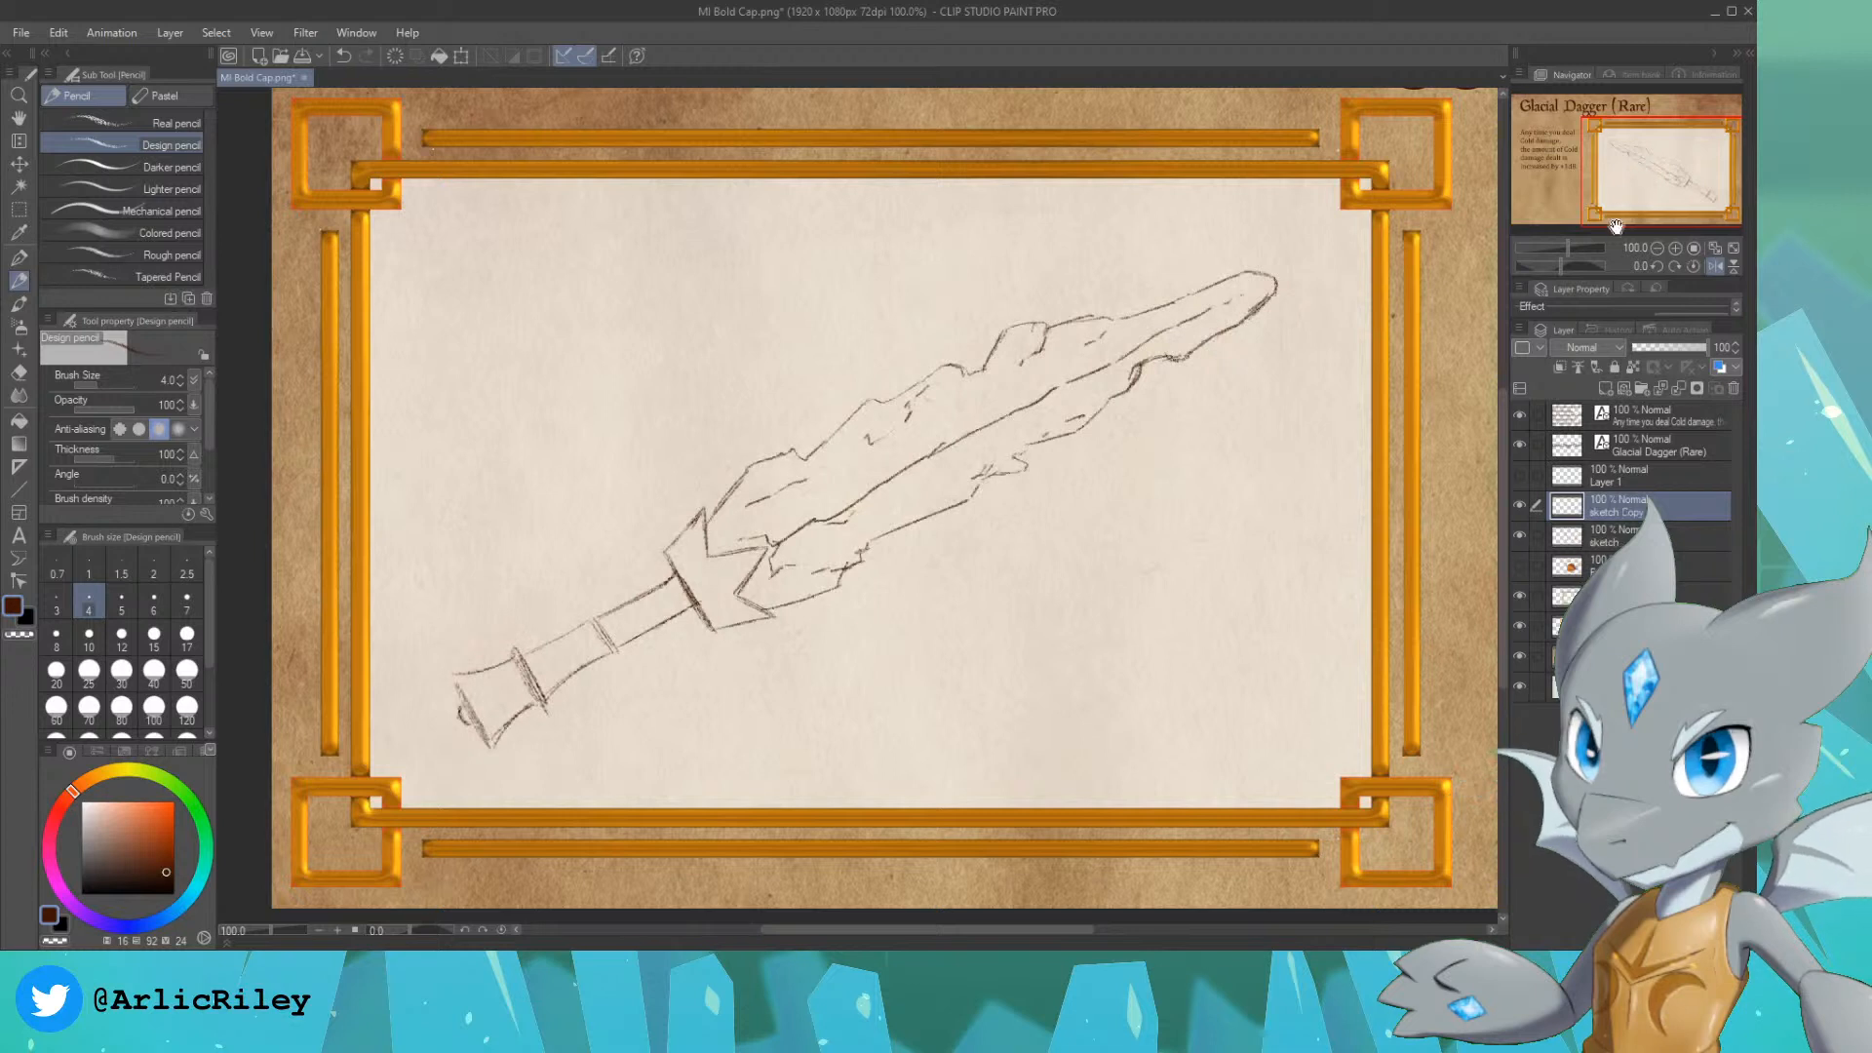
pyautogui.hotkey('ctrl', 'e')
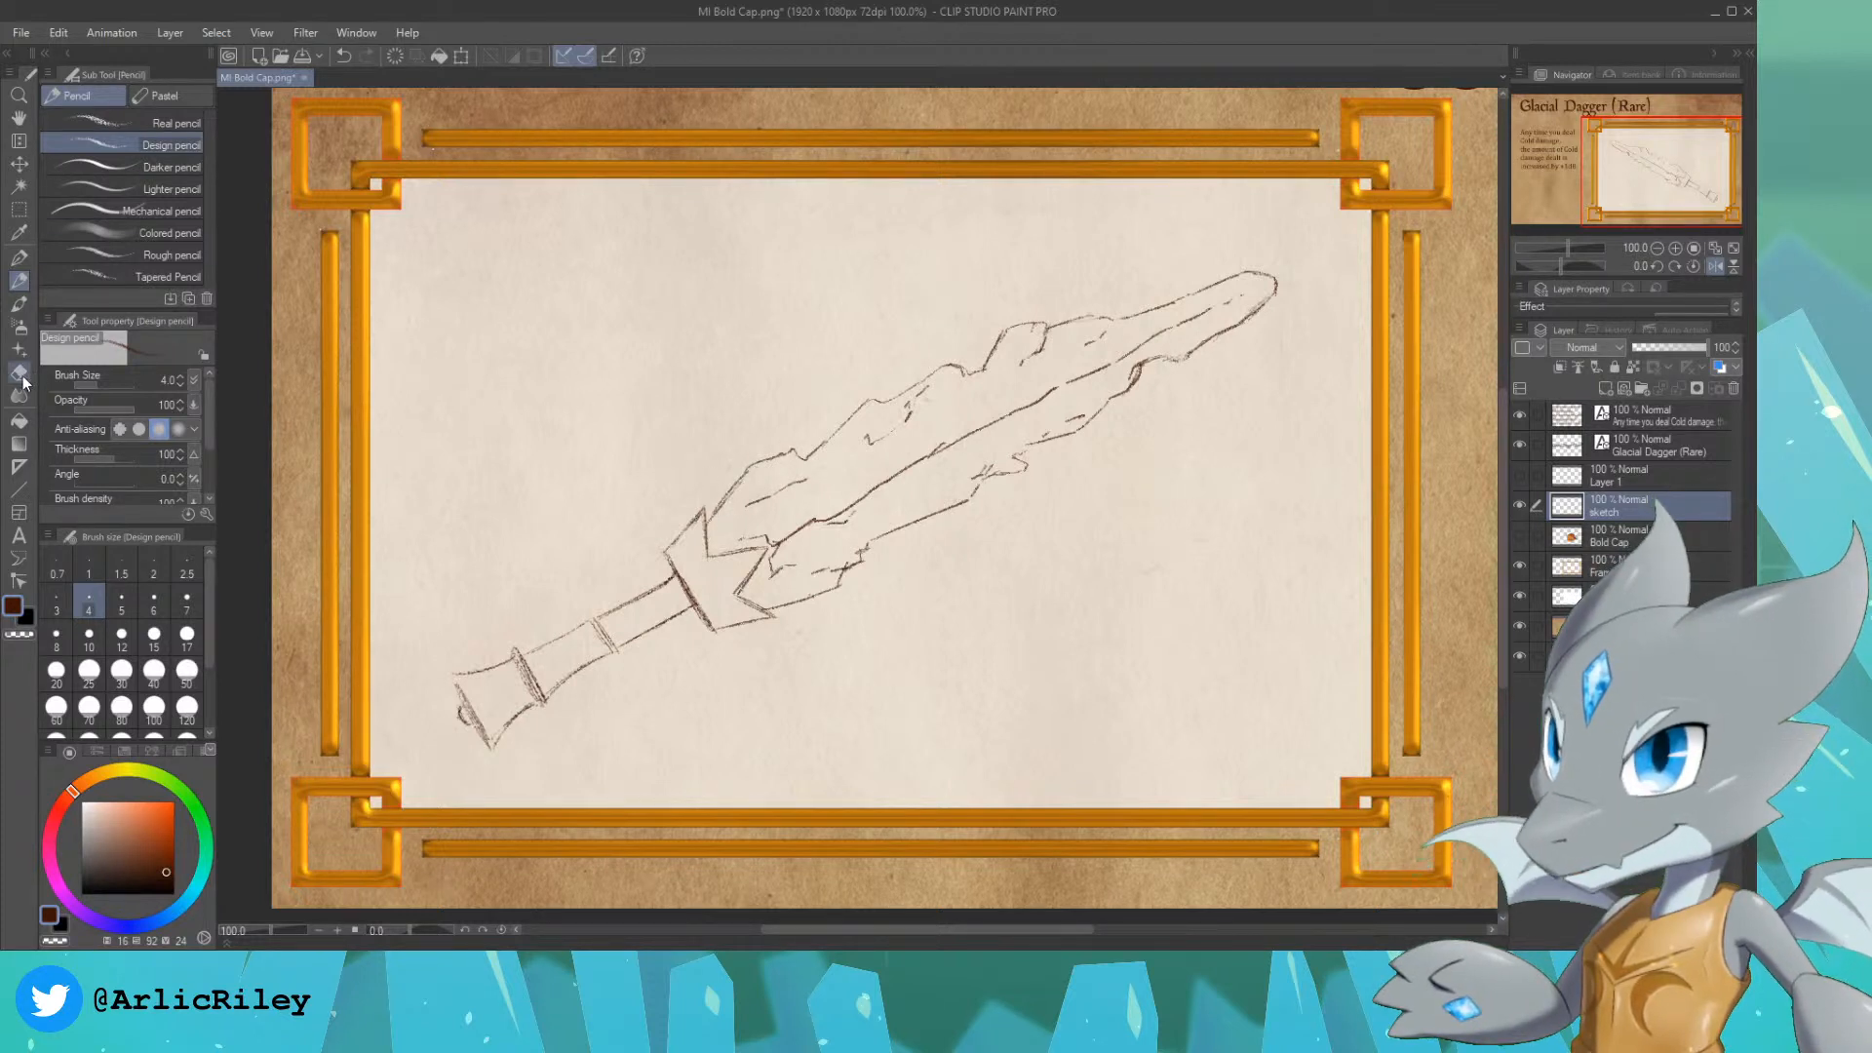
# Step: Erase the blade's lower edge near the tip with the size 20 Hard eraser and redraw it more jagged with the Design pencil
pyautogui.press('e')
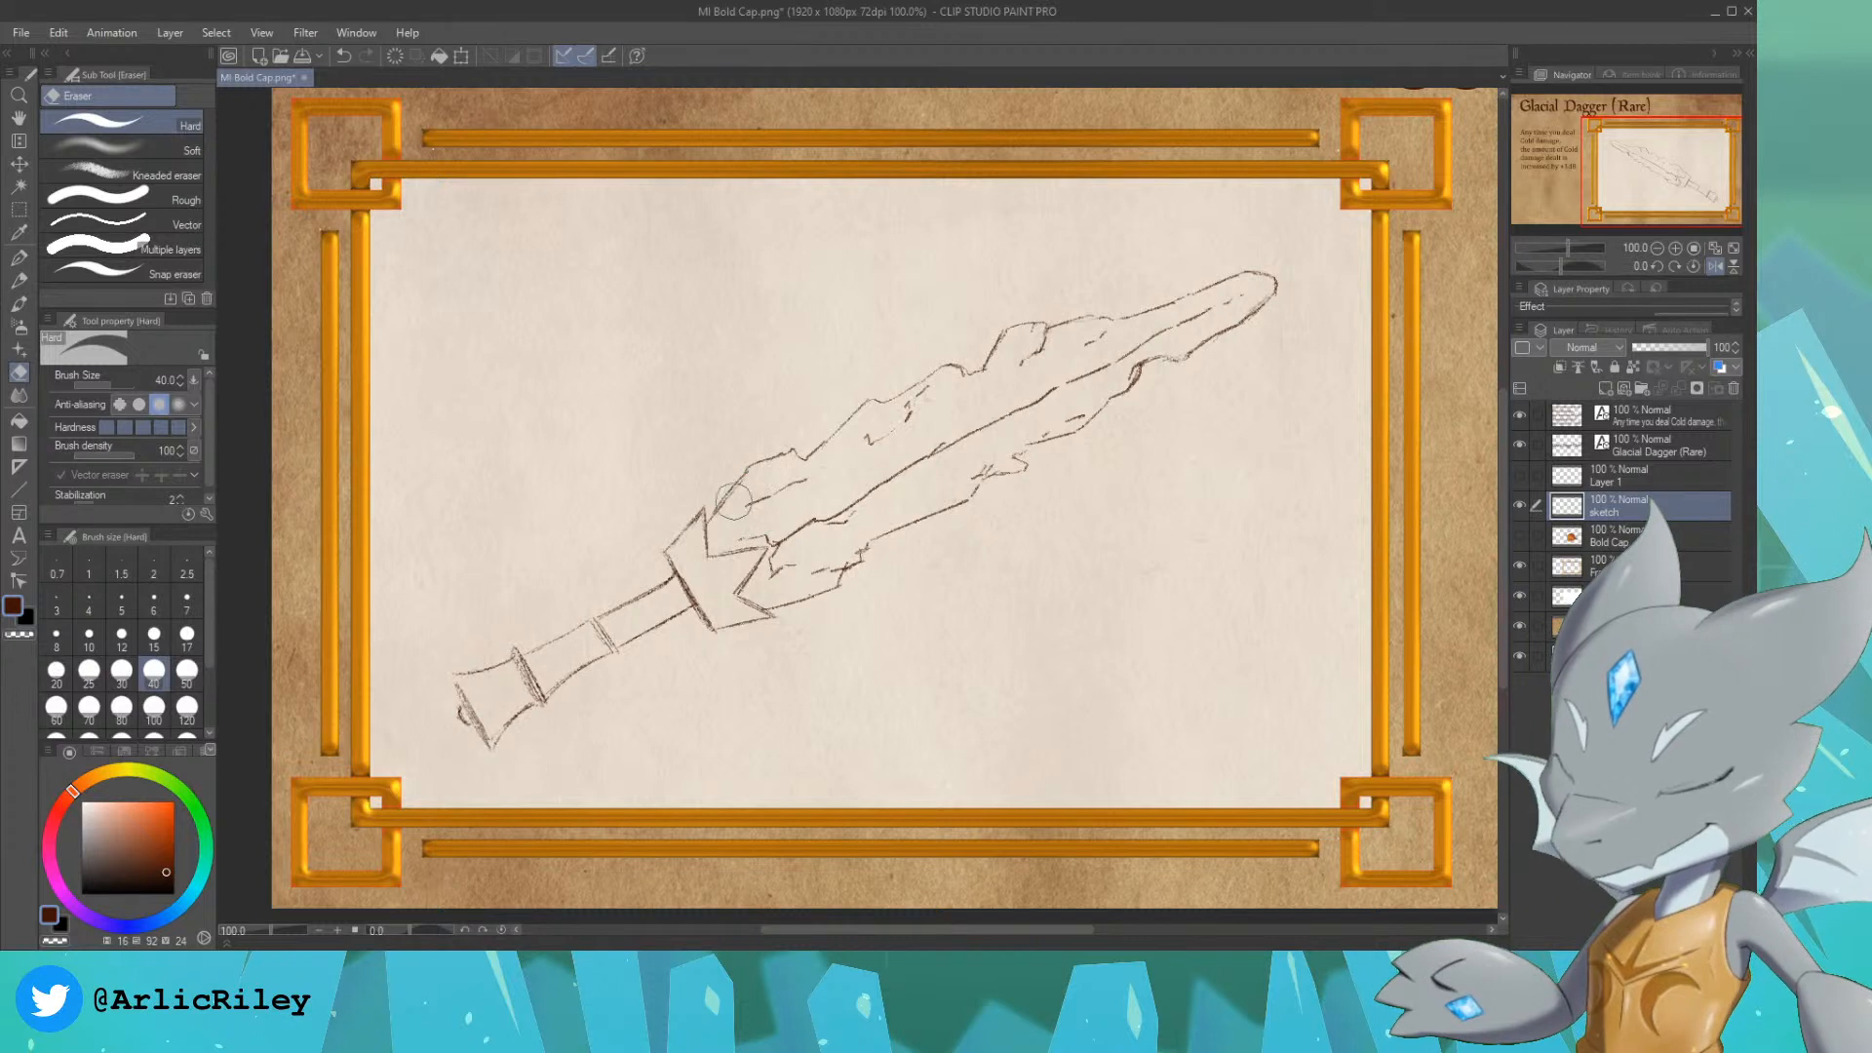
pyautogui.press('[')
pyautogui.press('[')
pyautogui.press('[')
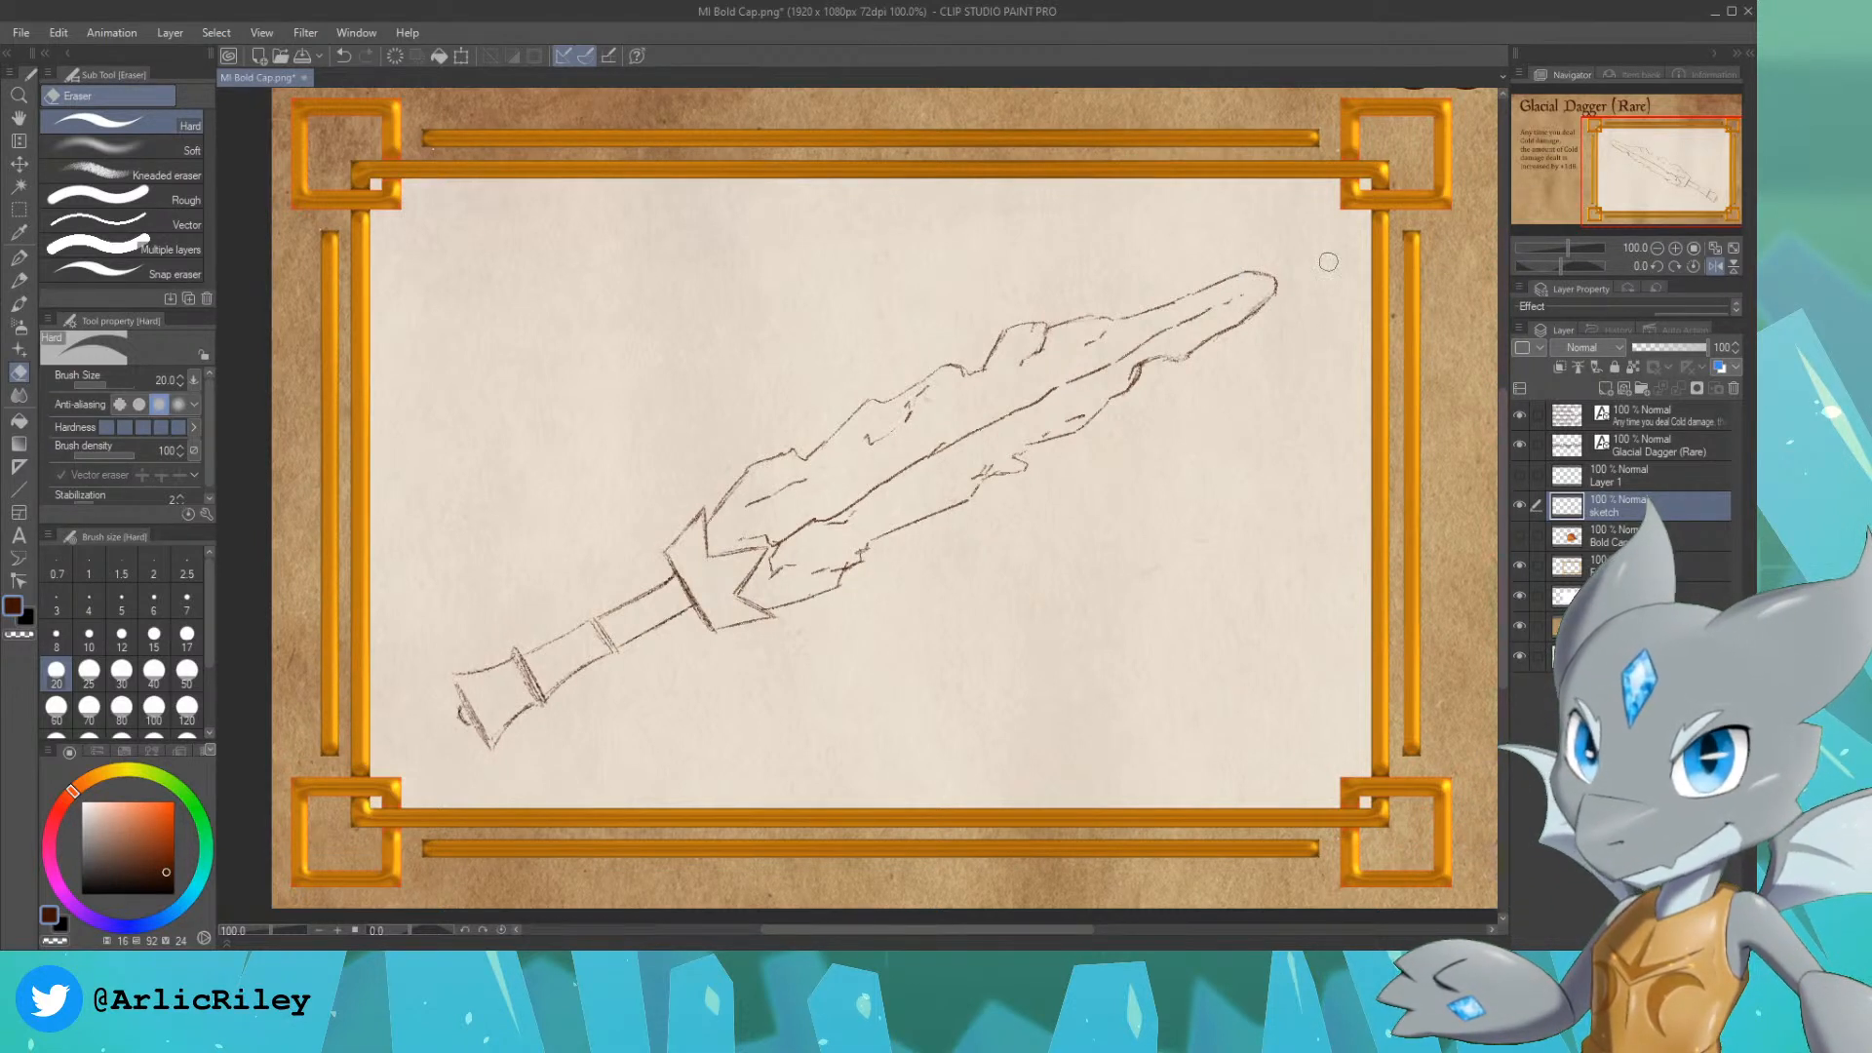
pyautogui.moveTo(1146, 376)
pyautogui.mouseDown()
pyautogui.moveTo(1180, 355)
pyautogui.moveTo(1138, 372)
pyautogui.mouseUp()
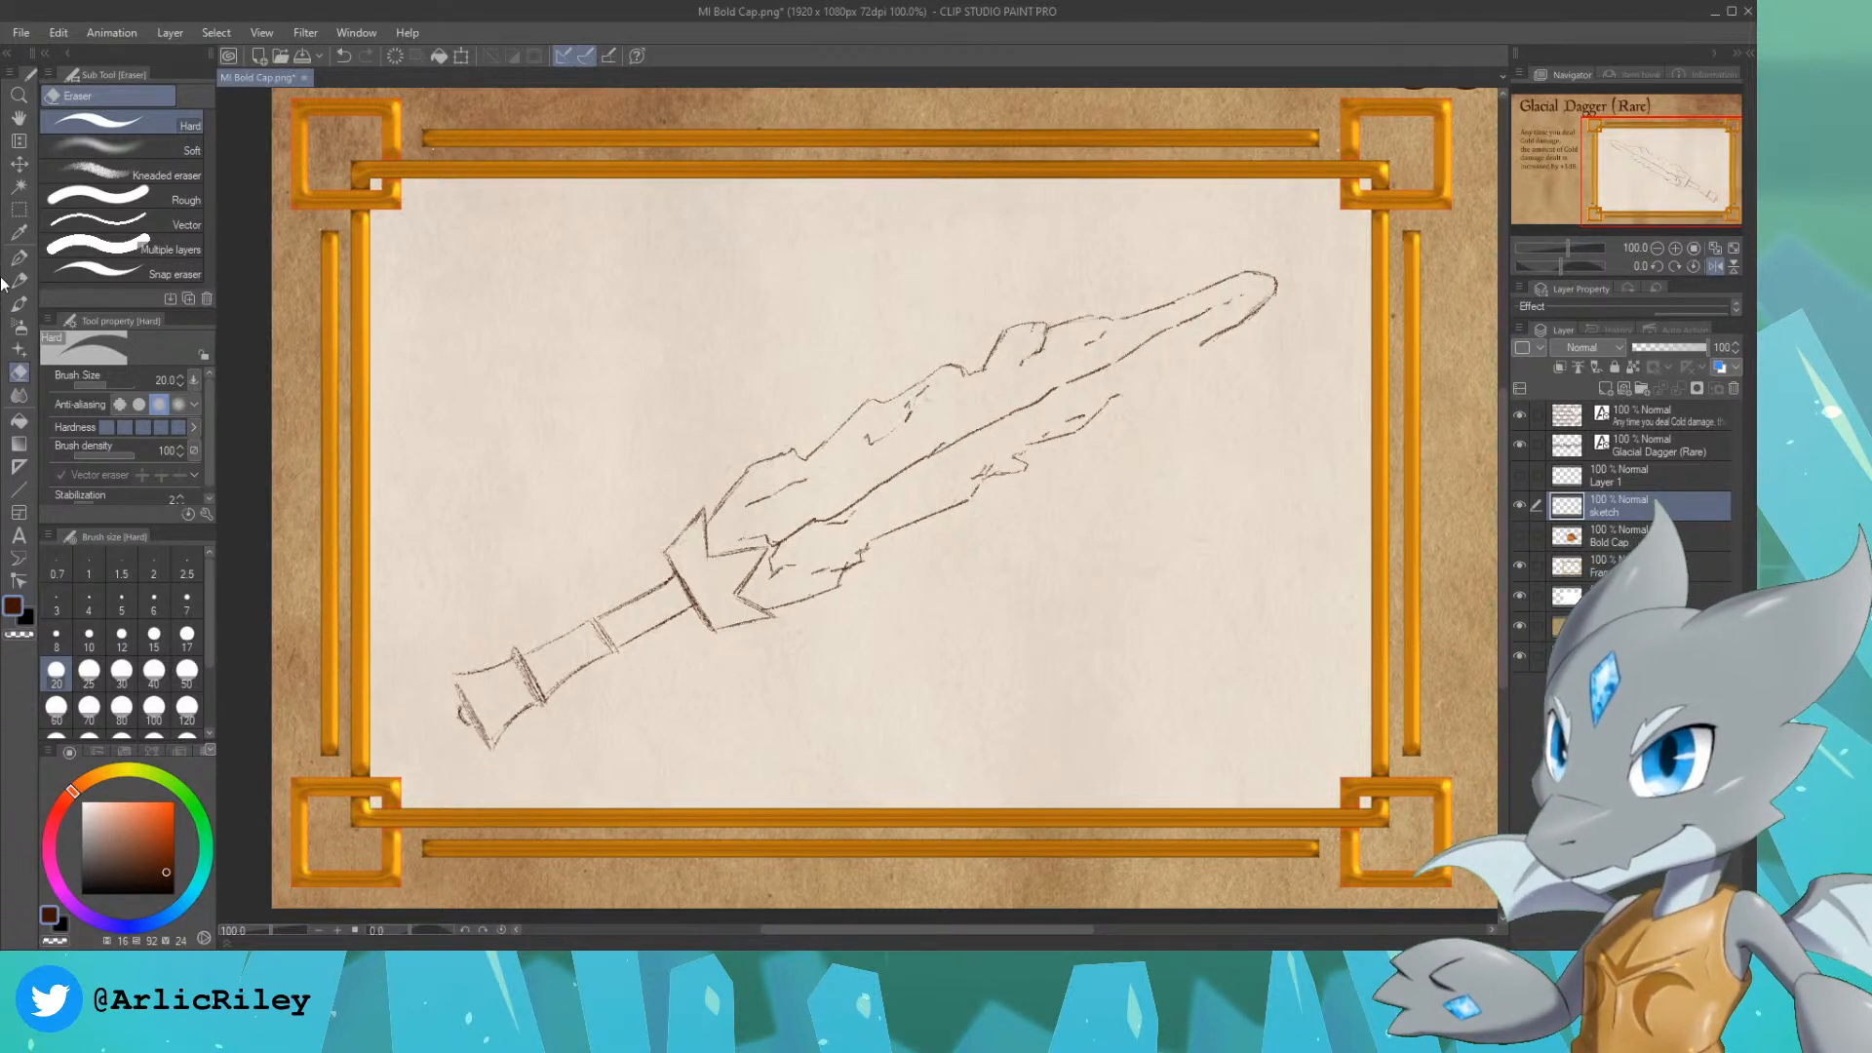
pyautogui.click(19, 281)
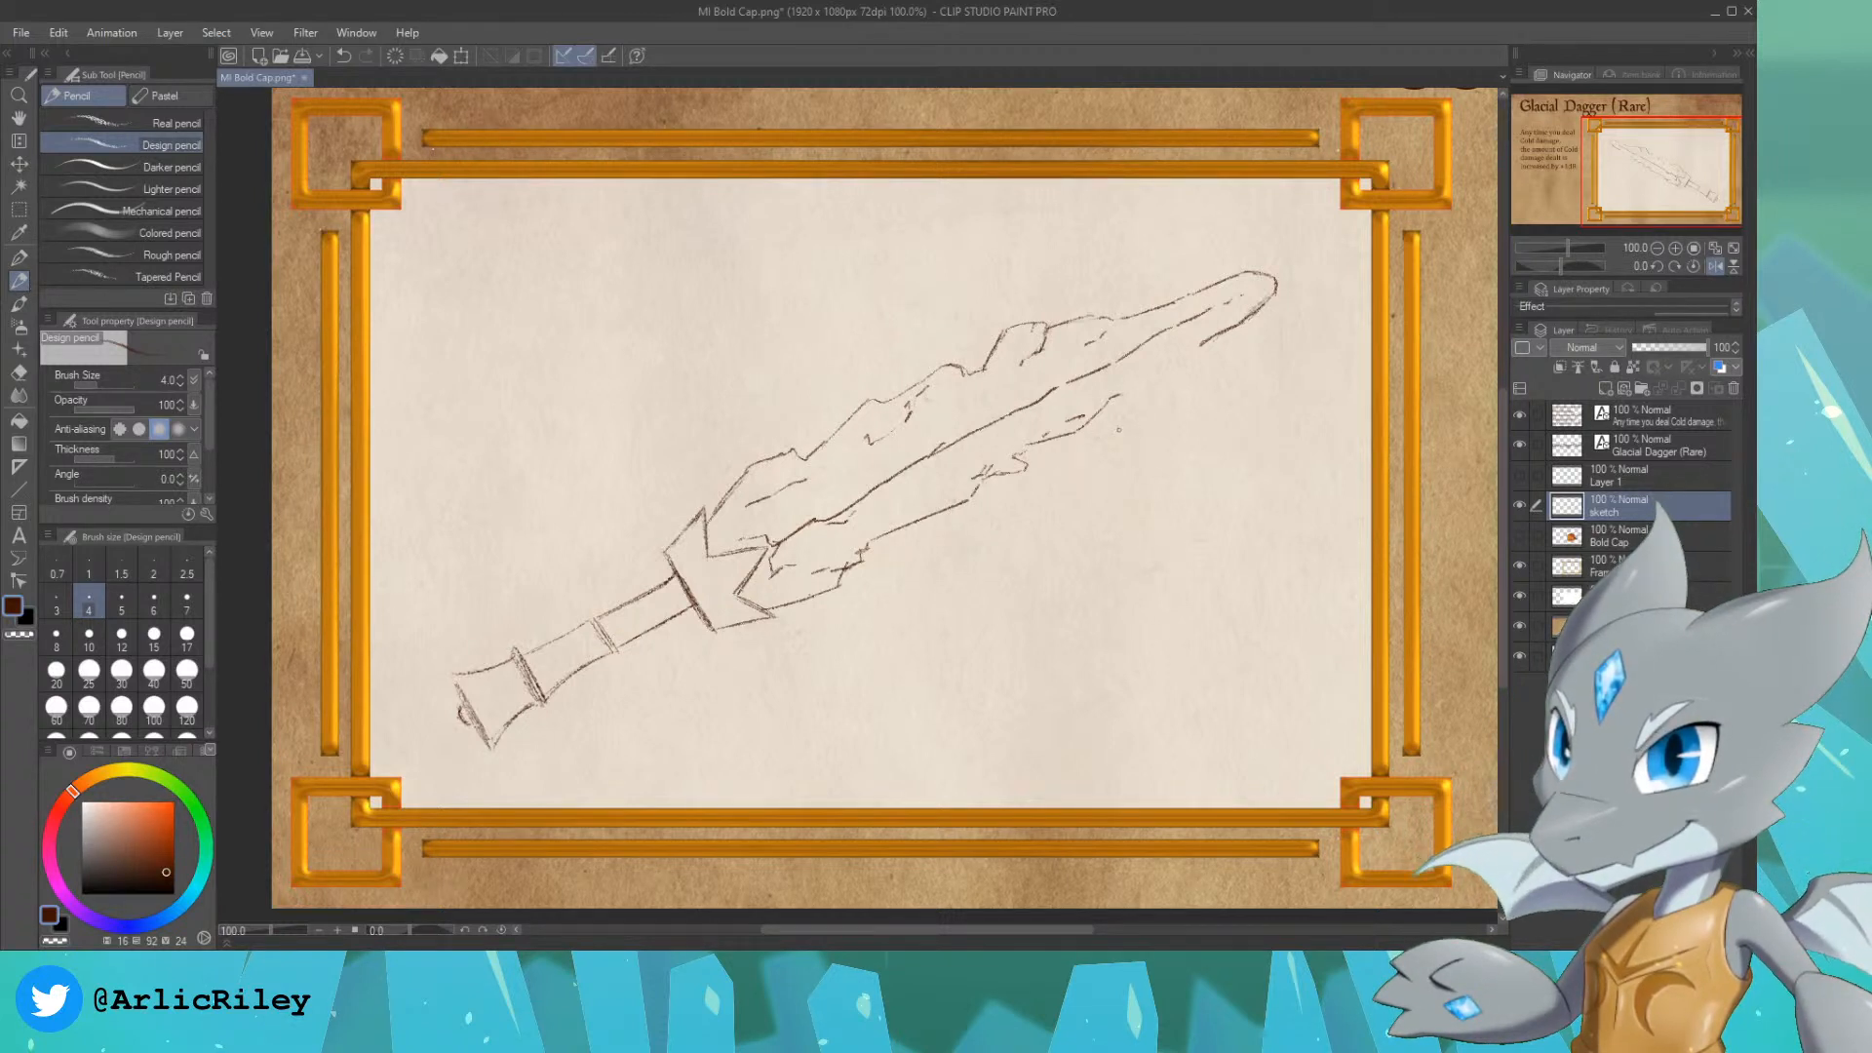
pyautogui.moveTo(1117, 395); pyautogui.dragTo(1137, 393)
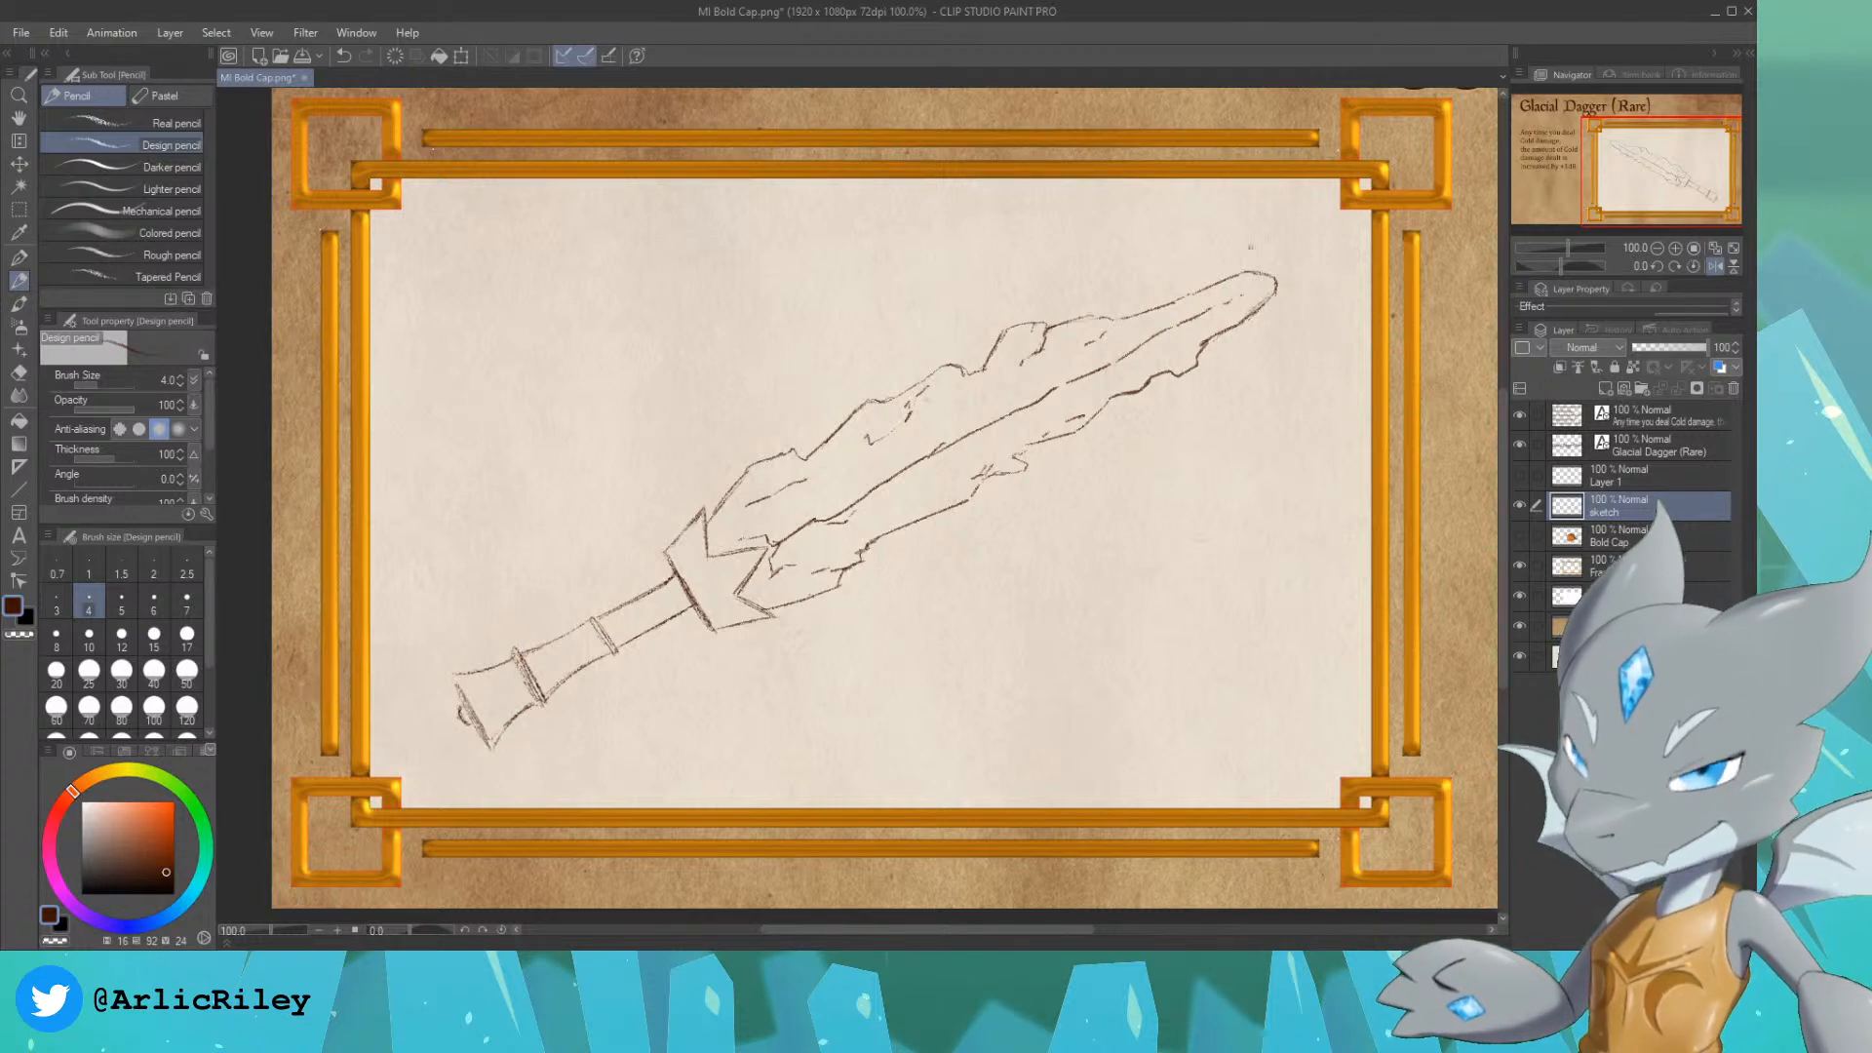
# Step: Create a new layer directly beneath the sketch layer and set the drawing colour to dark teal, hue 187, saturation 97, brightness 25
pyautogui.moveTo(1663, 183); pyautogui.dragTo(1655, 181)
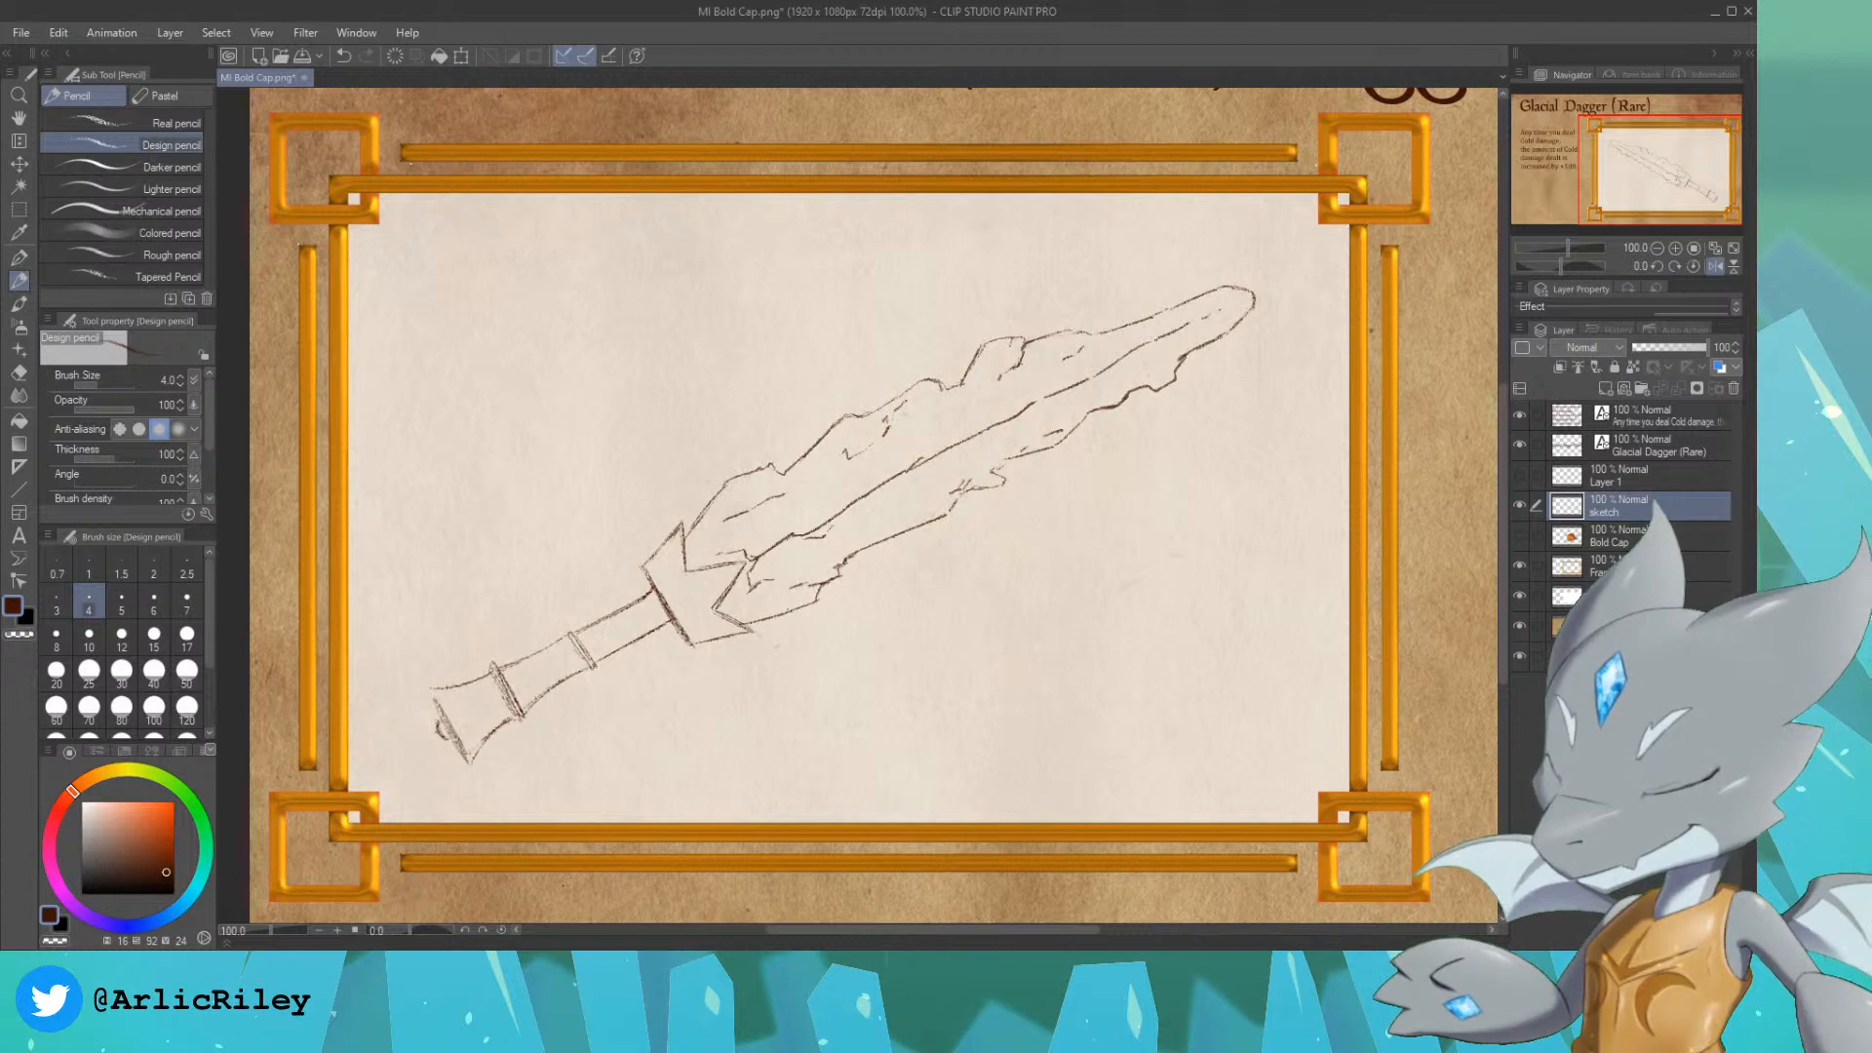
pyautogui.moveTo(1652, 149); pyautogui.dragTo(1638, 161)
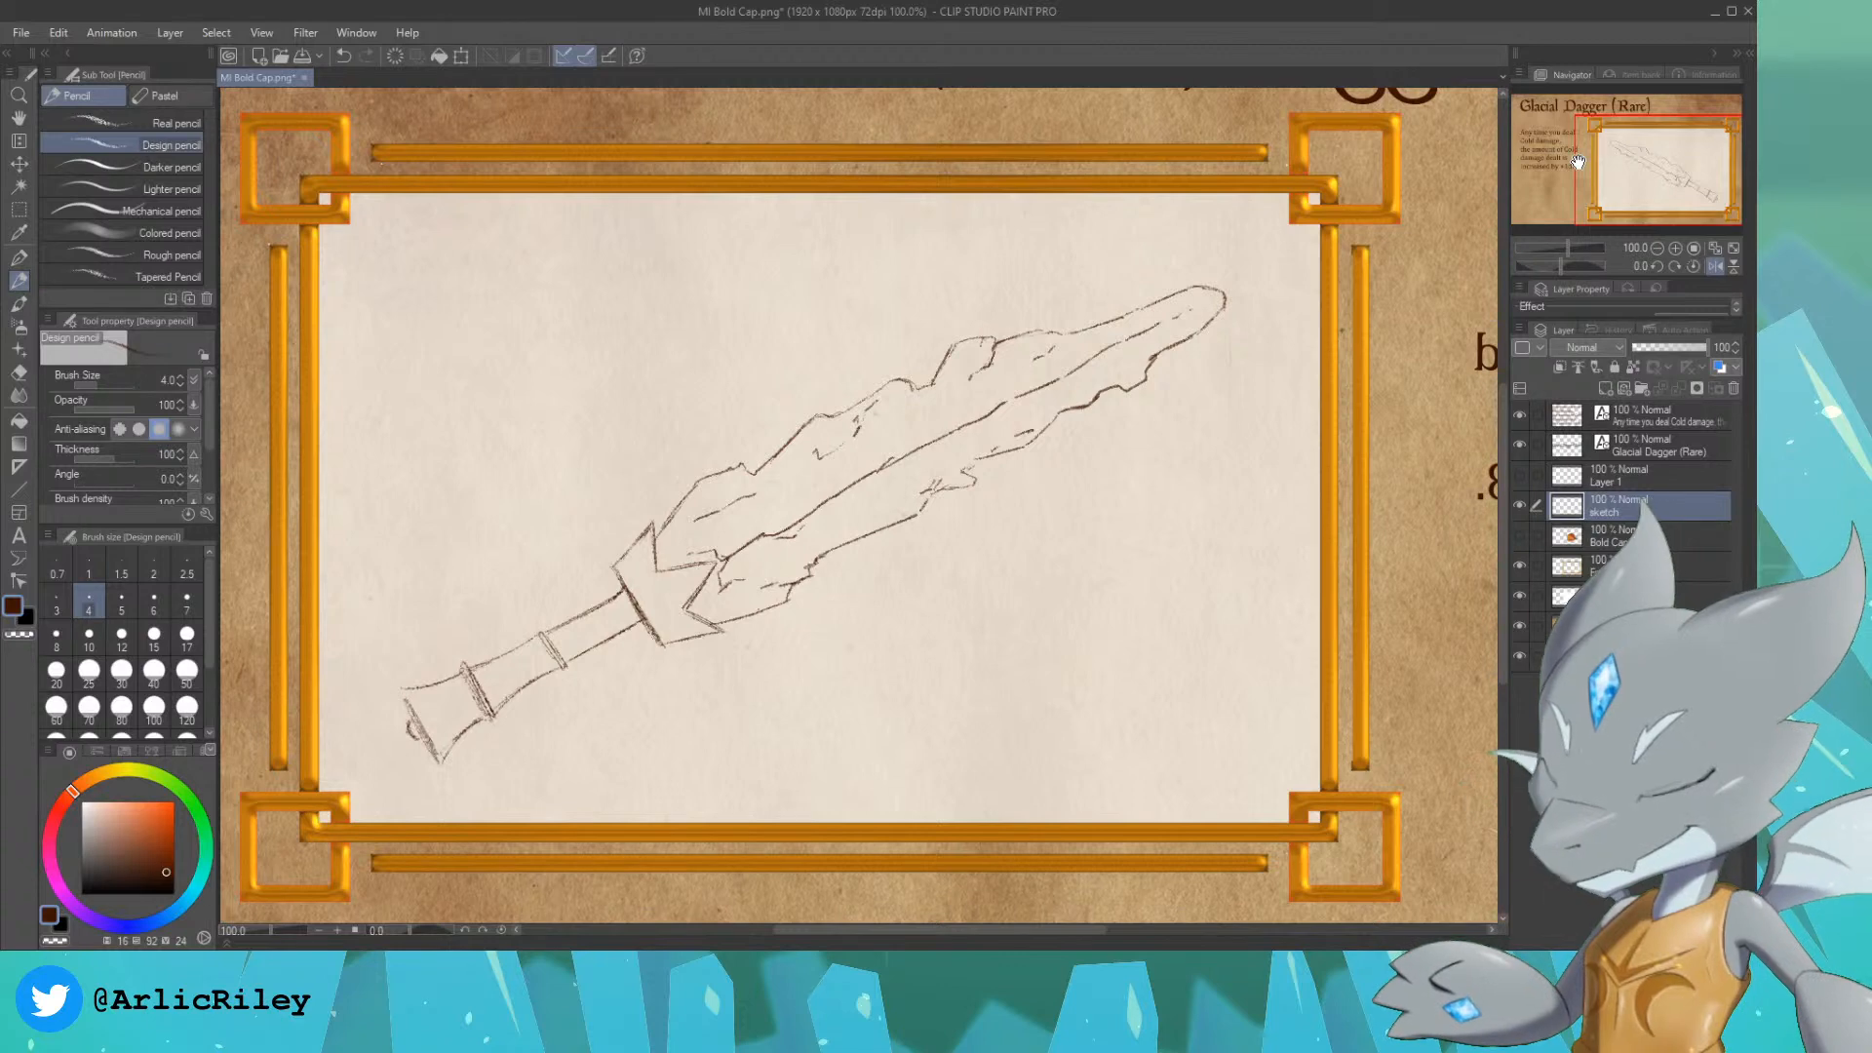
pyautogui.moveTo(1655, 173); pyautogui.dragTo(1655, 179)
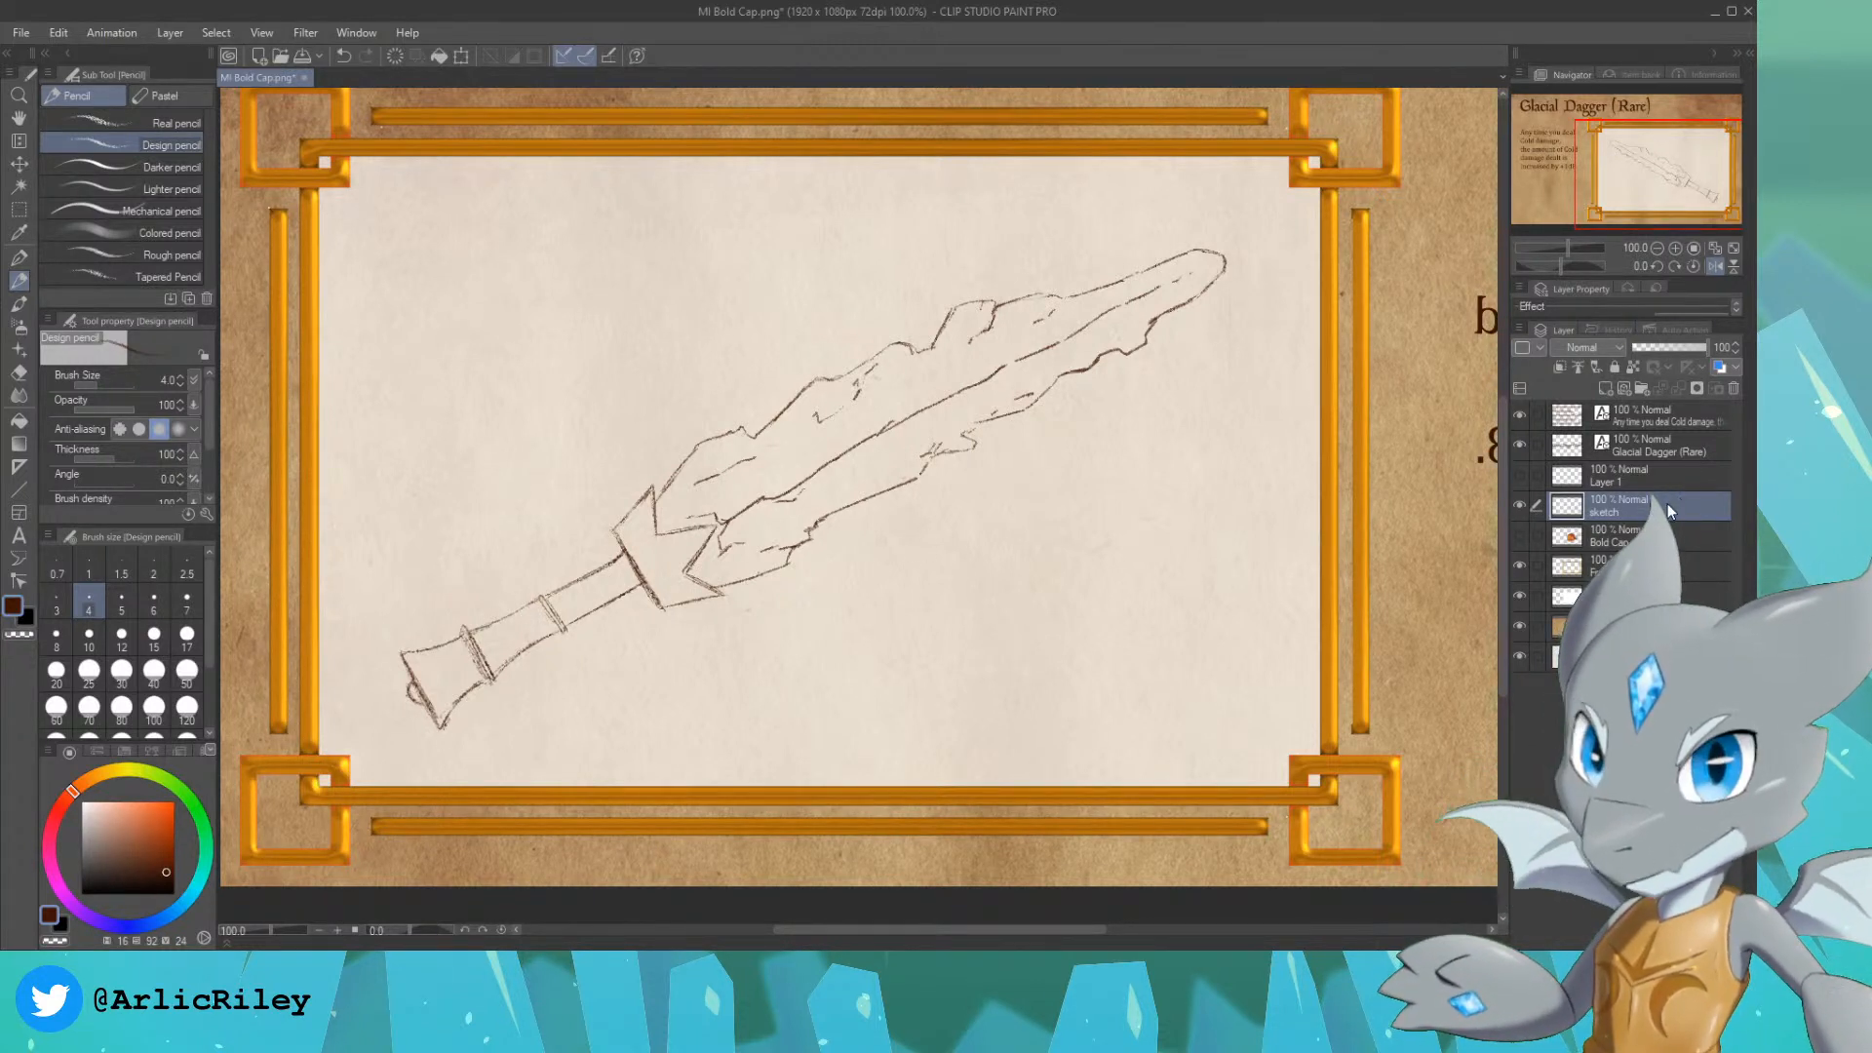
pyautogui.click(1613, 537)
pyautogui.hotkey('ctrl', 'shift', 'n')
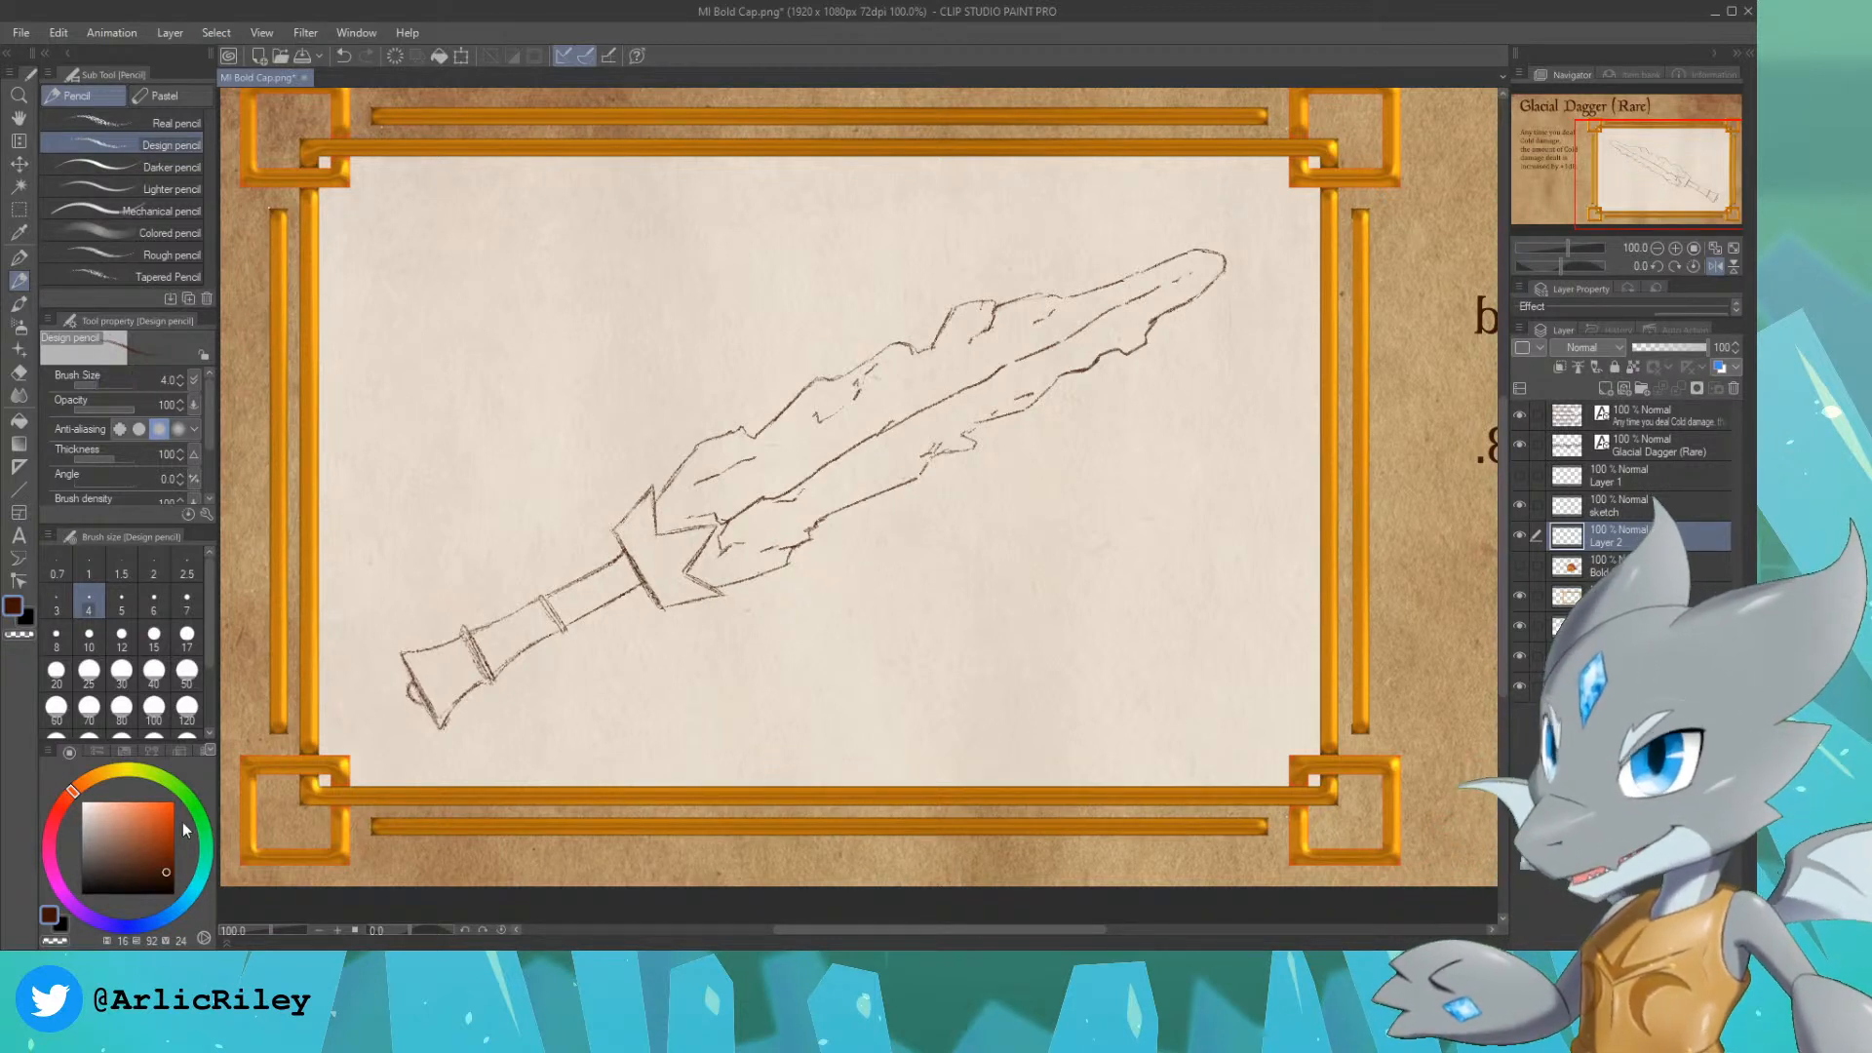
pyautogui.click(148, 923)
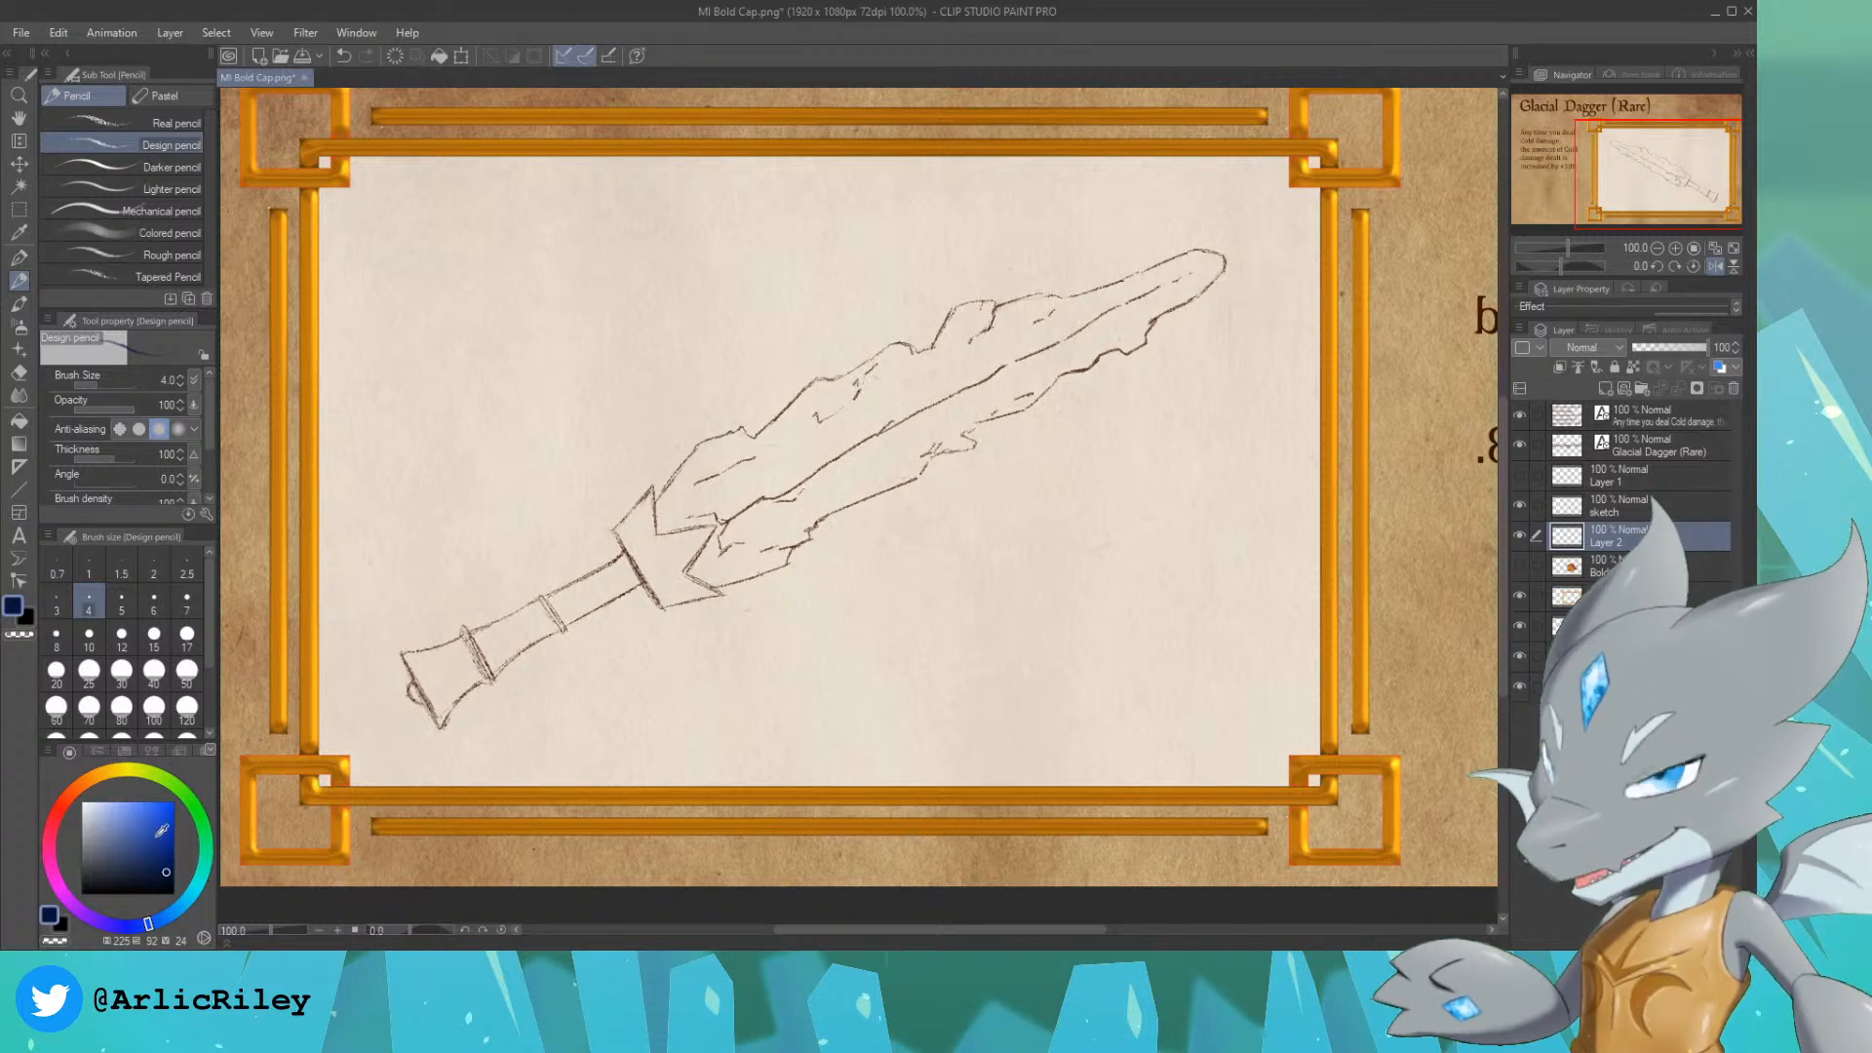
pyautogui.click(173, 918)
pyautogui.click(177, 901)
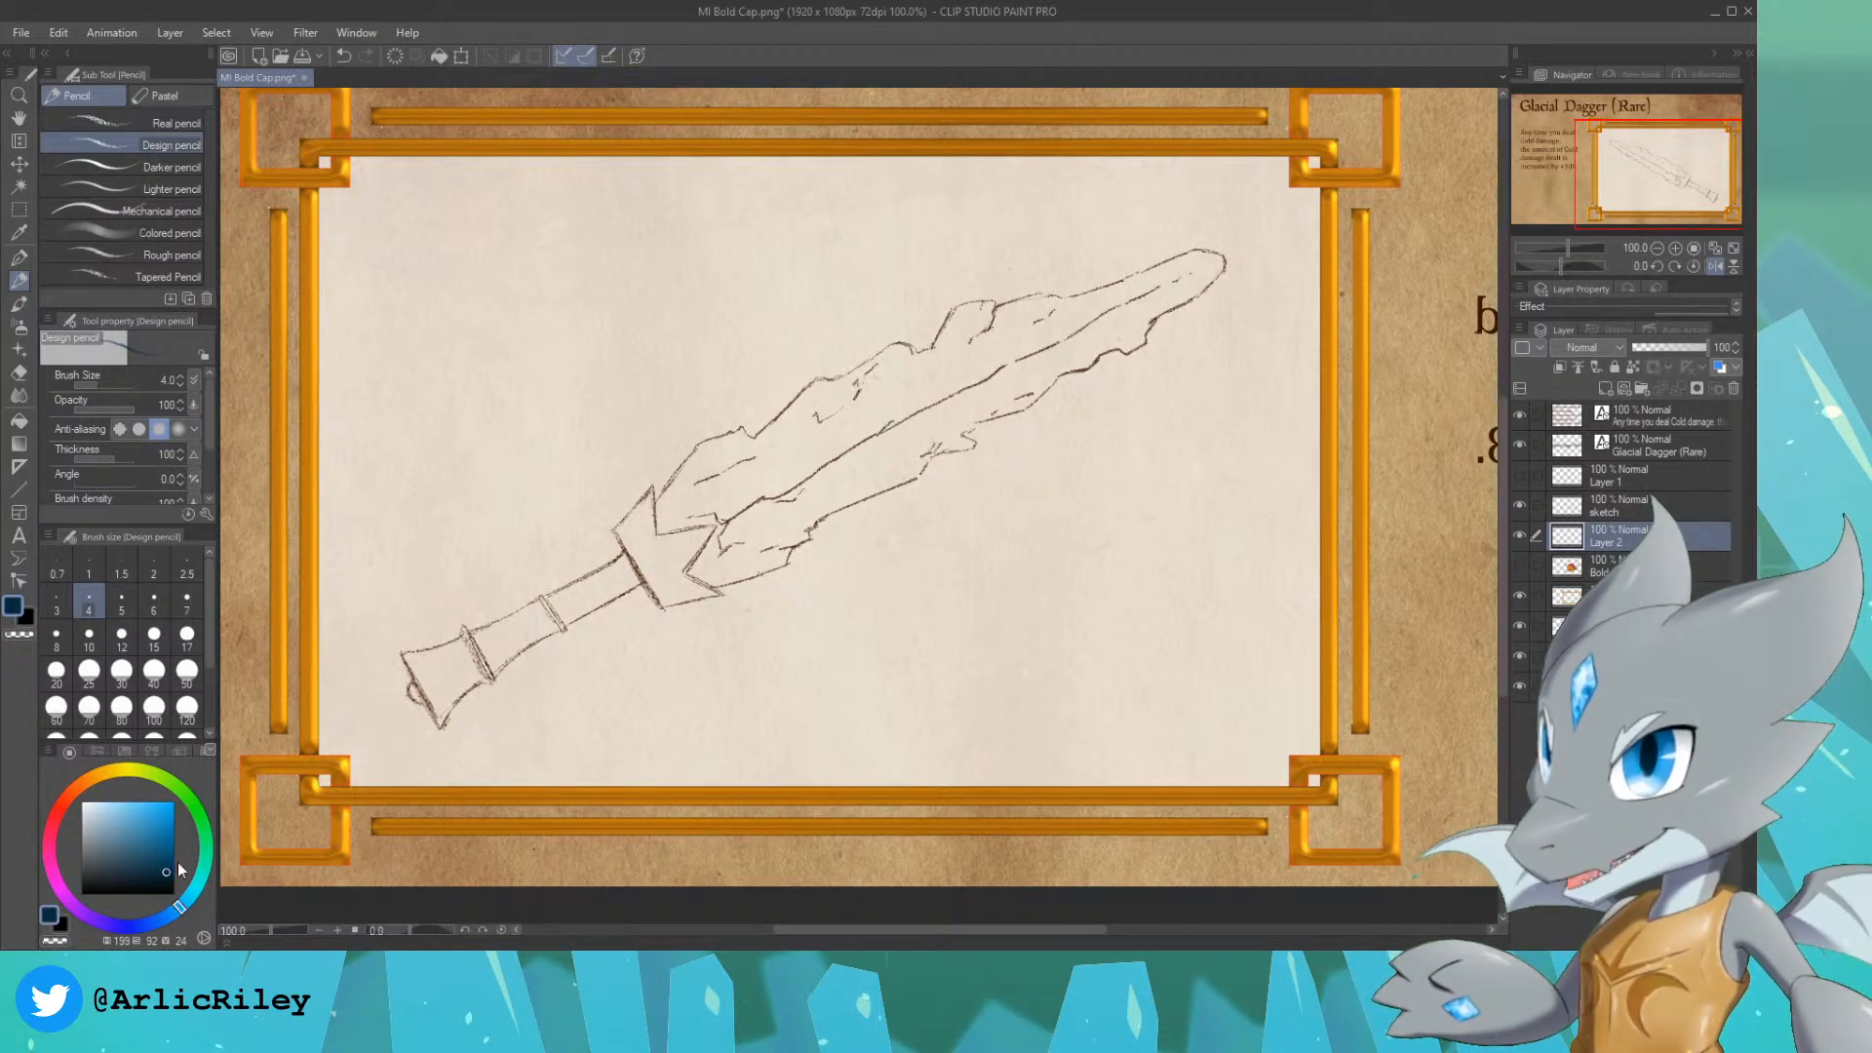
pyautogui.click(195, 902)
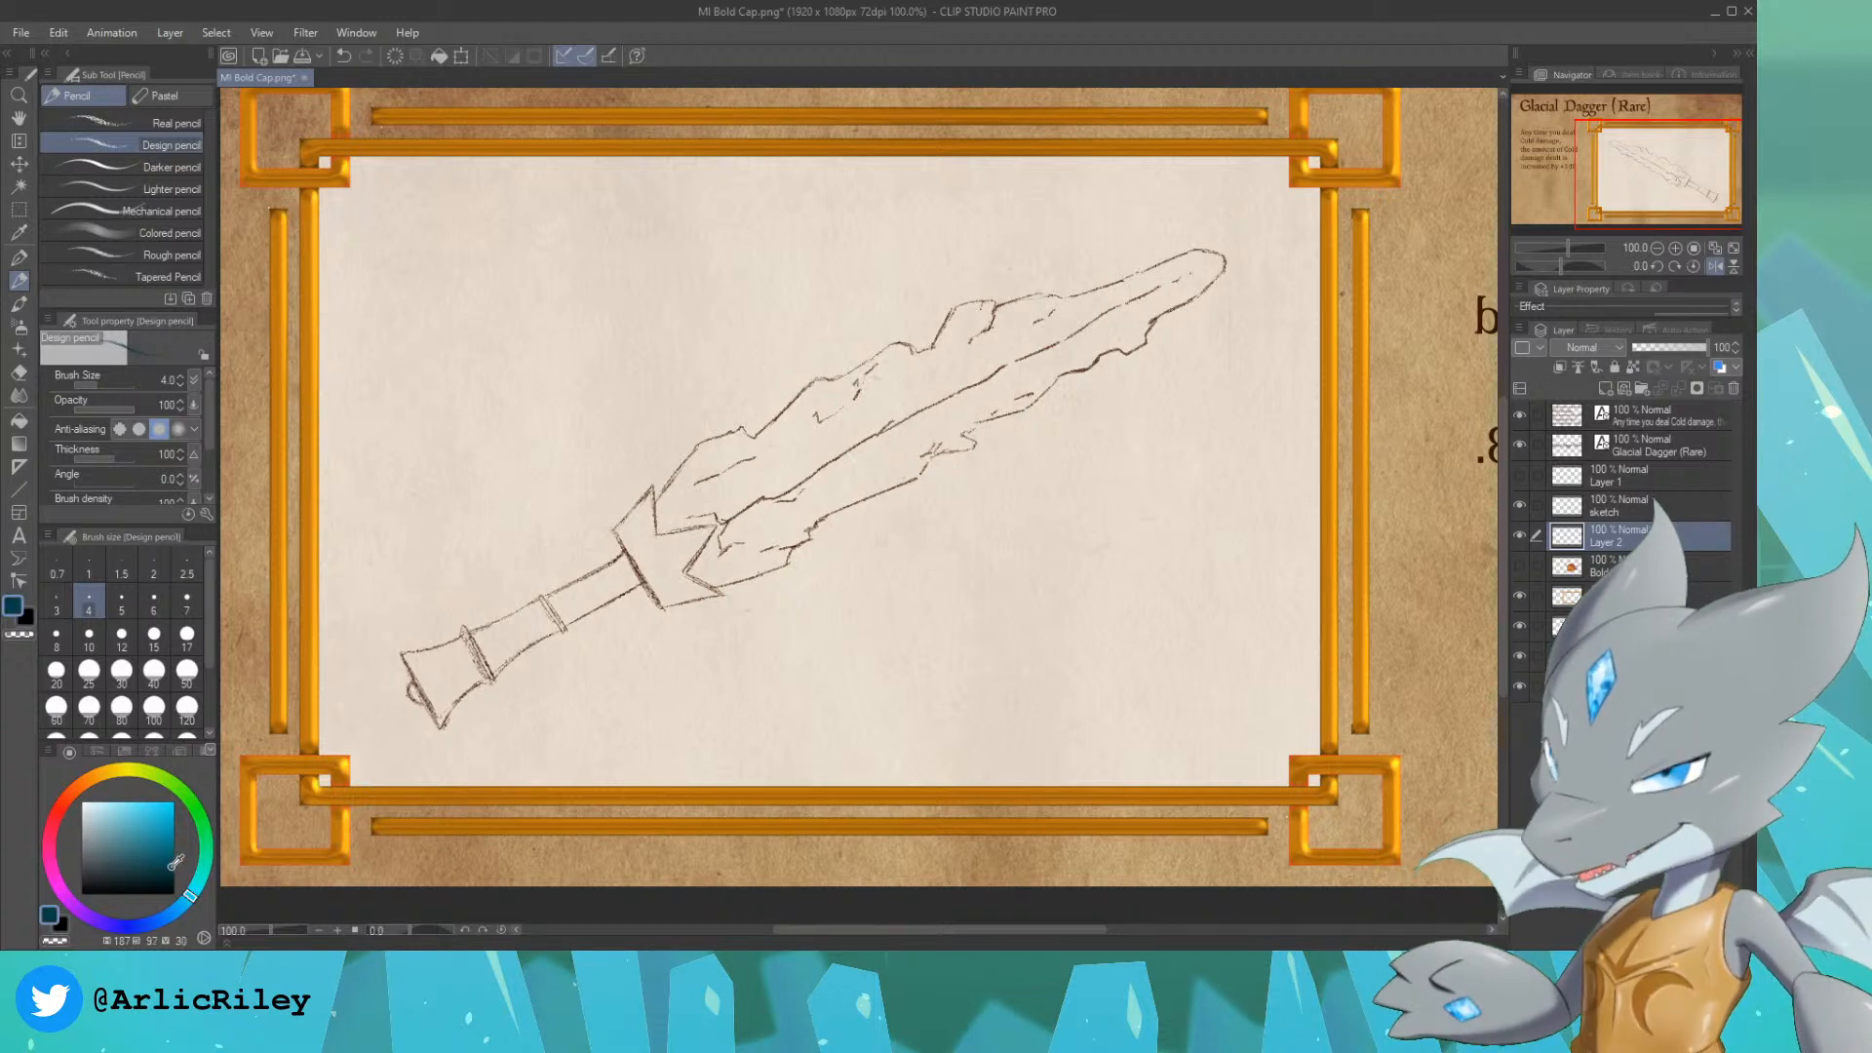
pyautogui.click(172, 870)
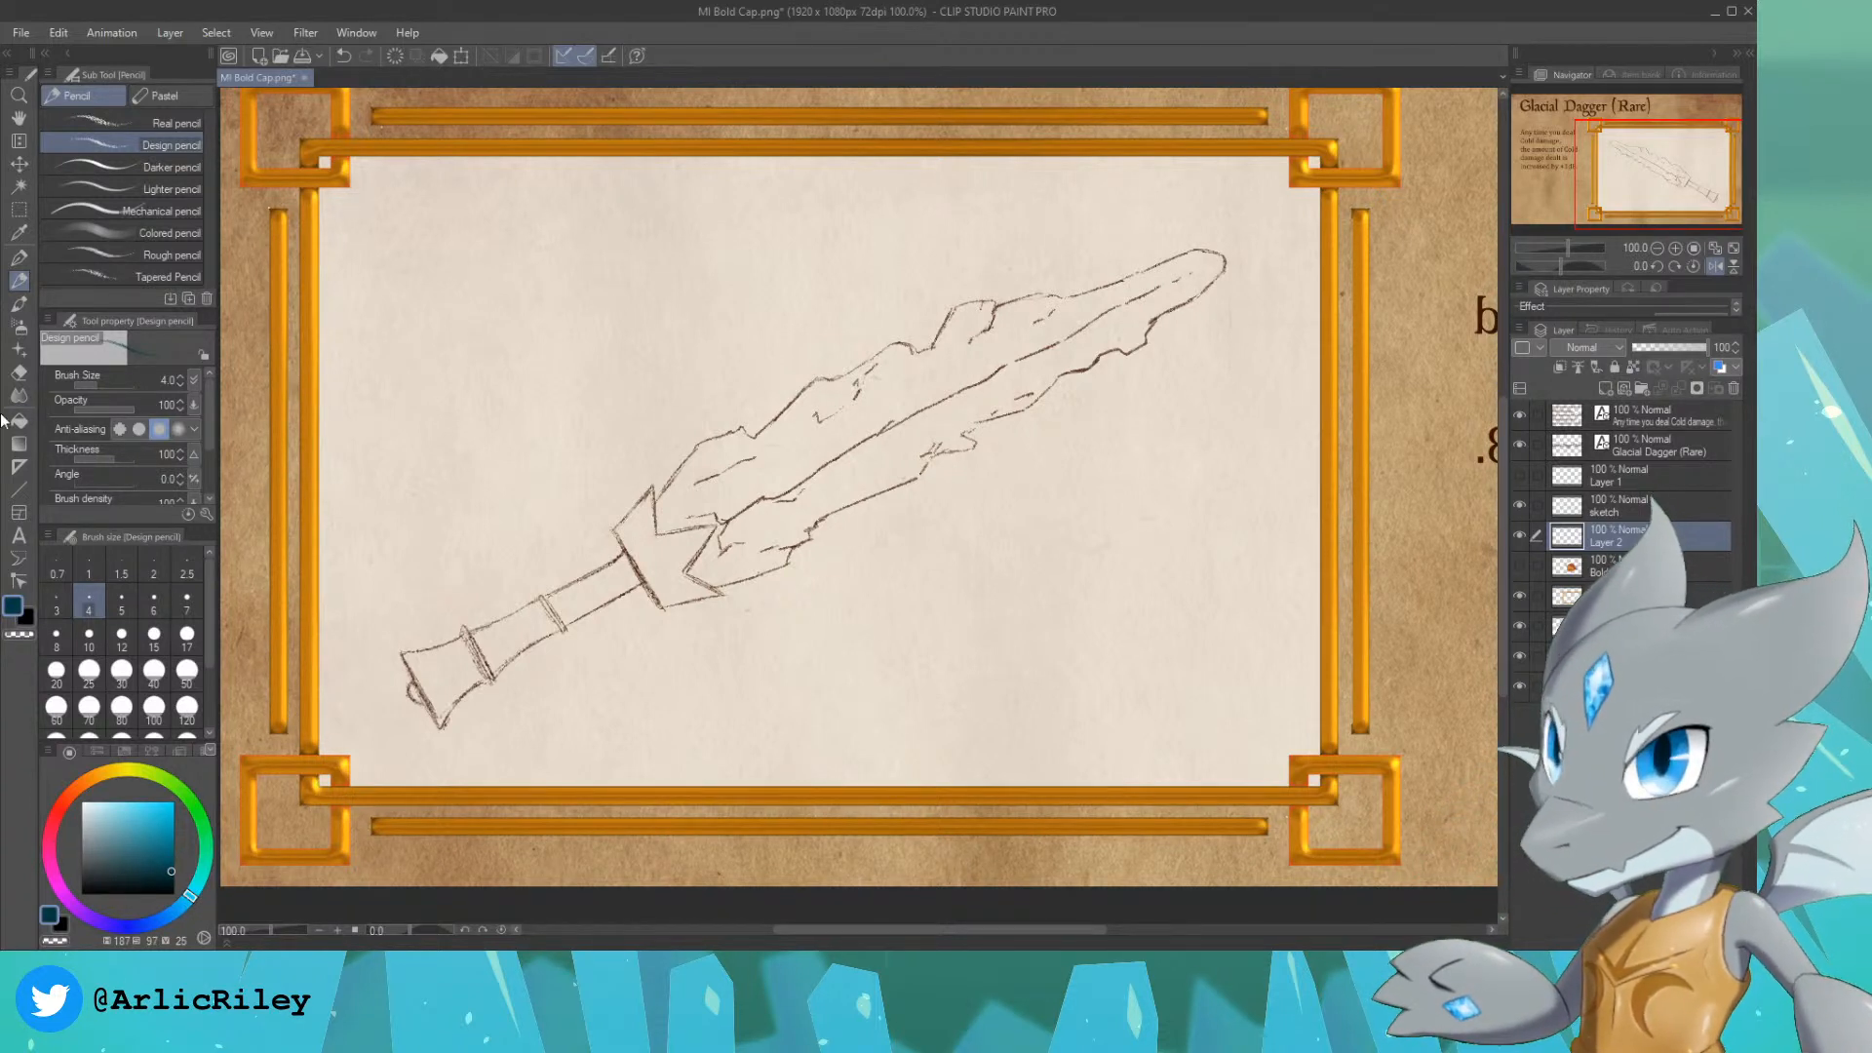
# Step: Fill the whole blade within its jagged outline with flat dark teal using the size 30 G-pen
pyautogui.click(18, 257)
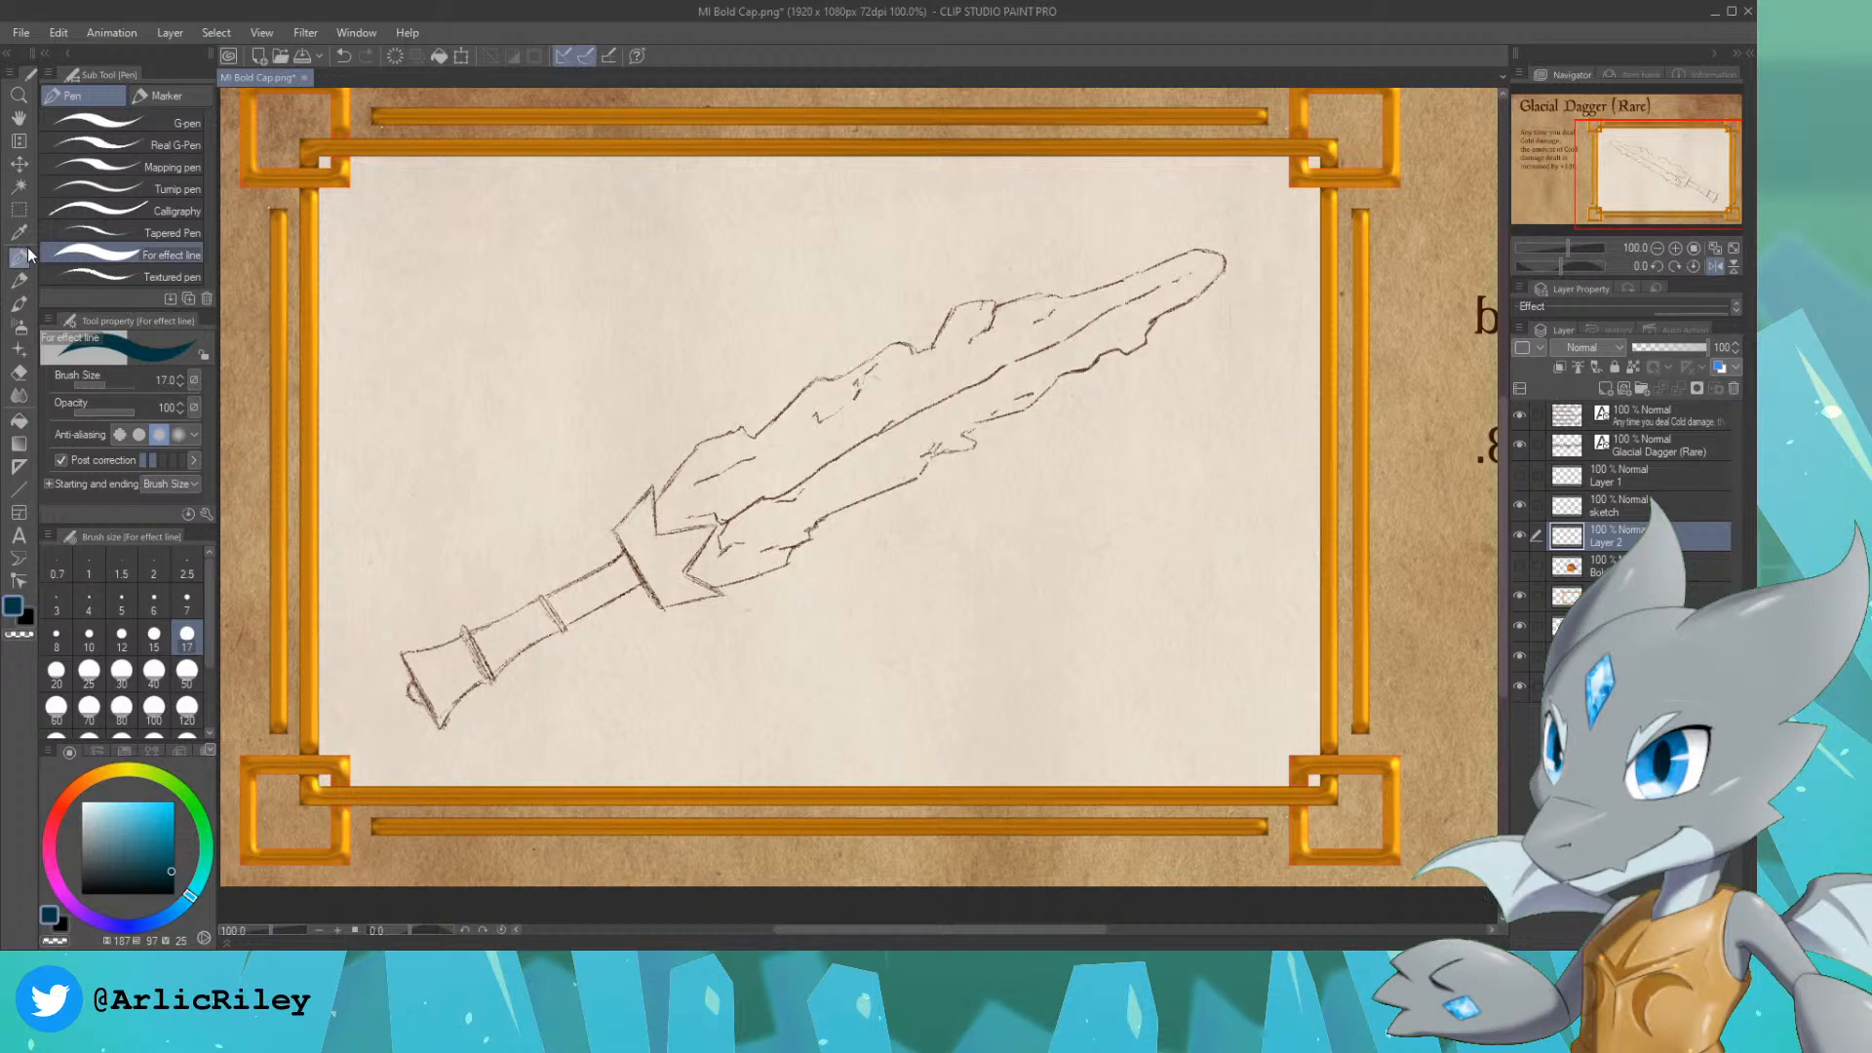
pyautogui.click(168, 121)
pyautogui.moveTo(700, 502); pyautogui.dragTo(745, 476)
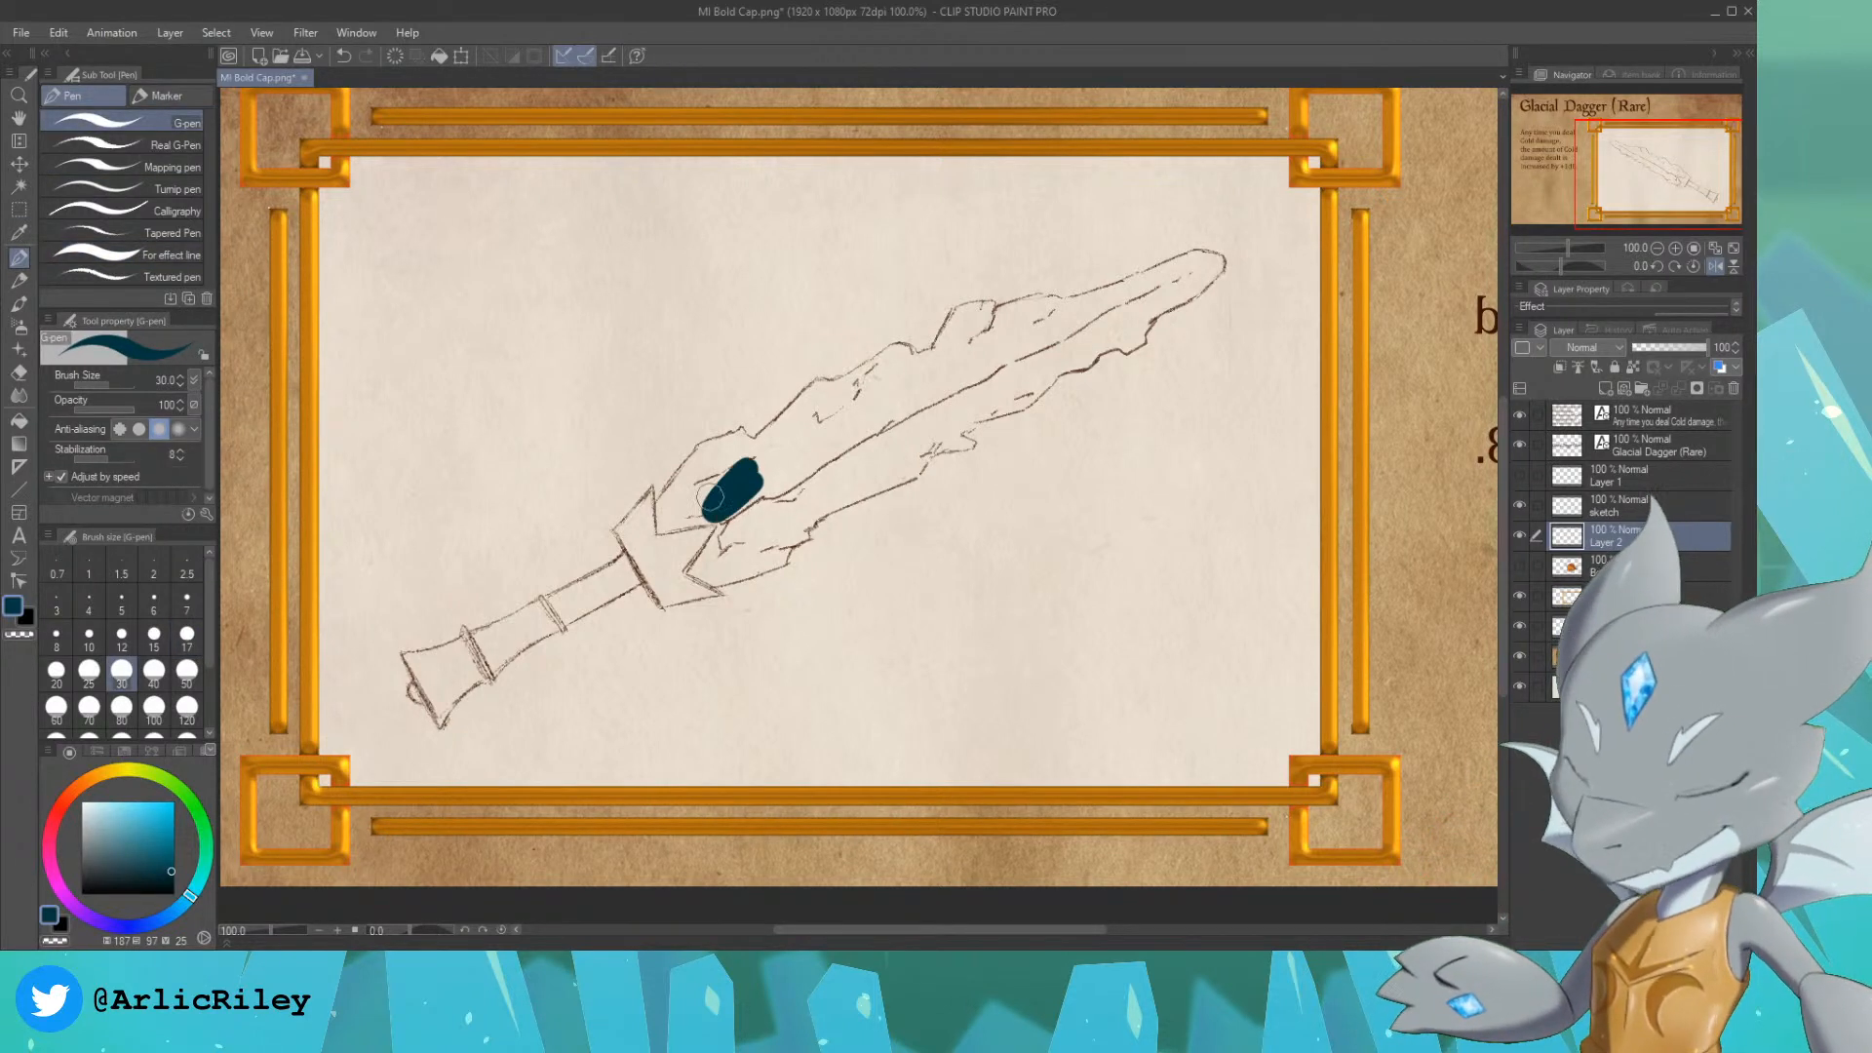
pyautogui.moveTo(647, 541)
pyautogui.mouseDown()
pyautogui.moveTo(717, 448)
pyautogui.moveTo(669, 497)
pyautogui.moveTo(707, 453)
pyautogui.moveTo(709, 483)
pyautogui.moveTo(665, 506)
pyautogui.moveTo(705, 449)
pyautogui.moveTo(752, 448)
pyautogui.moveTo(709, 478)
pyautogui.moveTo(734, 474)
pyautogui.moveTo(725, 457)
pyautogui.moveTo(778, 464)
pyautogui.moveTo(749, 458)
pyautogui.moveTo(775, 441)
pyautogui.moveTo(750, 453)
pyautogui.moveTo(820, 385)
pyautogui.moveTo(804, 409)
pyautogui.moveTo(902, 351)
pyautogui.moveTo(823, 420)
pyautogui.moveTo(985, 307)
pyautogui.moveTo(975, 341)
pyautogui.moveTo(1029, 304)
pyautogui.moveTo(1224, 262)
pyautogui.moveTo(1160, 295)
pyautogui.mouseUp()
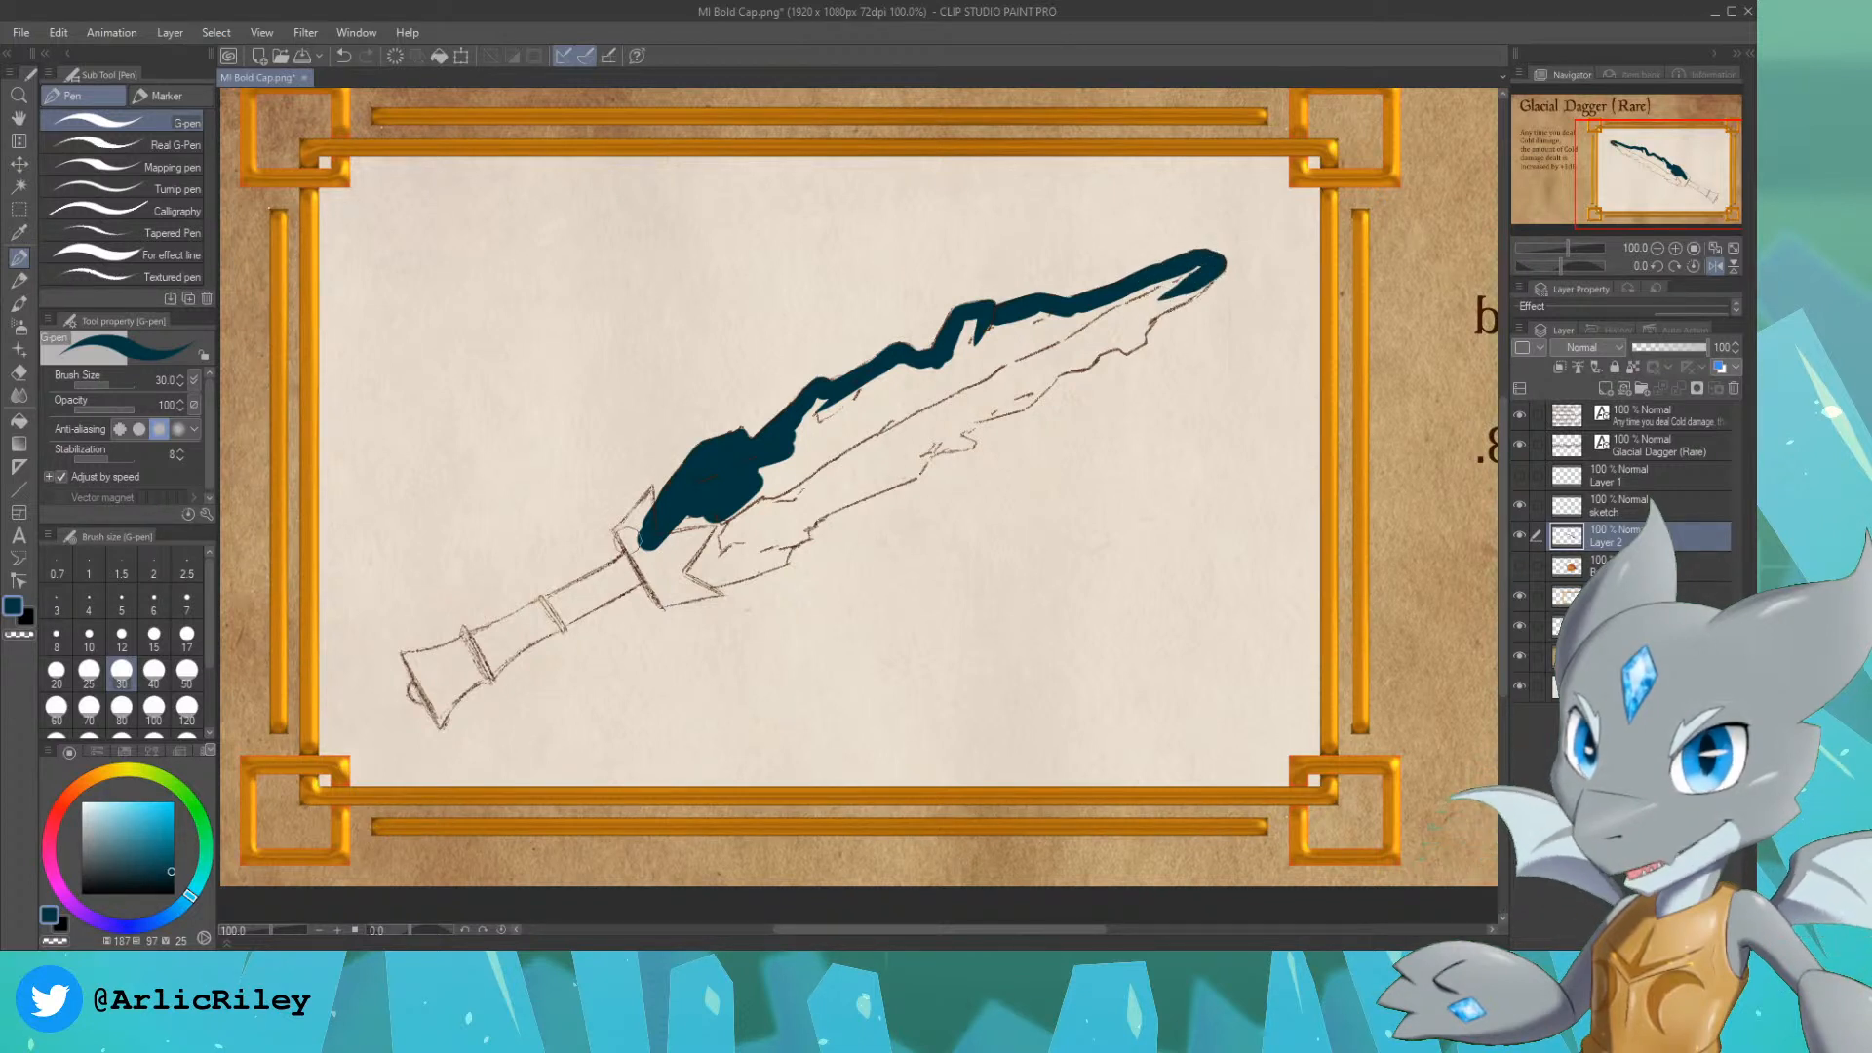
pyautogui.moveTo(679, 525)
pyautogui.mouseDown()
pyautogui.moveTo(721, 510)
pyautogui.moveTo(686, 561)
pyautogui.moveTo(688, 519)
pyautogui.moveTo(657, 547)
pyautogui.moveTo(689, 547)
pyautogui.moveTo(688, 579)
pyautogui.moveTo(719, 575)
pyautogui.moveTo(728, 549)
pyautogui.moveTo(690, 571)
pyautogui.moveTo(826, 400)
pyautogui.moveTo(780, 468)
pyautogui.mouseUp()
pyautogui.moveTo(956, 364); pyautogui.dragTo(1009, 317)
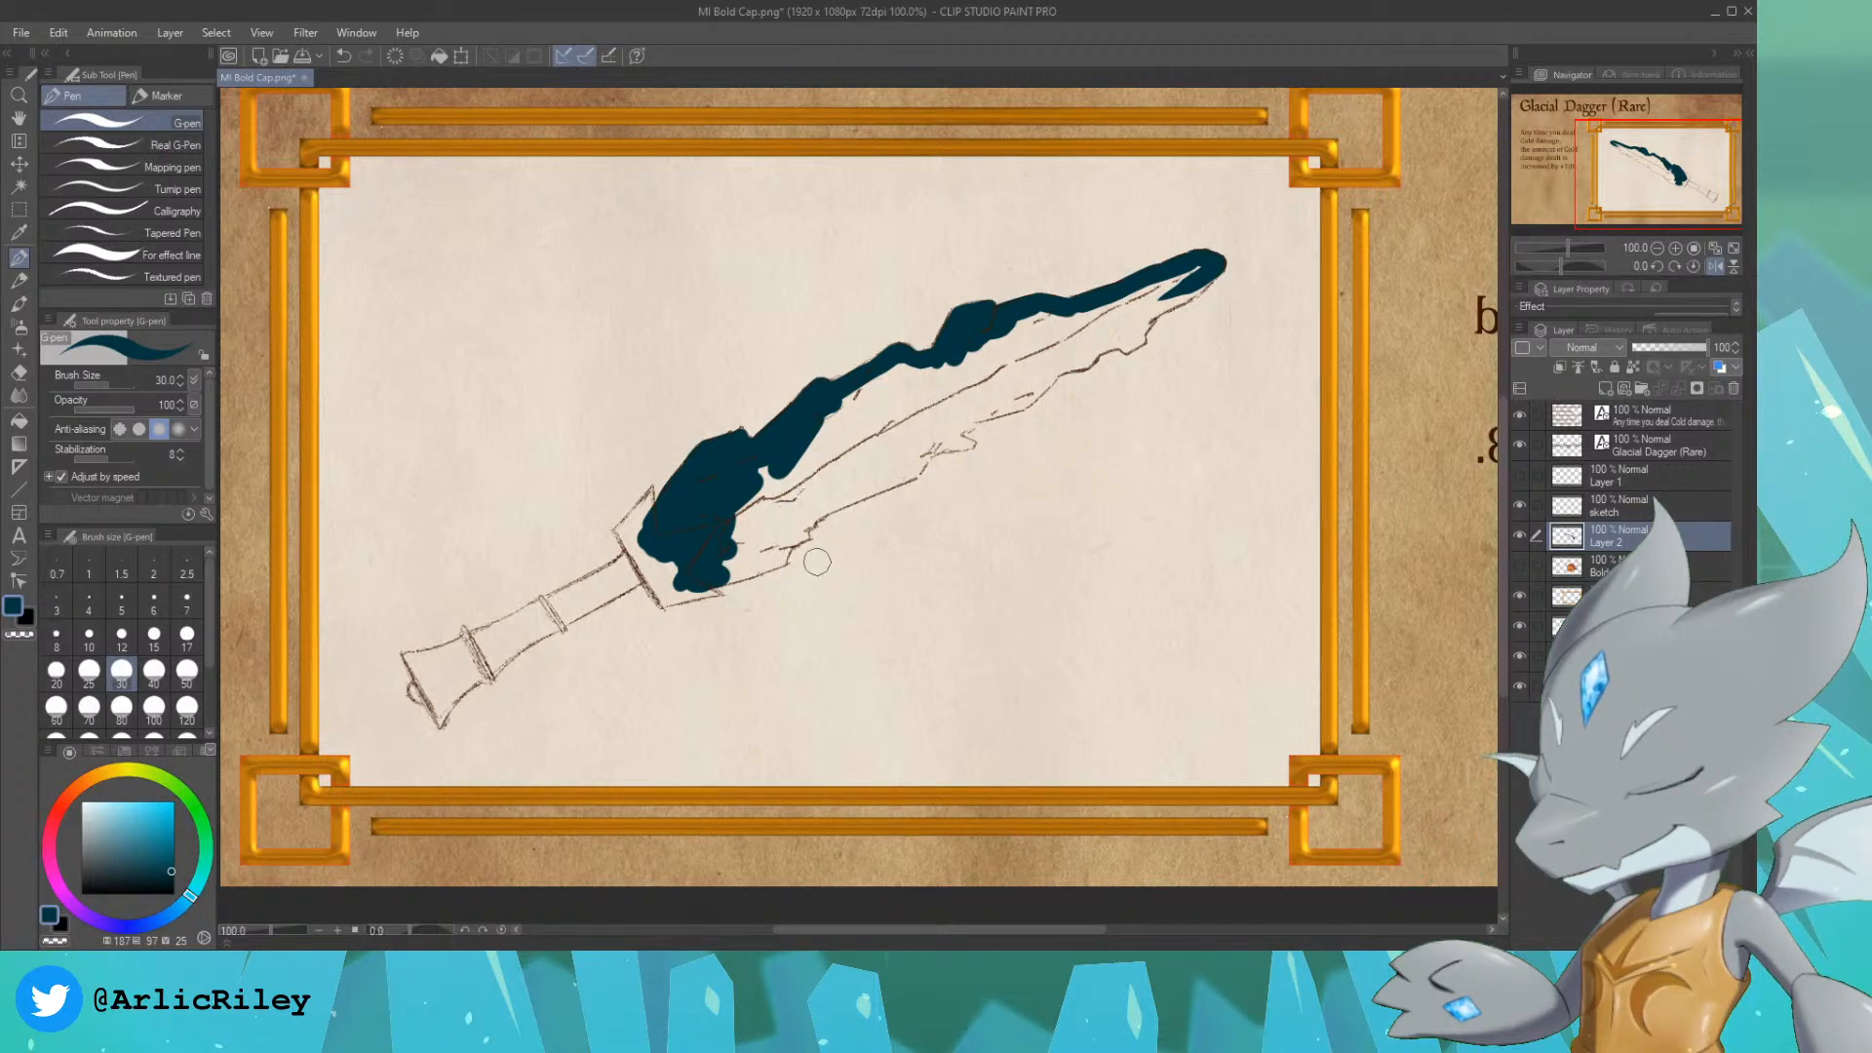
pyautogui.moveTo(764, 564)
pyautogui.mouseDown()
pyautogui.moveTo(715, 579)
pyautogui.moveTo(779, 564)
pyautogui.moveTo(790, 530)
pyautogui.moveTo(728, 563)
pyautogui.moveTo(764, 525)
pyautogui.moveTo(788, 546)
pyautogui.moveTo(811, 509)
pyautogui.moveTo(913, 471)
pyautogui.moveTo(933, 437)
pyautogui.moveTo(911, 469)
pyautogui.moveTo(935, 441)
pyautogui.moveTo(972, 445)
pyautogui.moveTo(951, 439)
pyautogui.moveTo(976, 413)
pyautogui.moveTo(953, 434)
pyautogui.moveTo(1026, 407)
pyautogui.moveTo(1045, 375)
pyautogui.moveTo(1022, 400)
pyautogui.moveTo(1207, 278)
pyautogui.moveTo(999, 343)
pyautogui.moveTo(1060, 318)
pyautogui.moveTo(1041, 349)
pyautogui.moveTo(1121, 336)
pyautogui.mouseUp()
pyautogui.moveTo(724, 546)
pyautogui.mouseDown()
pyautogui.moveTo(750, 485)
pyautogui.moveTo(782, 464)
pyautogui.moveTo(761, 532)
pyautogui.moveTo(785, 525)
pyautogui.moveTo(1053, 365)
pyautogui.moveTo(962, 406)
pyautogui.moveTo(1047, 327)
pyautogui.moveTo(876, 395)
pyautogui.moveTo(892, 370)
pyautogui.moveTo(802, 426)
pyautogui.moveTo(778, 501)
pyautogui.moveTo(939, 401)
pyautogui.moveTo(862, 431)
pyautogui.mouseUp()
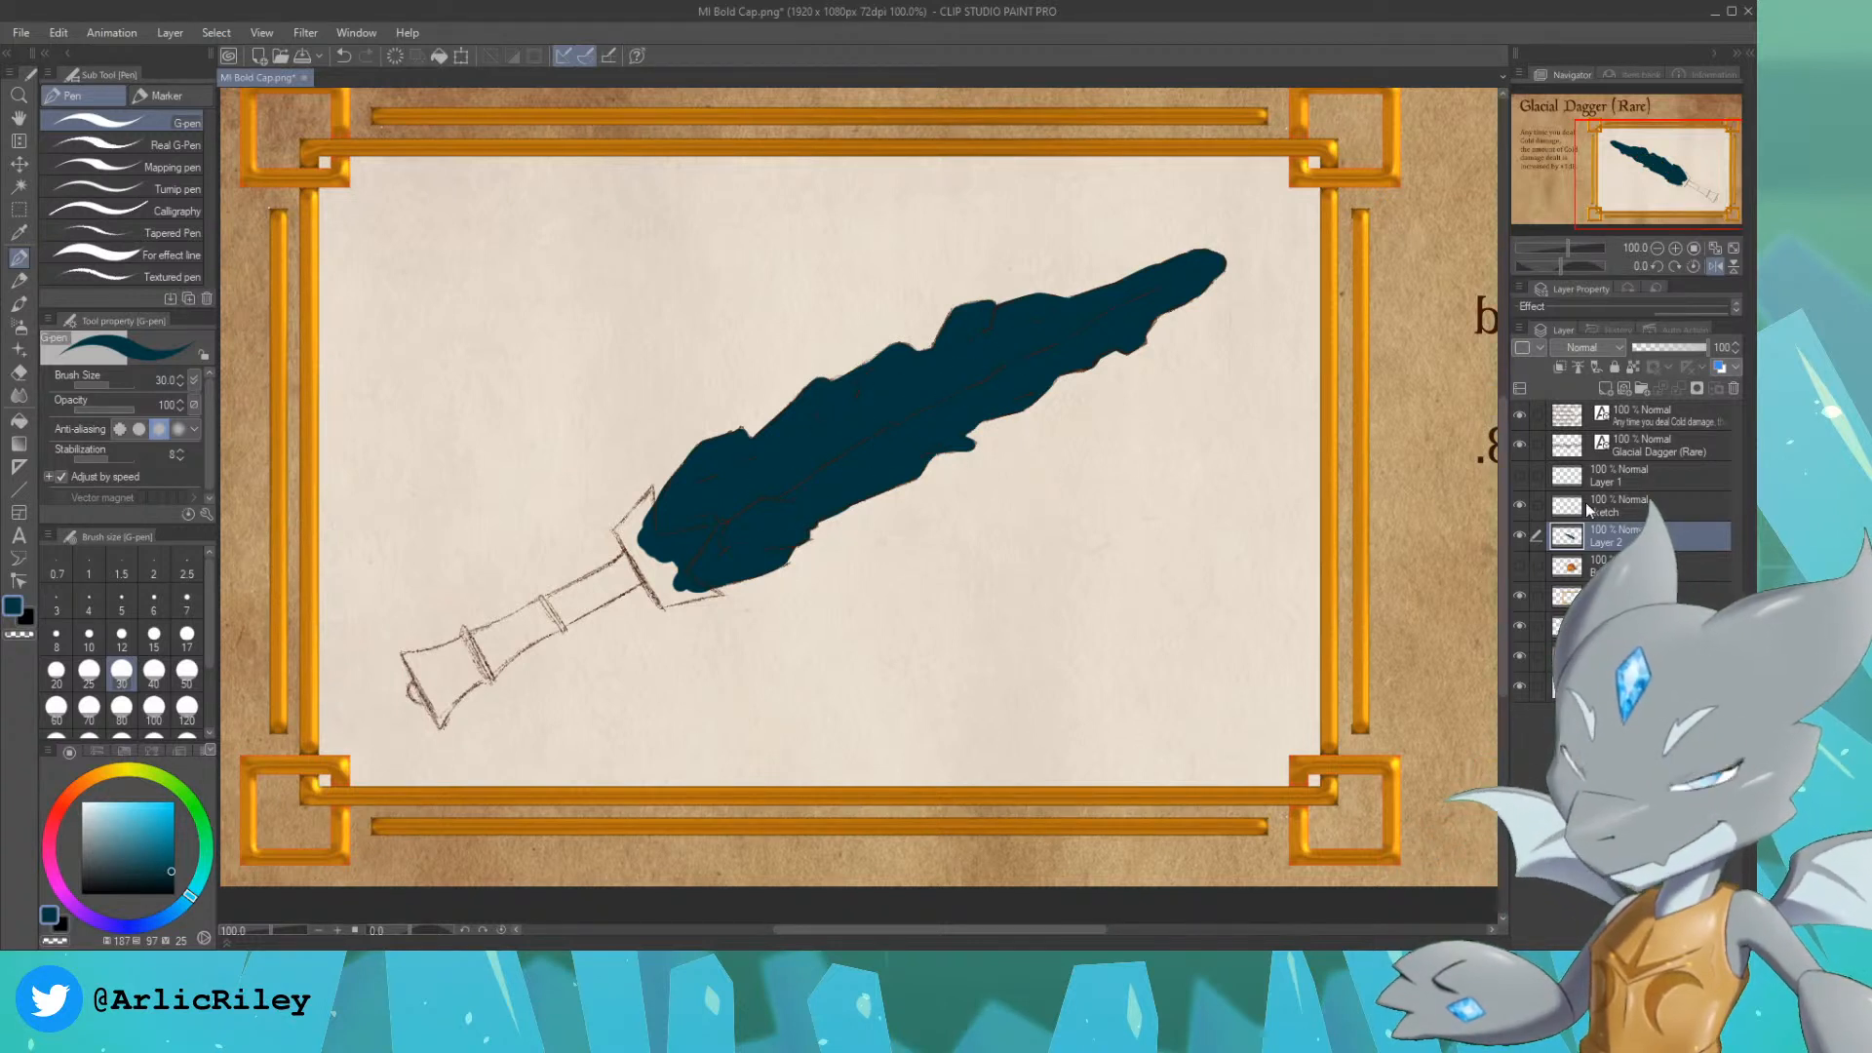
# Step: Select the painted blade area from Layer 2 and set the drawing colour to a mid blue, hue 187, saturation 92, brightness 68
pyautogui.keyDown('ctrl'); pyautogui.click(1567, 535); pyautogui.keyUp('ctrl')
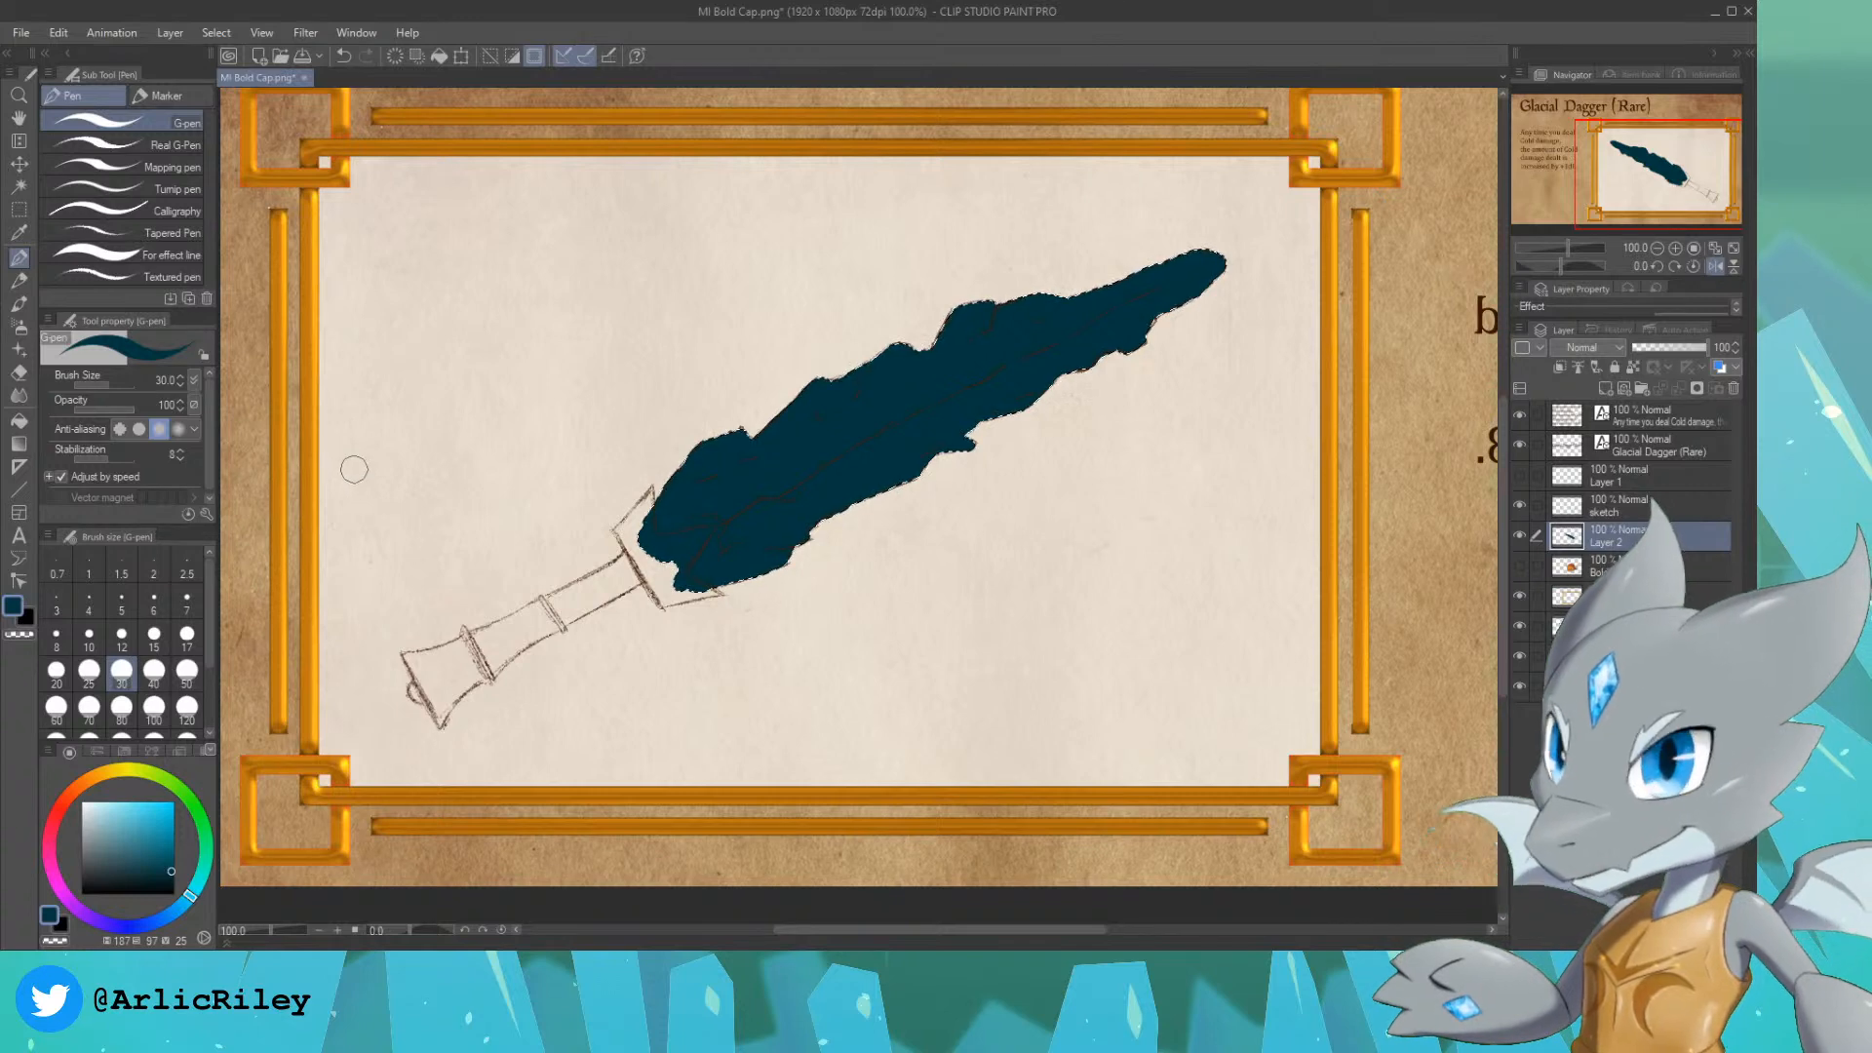
pyautogui.click(166, 827)
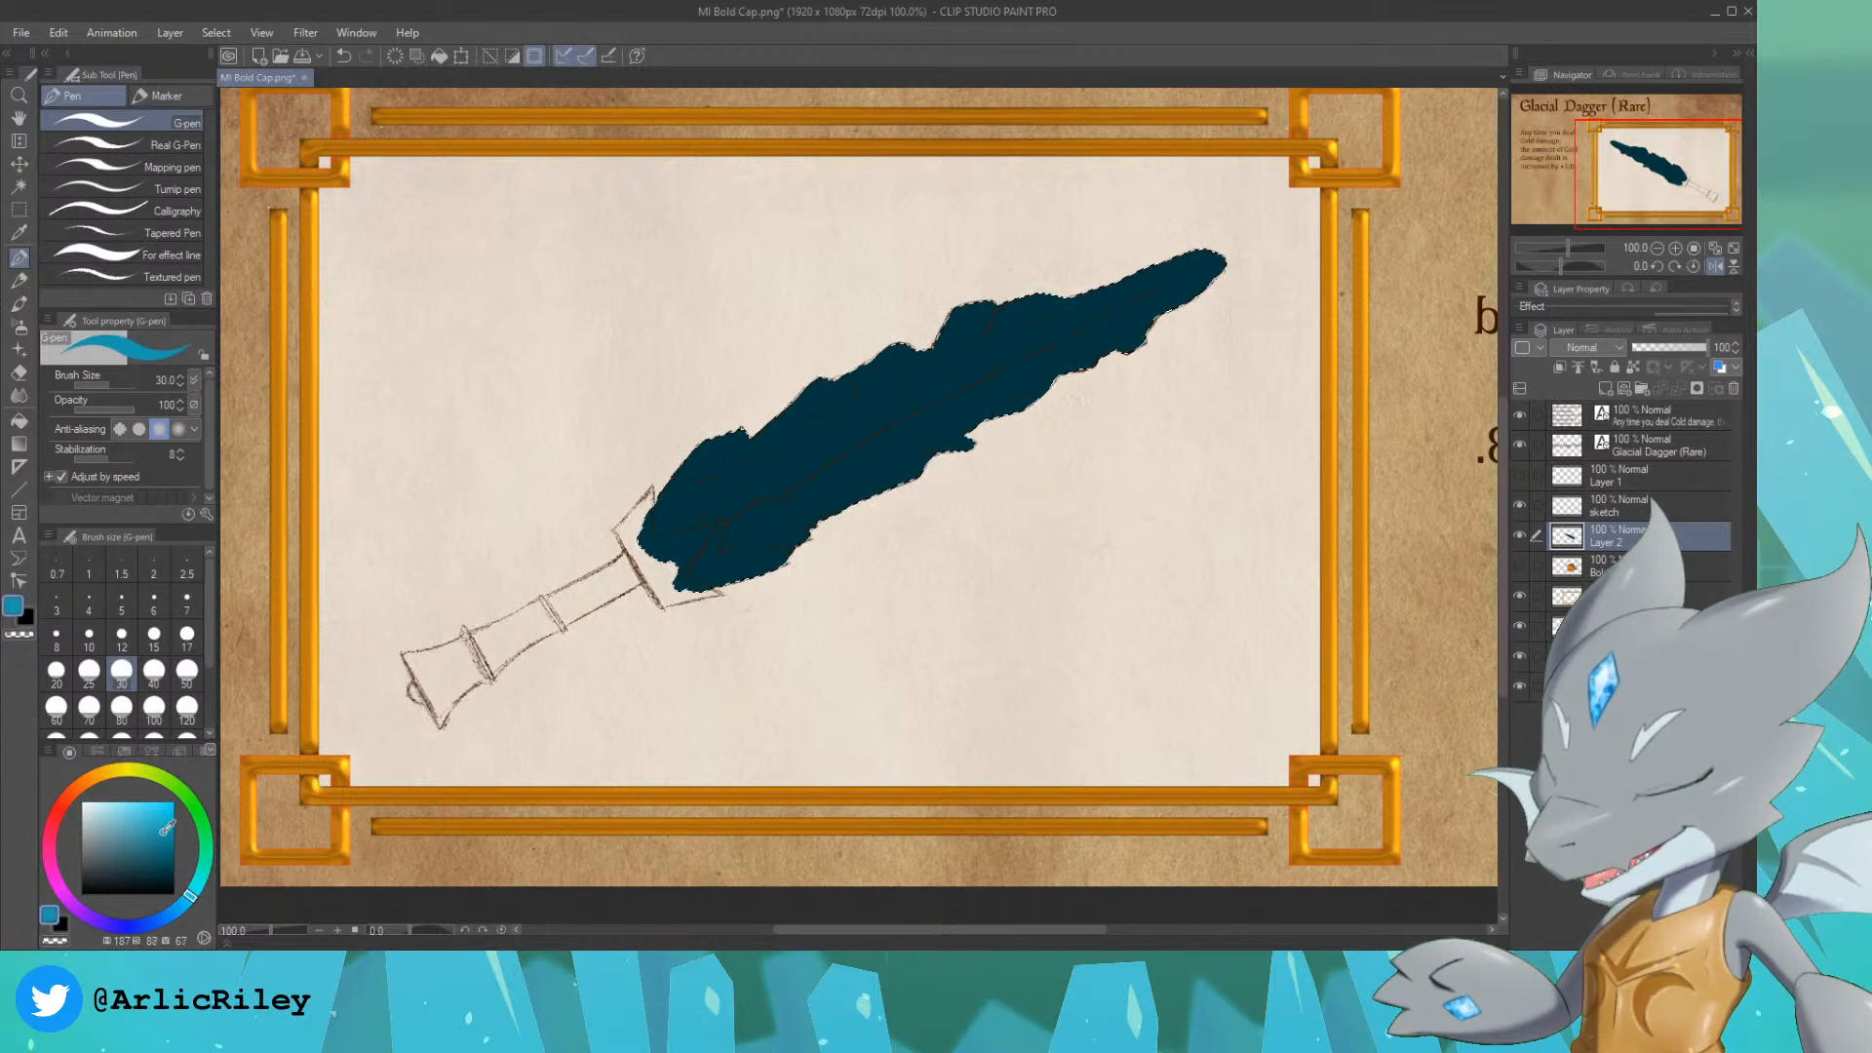
pyautogui.moveTo(167, 827); pyautogui.dragTo(170, 826)
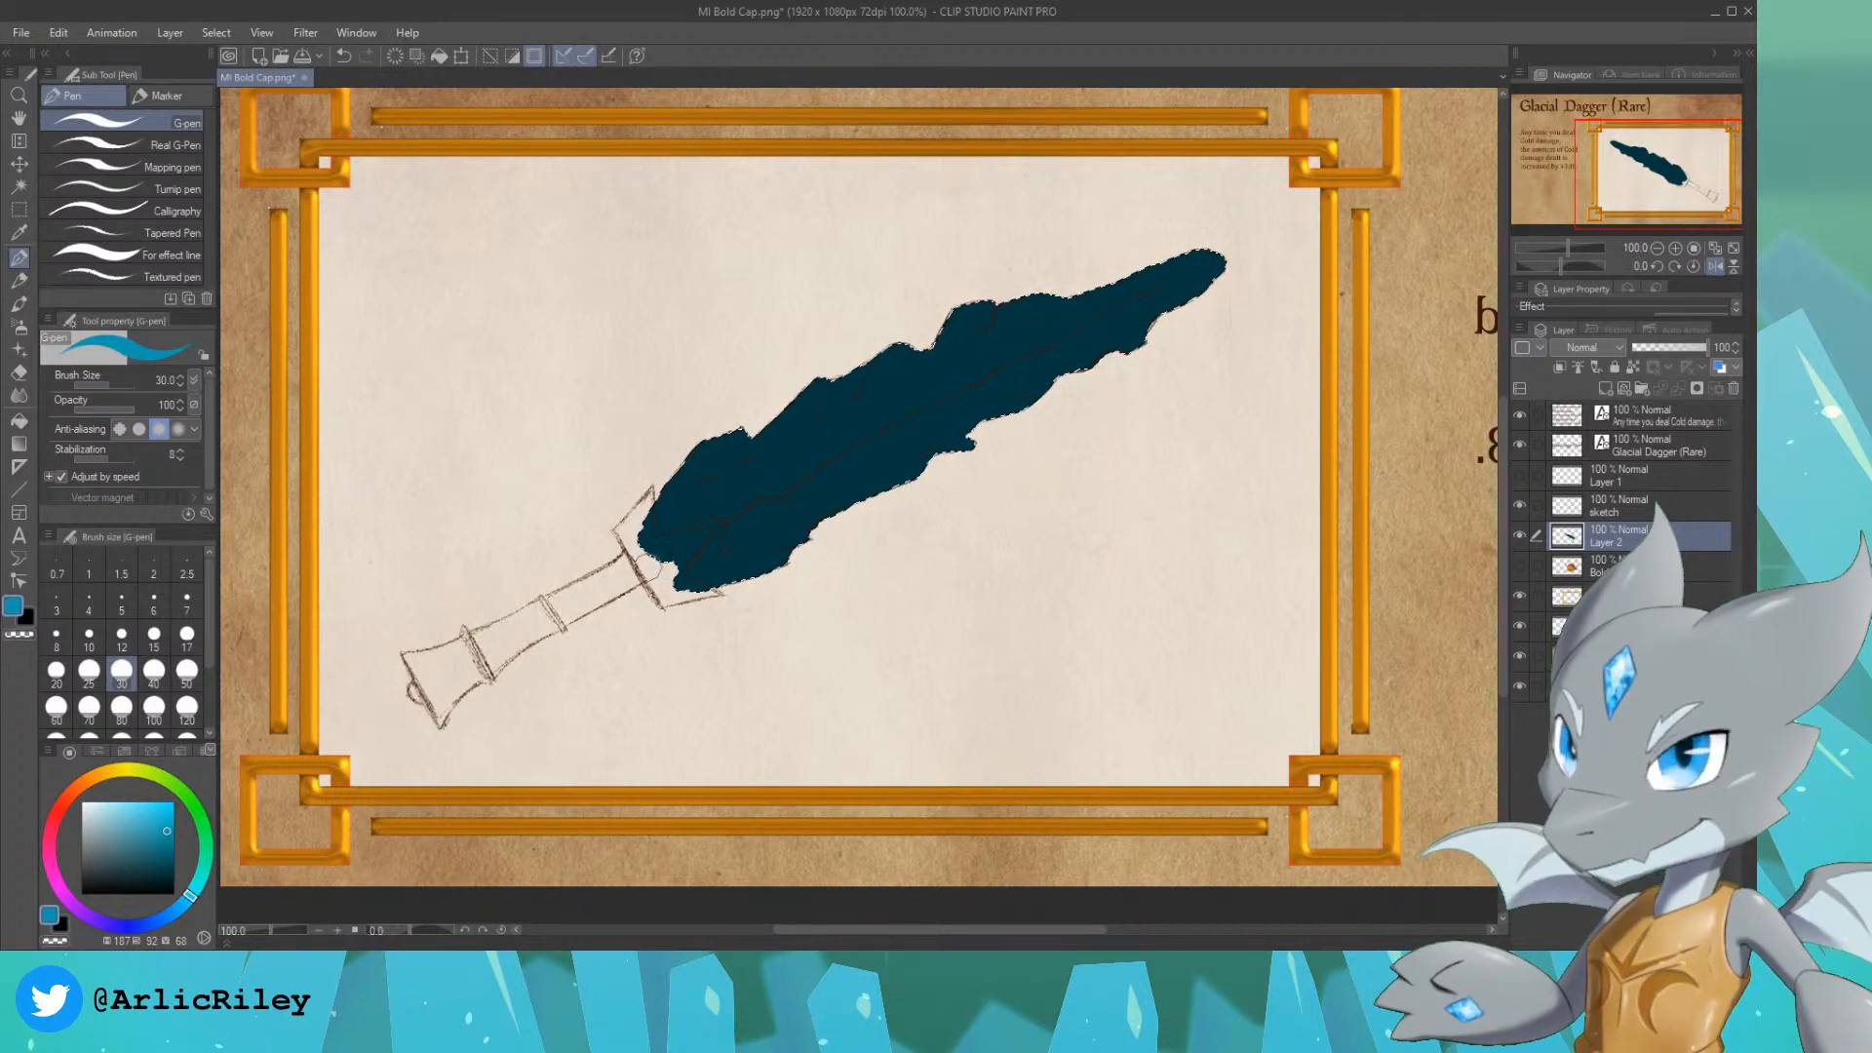
# Step: Shade both halves of the blade with mid blue using the size 60 Colored pencil, leaving darker patches along the lower edge
pyautogui.moveTo(691, 485); pyautogui.dragTo(657, 550)
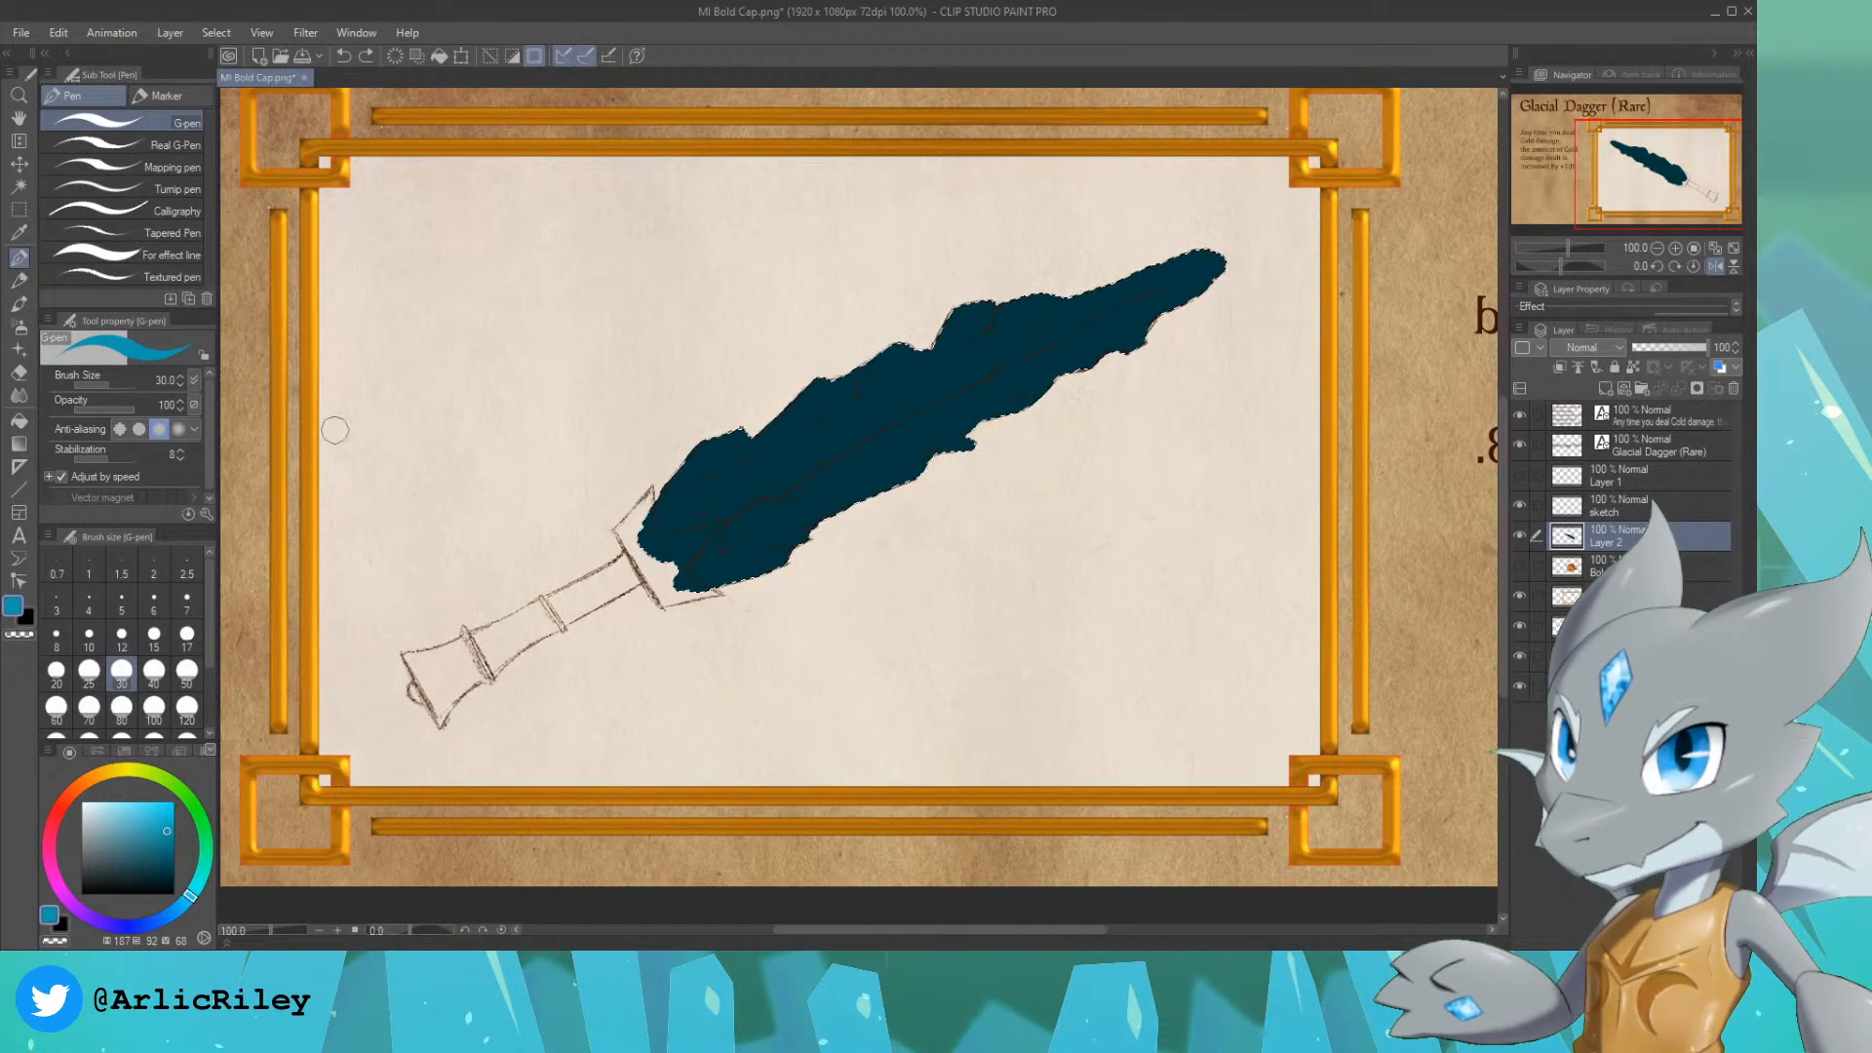
pyautogui.click(19, 281)
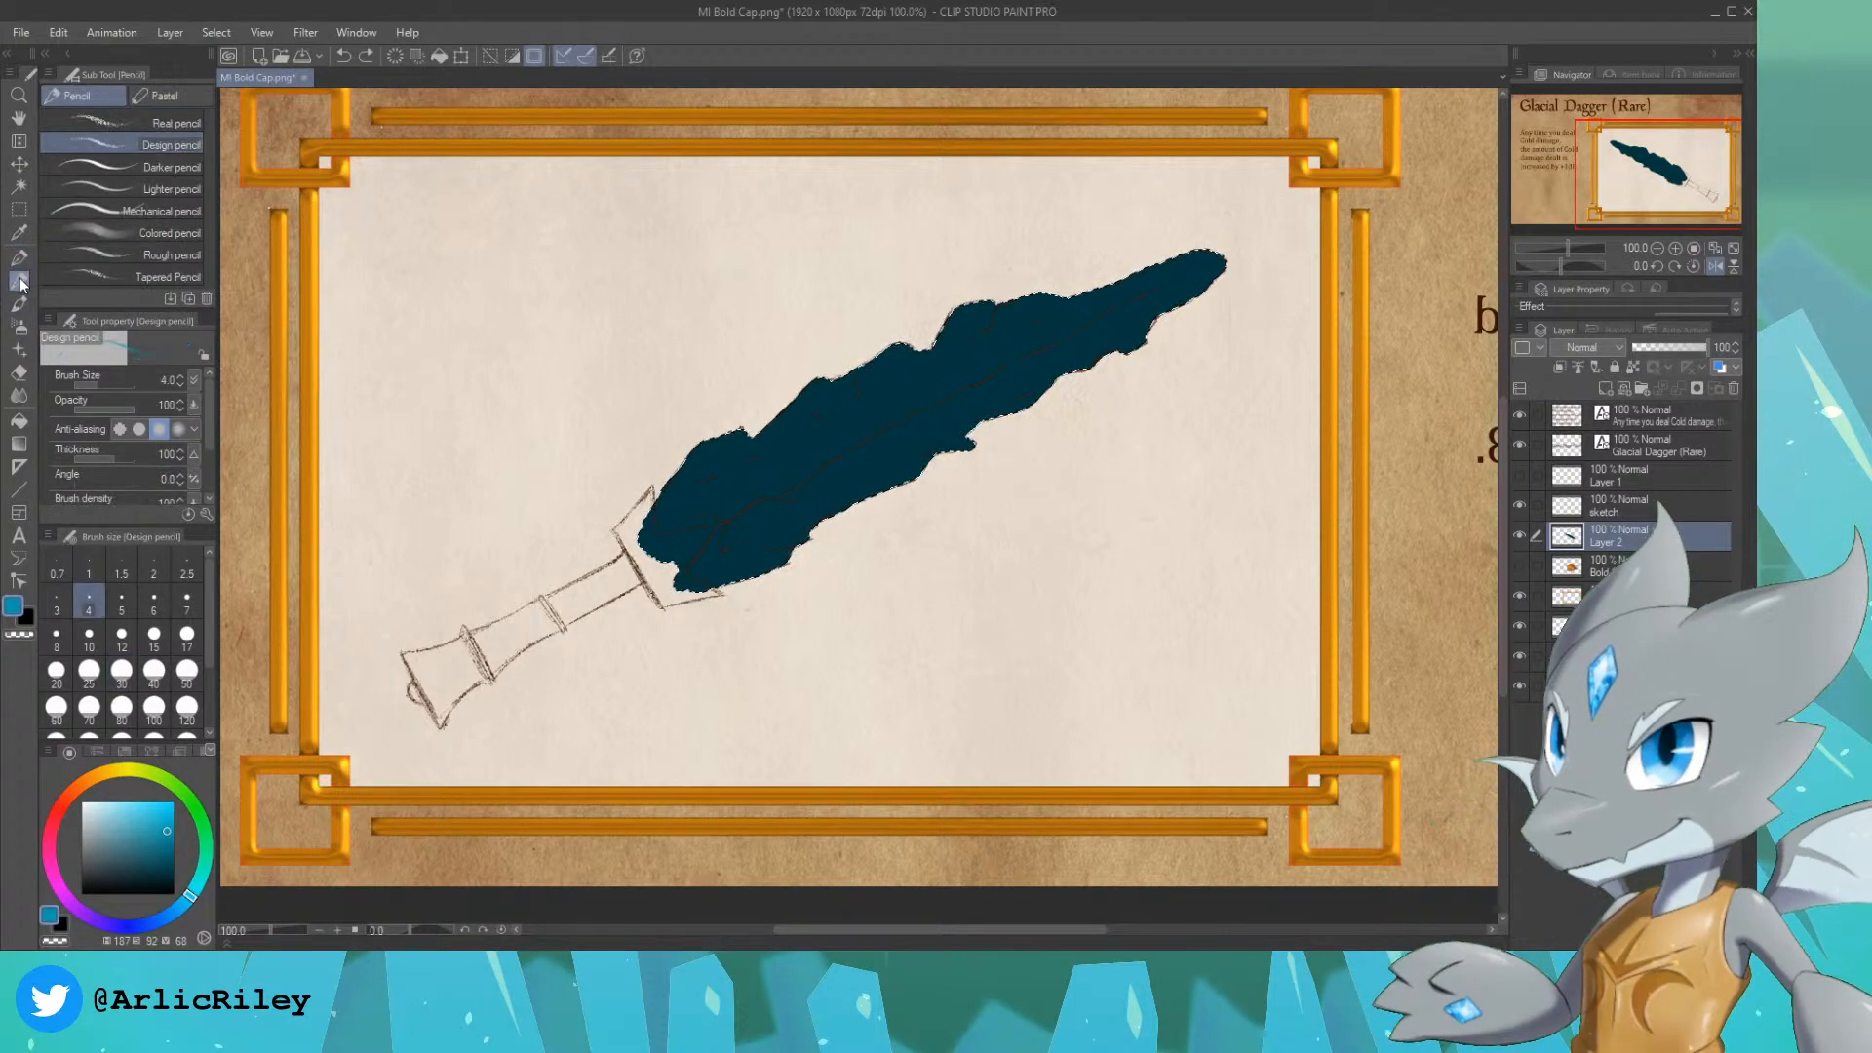
pyautogui.click(103, 232)
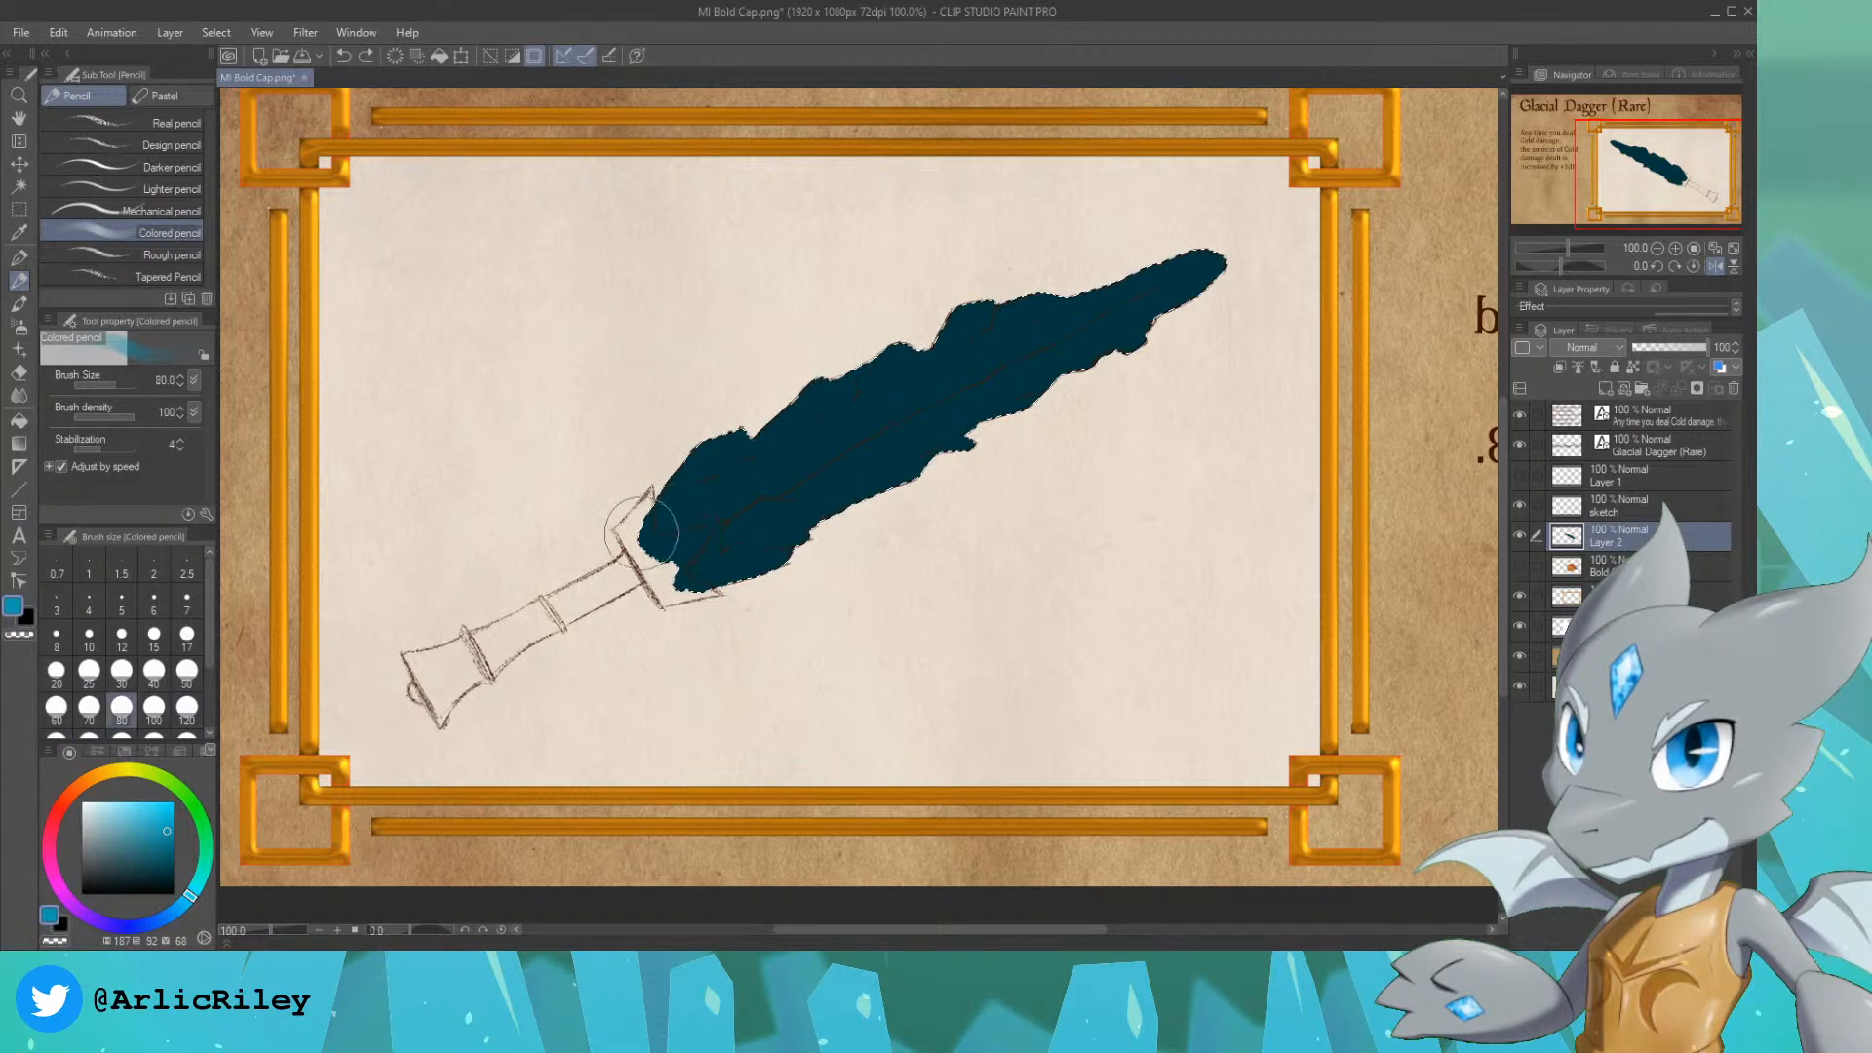
pyautogui.click(55, 705)
pyautogui.moveTo(682, 507)
pyautogui.mouseDown()
pyautogui.moveTo(739, 413)
pyautogui.moveTo(682, 492)
pyautogui.moveTo(738, 424)
pyautogui.moveTo(693, 525)
pyautogui.moveTo(821, 424)
pyautogui.moveTo(715, 499)
pyautogui.moveTo(921, 381)
pyautogui.moveTo(895, 380)
pyautogui.moveTo(947, 381)
pyautogui.moveTo(994, 328)
pyautogui.mouseUp()
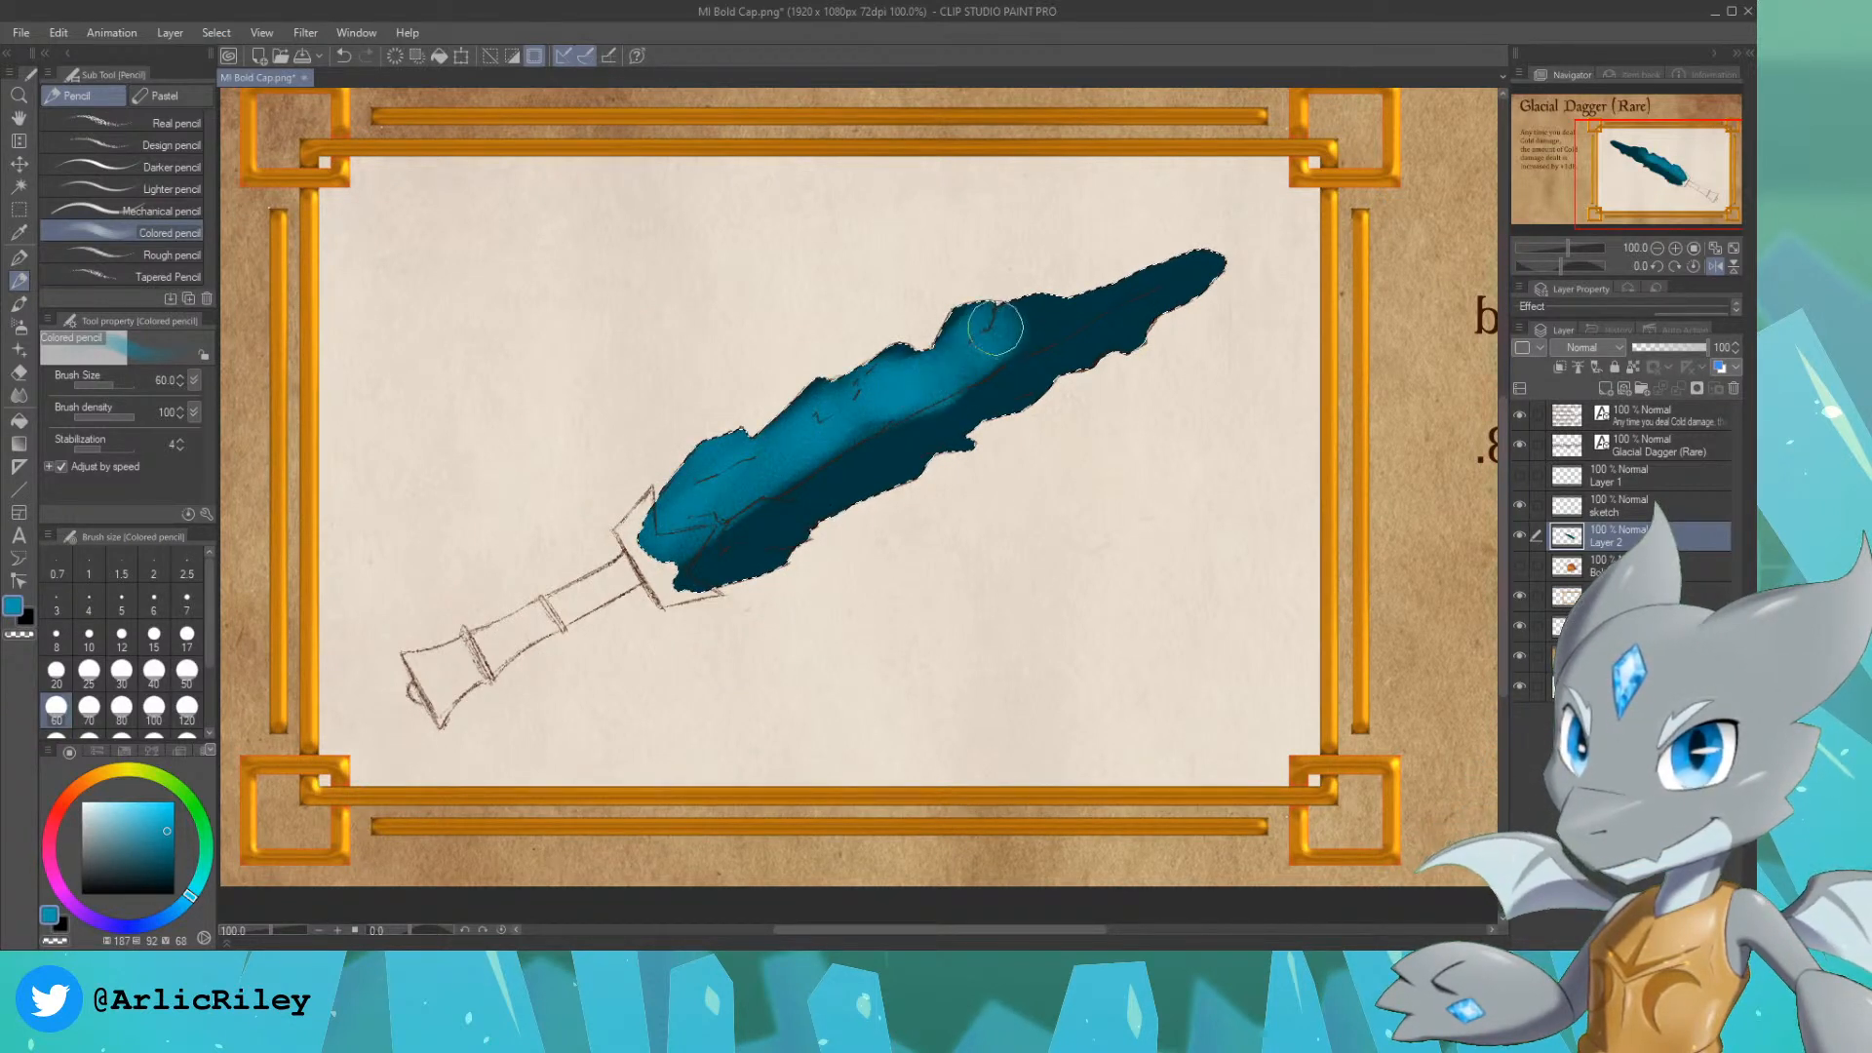
pyautogui.moveTo(1164, 286); pyautogui.dragTo(1236, 246)
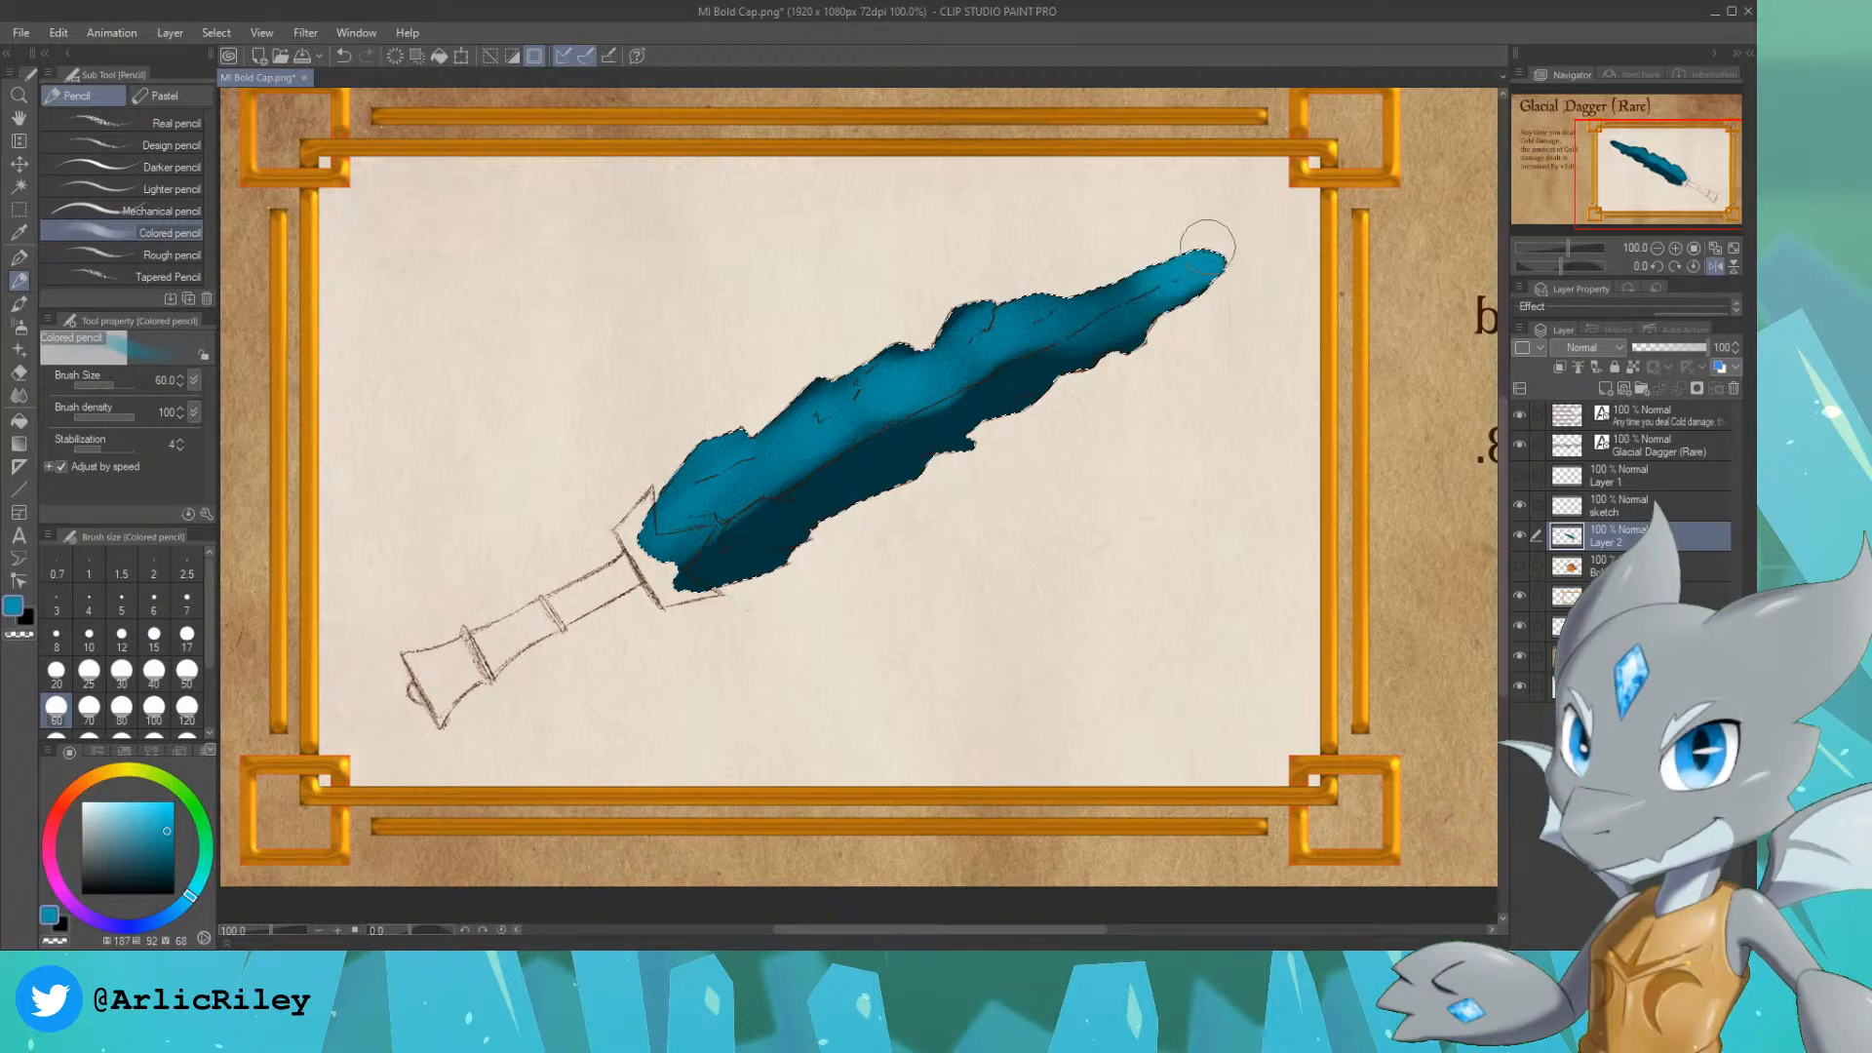
pyautogui.moveTo(718, 532); pyautogui.dragTo(729, 540)
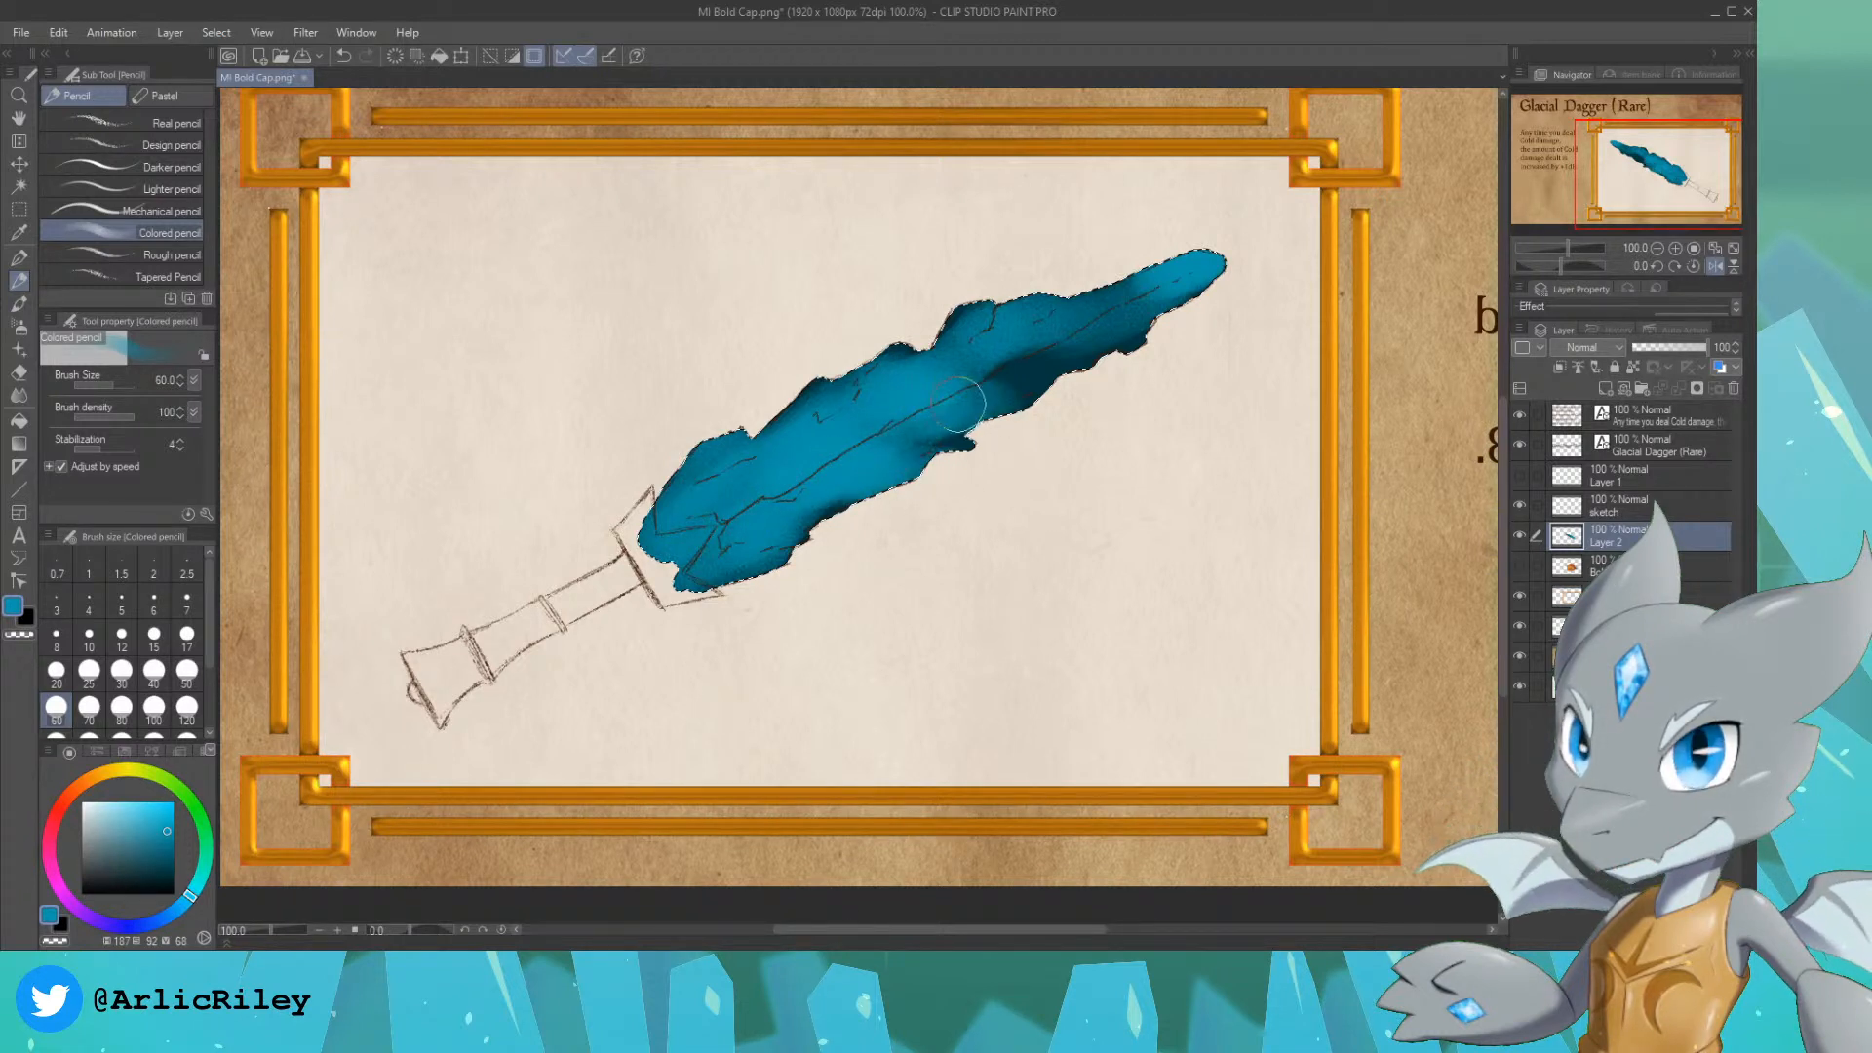
pyautogui.moveTo(1009, 349)
pyautogui.mouseDown()
pyautogui.moveTo(1112, 309)
pyautogui.moveTo(1180, 314)
pyautogui.mouseUp()
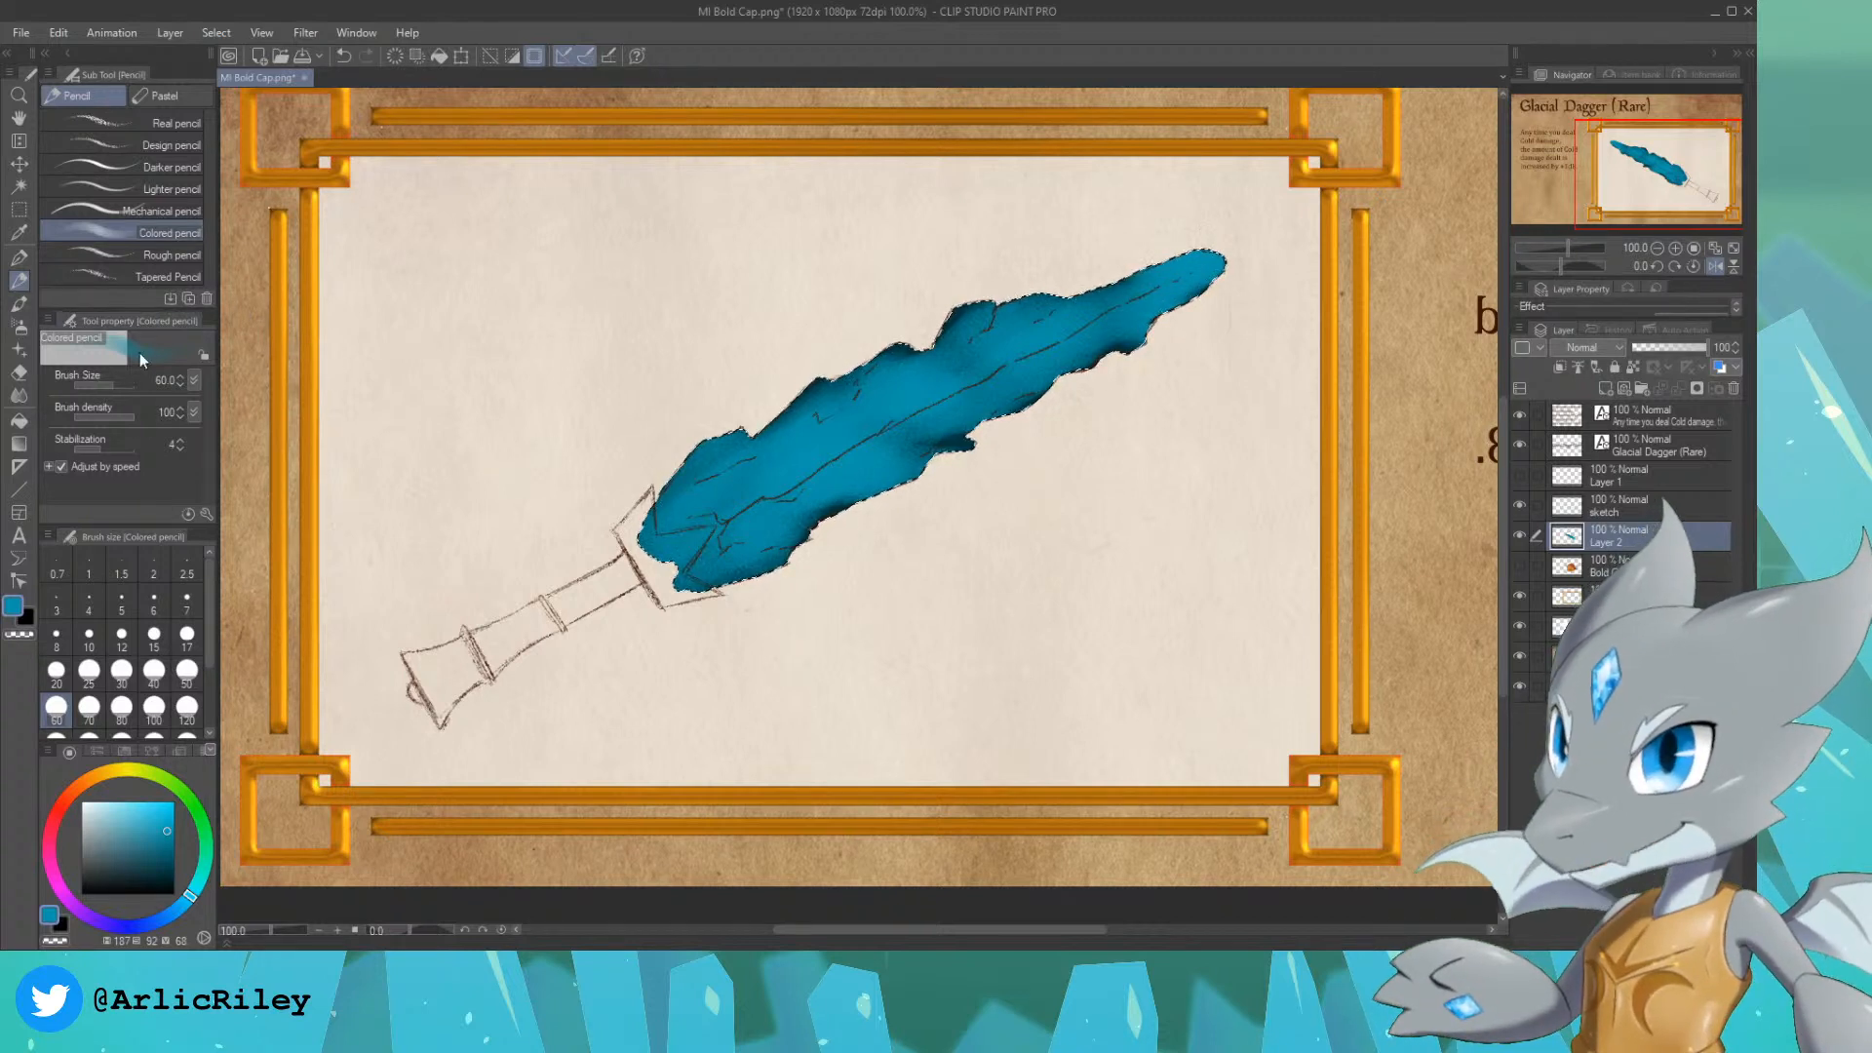
# Step: Brighten both halves of the blade with light blue, hue 187, saturation 42, using the Colored pencil at sizes 60 and 30, keeping the edges darker
pyautogui.click(124, 802)
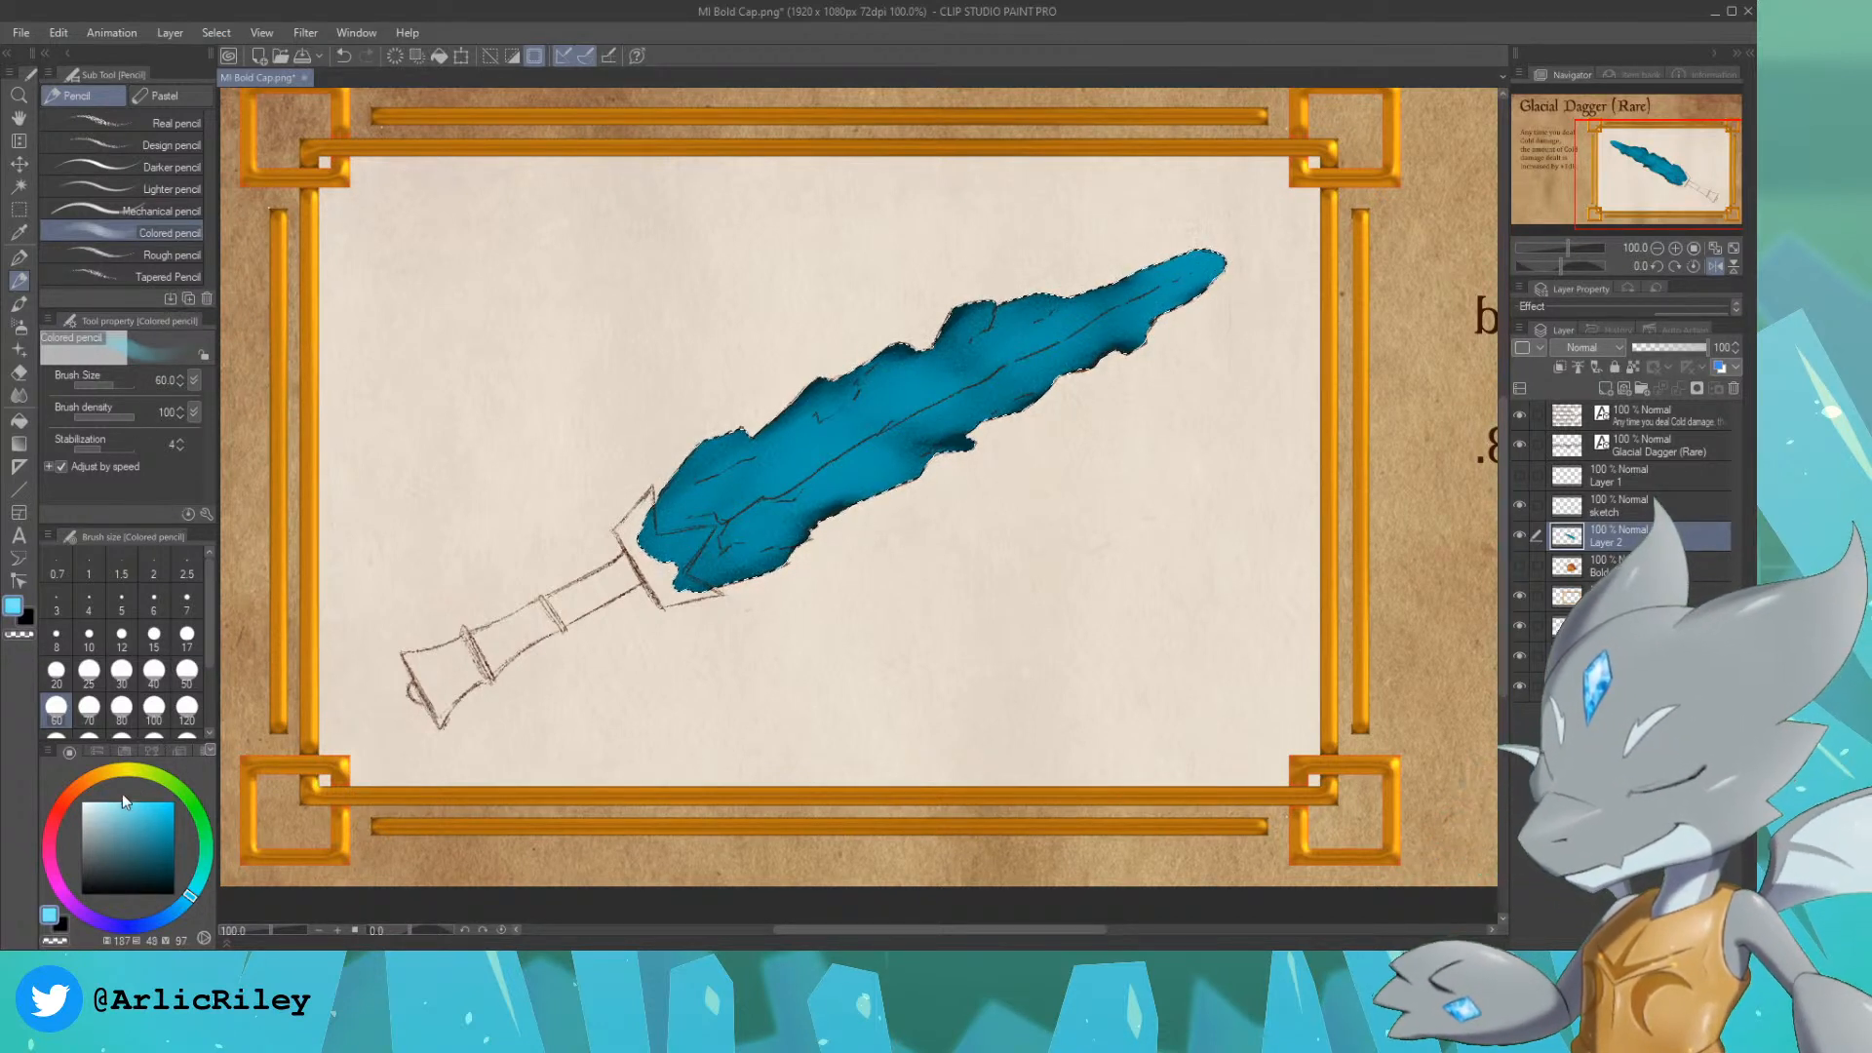
pyautogui.click(125, 799)
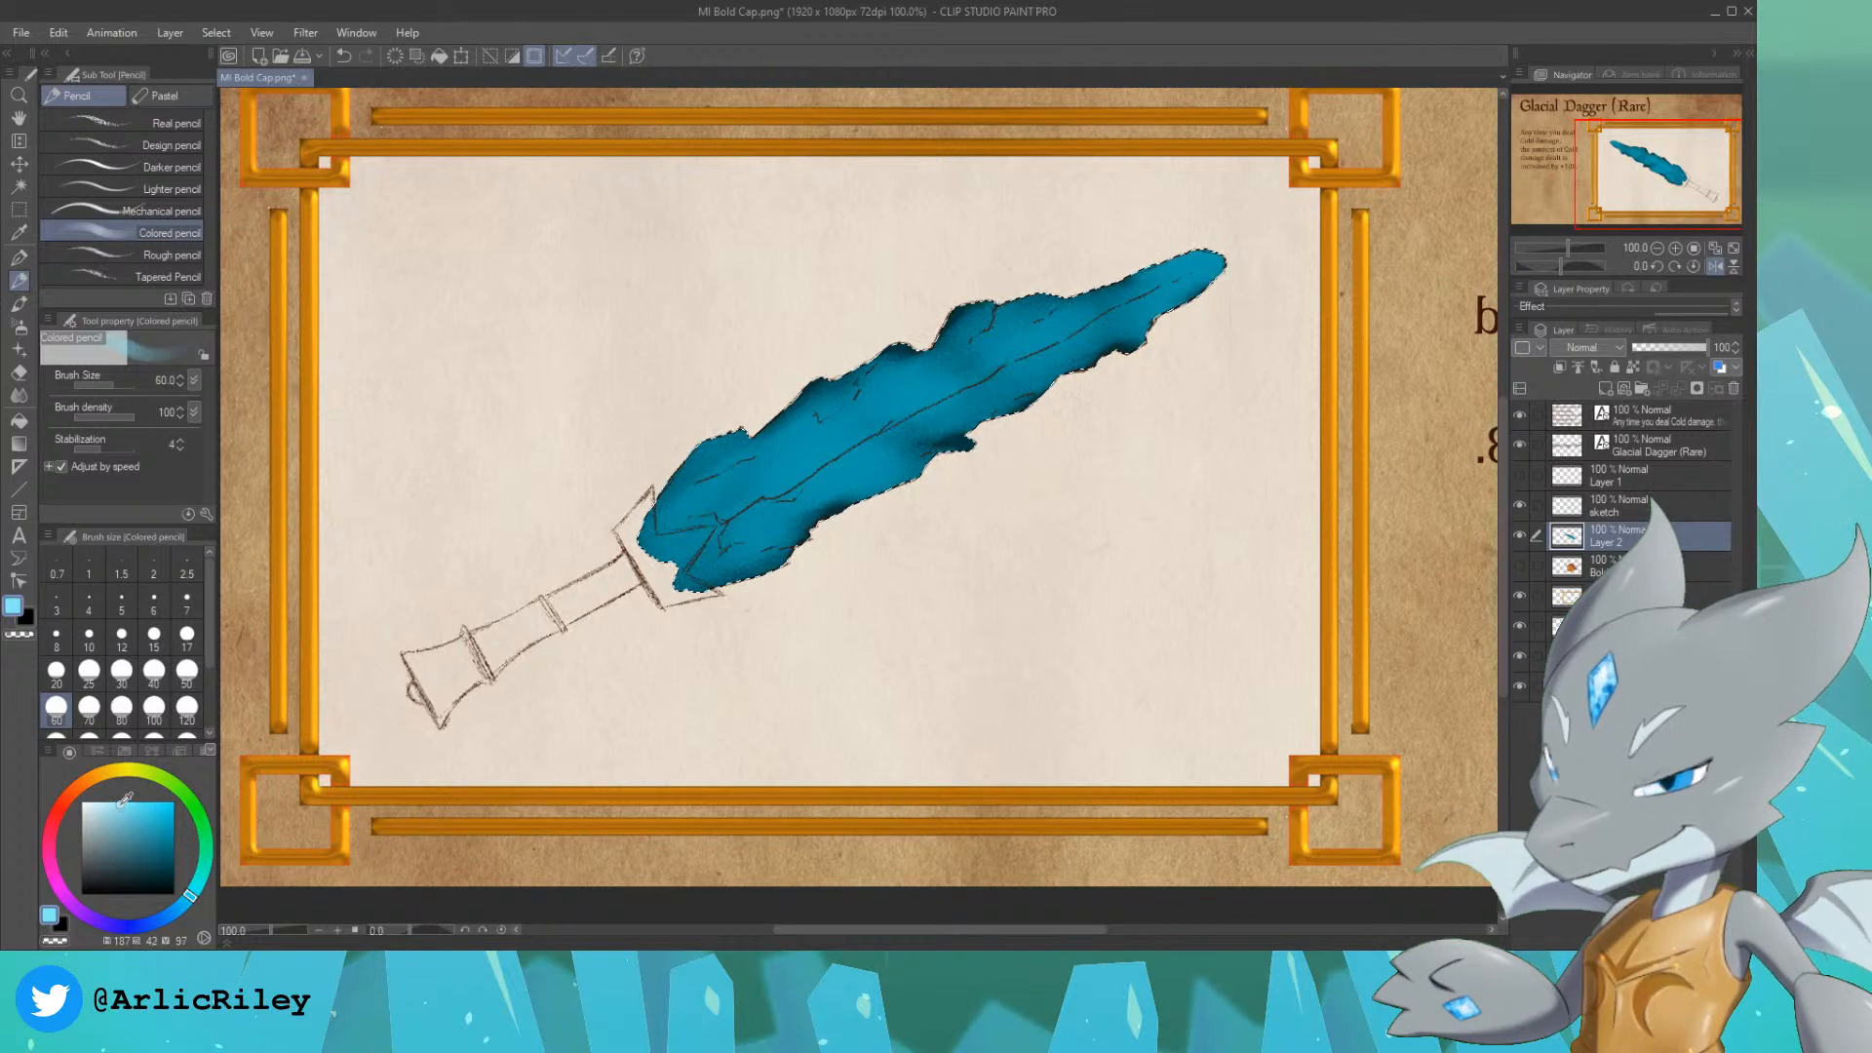
pyautogui.moveTo(726, 541)
pyautogui.mouseDown()
pyautogui.moveTo(771, 507)
pyautogui.moveTo(749, 532)
pyautogui.moveTo(771, 507)
pyautogui.moveTo(723, 483)
pyautogui.moveTo(749, 464)
pyautogui.moveTo(695, 477)
pyautogui.moveTo(721, 443)
pyautogui.moveTo(783, 447)
pyautogui.moveTo(856, 403)
pyautogui.moveTo(858, 378)
pyautogui.moveTo(948, 355)
pyautogui.moveTo(960, 324)
pyautogui.moveTo(954, 341)
pyautogui.moveTo(1019, 314)
pyautogui.mouseUp()
pyautogui.click(121, 673)
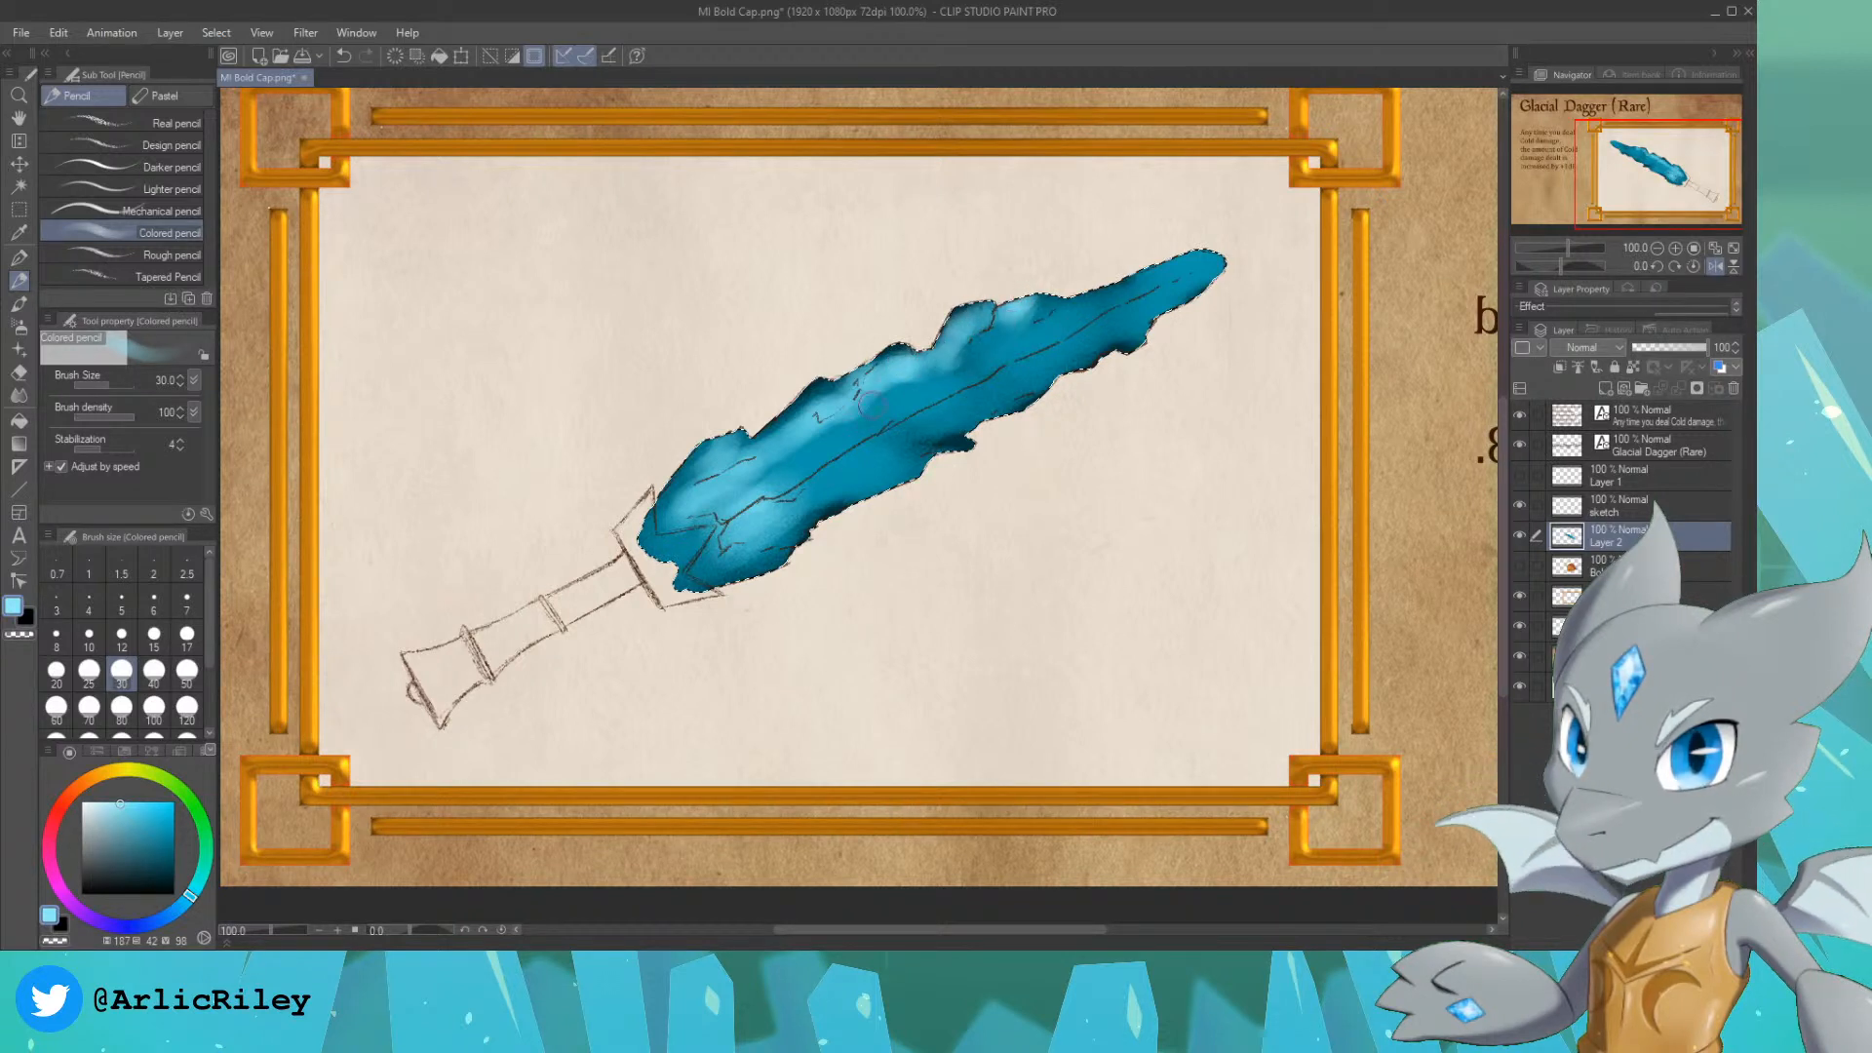
pyautogui.moveTo(710, 512)
pyautogui.mouseDown()
pyautogui.moveTo(914, 386)
pyautogui.moveTo(851, 410)
pyautogui.moveTo(887, 389)
pyautogui.moveTo(1041, 329)
pyautogui.moveTo(990, 351)
pyautogui.moveTo(975, 330)
pyautogui.moveTo(1005, 339)
pyautogui.moveTo(978, 367)
pyautogui.moveTo(1049, 330)
pyautogui.moveTo(1036, 319)
pyautogui.moveTo(1225, 256)
pyautogui.moveTo(1199, 268)
pyautogui.moveTo(1196, 245)
pyautogui.moveTo(1235, 248)
pyautogui.moveTo(1070, 319)
pyautogui.moveTo(1202, 288)
pyautogui.moveTo(1127, 304)
pyautogui.moveTo(1193, 268)
pyautogui.mouseUp()
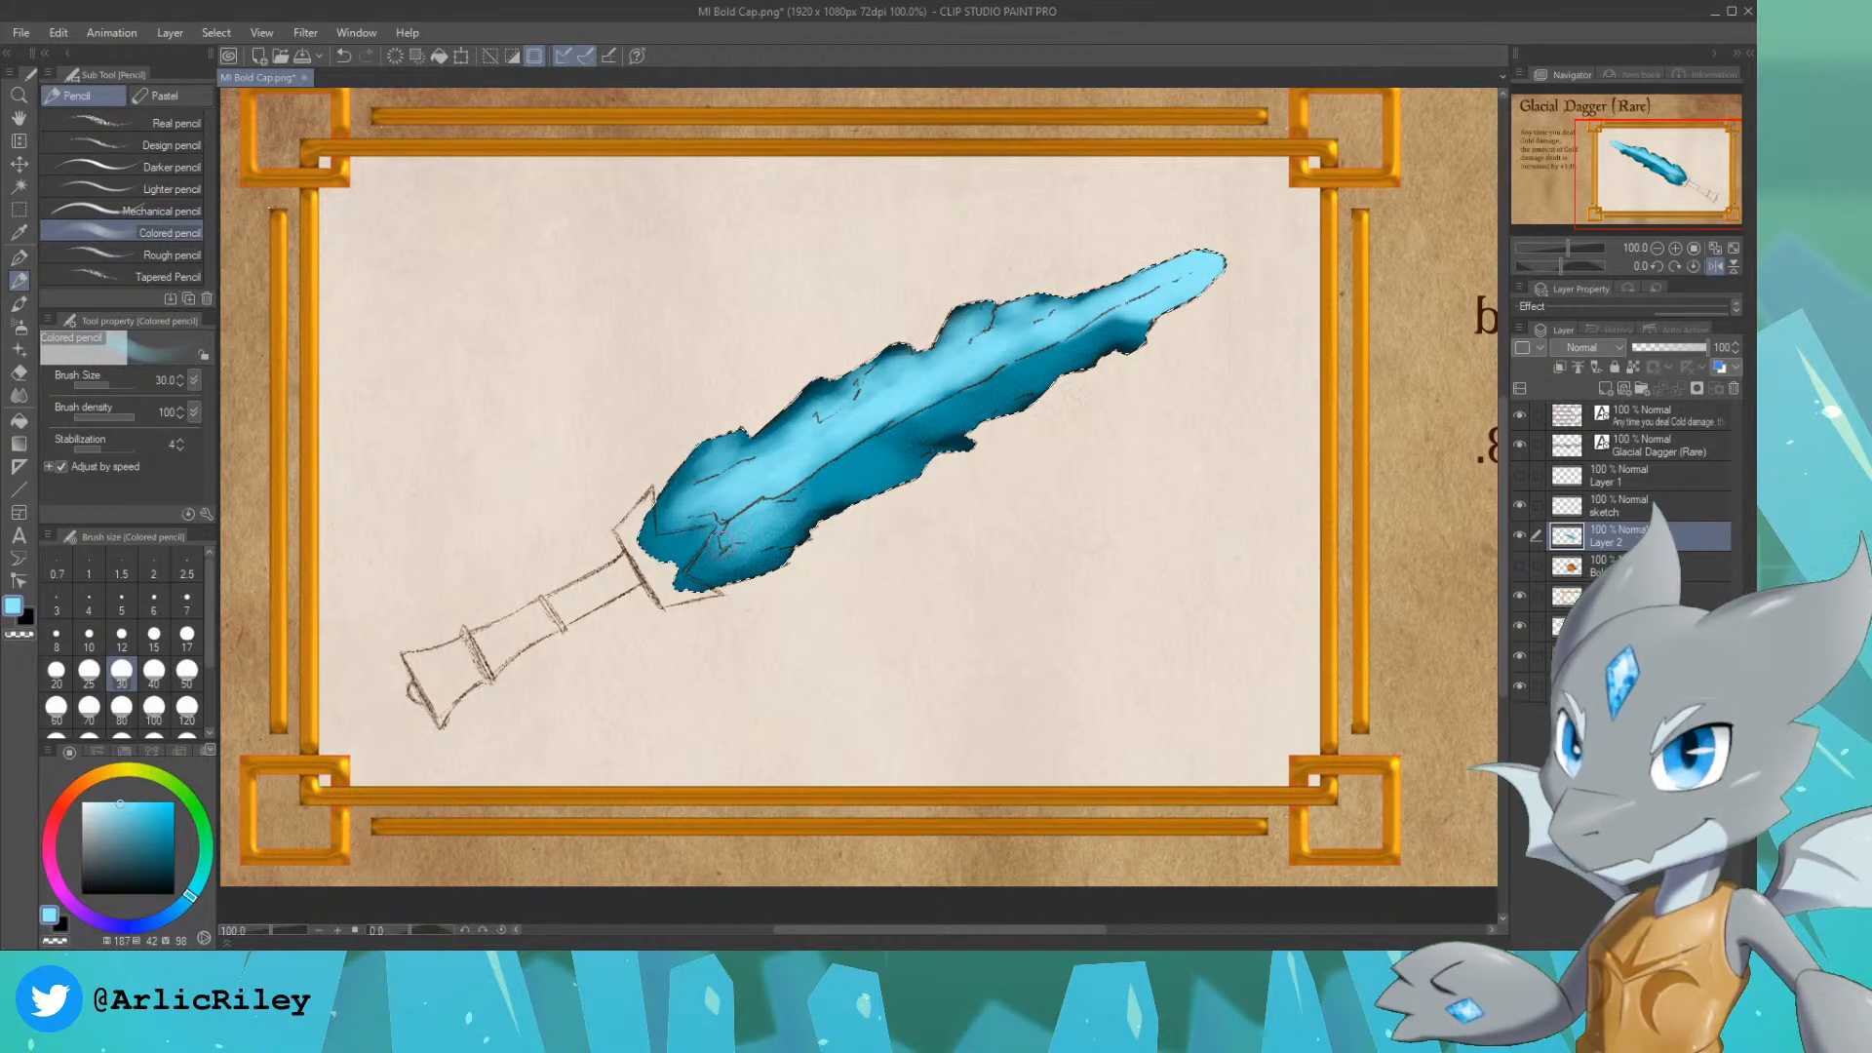
pyautogui.moveTo(702, 564)
pyautogui.mouseDown()
pyautogui.moveTo(817, 471)
pyautogui.moveTo(782, 521)
pyautogui.moveTo(866, 483)
pyautogui.moveTo(744, 543)
pyautogui.moveTo(797, 528)
pyautogui.moveTo(778, 528)
pyautogui.moveTo(830, 487)
pyautogui.moveTo(888, 480)
pyautogui.moveTo(787, 486)
pyautogui.moveTo(865, 442)
pyautogui.moveTo(833, 474)
pyautogui.moveTo(865, 463)
pyautogui.moveTo(893, 422)
pyautogui.moveTo(868, 424)
pyautogui.moveTo(899, 399)
pyautogui.moveTo(890, 412)
pyautogui.moveTo(1005, 348)
pyautogui.moveTo(773, 481)
pyautogui.moveTo(917, 427)
pyautogui.moveTo(887, 455)
pyautogui.moveTo(907, 429)
pyautogui.moveTo(954, 435)
pyautogui.moveTo(998, 400)
pyautogui.moveTo(982, 365)
pyautogui.moveTo(1032, 349)
pyautogui.moveTo(988, 401)
pyautogui.moveTo(1051, 384)
pyautogui.moveTo(993, 375)
pyautogui.moveTo(1097, 327)
pyautogui.moveTo(1066, 352)
pyautogui.moveTo(1155, 332)
pyautogui.moveTo(1097, 326)
pyautogui.mouseUp()
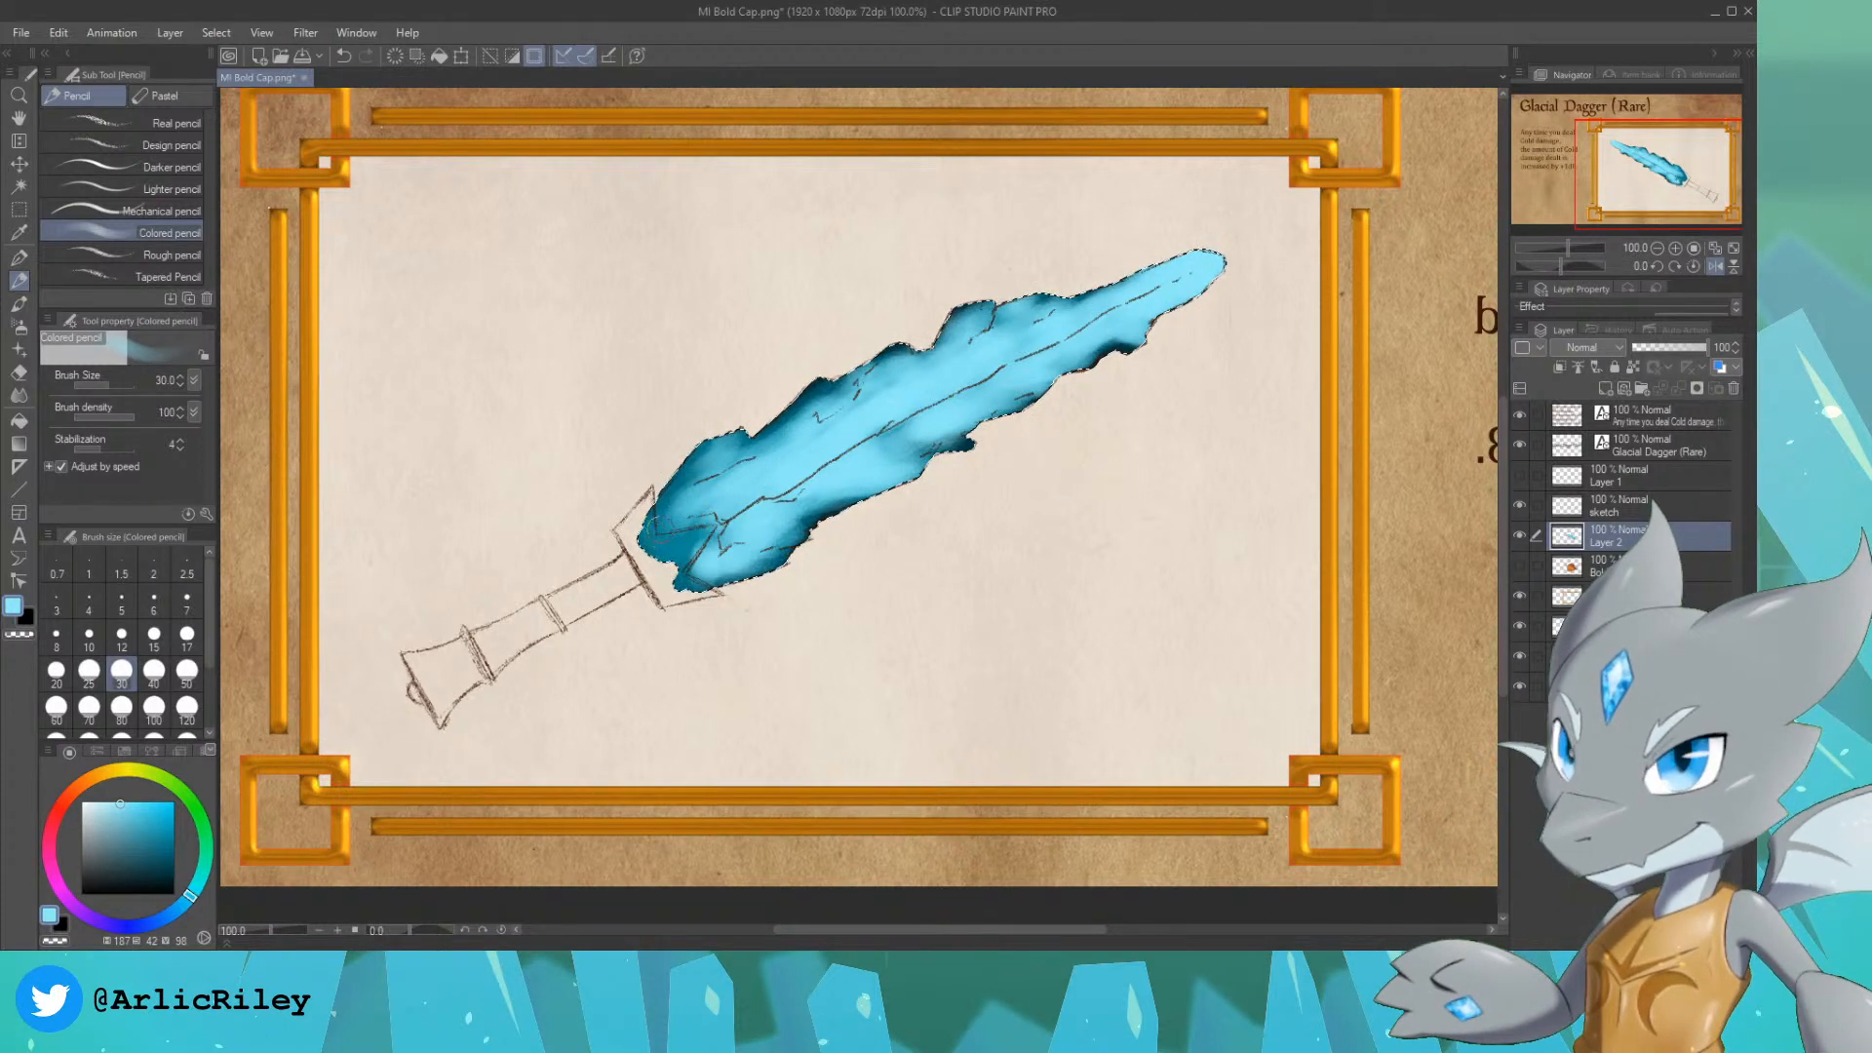
pyautogui.moveTo(661, 527); pyautogui.dragTo(701, 525)
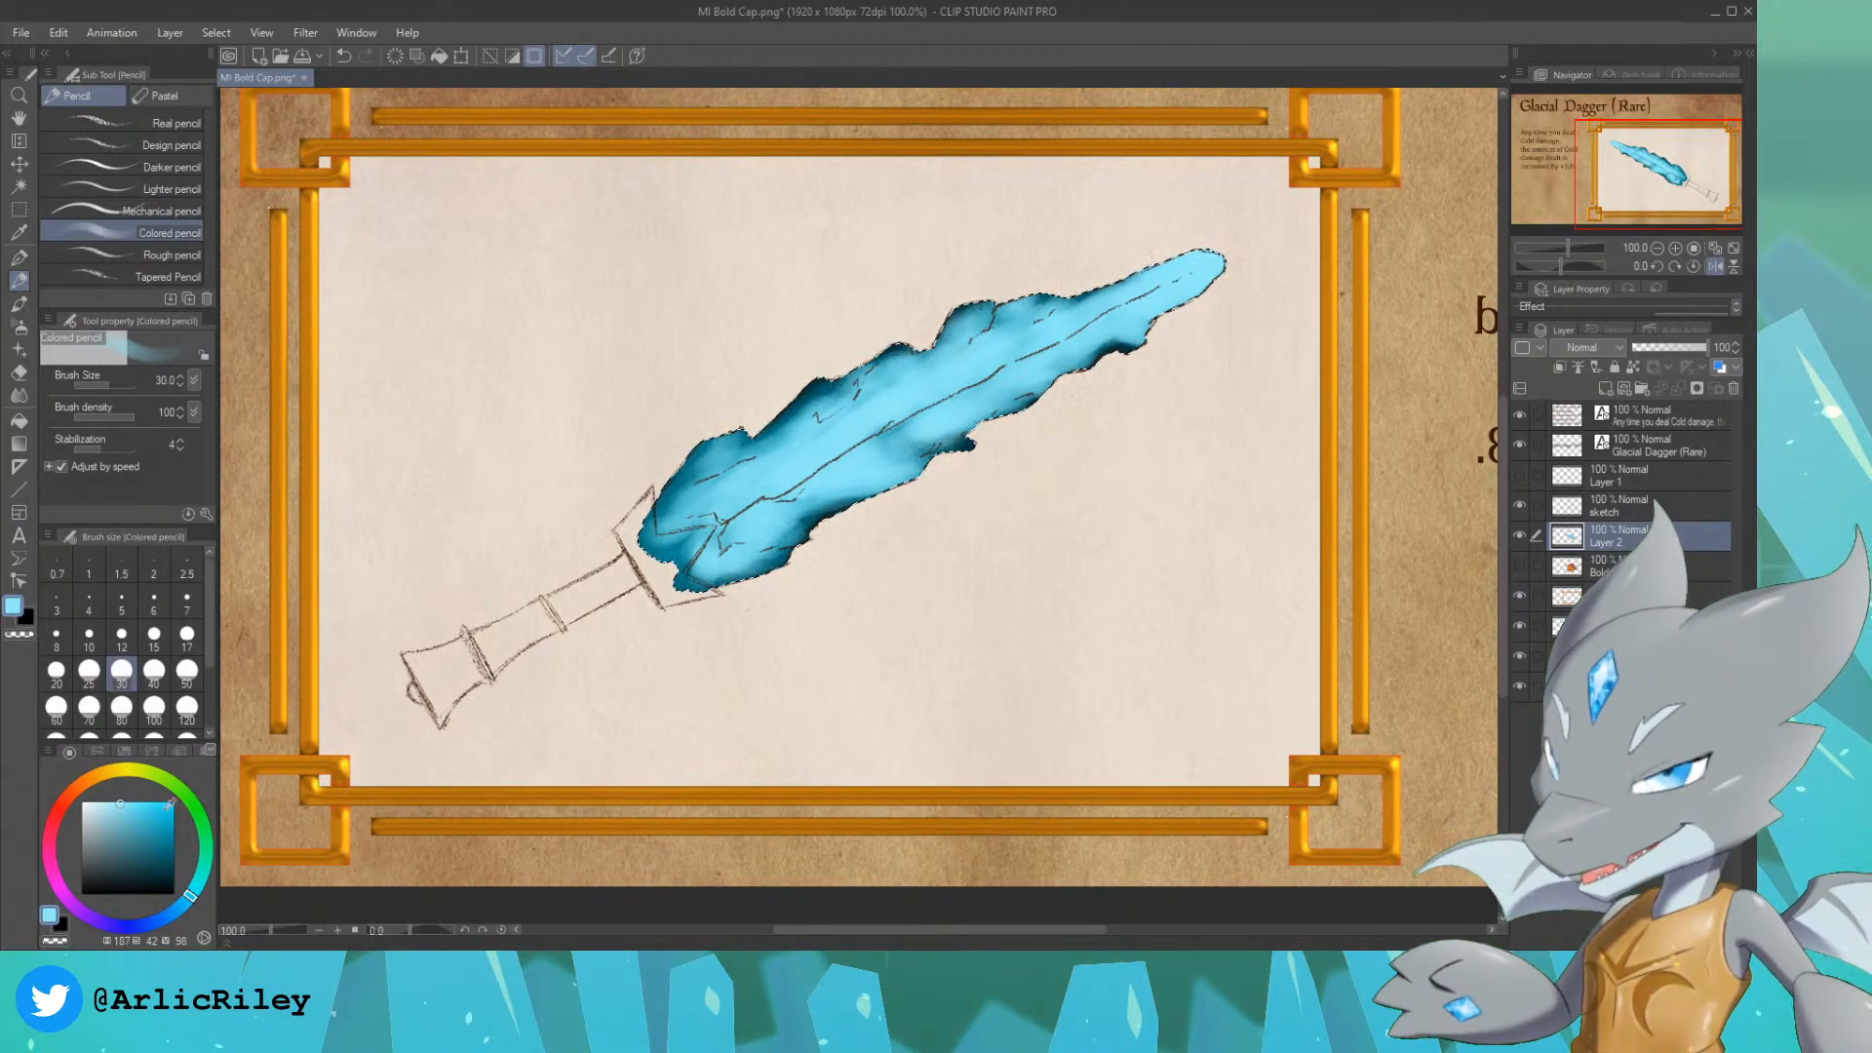
# Step: Add icy highlights along the blade's ridge, both halves and tip in pale blue, hue 187, saturation 14, brightness 100, with the size 30 Colored pencil
pyautogui.click(95, 801)
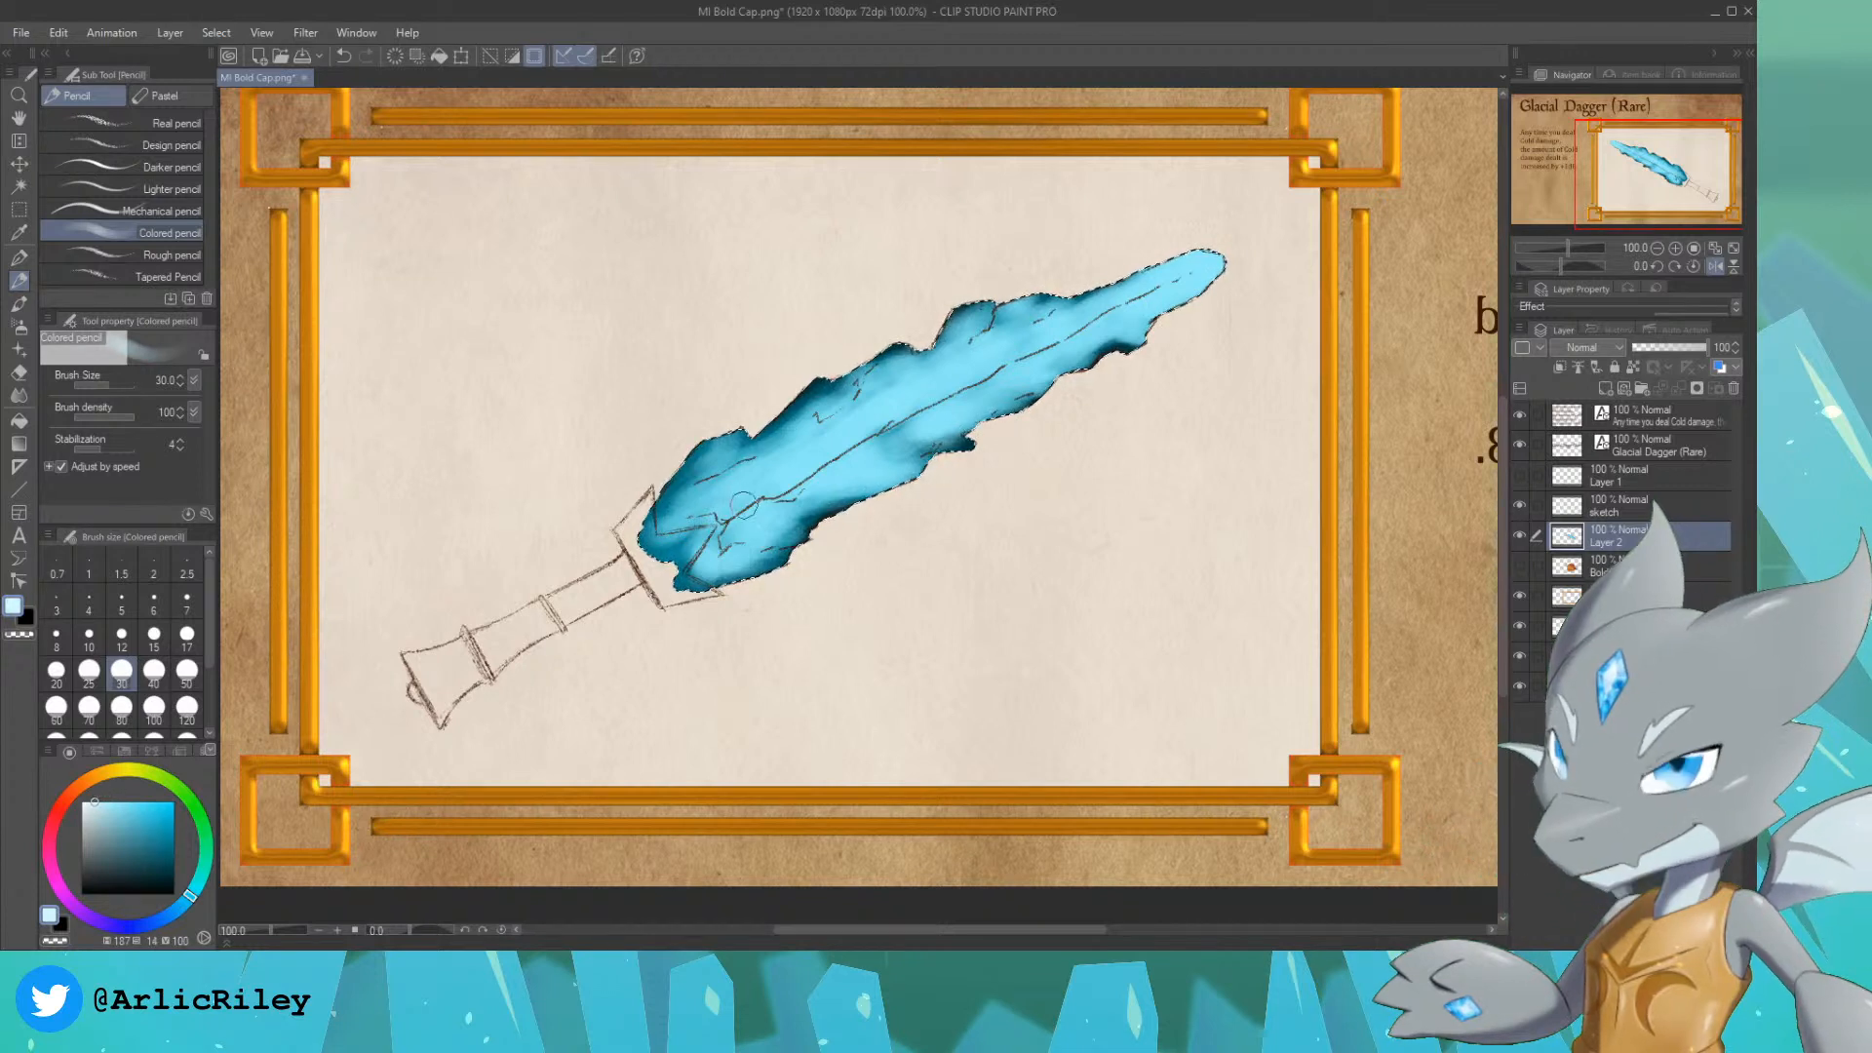
pyautogui.moveTo(718, 572)
pyautogui.mouseDown()
pyautogui.moveTo(704, 561)
pyautogui.moveTo(777, 506)
pyautogui.moveTo(883, 476)
pyautogui.moveTo(836, 482)
pyautogui.mouseUp()
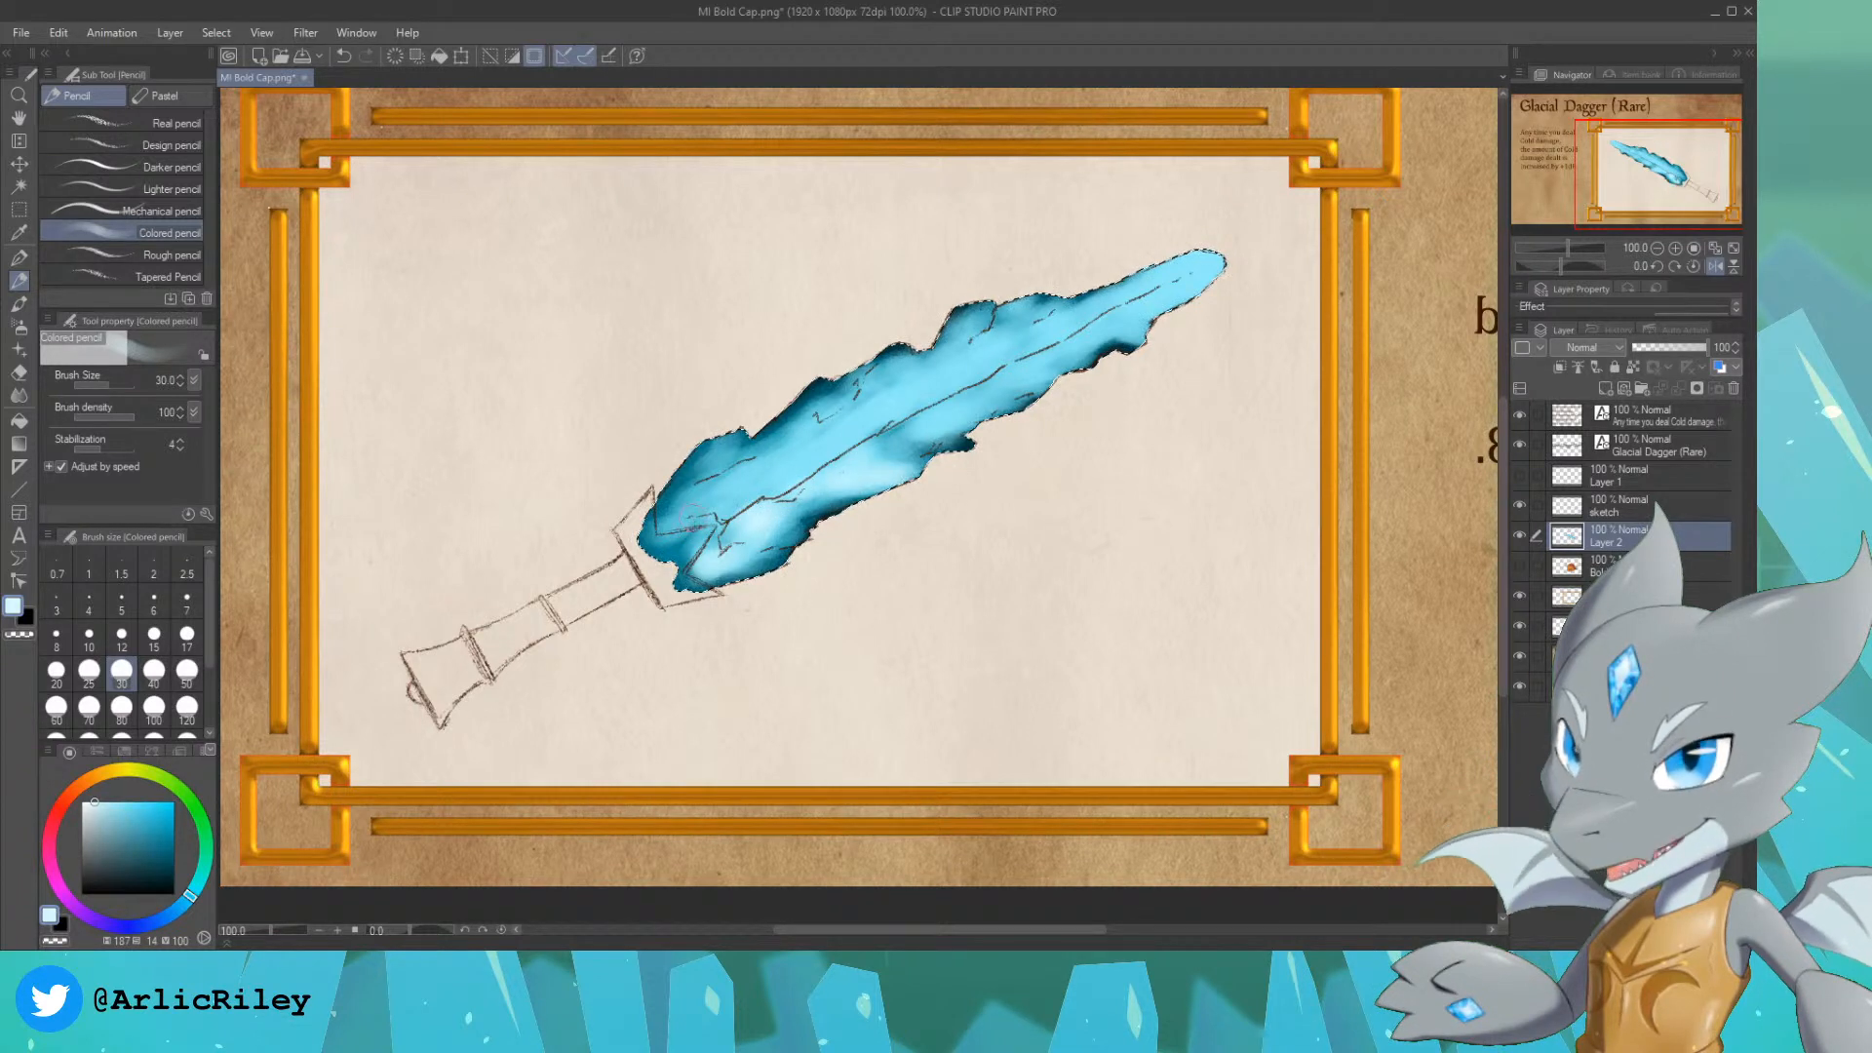
pyautogui.moveTo(688, 515)
pyautogui.mouseDown()
pyautogui.moveTo(715, 456)
pyautogui.moveTo(714, 496)
pyautogui.moveTo(791, 473)
pyautogui.moveTo(738, 503)
pyautogui.moveTo(865, 453)
pyautogui.moveTo(778, 482)
pyautogui.moveTo(861, 422)
pyautogui.moveTo(789, 486)
pyautogui.moveTo(904, 409)
pyautogui.moveTo(1141, 309)
pyautogui.moveTo(1058, 341)
pyautogui.moveTo(1211, 246)
pyautogui.moveTo(1160, 303)
pyautogui.mouseUp()
pyautogui.moveTo(1231, 239)
pyautogui.mouseDown()
pyautogui.moveTo(1138, 327)
pyautogui.moveTo(1091, 323)
pyautogui.moveTo(894, 441)
pyautogui.moveTo(1005, 404)
pyautogui.moveTo(1042, 368)
pyautogui.moveTo(1052, 381)
pyautogui.moveTo(952, 396)
pyautogui.moveTo(753, 492)
pyautogui.moveTo(806, 439)
pyautogui.moveTo(768, 461)
pyautogui.moveTo(782, 441)
pyautogui.moveTo(857, 418)
pyautogui.mouseUp()
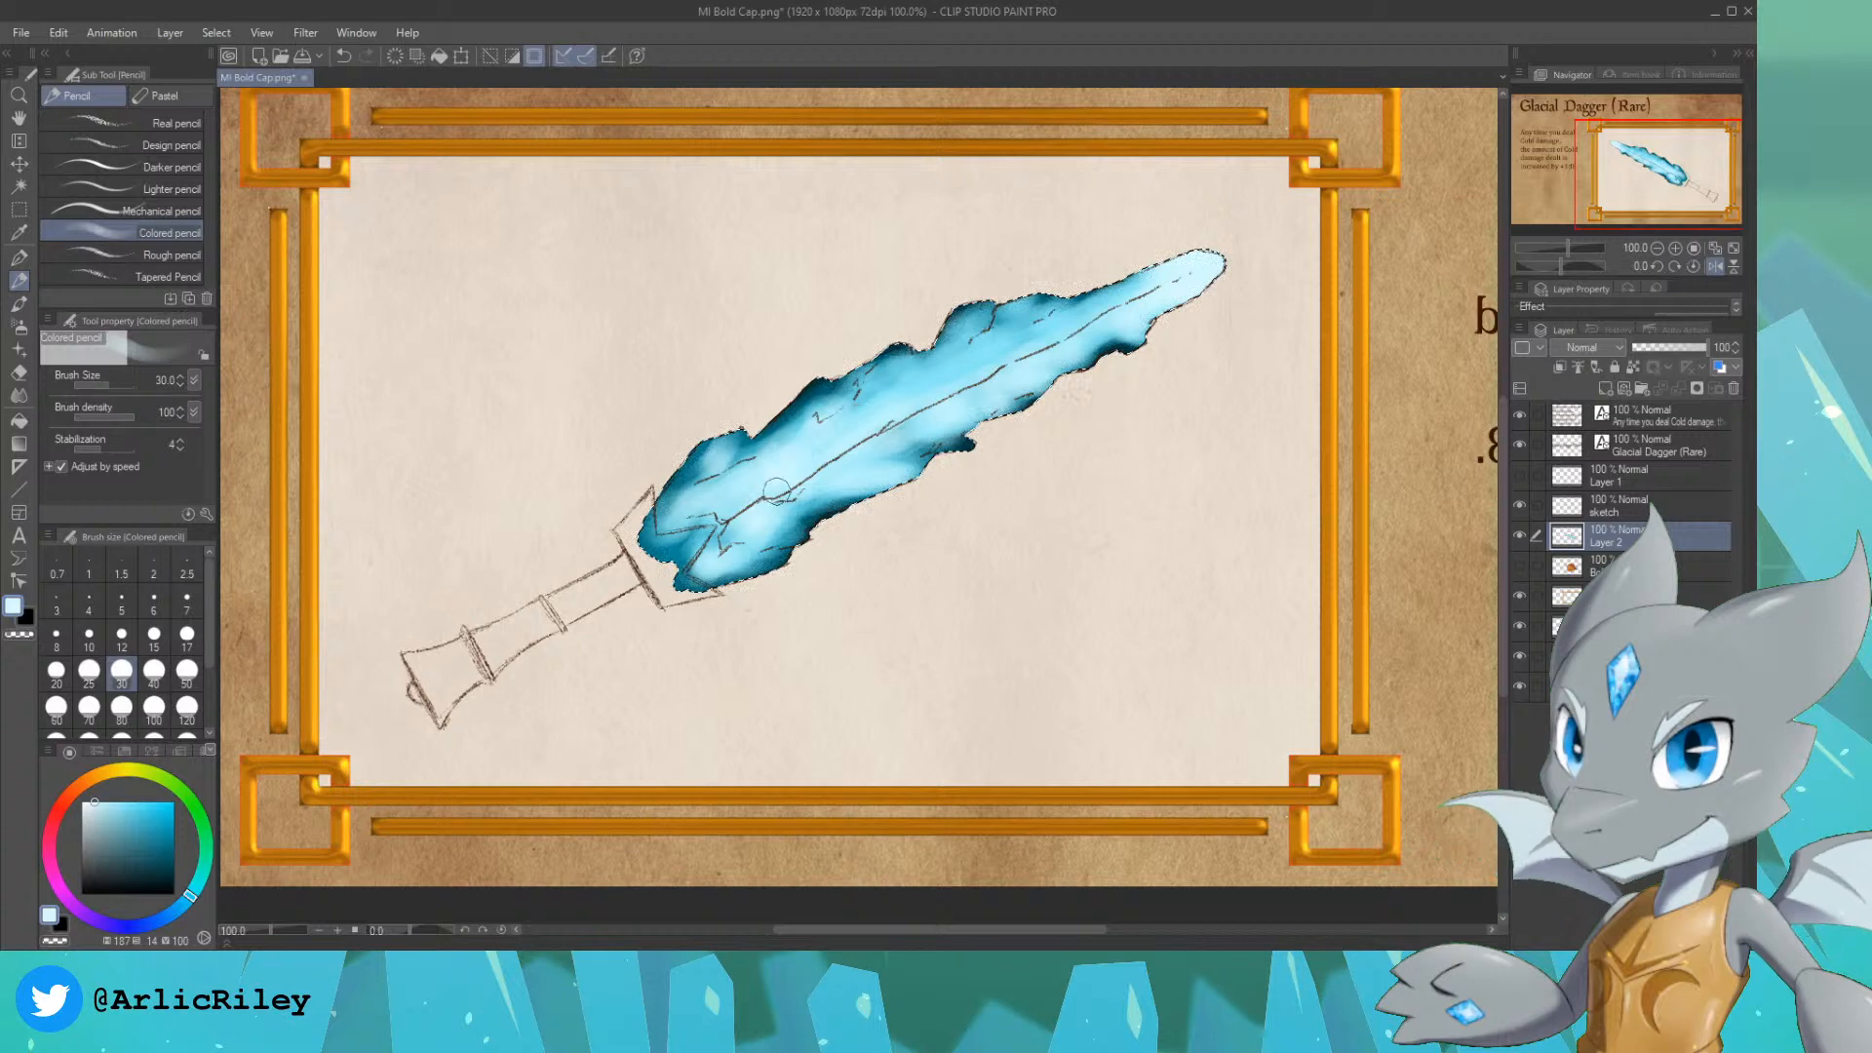
pyautogui.moveTo(776, 490)
pyautogui.mouseDown()
pyautogui.moveTo(938, 358)
pyautogui.moveTo(914, 382)
pyautogui.moveTo(911, 364)
pyautogui.moveTo(871, 376)
pyautogui.moveTo(945, 371)
pyautogui.moveTo(984, 323)
pyautogui.moveTo(974, 367)
pyautogui.moveTo(1029, 344)
pyautogui.moveTo(1008, 324)
pyautogui.moveTo(945, 390)
pyautogui.moveTo(1047, 336)
pyautogui.moveTo(1015, 336)
pyautogui.moveTo(1156, 273)
pyautogui.mouseUp()
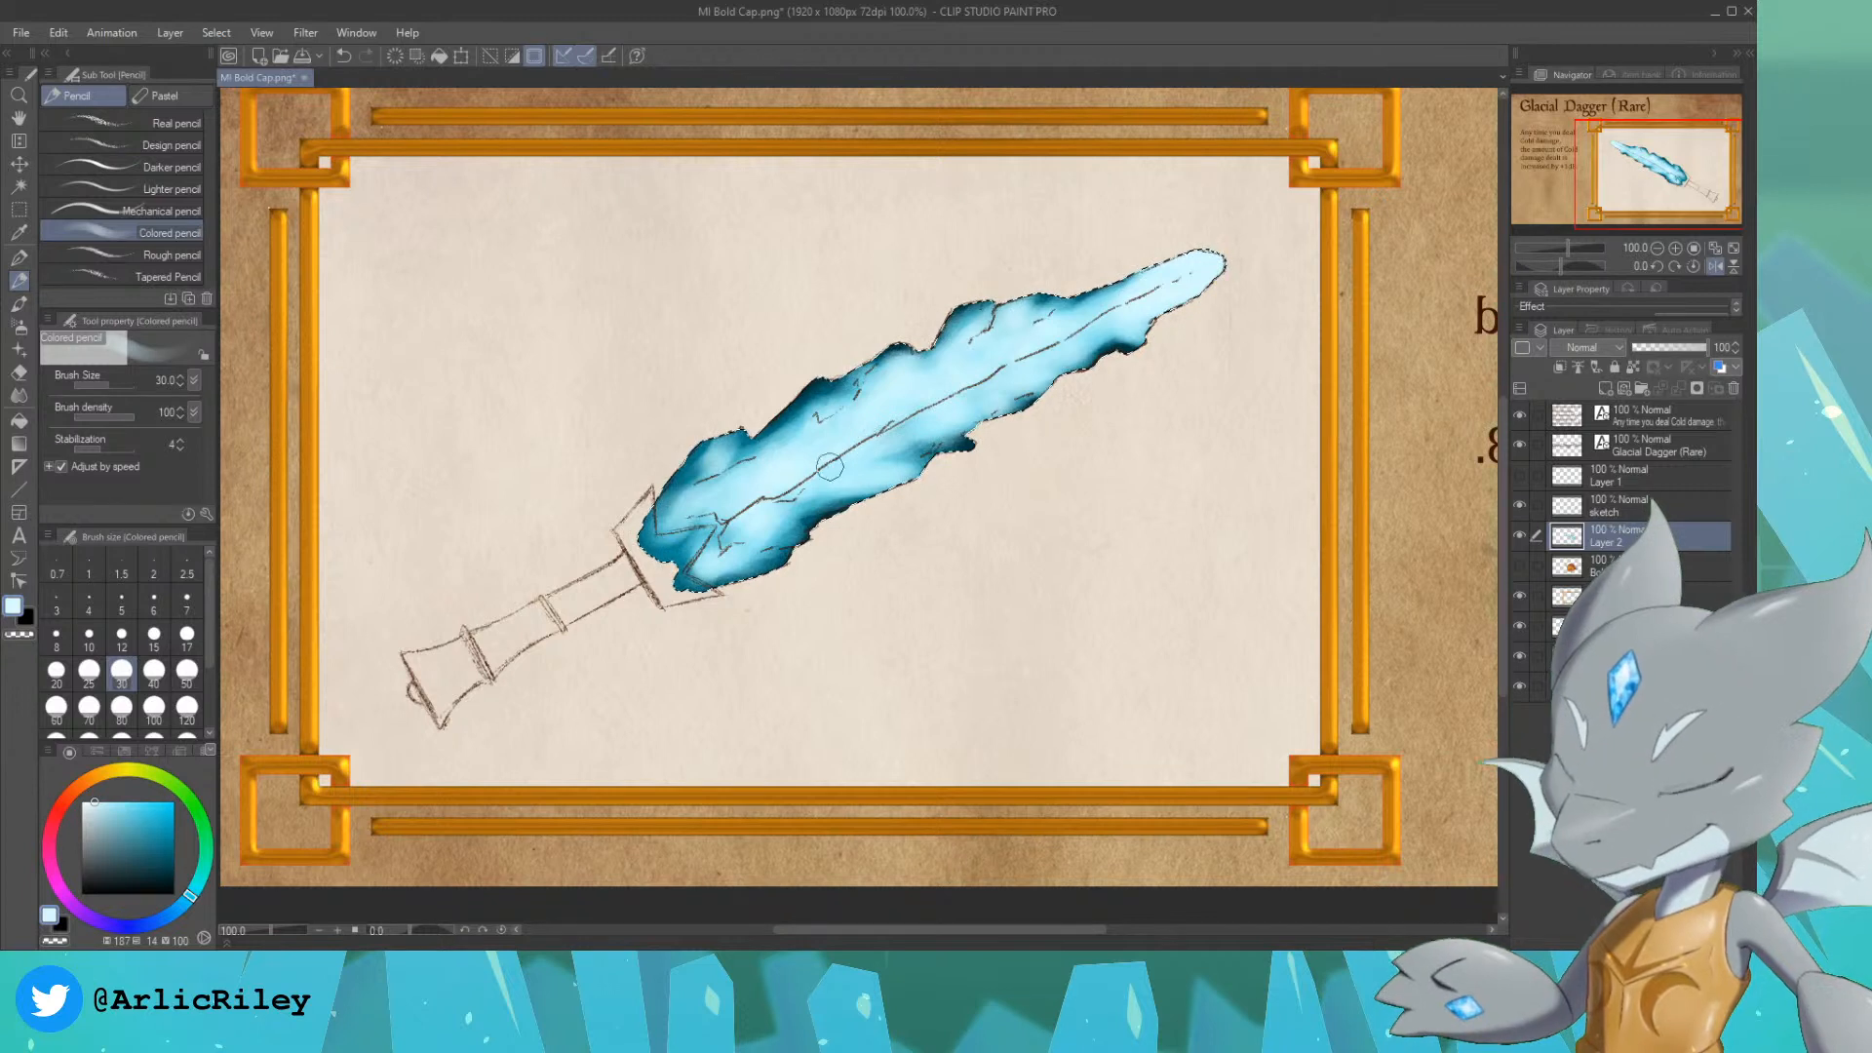
pyautogui.moveTo(759, 527)
pyautogui.mouseDown()
pyautogui.moveTo(776, 531)
pyautogui.moveTo(712, 542)
pyautogui.moveTo(733, 511)
pyautogui.moveTo(719, 549)
pyautogui.mouseUp()
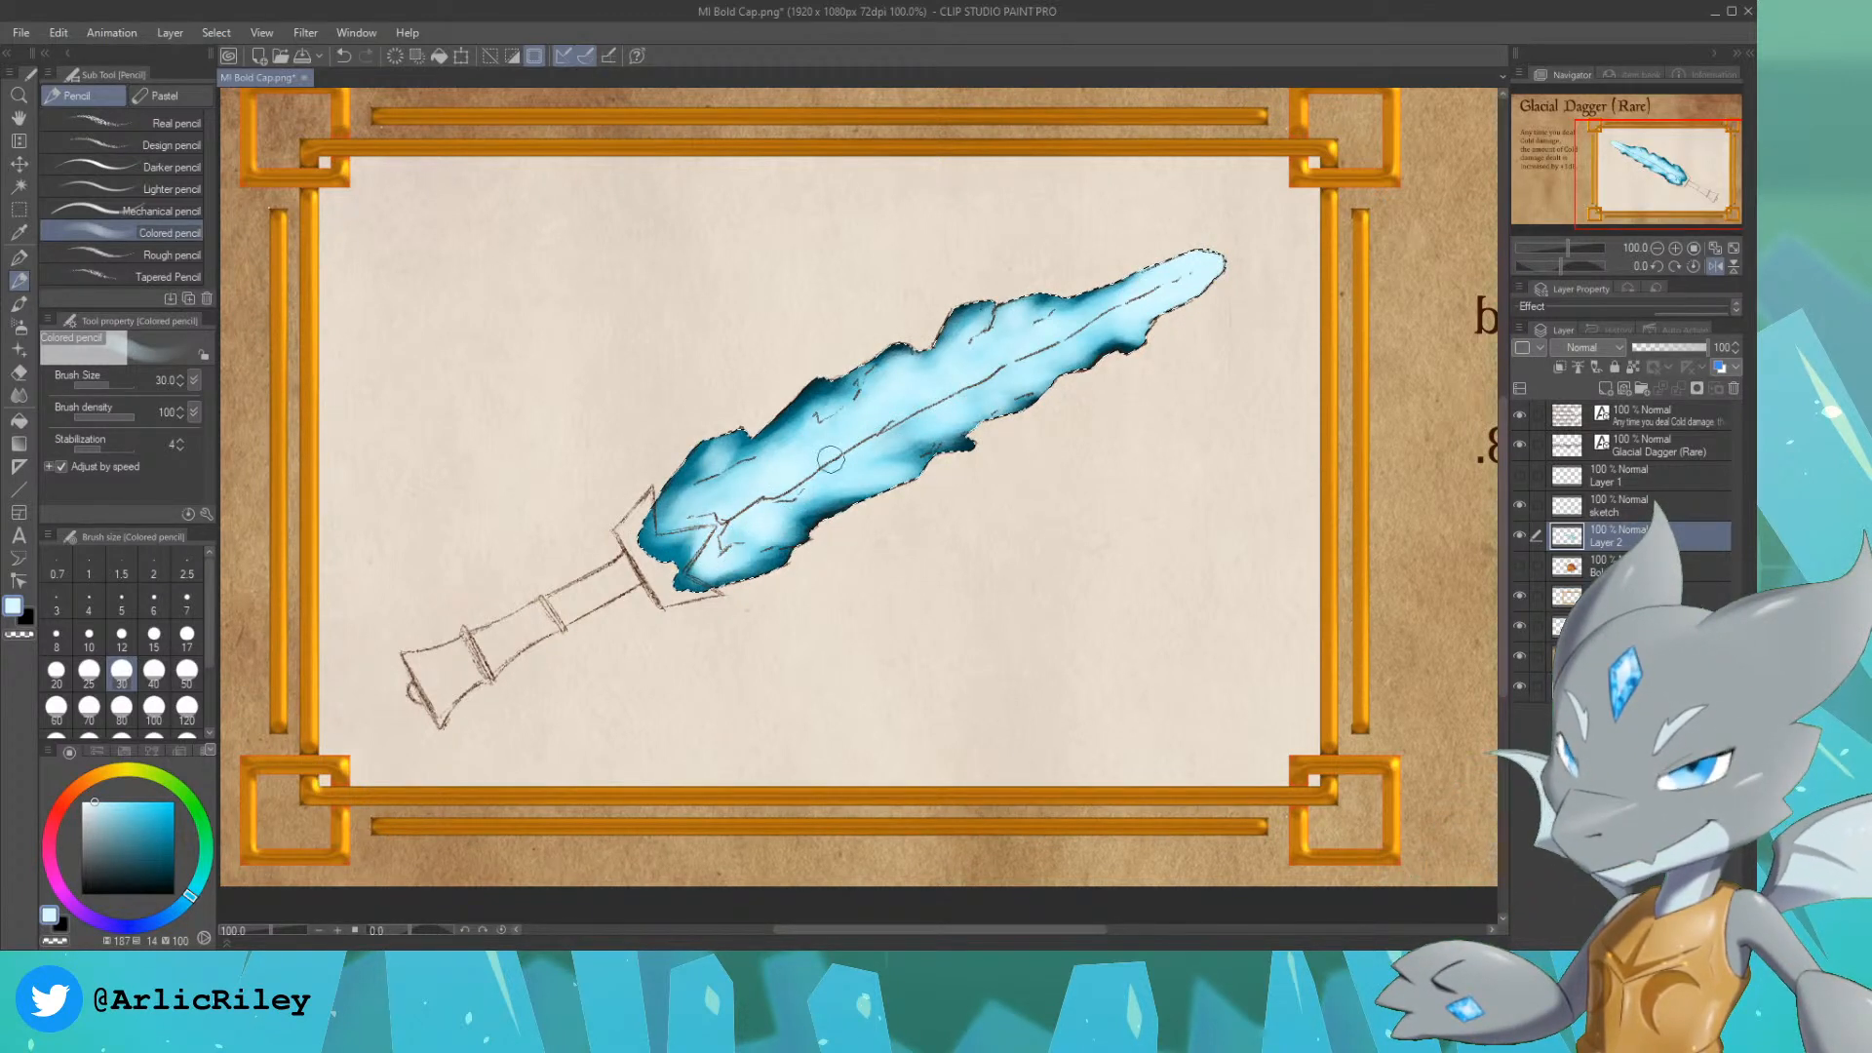
pyautogui.moveTo(1043, 341); pyautogui.dragTo(904, 423)
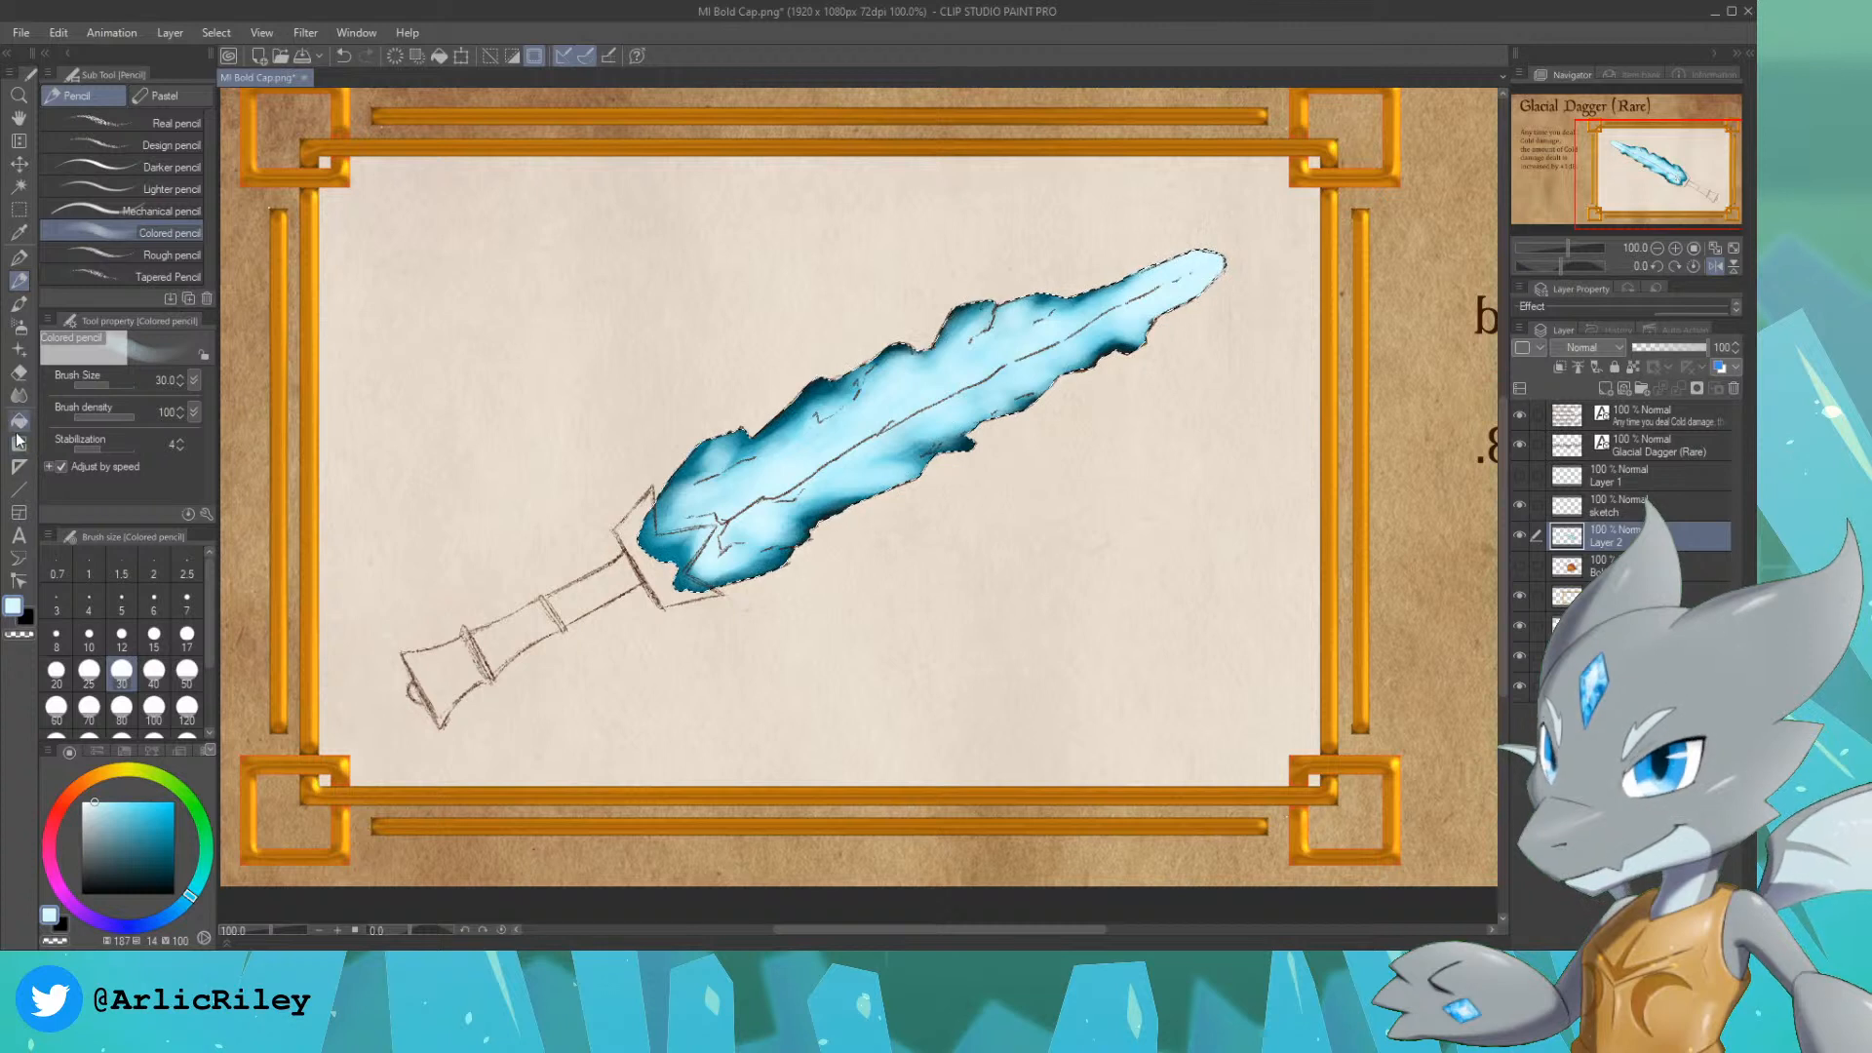
# Step: Paint small dark teal cracks in the blade, hue 187, saturation 95, brightness 38, using the For effect line pen at size 10
pyautogui.click(19, 258)
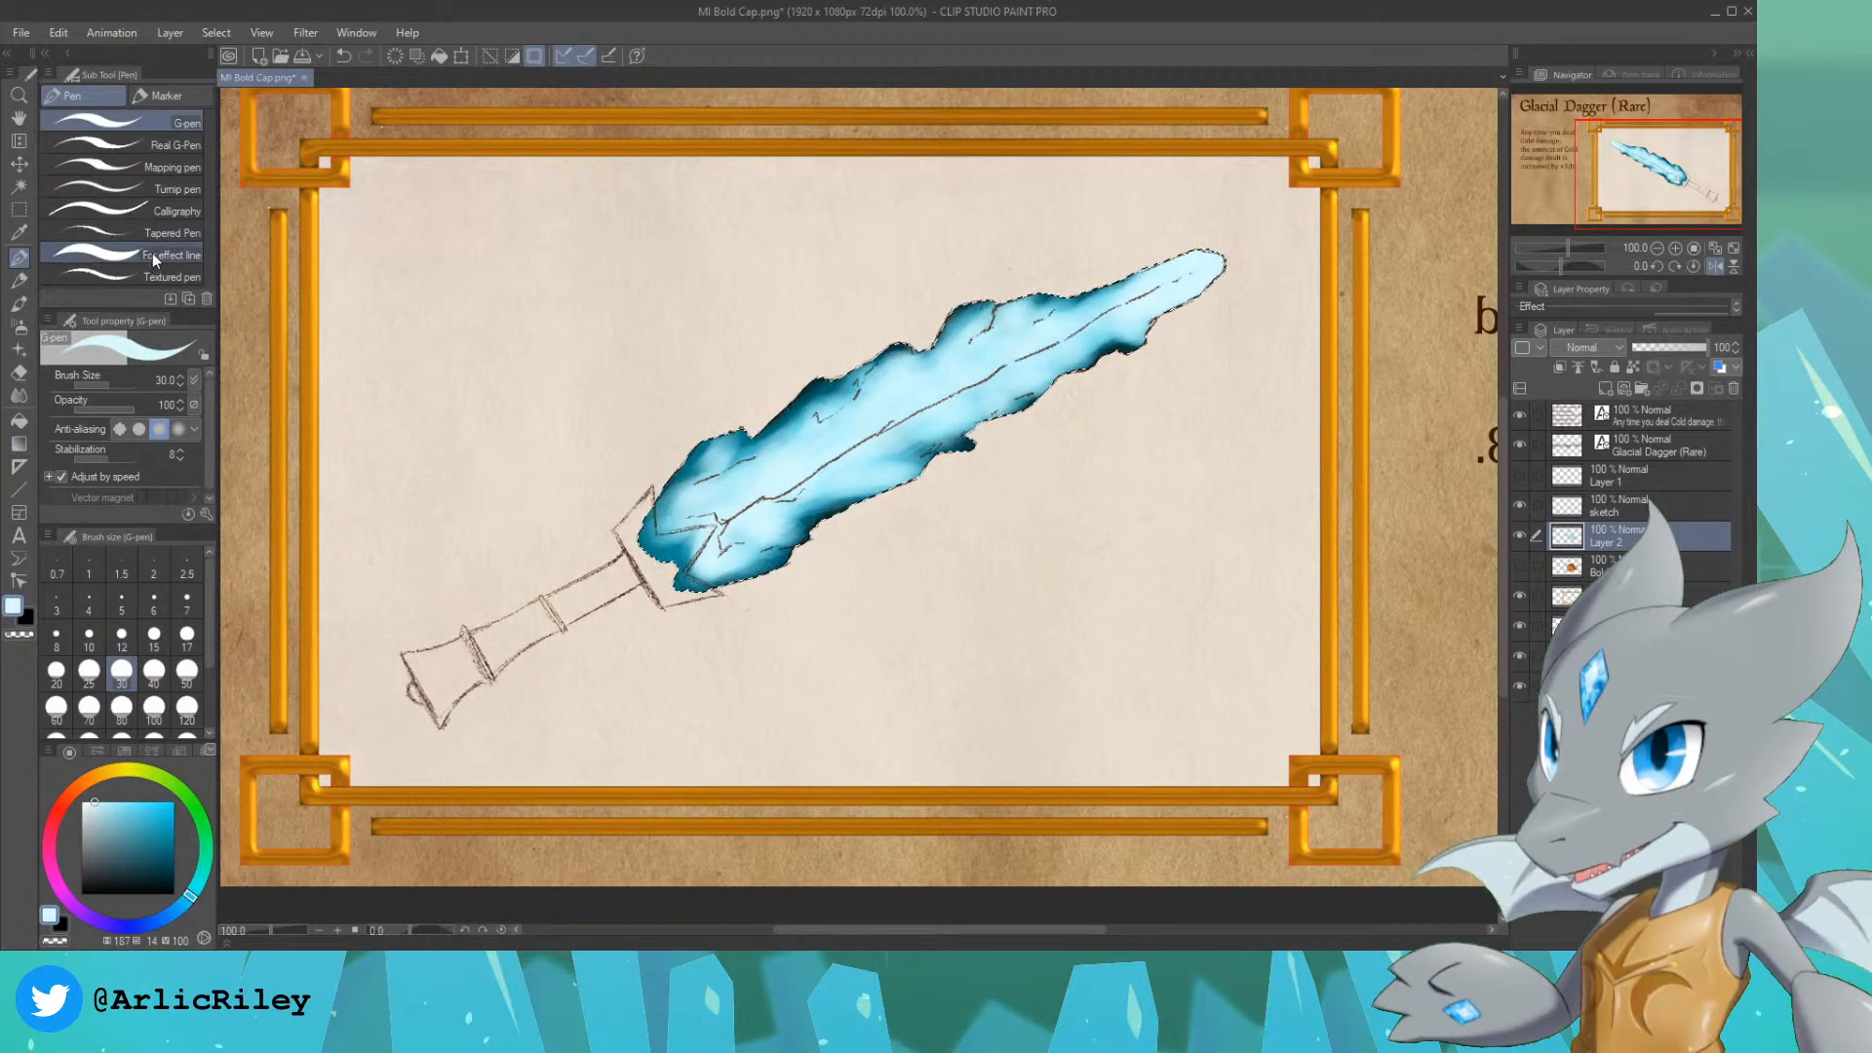
pyautogui.click(154, 256)
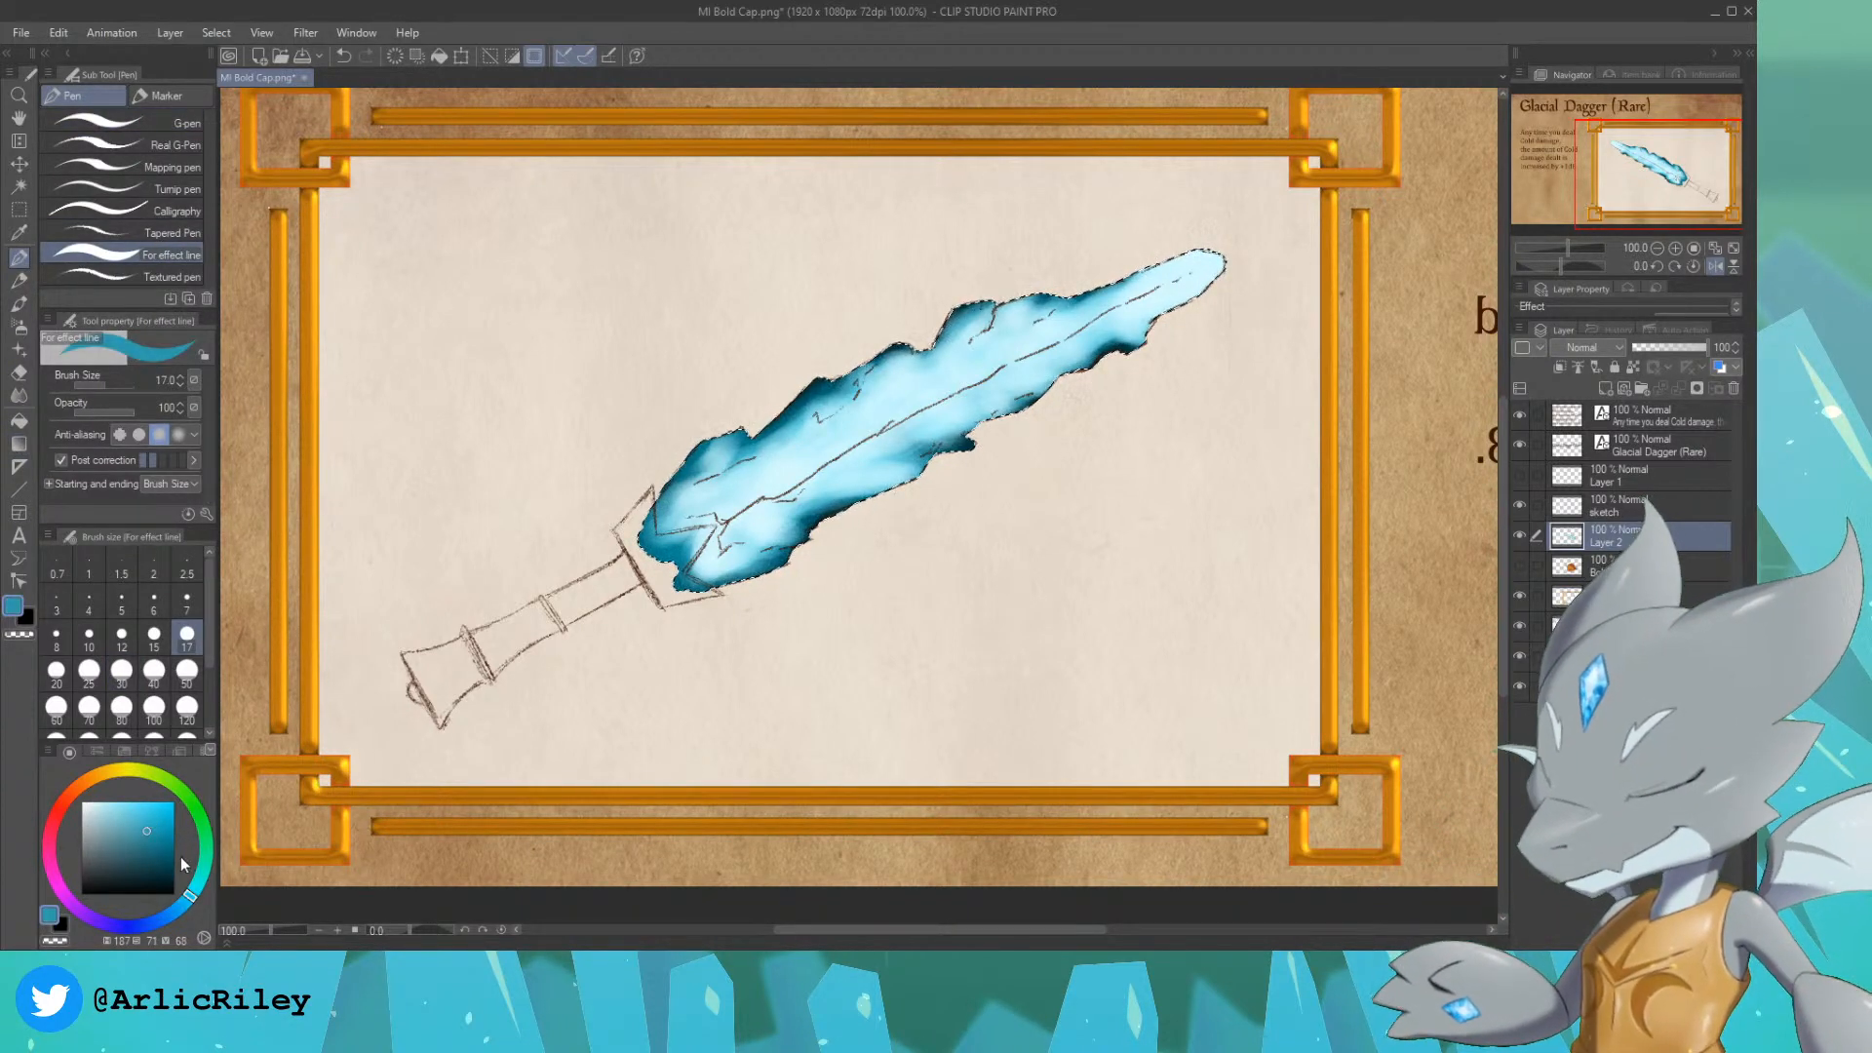
pyautogui.click(175, 854)
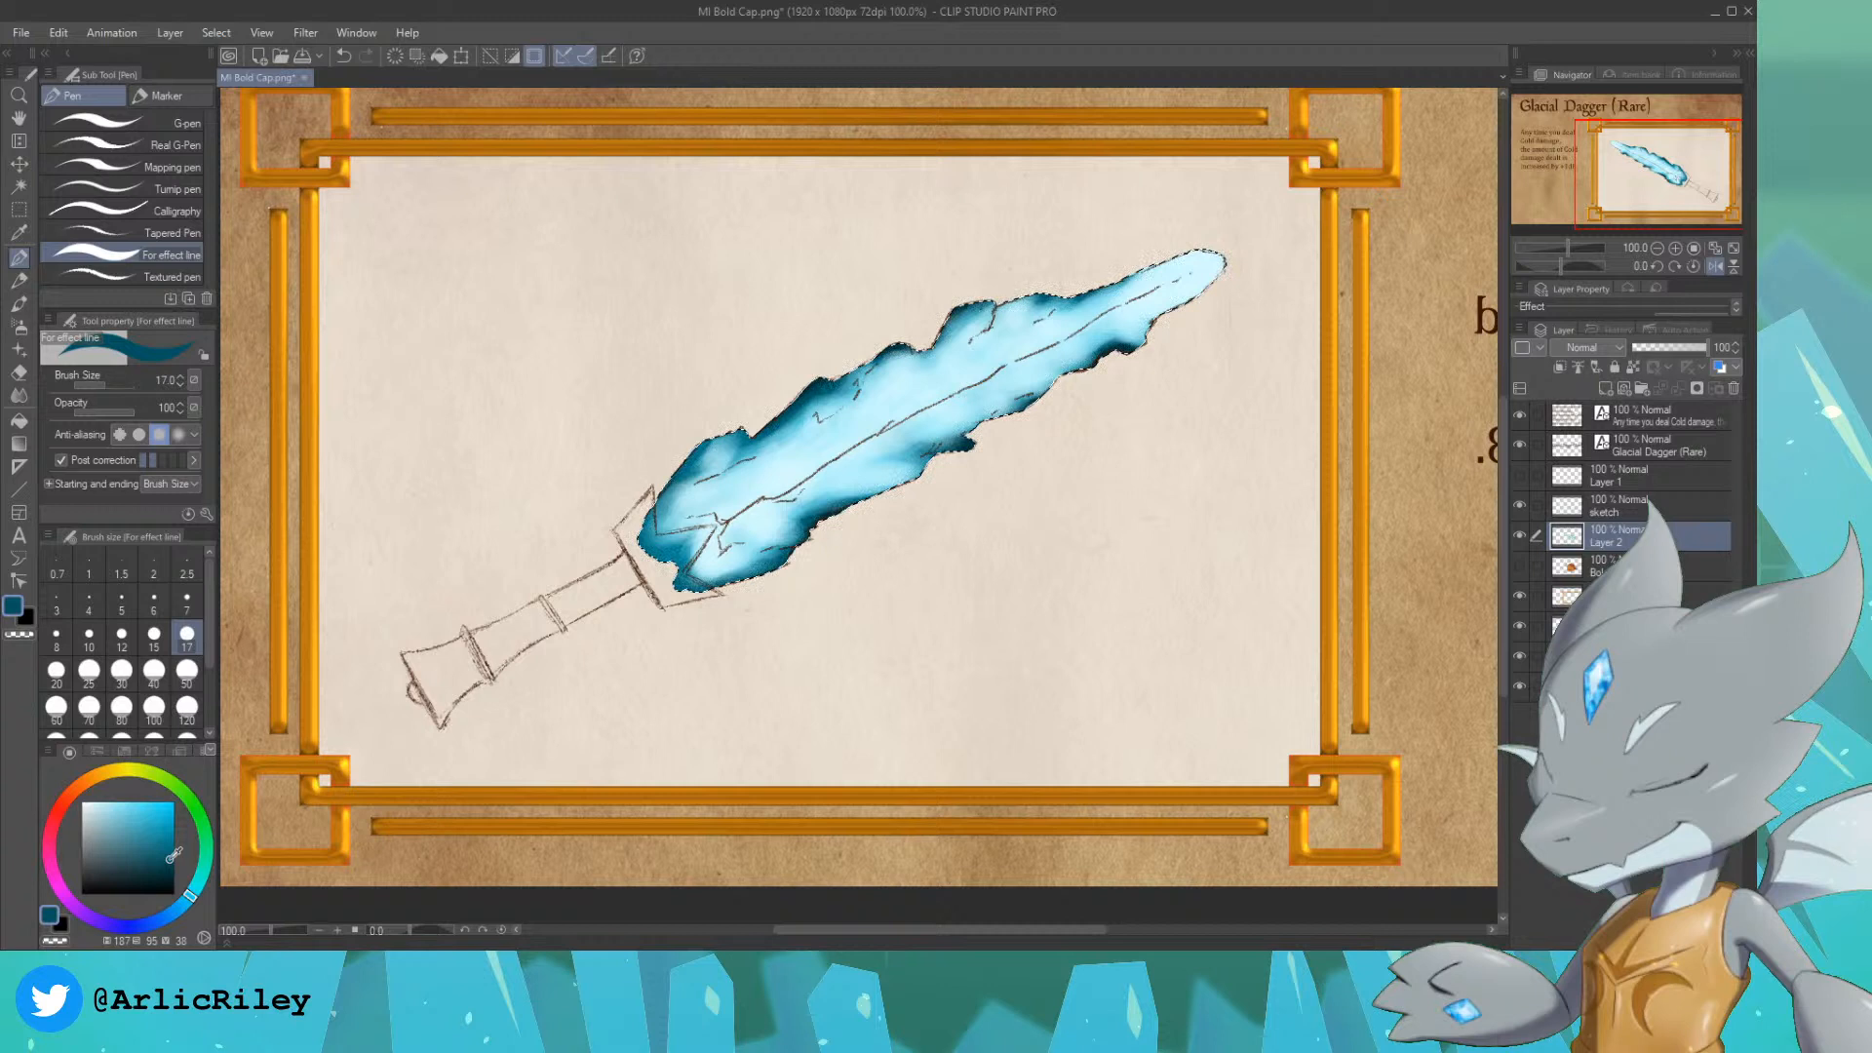
pyautogui.click(188, 599)
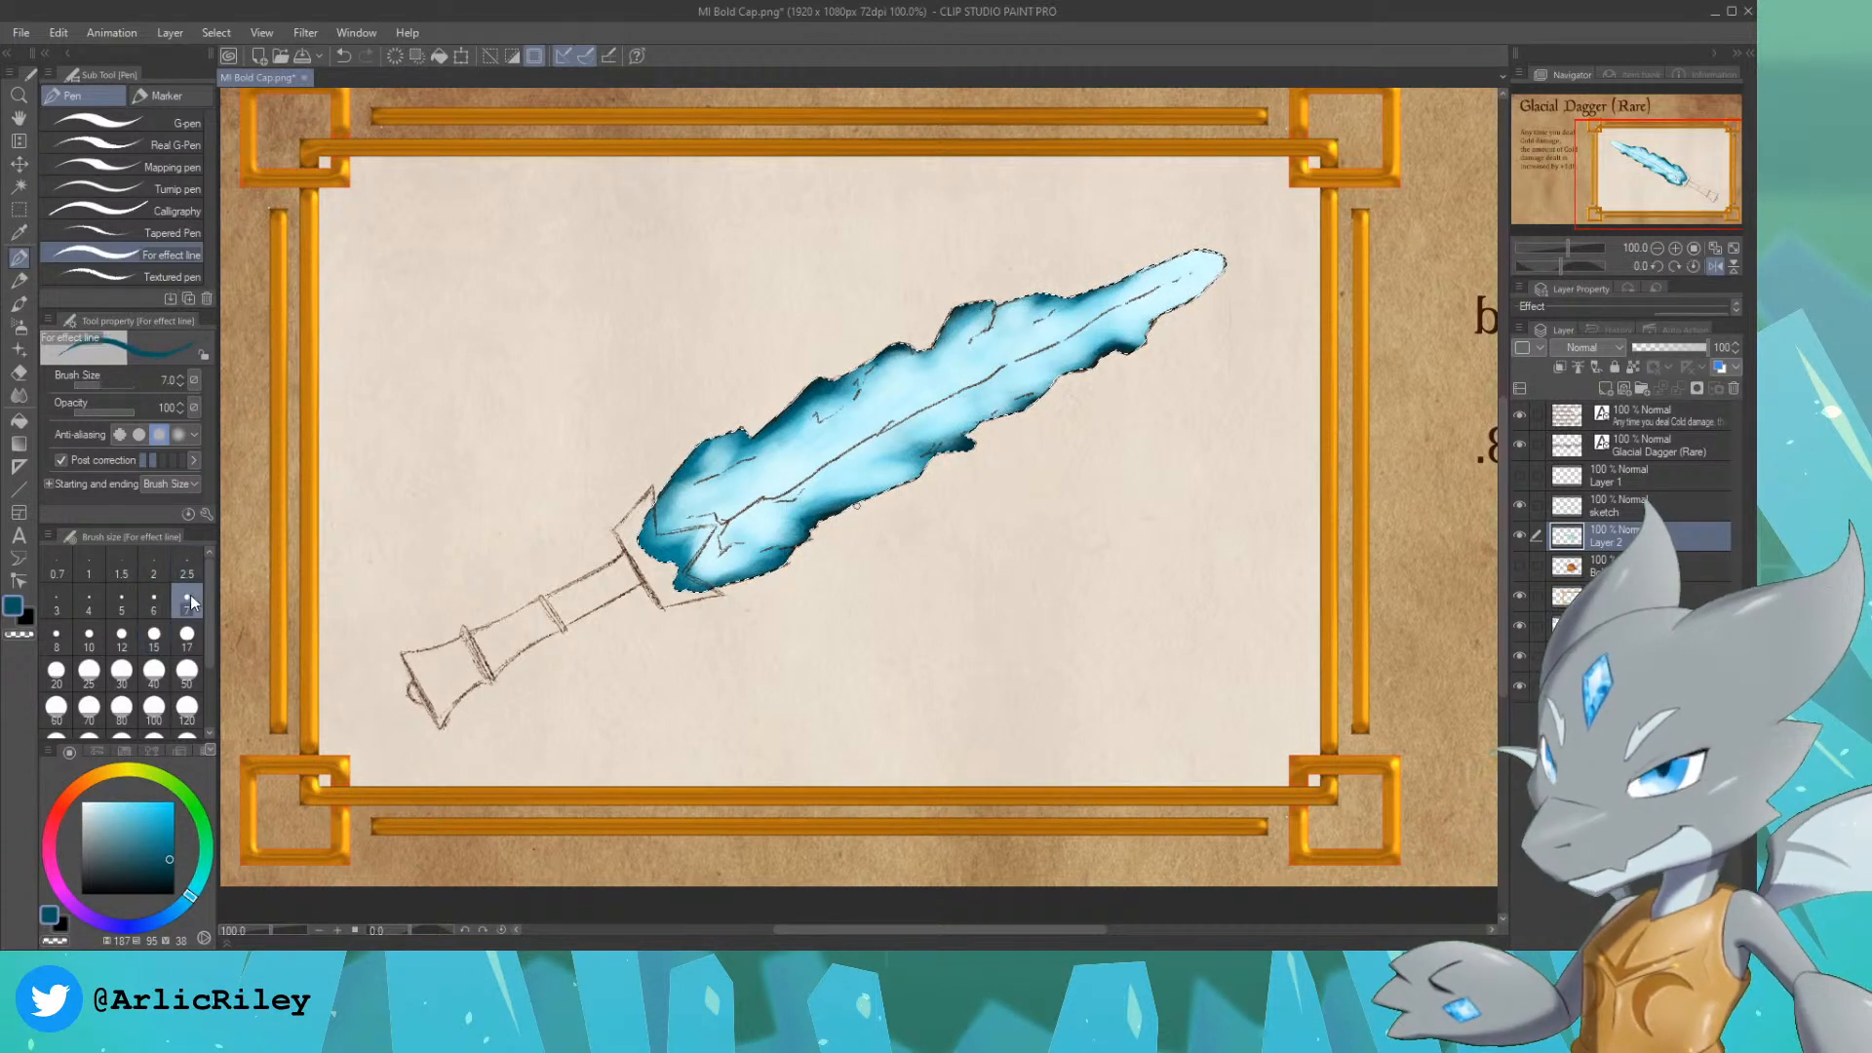
pyautogui.hotkey('ctrl', 'z')
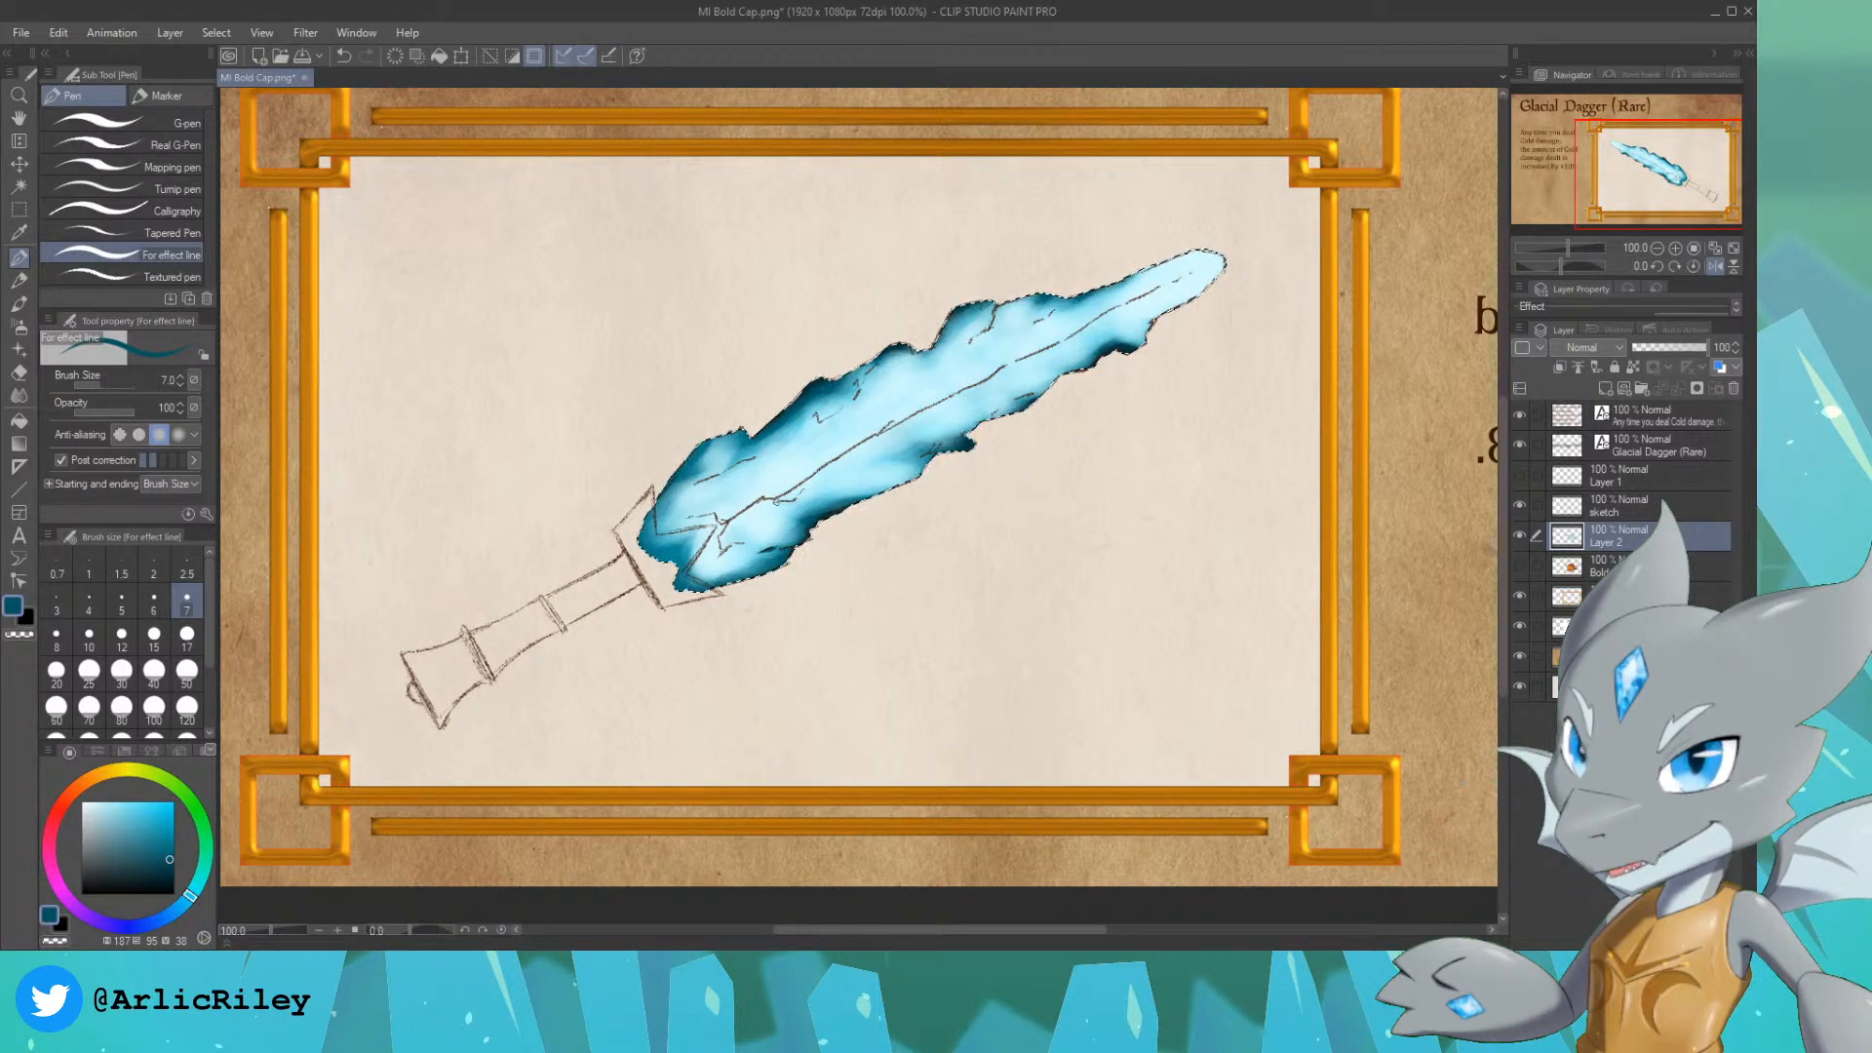
pyautogui.hotkey('ctrl', 'z')
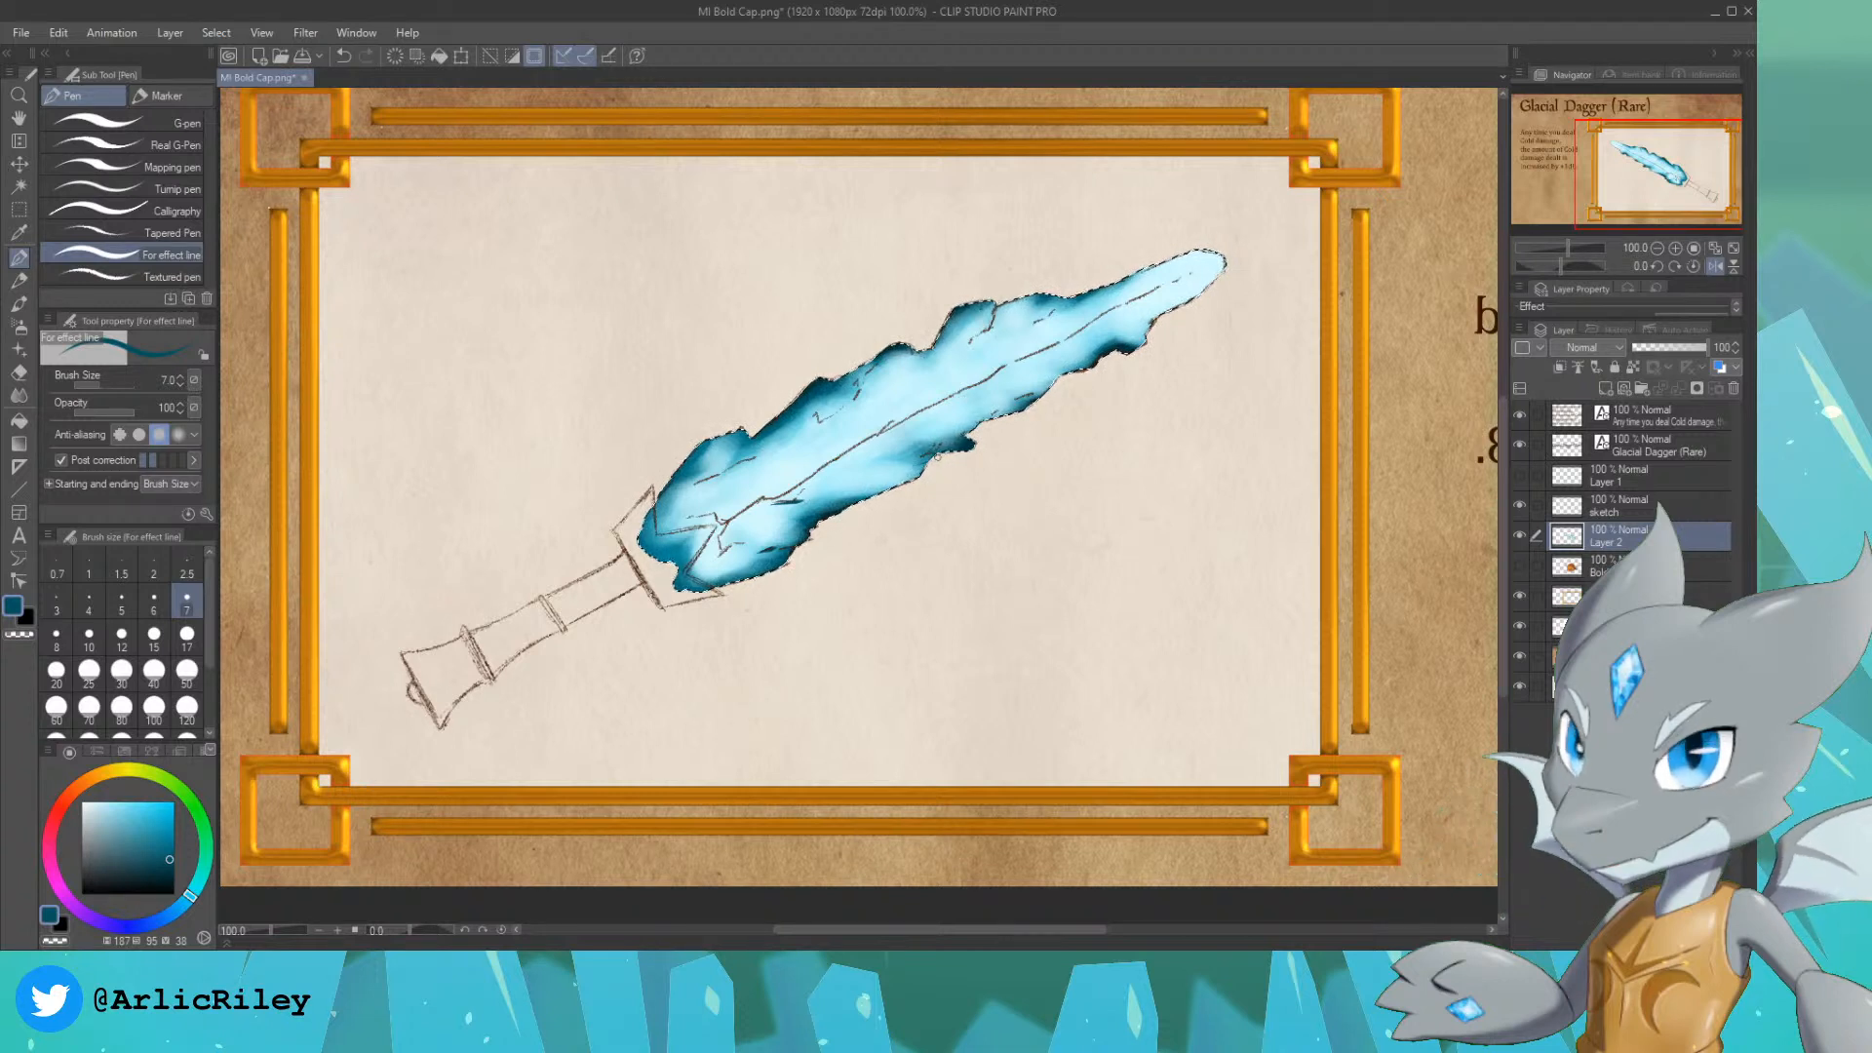
pyautogui.moveTo(938, 456); pyautogui.dragTo(933, 449)
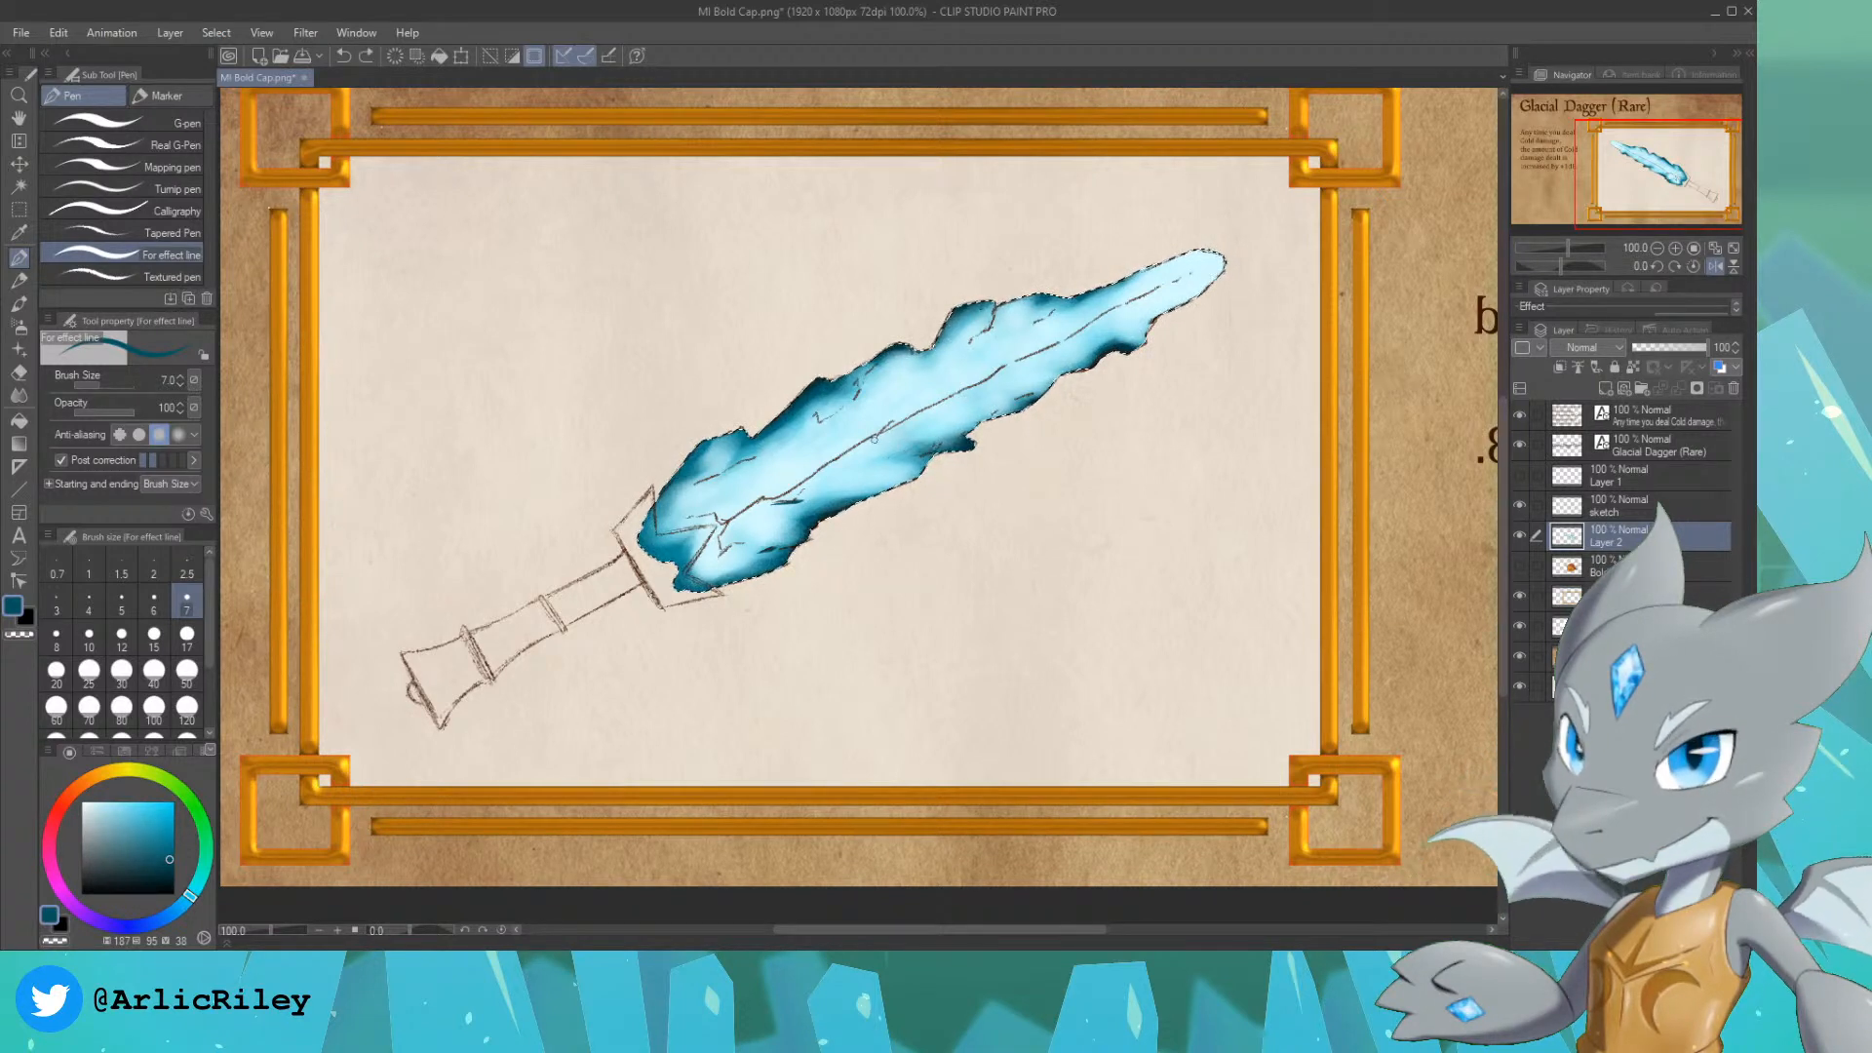
pyautogui.click(89, 639)
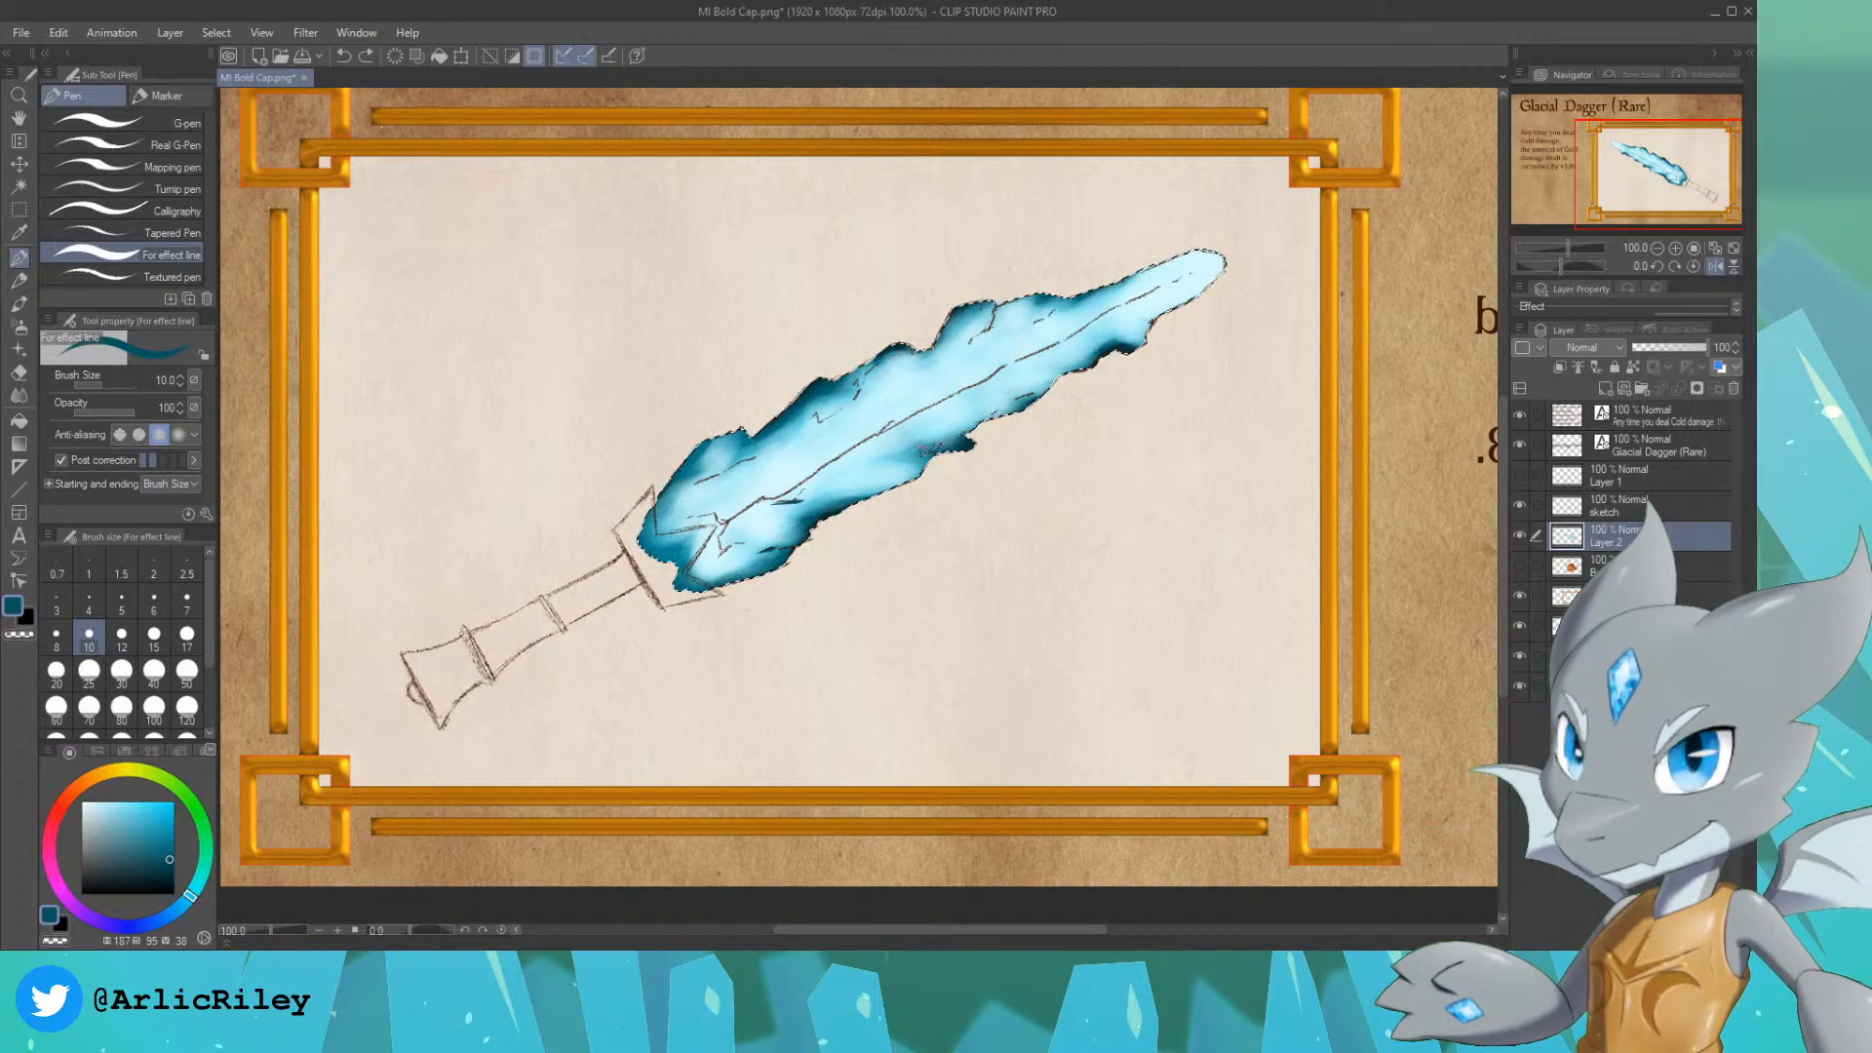
pyautogui.moveTo(943, 449); pyautogui.dragTo(912, 451)
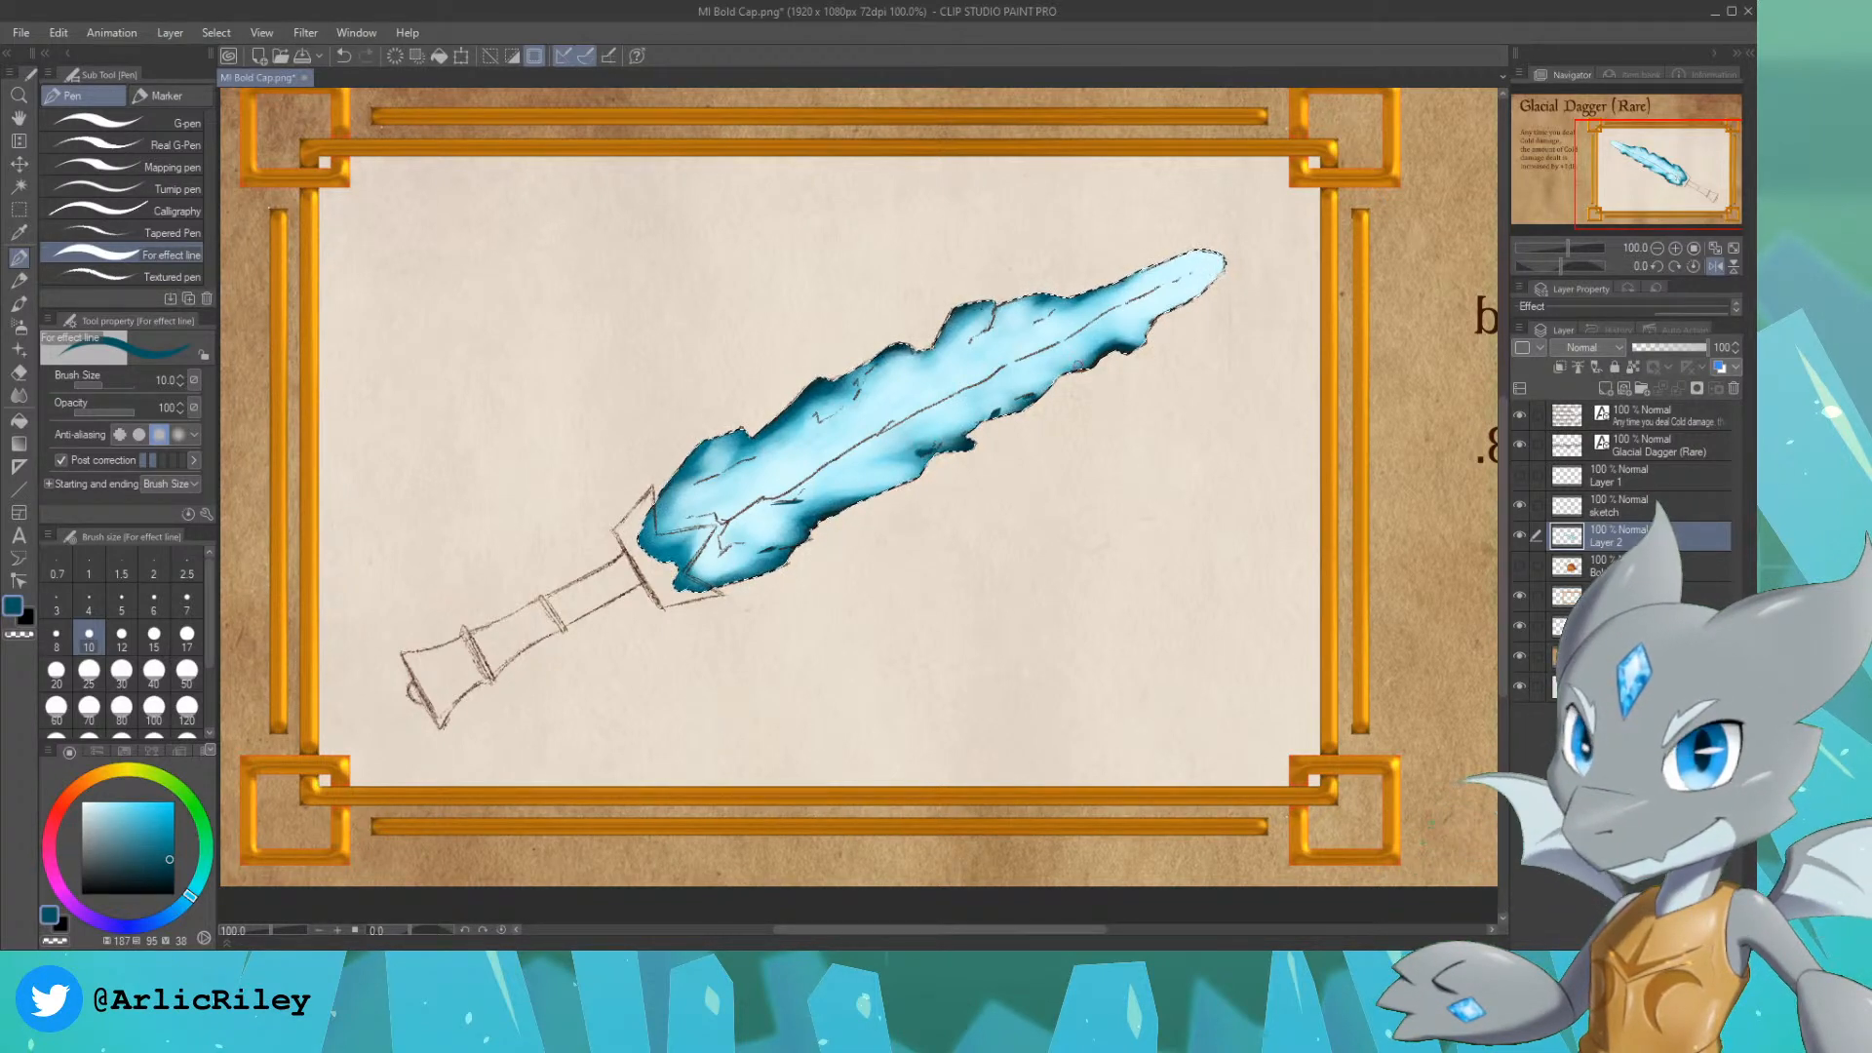
pyautogui.moveTo(826, 412); pyautogui.dragTo(818, 419)
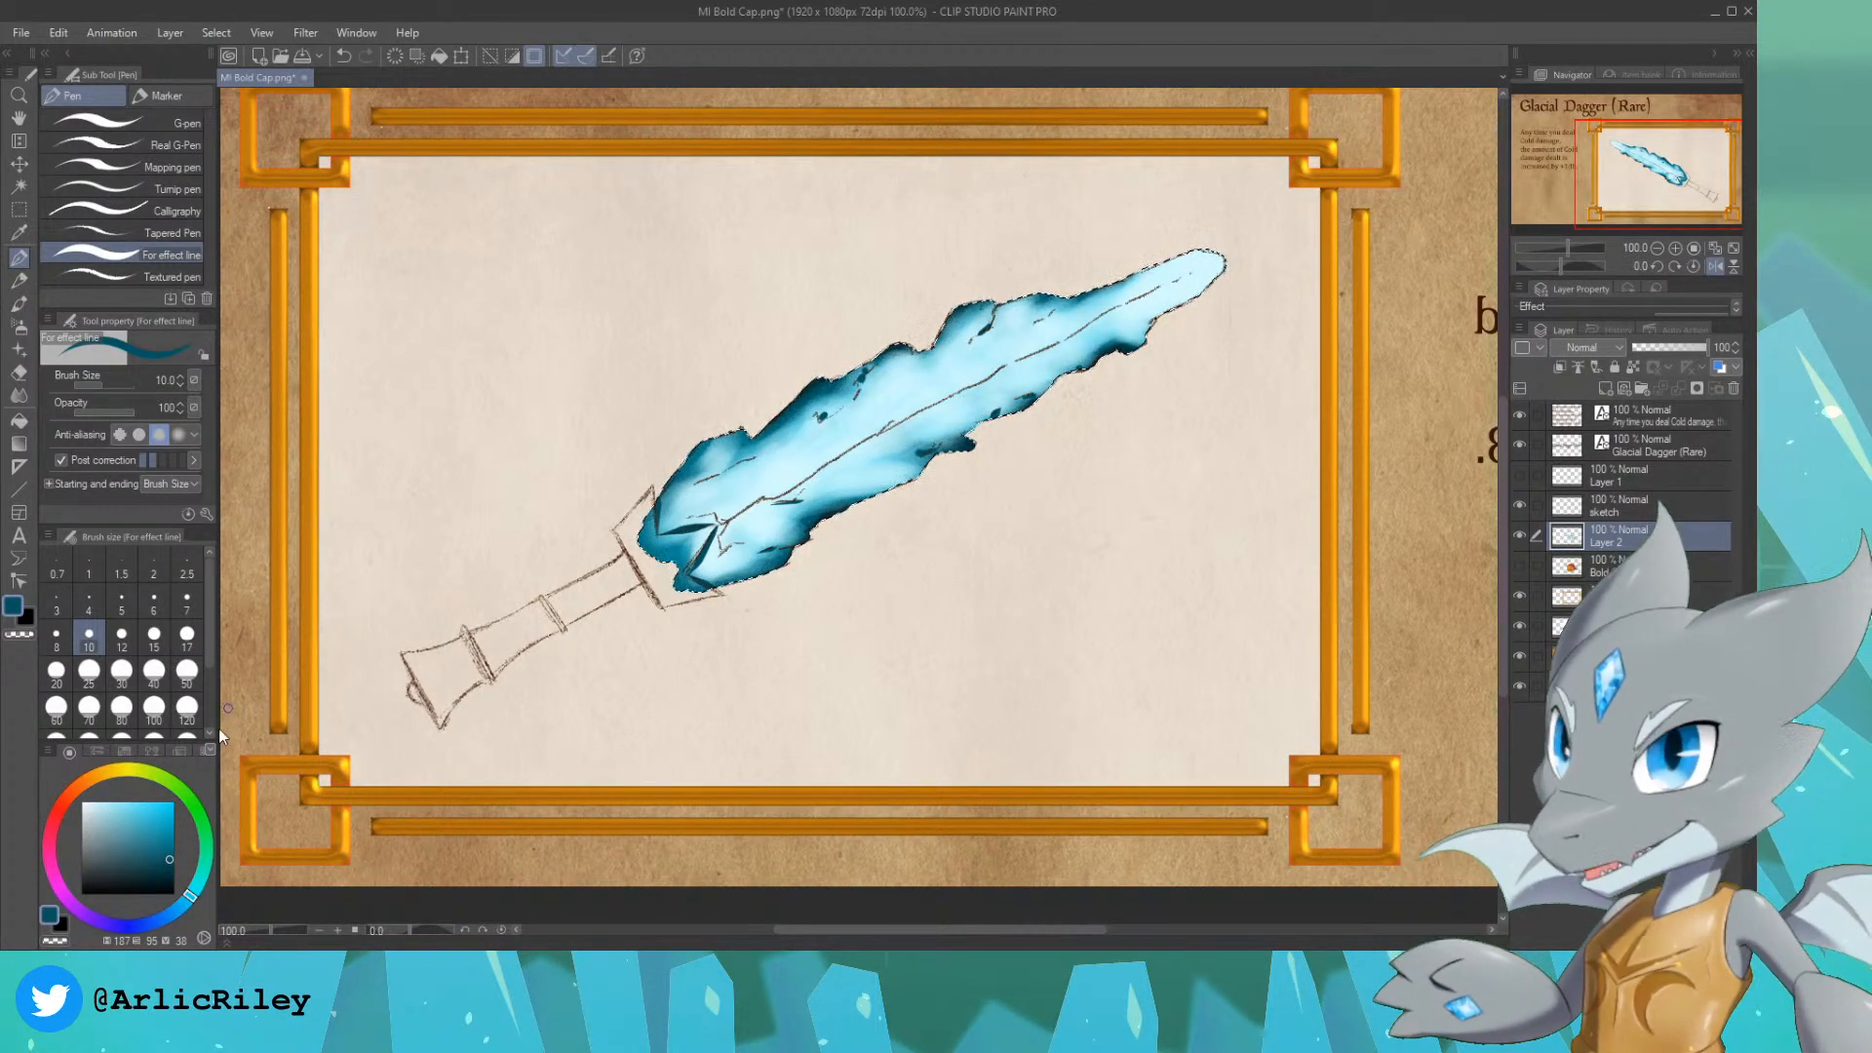
# Step: Paint tapered mid blue strokes along the blade's central ridge, hue 187, saturation 65, brightness 79, with the size 10 For effect line pen, undoing unwanted strokes
pyautogui.click(145, 820)
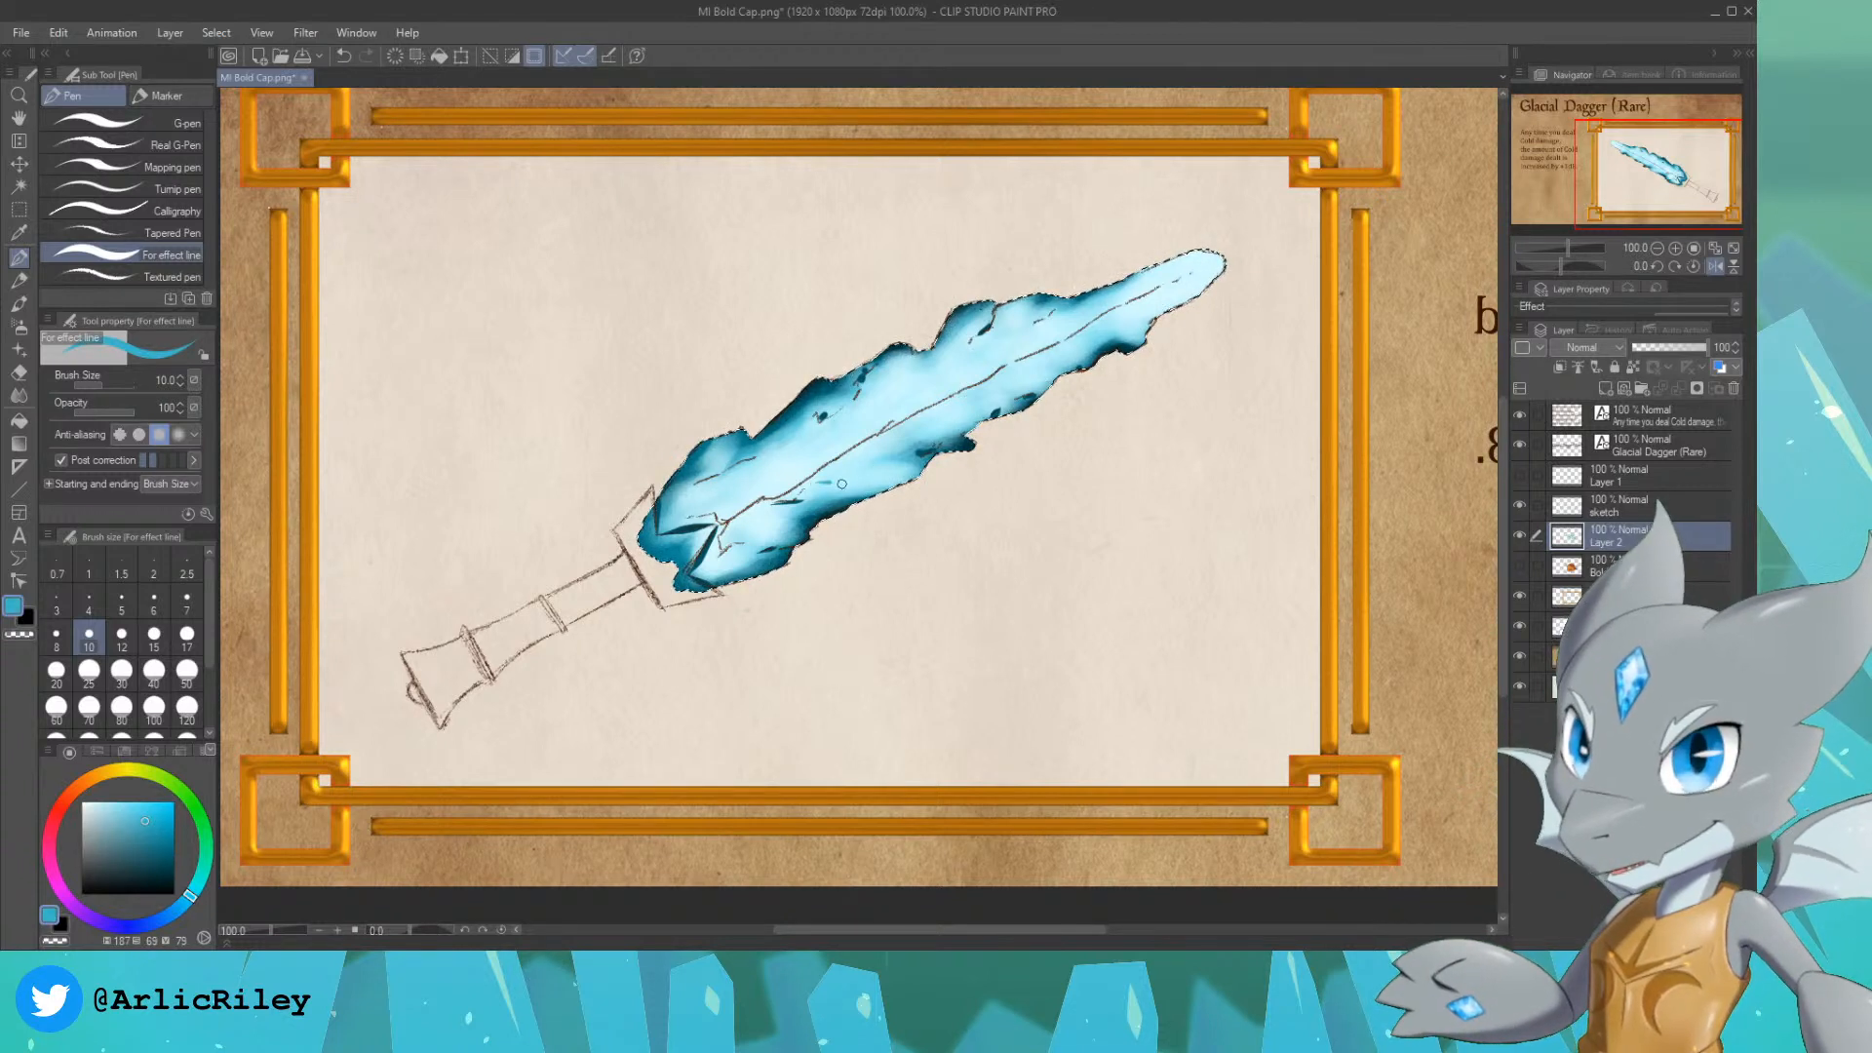
pyautogui.hotkey('ctrl', 'z')
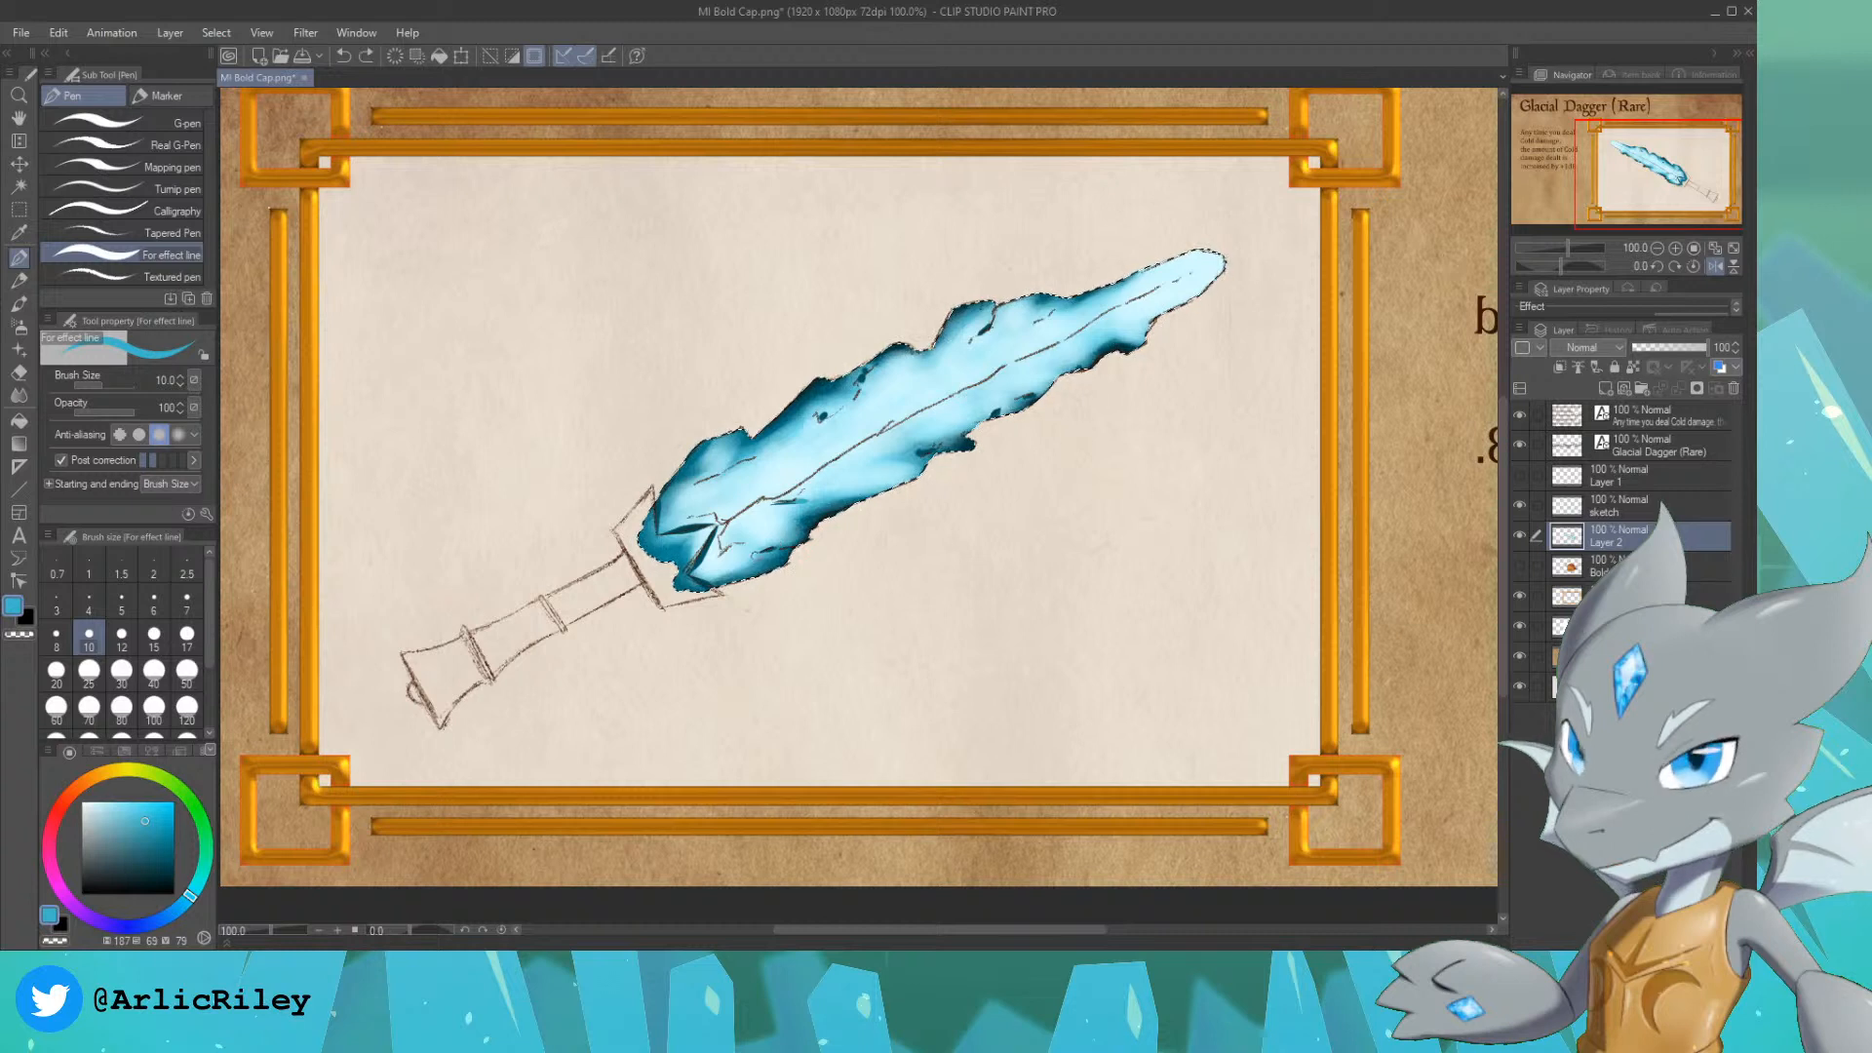
pyautogui.moveTo(732, 472); pyautogui.dragTo(752, 462)
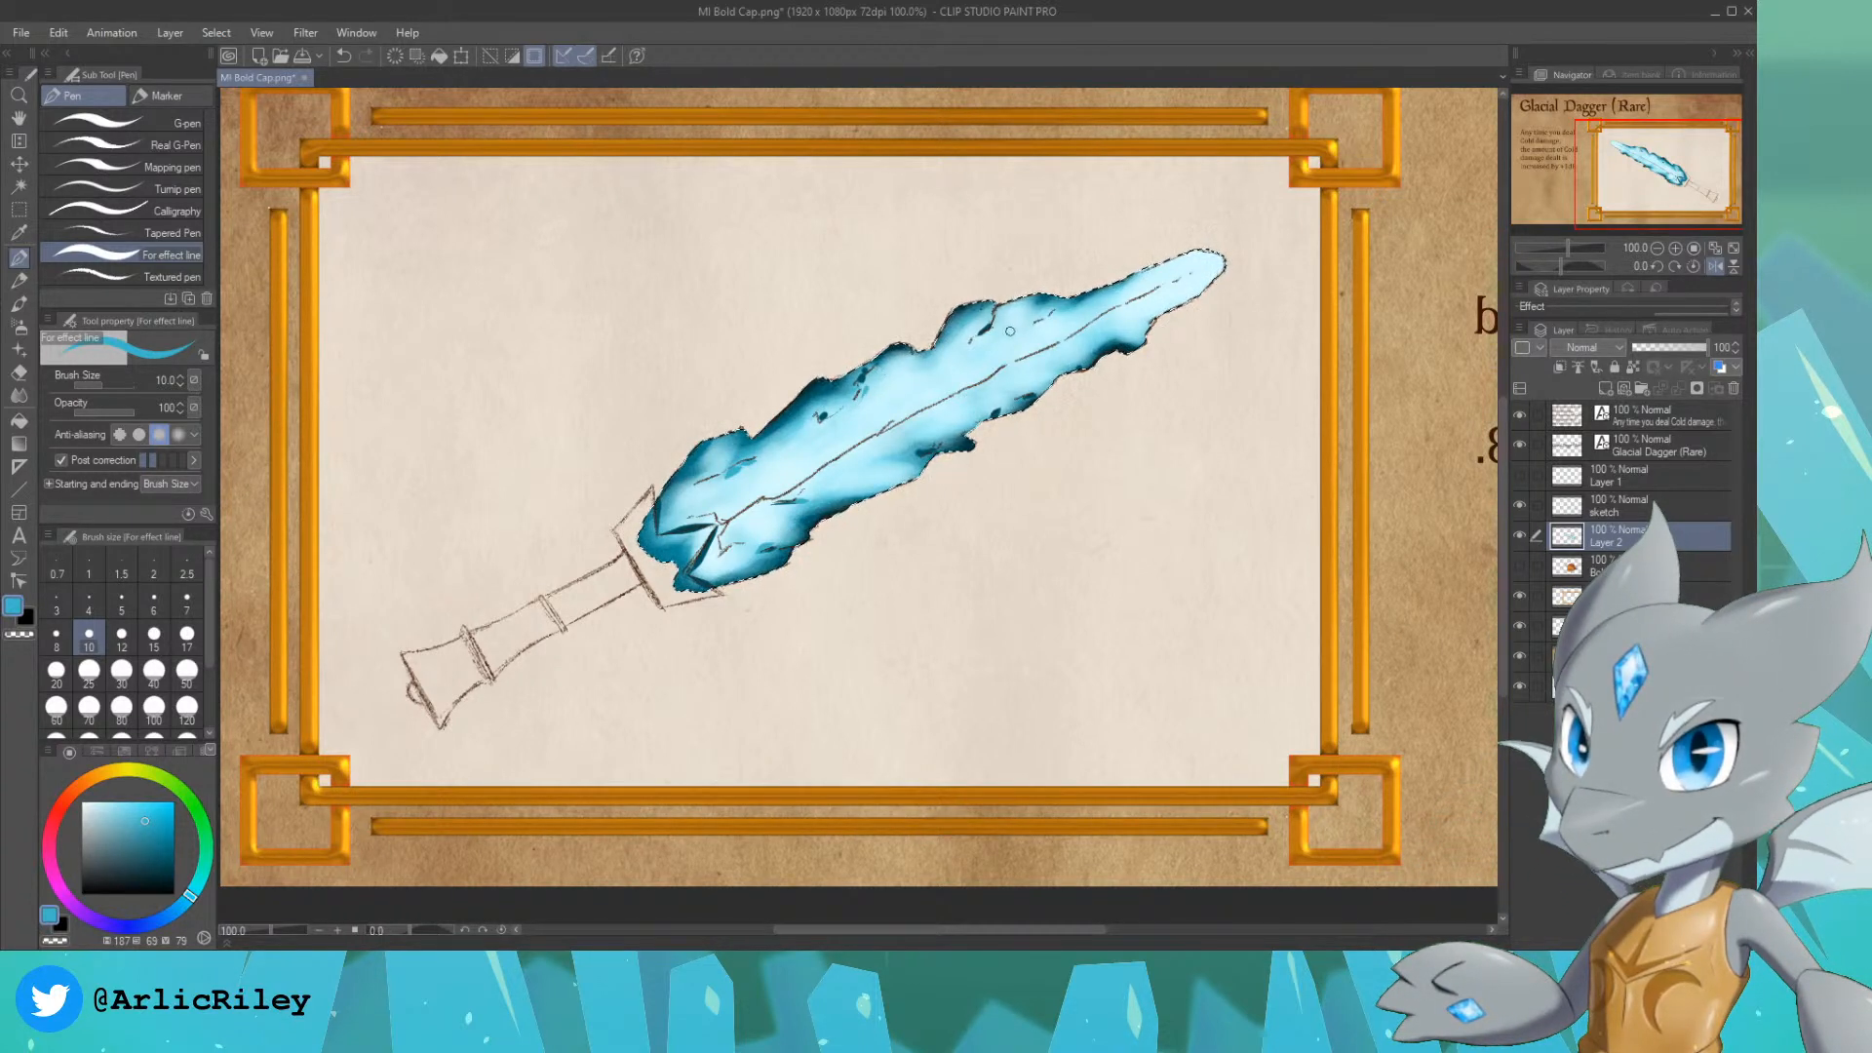
pyautogui.hotkey('ctrl', 'z')
pyautogui.moveTo(772, 494); pyautogui.dragTo(862, 441)
pyautogui.hotkey('ctrl', 'z')
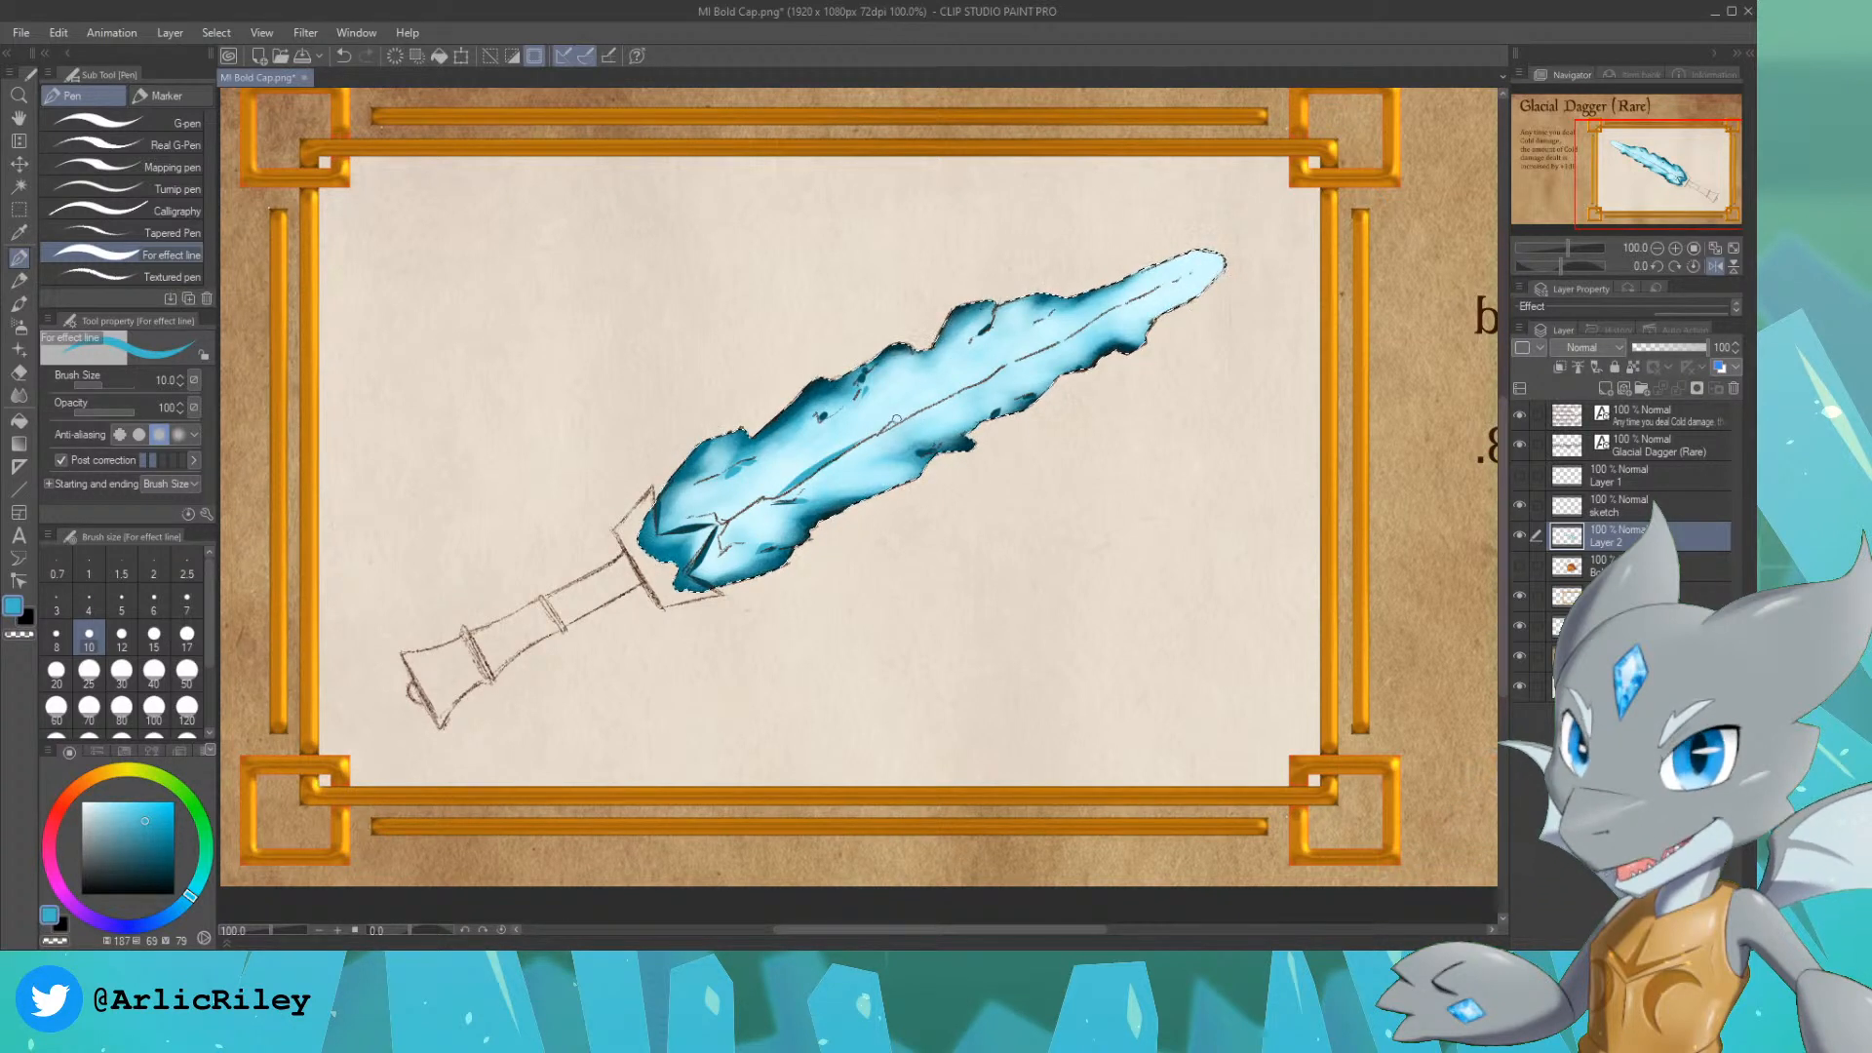
pyautogui.hotkey('ctrl', 'z')
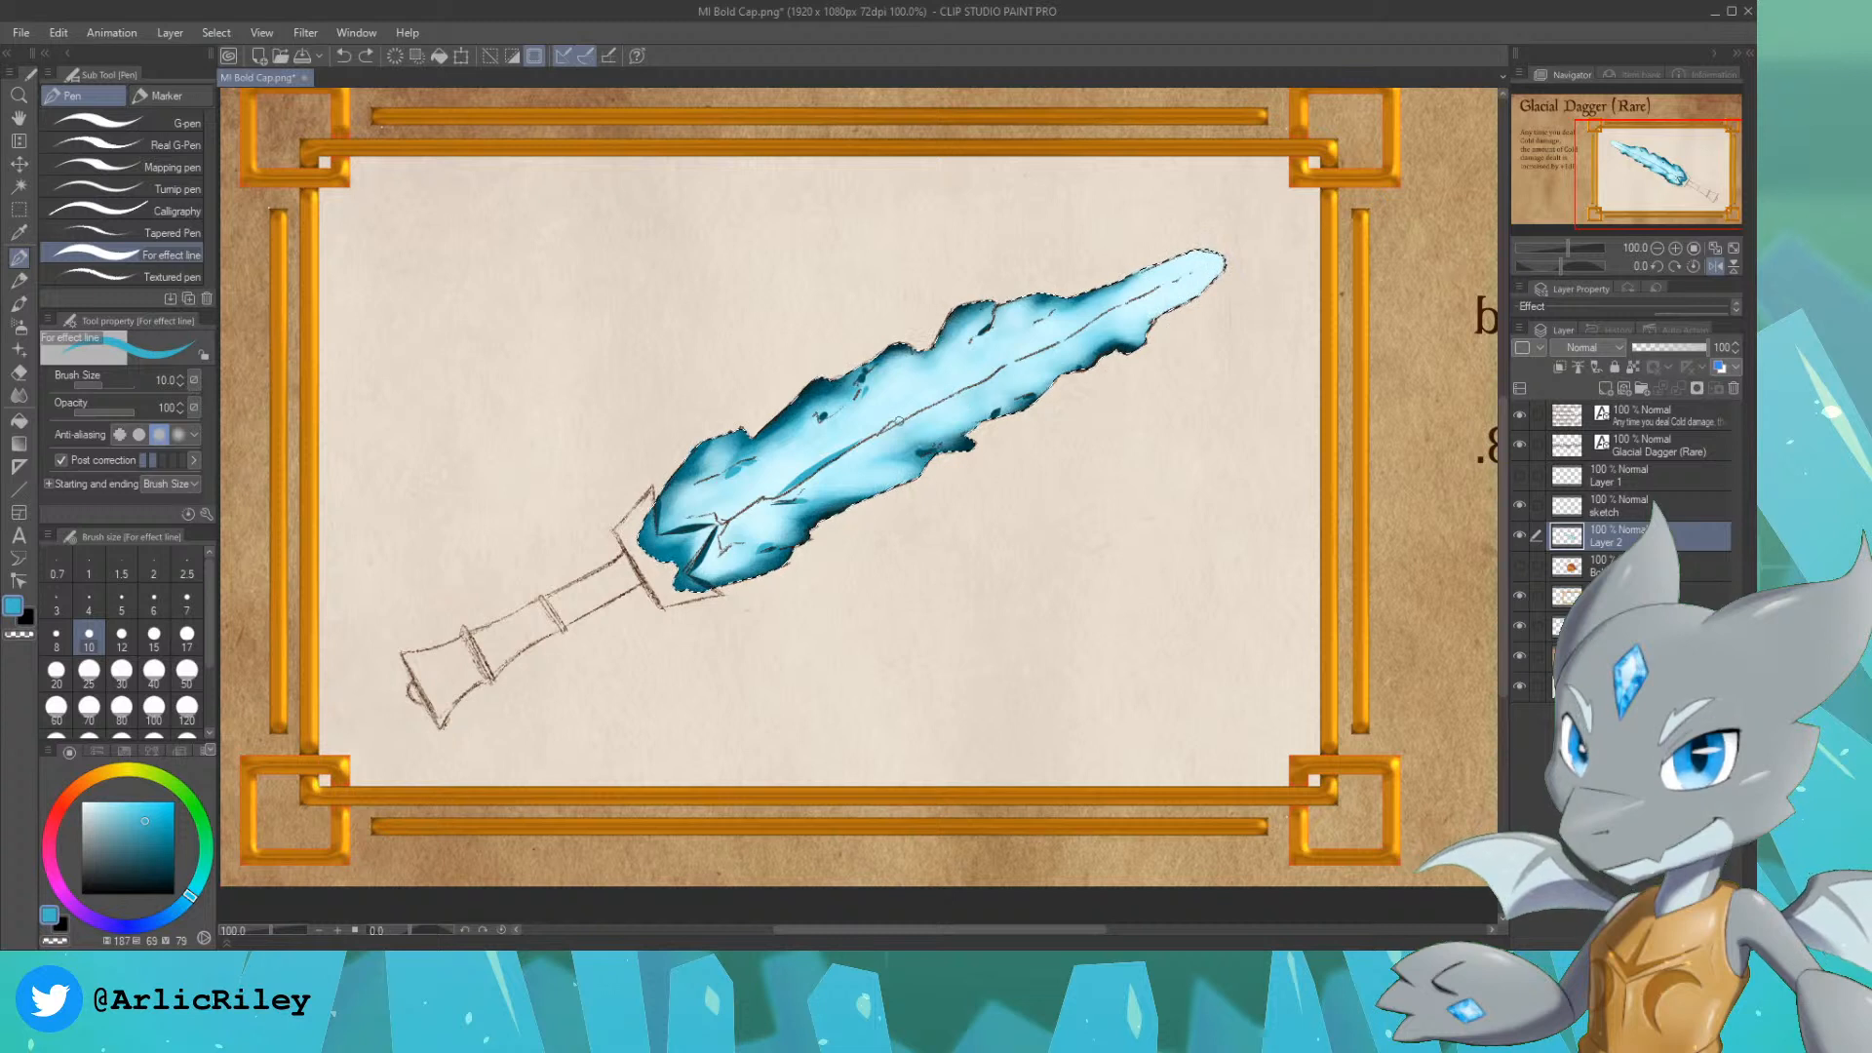
pyautogui.moveTo(899, 421); pyautogui.dragTo(1110, 309)
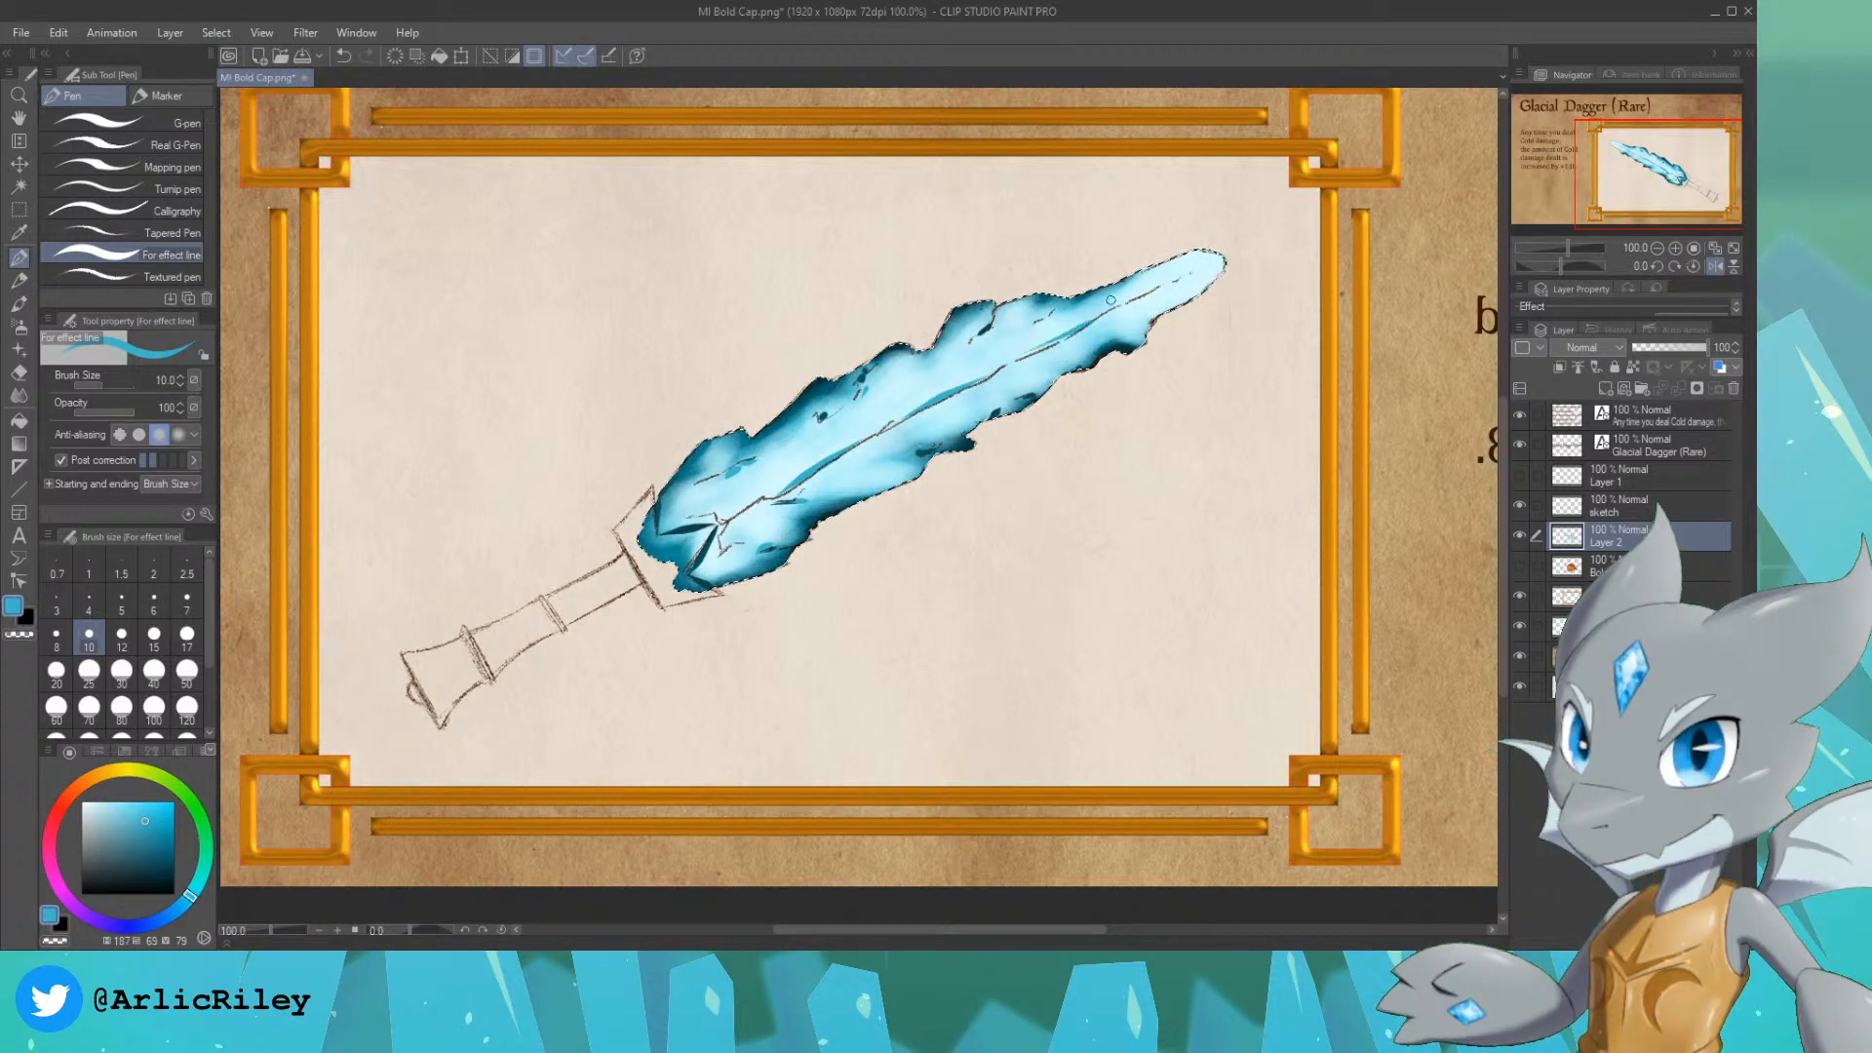
pyautogui.hotkey('ctrl', 'z')
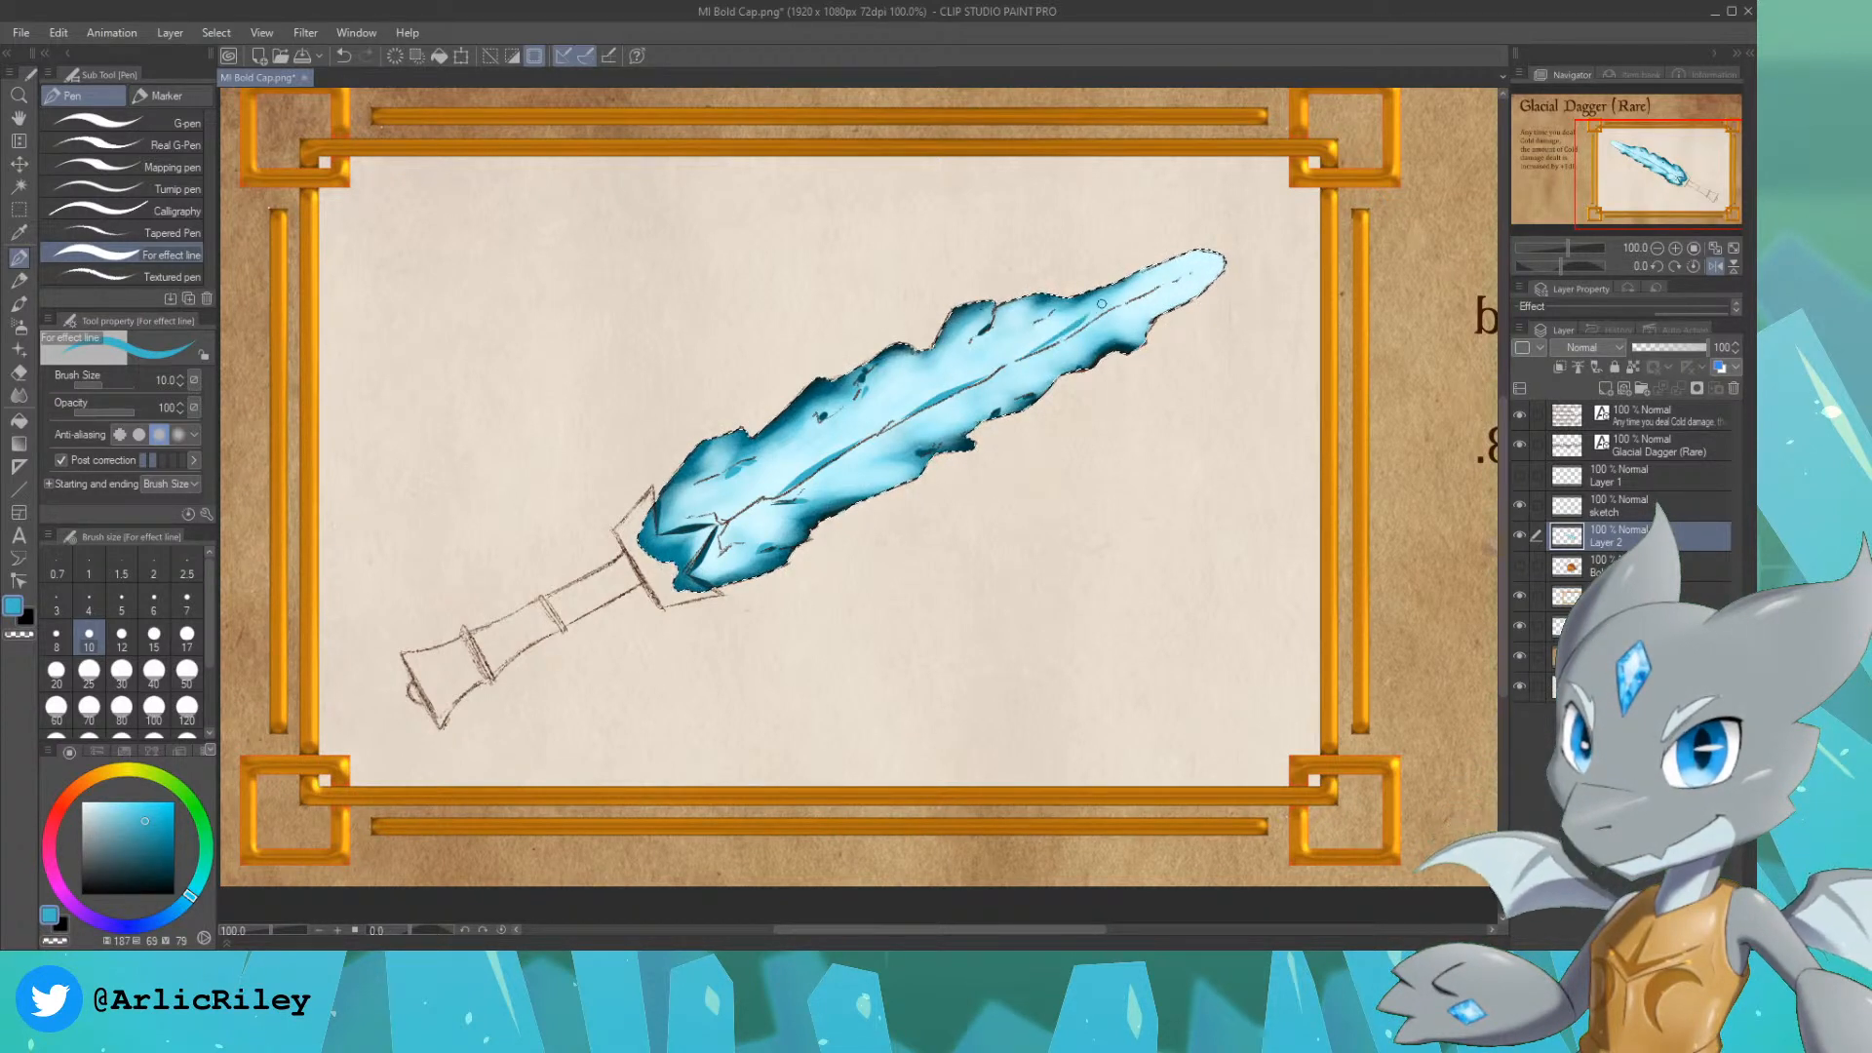
pyautogui.hotkey('ctrl', 'z')
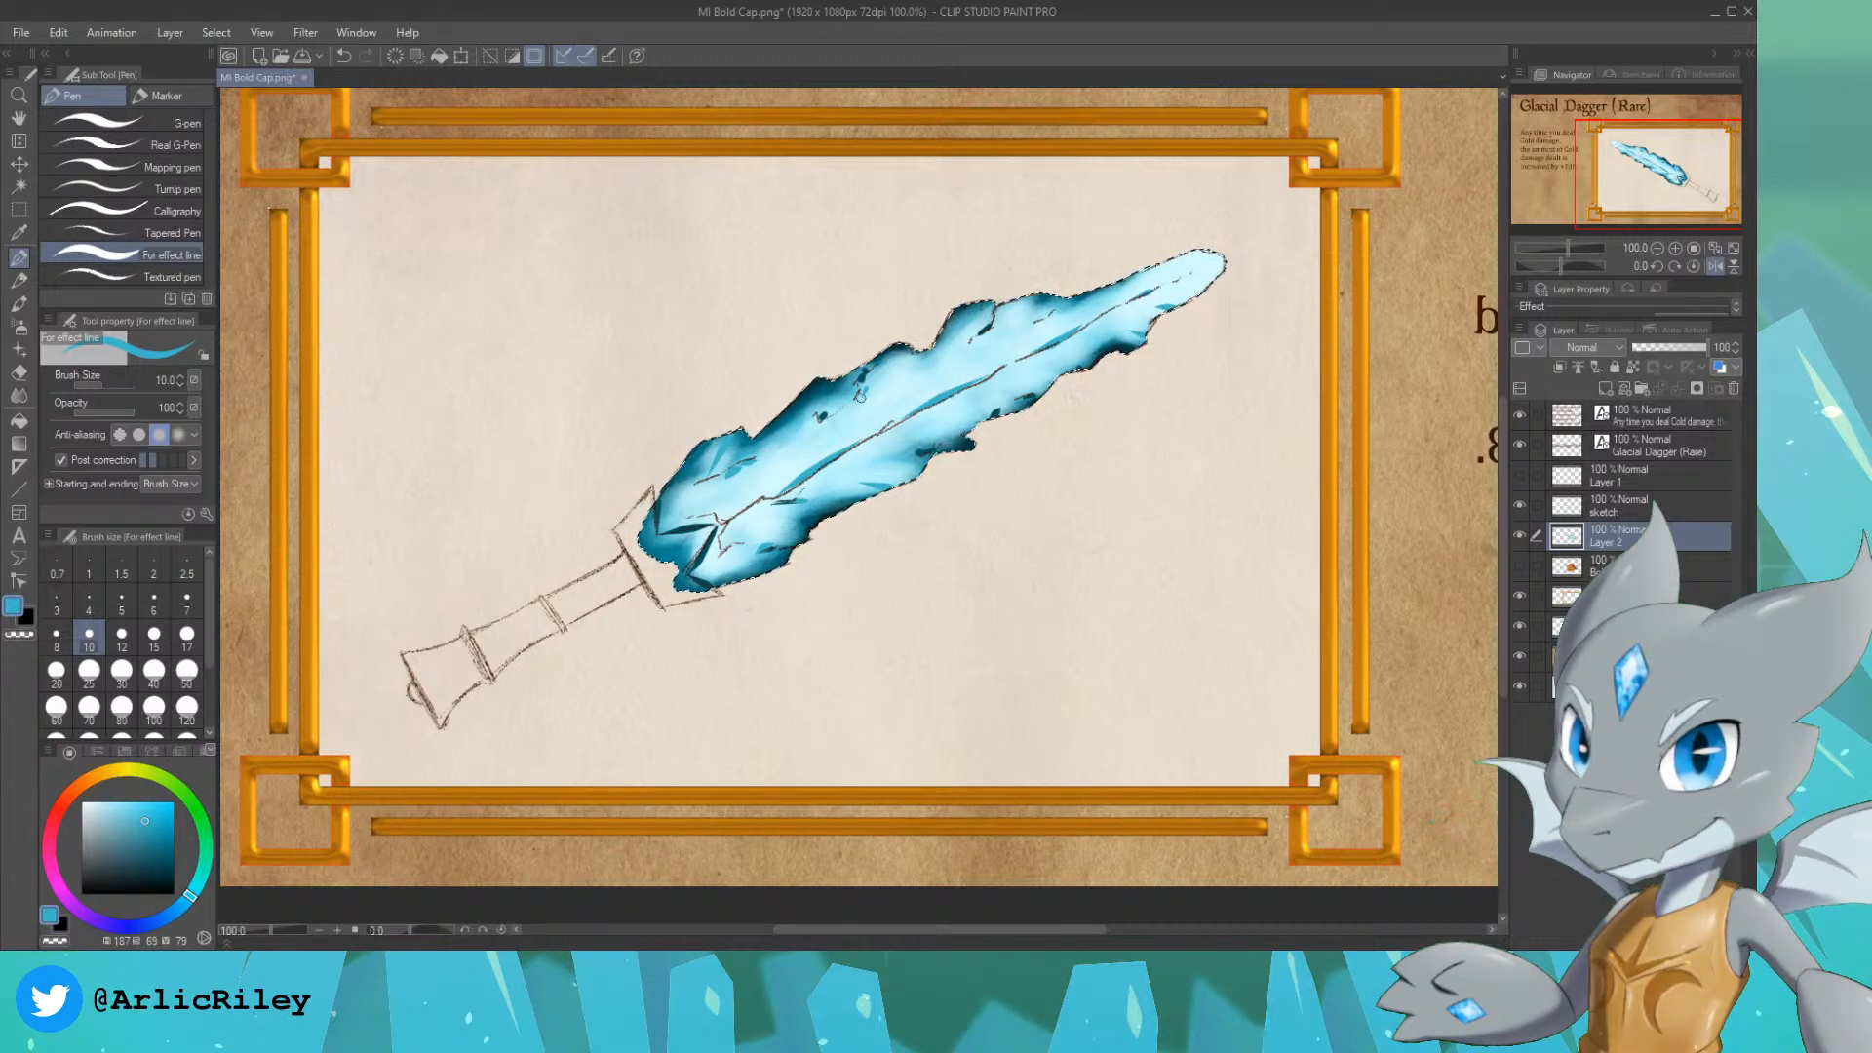
pyautogui.hotkey('ctrl', 'z')
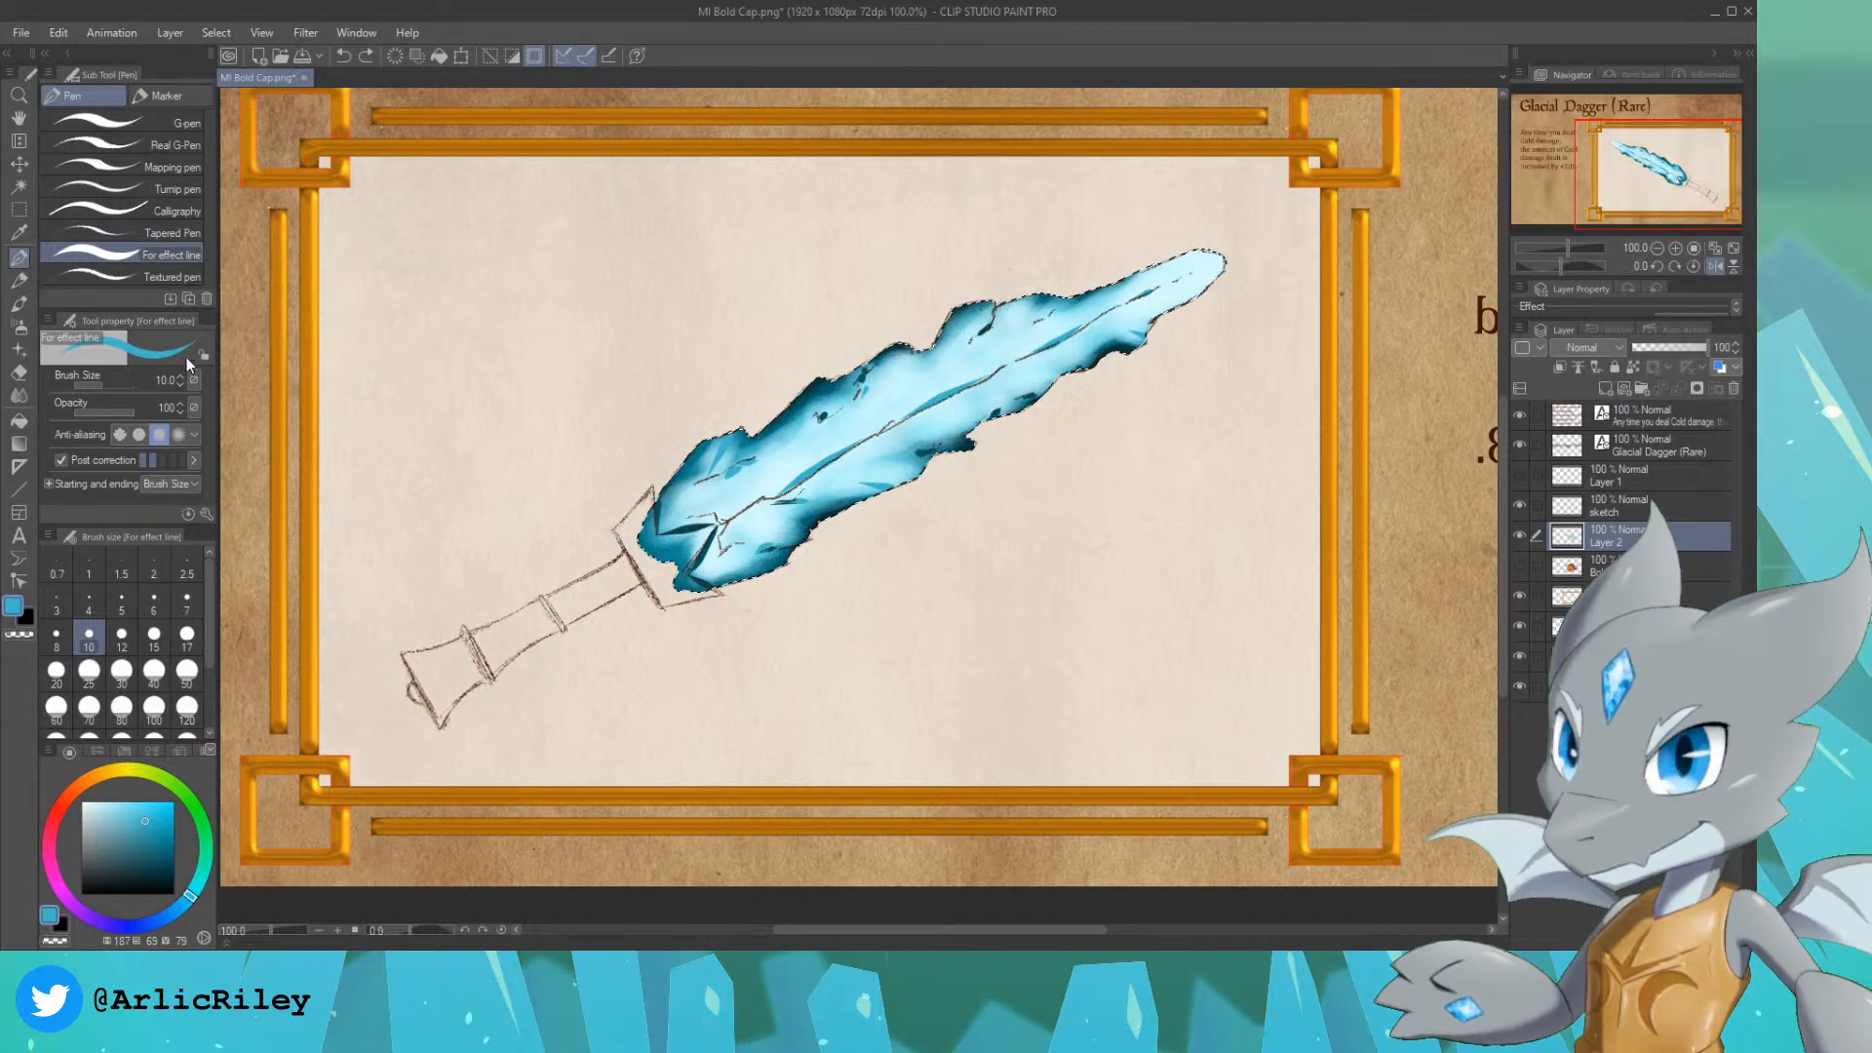
# Step: Soften the painted marks on the blade with the Blur tool at size 12, and clear the selection
pyautogui.click(19, 395)
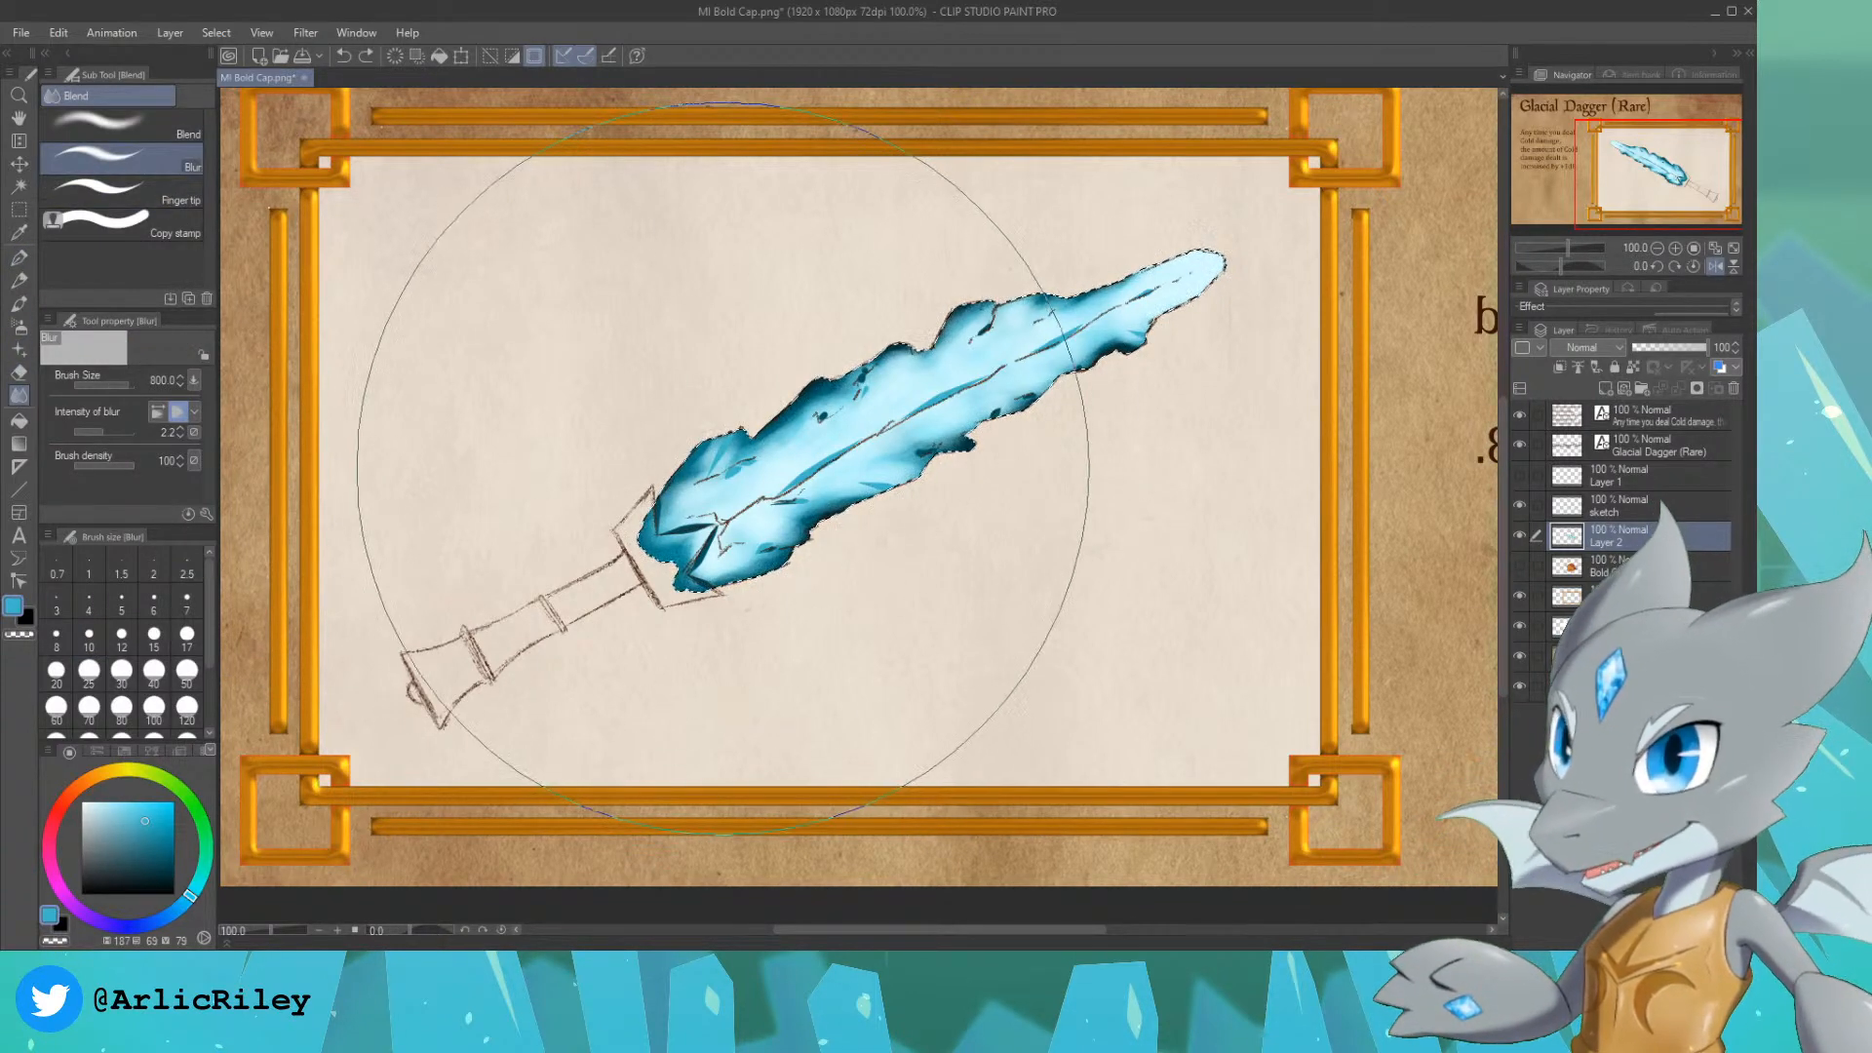
pyautogui.press('[')
pyautogui.press('[')
pyautogui.press('[')
pyautogui.press('[')
pyautogui.press('[')
pyautogui.press('[')
pyautogui.press('[')
pyautogui.press('[')
pyautogui.press('[')
pyautogui.press('[')
pyautogui.press('[')
pyautogui.press('[')
pyautogui.press('[')
pyautogui.press('[')
pyautogui.press('[')
pyautogui.press('[')
pyautogui.press('[')
pyautogui.press('[')
pyautogui.press('[')
pyautogui.press('[')
pyautogui.press('[')
pyautogui.press('[')
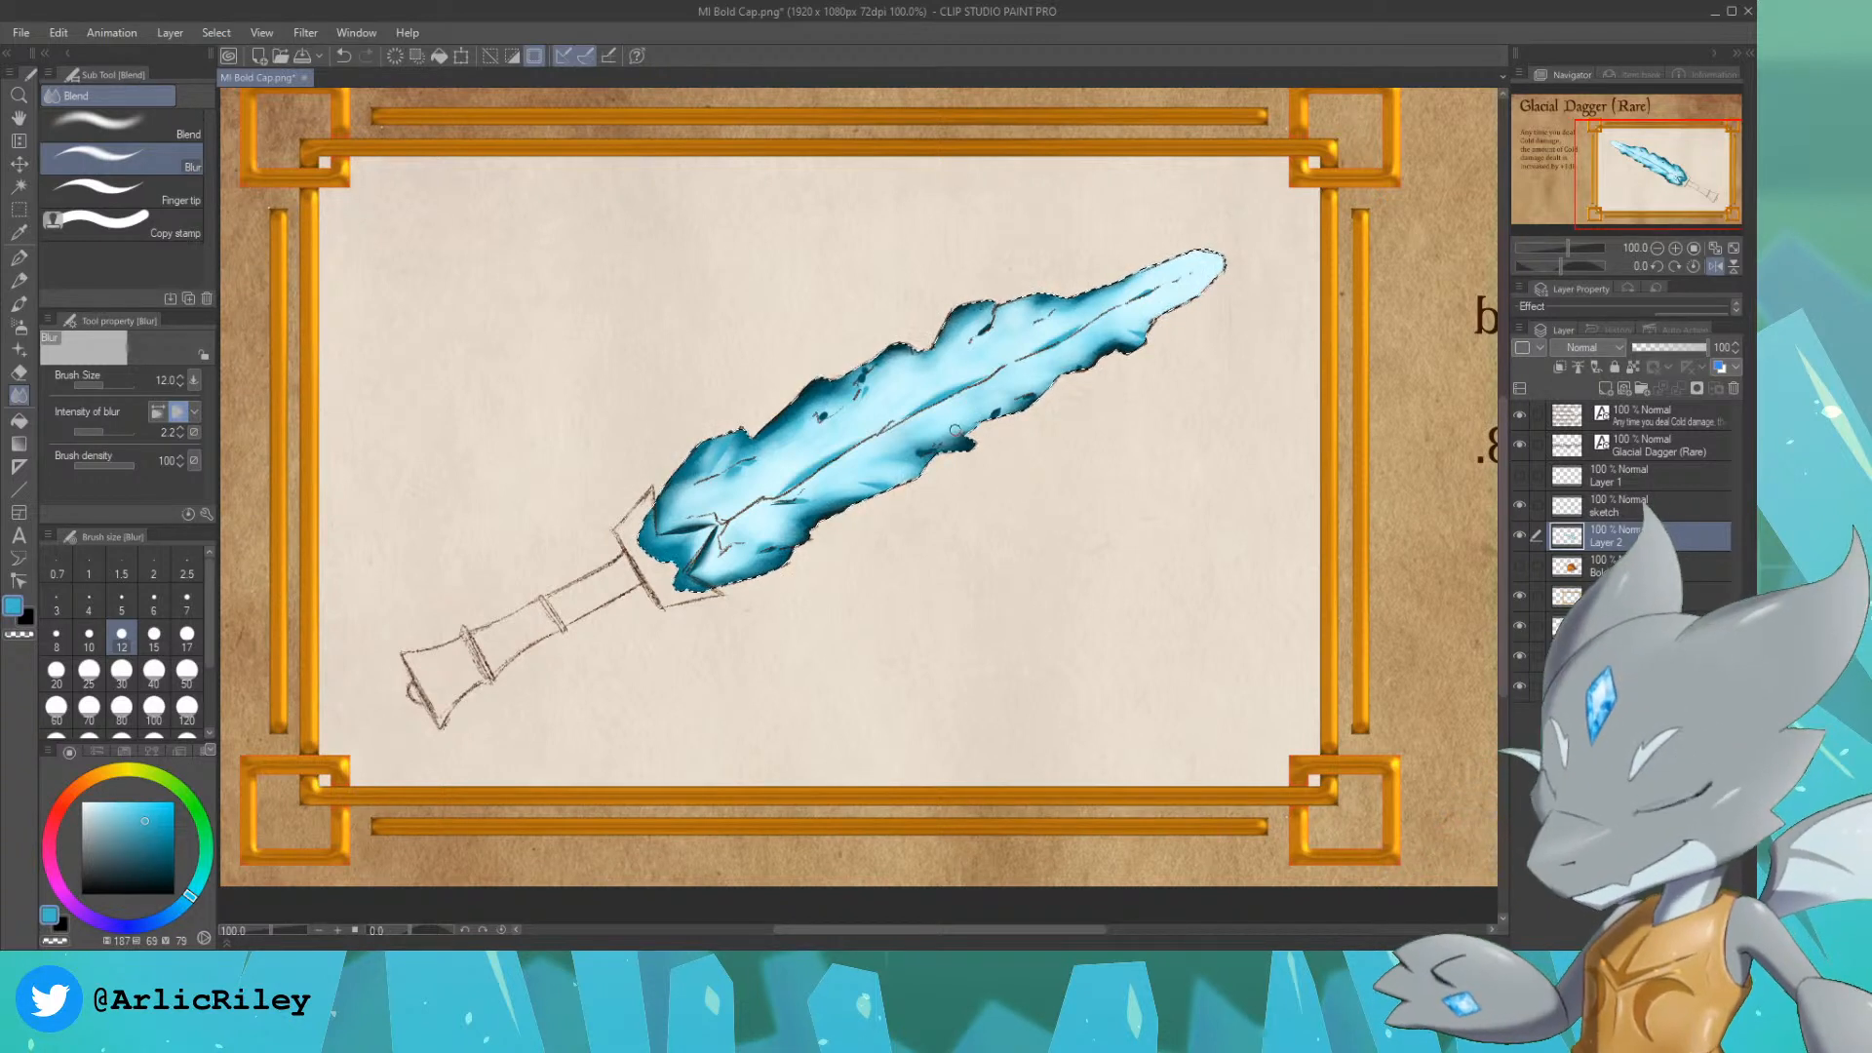
pyautogui.hotkey('ctrl', 'd')
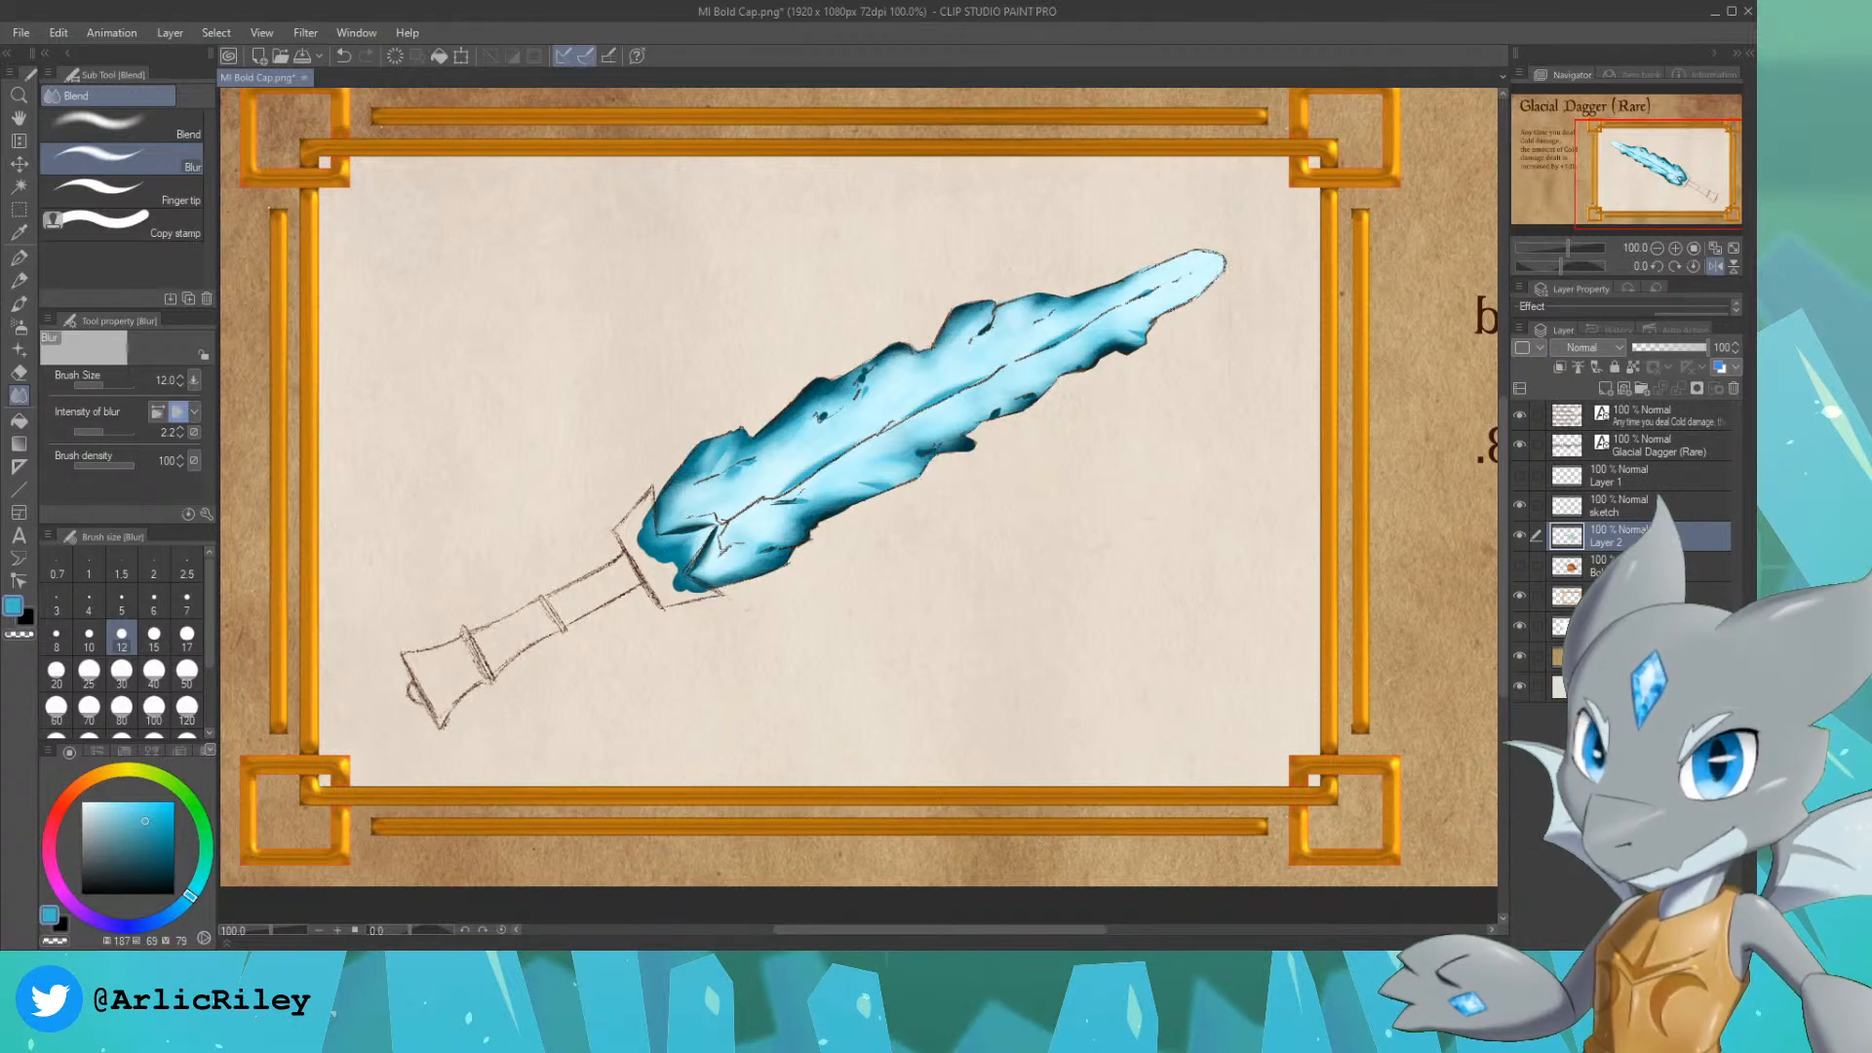
# Step: On a new layer above the blade, paint the grip dark brown, hue 24, saturation 17, brightness 21, with the size 30 G-pen
pyautogui.click(1638, 565)
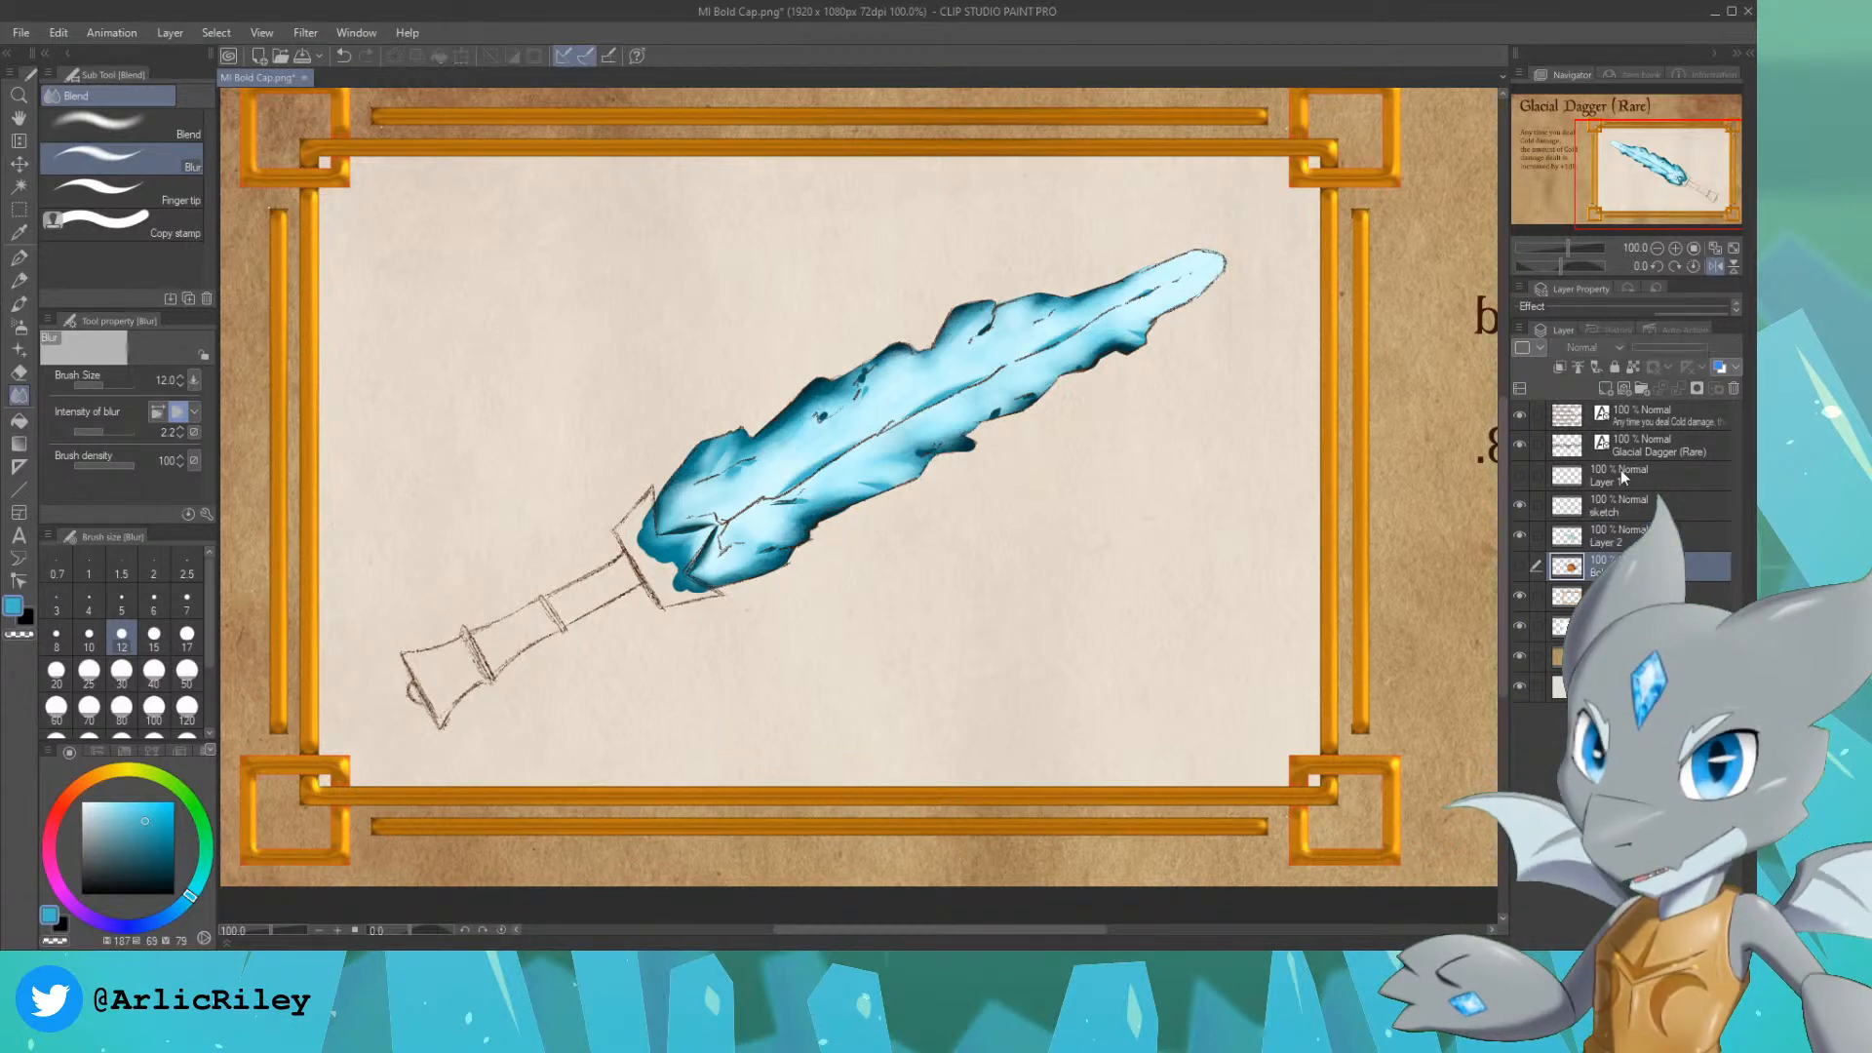
pyautogui.click(1636, 536)
pyautogui.click(1604, 389)
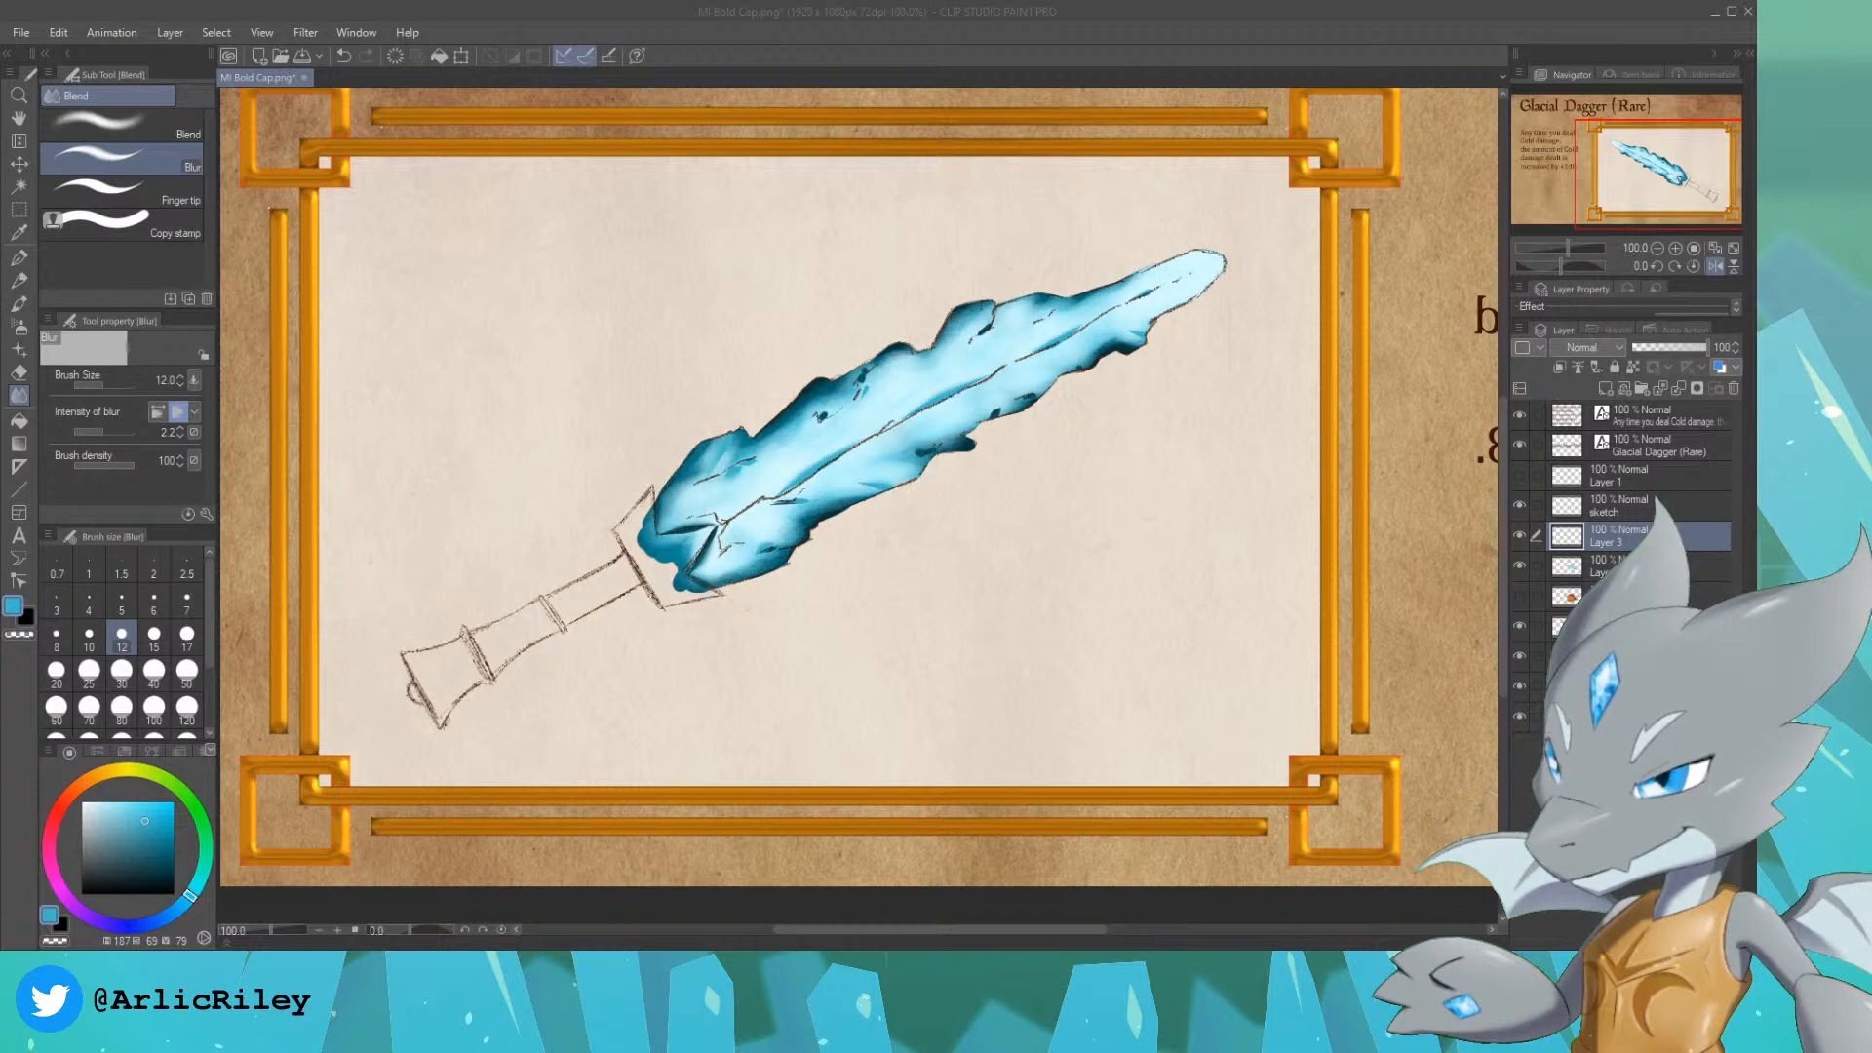
pyautogui.click(81, 784)
pyautogui.moveTo(110, 866); pyautogui.dragTo(101, 877)
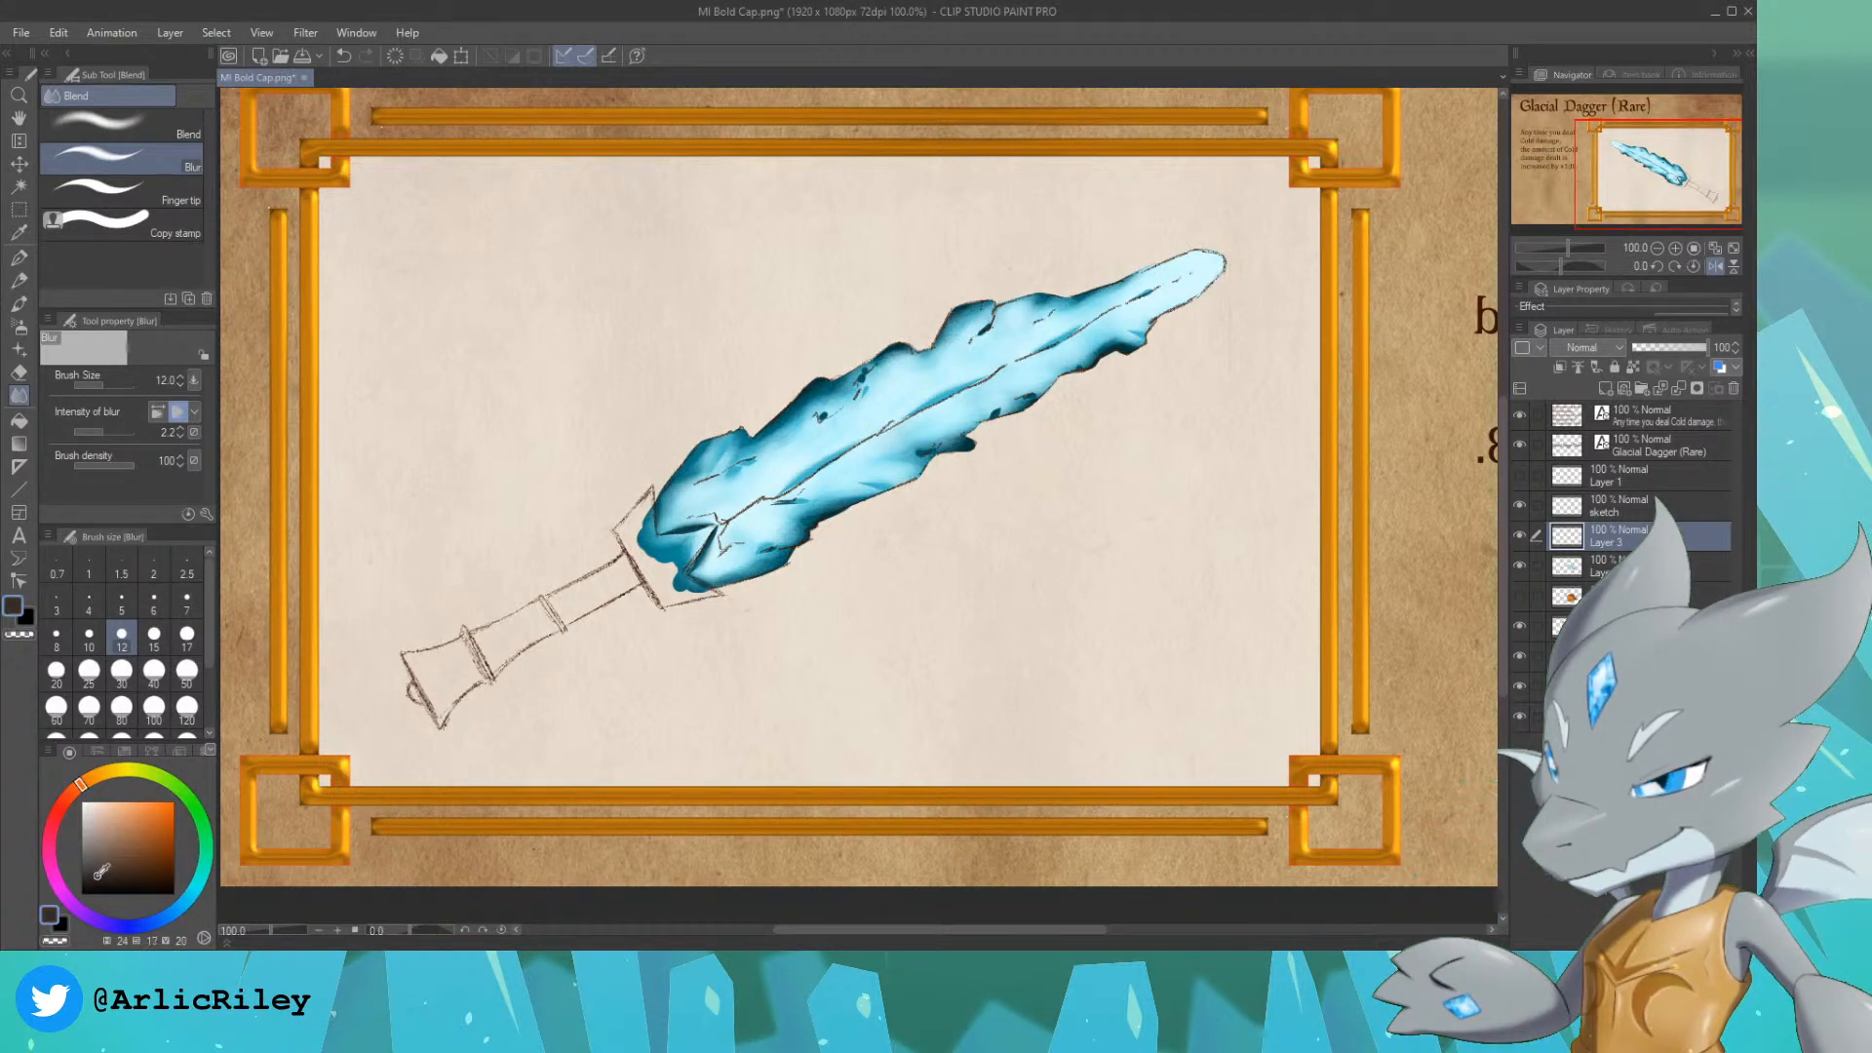
pyautogui.click(19, 258)
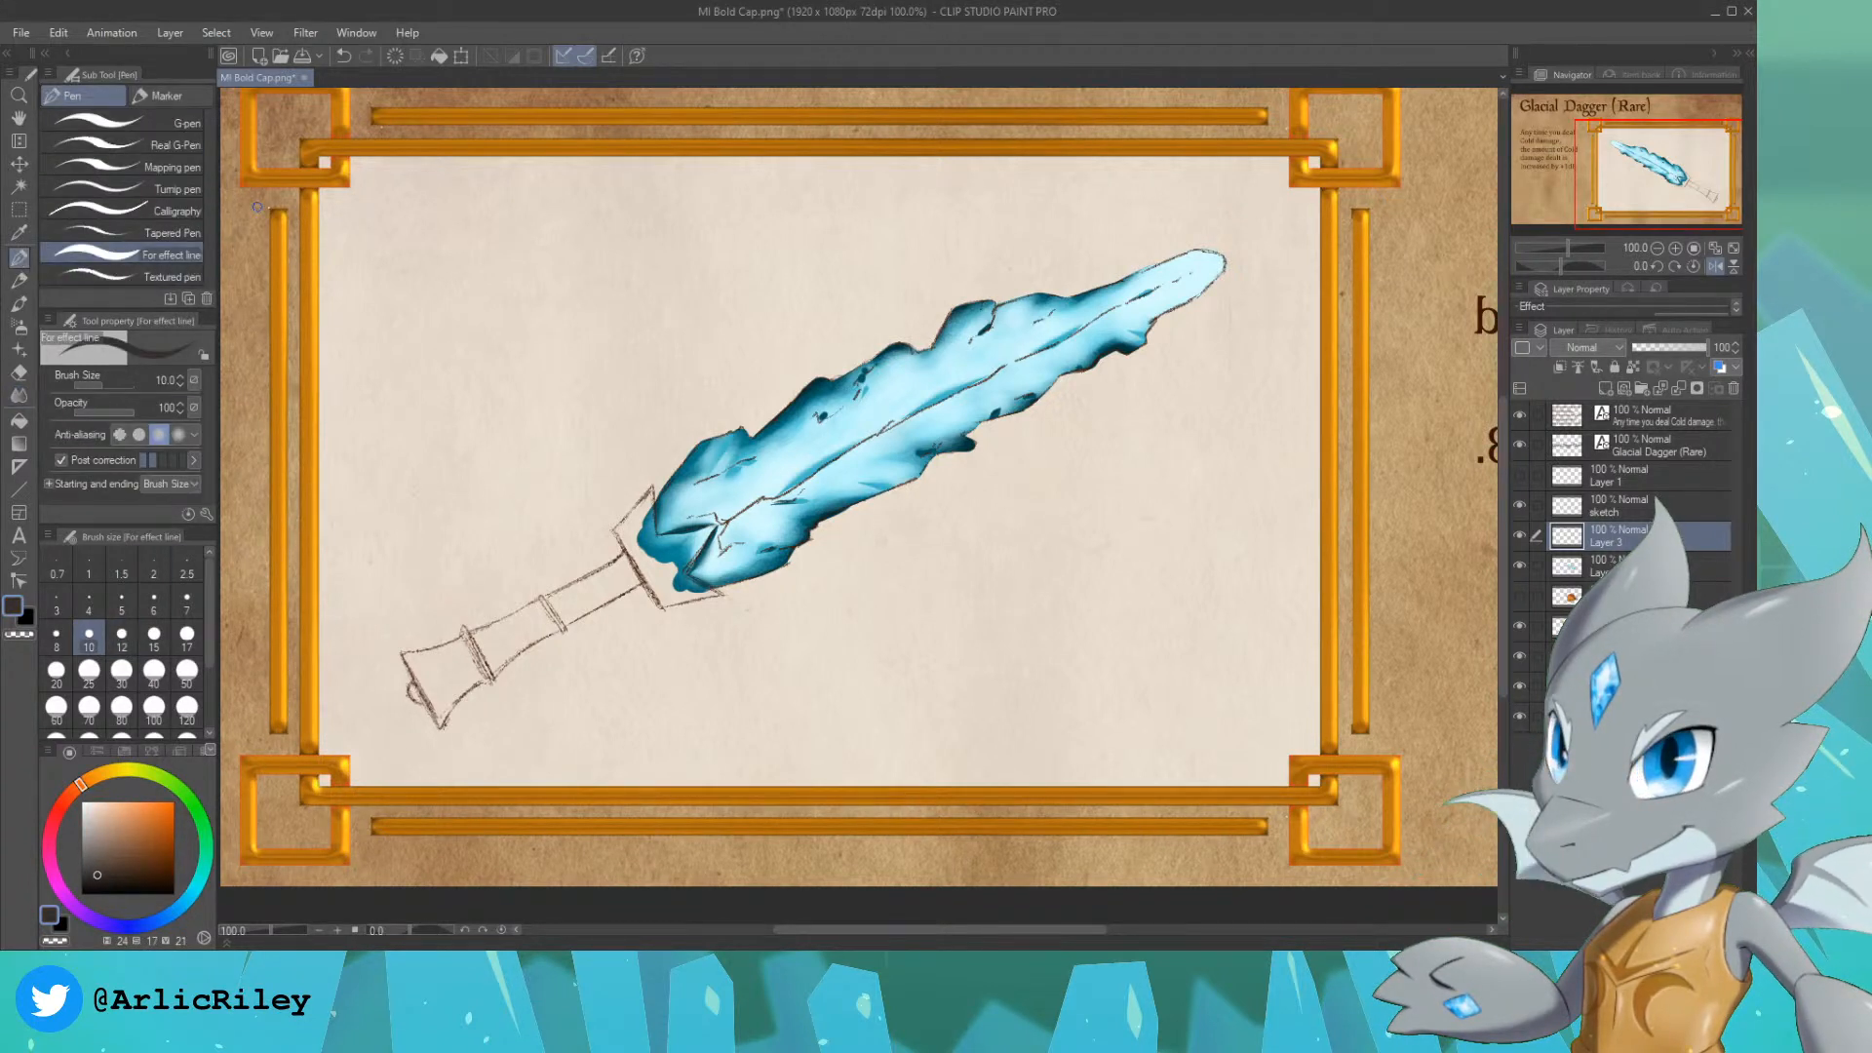
pyautogui.click(146, 125)
pyautogui.moveTo(470, 642)
pyautogui.mouseDown()
pyautogui.moveTo(552, 621)
pyautogui.moveTo(462, 641)
pyautogui.moveTo(560, 593)
pyautogui.moveTo(528, 618)
pyautogui.moveTo(550, 599)
pyautogui.moveTo(547, 619)
pyautogui.moveTo(625, 558)
pyautogui.moveTo(639, 570)
pyautogui.moveTo(541, 628)
pyautogui.moveTo(582, 612)
pyautogui.moveTo(624, 587)
pyautogui.moveTo(533, 614)
pyautogui.moveTo(631, 562)
pyautogui.mouseUp()
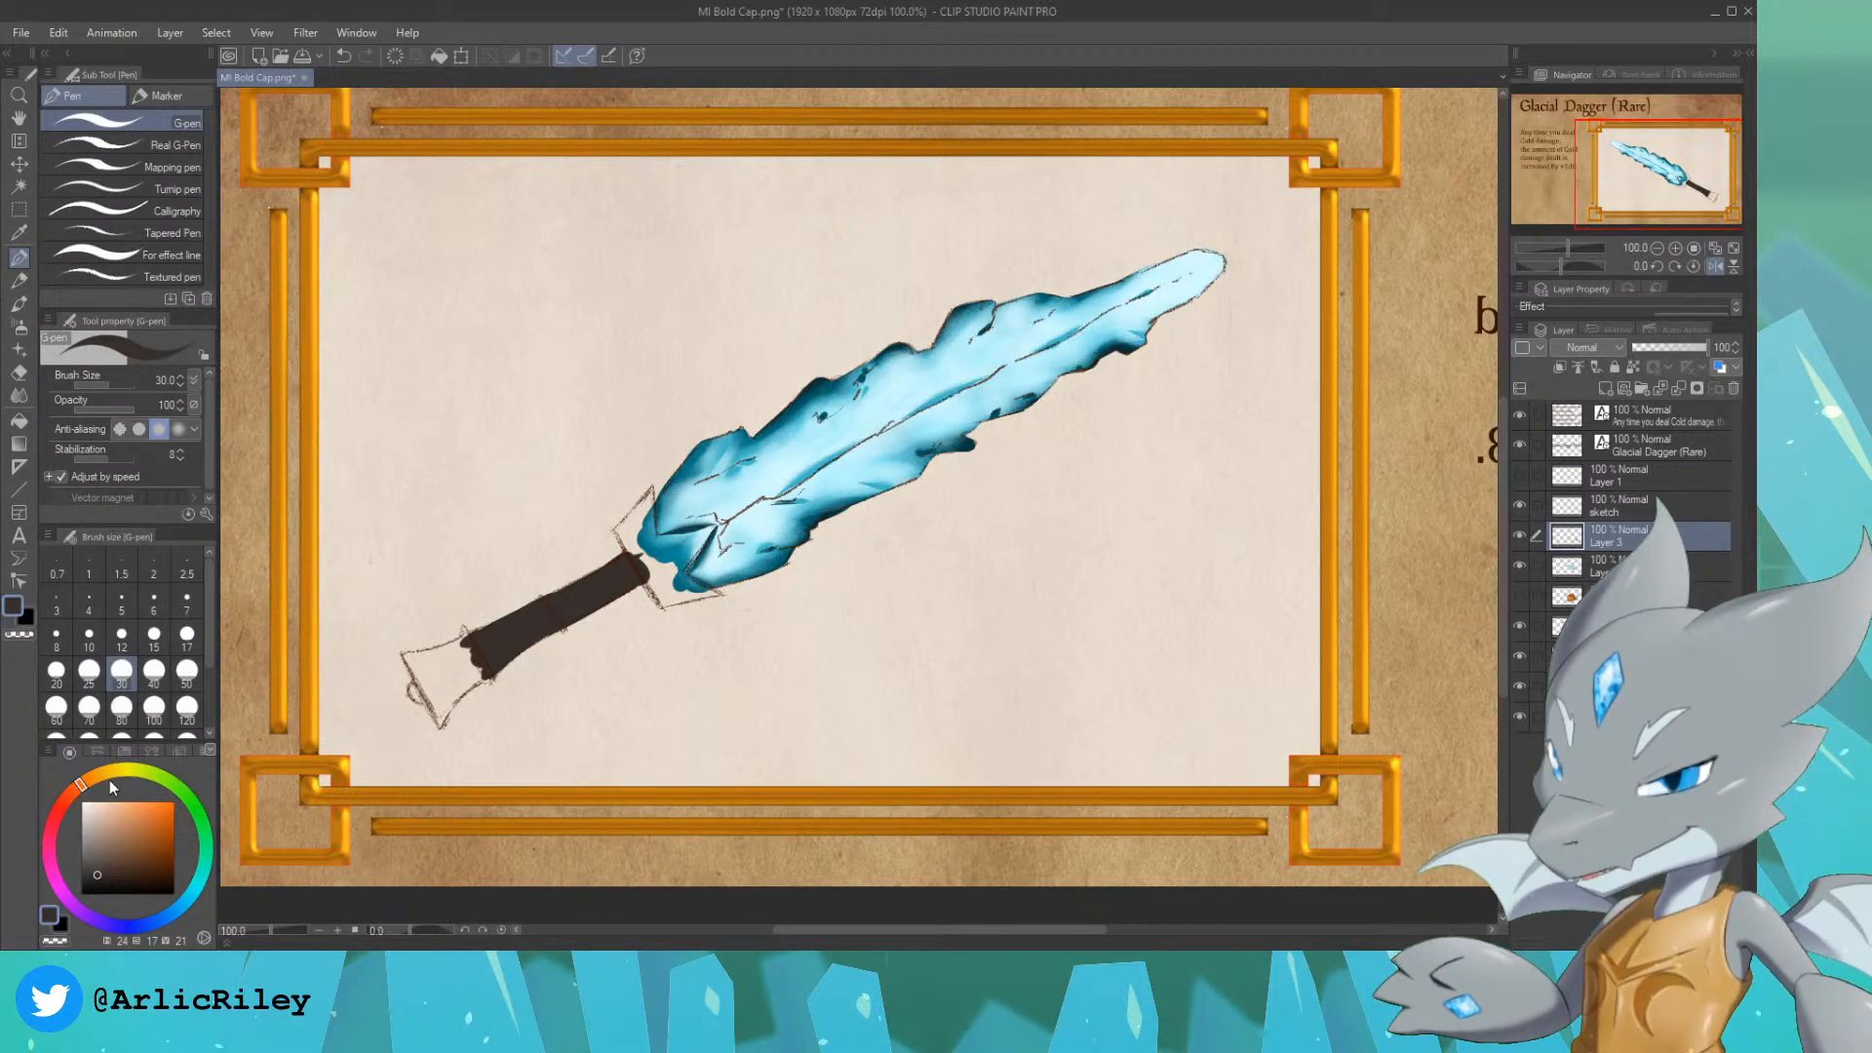
# Step: Paint the dagger's guard flat grey, hue 210, saturation 1, brightness 61, using the G-pen at size 30 and size 15 for the corners
pyautogui.click(168, 917)
pyautogui.click(90, 805)
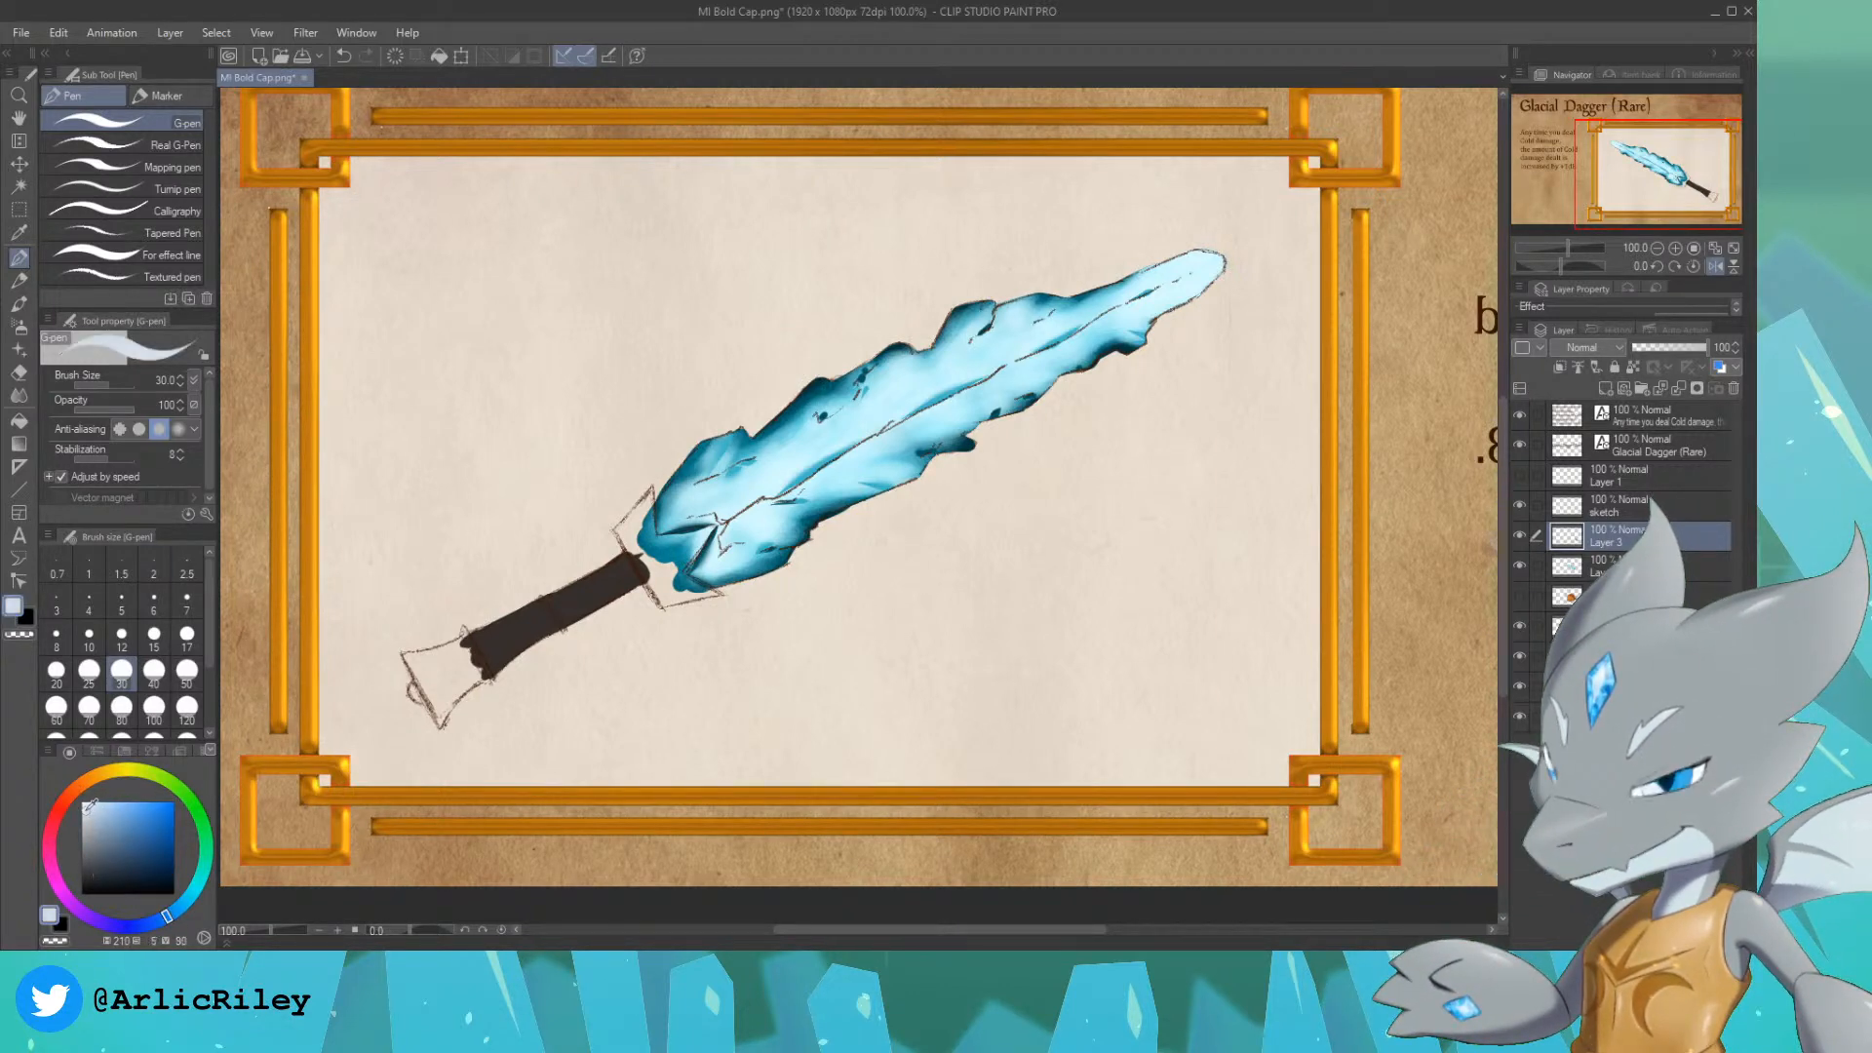
pyautogui.click(86, 827)
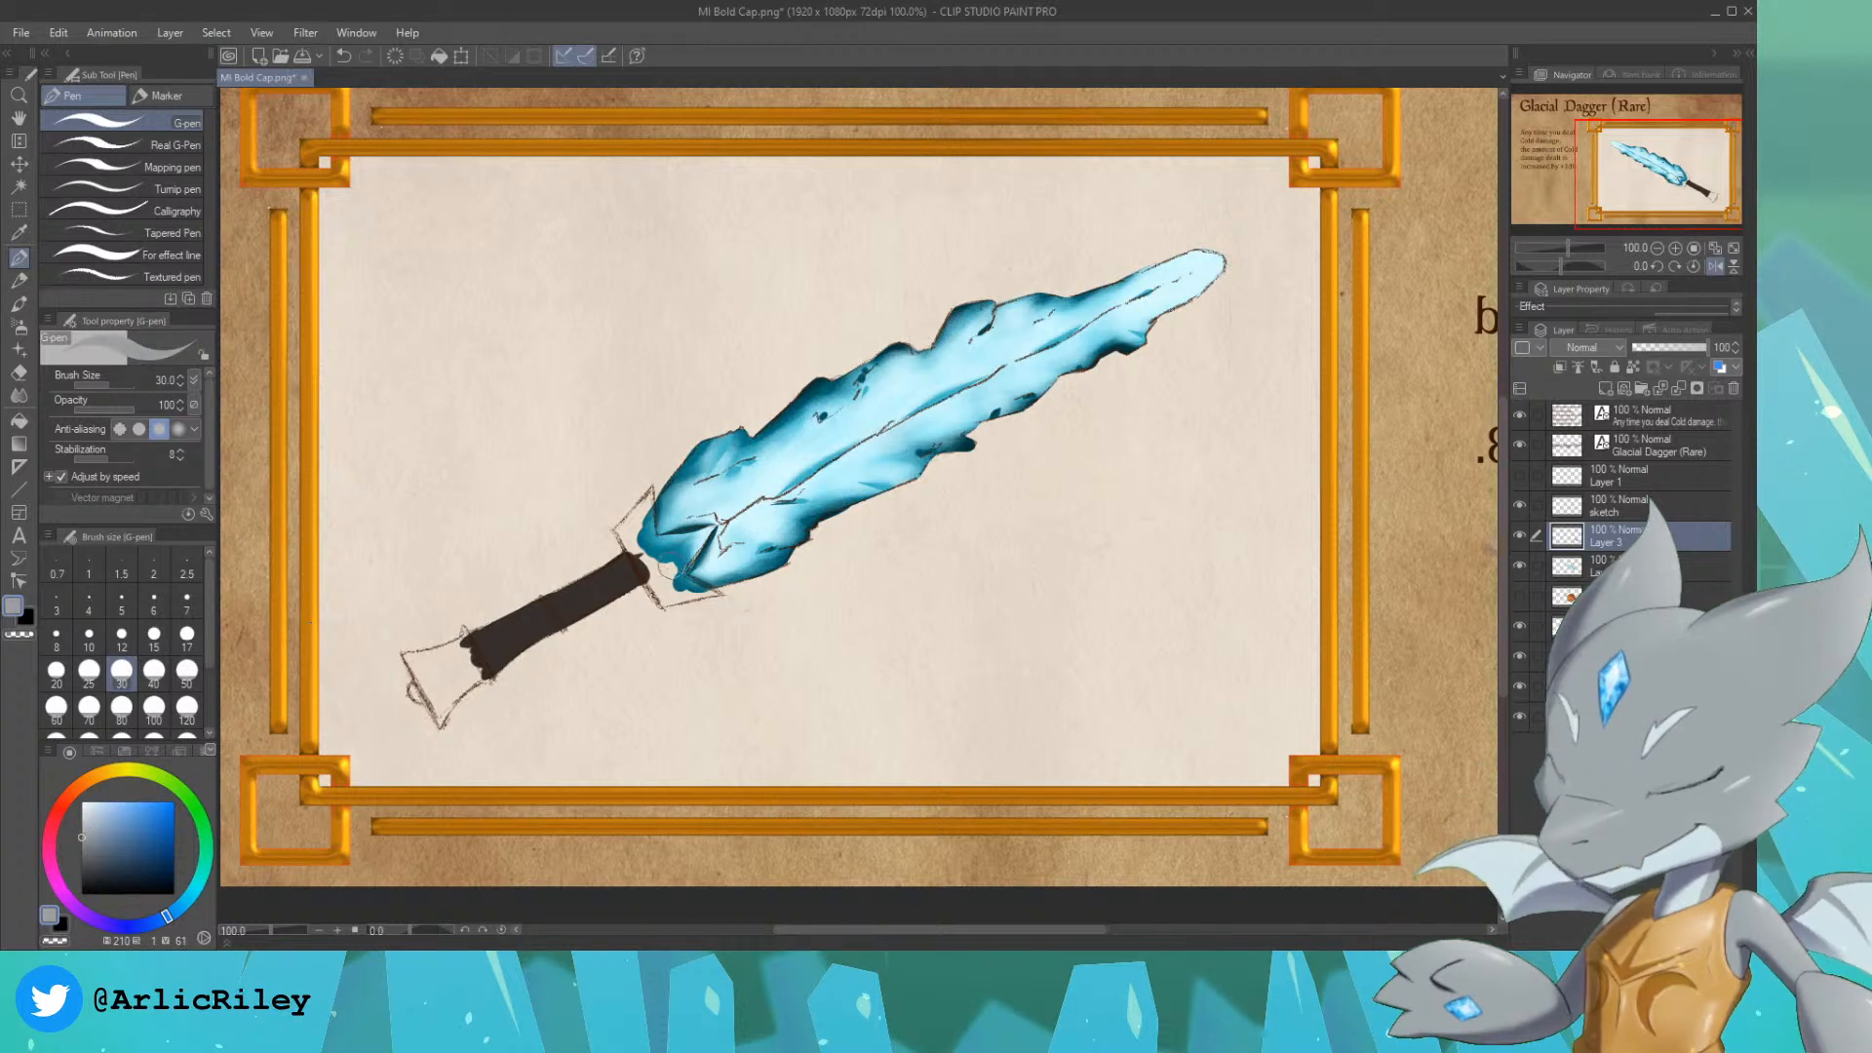
pyautogui.moveTo(642, 537)
pyautogui.mouseDown()
pyautogui.moveTo(663, 585)
pyautogui.moveTo(640, 545)
pyautogui.moveTo(663, 596)
pyautogui.moveTo(619, 529)
pyautogui.moveTo(647, 493)
pyautogui.mouseUp()
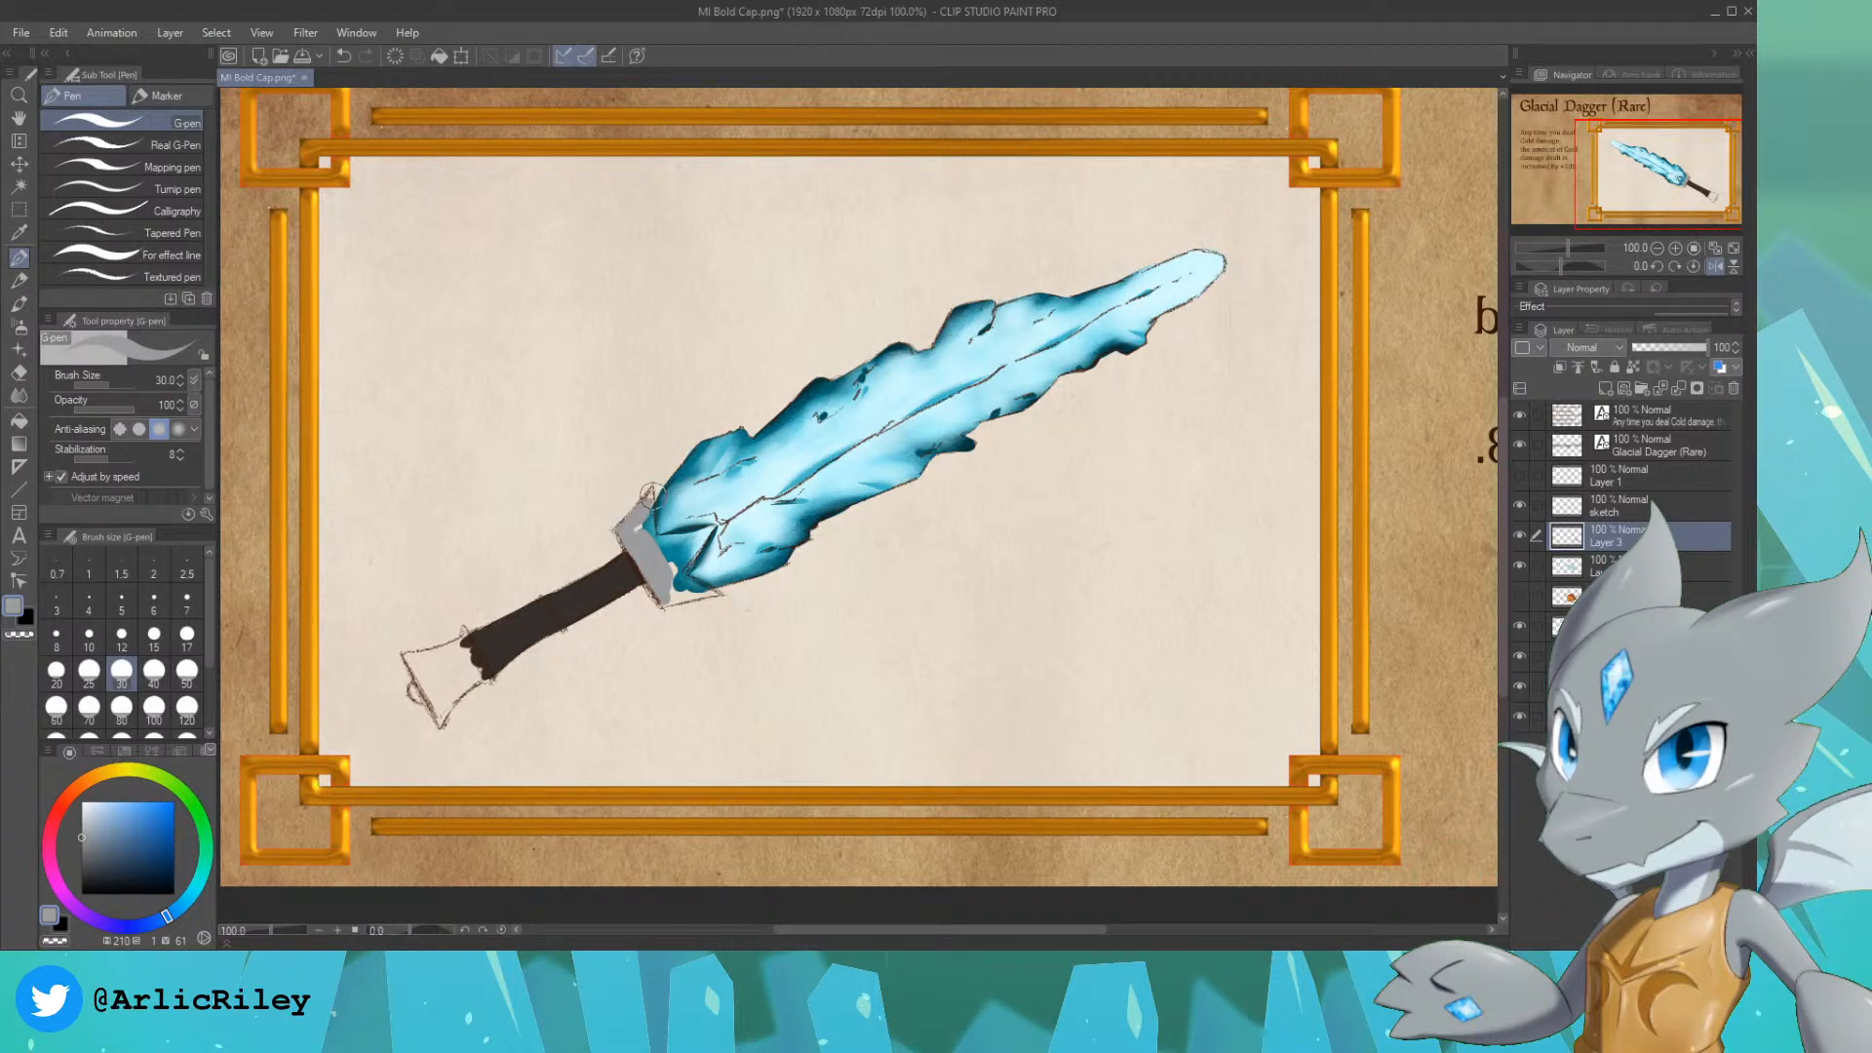
pyautogui.press('[')
pyautogui.press('[')
pyautogui.press('[')
pyautogui.press('[')
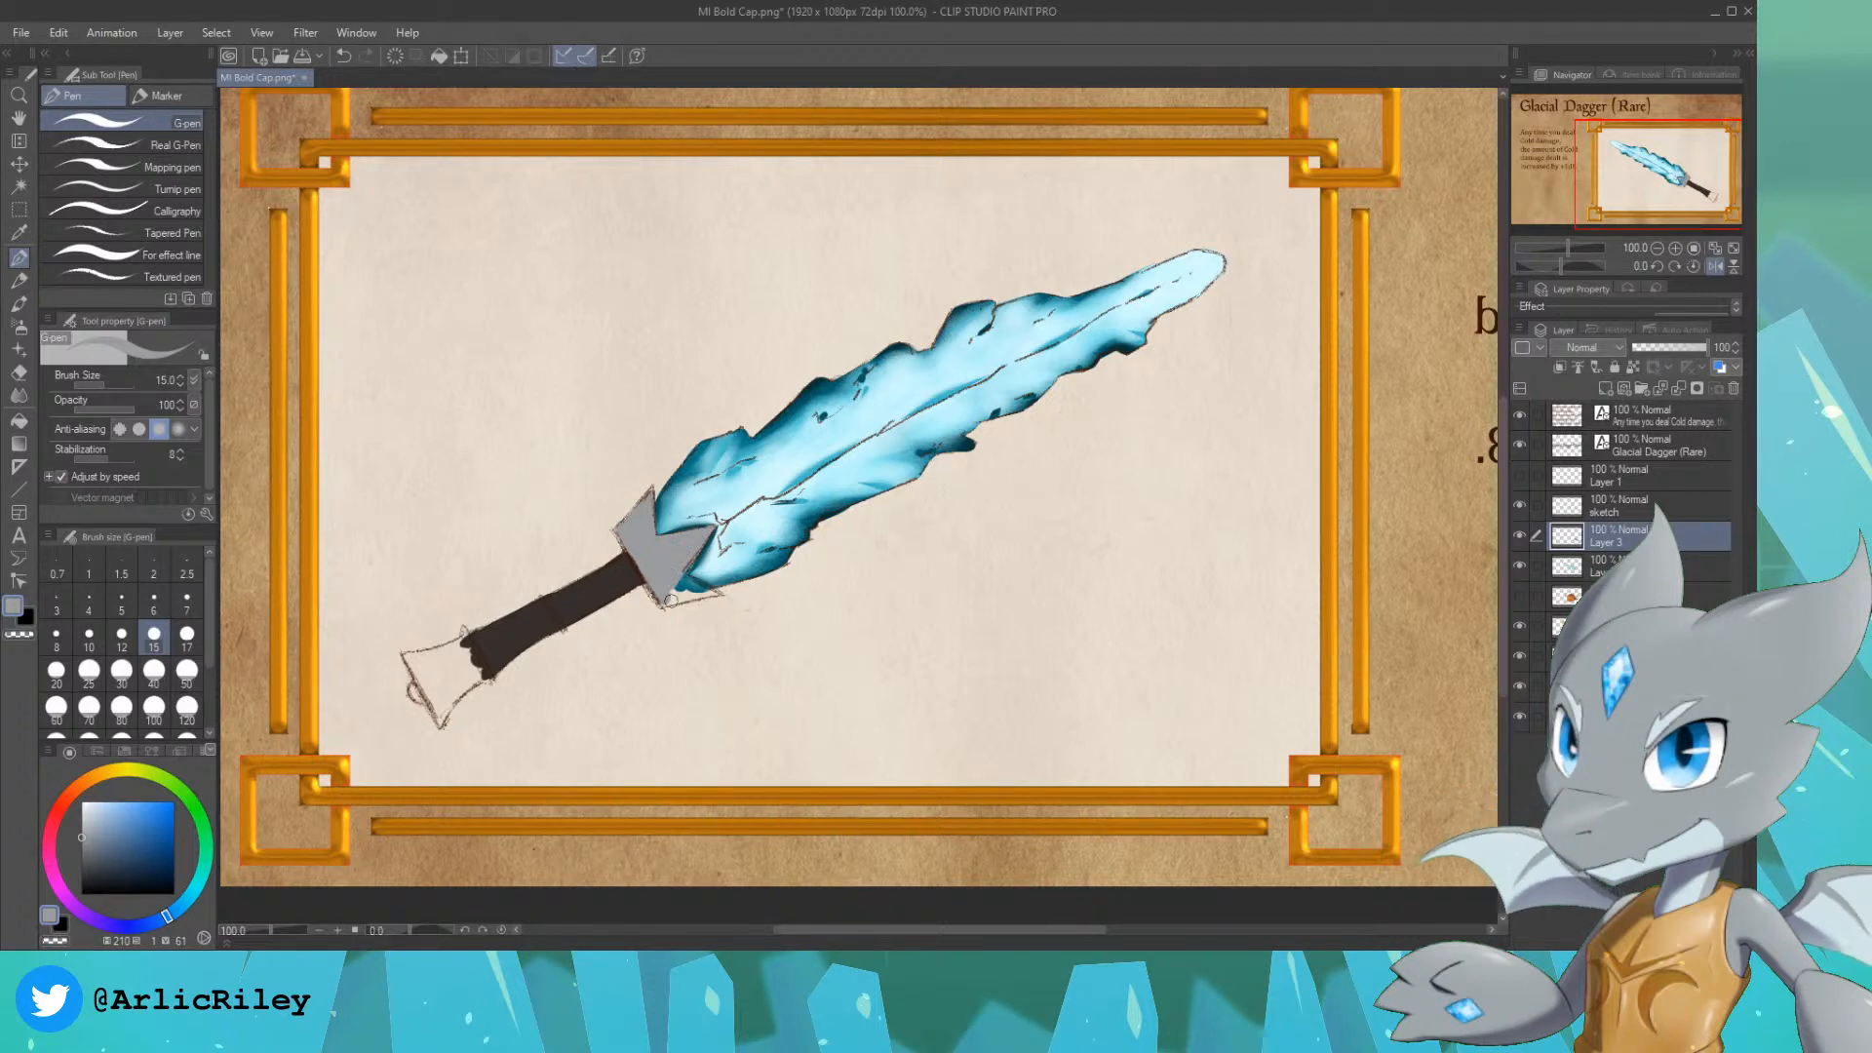
pyautogui.moveTo(655, 602); pyautogui.dragTo(715, 589)
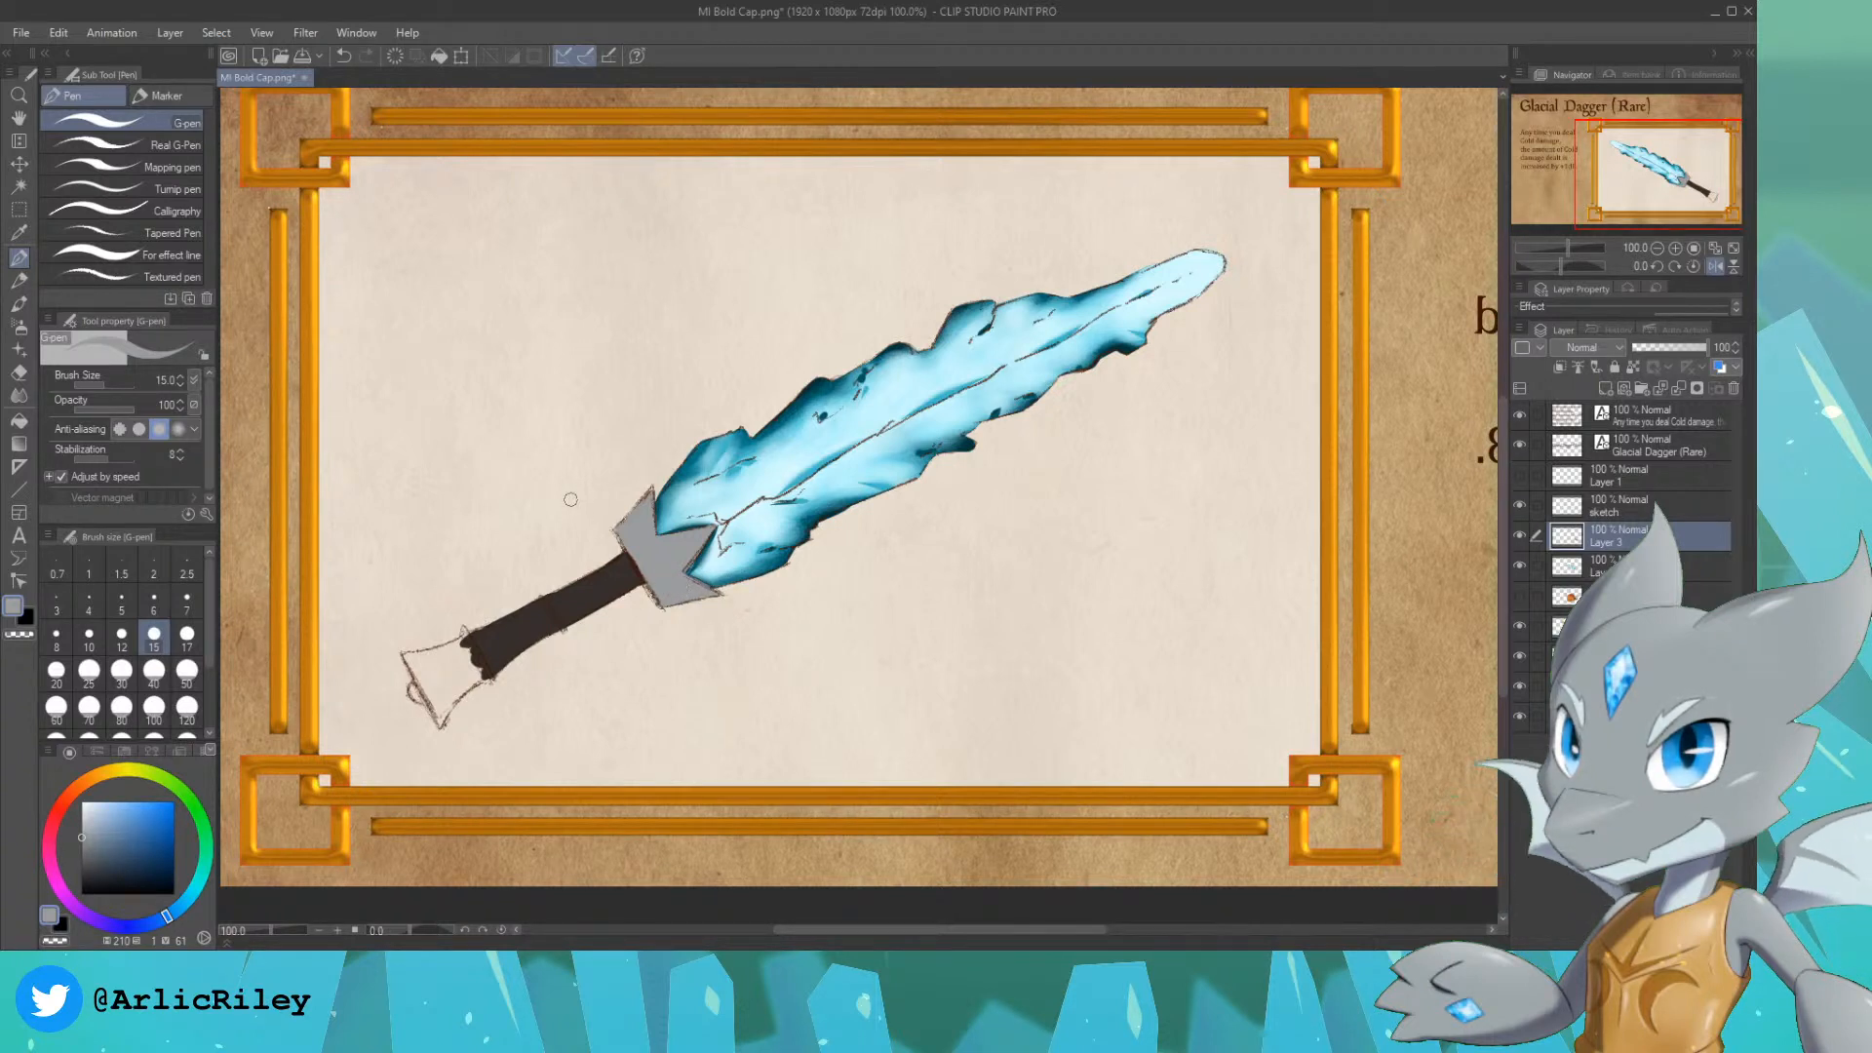
# Step: Paint the pommel and the band around the middle of the grip in the same grey with the size 15 G-pen
pyautogui.moveTo(413, 689)
pyautogui.mouseDown()
pyautogui.moveTo(407, 659)
pyautogui.moveTo(432, 702)
pyautogui.mouseUp()
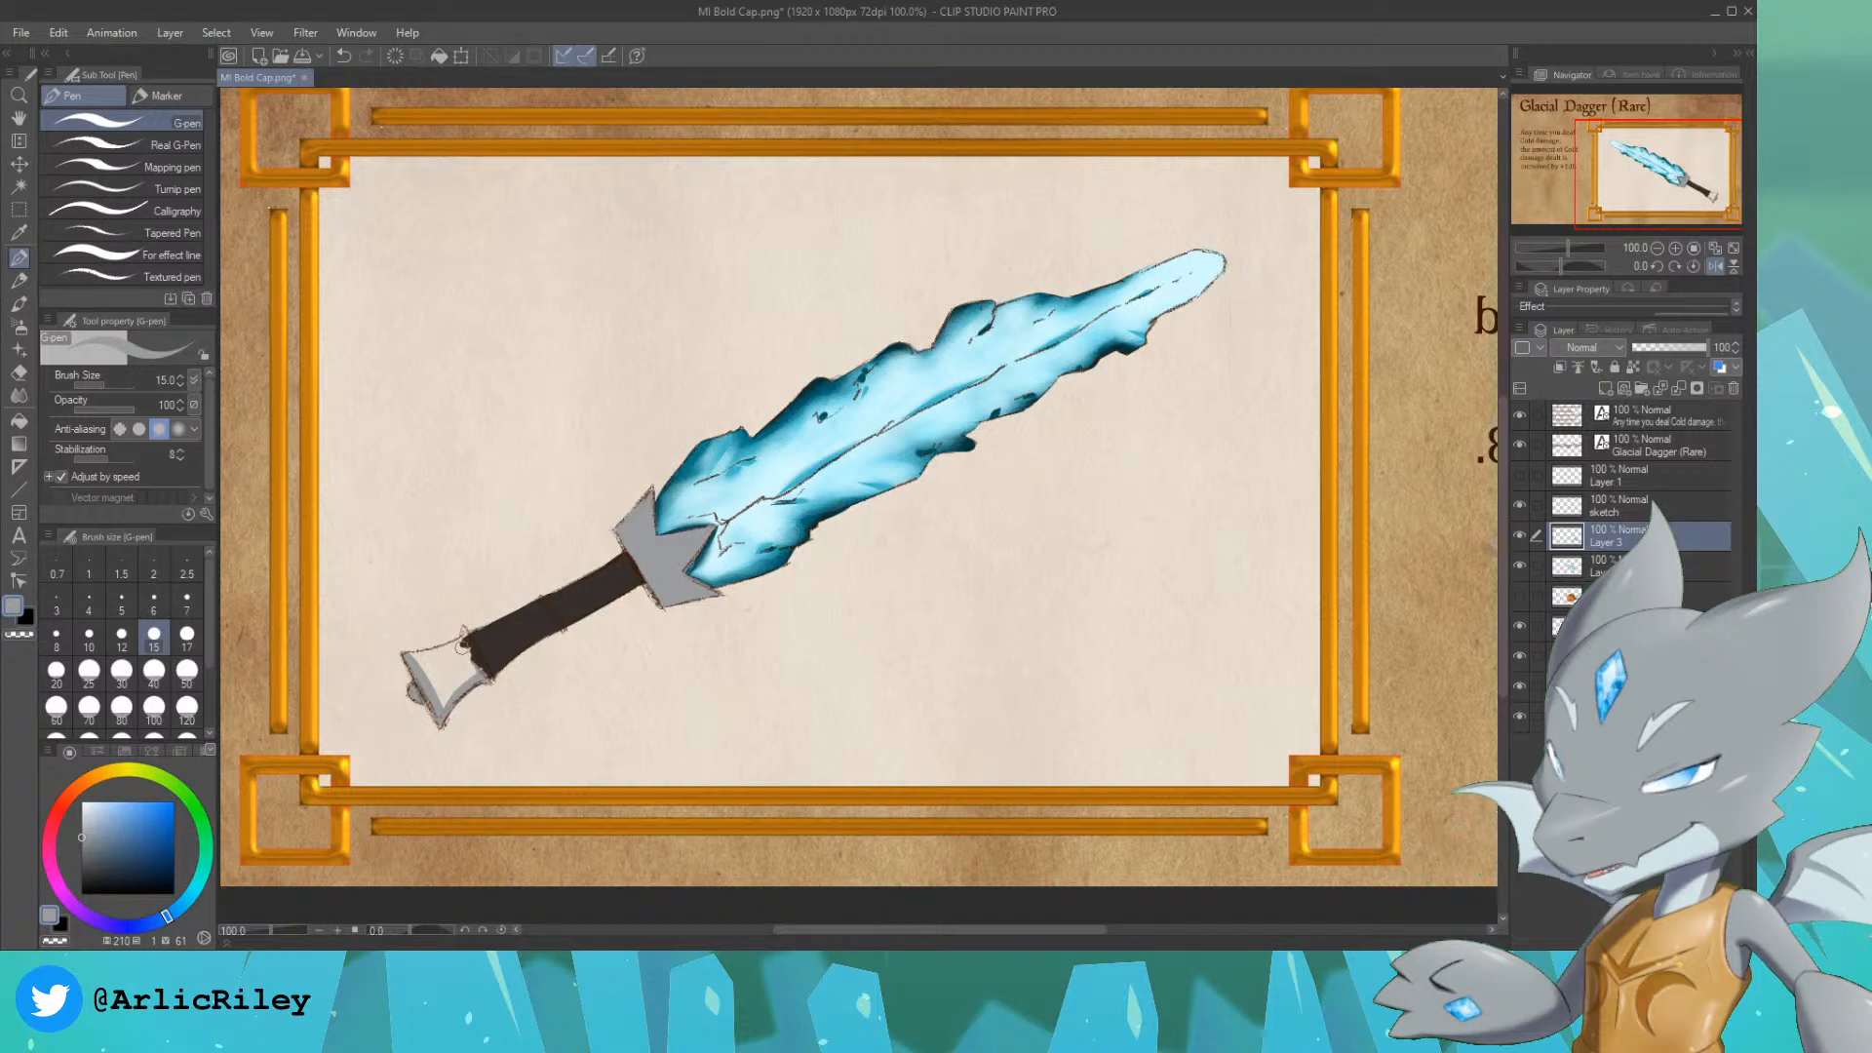
pyautogui.moveTo(462, 633); pyautogui.dragTo(483, 662)
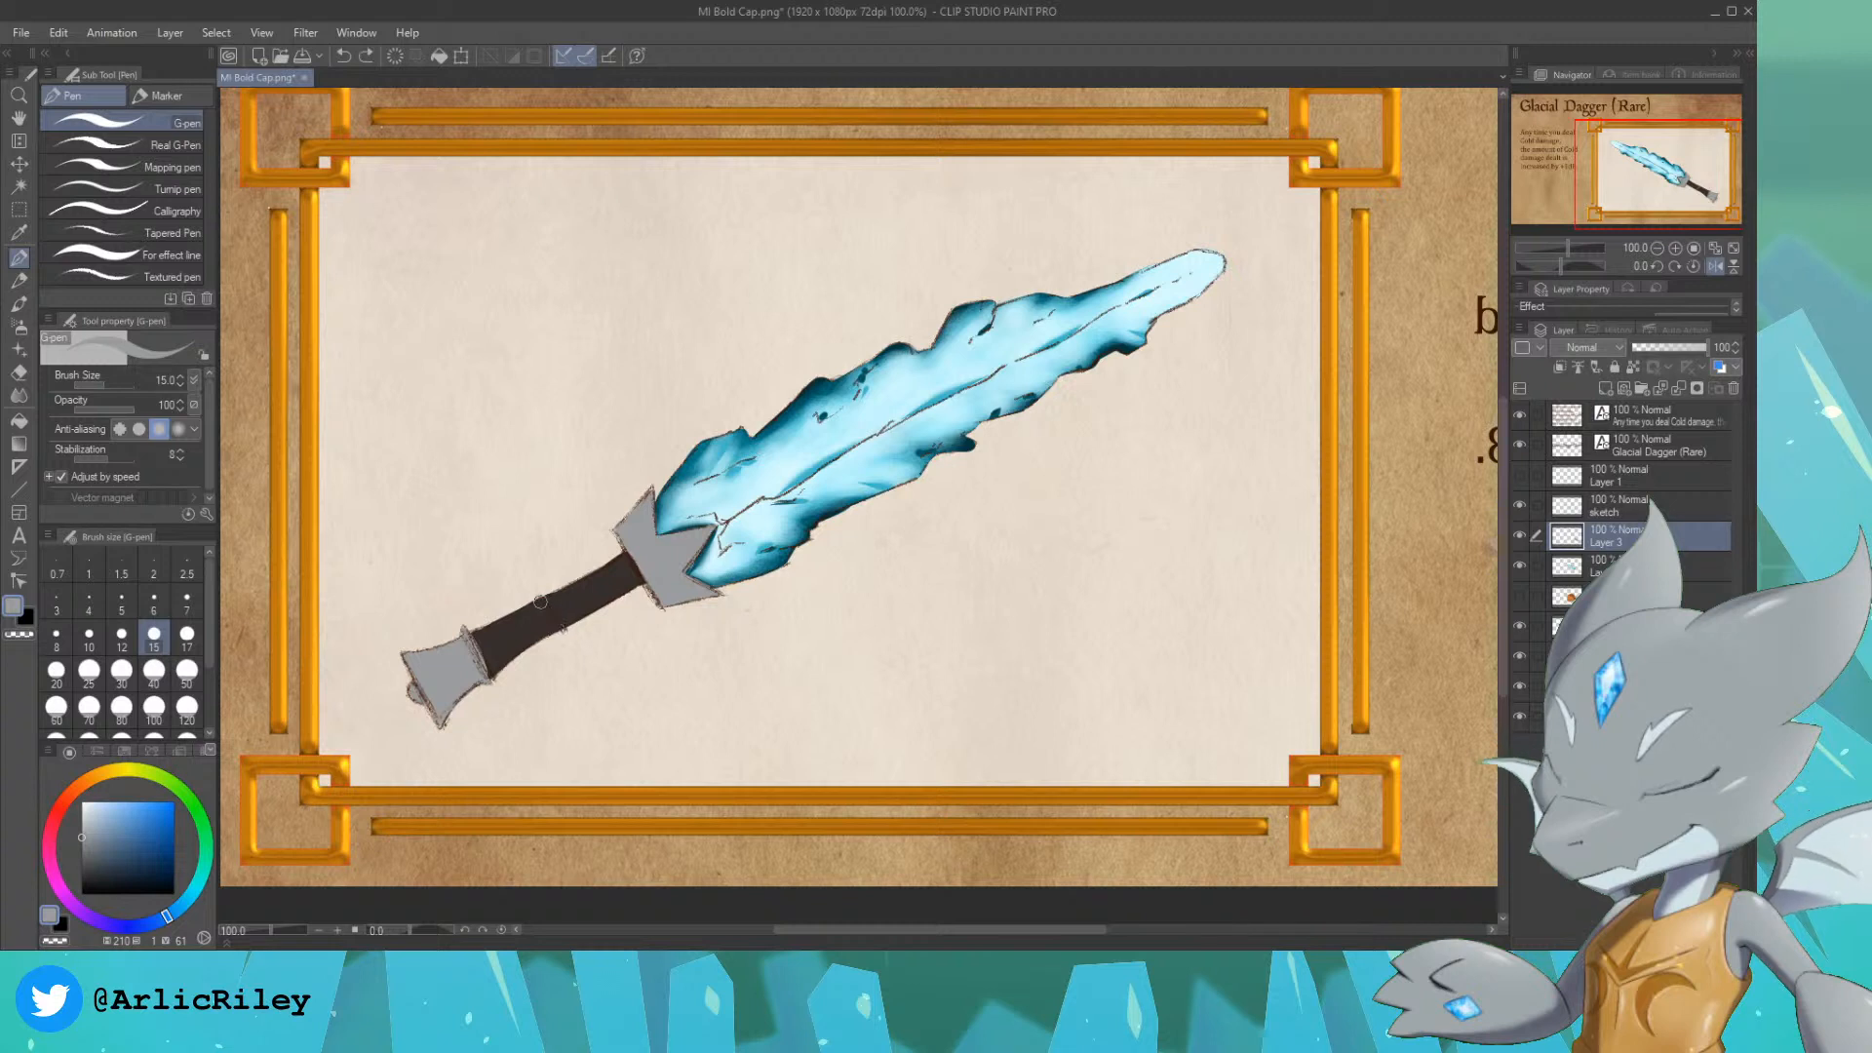
pyautogui.moveTo(541, 600); pyautogui.dragTo(564, 631)
pyautogui.hotkey('ctrl', 'z')
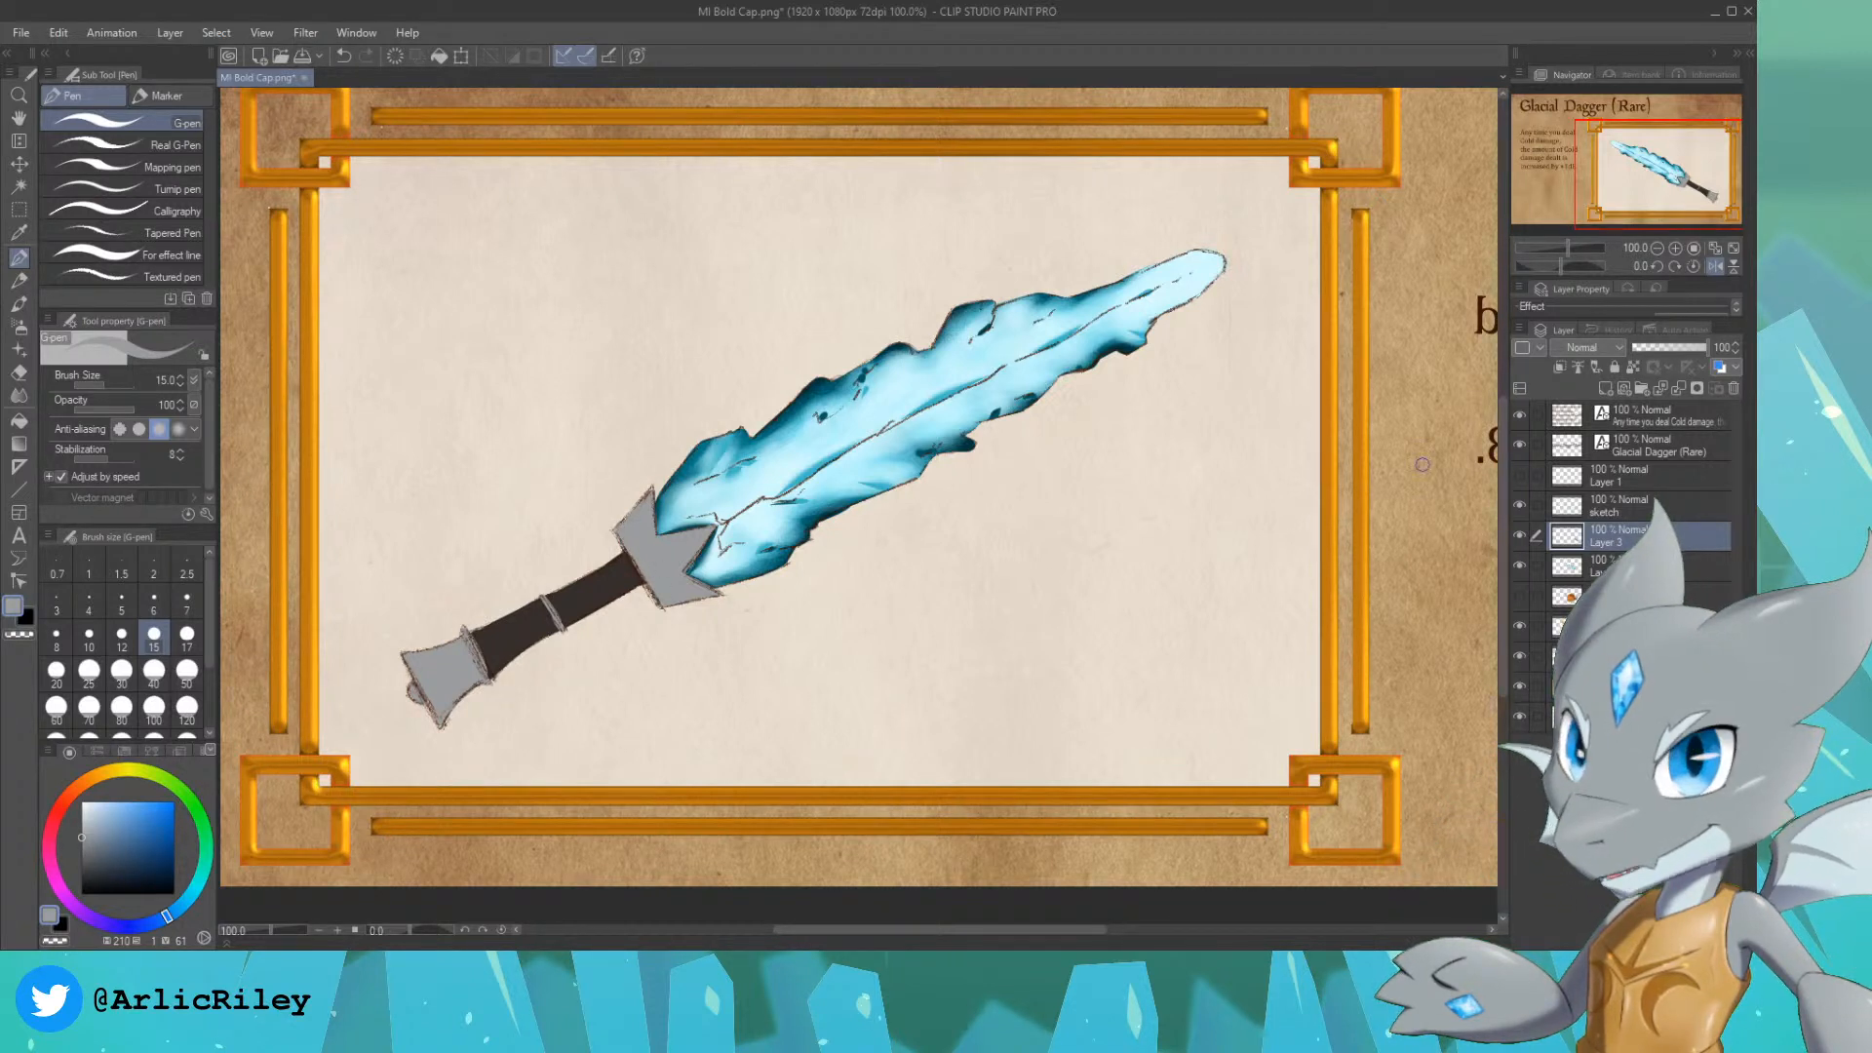
# Step: Shade the blade's base near the guard in dark teal, hue 187, saturation 97, brightness 24, with the size 250 Soft airbrush inside a blade selection, then deselect
pyautogui.click(1608, 565)
pyautogui.keyDown('alt'); pyautogui.click(819, 379); pyautogui.keyUp('alt')
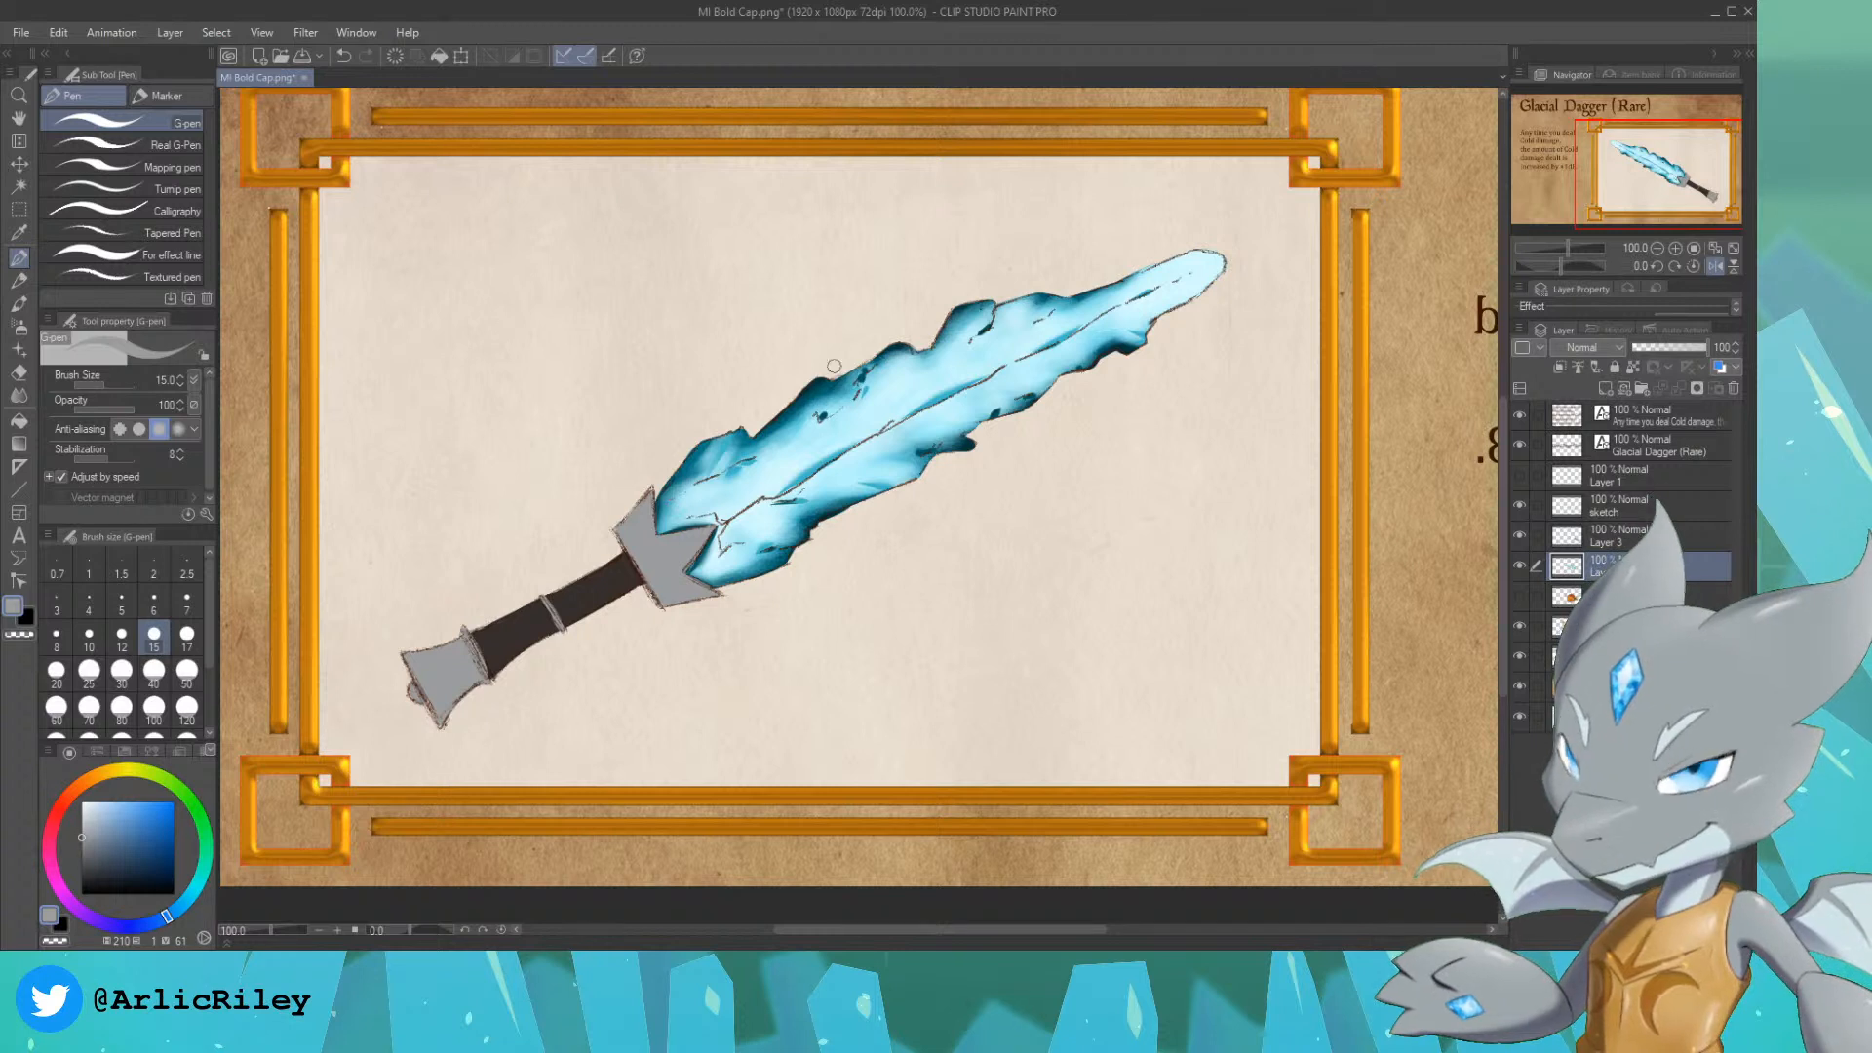
pyautogui.keyDown('alt'); pyautogui.click(819, 380); pyautogui.keyUp('alt')
pyautogui.keyDown('ctrl'); pyautogui.click(1570, 566); pyautogui.keyUp('ctrl')
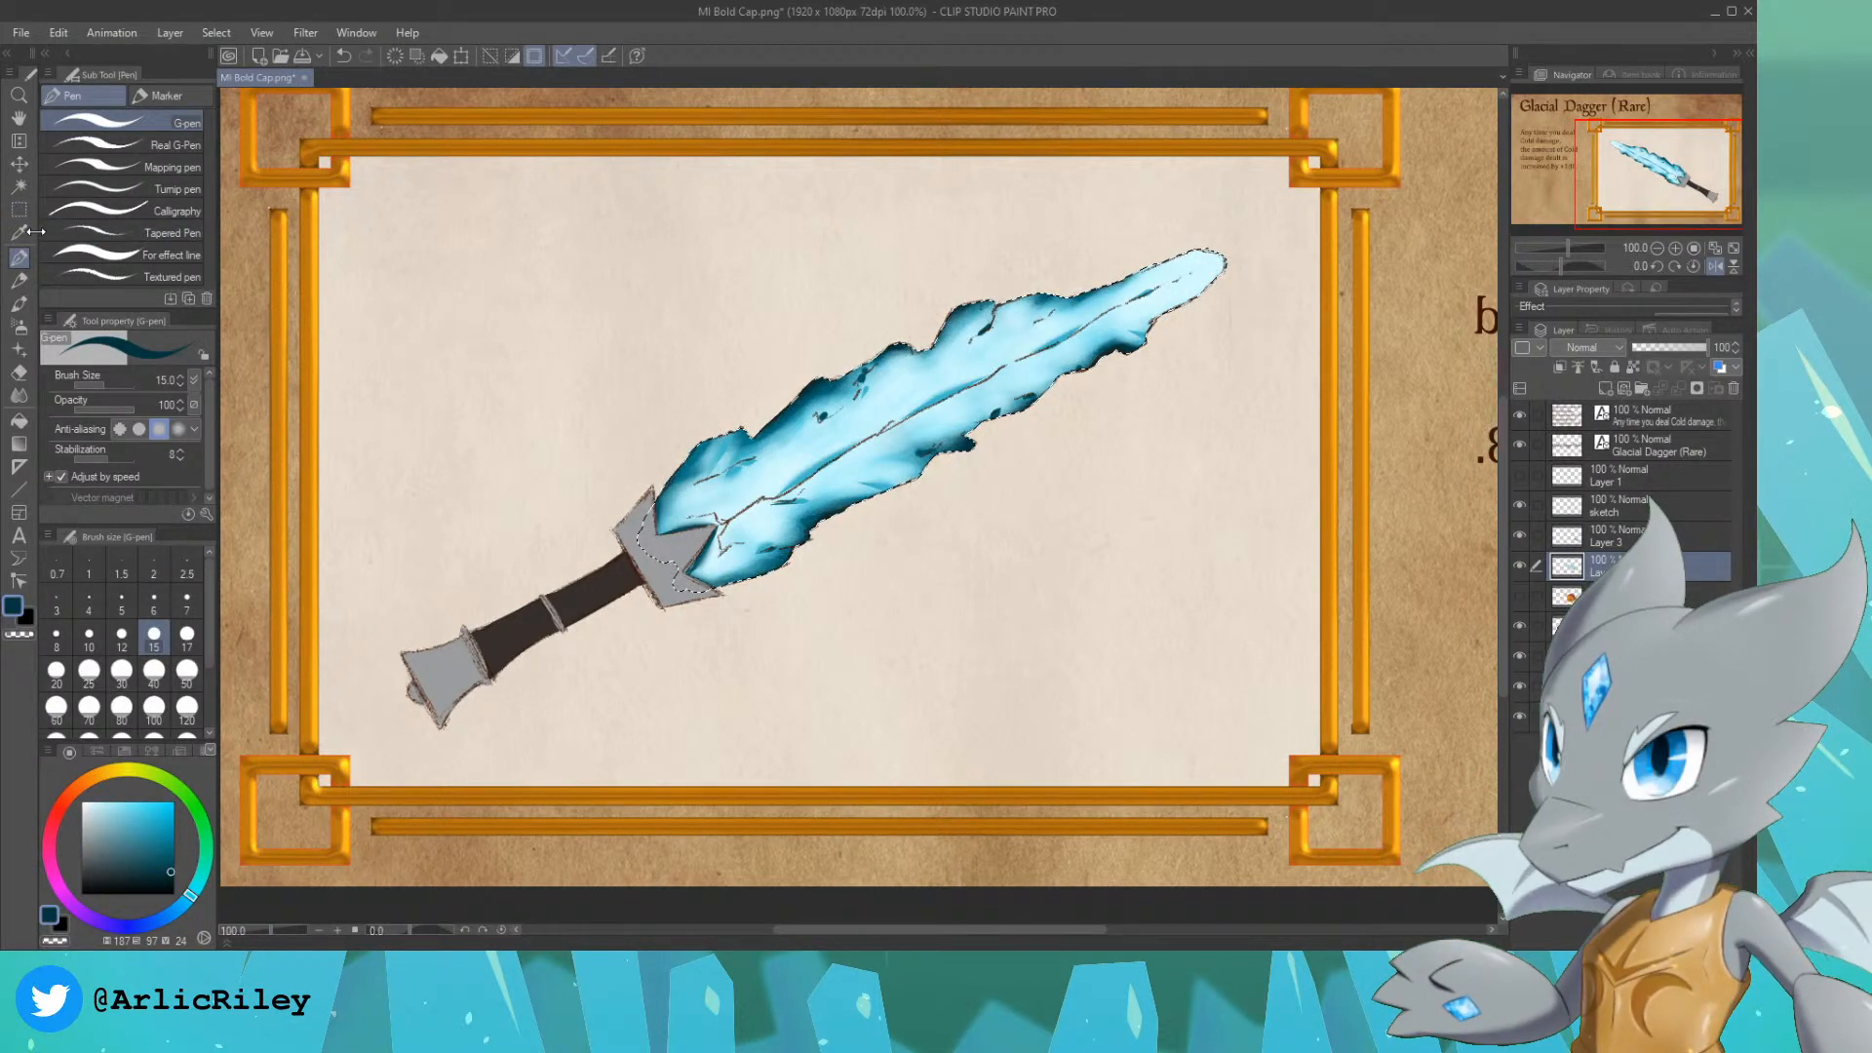
pyautogui.click(18, 327)
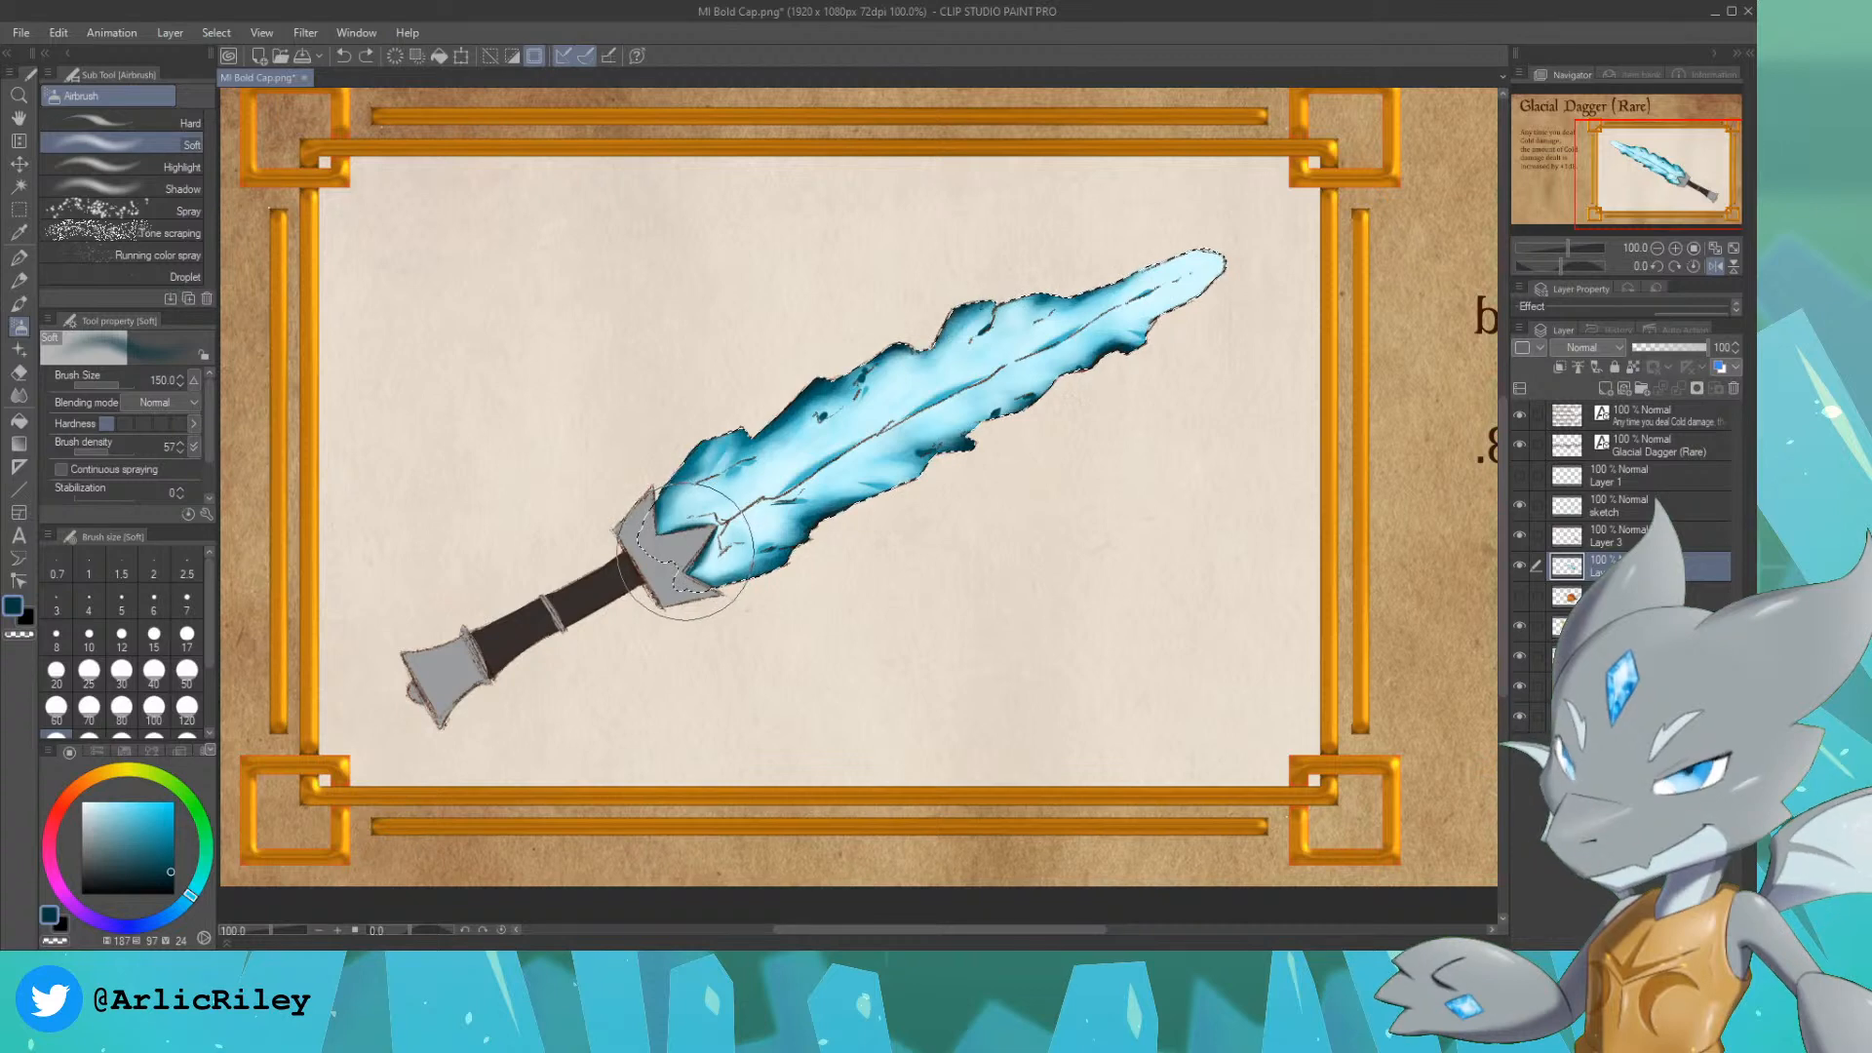
pyautogui.press('^')
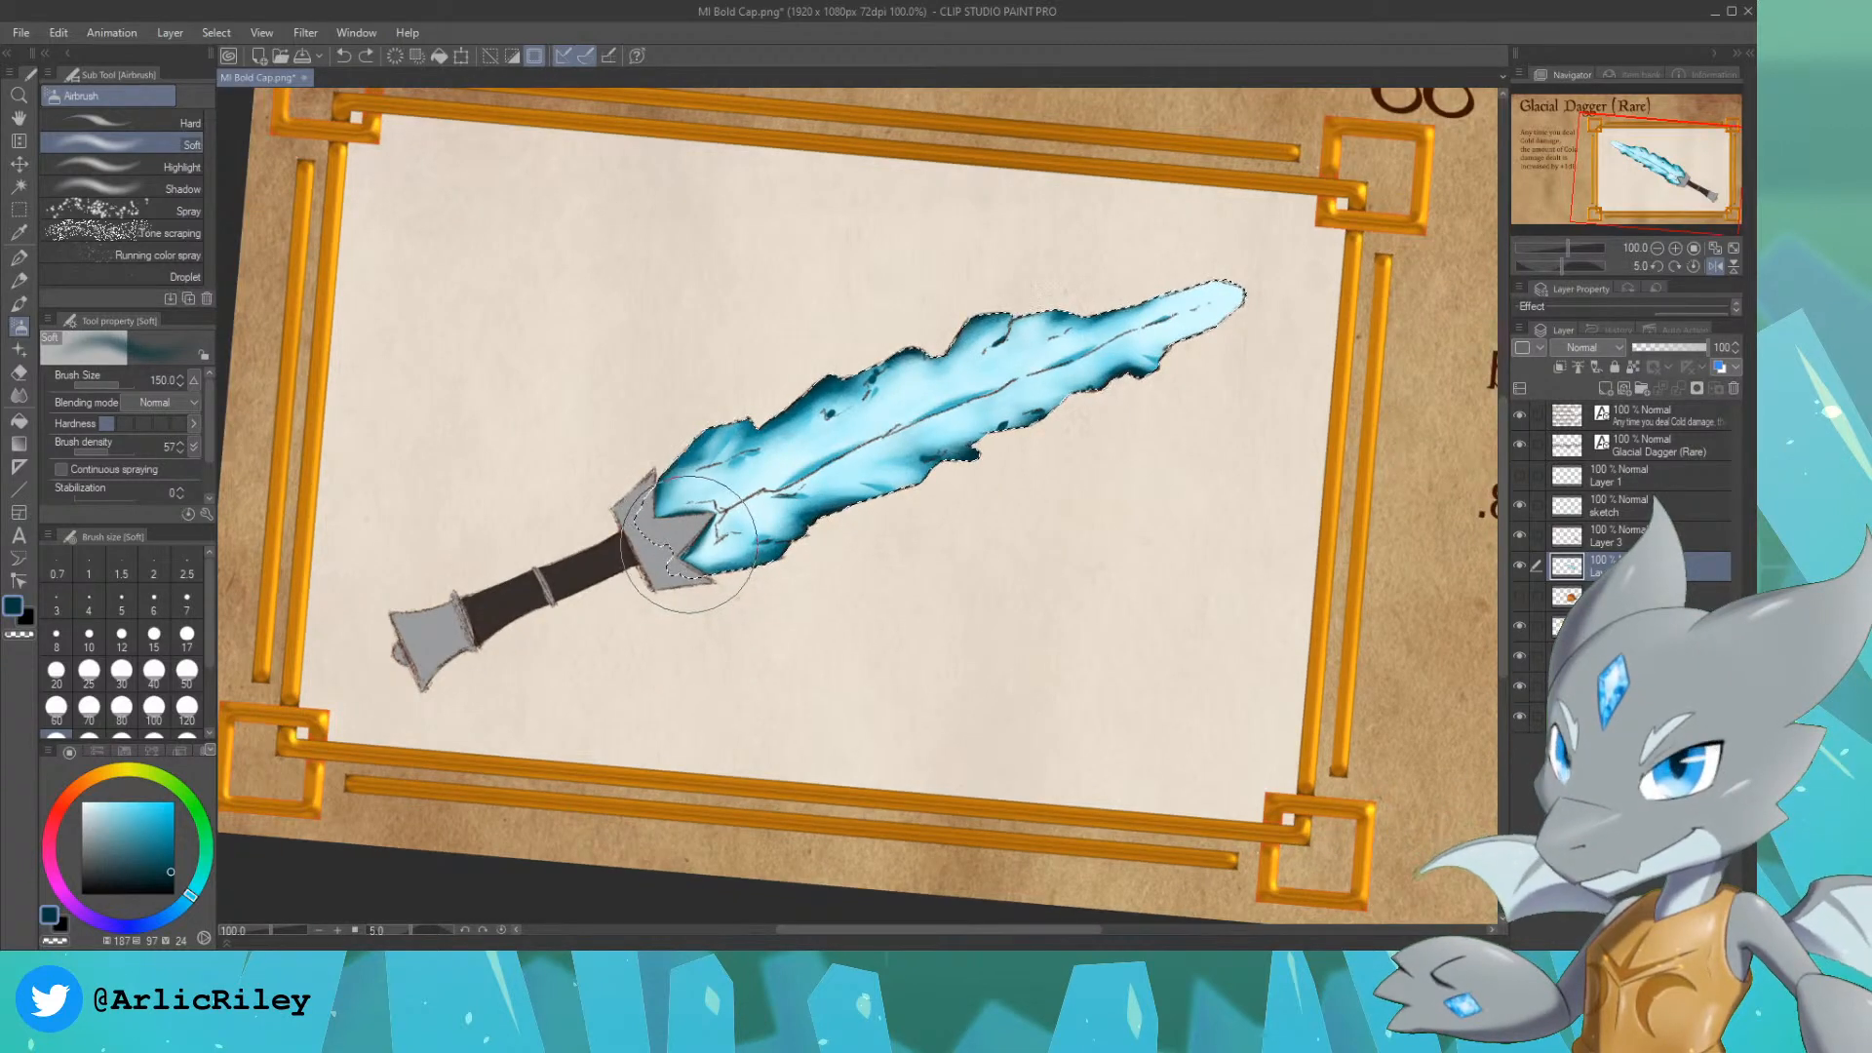
pyautogui.press(']')
pyautogui.press(']')
pyautogui.press(']')
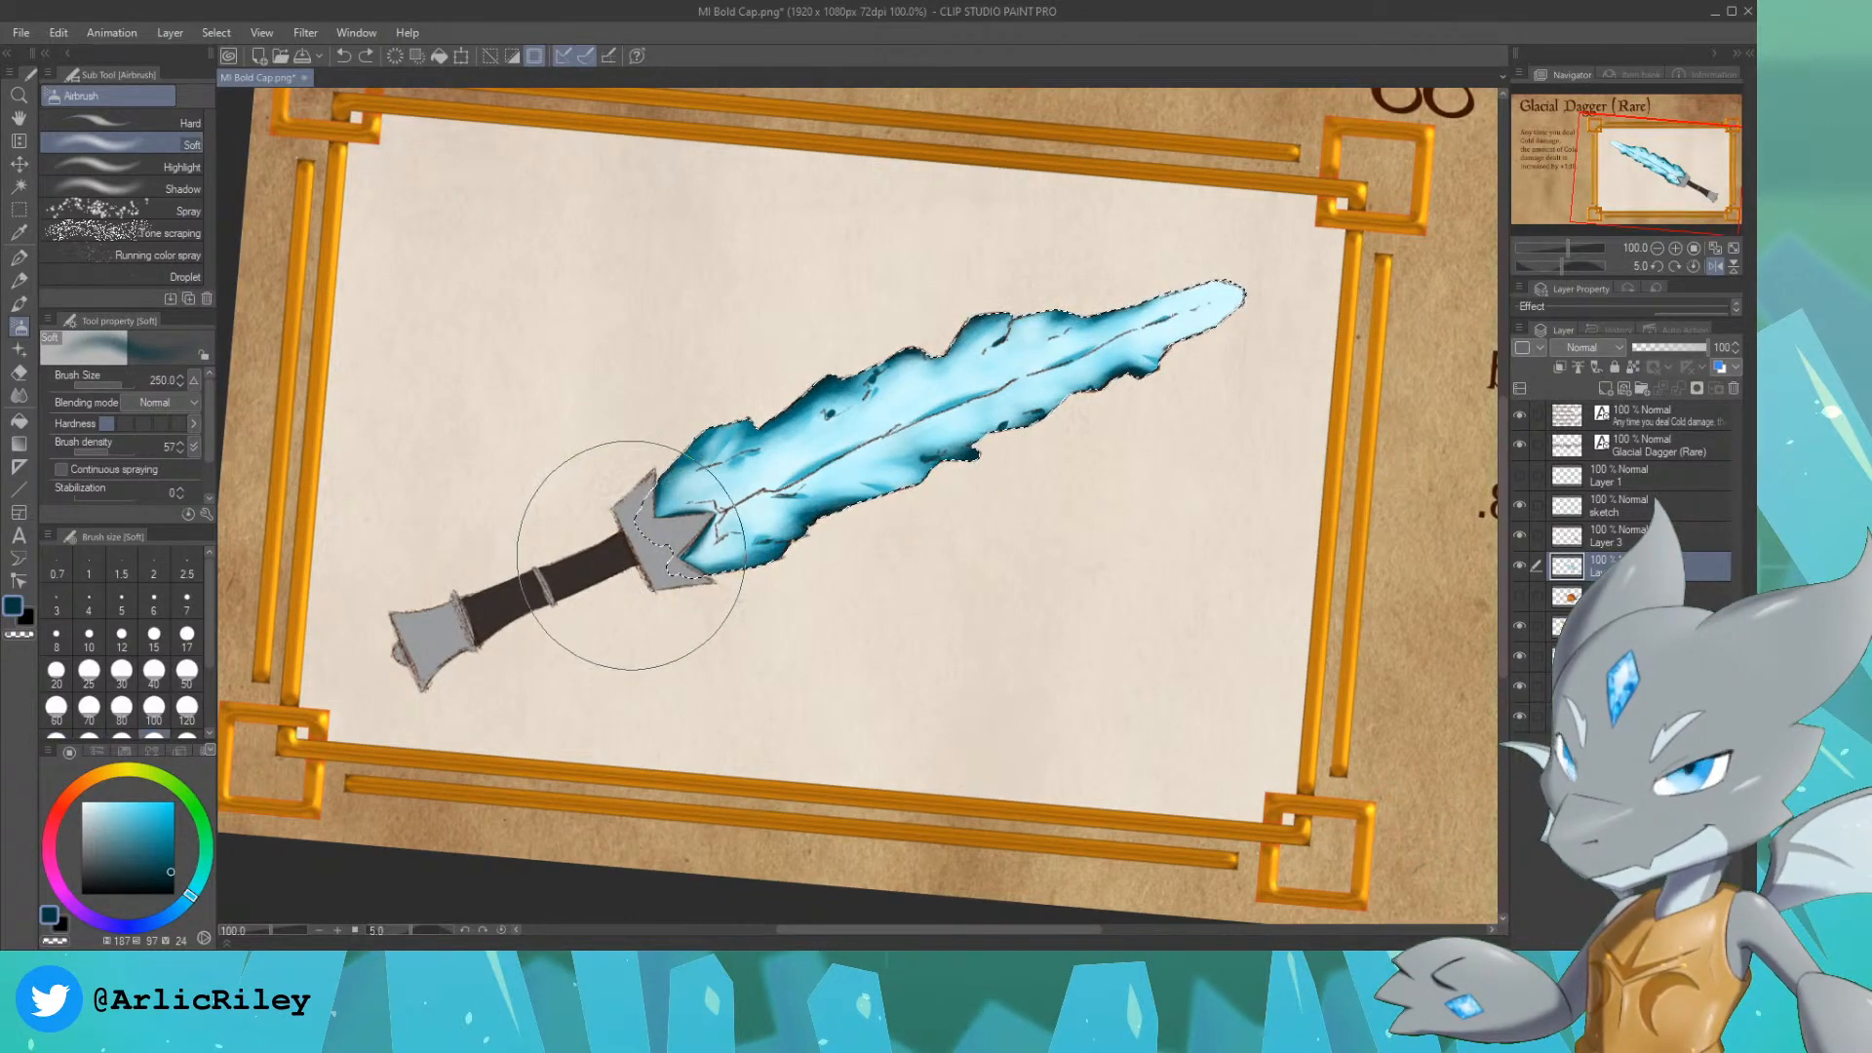
pyautogui.moveTo(647, 739); pyautogui.dragTo(858, 673)
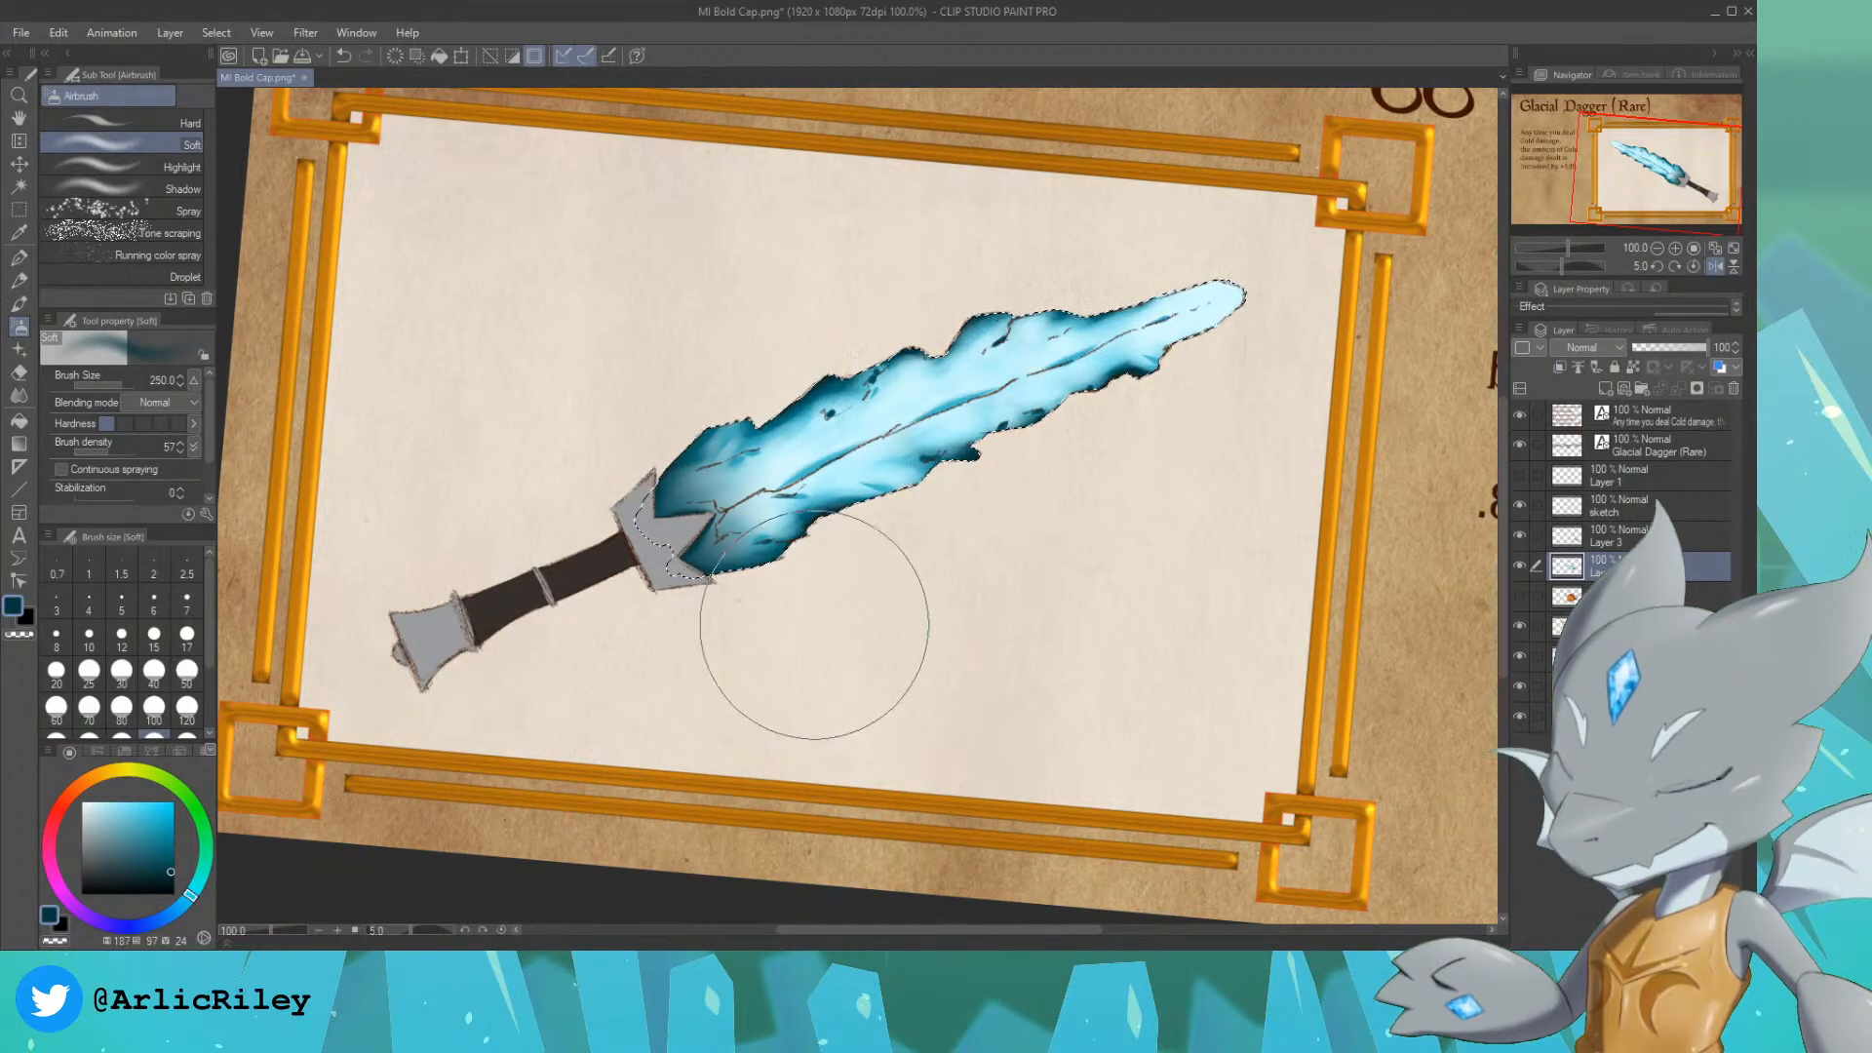
pyautogui.hotkey('ctrl', 'd')
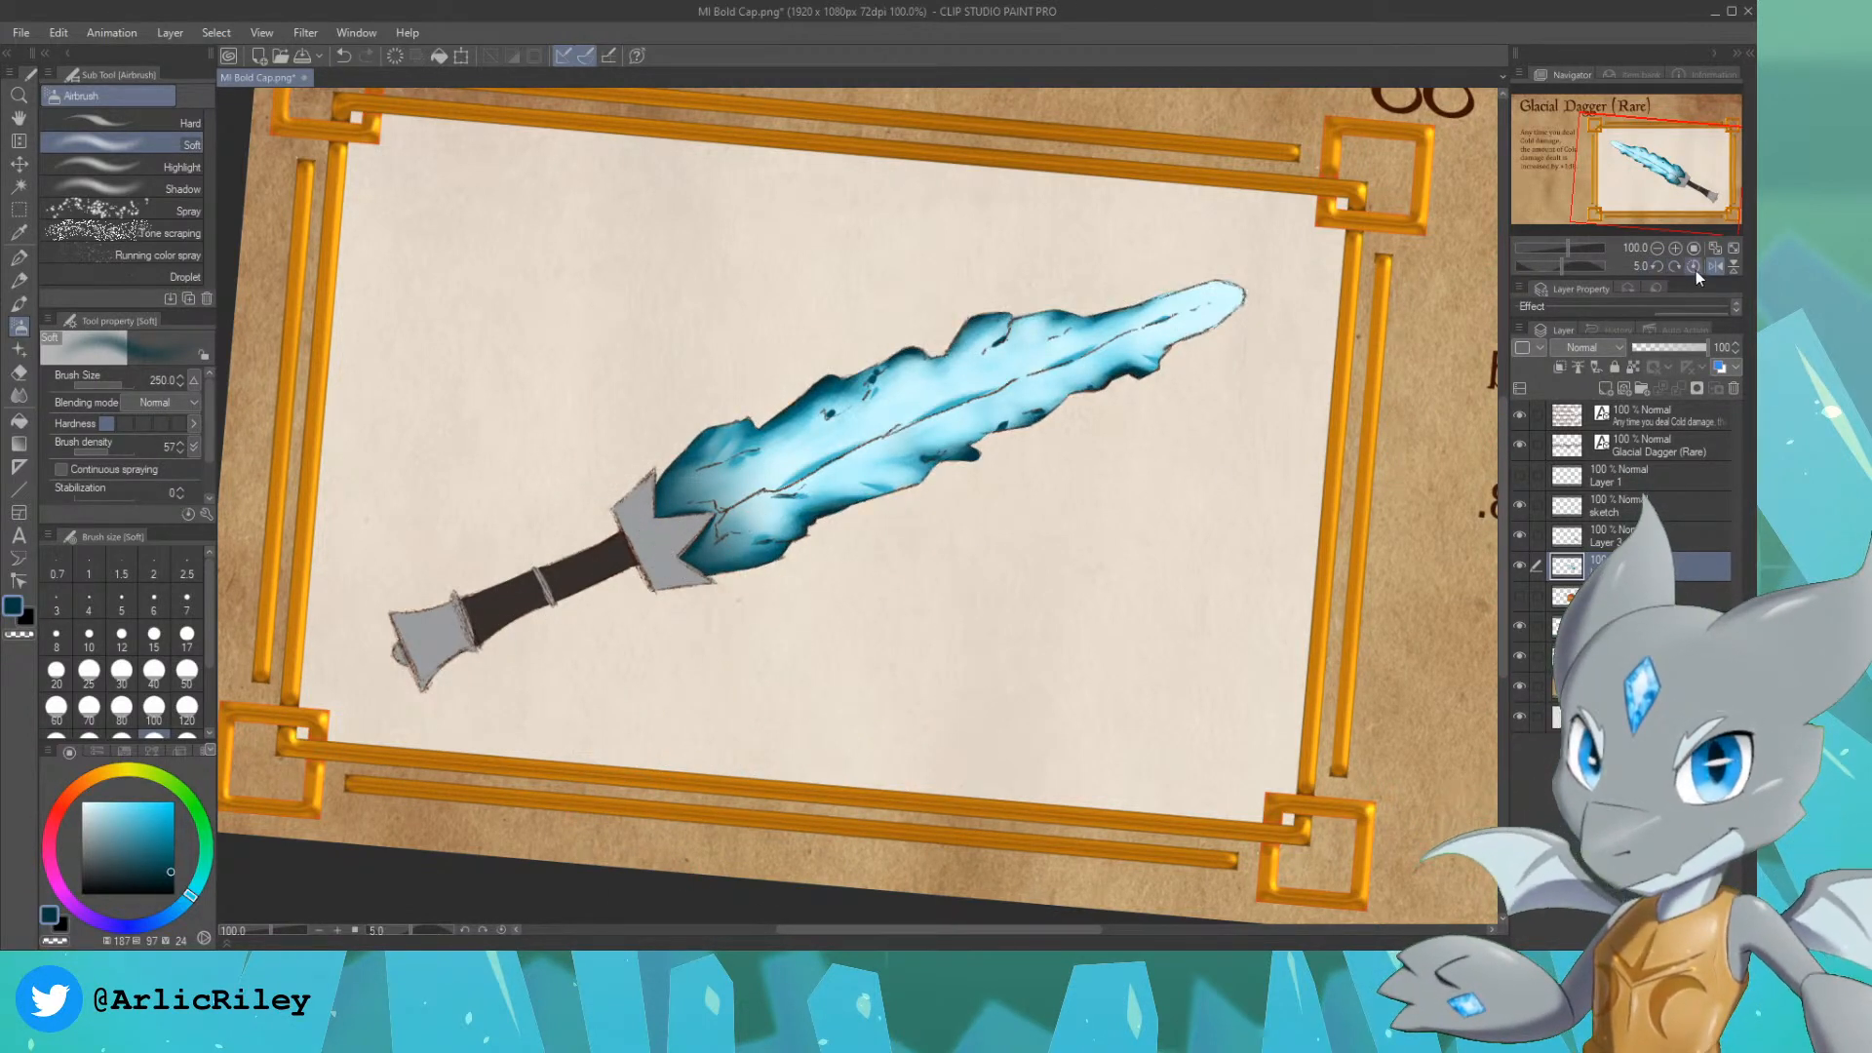
pyautogui.click(1659, 265)
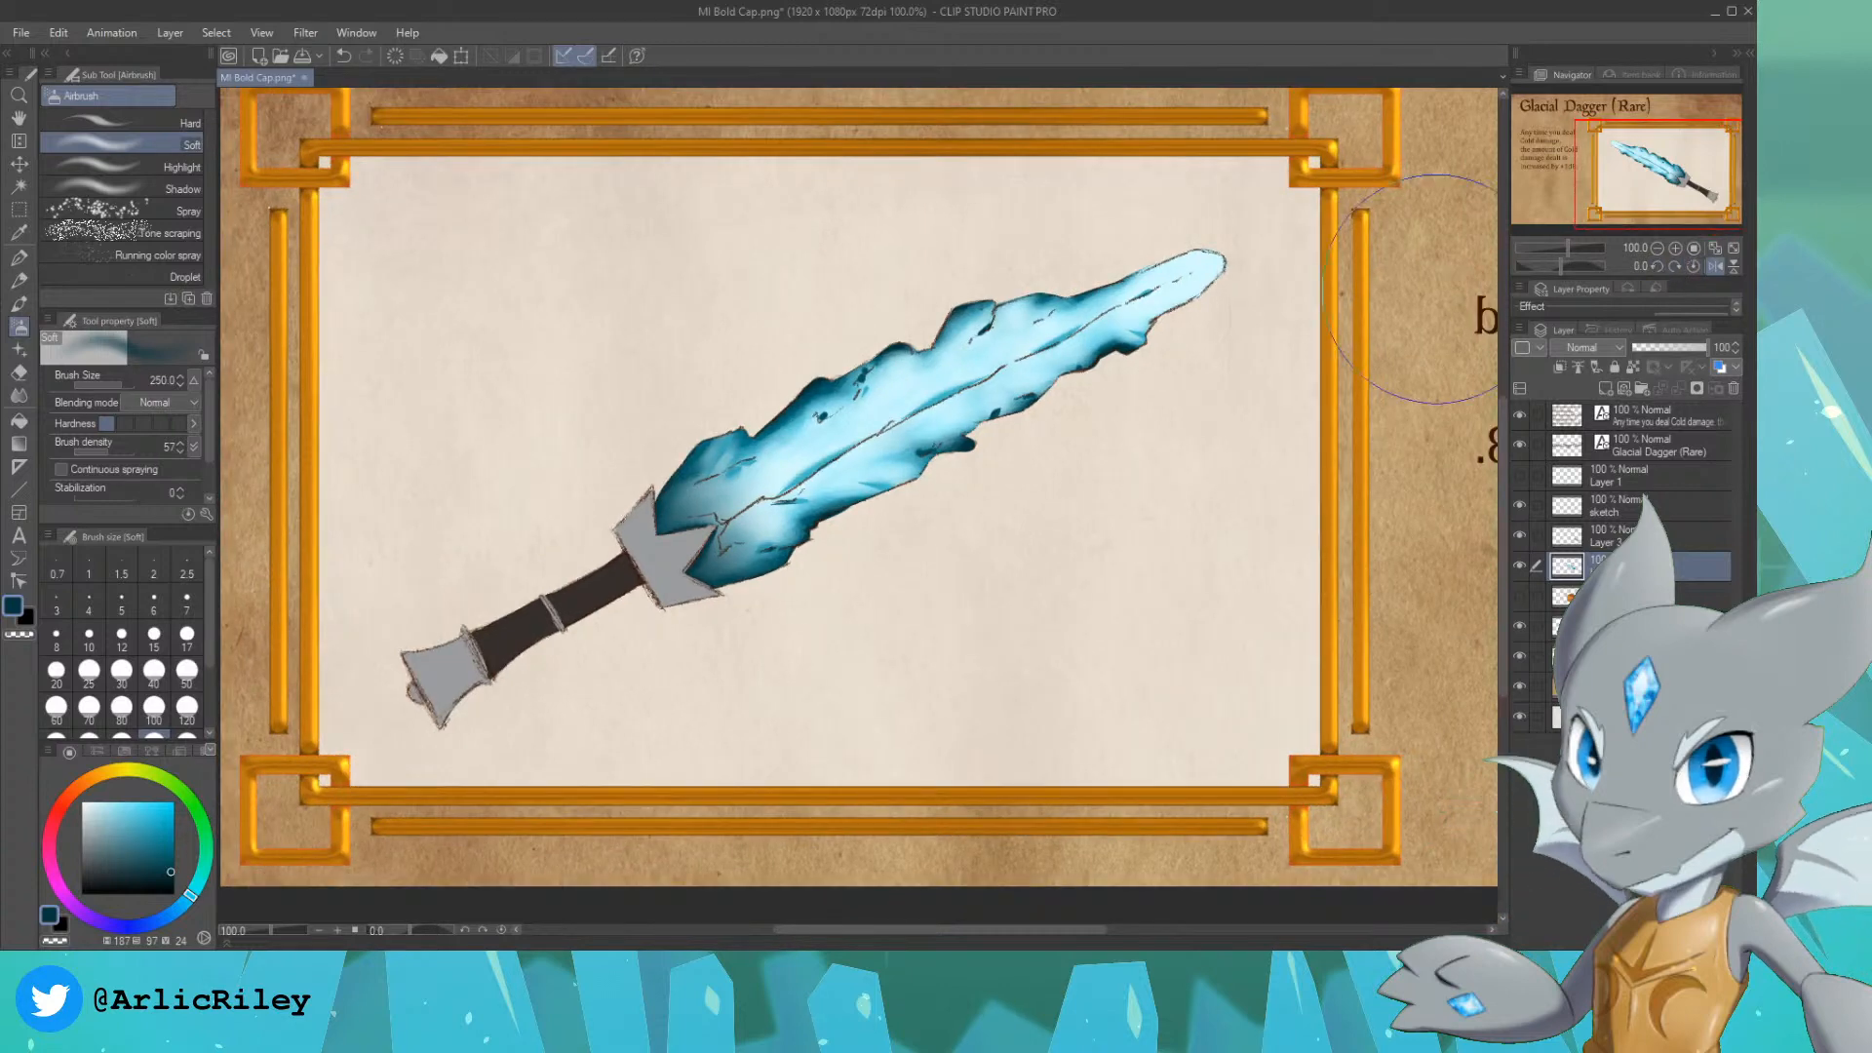
# Step: Turn off the mirrored canvas view and sample the guard's grey, hue 210, saturation 1, brightness 62
pyautogui.press('h')
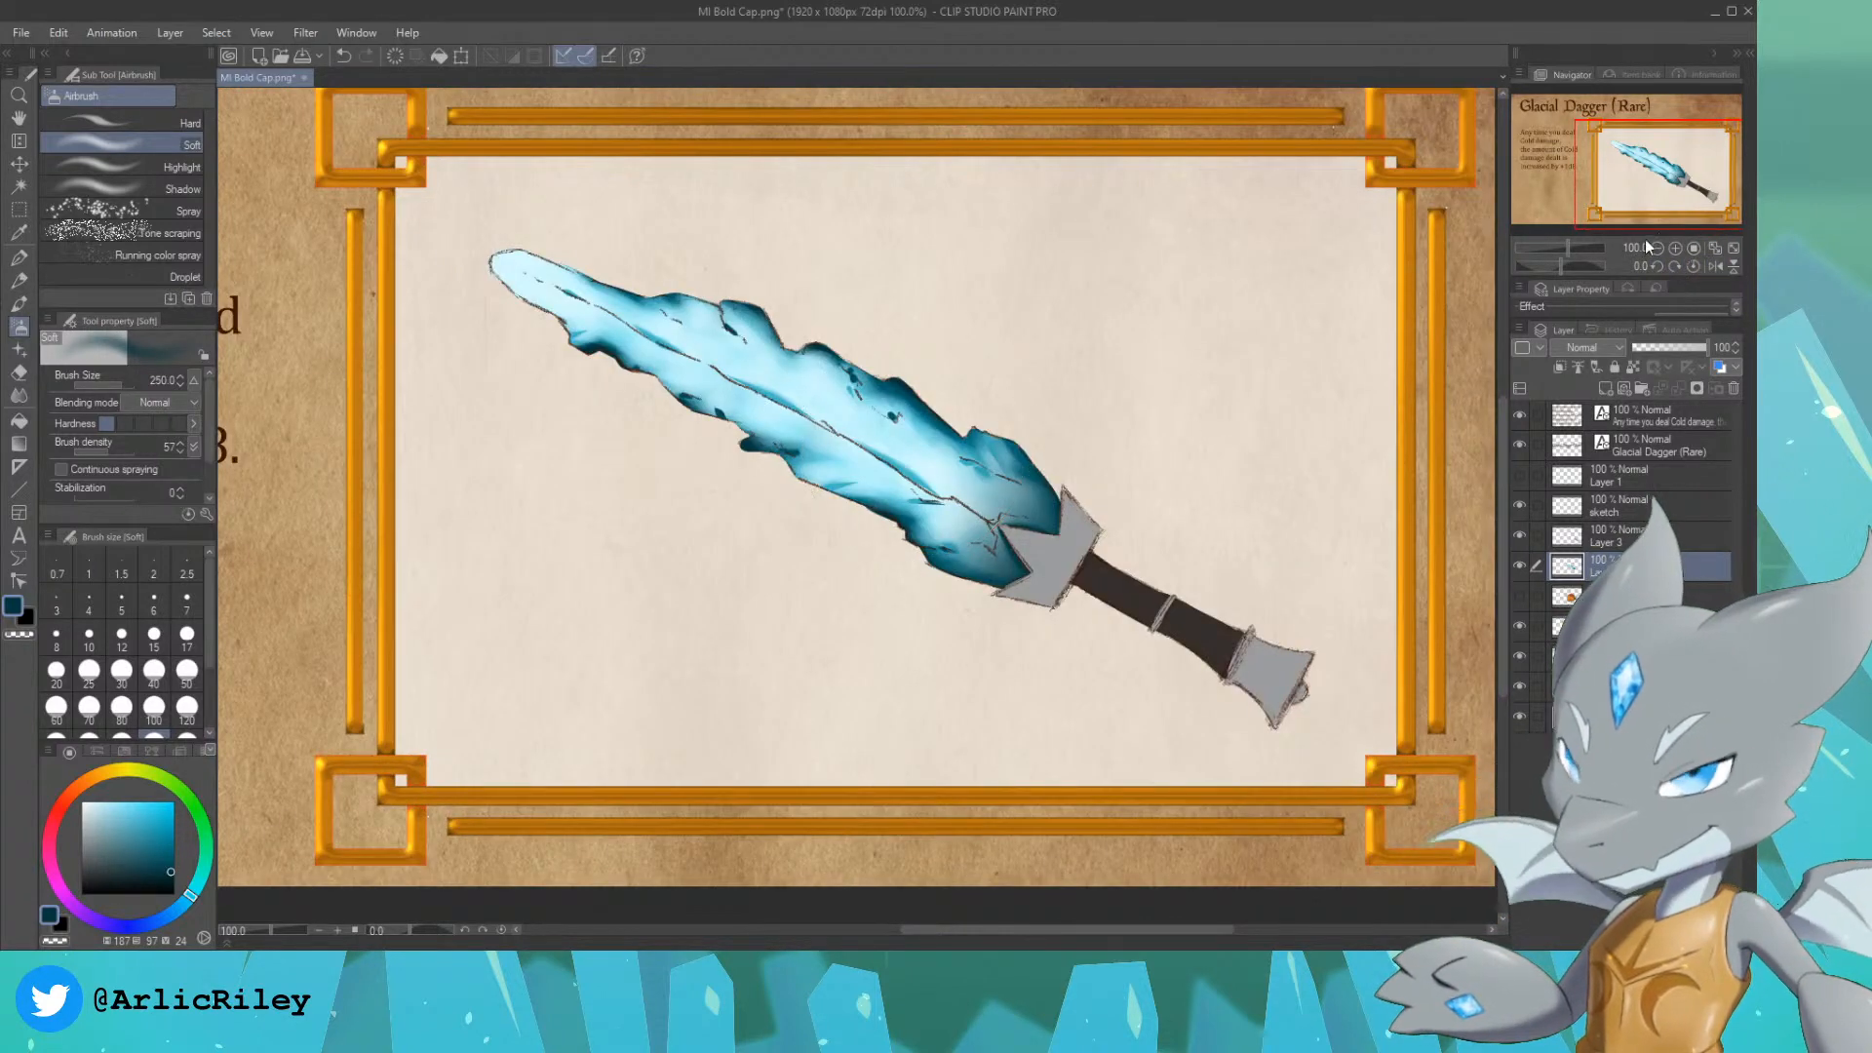
pyautogui.moveTo(1677, 176)
pyautogui.mouseDown()
pyautogui.moveTo(1608, 153)
pyautogui.moveTo(1690, 180)
pyautogui.mouseUp()
pyautogui.keyDown('alt'); pyautogui.click(958, 507); pyautogui.keyUp('alt')
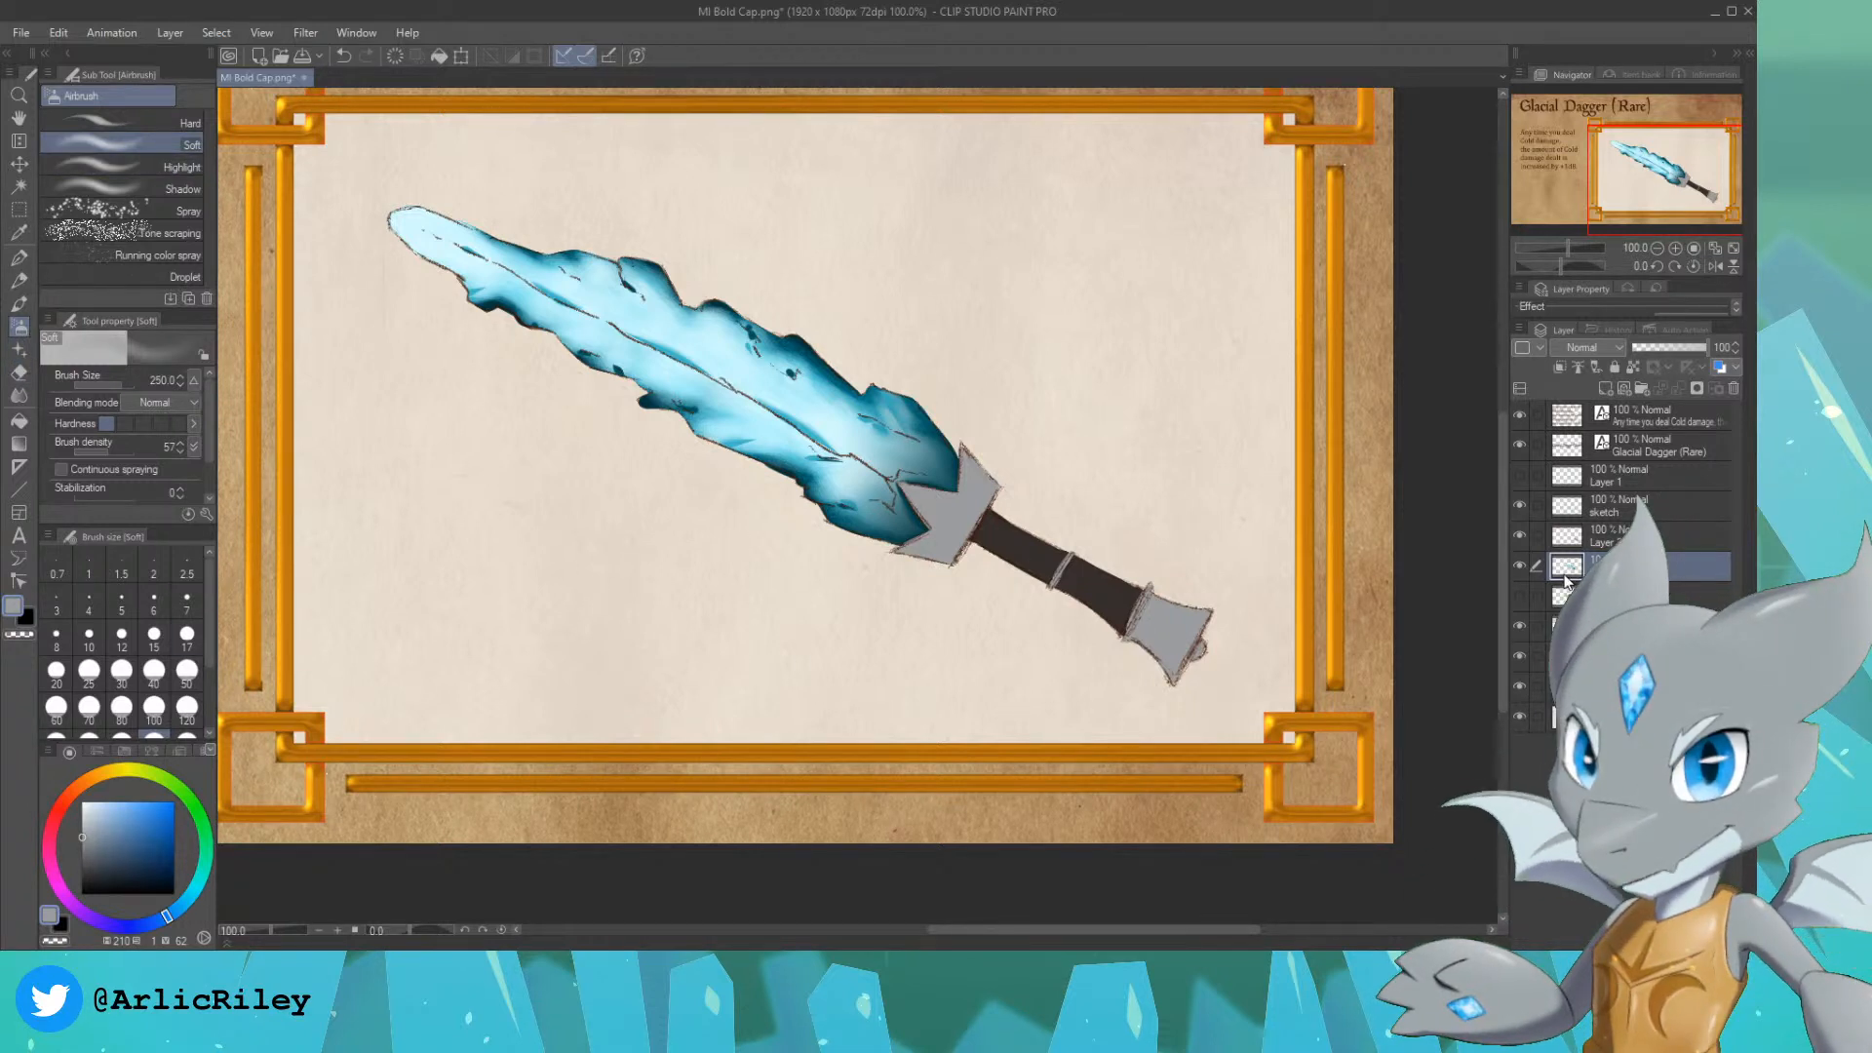
# Step: Hide and show the blade and hilt layers in turn to check what each one contains
pyautogui.click(1519, 568)
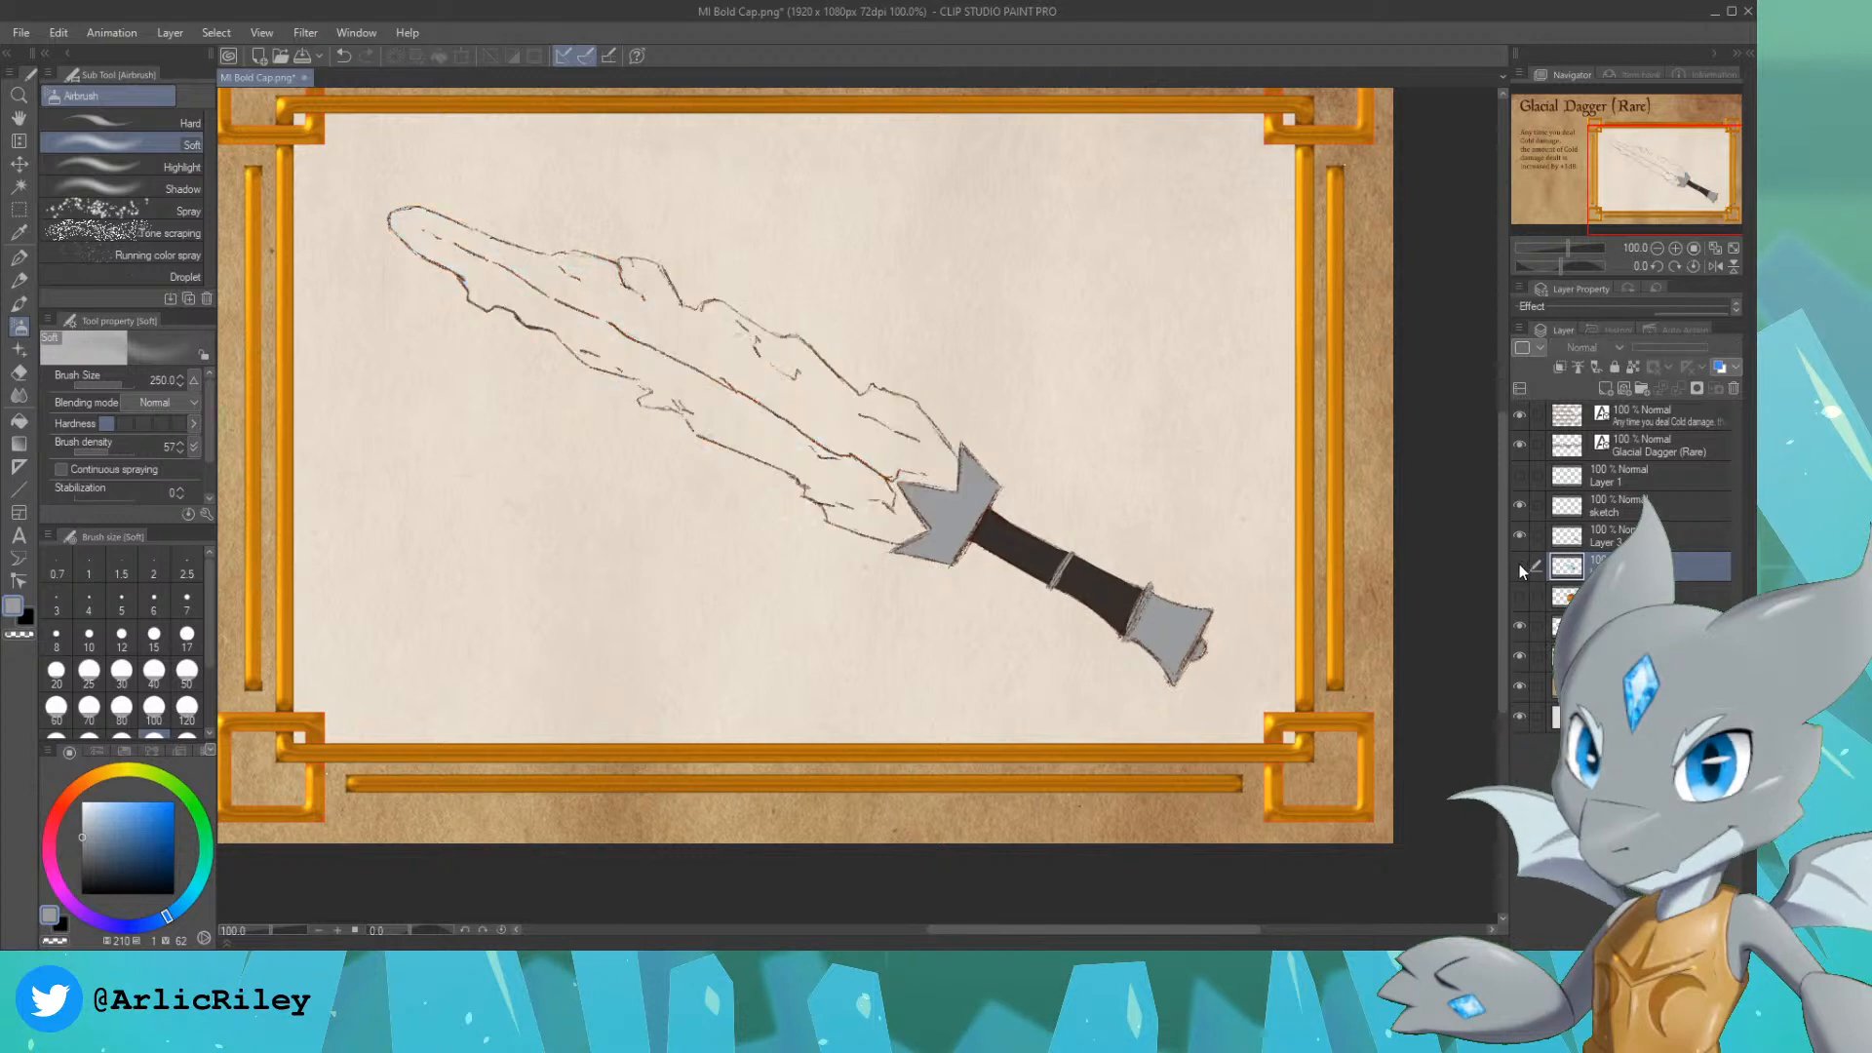
pyautogui.click(1519, 568)
pyautogui.click(1519, 567)
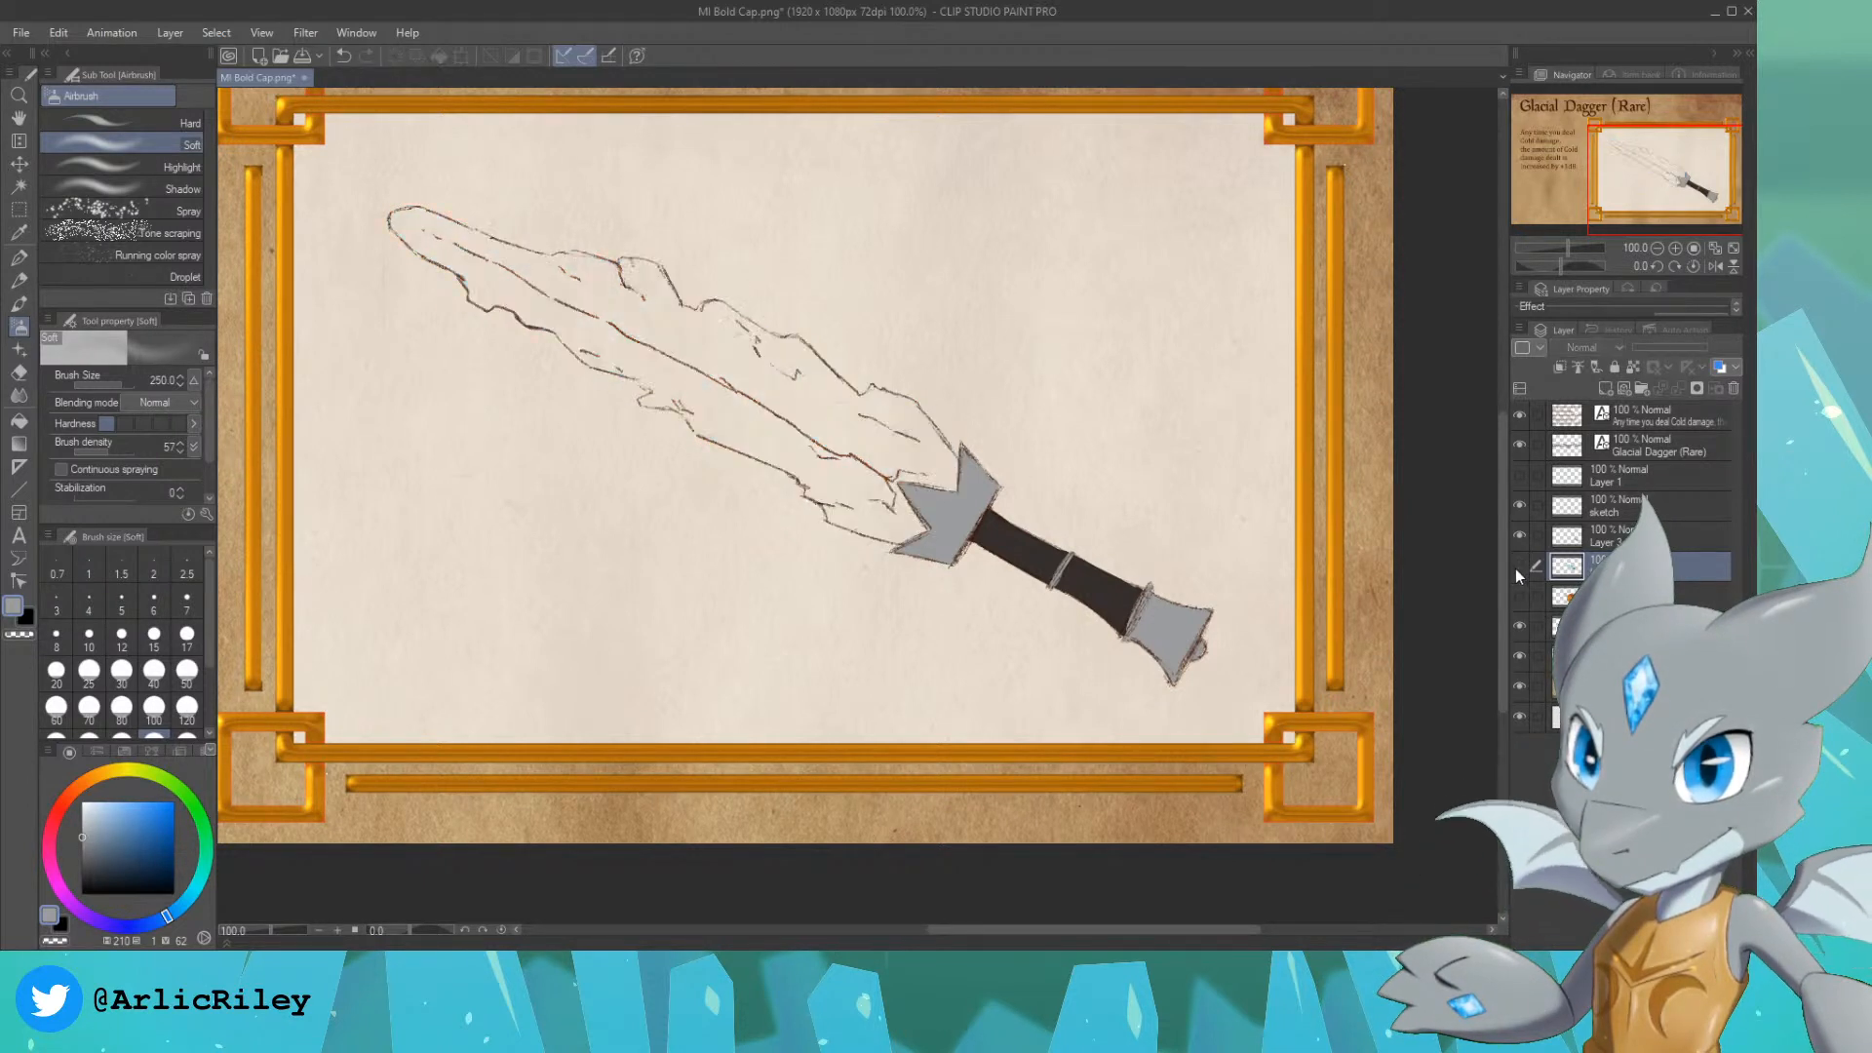
pyautogui.click(1519, 567)
pyautogui.click(1537, 541)
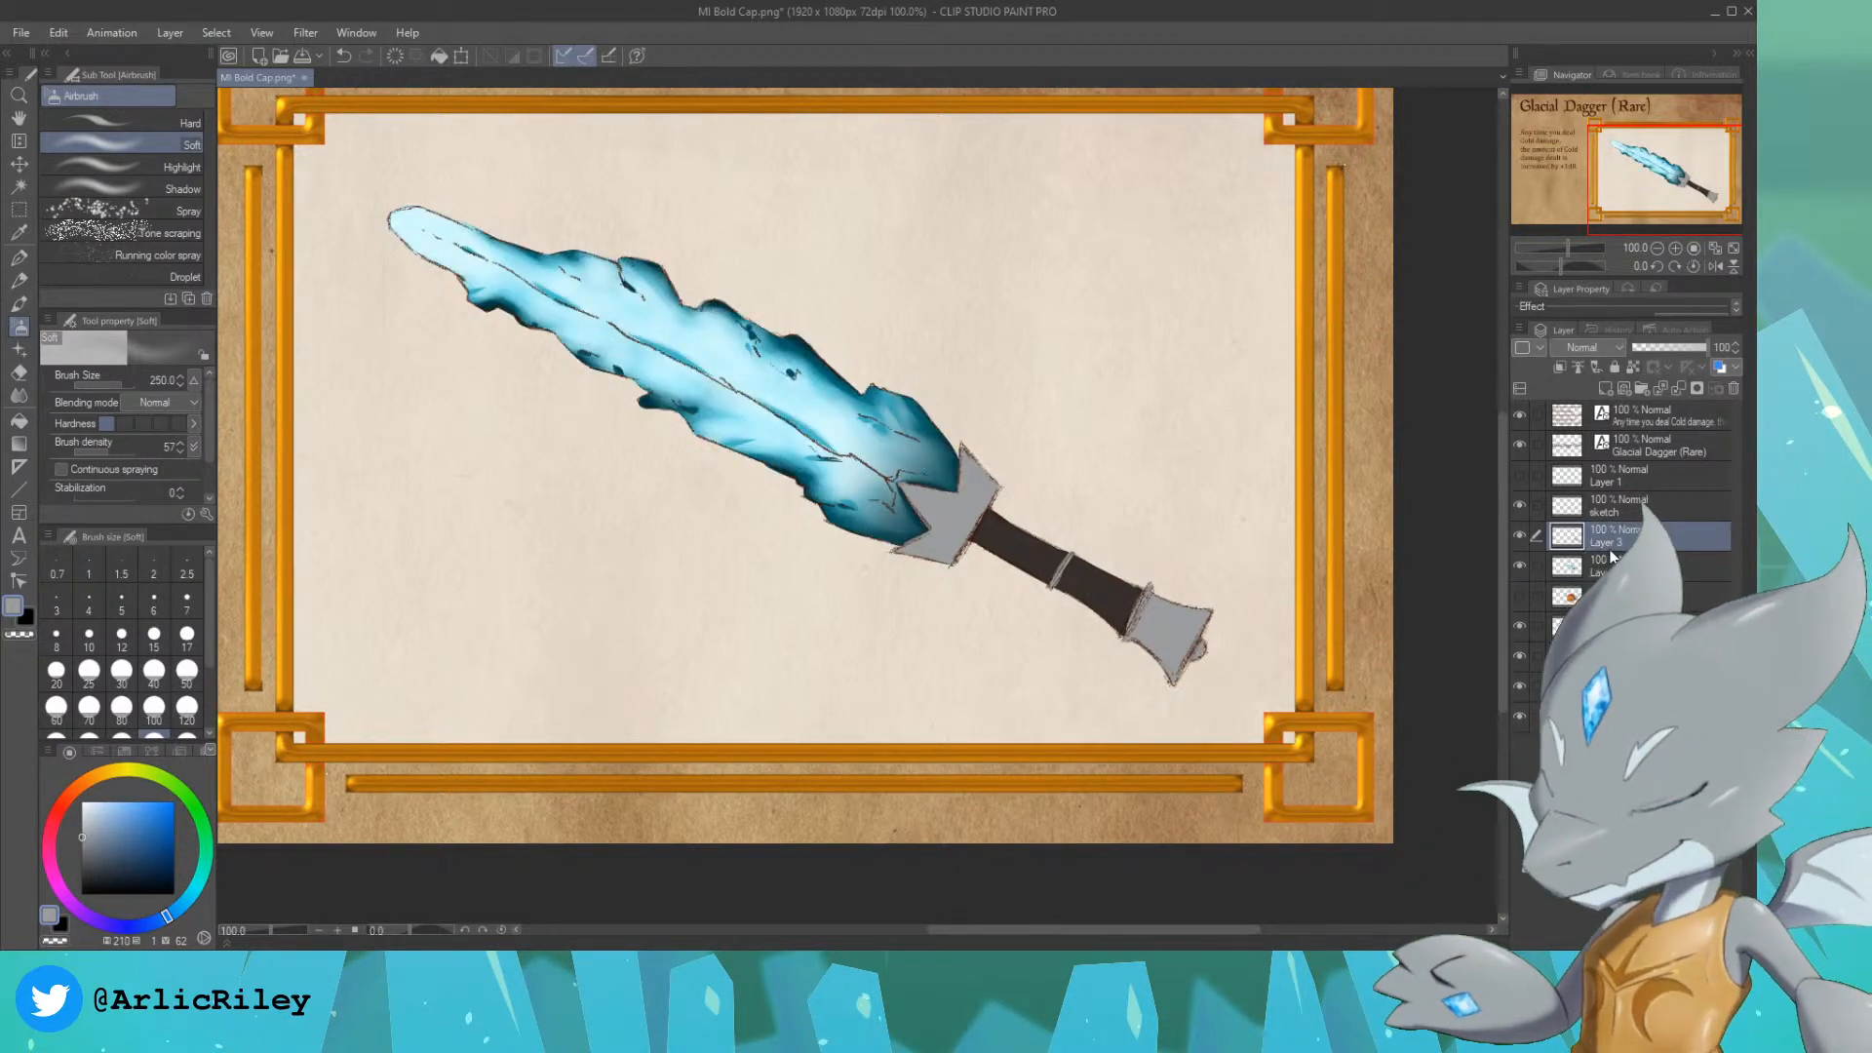
pyautogui.click(1536, 558)
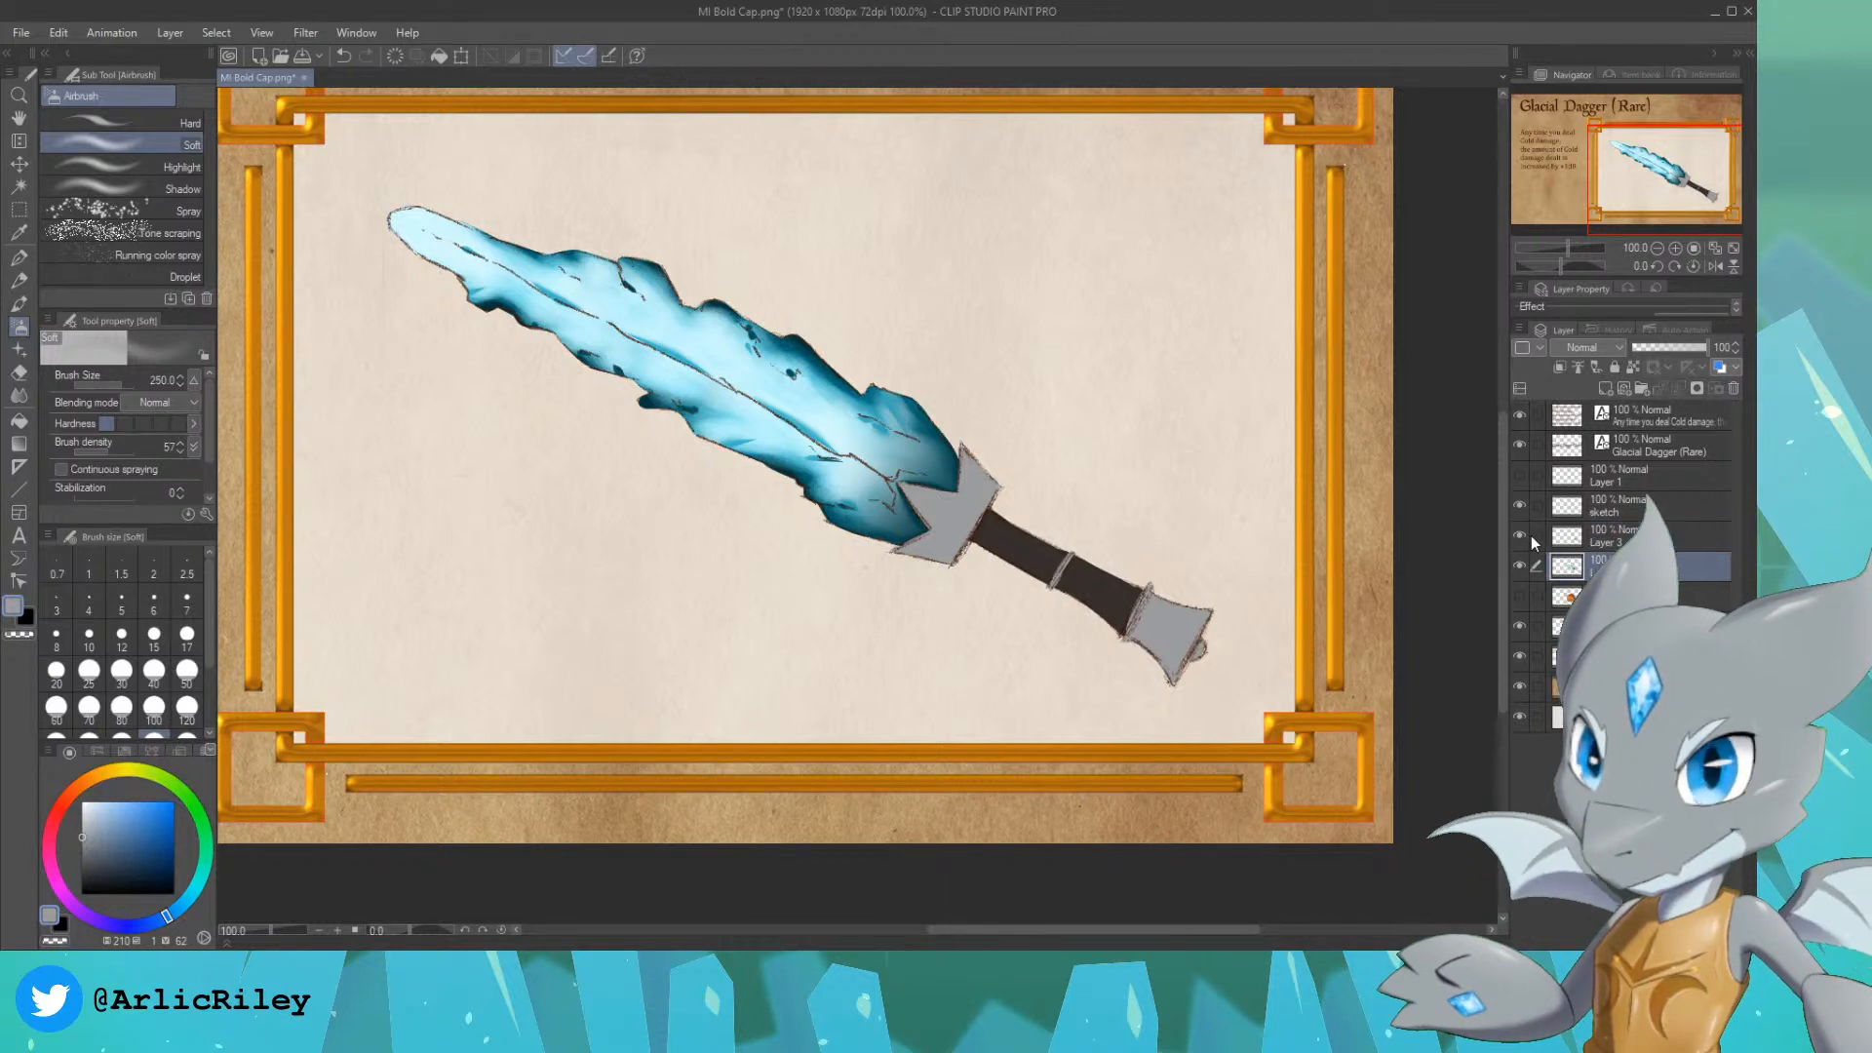
pyautogui.click(1523, 537)
pyautogui.click(1523, 538)
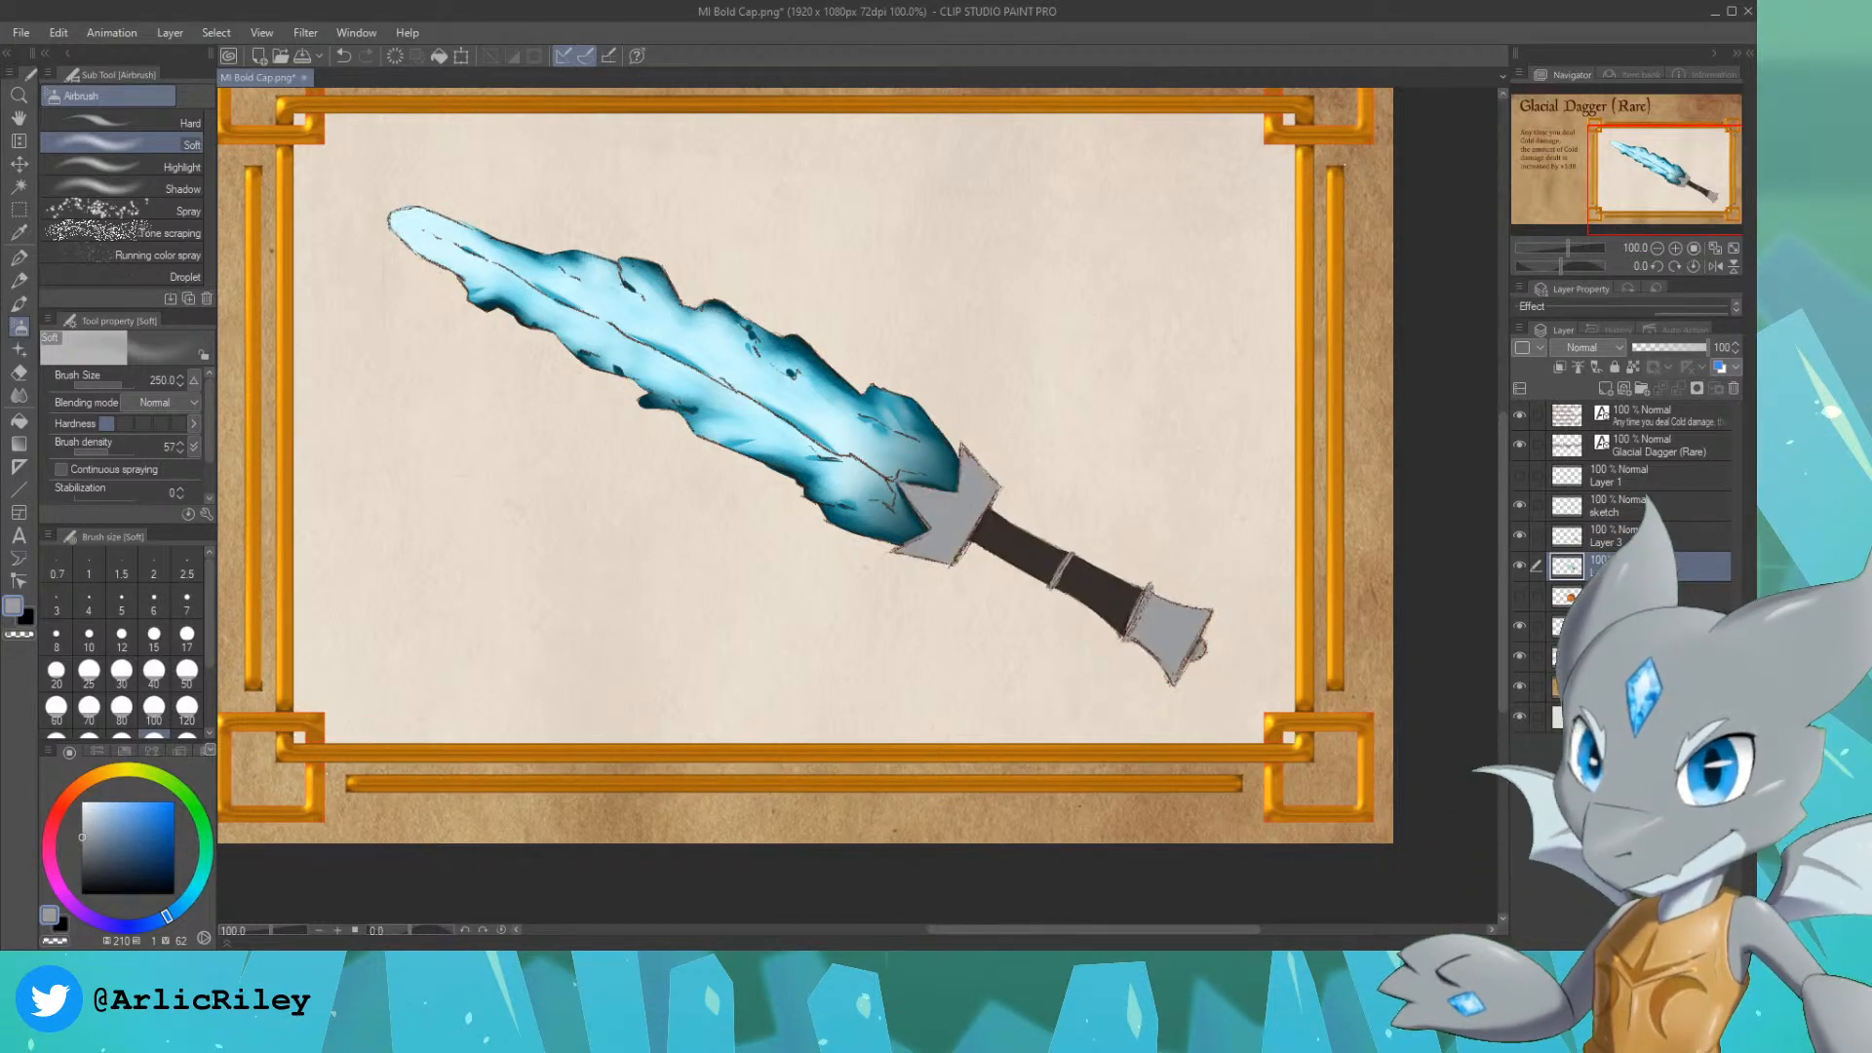
# Step: Select the hilt's painted area and shade it with the sampled grey on a new Multiply layer, using the size 250 Soft airbrush
pyautogui.click(1537, 542)
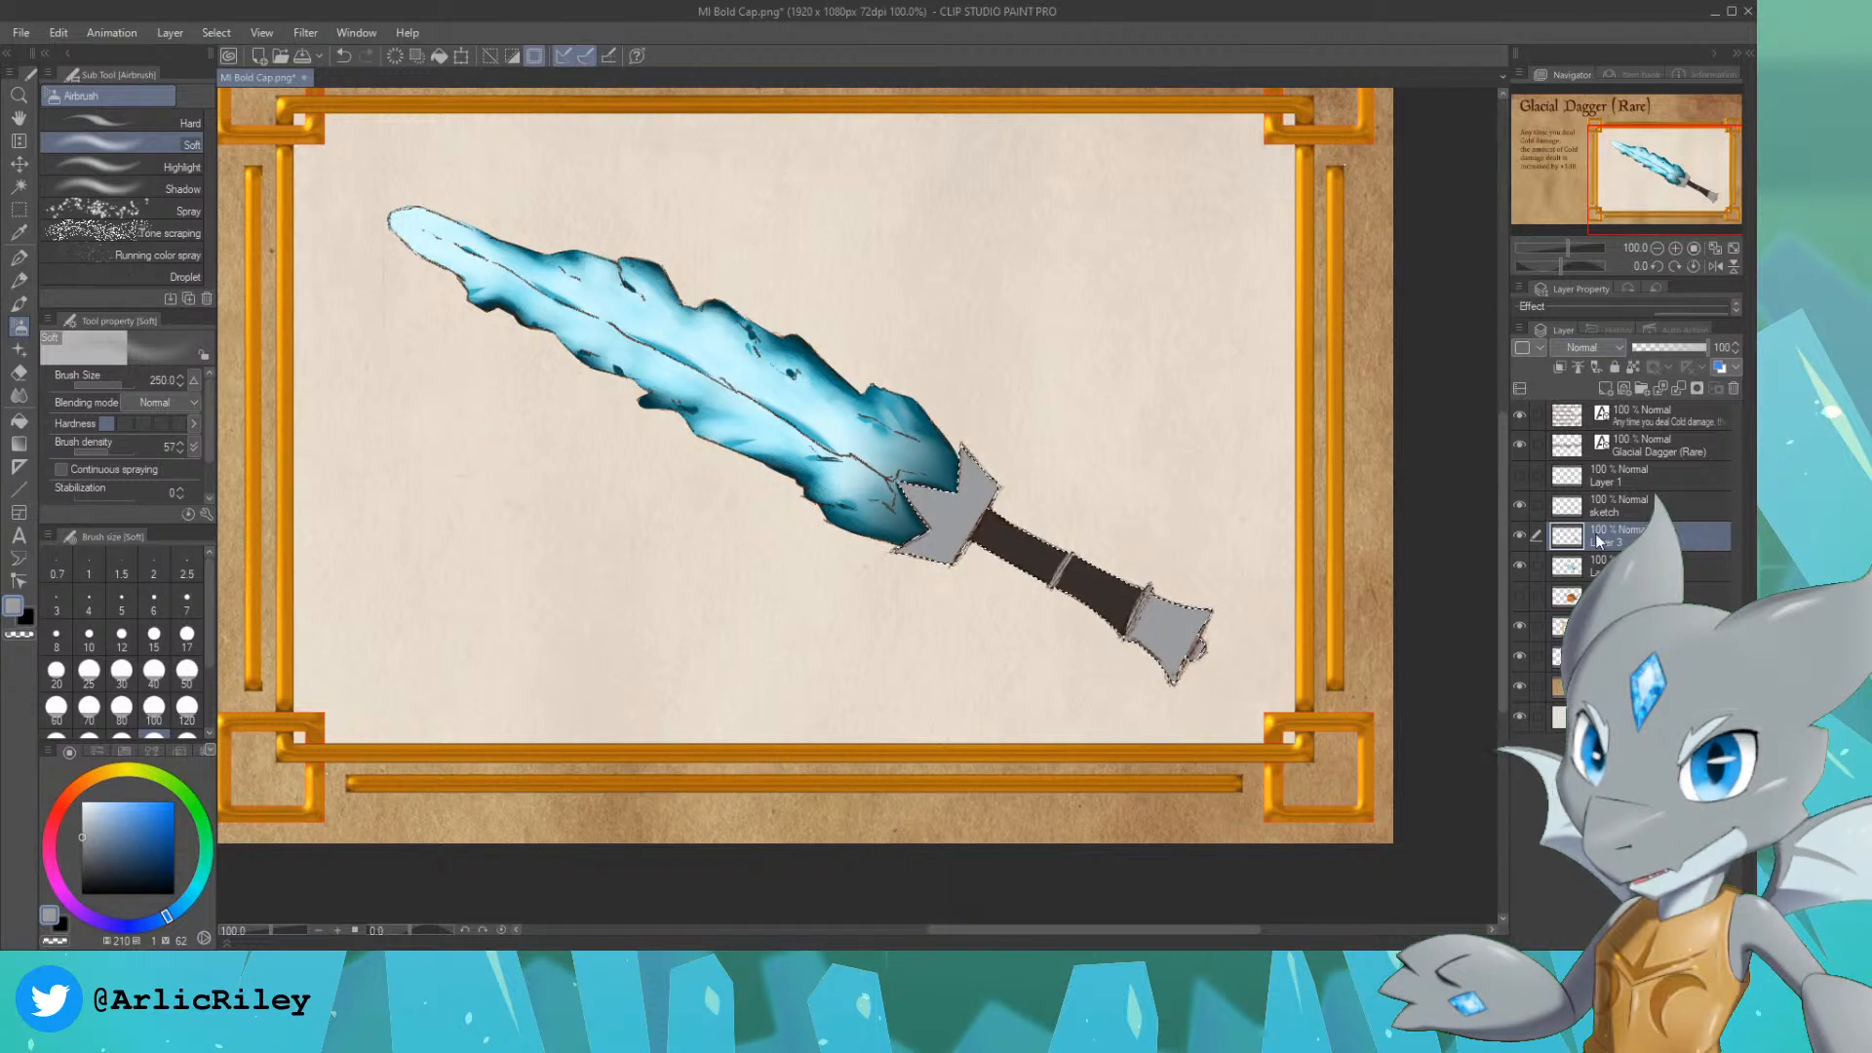
pyautogui.click(1605, 389)
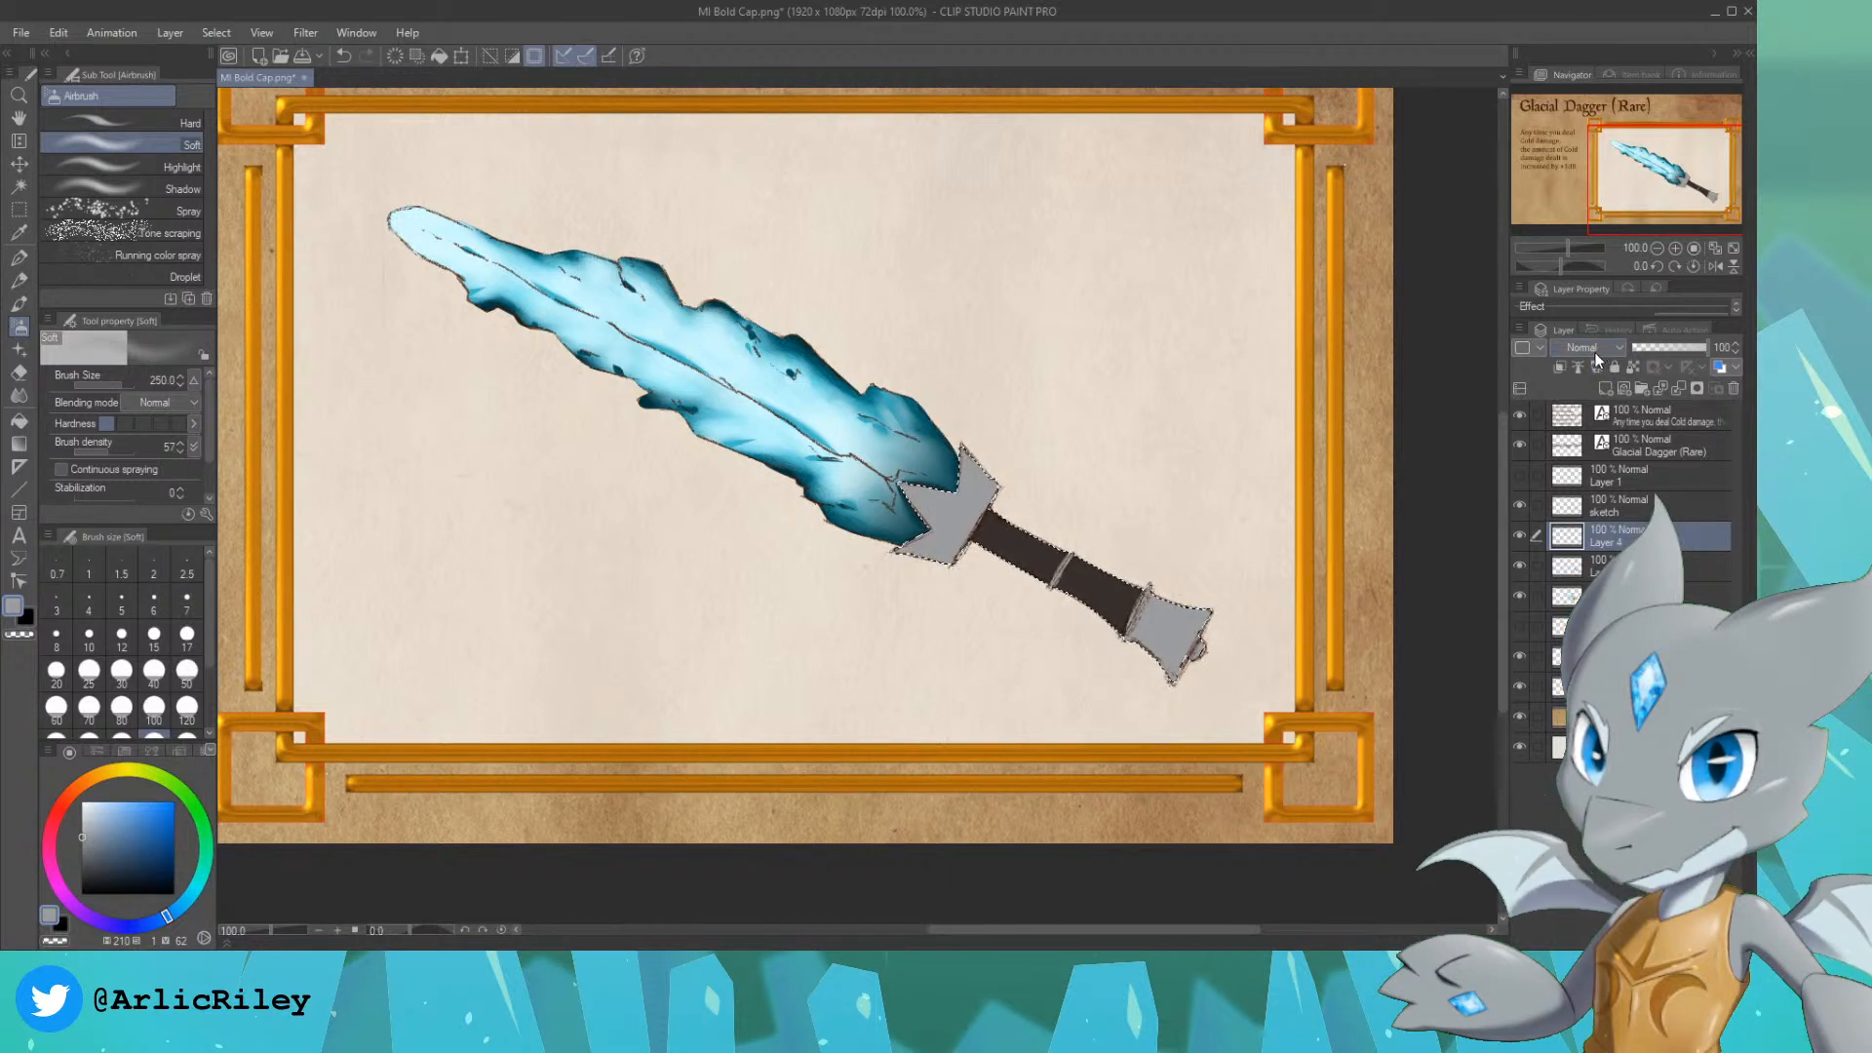
pyautogui.click(1577, 403)
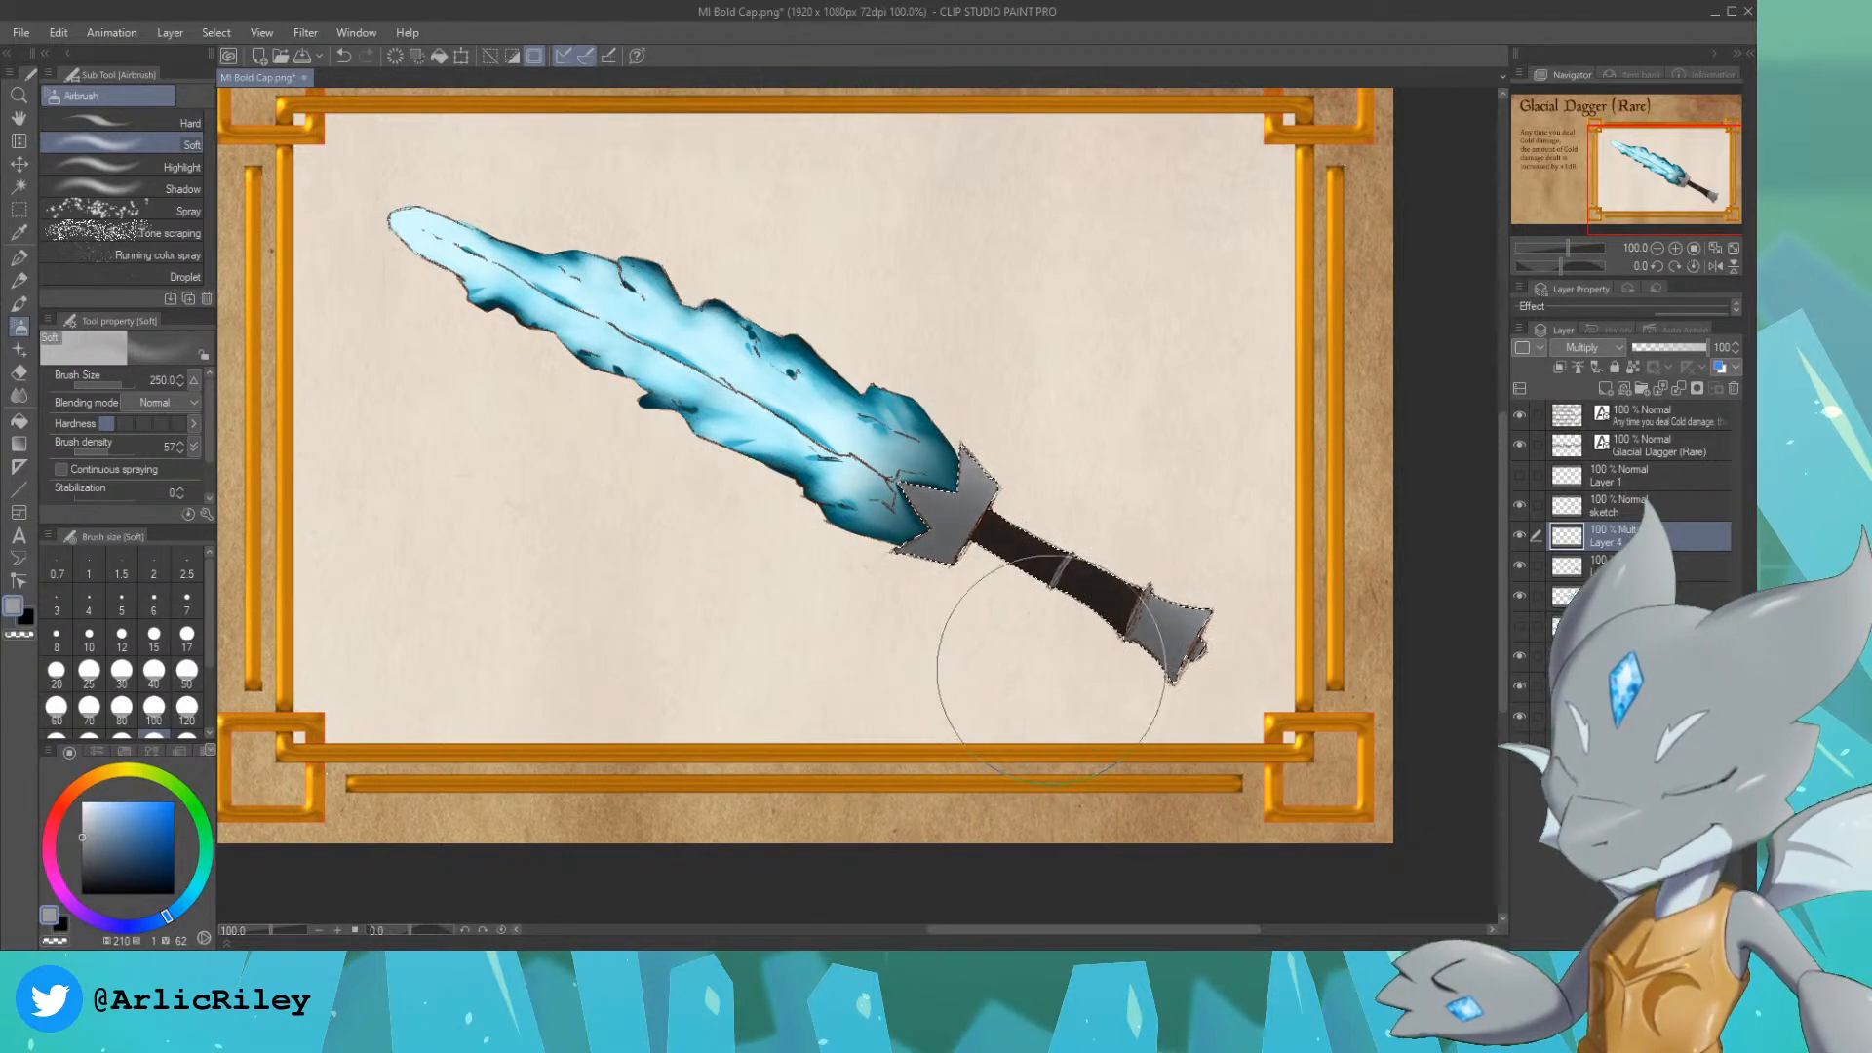
# Step: Erase parts of the hilt shading with the Kneaded eraser at size 60 to bring out lighter areas
pyautogui.click(18, 371)
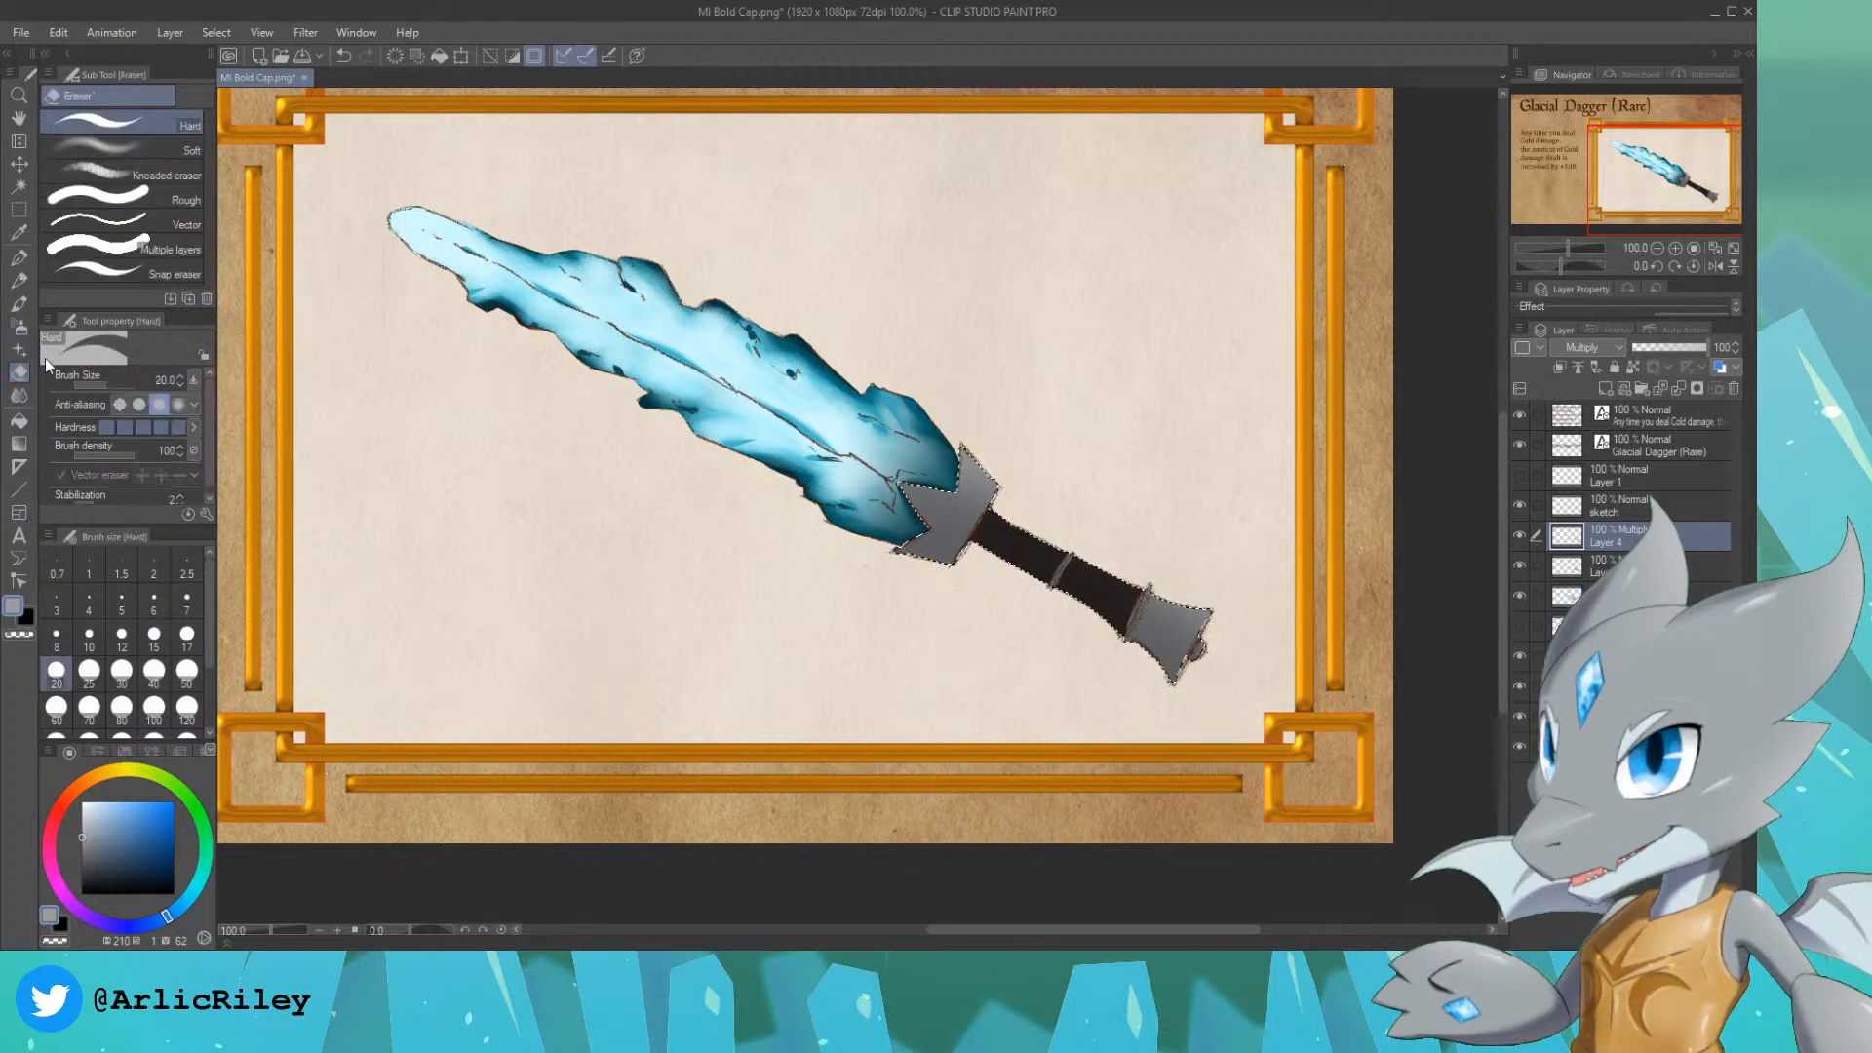
pyautogui.click(161, 195)
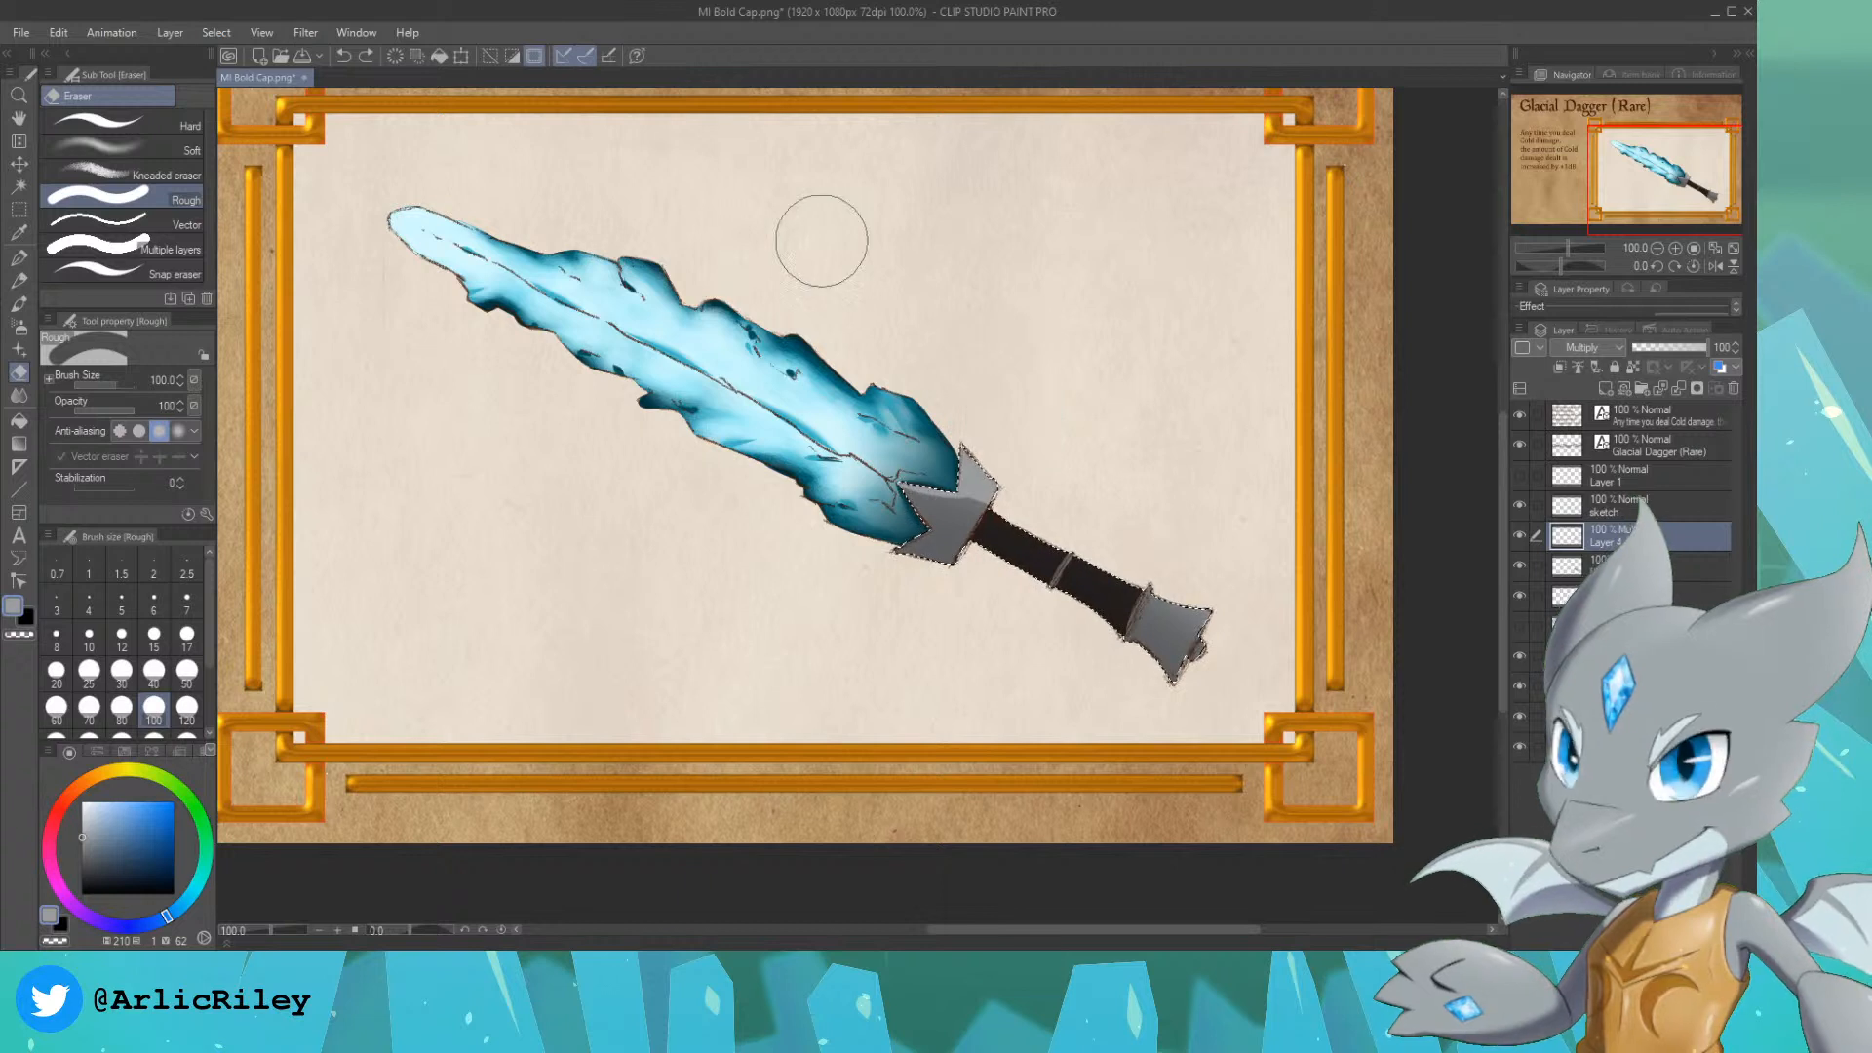
pyautogui.click(146, 175)
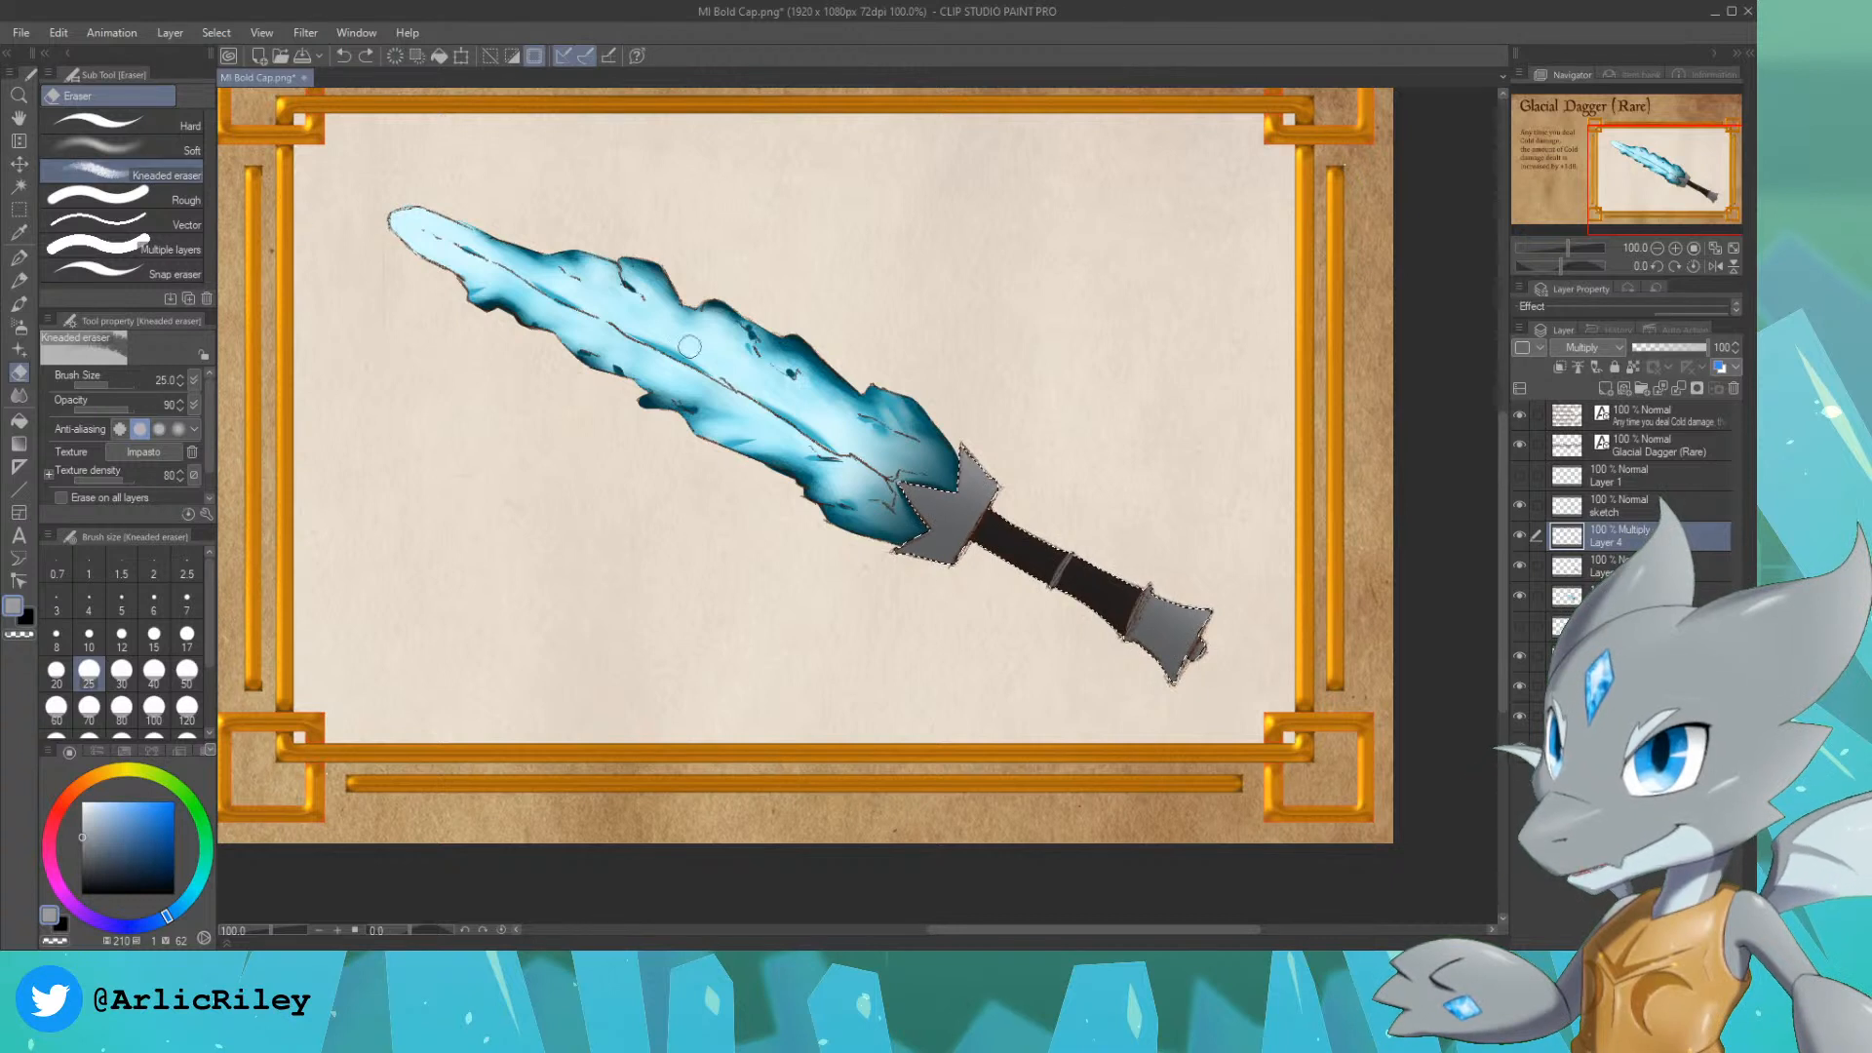
pyautogui.press(']')
pyautogui.press(']')
pyautogui.press(']')
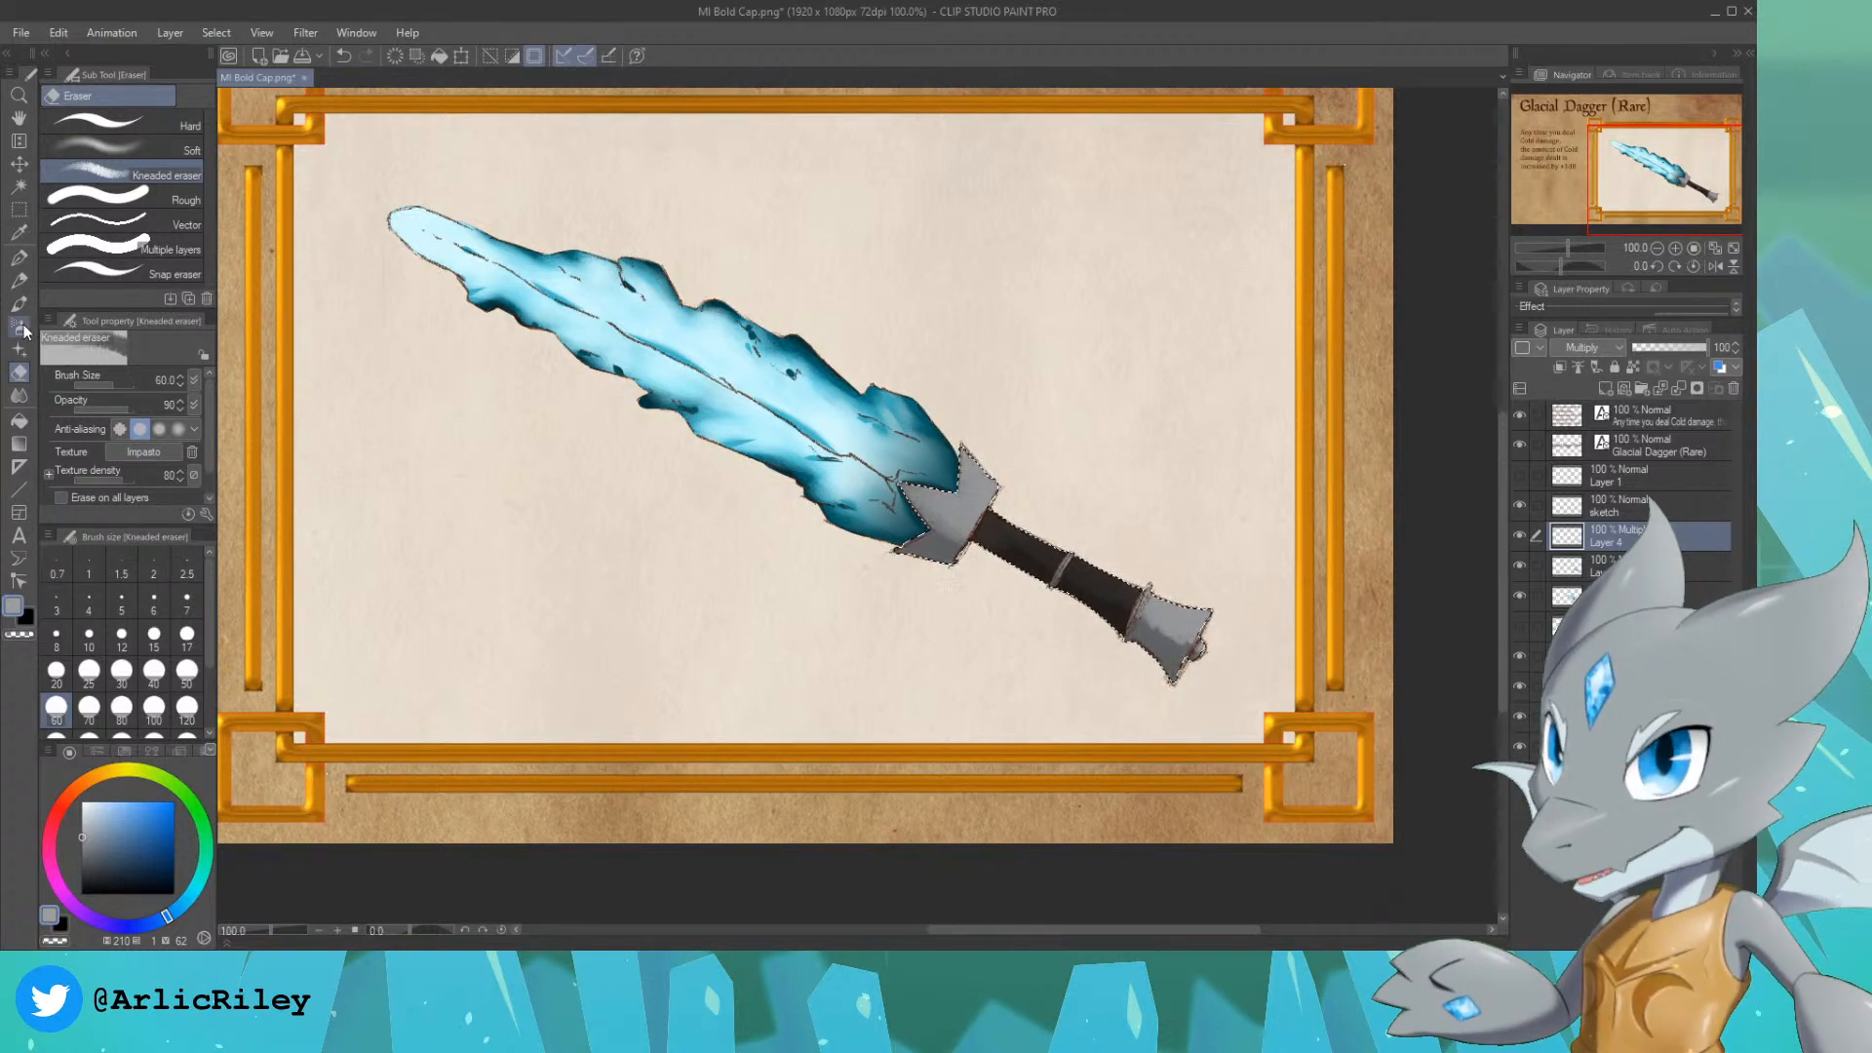
# Step: Paint light grey highlights on the metal pommel and guard on a new Normal layer, using the Tapered Pen at size 15 and For effect line pen at size 10
pyautogui.click(19, 256)
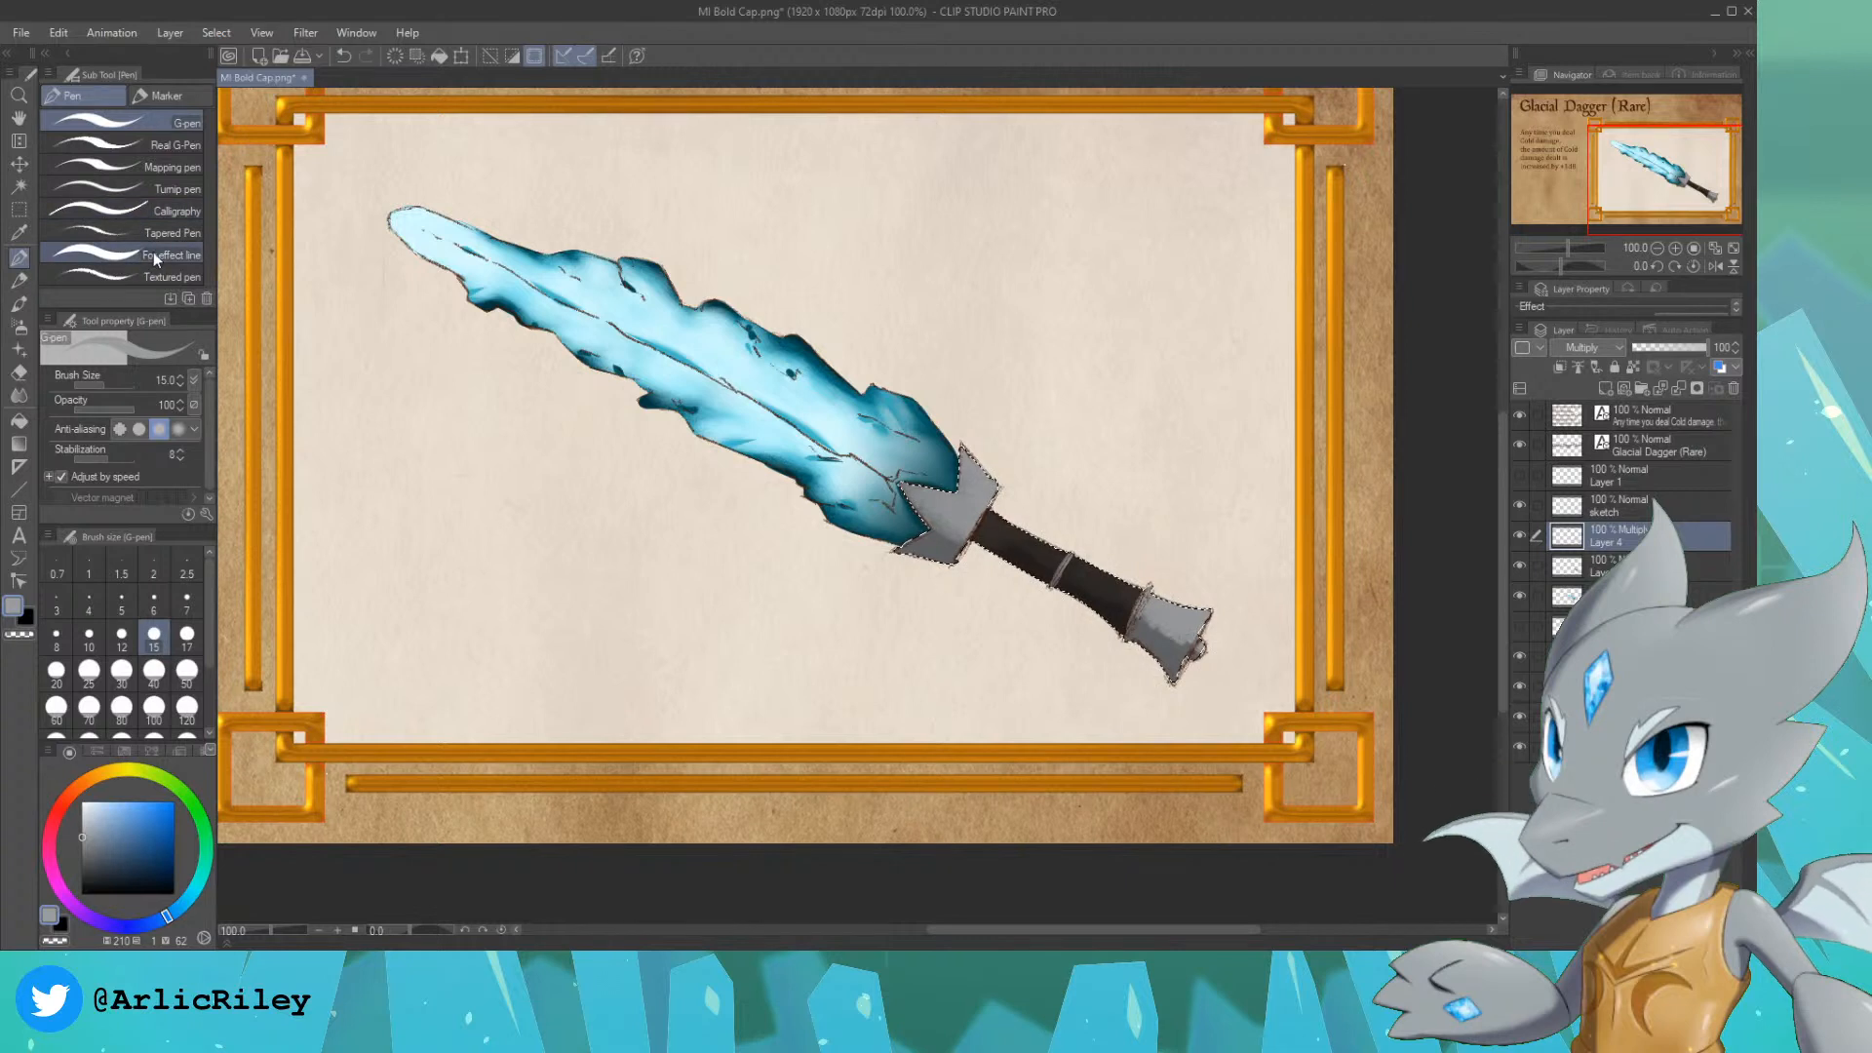
pyautogui.click(107, 233)
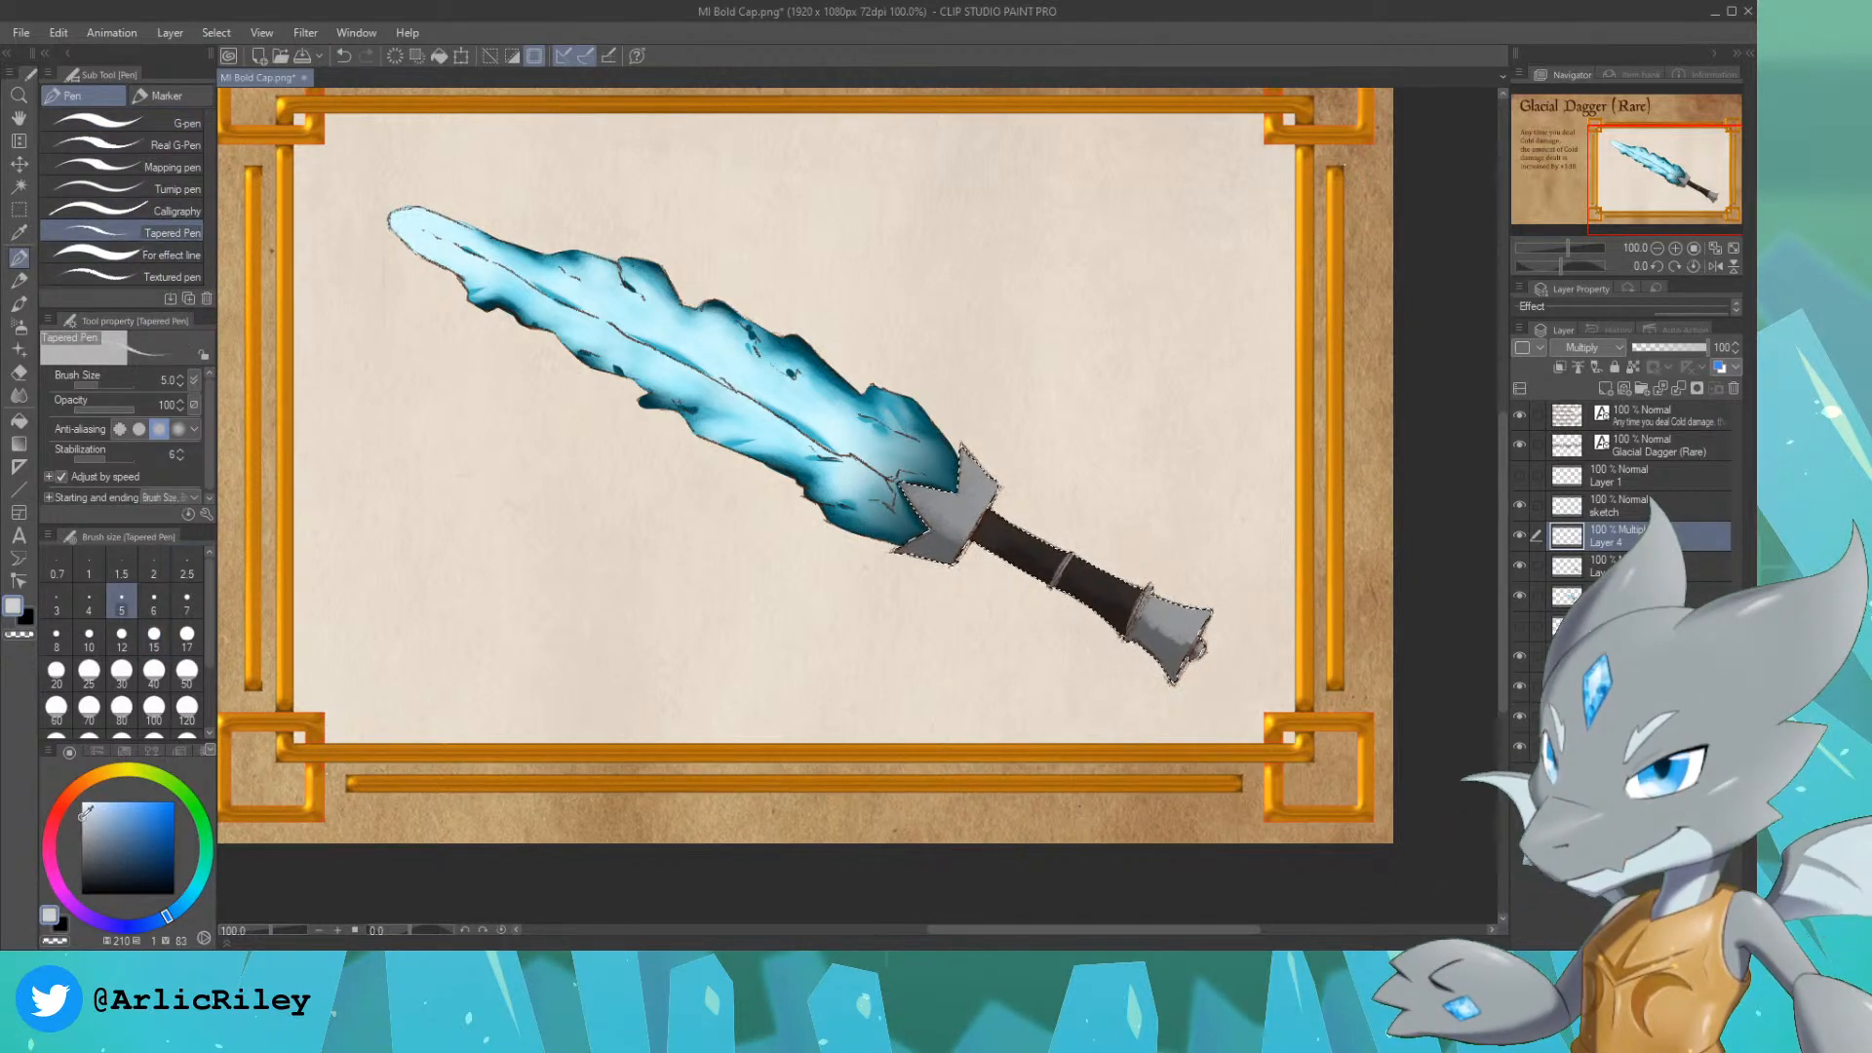
pyautogui.hotkey('ctrl', 'shift', 'n')
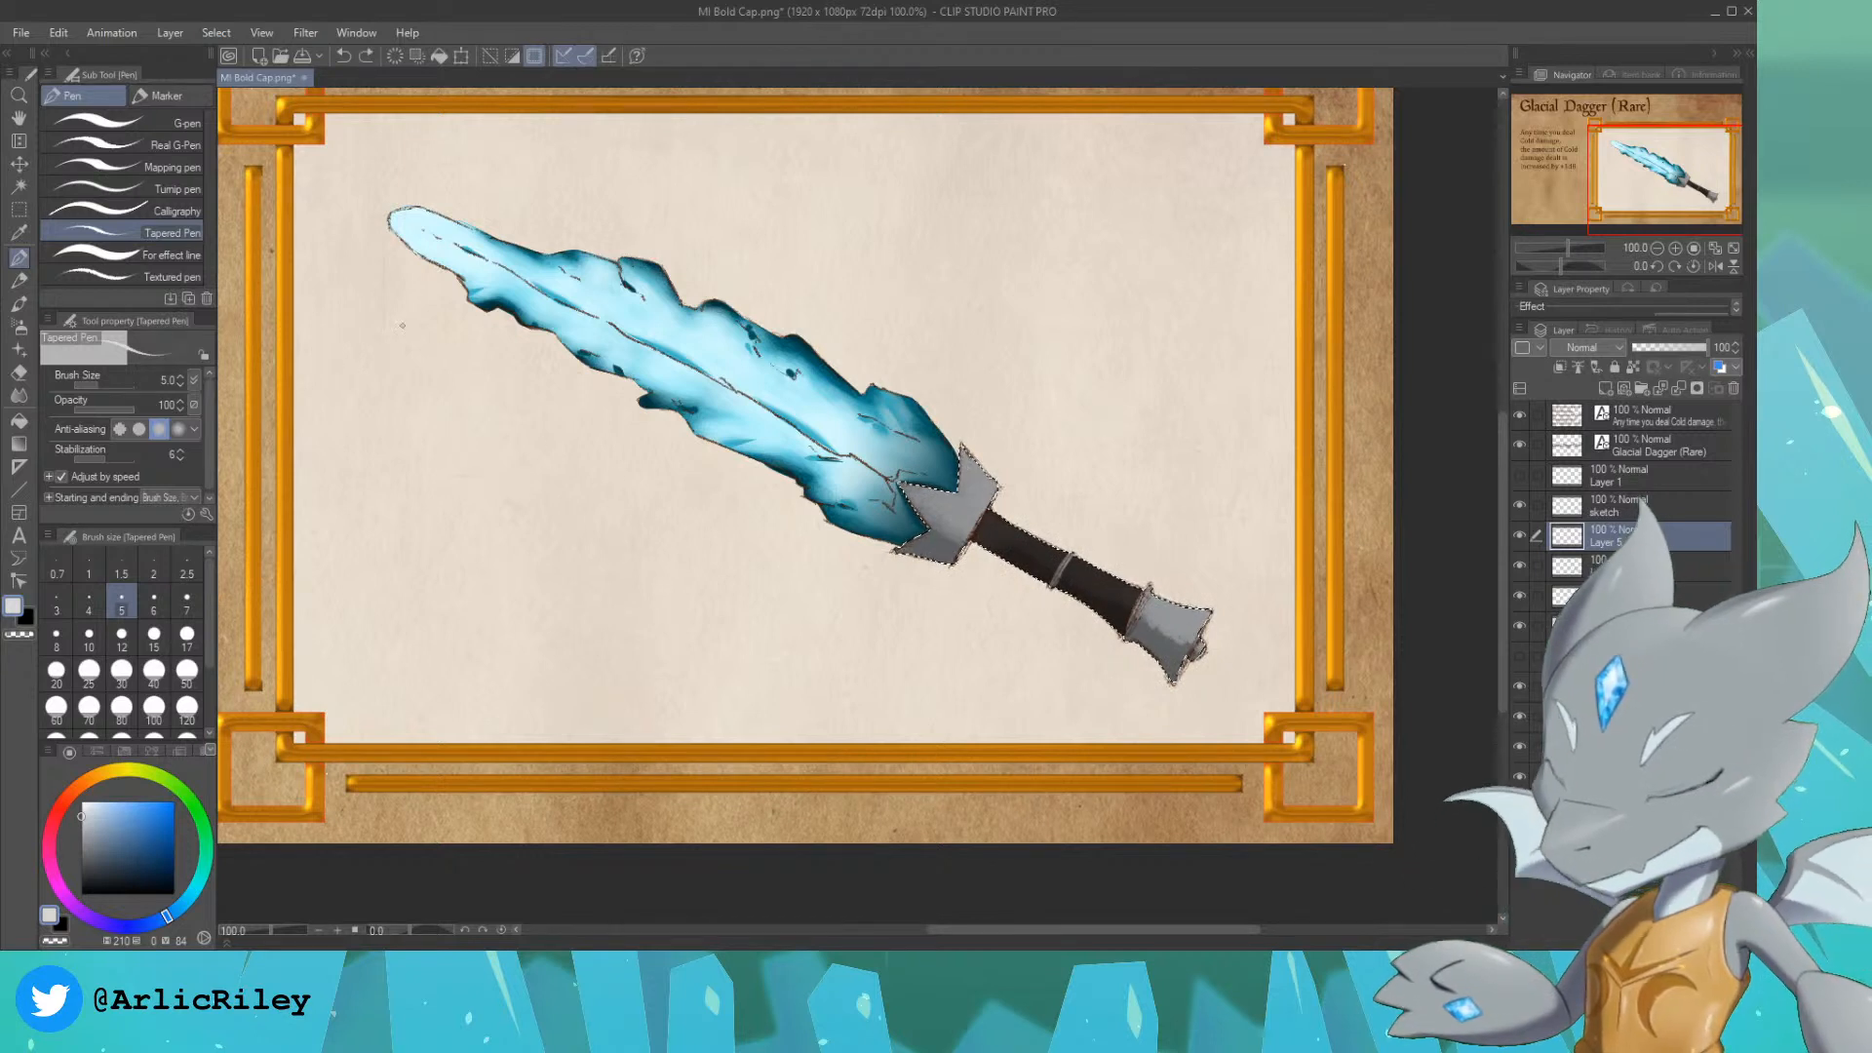
pyautogui.press(']')
pyautogui.press(']')
pyautogui.press(']')
pyautogui.press(']')
pyautogui.press(']')
pyautogui.press(']')
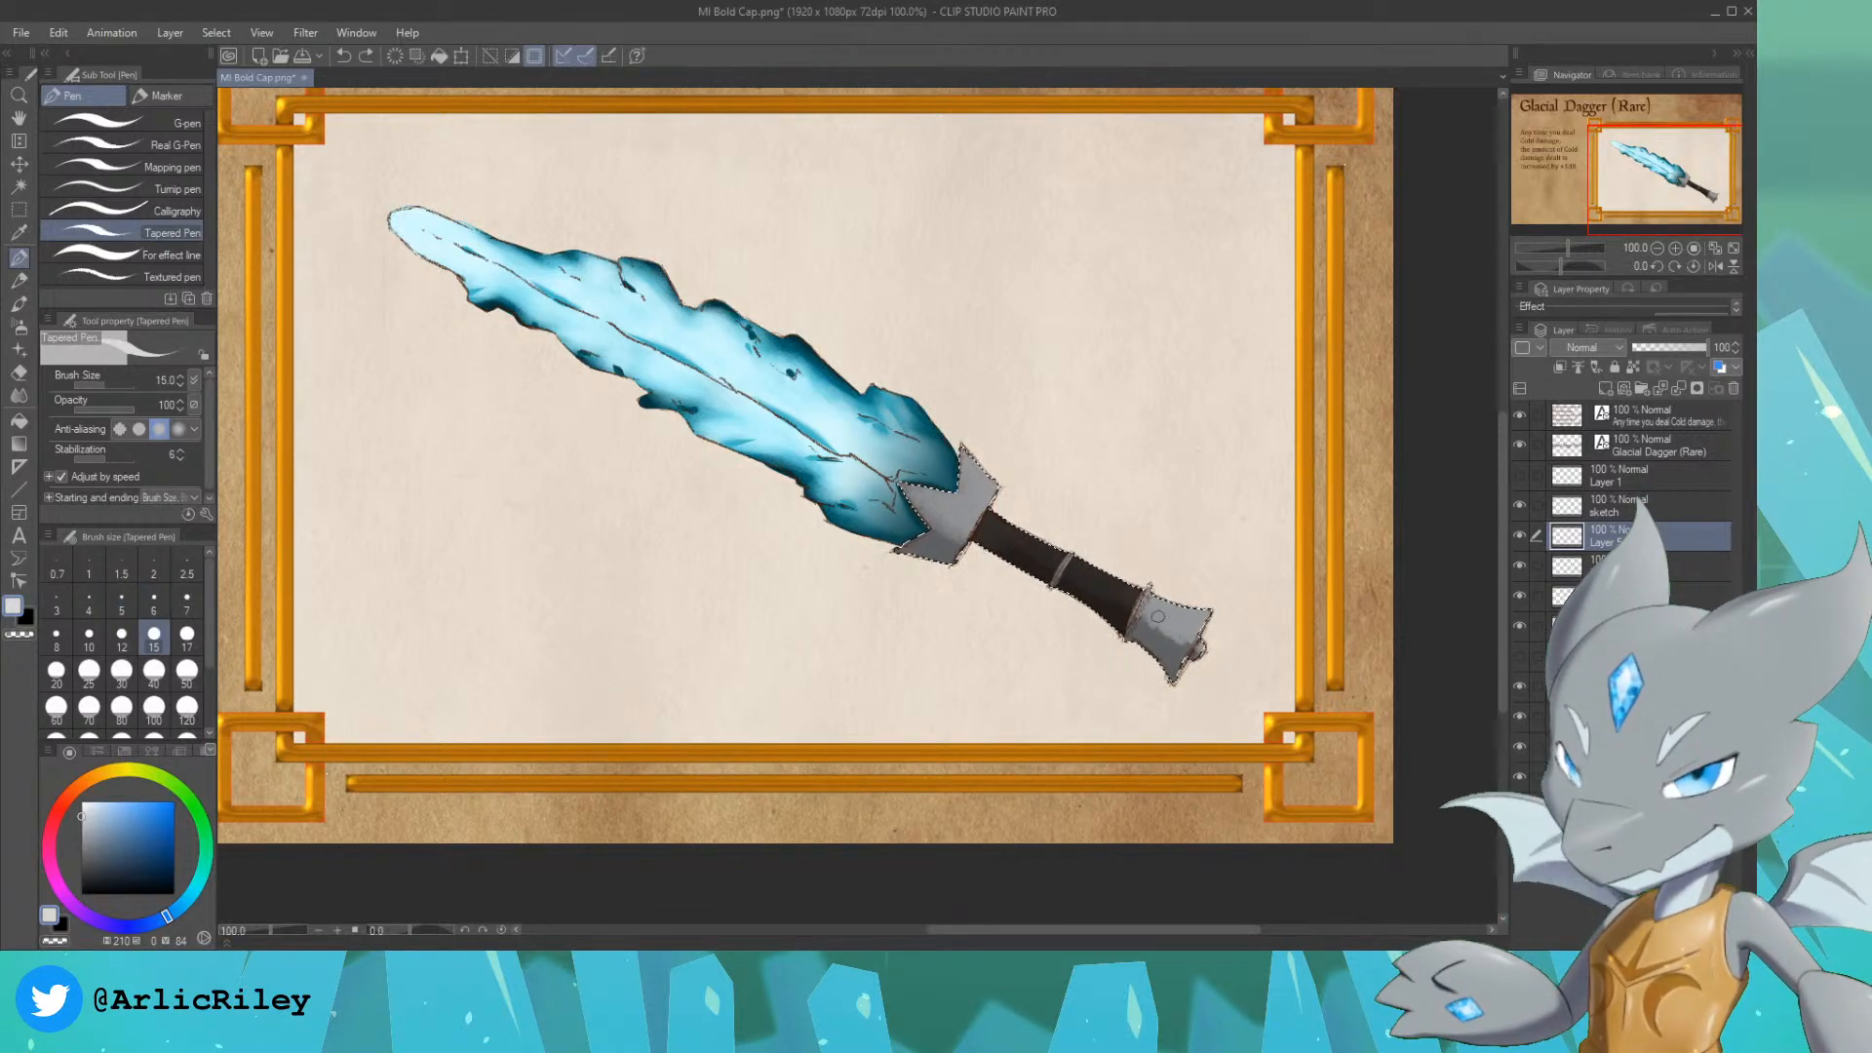
pyautogui.moveTo(1196, 621); pyautogui.dragTo(1170, 617)
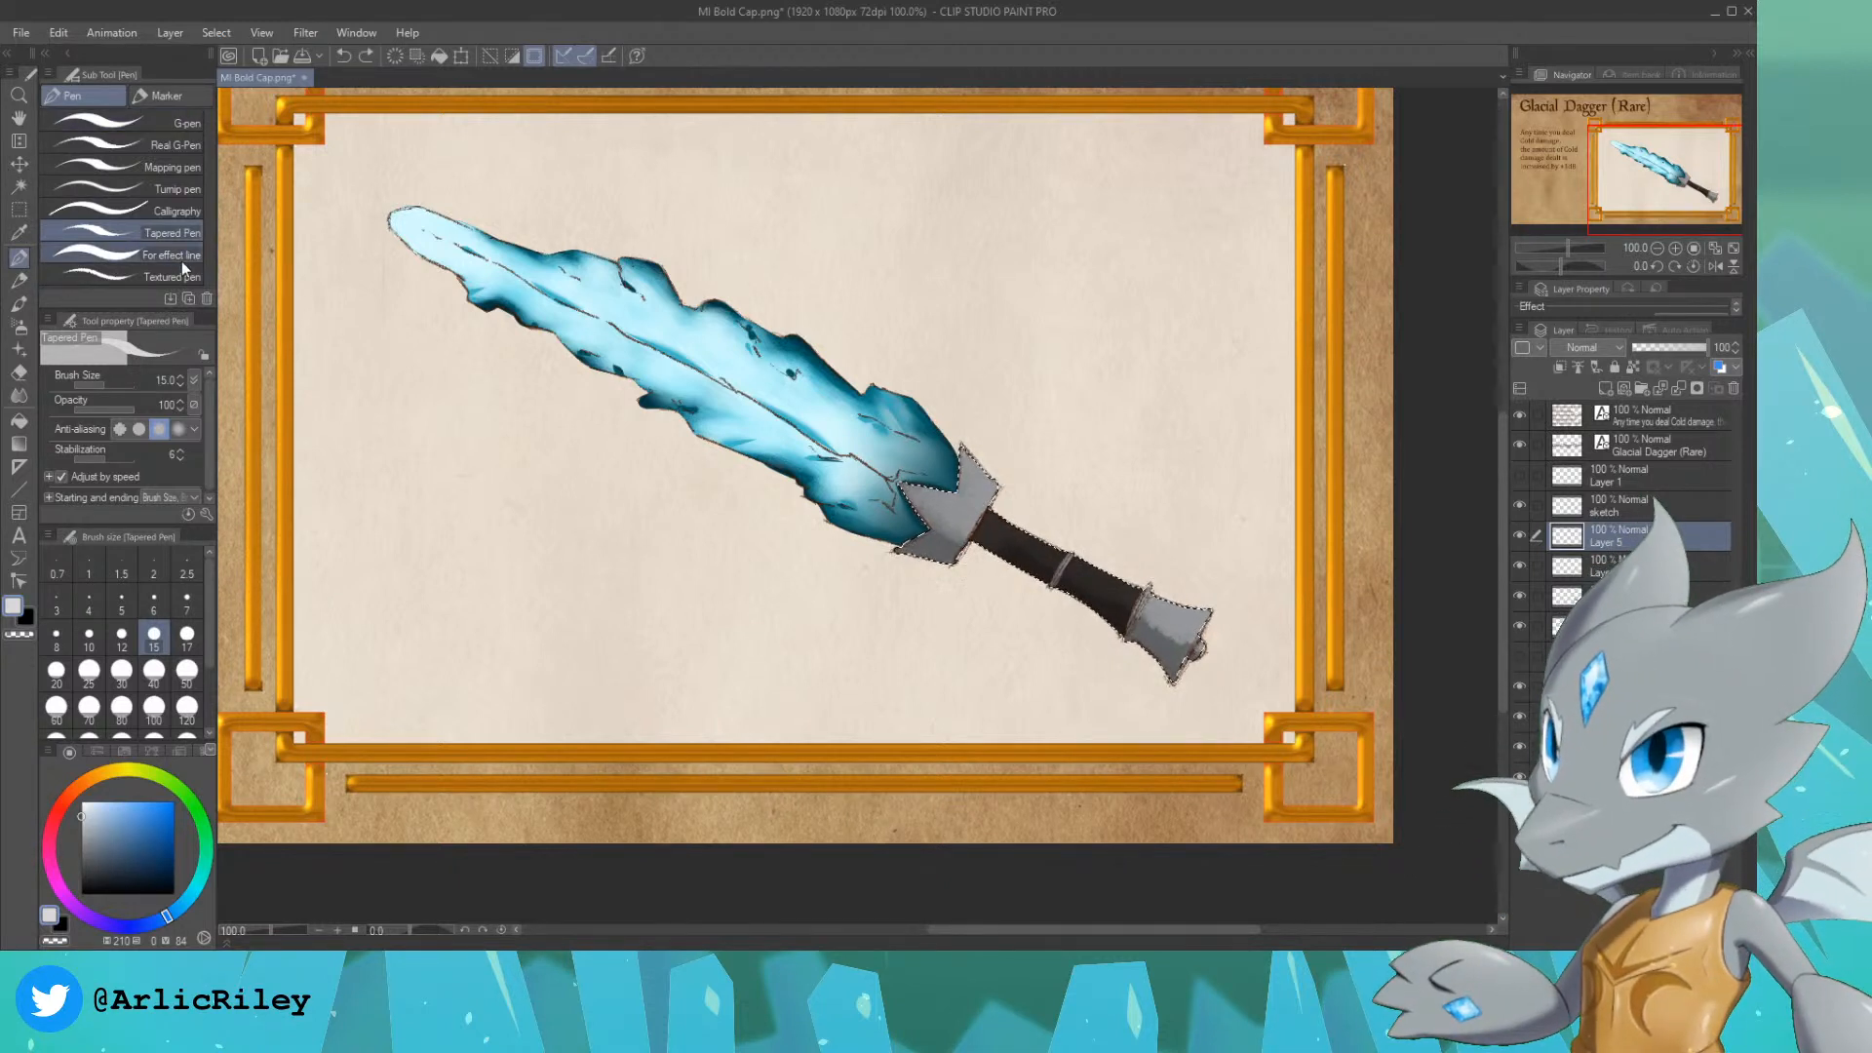
pyautogui.click(146, 255)
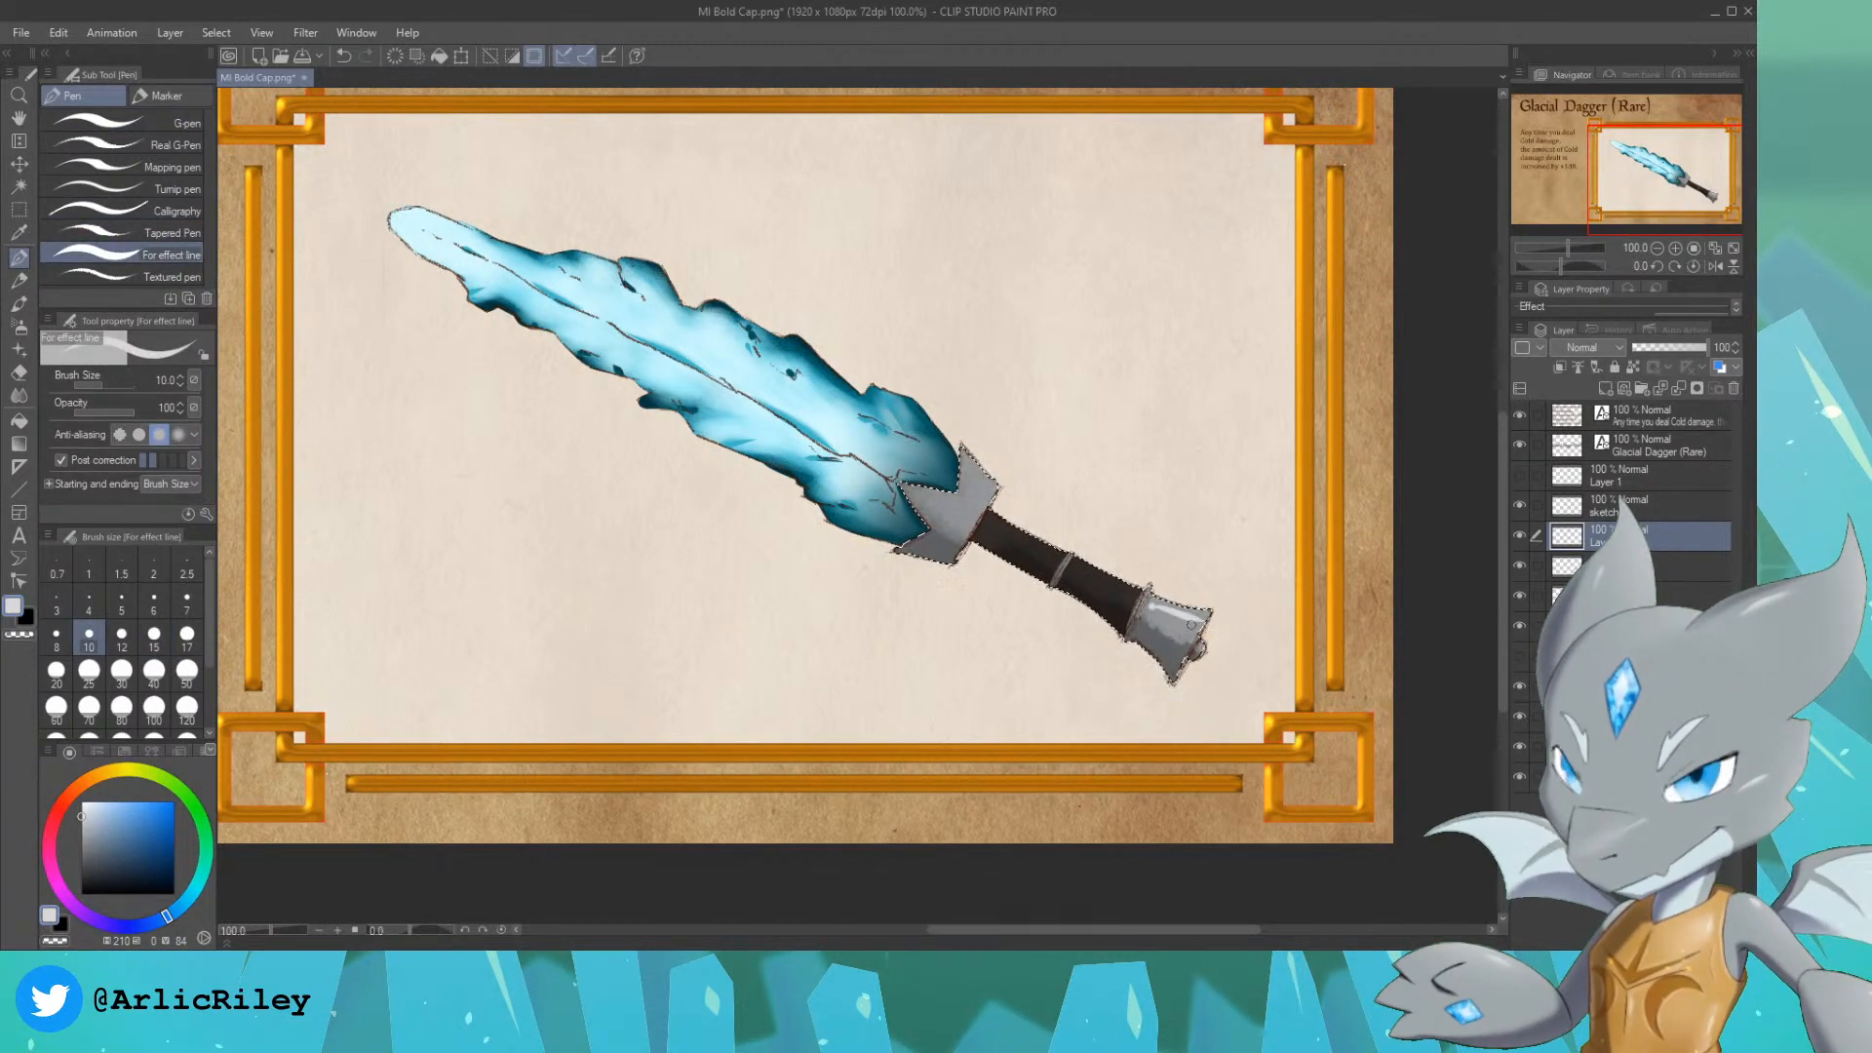
pyautogui.hotkey('ctrl', 'z')
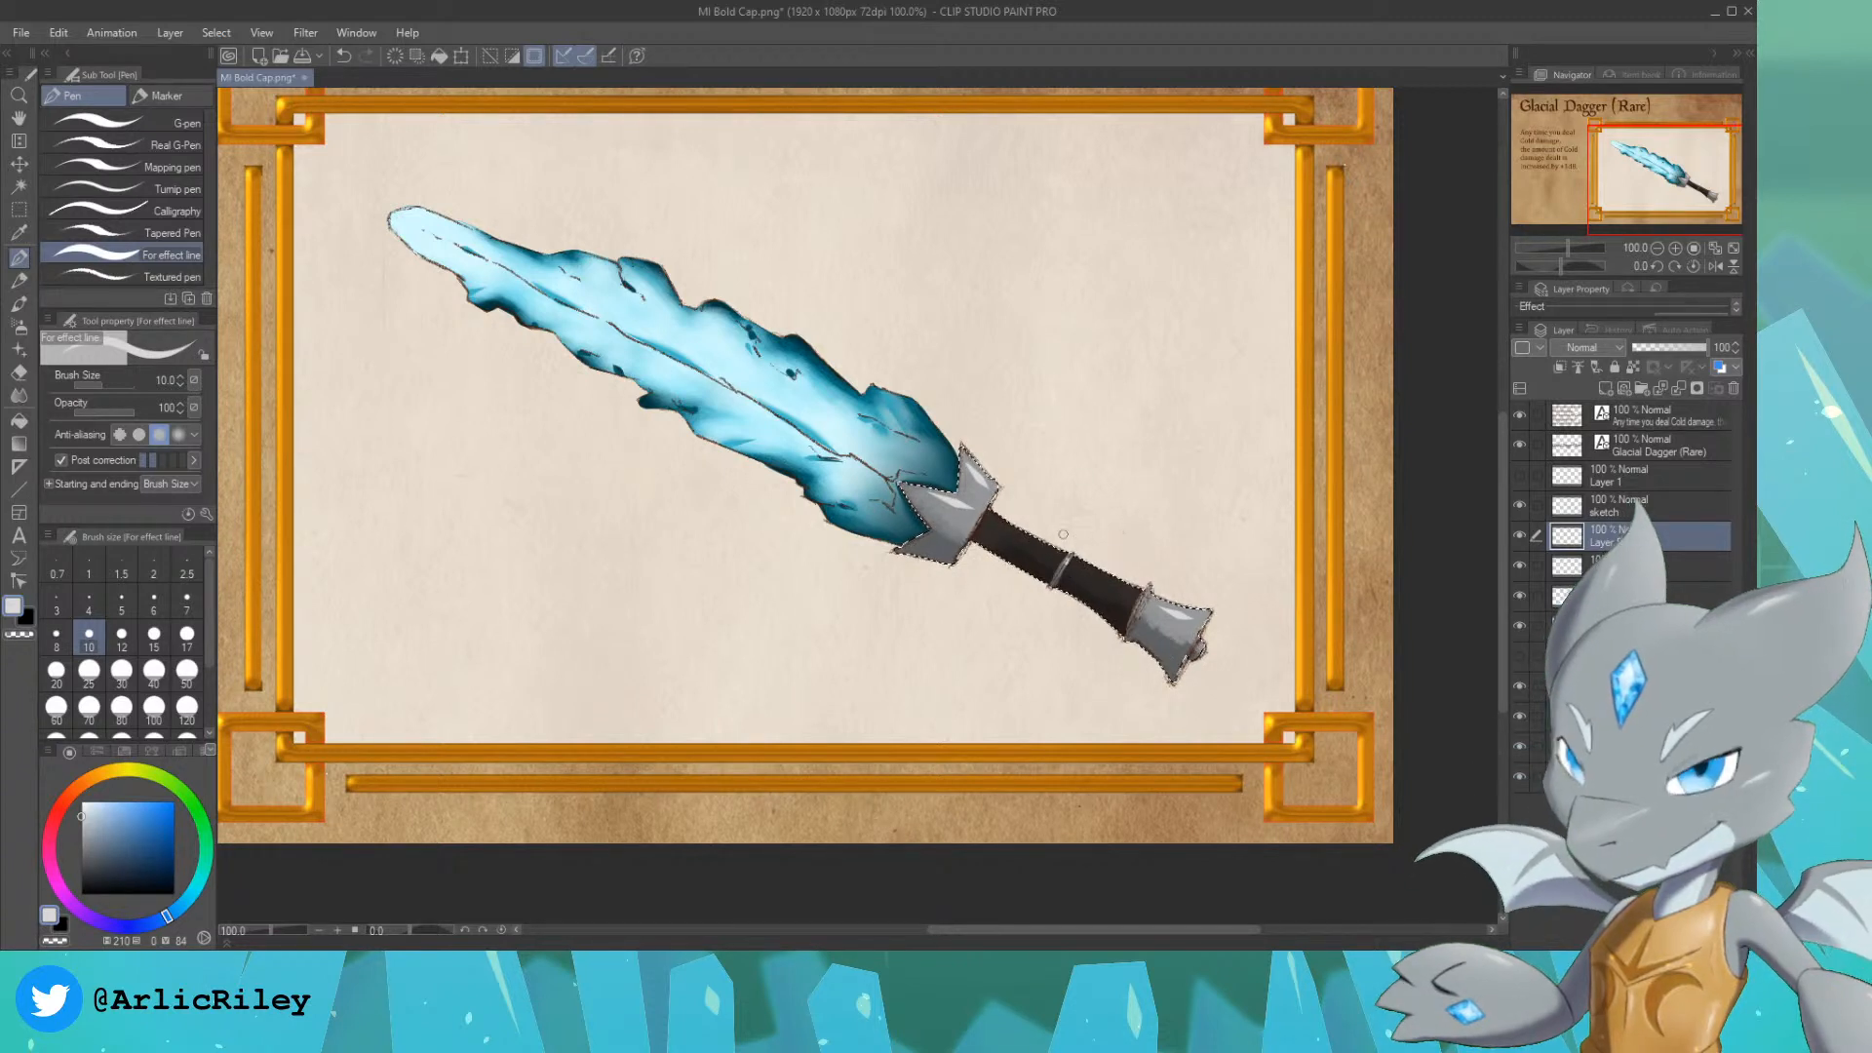
# Step: Draw fine wear marks on the dark grip with the size 8 Real pencil in brownish grey, hue 17, saturation 7, brightness 48
pyautogui.press('x')
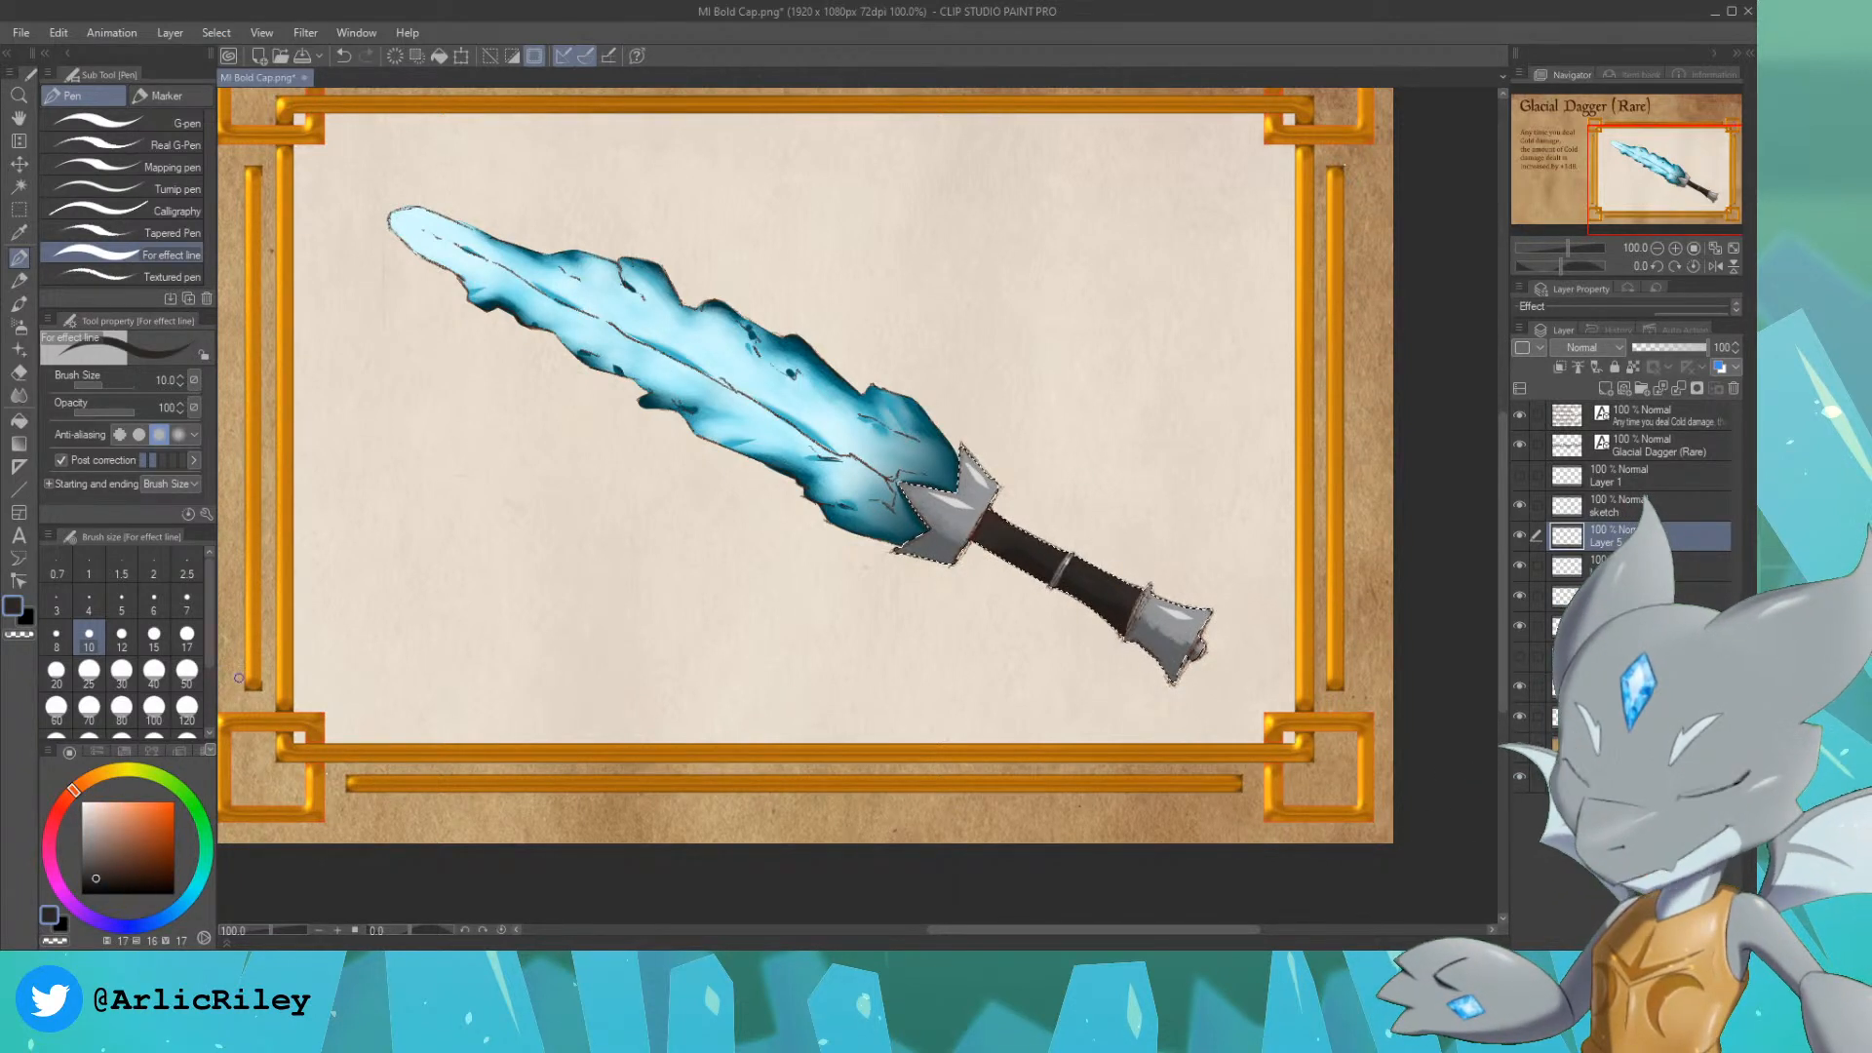
pyautogui.click(87, 850)
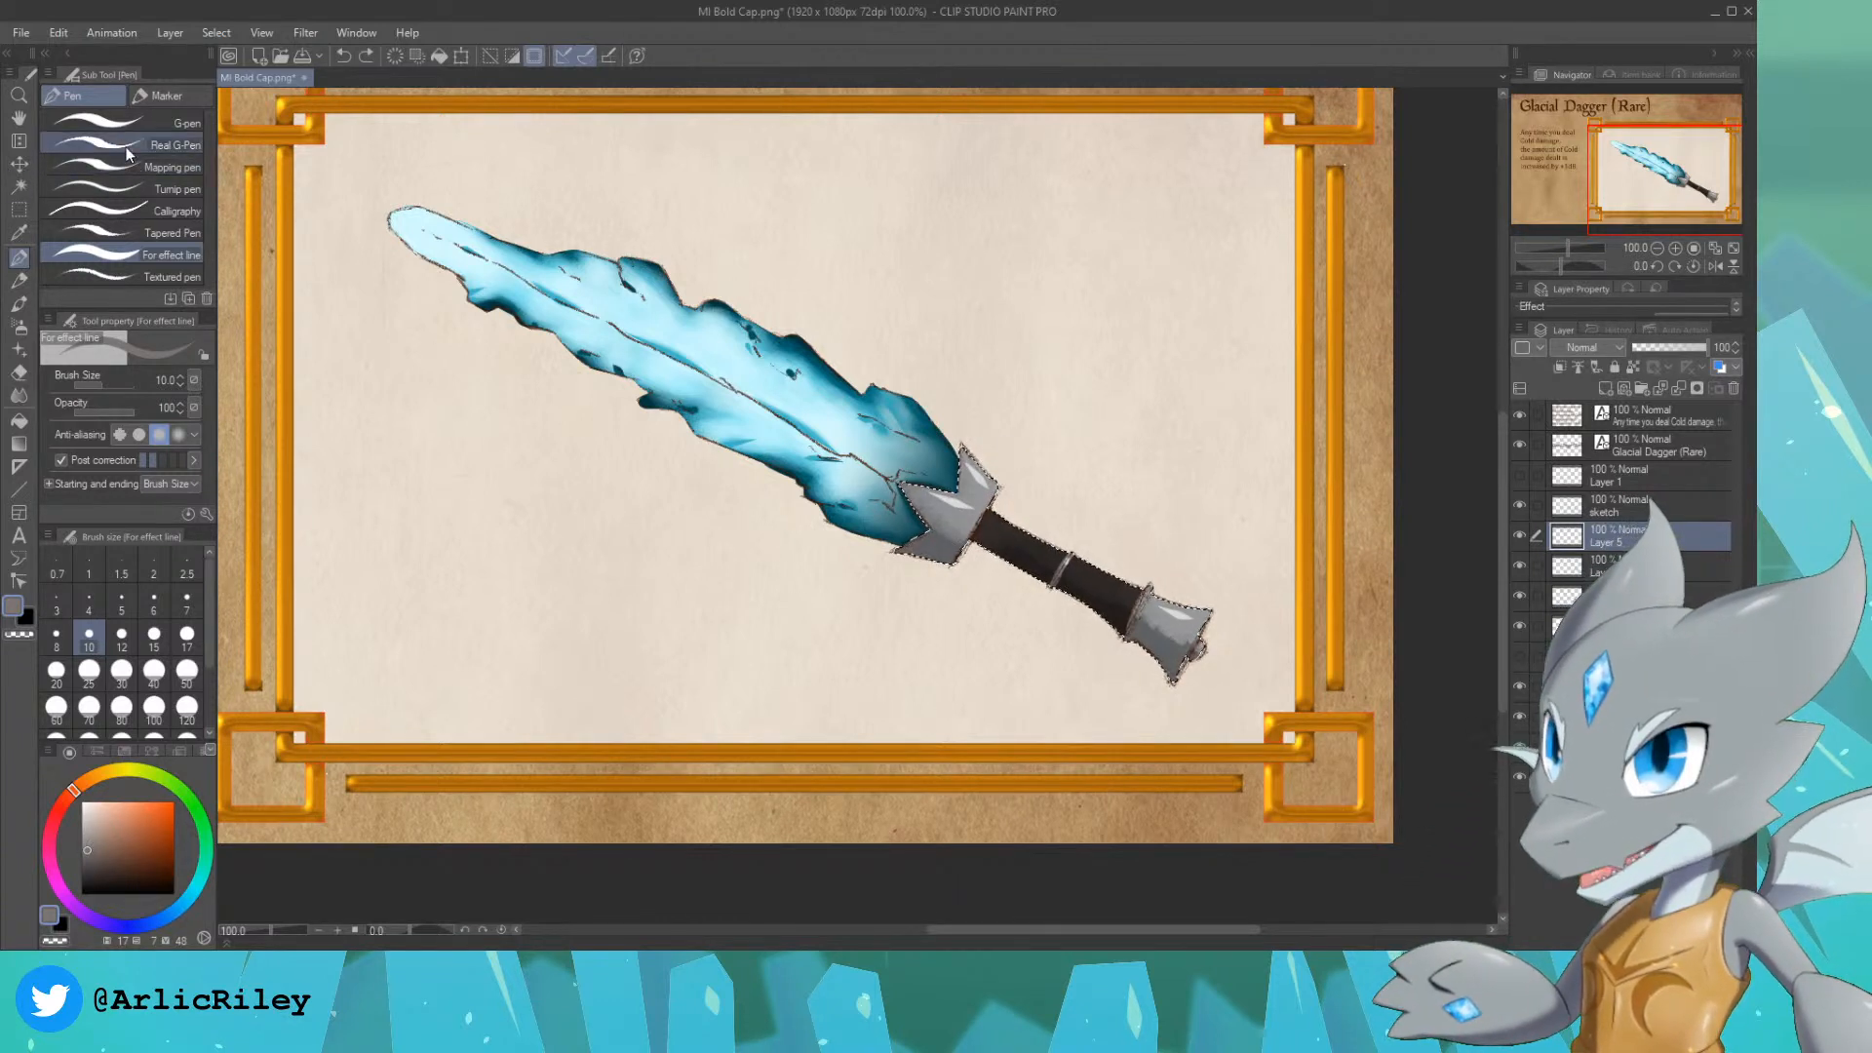
pyautogui.click(129, 231)
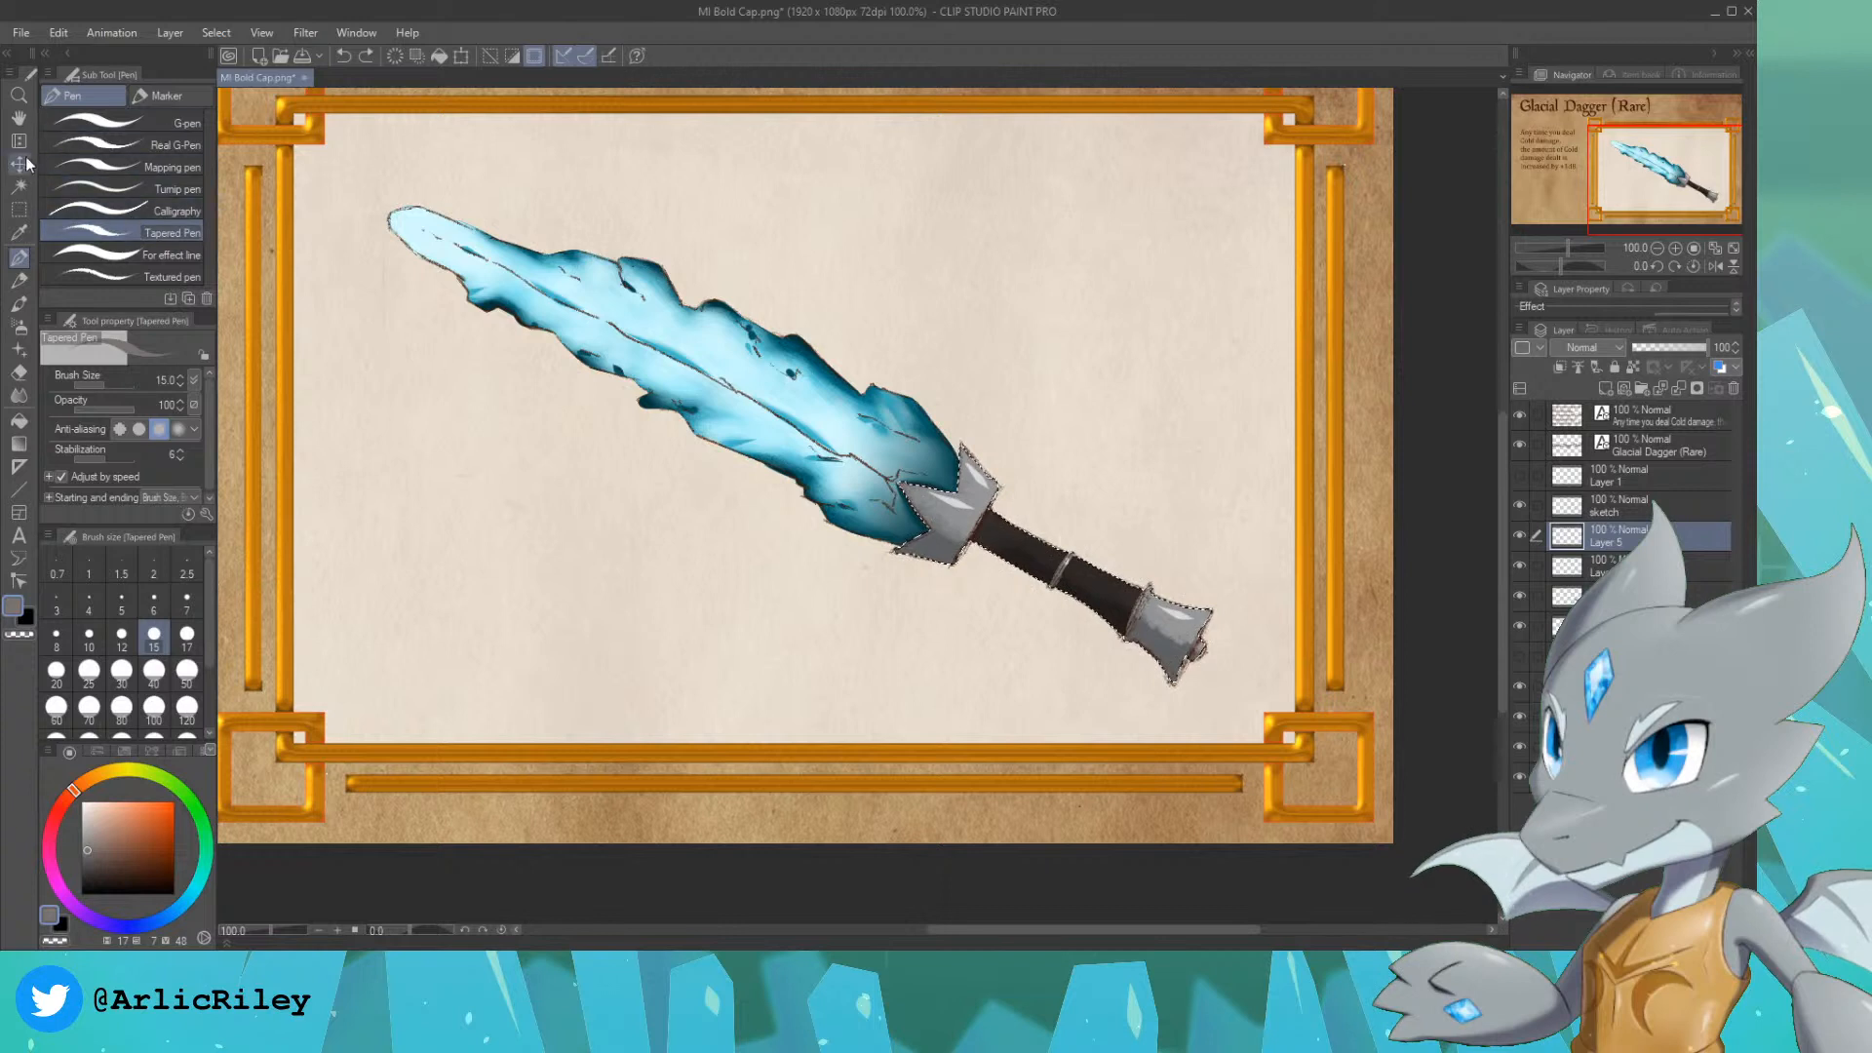
pyautogui.click(19, 280)
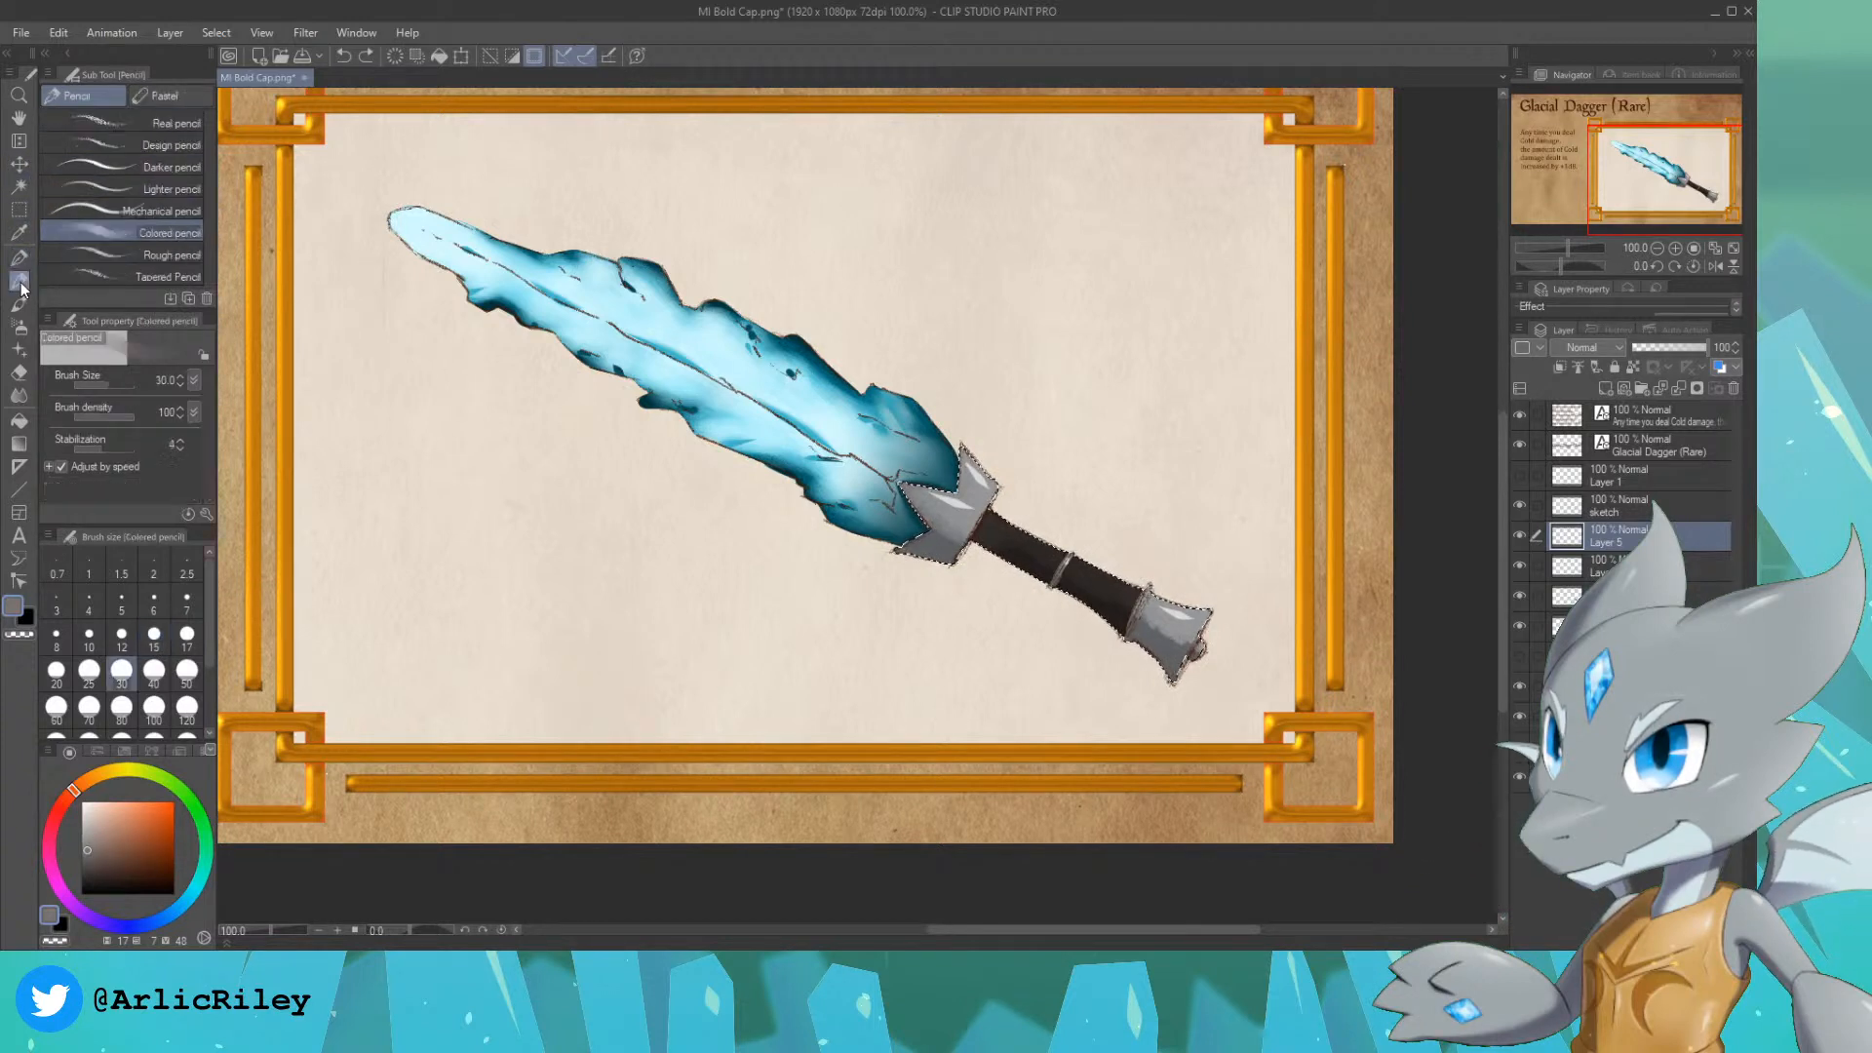
pyautogui.click(137, 123)
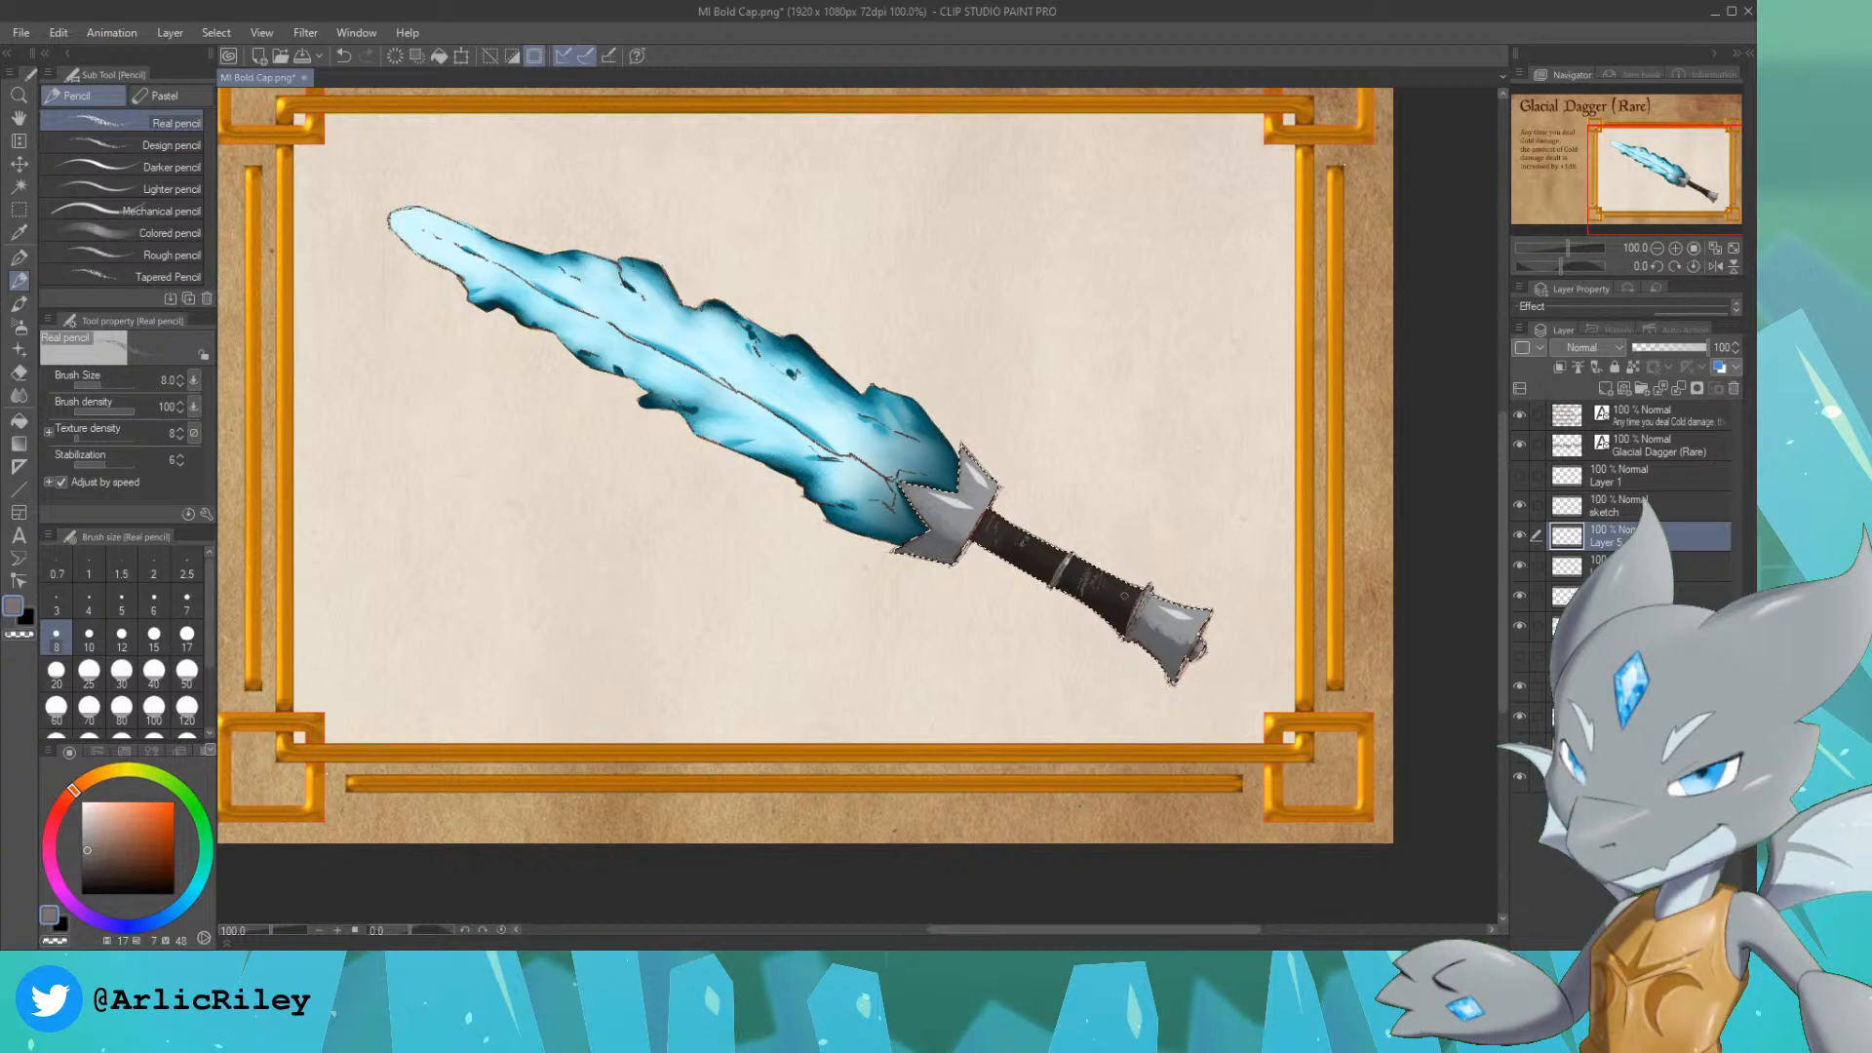
# Step: Clear the selection around the hilt and look over the whole card
pyautogui.hotkey('ctrl', 'd')
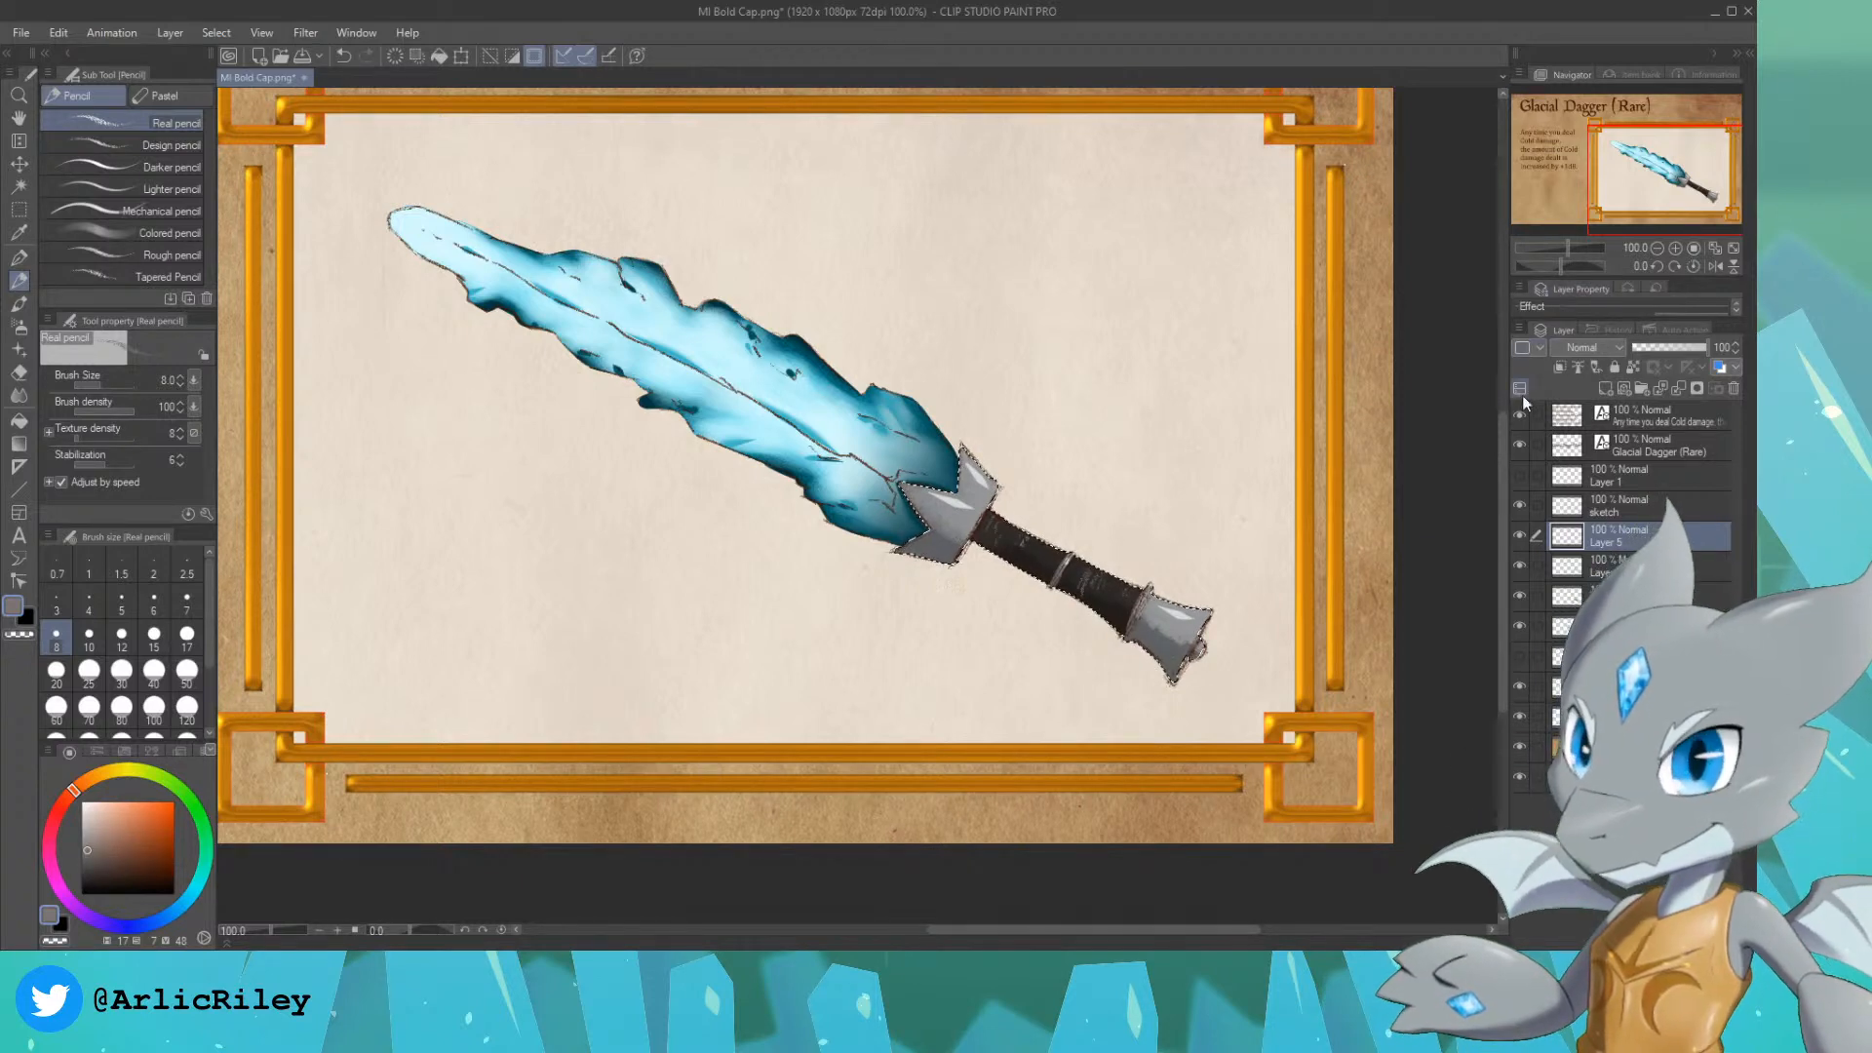
pyautogui.scroll(-1, 1663, 156)
pyautogui.click(1647, 150)
pyautogui.scroll(-1, 1648, 150)
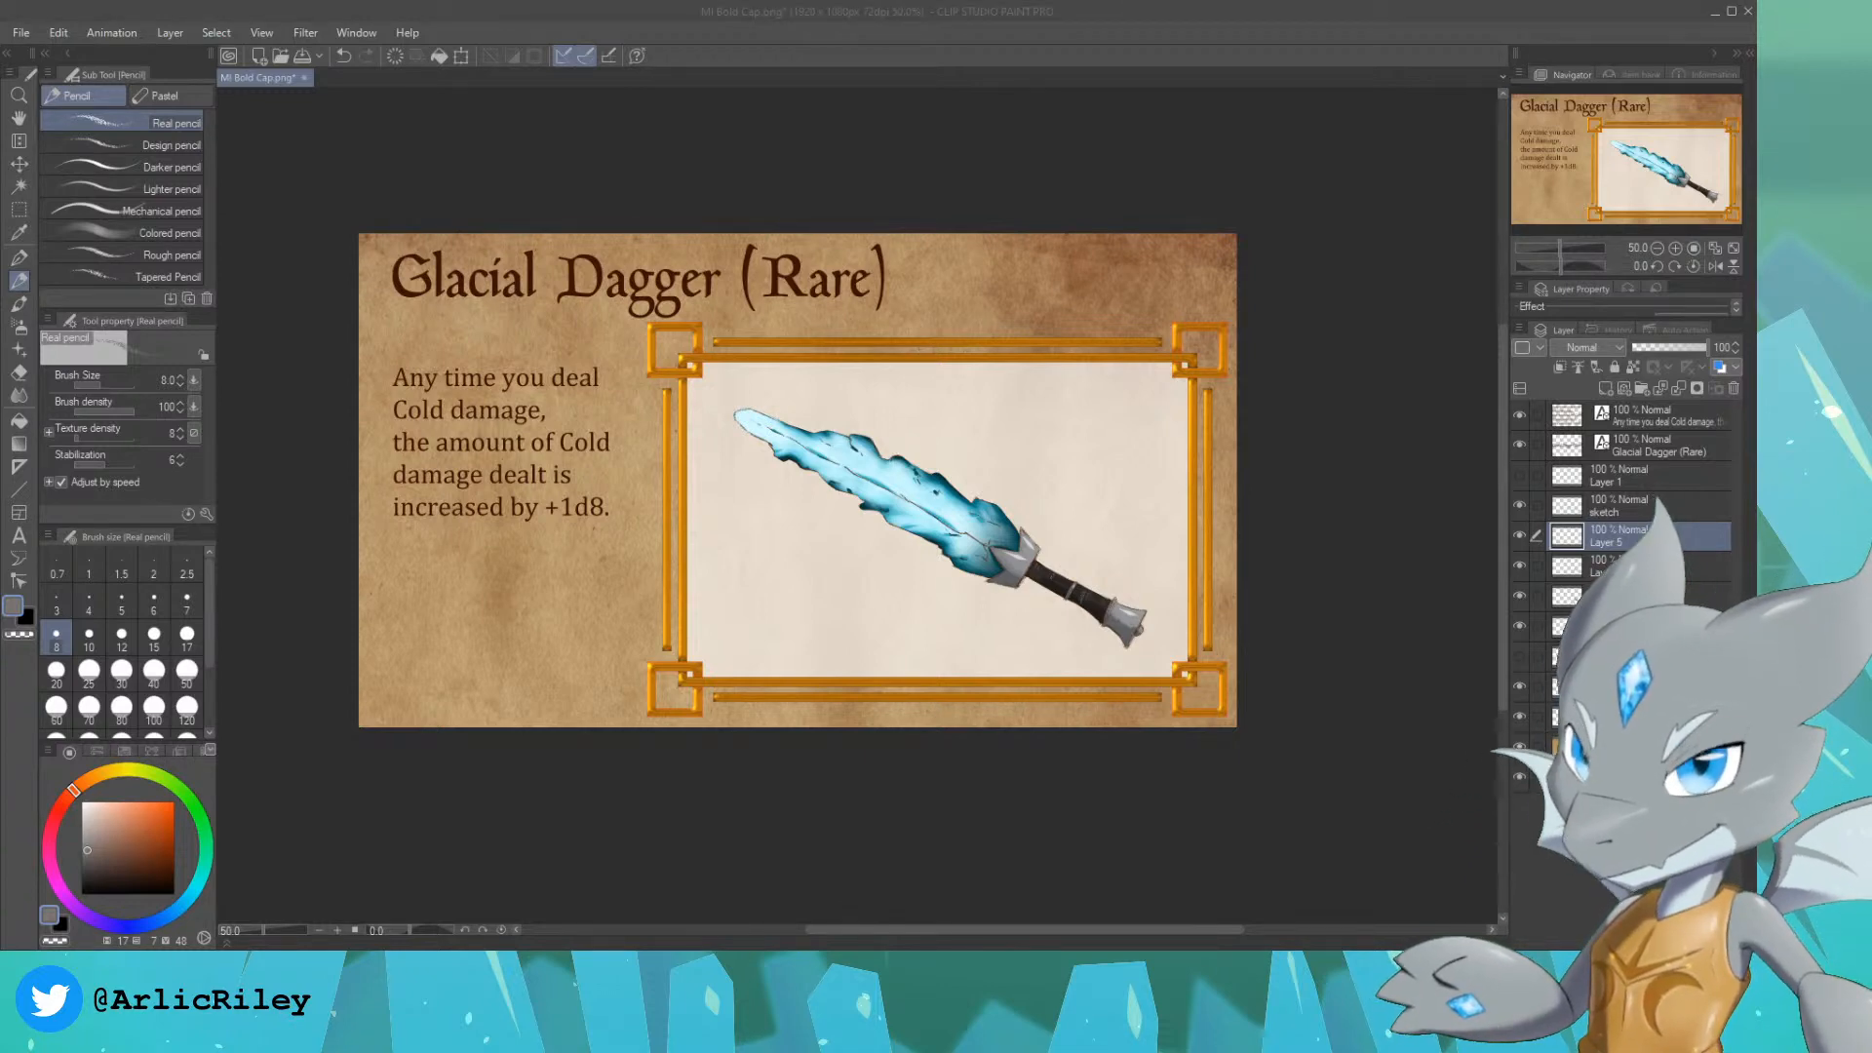
pyautogui.scroll(1, 1681, 168)
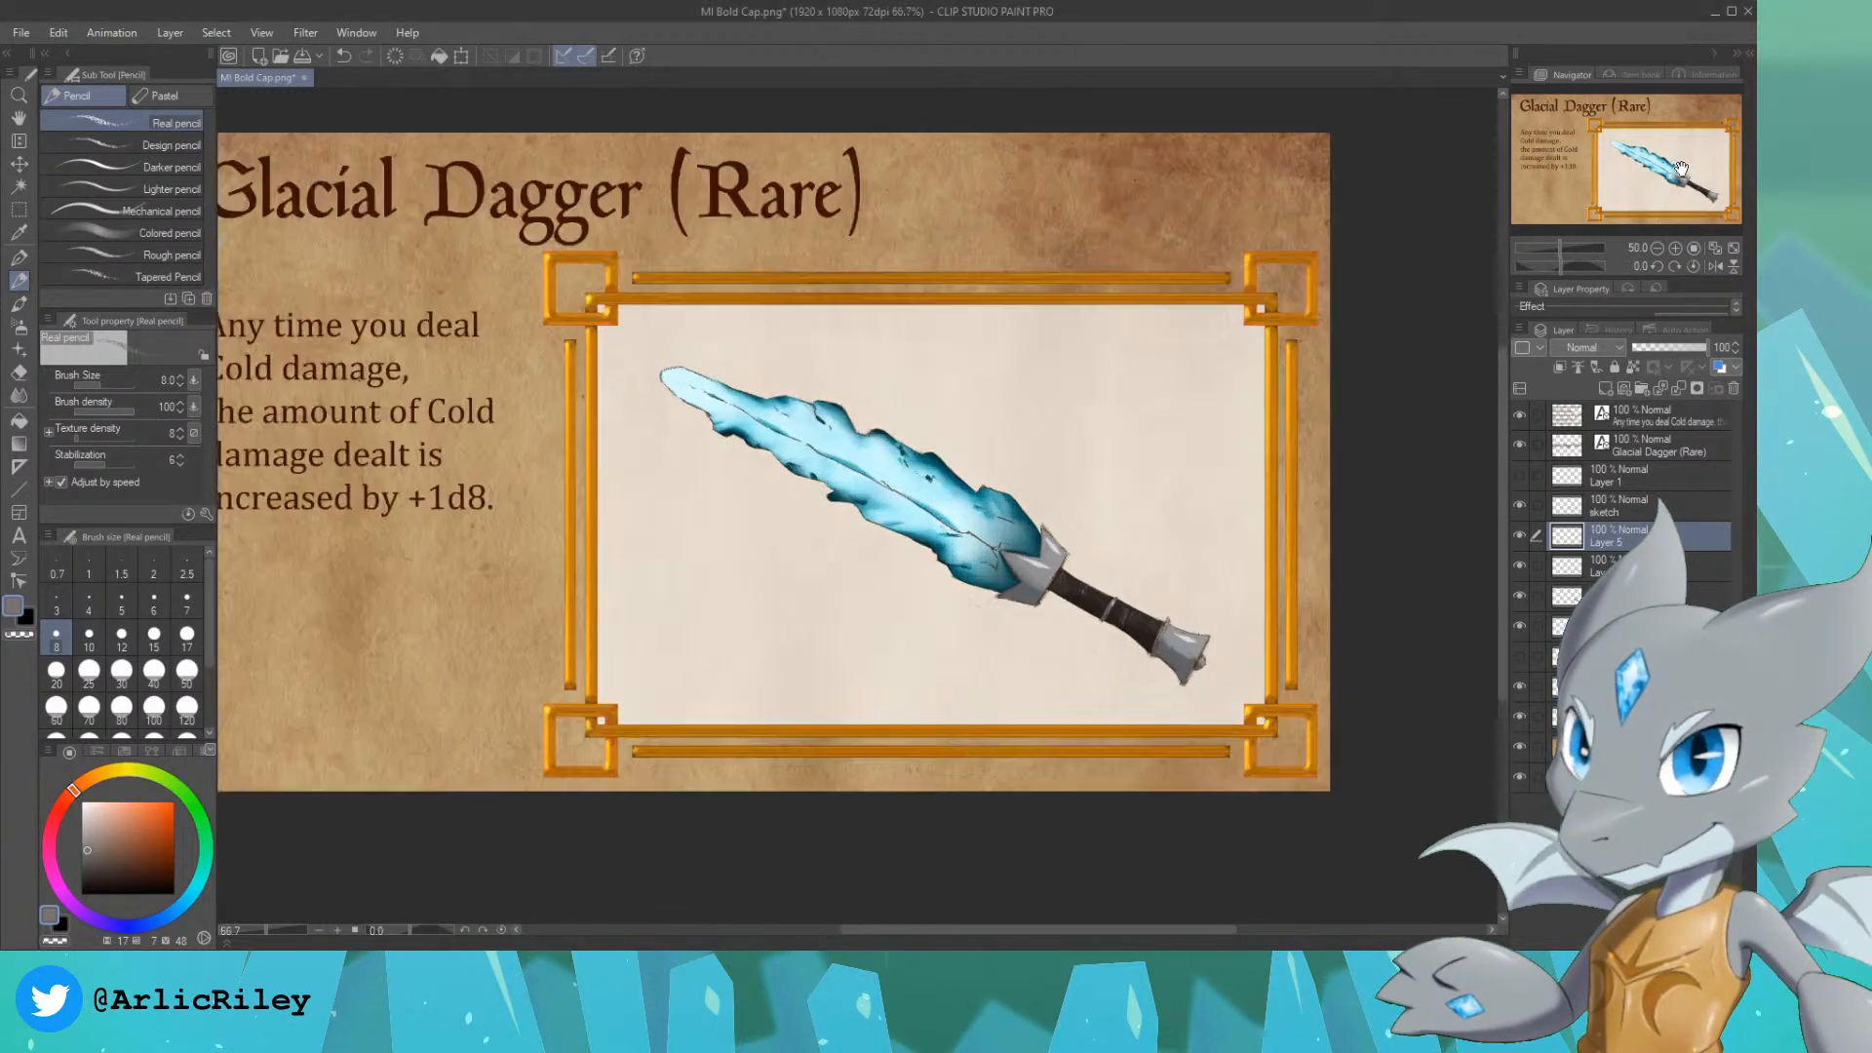
pyautogui.scroll(1, 1681, 168)
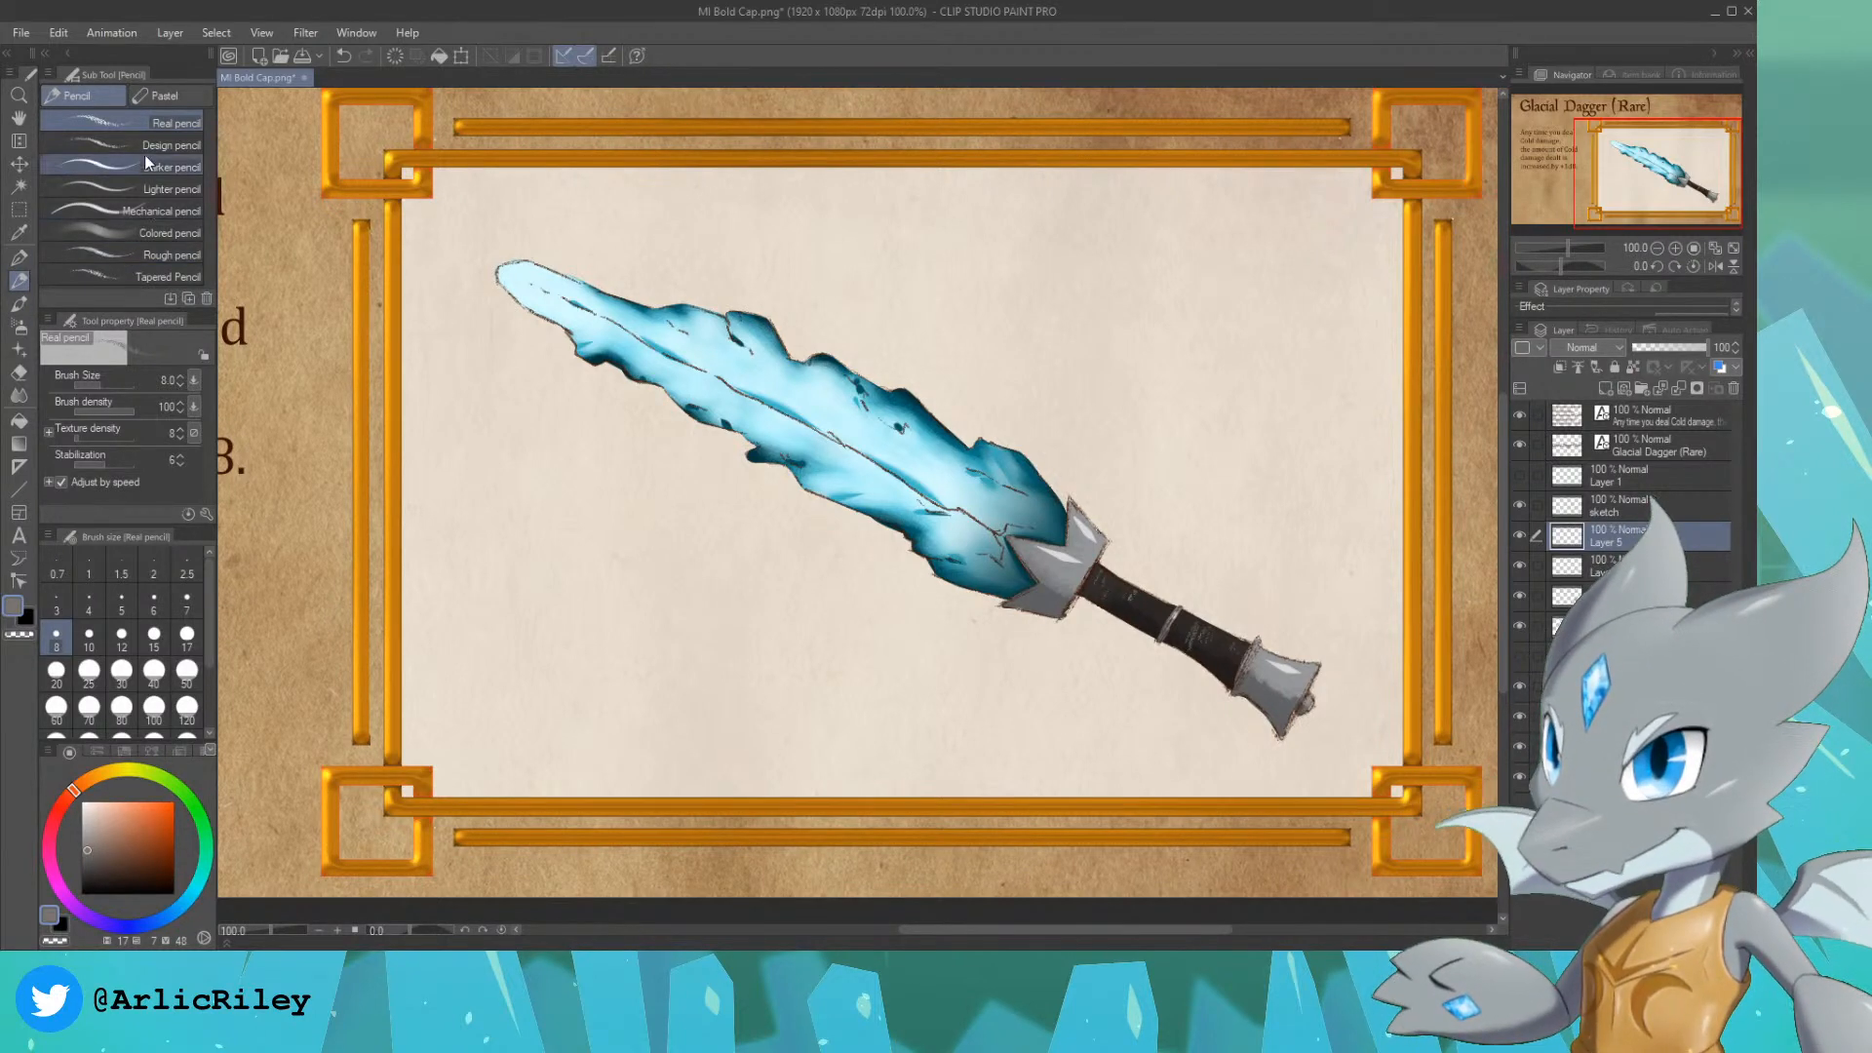
# Step: Choose the For effect line pen at size 10 with a pale blue, hue 195, saturation 19, brightness 100
pyautogui.click(18, 257)
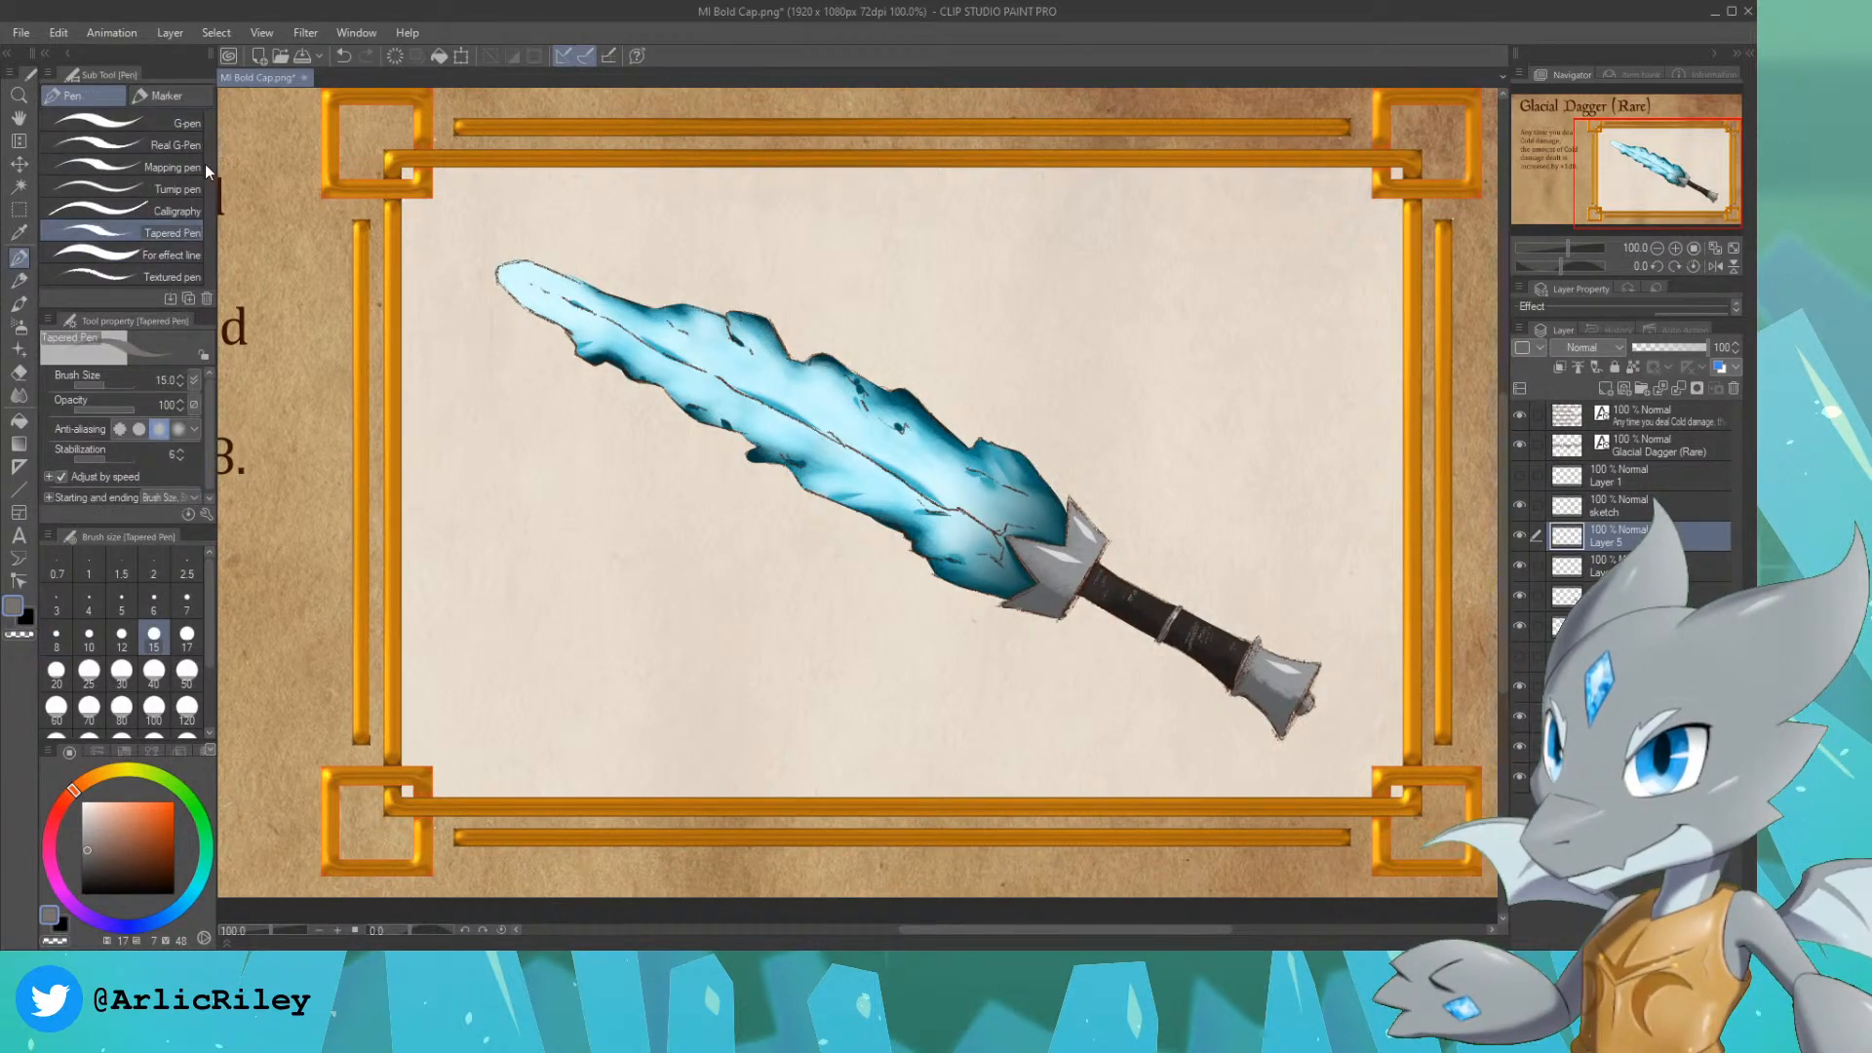
pyautogui.click(160, 252)
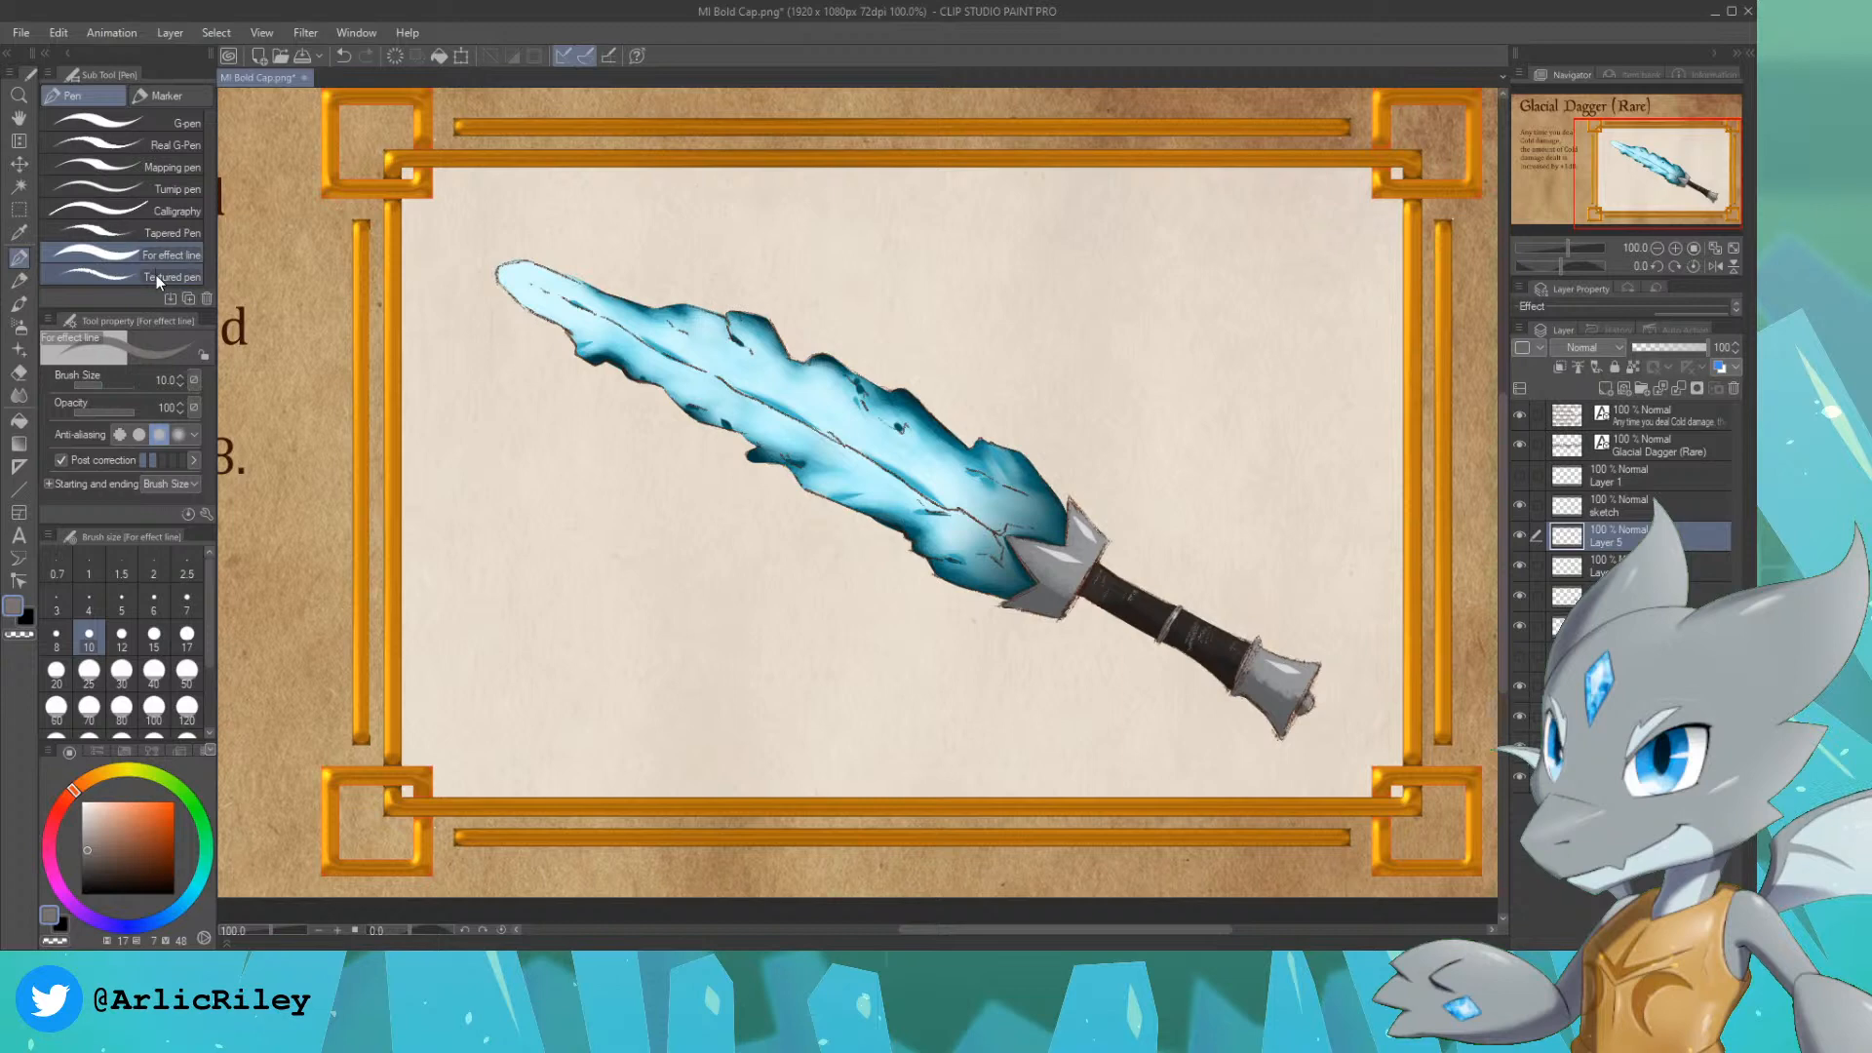
pyautogui.click(178, 909)
pyautogui.click(101, 797)
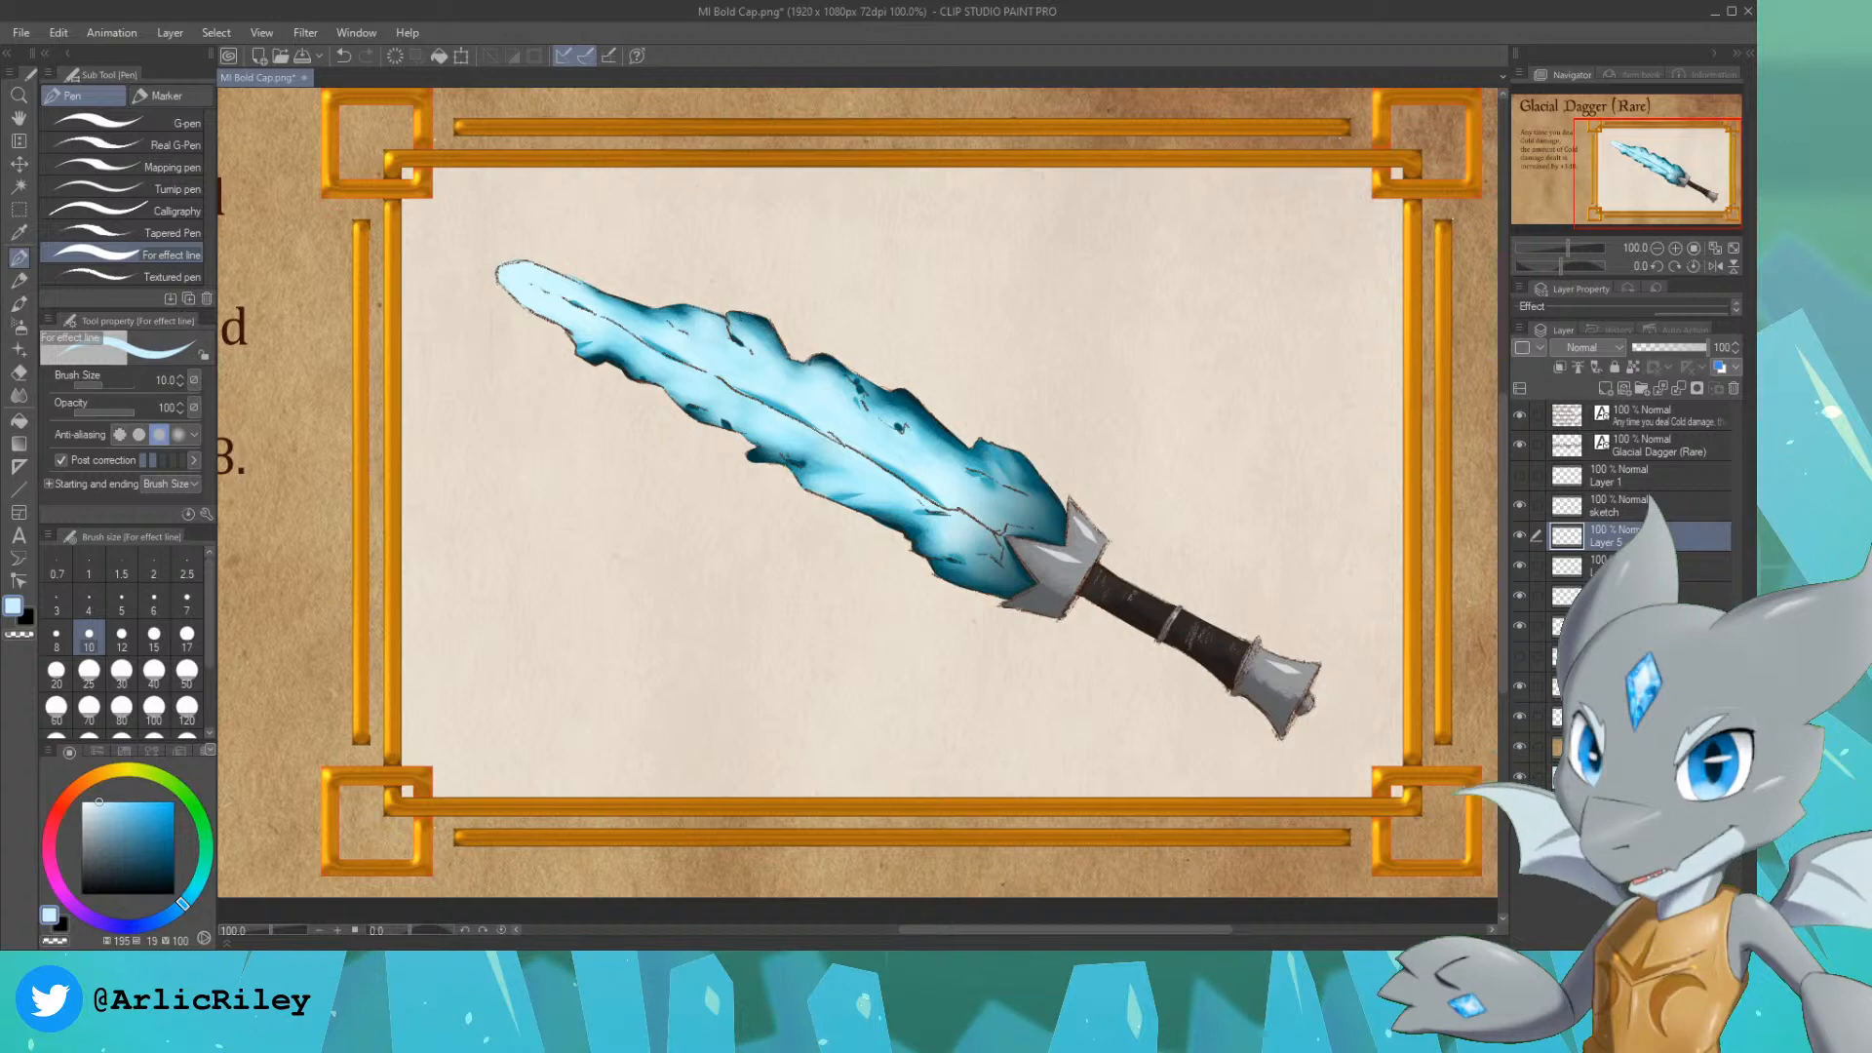
# Step: Select the sketch layer together with the dagger's paint layers below it and merge them into one layer
pyautogui.keyDown('ctrl'); pyautogui.click(1638, 566); pyautogui.keyUp('ctrl')
pyautogui.keyDown('ctrl'); pyautogui.click(1638, 595); pyautogui.keyUp('ctrl')
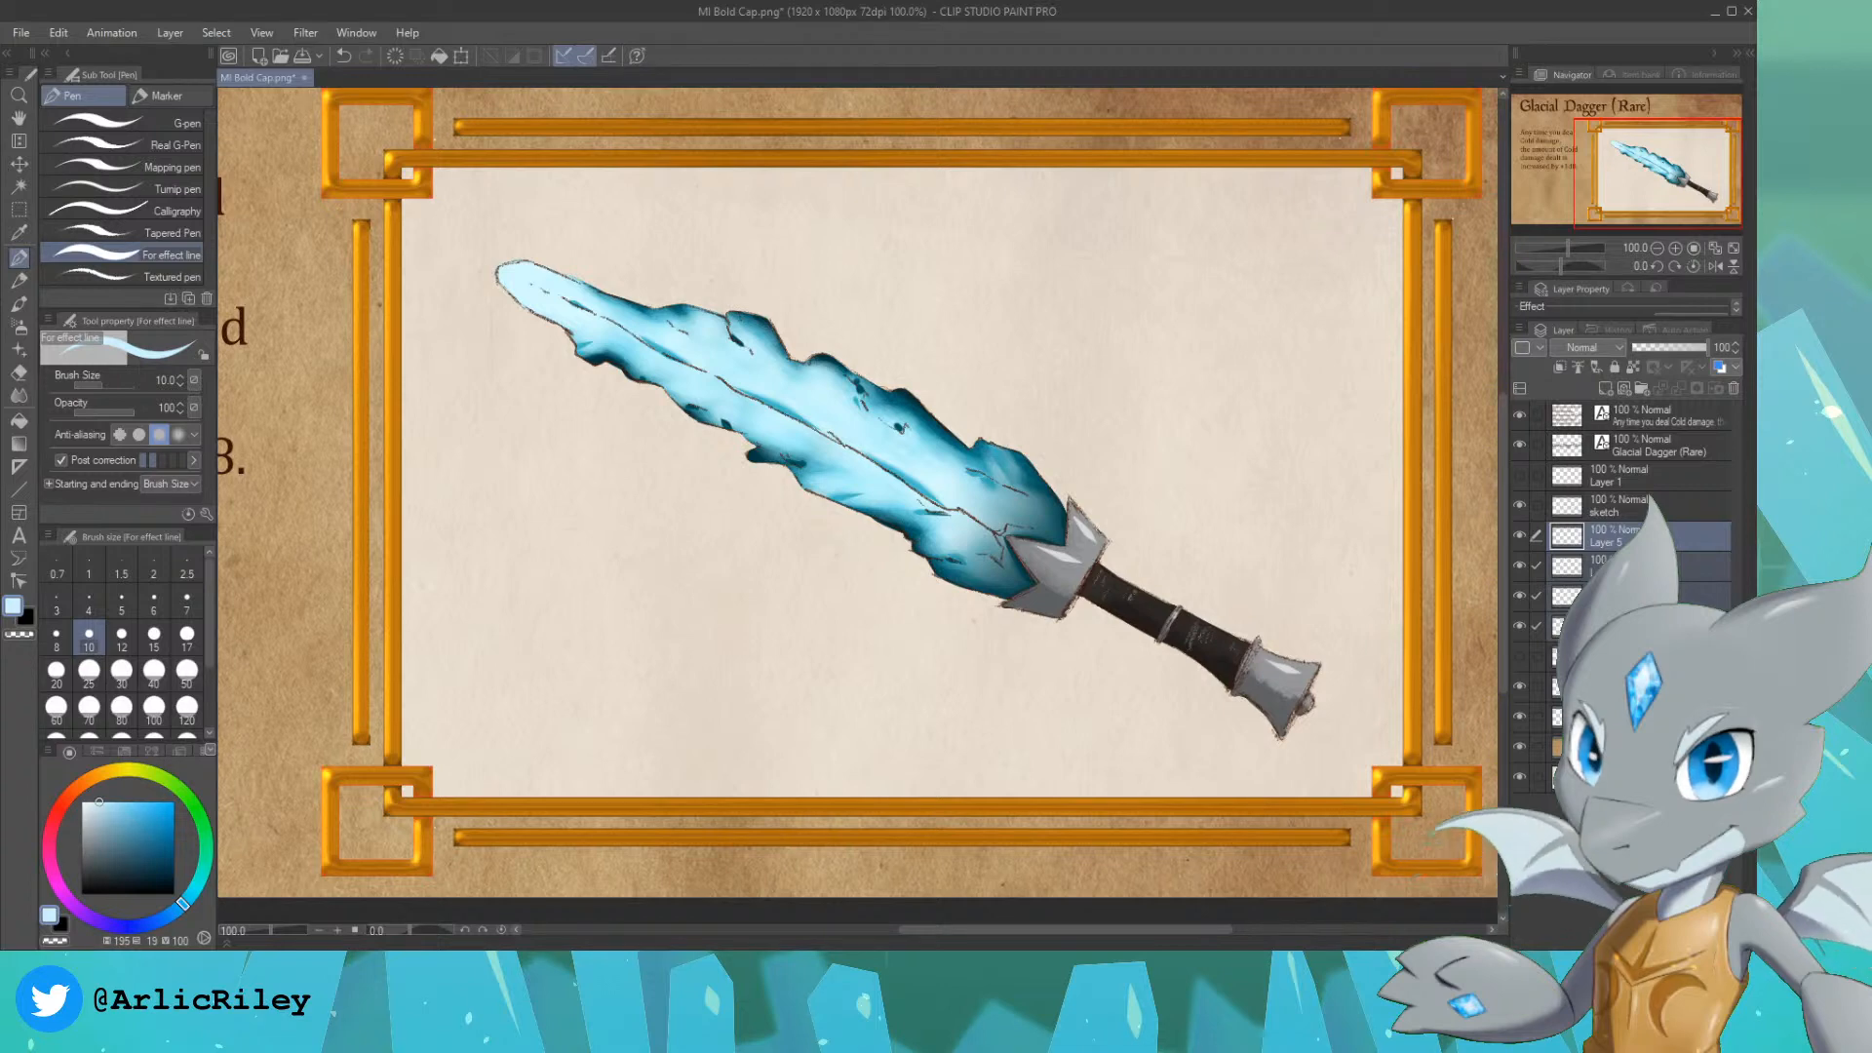
pyautogui.click(1664, 514)
pyautogui.keyDown('shift'); pyautogui.click(1658, 626); pyautogui.keyUp('shift')
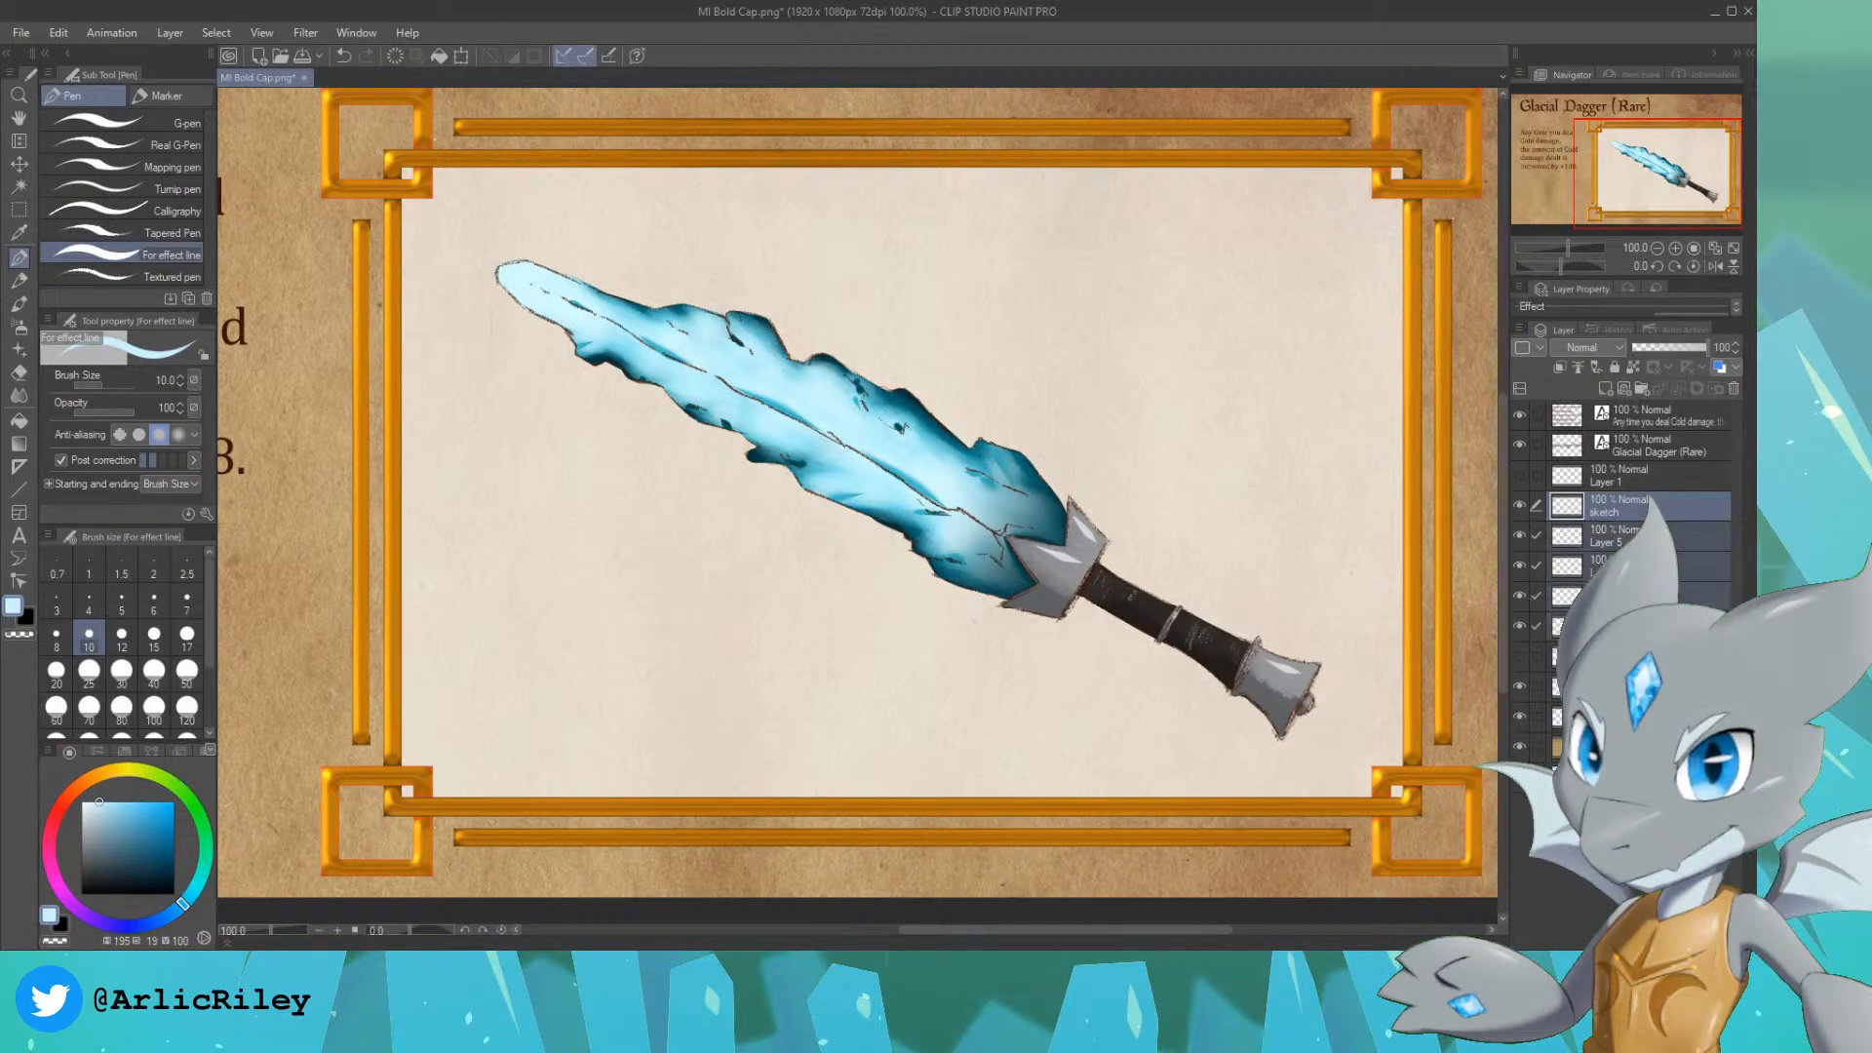
pyautogui.press('Delete')
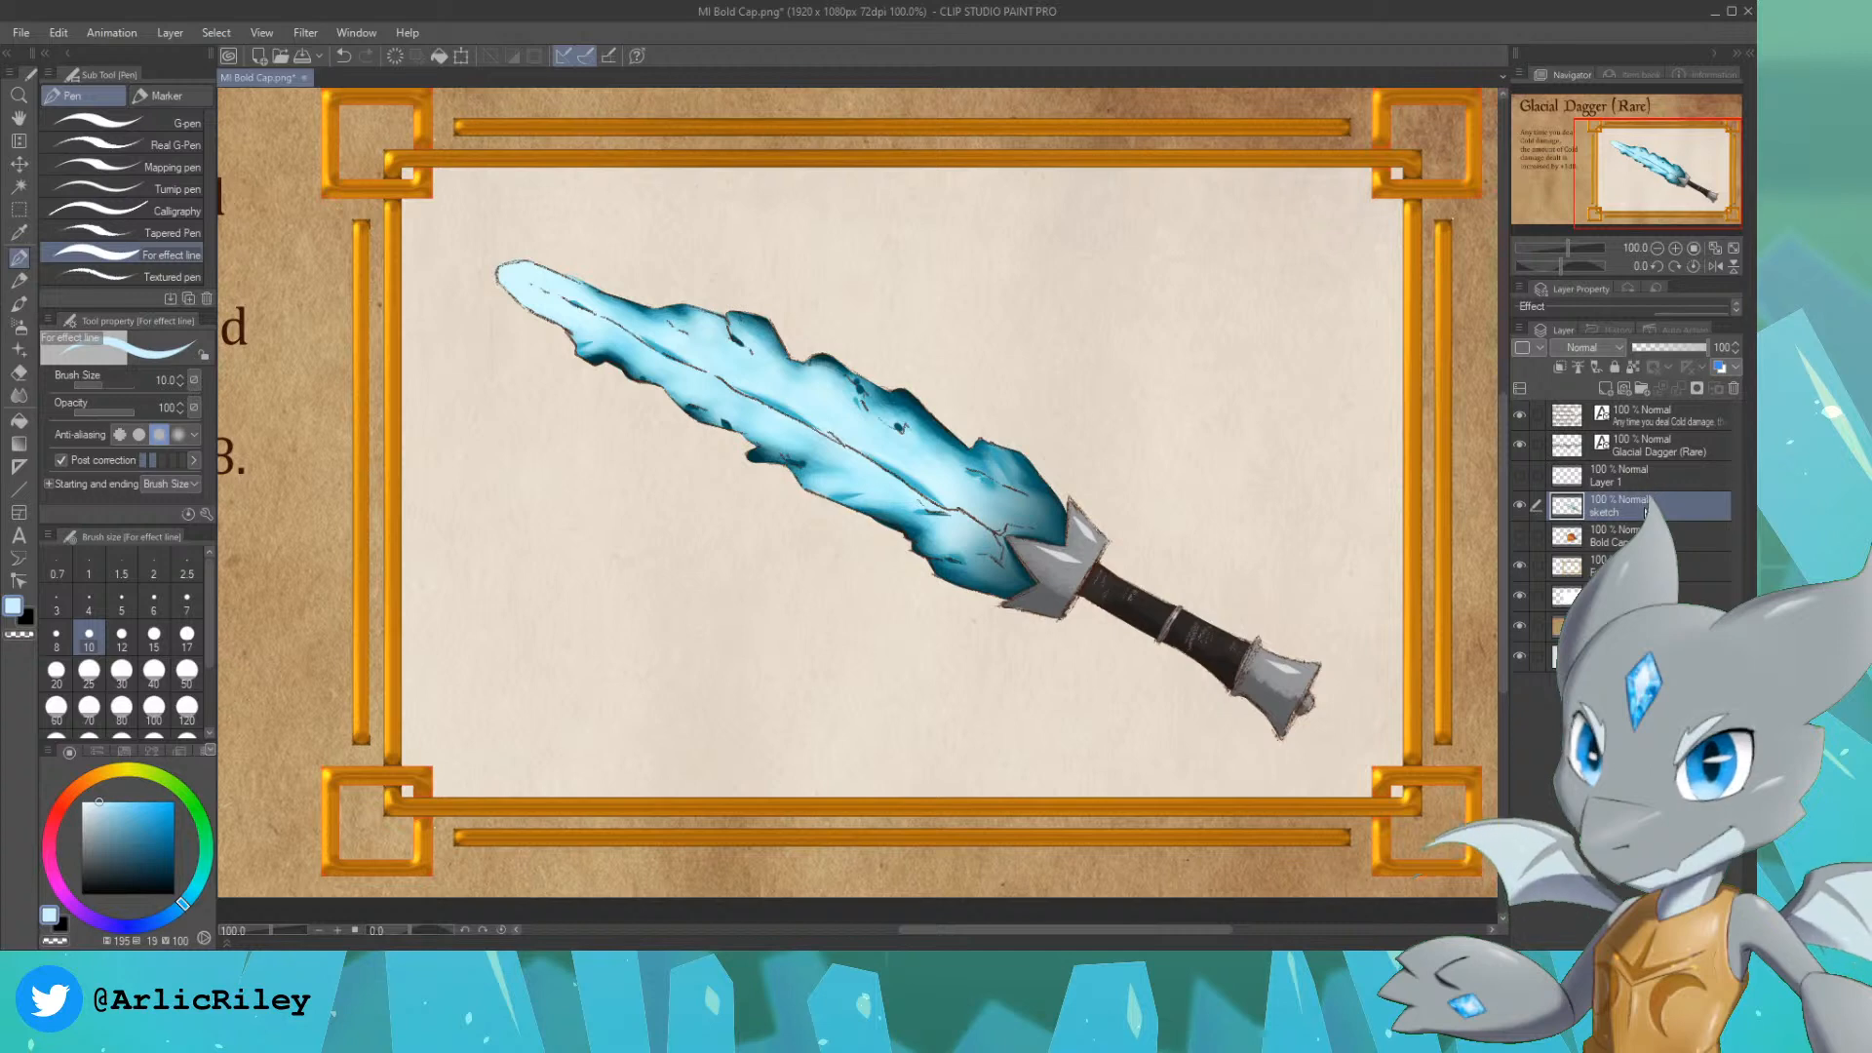
# Step: Draw small pale blue ice shards around both sides of the blade on a new layer above the merged dagger
pyautogui.click(1605, 389)
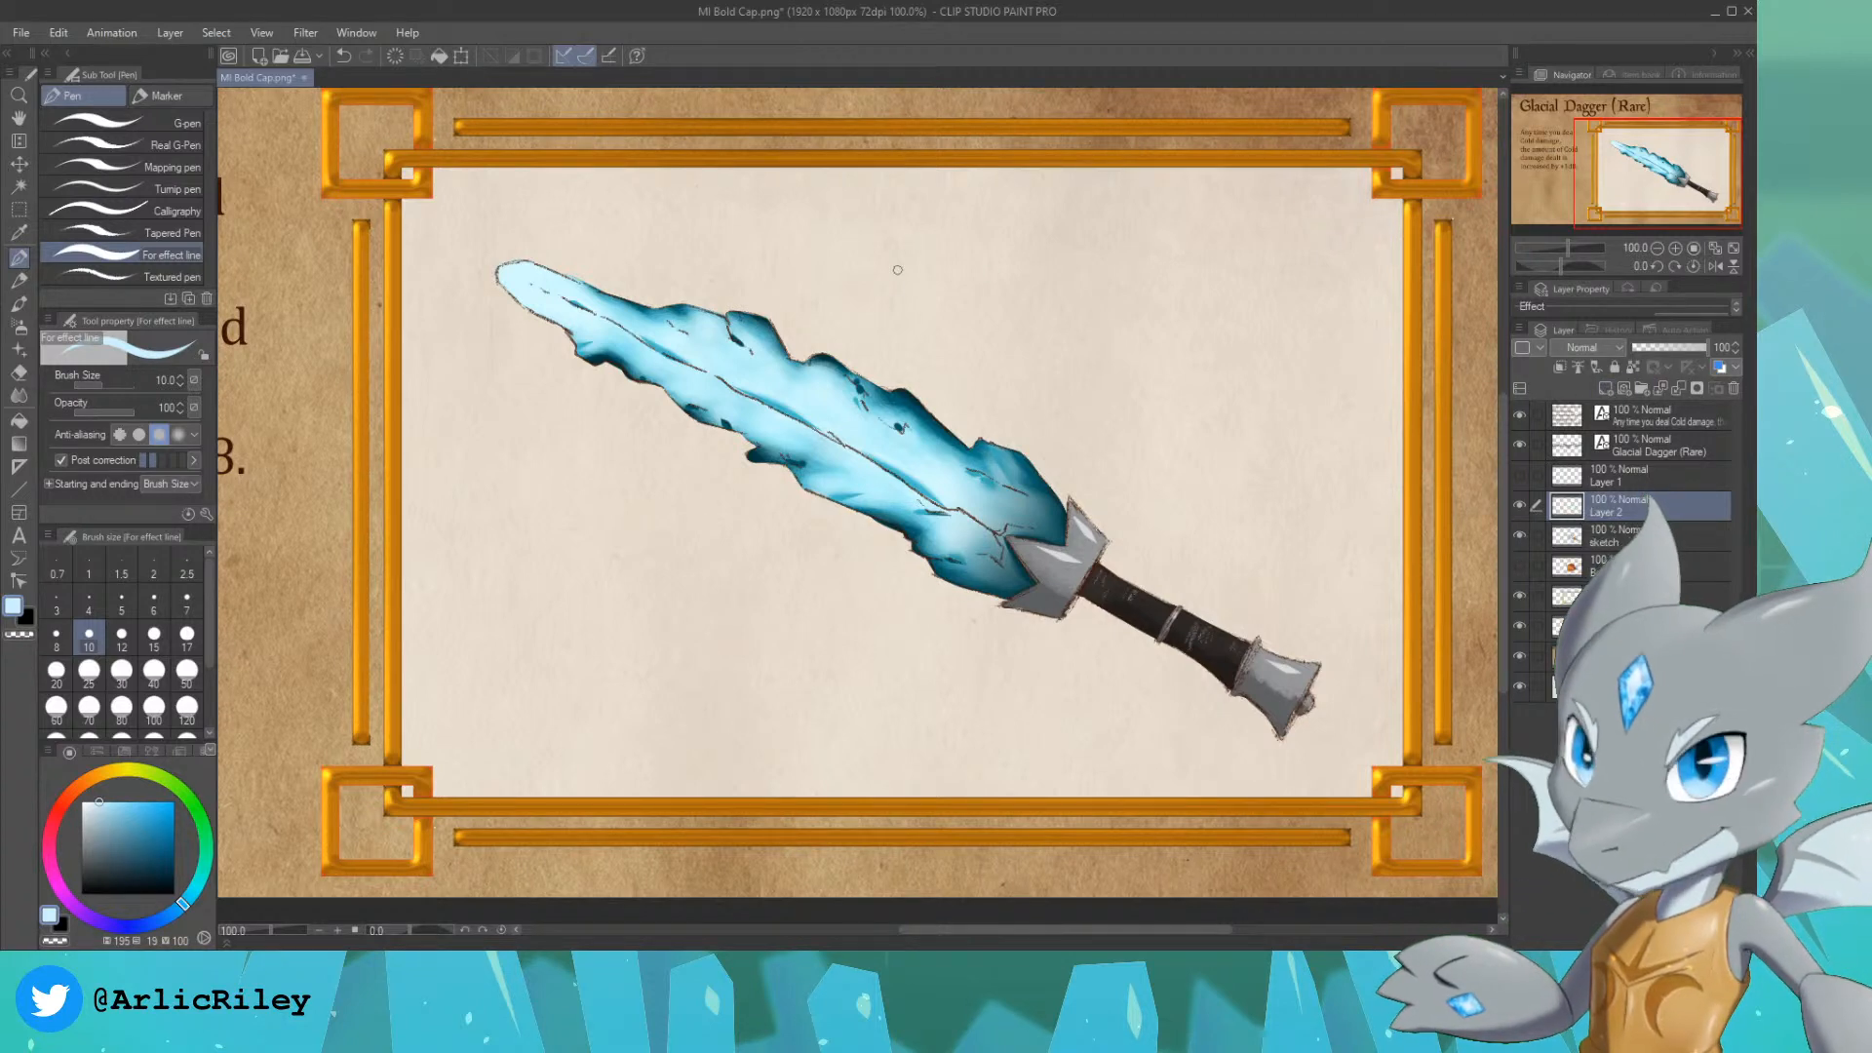
pyautogui.moveTo(845, 302); pyautogui.dragTo(840, 277)
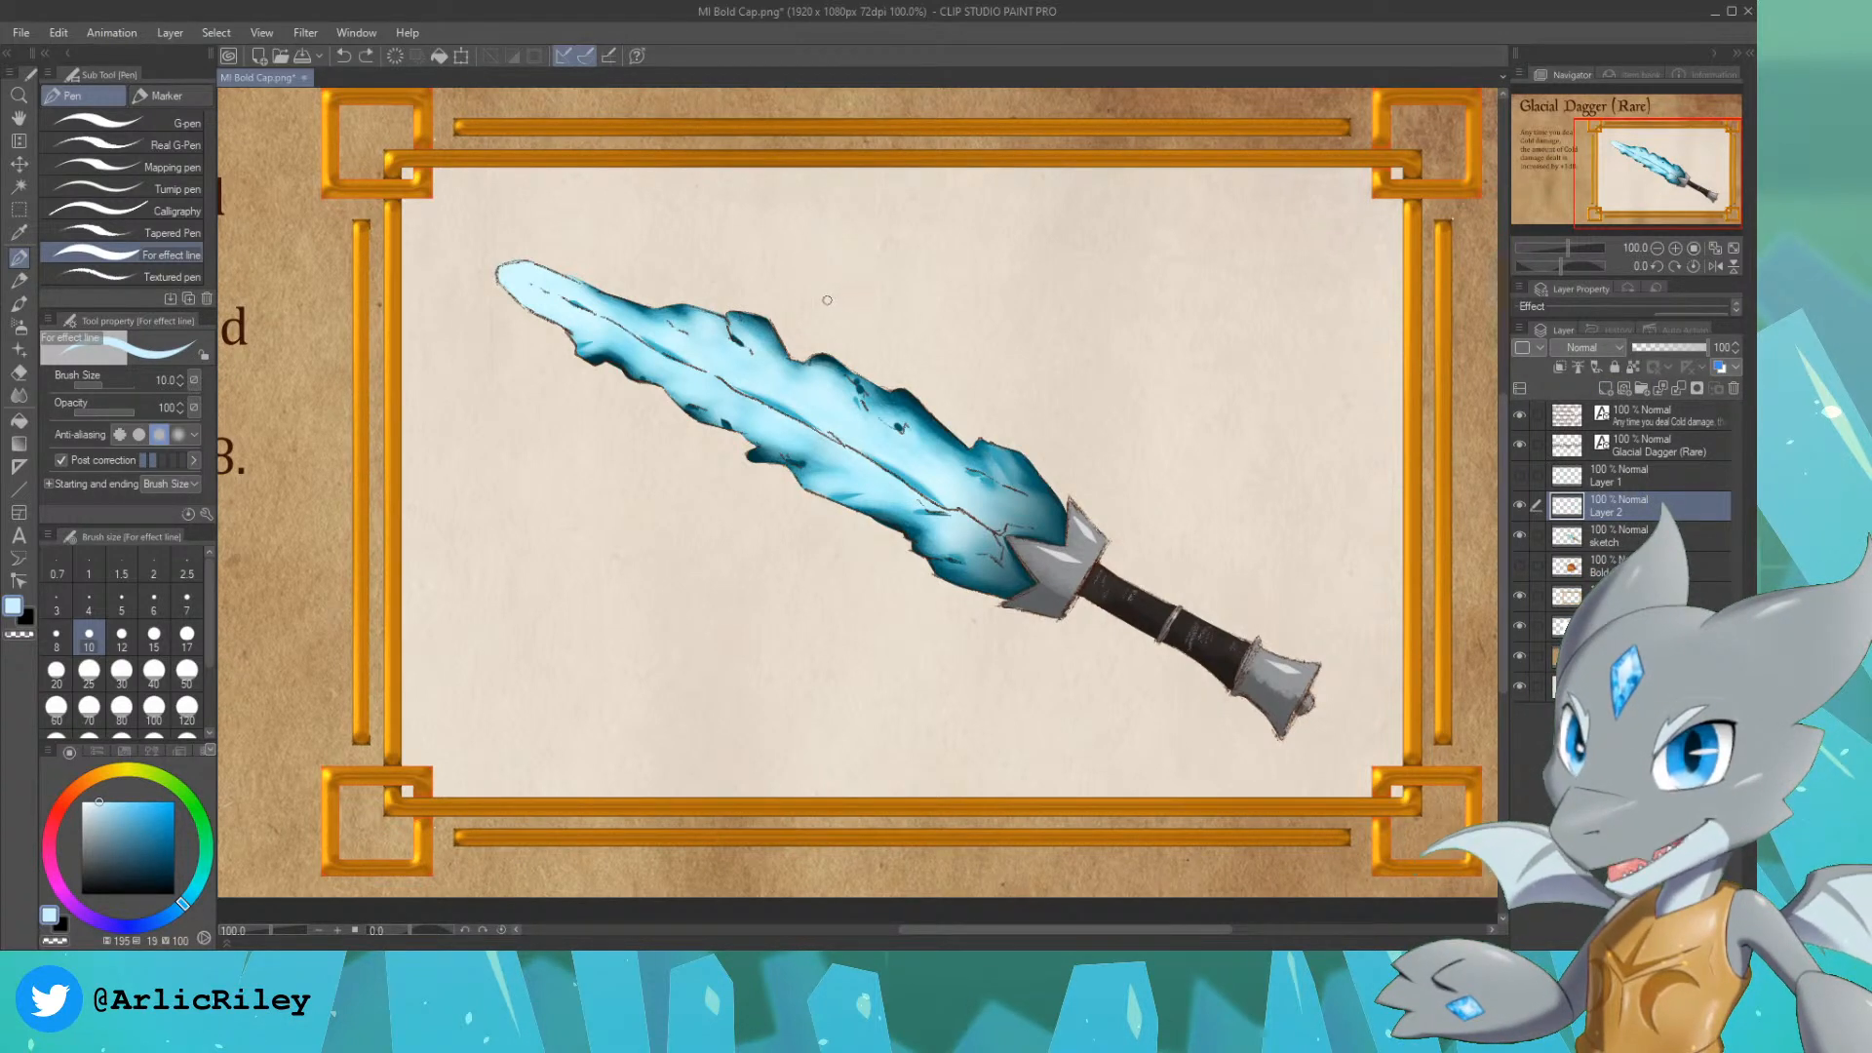
pyautogui.hotkey('ctrl', 'y')
pyautogui.hotkey('ctrl', 'z')
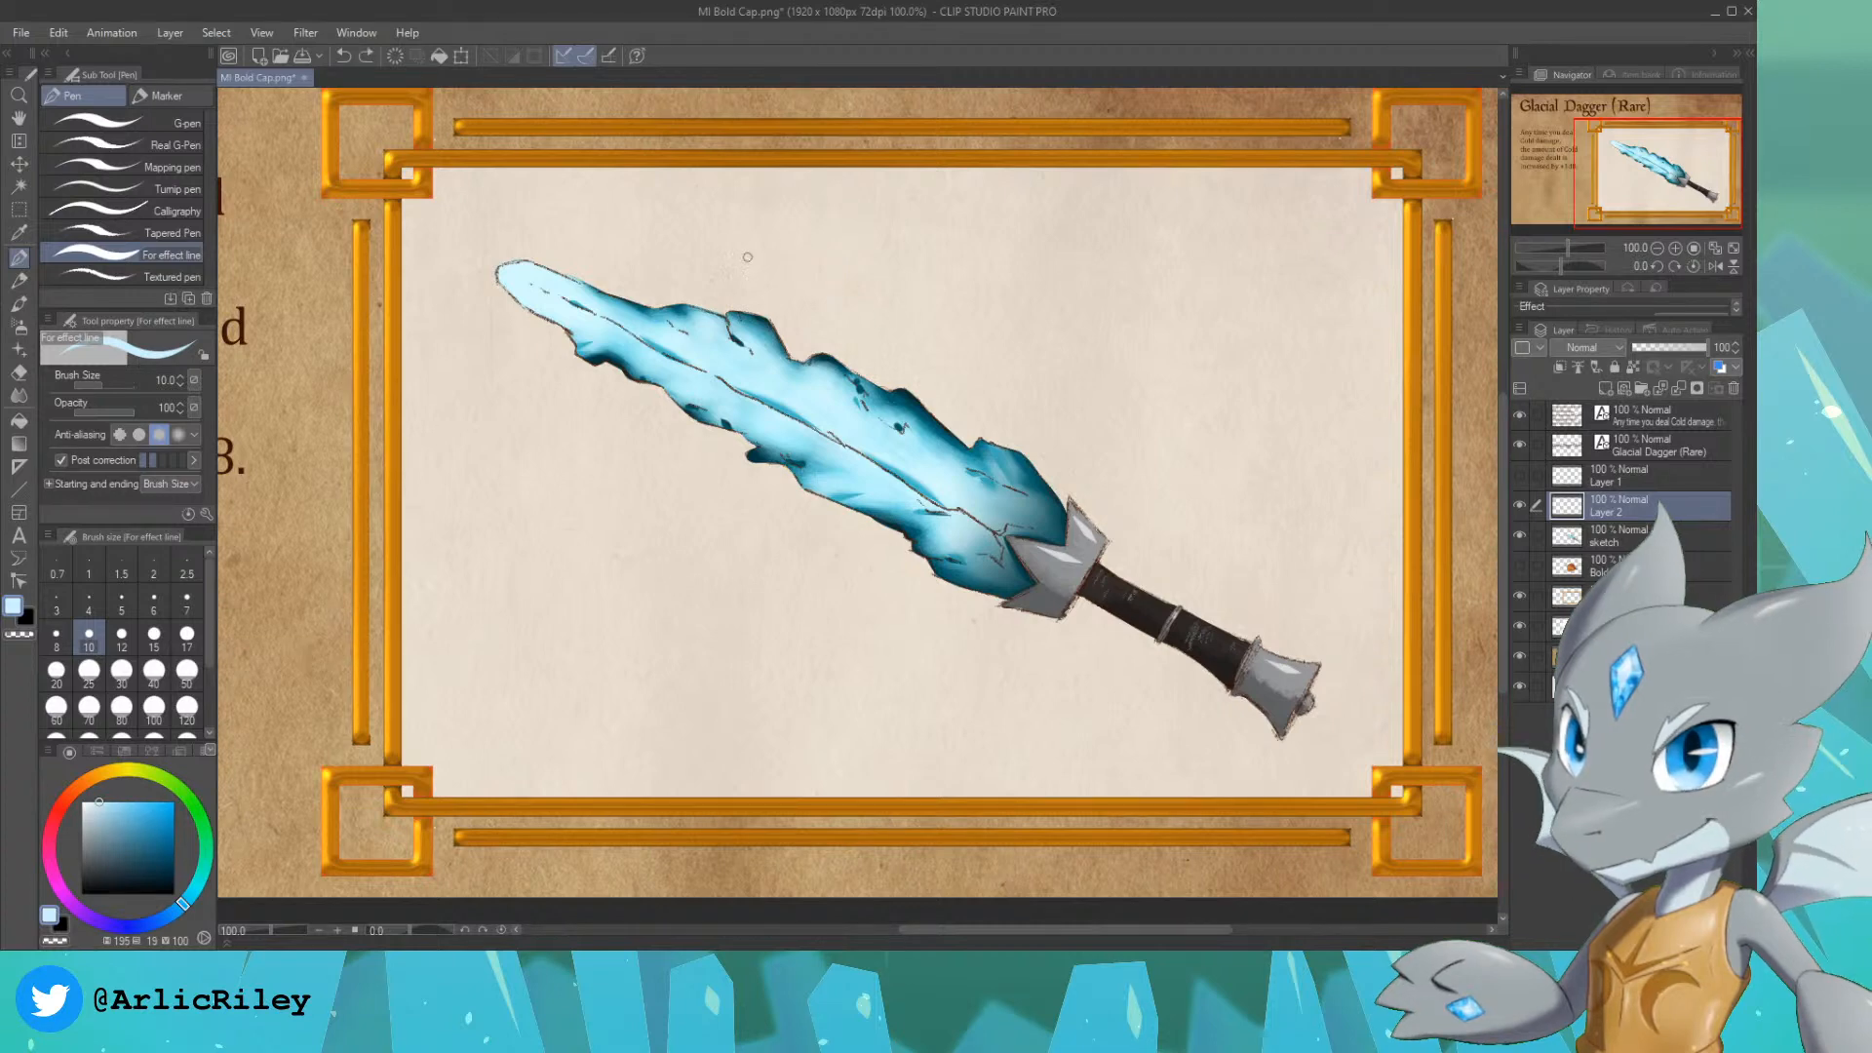
pyautogui.moveTo(746, 251); pyautogui.dragTo(780, 288)
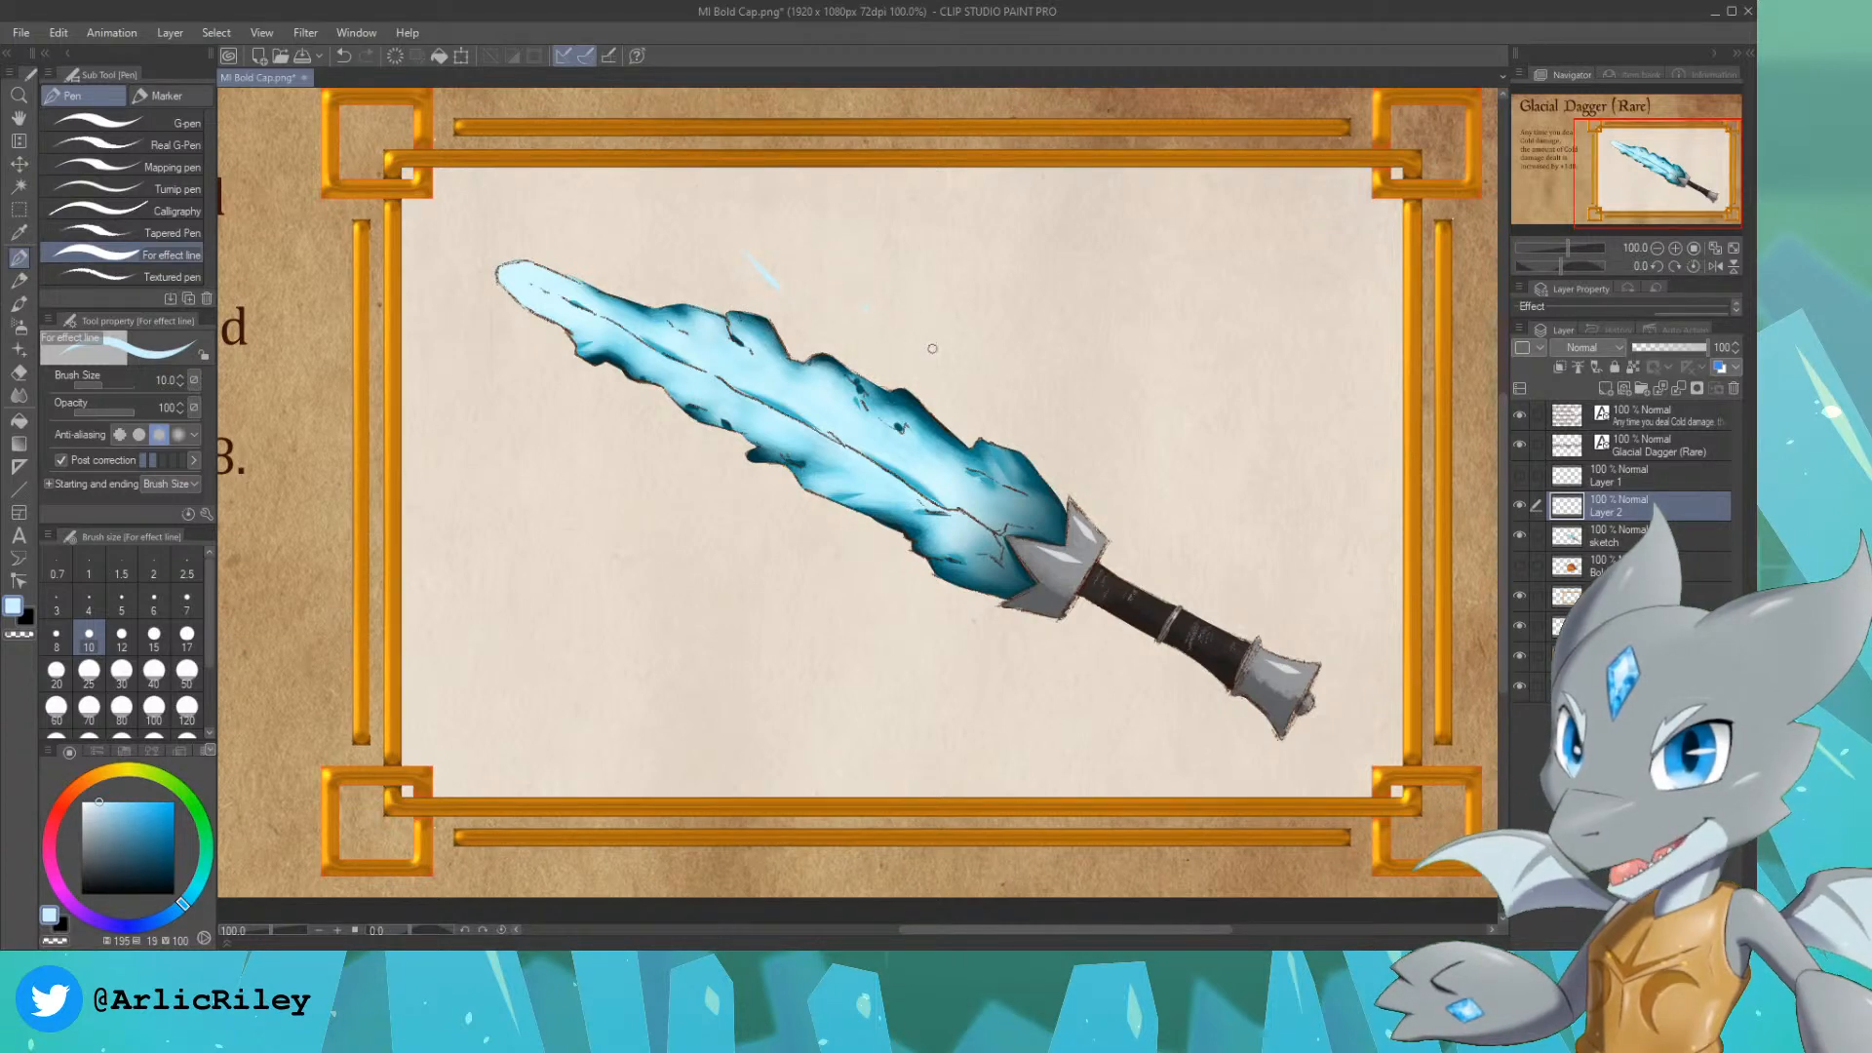
pyautogui.moveTo(937, 337); pyautogui.dragTo(944, 310)
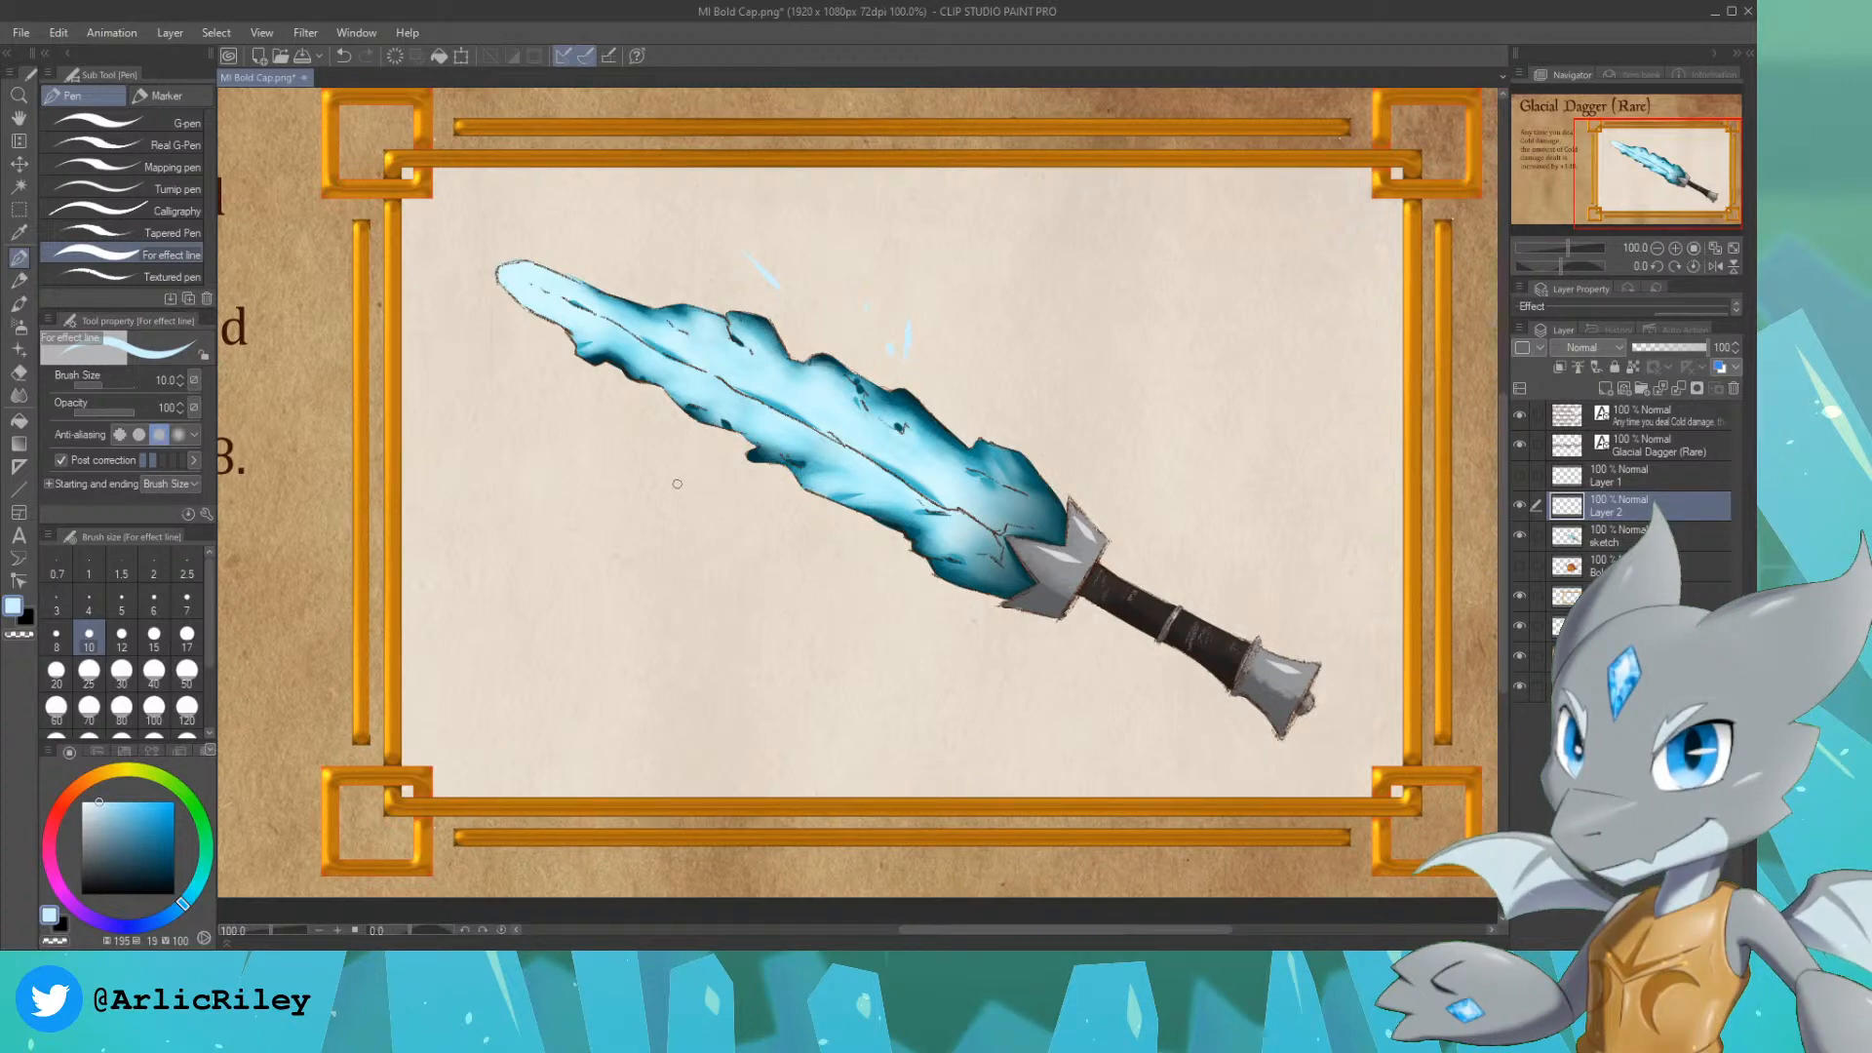
pyautogui.moveTo(711, 467); pyautogui.dragTo(693, 469)
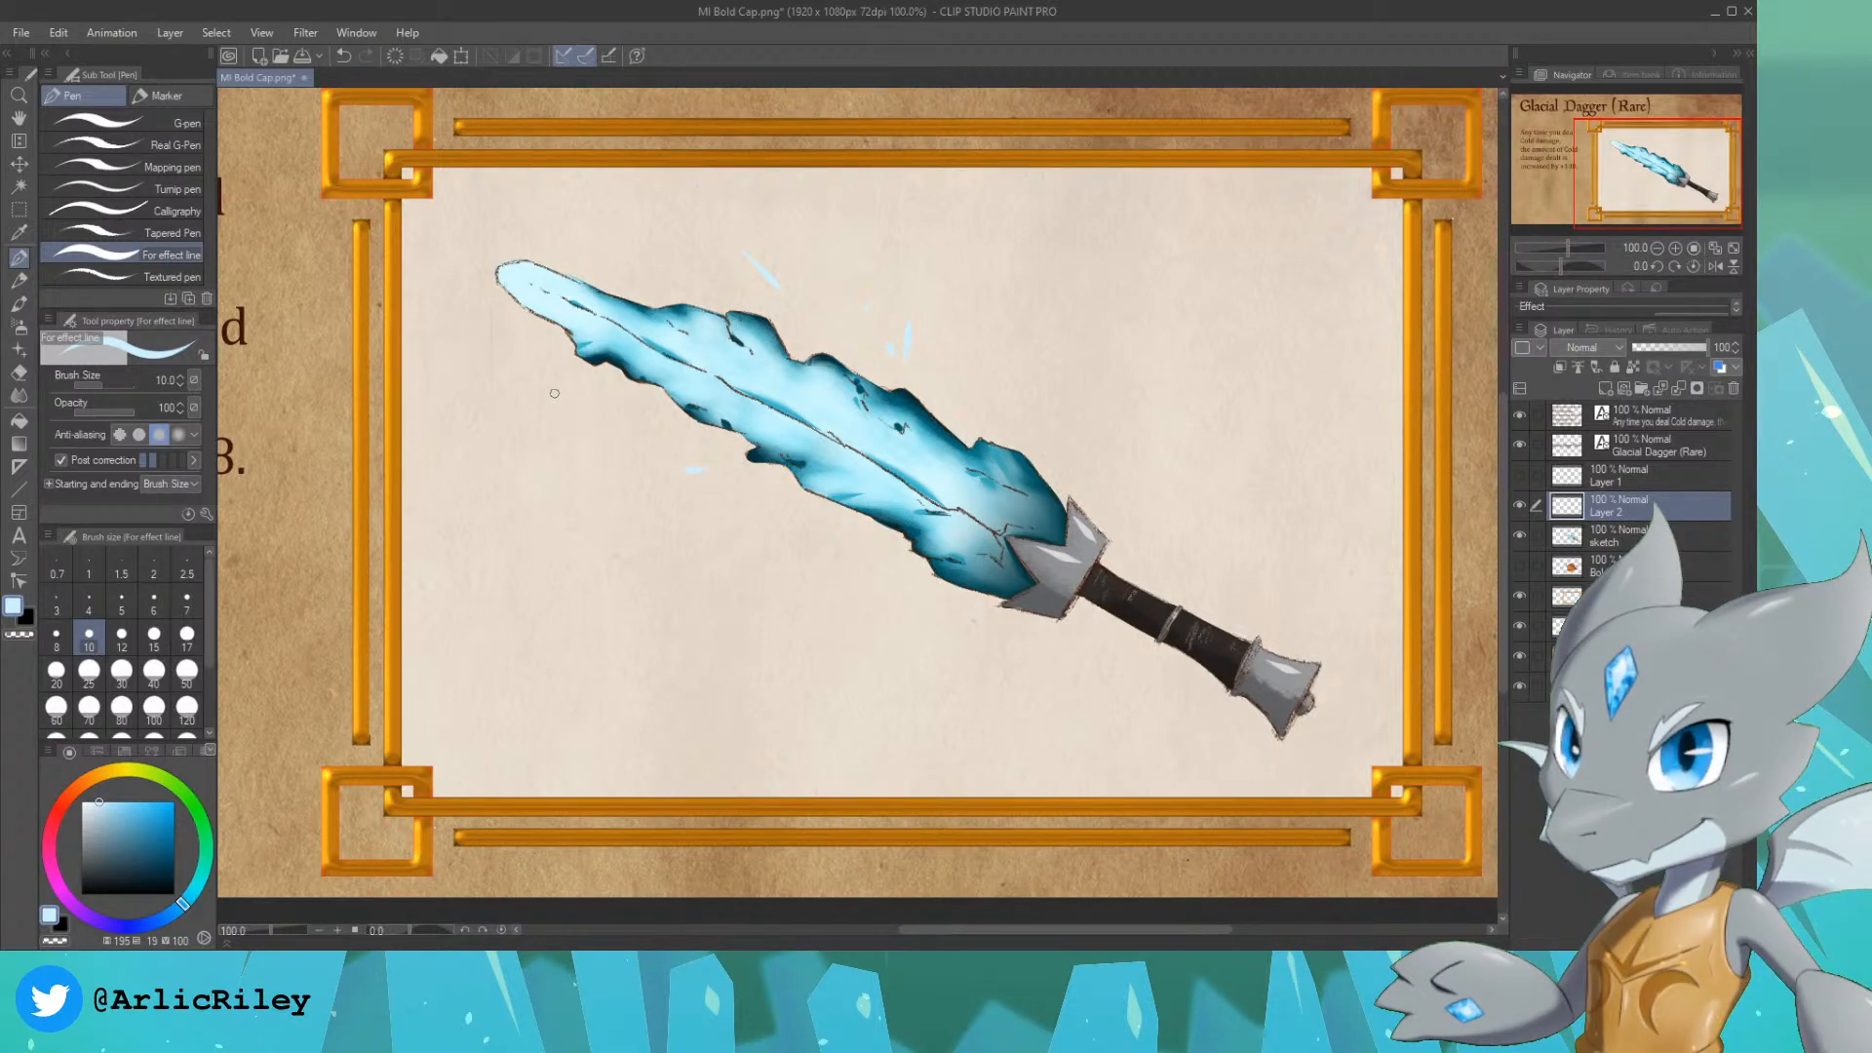
pyautogui.moveTo(565, 395); pyautogui.dragTo(559, 407)
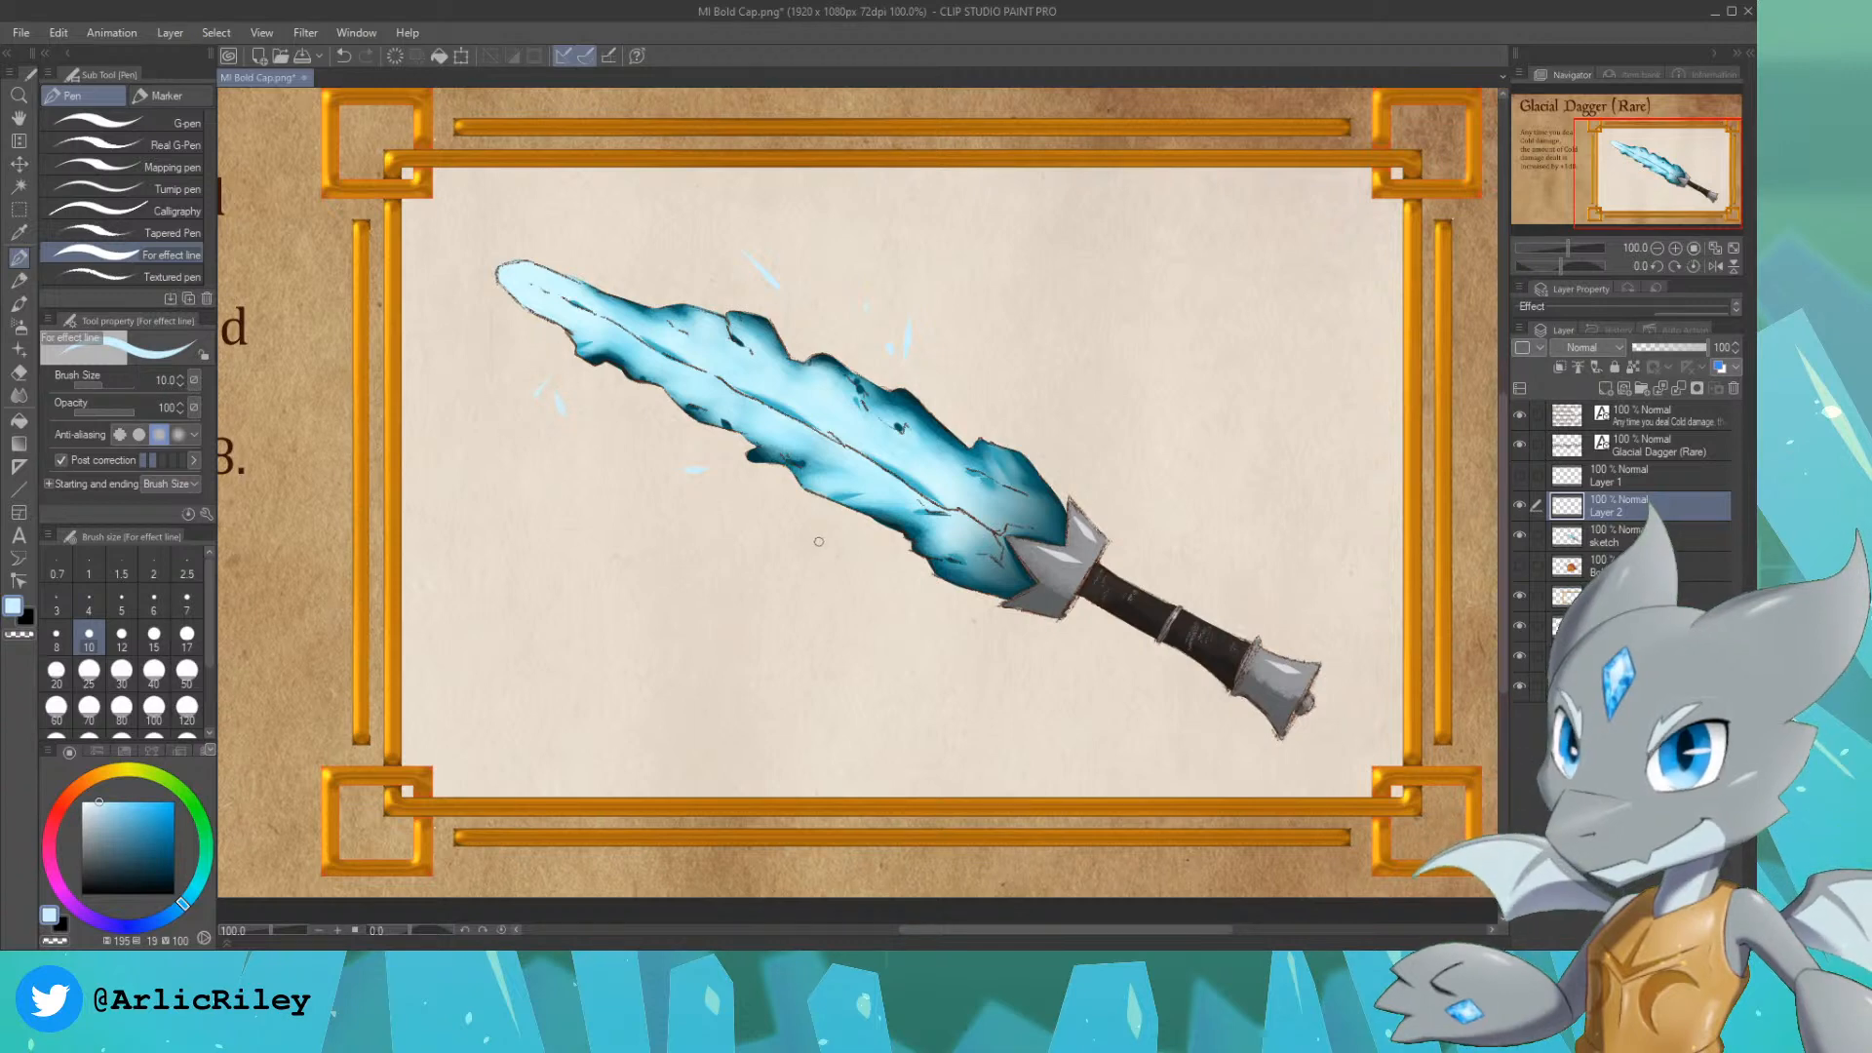
pyautogui.moveTo(825, 528); pyautogui.dragTo(804, 537)
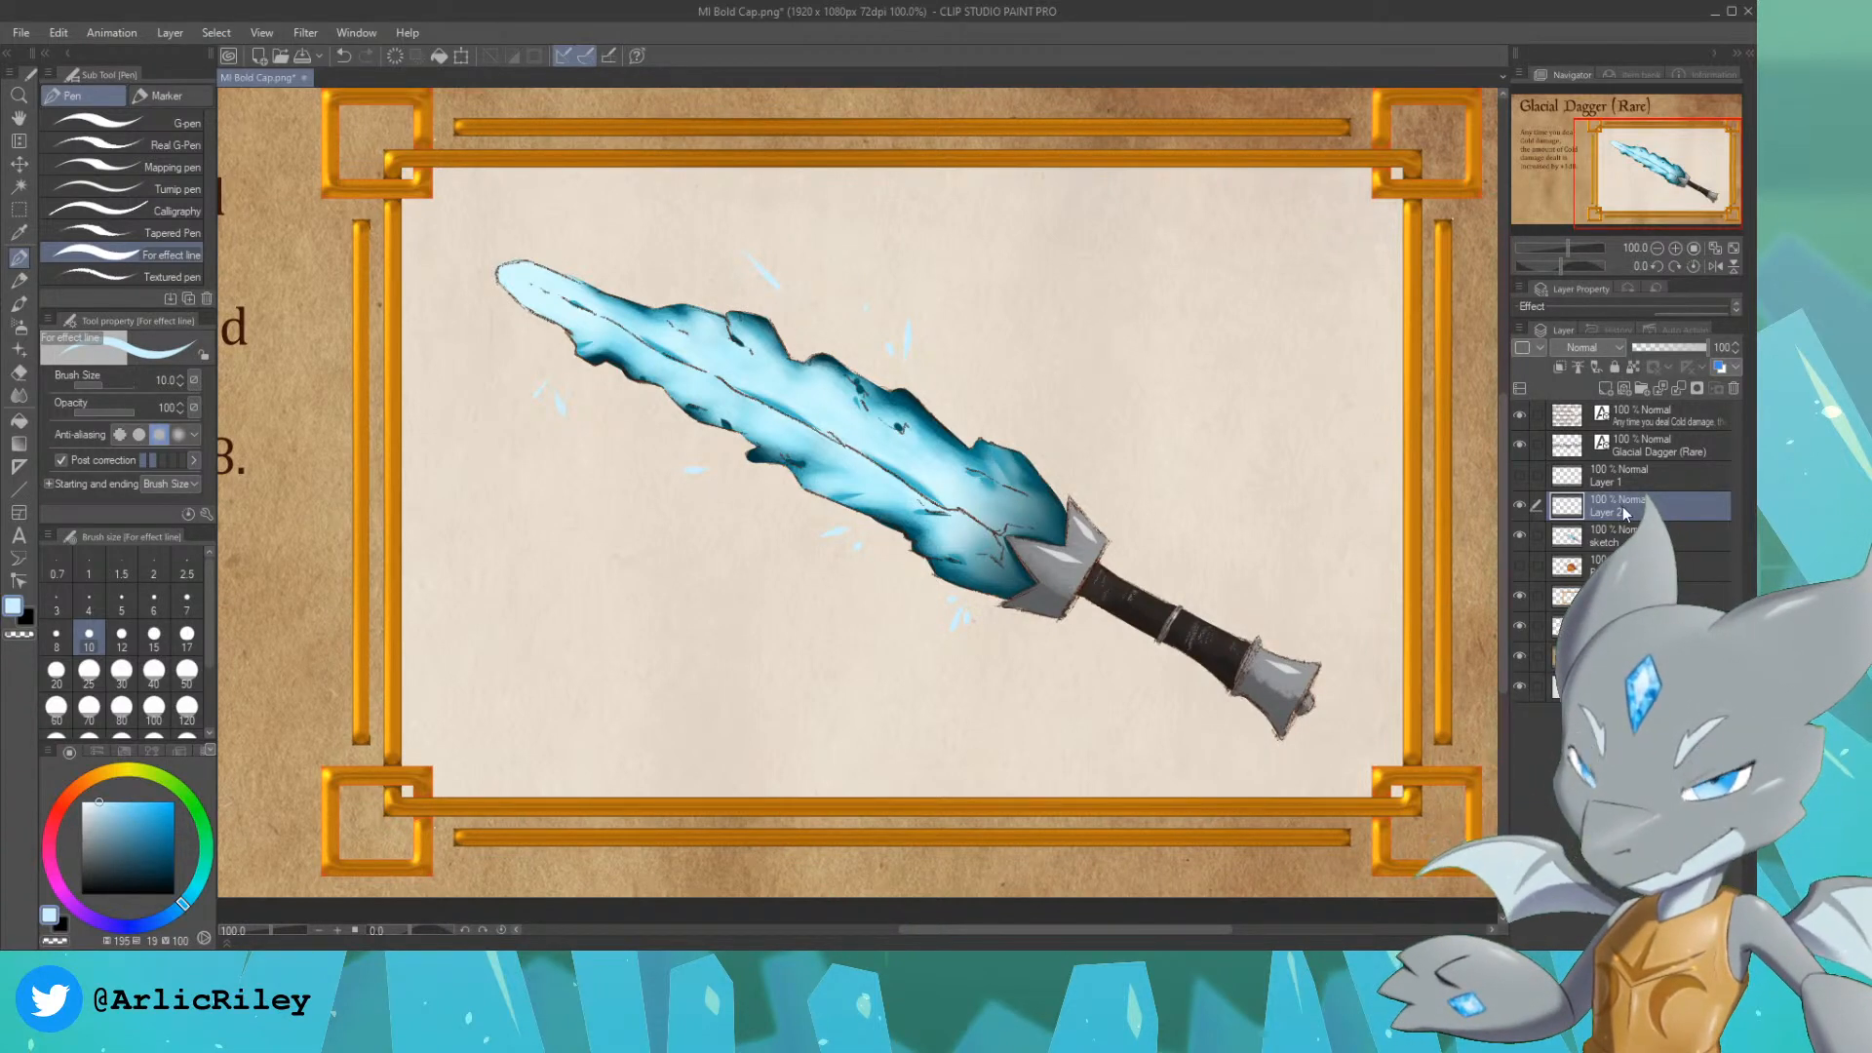
# Step: Duplicate the ice shard layer and set the copy's blending mode to Add (Glow)
pyautogui.click(1635, 165)
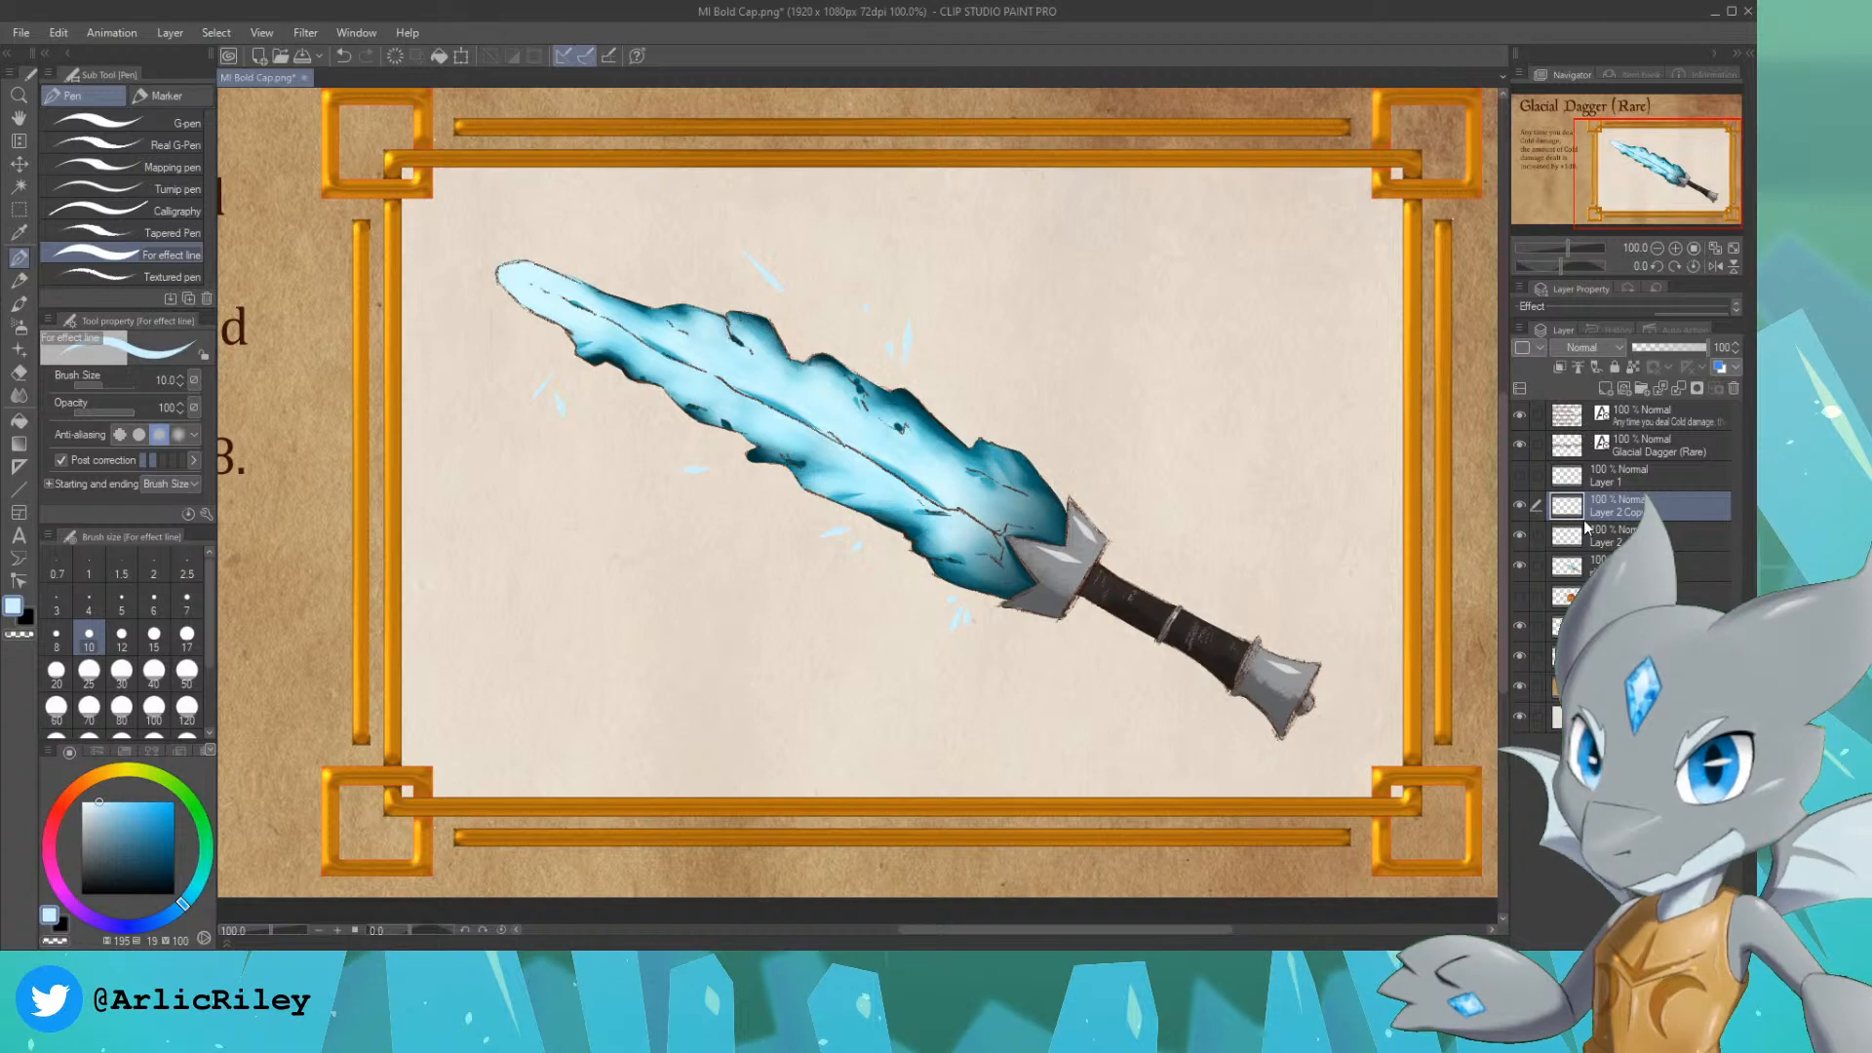
pyautogui.click(1591, 572)
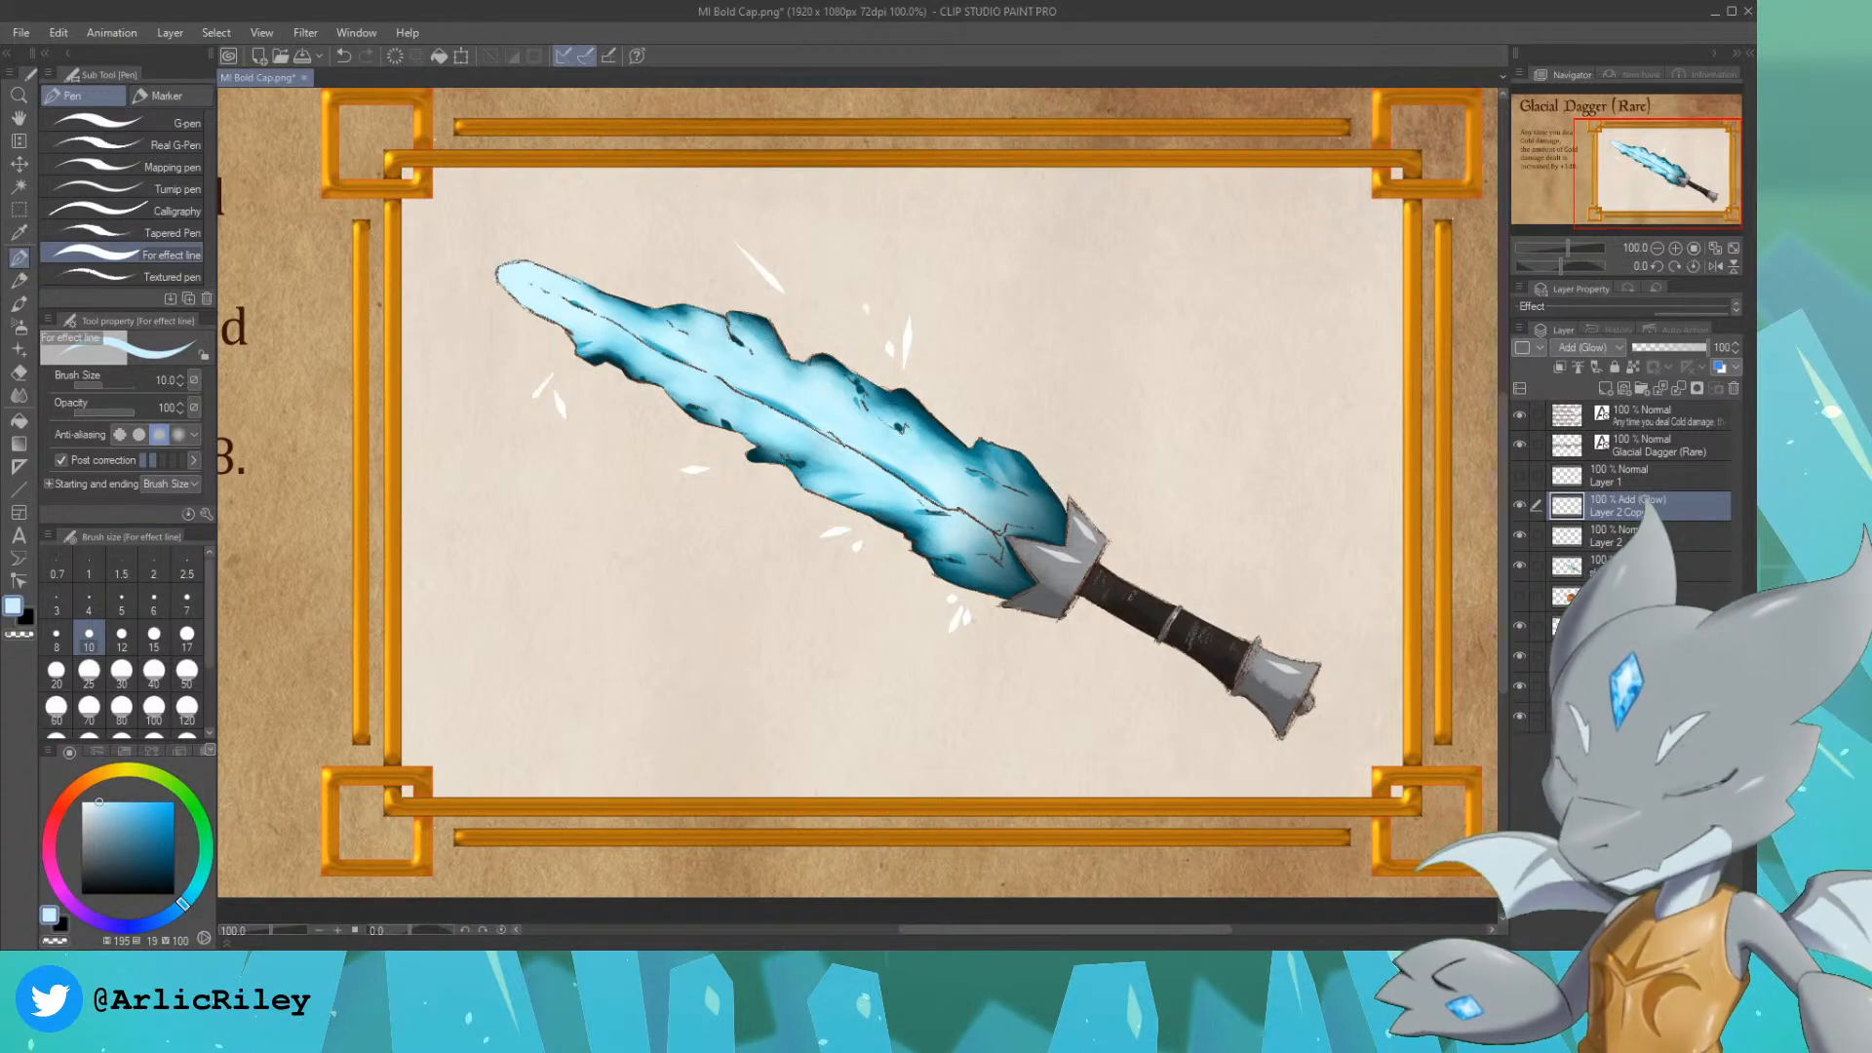
# Step: Soften the shards on the original Layer 2 into a blue glow with the Blur tool at size 60
pyautogui.click(1615, 538)
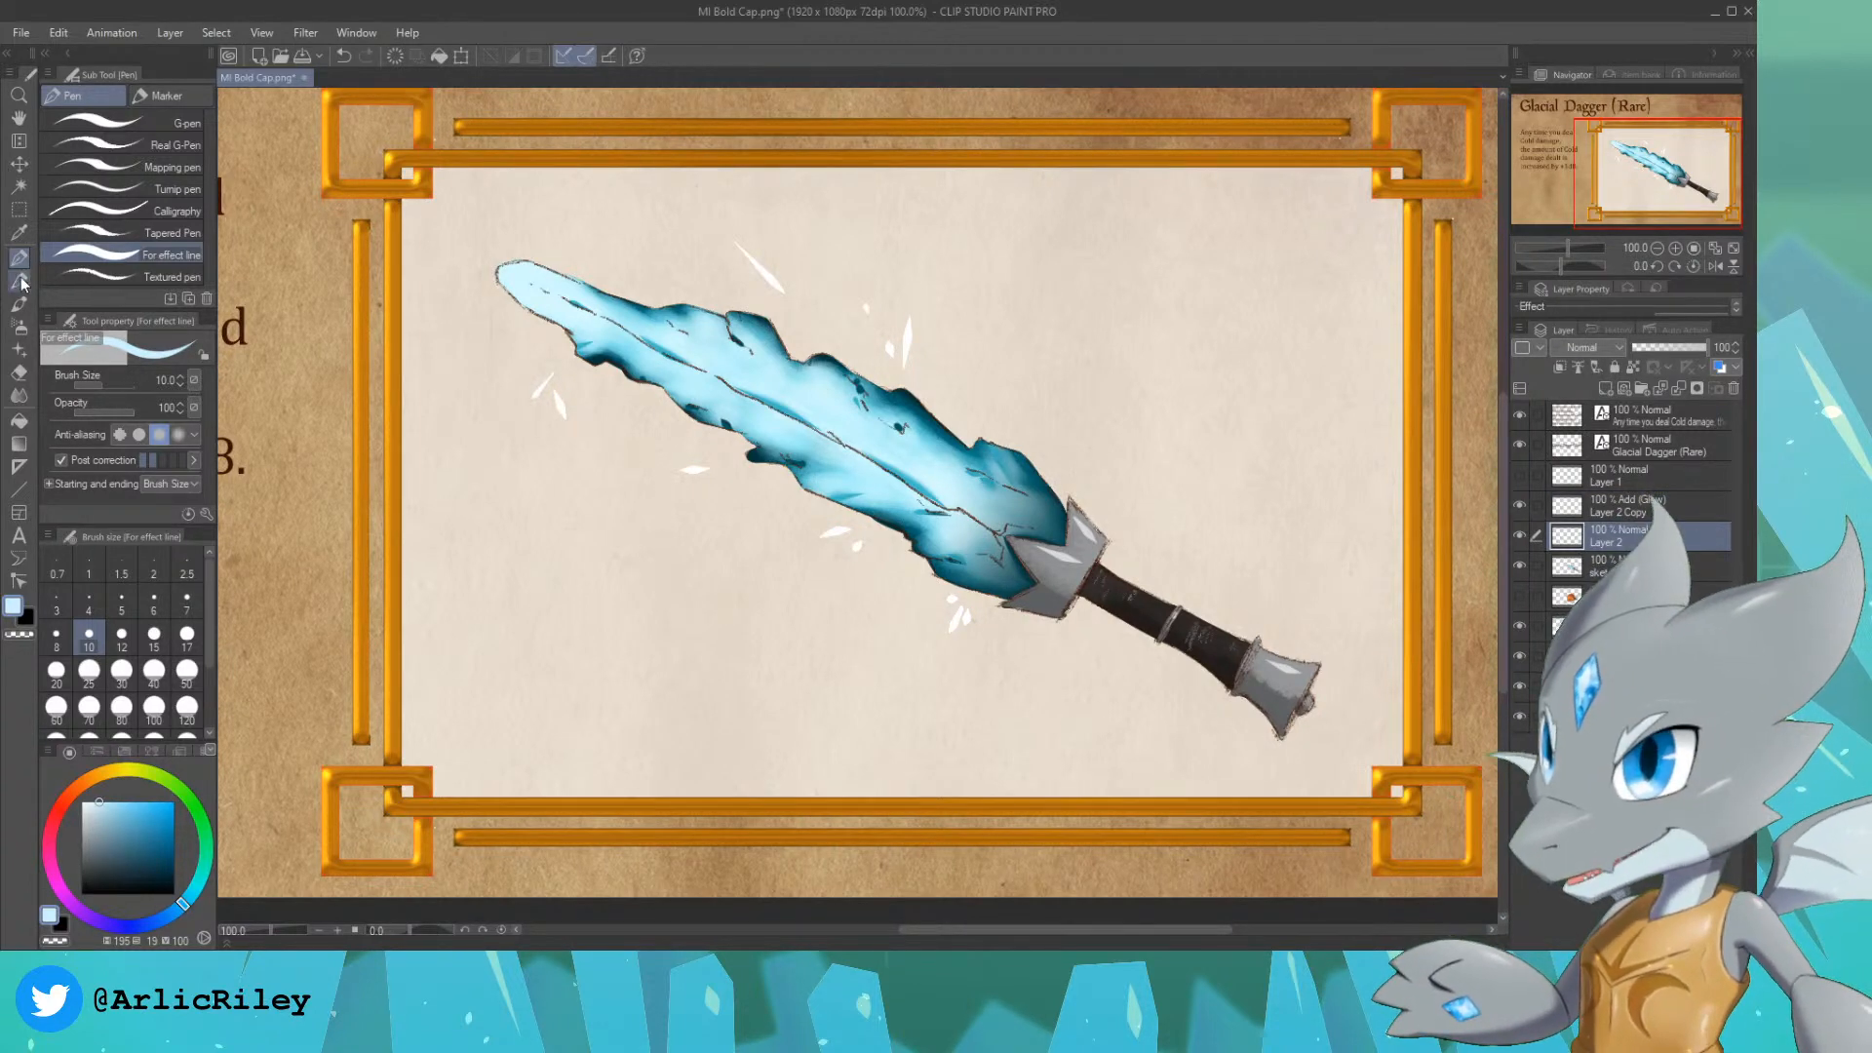
pyautogui.click(18, 395)
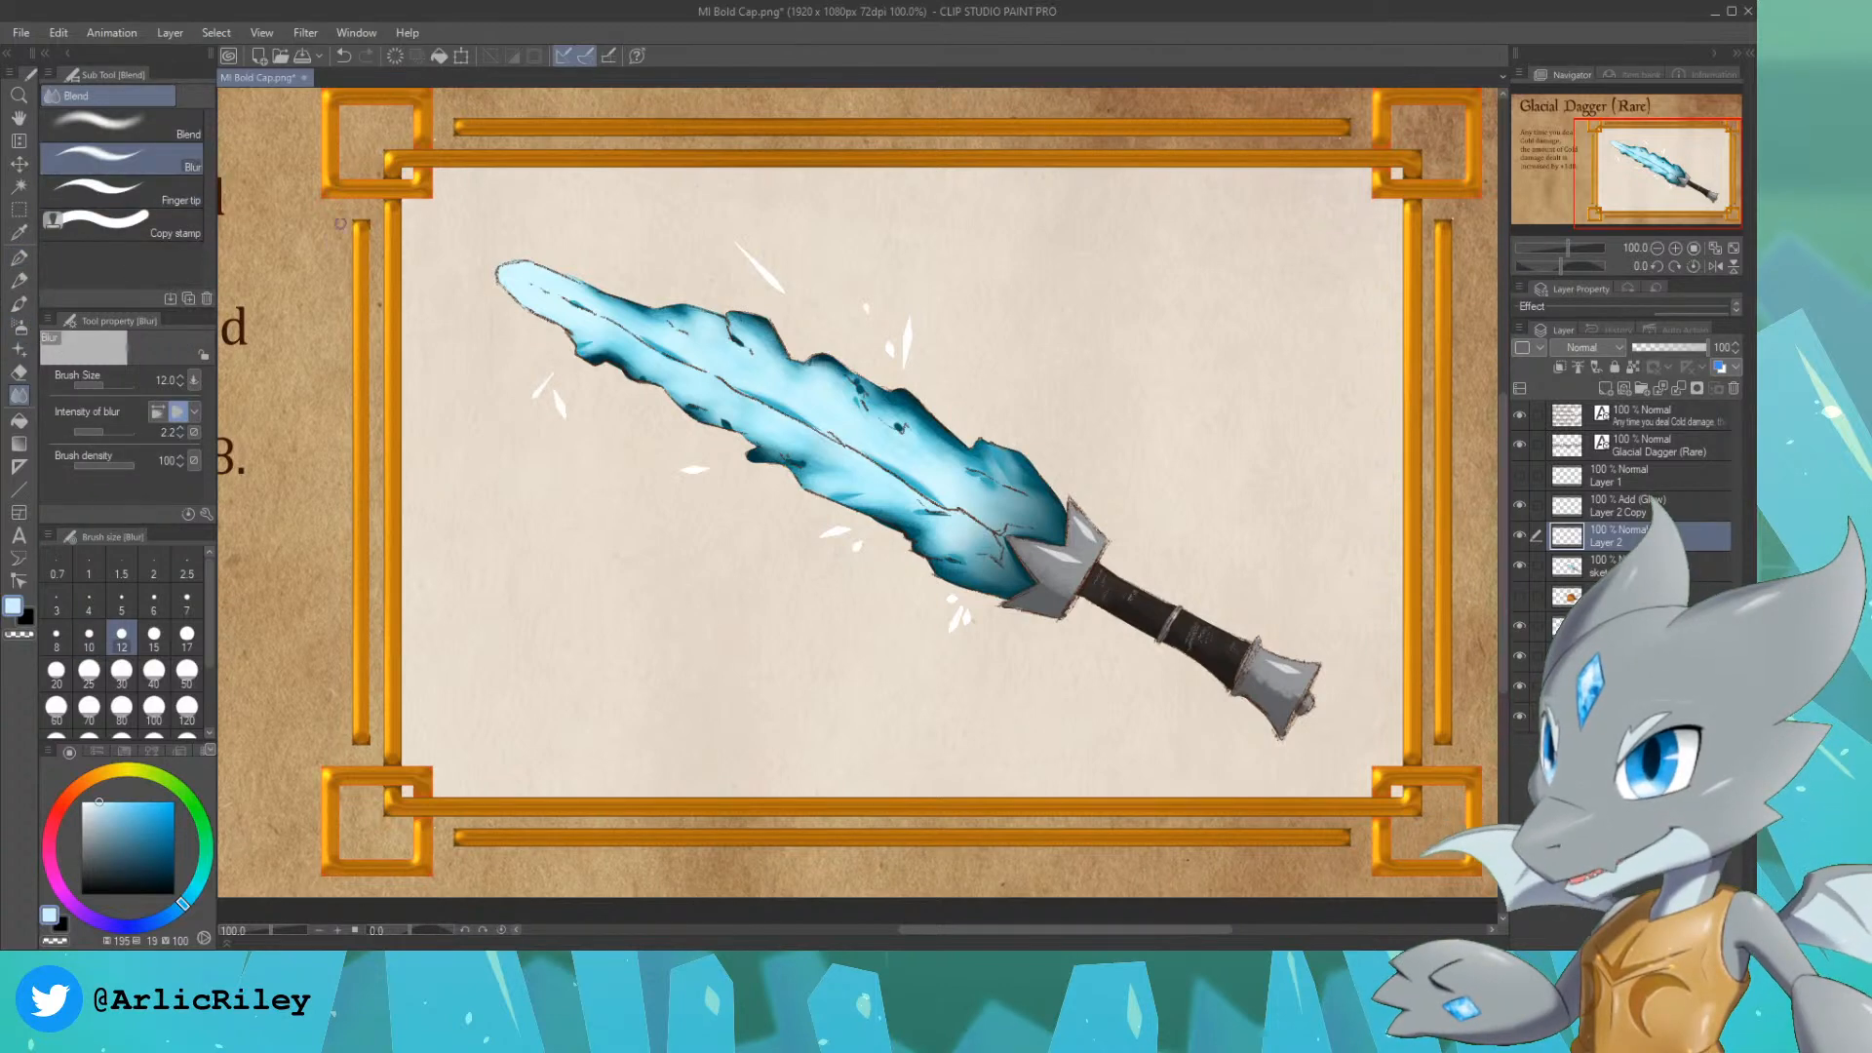
pyautogui.click(56, 706)
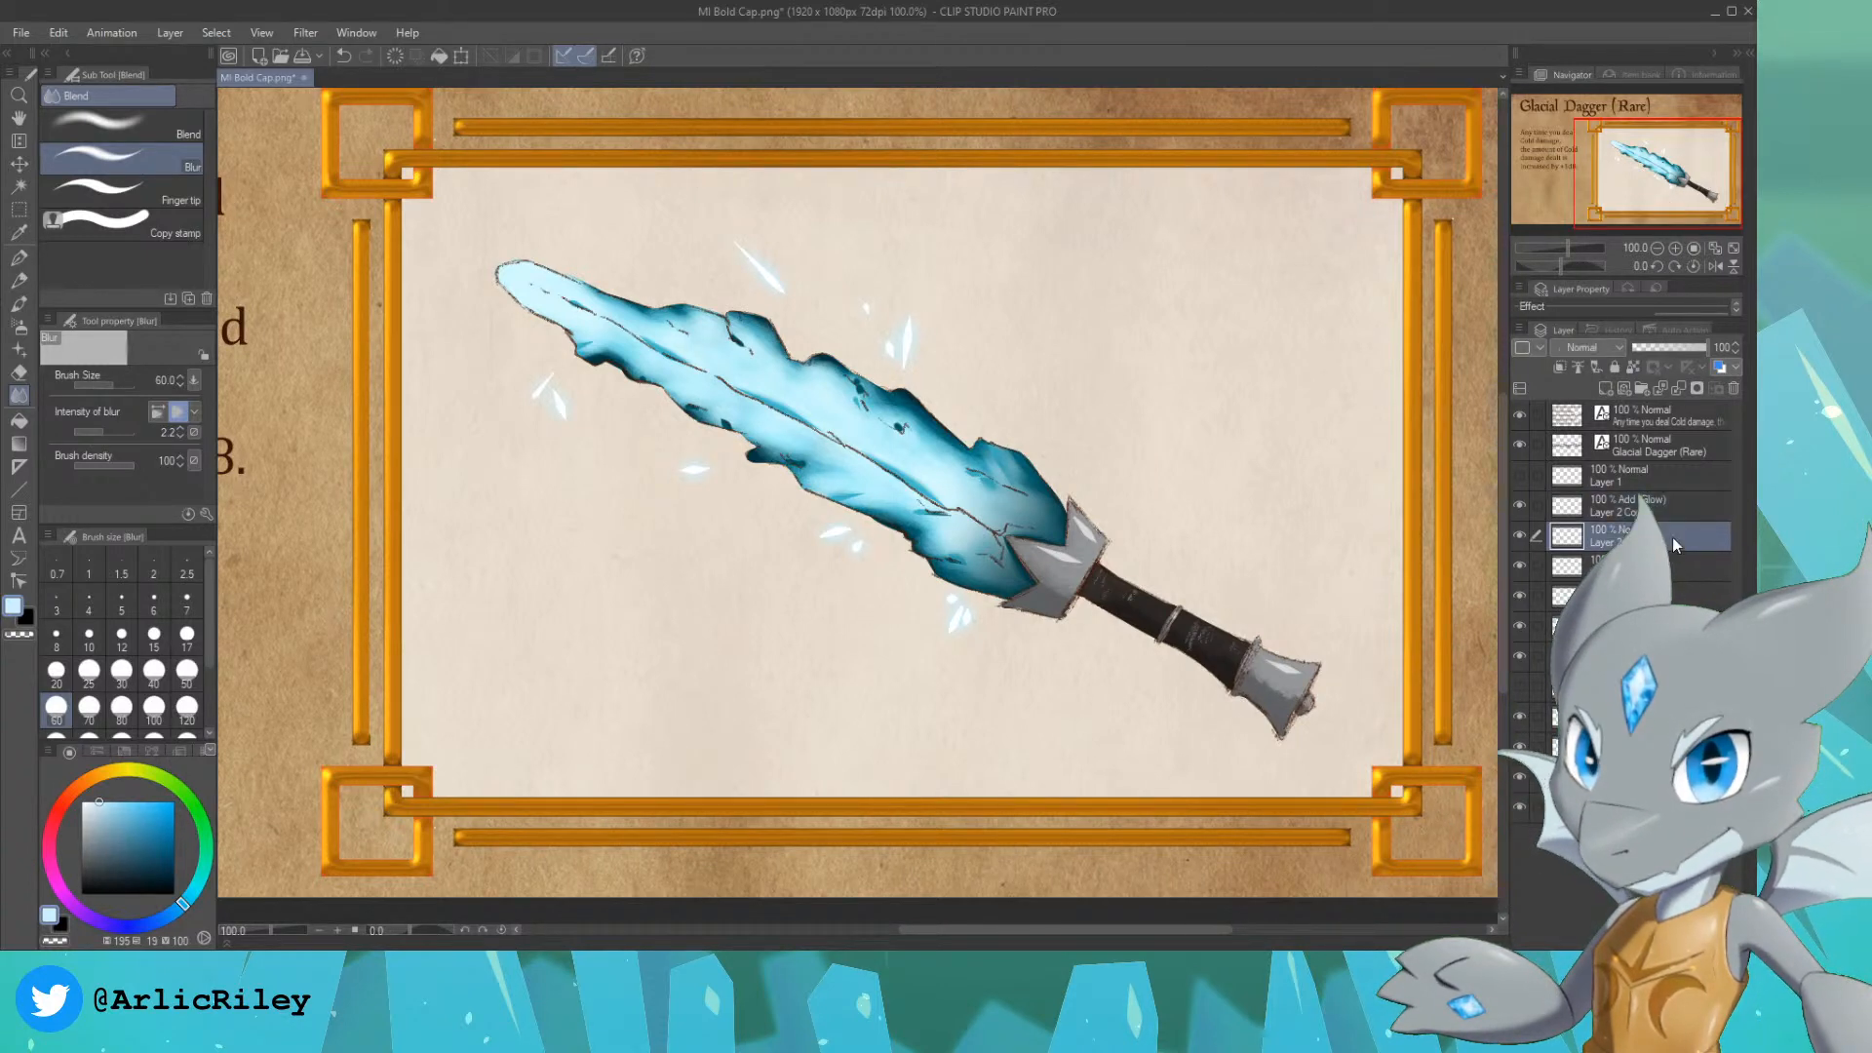
# Step: Merge the ice shard layers with the layers selected below them into one layer, and delete the unused Layer 1
pyautogui.keyDown('shift'); pyautogui.click(1663, 626); pyautogui.keyUp('shift')
pyautogui.keyDown('shift'); pyautogui.click(1661, 512); pyautogui.keyUp('shift')
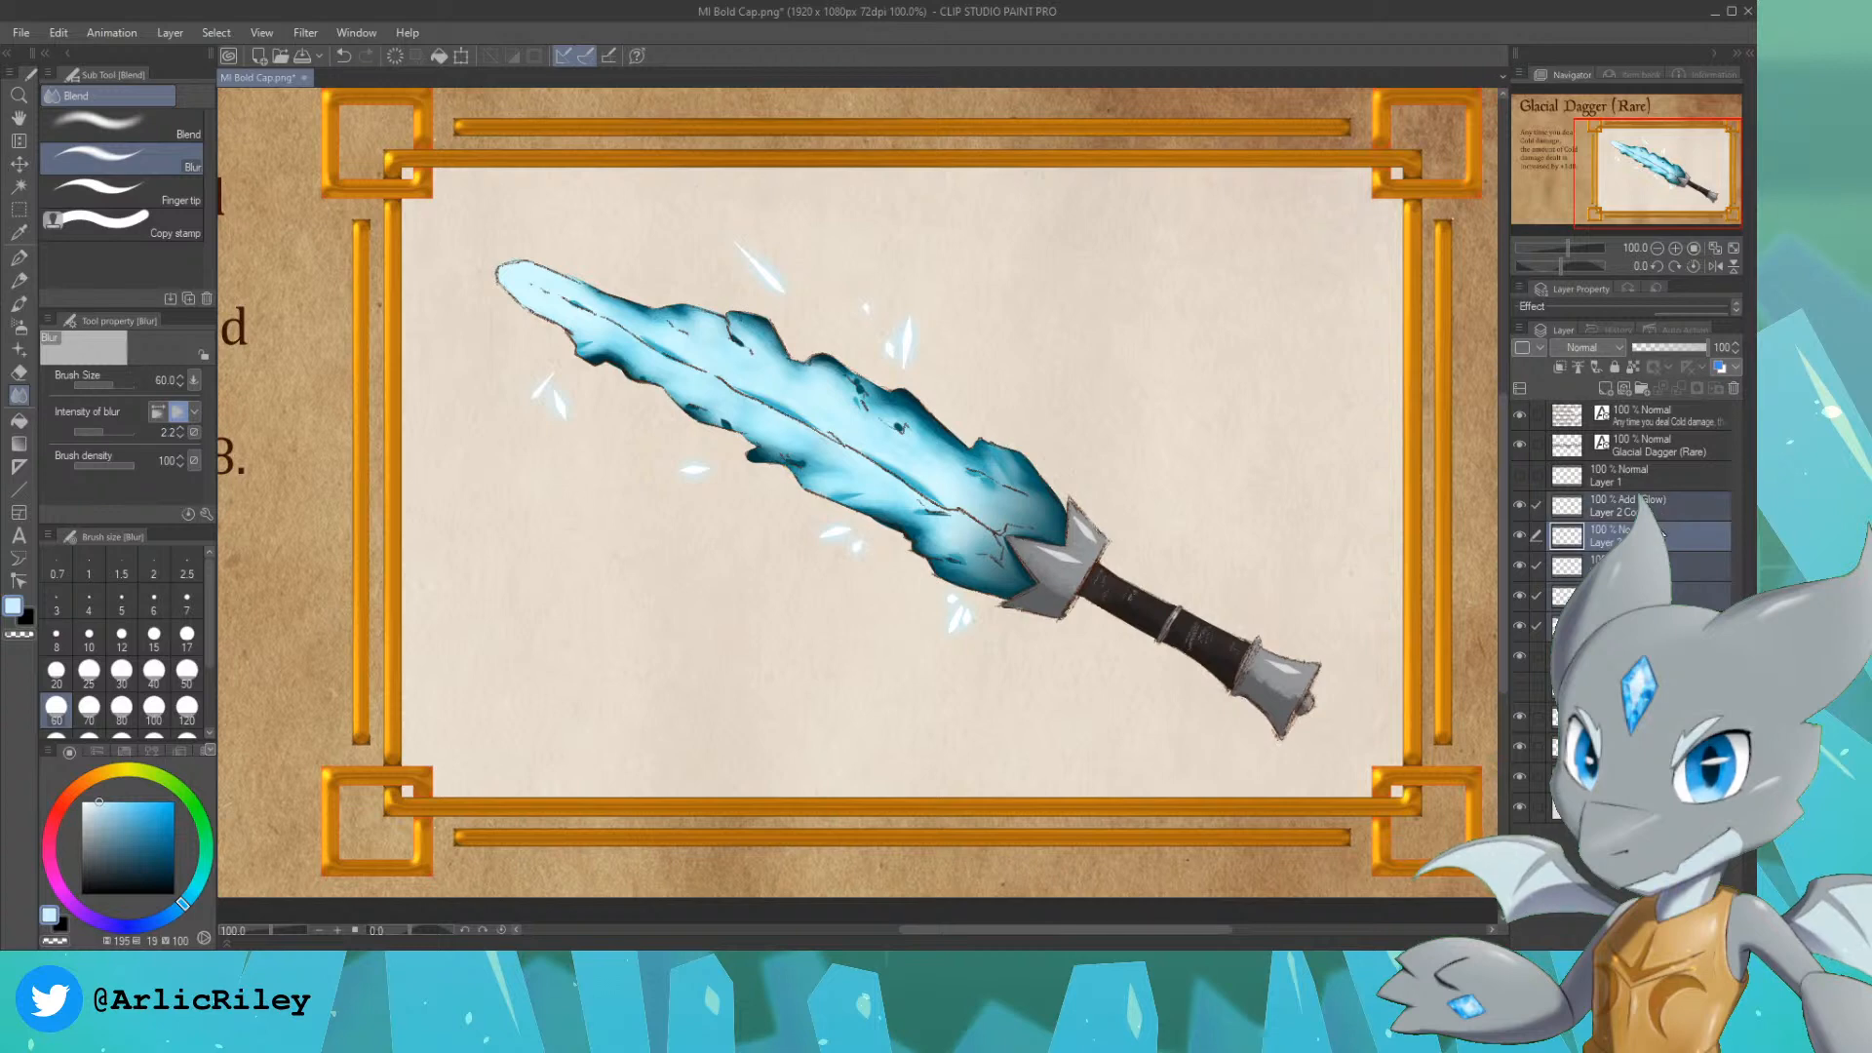
pyautogui.hotkey('shift', 'alt', 'e')
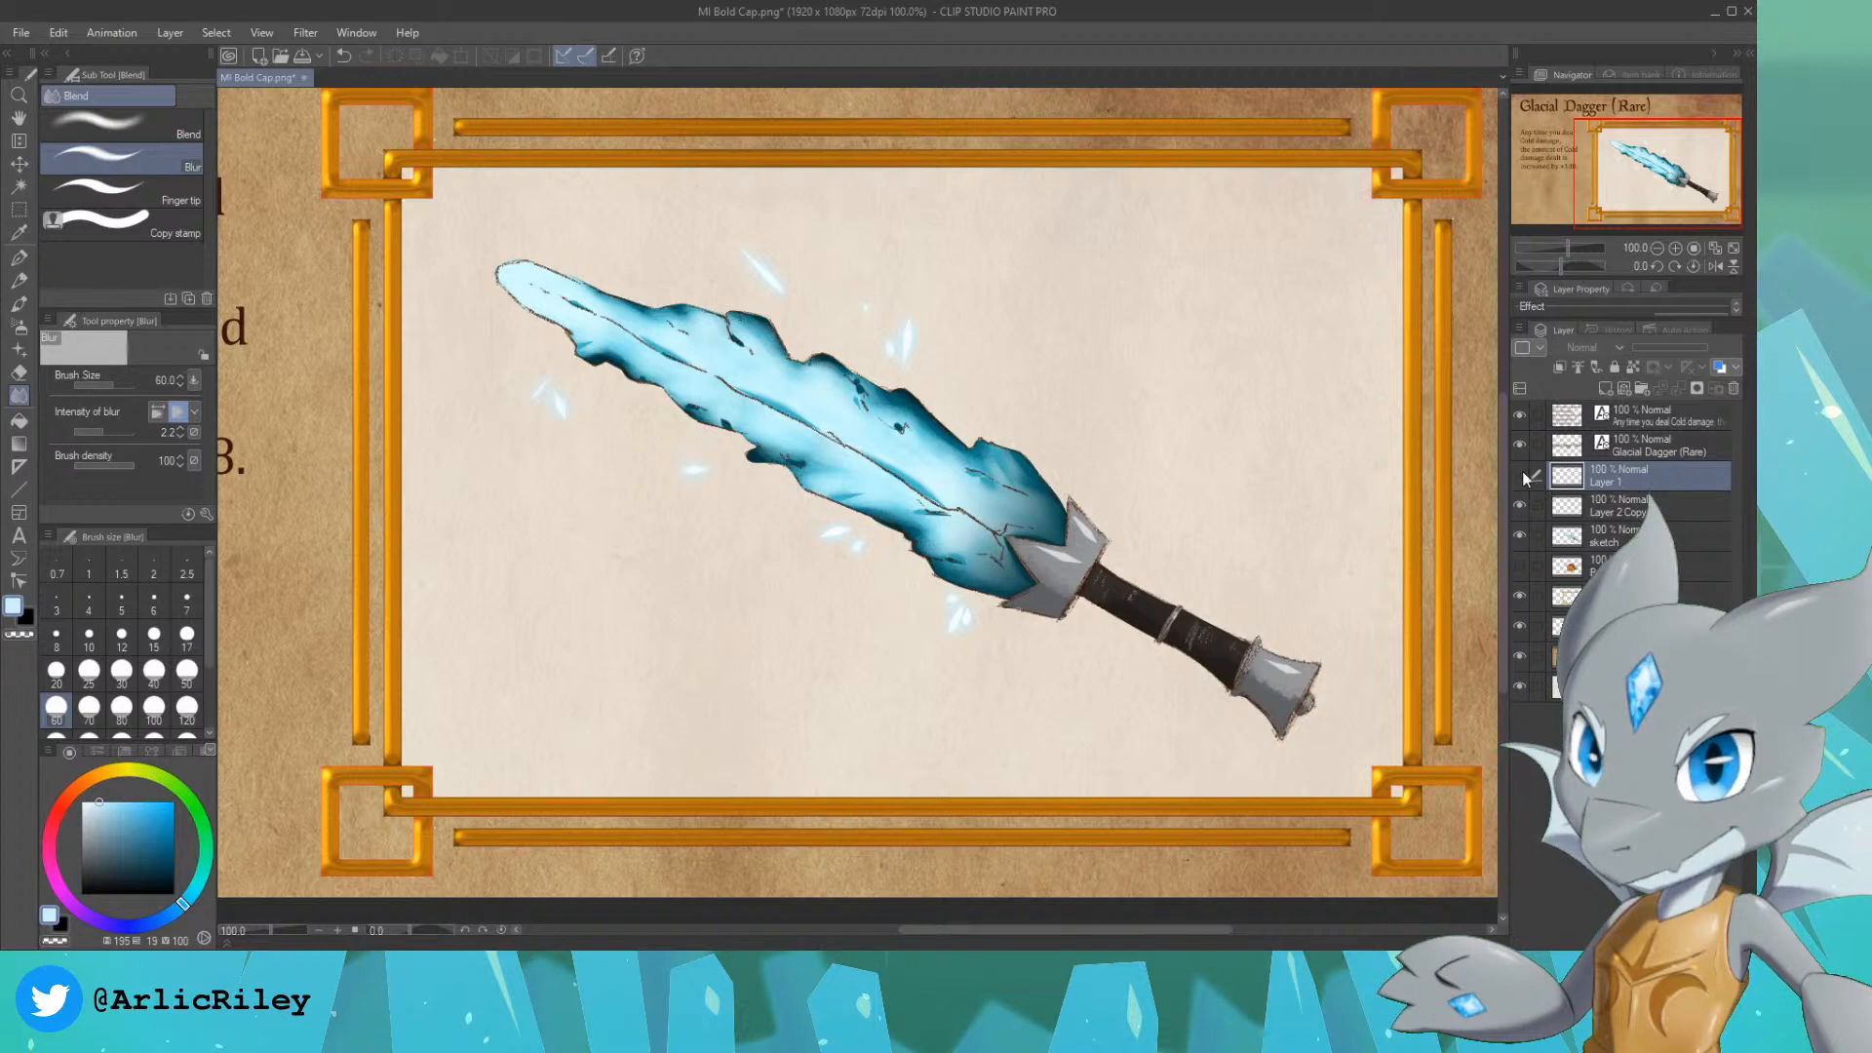
pyautogui.click(1520, 476)
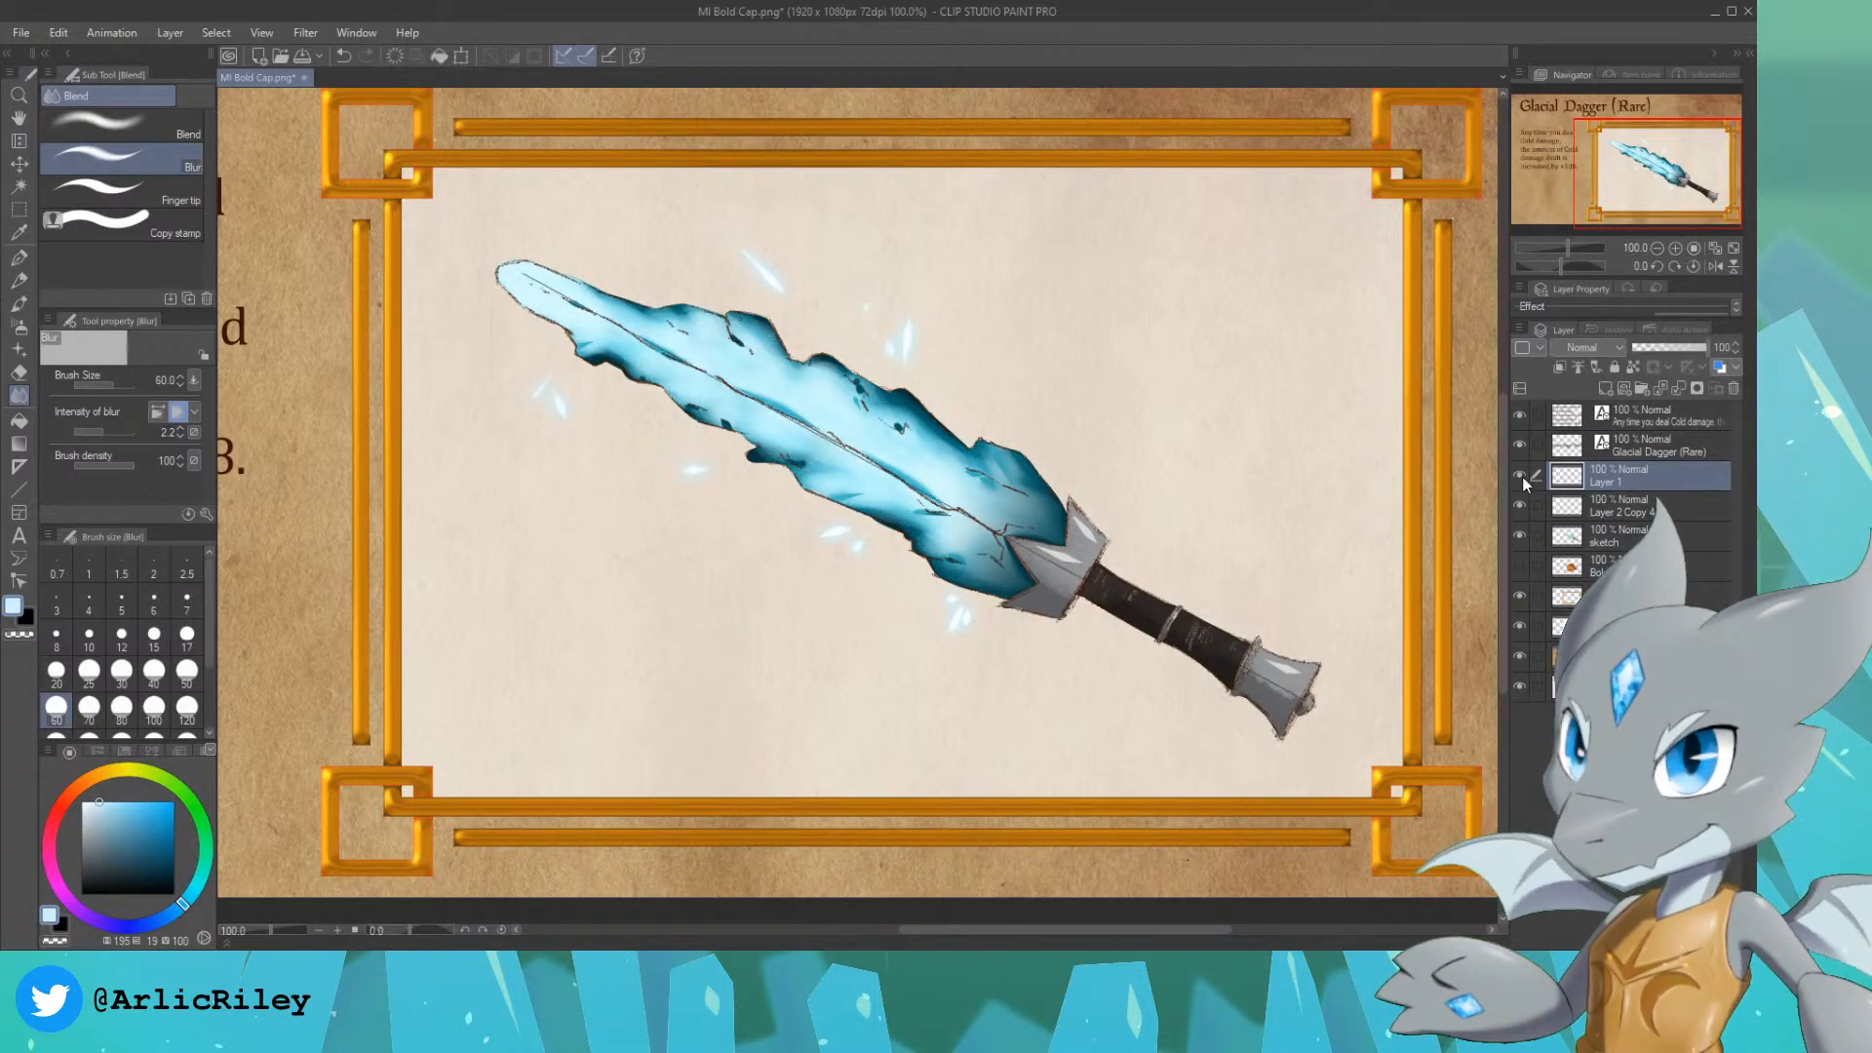
pyautogui.click(1733, 389)
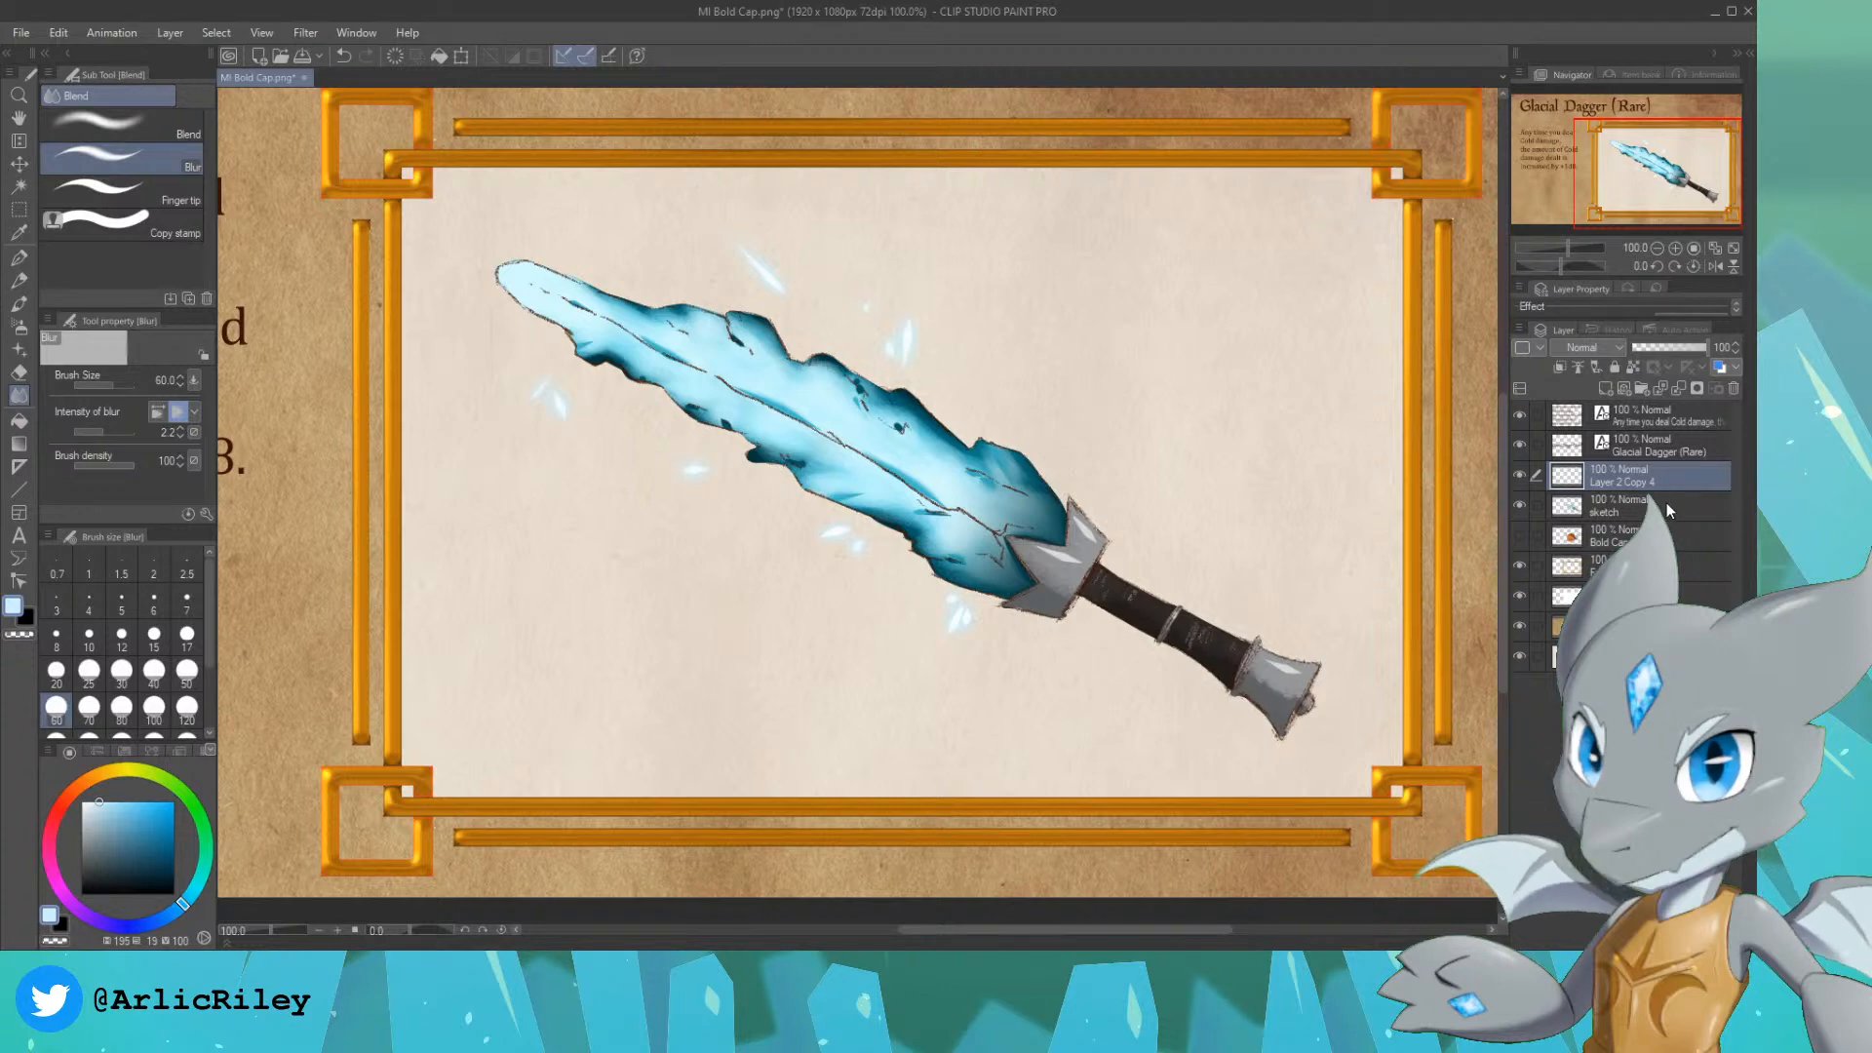
# Step: Merge the combined shard layer with the sketch layer and rename the result "Glacial Dagger"
pyautogui.keyDown('ctrl'); pyautogui.click(1667, 502); pyautogui.keyUp('ctrl')
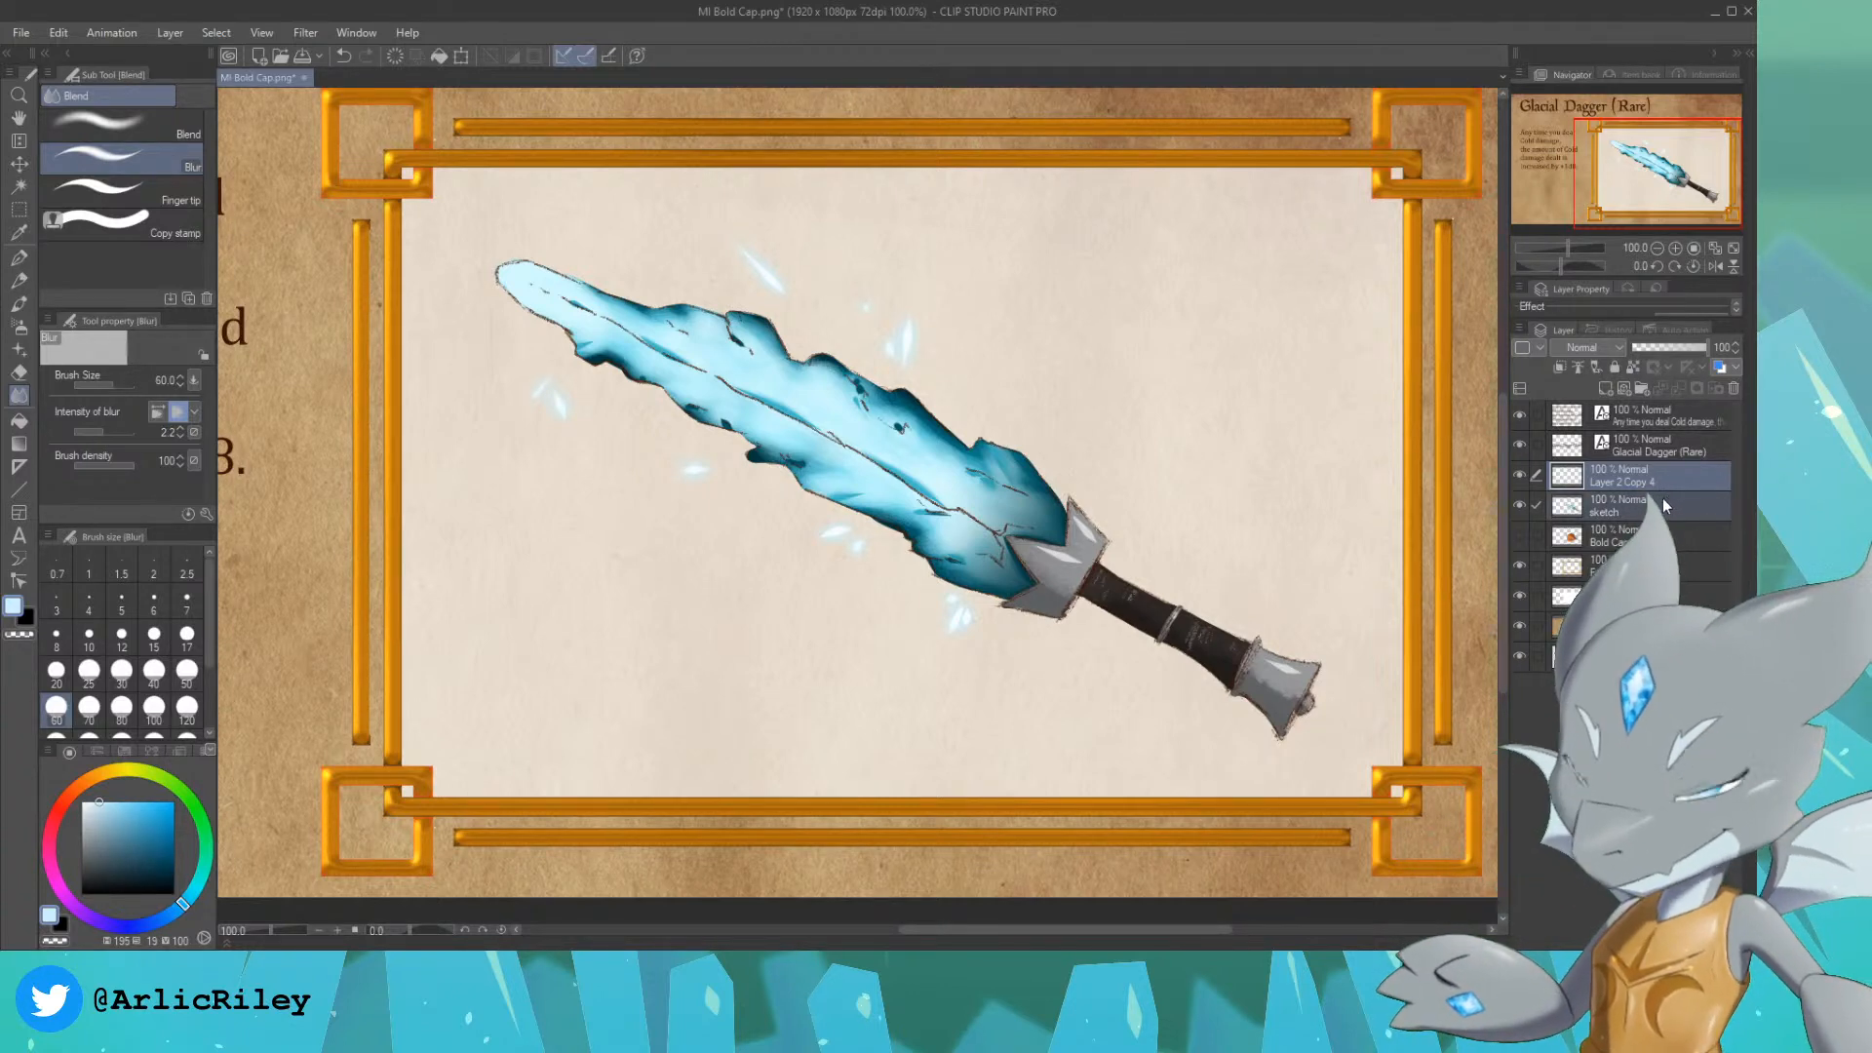
pyautogui.click(1661, 504)
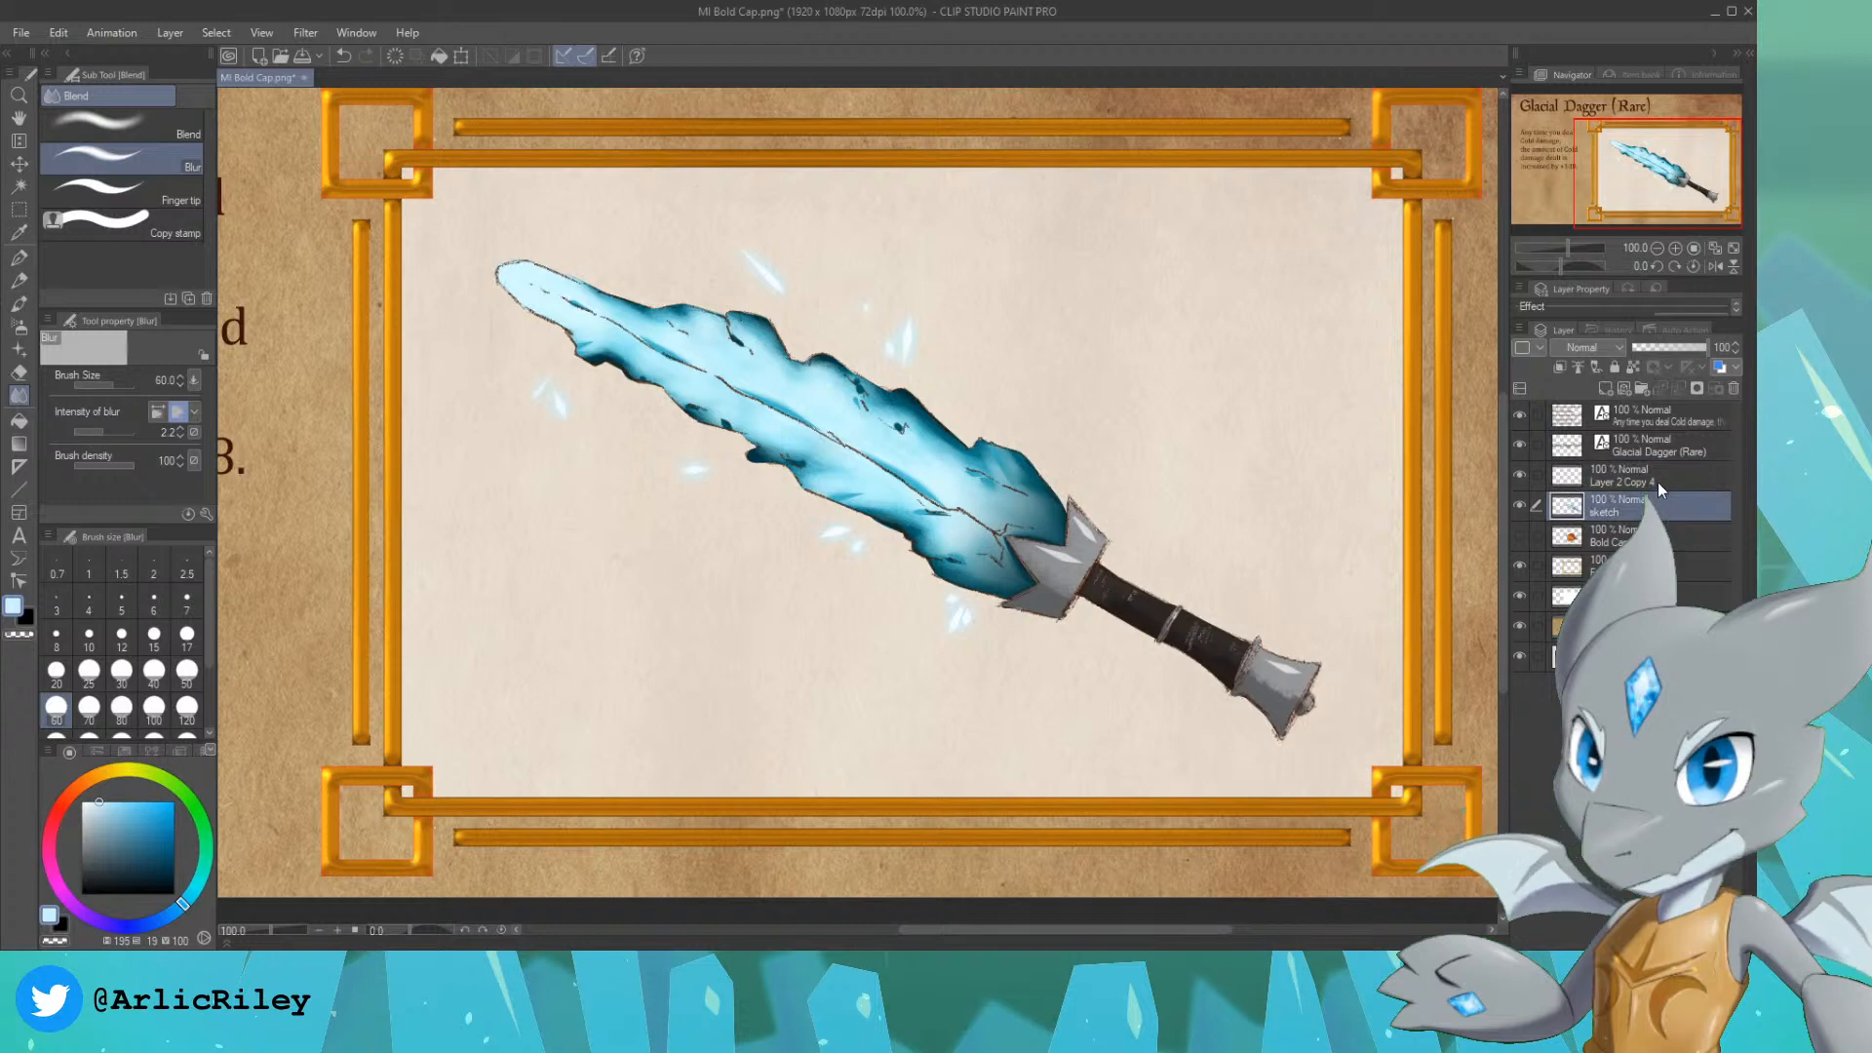
pyautogui.keyDown('ctrl'); pyautogui.click(1659, 479); pyautogui.keyUp('ctrl')
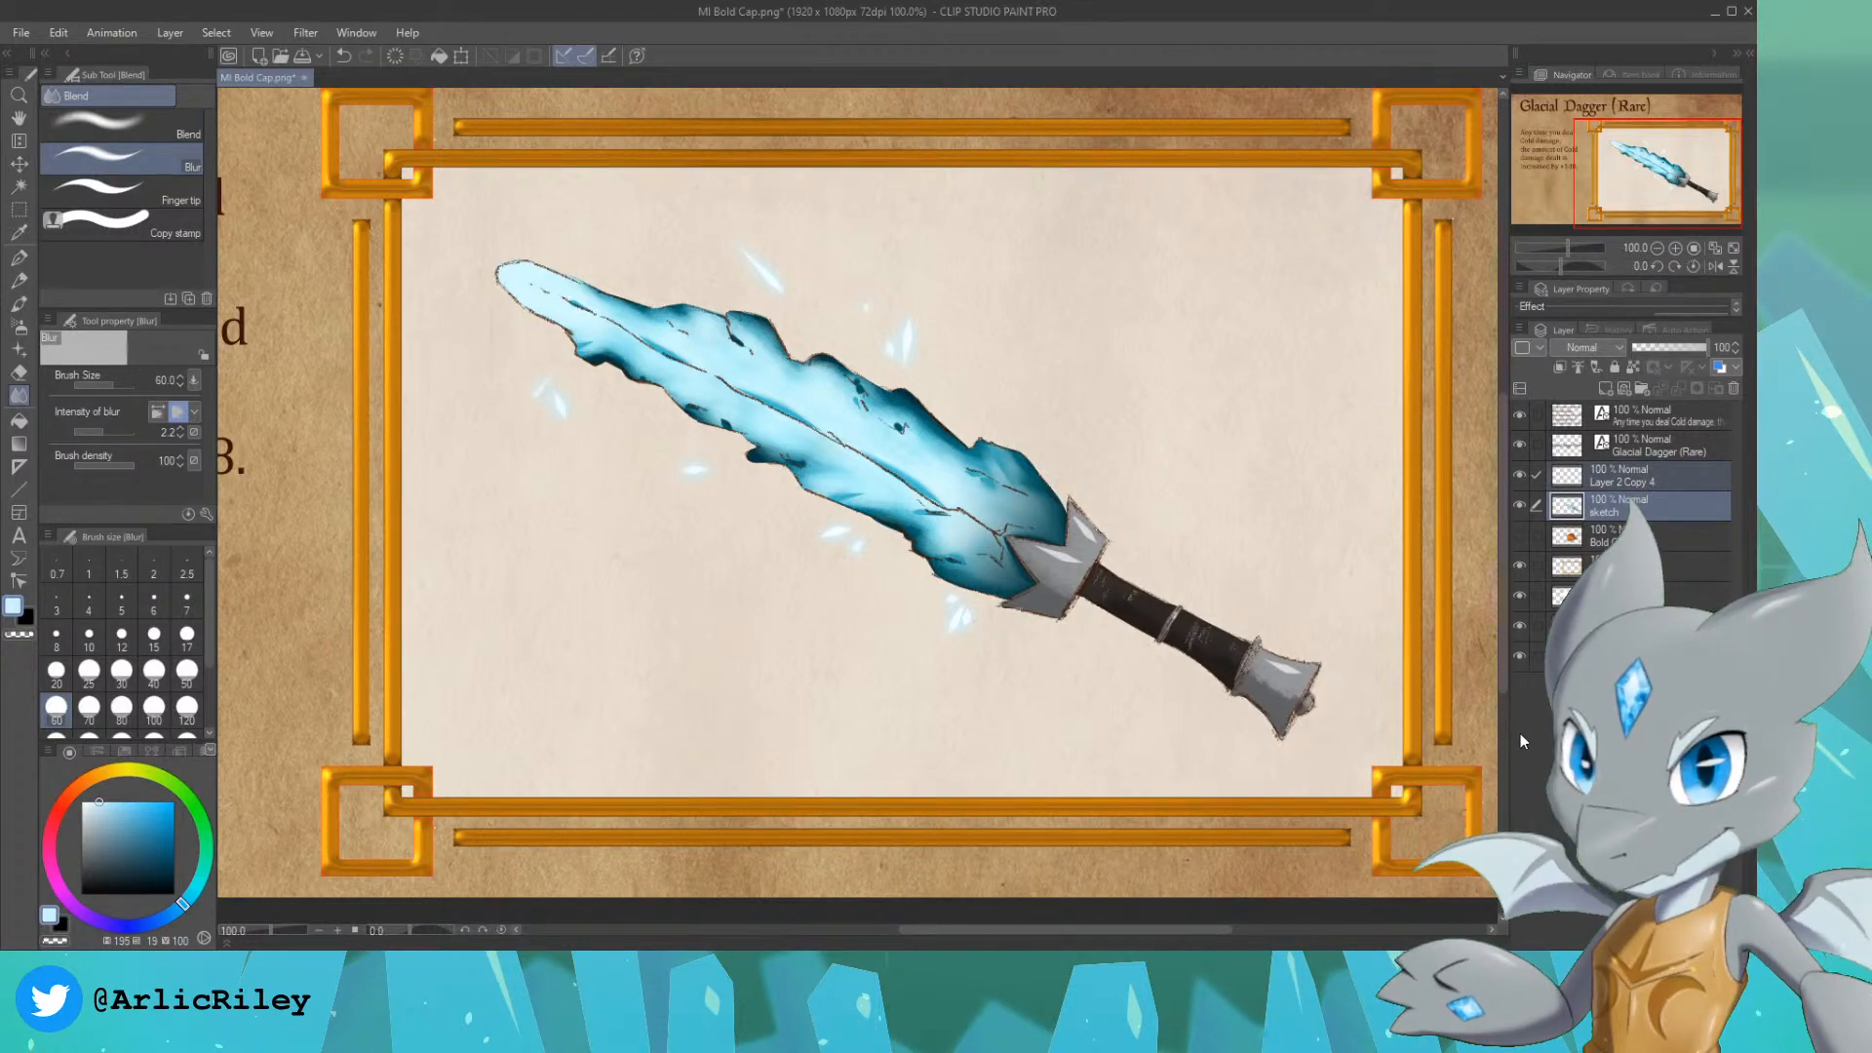
pyautogui.hotkey('shift', 'alt', 'e')
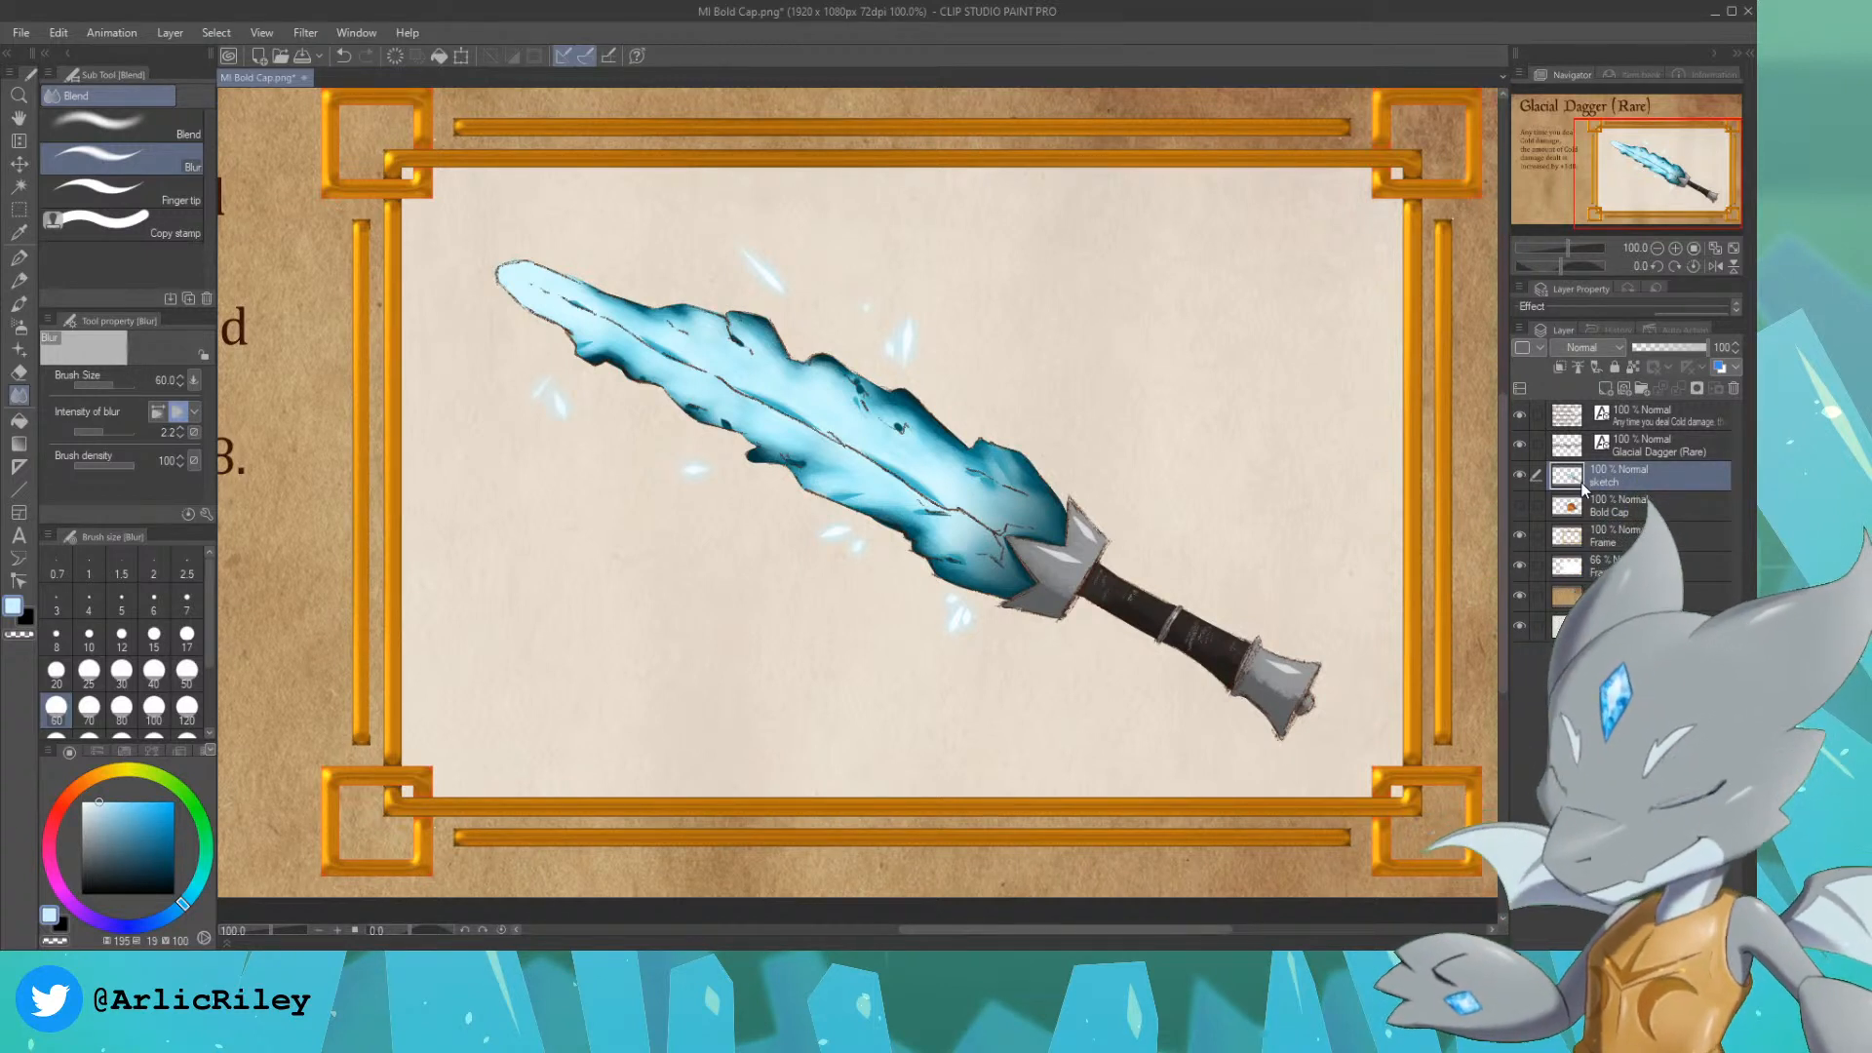
pyautogui.doubleClick(1604, 483)
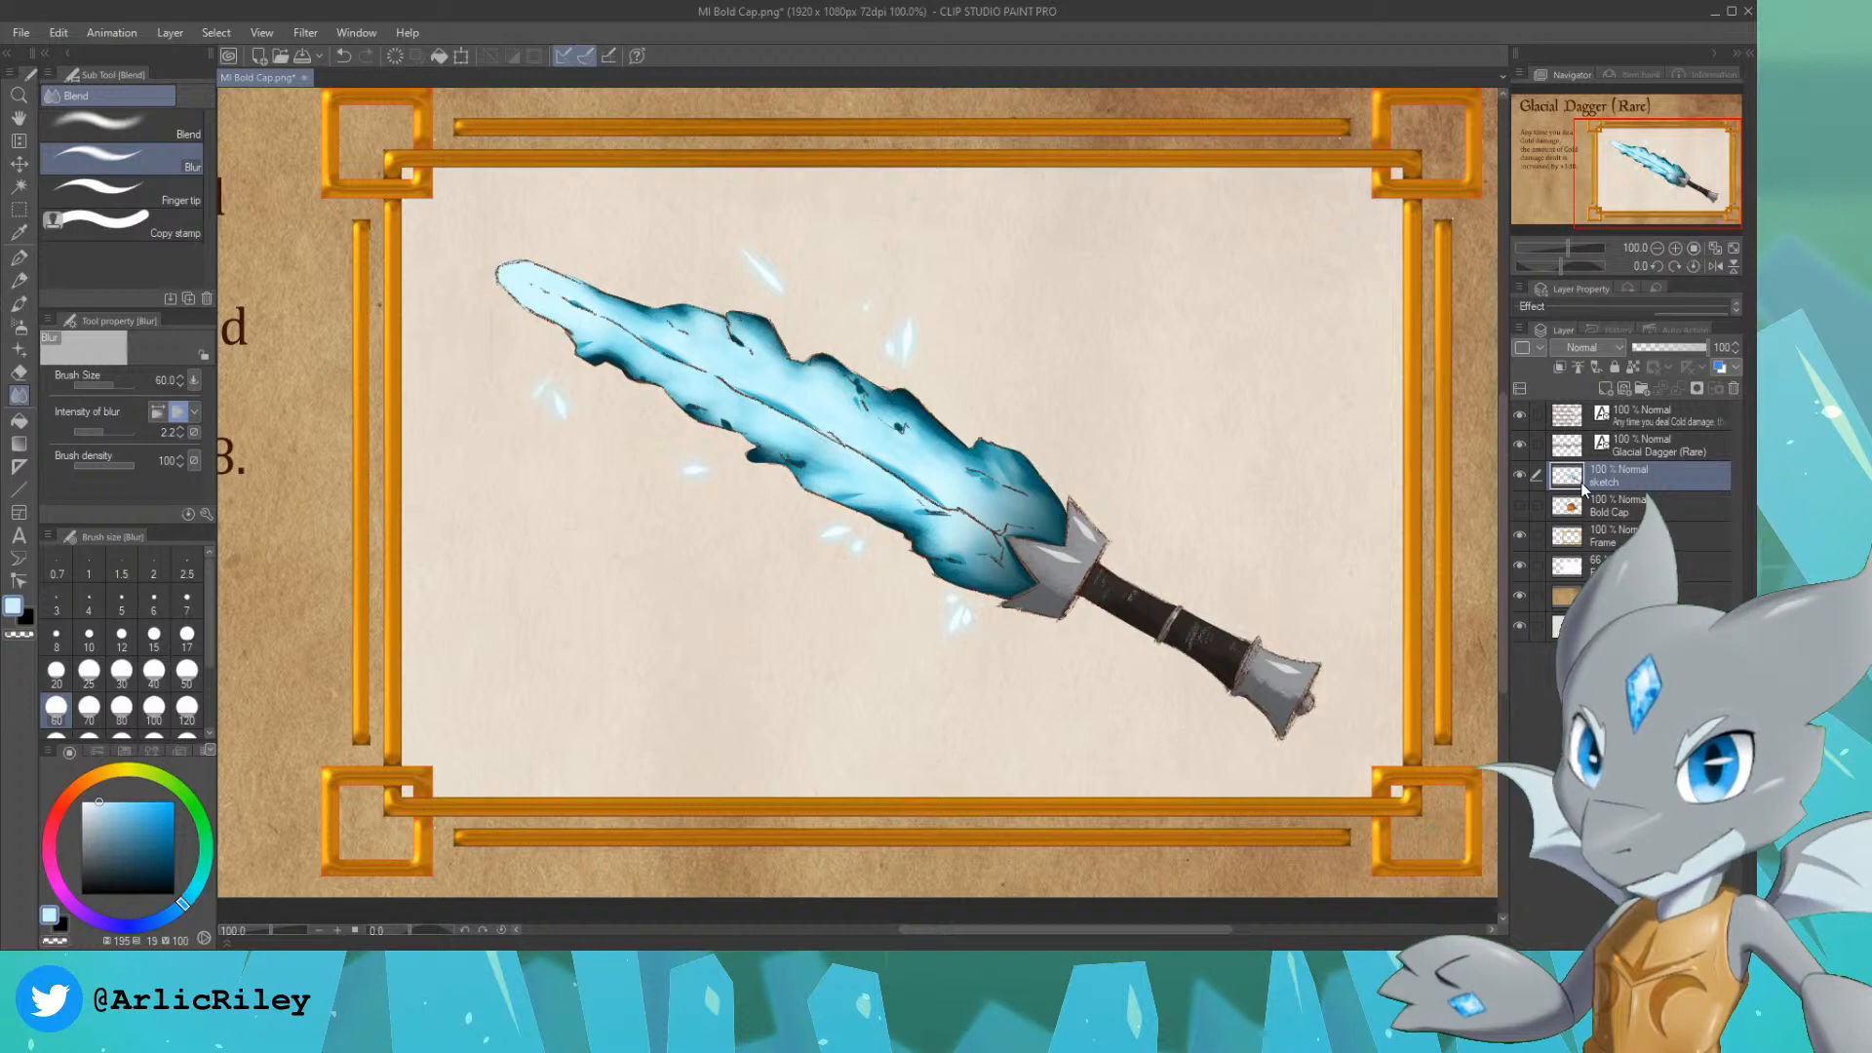
pyautogui.write('Glacial Dagger')
pyautogui.press('Return')
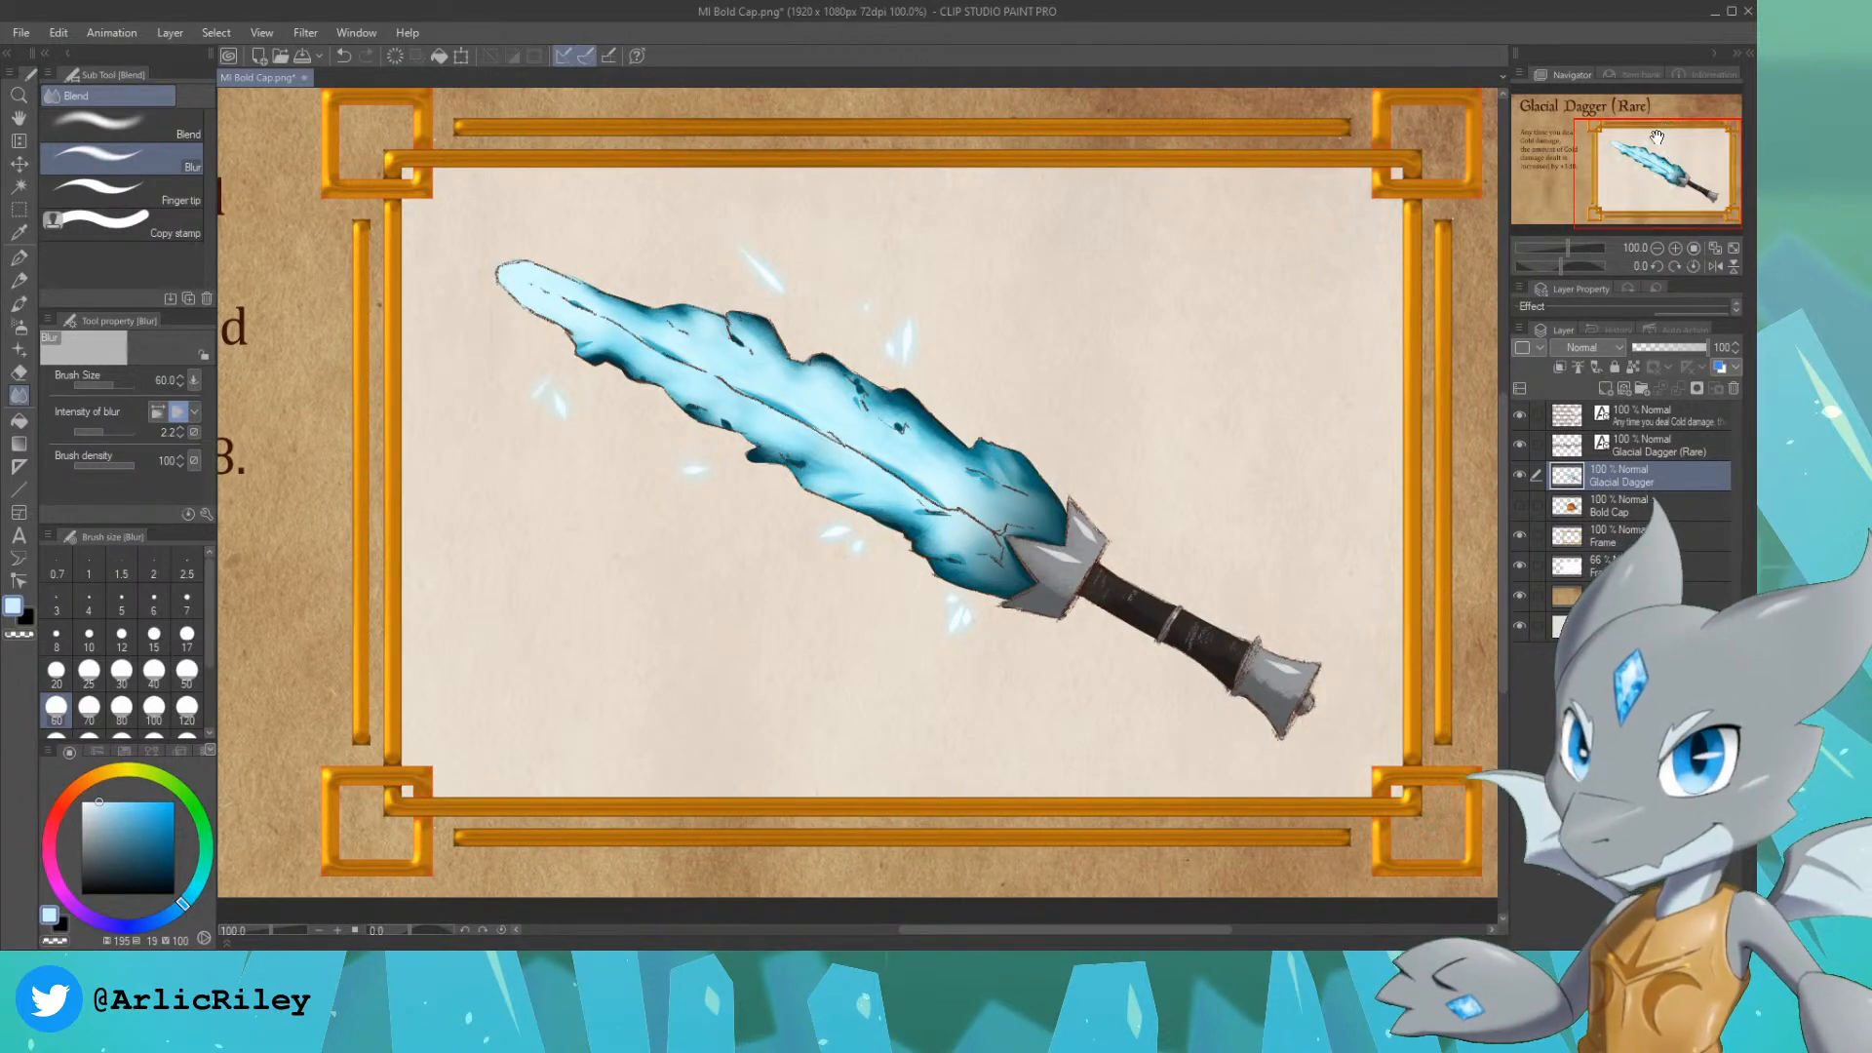
# Step: Review the whole finished card and save it under the file name MI Glacial Dagger.png
pyautogui.hotkey('ctrl', '-')
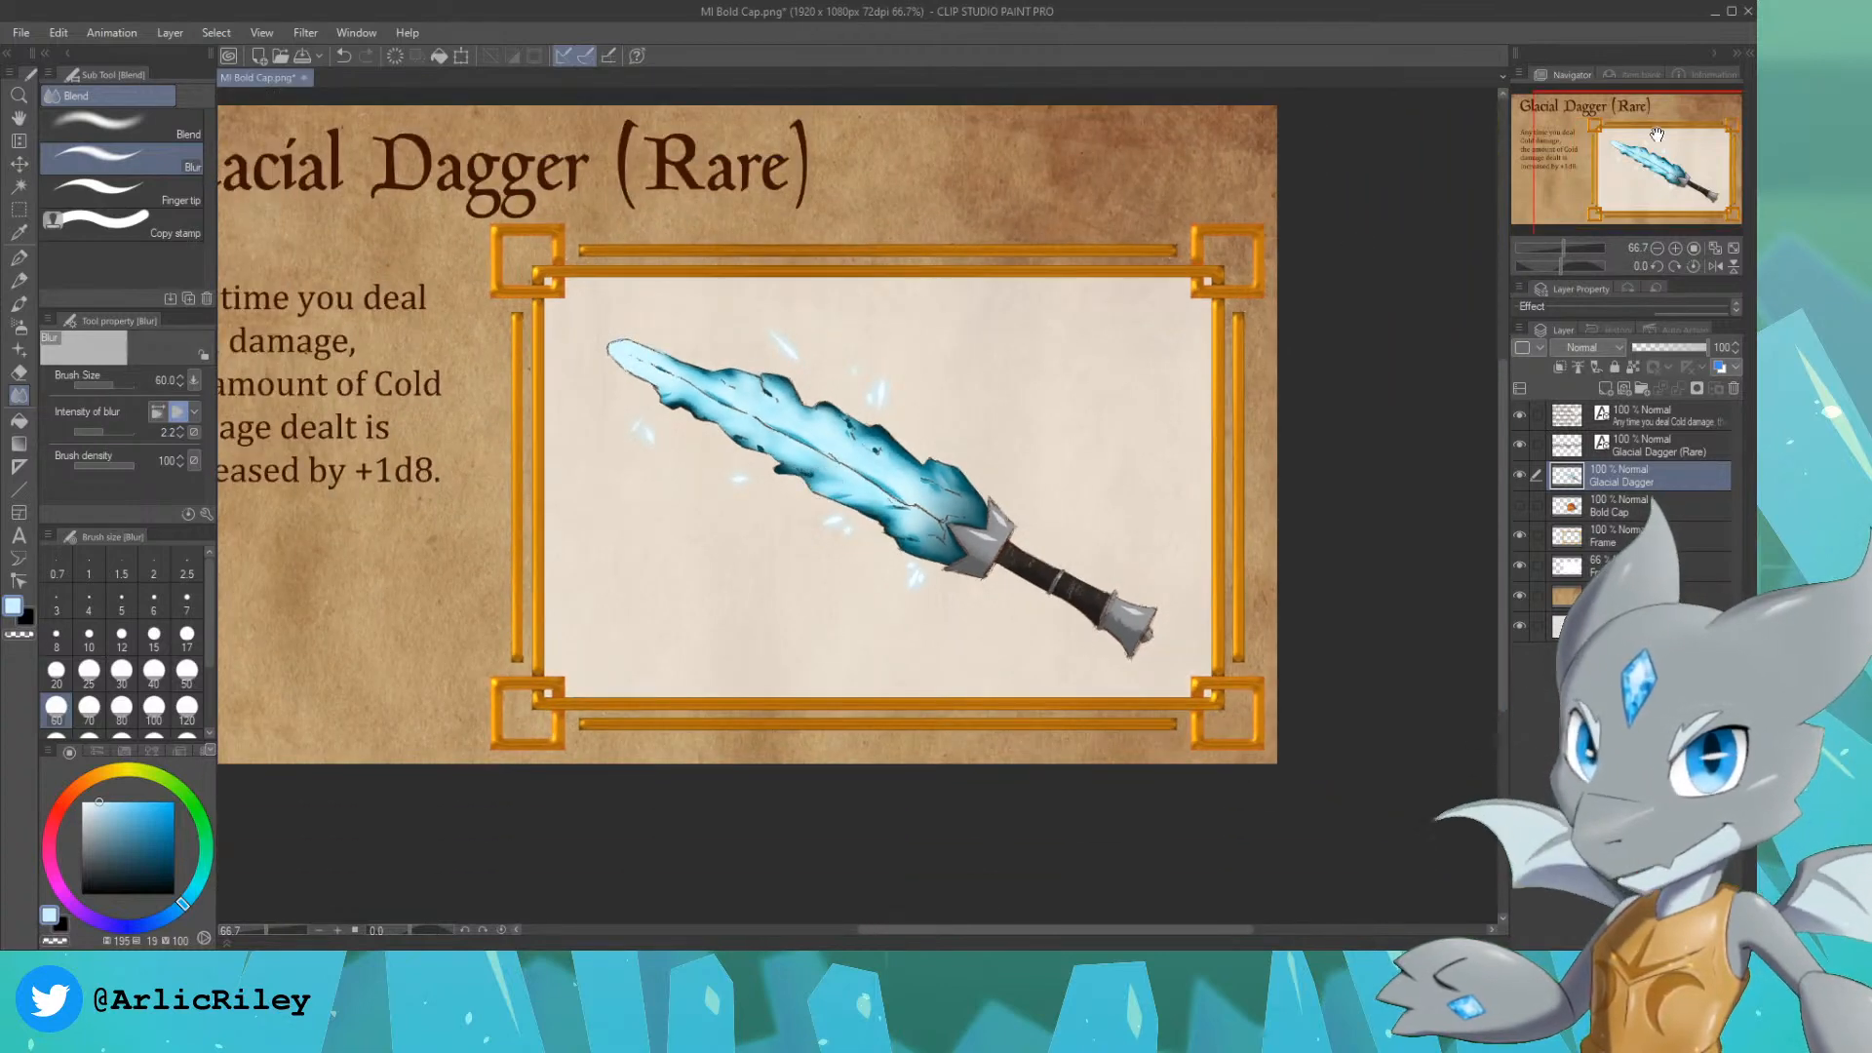
pyautogui.moveTo(1650, 135); pyautogui.dragTo(1619, 122)
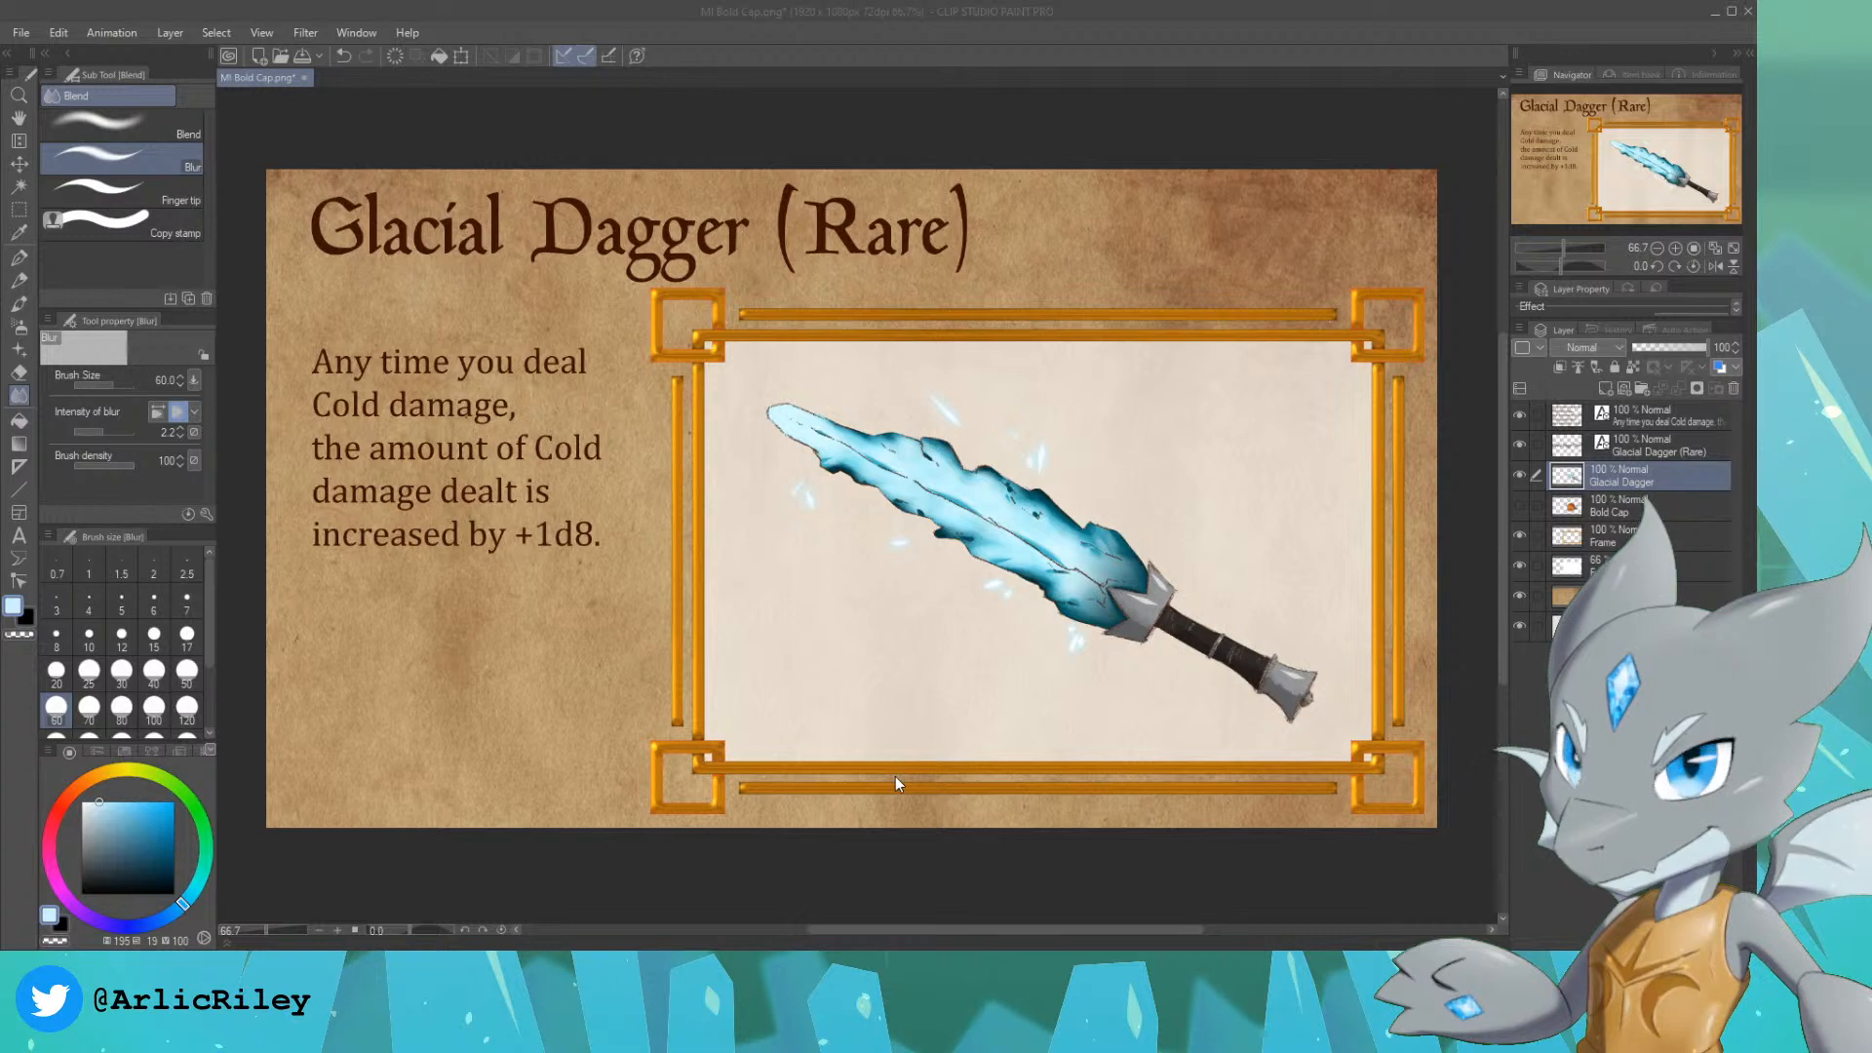
pyautogui.click(1532, 467)
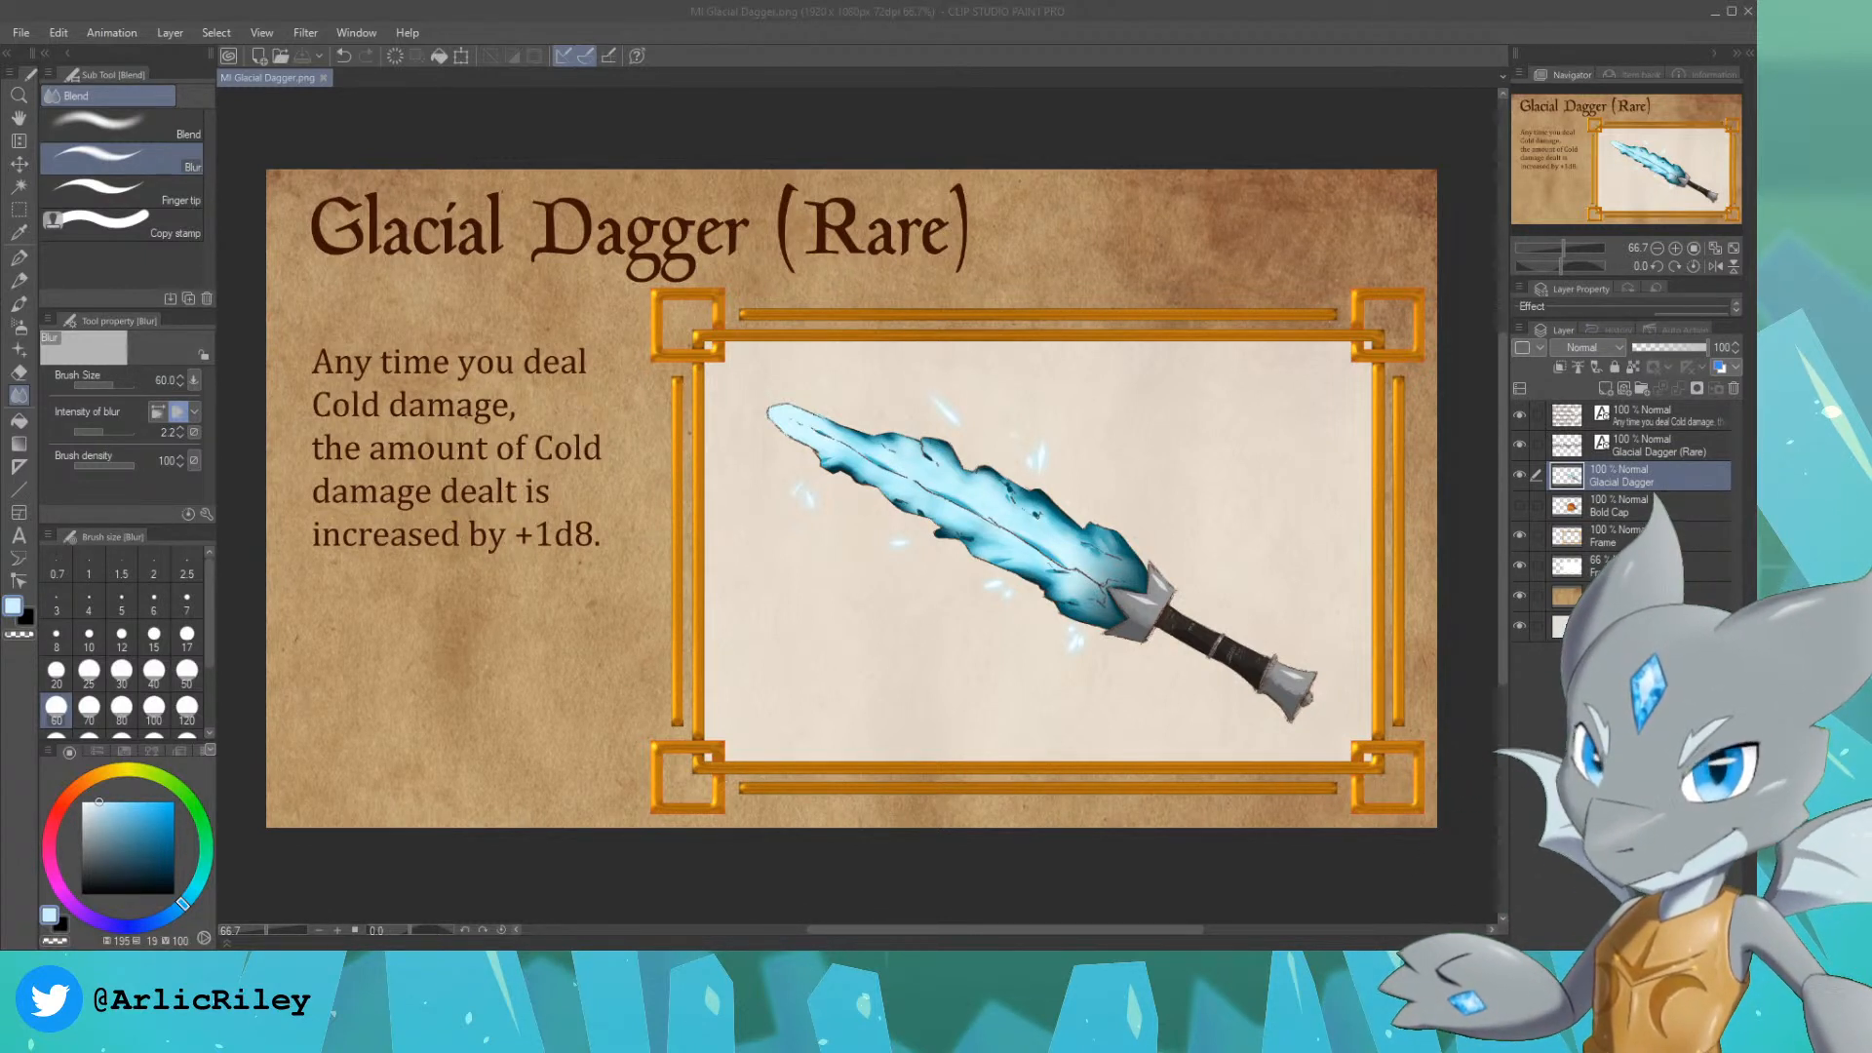
# Step: Compare the Bold Cap artwork with the Glacial Dagger artwork on the card by switching their visibility, leaving the dagger shown
pyautogui.click(1519, 475)
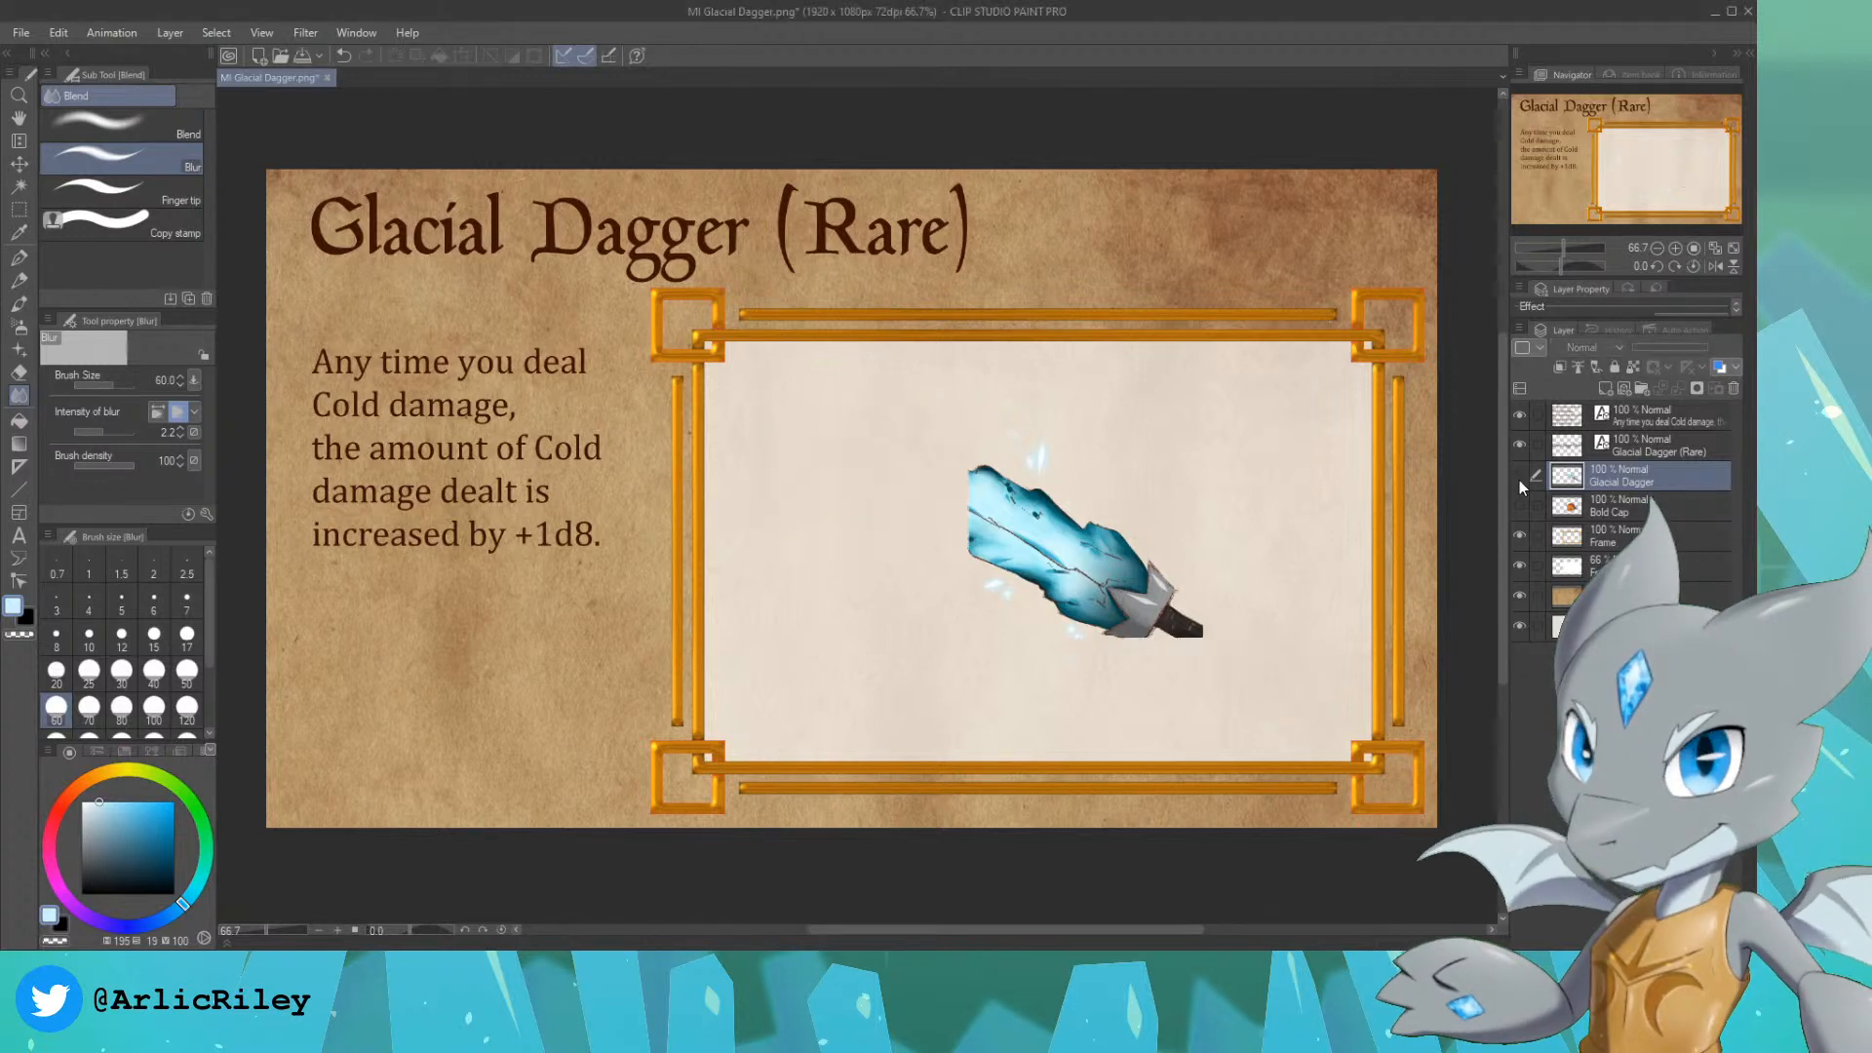
pyautogui.click(1522, 505)
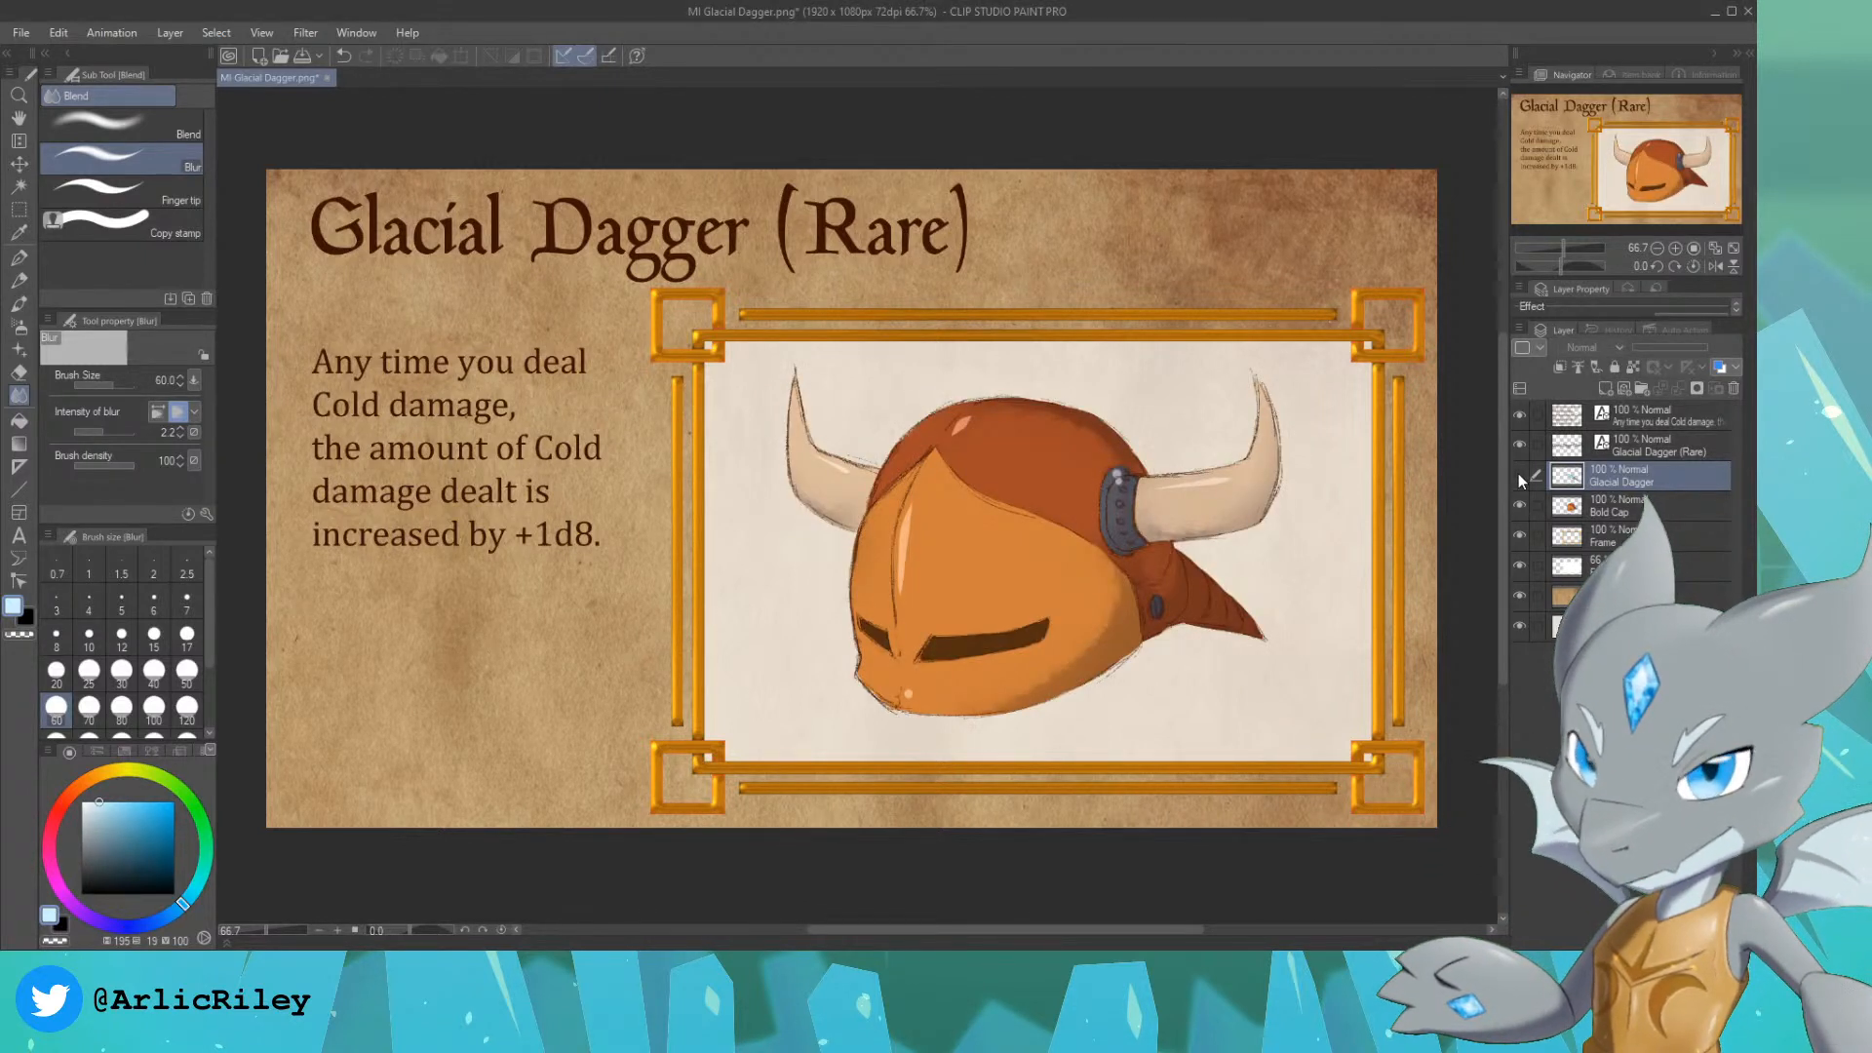
pyautogui.click(1519, 505)
pyautogui.click(1519, 476)
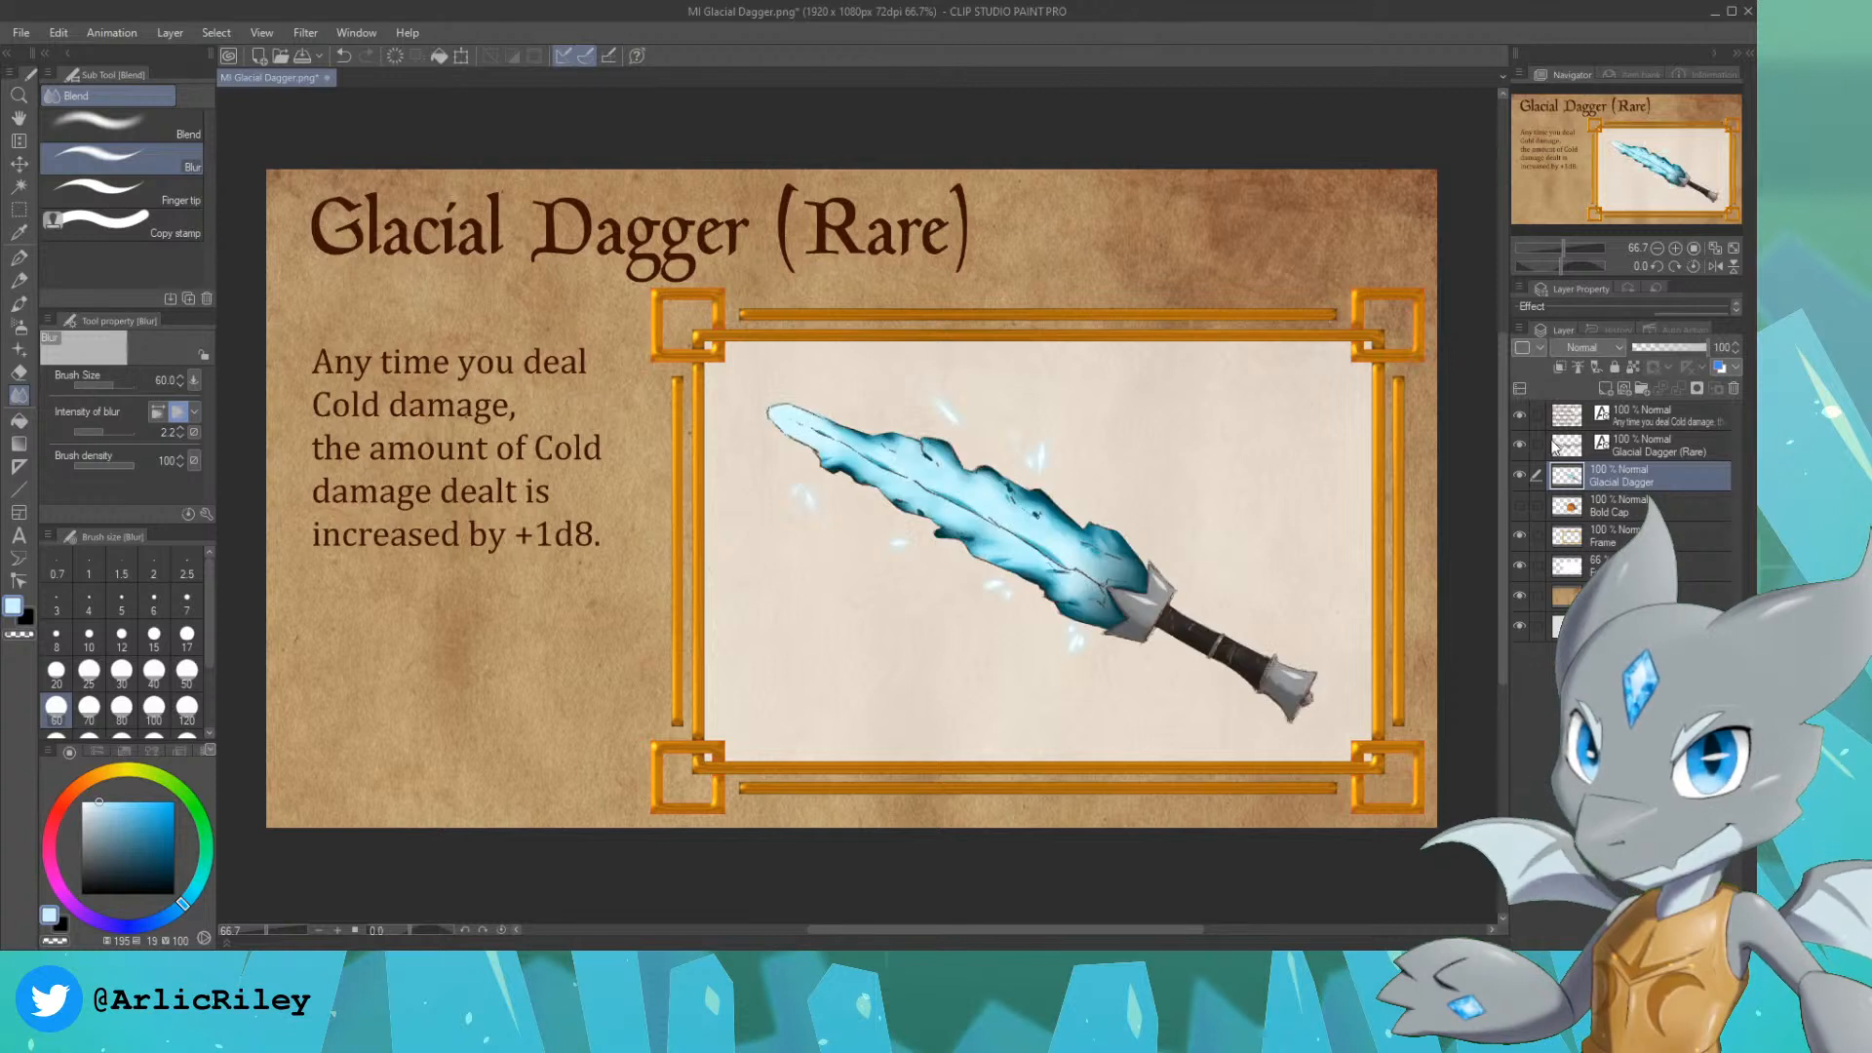
# Step: Add a new layer above the Glacial Dagger artwork and move the title text layer above the description layer
pyautogui.click(1606, 389)
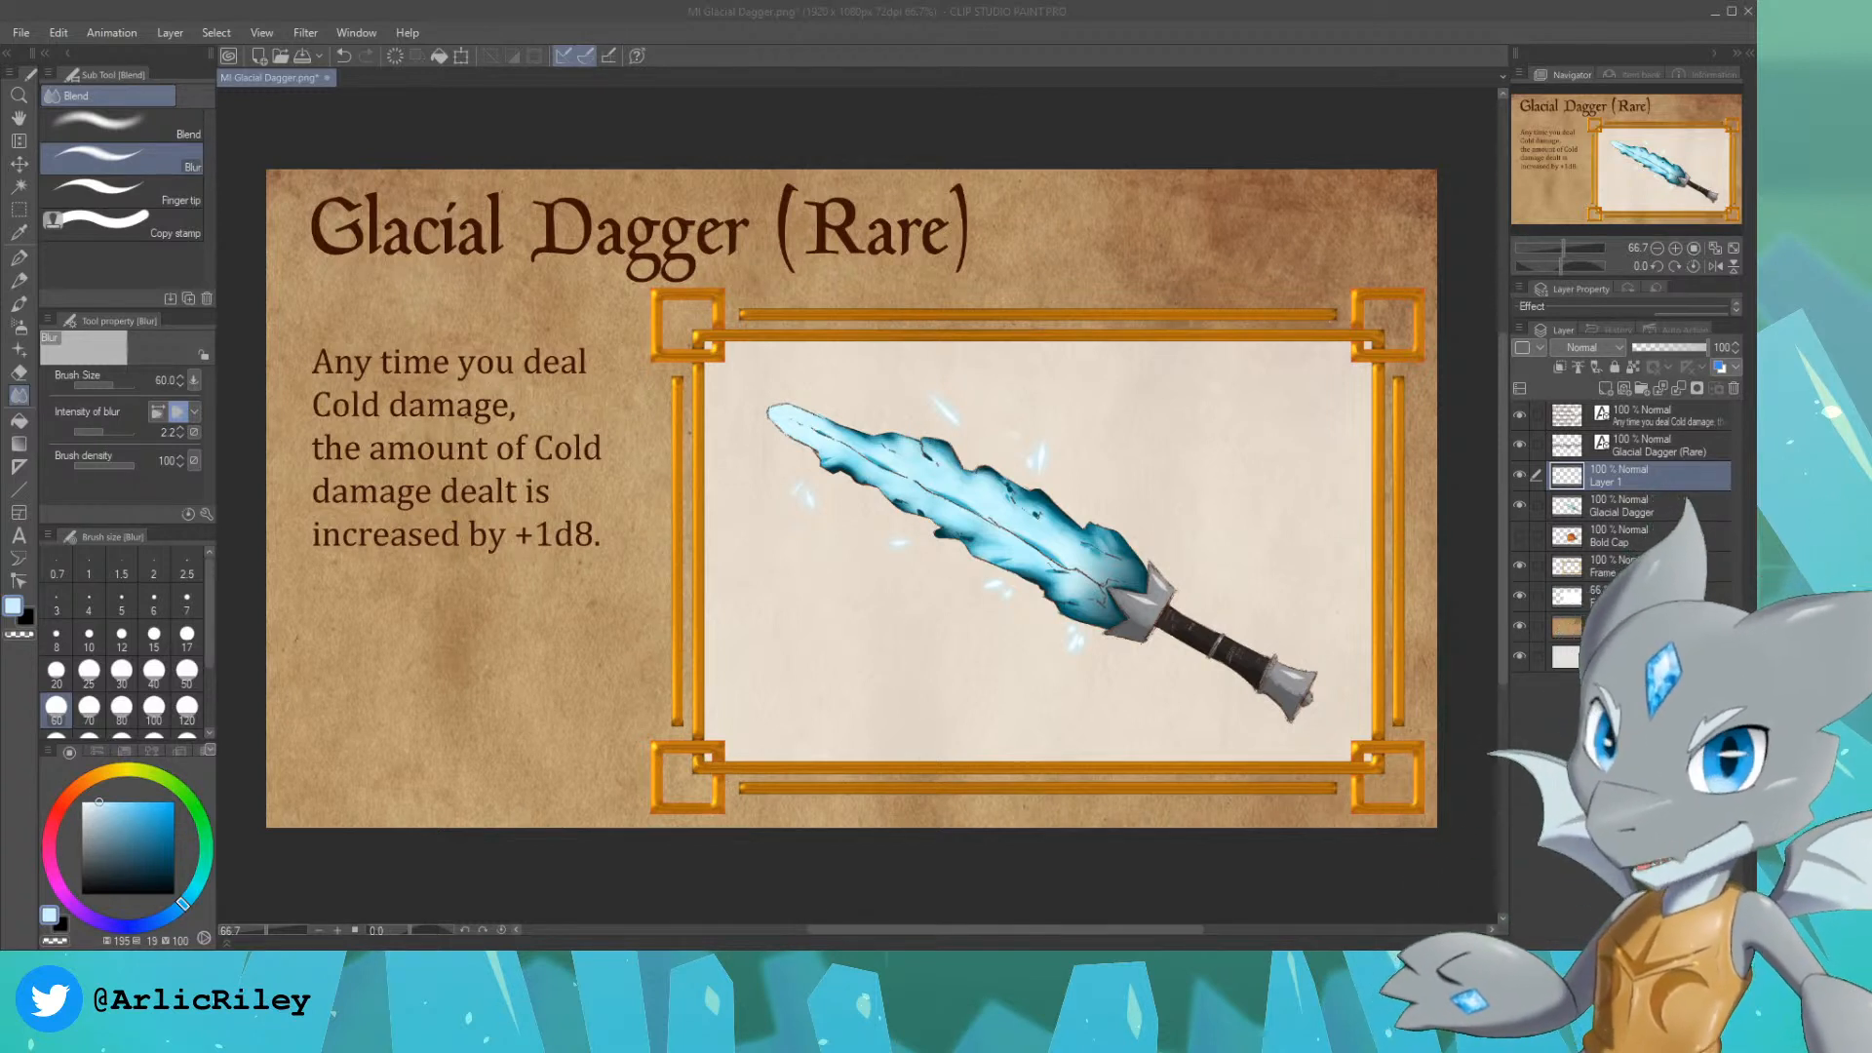
pyautogui.click(1669, 445)
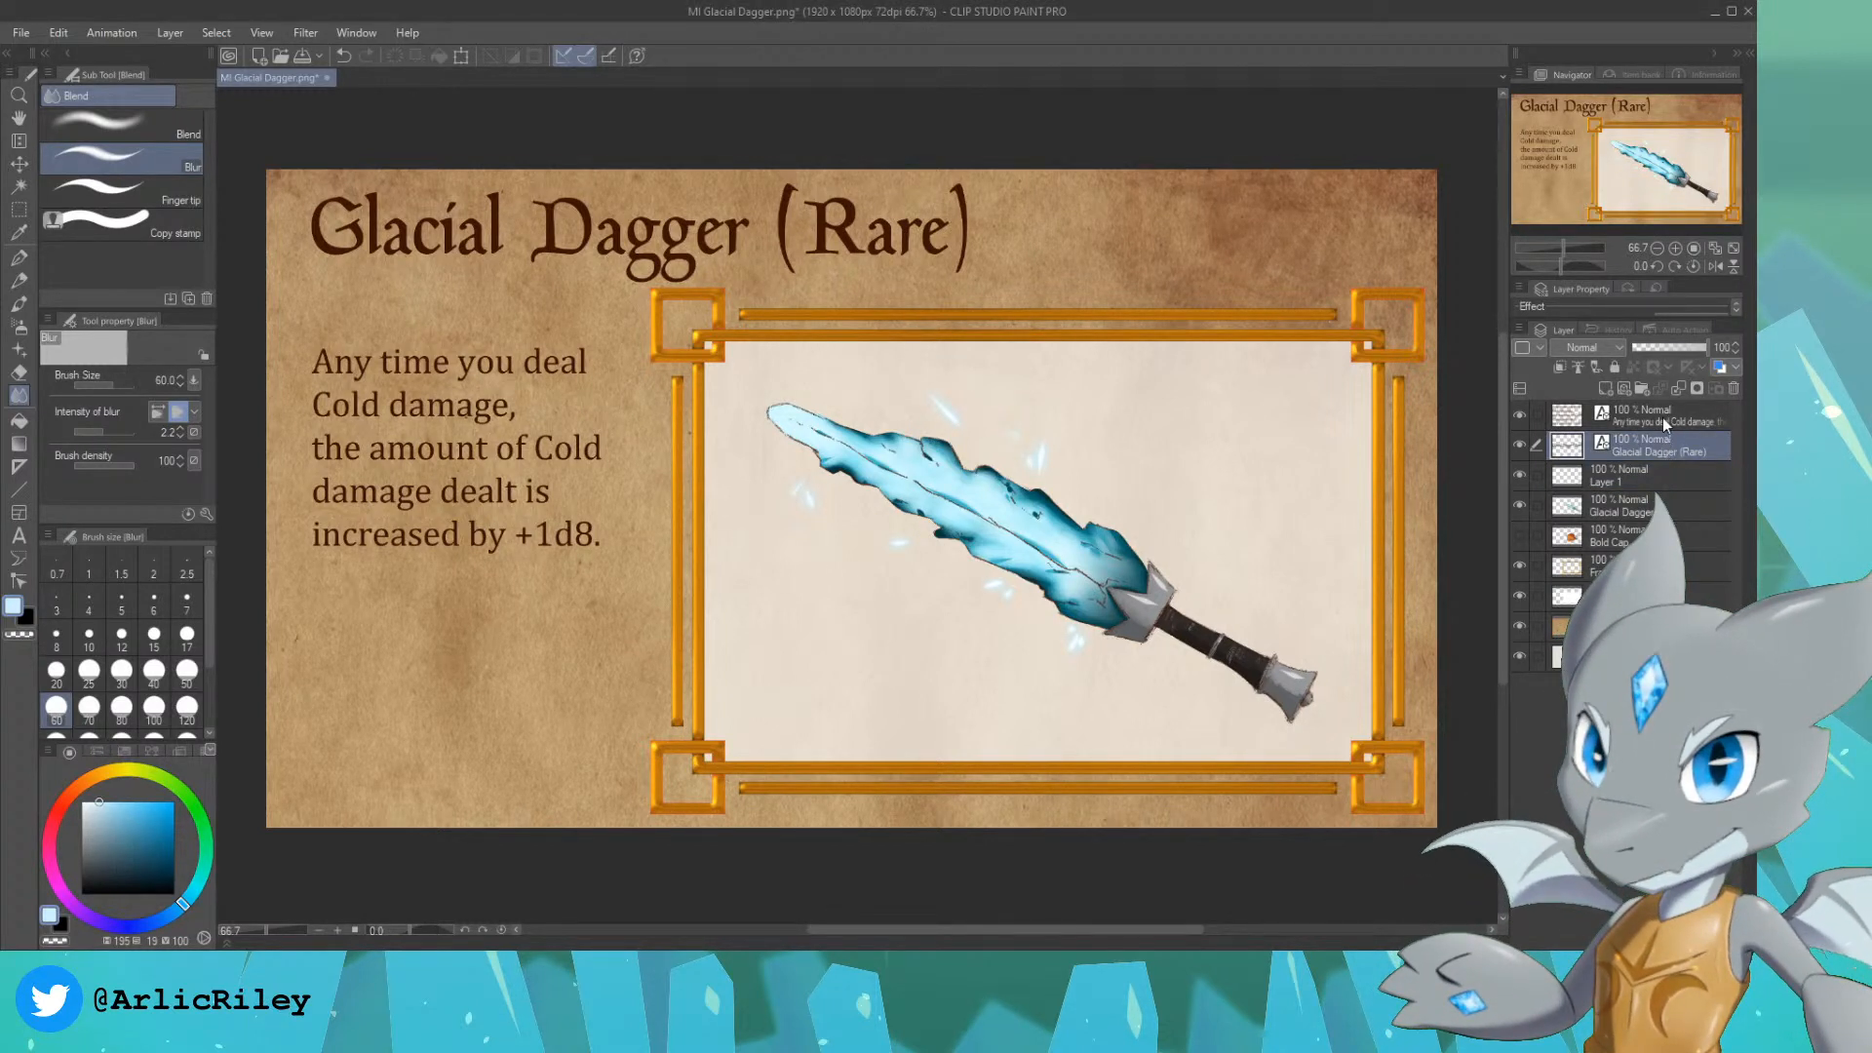
pyautogui.moveTo(1674, 435); pyautogui.dragTo(1671, 410)
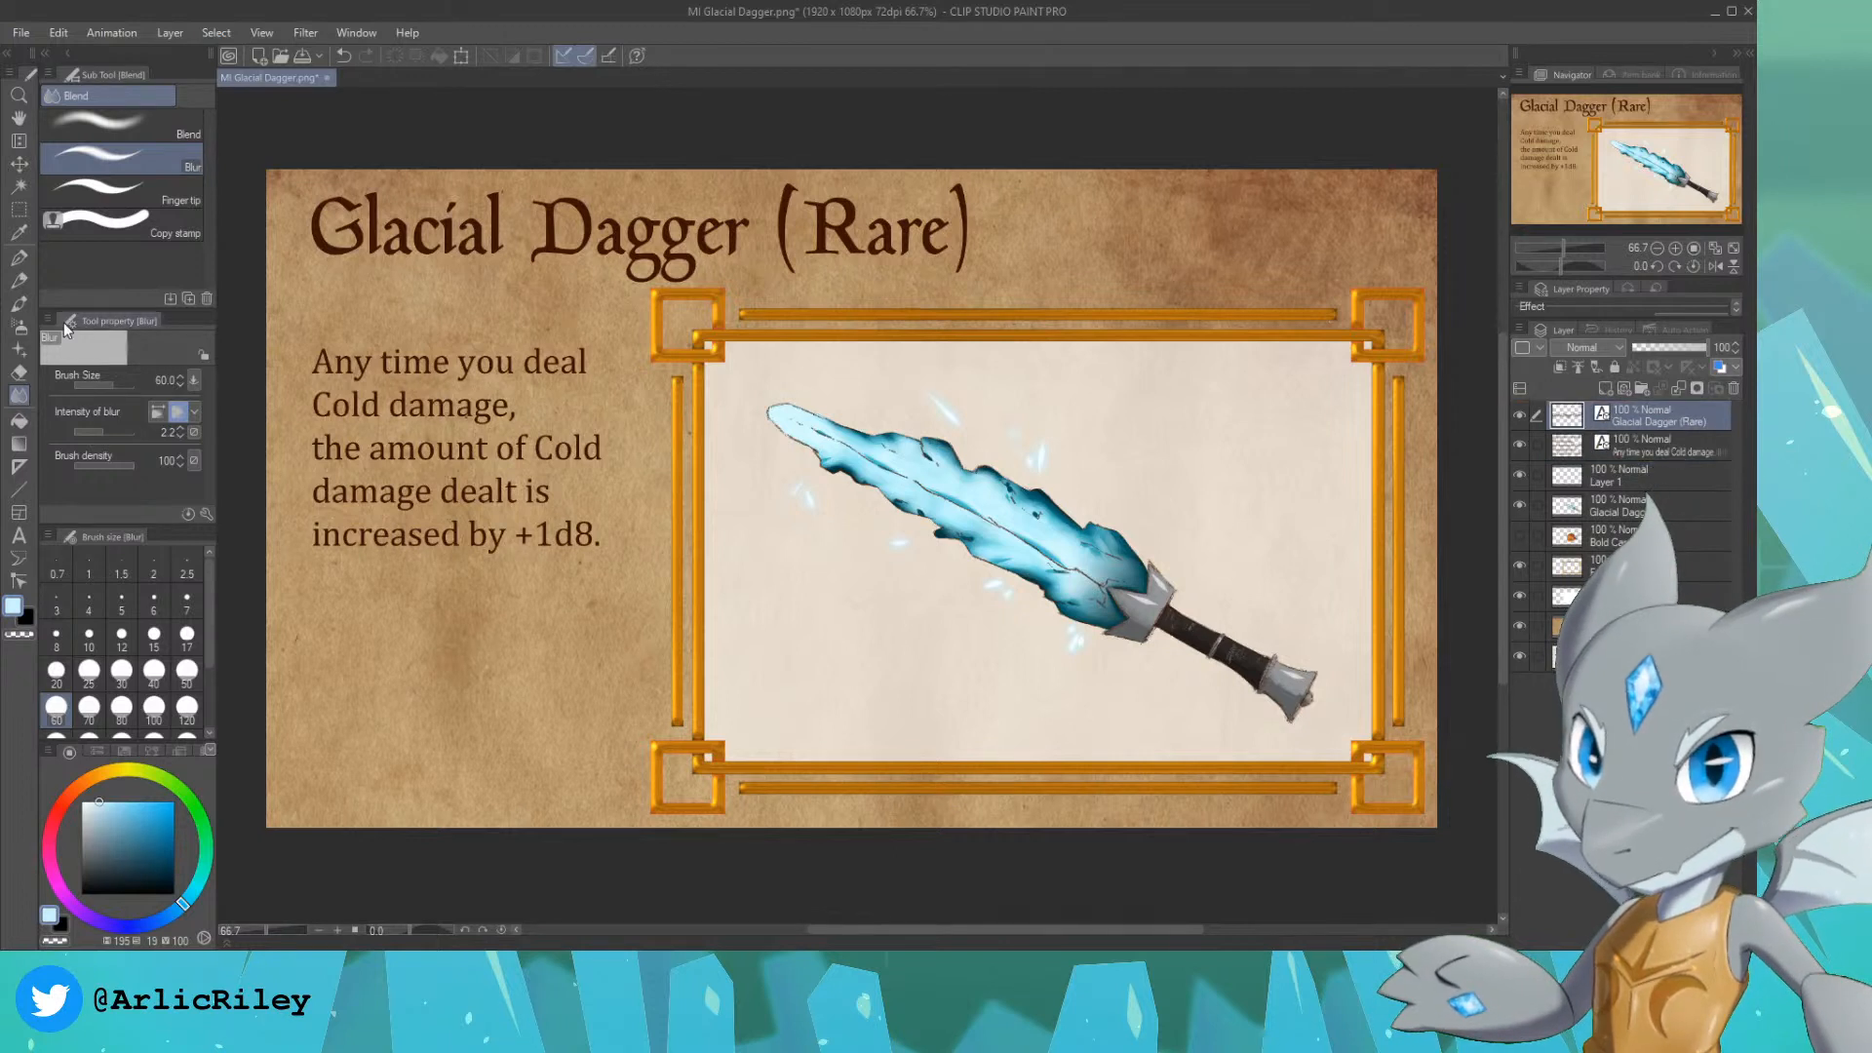
# Step: Replace the card's title text with "Cap of the Fortune Teller (Rare)"
pyautogui.click(19, 534)
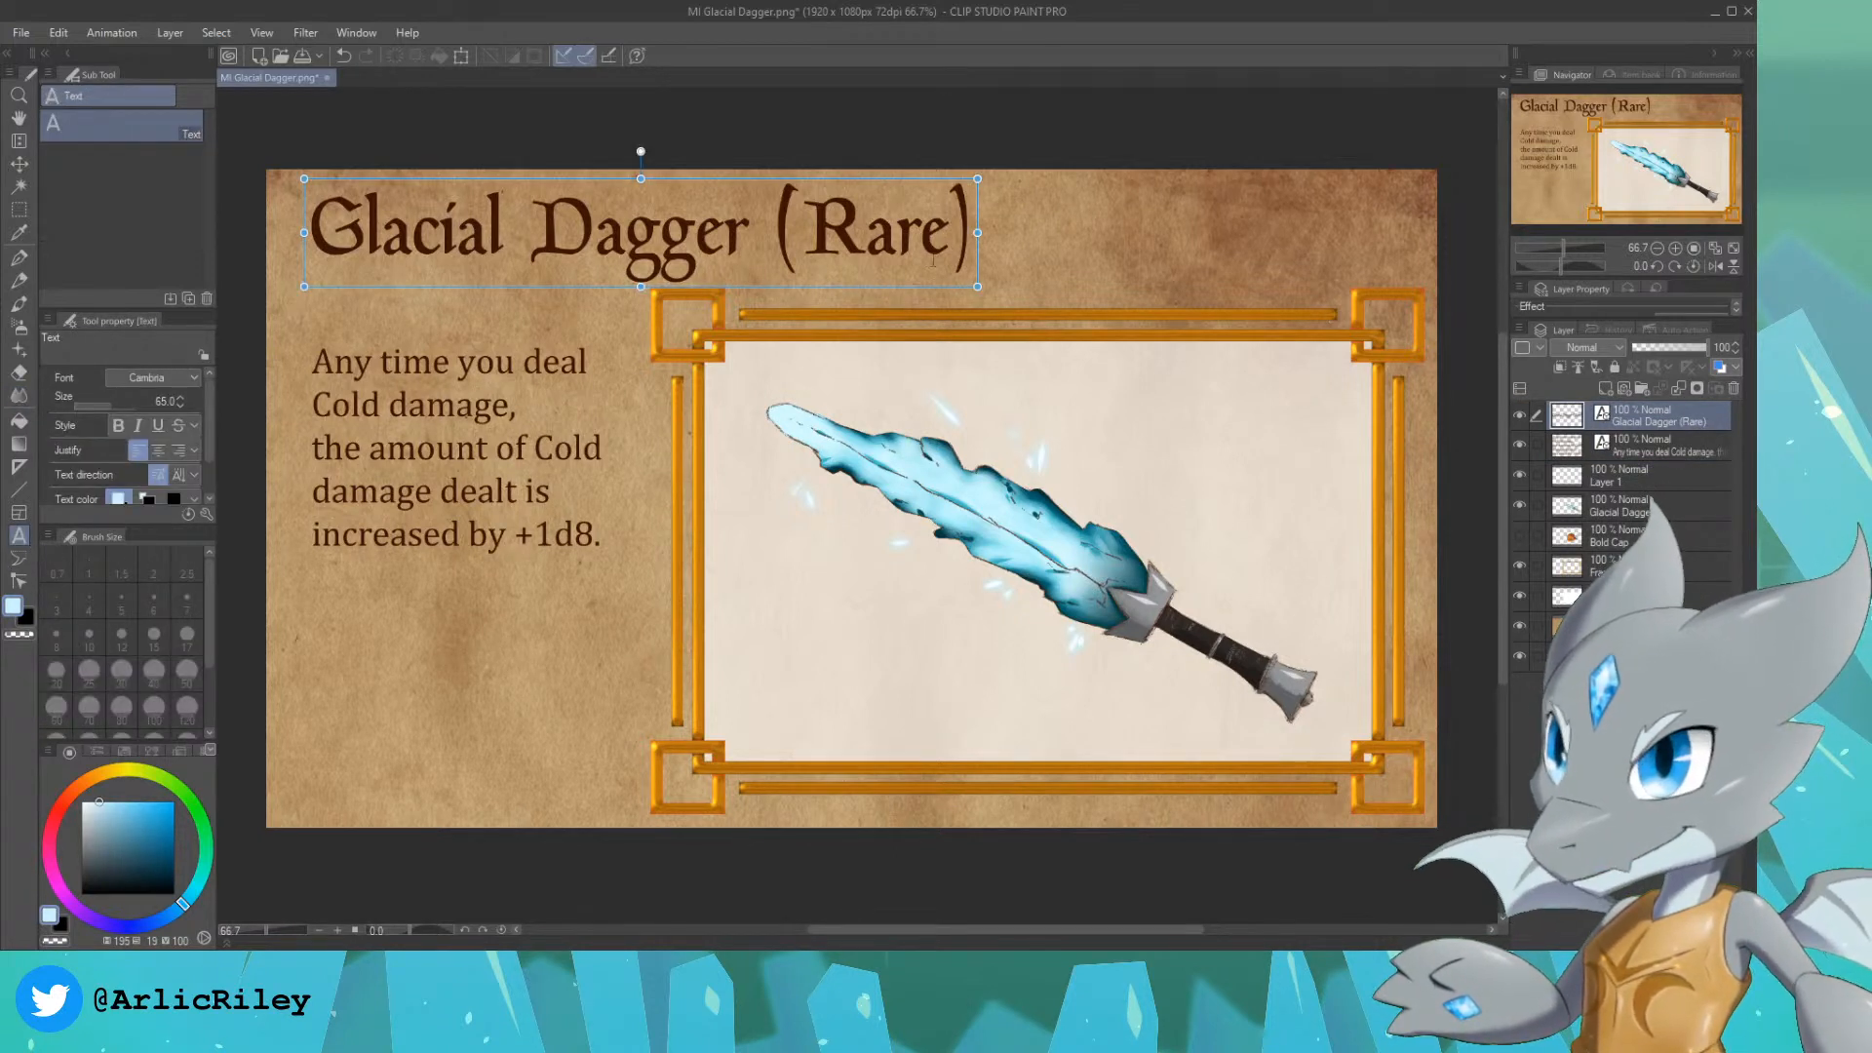
pyautogui.click(946, 234)
pyautogui.moveTo(969, 240); pyautogui.dragTo(314, 234)
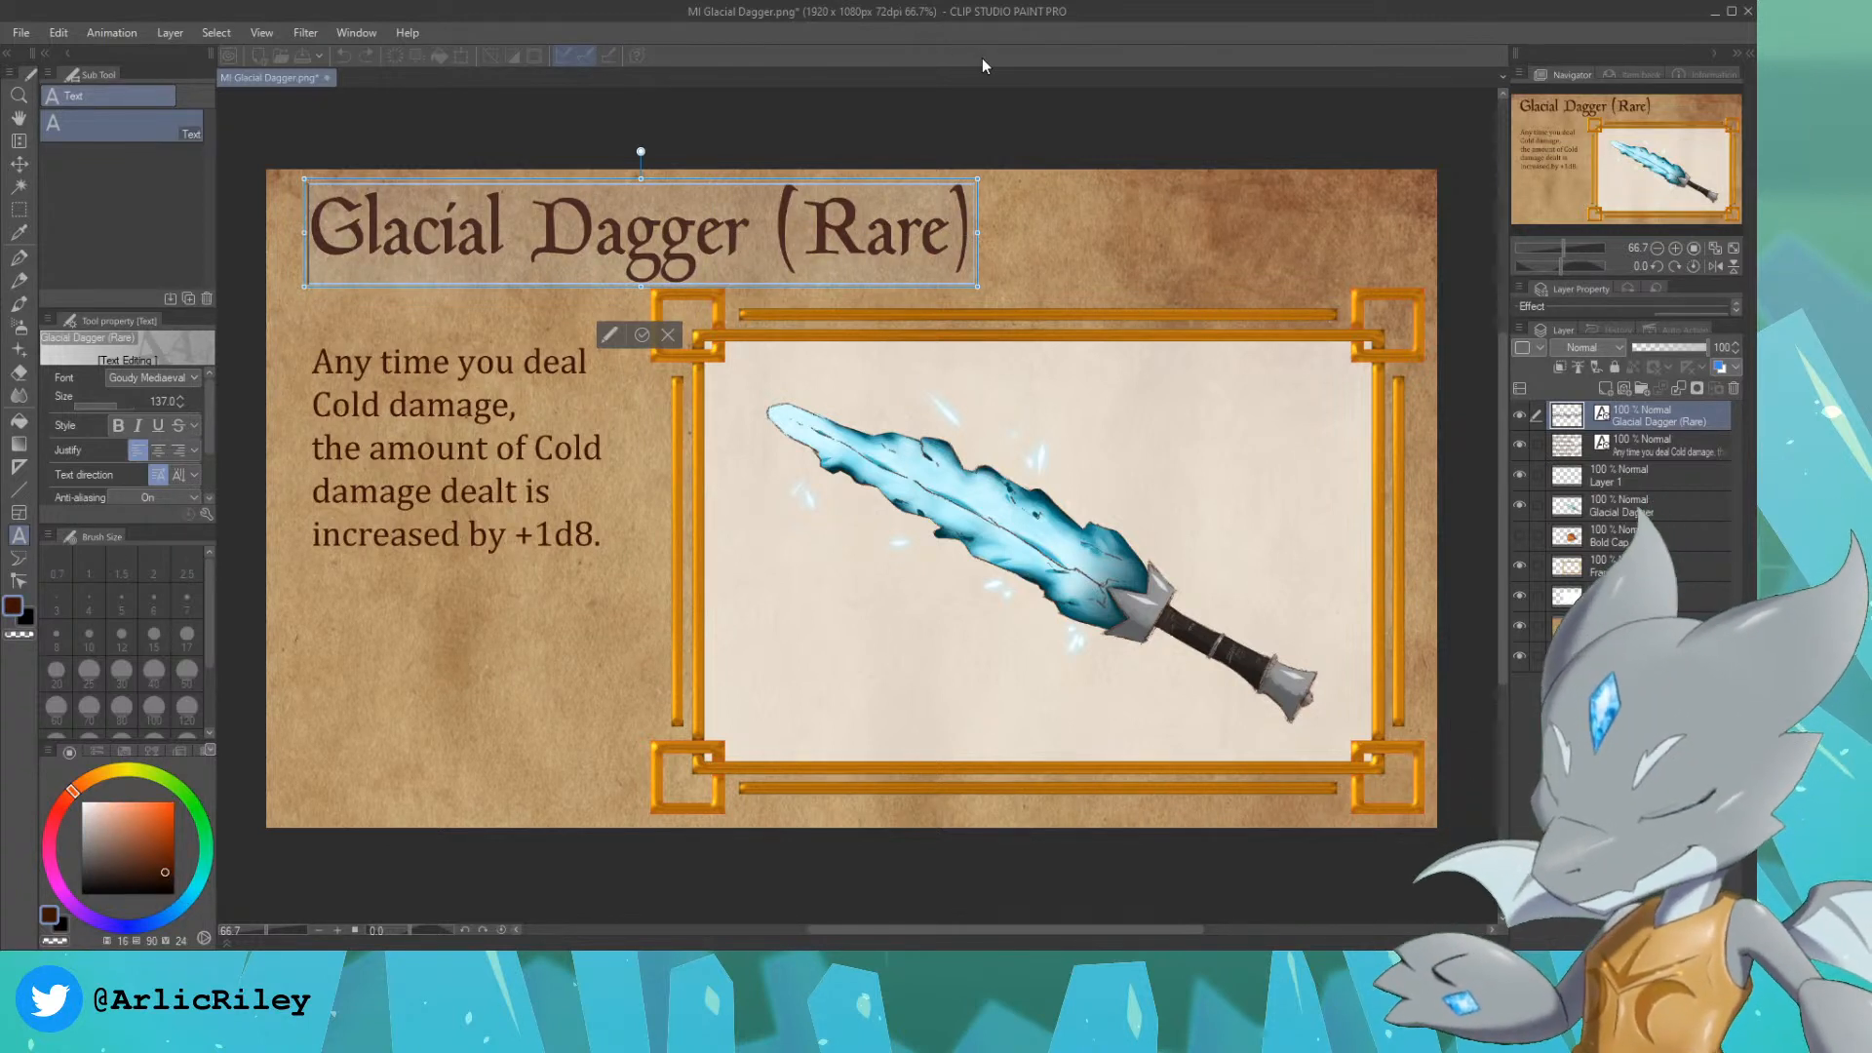
pyautogui.write('Cap of the Fortu')
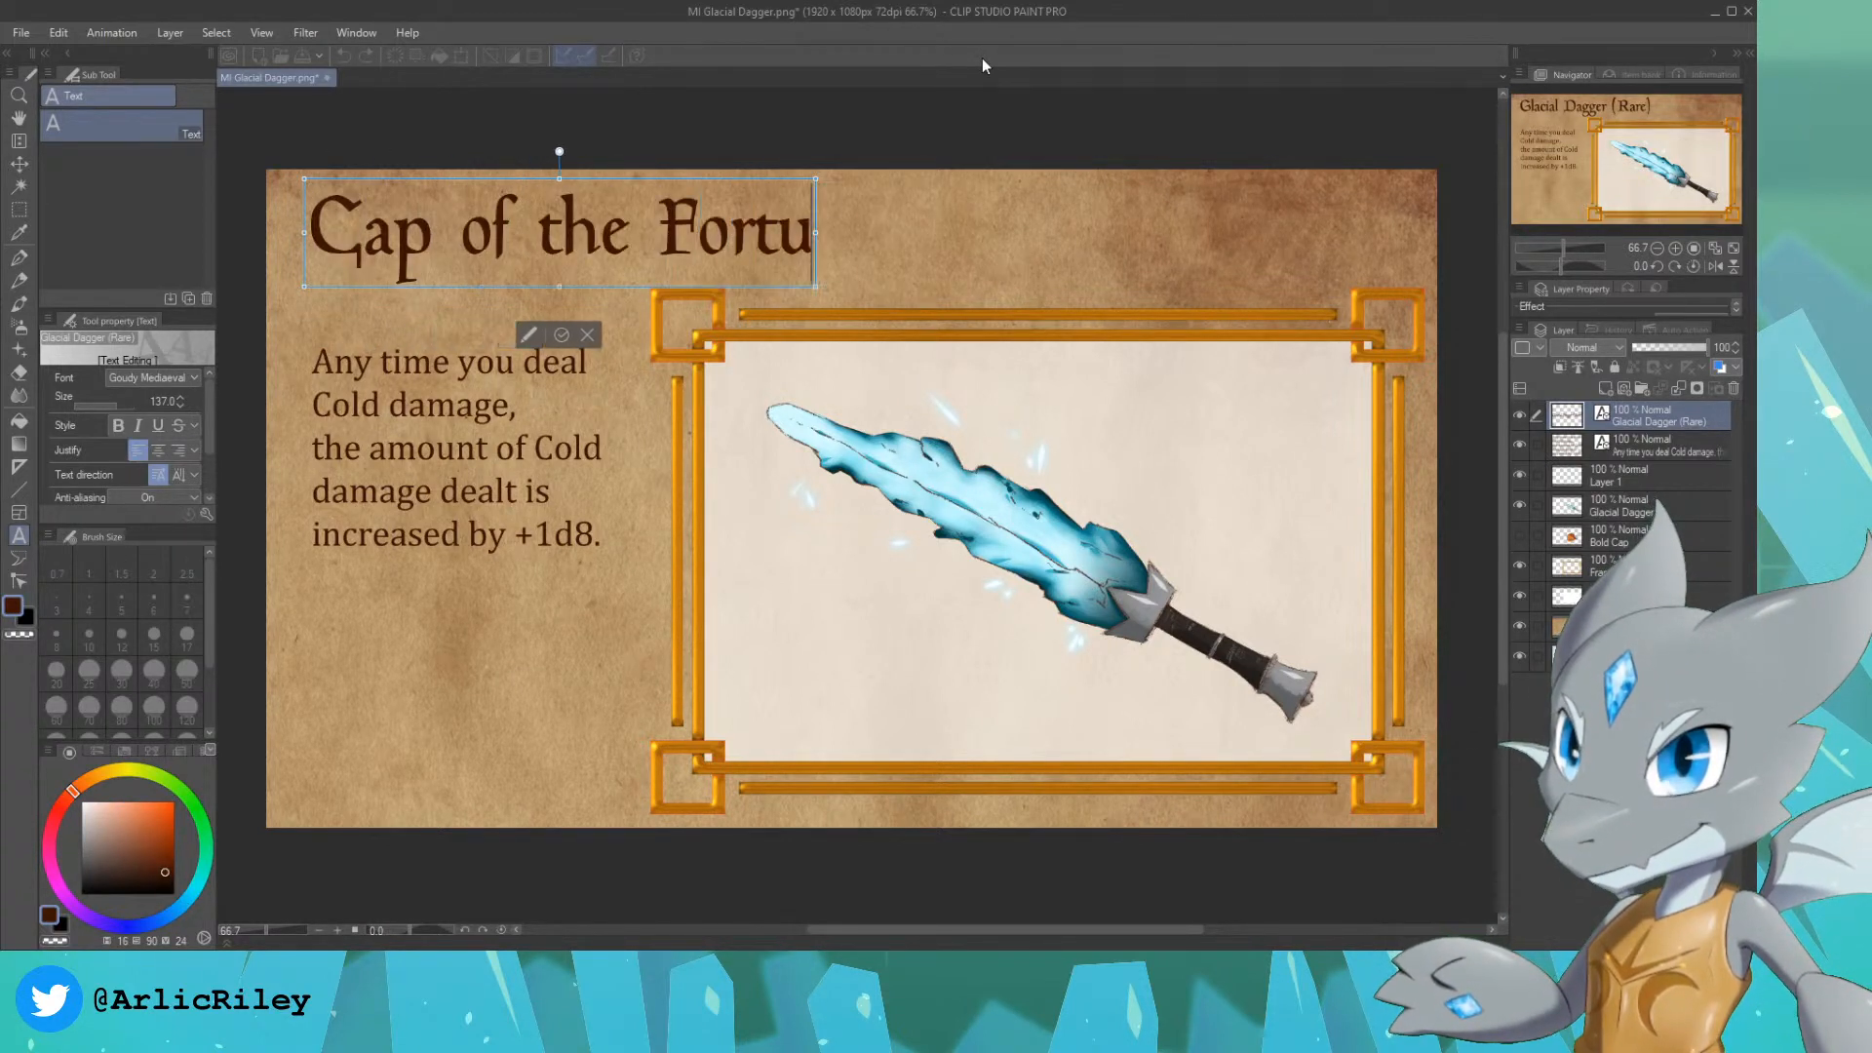
pyautogui.write('ne Teller (')
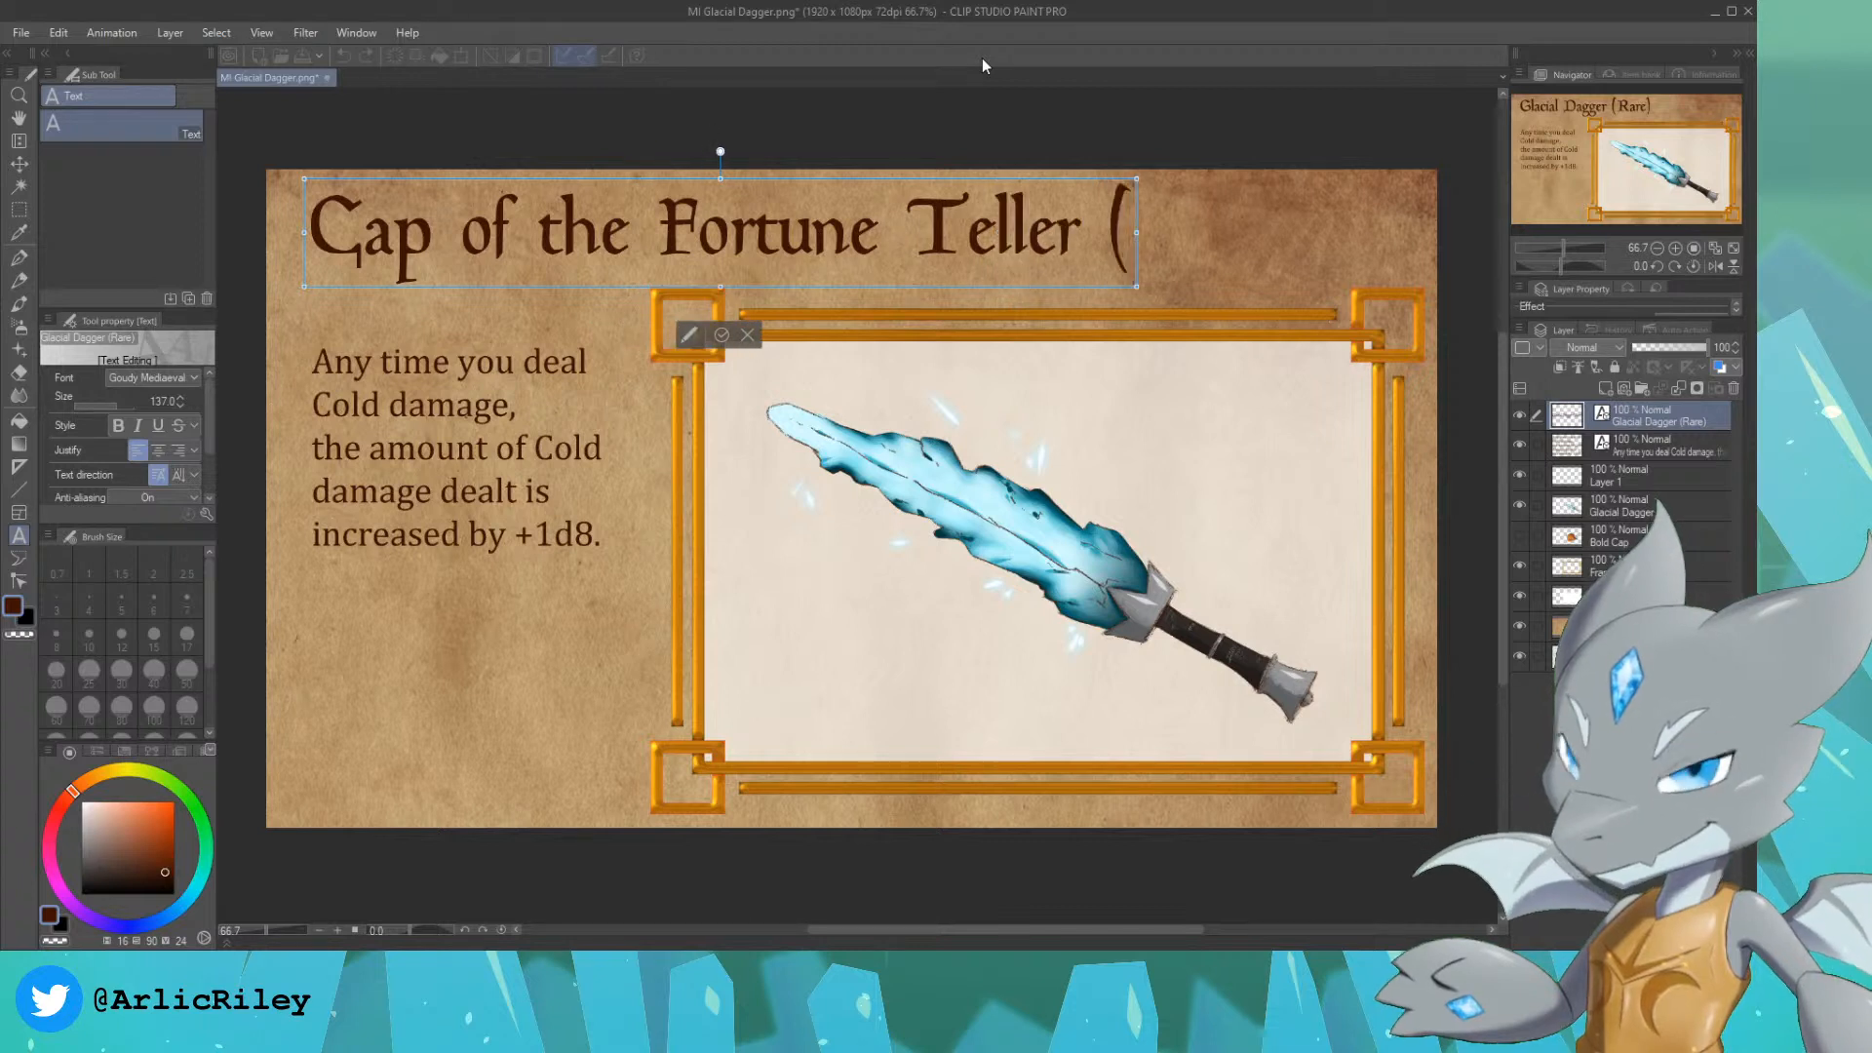
pyautogui.write('Rare)')
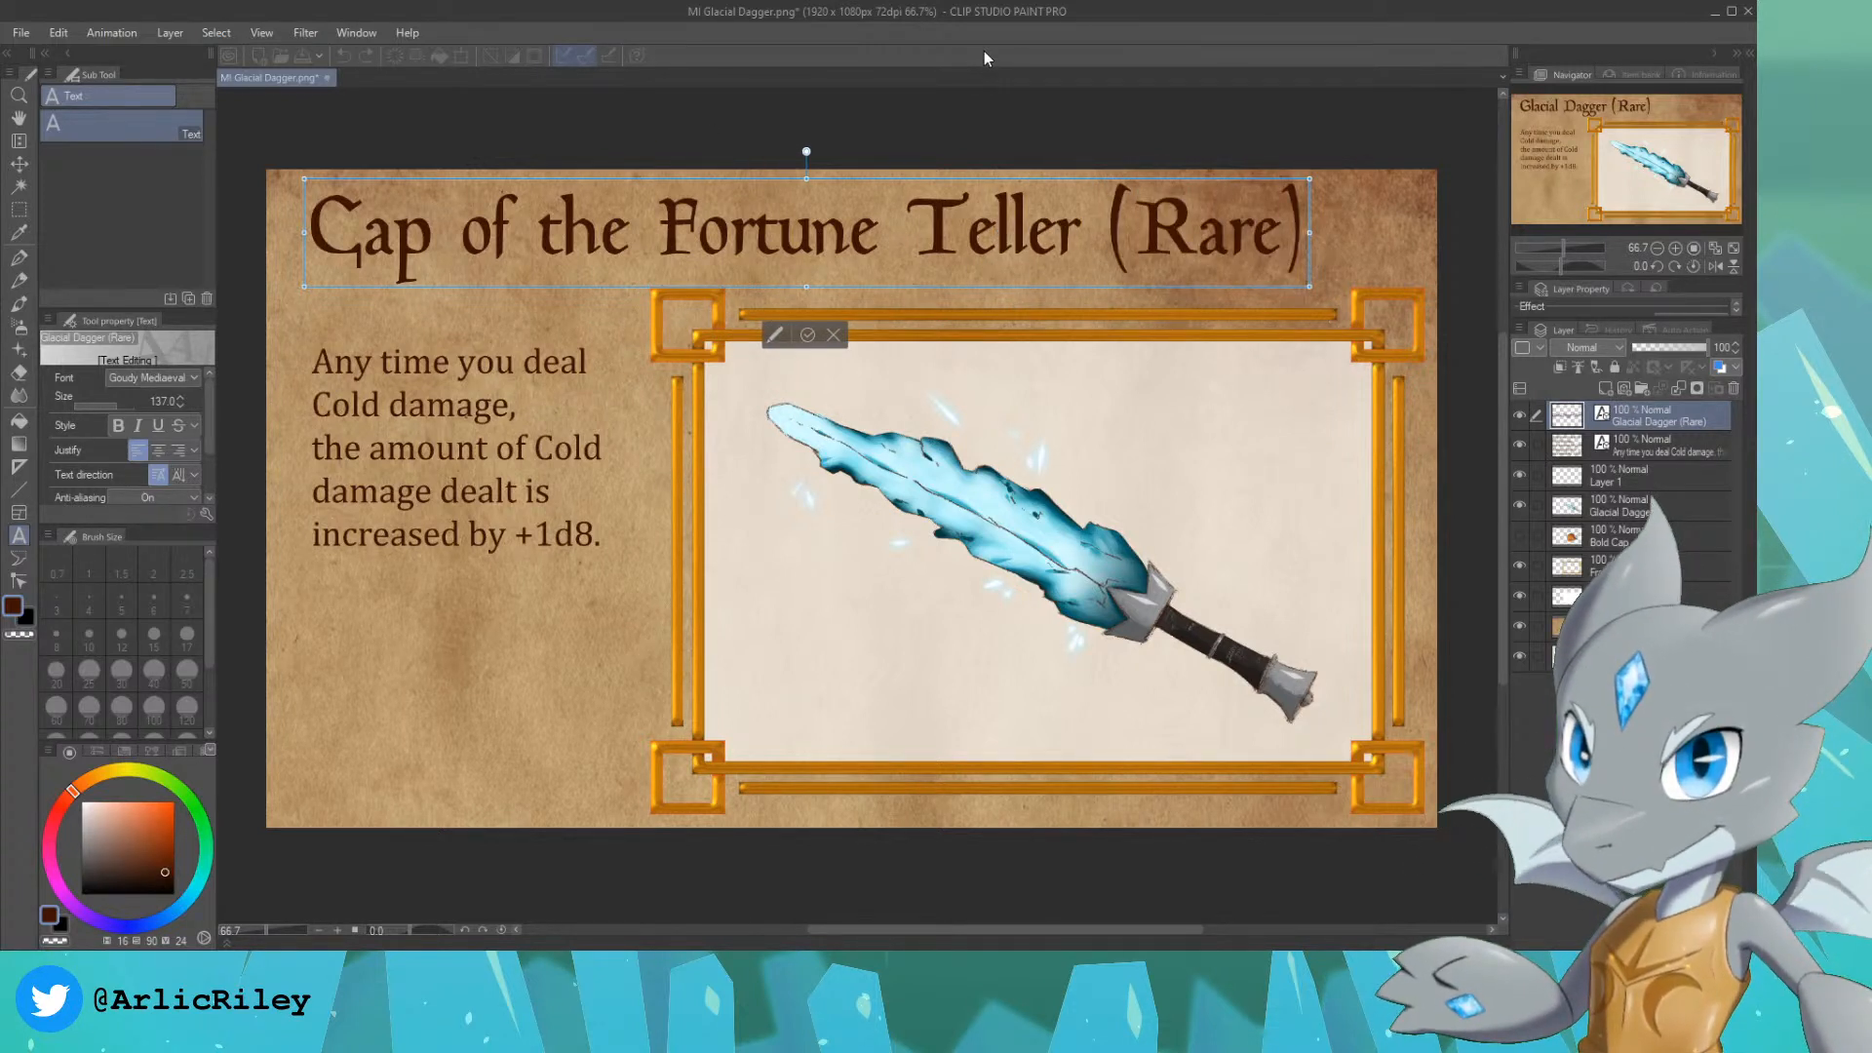
# Step: Replace the description with "Every time you are hit by a monster, you glimpse a random image of its future or past." over five lines
pyautogui.click(1665, 446)
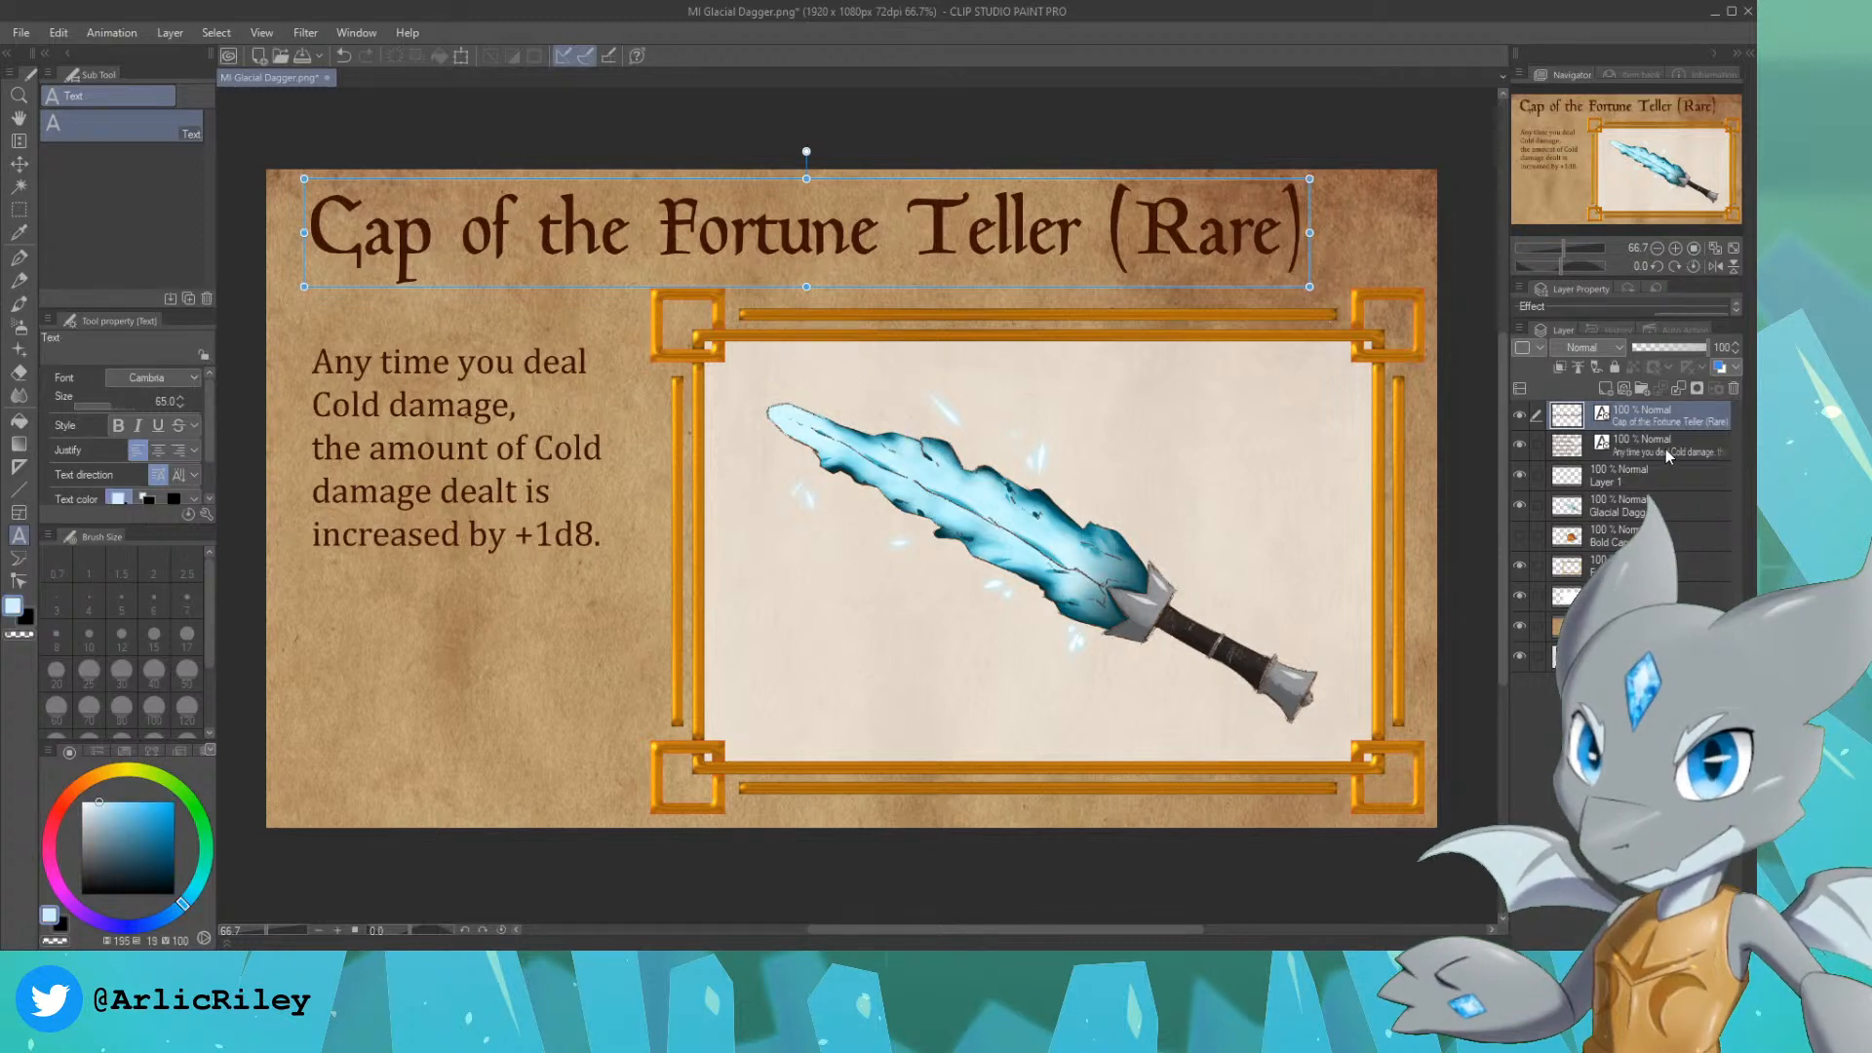
pyautogui.click(602, 536)
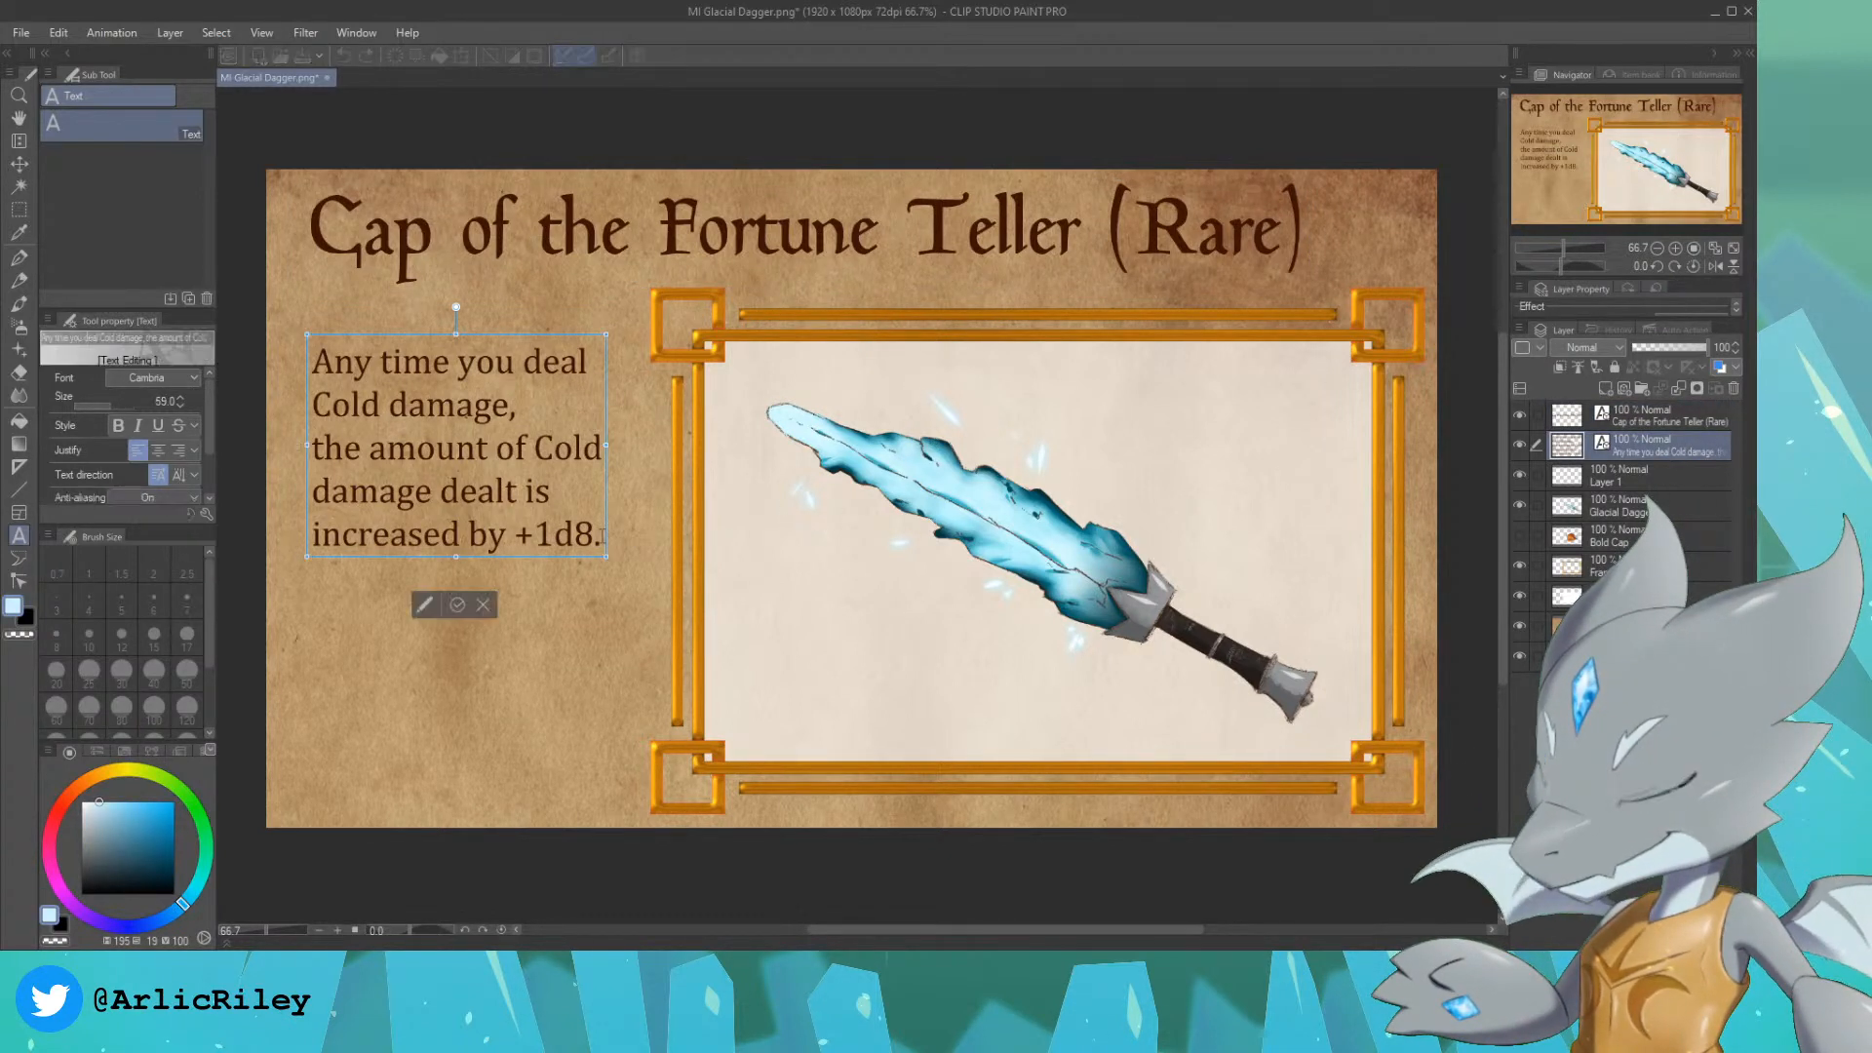
pyautogui.moveTo(602, 535); pyautogui.dragTo(312, 361)
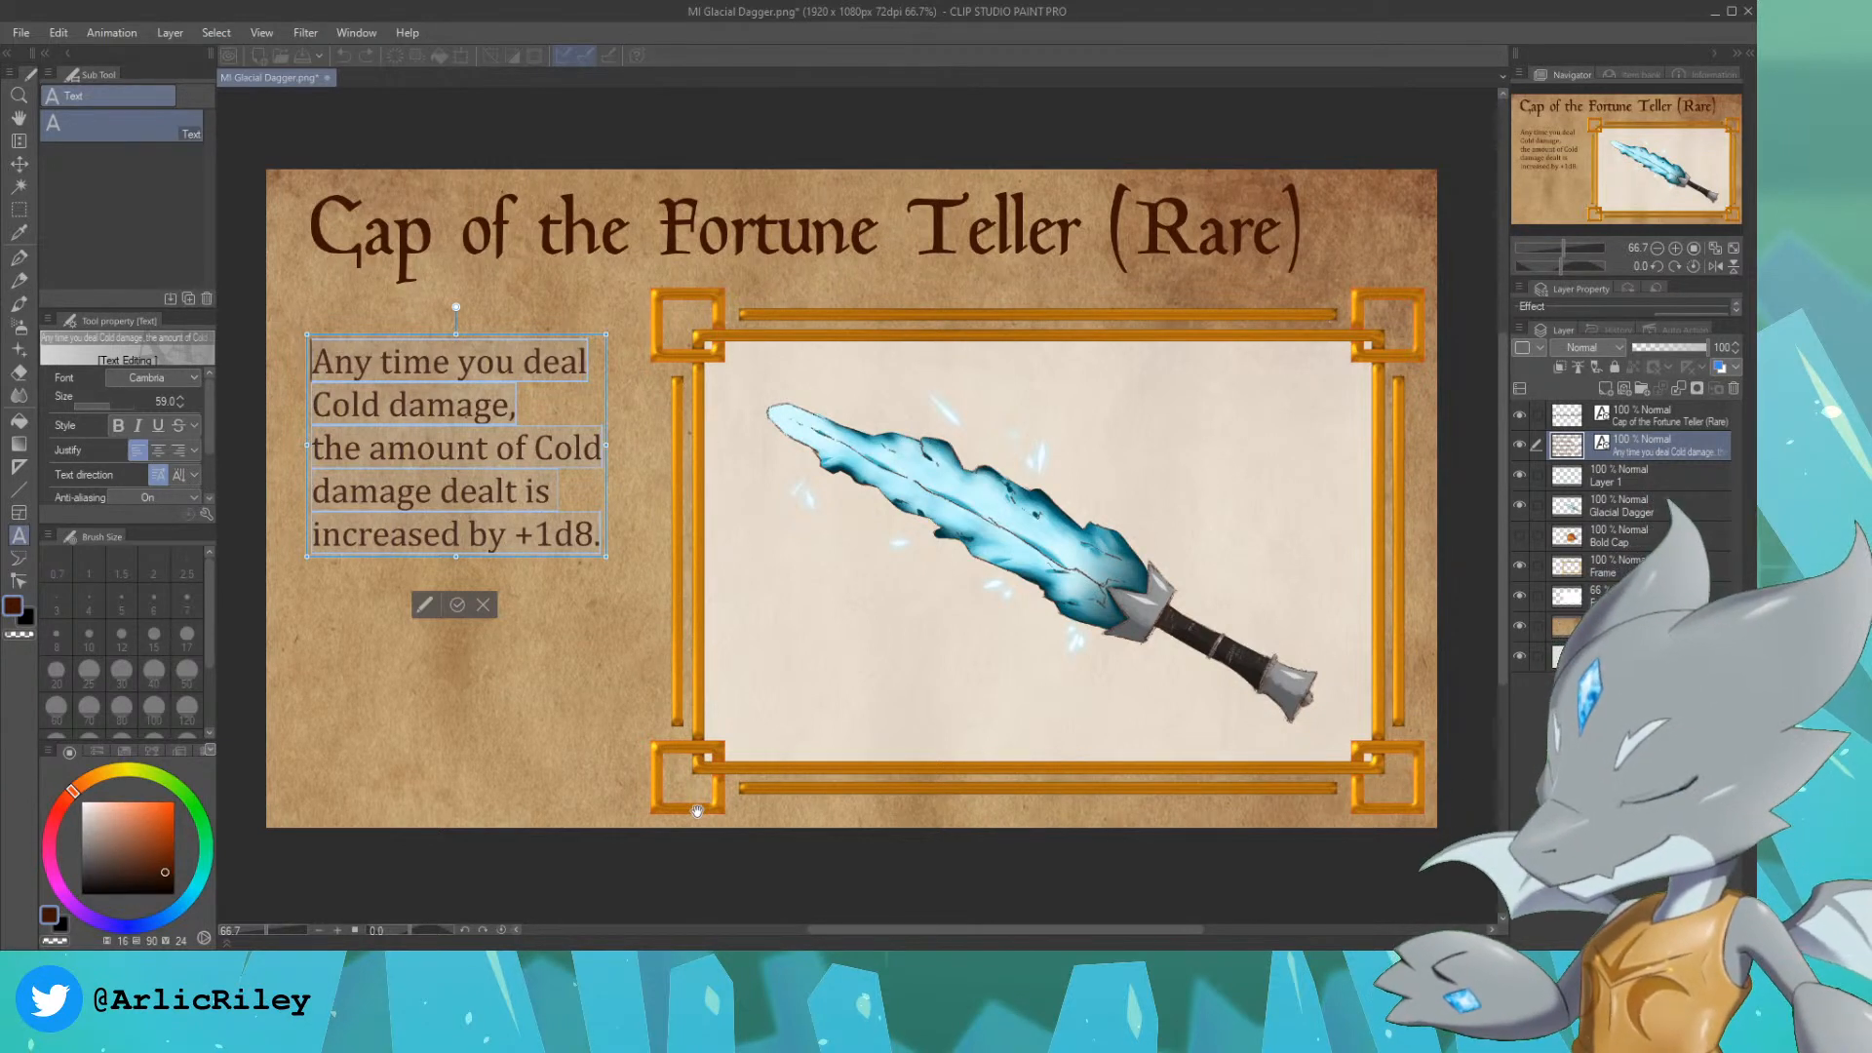
pyautogui.write('Every time y')
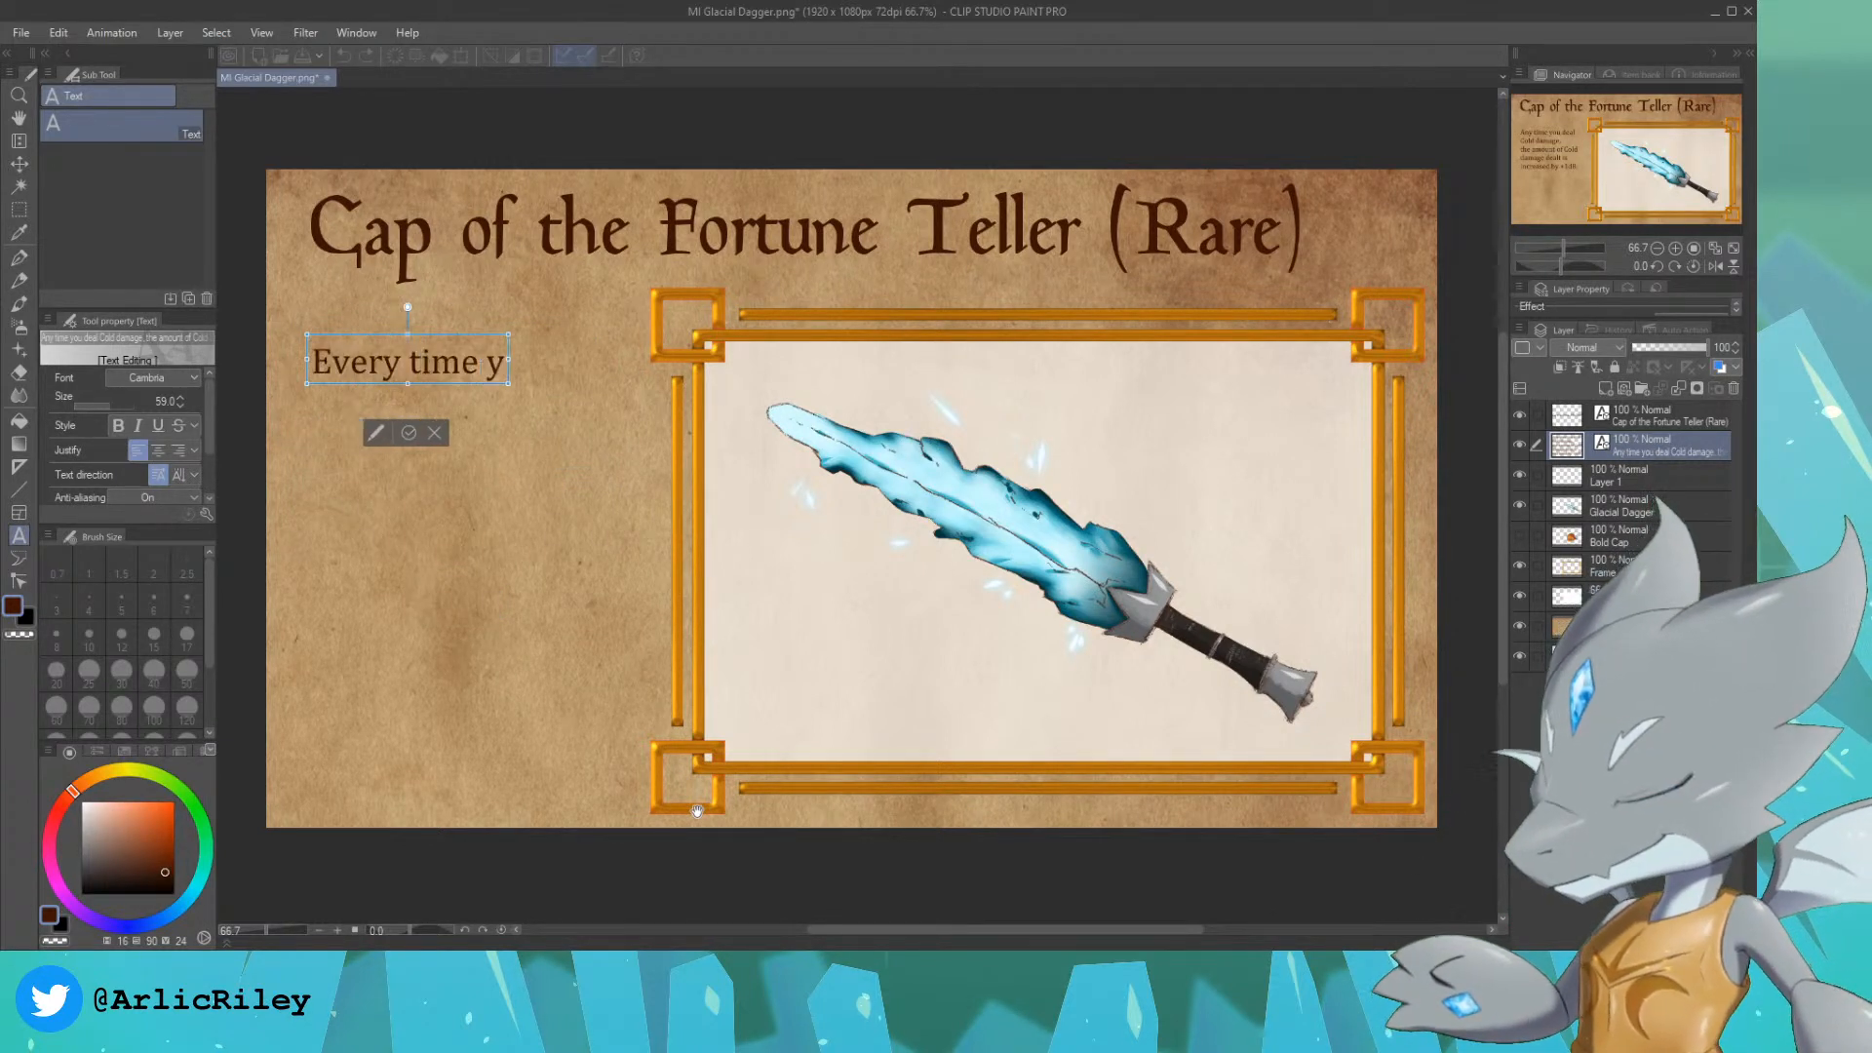
pyautogui.write('ou are hit')
pyautogui.press('BackSpace')
pyautogui.press('BackSpace')
pyautogui.press('BackSpace')
pyautogui.press('BackSpace')
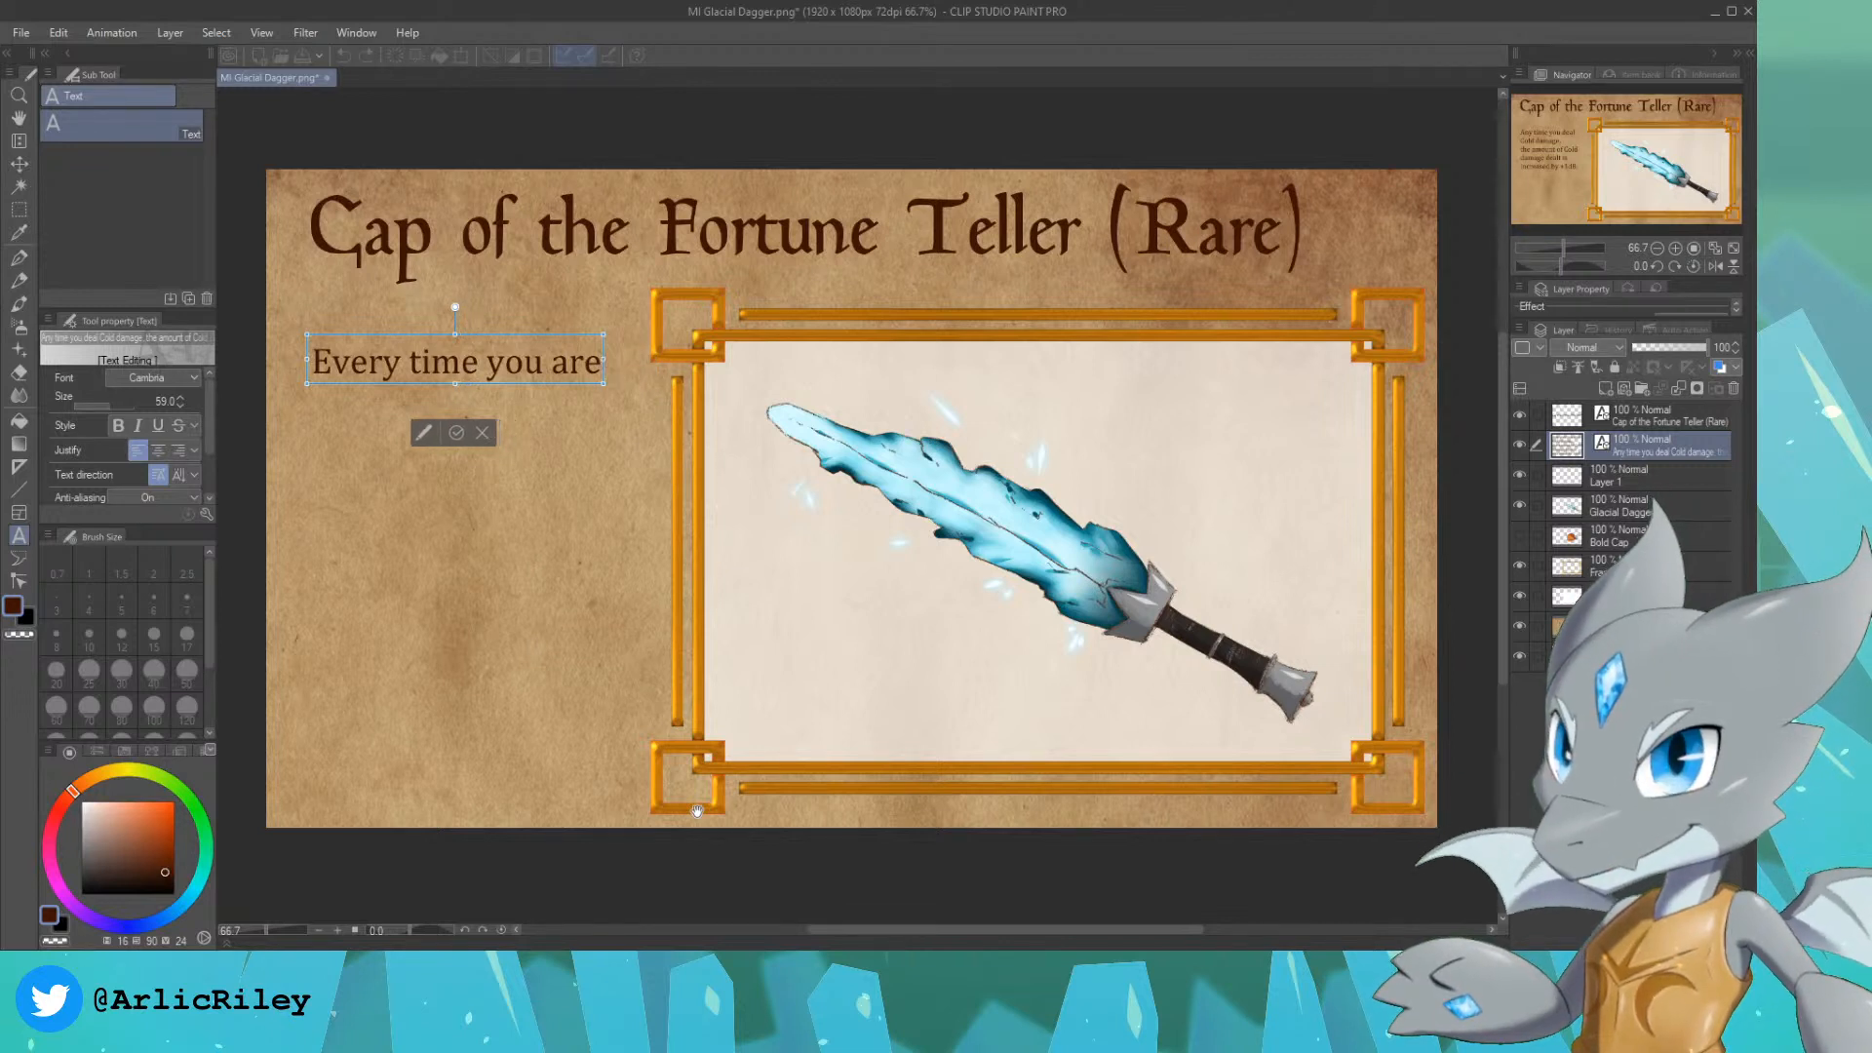
pyautogui.press('Return')
pyautogui.write('hit by a mons')
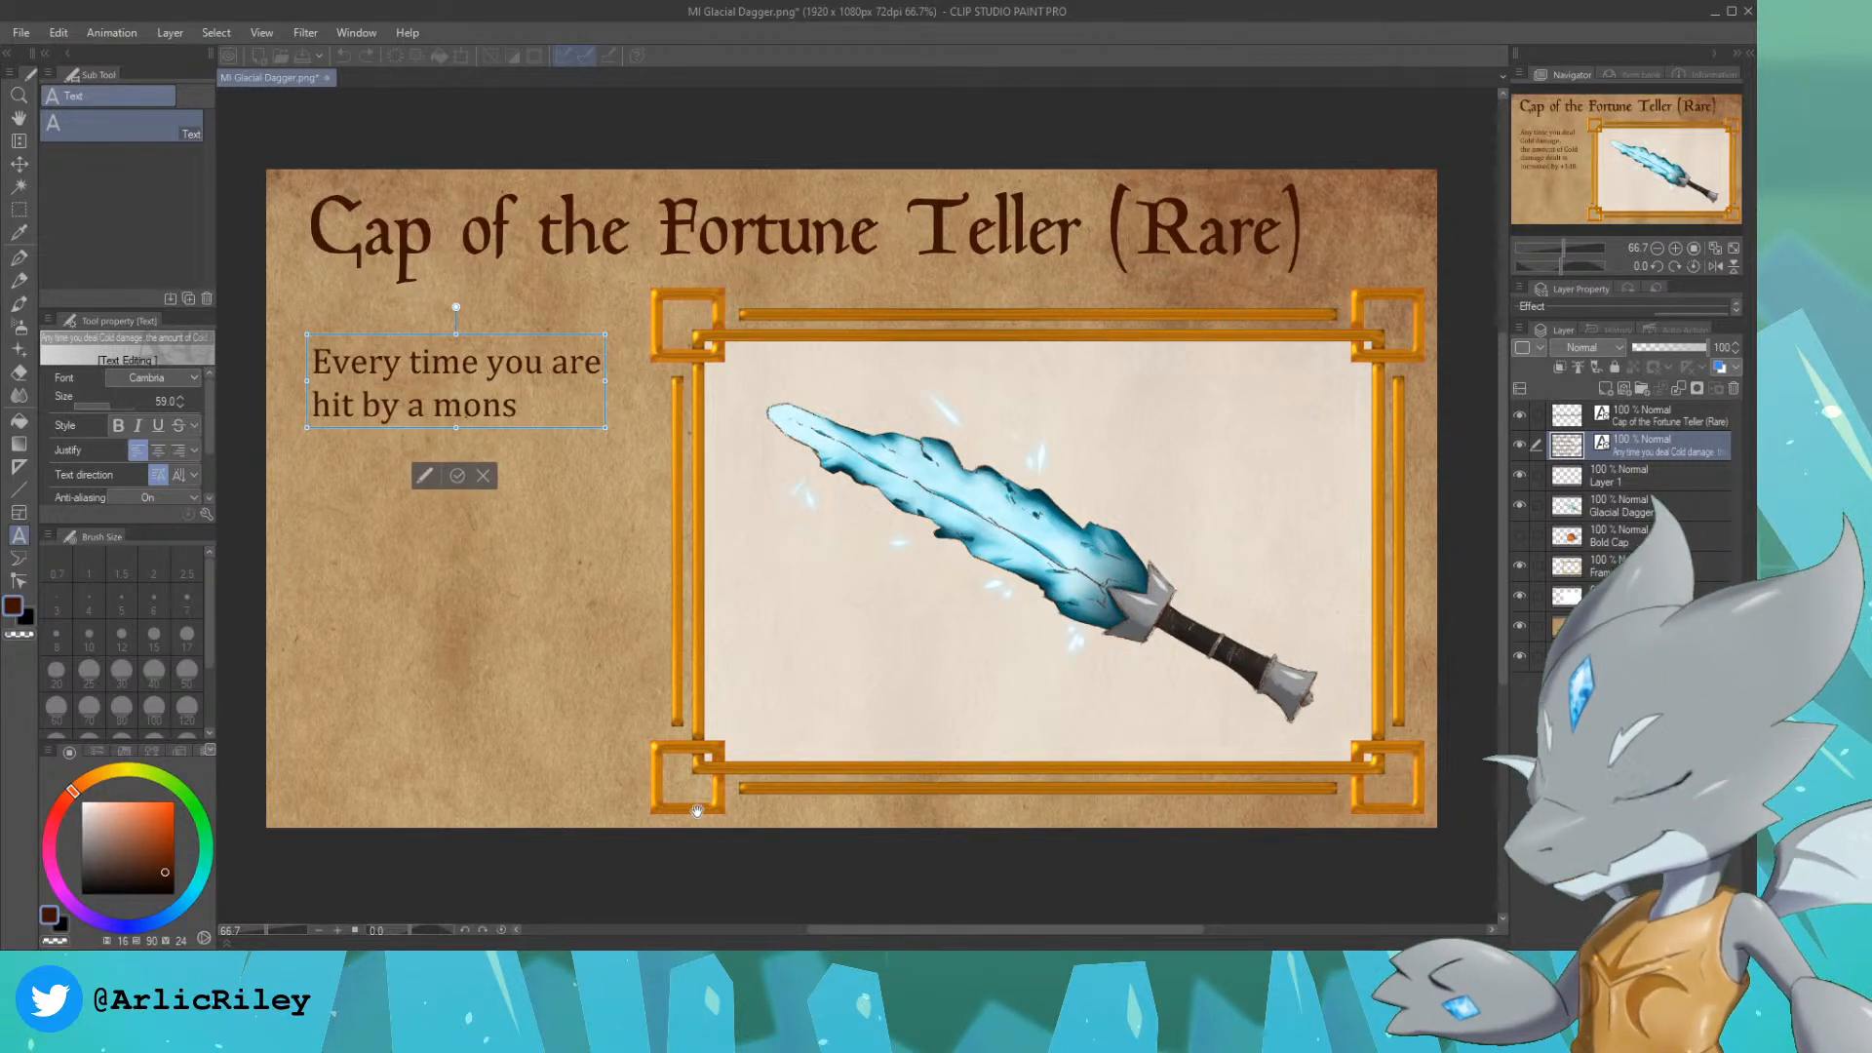
pyautogui.write('glimpse a')
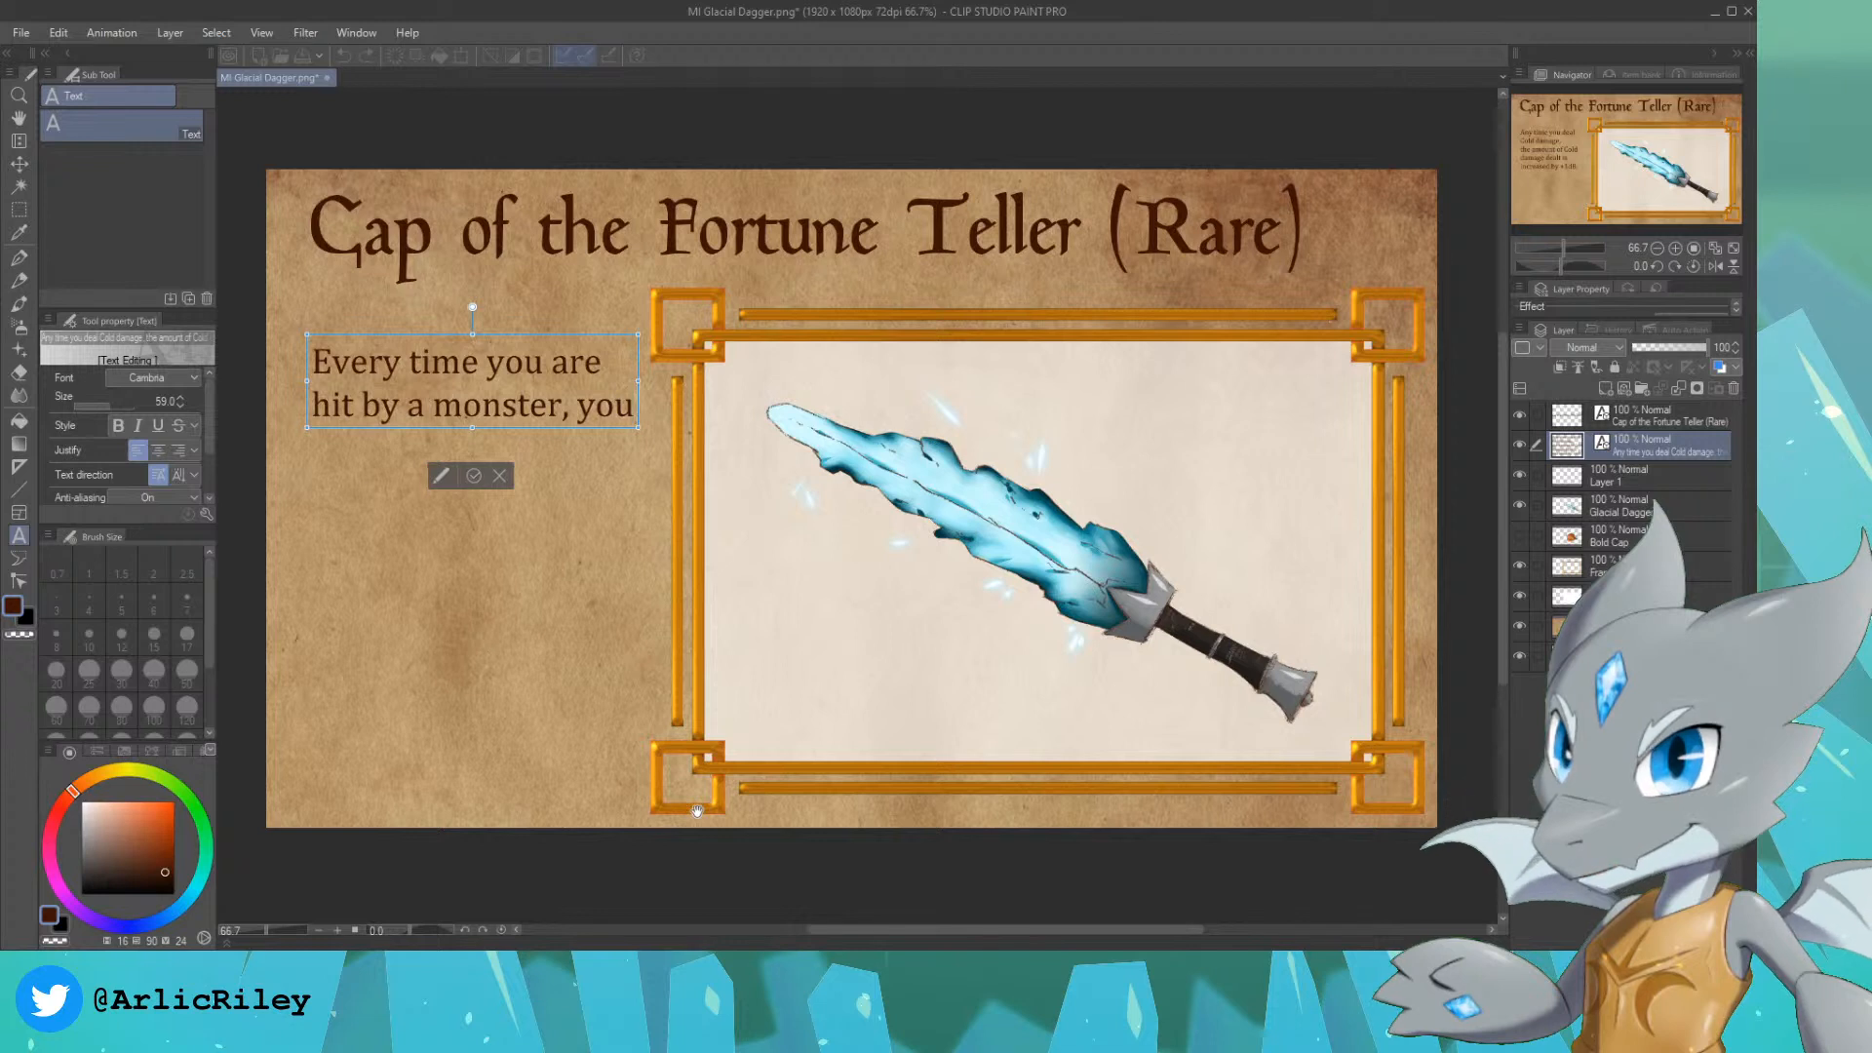
pyautogui.write(' ran')
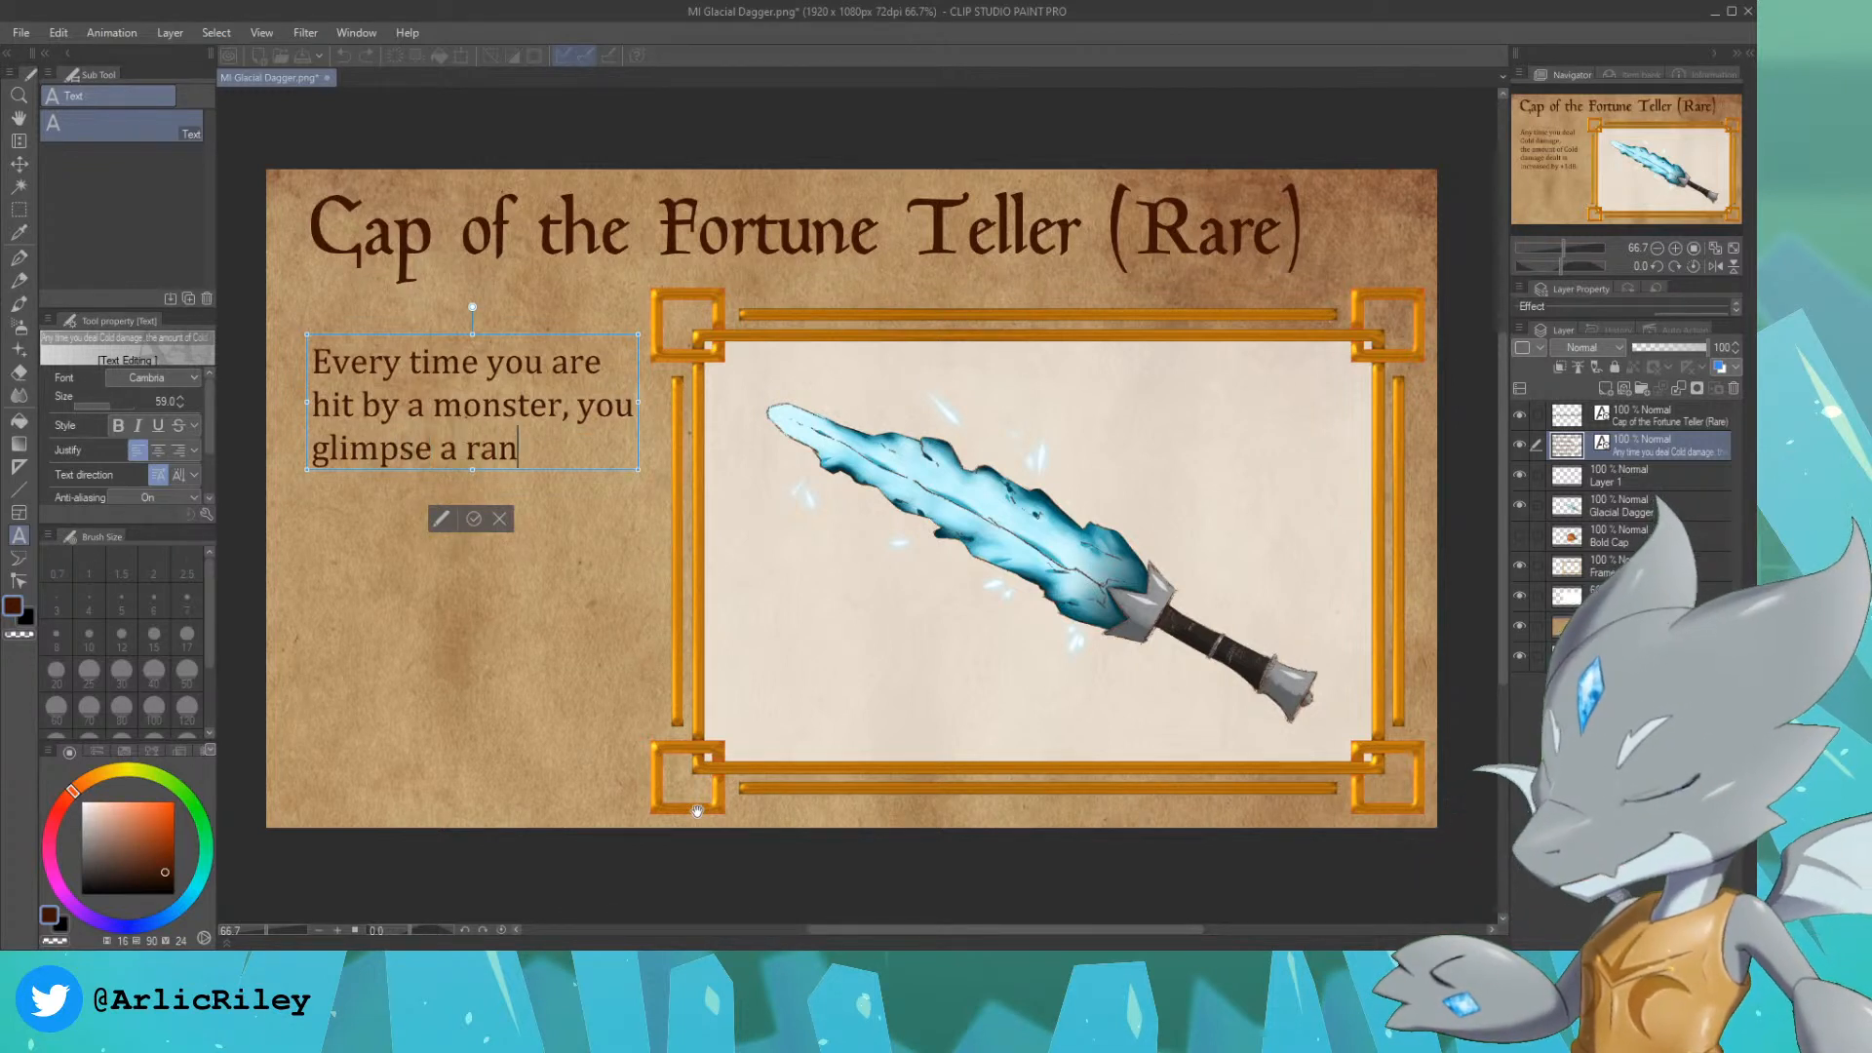
pyautogui.write('dom image')
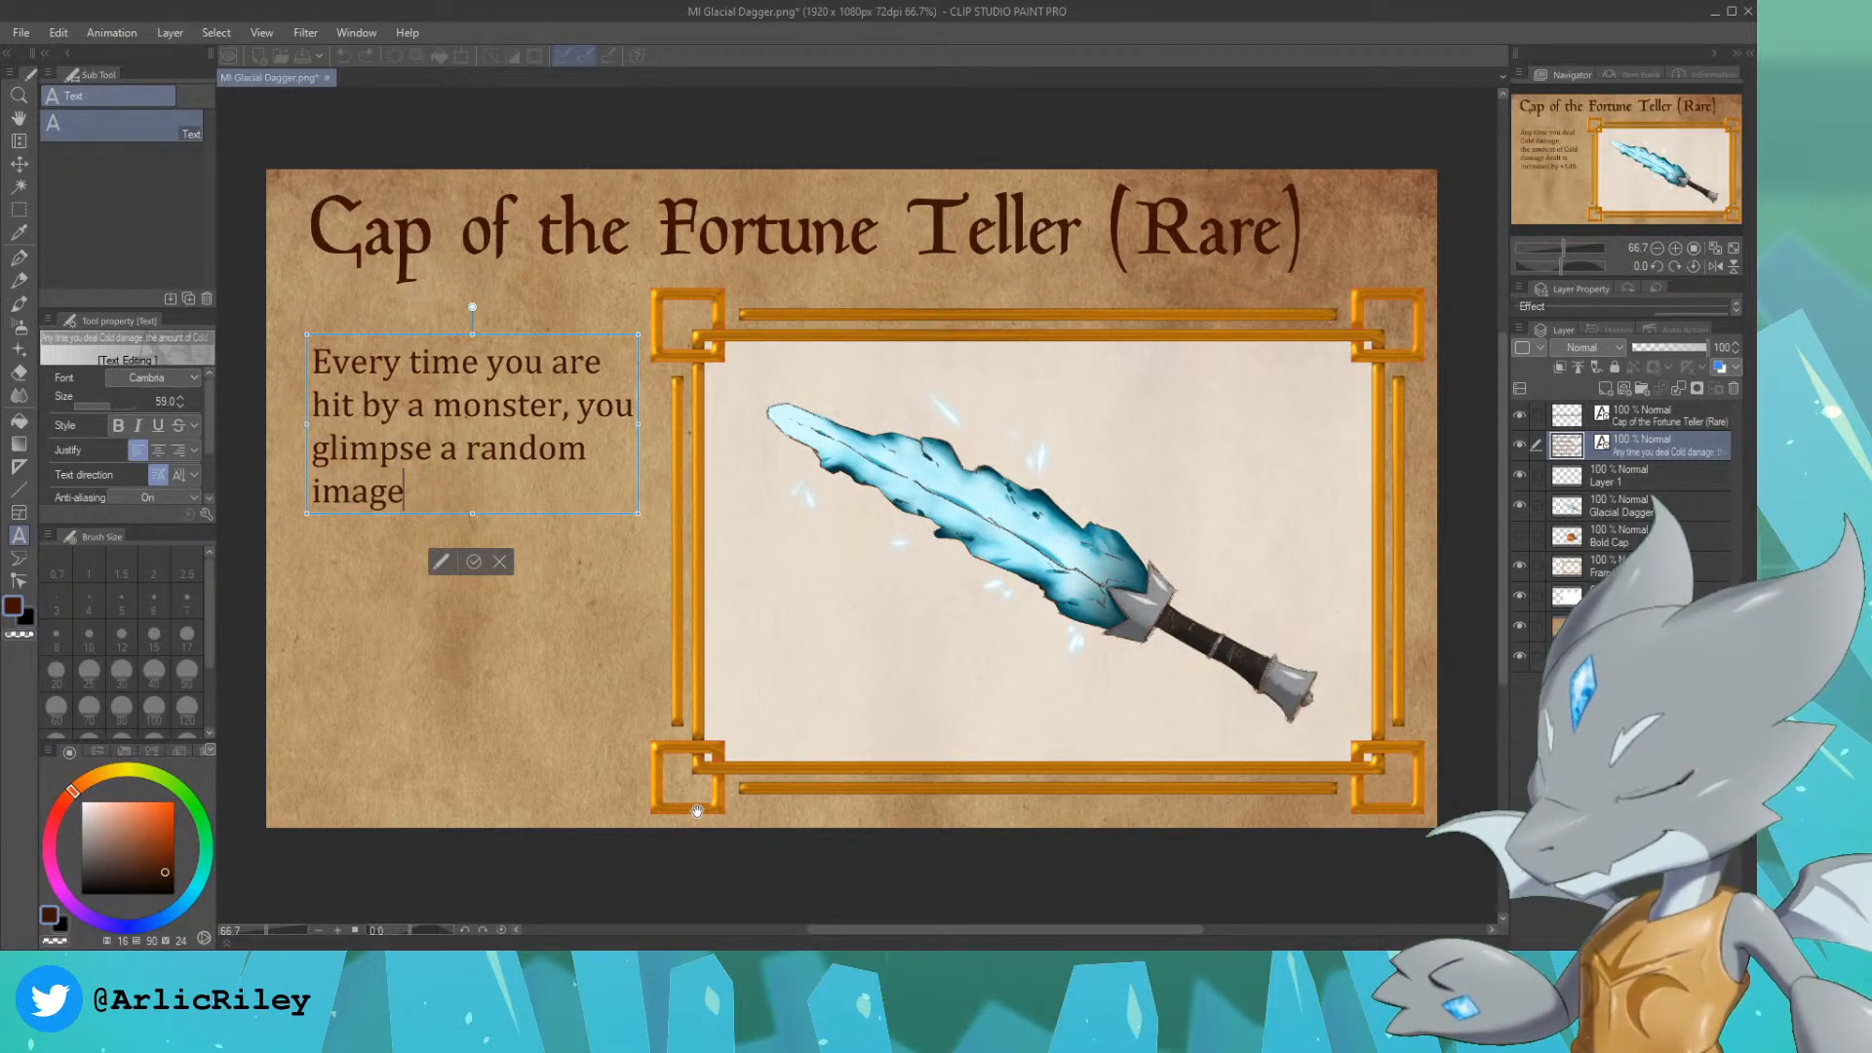
pyautogui.write(' of its future or past.')
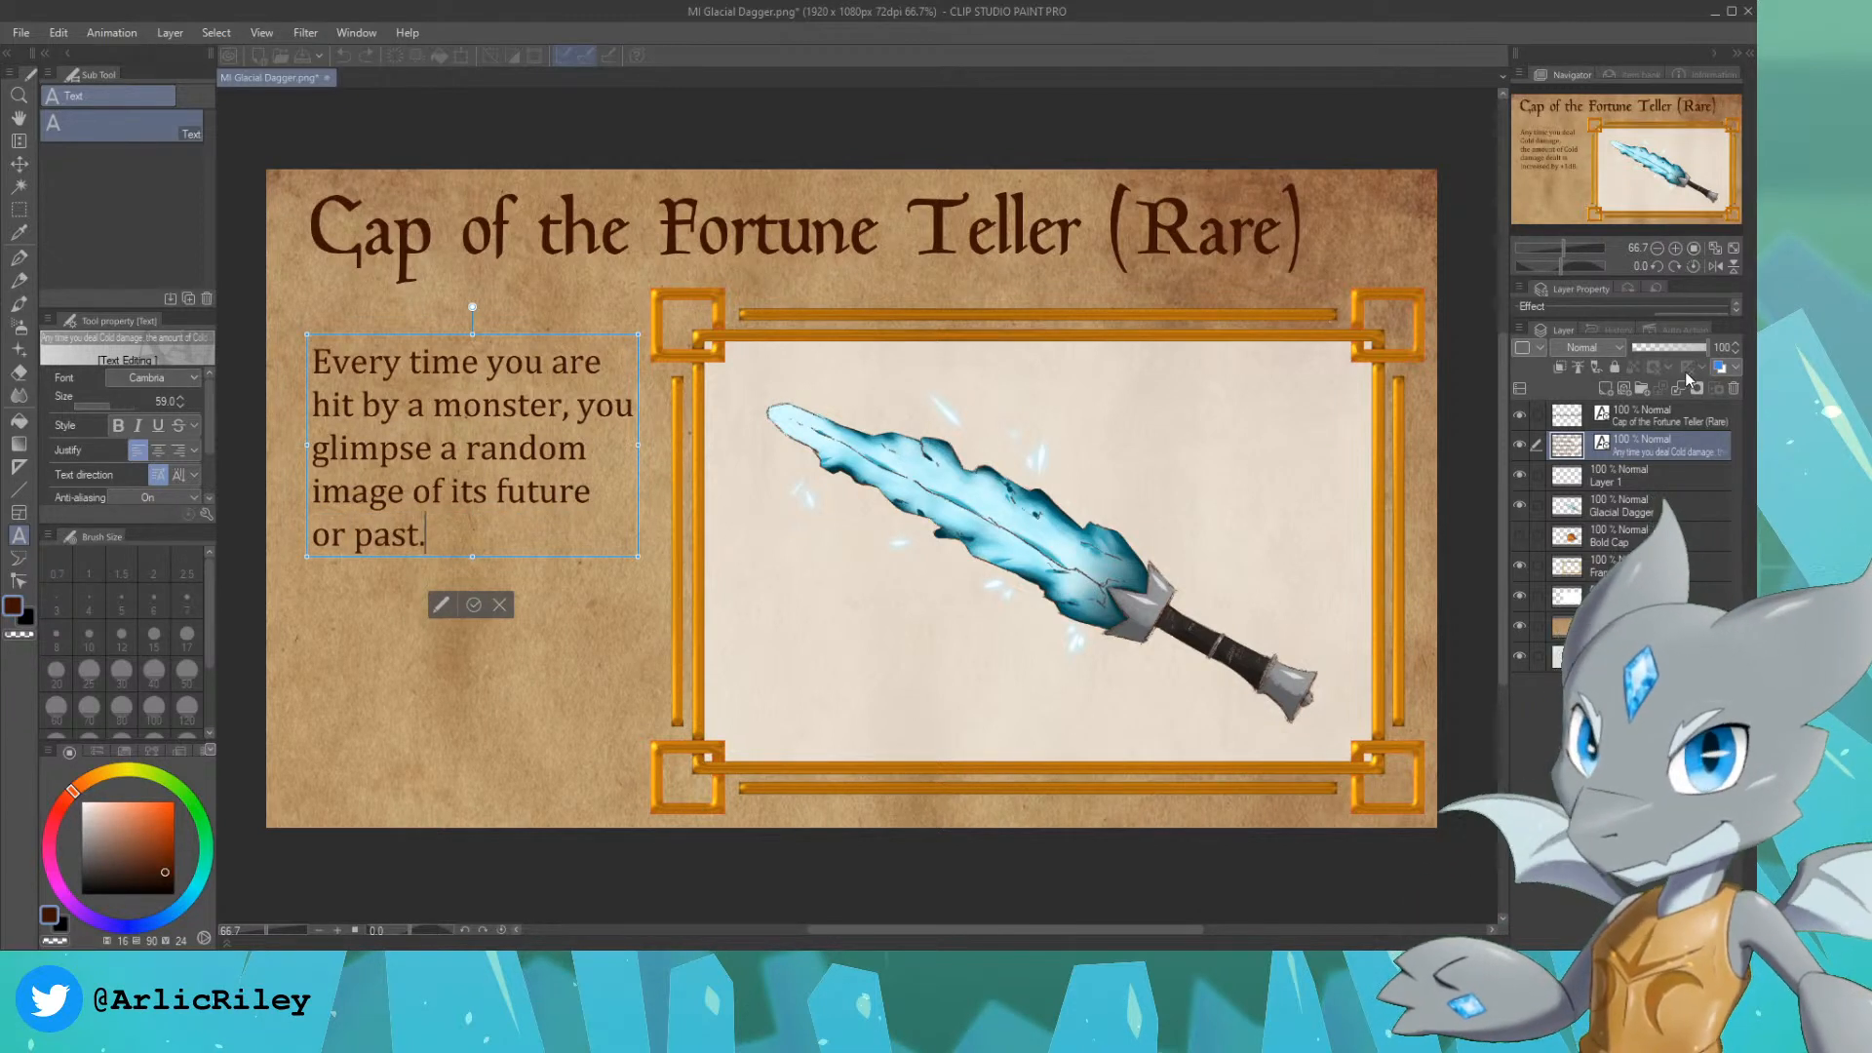
pyautogui.press('Escape')
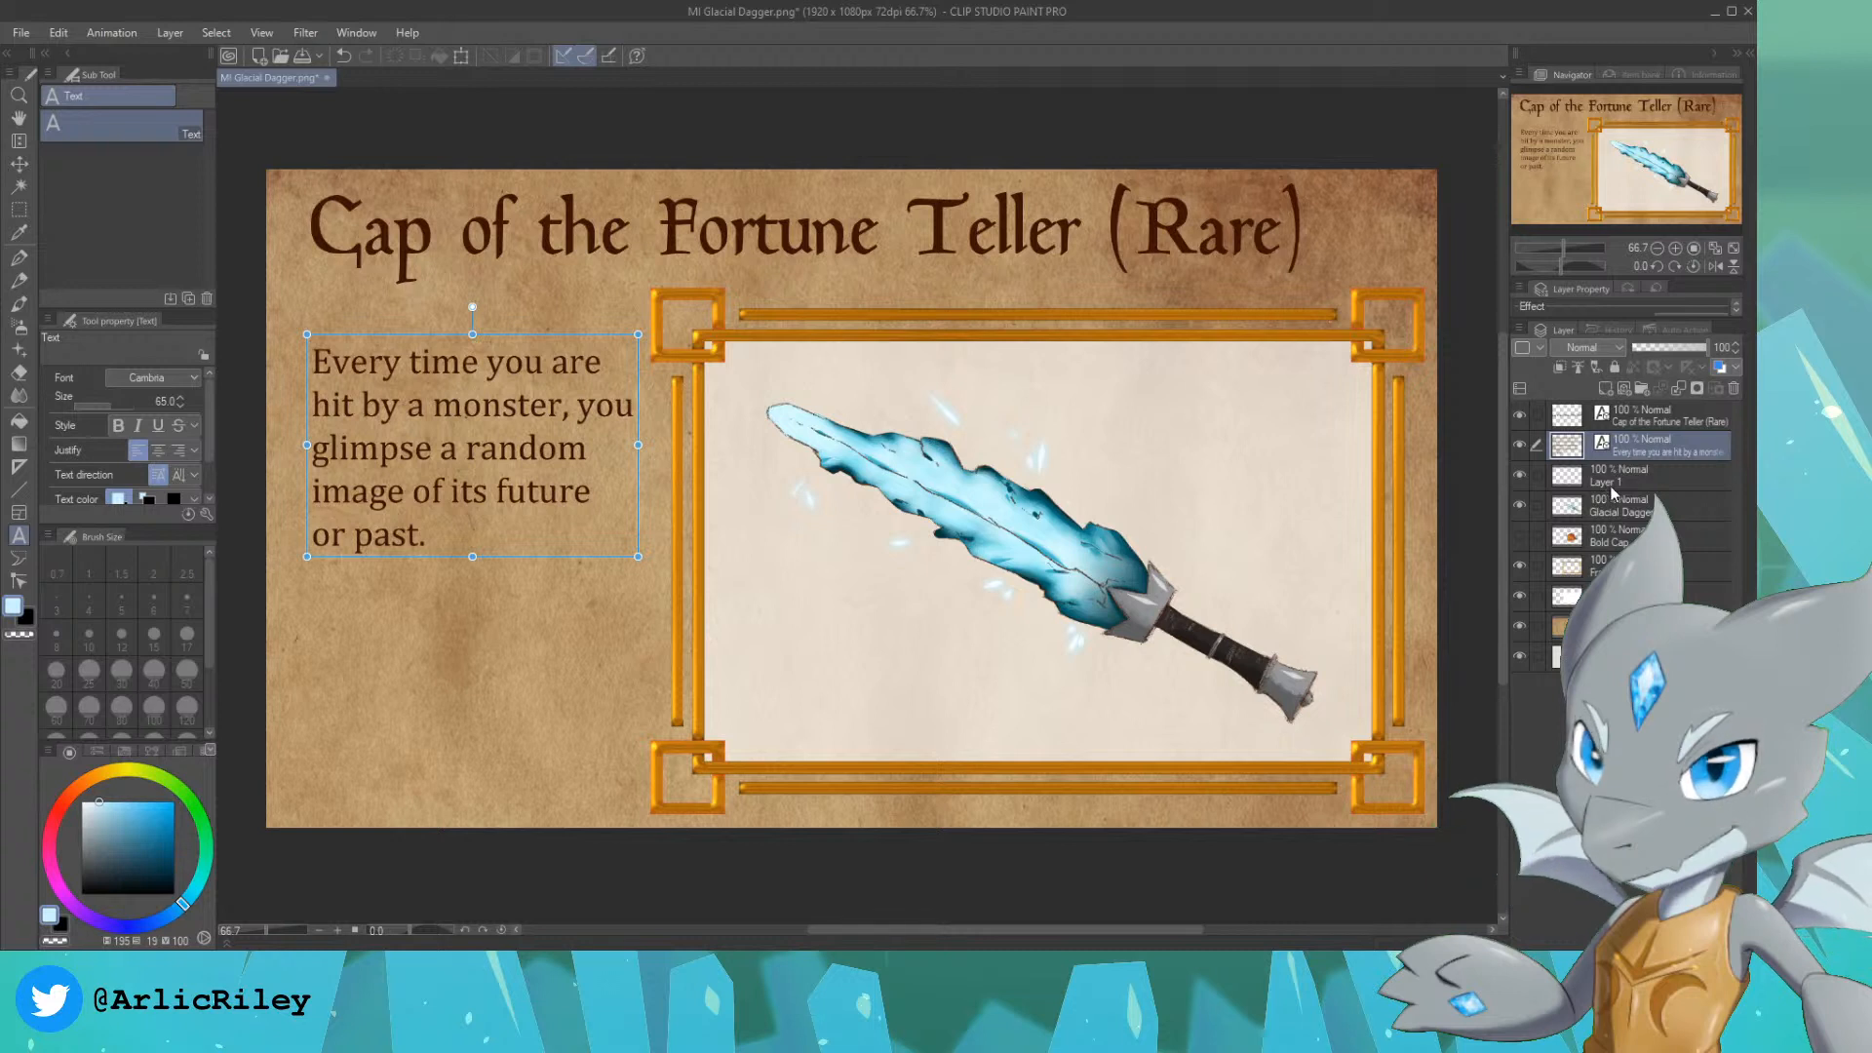
# Step: Select the empty Layer 1 and hide the Glacial Dagger artwork so the card's picture frame is blank
pyautogui.click(1634, 481)
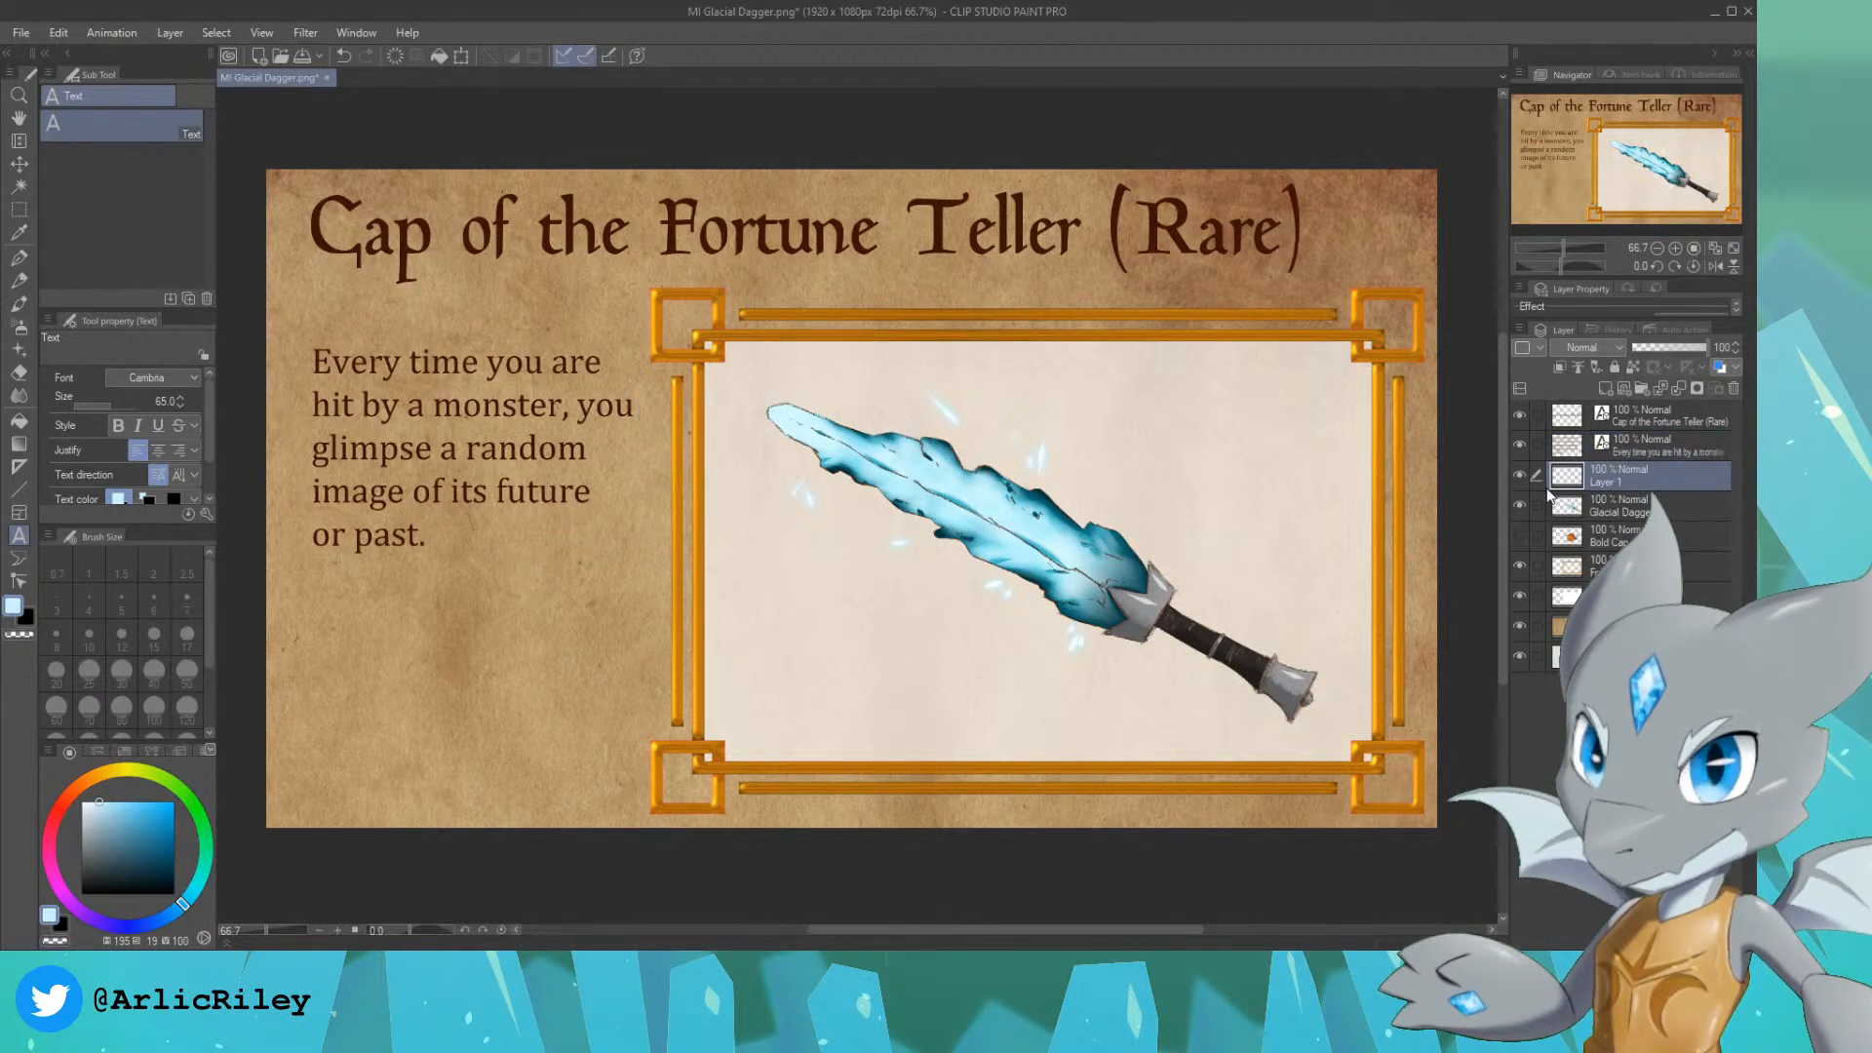
pyautogui.click(1518, 503)
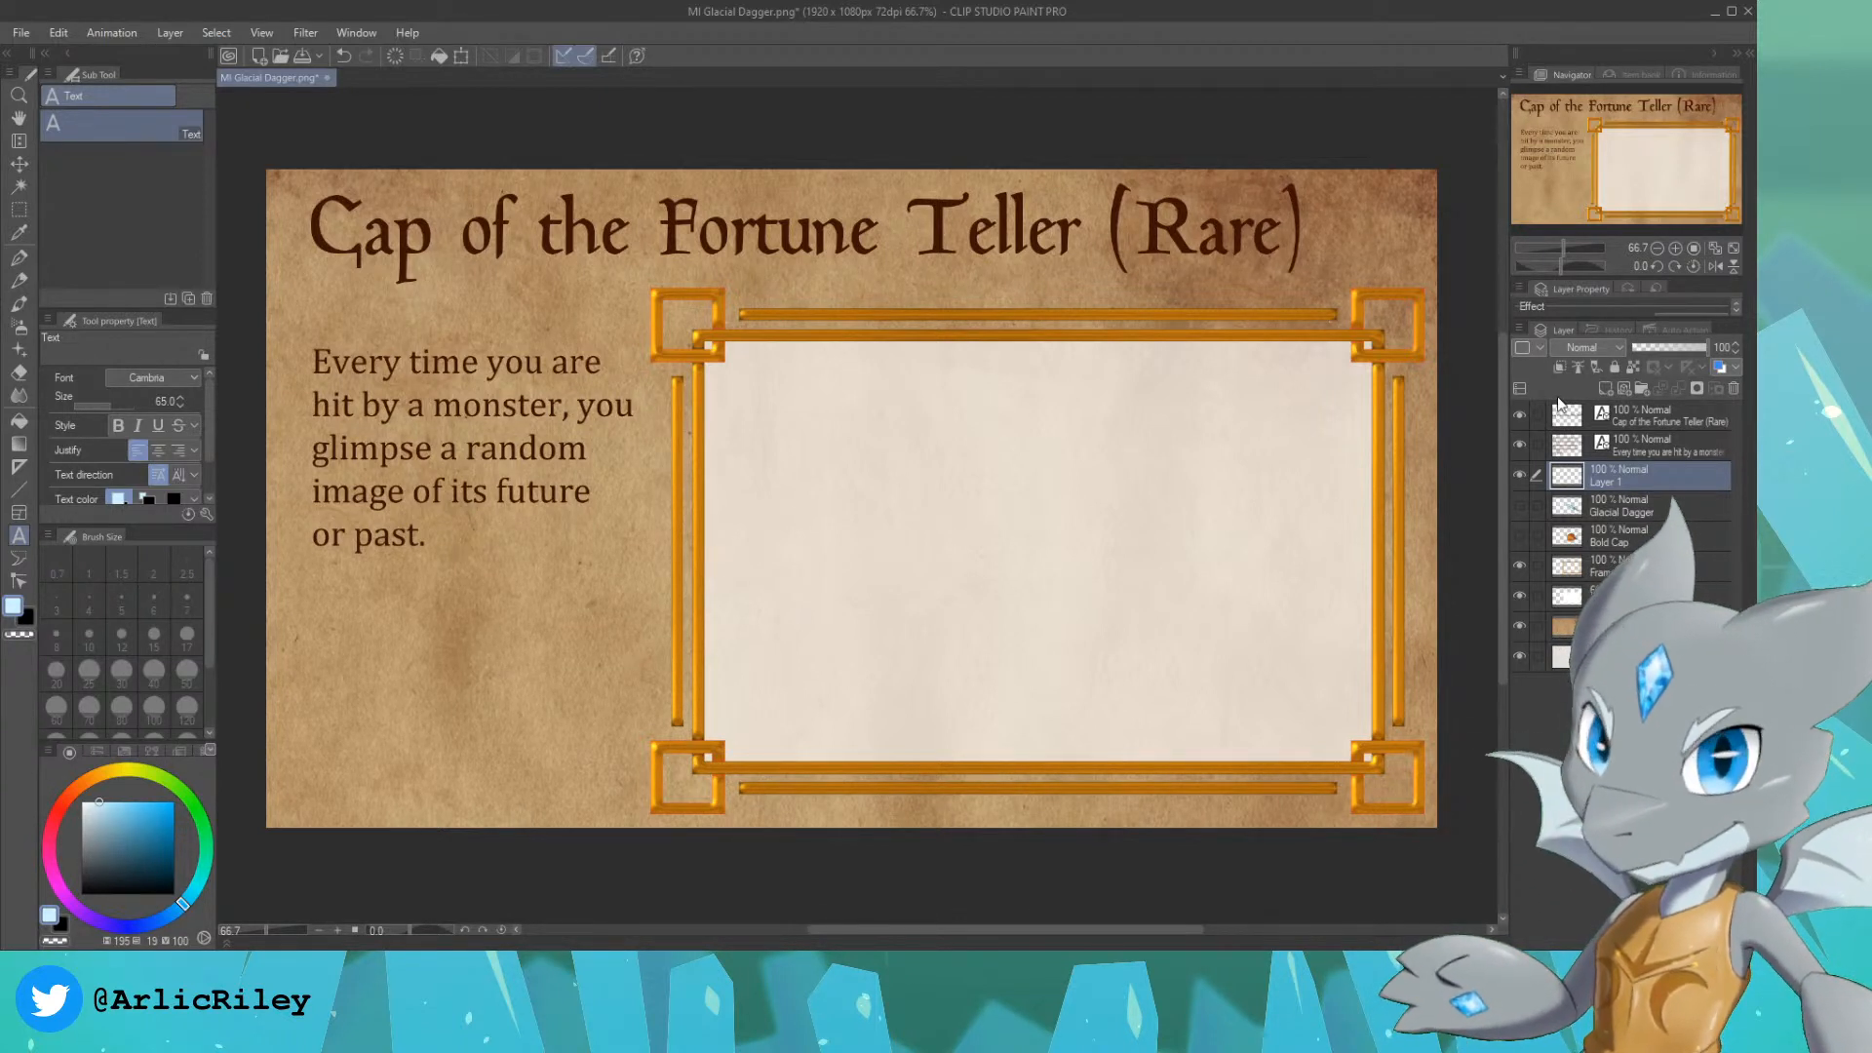
# Step: Replace the word "monster" with "creature" in the card's description text and return to the empty Layer 1
pyautogui.click(1648, 446)
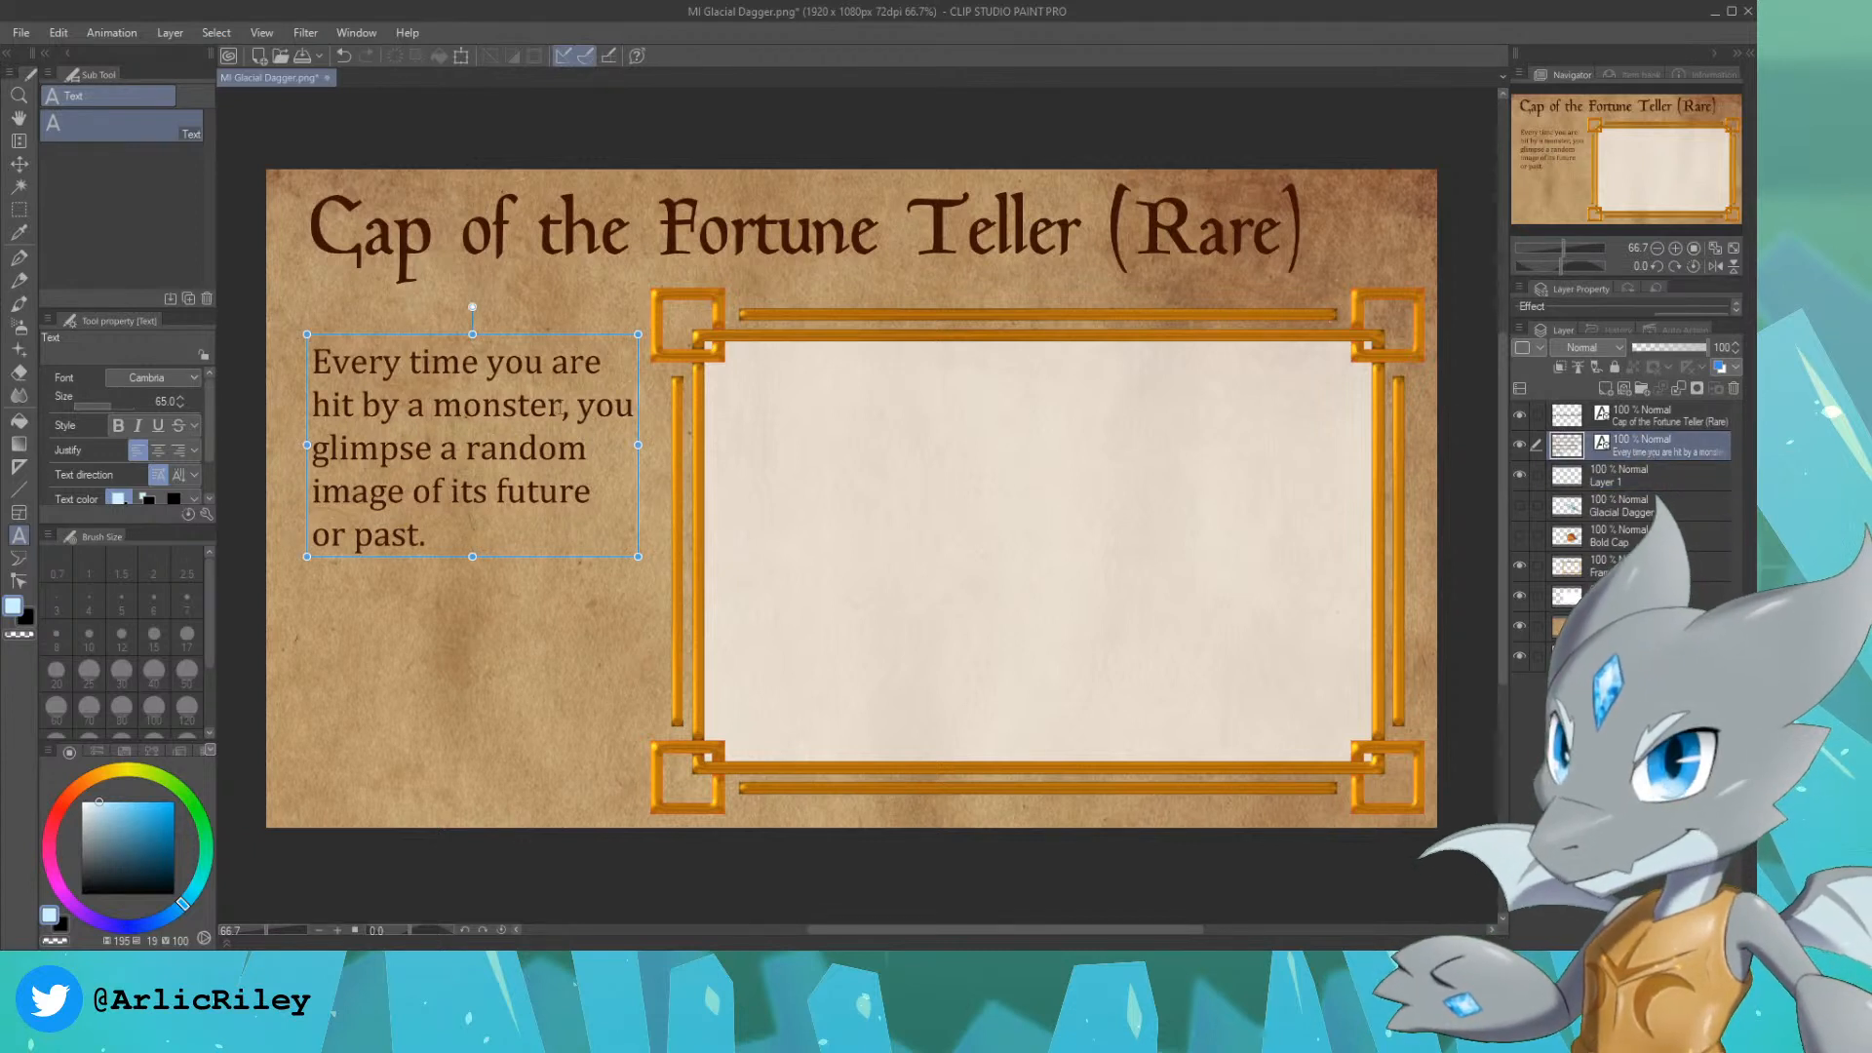
pyautogui.click(562, 405)
pyautogui.moveTo(563, 405); pyautogui.dragTo(434, 405)
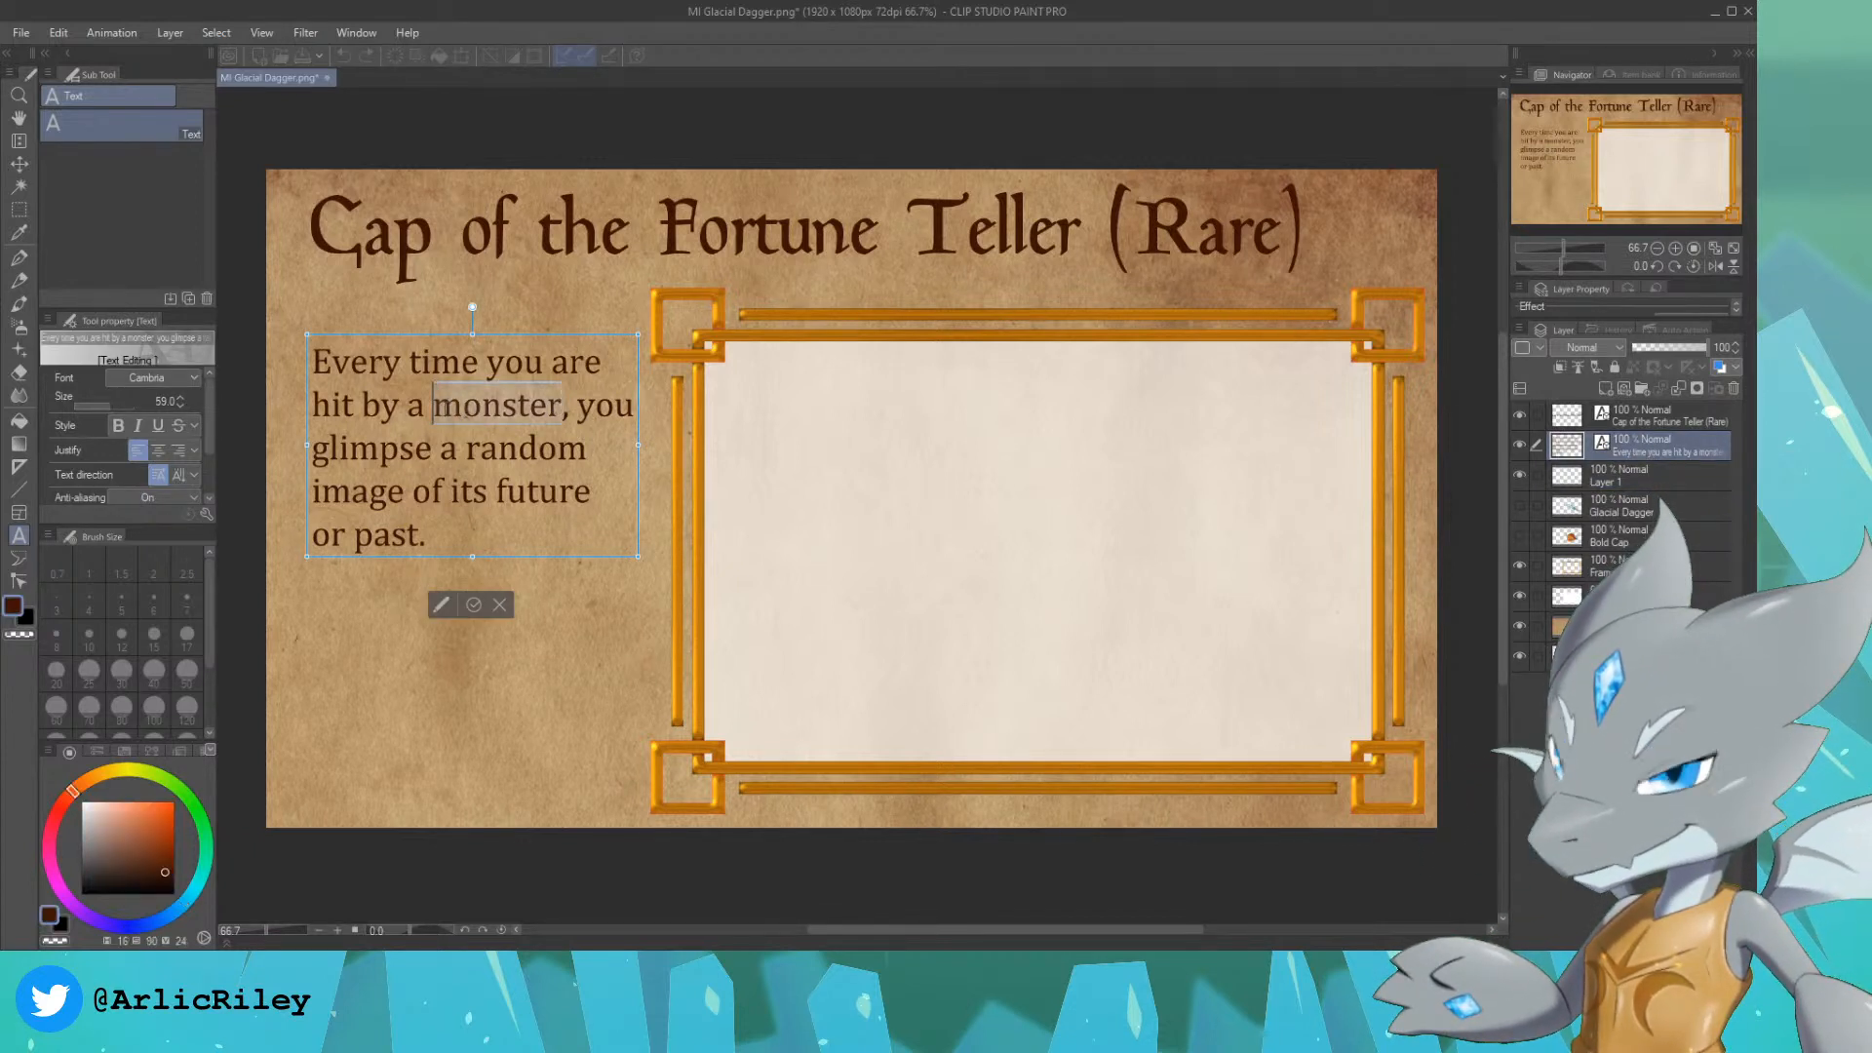
pyautogui.write('creature')
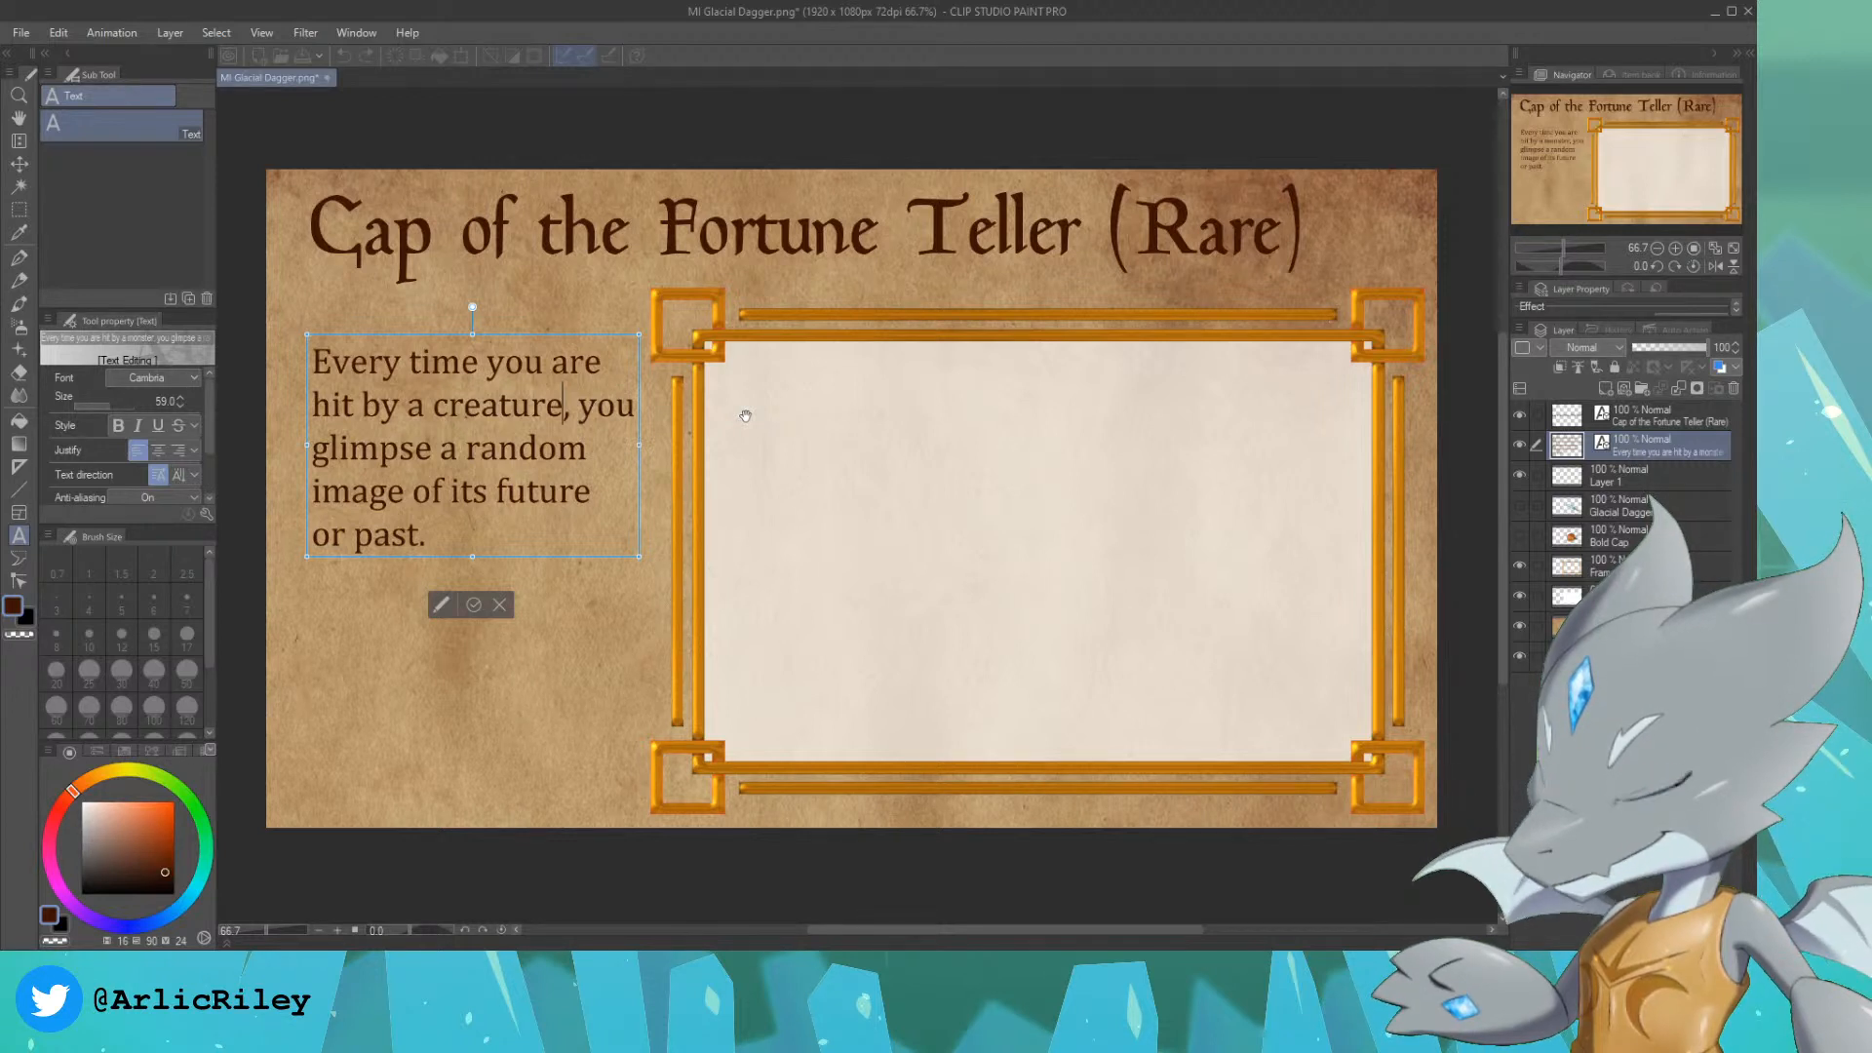
pyautogui.click(1658, 483)
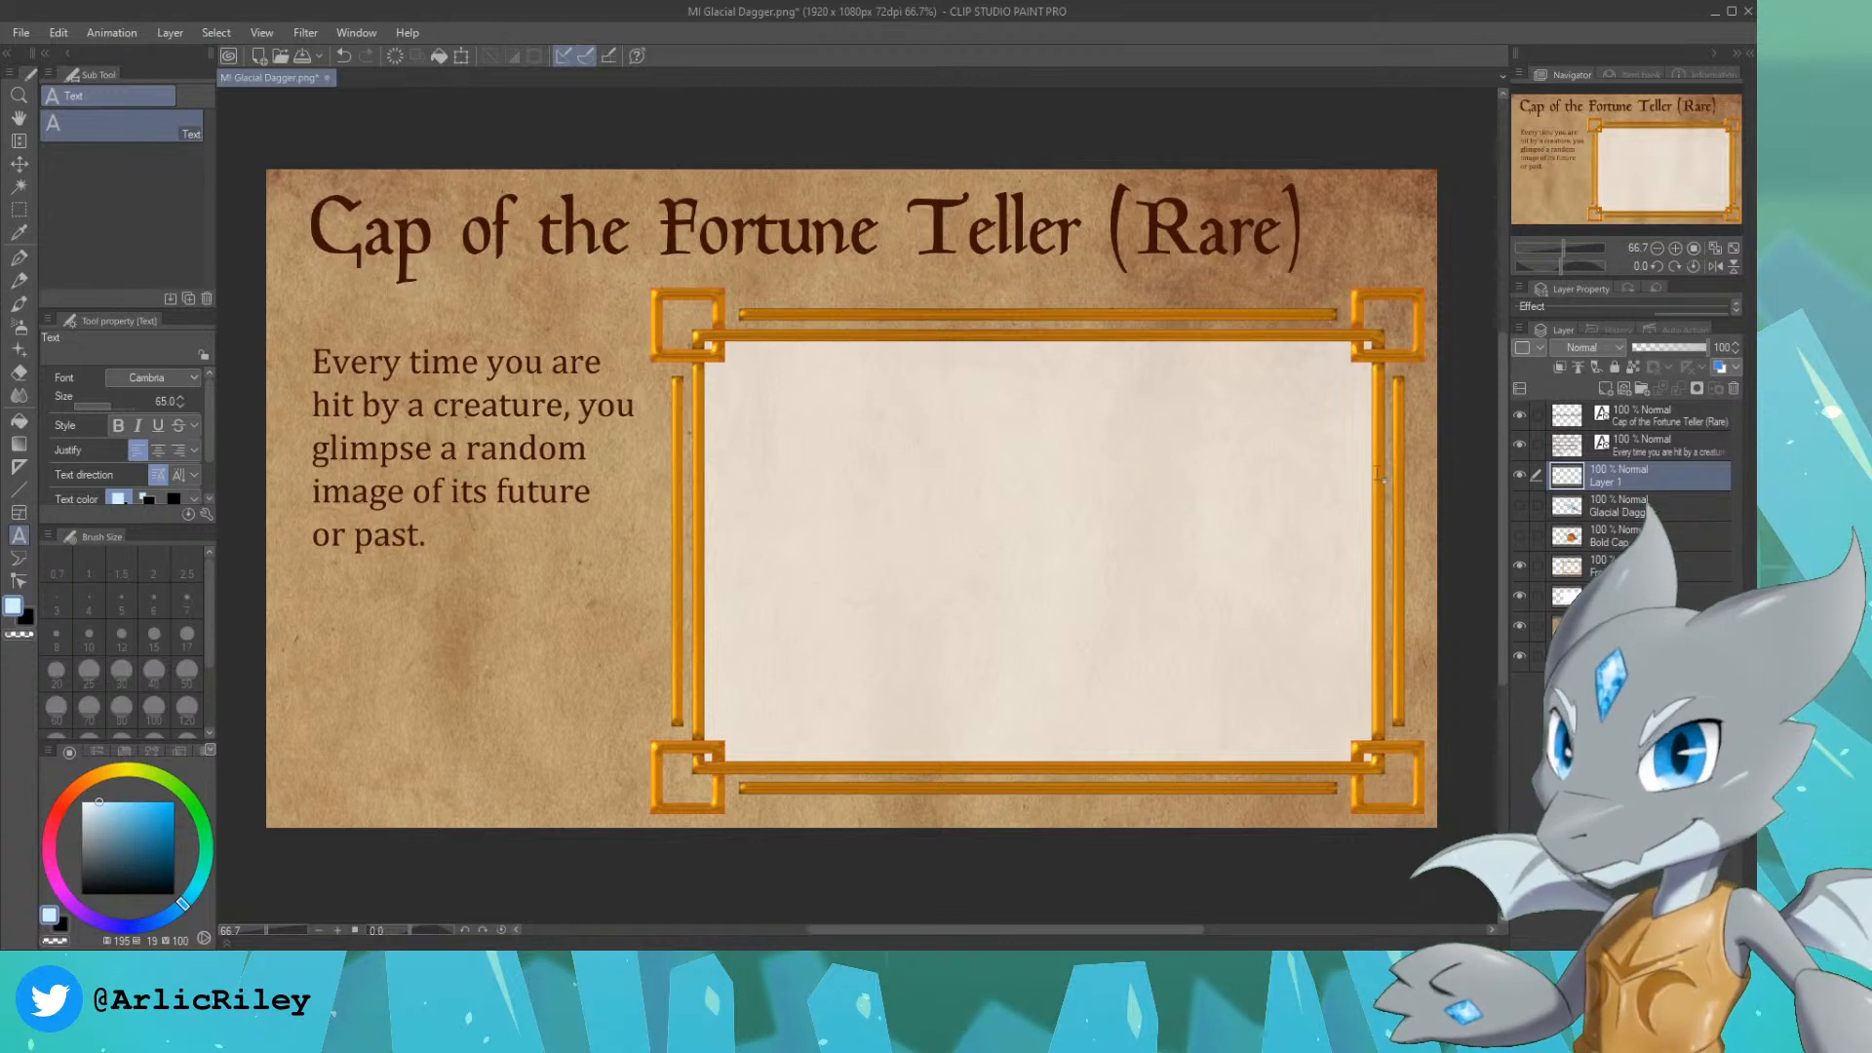
# Step: Show the Bold Cap artwork in the frame for reference, then hide it again
pyautogui.click(1519, 536)
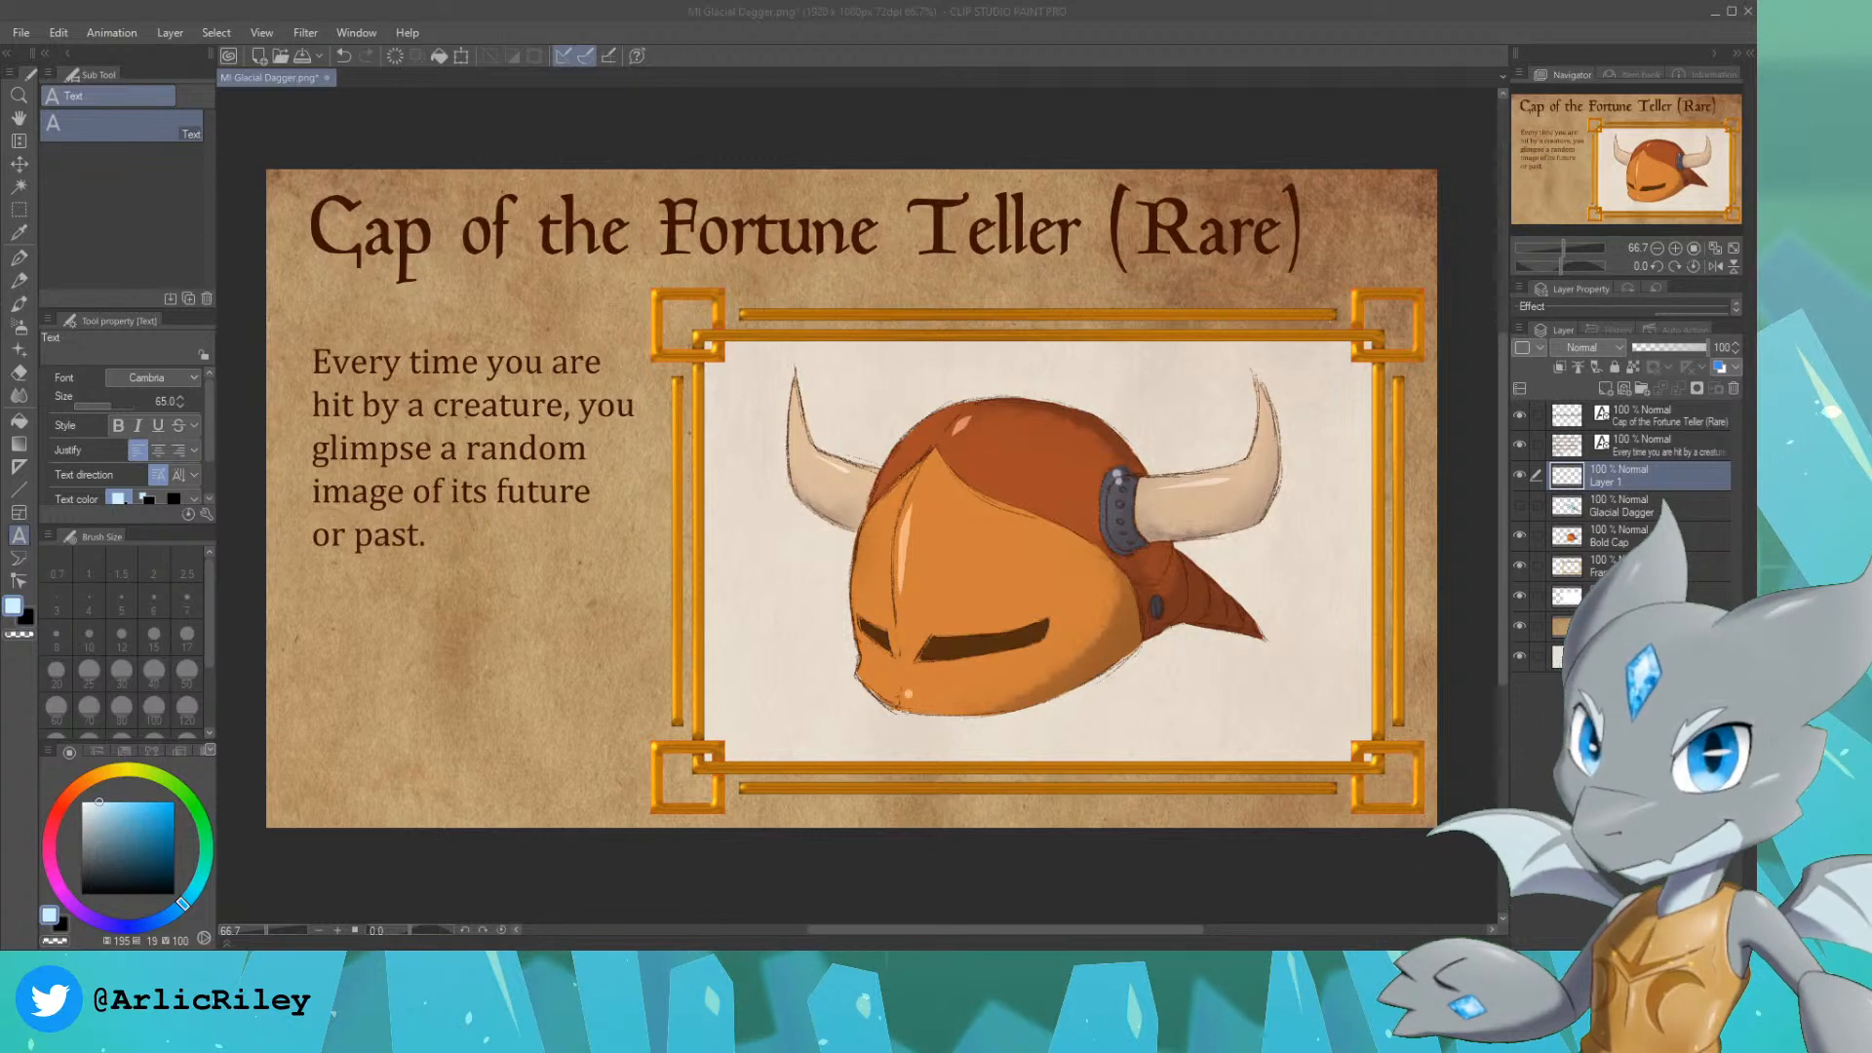
pyautogui.click(1519, 535)
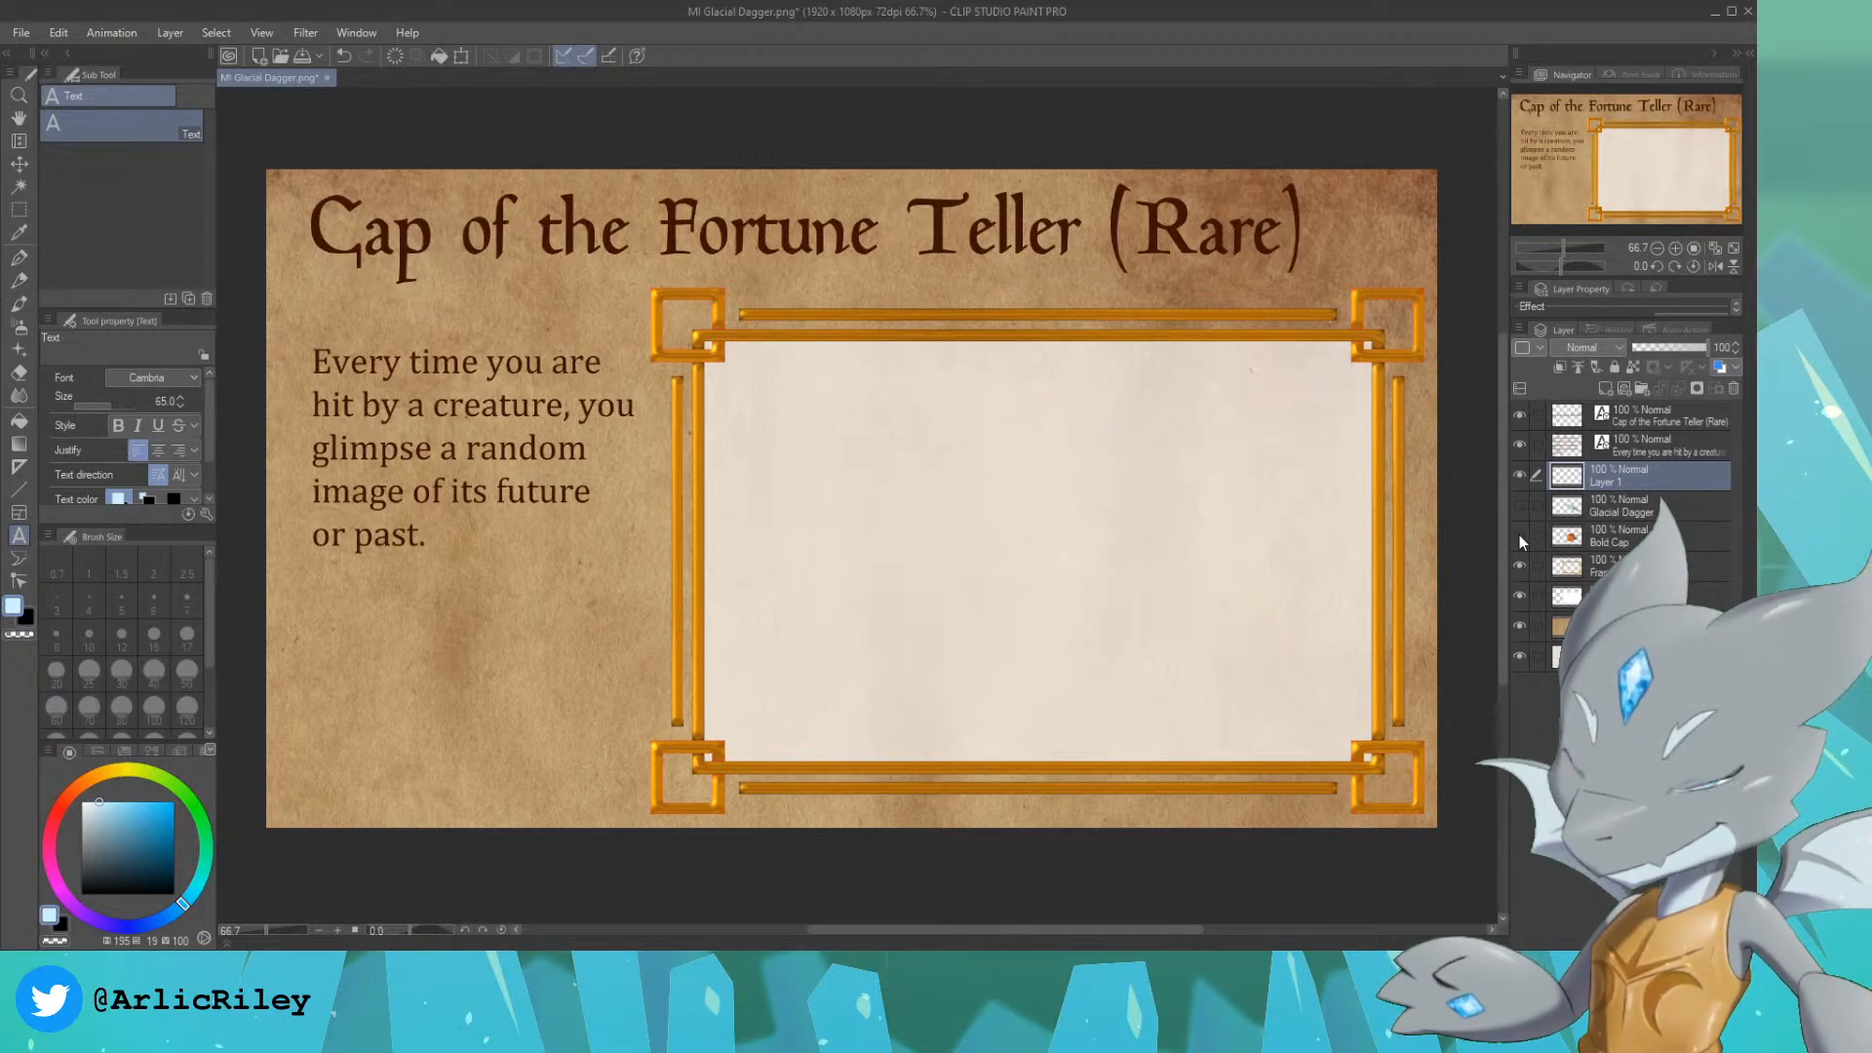
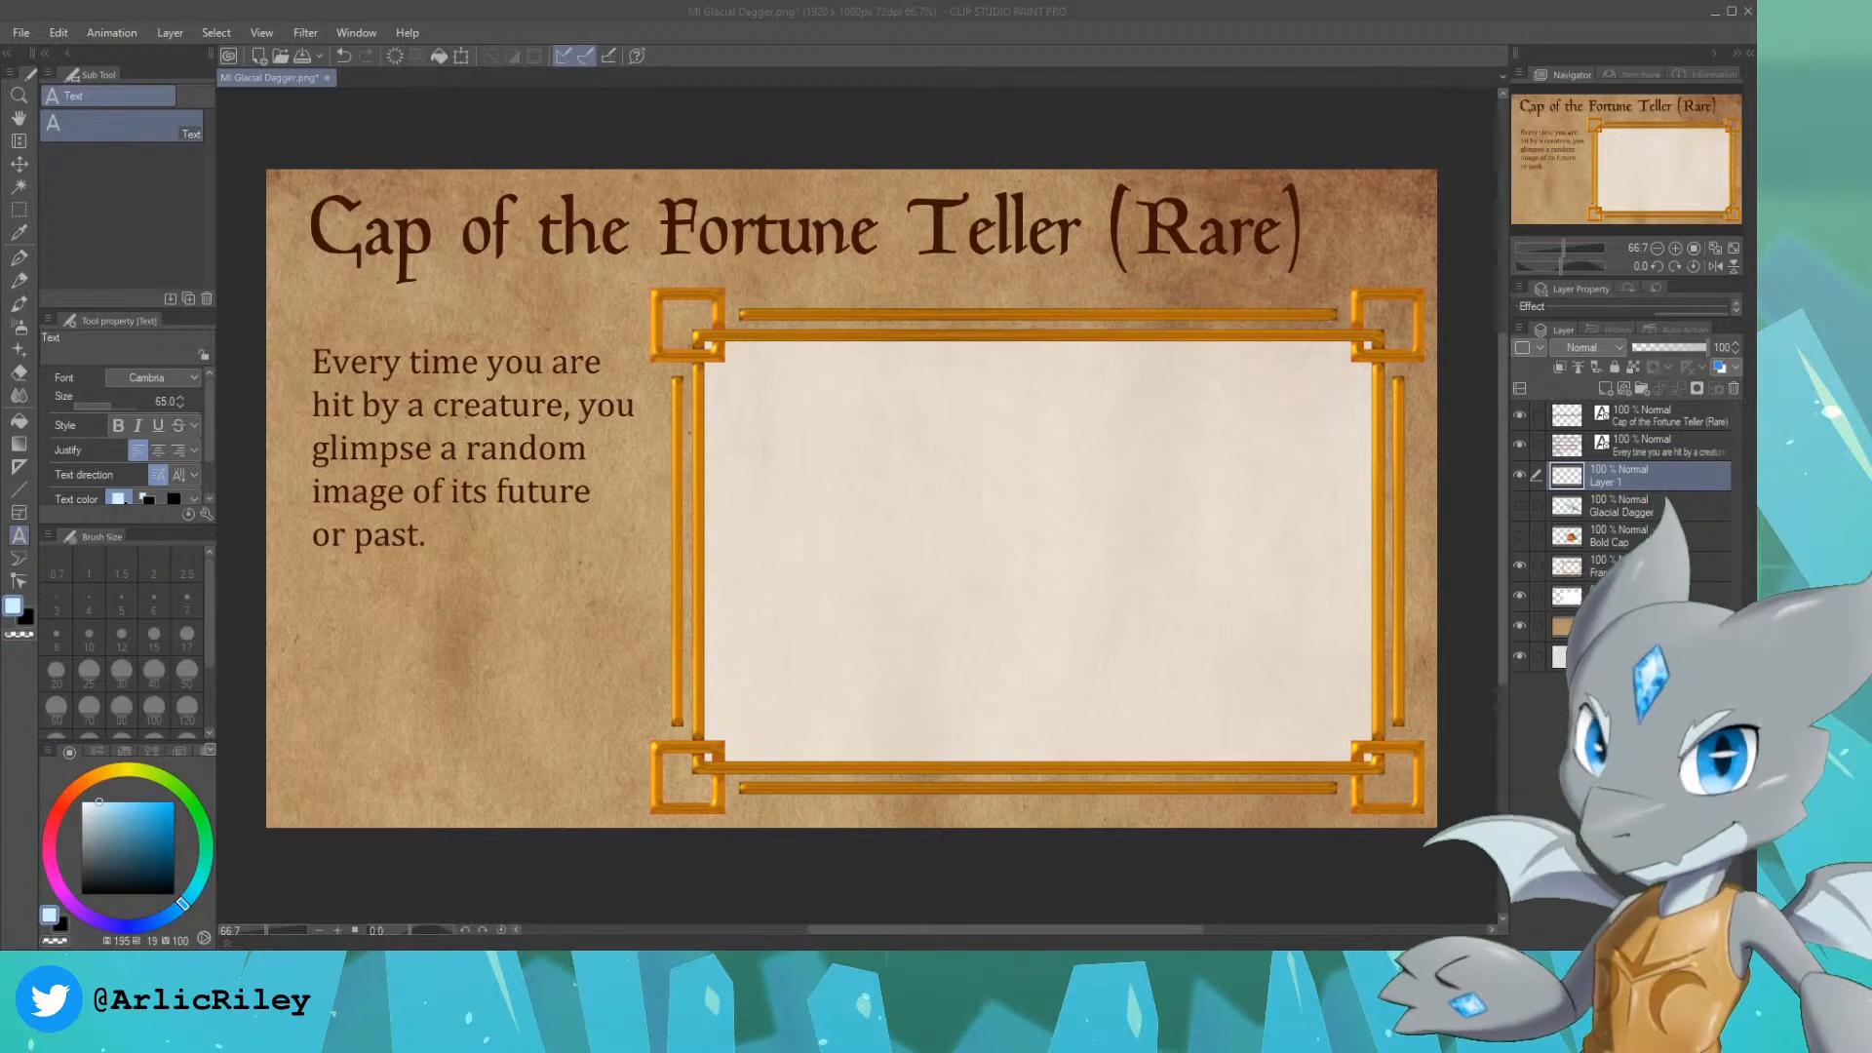
# Step: Zoom in on the blank picture frame and set up the Design pencil with the dark brown of the card text
pyautogui.moveTo(1645, 166); pyautogui.dragTo(1672, 166)
pyautogui.scroll(1, 1656, 172)
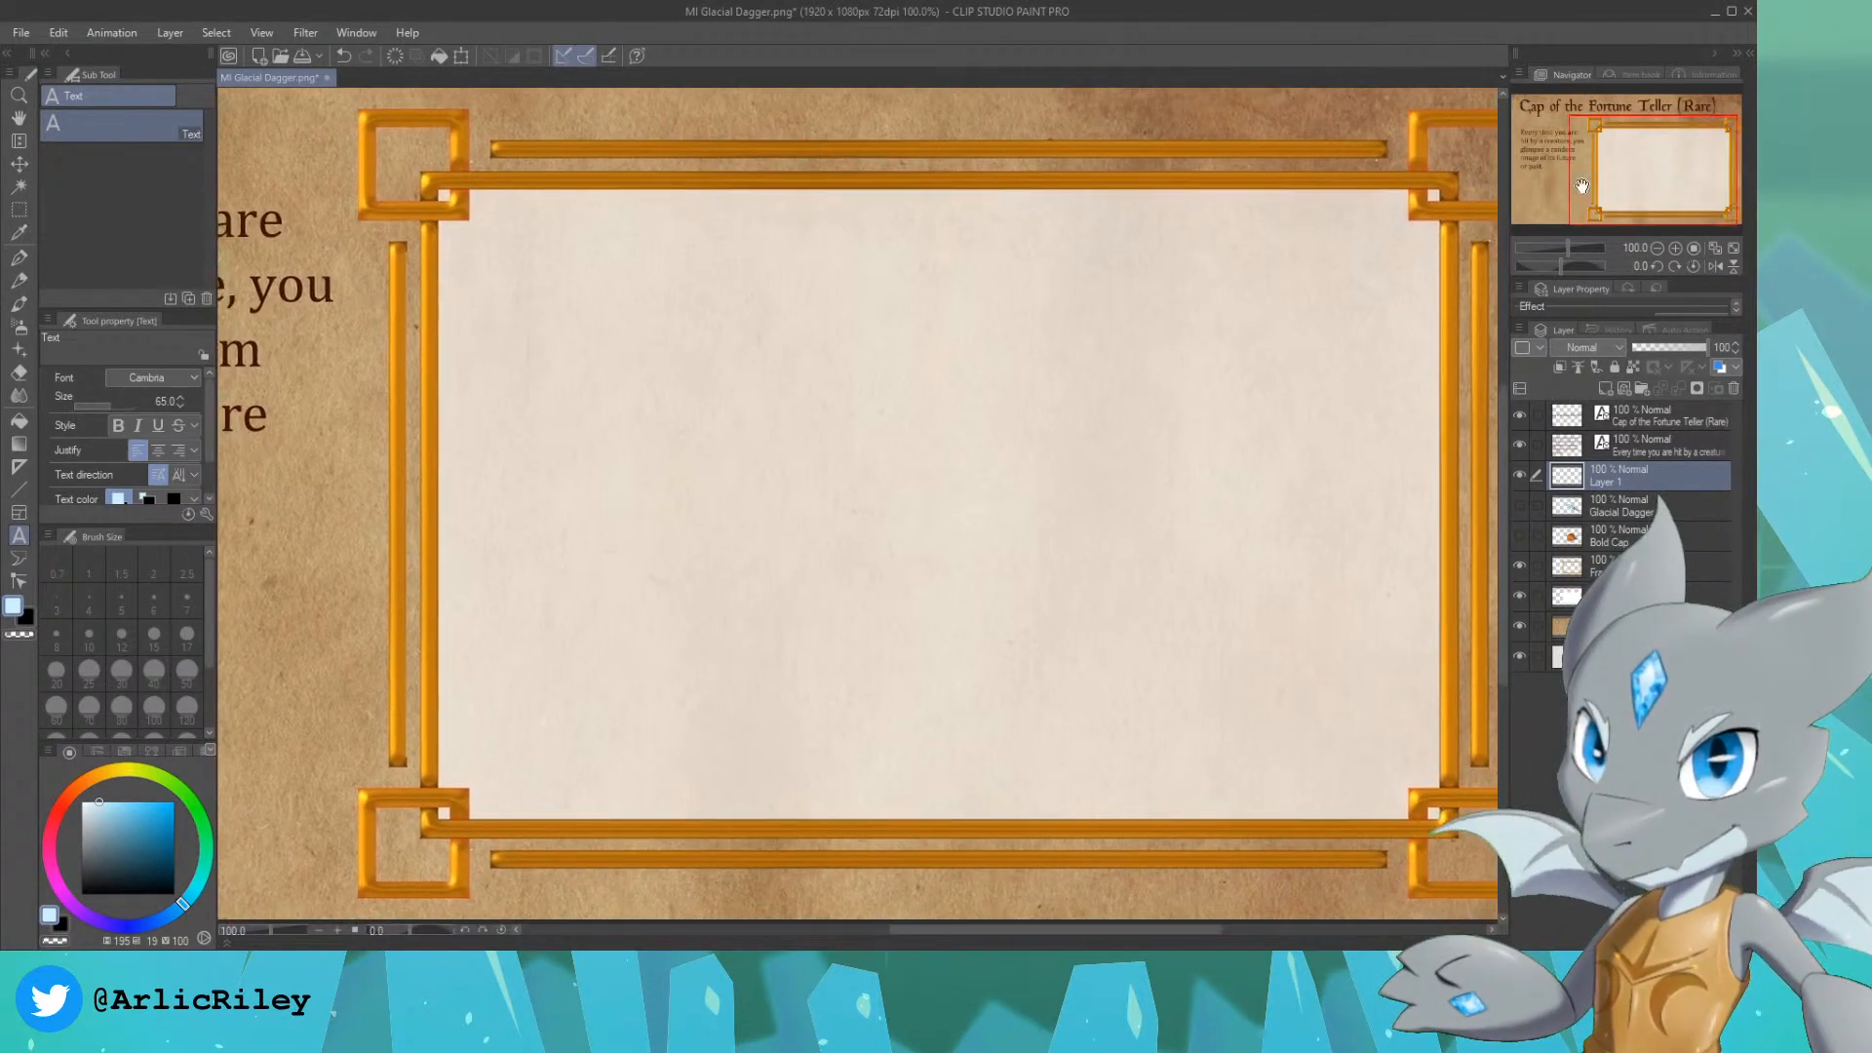
pyautogui.click(19, 280)
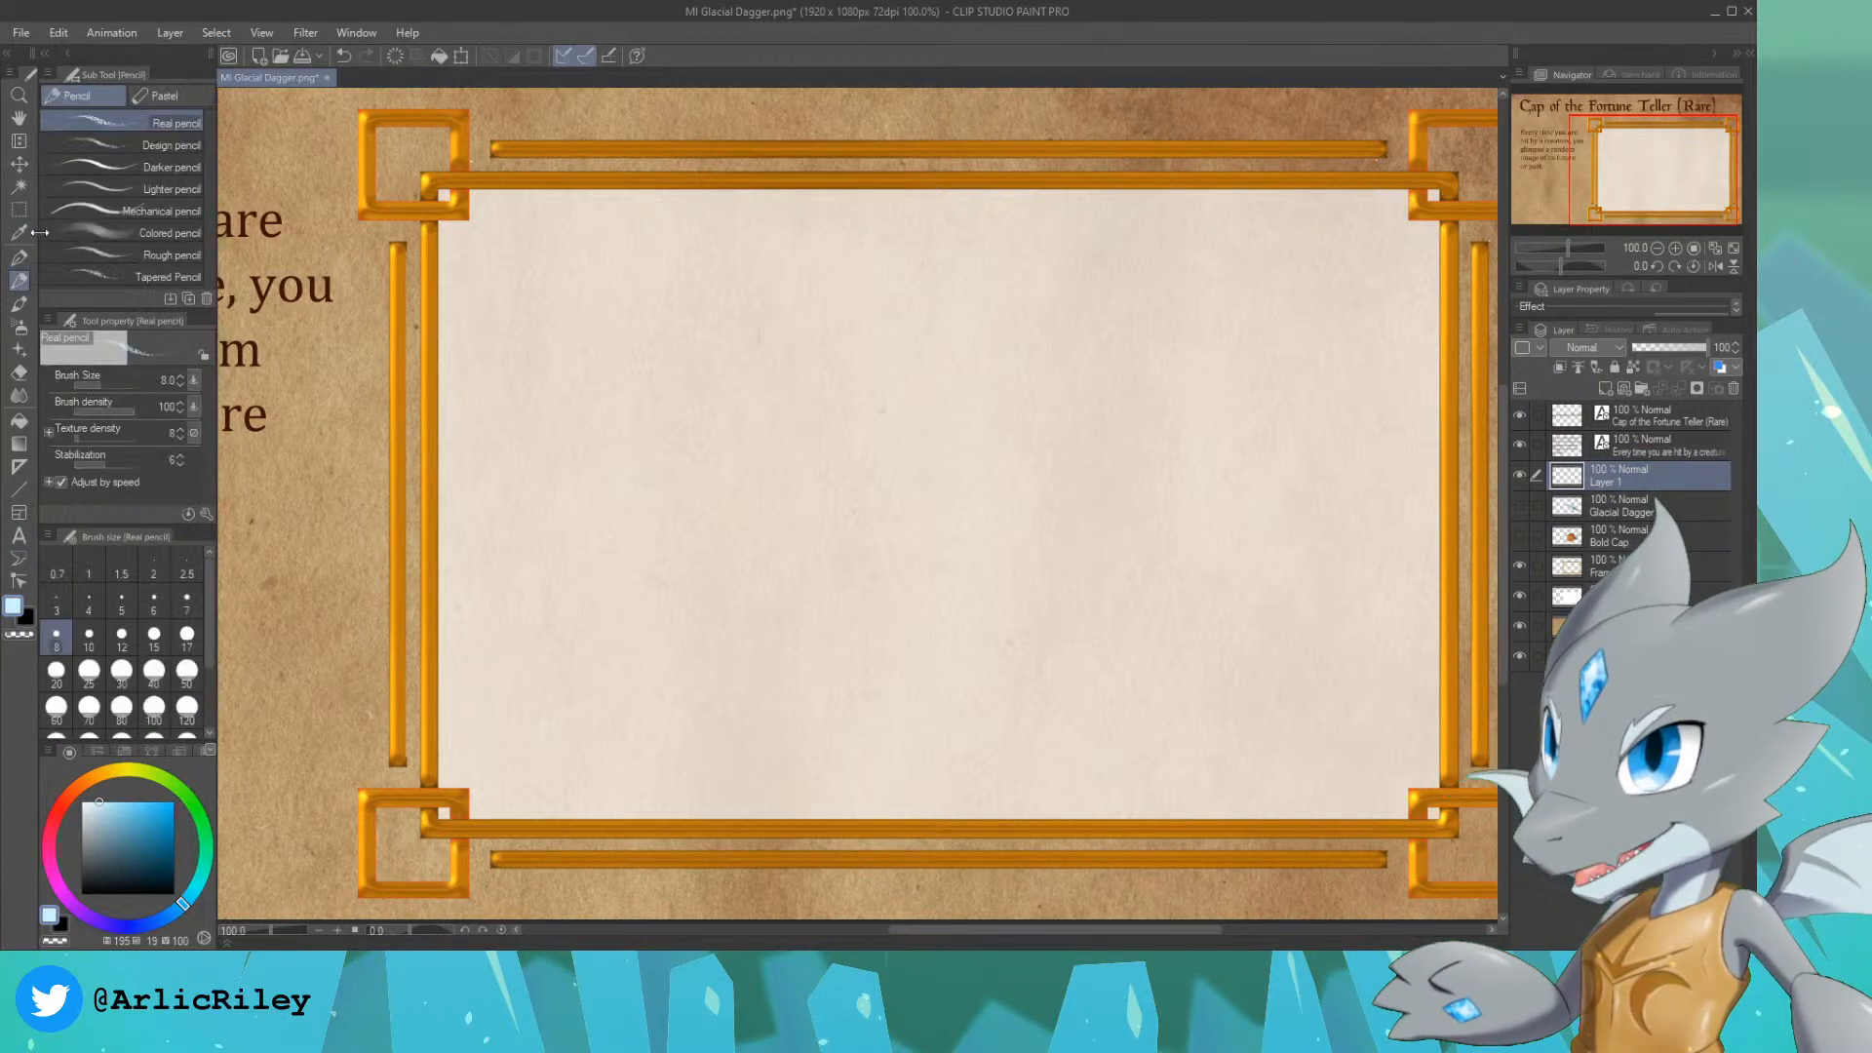
pyautogui.click(166, 149)
pyautogui.keyDown('alt'); pyautogui.click(244, 224); pyautogui.keyUp('alt')
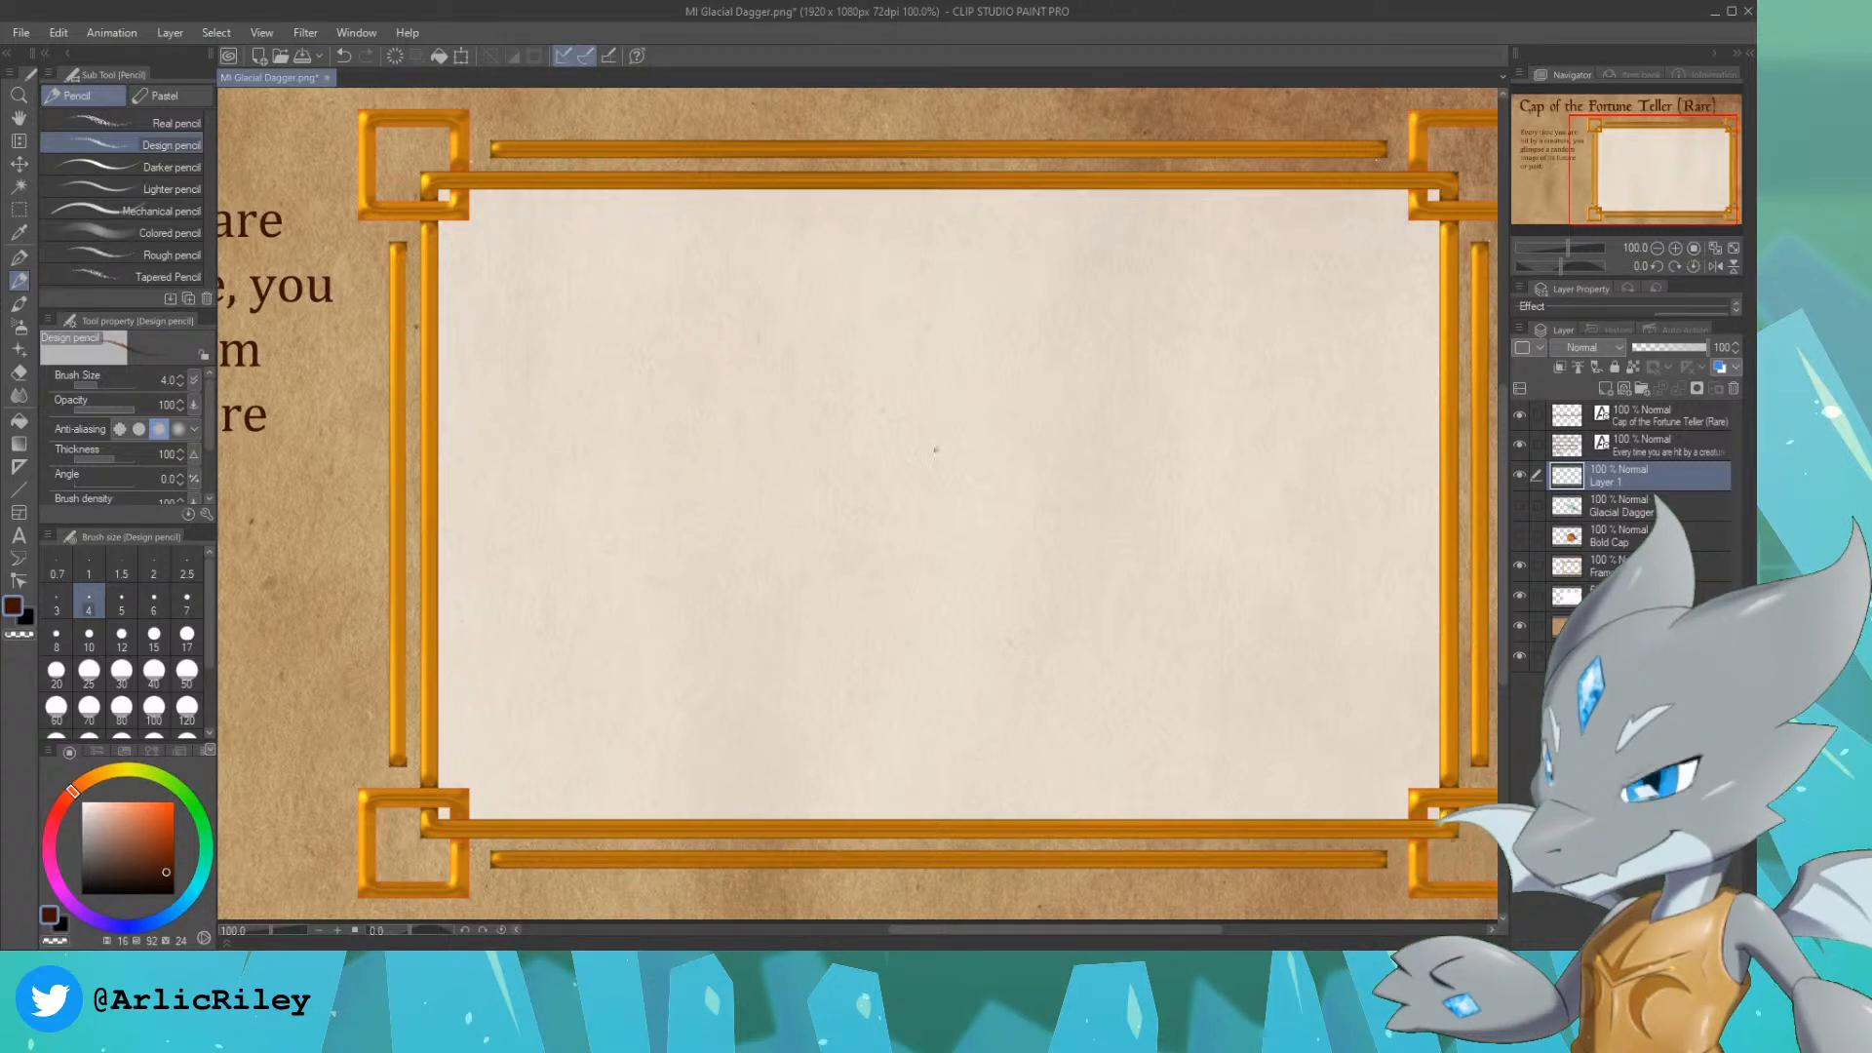
pyautogui.moveTo(1634, 152); pyautogui.dragTo(1642, 153)
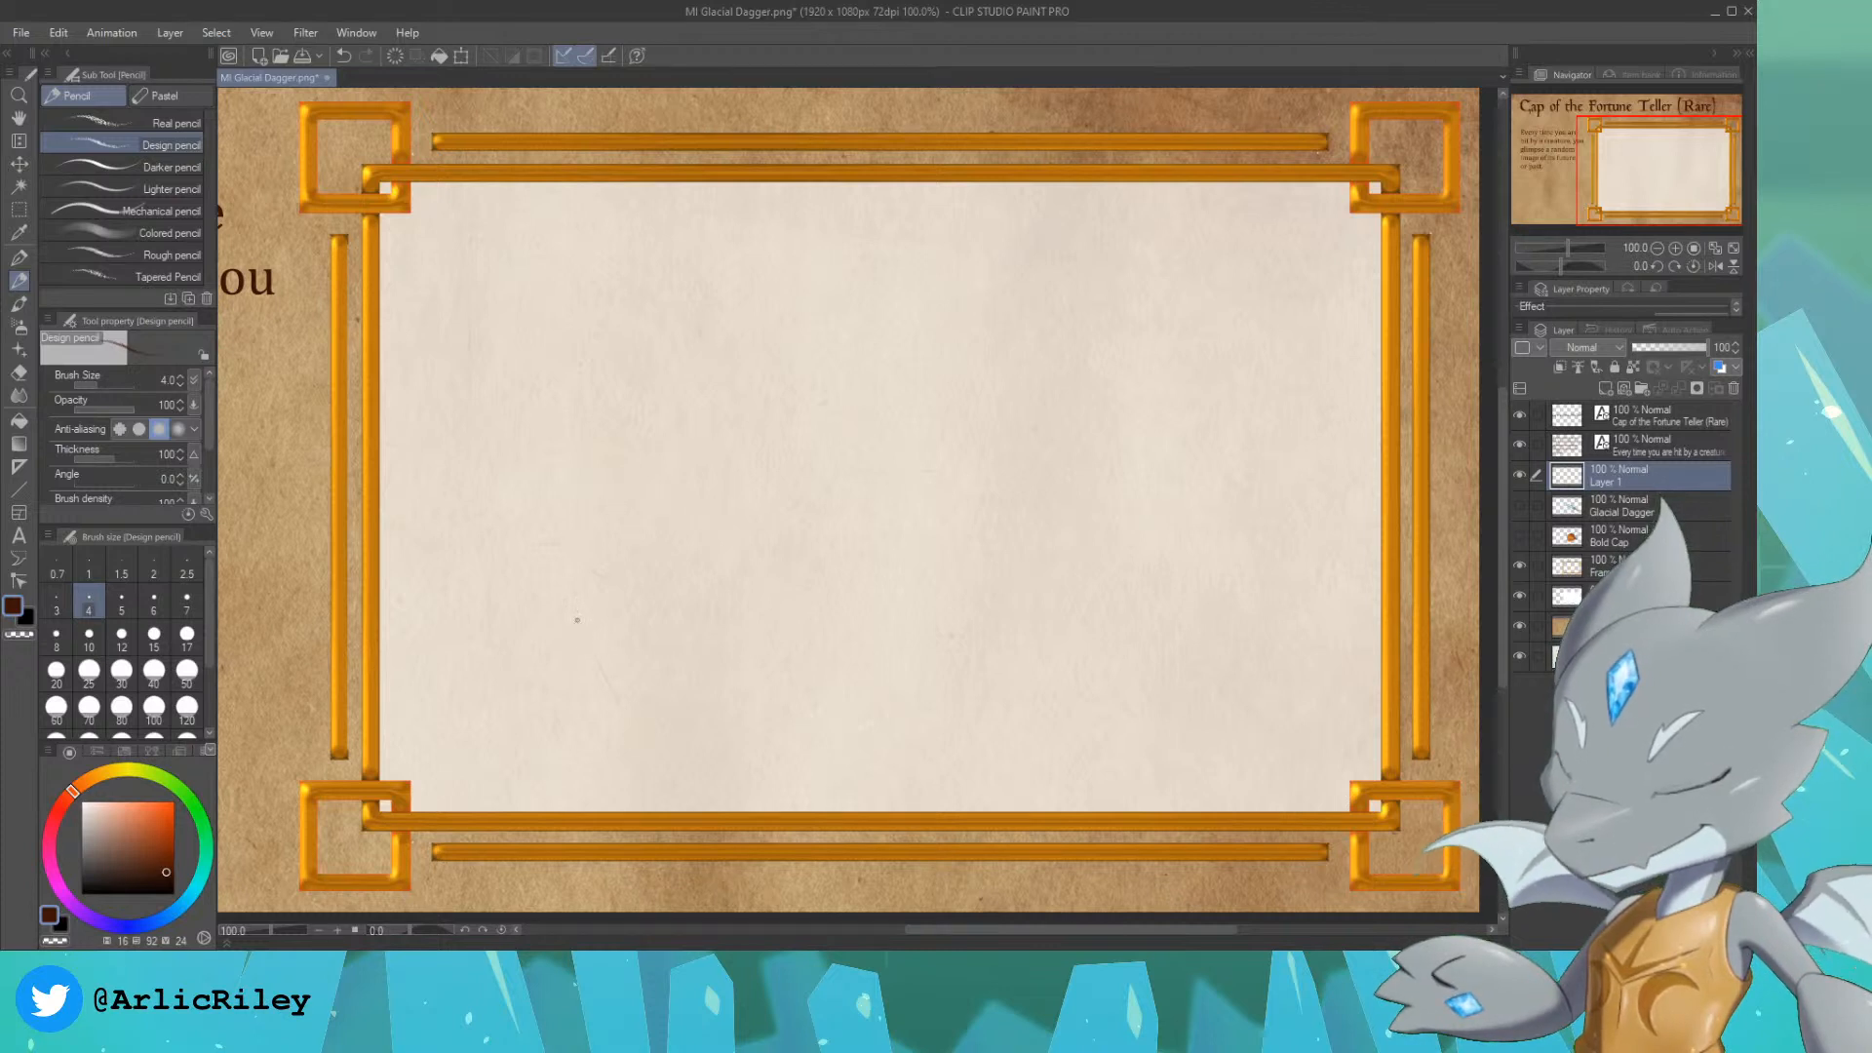
pyautogui.moveTo(577, 620); pyautogui.dragTo(643, 739)
pyautogui.moveTo(597, 653)
pyautogui.mouseDown()
pyautogui.moveTo(564, 583)
pyautogui.moveTo(596, 371)
pyautogui.mouseUp()
pyautogui.moveTo(585, 445); pyautogui.dragTo(599, 327)
pyautogui.moveTo(568, 506); pyautogui.dragTo(582, 421)
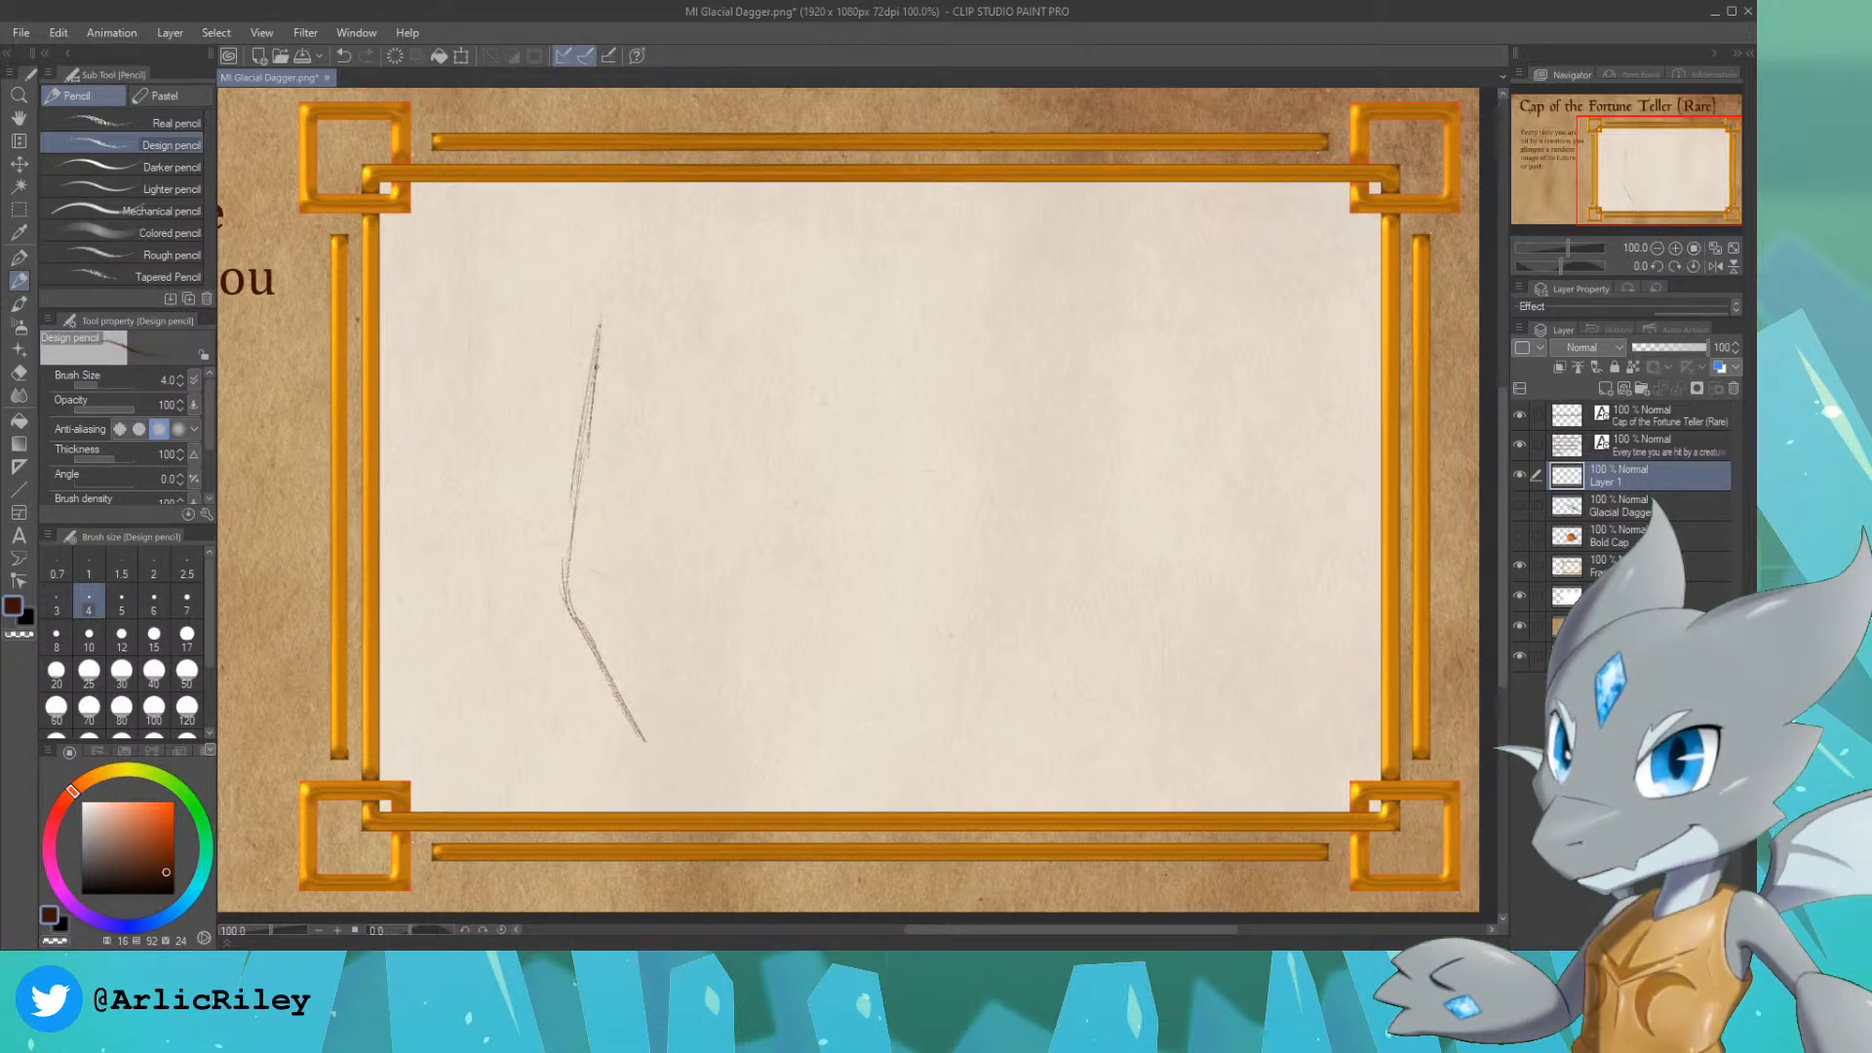
pyautogui.moveTo(568, 544); pyautogui.dragTo(587, 436)
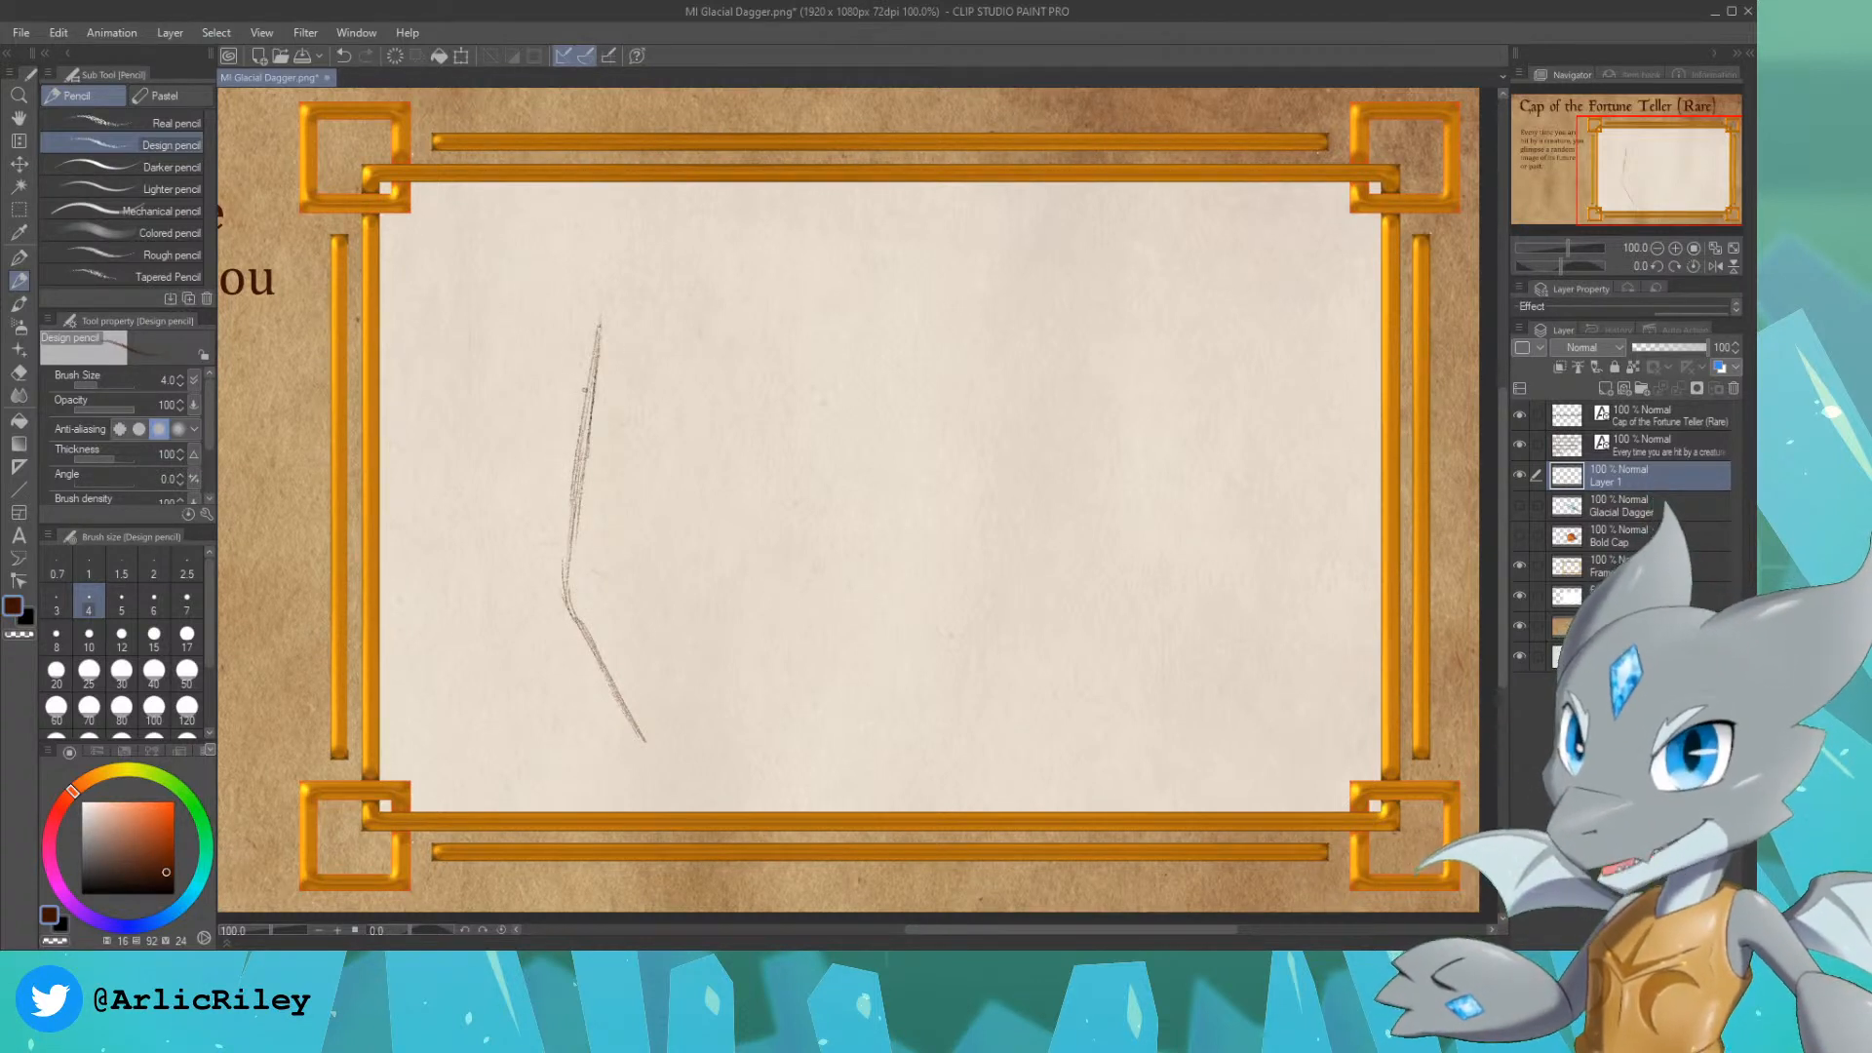
pyautogui.hotkey('ctrl', 'z')
pyautogui.hotkey('ctrl', 'z')
pyautogui.hotkey('ctrl', 'z')
pyautogui.hotkey('ctrl', 'z')
pyautogui.hotkey('ctrl', 'z')
pyautogui.hotkey('ctrl', 'z')
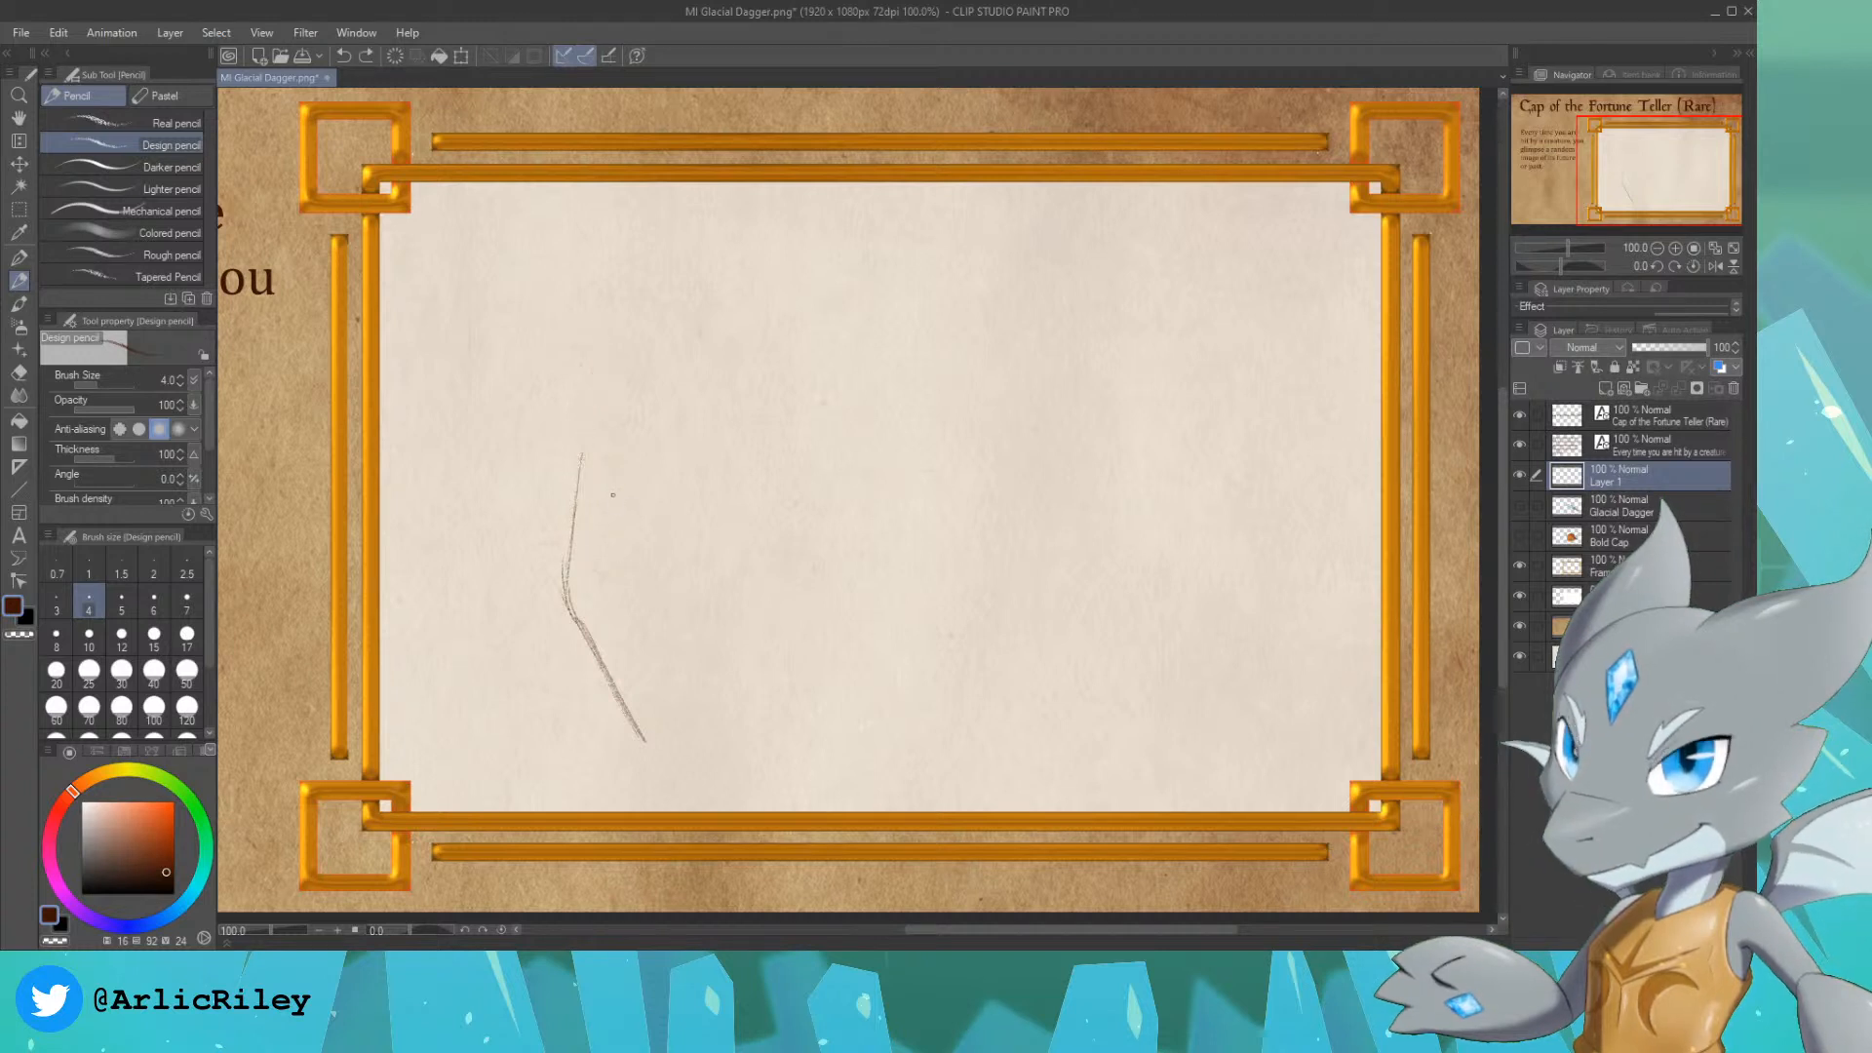
pyautogui.hotkey('ctrl', 'z')
pyautogui.hotkey('ctrl', 'z')
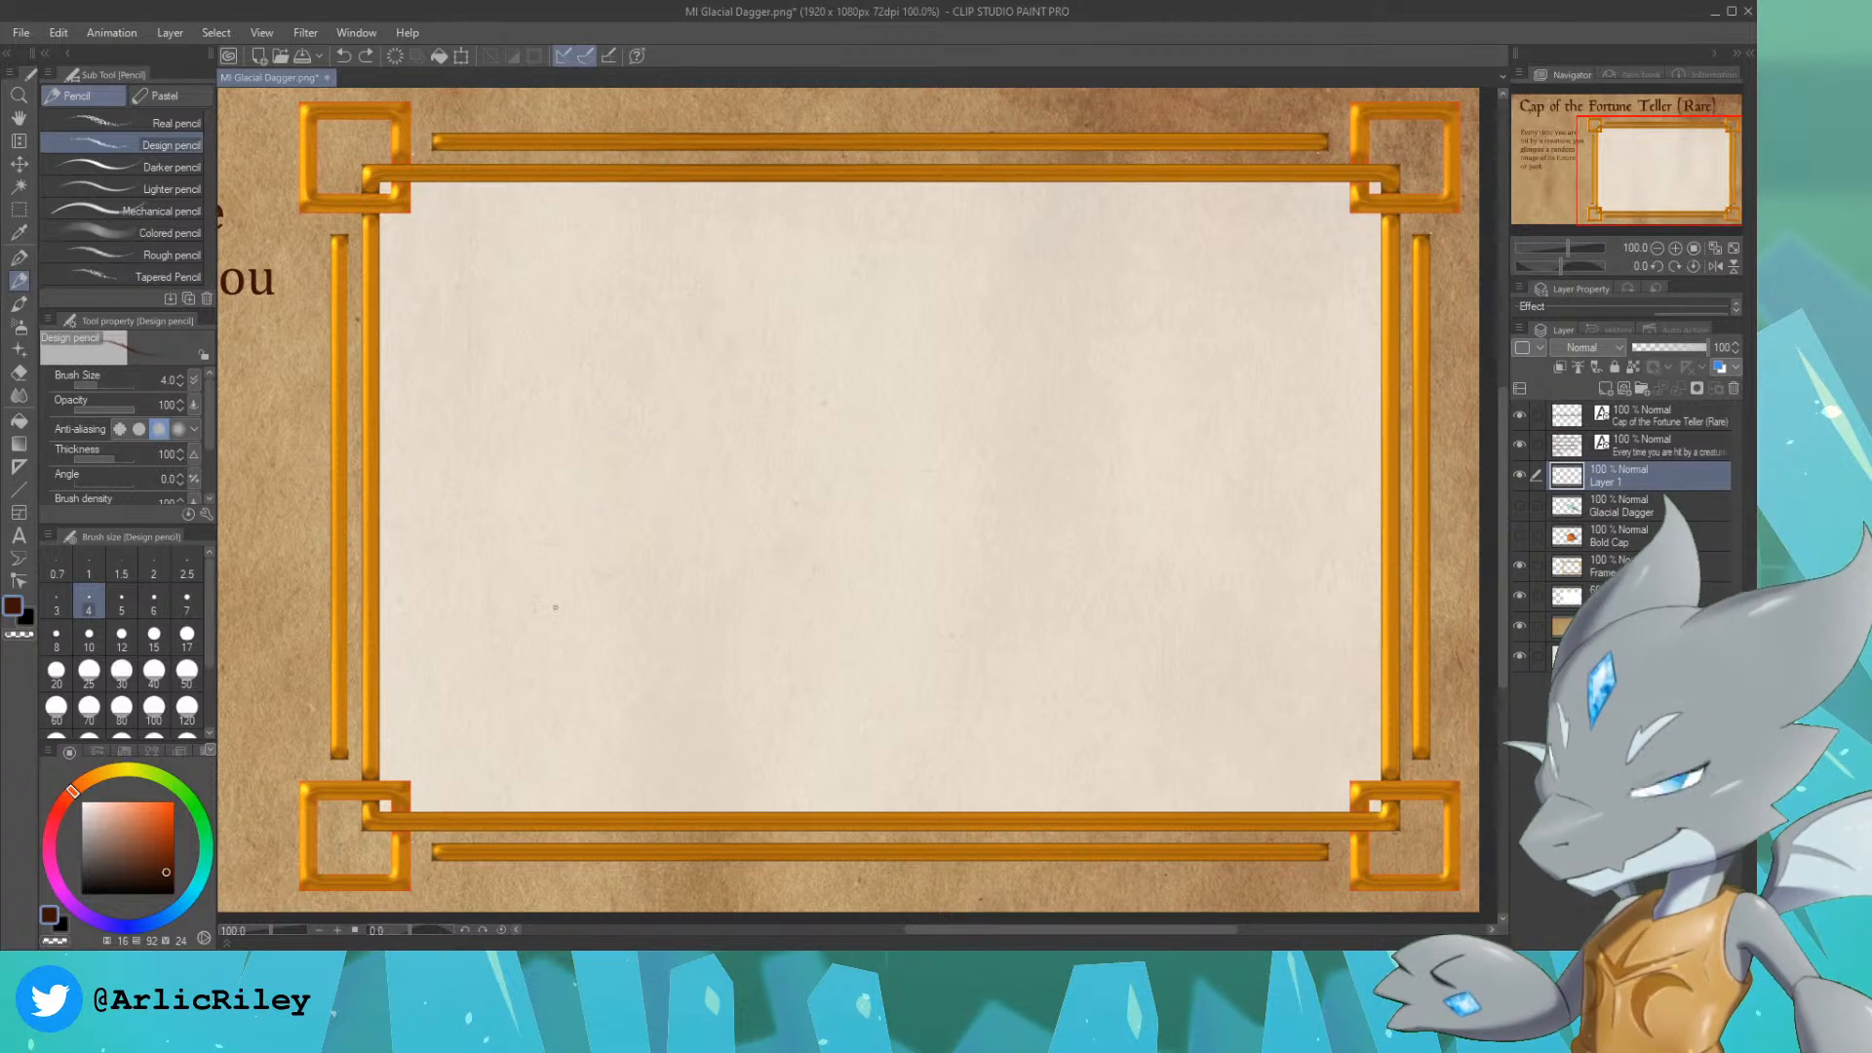
# Step: Sketch the cap's left side as an angled lower edge rising in an outward curve to a pointed left peak
pyautogui.moveTo(570, 581); pyautogui.dragTo(634, 741)
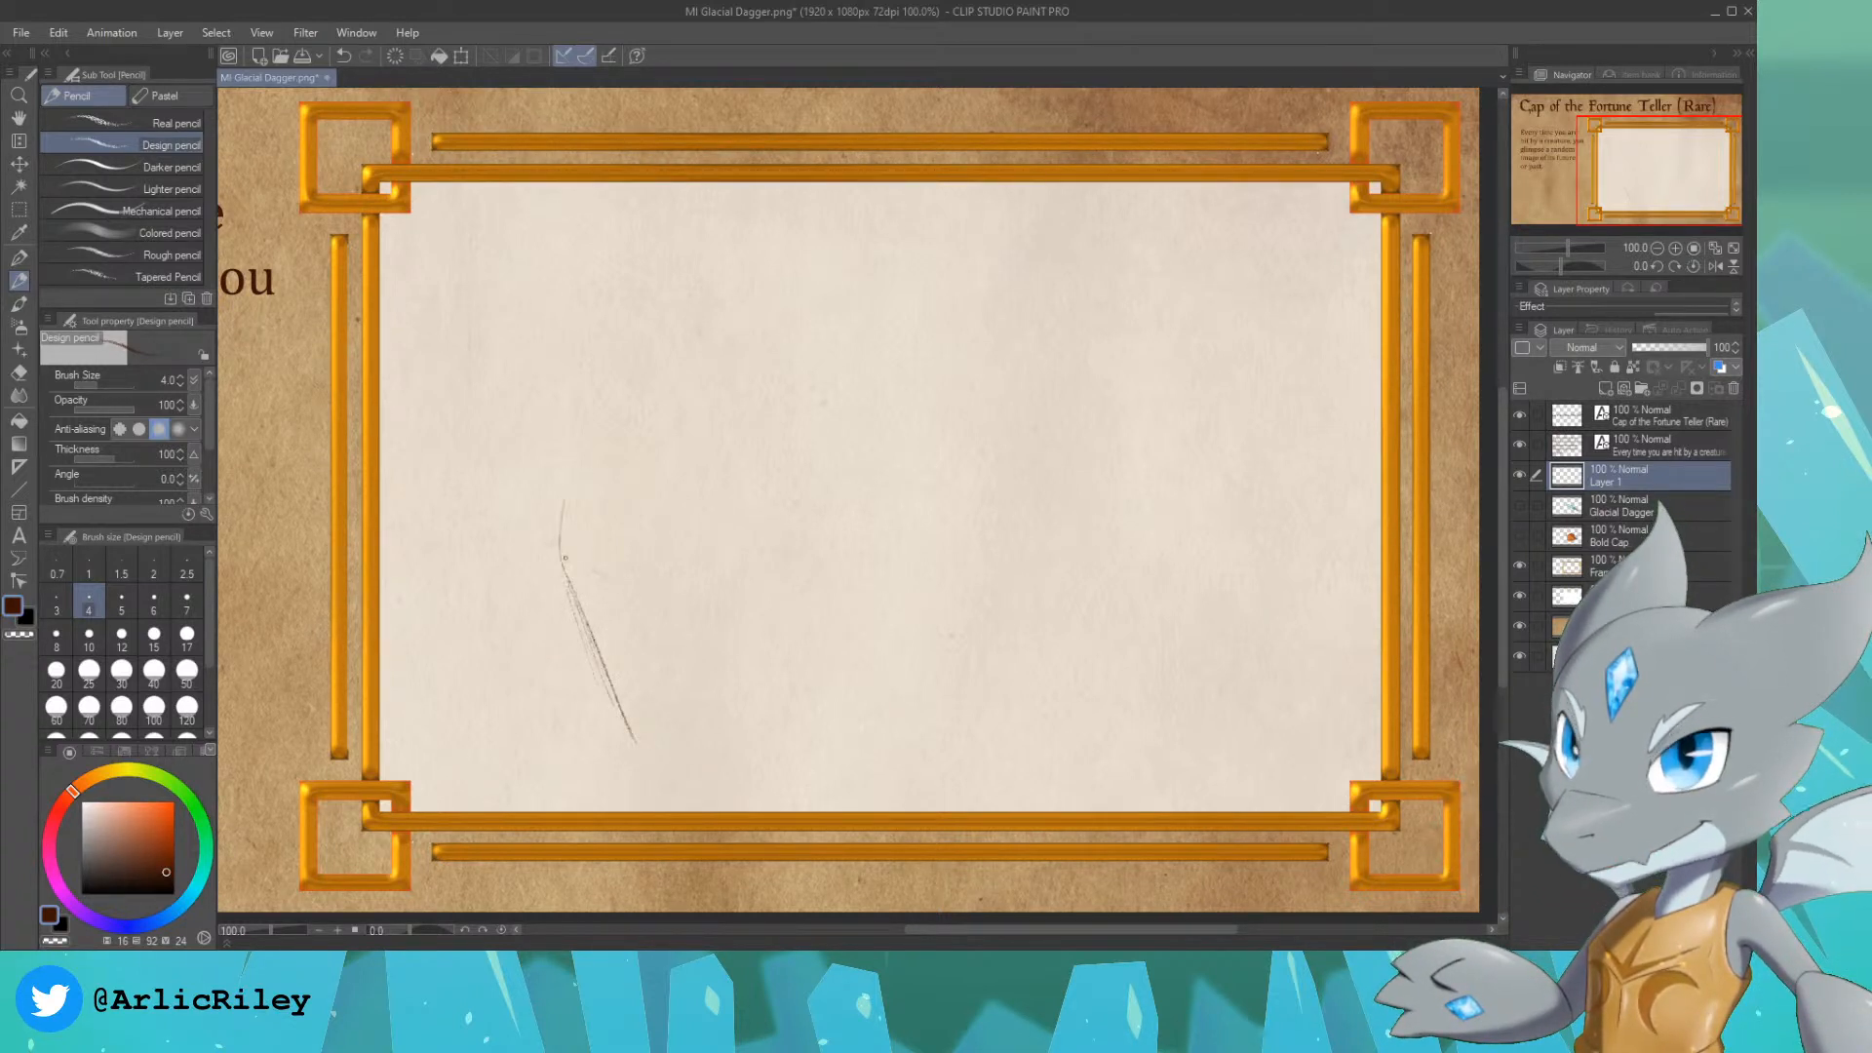
pyautogui.moveTo(564, 558); pyautogui.dragTo(635, 319)
pyautogui.moveTo(591, 439); pyautogui.dragTo(682, 265)
pyautogui.moveTo(604, 400); pyautogui.dragTo(693, 240)
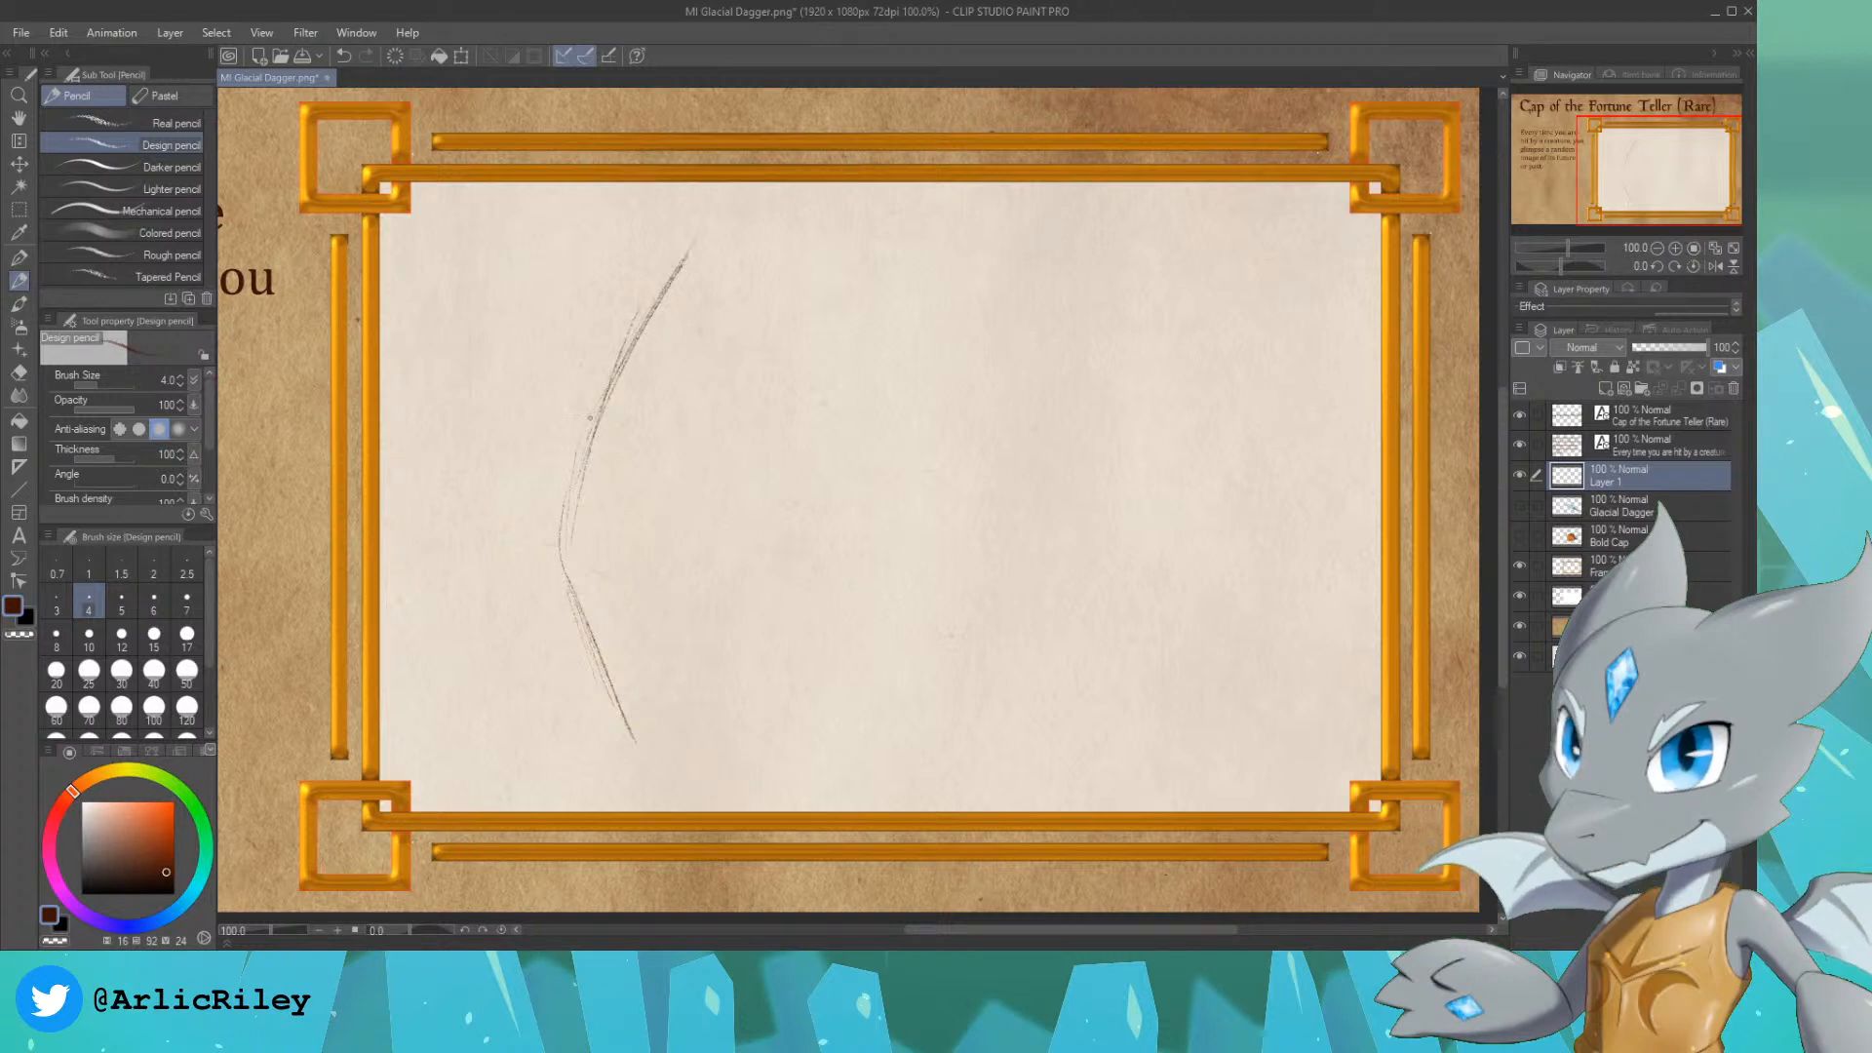
pyautogui.hotkey('ctrl', 'z')
pyautogui.hotkey('ctrl', 'z')
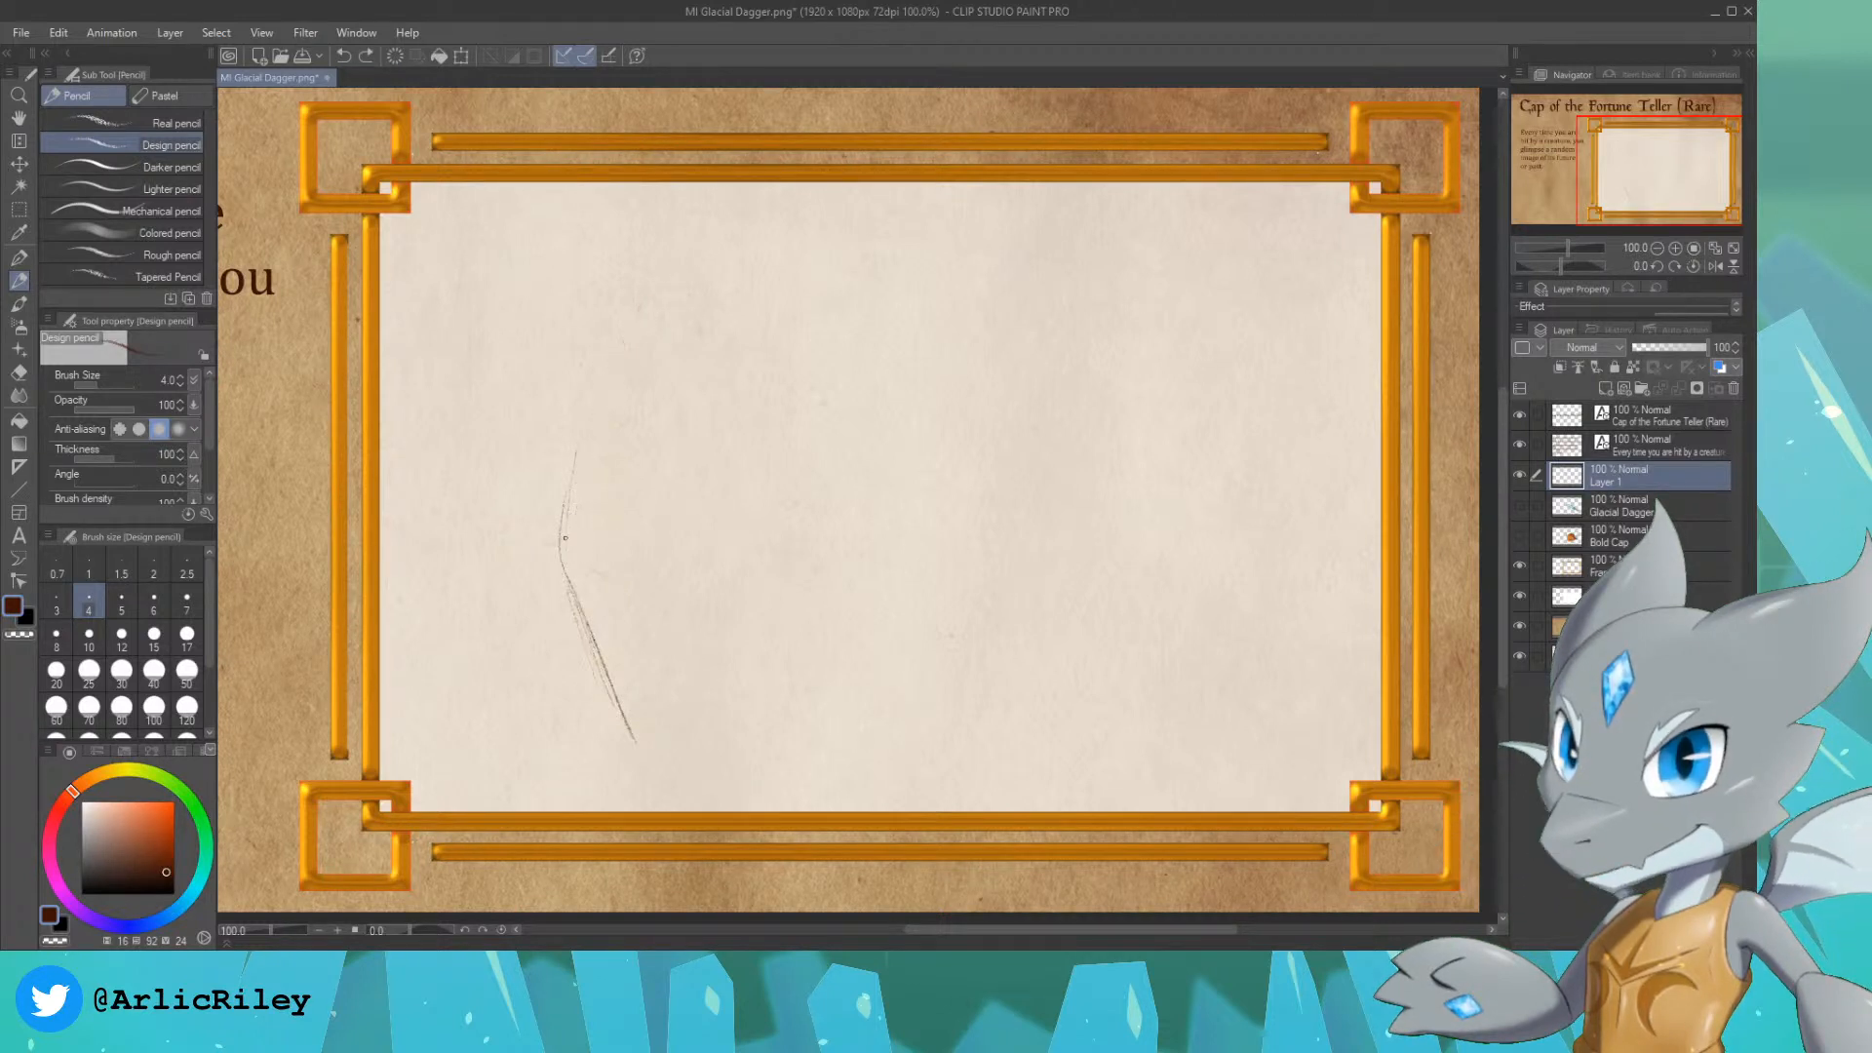
pyautogui.moveTo(560, 522)
pyautogui.mouseDown()
pyautogui.moveTo(614, 395)
pyautogui.moveTo(715, 278)
pyautogui.moveTo(795, 439)
pyautogui.mouseUp()
# Step: Sketch the V-shaped front dip, the pointed right peak, the right side and the curved base to complete the cap outline
pyautogui.moveTo(731, 284)
pyautogui.mouseDown()
pyautogui.moveTo(828, 502)
pyautogui.moveTo(934, 603)
pyautogui.mouseUp()
pyautogui.moveTo(883, 546)
pyautogui.mouseDown()
pyautogui.moveTo(985, 575)
pyautogui.moveTo(989, 613)
pyautogui.moveTo(1073, 444)
pyautogui.mouseUp()
pyautogui.moveTo(1028, 515)
pyautogui.mouseDown()
pyautogui.moveTo(1131, 281)
pyautogui.moveTo(1028, 342)
pyautogui.mouseUp()
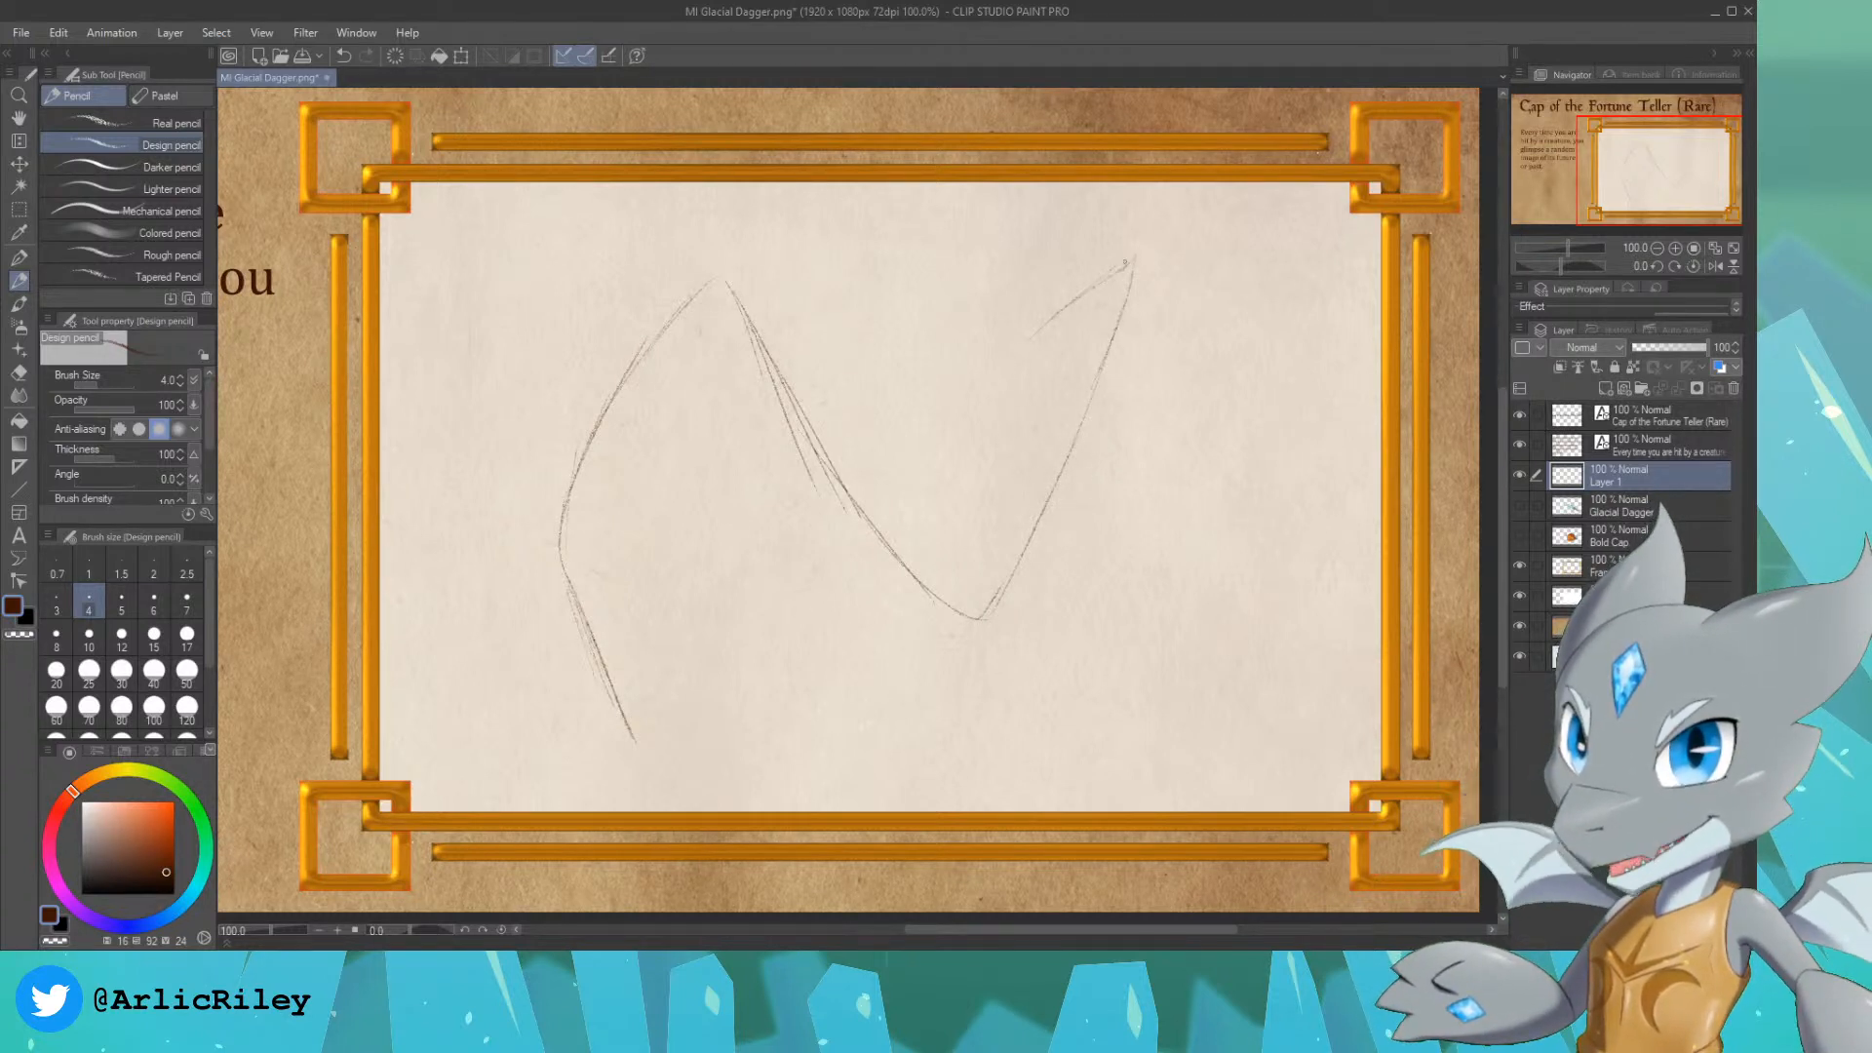
pyautogui.moveTo(1135, 256); pyautogui.dragTo(1204, 504)
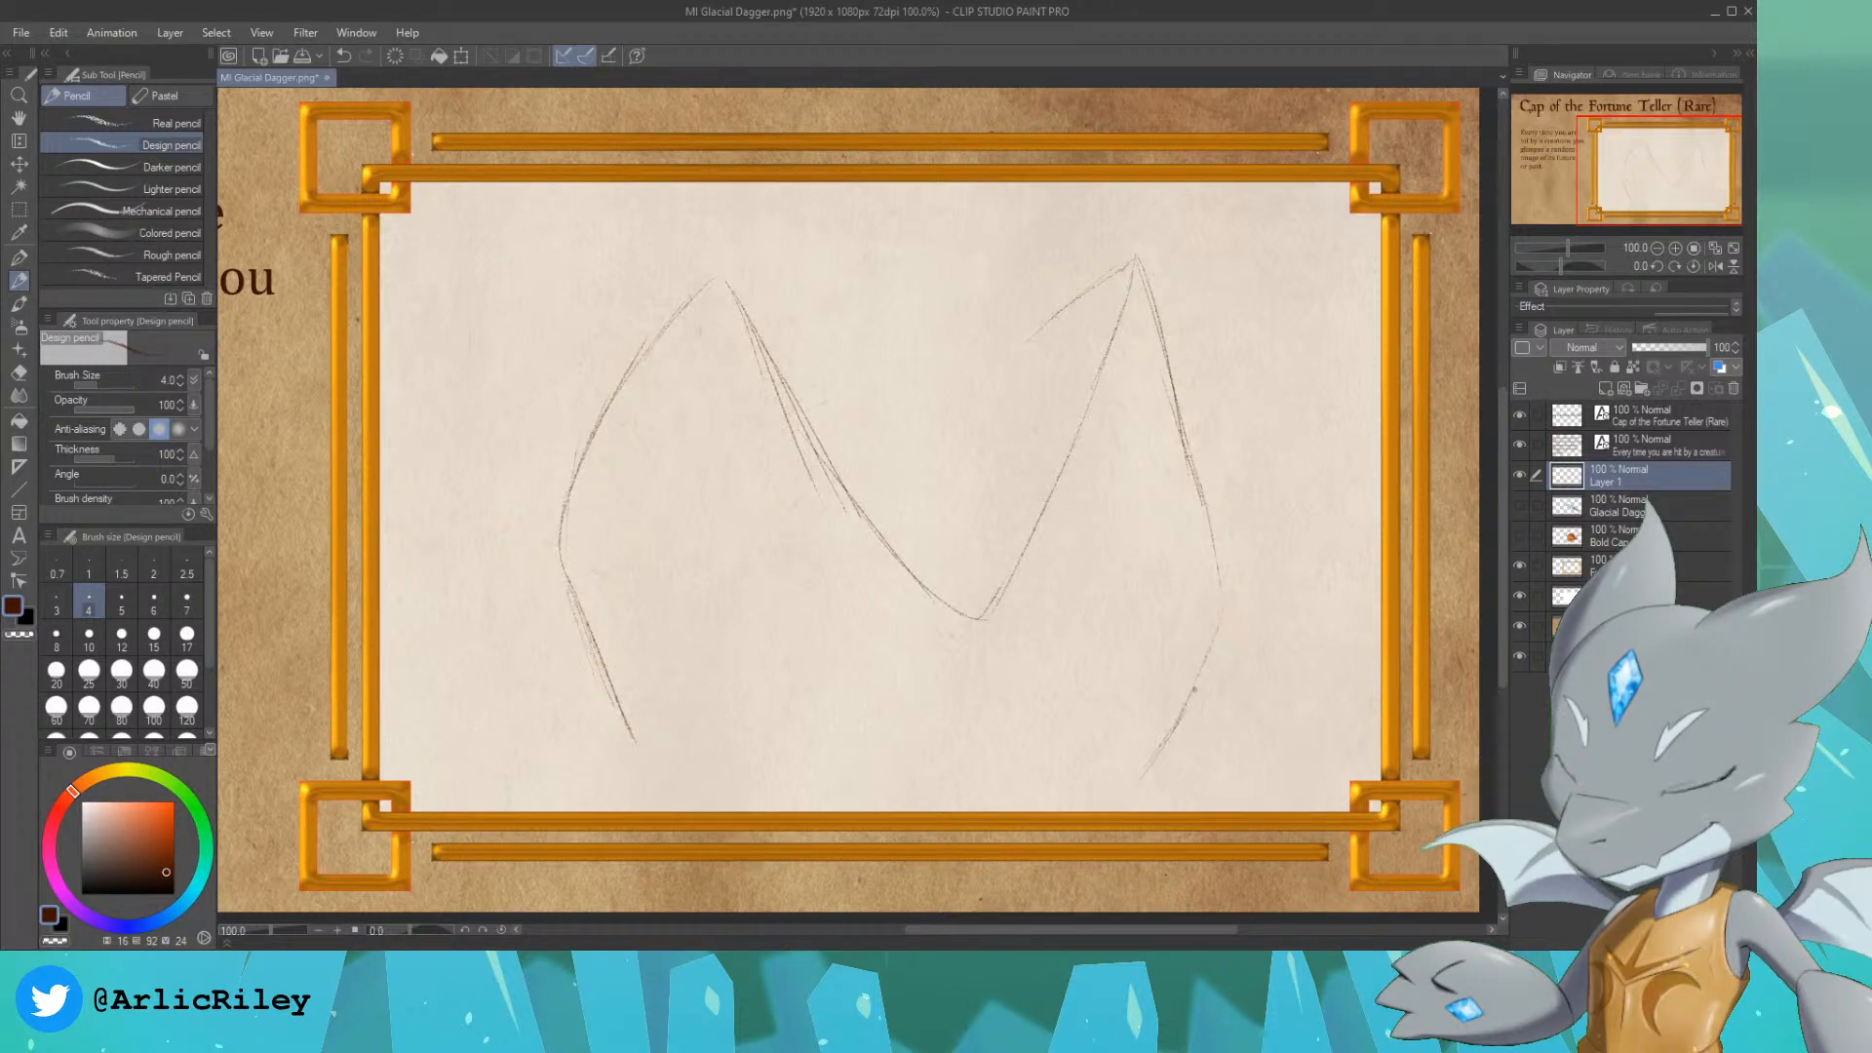
pyautogui.moveTo(1226, 614); pyautogui.dragTo(1170, 743)
pyautogui.moveTo(639, 749)
pyautogui.mouseDown()
pyautogui.moveTo(755, 786)
pyautogui.moveTo(705, 780)
pyautogui.mouseUp()
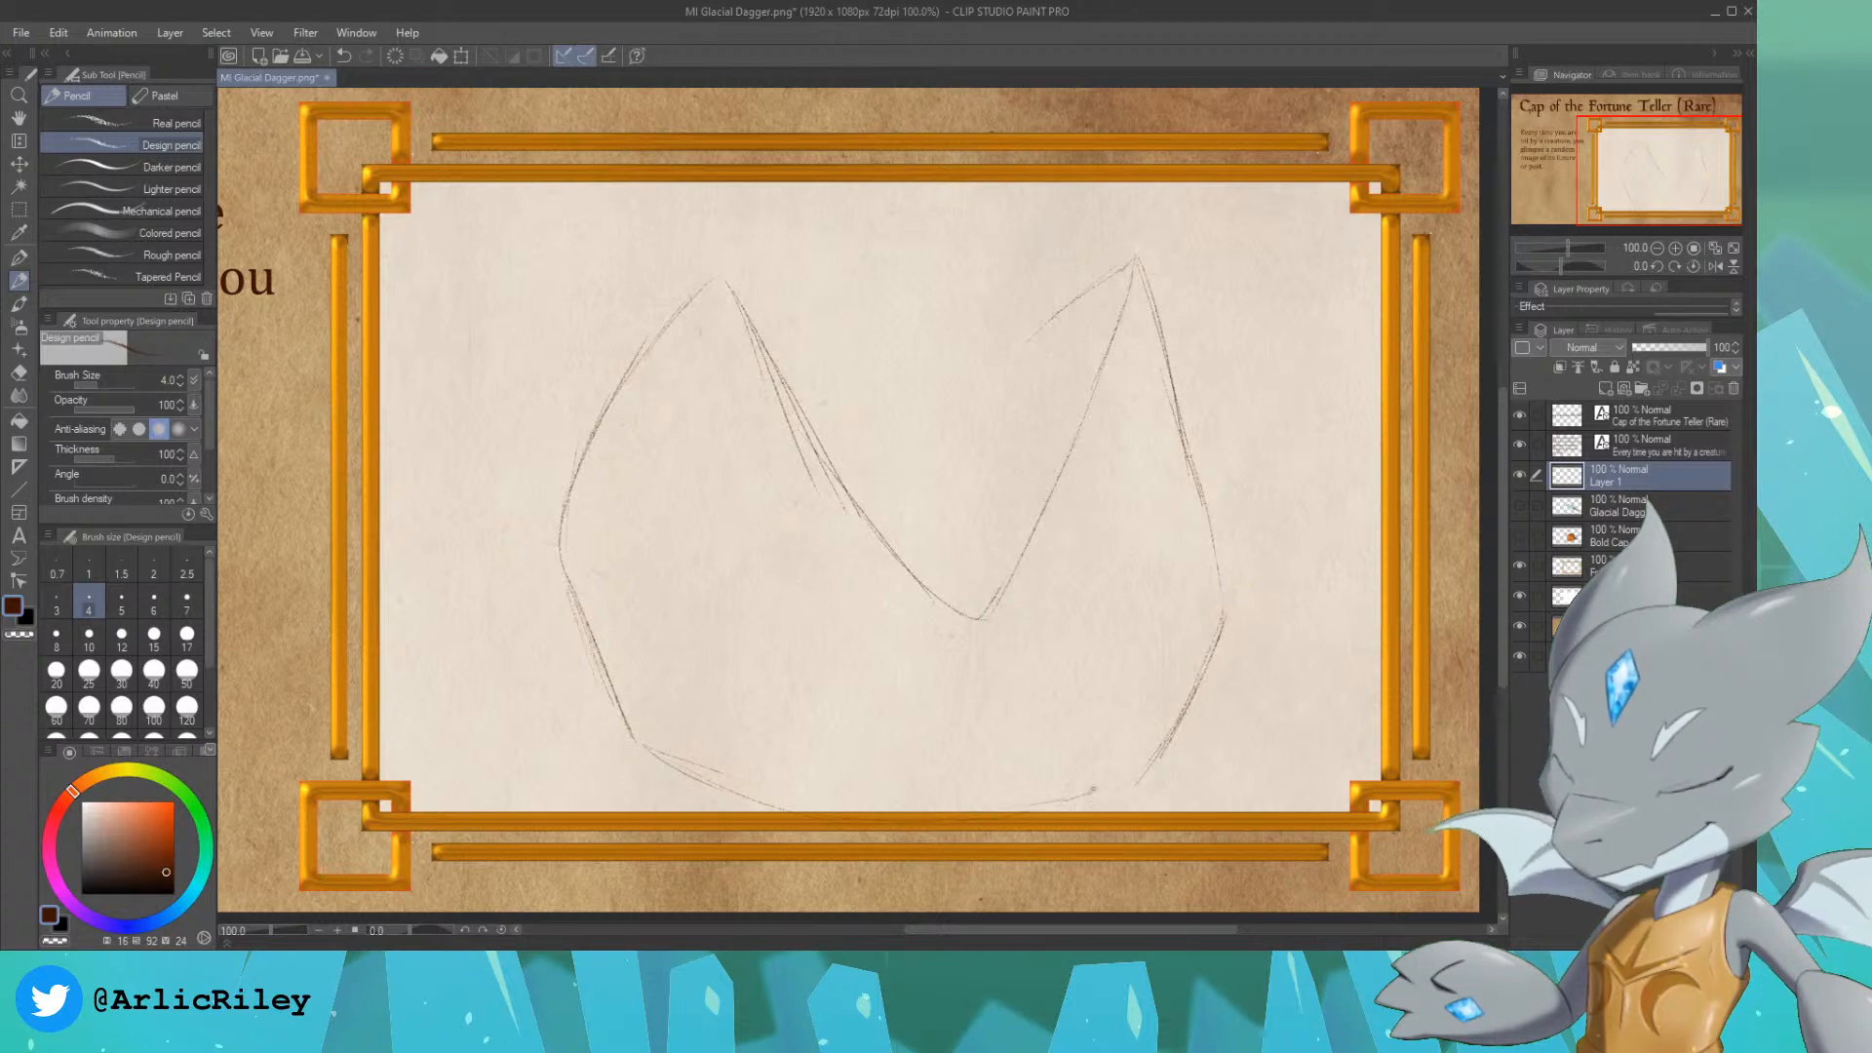
pyautogui.moveTo(1138, 788); pyautogui.dragTo(1063, 803)
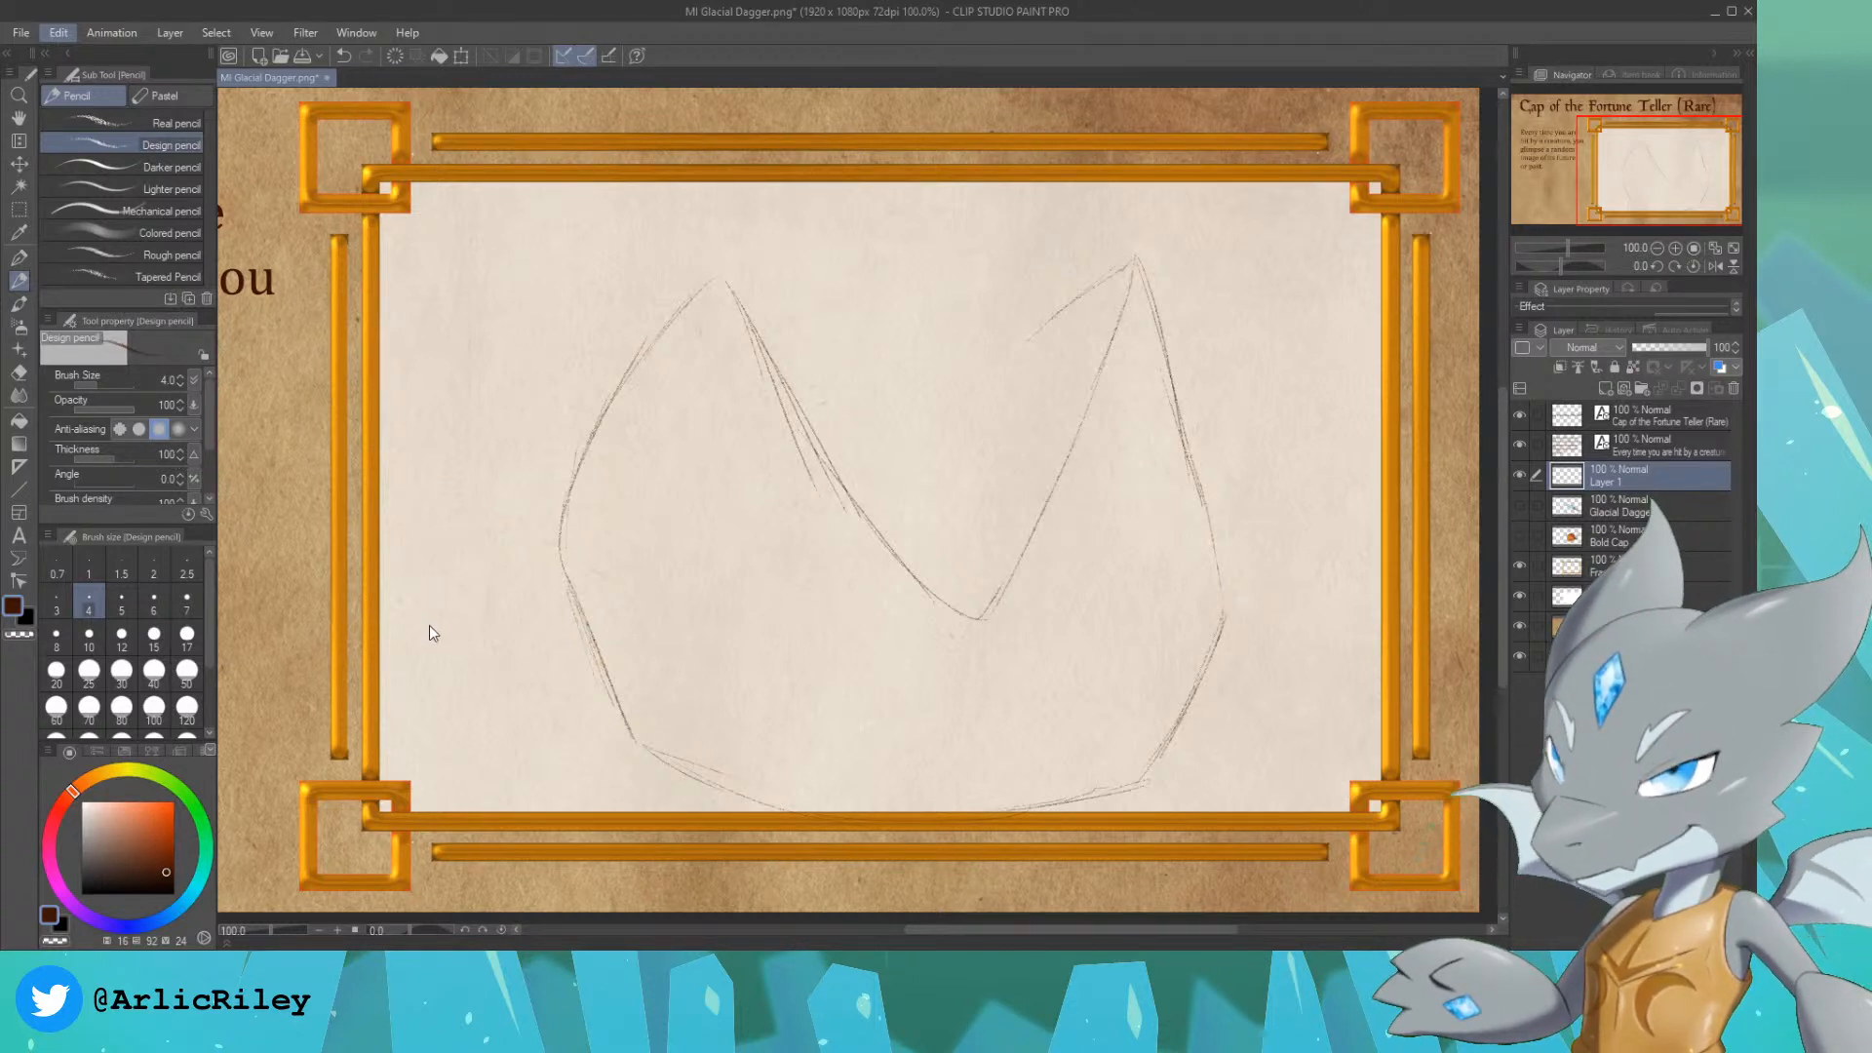
# Step: Mesh-transform the cap sketch, raising it clear of the frame's lower edge and pulling its right side inward
pyautogui.click(429, 671)
pyautogui.moveTo(910, 535); pyautogui.dragTo(903, 505)
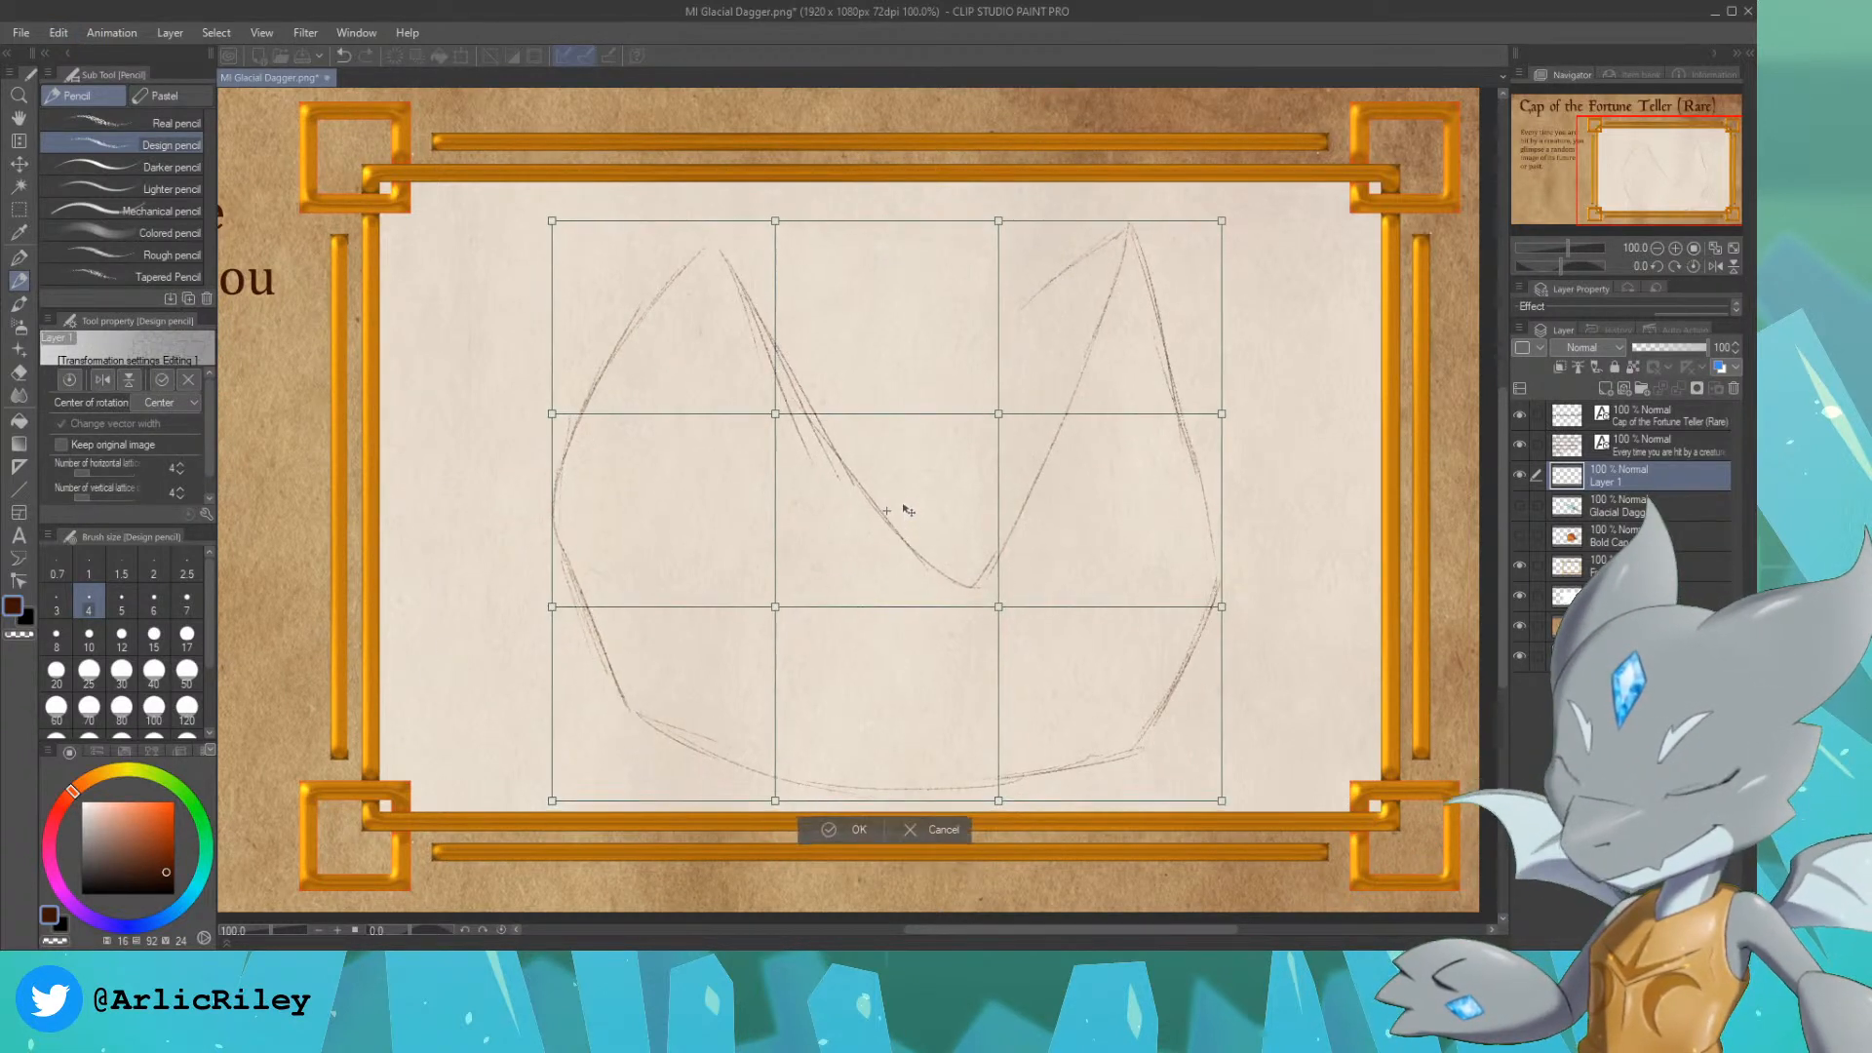
pyautogui.moveTo(1222, 414); pyautogui.dragTo(1188, 410)
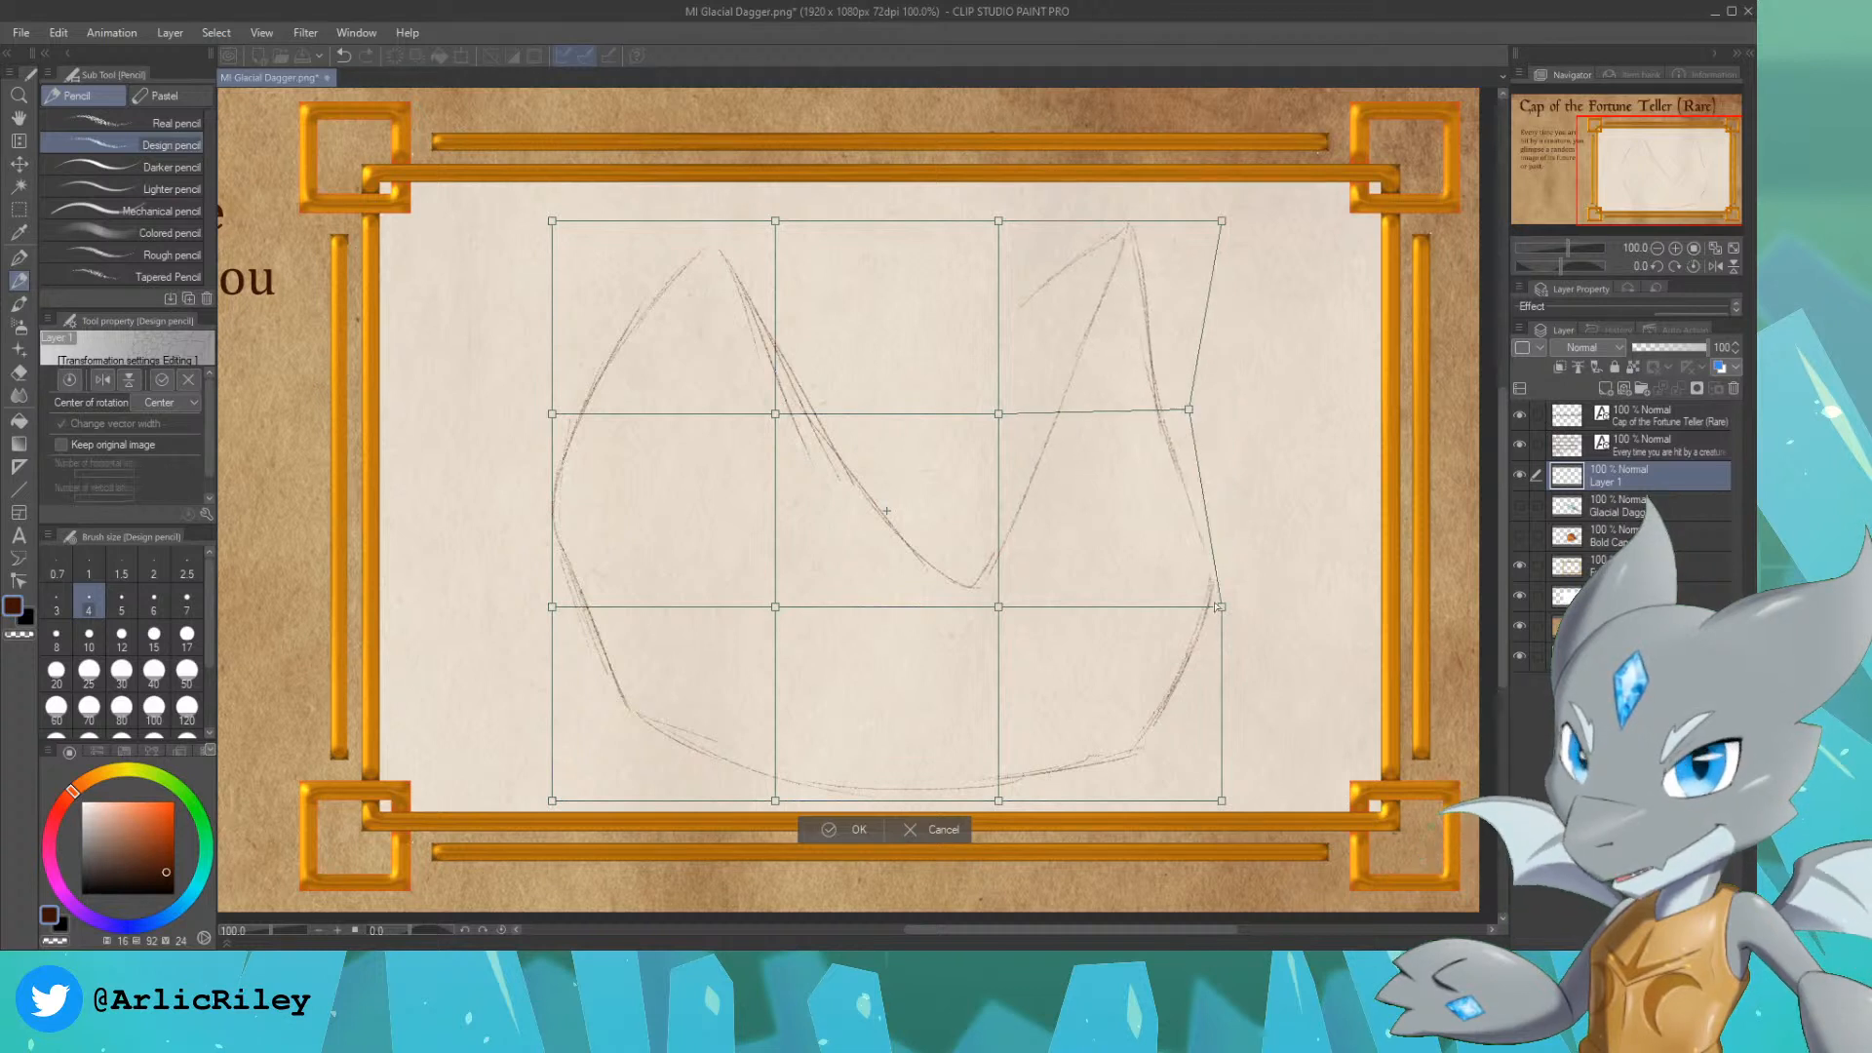
pyautogui.moveTo(1222, 606); pyautogui.dragTo(1191, 607)
pyautogui.moveTo(1222, 802); pyautogui.dragTo(1194, 802)
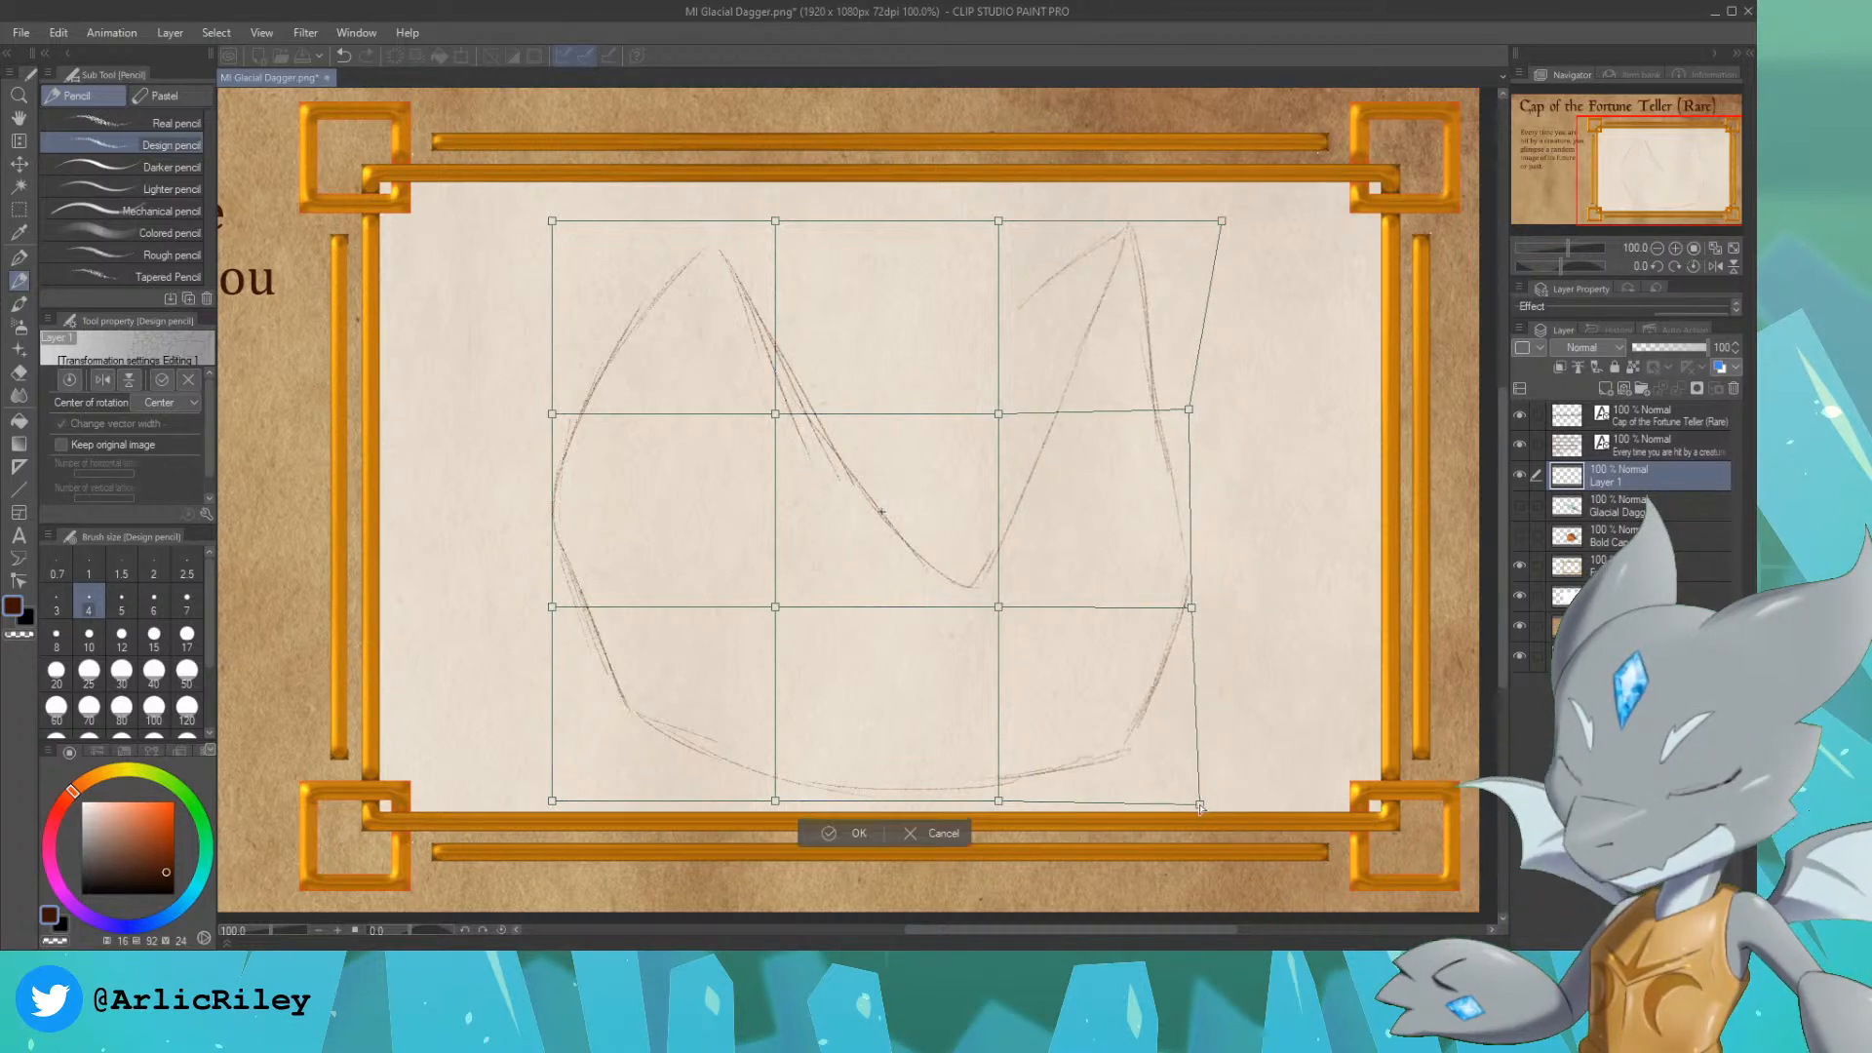
pyautogui.moveTo(1222, 222); pyautogui.dragTo(1184, 223)
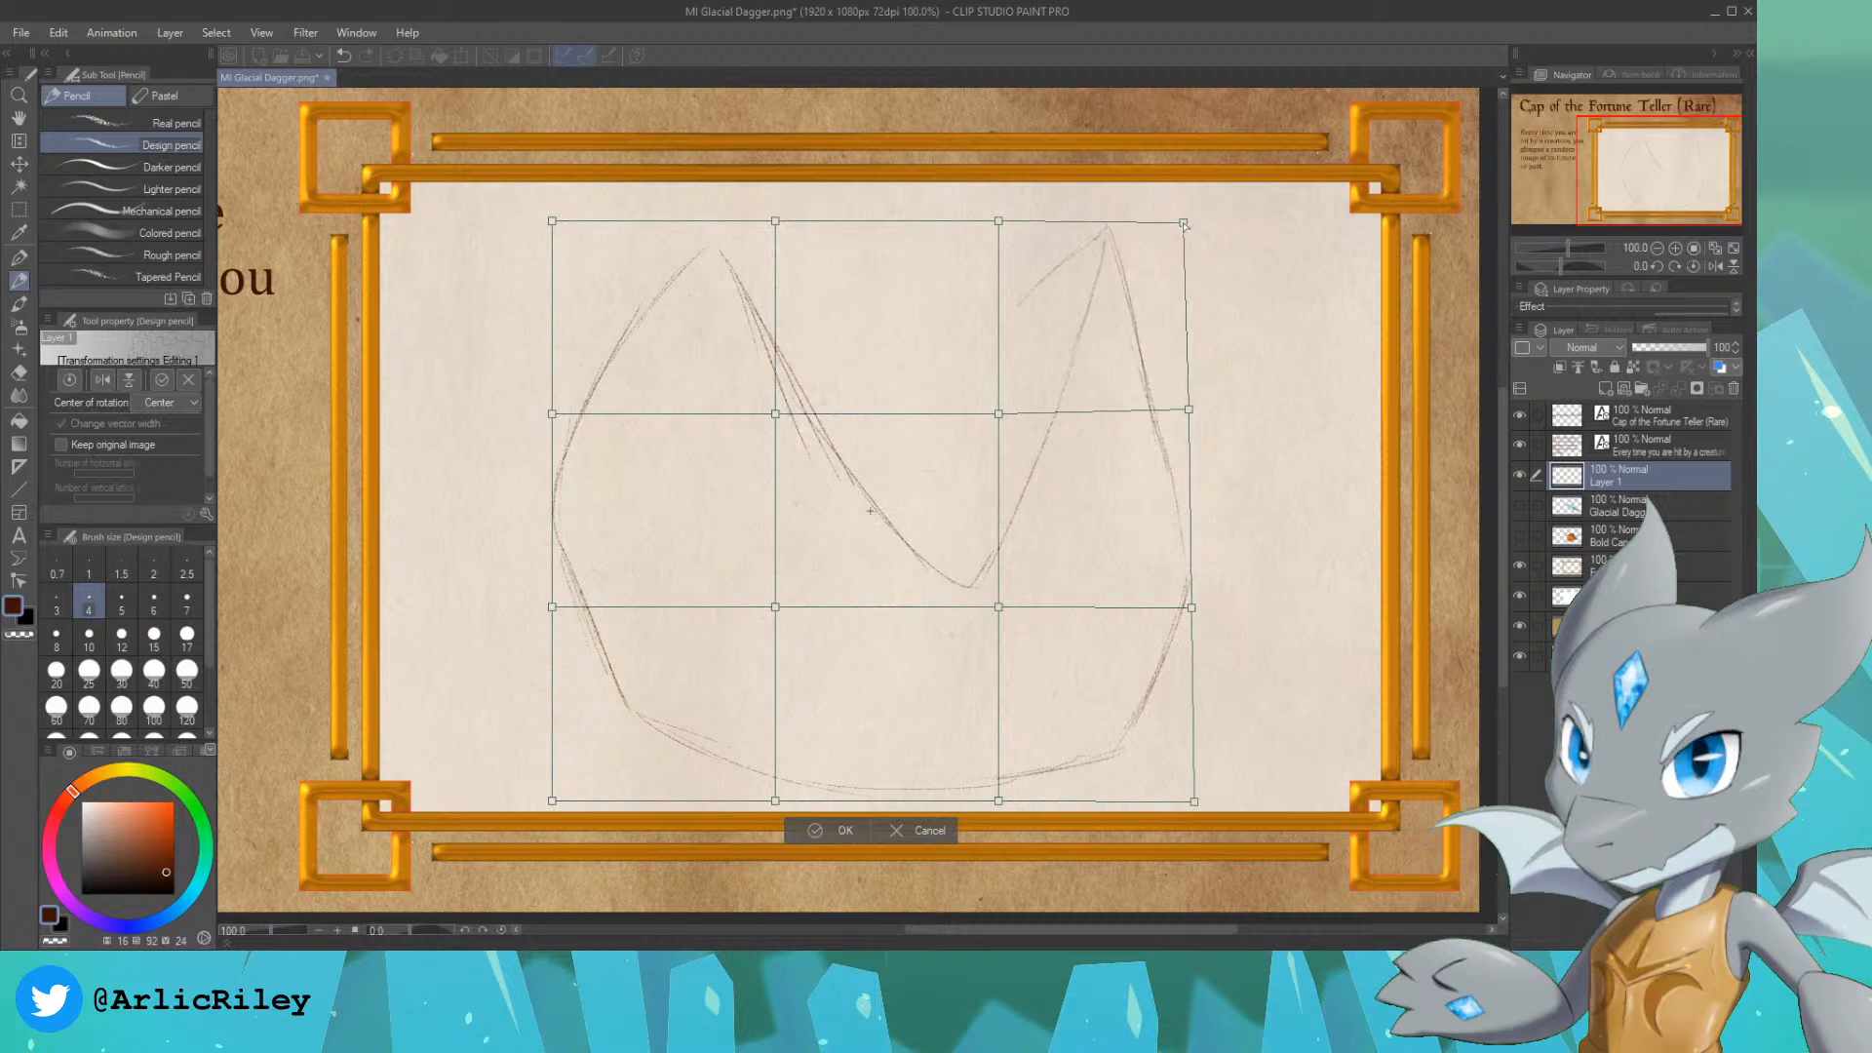
# Step: Pull the left side of the sketch's mesh inward, tuck in its upper right corner and apply the transformation
pyautogui.moveTo(552, 414); pyautogui.dragTo(598, 411)
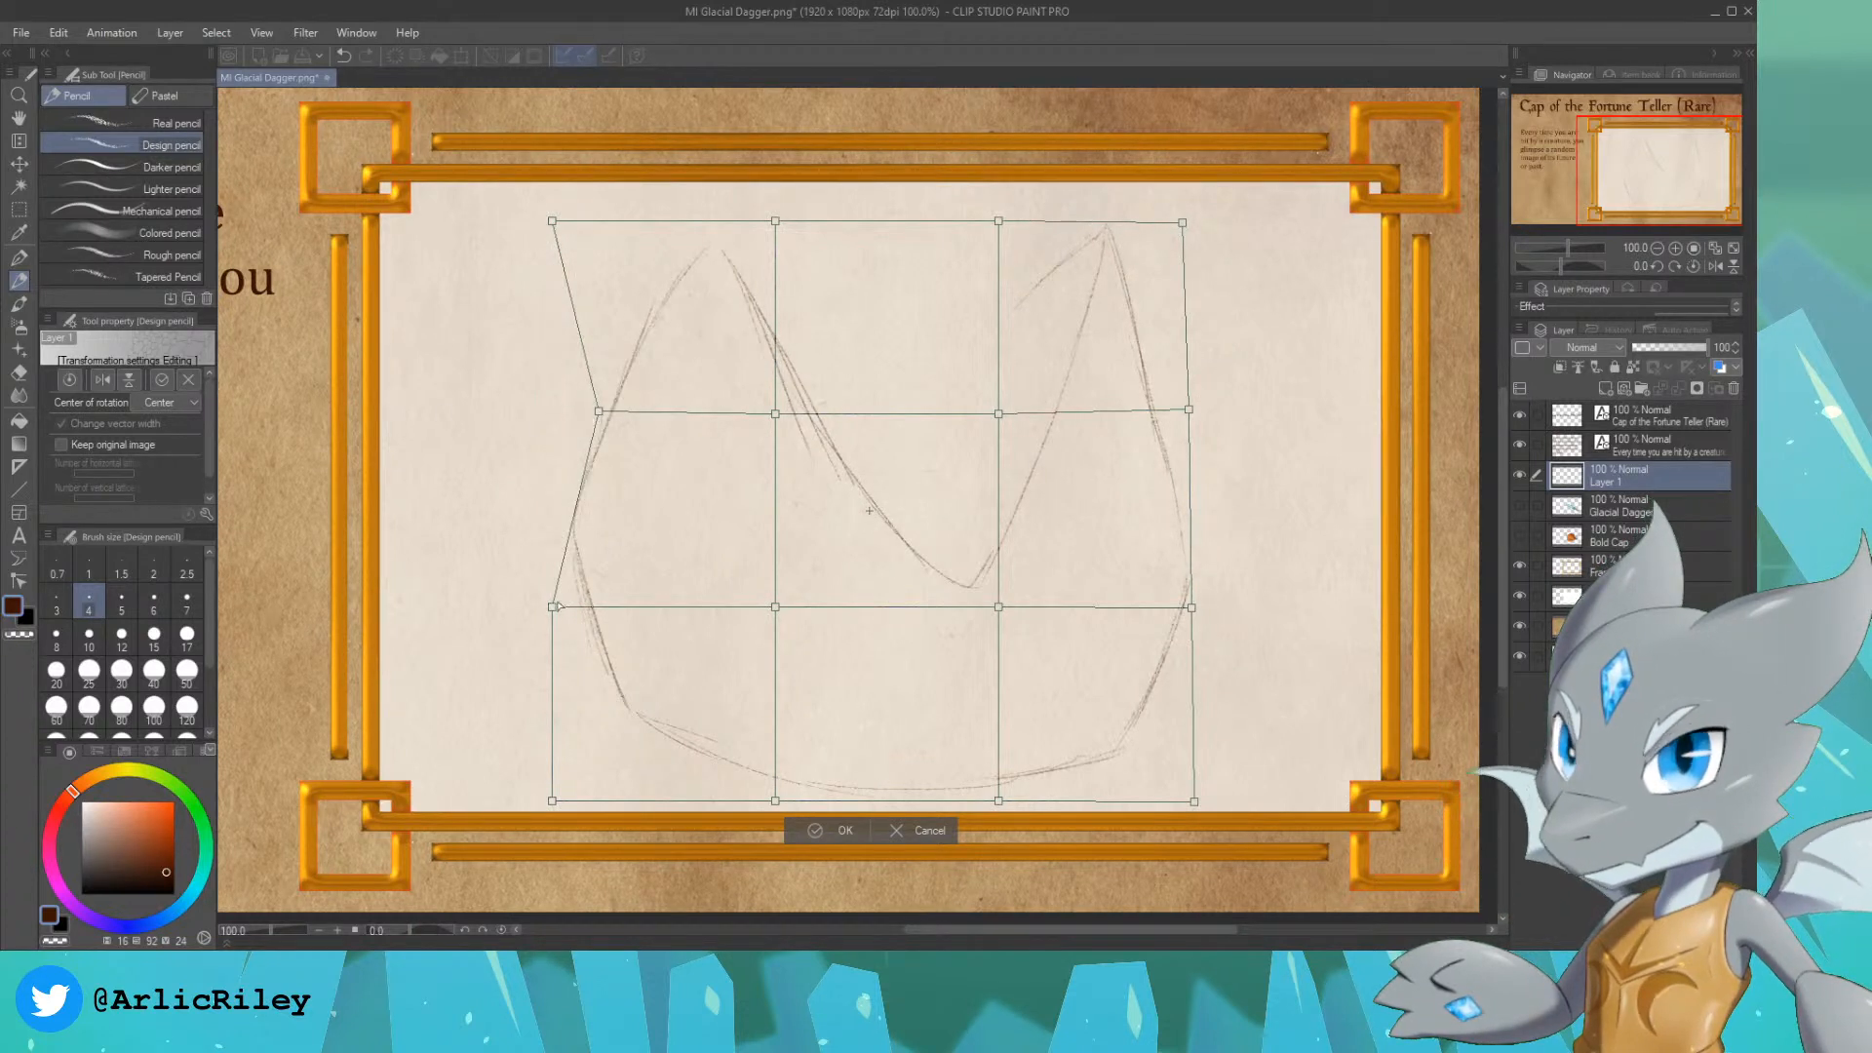
pyautogui.moveTo(554, 607); pyautogui.dragTo(591, 610)
pyautogui.moveTo(552, 801); pyautogui.dragTo(587, 803)
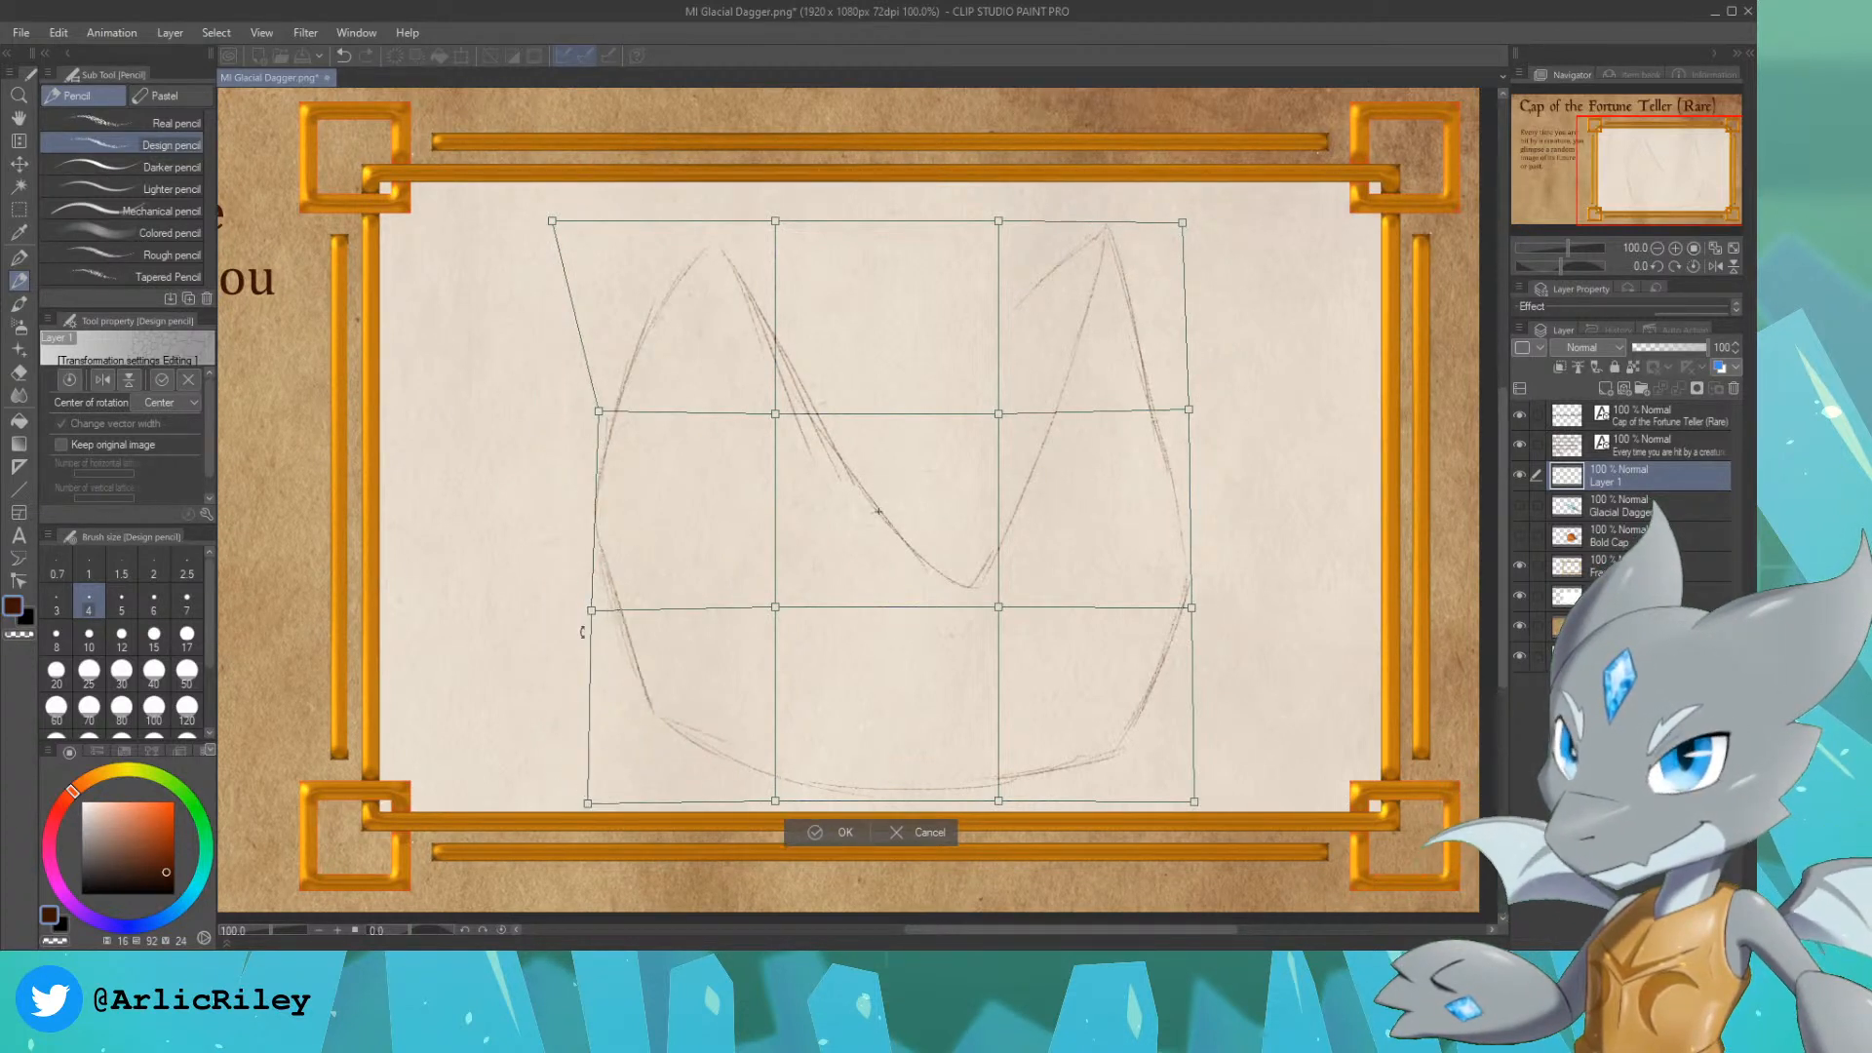
pyautogui.moveTo(552, 222); pyautogui.dragTo(607, 222)
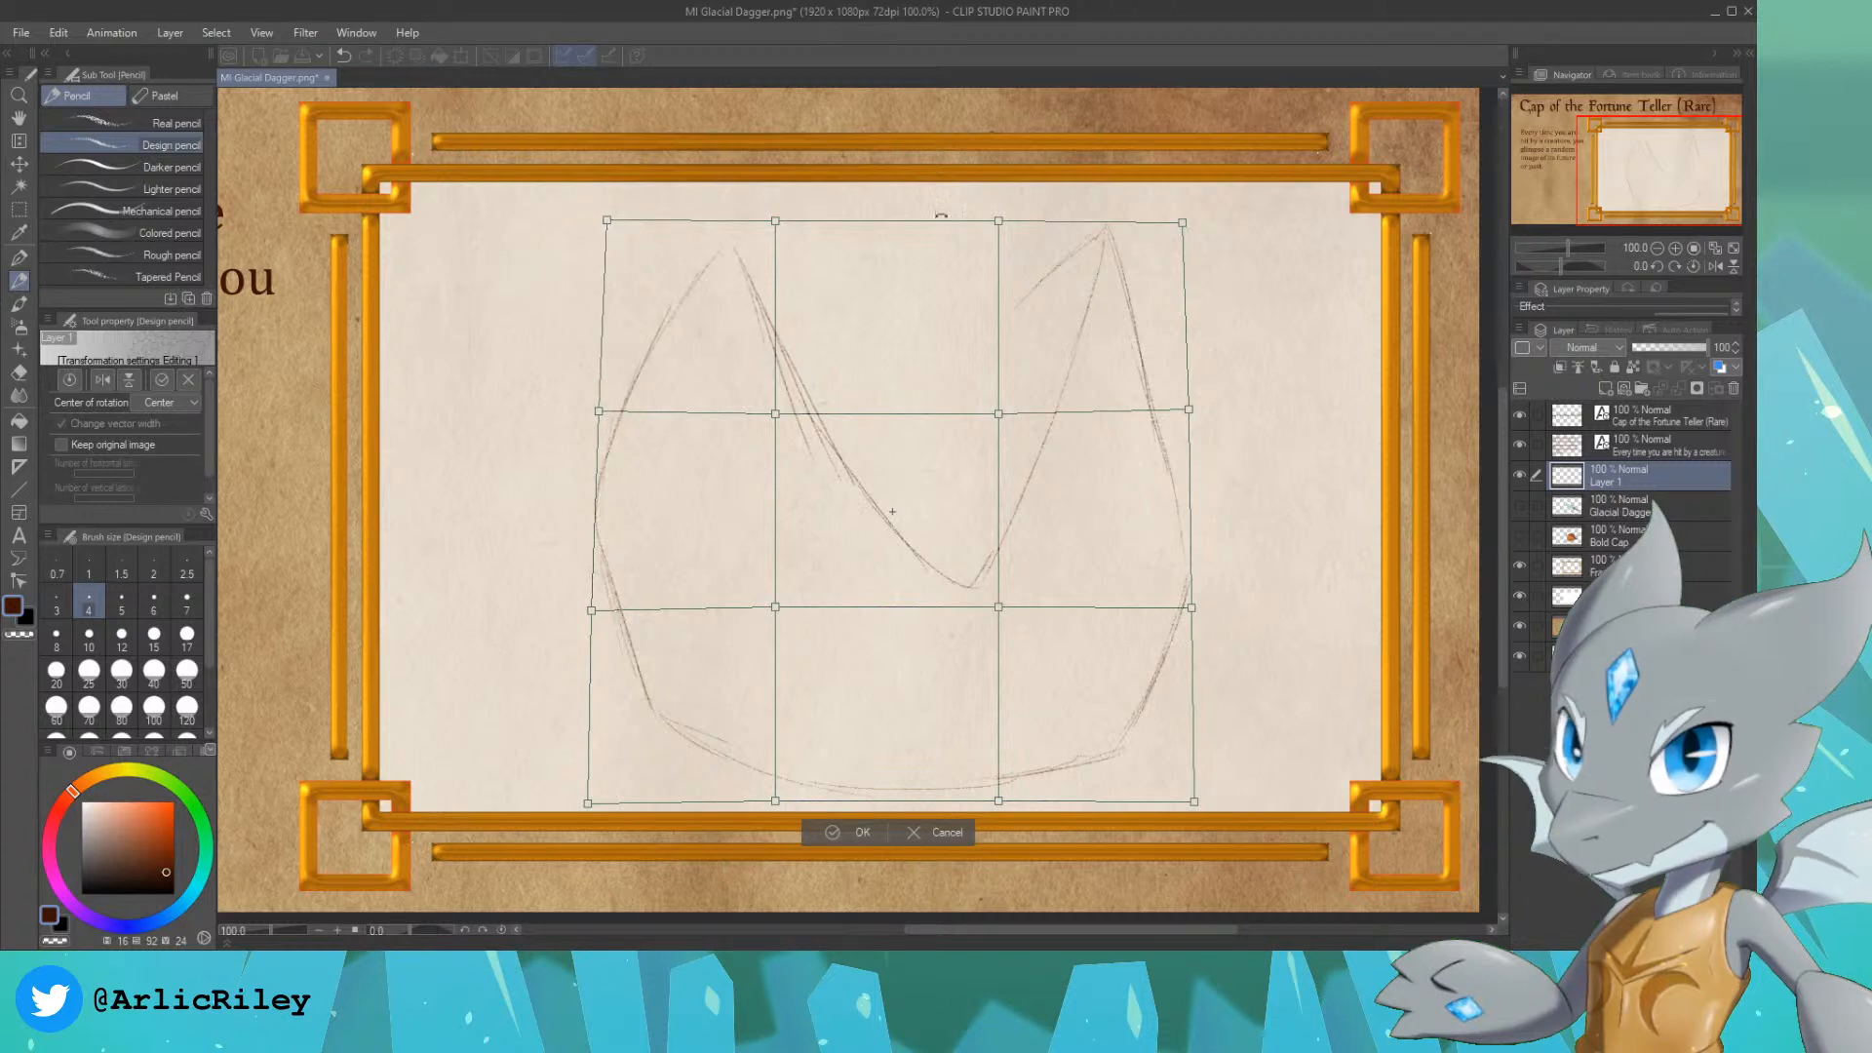
pyautogui.moveTo(1183, 222); pyautogui.dragTo(1151, 222)
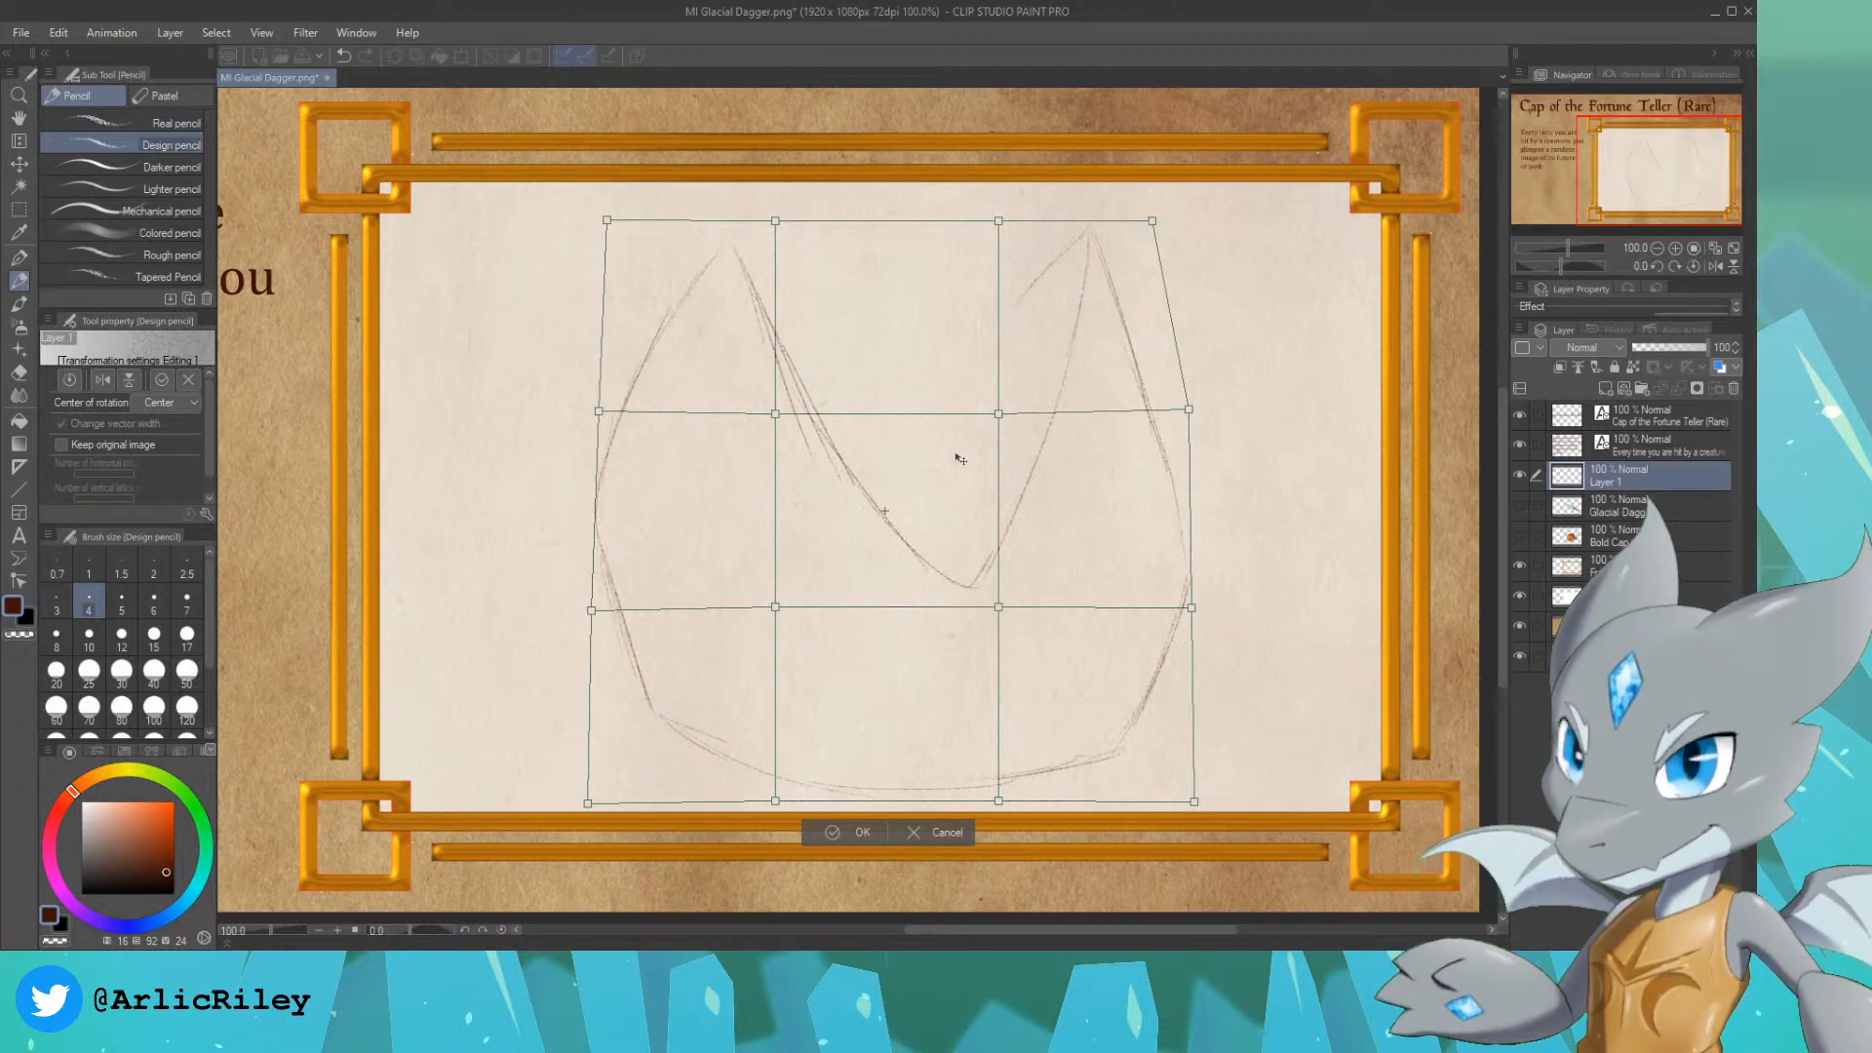
pyautogui.press('Return')
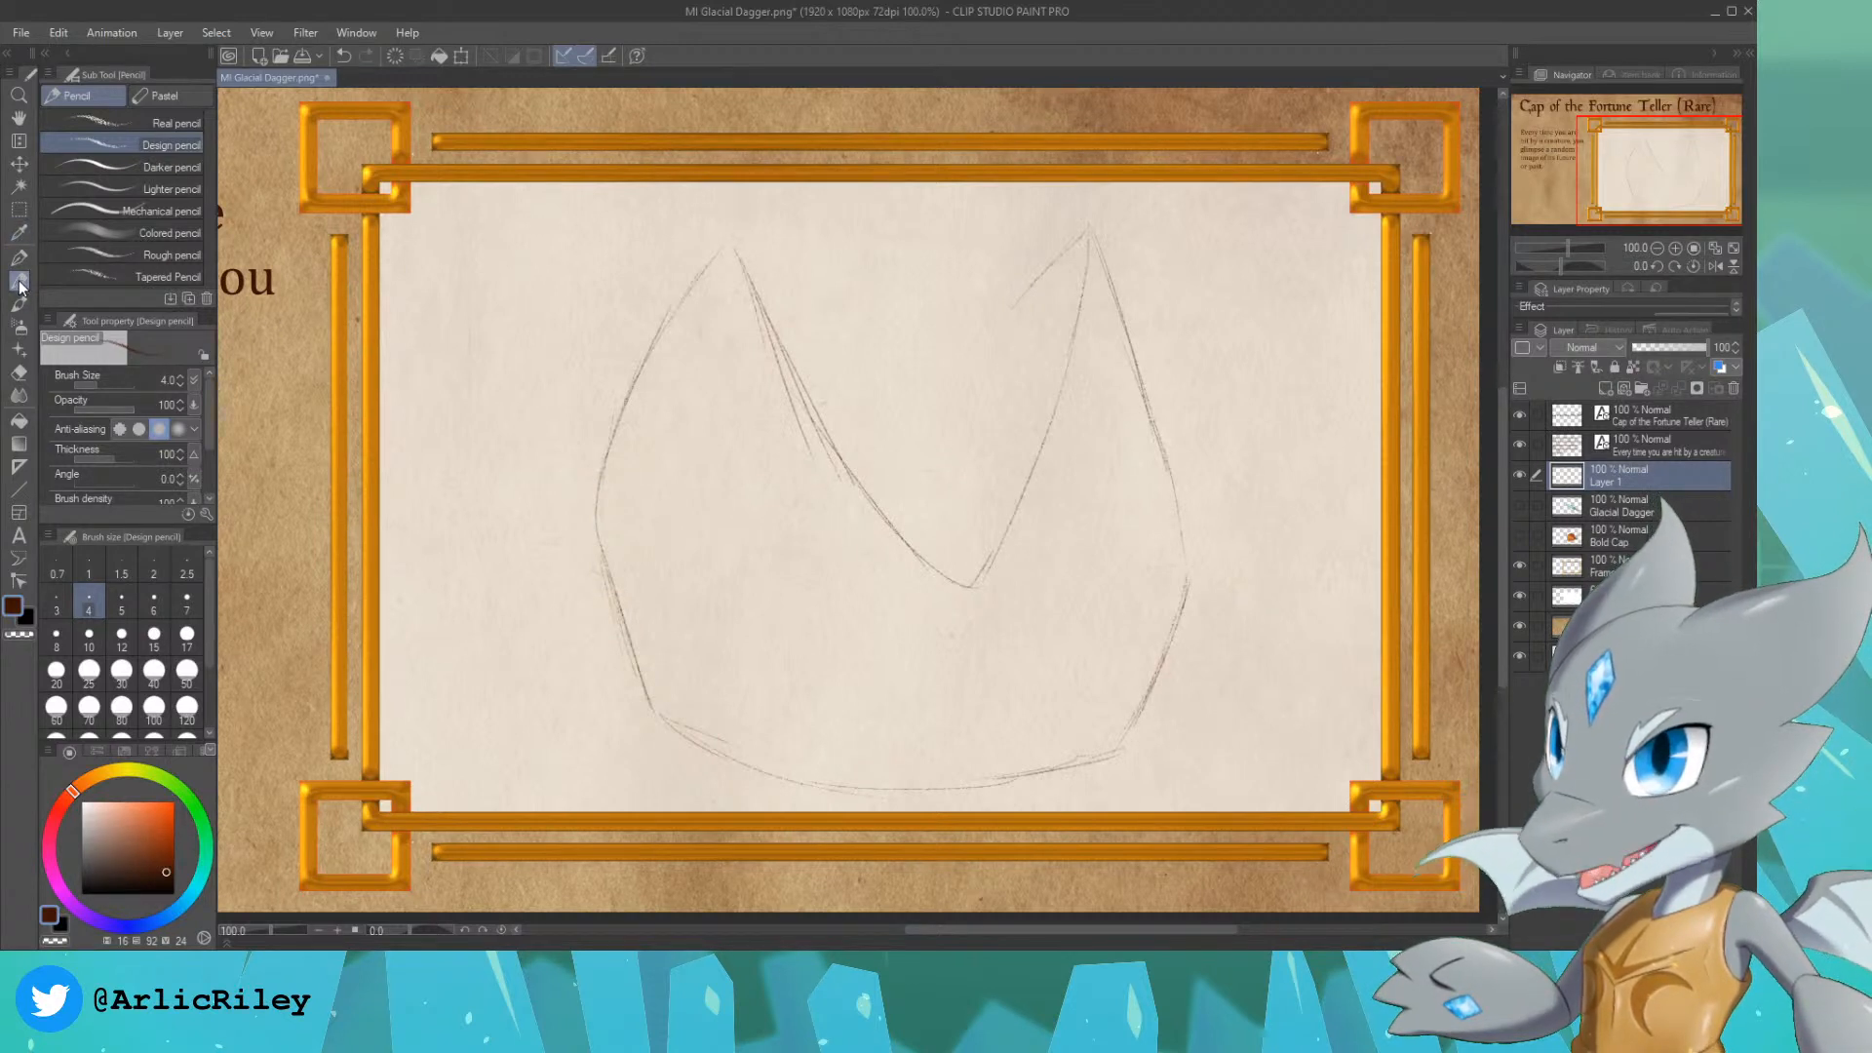
# Step: Sketch a taller pointed back peak between the cap's two side peaks and reinforce its left edge
pyautogui.moveTo(786, 348)
pyautogui.mouseDown()
pyautogui.moveTo(840, 248)
pyautogui.moveTo(897, 205)
pyautogui.moveTo(963, 246)
pyautogui.moveTo(1049, 394)
pyautogui.mouseUp()
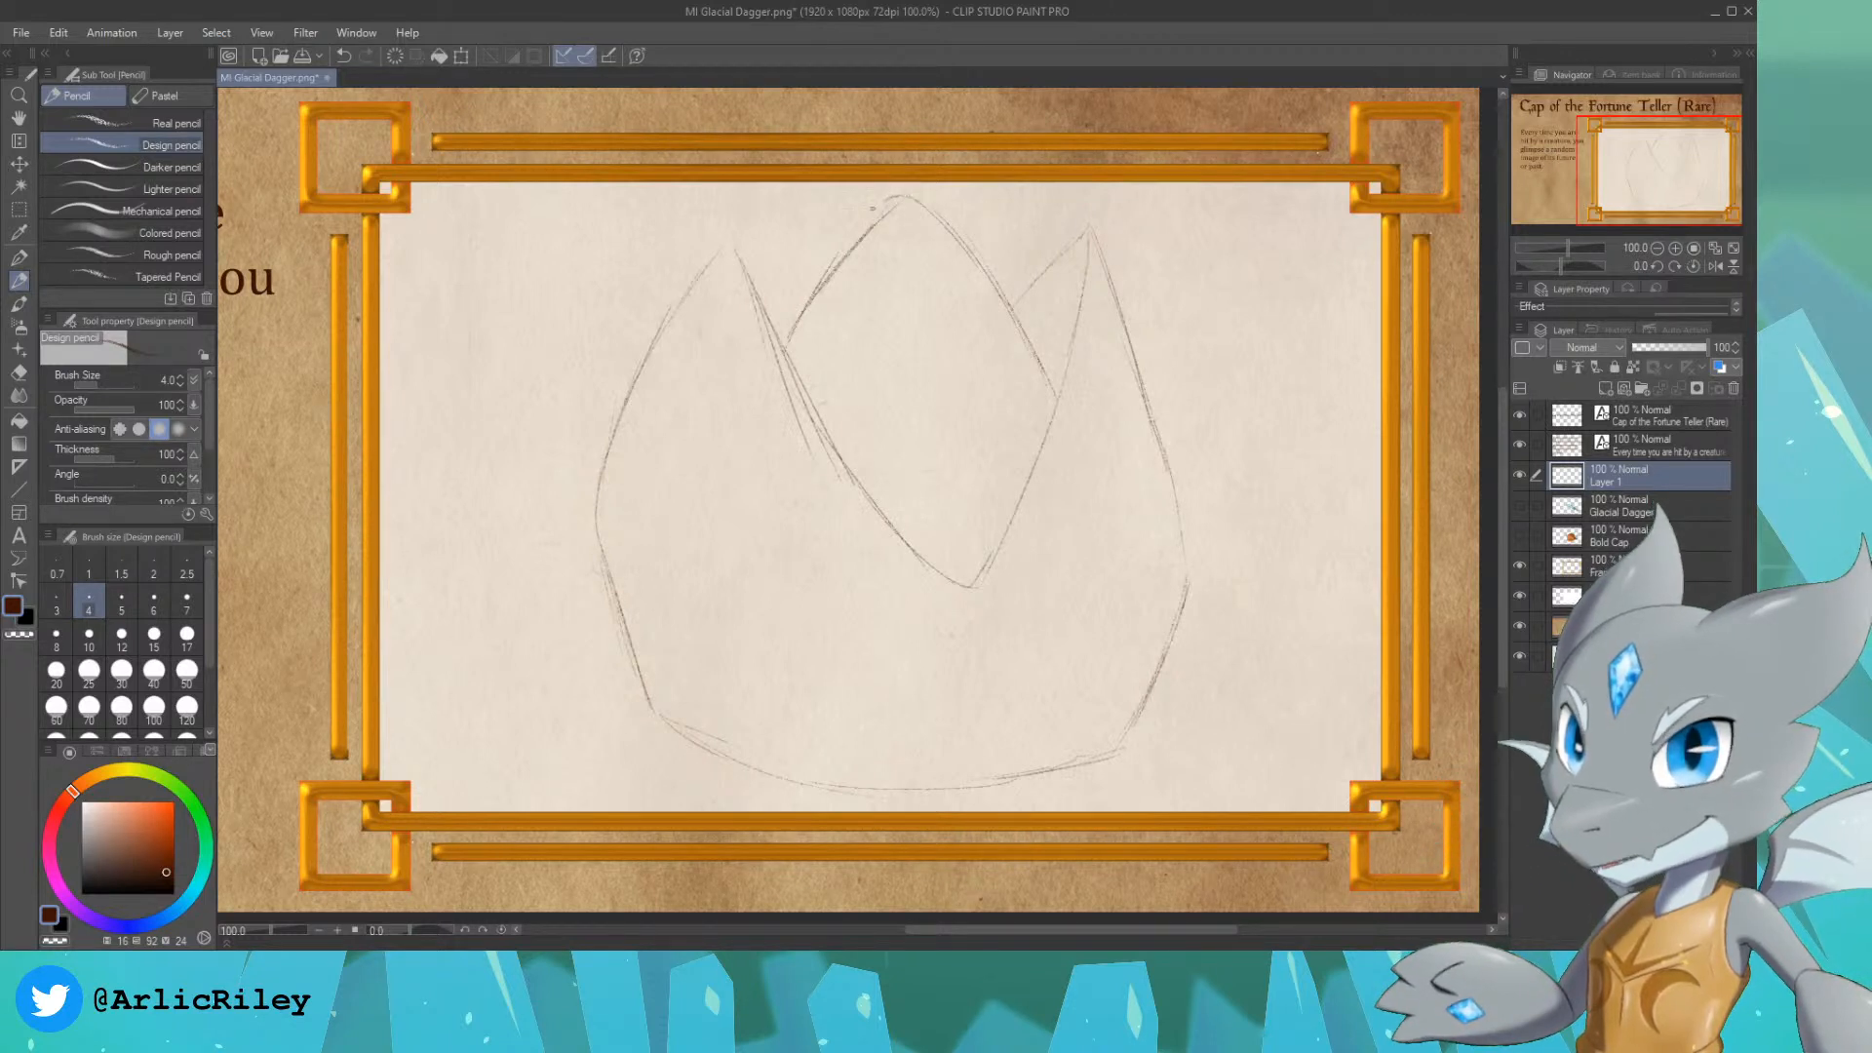
pyautogui.moveTo(789, 335); pyautogui.dragTo(877, 216)
pyautogui.moveTo(807, 300); pyautogui.dragTo(907, 197)
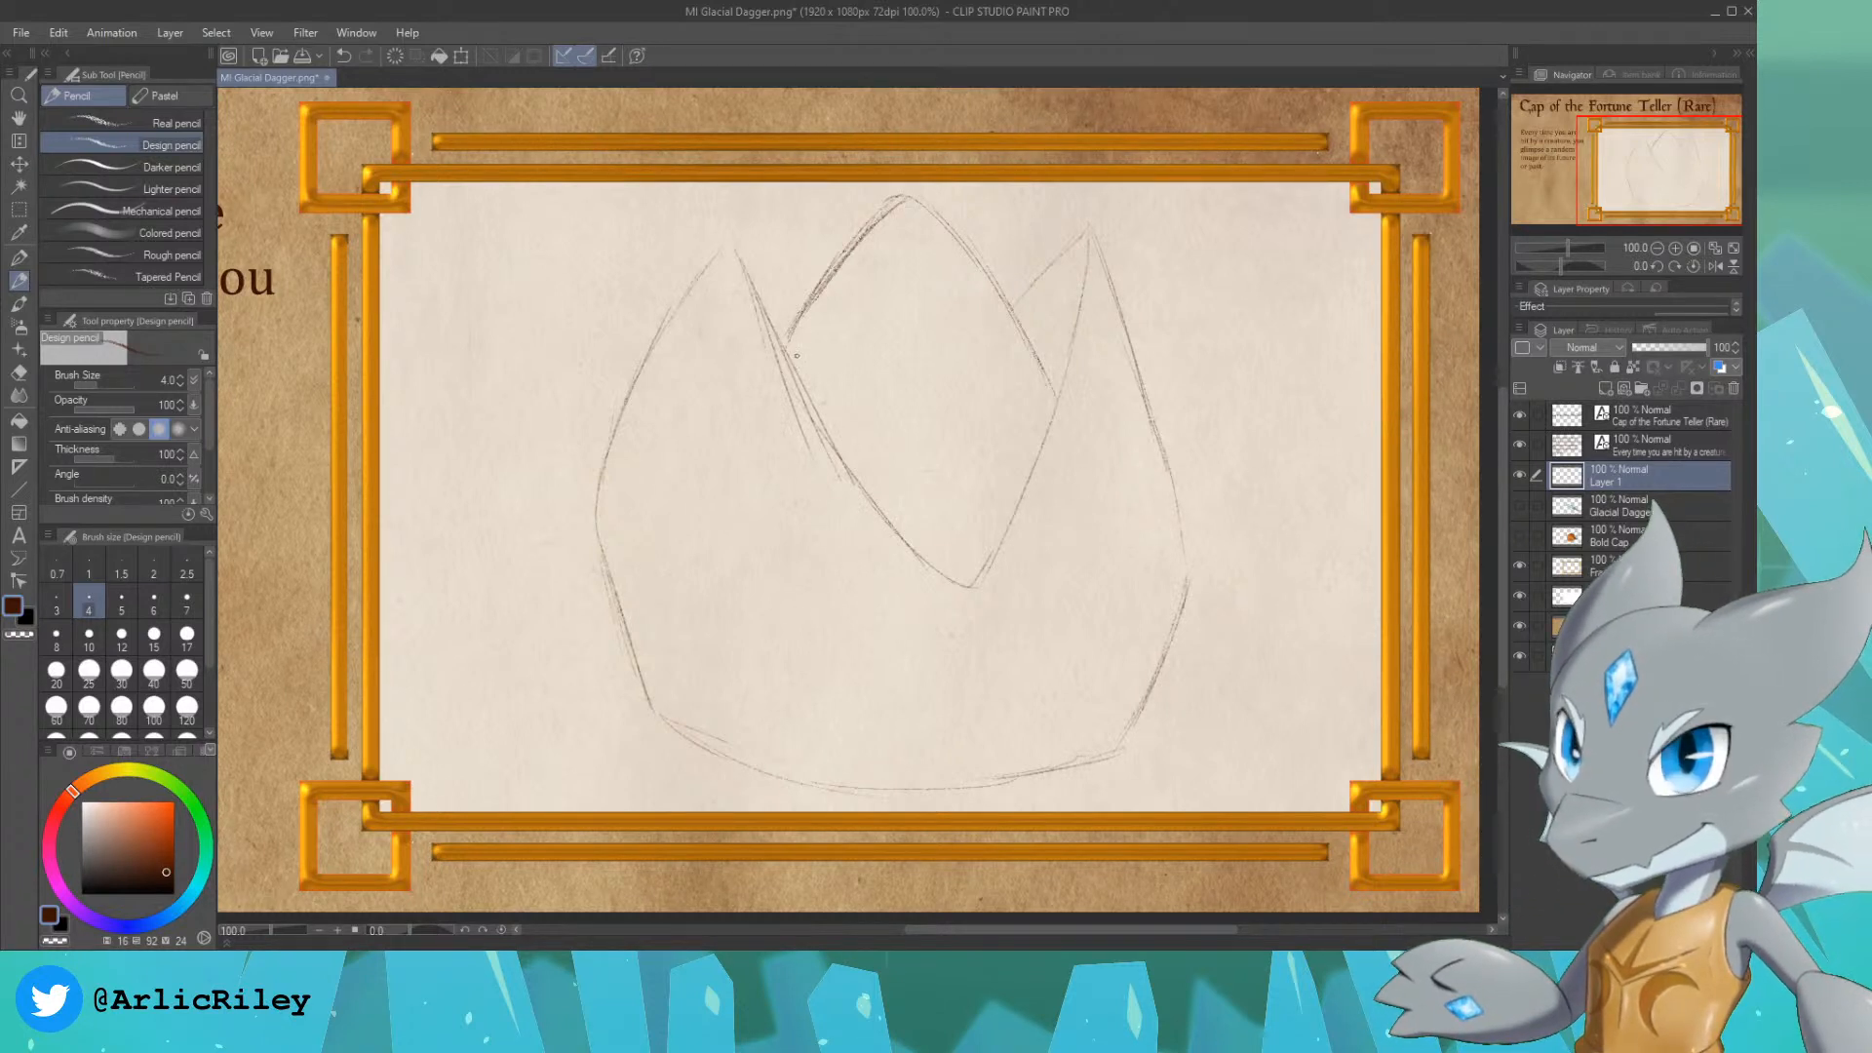
# Step: Redraw the cap's front V opening with a deeper, sharper point and darker edges running up to both side peaks
pyautogui.moveTo(745, 285); pyautogui.dragTo(835, 474)
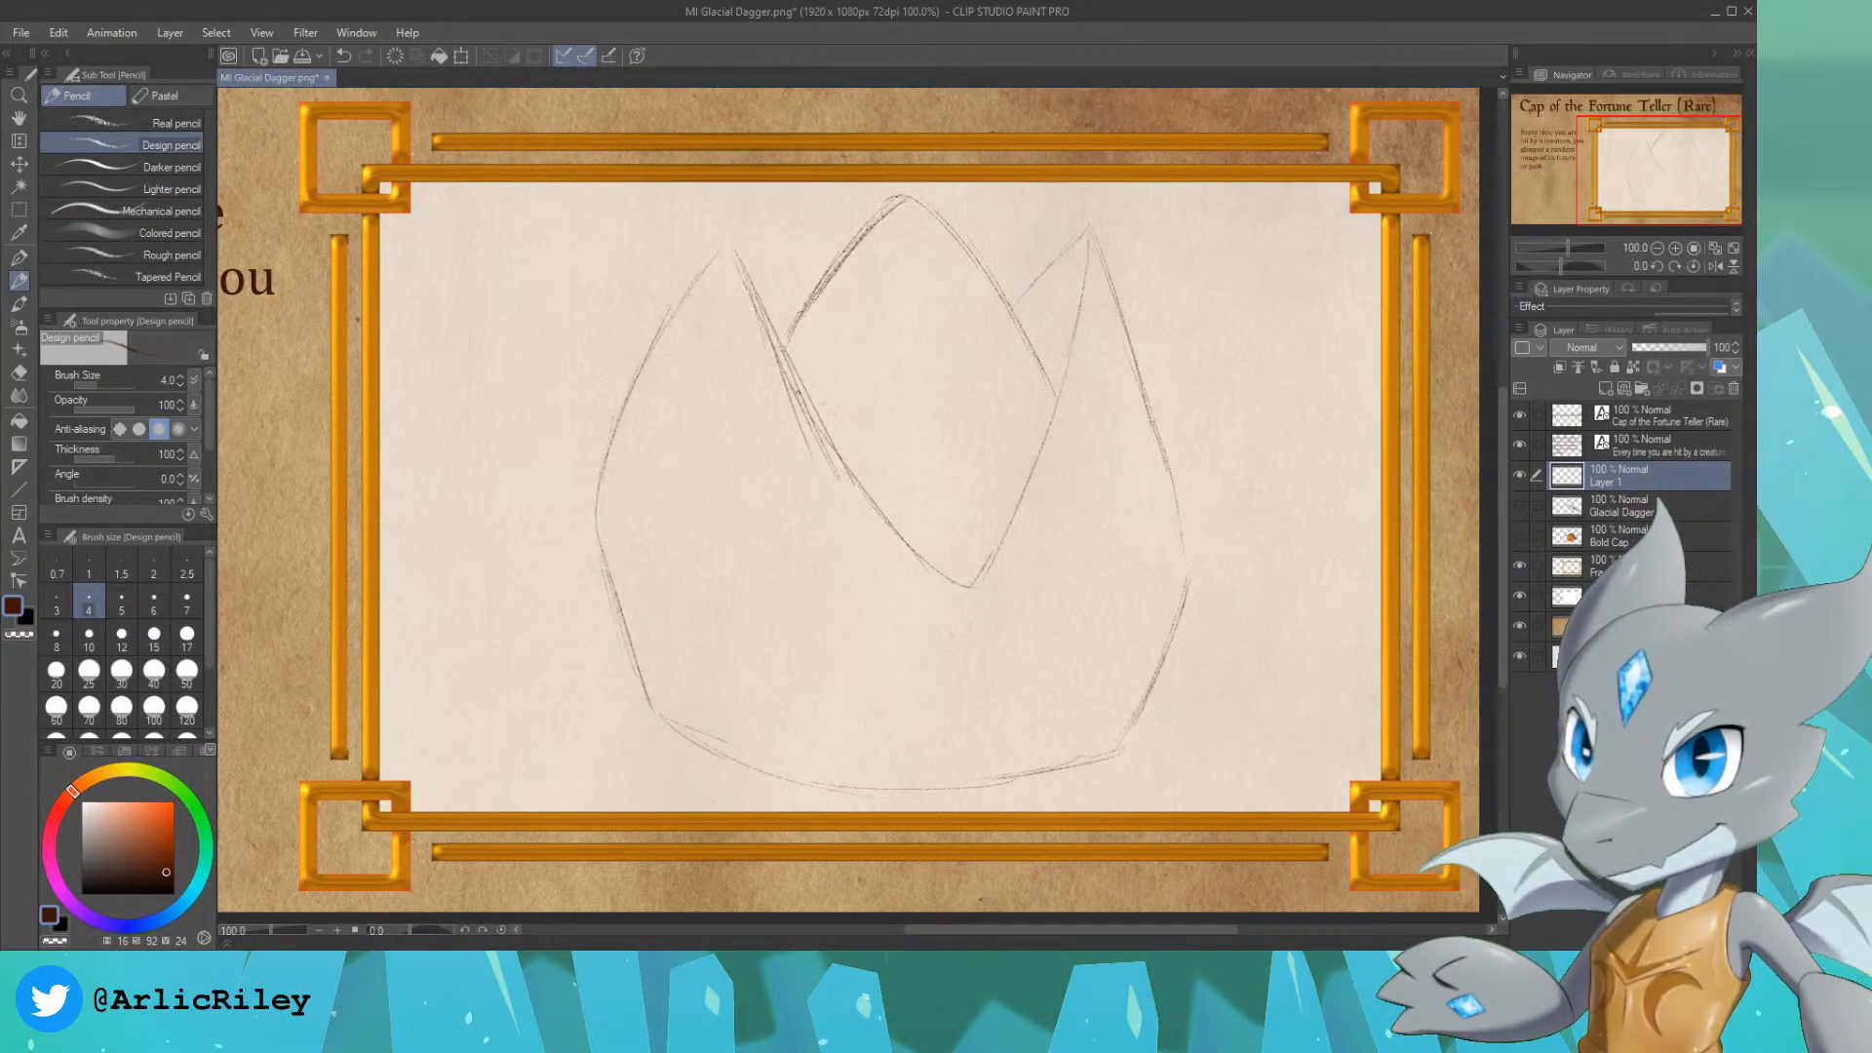
pyautogui.moveTo(785, 380); pyautogui.dragTo(858, 518)
pyautogui.moveTo(750, 289); pyautogui.dragTo(891, 558)
pyautogui.moveTo(796, 415); pyautogui.dragTo(942, 622)
pyautogui.moveTo(846, 478)
pyautogui.mouseDown()
pyautogui.moveTo(967, 647)
pyautogui.moveTo(1068, 385)
pyautogui.mouseUp()
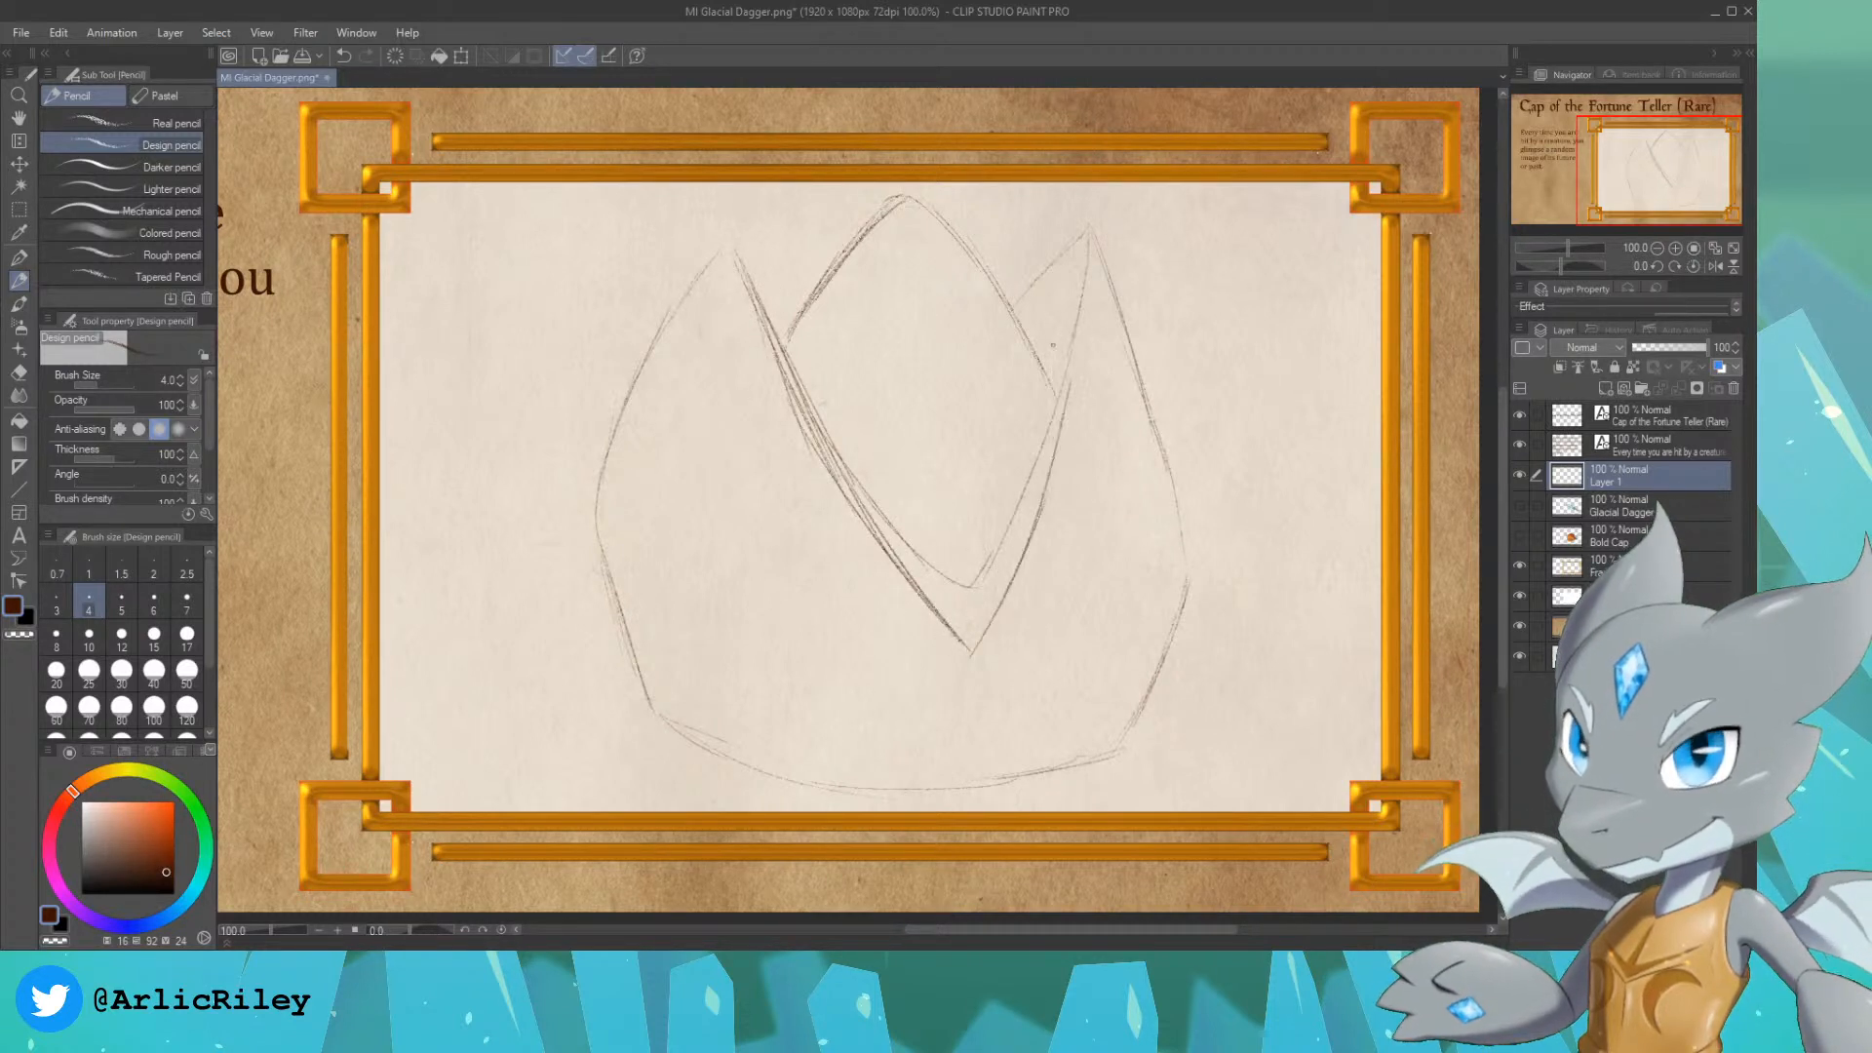
pyautogui.moveTo(1088, 240); pyautogui.dragTo(1068, 436)
pyautogui.moveTo(1083, 313); pyautogui.dragTo(1056, 451)
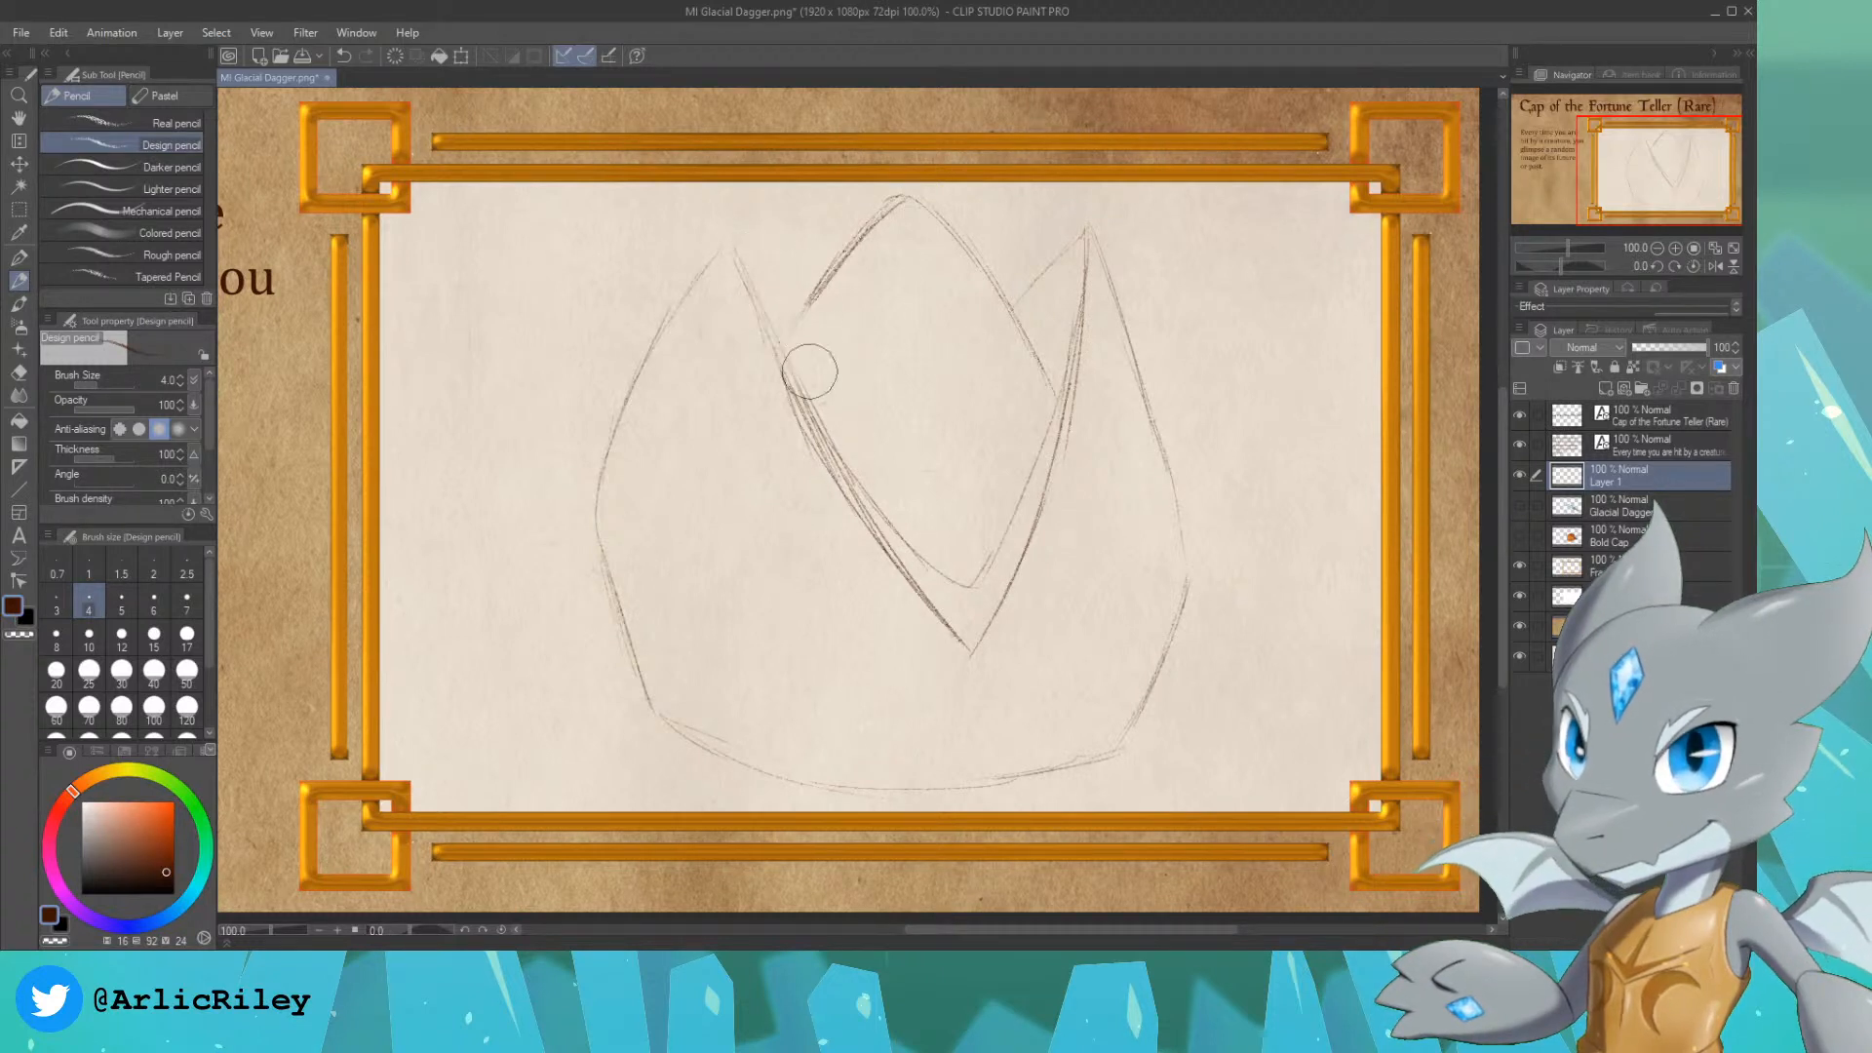
# Step: Erase the old shallower V lines and stray strokes inside the cap's opening with the Hard eraser
pyautogui.click(20, 374)
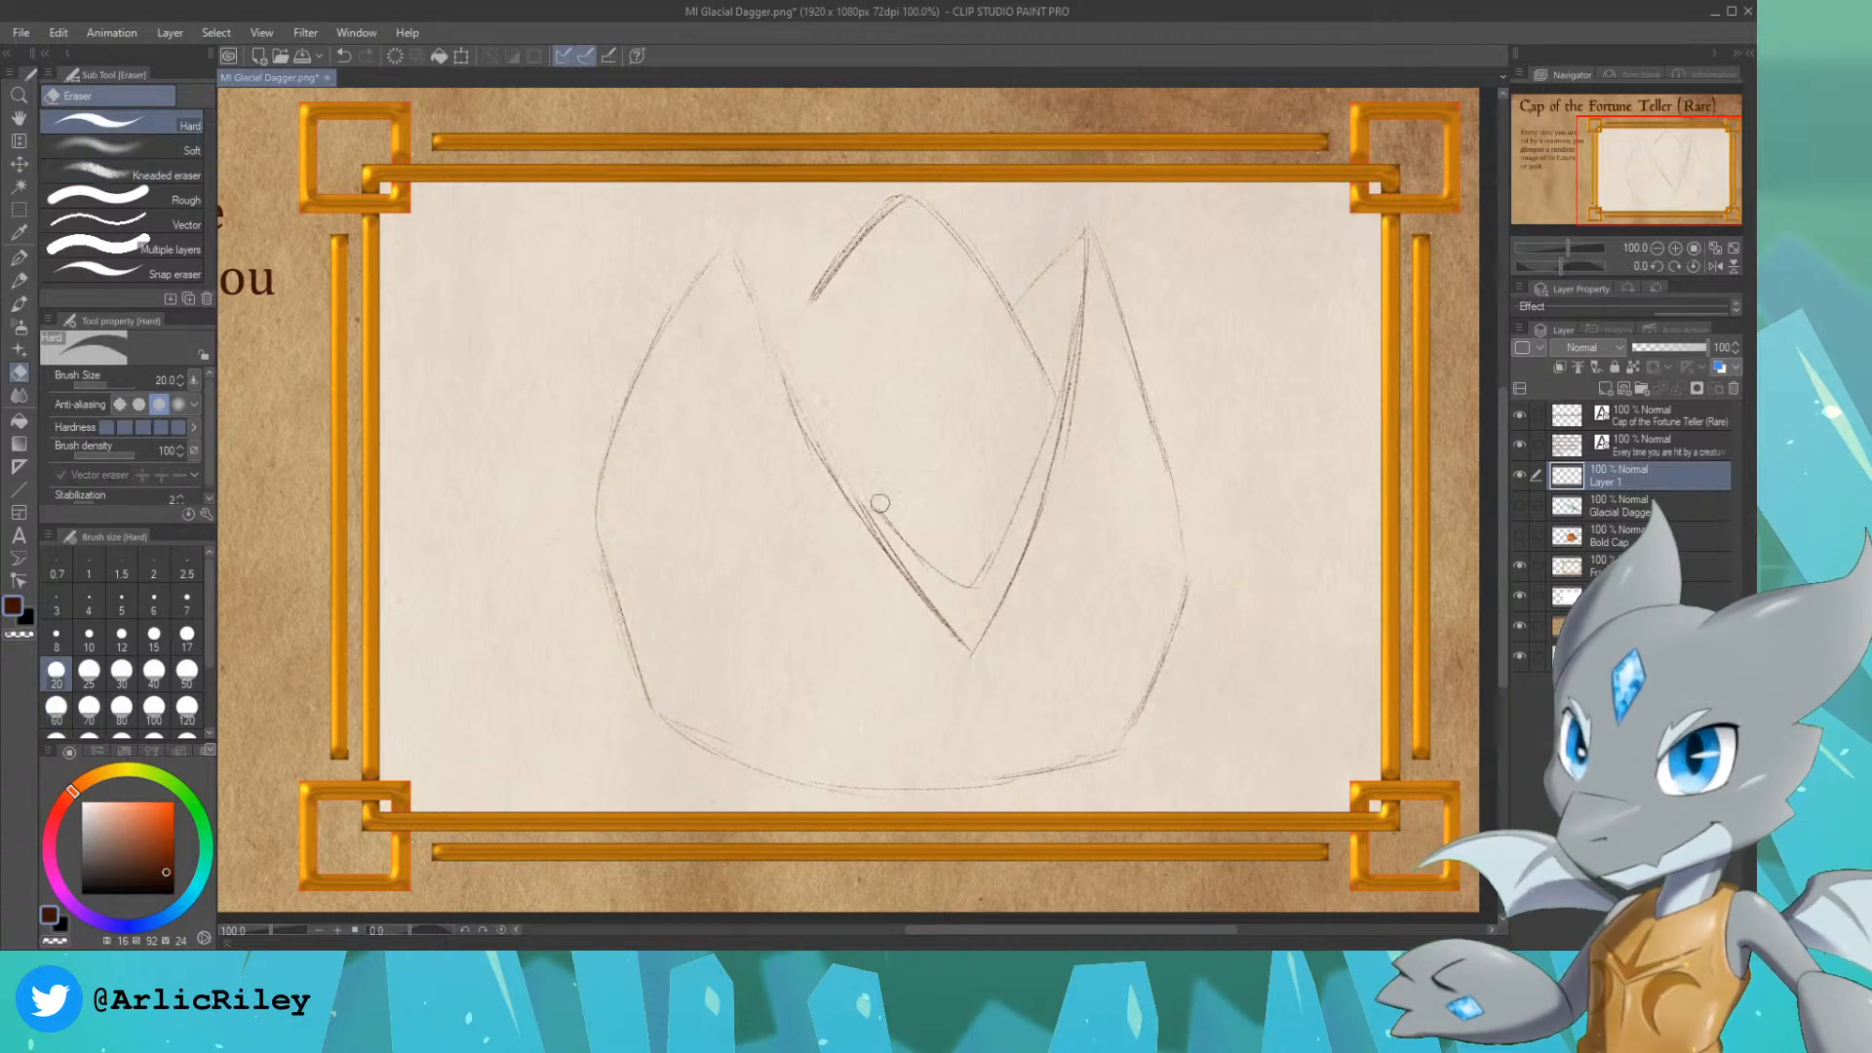
pyautogui.moveTo(878, 506); pyautogui.dragTo(881, 510)
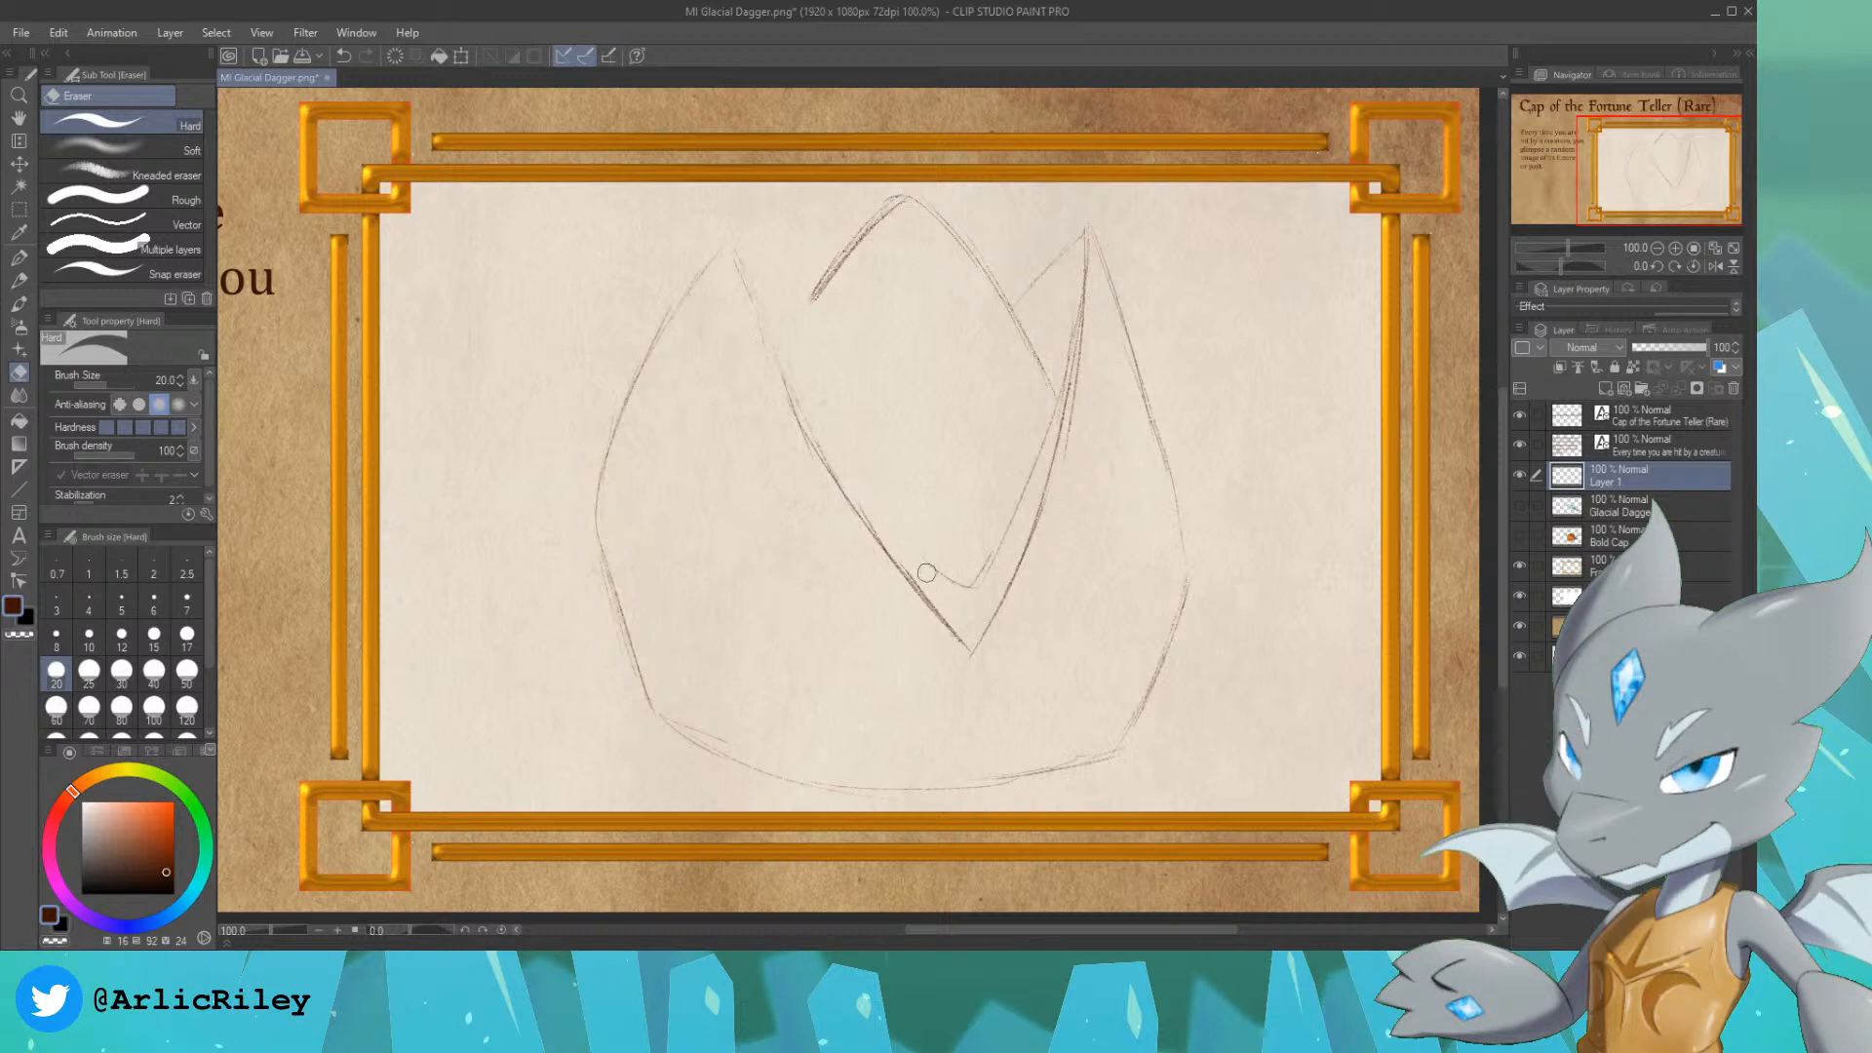
pyautogui.moveTo(927, 544)
pyautogui.mouseDown()
pyautogui.moveTo(955, 572)
pyautogui.moveTo(1005, 542)
pyautogui.moveTo(975, 580)
pyautogui.mouseUp()
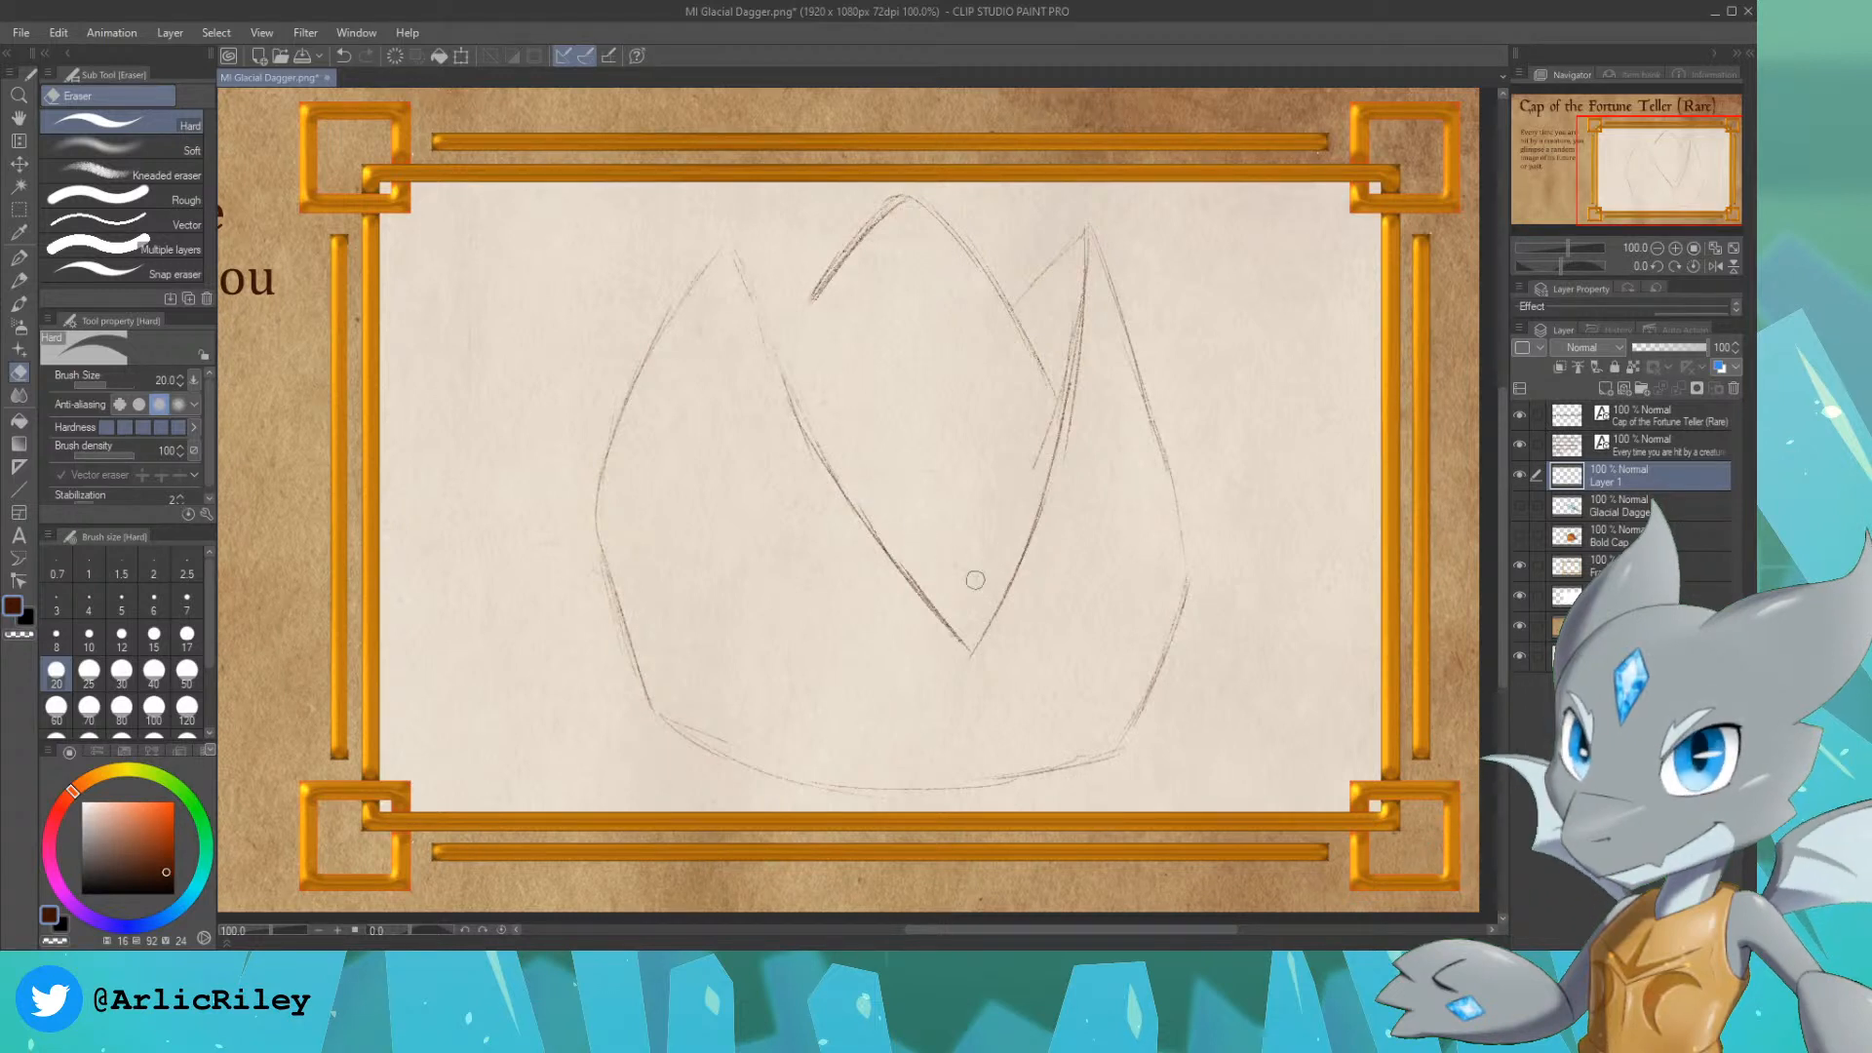
pyautogui.moveTo(1058, 335)
pyautogui.mouseDown()
pyautogui.moveTo(1054, 384)
pyautogui.moveTo(1067, 319)
pyautogui.moveTo(1040, 459)
pyautogui.moveTo(1074, 298)
pyautogui.mouseUp()
pyautogui.moveTo(1072, 489); pyautogui.dragTo(1096, 318)
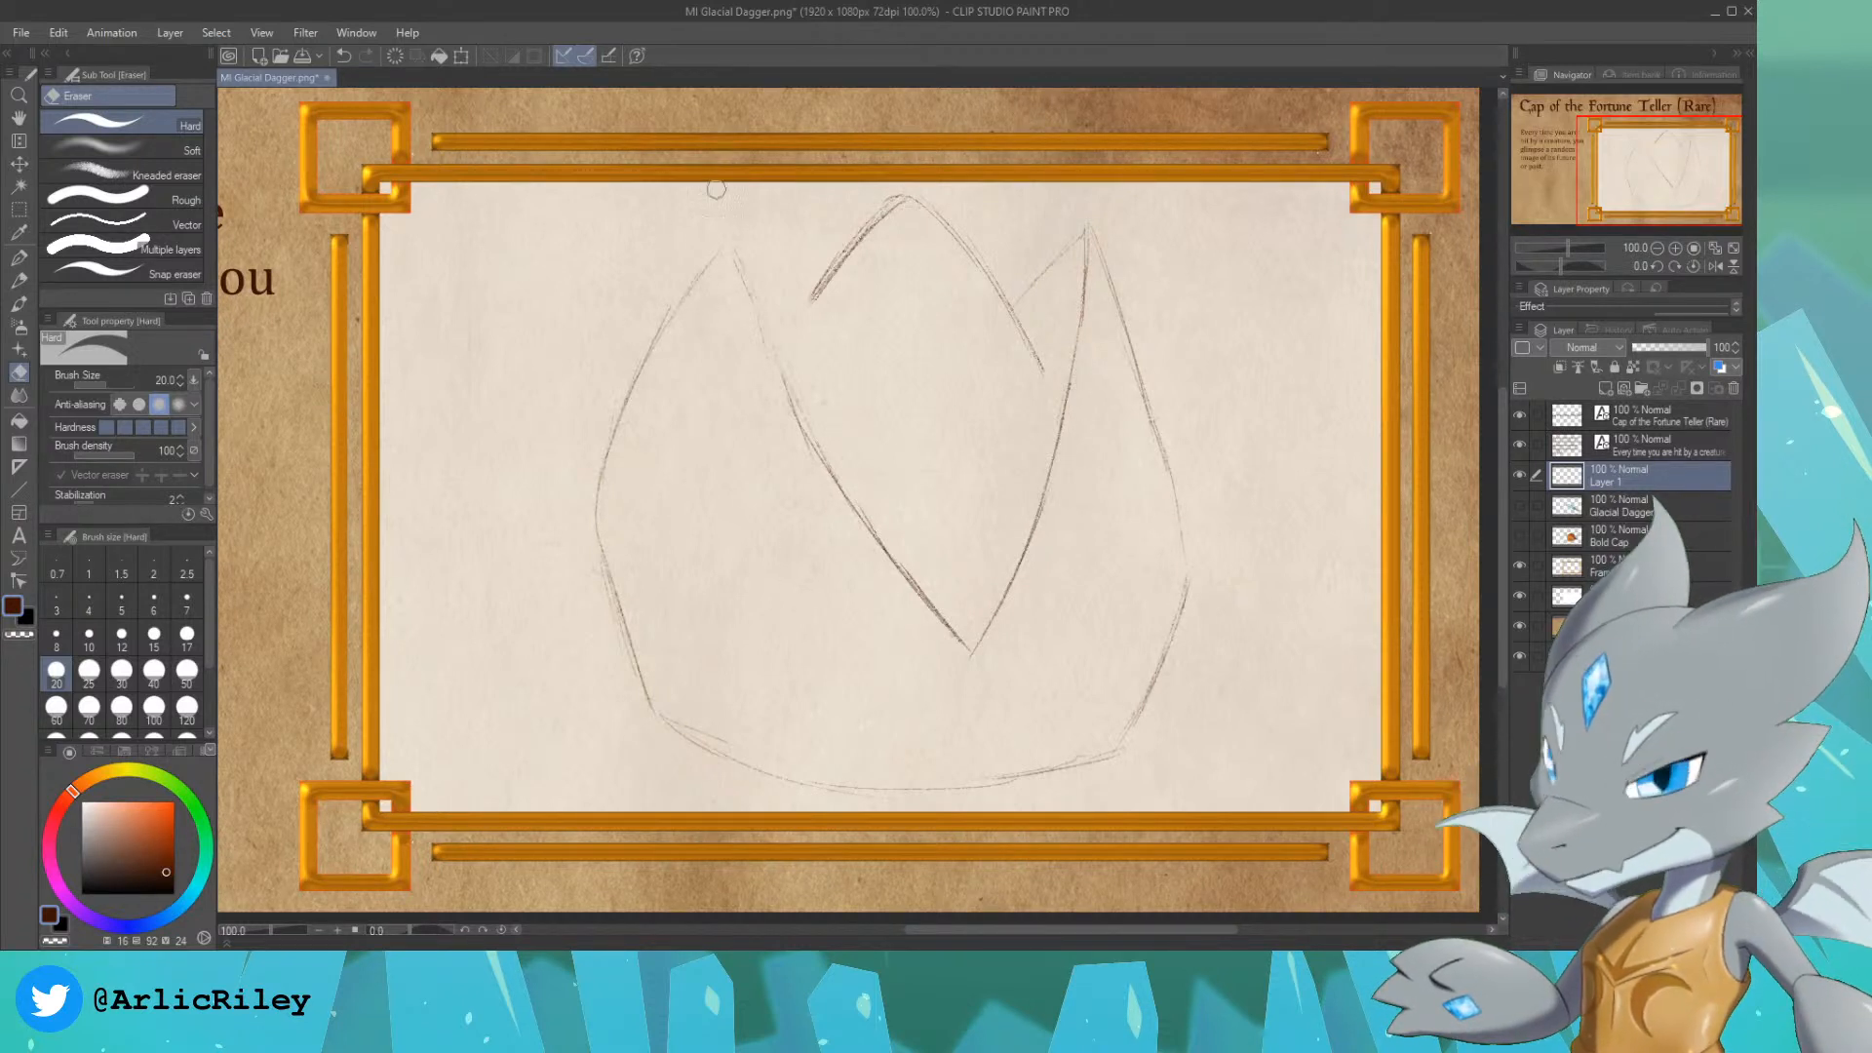
# Step: Redraw the inner edge of the left peak with the Design pencil, from its tip down into the V opening
pyautogui.press('p')
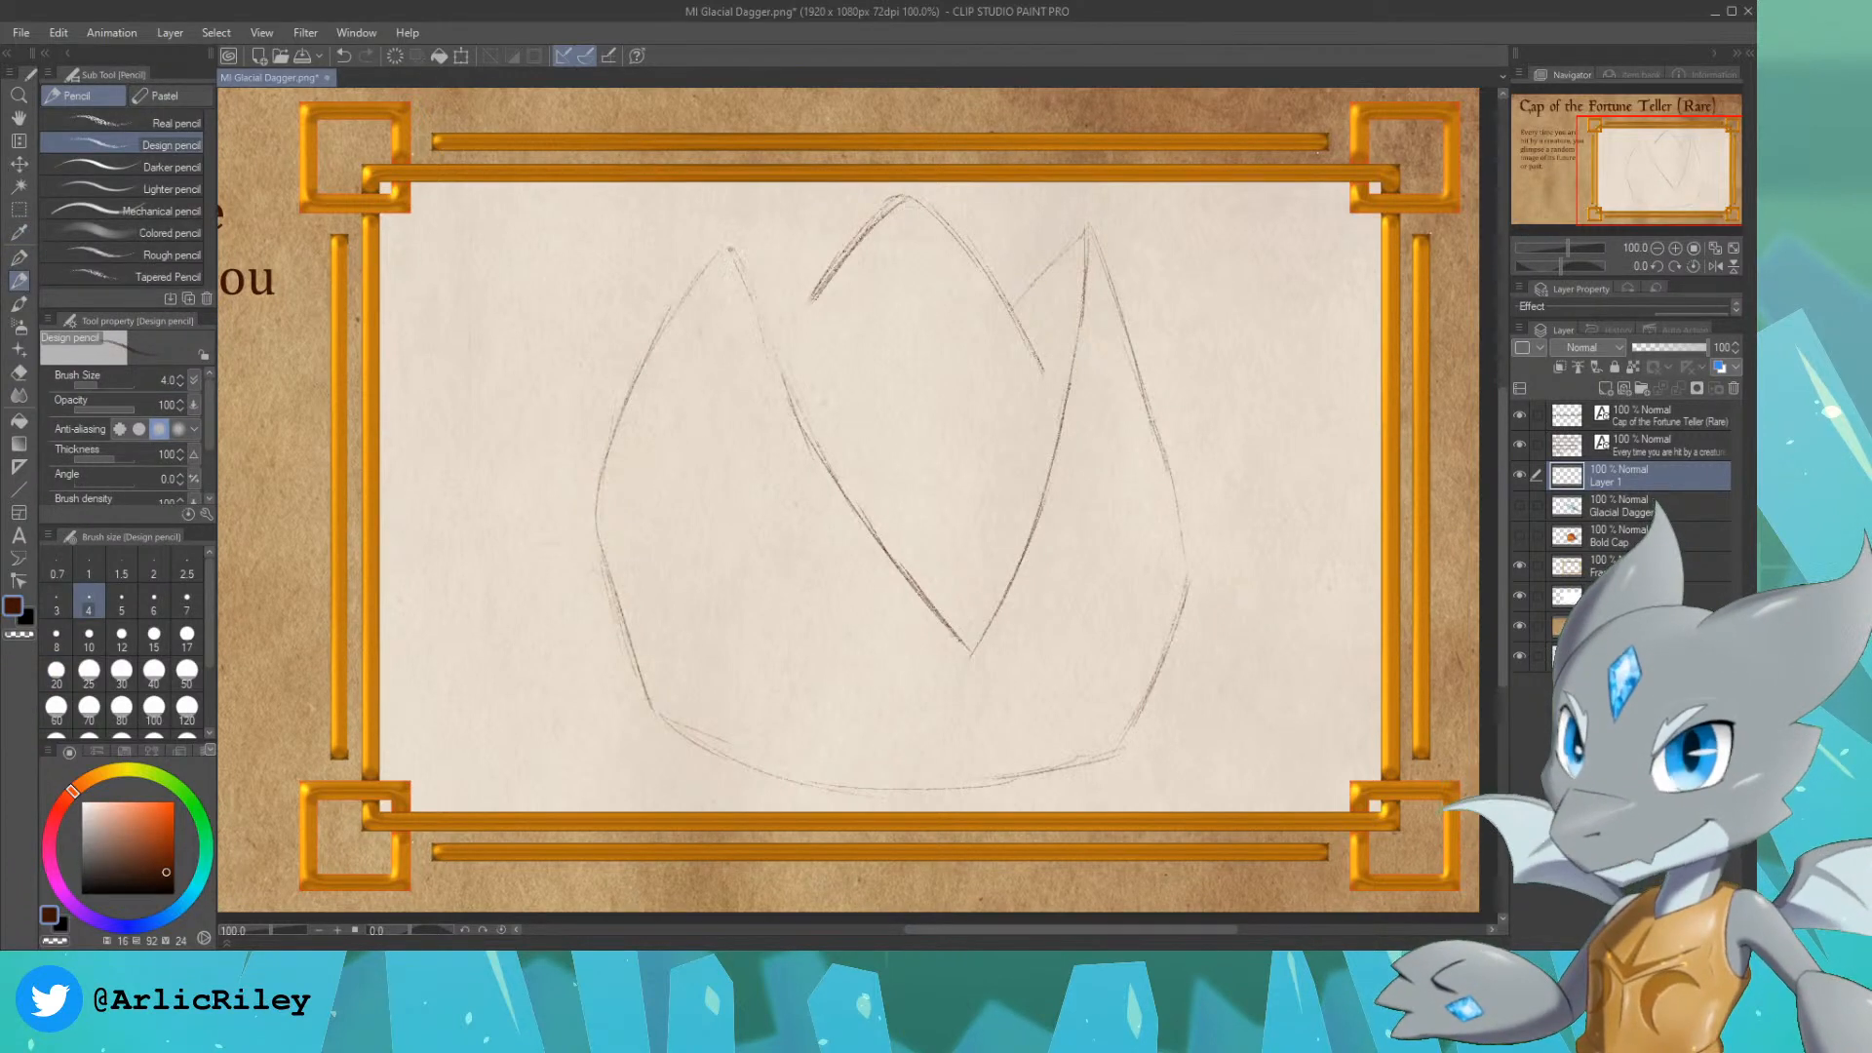
pyautogui.moveTo(733, 252); pyautogui.dragTo(780, 362)
pyautogui.moveTo(746, 283); pyautogui.dragTo(809, 434)
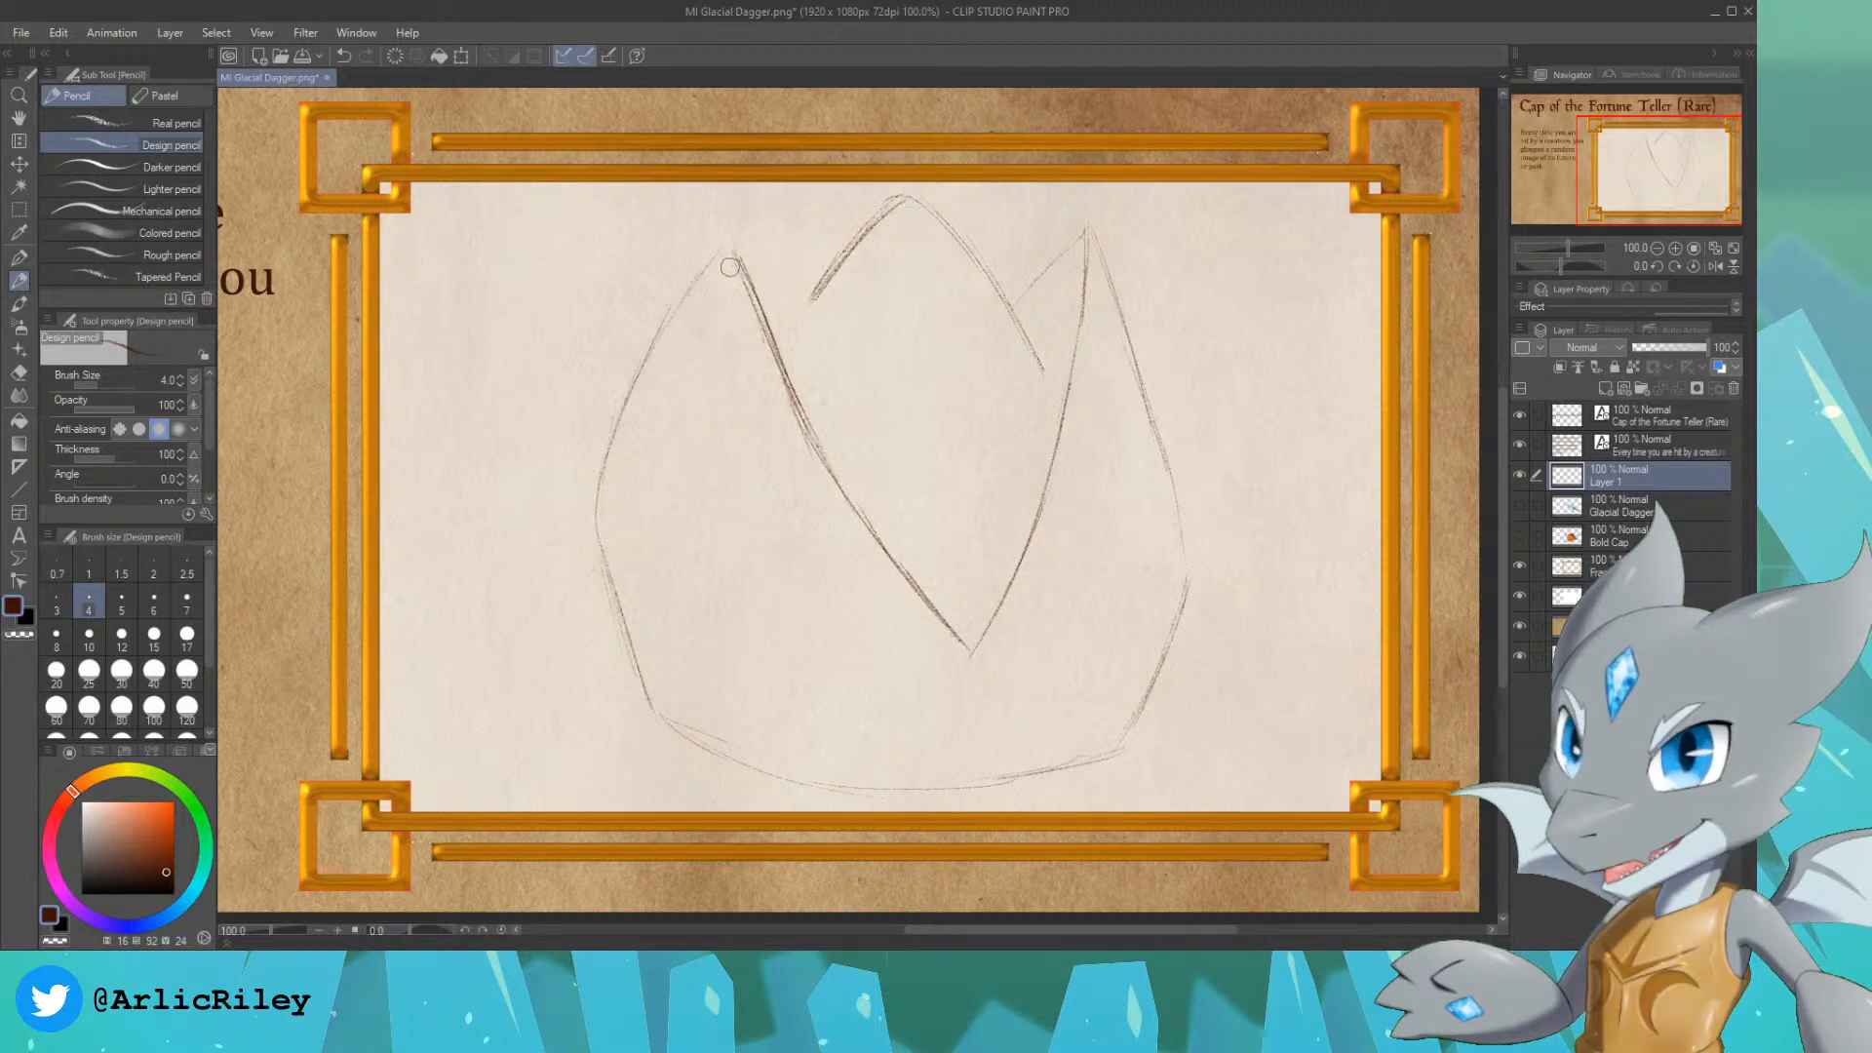
# Step: Extend both edges of the cap's back peak down until they meet the inner edges of the V opening
pyautogui.moveTo(756, 295)
pyautogui.mouseDown()
pyautogui.moveTo(796, 413)
pyautogui.moveTo(738, 275)
pyautogui.mouseUp()
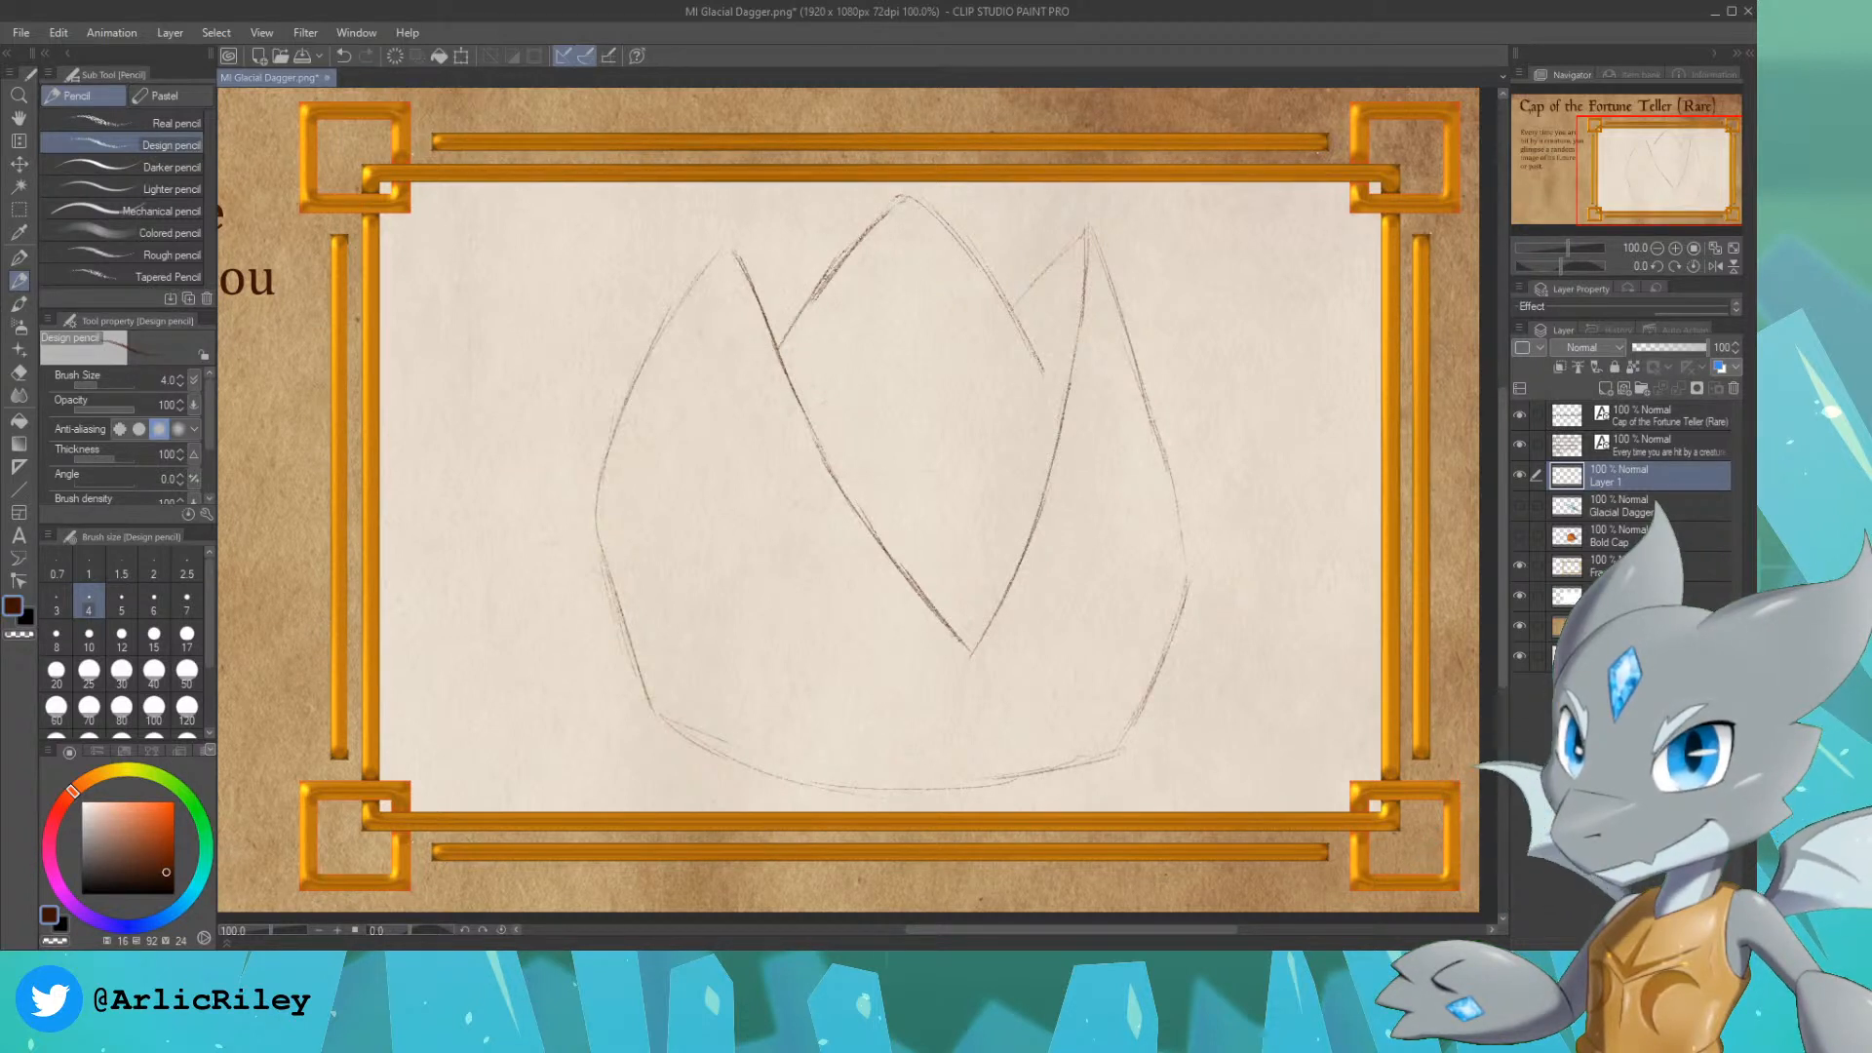
pyautogui.moveTo(1038, 356); pyautogui.dragTo(1055, 408)
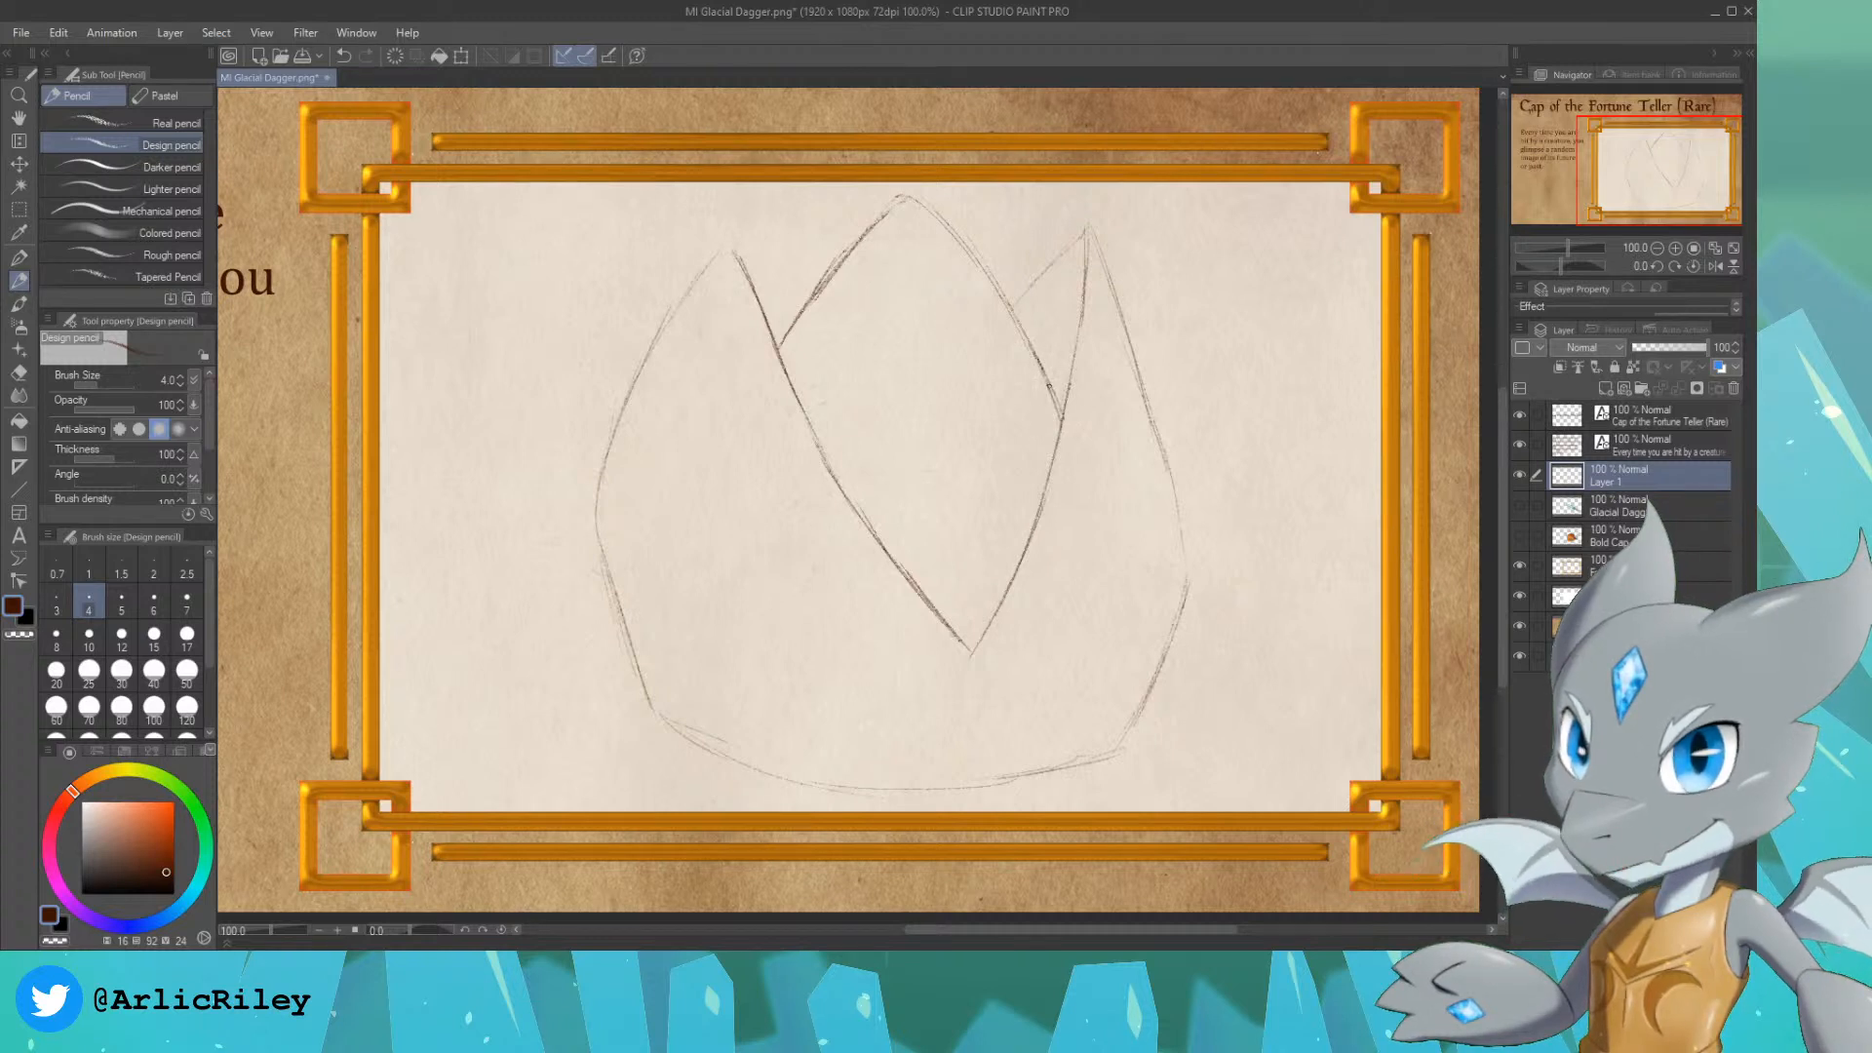
# Step: Scale the whole cap sketch to 95% and reposition it inside the gold frame
pyautogui.moveTo(1672, 156); pyautogui.dragTo(1673, 154)
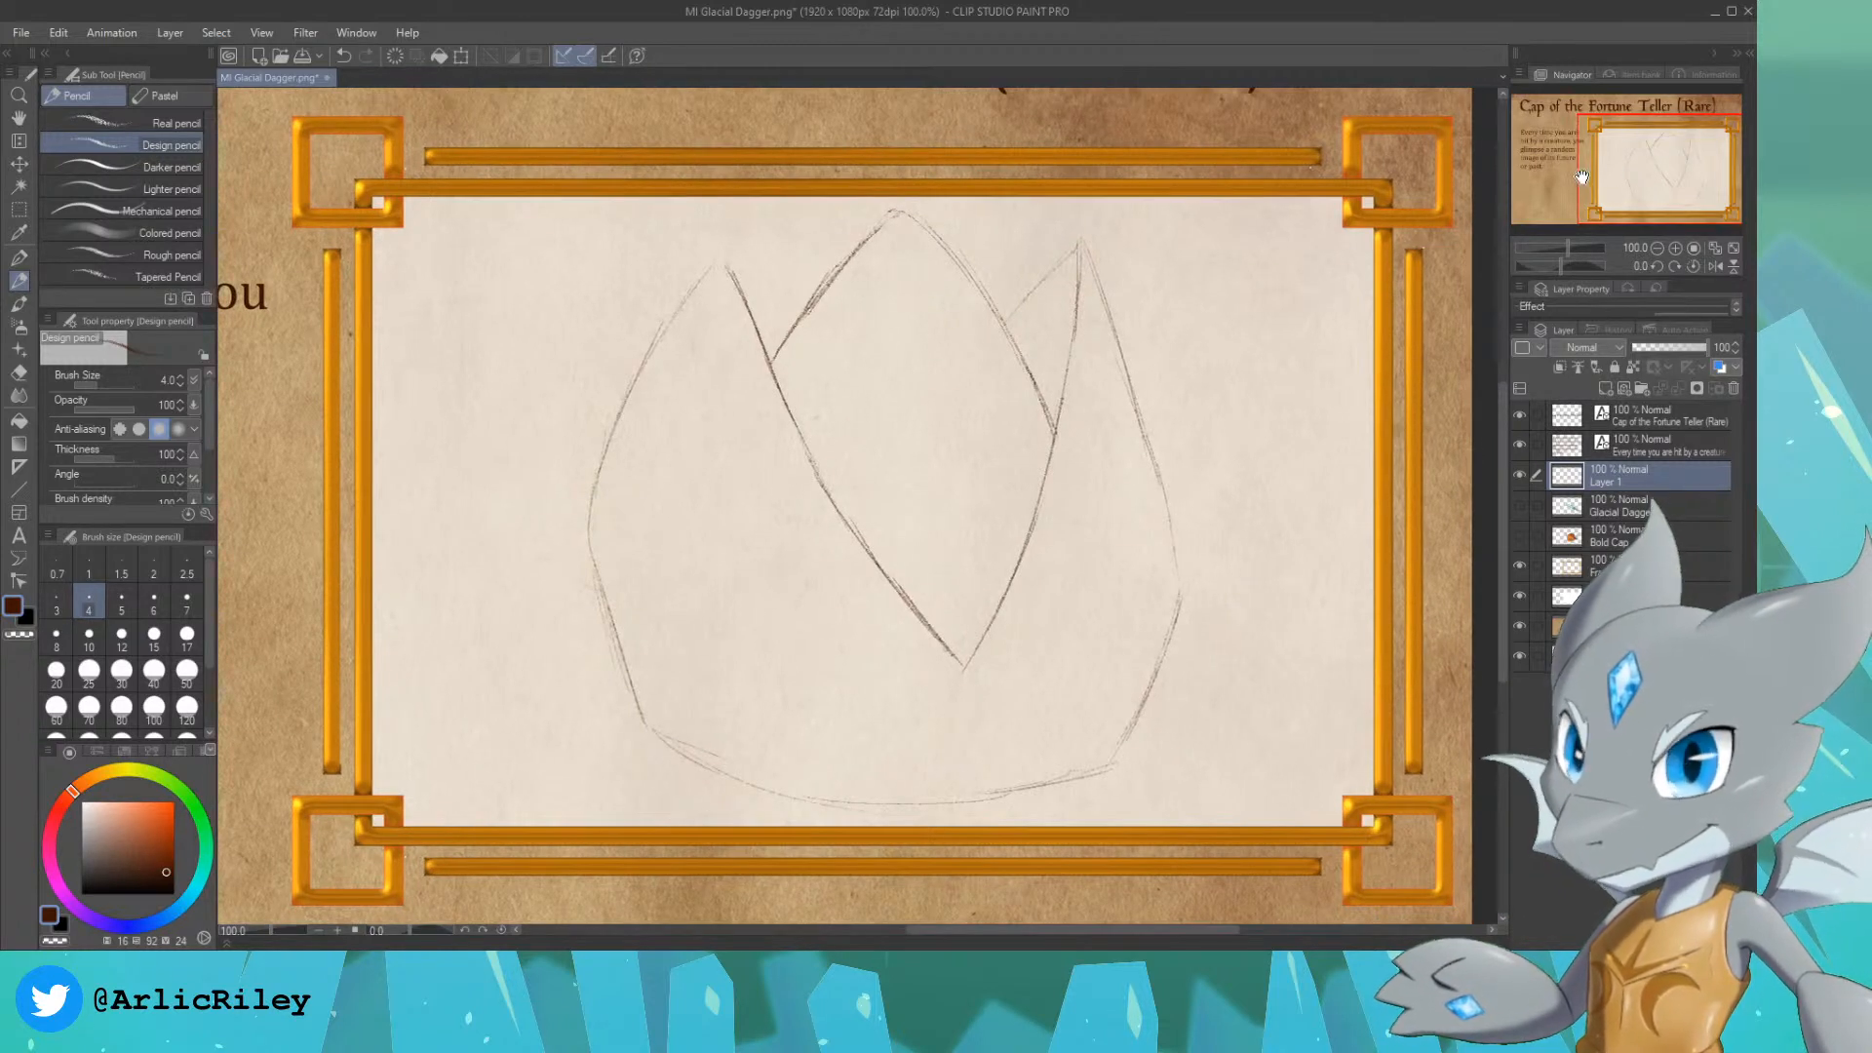
pyautogui.hotkey('ctrl', 't')
pyautogui.moveTo(1190, 202); pyautogui.dragTo(1154, 238)
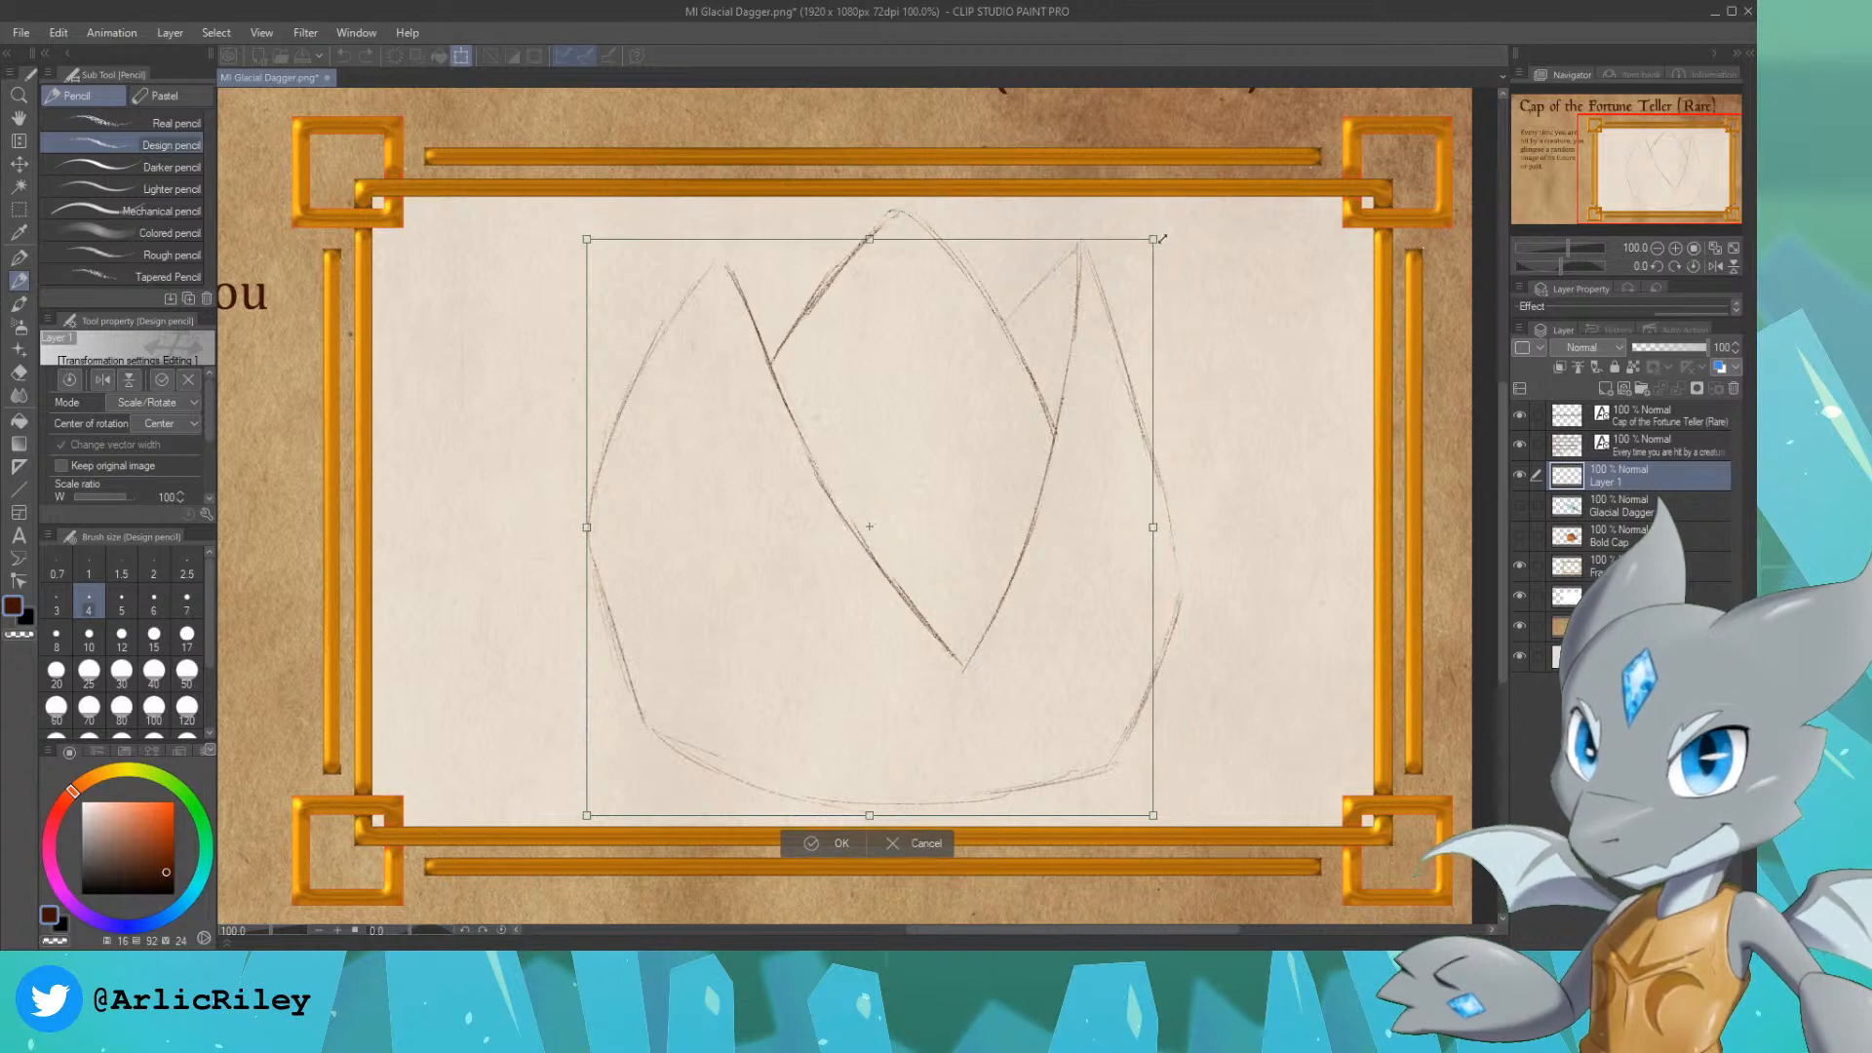
pyautogui.moveTo(1043, 447); pyautogui.dragTo(1059, 420)
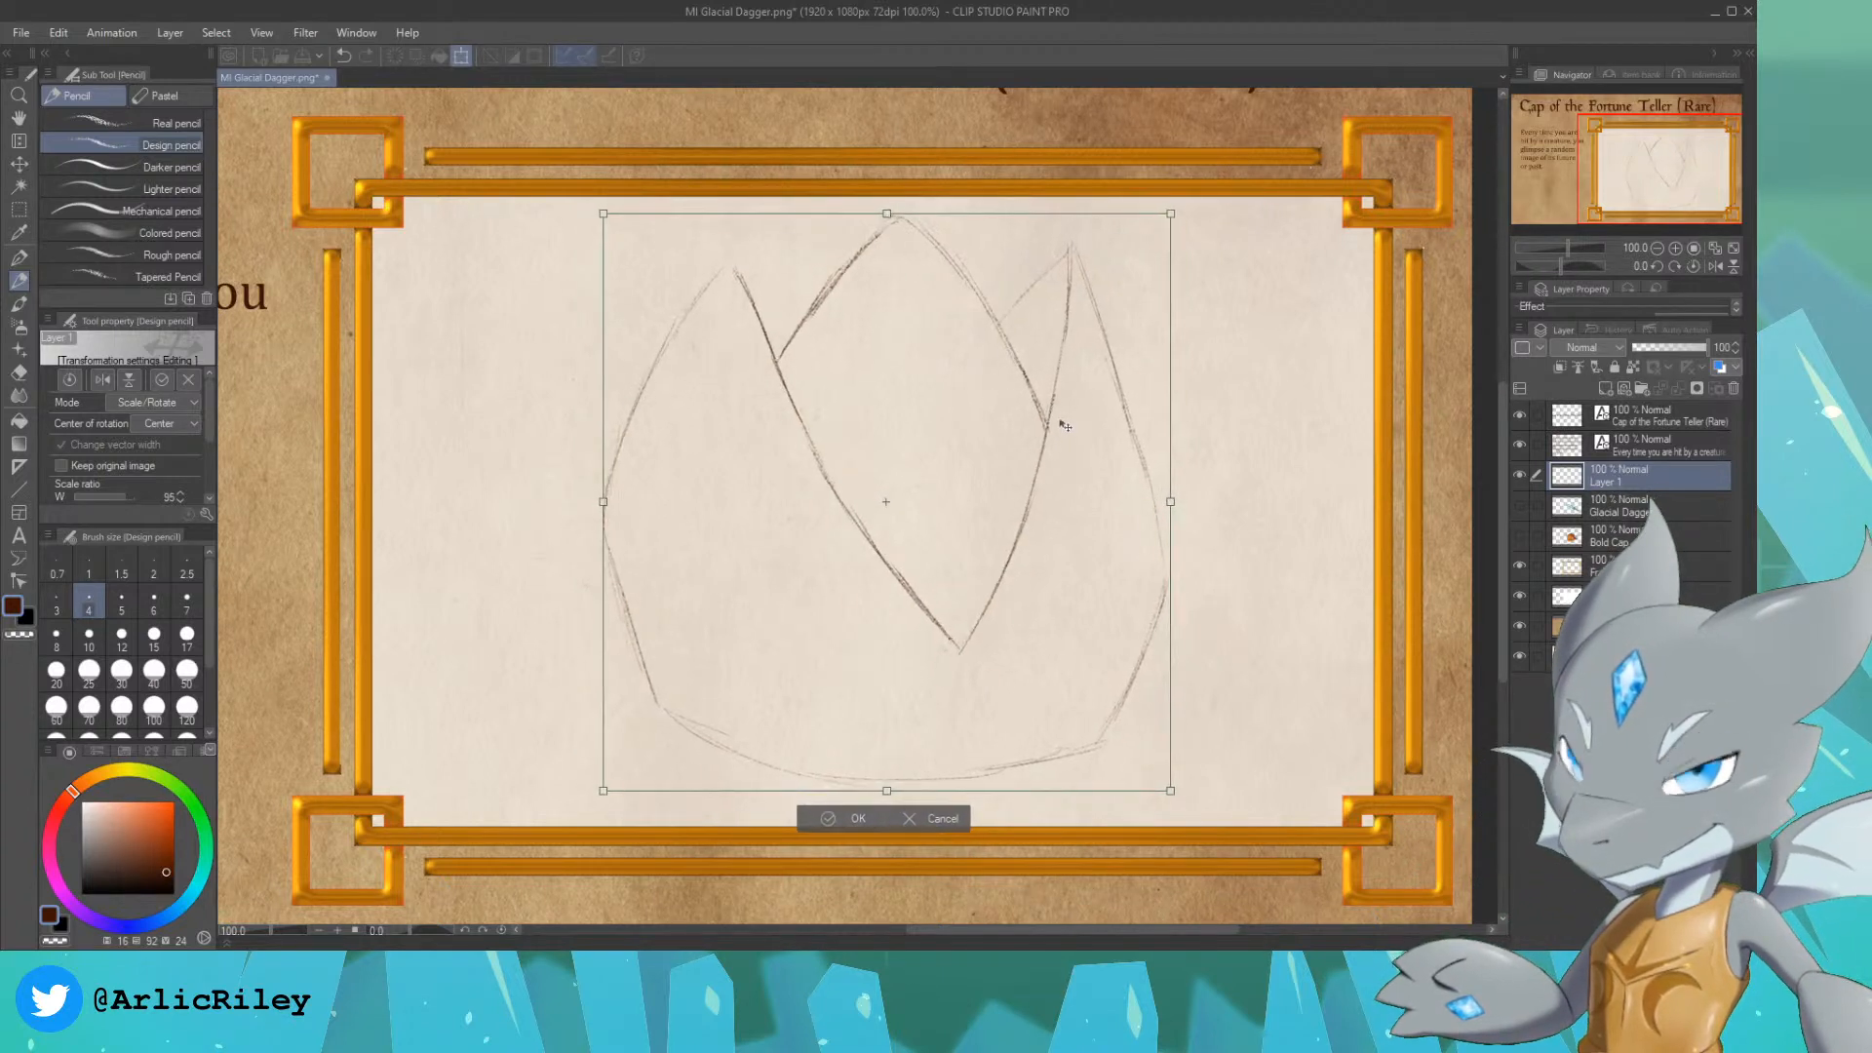
pyautogui.press('Return')
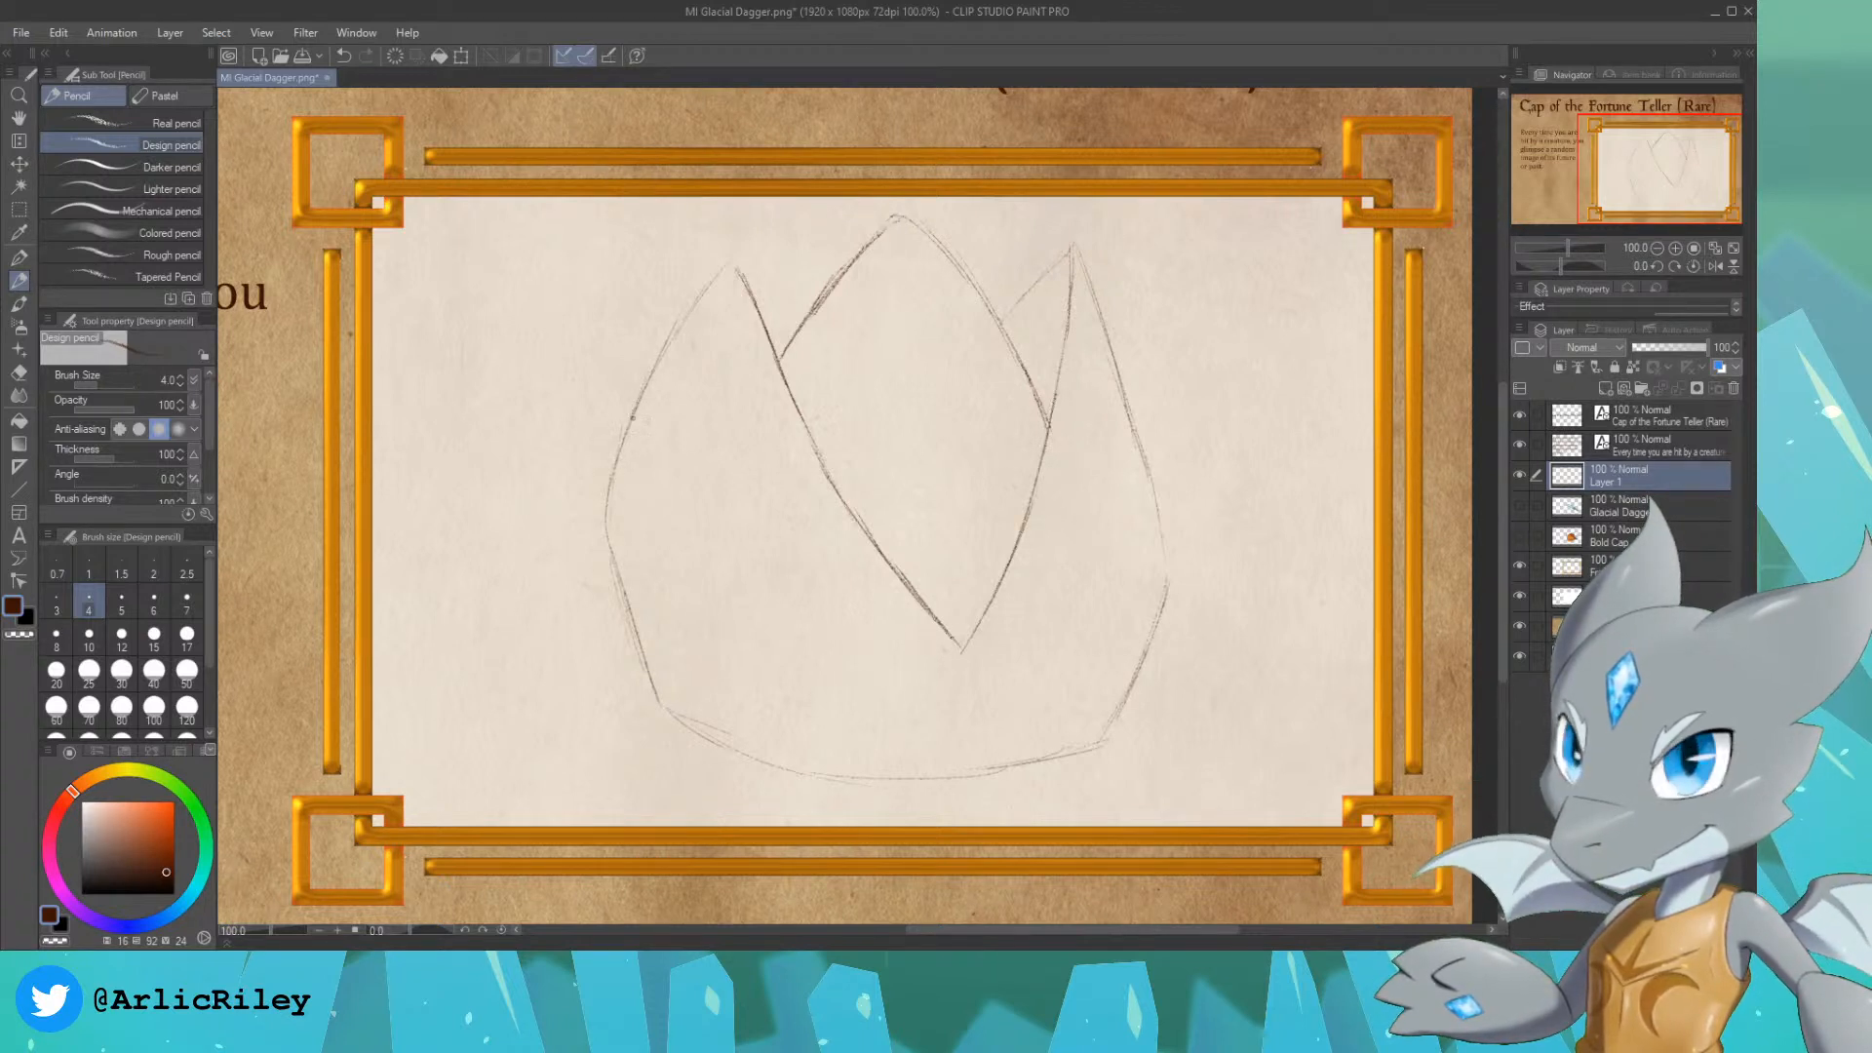
# Step: Redraw the cap's left outline as a darker rounded curve from the left peak down to the lower left corner
pyautogui.moveTo(633, 417); pyautogui.dragTo(604, 558)
pyautogui.moveTo(609, 599); pyautogui.dragTo(664, 713)
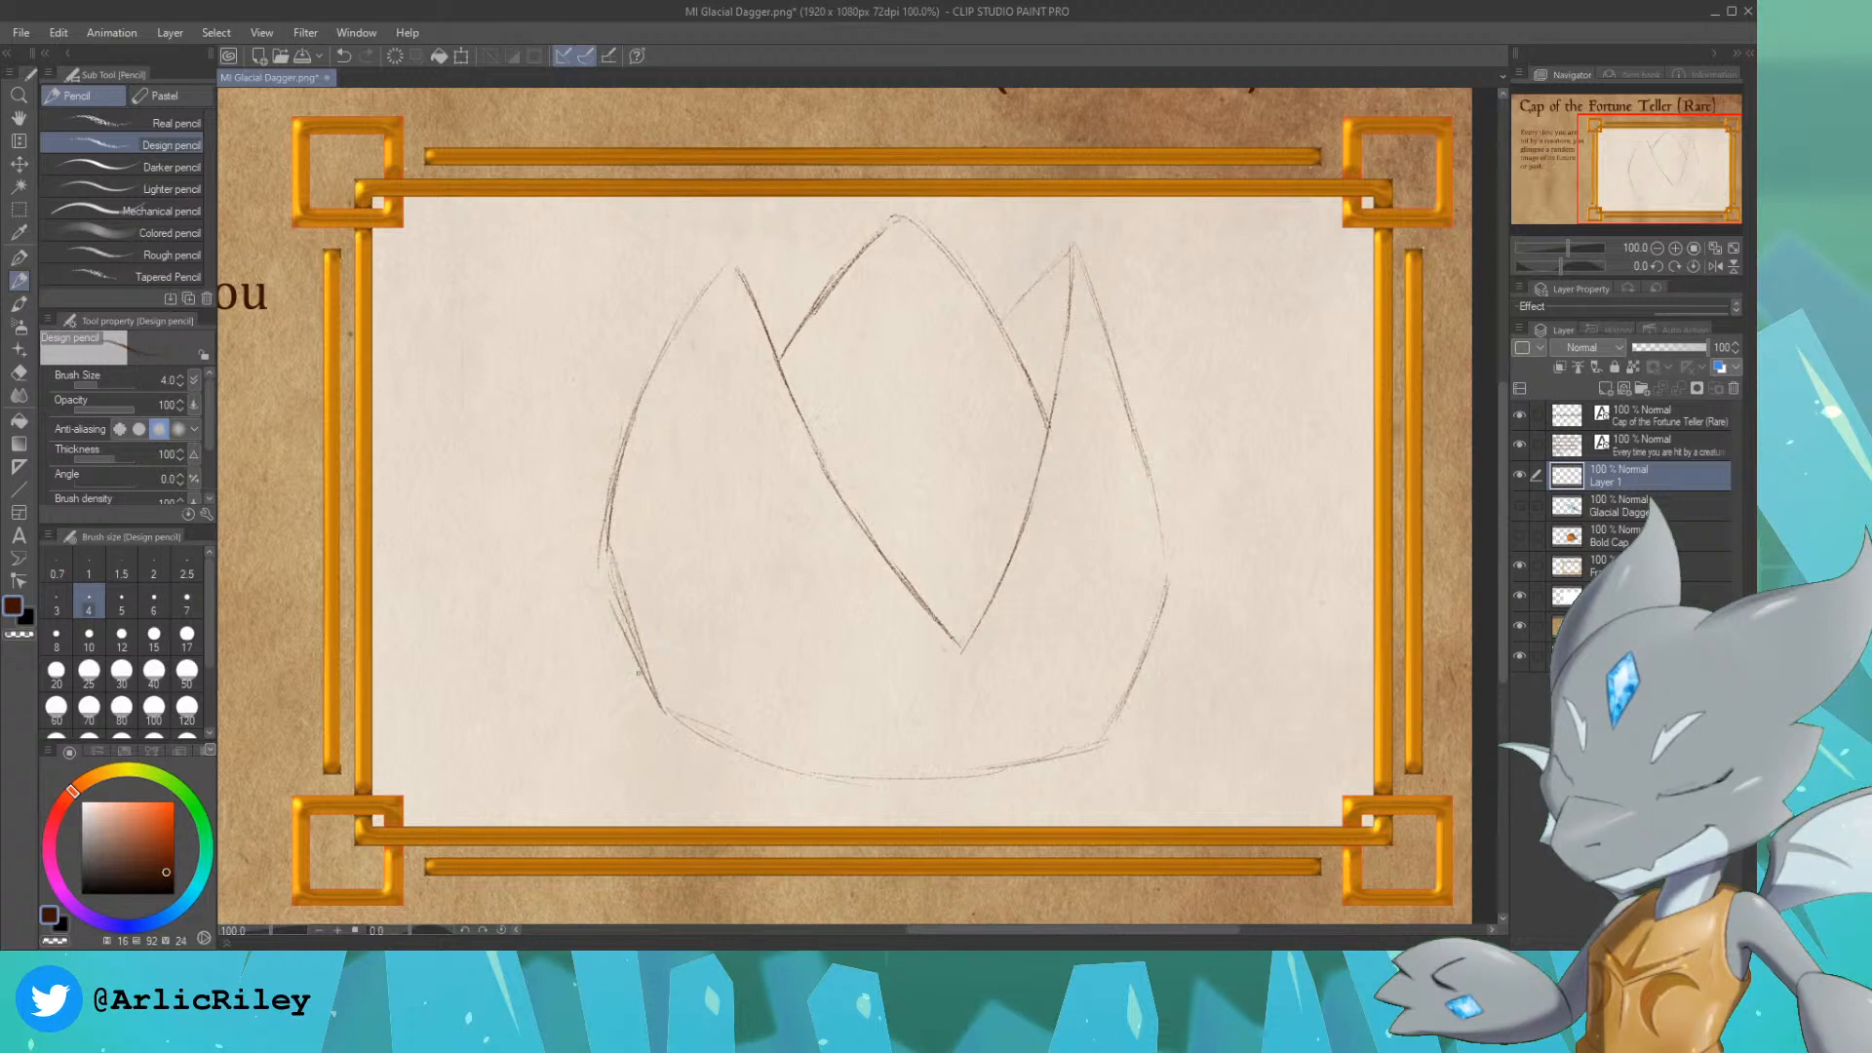
pyautogui.moveTo(602, 561); pyautogui.dragTo(621, 628)
pyautogui.moveTo(613, 485); pyautogui.dragTo(601, 565)
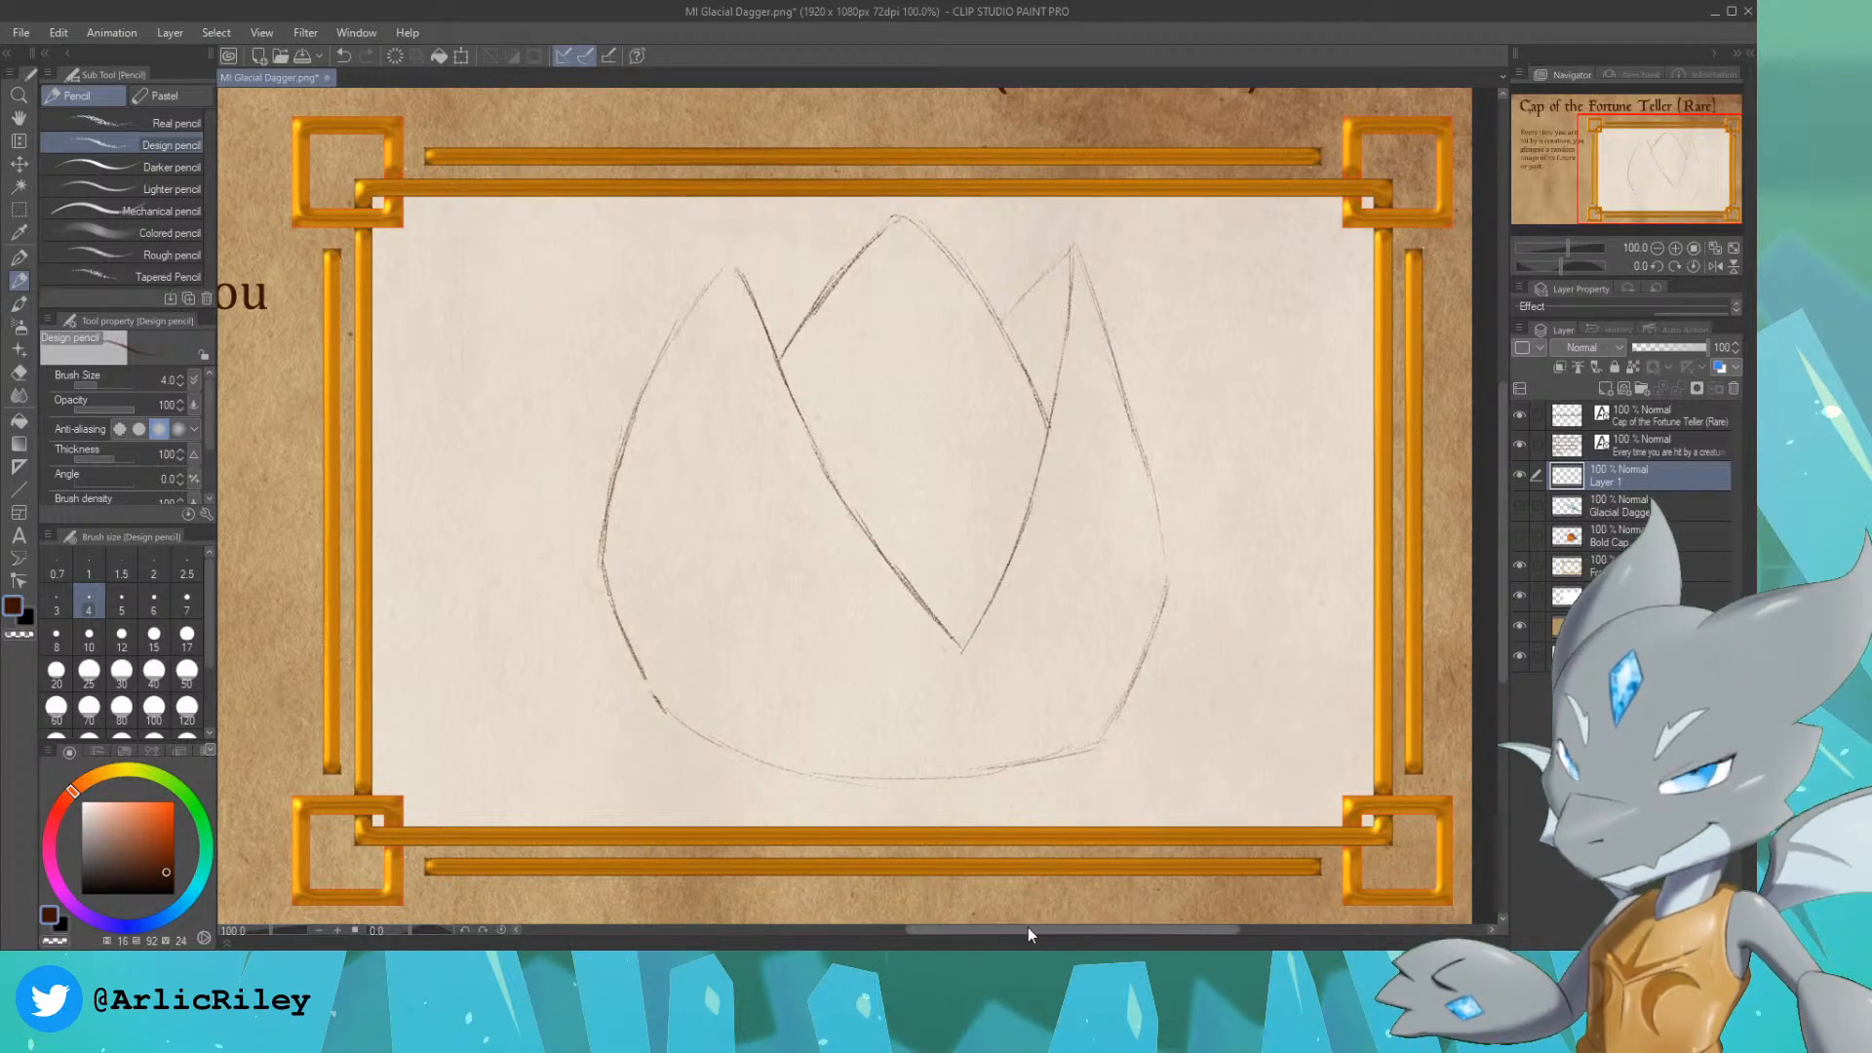
# Step: Darken and round the cap's right outline from the bottom edge up to the tip of the right peak
pyautogui.moveTo(995, 766); pyautogui.dragTo(1069, 746)
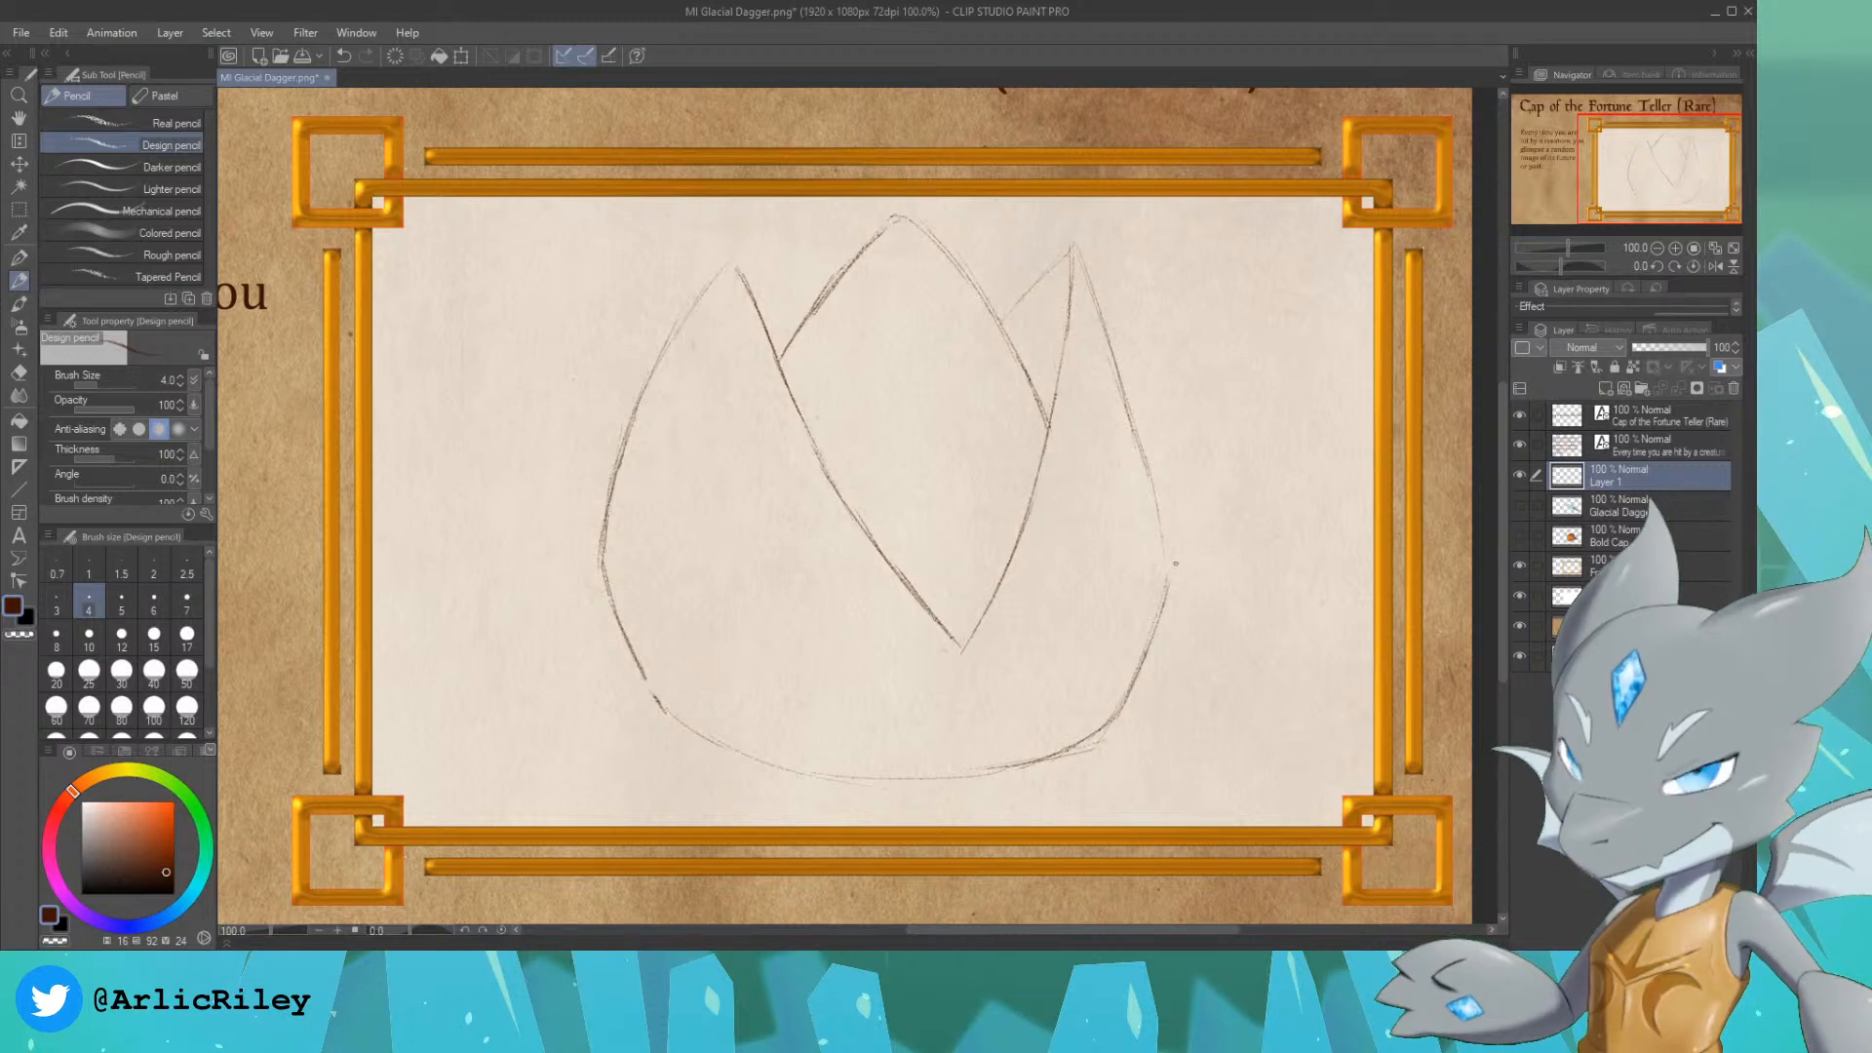
pyautogui.moveTo(1167, 583); pyautogui.dragTo(1160, 519)
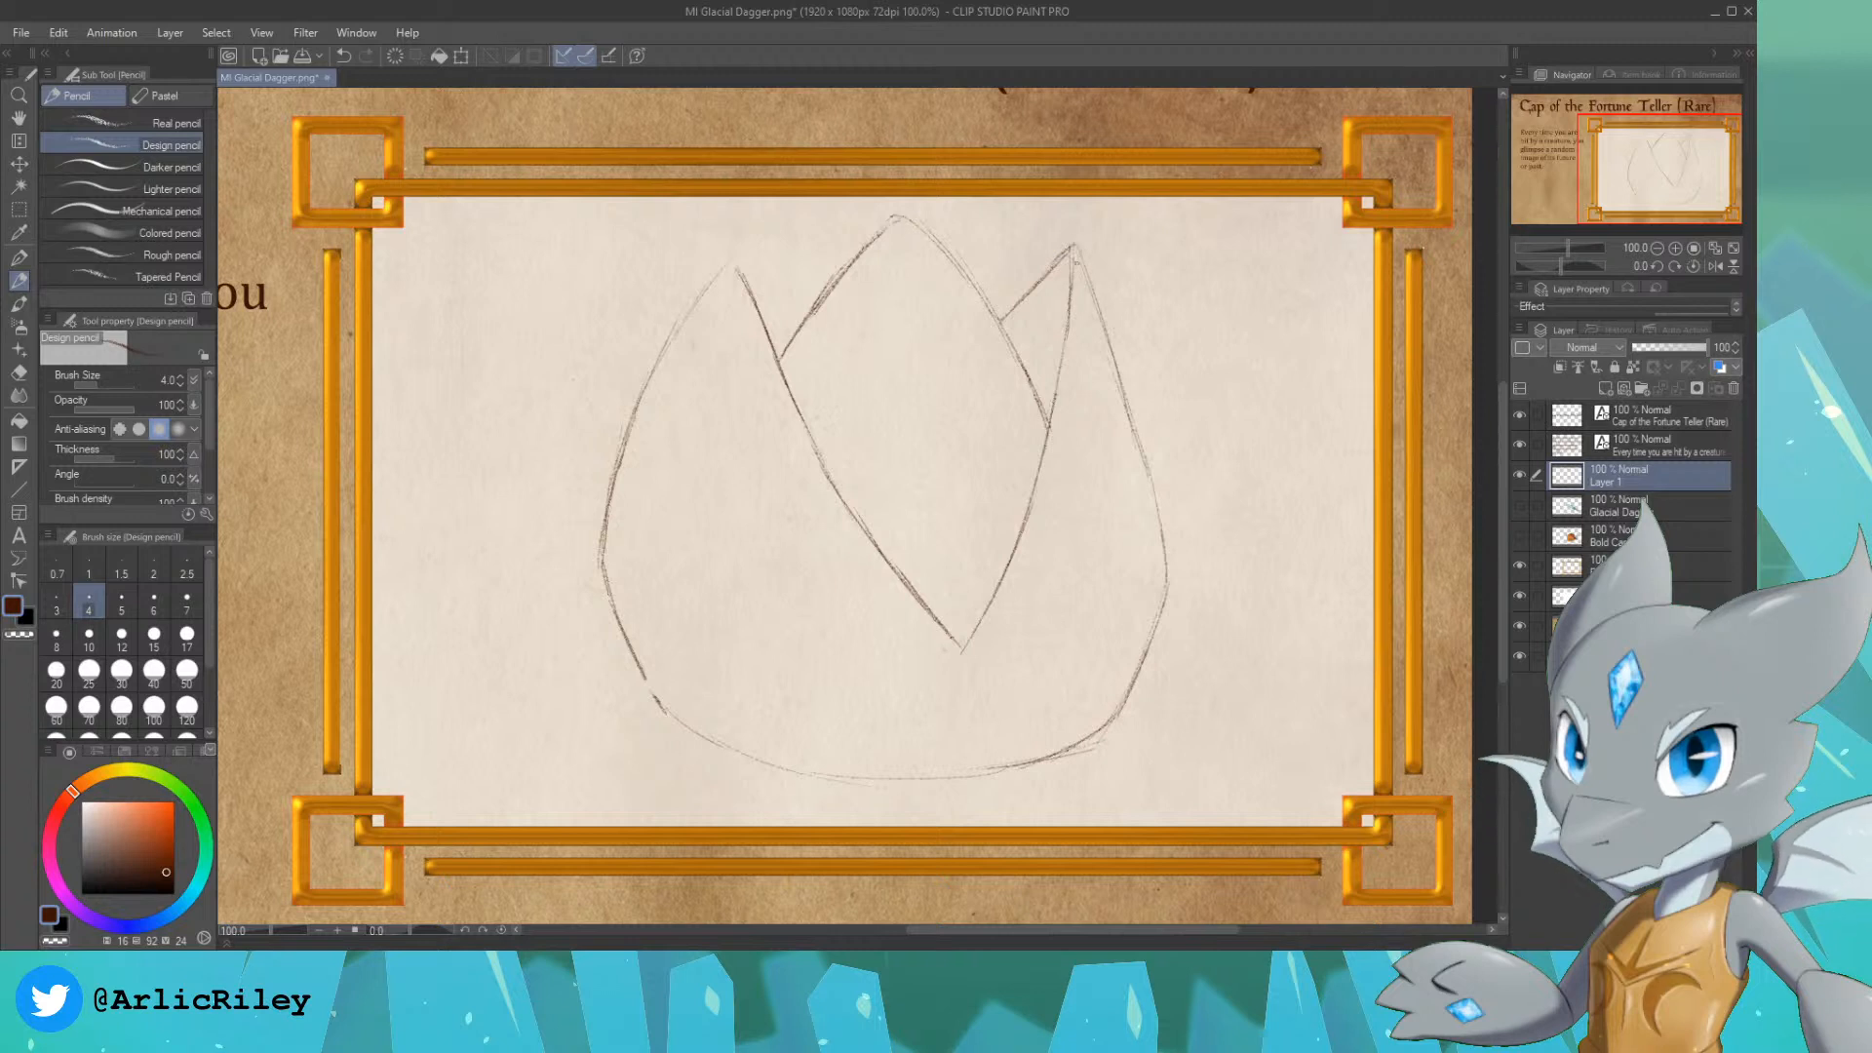
pyautogui.moveTo(1074, 248); pyautogui.dragTo(1151, 482)
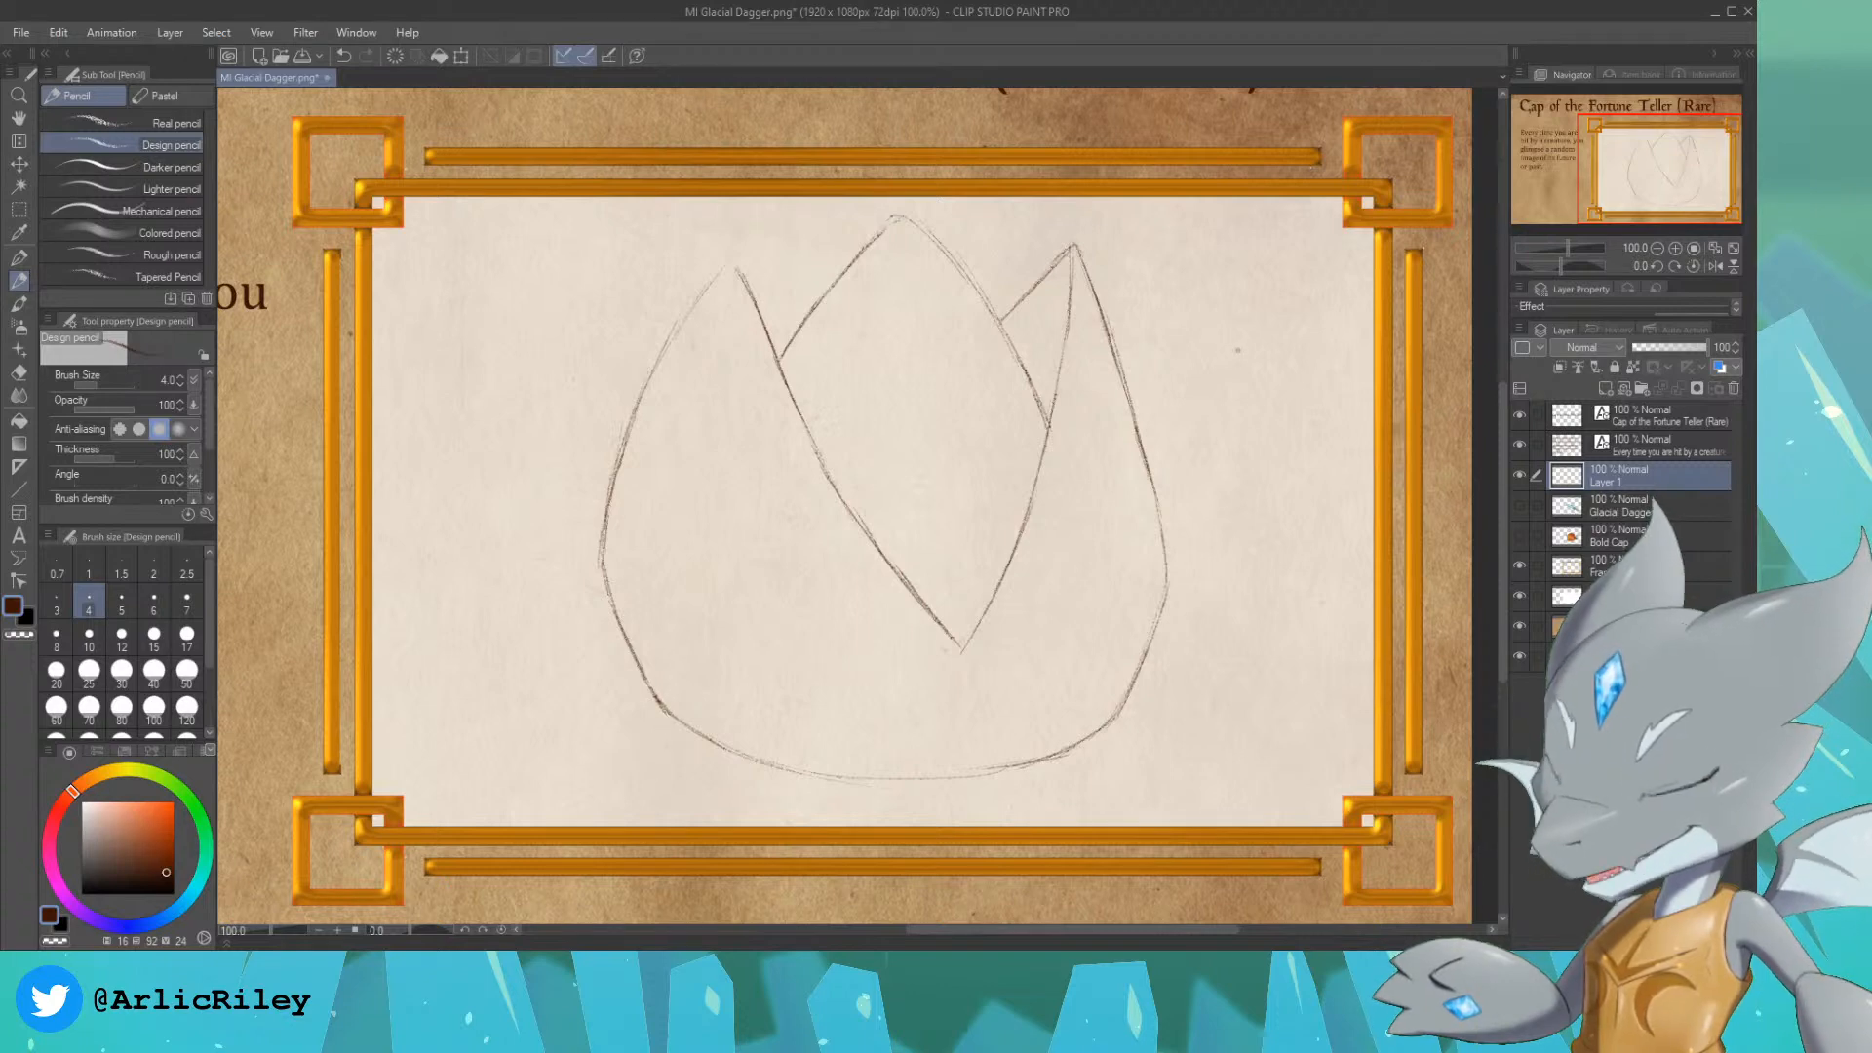
# Step: Sketch a small oval ornament with a short hanging chain at the V's point, plus an arrow pointing at the cap's left side
pyautogui.moveTo(1660, 167); pyautogui.dragTo(1657, 164)
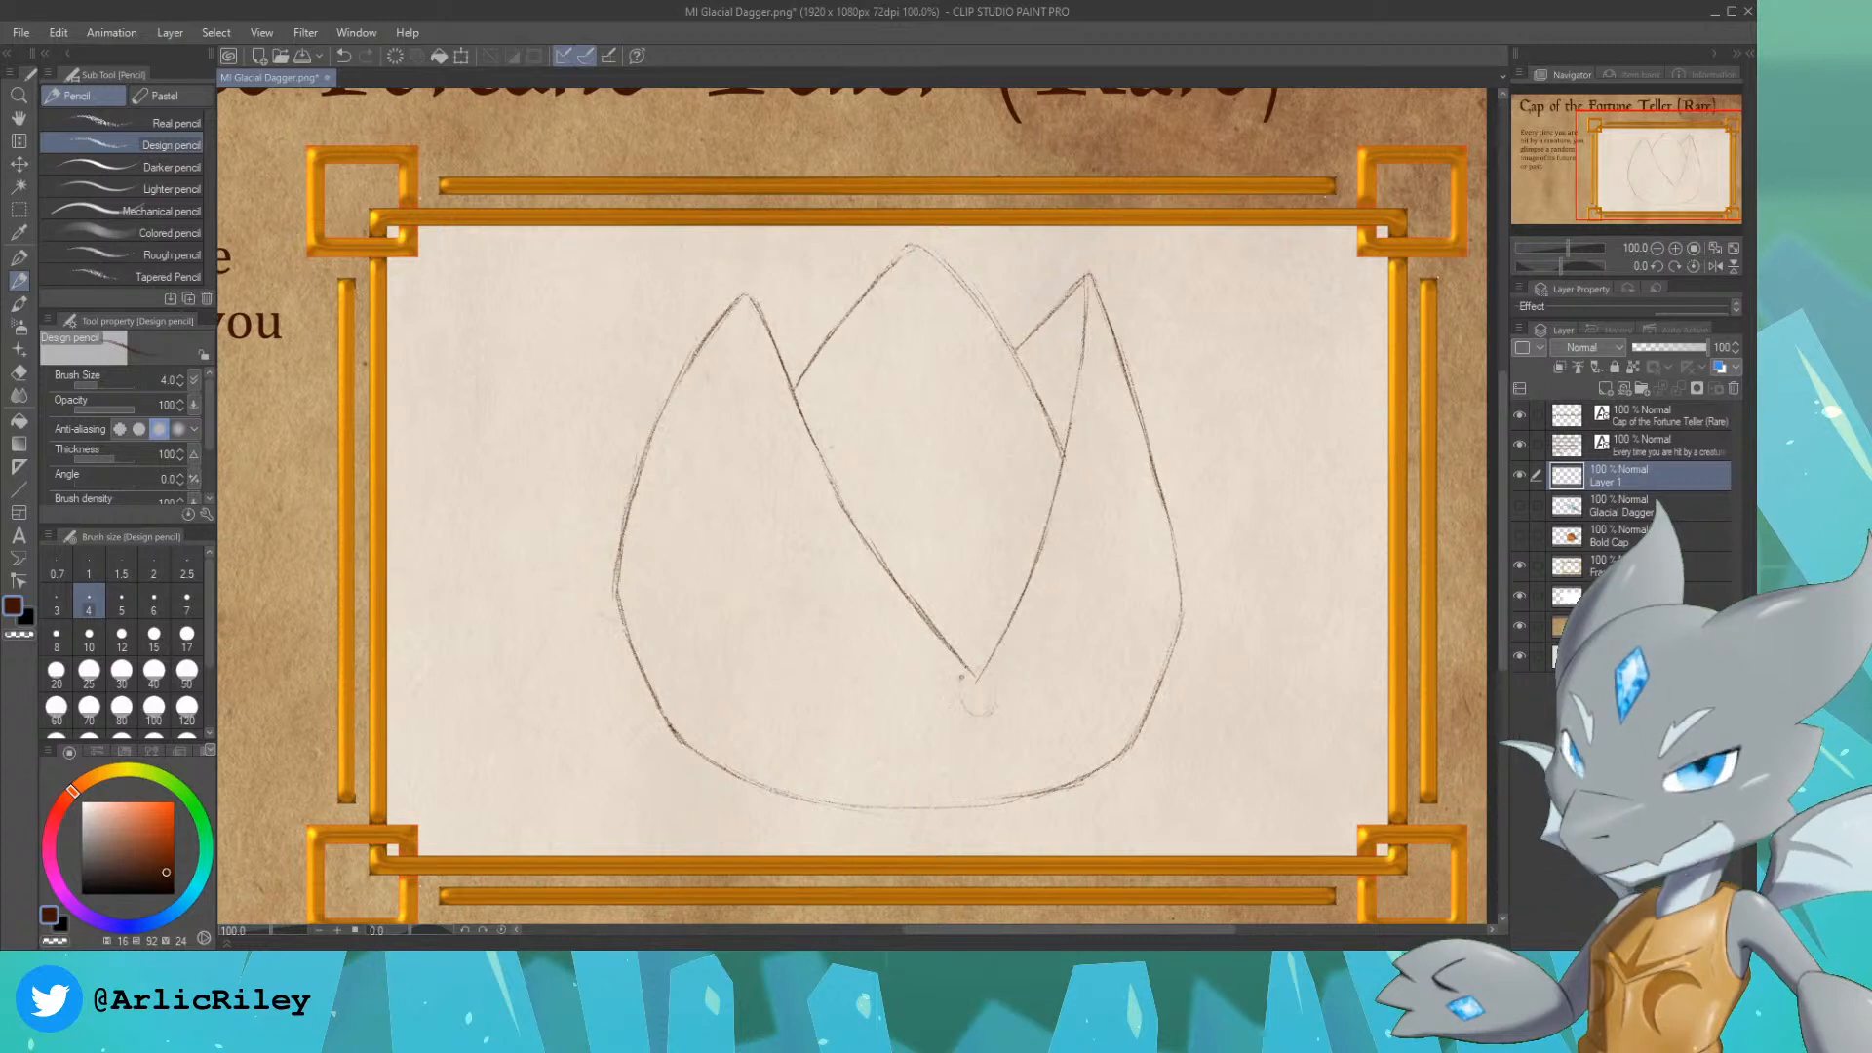
pyautogui.moveTo(966, 684); pyautogui.dragTo(979, 671)
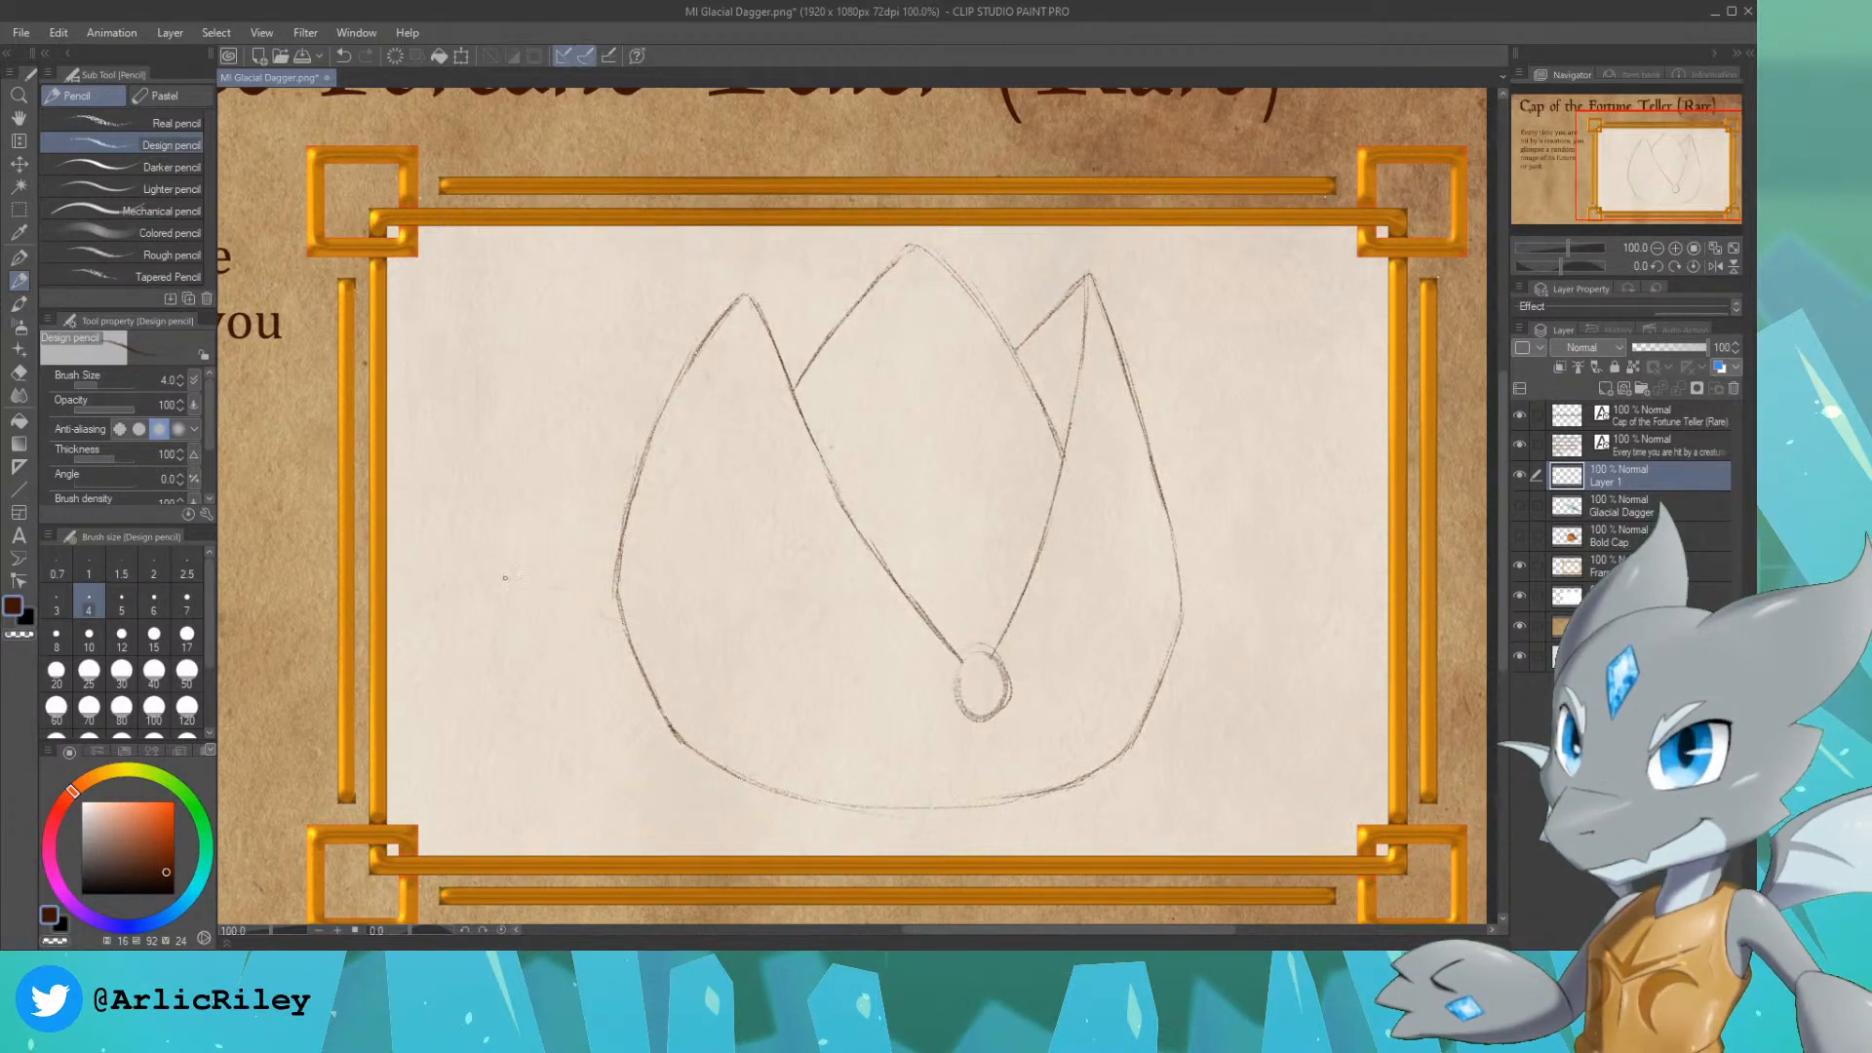
pyautogui.moveTo(456, 592)
pyautogui.mouseDown()
pyautogui.moveTo(547, 570)
pyautogui.moveTo(524, 601)
pyautogui.mouseUp()
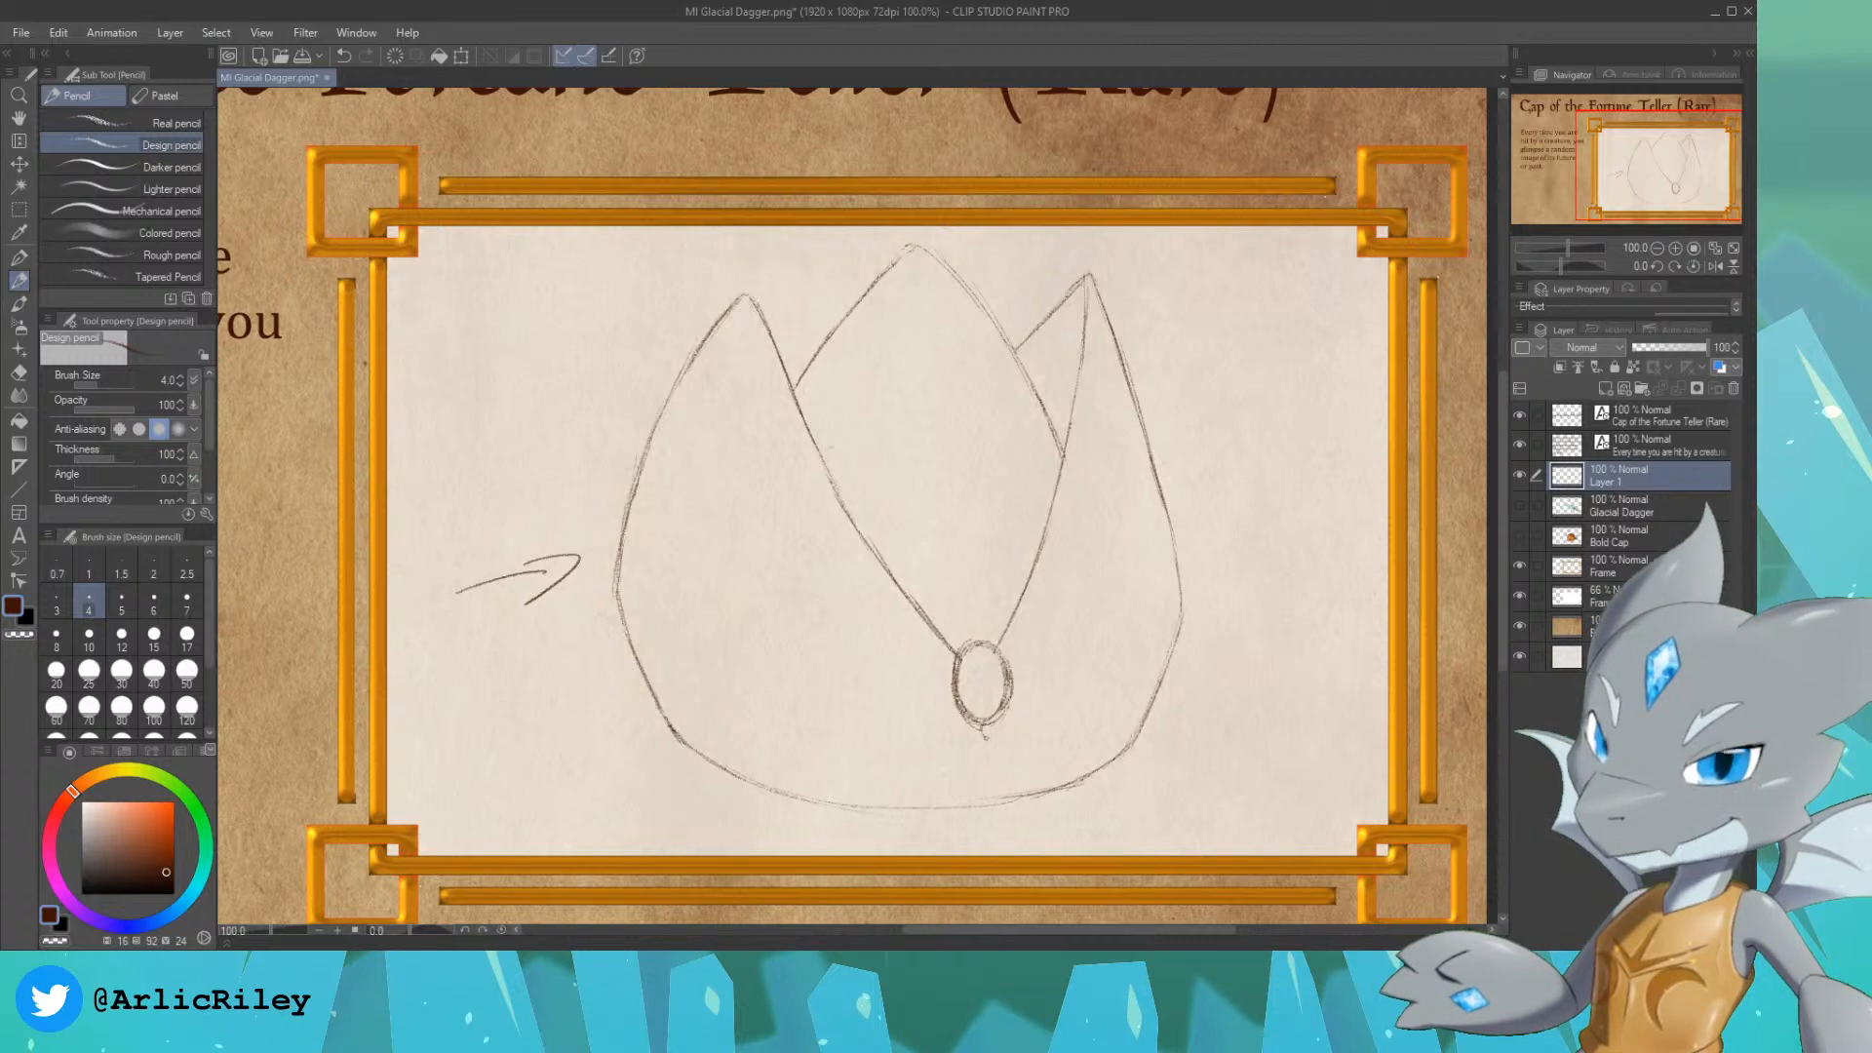
pyautogui.moveTo(988, 722); pyautogui.dragTo(992, 793)
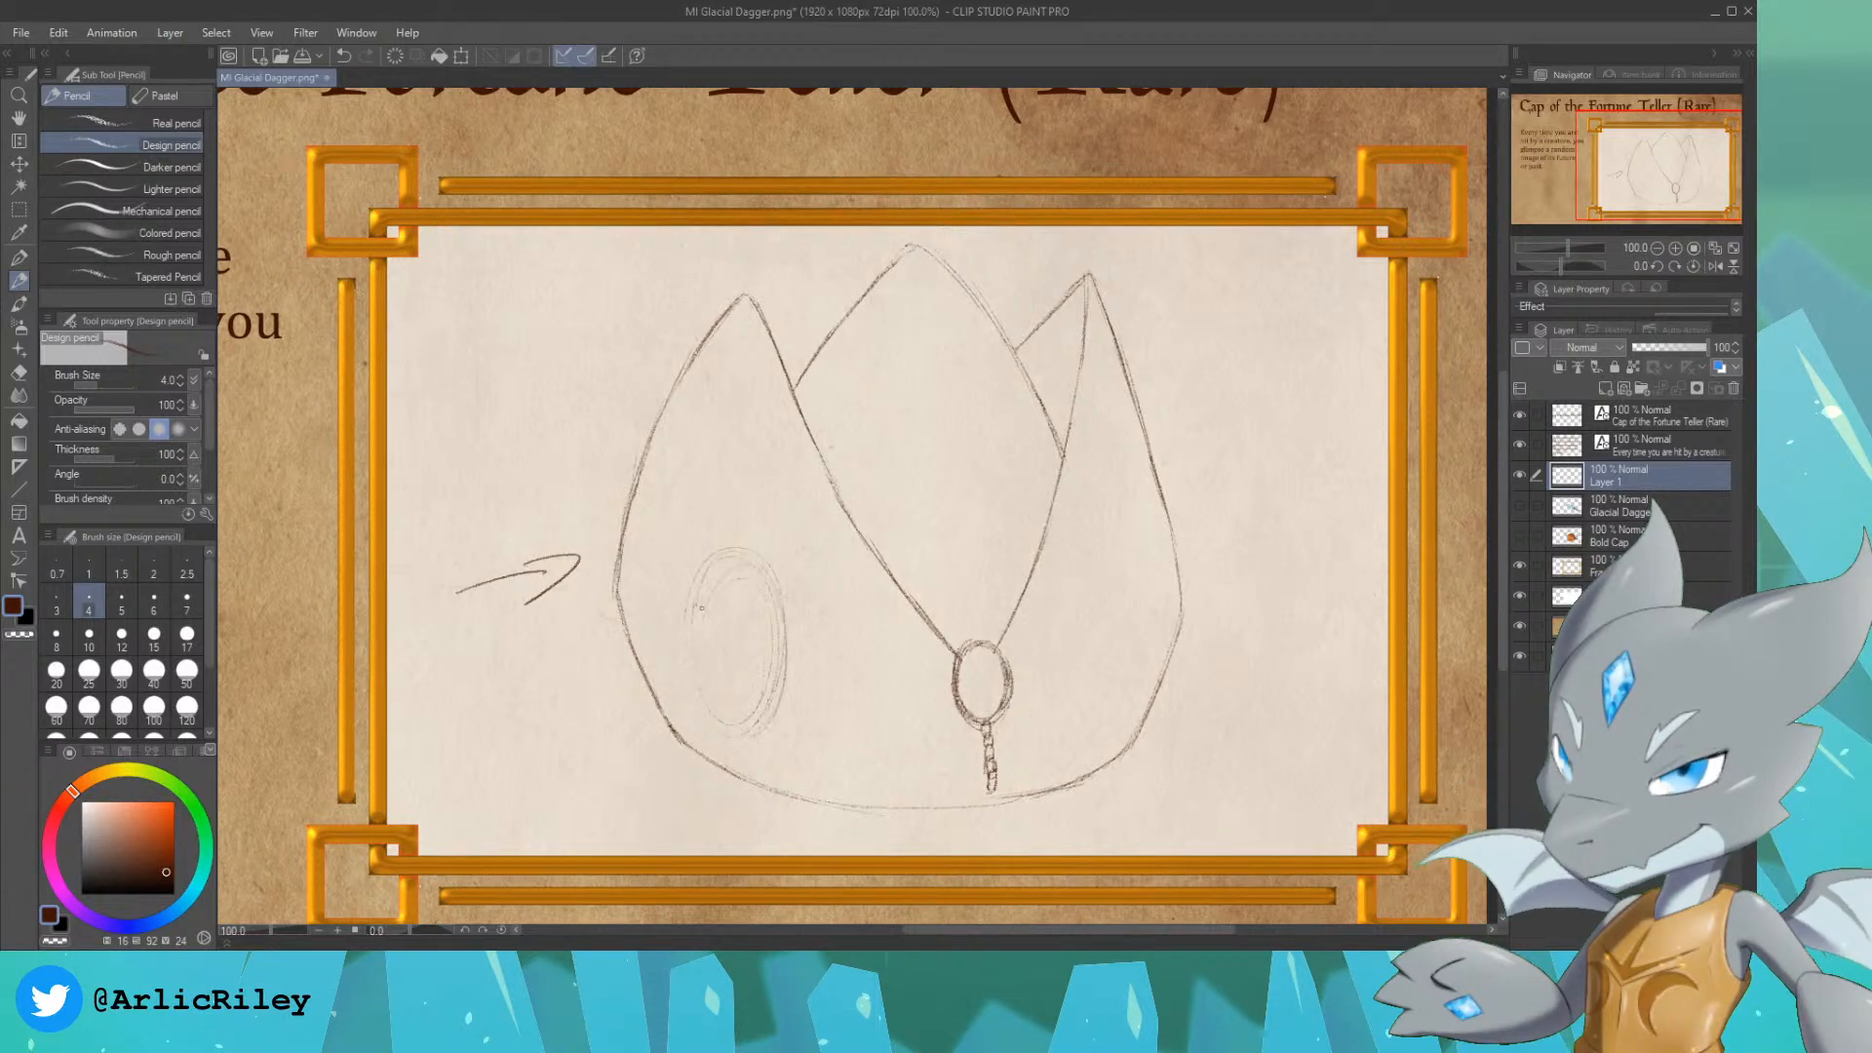
# Step: Sketch a large upright oval on the lower left side of the cap
pyautogui.moveTo(701, 608); pyautogui.dragTo(698, 689)
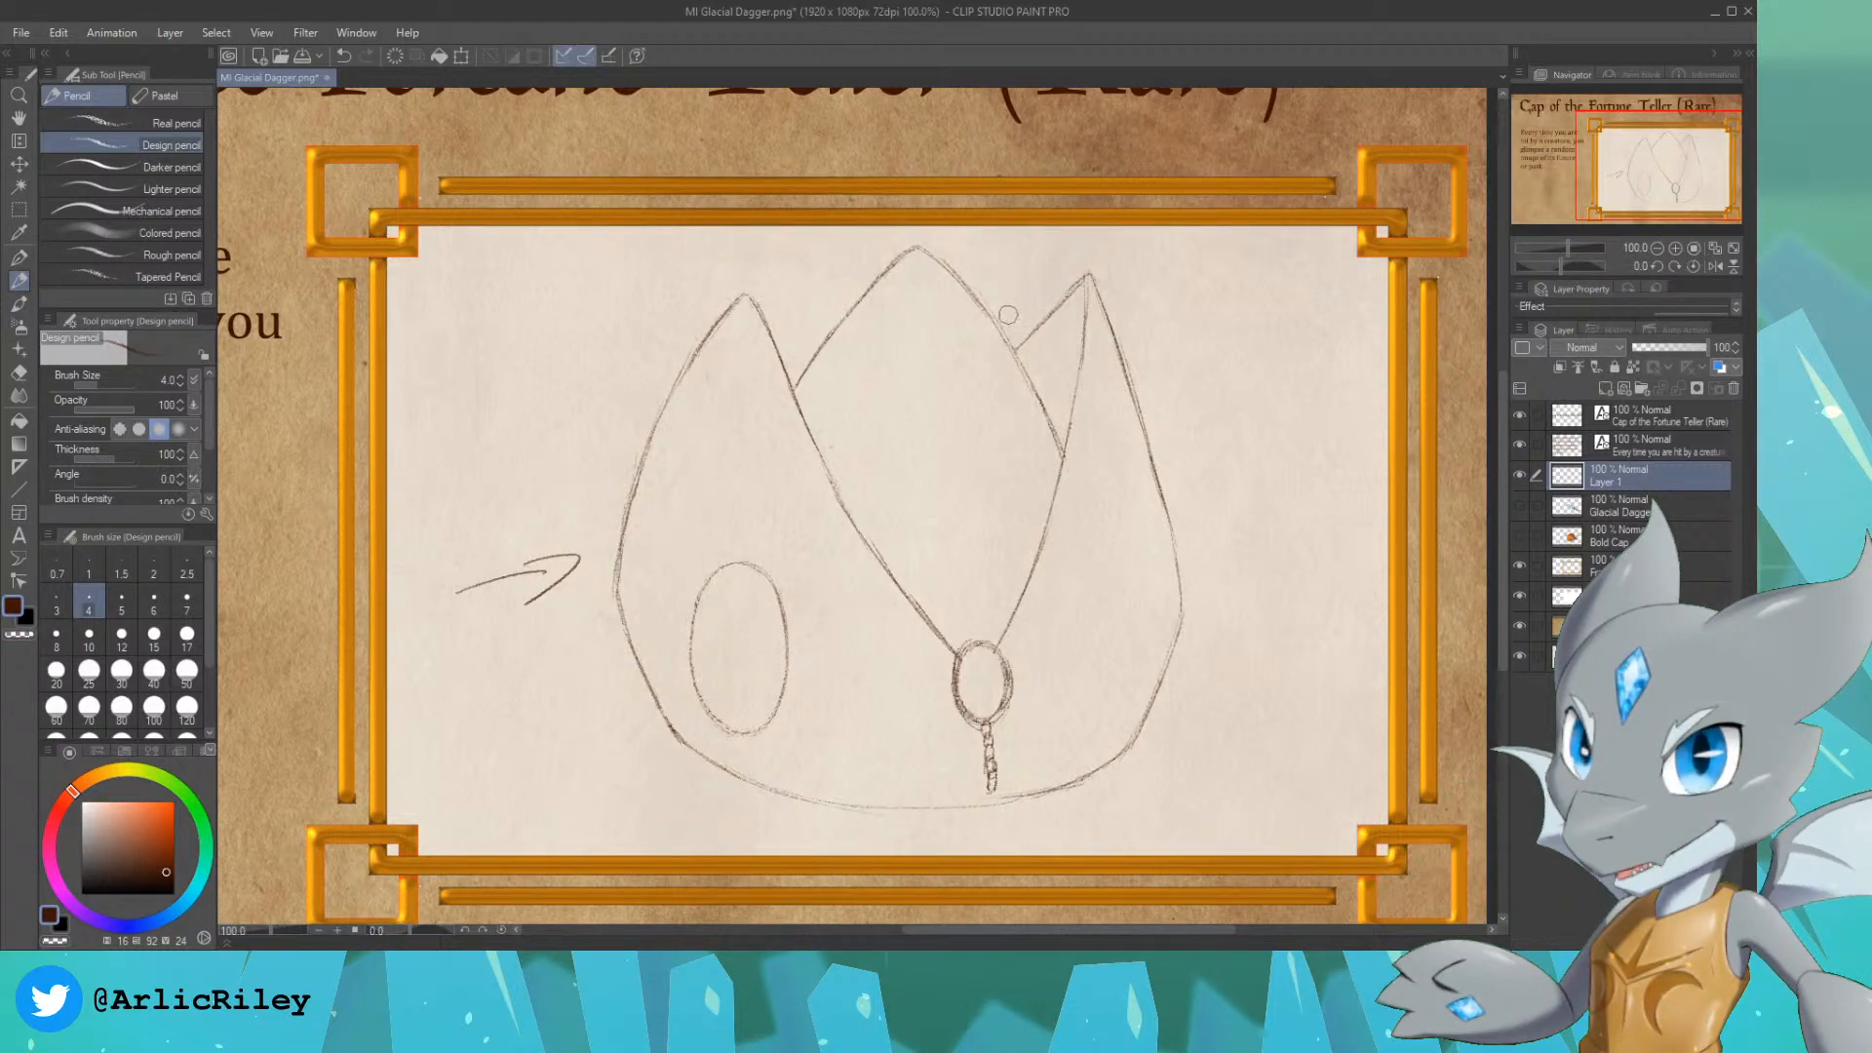
pyautogui.moveTo(1638, 184); pyautogui.dragTo(1594, 175)
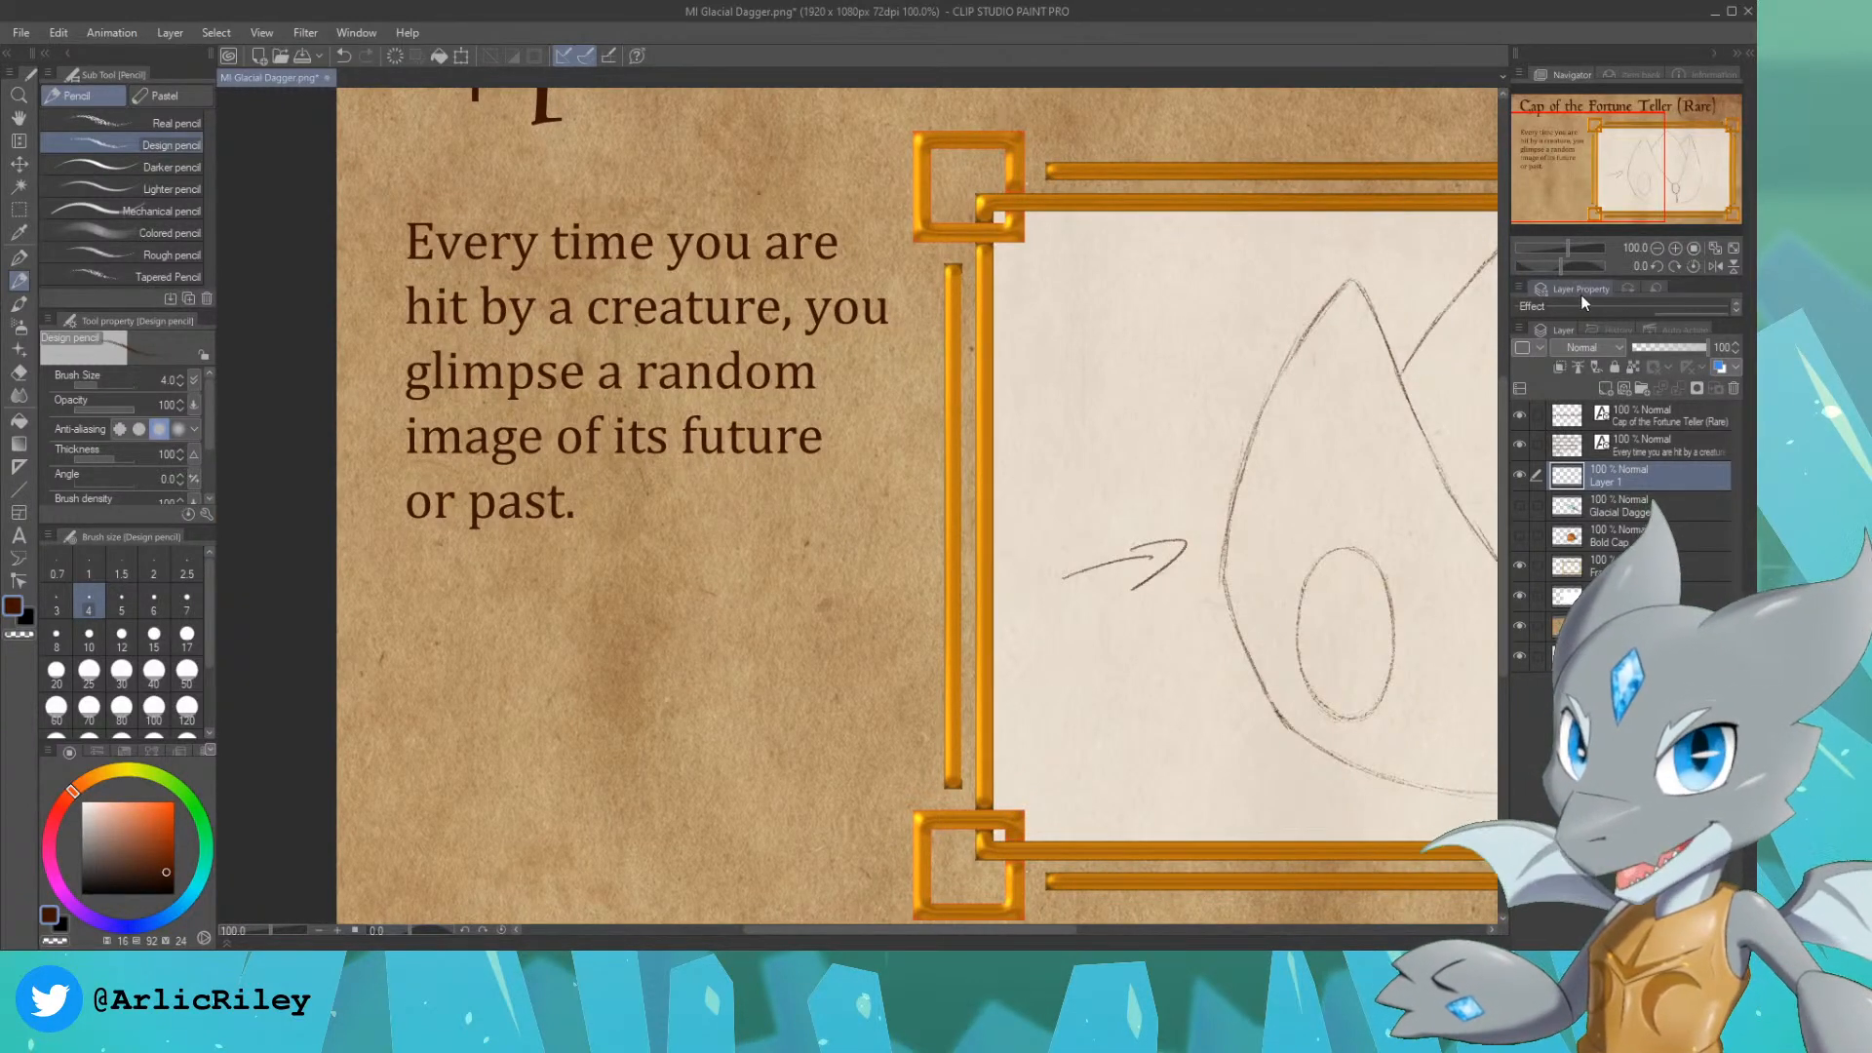
pyautogui.moveTo(1613, 173); pyautogui.dragTo(1677, 174)
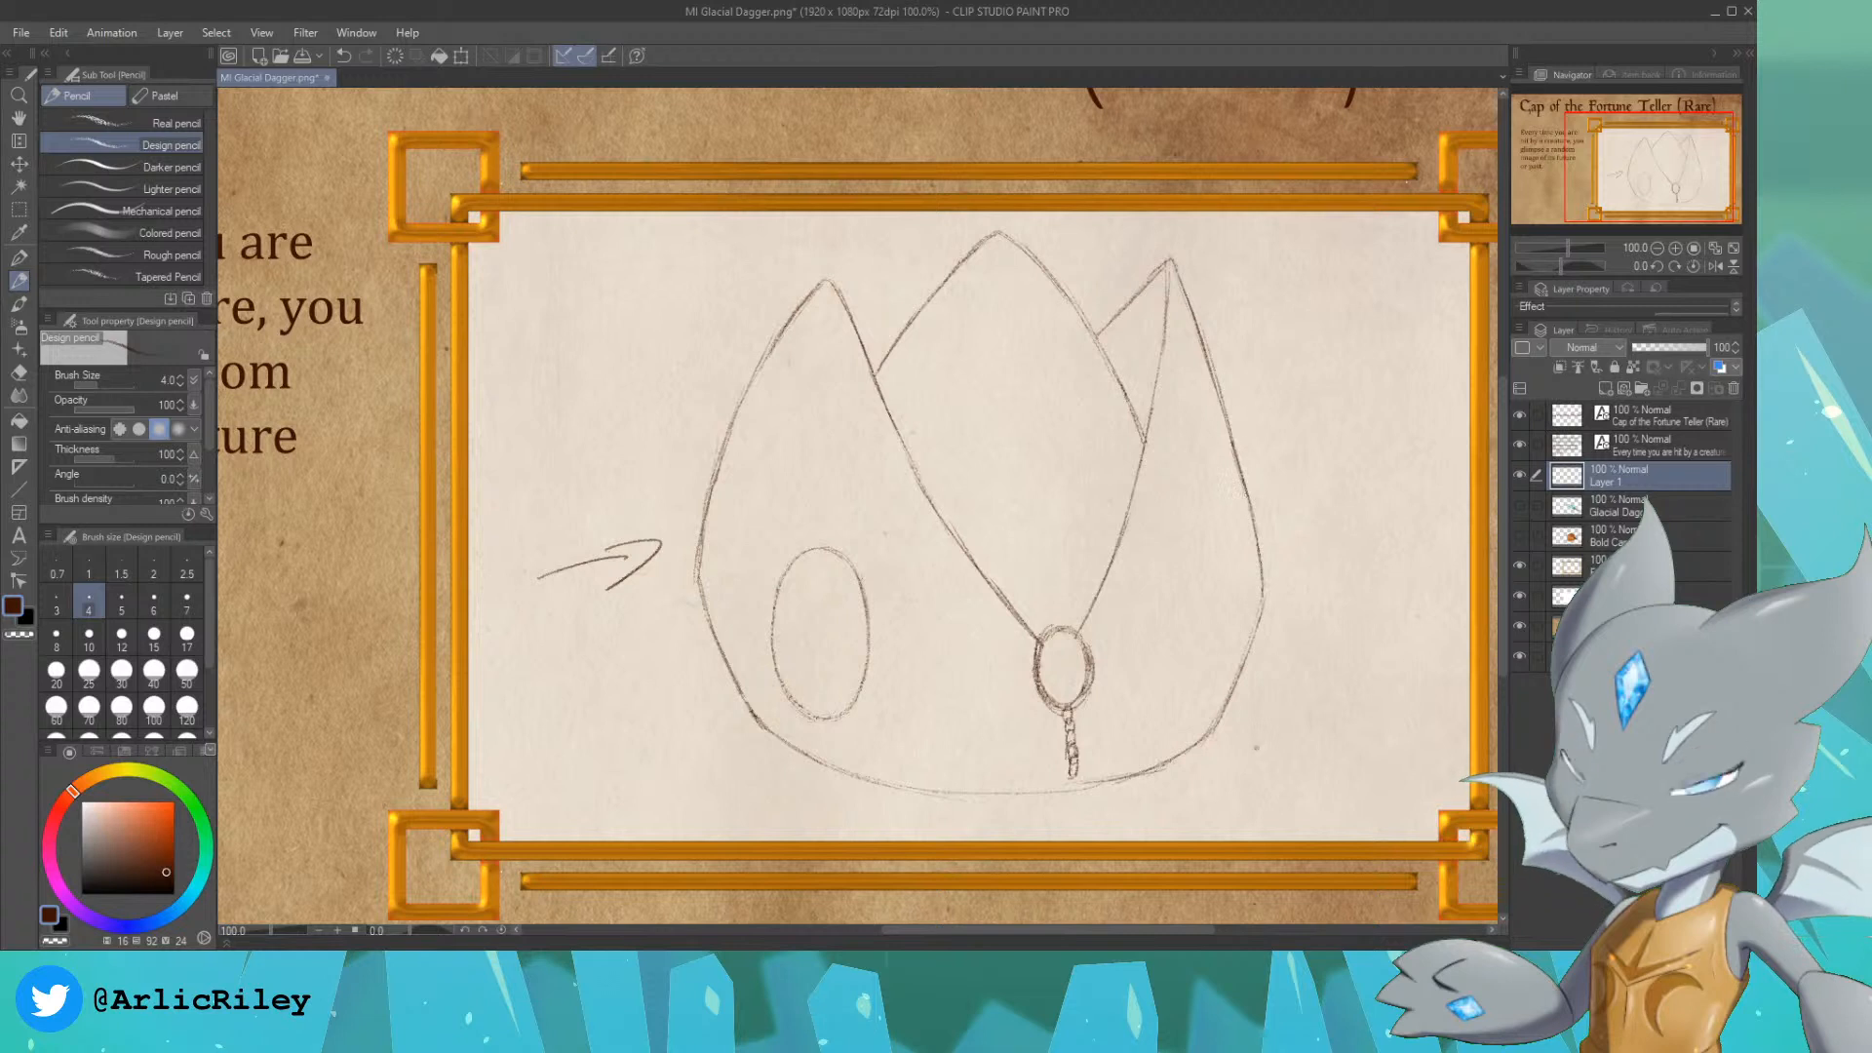
# Step: Darken the cap's lower right and bottom outline, and erase the arrow beside the cap
pyautogui.moveTo(1219, 712); pyautogui.dragTo(1258, 621)
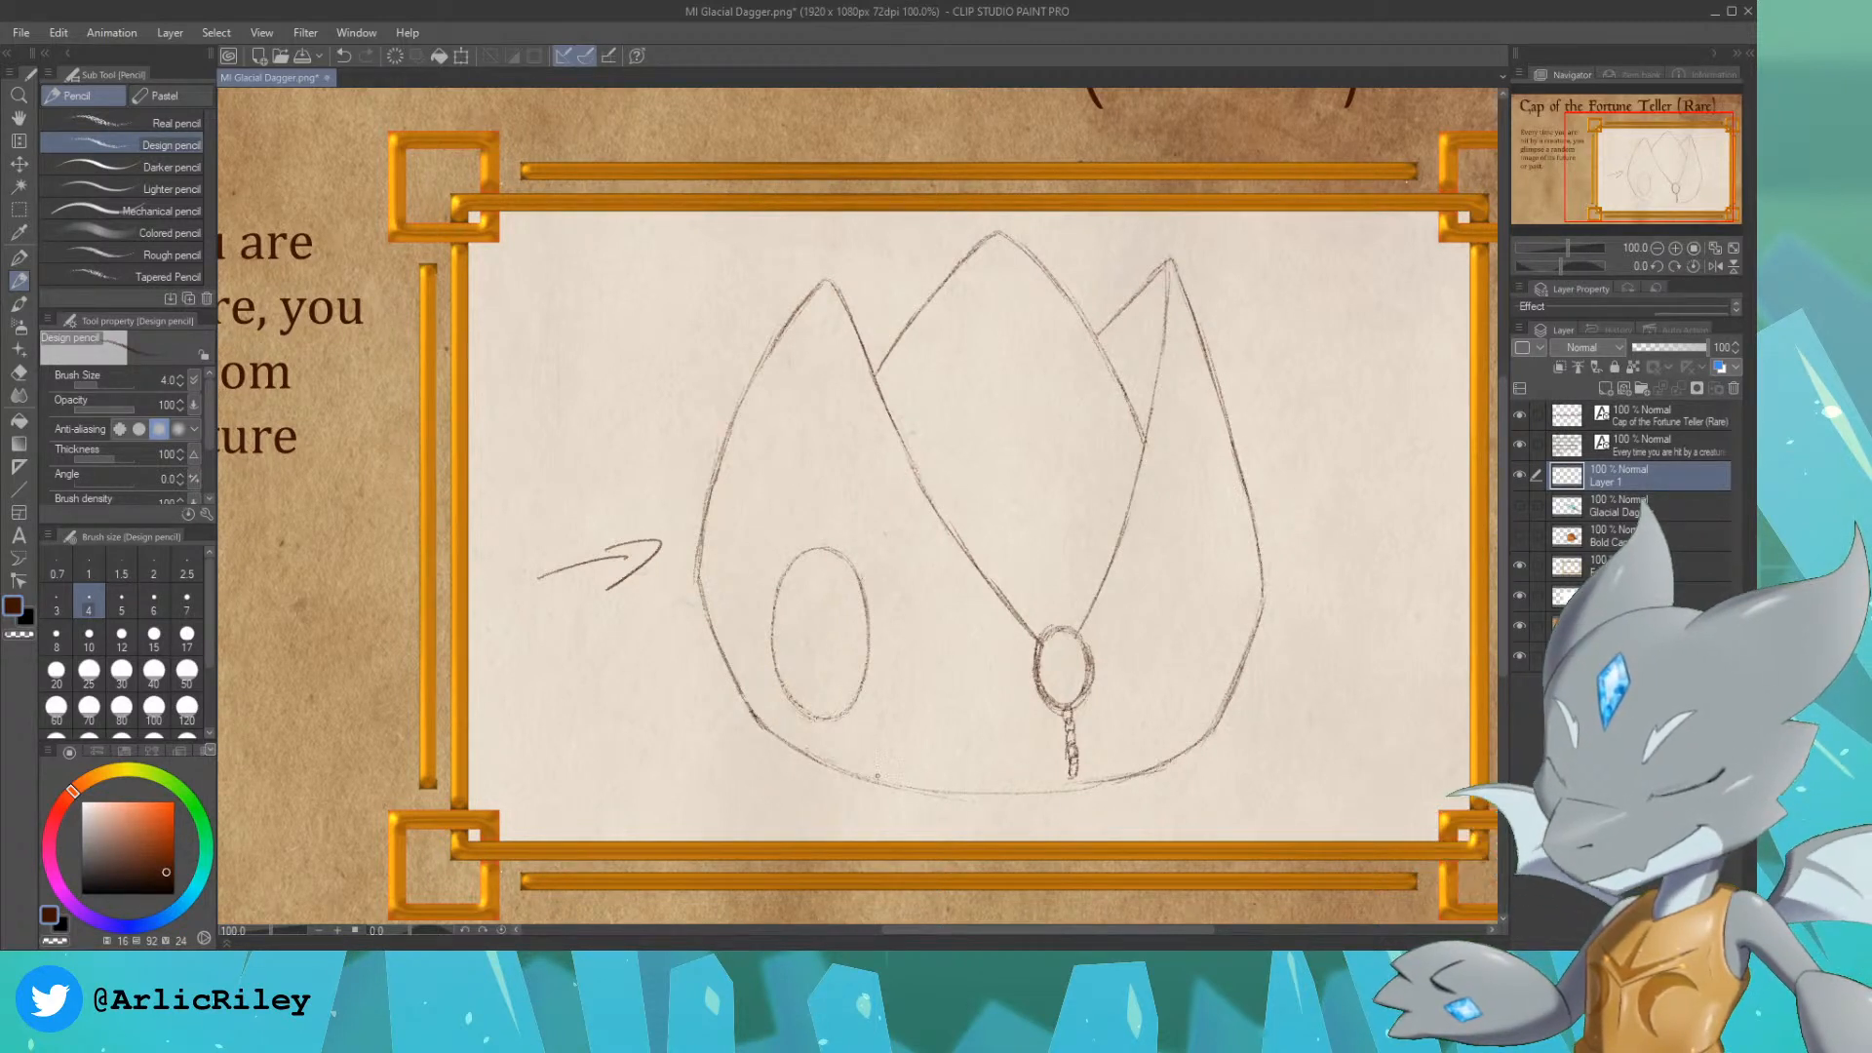
pyautogui.moveTo(877, 776)
pyautogui.mouseDown()
pyautogui.moveTo(809, 754)
pyautogui.moveTo(974, 792)
pyautogui.moveTo(1141, 766)
pyautogui.mouseUp()
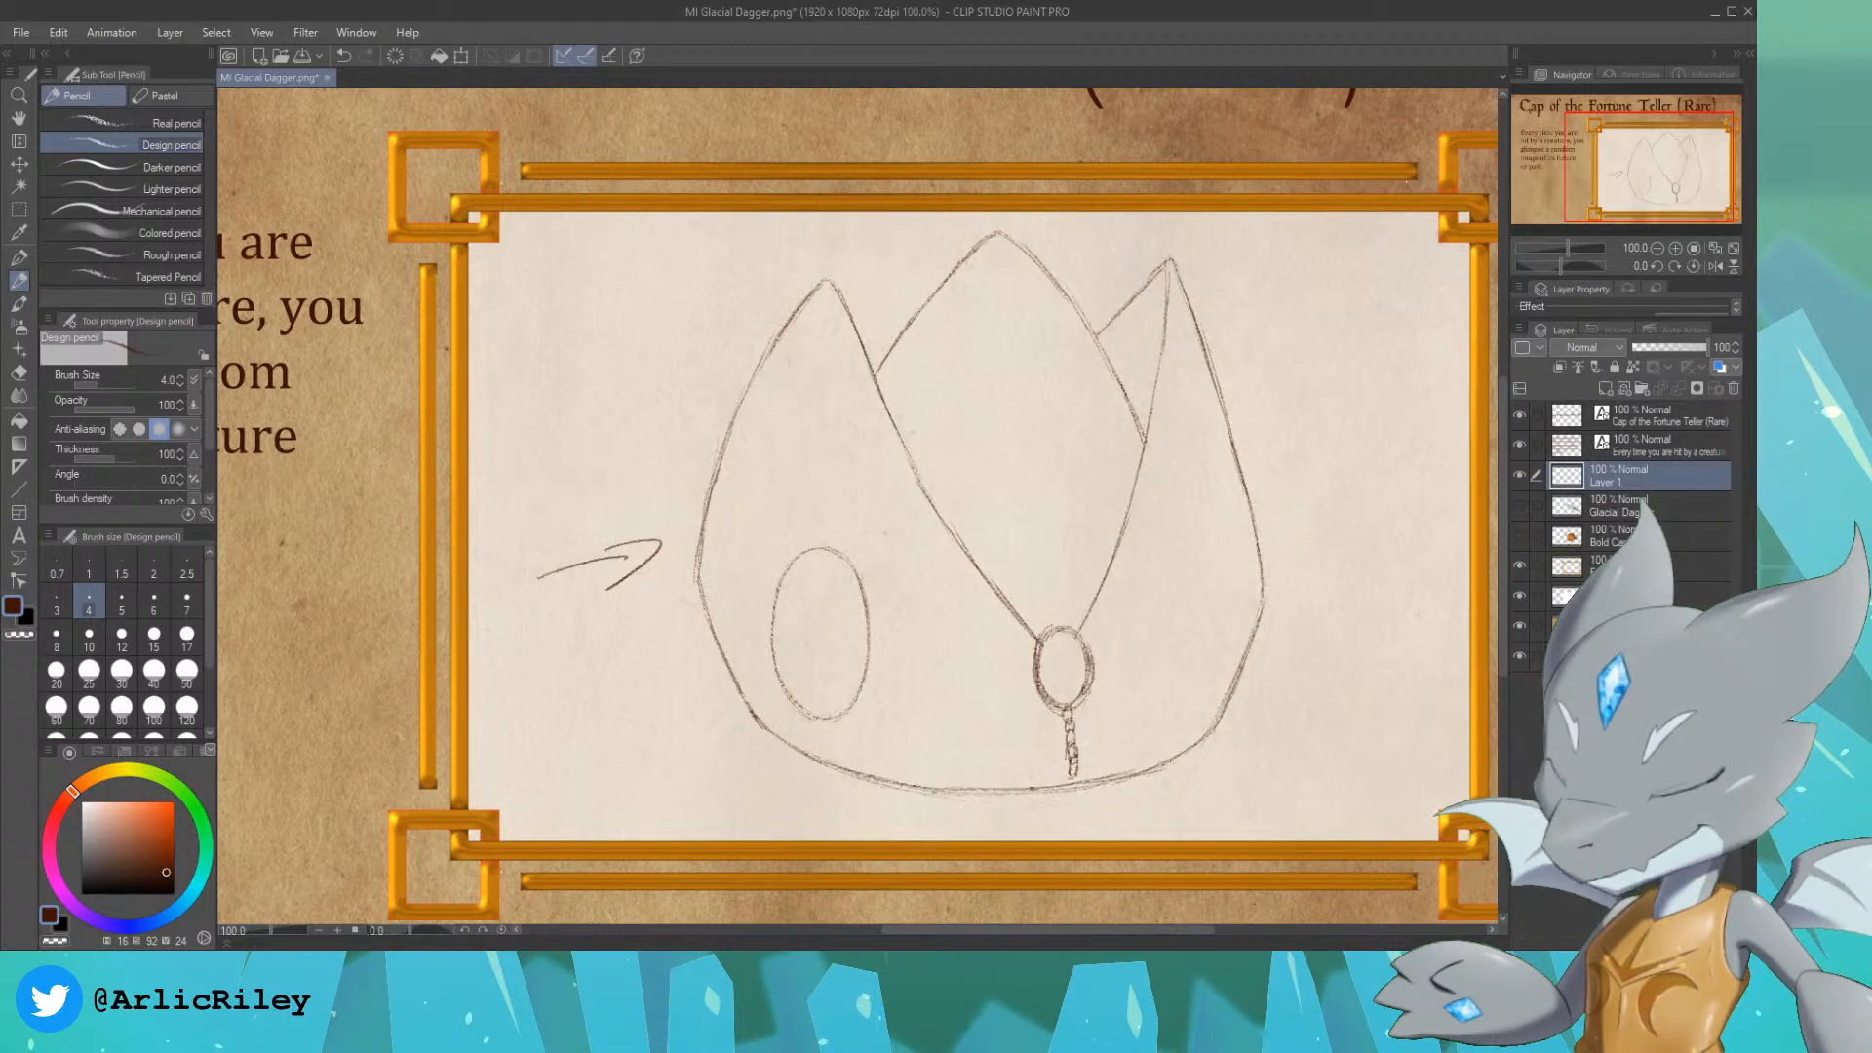
pyautogui.hotkey('ctrl', 'z')
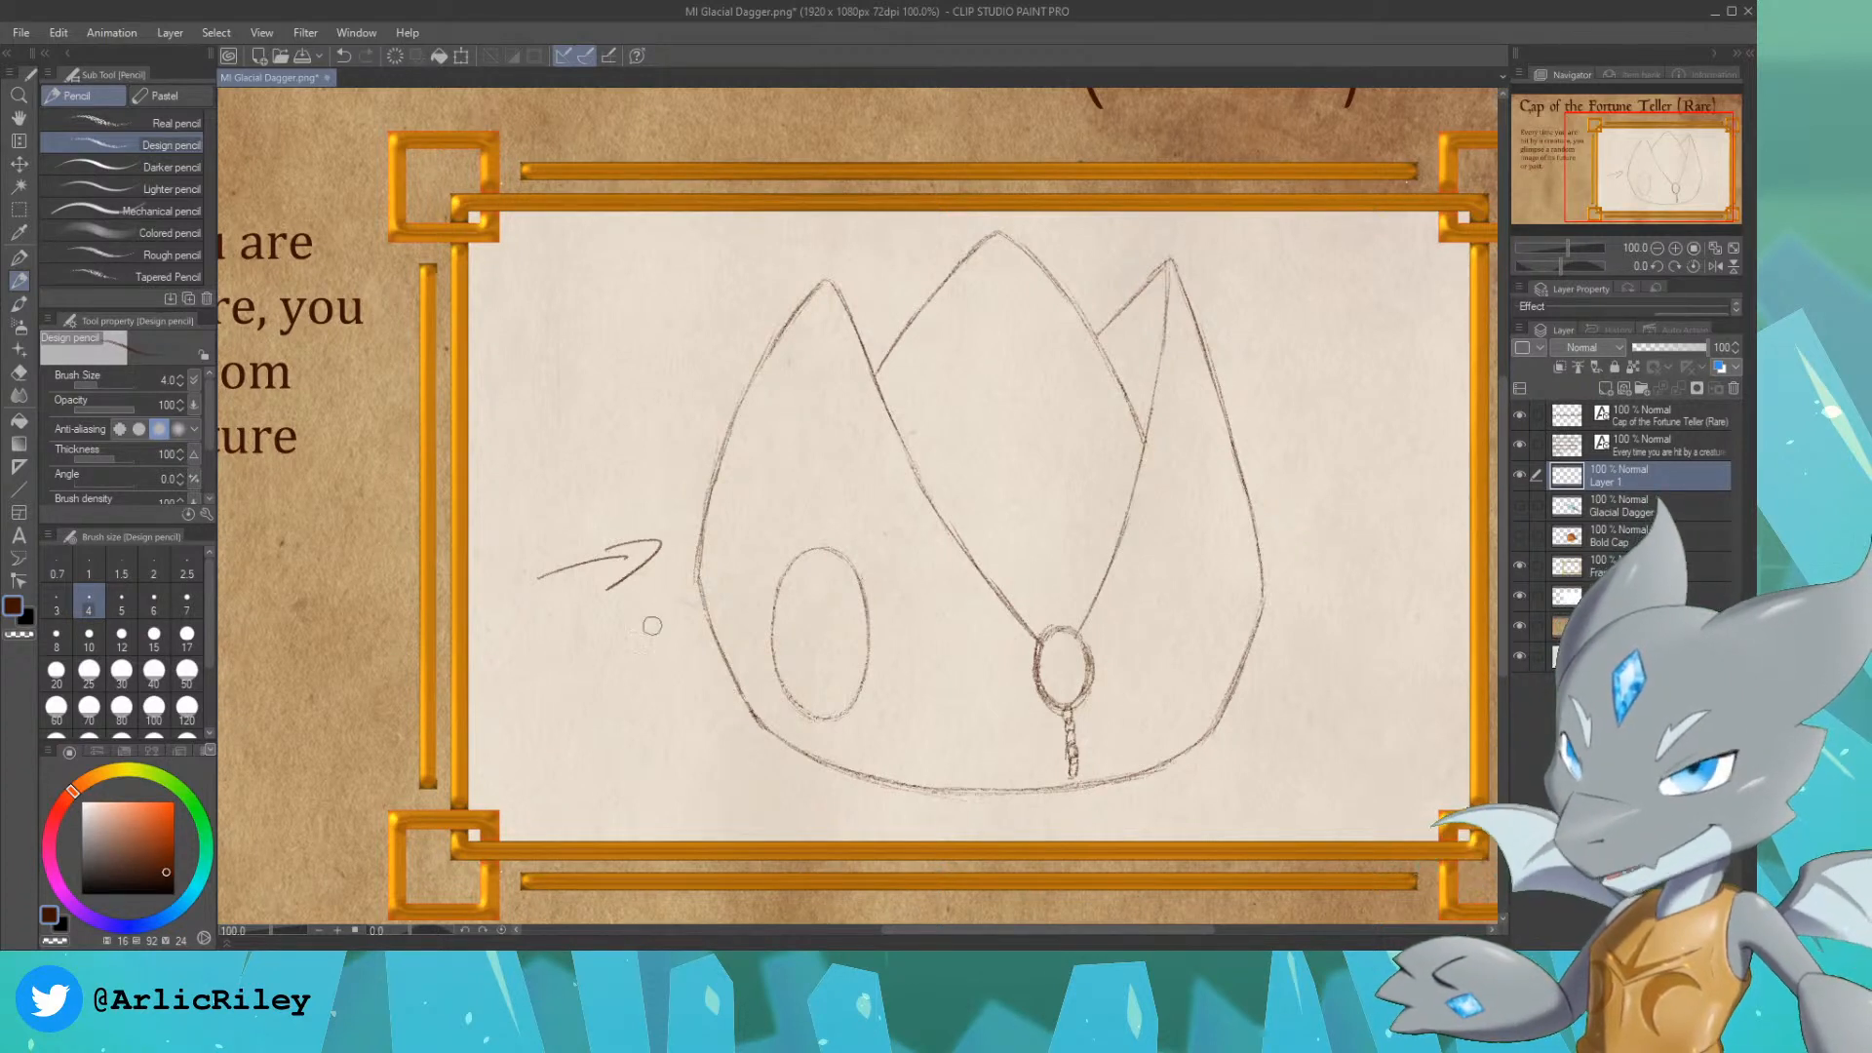
pyautogui.moveTo(590, 565)
pyautogui.mouseDown()
pyautogui.moveTo(618, 547)
pyautogui.moveTo(535, 576)
pyautogui.mouseUp()
pyautogui.moveTo(649, 533)
pyautogui.mouseDown()
pyautogui.moveTo(610, 571)
pyautogui.moveTo(668, 543)
pyautogui.moveTo(578, 632)
pyautogui.mouseUp()
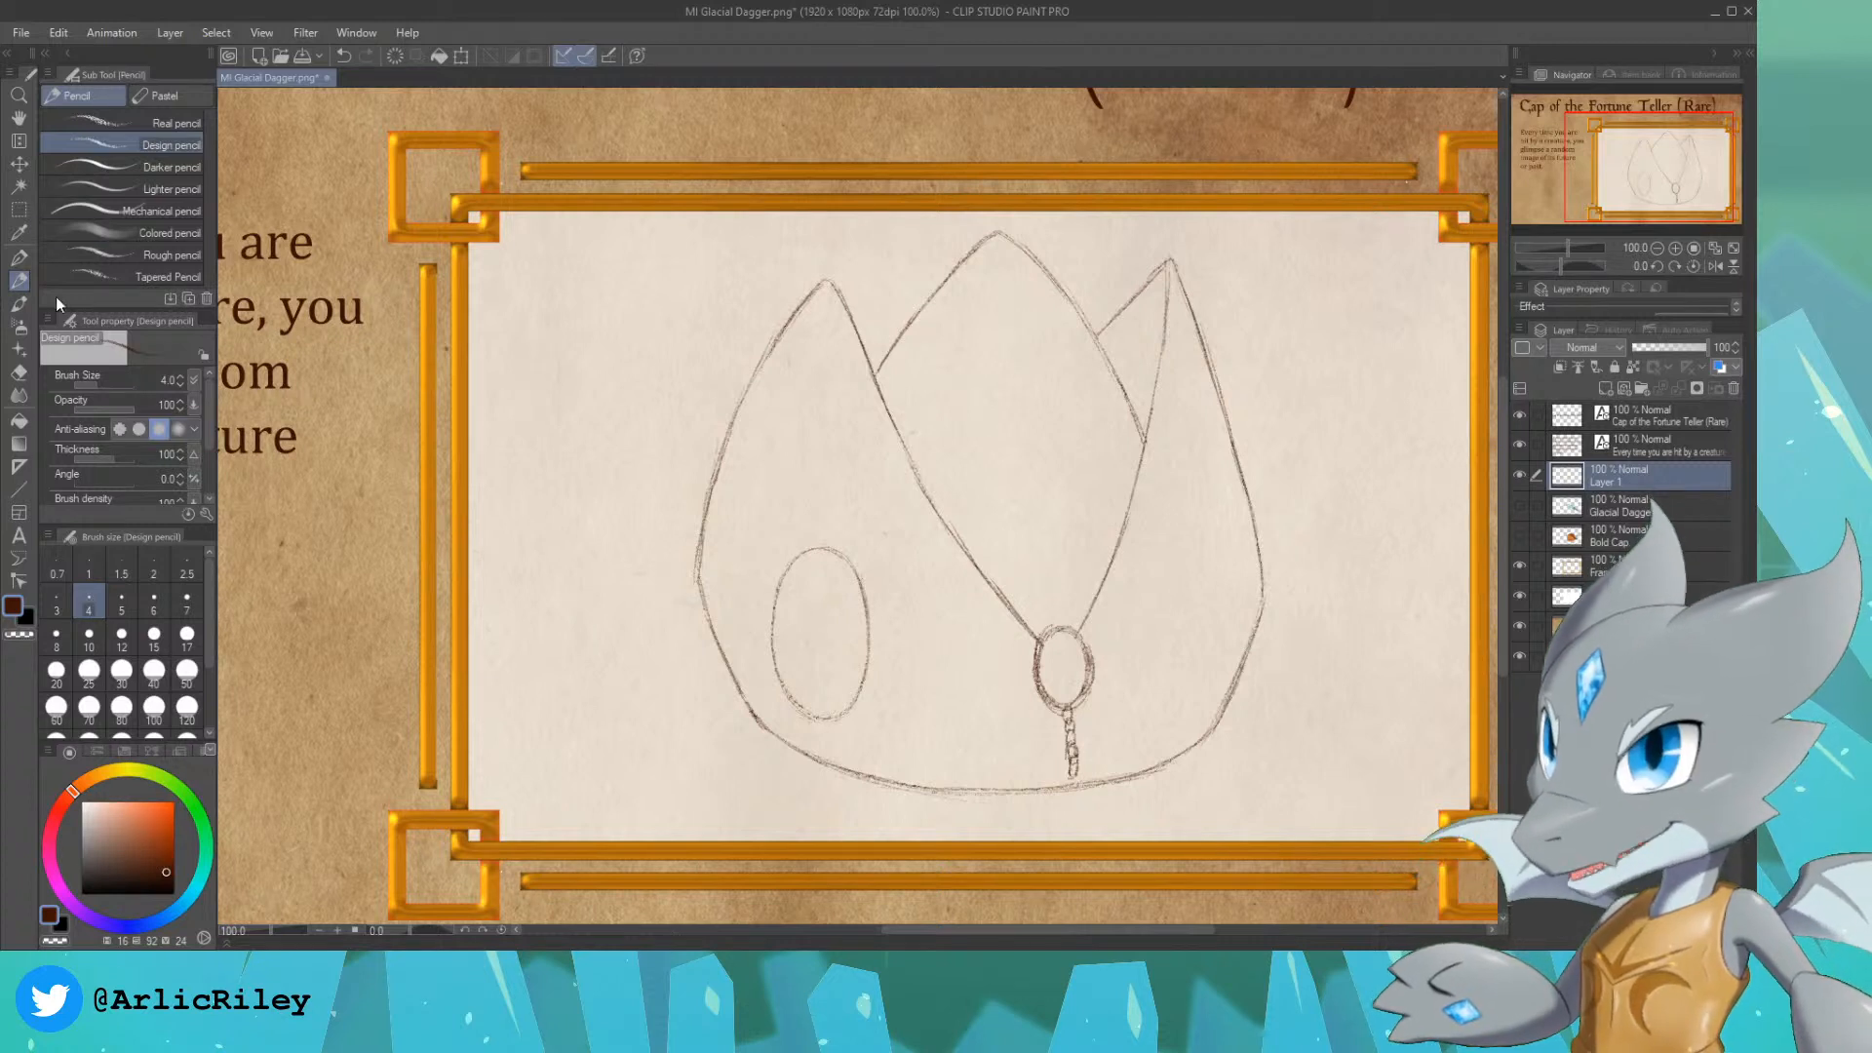
# Step: Select the large oval on the cap's left side with the Lasso and paste a copy on a new layer
pyautogui.click(19, 210)
pyautogui.click(54, 173)
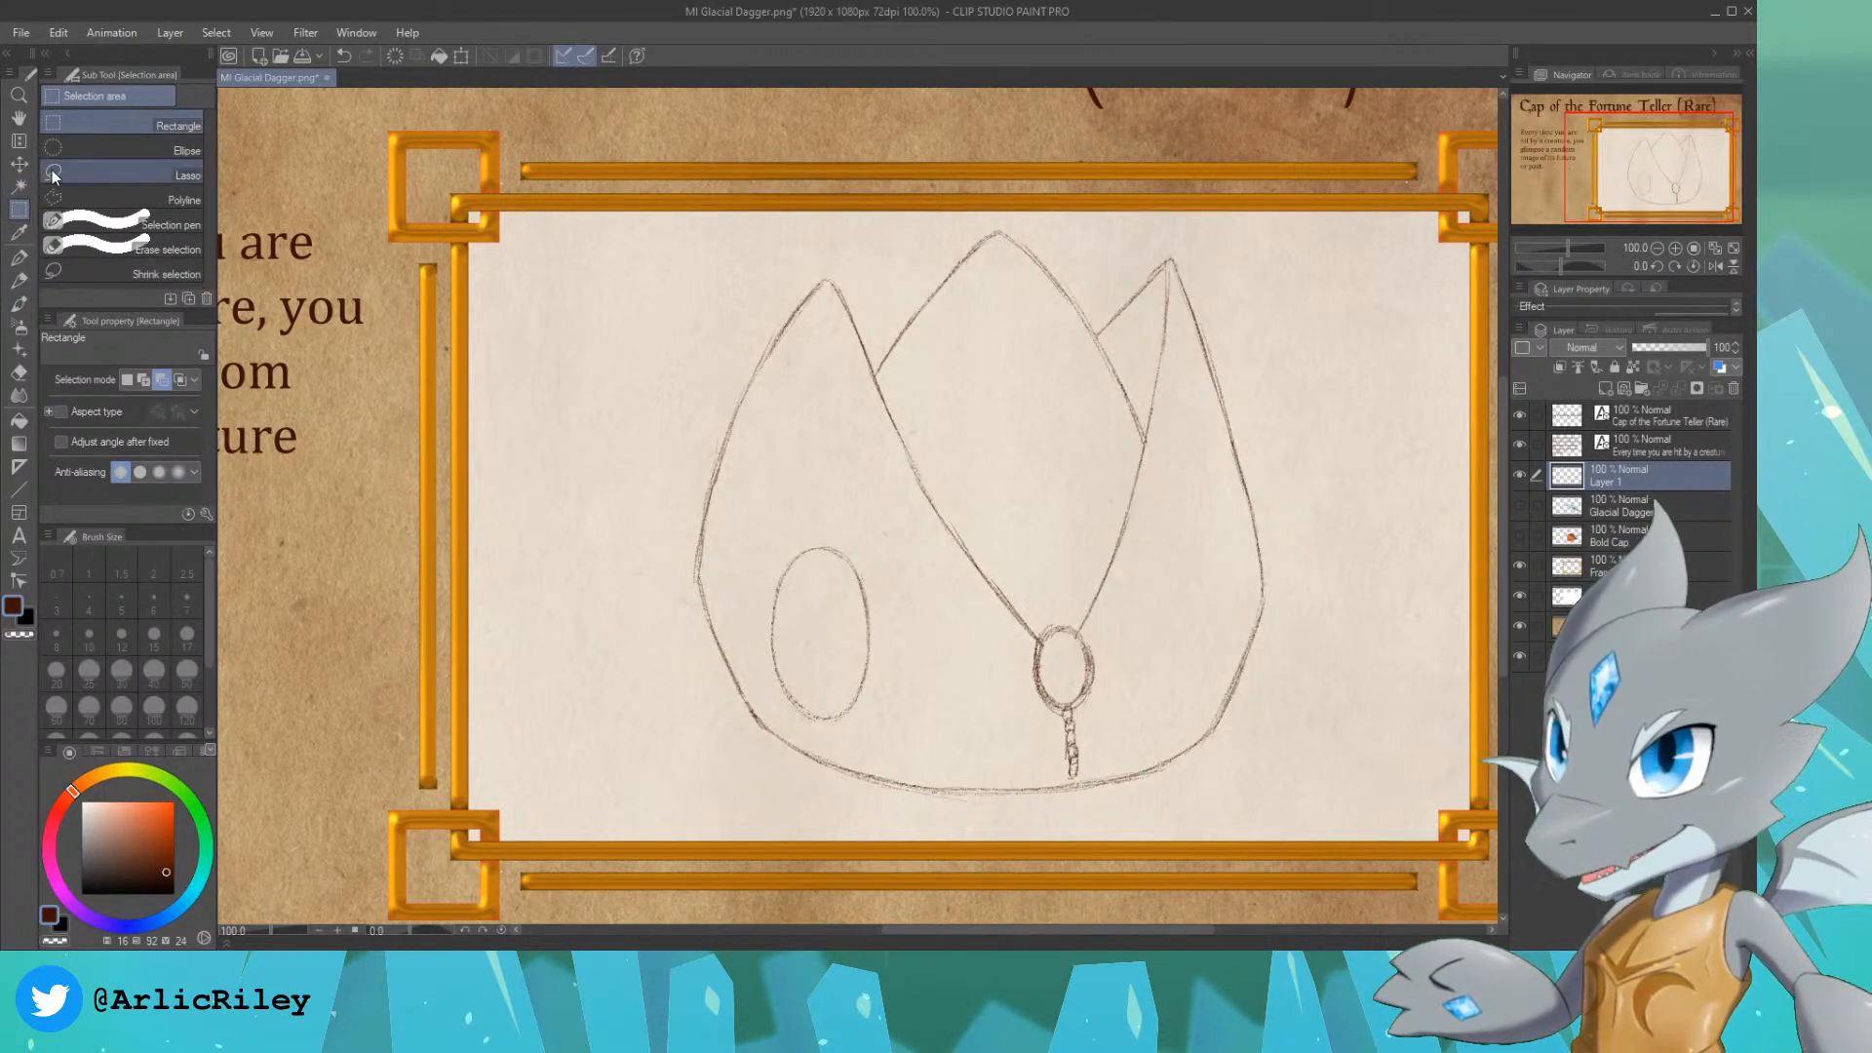
pyautogui.moveTo(794, 529)
pyautogui.mouseDown()
pyautogui.moveTo(770, 677)
pyautogui.moveTo(834, 732)
pyautogui.moveTo(887, 546)
pyautogui.moveTo(794, 532)
pyautogui.mouseUp()
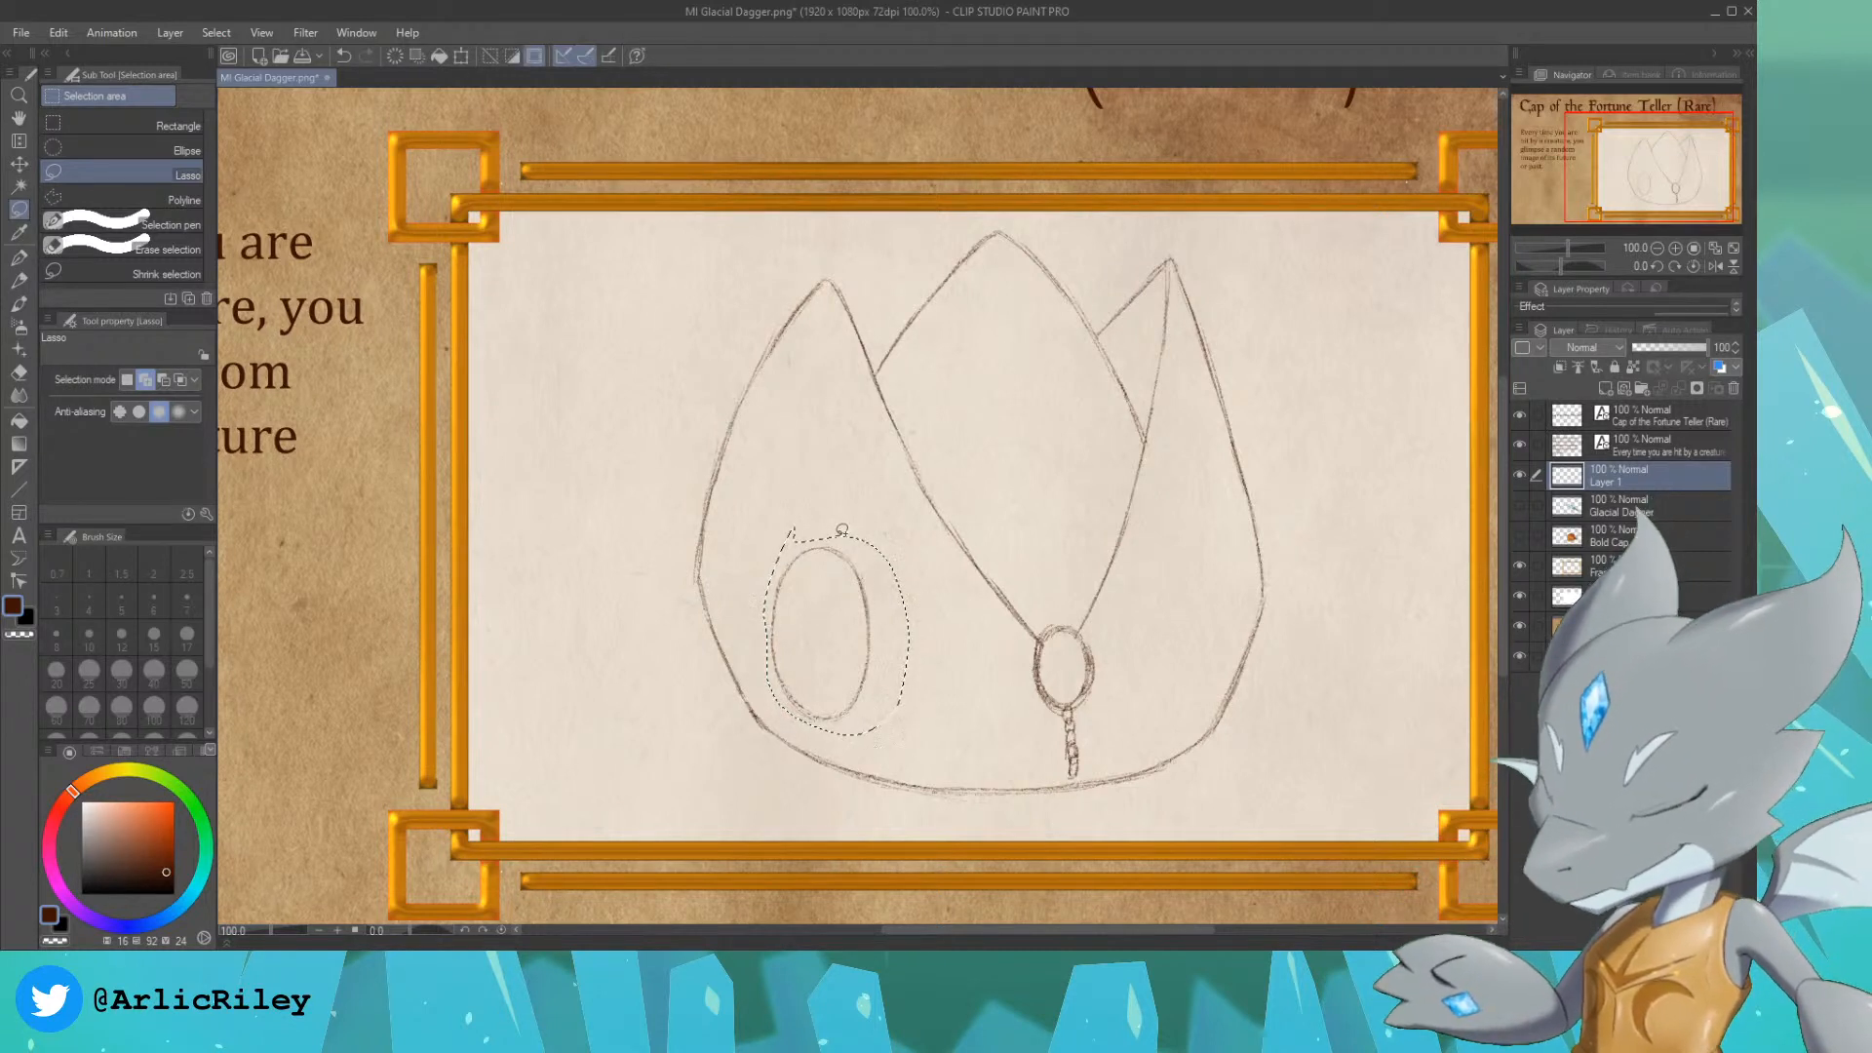
pyautogui.hotkey('ctrl', 'c')
pyautogui.hotkey('ctrl', 'v')
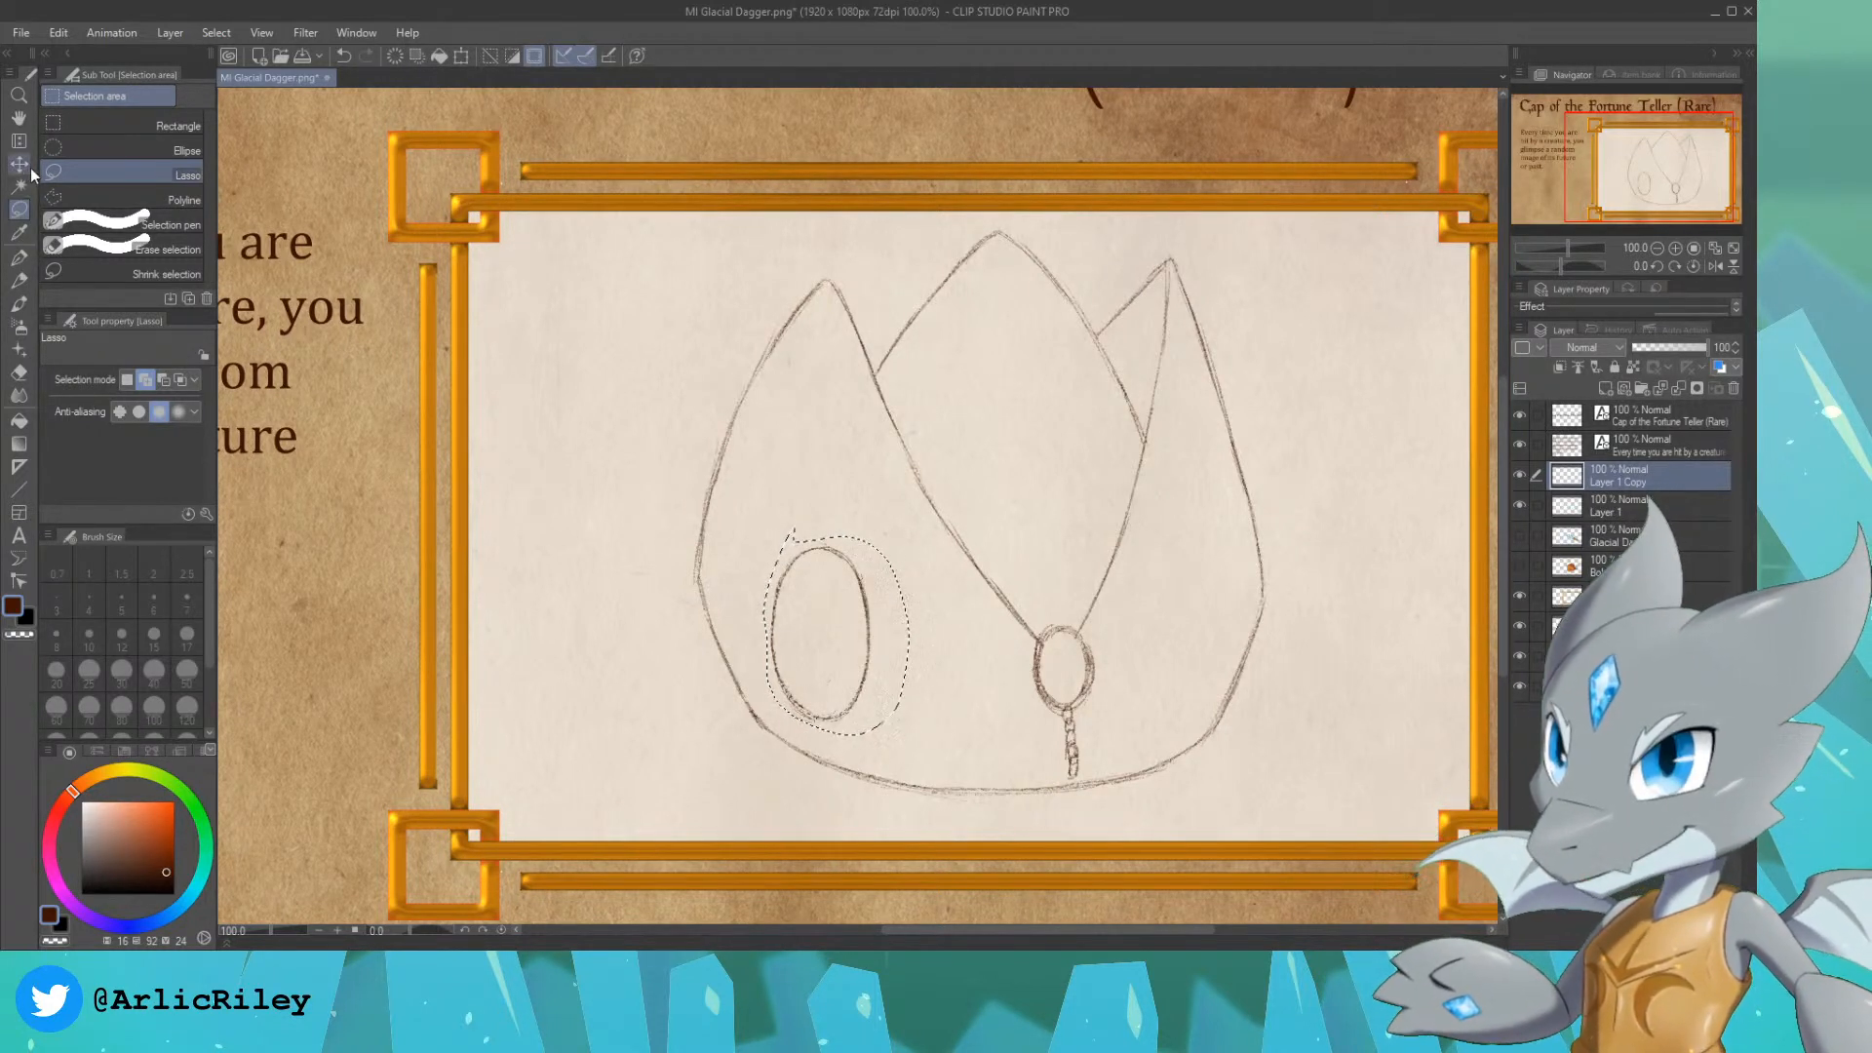
# Step: Scale the copied oval to 109%, center it around the original to form a double rim, and clear the selection
pyautogui.hotkey('ctrl', 't')
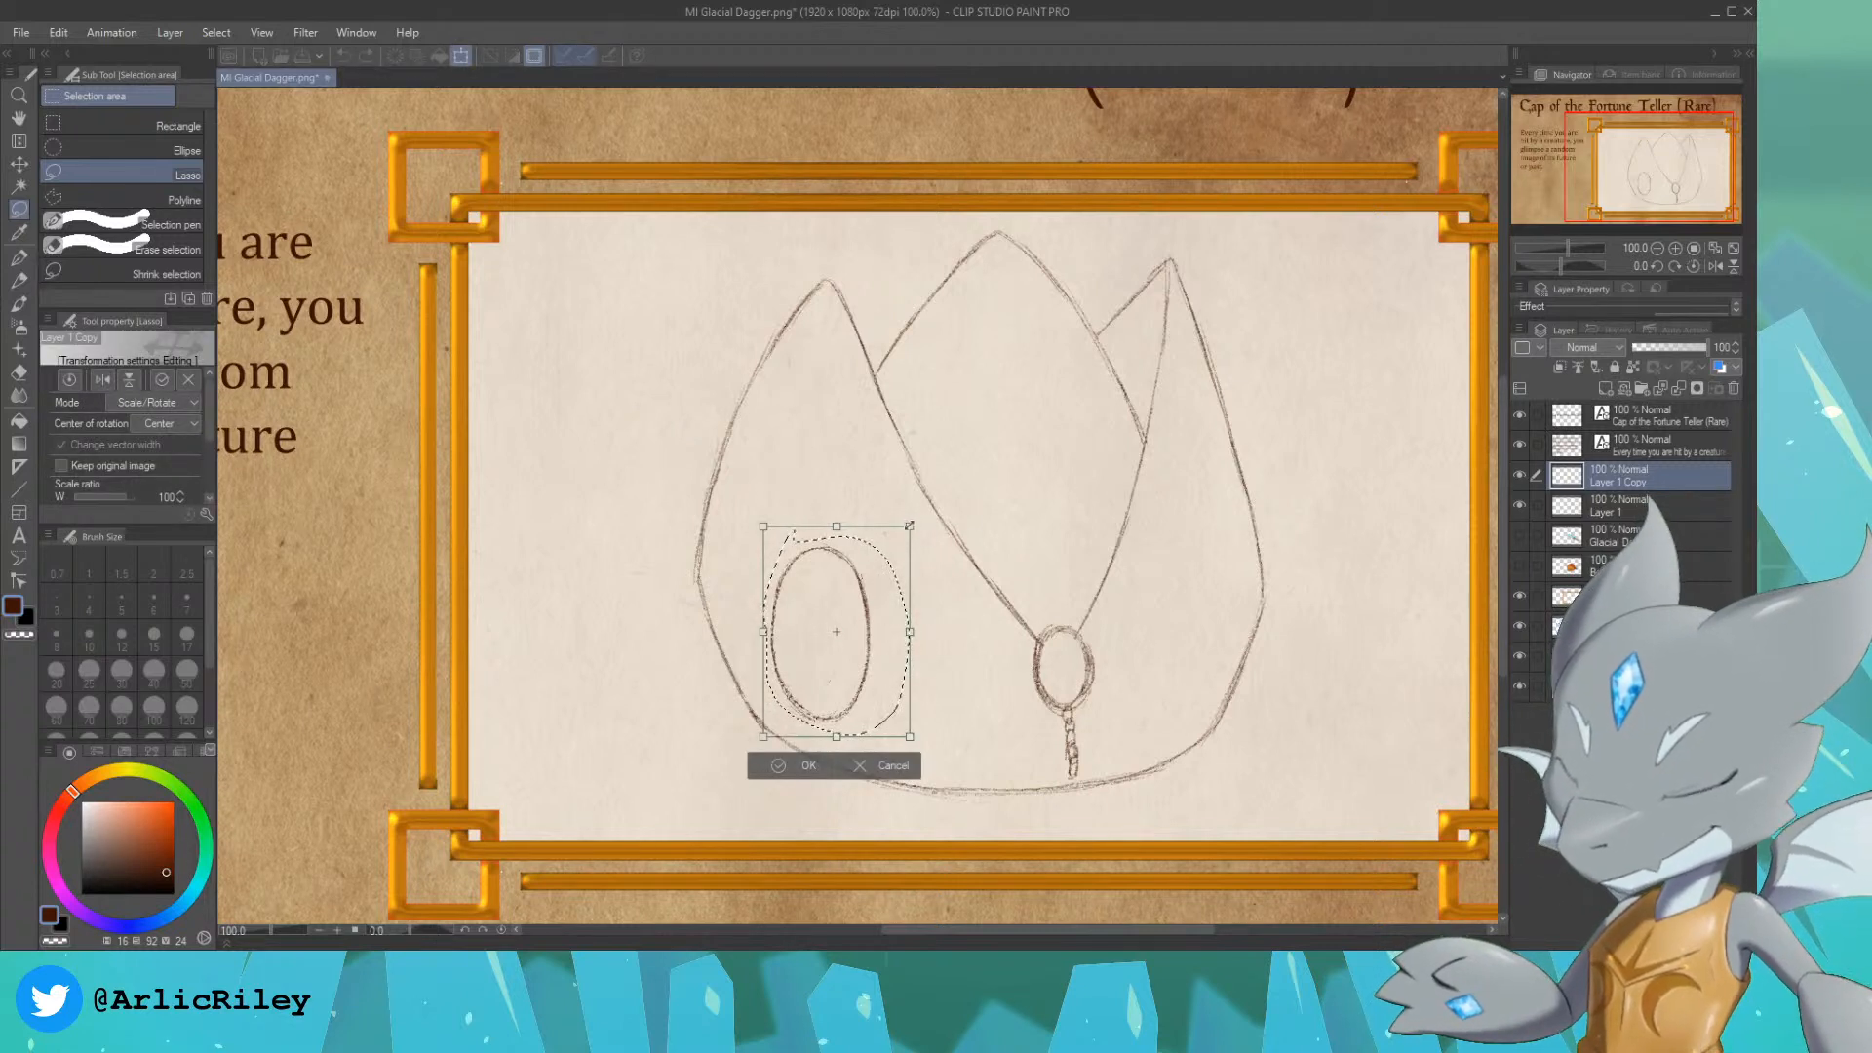
pyautogui.moveTo(910, 527); pyautogui.dragTo(923, 508)
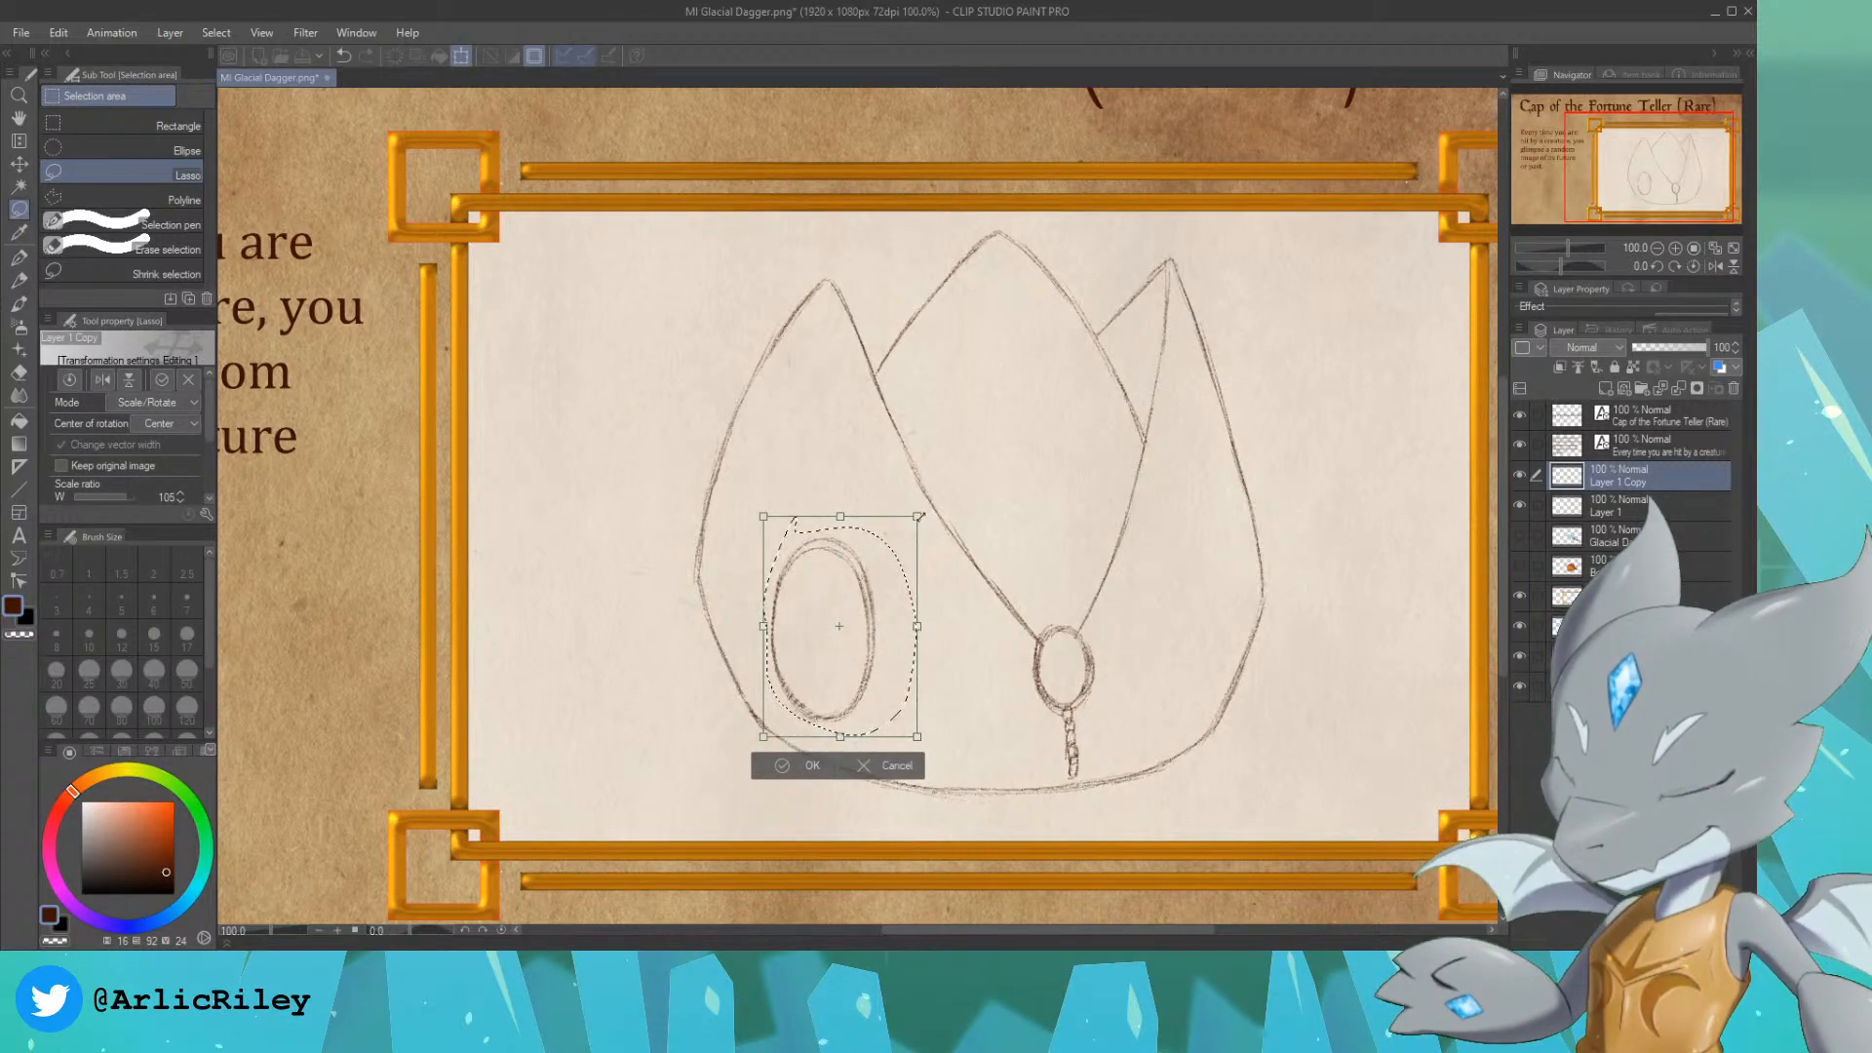
pyautogui.moveTo(883, 603); pyautogui.dragTo(889, 610)
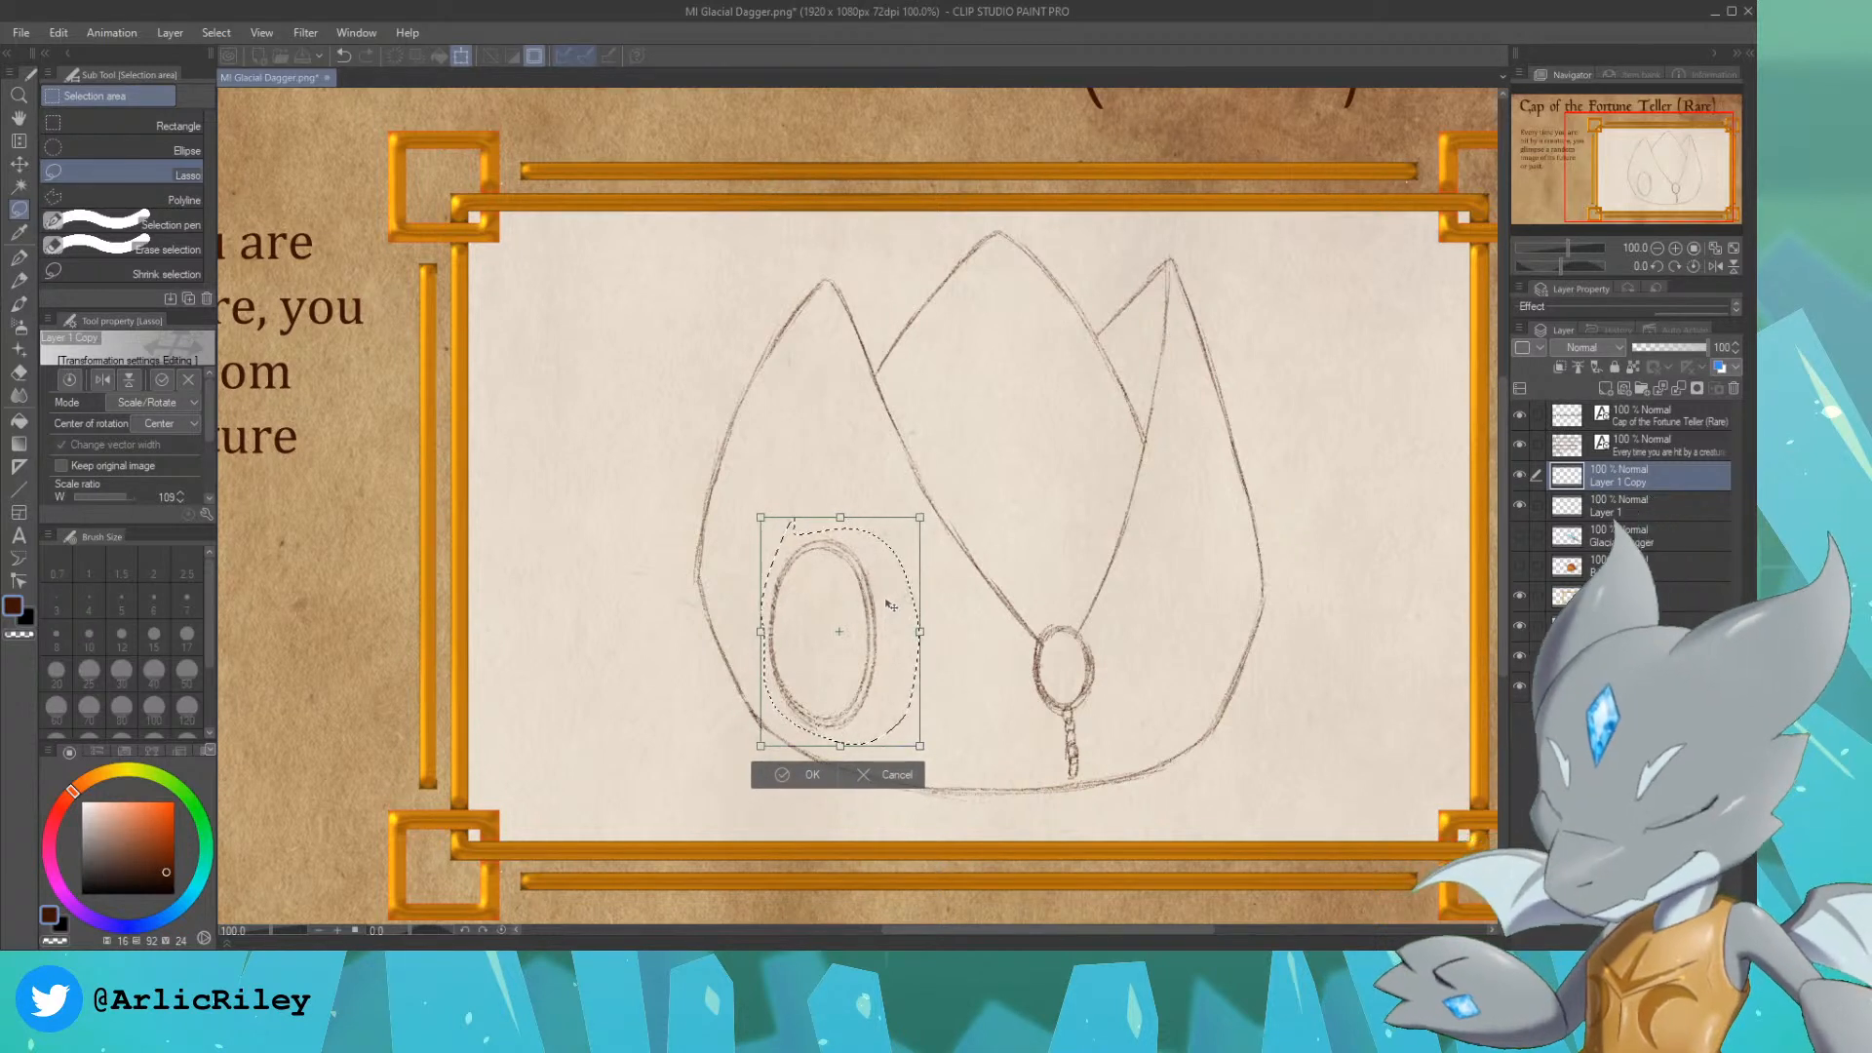
pyautogui.press('Return')
pyautogui.hotkey('ctrl', 'd')
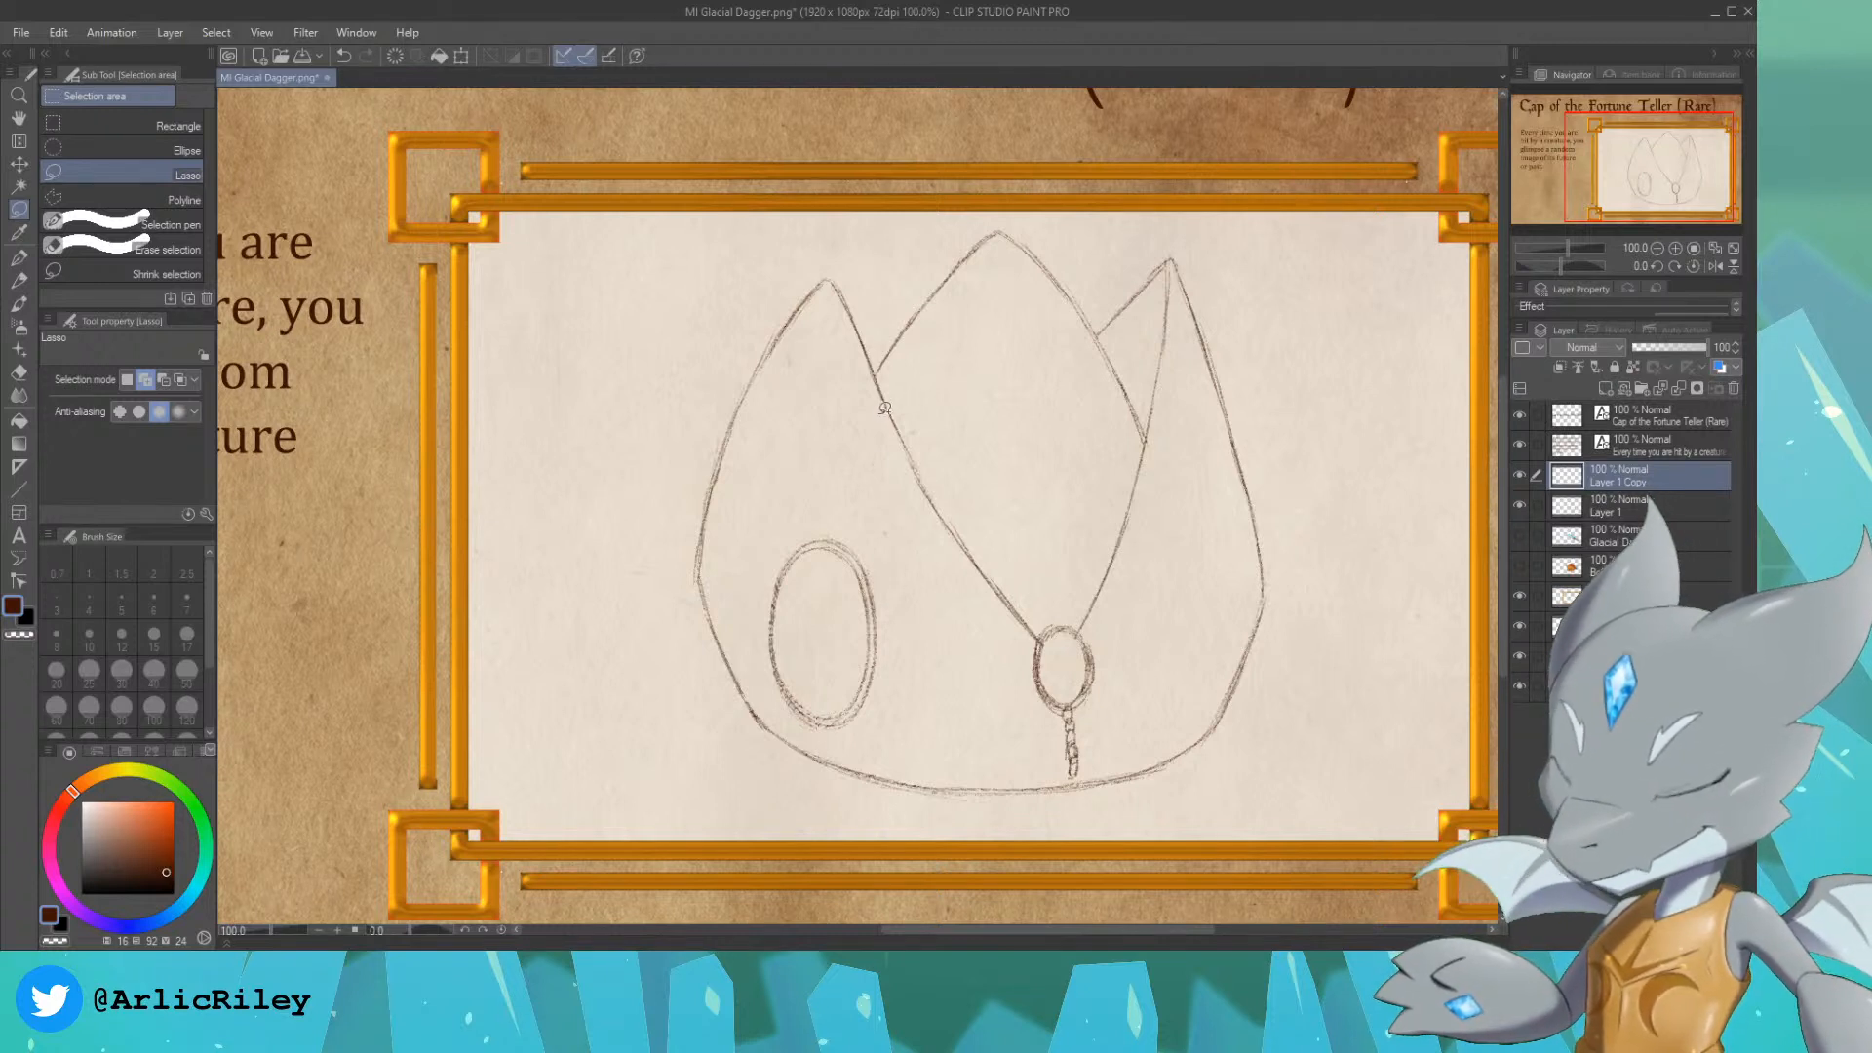
pyautogui.click(19, 257)
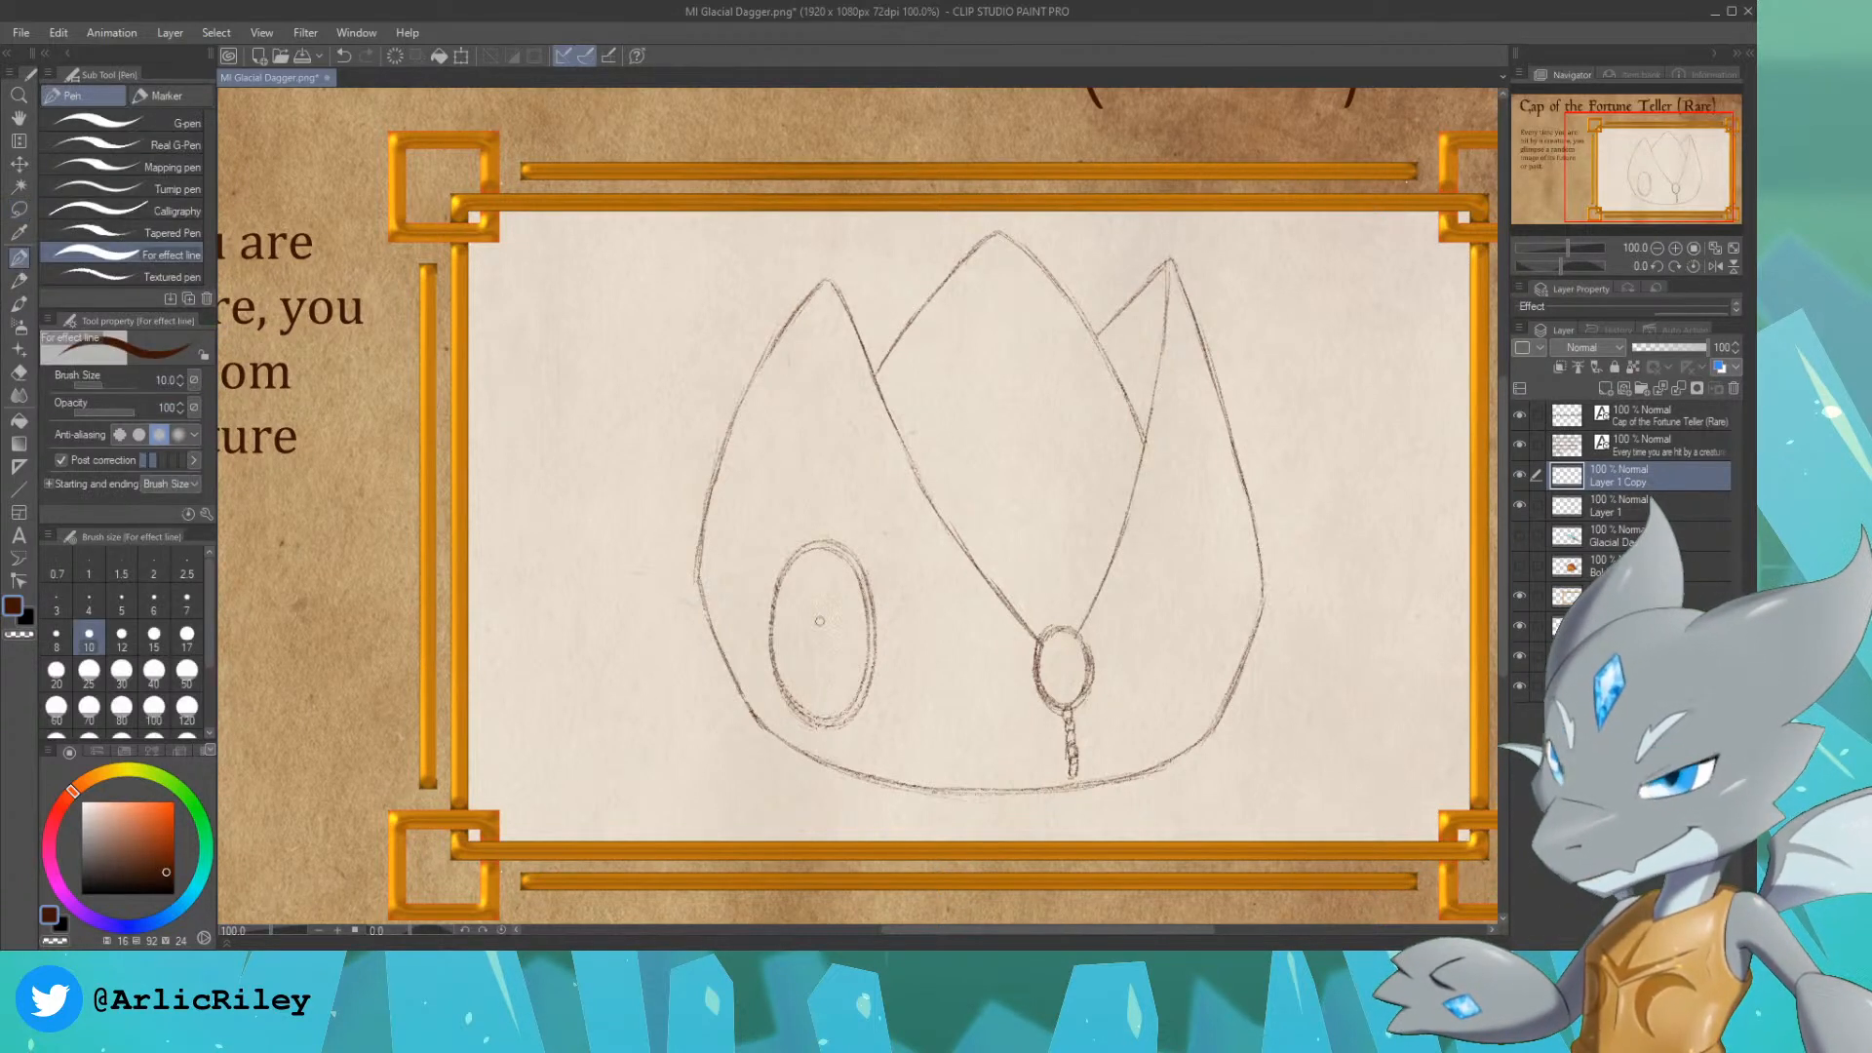
pyautogui.moveTo(786, 643); pyautogui.dragTo(825, 578)
pyautogui.hotkey('ctrl', 'z')
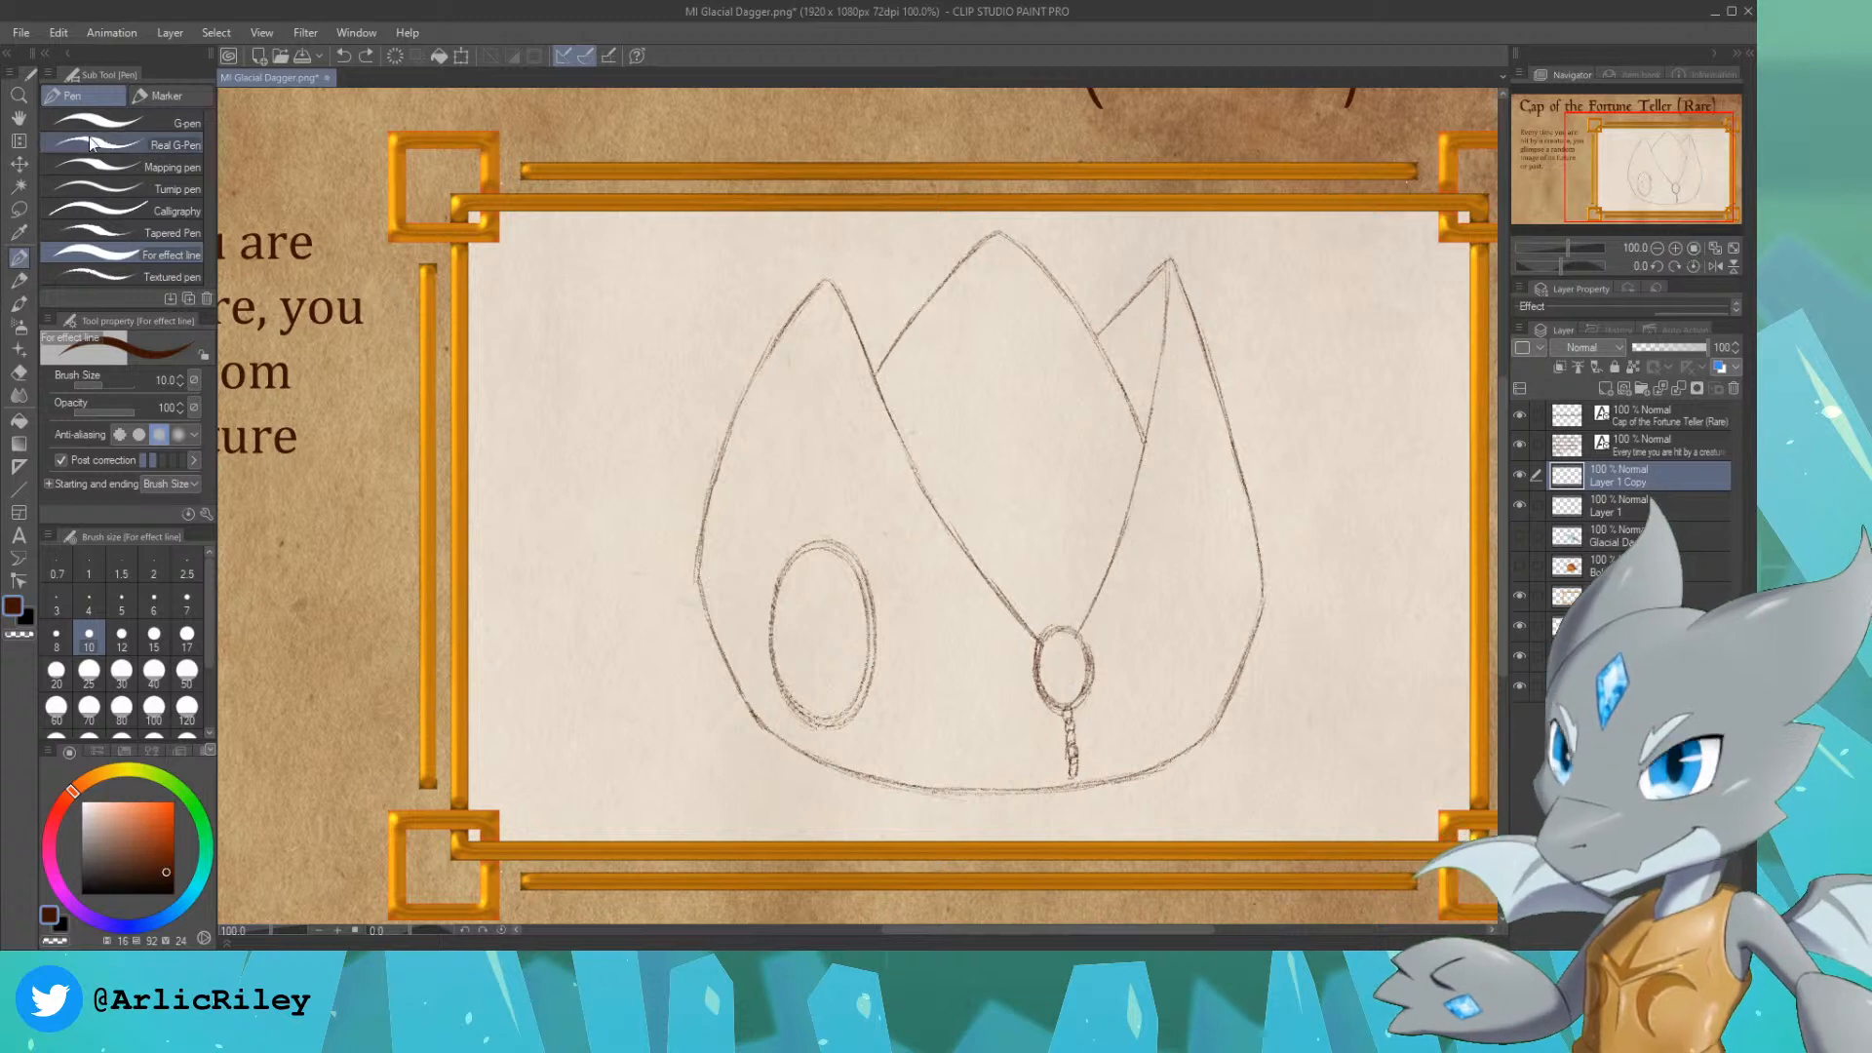
pyautogui.press('p')
pyautogui.moveTo(831, 568); pyautogui.dragTo(786, 643)
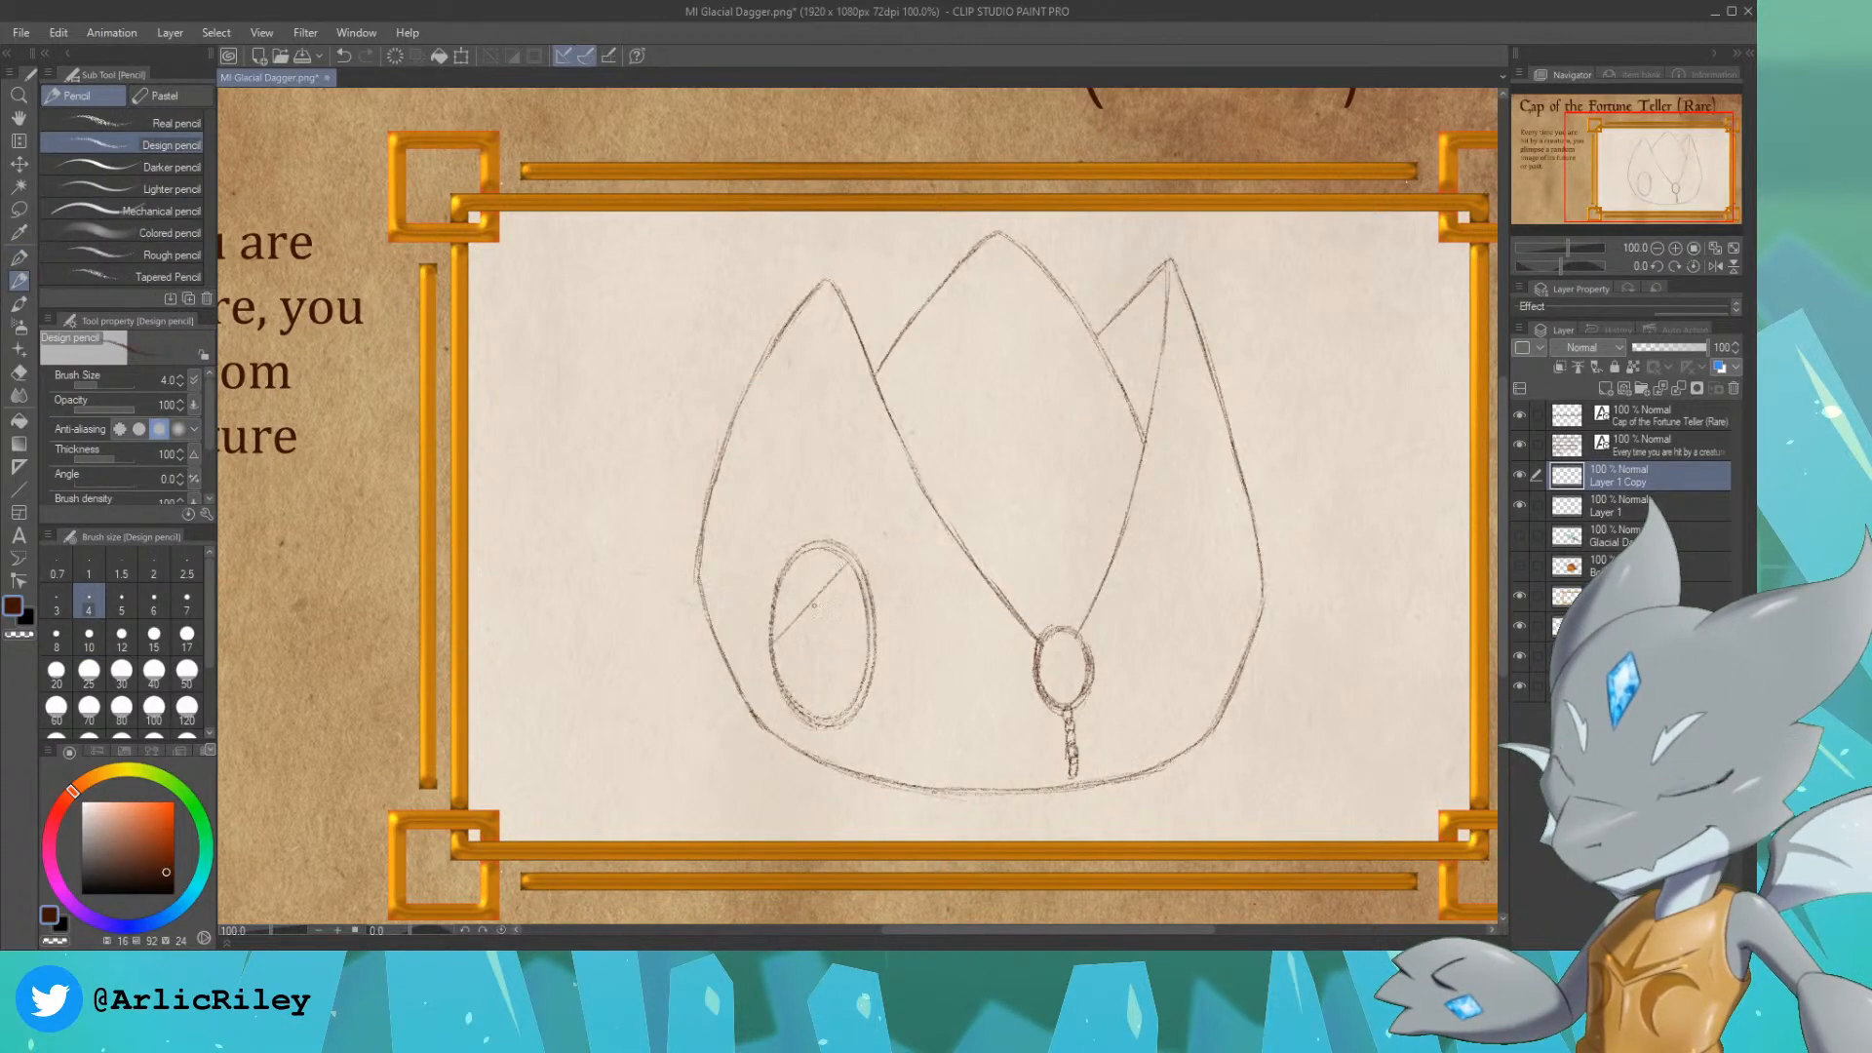
pyautogui.hotkey('ctrl', 'z')
pyautogui.moveTo(847, 571); pyautogui.dragTo(790, 652)
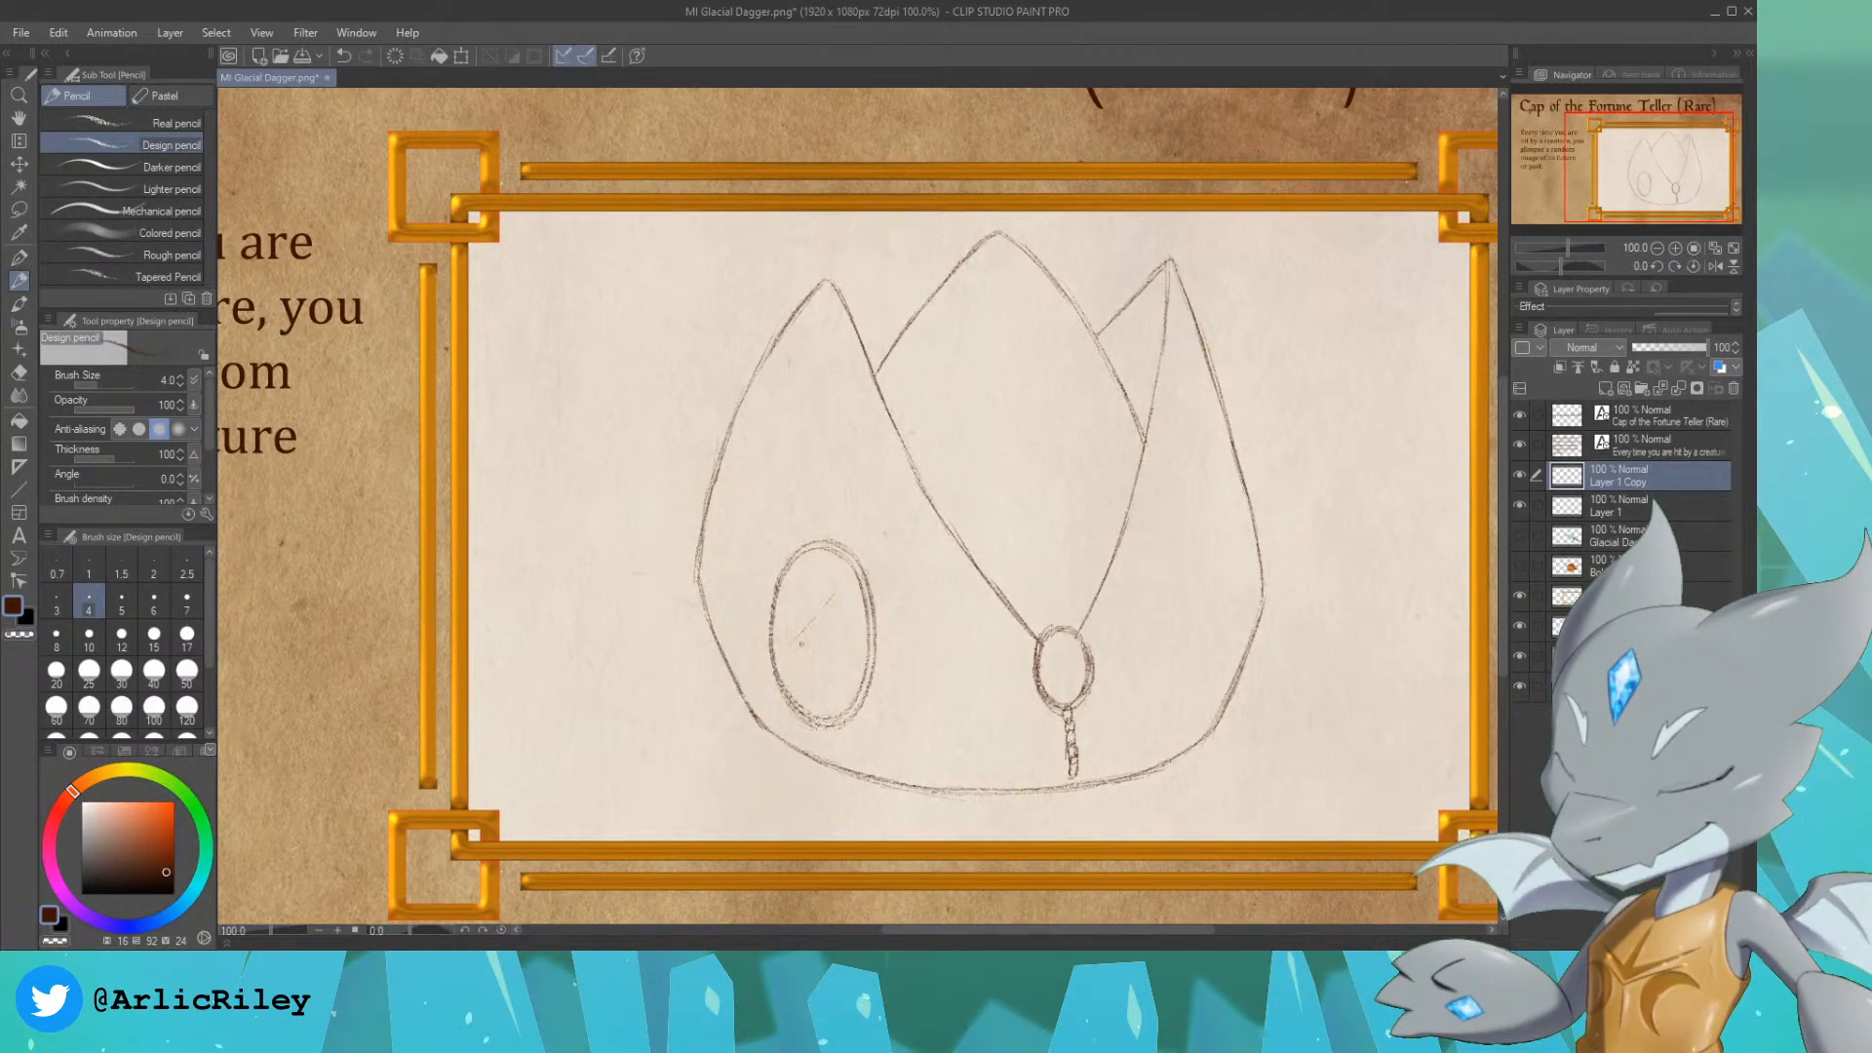
pyautogui.hotkey('ctrl', 'z')
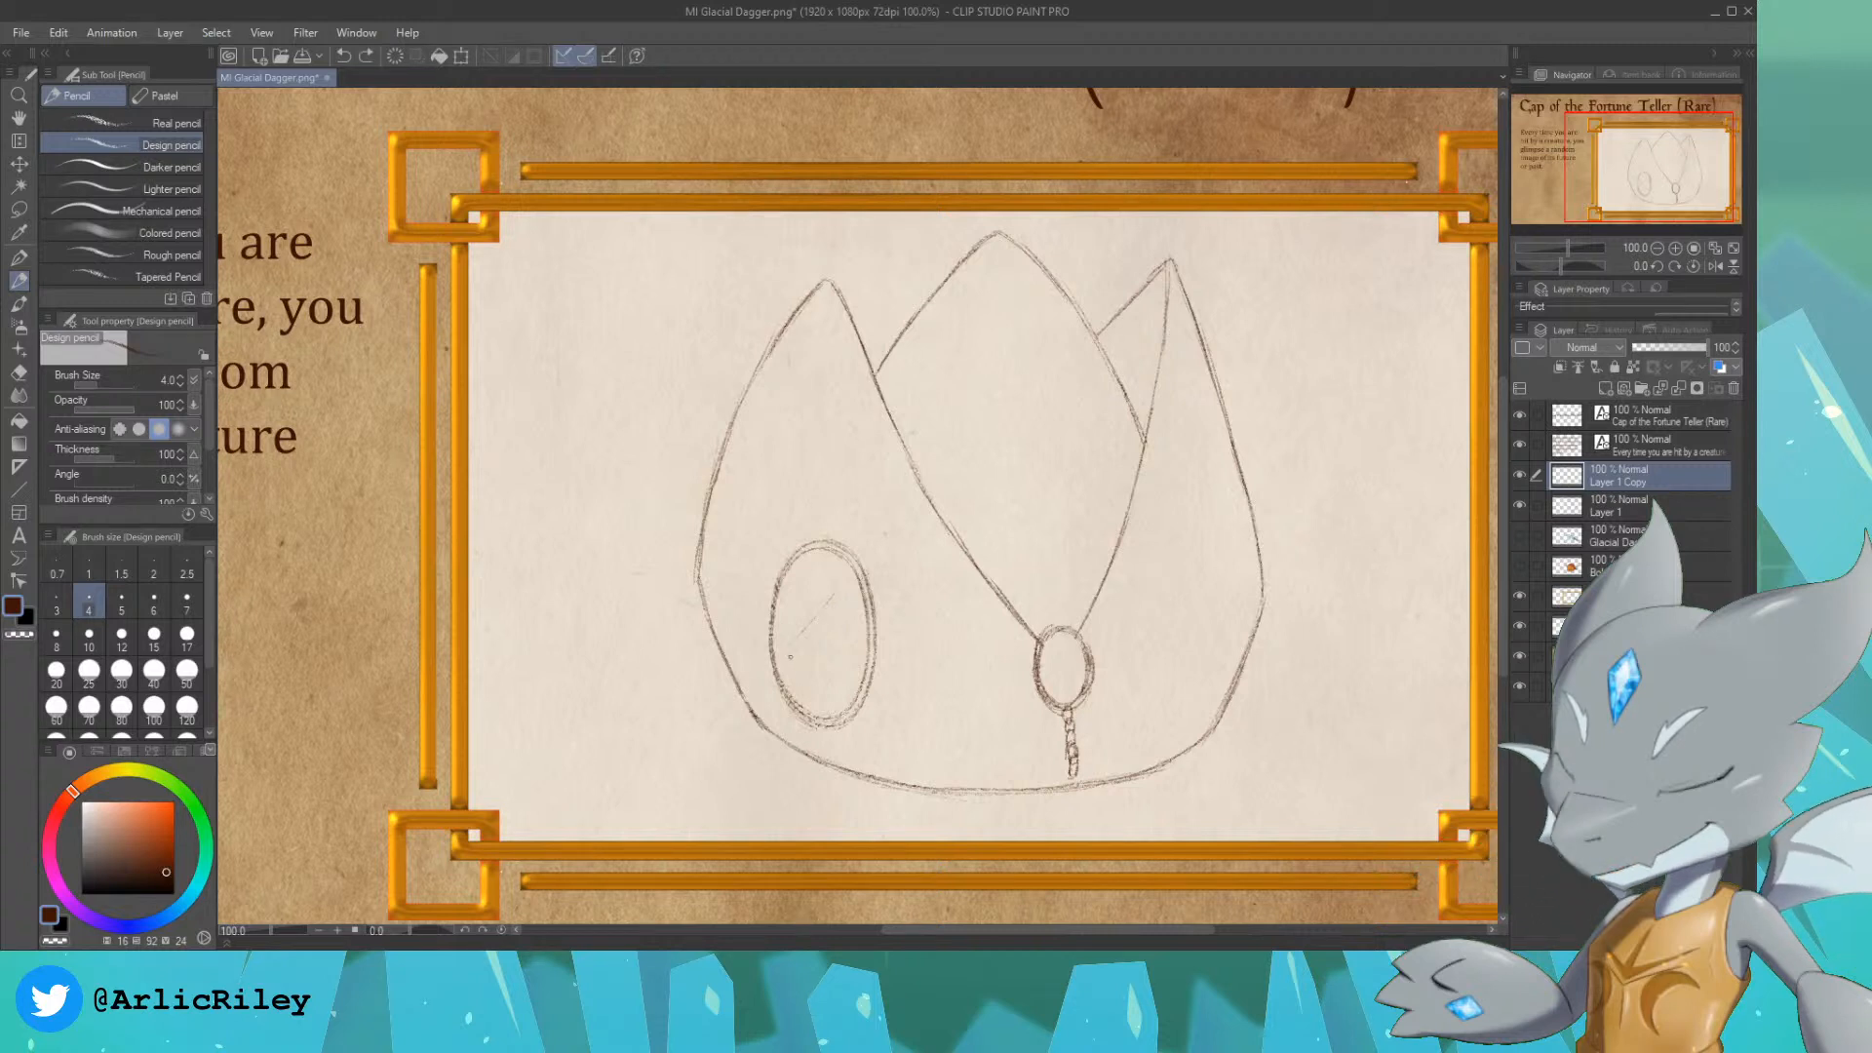
pyautogui.moveTo(825, 620); pyautogui.dragTo(788, 659)
pyautogui.hotkey('ctrl', 'z')
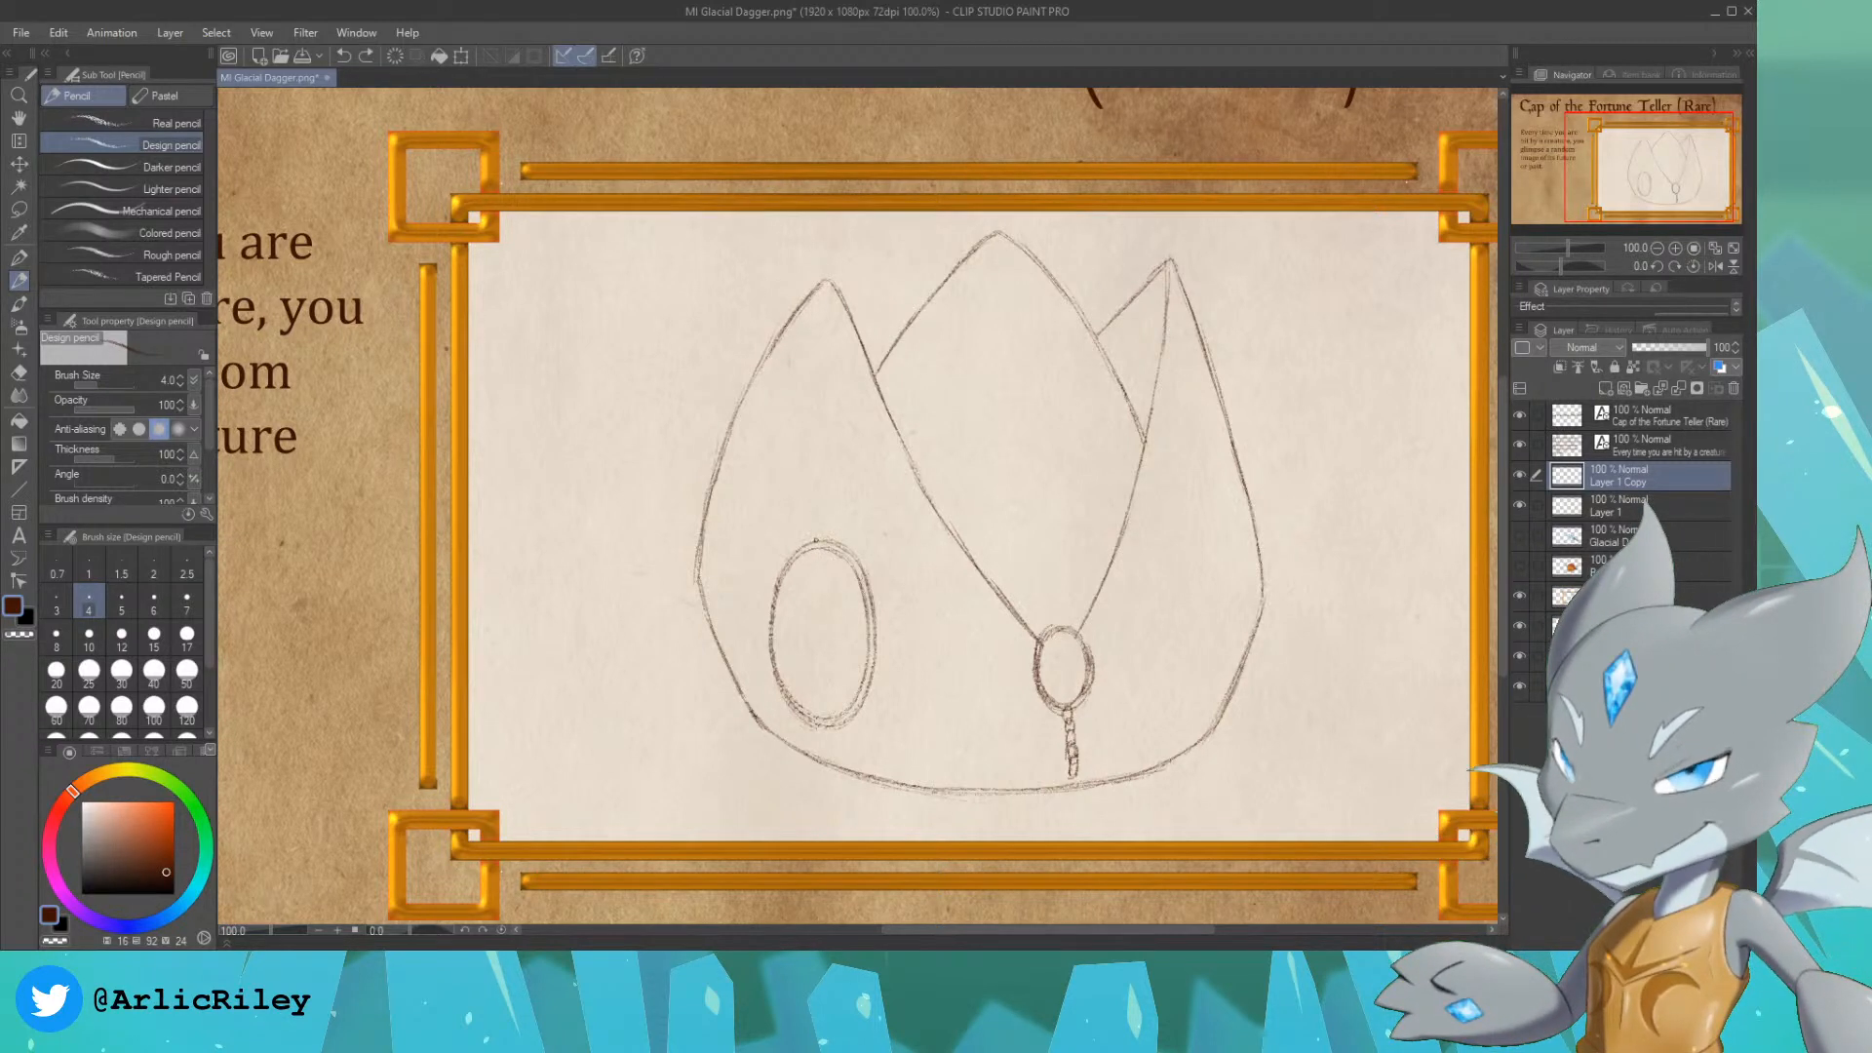
# Step: Sketch a small upright oval beside the large double-rimmed oval, with a short linked chain hanging below it
pyautogui.moveTo(816, 540); pyautogui.dragTo(808, 502)
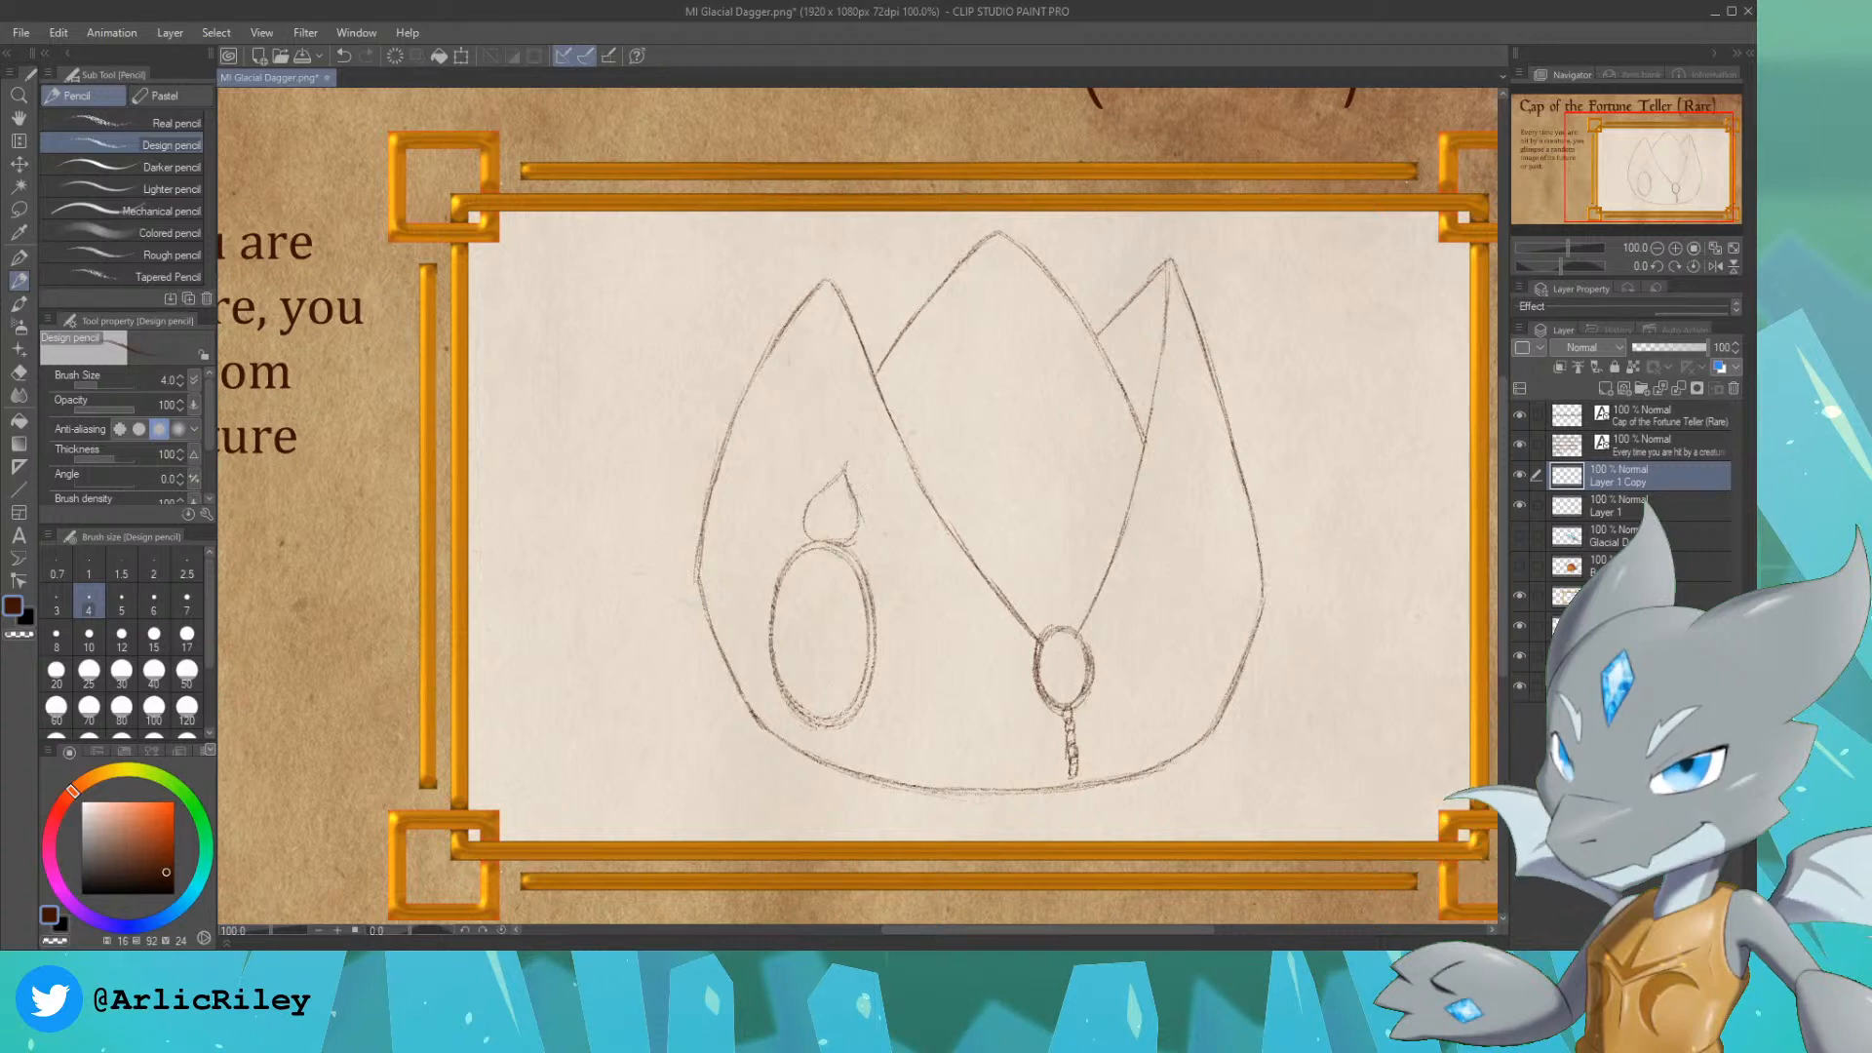
pyautogui.moveTo(842, 469)
pyautogui.mouseDown()
pyautogui.moveTo(808, 498)
pyautogui.moveTo(808, 533)
pyautogui.moveTo(848, 539)
pyautogui.moveTo(830, 532)
pyautogui.moveTo(868, 526)
pyautogui.moveTo(868, 498)
pyautogui.mouseUp()
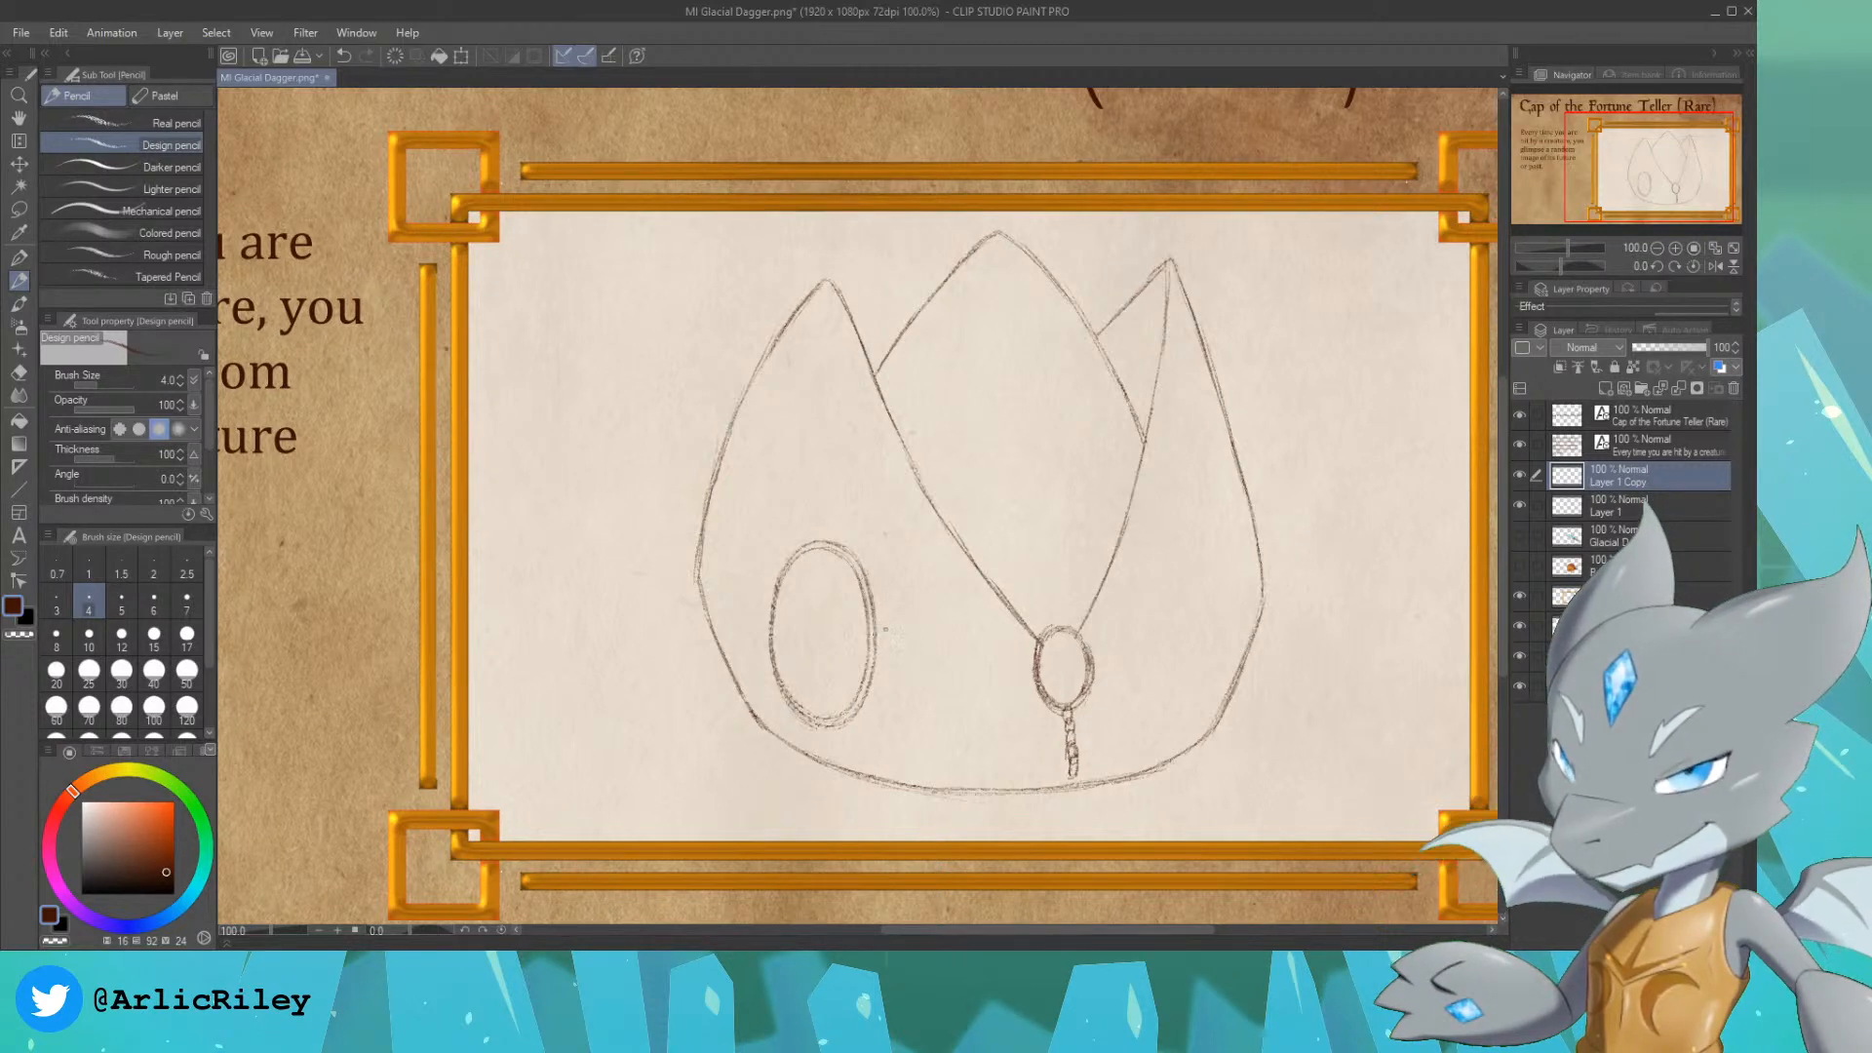
pyautogui.moveTo(880, 629); pyautogui.dragTo(902, 644)
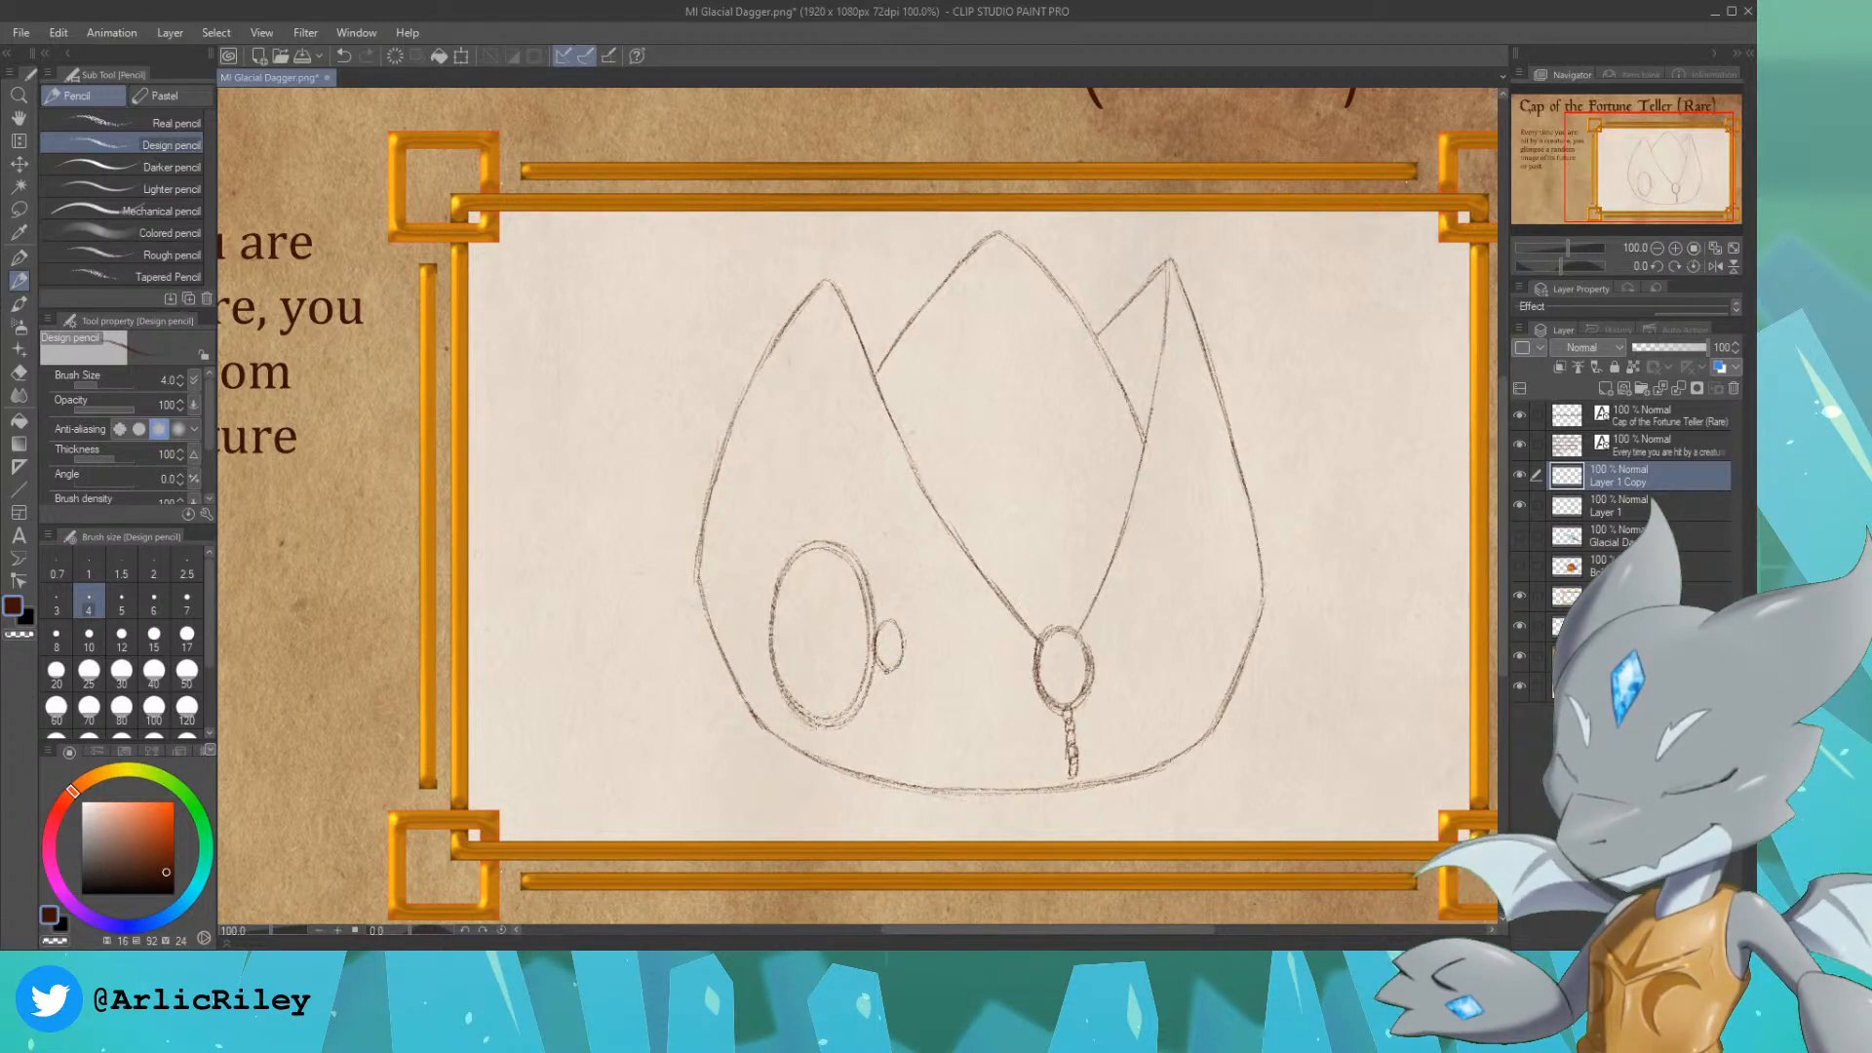
pyautogui.moveTo(890, 670); pyautogui.dragTo(888, 712)
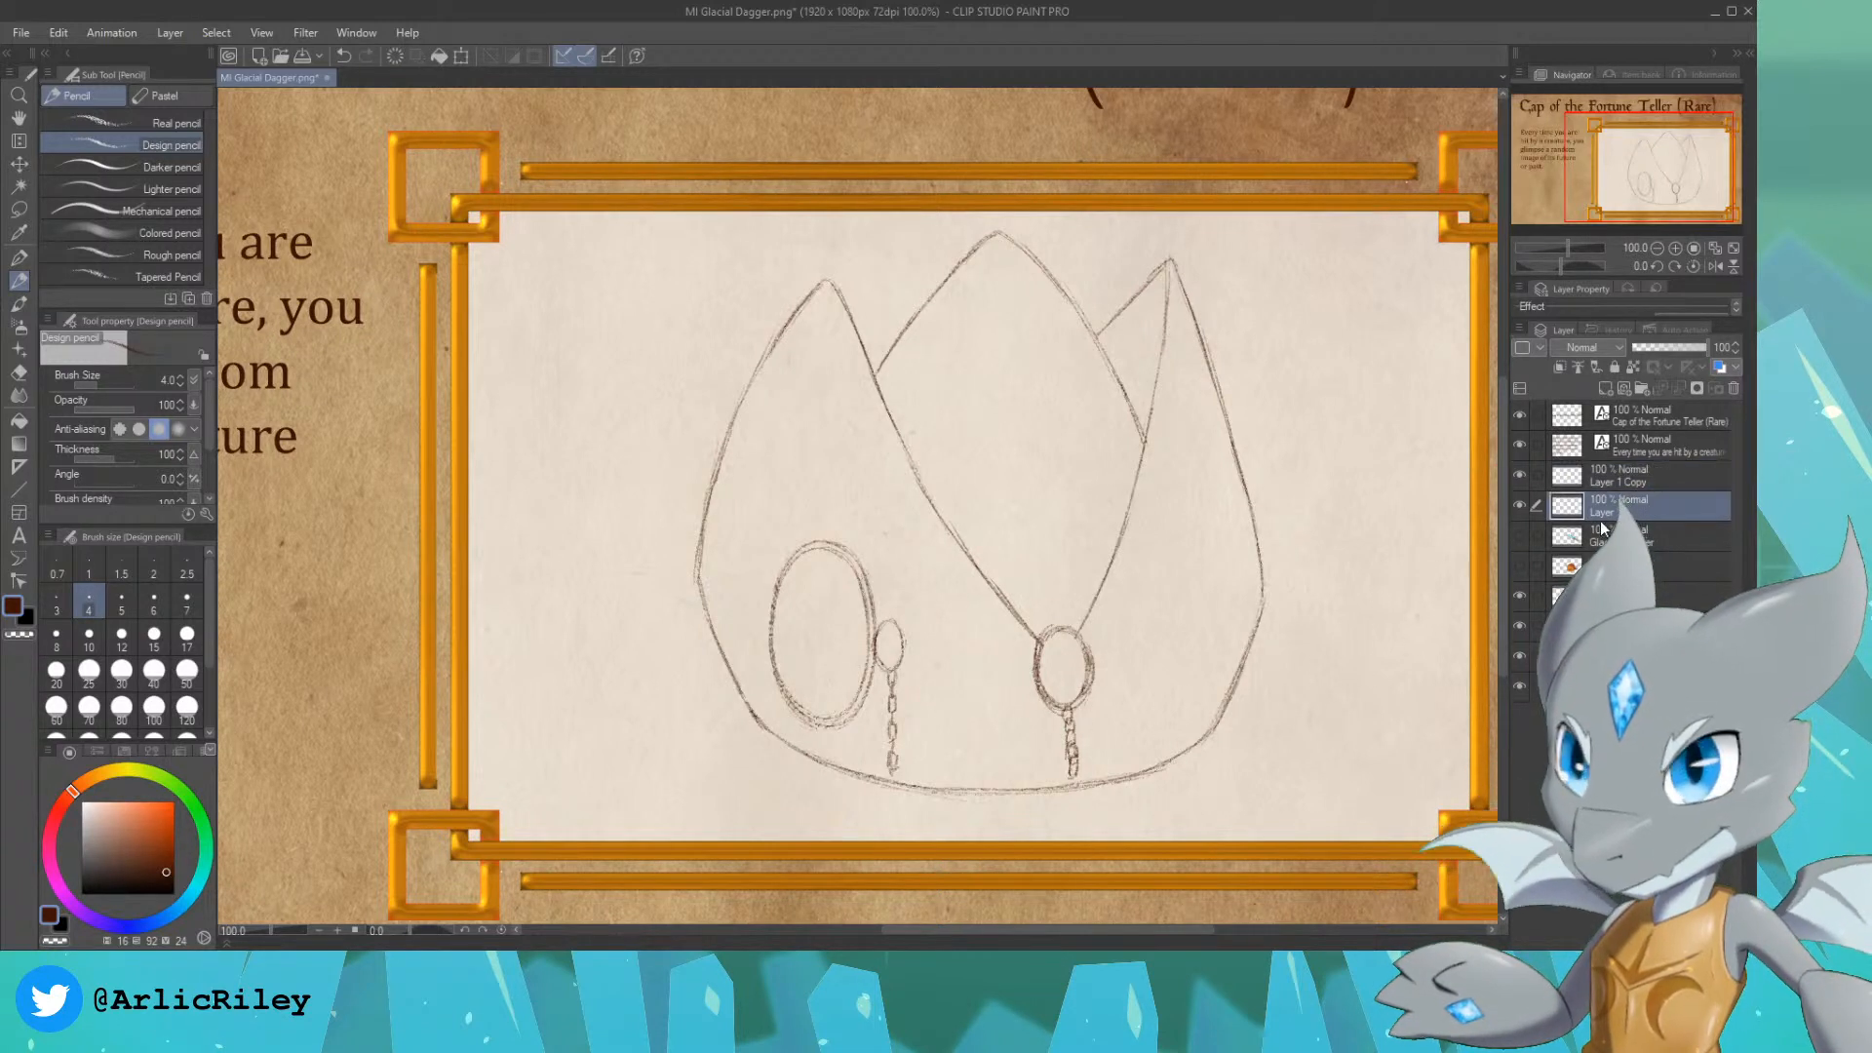
# Step: Merge the copied oval layer into Layer 1 and redraw the chain below the cap's central oval as separate small links
pyautogui.hotkey('ctrl', 'e')
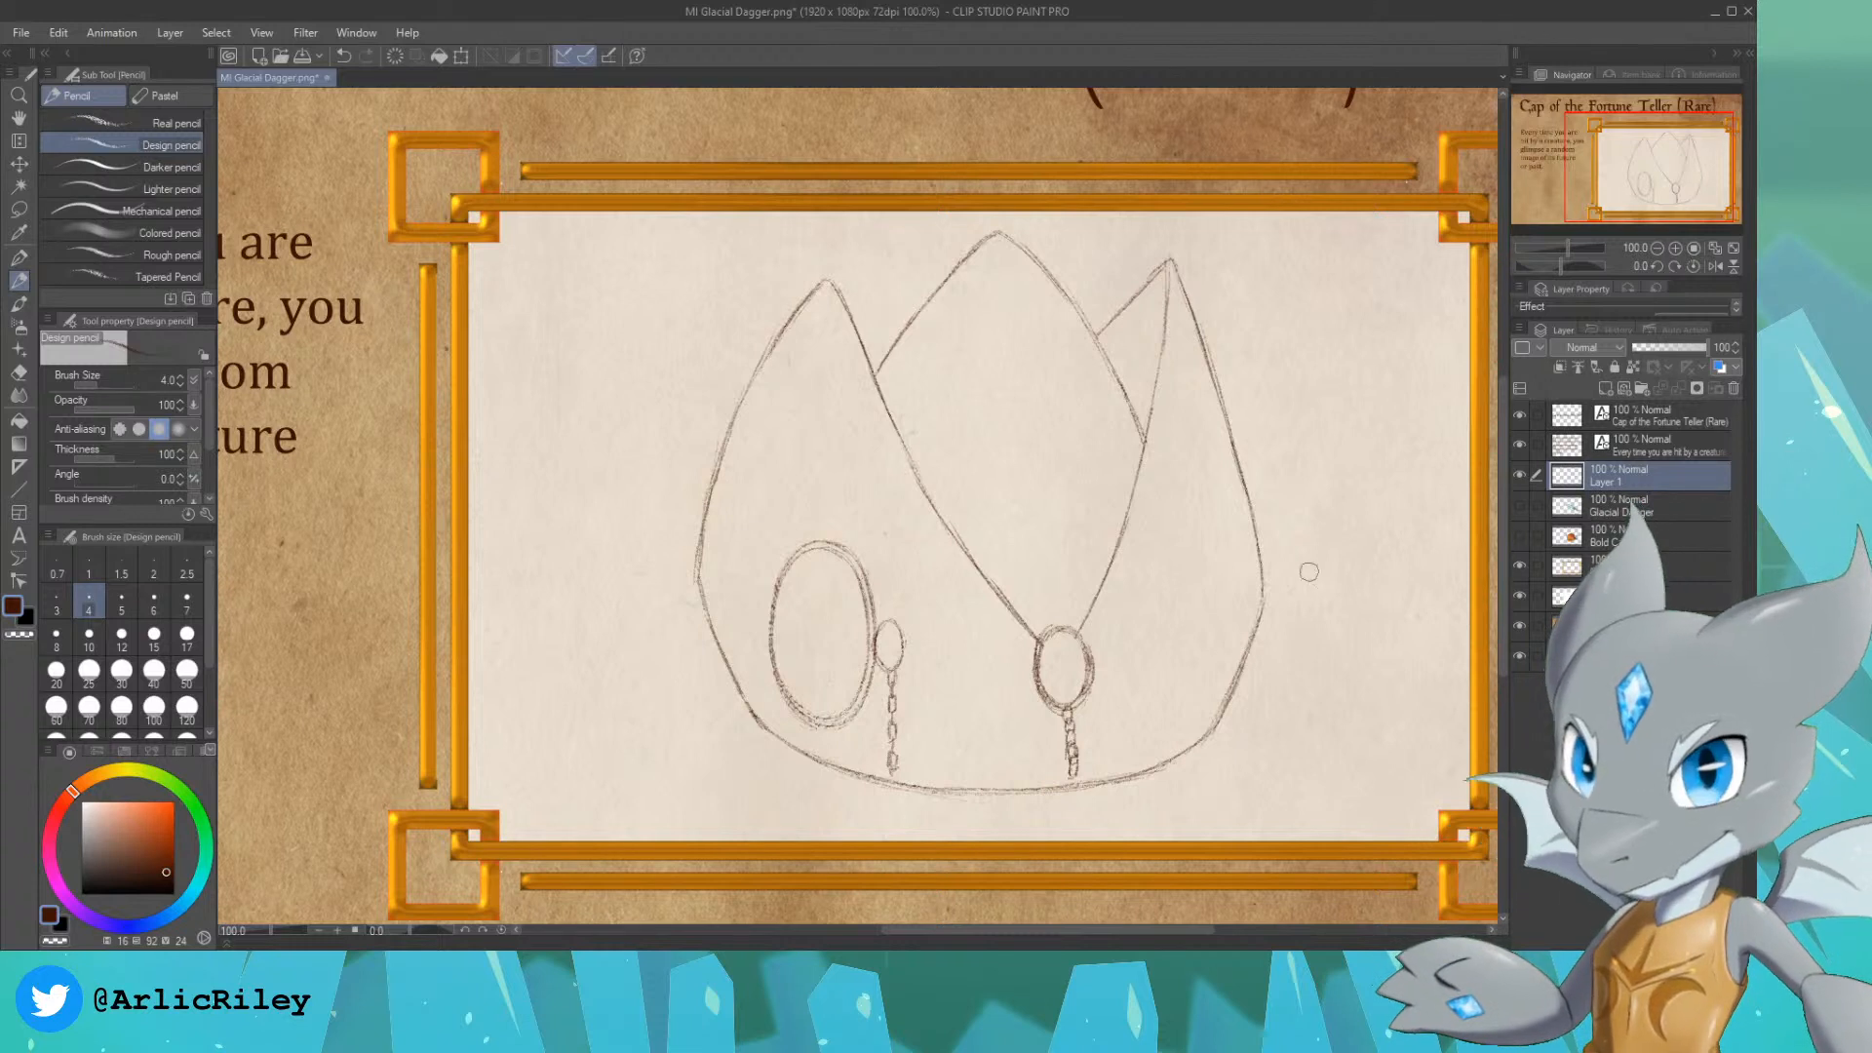
pyautogui.moveTo(1068, 718); pyautogui.dragTo(1072, 776)
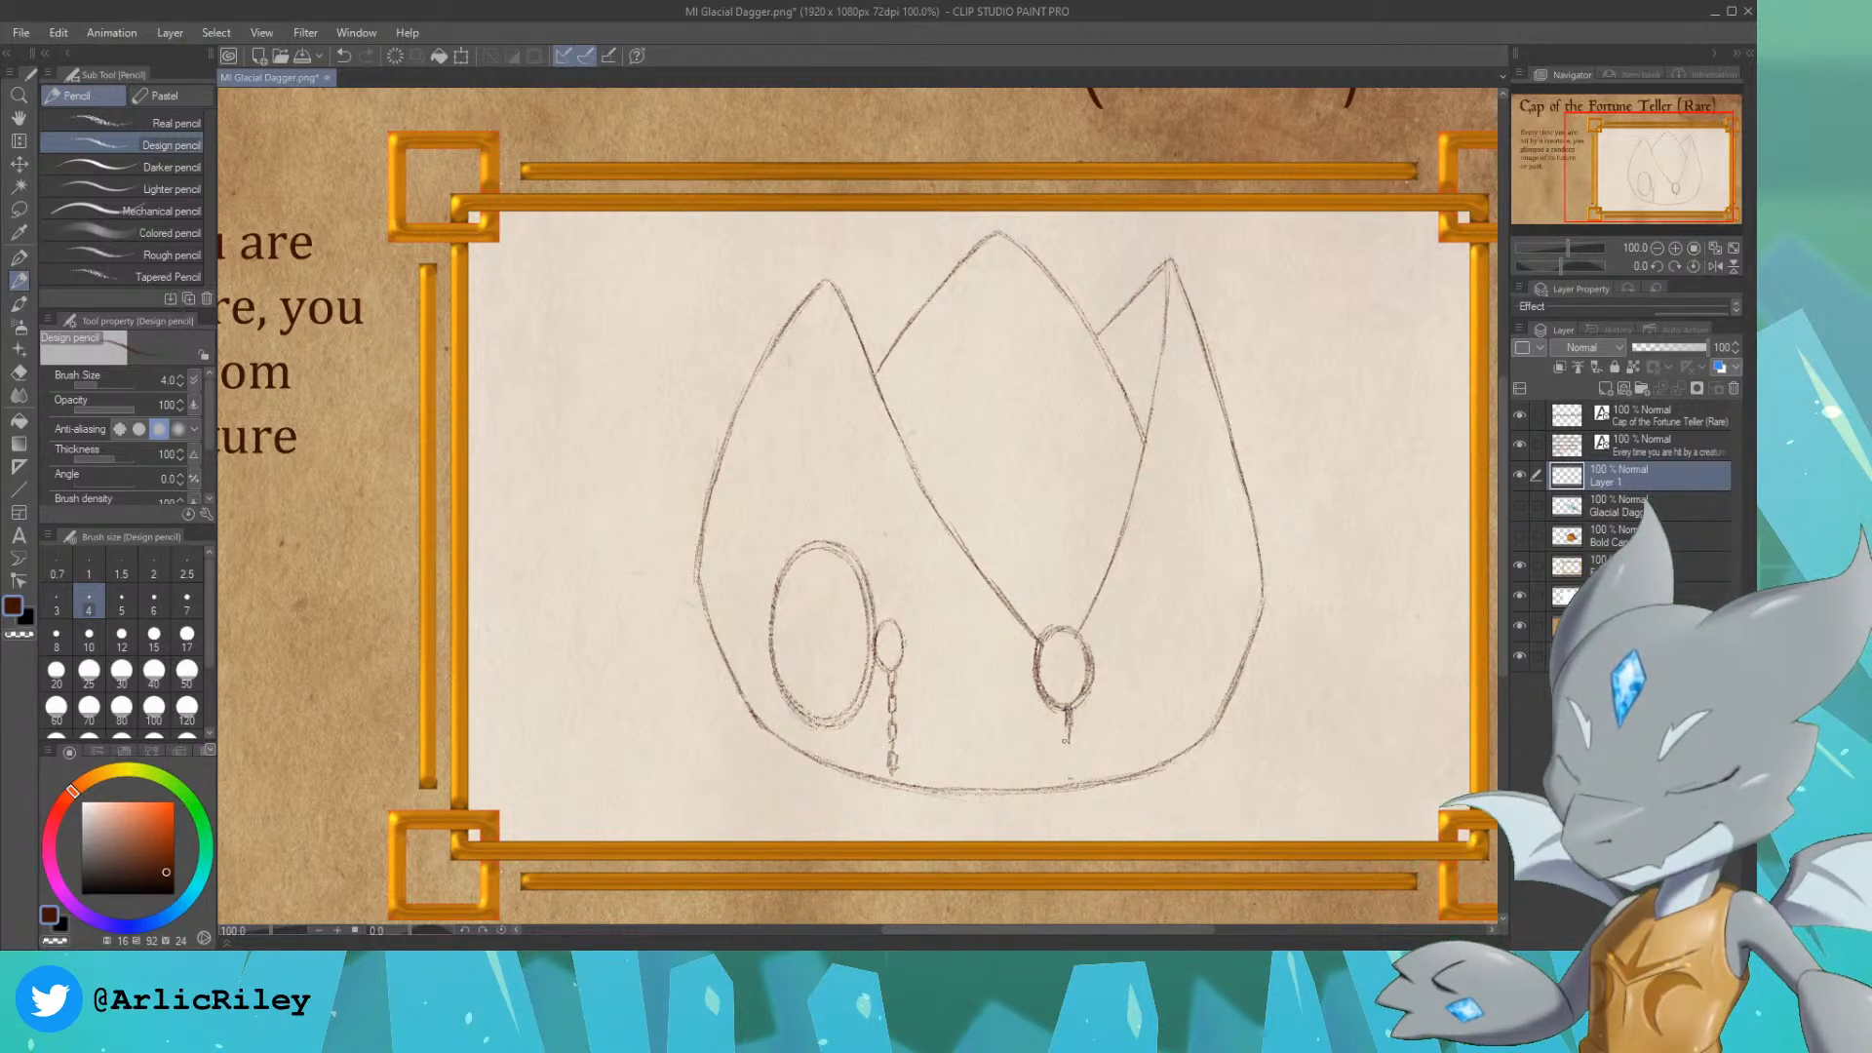
pyautogui.moveTo(1069, 736); pyautogui.dragTo(1072, 749)
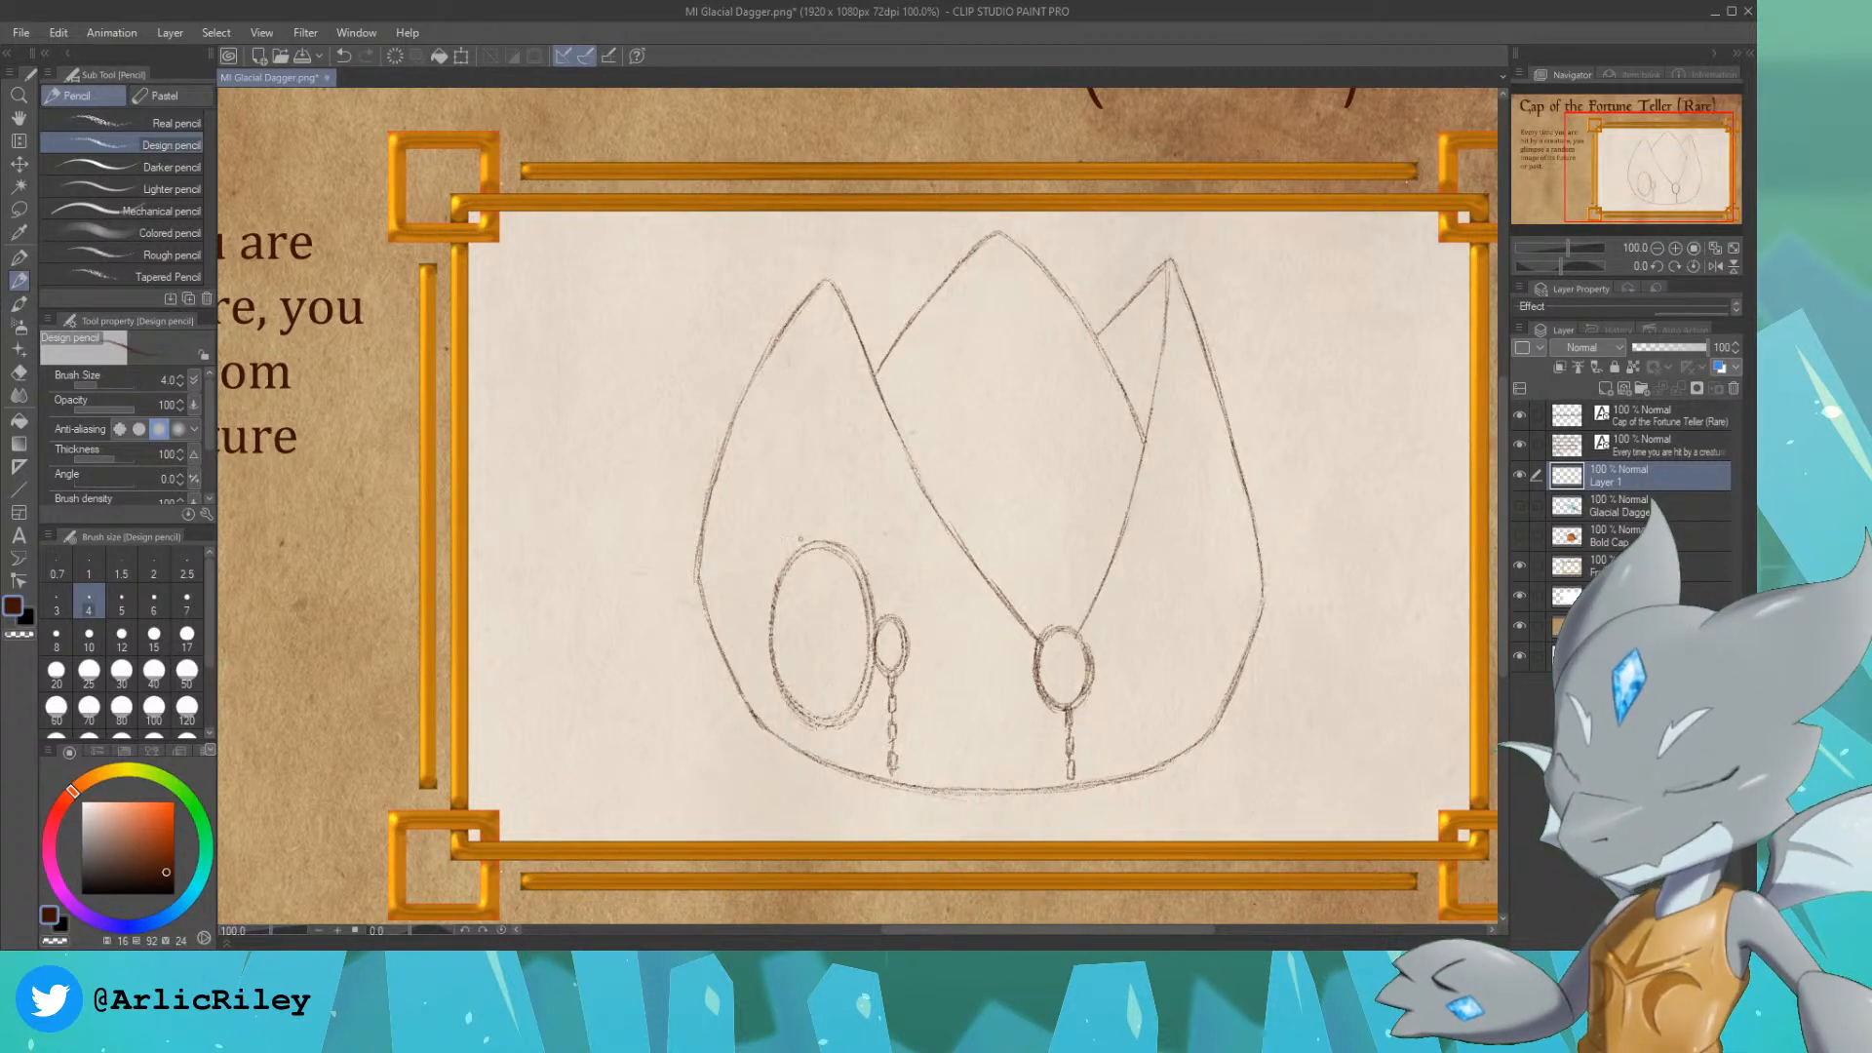
pyautogui.moveTo(791, 482); pyautogui.dragTo(805, 510)
pyautogui.moveTo(893, 557); pyautogui.dragTo(891, 598)
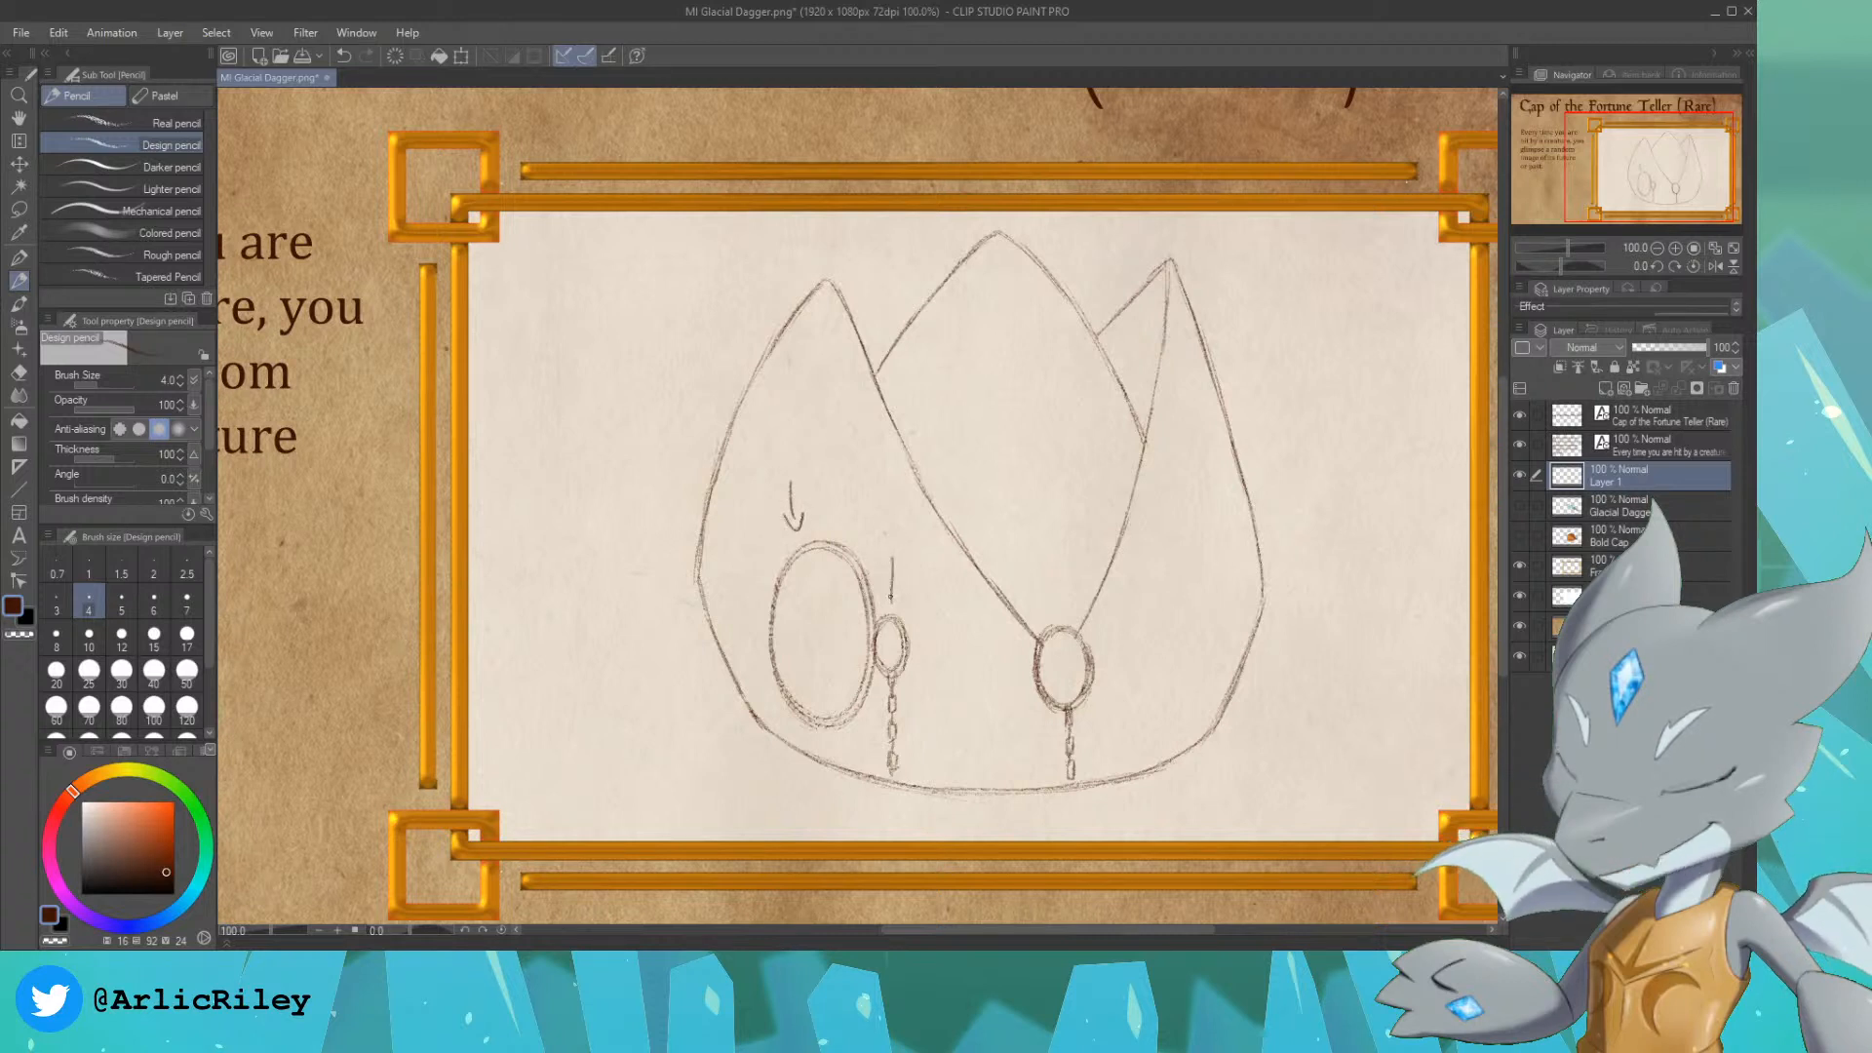
pyautogui.moveTo(1117, 681); pyautogui.dragTo(1153, 699)
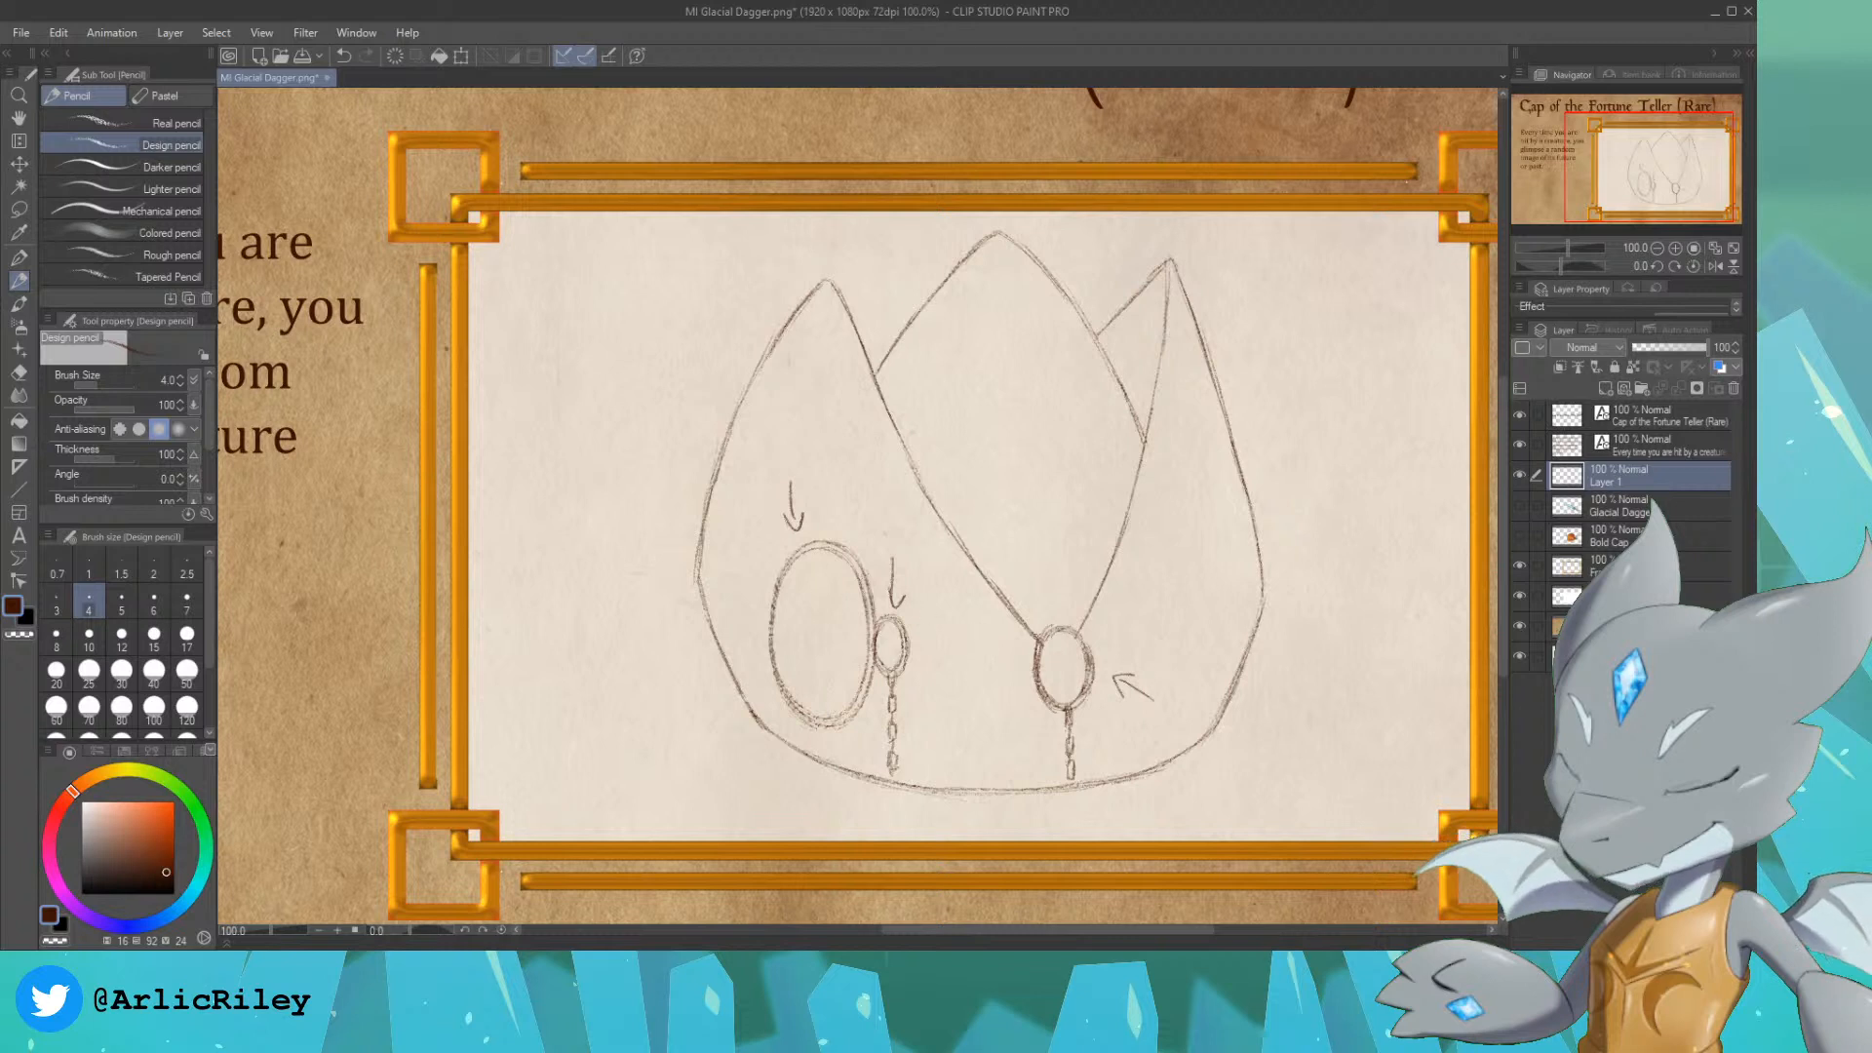
pyautogui.hotkey('ctrl', 'z')
pyautogui.hotkey('ctrl', 'z')
pyautogui.hotkey('ctrl', 'z')
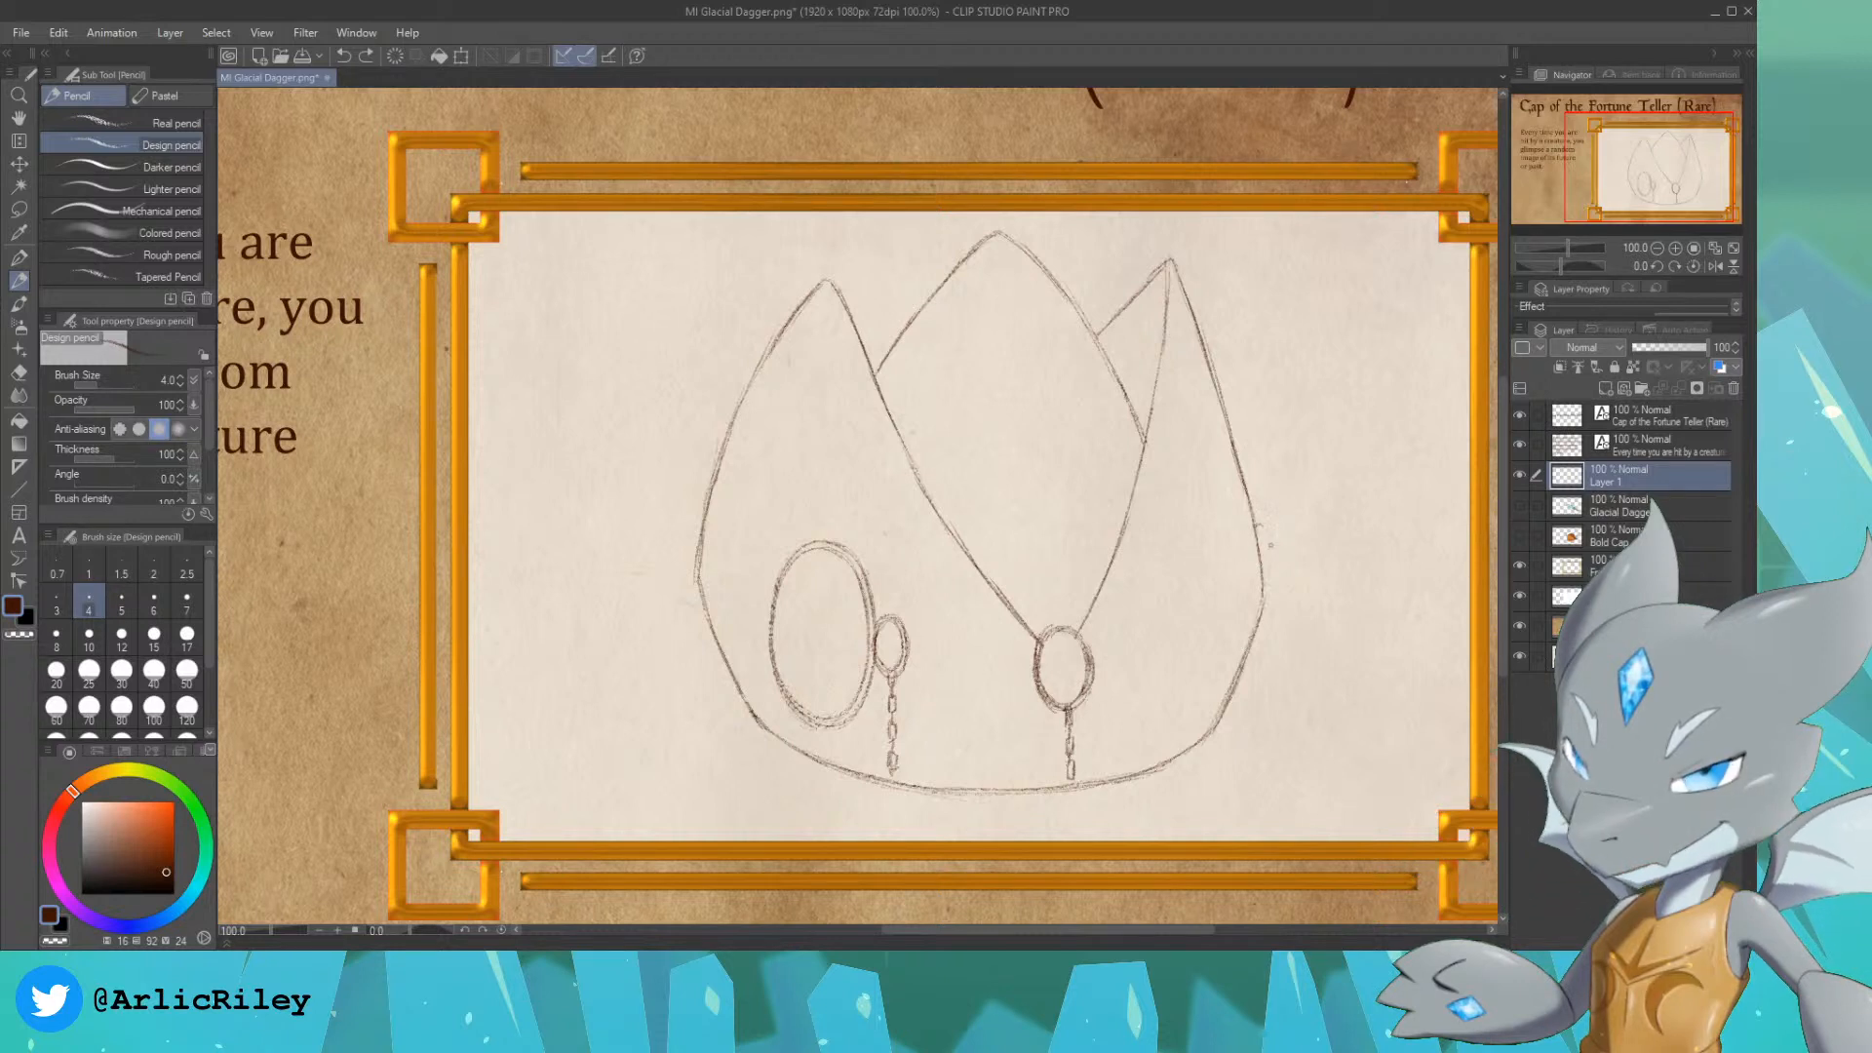
# Step: Sketch a narrow oval ornament seen from the side, bulging out of the cap's right edge
pyautogui.moveTo(1257, 527); pyautogui.dragTo(1271, 584)
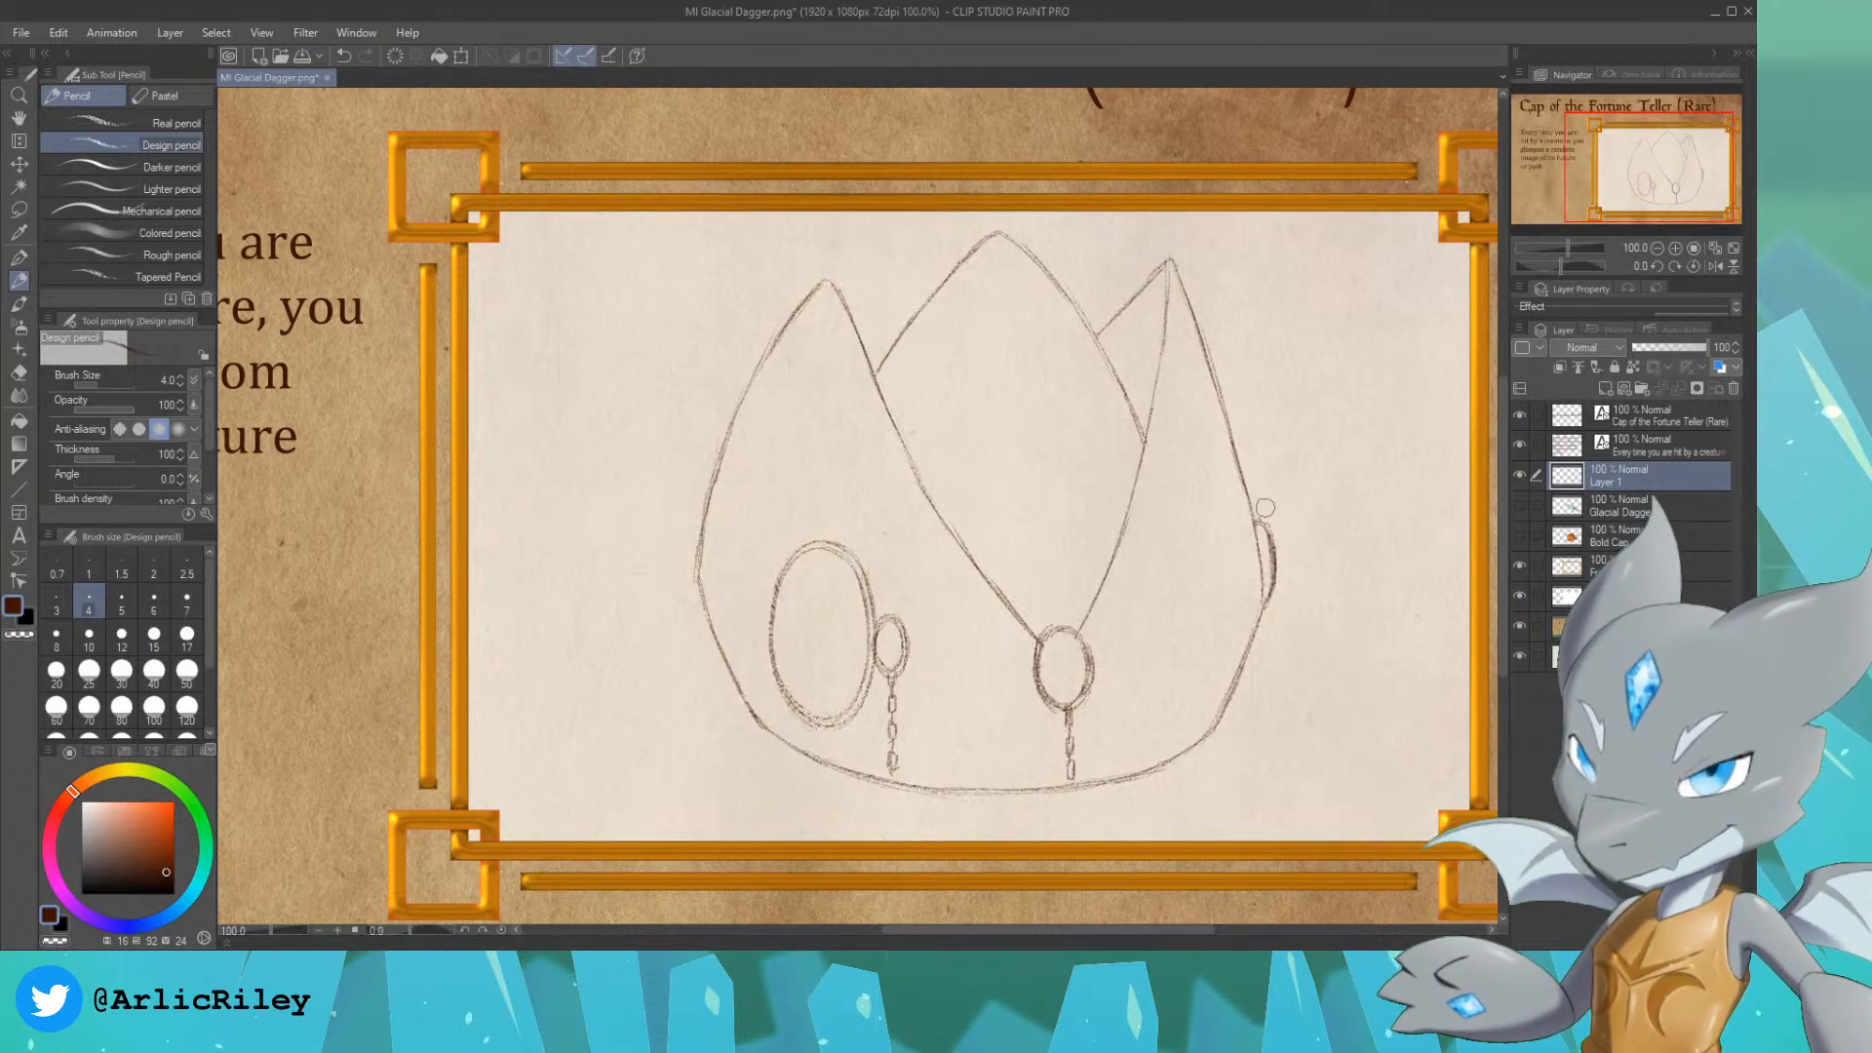
pyautogui.moveTo(1267, 517); pyautogui.dragTo(1273, 585)
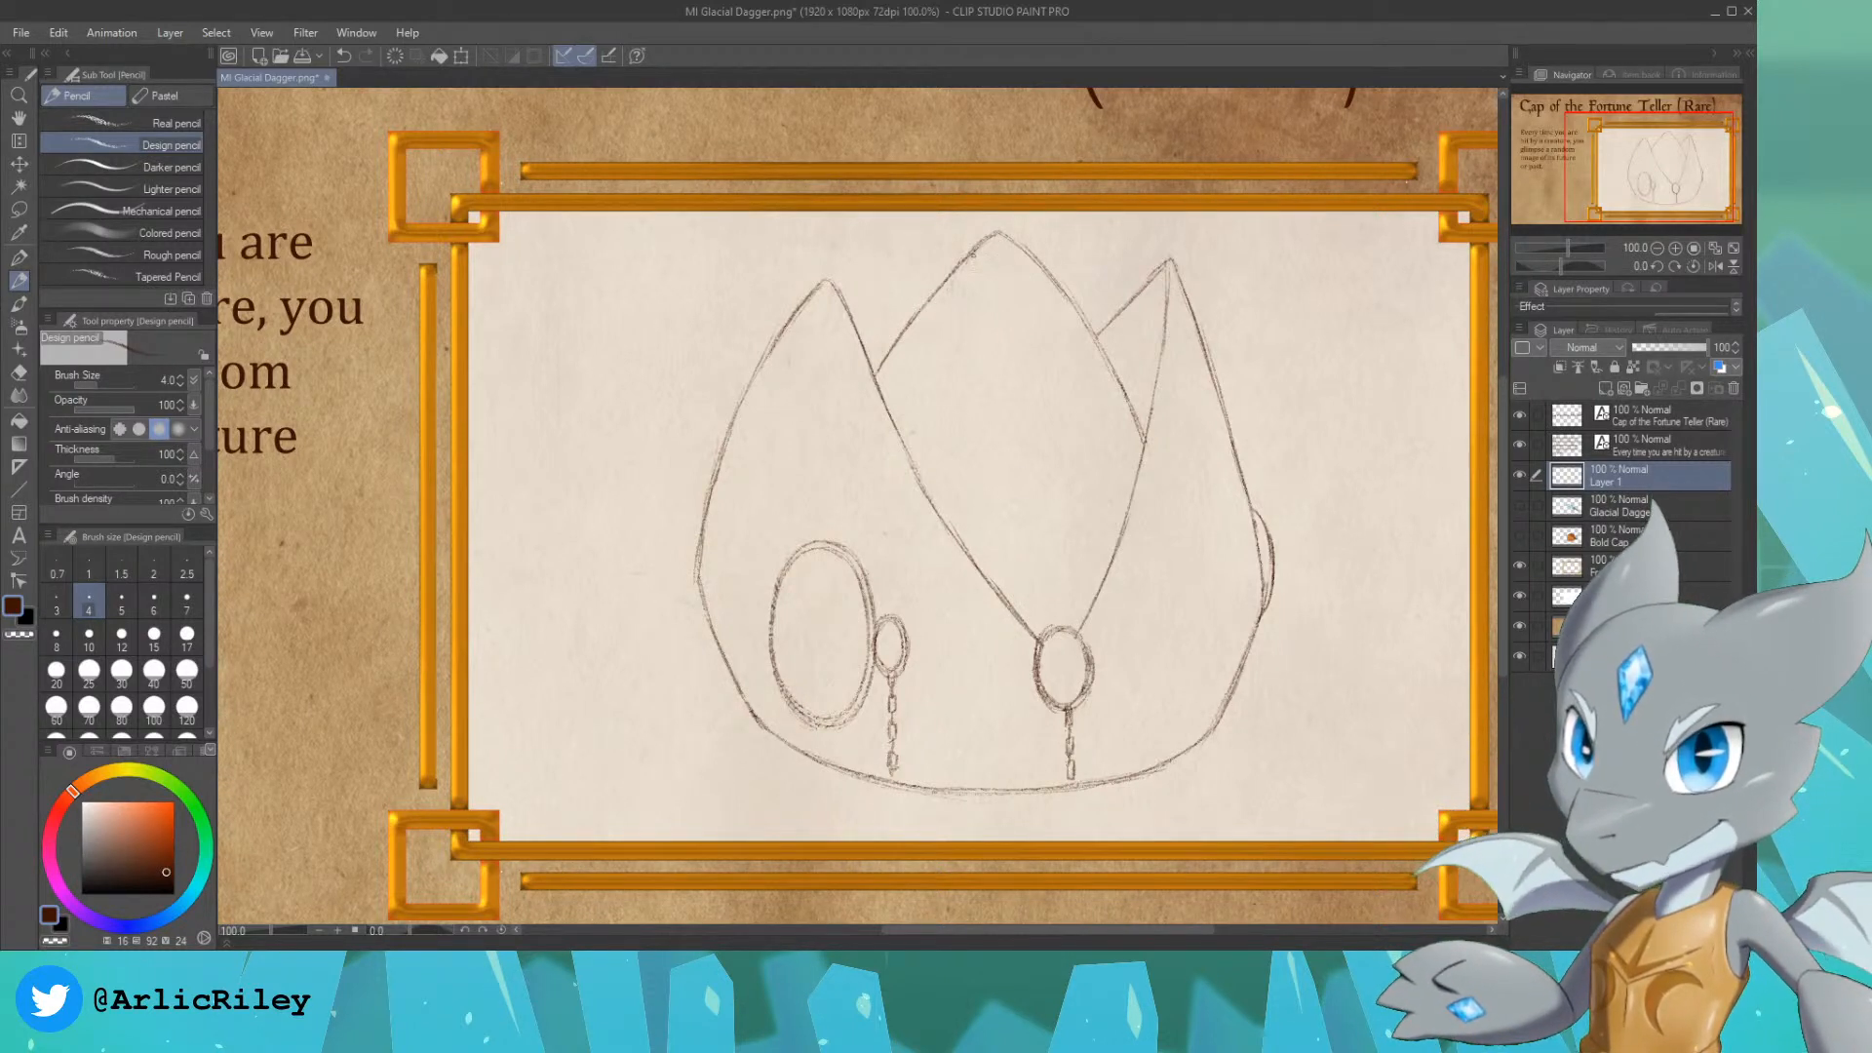
# Step: Sketch a column of linked rectangular plates from the middle peak down to the central oval, and a small chain below the right-edge ornament
pyautogui.moveTo(970, 260); pyautogui.dragTo(979, 275)
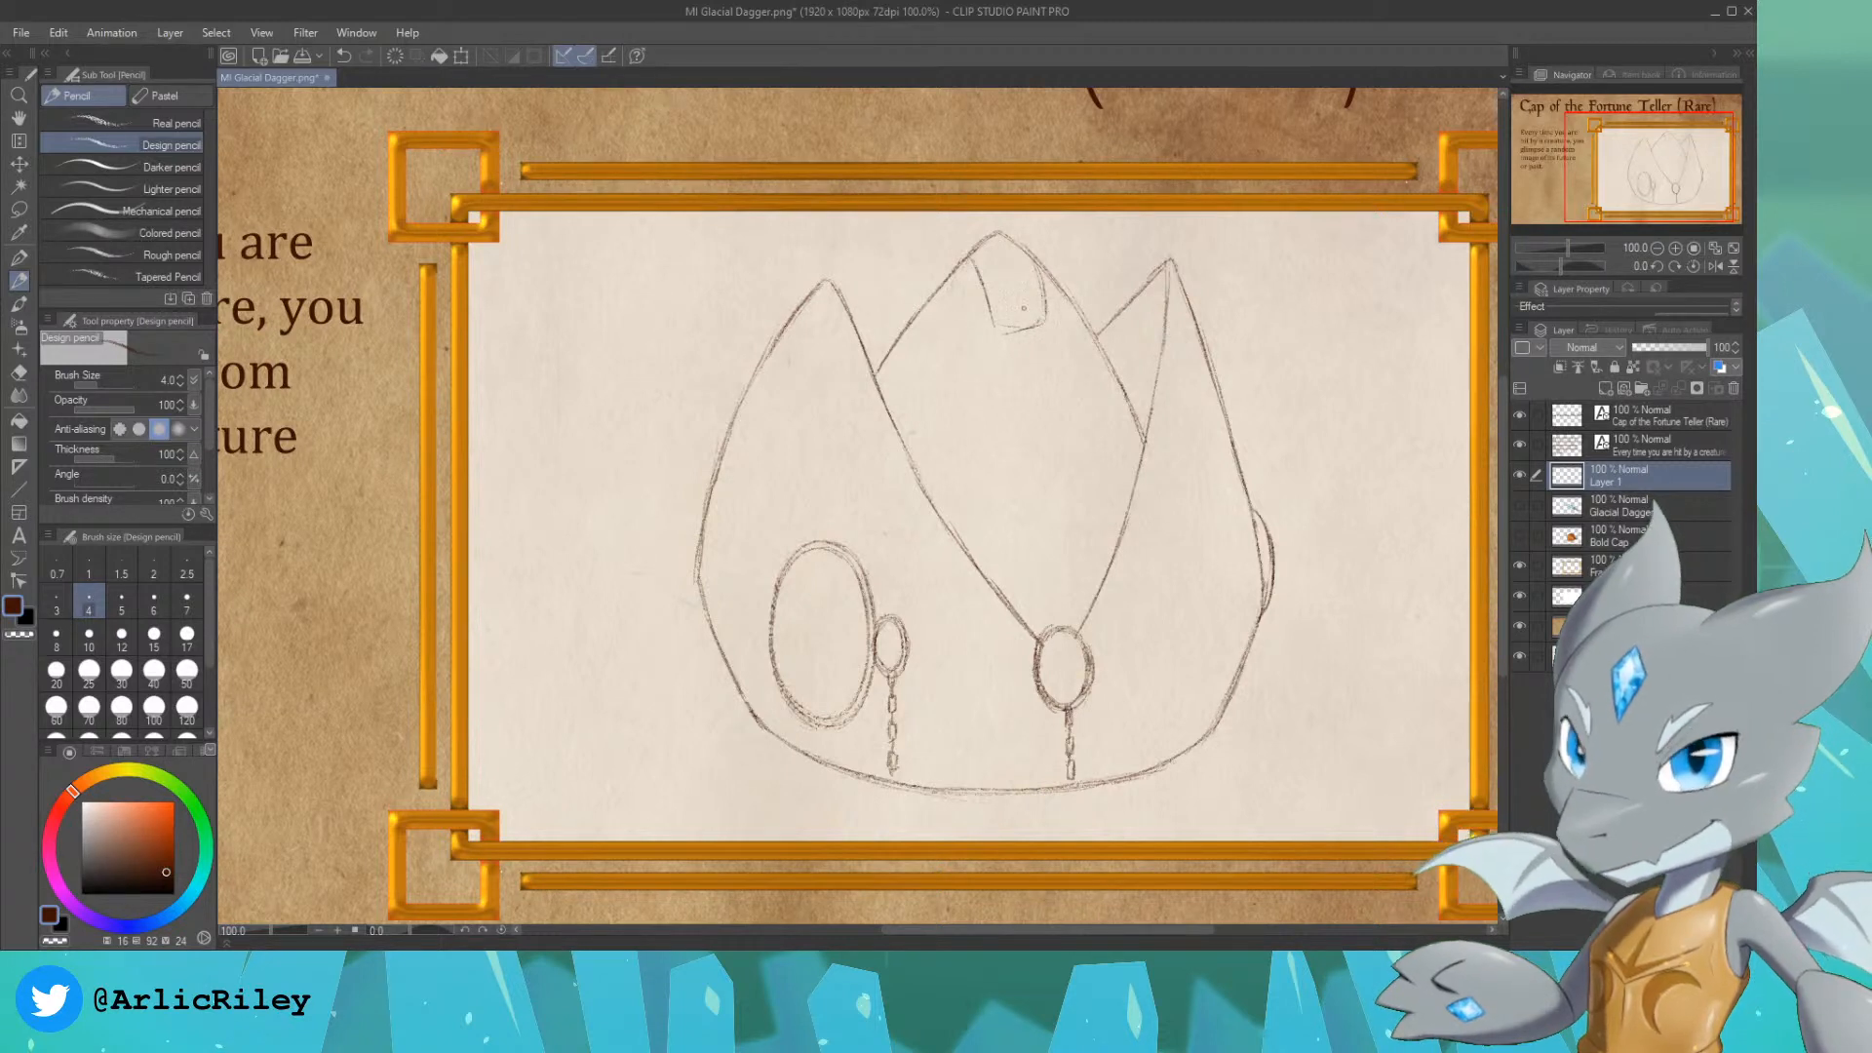
pyautogui.moveTo(1016, 334); pyautogui.dragTo(1019, 350)
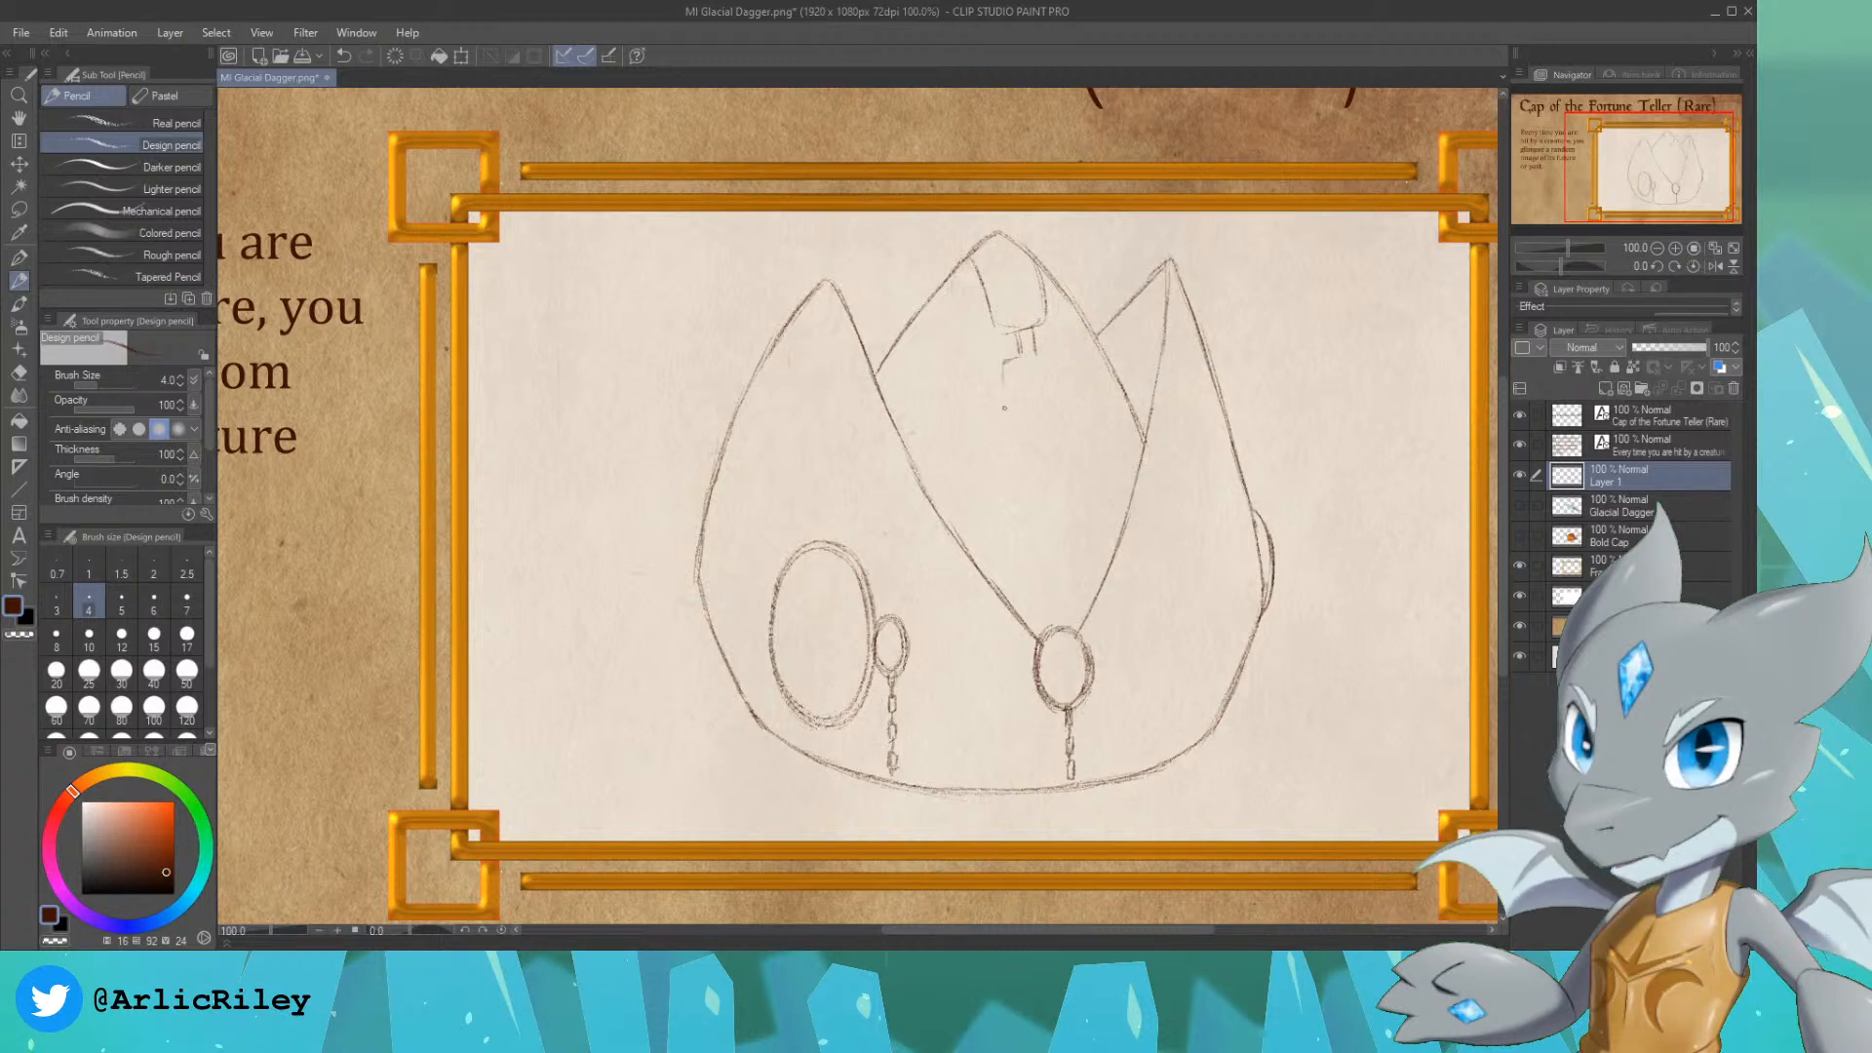
pyautogui.moveTo(1015, 438); pyautogui.dragTo(1050, 434)
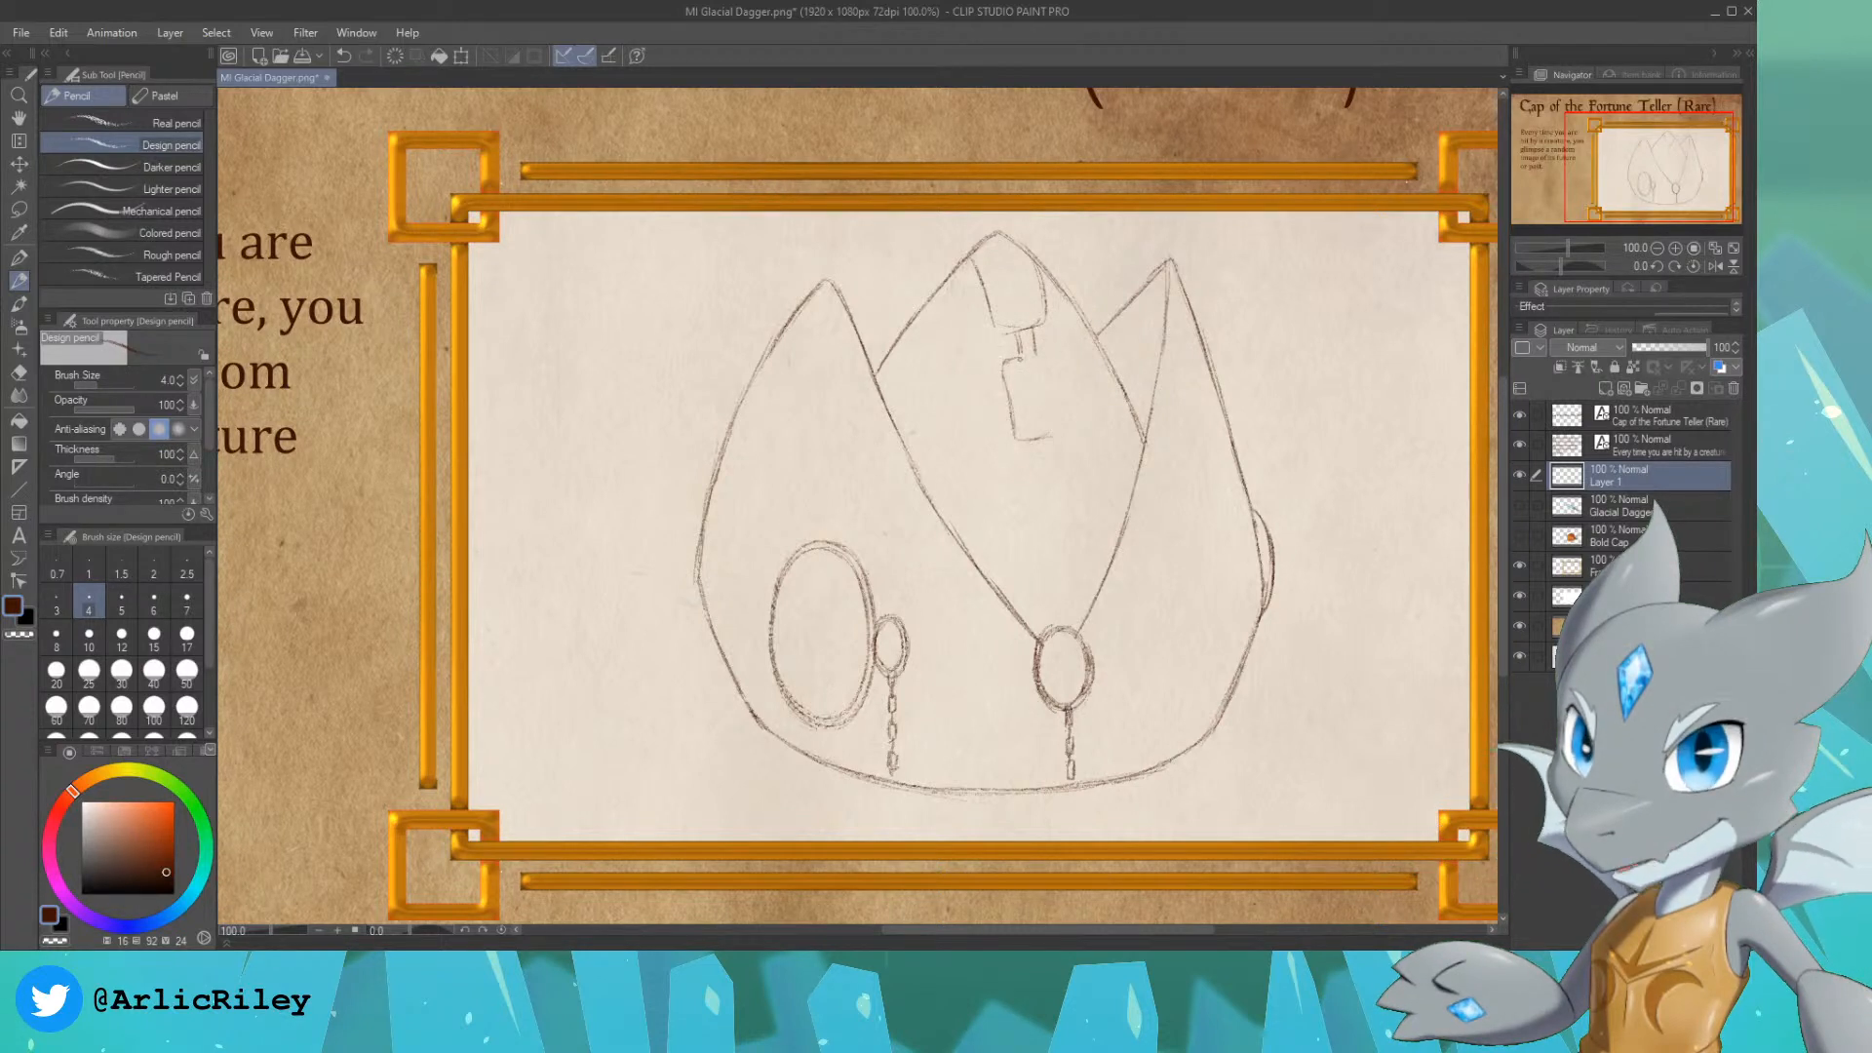
pyautogui.moveTo(1058, 362); pyautogui.dragTo(1066, 434)
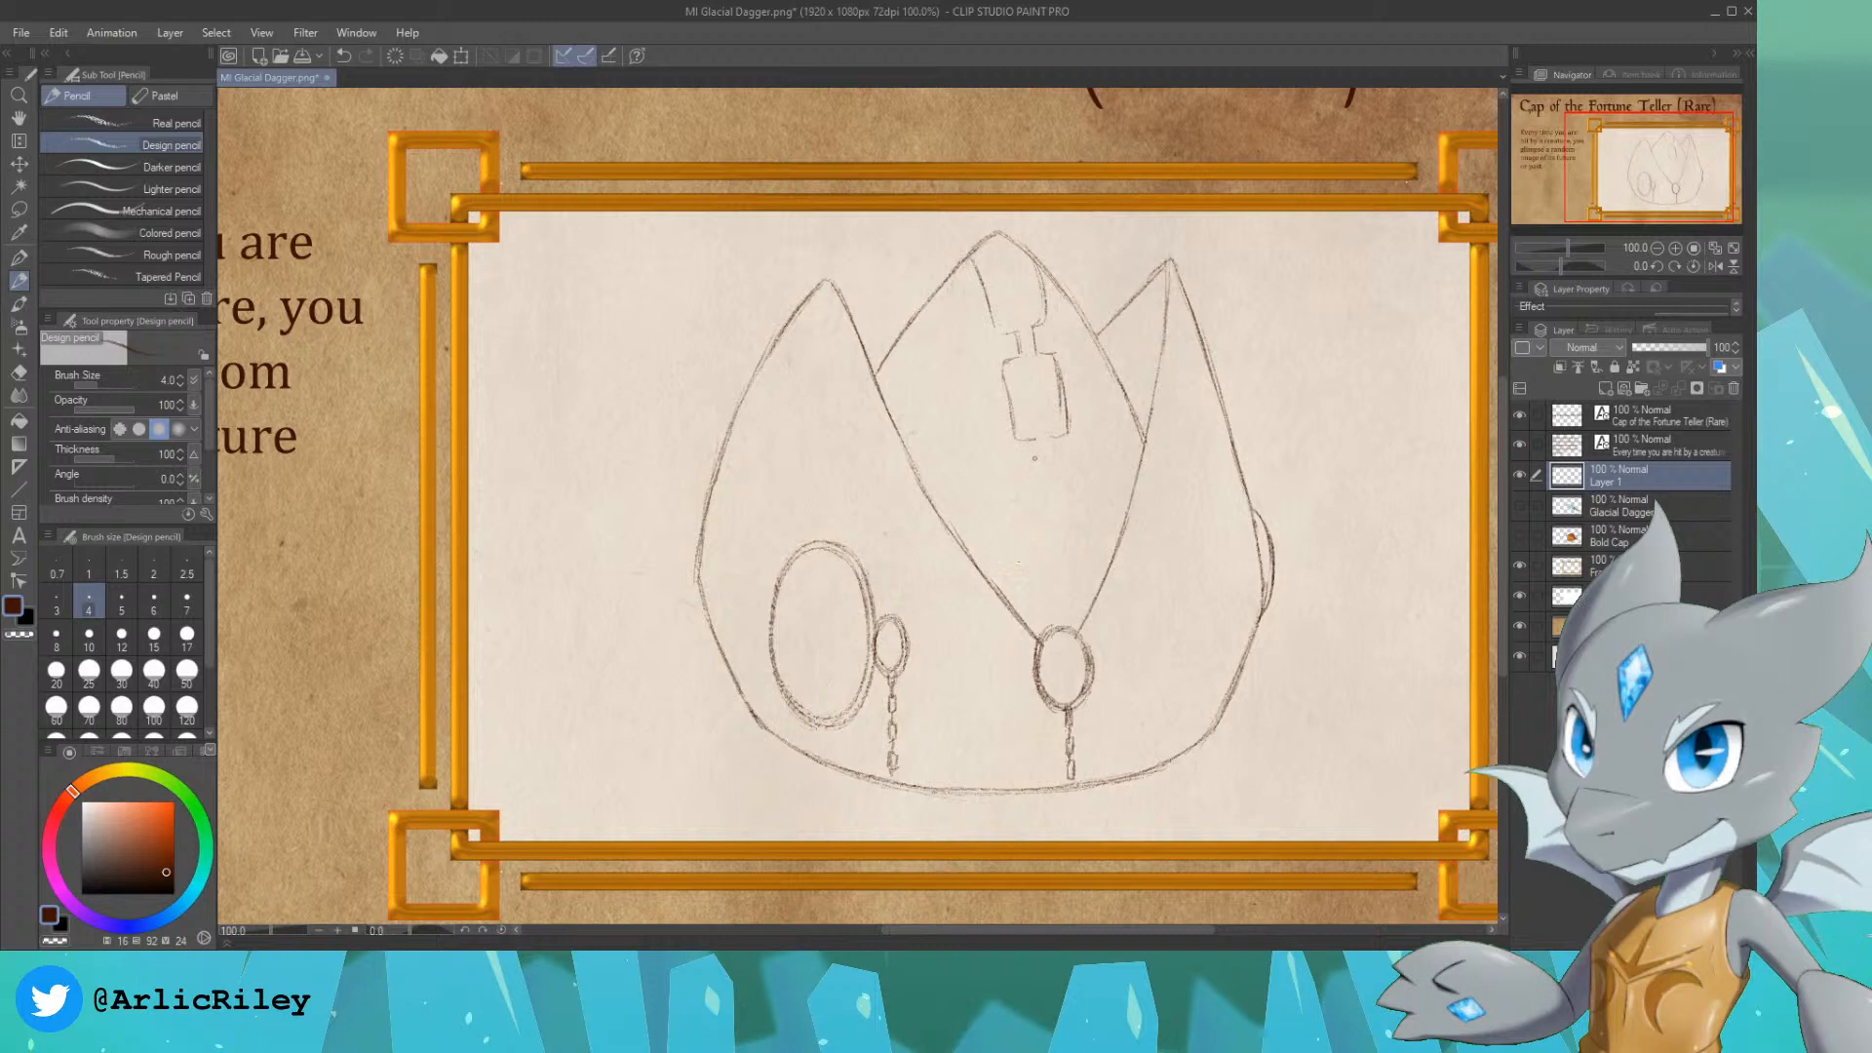
pyautogui.moveTo(1035, 440); pyautogui.dragTo(1054, 464)
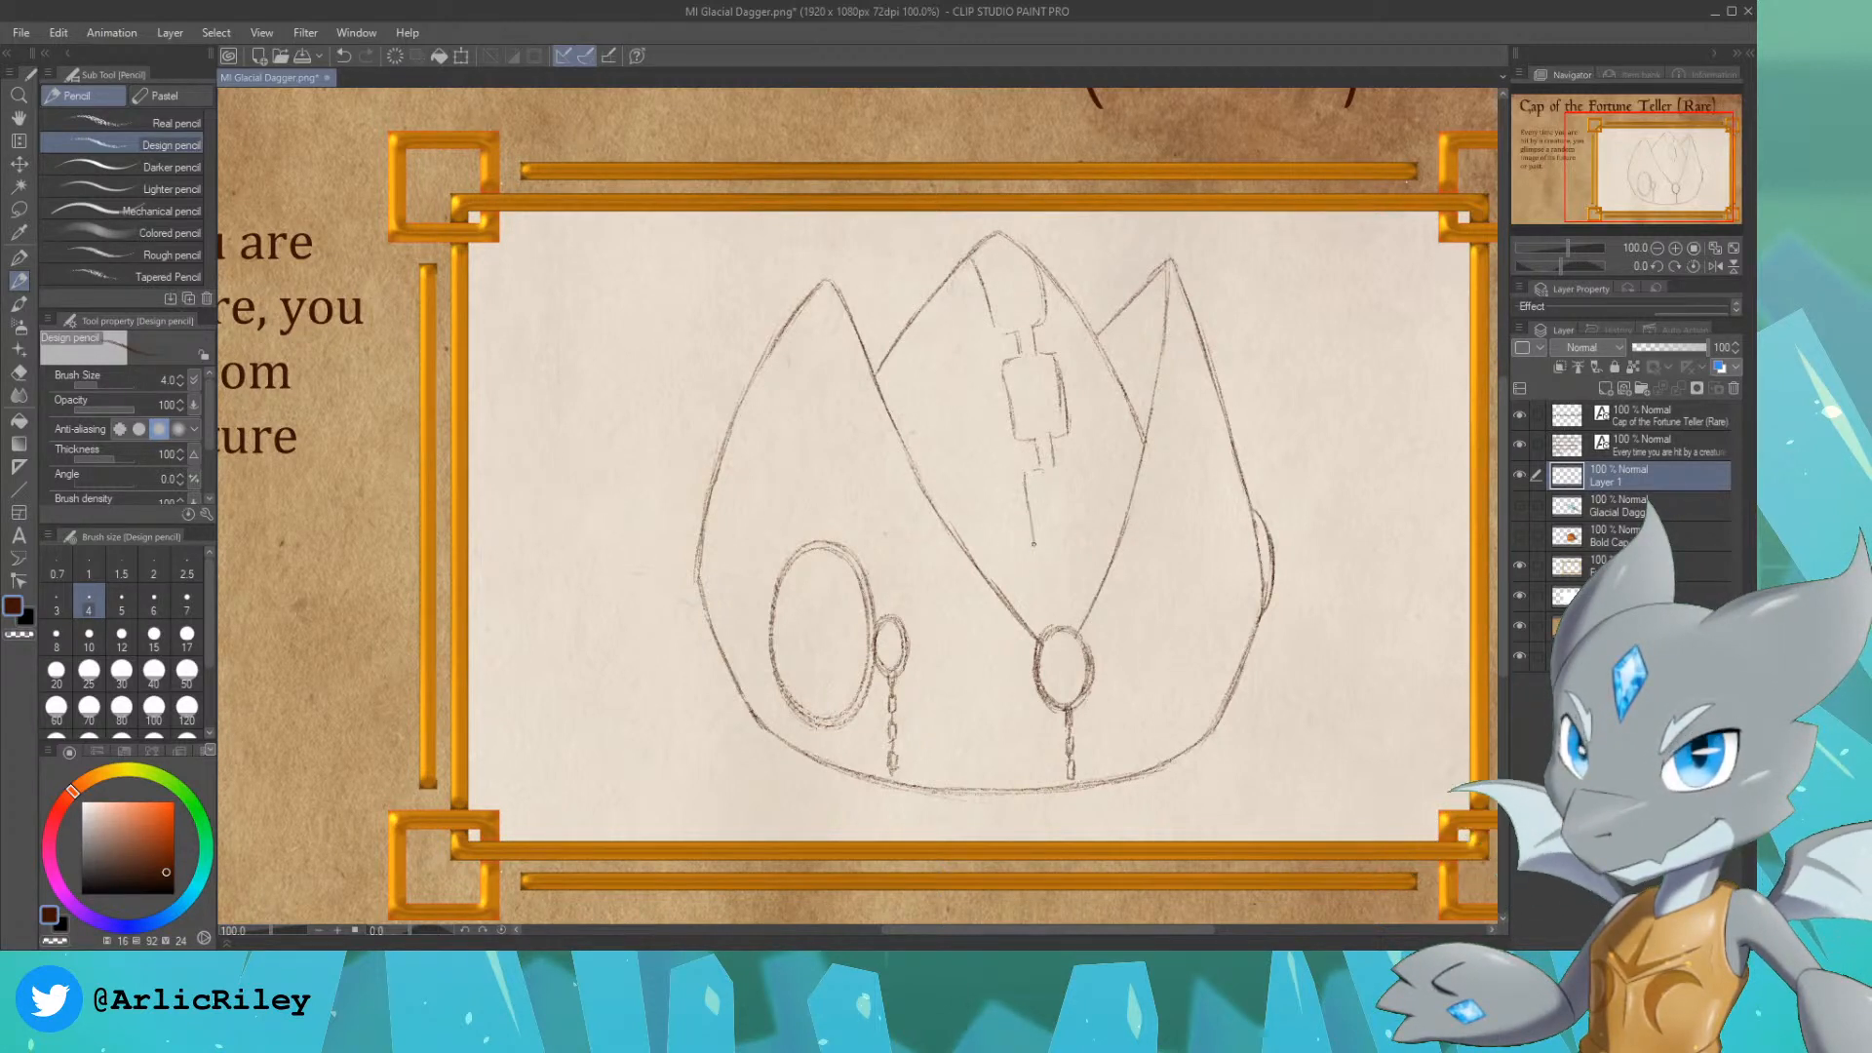
pyautogui.moveTo(1053, 466)
pyautogui.mouseDown()
pyautogui.moveTo(1077, 477)
pyautogui.moveTo(1081, 544)
pyautogui.moveTo(1056, 579)
pyautogui.mouseUp()
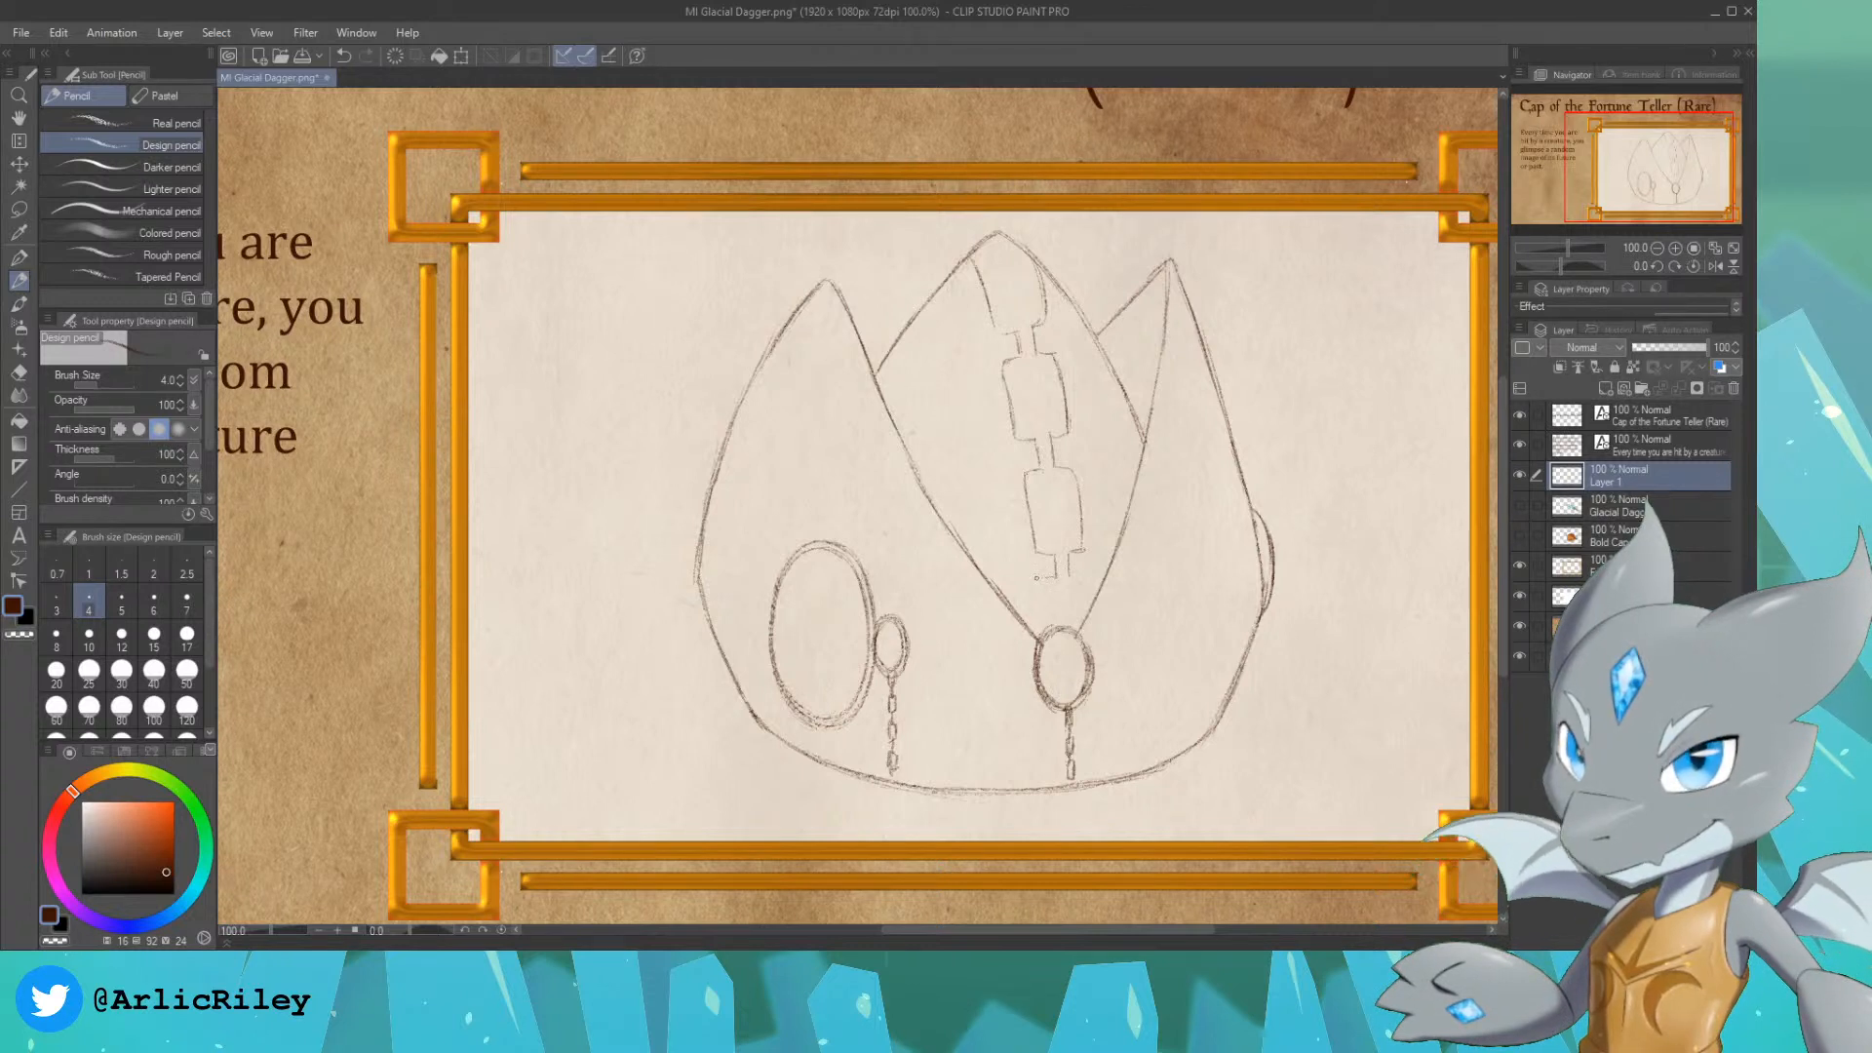
pyautogui.moveTo(1037, 614); pyautogui.dragTo(1042, 635)
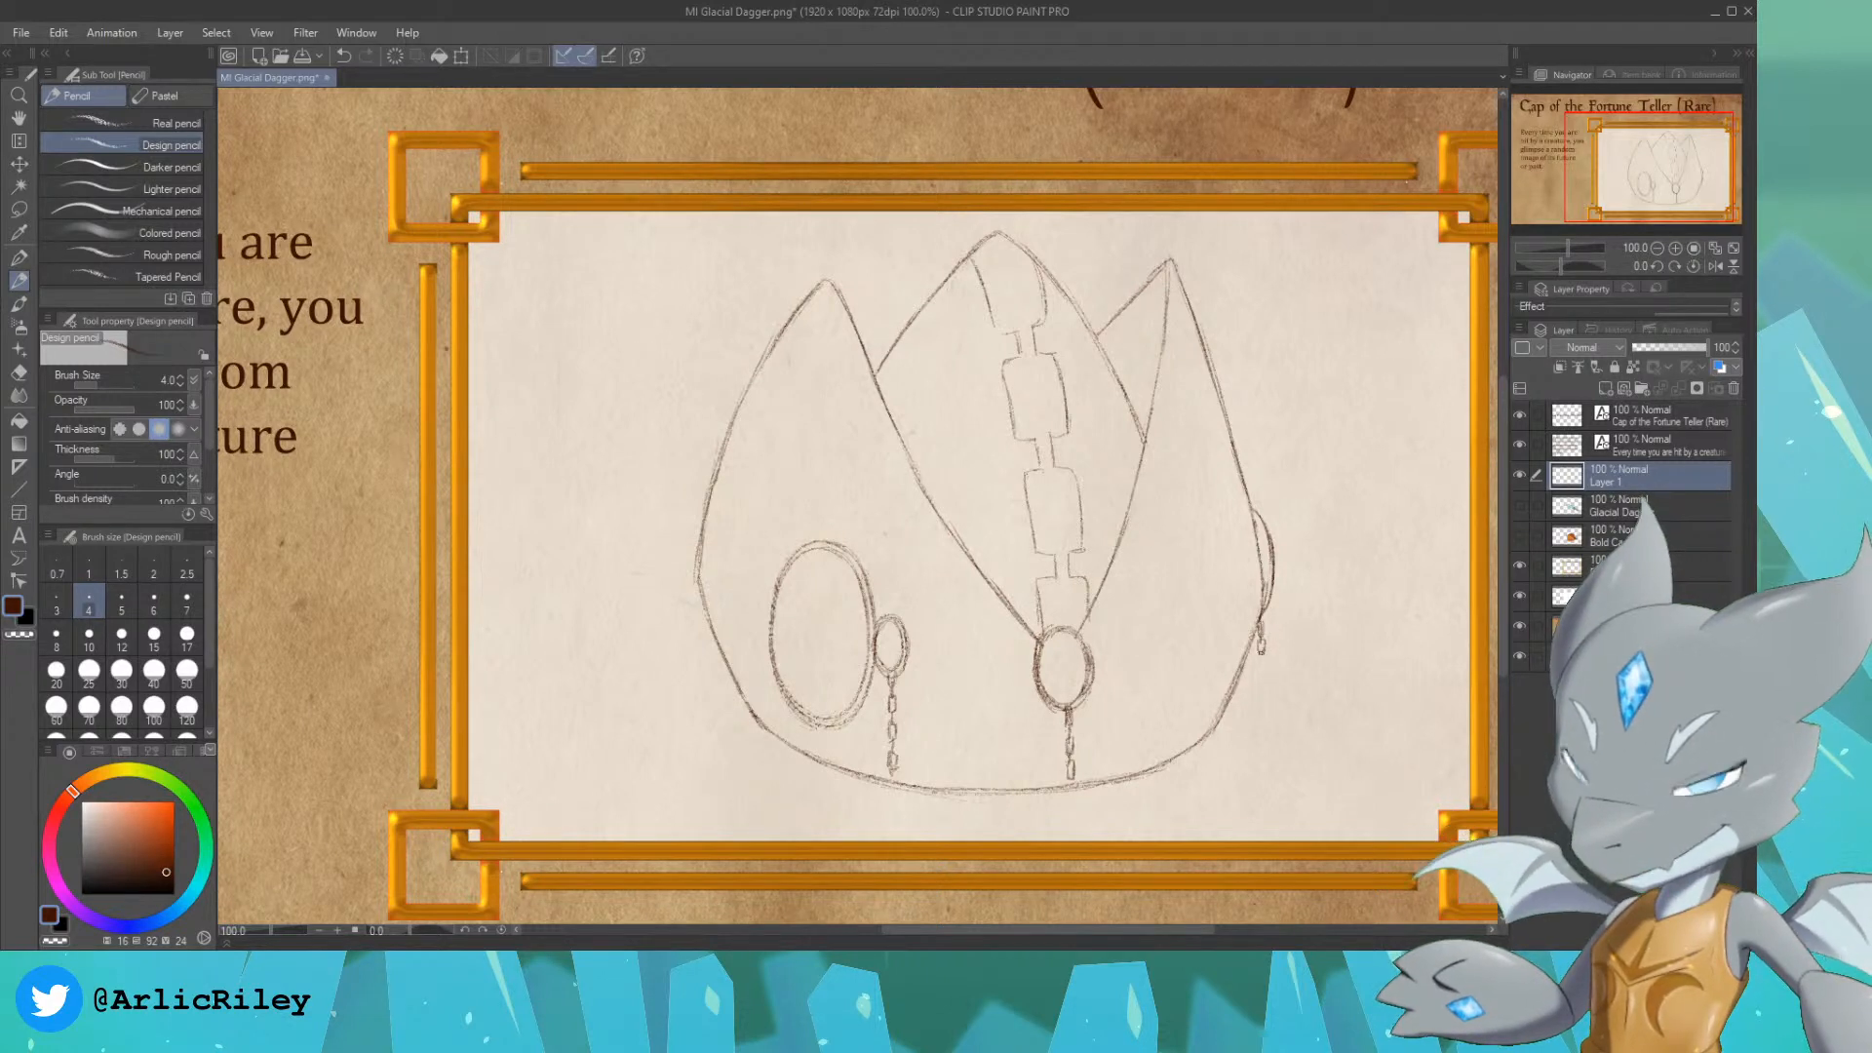
pyautogui.moveTo(1257, 661); pyautogui.dragTo(1262, 677)
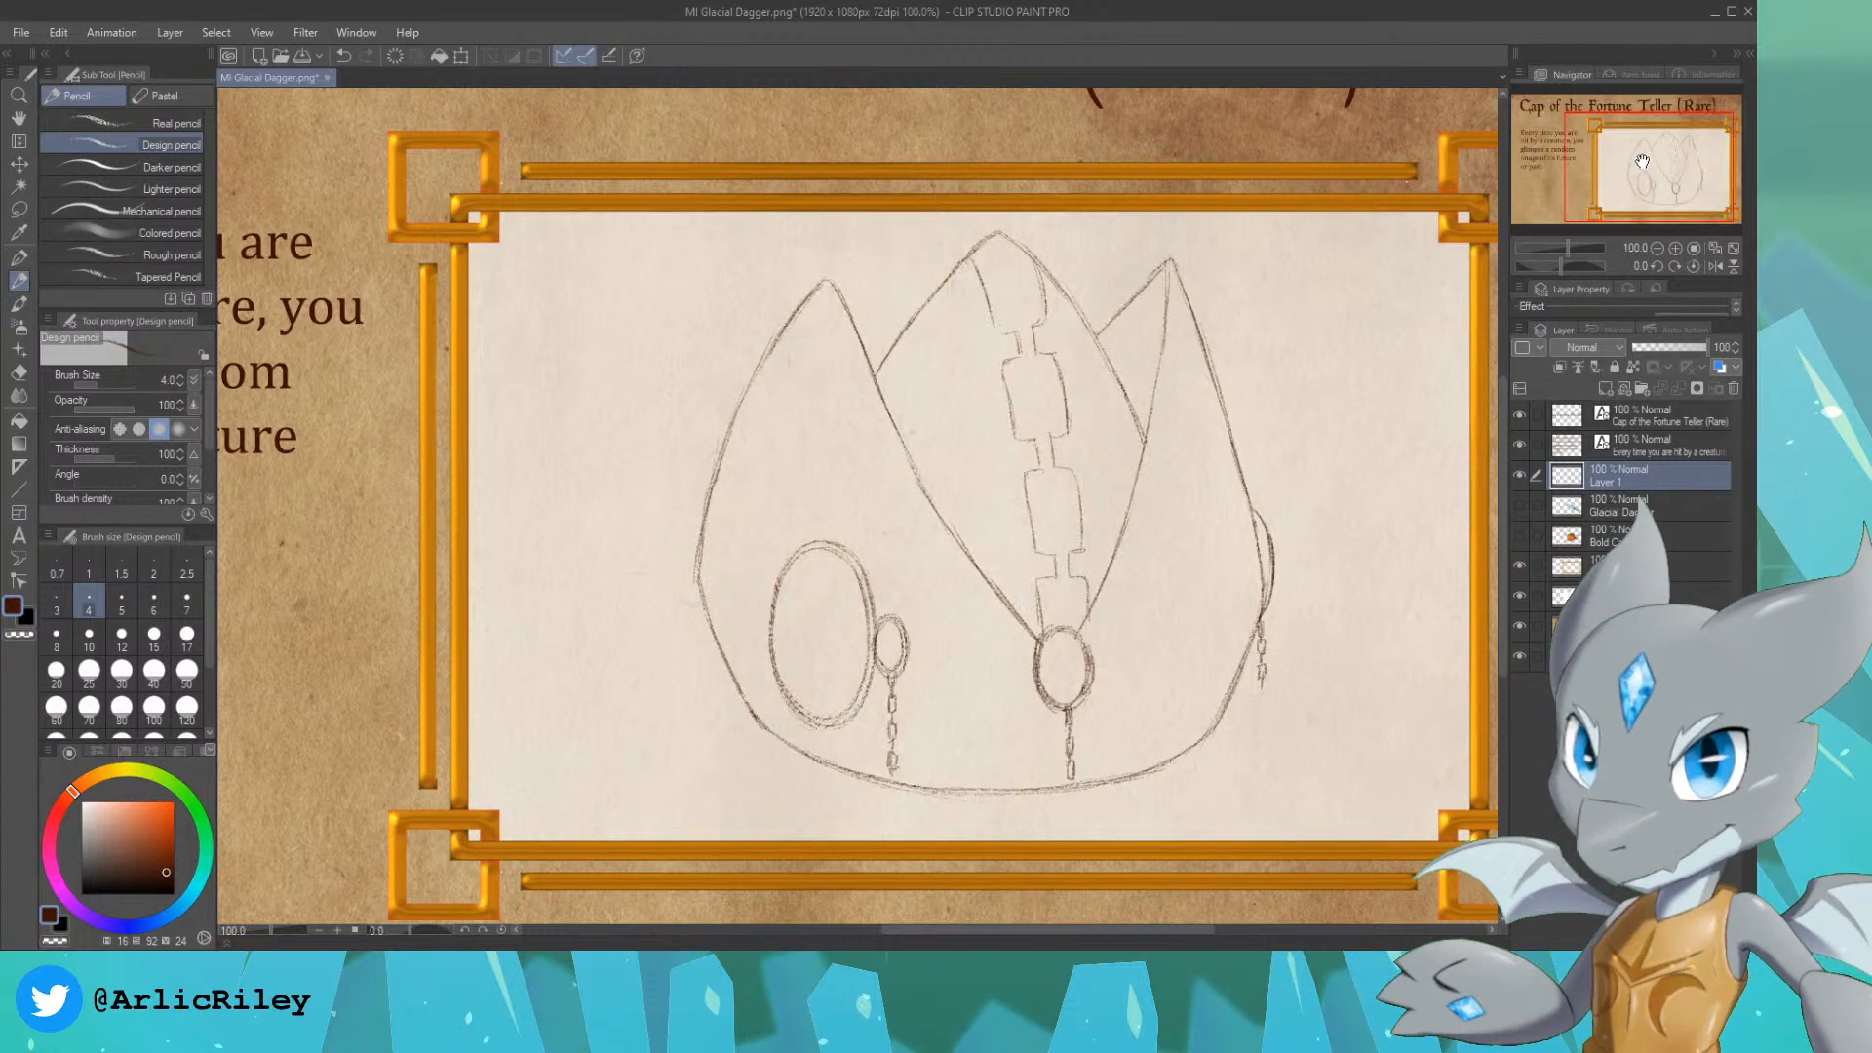
# Step: Add a new layer named color between Layer 1 and the Glacial Dagger layer
pyautogui.moveTo(1206, 371); pyautogui.dragTo(1221, 378)
pyautogui.click(1663, 507)
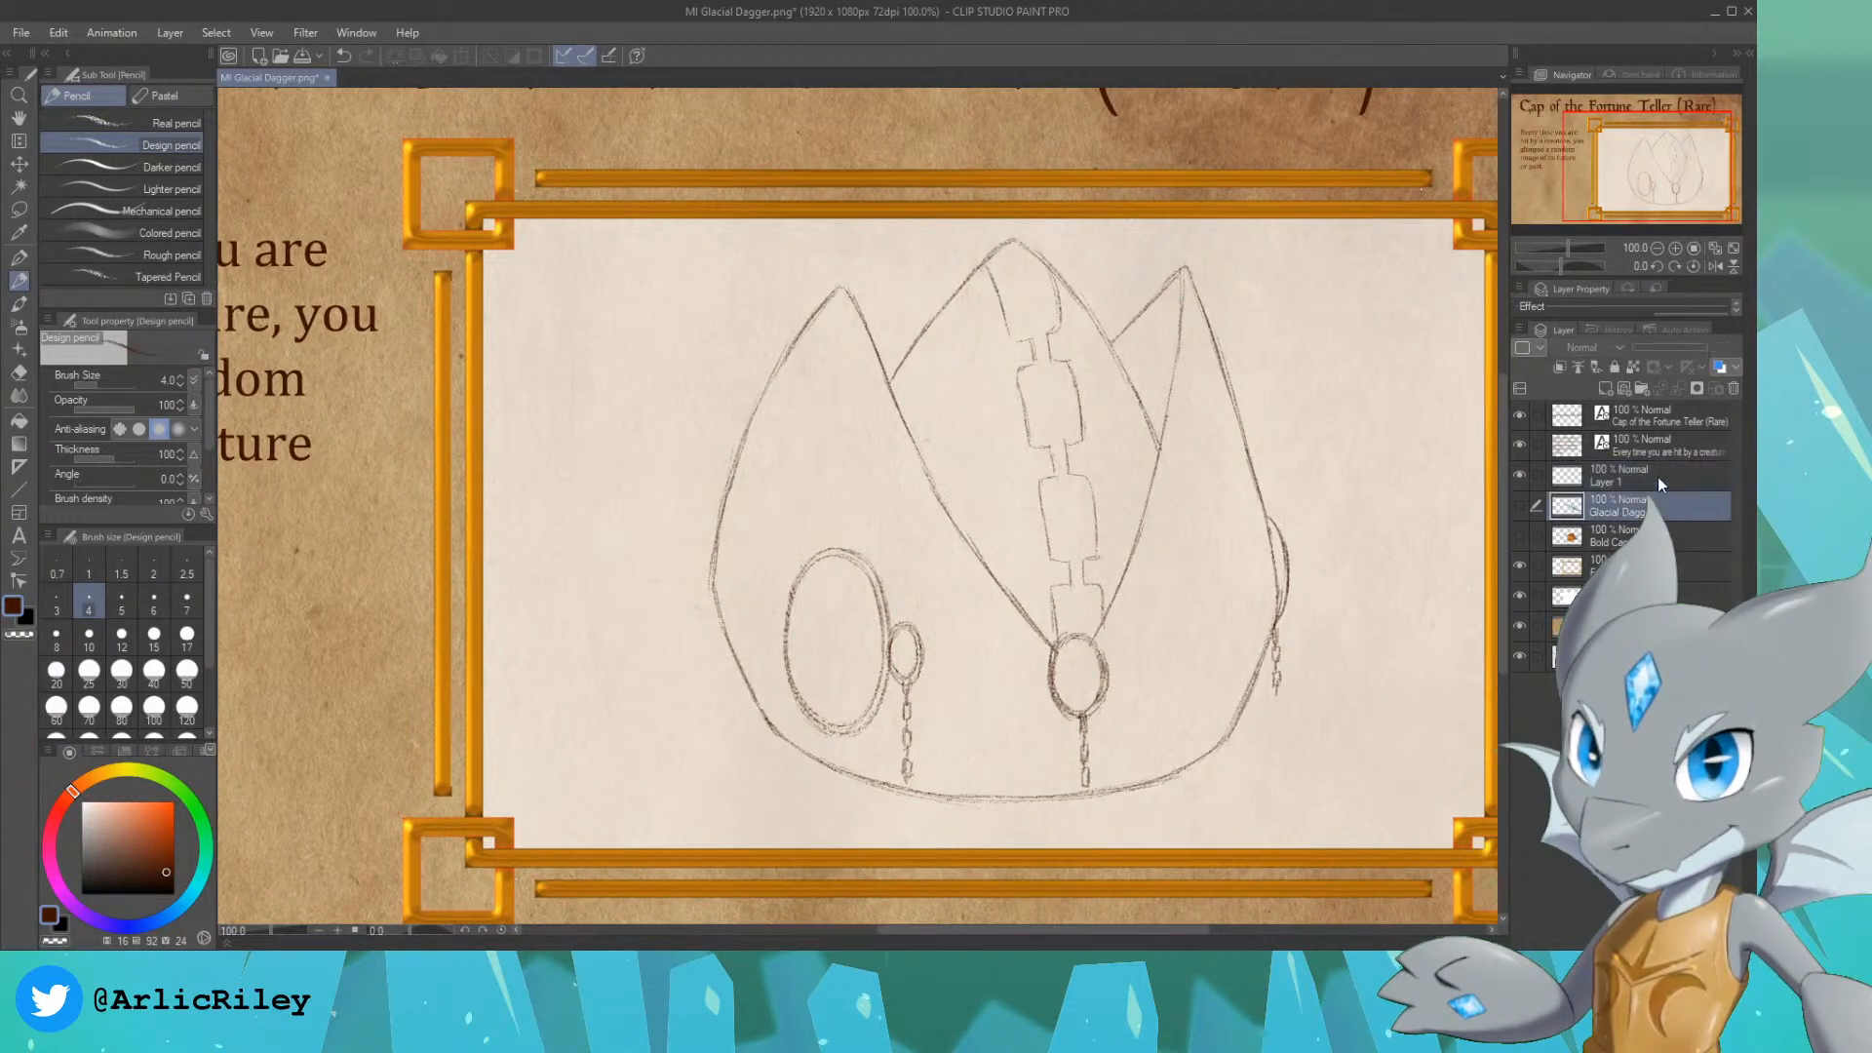
pyautogui.click(1605, 388)
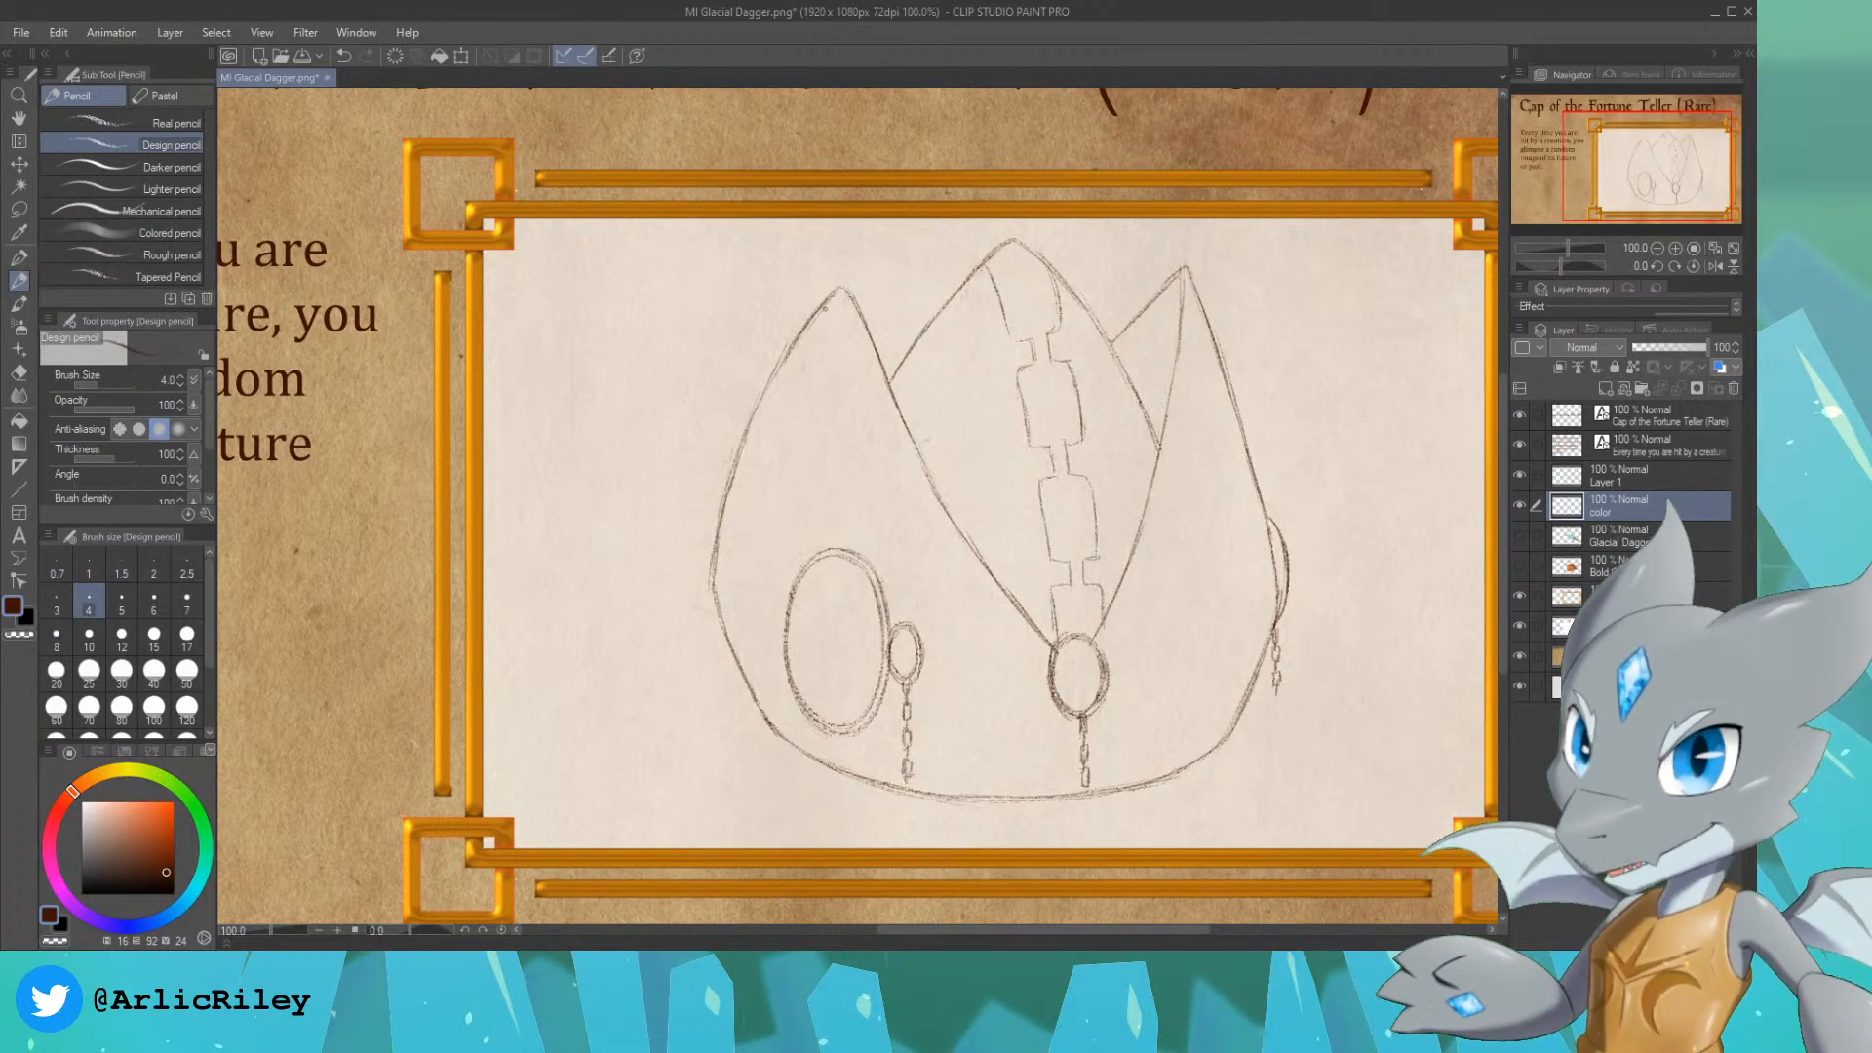
# Step: Draw small rounded notches at the tips of the two outer peaks and merge Layer 1 into the layer below
pyautogui.moveTo(838, 305); pyautogui.dragTo(843, 325)
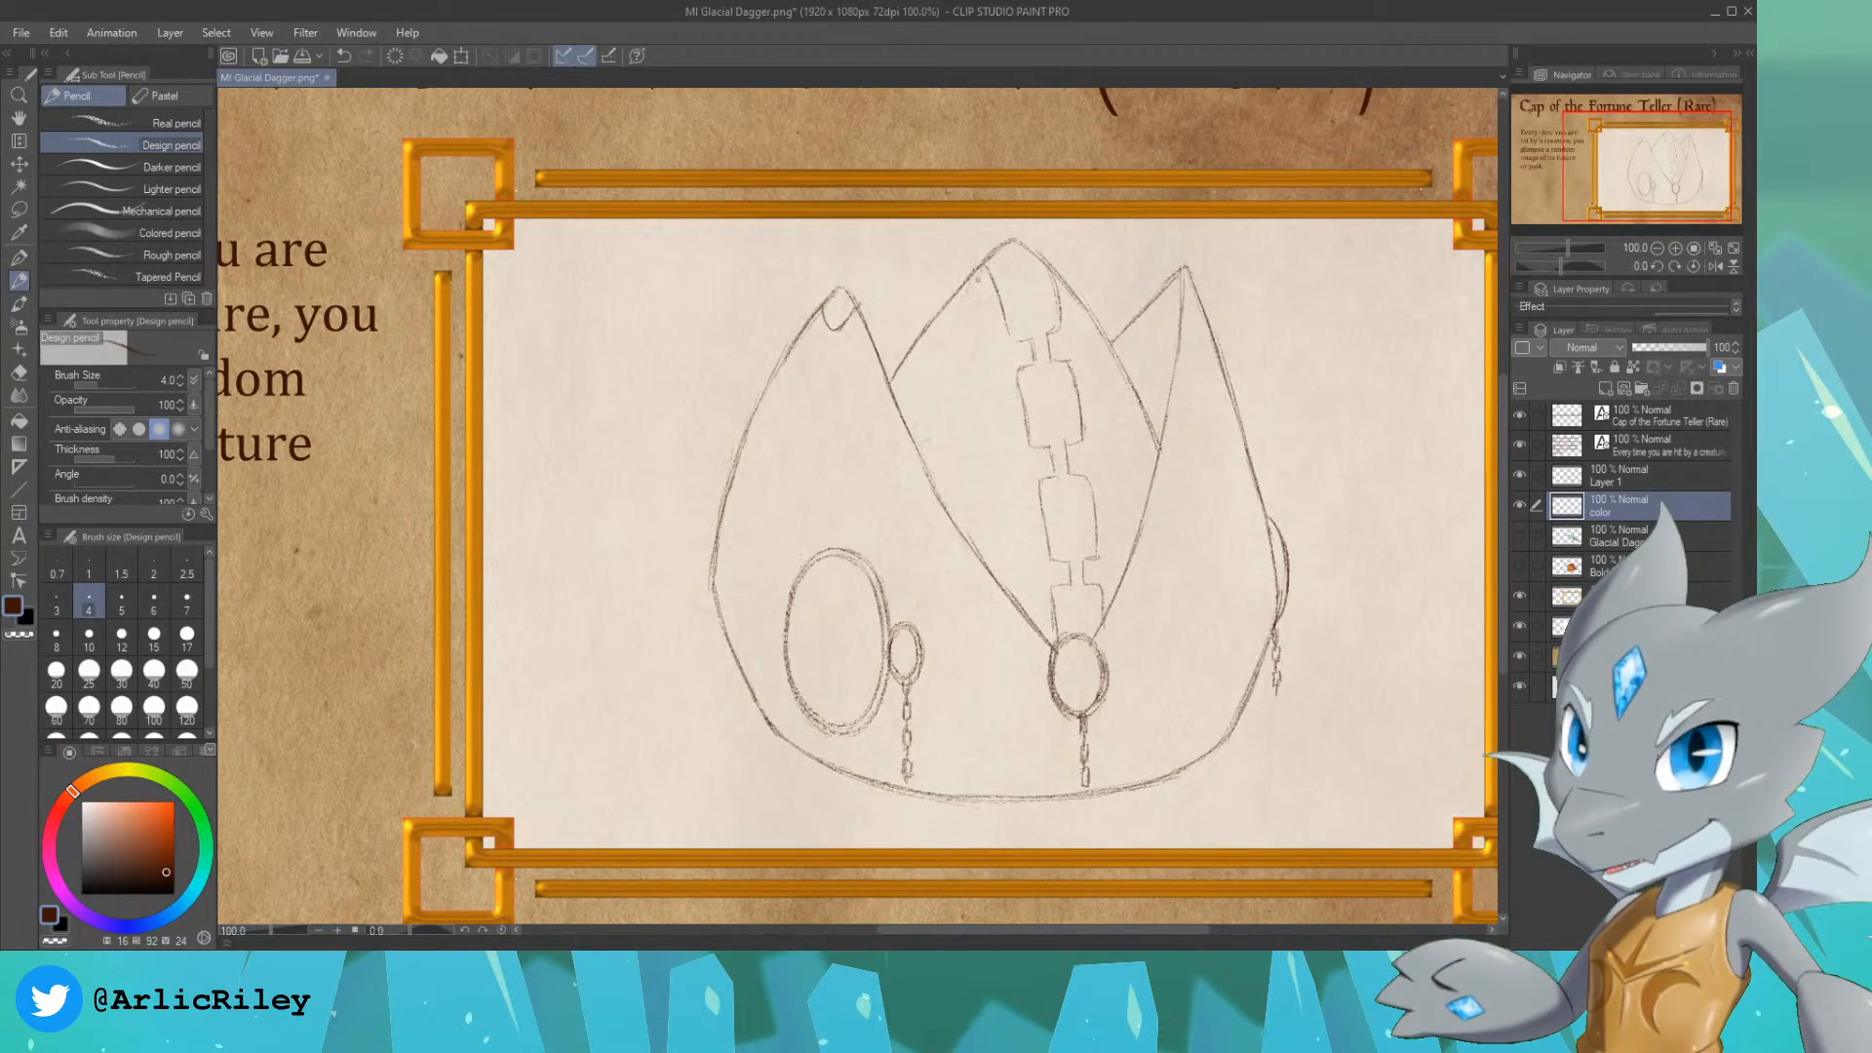
pyautogui.moveTo(1172, 280); pyautogui.dragTo(1192, 280)
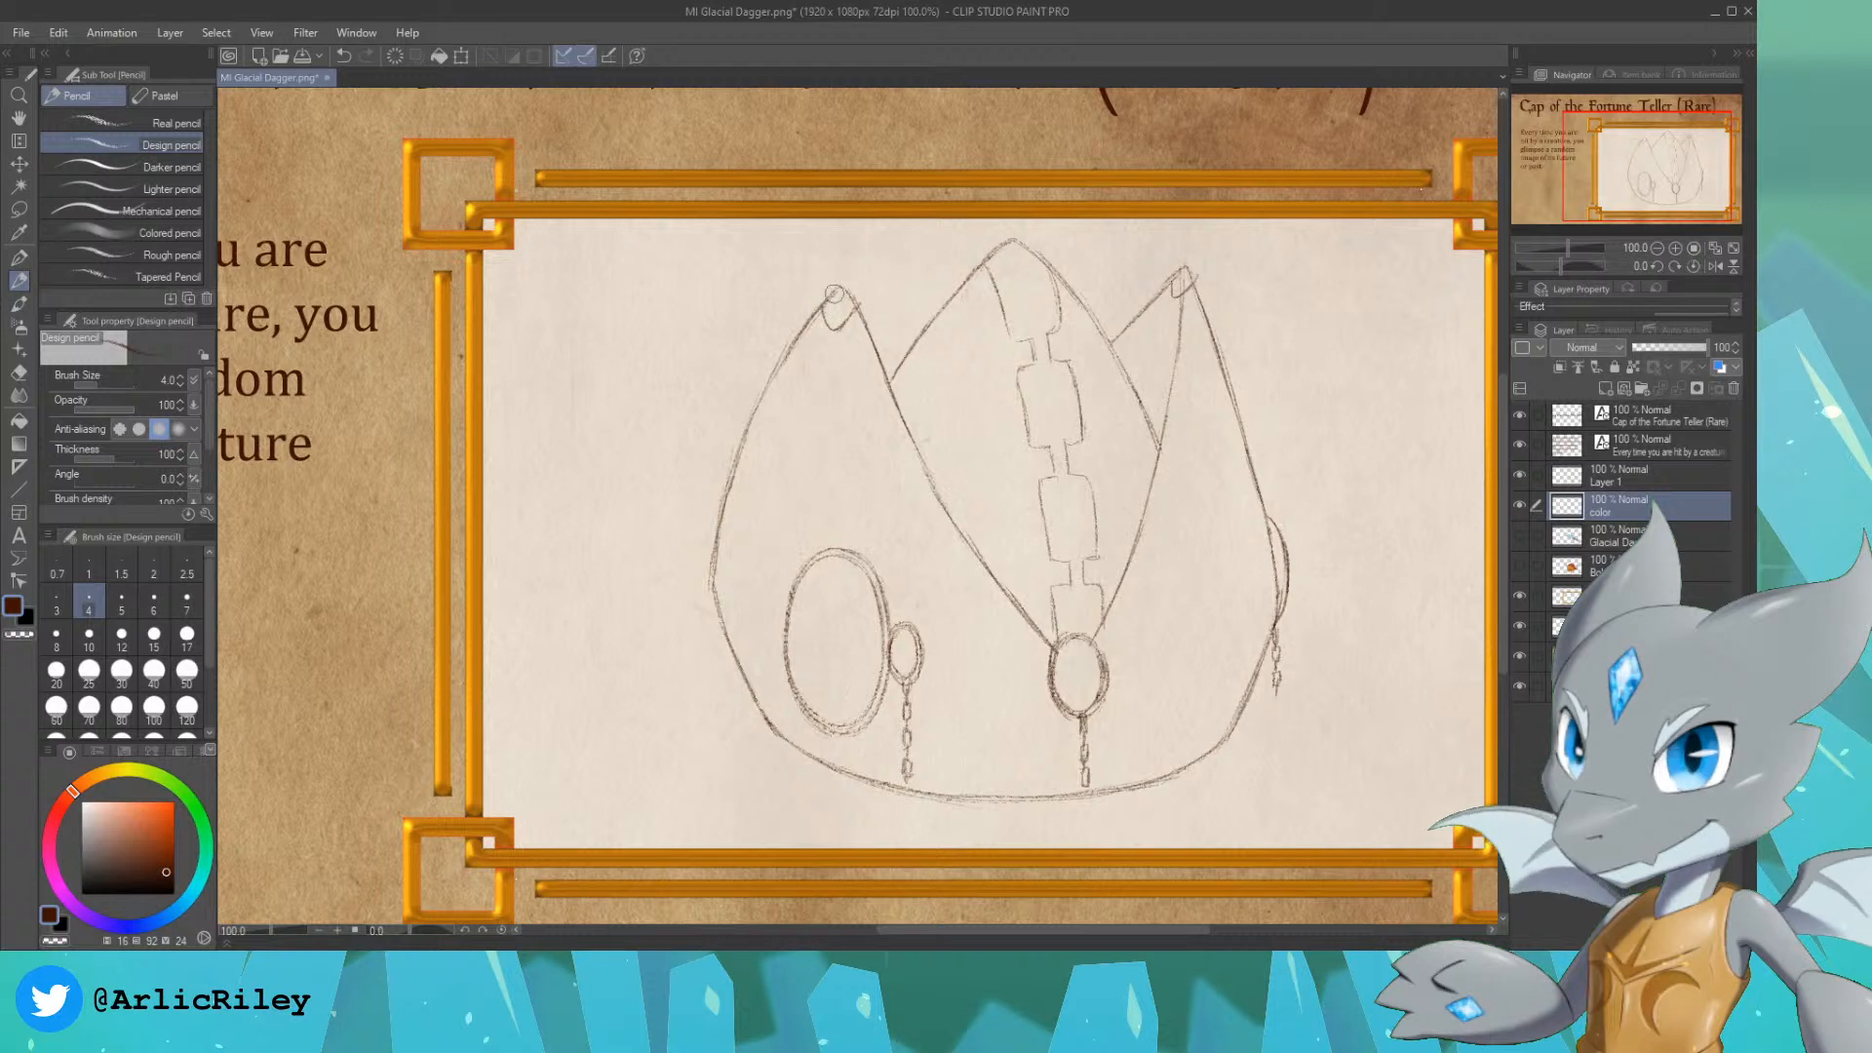
pyautogui.click(1648, 476)
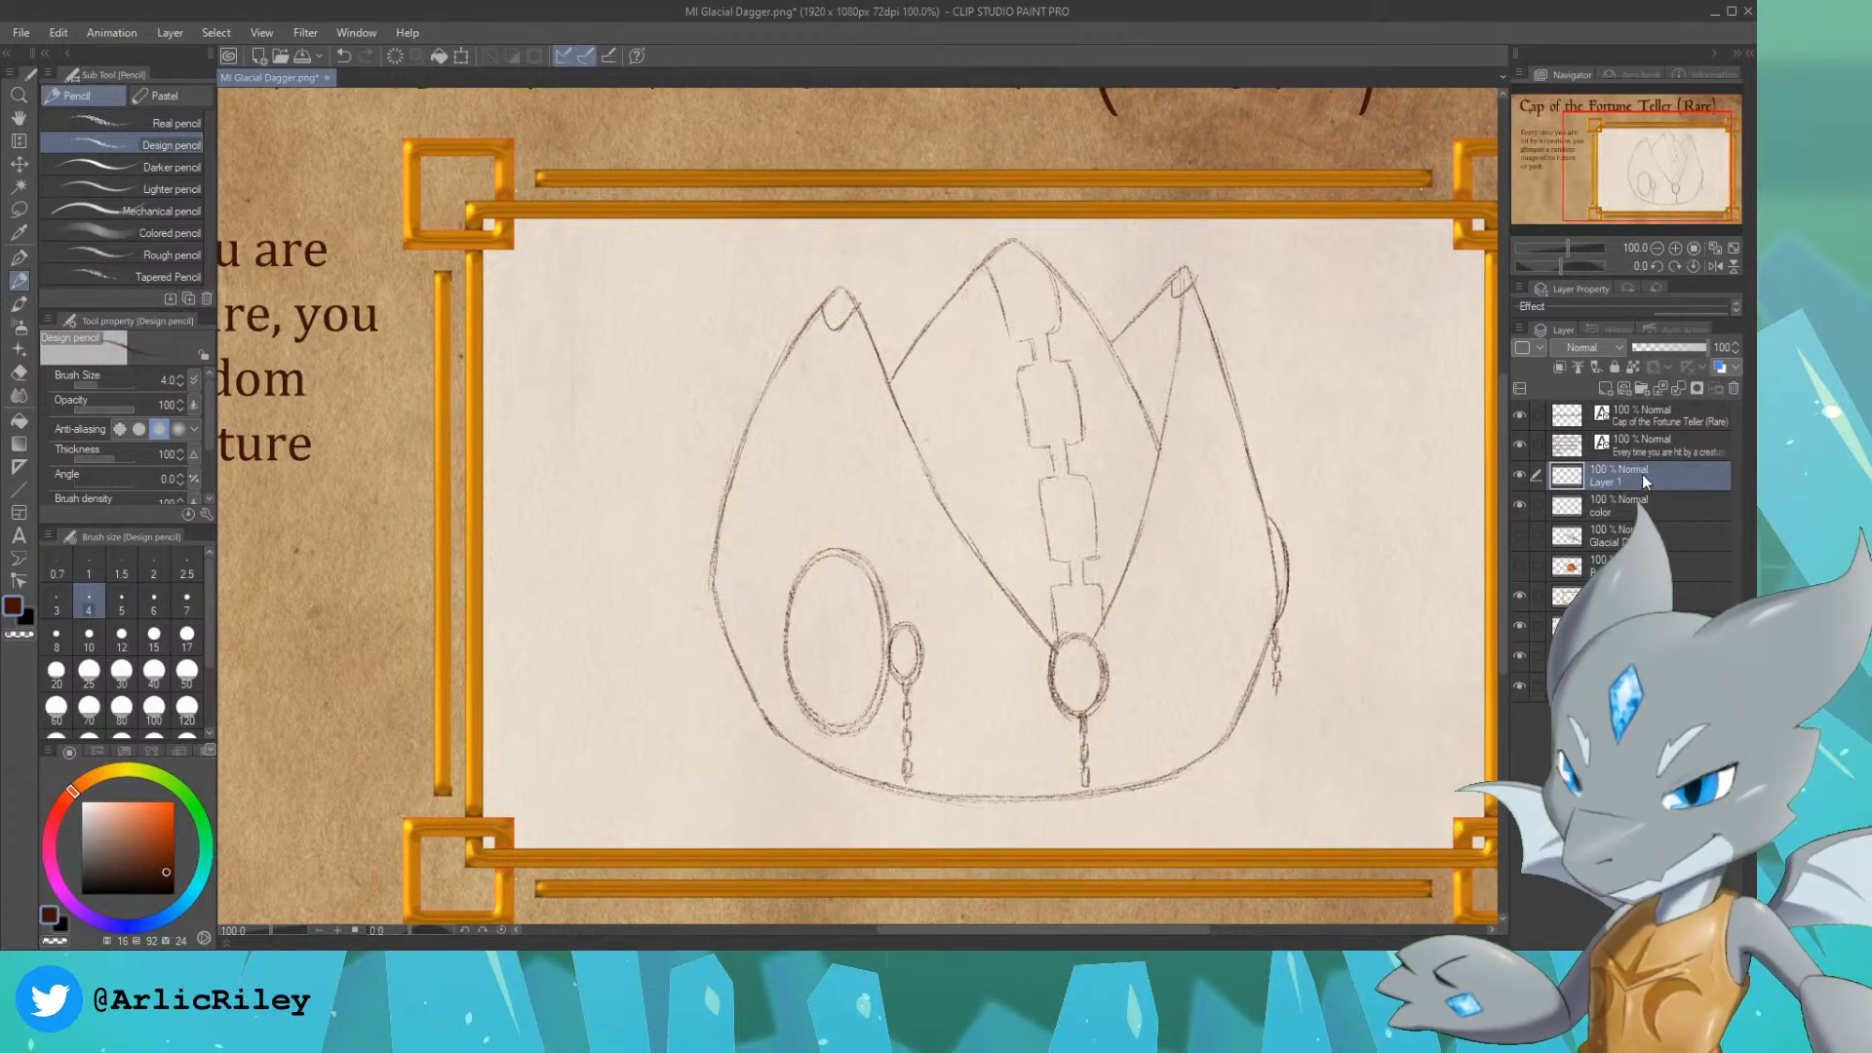
pyautogui.hotkey('ctrl', 'e')
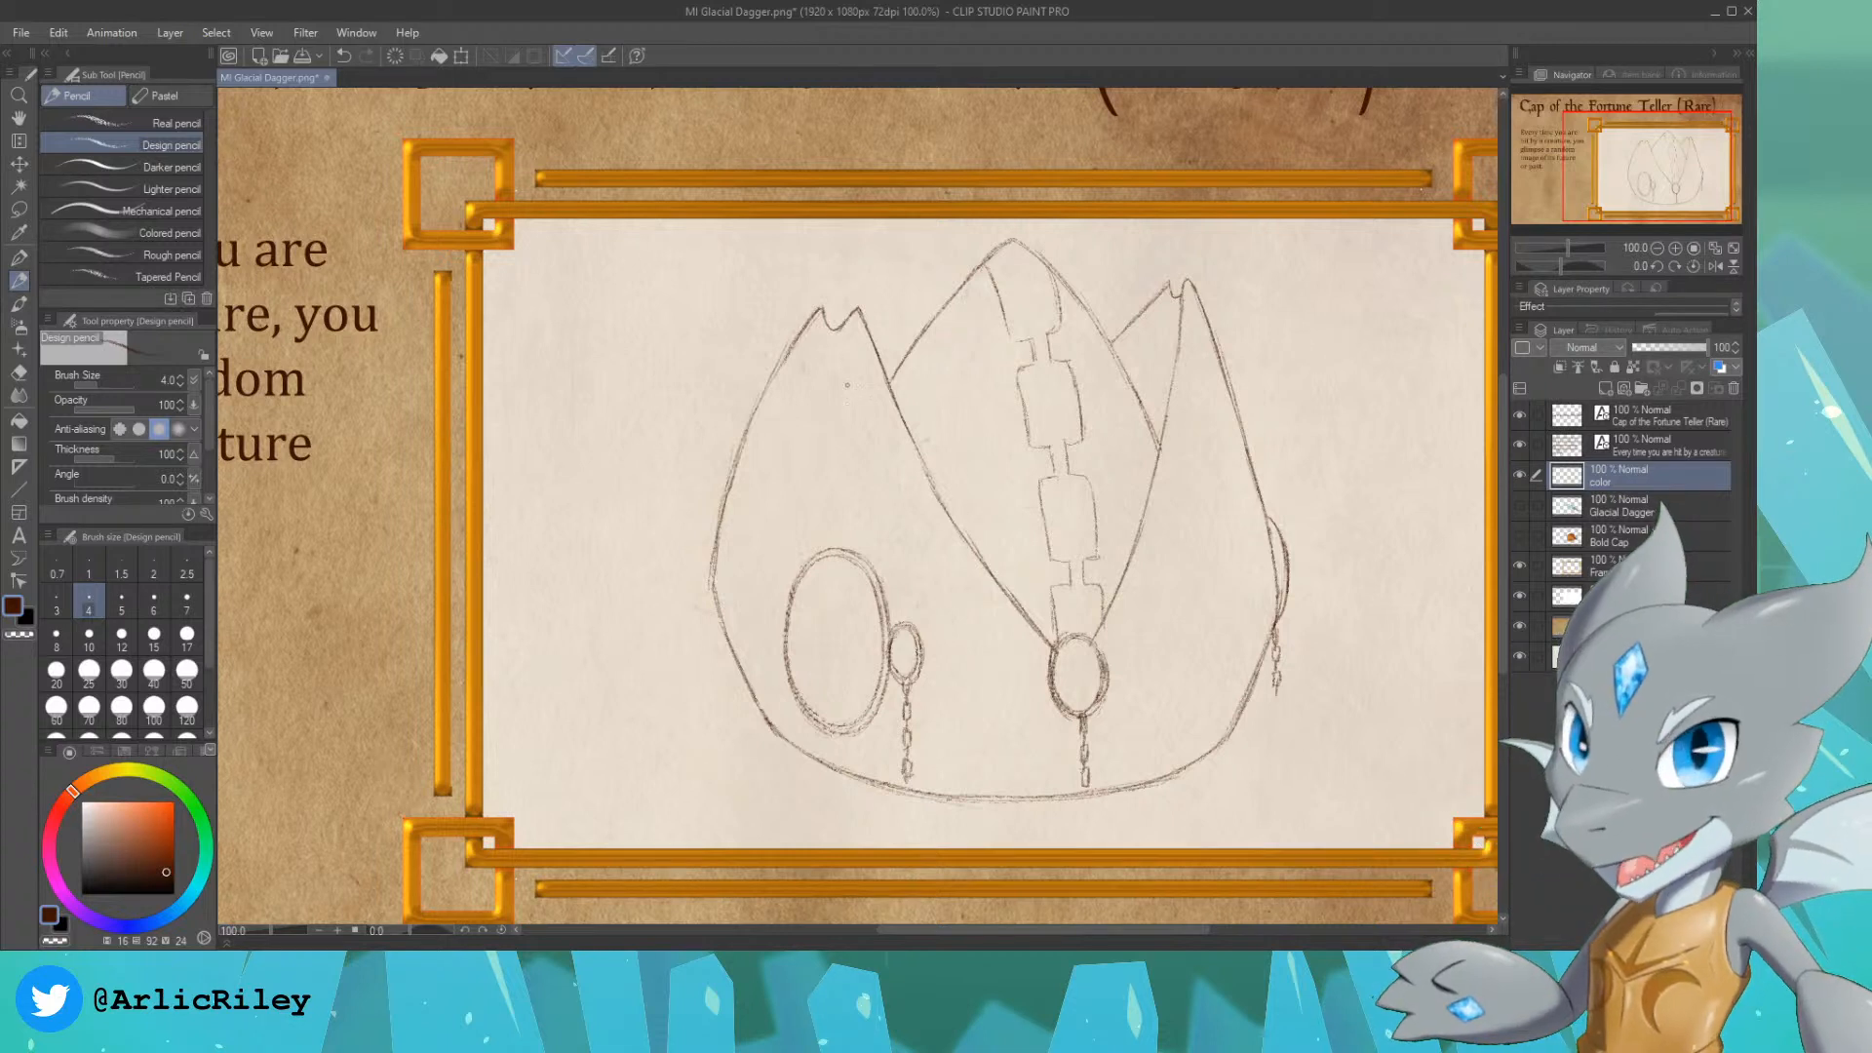
pyautogui.moveTo(824, 339); pyautogui.dragTo(788, 427)
pyautogui.hotkey('ctrl', 'z')
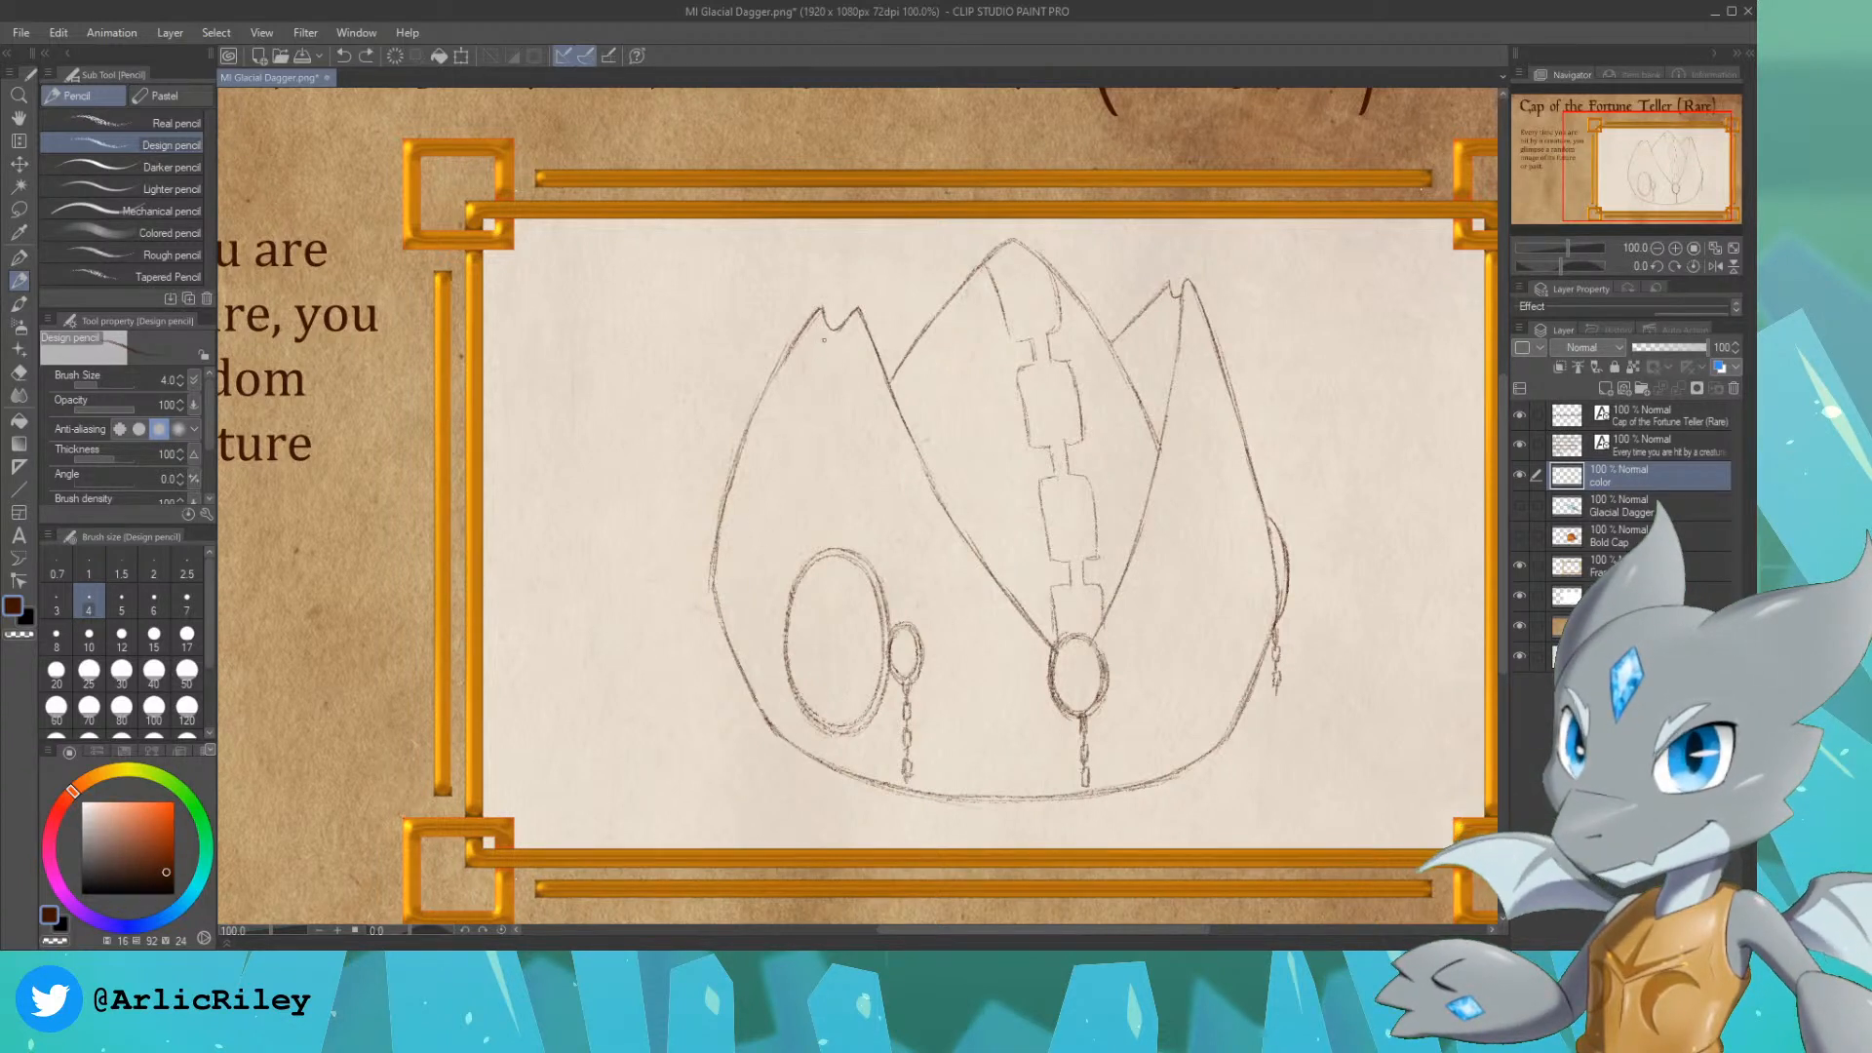
pyautogui.moveTo(825, 338); pyautogui.dragTo(769, 557)
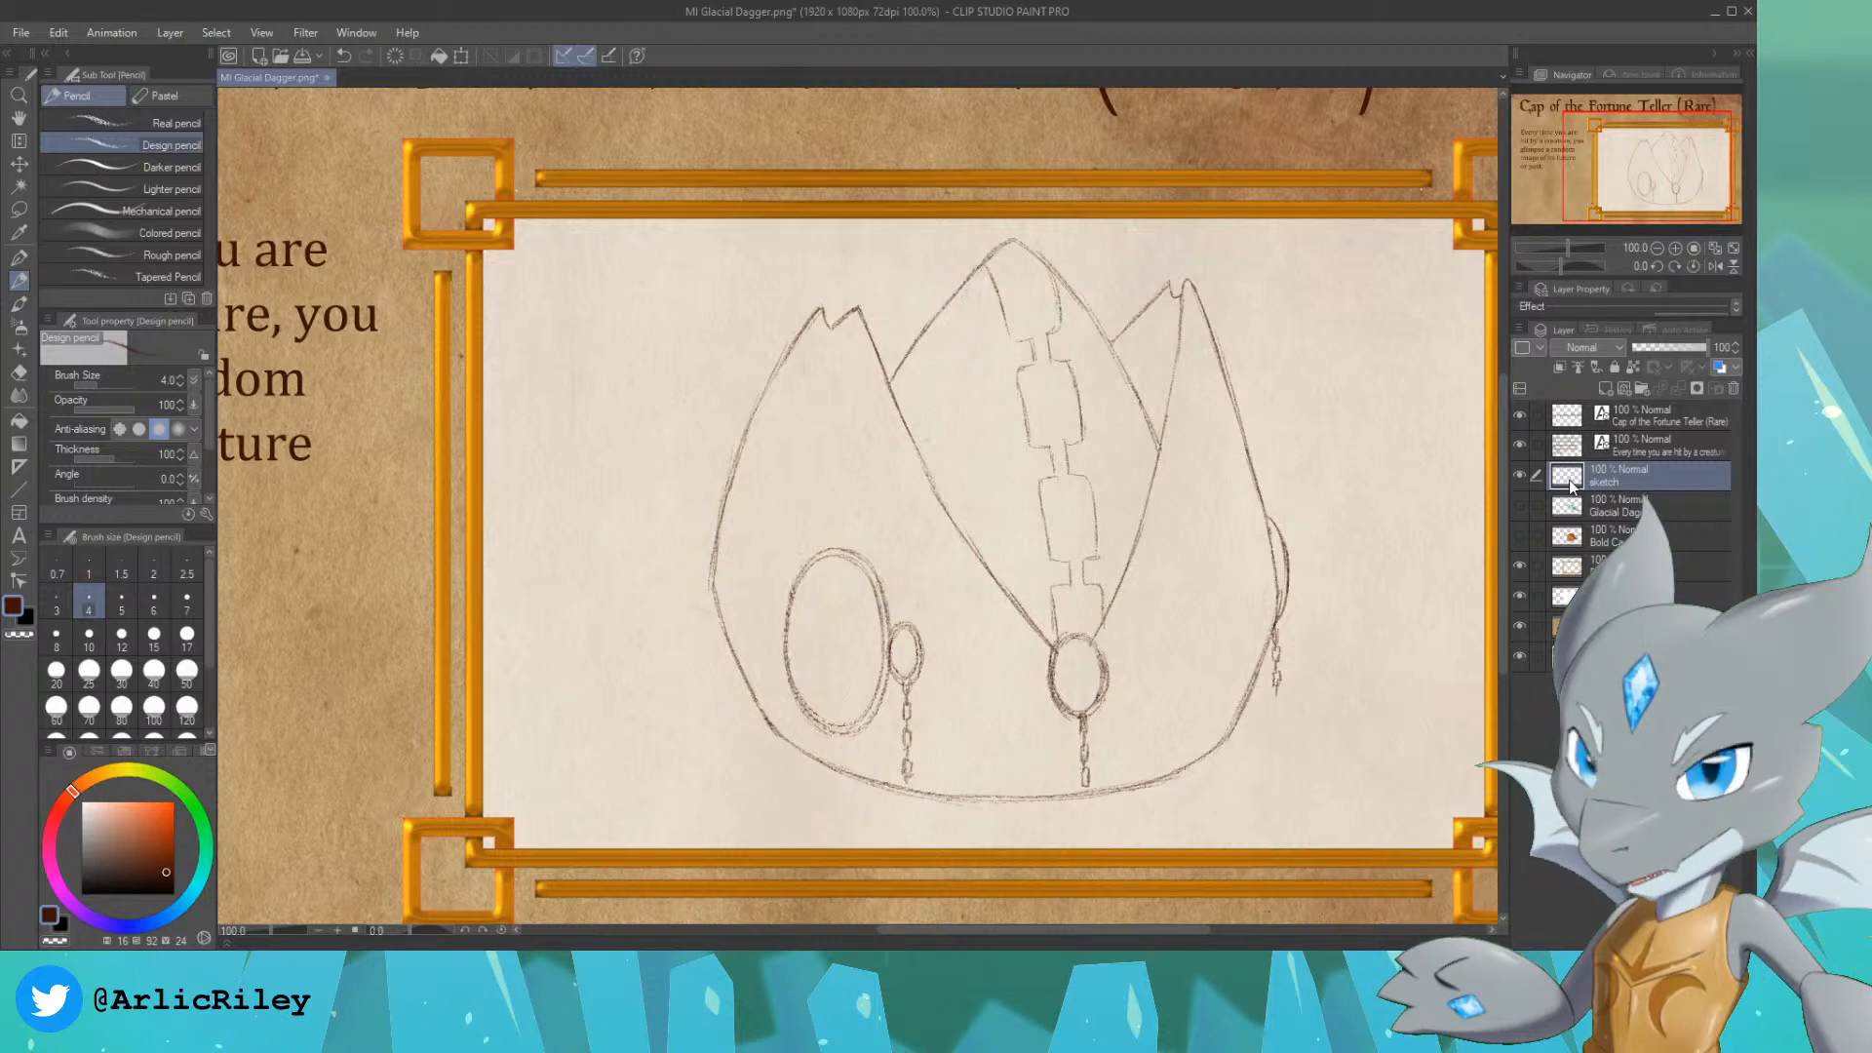
# Step: Add a new layer directly beneath the sketch layer and name it color
pyautogui.click(1630, 506)
pyautogui.click(1607, 388)
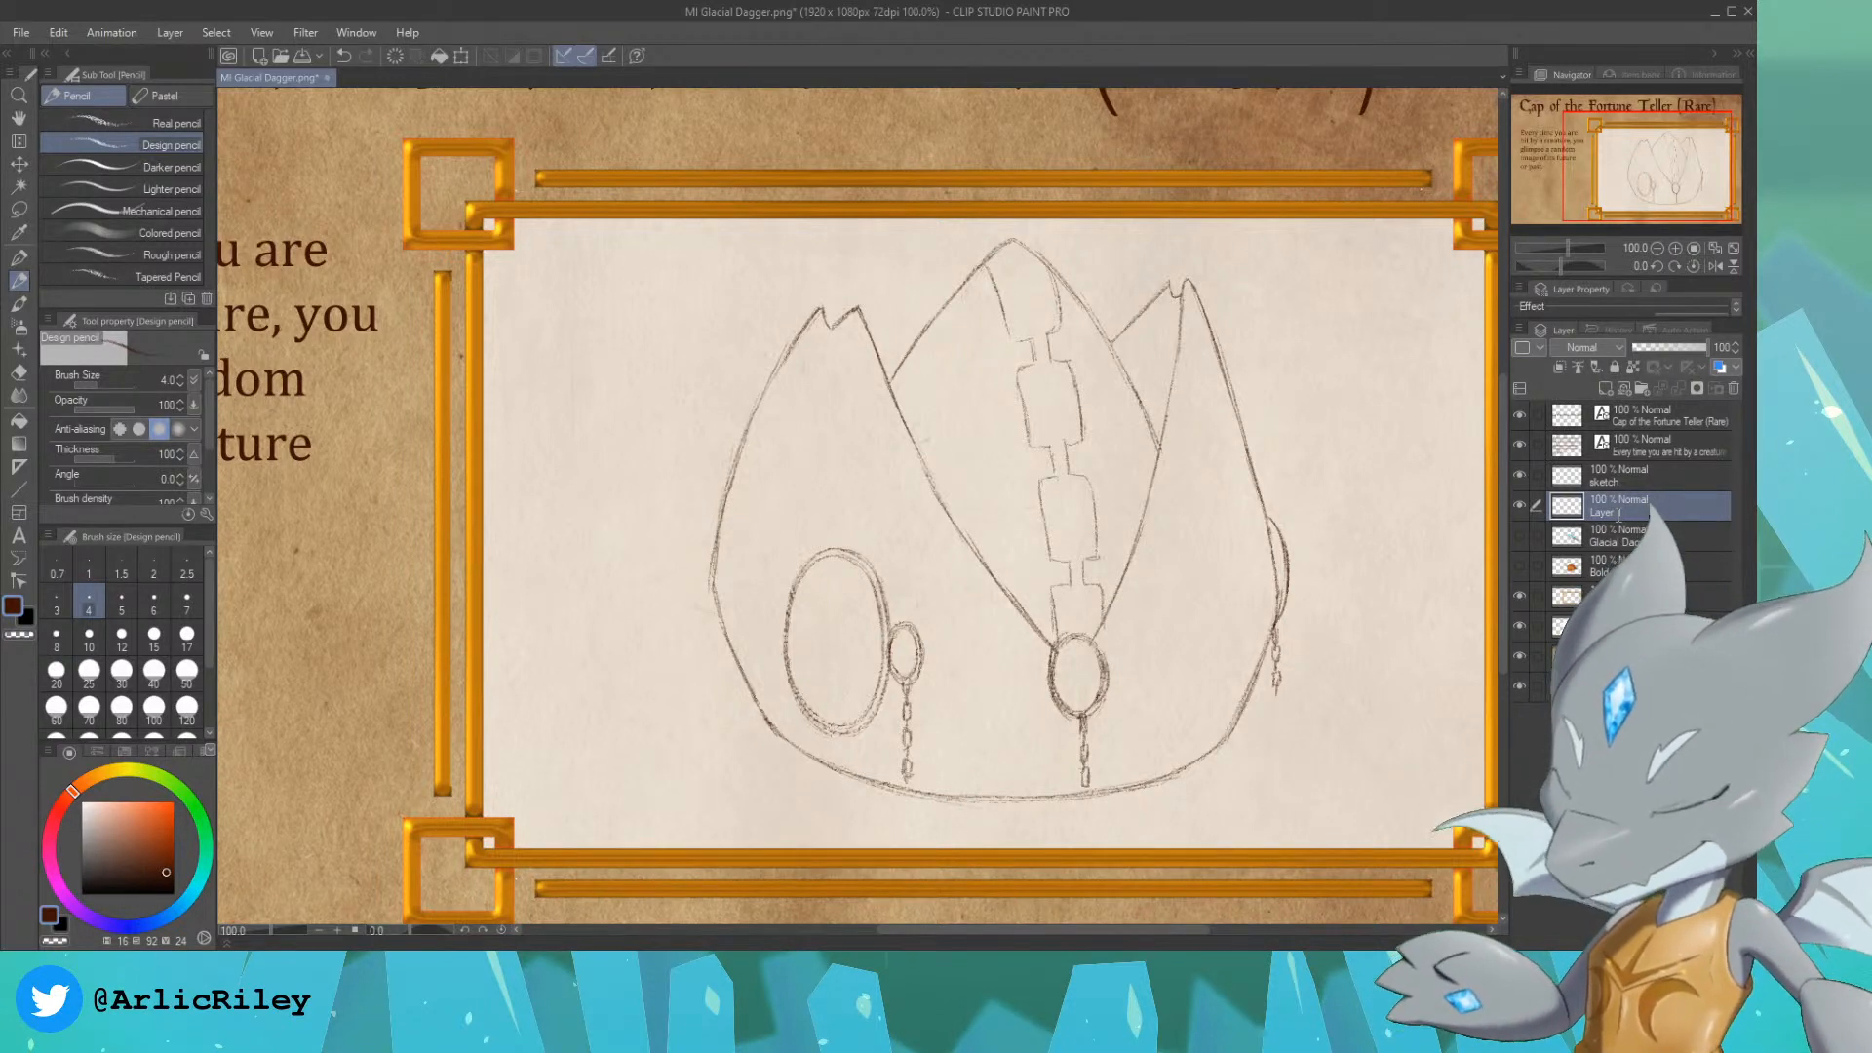
pyautogui.doubleClick(1619, 514)
pyautogui.write('color')
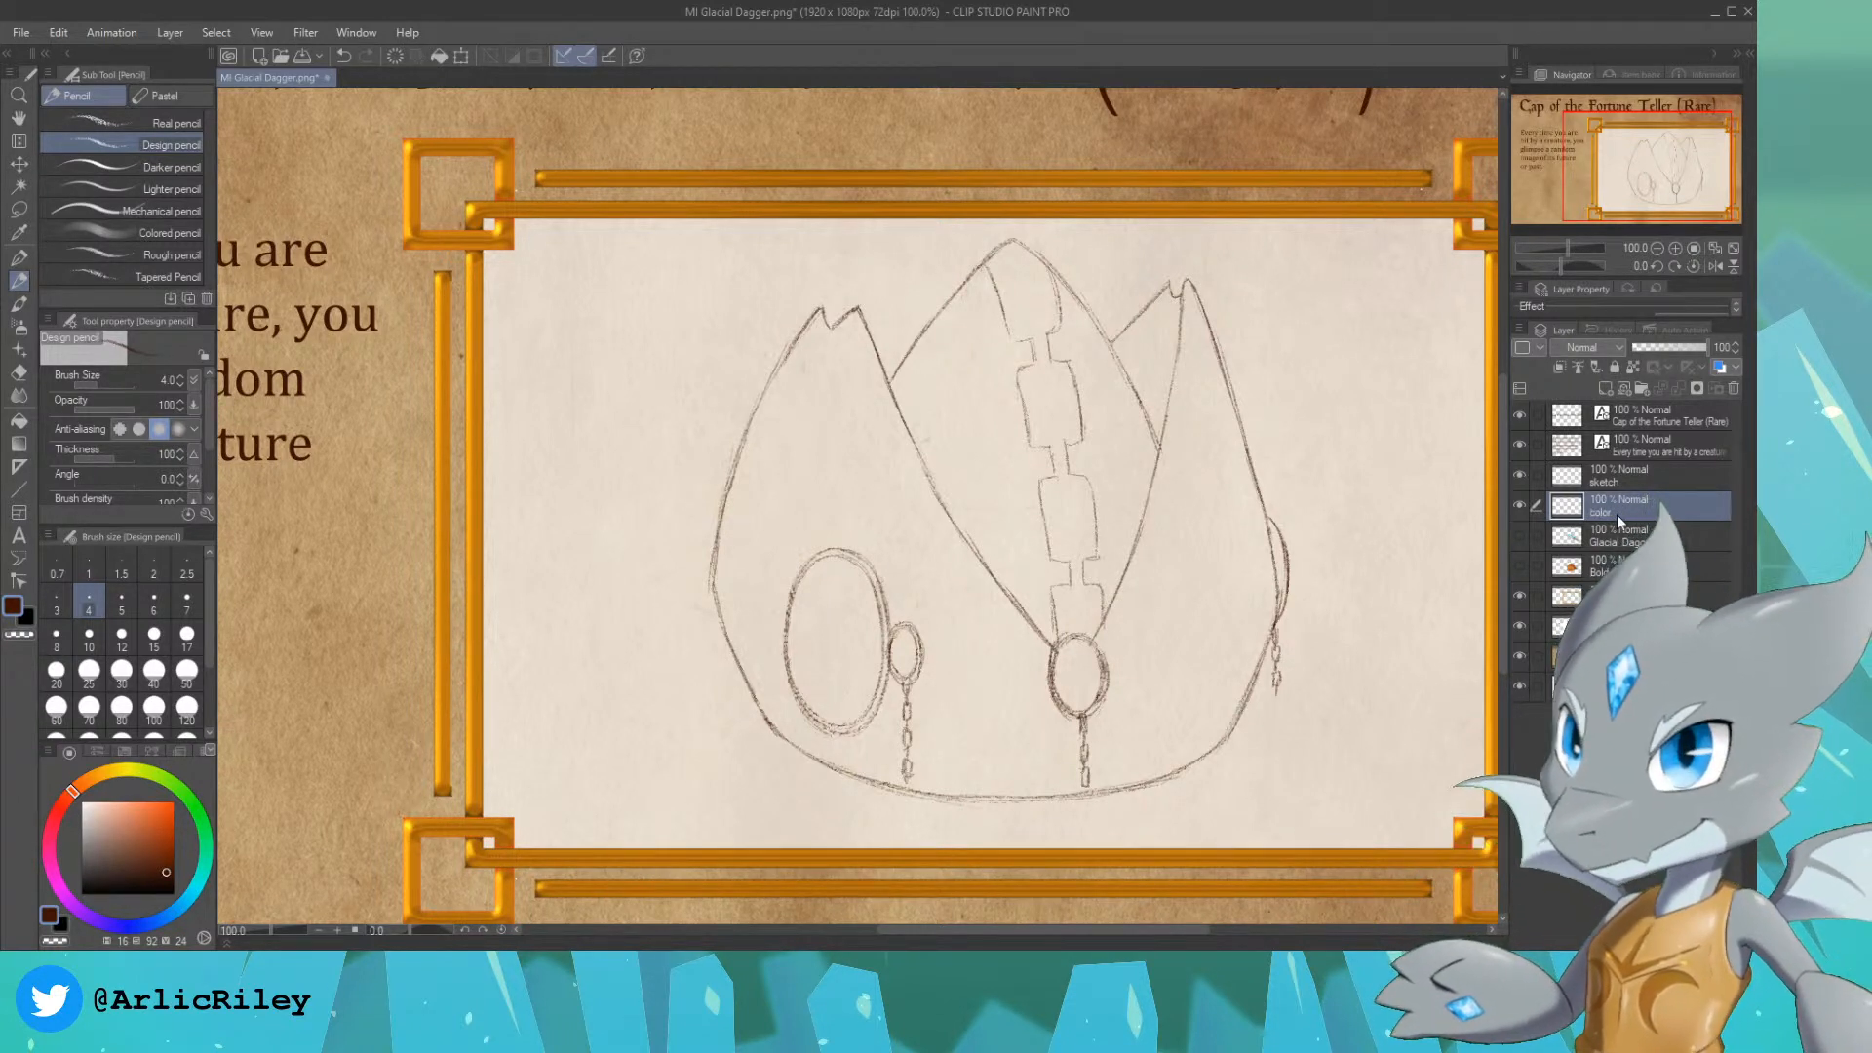
pyautogui.press('Return')
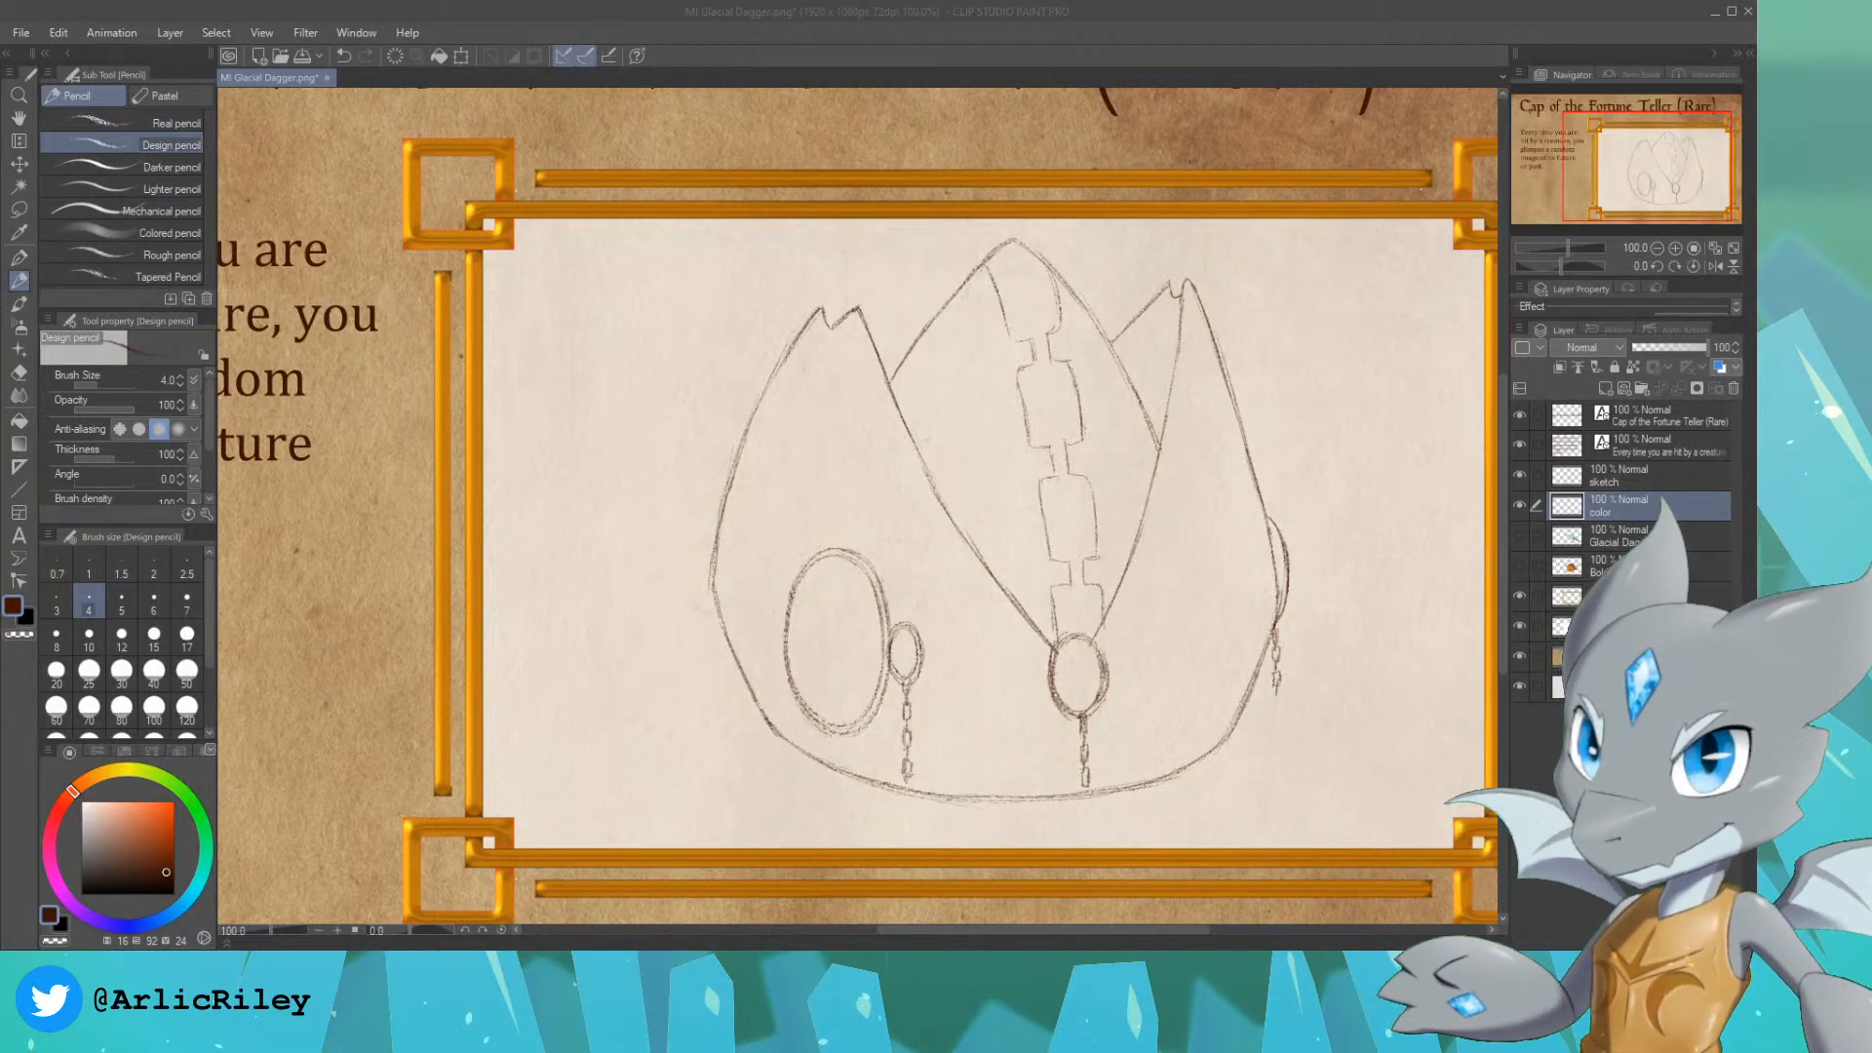
# Step: Set the drawing color to a deep indigo blue for coloring the cap
pyautogui.click(1182, 13)
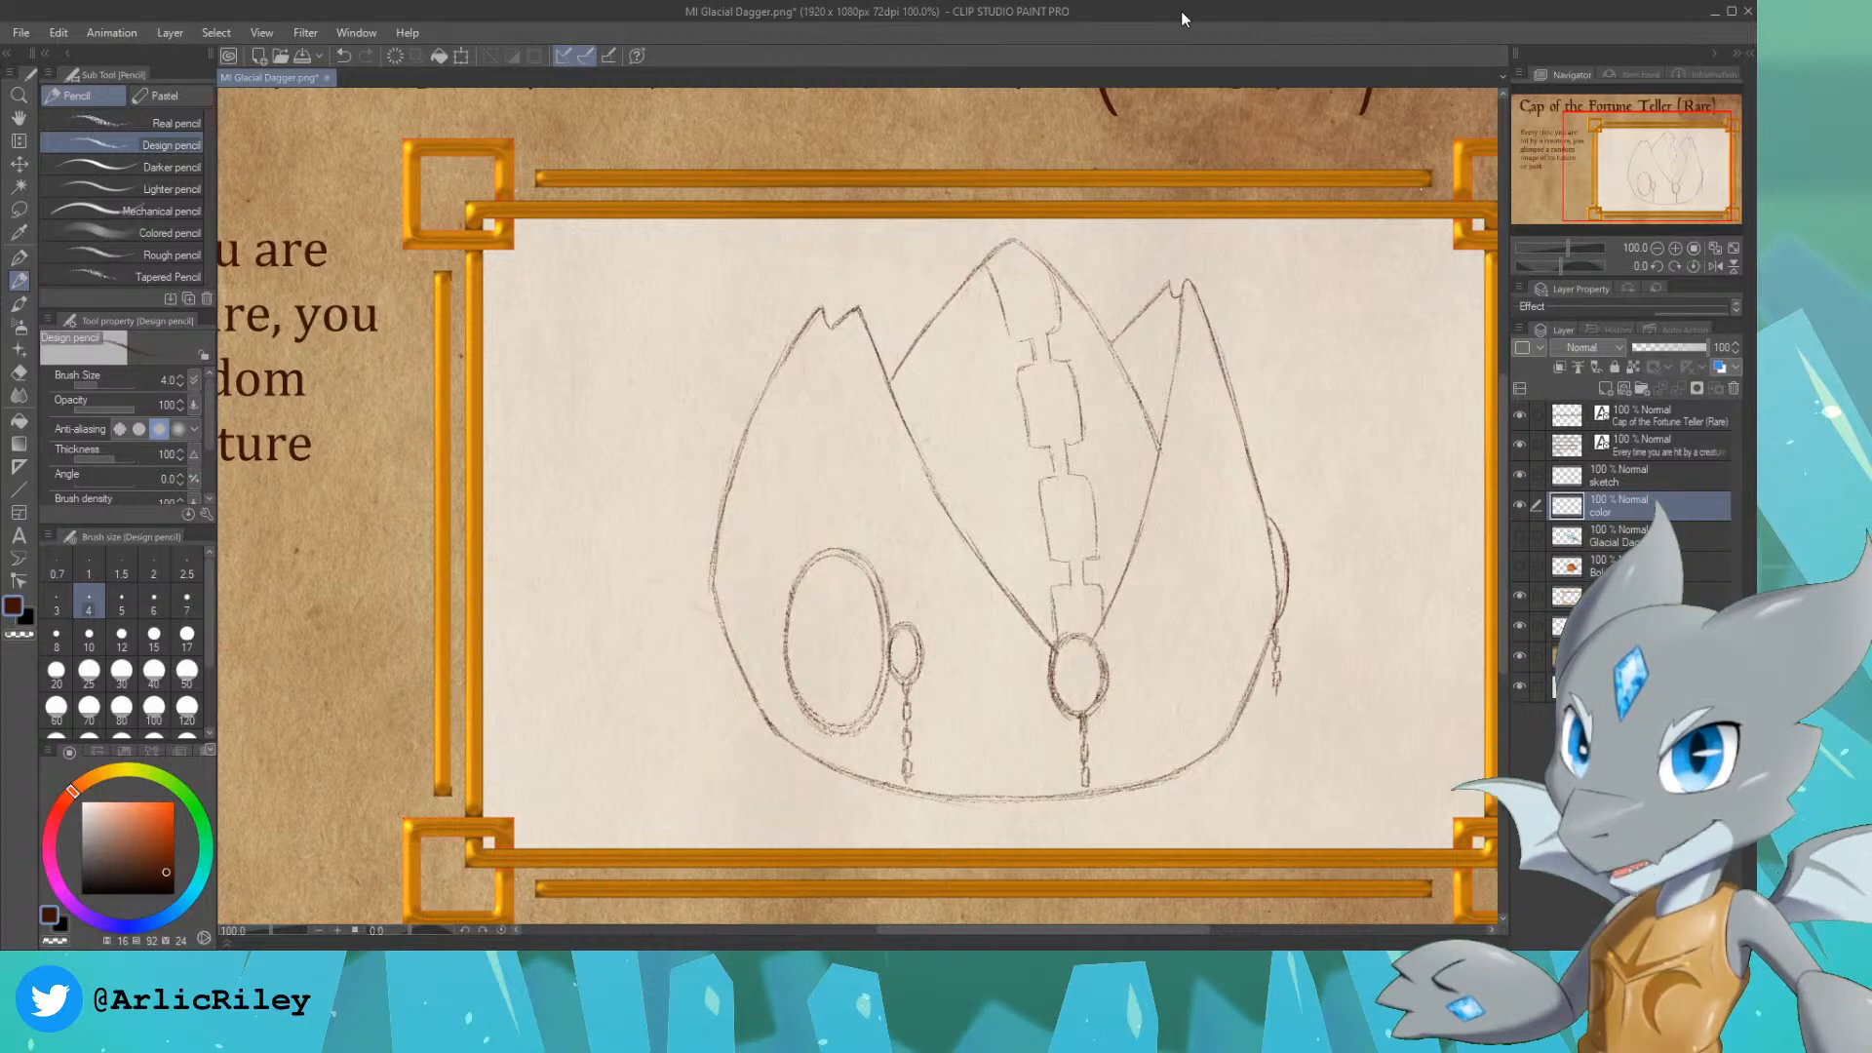
pyautogui.moveTo(1653, 185); pyautogui.dragTo(1655, 187)
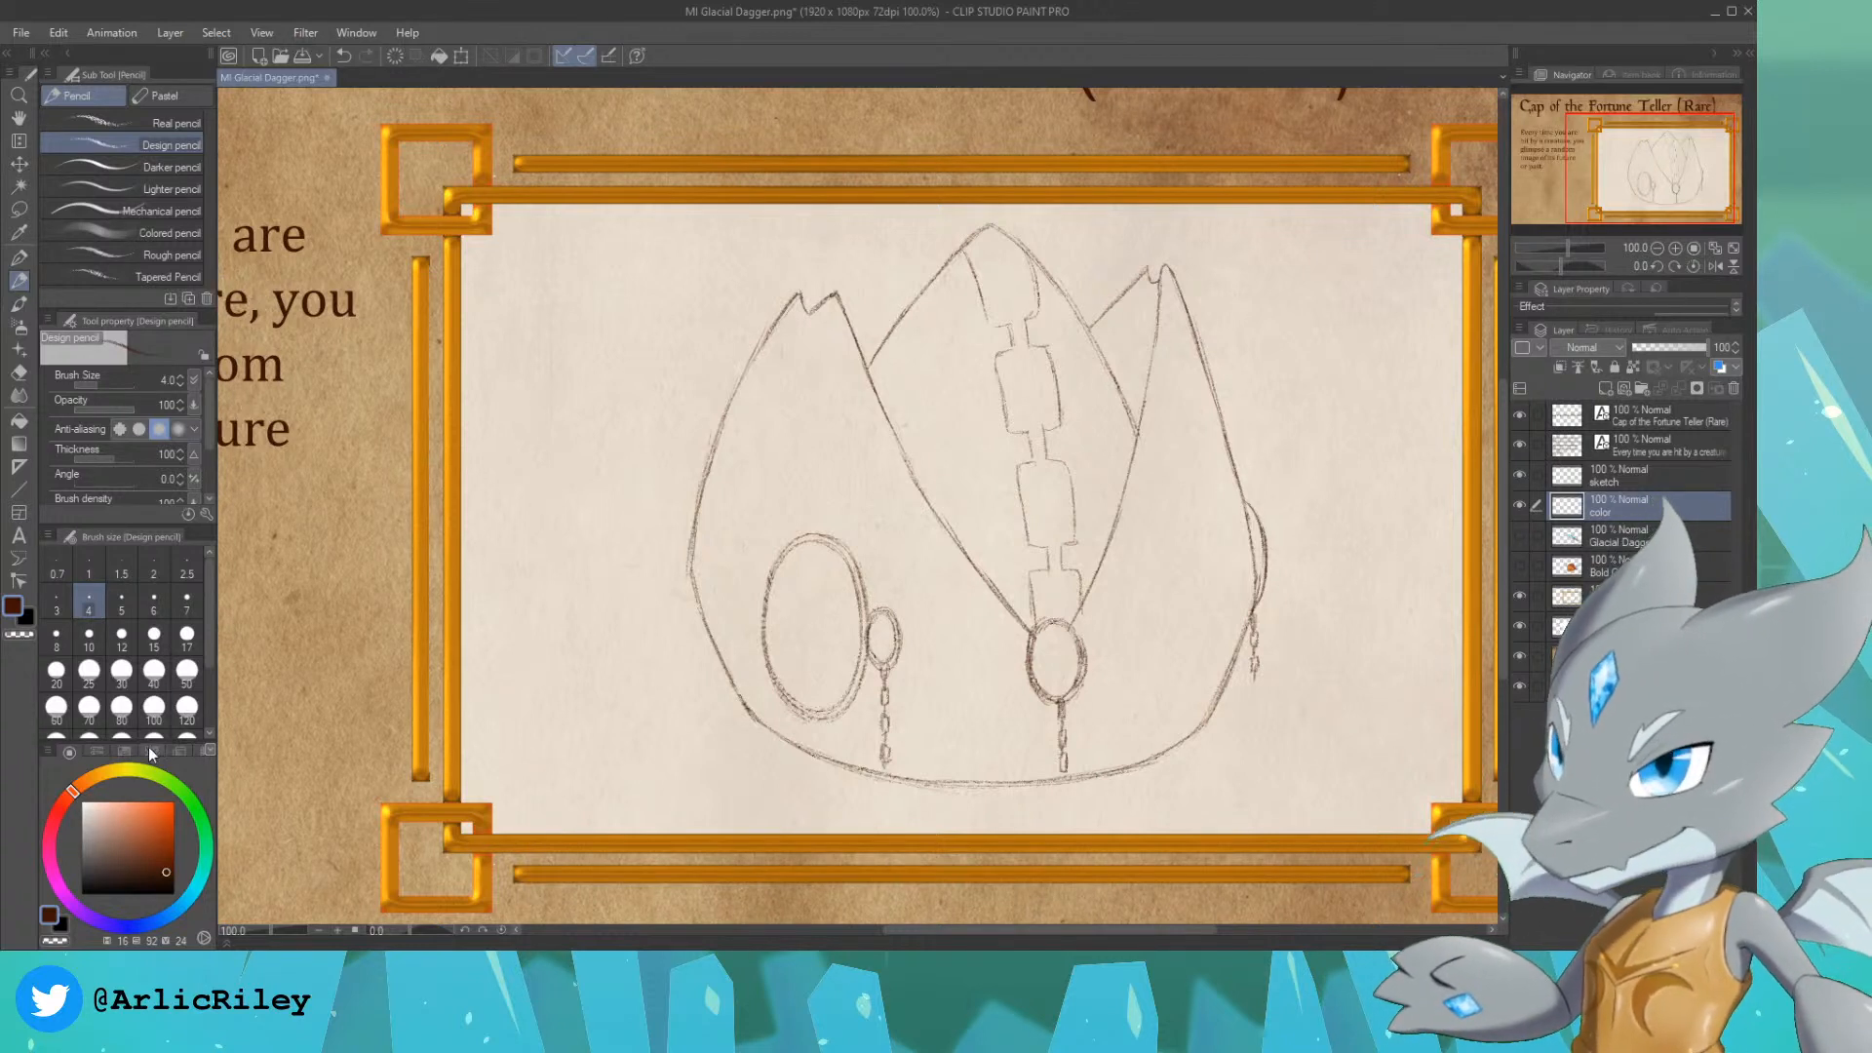
pyautogui.click(139, 922)
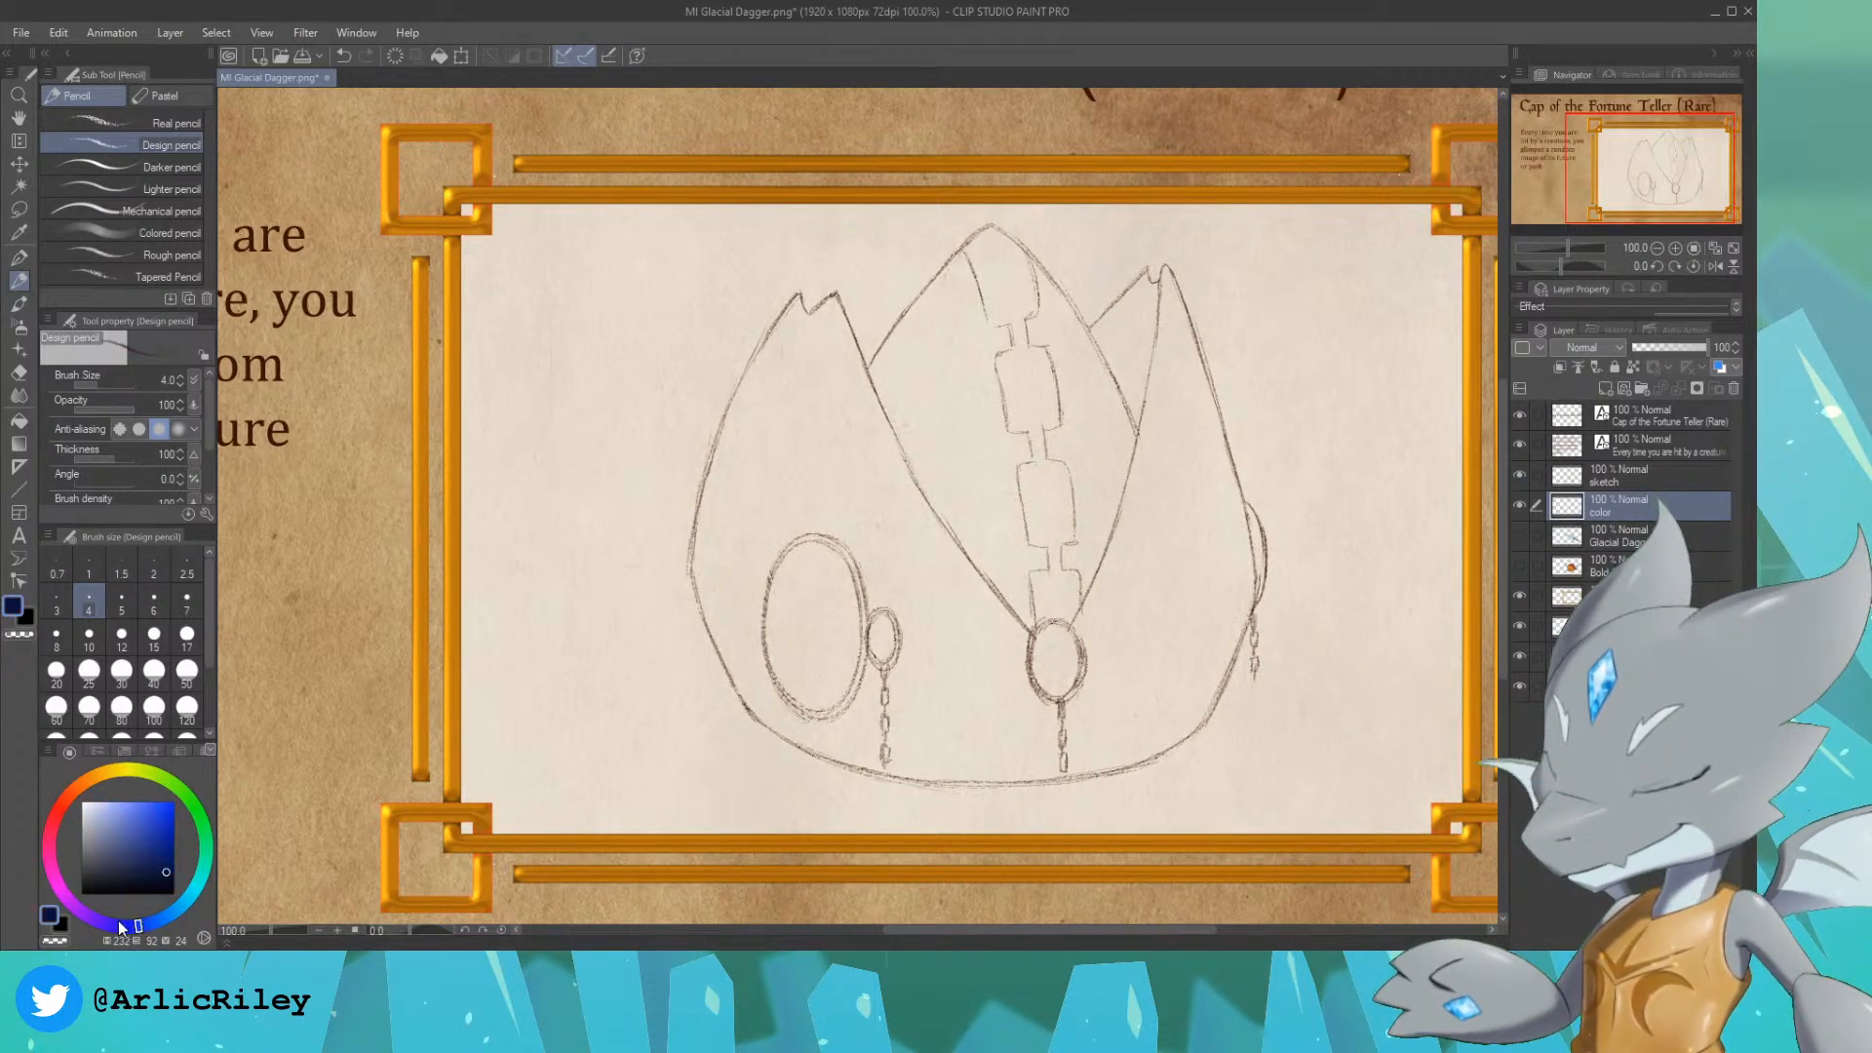
pyautogui.click(118, 924)
pyautogui.click(166, 845)
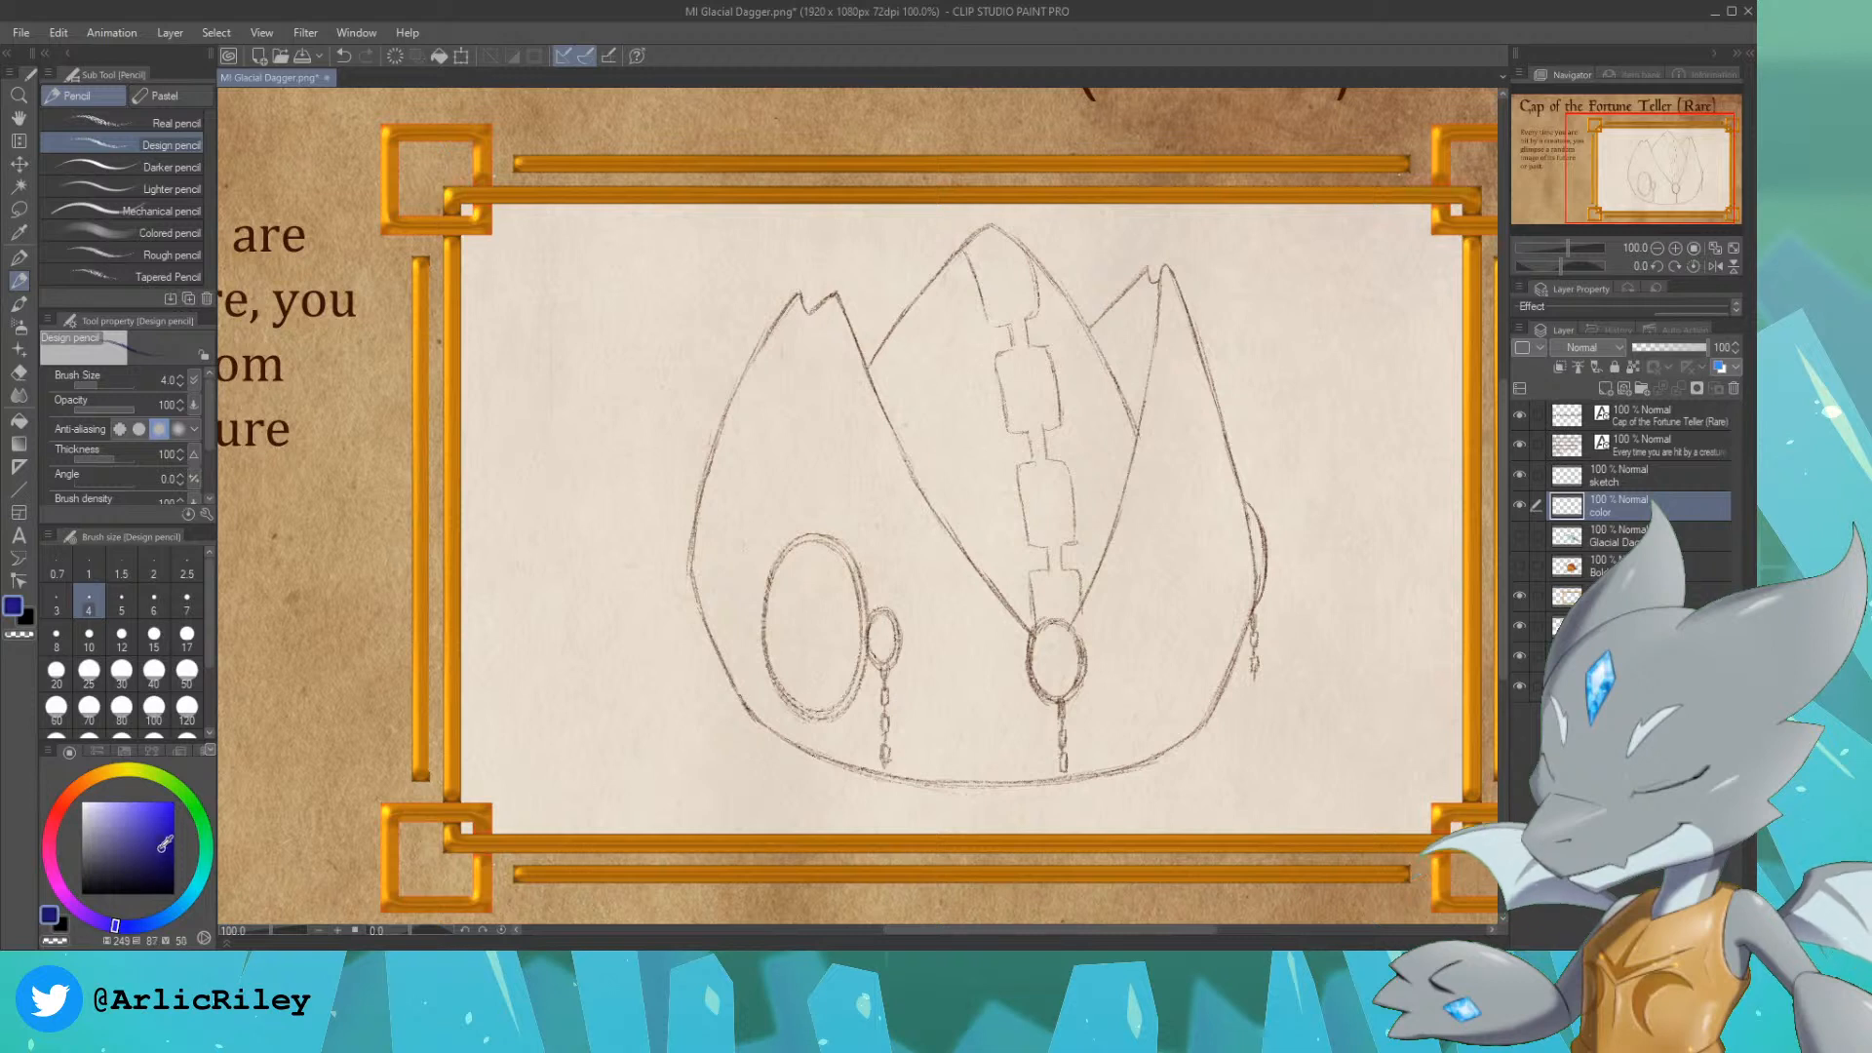
# Step: Block in the upper part of the cap's left panel in muted indigo using the G-pen at size 100
pyautogui.moveTo(166, 844); pyautogui.dragTo(163, 813)
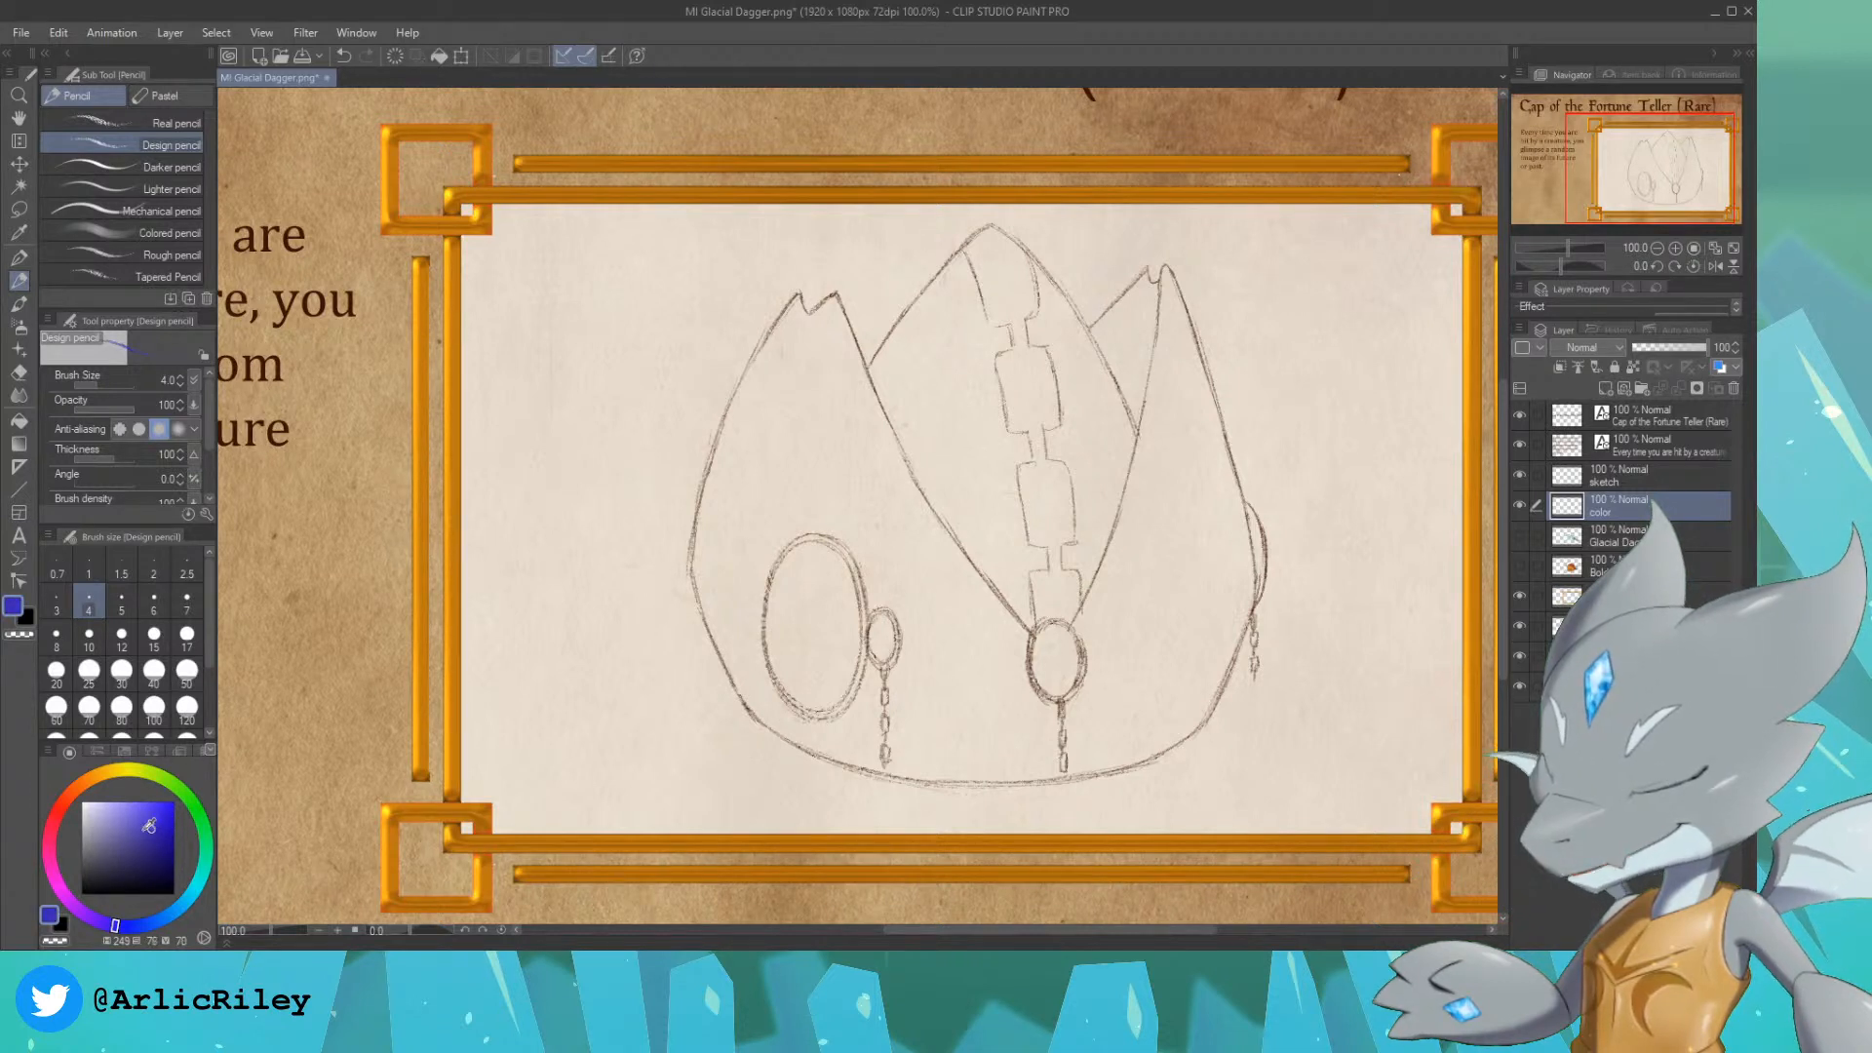
pyautogui.click(19, 256)
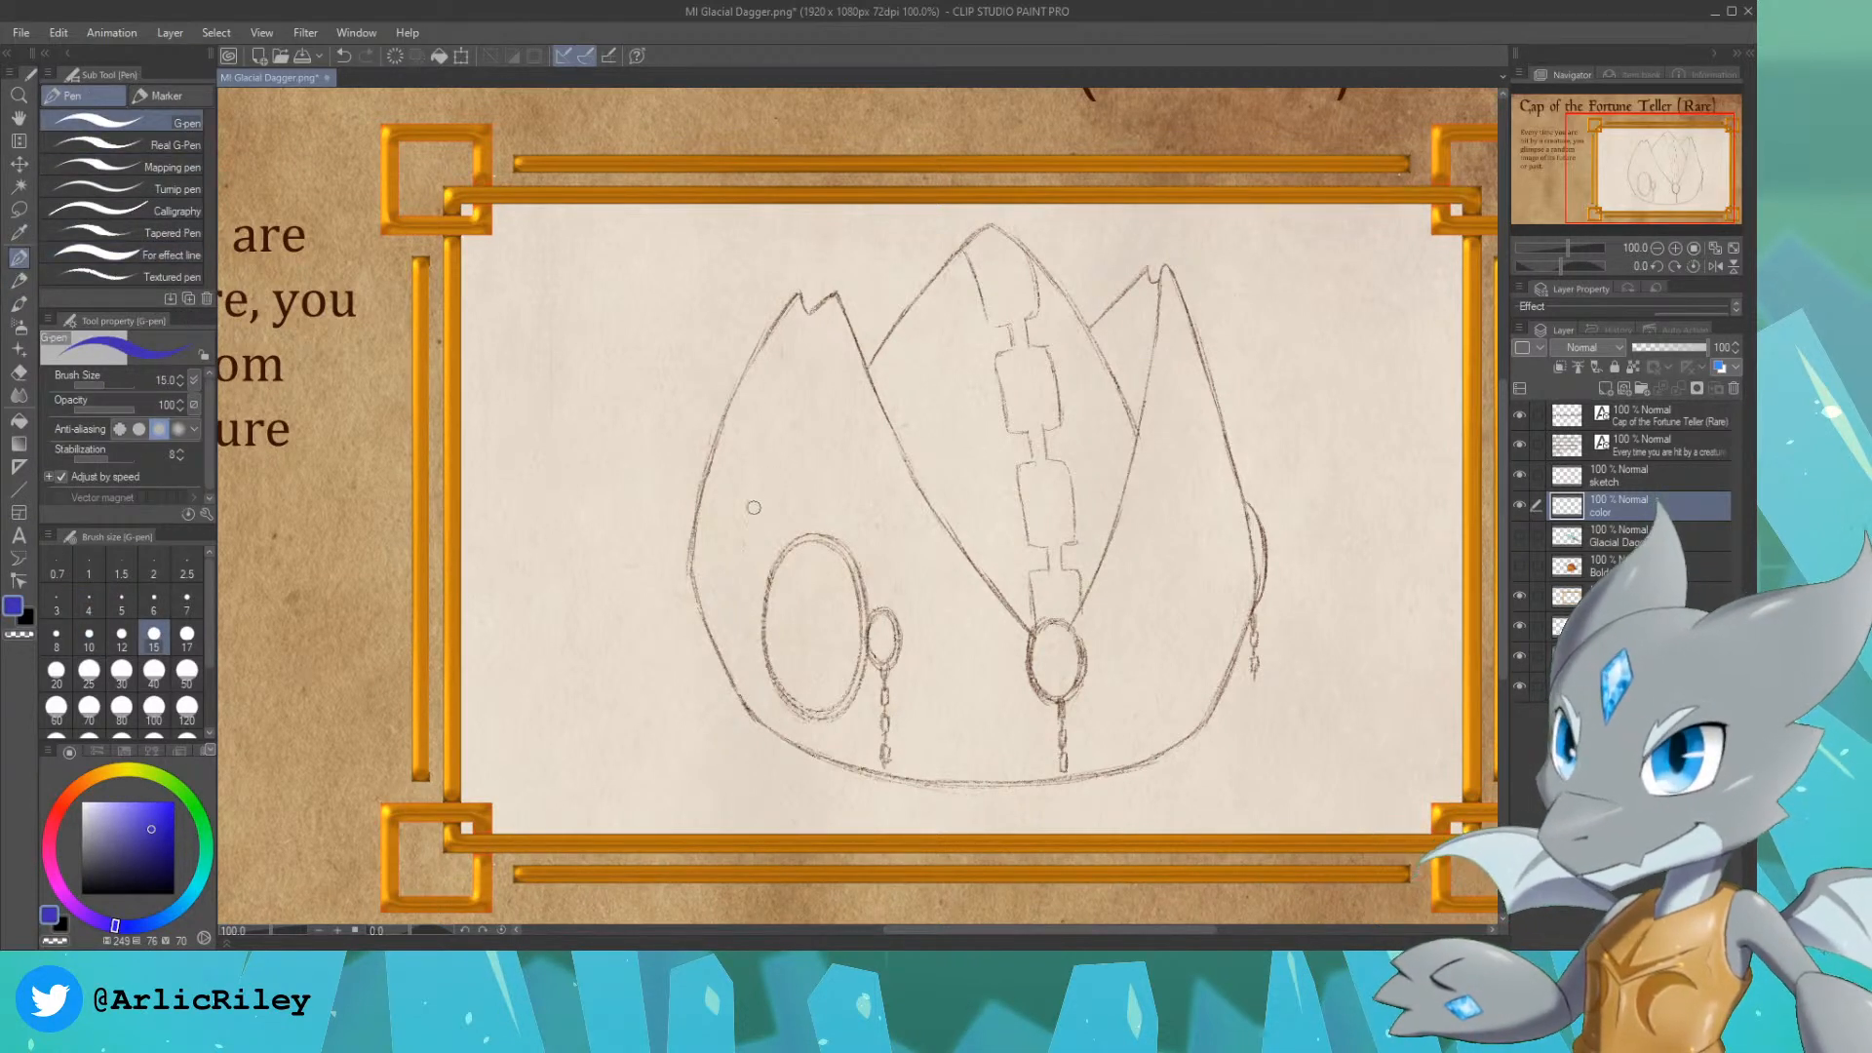
pyautogui.click(154, 712)
pyautogui.click(793, 399)
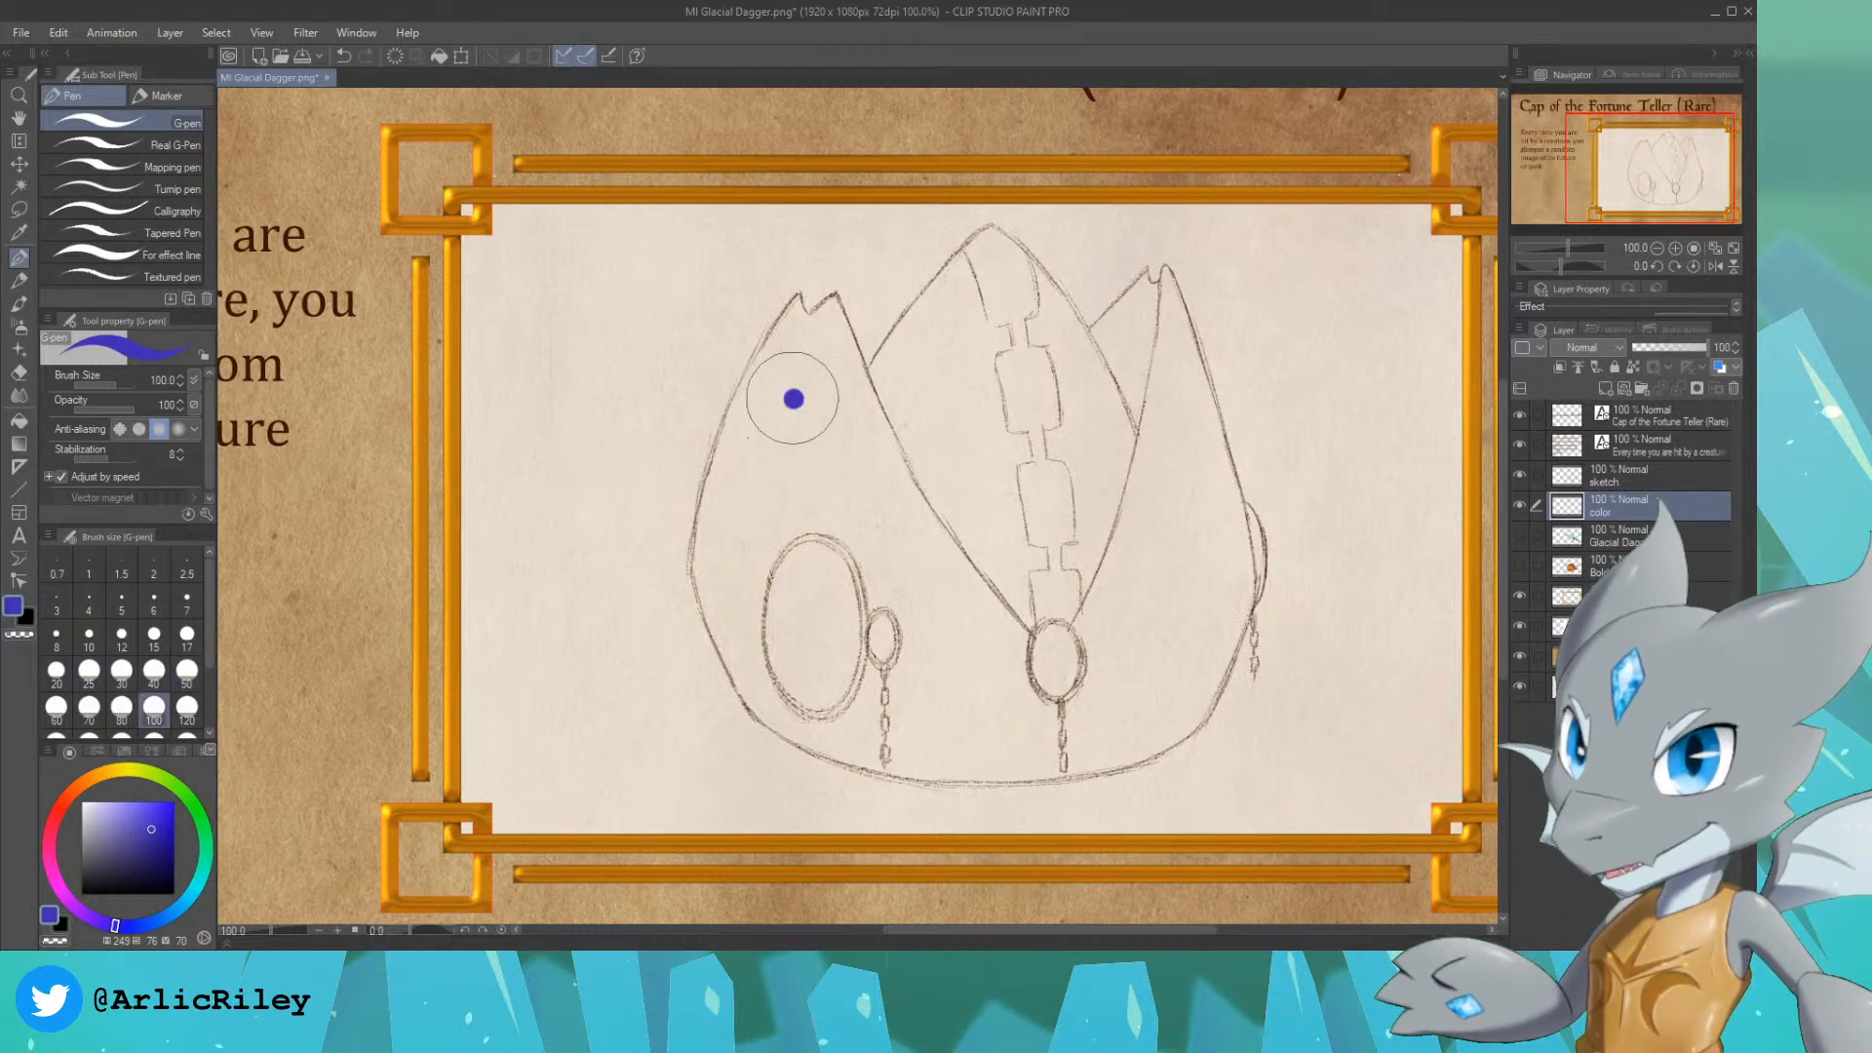
pyautogui.moveTo(793, 399)
pyautogui.mouseDown()
pyautogui.moveTo(823, 453)
pyautogui.moveTo(842, 517)
pyautogui.moveTo(756, 485)
pyautogui.mouseUp()
pyautogui.hotkey('ctrl', 'z')
pyautogui.click(136, 847)
pyautogui.moveTo(861, 484)
pyautogui.mouseDown()
pyautogui.moveTo(871, 432)
pyautogui.moveTo(739, 443)
pyautogui.moveTo(784, 368)
pyautogui.moveTo(729, 533)
pyautogui.moveTo(785, 329)
pyautogui.mouseUp()
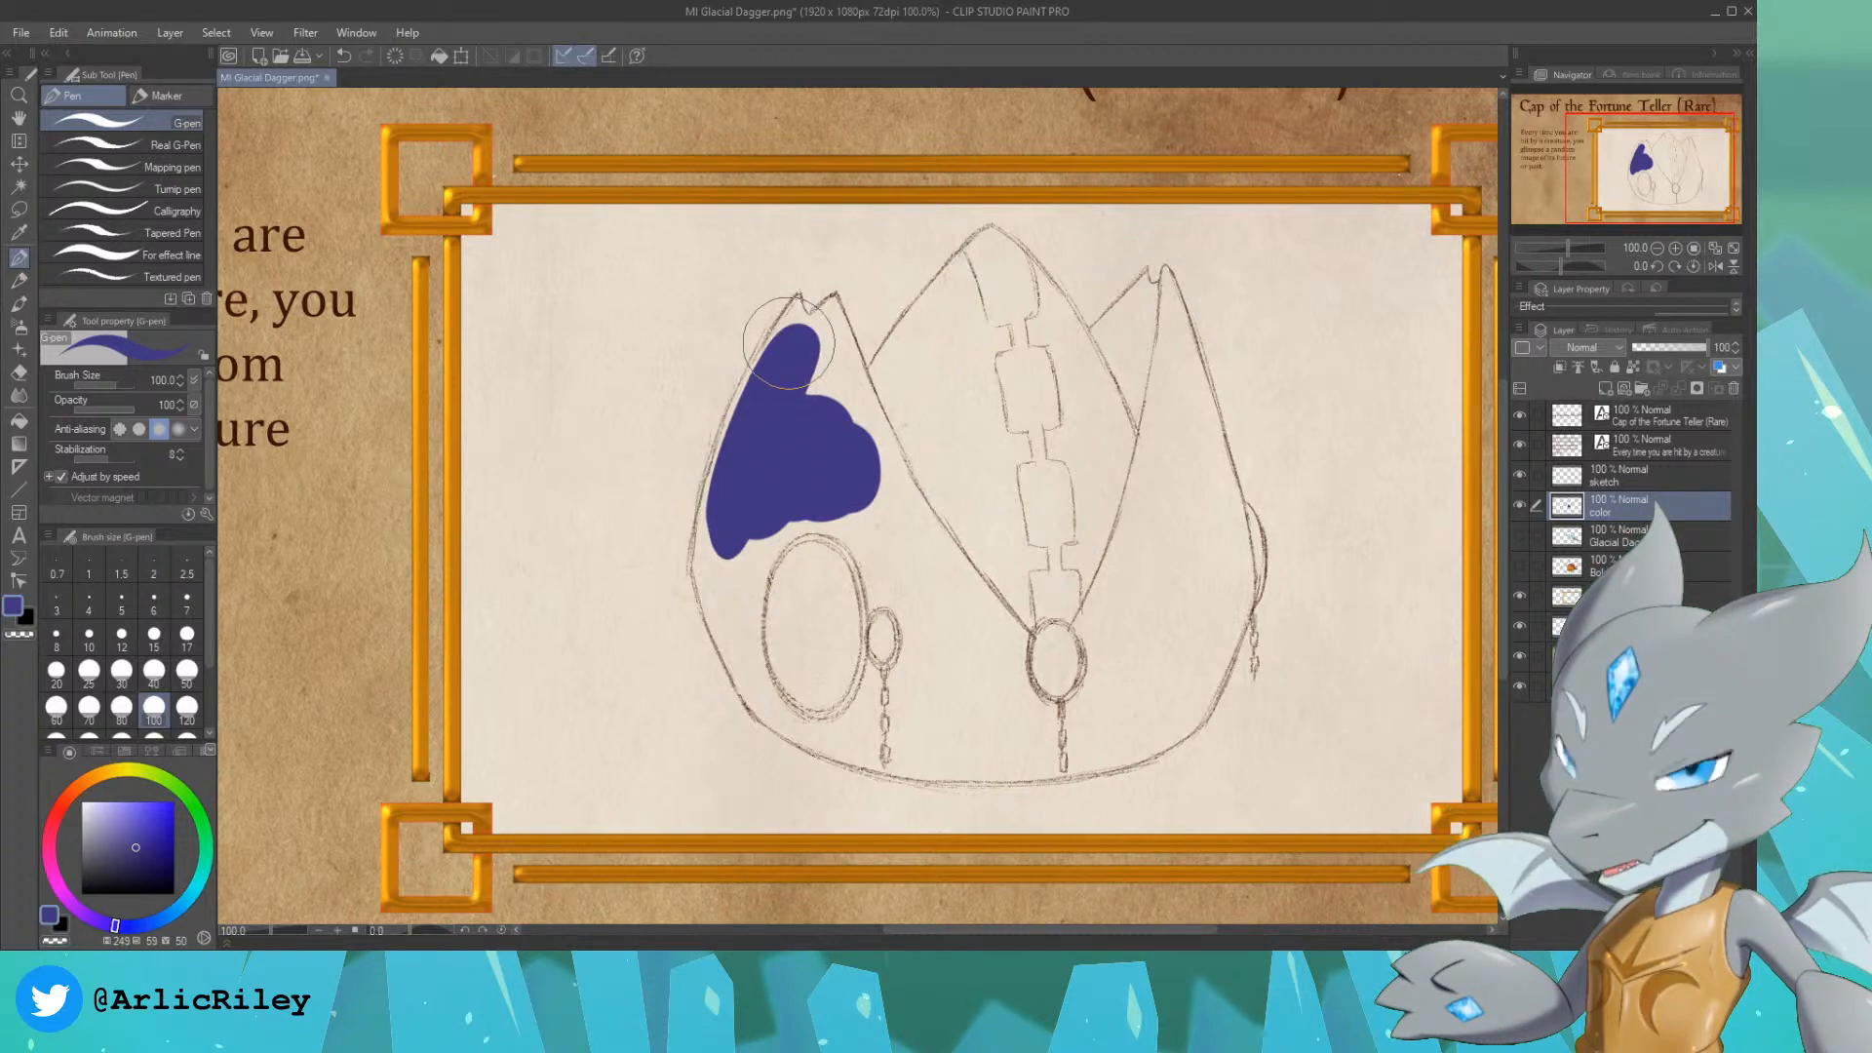
# Step: Fill the left peak's outer tip and the upper left edge of the cap in indigo at brush size 30
pyautogui.press('[')
pyautogui.press('[')
pyautogui.press('[')
pyautogui.press('[')
pyautogui.press('[')
pyautogui.press('[')
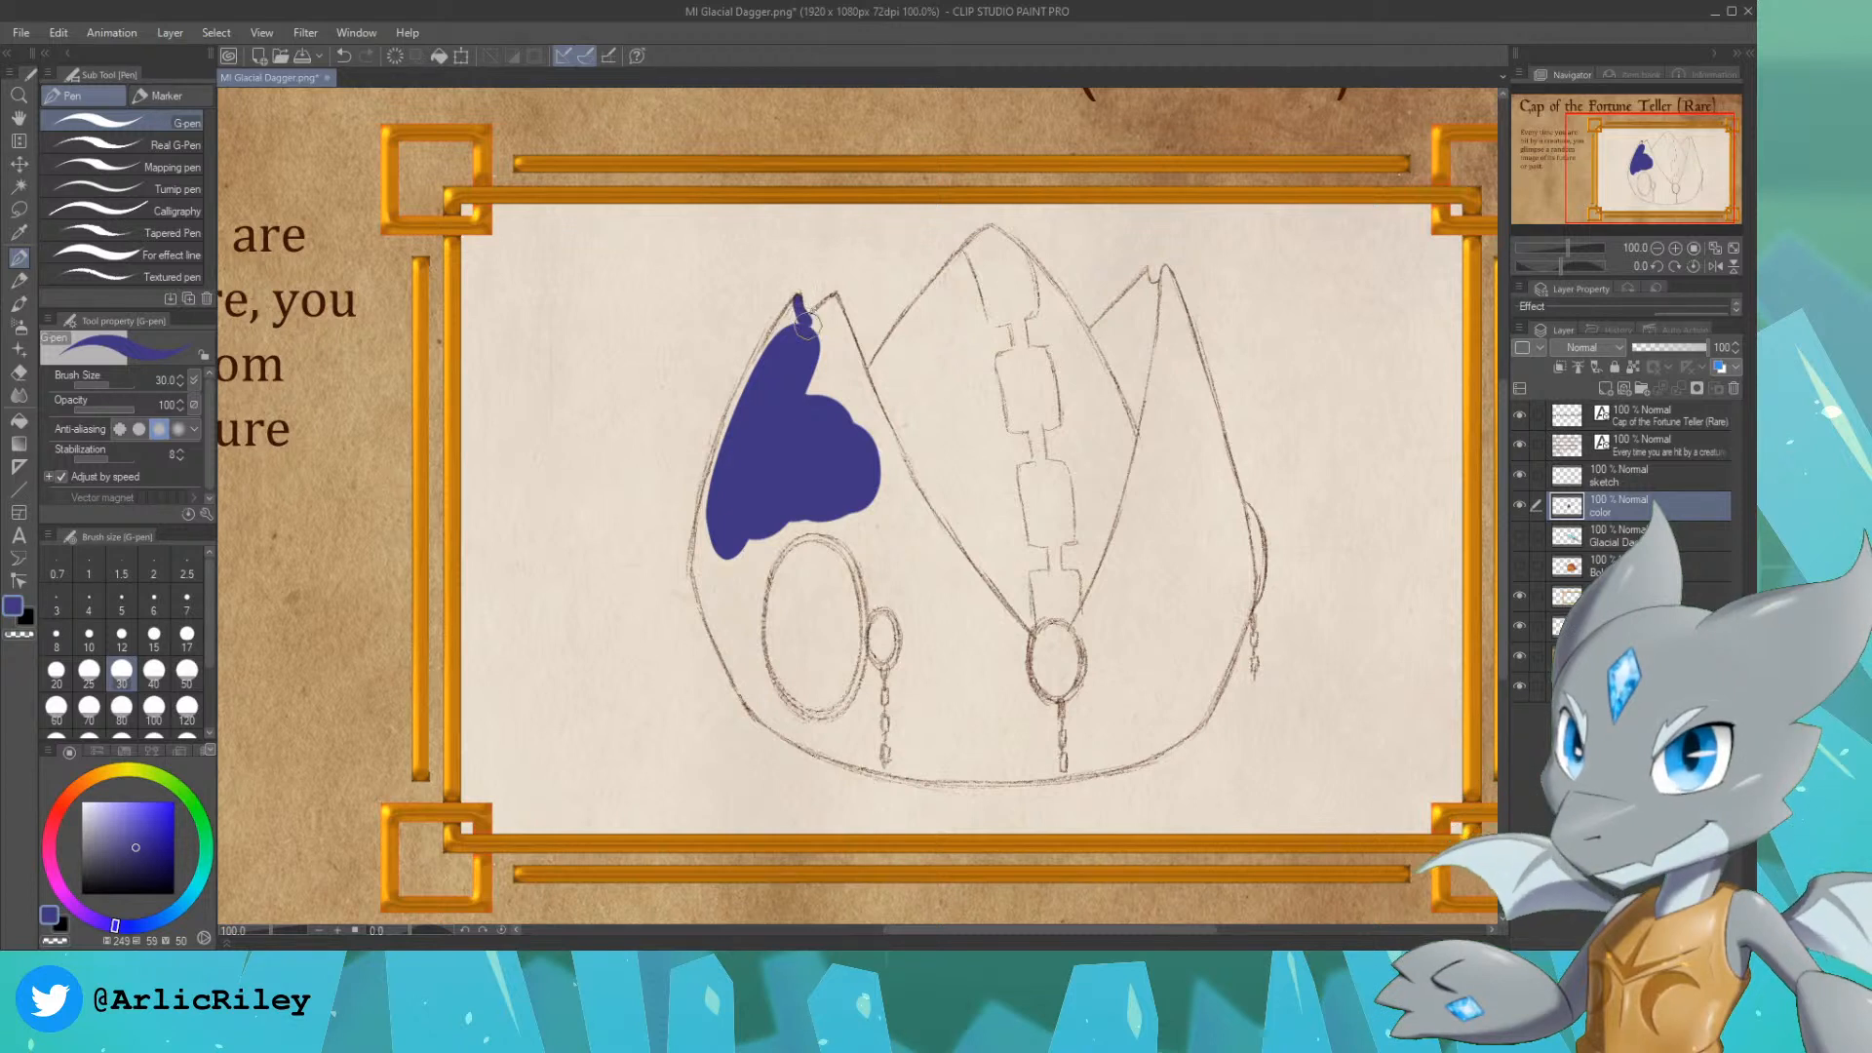
pyautogui.moveTo(795, 297)
pyautogui.mouseDown()
pyautogui.moveTo(736, 382)
pyautogui.moveTo(694, 550)
pyautogui.mouseUp()
pyautogui.hotkey('ctrl', 'z')
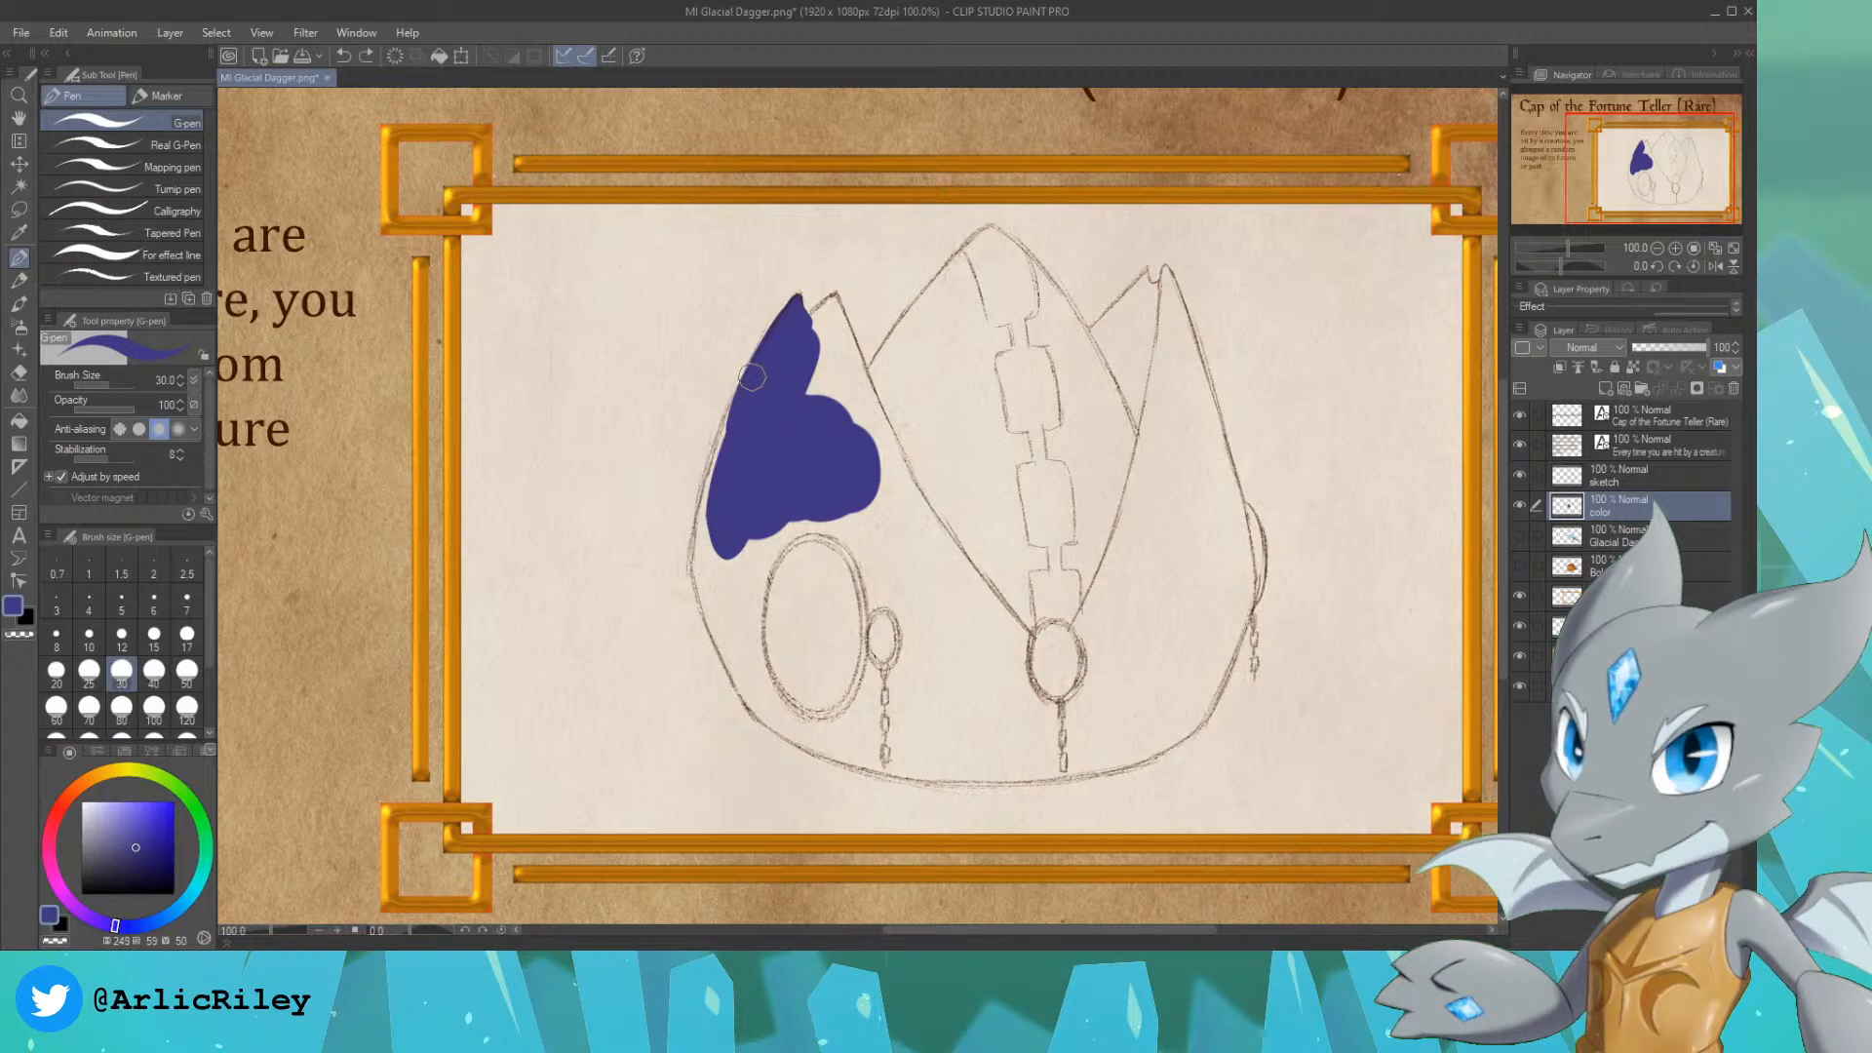
pyautogui.moveTo(733, 423); pyautogui.dragTo(719, 523)
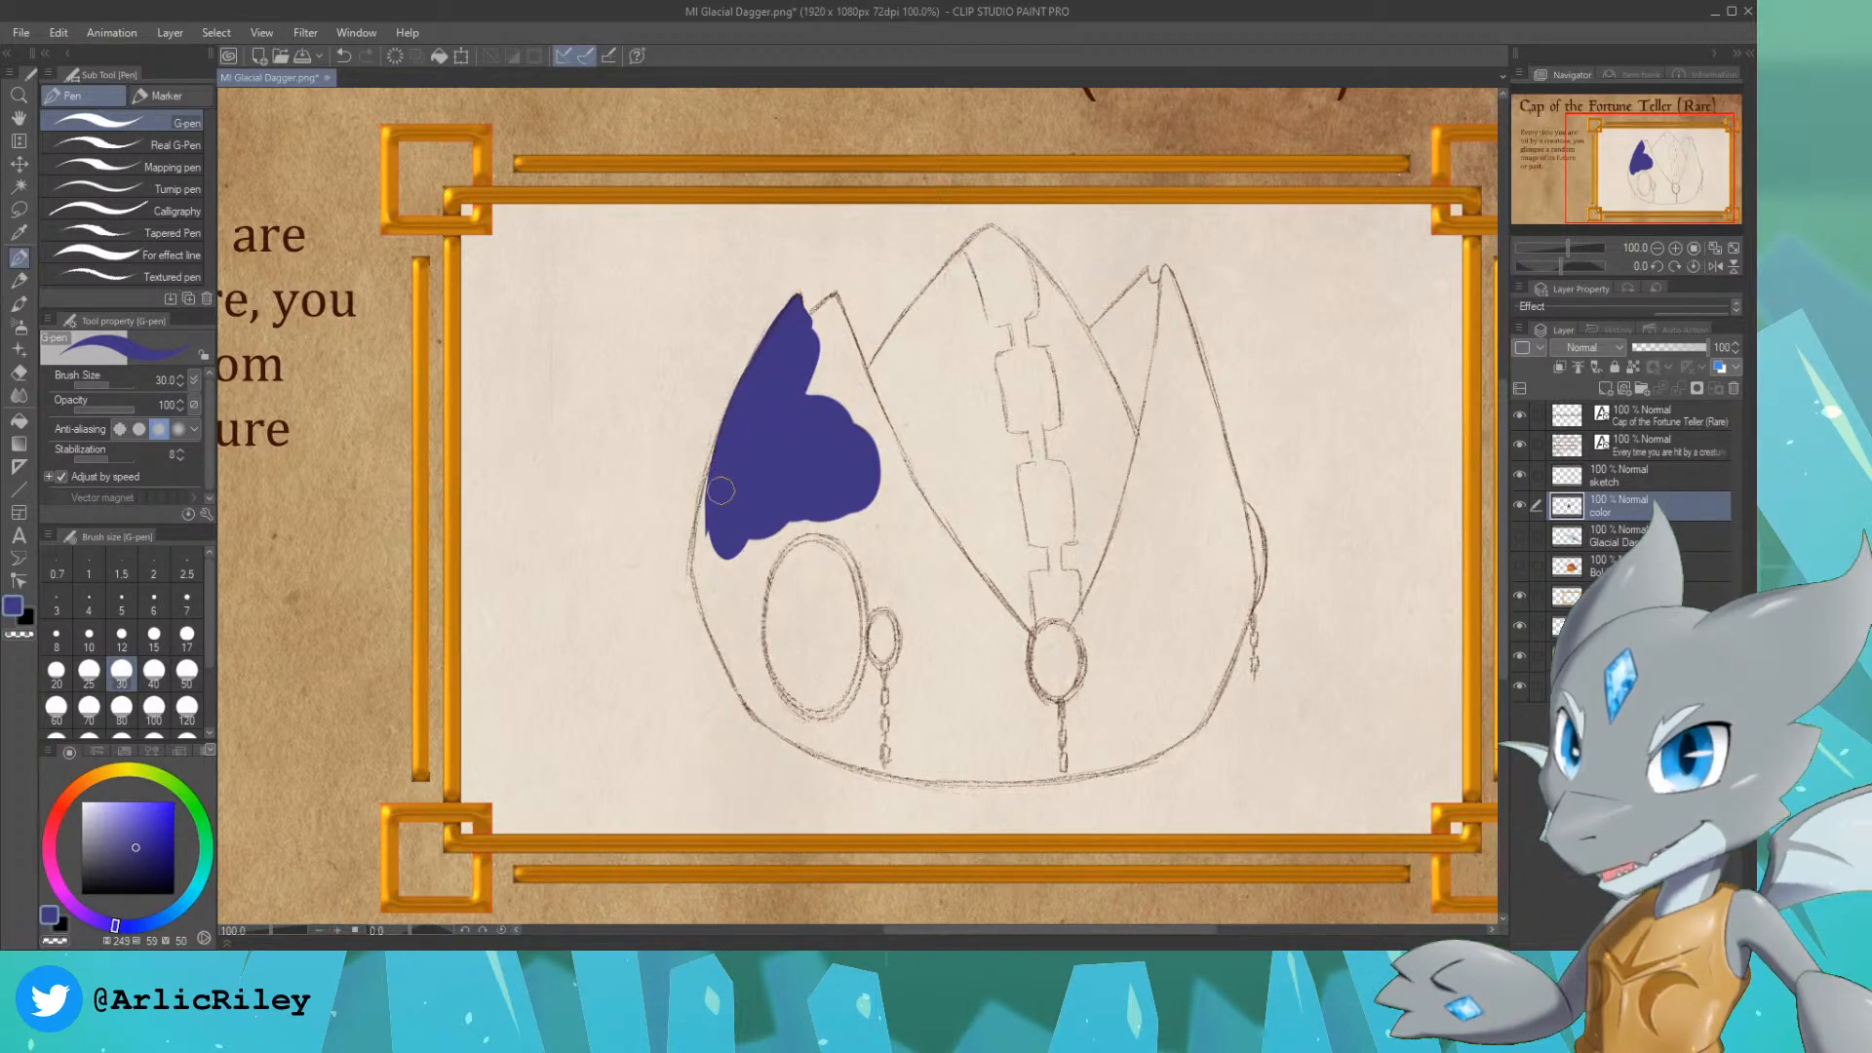
# Step: Carry the indigo down the cap's left edge to the start of the bottom curve
pyautogui.moveTo(729, 416)
pyautogui.mouseDown()
pyautogui.moveTo(695, 544)
pyautogui.moveTo(714, 476)
pyautogui.moveTo(702, 596)
pyautogui.moveTo(705, 519)
pyautogui.moveTo(696, 557)
pyautogui.moveTo(707, 507)
pyautogui.moveTo(718, 645)
pyautogui.moveTo(703, 601)
pyautogui.moveTo(740, 679)
pyautogui.moveTo(714, 628)
pyautogui.moveTo(735, 681)
pyautogui.mouseUp()
pyautogui.hotkey('ctrl', 'z')
pyautogui.moveTo(704, 580); pyautogui.dragTo(745, 688)
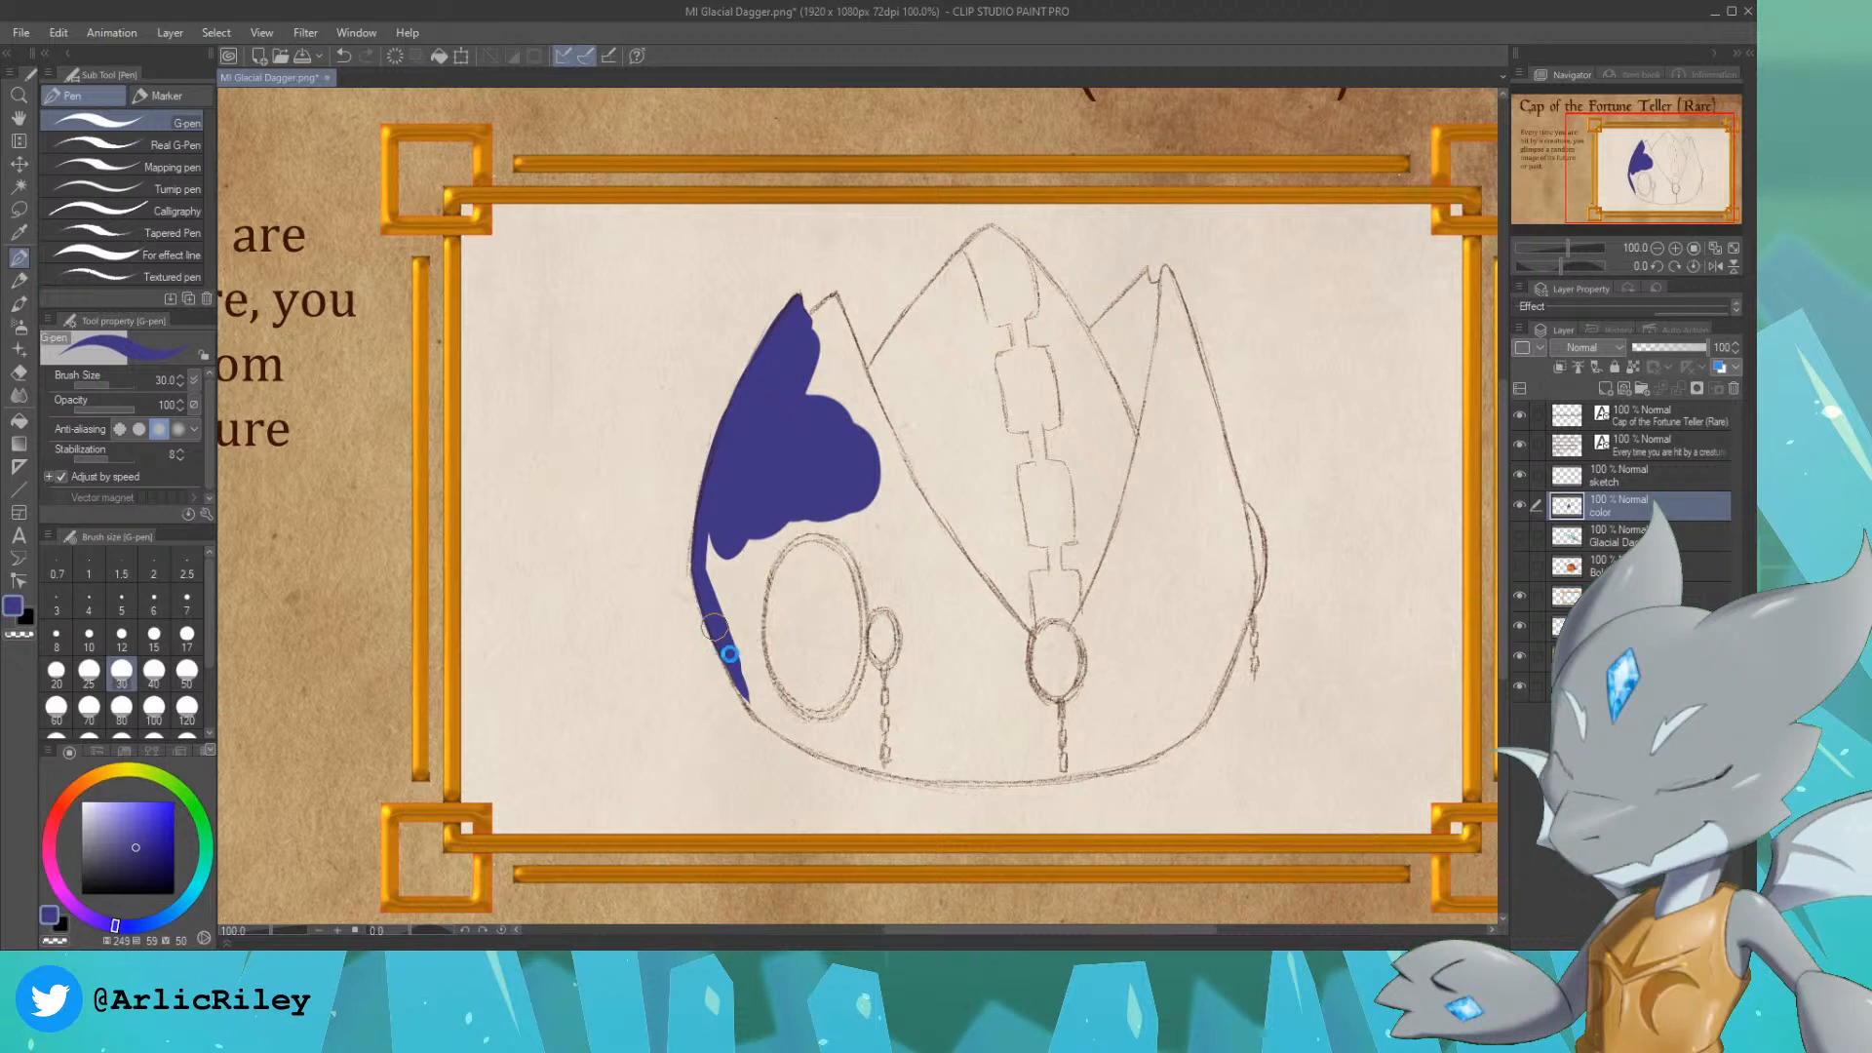
pyautogui.moveTo(760, 706)
pyautogui.mouseDown()
pyautogui.moveTo(732, 628)
pyautogui.moveTo(749, 670)
pyautogui.moveTo(741, 608)
pyautogui.moveTo(751, 668)
pyautogui.moveTo(763, 511)
pyautogui.moveTo(745, 511)
pyautogui.moveTo(719, 607)
pyautogui.mouseUp()
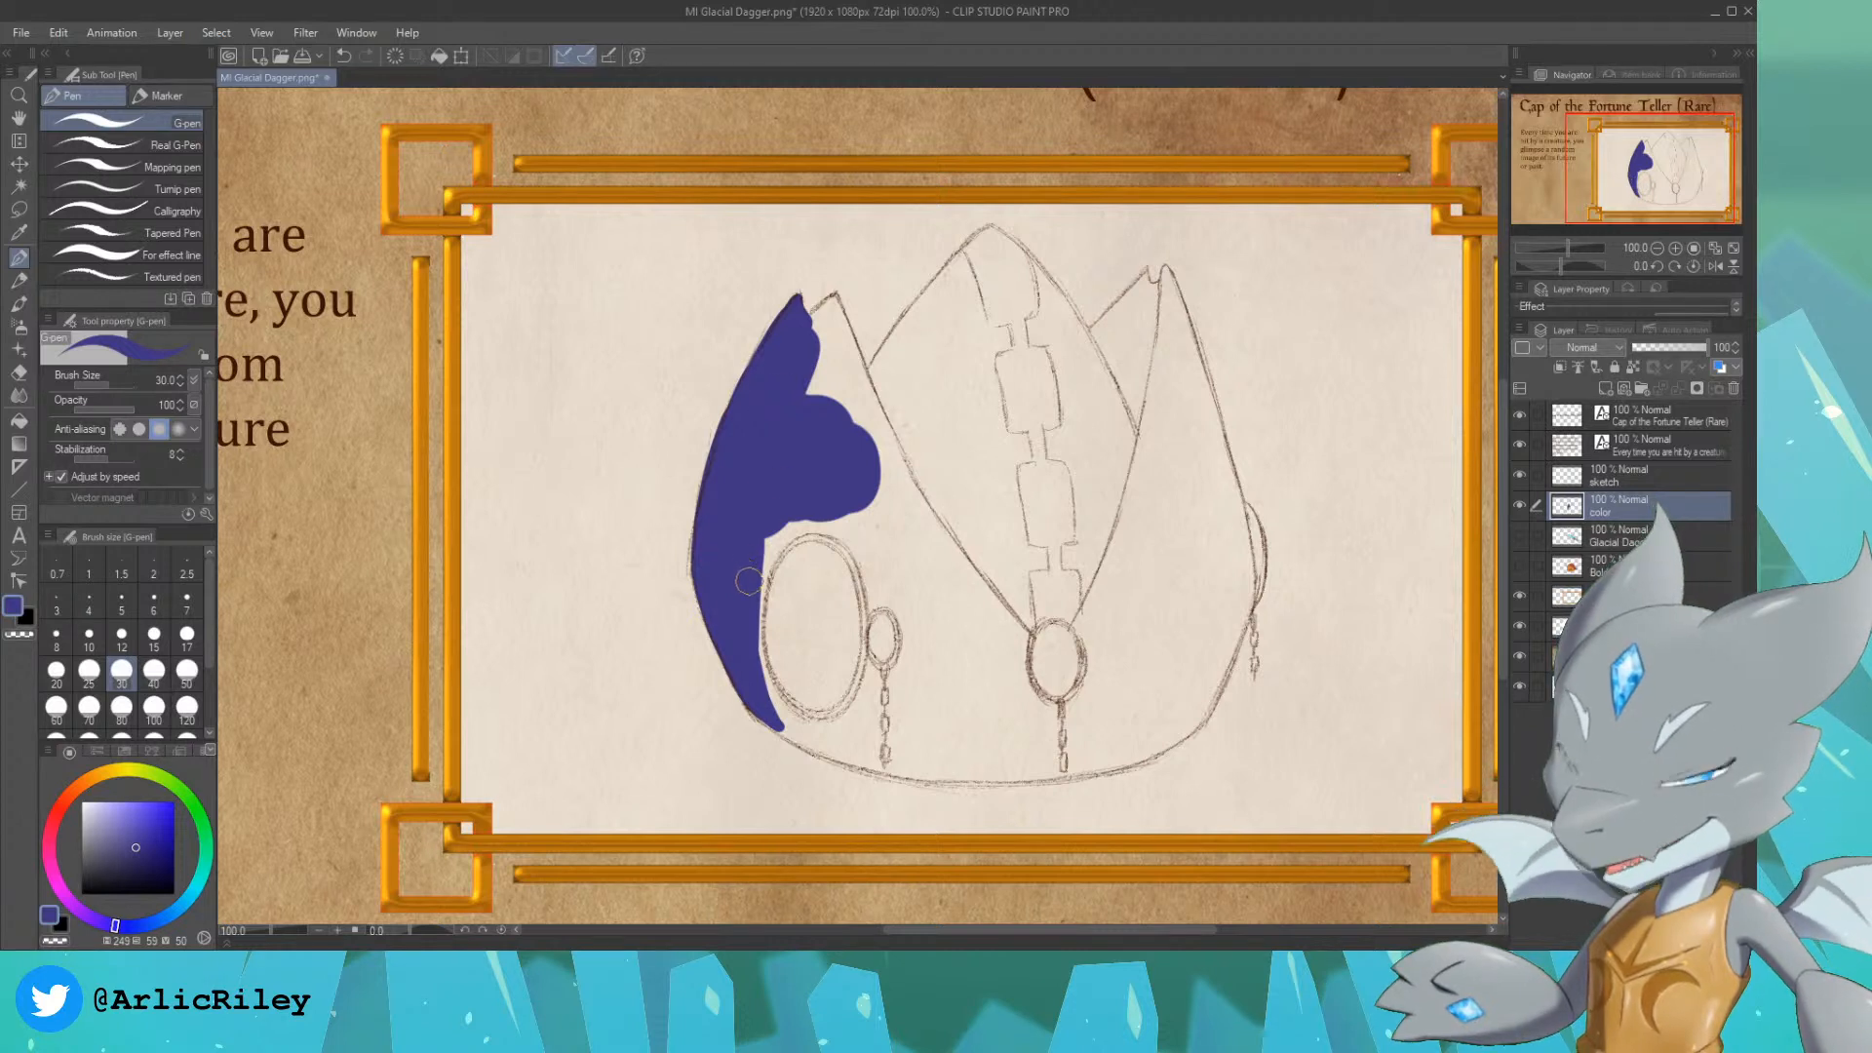
# Step: Fill the left panel's lower area in indigo across both ovals, enlarging the G-pen to size 120
pyautogui.moveTo(773, 535)
pyautogui.mouseDown()
pyautogui.moveTo(832, 503)
pyautogui.moveTo(783, 603)
pyautogui.moveTo(873, 540)
pyautogui.moveTo(886, 584)
pyautogui.moveTo(851, 624)
pyautogui.moveTo(832, 574)
pyautogui.moveTo(819, 637)
pyautogui.moveTo(894, 669)
pyautogui.moveTo(865, 685)
pyautogui.moveTo(796, 663)
pyautogui.moveTo(829, 691)
pyautogui.moveTo(809, 689)
pyautogui.moveTo(942, 711)
pyautogui.moveTo(858, 636)
pyautogui.mouseUp()
pyautogui.press(']')
pyautogui.press(']')
pyautogui.press(']')
pyautogui.press(']')
pyautogui.press(']')
pyautogui.press(']')
pyautogui.press(']')
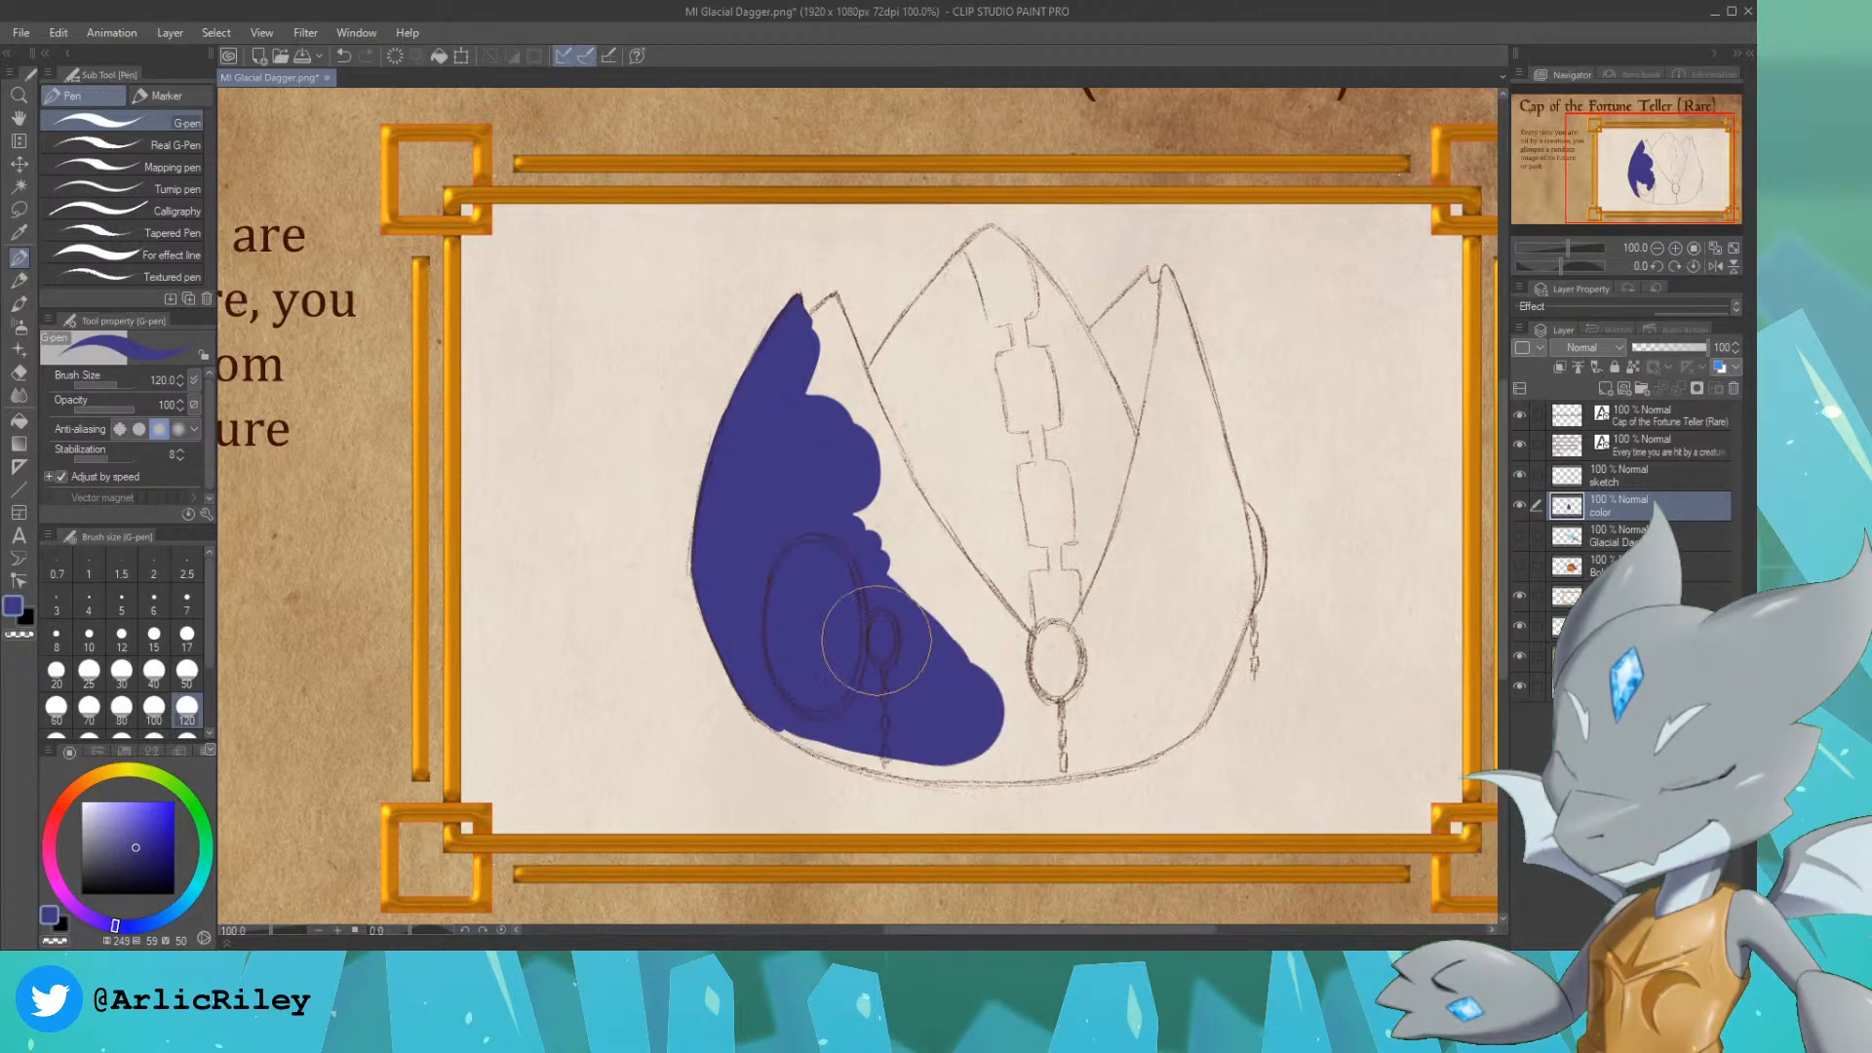
# Step: Trace the inside outline of the left notch, center peak and right peak in indigo at brush size 30
pyautogui.press('[')
pyautogui.press('[')
pyautogui.press('[')
pyautogui.press('[')
pyautogui.press('[')
pyautogui.press('[')
pyautogui.press('[')
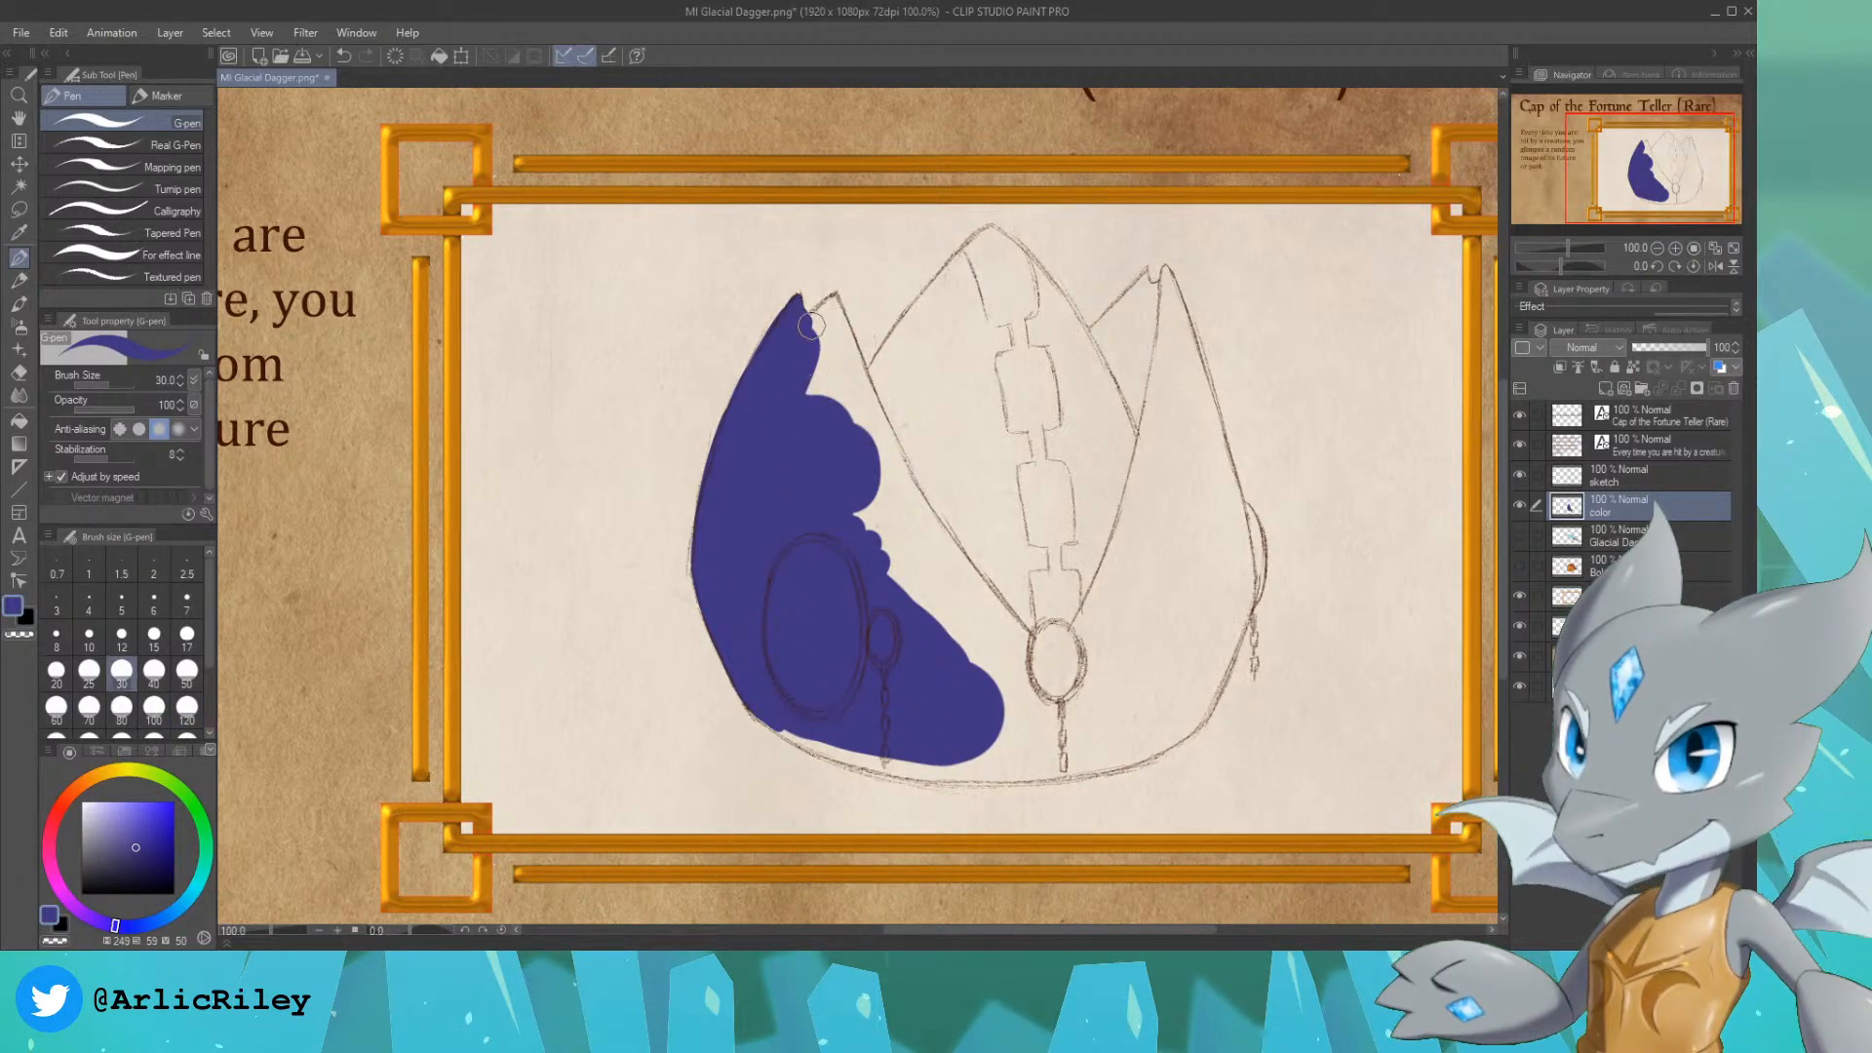
pyautogui.moveTo(812, 332); pyautogui.dragTo(824, 308)
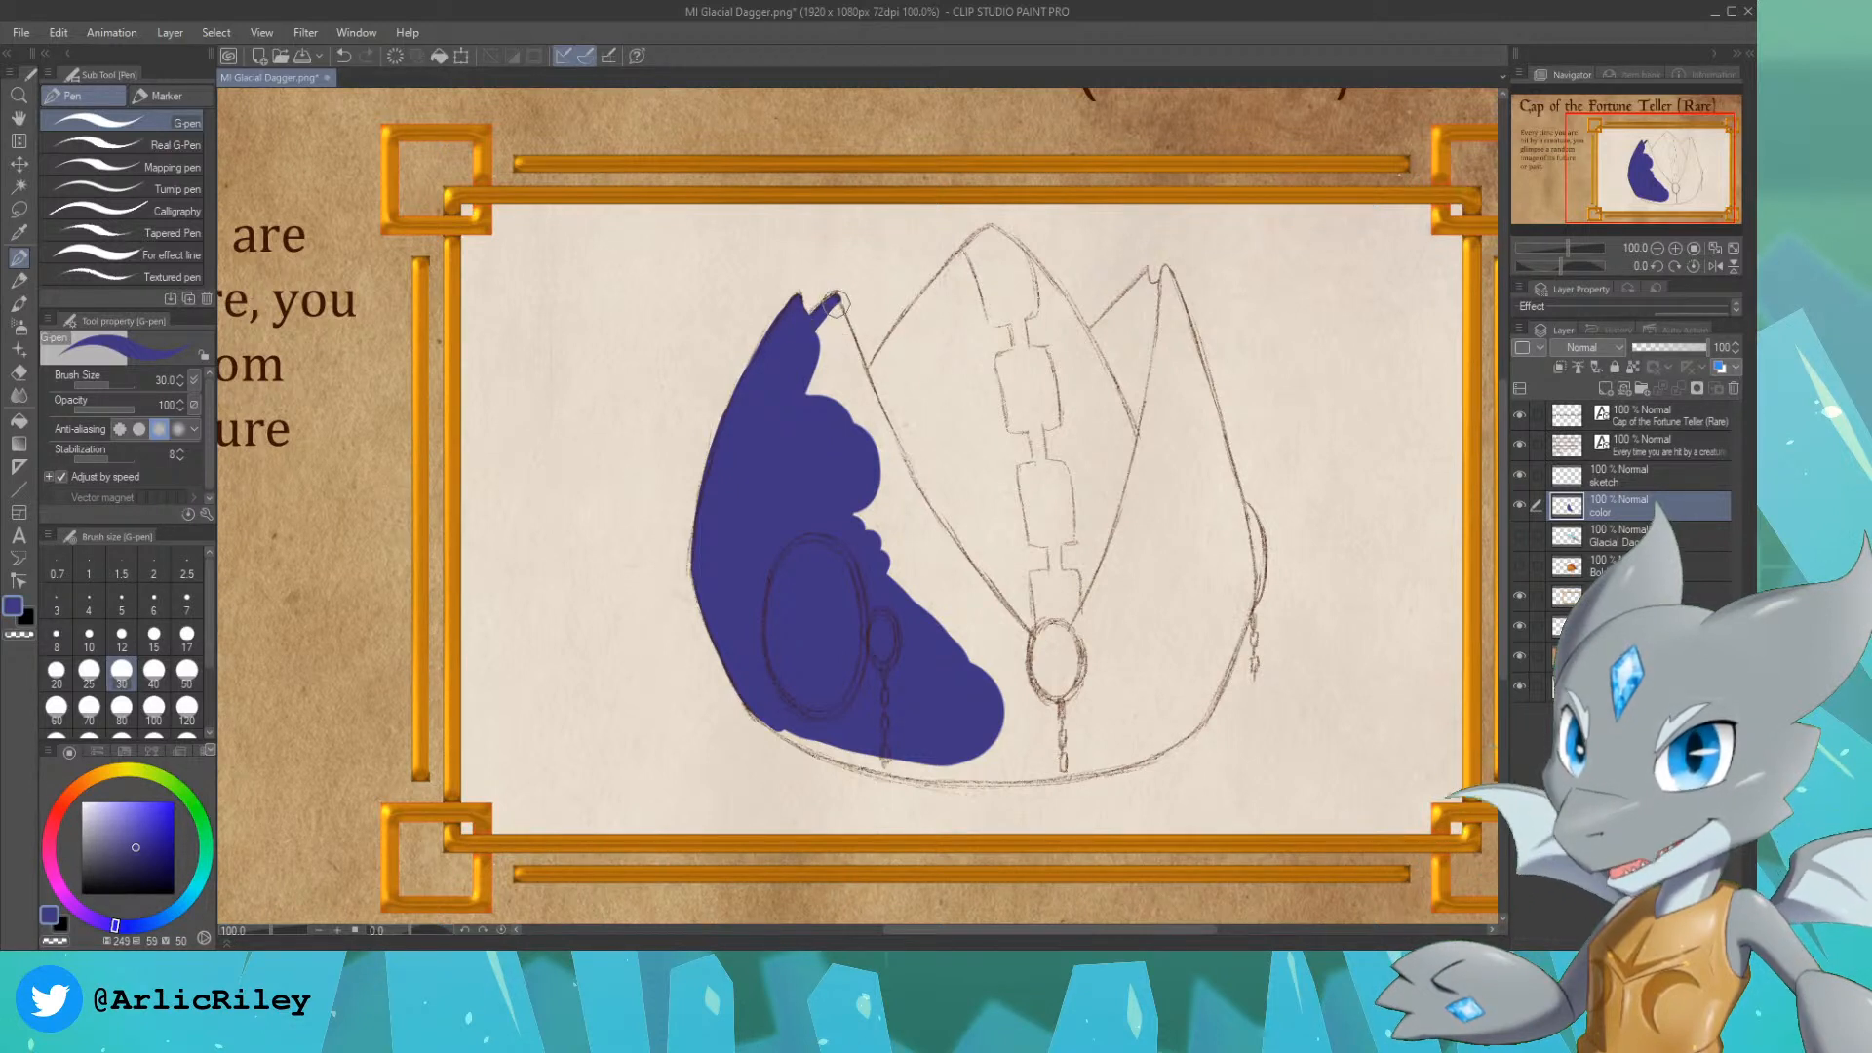
pyautogui.moveTo(837, 294)
pyautogui.mouseDown()
pyautogui.moveTo(879, 421)
pyautogui.moveTo(837, 318)
pyautogui.moveTo(868, 381)
pyautogui.moveTo(979, 248)
pyautogui.mouseUp()
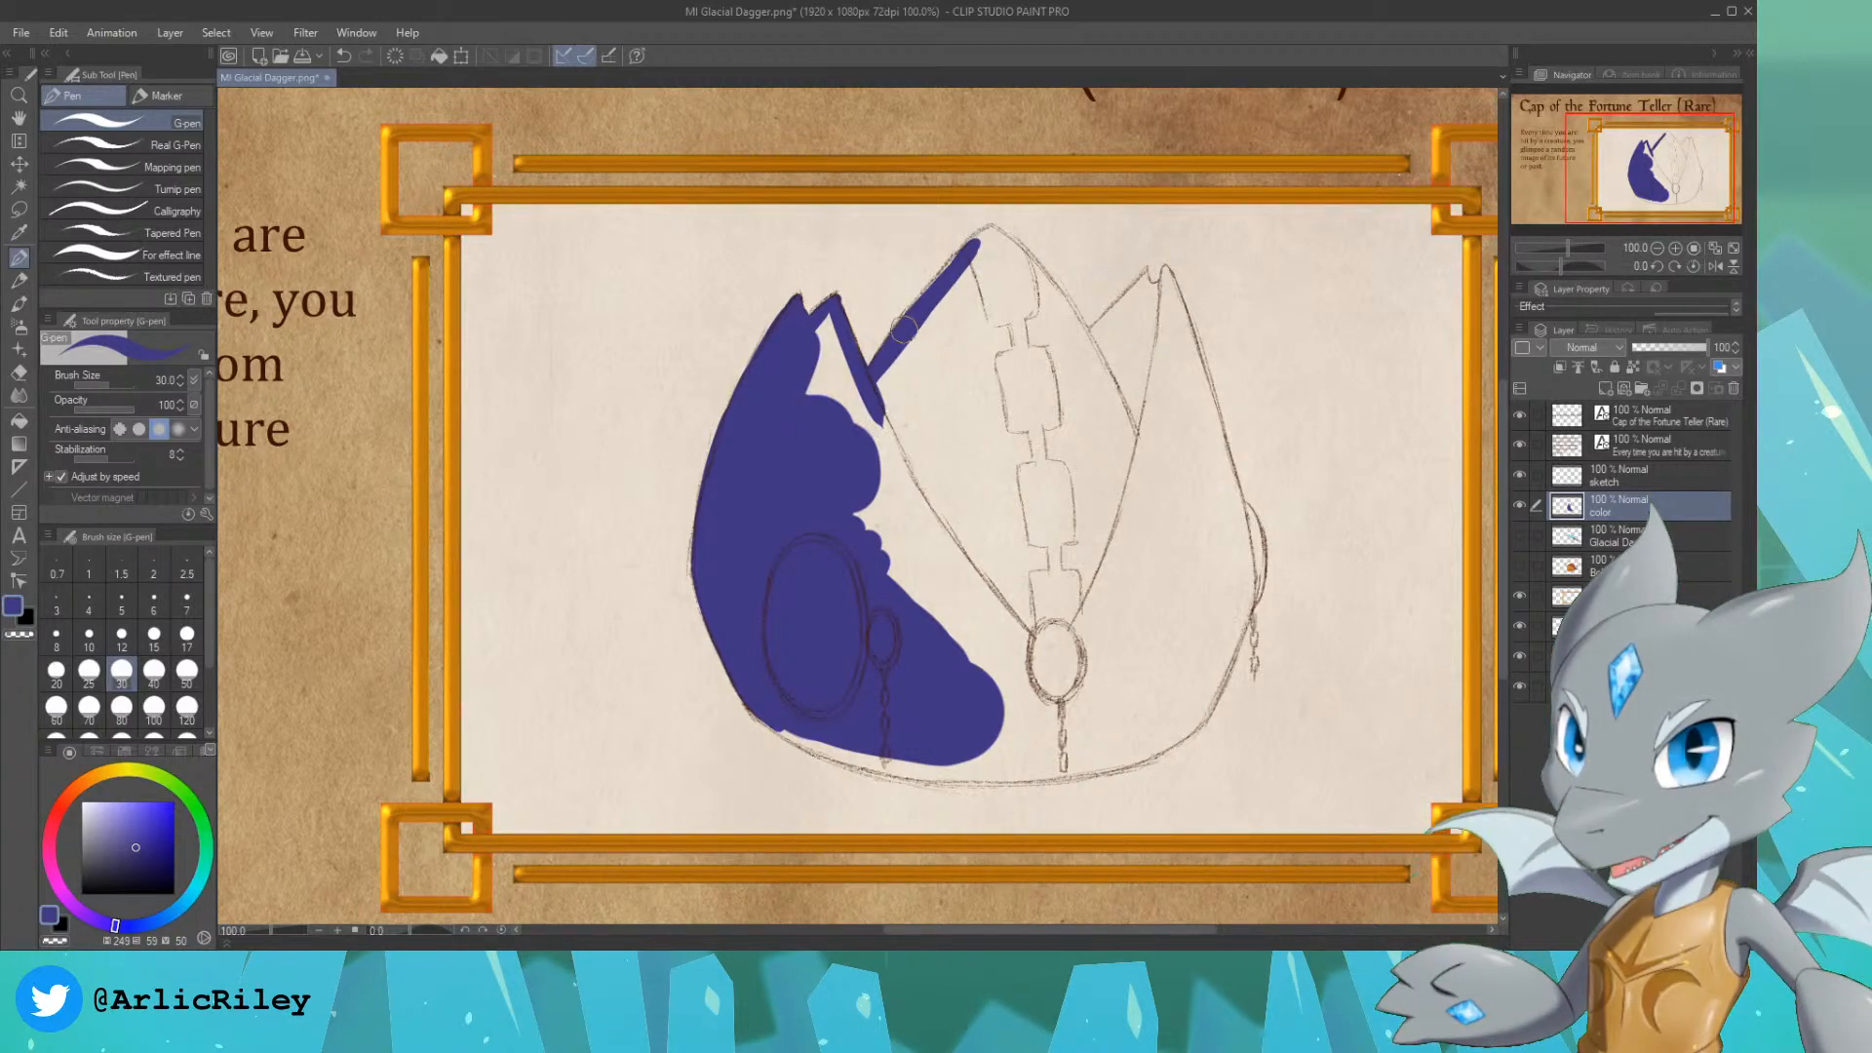
pyautogui.moveTo(977, 246); pyautogui.dragTo(979, 246)
pyautogui.hotkey('ctrl', 'z')
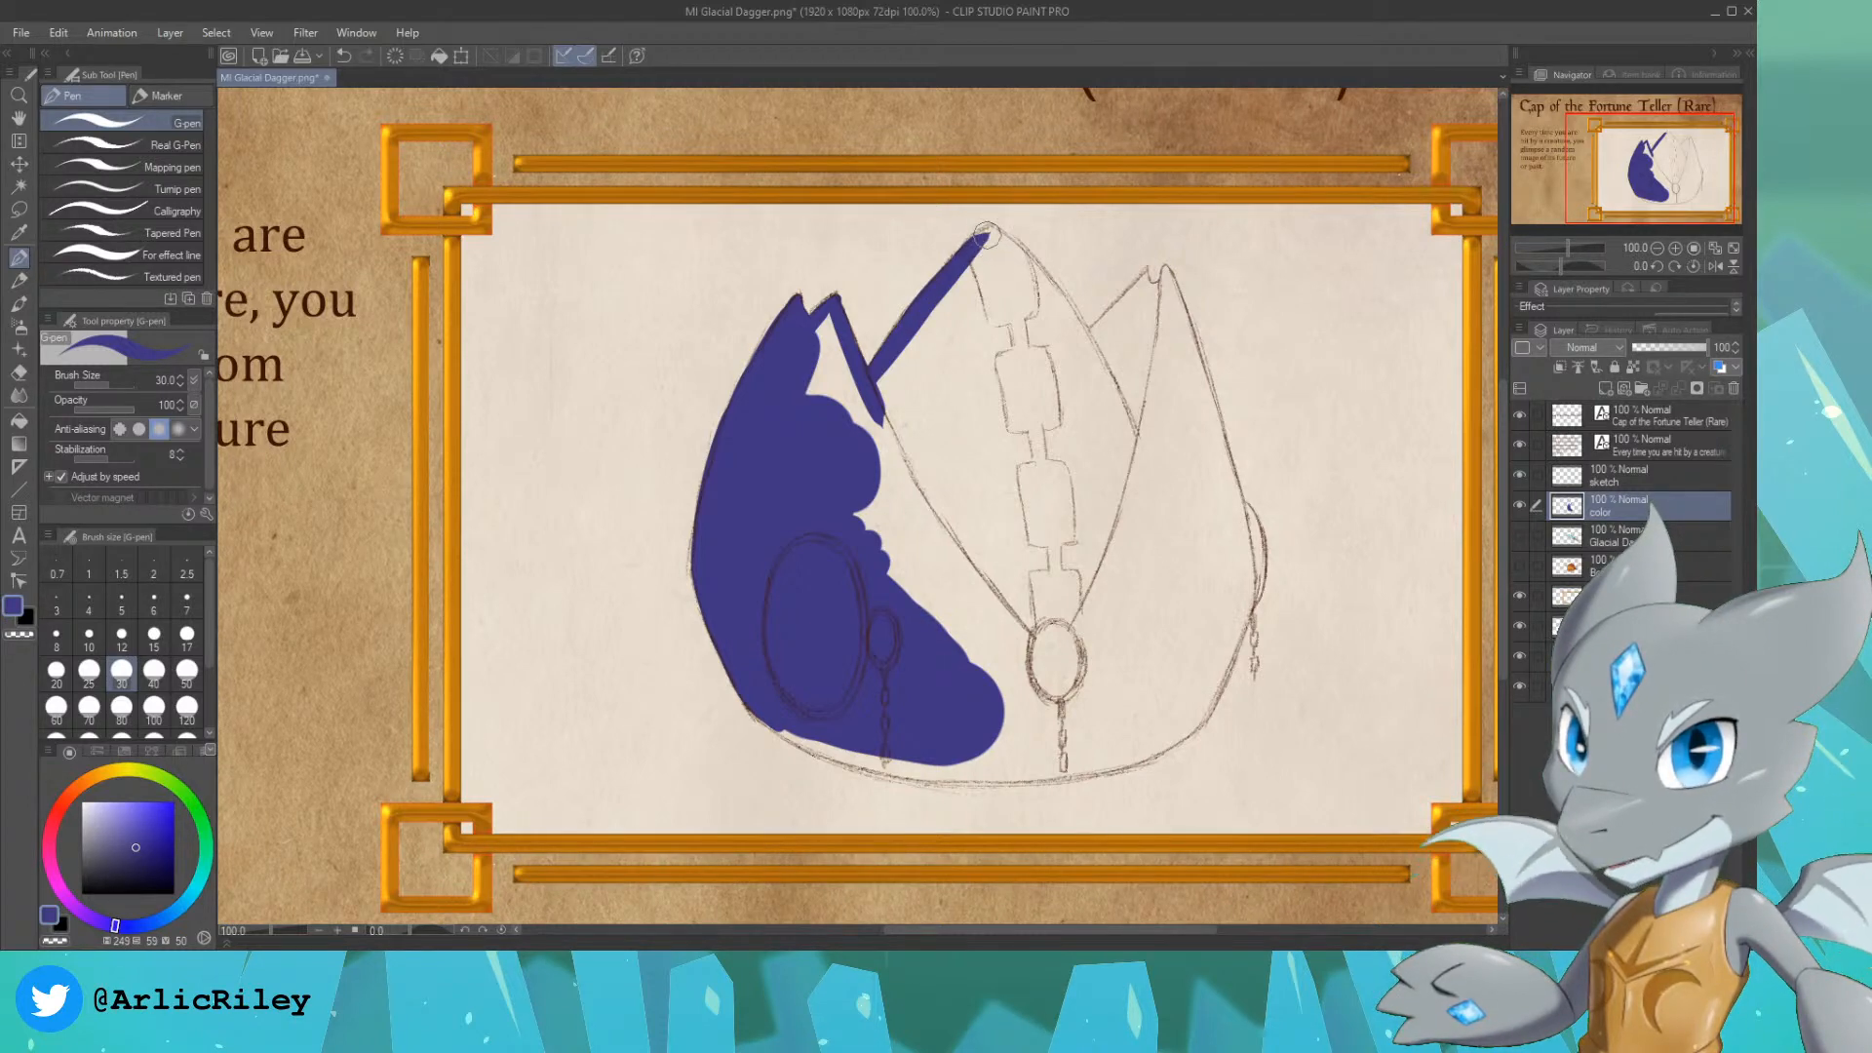
pyautogui.moveTo(972, 245)
pyautogui.mouseDown()
pyautogui.moveTo(1101, 370)
pyautogui.moveTo(1126, 303)
pyautogui.moveTo(1102, 328)
pyautogui.moveTo(1143, 278)
pyautogui.mouseUp()
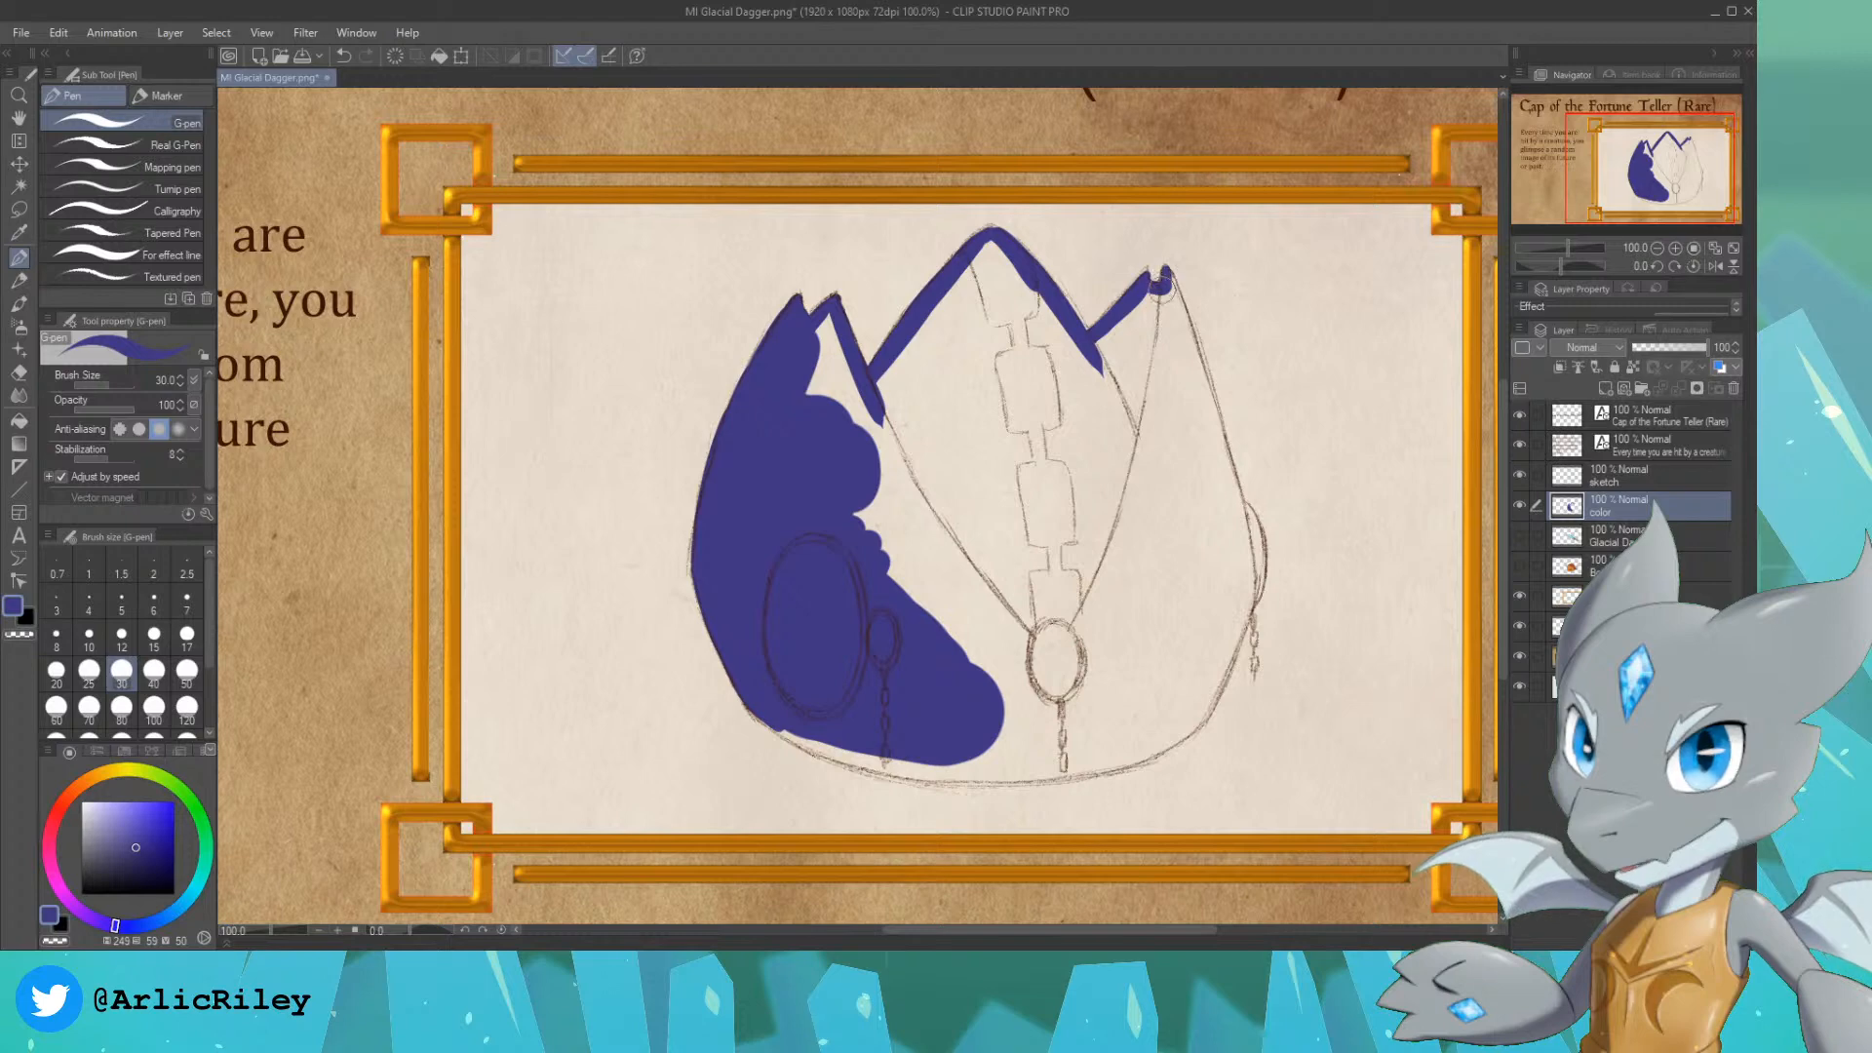
# Step: Paint the cap's right edge in indigo from the right peak down through the side ornament
pyautogui.moveTo(1165, 278); pyautogui.dragTo(1222, 495)
pyautogui.hotkey('ctrl', 'z')
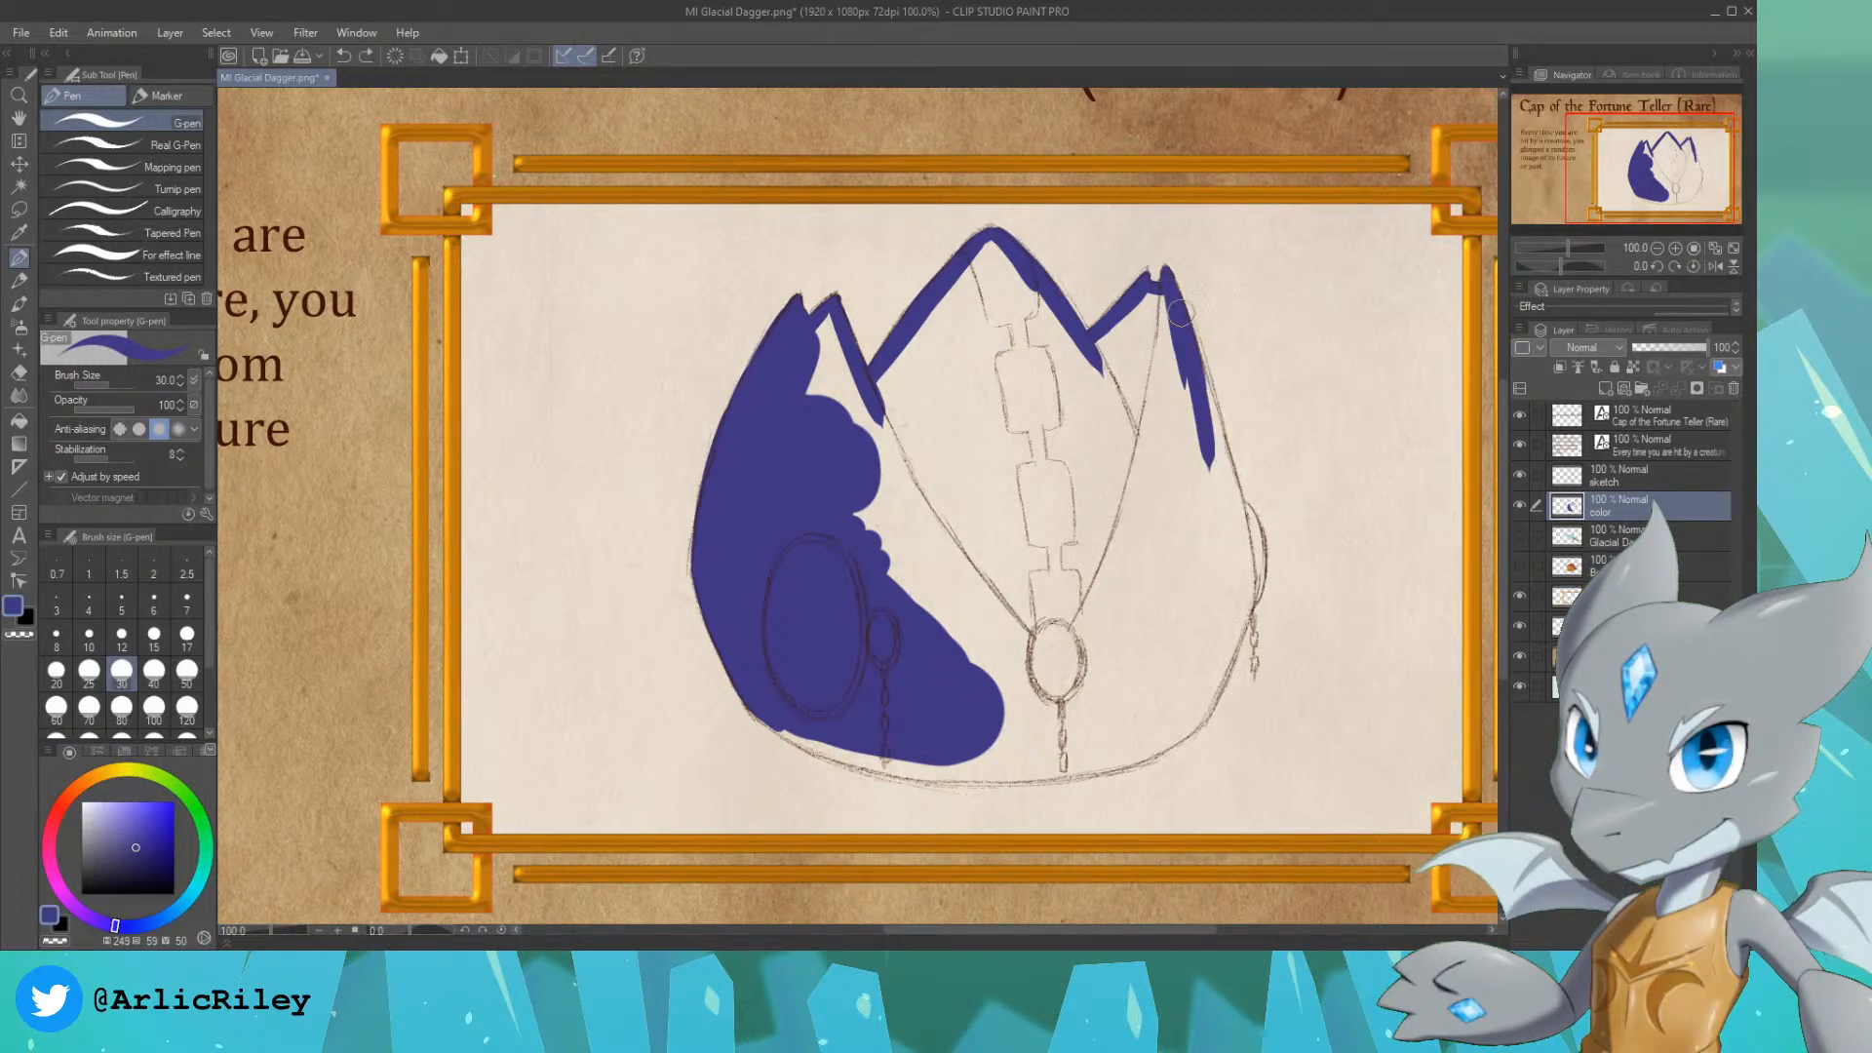
pyautogui.moveTo(1182, 312); pyautogui.dragTo(1218, 520)
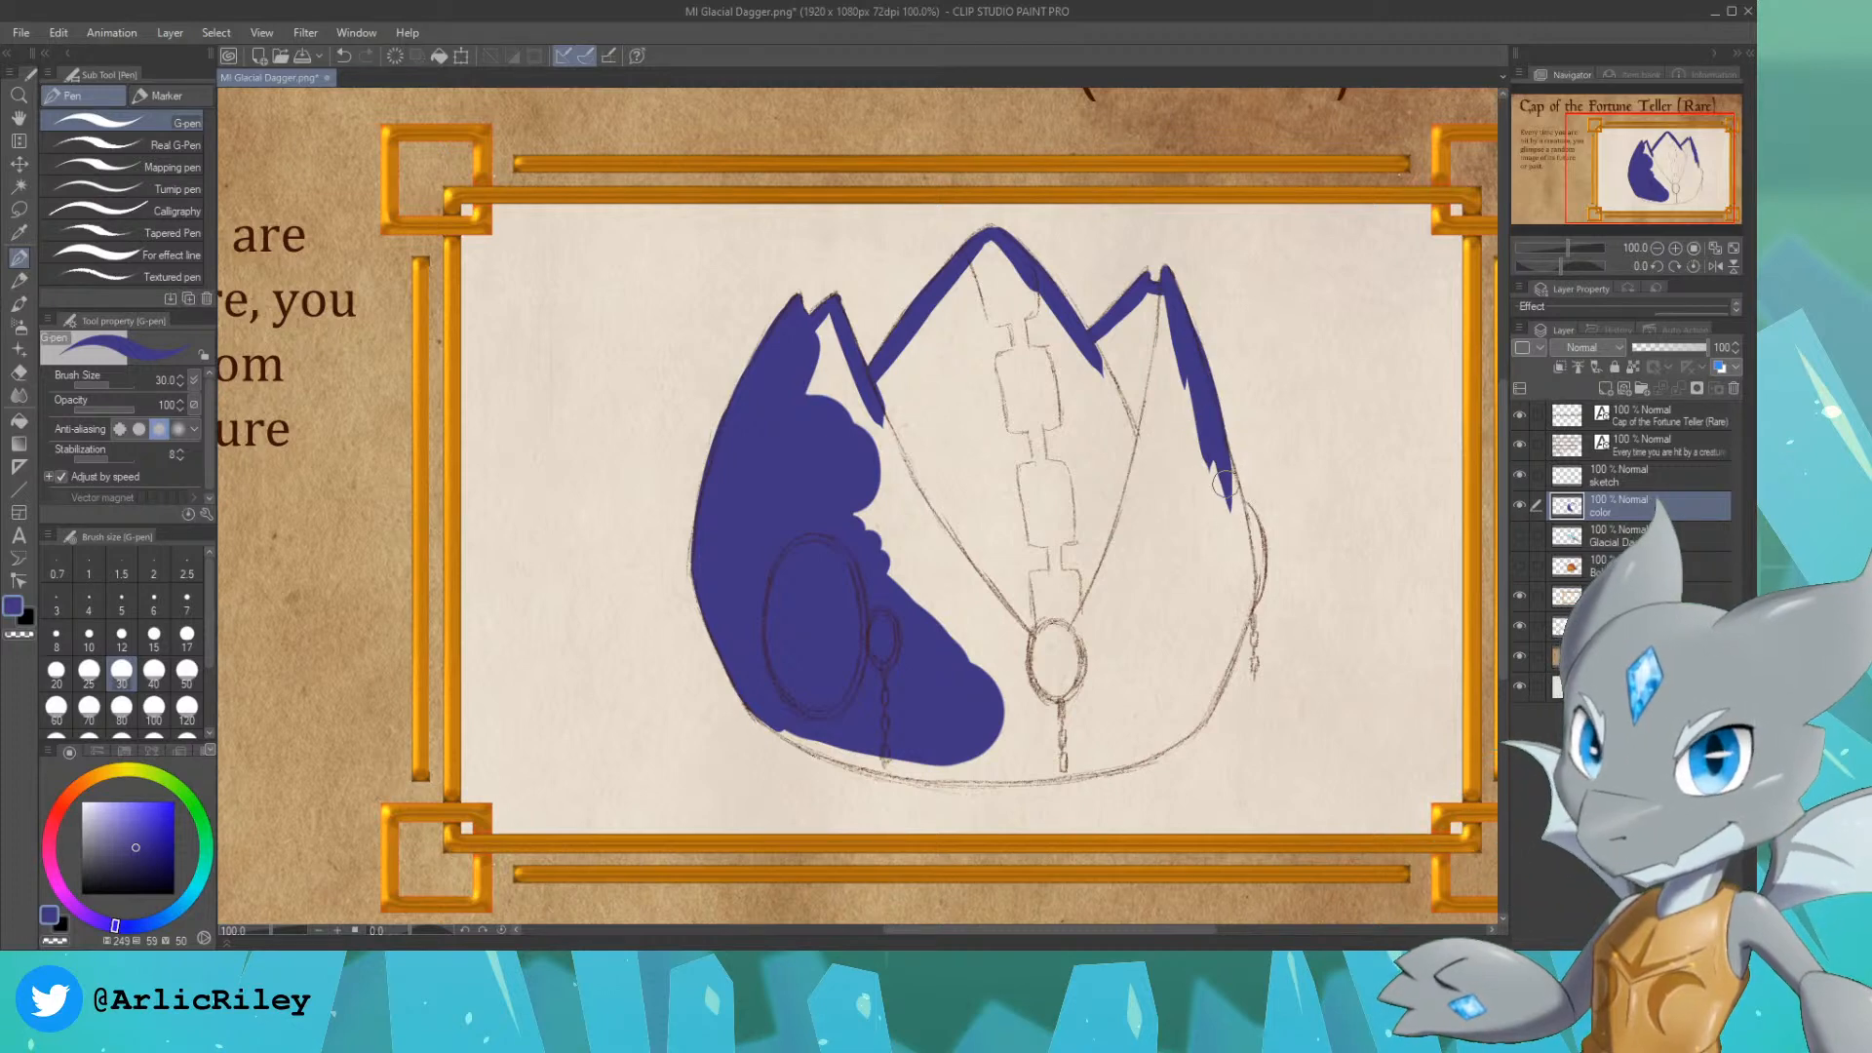
pyautogui.hotkey('ctrl', 'z')
pyautogui.moveTo(1184, 334); pyautogui.dragTo(1227, 515)
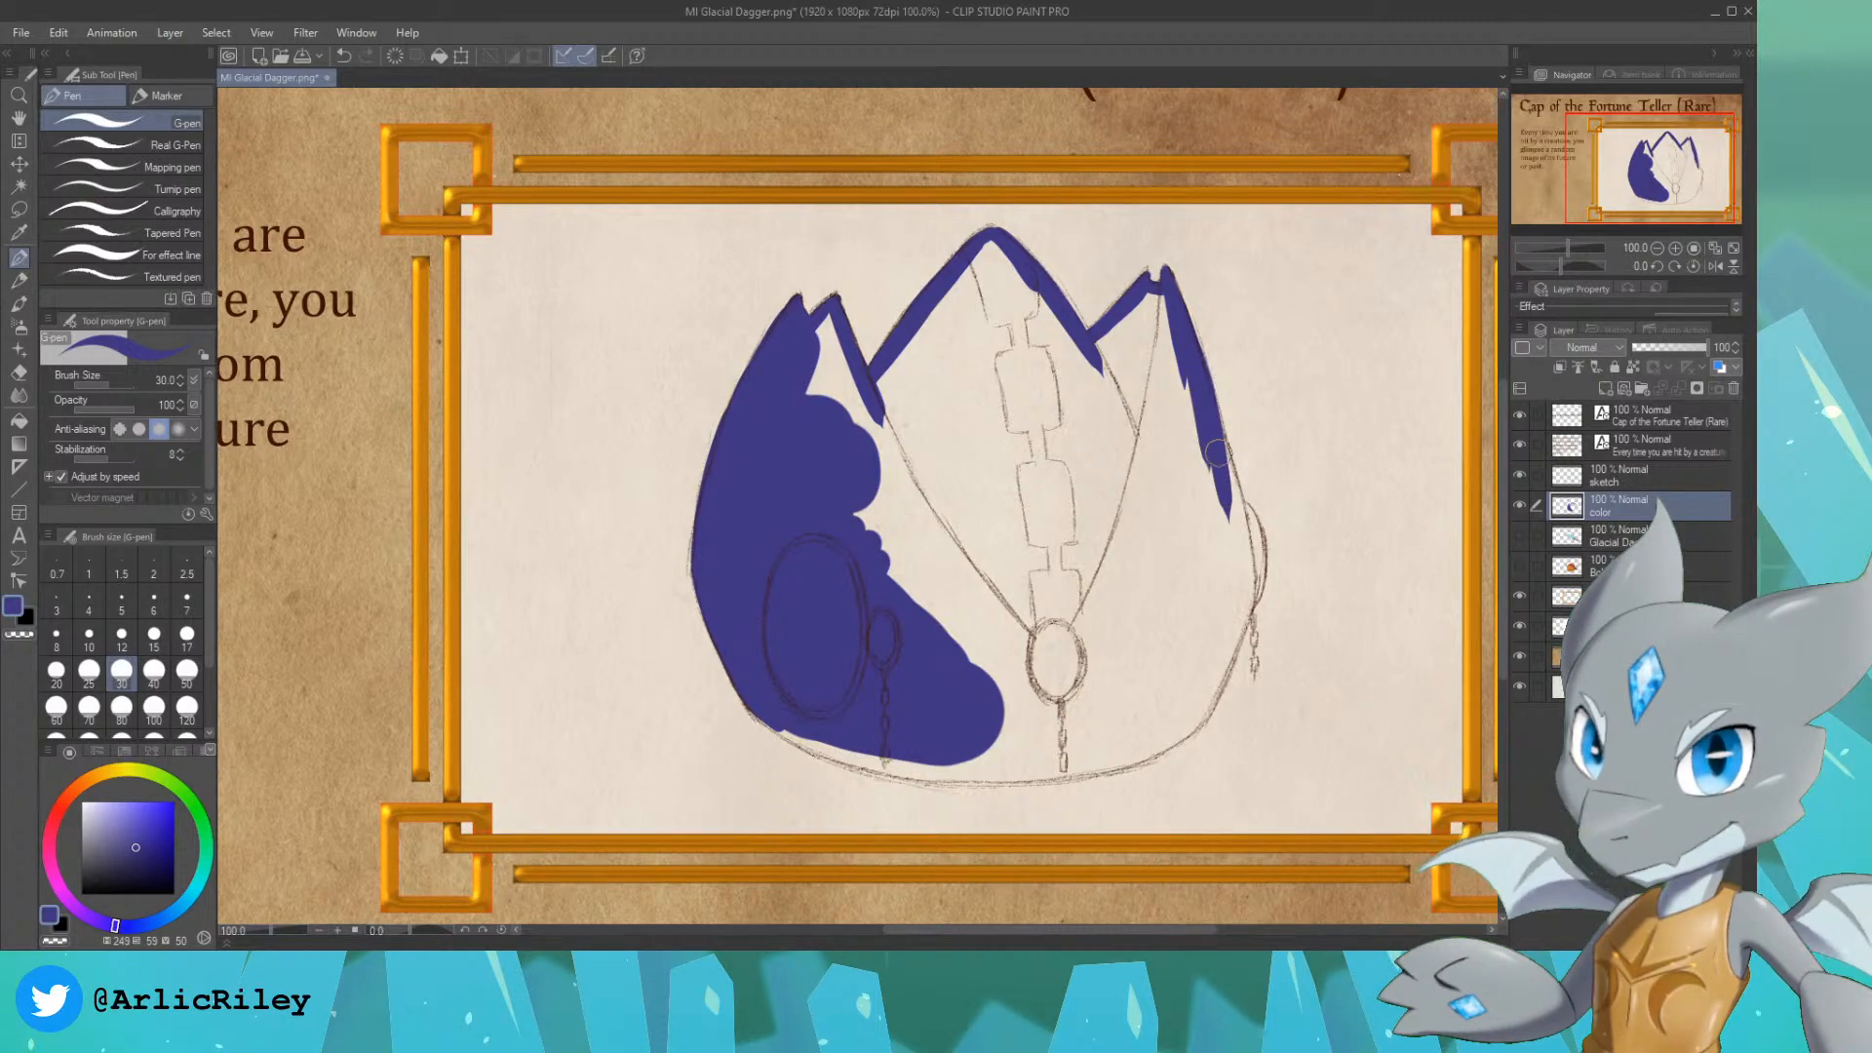
pyautogui.moveTo(1215, 430); pyautogui.dragTo(1247, 551)
pyautogui.moveTo(1229, 476)
pyautogui.mouseDown()
pyautogui.moveTo(1262, 536)
pyautogui.moveTo(1244, 510)
pyautogui.moveTo(1251, 578)
pyautogui.mouseUp()
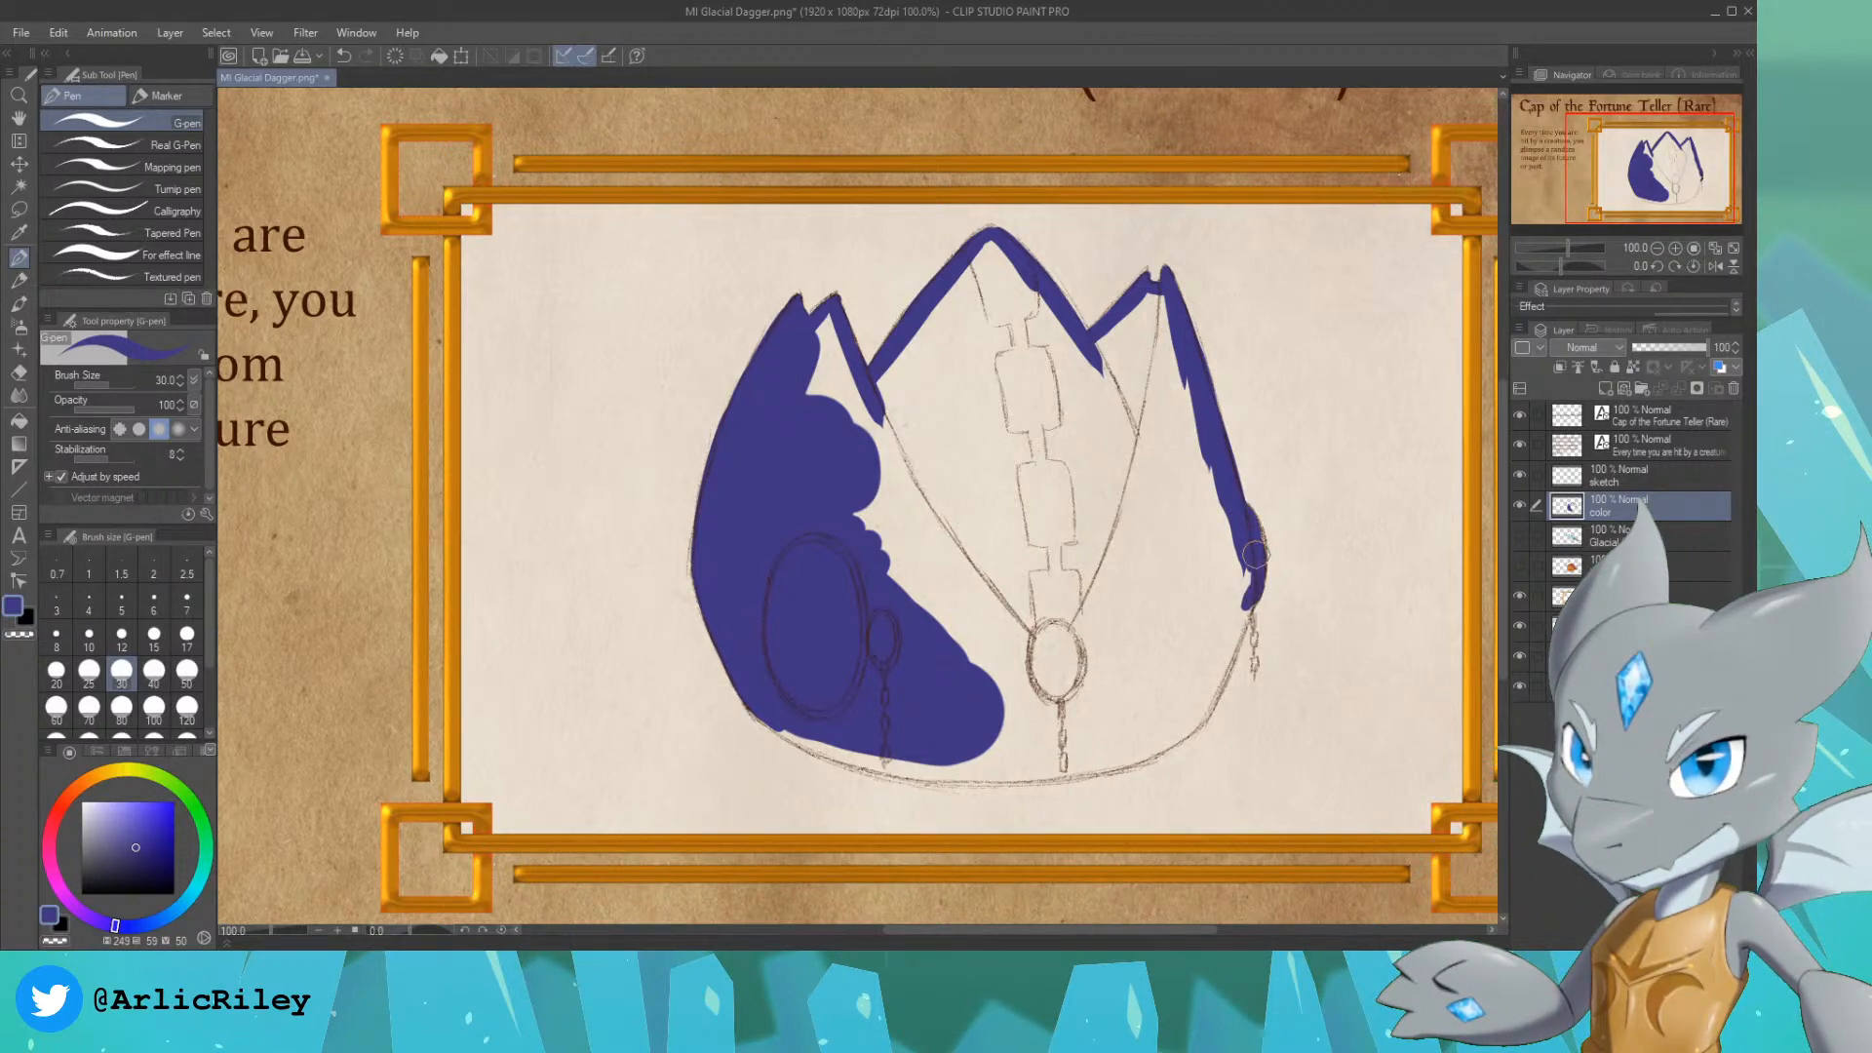
pyautogui.moveTo(1248, 533); pyautogui.dragTo(1232, 597)
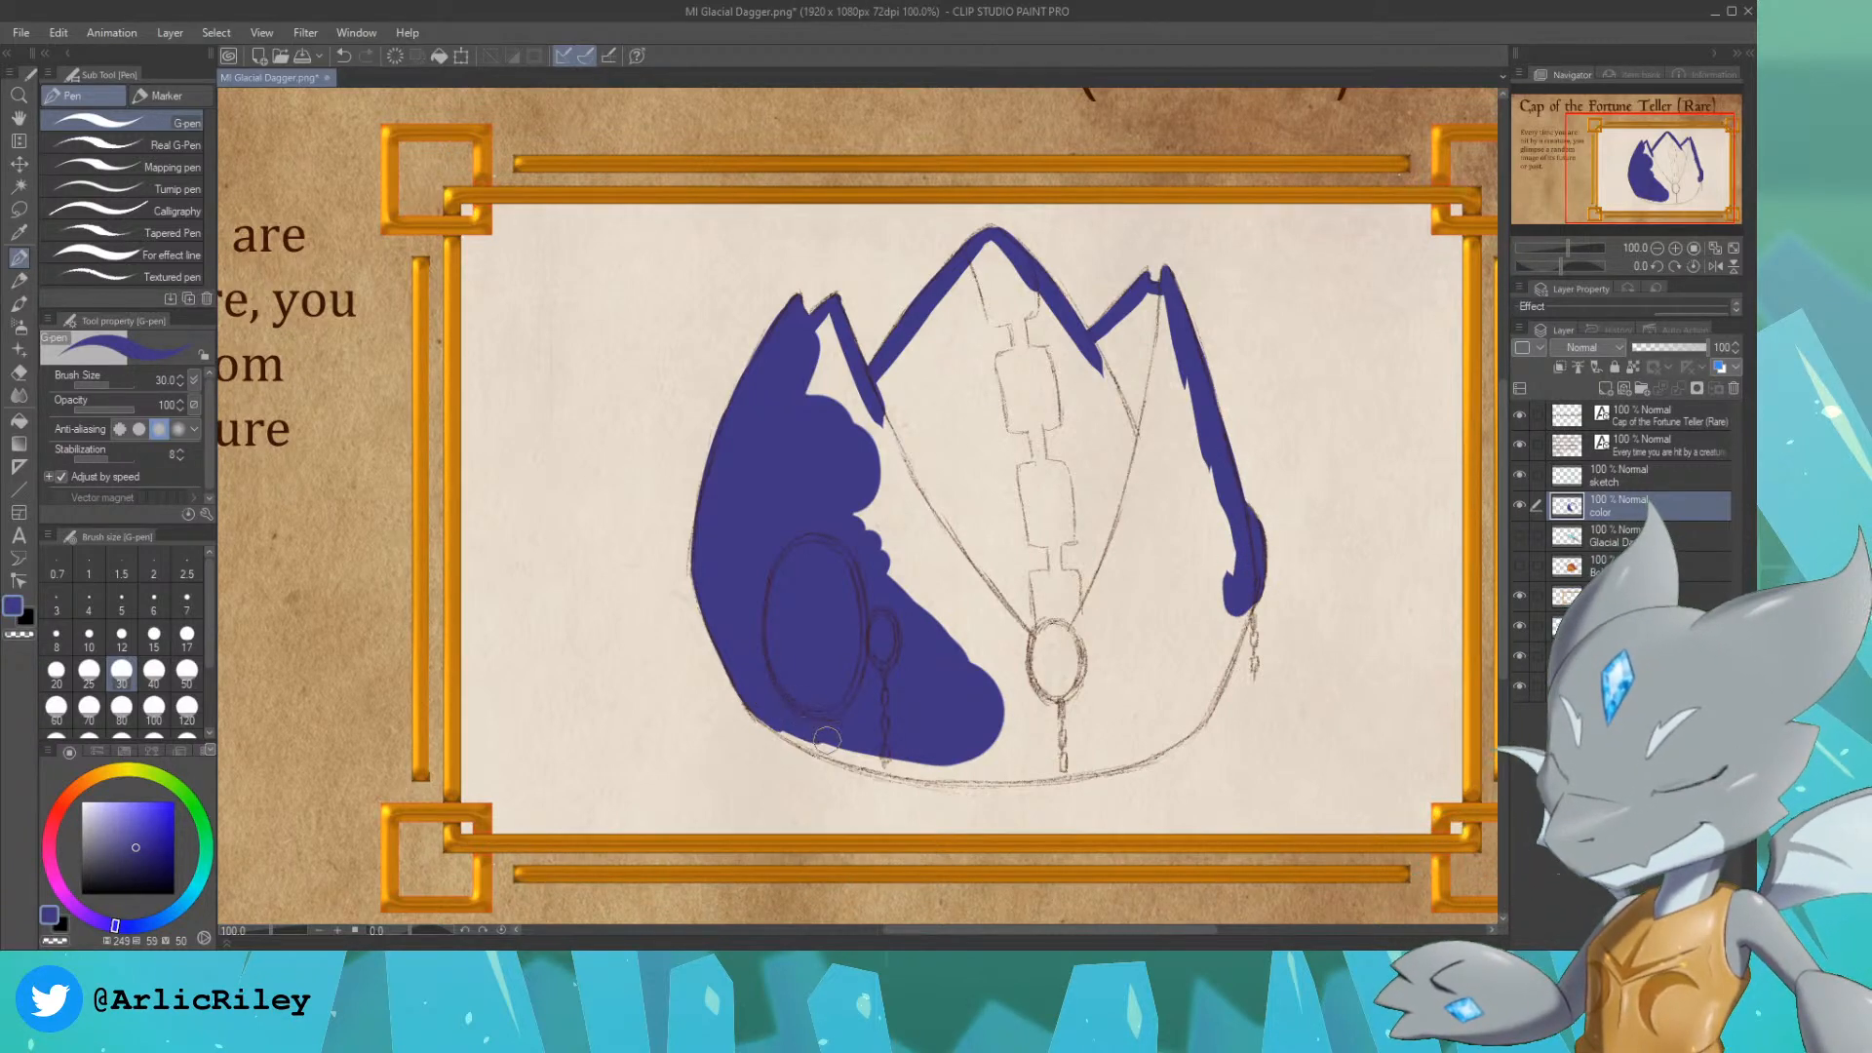
# Step: Extend the indigo along the lower left rim and fill the inner half of the left peak
pyautogui.moveTo(821, 738); pyautogui.dragTo(855, 747)
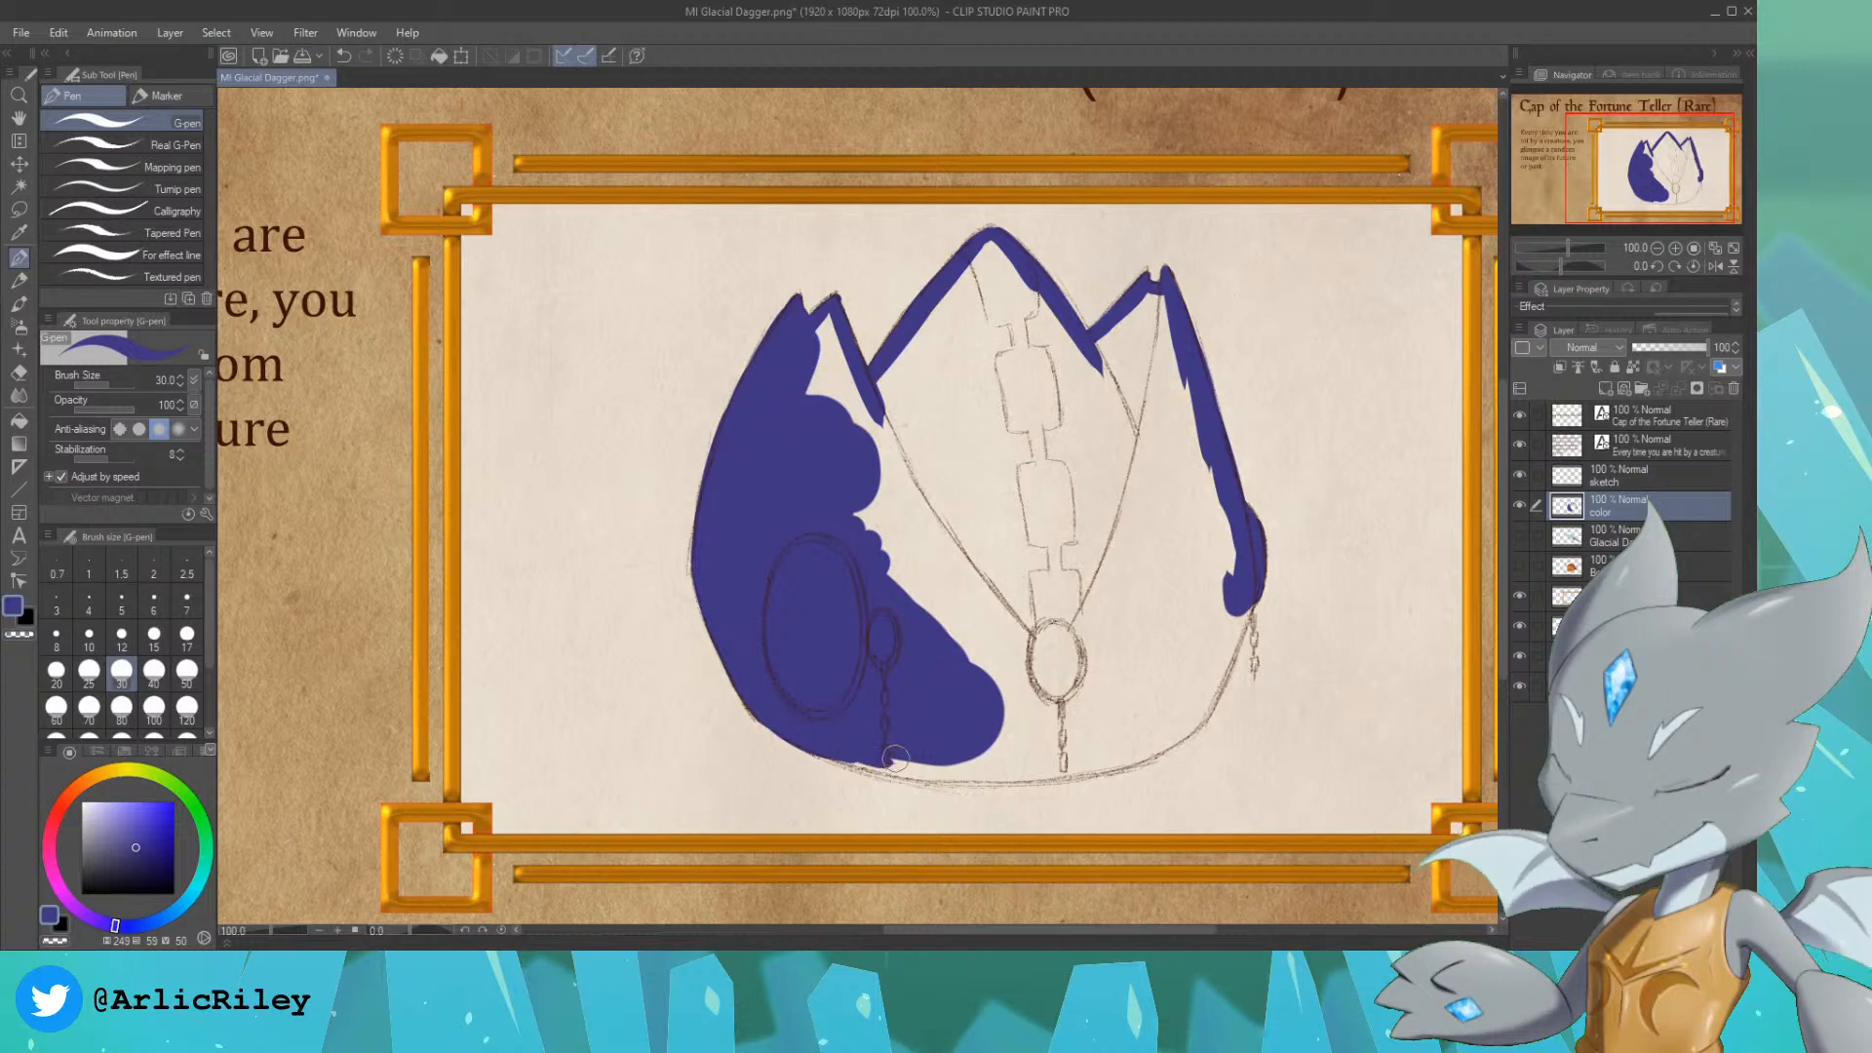
pyautogui.moveTo(910, 764)
pyautogui.mouseDown()
pyautogui.moveTo(813, 729)
pyautogui.moveTo(916, 772)
pyautogui.moveTo(848, 743)
pyautogui.moveTo(995, 766)
pyautogui.mouseUp()
pyautogui.moveTo(834, 312)
pyautogui.mouseDown()
pyautogui.moveTo(811, 381)
pyautogui.moveTo(836, 353)
pyautogui.moveTo(855, 417)
pyautogui.mouseUp()
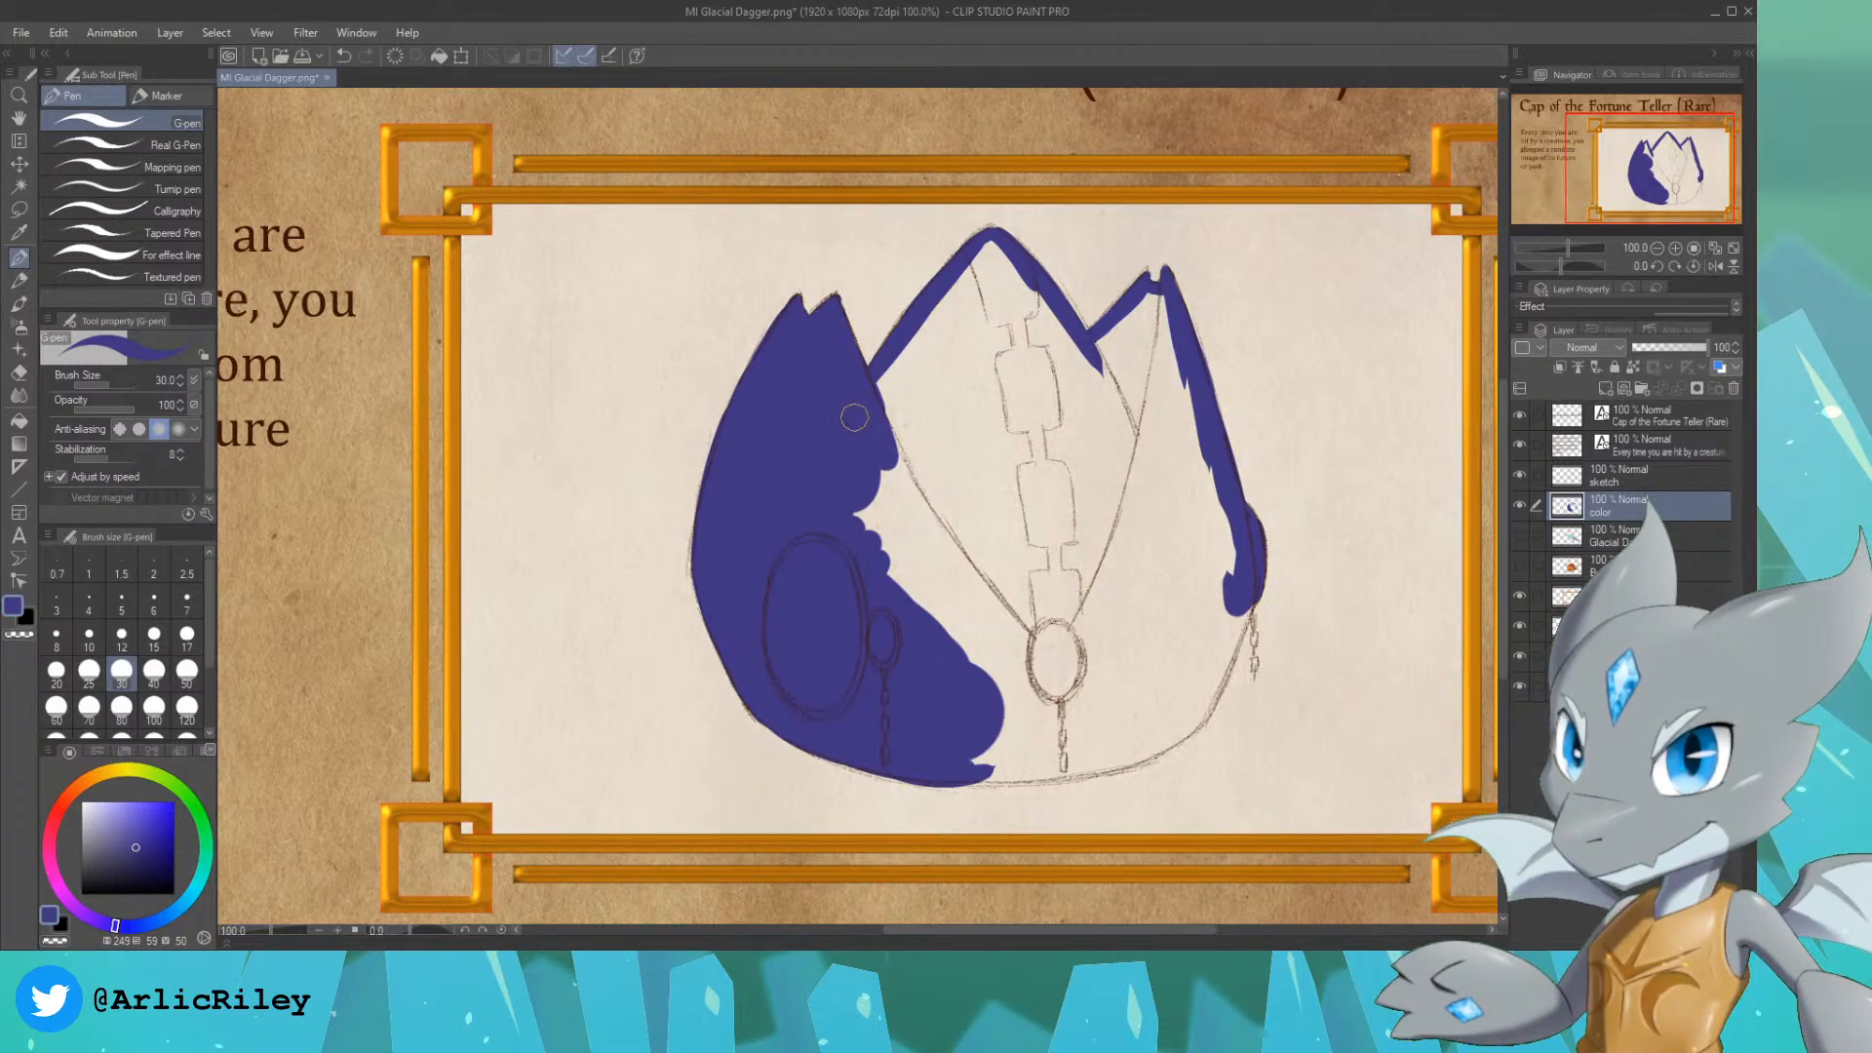
# Step: Fill the cap's center and most of the right panel in indigo, working with the G-pen at size 70
pyautogui.press(']')
pyautogui.press(']')
pyautogui.press(']')
pyautogui.press(']')
pyautogui.press(']')
pyautogui.press(']')
pyautogui.press(']')
pyautogui.press(']')
pyautogui.press(']')
pyautogui.press(']')
pyautogui.press(']')
pyautogui.moveTo(951, 458)
pyautogui.mouseDown()
pyautogui.moveTo(927, 627)
pyautogui.moveTo(1083, 552)
pyautogui.moveTo(979, 439)
pyautogui.mouseUp()
pyautogui.press('[')
pyautogui.press('[')
pyautogui.press('[')
pyautogui.press('[')
pyautogui.press('[')
pyautogui.press('[')
pyautogui.press('[')
pyautogui.moveTo(907, 342)
pyautogui.mouseDown()
pyautogui.moveTo(991, 258)
pyautogui.moveTo(1096, 417)
pyautogui.moveTo(973, 339)
pyautogui.moveTo(1134, 363)
pyautogui.moveTo(1116, 371)
pyautogui.moveTo(1101, 363)
pyautogui.moveTo(1151, 306)
pyautogui.moveTo(1171, 516)
pyautogui.moveTo(1157, 351)
pyautogui.moveTo(1191, 515)
pyautogui.moveTo(1206, 504)
pyautogui.moveTo(1174, 576)
pyautogui.mouseUp()
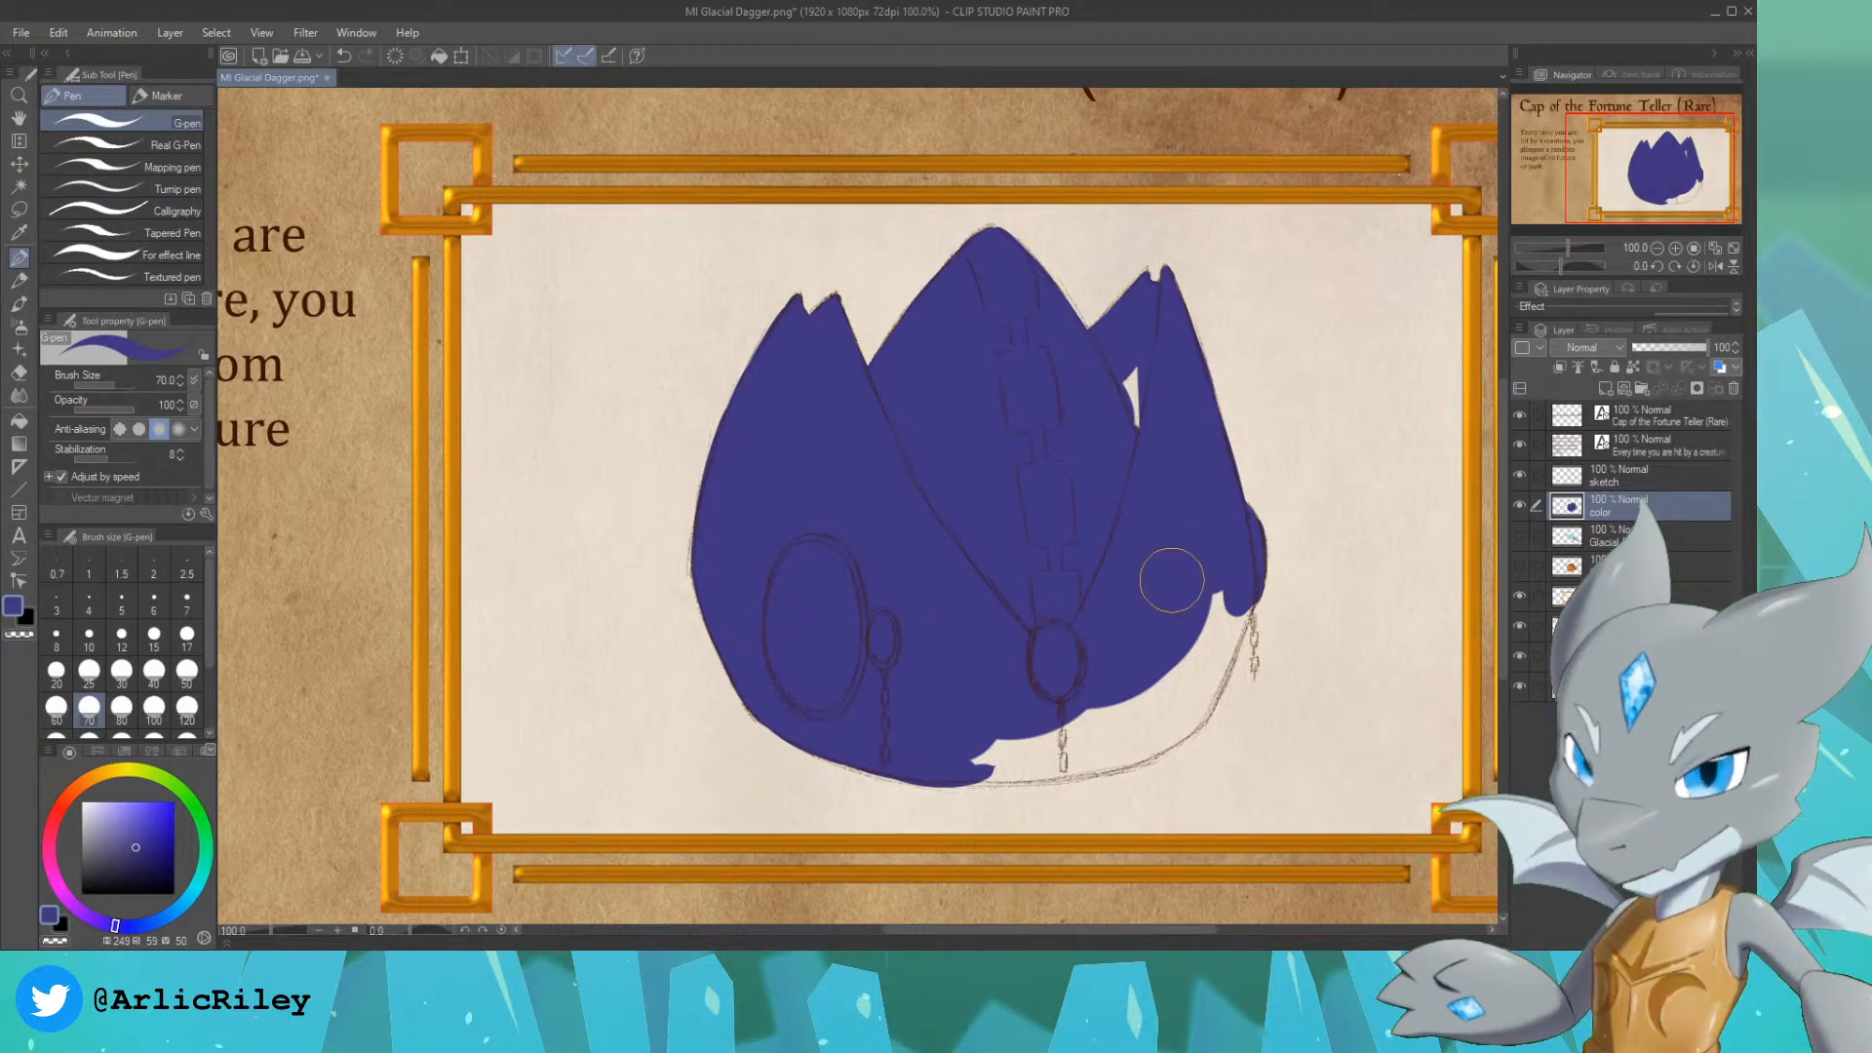
pyautogui.click(1659, 477)
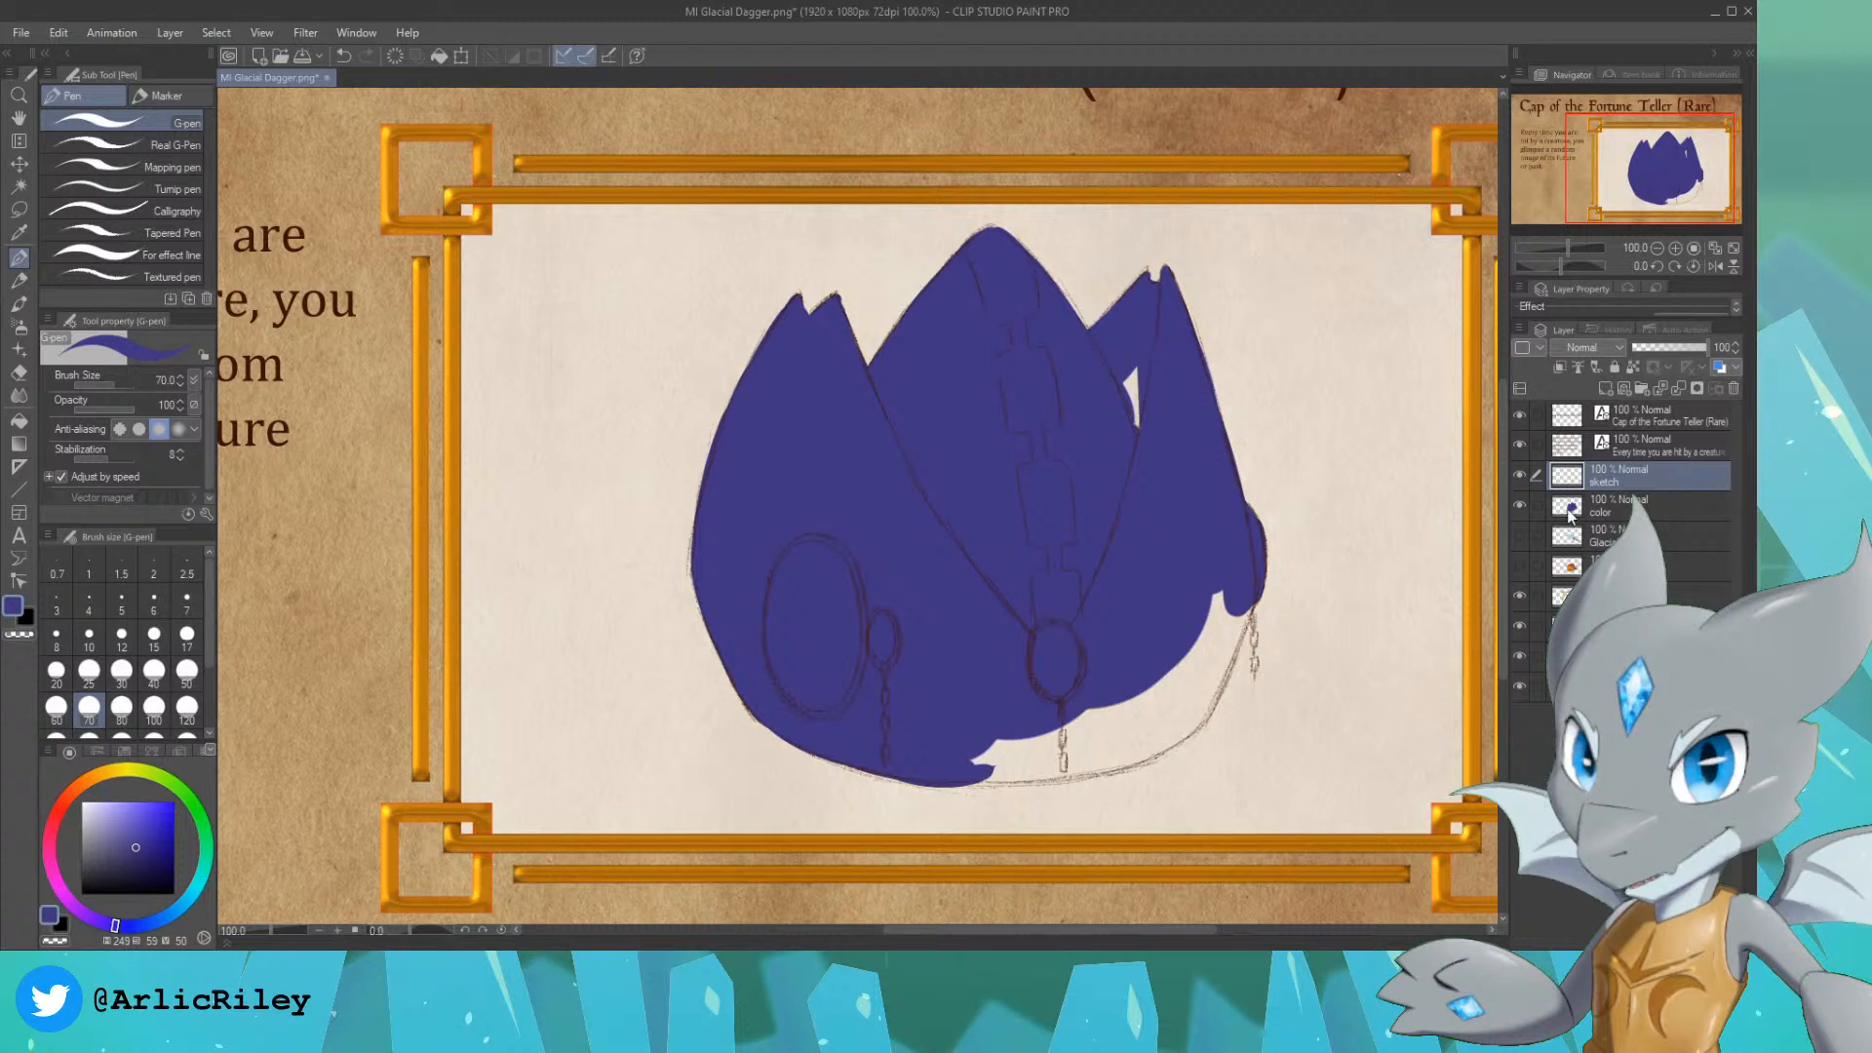
pyautogui.hotkey('ctrl', 'c')
pyautogui.hotkey('ctrl', 'v')
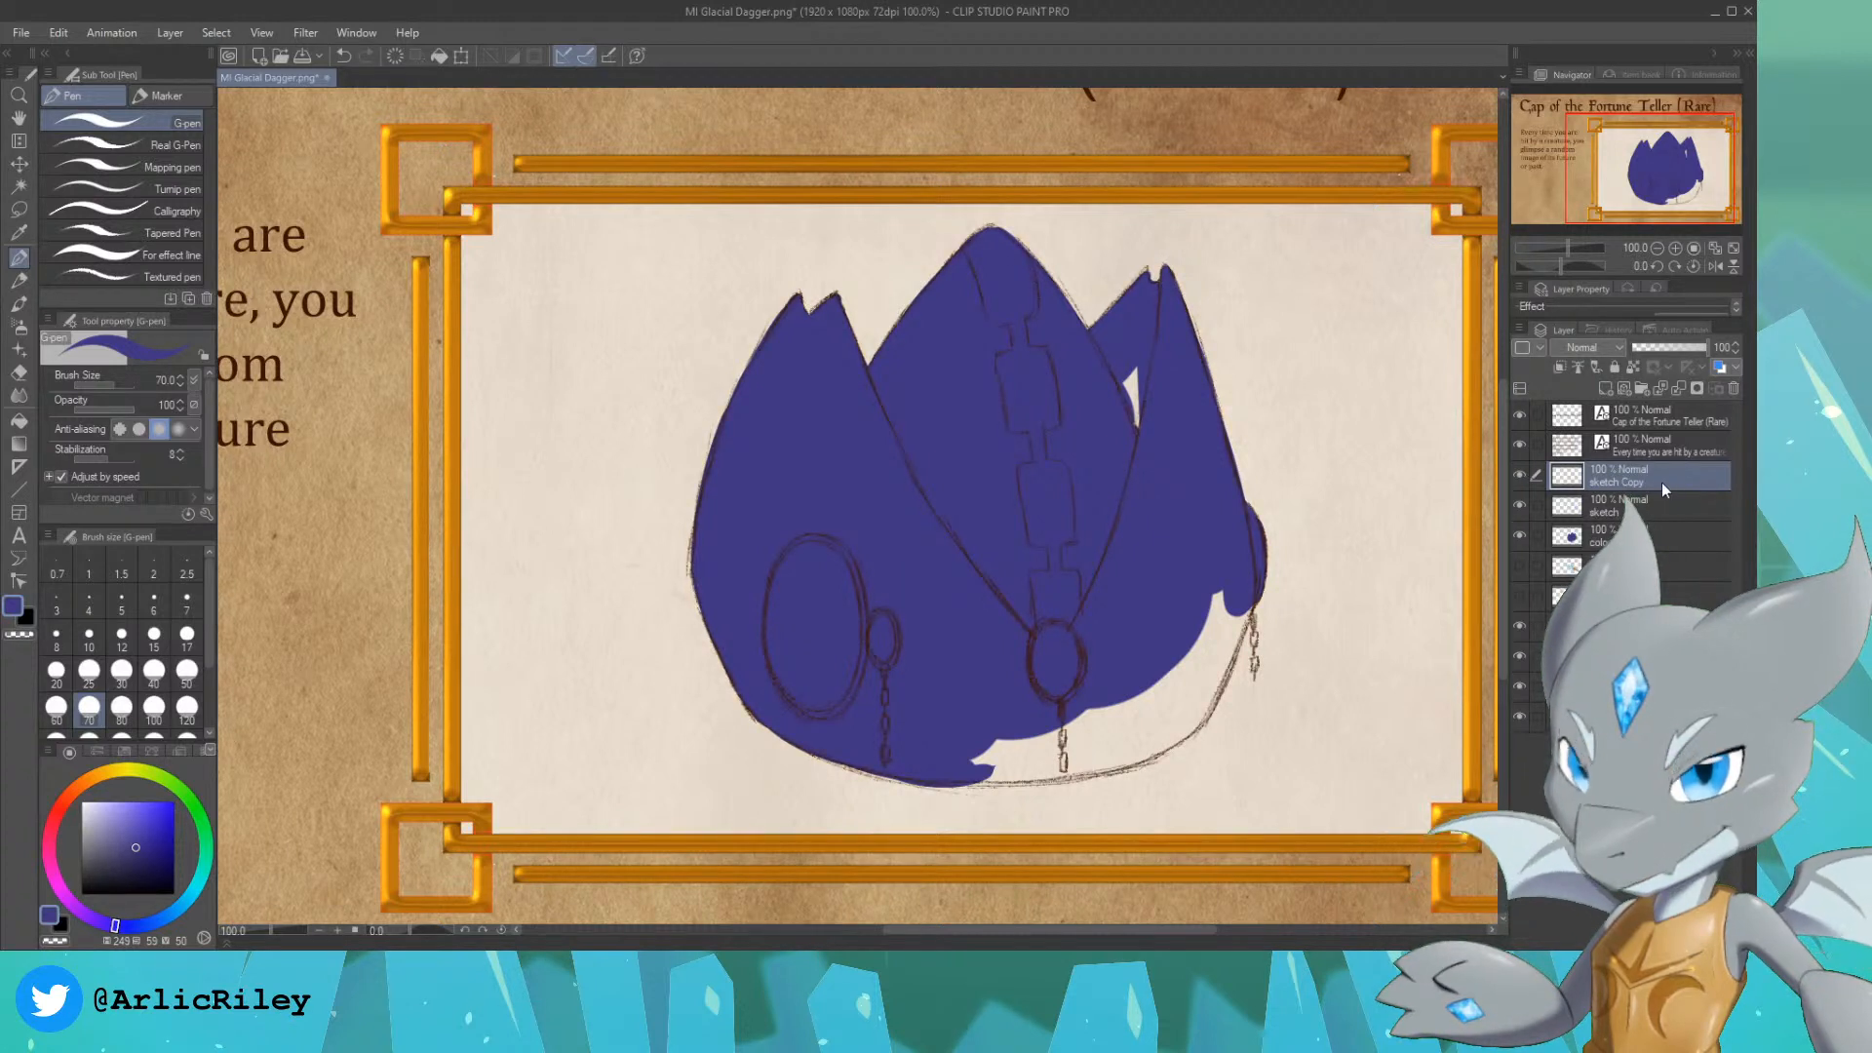
pyautogui.hotkey('ctrl', 'z')
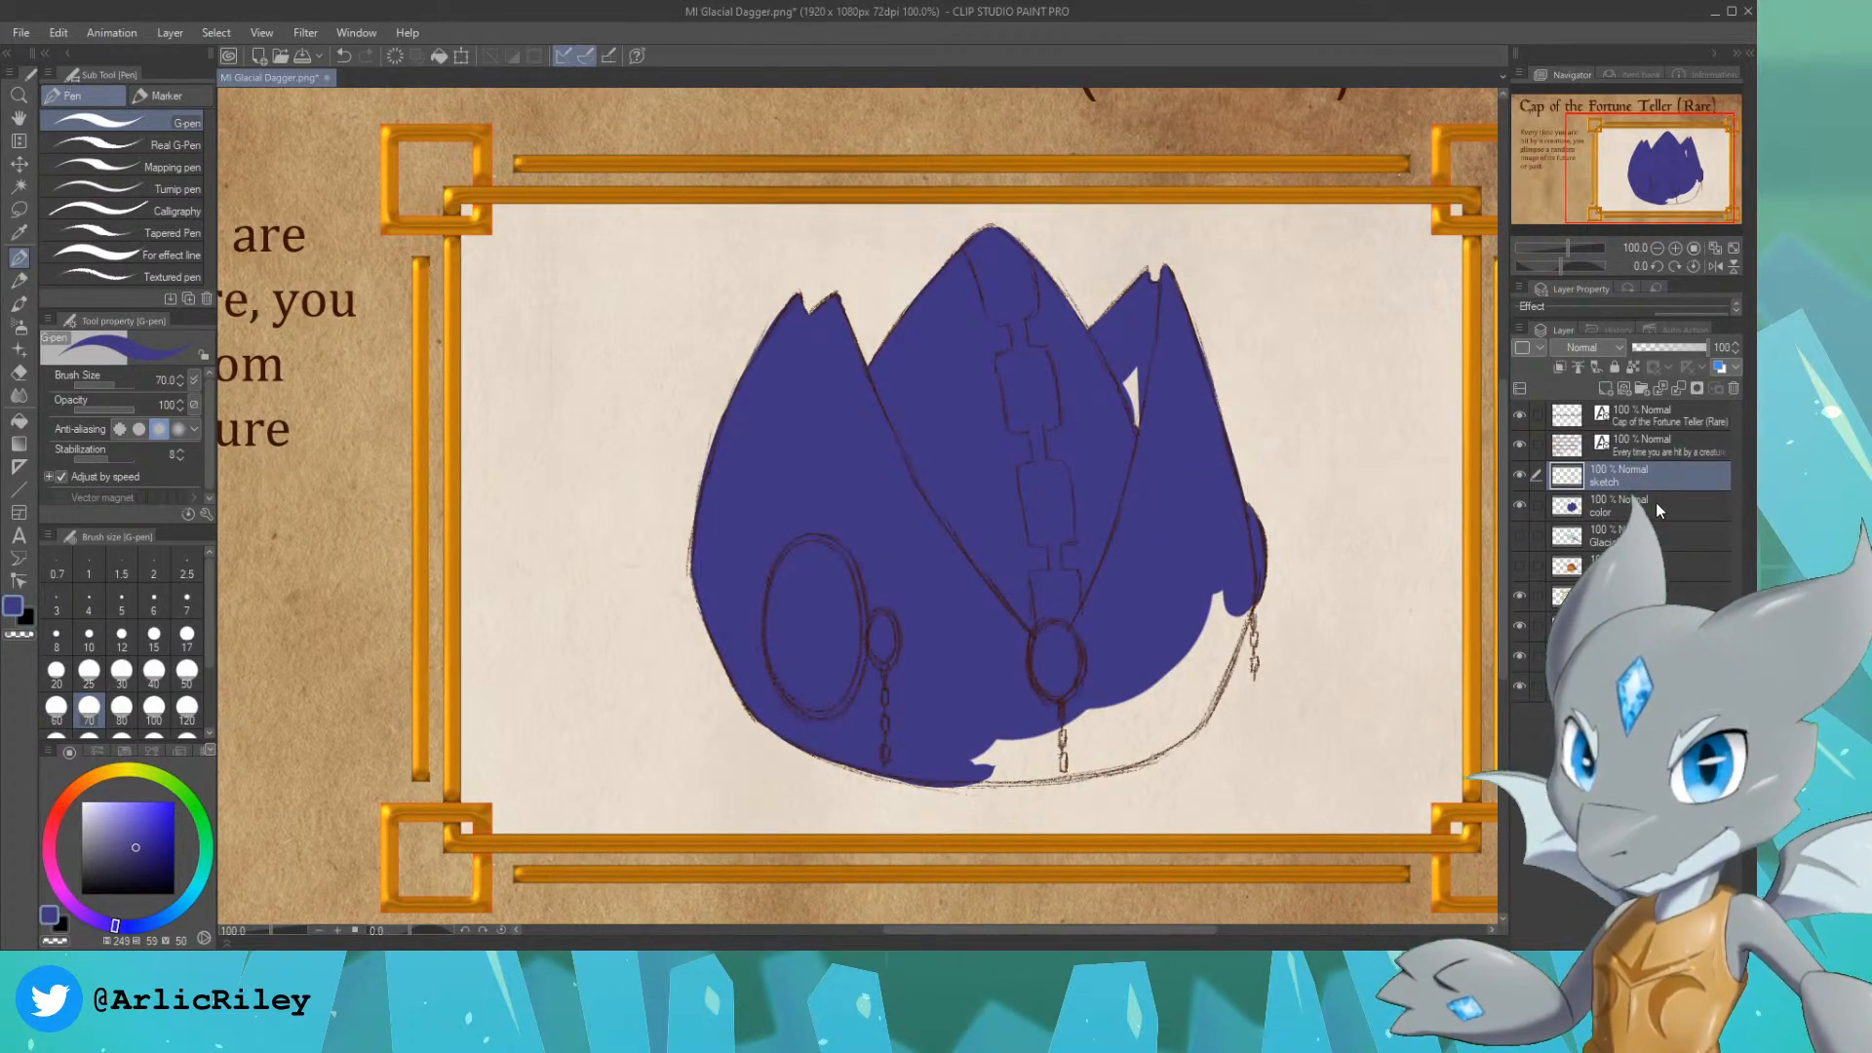
# Step: Fill the cap's remaining lower right area in indigo on the color layer and select that layer's painted area
pyautogui.click(1655, 501)
pyautogui.moveTo(977, 707)
pyautogui.mouseDown()
pyautogui.moveTo(1049, 732)
pyautogui.moveTo(956, 753)
pyautogui.moveTo(1055, 748)
pyautogui.moveTo(955, 757)
pyautogui.moveTo(970, 762)
pyautogui.moveTo(1153, 728)
pyautogui.moveTo(1076, 727)
pyautogui.moveTo(1179, 697)
pyautogui.moveTo(1163, 728)
pyautogui.moveTo(1182, 715)
pyautogui.moveTo(1235, 567)
pyautogui.moveTo(1186, 685)
pyautogui.moveTo(1224, 599)
pyautogui.moveTo(1220, 617)
pyautogui.moveTo(1157, 503)
pyautogui.moveTo(1135, 380)
pyautogui.moveTo(1150, 543)
pyautogui.moveTo(1195, 645)
pyautogui.moveTo(1182, 704)
pyautogui.moveTo(1233, 591)
pyautogui.moveTo(1218, 641)
pyautogui.mouseUp()
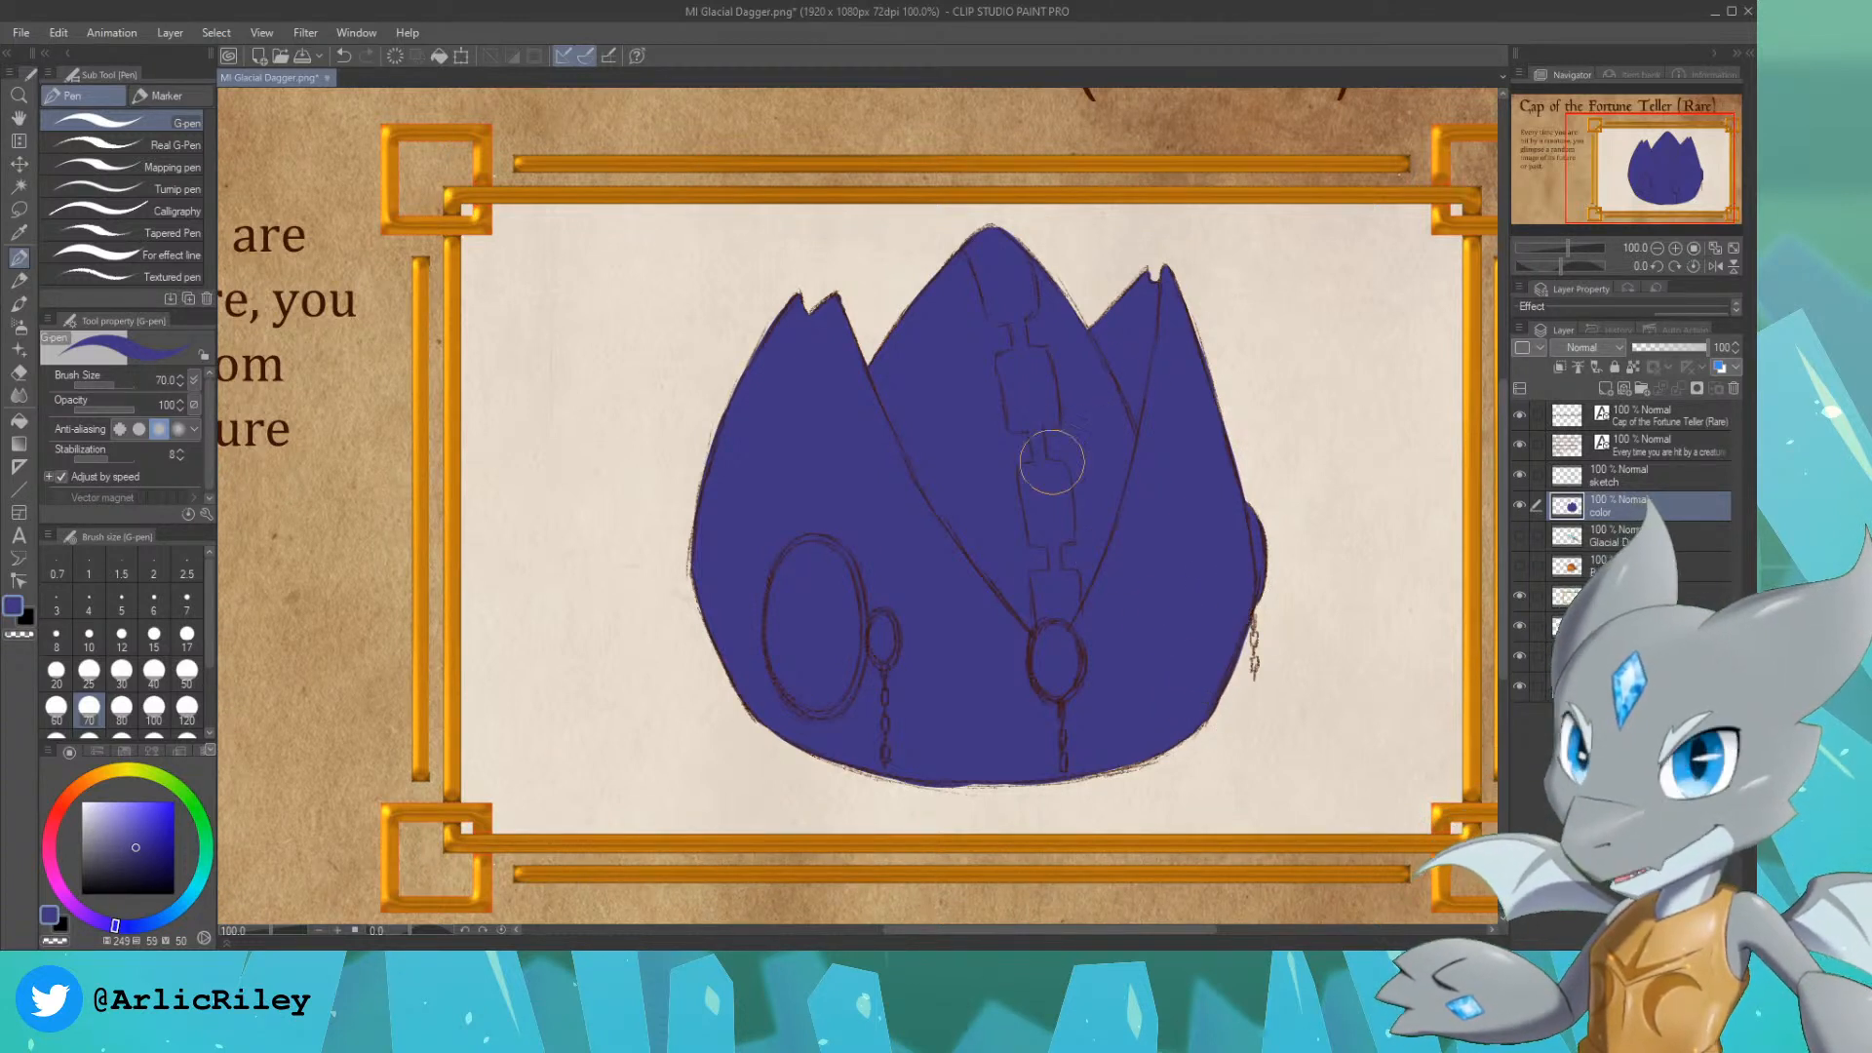
pyautogui.keyDown('ctrl'); pyautogui.click(1570, 507); pyautogui.keyUp('ctrl')
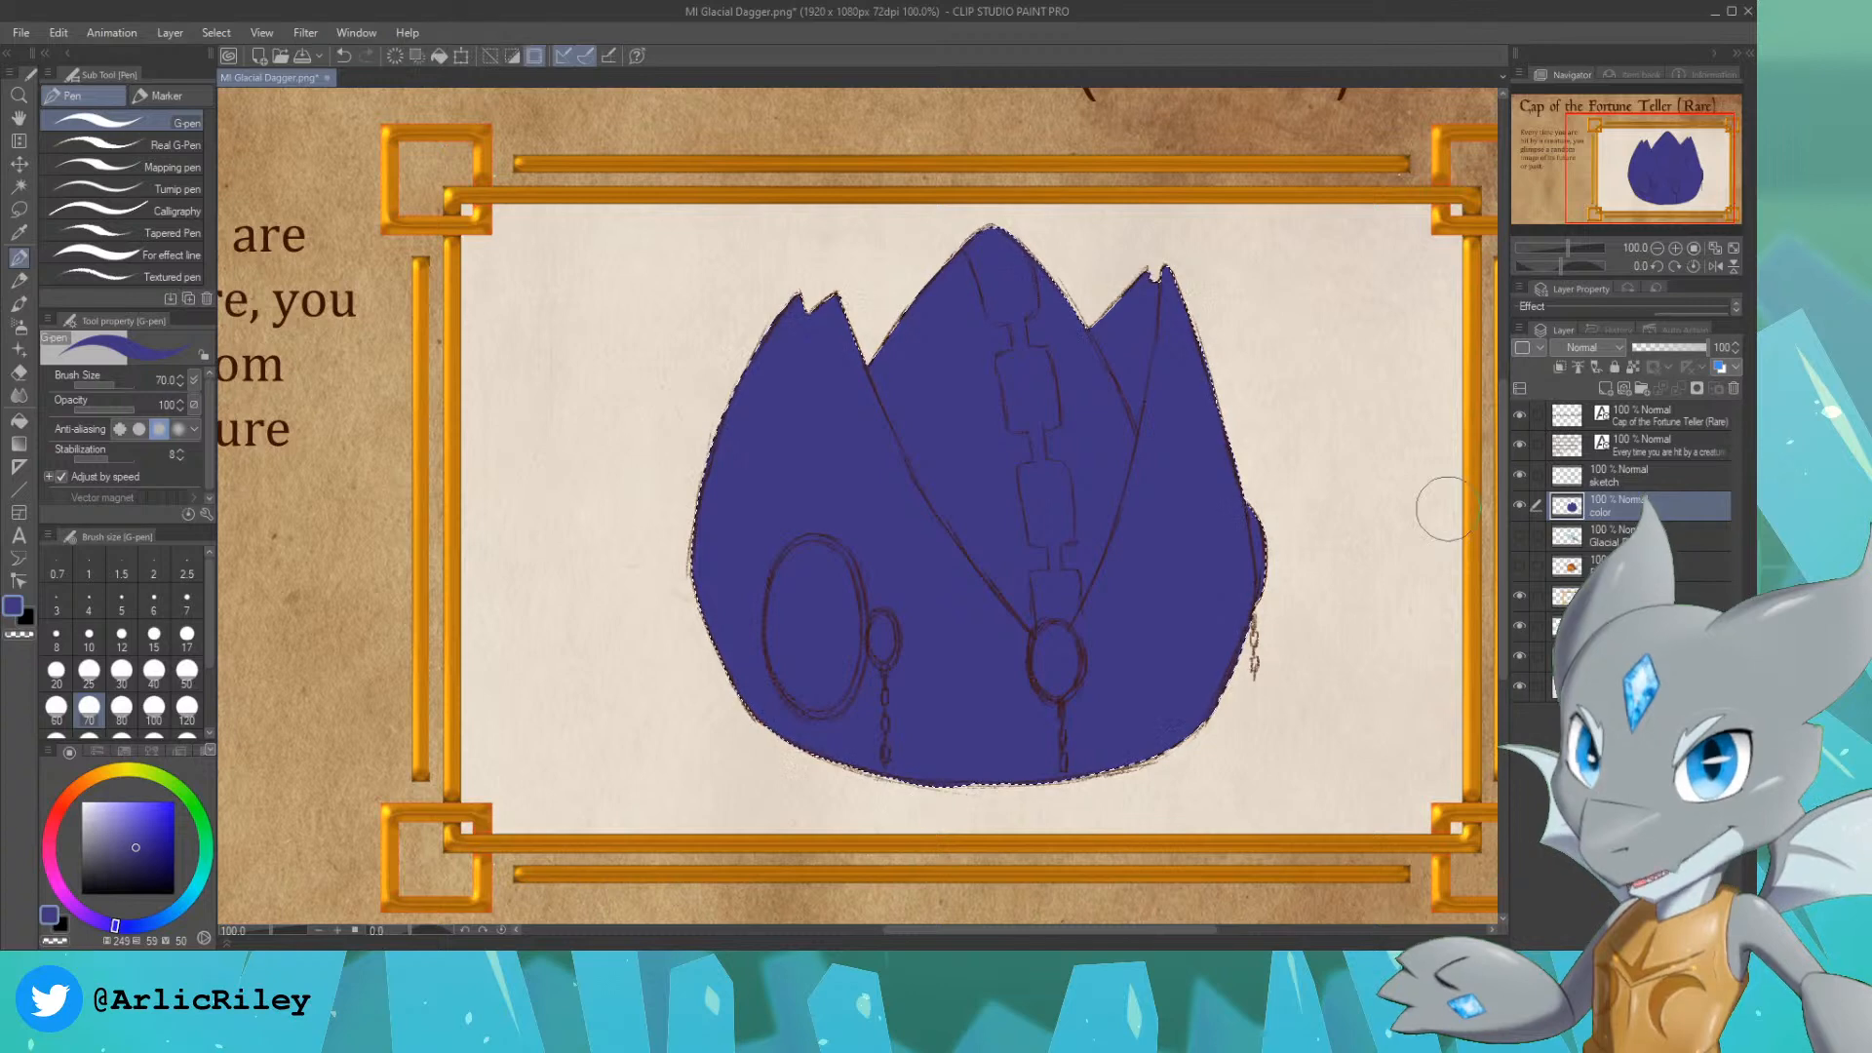
# Step: Paint the center panel between the two side flaps light purple, staying inside the selection
pyautogui.click(93, 919)
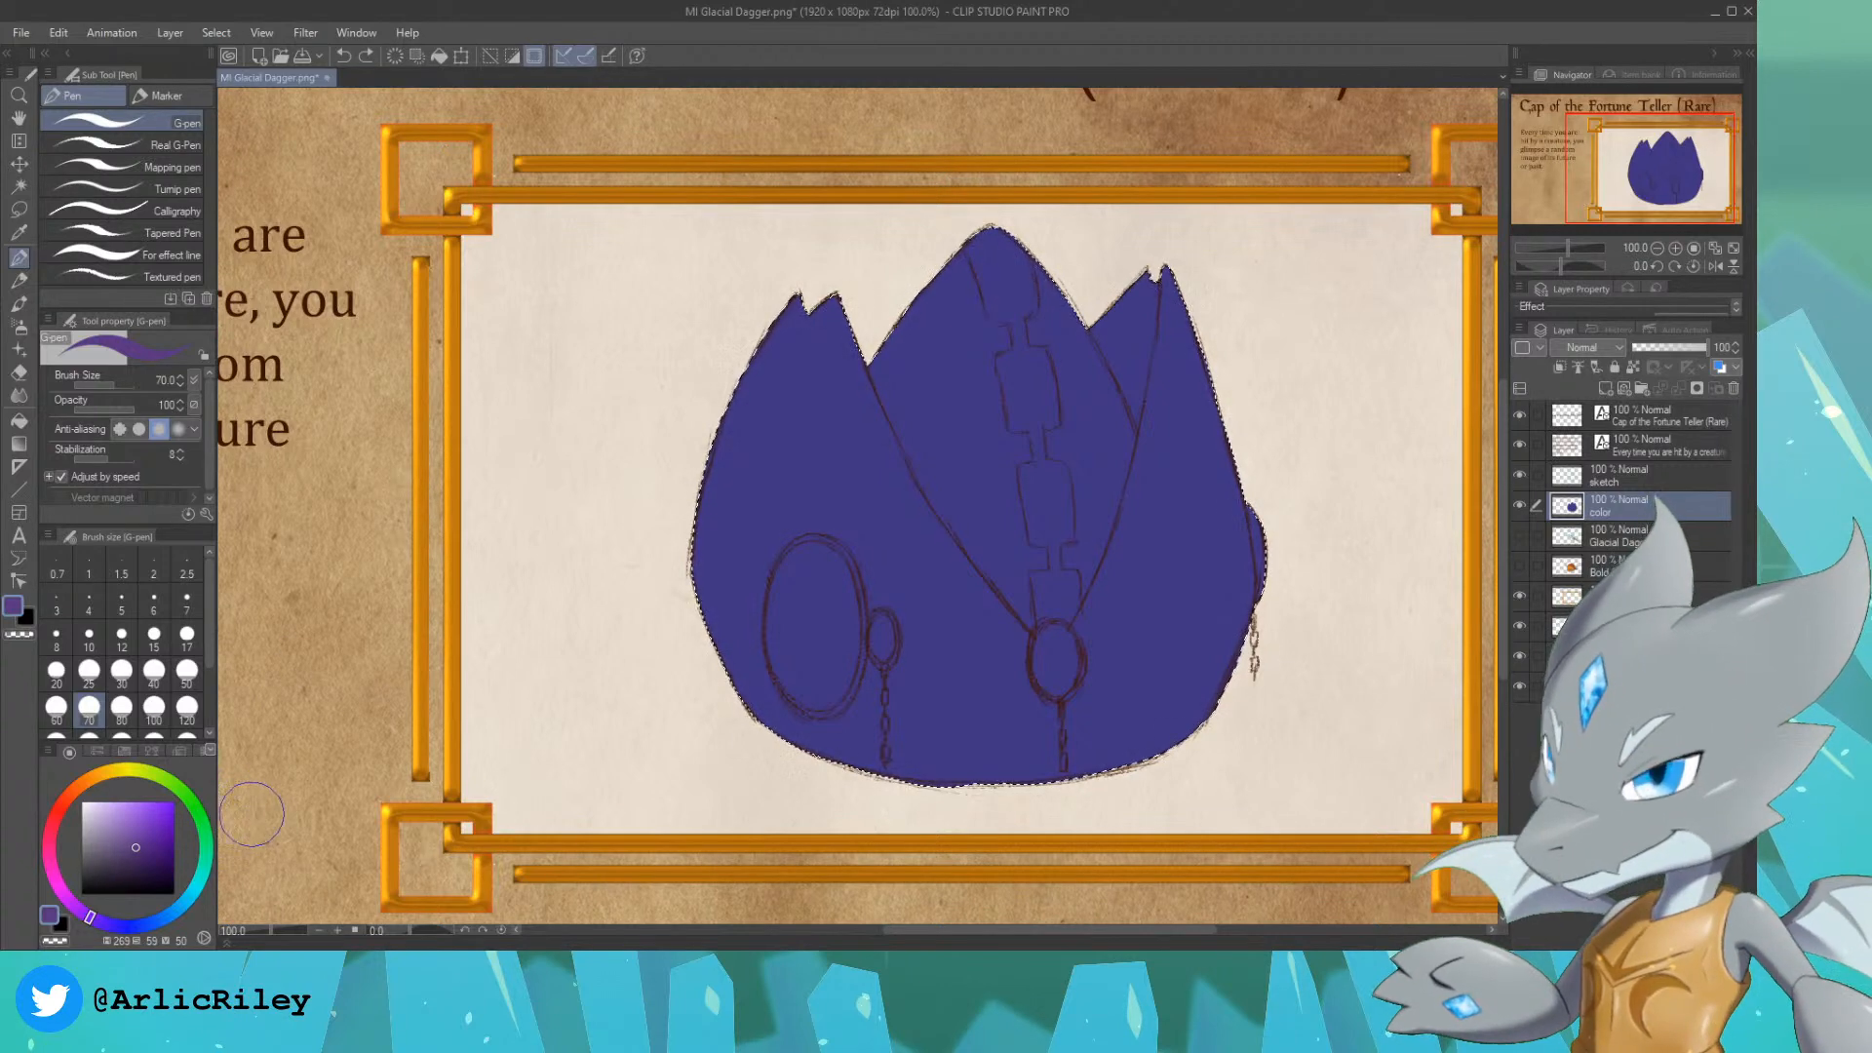
pyautogui.click(142, 811)
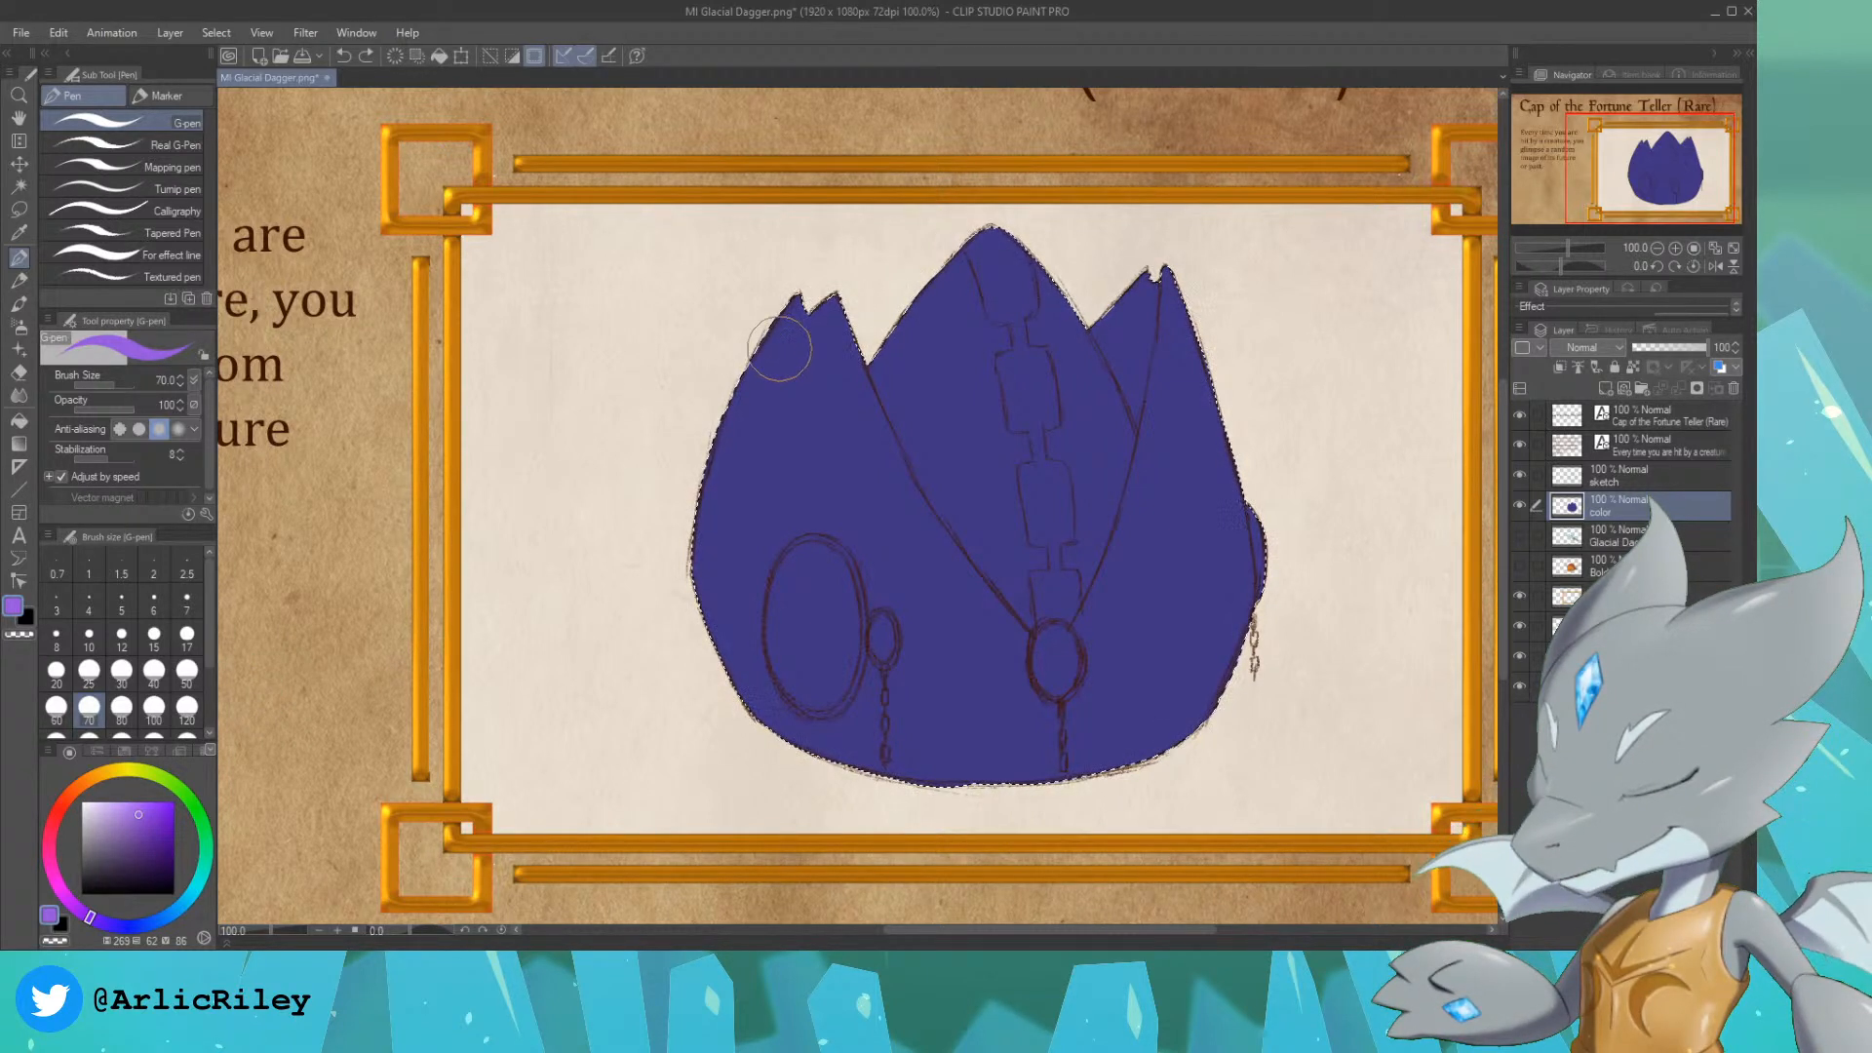
pyautogui.moveTo(975, 392); pyautogui.dragTo(938, 268)
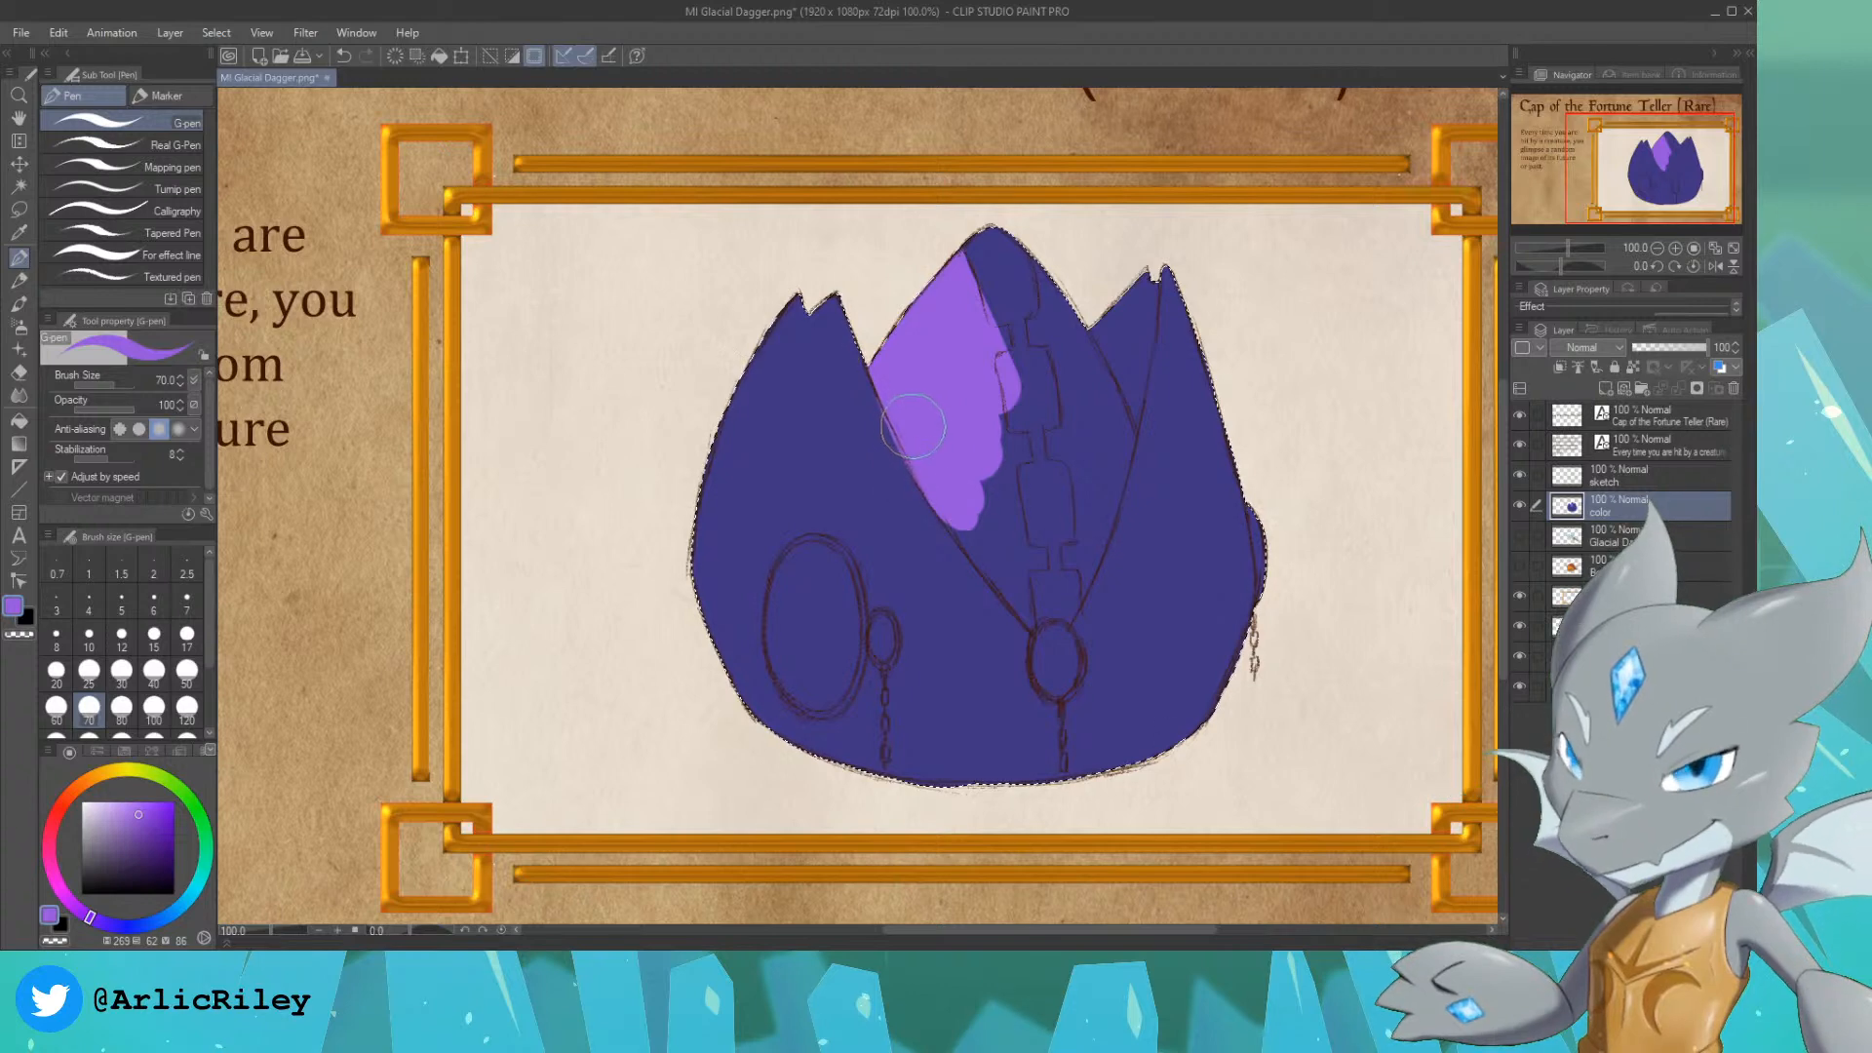
pyautogui.hotkey('ctrl', 'z')
pyautogui.moveTo(990, 549); pyautogui.dragTo(932, 458)
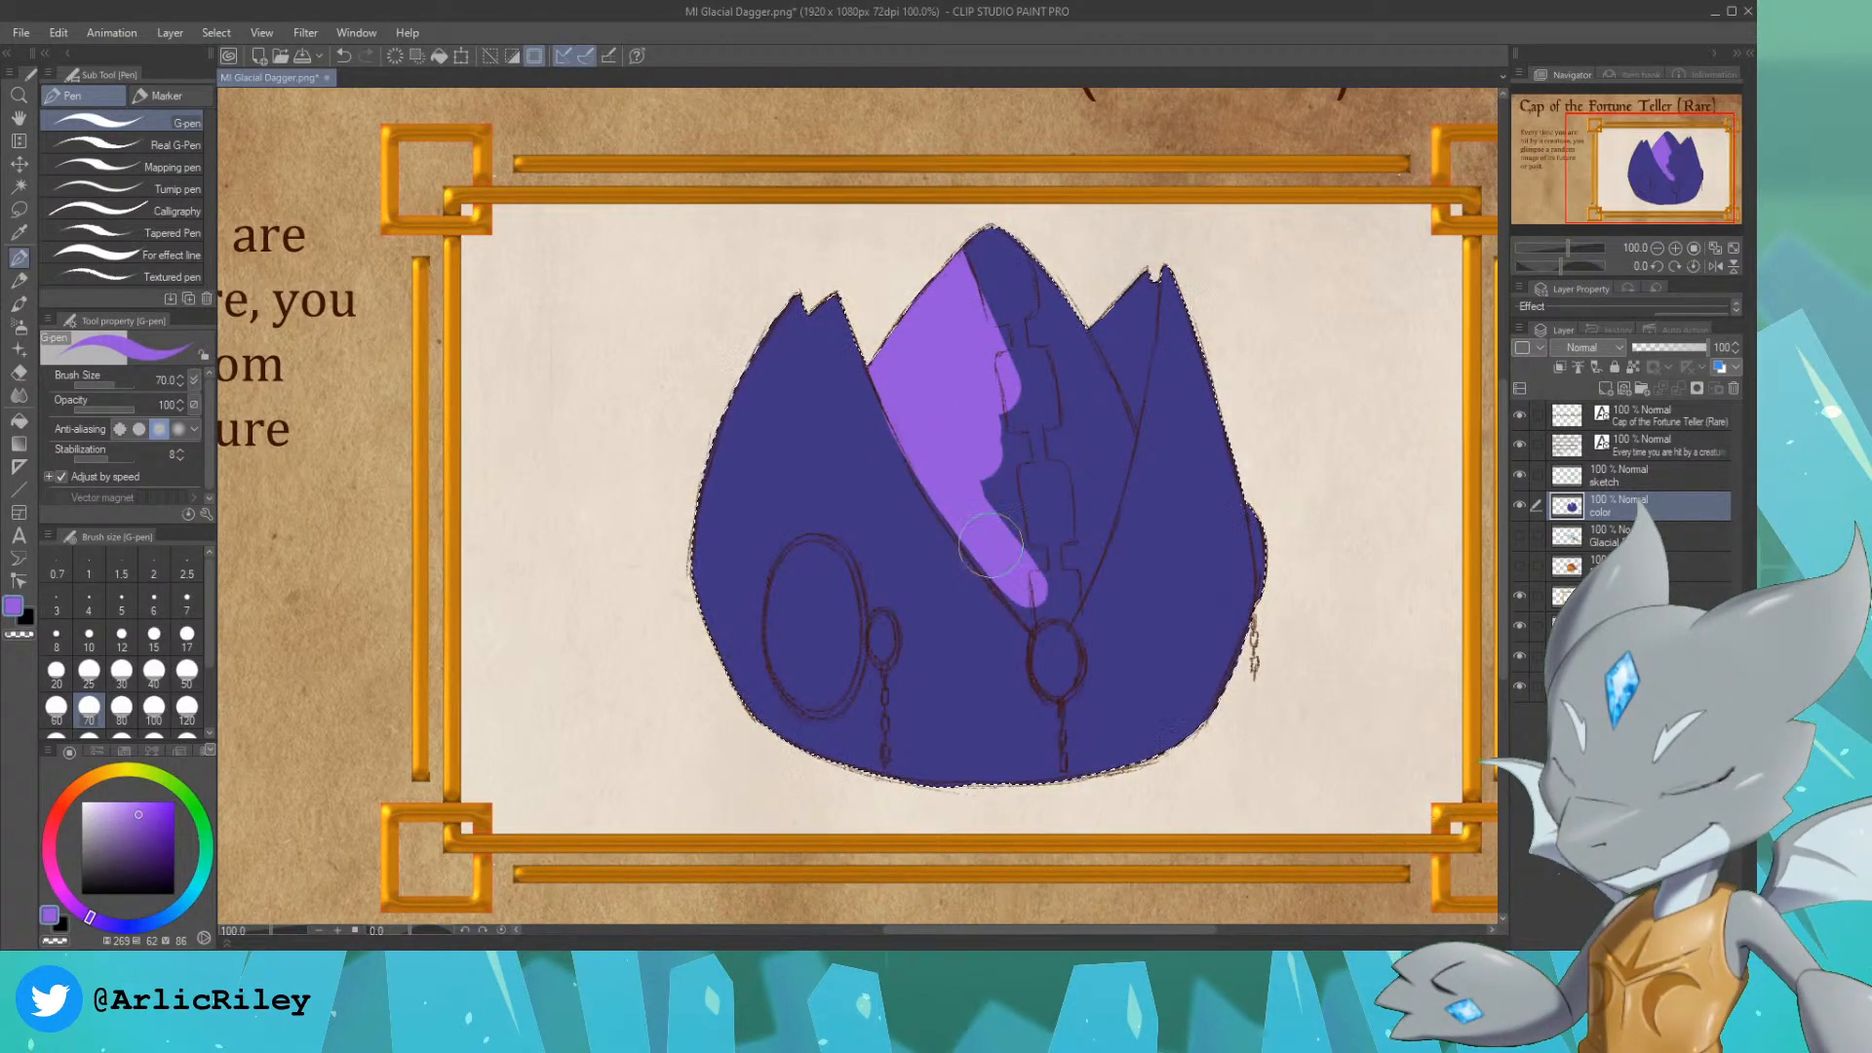
pyautogui.moveTo(951, 509)
pyautogui.mouseDown()
pyautogui.moveTo(968, 548)
pyautogui.moveTo(1035, 594)
pyautogui.moveTo(1032, 616)
pyautogui.moveTo(1036, 585)
pyautogui.moveTo(1068, 596)
pyautogui.moveTo(1053, 619)
pyautogui.moveTo(1092, 448)
pyautogui.moveTo(984, 405)
pyautogui.moveTo(956, 361)
pyautogui.moveTo(1000, 298)
pyautogui.moveTo(1062, 409)
pyautogui.moveTo(1034, 420)
pyautogui.moveTo(1048, 526)
pyautogui.mouseUp()
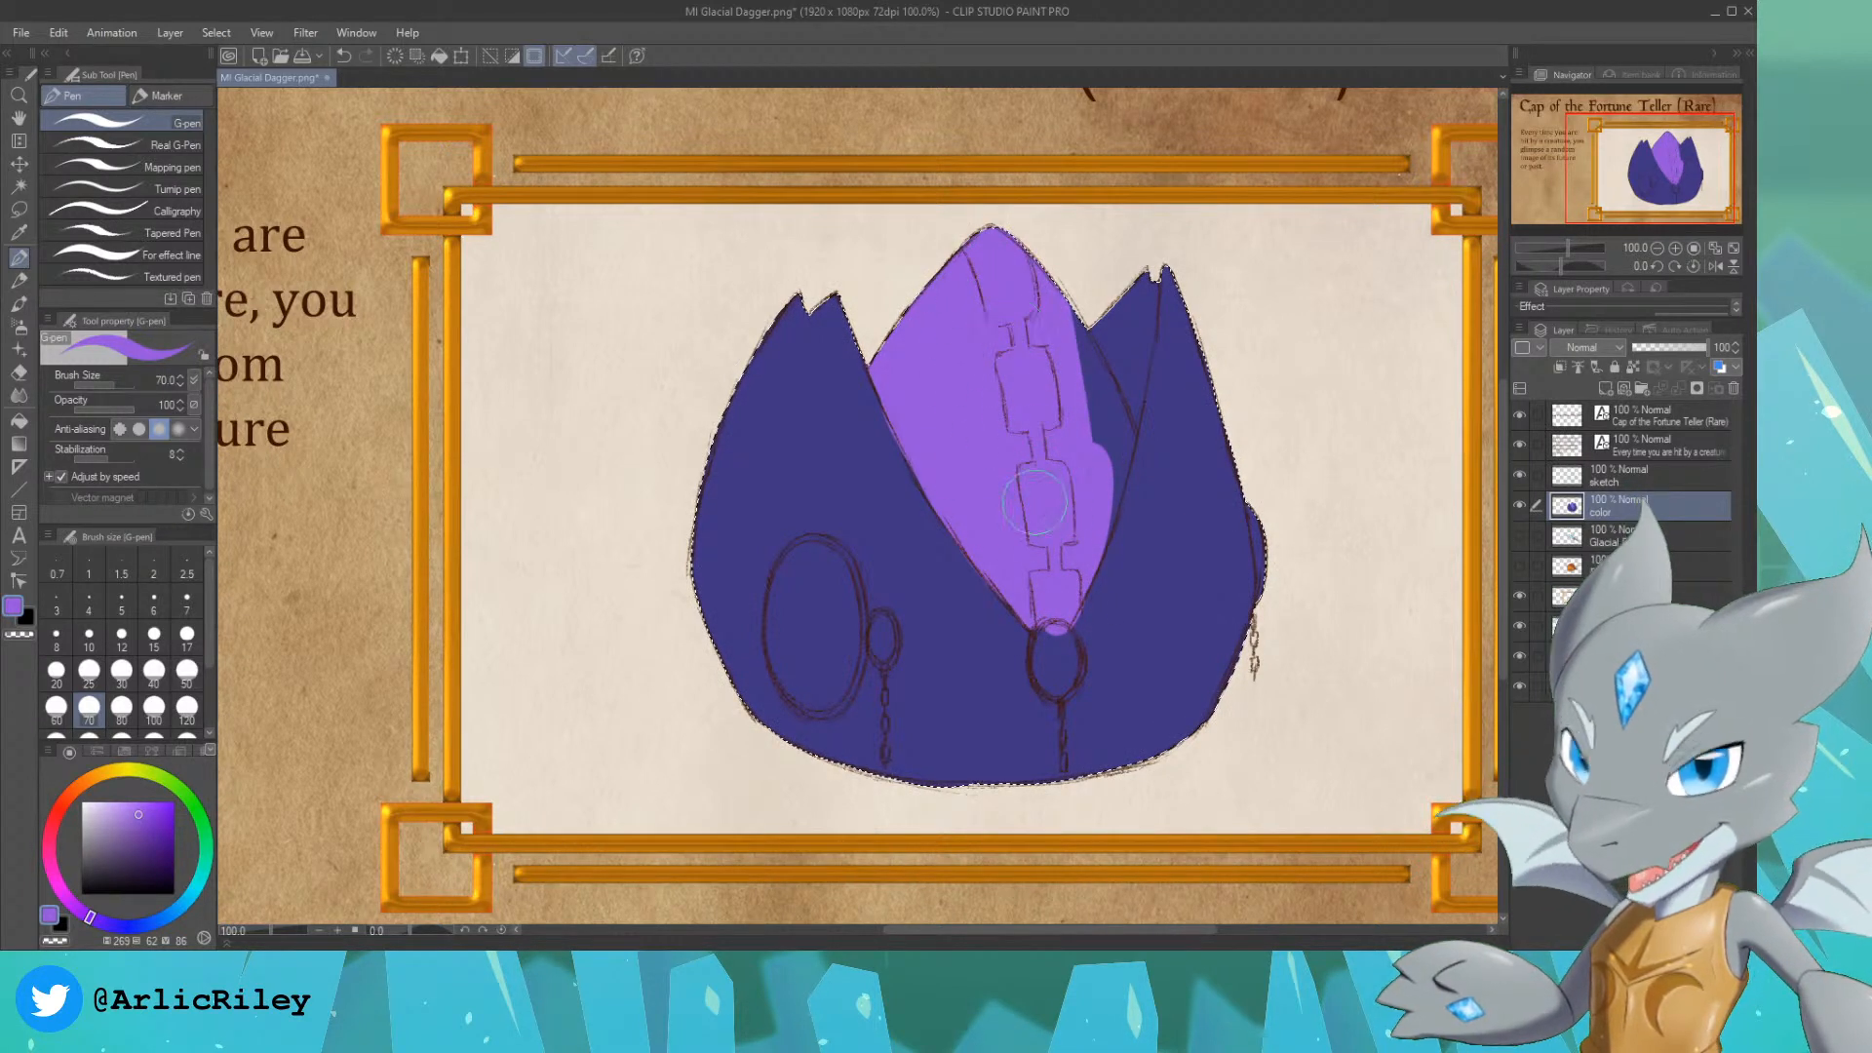
pyautogui.moveTo(1044, 317)
pyautogui.mouseDown()
pyautogui.moveTo(1097, 405)
pyautogui.moveTo(1111, 385)
pyautogui.moveTo(1121, 434)
pyautogui.moveTo(1086, 563)
pyautogui.moveTo(1108, 456)
pyautogui.moveTo(1092, 470)
pyautogui.mouseUp()
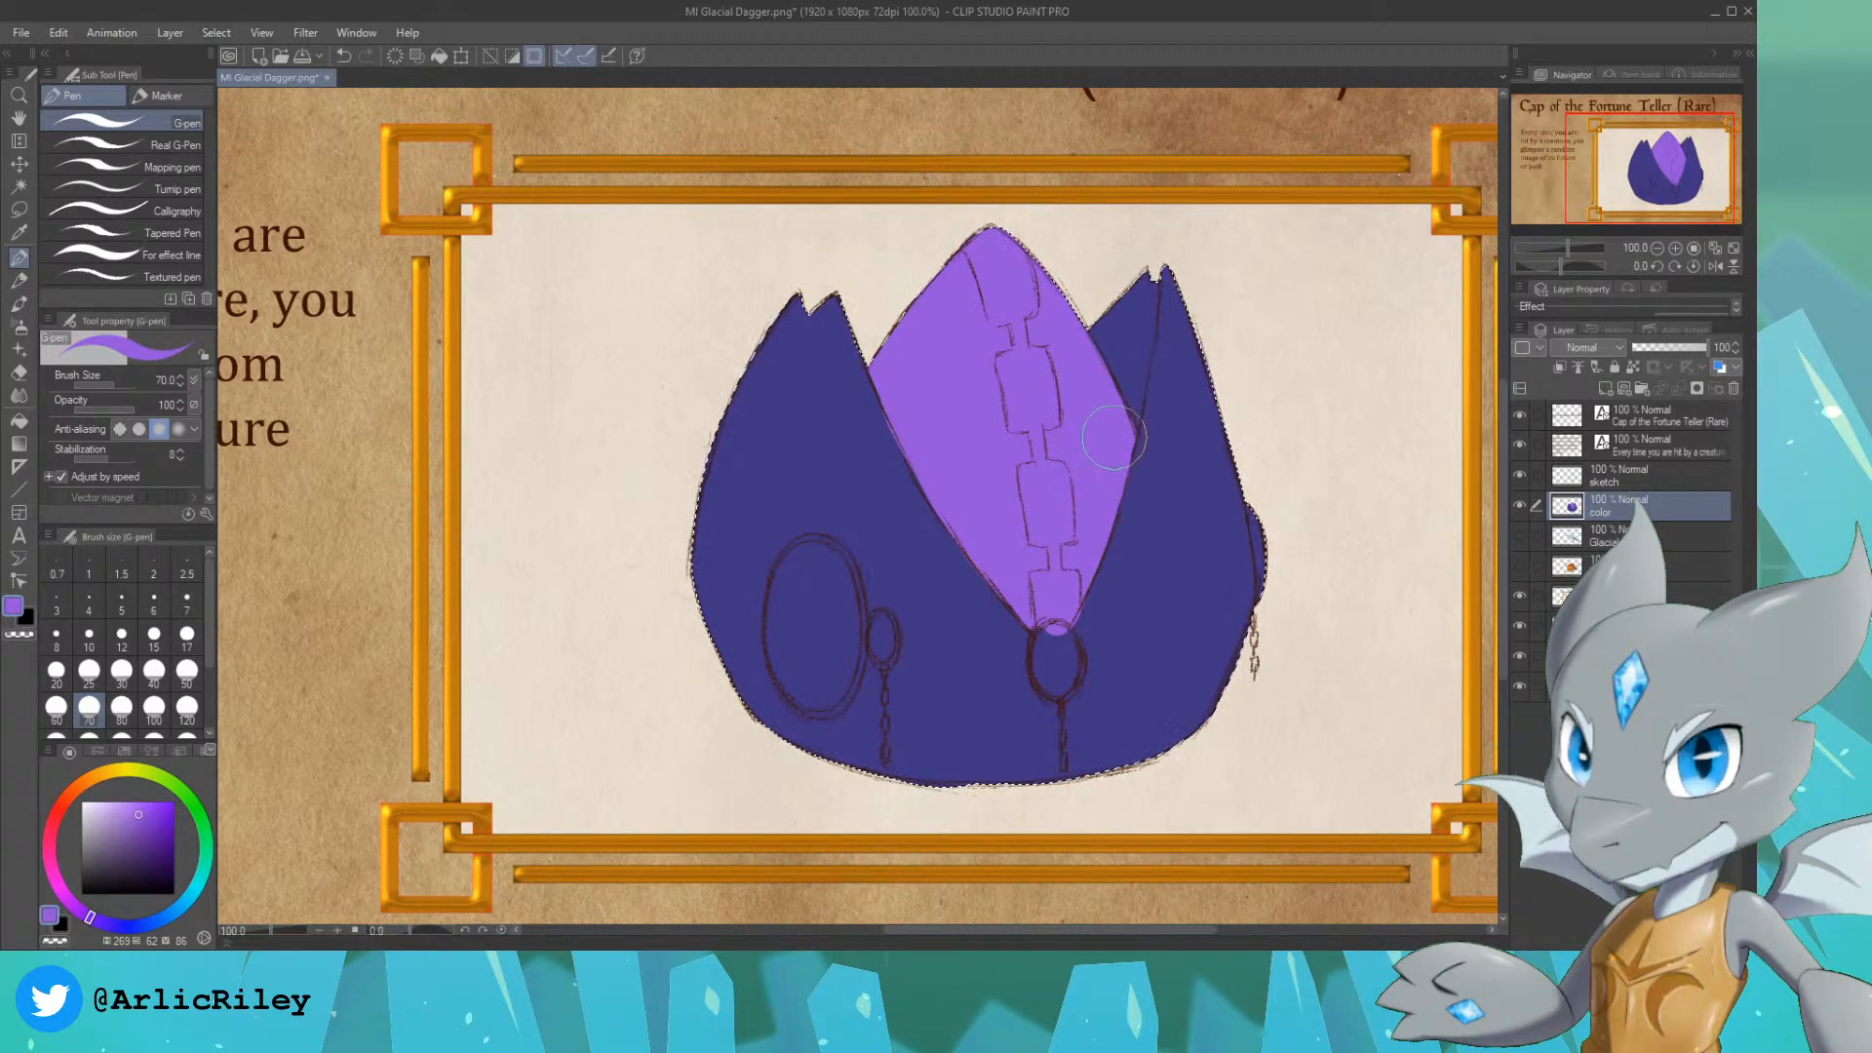
# Step: Paint the inner side of the right peak dark navy and reduce the G-pen size to 17
pyautogui.keyDown('alt'); pyautogui.click(1196, 488); pyautogui.keyUp('alt')
pyautogui.click(141, 862)
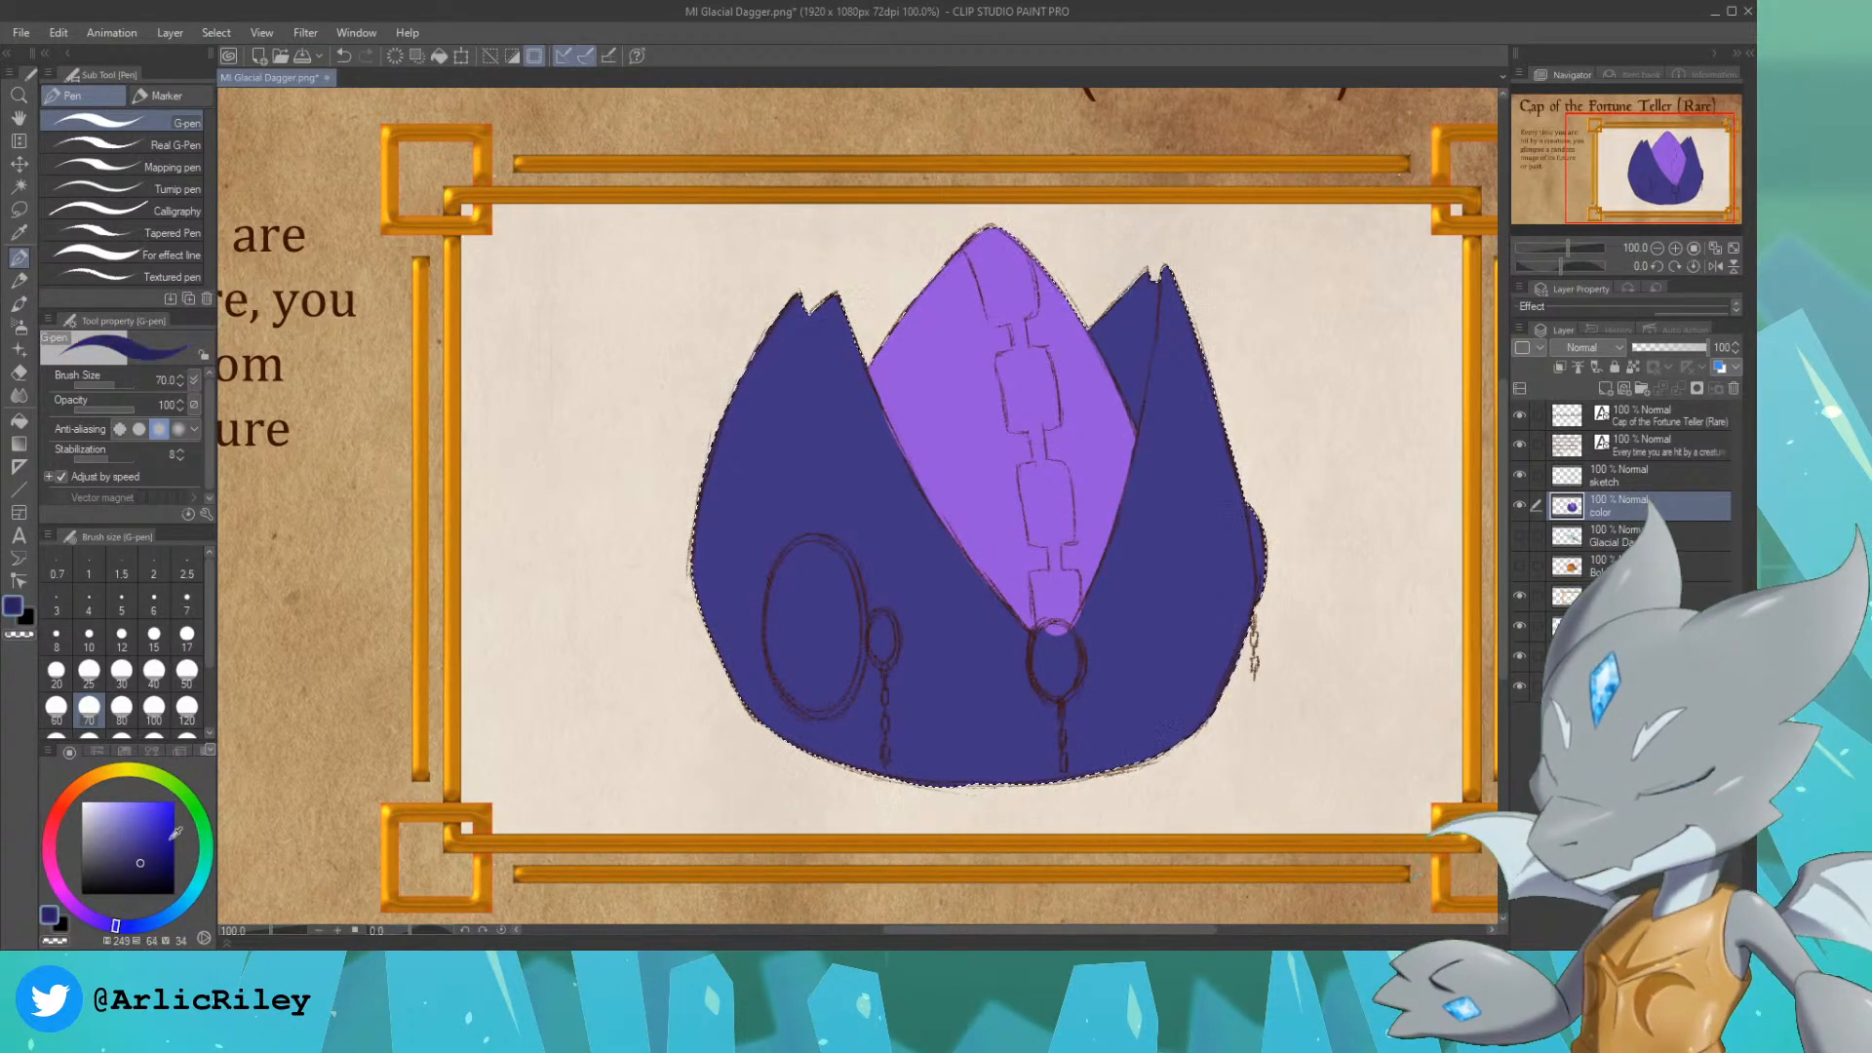
pyautogui.moveTo(1123, 326)
pyautogui.mouseDown()
pyautogui.moveTo(1125, 275)
pyautogui.moveTo(1132, 331)
pyautogui.moveTo(1139, 281)
pyautogui.moveTo(1118, 351)
pyautogui.mouseUp()
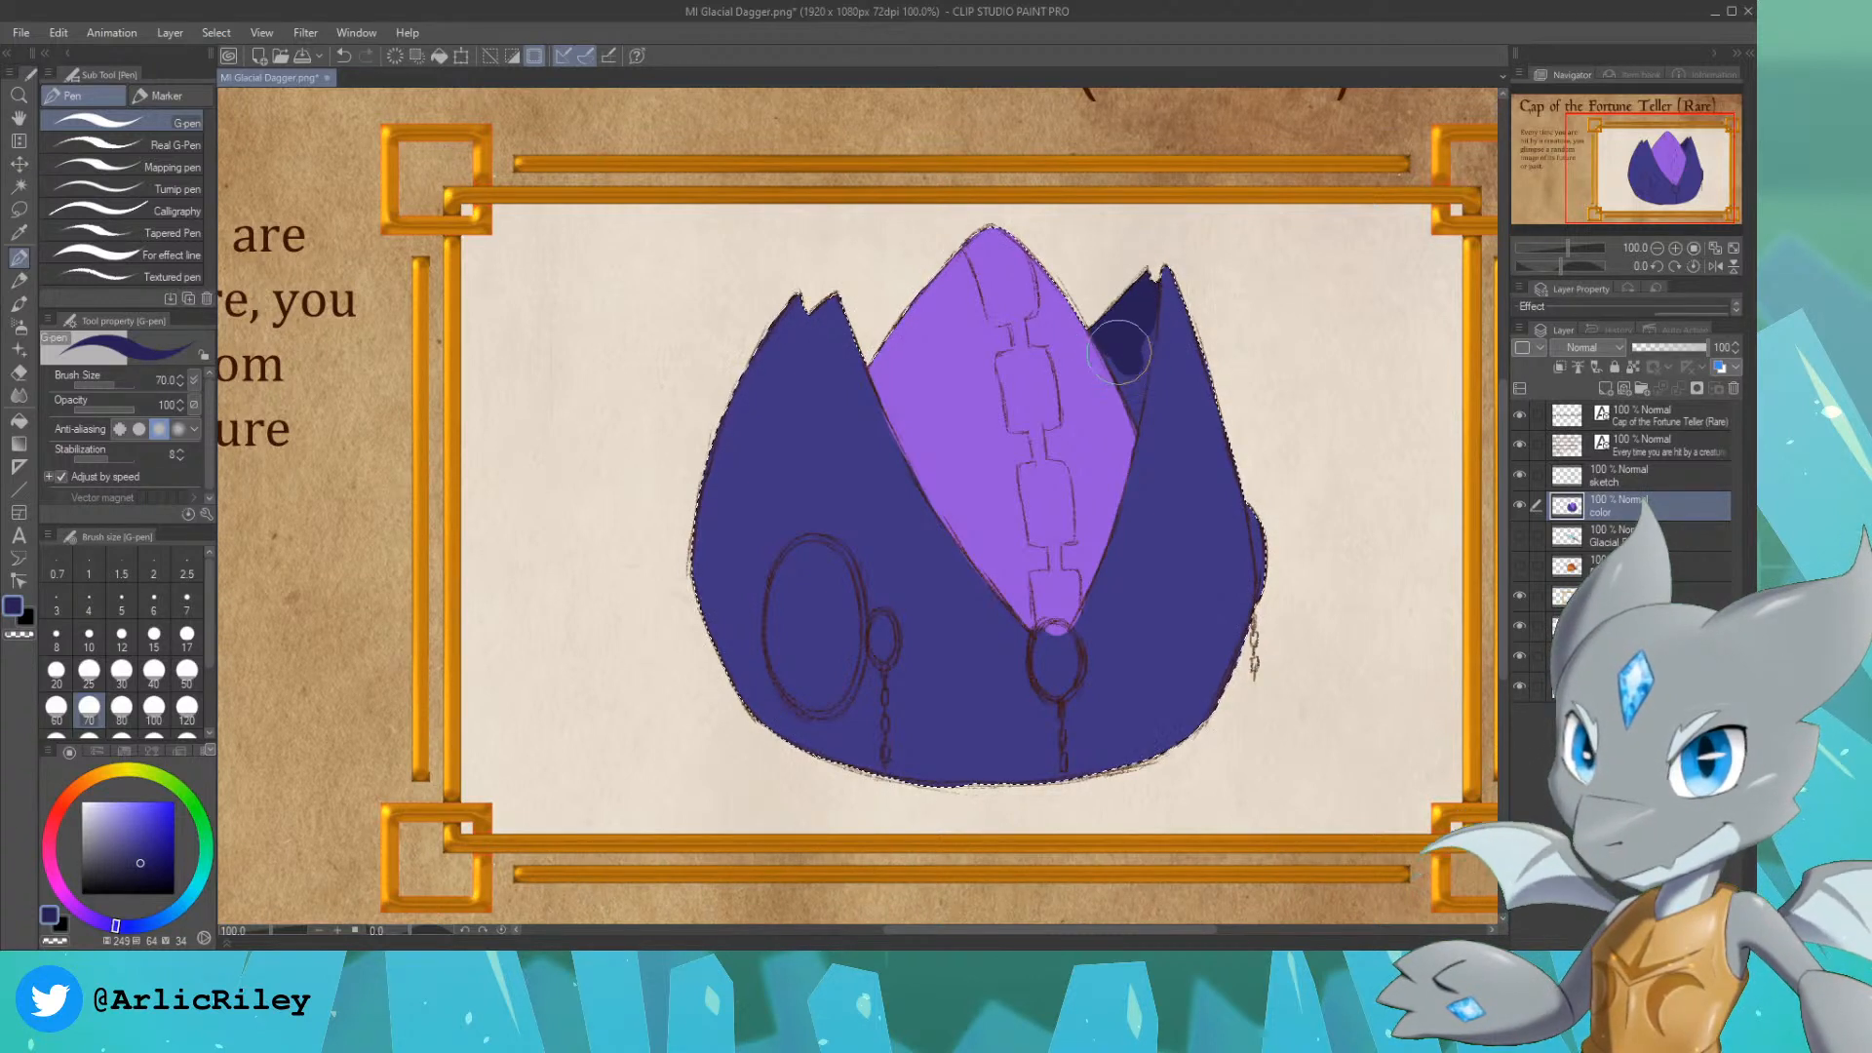
pyautogui.press('[')
pyautogui.press('[')
pyautogui.press('[')
pyautogui.press('[')
pyautogui.press('[')
pyautogui.press('[')
pyautogui.press('[')
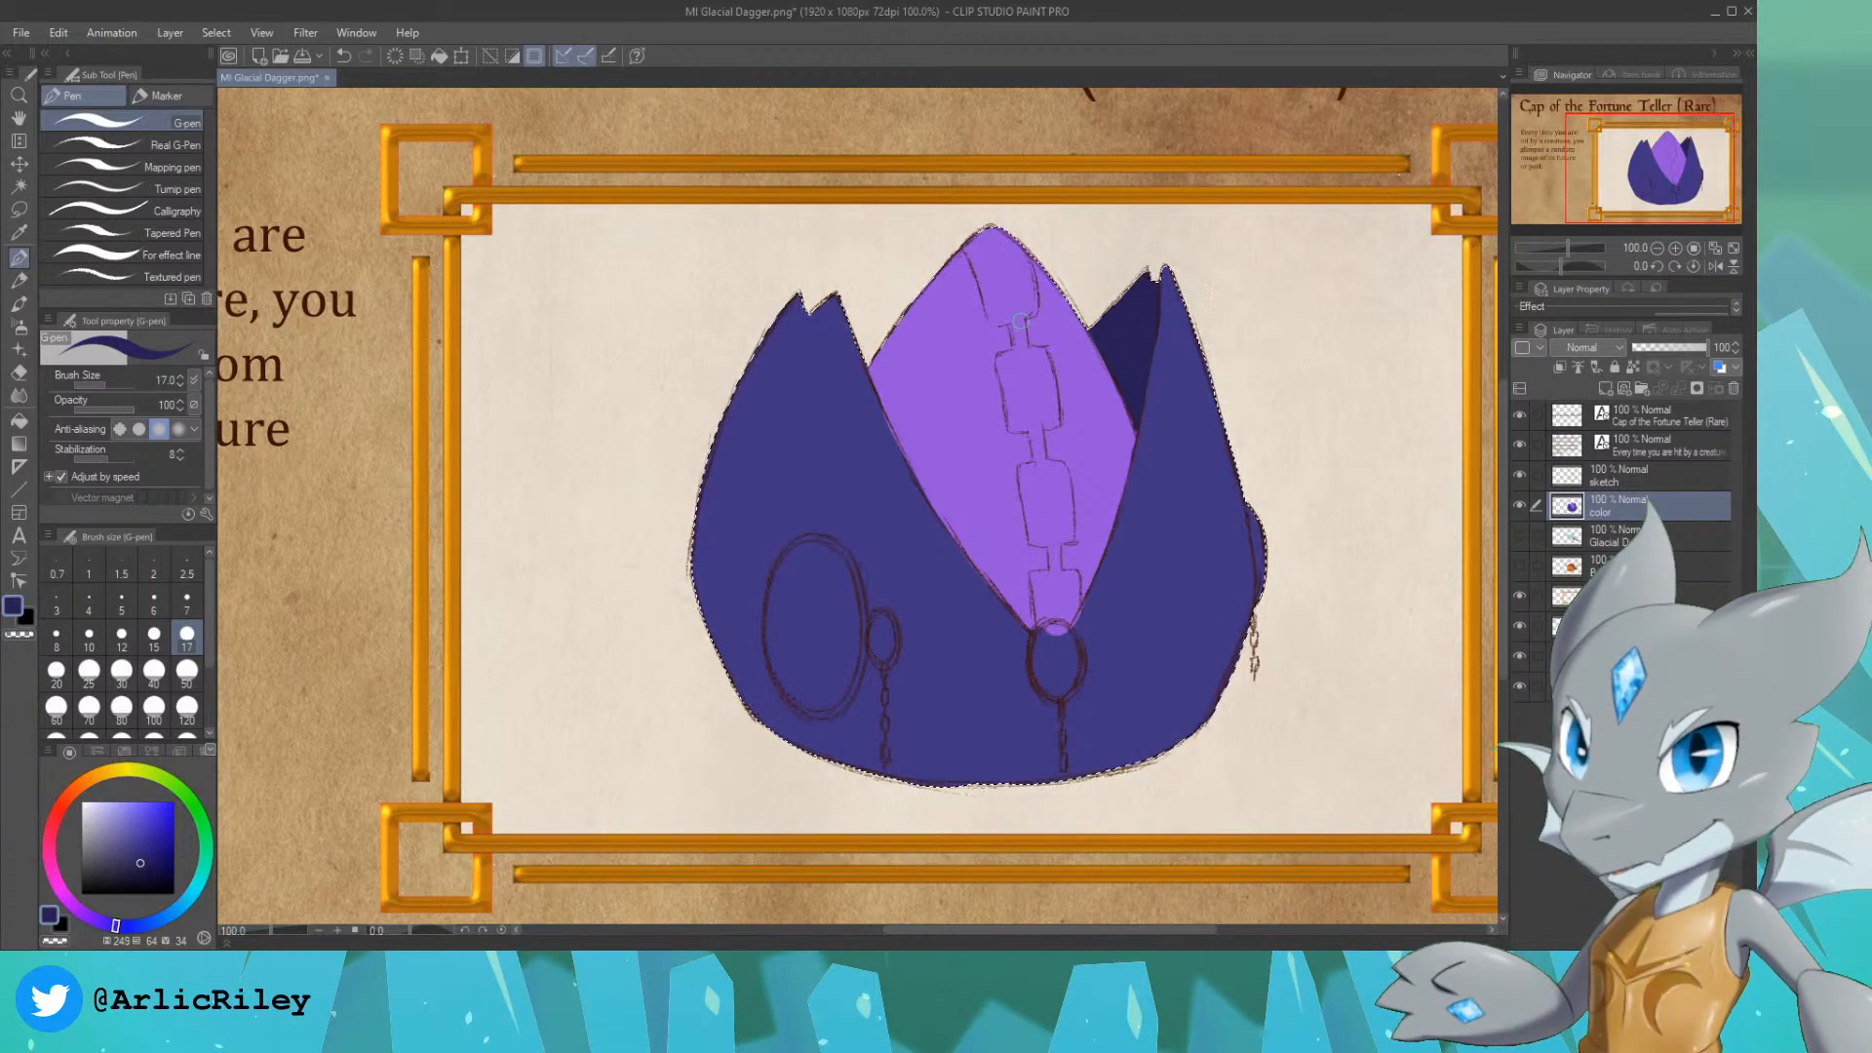
pyautogui.click(139, 814)
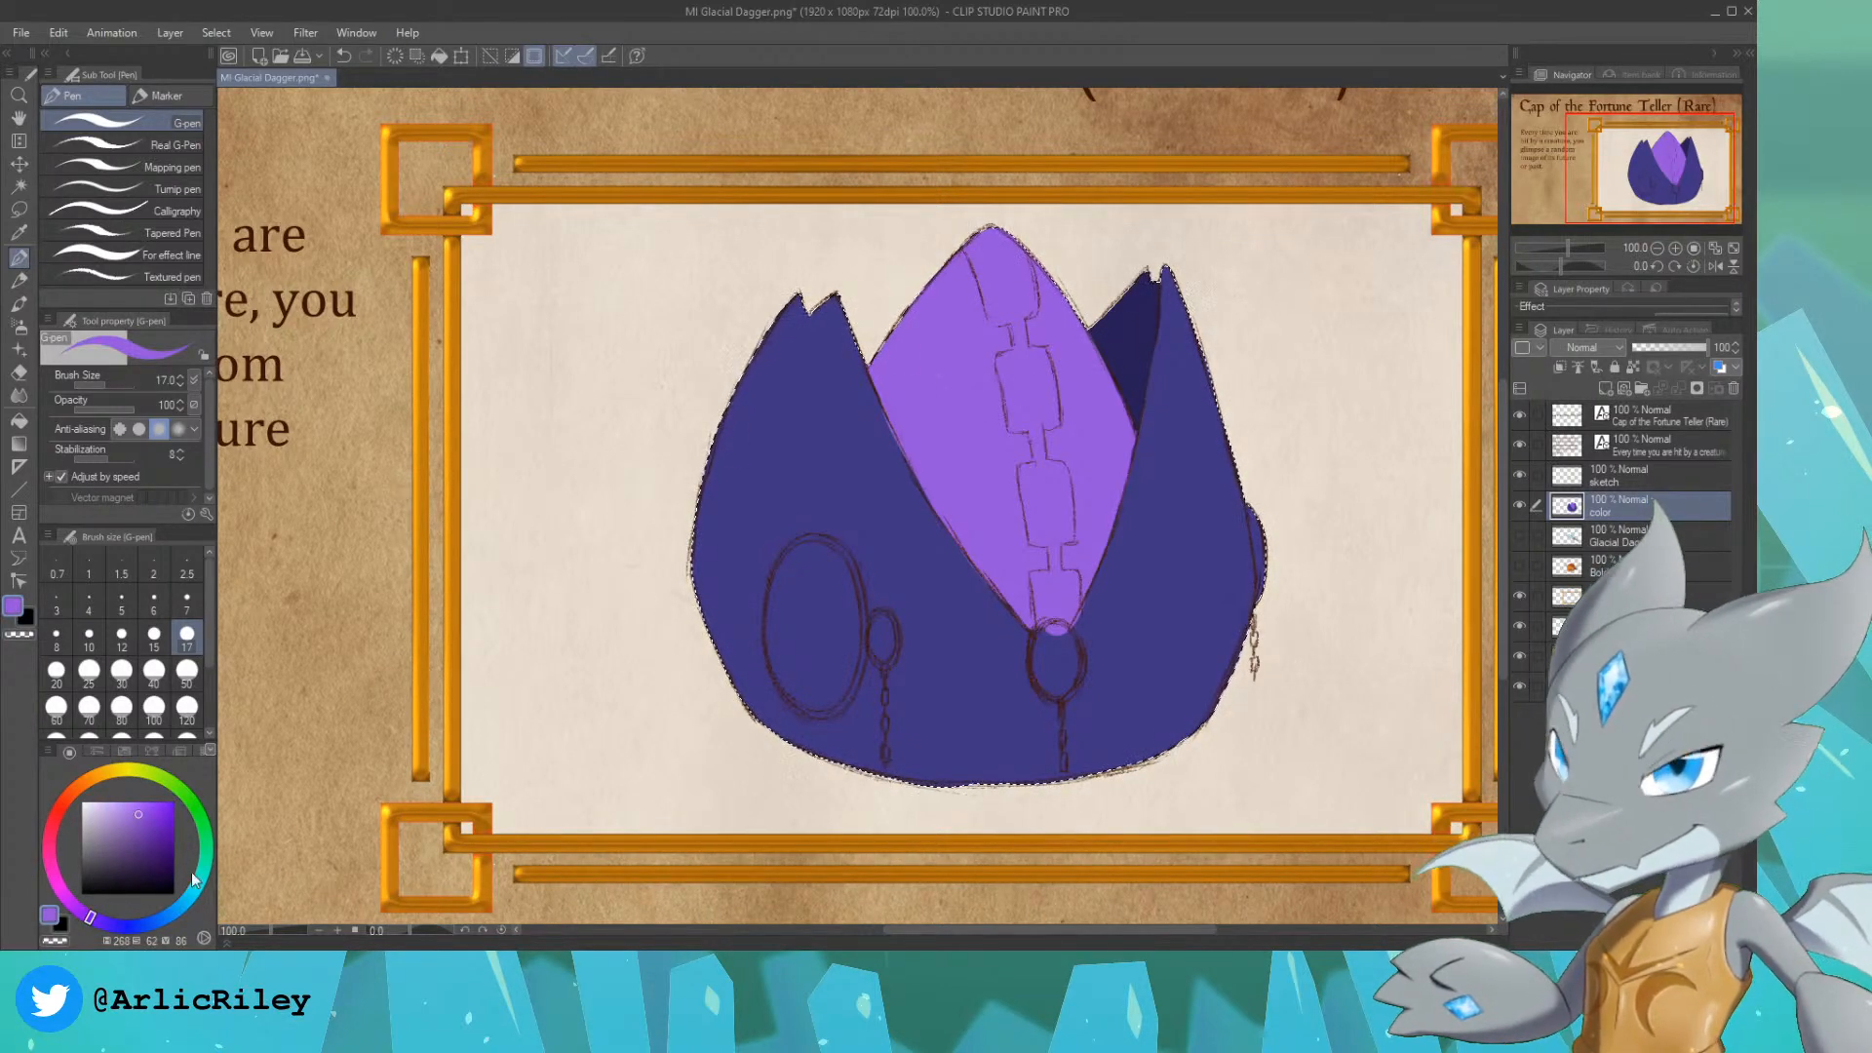
pyautogui.click(147, 844)
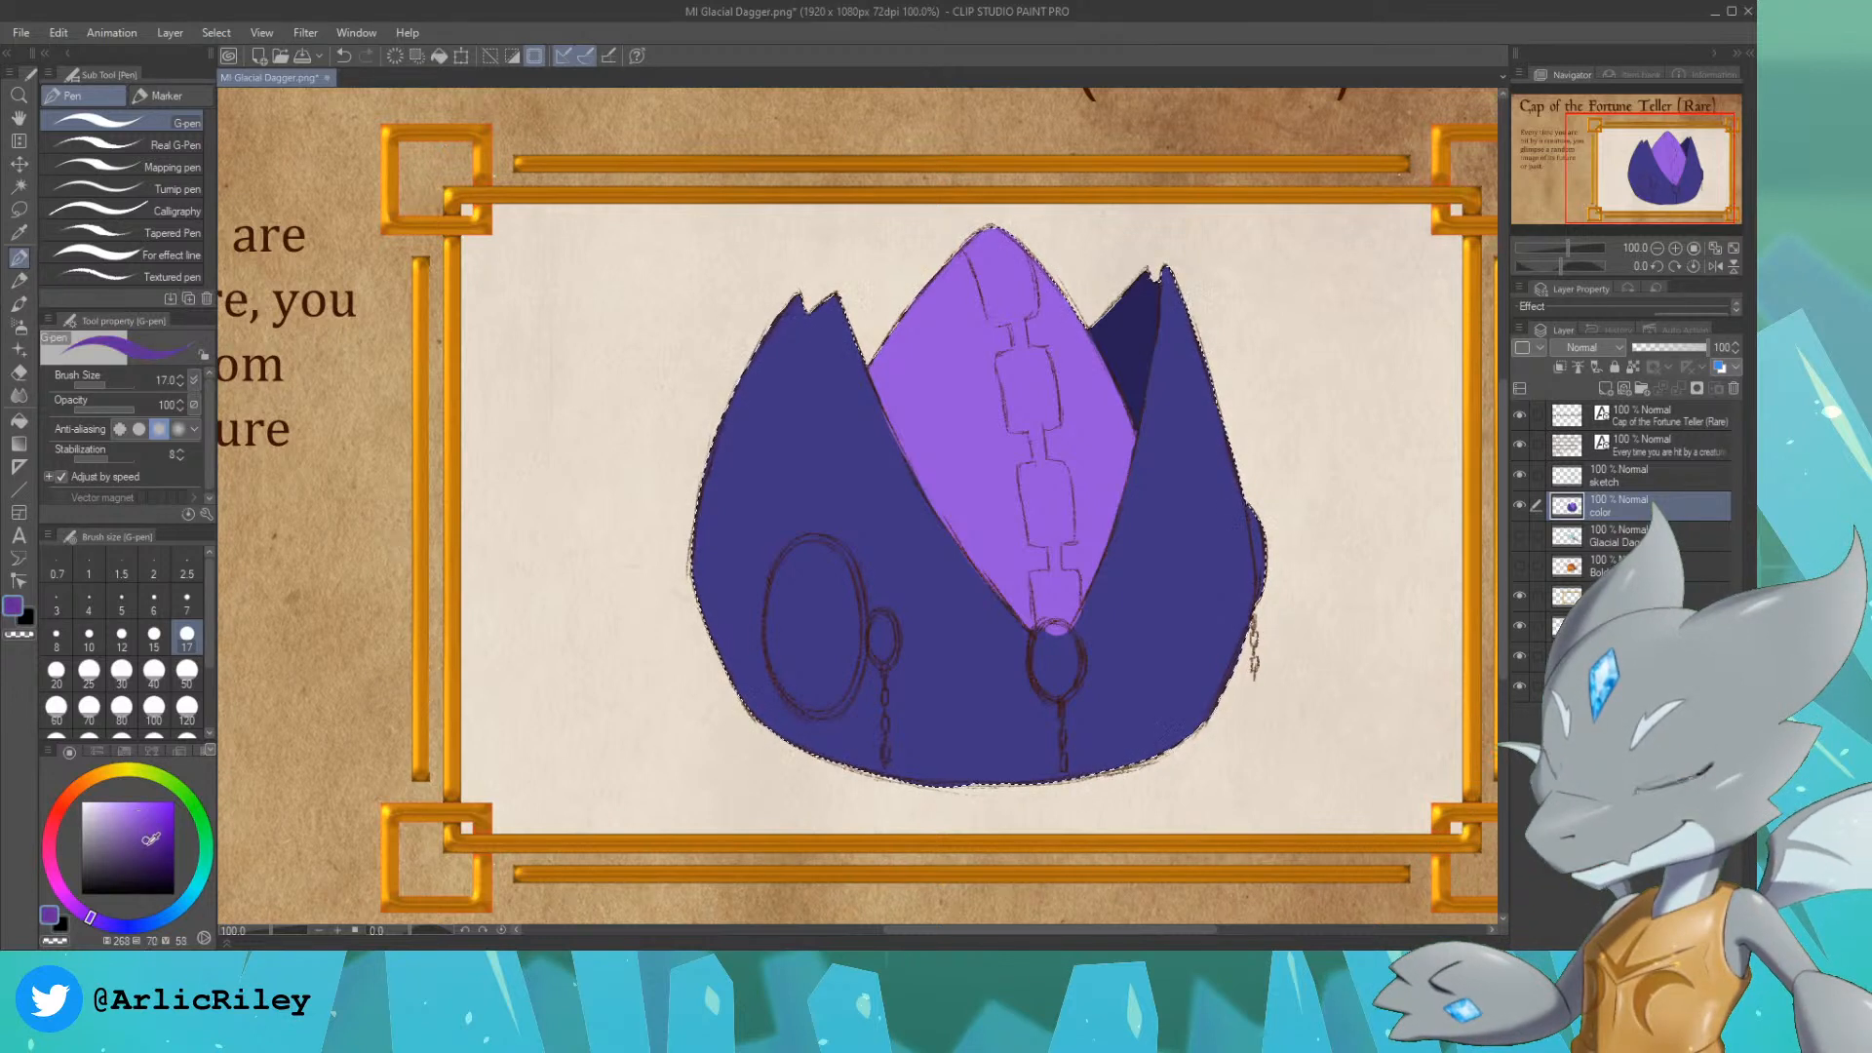
pyautogui.moveTo(974, 249)
pyautogui.mouseDown()
pyautogui.moveTo(993, 304)
pyautogui.moveTo(1000, 246)
pyautogui.moveTo(1013, 279)
pyautogui.mouseUp()
pyautogui.hotkey('ctrl', 'z')
pyautogui.keyDown('alt'); pyautogui.click(866, 416); pyautogui.keyUp('alt')
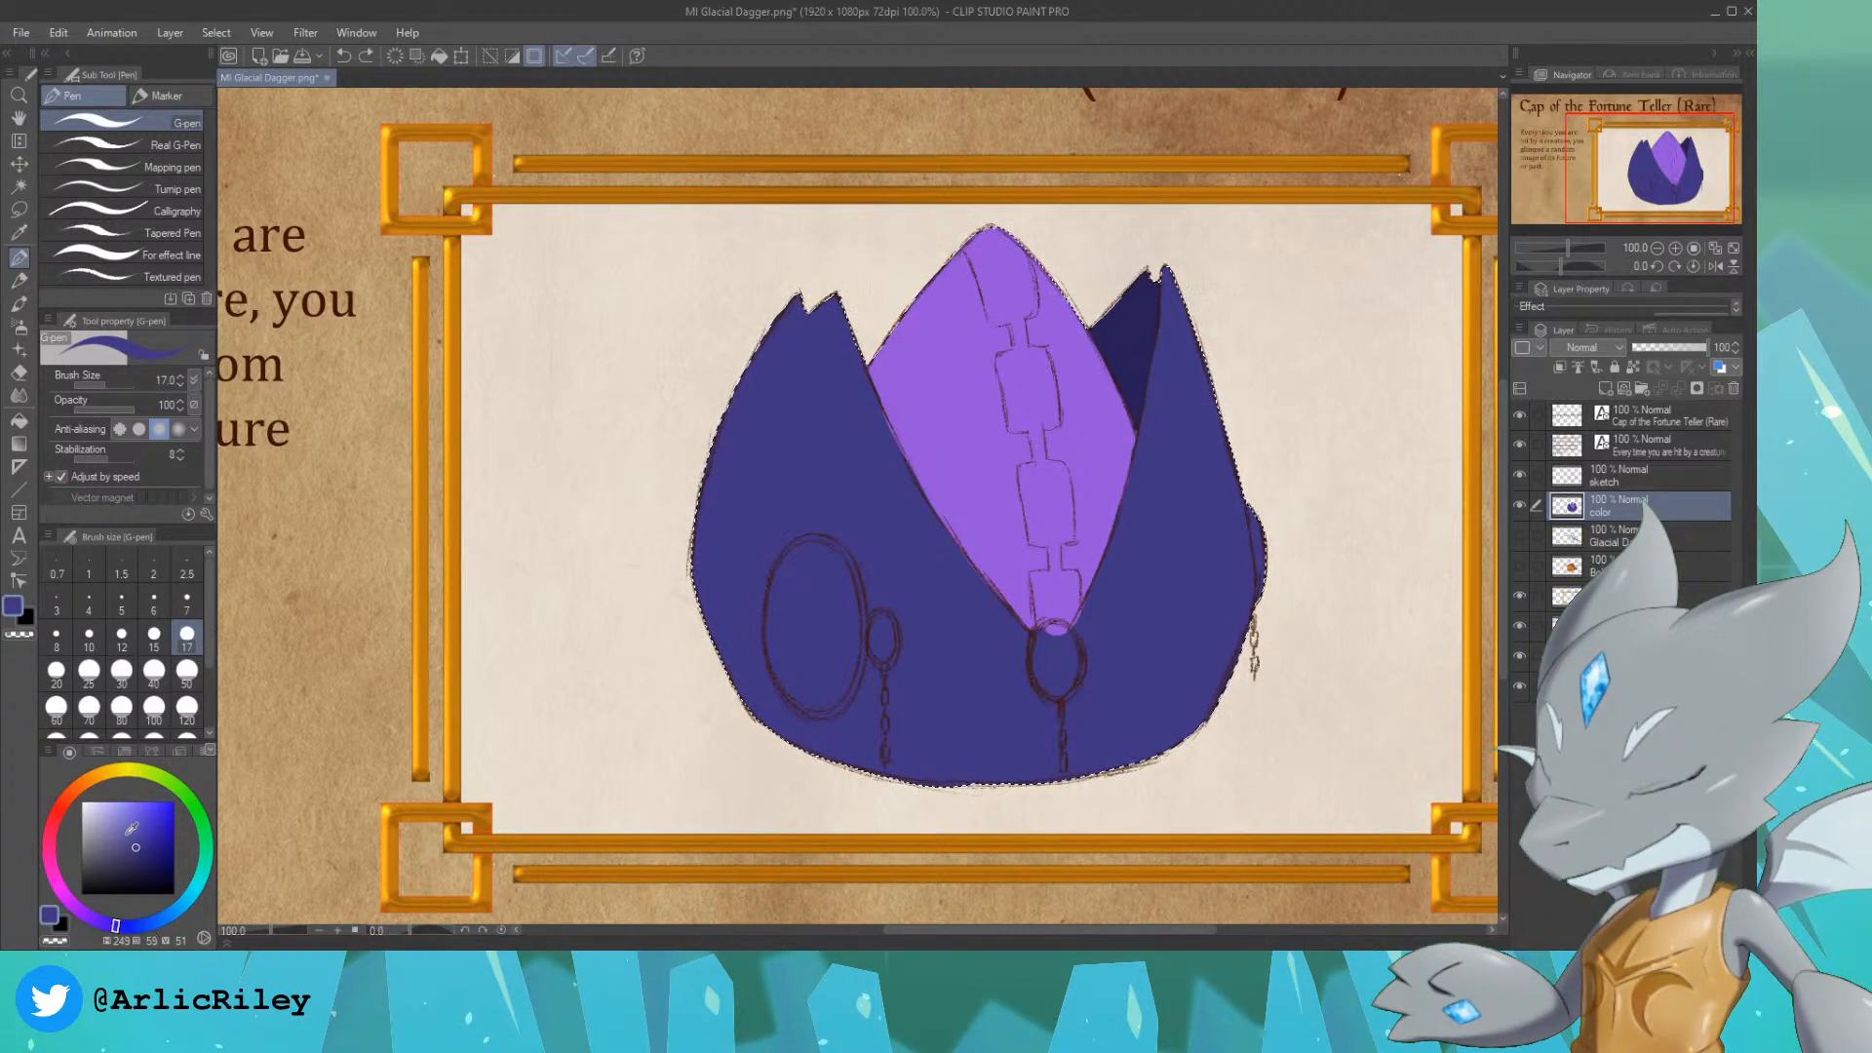
pyautogui.moveTo(74, 812); pyautogui.dragTo(65, 796)
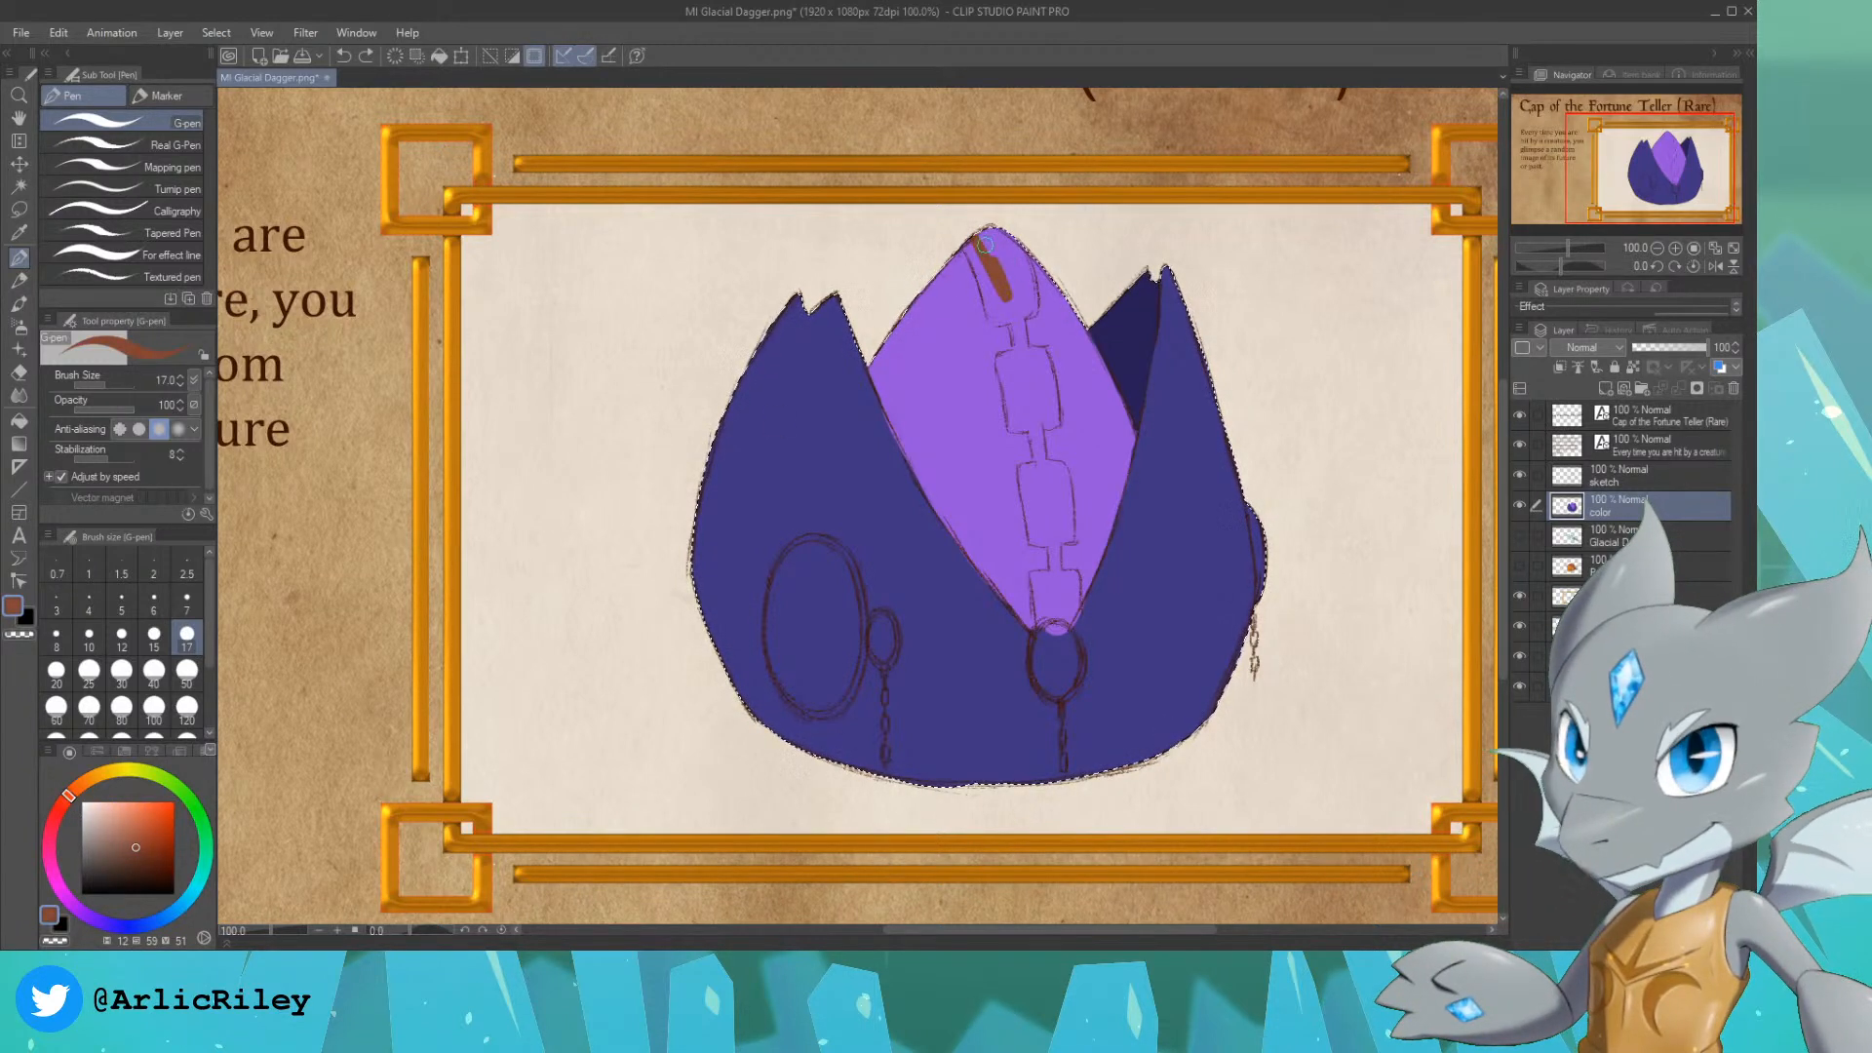
pyautogui.click(115, 862)
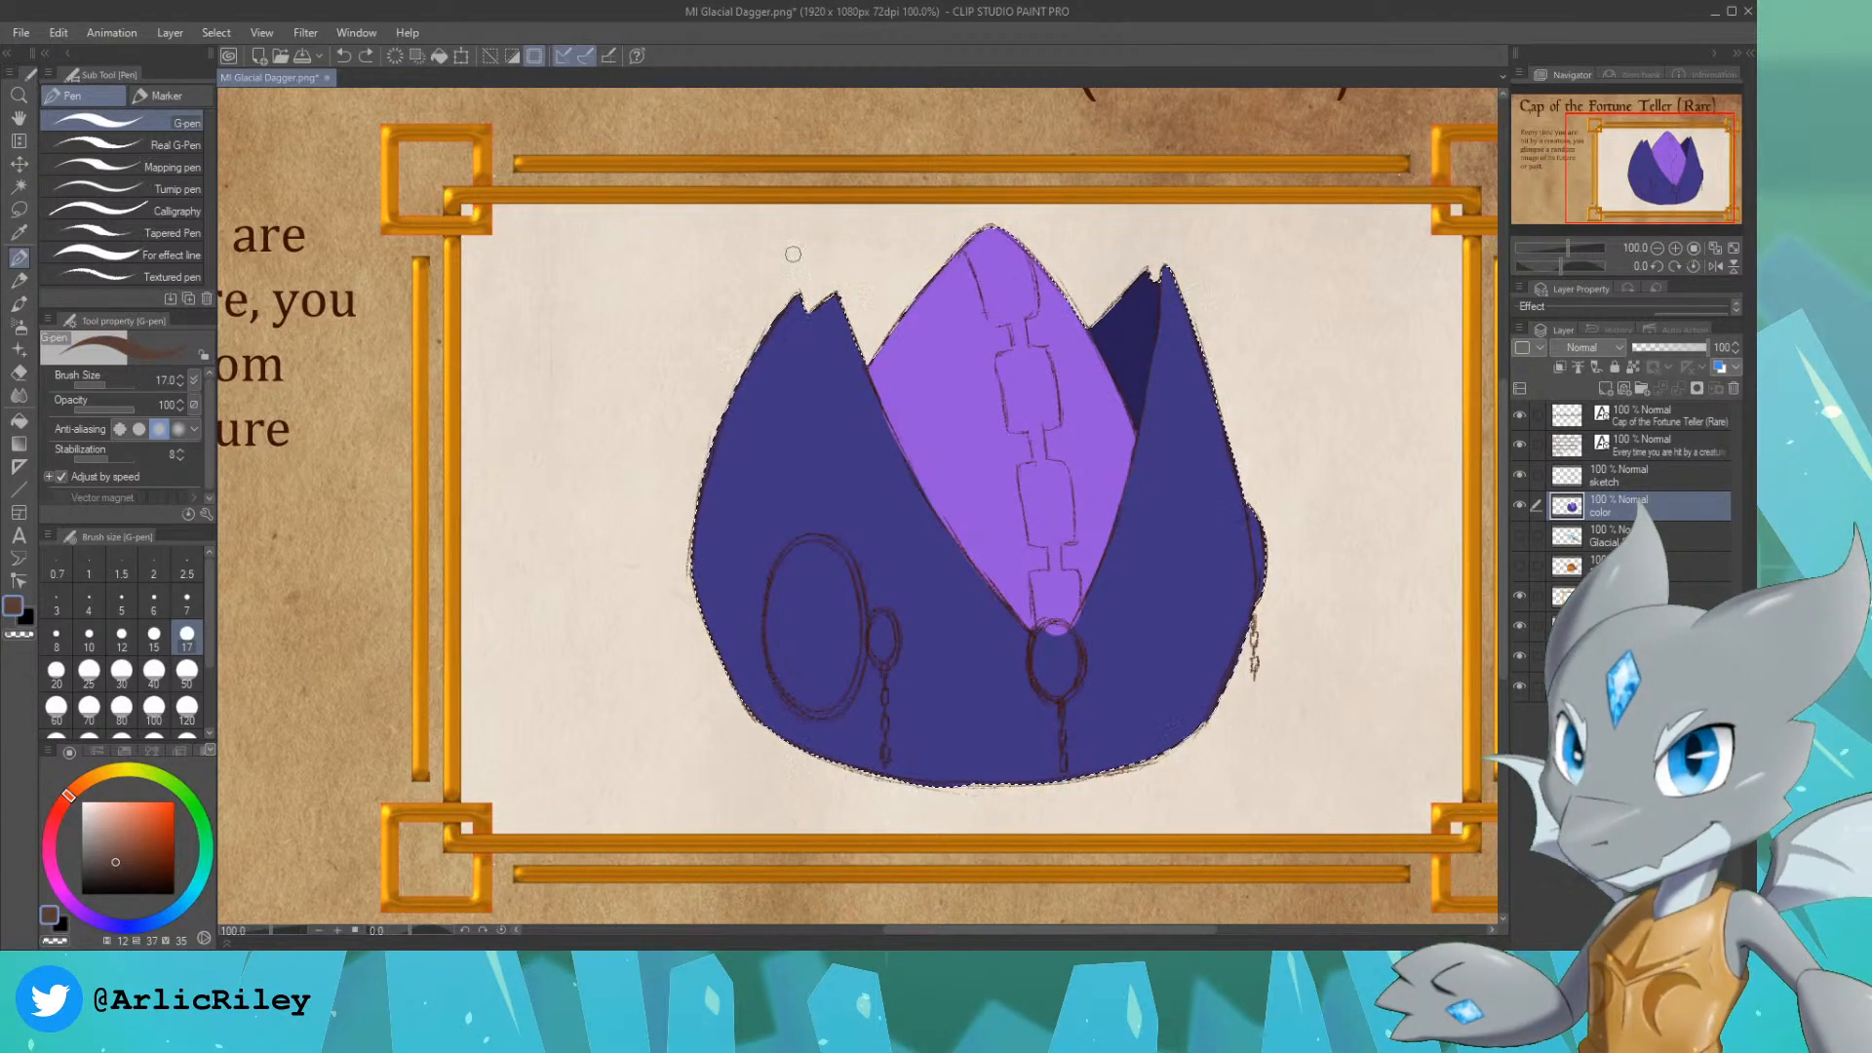
pyautogui.click(51, 858)
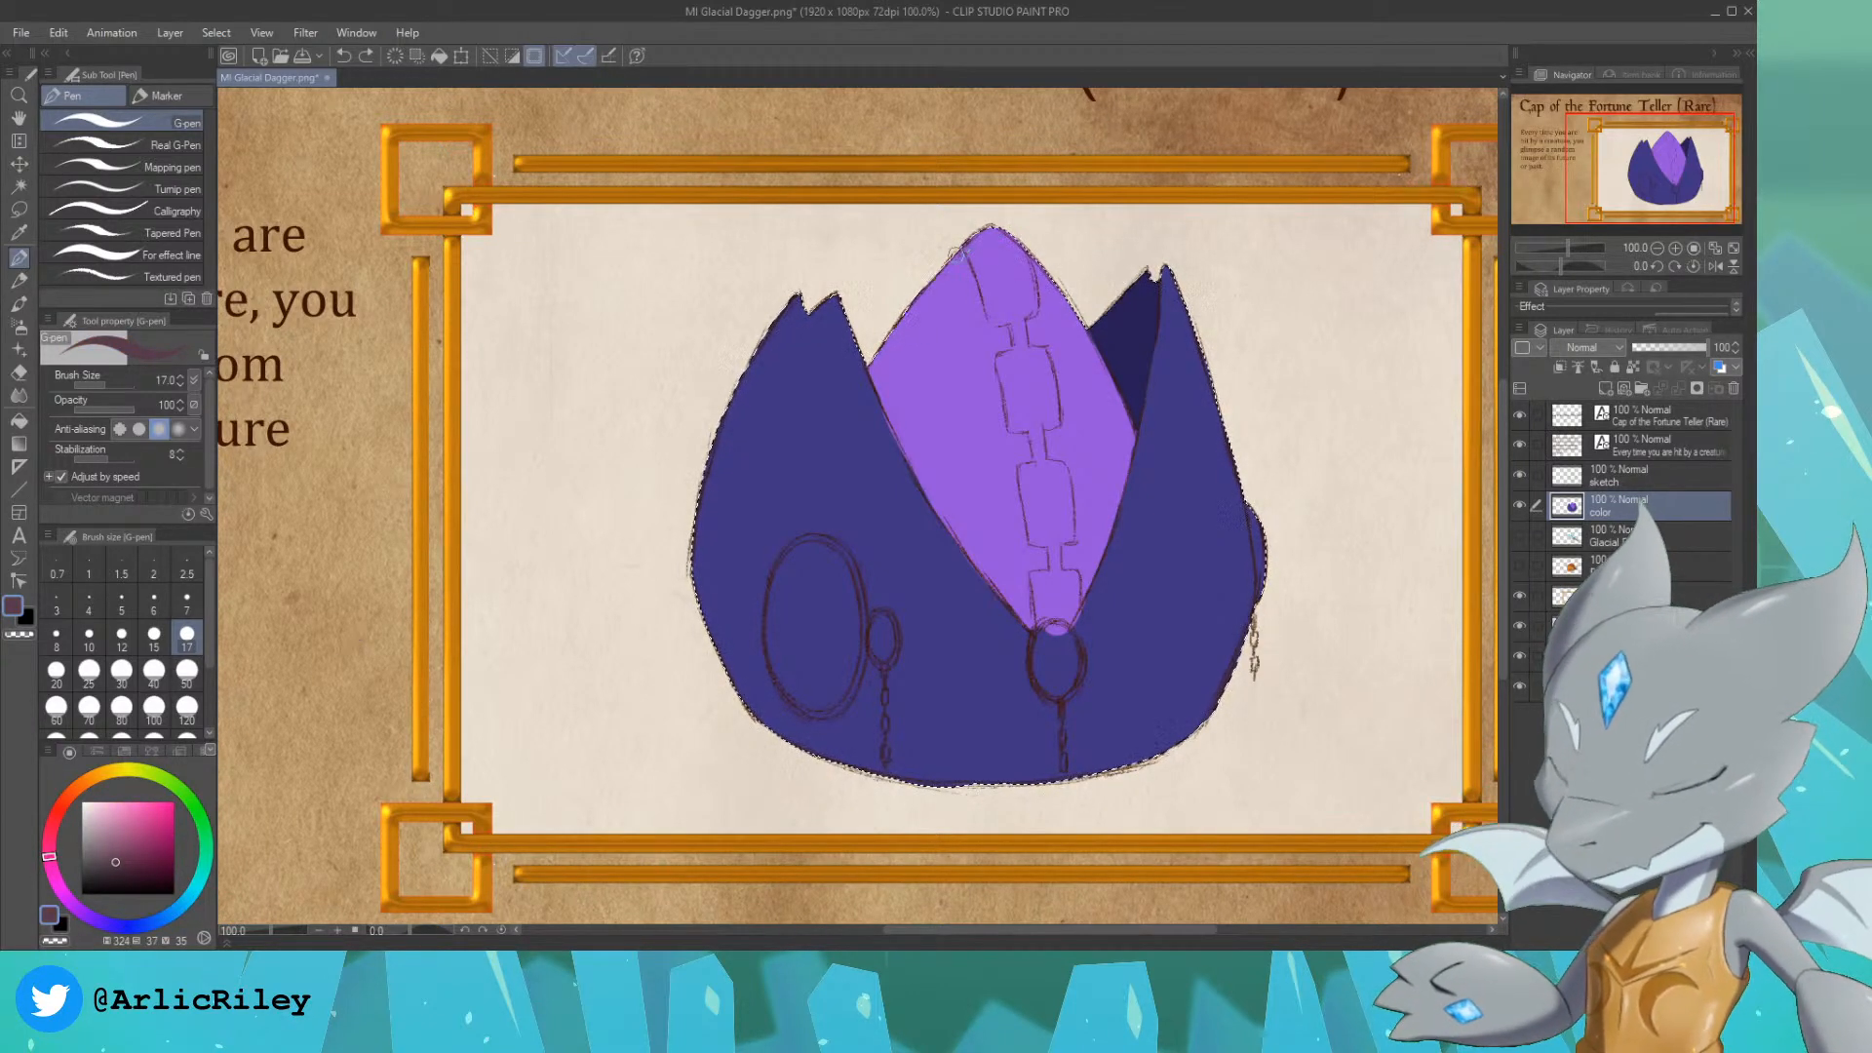
pyautogui.hotkey('ctrl', 'z')
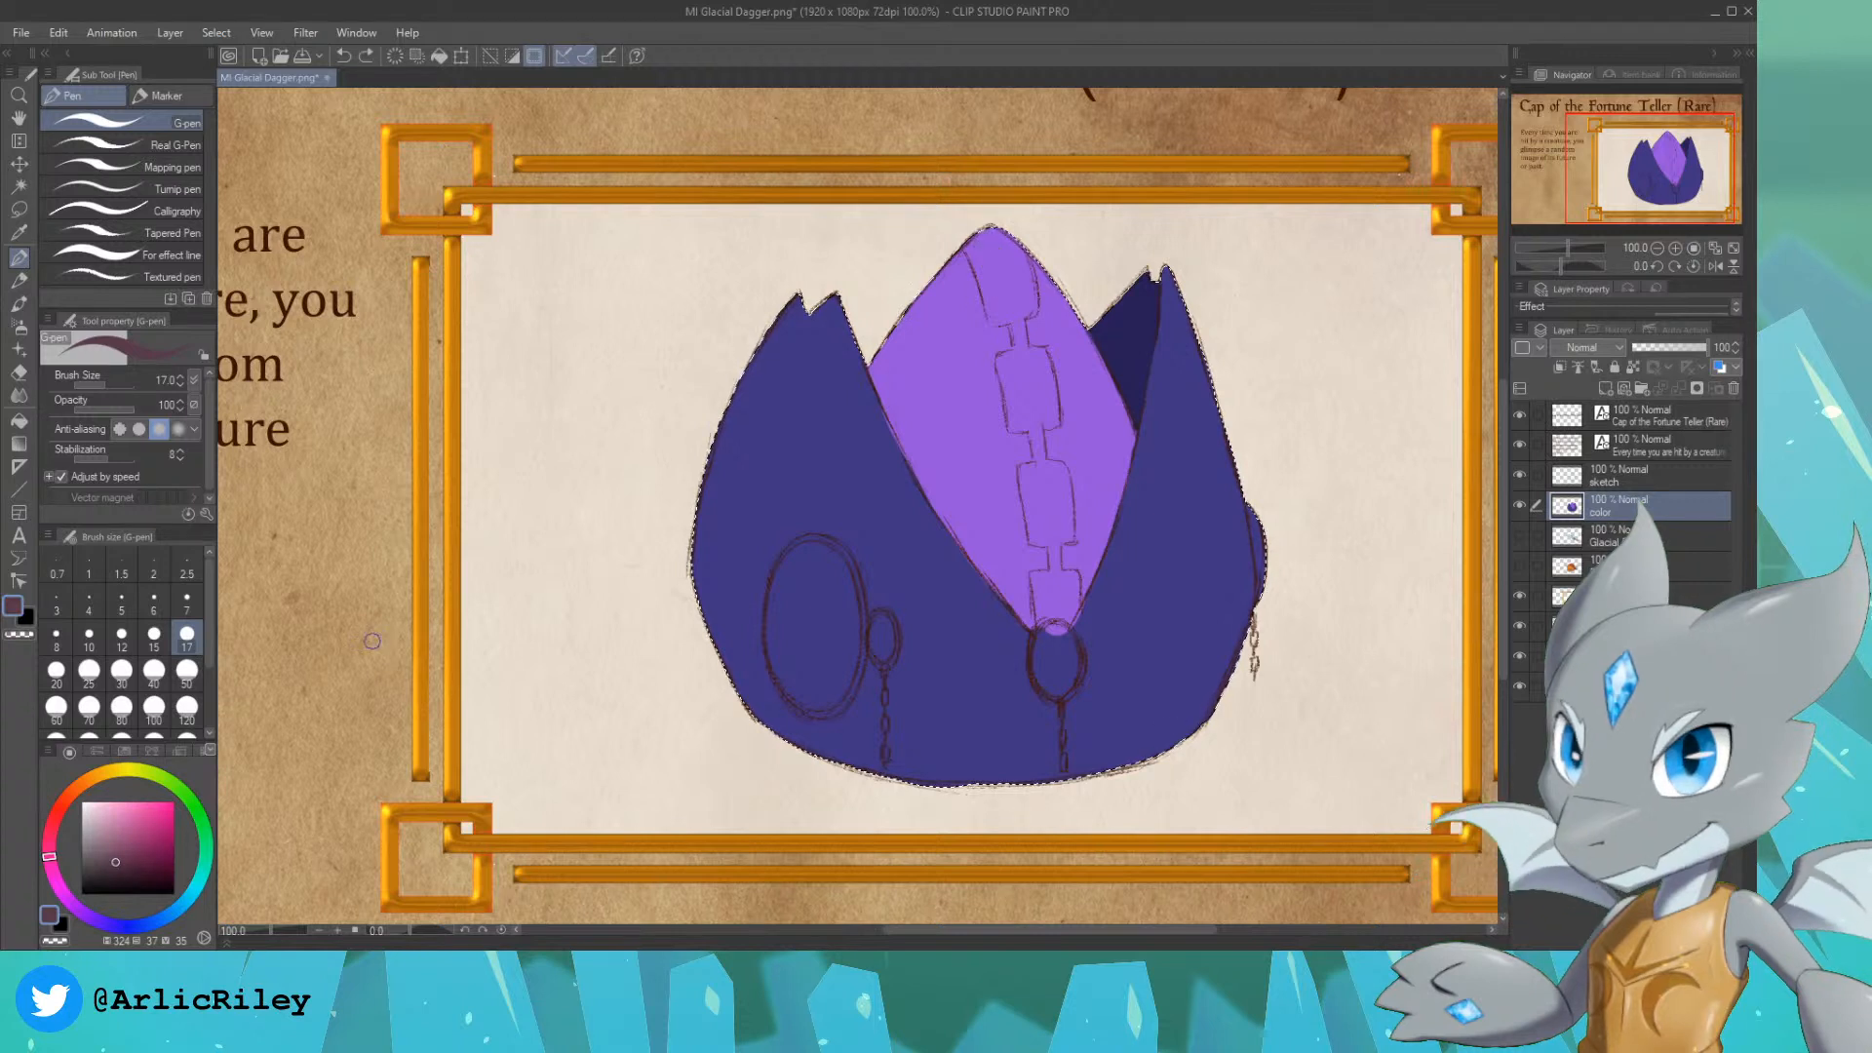
pyautogui.click(136, 860)
pyautogui.moveTo(987, 231); pyautogui.dragTo(994, 256)
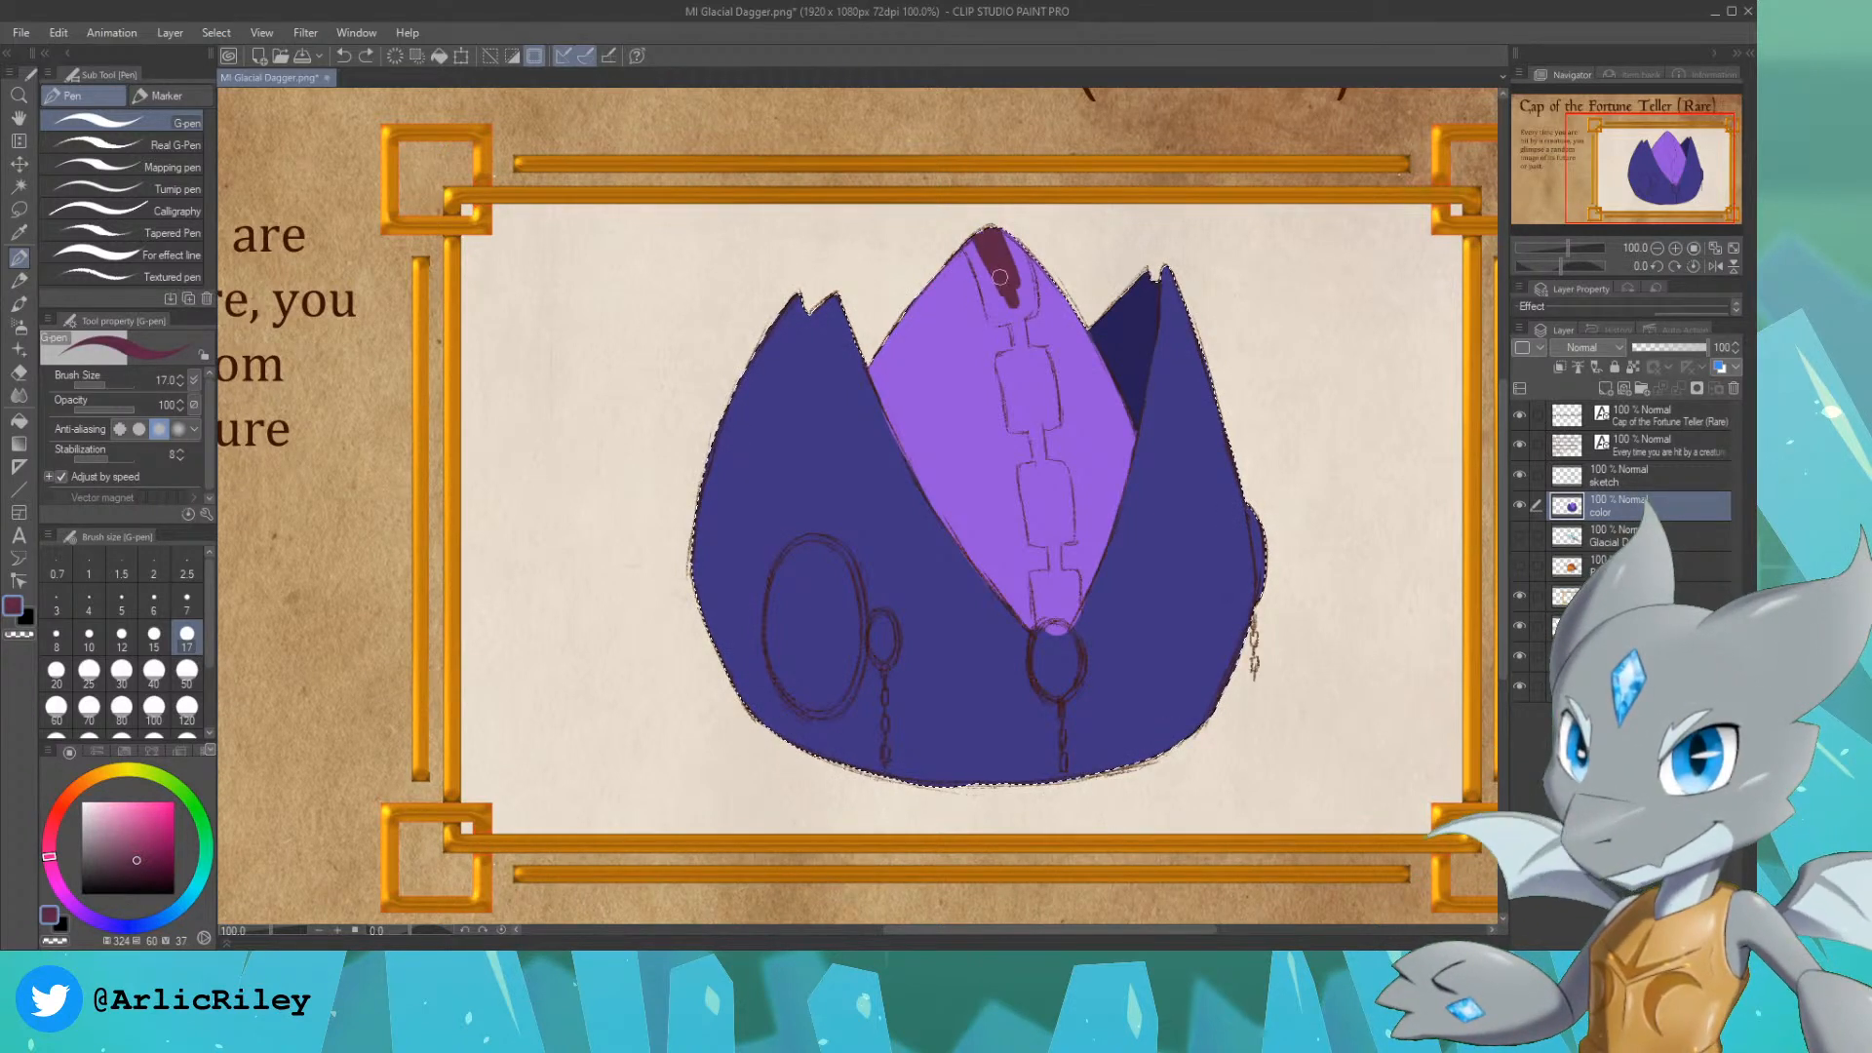
pyautogui.hotkey('ctrl', 'z')
# Step: Fill the upper two blocks of the center panel's stripe and the link between them in deep purple
pyautogui.keyDown('alt'); pyautogui.click(961, 308); pyautogui.keyUp('alt')
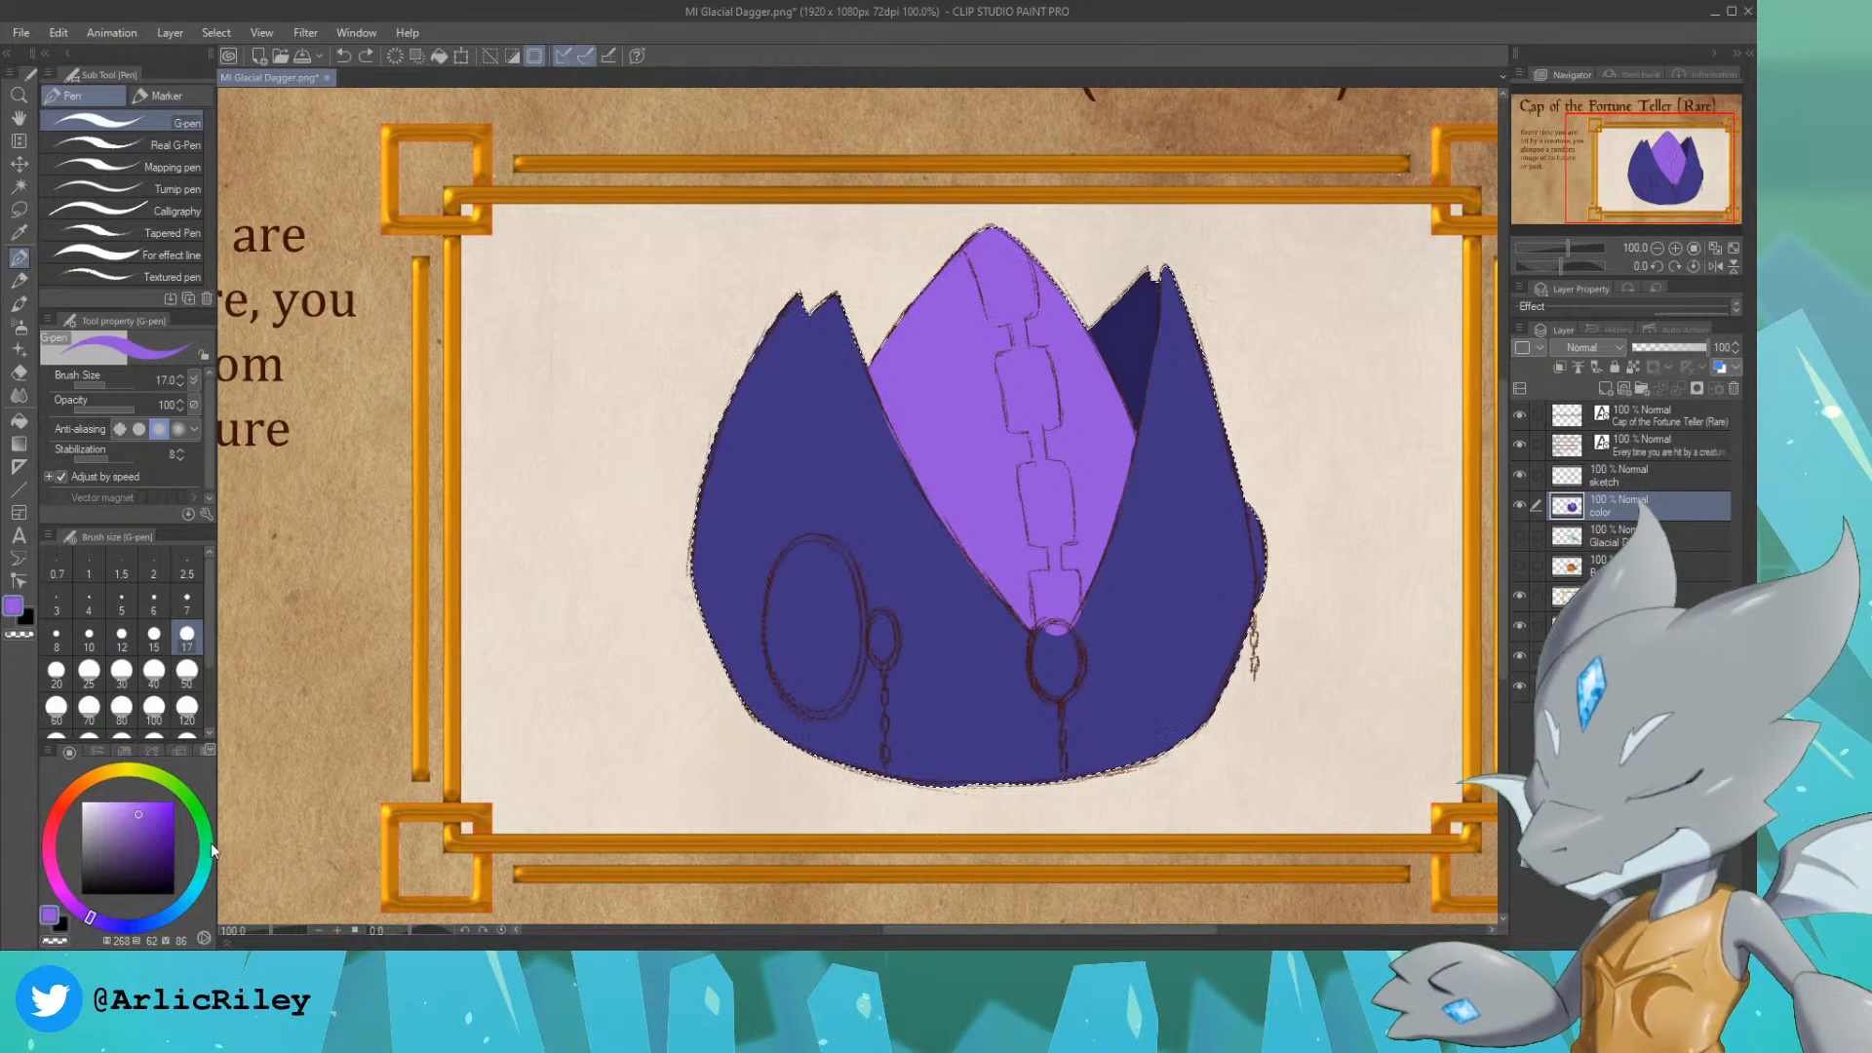
pyautogui.click(152, 836)
pyautogui.moveTo(1009, 301); pyautogui.dragTo(964, 240)
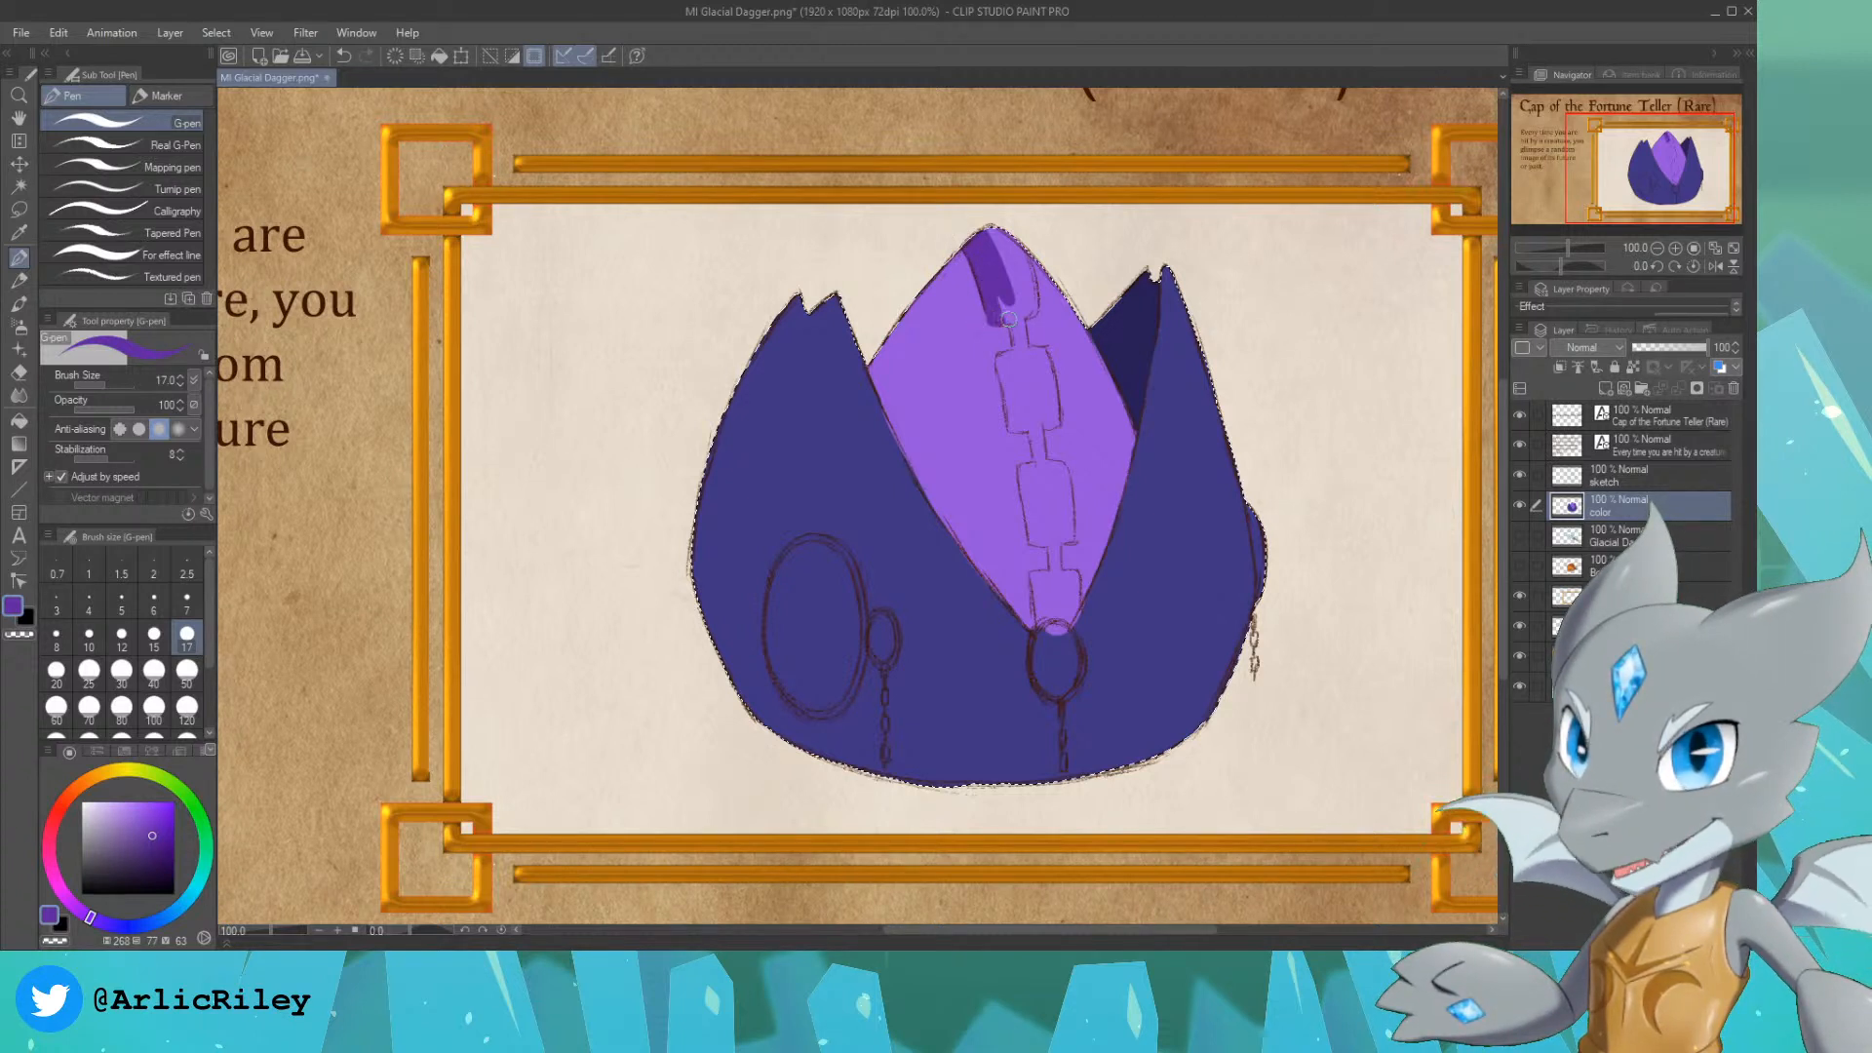
pyautogui.moveTo(999, 298)
pyautogui.mouseDown()
pyautogui.moveTo(1018, 240)
pyautogui.moveTo(1020, 257)
pyautogui.mouseUp()
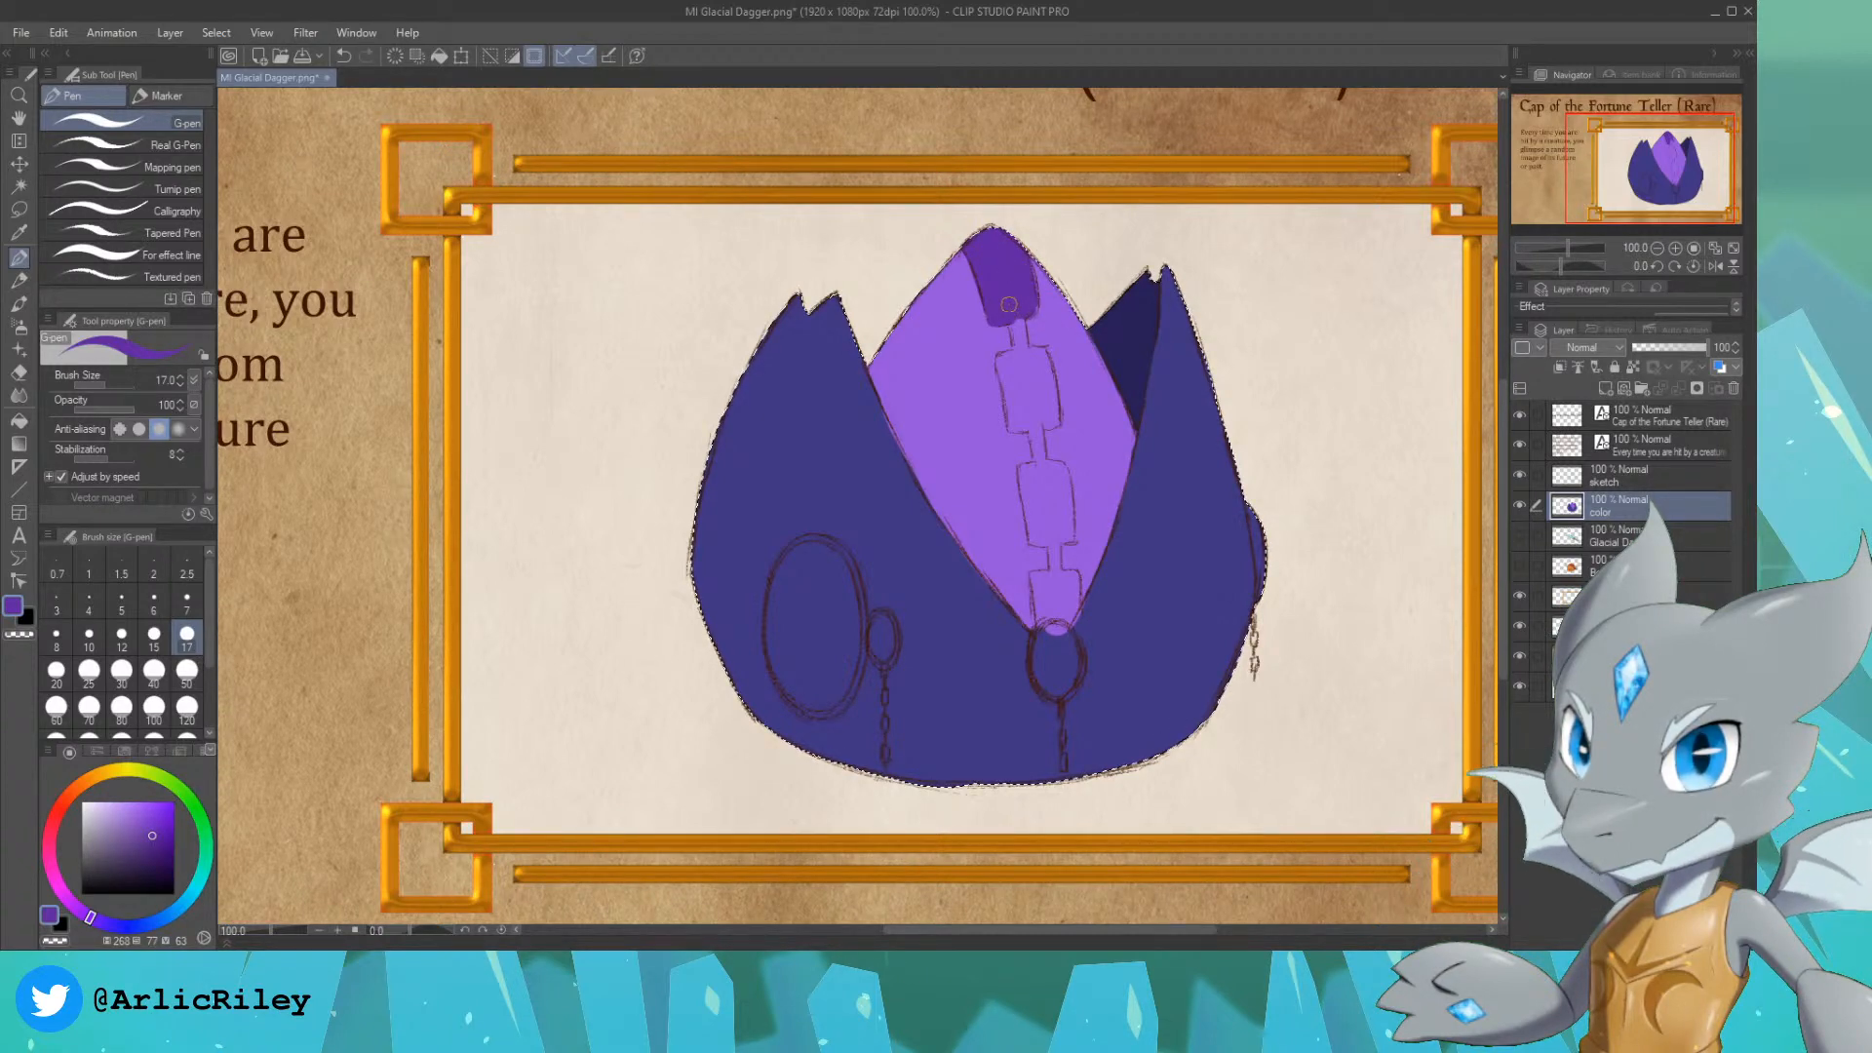
pyautogui.moveTo(1009, 305); pyautogui.dragTo(1022, 373)
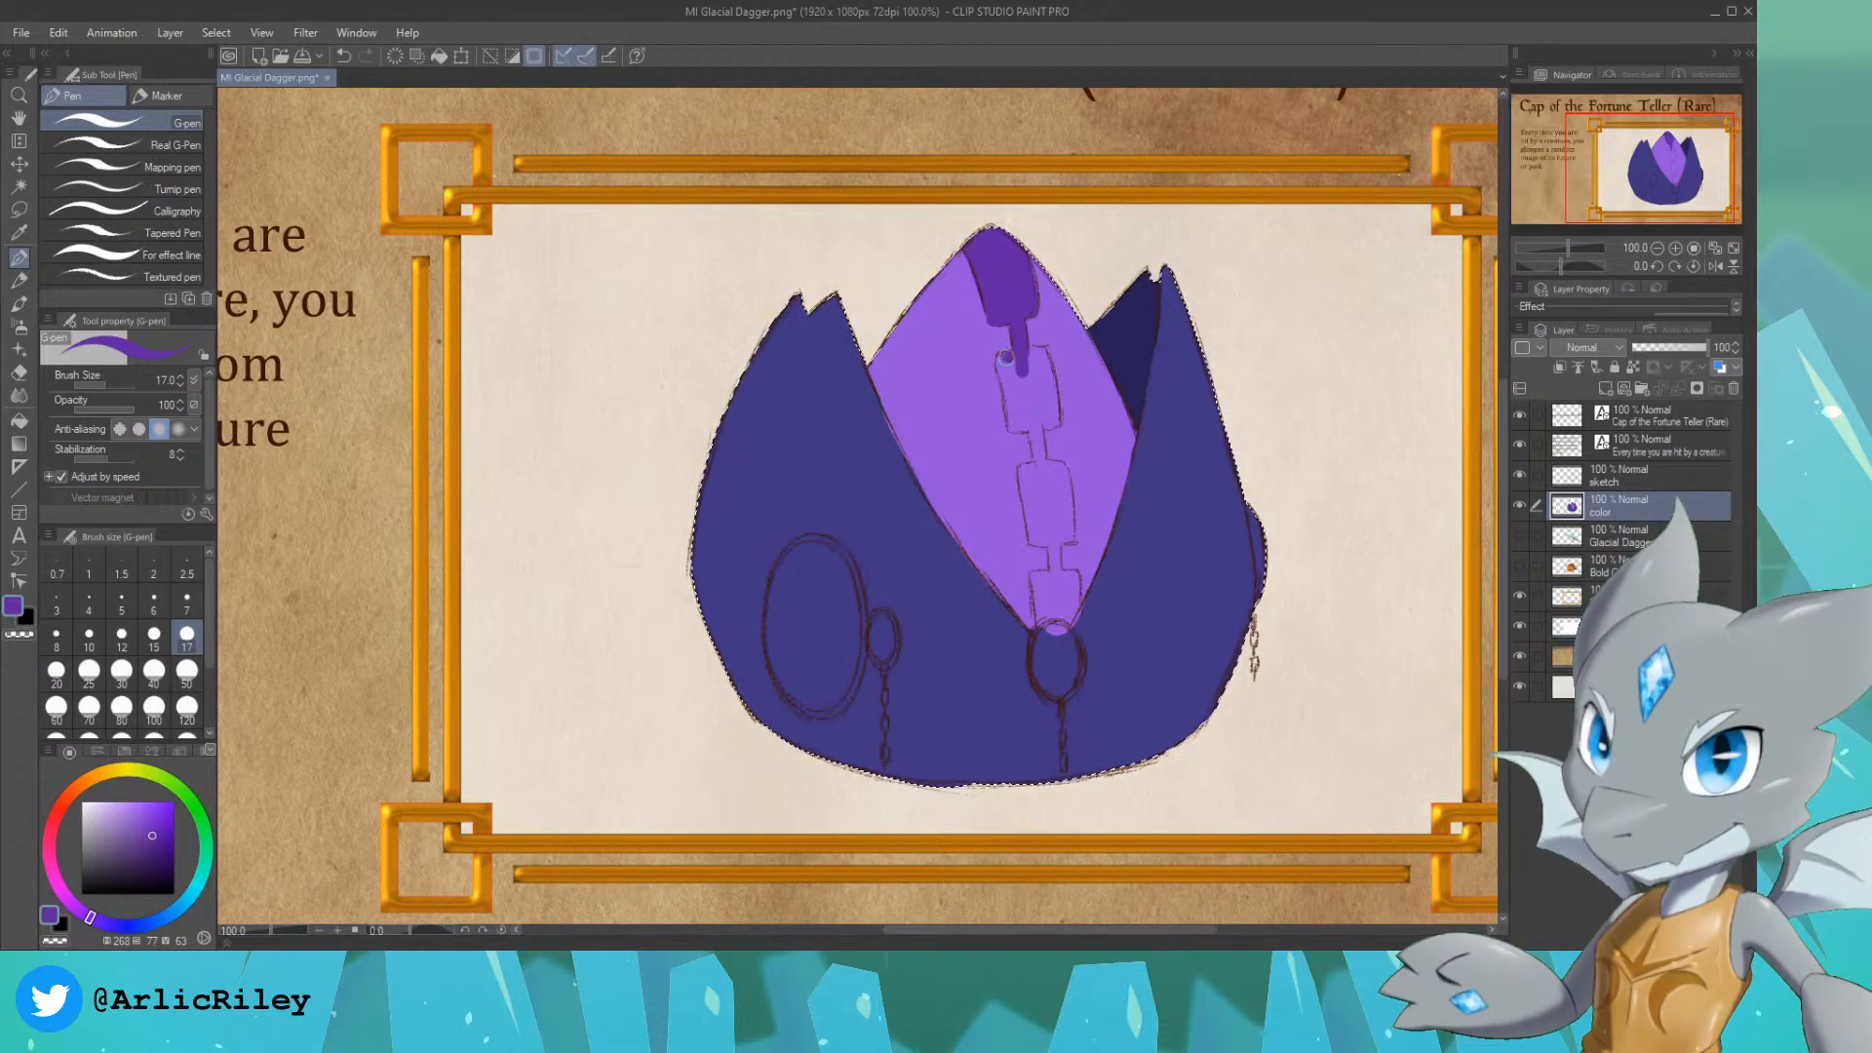
pyautogui.moveTo(1002, 358)
pyautogui.mouseDown()
pyautogui.moveTo(1013, 428)
pyautogui.moveTo(1002, 369)
pyautogui.moveTo(1030, 422)
pyautogui.moveTo(1012, 423)
pyautogui.moveTo(1024, 351)
pyautogui.moveTo(1054, 435)
pyautogui.moveTo(1036, 355)
pyautogui.moveTo(1036, 414)
pyautogui.mouseUp()
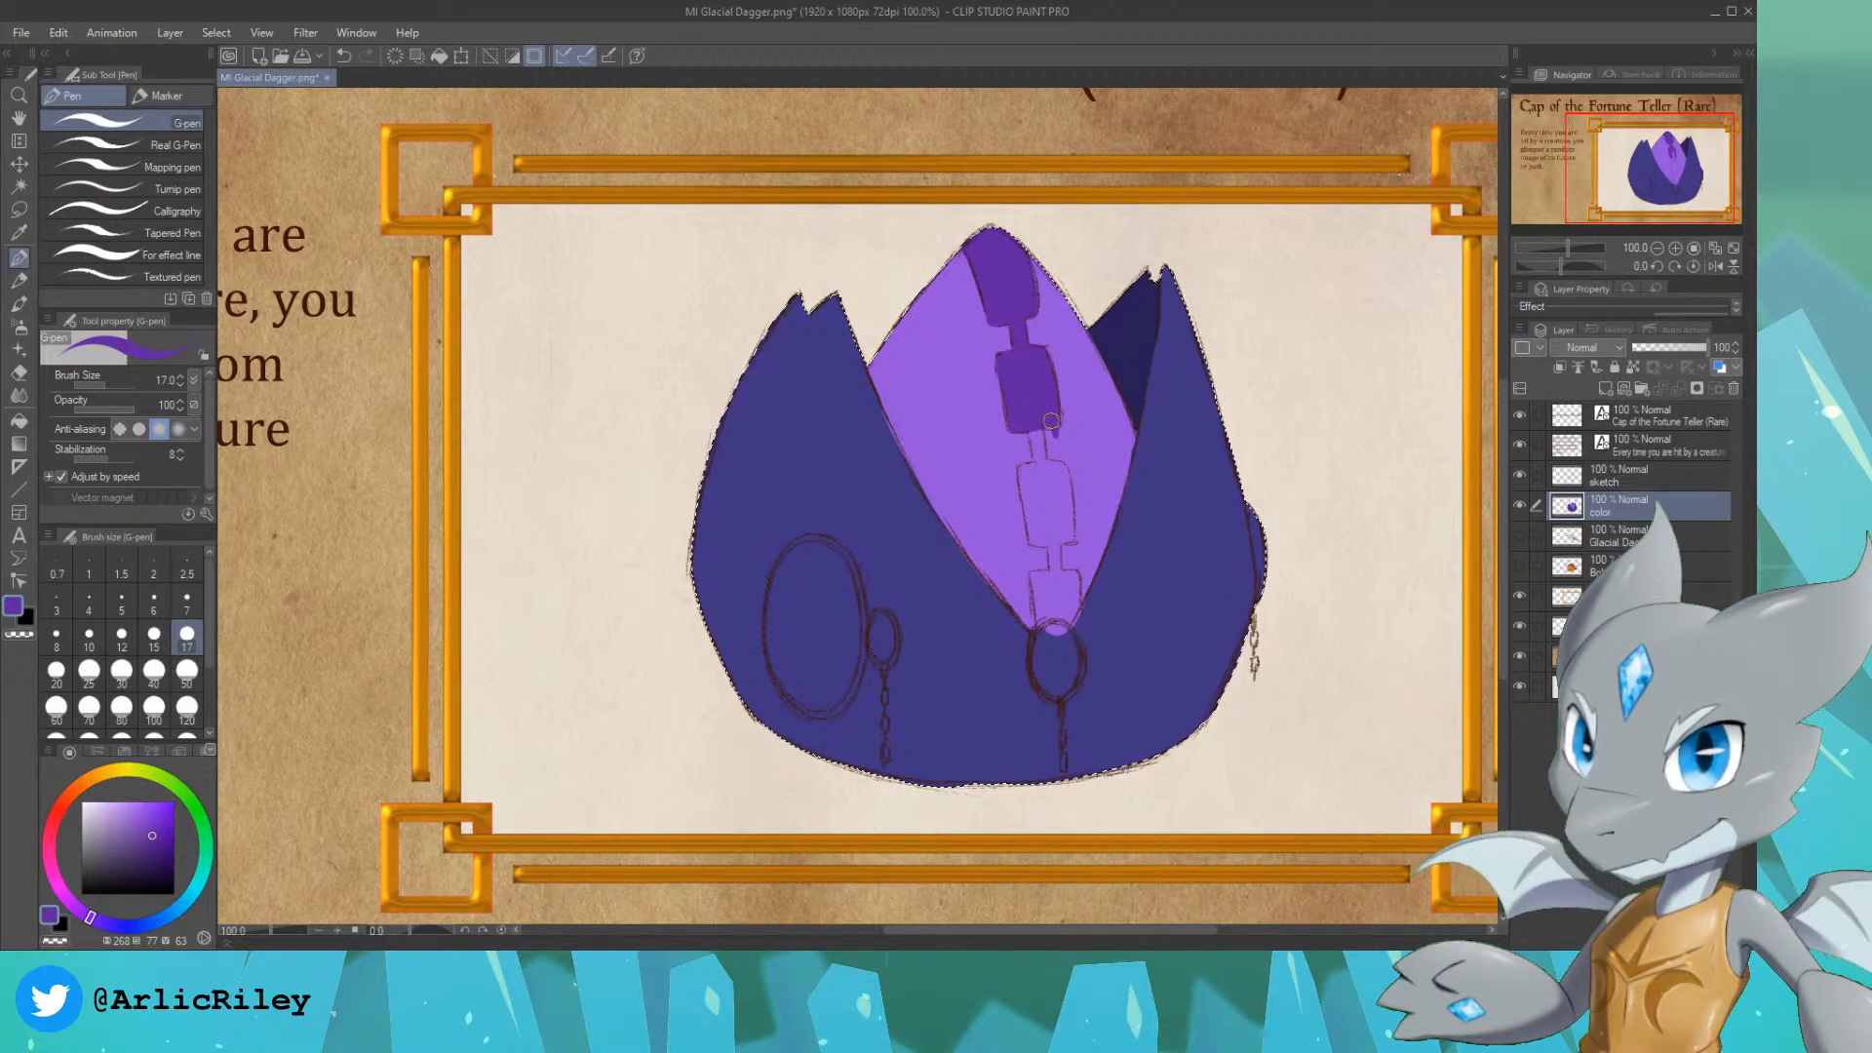
pyautogui.keyDown('alt'); pyautogui.click(1053, 427); pyautogui.keyUp('alt')
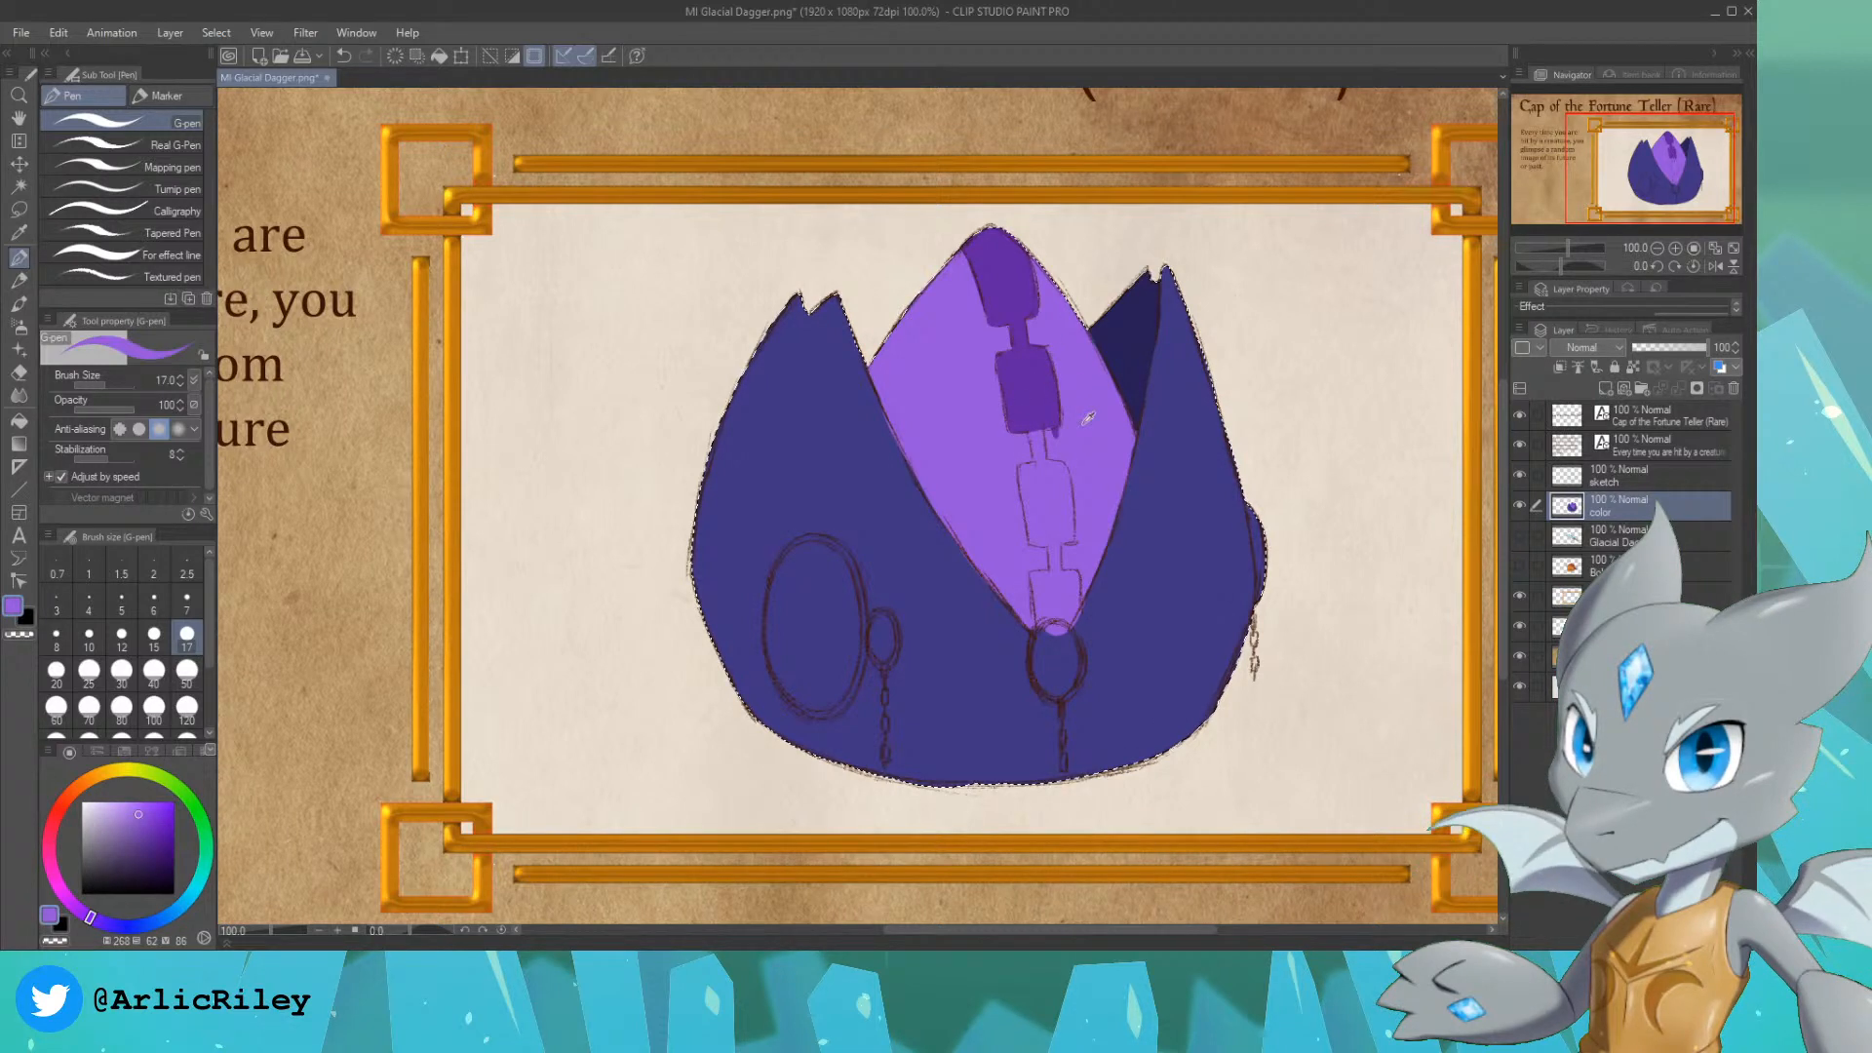
pyautogui.keyDown('alt'); pyautogui.click(1028, 393); pyautogui.keyUp('alt')
# Step: Fill the stripe's remaining links and lower two blocks in deep purple, cleaning the edge beside the lowest block with indigo
pyautogui.moveTo(1031, 407)
pyautogui.mouseDown()
pyautogui.moveTo(1049, 488)
pyautogui.moveTo(1020, 466)
pyautogui.moveTo(1045, 538)
pyautogui.moveTo(1032, 475)
pyautogui.moveTo(1040, 529)
pyautogui.moveTo(999, 449)
pyautogui.moveTo(1070, 580)
pyautogui.moveTo(1039, 535)
pyautogui.moveTo(1053, 577)
pyautogui.mouseUp()
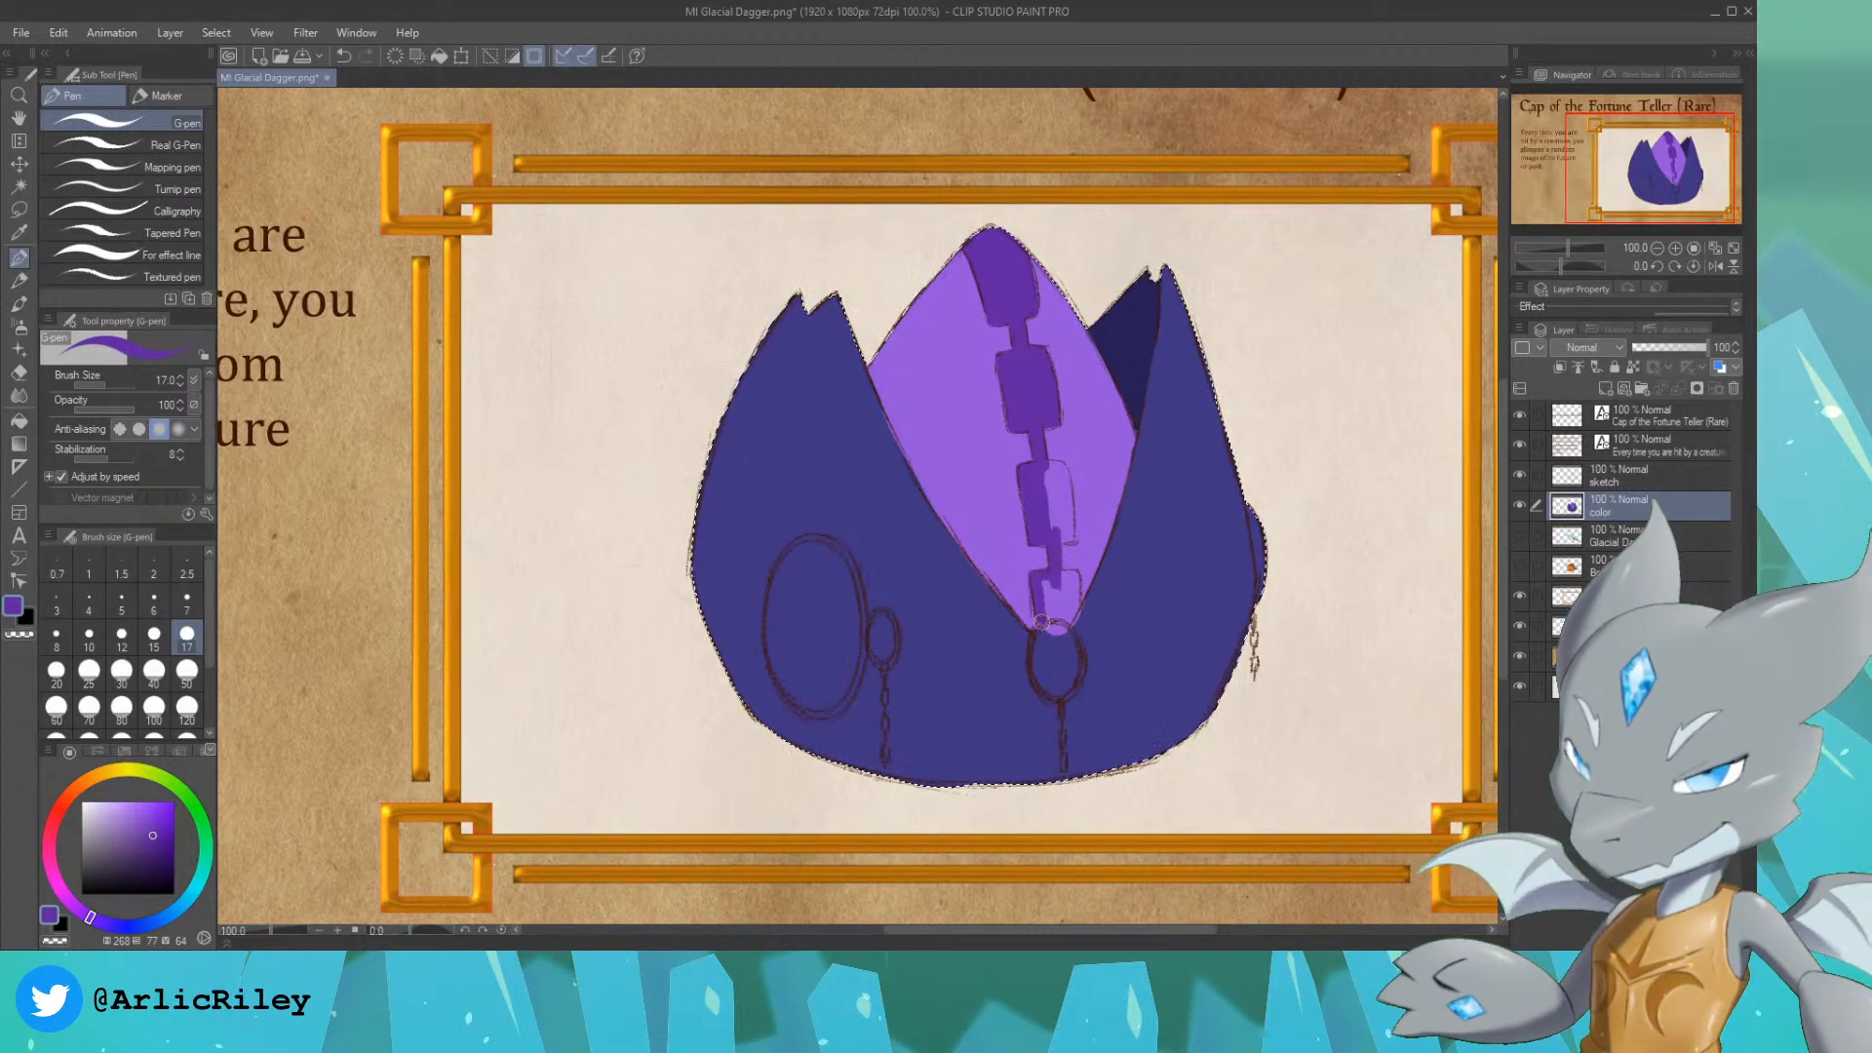
pyautogui.moveTo(1050, 624)
pyautogui.mouseDown()
pyautogui.moveTo(1049, 577)
pyautogui.moveTo(1059, 620)
pyautogui.mouseUp()
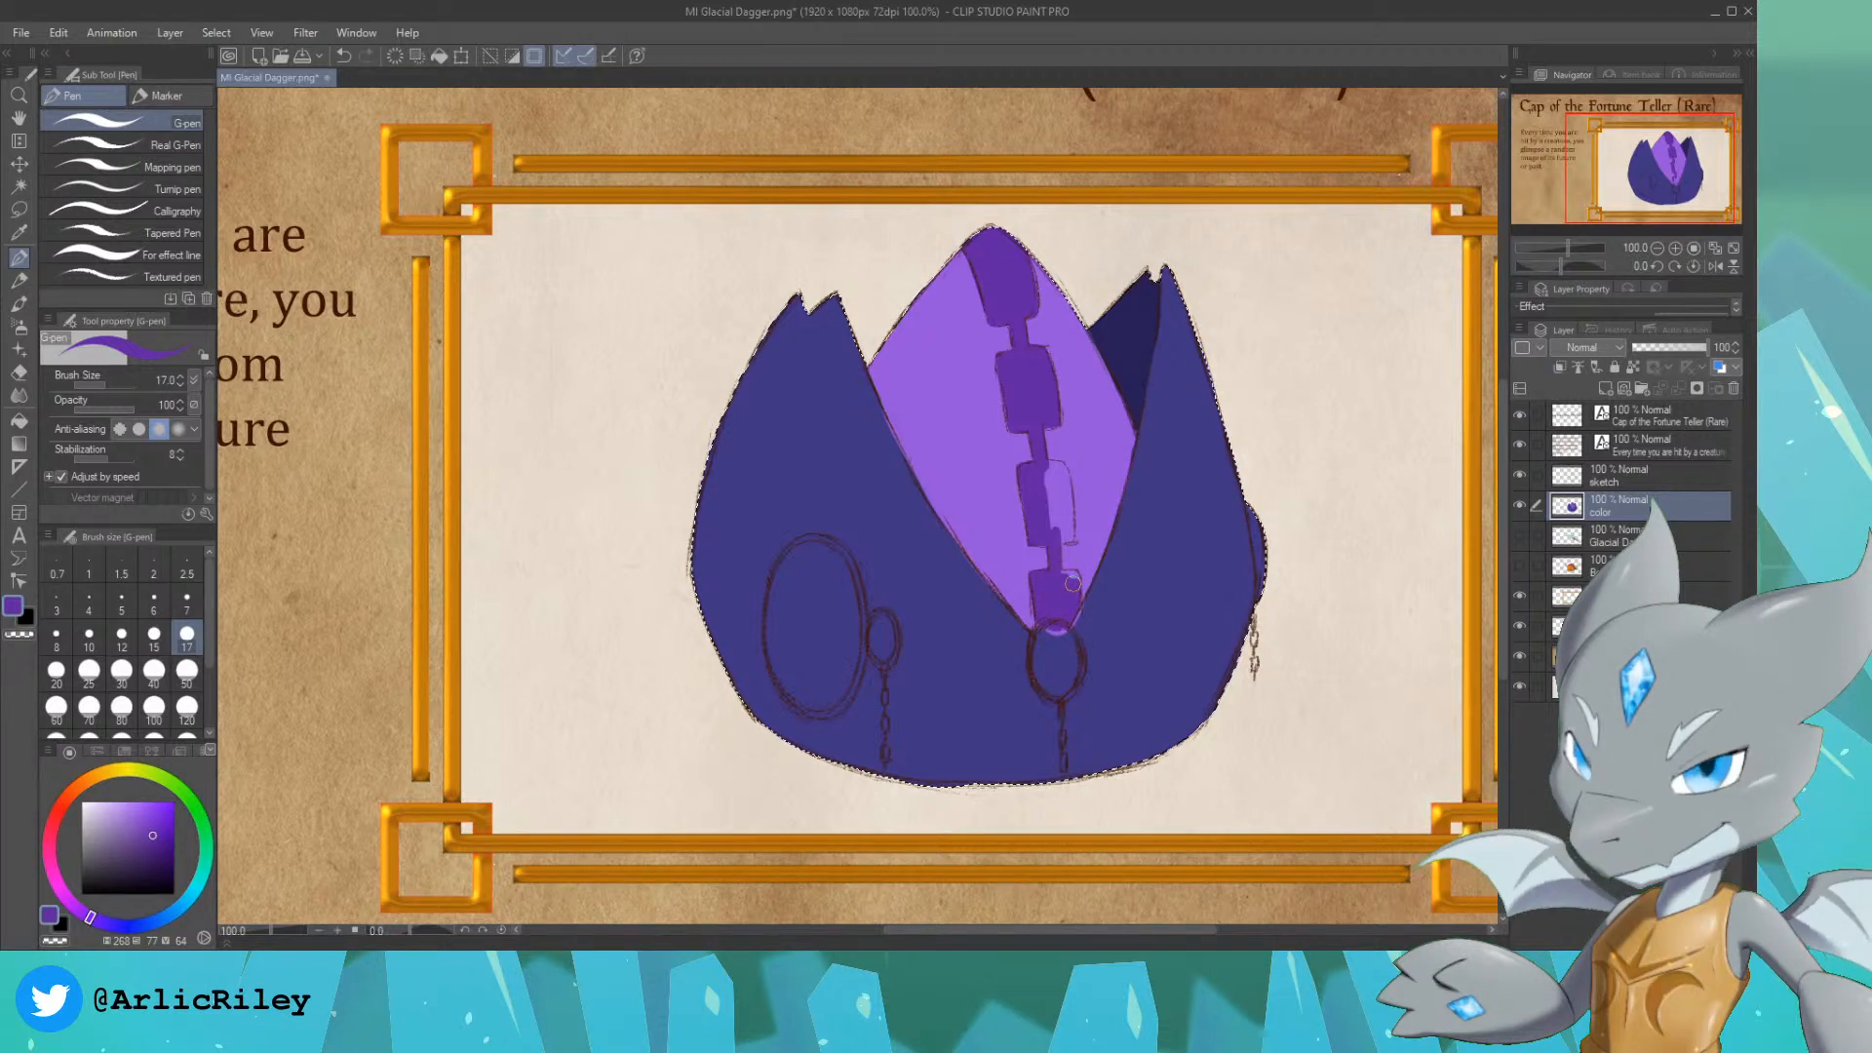
pyautogui.keyDown('alt'); pyautogui.click(1127, 639); pyautogui.keyUp('alt')
pyautogui.moveTo(1082, 627); pyautogui.dragTo(1092, 598)
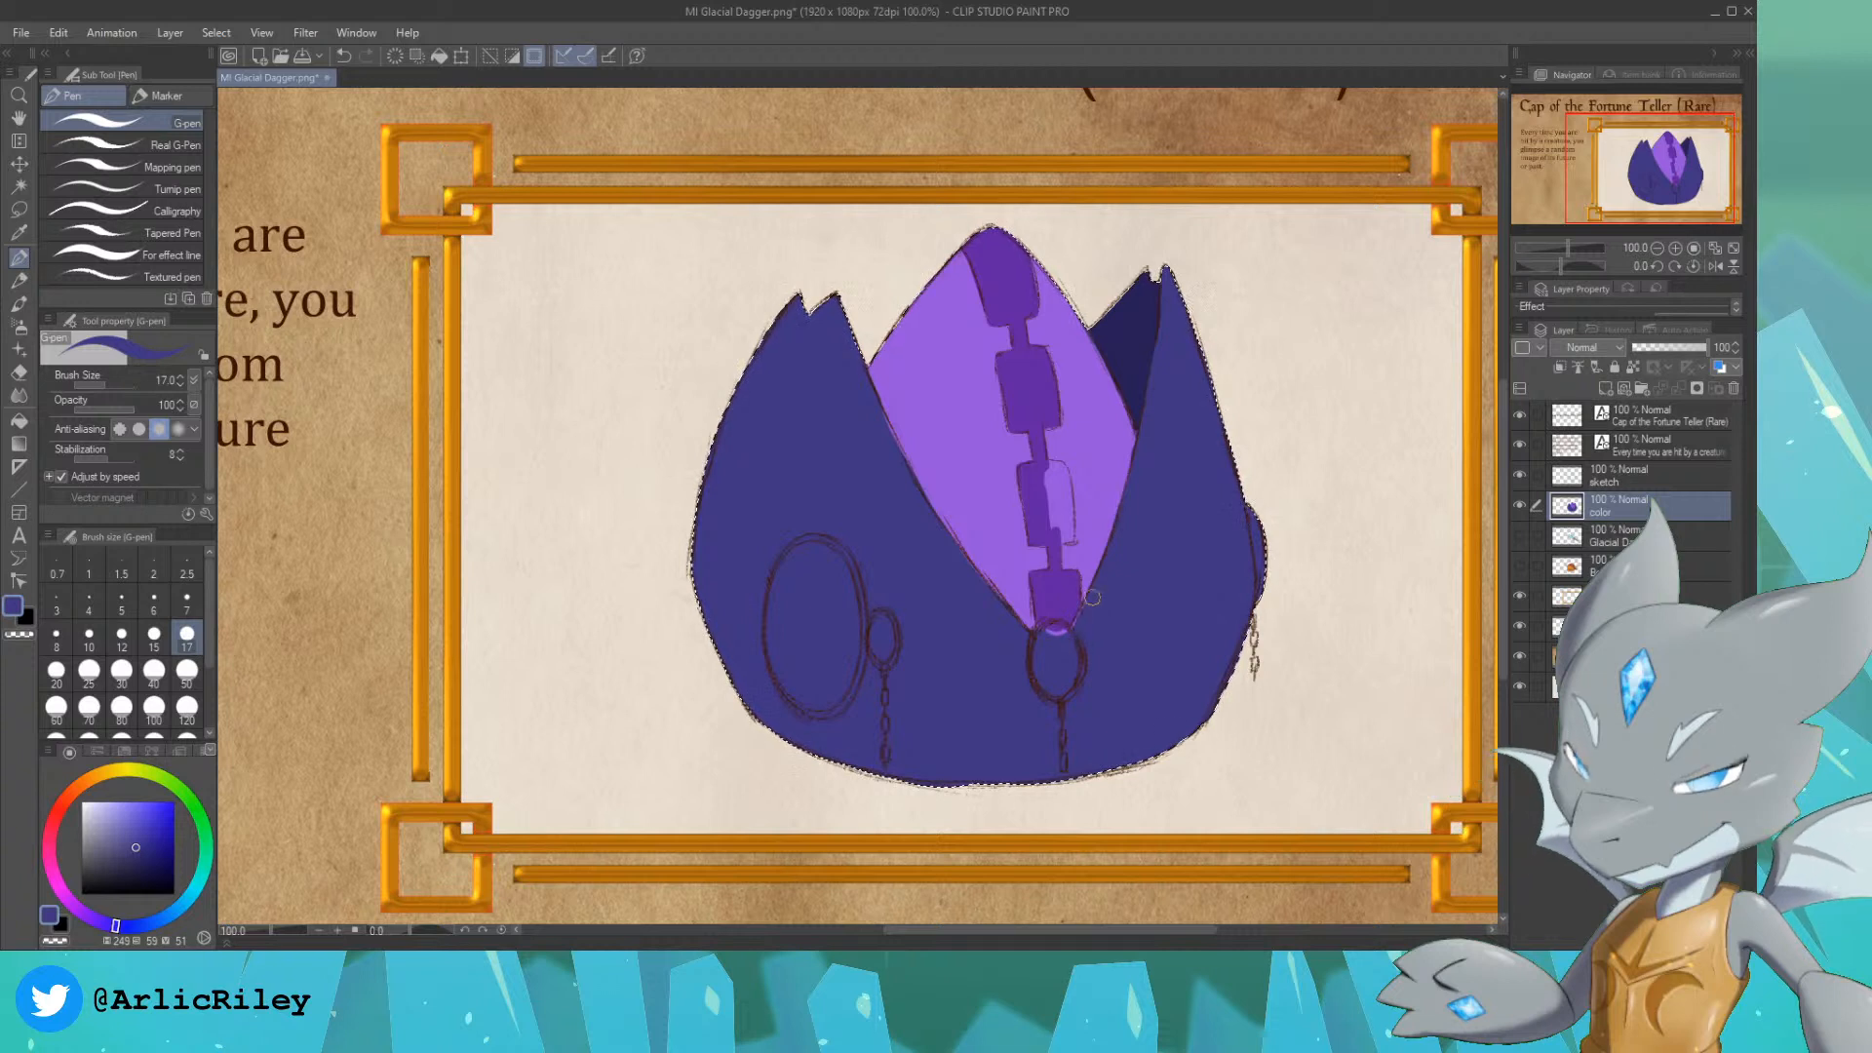
pyautogui.keyDown('alt'); pyautogui.click(1058, 586); pyautogui.keyUp('alt')
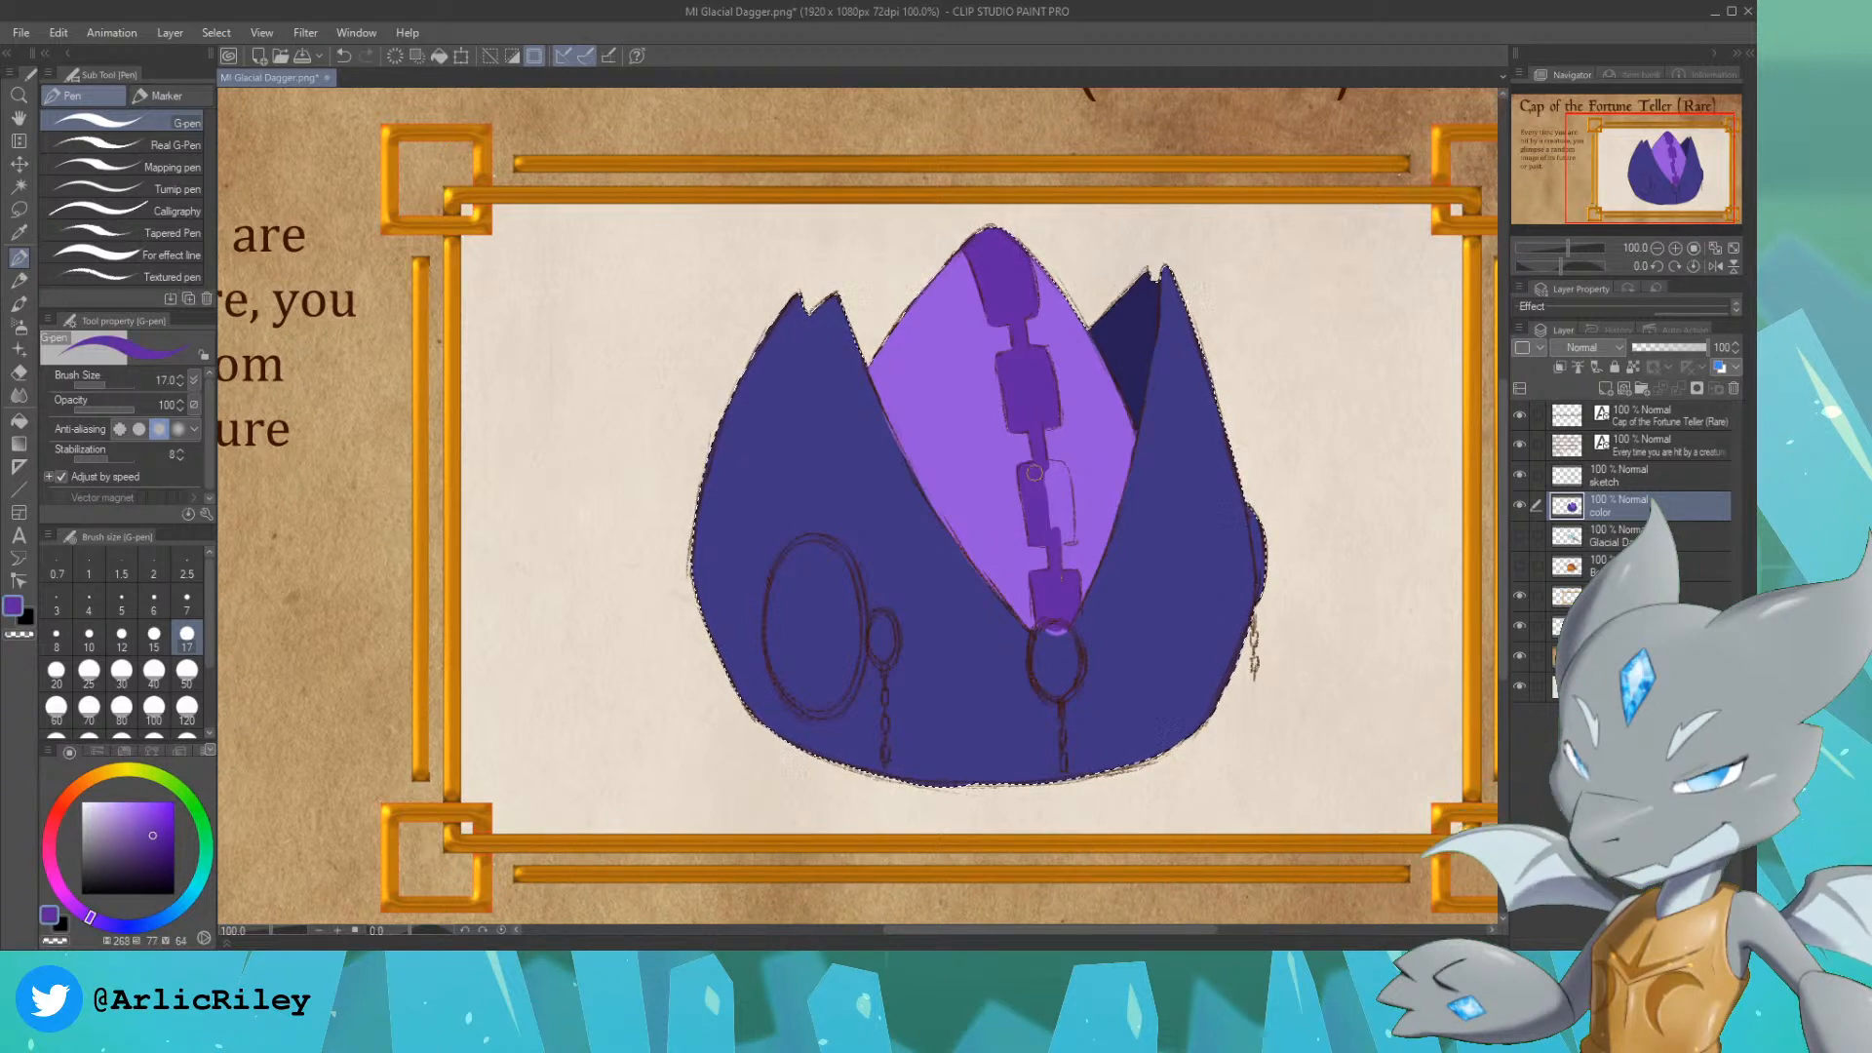
pyautogui.moveTo(1036, 472); pyautogui.dragTo(1067, 519)
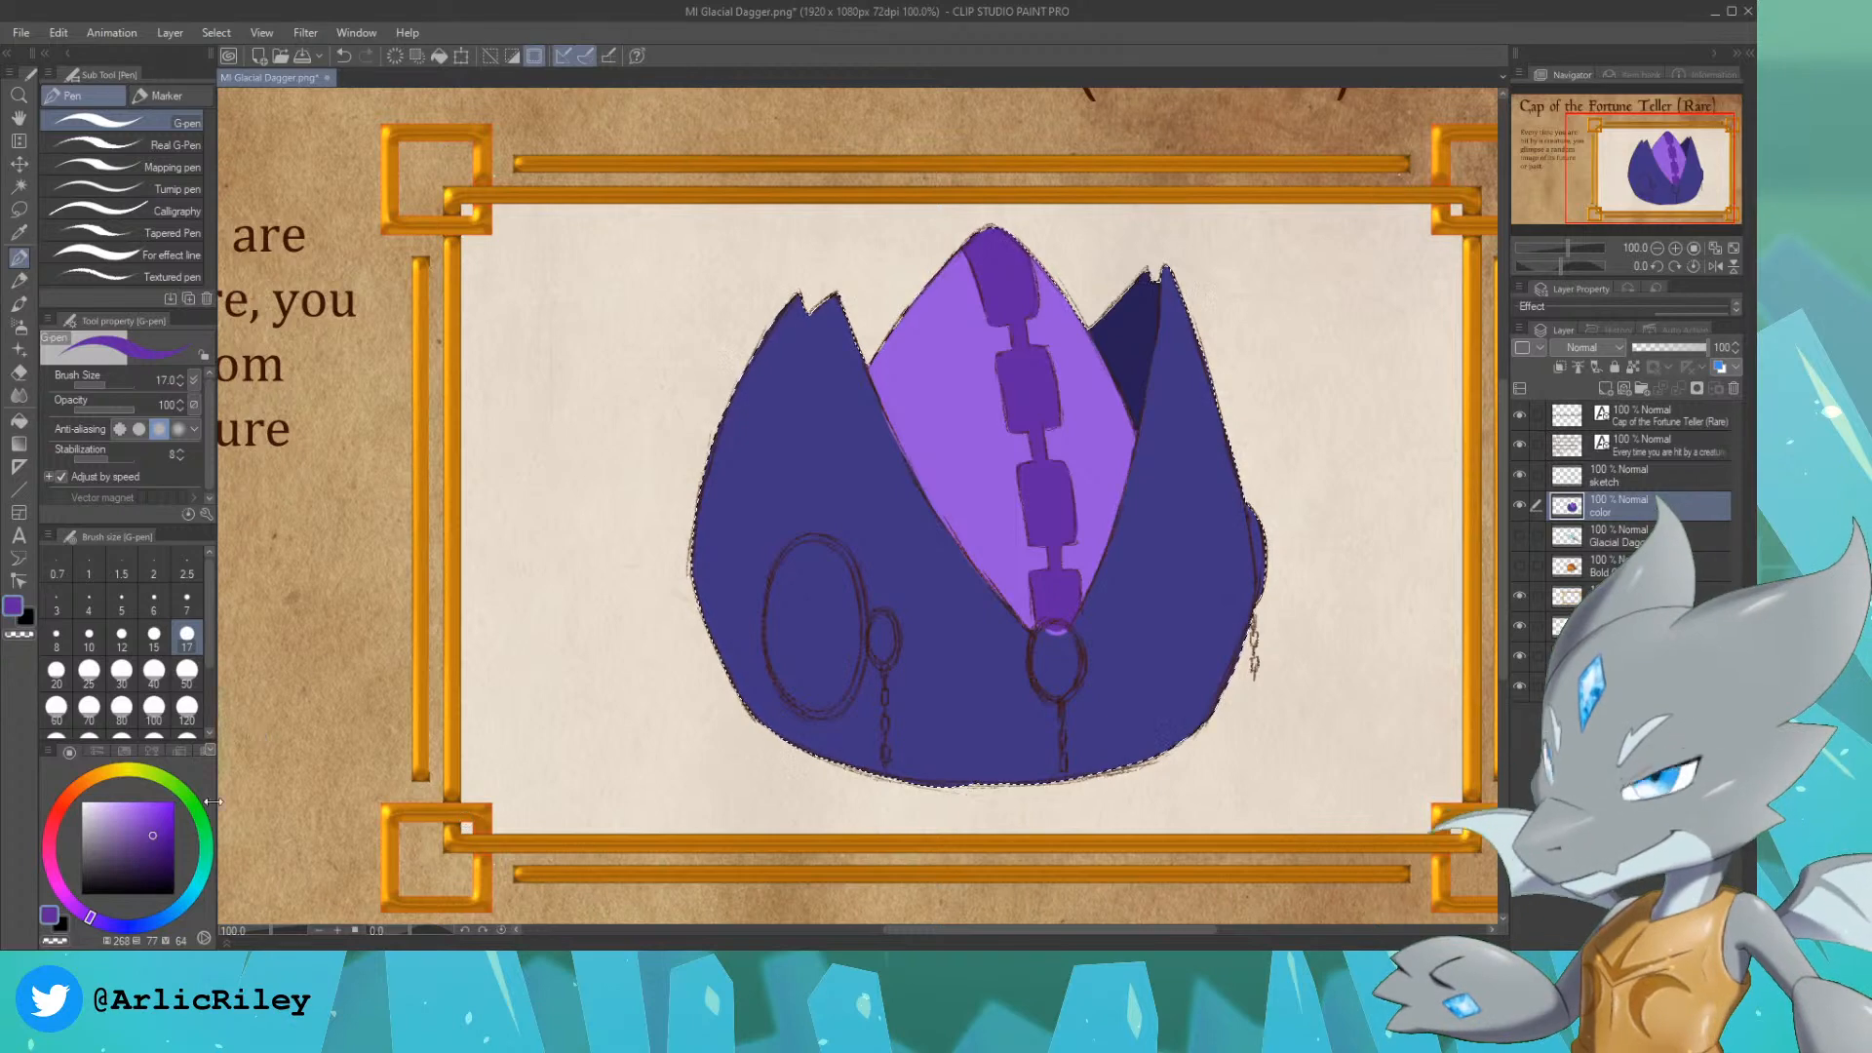
# Step: Choose a golden orange with hue 37, saturation 78 and value 95, testing it with undone strokes on the left flap
pyautogui.click(81, 792)
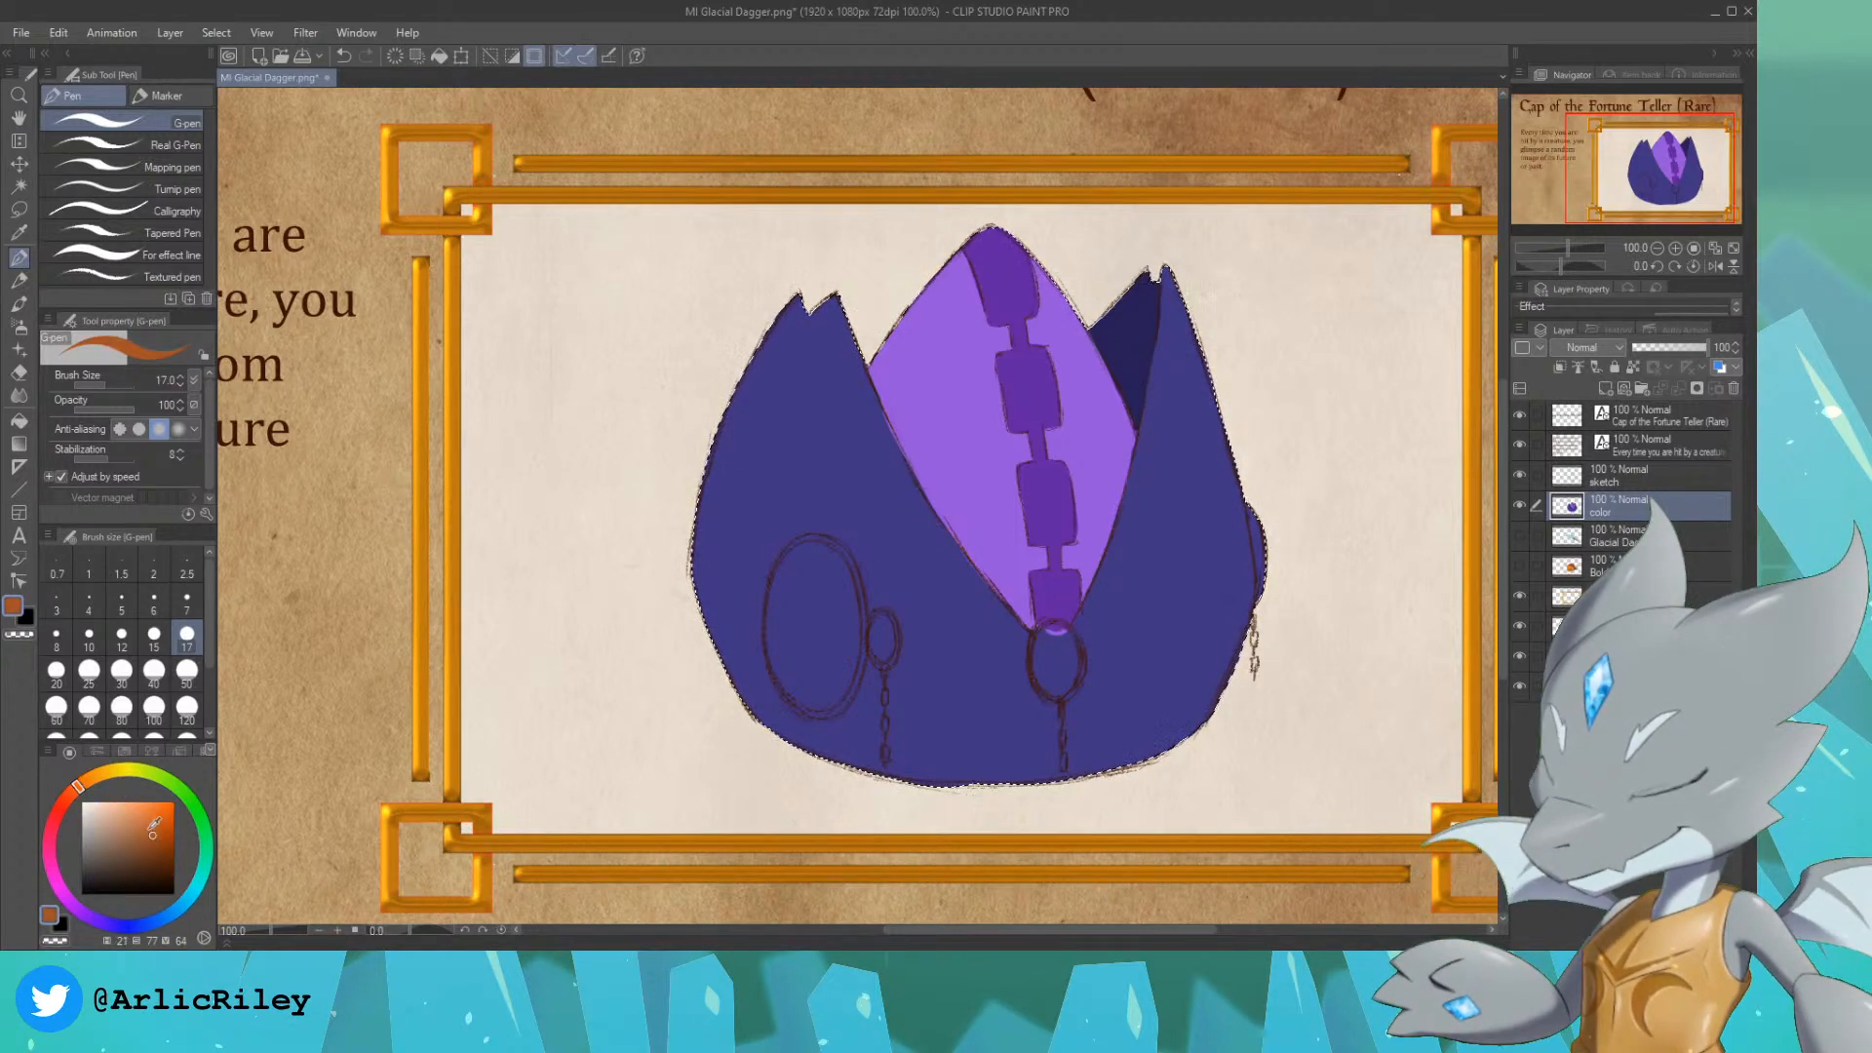
pyautogui.click(87, 784)
pyautogui.click(152, 800)
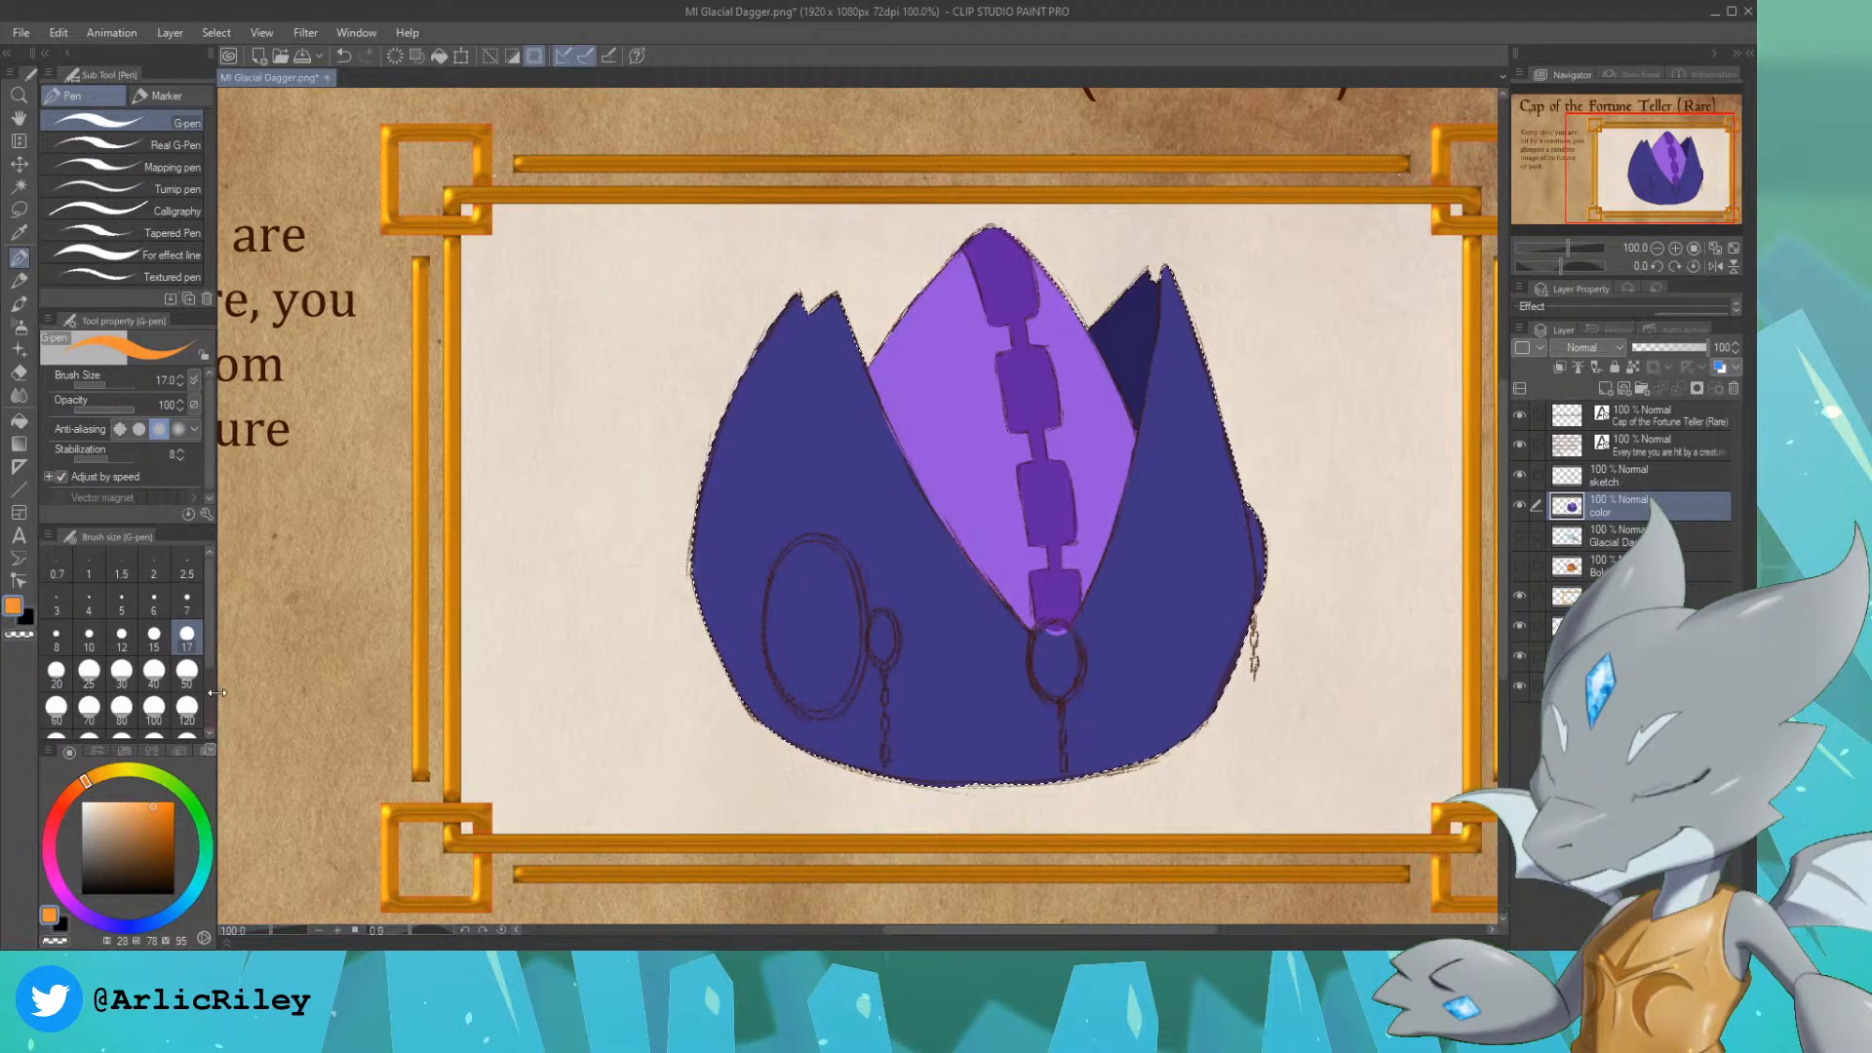
pyautogui.moveTo(786, 499); pyautogui.dragTo(811, 472)
pyautogui.hotkey('ctrl', 'z')
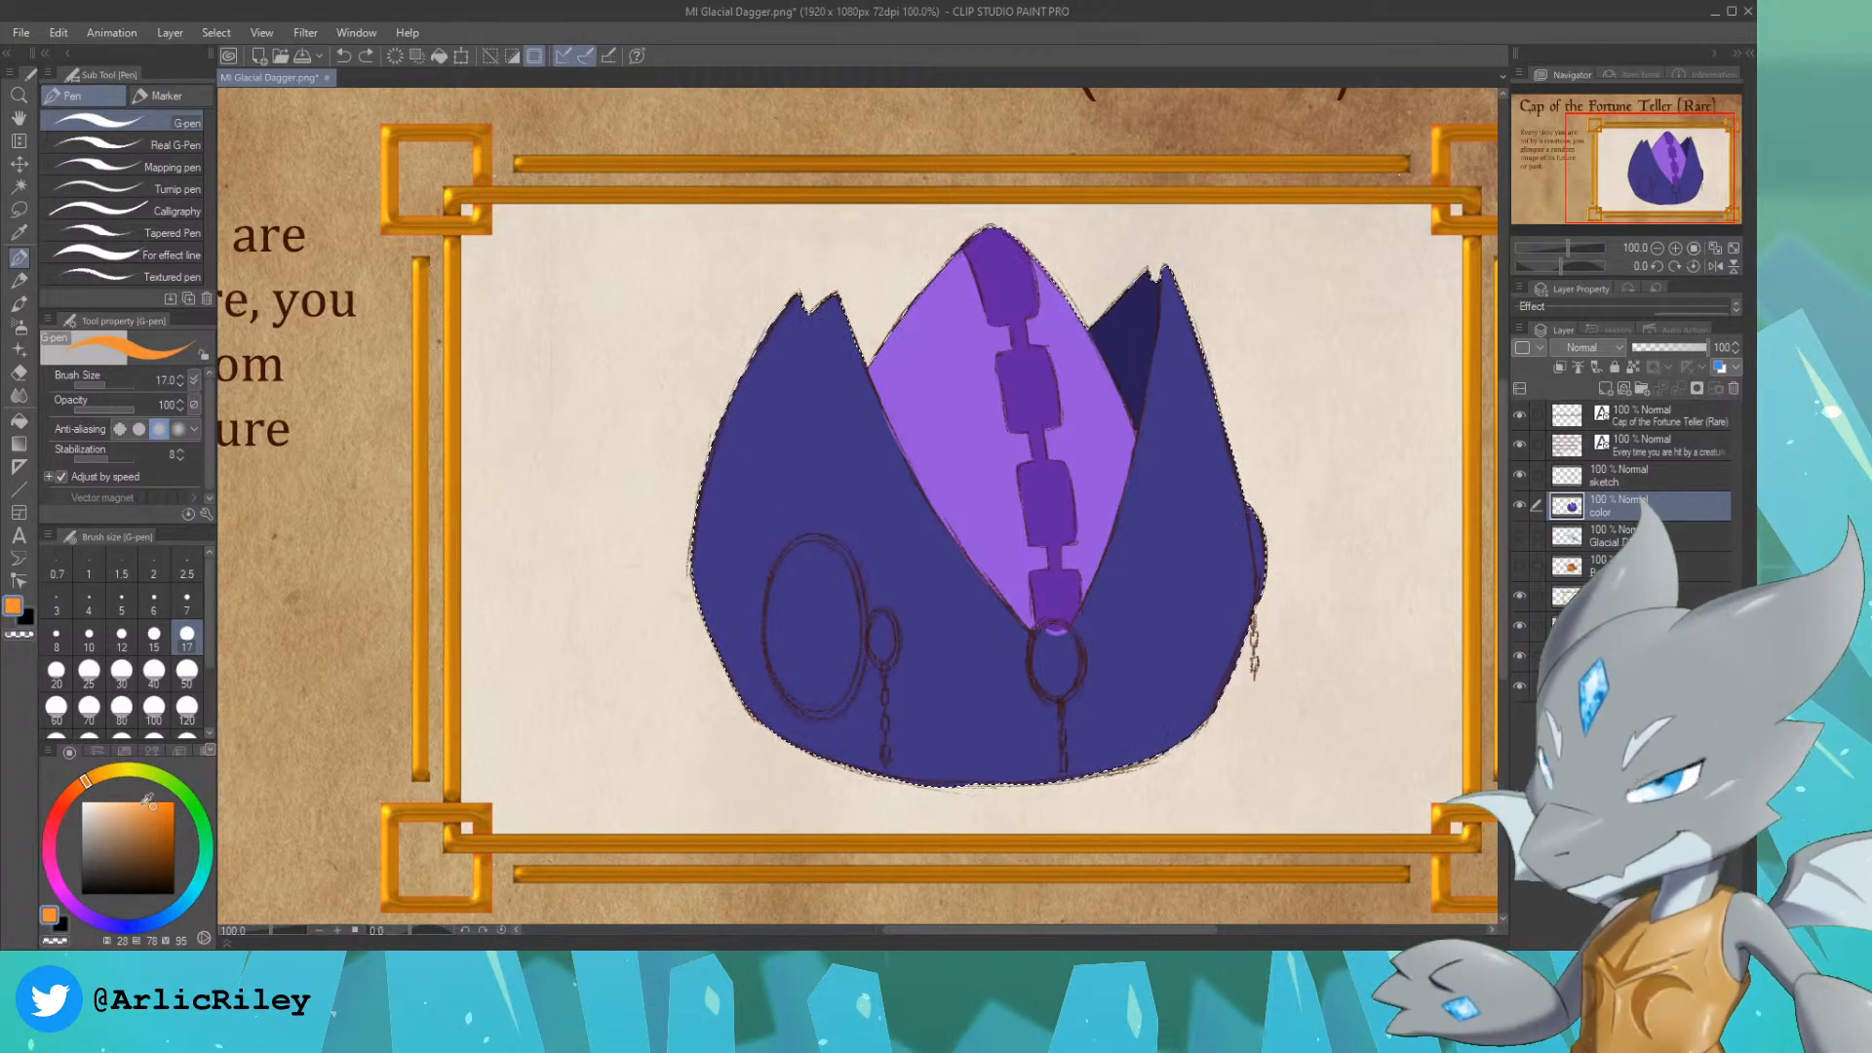
pyautogui.moveTo(91, 780); pyautogui.dragTo(93, 769)
pyautogui.moveTo(823, 445); pyautogui.dragTo(840, 429)
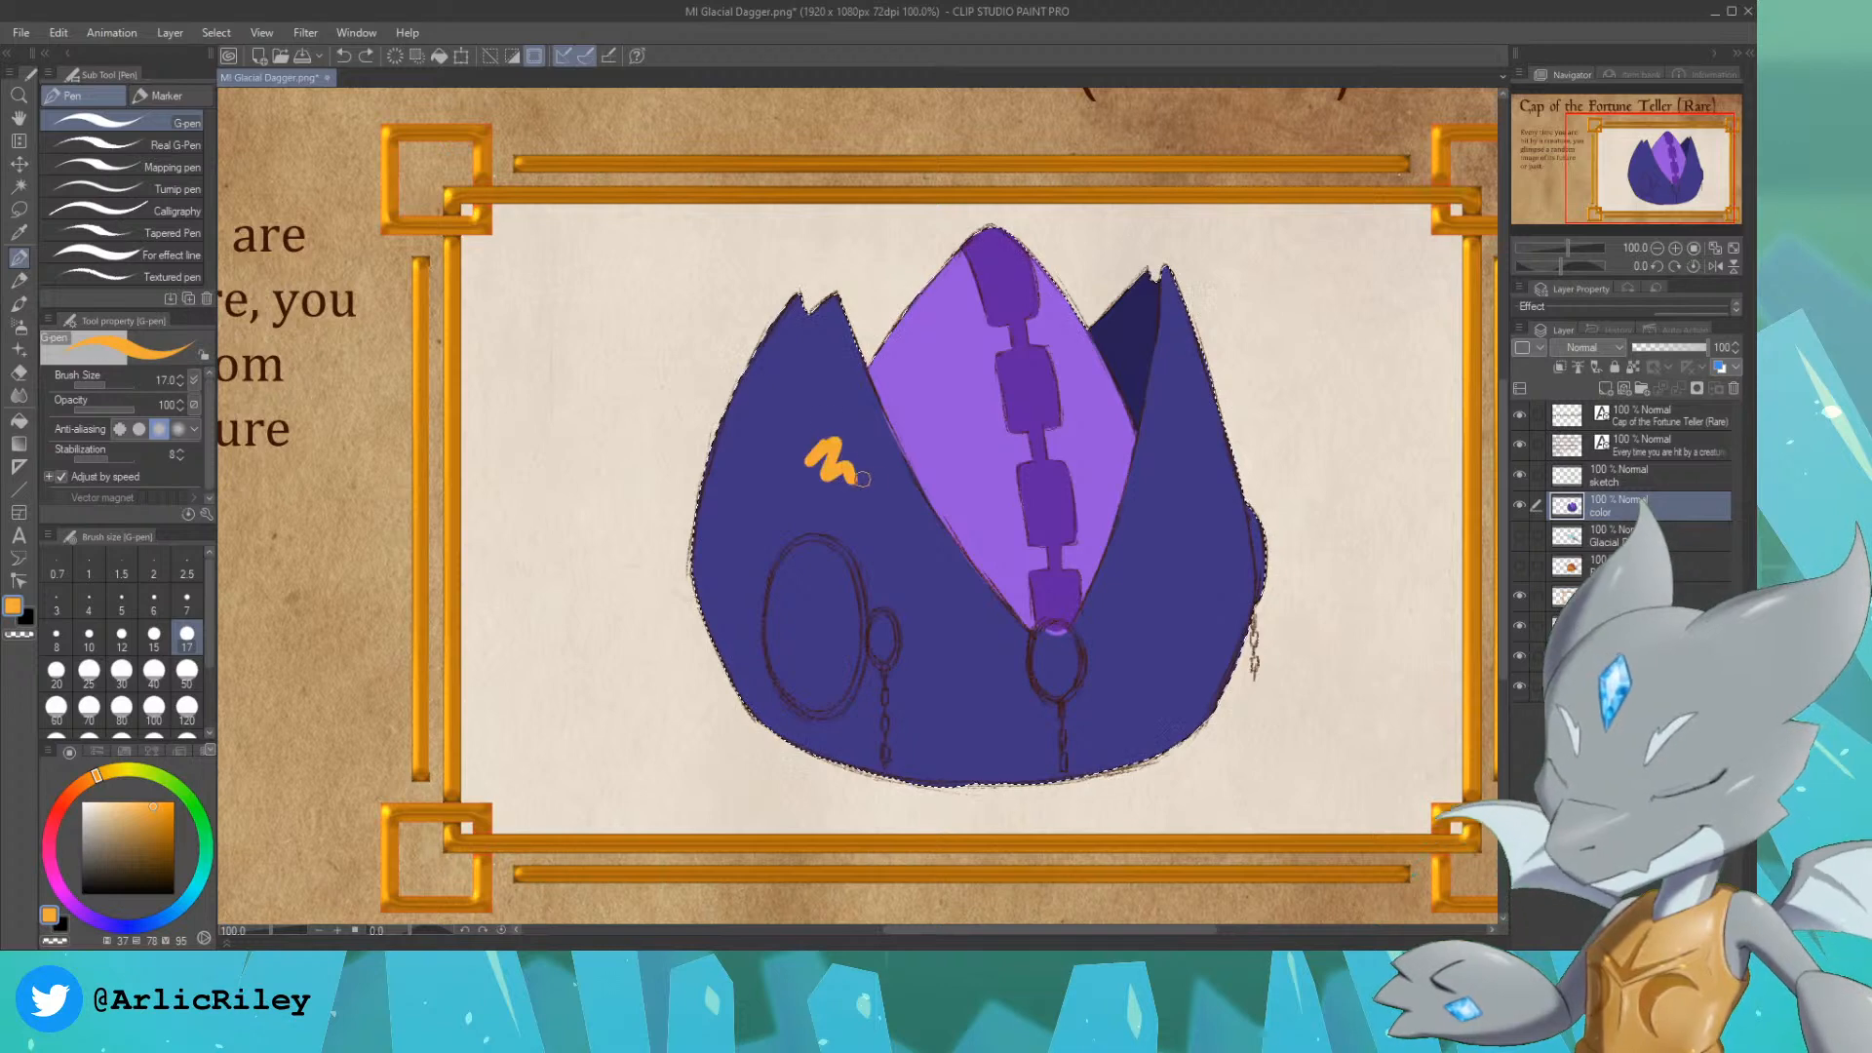
pyautogui.hotkey('ctrl', 'z')
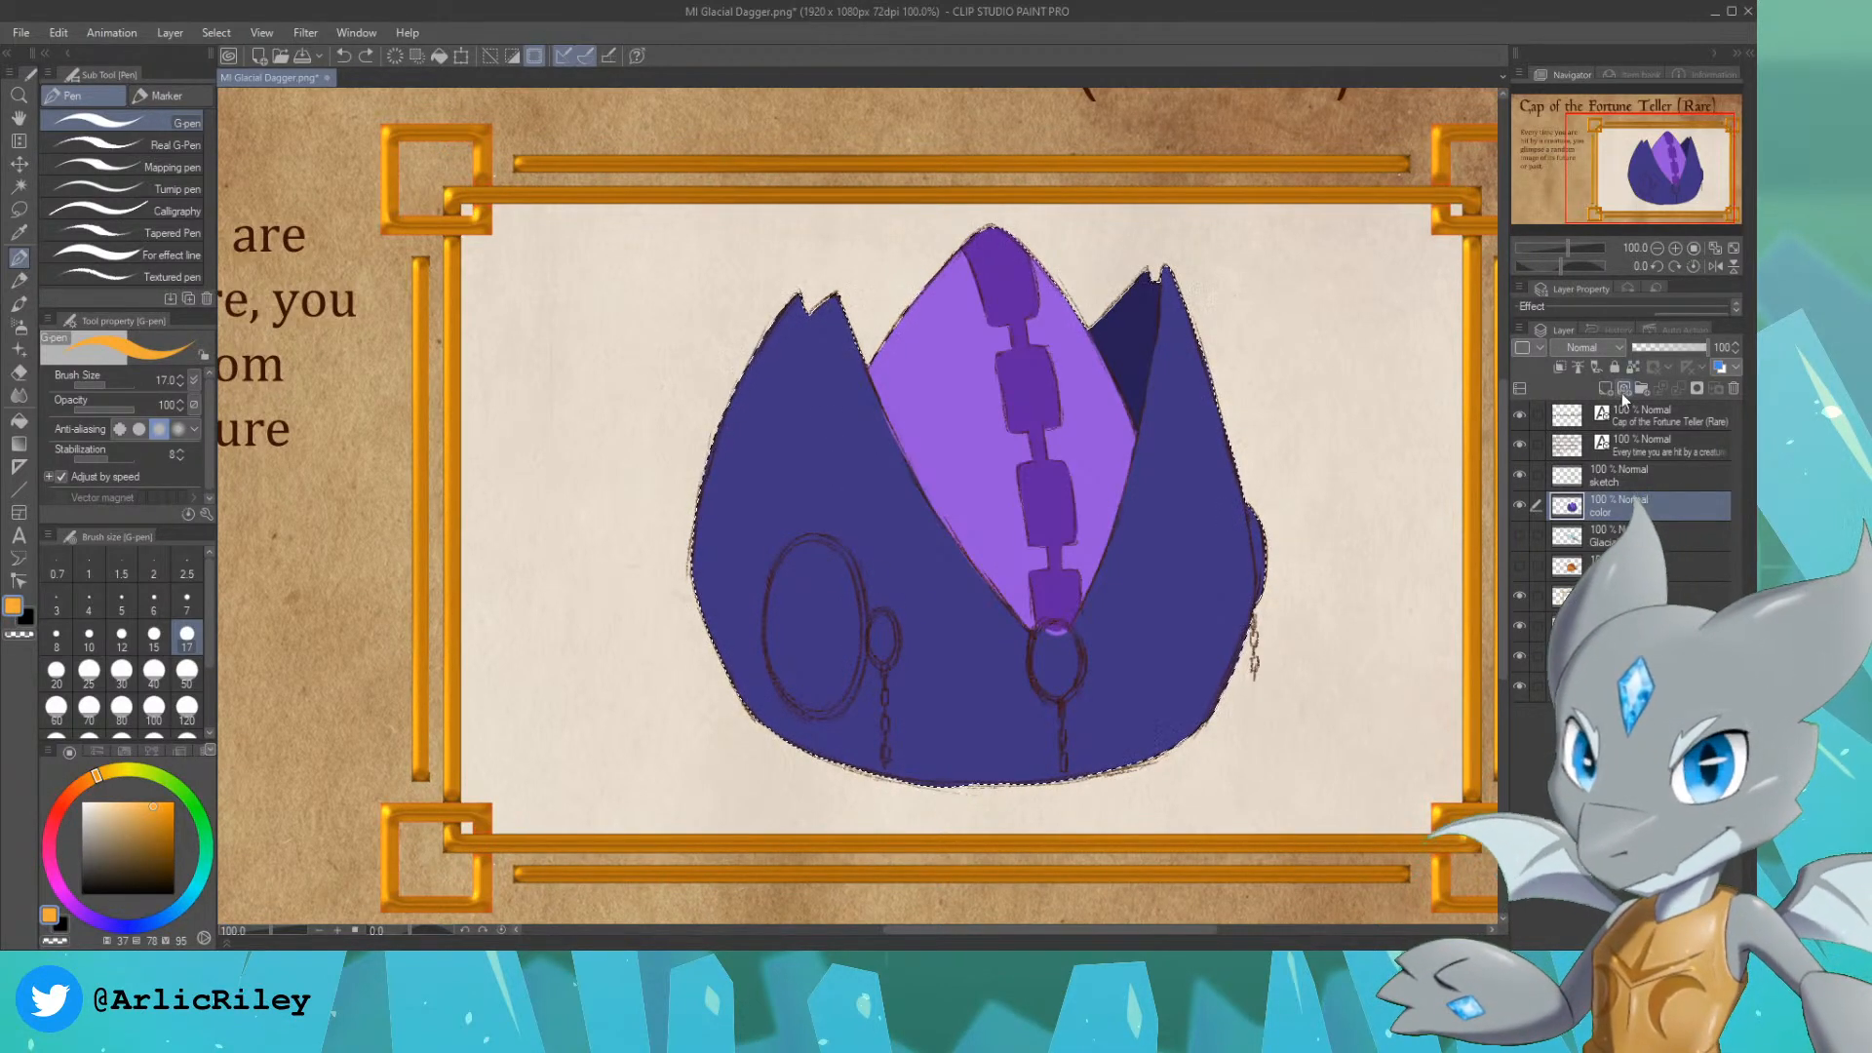
# Step: Add a new layer above the color layer and paint the central medallion and its hanging chain golden orange
pyautogui.click(1622, 390)
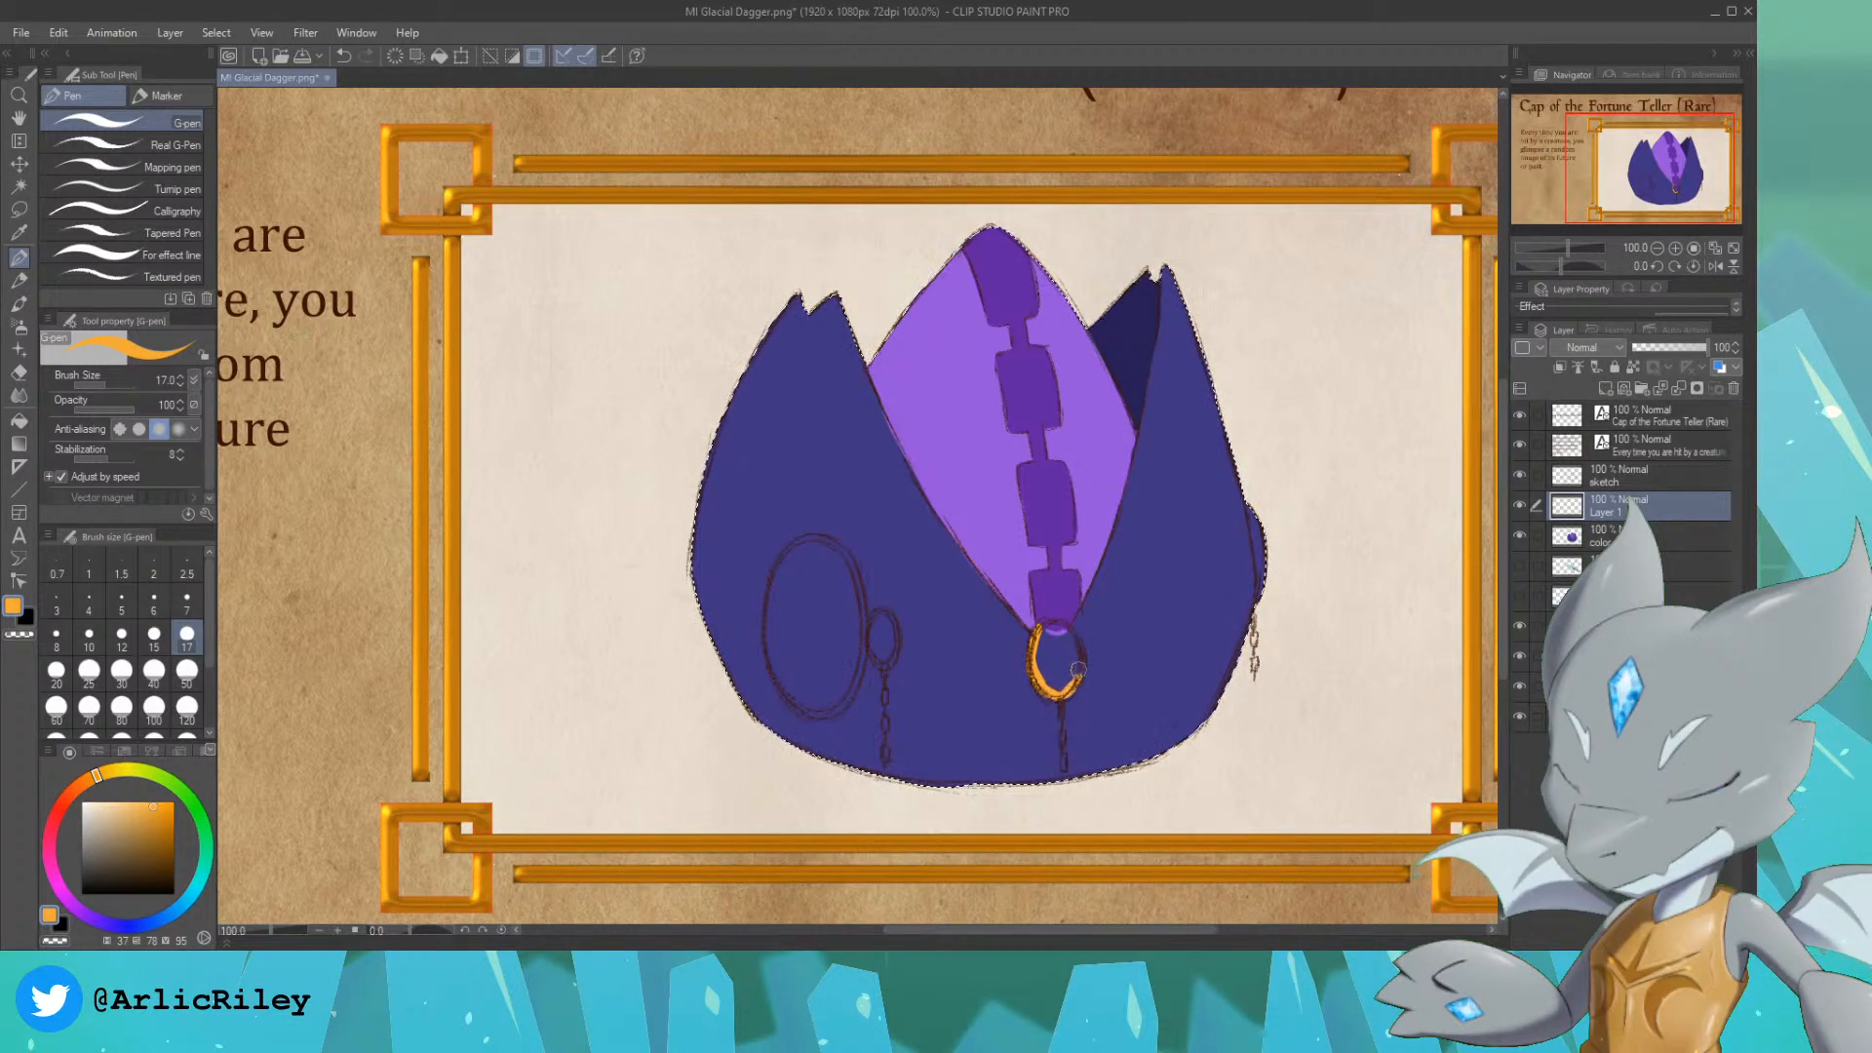
pyautogui.moveTo(1069, 672)
pyautogui.mouseDown()
pyautogui.moveTo(1039, 630)
pyautogui.moveTo(1047, 660)
pyautogui.mouseUp()
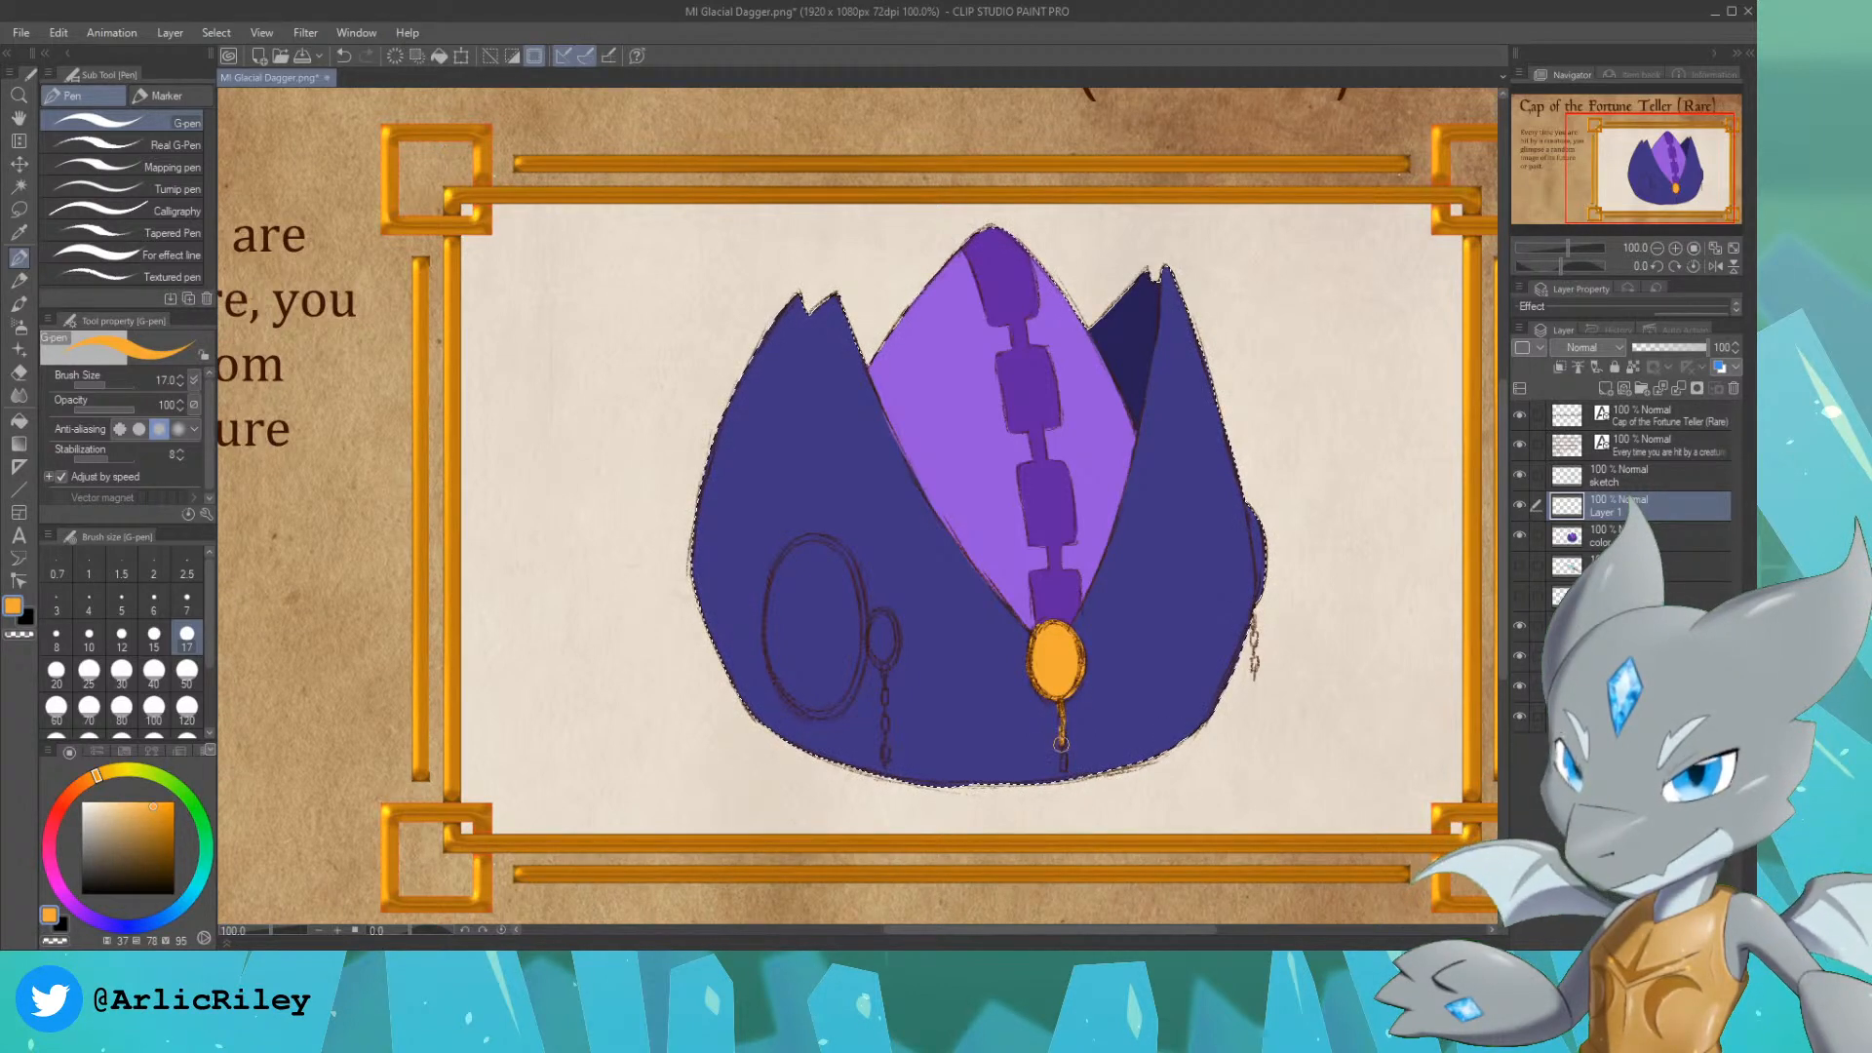
pyautogui.moveTo(1064, 753)
pyautogui.mouseDown()
pyautogui.moveTo(1064, 768)
pyautogui.moveTo(1063, 746)
pyautogui.mouseUp()
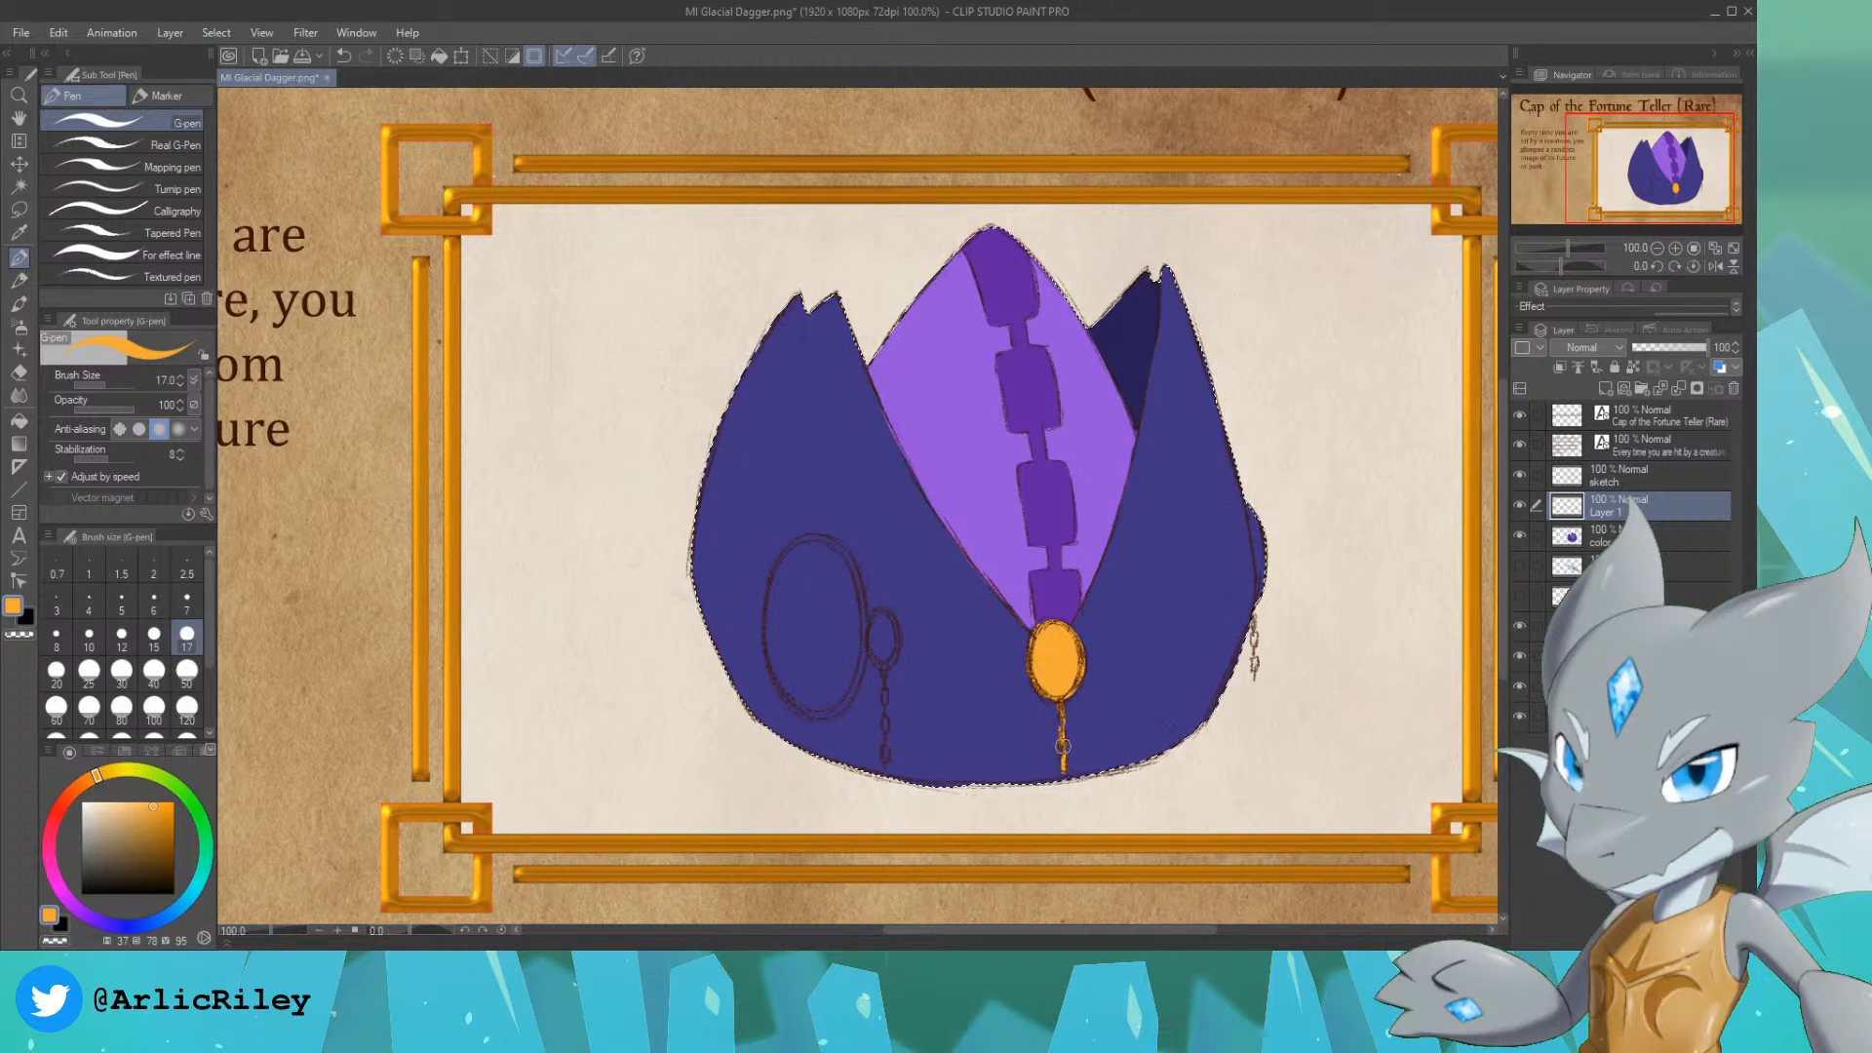
# Step: Paint the small left medallion, the right edge medallion and their chains golden orange, clearing the selection for the part outside the cap
pyautogui.moveTo(885, 666); pyautogui.dragTo(886, 756)
pyautogui.moveTo(880, 646)
pyautogui.mouseDown()
pyautogui.moveTo(879, 614)
pyautogui.moveTo(883, 655)
pyautogui.moveTo(880, 641)
pyautogui.mouseUp()
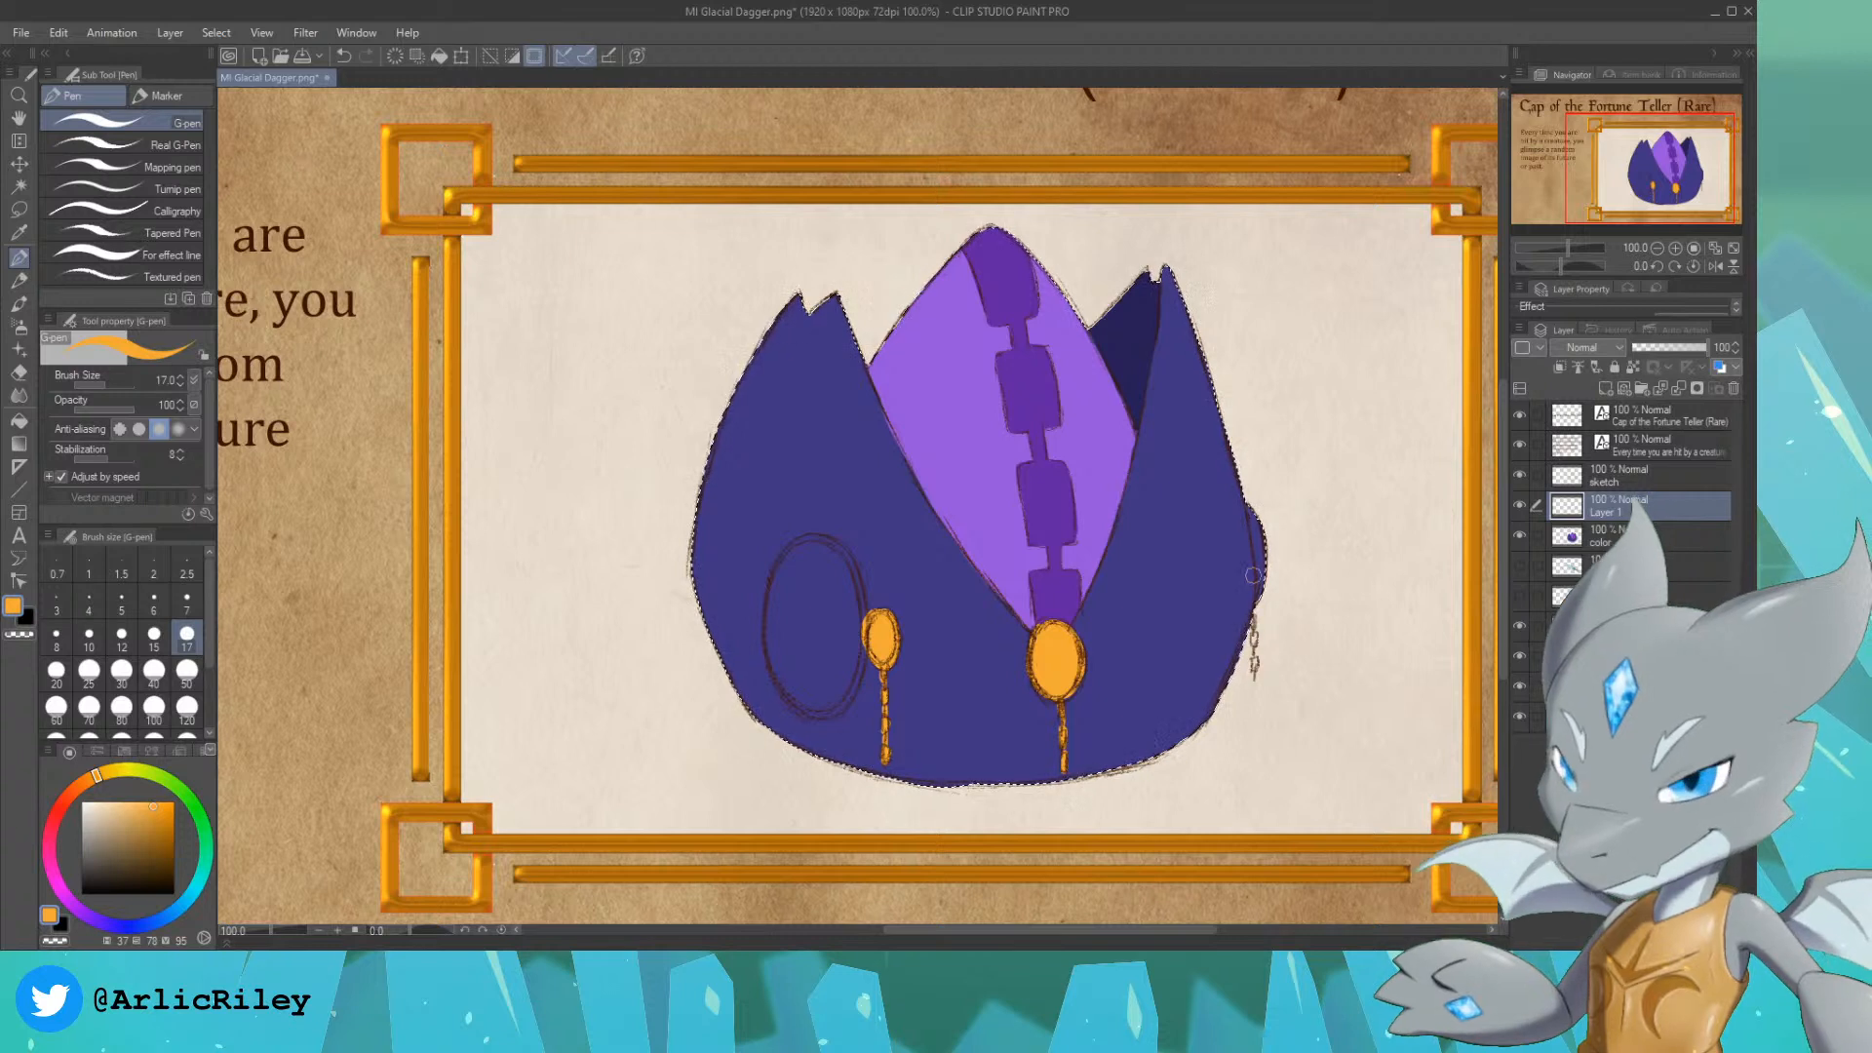
pyautogui.moveTo(1271, 591)
pyautogui.mouseDown()
pyautogui.moveTo(1246, 480)
pyautogui.moveTo(1253, 508)
pyautogui.mouseUp()
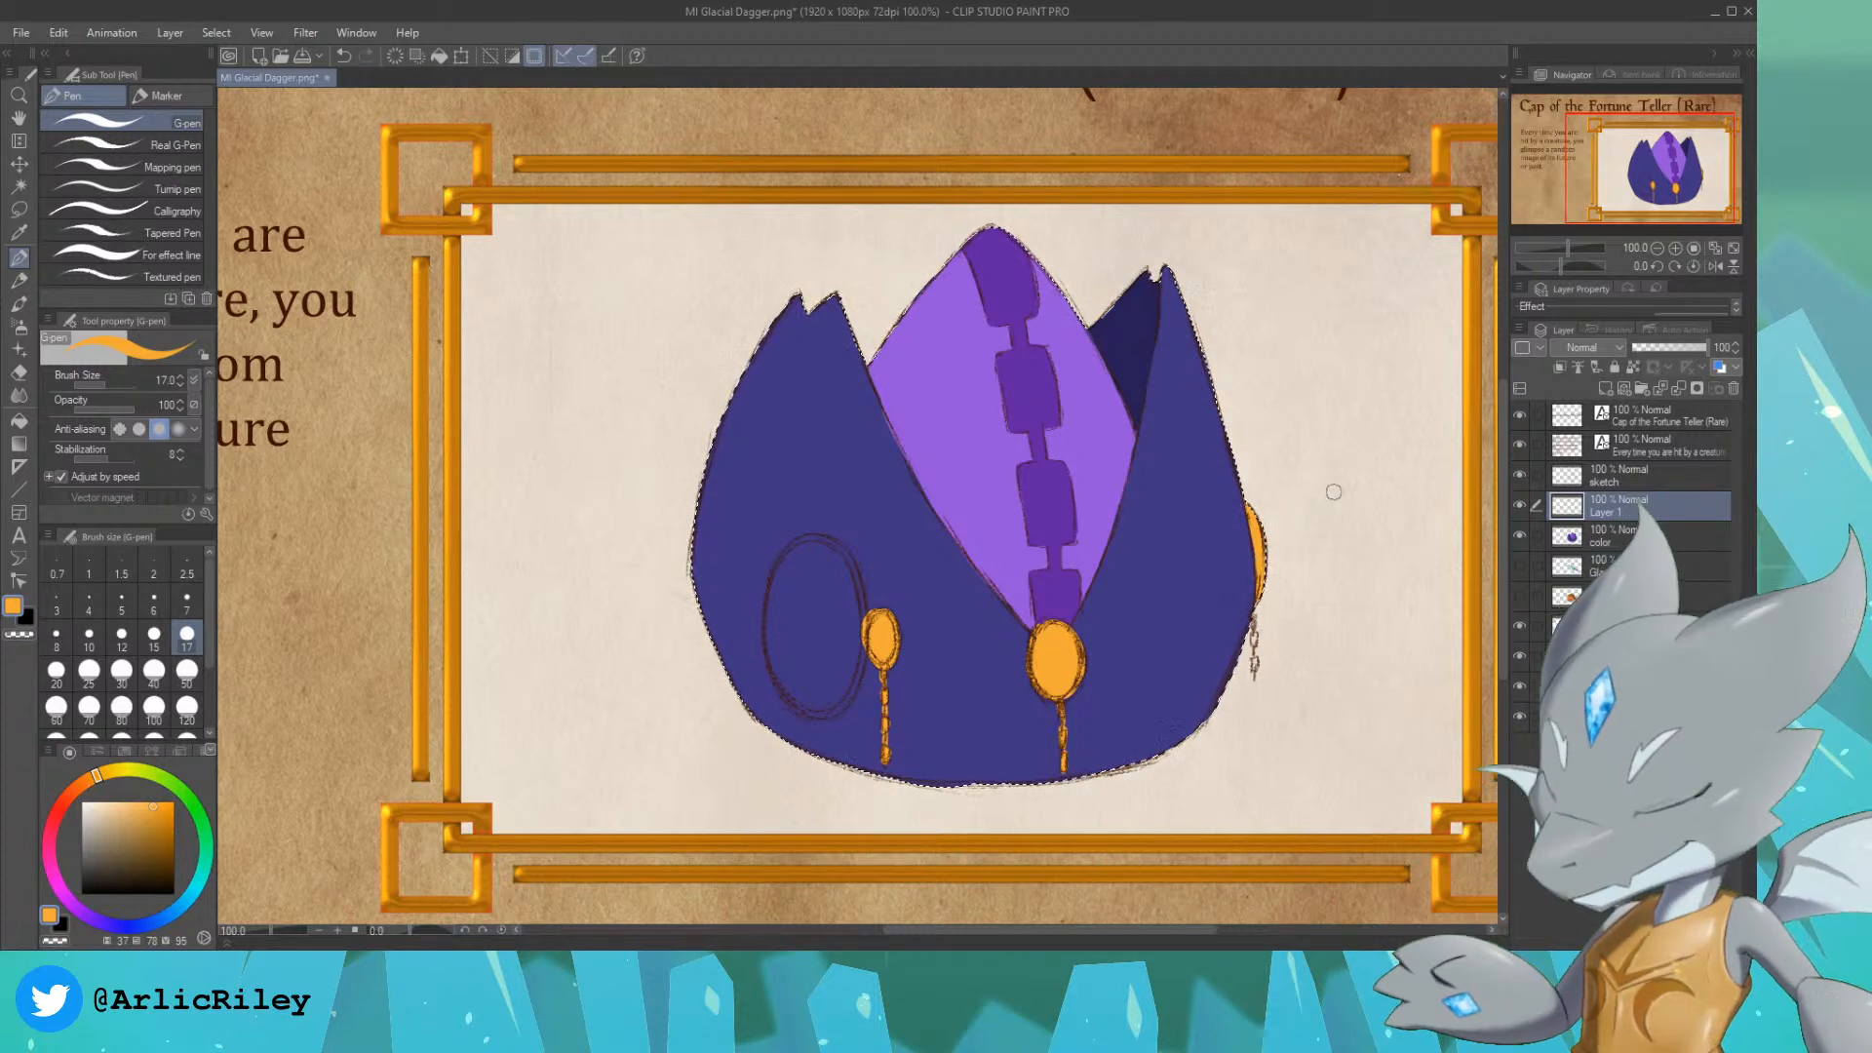
pyautogui.hotkey('ctrl', 'd')
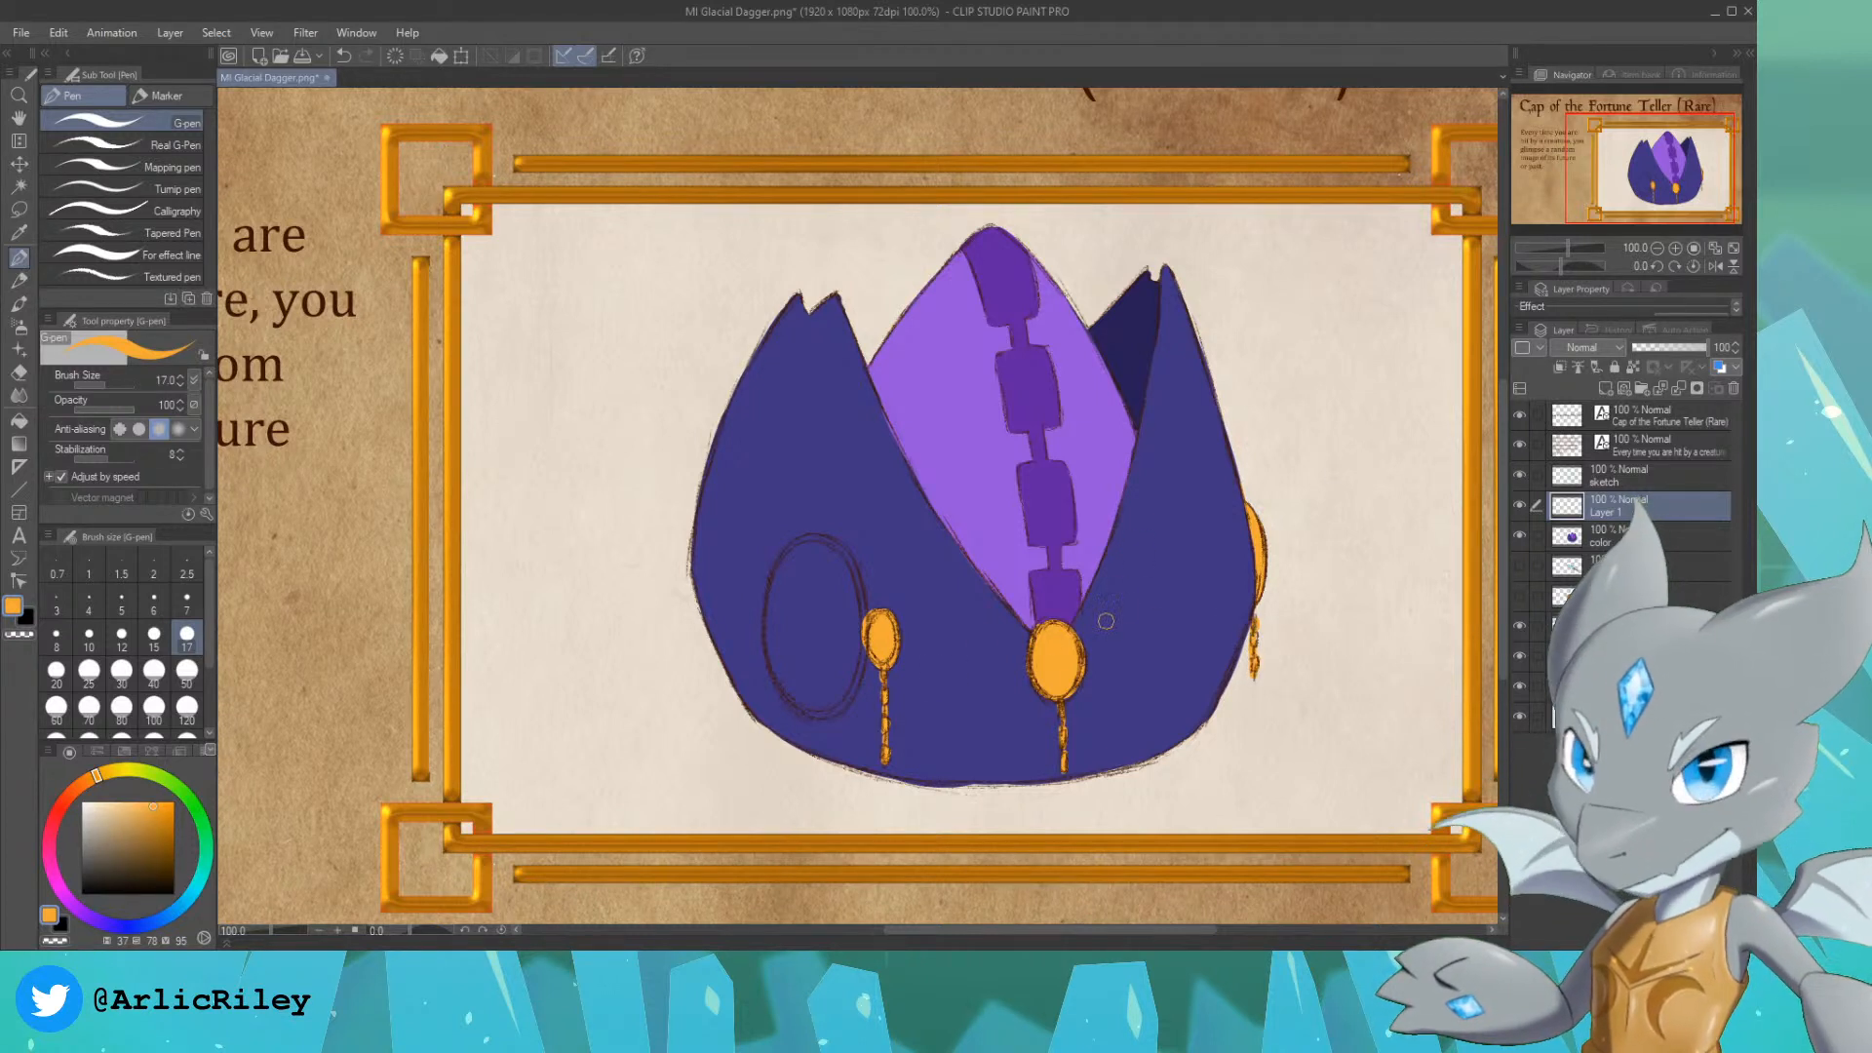
# Step: Reselect the color layer's painted area, fill the large left oval golden orange on the new layer, and enlarge the G-pen to 100
pyautogui.keyDown('ctrl'); pyautogui.click(1571, 536); pyautogui.keyUp('ctrl')
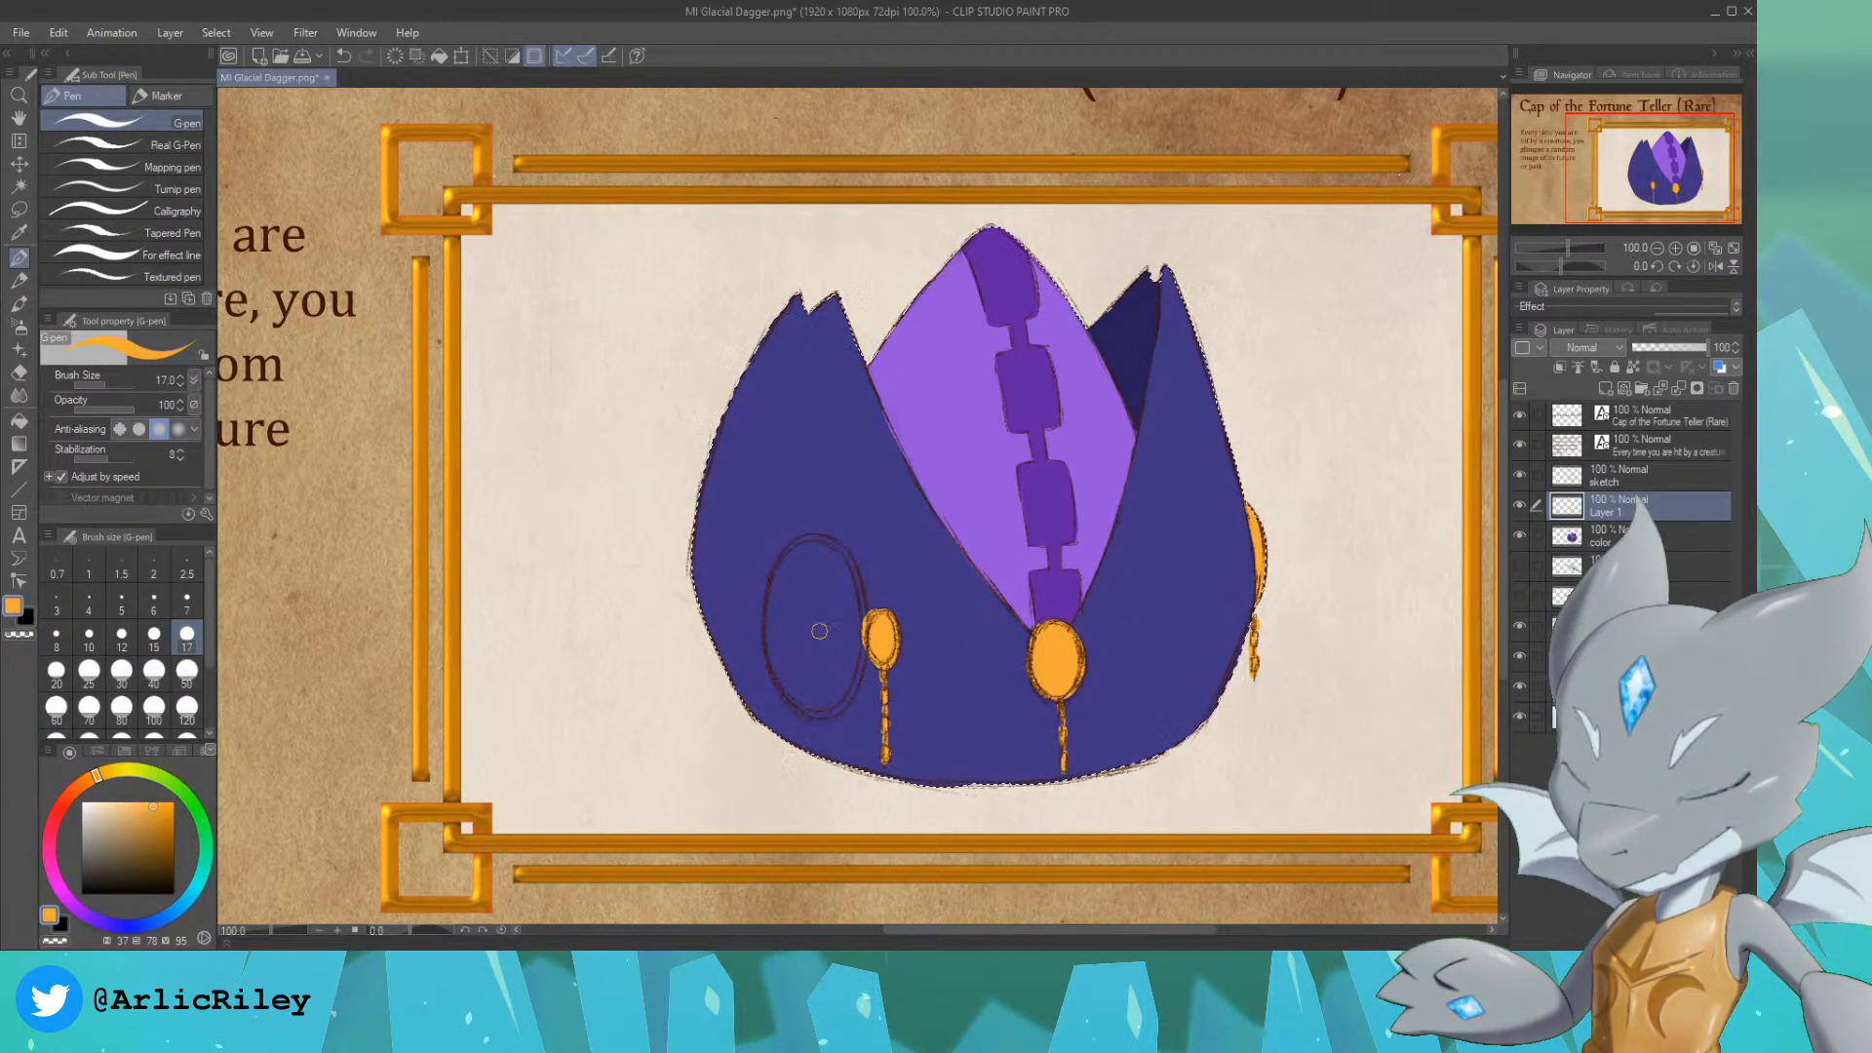
pyautogui.moveTo(795, 579)
pyautogui.mouseDown()
pyautogui.moveTo(784, 629)
pyautogui.moveTo(815, 590)
pyautogui.moveTo(819, 683)
pyautogui.moveTo(809, 556)
pyautogui.mouseUp()
pyautogui.press(']')
pyautogui.press(']')
pyautogui.press(']')
pyautogui.press(']')
pyautogui.press(']')
pyautogui.press(']')
pyautogui.press(']')
pyautogui.press(']')
pyautogui.press(']')
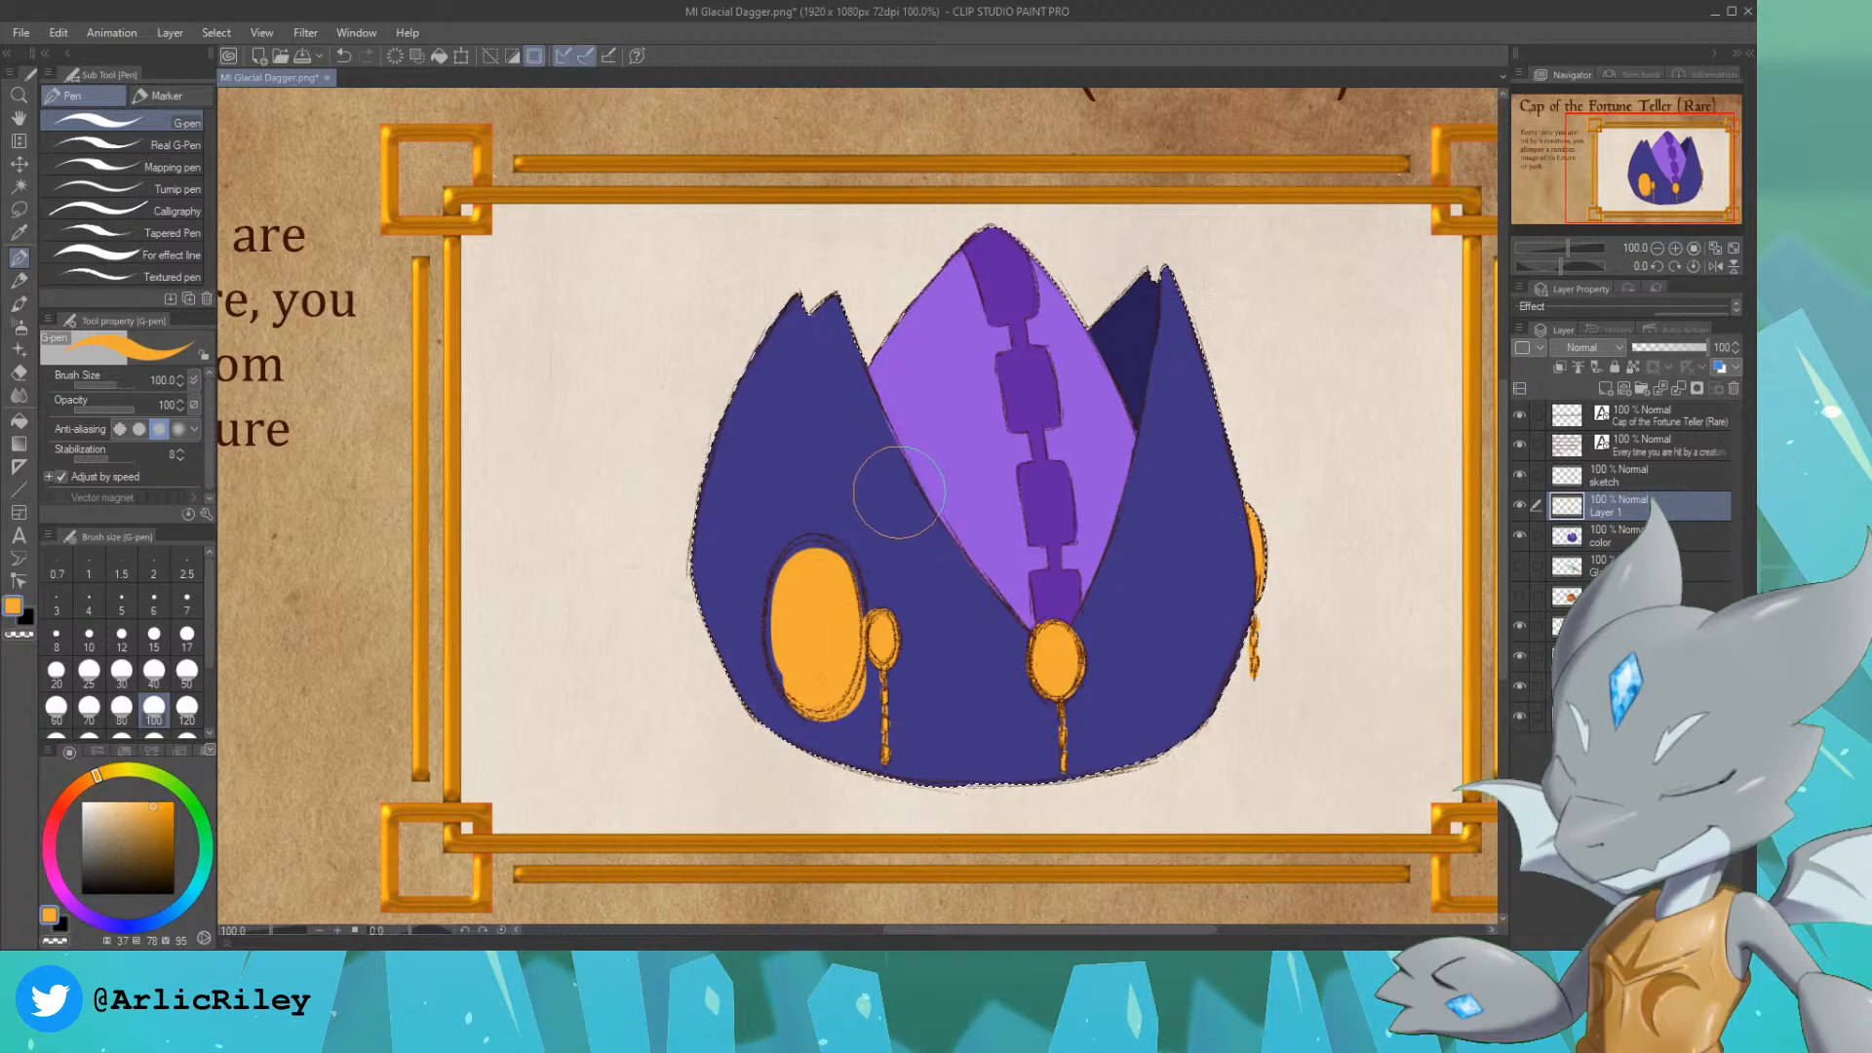
# Step: Finish filling the large left oval golden orange with brush size 30, tidy its rim with the cap's dark blue, and clear the selection
pyautogui.press('[')
pyautogui.press('[')
pyautogui.press('[')
pyautogui.press('[')
pyautogui.press('[')
pyautogui.press('[')
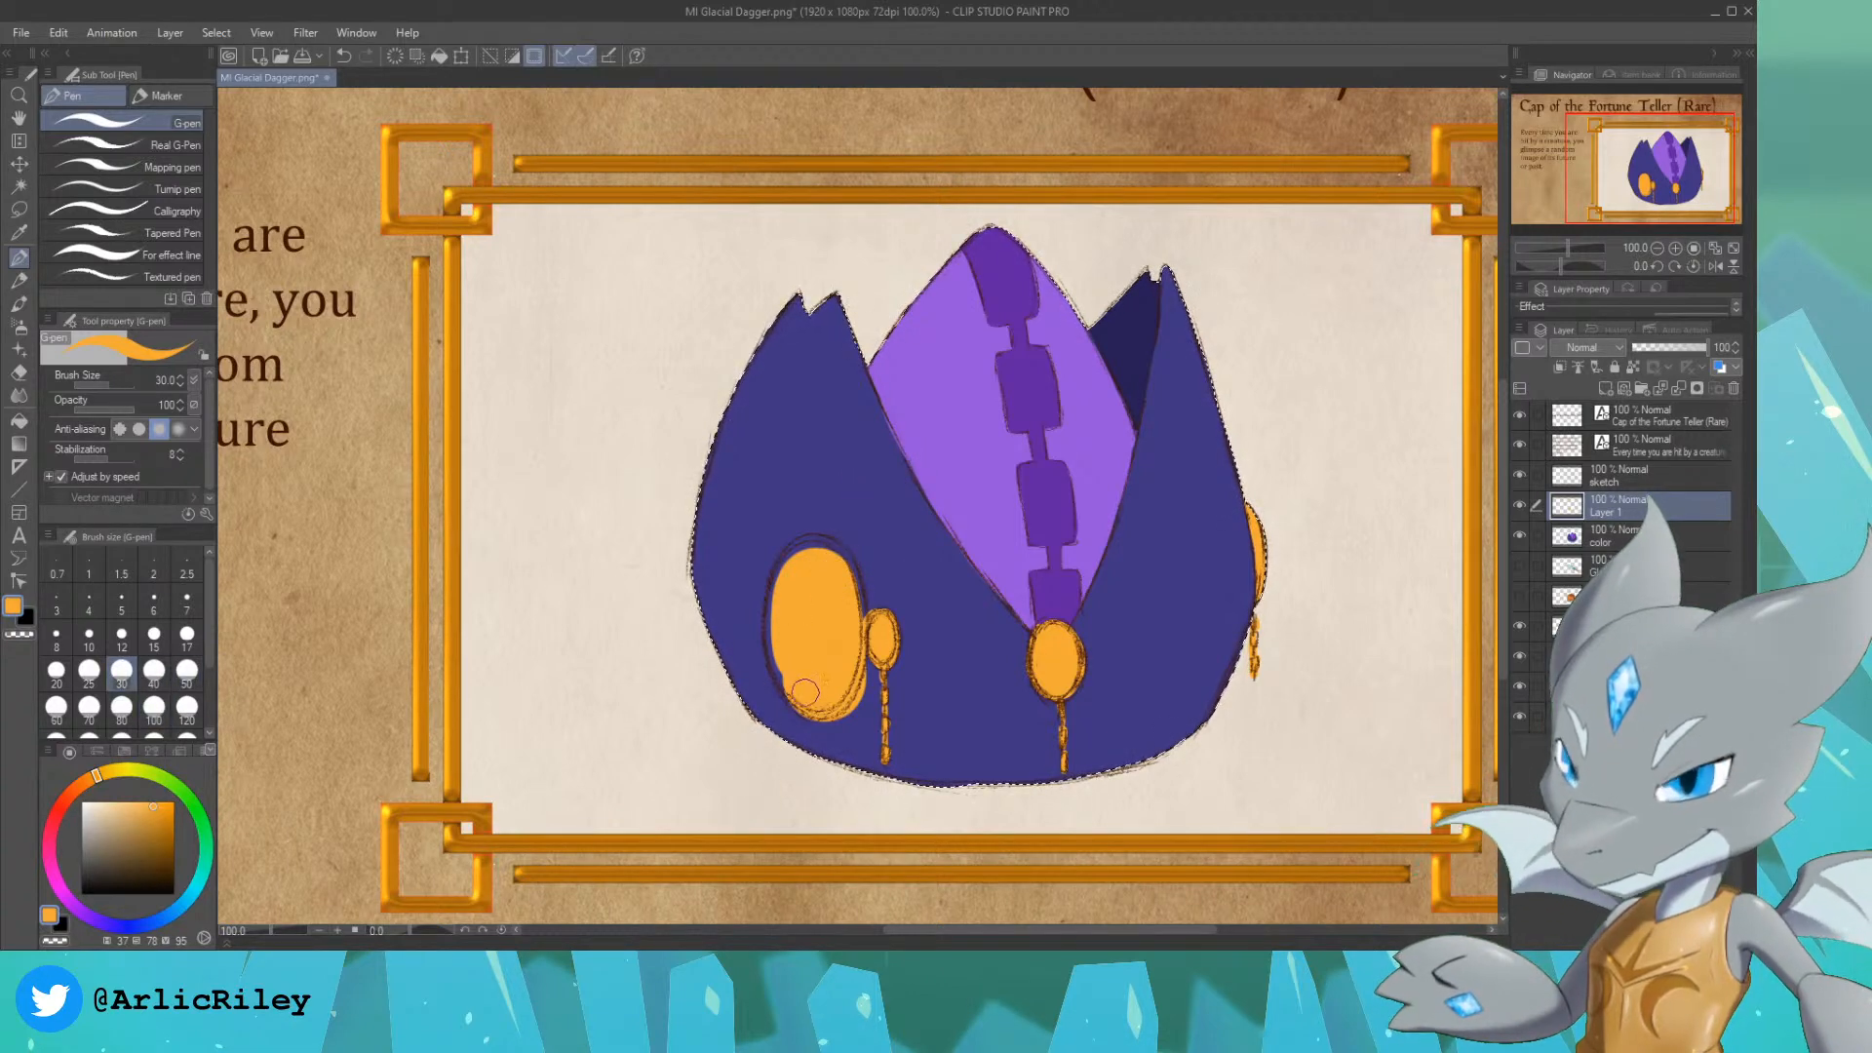
pyautogui.moveTo(798, 690)
pyautogui.mouseDown()
pyautogui.moveTo(783, 564)
pyautogui.moveTo(821, 535)
pyautogui.moveTo(796, 559)
pyautogui.moveTo(845, 585)
pyautogui.mouseUp()
pyautogui.keyDown('alt'); pyautogui.click(889, 514); pyautogui.keyUp('alt')
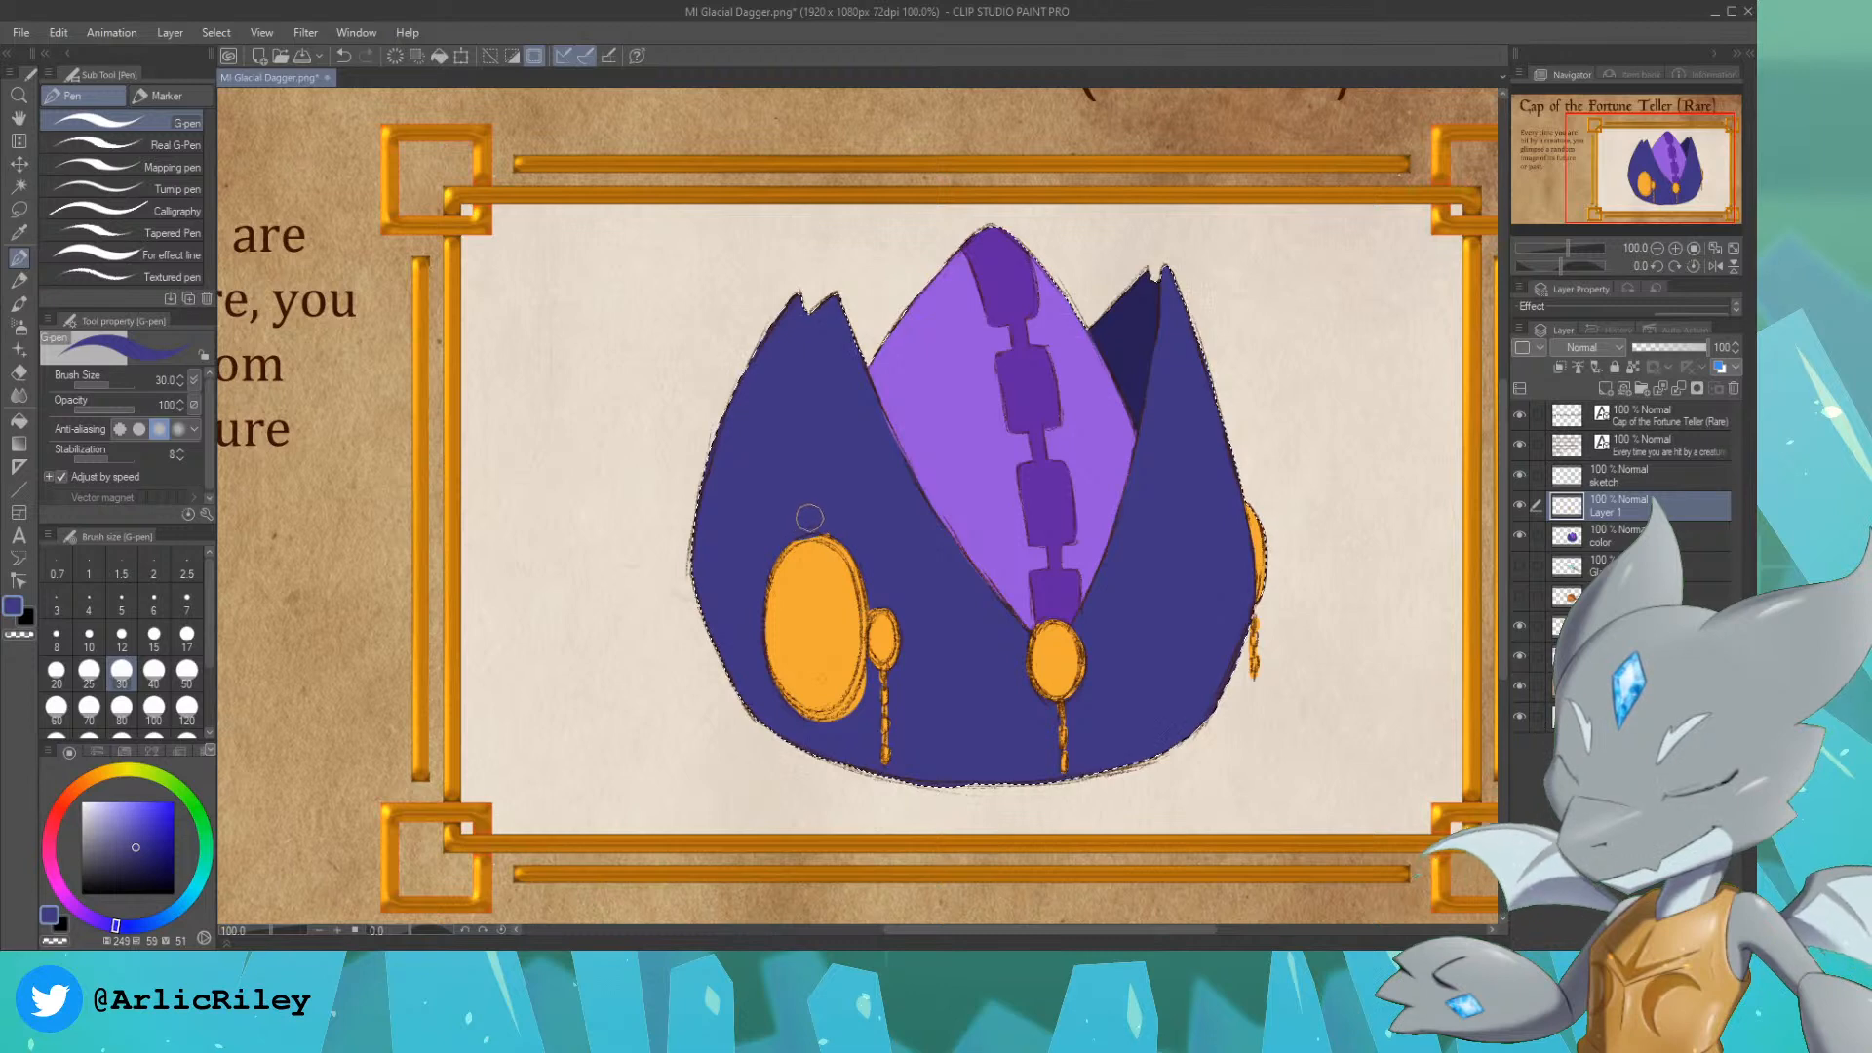
pyautogui.hotkey('ctrl', 'y')
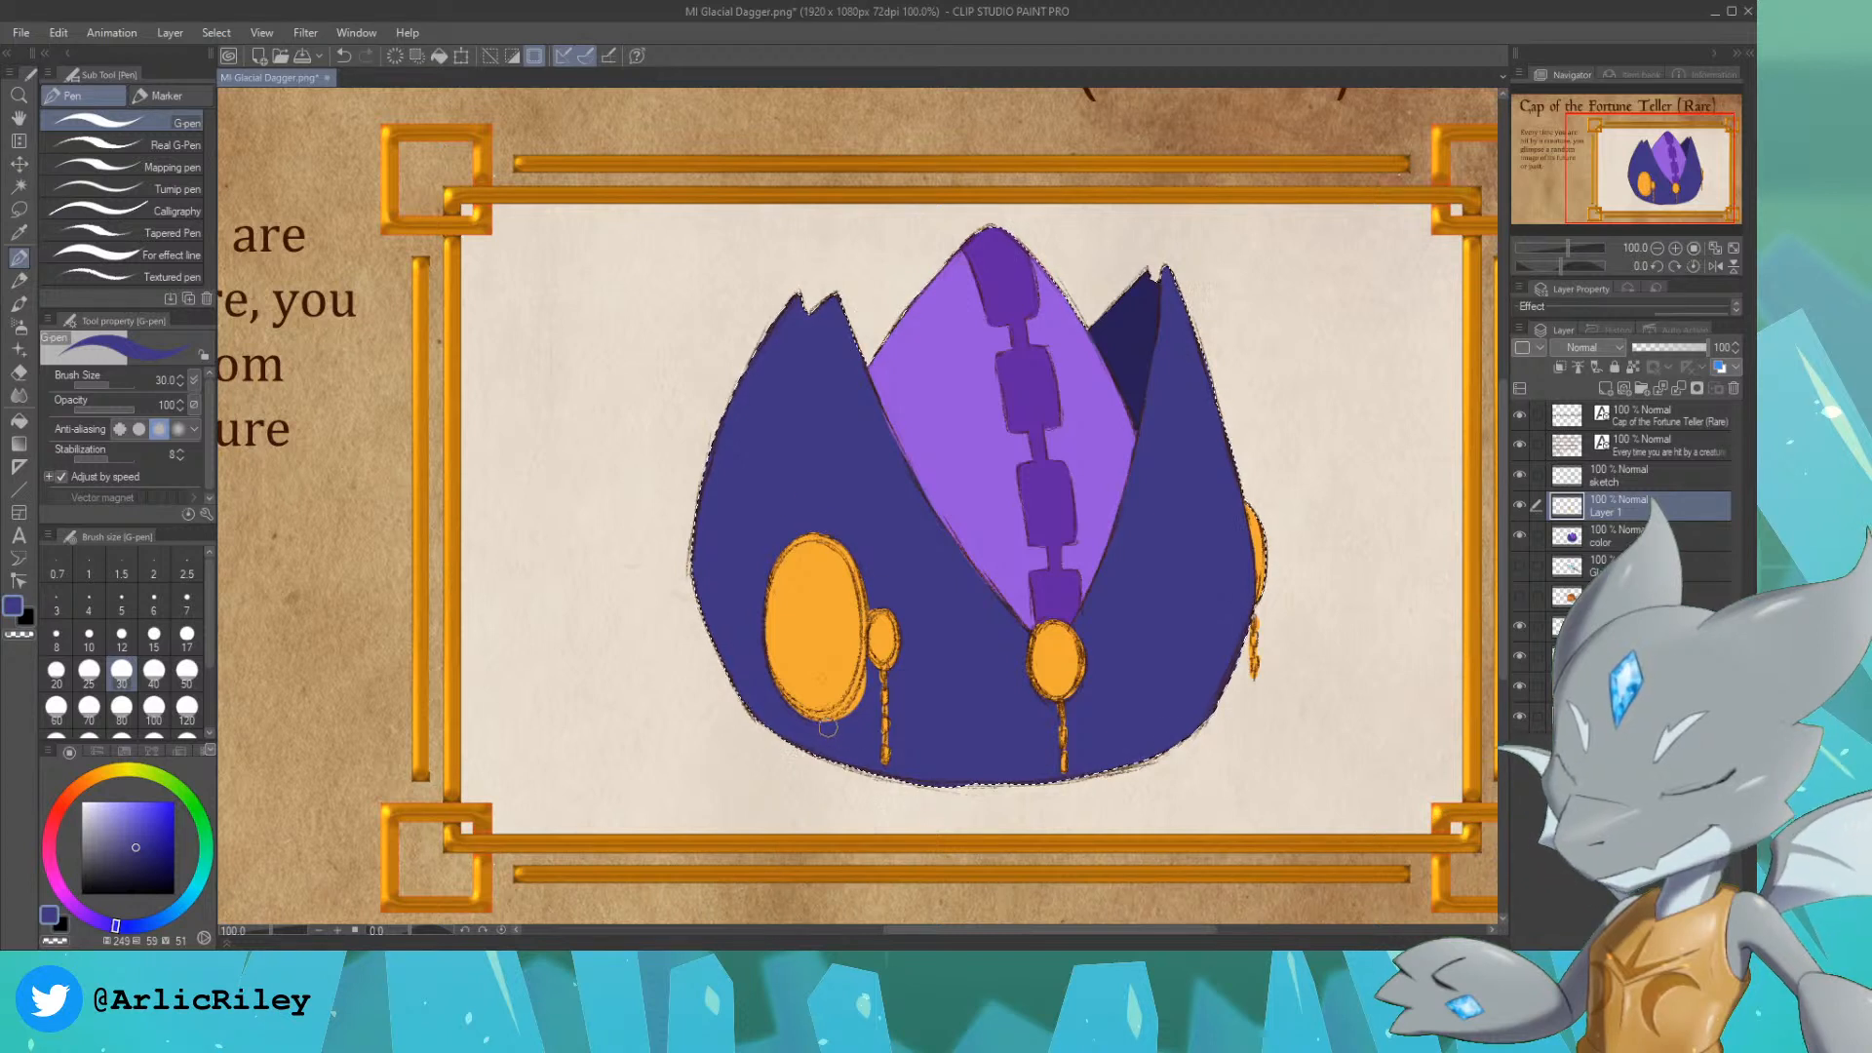
pyautogui.moveTo(828, 730); pyautogui.dragTo(866, 690)
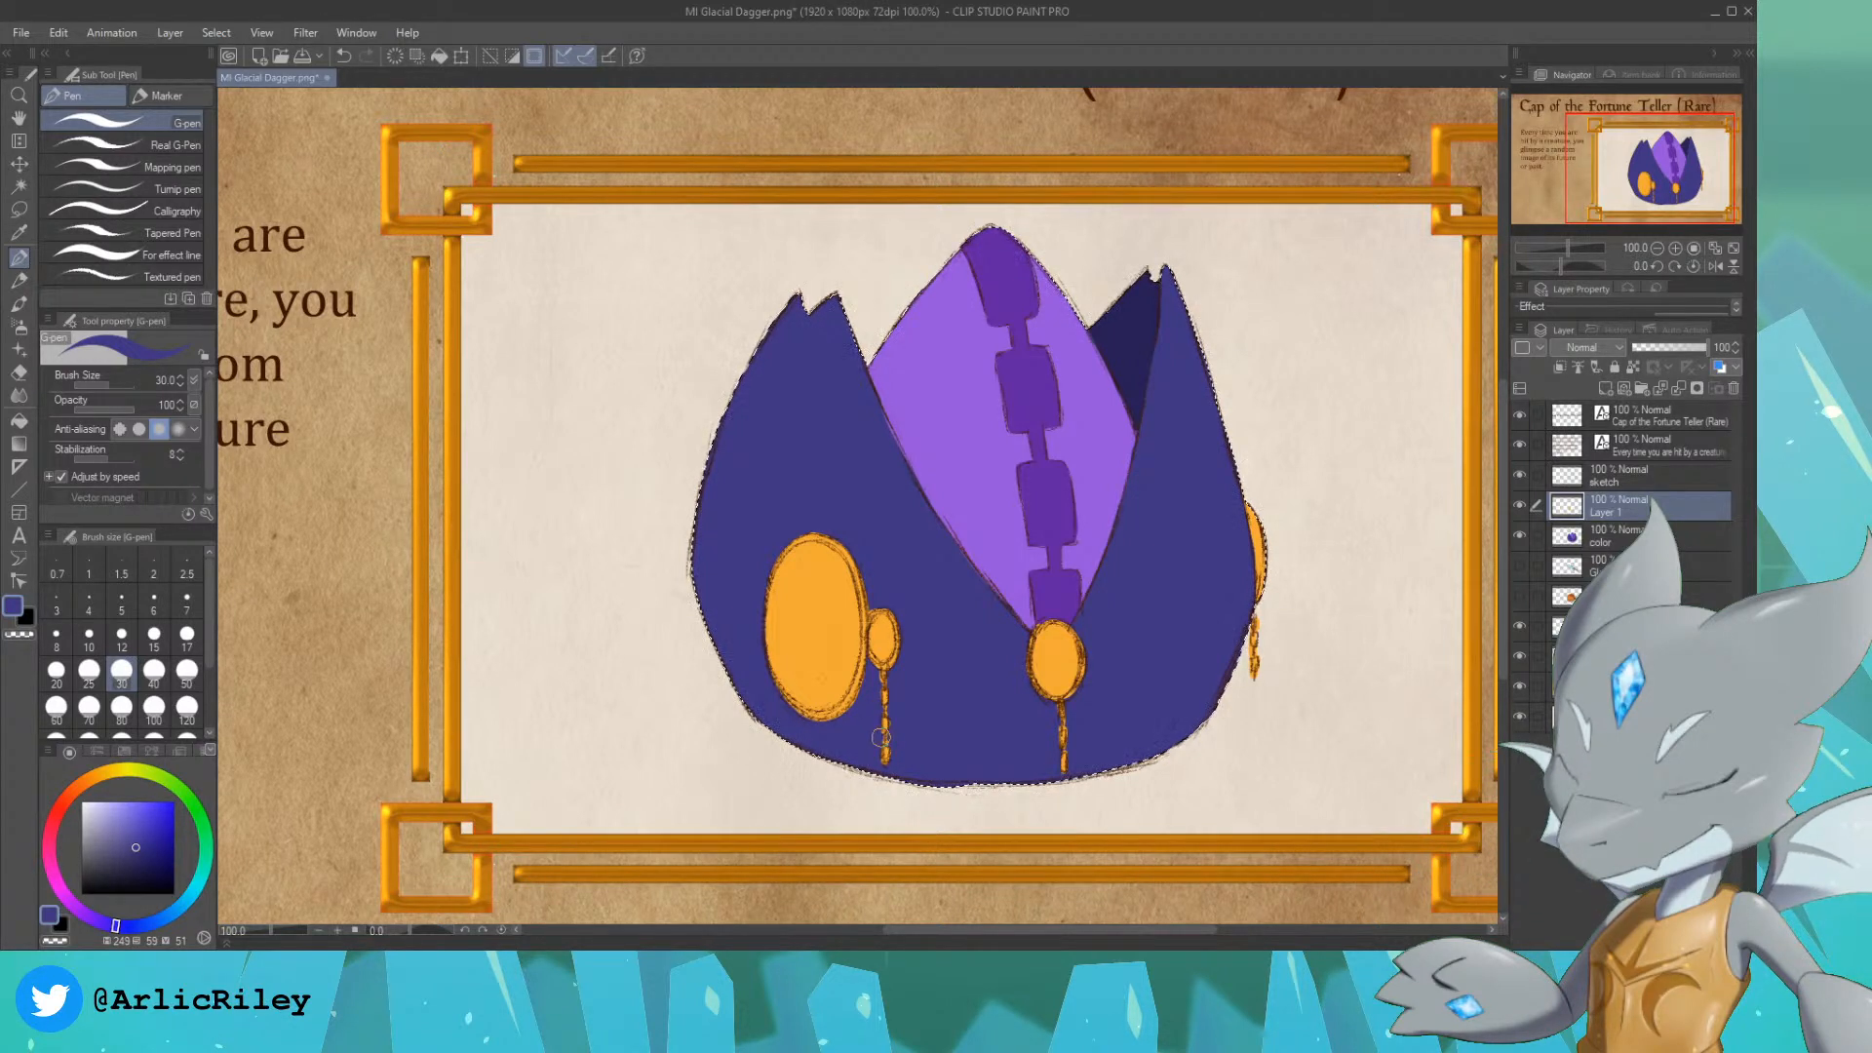
pyautogui.hotkey('ctrl', 'd')
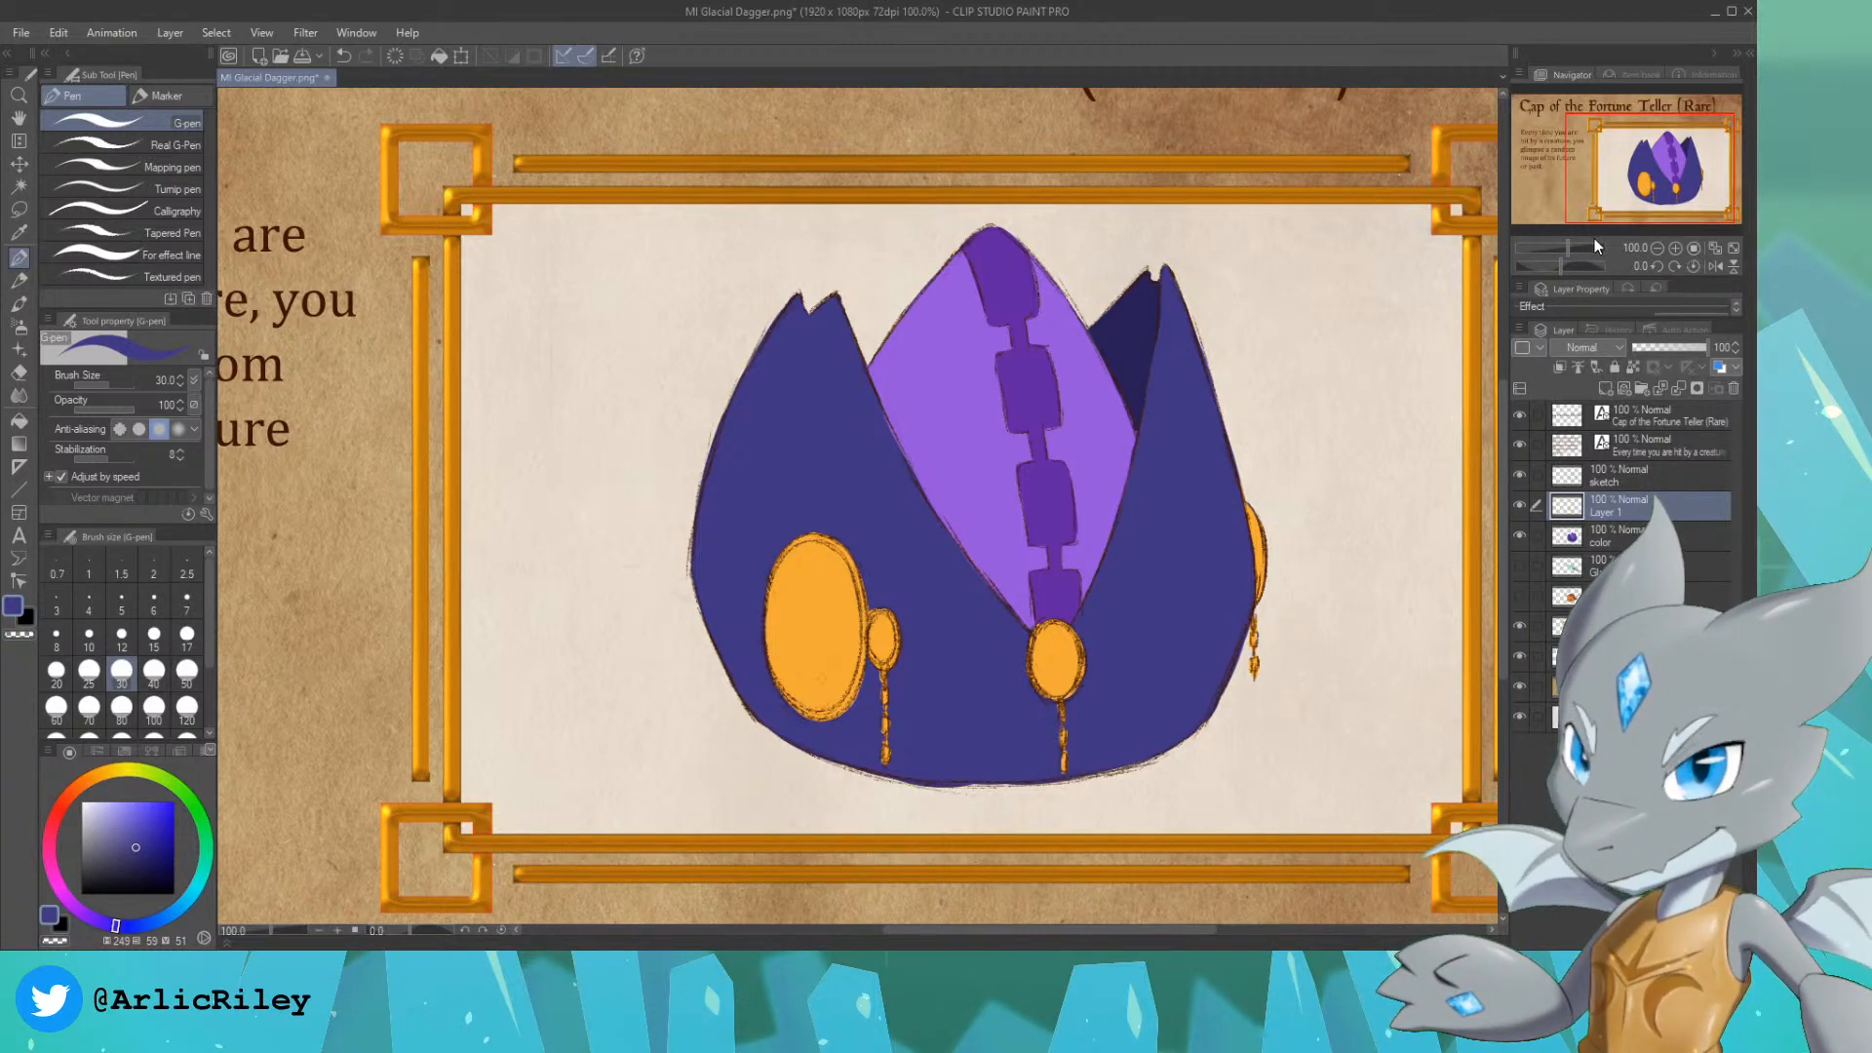
# Step: Choose a light blue drawing color with hue 206, saturation 36 and value 93
pyautogui.moveTo(1660, 185); pyautogui.dragTo(1638, 189)
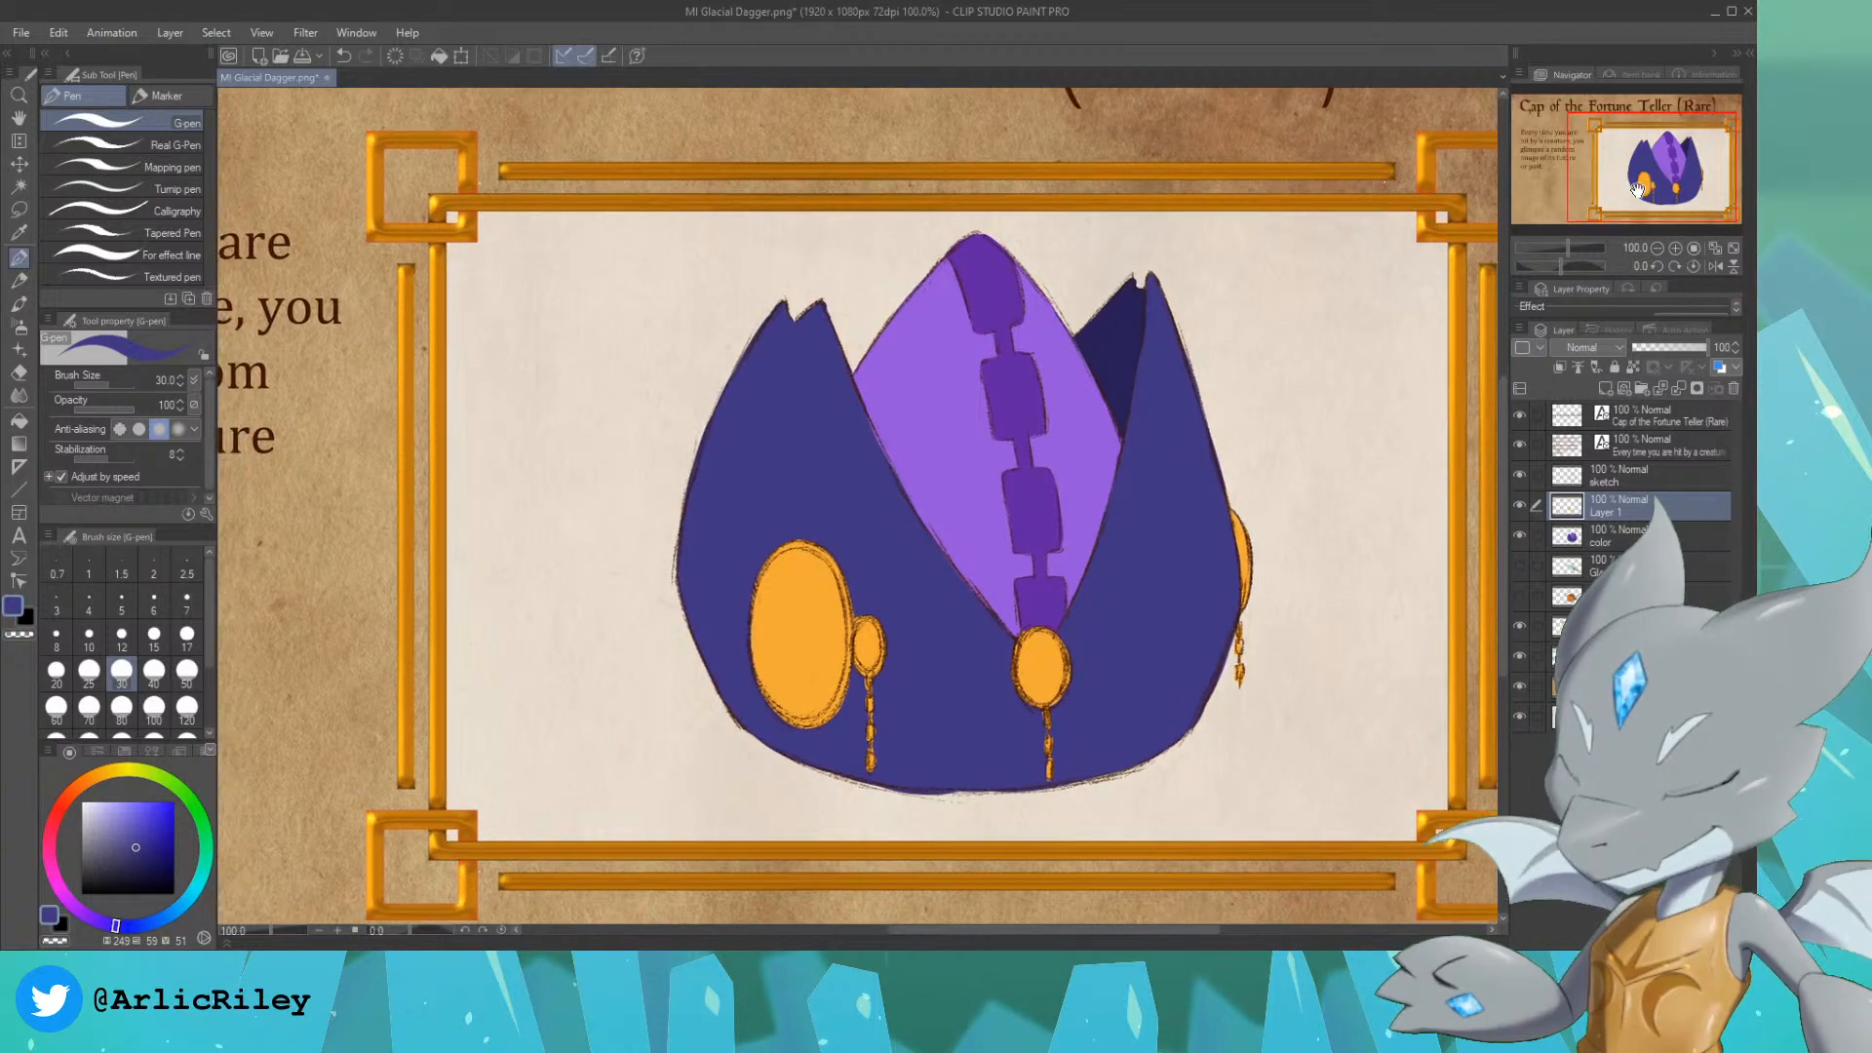
pyautogui.click(195, 898)
pyautogui.click(114, 824)
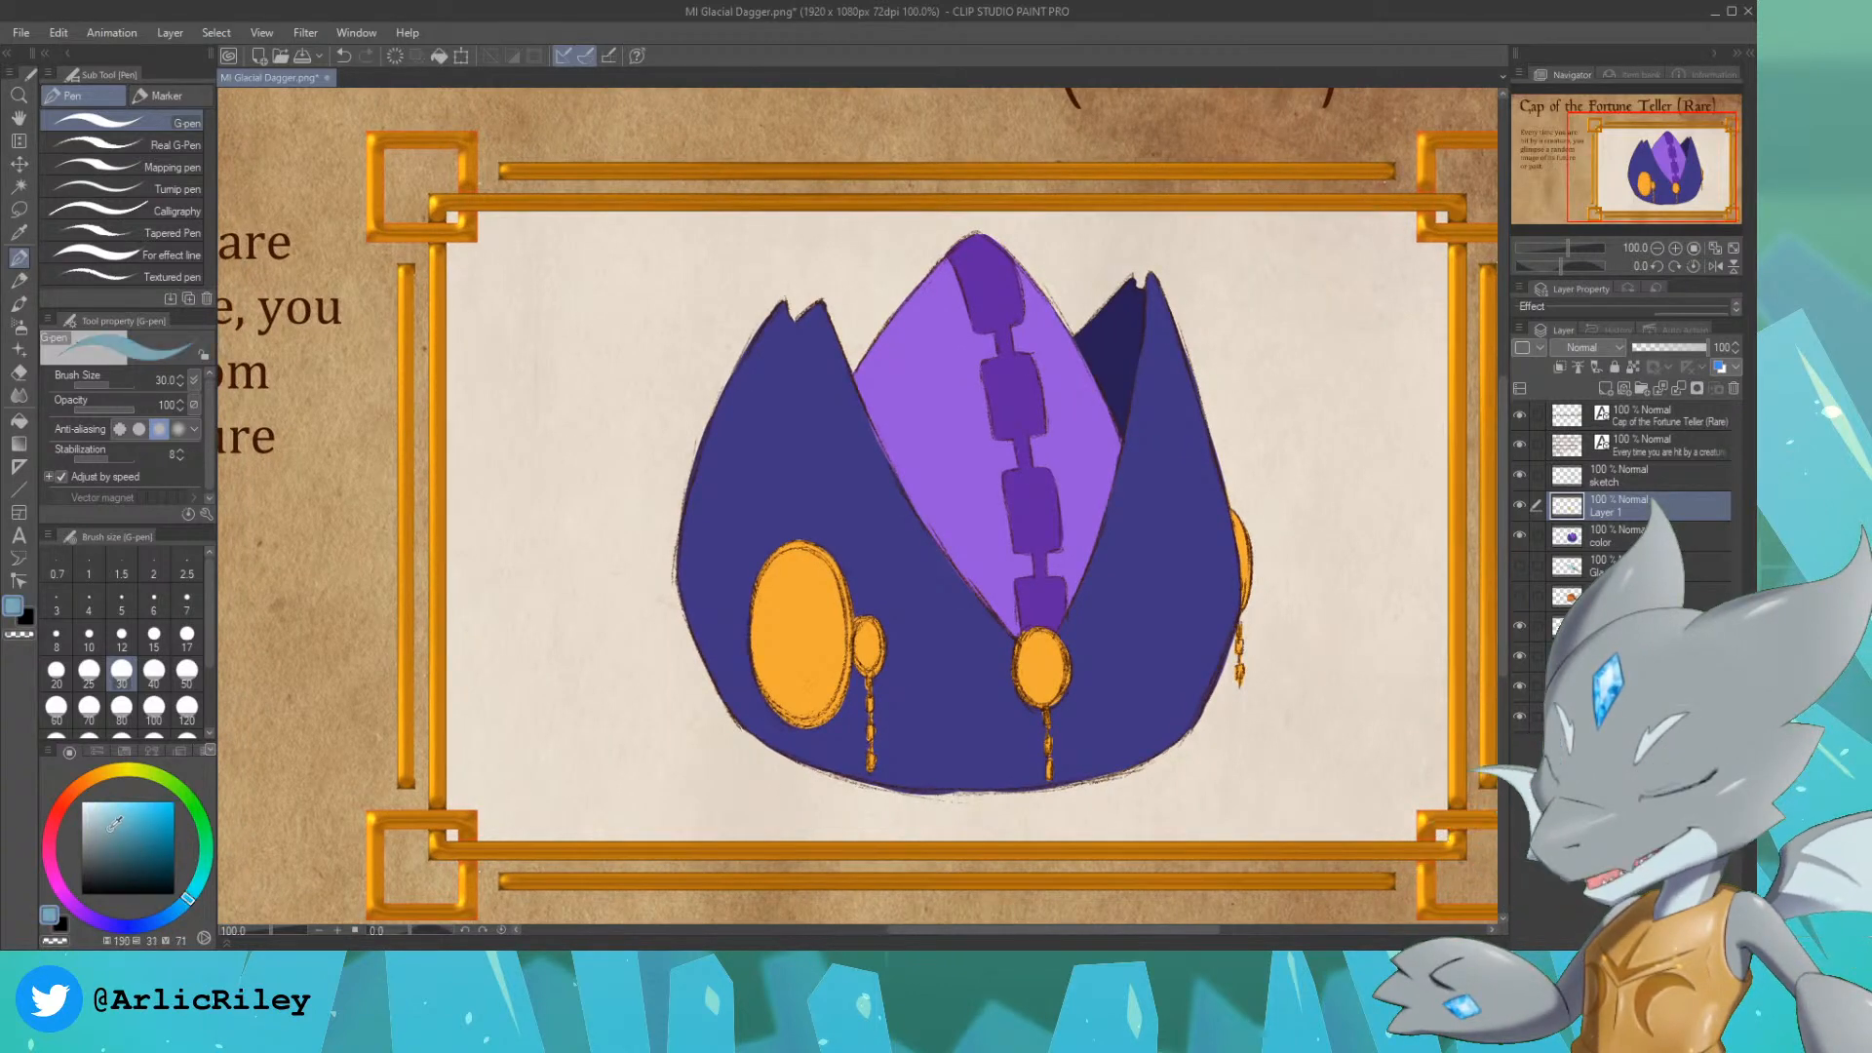
pyautogui.moveTo(185, 906); pyautogui.dragTo(172, 914)
pyautogui.click(119, 806)
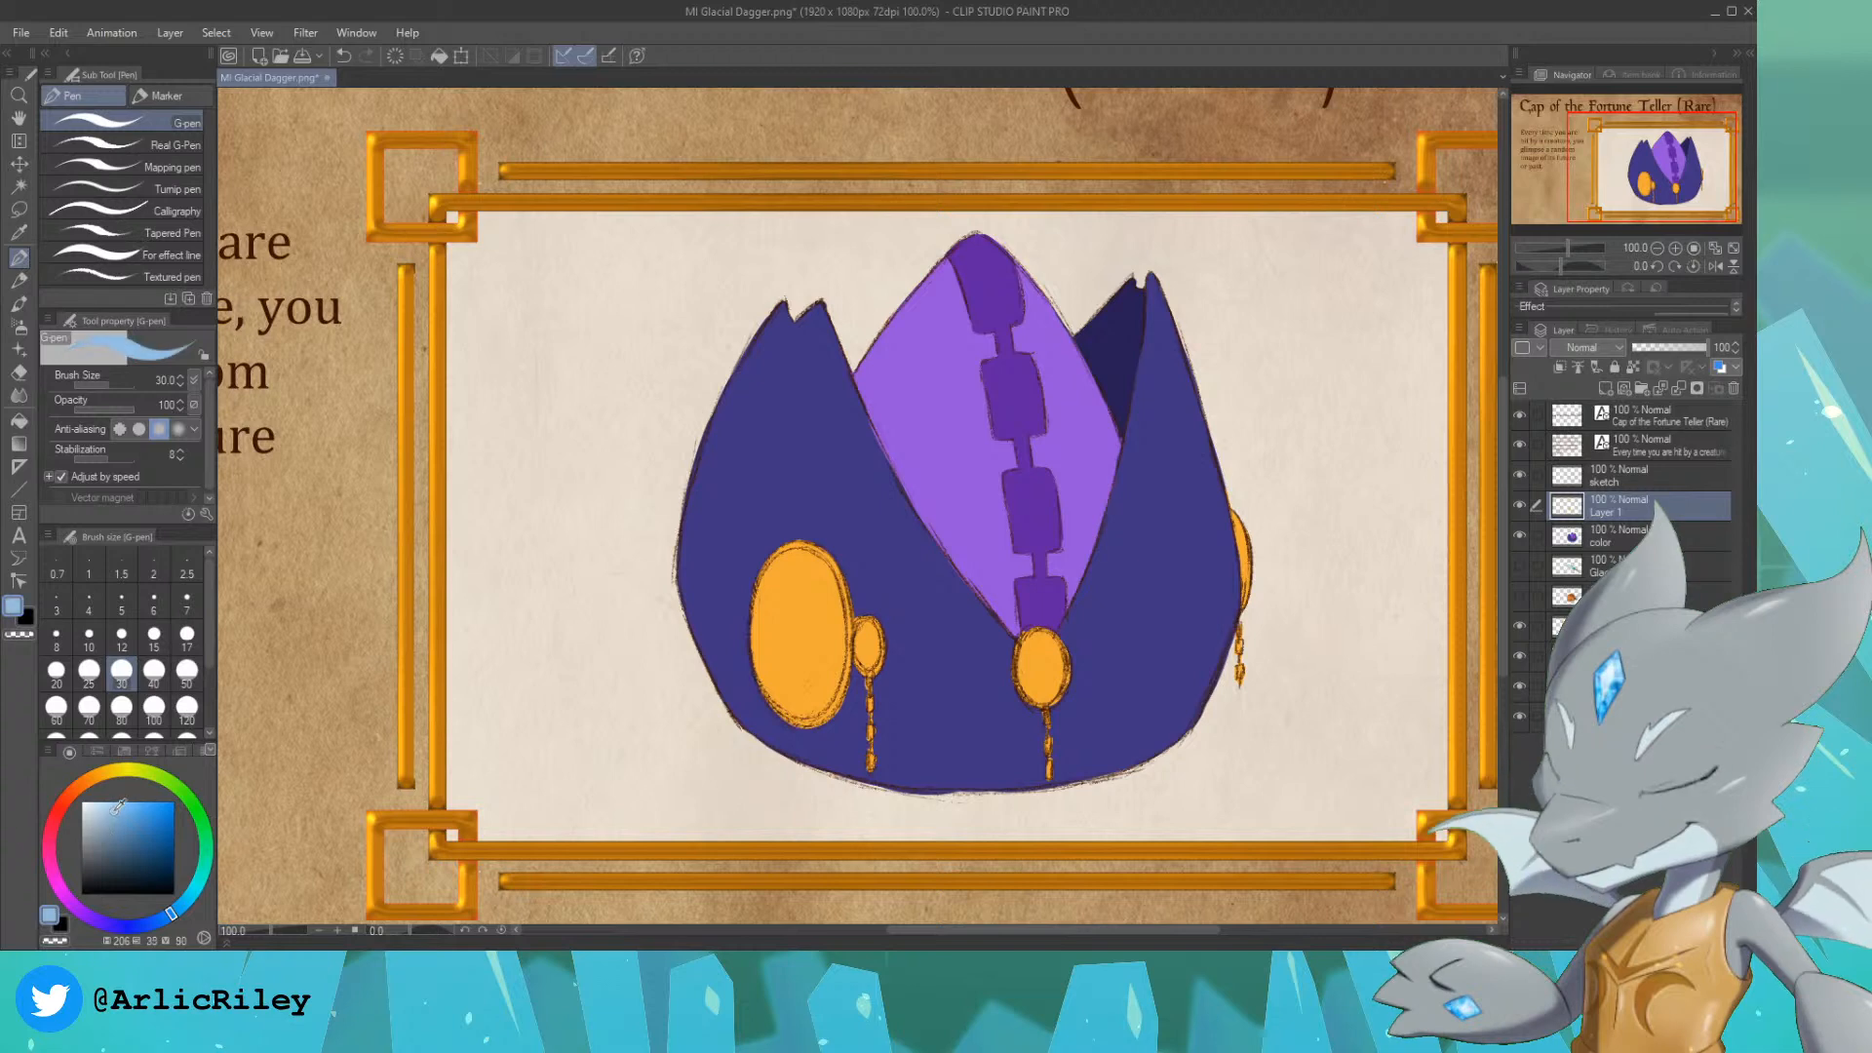
# Step: Select Layer 1's painted area and paint the inside of the large left oval and the right edge medallion light blue
pyautogui.keyDown('ctrl'); pyautogui.click(1570, 509); pyautogui.keyUp('ctrl')
pyautogui.moveTo(784, 624)
pyautogui.mouseDown()
pyautogui.moveTo(825, 644)
pyautogui.moveTo(807, 688)
pyautogui.moveTo(755, 634)
pyautogui.moveTo(788, 576)
pyautogui.moveTo(762, 614)
pyautogui.moveTo(792, 562)
pyautogui.mouseUp()
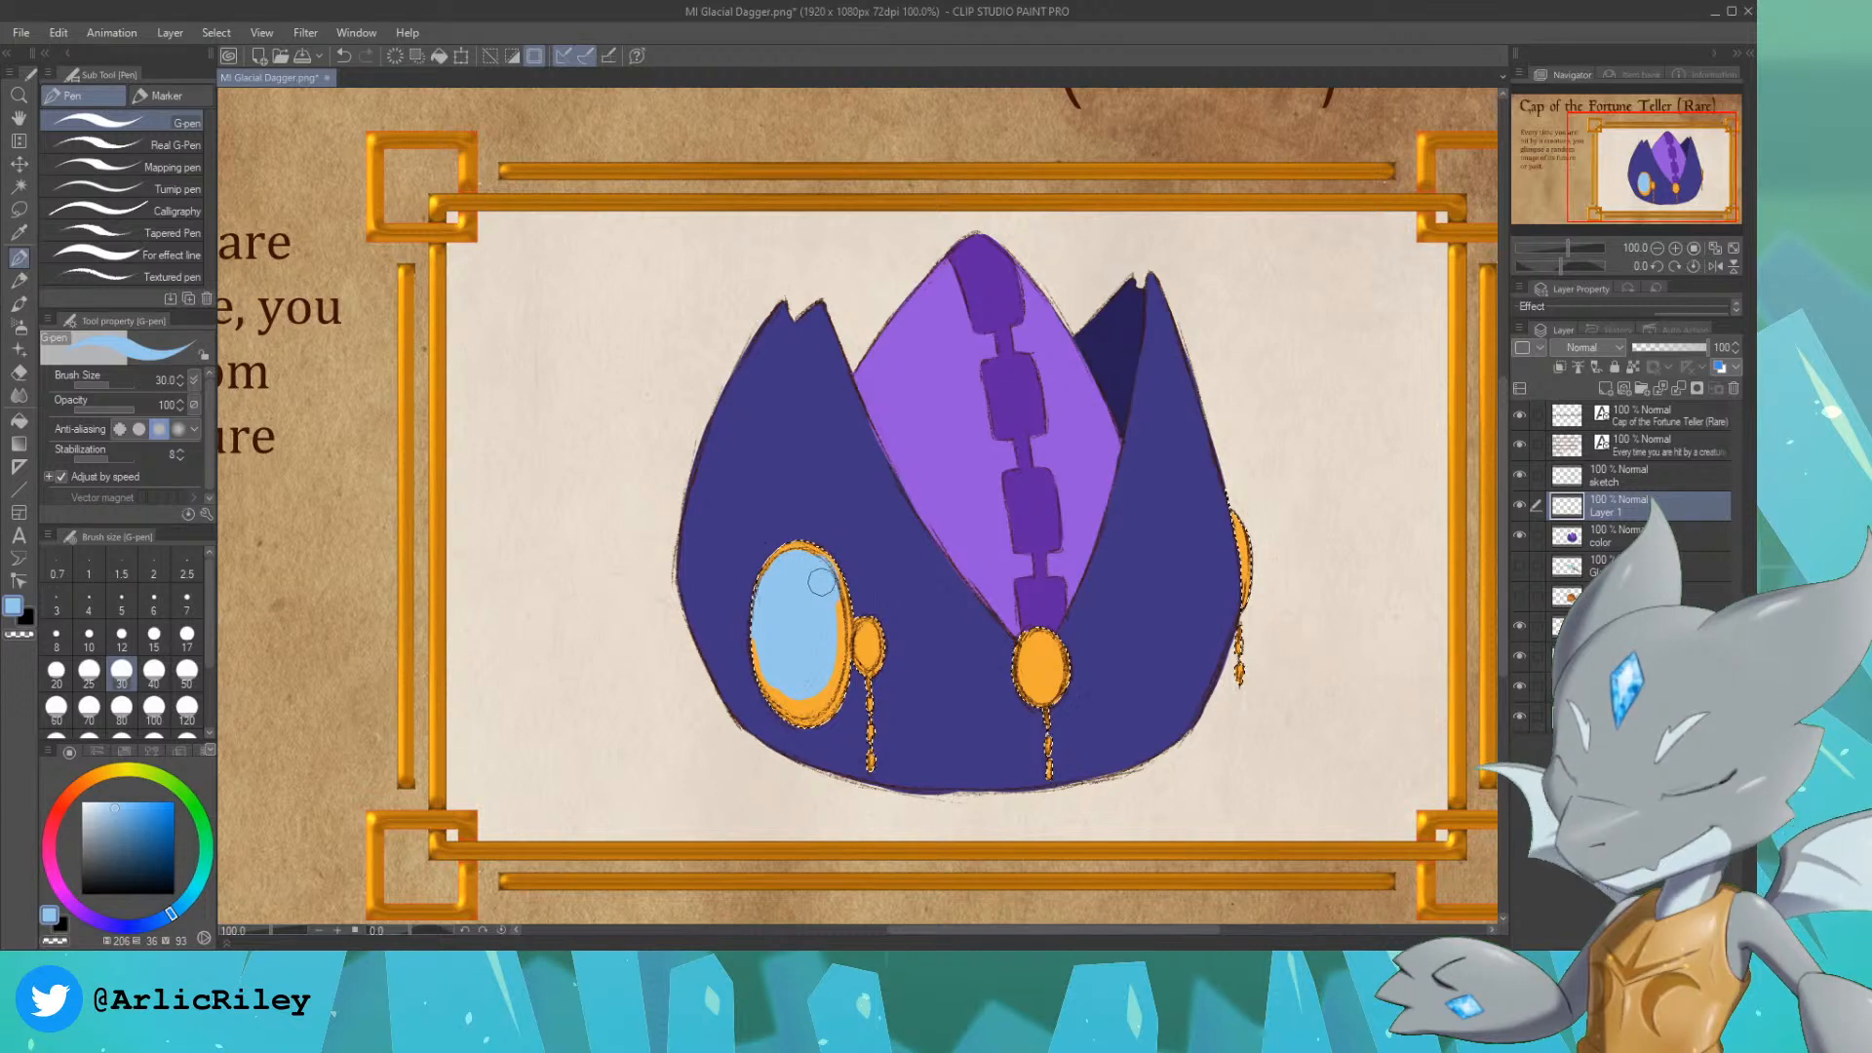
pyautogui.hotkey('ctrl', 'z')
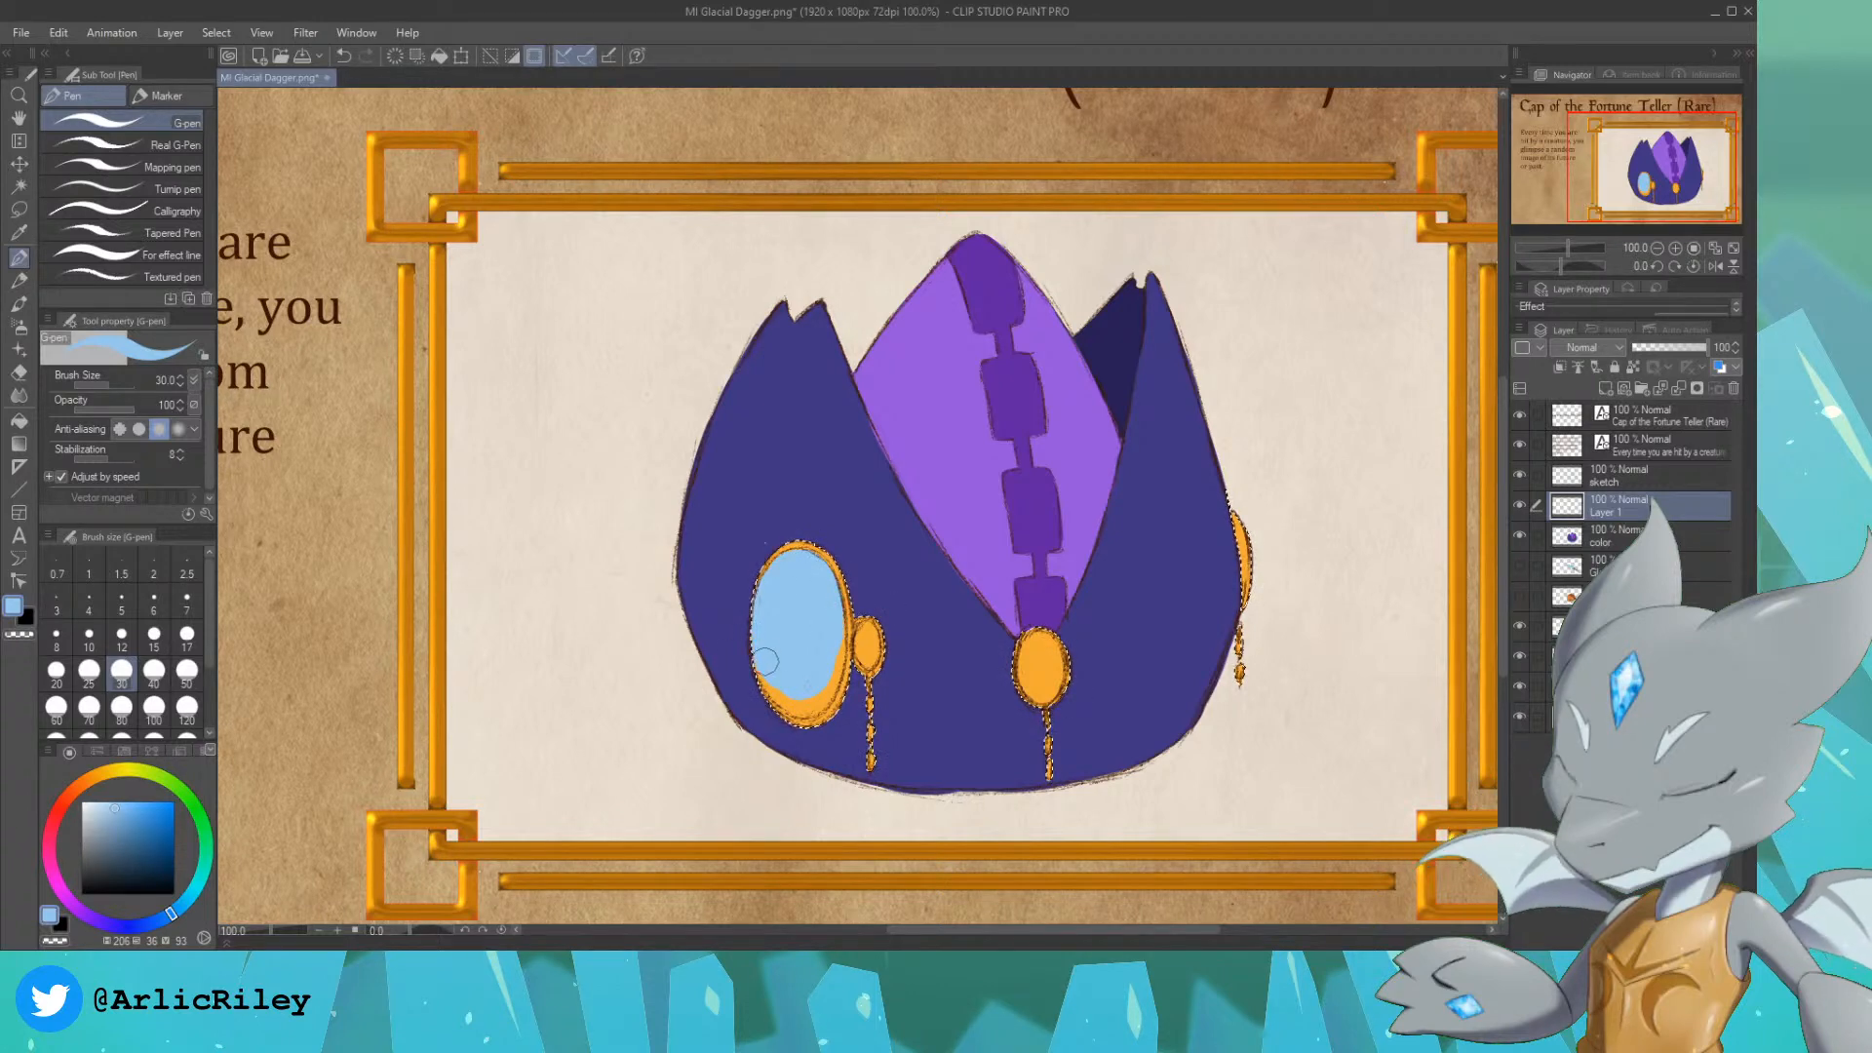
pyautogui.moveTo(768, 676)
pyautogui.mouseDown()
pyautogui.moveTo(784, 700)
pyautogui.moveTo(807, 688)
pyautogui.mouseUp()
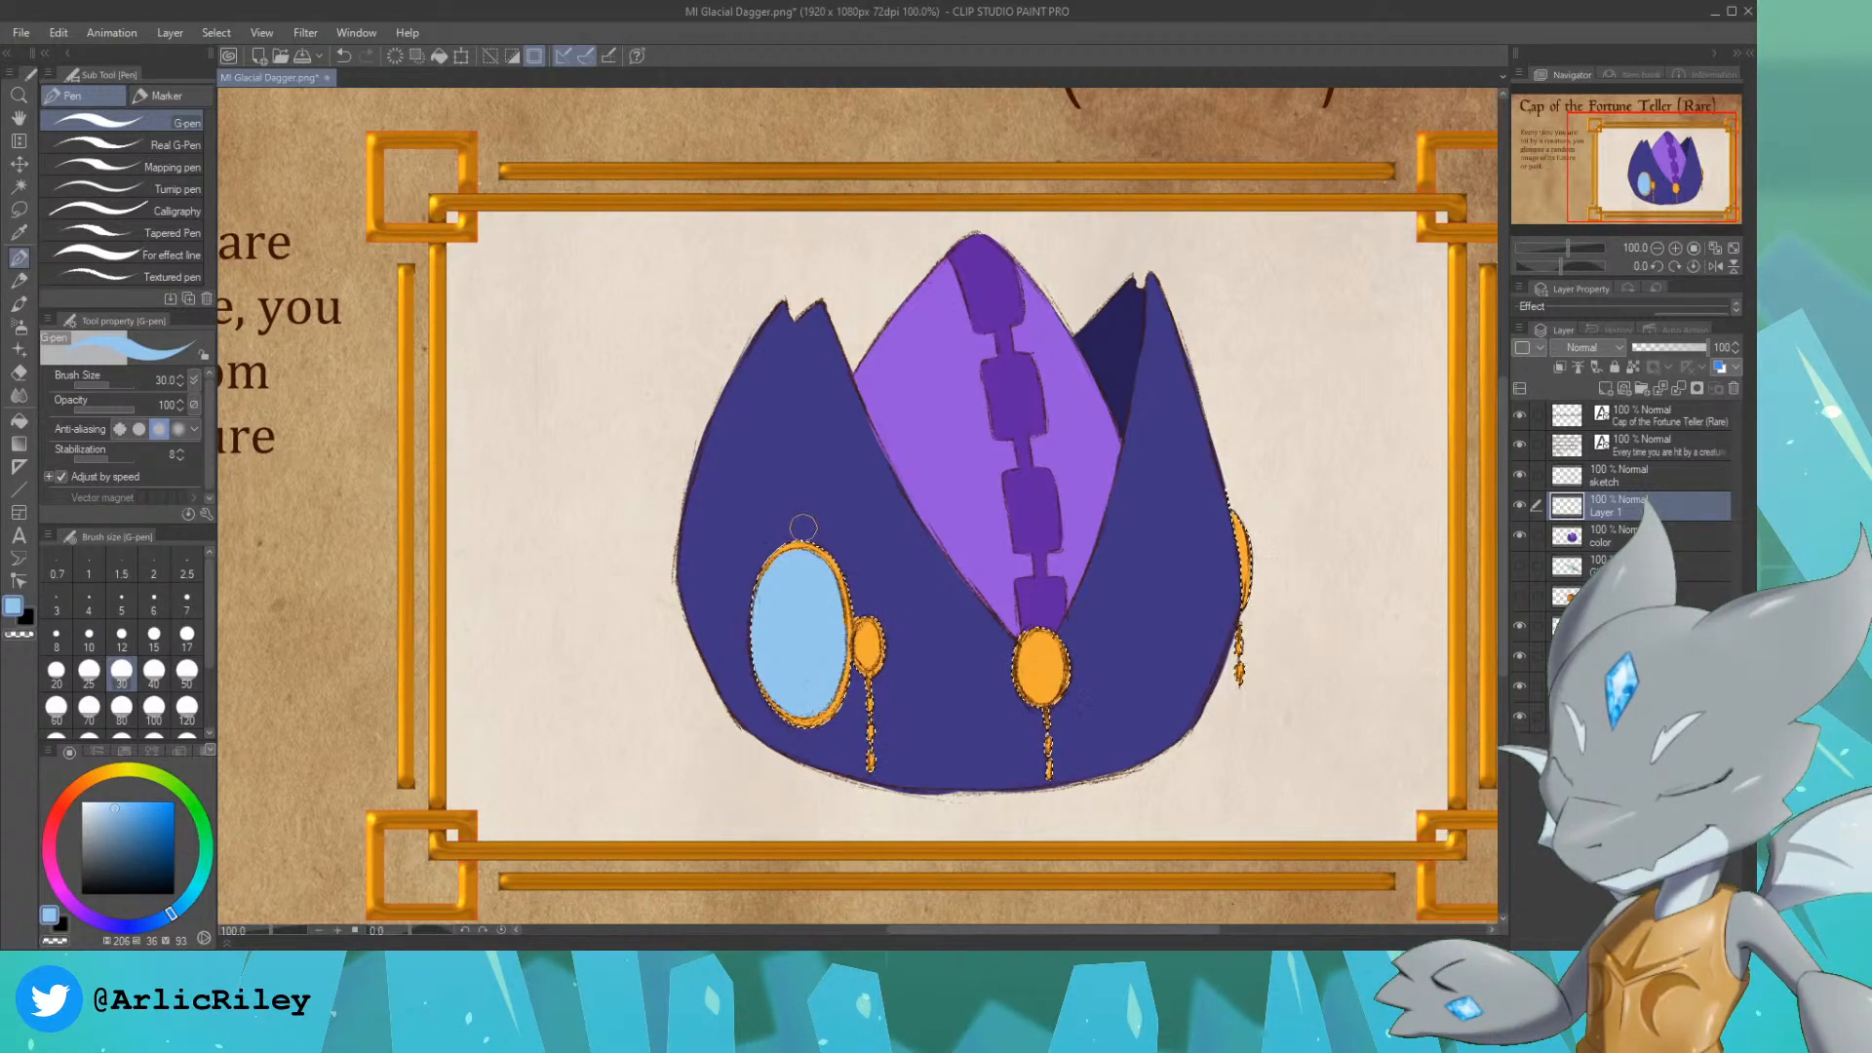
pyautogui.moveTo(1248, 522)
pyautogui.mouseDown()
pyautogui.moveTo(1256, 585)
pyautogui.moveTo(1255, 558)
pyautogui.mouseUp()
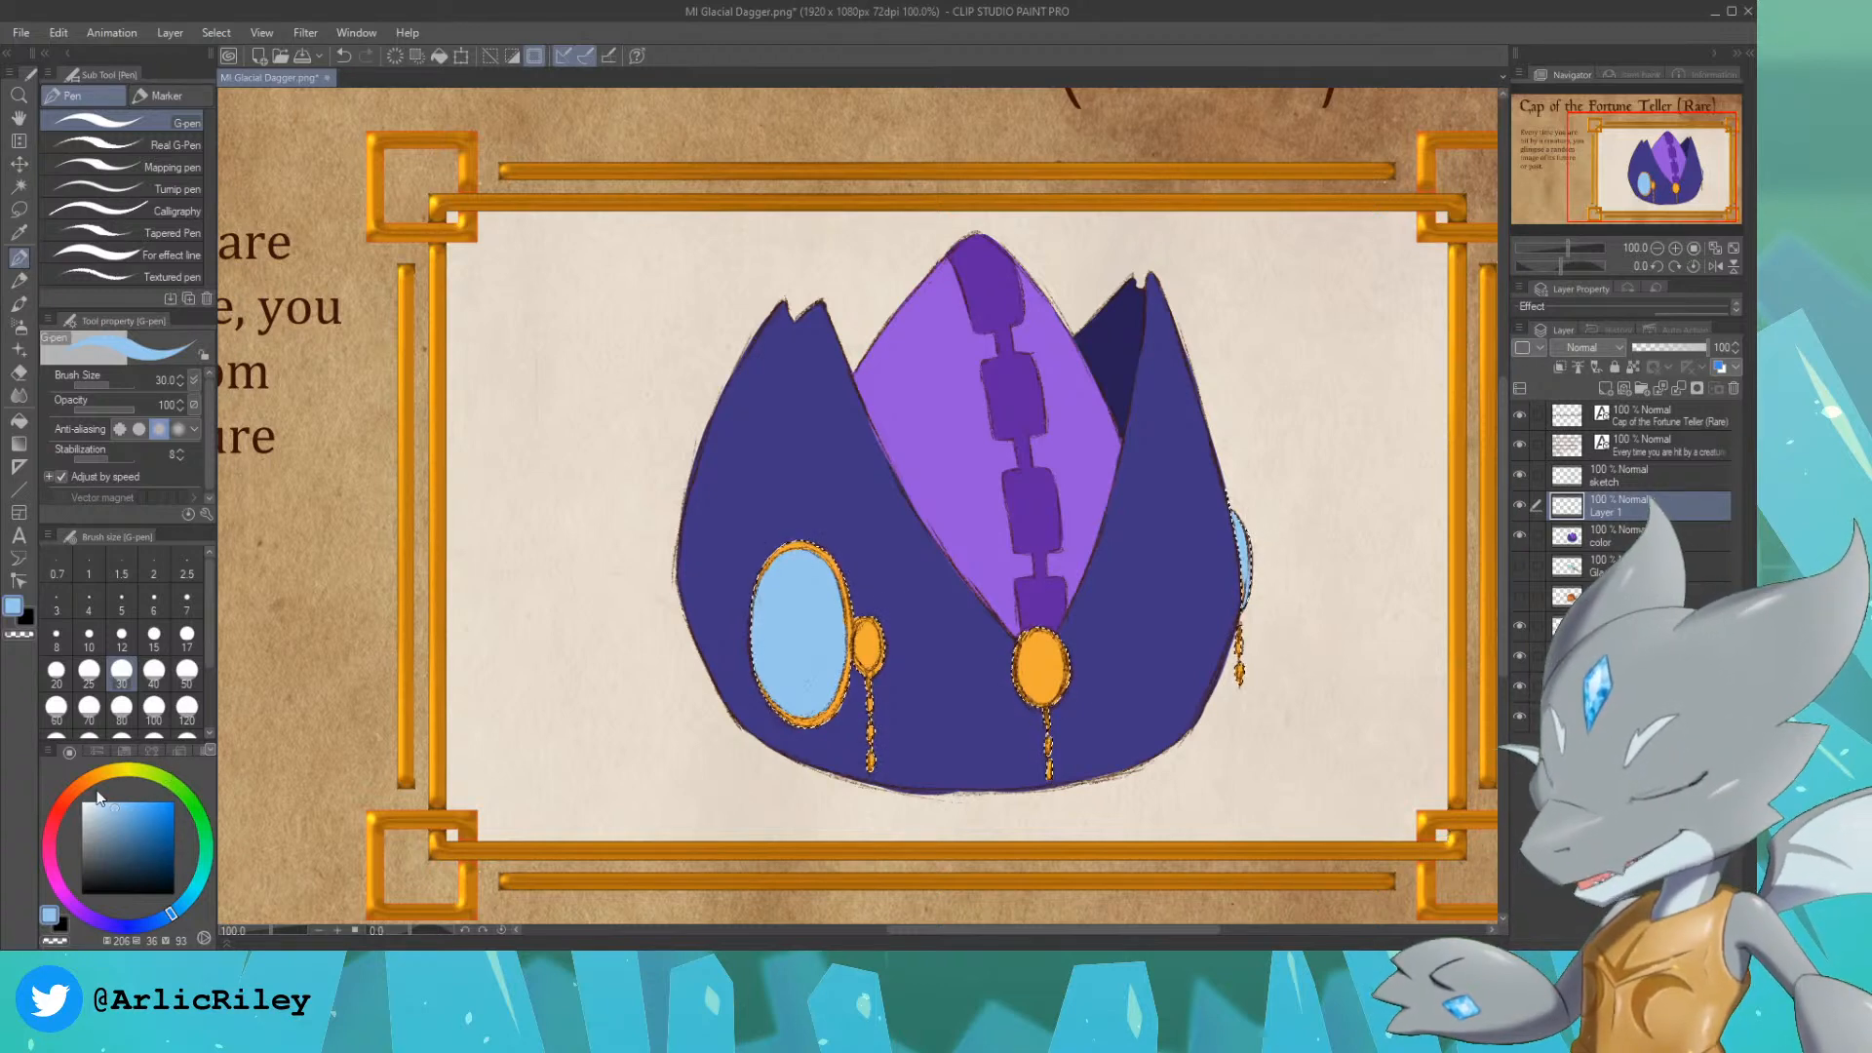
# Step: Choose a bright red with hue 351, saturation 90 and value 92 and paint the inside of the small left medallion
pyautogui.click(59, 809)
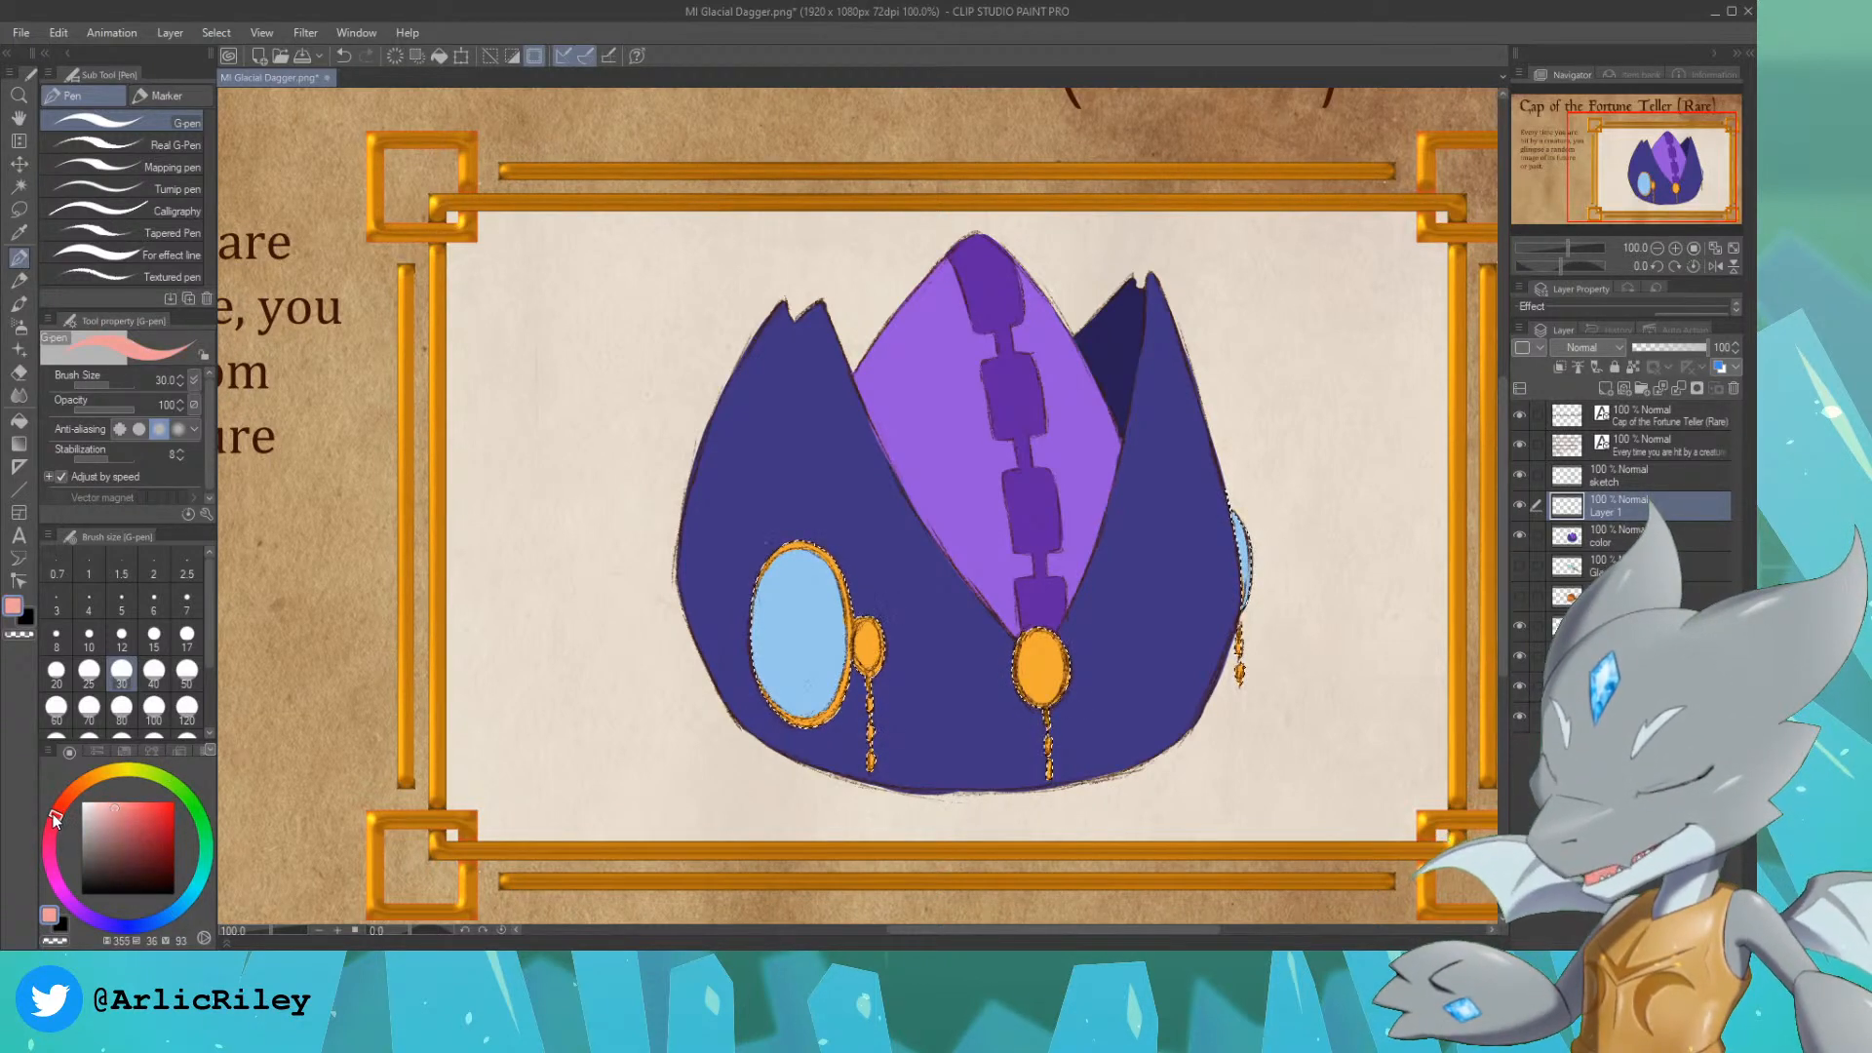
pyautogui.click(143, 806)
pyautogui.moveTo(144, 805); pyautogui.dragTo(163, 801)
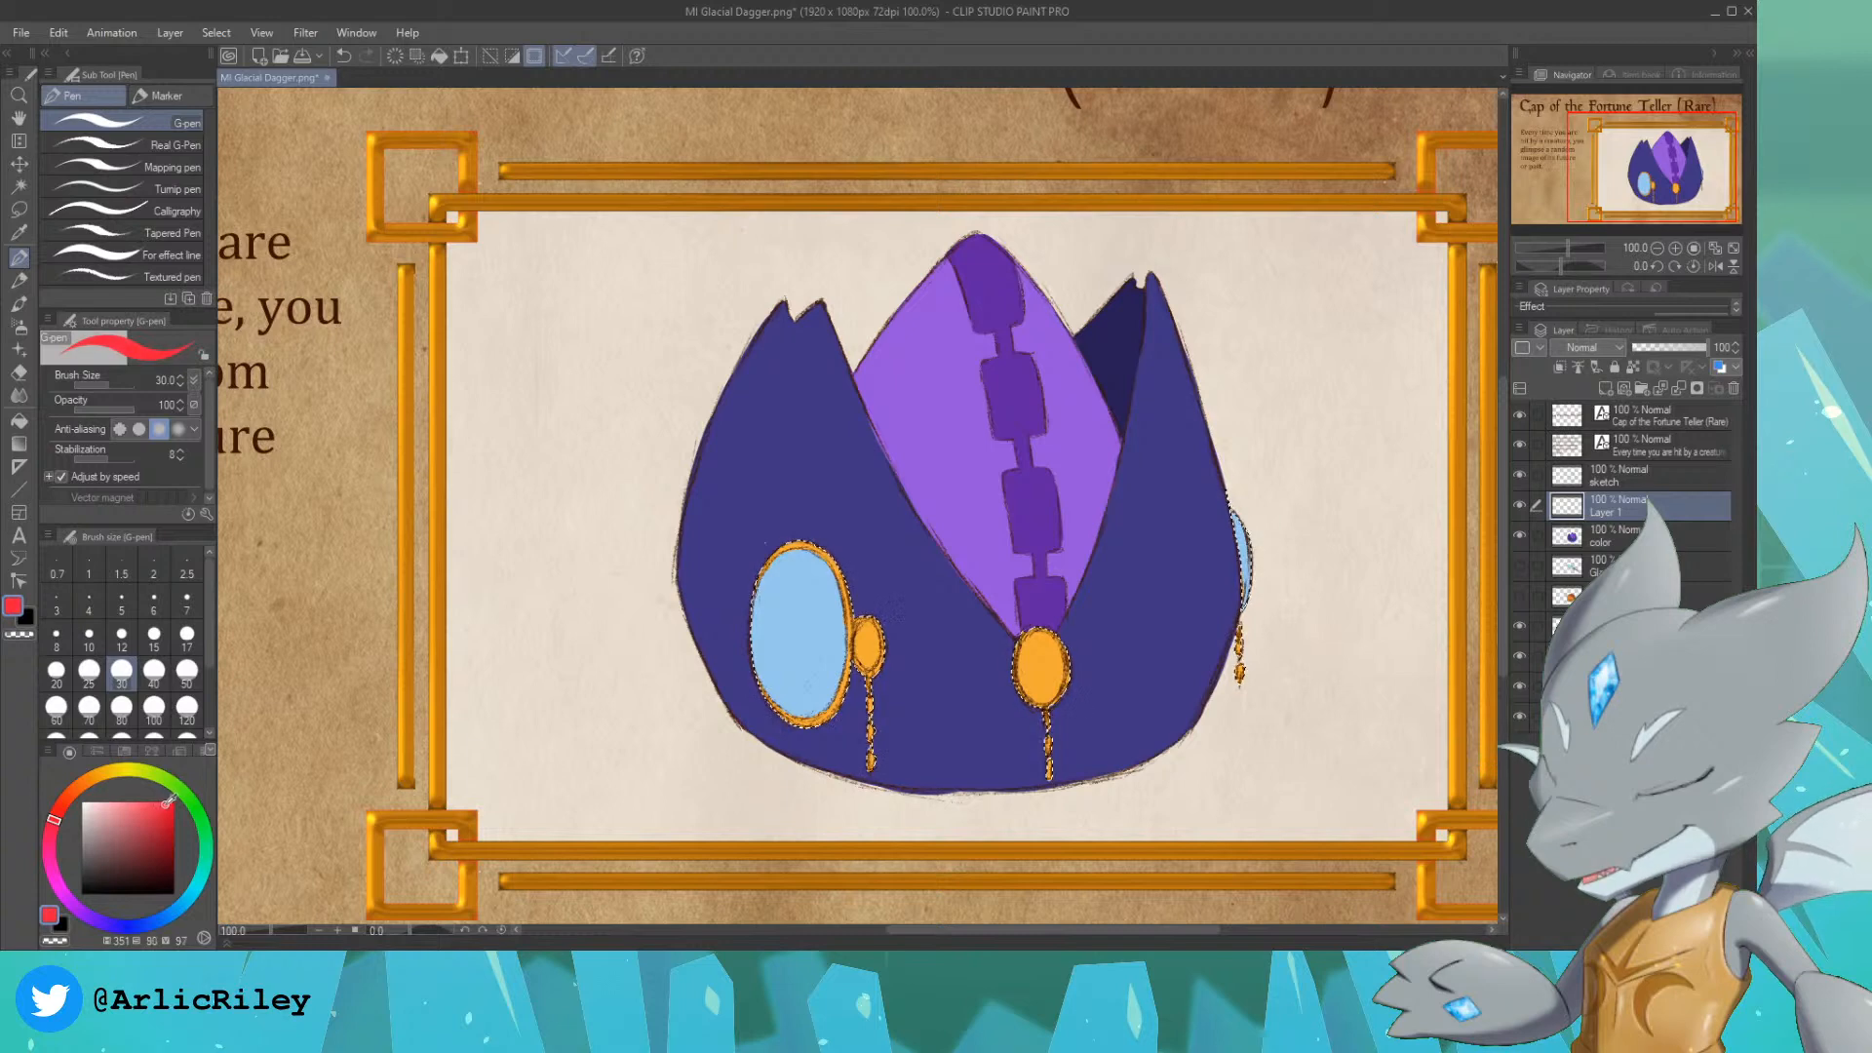
pyautogui.moveTo(864, 638); pyautogui.dragTo(870, 651)
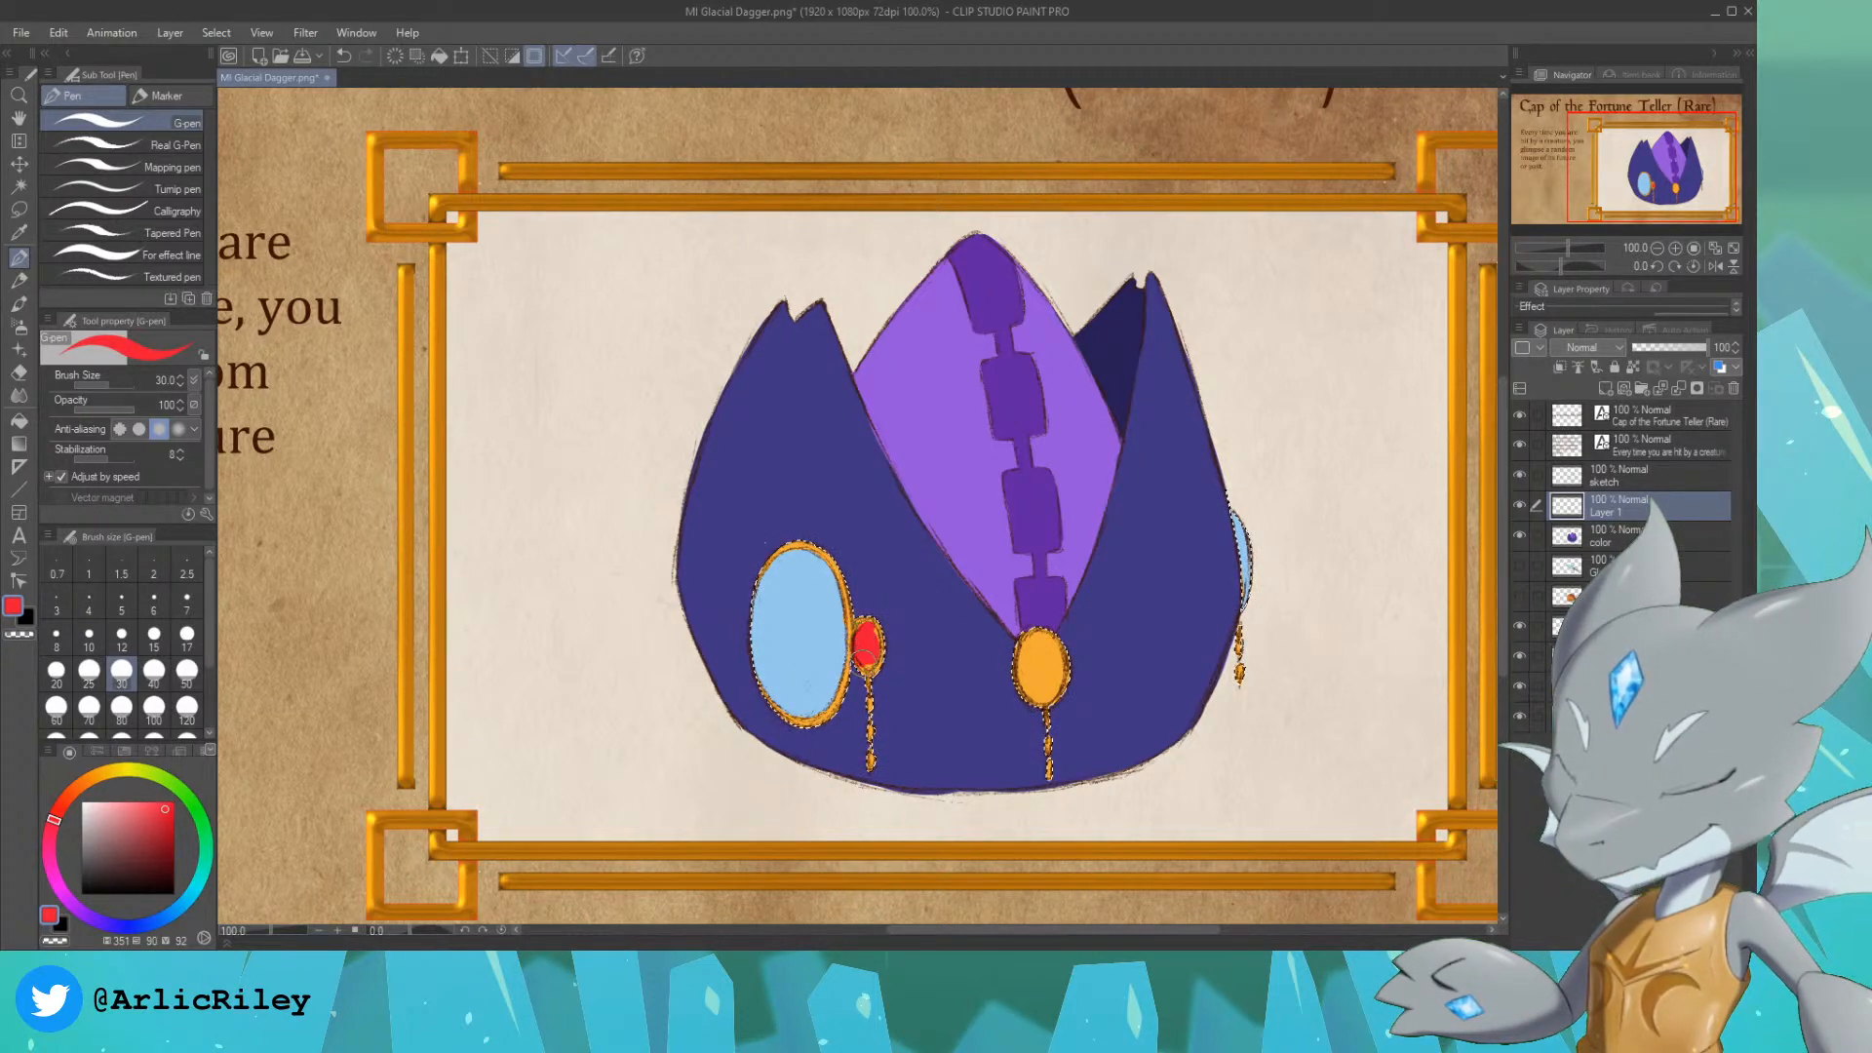
pyautogui.hotkey('ctrl', 'z')
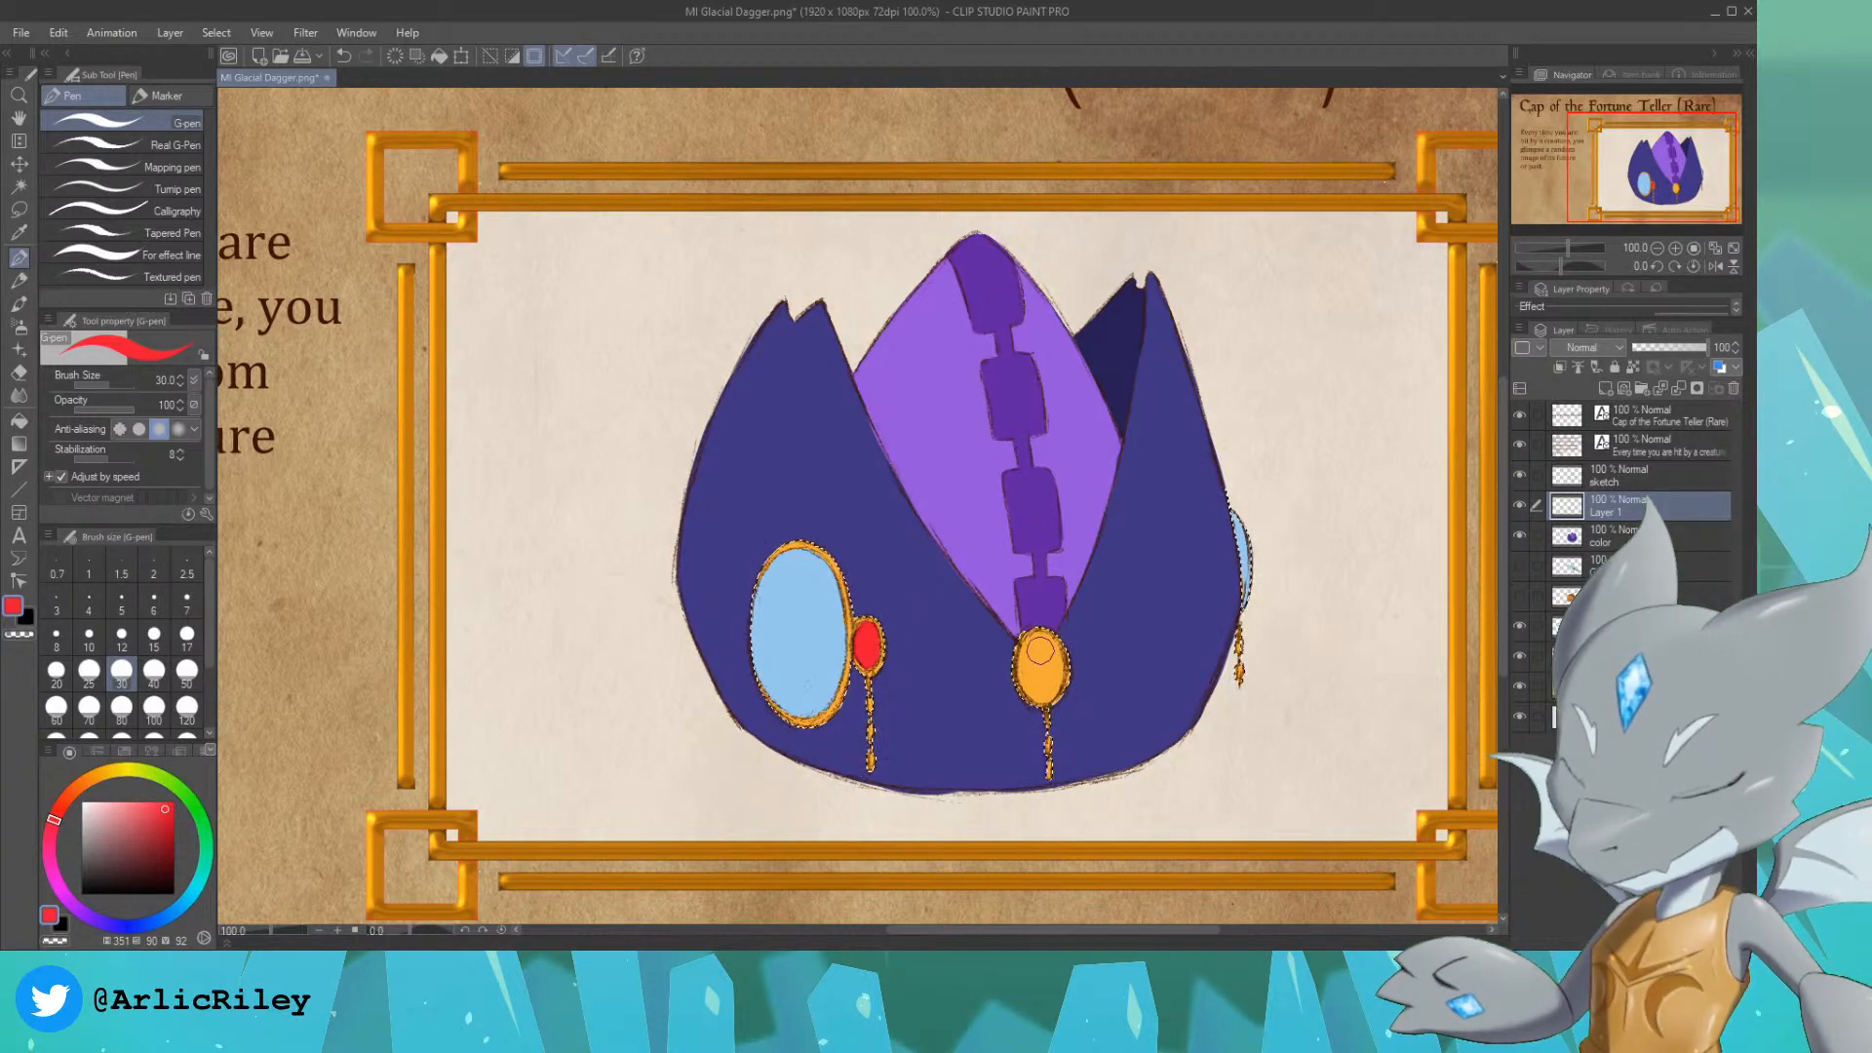
# Step: Paint the inside of the central medallion bright red and clear the selection
pyautogui.moveTo(1040, 651); pyautogui.dragTo(1033, 661)
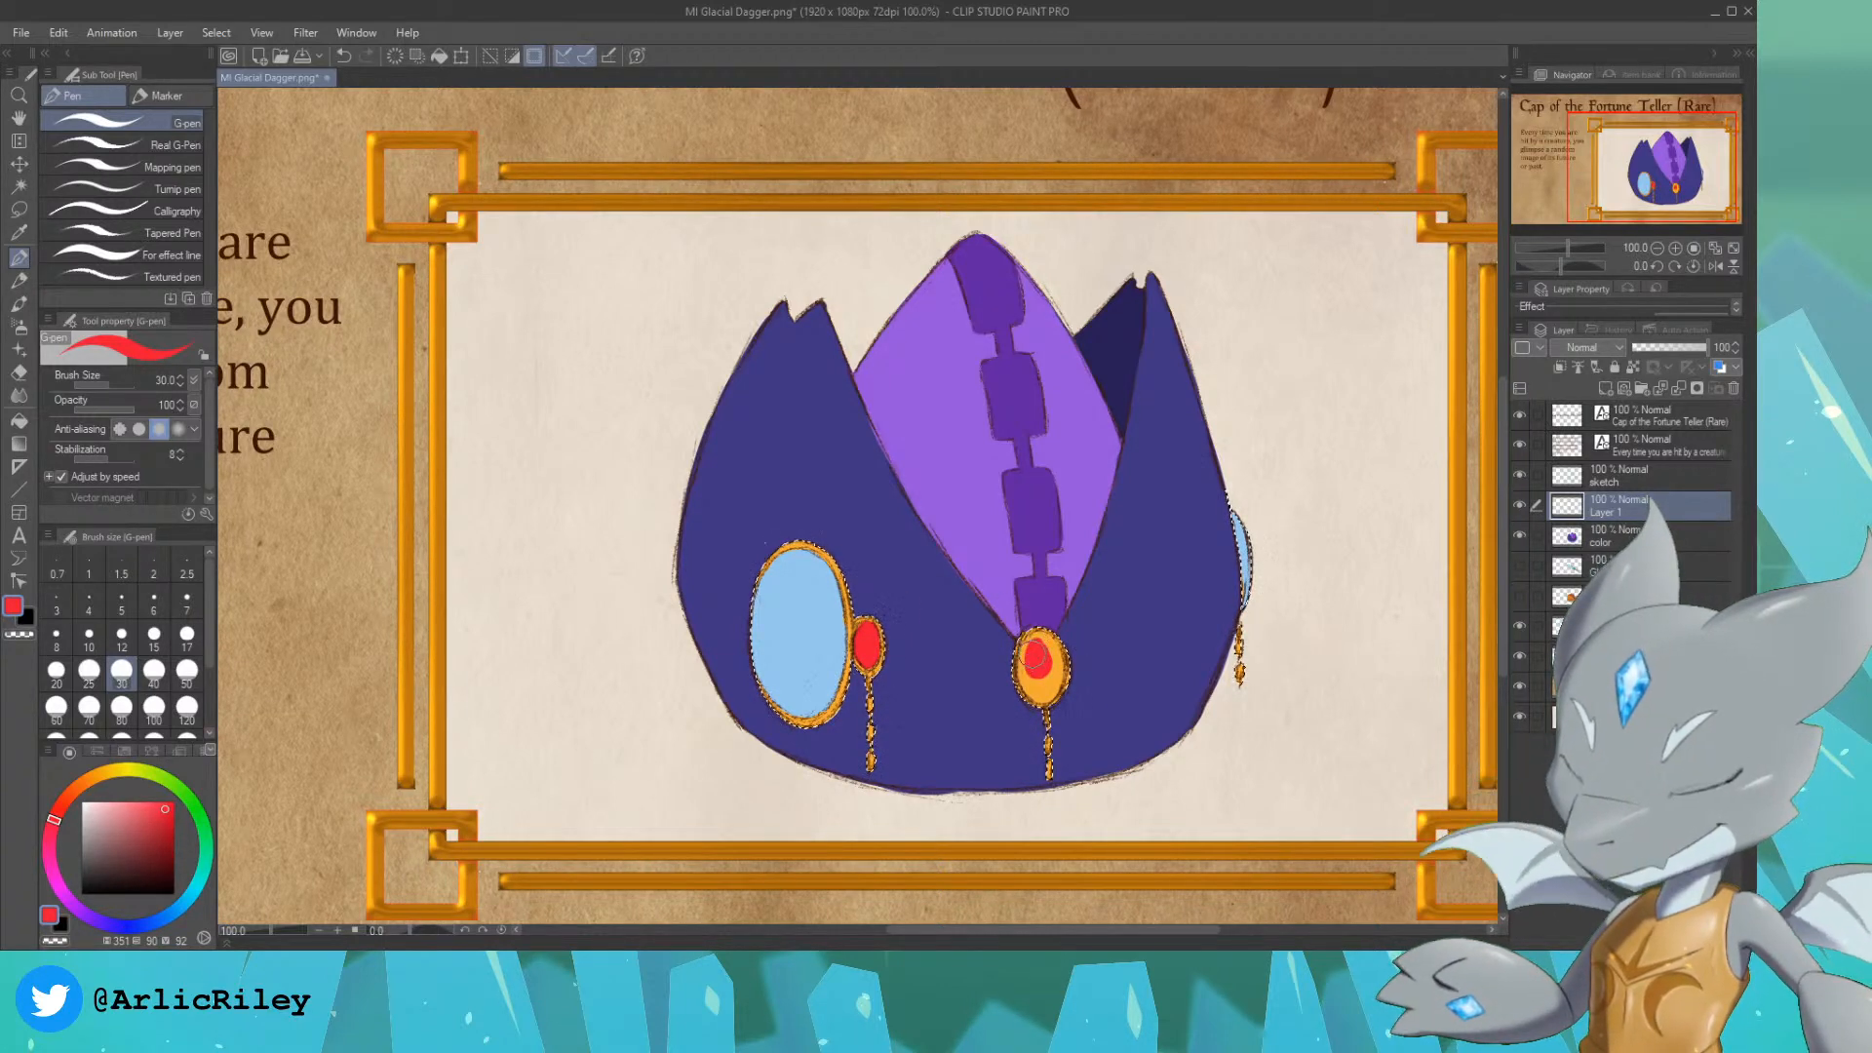
pyautogui.moveTo(1035, 647)
pyautogui.mouseDown()
pyautogui.moveTo(1040, 693)
pyautogui.moveTo(1029, 677)
pyautogui.mouseUp()
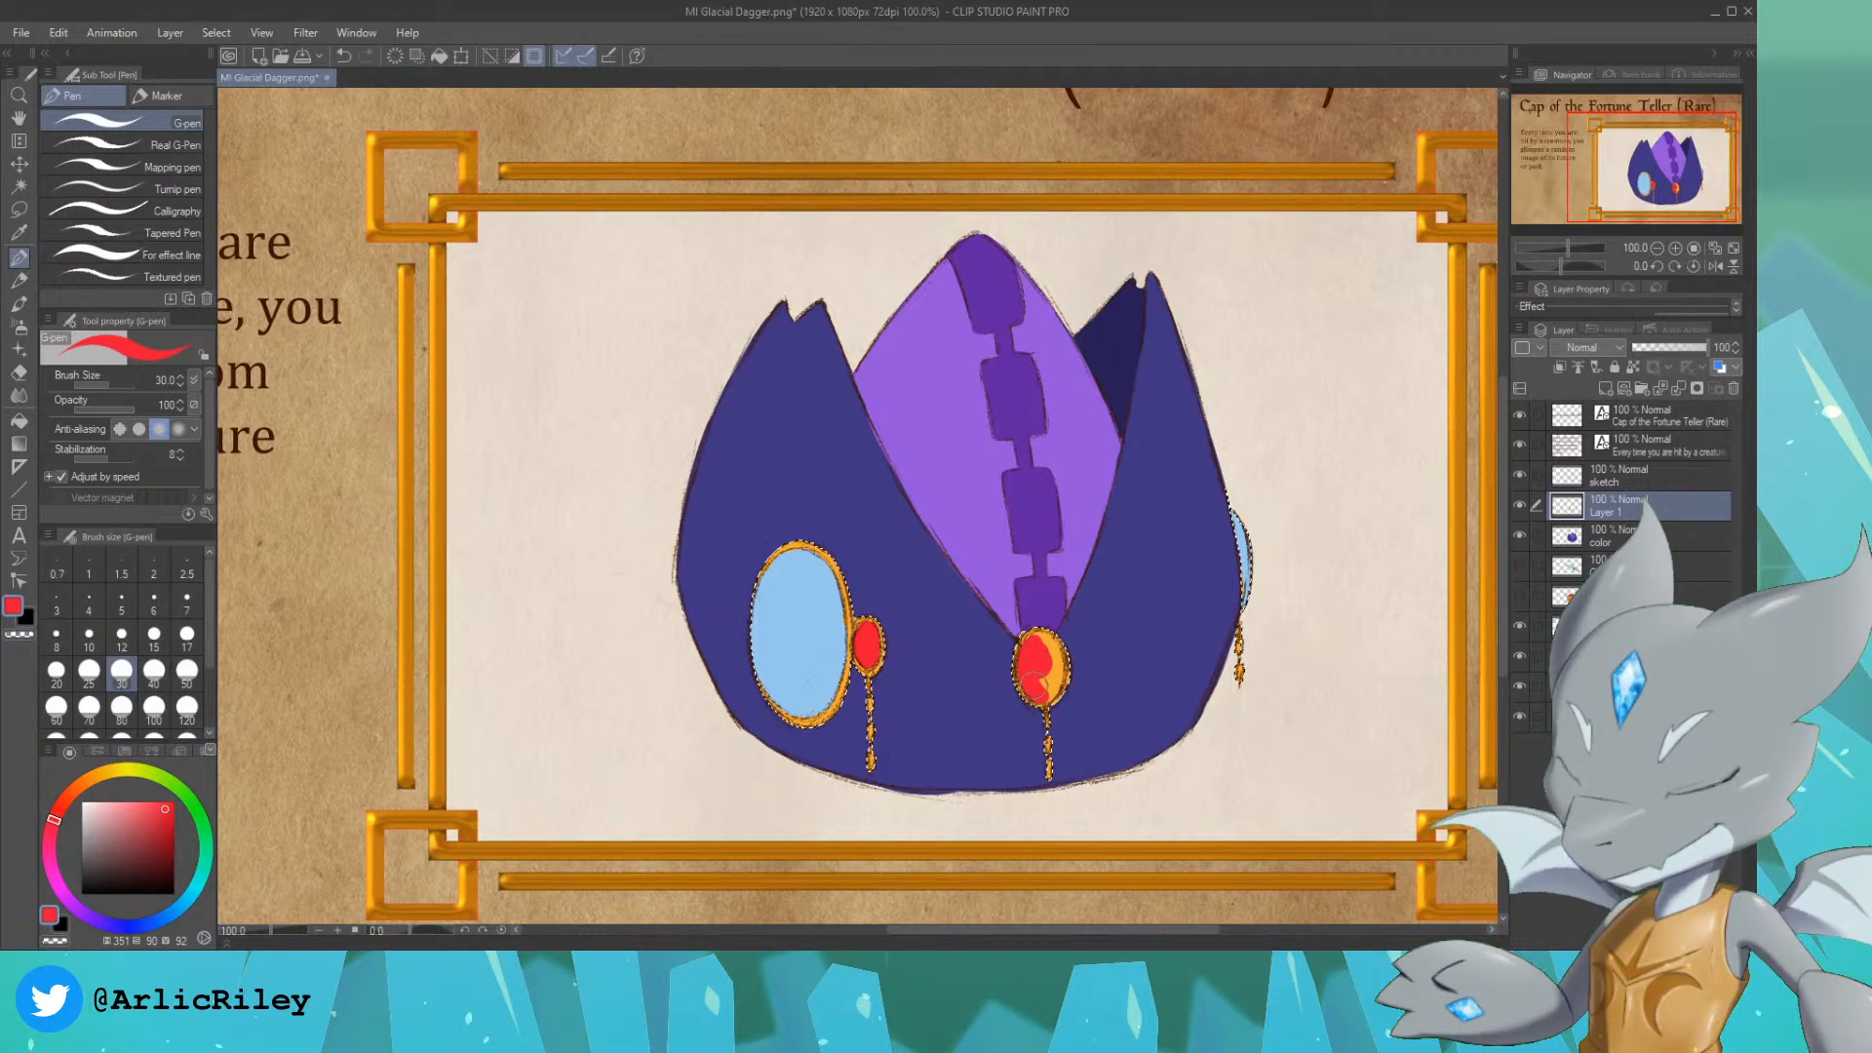
pyautogui.moveTo(1039, 673); pyautogui.dragTo(1049, 648)
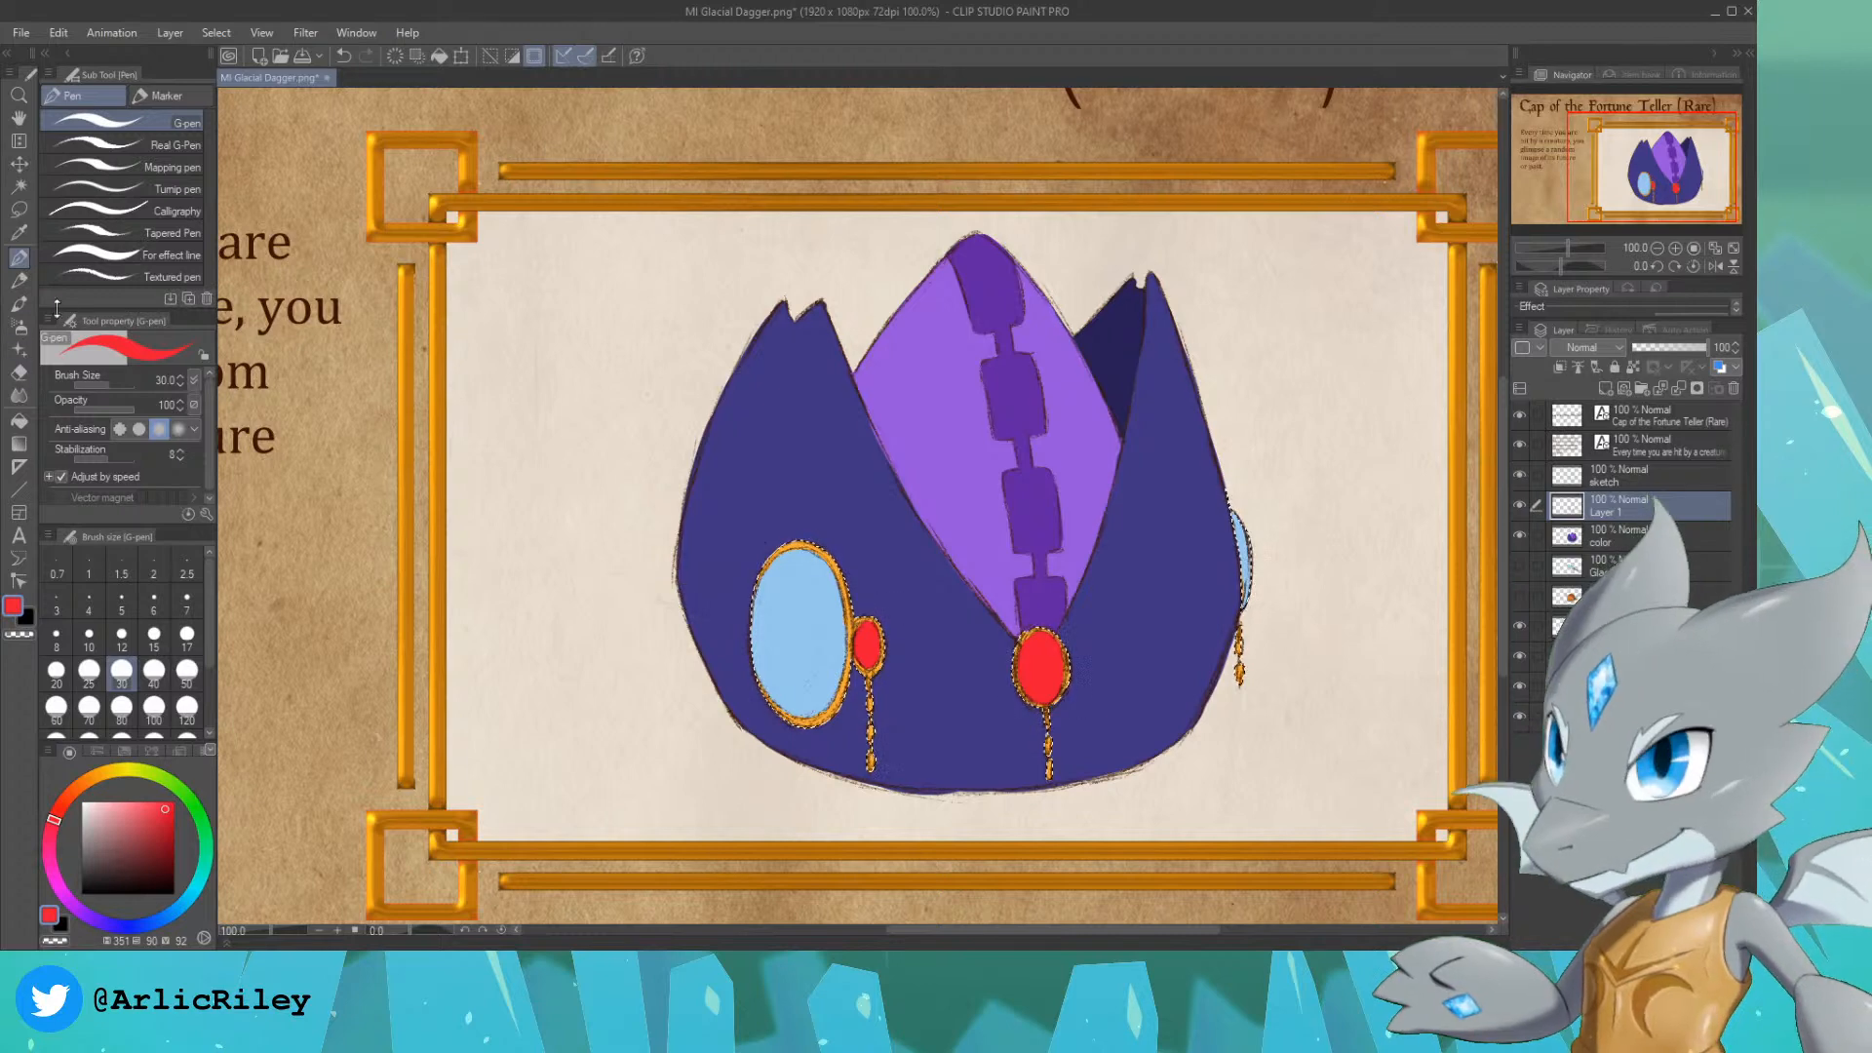
pyautogui.hotkey('ctrl', 'd')
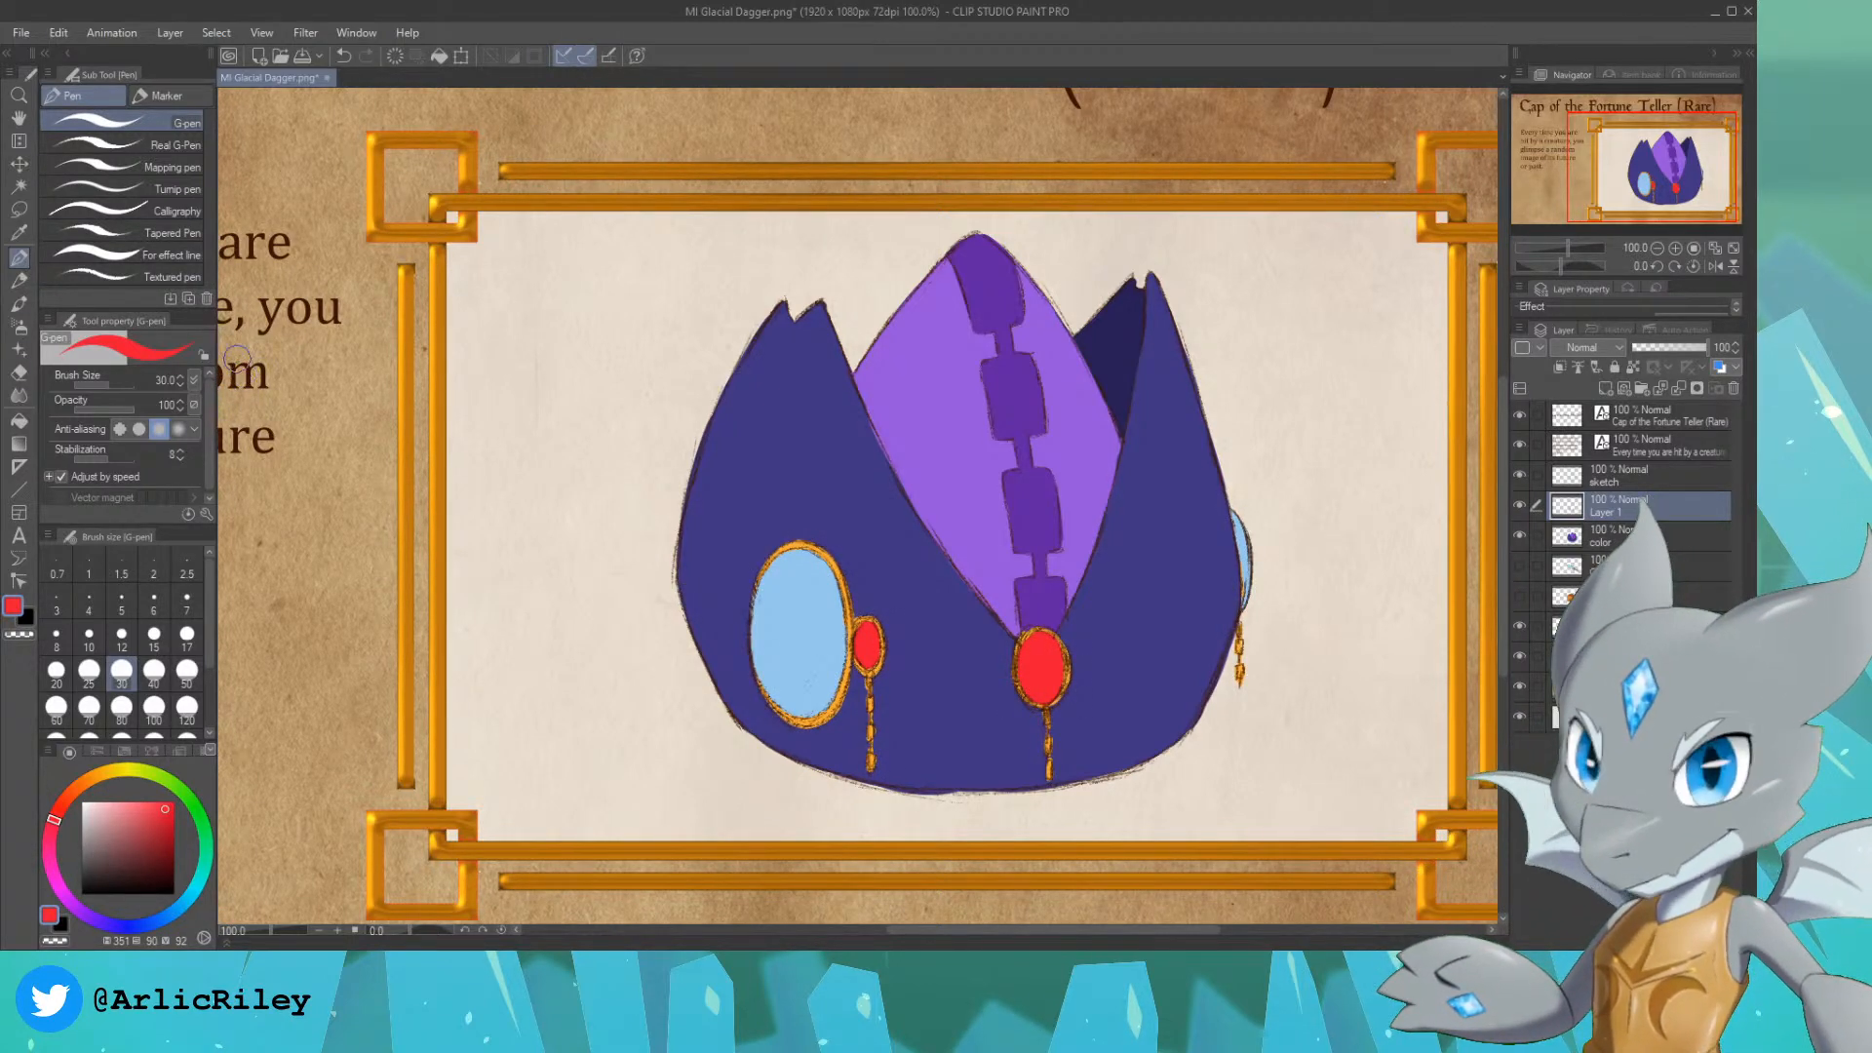
# Step: Choose a near-black red with hue 351, saturation 46 and value 15, and switch to the For effect line pen
pyautogui.moveTo(148, 878); pyautogui.dragTo(124, 880)
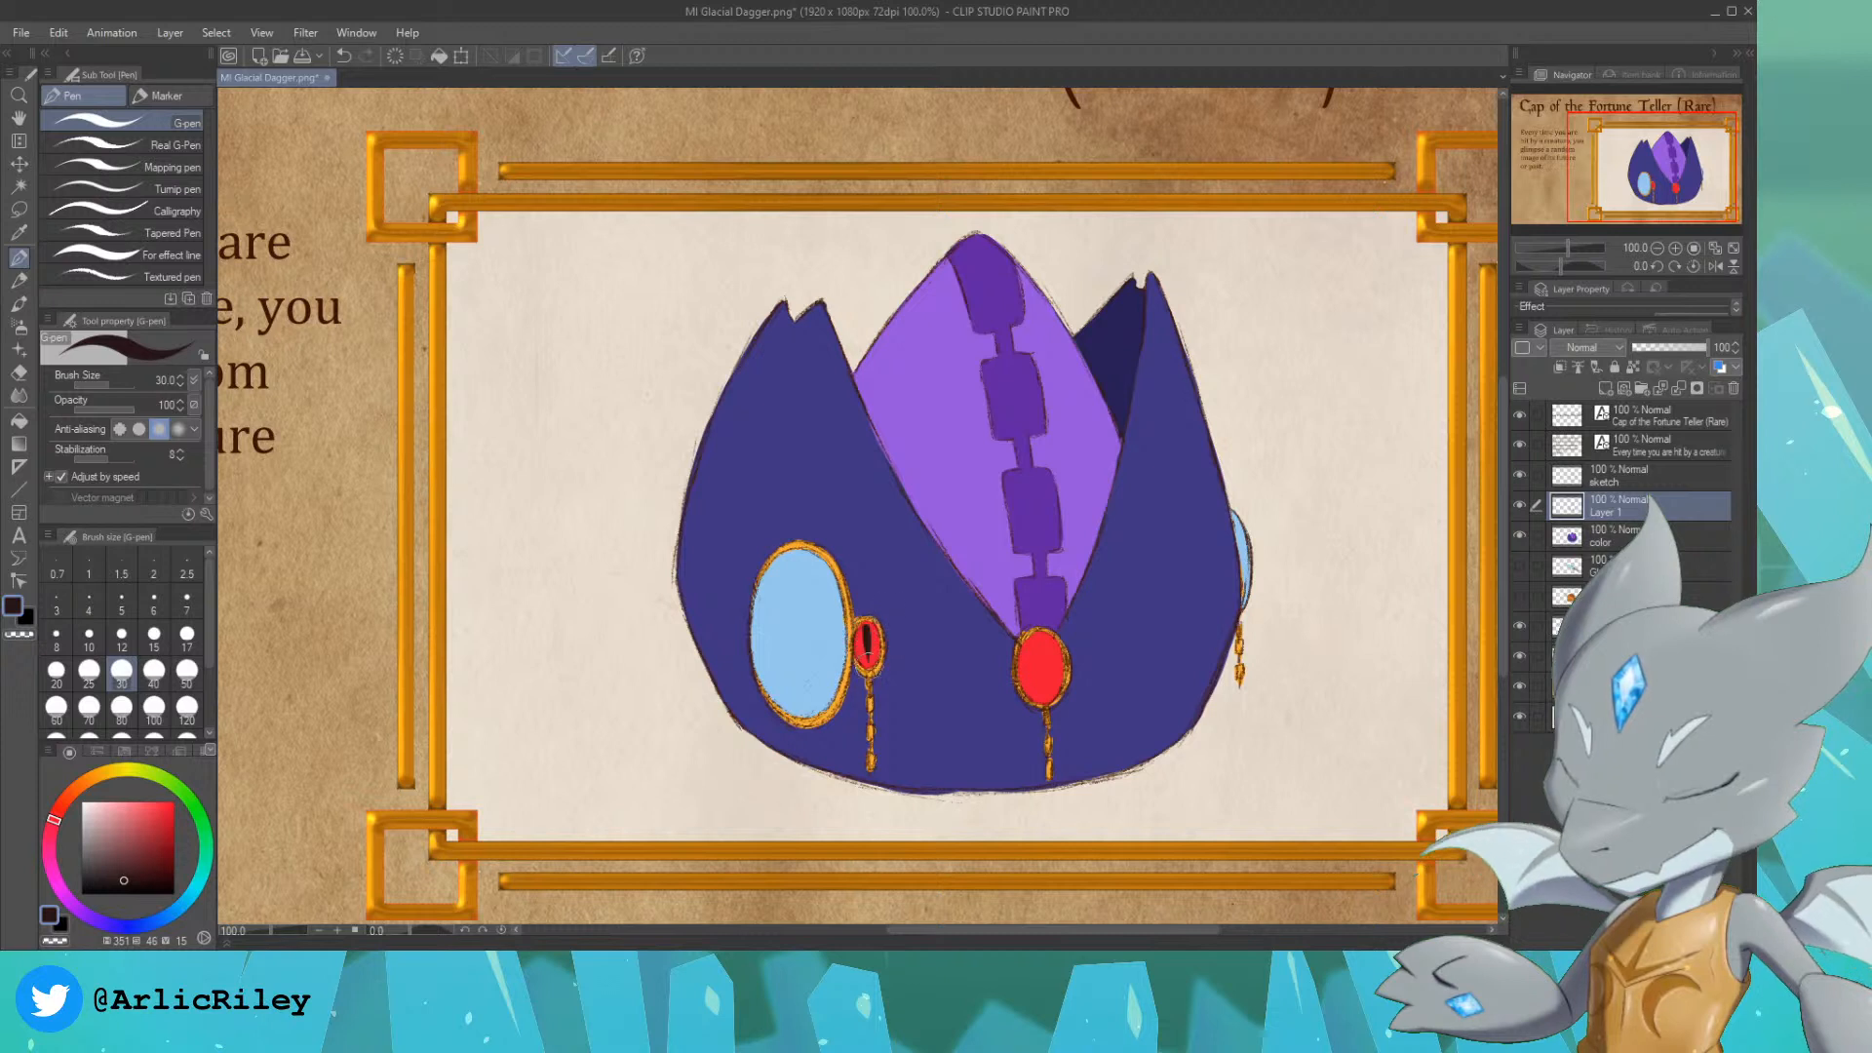
pyautogui.click(168, 274)
pyautogui.click(156, 254)
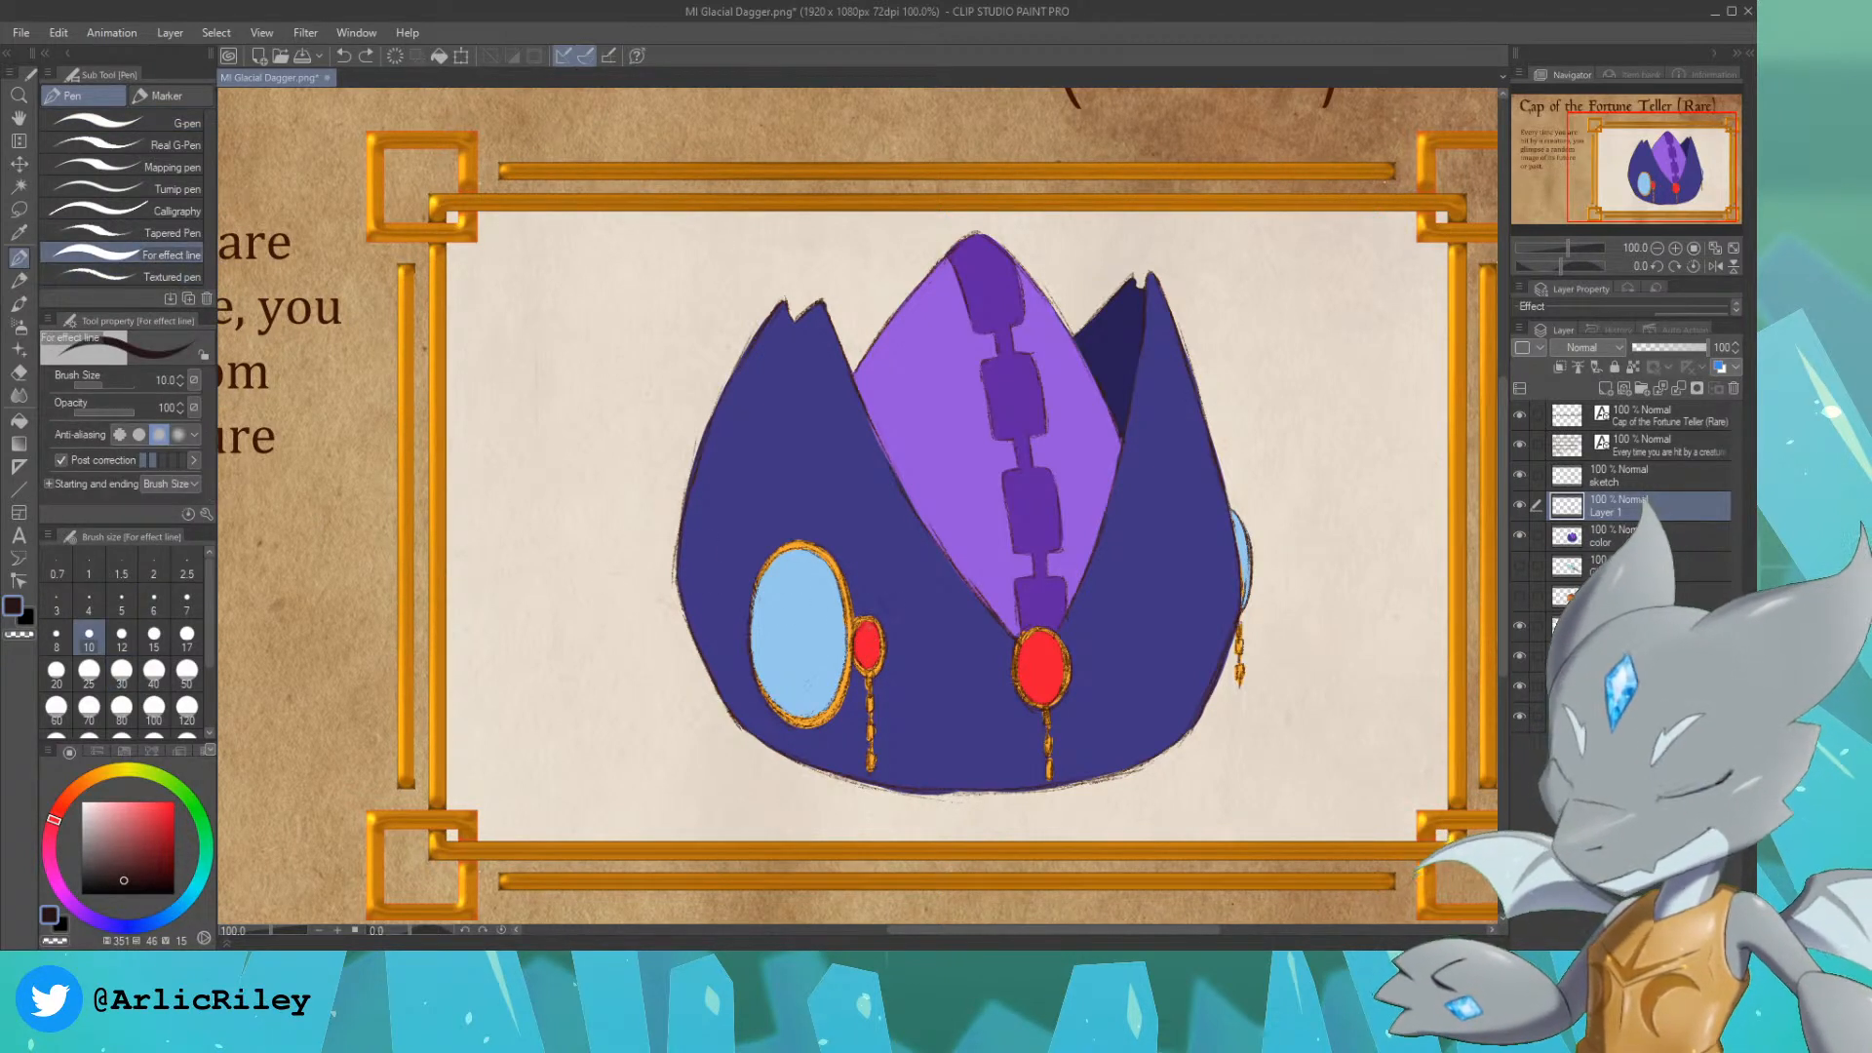
pyautogui.moveTo(864, 634); pyautogui.dragTo(866, 655)
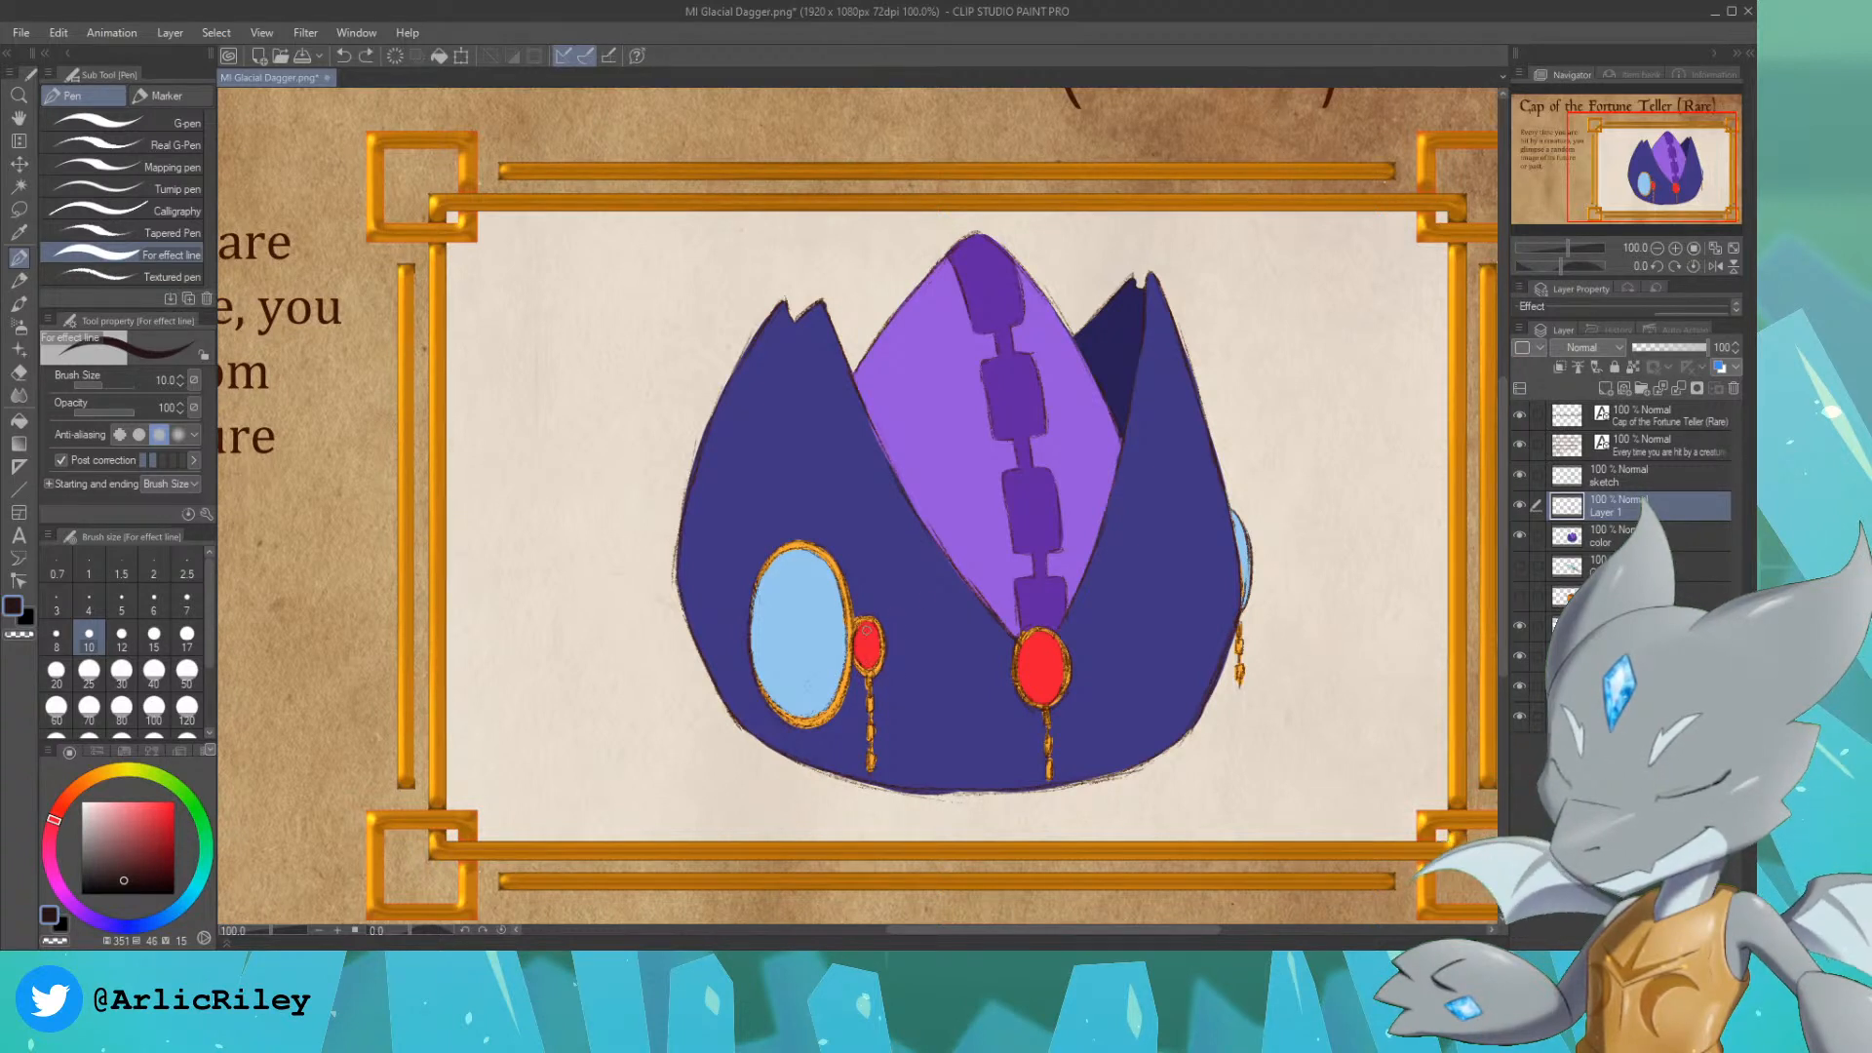
pyautogui.moveTo(865, 631); pyautogui.dragTo(867, 661)
pyautogui.hotkey('ctrl', 'z')
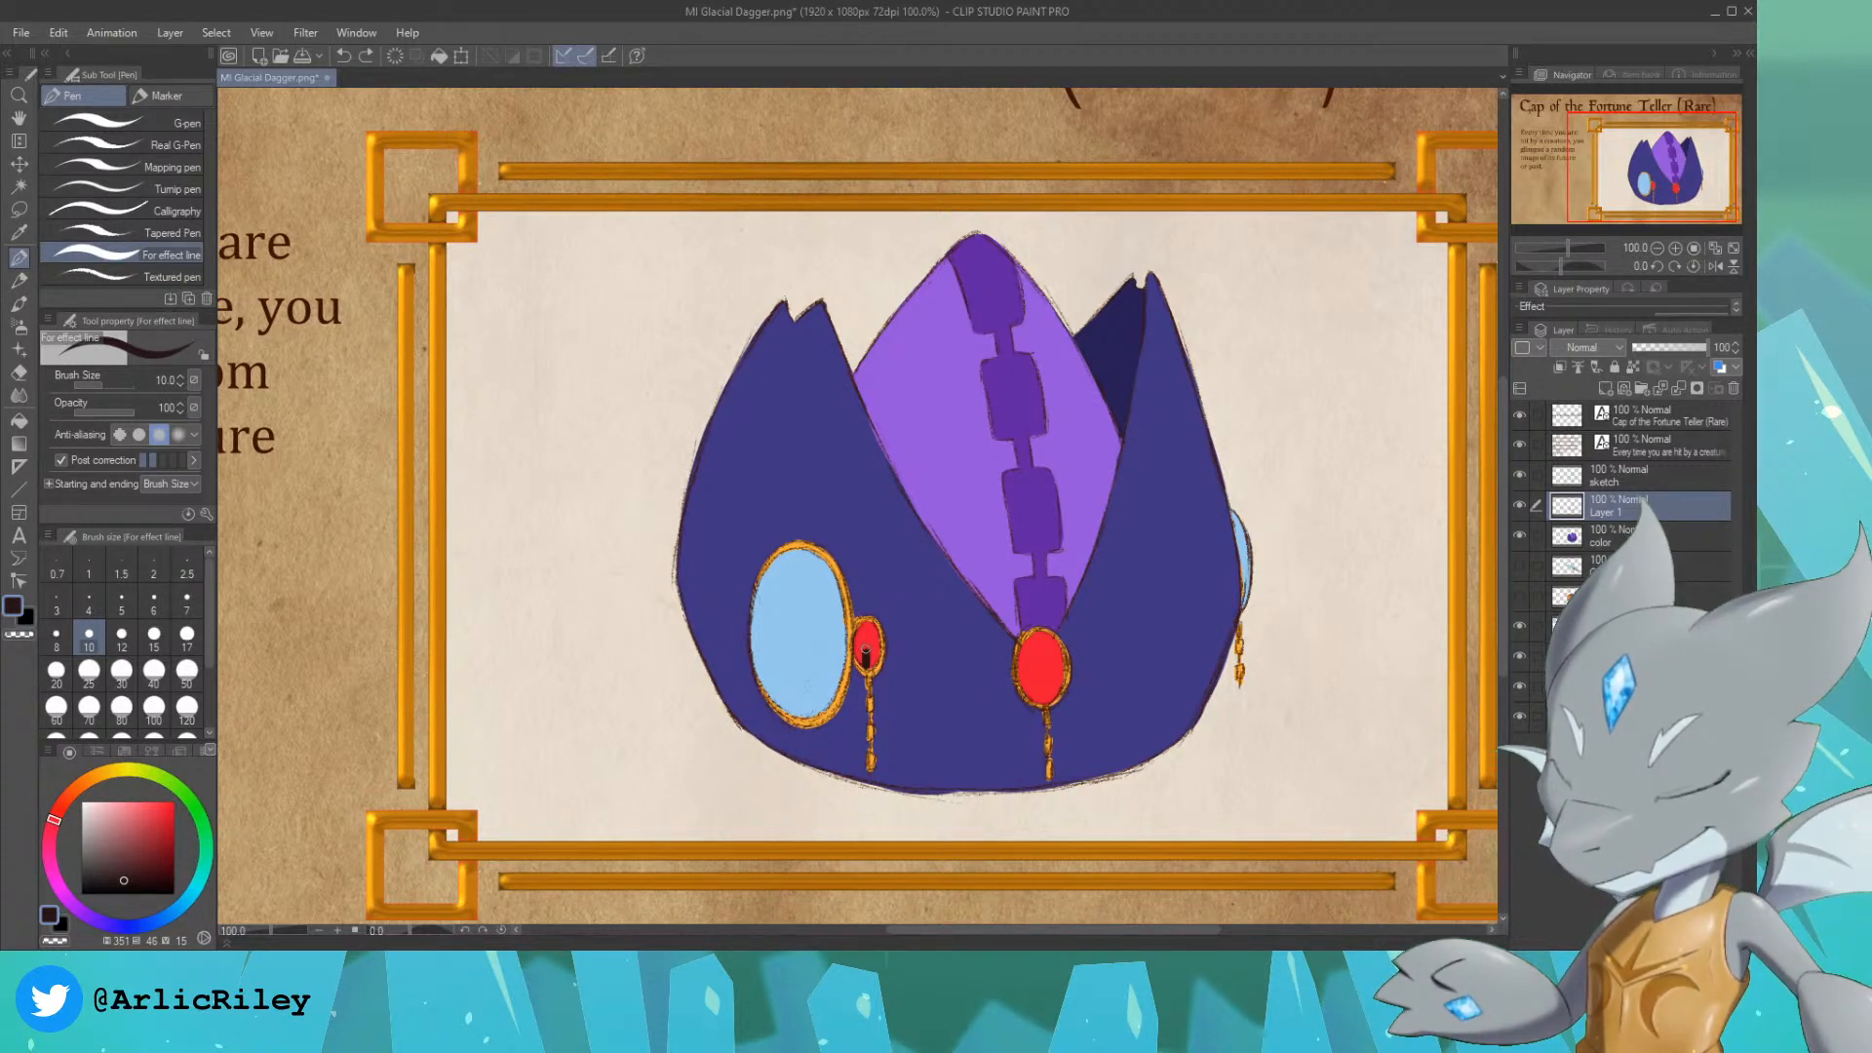
pyautogui.moveTo(866, 634); pyautogui.dragTo(866, 659)
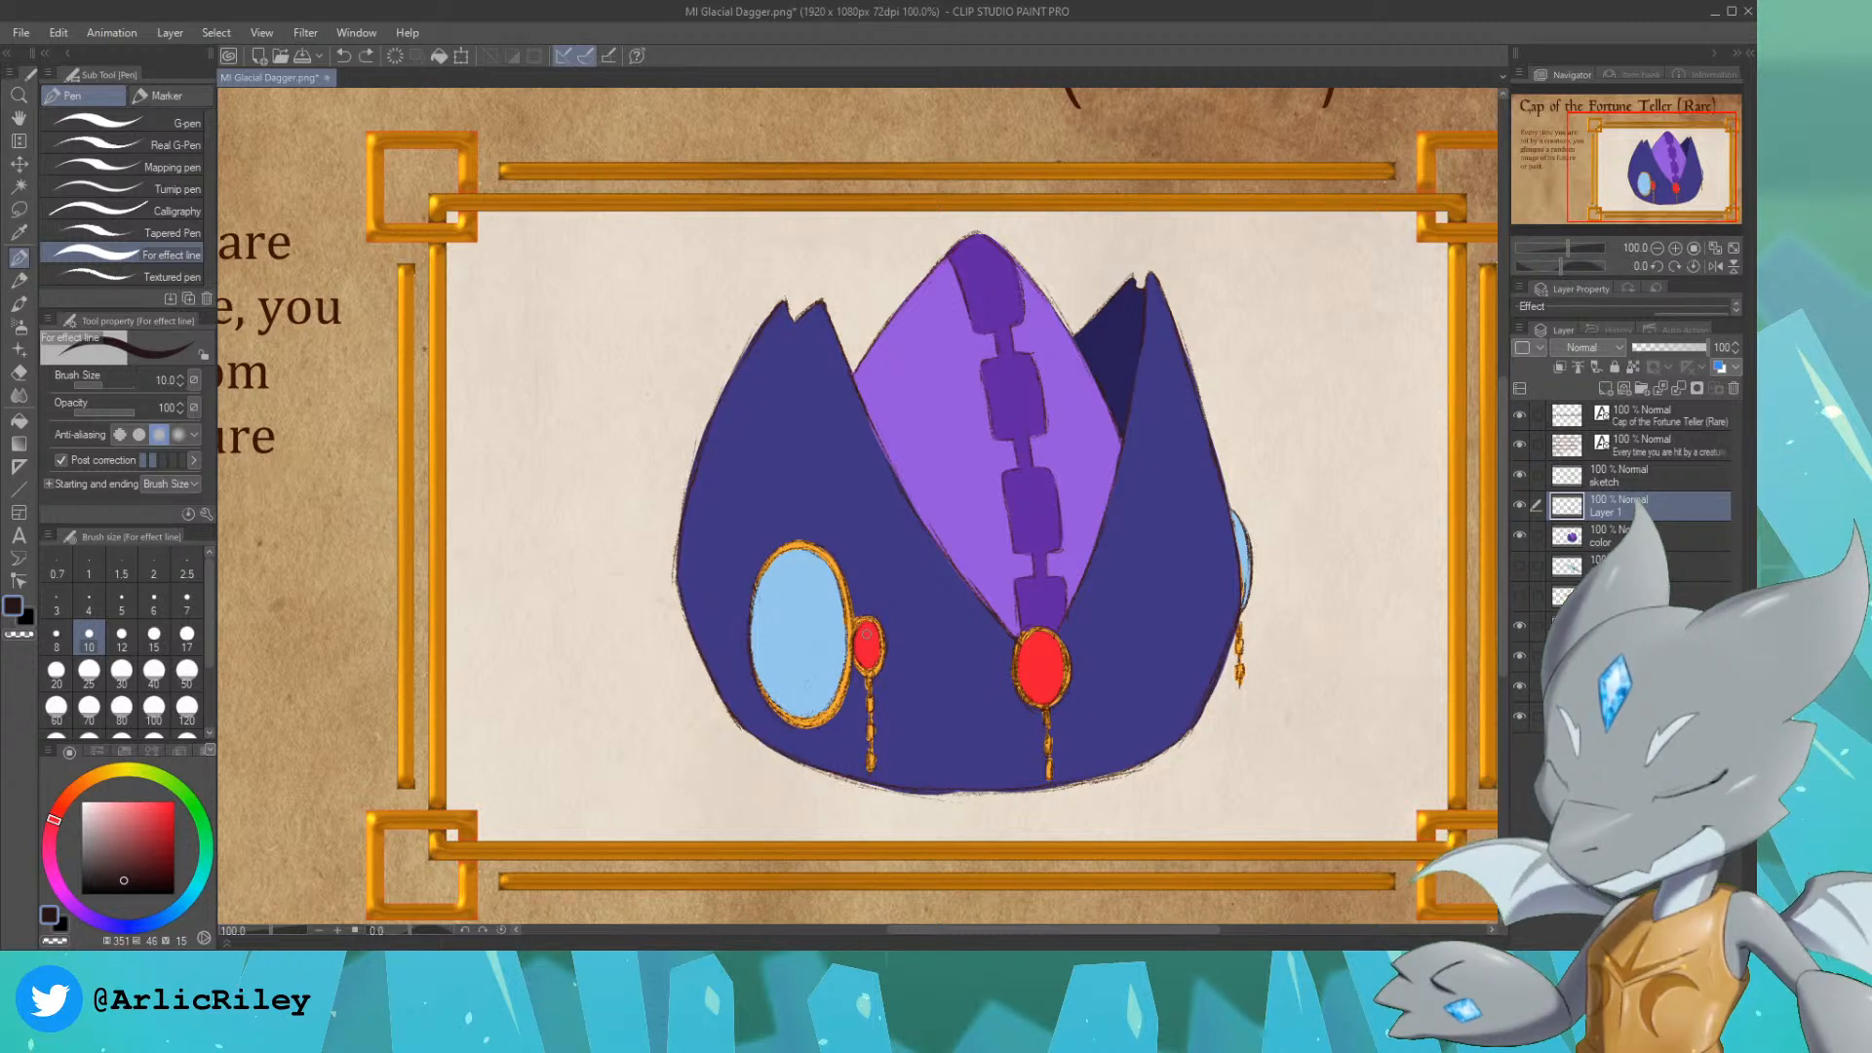
pyautogui.hotkey('ctrl', 'z')
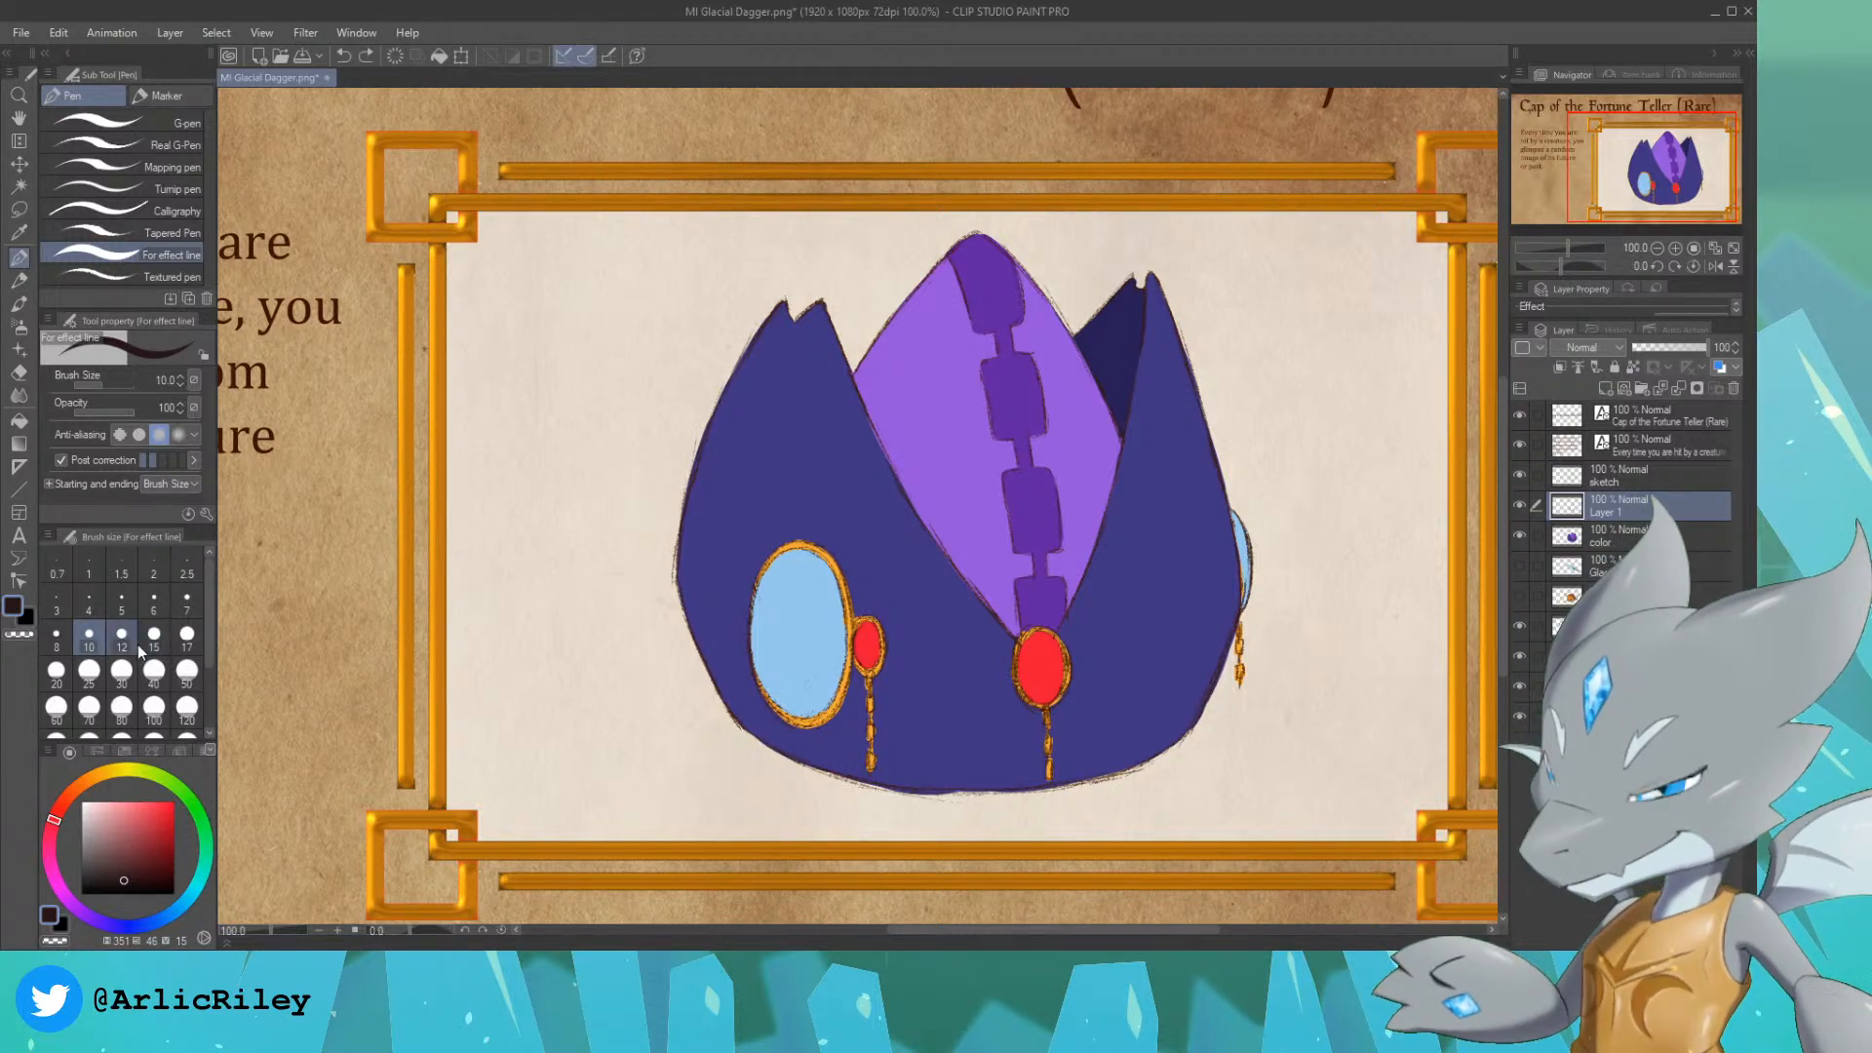
# Step: Set the brush size to 15 and draw near-black vertical slit pupils in the small left and central red gems, undoing unwanted strokes
pyautogui.click(154, 636)
pyautogui.moveTo(867, 626); pyautogui.dragTo(867, 666)
pyautogui.hotkey('ctrl', 'z')
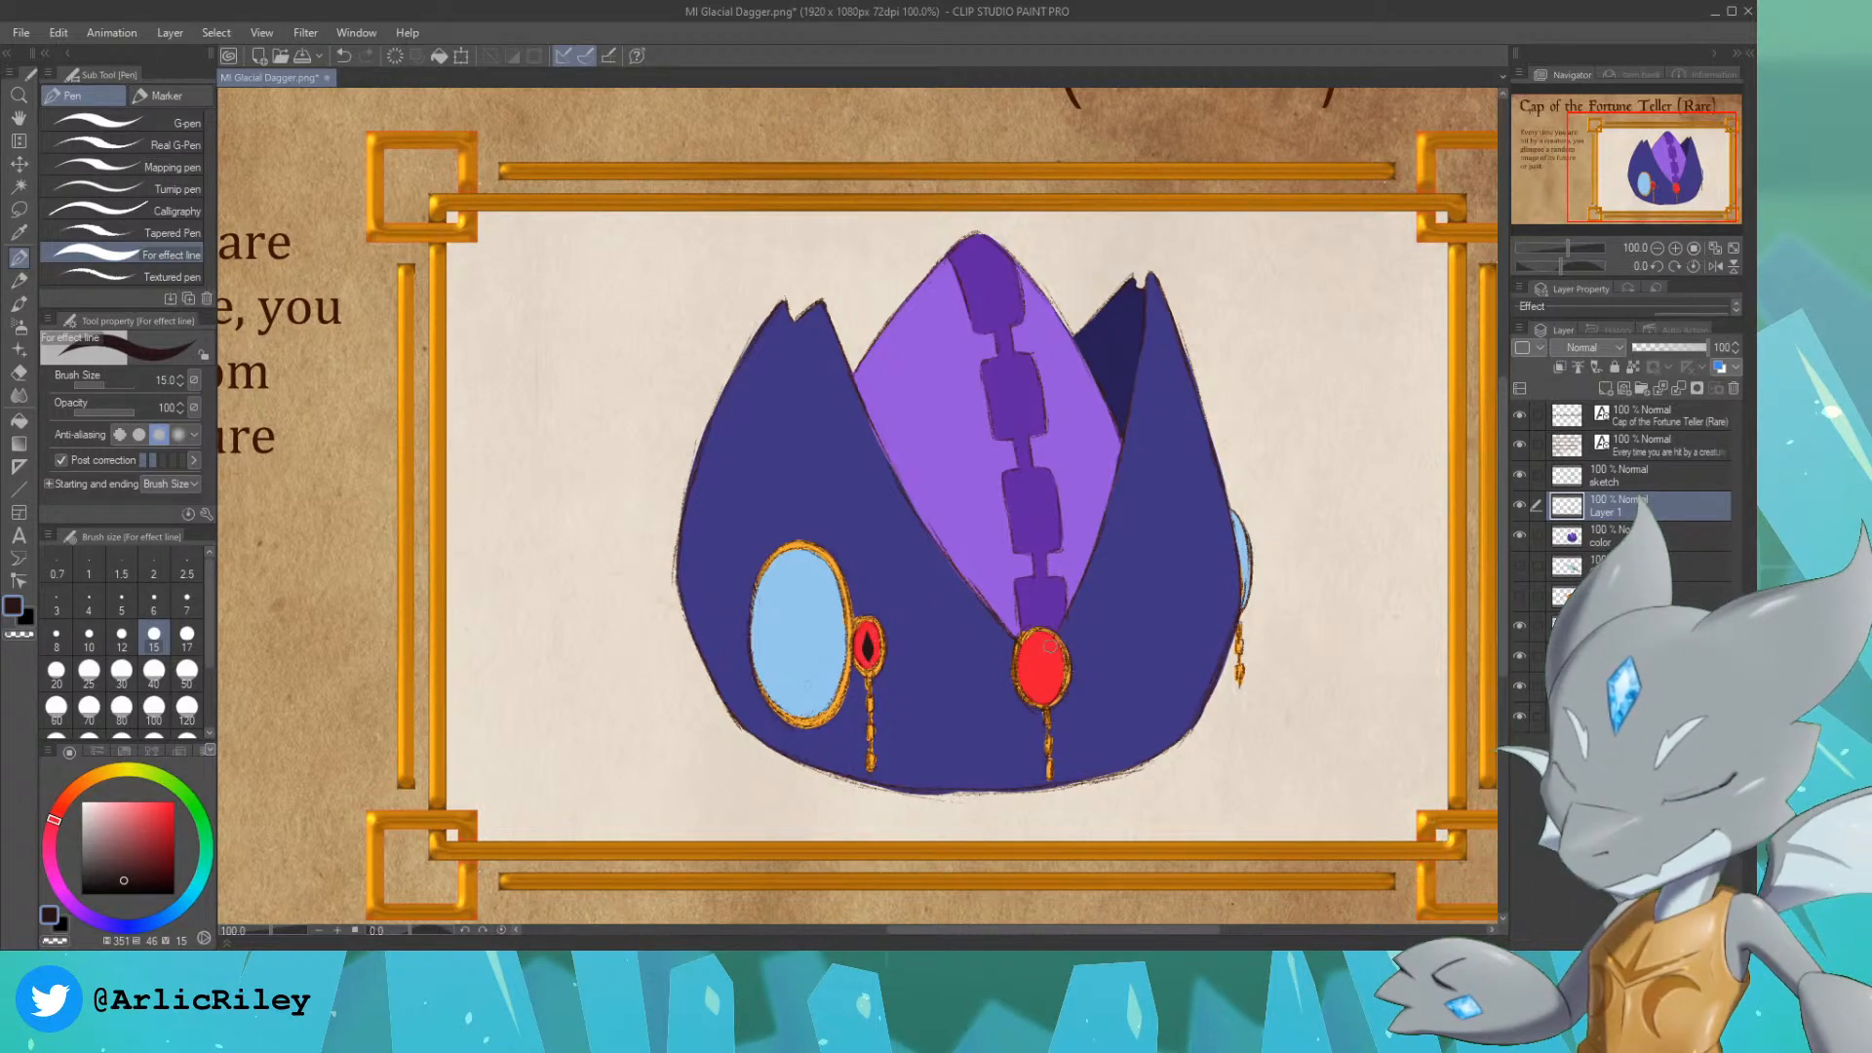
pyautogui.moveTo(1035, 638)
pyautogui.mouseDown()
pyautogui.moveTo(1045, 700)
pyautogui.moveTo(1039, 634)
pyautogui.mouseUp()
pyautogui.hotkey('ctrl', 'z')
pyautogui.hotkey('ctrl', 'z')
pyautogui.hotkey('ctrl', 'z')
pyautogui.hotkey('ctrl', 'z')
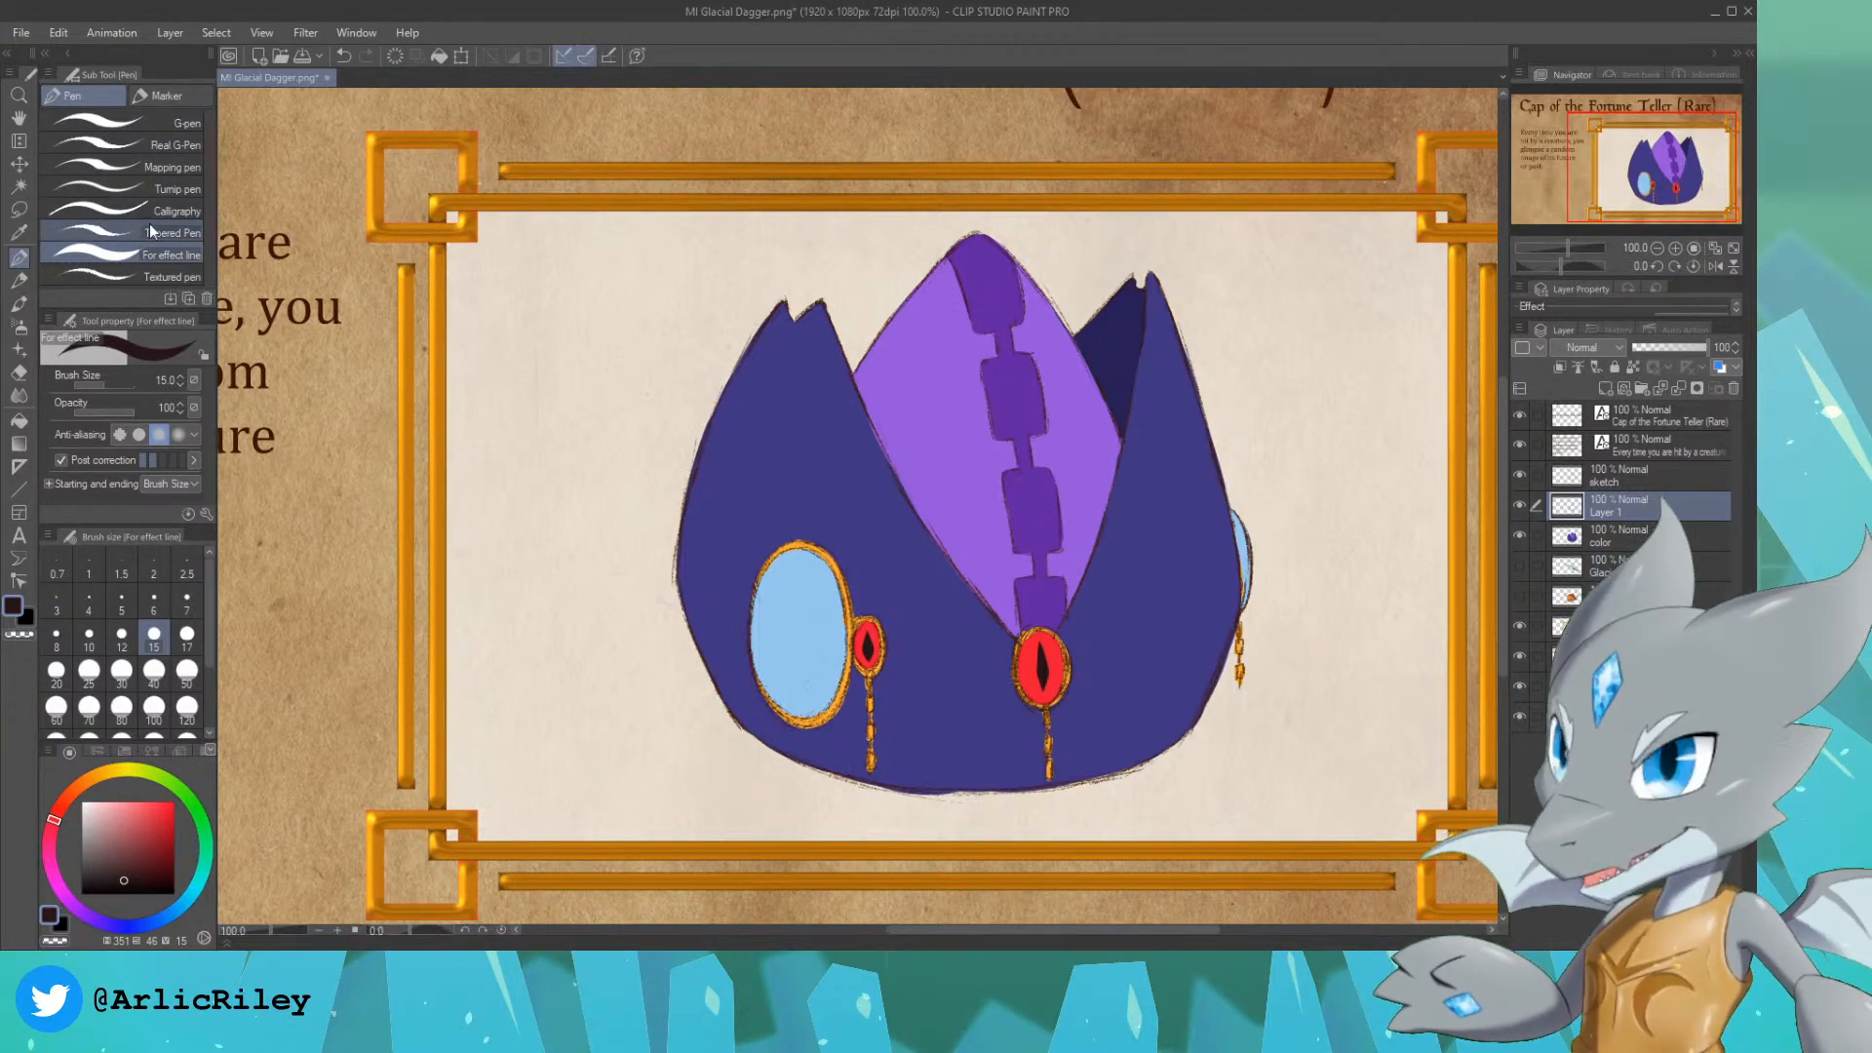
# Step: Draw slanted glints on the large blue oval in a paler blue with hue 206, saturation 15 and value 100
pyautogui.keyDown('alt'); pyautogui.click(804, 616); pyautogui.keyUp('alt')
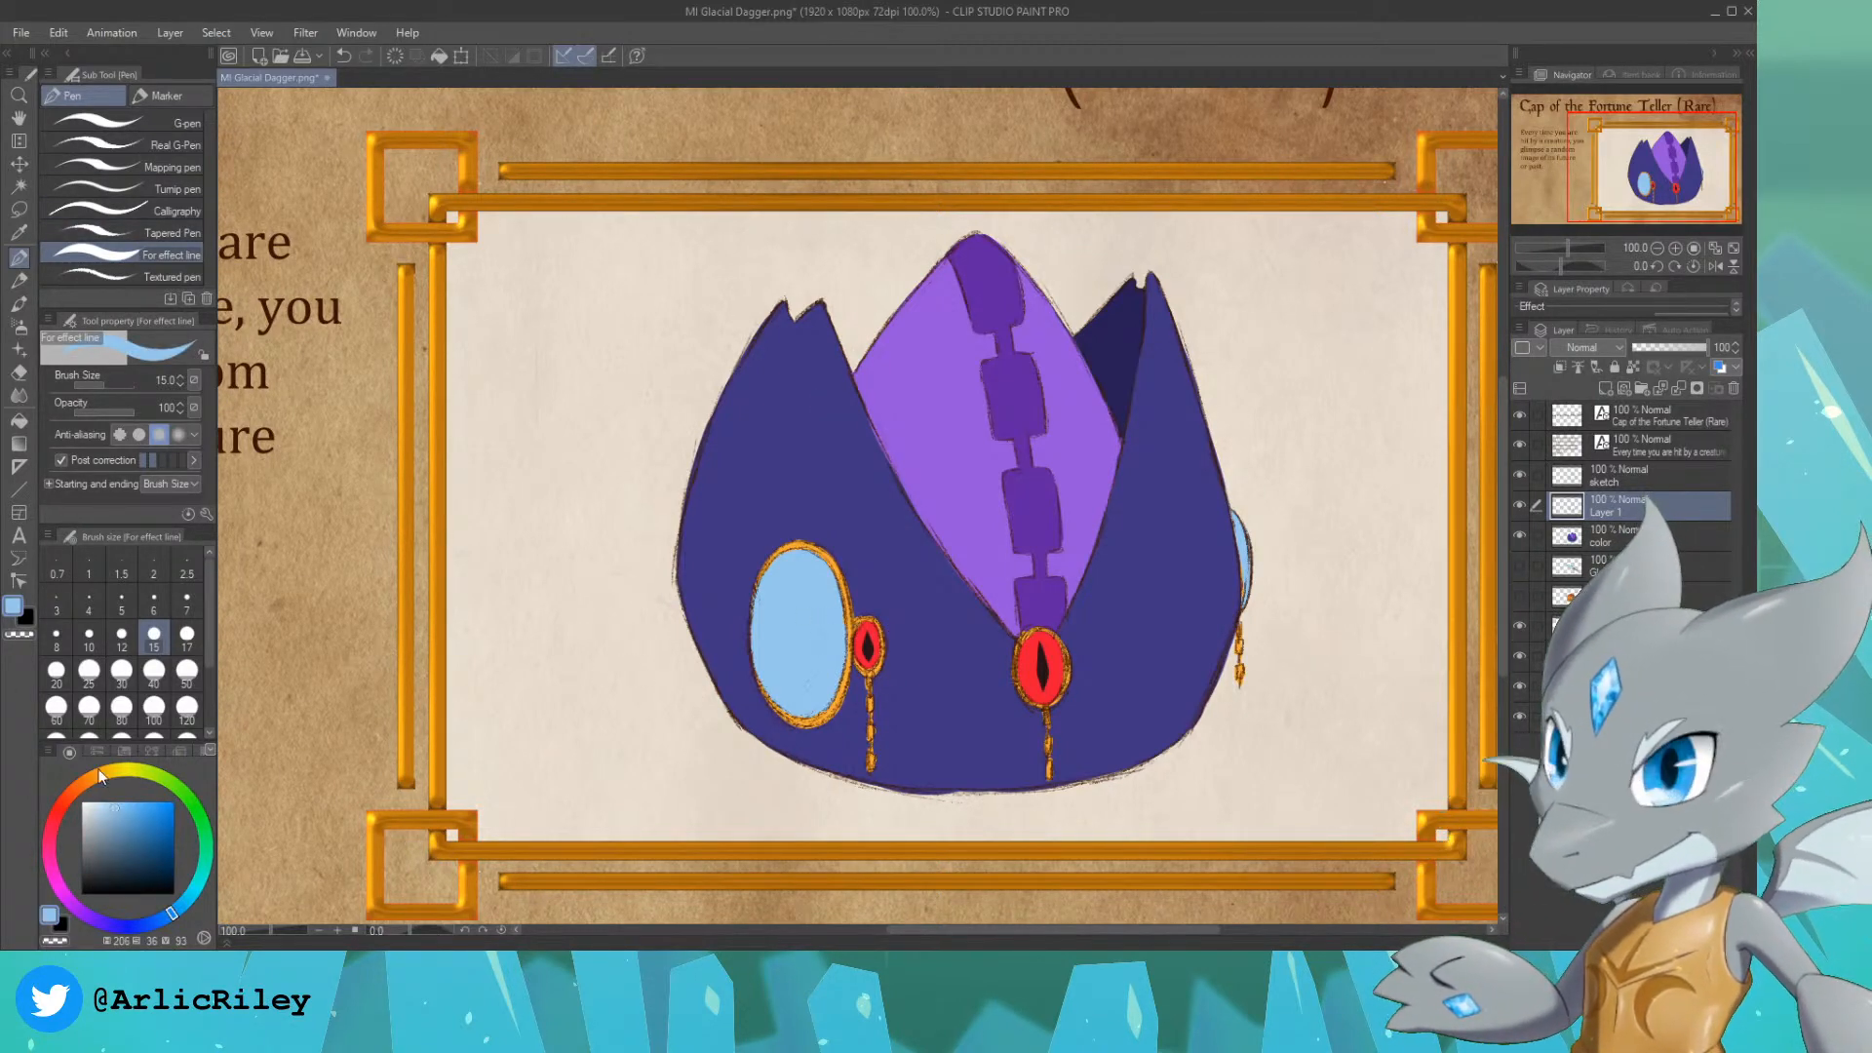
pyautogui.moveTo(760, 646)
pyautogui.mouseDown()
pyautogui.moveTo(794, 595)
pyautogui.moveTo(813, 598)
pyautogui.mouseUp()
pyautogui.hotkey('ctrl', 'z')
pyautogui.hotkey('ctrl', 'z')
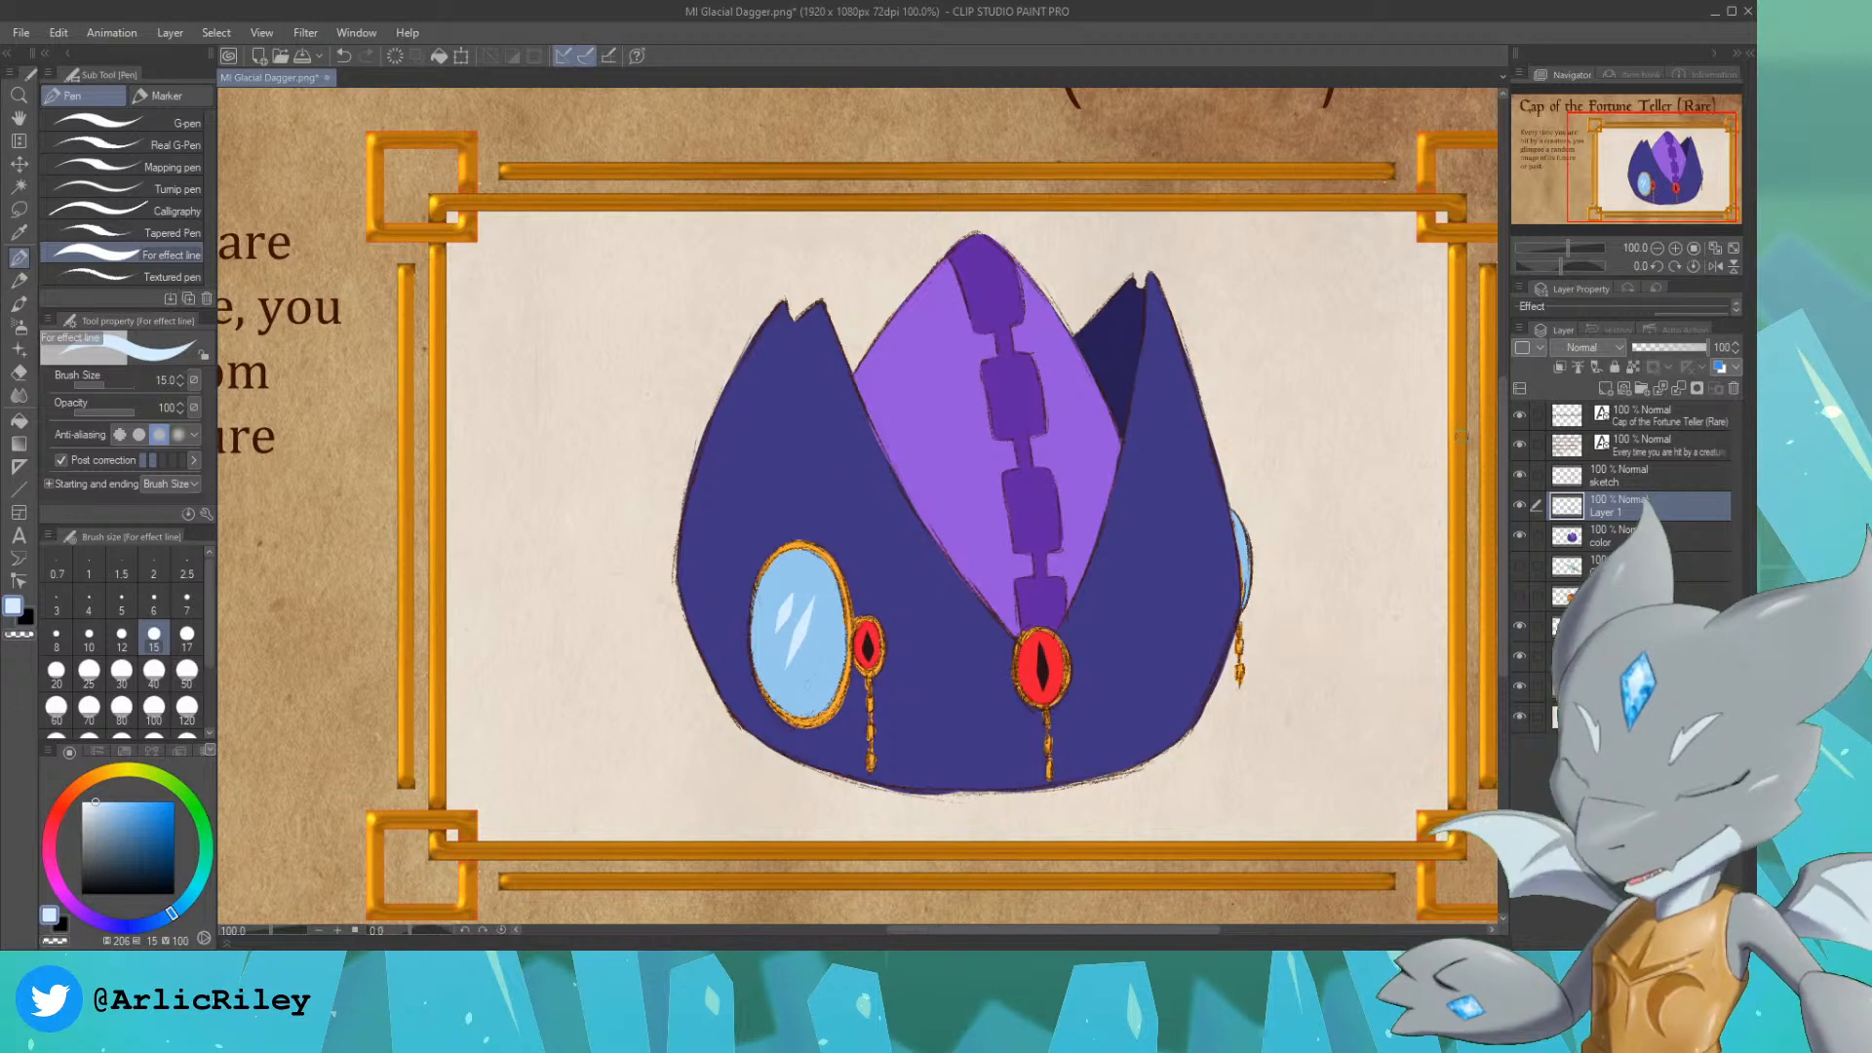
# Step: Select Layer 1's painted area, paint a pale blue glint on the right edge medallion, and clear the selection
pyautogui.keyDown('ctrl'); pyautogui.click(1569, 508); pyautogui.keyUp('ctrl')
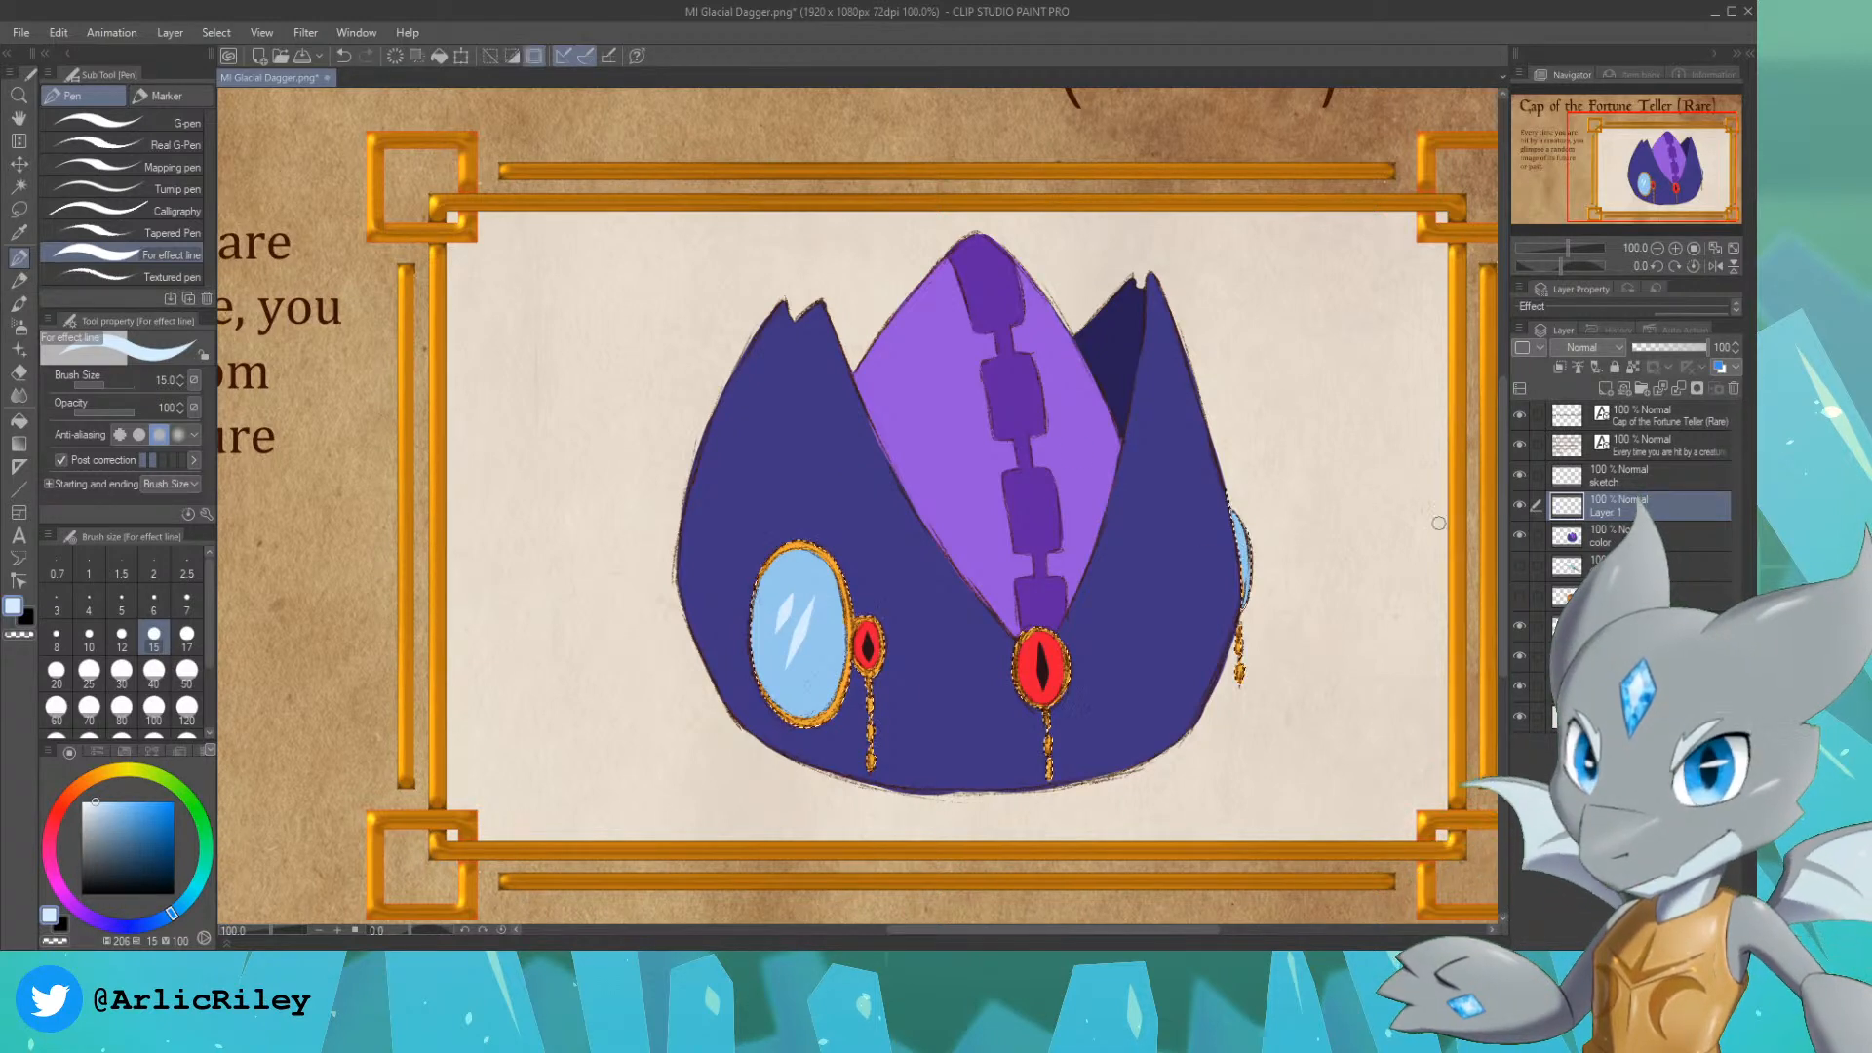
pyautogui.moveTo(1241, 532); pyautogui.dragTo(1247, 588)
pyautogui.hotkey('ctrl', 'd')
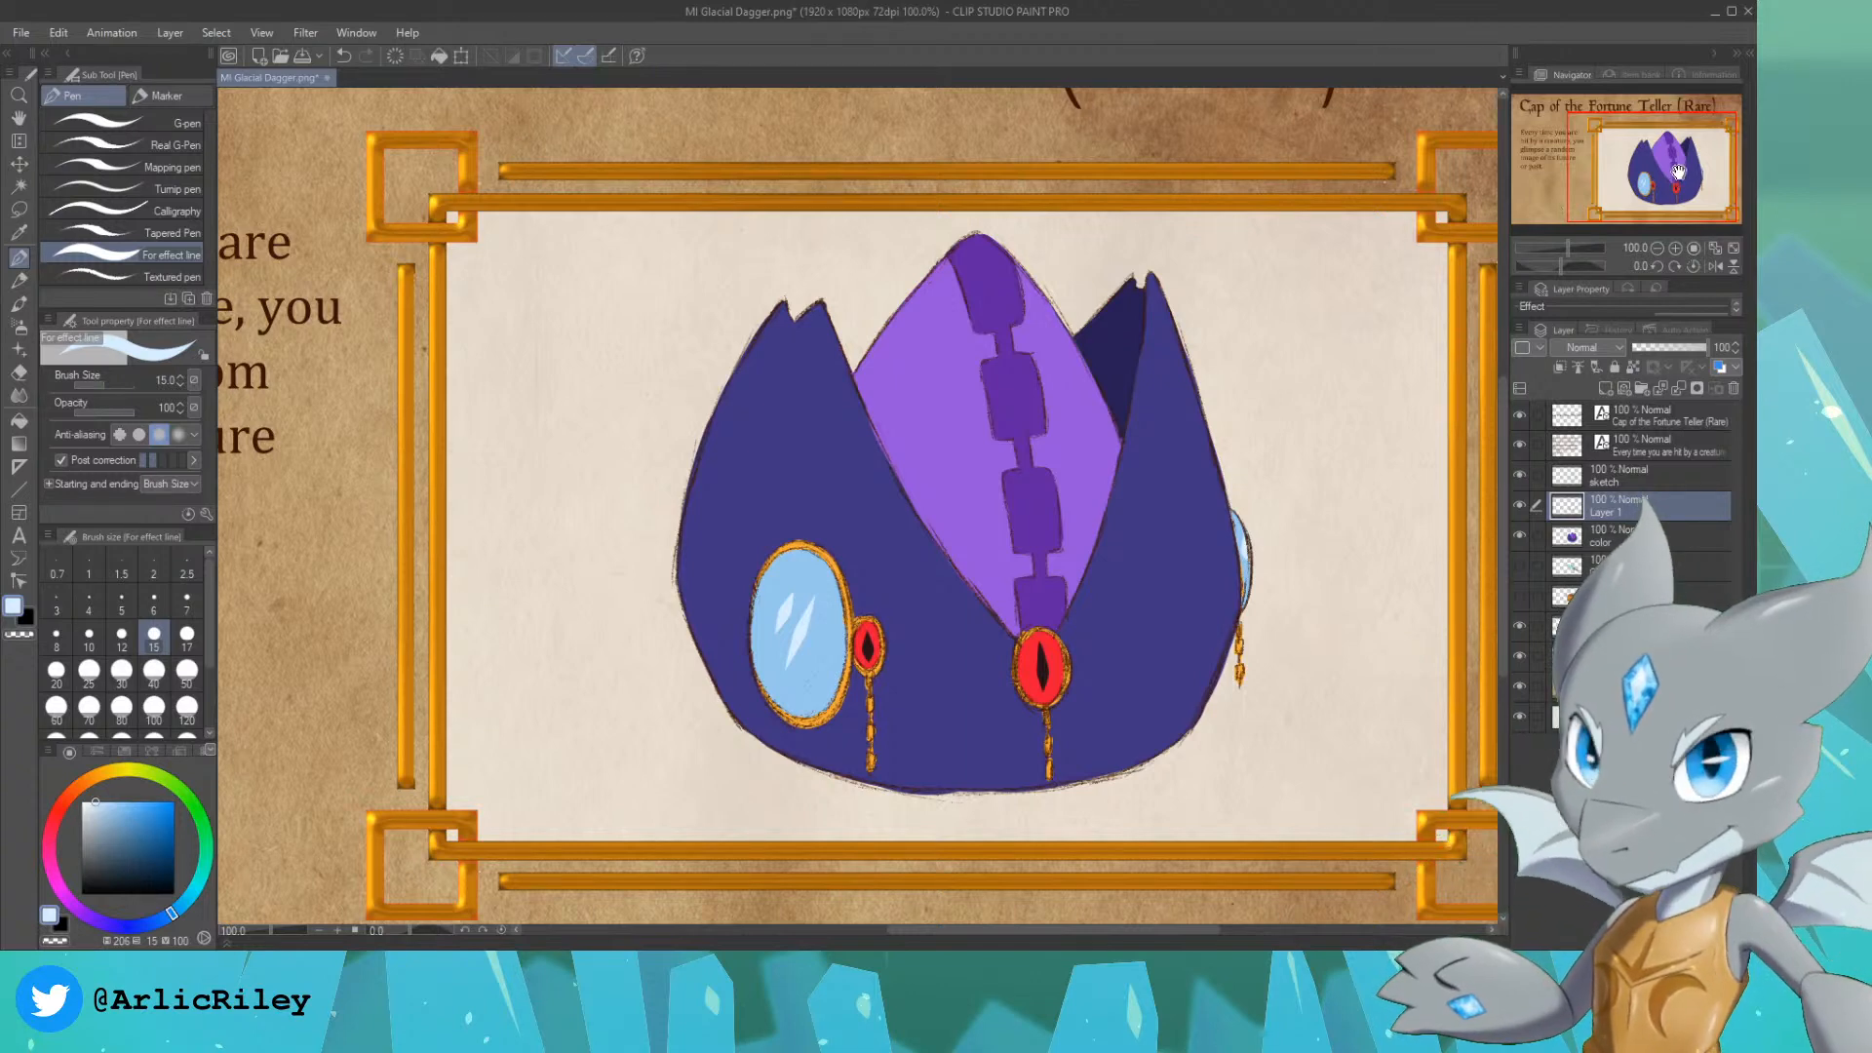
# Step: On a new Multiply layer, select the cap's painted area and airbrush its right and lower parts in slate, hue 206, saturation 34, value 32
pyautogui.moveTo(1670, 166); pyautogui.dragTo(1674, 168)
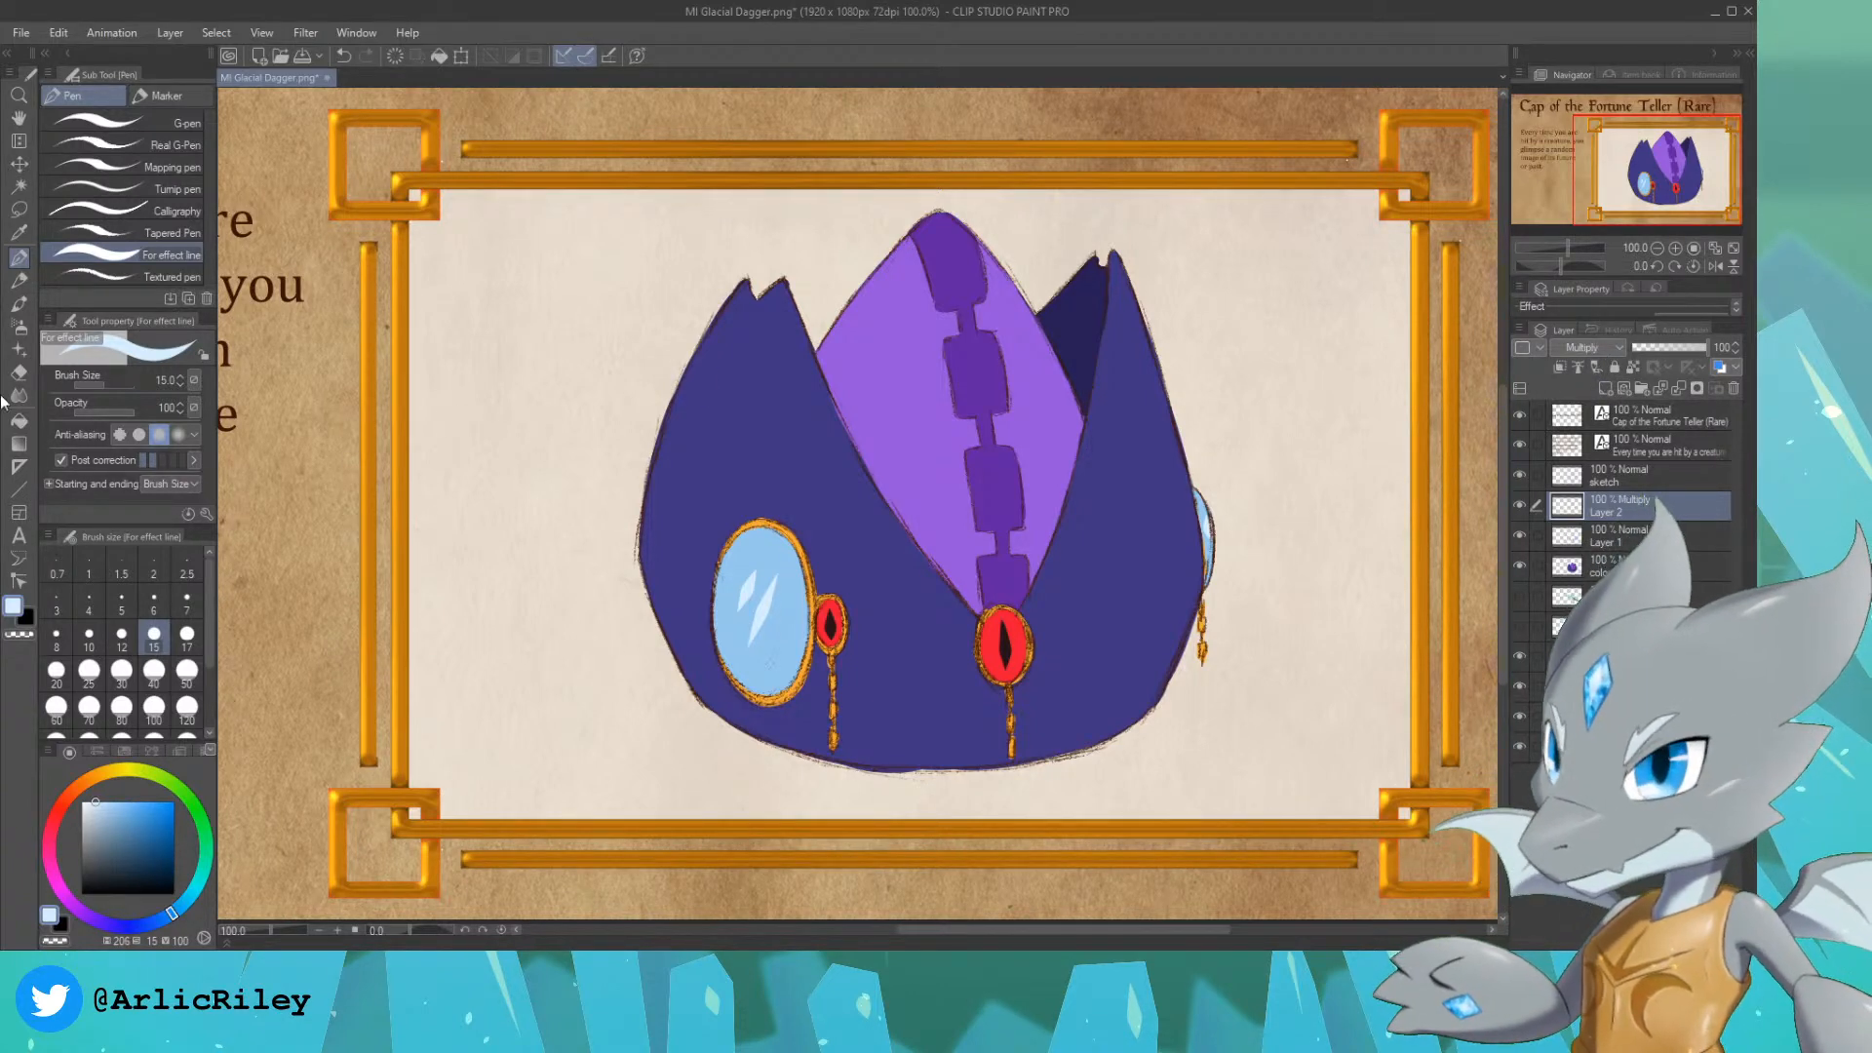
pyautogui.click(18, 327)
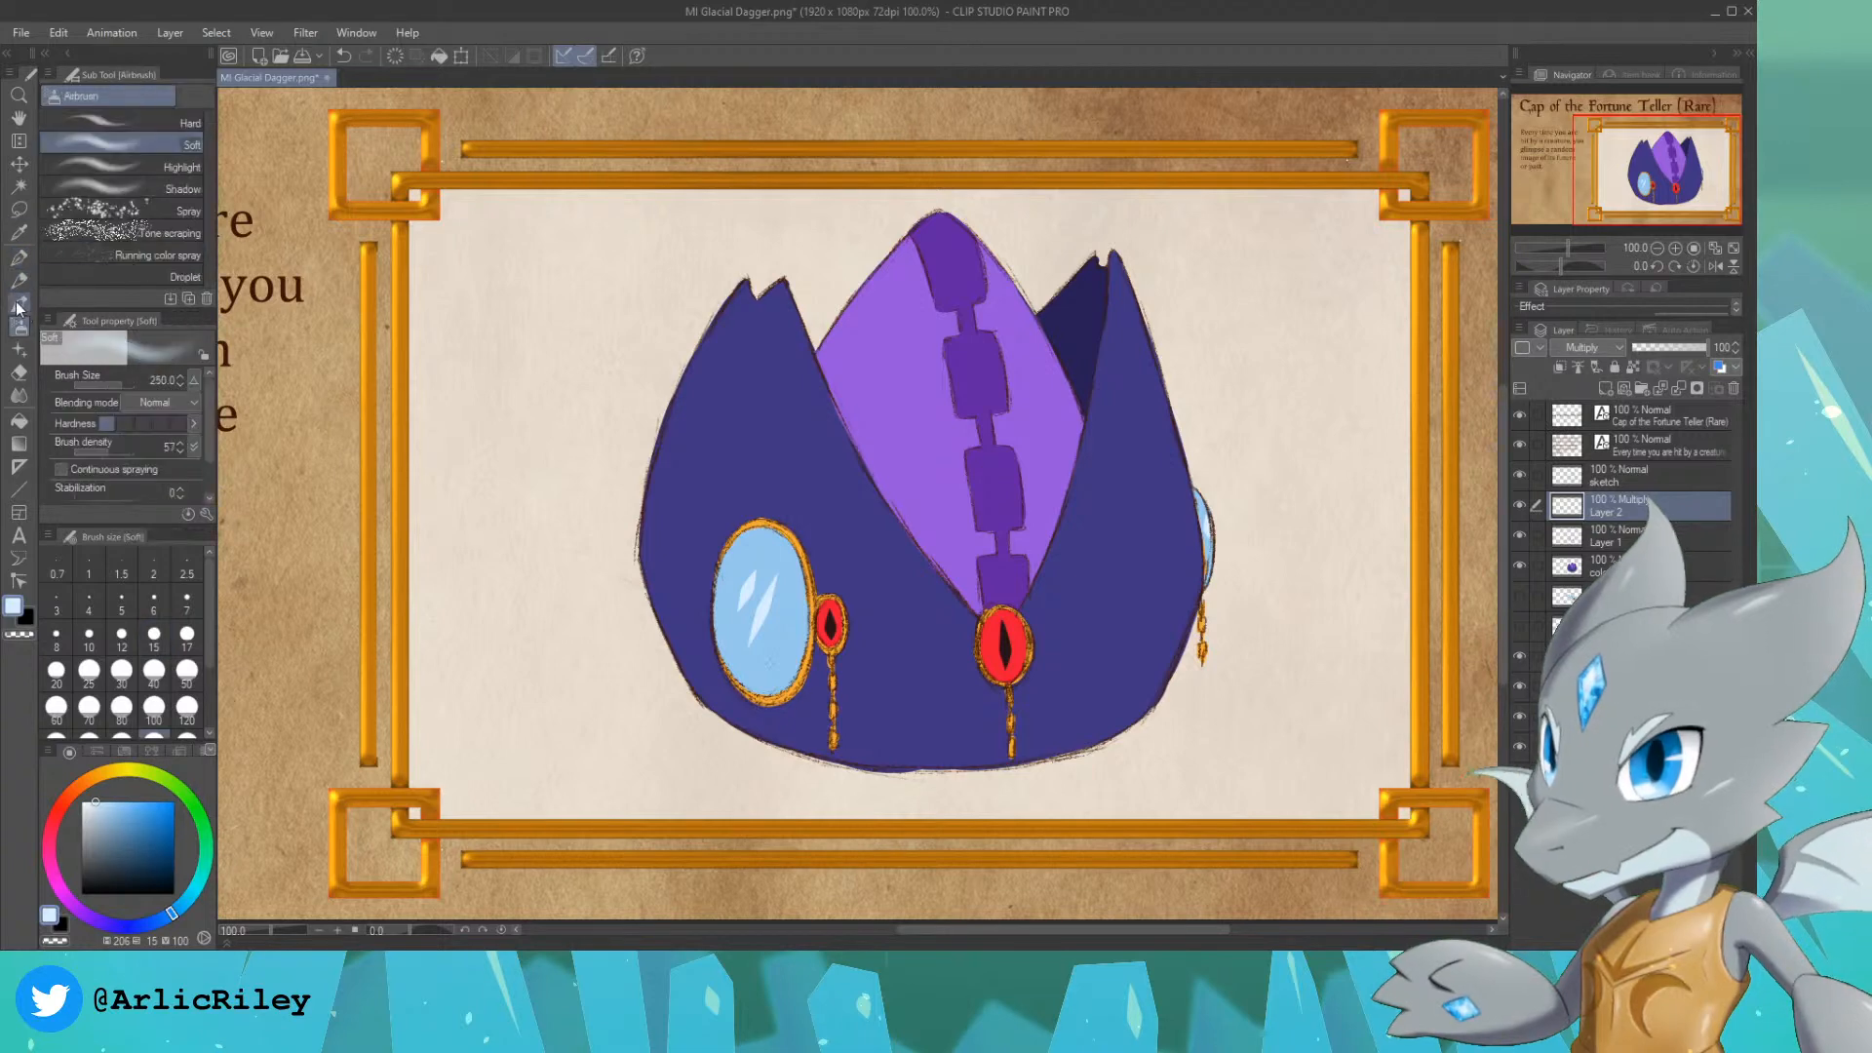
pyautogui.click(113, 865)
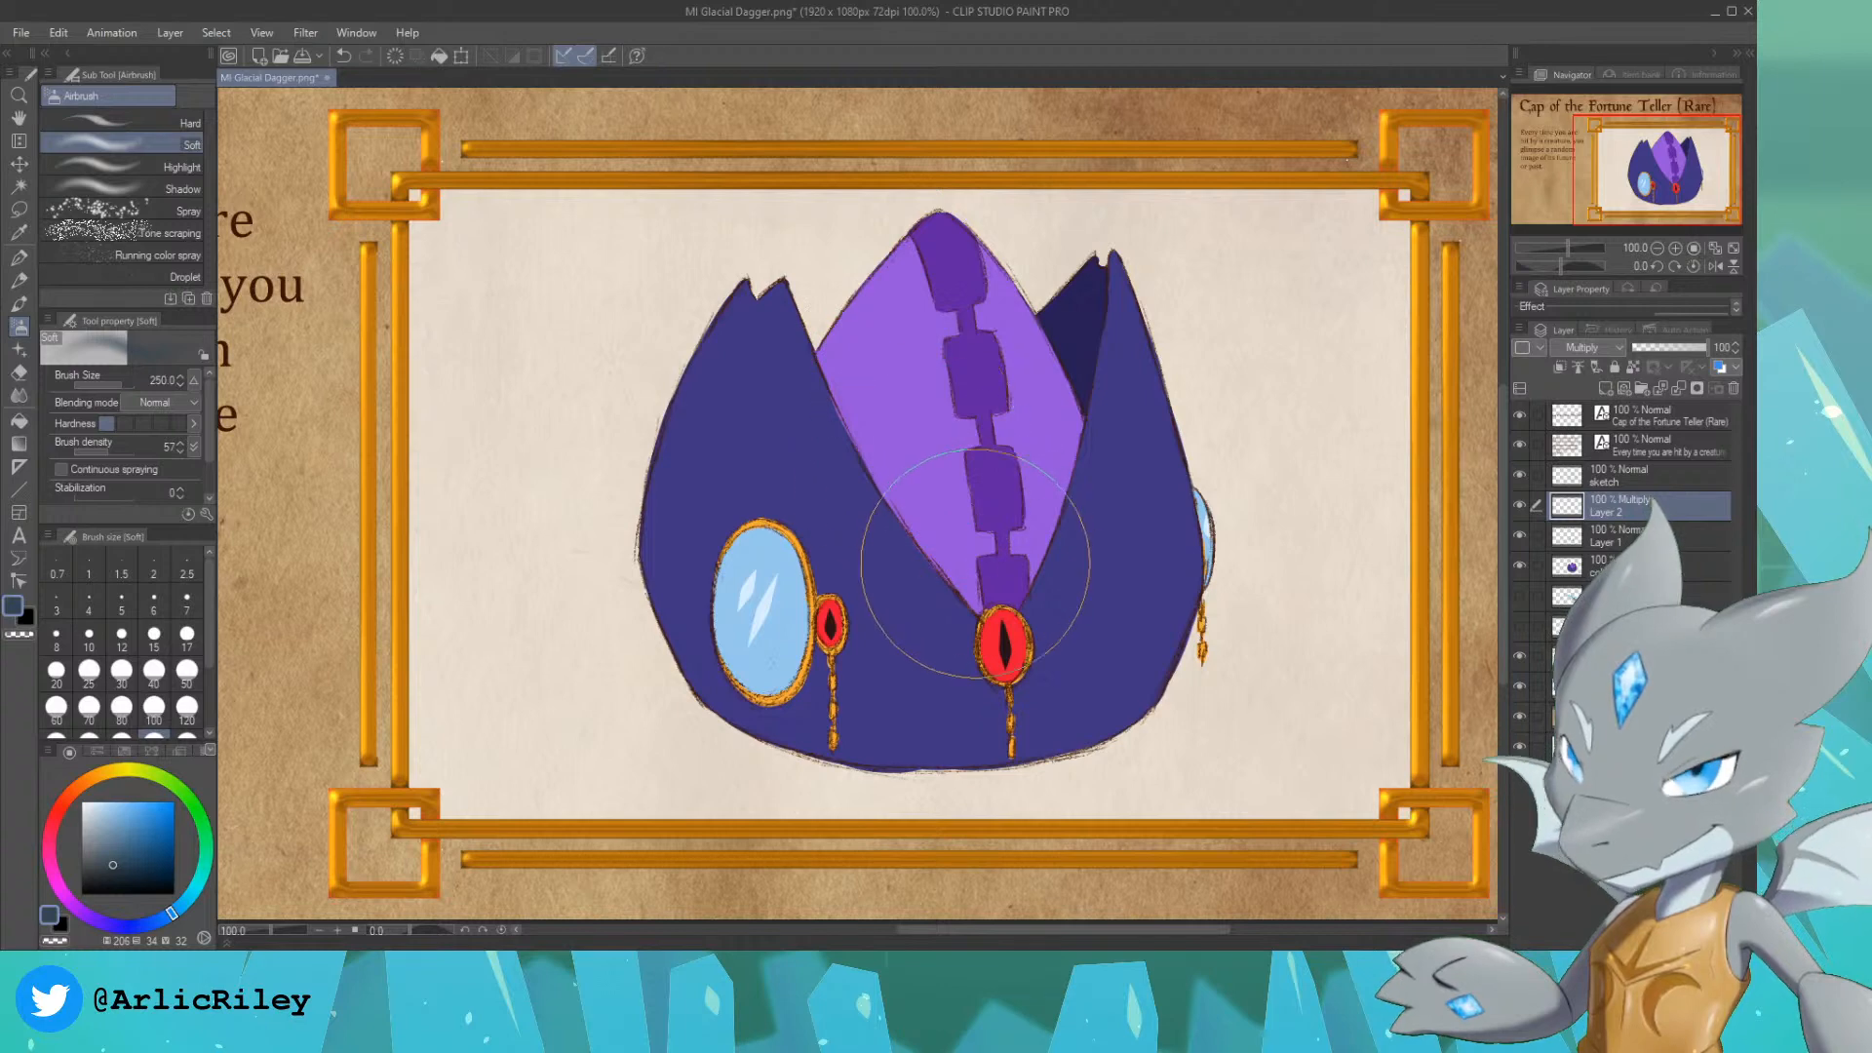
pyautogui.moveTo(965, 663)
pyautogui.mouseDown()
pyautogui.moveTo(1137, 313)
pyautogui.moveTo(1065, 773)
pyautogui.moveTo(840, 797)
pyautogui.moveTo(1003, 751)
pyautogui.mouseUp()
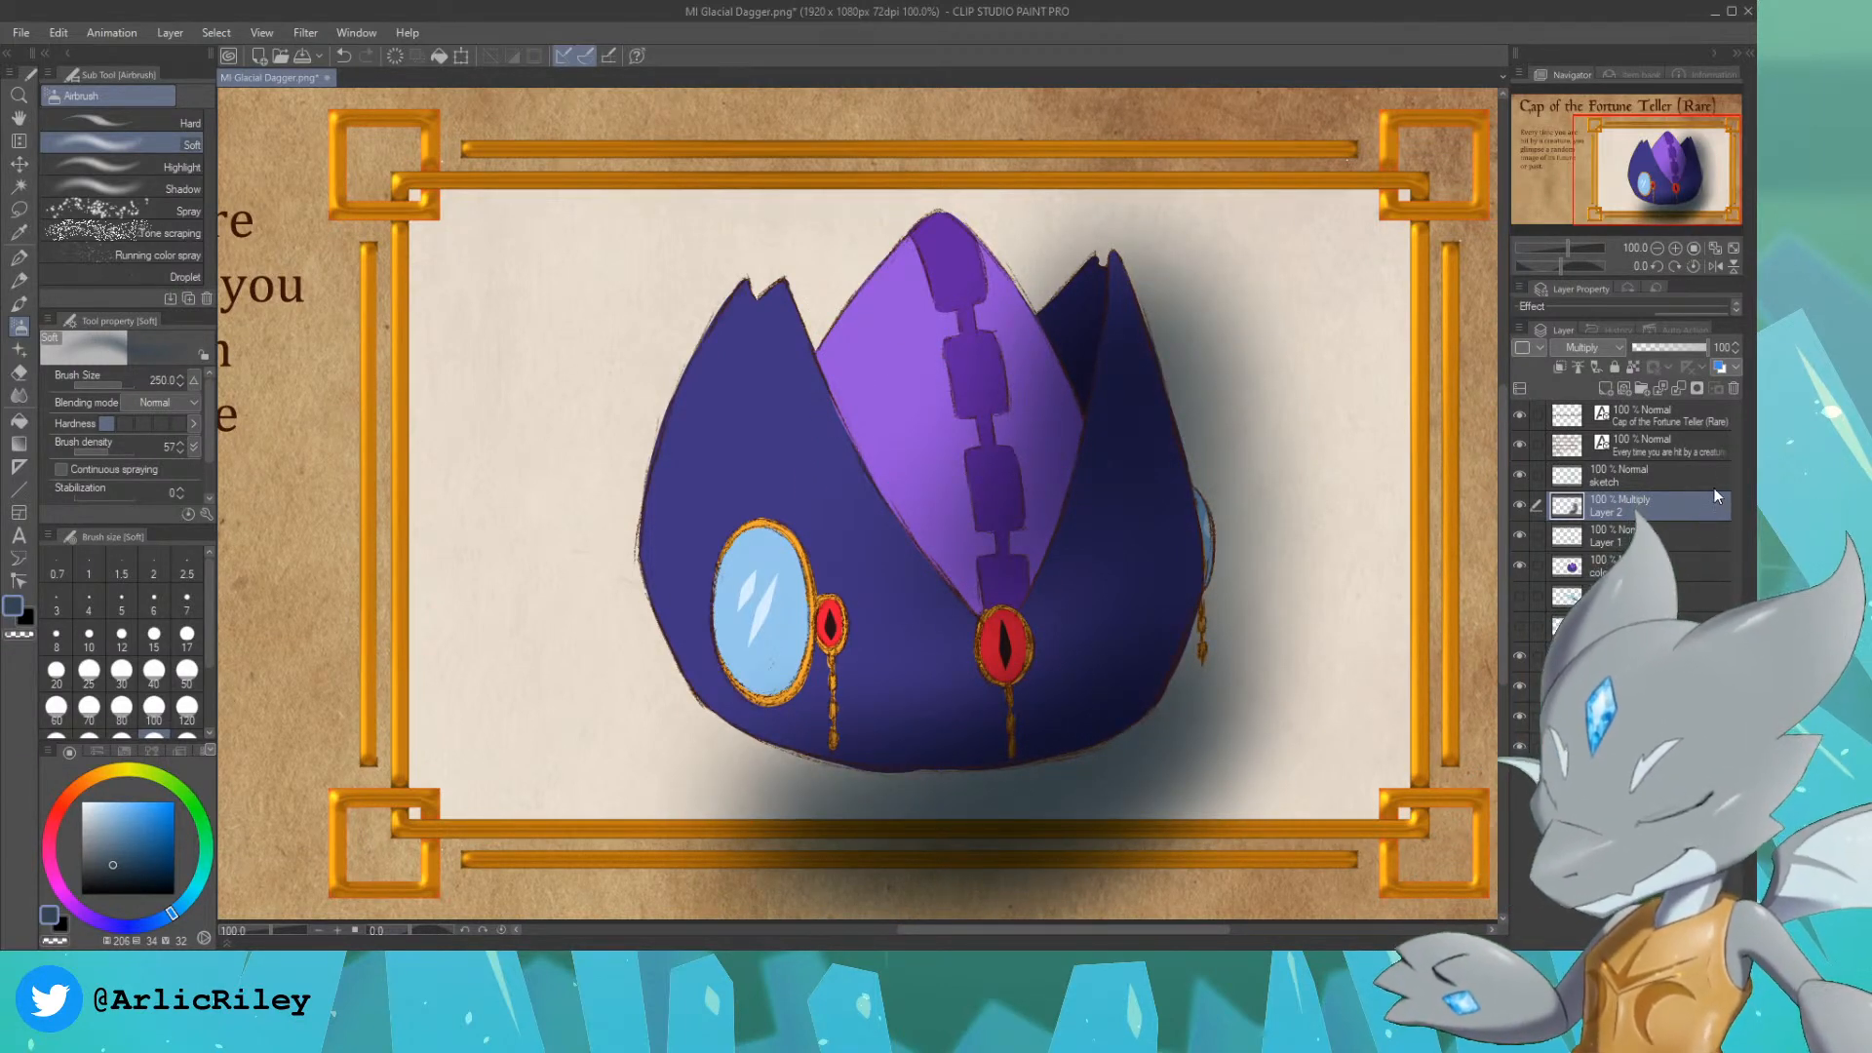
pyautogui.hotkey('ctrl', 'z')
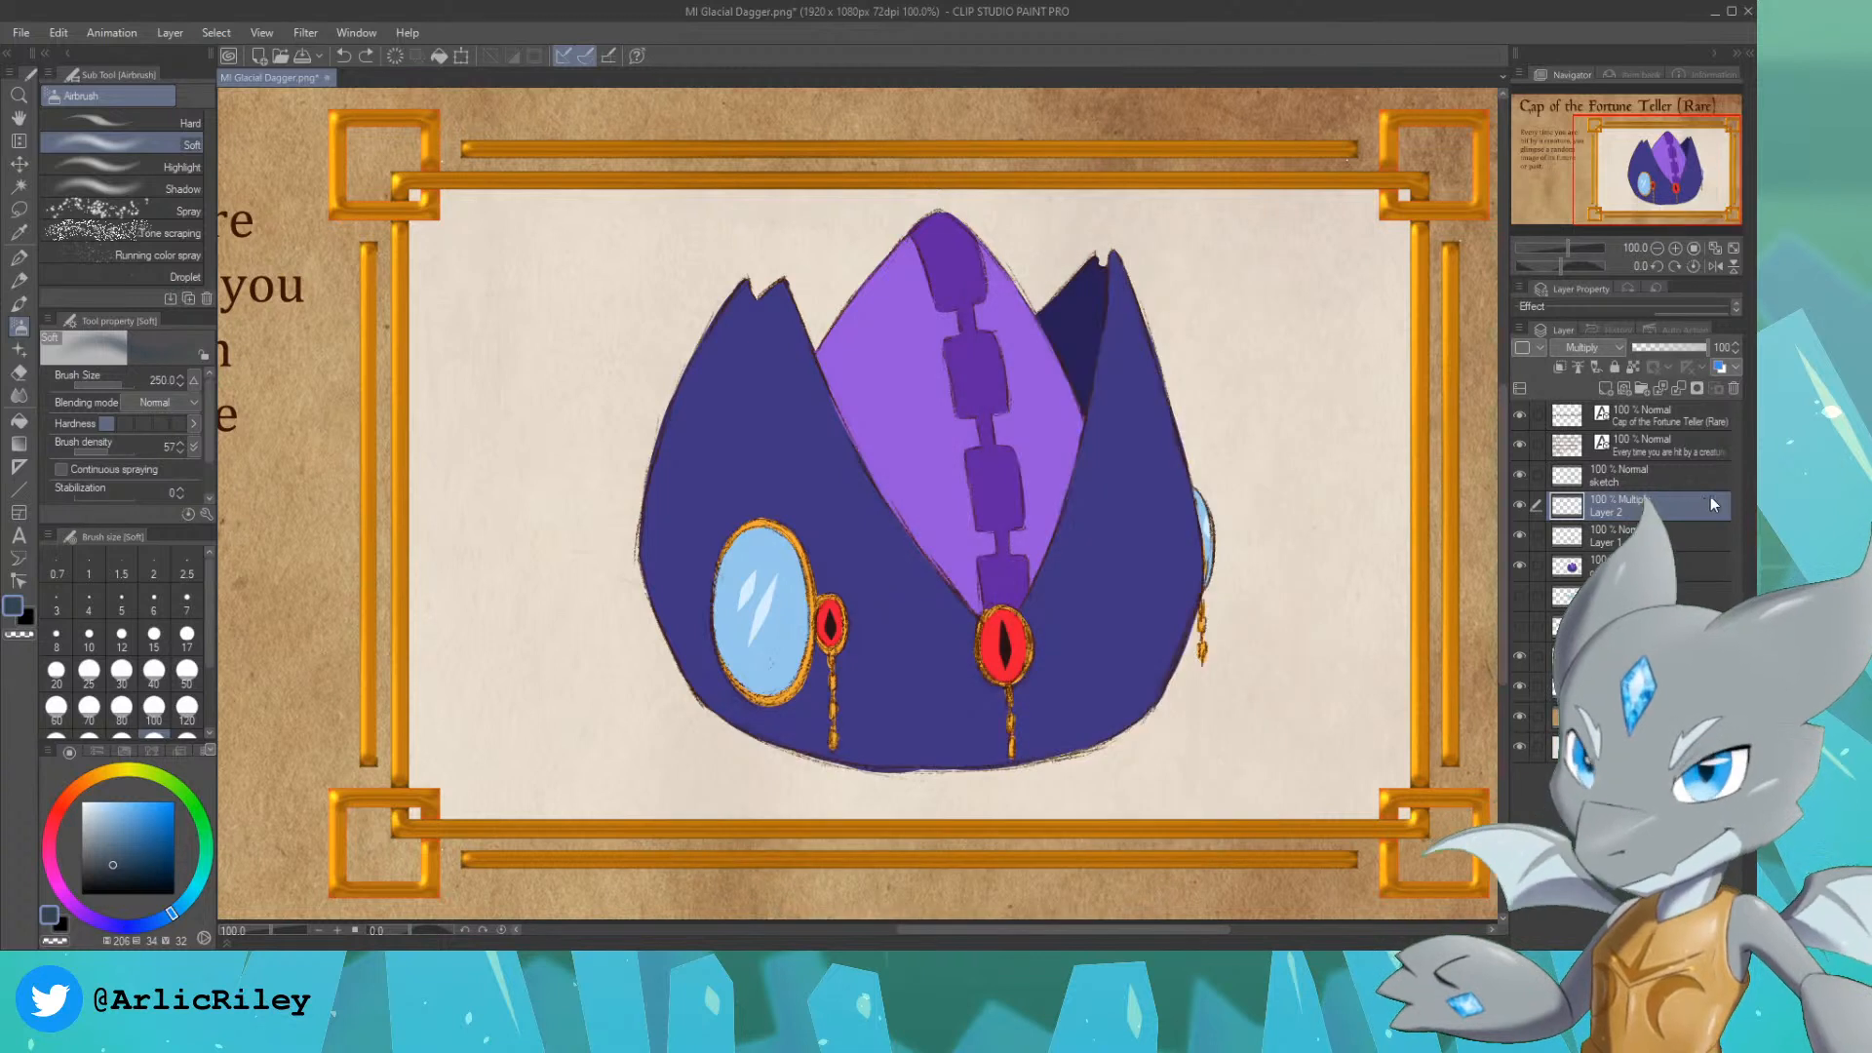
pyautogui.keyDown('ctrl'); pyautogui.click(1572, 563); pyautogui.keyUp('ctrl')
pyautogui.moveTo(1296, 468)
pyautogui.mouseDown()
pyautogui.moveTo(1254, 313)
pyautogui.moveTo(949, 808)
pyautogui.moveTo(663, 839)
pyautogui.moveTo(1024, 711)
pyautogui.moveTo(1128, 459)
pyautogui.moveTo(974, 695)
pyautogui.mouseUp()
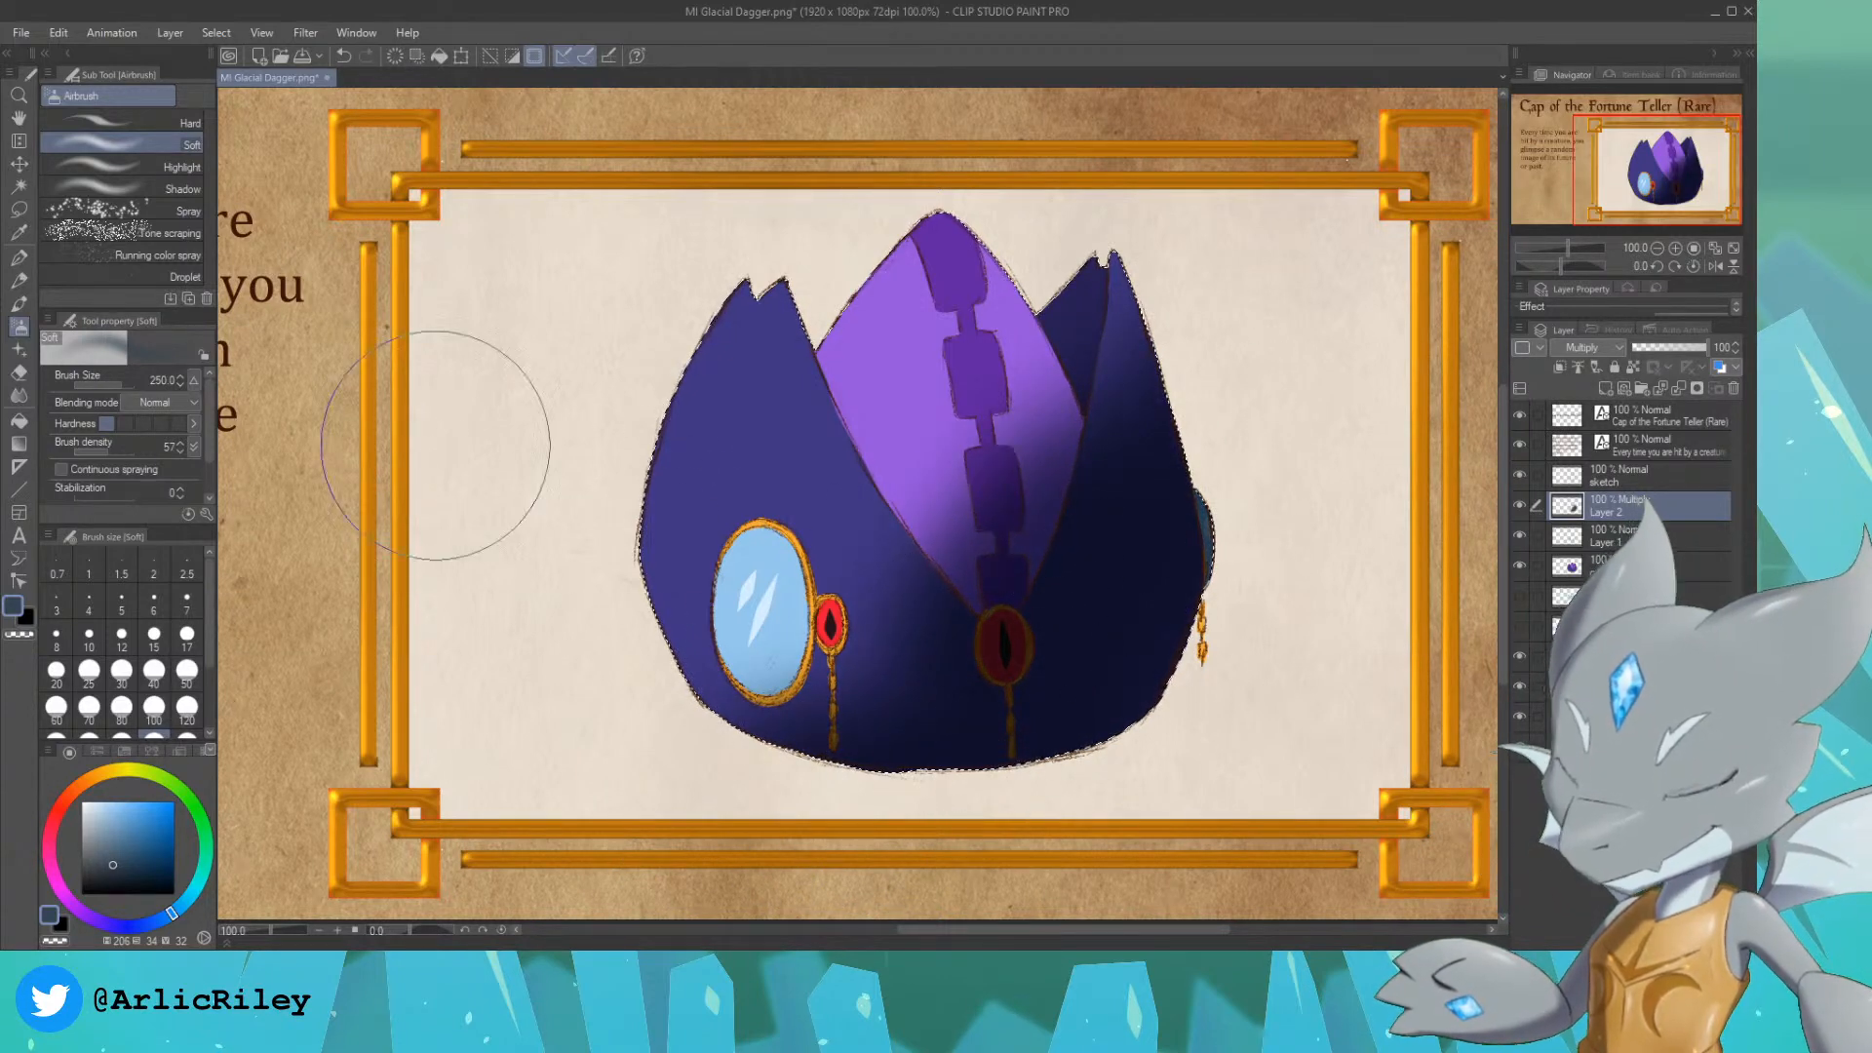
# Step: Erase the shadow's edge beside the lower purple panel with the Kneaded eraser at size 120, undoing an unwanted stroke
pyautogui.click(19, 374)
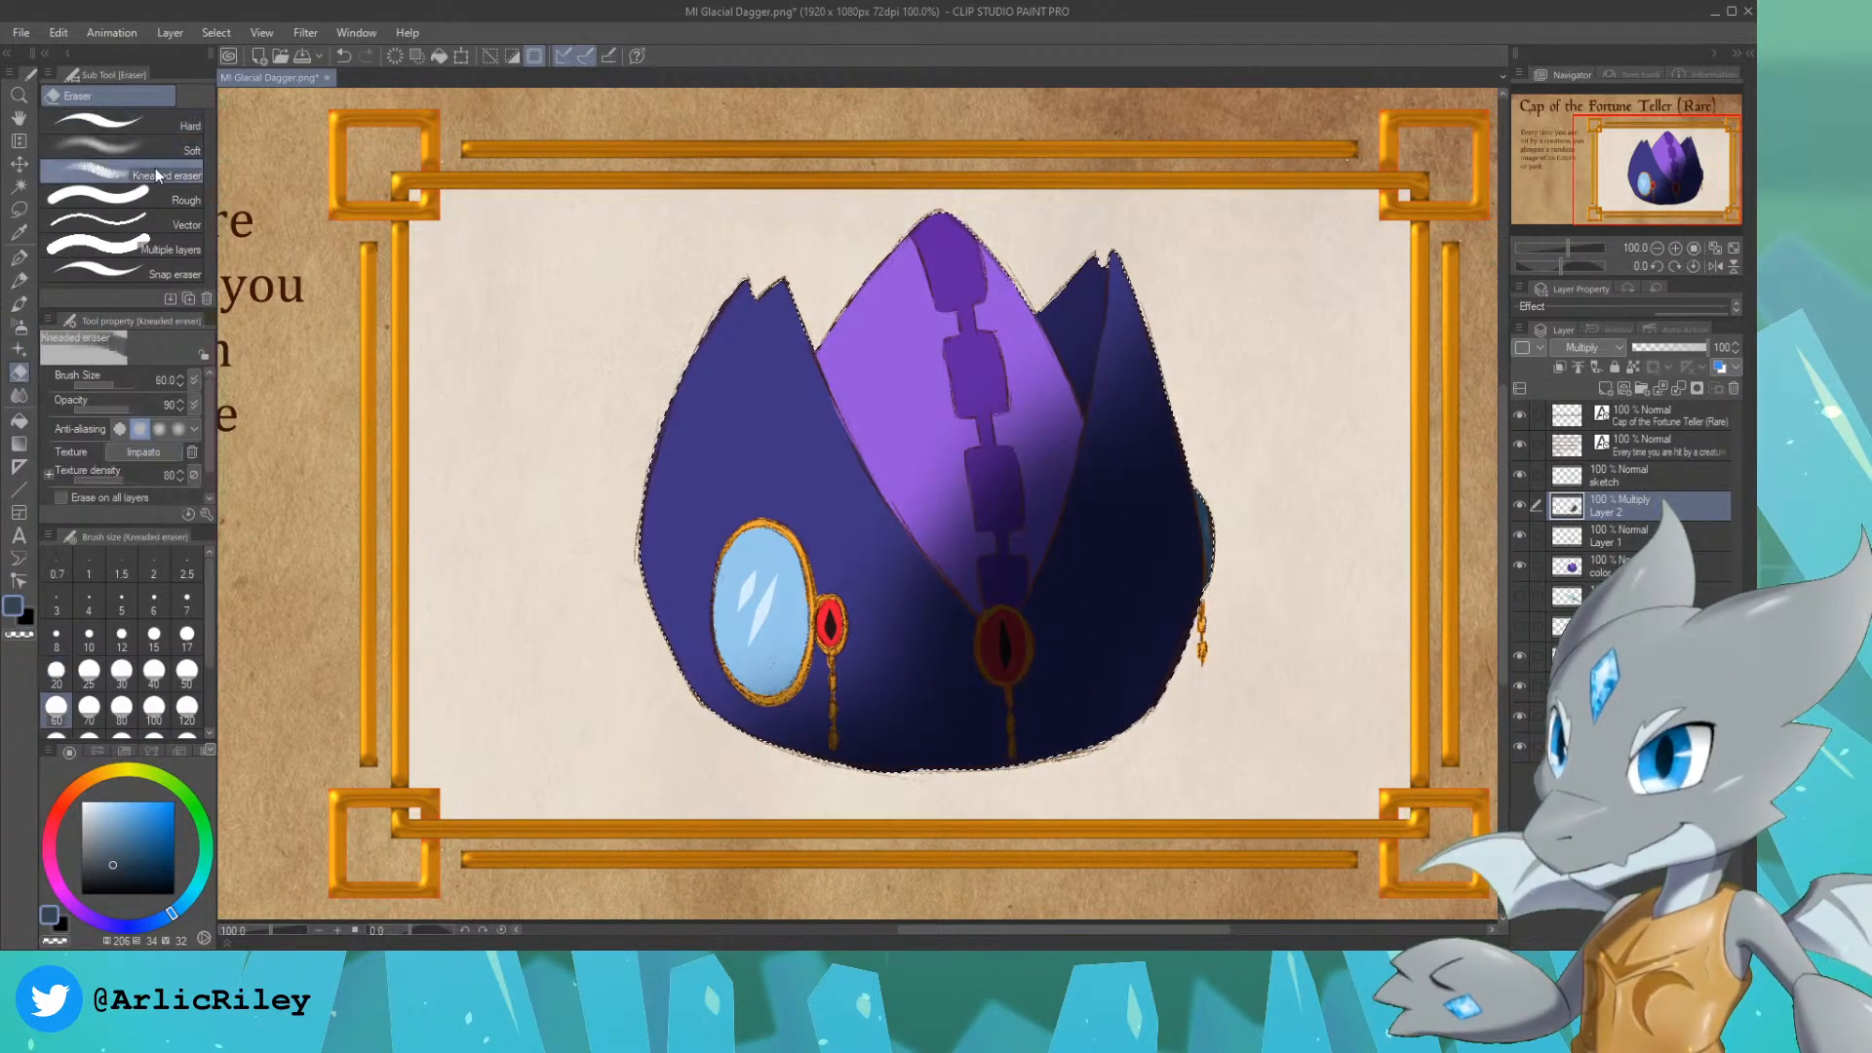
pyautogui.press(']')
pyautogui.press(']')
pyautogui.press(']')
pyautogui.moveTo(848, 572)
pyautogui.mouseDown()
pyautogui.moveTo(739, 661)
pyautogui.moveTo(920, 621)
pyautogui.moveTo(924, 536)
pyautogui.mouseUp()
pyautogui.hotkey('ctrl', 'z')
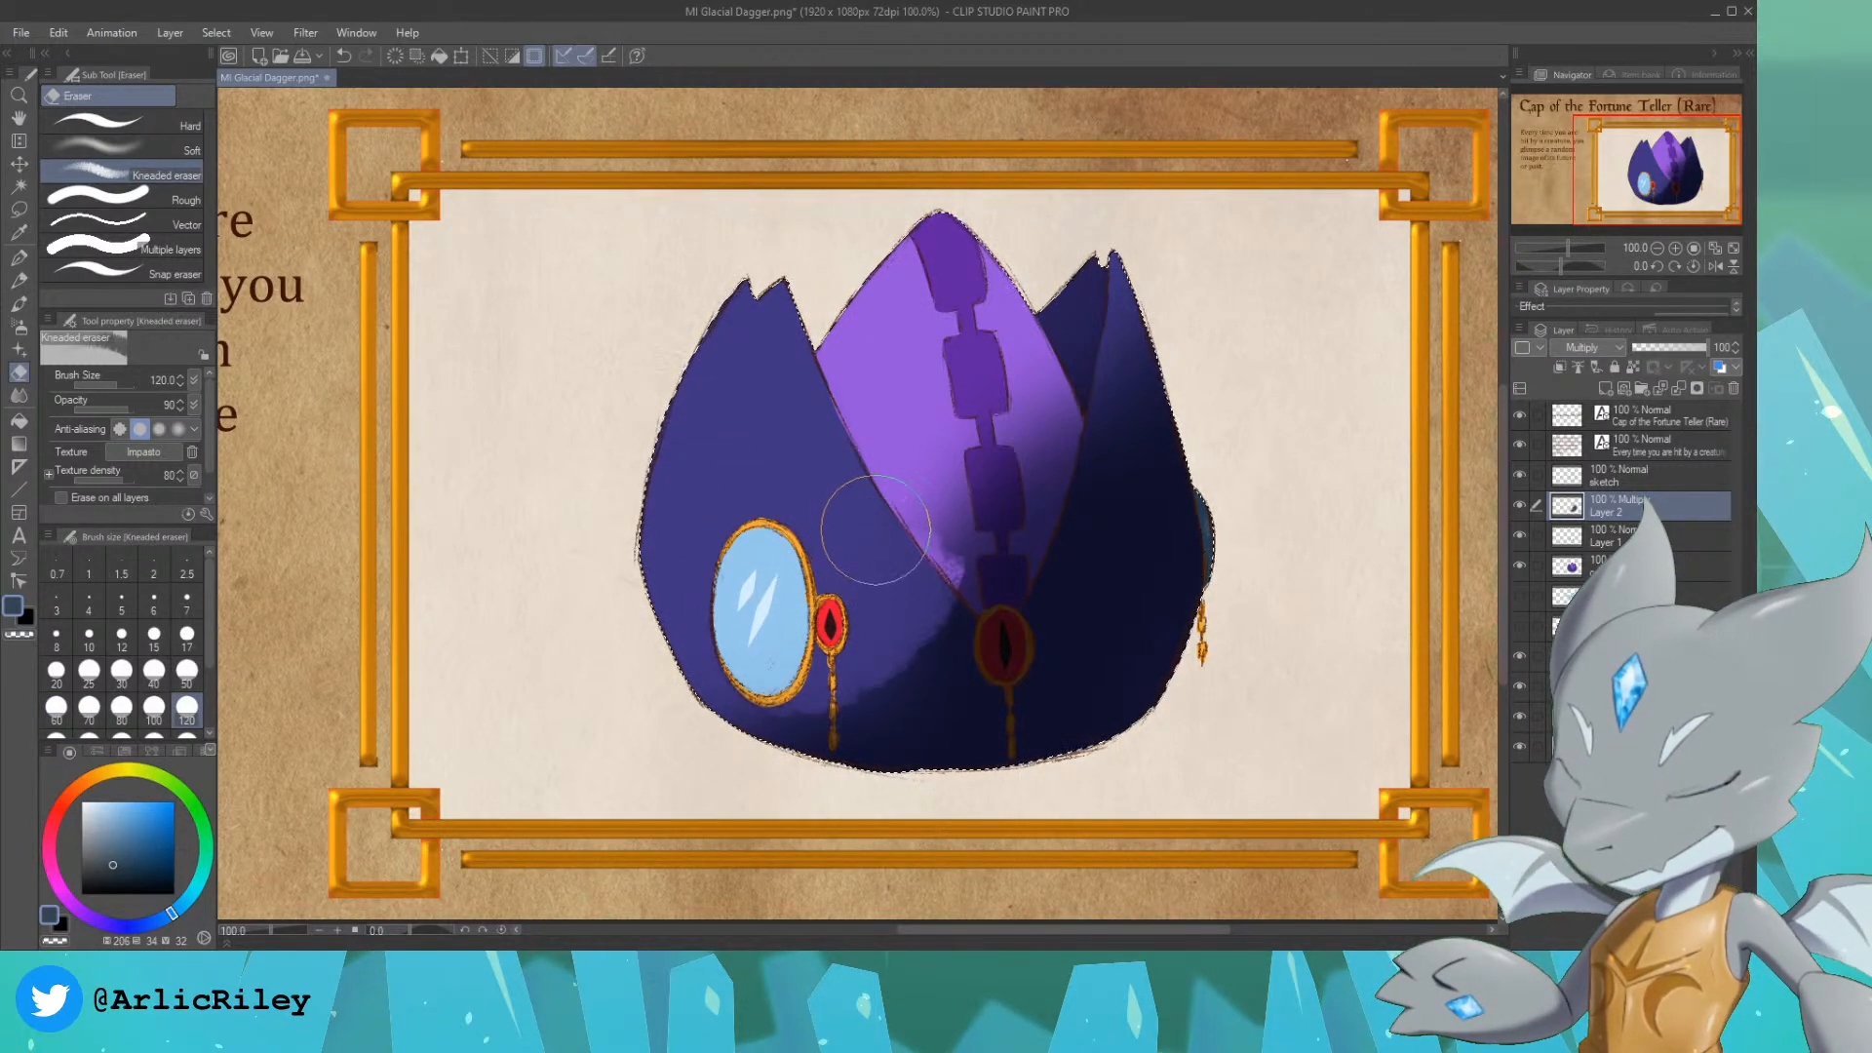
# Step: Lift shadow from the cap's lower front with the Kneaded eraser at size 300, undoing the excess lightening over the right flap
pyautogui.press(']')
pyautogui.press(']')
pyautogui.press(']')
pyautogui.press(']')
pyautogui.moveTo(792, 627); pyautogui.dragTo(828, 602)
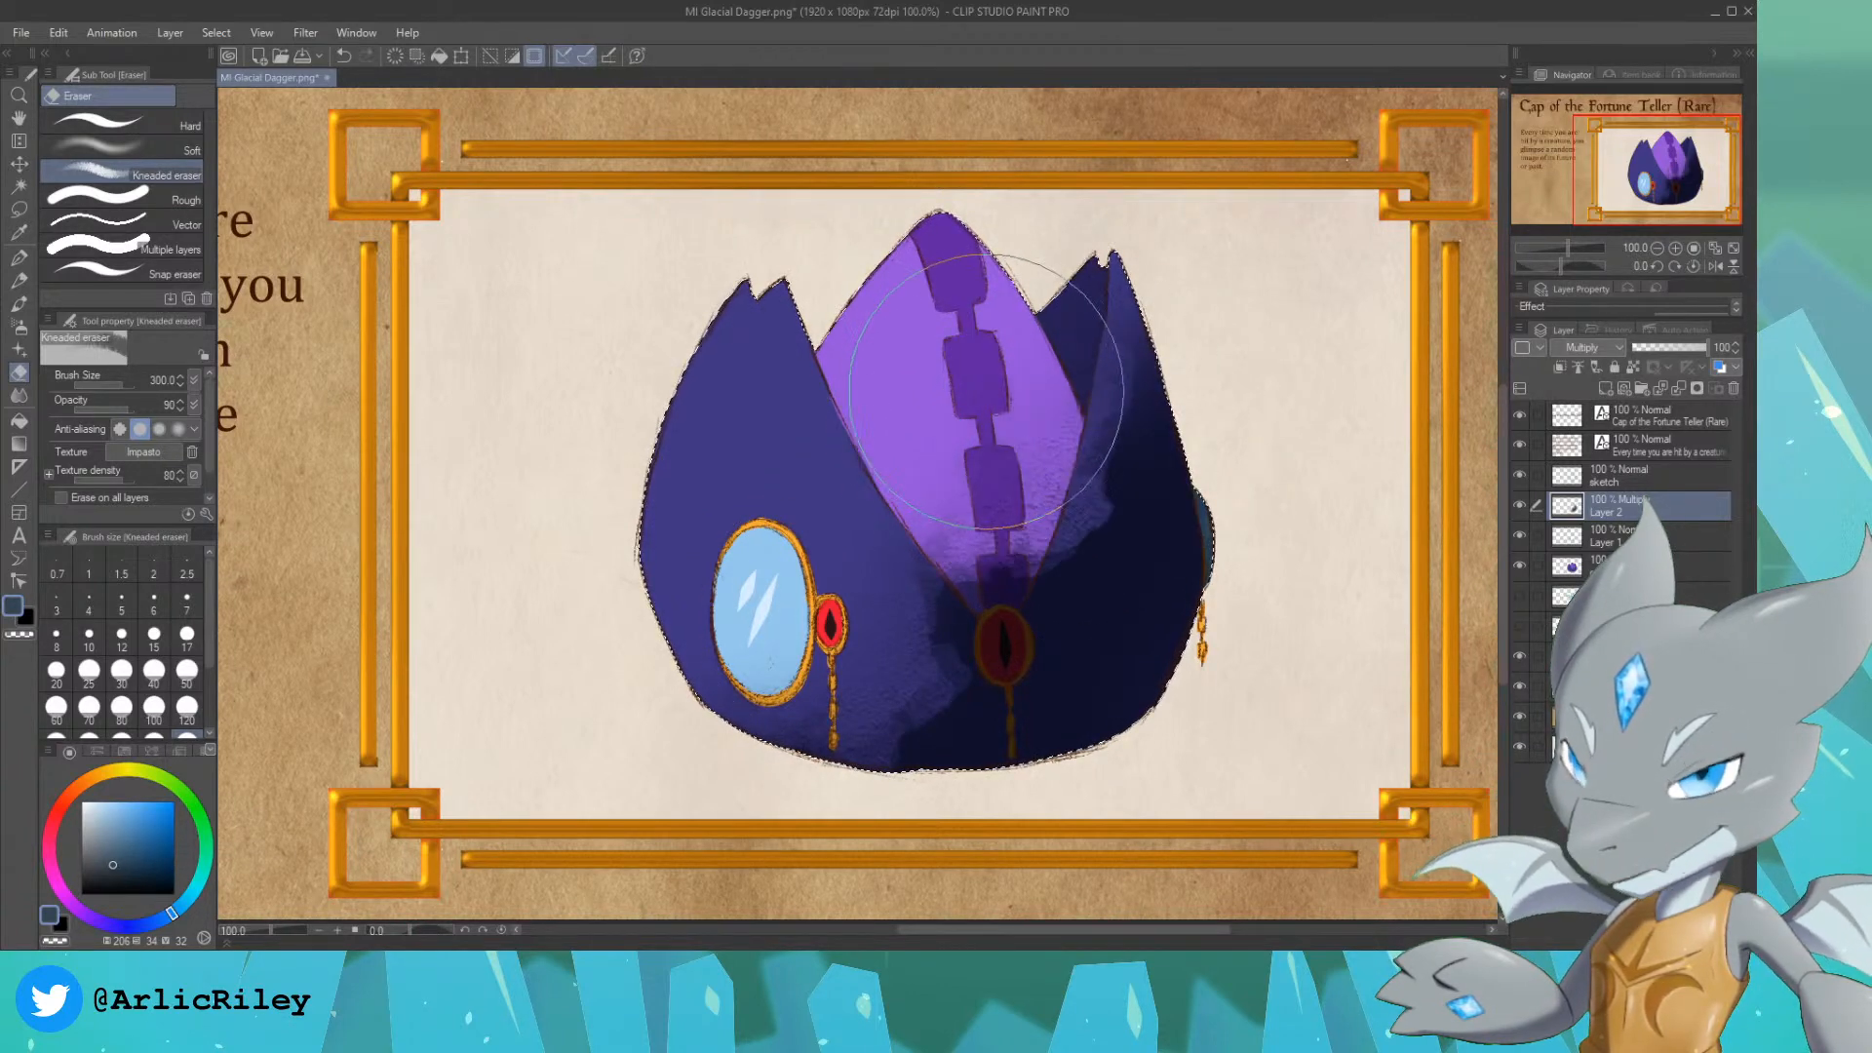
pyautogui.hotkey('ctrl', 'z')
# Step: Reduce the Kneaded eraser to size 120 and erase more shadow from the right side of the purple panel
pyautogui.press('[')
pyautogui.press('[')
pyautogui.press('[')
pyautogui.press('[')
pyautogui.moveTo(1043, 517)
pyautogui.mouseDown()
pyautogui.moveTo(980, 427)
pyautogui.moveTo(1120, 418)
pyautogui.moveTo(1039, 425)
pyautogui.moveTo(1134, 185)
pyautogui.mouseUp()
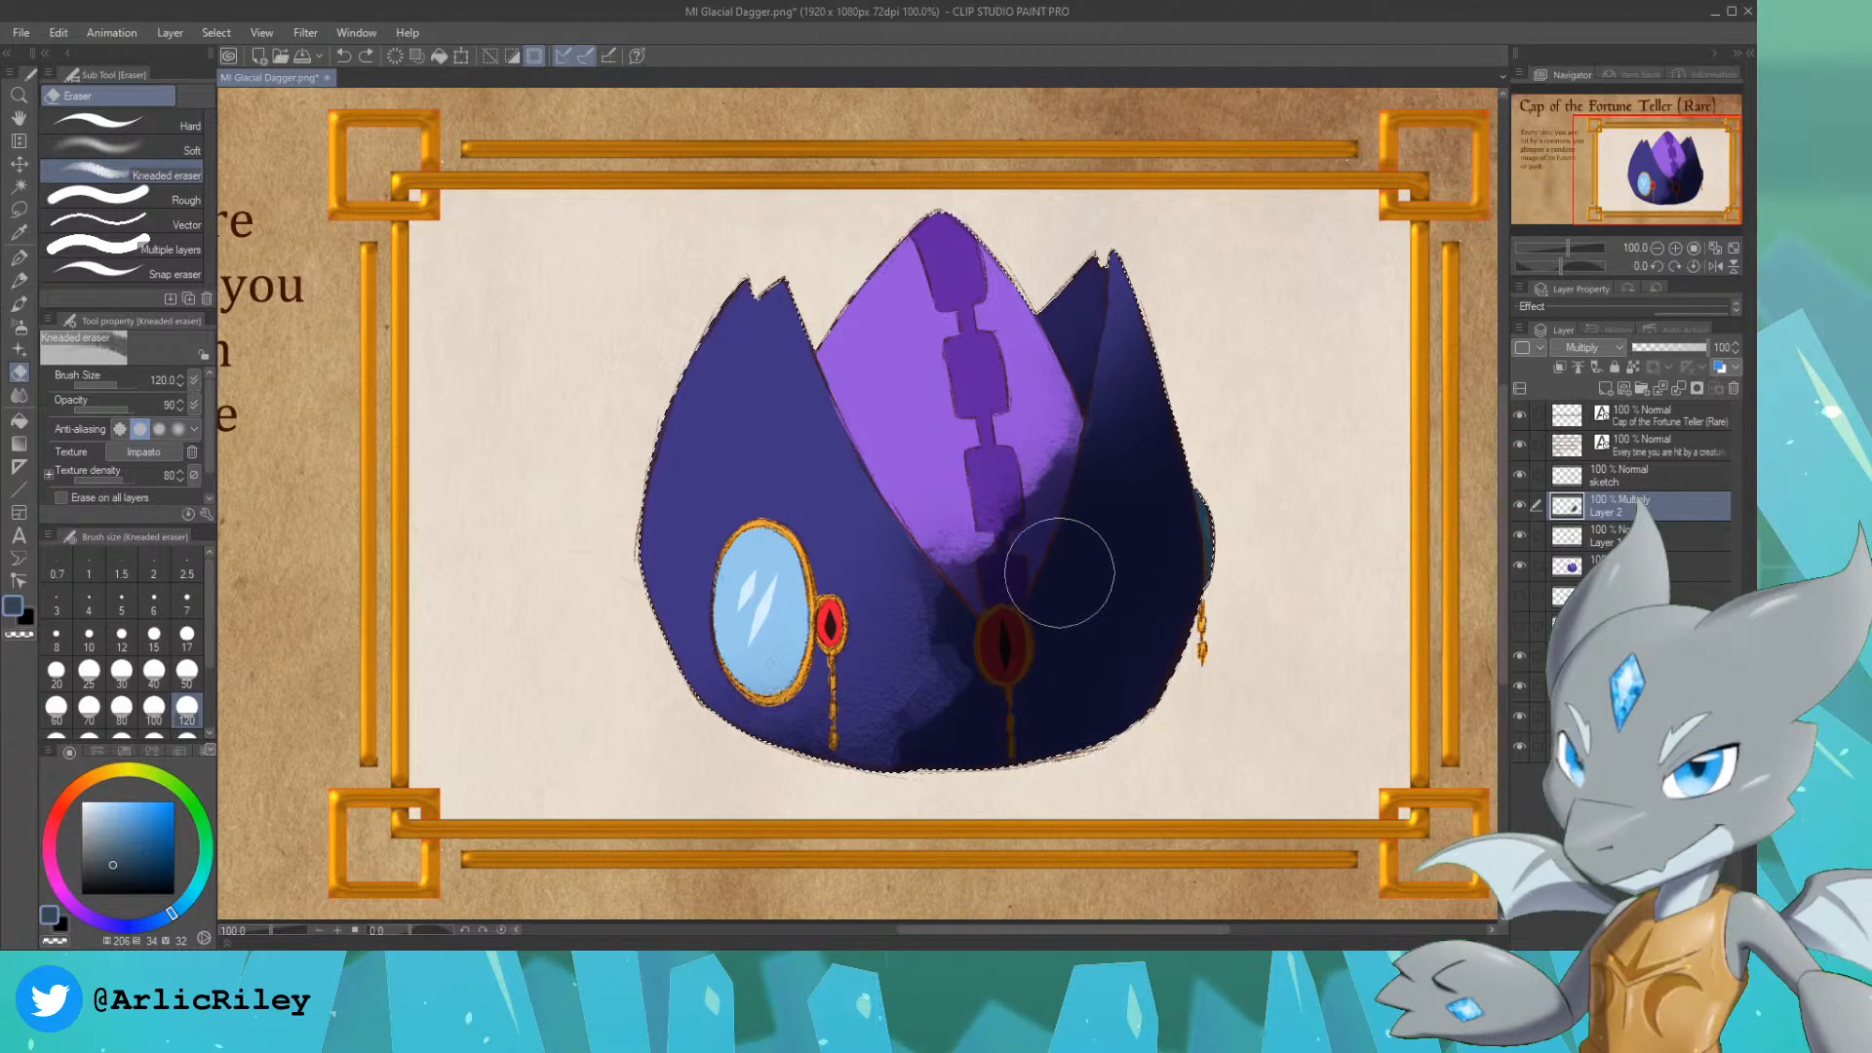
# Step: With the Kneaded eraser at size 50, lighten the inner edge of the right flap and clear the shadow from the central red gem
pyautogui.press('[')
pyautogui.press('[')
pyautogui.press('[')
pyautogui.press('[')
pyautogui.press('[')
pyautogui.moveTo(1034, 615); pyautogui.dragTo(1087, 472)
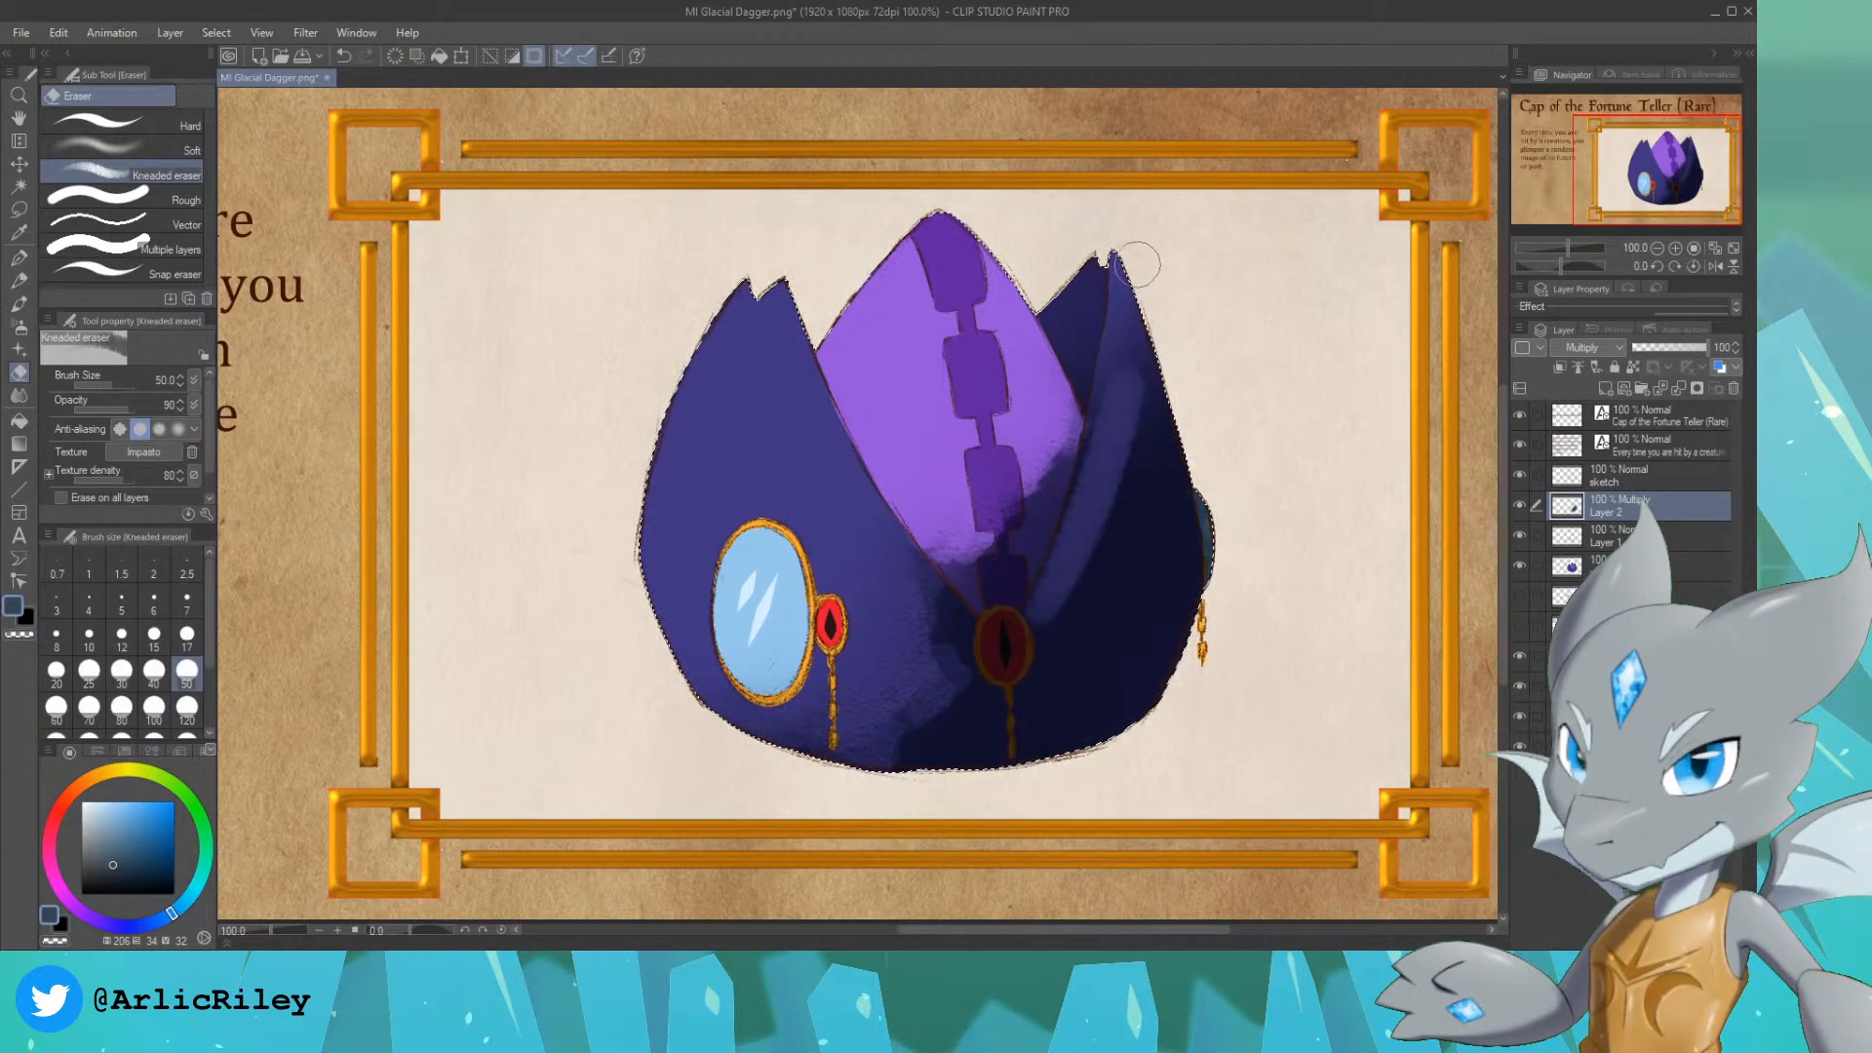
pyautogui.moveTo(1040, 612); pyautogui.dragTo(1150, 241)
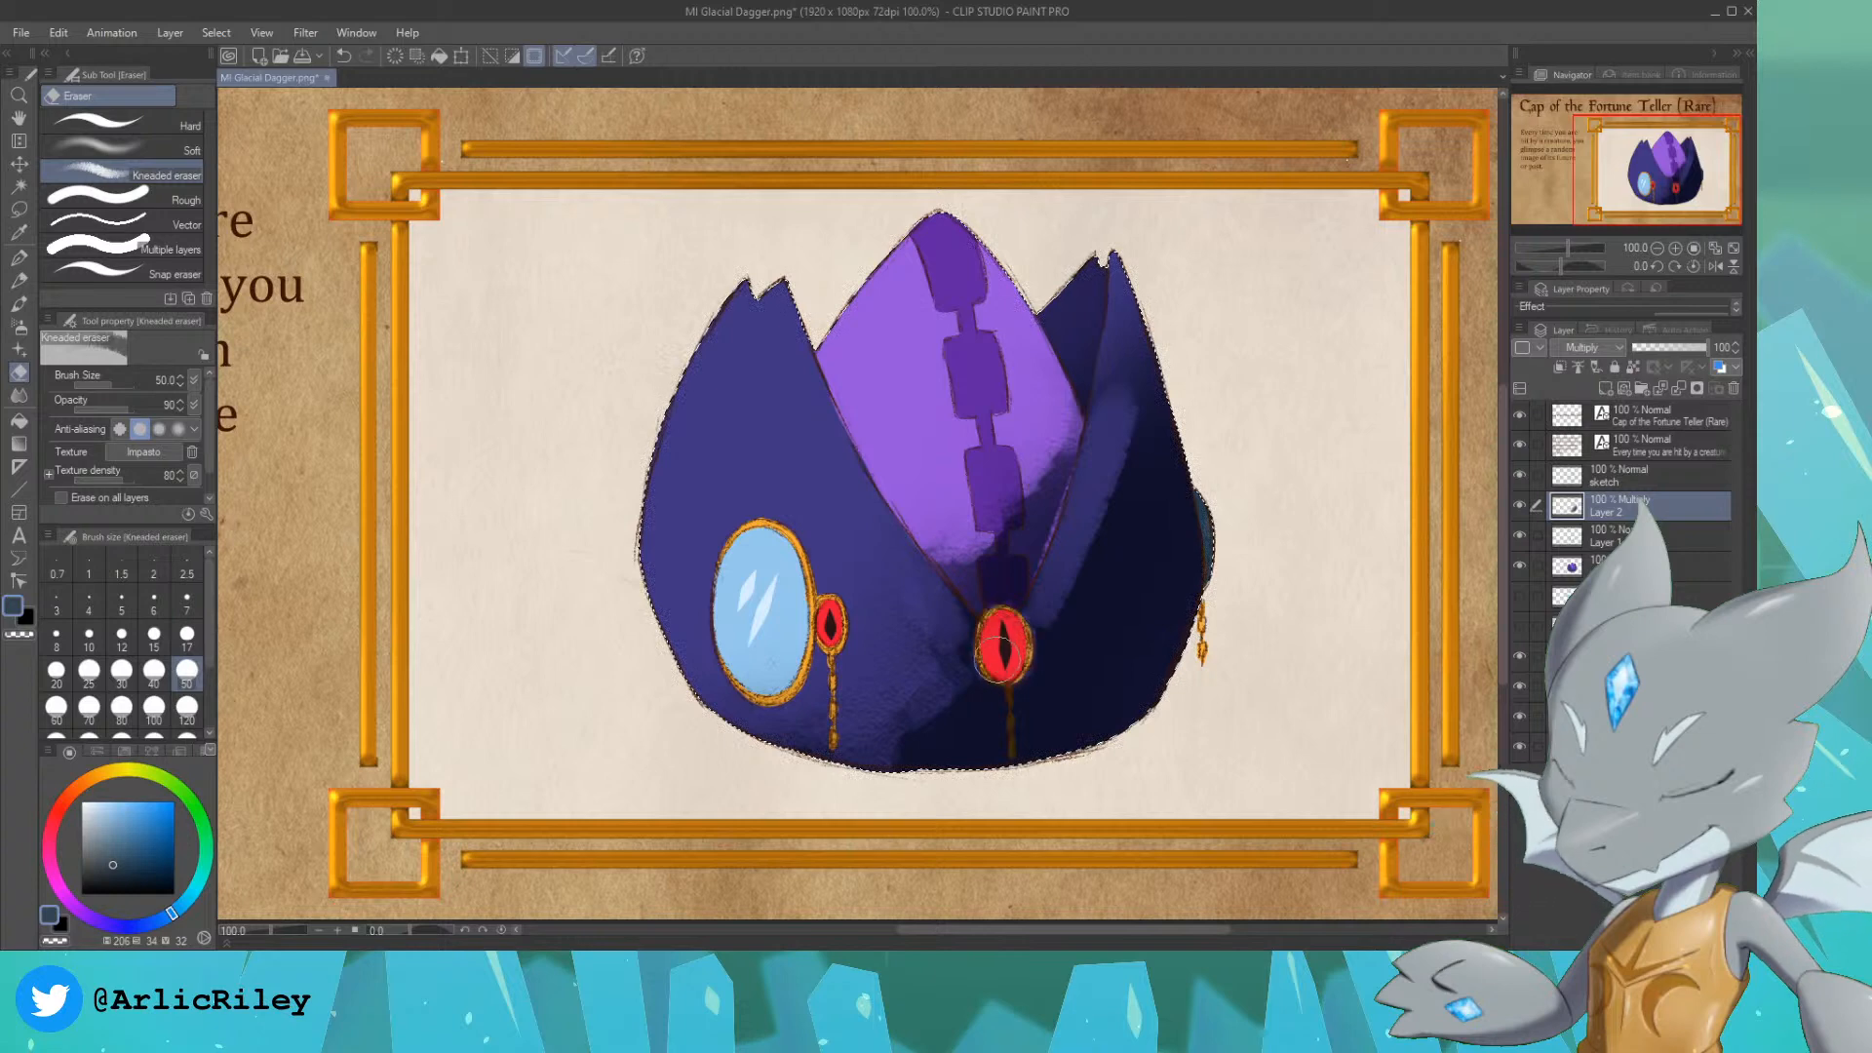
# Step: Erase the remaining shadow from the lower left front, enlarging the Kneaded eraser to 80 and undoing an unwanted stroke
pyautogui.moveTo(851, 655)
pyautogui.mouseDown()
pyautogui.moveTo(909, 681)
pyautogui.moveTo(891, 746)
pyautogui.mouseUp()
pyautogui.press(']')
pyautogui.press(']')
pyautogui.press(']')
pyautogui.moveTo(915, 652)
pyautogui.mouseDown()
pyautogui.moveTo(878, 646)
pyautogui.moveTo(910, 665)
pyautogui.moveTo(819, 732)
pyautogui.mouseUp()
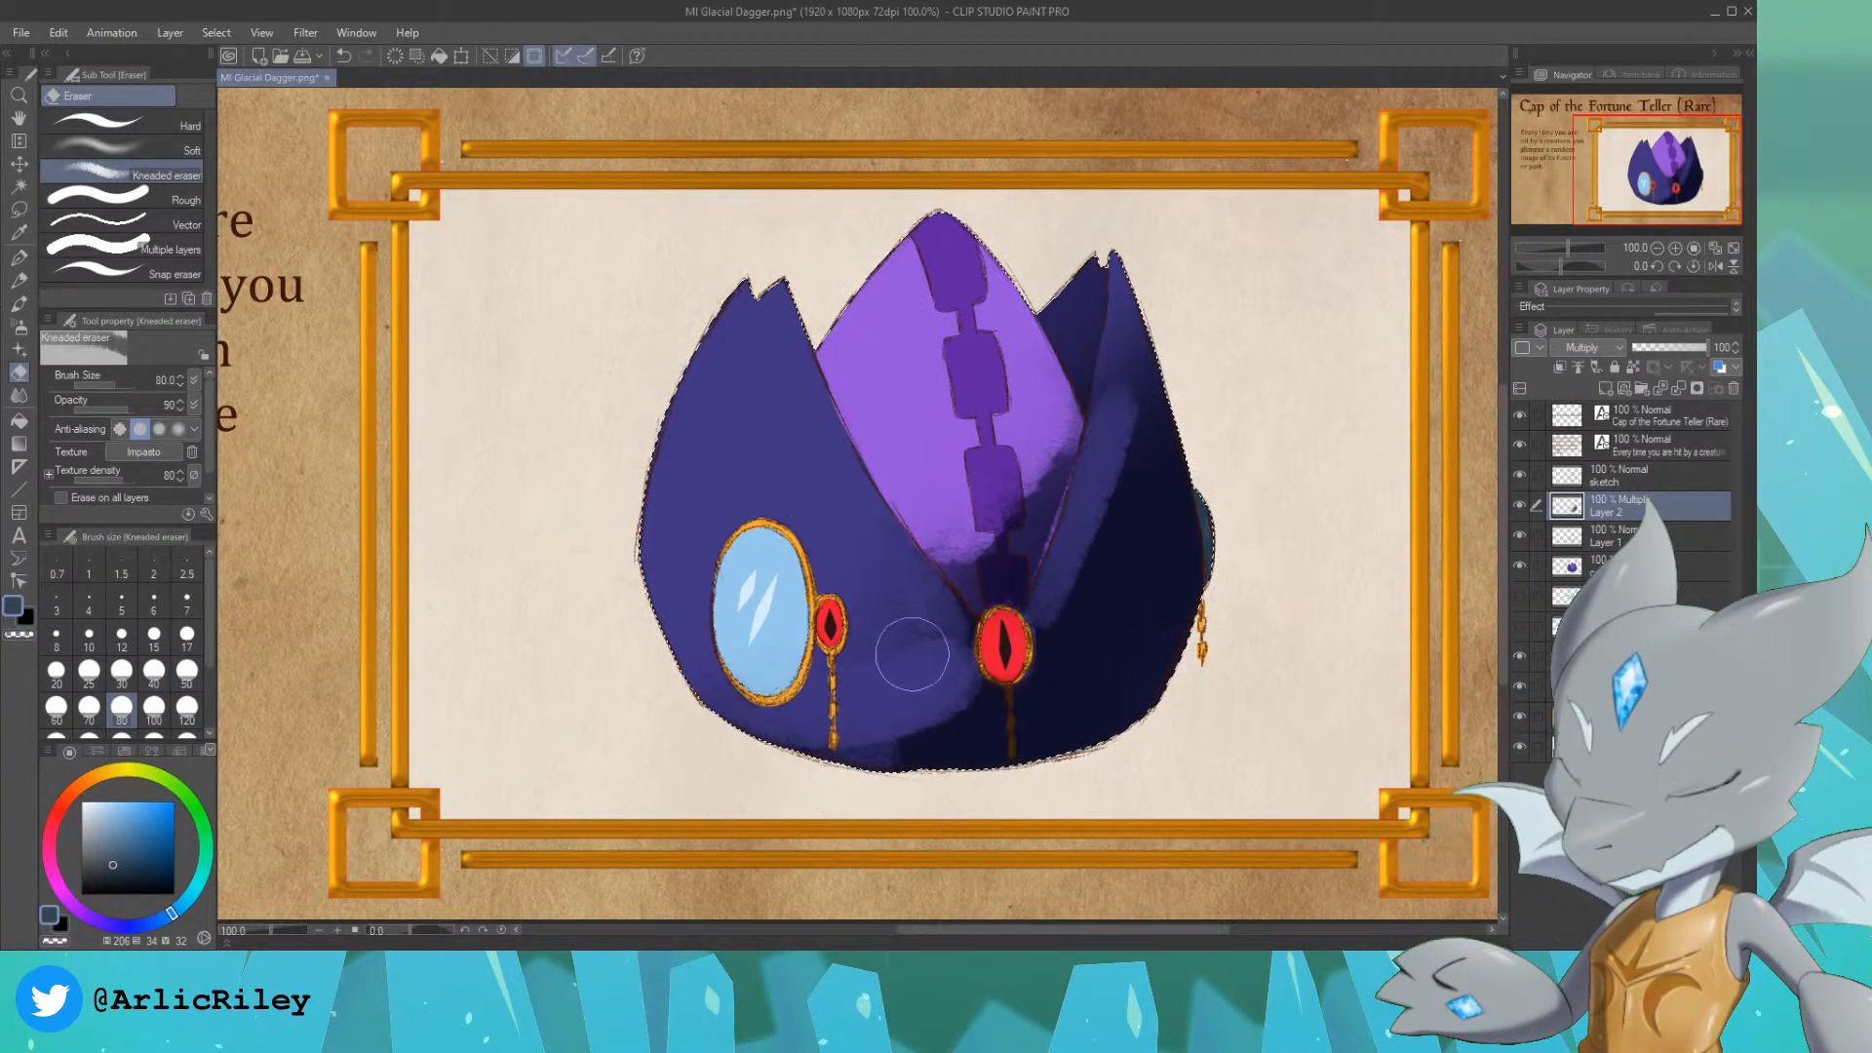
pyautogui.hotkey('ctrl', 'z')
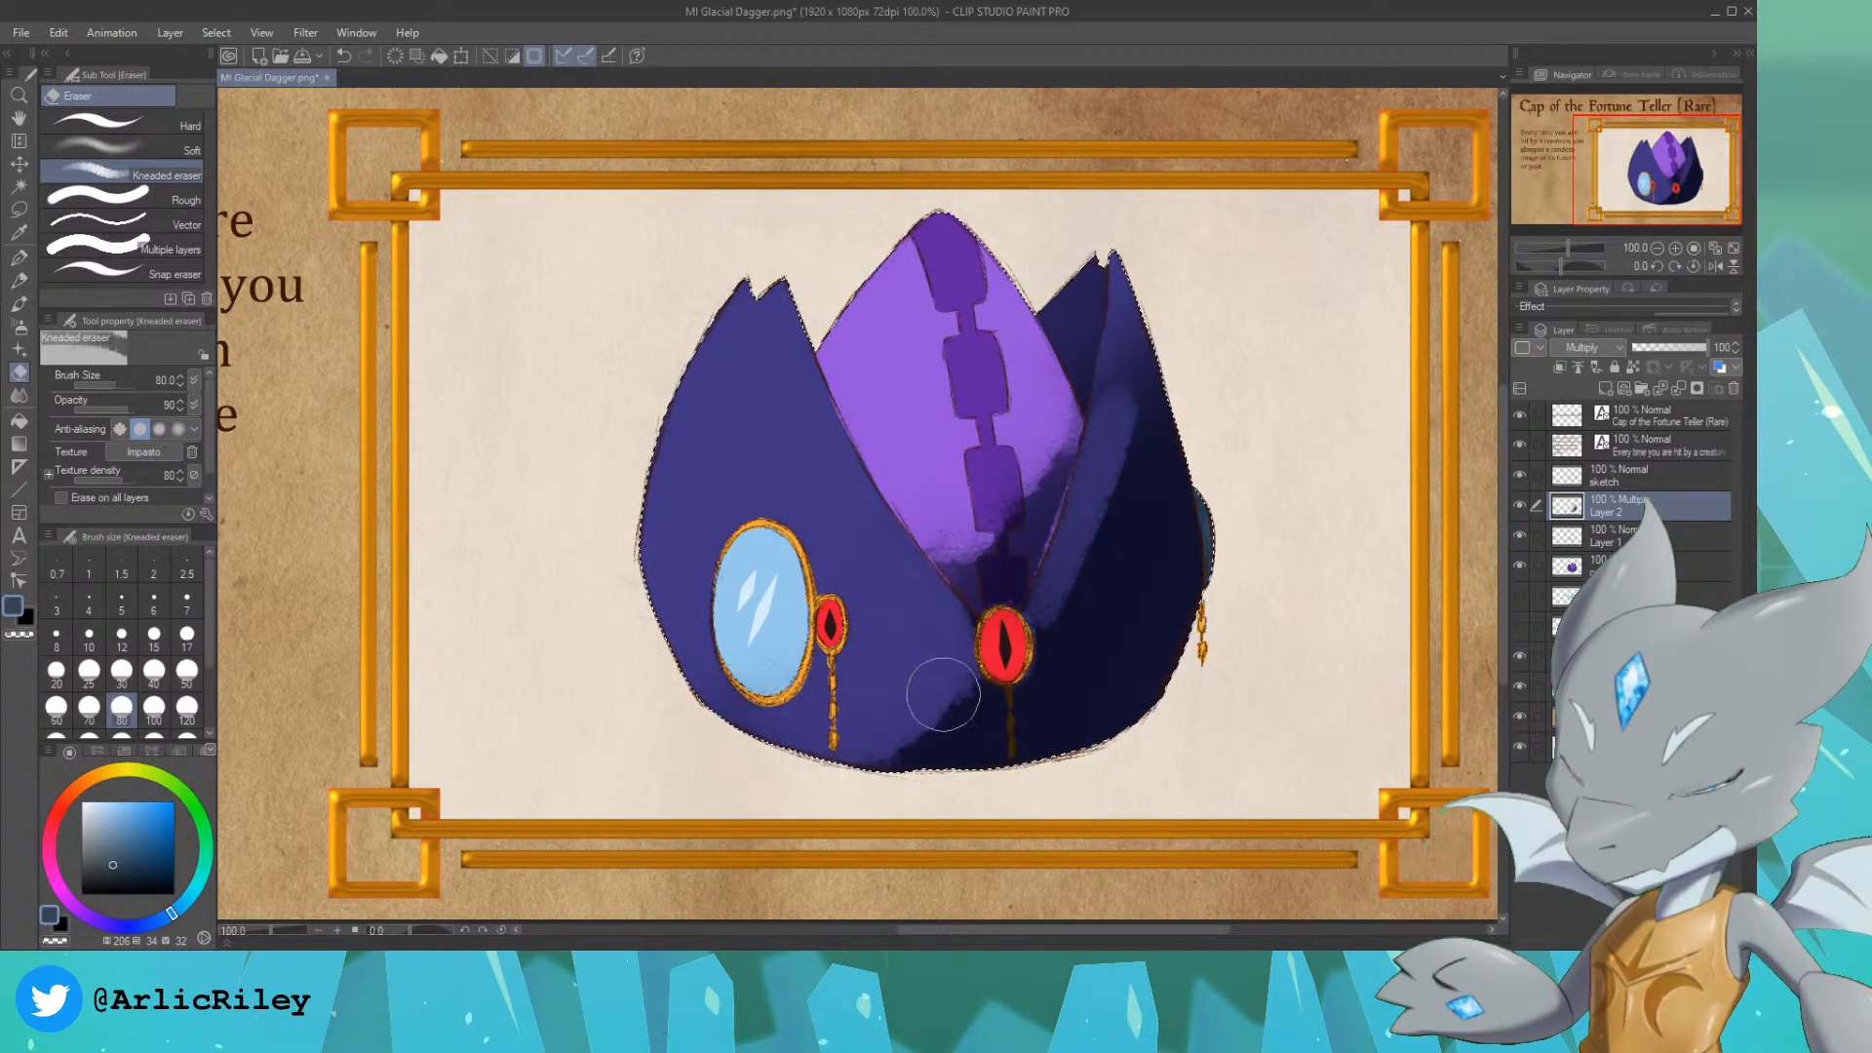
# Step: Clean the central gold chain with the Kneaded eraser at size 15, and widen the right flap's lit edge at size 50
pyautogui.press('[')
pyautogui.press('[')
pyautogui.press('[')
pyautogui.press('[')
pyautogui.press('[')
pyautogui.press('[')
pyautogui.press('[')
pyautogui.press('[')
pyautogui.press('[')
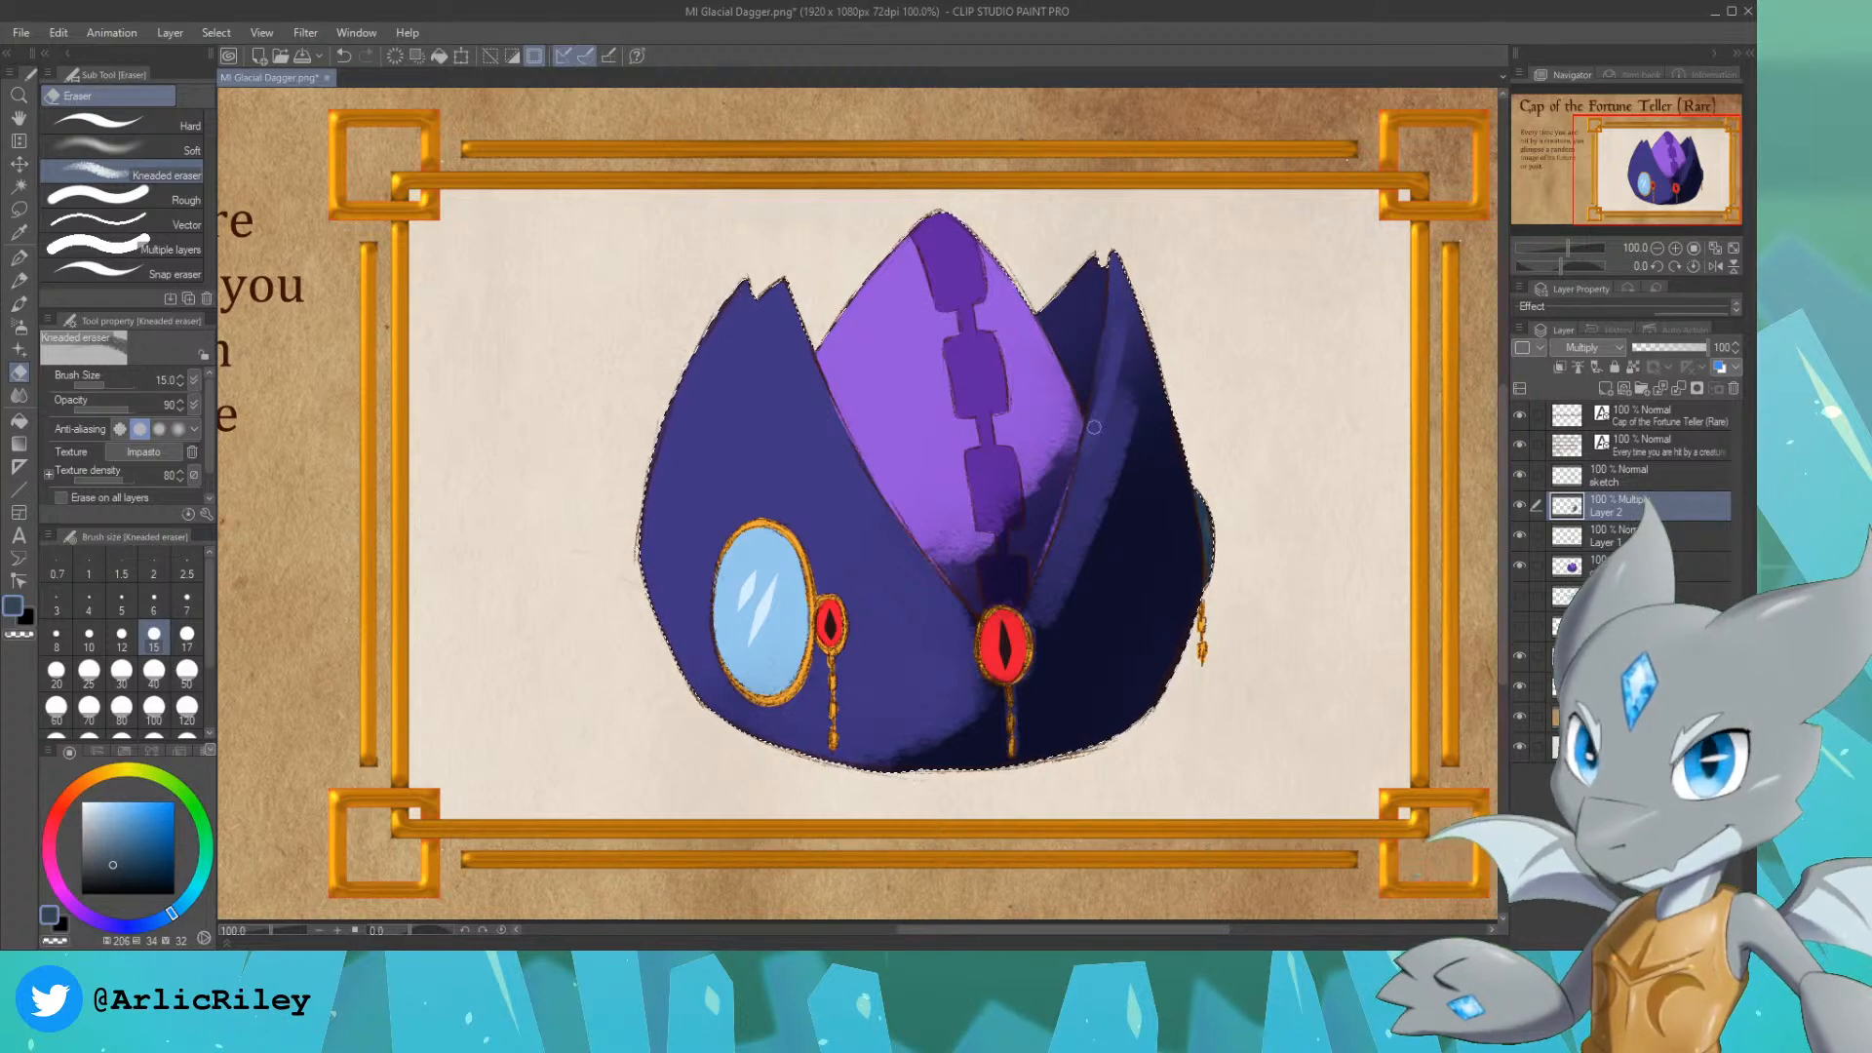
pyautogui.press(']')
pyautogui.press(']')
pyautogui.press(']')
pyautogui.press(']')
pyautogui.press(']')
pyautogui.press(']')
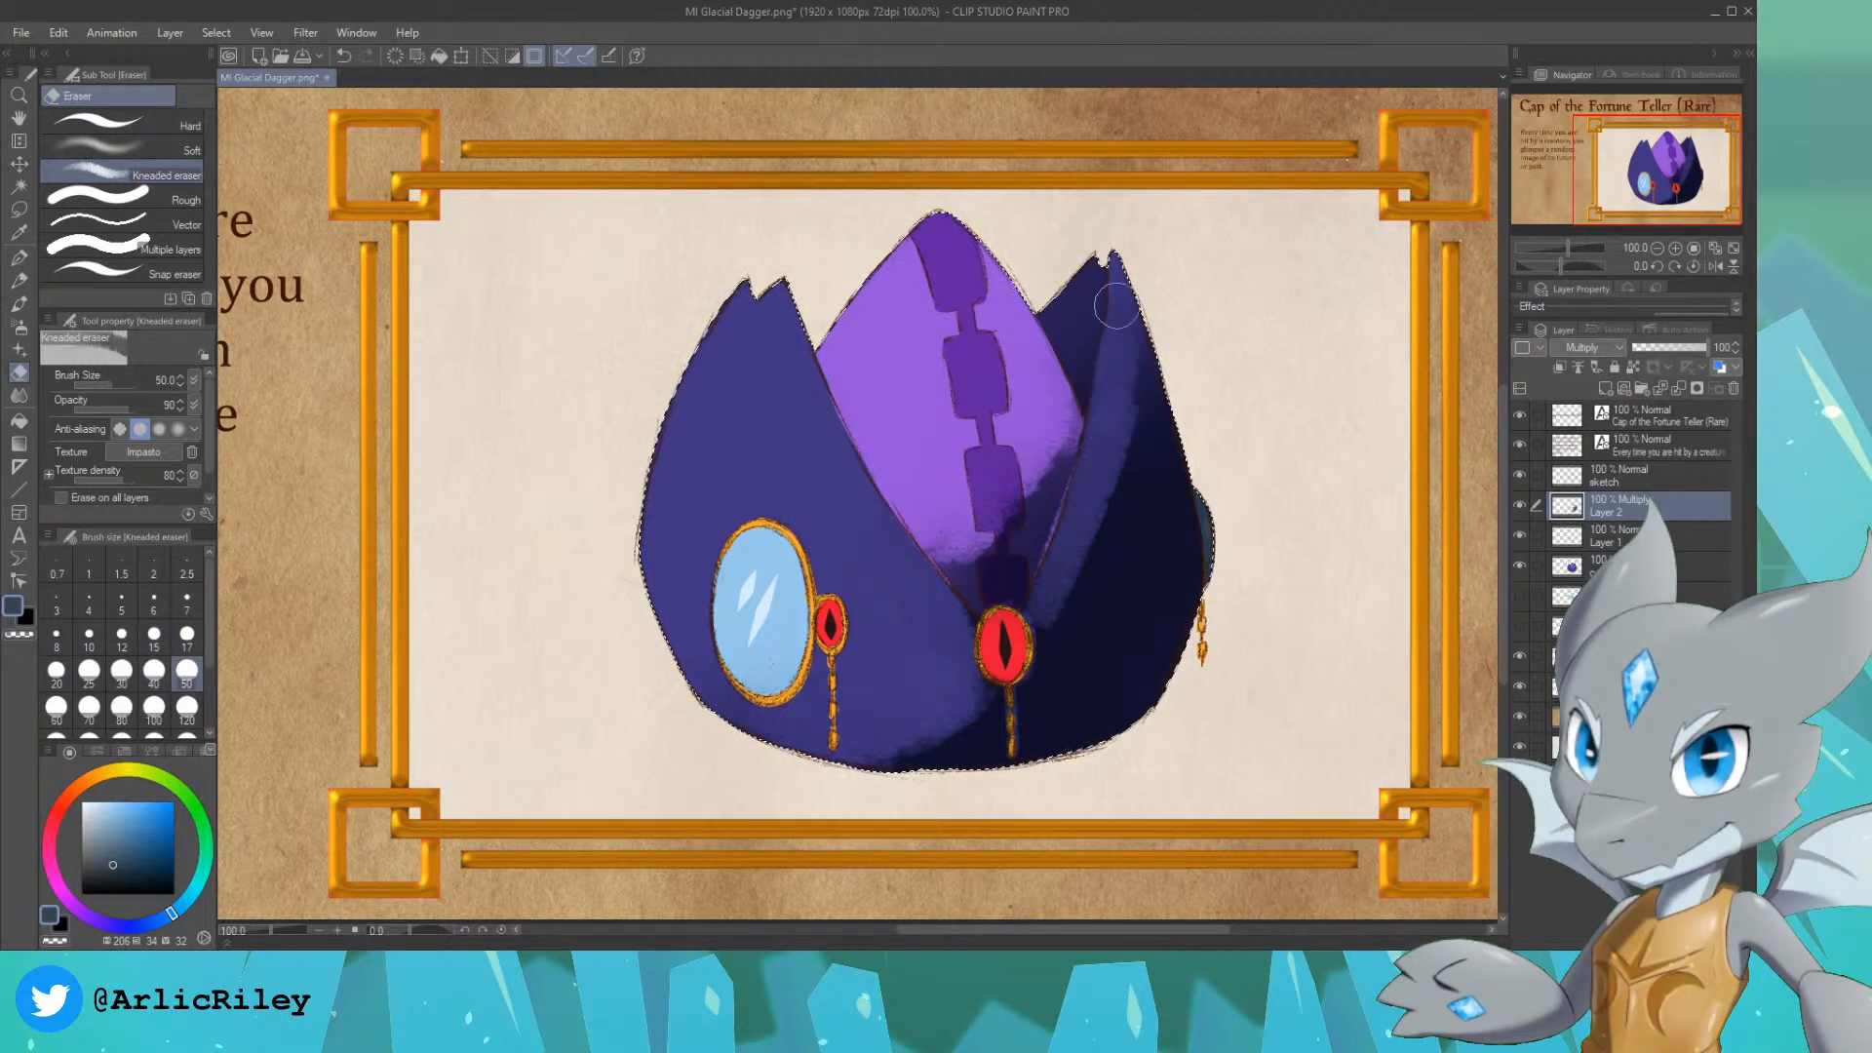
pyautogui.moveTo(1117, 306)
pyautogui.mouseDown()
pyautogui.moveTo(1078, 511)
pyautogui.moveTo(1113, 362)
pyautogui.mouseUp()
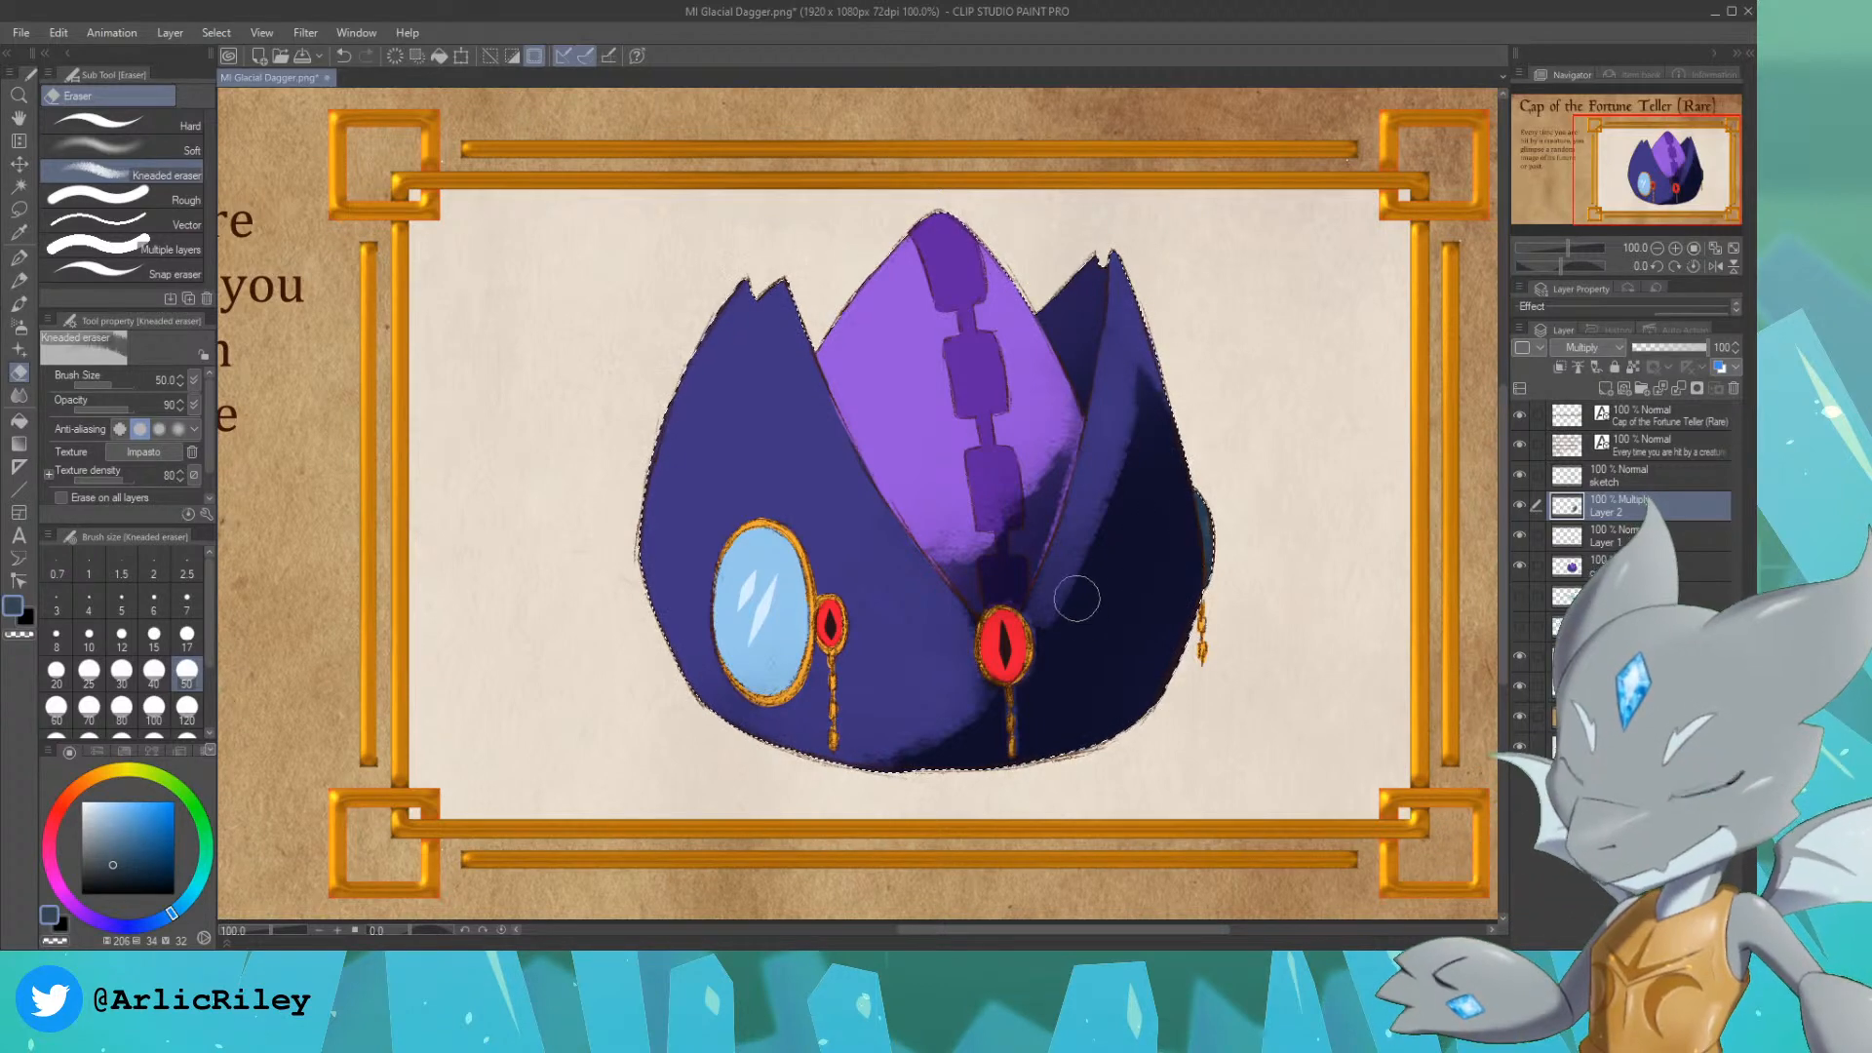
# Step: Soften the shadow on the right flap and lower purple panel with the Soft eraser at size 250, undoing an unwanted stroke
pyautogui.press(']')
pyautogui.press(']')
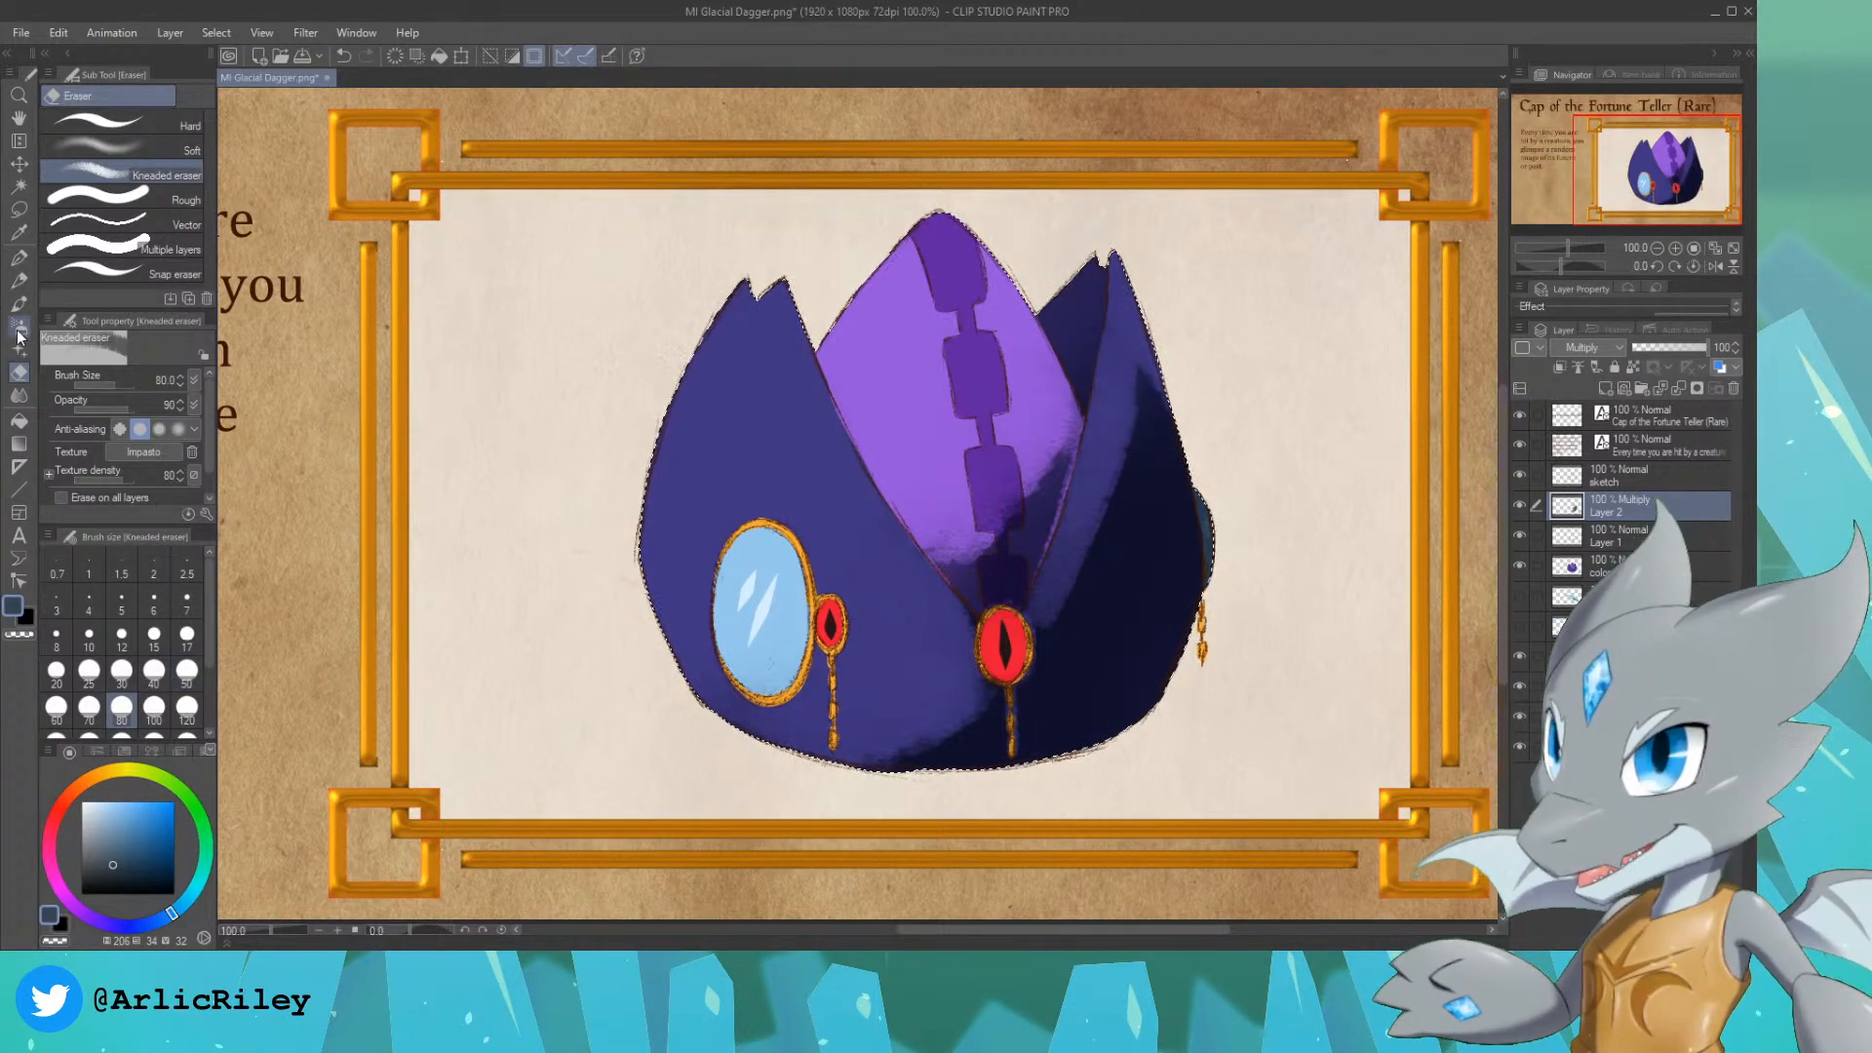
pyautogui.click(136, 148)
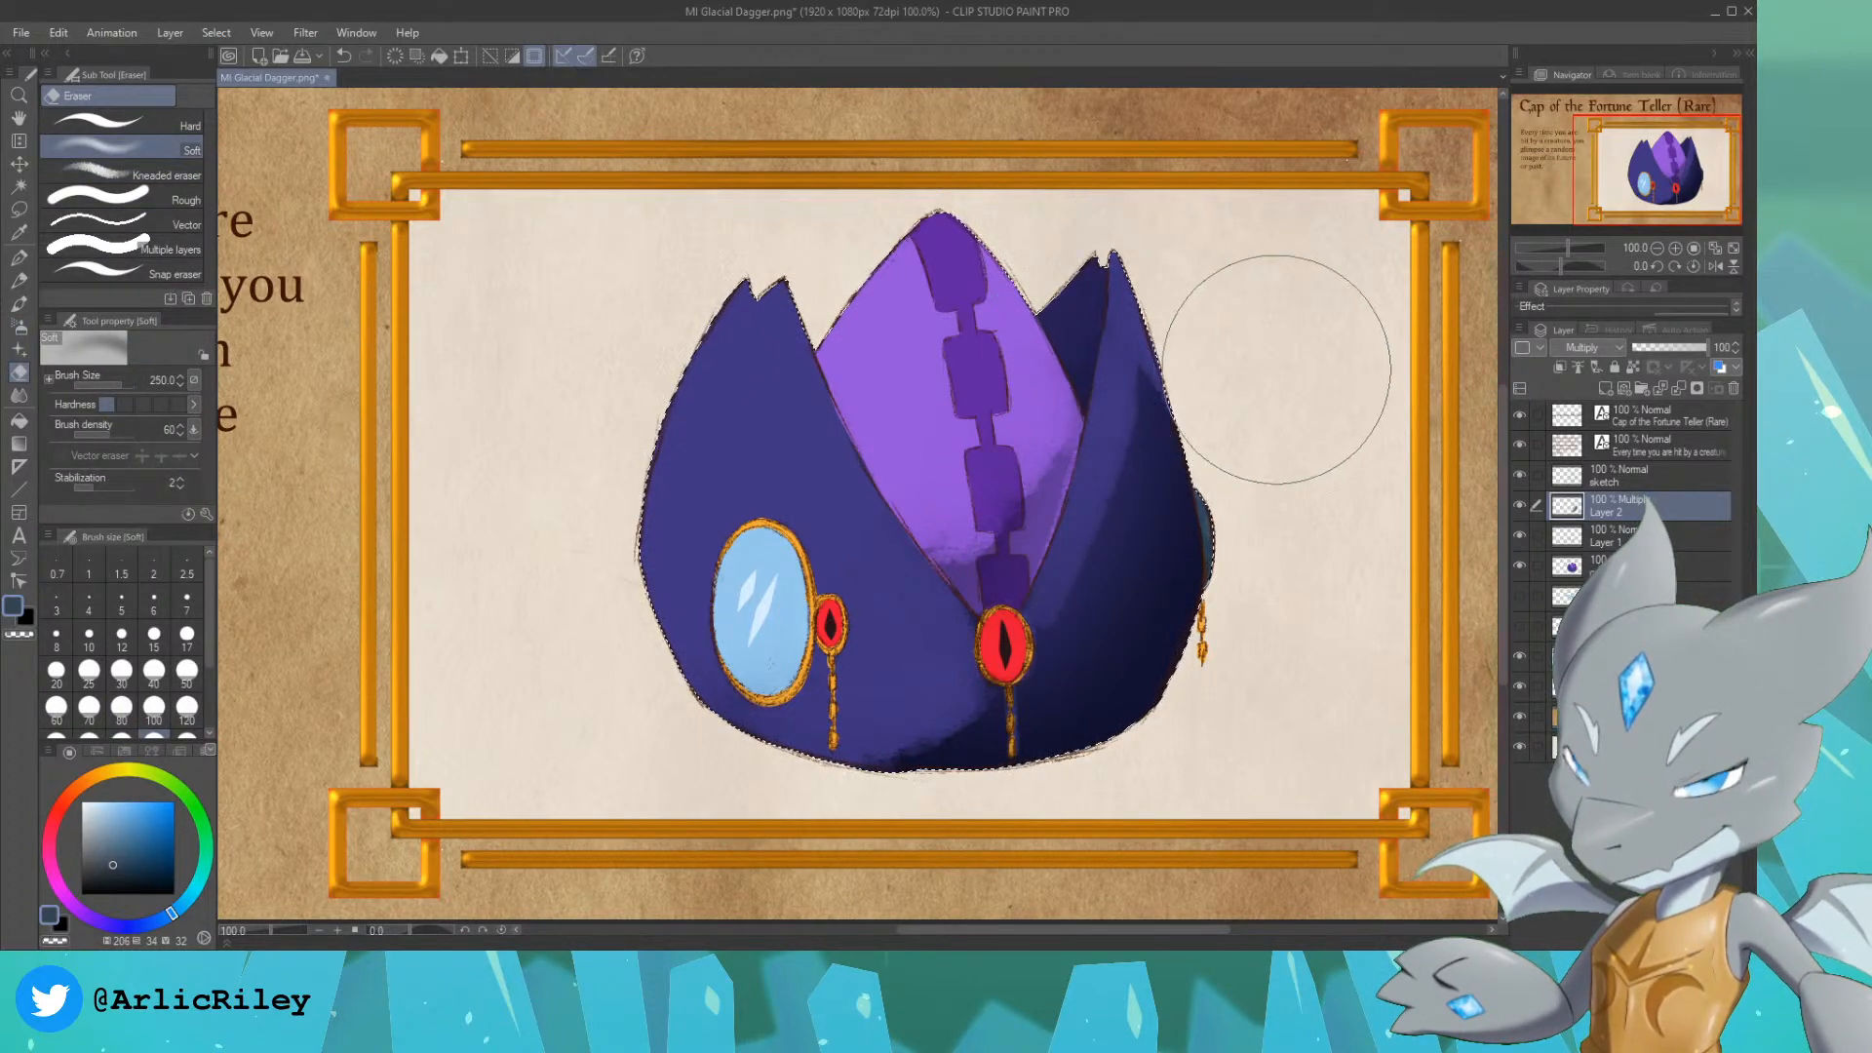
pyautogui.hotkey('ctrl', 'z')
pyautogui.moveTo(978, 606); pyautogui.dragTo(1061, 426)
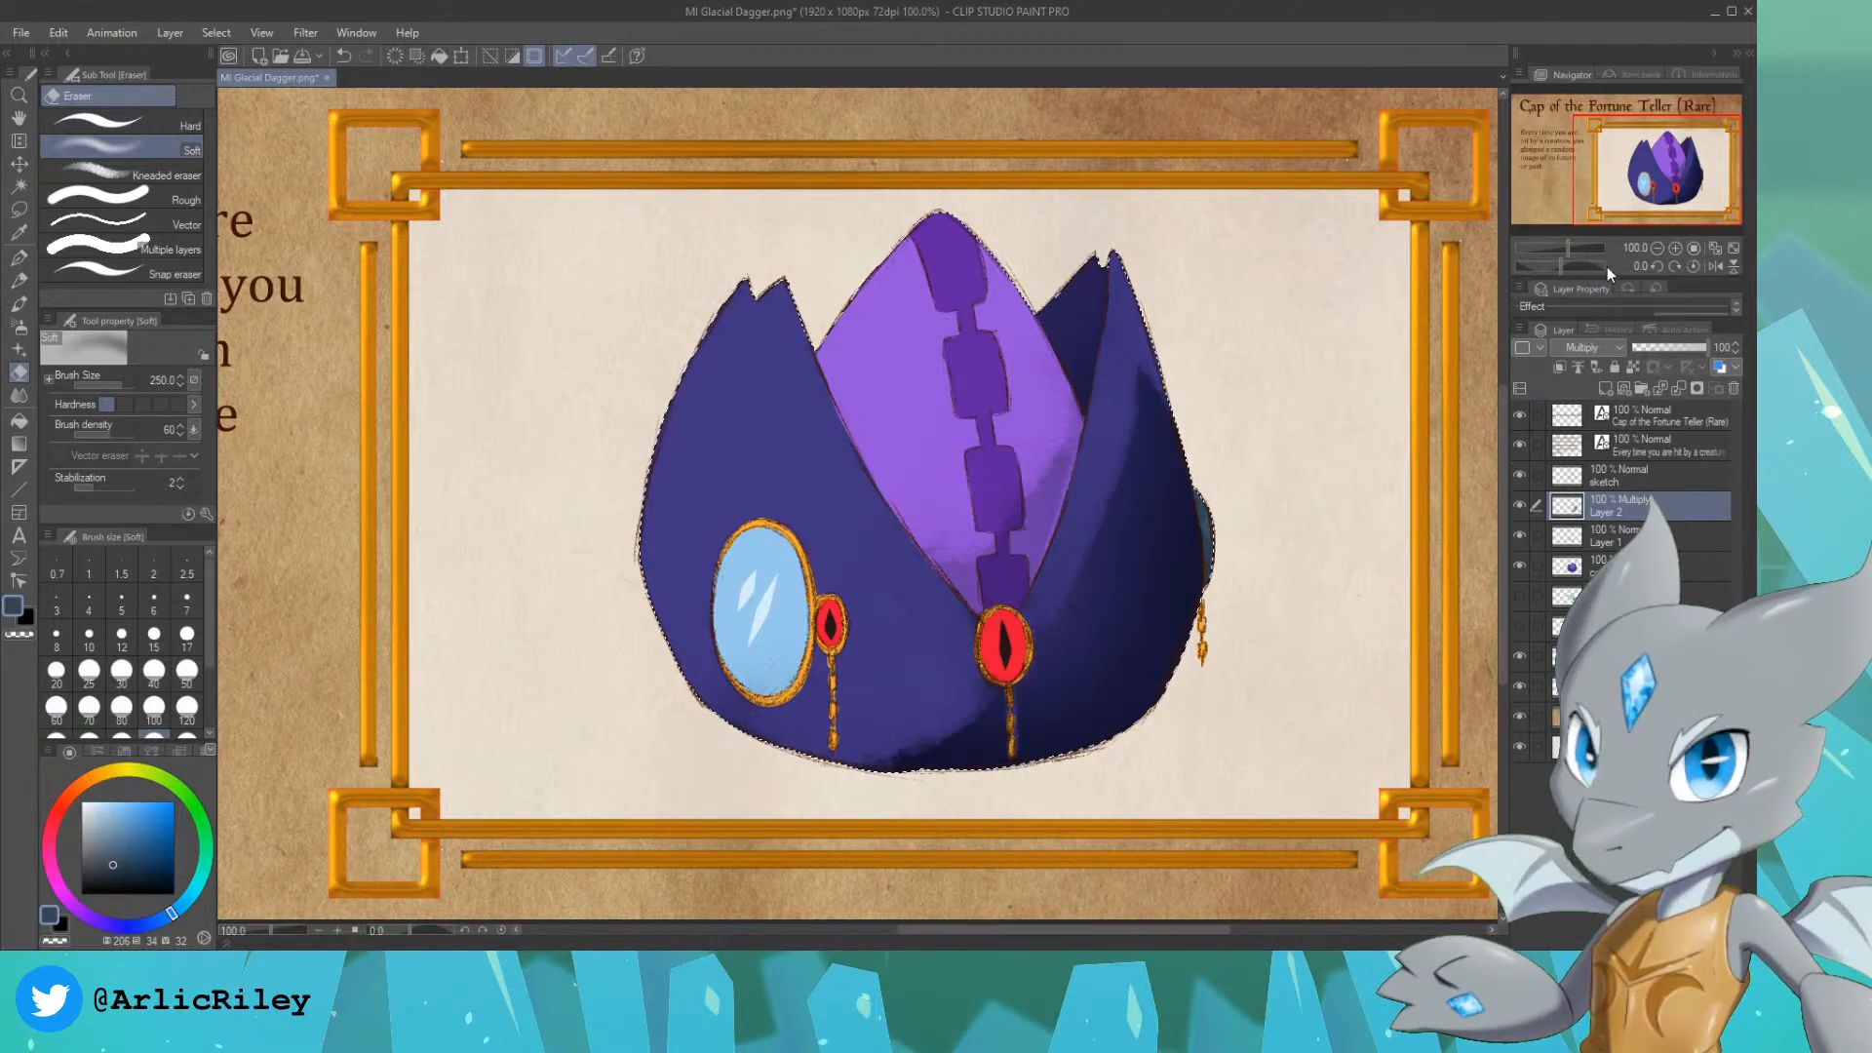
# Step: Replace the cap selection with the two red gems, using Auto select referring to all layers, and make the color layer active
pyautogui.moveTo(1655, 189); pyautogui.dragTo(1657, 190)
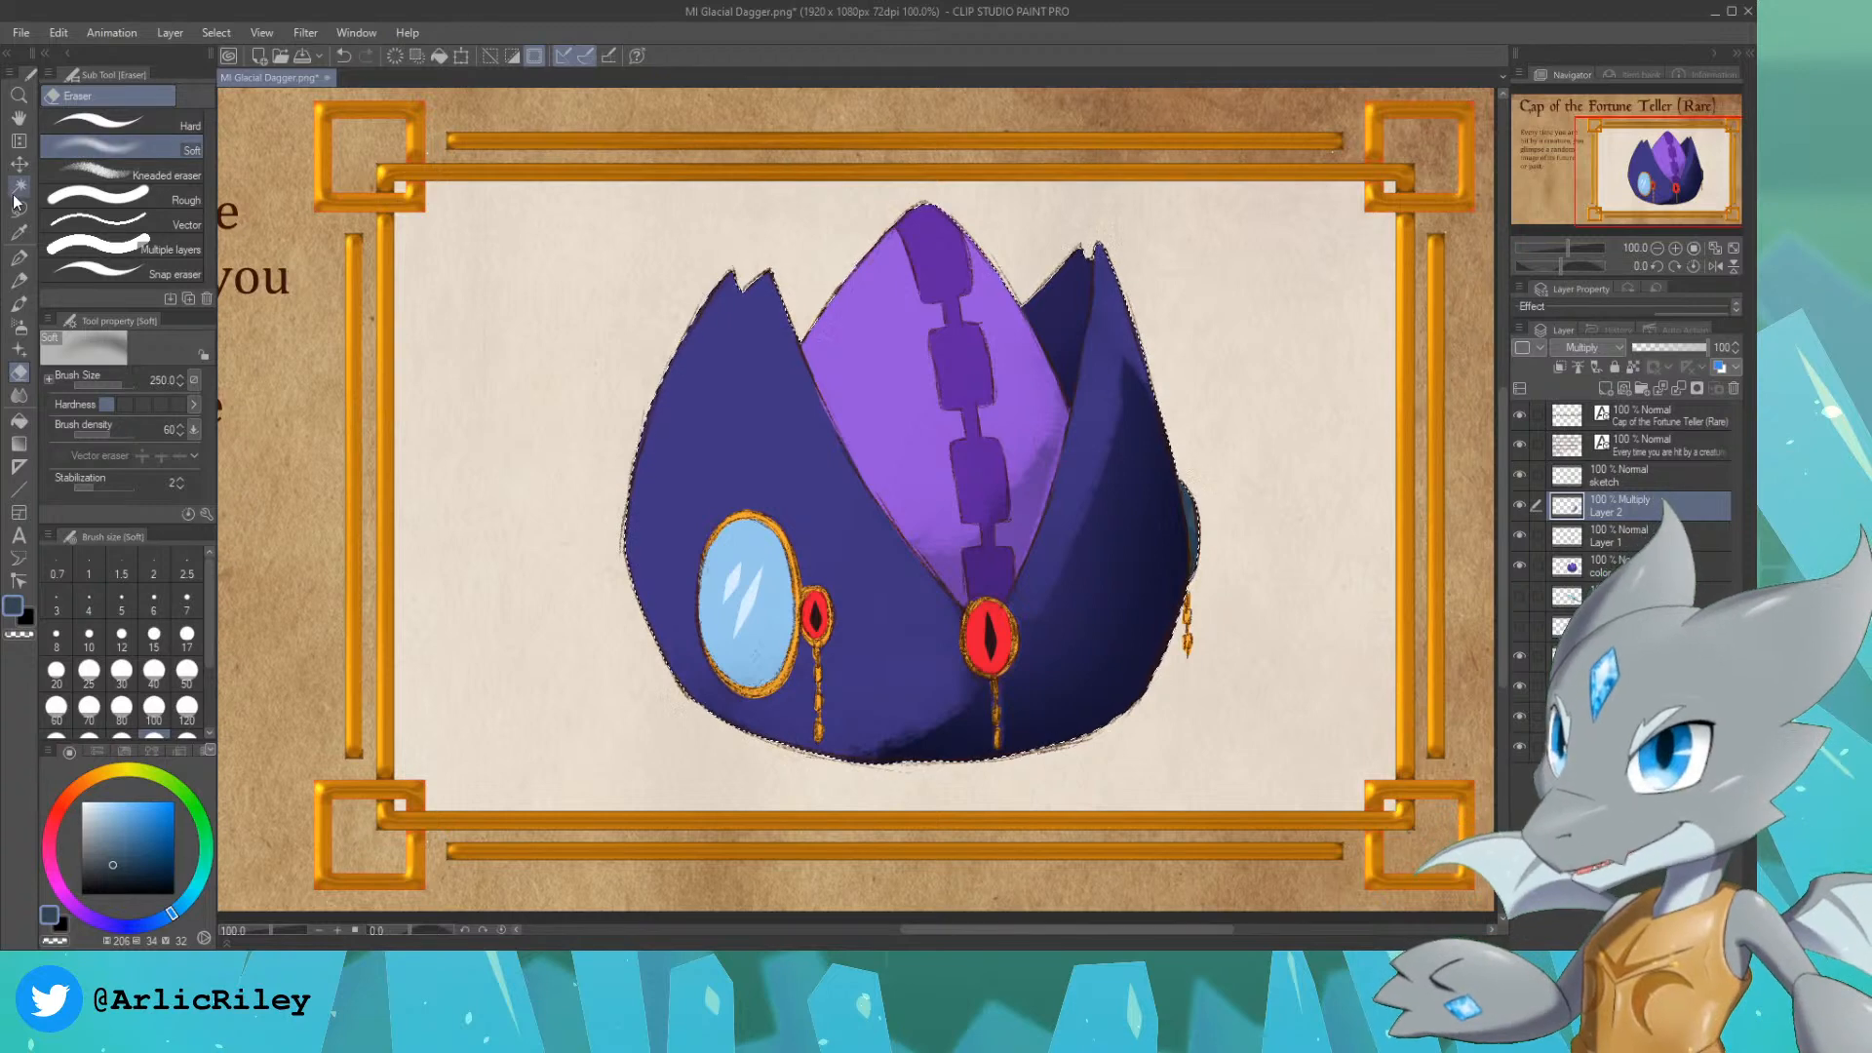
pyautogui.press('w')
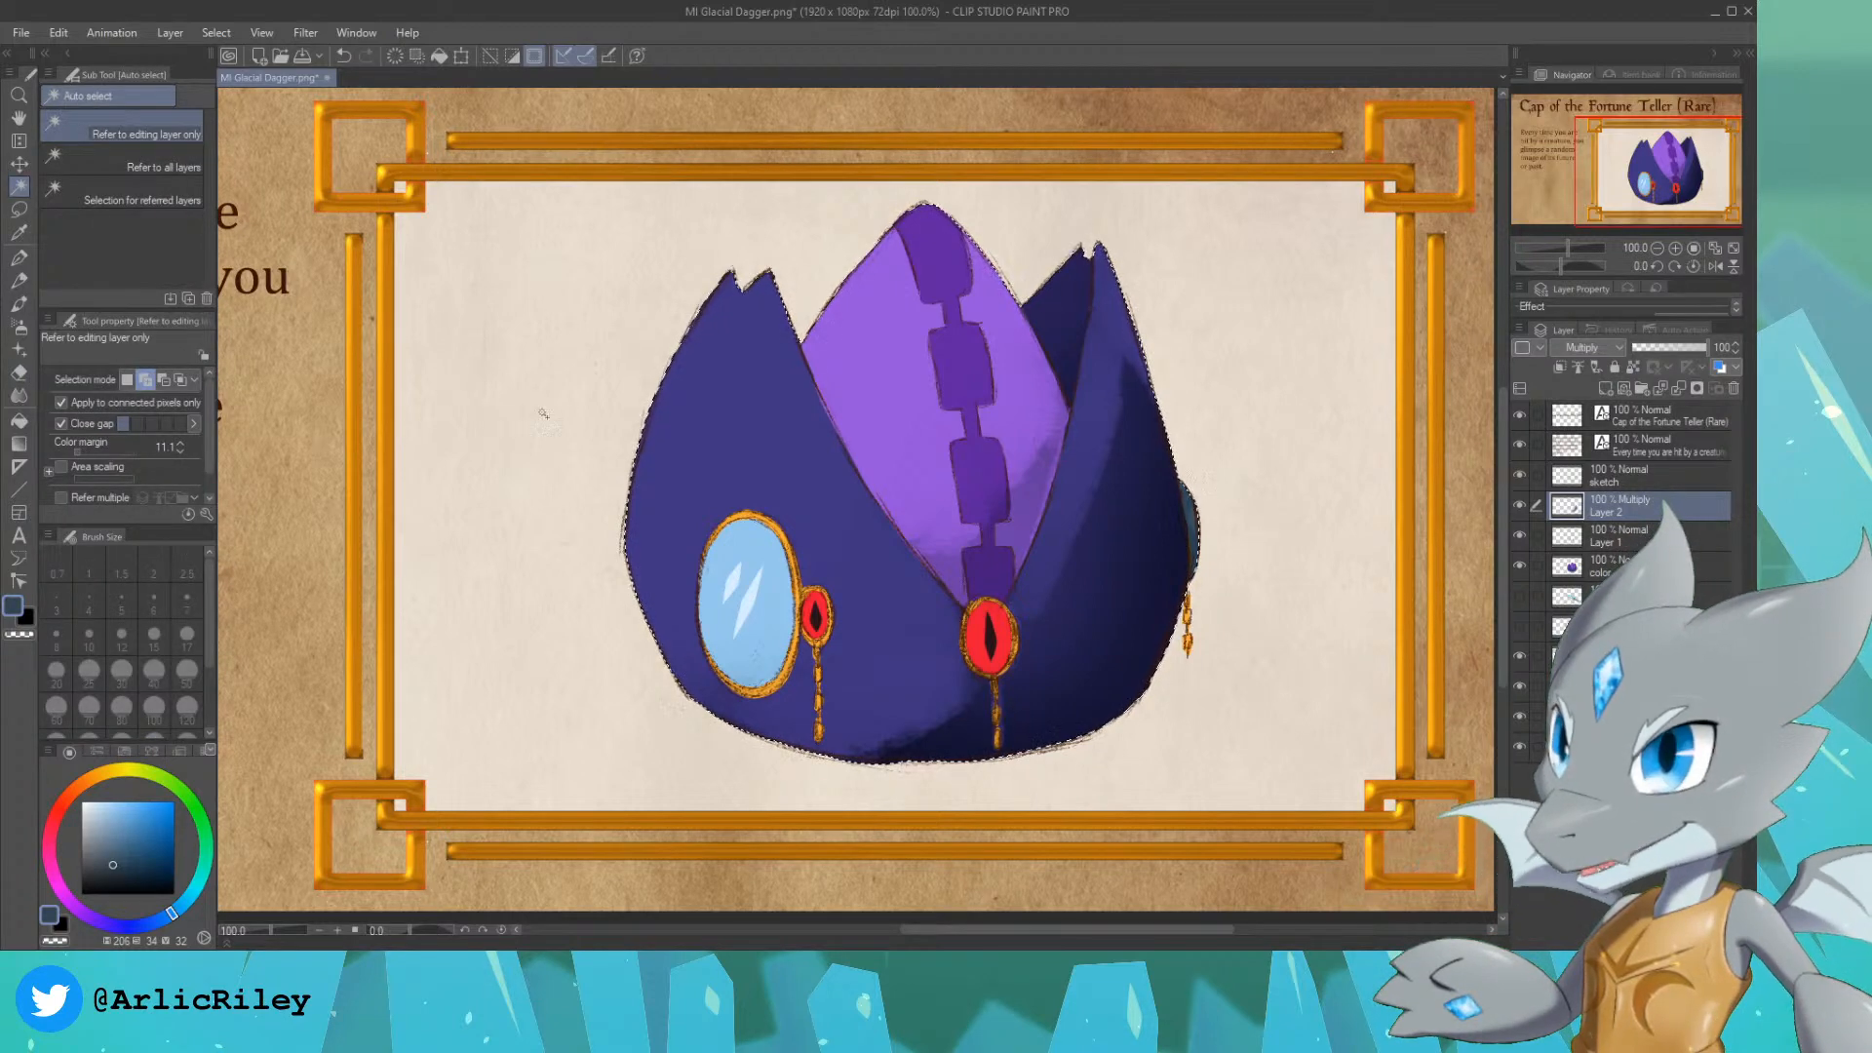
pyautogui.click(149, 161)
pyautogui.click(1566, 575)
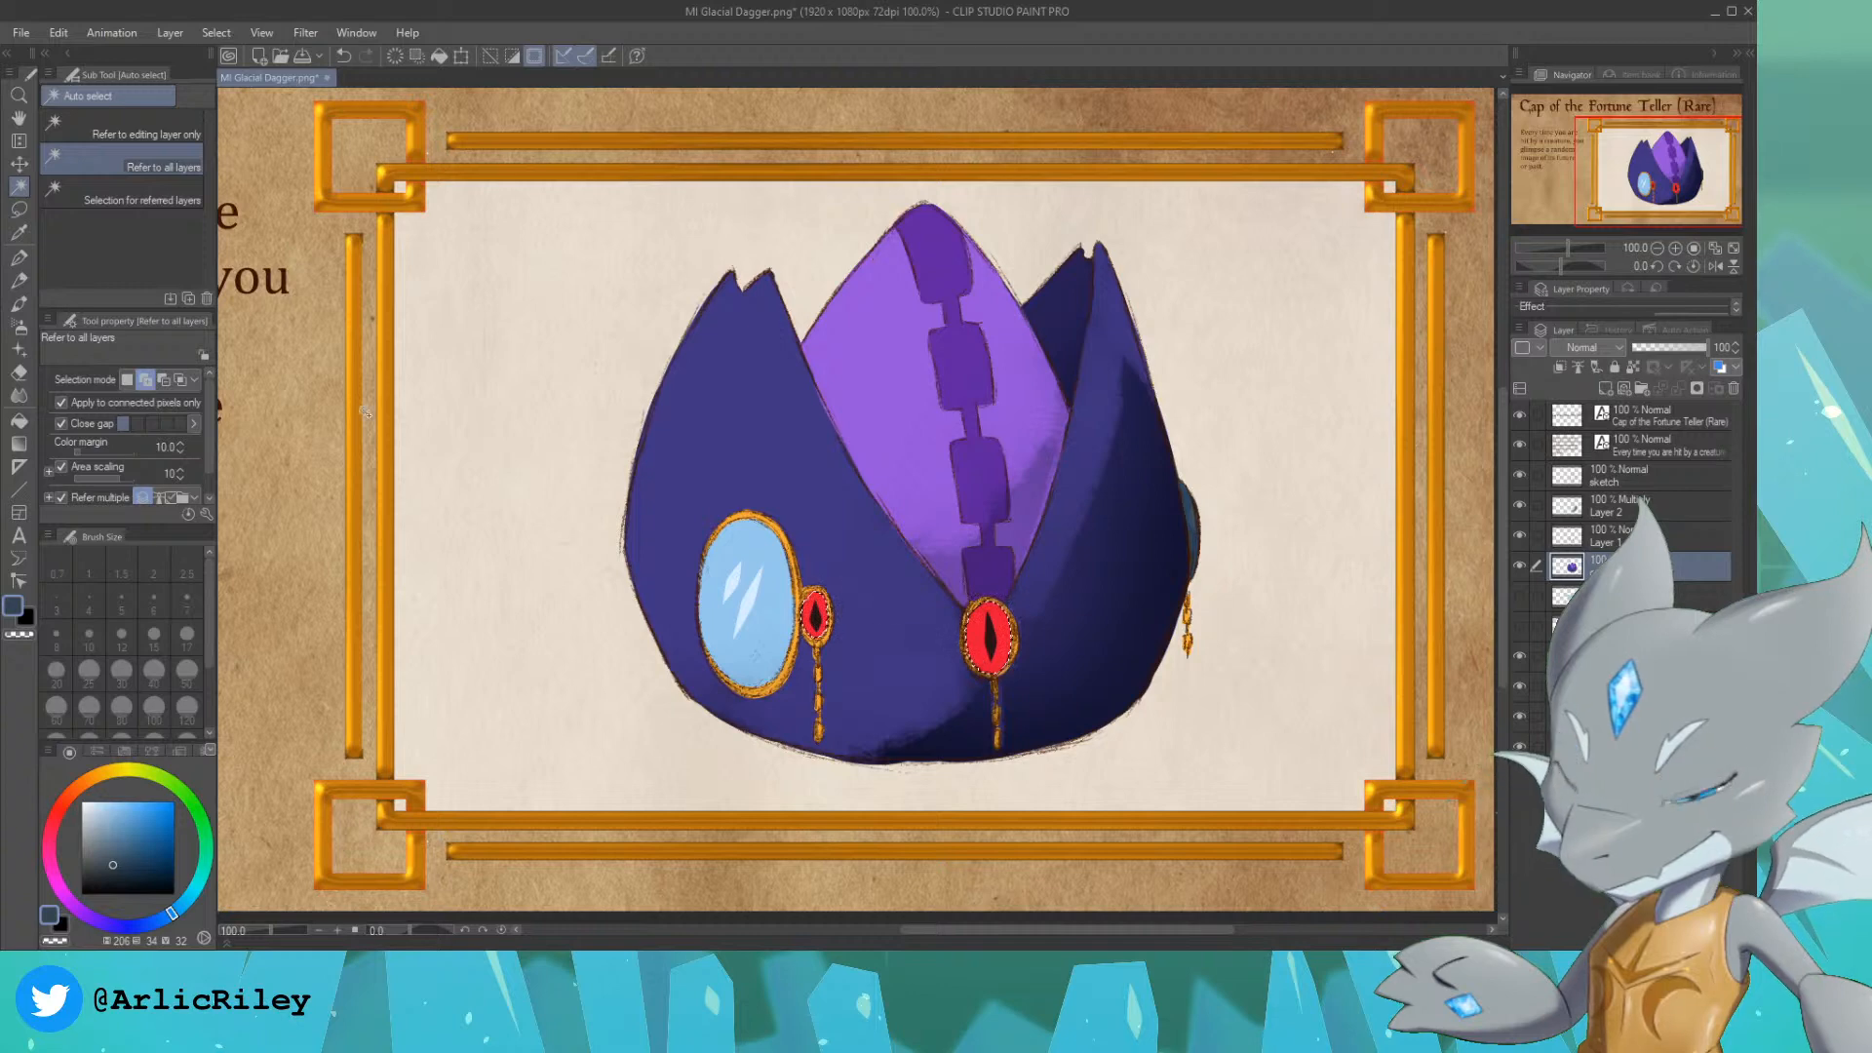
# Step: Choose a bright orange with hue 36, saturation 100 and value 100, and set up the Hard airbrush at size 25
pyautogui.click(18, 259)
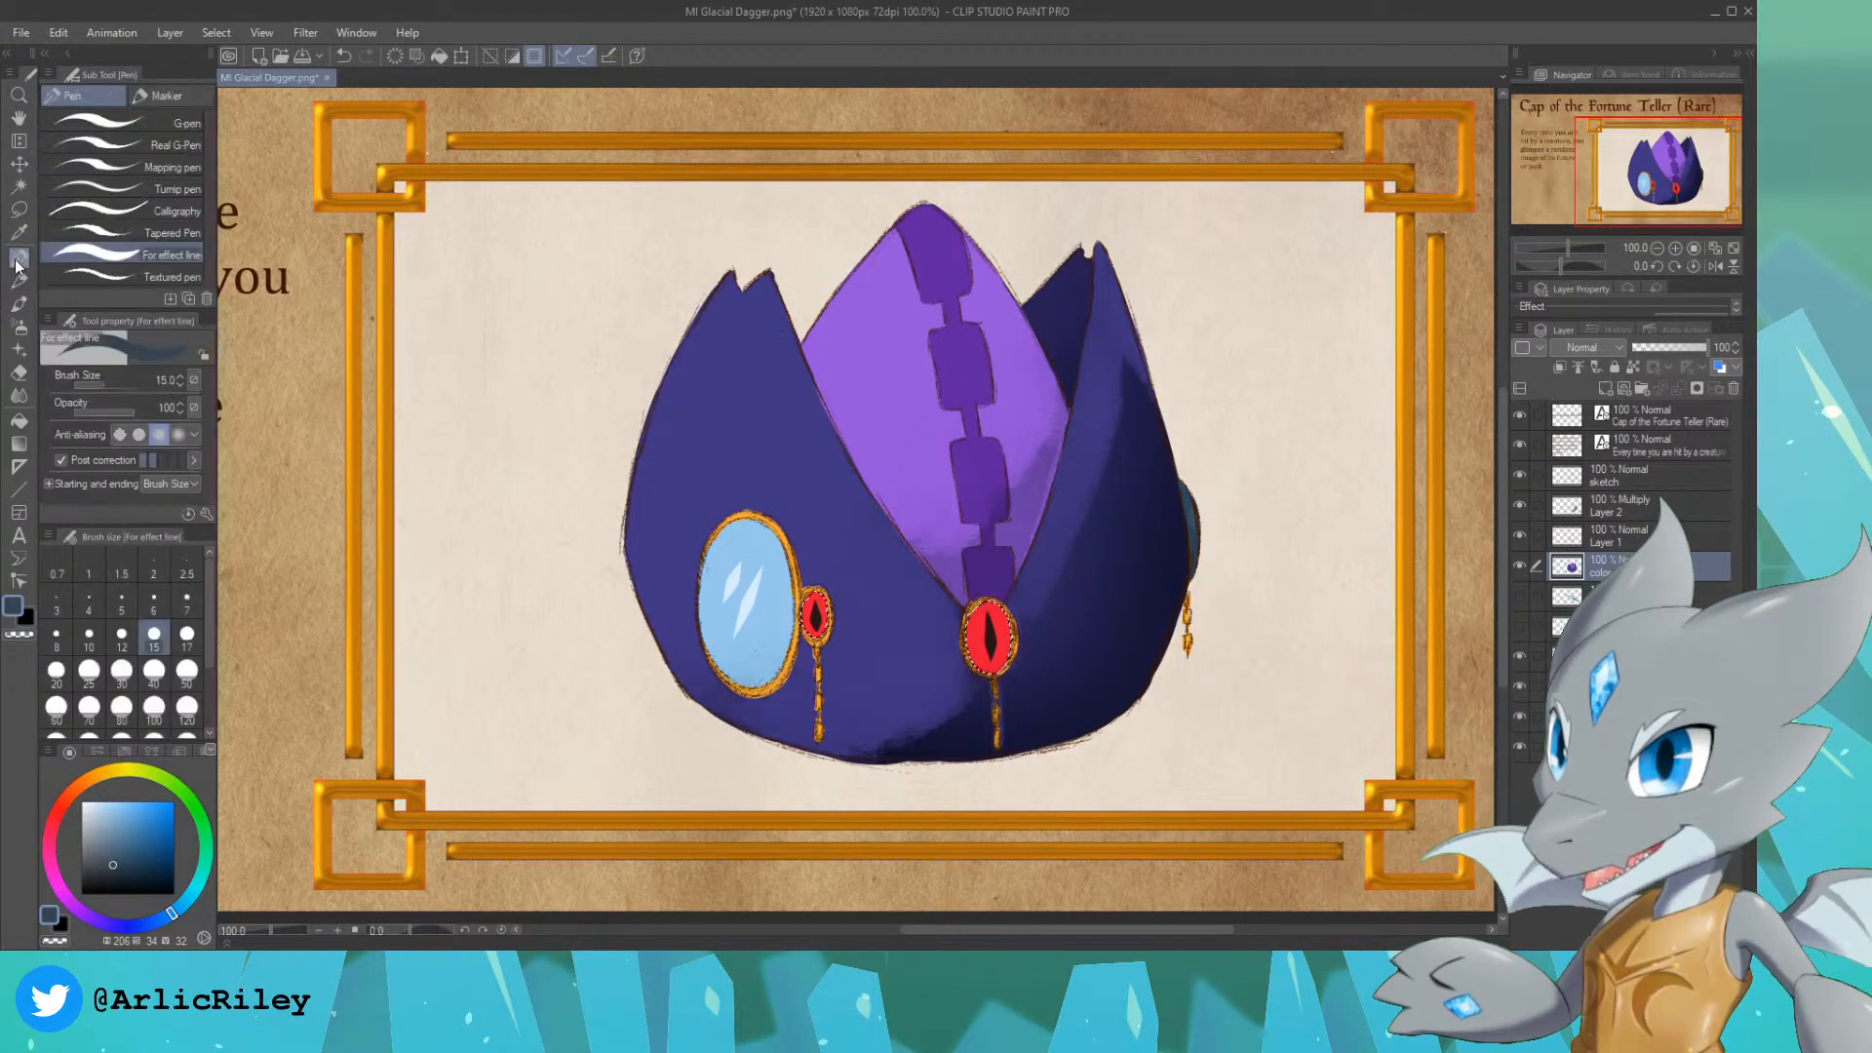
pyautogui.click(19, 319)
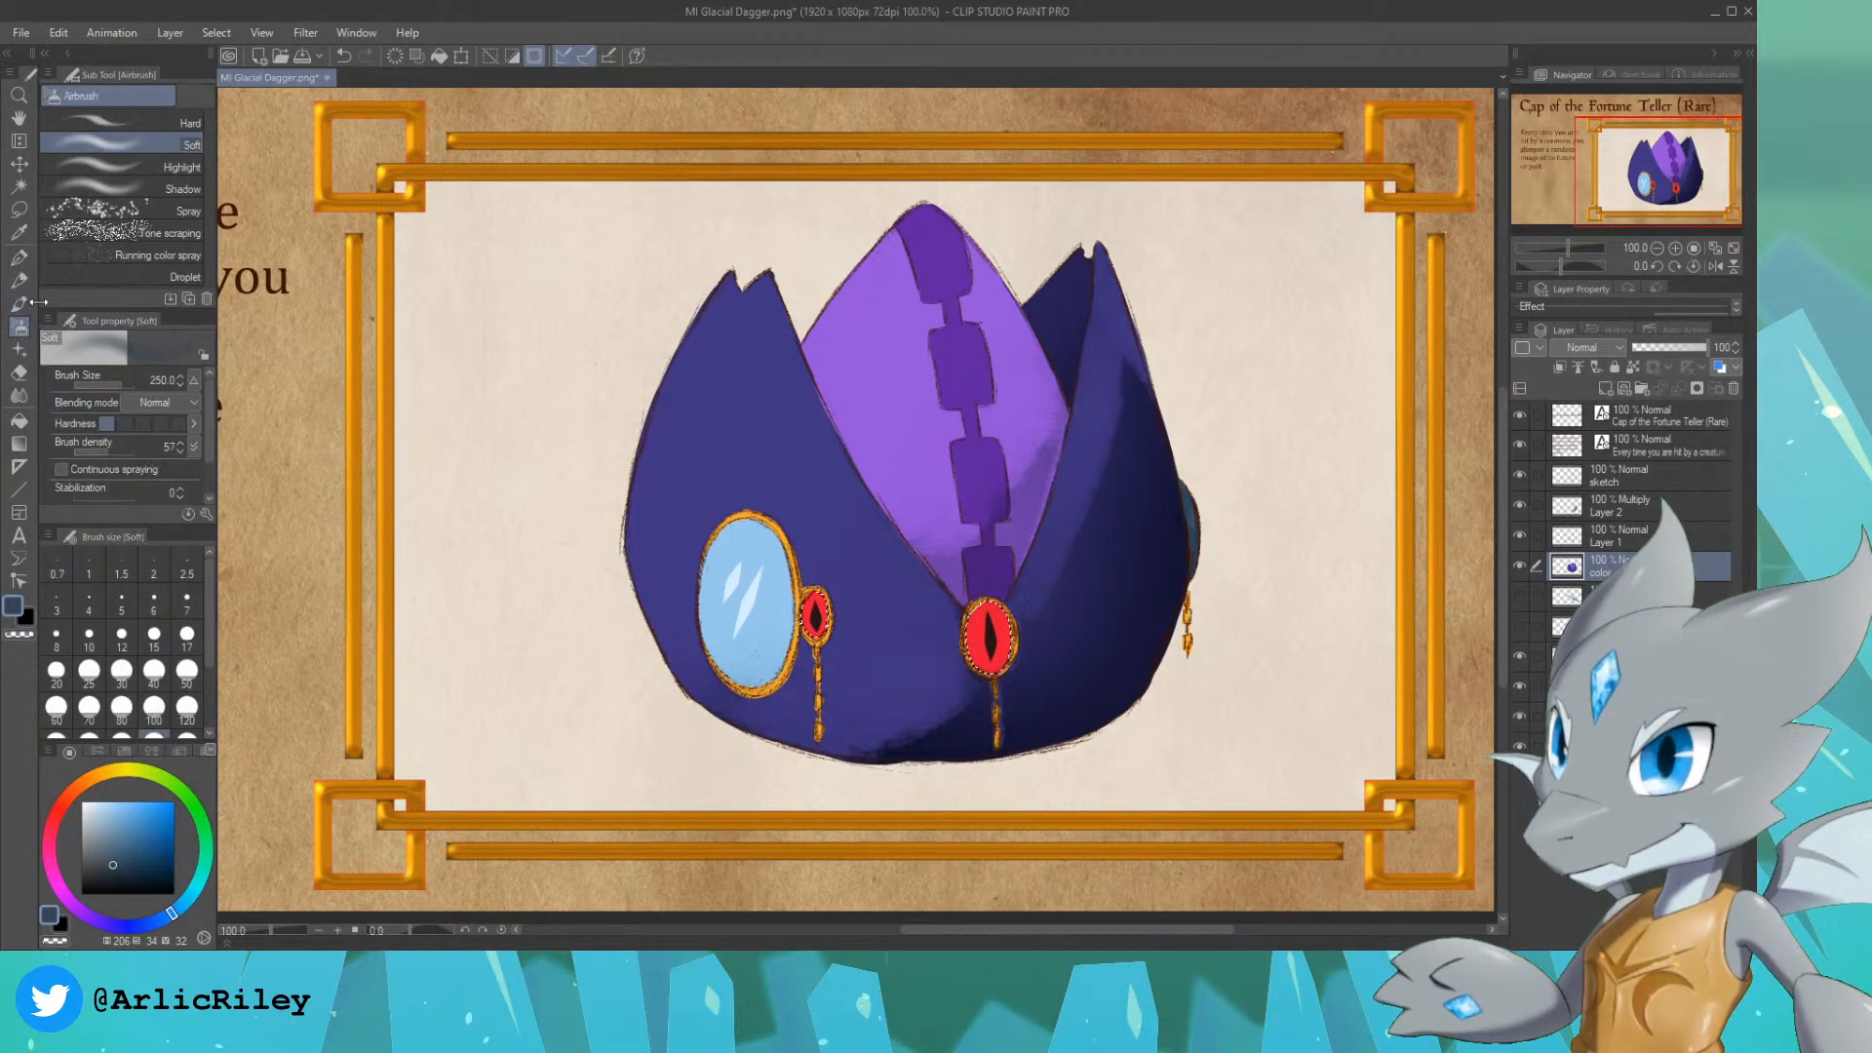
pyautogui.click(90, 780)
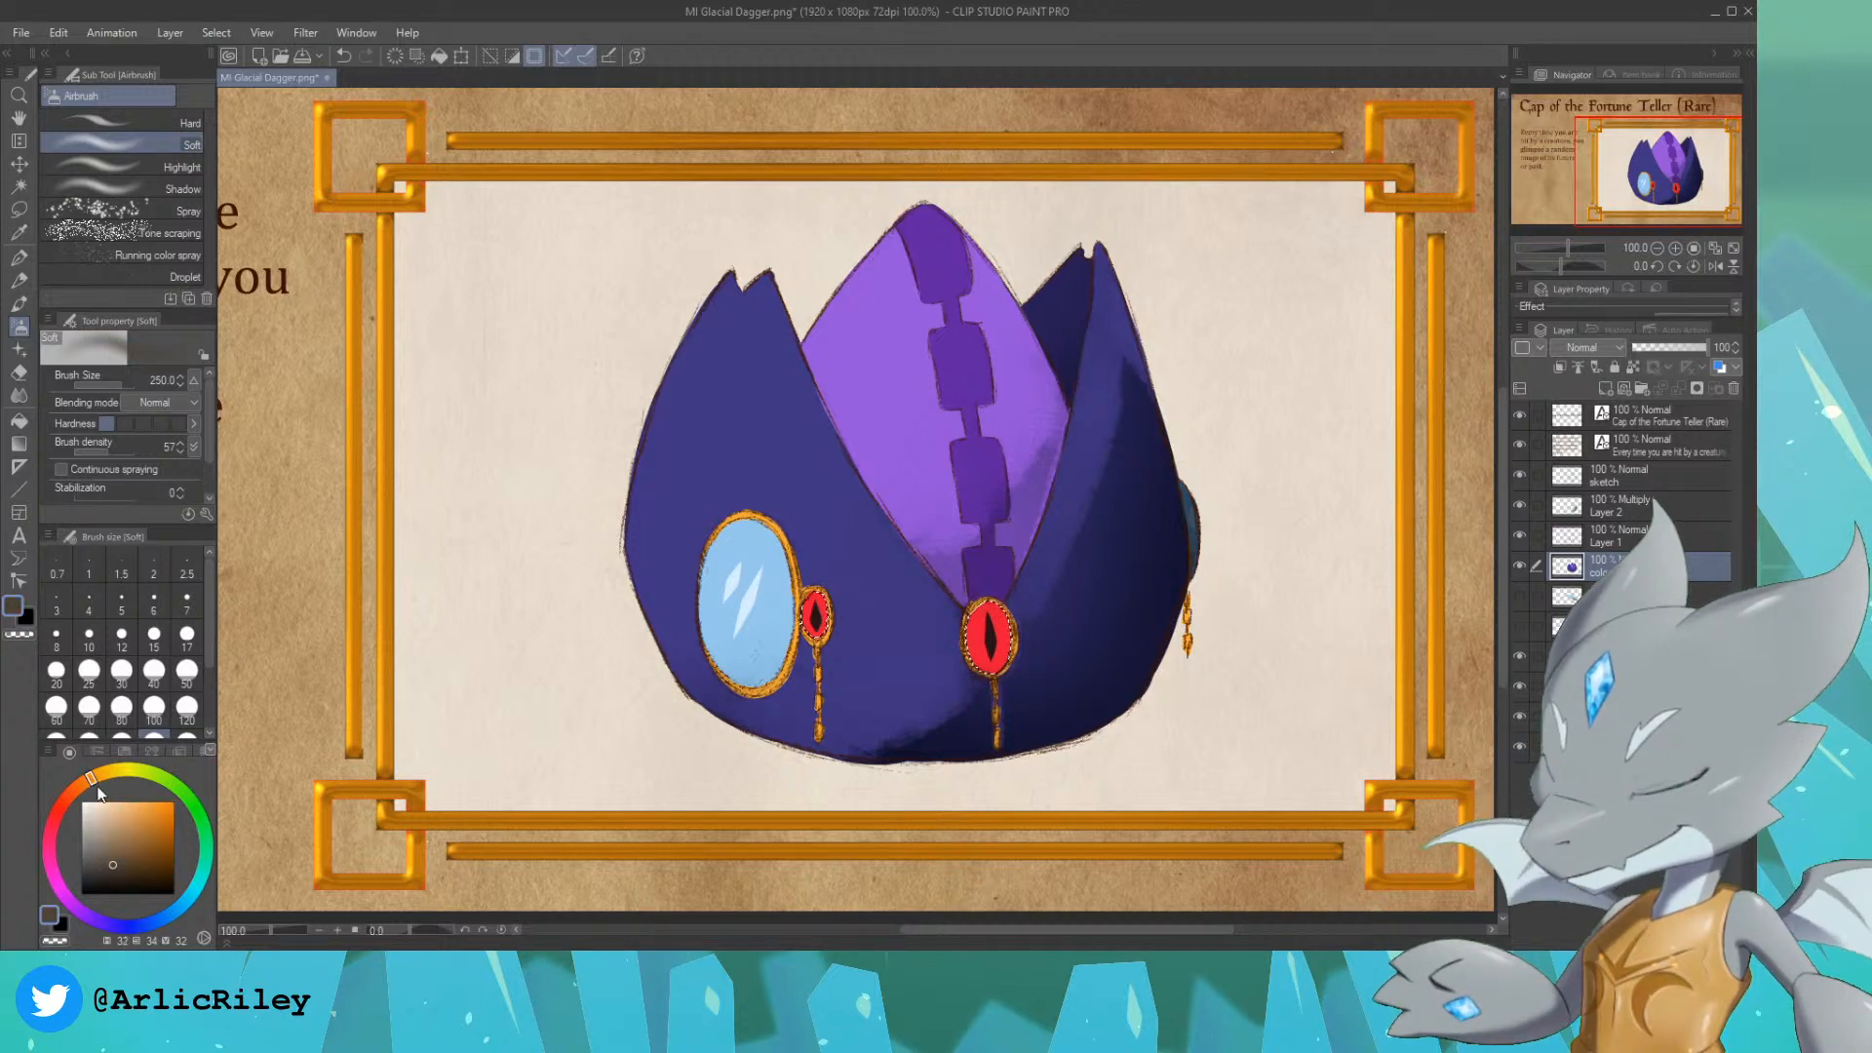
pyautogui.click(141, 808)
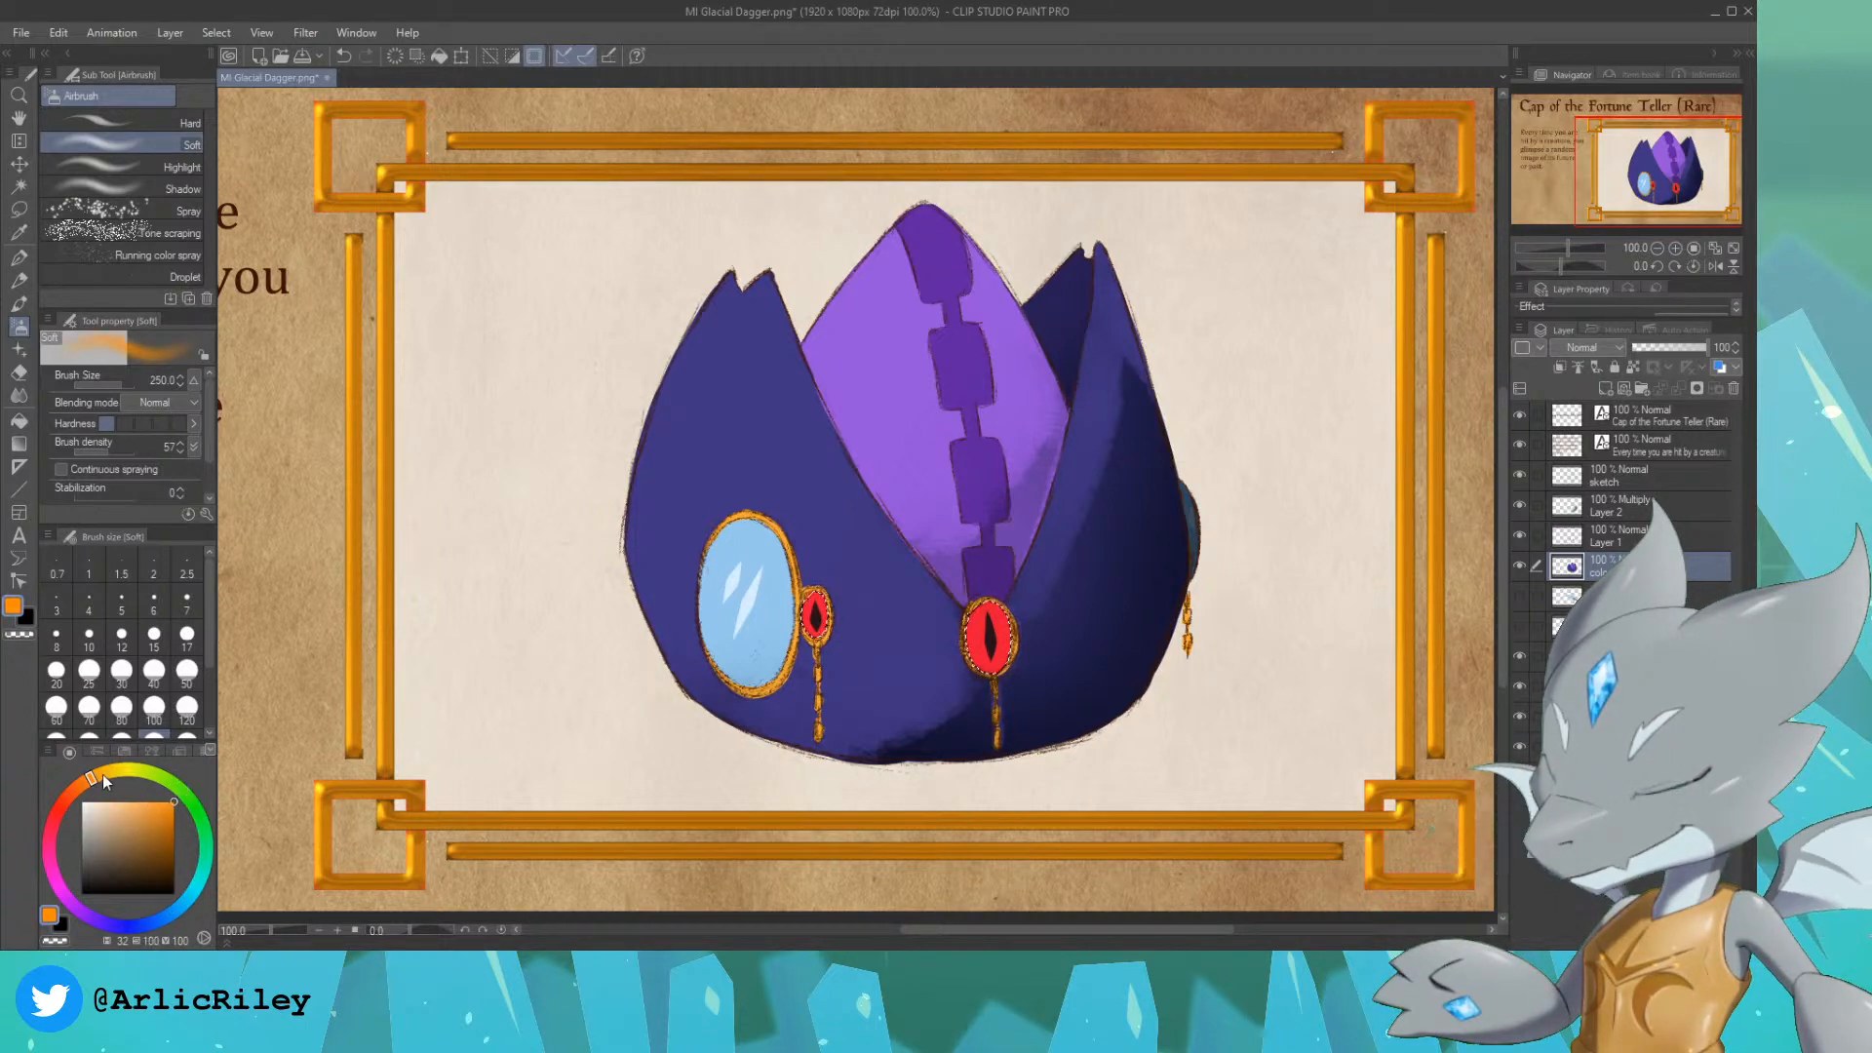
pyautogui.moveTo(92, 777); pyautogui.dragTo(96, 776)
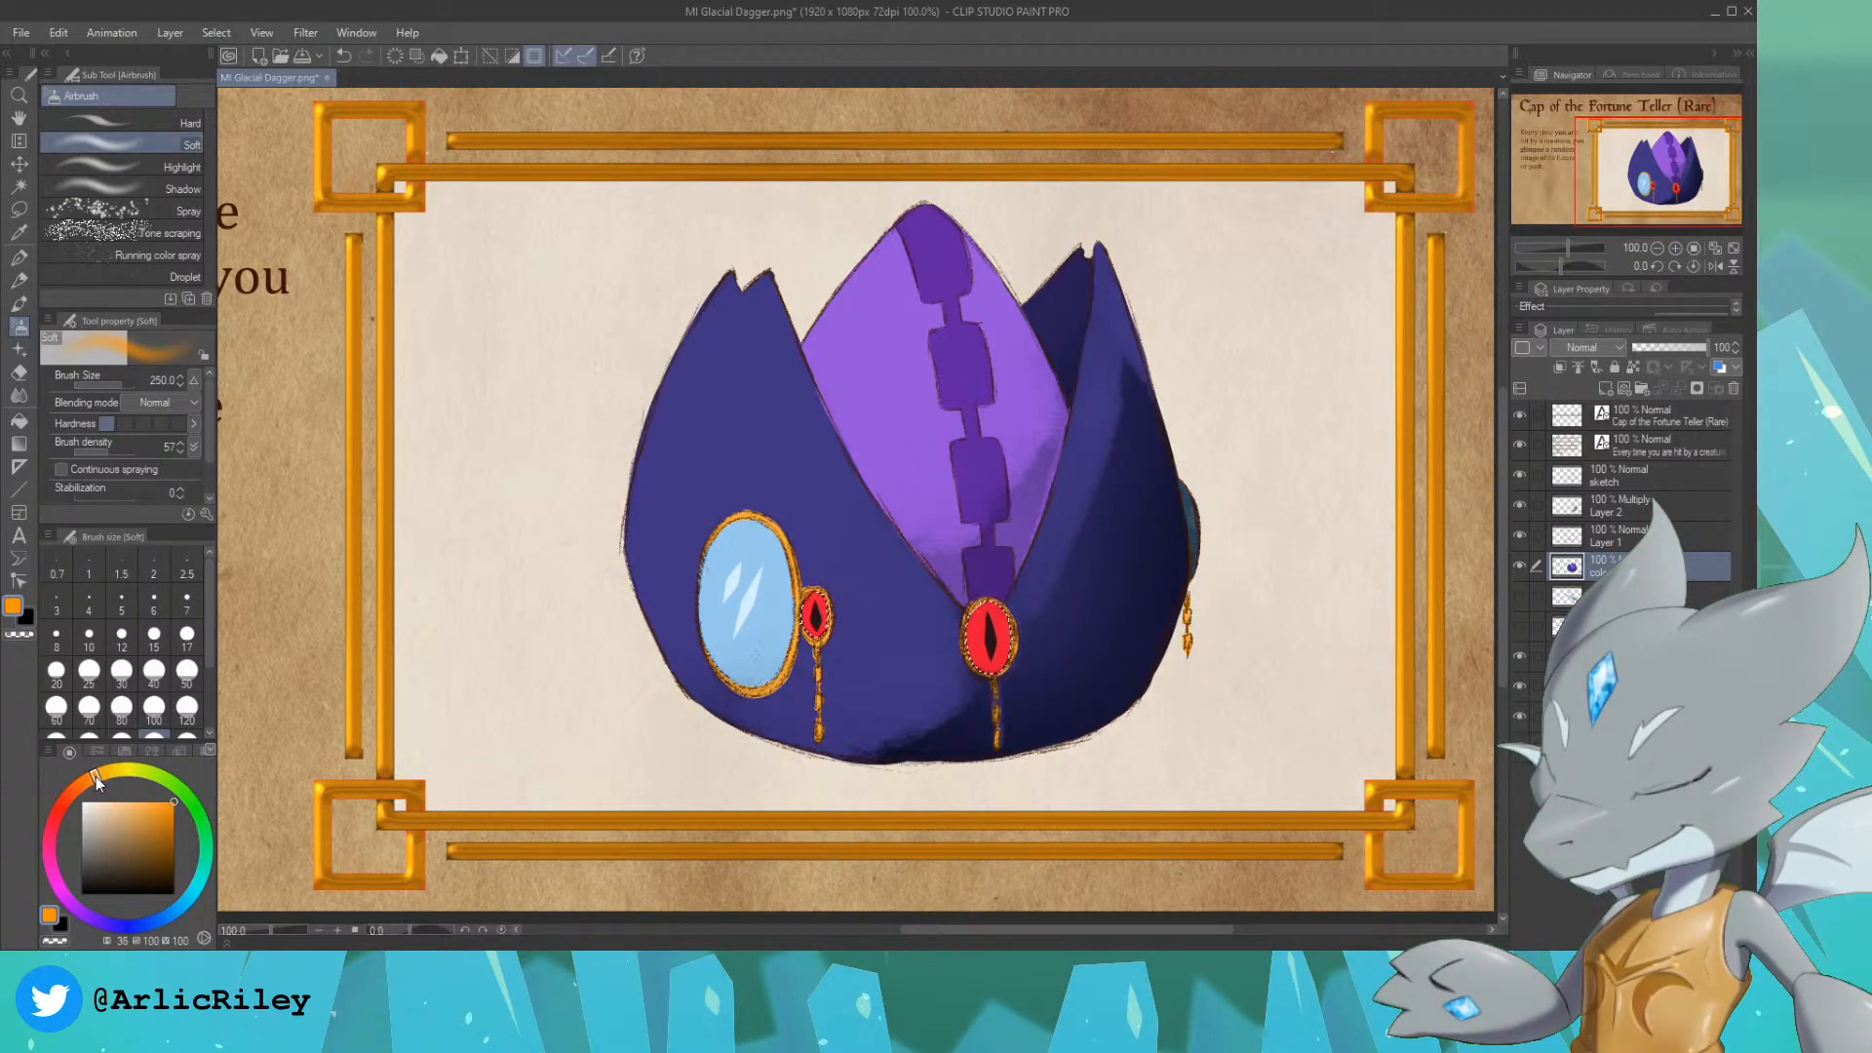
pyautogui.click(146, 125)
pyautogui.click(89, 671)
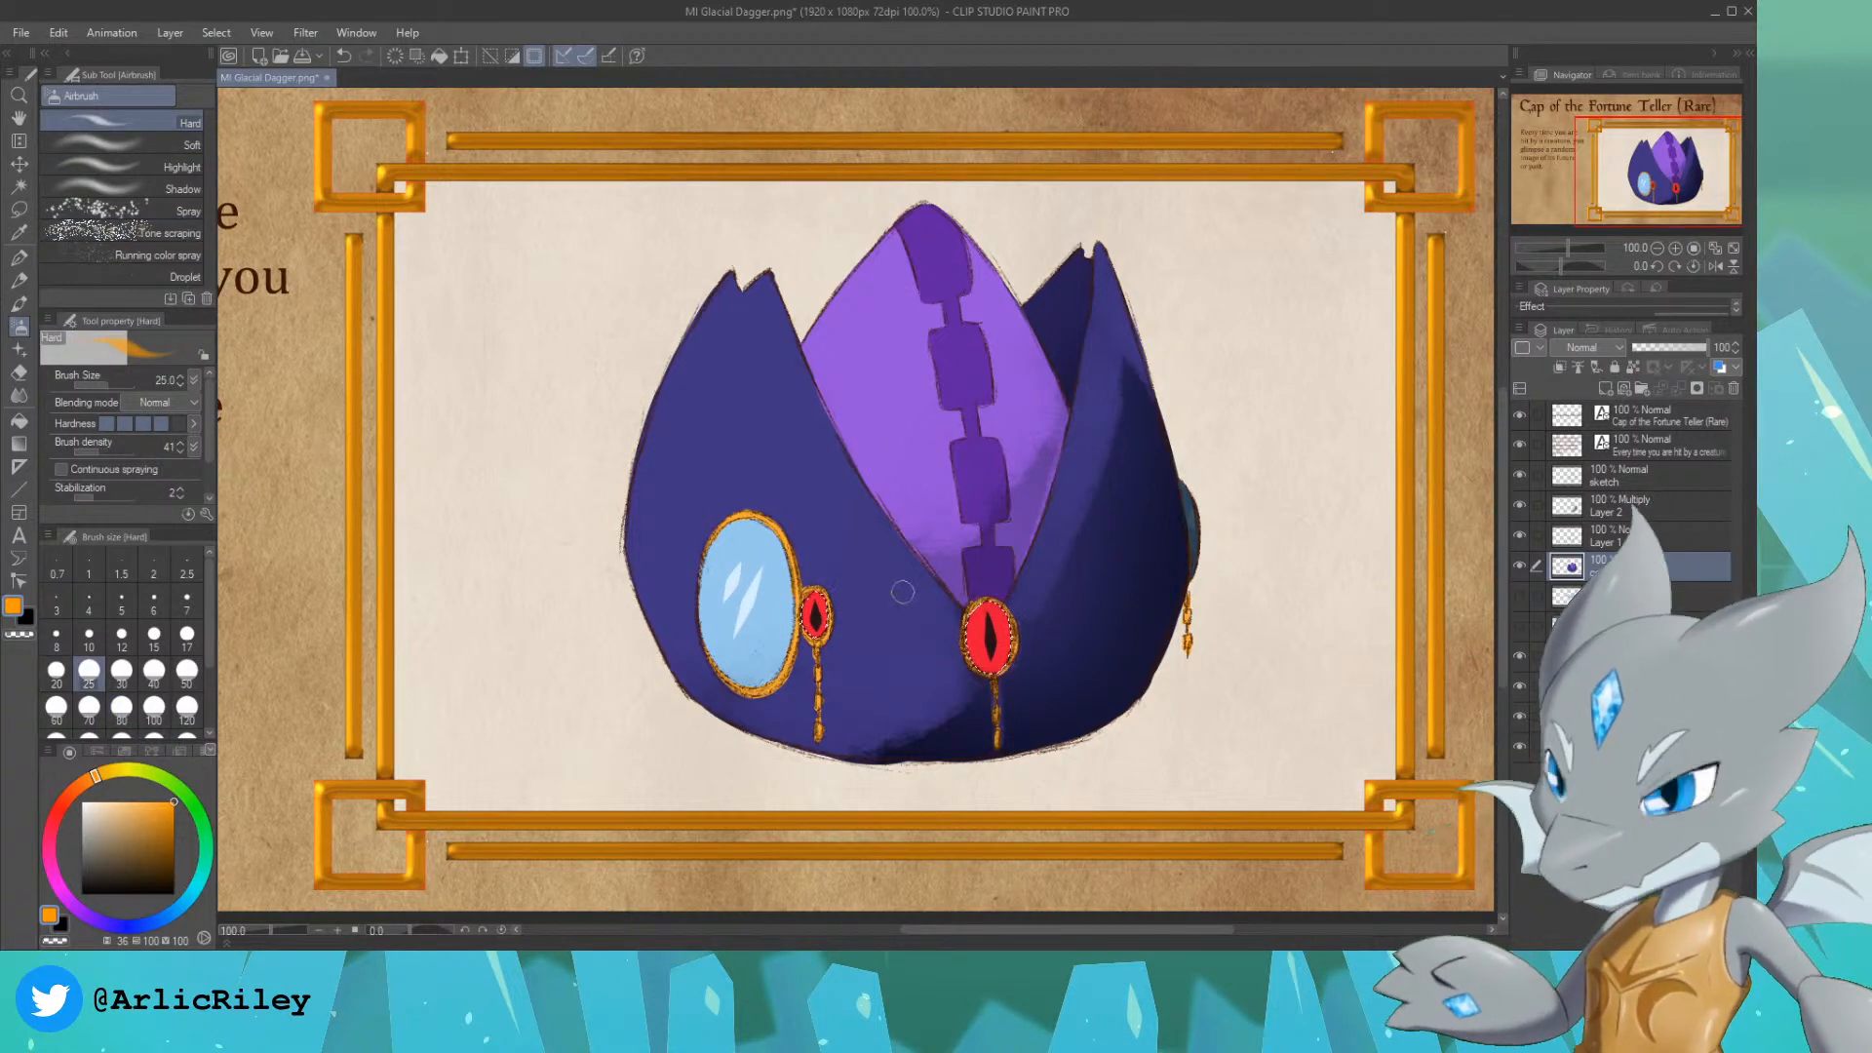
# Step: Try to airbrush an orange spot over the small red gem's pupil on Layer 1
pyautogui.scroll(3, 891, 595)
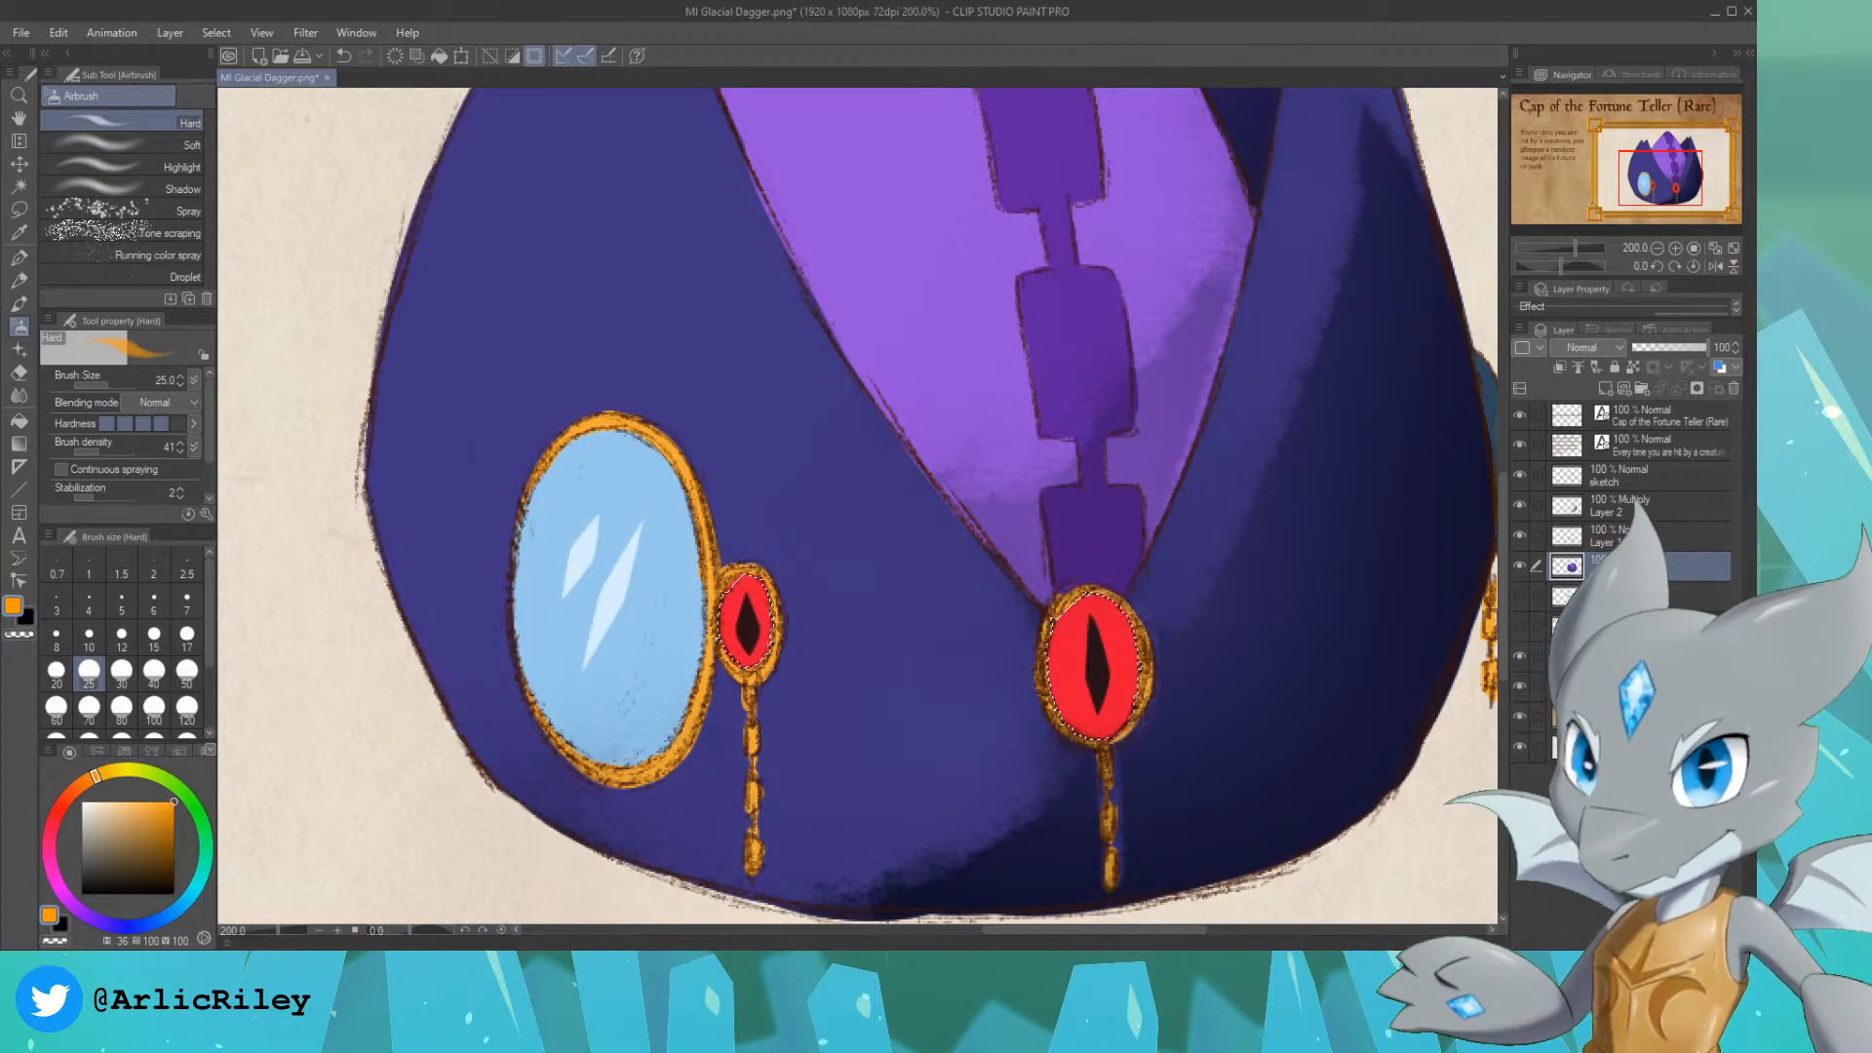
pyautogui.click(1638, 537)
pyautogui.moveTo(744, 624); pyautogui.dragTo(746, 631)
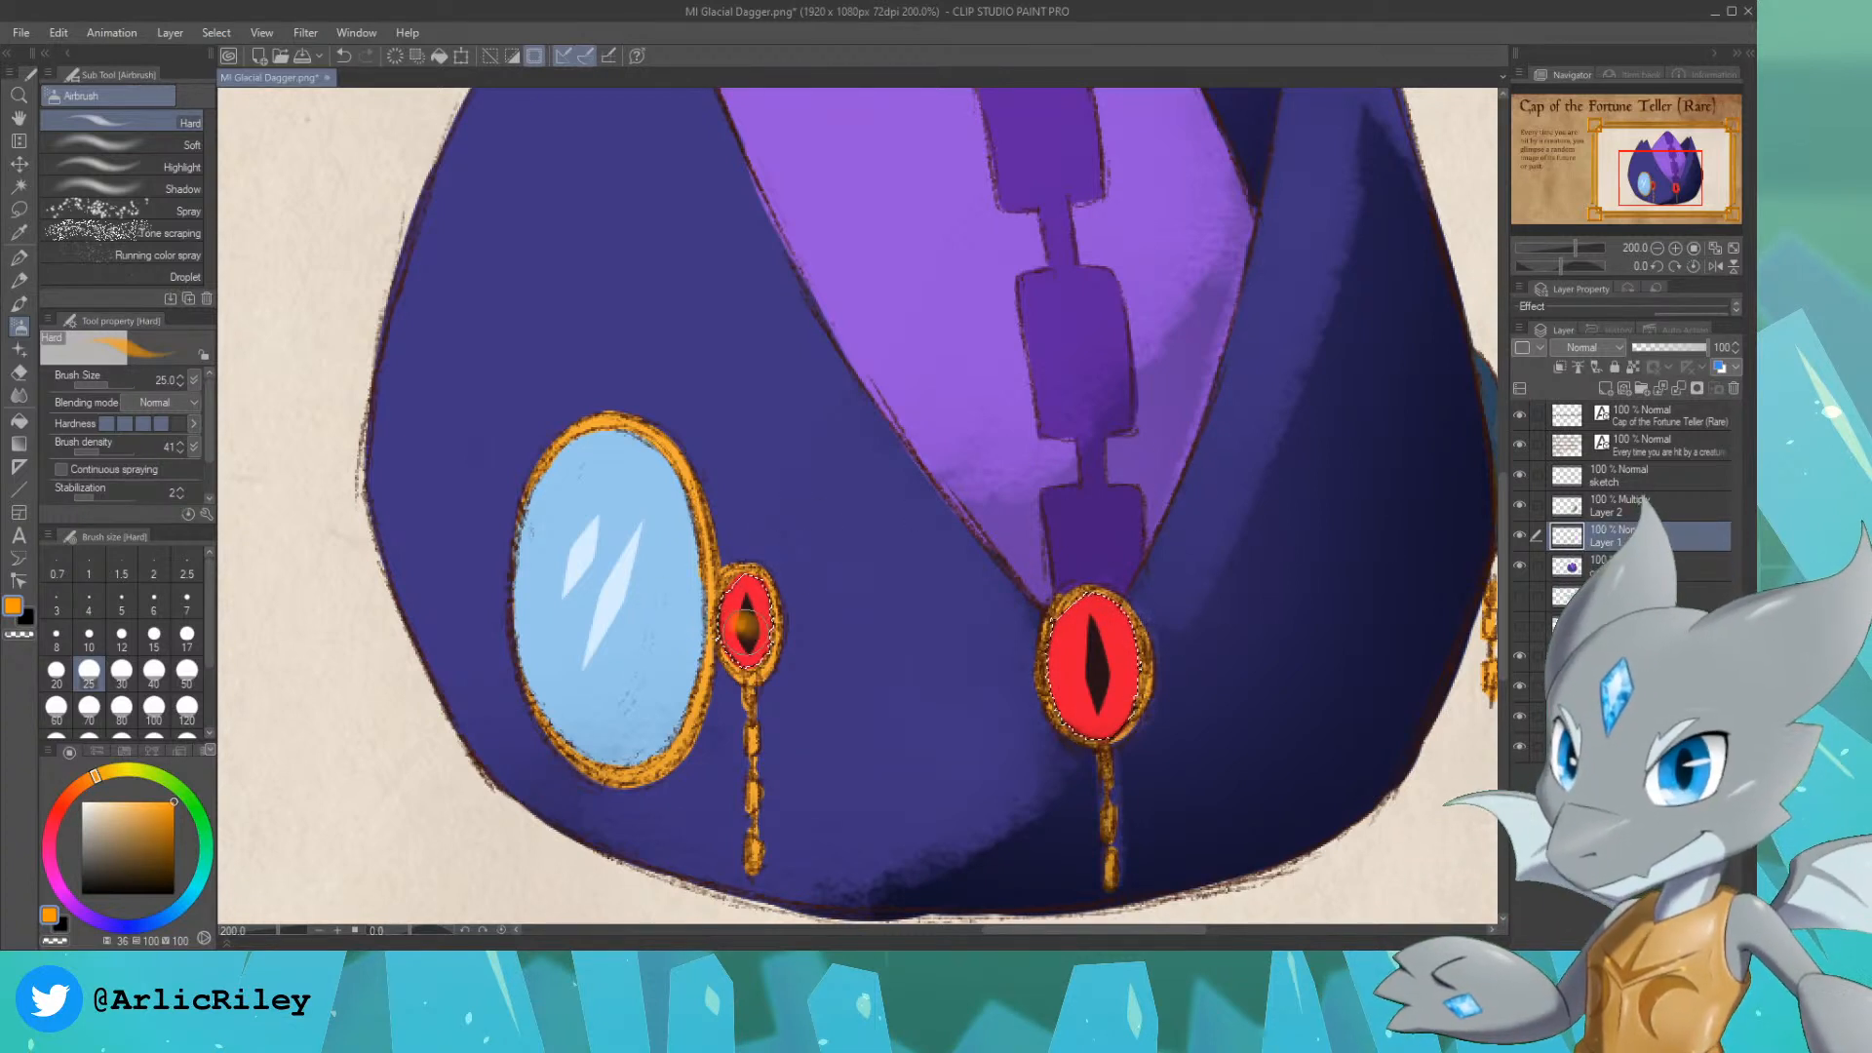
pyautogui.hotkey('ctrl', 'z')
pyautogui.click(1643, 565)
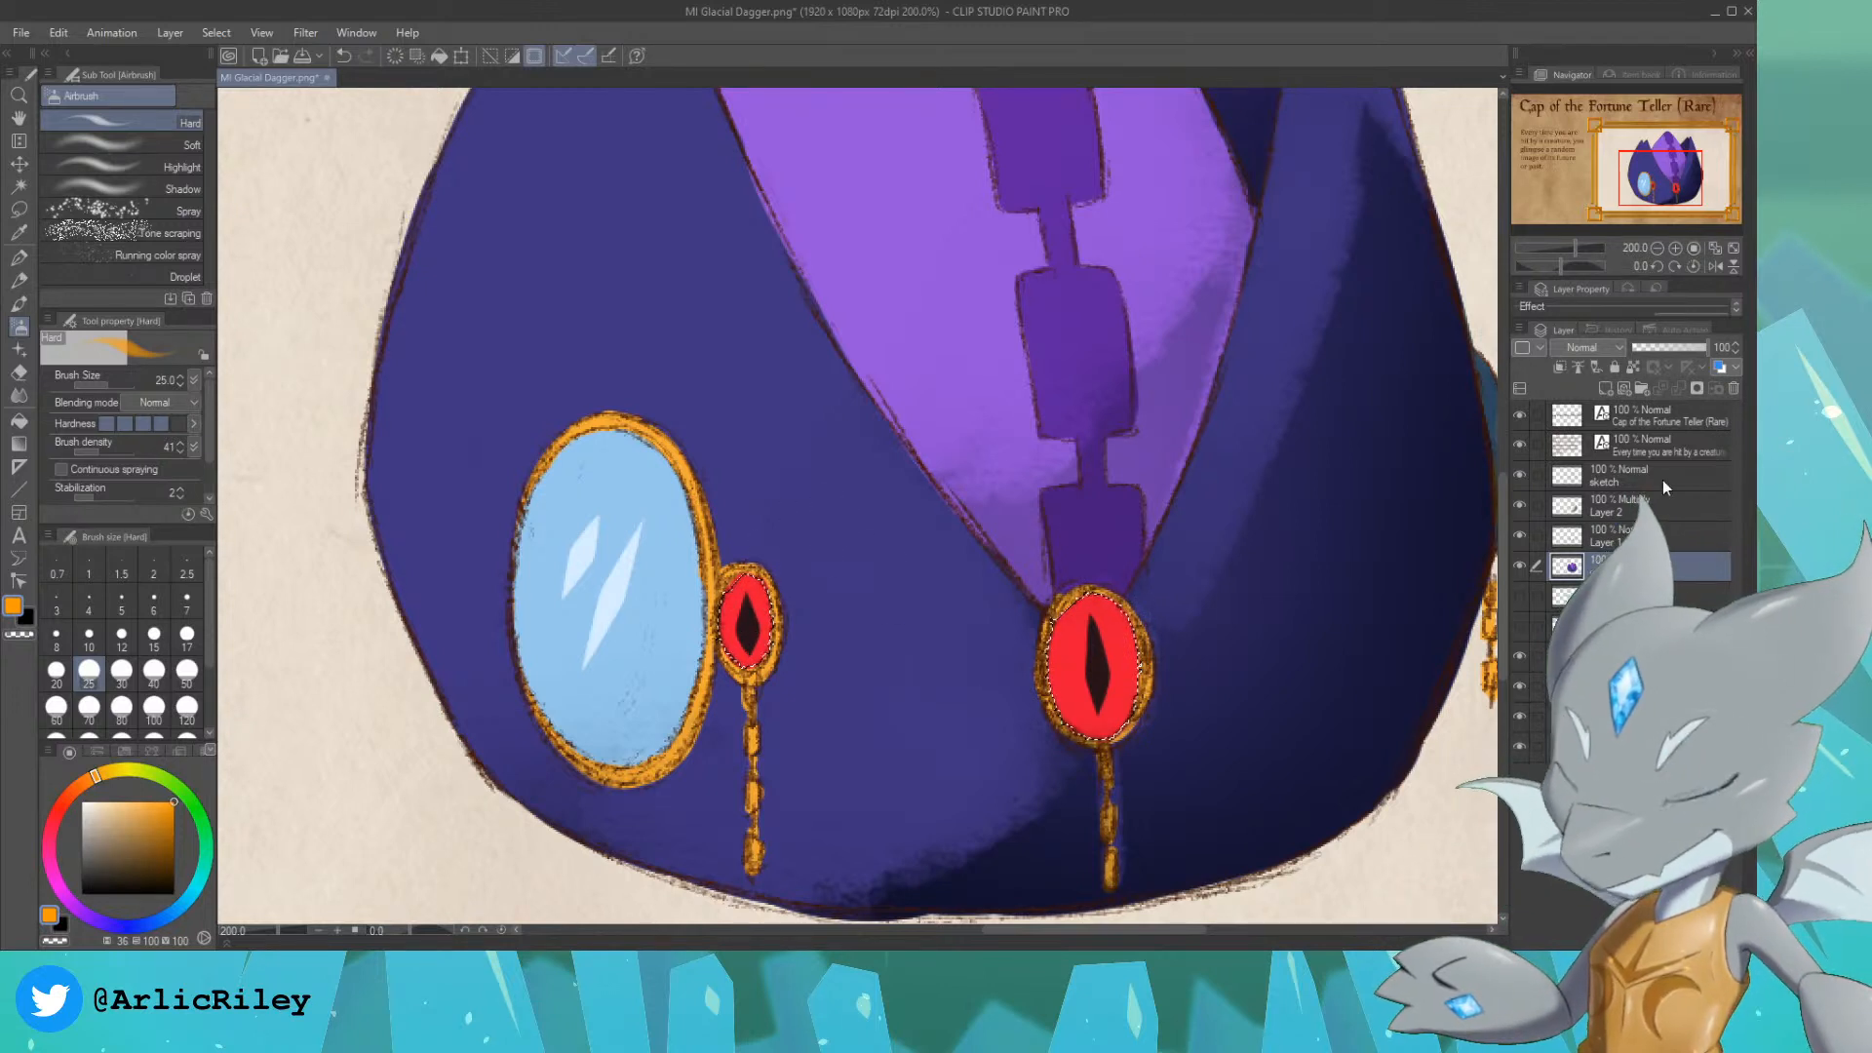
pyautogui.click(1520, 535)
pyautogui.click(1520, 536)
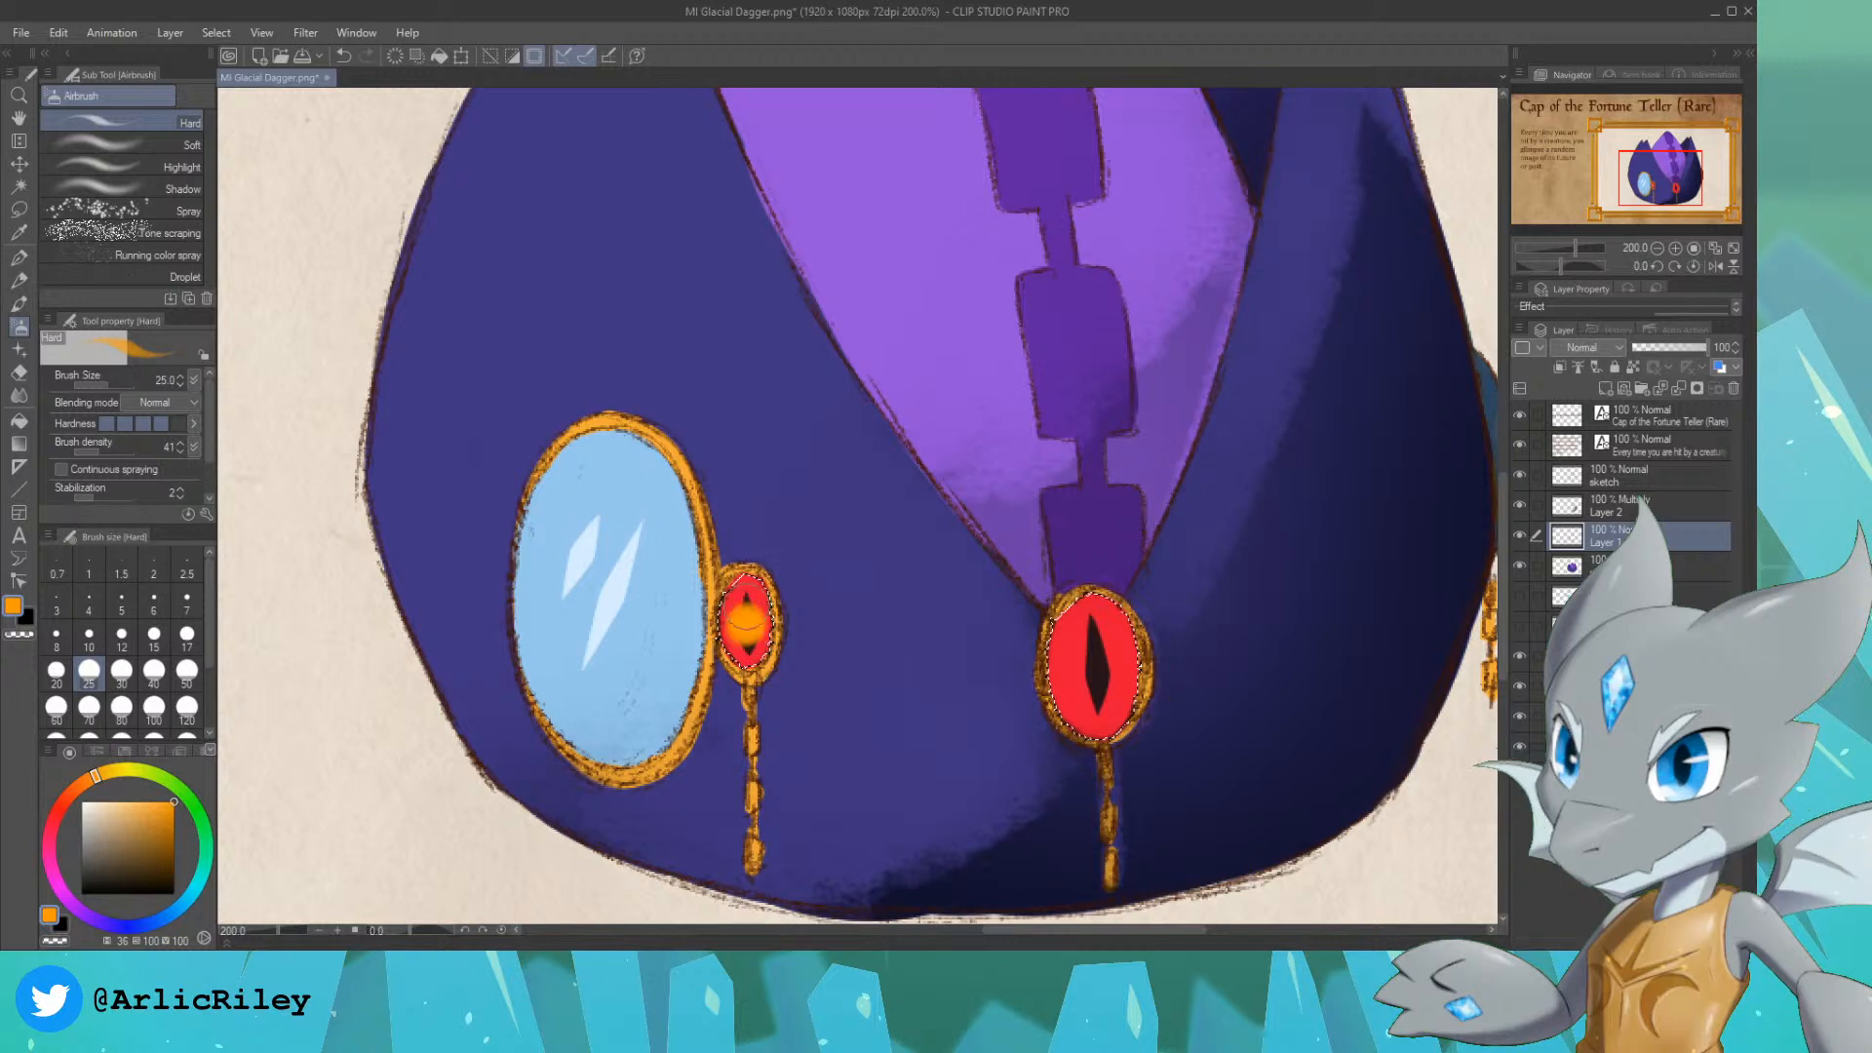
# Step: Exclude both slit pupils from the gem selection and airbrush a soft orange glow around them with the Soft airbrush at size 30
pyautogui.click(19, 185)
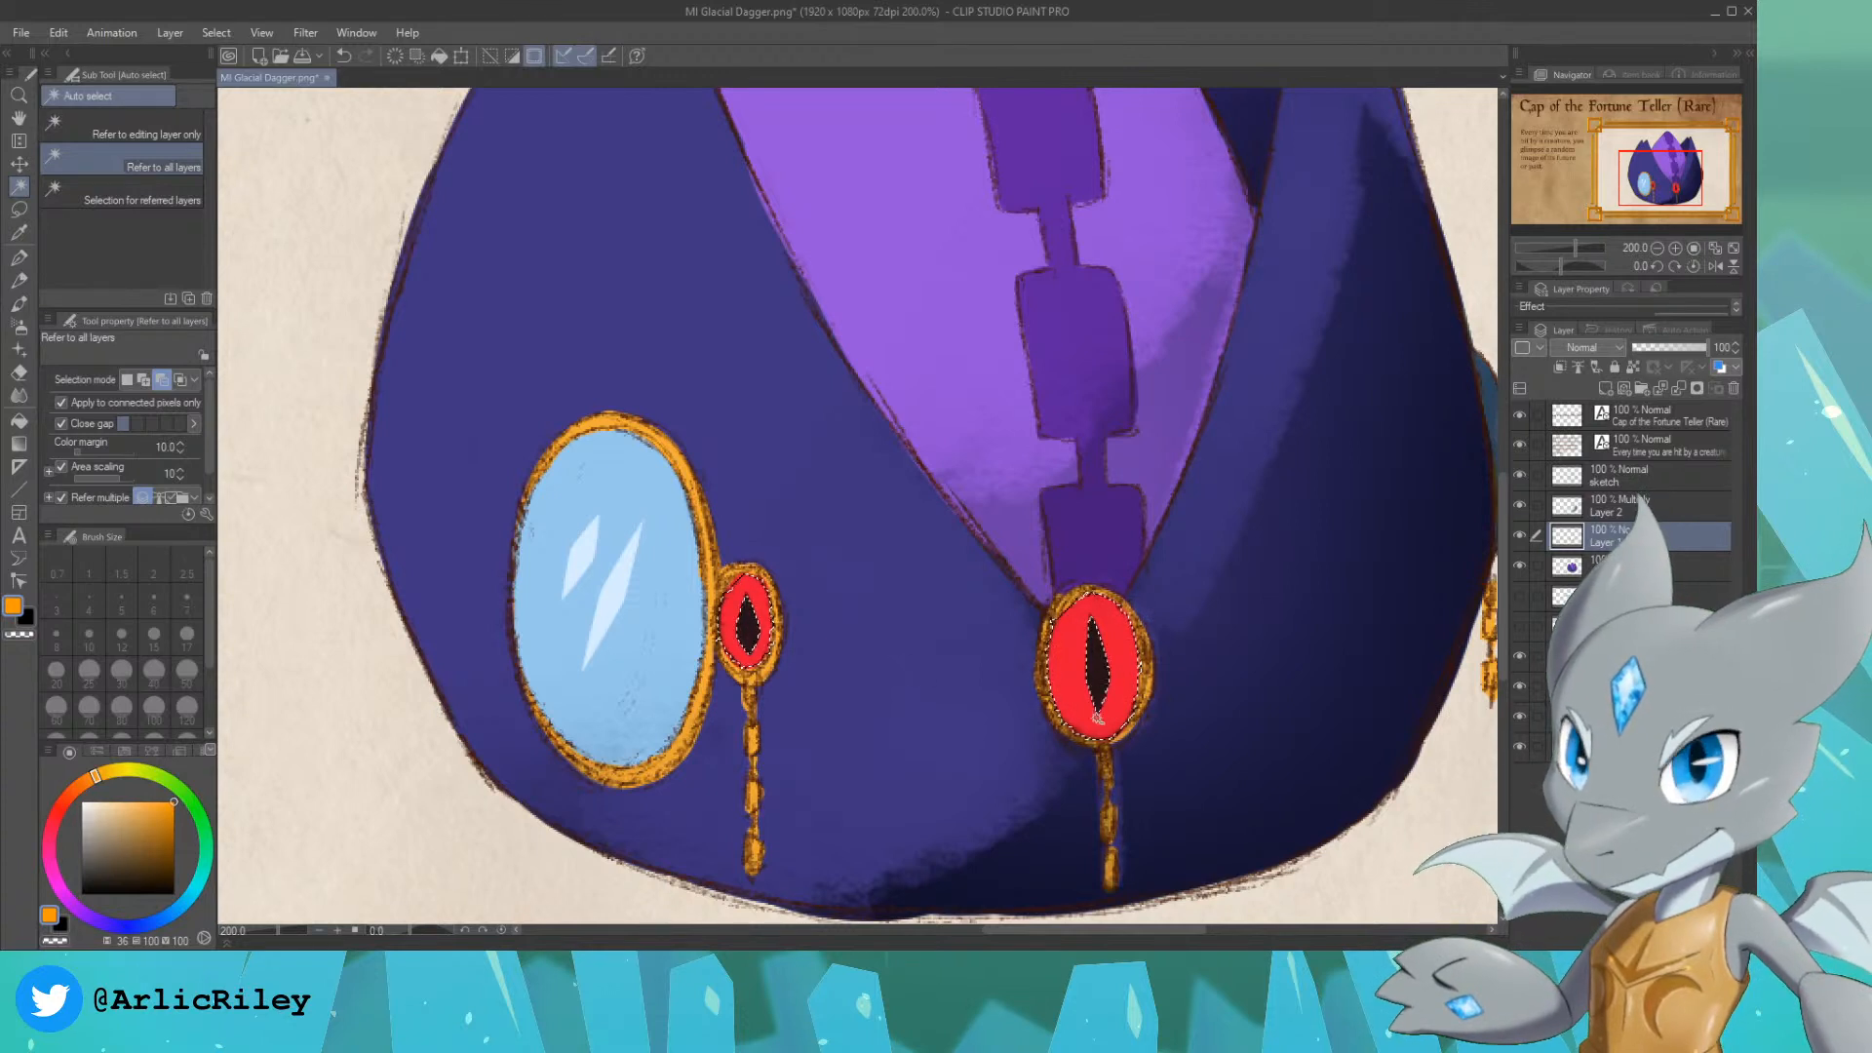
pyautogui.click(18, 325)
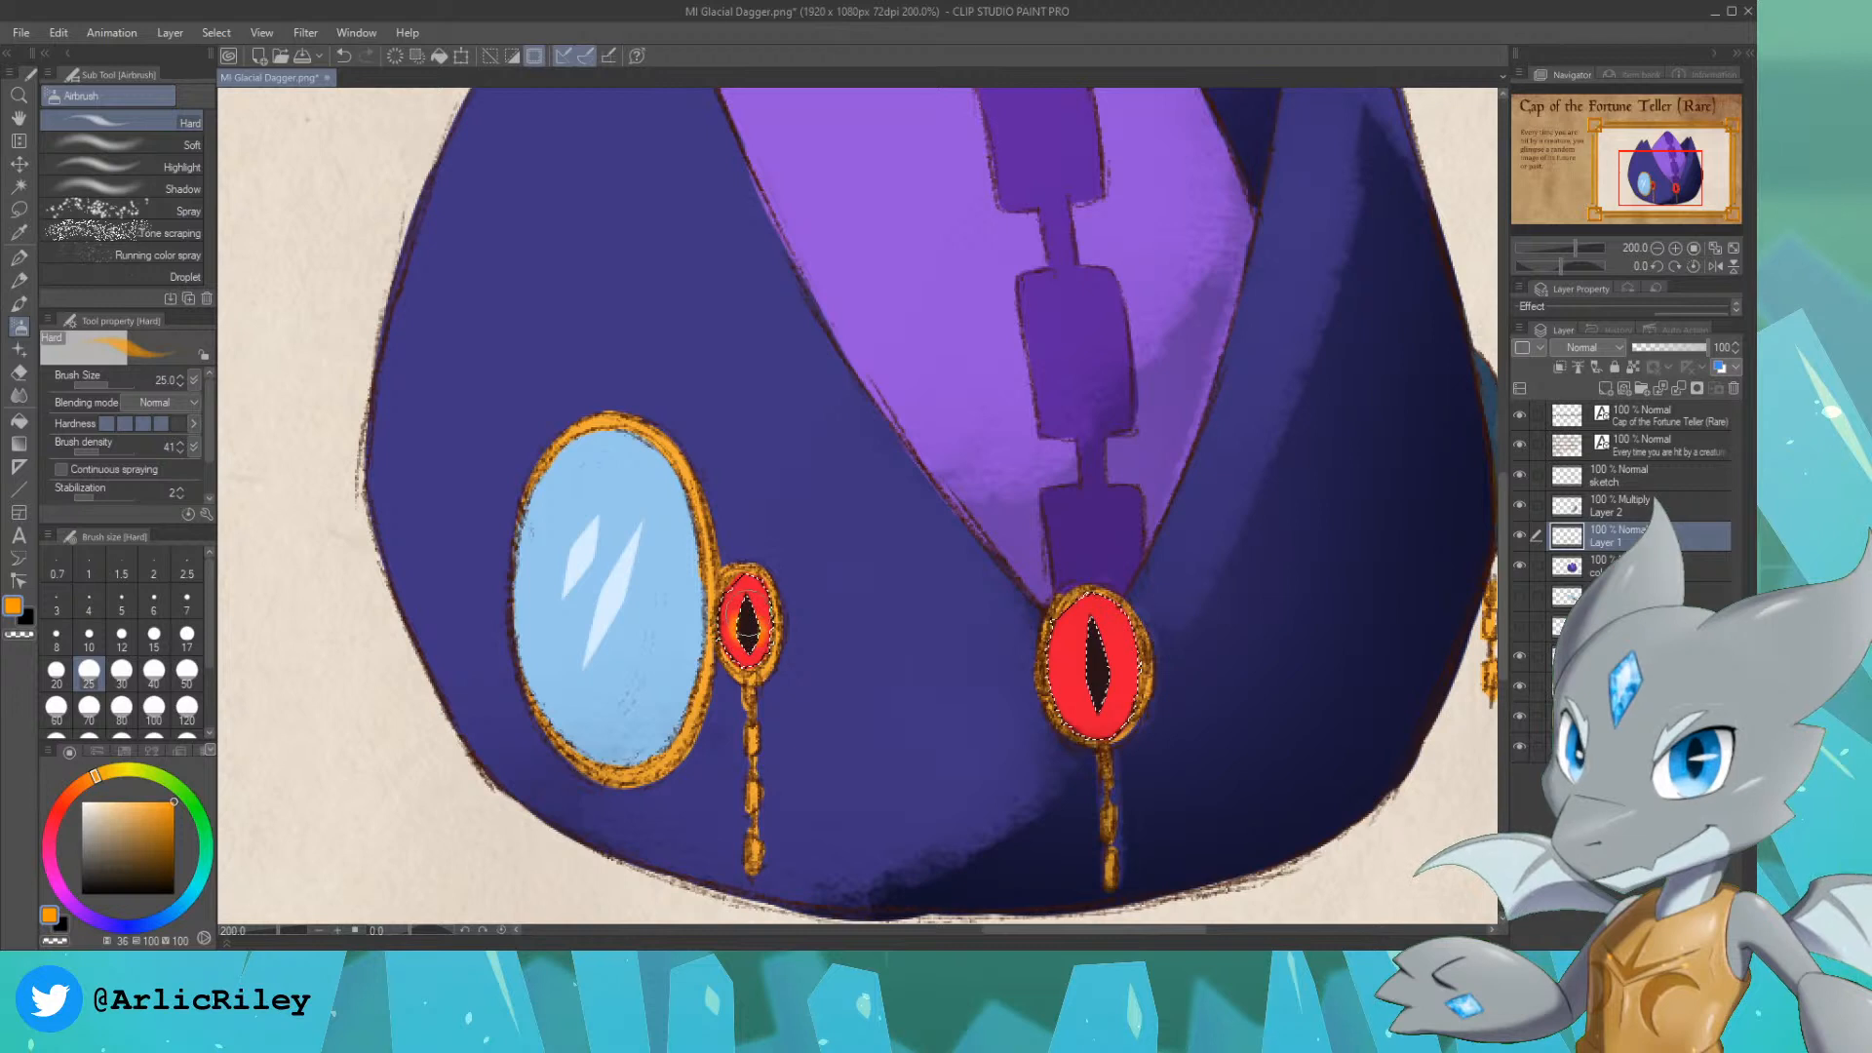
pyautogui.click(117, 144)
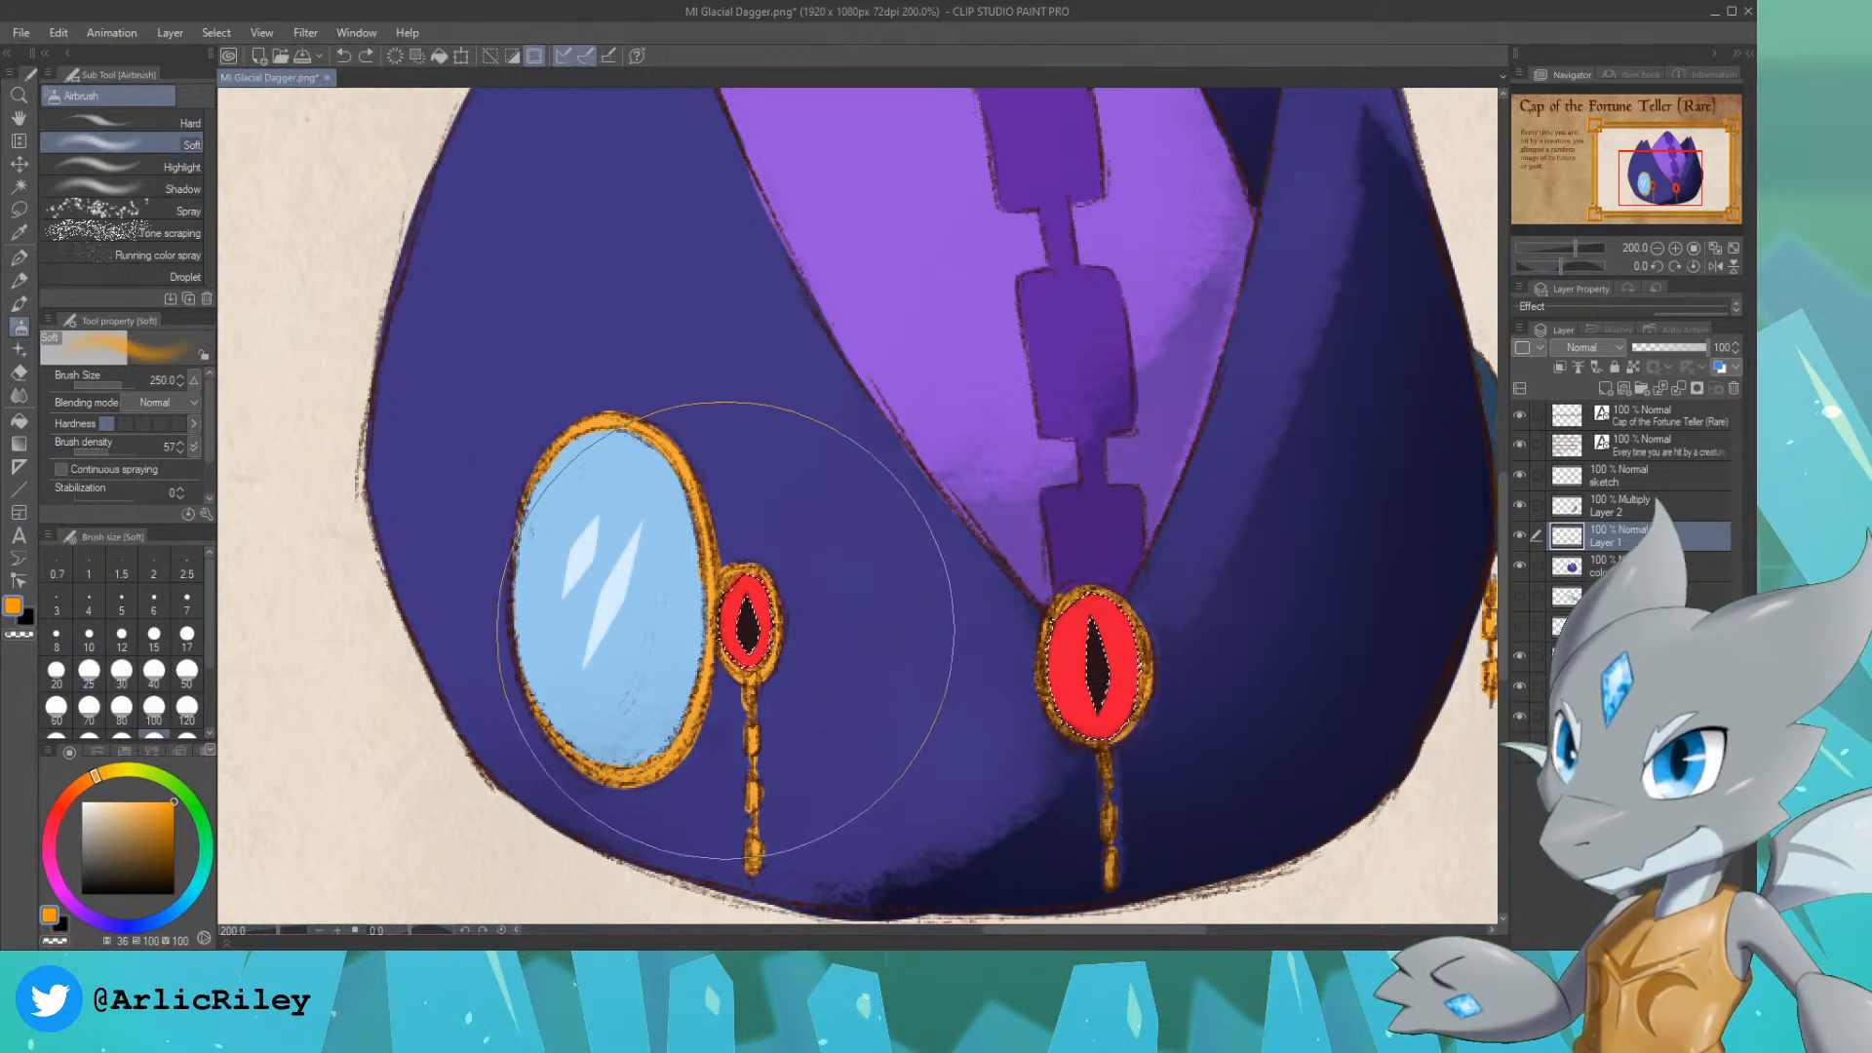
pyautogui.press(']')
pyautogui.press(']')
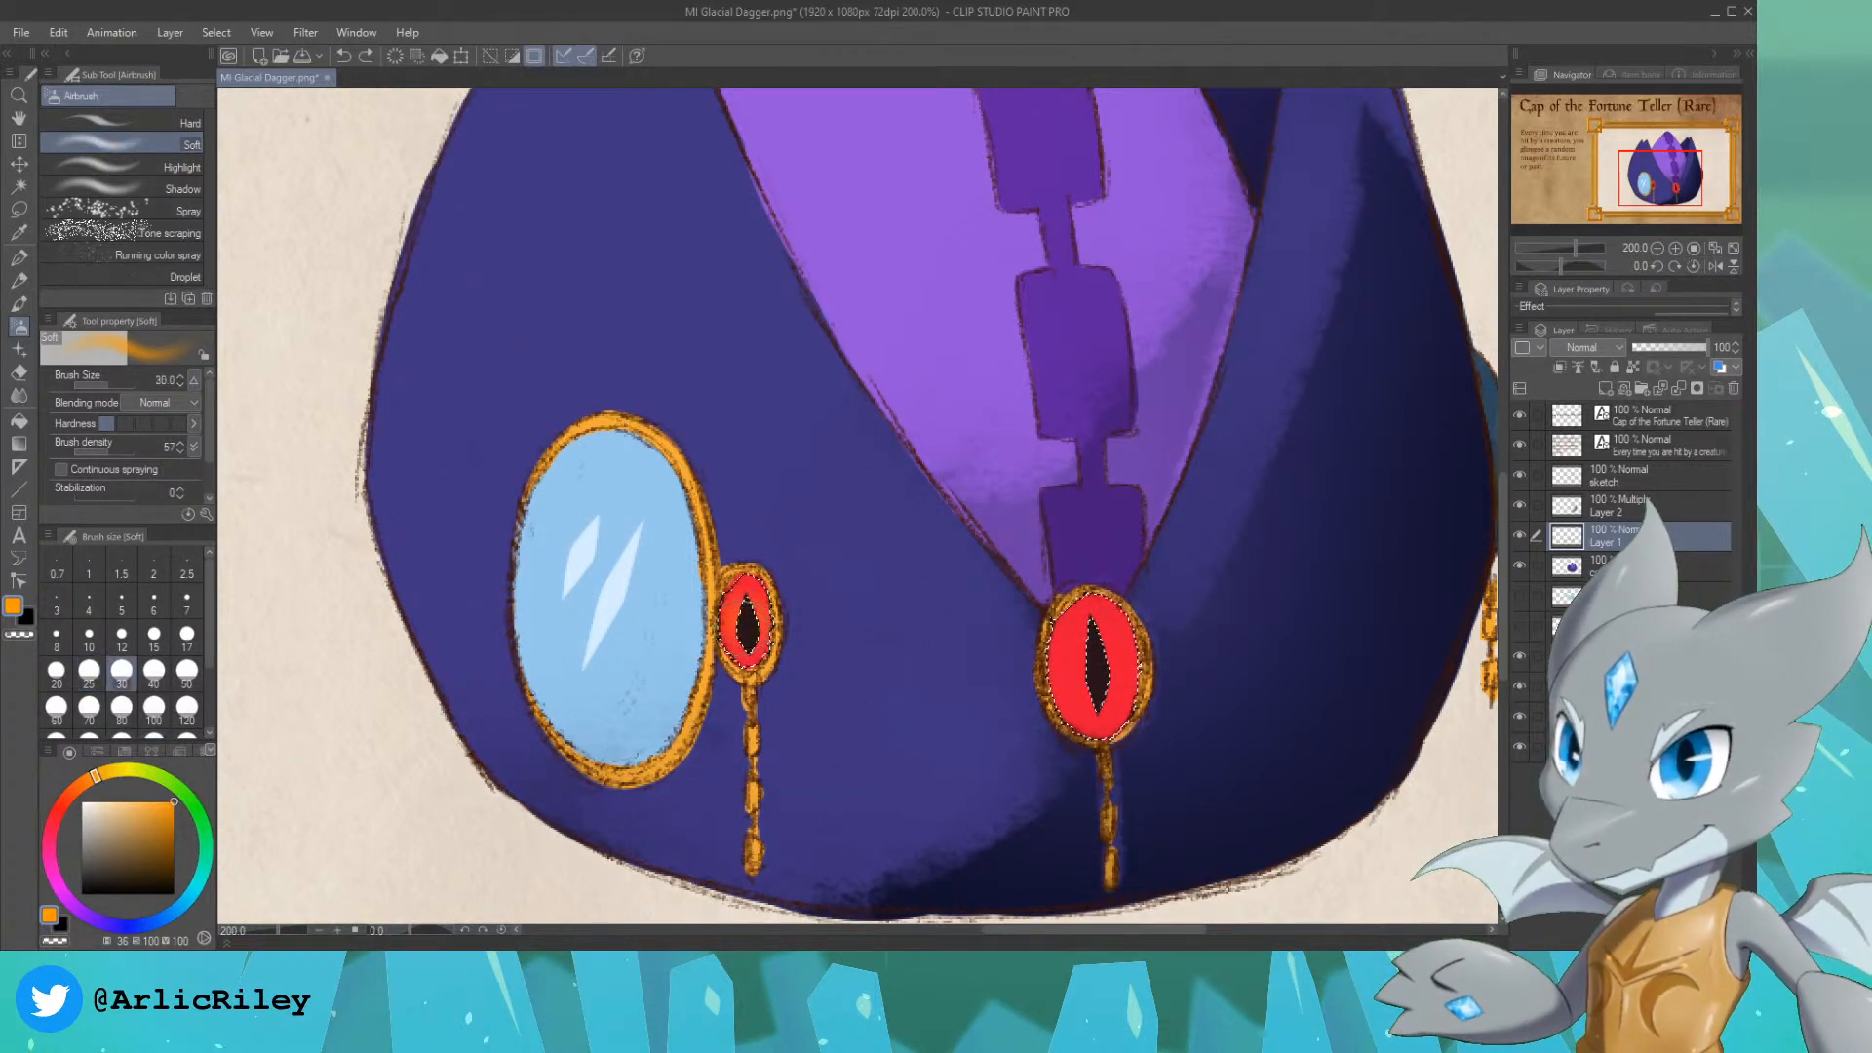
pyautogui.moveTo(1078, 672); pyautogui.dragTo(1096, 675)
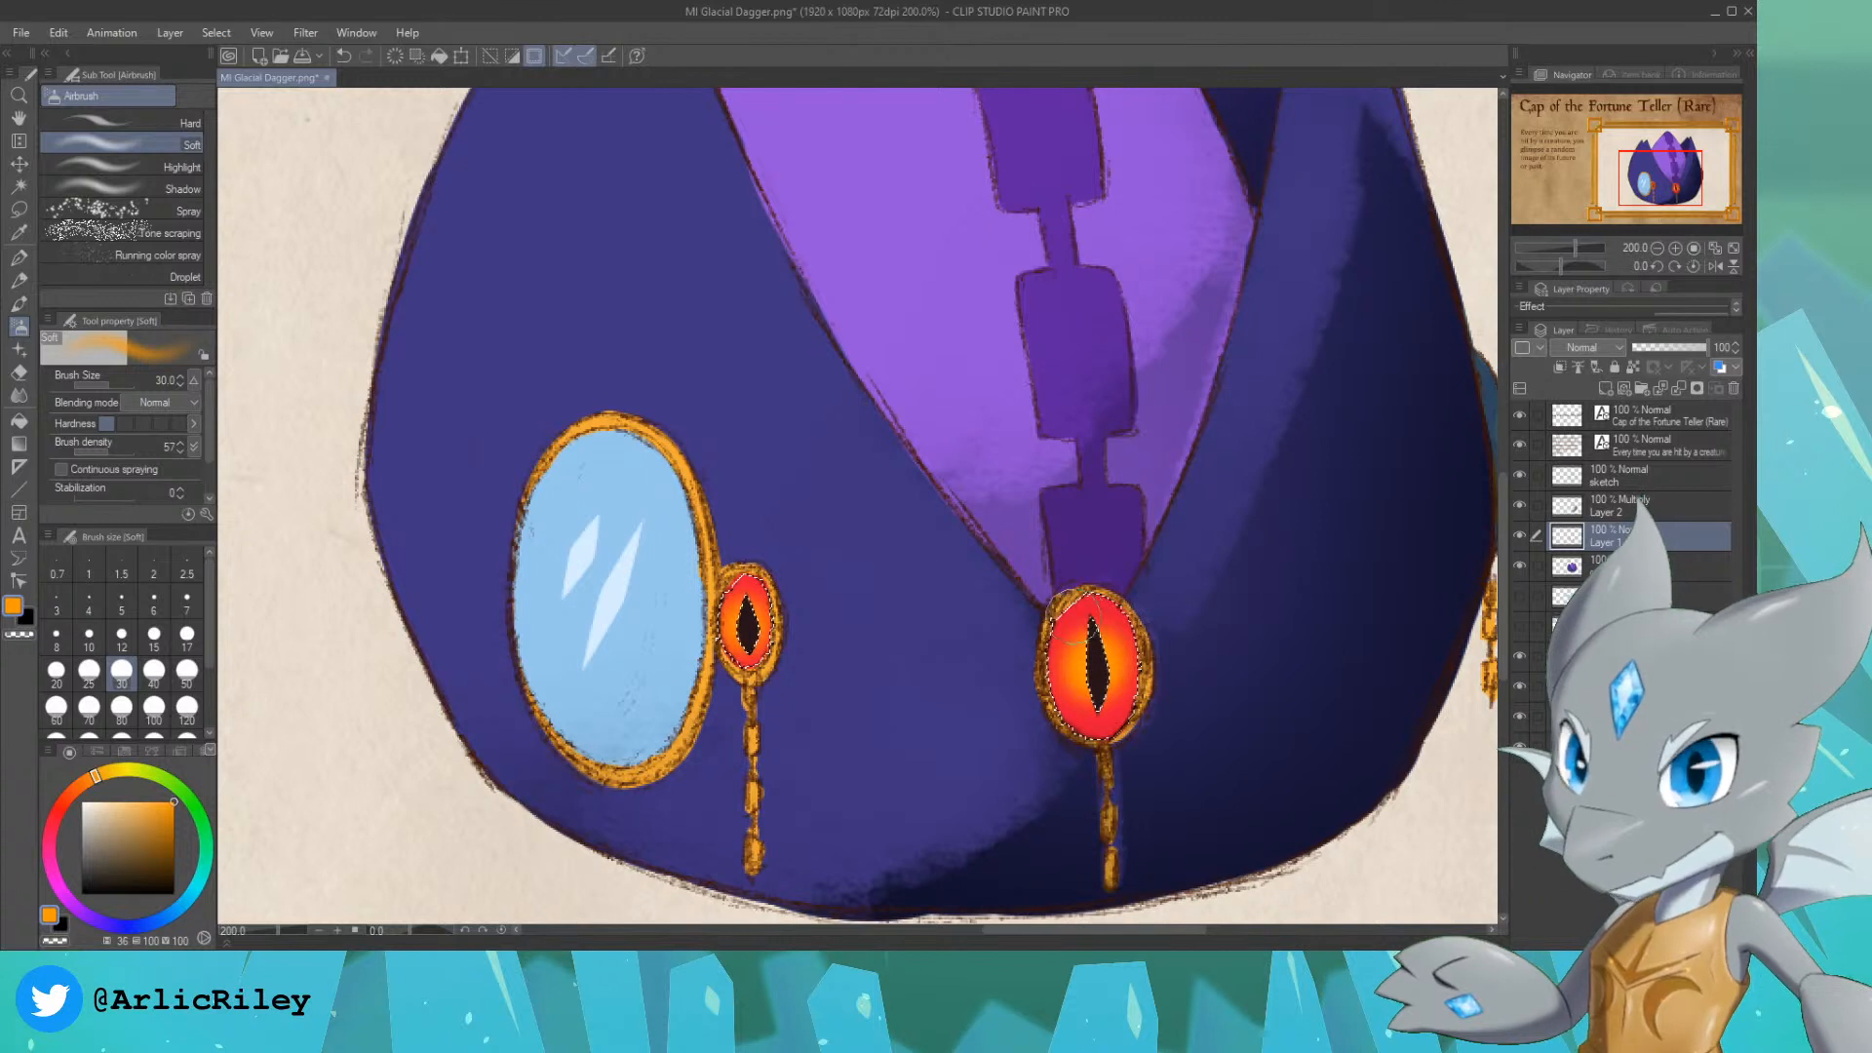
pyautogui.keyDown('alt'); pyautogui.click(1077, 616); pyautogui.keyUp('alt')
# Step: Draw thin iris lines around the pupils of both red gems in dark red (hue 351, saturation 75, value 55) with the G-pen at size 8
pyautogui.click(154, 843)
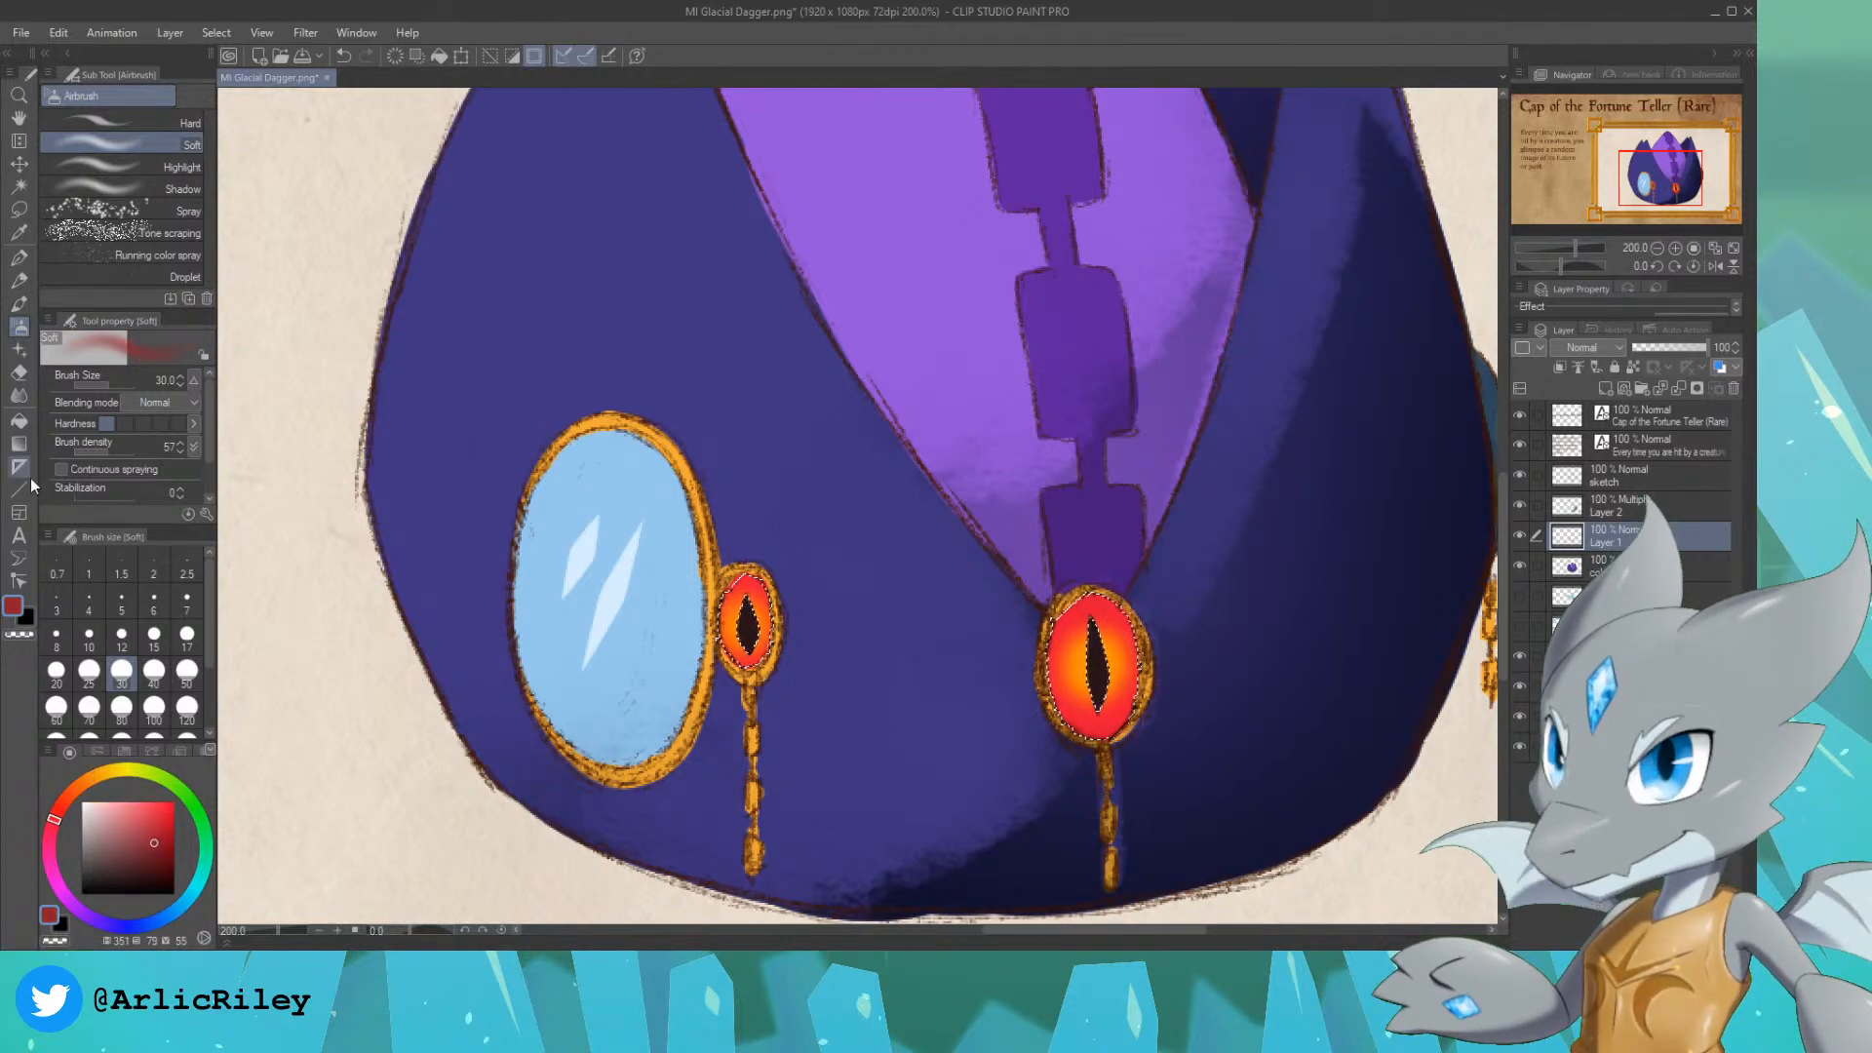
pyautogui.click(19, 258)
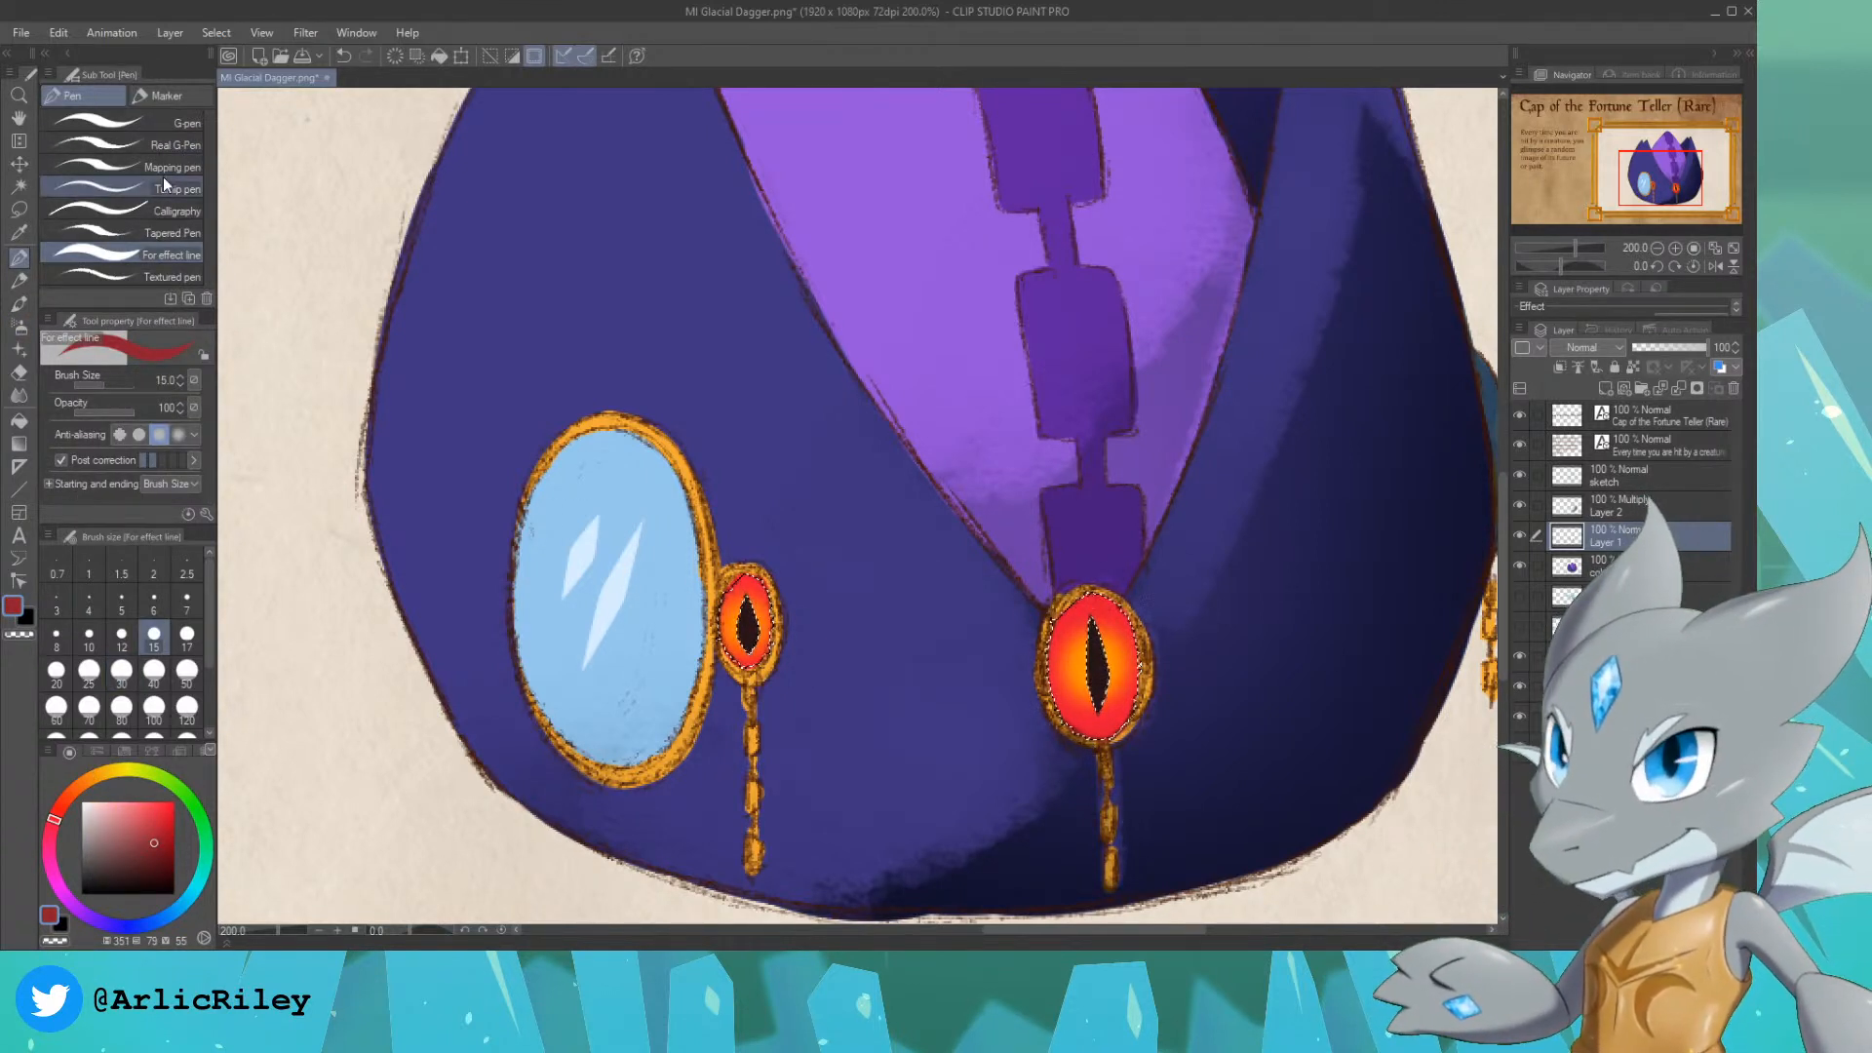
pyautogui.click(107, 121)
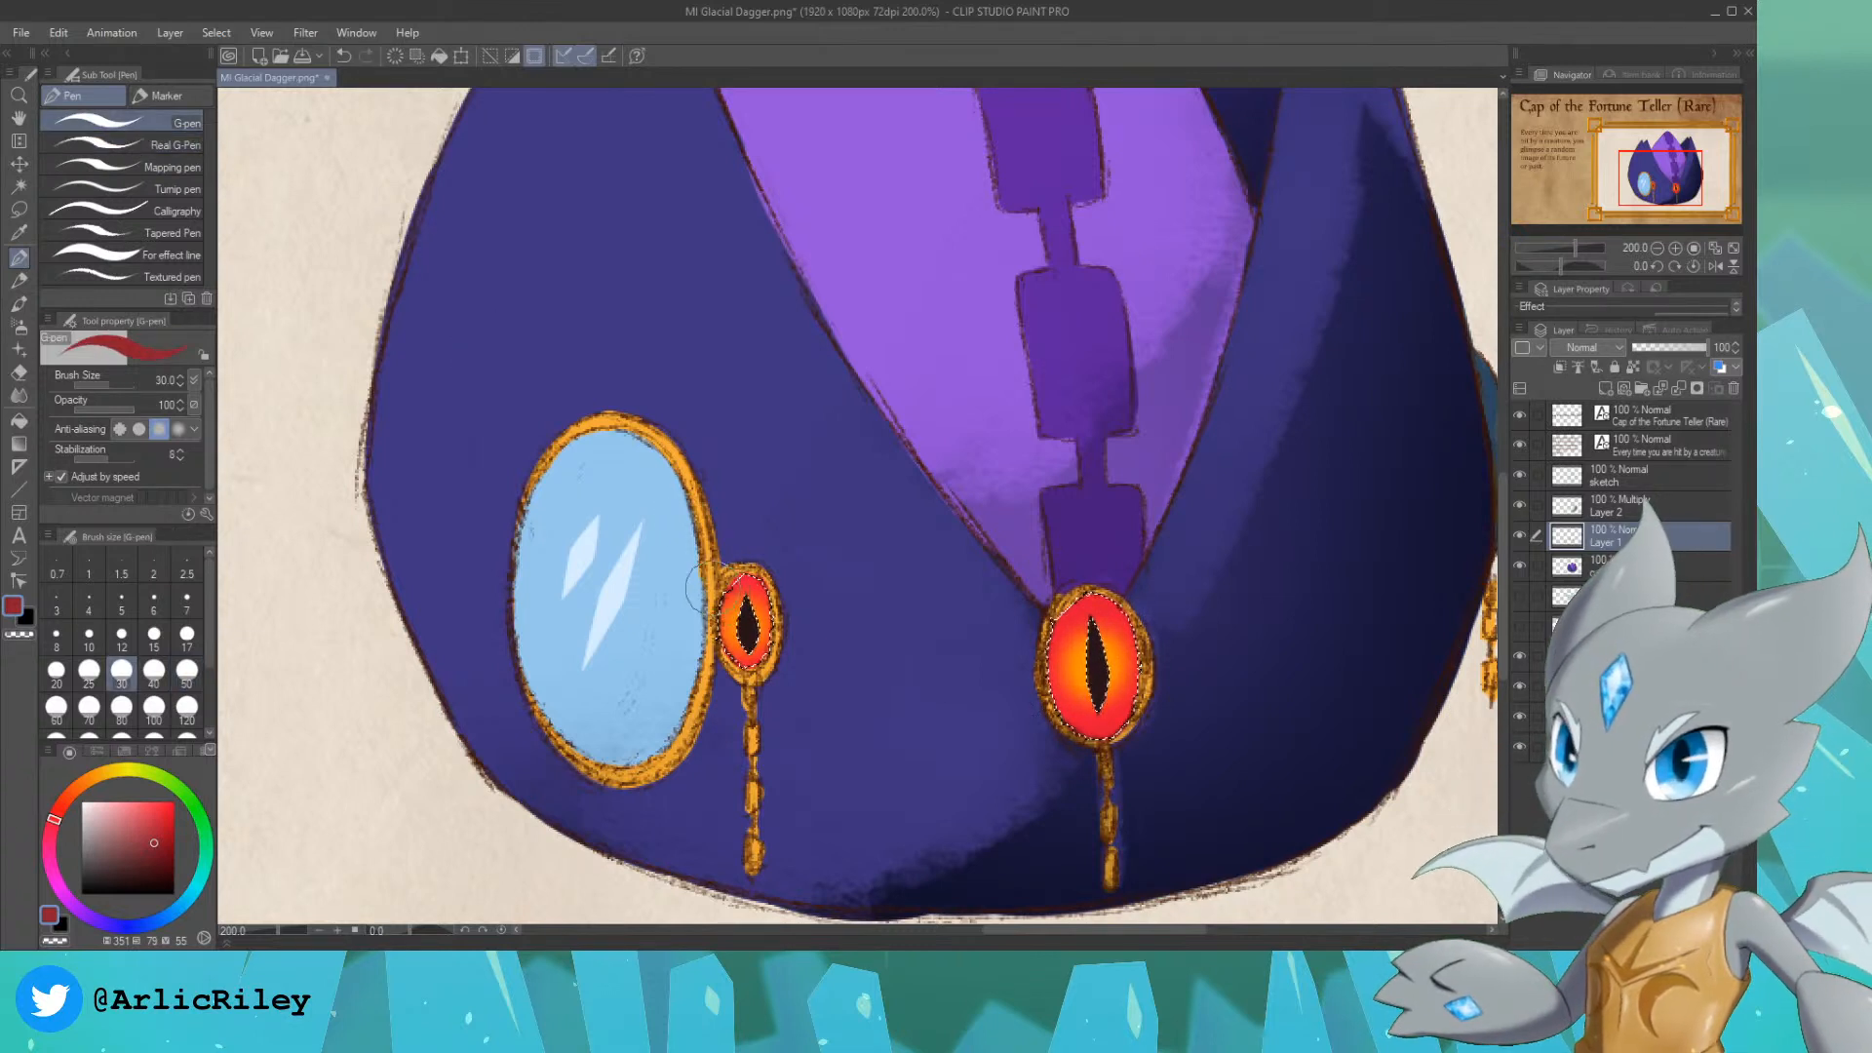
pyautogui.moveTo(697, 588); pyautogui.dragTo(729, 608)
pyautogui.press('[')
pyautogui.press('[')
pyautogui.press('[')
pyautogui.press('[')
pyautogui.press('[')
pyautogui.press('[')
pyautogui.press('[')
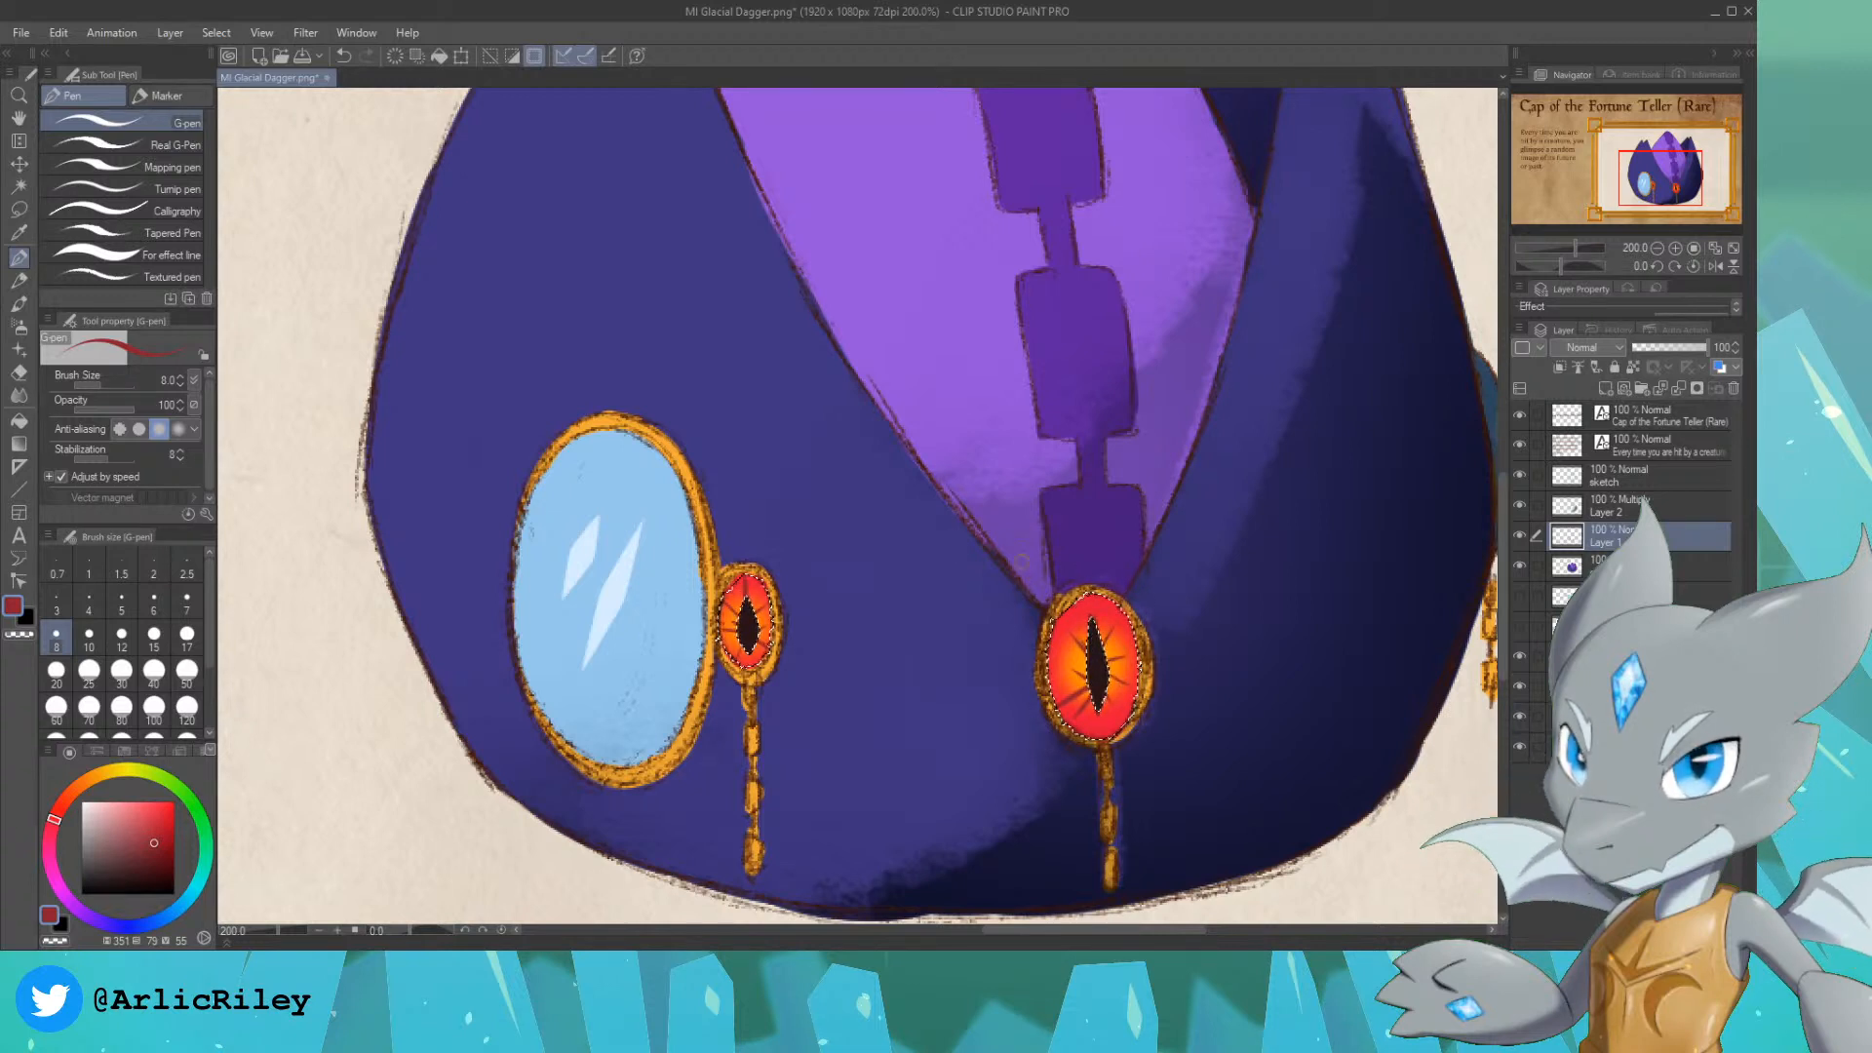
# Step: Add light pink highlights (hue 351, saturation 27, value 100) to both gems with the For effect line pen at size 6, and clear the selection
pyautogui.click(149, 254)
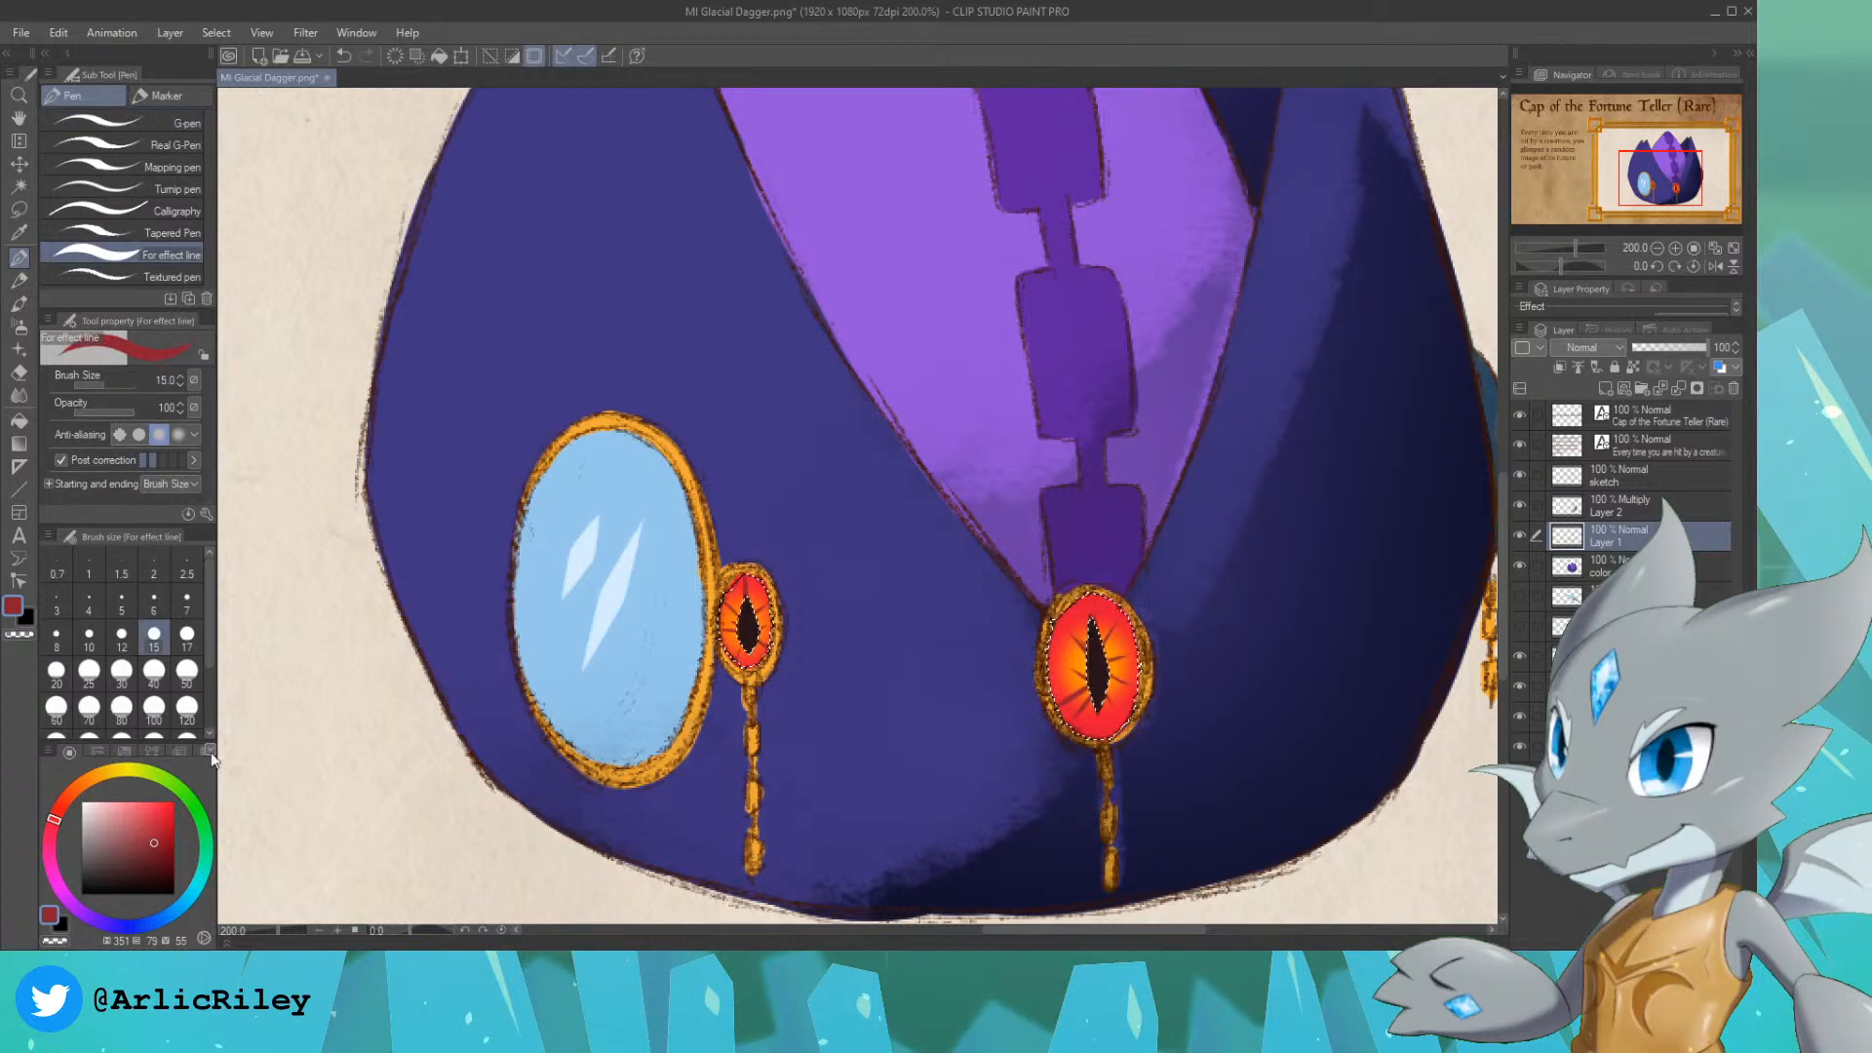
pyautogui.click(105, 801)
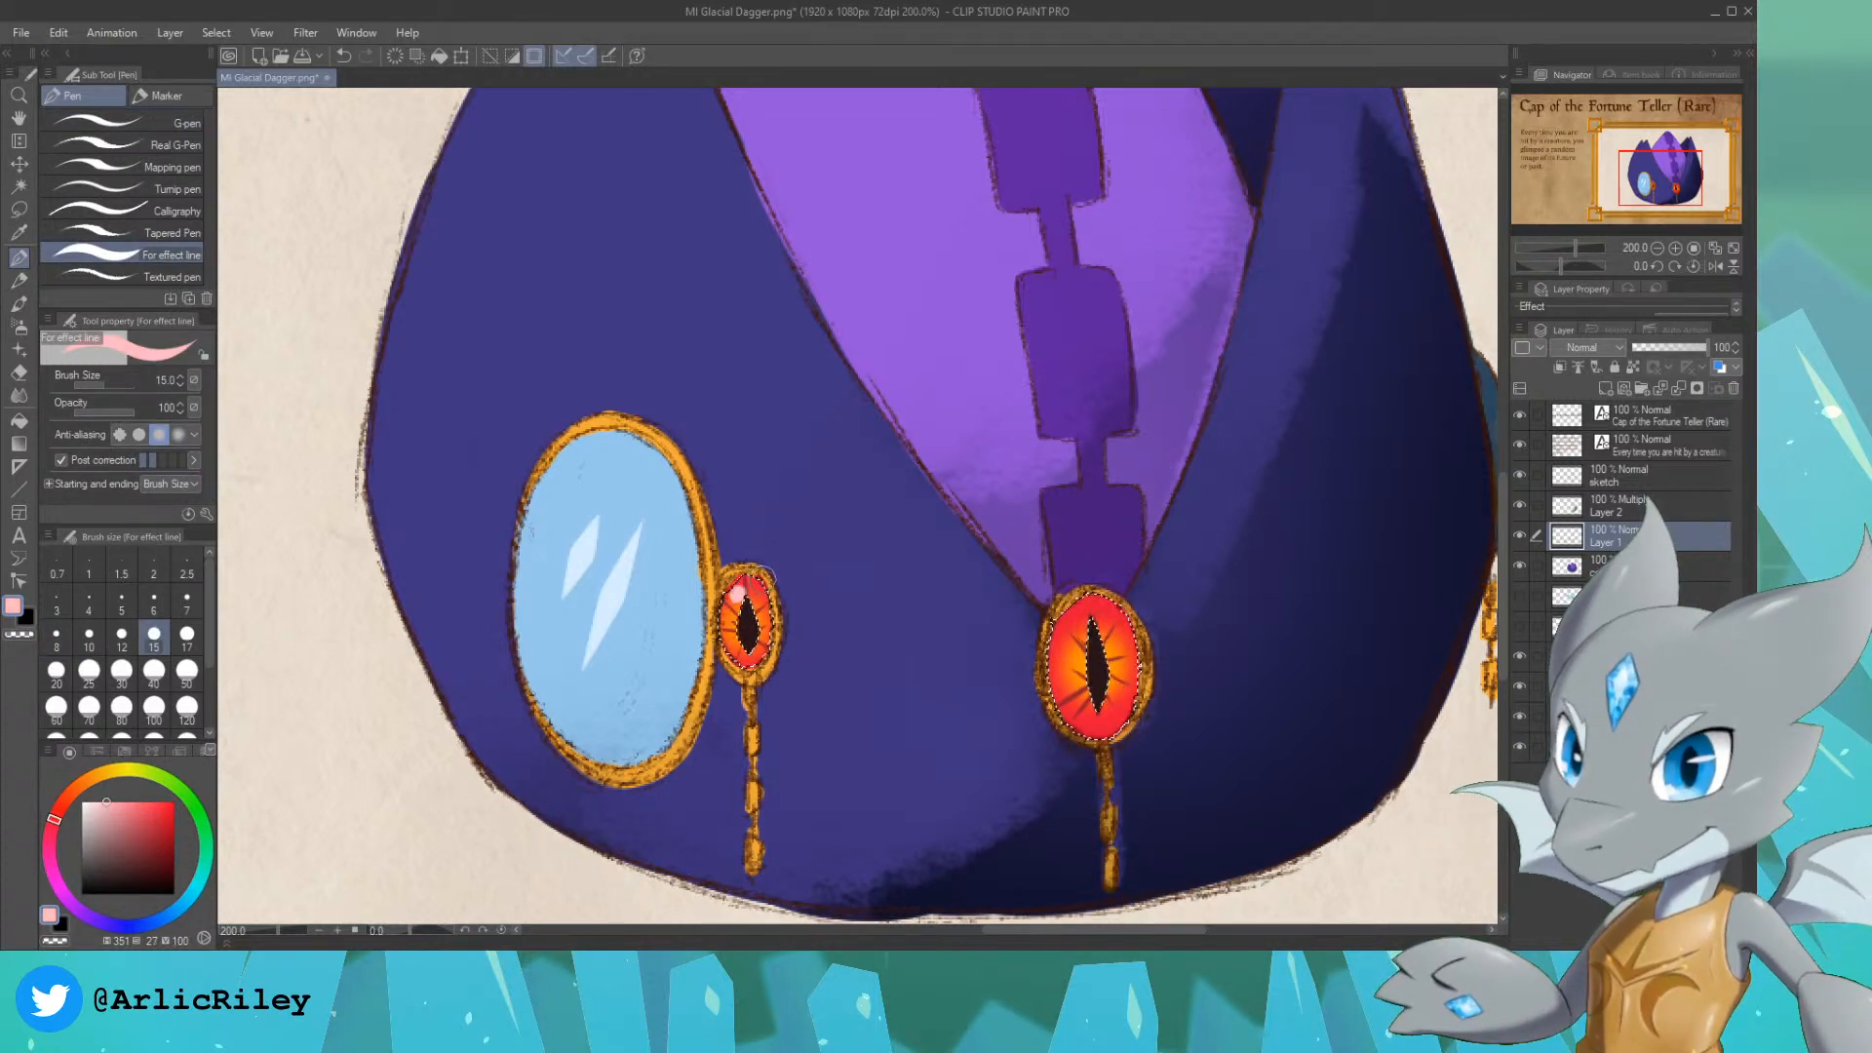
pyautogui.press('[')
pyautogui.press('[')
pyautogui.press('[')
pyautogui.press('[')
pyautogui.press('[')
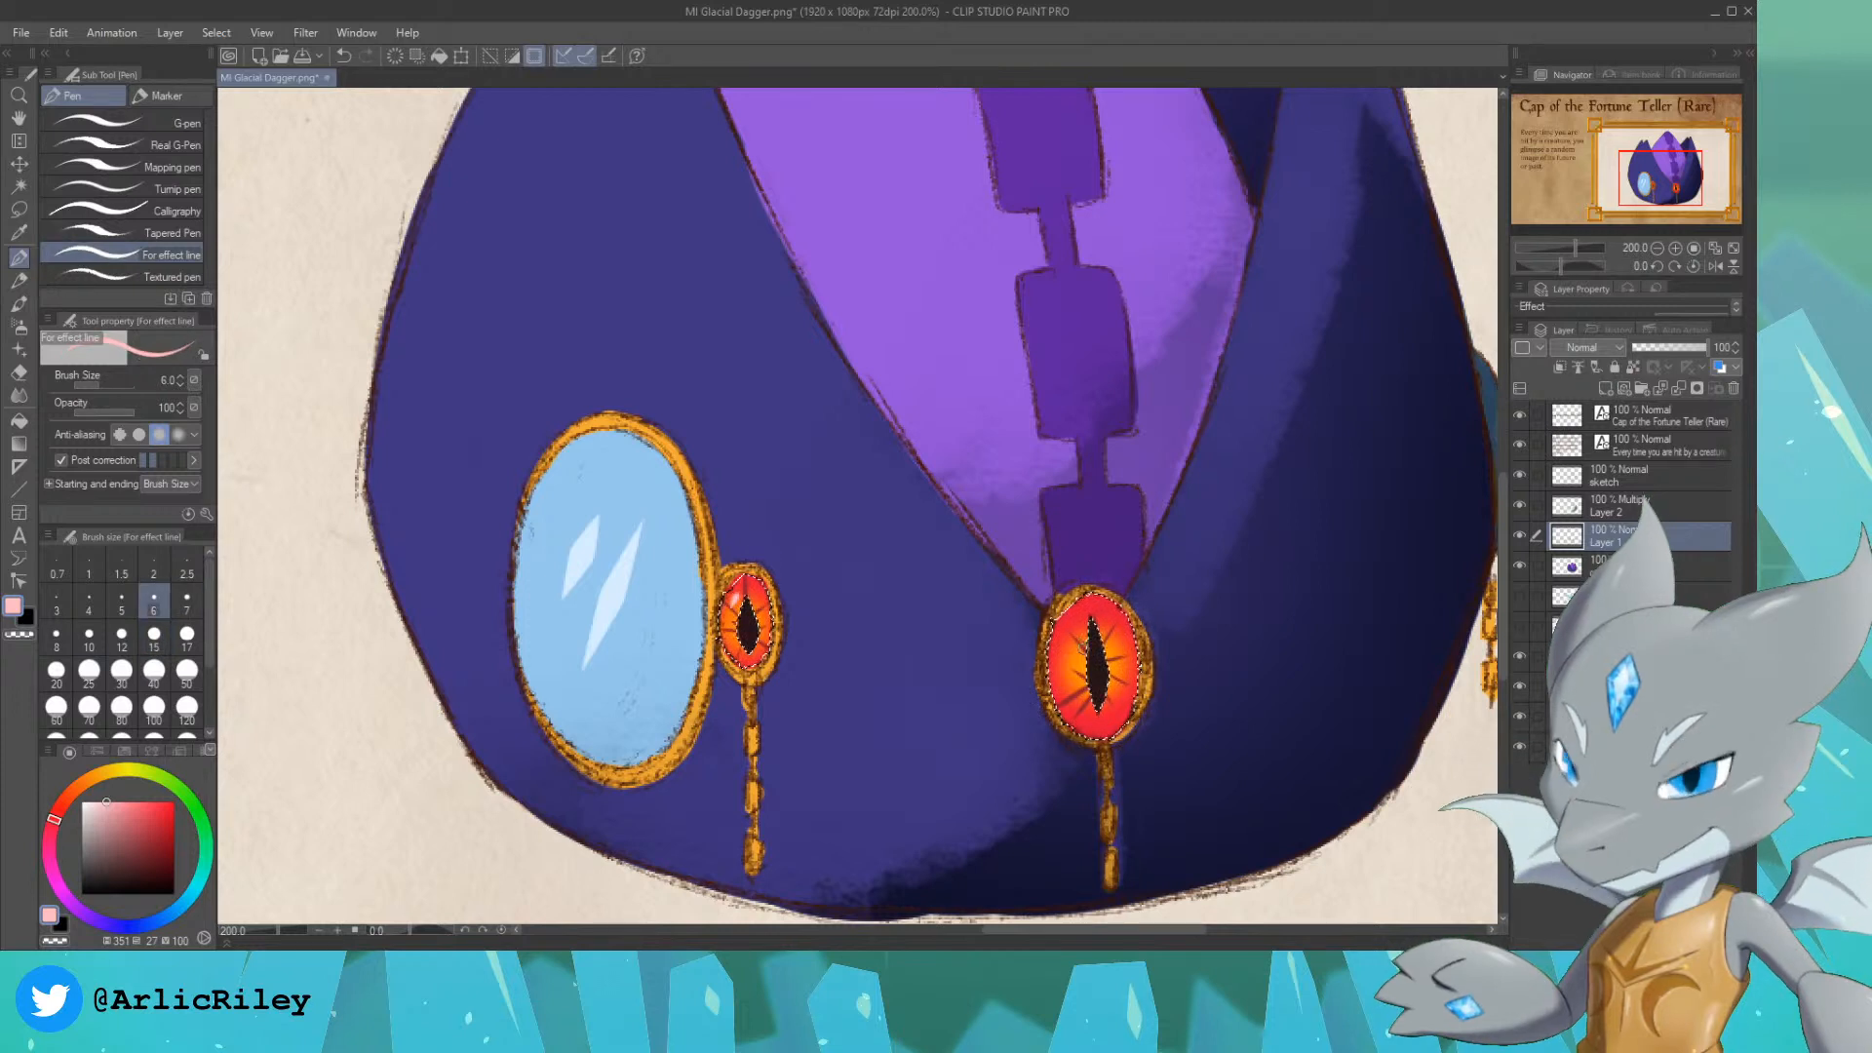
pyautogui.moveTo(1080, 608); pyautogui.dragTo(1062, 641)
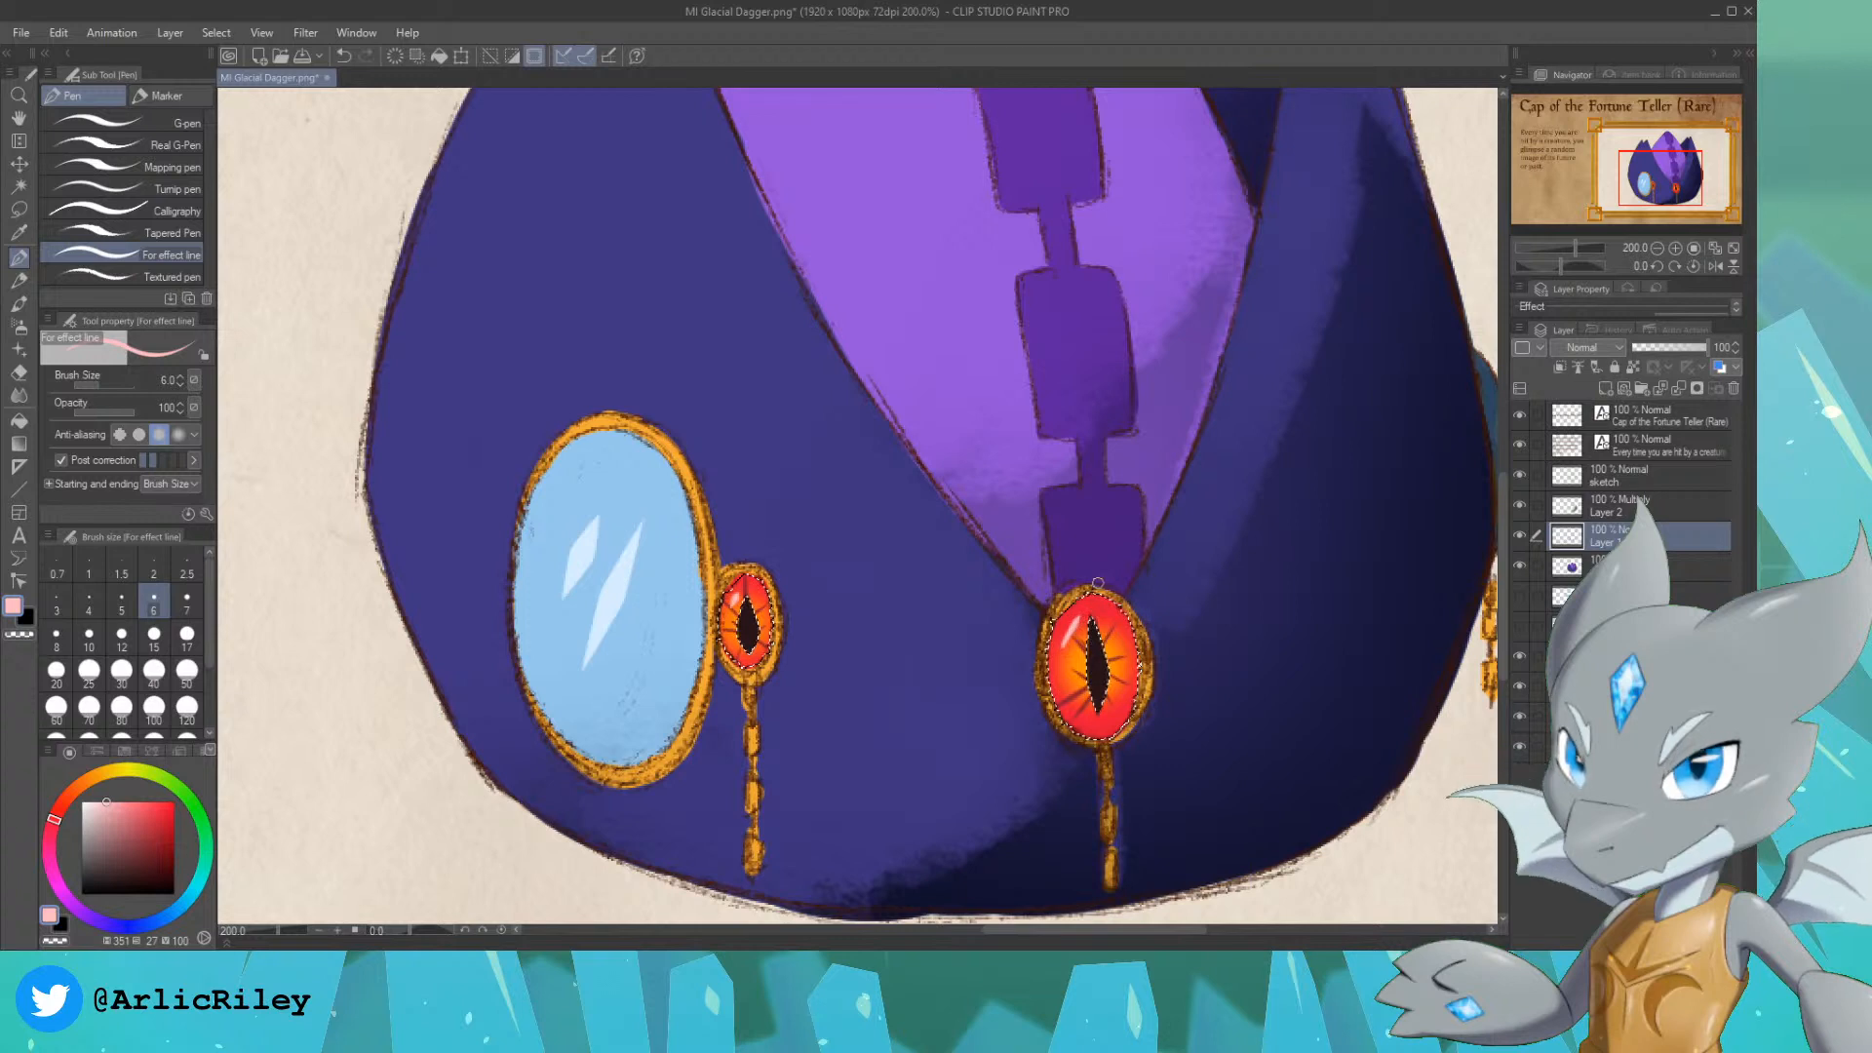
pyautogui.hotkey('ctrl', 'z')
pyautogui.hotkey('ctrl', 'd')
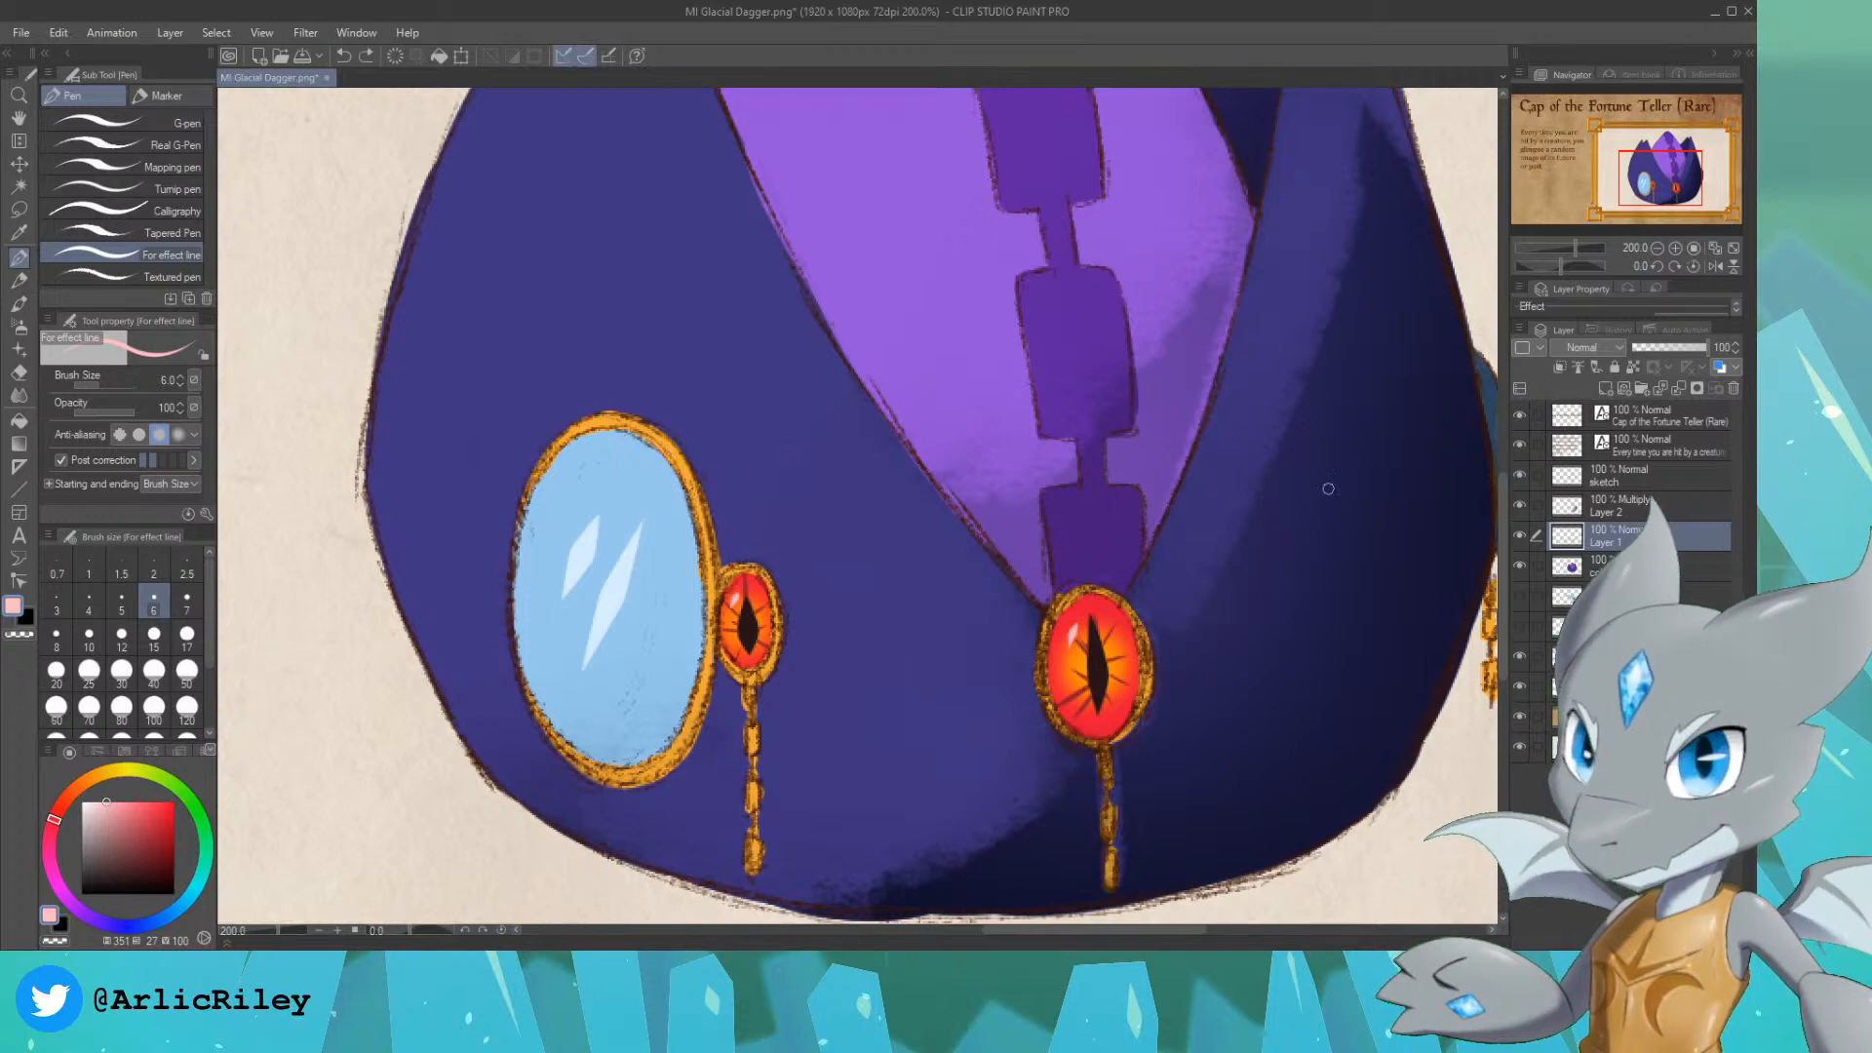
# Step: Erase the Layer 2 shadow covering the far mirror at the cap's right edge with the Soft eraser at size 17
pyautogui.scroll(-2, 1017, 500)
pyautogui.moveTo(1675, 208); pyautogui.dragTo(1682, 204)
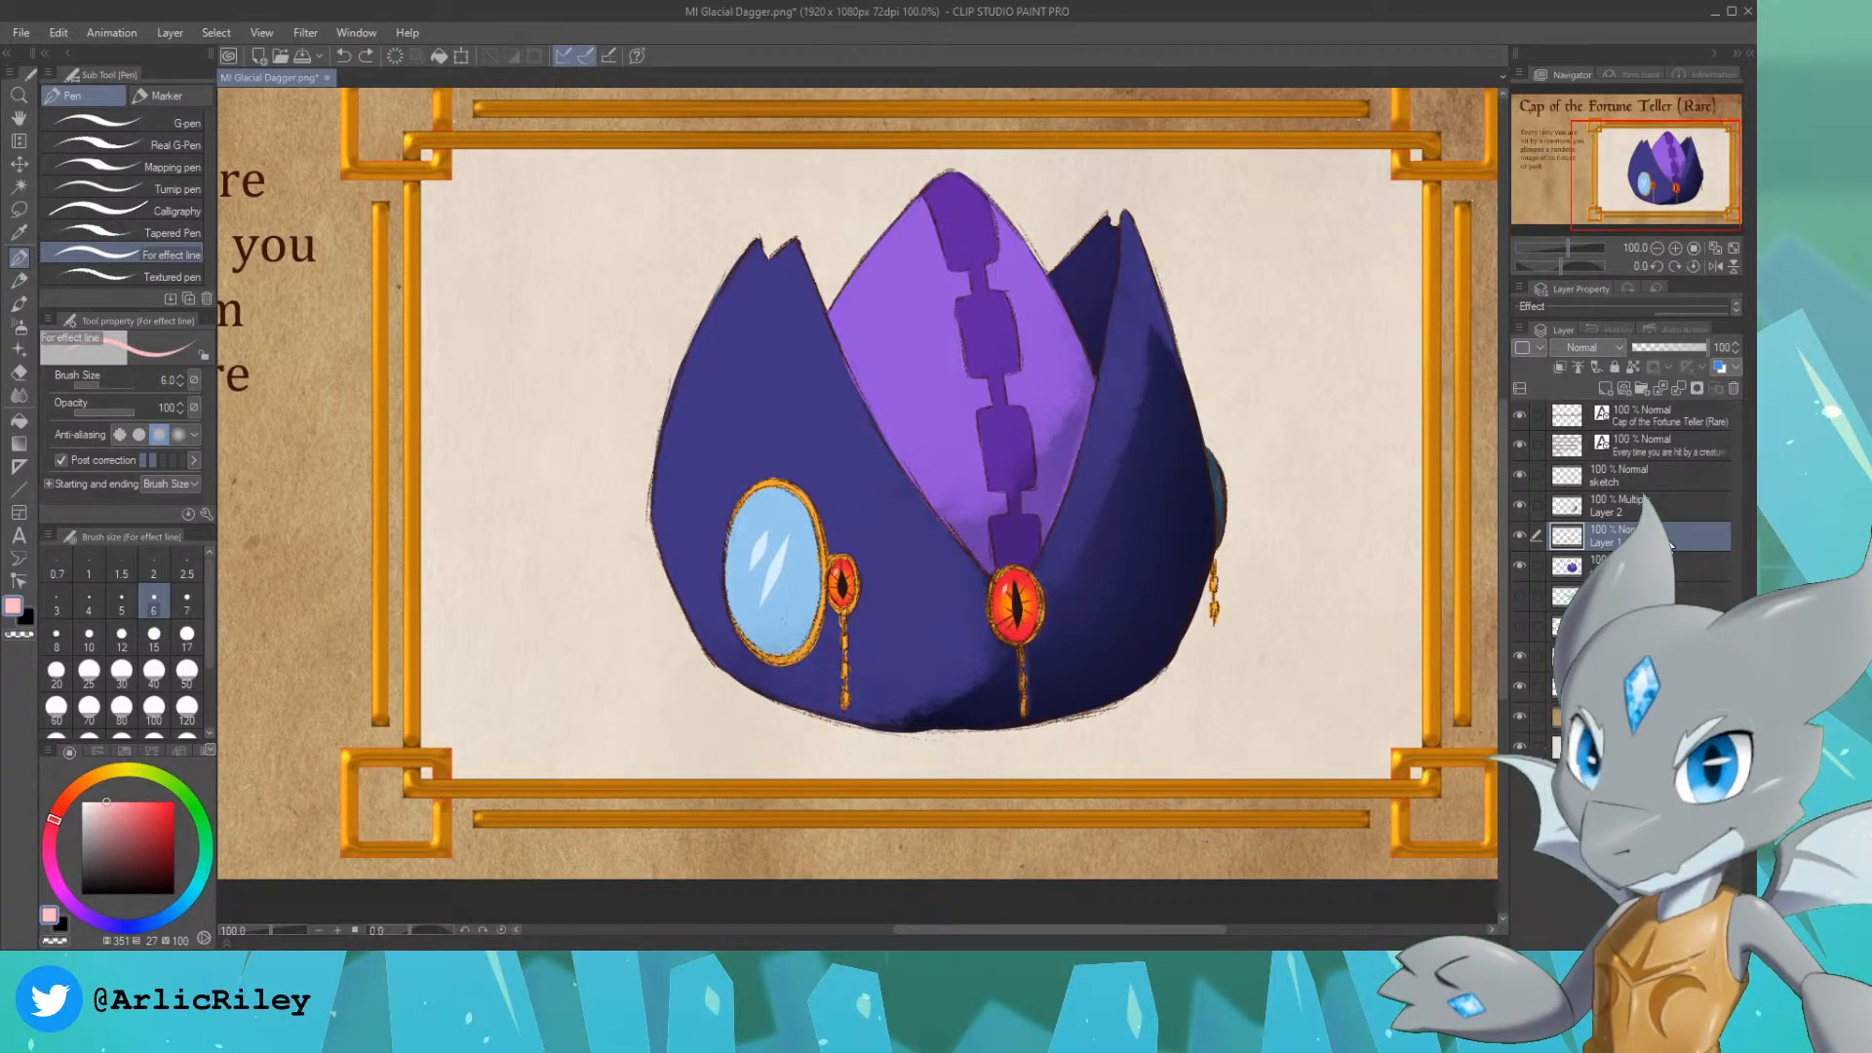
pyautogui.click(1658, 507)
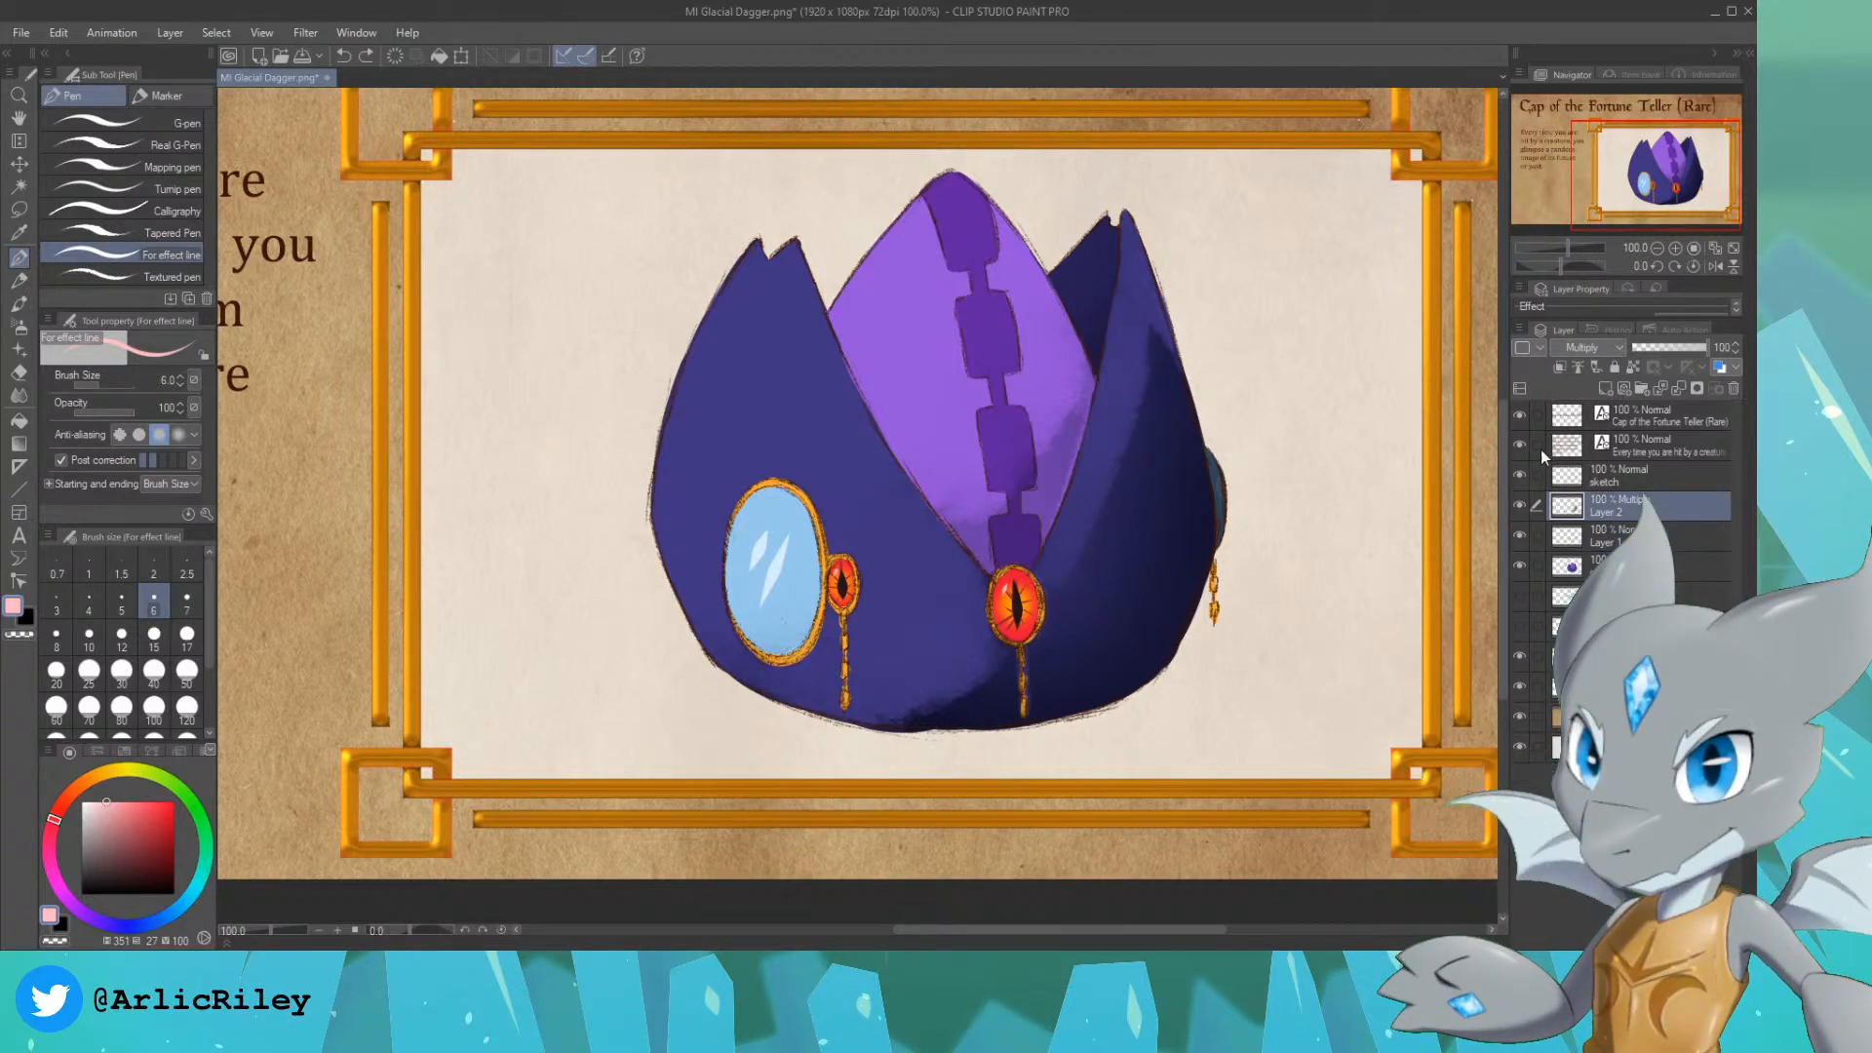
pyautogui.click(19, 370)
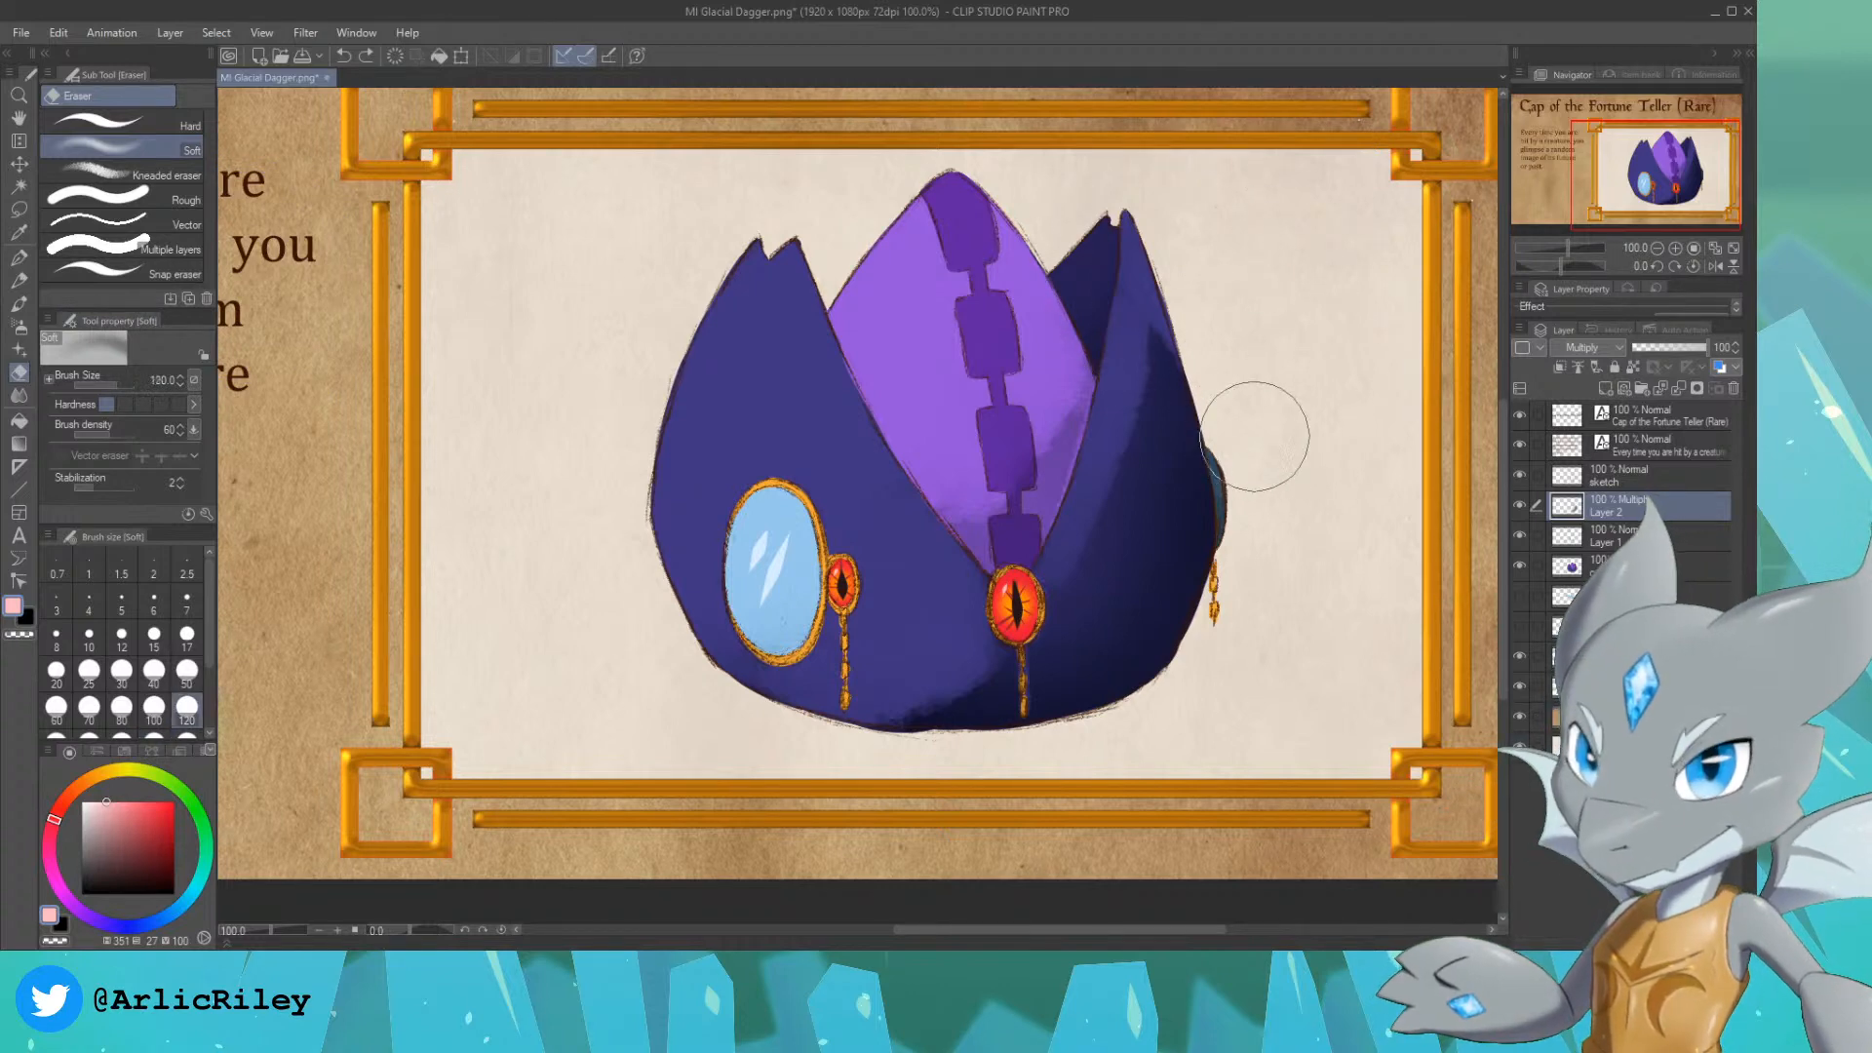
pyautogui.press('[')
pyautogui.press('[')
pyautogui.press('[')
pyautogui.press('[')
pyautogui.press('[')
pyautogui.press('[')
pyautogui.press('[')
pyautogui.press('[')
pyautogui.press('[')
pyautogui.press('[')
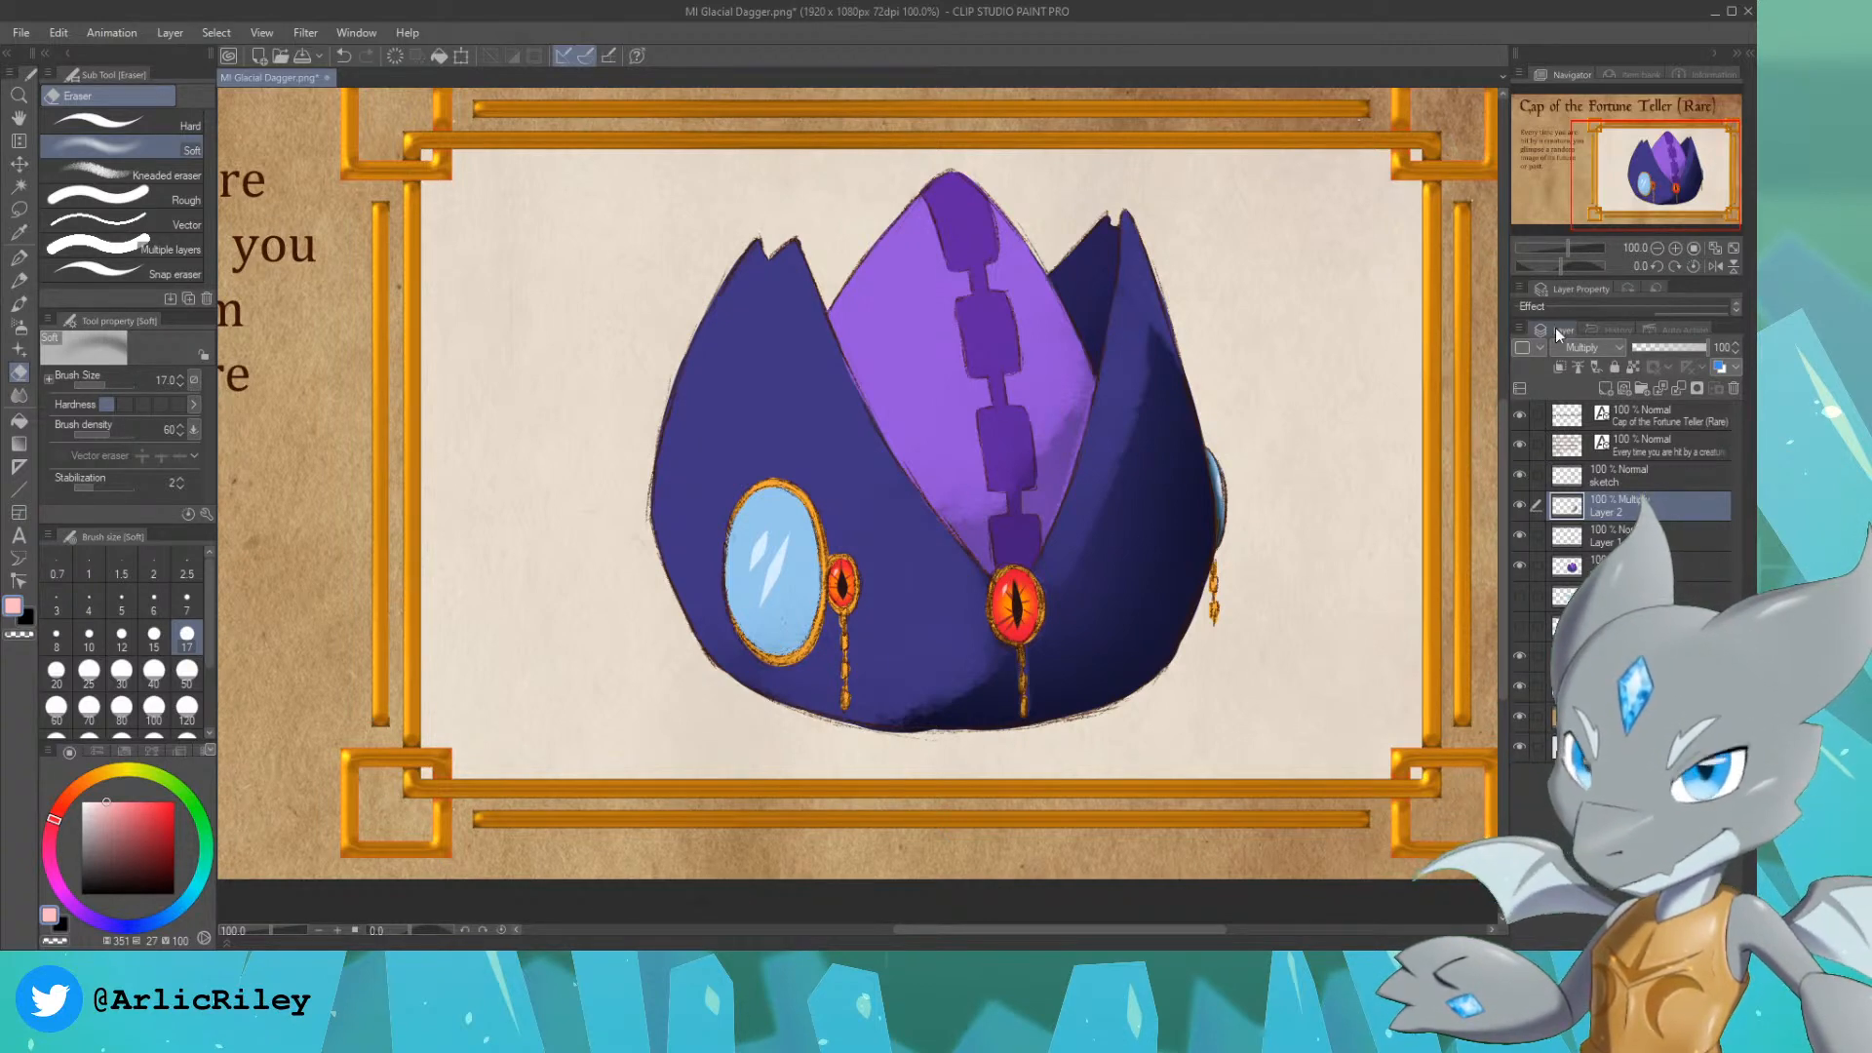
# Step: Select the large mirror's blue glass without its white glints, using Auto select referring to all layers, and make Layer 2 active
pyautogui.click(1657, 248)
pyautogui.moveTo(1671, 204); pyautogui.dragTo(1644, 190)
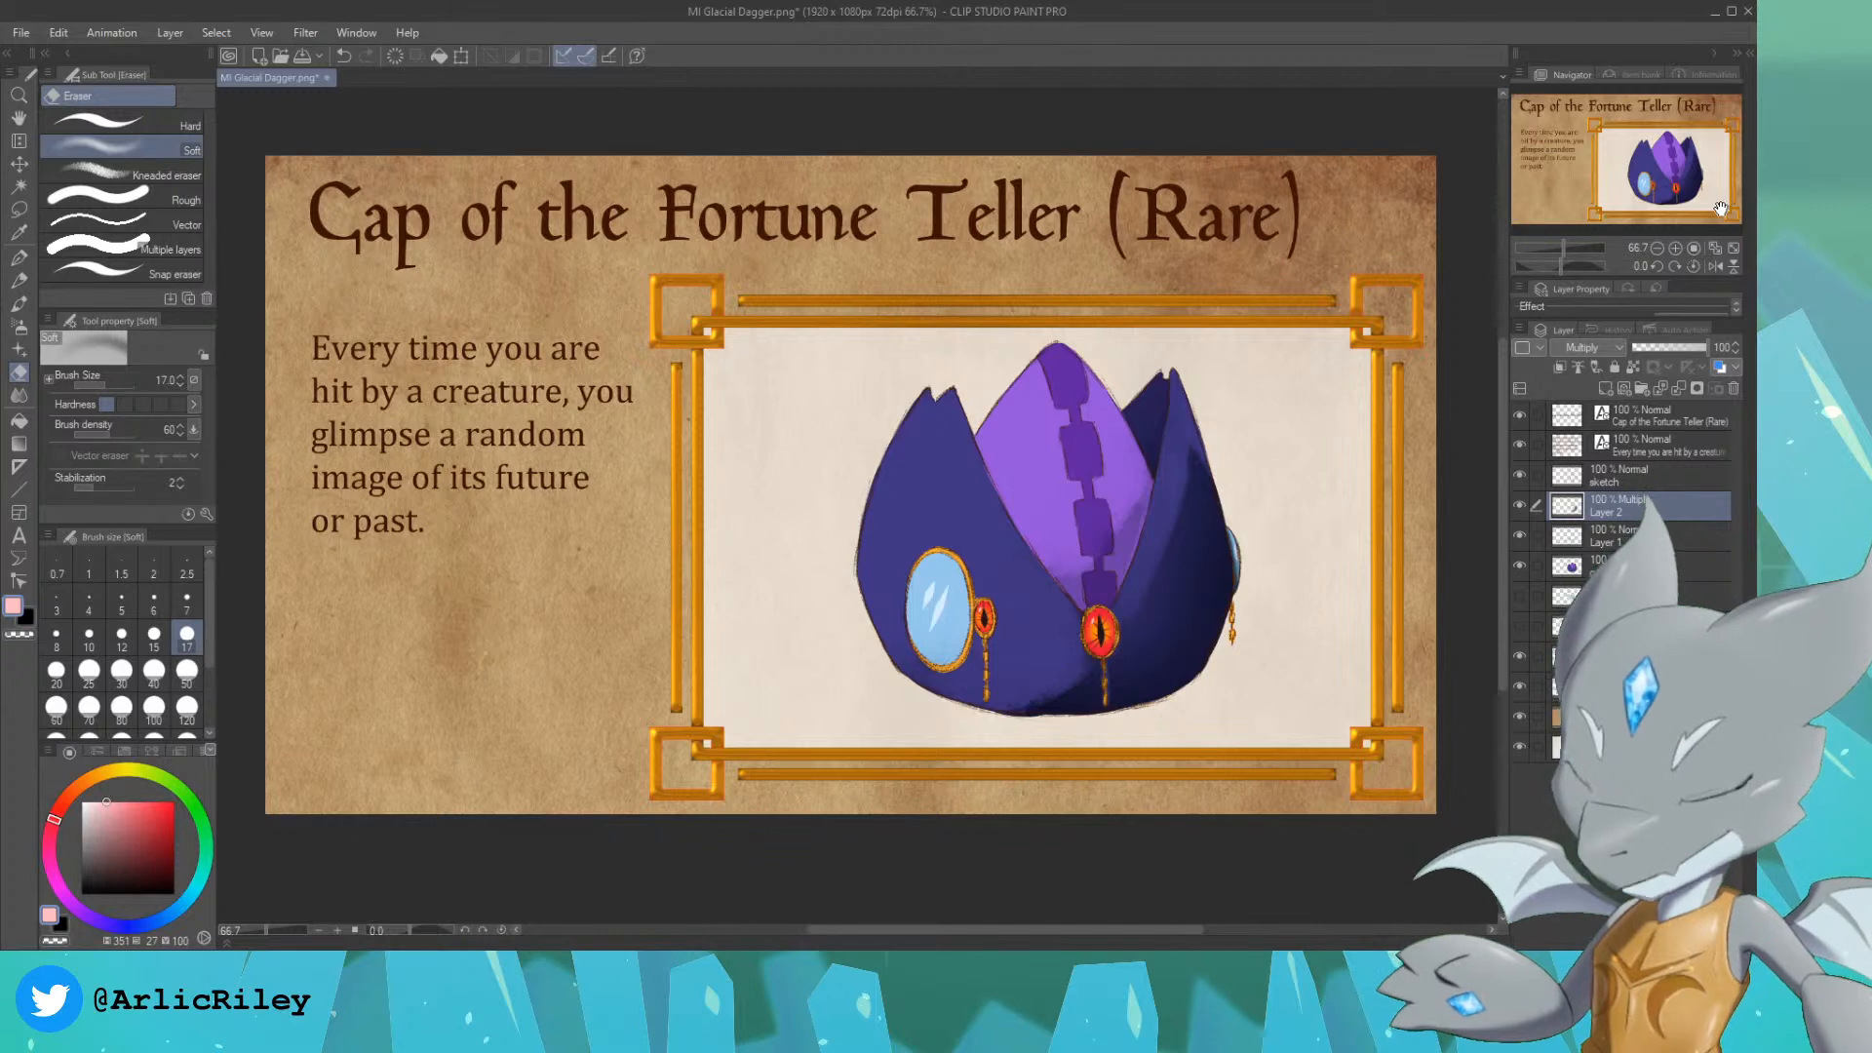
pyautogui.click(1675, 248)
pyautogui.click(1675, 248)
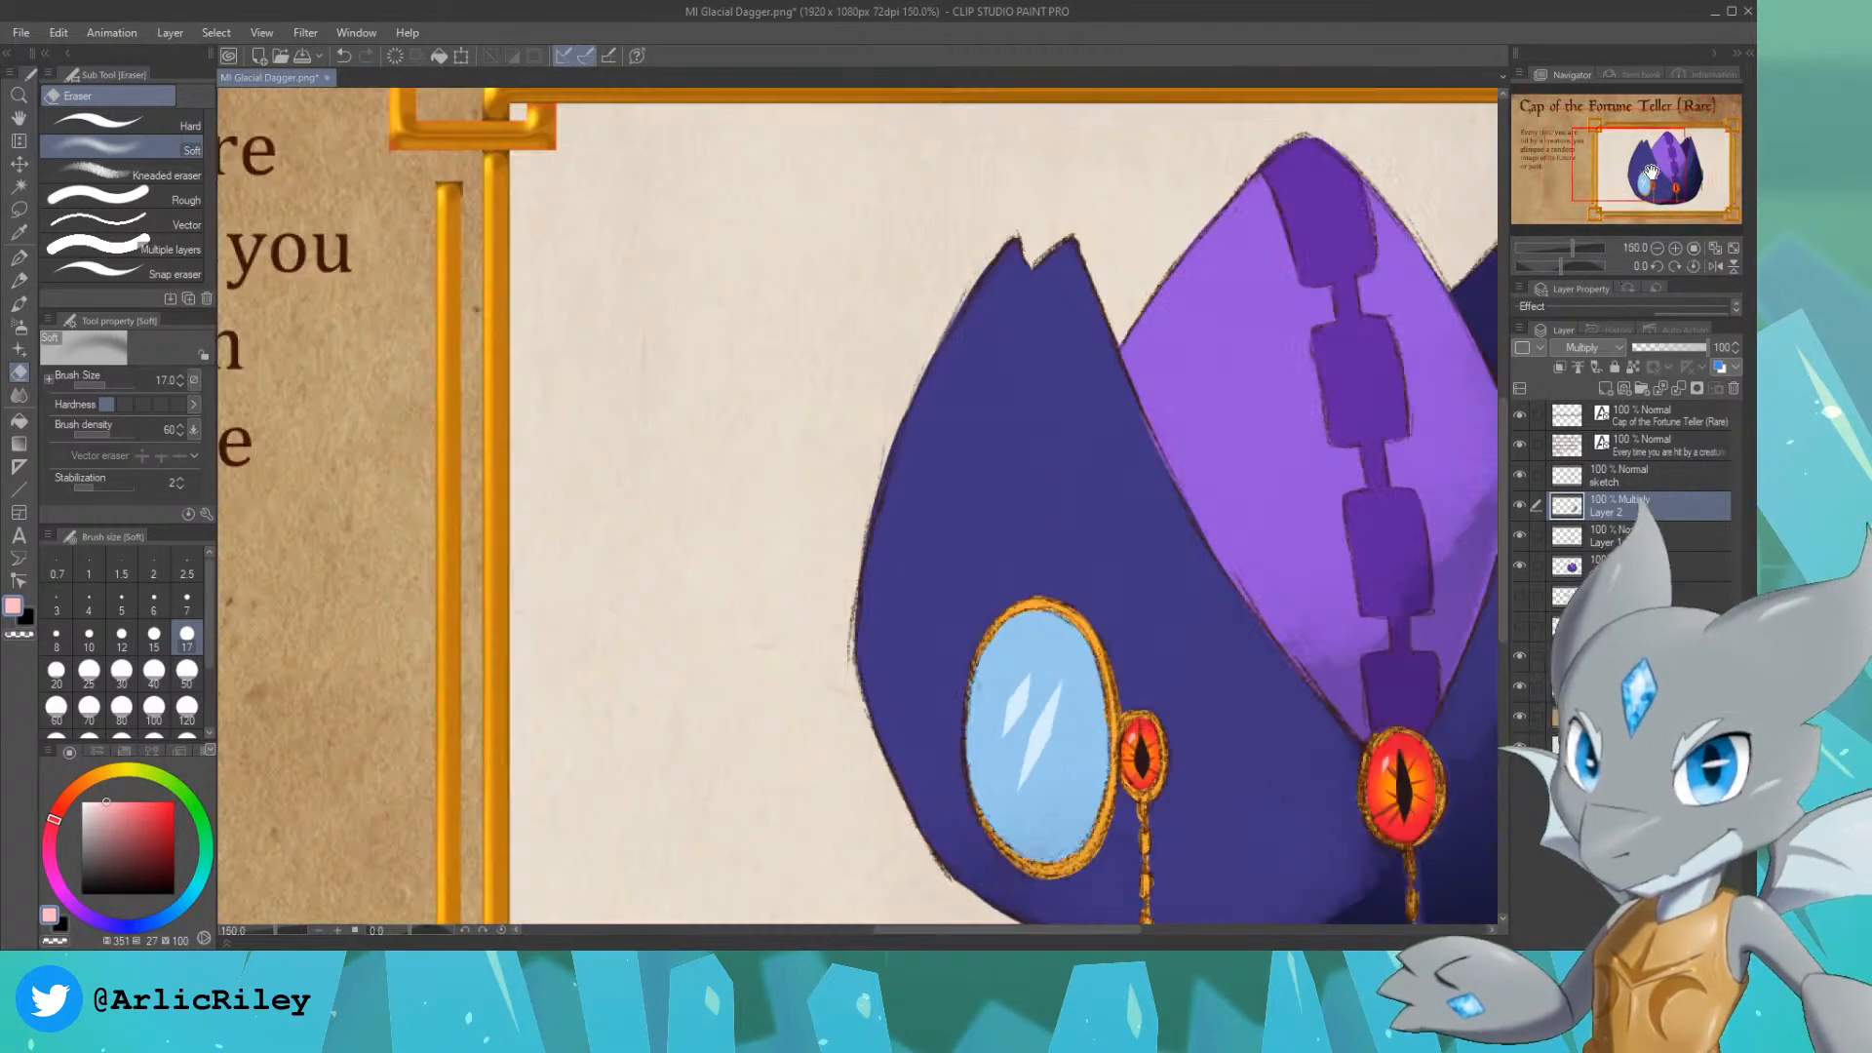
pyautogui.moveTo(1650, 172); pyautogui.dragTo(1672, 187)
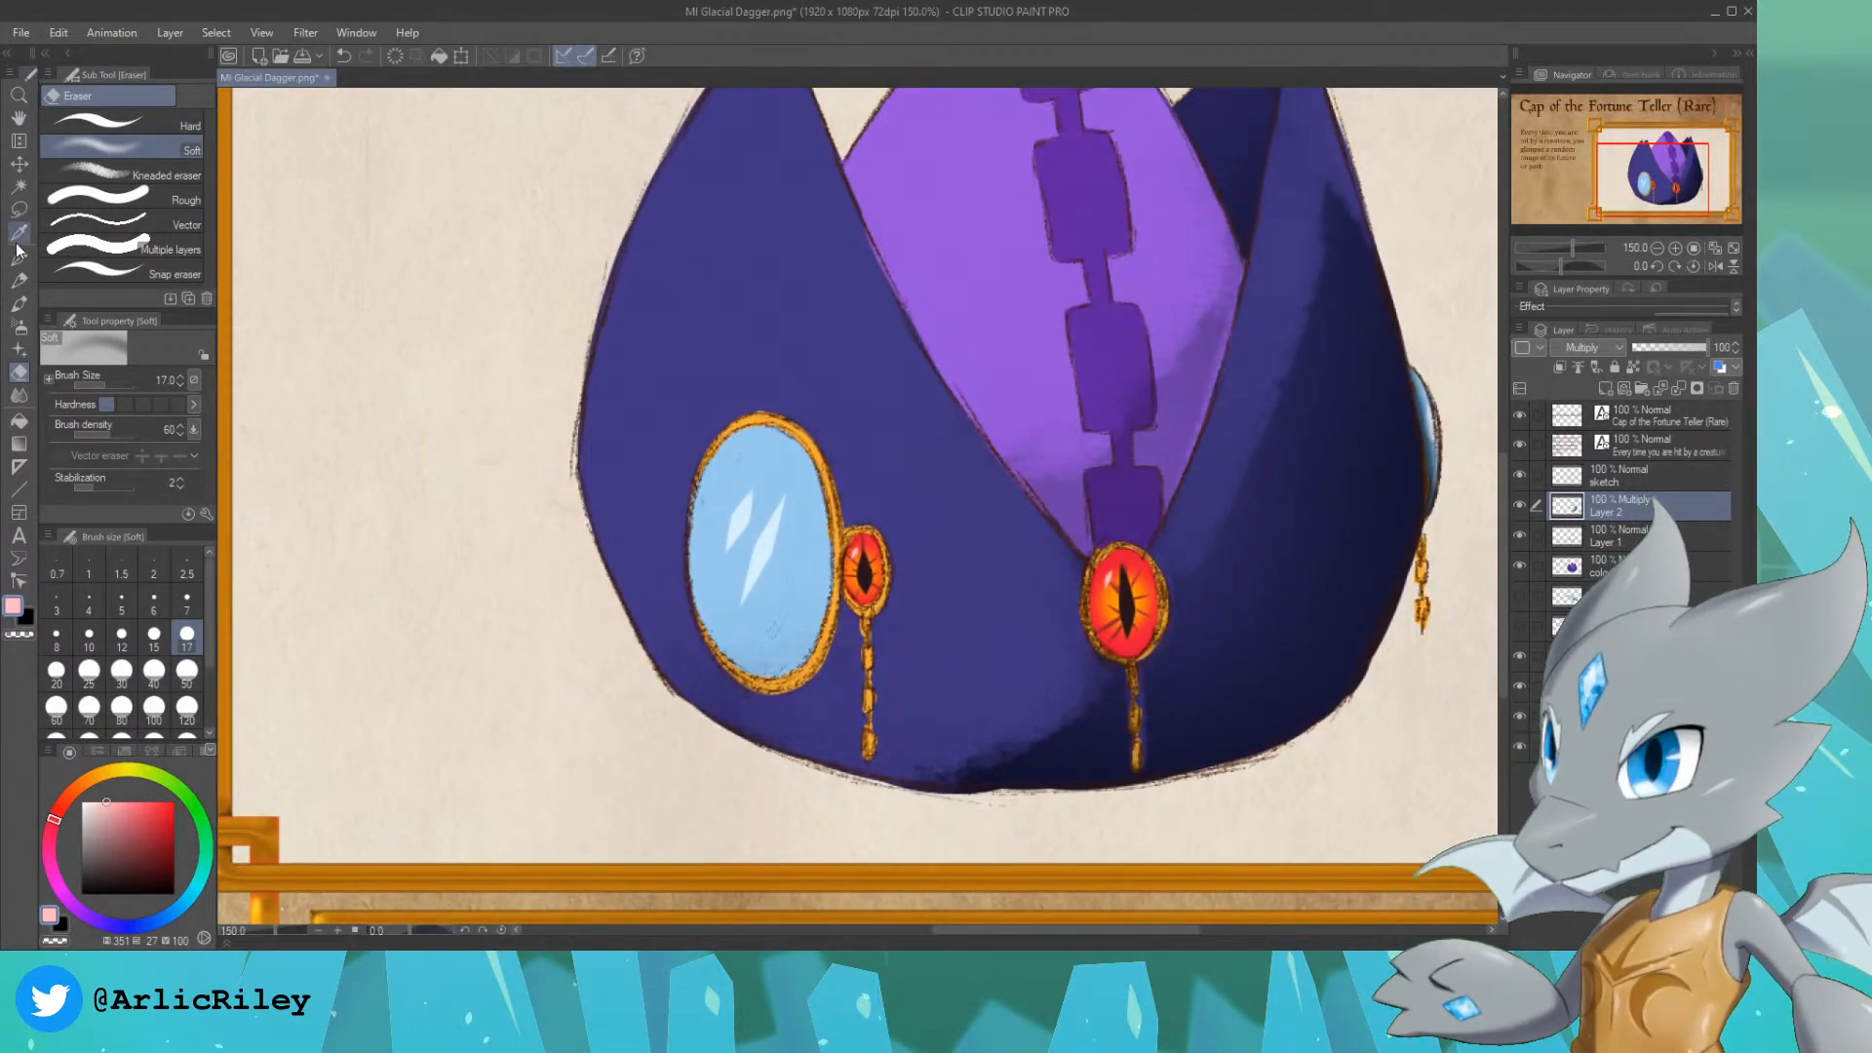
pyautogui.click(19, 186)
pyautogui.click(771, 460)
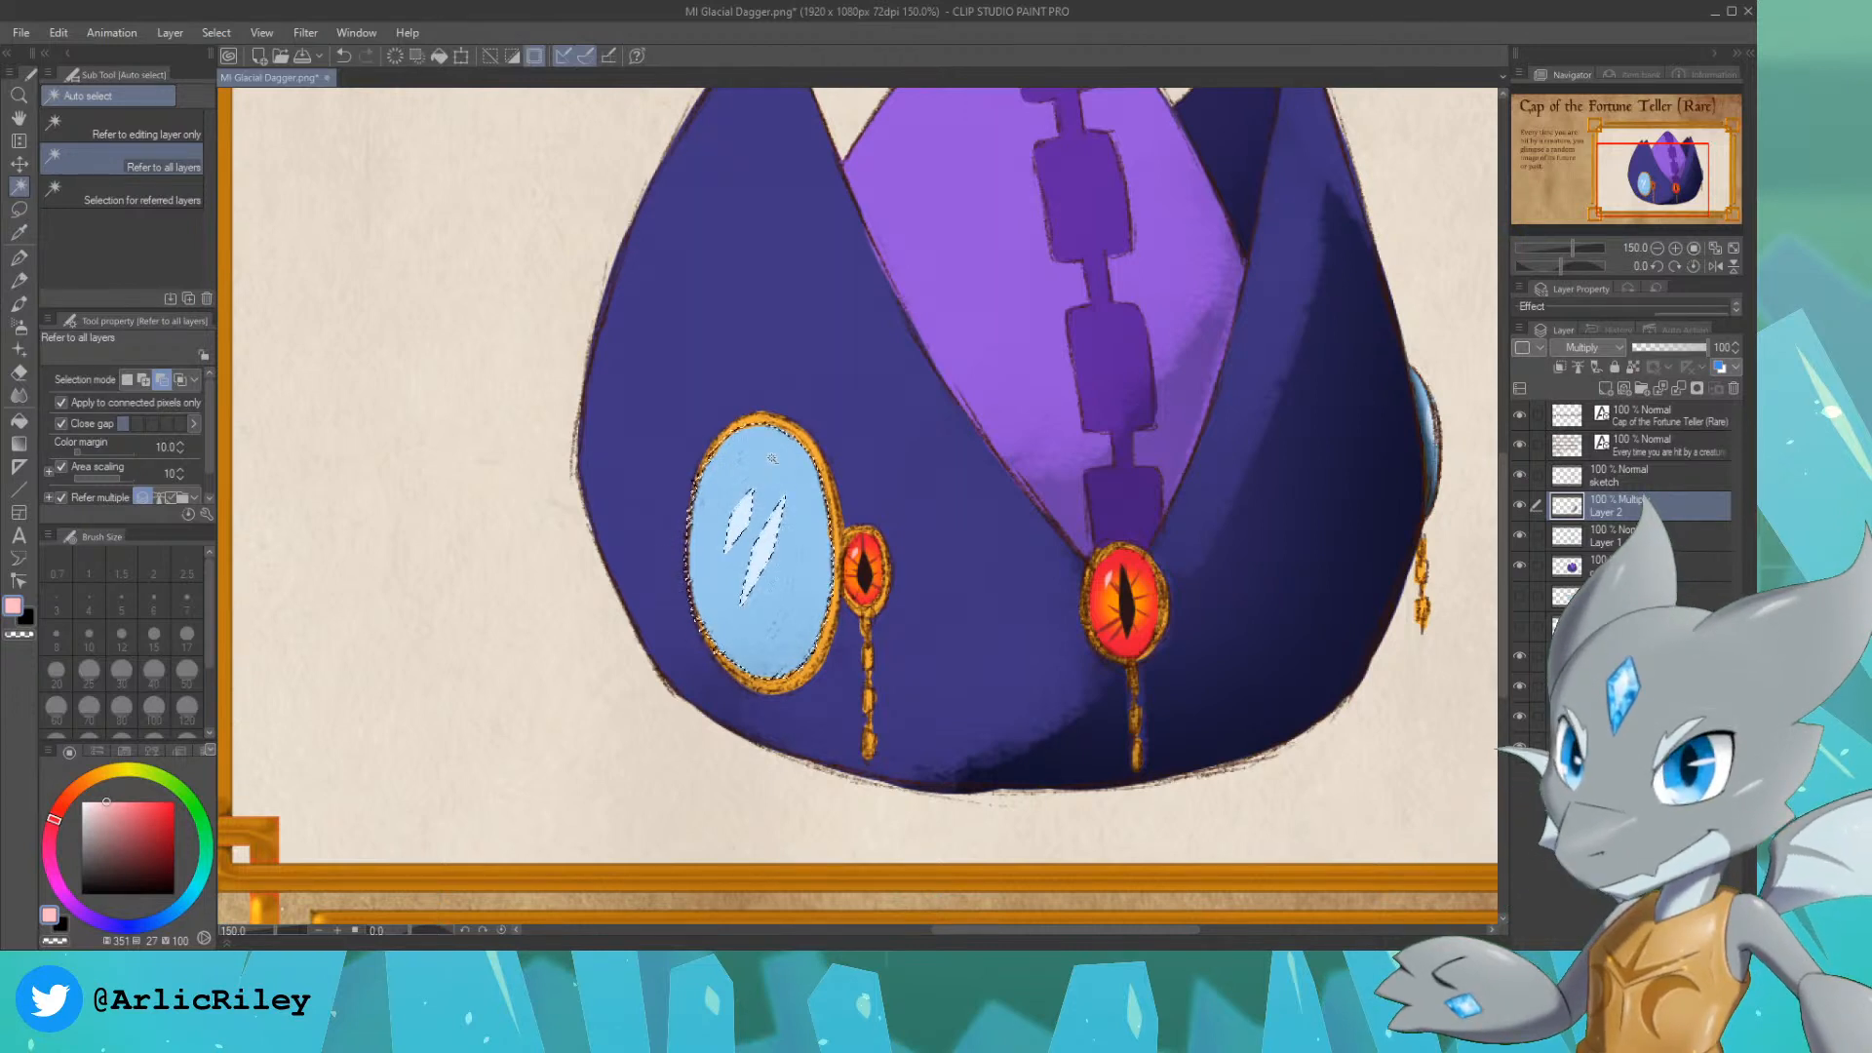
pyautogui.hotkey('ctrl', 'd')
pyautogui.click(1657, 536)
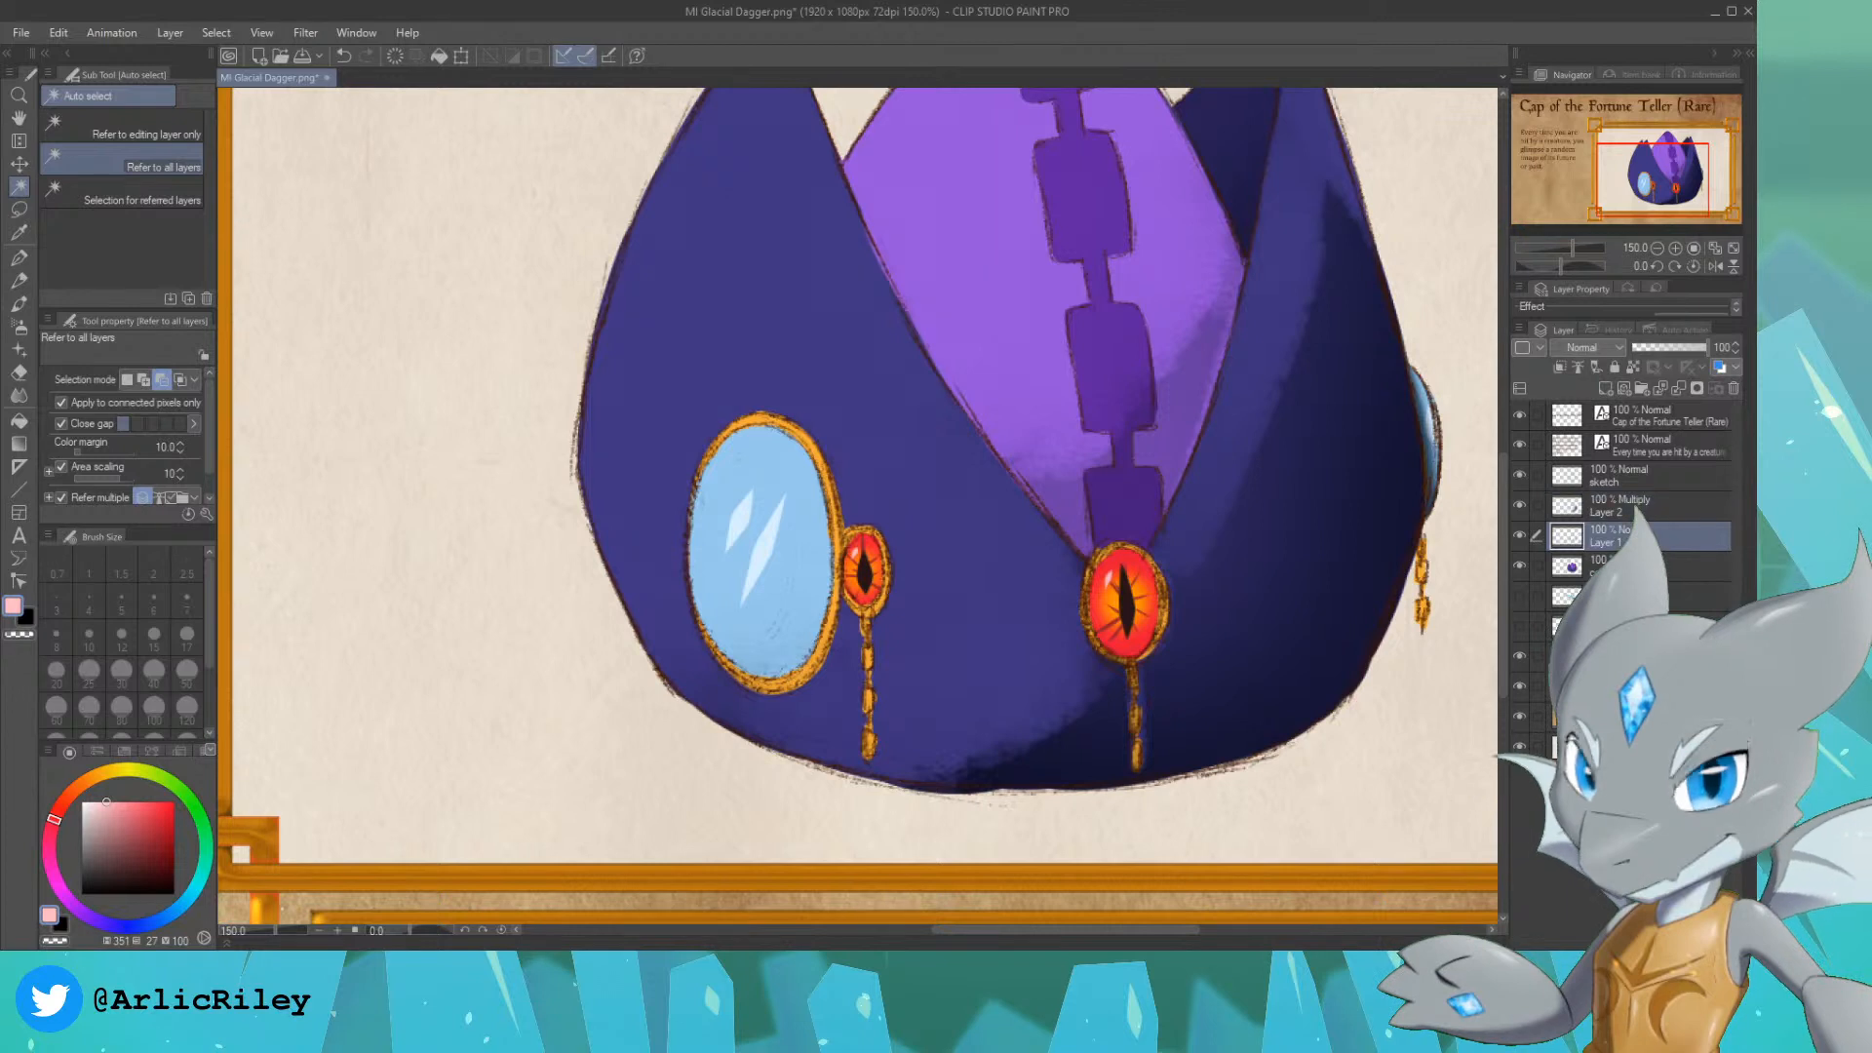
pyautogui.click(1638, 566)
pyautogui.click(794, 478)
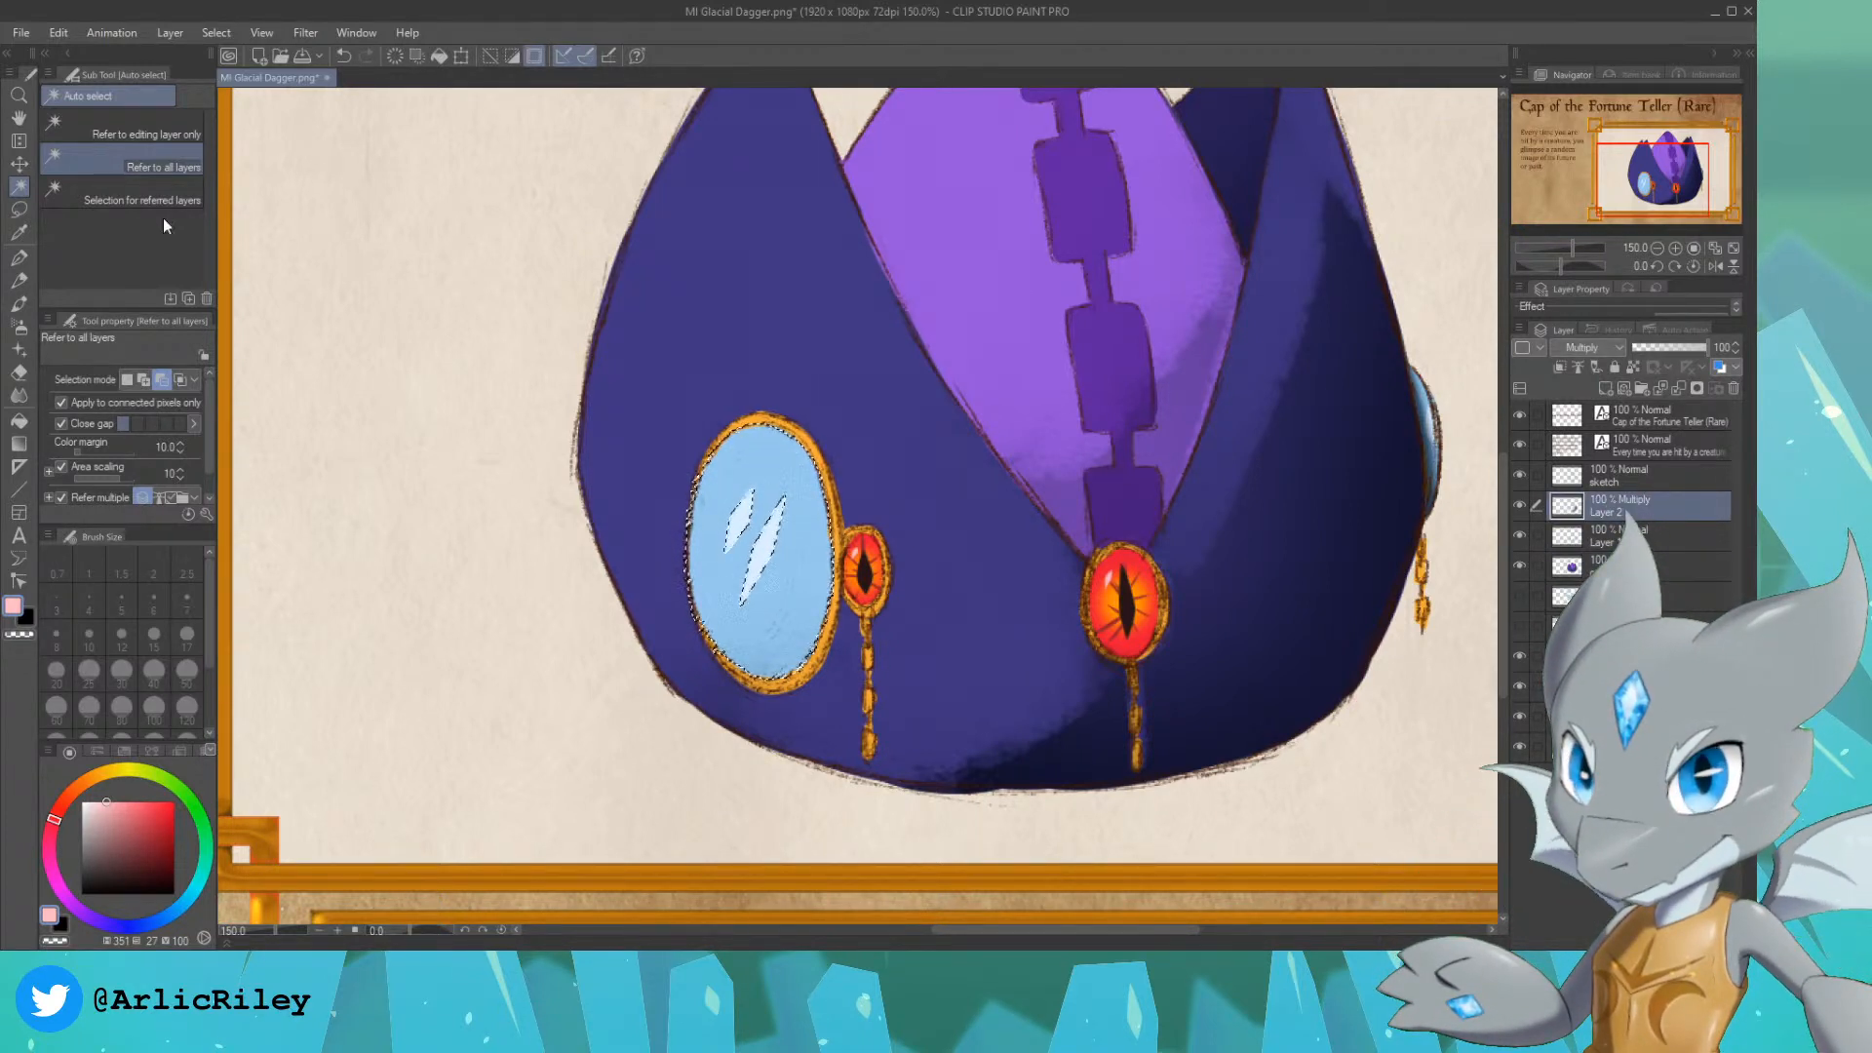
pyautogui.click(1648, 506)
# Step: Set up the Soft airbrush at size 250 in hue 351, saturation 30, value 28, and try shading the mirror glass on Layer 2
pyautogui.press('p')
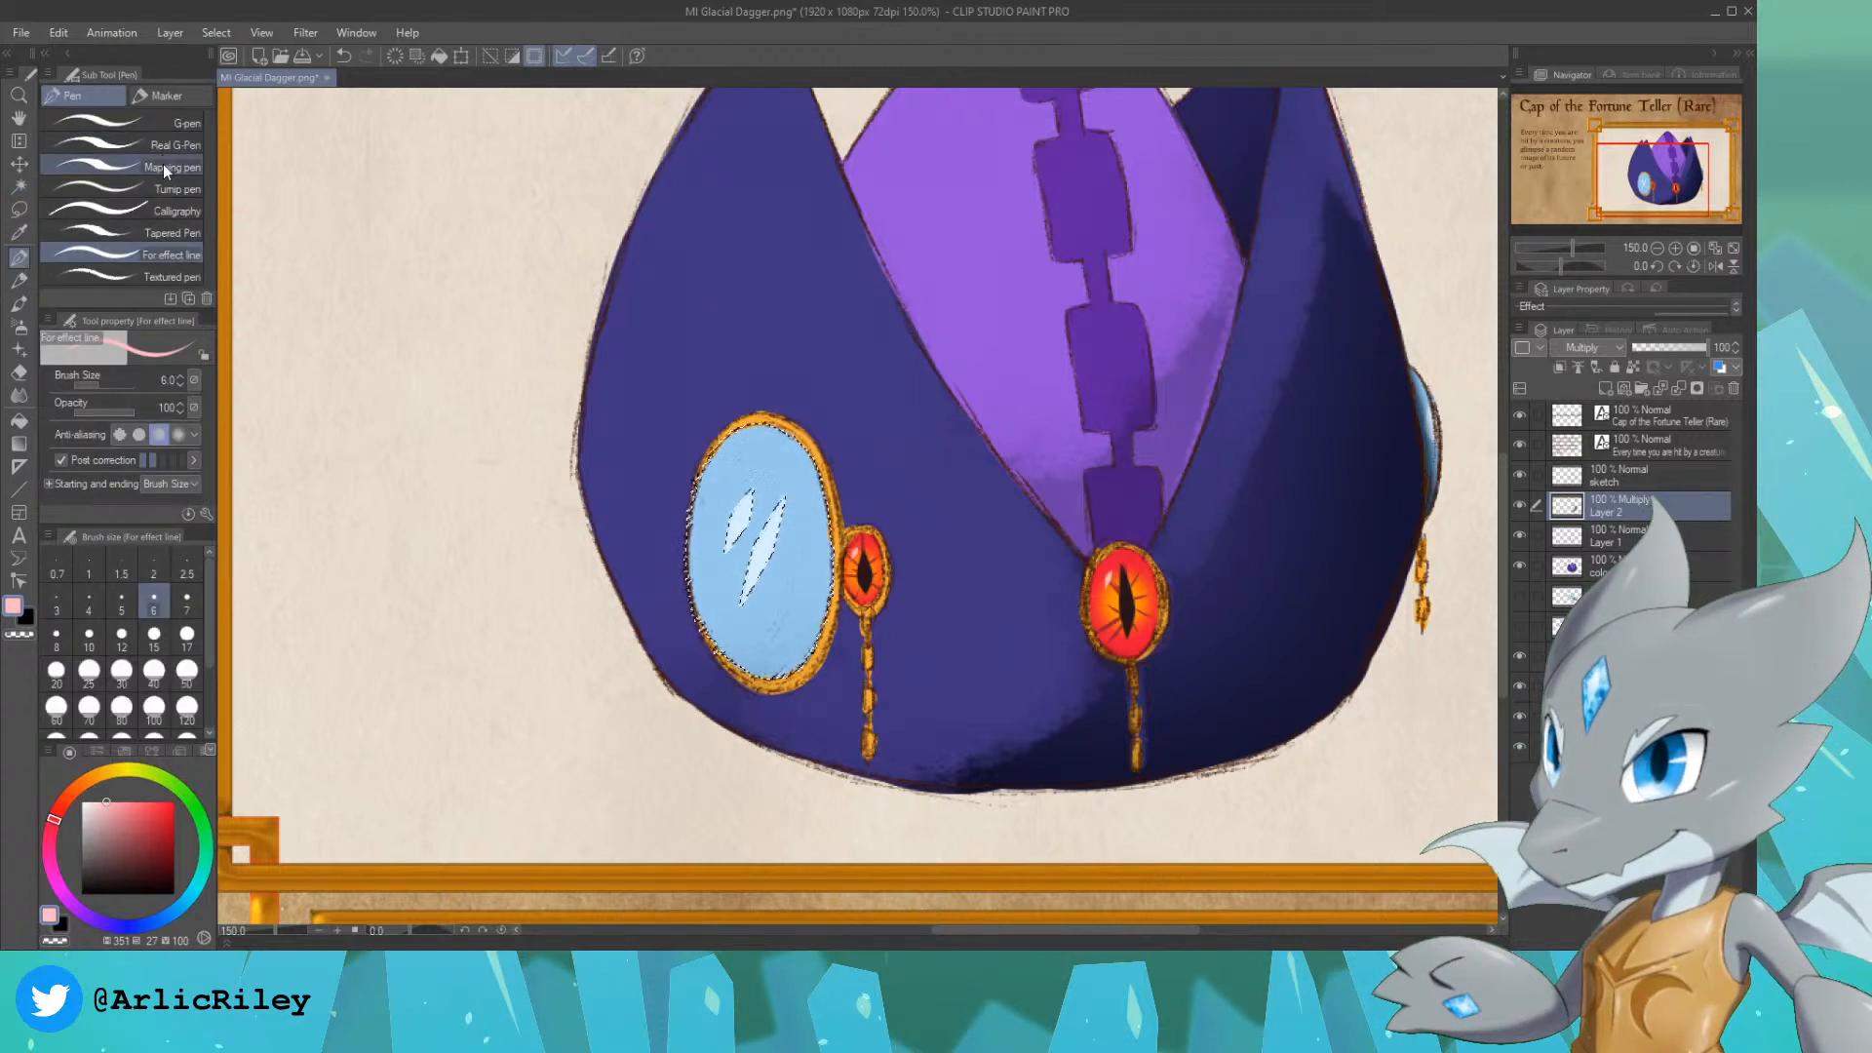
pyautogui.click(18, 327)
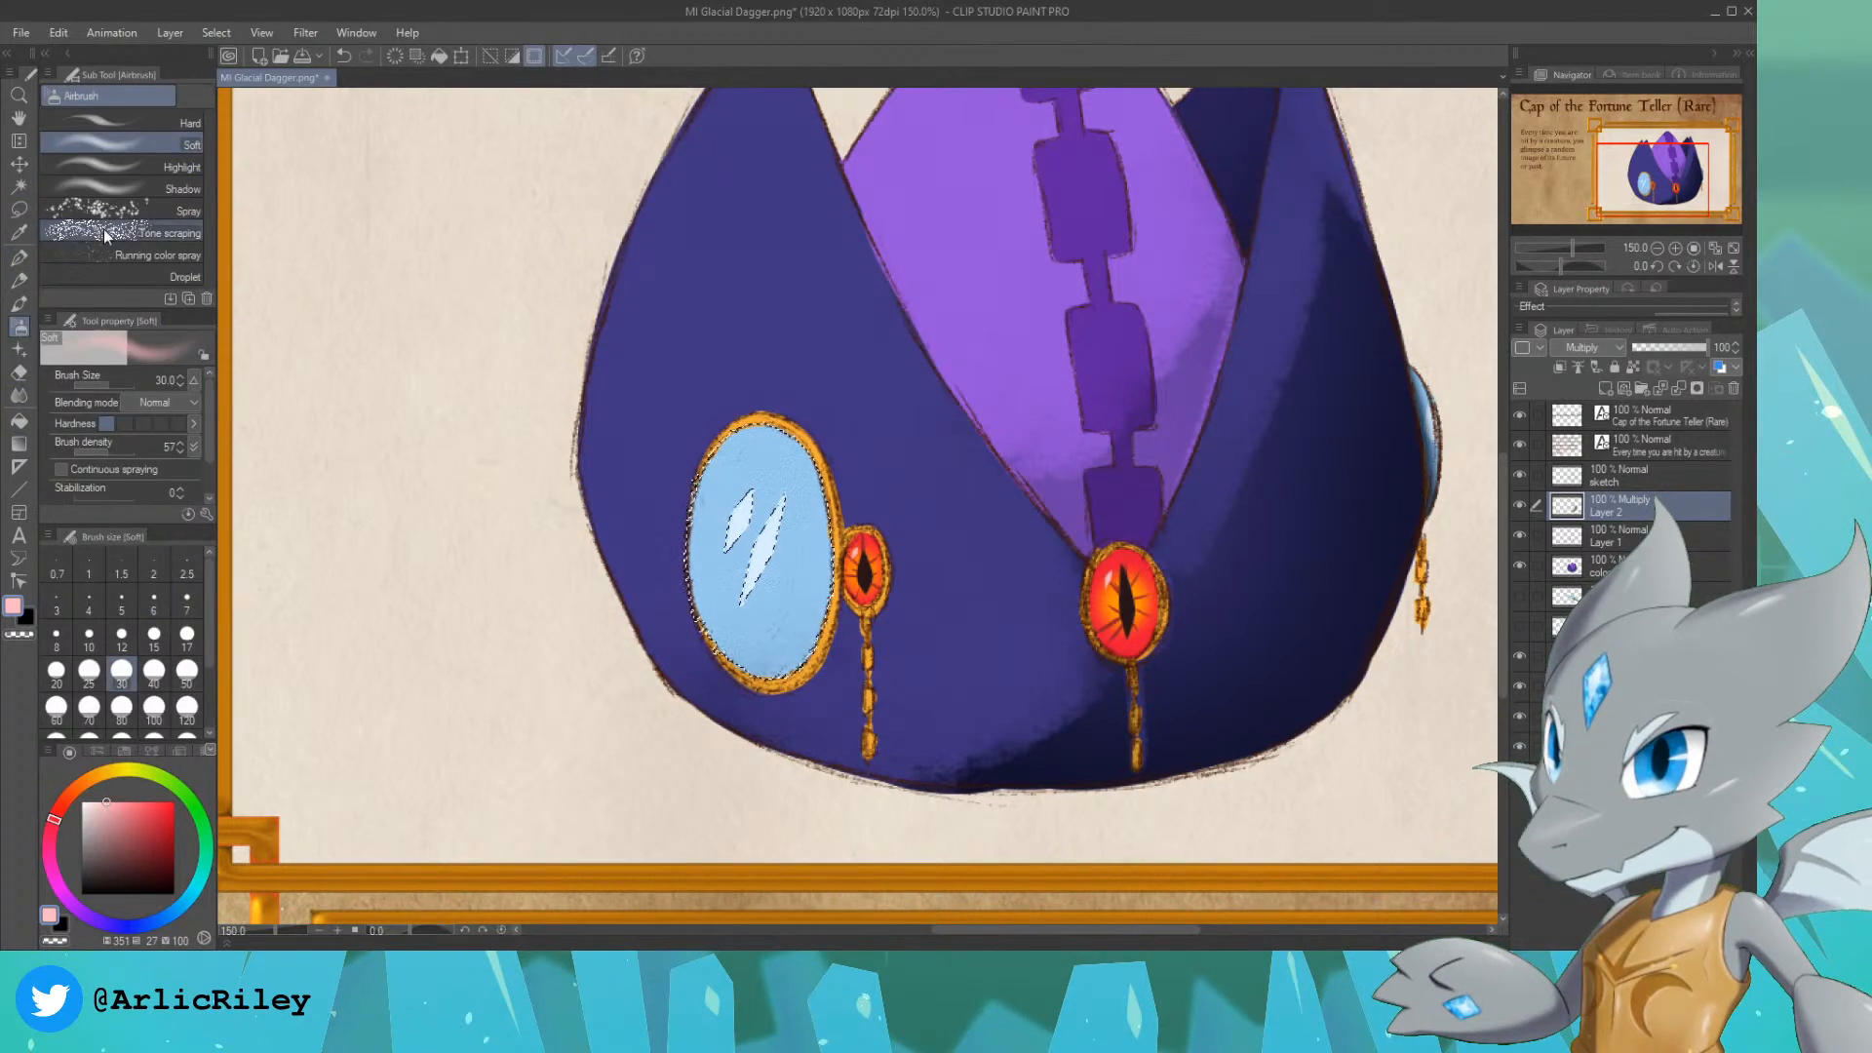
pyautogui.click(109, 869)
pyautogui.click(186, 672)
pyautogui.press(']')
pyautogui.press(']')
pyautogui.press(']')
pyautogui.press(']')
pyautogui.press(']')
pyautogui.press(']')
pyautogui.press(']')
pyautogui.press(']')
pyautogui.press(']')
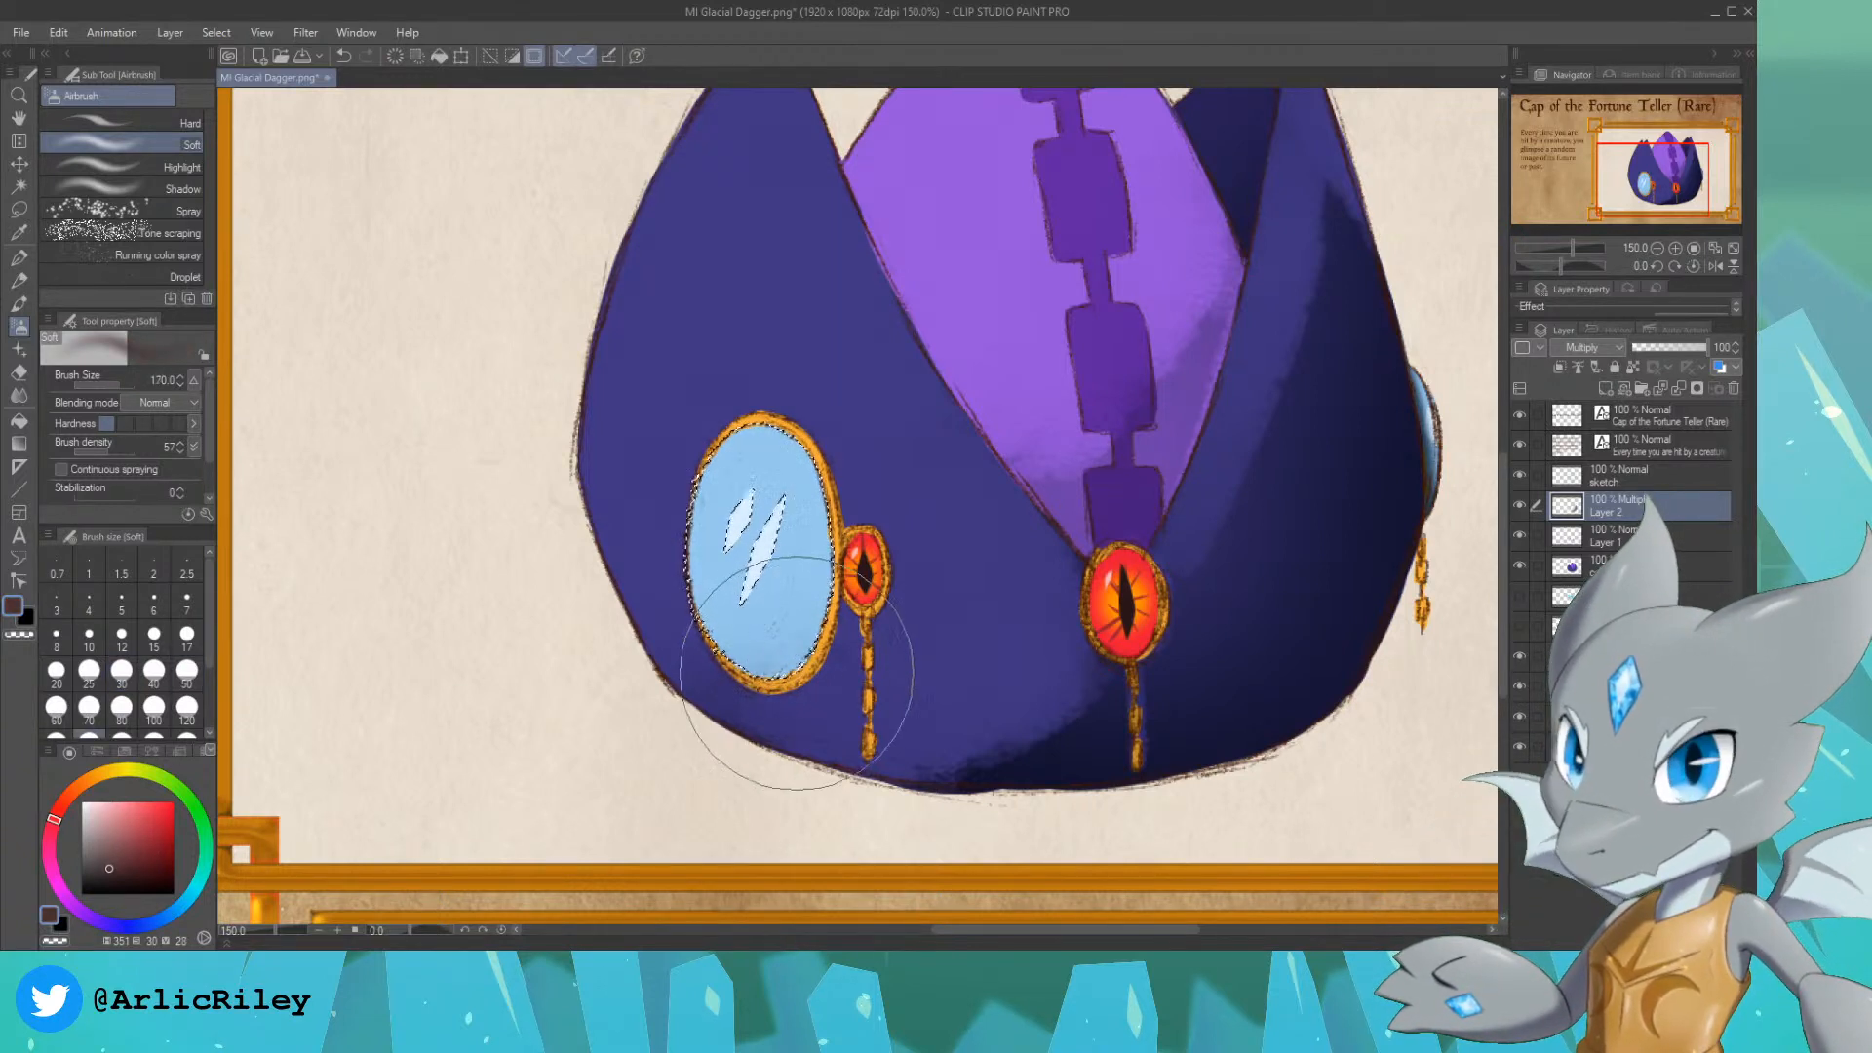
pyautogui.moveTo(798, 695)
pyautogui.mouseDown()
pyautogui.moveTo(868, 607)
pyautogui.moveTo(918, 610)
pyautogui.mouseUp()
pyautogui.hotkey('ctrl', 'z')
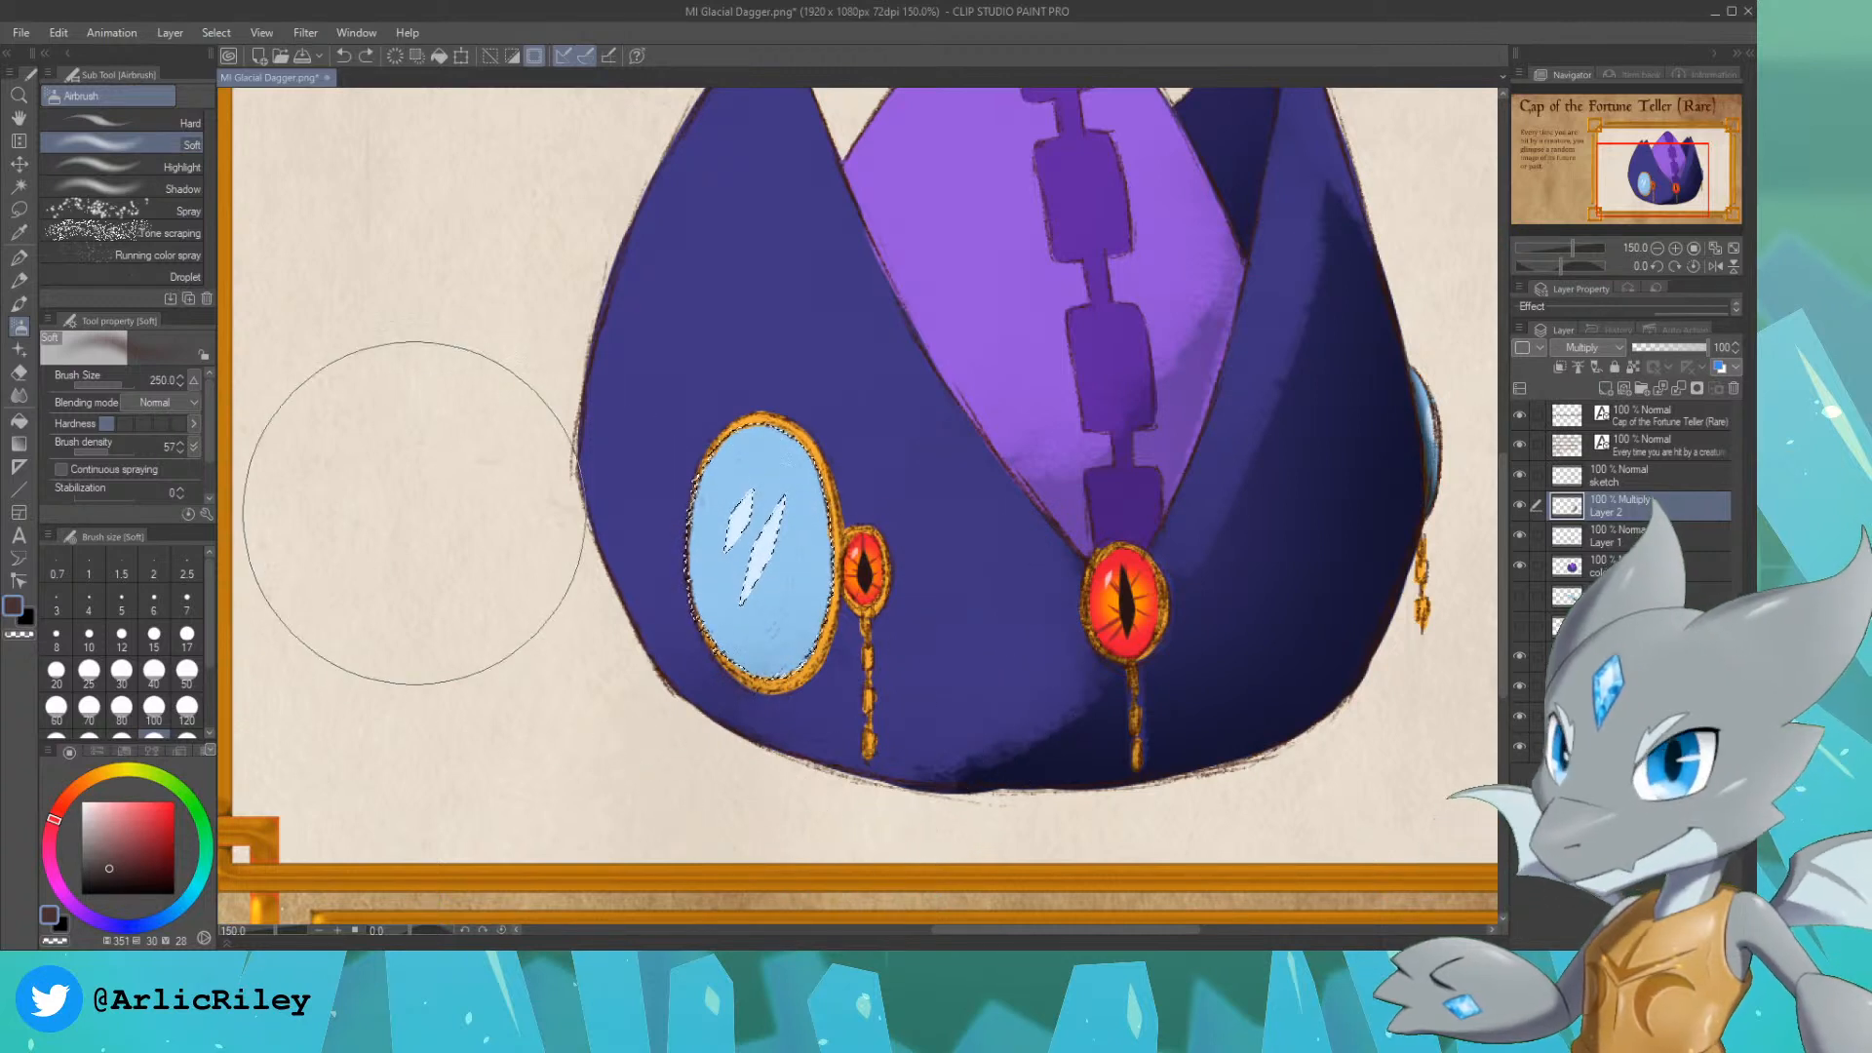
# Step: Add a new Multiply layer at 54% opacity above Layer 2 and airbrush a soft shadow over the lower part of the mirror glass
pyautogui.click(1605, 389)
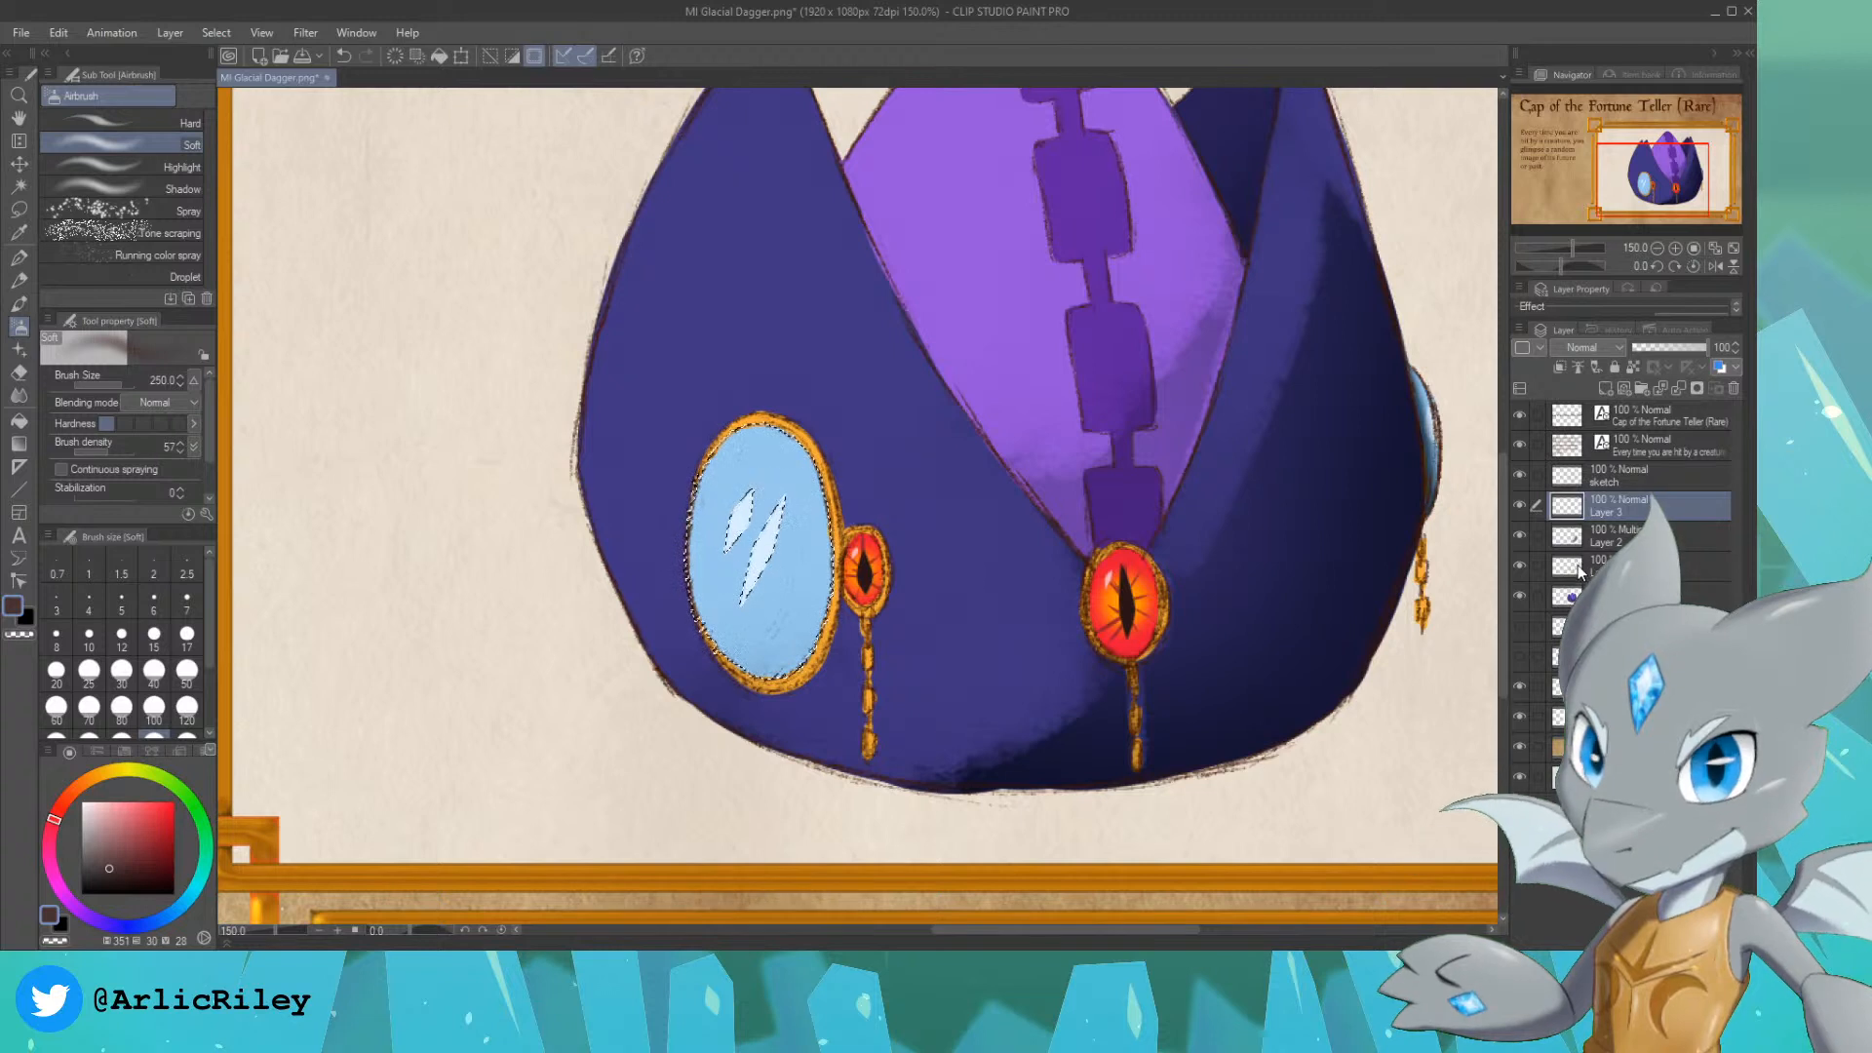
pyautogui.click(1593, 348)
pyautogui.click(1593, 402)
pyautogui.click(1673, 348)
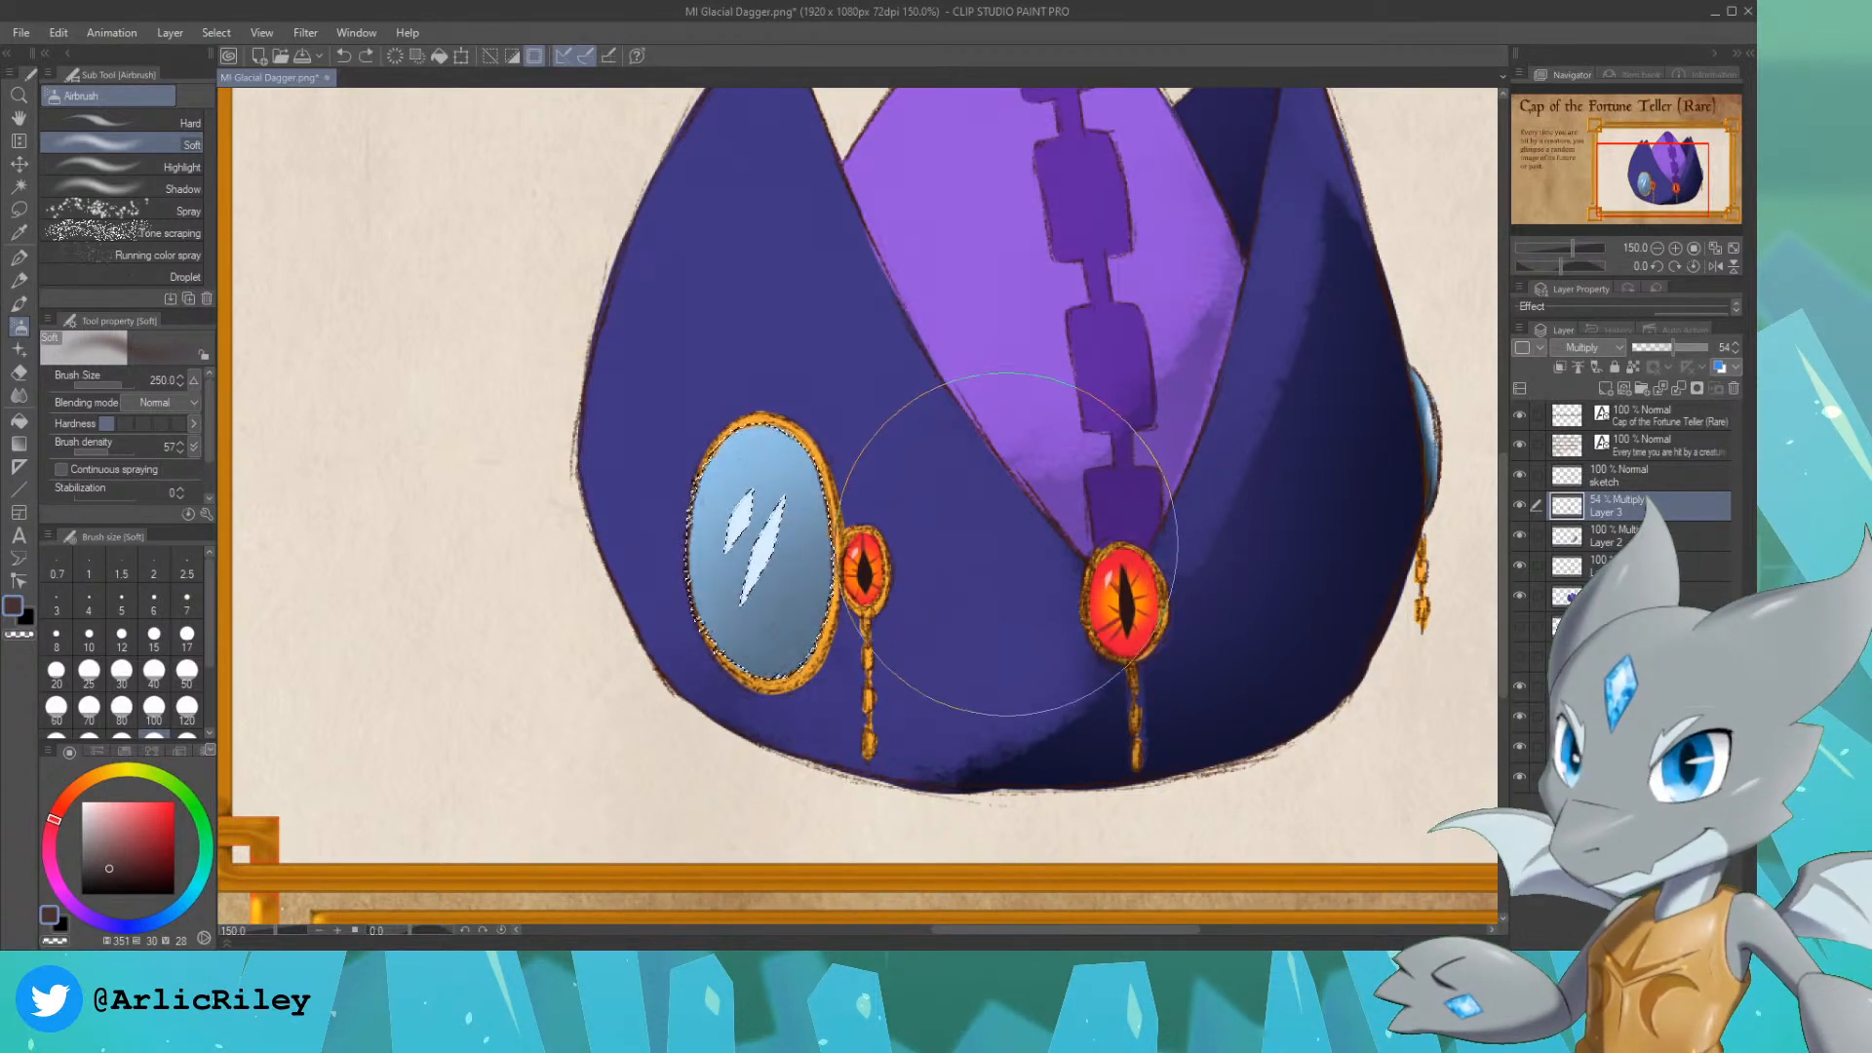
pyautogui.hotkey('ctrl', 'z')
pyautogui.moveTo(714, 746); pyautogui.dragTo(966, 652)
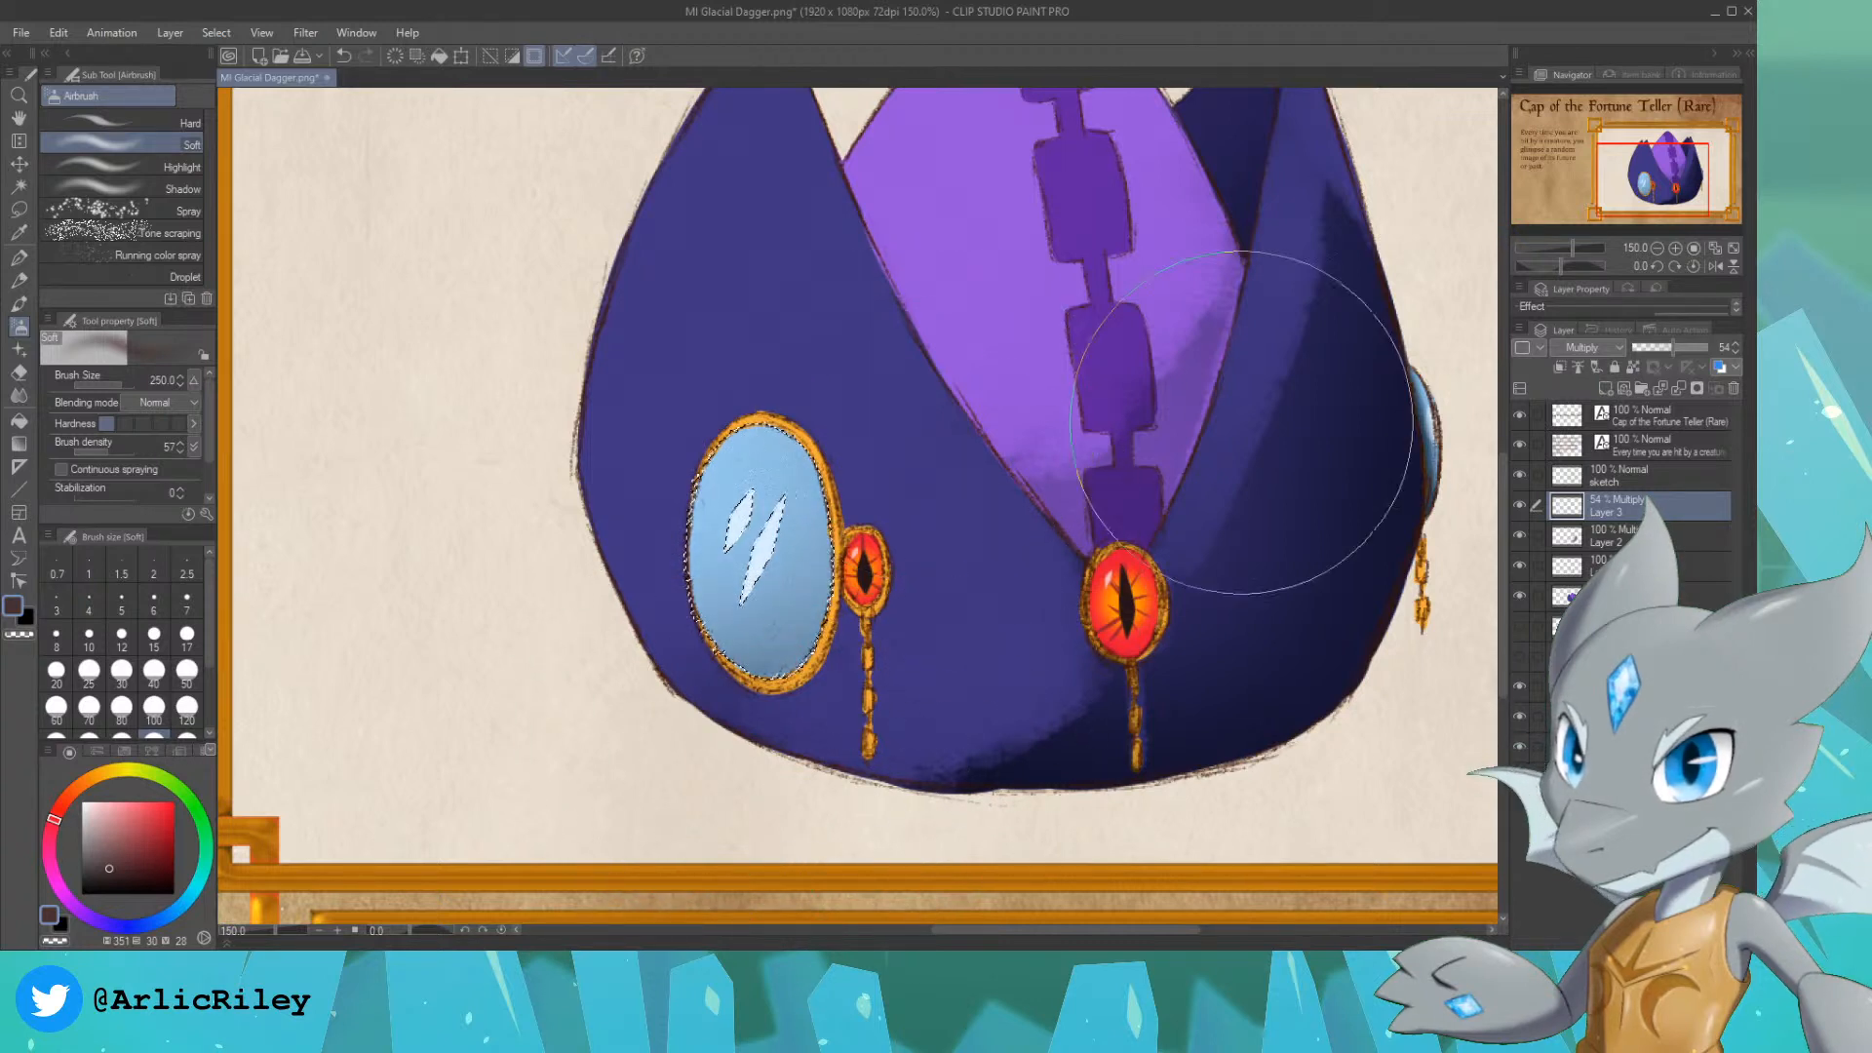
# Step: Clear the mirror selection and set the shadow layer's opacity to 53%
pyautogui.hotkey('ctrl', 'd')
pyautogui.click(1659, 348)
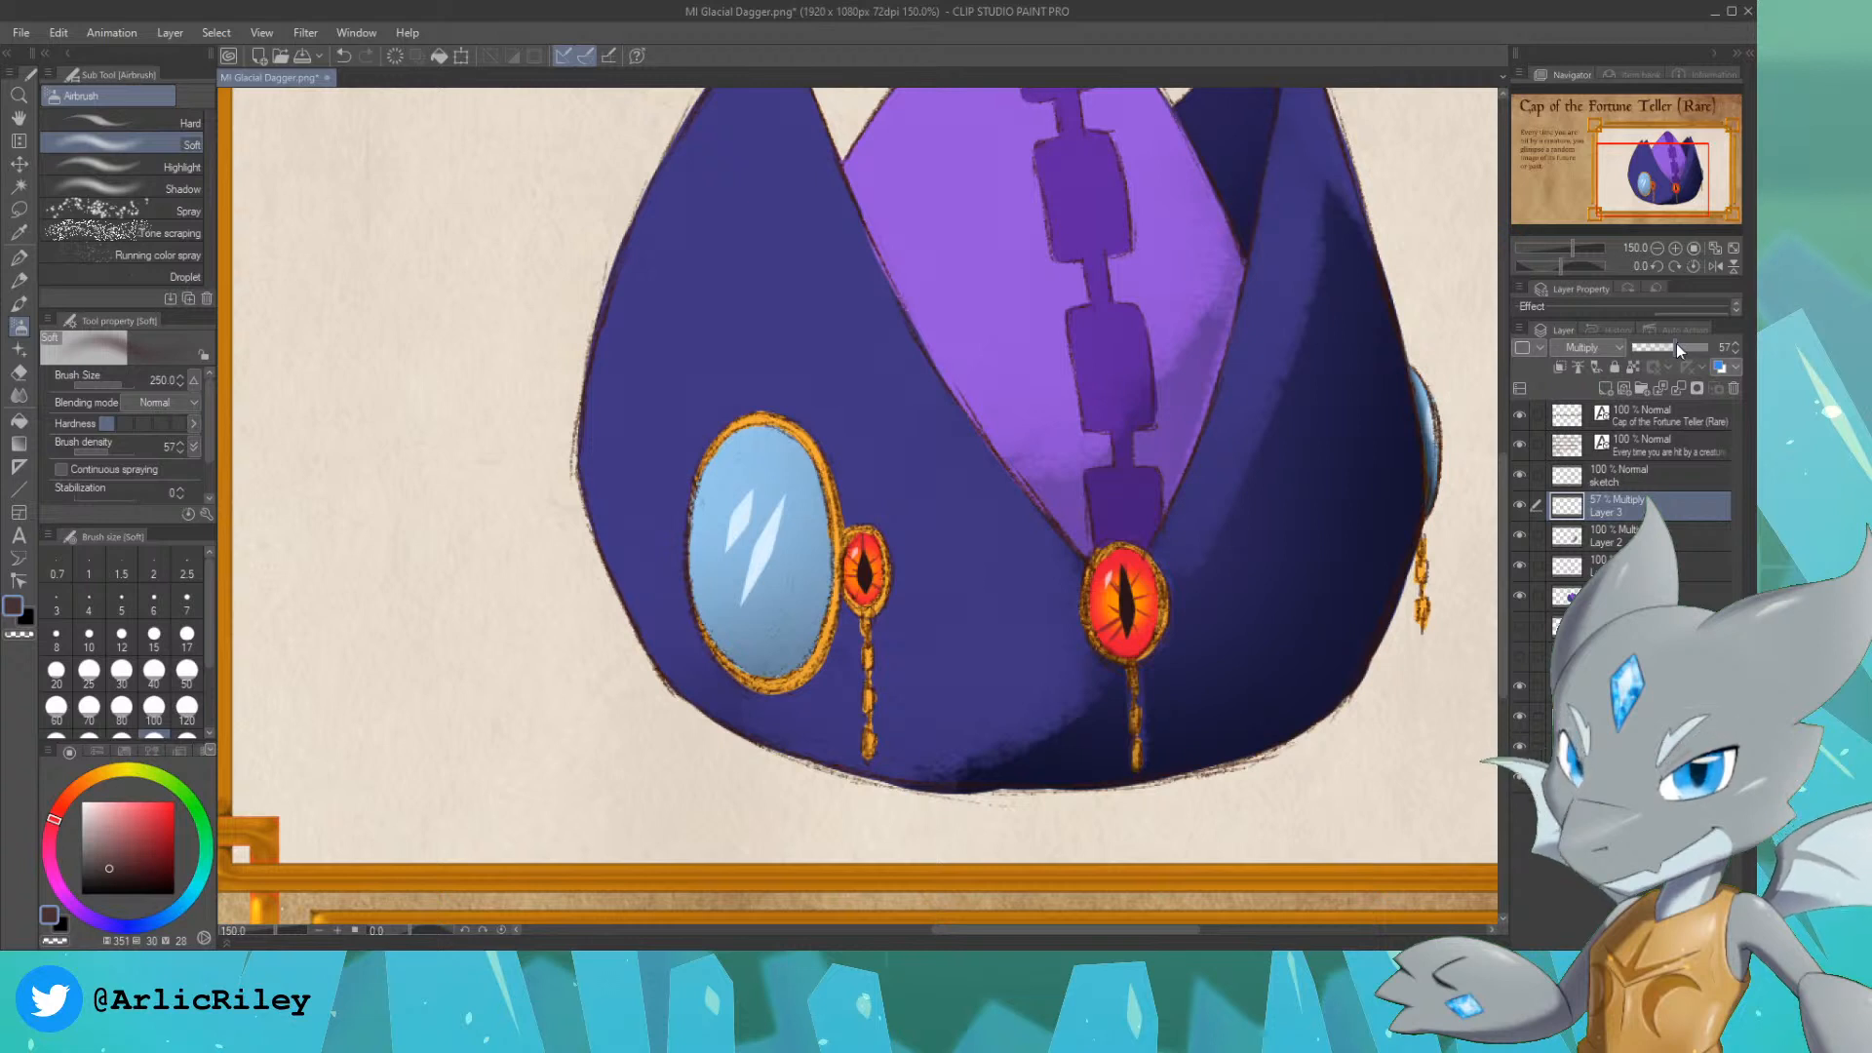
pyautogui.moveTo(1676, 343); pyautogui.dragTo(1686, 344)
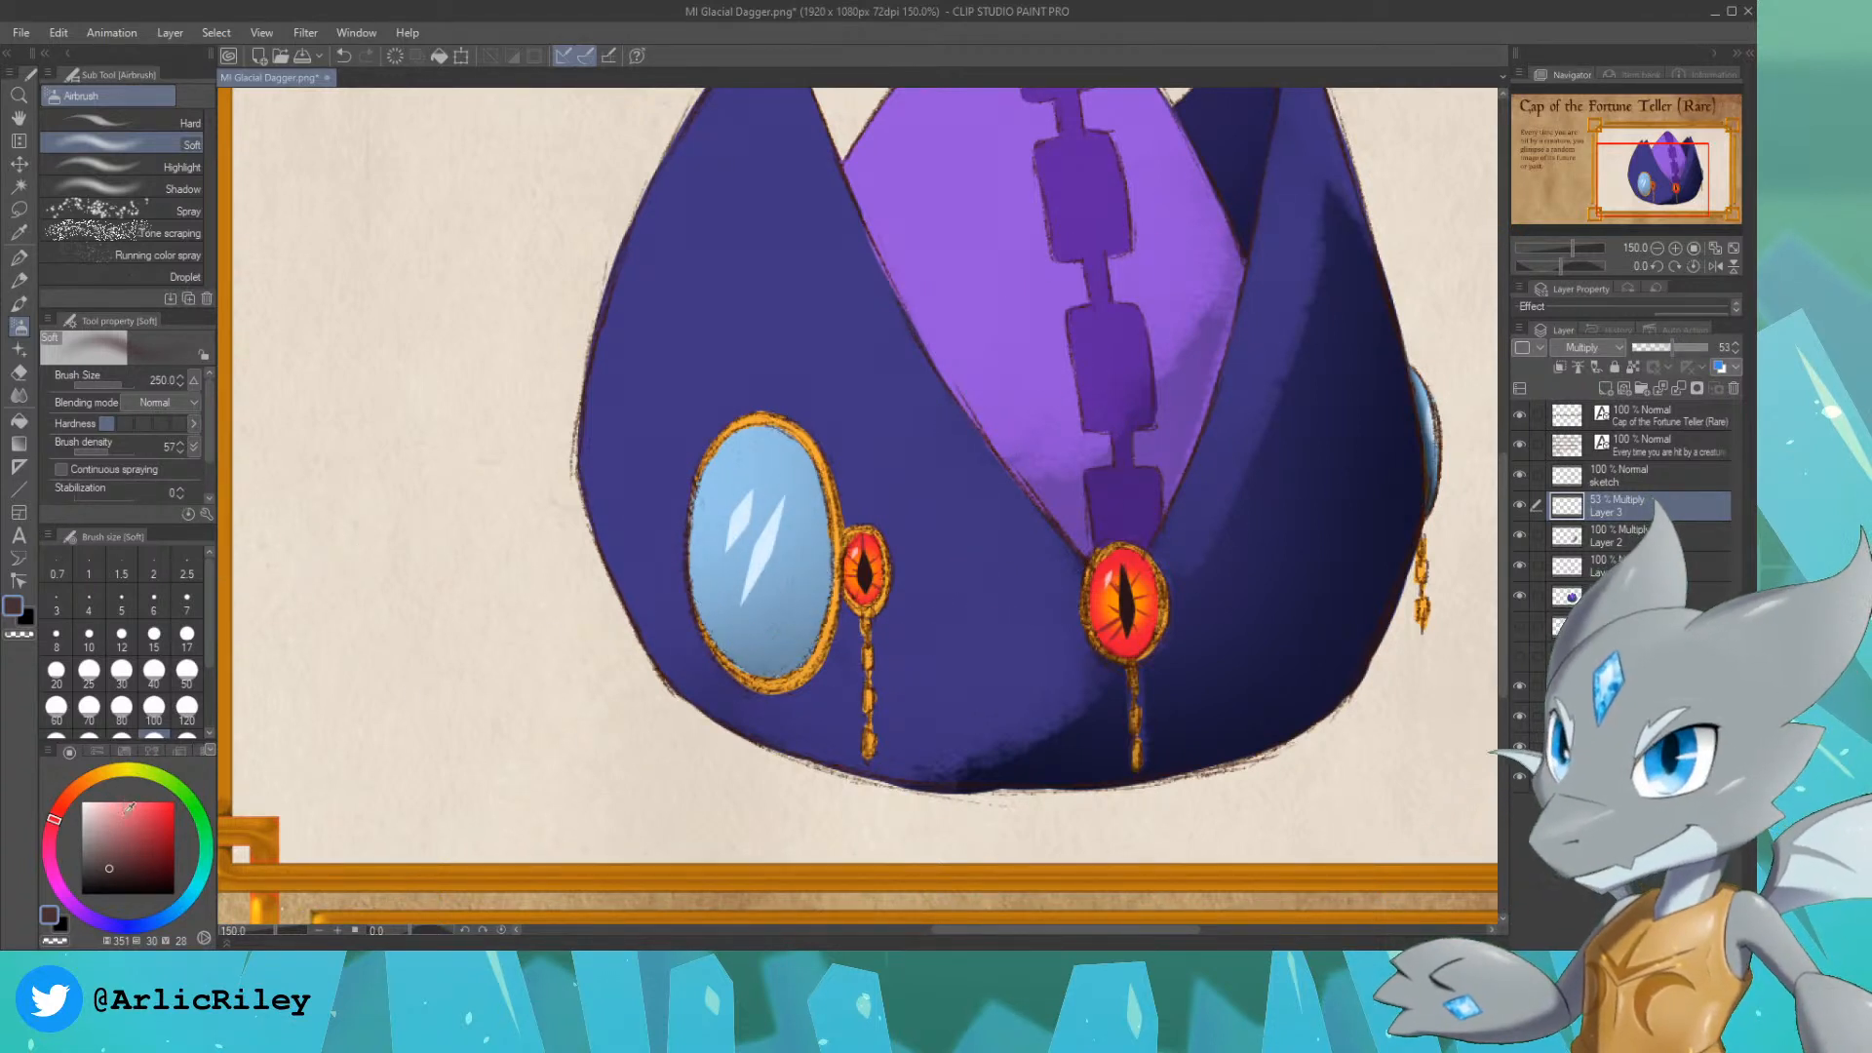
# Step: Add a new layer above the mirror shadow, airbrush a soft white highlight inside the selected upper mirror glass, and clear the selection
pyautogui.click(82, 802)
pyautogui.click(1606, 388)
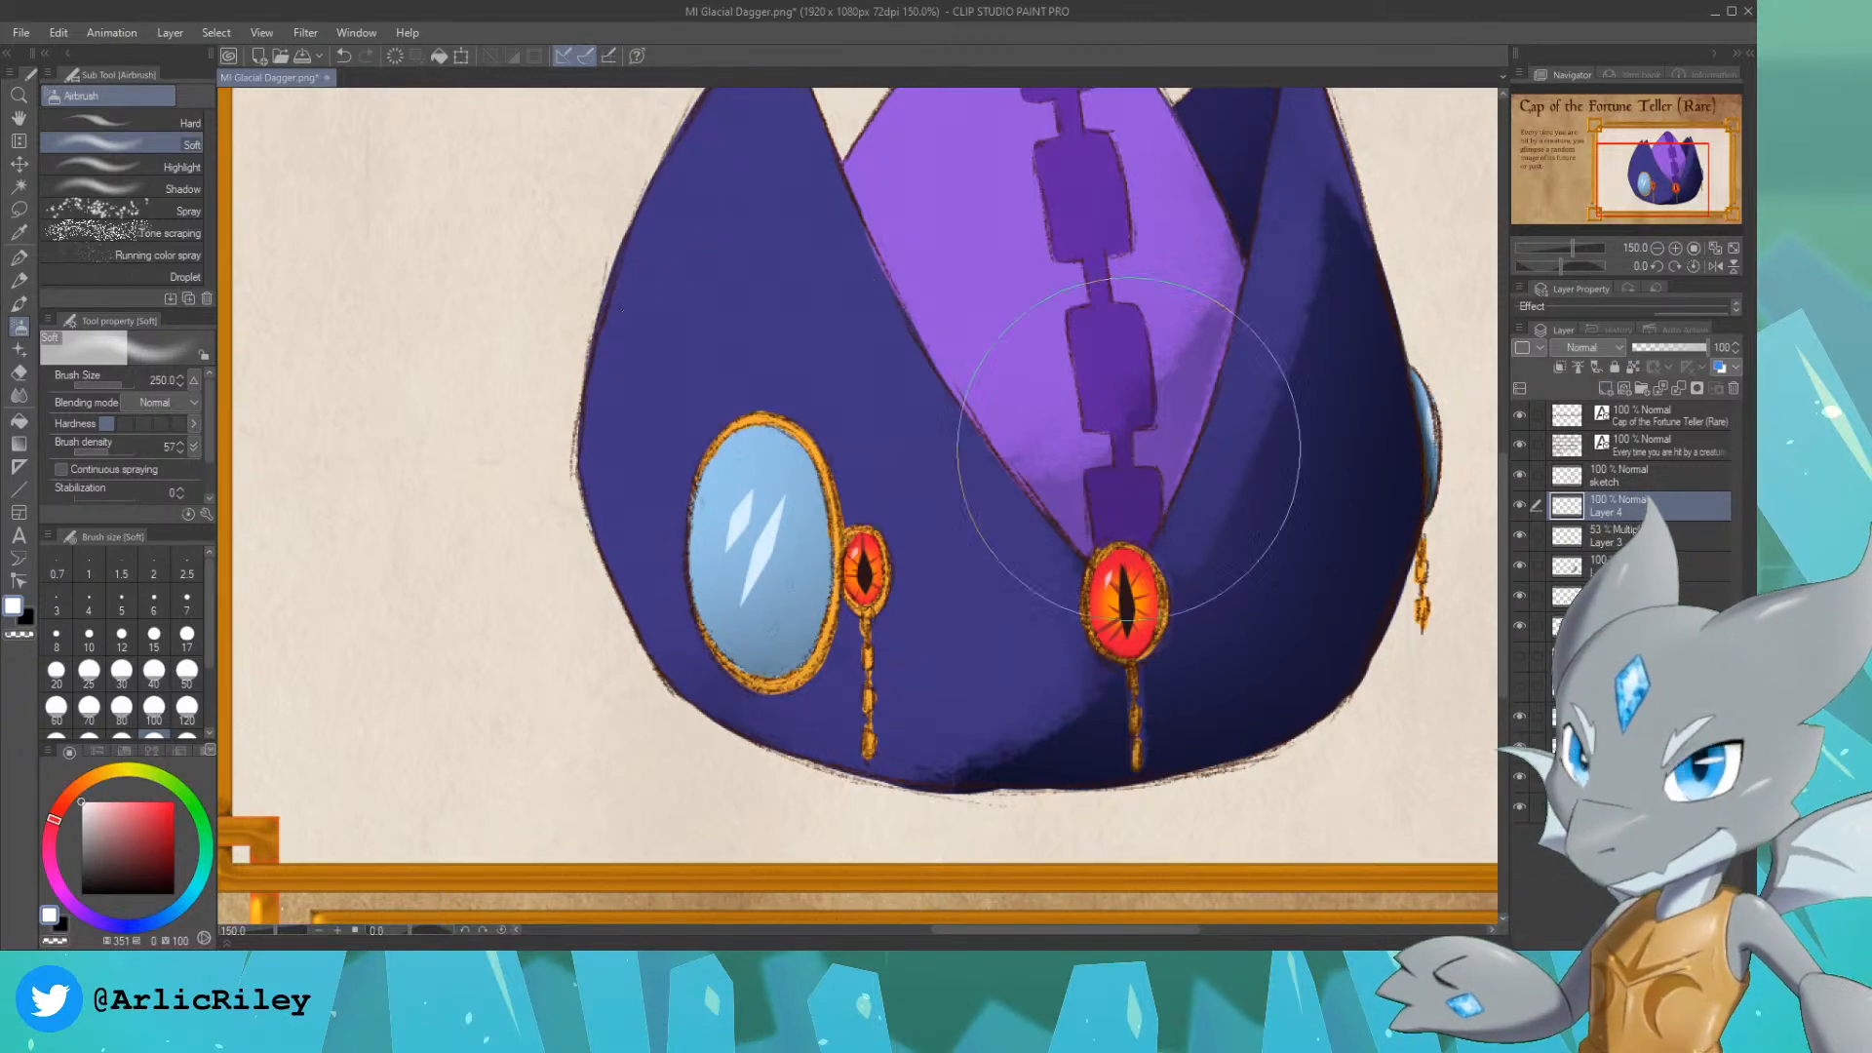
pyautogui.click(19, 186)
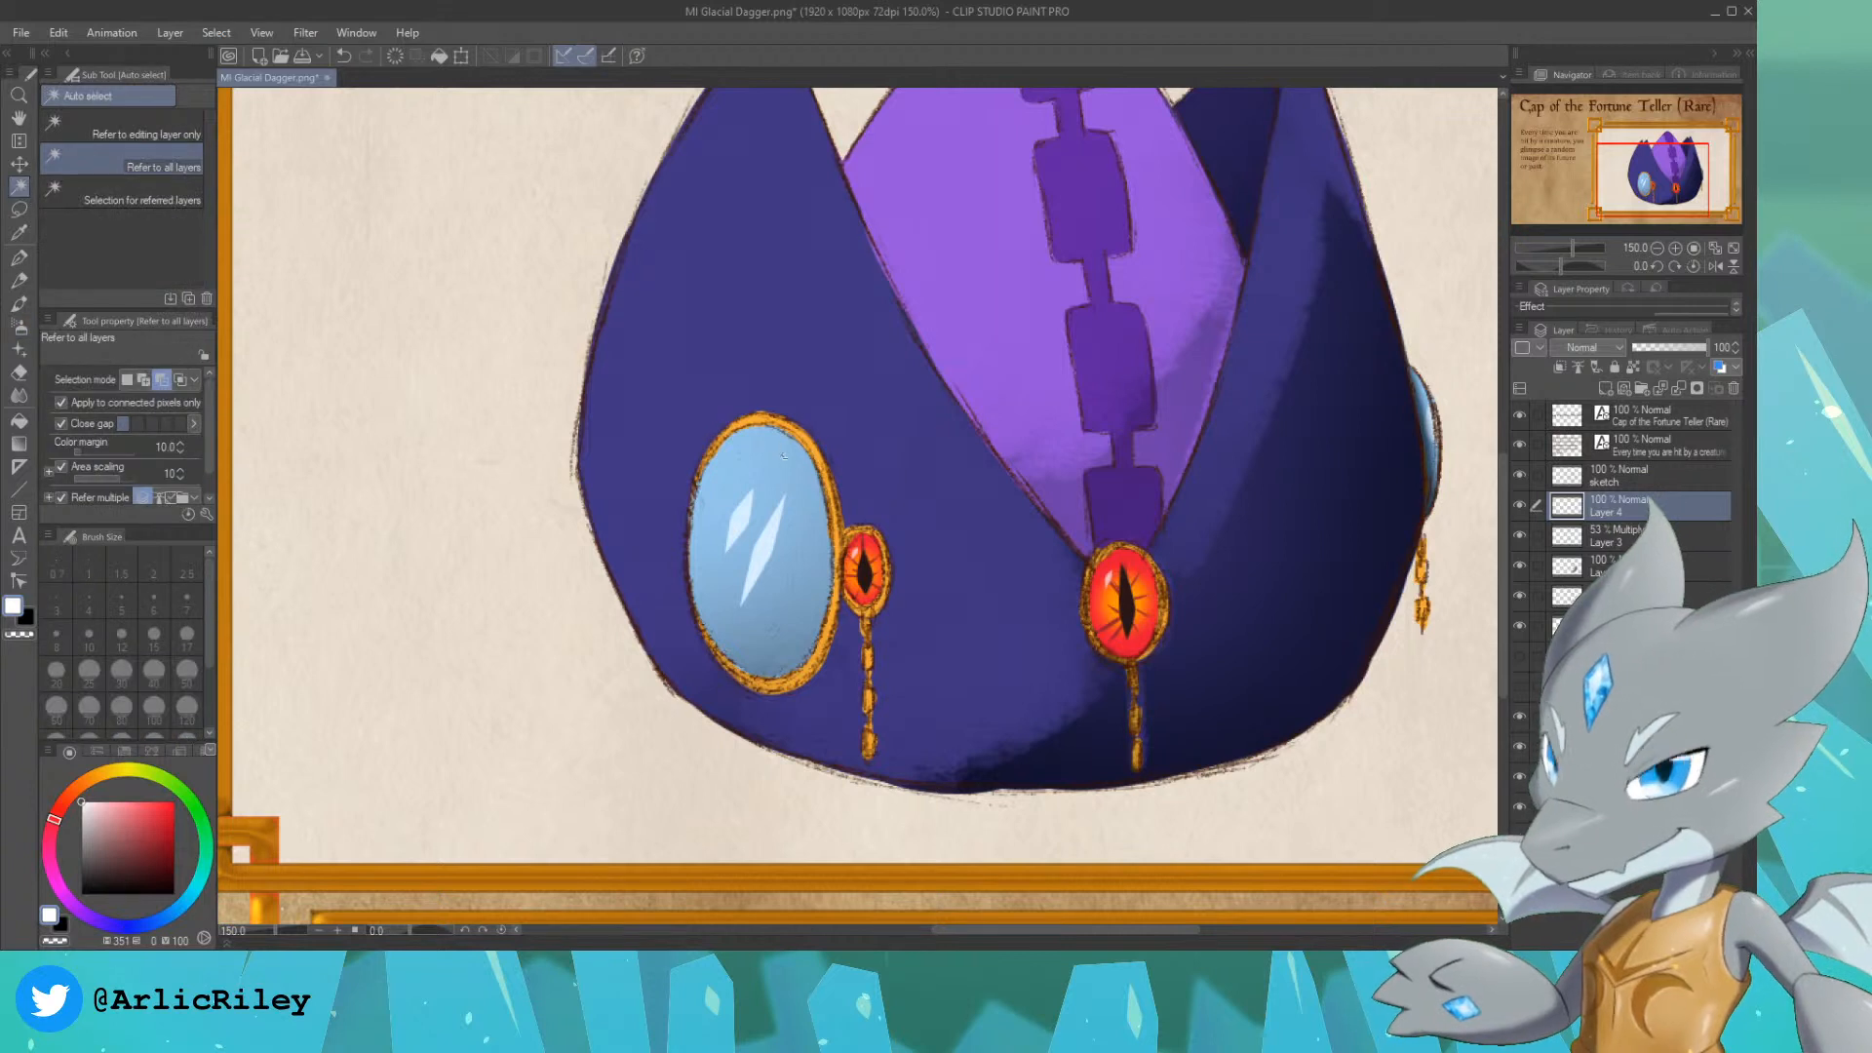
pyautogui.click(765, 473)
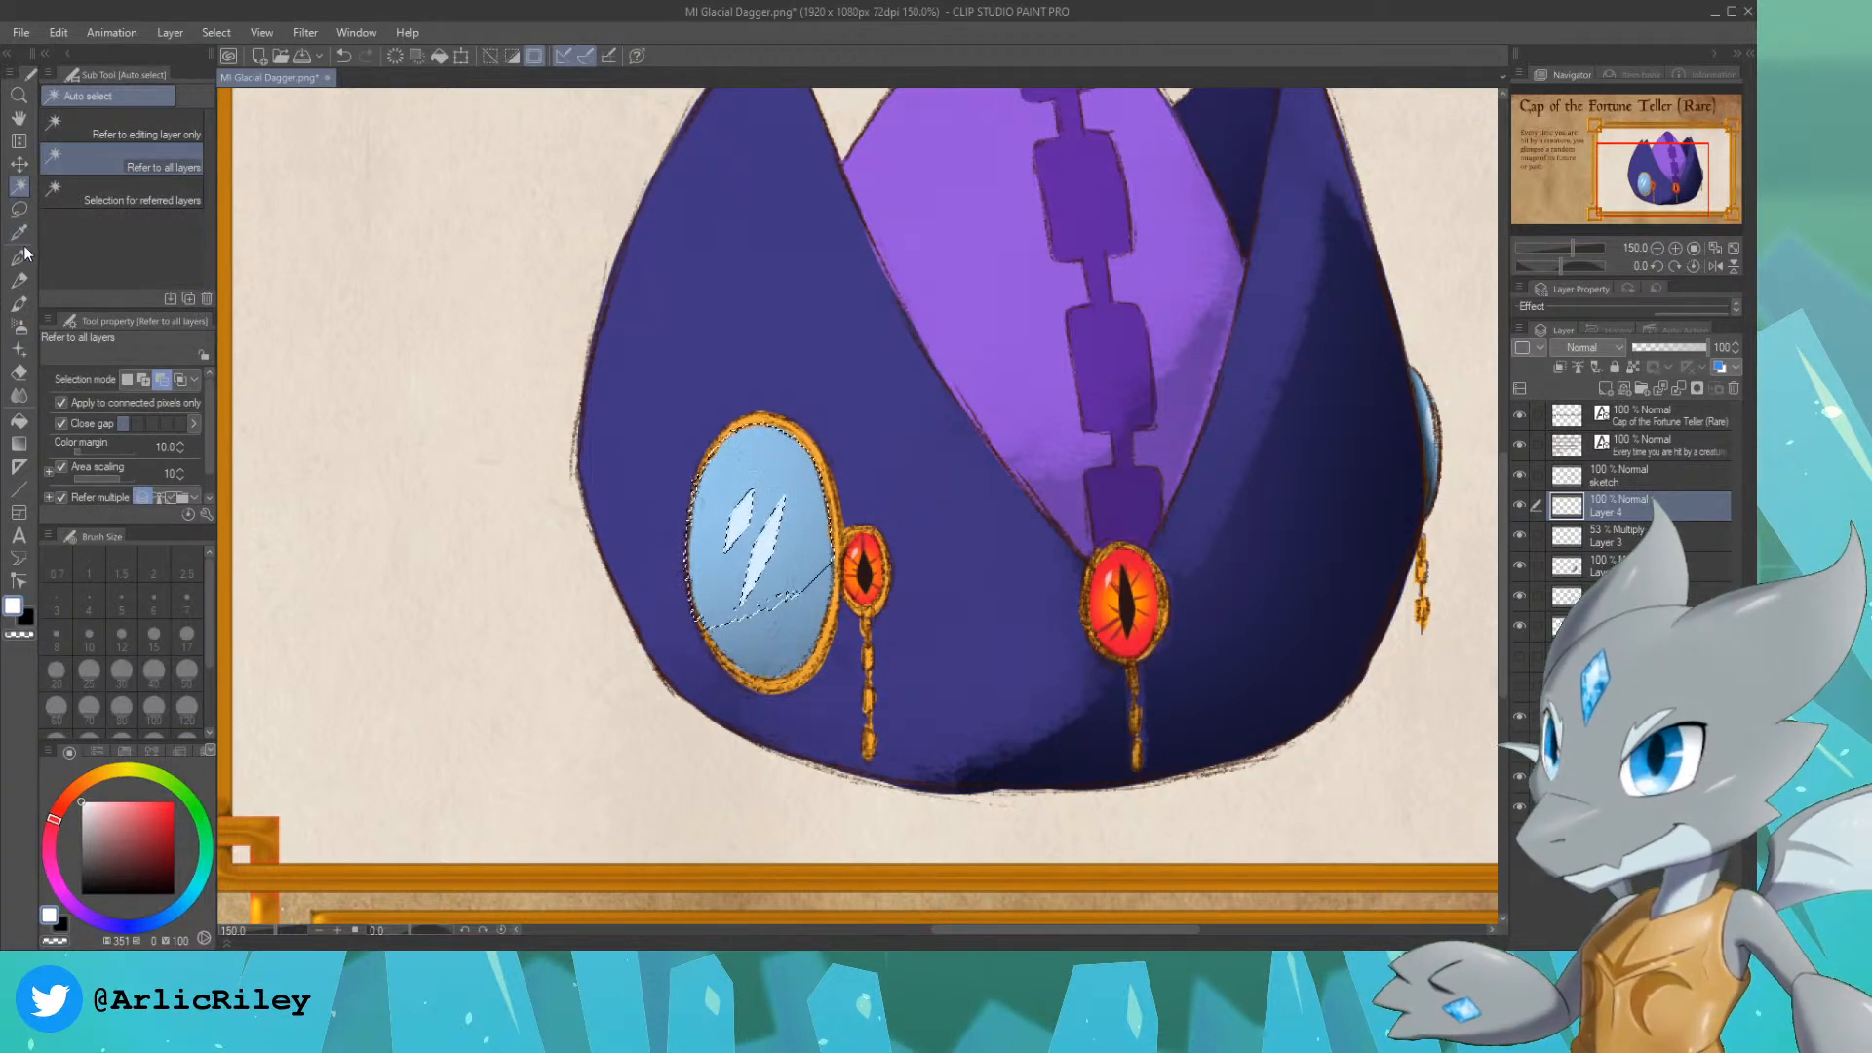
pyautogui.click(21, 325)
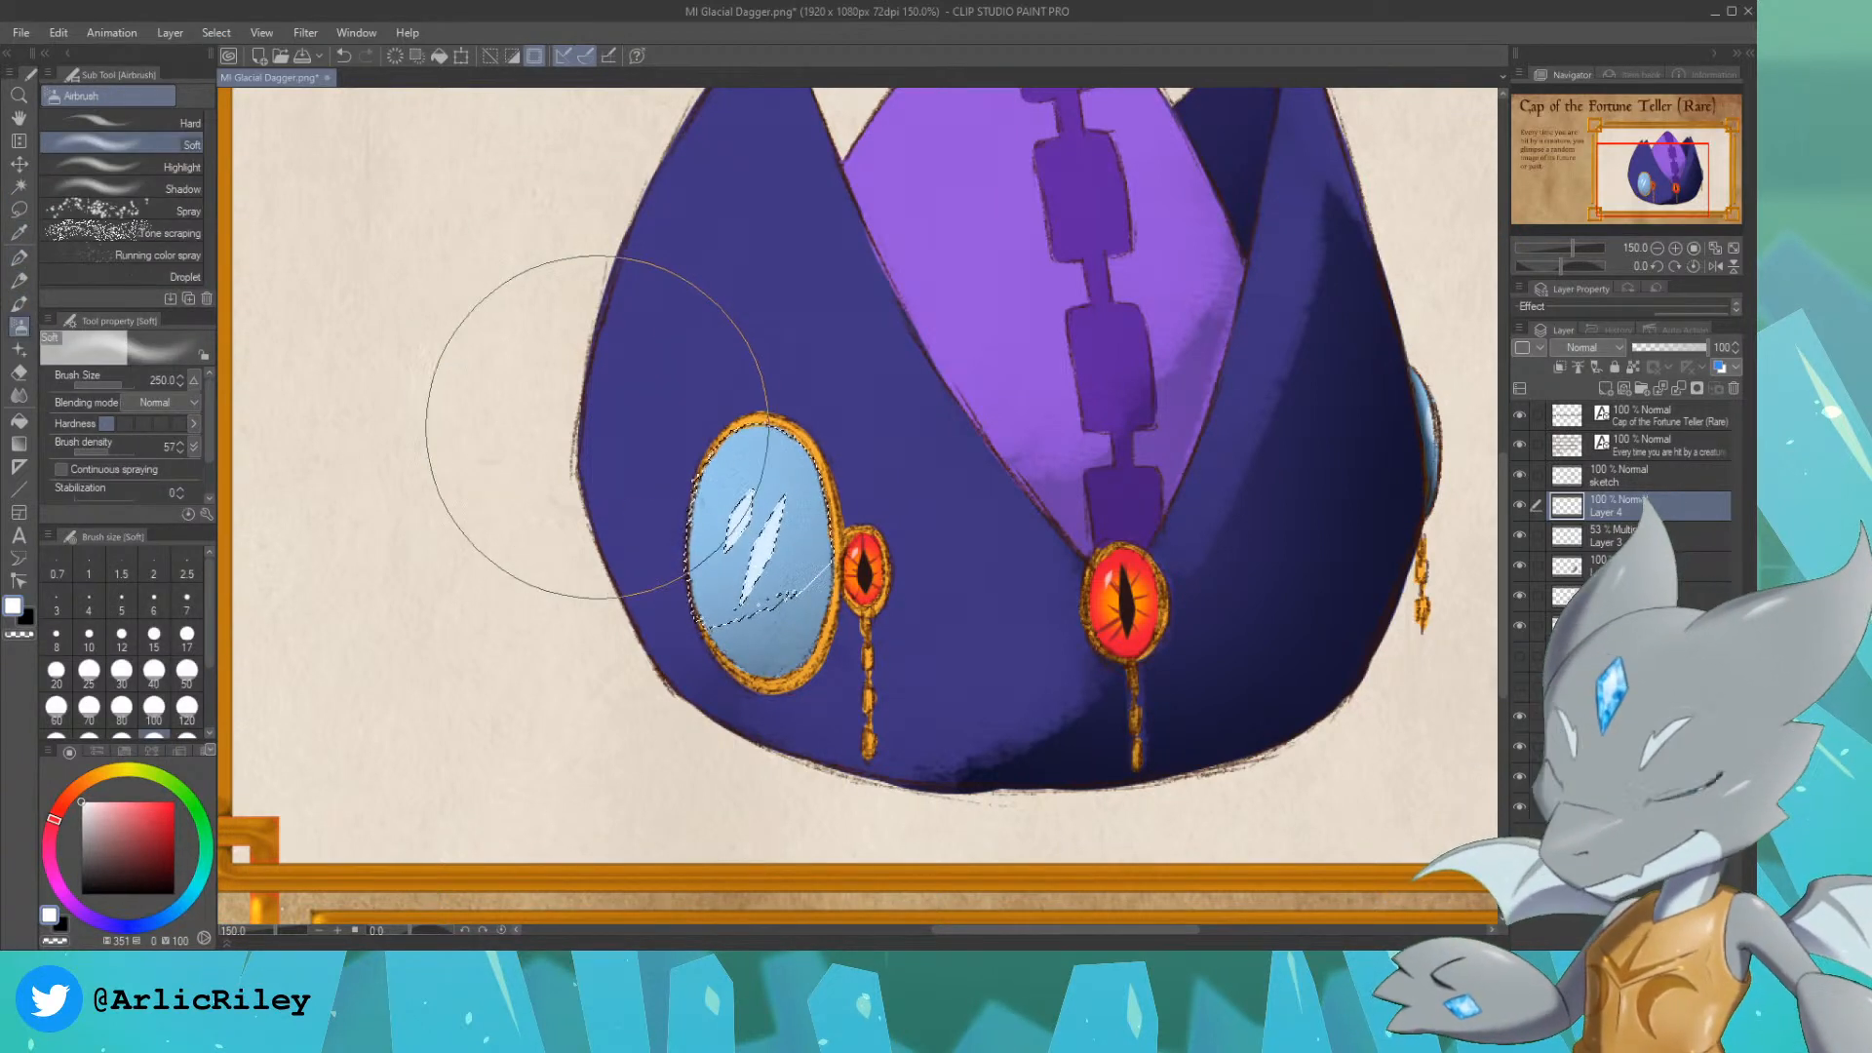
pyautogui.hotkey('ctrl', 'd')
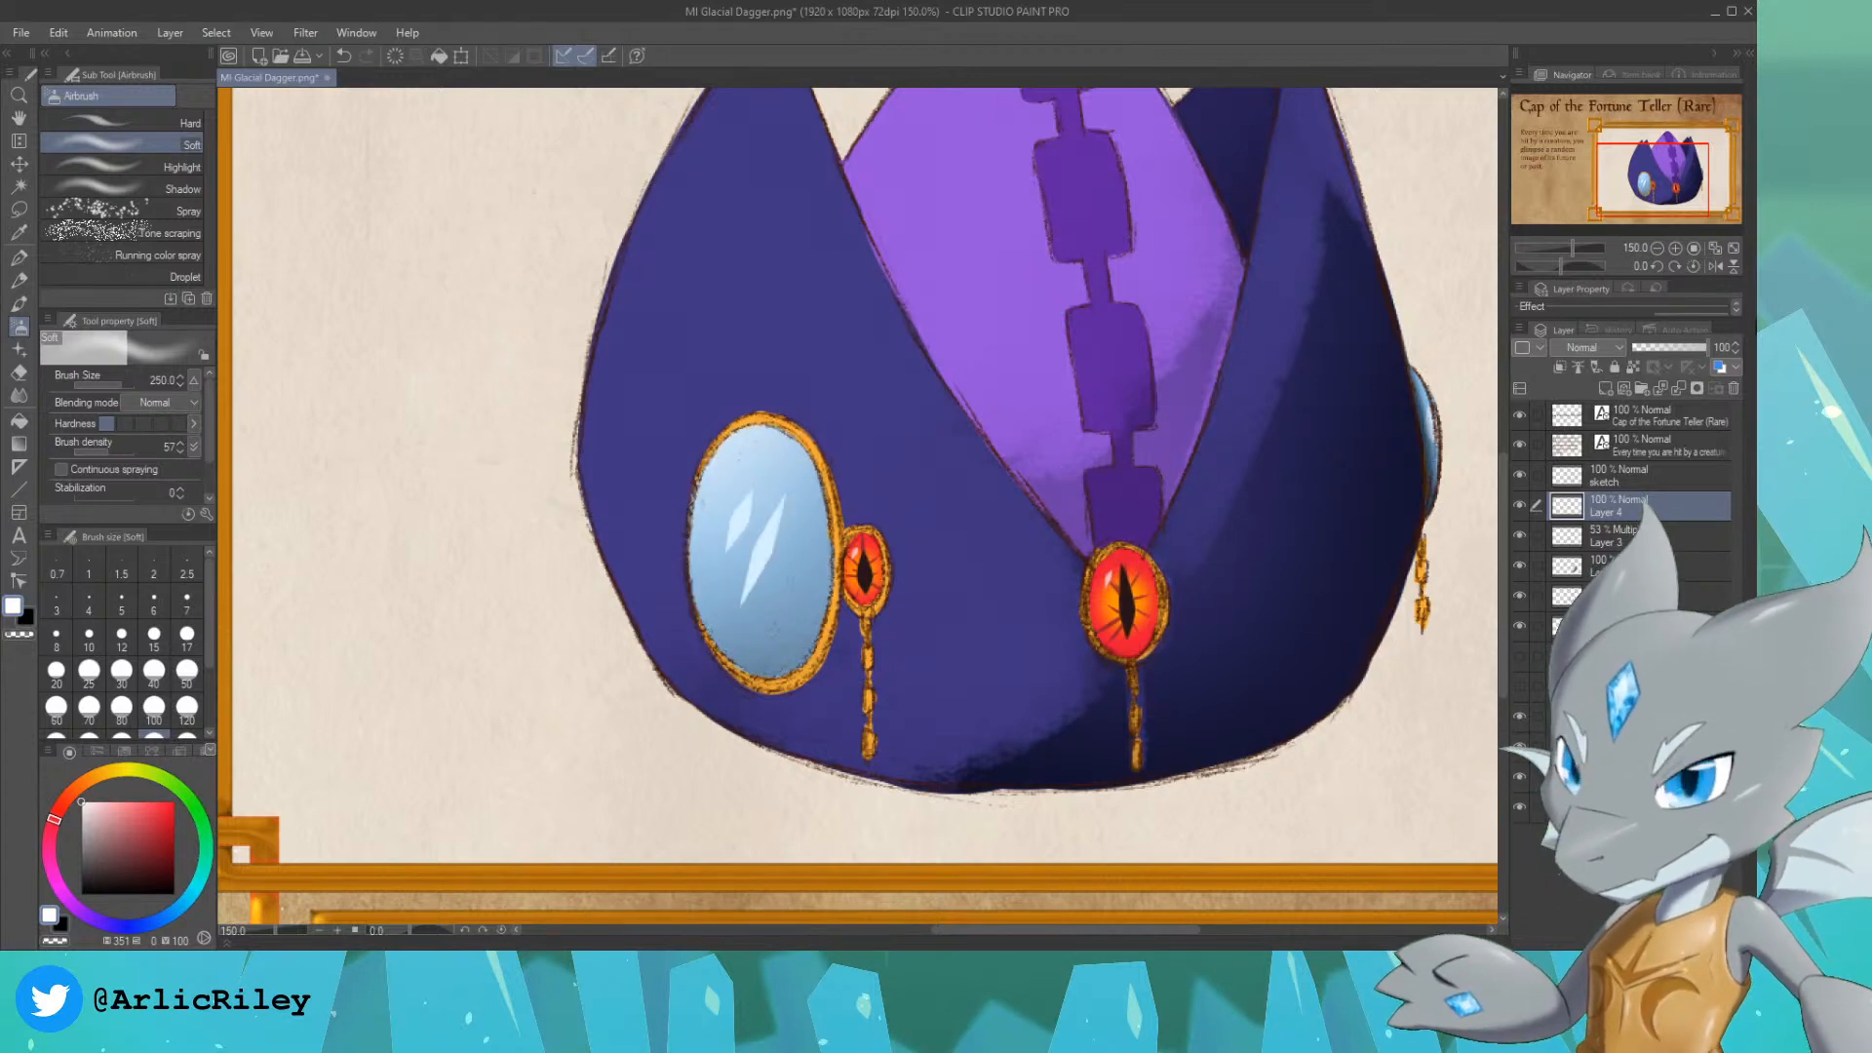
# Step: Merge all the cap artwork layers, from the sketch layer down, into one layer and rename it Fortune Teller Cap
pyautogui.hotkey('ctrl', '-')
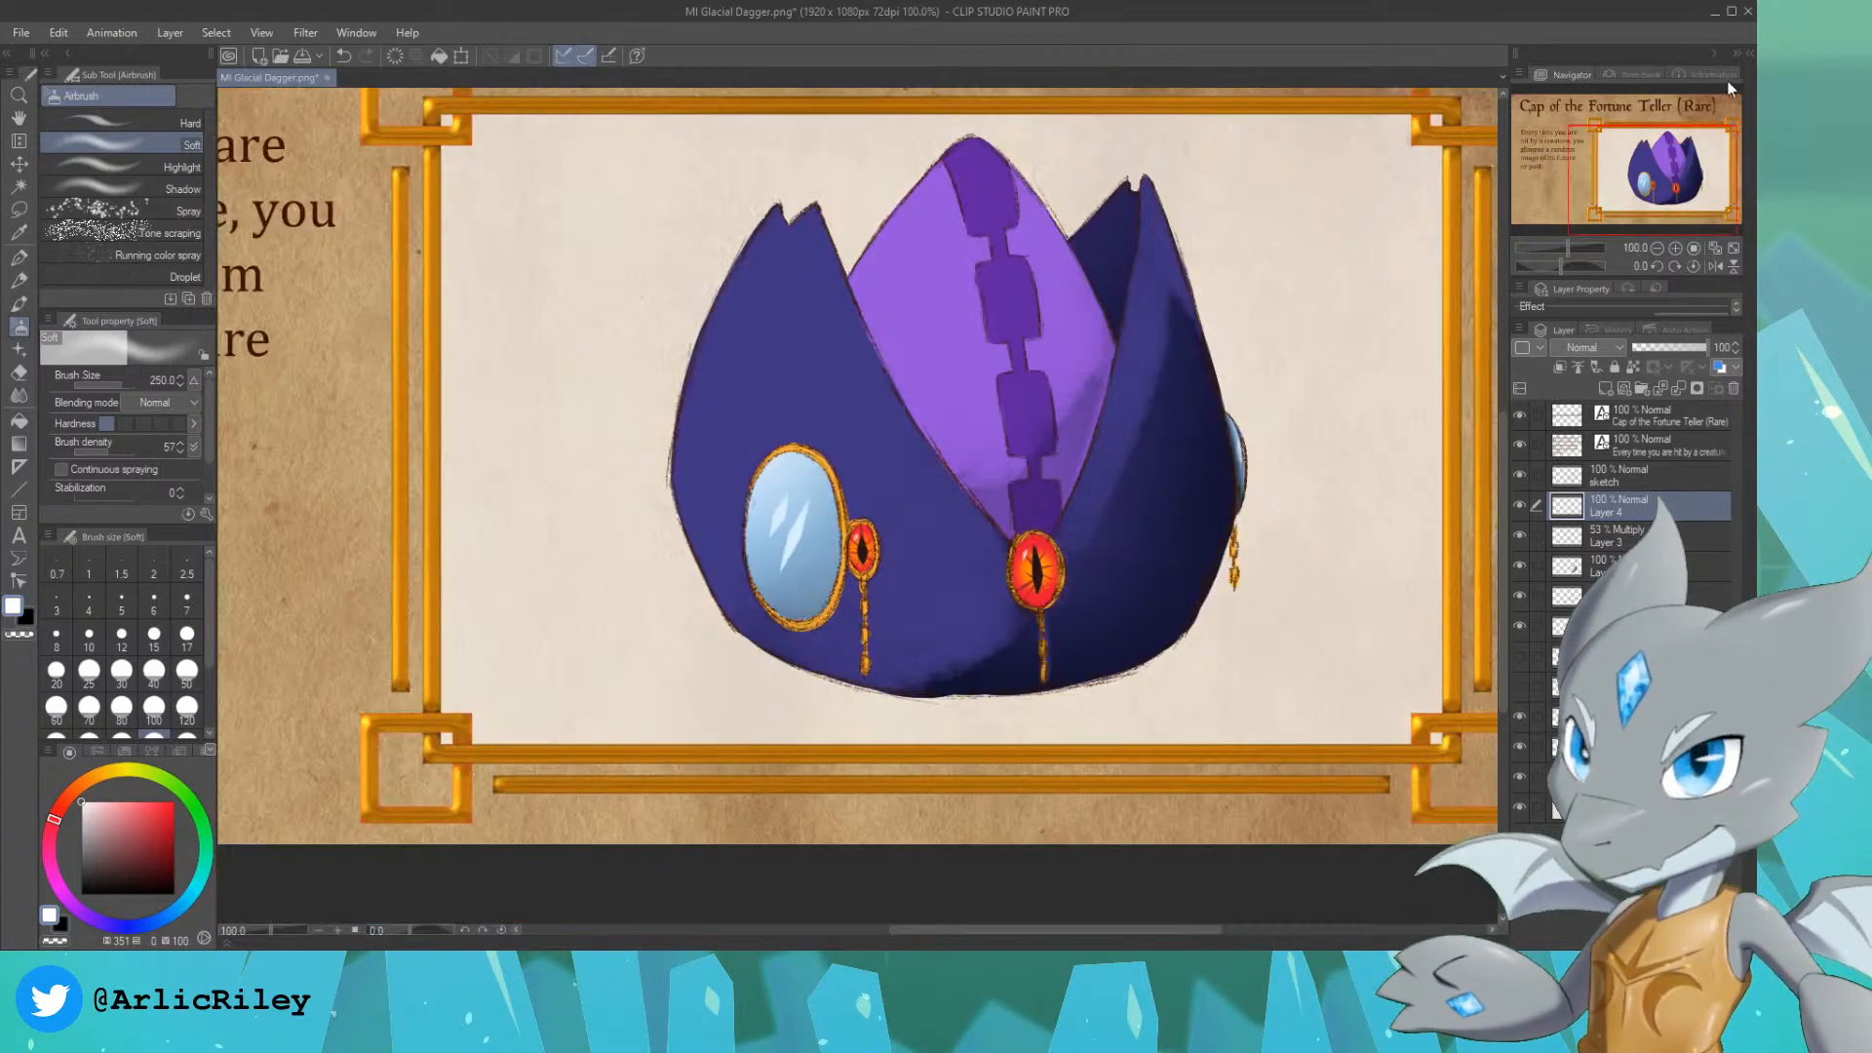
pyautogui.moveTo(1647, 171); pyautogui.dragTo(1644, 164)
pyautogui.hotkey('ctrl', '-')
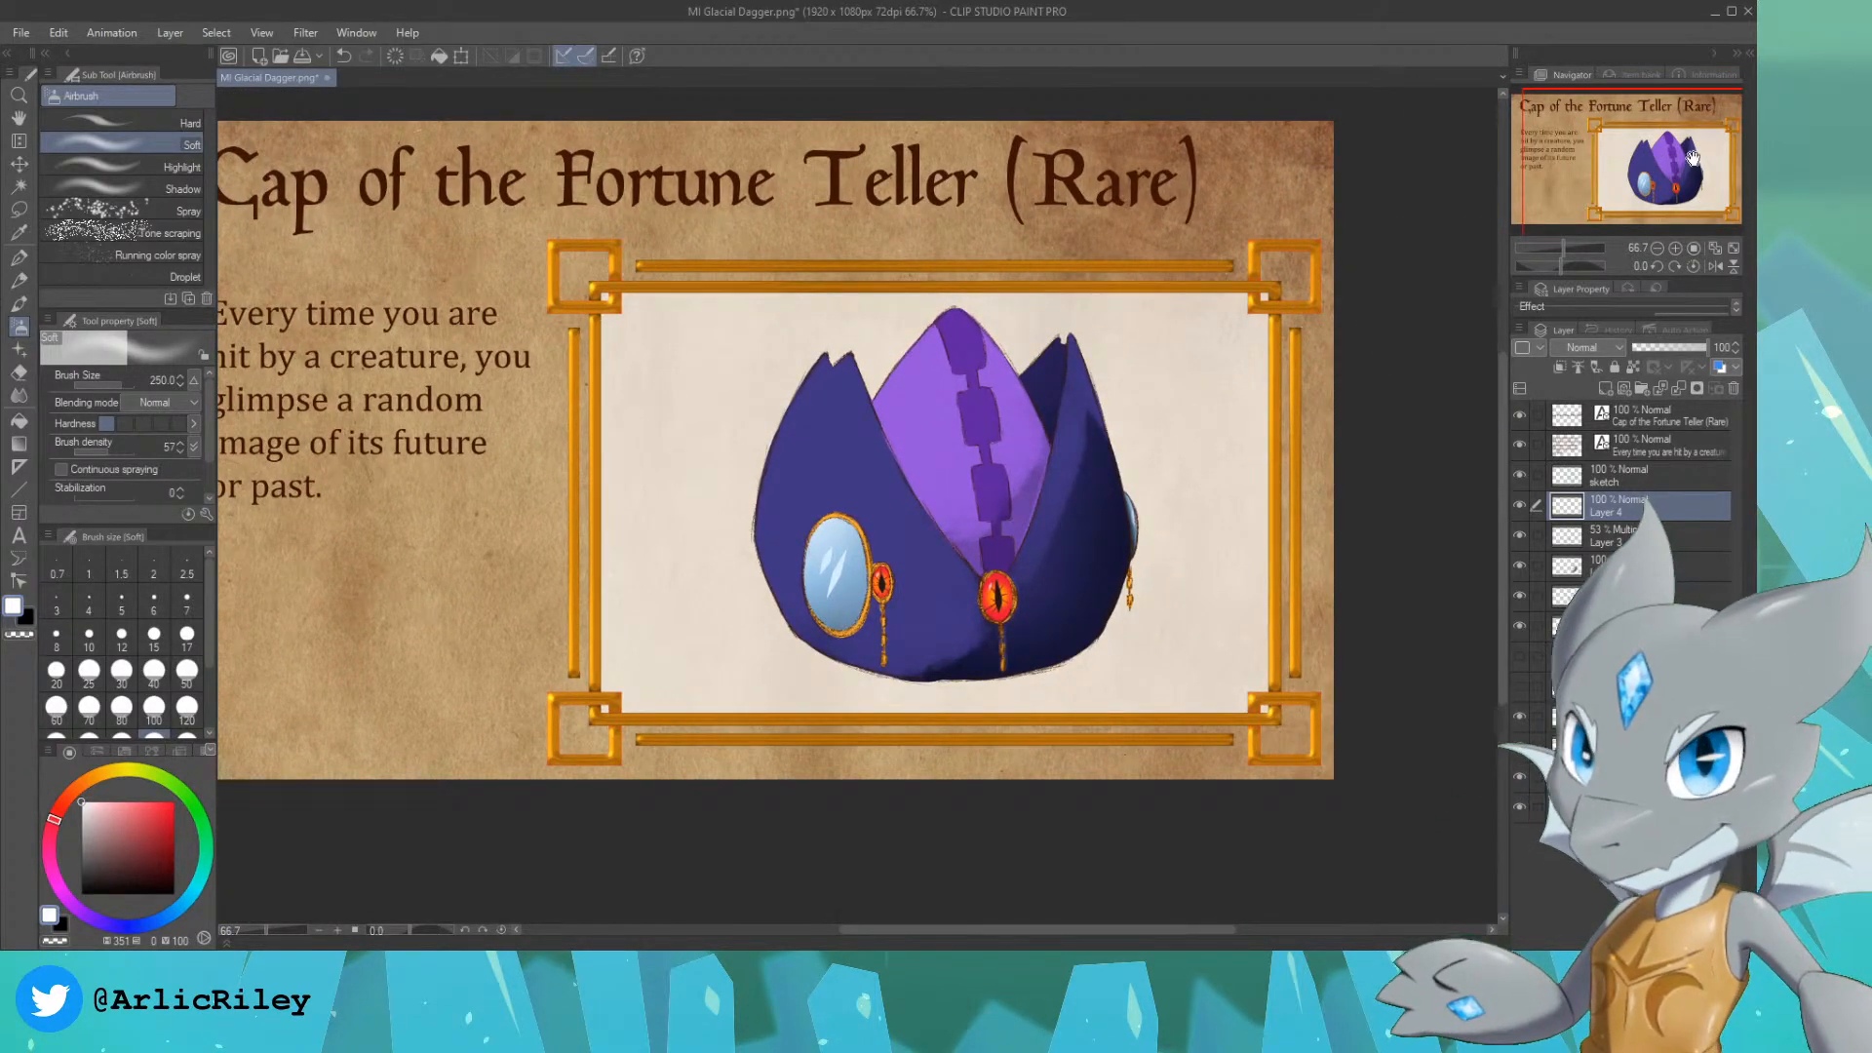
pyautogui.moveTo(1678, 150); pyautogui.dragTo(1647, 146)
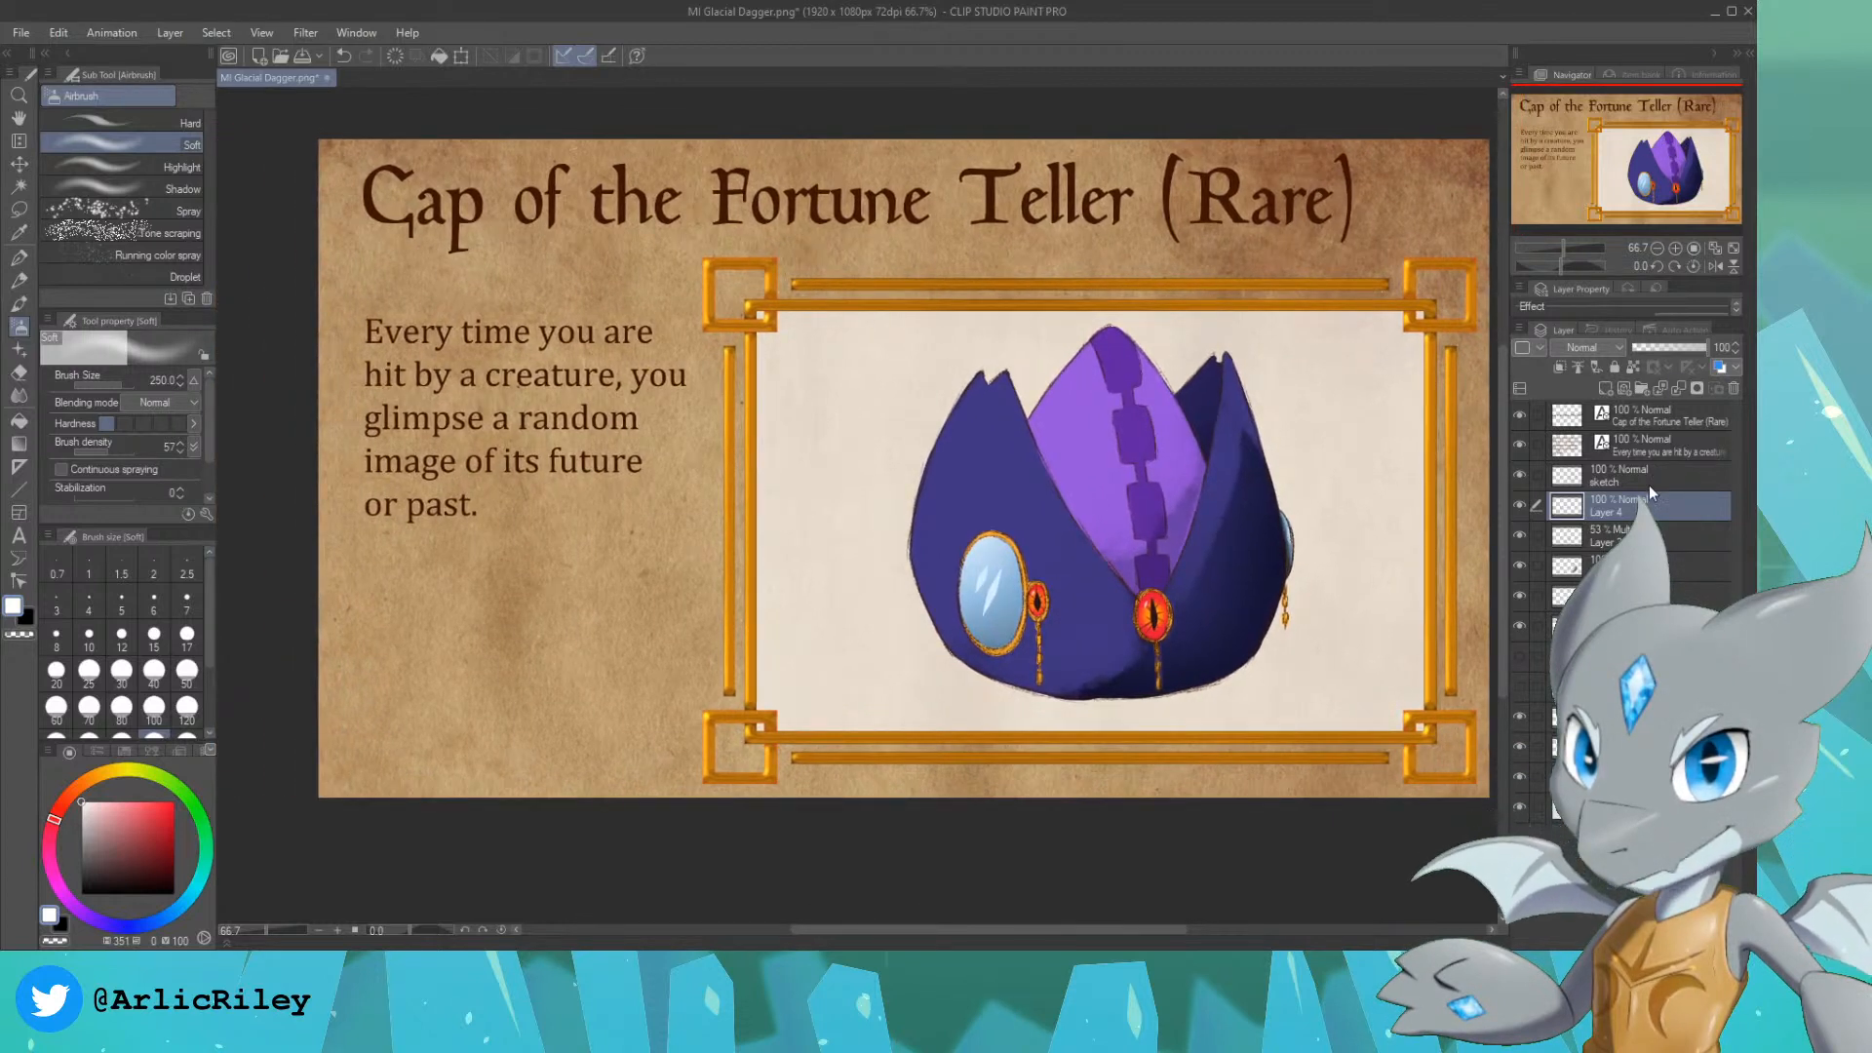
pyautogui.click(1648, 482)
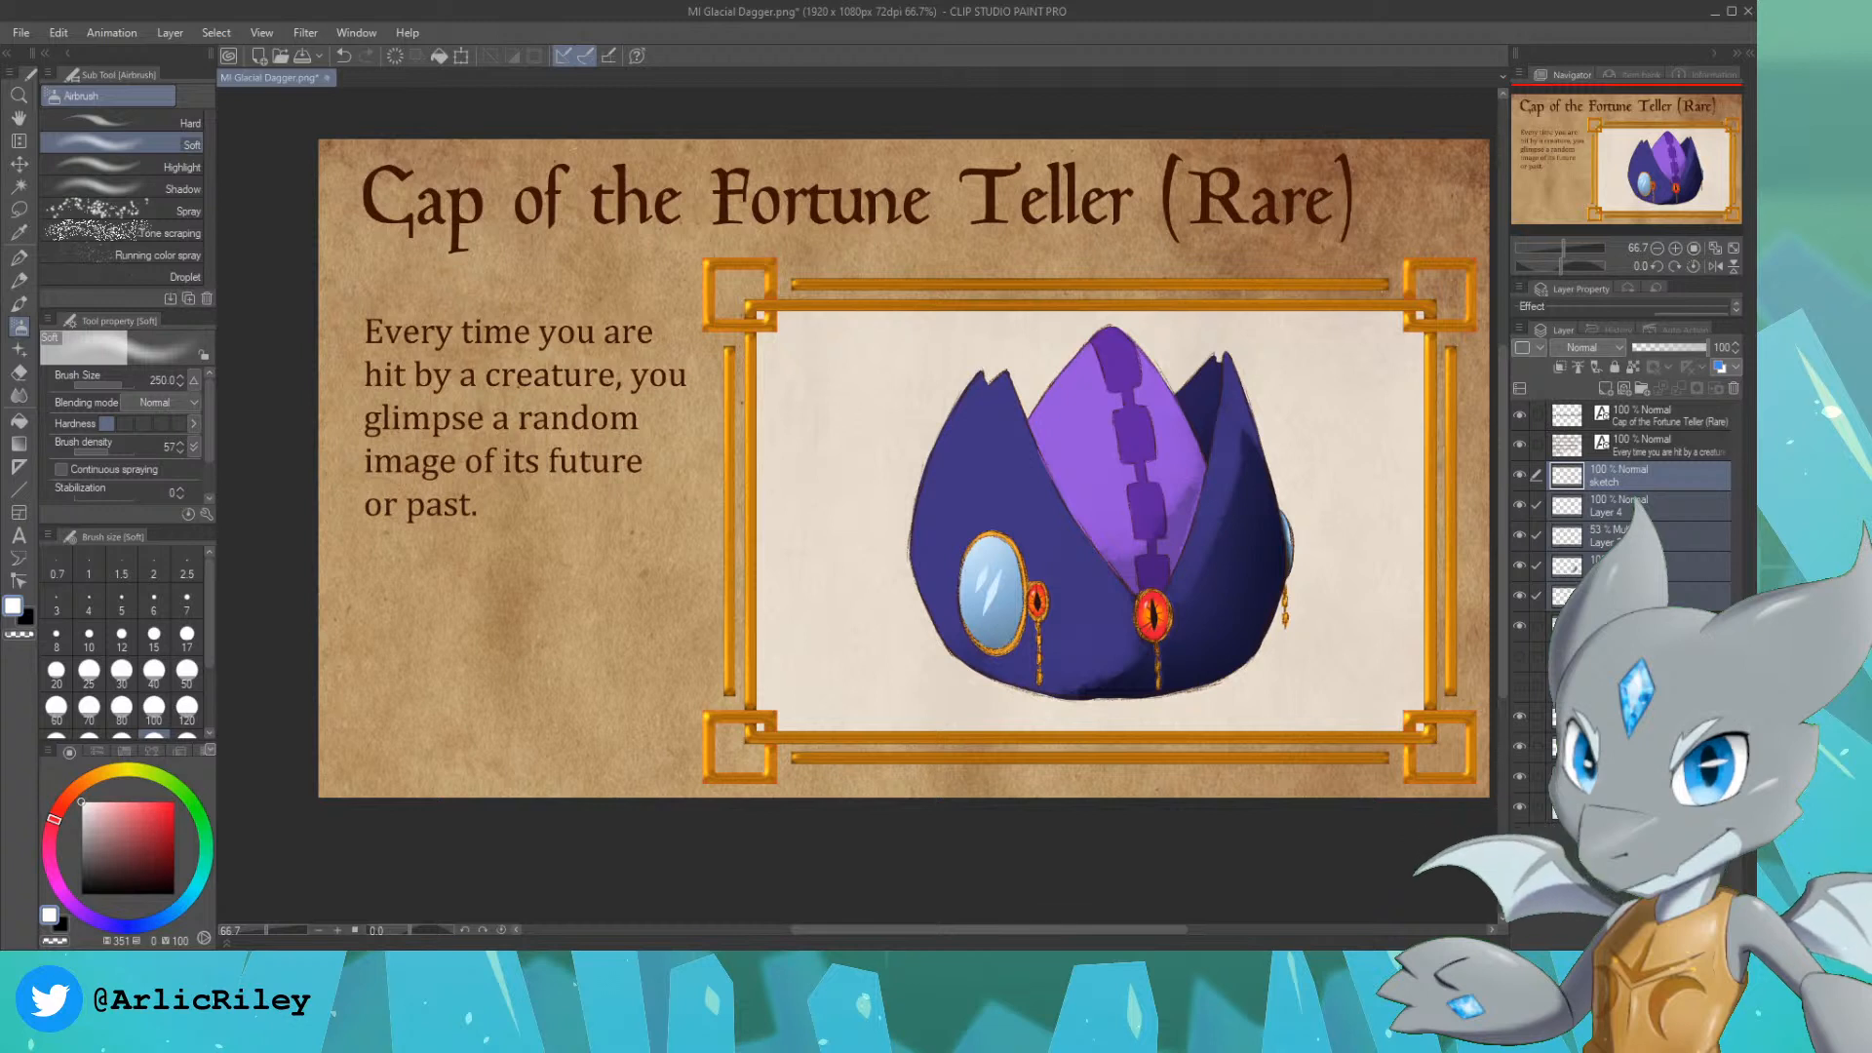
pyautogui.hotkey('alt', 'shift', 'e')
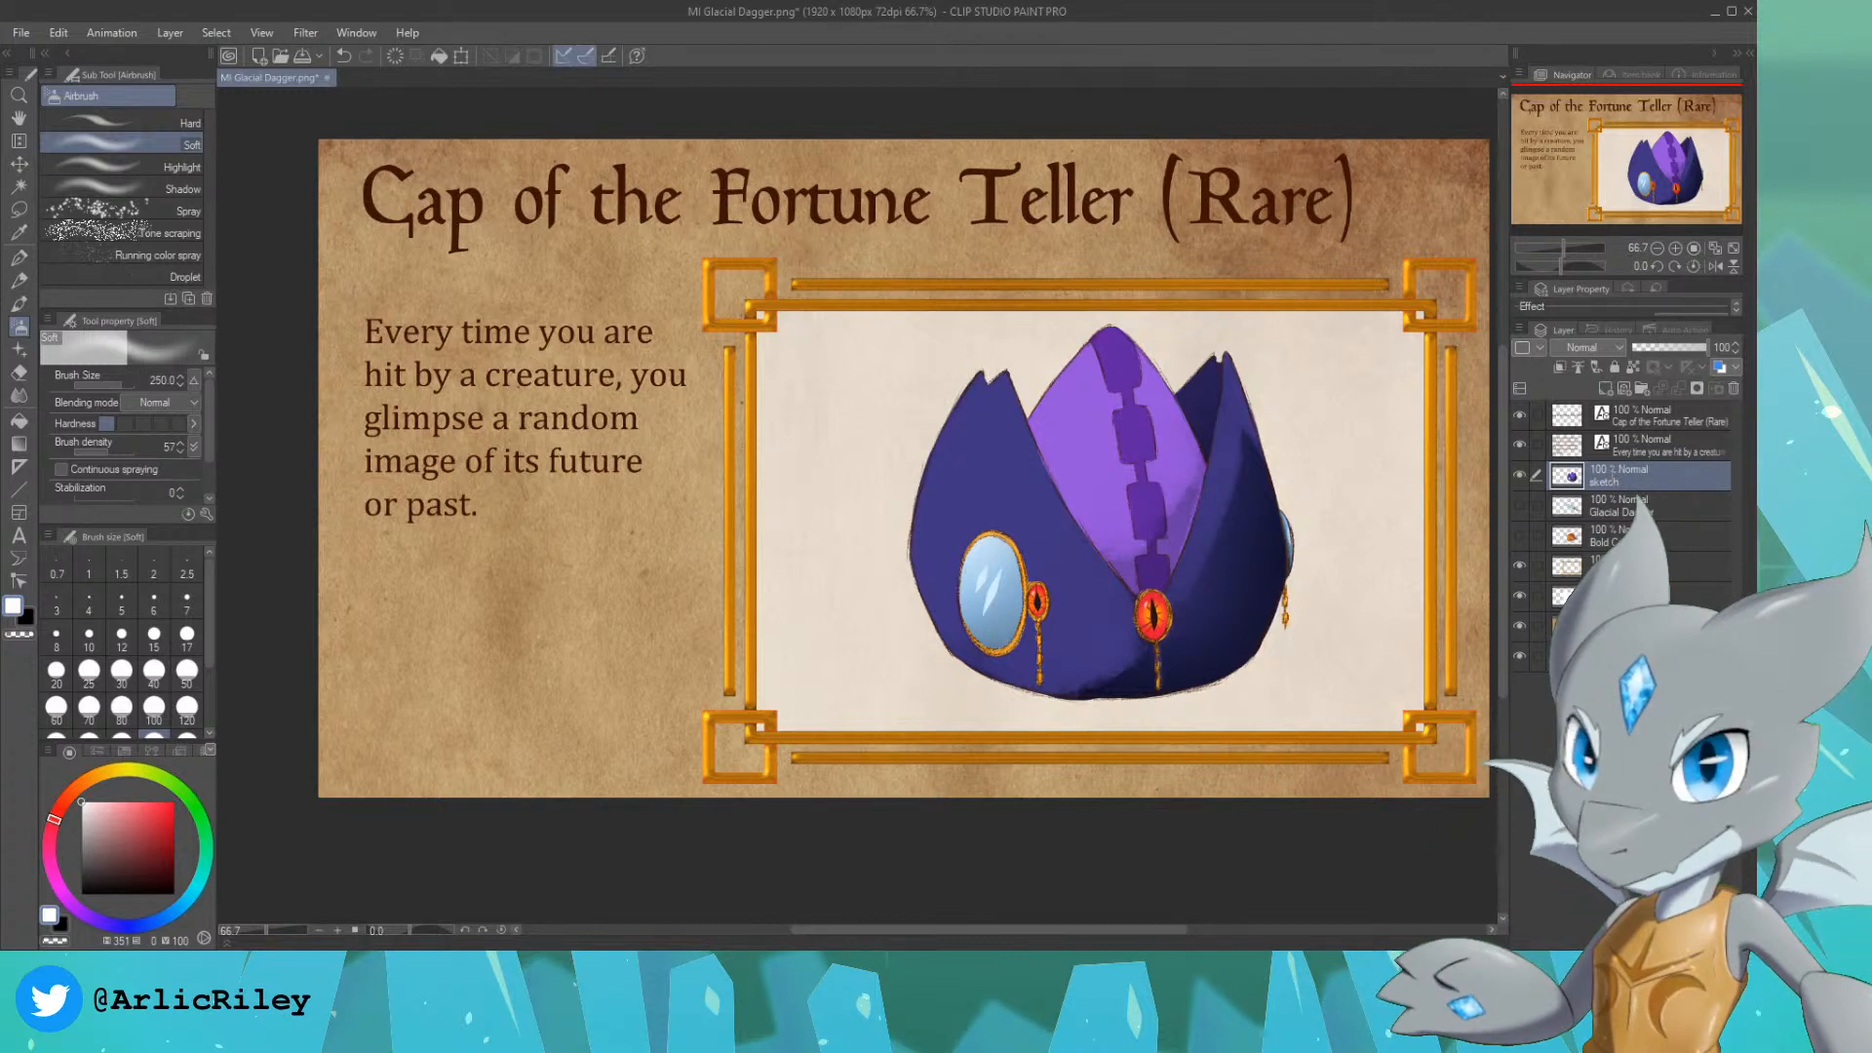
pyautogui.write('Fortune Teller Cap')
pyautogui.press('Return')
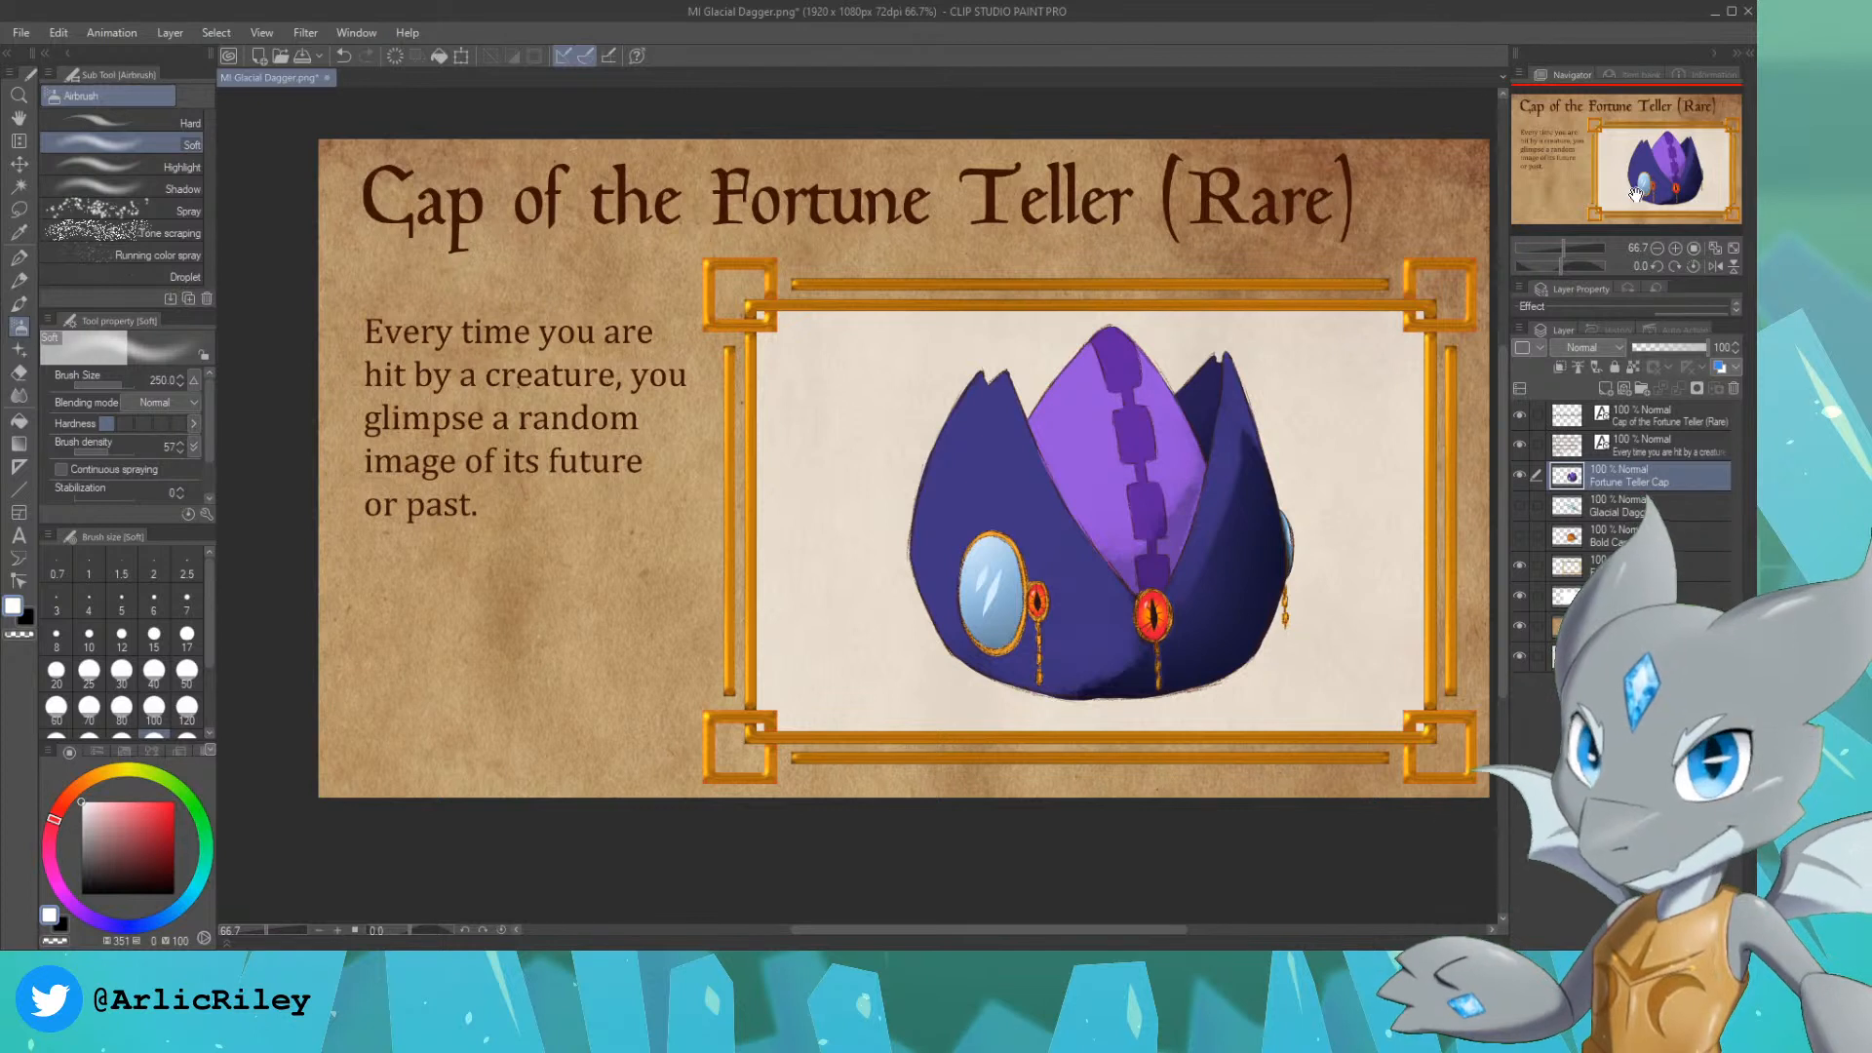
# Step: Save the finished card as a new PNG file named MI Cap of the Fortune Teller
pyautogui.moveTo(1655, 182); pyautogui.dragTo(1660, 181)
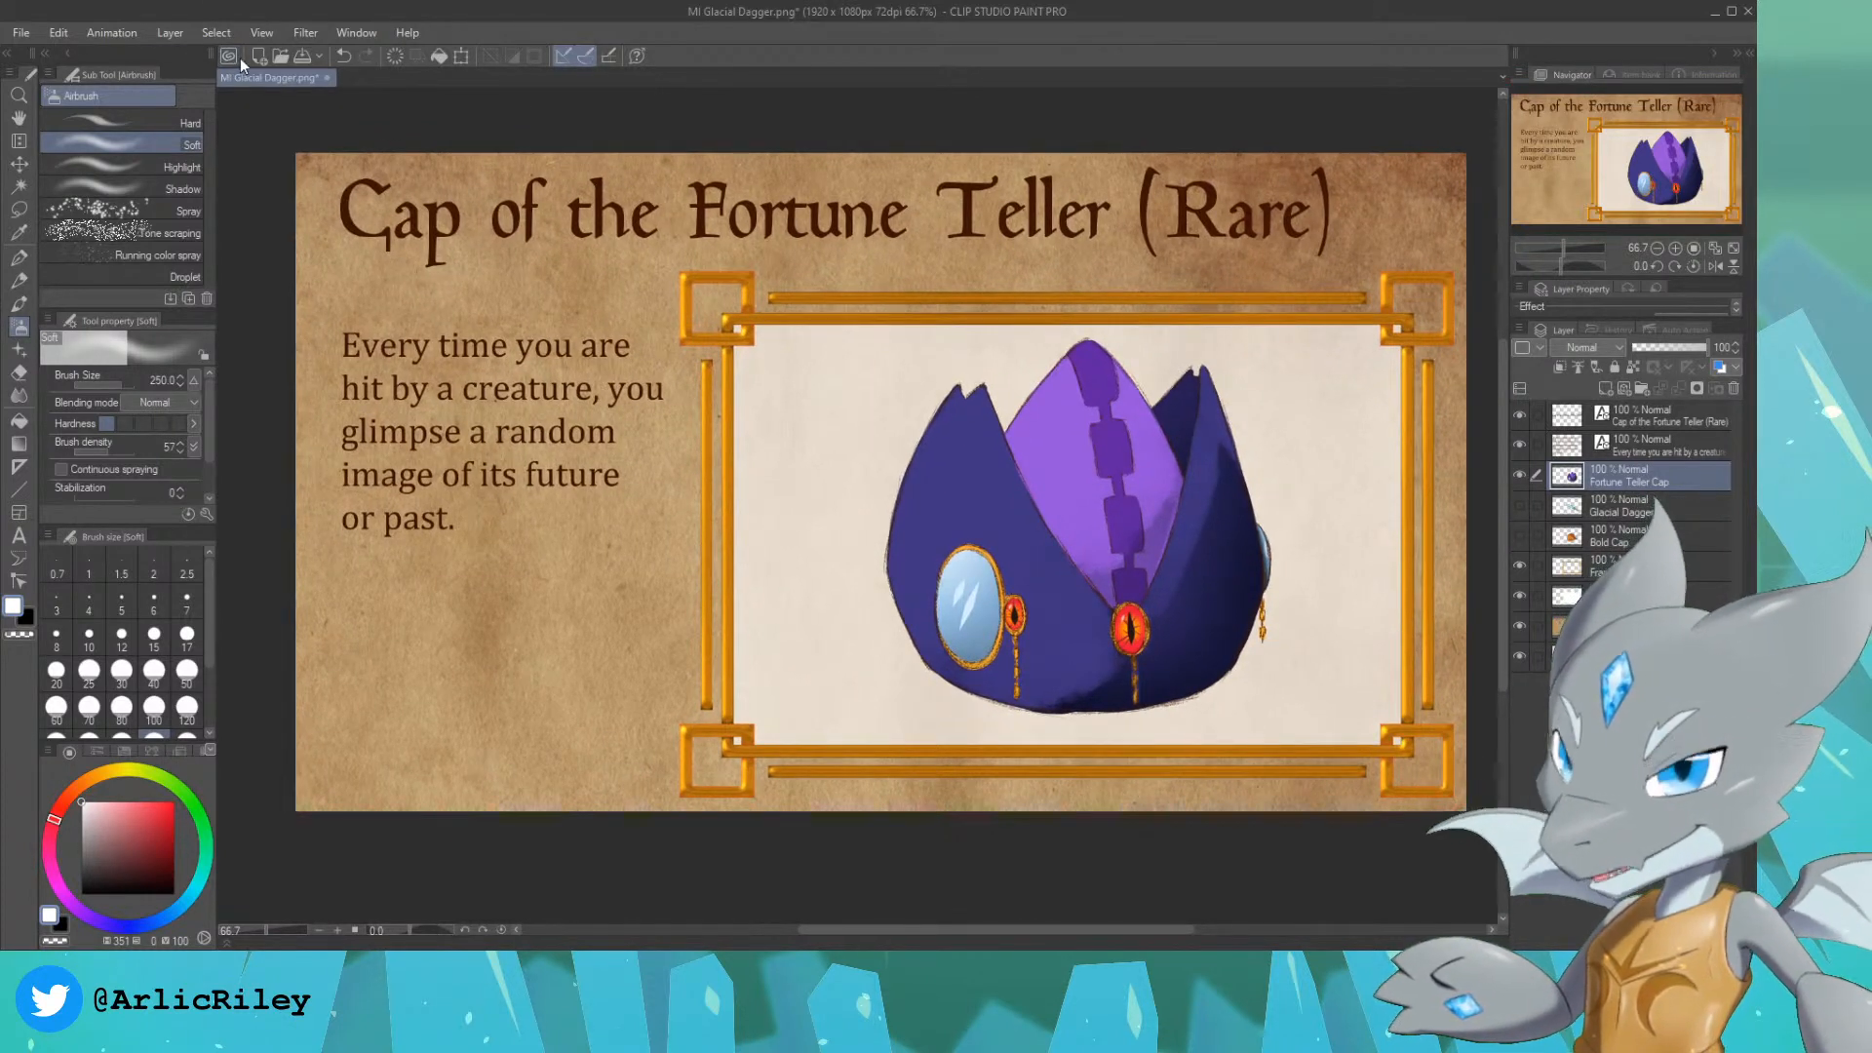
pyautogui.click(10, 37)
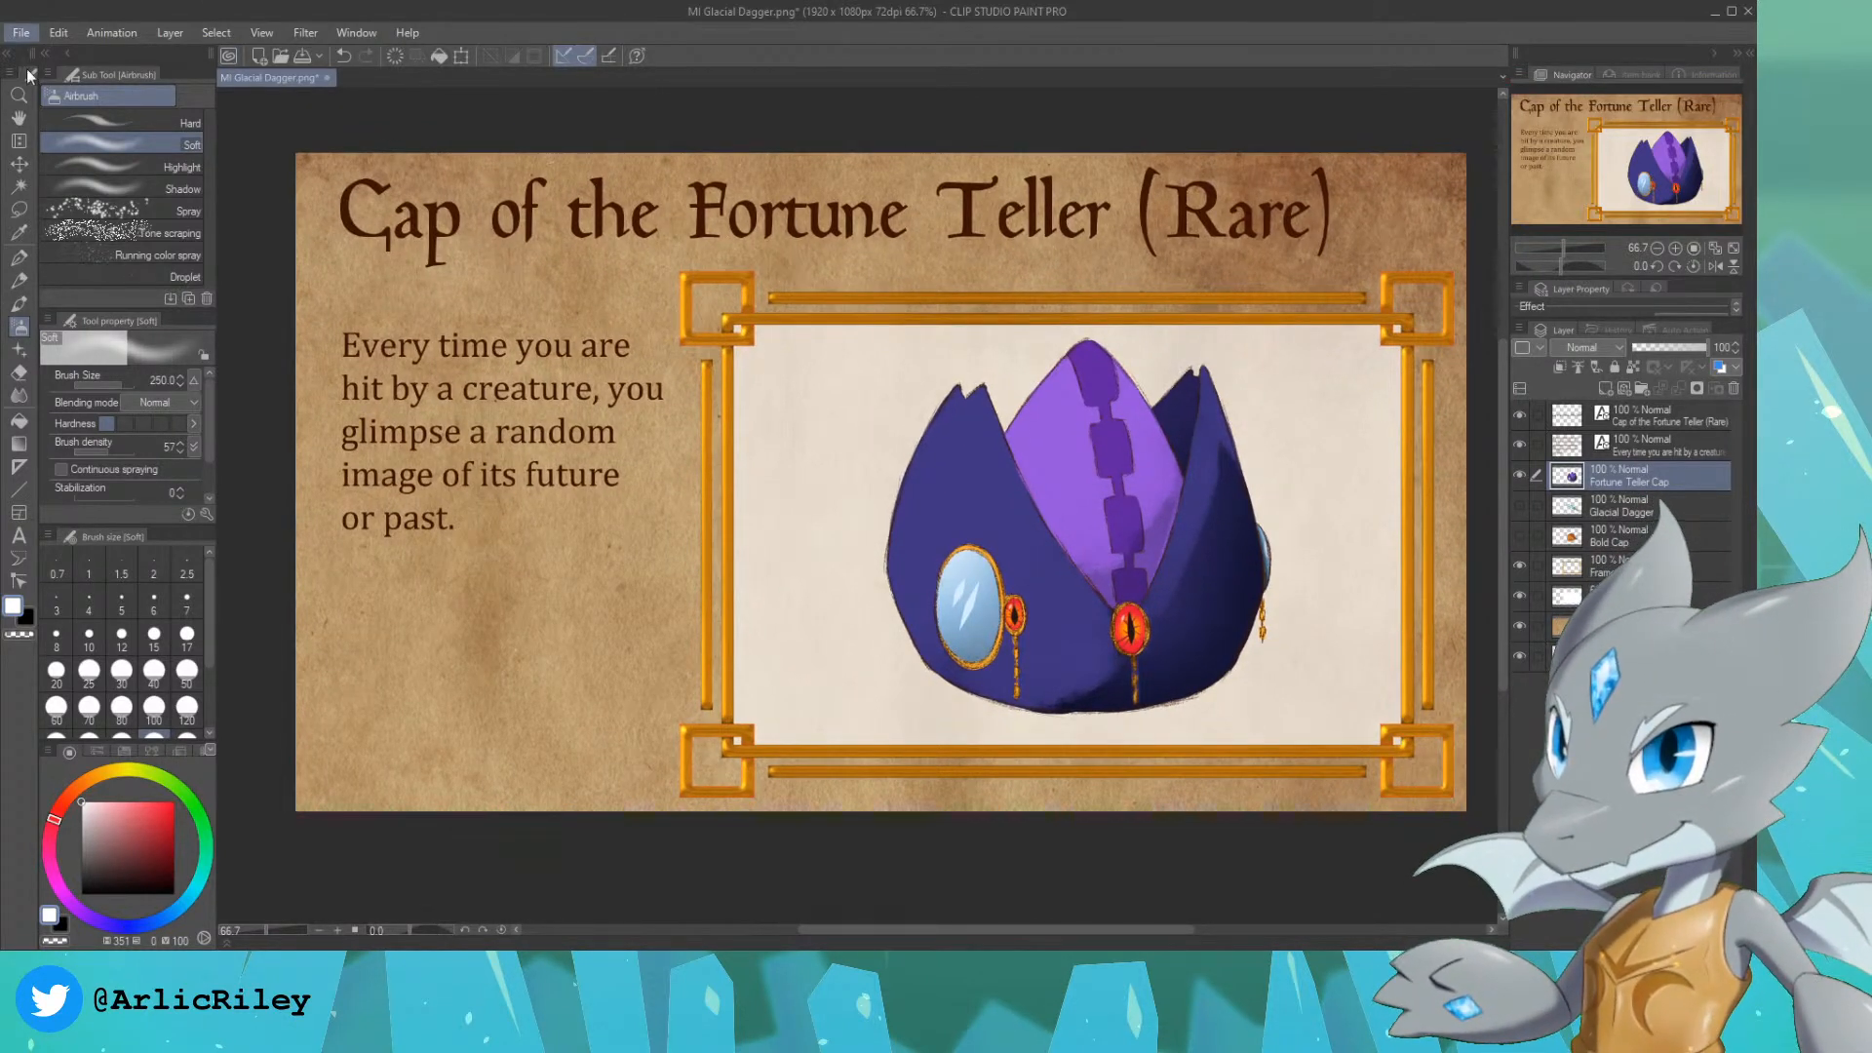
pyautogui.click(62, 201)
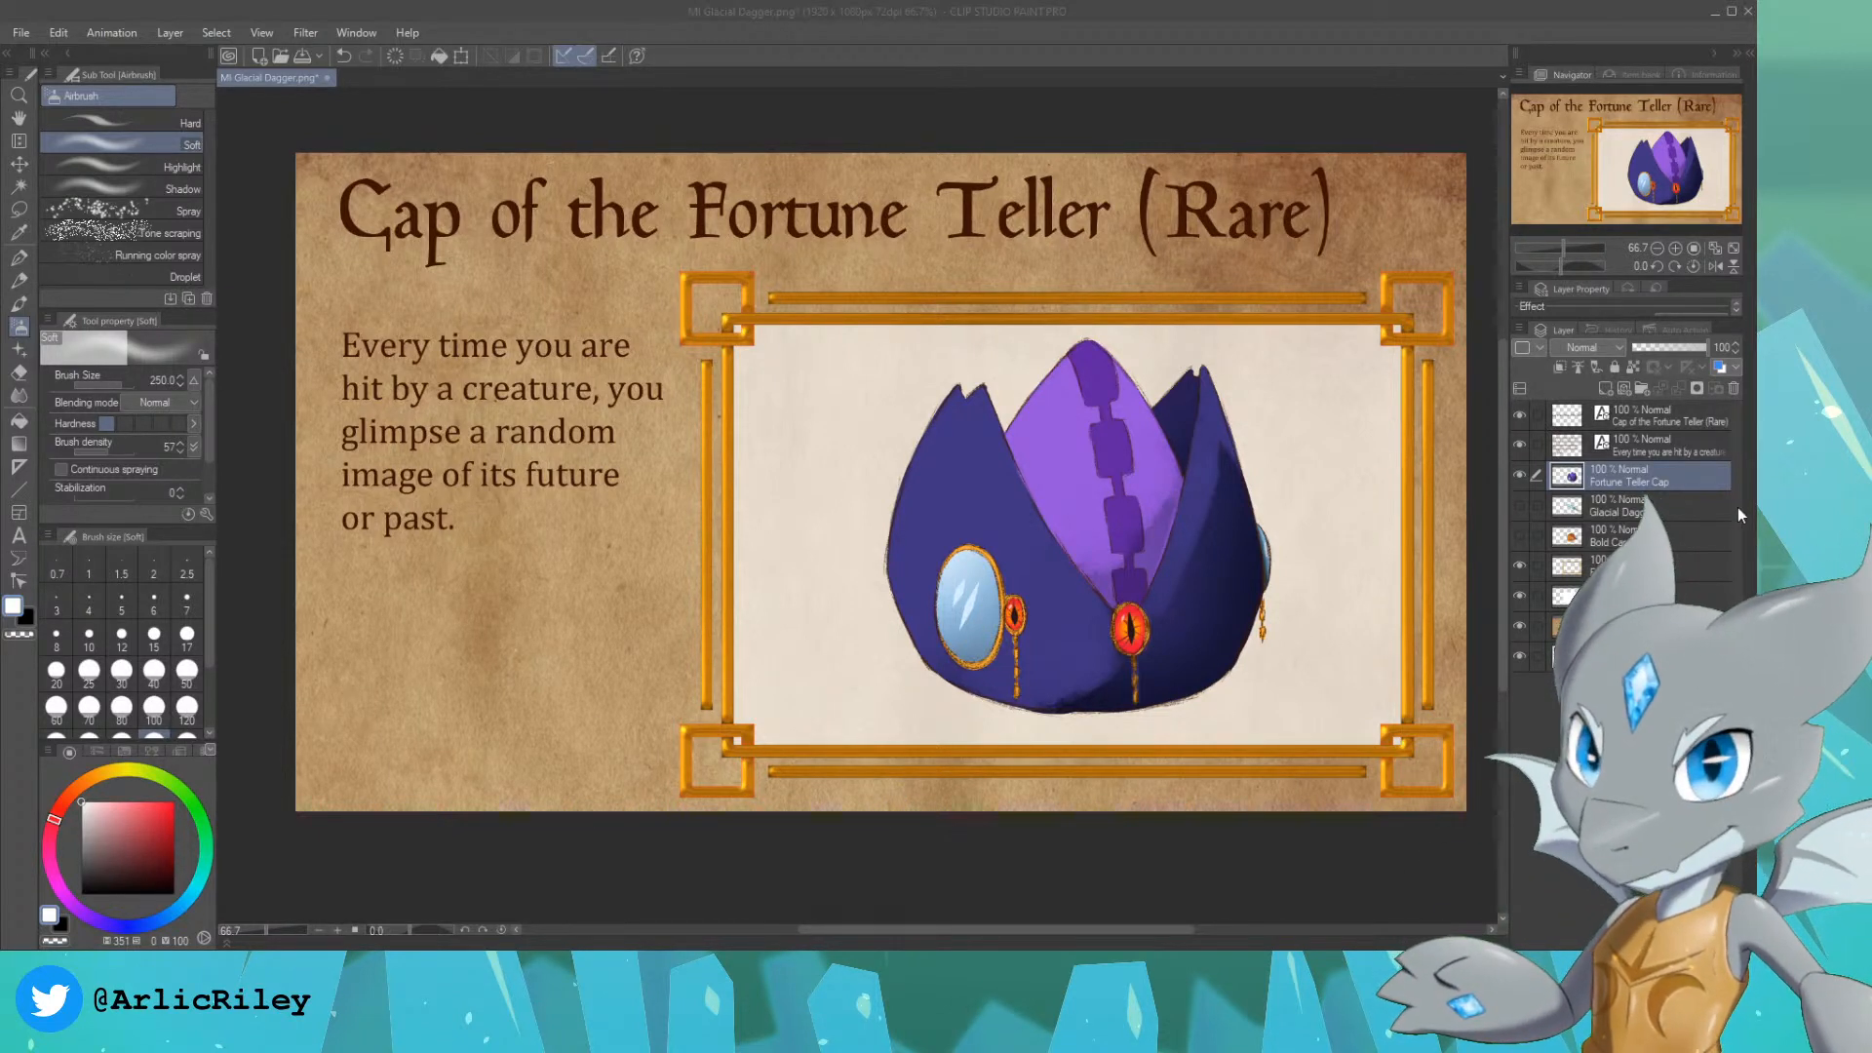
# Step: Hide the Fortune Teller Cap layer and add a new blank layer above it
pyautogui.click(1518, 476)
pyautogui.click(1605, 389)
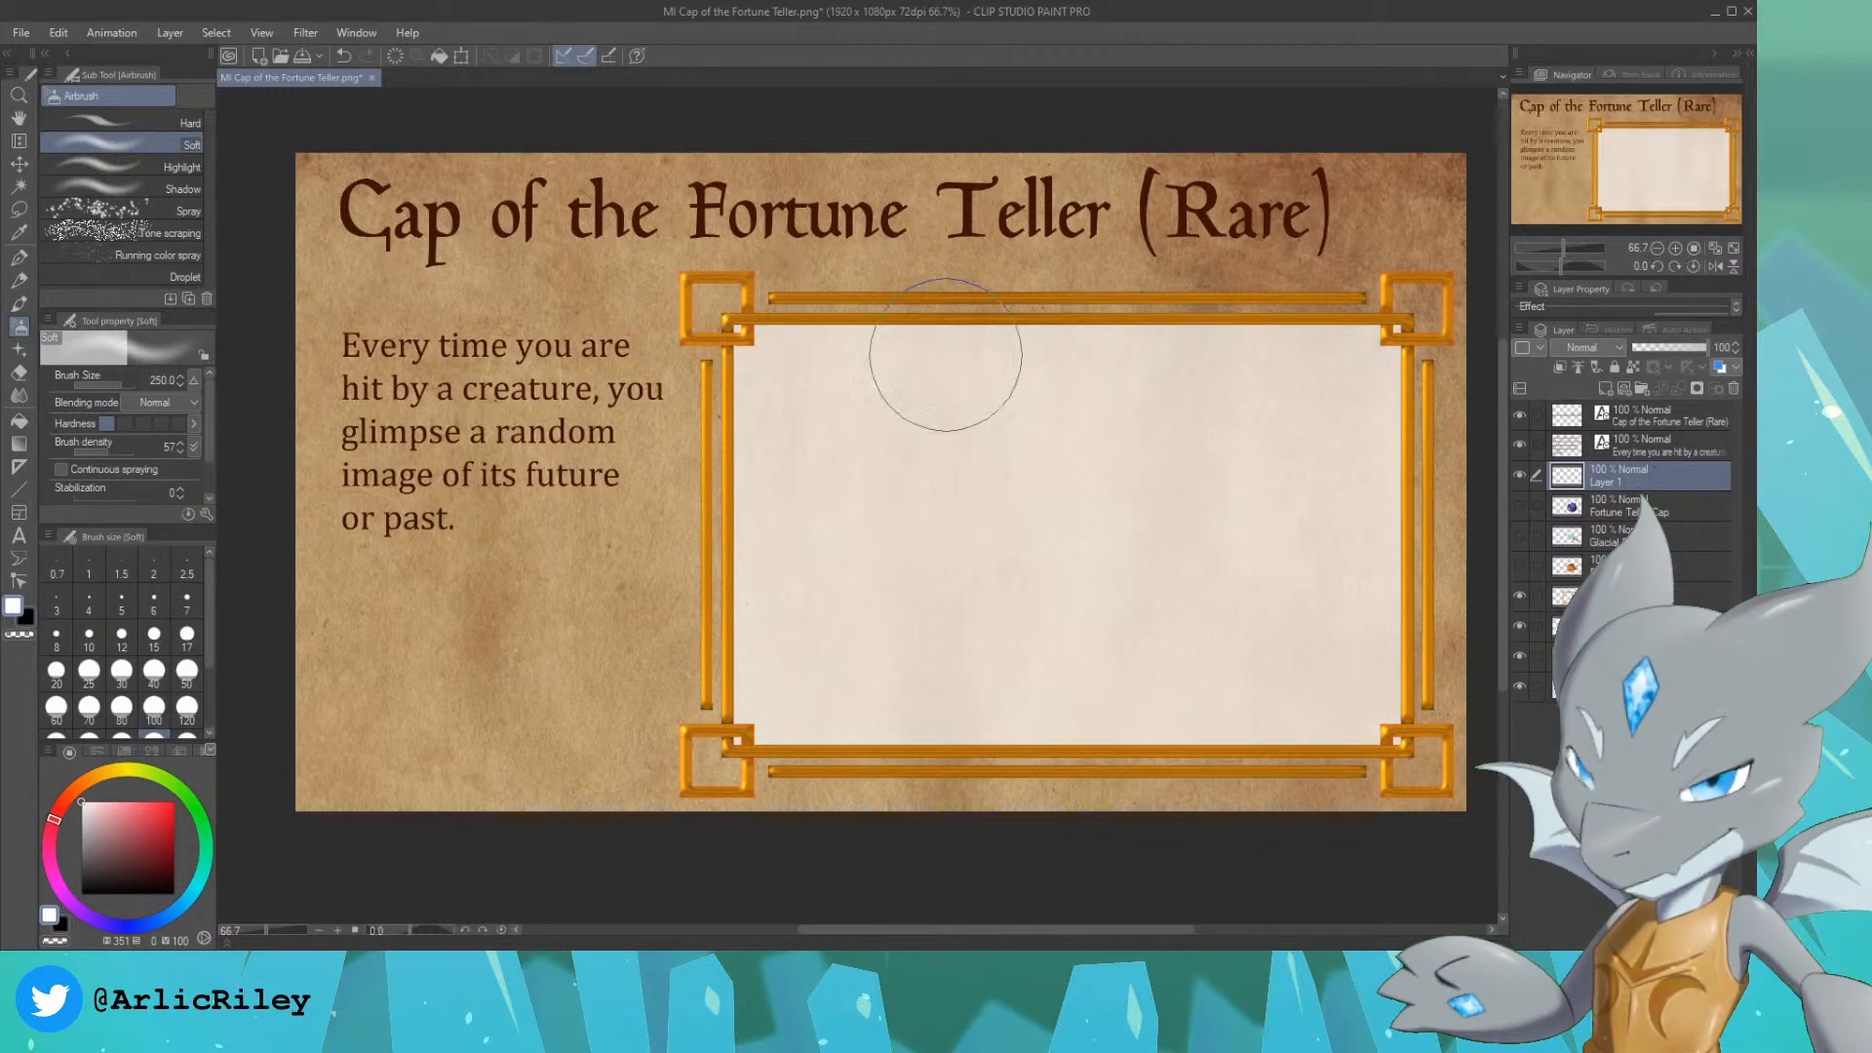
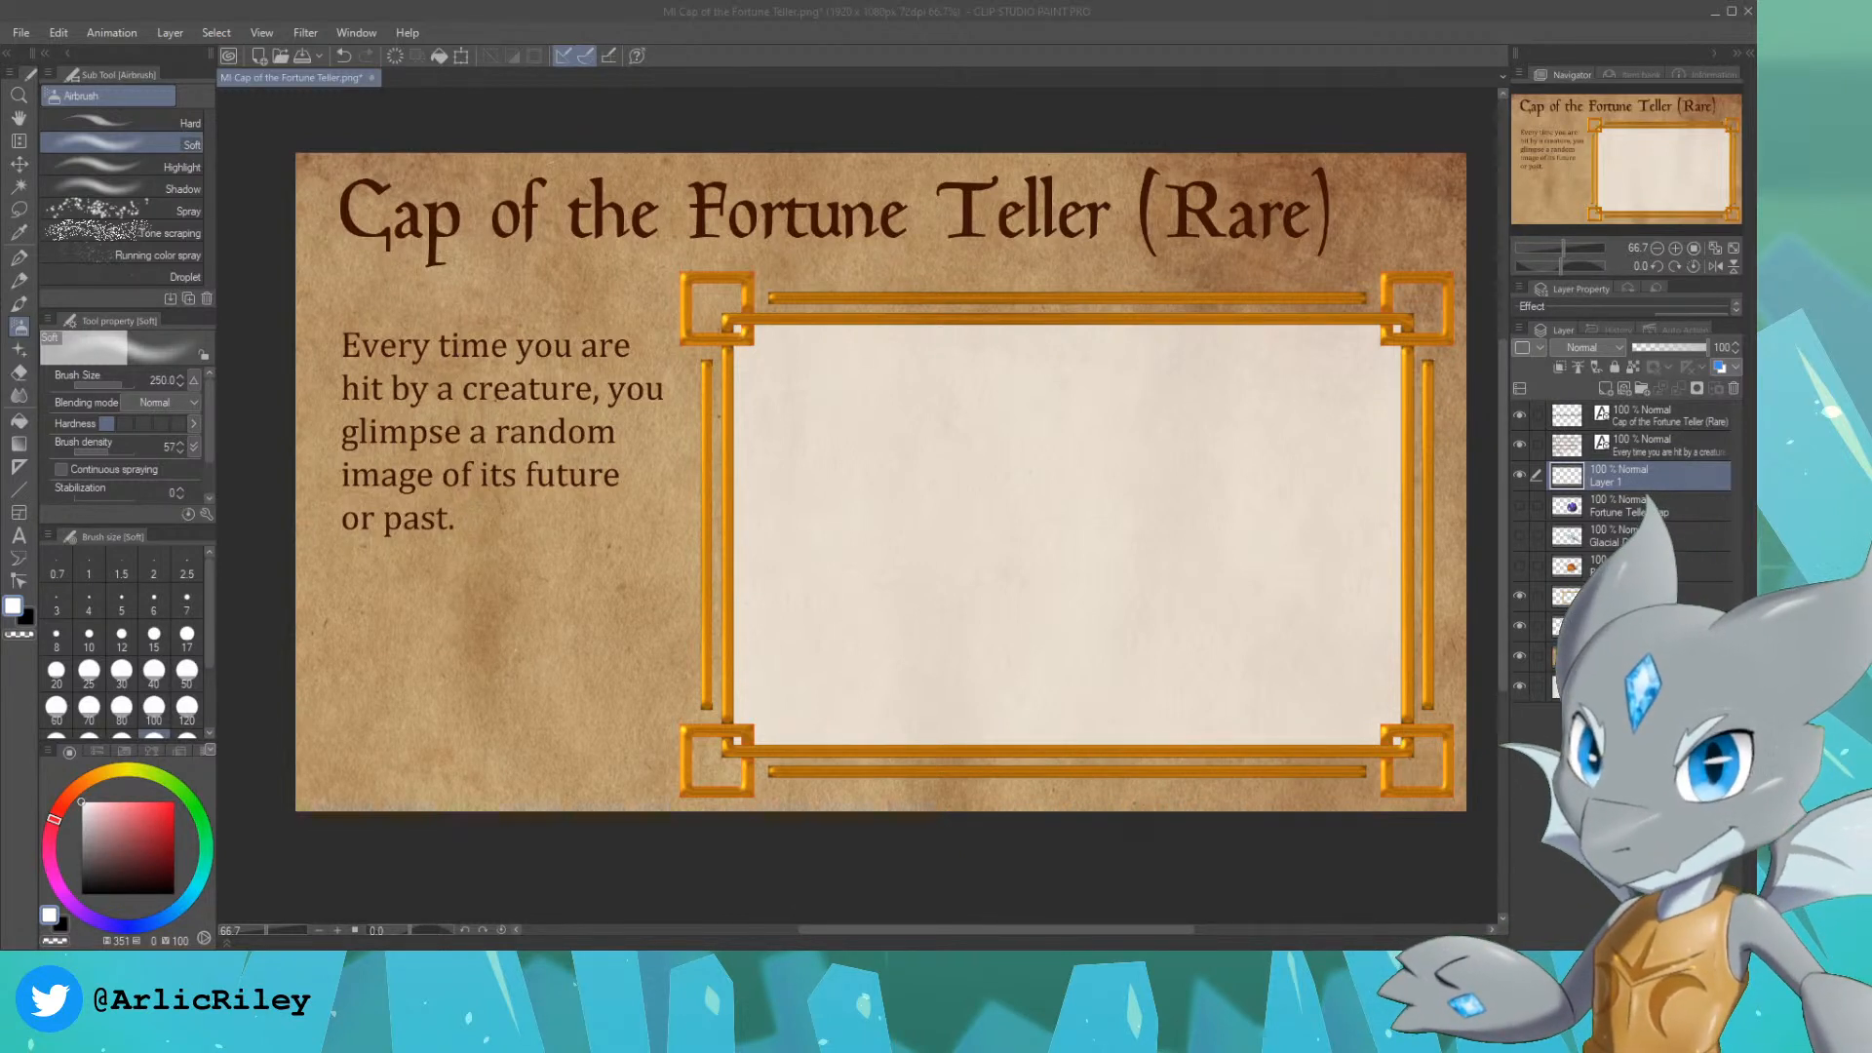
# Step: Replace the card title with "Scale Mail of the Night (Uncommon)" and shift it slightly left so it fits within the card
pyautogui.click(1668, 417)
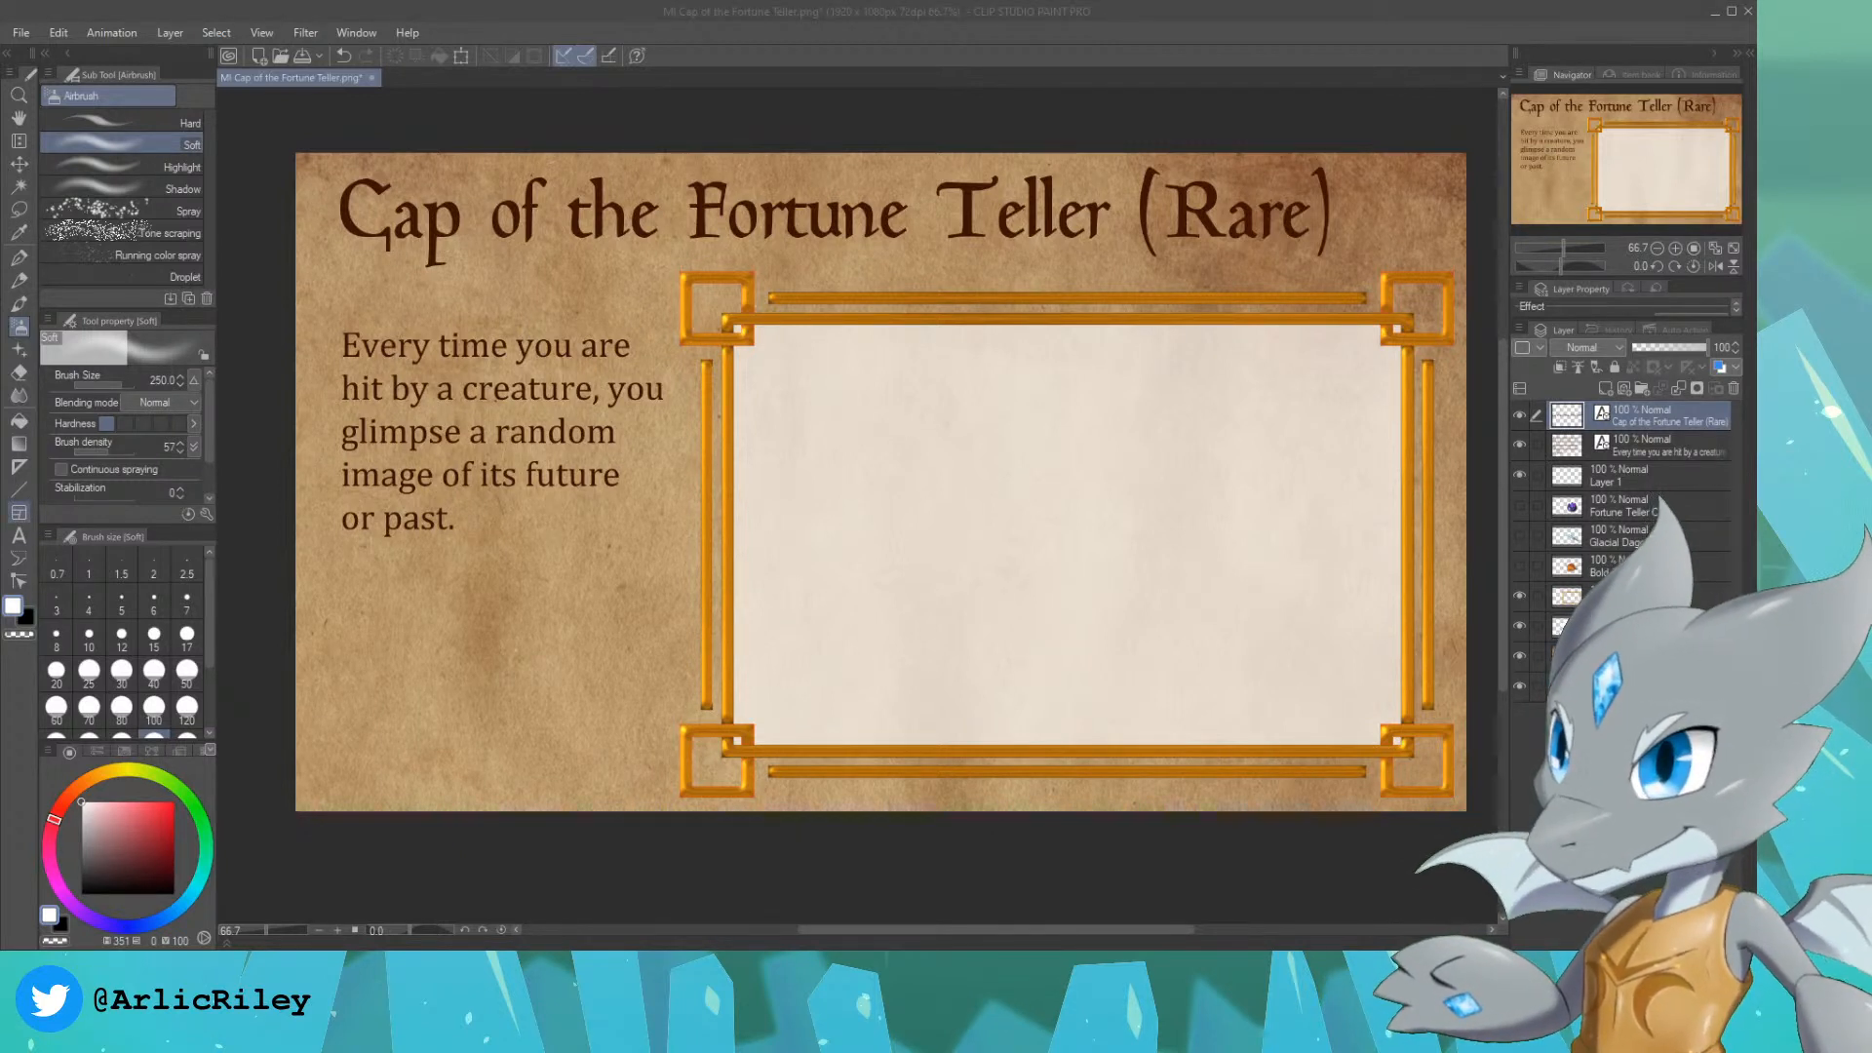
pyautogui.click(19, 535)
pyautogui.click(1316, 216)
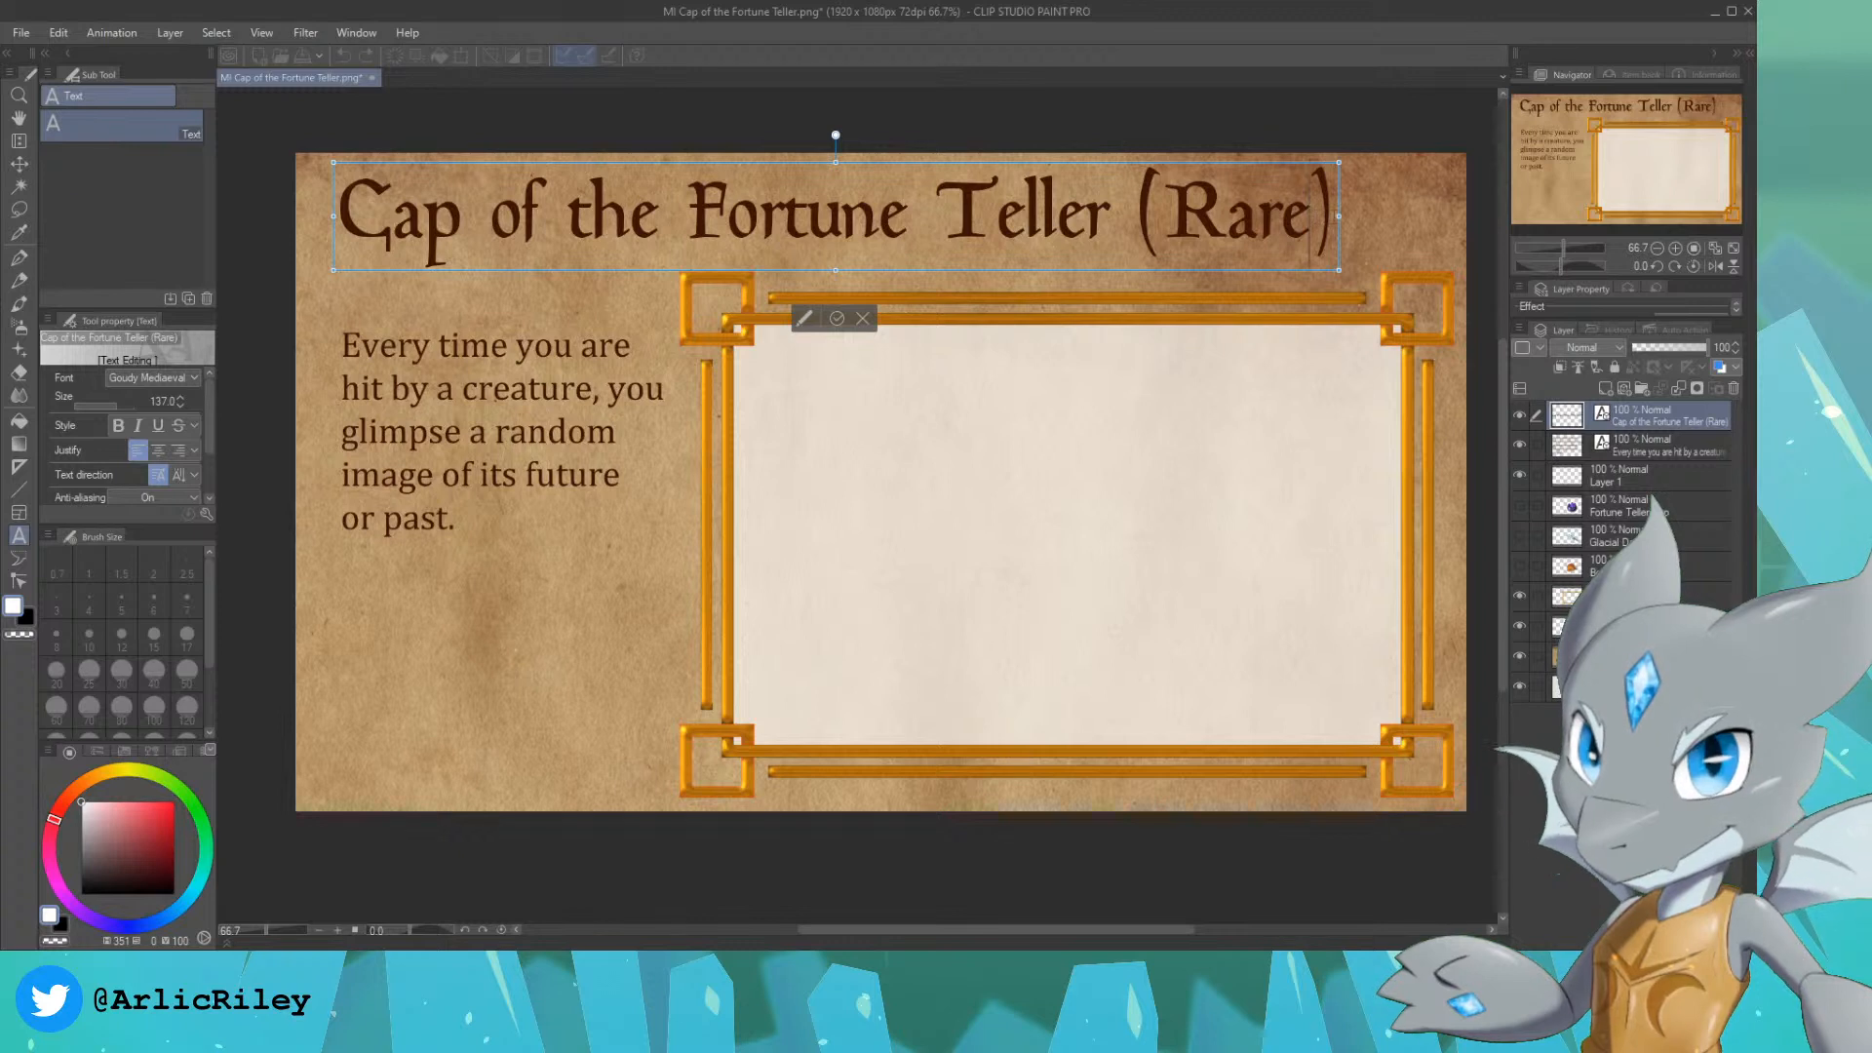
pyautogui.moveTo(1334, 217); pyautogui.dragTo(325, 206)
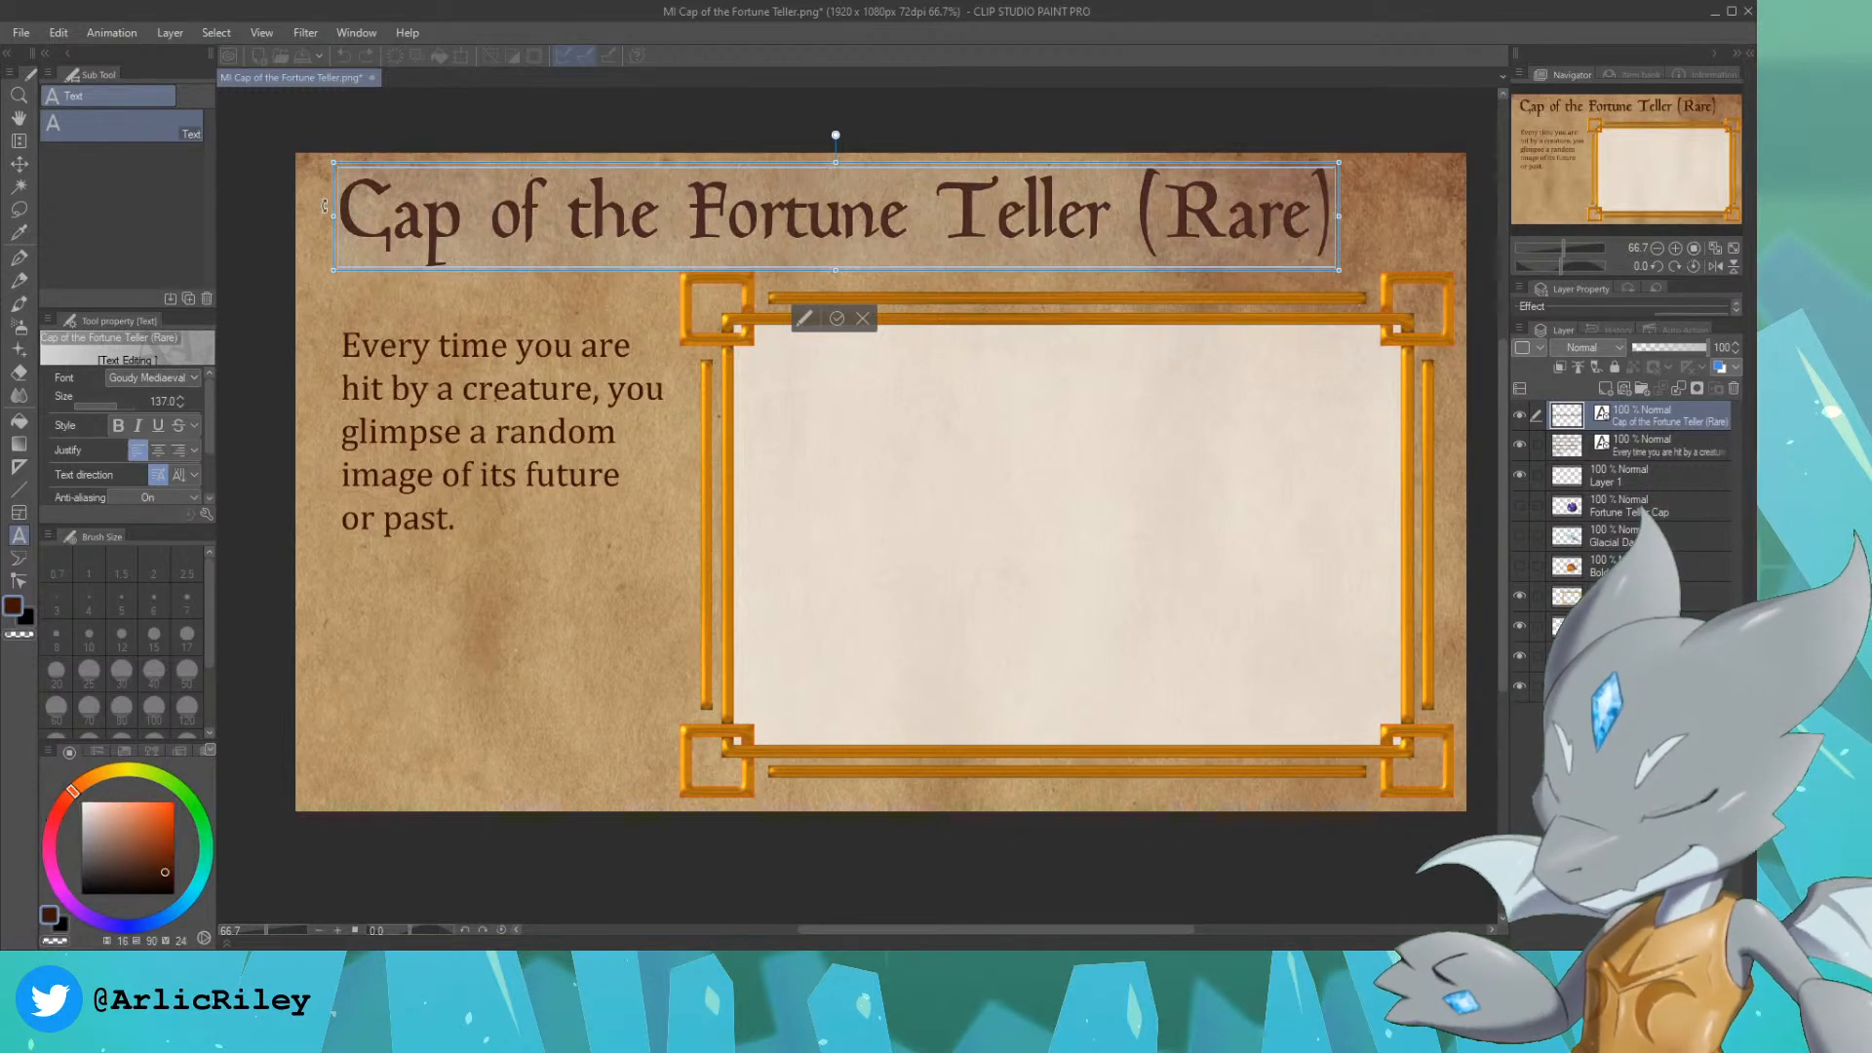
pyautogui.write('Scale Mail of th')
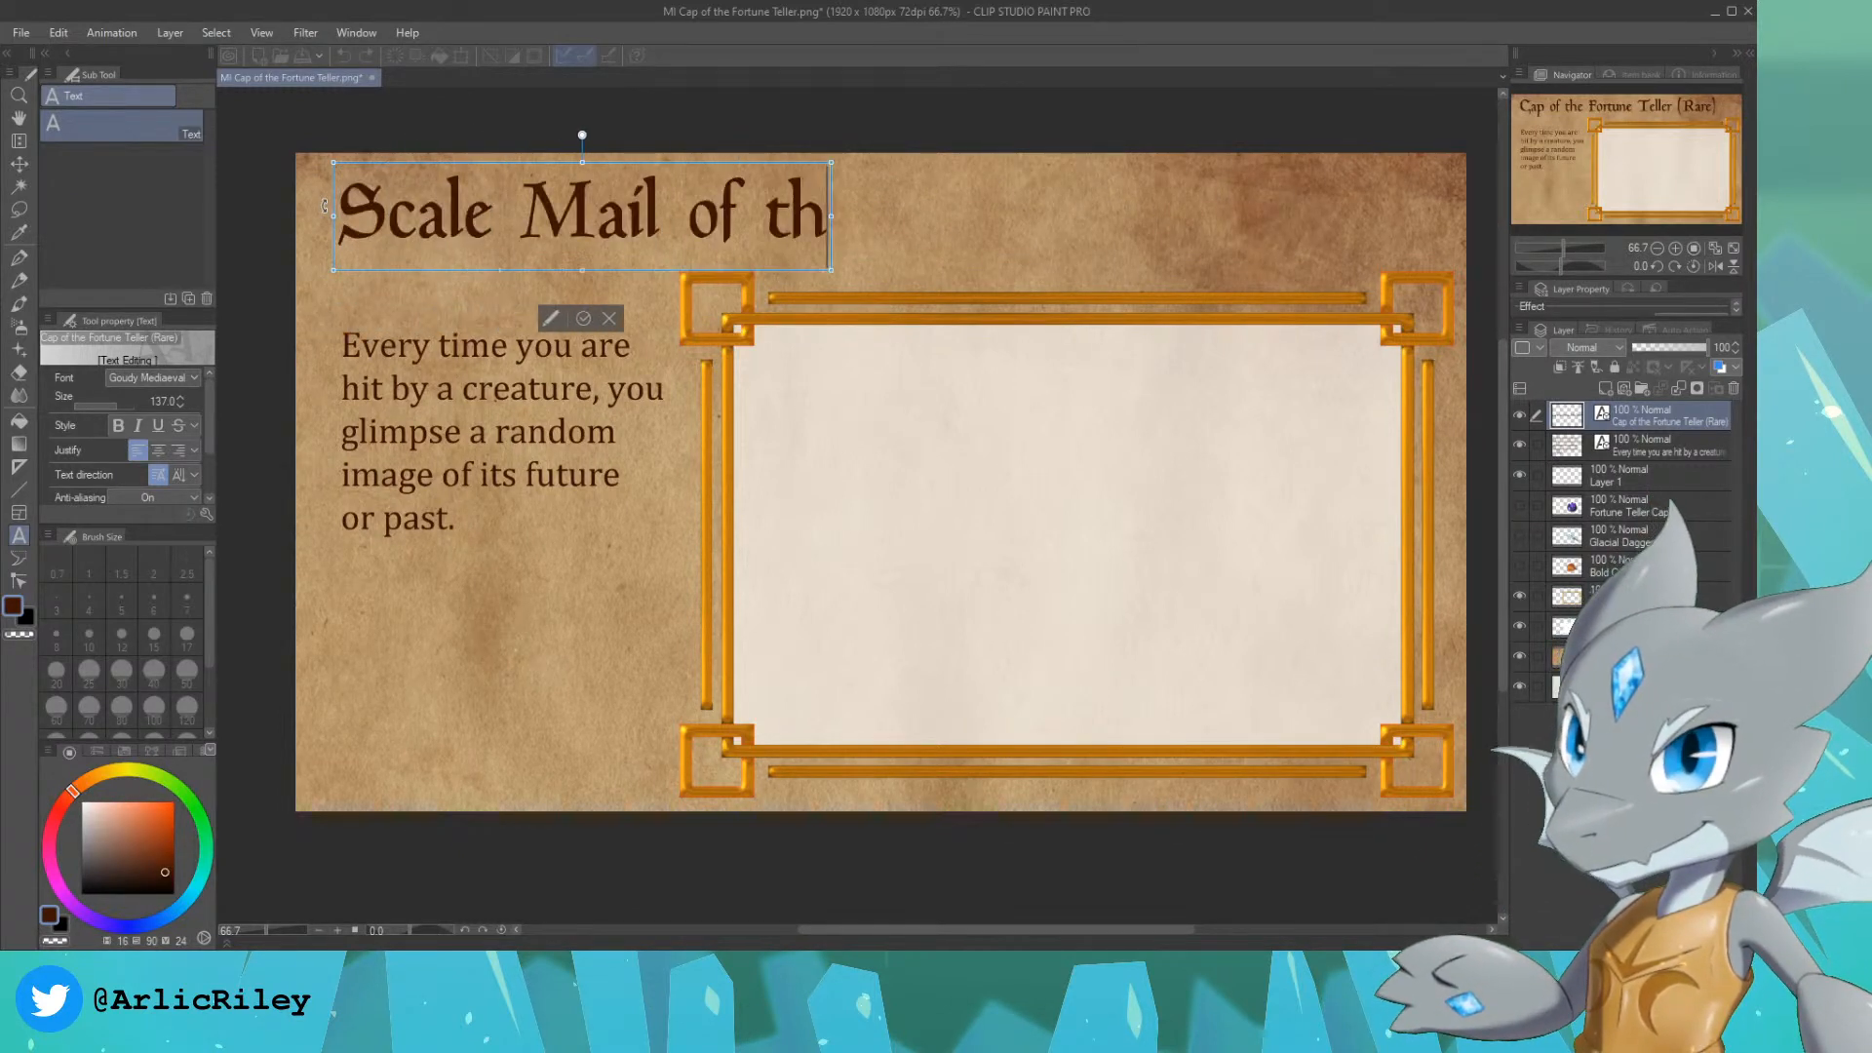
pyautogui.write('e Night (Uncommon)')
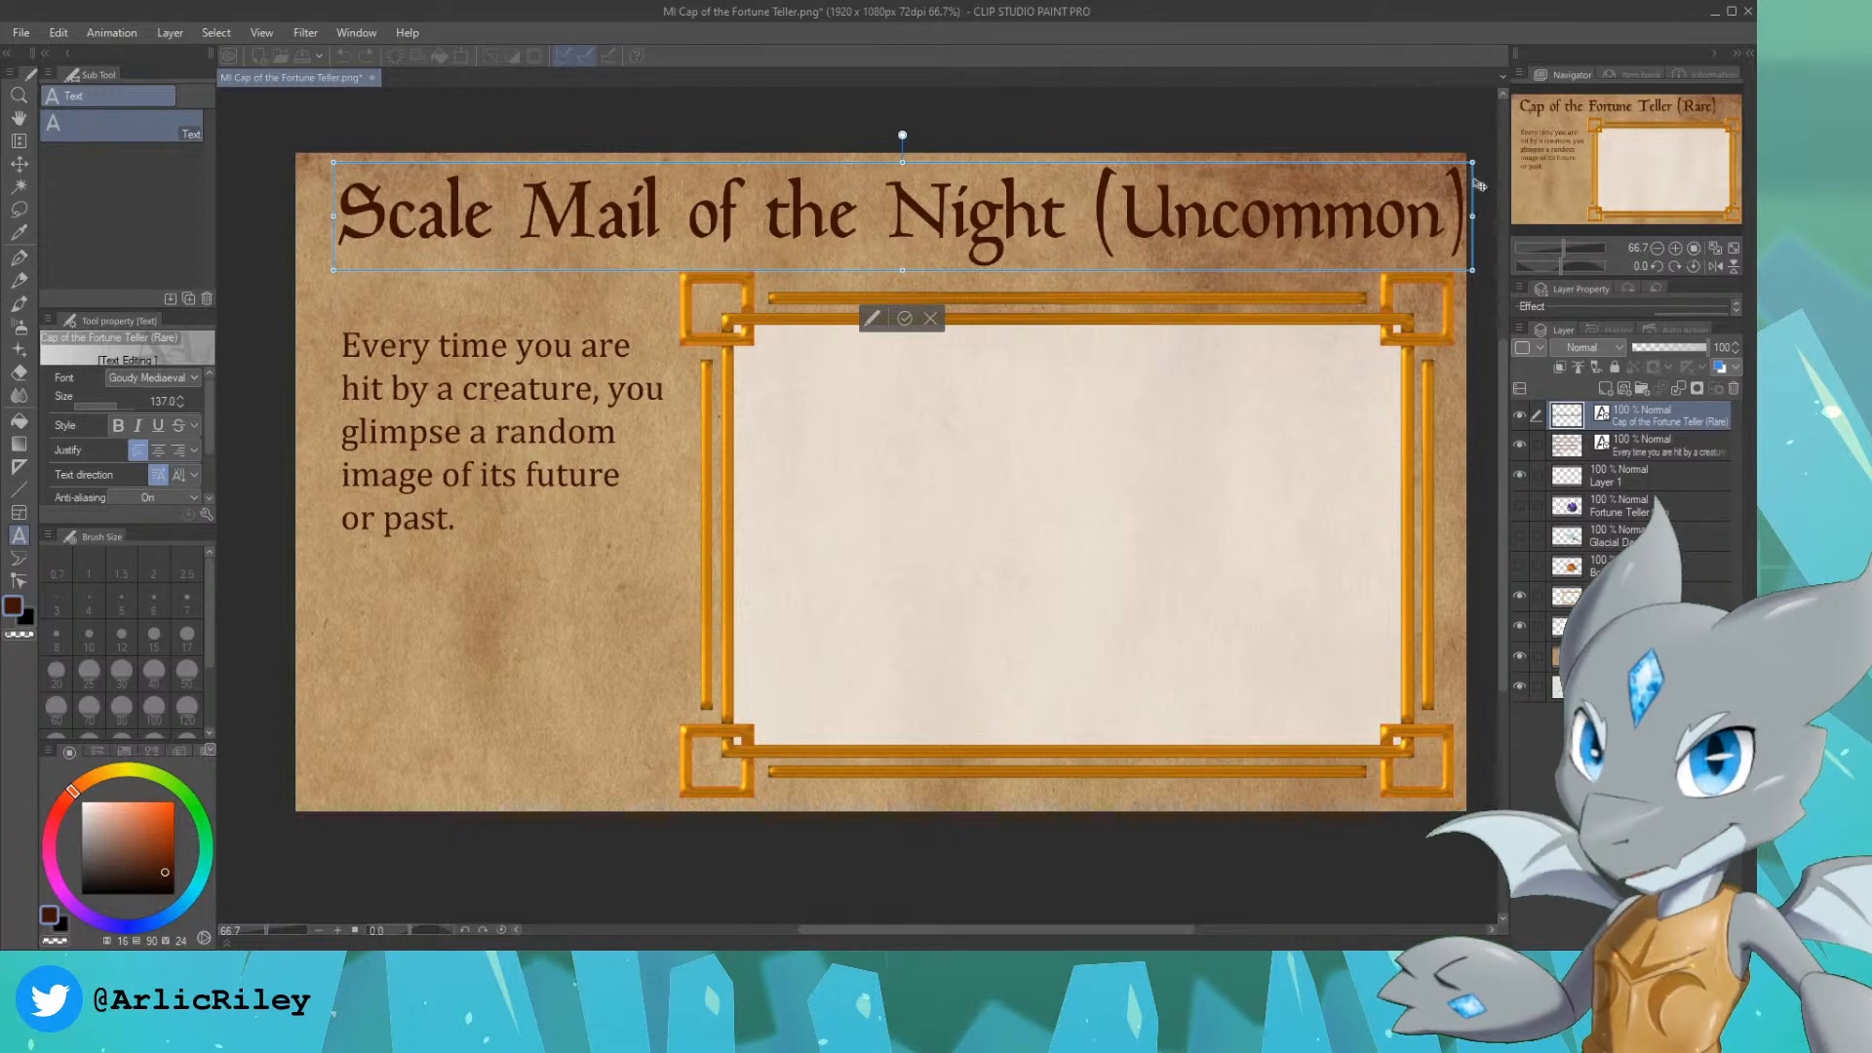
pyautogui.click(20, 166)
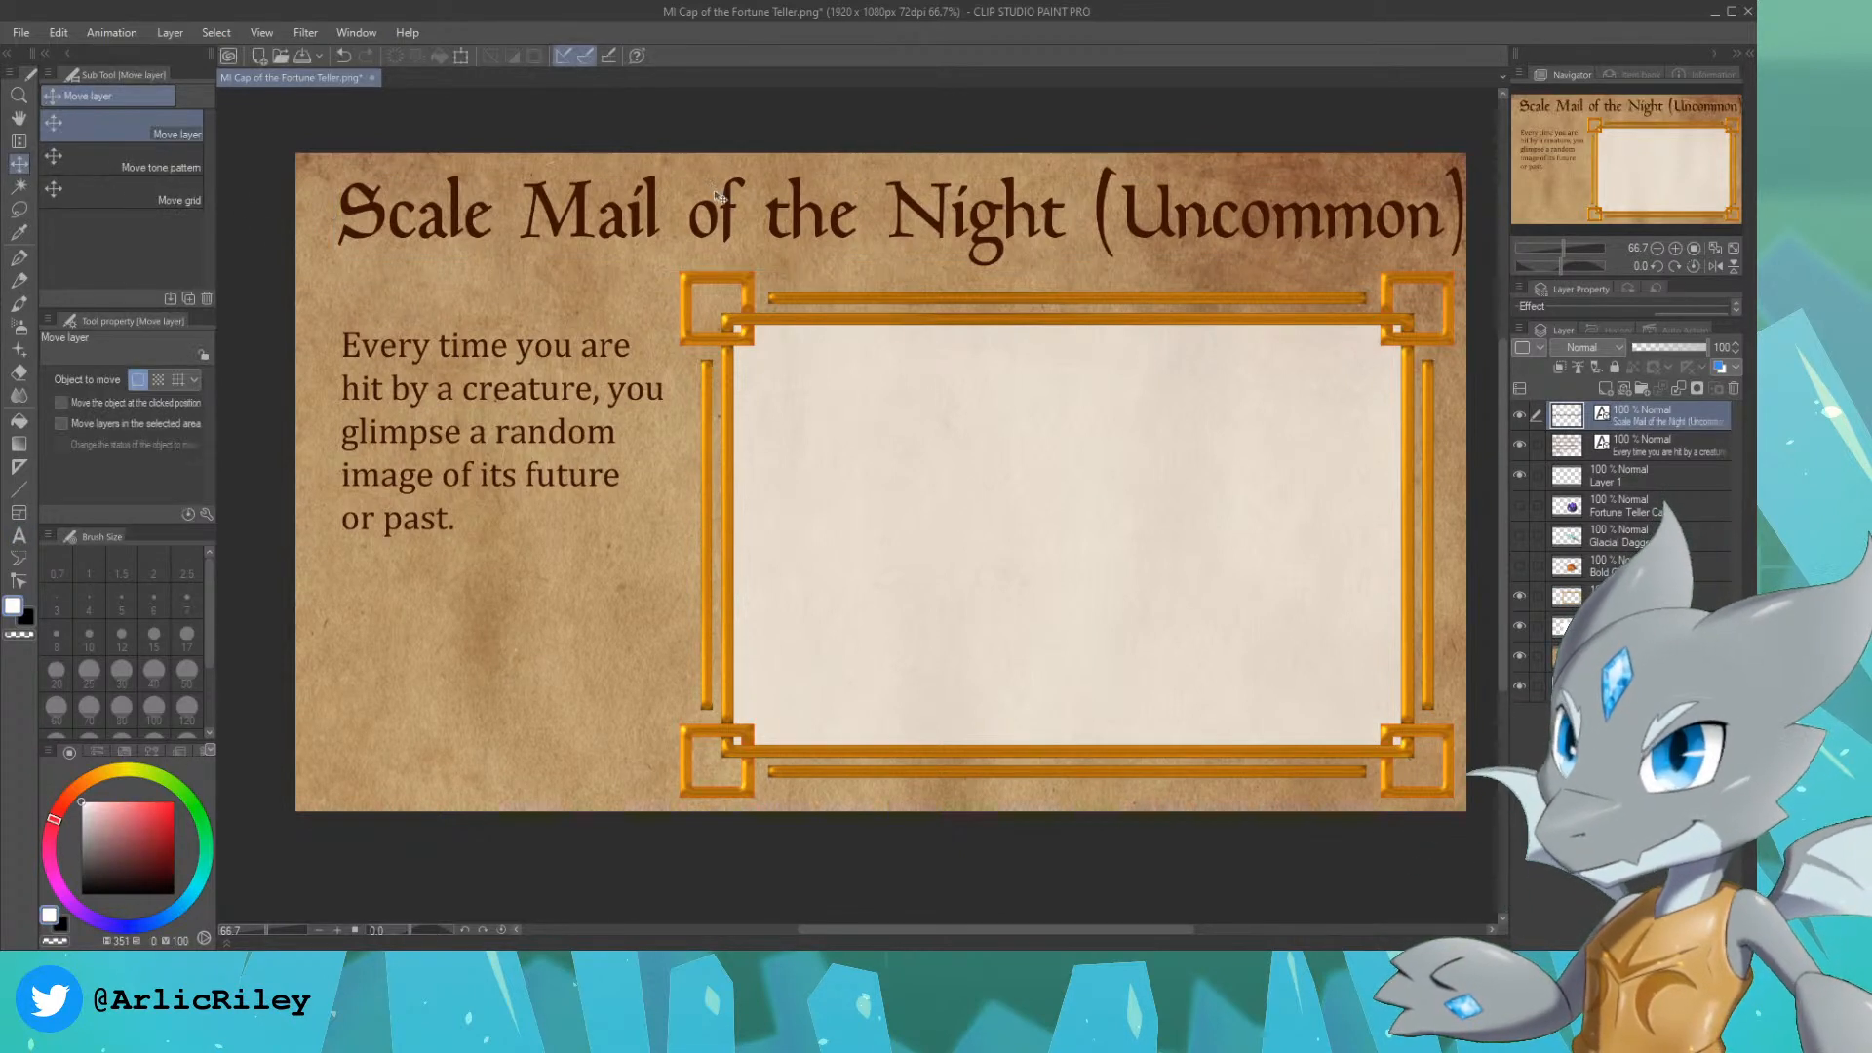
pyautogui.moveTo(718, 196); pyautogui.dragTo(705, 199)
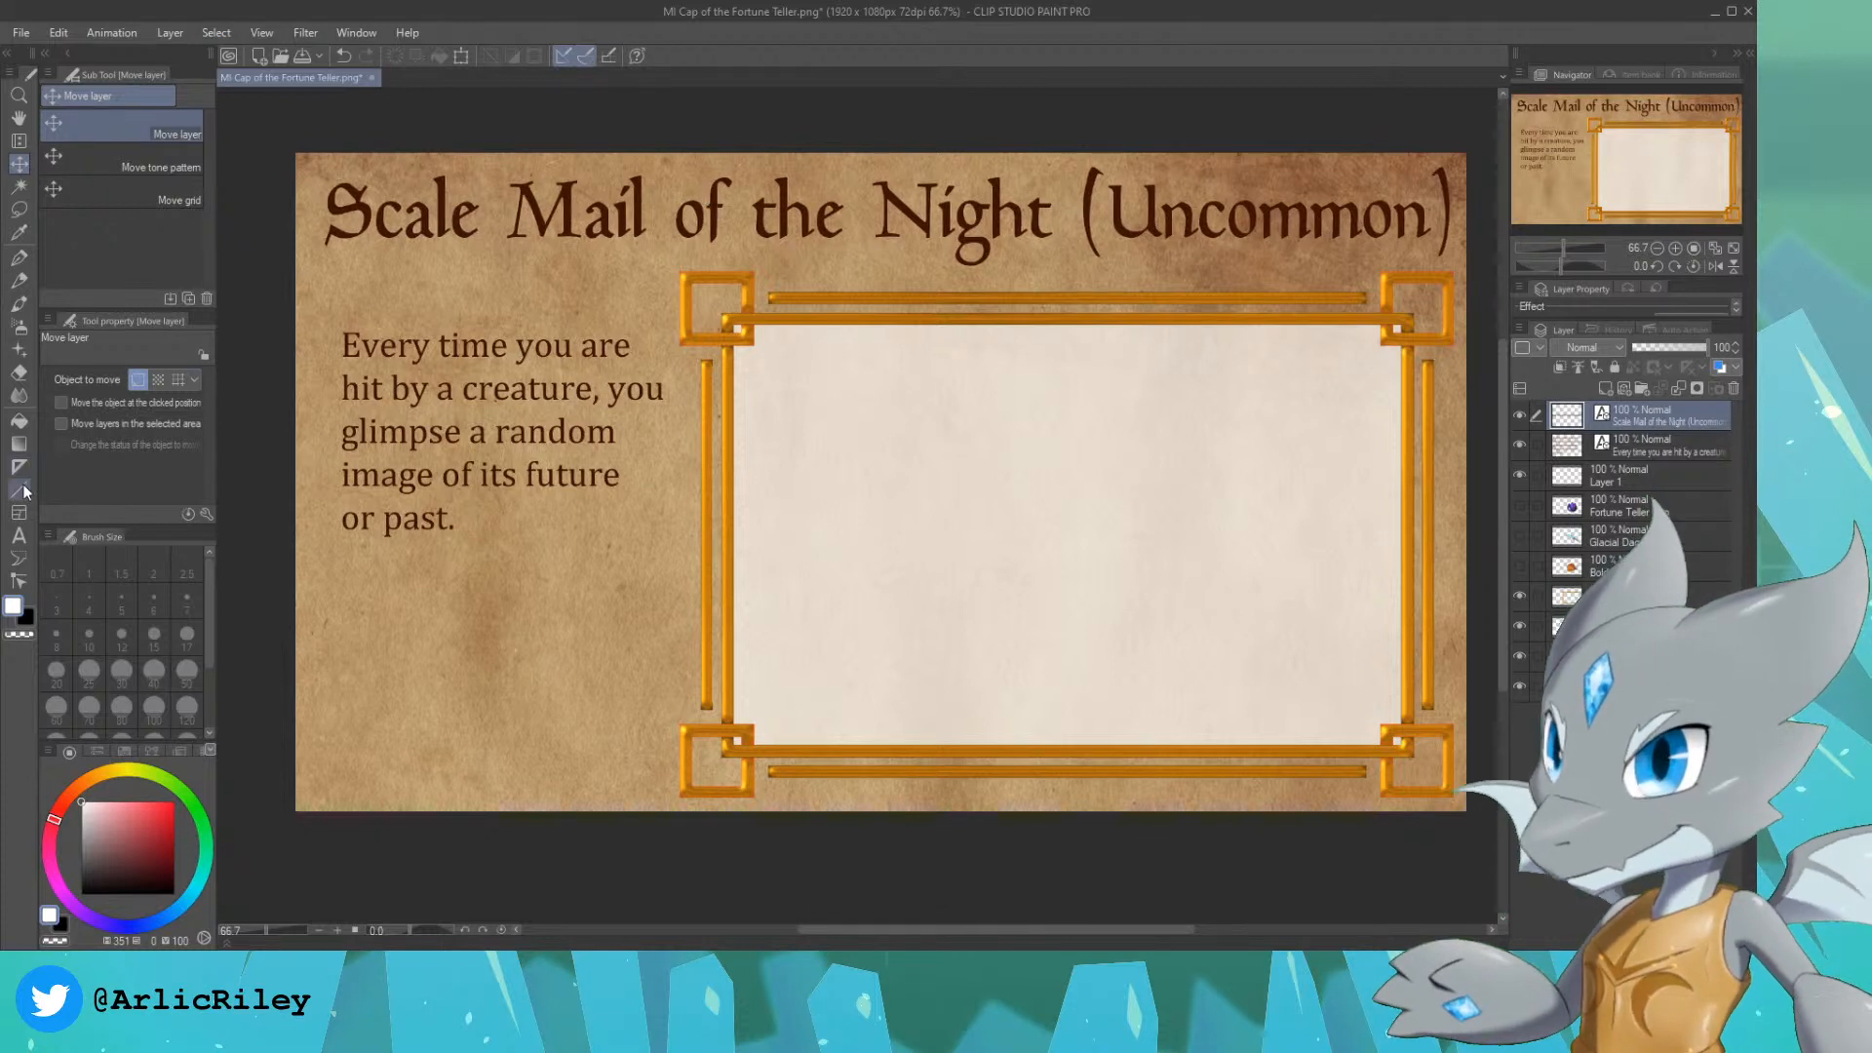
# Step: Replace the card description with "The bearer gains a +1 bonus to Dexterity (Stealth) checks.", broken over four lines
pyautogui.click(19, 535)
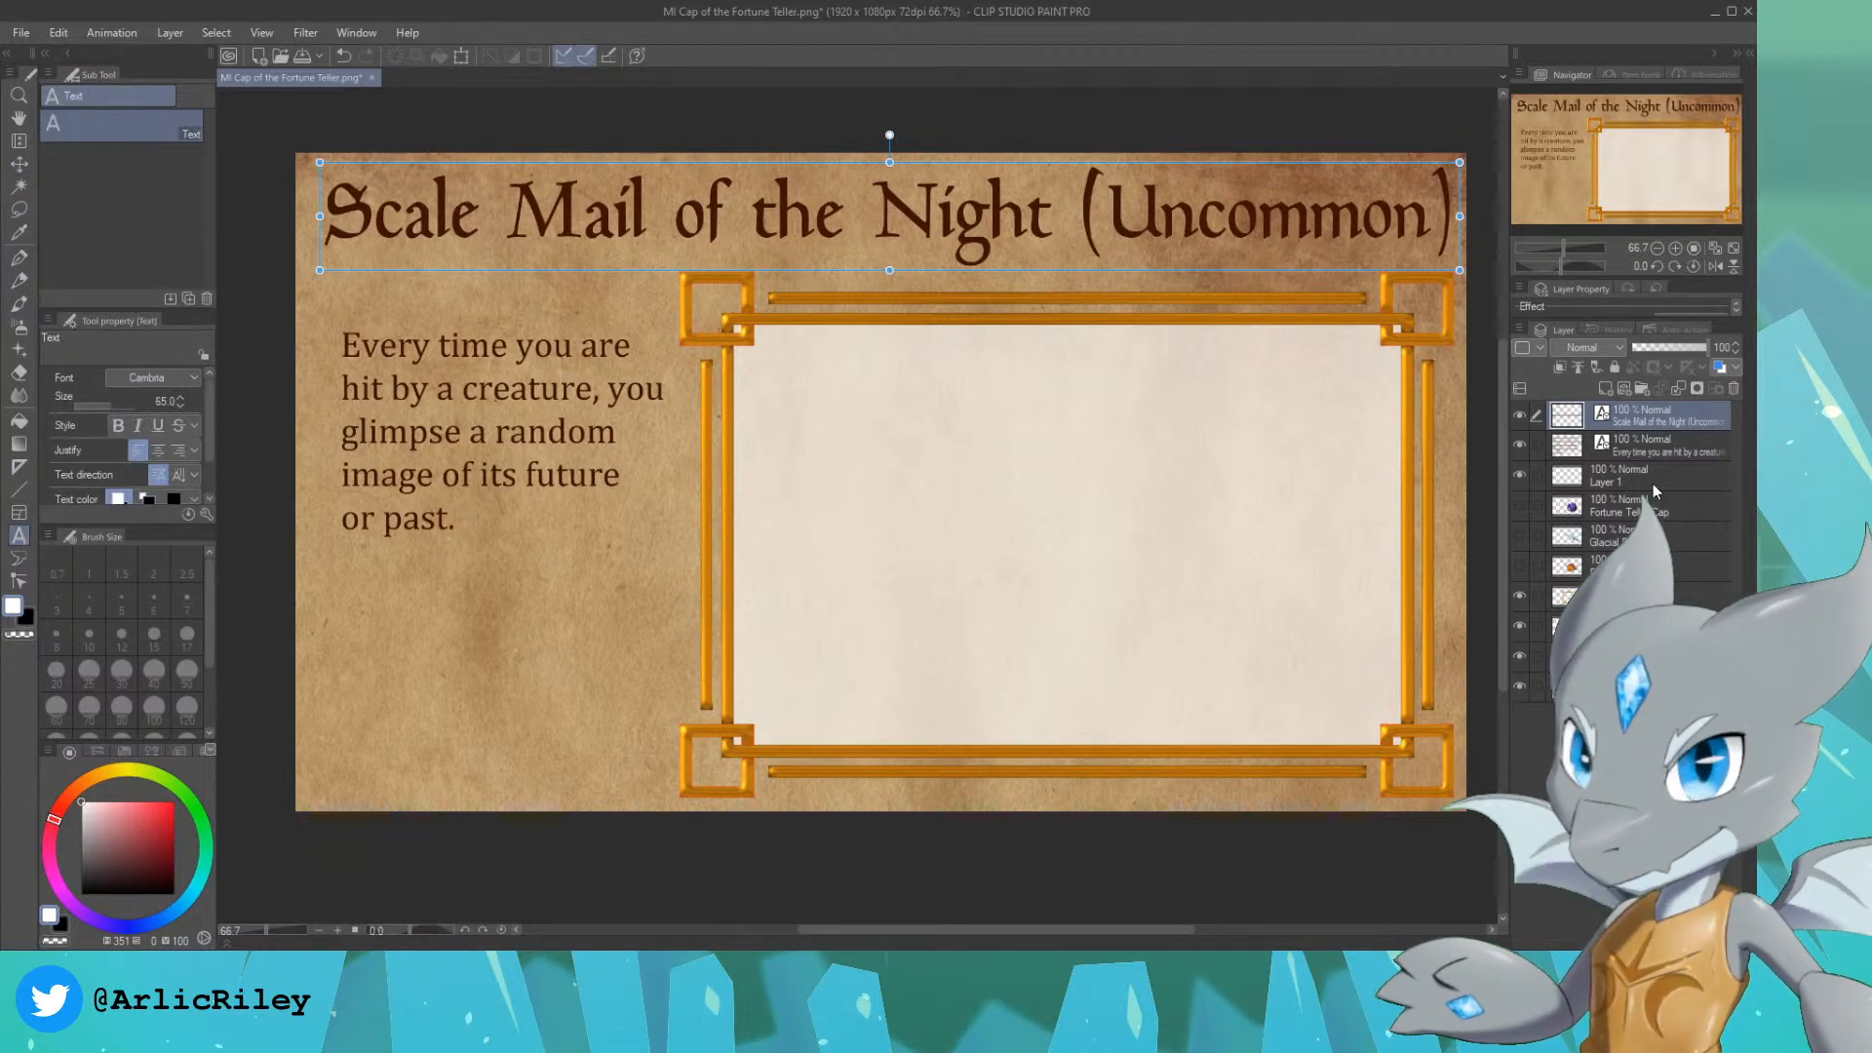
pyautogui.click(1657, 448)
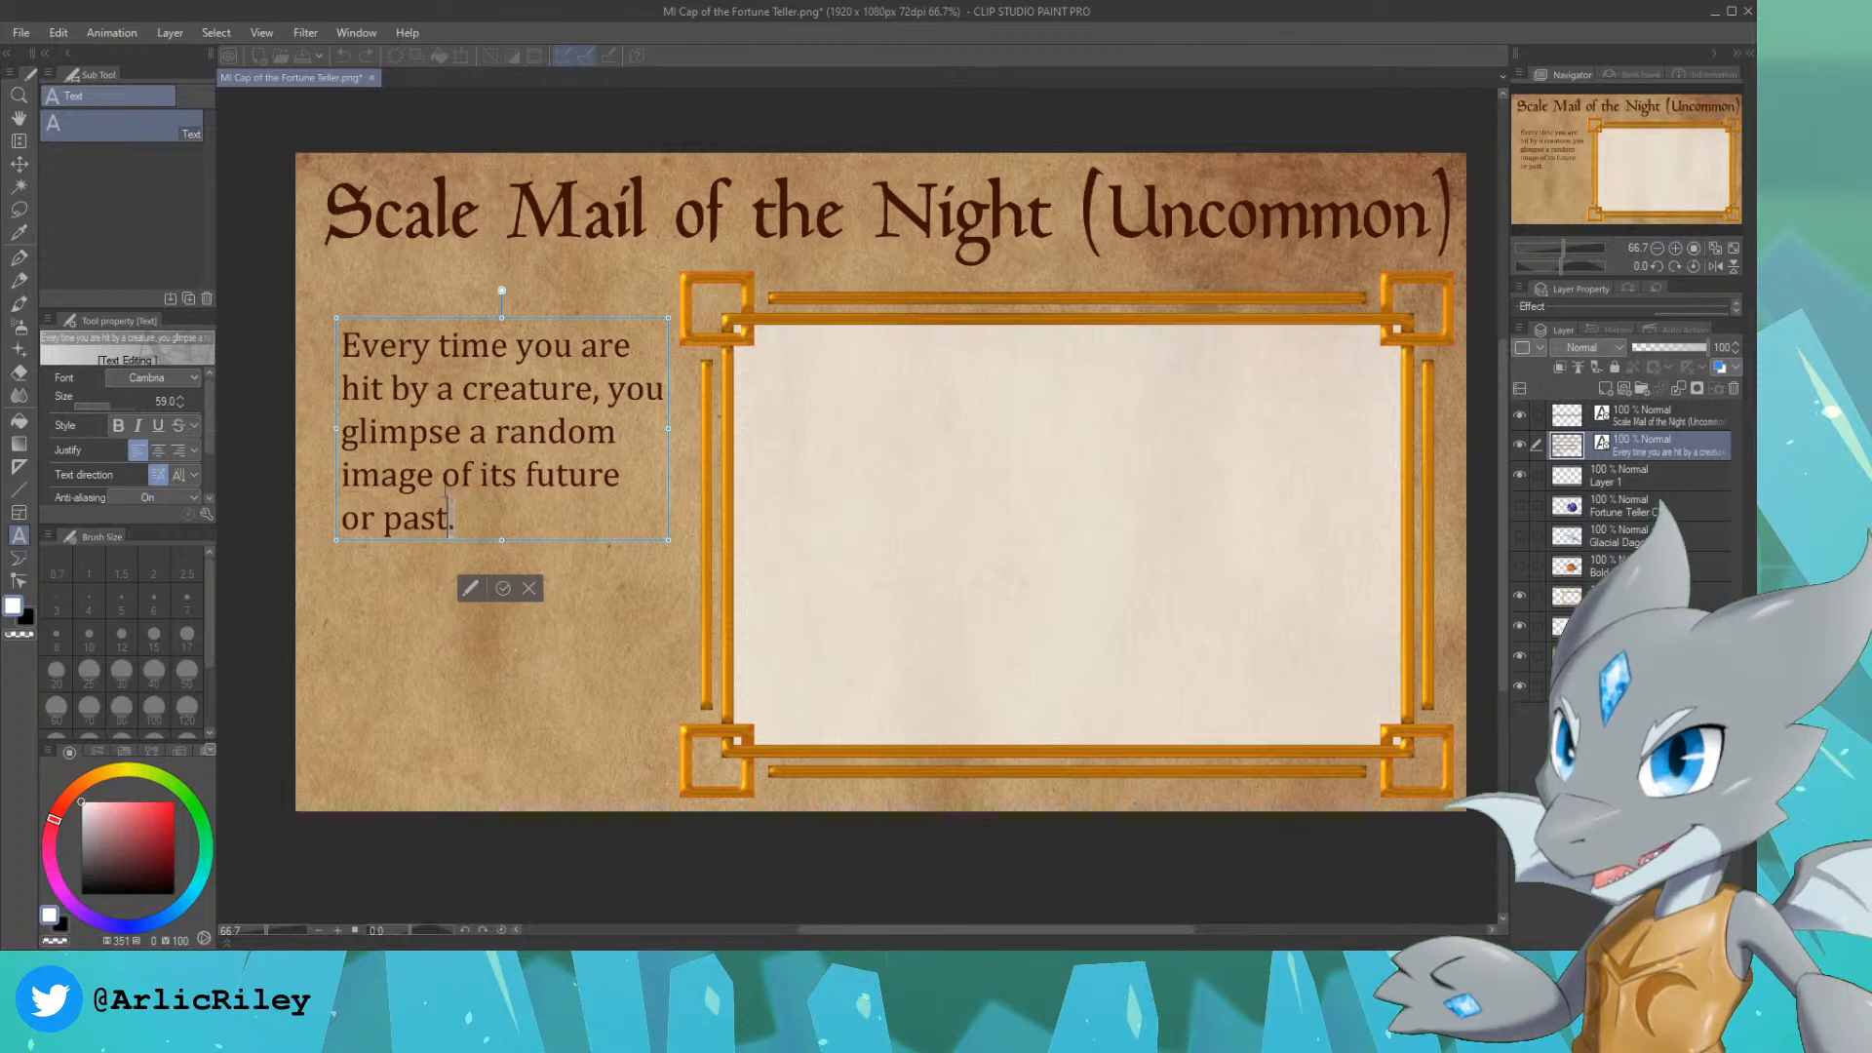
pyautogui.moveTo(470, 514); pyautogui.dragTo(349, 332)
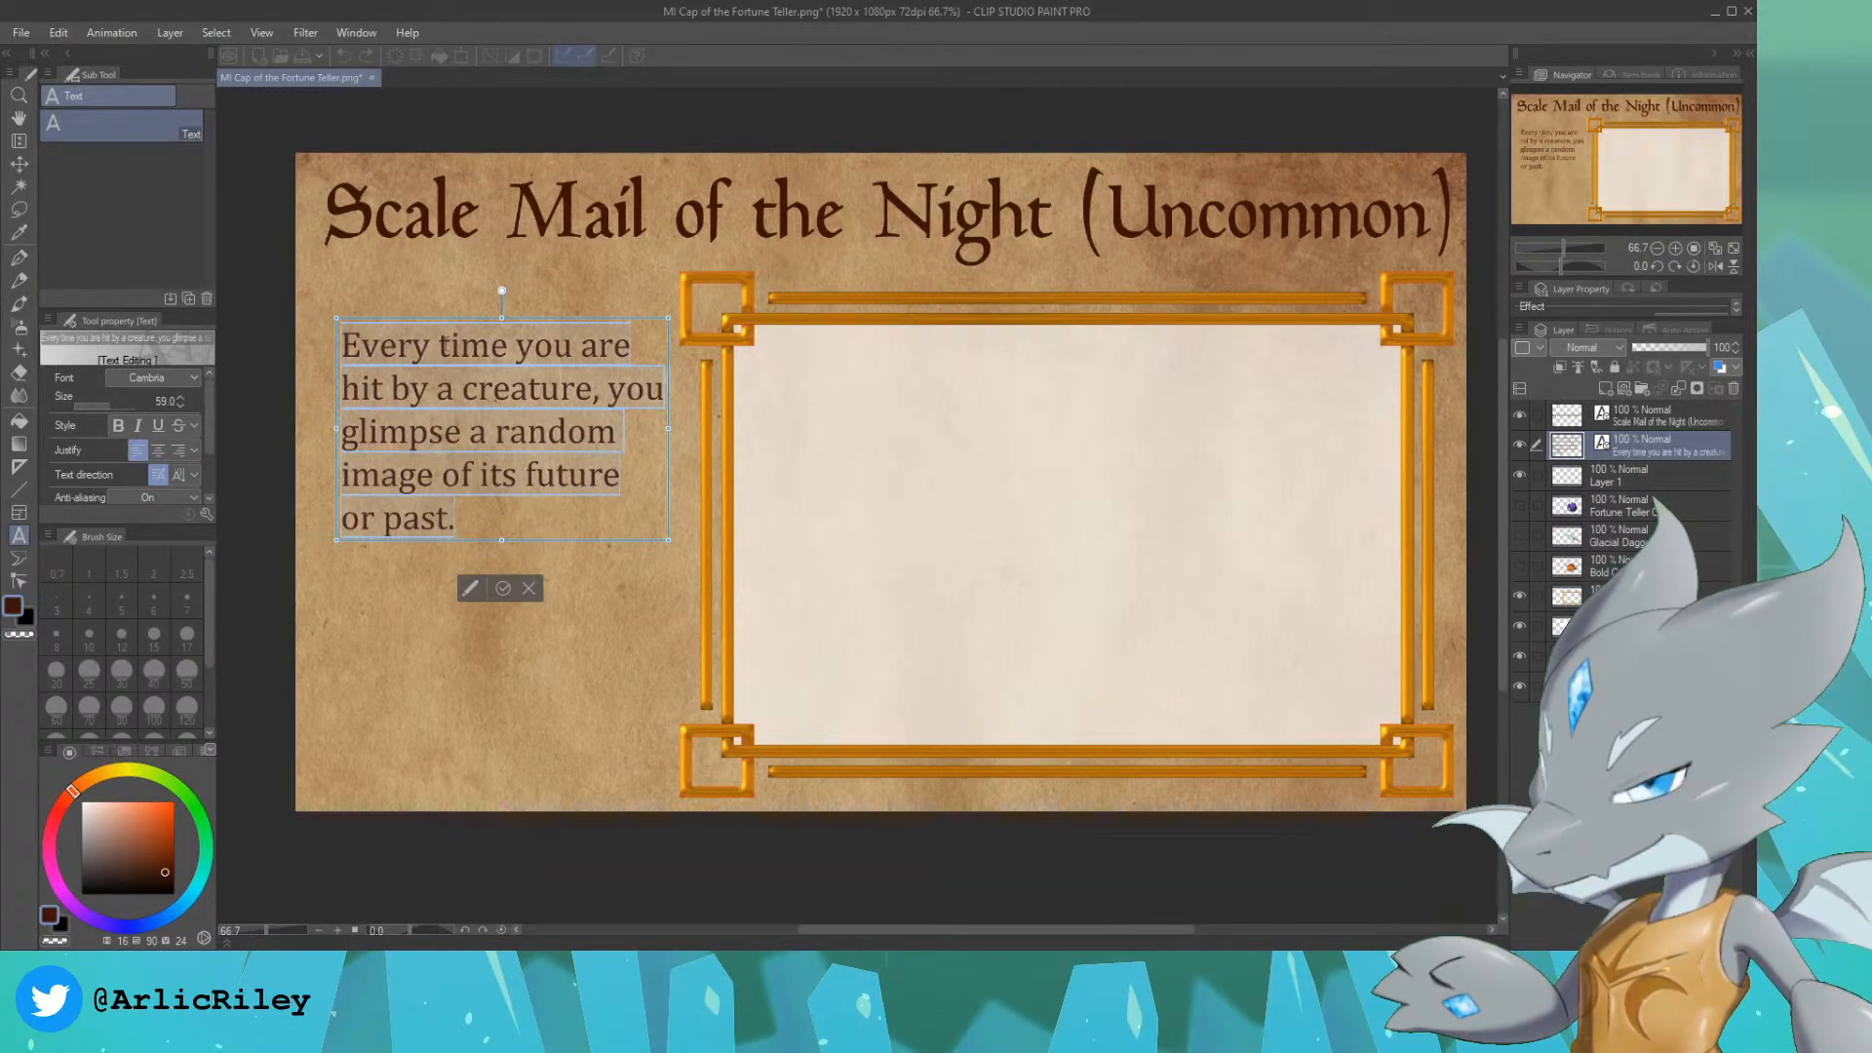
pyautogui.write('The bear')
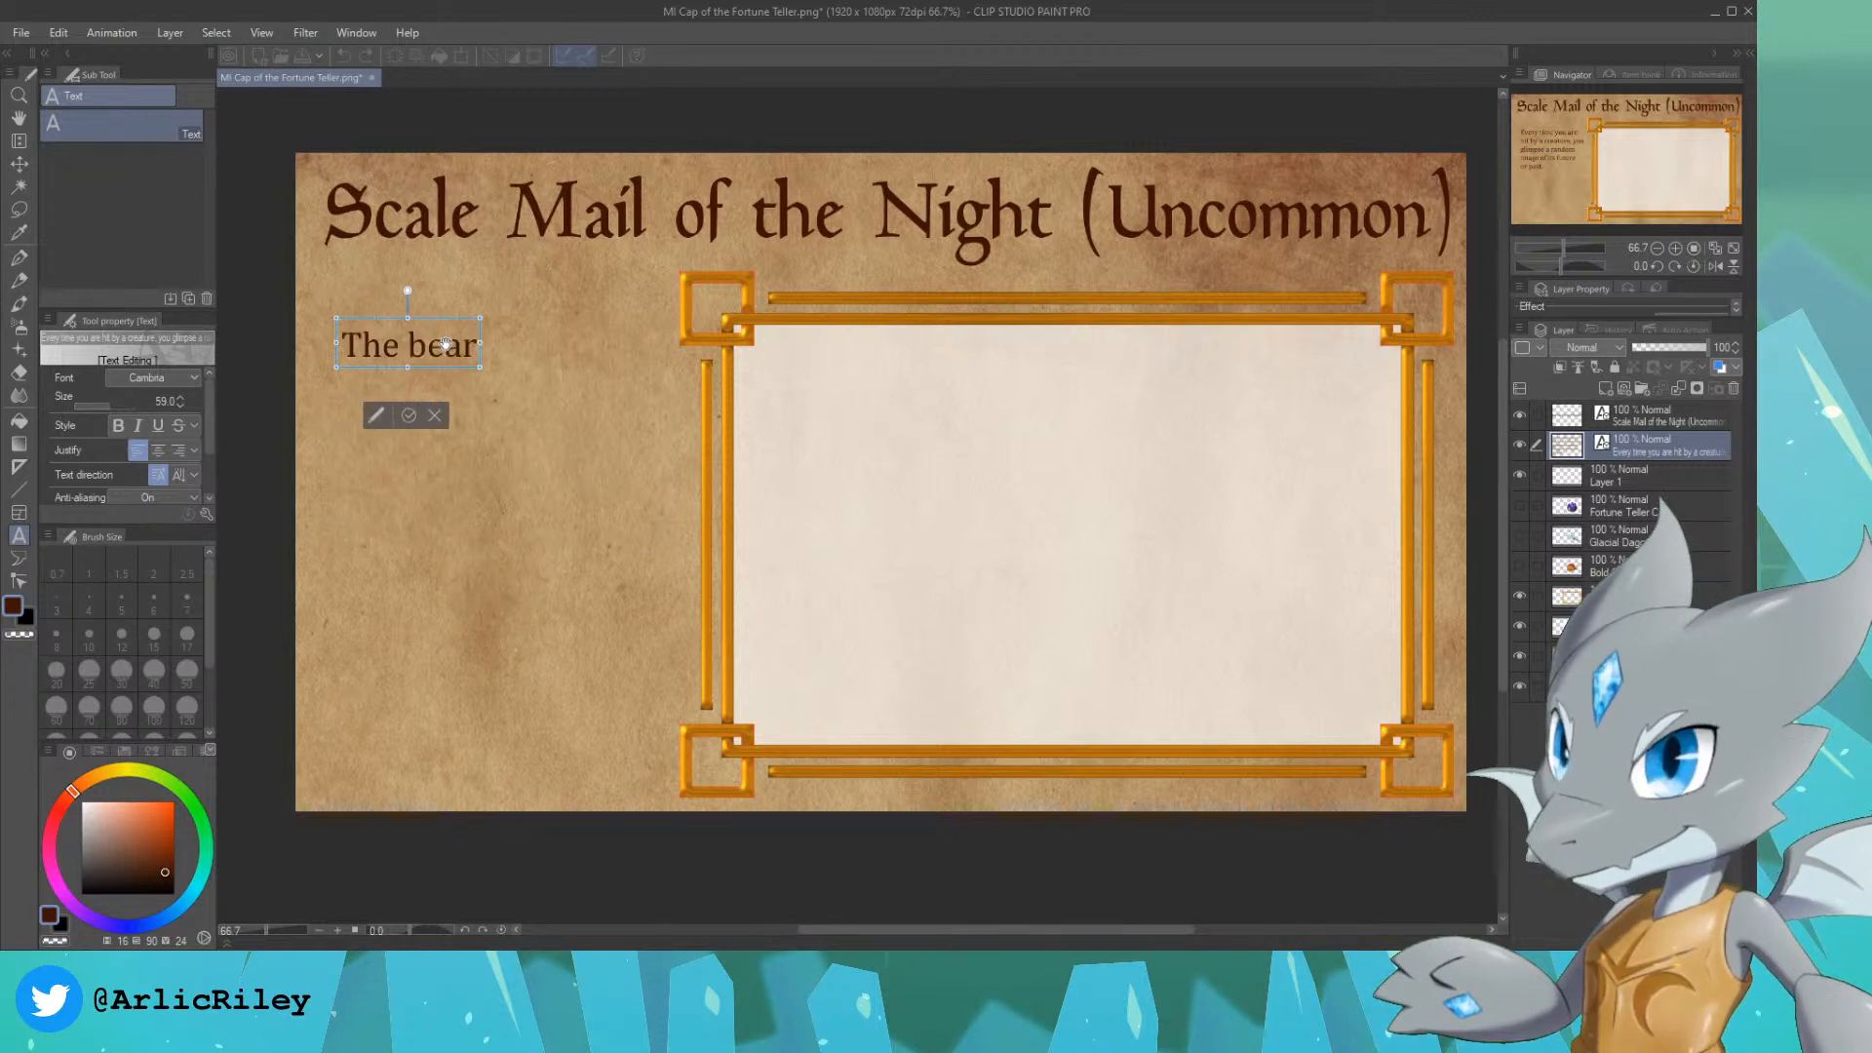
pyautogui.write('er gains a _+')
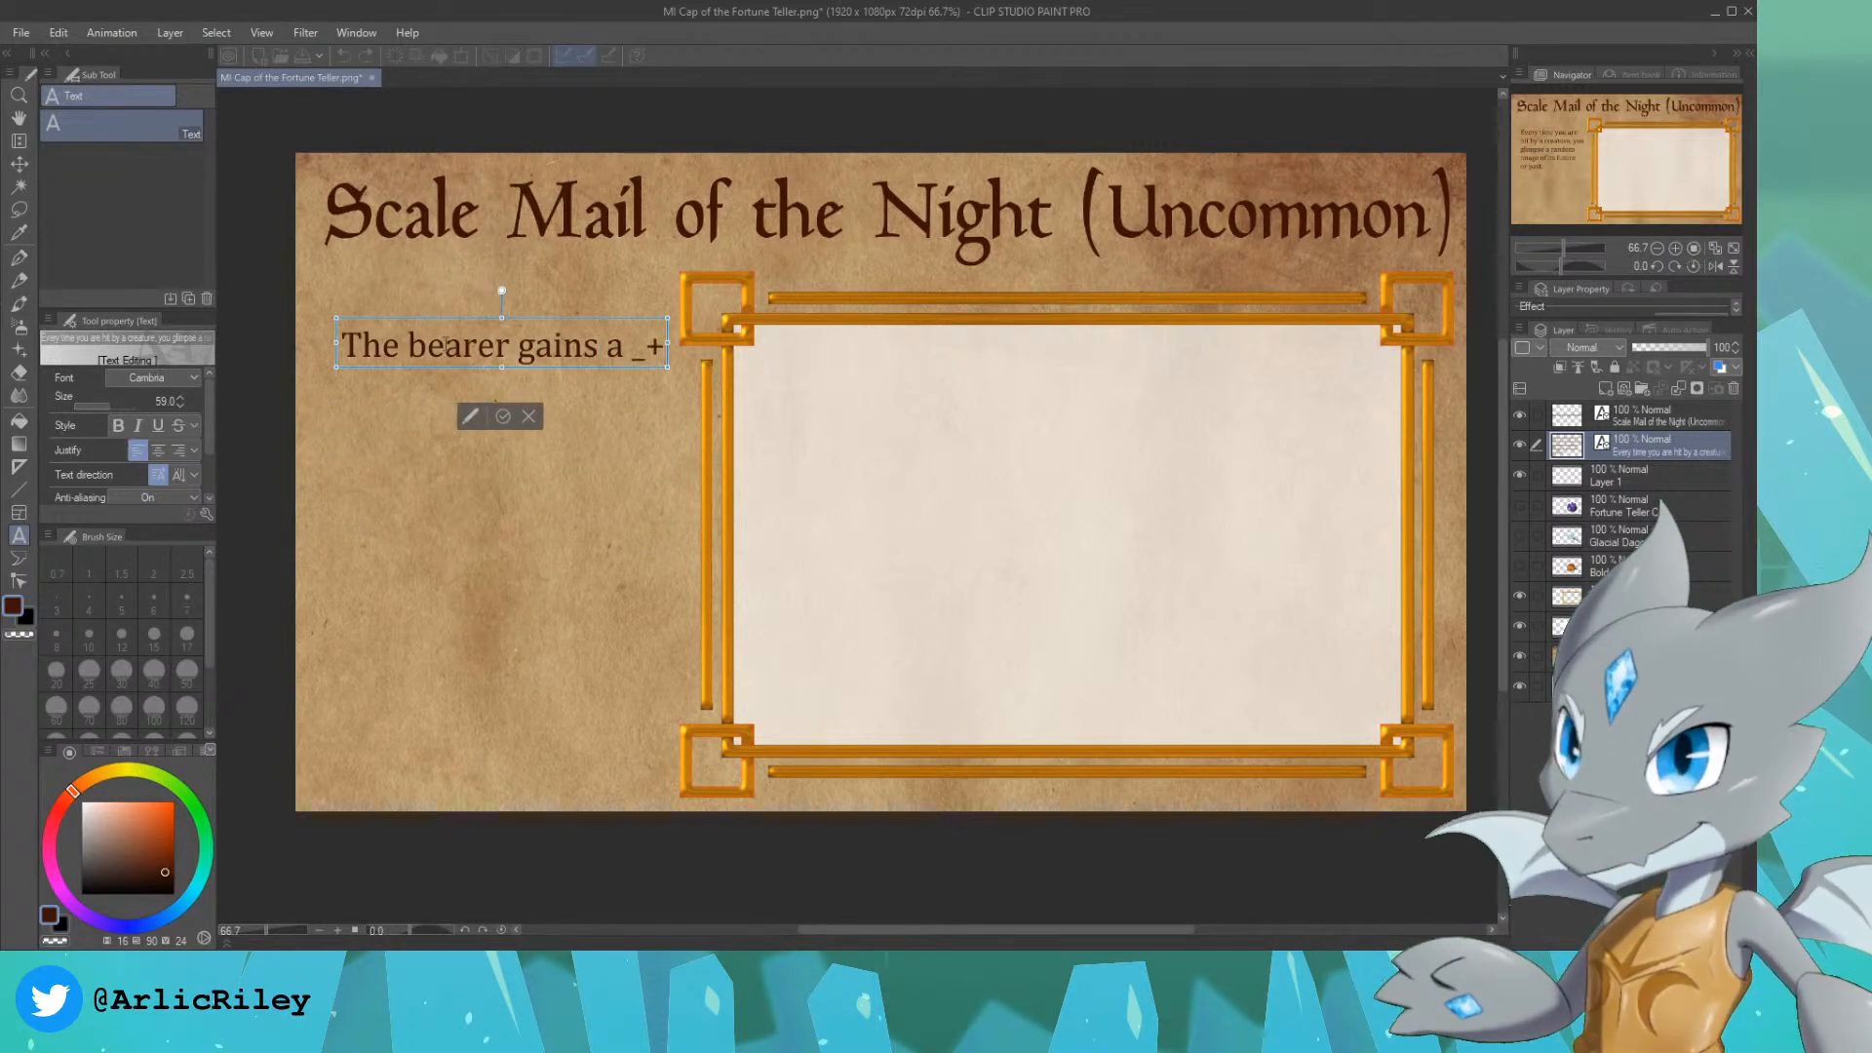
pyautogui.press('Return')
pyautogui.write('+1')
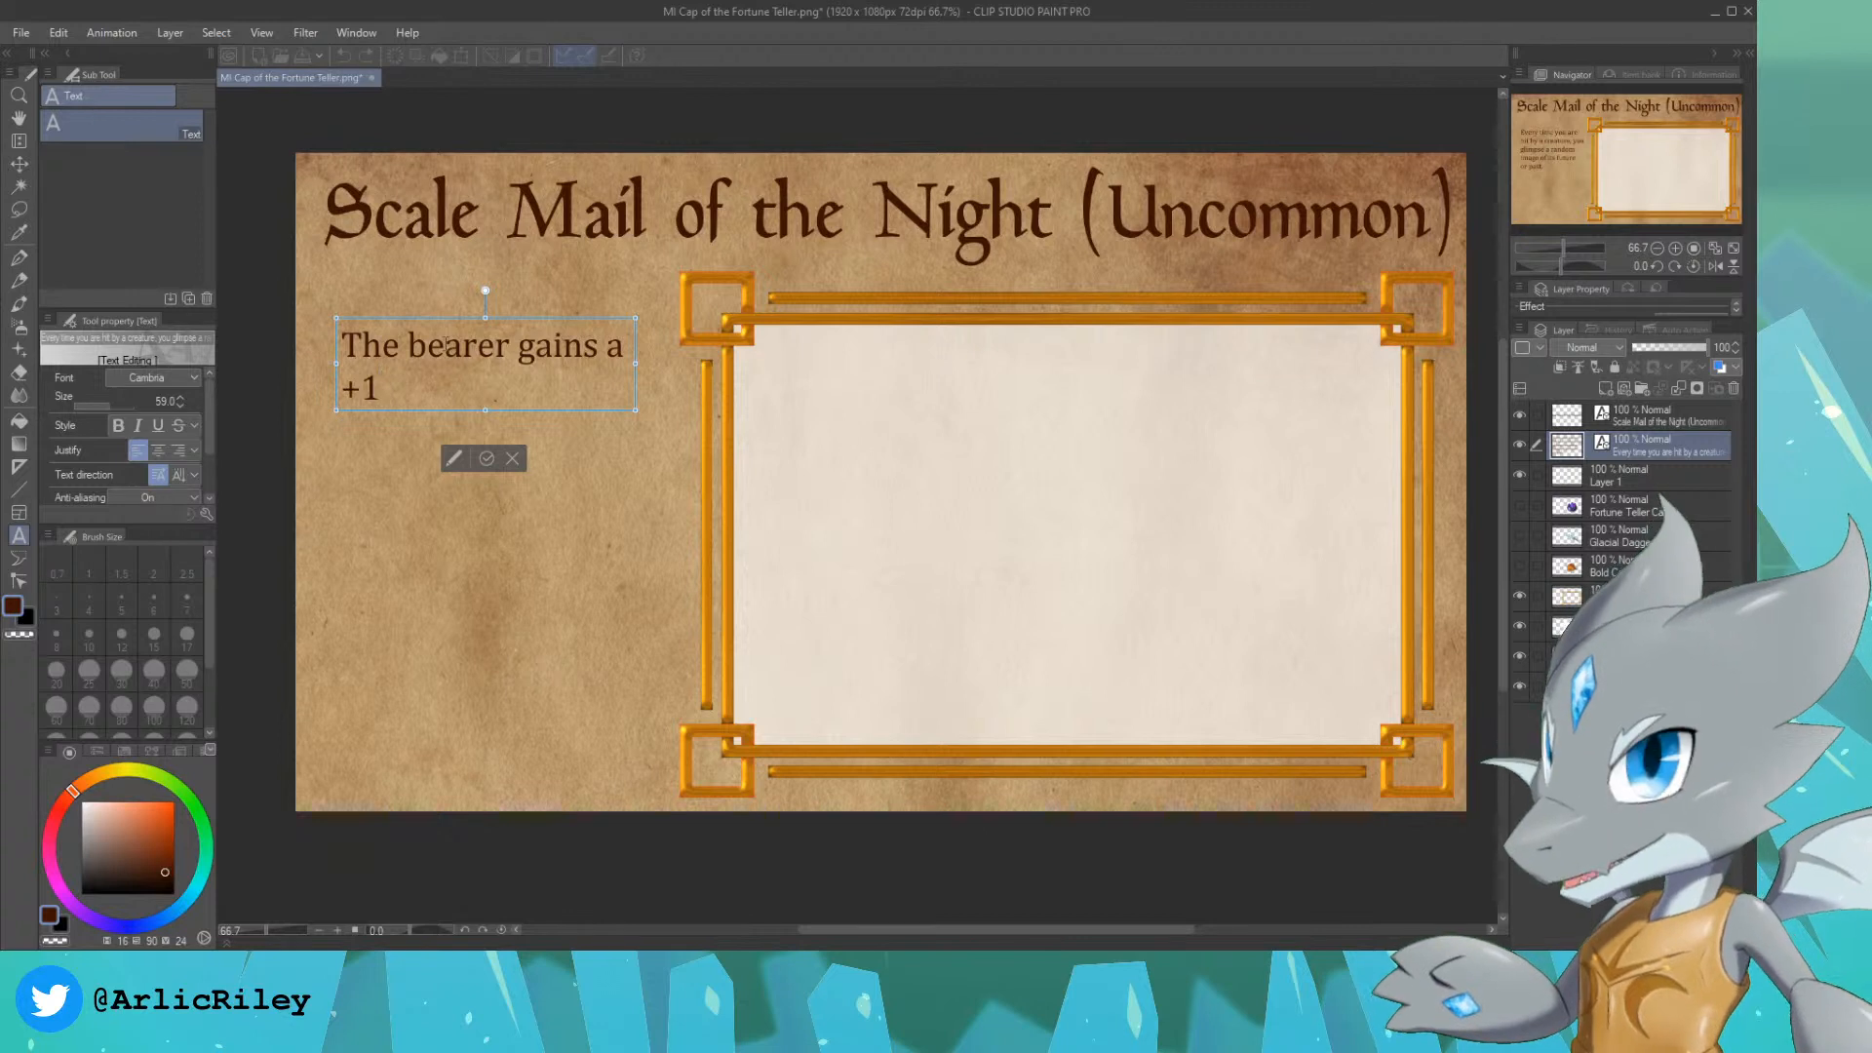
pyautogui.write(' bonus to')
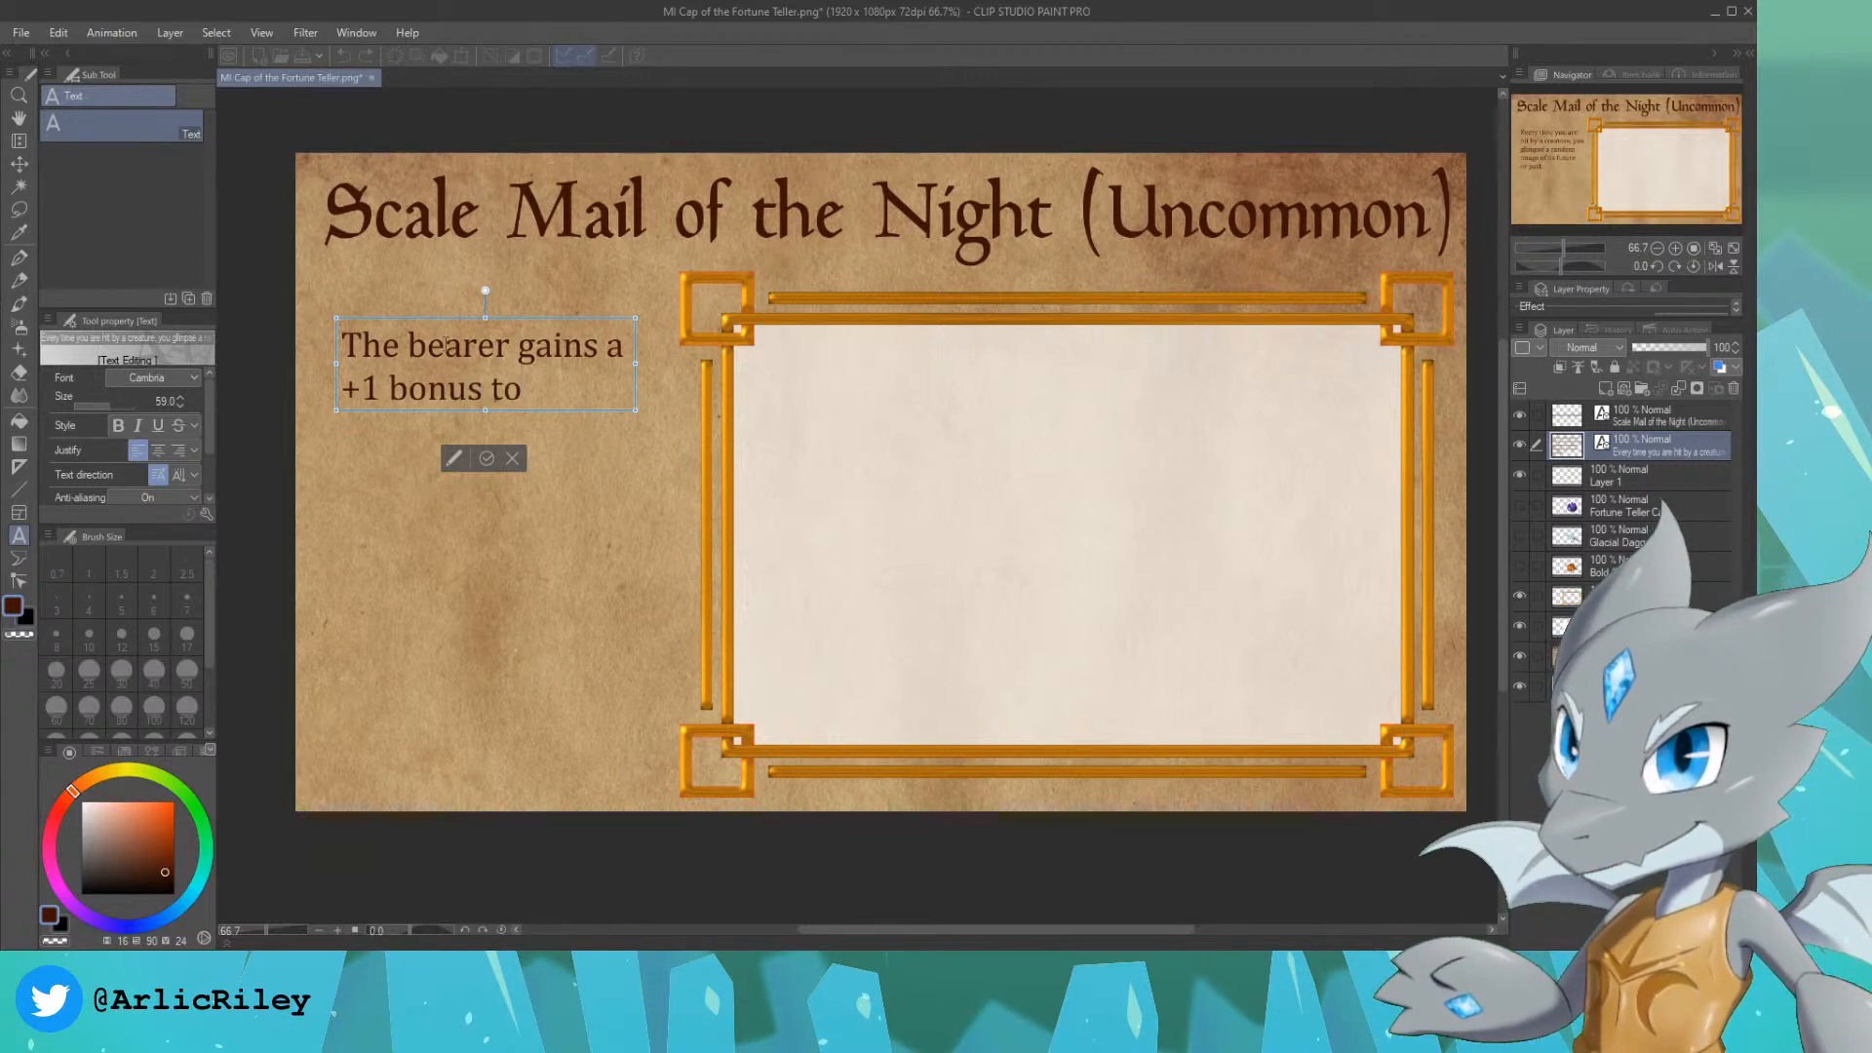
pyautogui.write(' DEx')
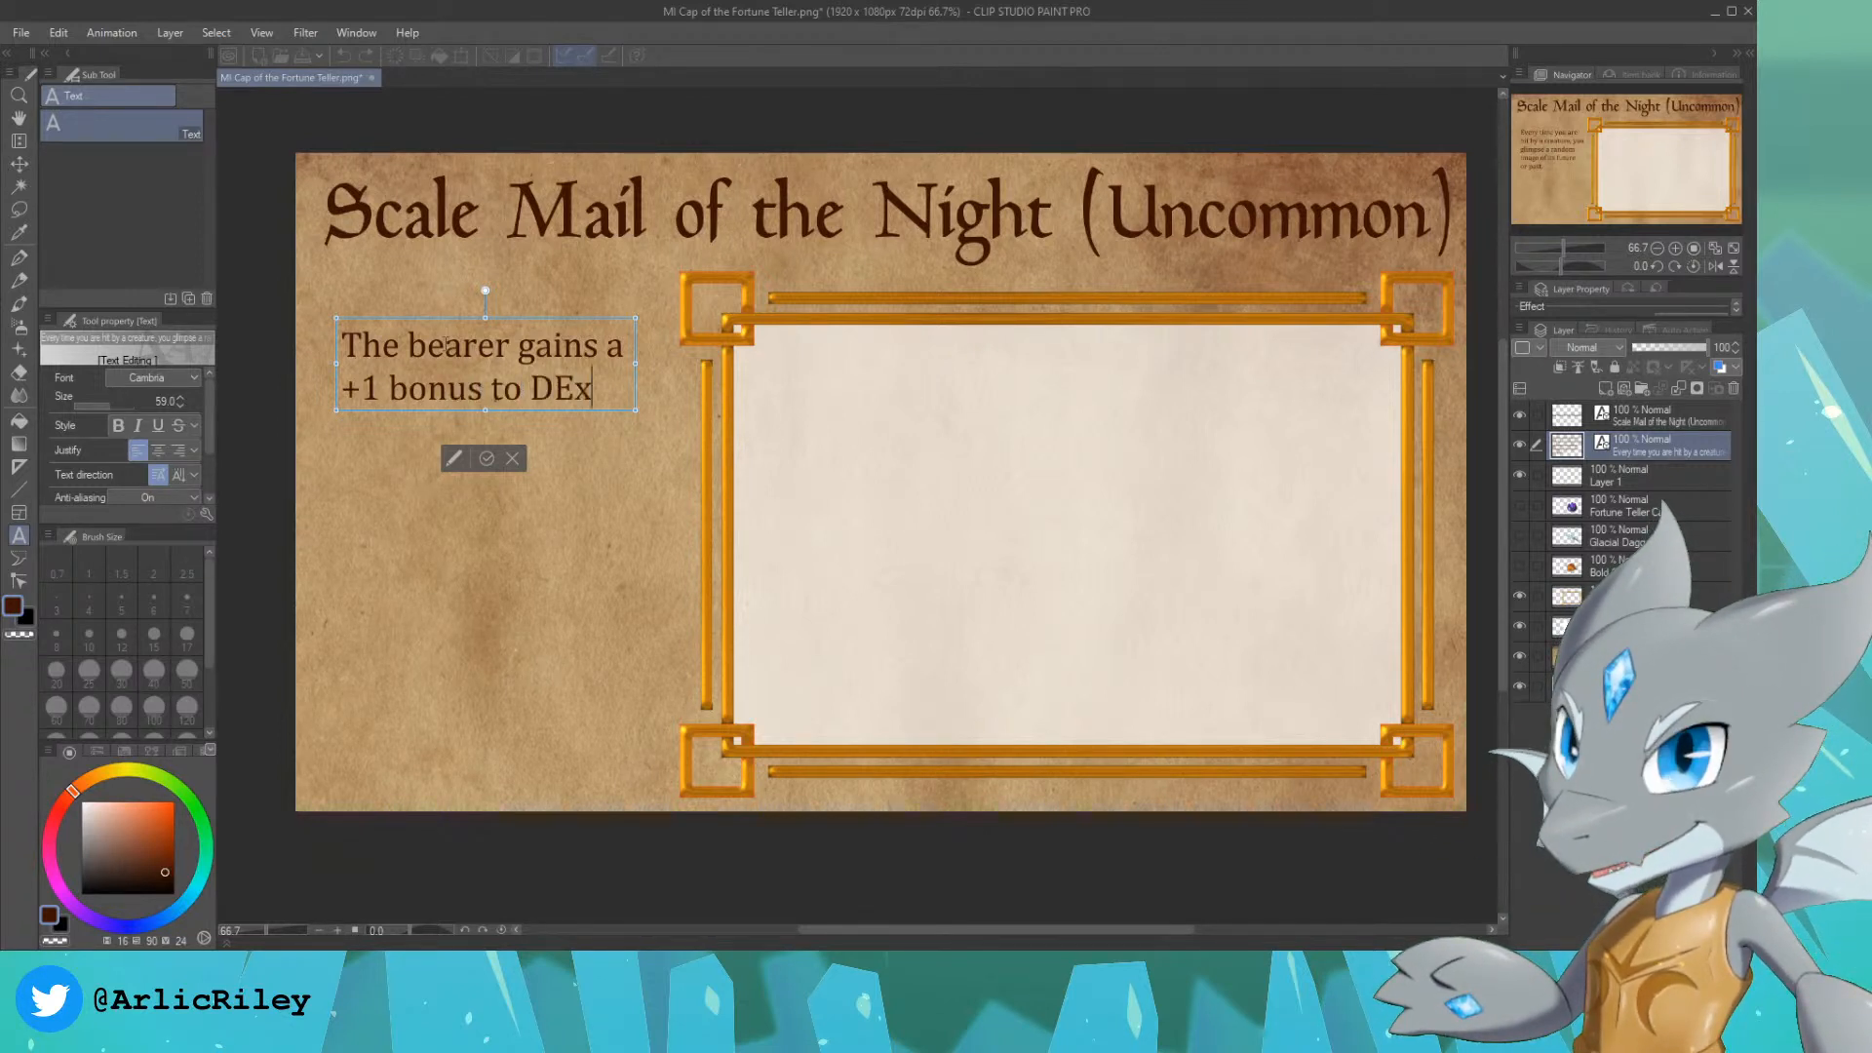
pyautogui.press('BackSpace')
pyautogui.write('ex')
pyautogui.press('BackSpace')
pyautogui.press('BackSpace')
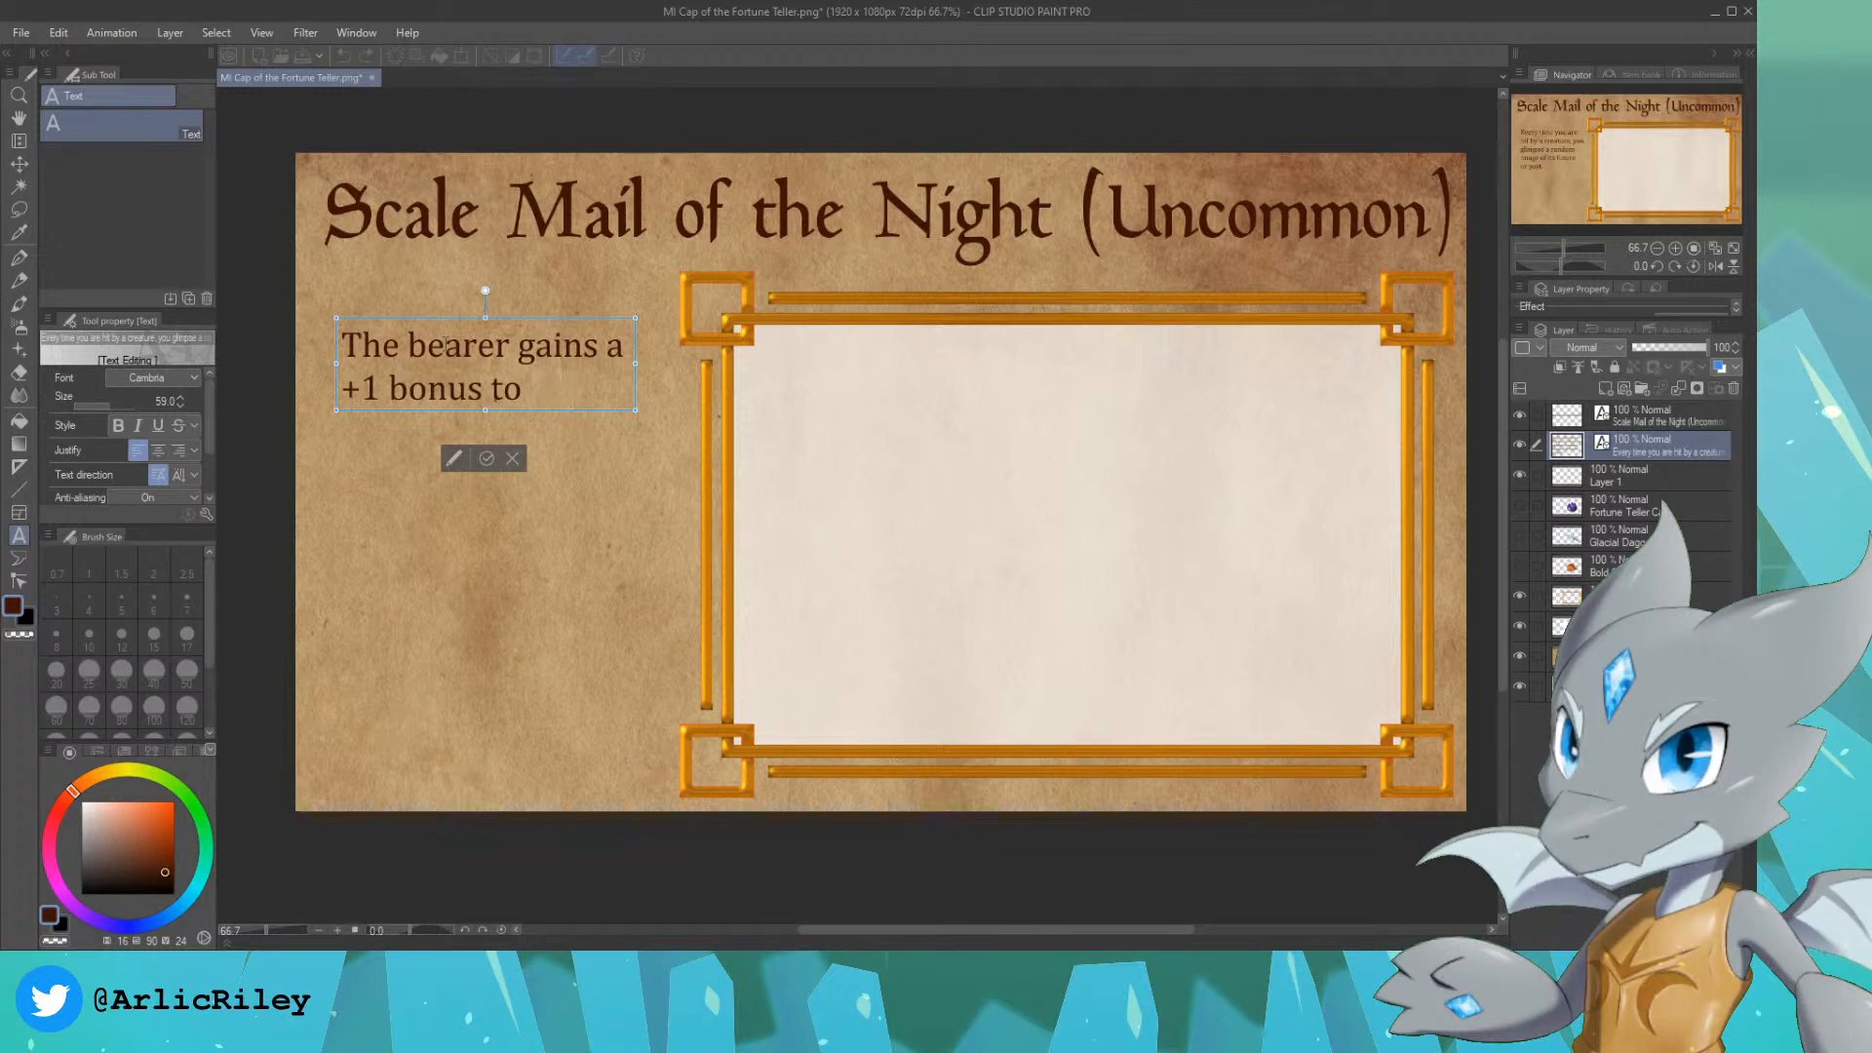
pyautogui.press('Return')
pyautogui.write('Dexterity (Stealth)')
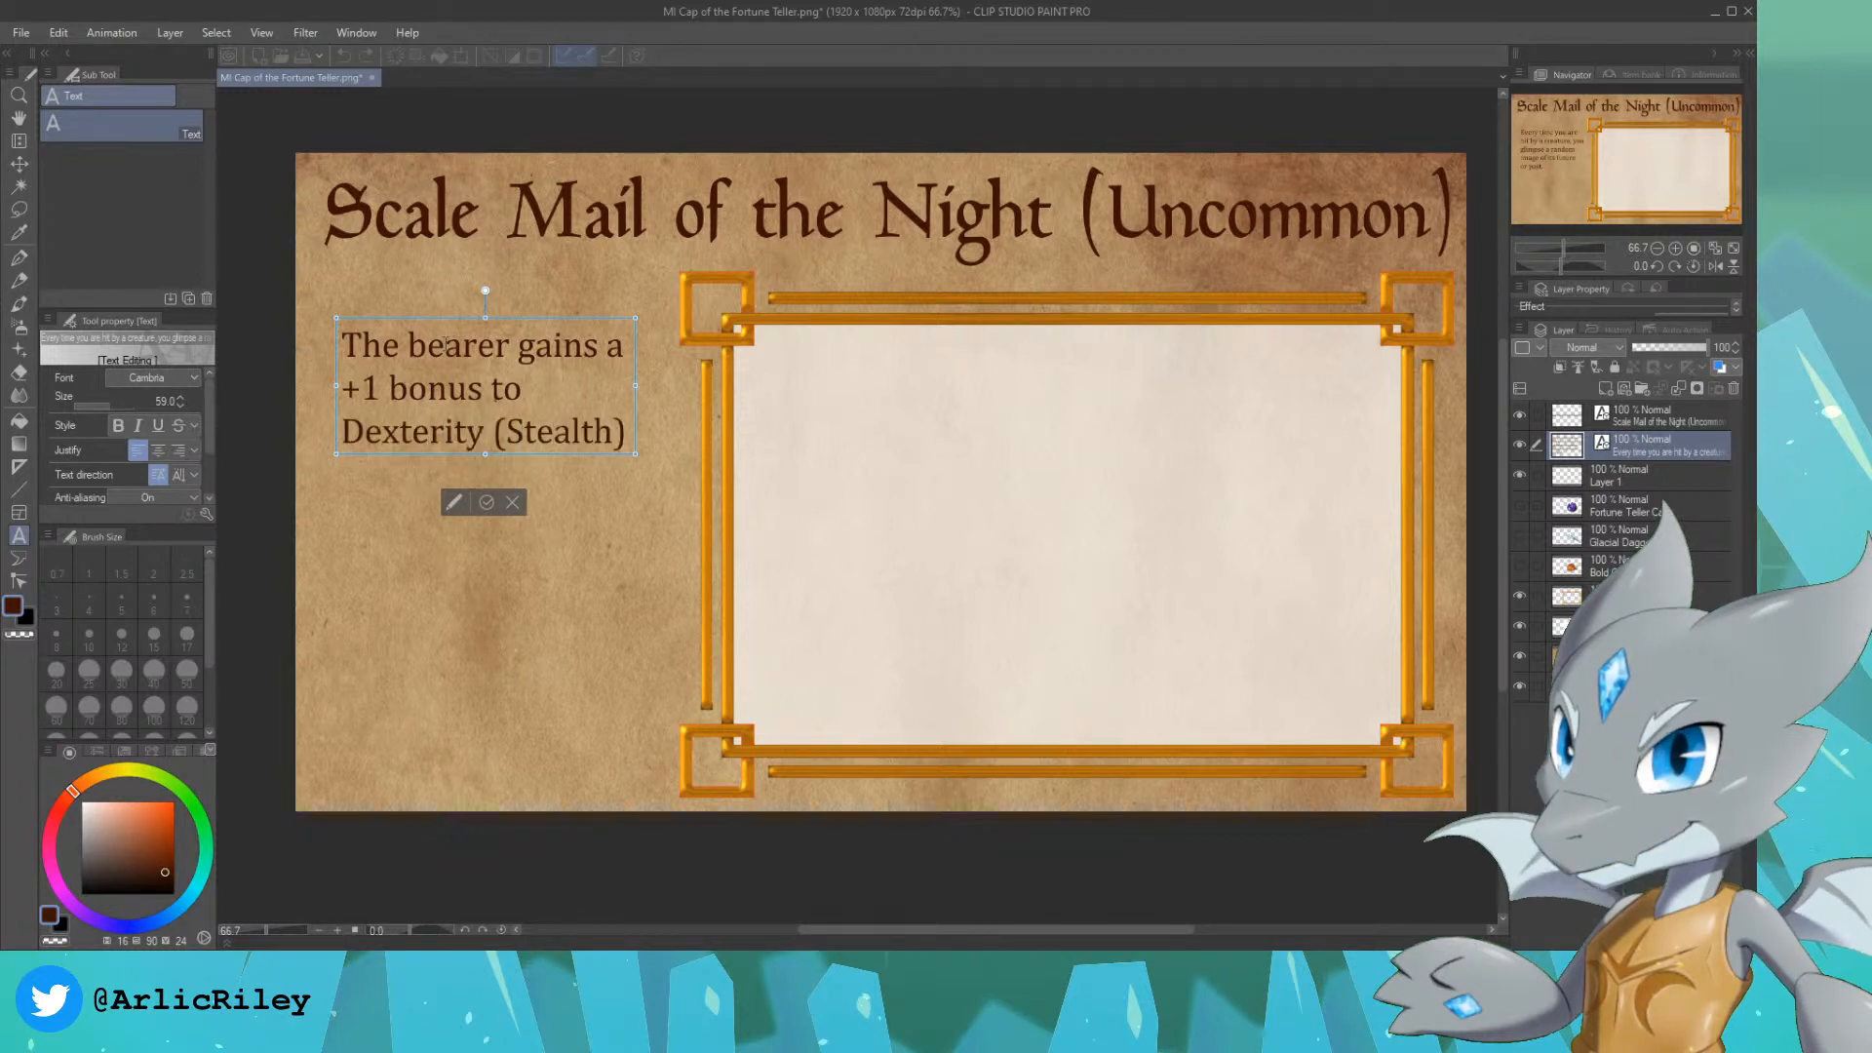
pyautogui.press('Return')
pyautogui.write('checks.')
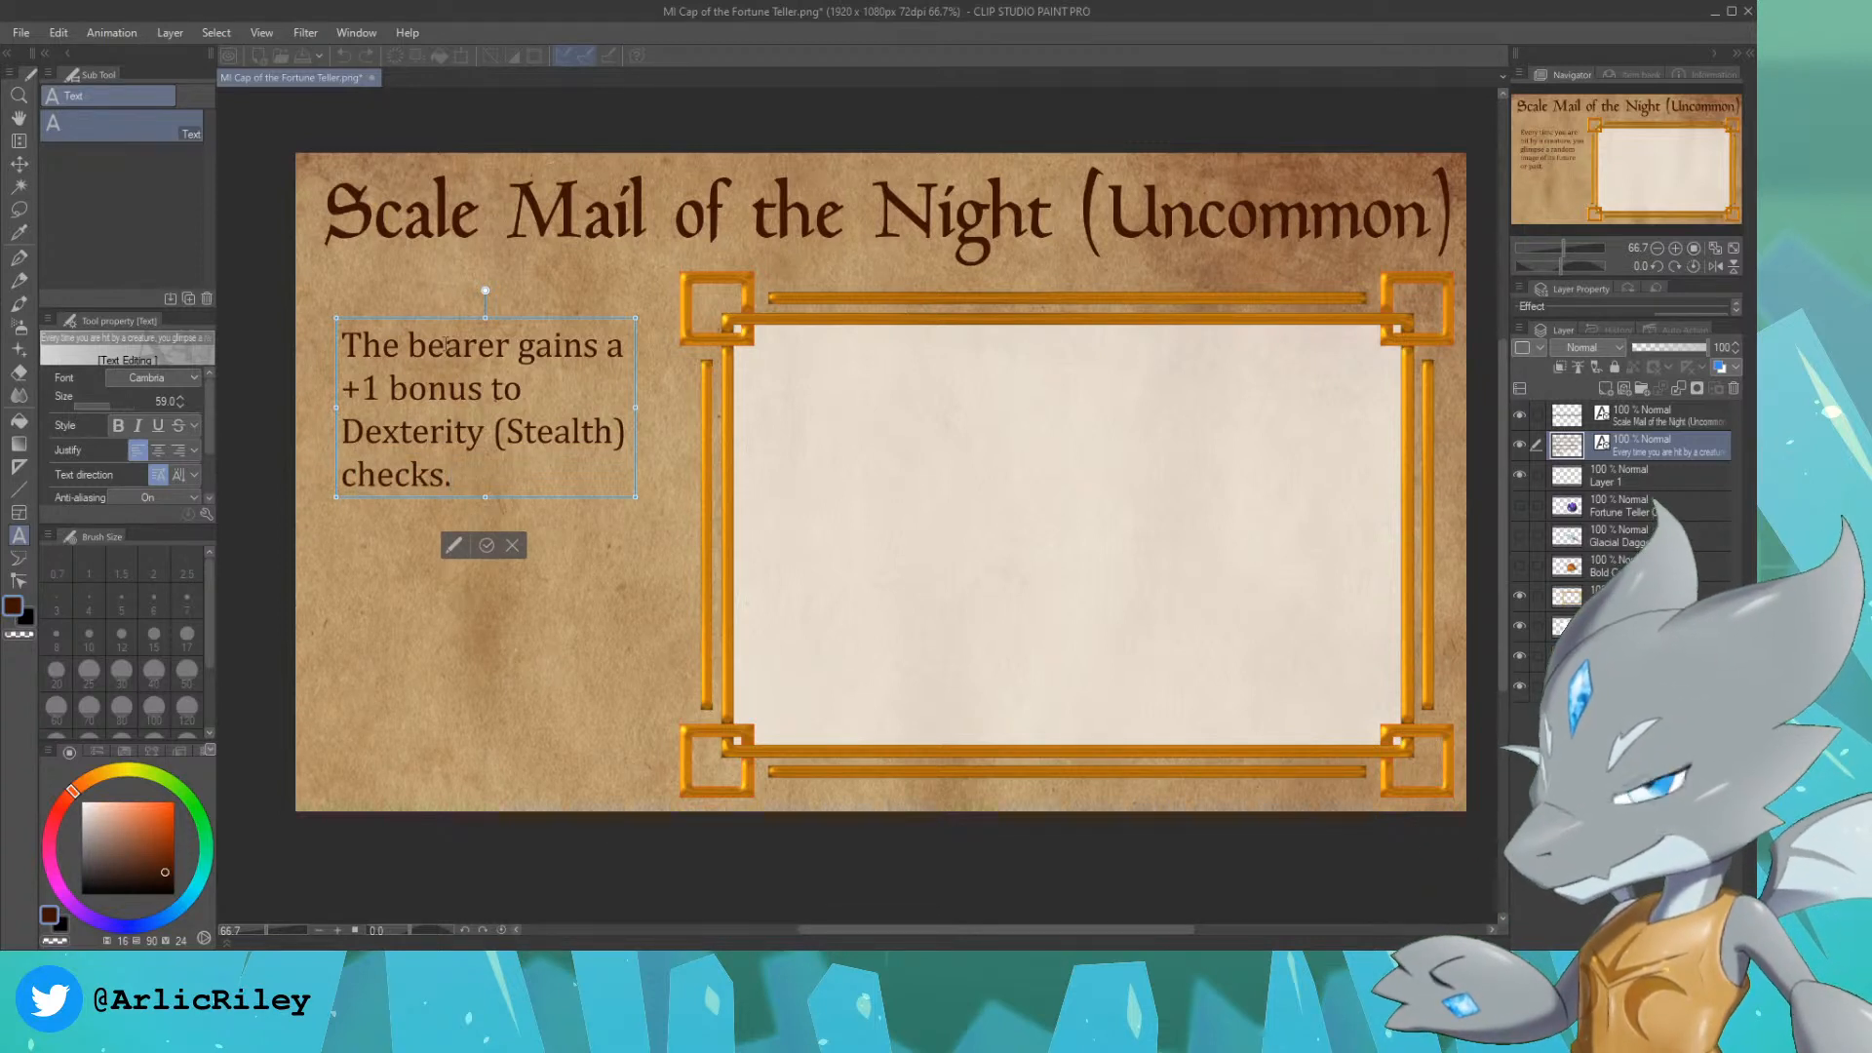
# Step: Rename the blank Layer 1 as Sketch and set up the Design pencil with the dark brown sampled from the title lettering
pyautogui.click(1689, 476)
pyautogui.click(1672, 486)
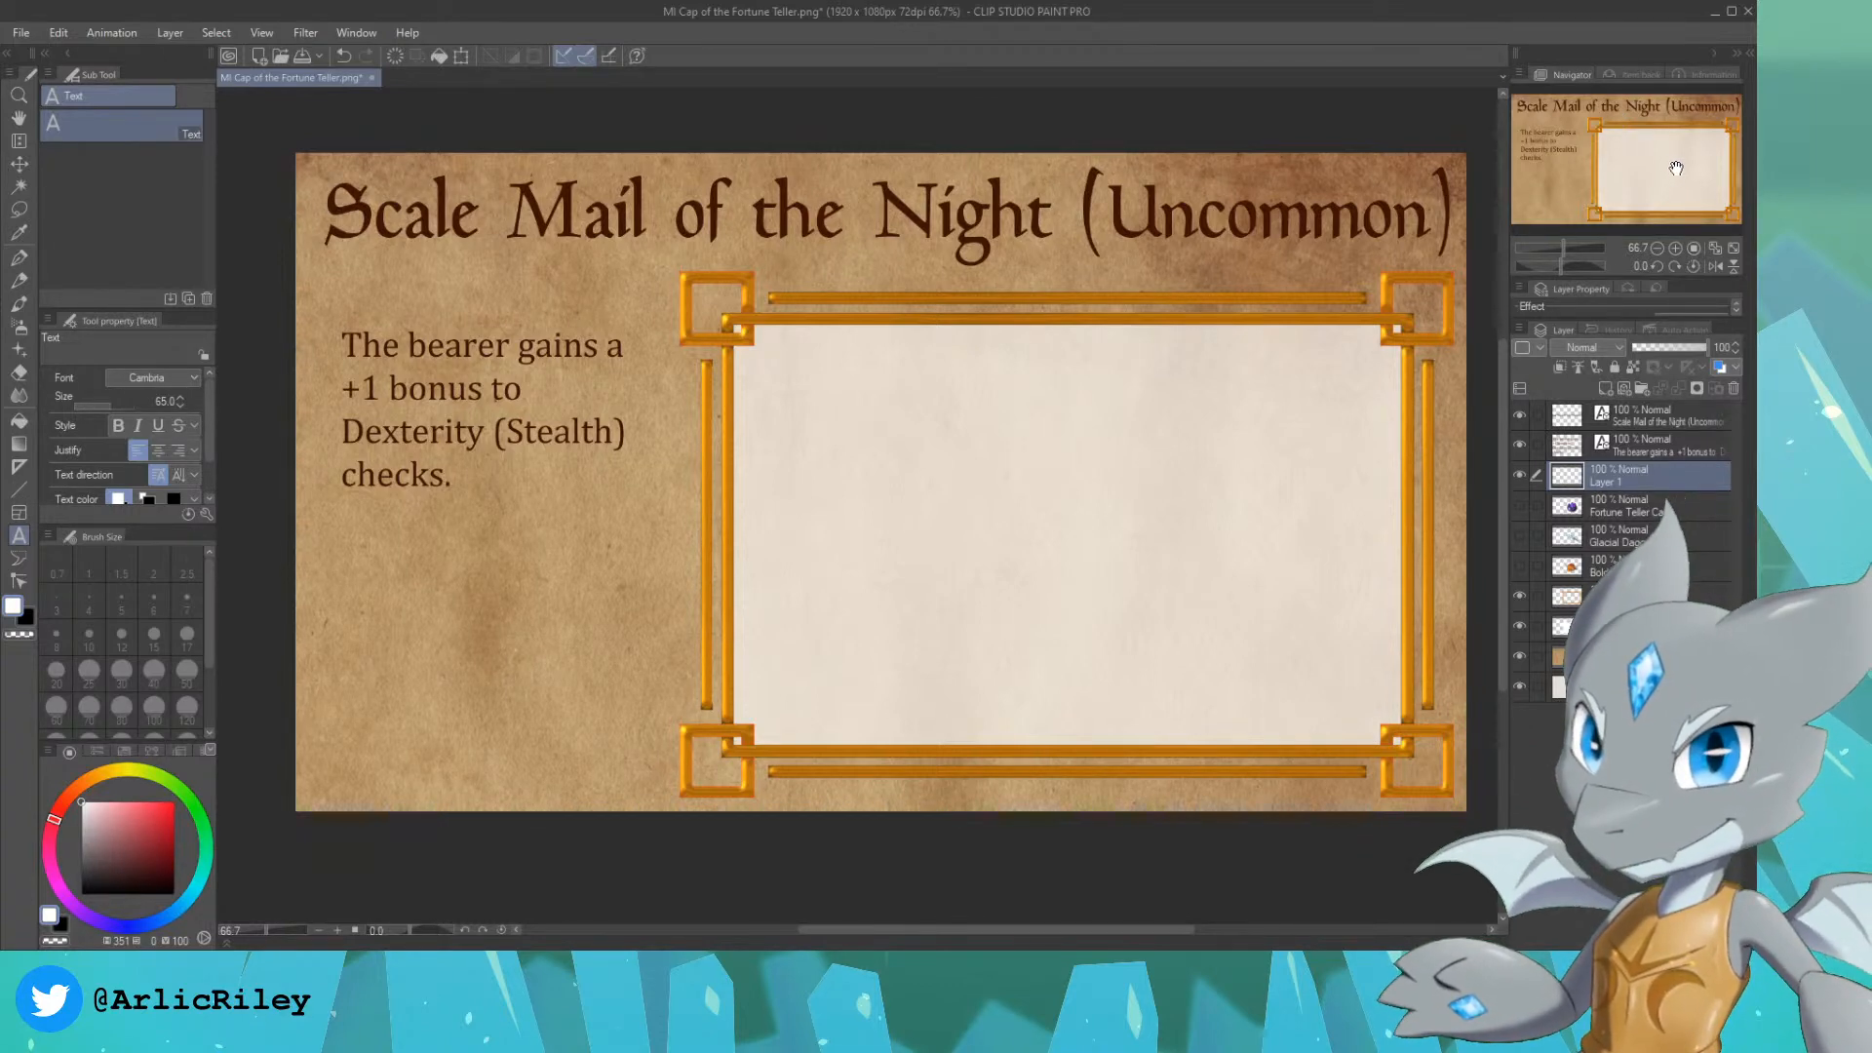
pyautogui.moveTo(1670, 169); pyautogui.dragTo(1700, 180)
pyautogui.scroll(1, 1687, 171)
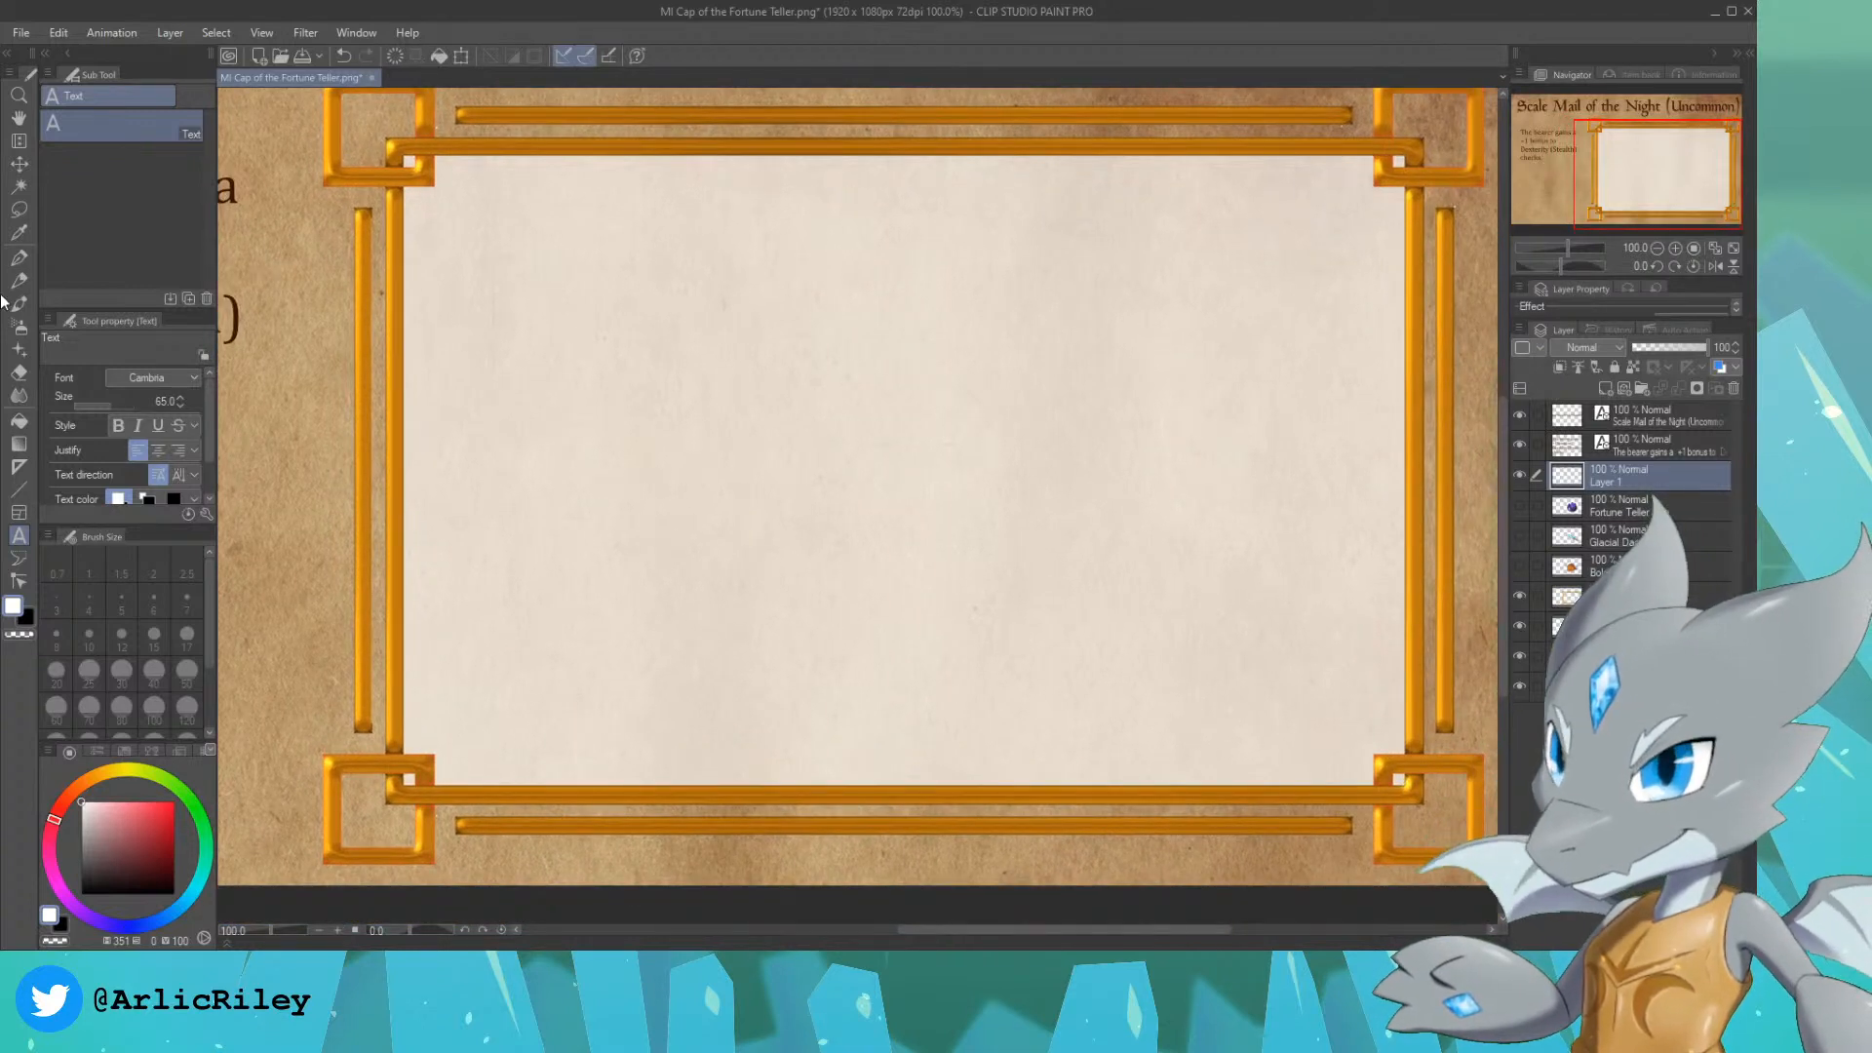
pyautogui.click(21, 283)
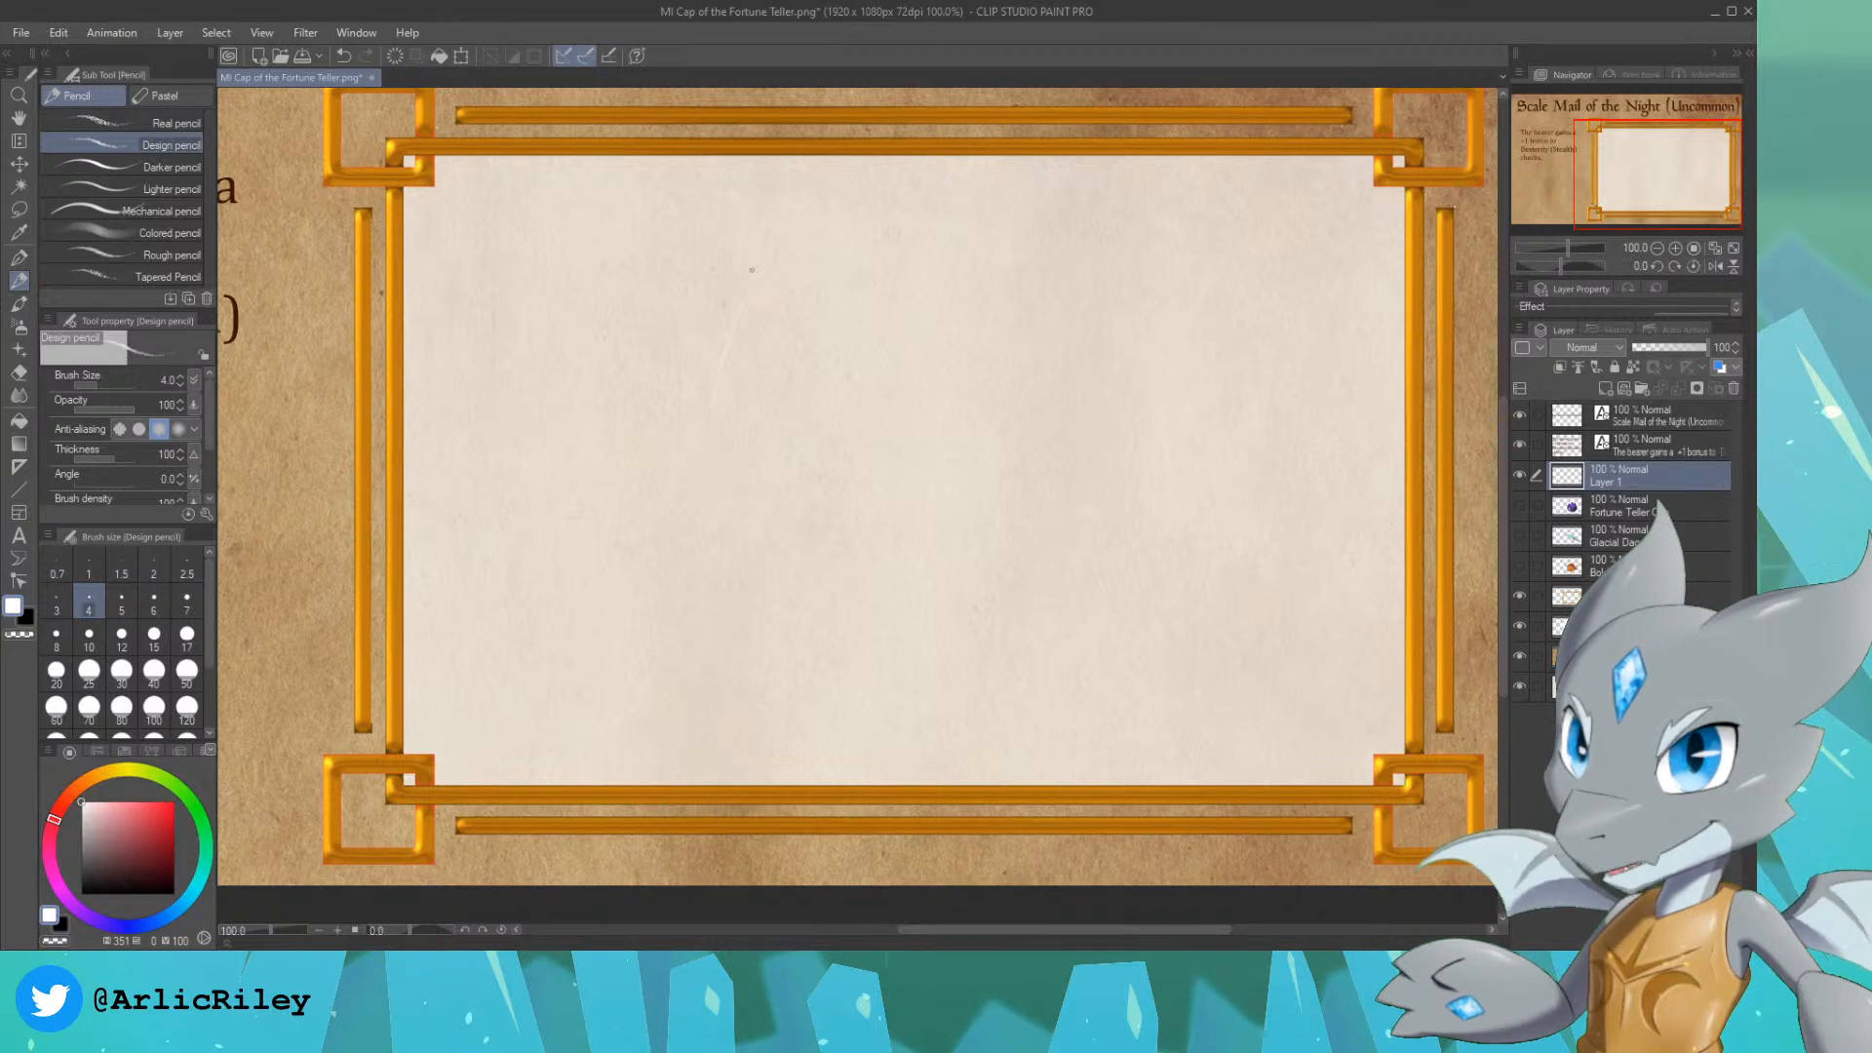
pyautogui.hotkey('ctrl', 'z')
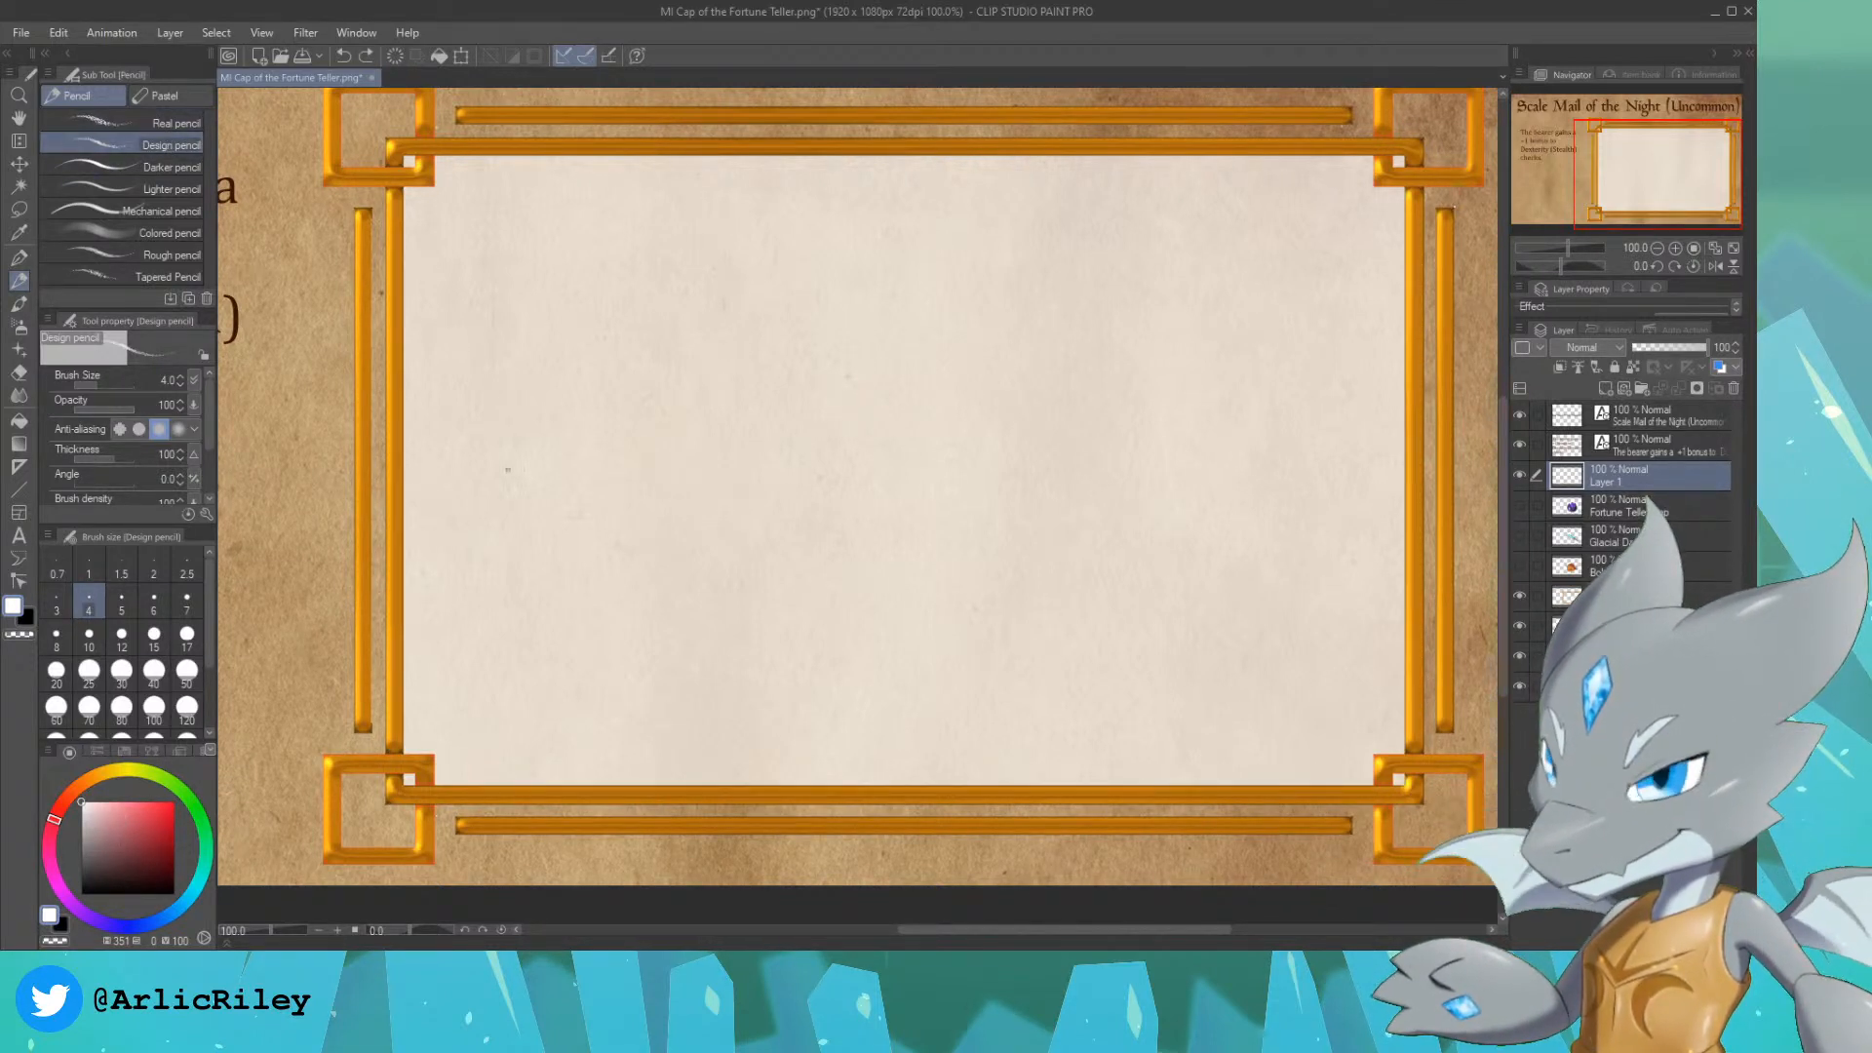
pyautogui.moveTo(1624, 149); pyautogui.dragTo(1573, 109)
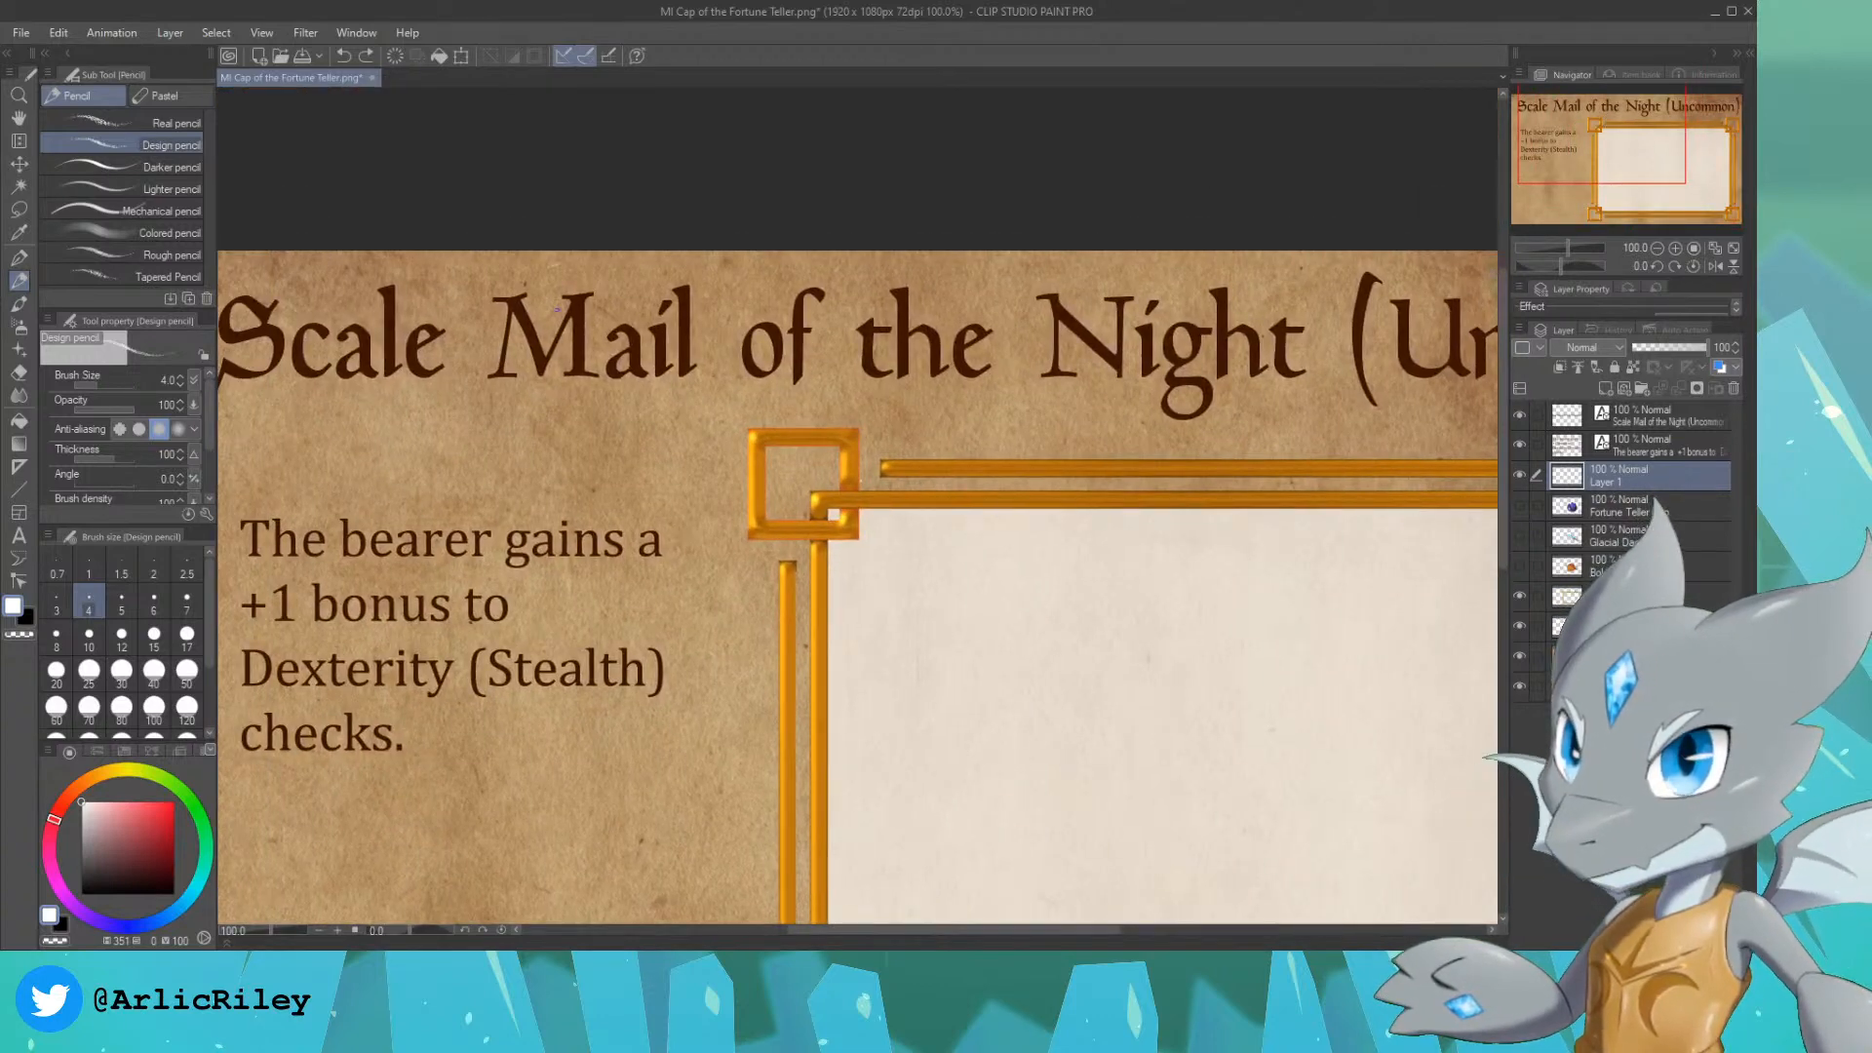
pyautogui.keyDown('alt'); pyautogui.click(537, 322); pyautogui.keyUp('alt')
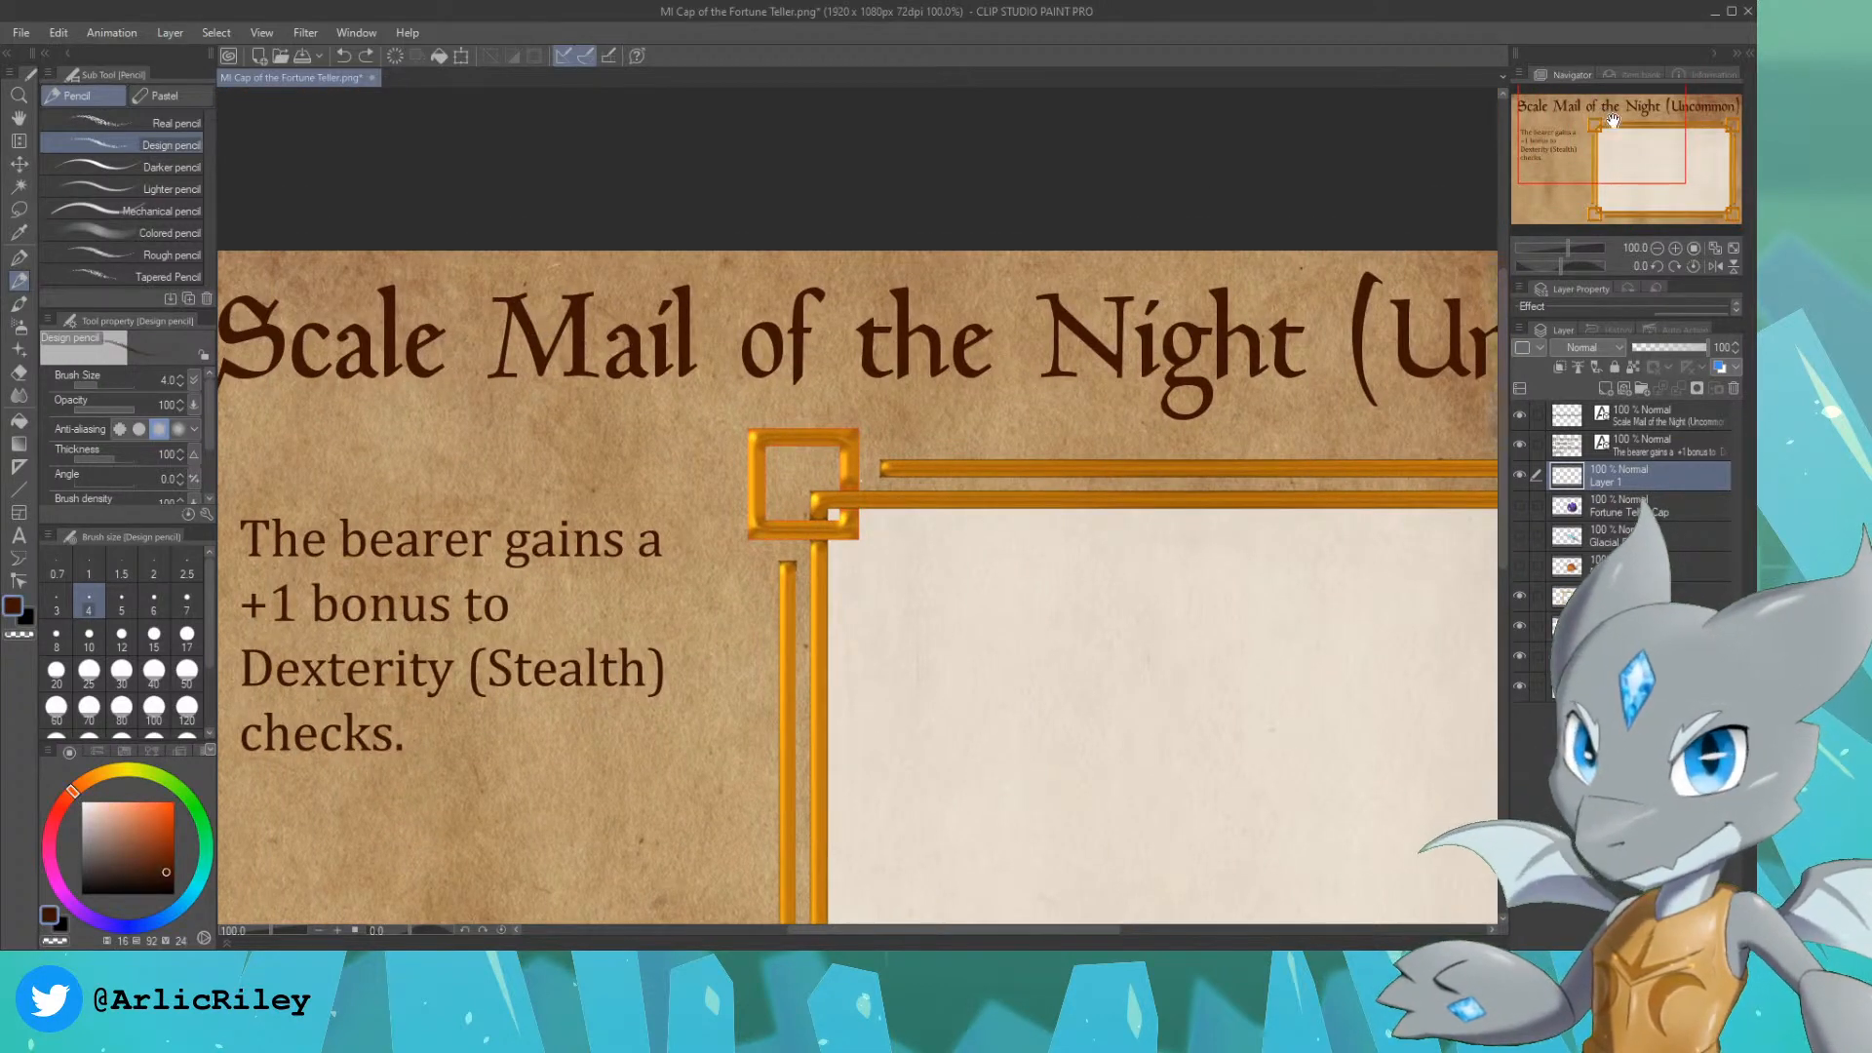
pyautogui.moveTo(1664, 173); pyautogui.dragTo(1664, 164)
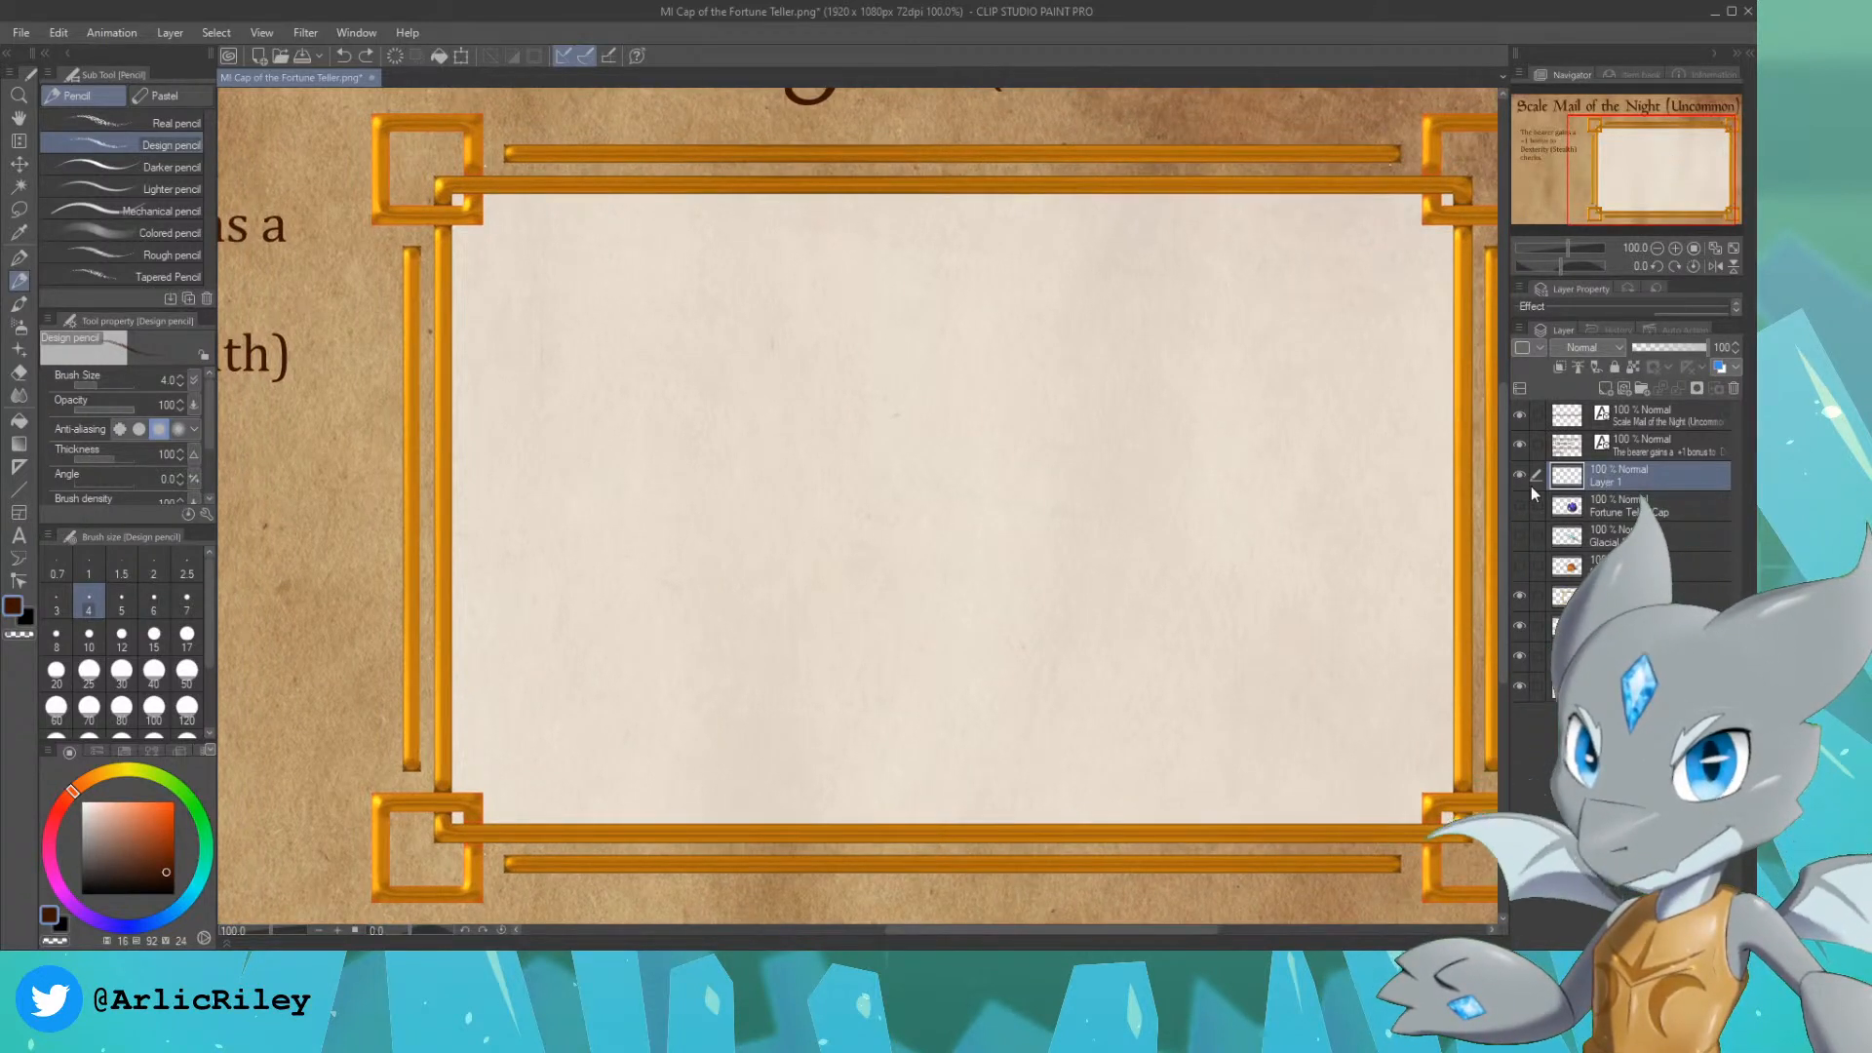
pyautogui.write('Sketch')
pyautogui.press('Return')
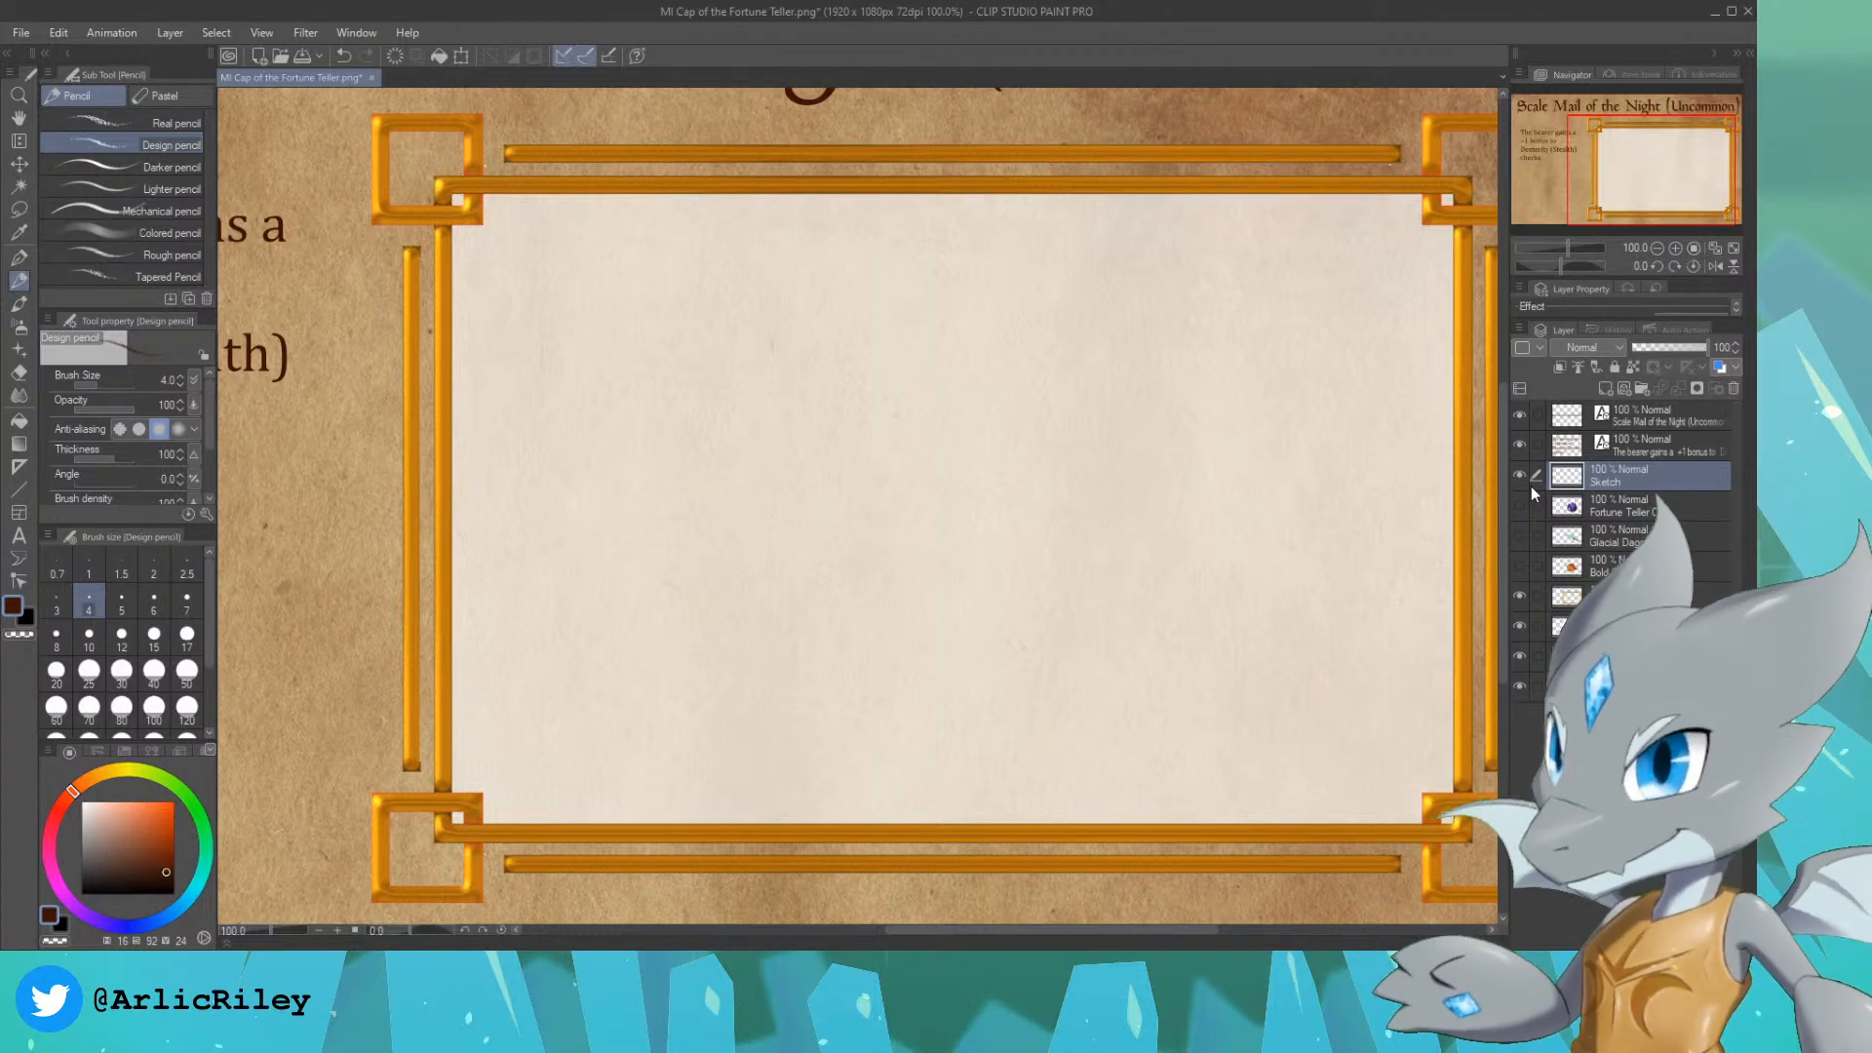
# Step: Sketch the upper part of the scale mail inside the frame: shoulders, neckline, both armholes and the curved chest line
pyautogui.moveTo(1659, 164); pyautogui.dragTo(1665, 167)
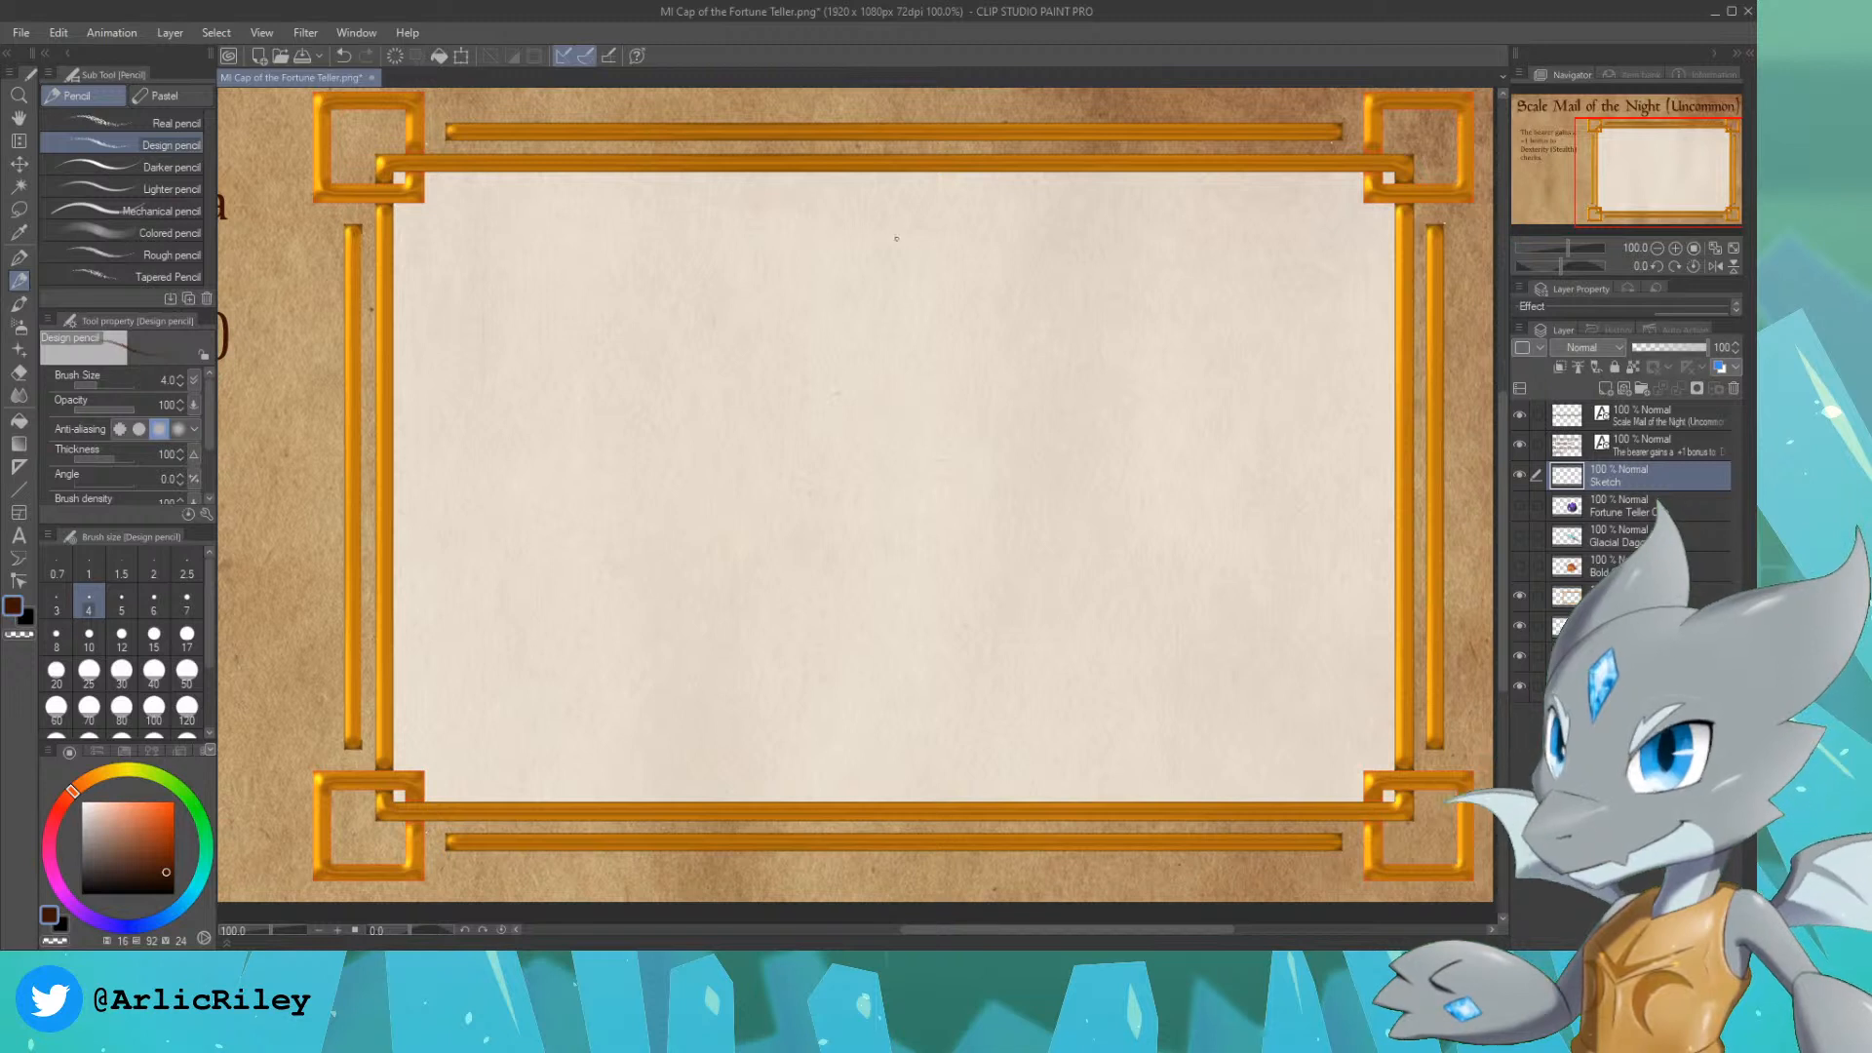
pyautogui.moveTo(731, 310); pyautogui.dragTo(697, 387)
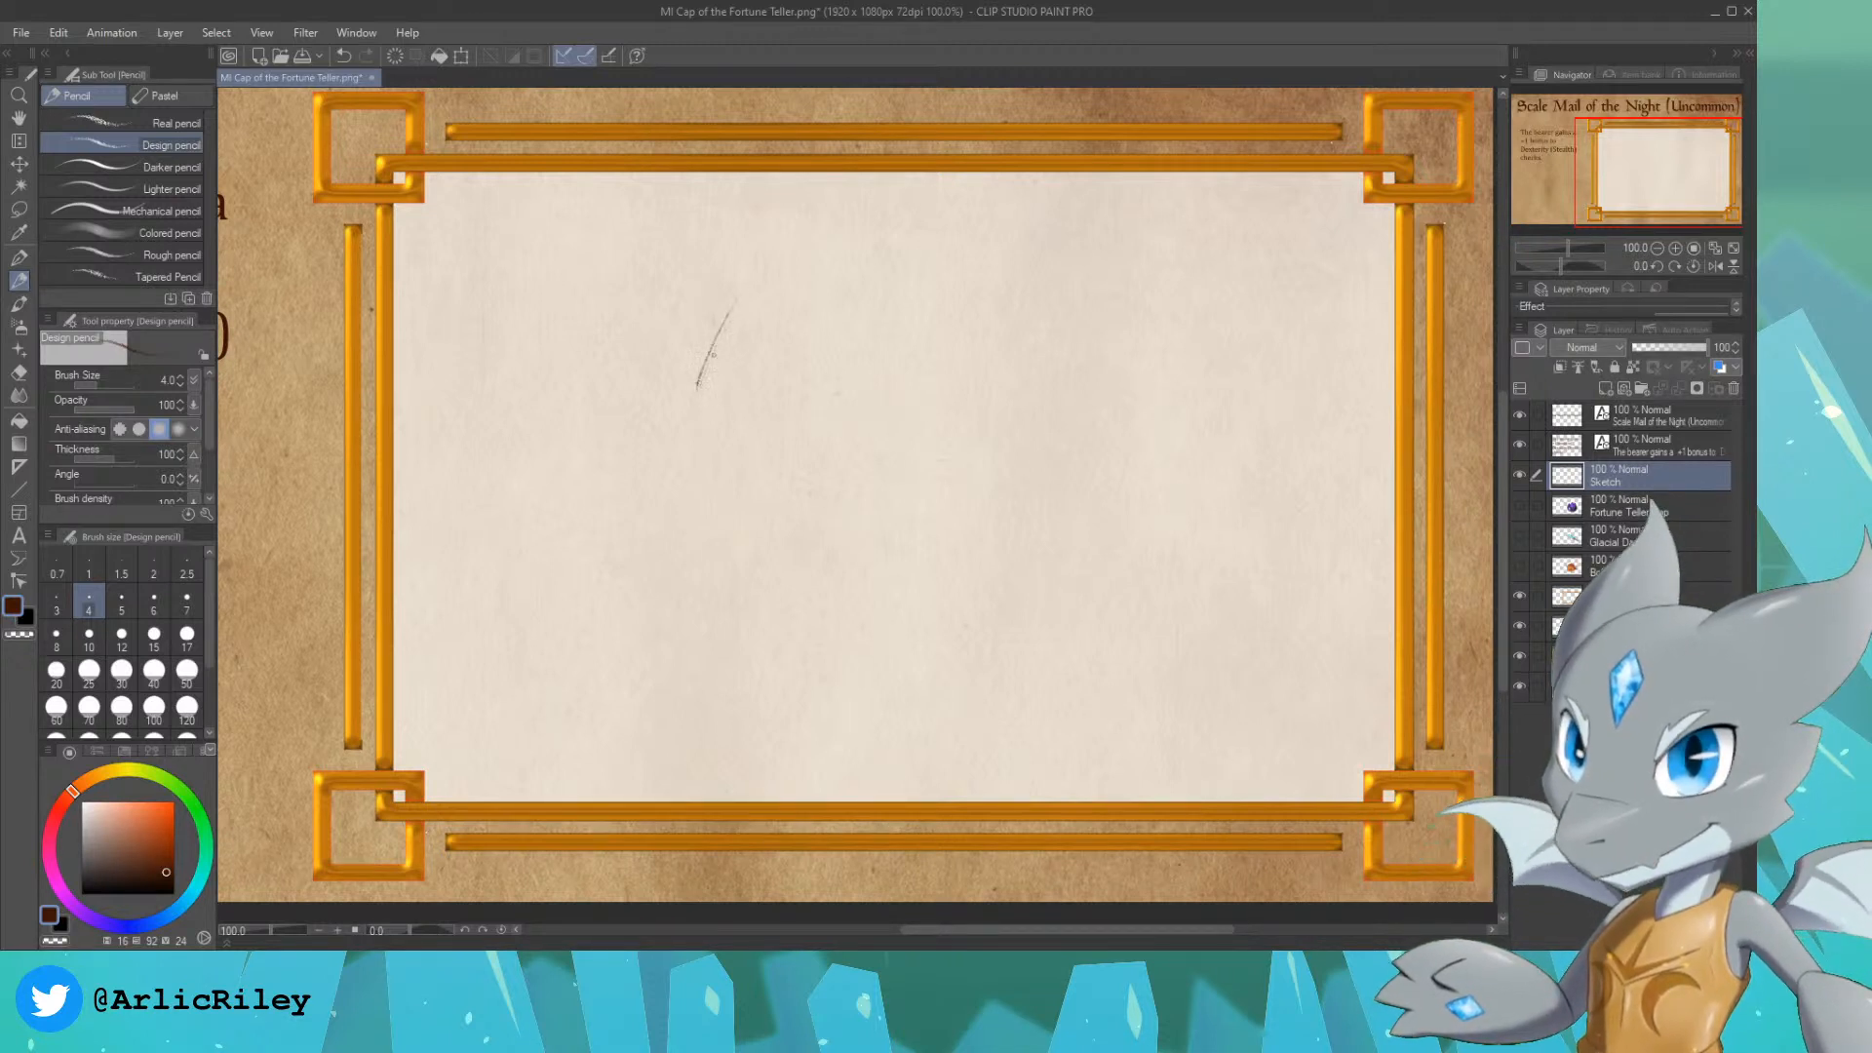
pyautogui.moveTo(722, 317)
pyautogui.mouseDown()
pyautogui.moveTo(793, 266)
pyautogui.moveTo(977, 290)
pyautogui.moveTo(871, 292)
pyautogui.mouseUp()
pyautogui.moveTo(983, 263); pyautogui.dragTo(1054, 284)
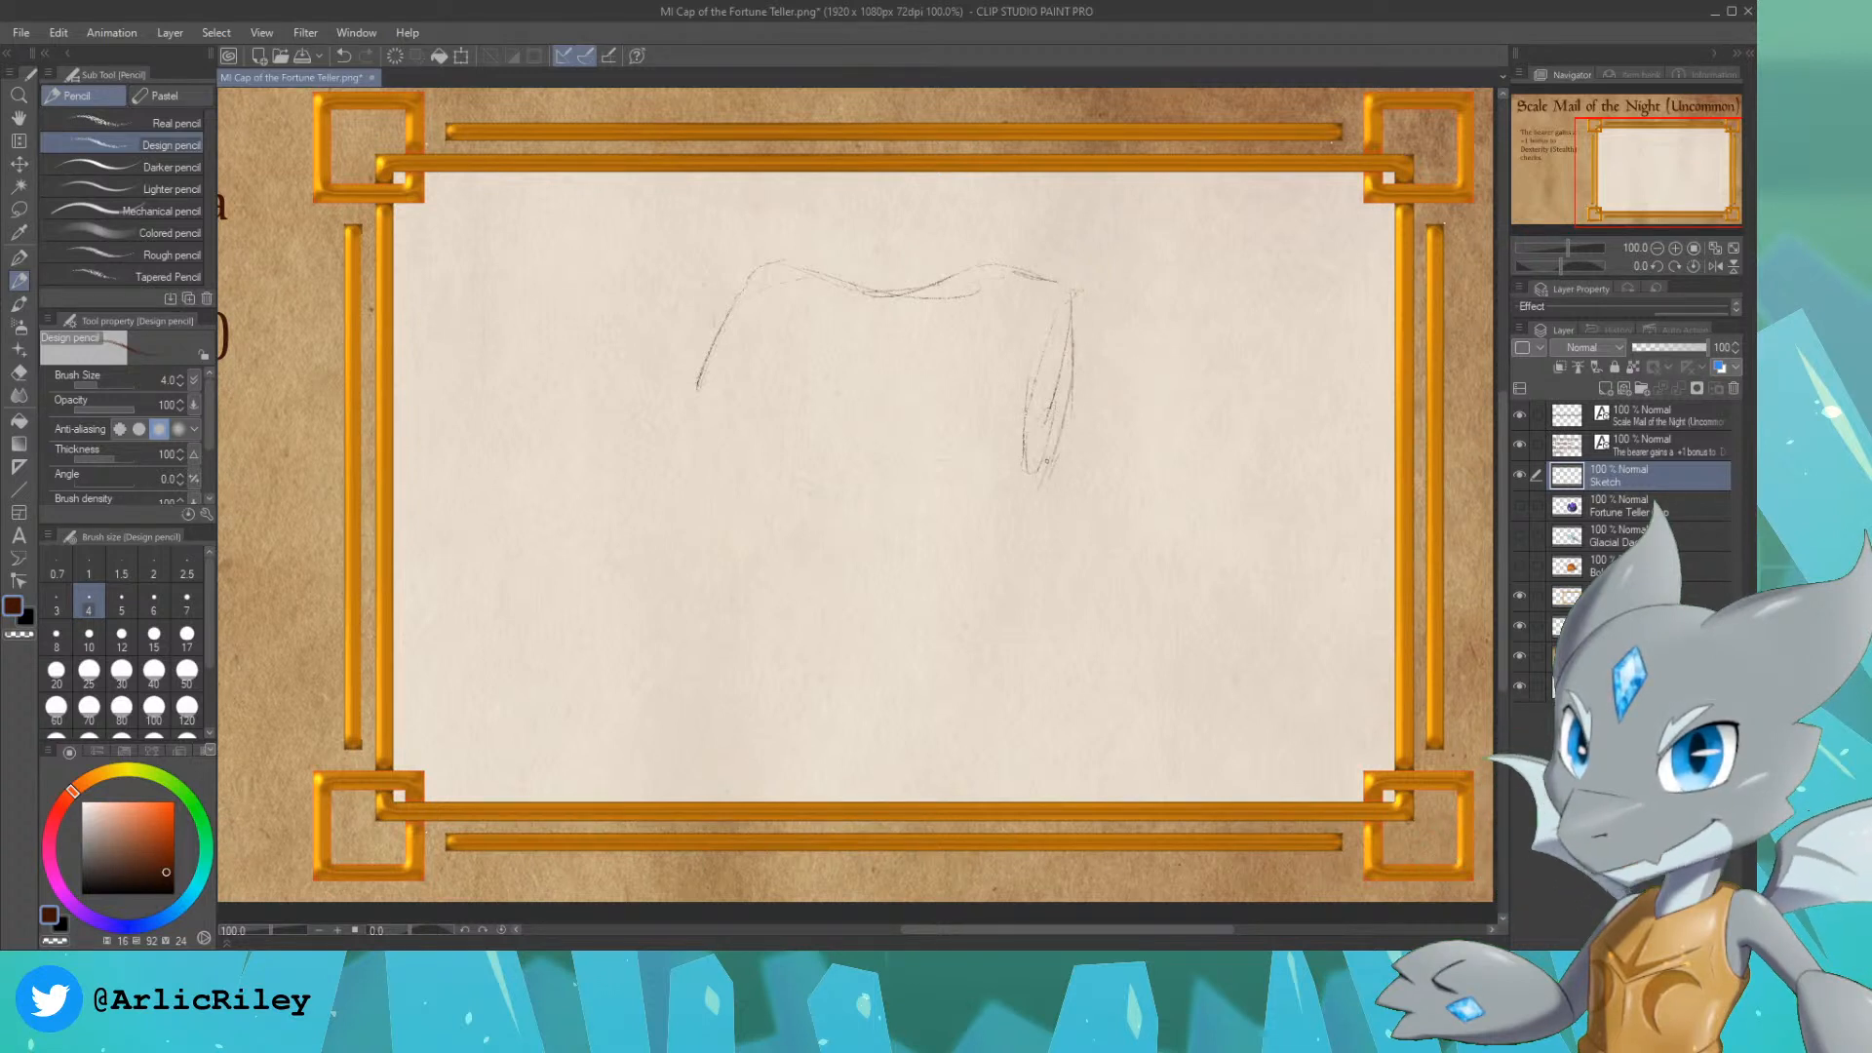
pyautogui.moveTo(699, 398); pyautogui.dragTo(695, 466)
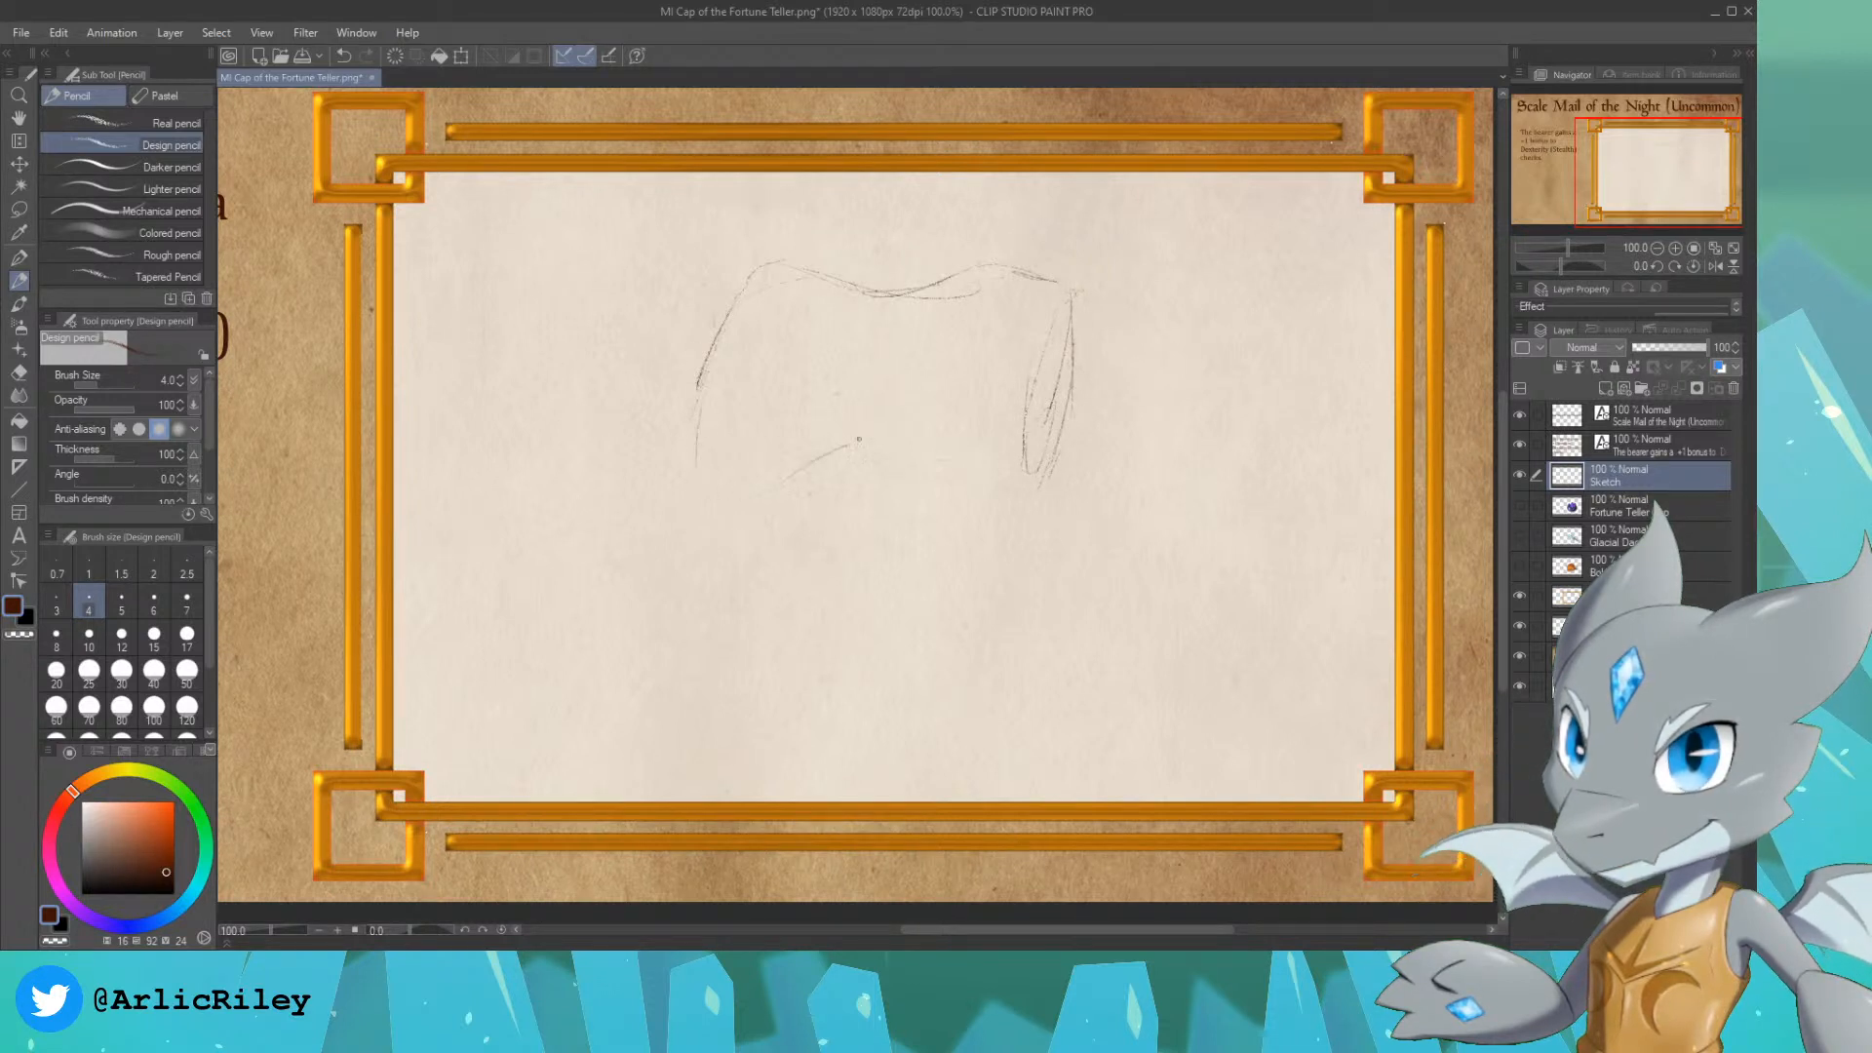
pyautogui.moveTo(869, 441); pyautogui.dragTo(741, 504)
pyautogui.moveTo(1000, 484); pyautogui.dragTo(1009, 482)
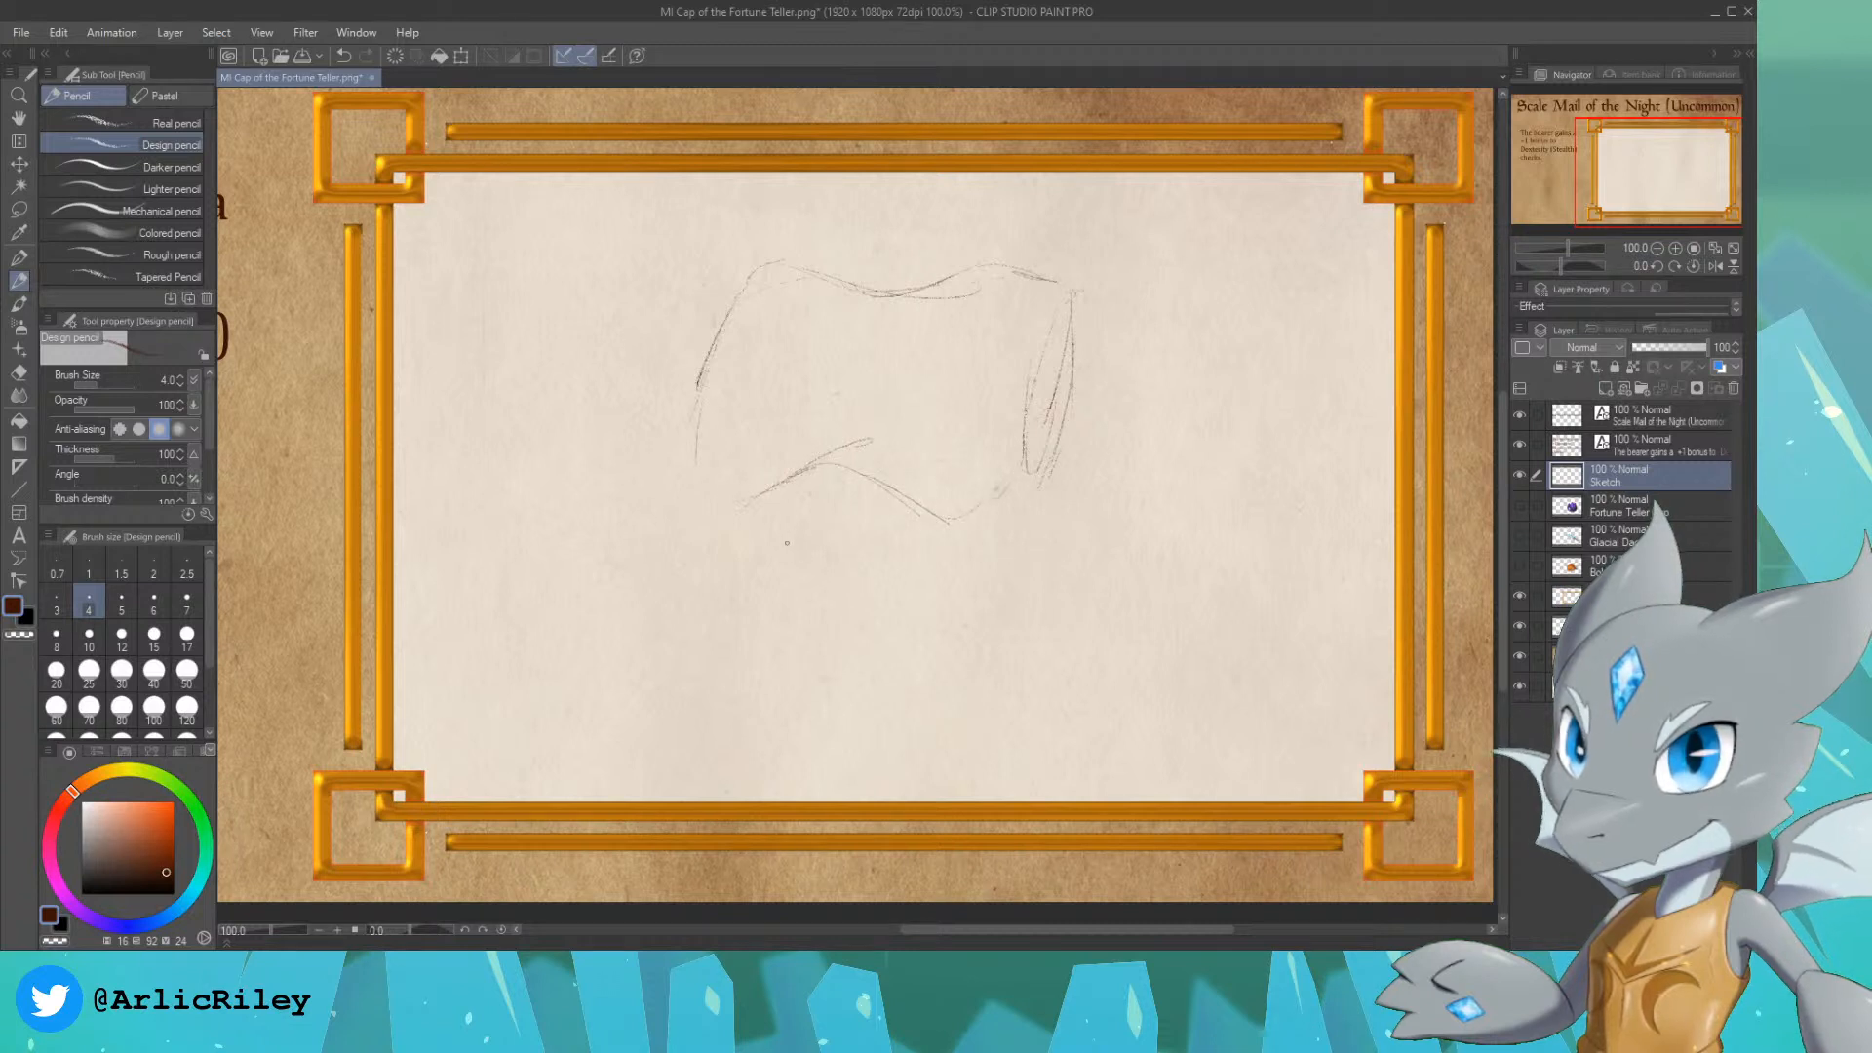
# Step: Sketch the sides and hem of the scale mail's lower torso below the chest line, and switch to the Soft eraser
pyautogui.moveTo(712, 472); pyautogui.dragTo(711, 588)
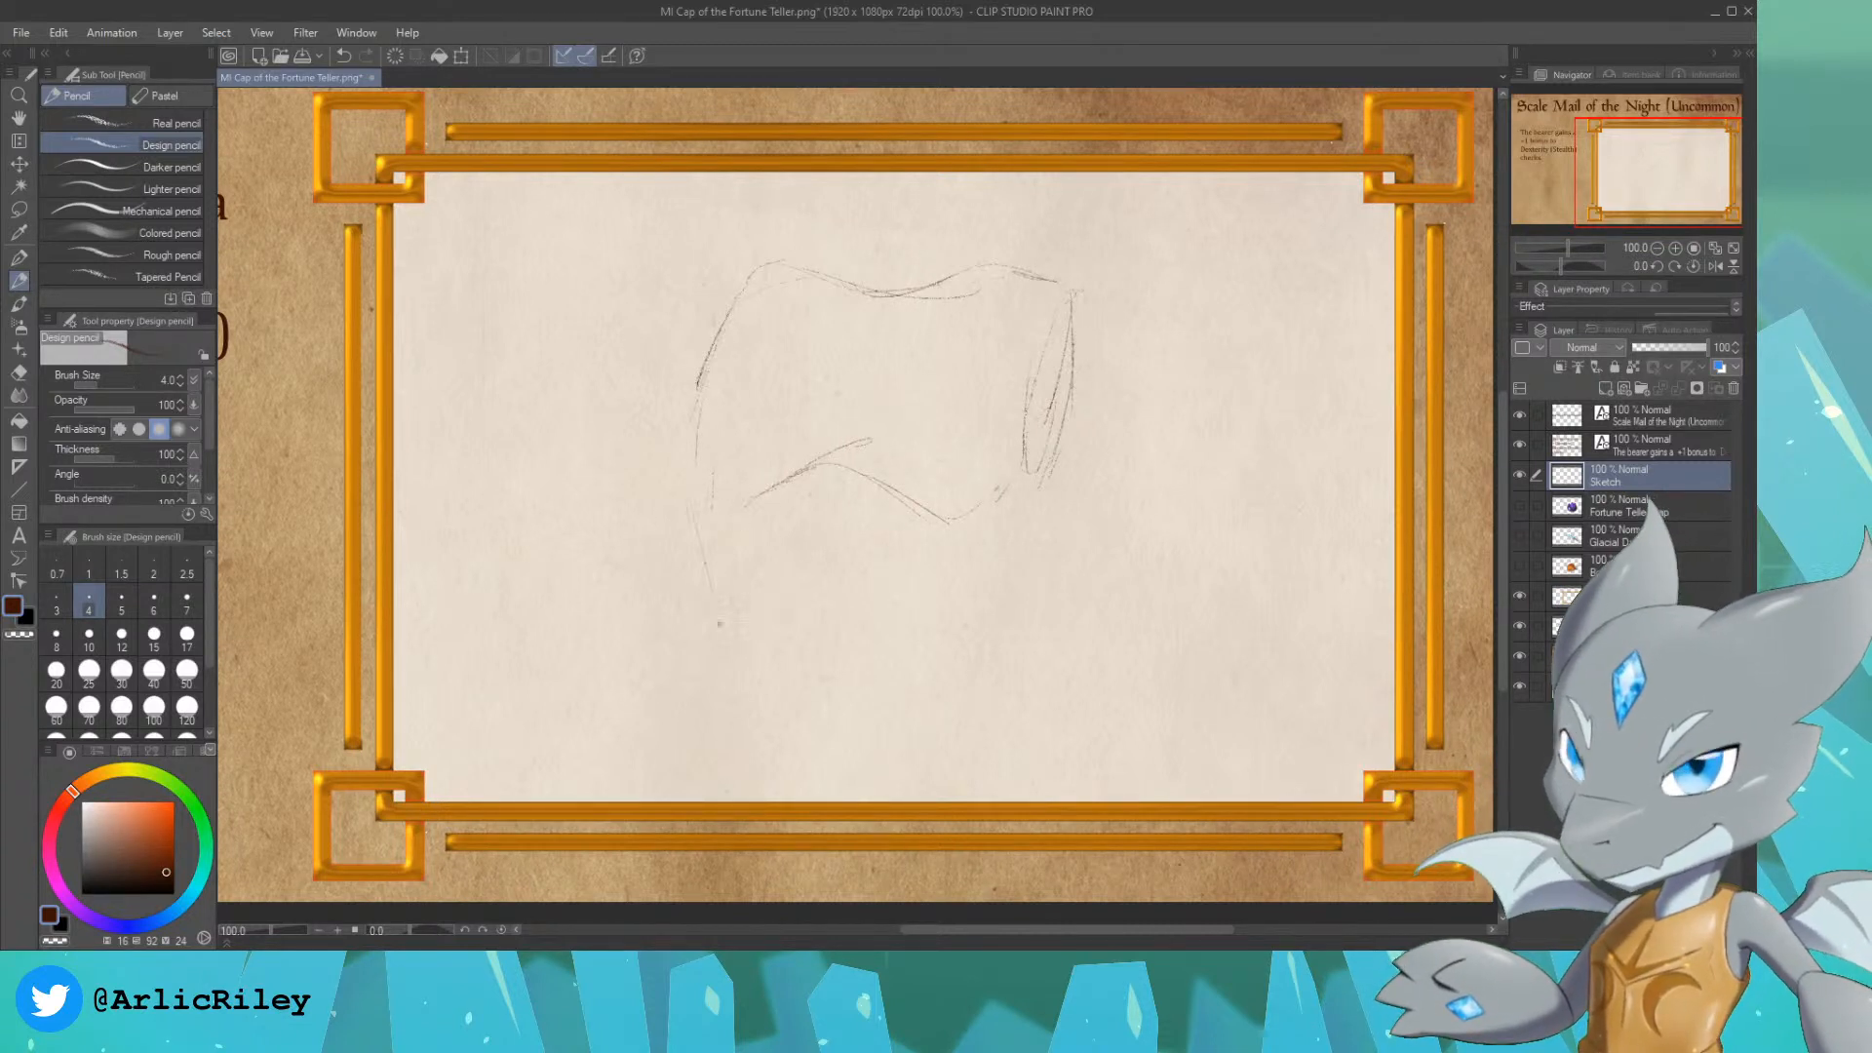
pyautogui.moveTo(739, 695); pyautogui.dragTo(723, 619)
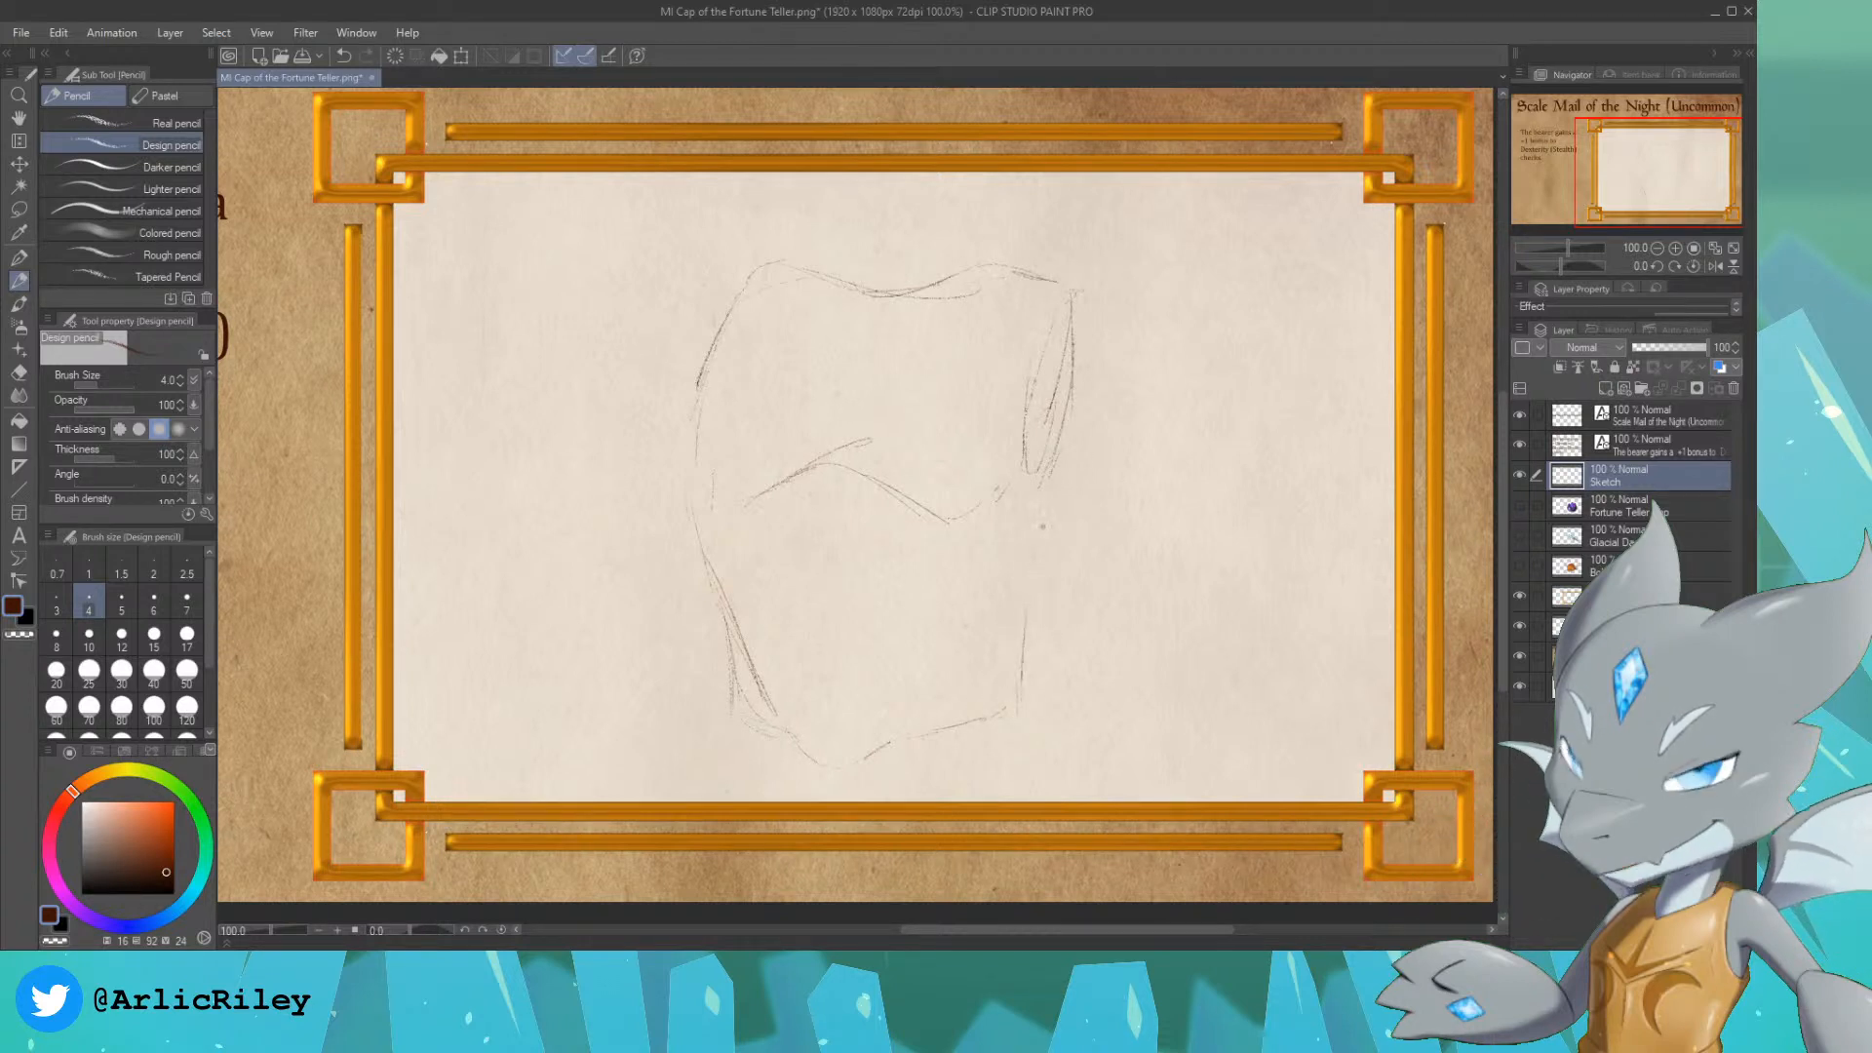
pyautogui.moveTo(1067, 460); pyautogui.dragTo(1033, 525)
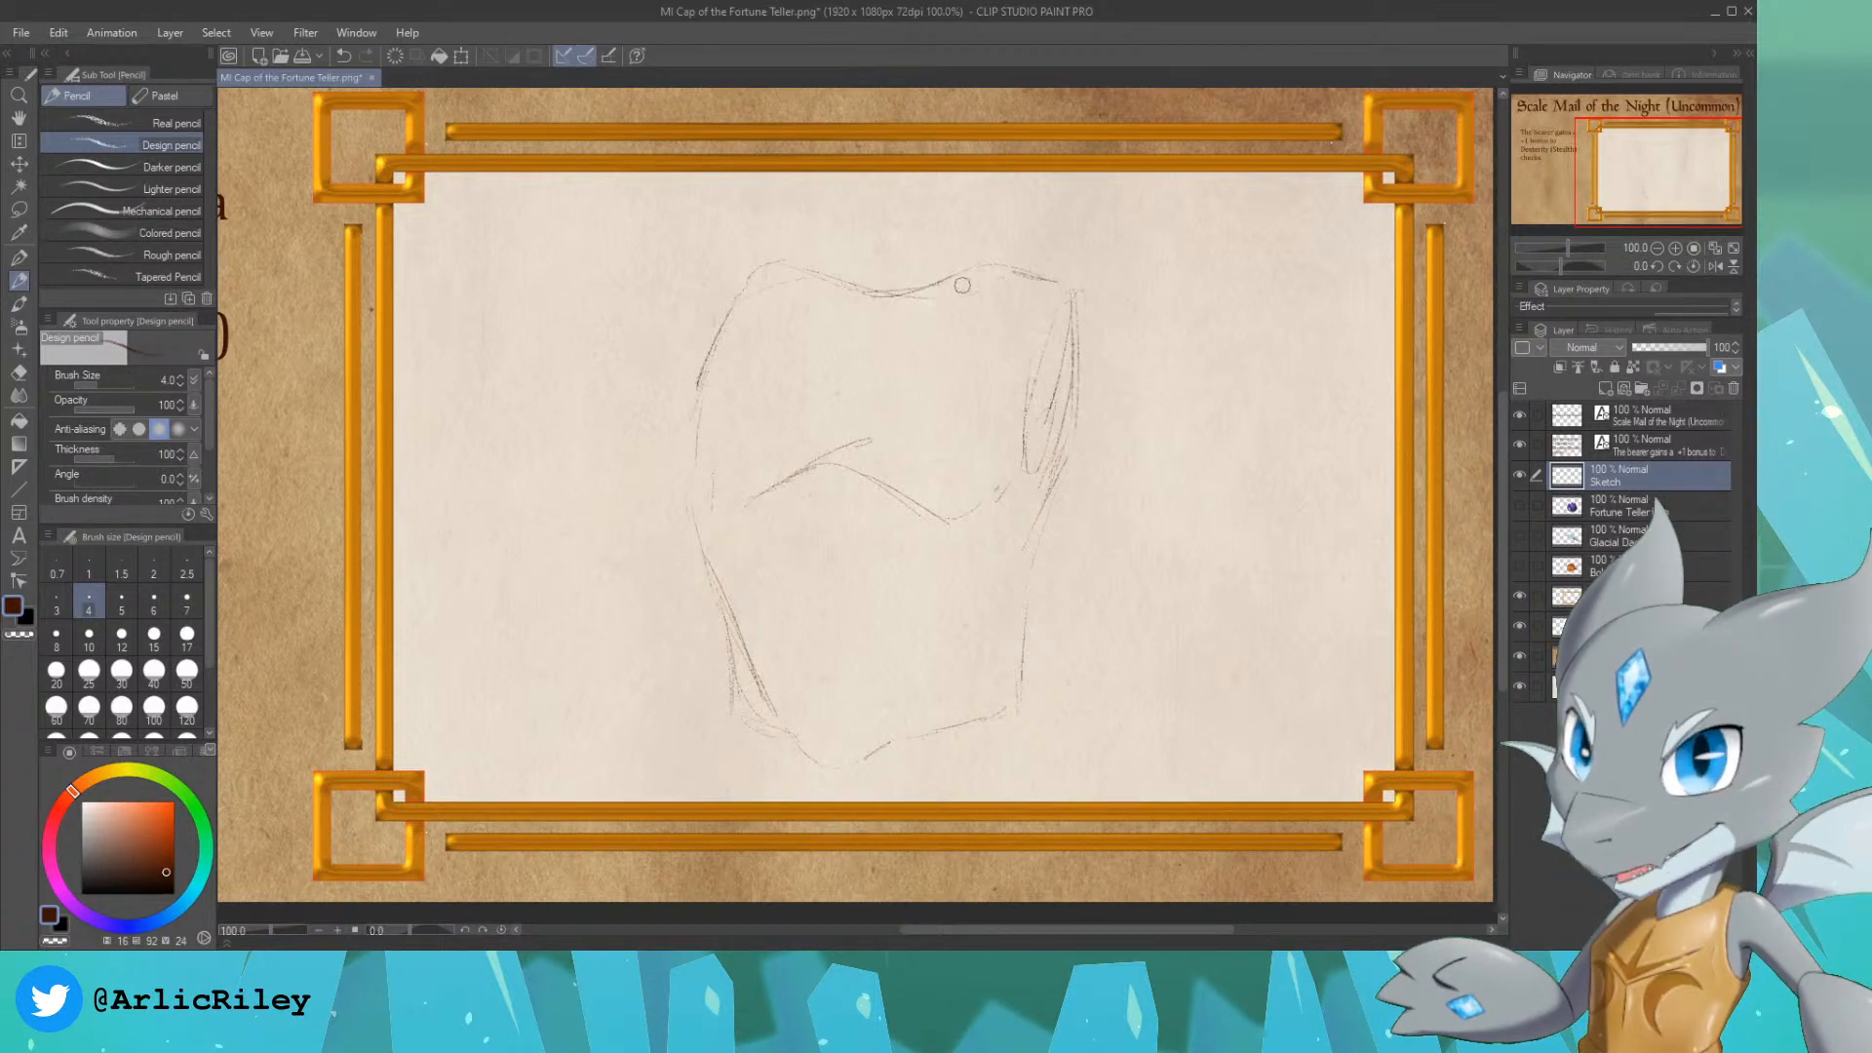
pyautogui.press('e')
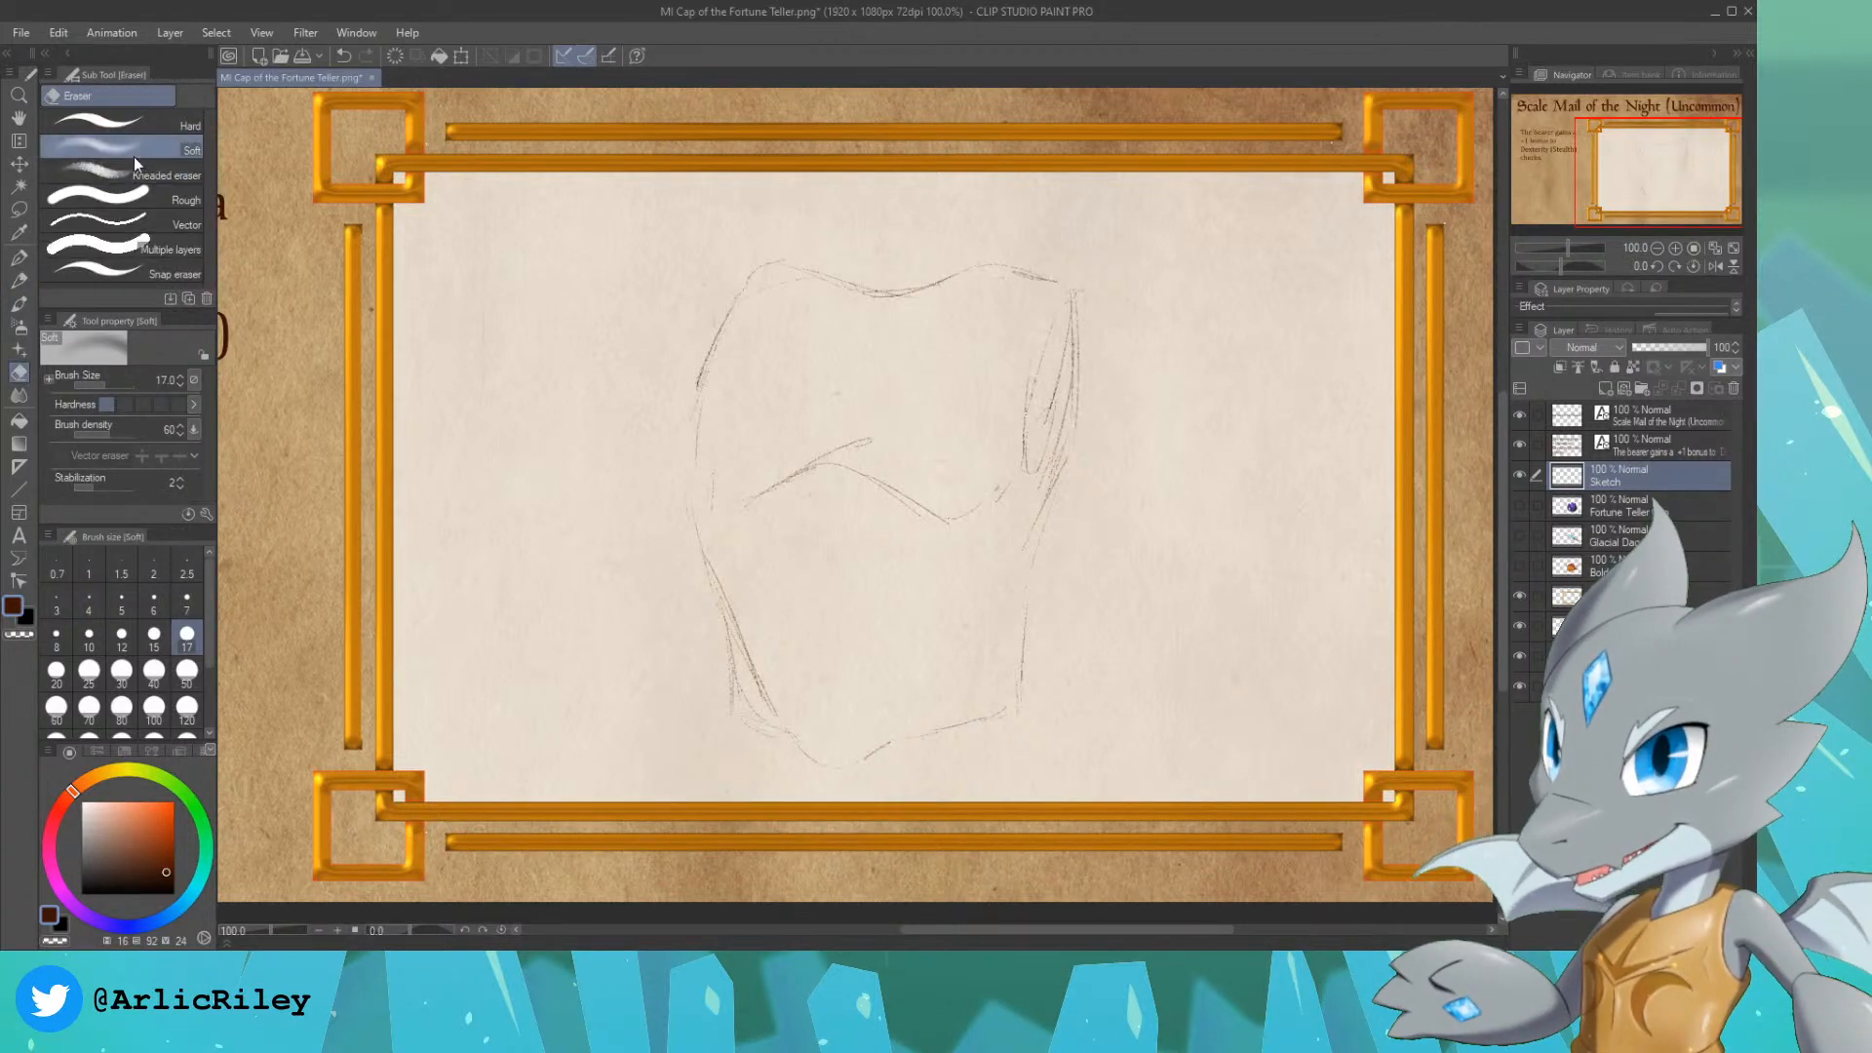
# Step: Erase the right armhole's inner lines, the doubled lower-left side and the middle of the chest line with the Hard eraser
pyautogui.click(115, 123)
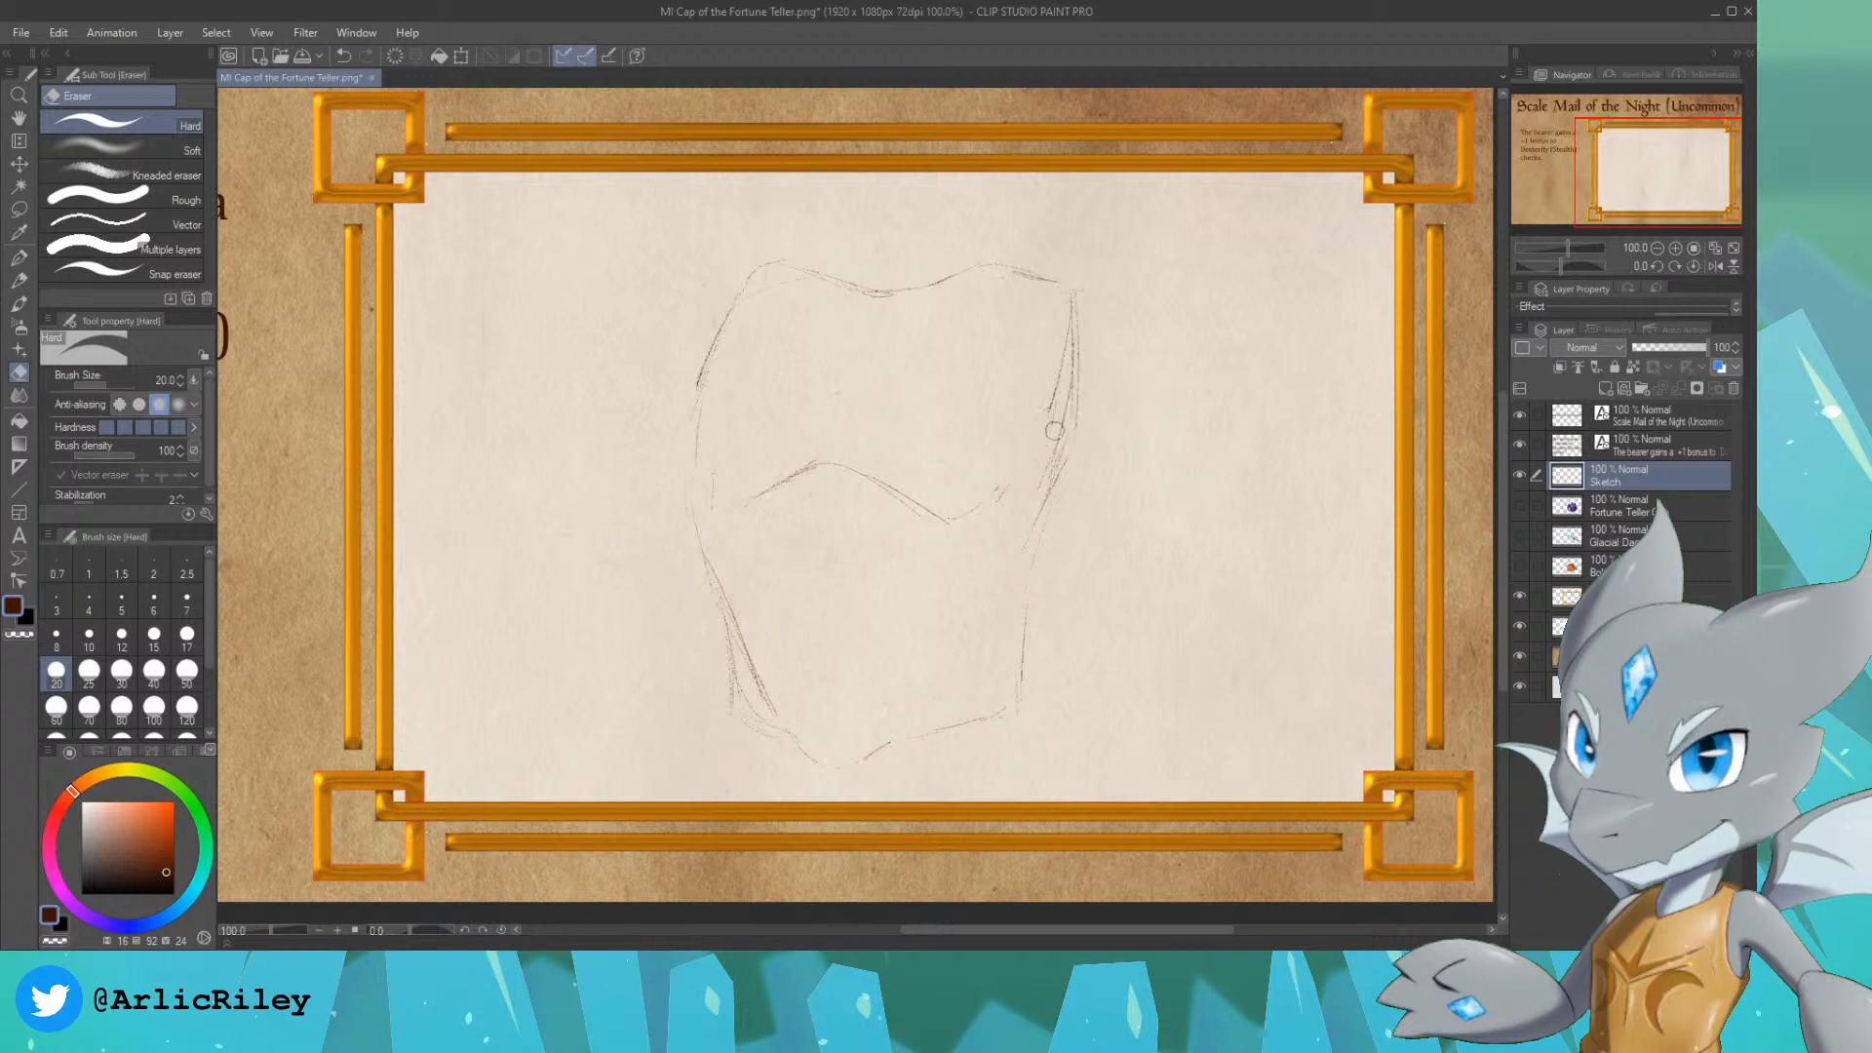
pyautogui.moveTo(1055, 430)
pyautogui.mouseDown()
pyautogui.moveTo(1063, 307)
pyautogui.moveTo(1035, 438)
pyautogui.moveTo(1063, 308)
pyautogui.moveTo(1057, 433)
pyautogui.mouseUp()
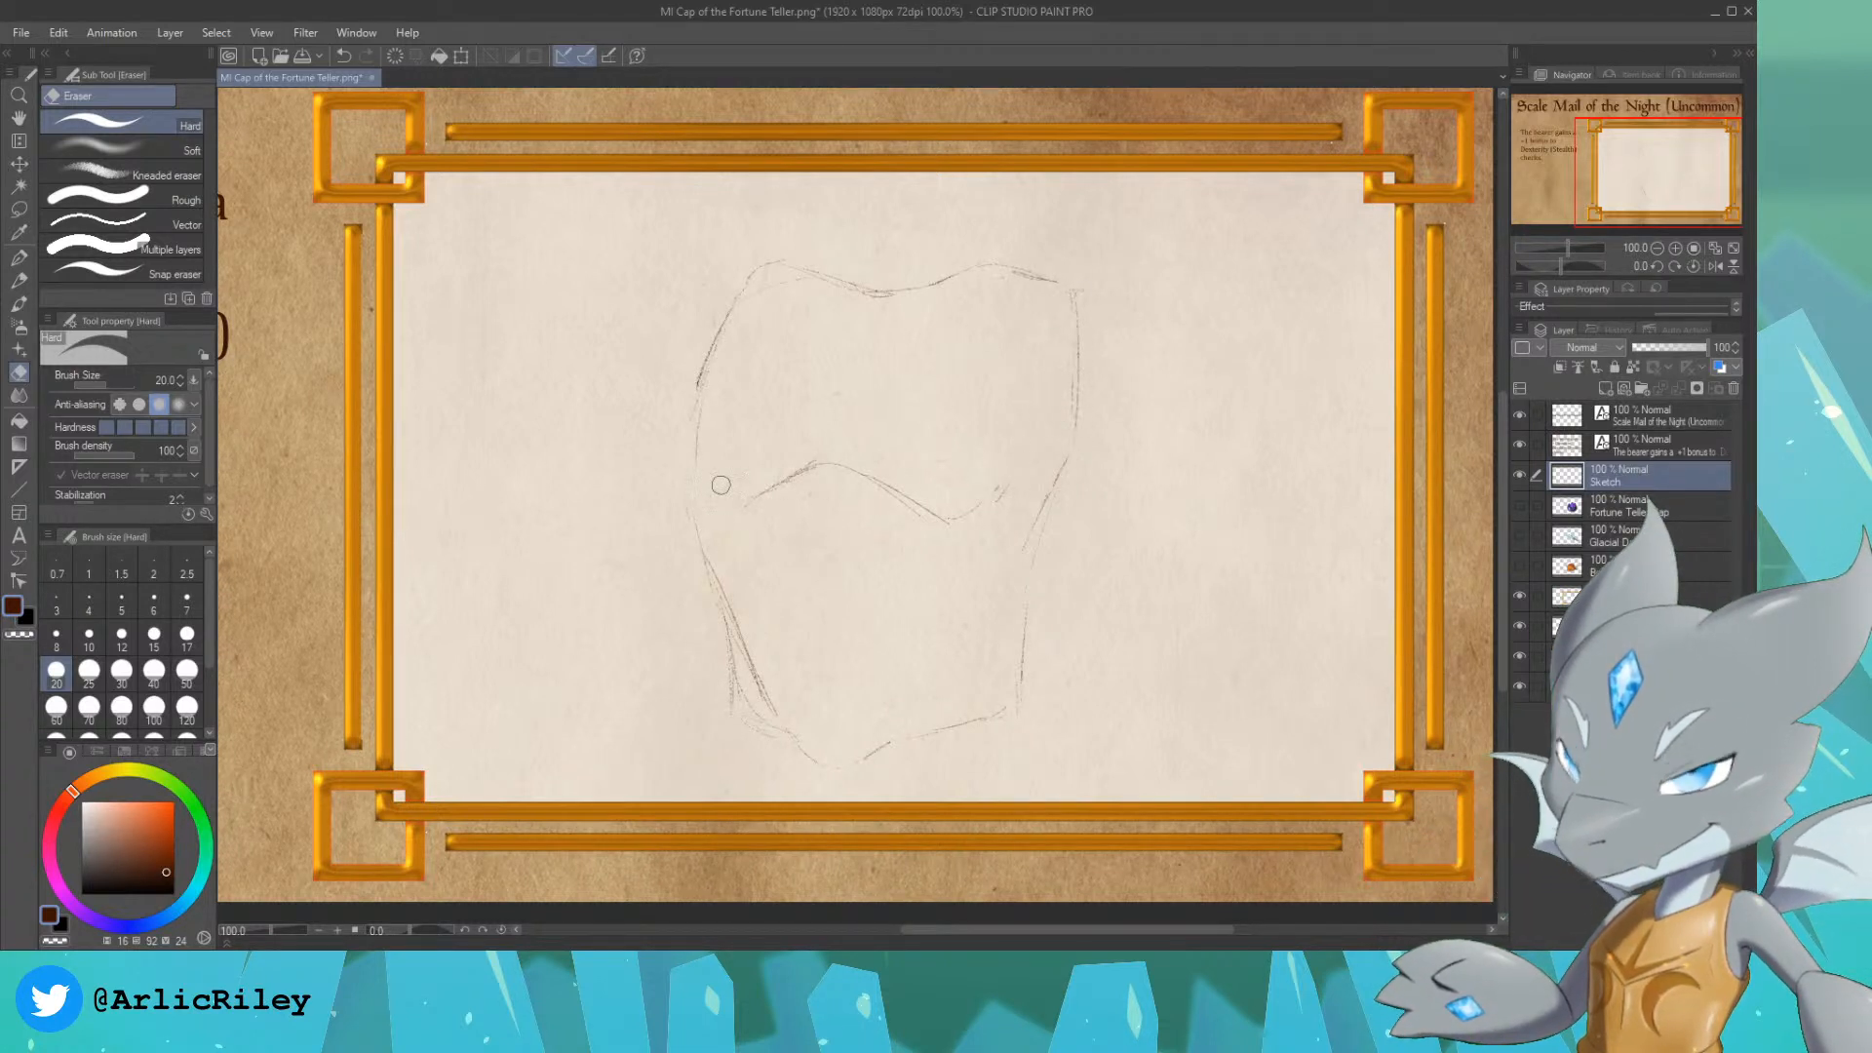
pyautogui.moveTo(773, 702); pyautogui.dragTo(770, 693)
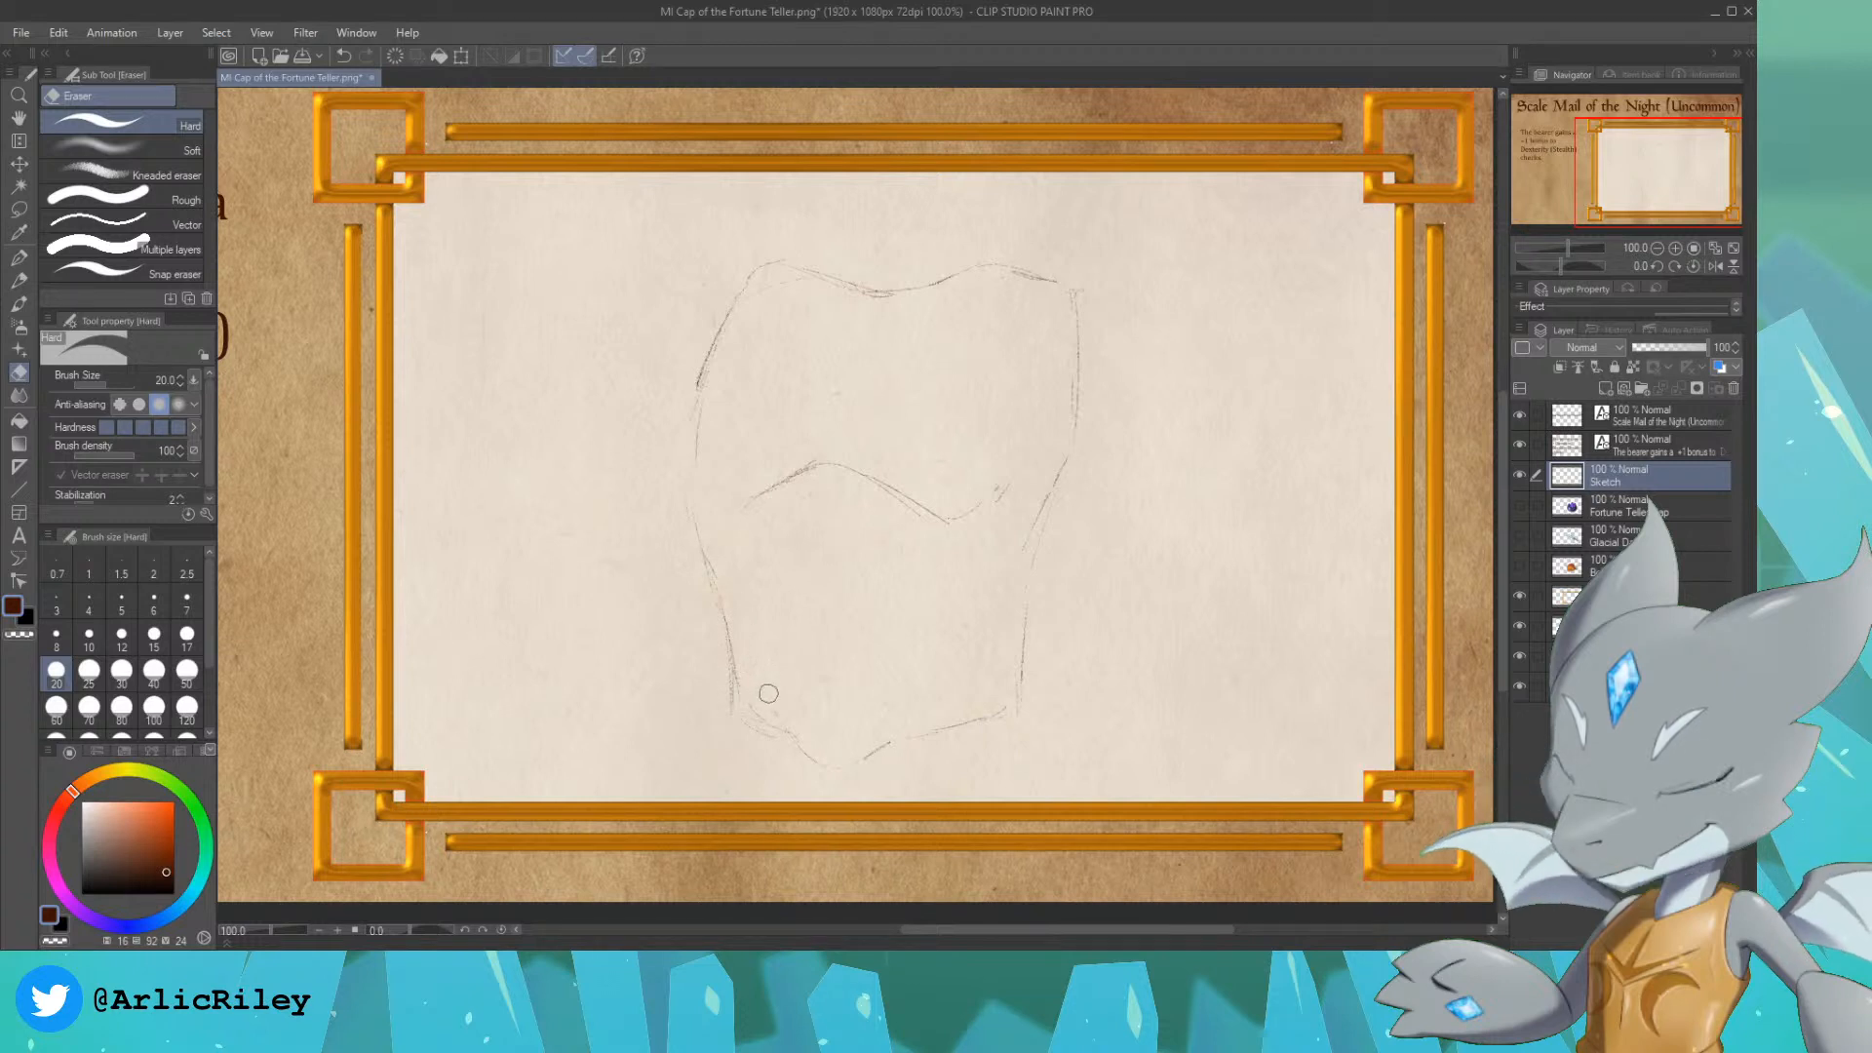
pyautogui.moveTo(814, 471); pyautogui.dragTo(856, 487)
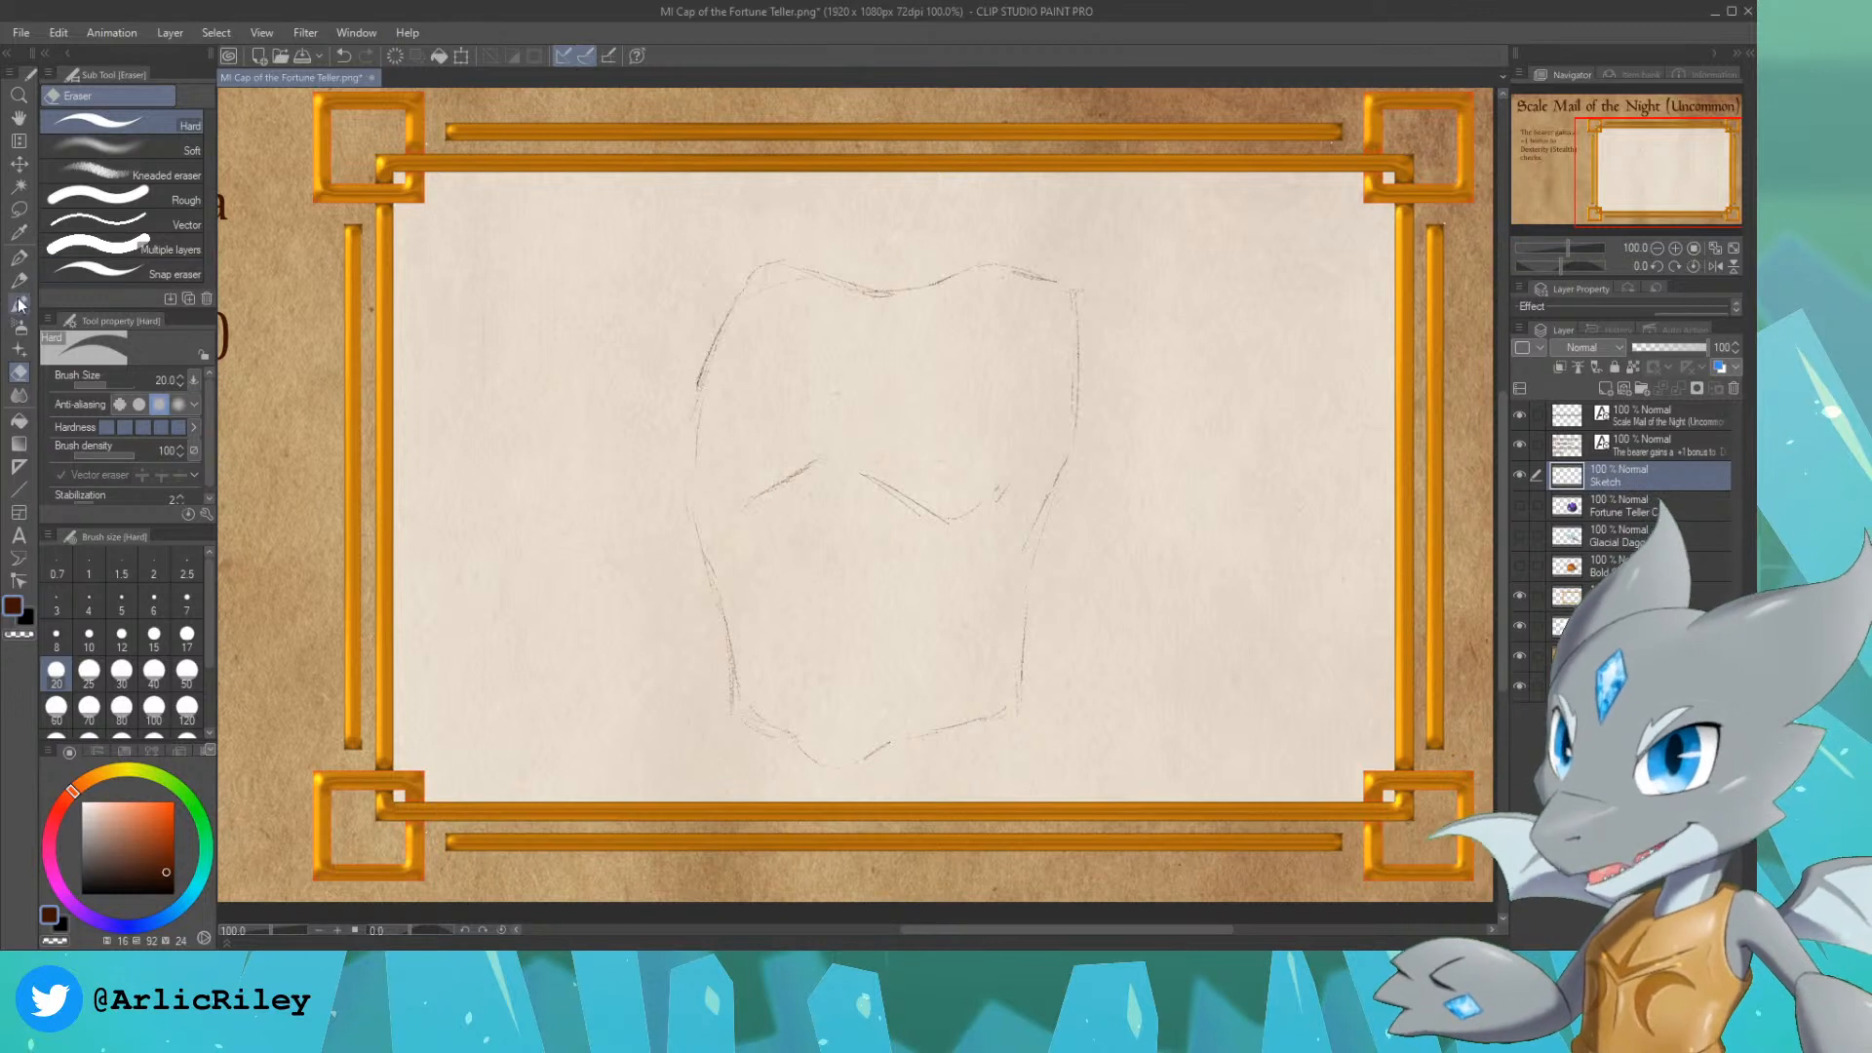
# Step: Redraw the neckline and shoulder tops with the Design pencil, giving the neck opening a raised corner on each side
pyautogui.press('p')
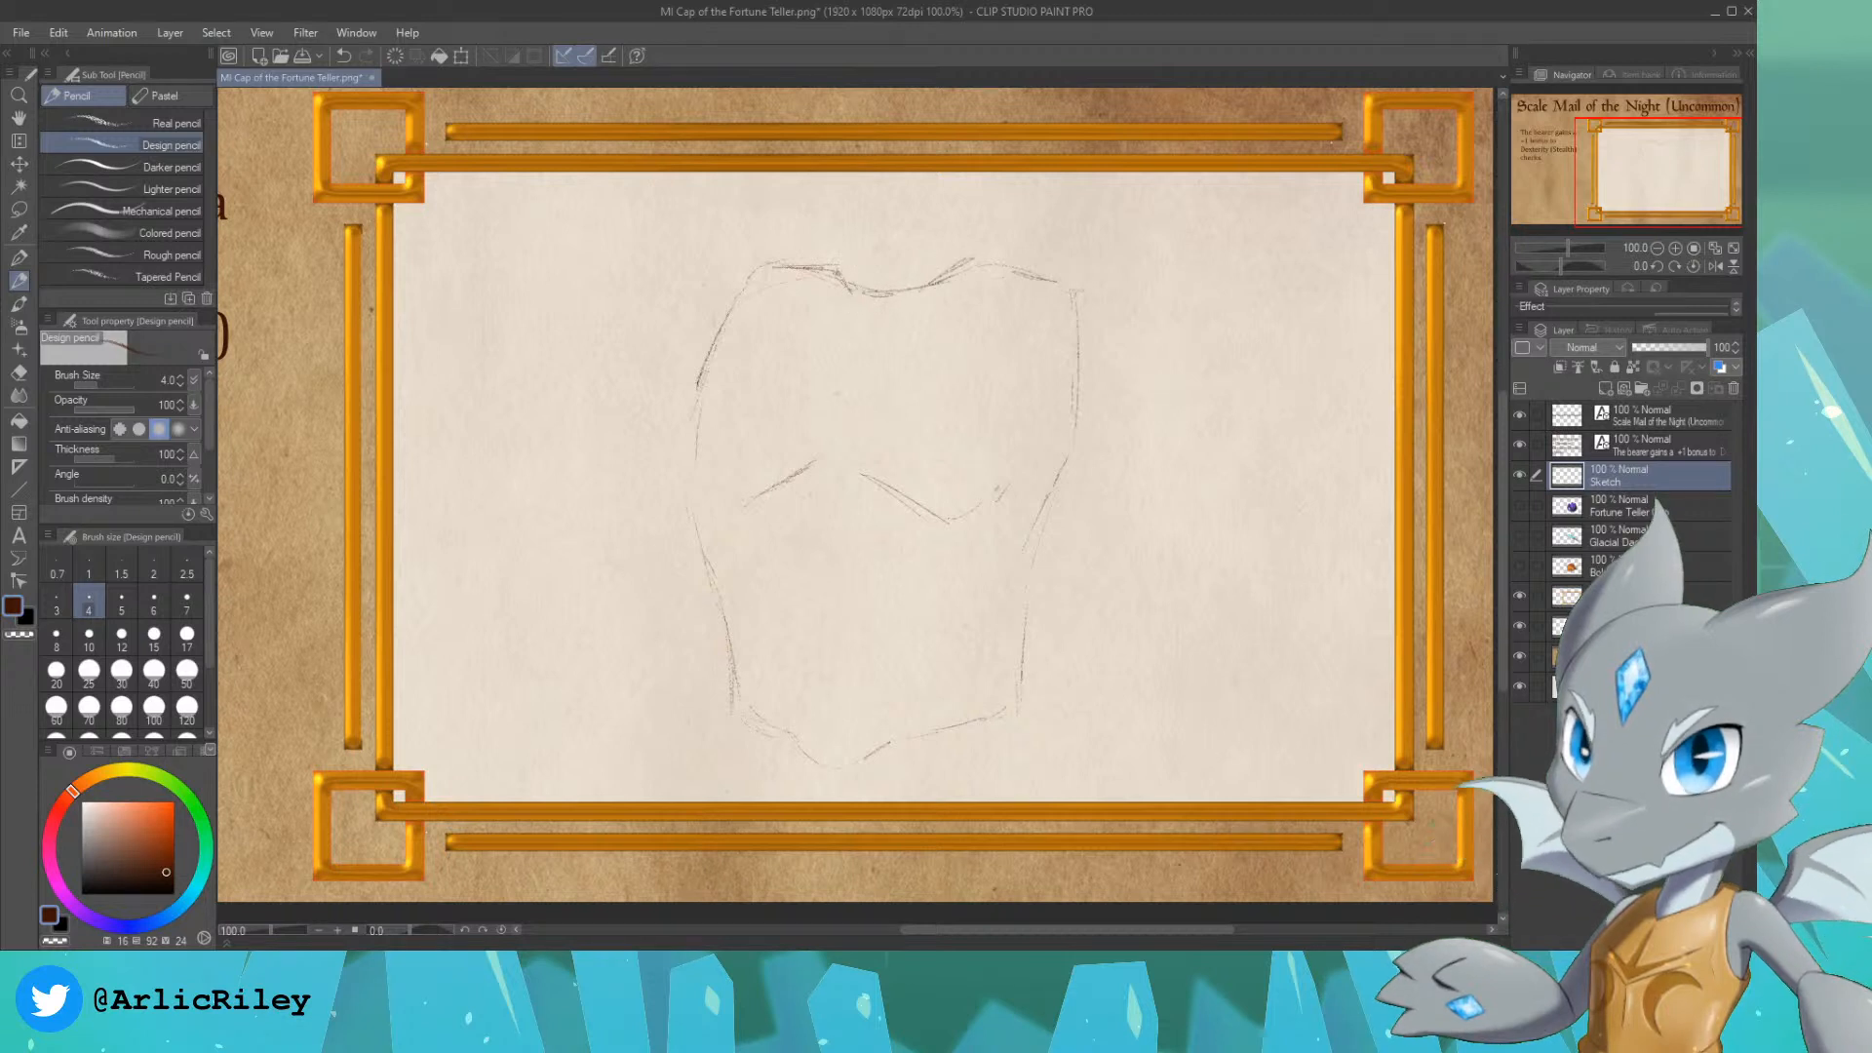
pyautogui.moveTo(814, 263); pyautogui.dragTo(759, 265)
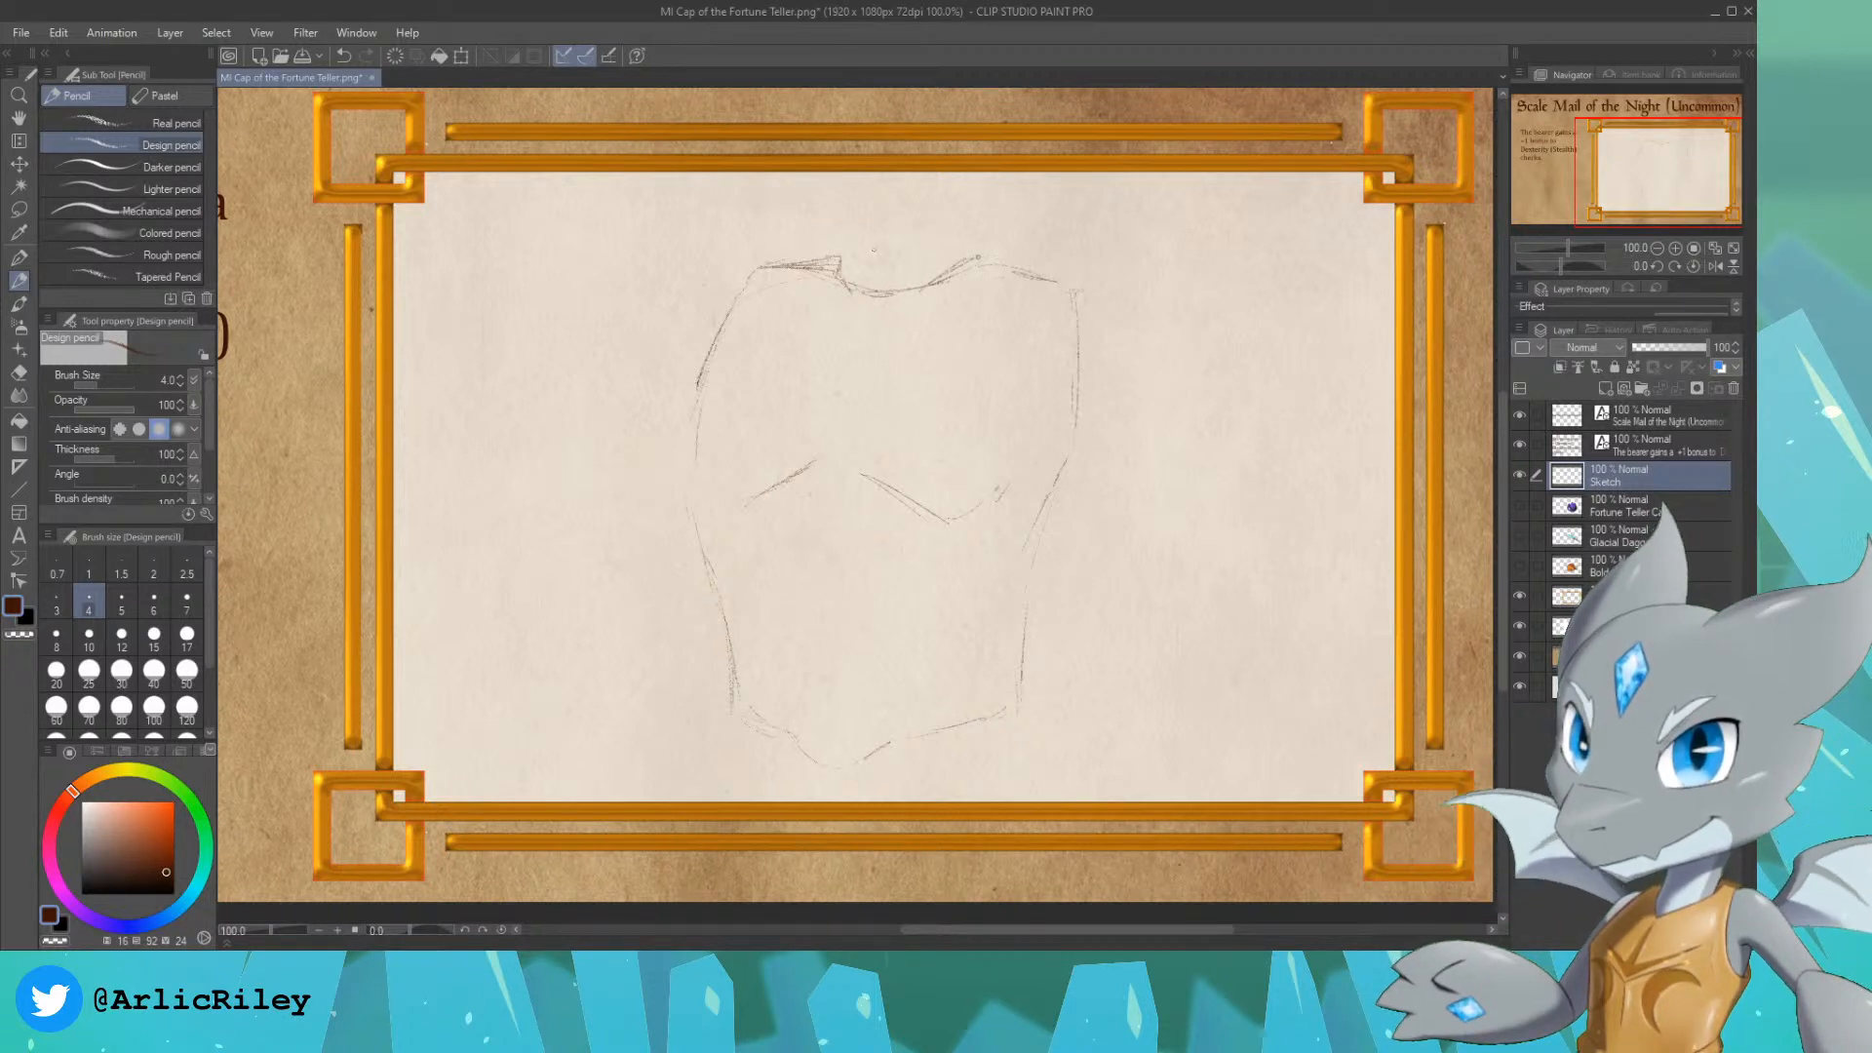
pyautogui.moveTo(975, 257); pyautogui.dragTo(1018, 265)
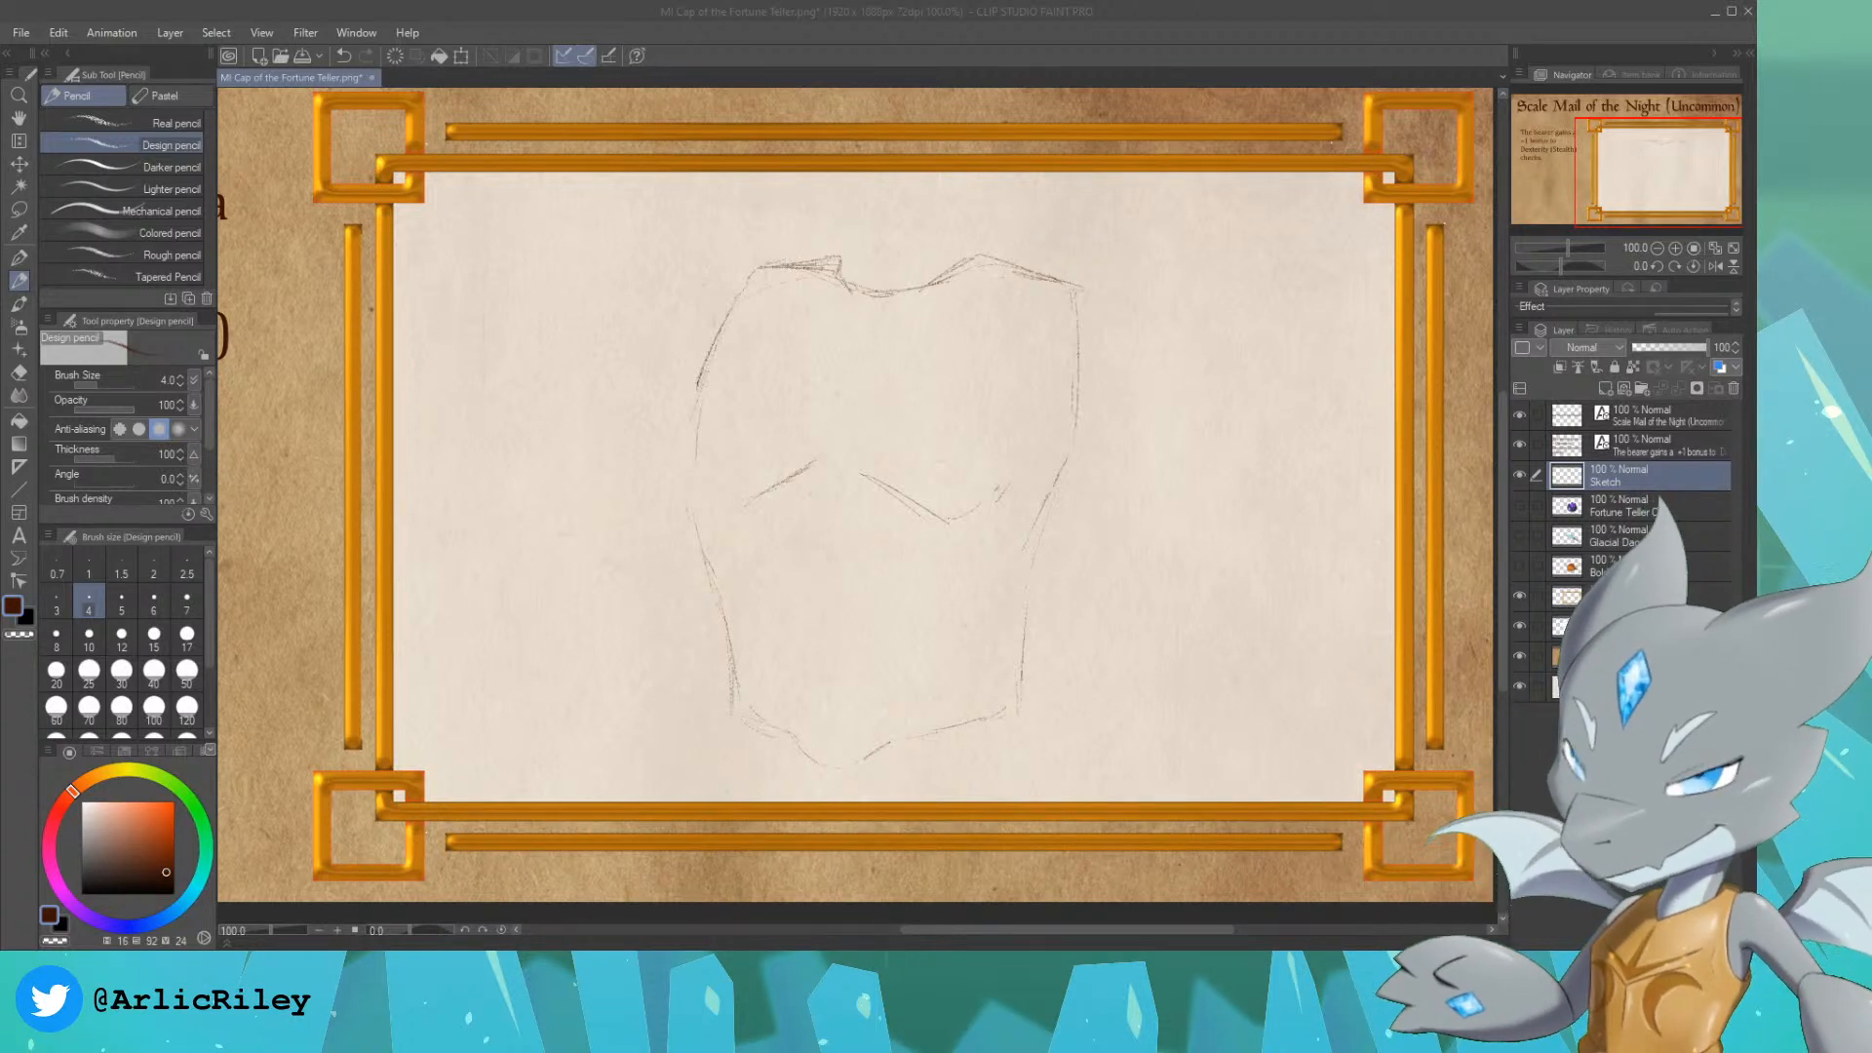
pyautogui.click(907, 54)
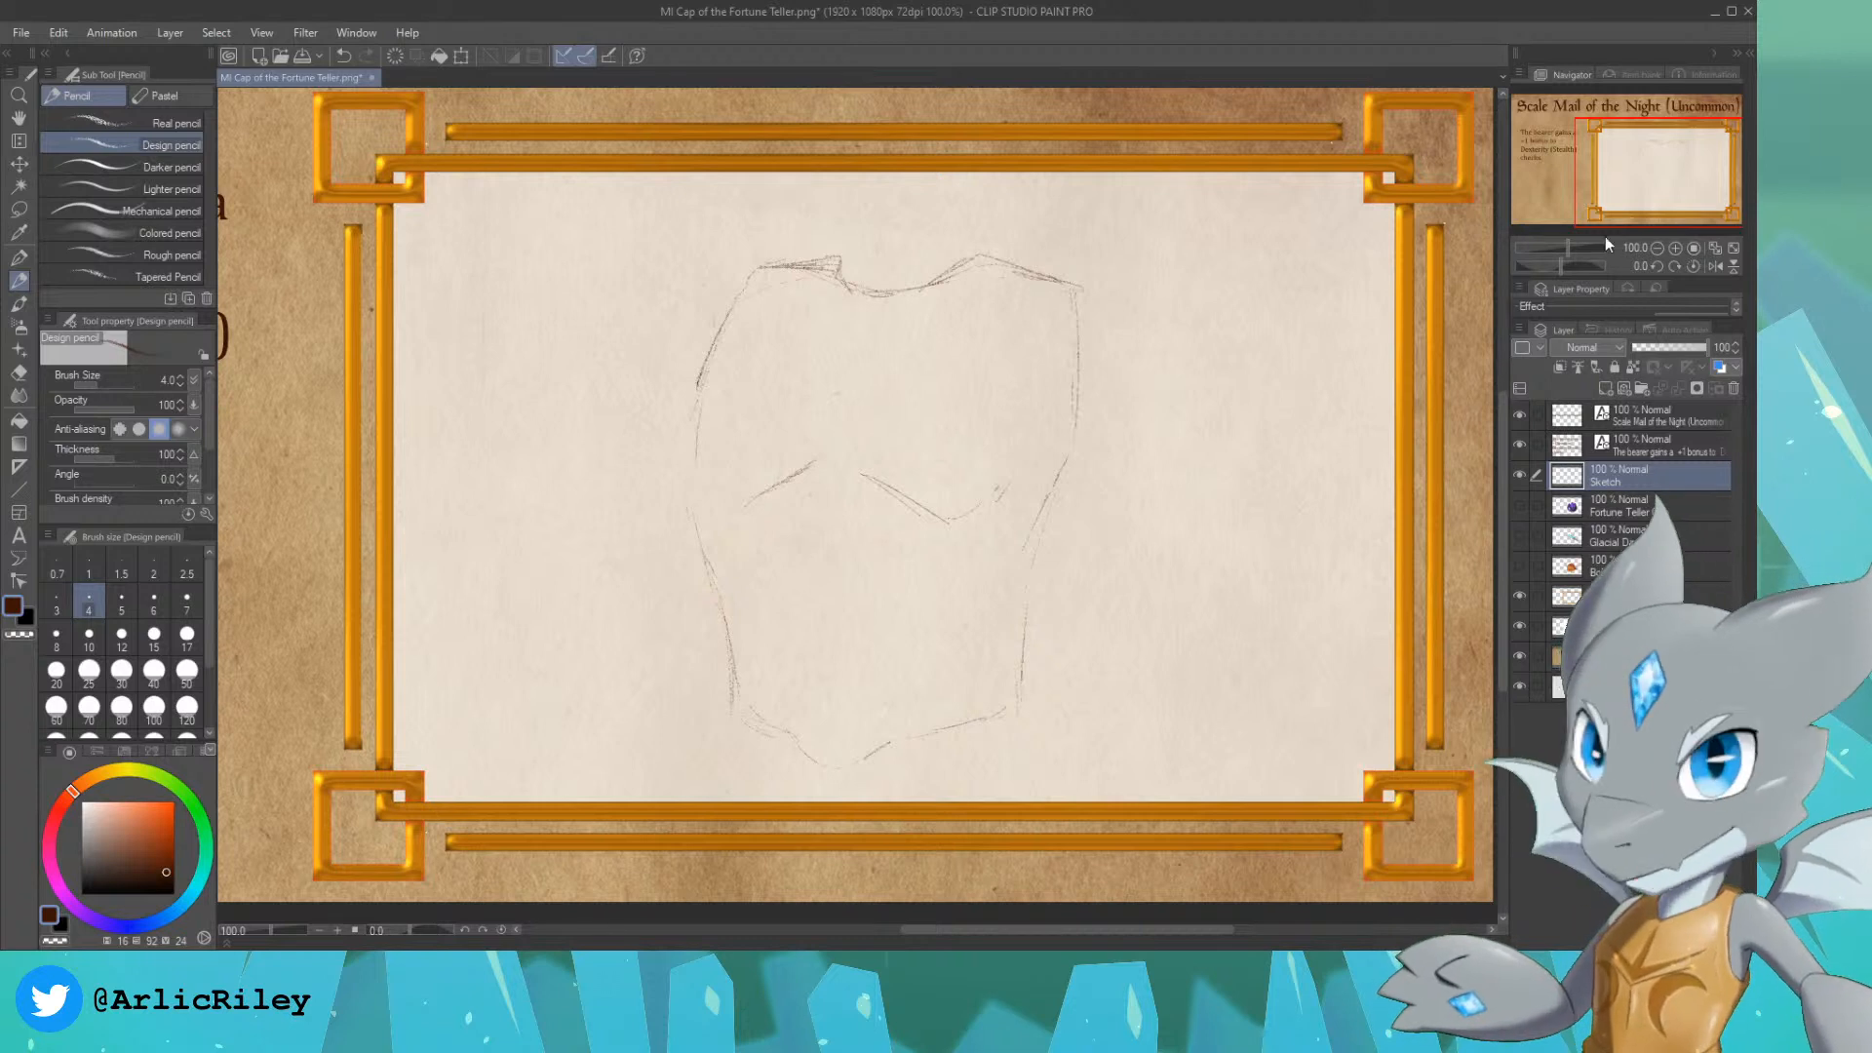
# Step: Move the Sketch layer so the torso sits slightly higher inside the frame
pyautogui.moveTo(1676, 189); pyautogui.dragTo(1679, 191)
pyautogui.click(19, 163)
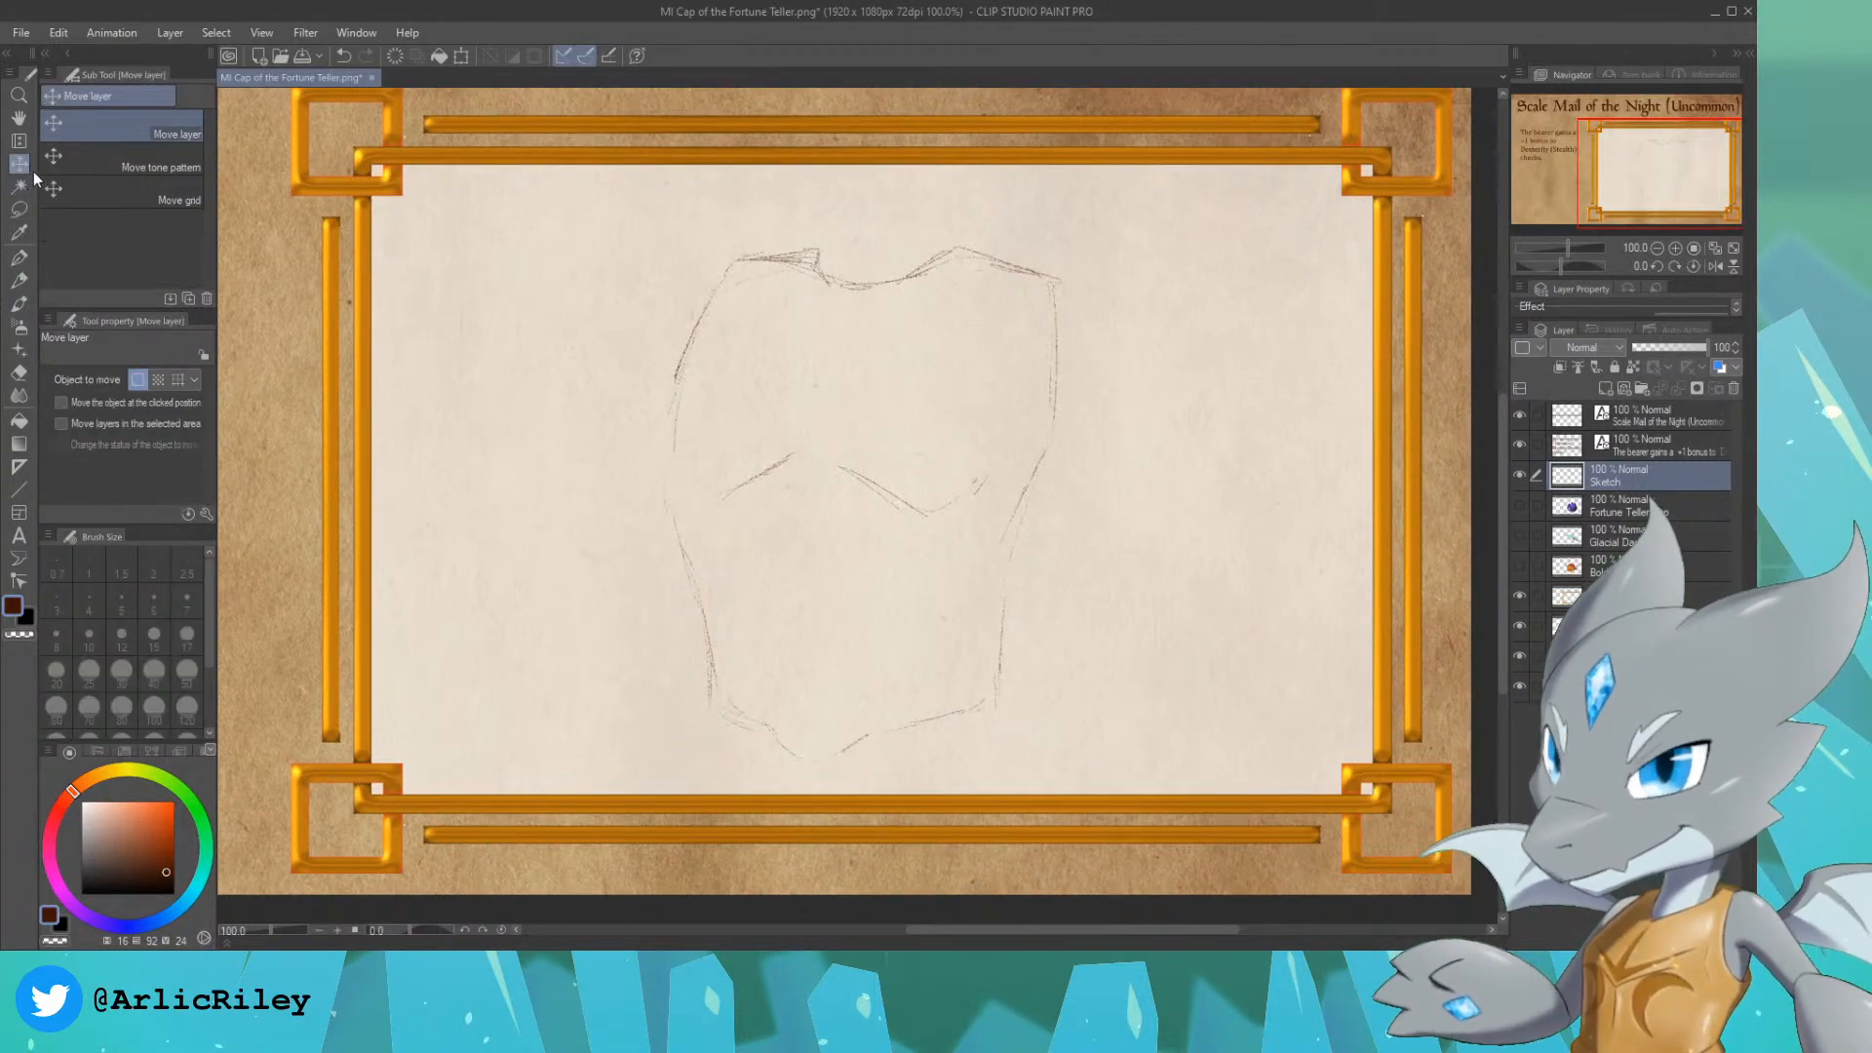
pyautogui.moveTo(824, 390); pyautogui.dragTo(809, 352)
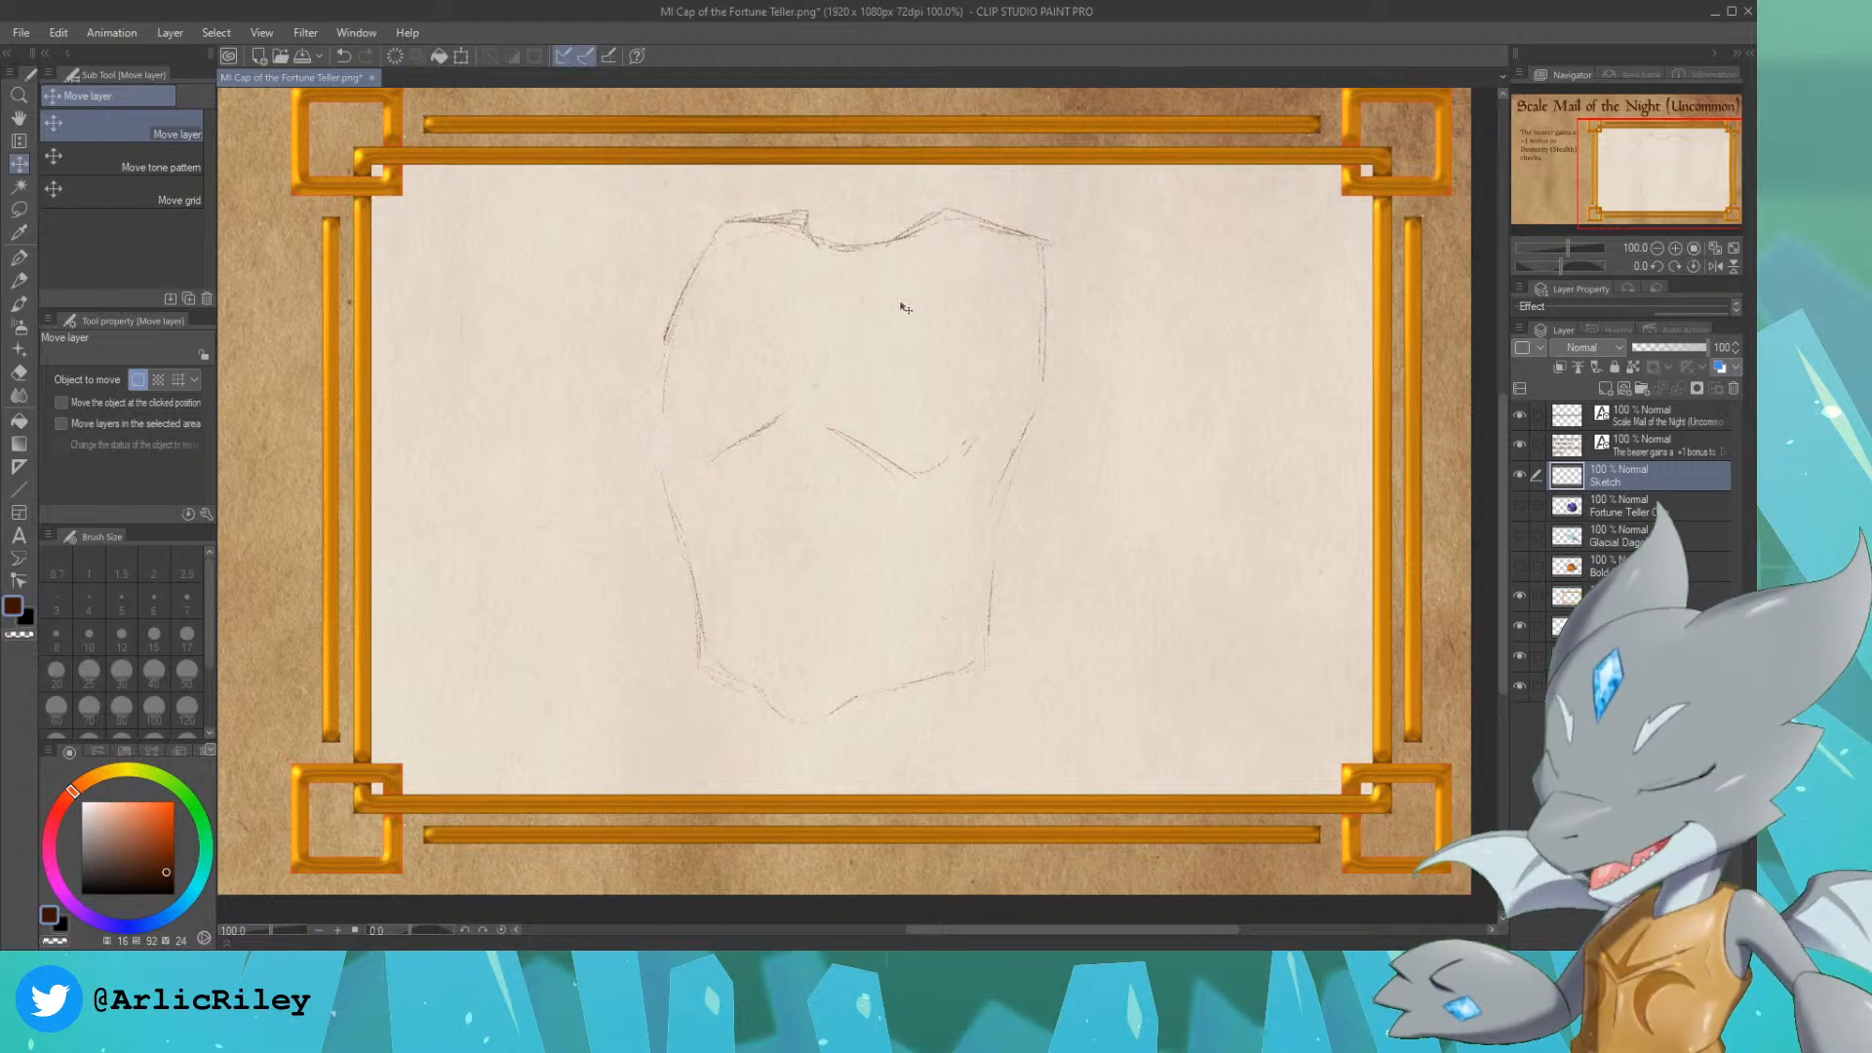
# Step: Sketch a curved pauldron with a rounded collar band over the torso's right shoulder using the Design pencil
pyautogui.click(17, 282)
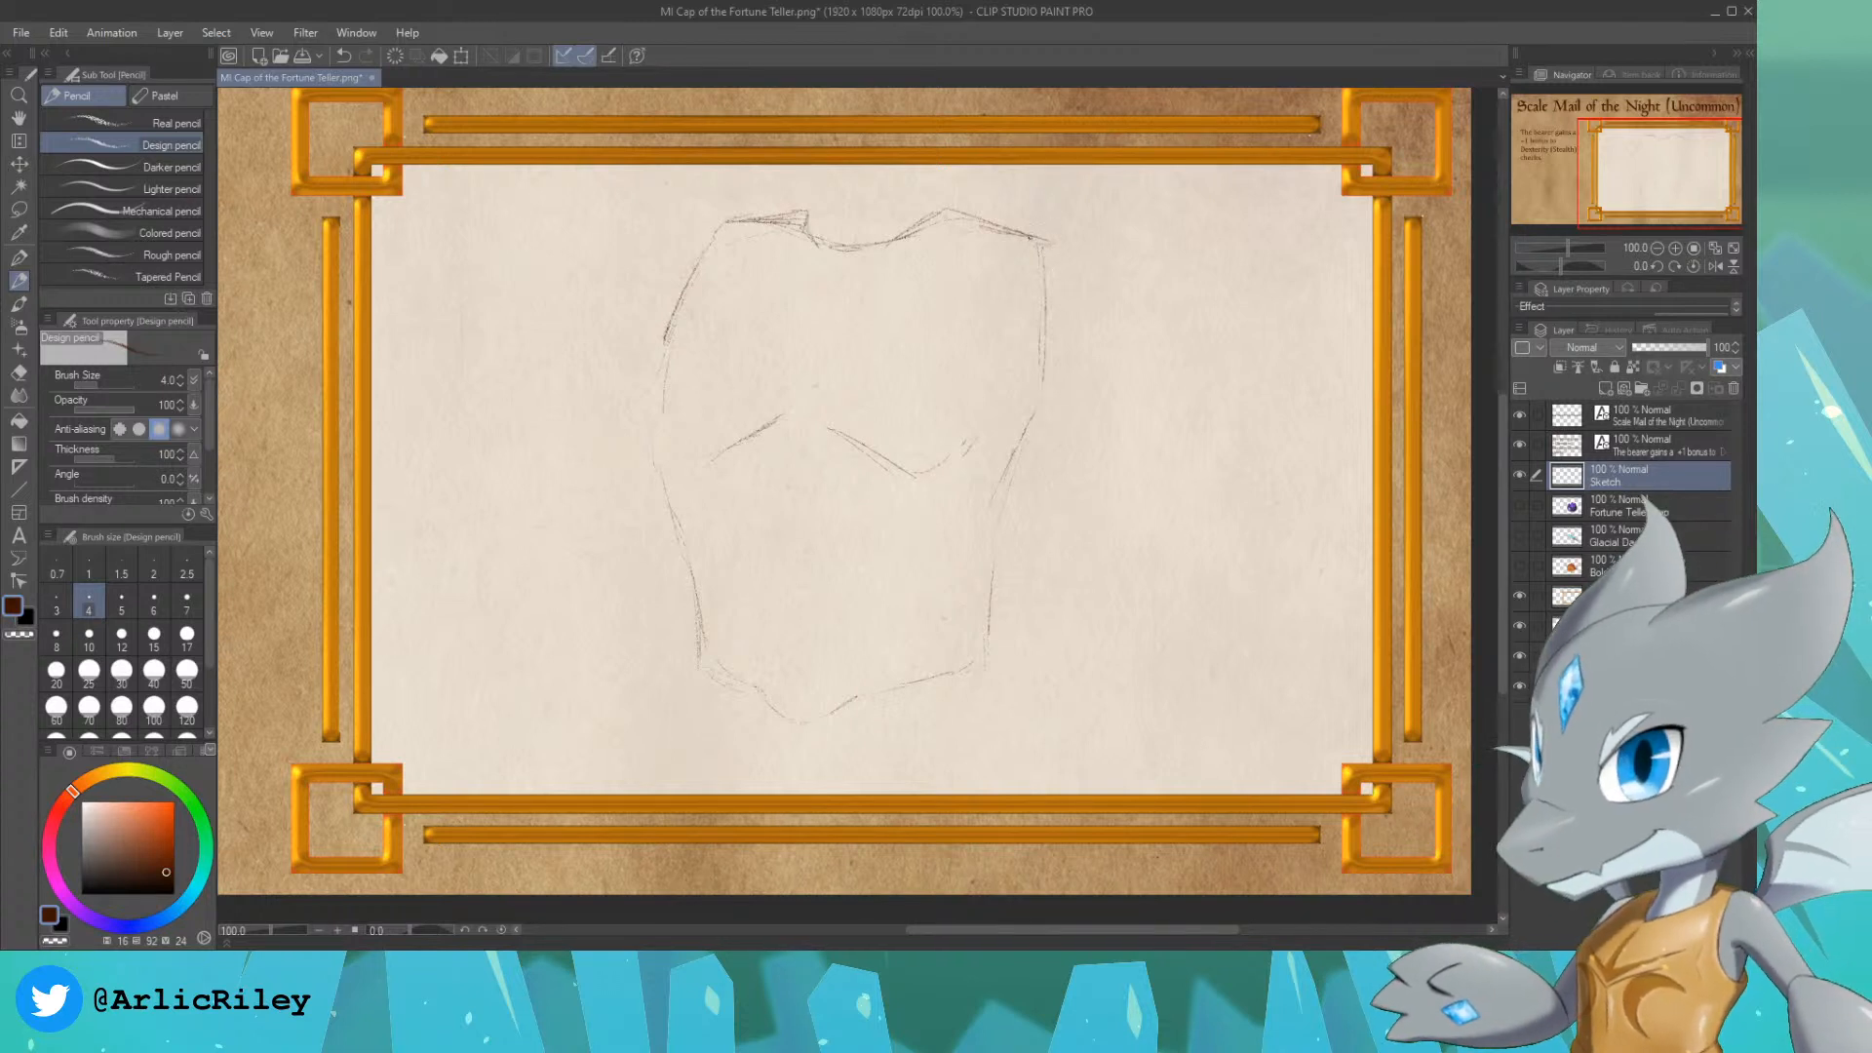
pyautogui.moveTo(1001, 252)
pyautogui.mouseDown()
pyautogui.moveTo(1047, 221)
pyautogui.moveTo(1099, 242)
pyautogui.moveTo(1147, 284)
pyautogui.moveTo(1177, 361)
pyautogui.mouseUp()
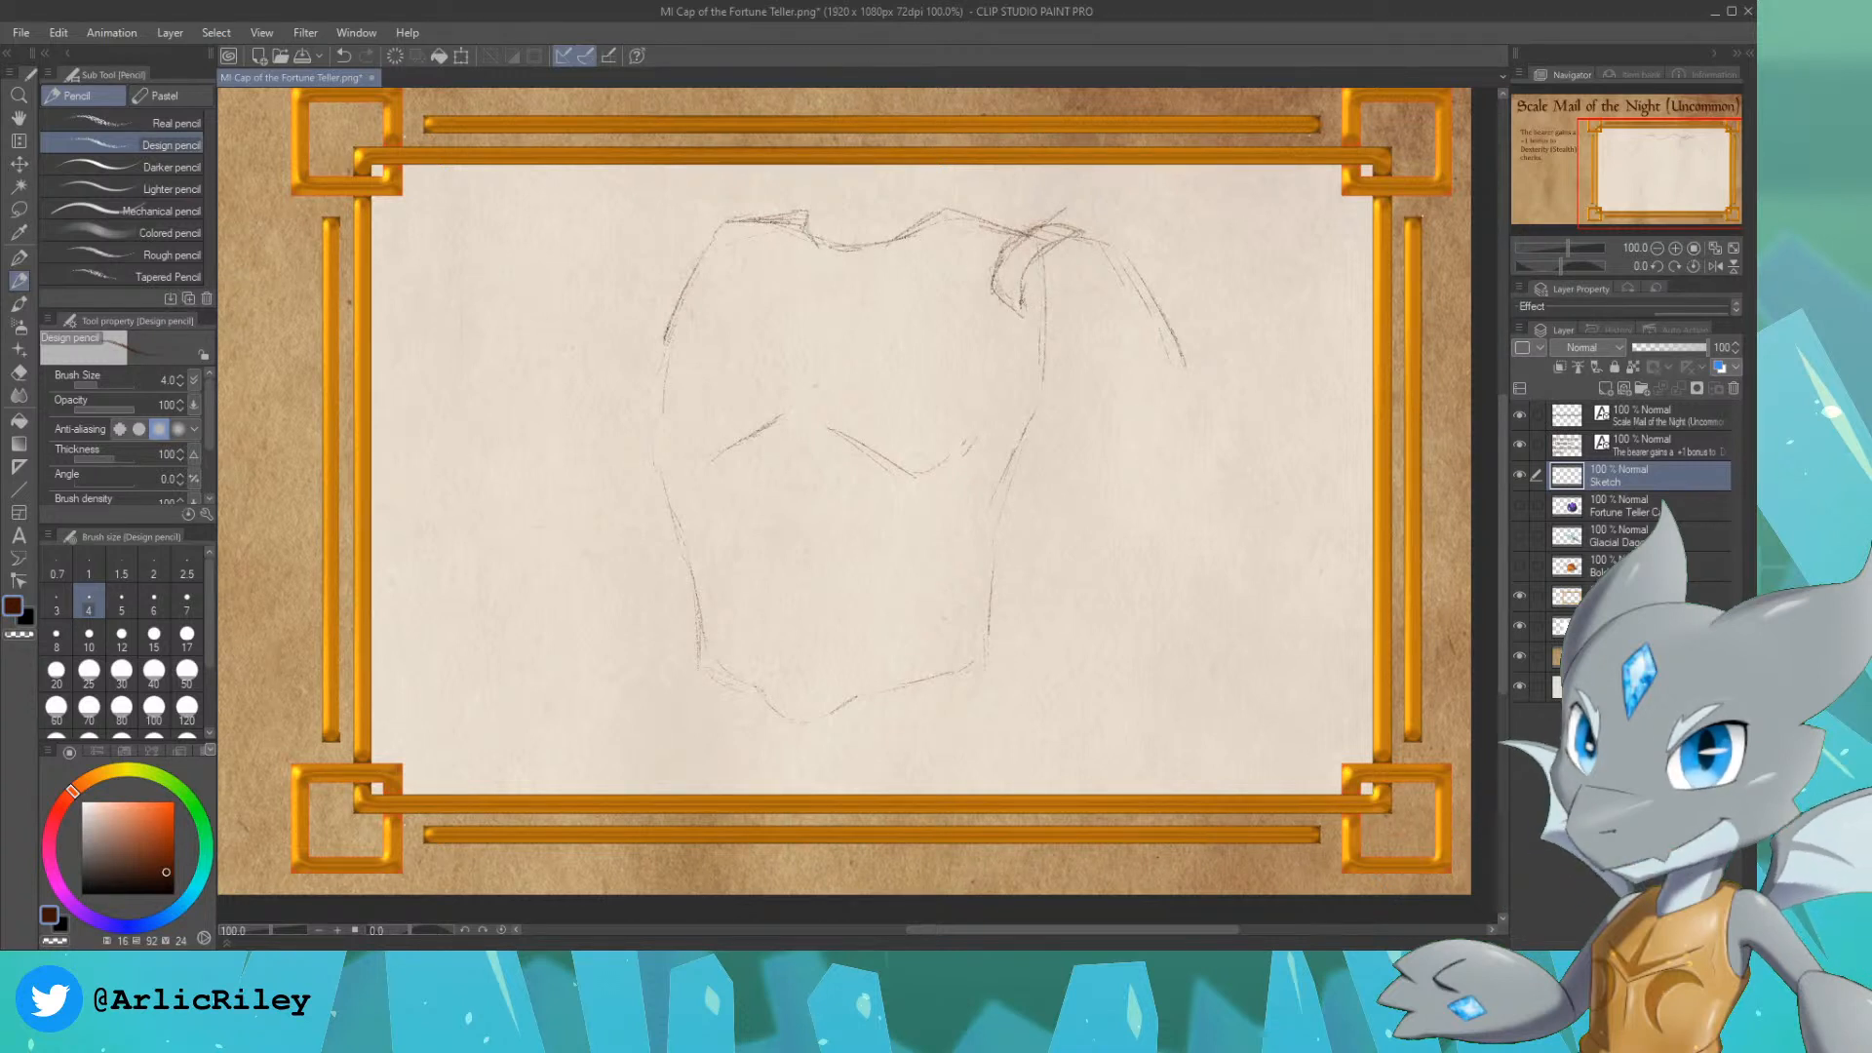
pyautogui.moveTo(1039, 313); pyautogui.dragTo(1073, 328)
pyautogui.moveTo(1102, 400); pyautogui.dragTo(1192, 444)
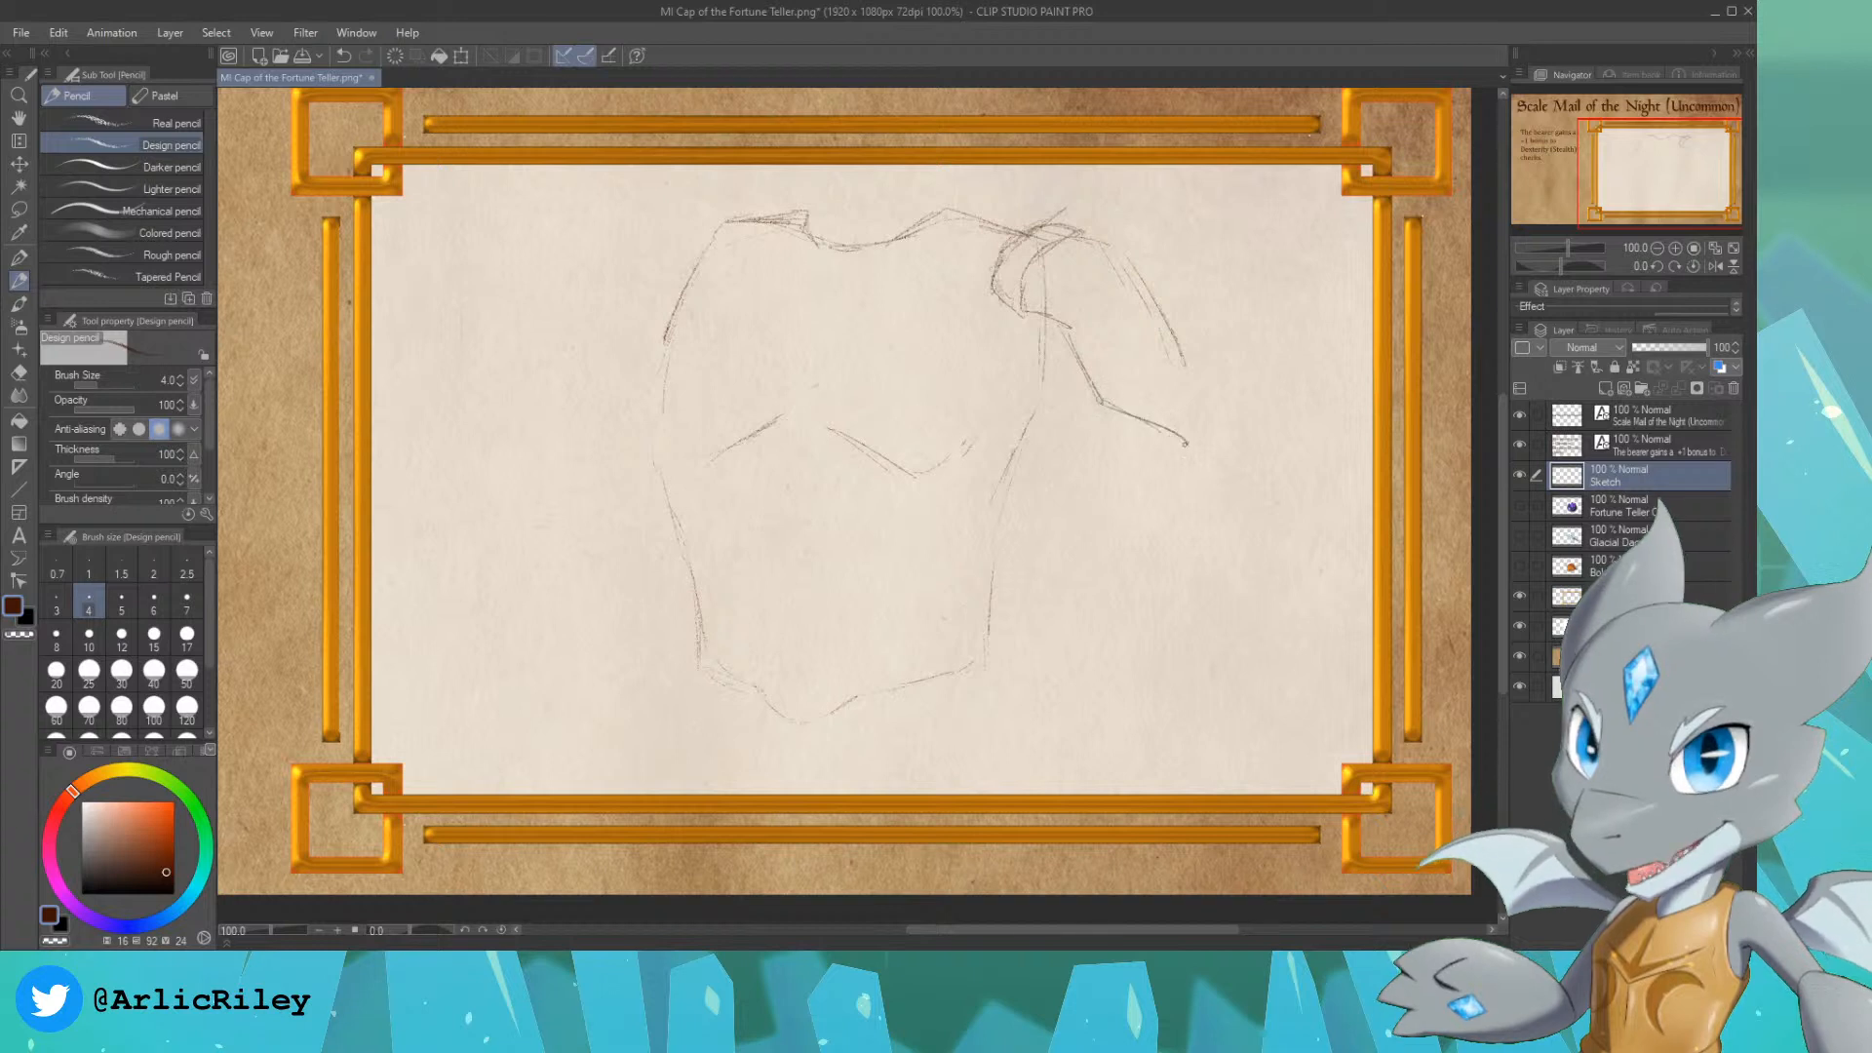
pyautogui.moveTo(1187, 357); pyautogui.dragTo(1201, 451)
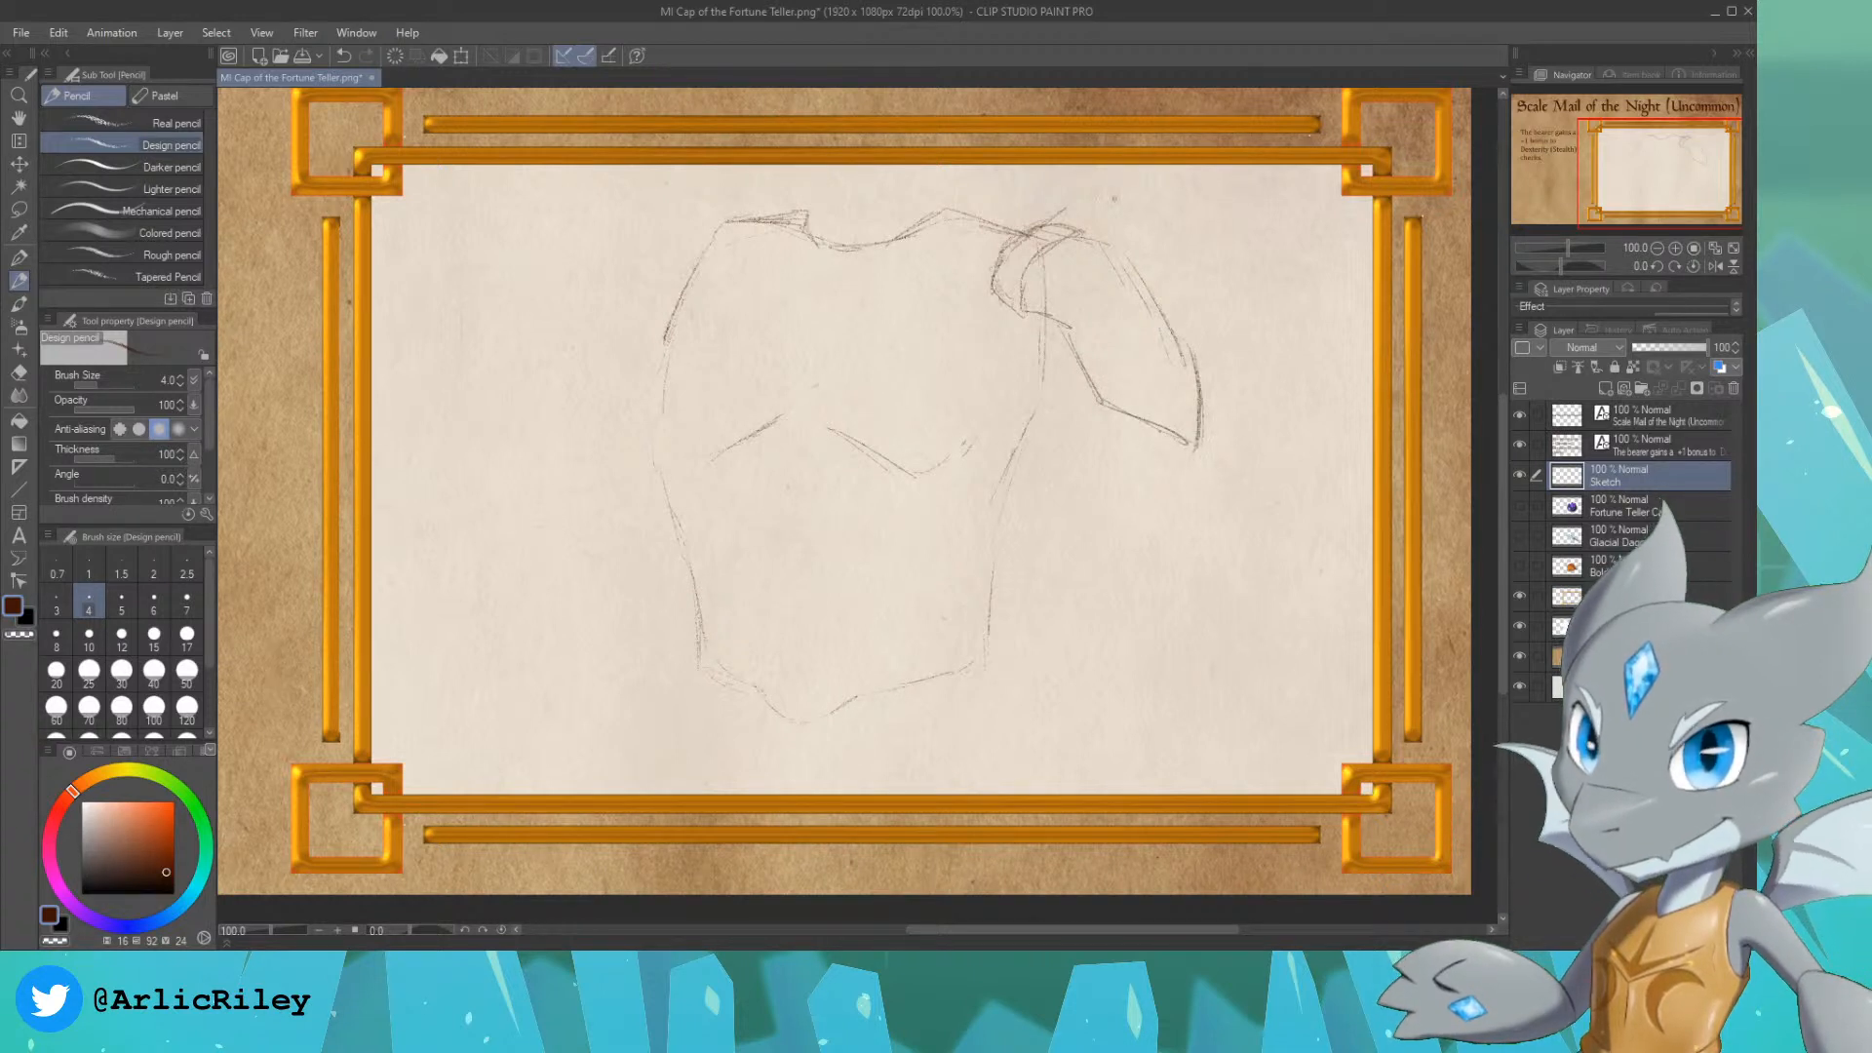
pyautogui.moveTo(1080, 235); pyautogui.dragTo(1136, 246)
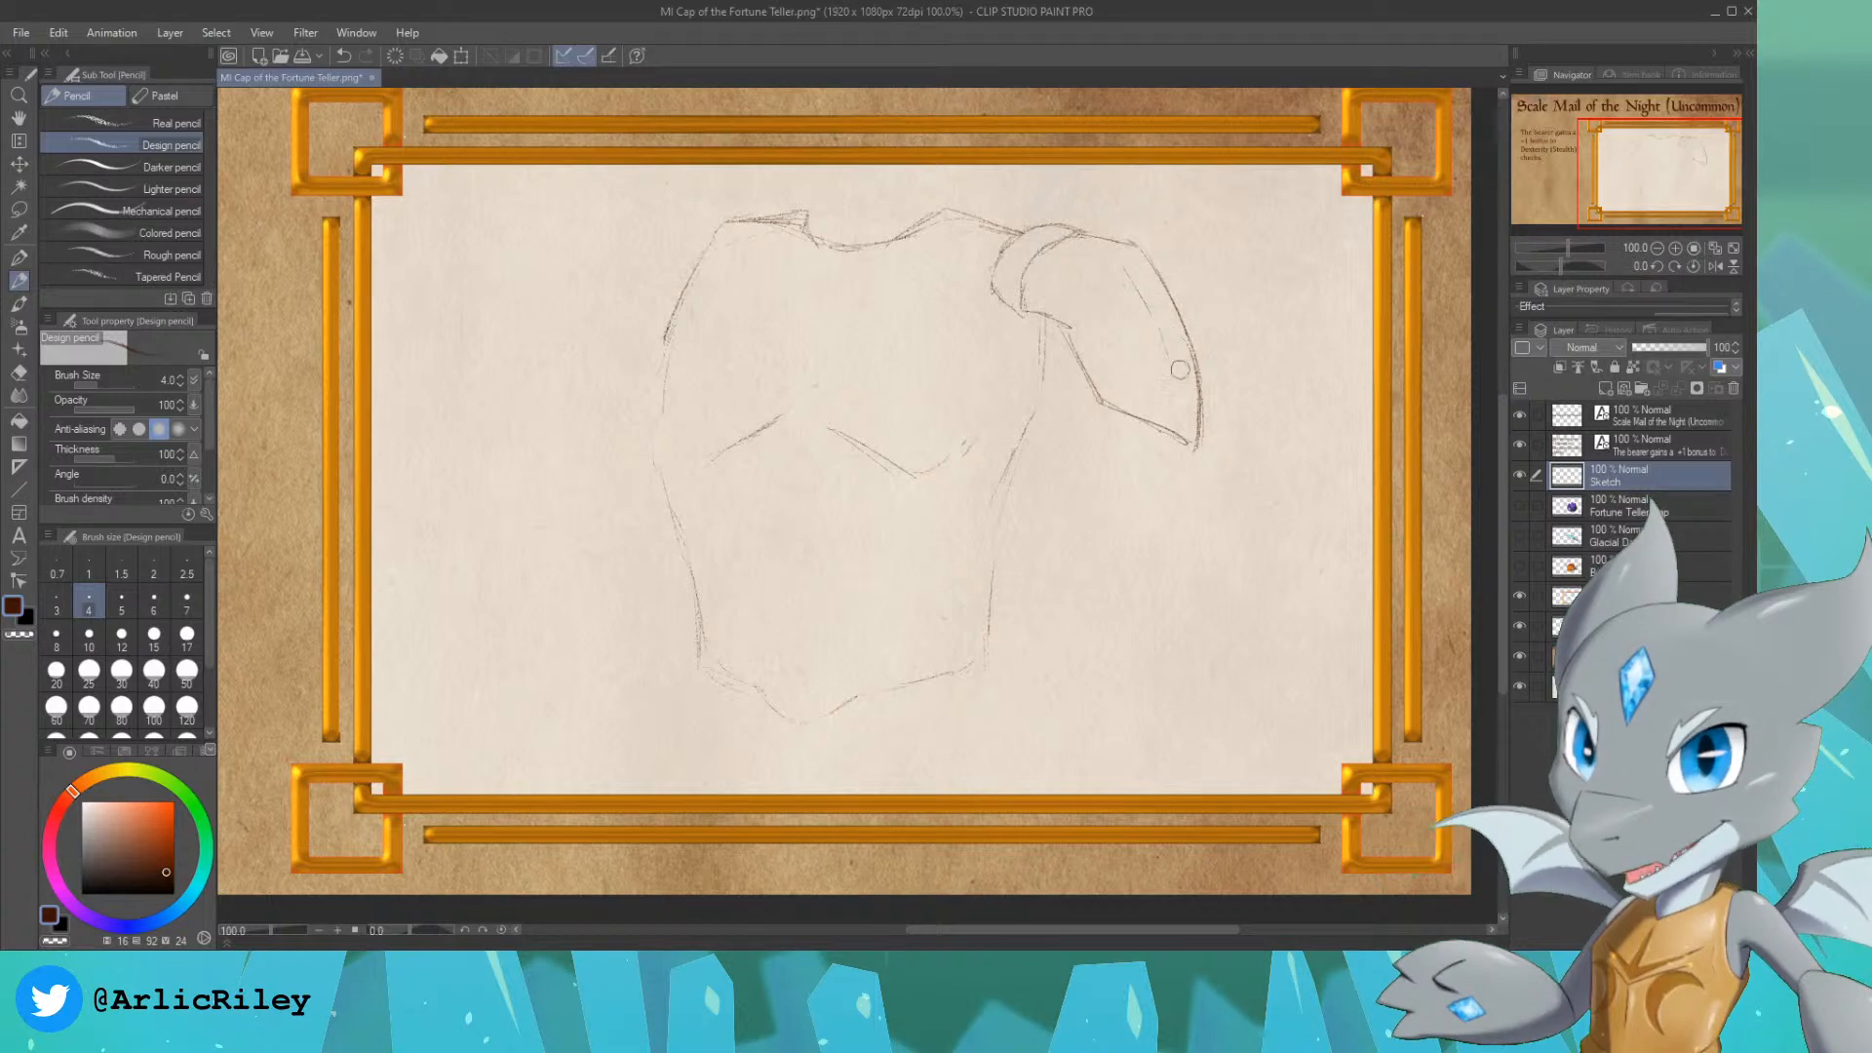
# Step: Strengthen the torso's side outlines and pointed hem with firmer lines, connecting the right side up to the pauldron
pyautogui.moveTo(1685, 167)
pyautogui.mouseDown()
pyautogui.moveTo(1577, 162)
pyautogui.moveTo(1722, 161)
pyautogui.moveTo(1661, 114)
pyautogui.moveTo(1644, 185)
pyautogui.mouseUp()
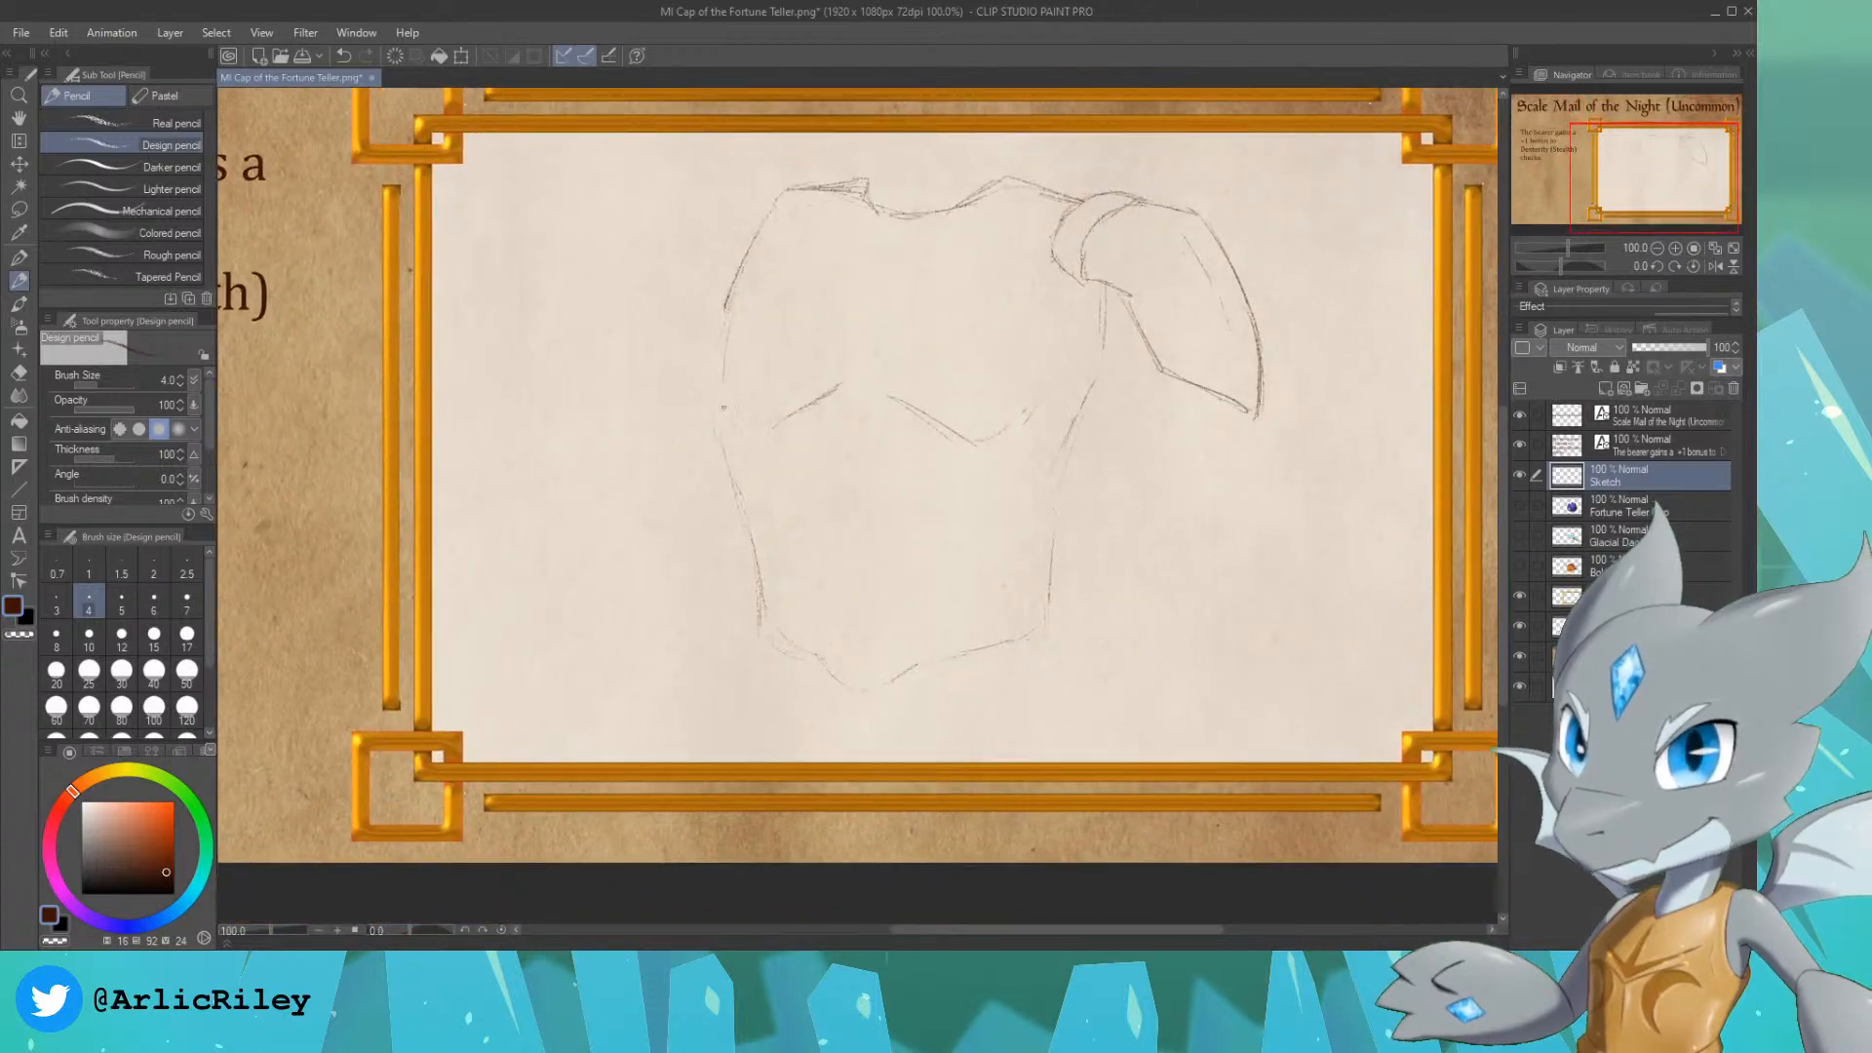
pyautogui.moveTo(727, 337); pyautogui.dragTo(720, 415)
pyautogui.moveTo(733, 287); pyautogui.dragTo(726, 333)
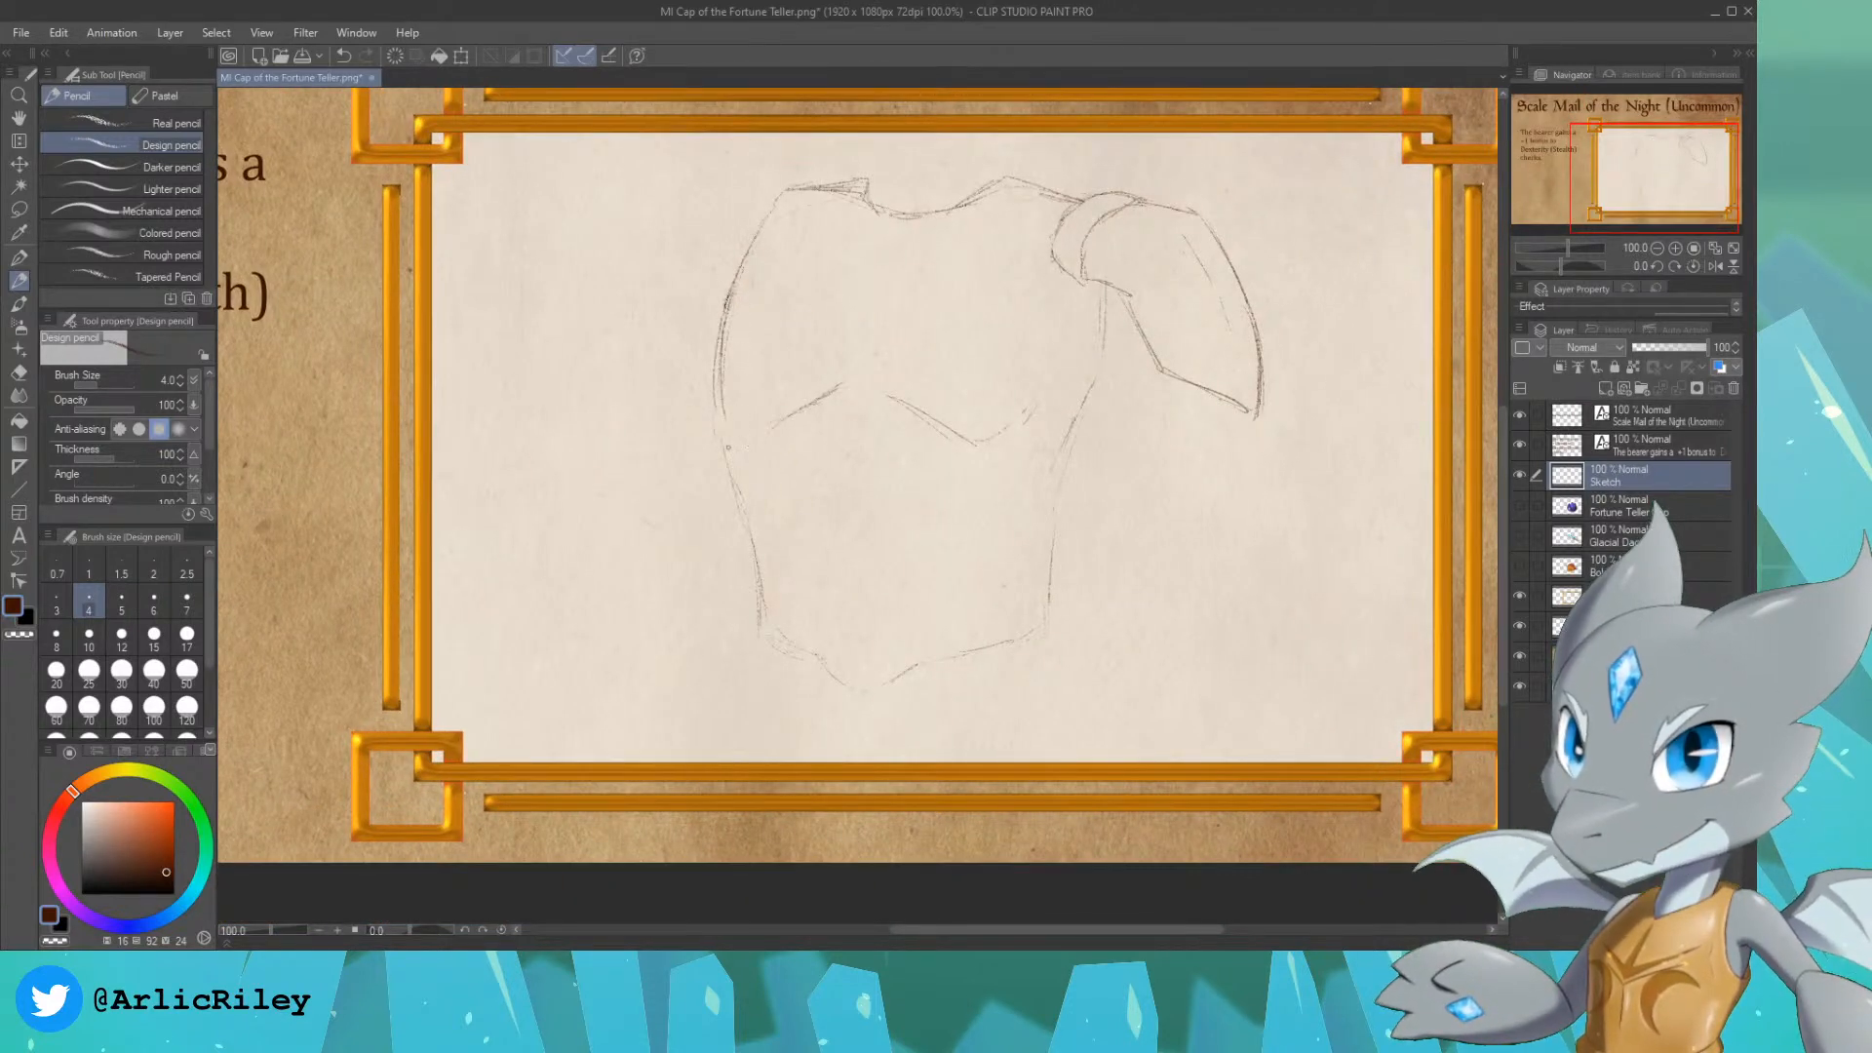
pyautogui.moveTo(742, 511)
pyautogui.mouseDown()
pyautogui.moveTo(743, 609)
pyautogui.moveTo(855, 721)
pyautogui.moveTo(901, 672)
pyautogui.moveTo(858, 719)
pyautogui.moveTo(828, 693)
pyautogui.moveTo(859, 711)
pyautogui.moveTo(1044, 640)
pyautogui.mouseUp()
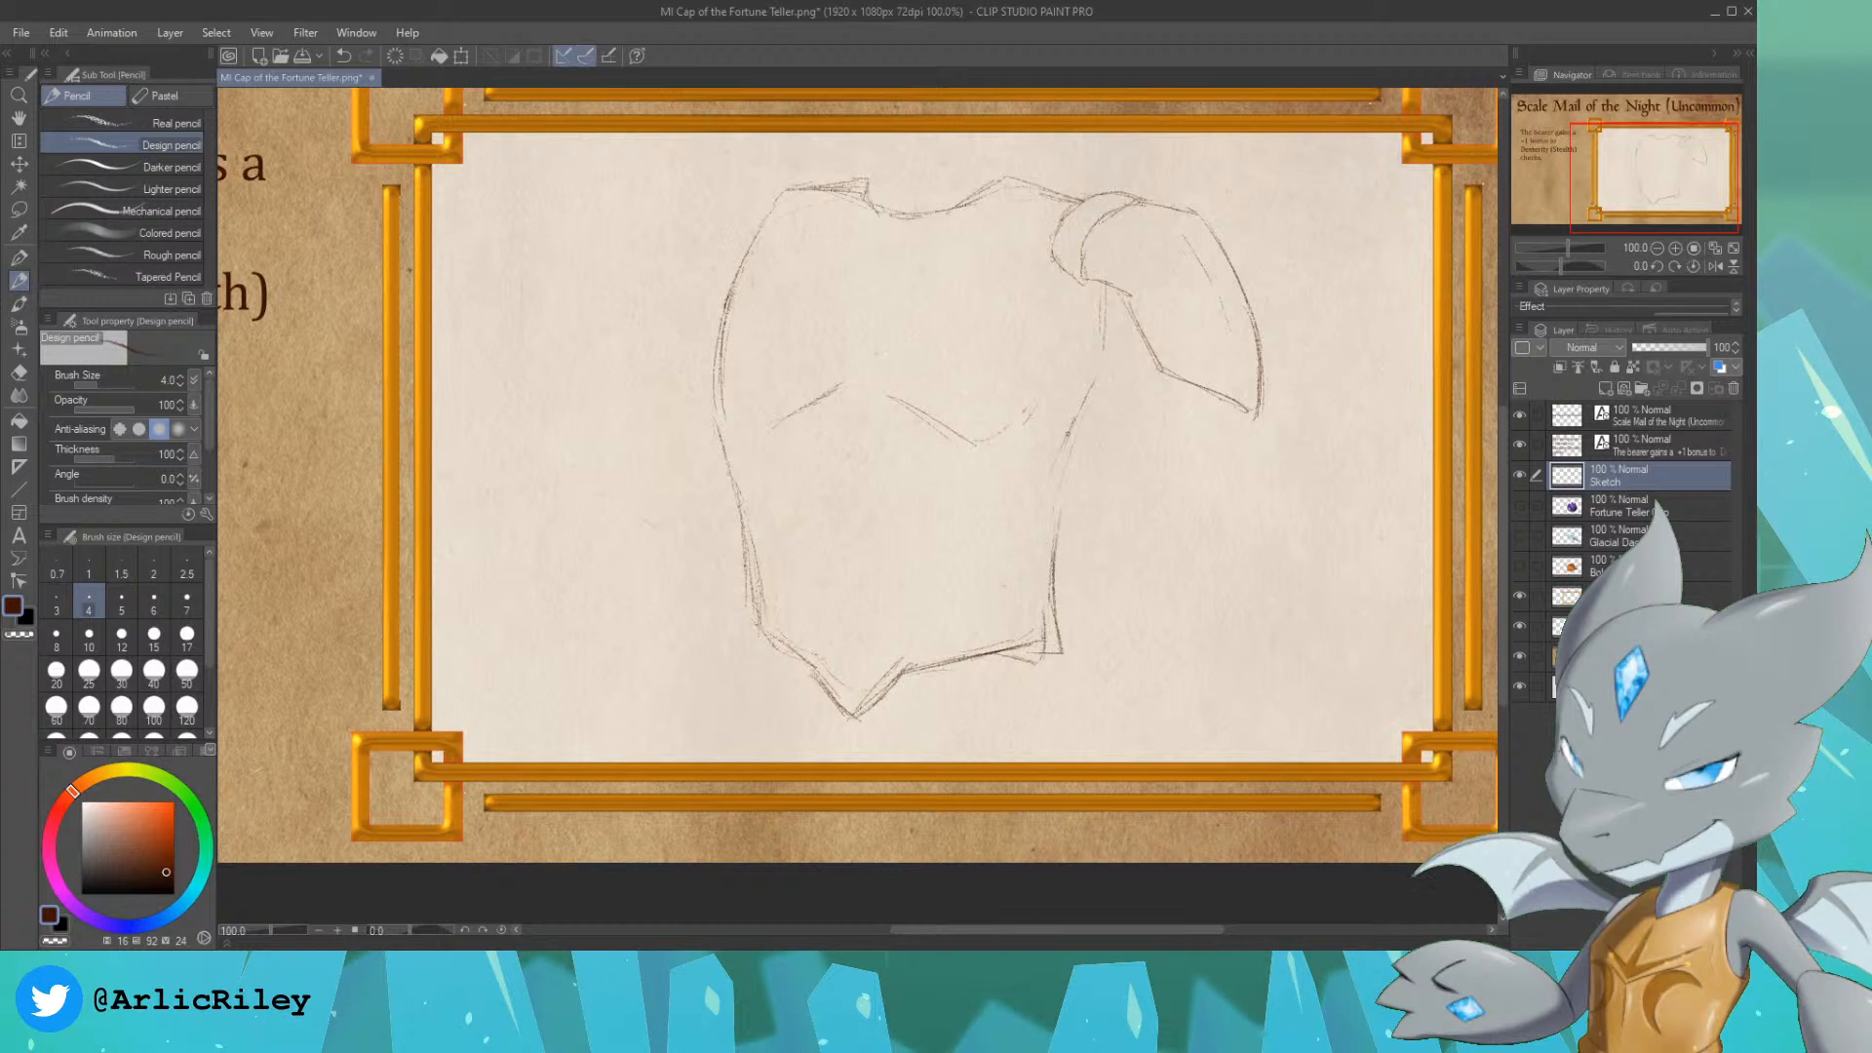
pyautogui.moveTo(1075, 404); pyautogui.dragTo(1060, 517)
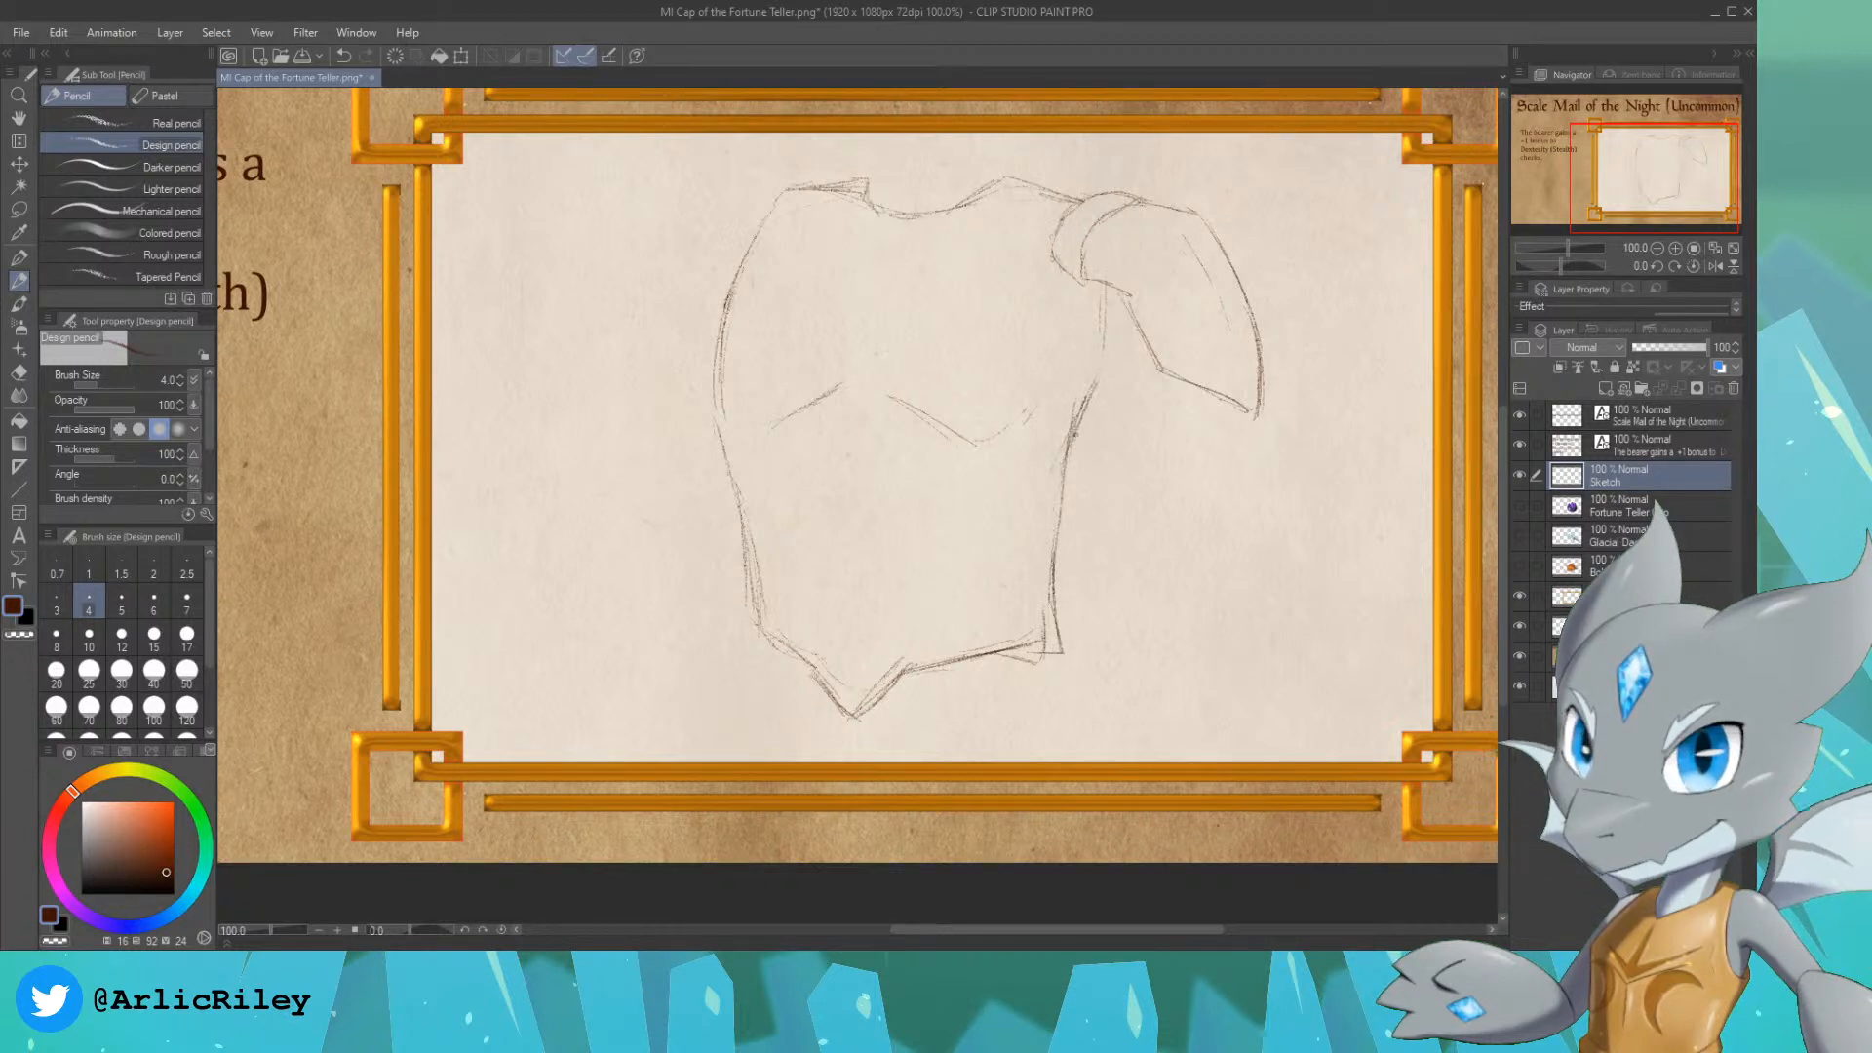
pyautogui.moveTo(1075, 434); pyautogui.dragTo(1103, 380)
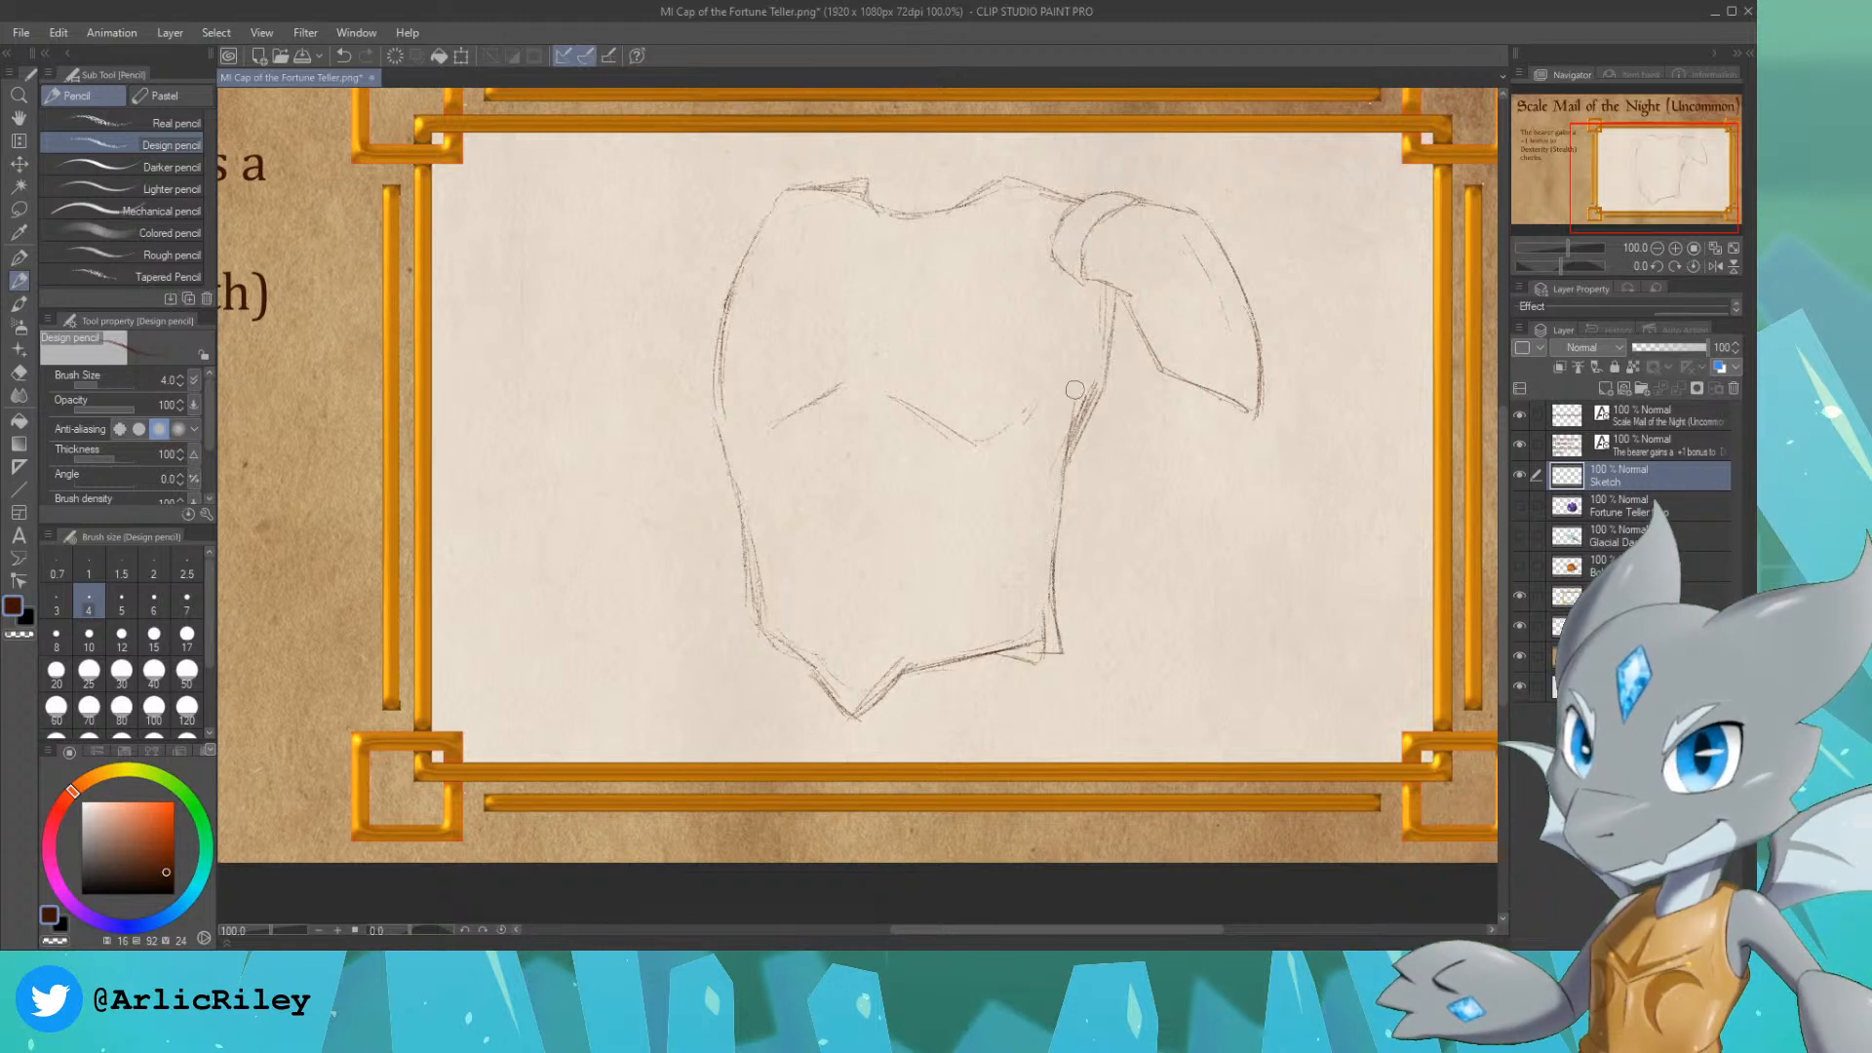
pyautogui.hotkey('ctrl', 'z')
pyautogui.hotkey('ctrl', 'z')
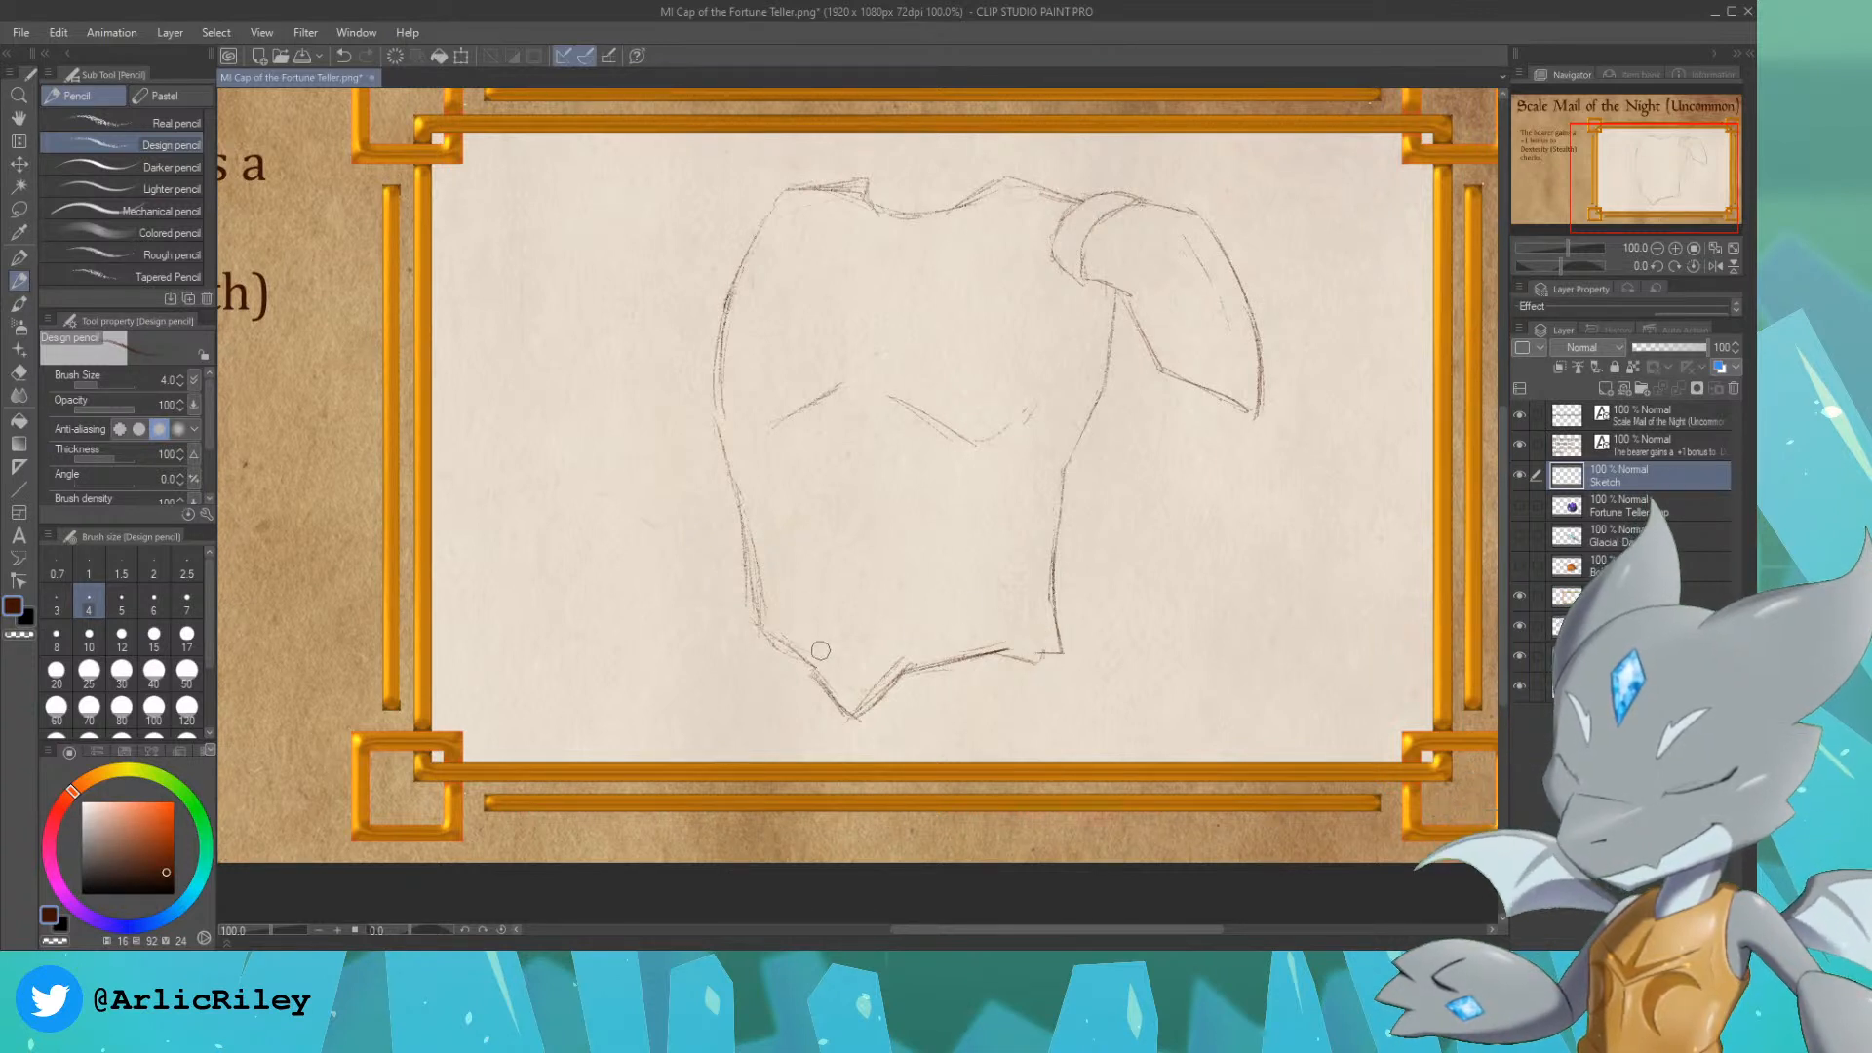
# Step: Erase the doubled lines along the pointed hem and redraw it as one clean outline
pyautogui.moveTo(860, 691)
pyautogui.mouseDown()
pyautogui.moveTo(893, 665)
pyautogui.moveTo(887, 684)
pyautogui.mouseUp()
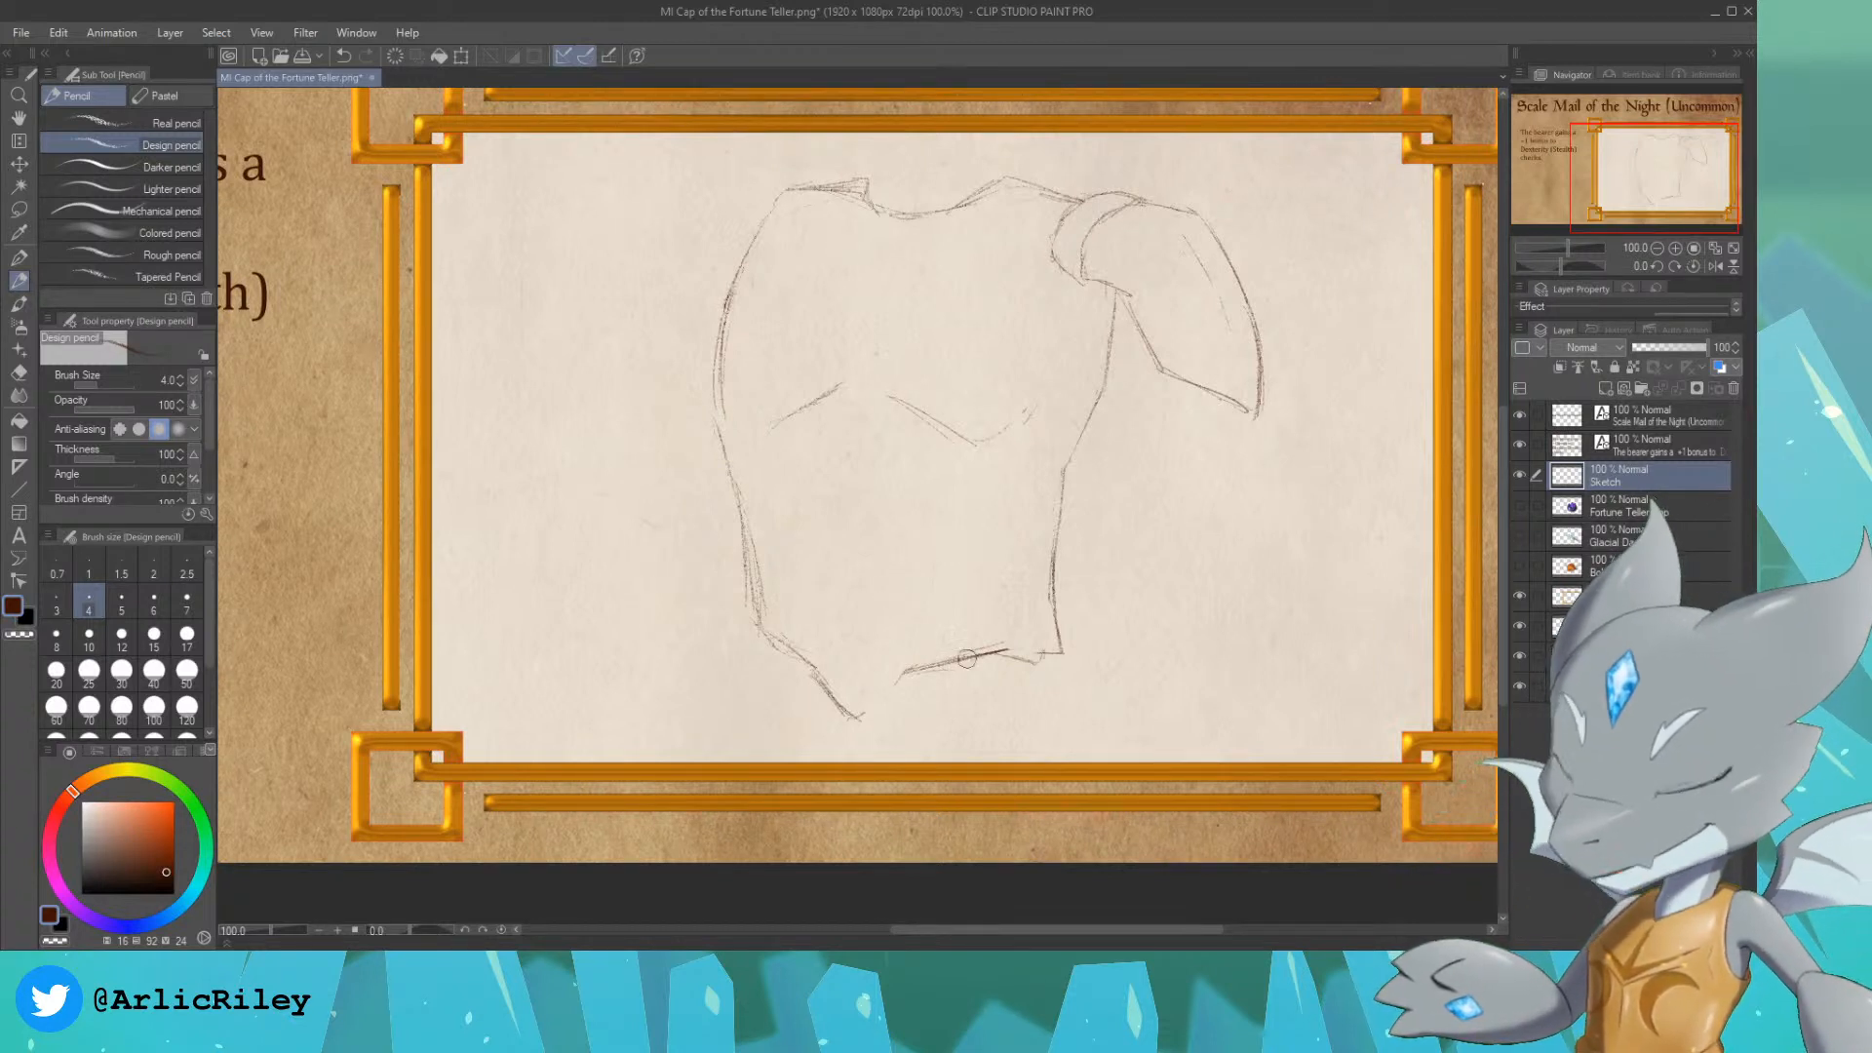
pyautogui.moveTo(999, 645); pyautogui.dragTo(1009, 652)
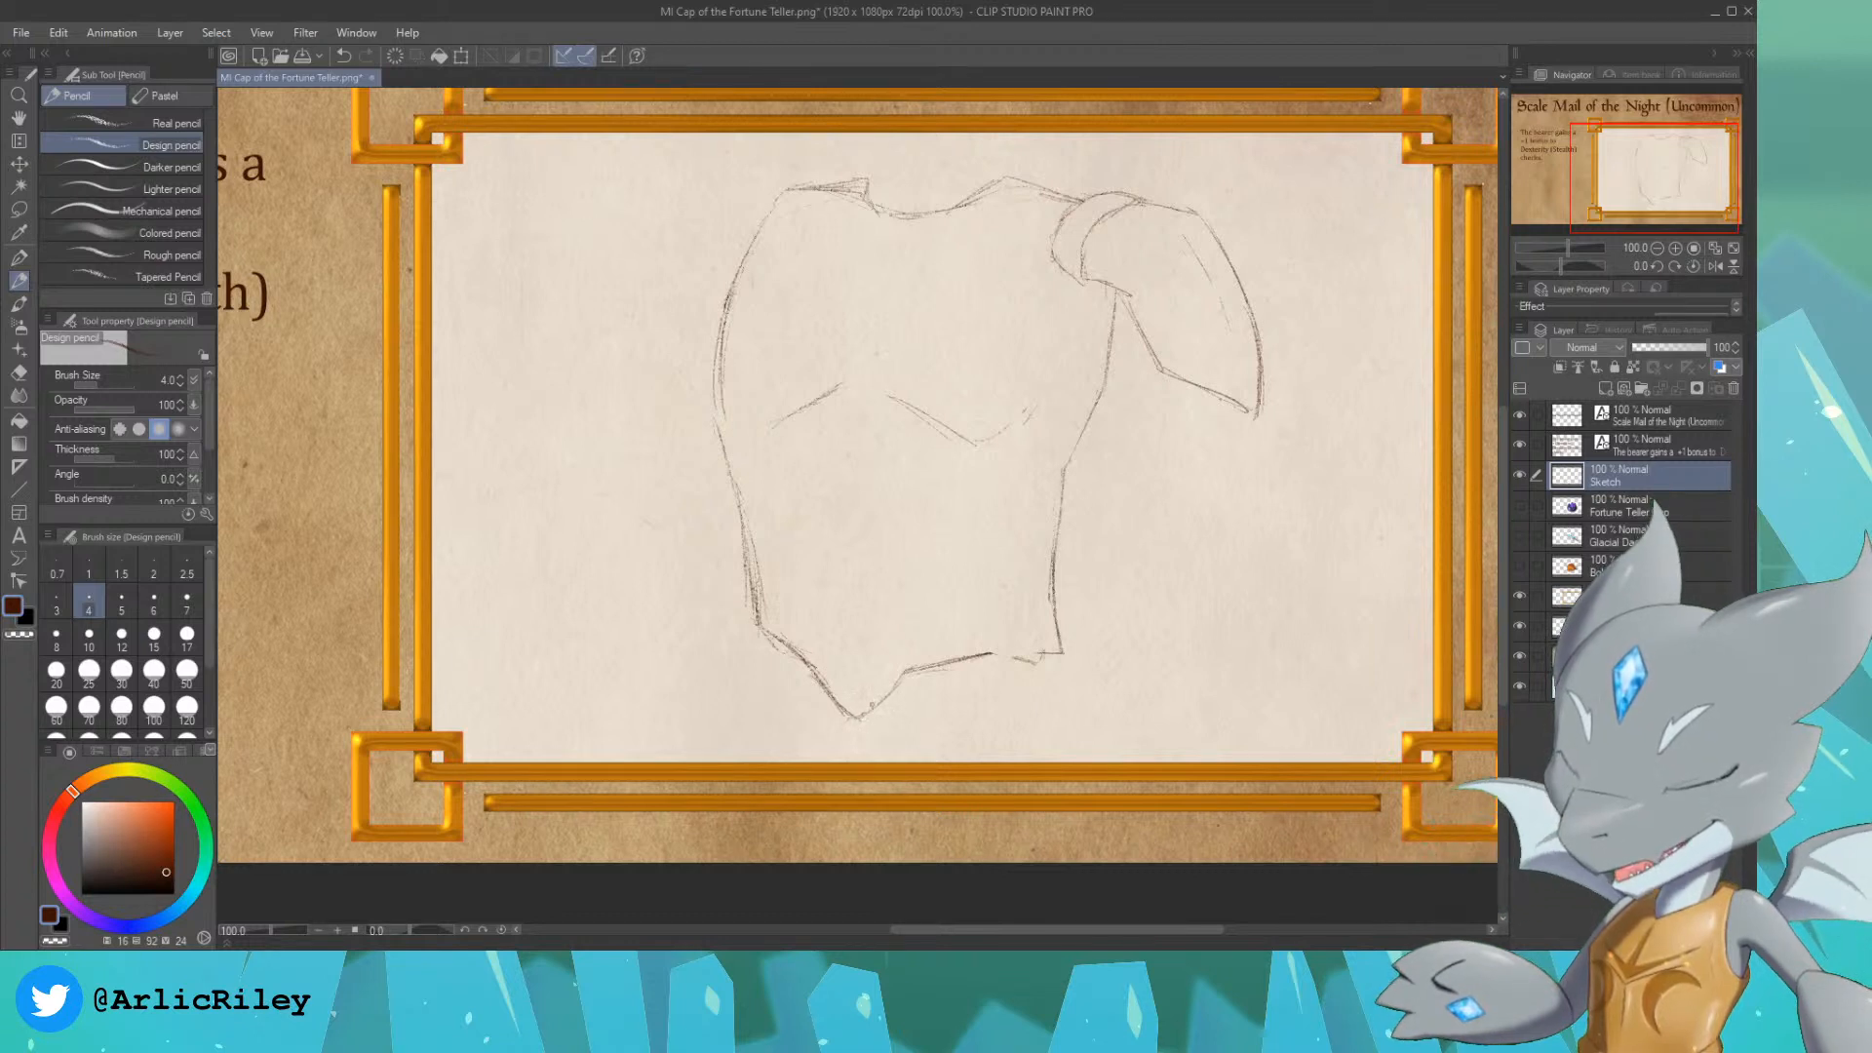
pyautogui.moveTo(862, 717); pyautogui.dragTo(901, 672)
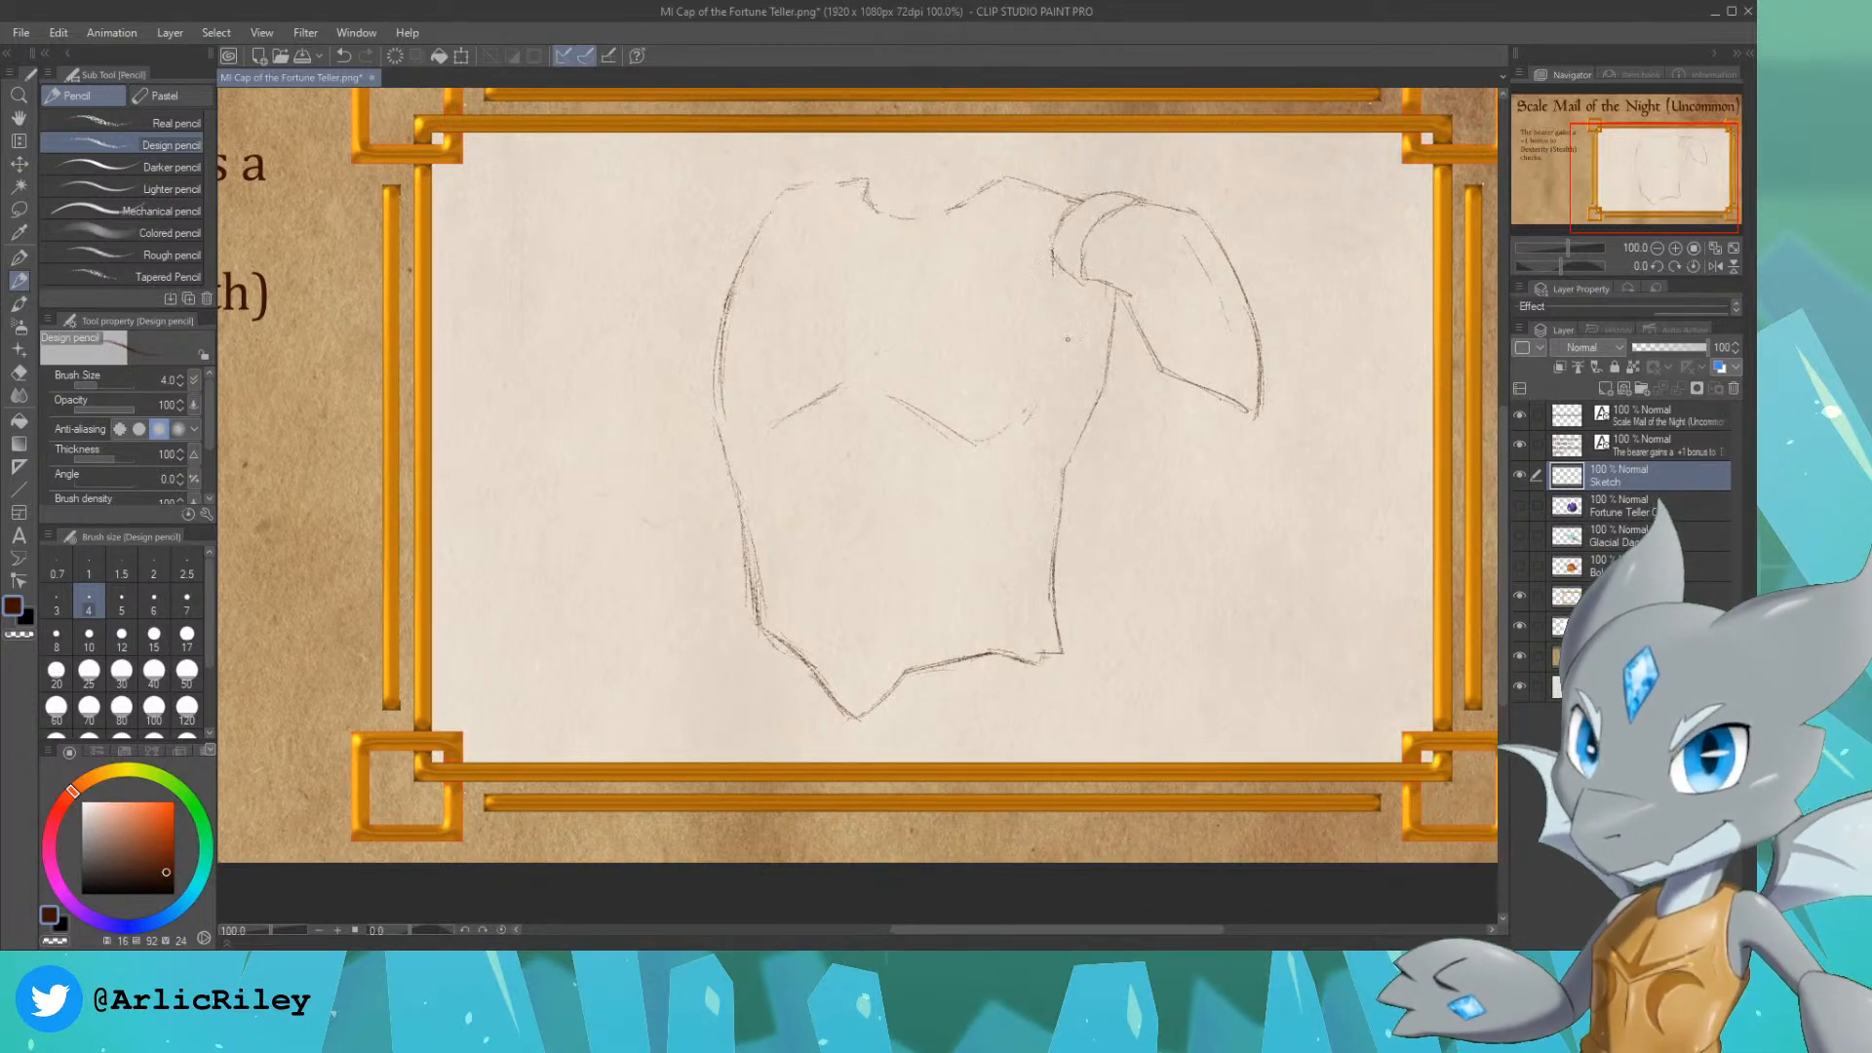
# Step: Sketch a ragged, fringed sleeve beneath the pauldron and add zigzag trim to the pauldron's collar band
pyautogui.moveTo(1055, 281); pyautogui.dragTo(1062, 371)
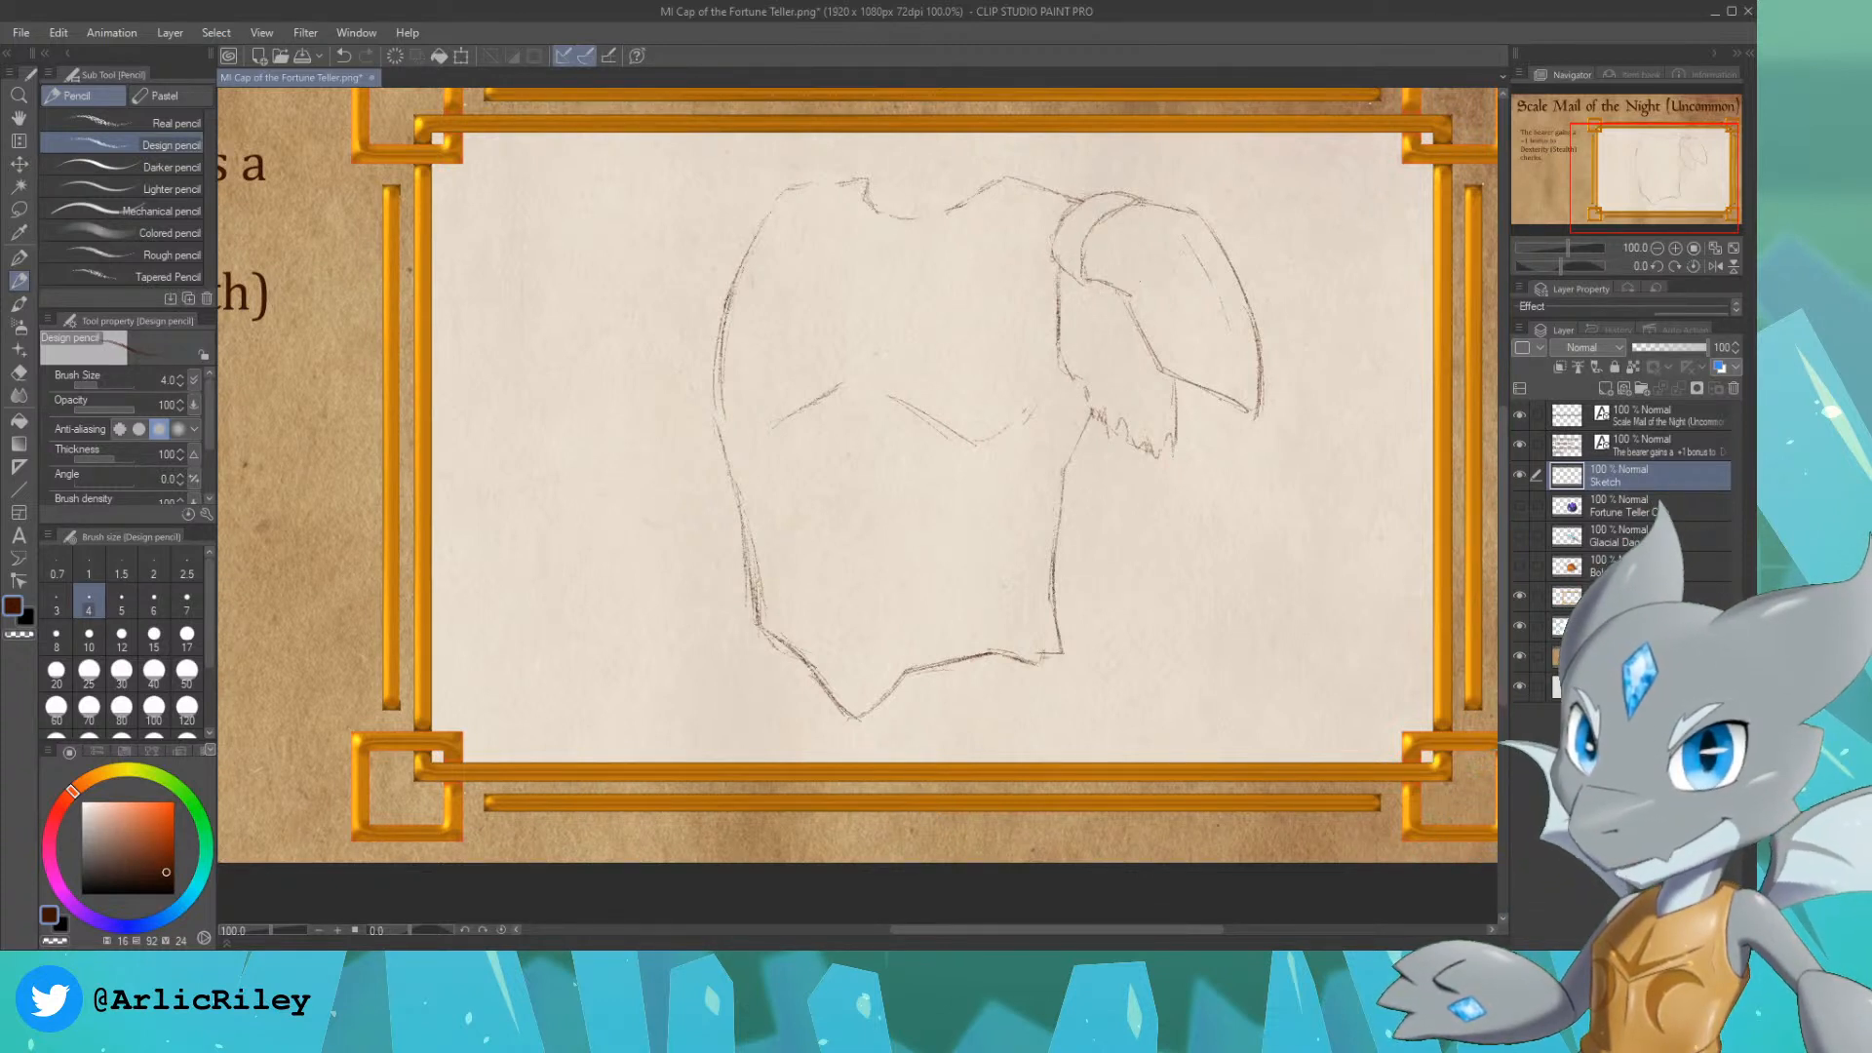
pyautogui.moveTo(1087, 280); pyautogui.dragTo(1129, 329)
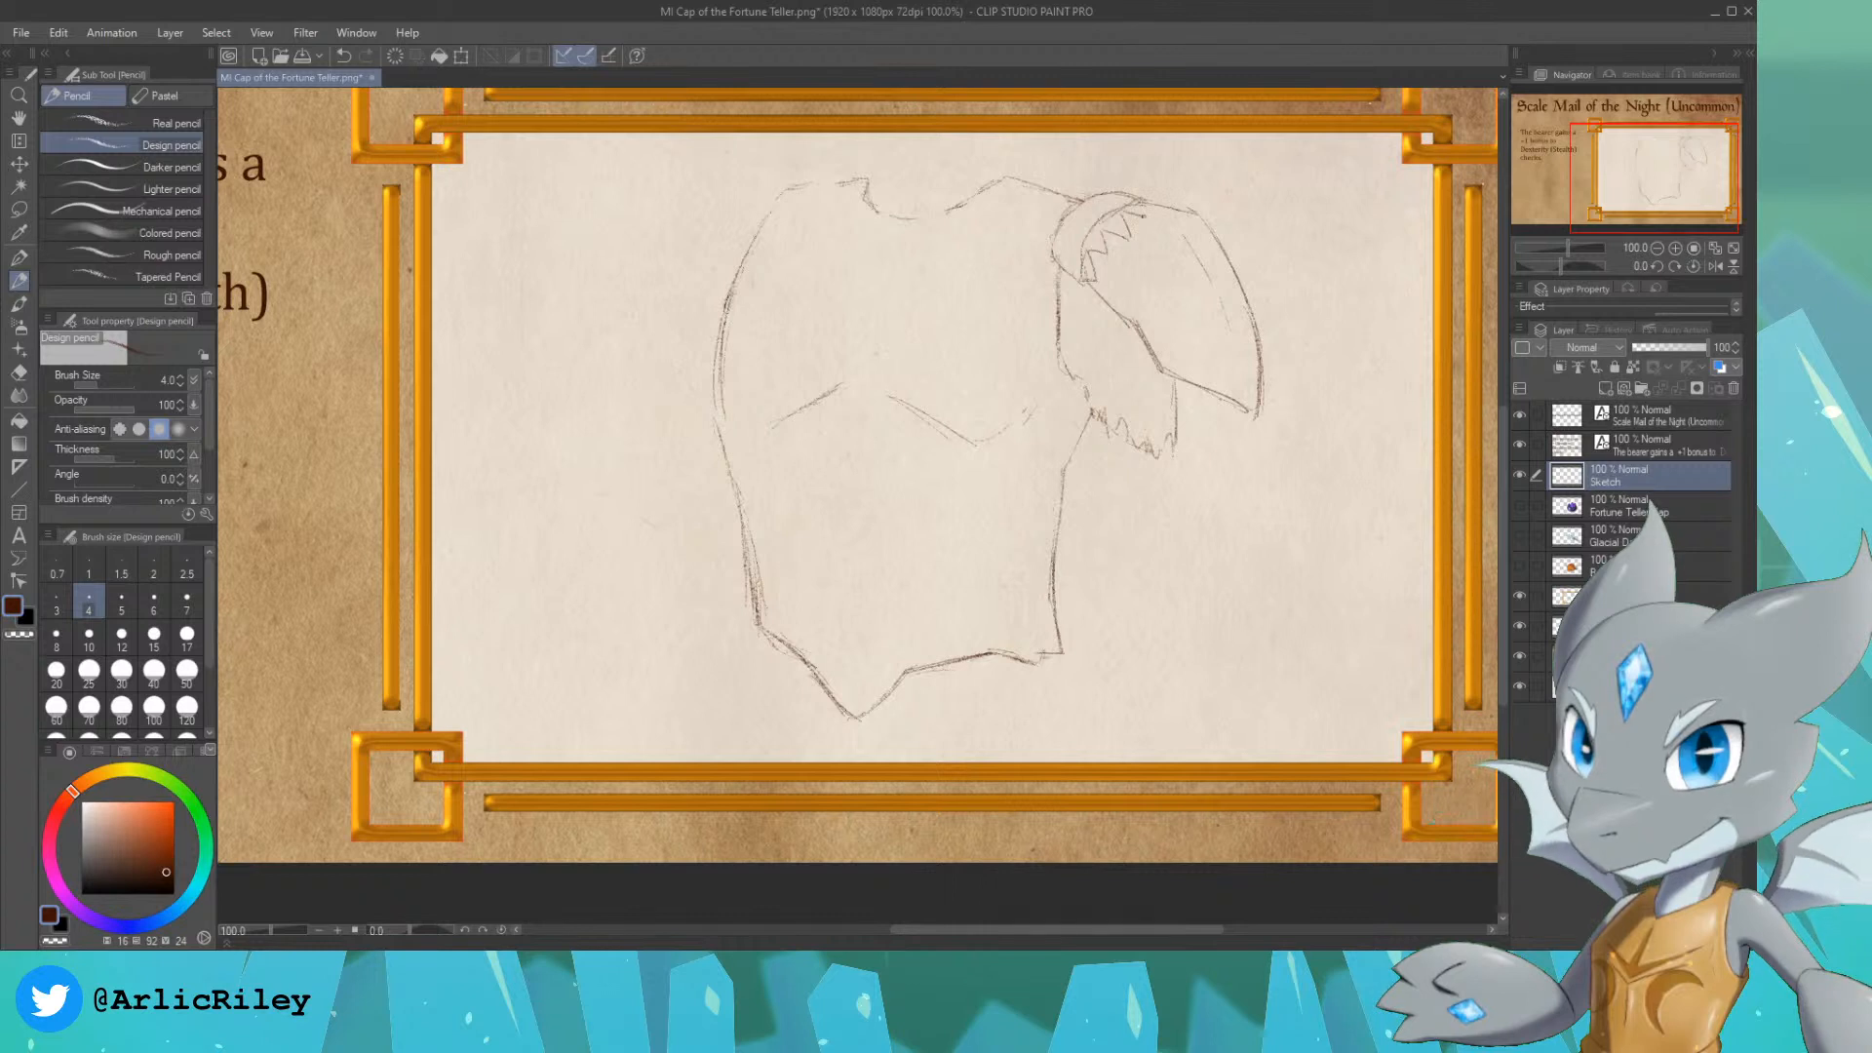
pyautogui.moveTo(1143, 216); pyautogui.dragTo(1146, 204)
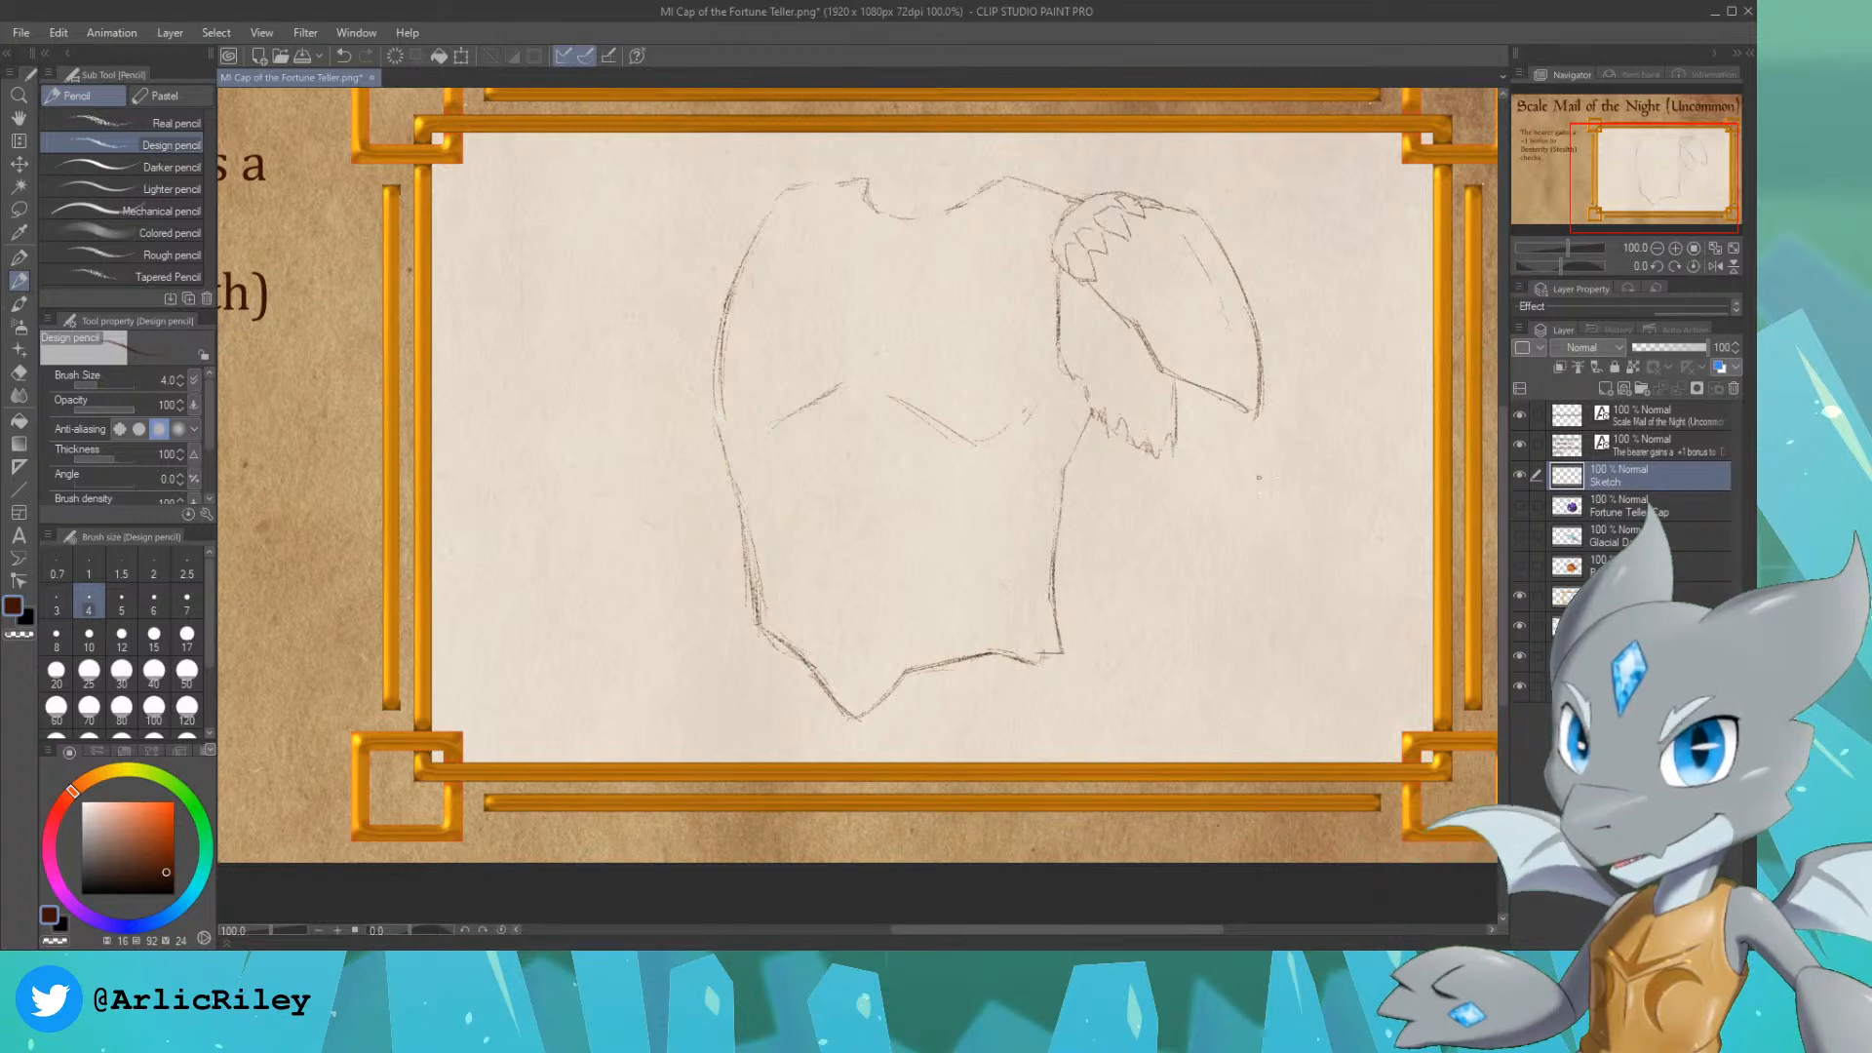
pyautogui.moveTo(1075, 382); pyautogui.dragTo(1077, 300)
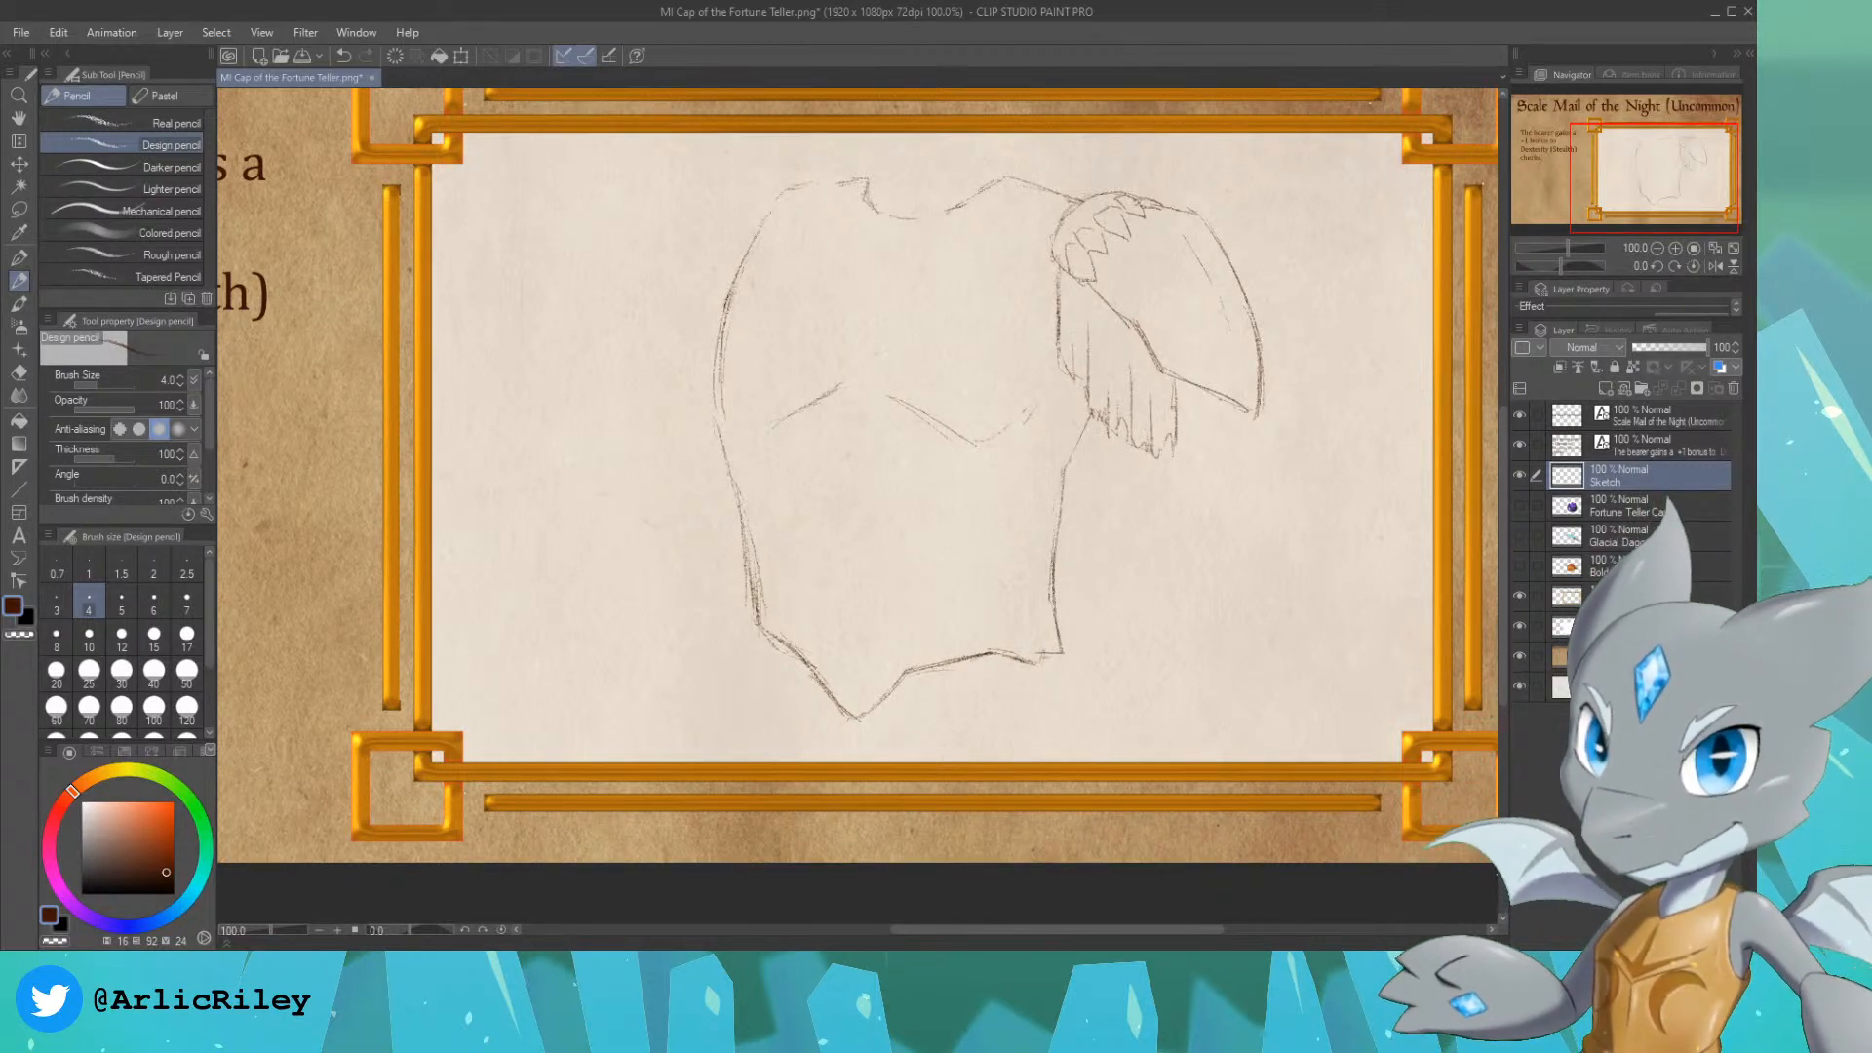
pyautogui.hotkey('ctrl', 'z')
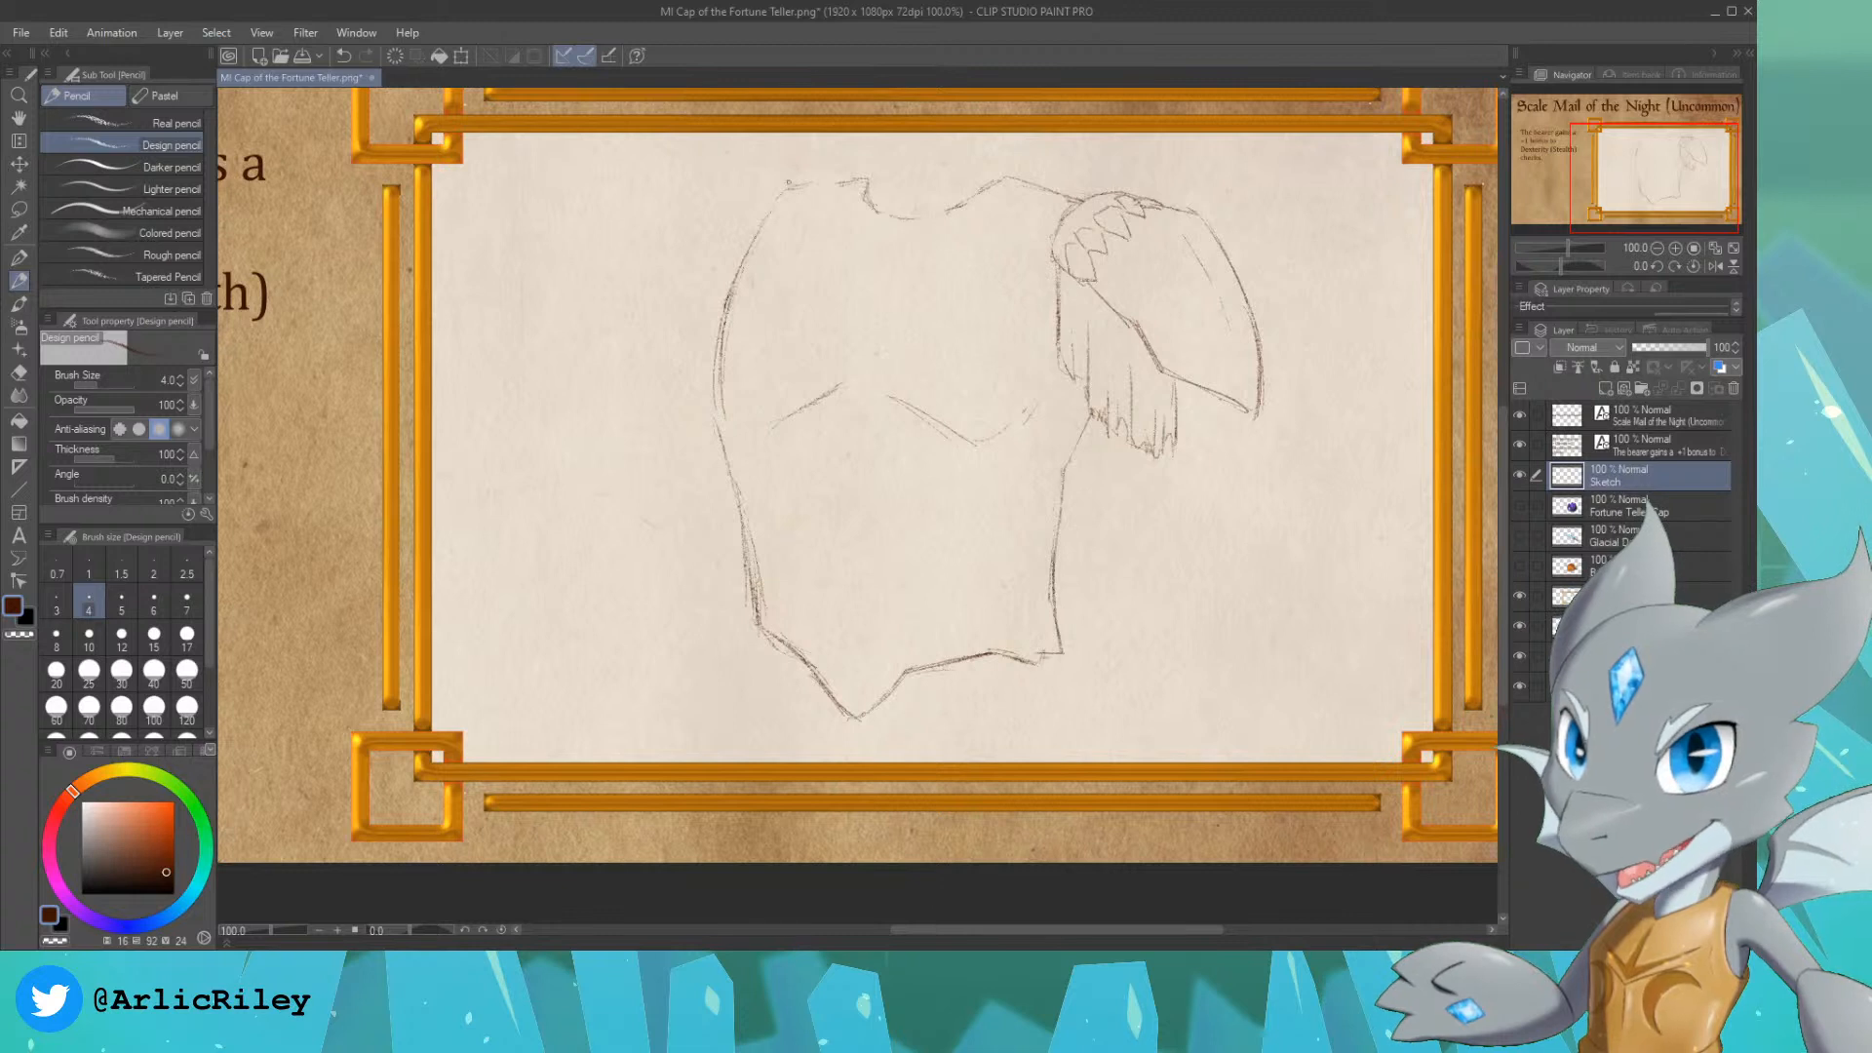
# Step: Tidy the left shoulder line and replace the pointed hem with a wide curved belt carrying a rounded, downward-pointing buckle
pyautogui.moveTo(766, 203); pyautogui.dragTo(857, 176)
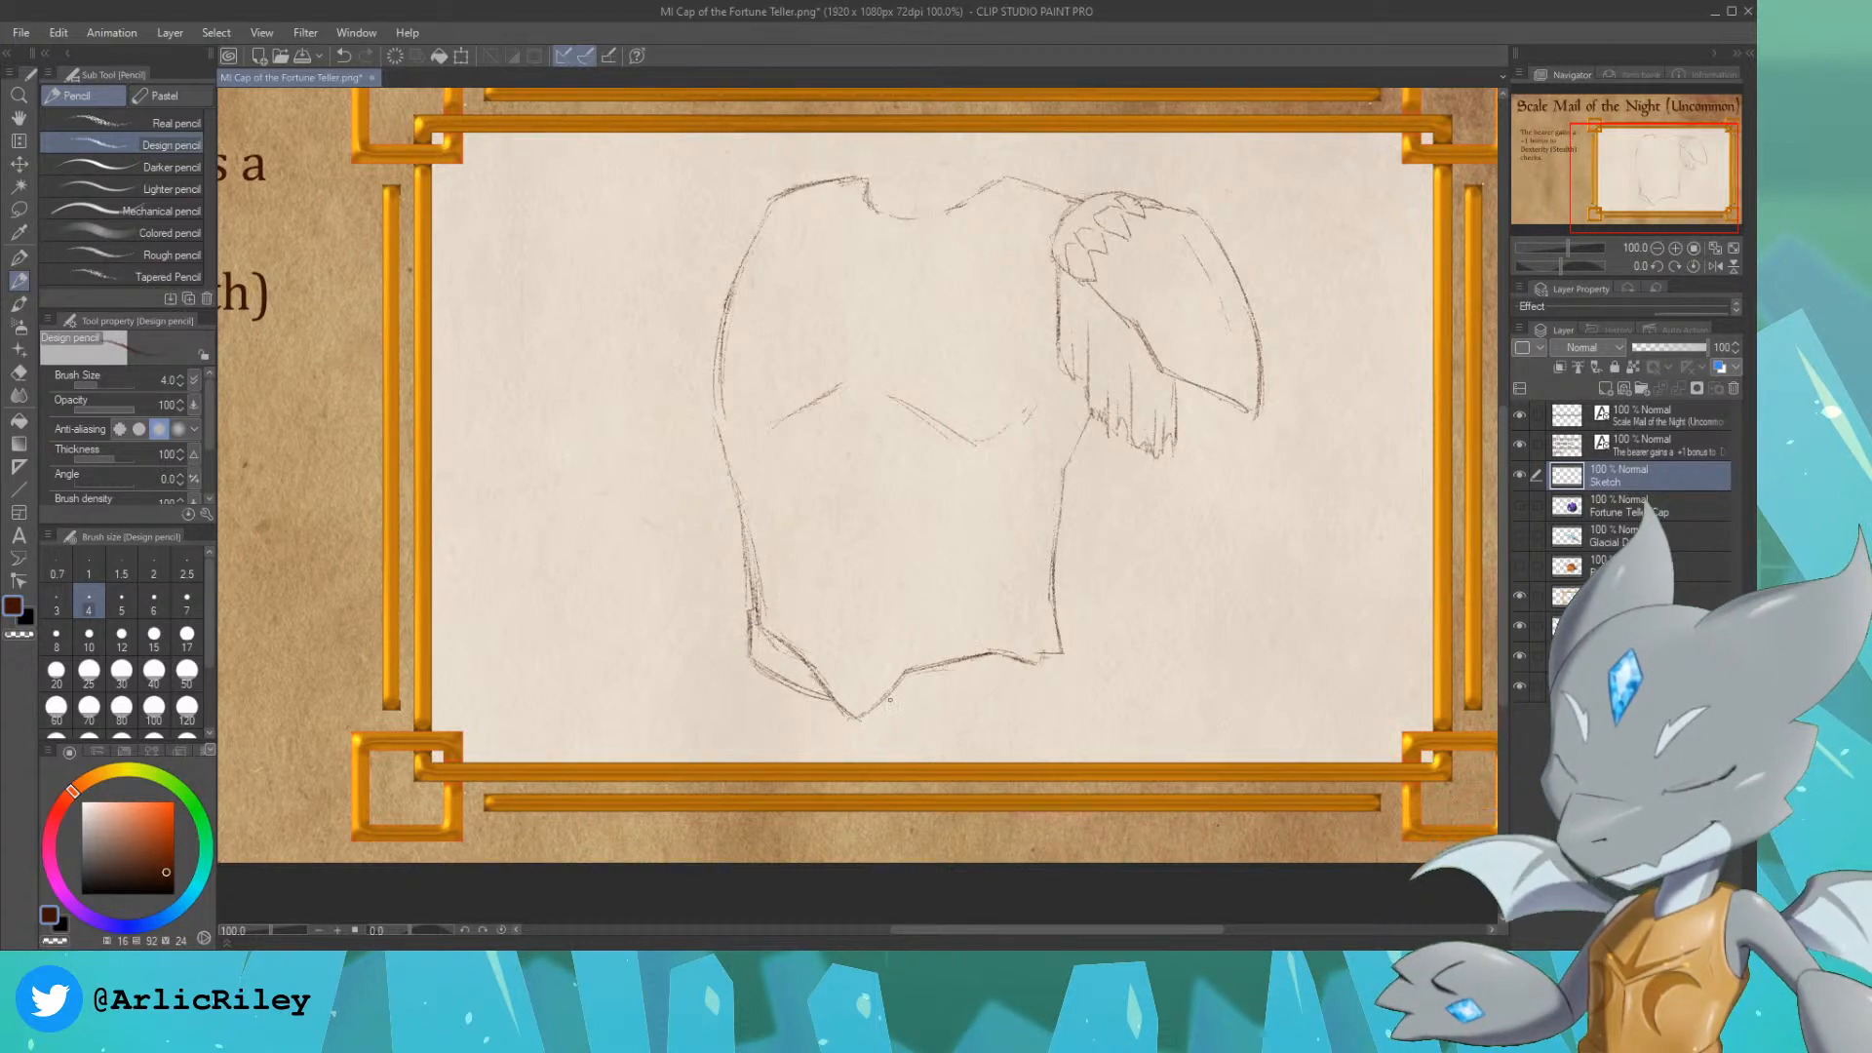
pyautogui.moveTo(907, 704); pyautogui.dragTo(1044, 682)
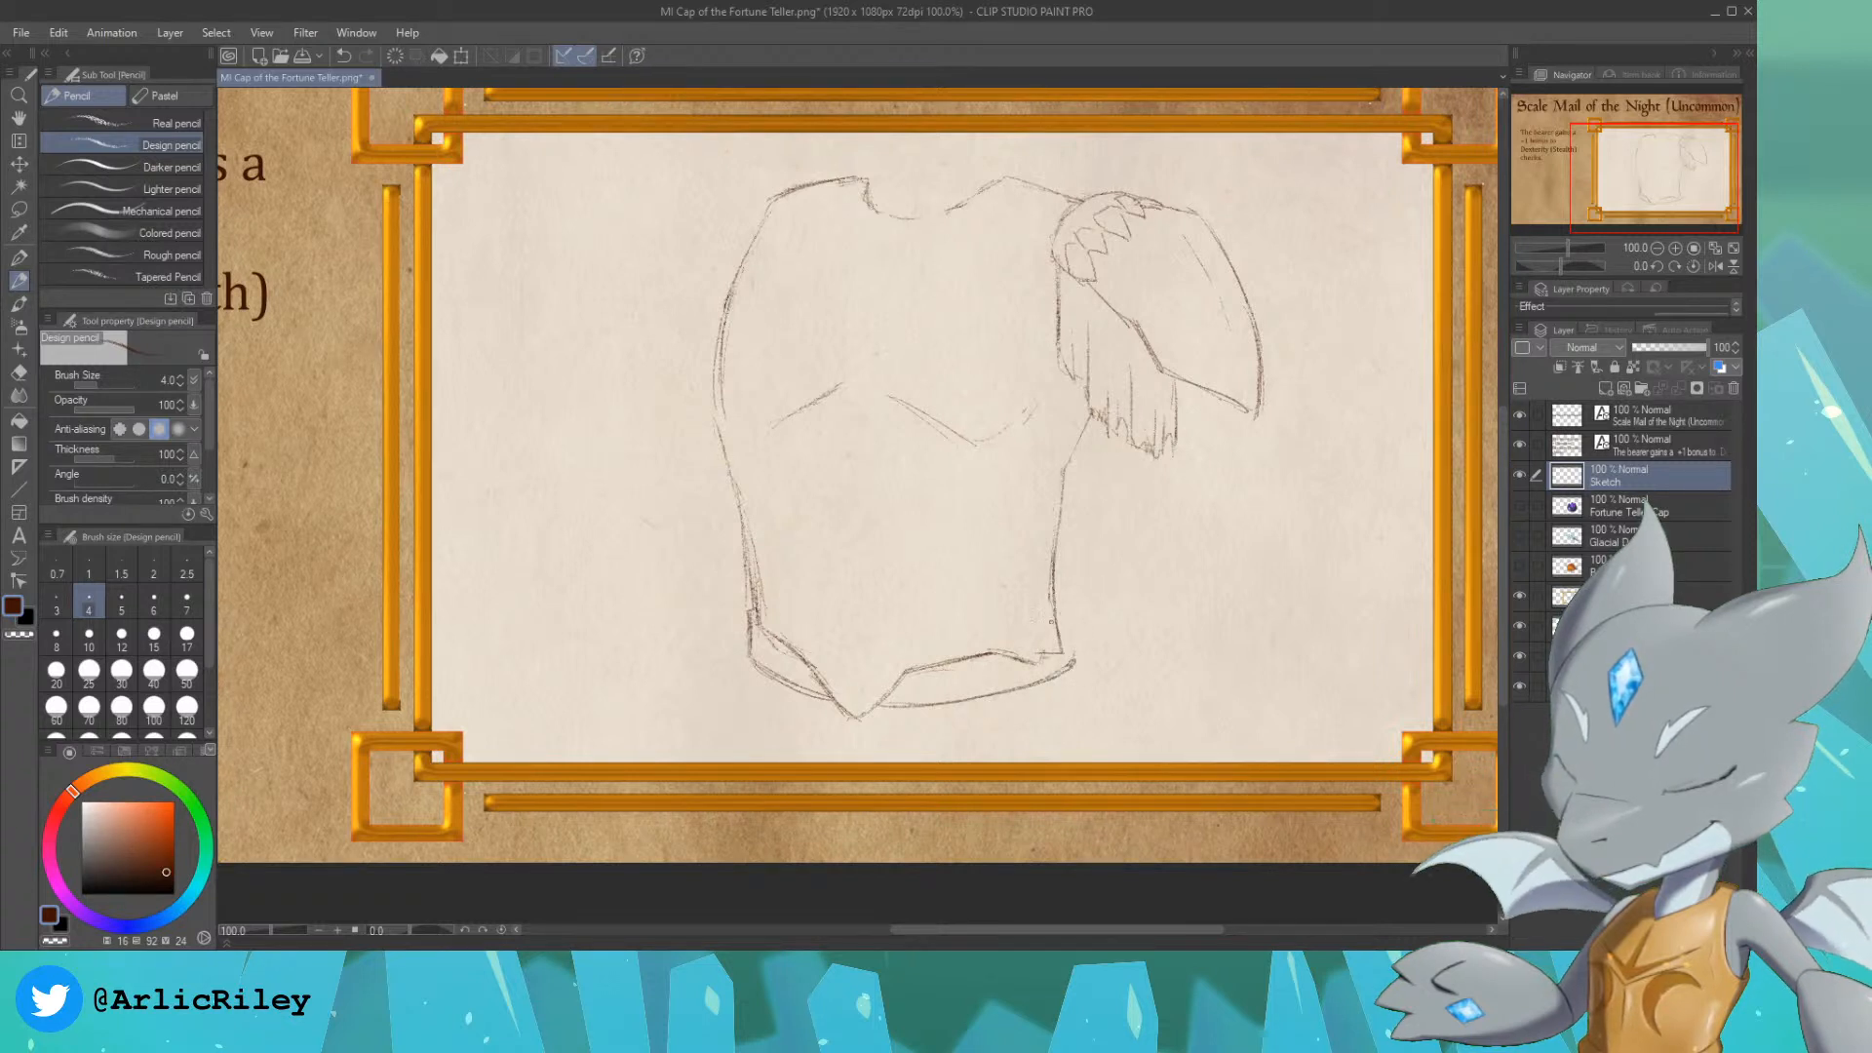
pyautogui.moveTo(1064, 619); pyautogui.dragTo(1070, 650)
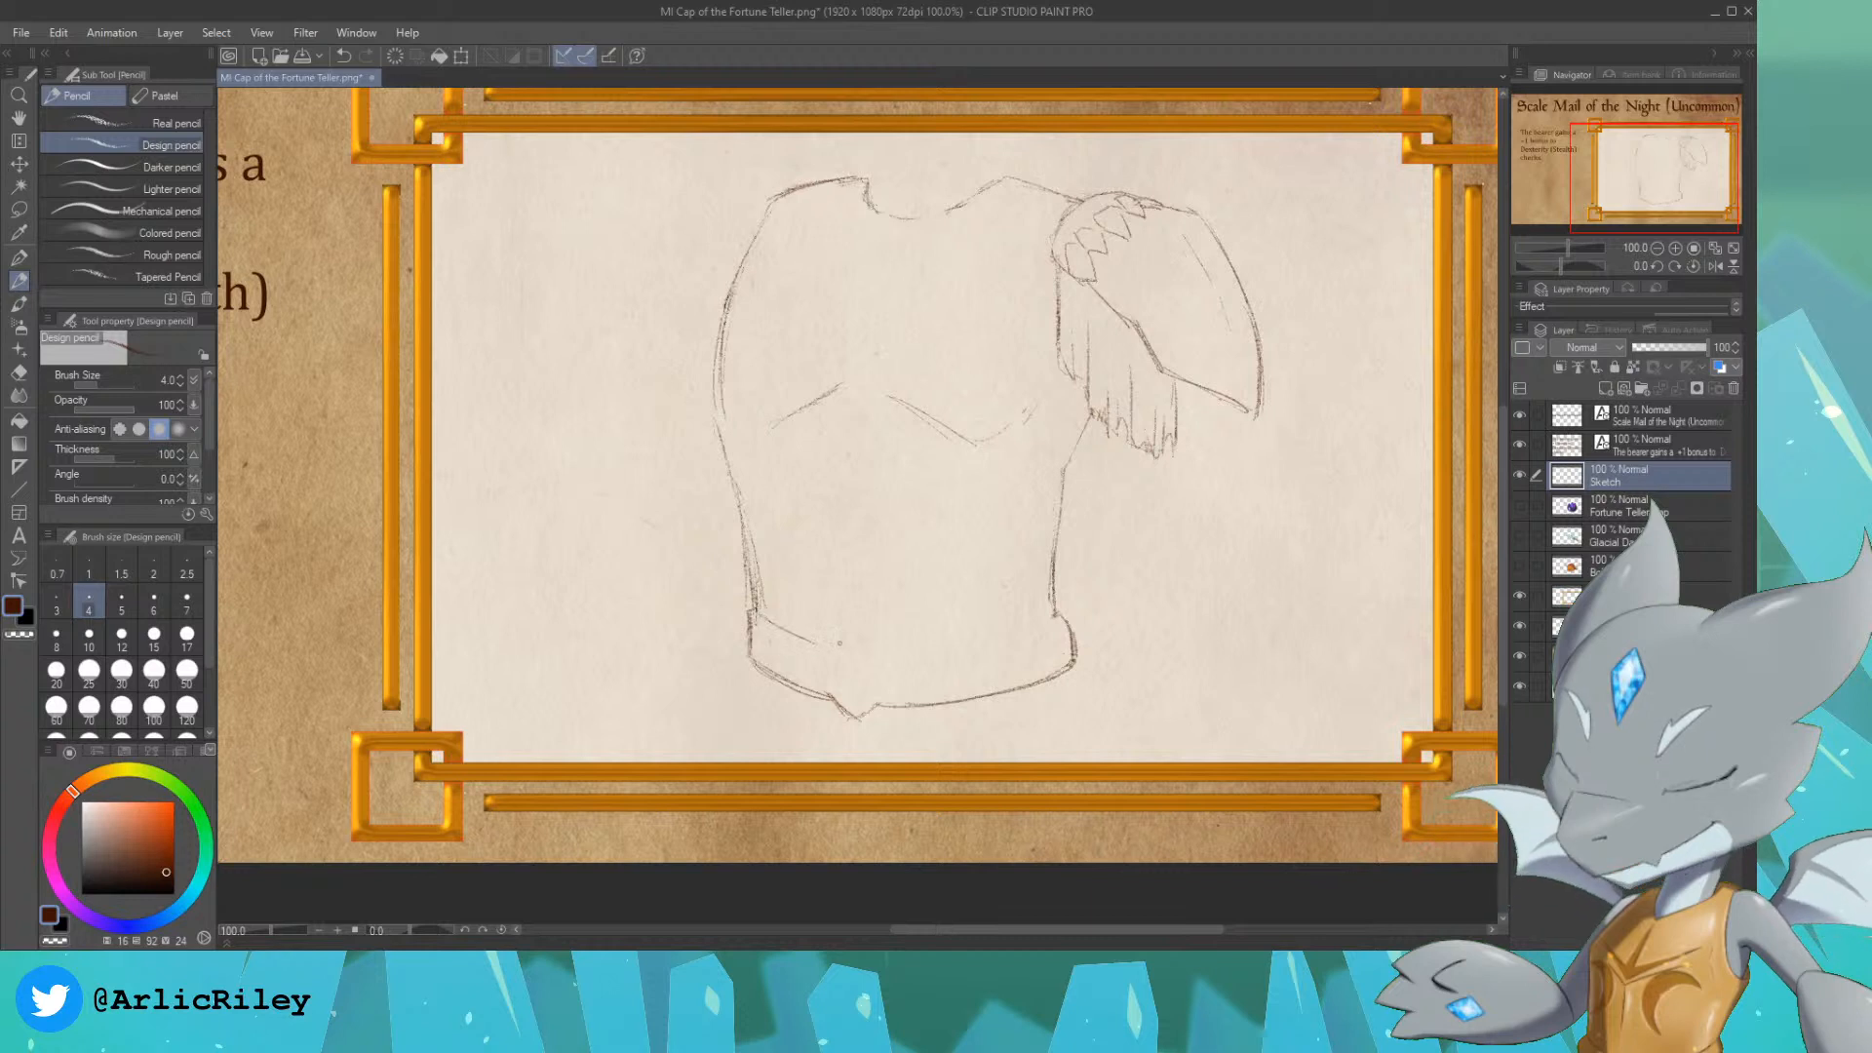
pyautogui.moveTo(781, 639); pyautogui.dragTo(907, 654)
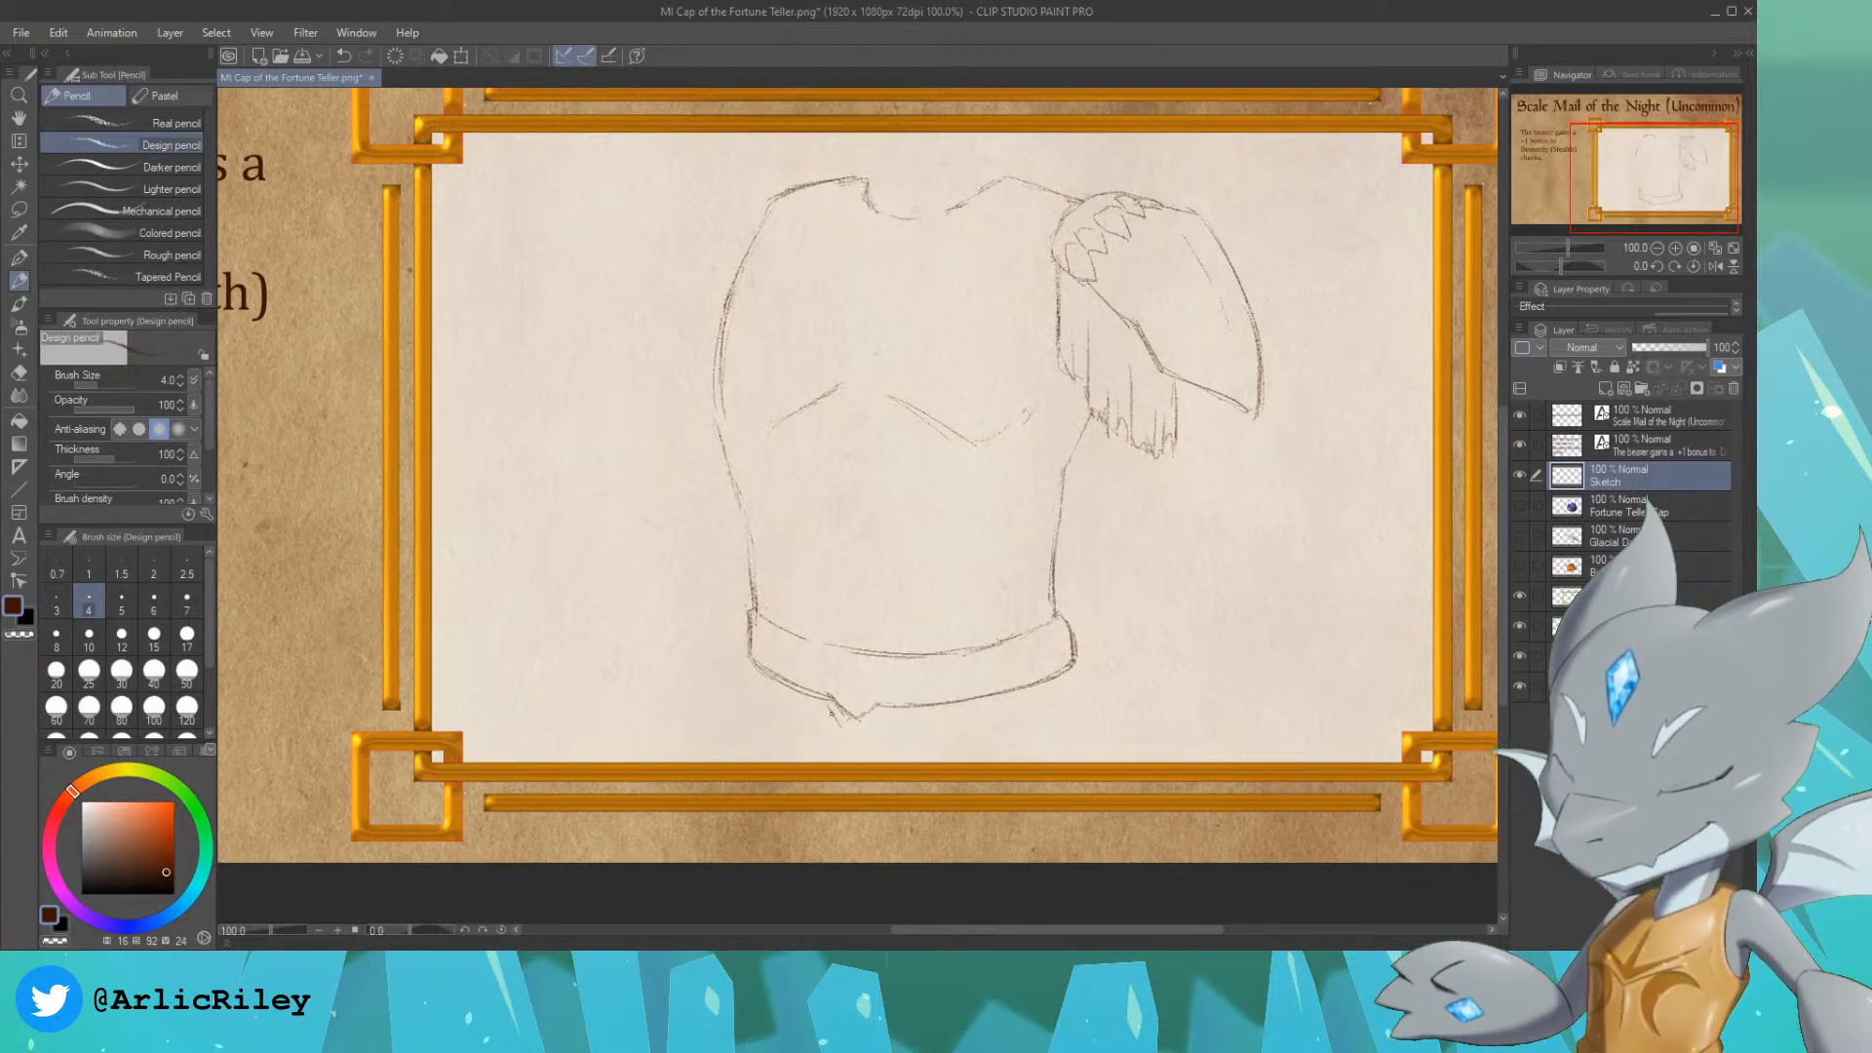
pyautogui.moveTo(871, 723); pyautogui.dragTo(840, 747)
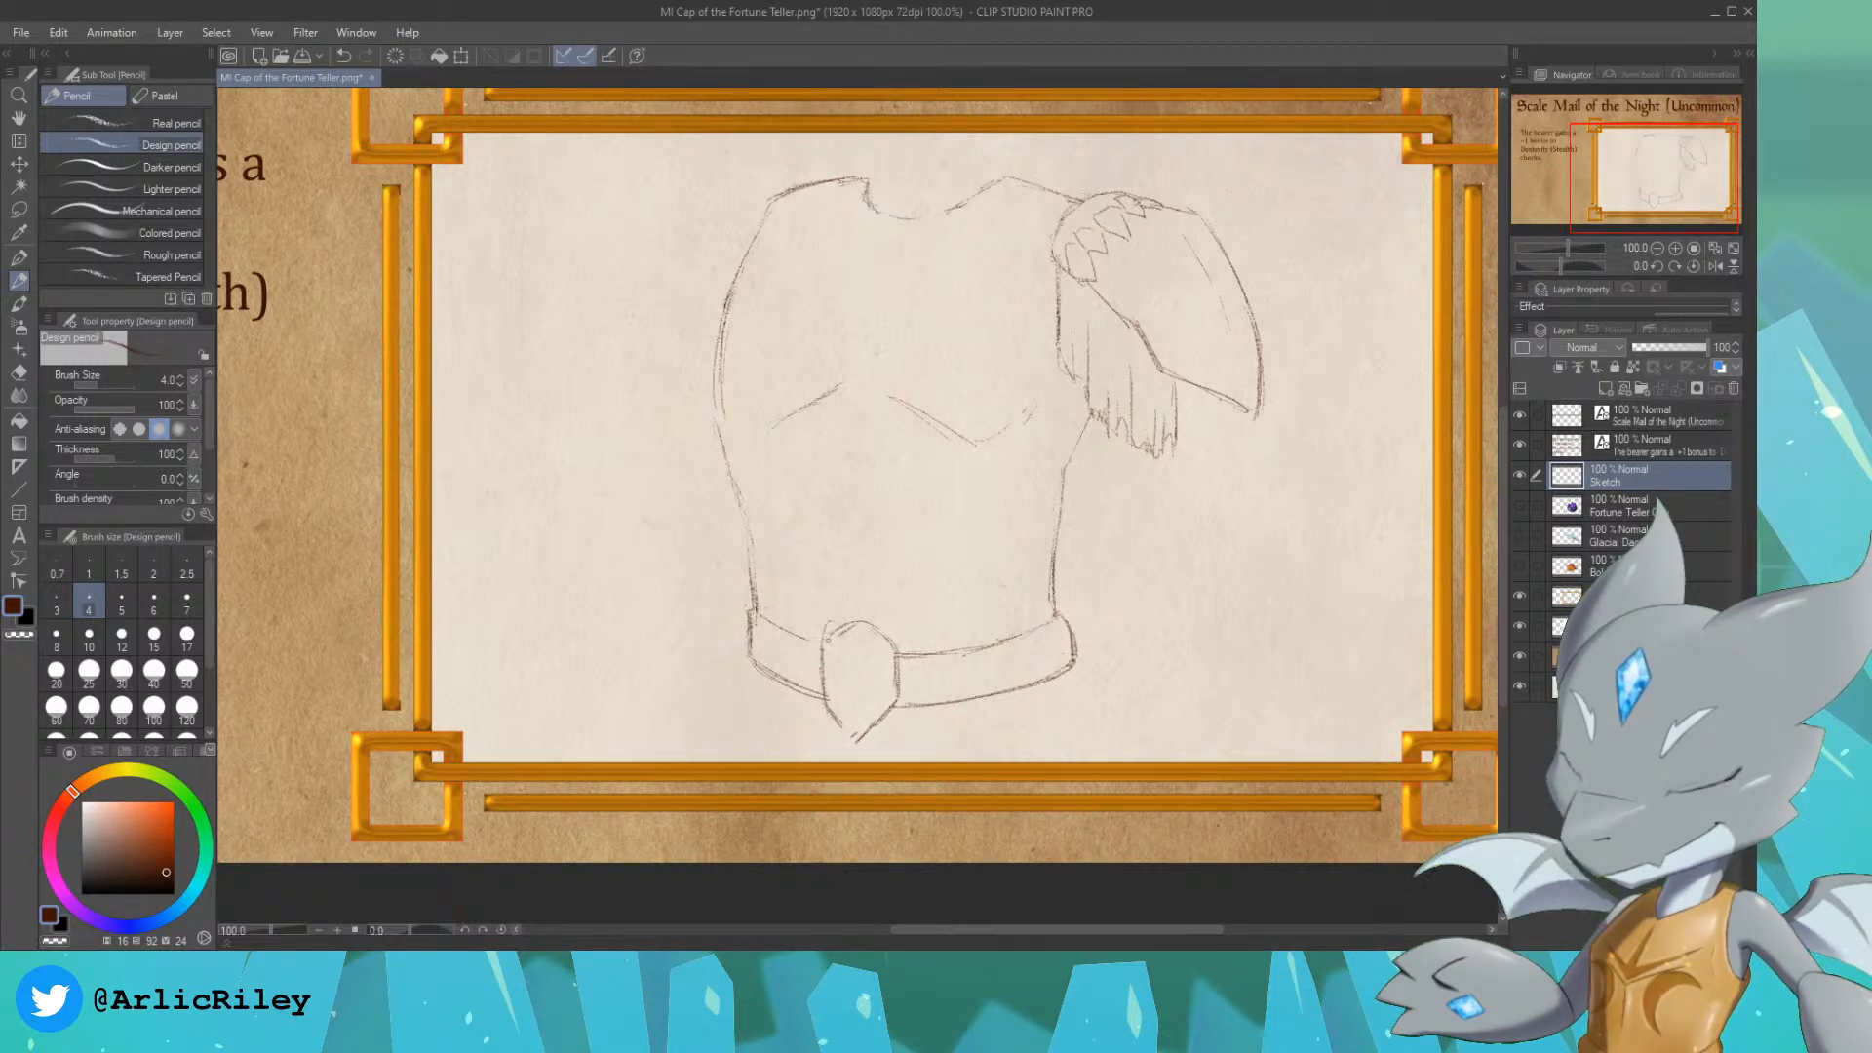
pyautogui.moveTo(838, 624); pyautogui.dragTo(887, 639)
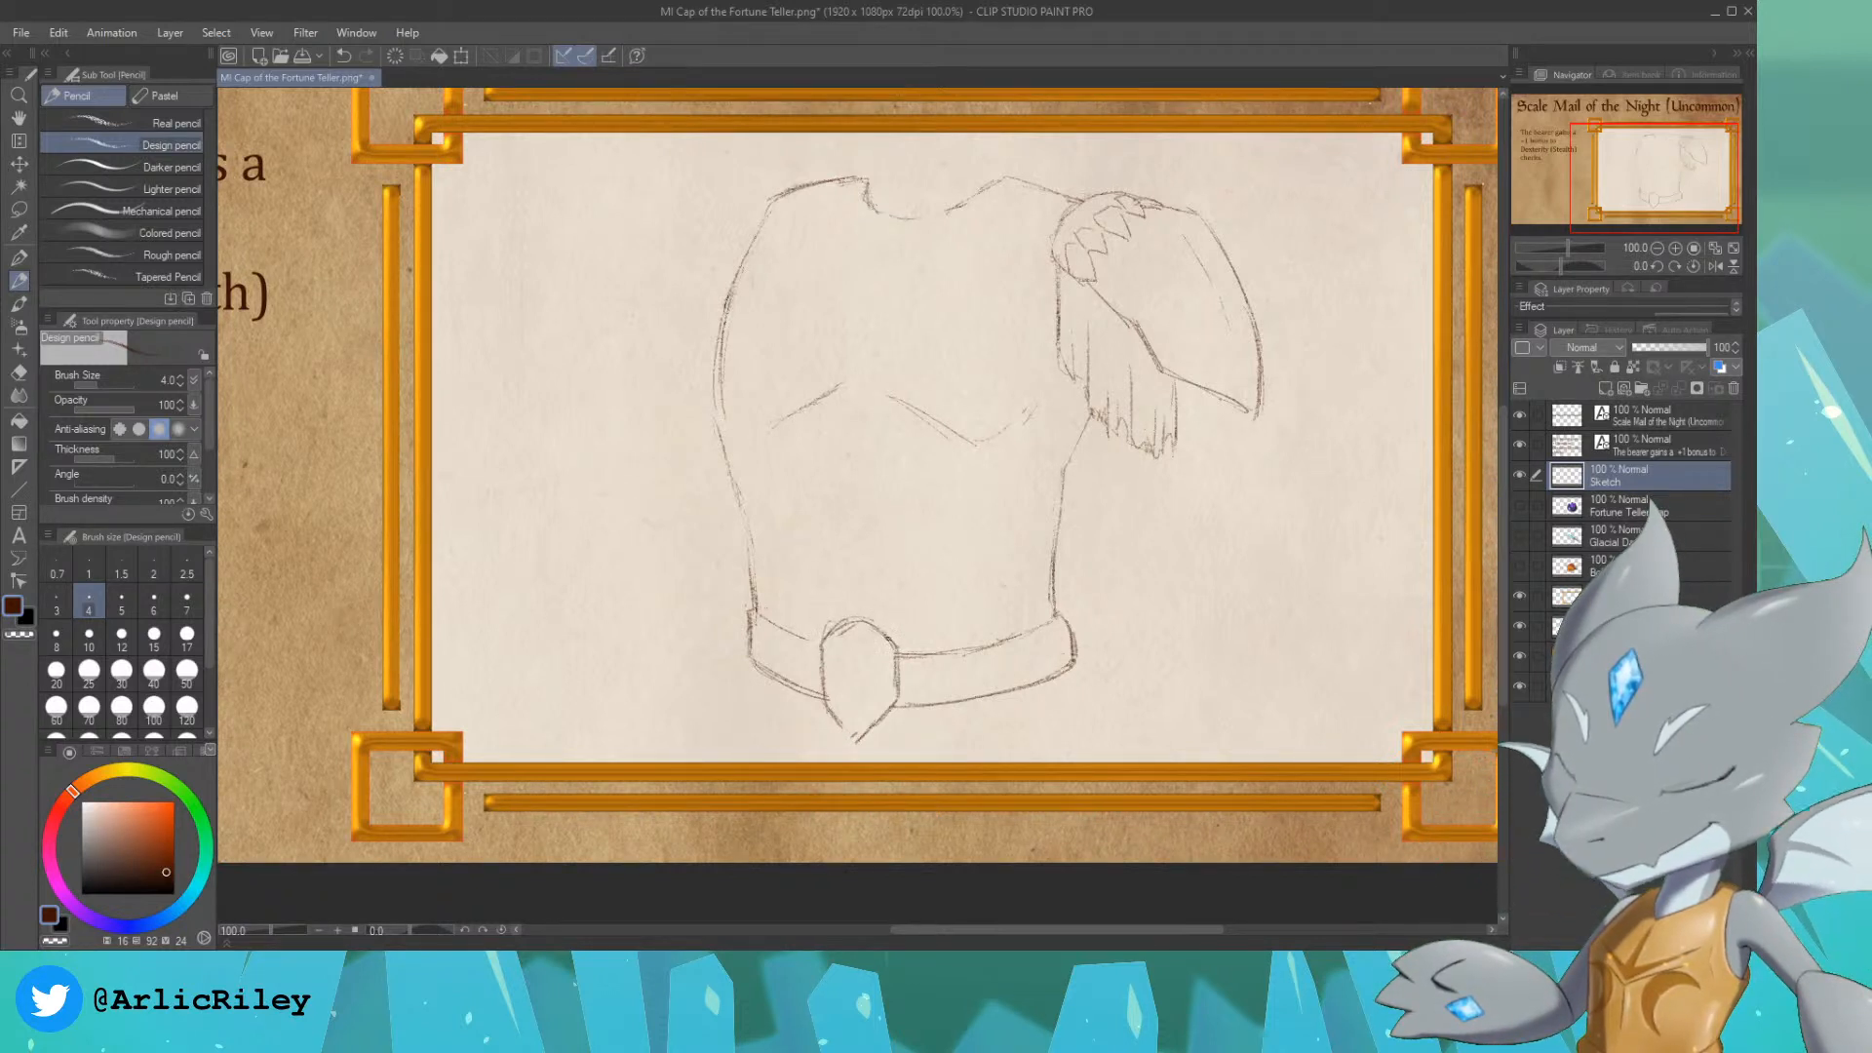
# Step: Sketch a knot at the right end of the belt with a short cloth tail hanging beneath it
pyautogui.hotkey('ctrl', 'z')
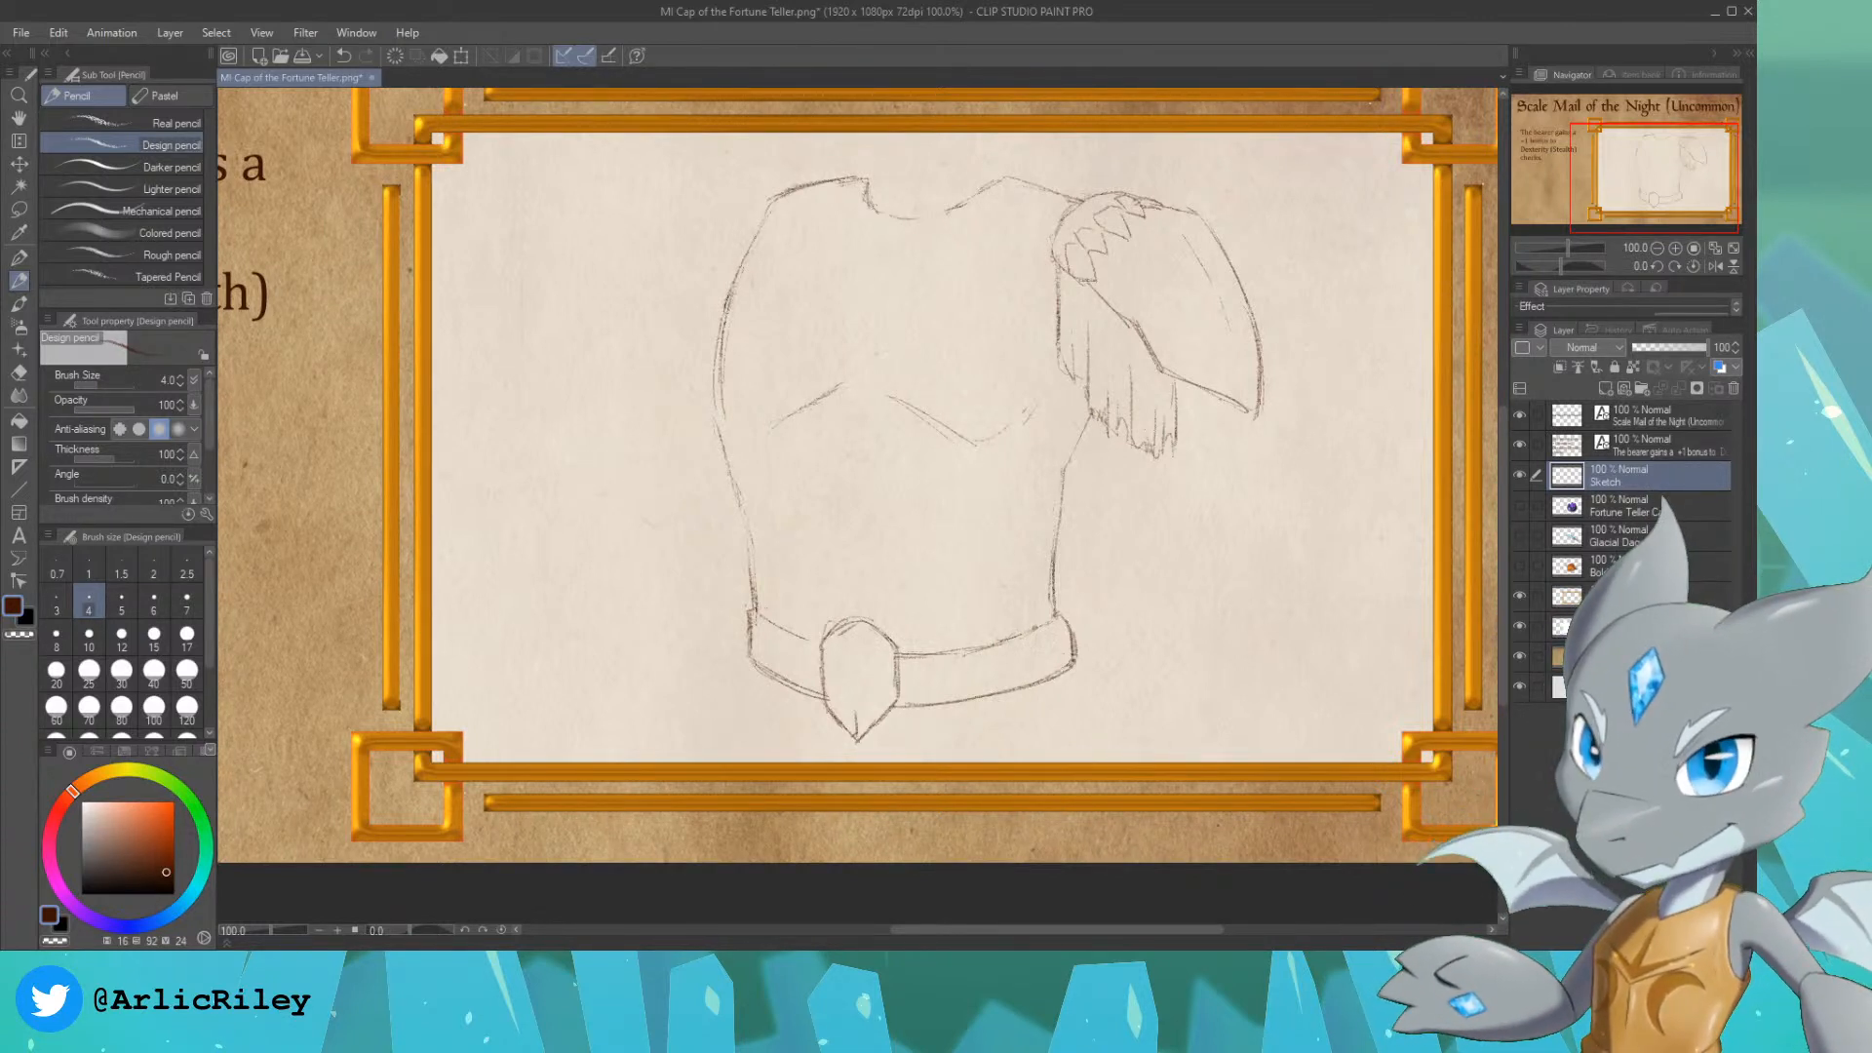
pyautogui.moveTo(997, 643)
pyautogui.mouseDown()
pyautogui.moveTo(1052, 620)
pyautogui.moveTo(1061, 682)
pyautogui.mouseUp()
pyautogui.moveTo(1069, 671)
pyautogui.mouseDown()
pyautogui.moveTo(1065, 690)
pyautogui.moveTo(1016, 686)
pyautogui.moveTo(1030, 623)
pyautogui.moveTo(1063, 653)
pyautogui.moveTo(1061, 693)
pyautogui.mouseUp()
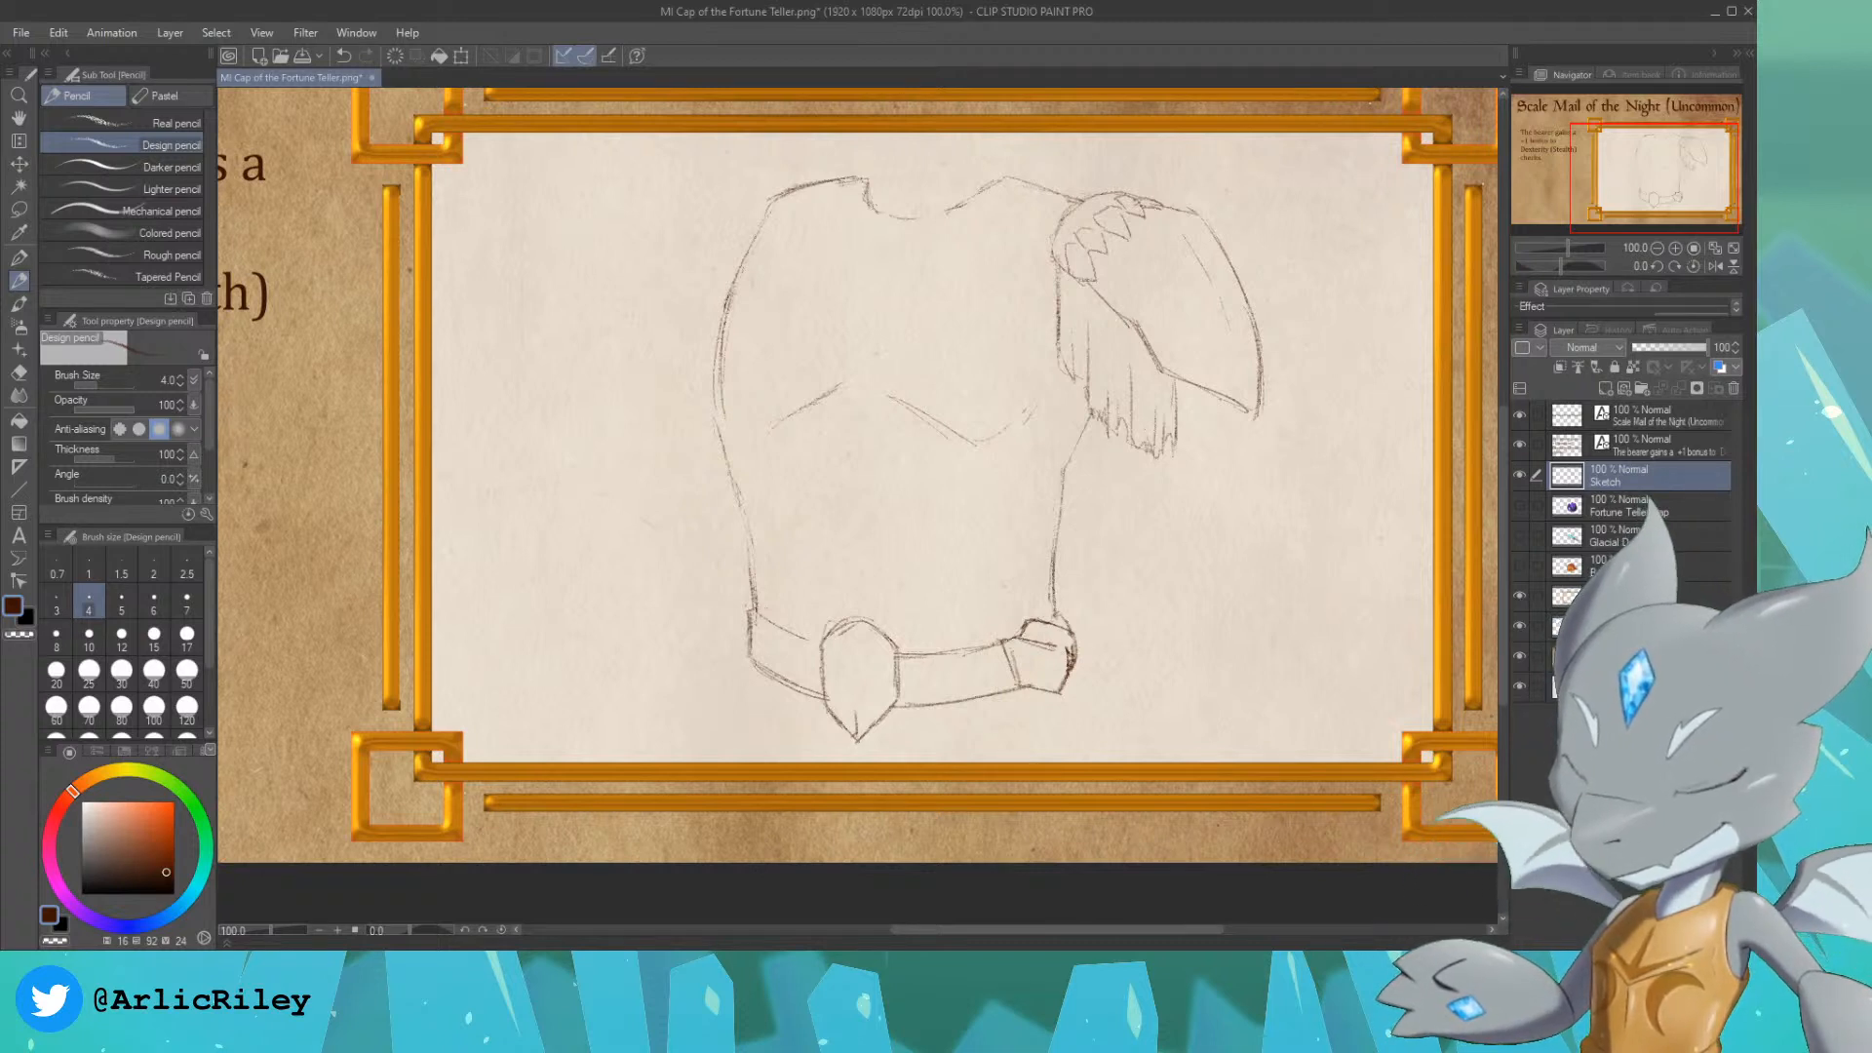
pyautogui.moveTo(1030, 689); pyautogui.dragTo(1033, 720)
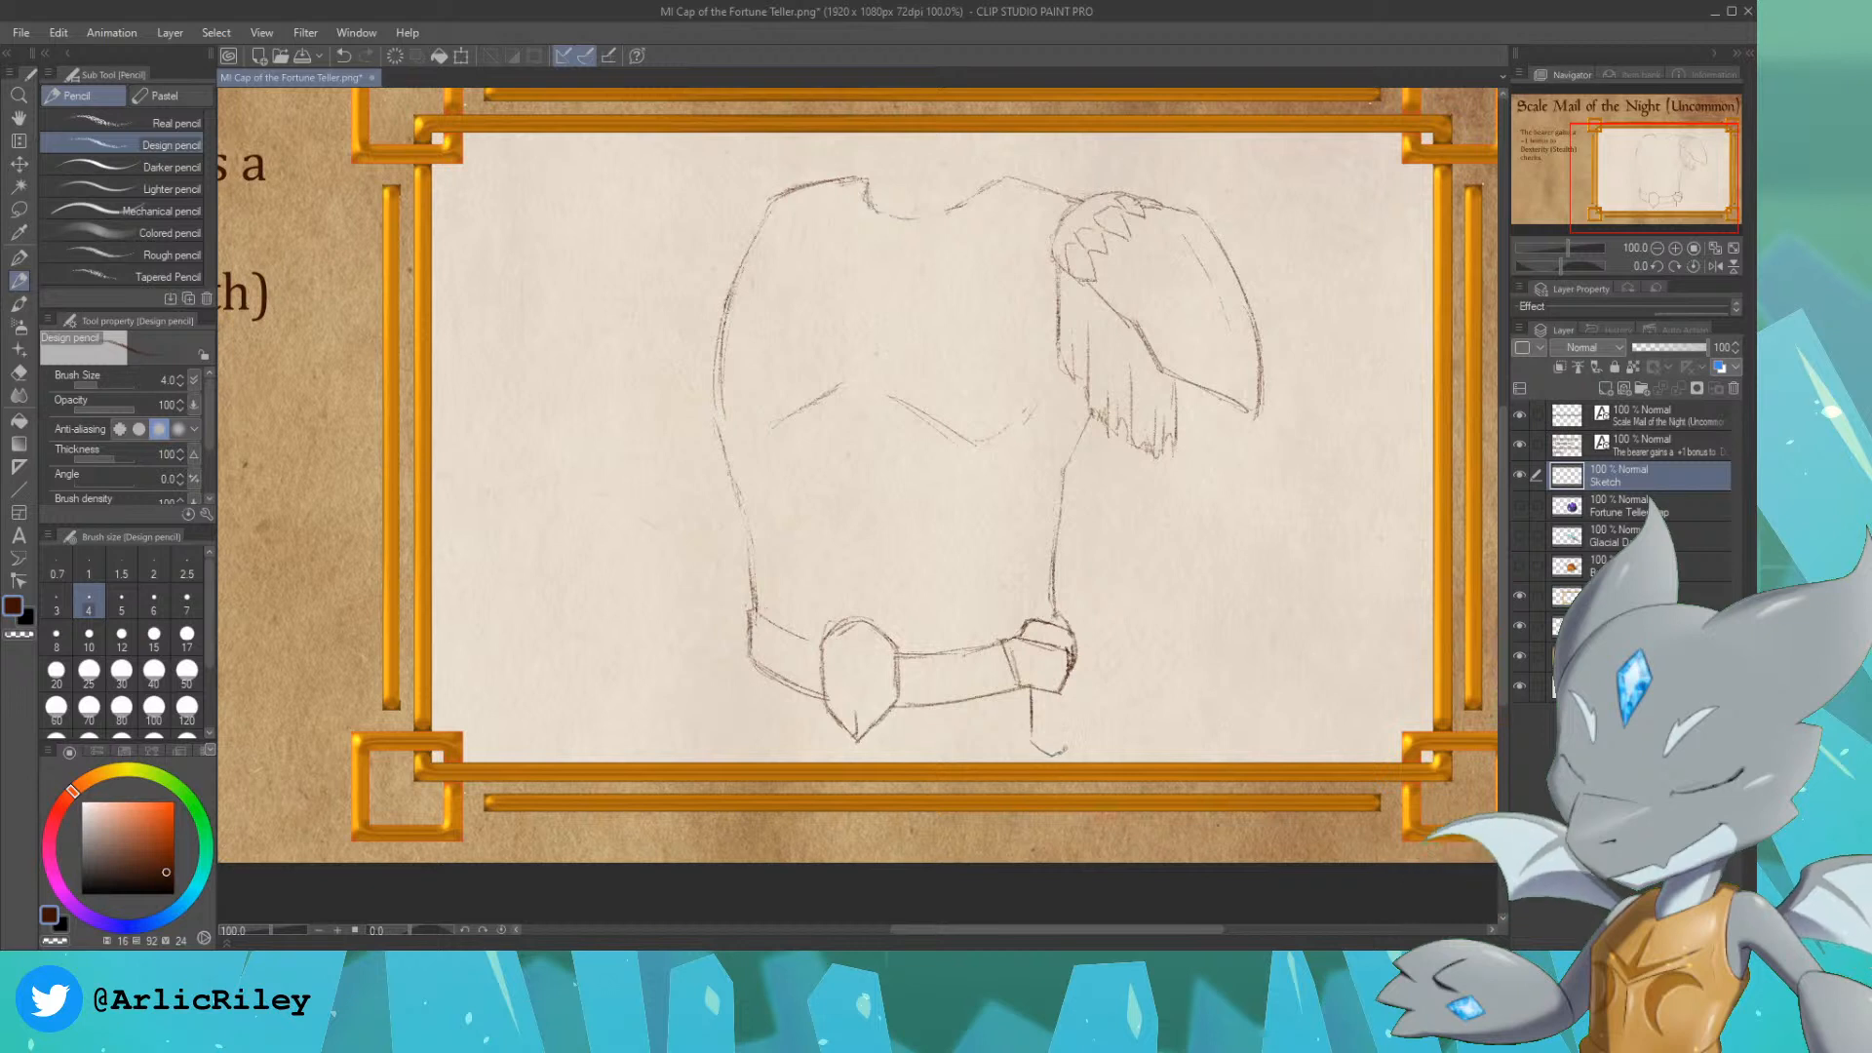
pyautogui.moveTo(1073, 671); pyautogui.dragTo(1076, 745)
pyautogui.hotkey('ctrl', 'z')
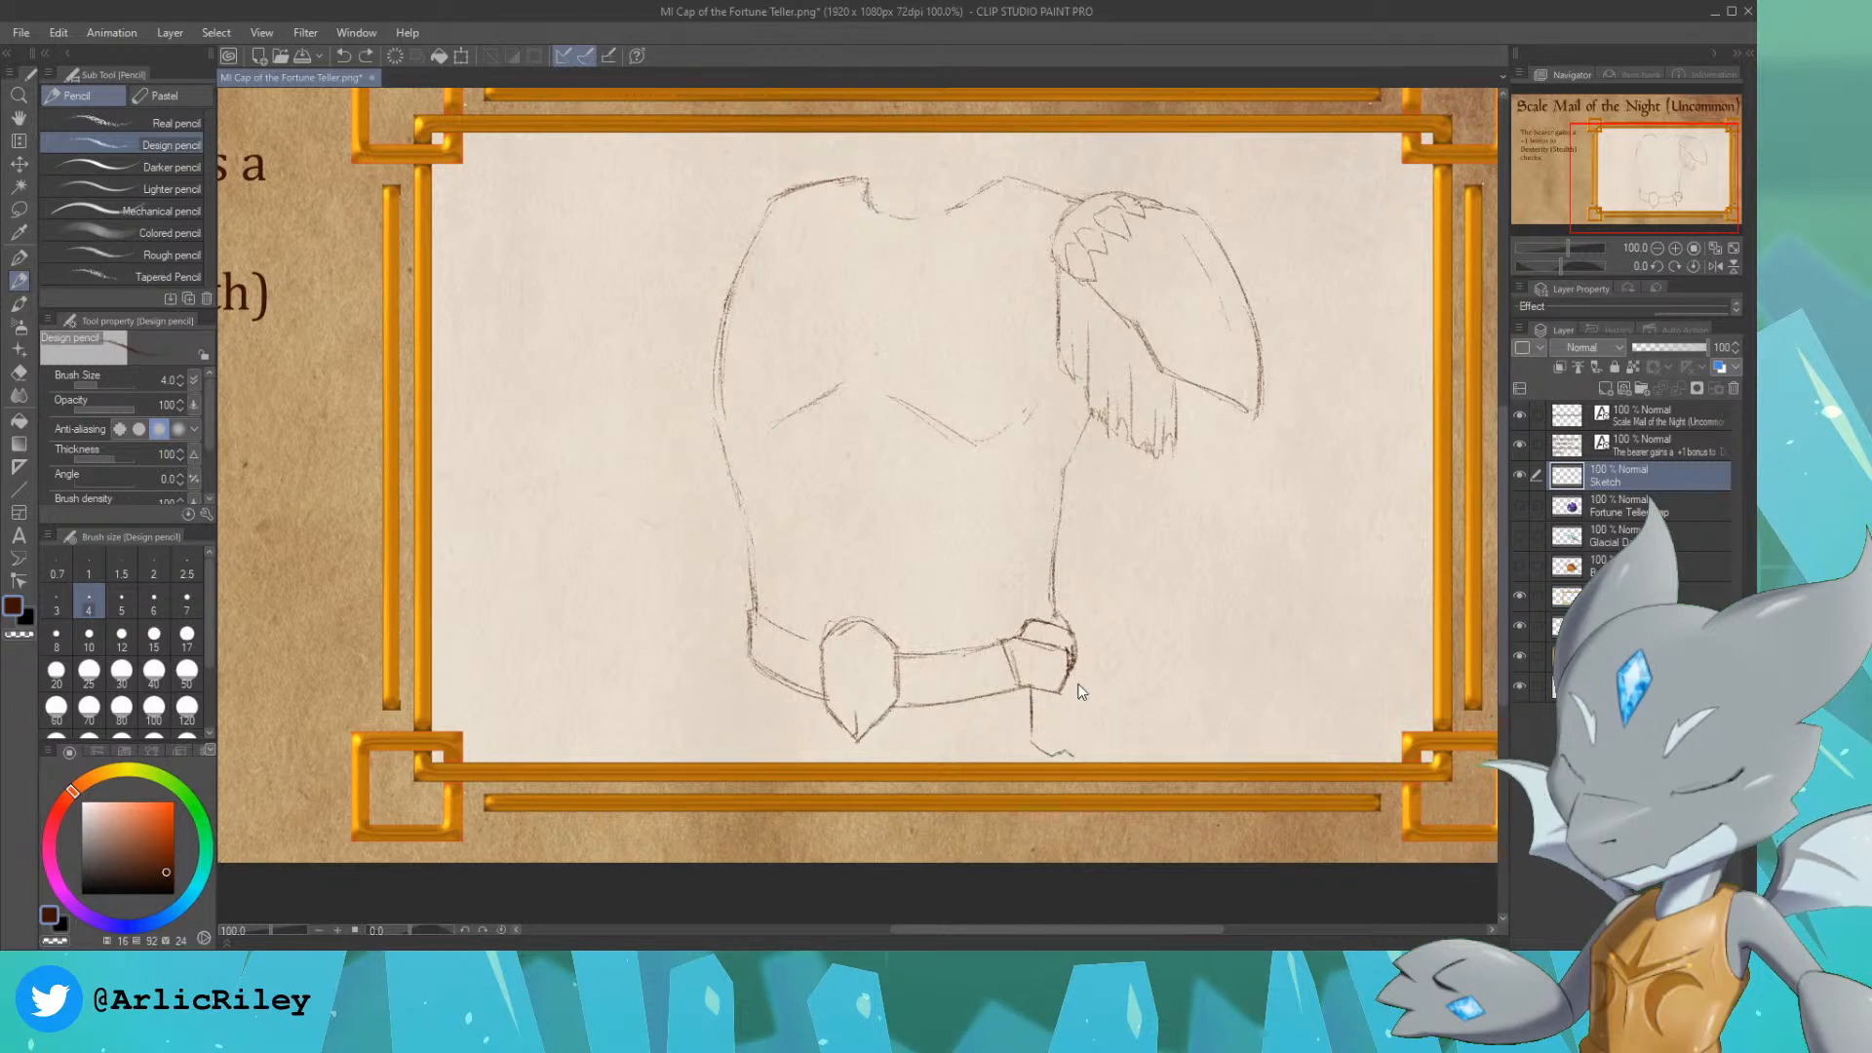
pyautogui.moveTo(1072, 665); pyautogui.dragTo(1079, 757)
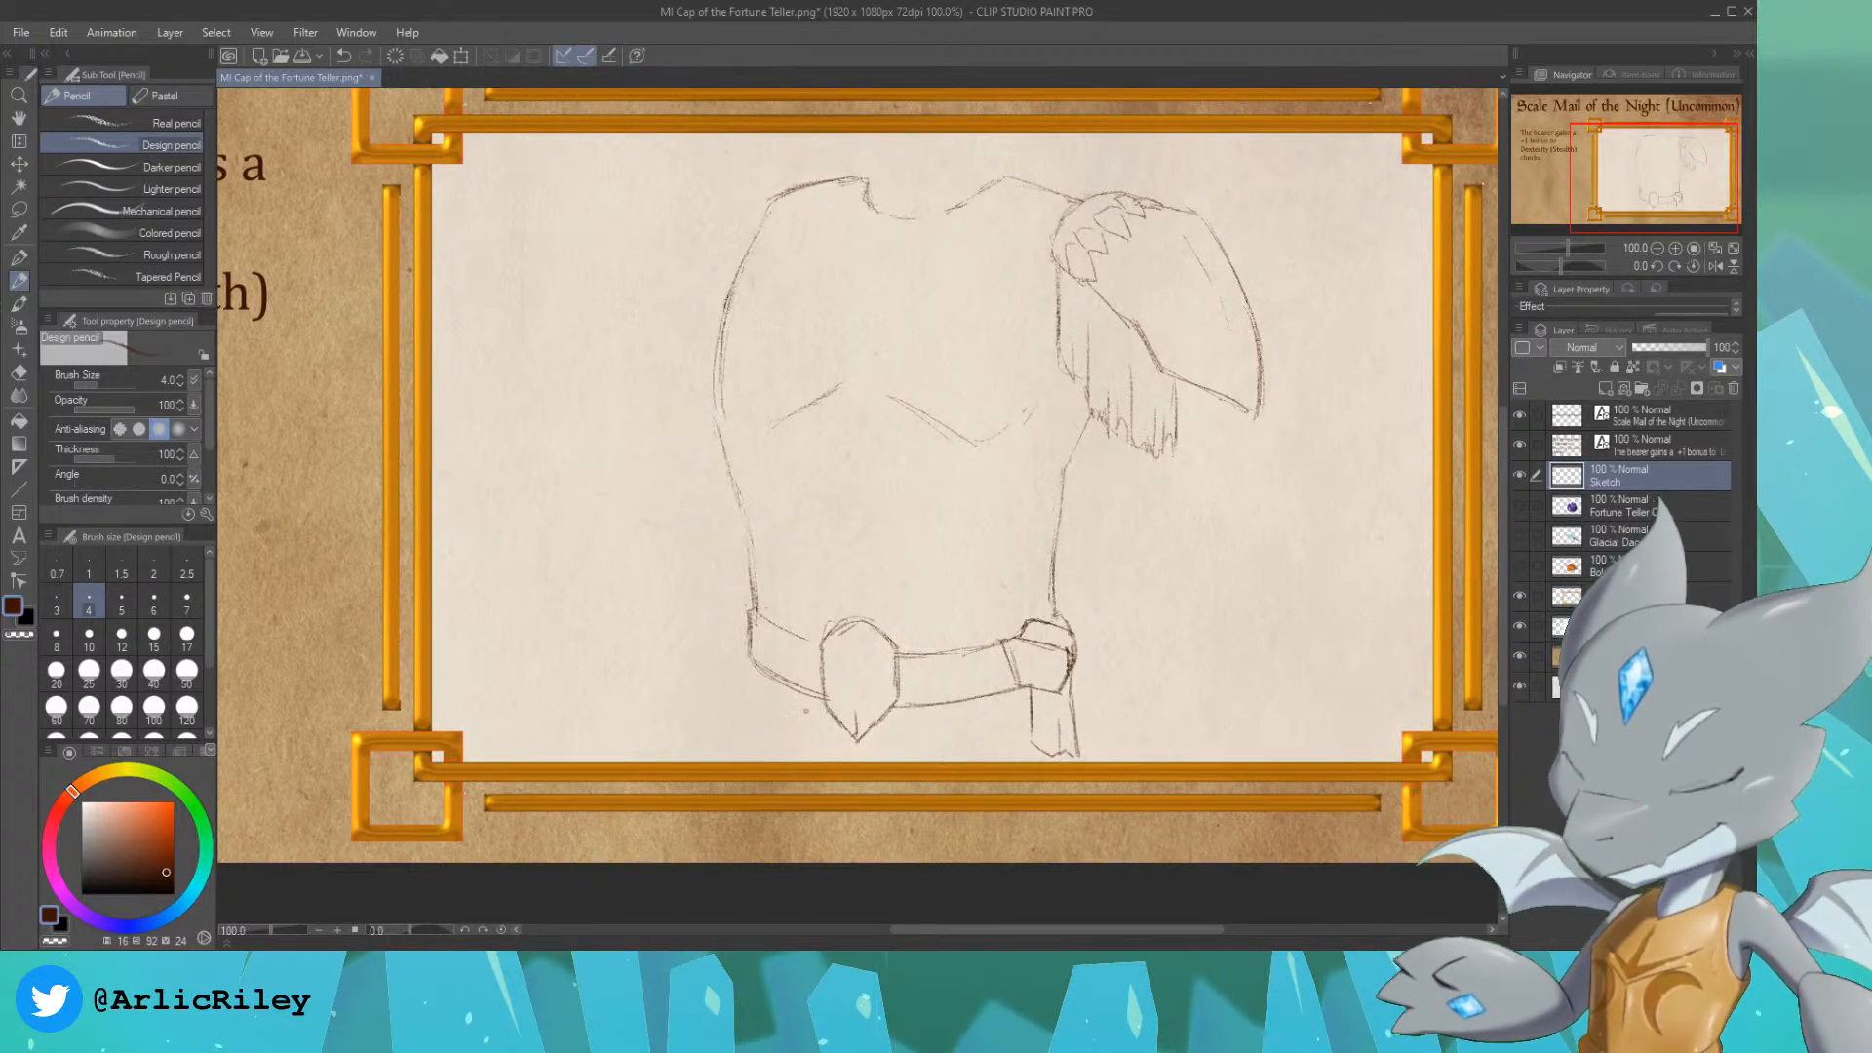
# Step: Draw a narrow, pointed vertical slit in the middle of the belt buckle
pyautogui.moveTo(854, 639); pyautogui.dragTo(847, 711)
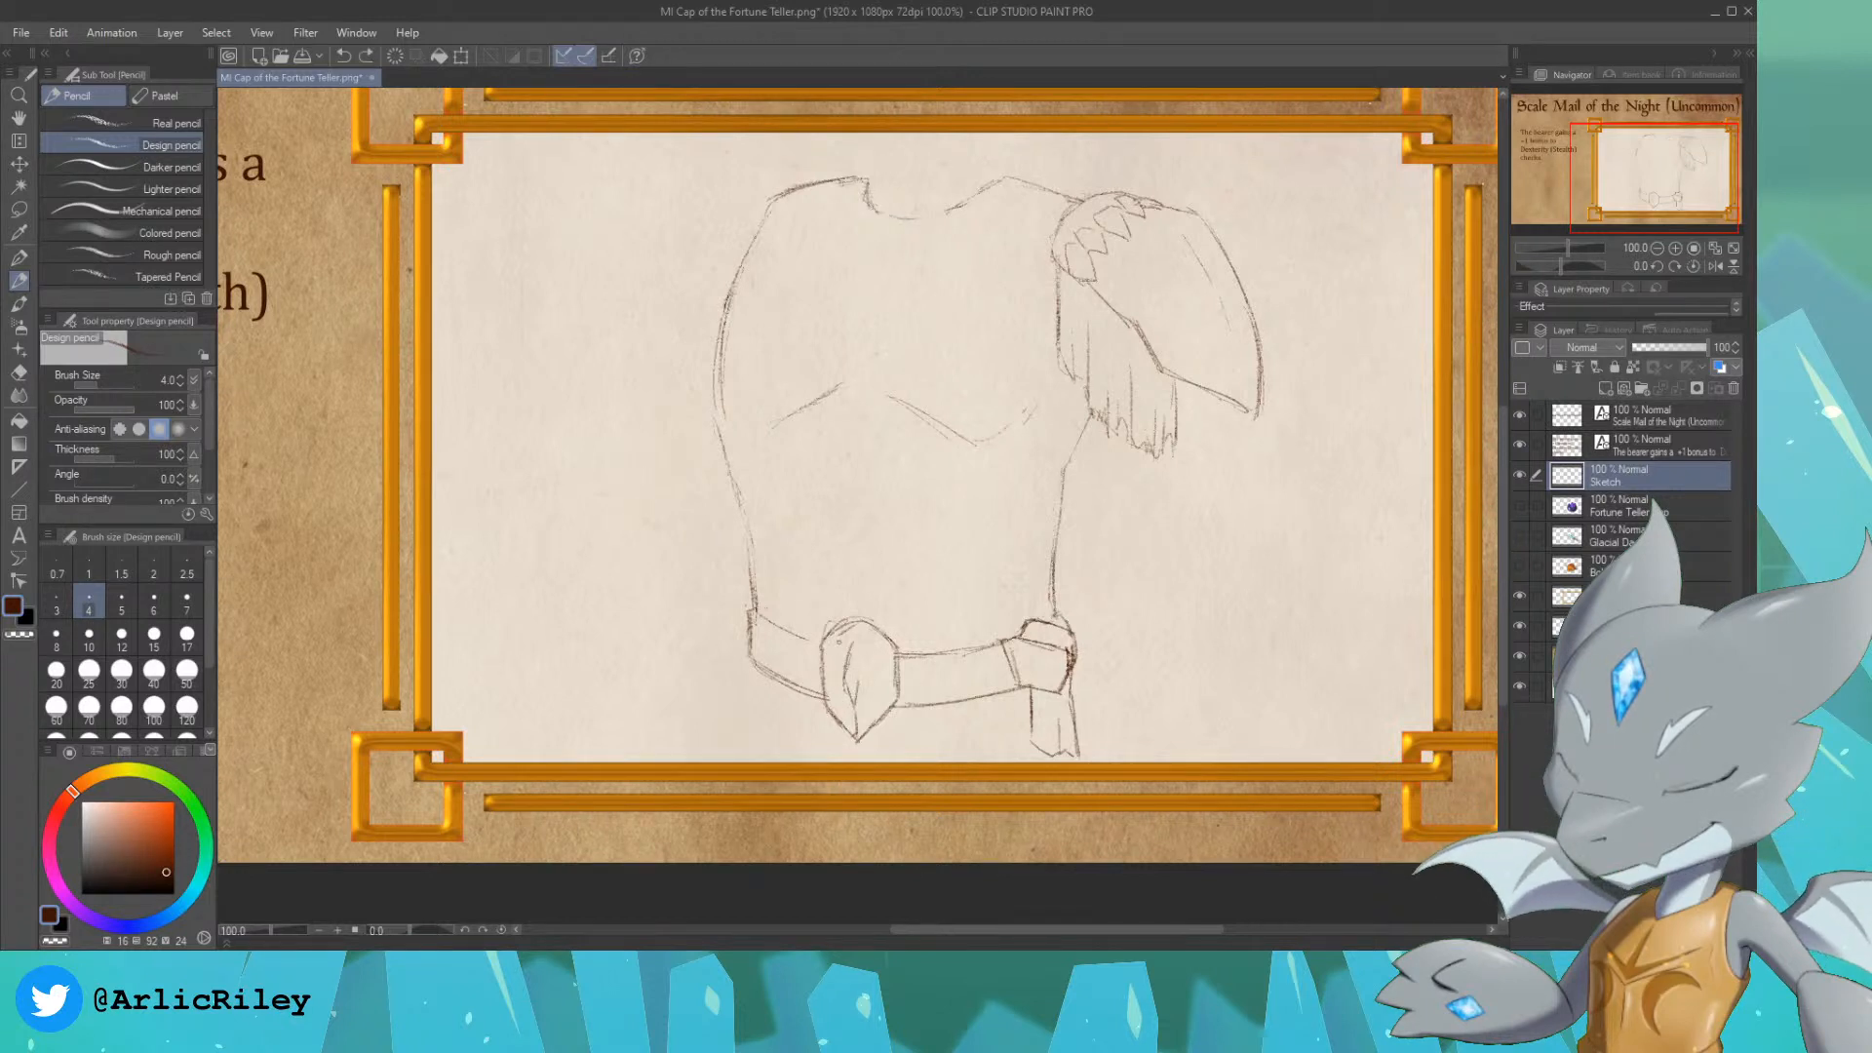
pyautogui.moveTo(867, 679); pyautogui.dragTo(856, 703)
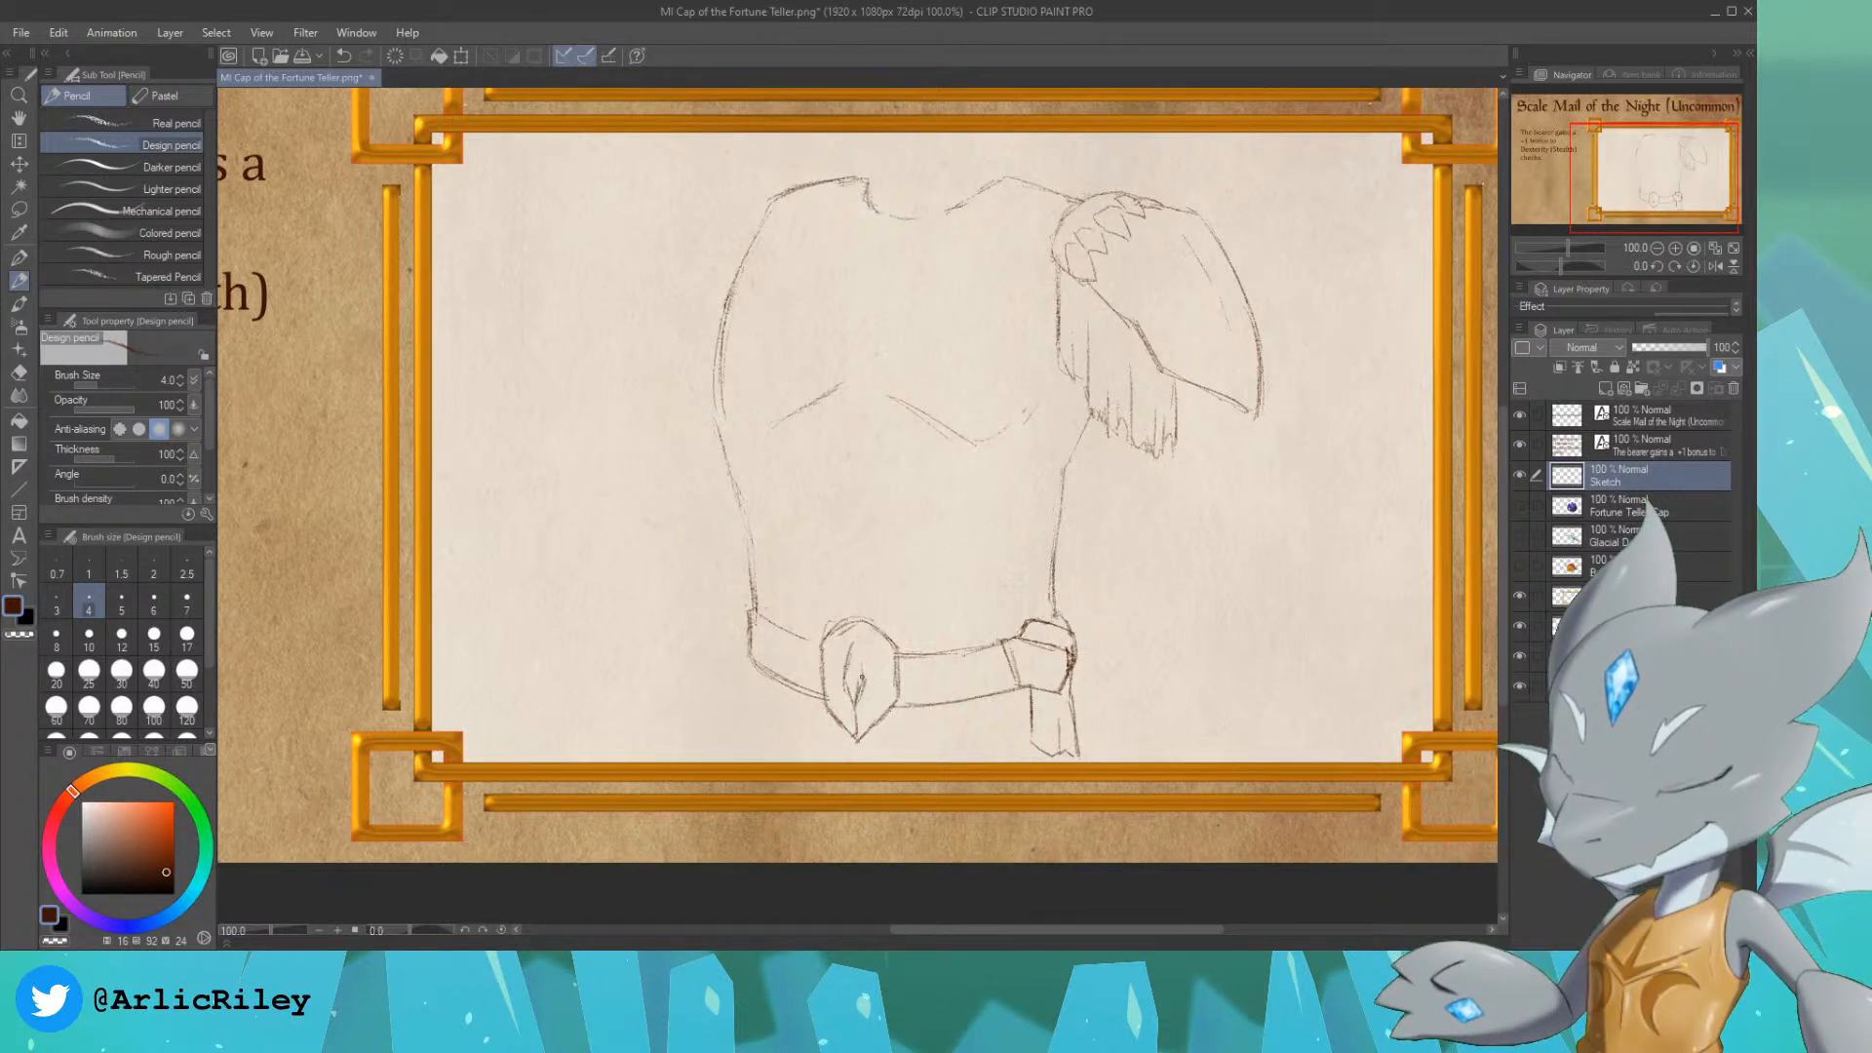
pyautogui.moveTo(858, 639); pyautogui.dragTo(865, 680)
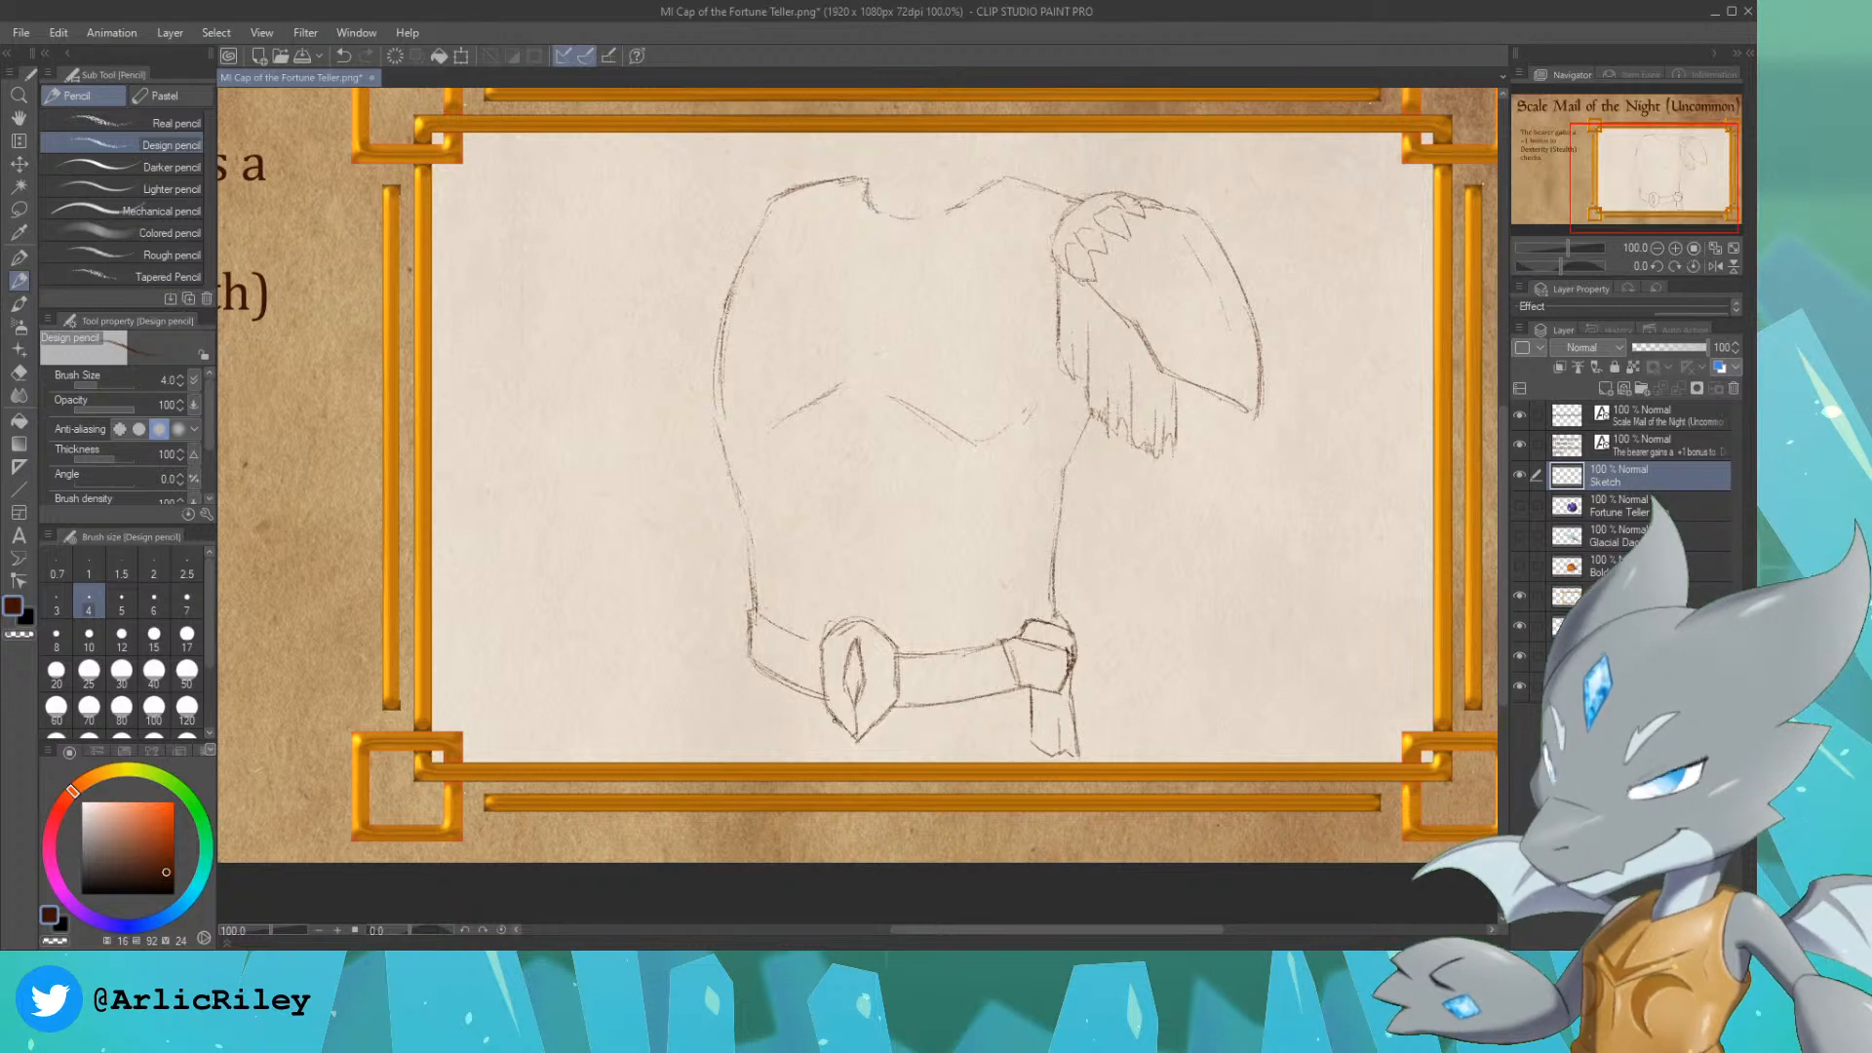
# Step: Move the whole armour sketch slightly up and to the left within the picture frame
pyautogui.moveTo(1665, 168); pyautogui.dragTo(1669, 164)
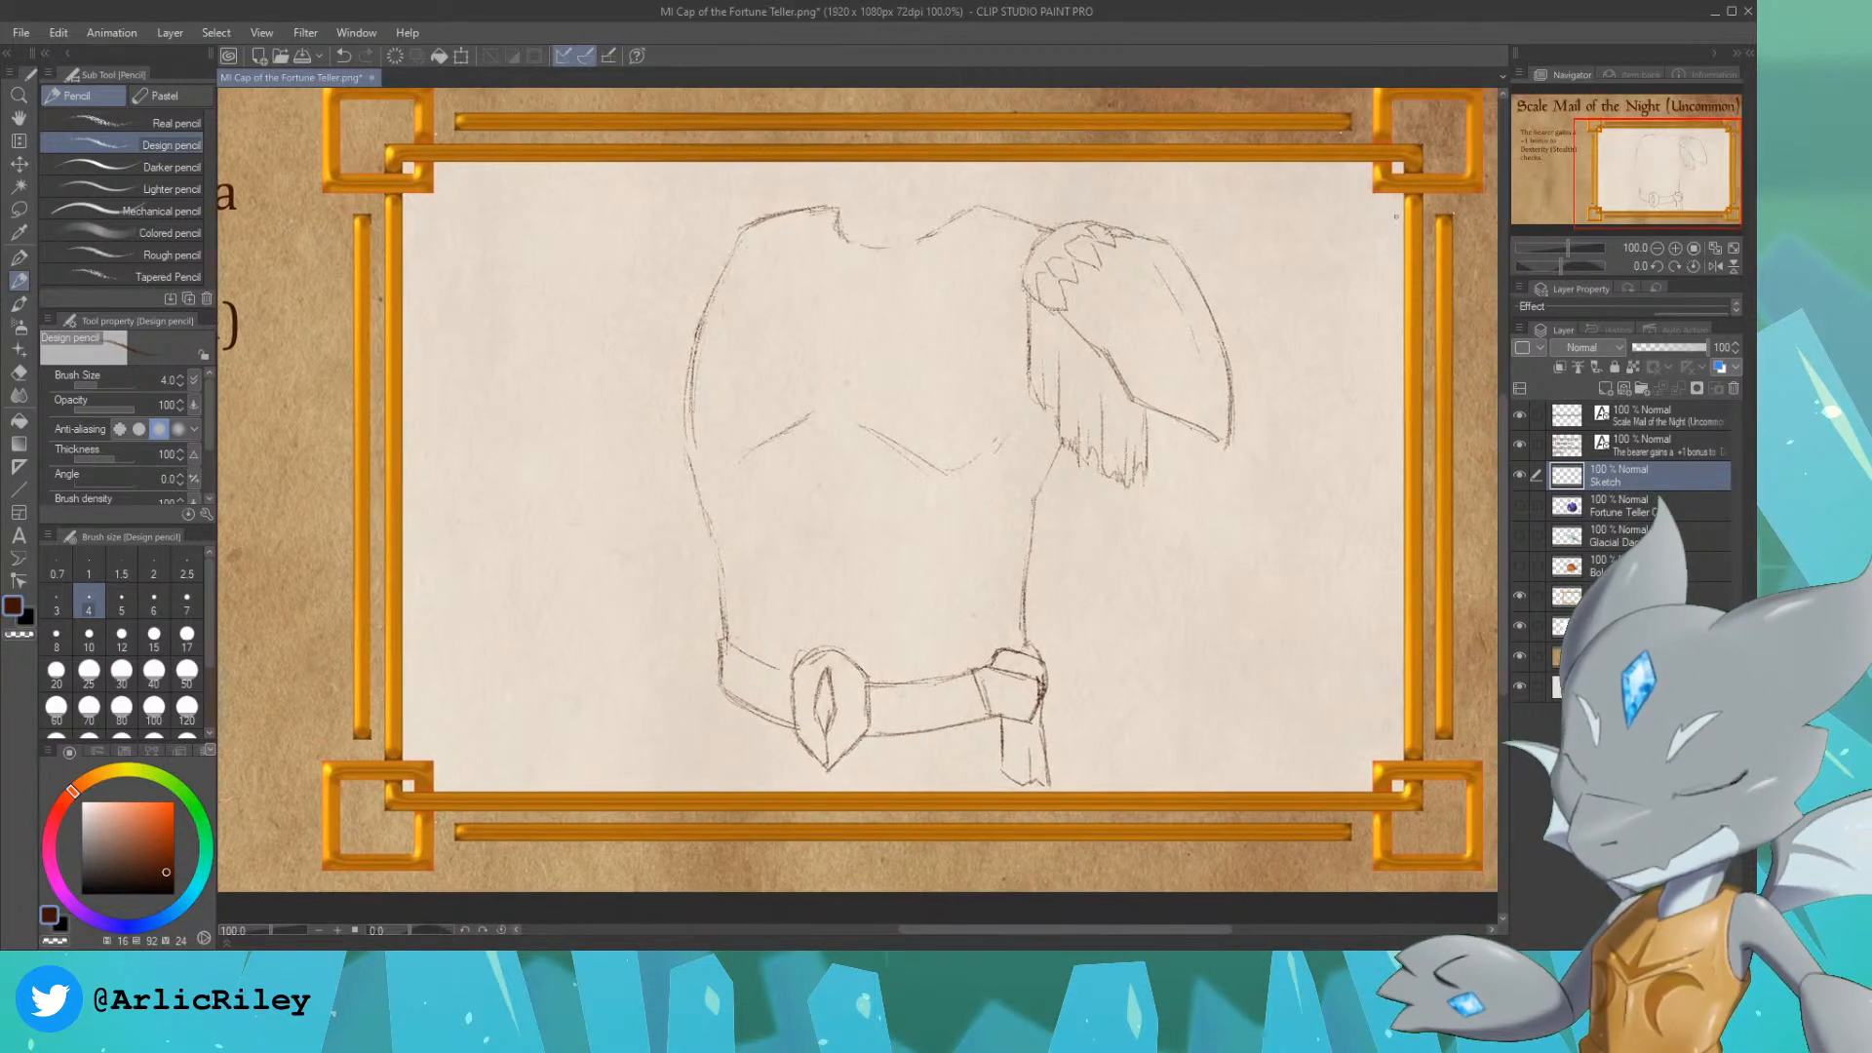
pyautogui.click(18, 164)
pyautogui.moveTo(850, 447); pyautogui.dragTo(841, 432)
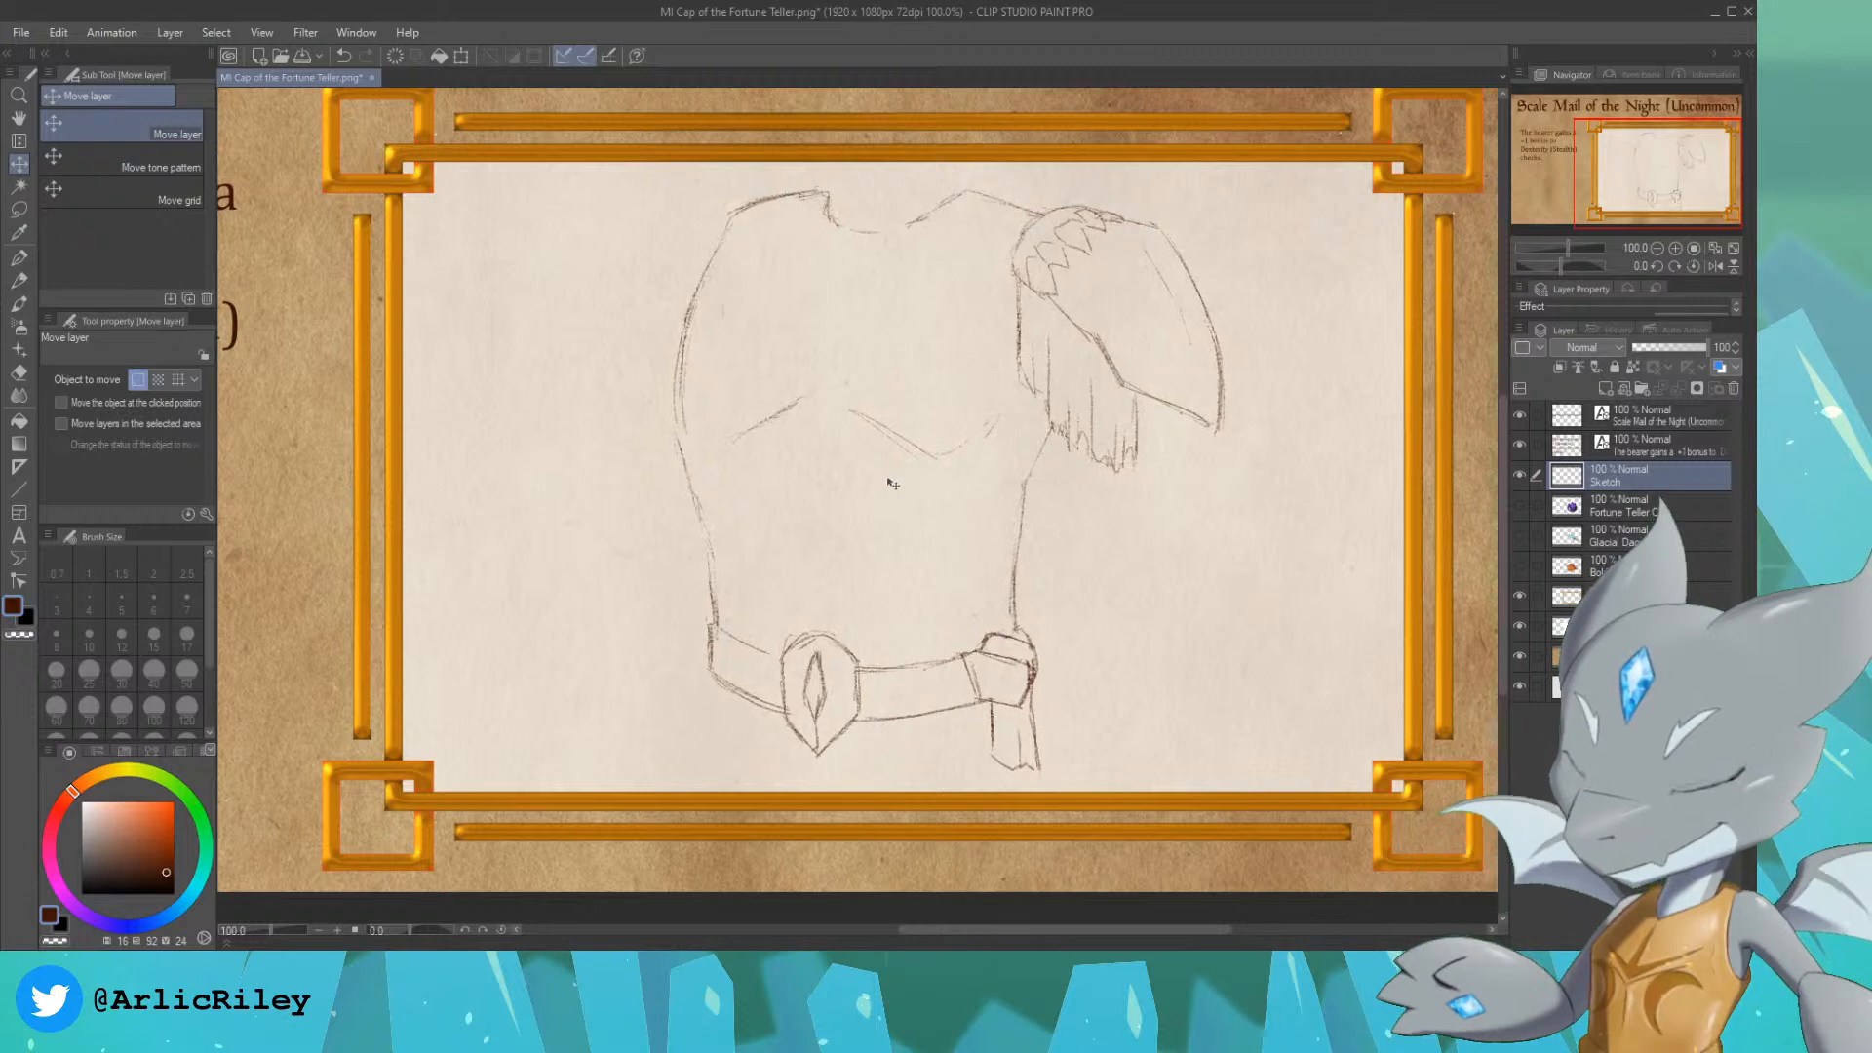
# Step: Pencil a wide diagonal strap running from the right shoulder across the chest to the torso's left side
pyautogui.click(19, 280)
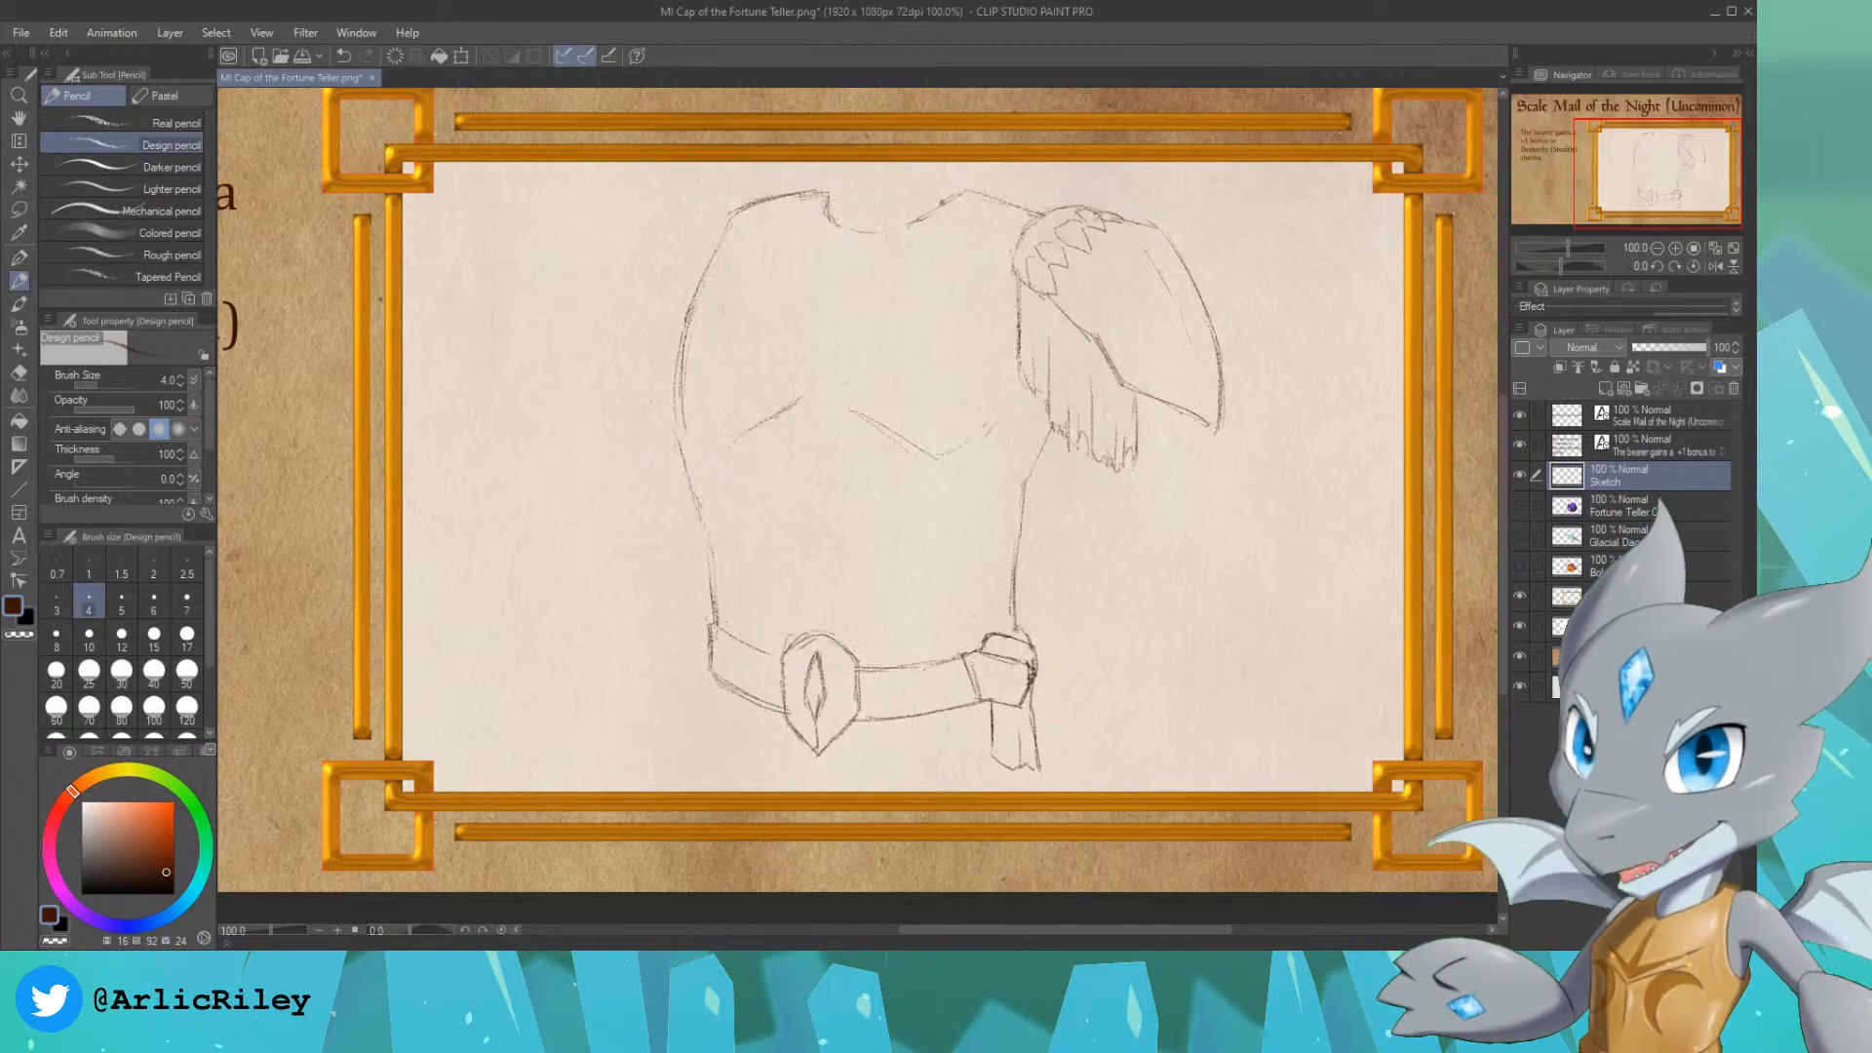
pyautogui.moveTo(961, 196)
pyautogui.mouseDown()
pyautogui.moveTo(692, 402)
pyautogui.moveTo(686, 466)
pyautogui.moveTo(787, 314)
pyautogui.mouseUp()
pyautogui.moveTo(872, 252); pyautogui.dragTo(693, 401)
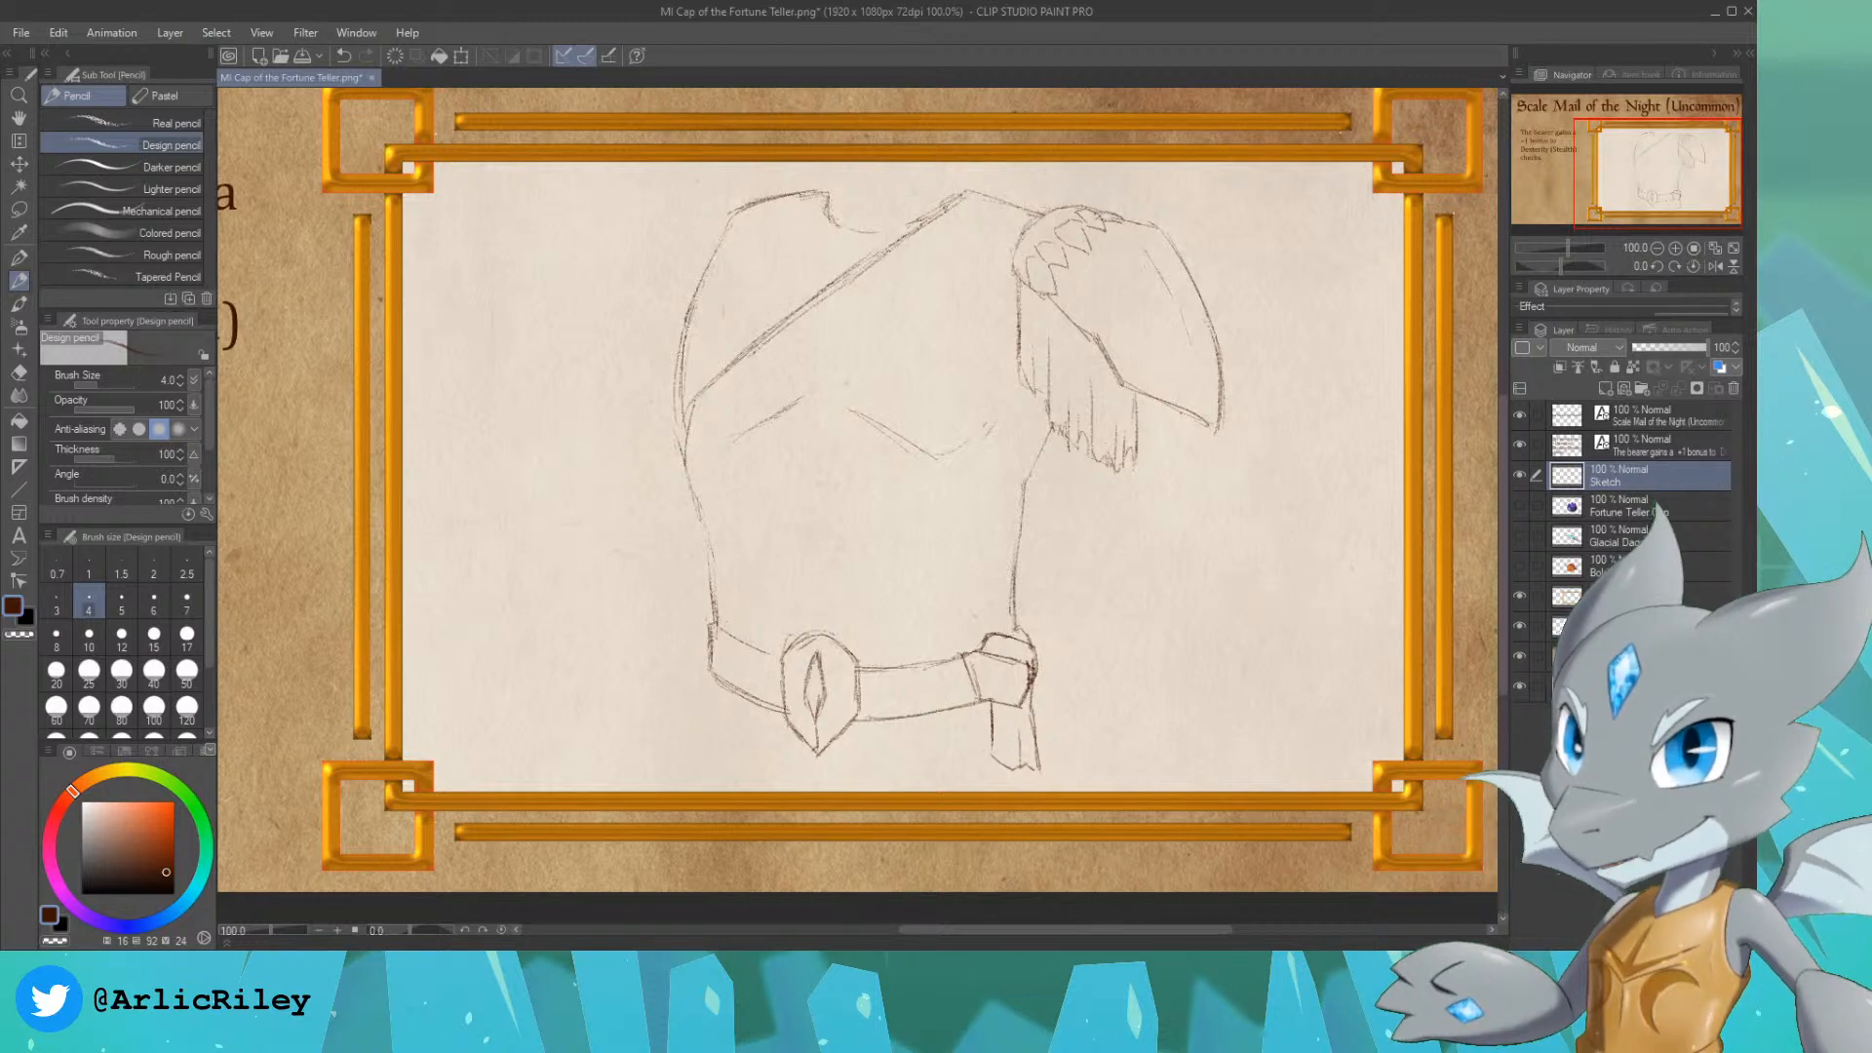
pyautogui.moveTo(704, 515)
pyautogui.mouseDown()
pyautogui.moveTo(709, 462)
pyautogui.moveTo(759, 385)
pyautogui.moveTo(988, 211)
pyautogui.mouseUp()
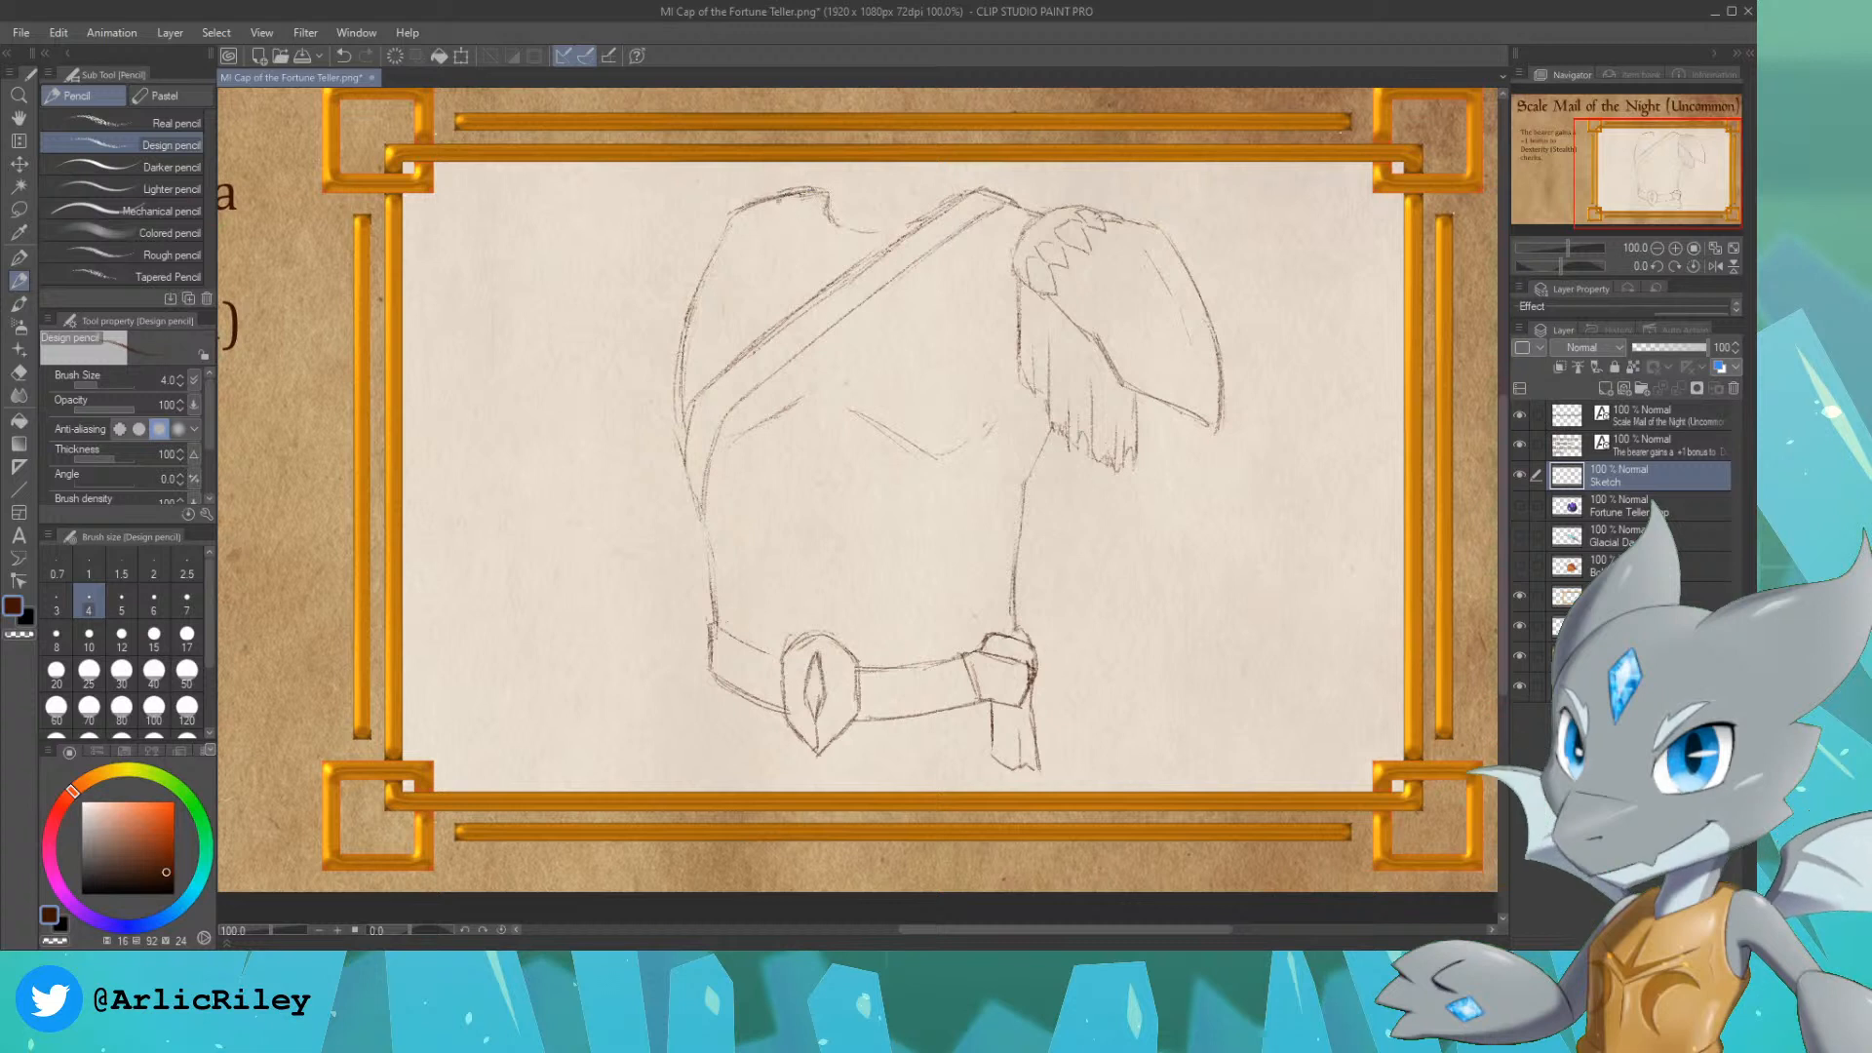
# Step: Sketch a second strap from the left shoulder down to the first strap and clear the old neckline curve between them
pyautogui.moveTo(781, 206); pyautogui.dragTo(832, 274)
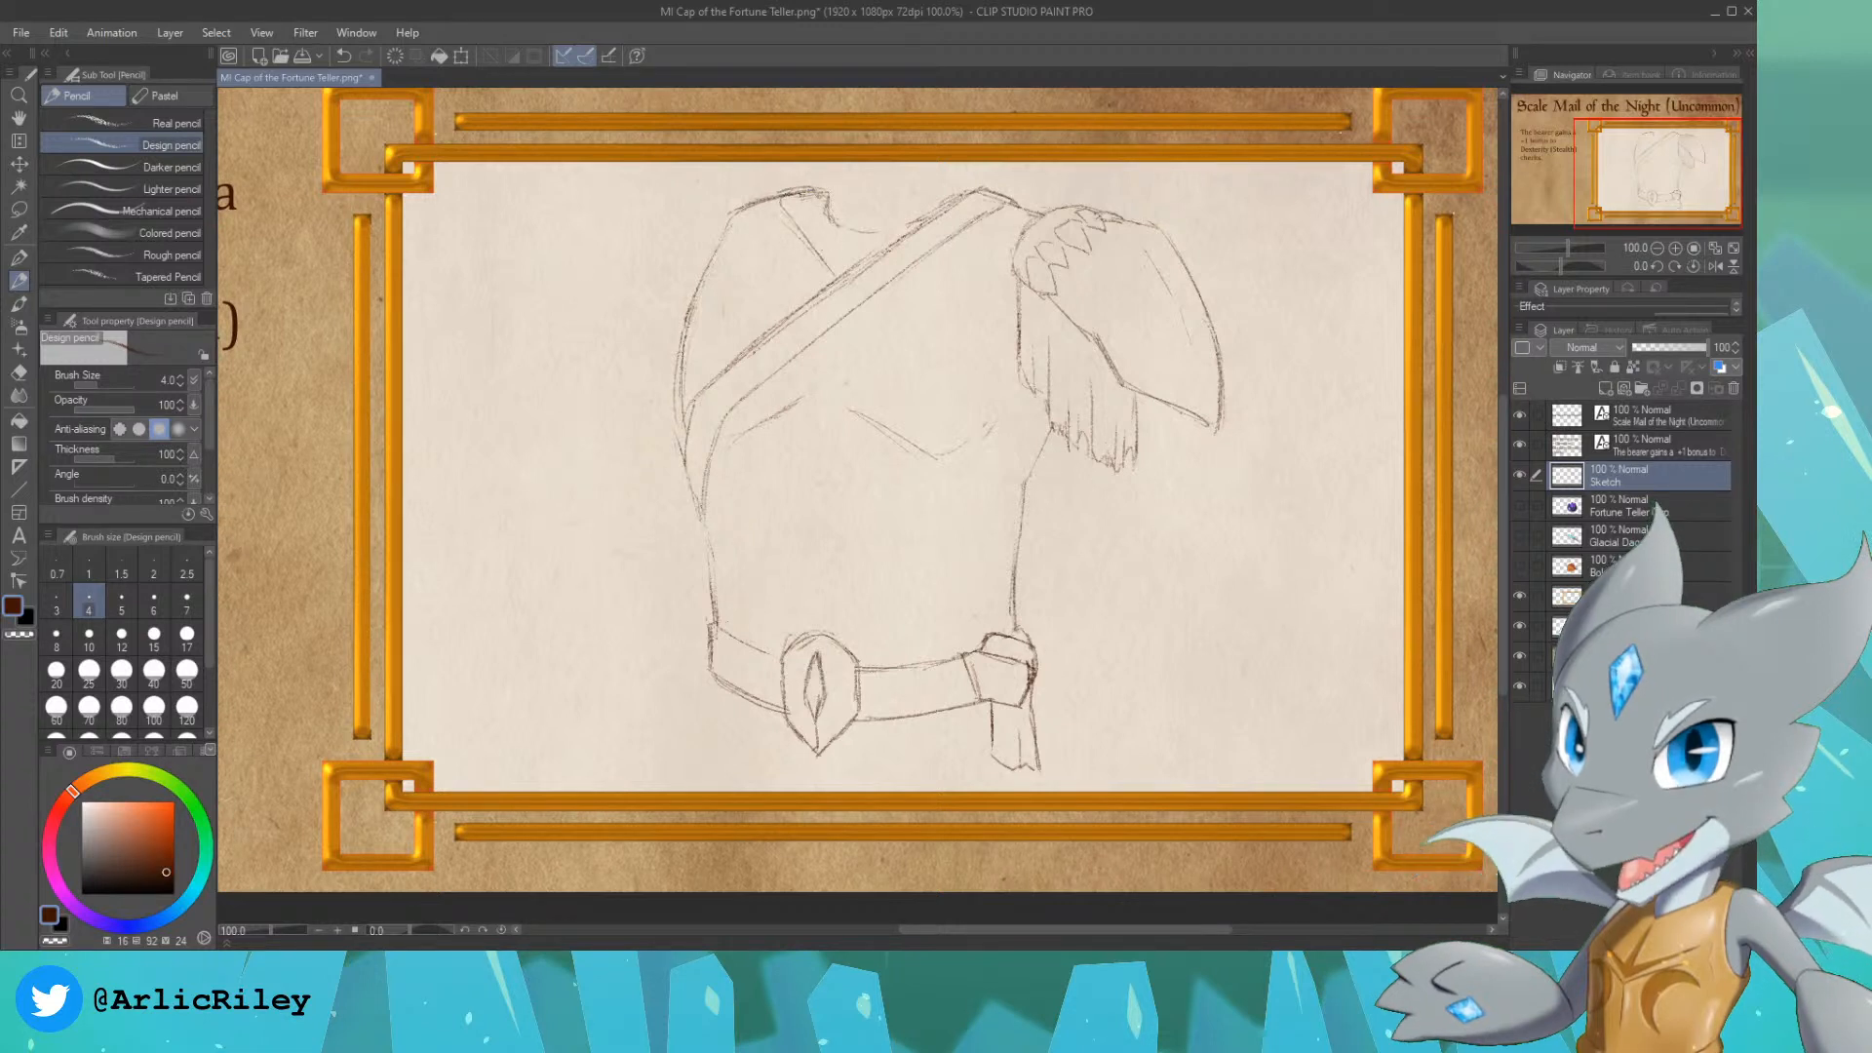
pyautogui.moveTo(825, 203); pyautogui.dragTo(860, 252)
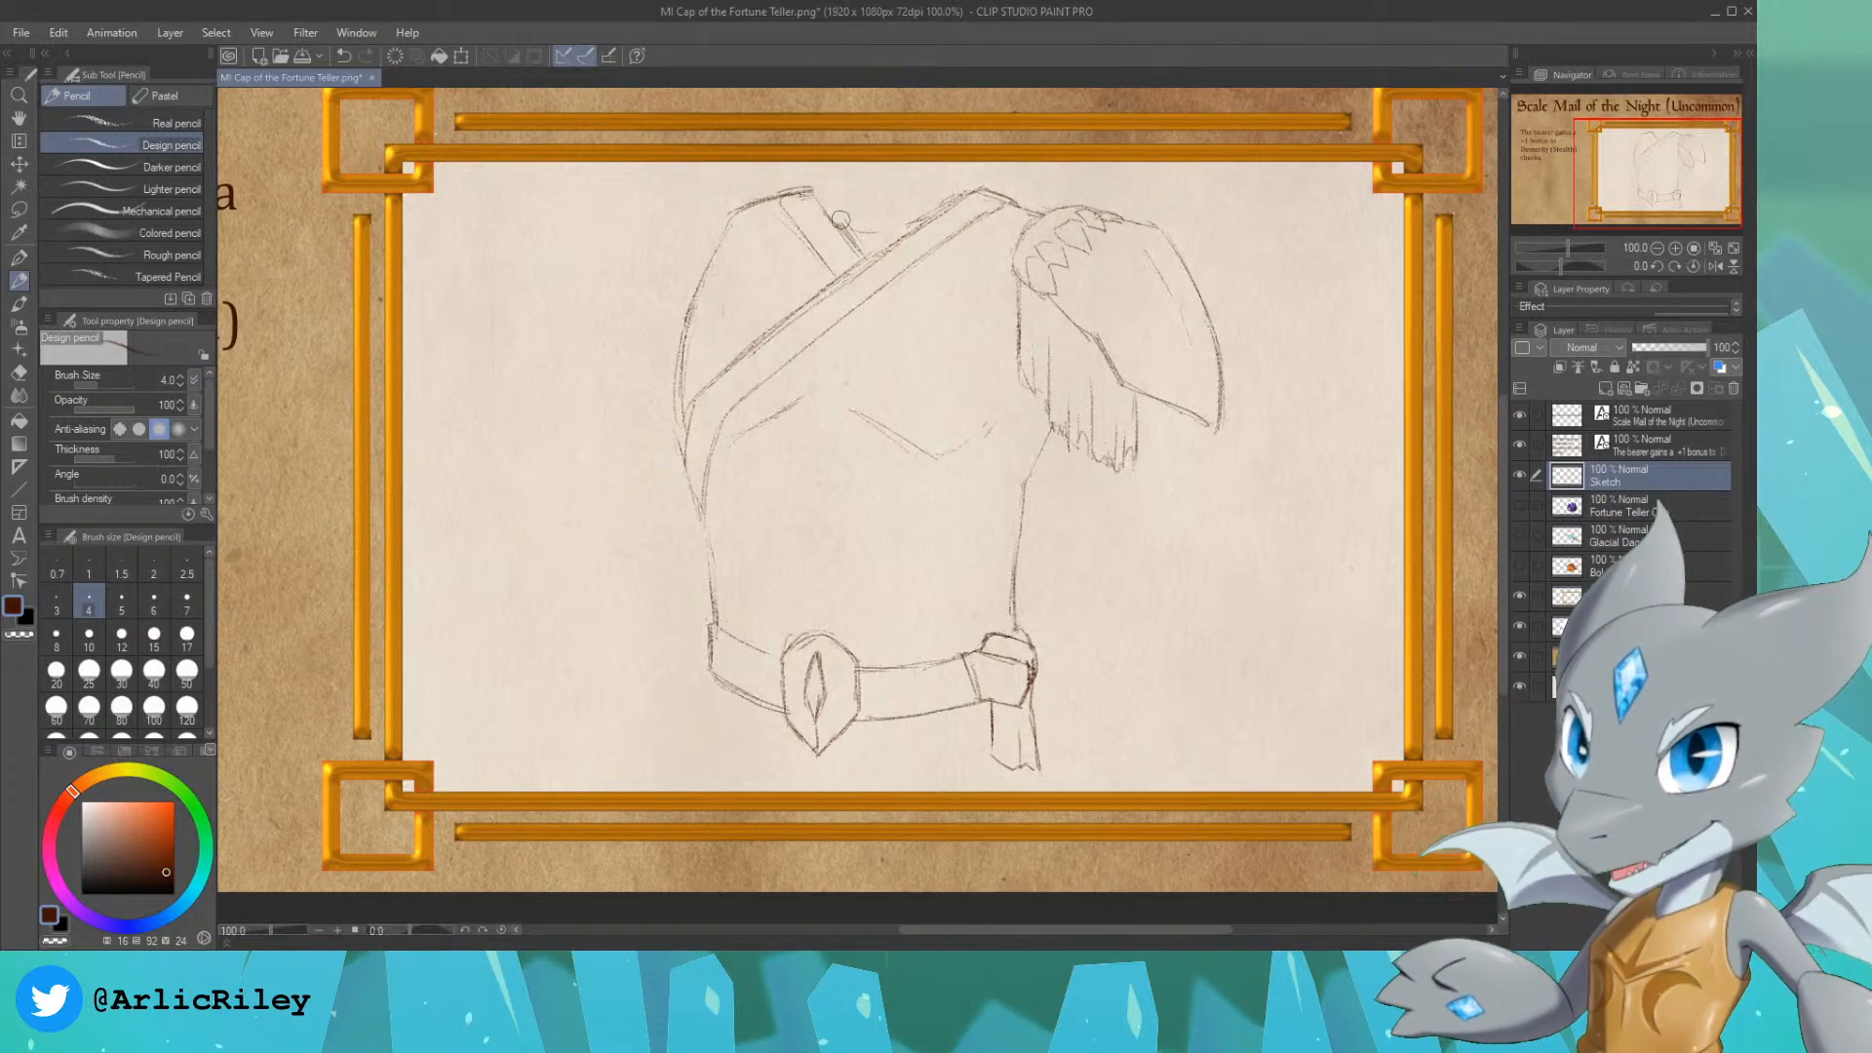
pyautogui.moveTo(854, 246); pyautogui.dragTo(947, 188)
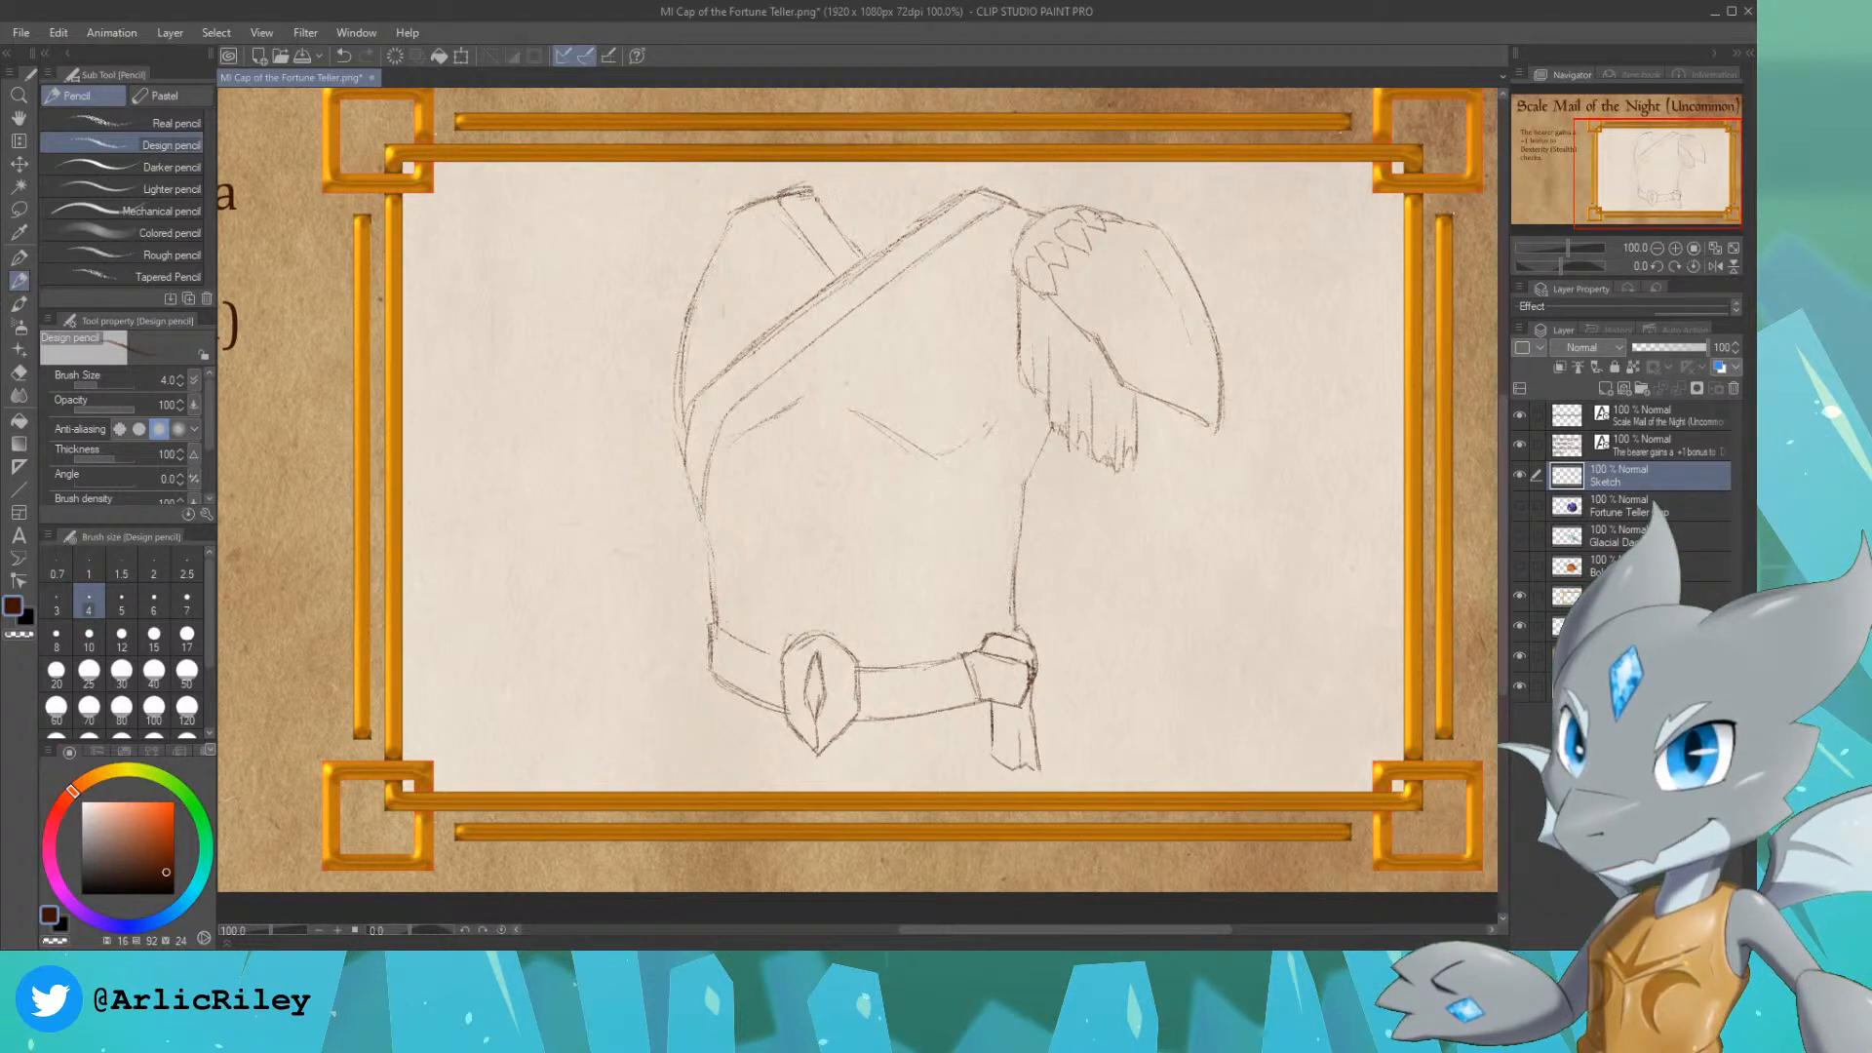
pyautogui.moveTo(837, 210)
pyautogui.mouseDown()
pyautogui.moveTo(892, 223)
pyautogui.moveTo(950, 202)
pyautogui.mouseUp()
pyautogui.hotkey('ctrl', 'z')
pyautogui.hotkey('ctrl', 'z')
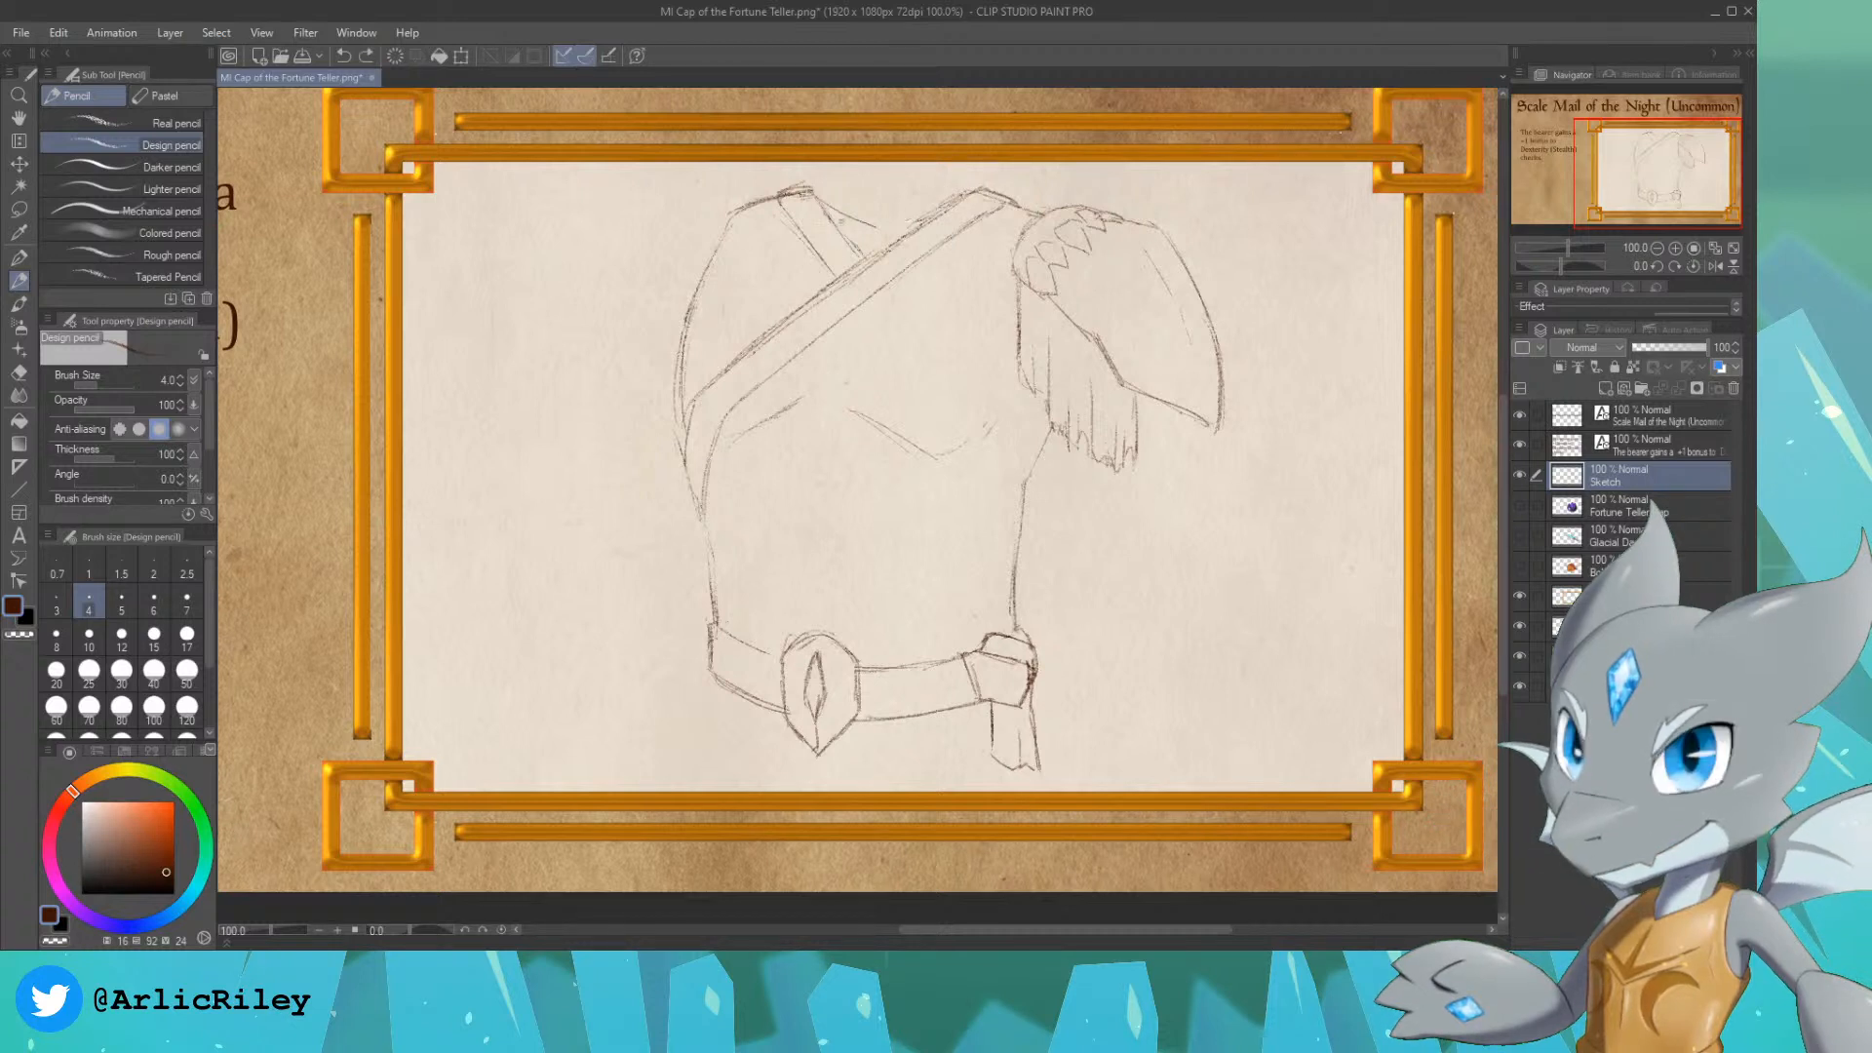
# Step: Extend the second strap past the crossing to the torso's right side and firm up the first strap's lower left end
pyautogui.moveTo(859, 312); pyautogui.dragTo(932, 407)
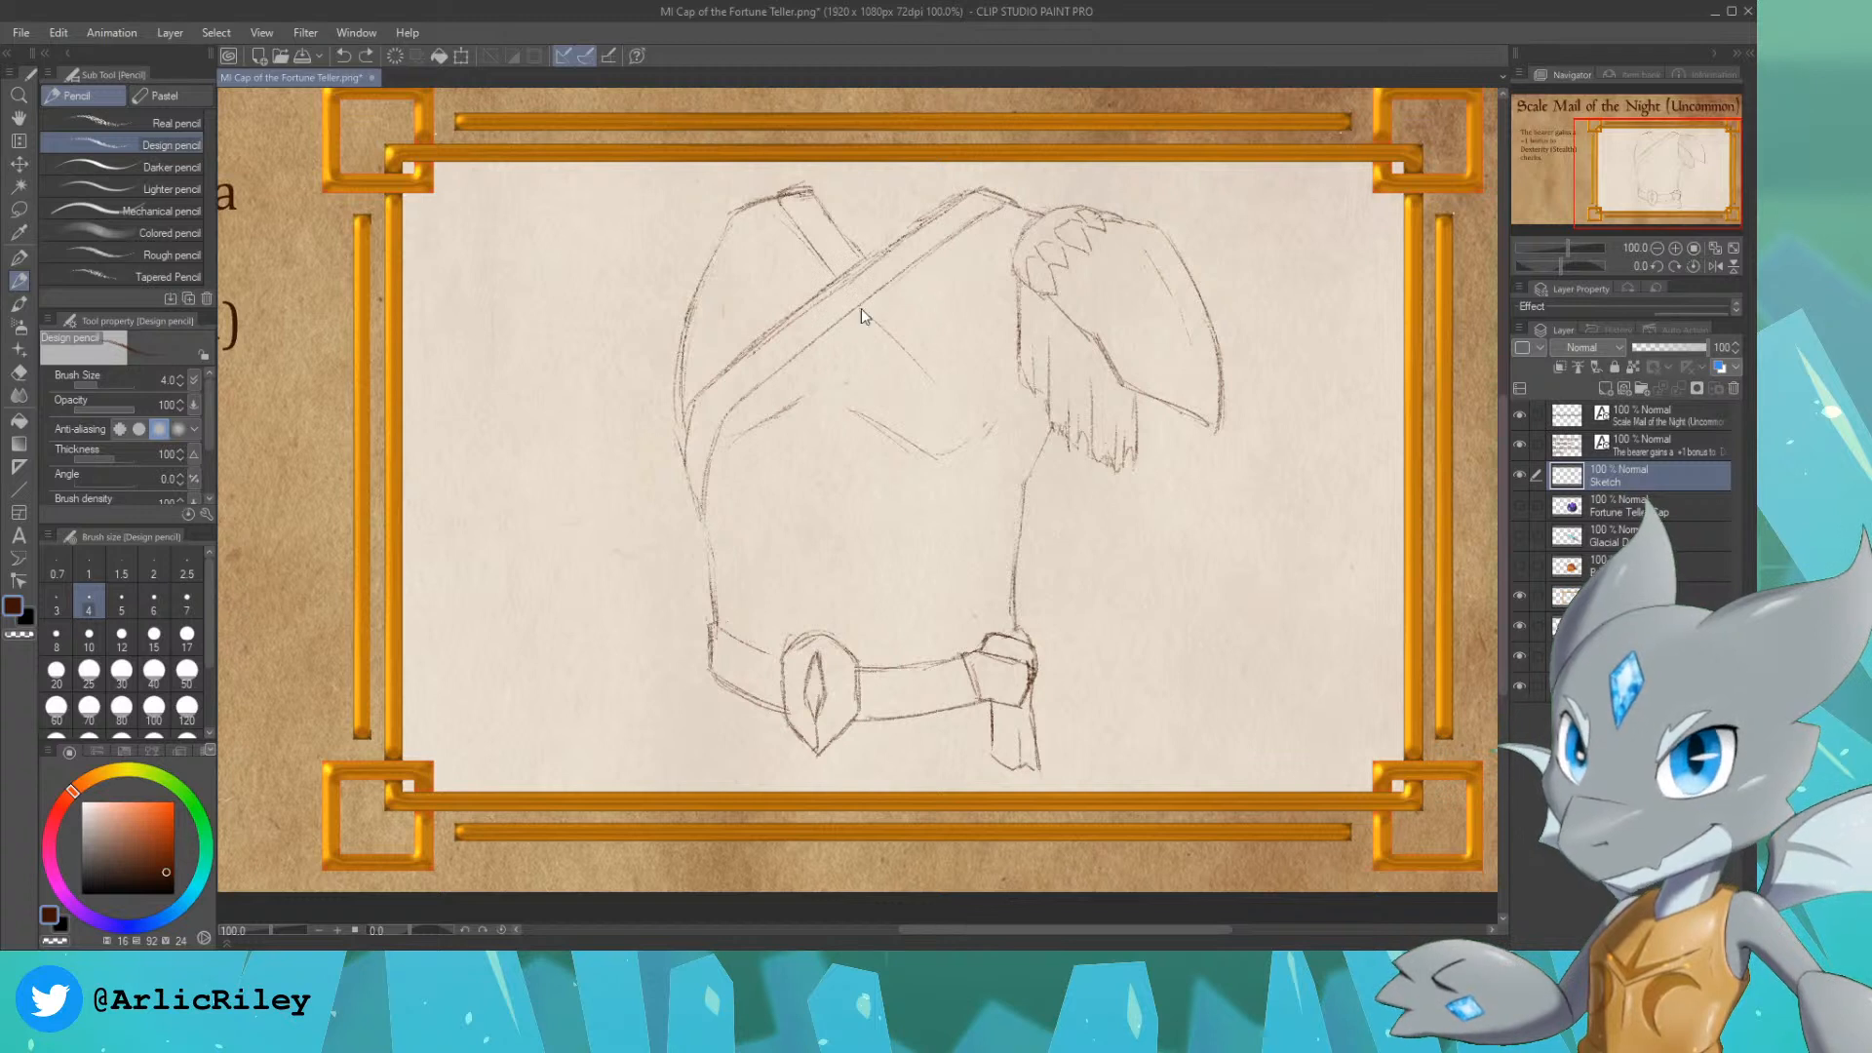
pyautogui.hotkey('ctrl', 'z')
pyautogui.moveTo(882, 327)
pyautogui.mouseDown()
pyautogui.moveTo(968, 429)
pyautogui.moveTo(1006, 518)
pyautogui.mouseUp()
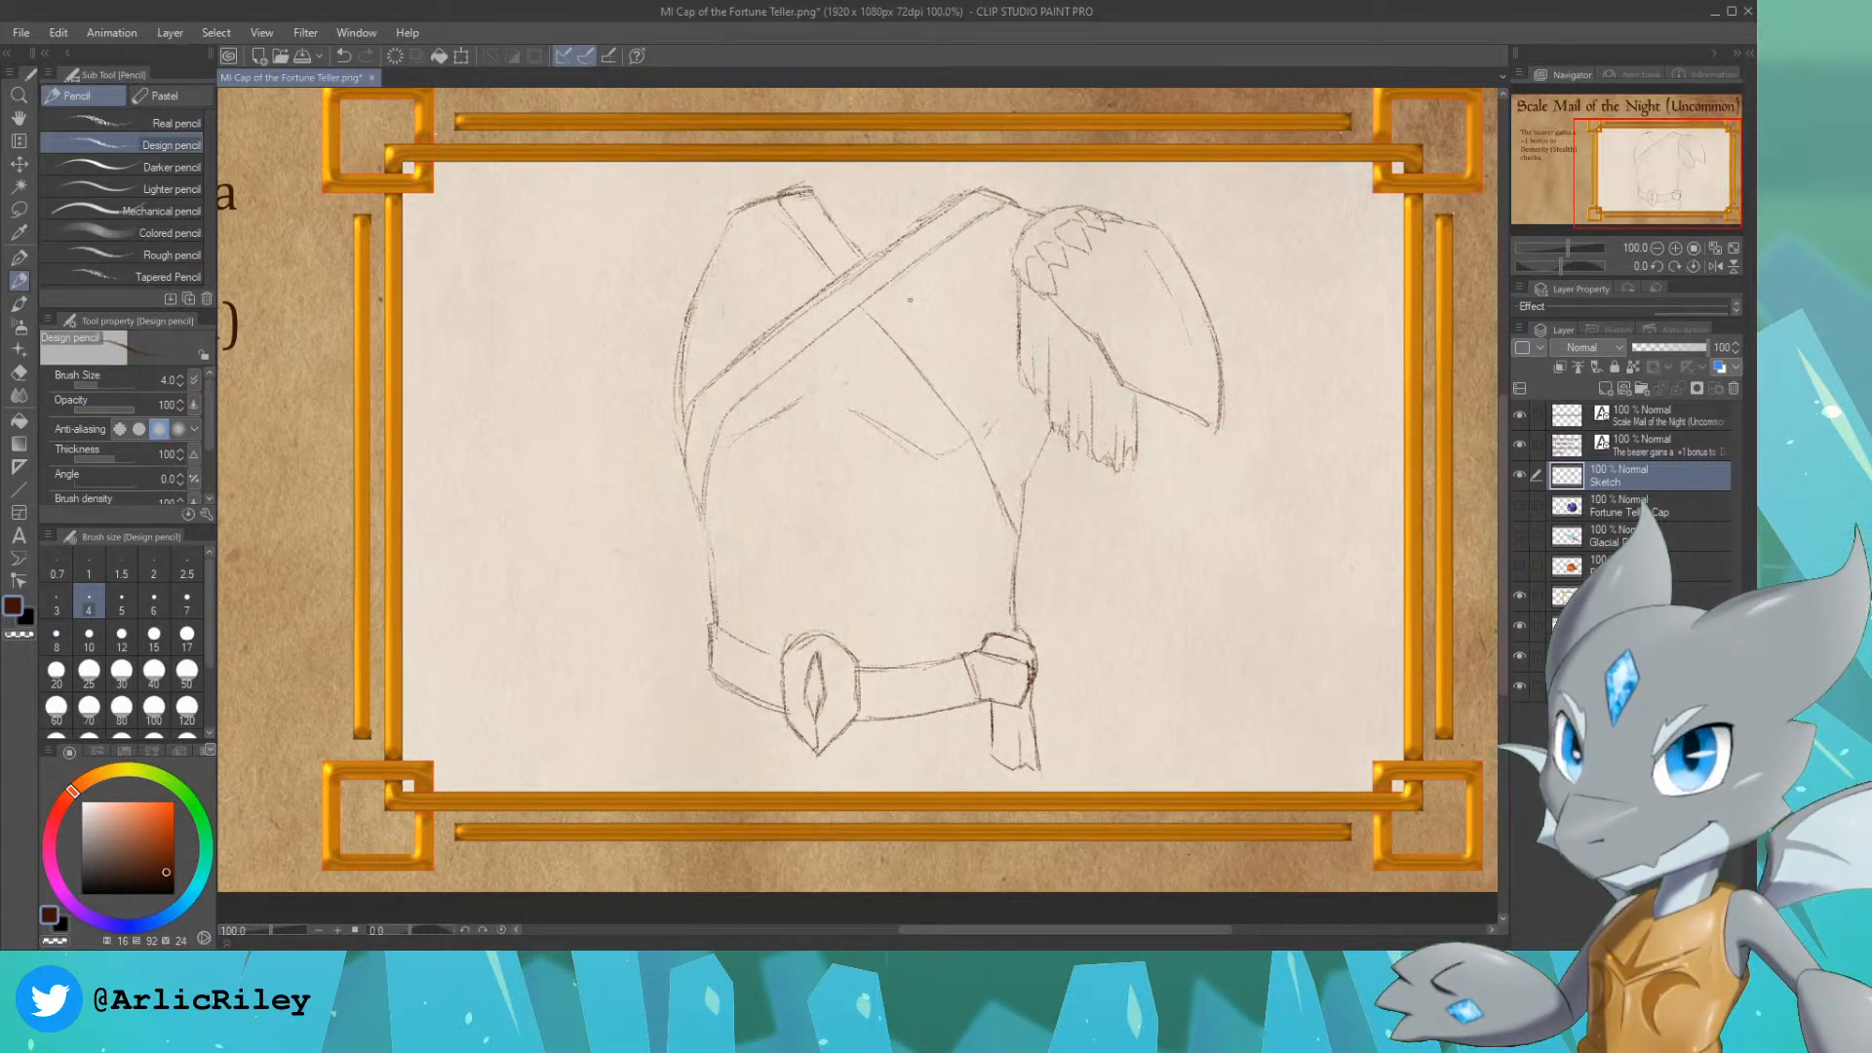
pyautogui.moveTo(888, 288); pyautogui.dragTo(951, 359)
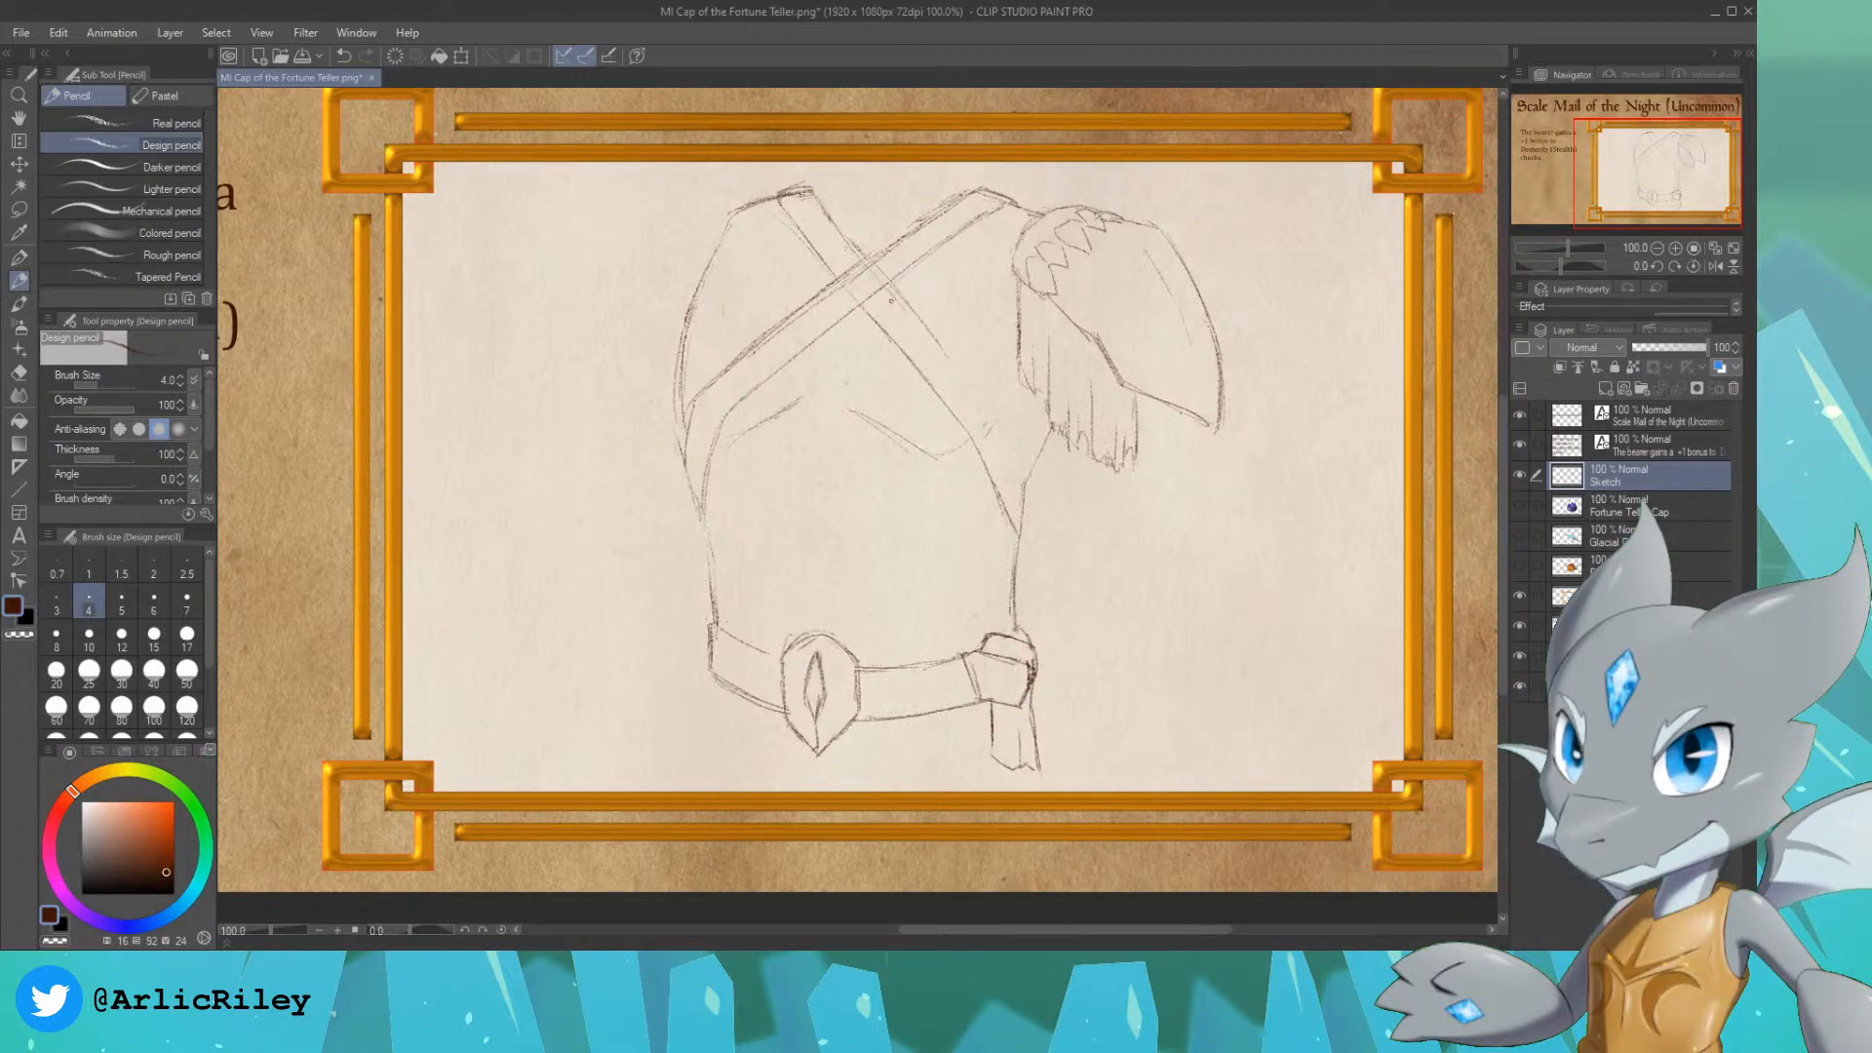
pyautogui.moveTo(916, 322); pyautogui.dragTo(1010, 434)
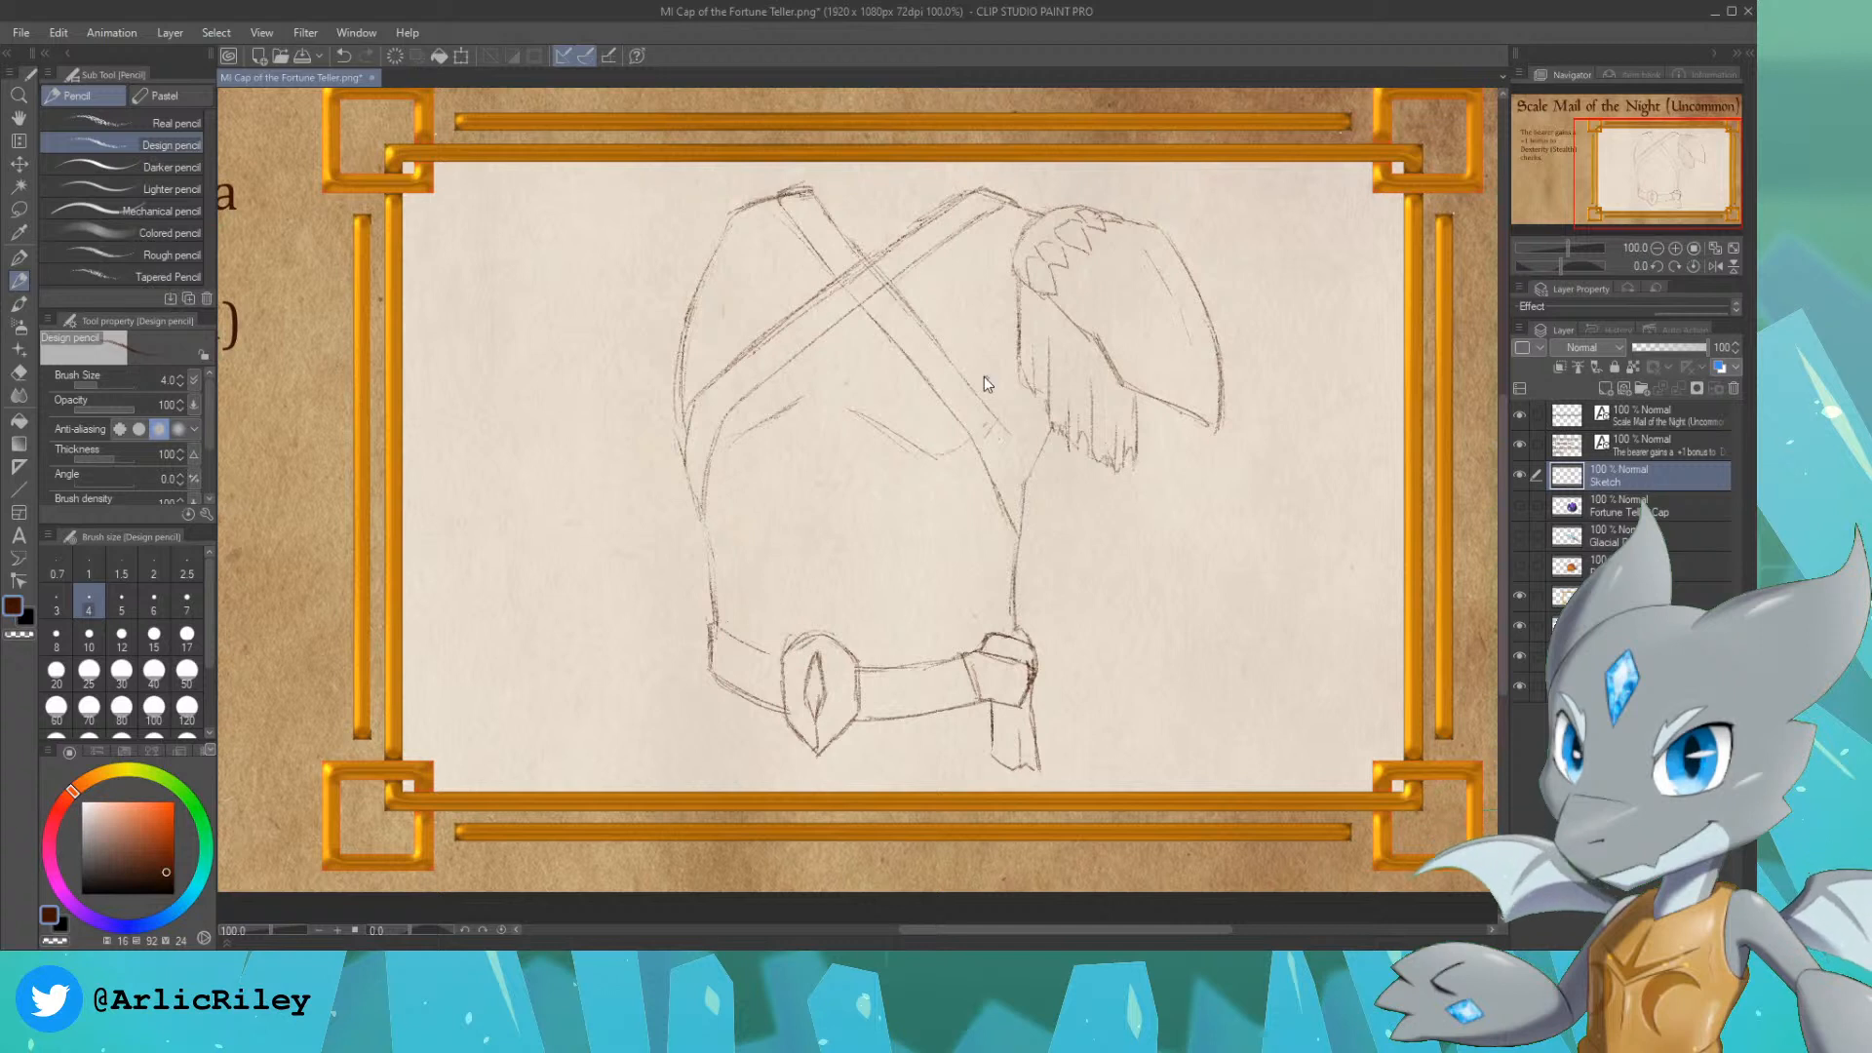
pyautogui.hotkey('ctrl', 'z')
pyautogui.moveTo(948, 350)
pyautogui.mouseDown()
pyautogui.moveTo(1031, 492)
pyautogui.moveTo(1008, 424)
pyautogui.moveTo(1022, 535)
pyautogui.mouseUp()
pyautogui.hotkey('ctrl', 'z')
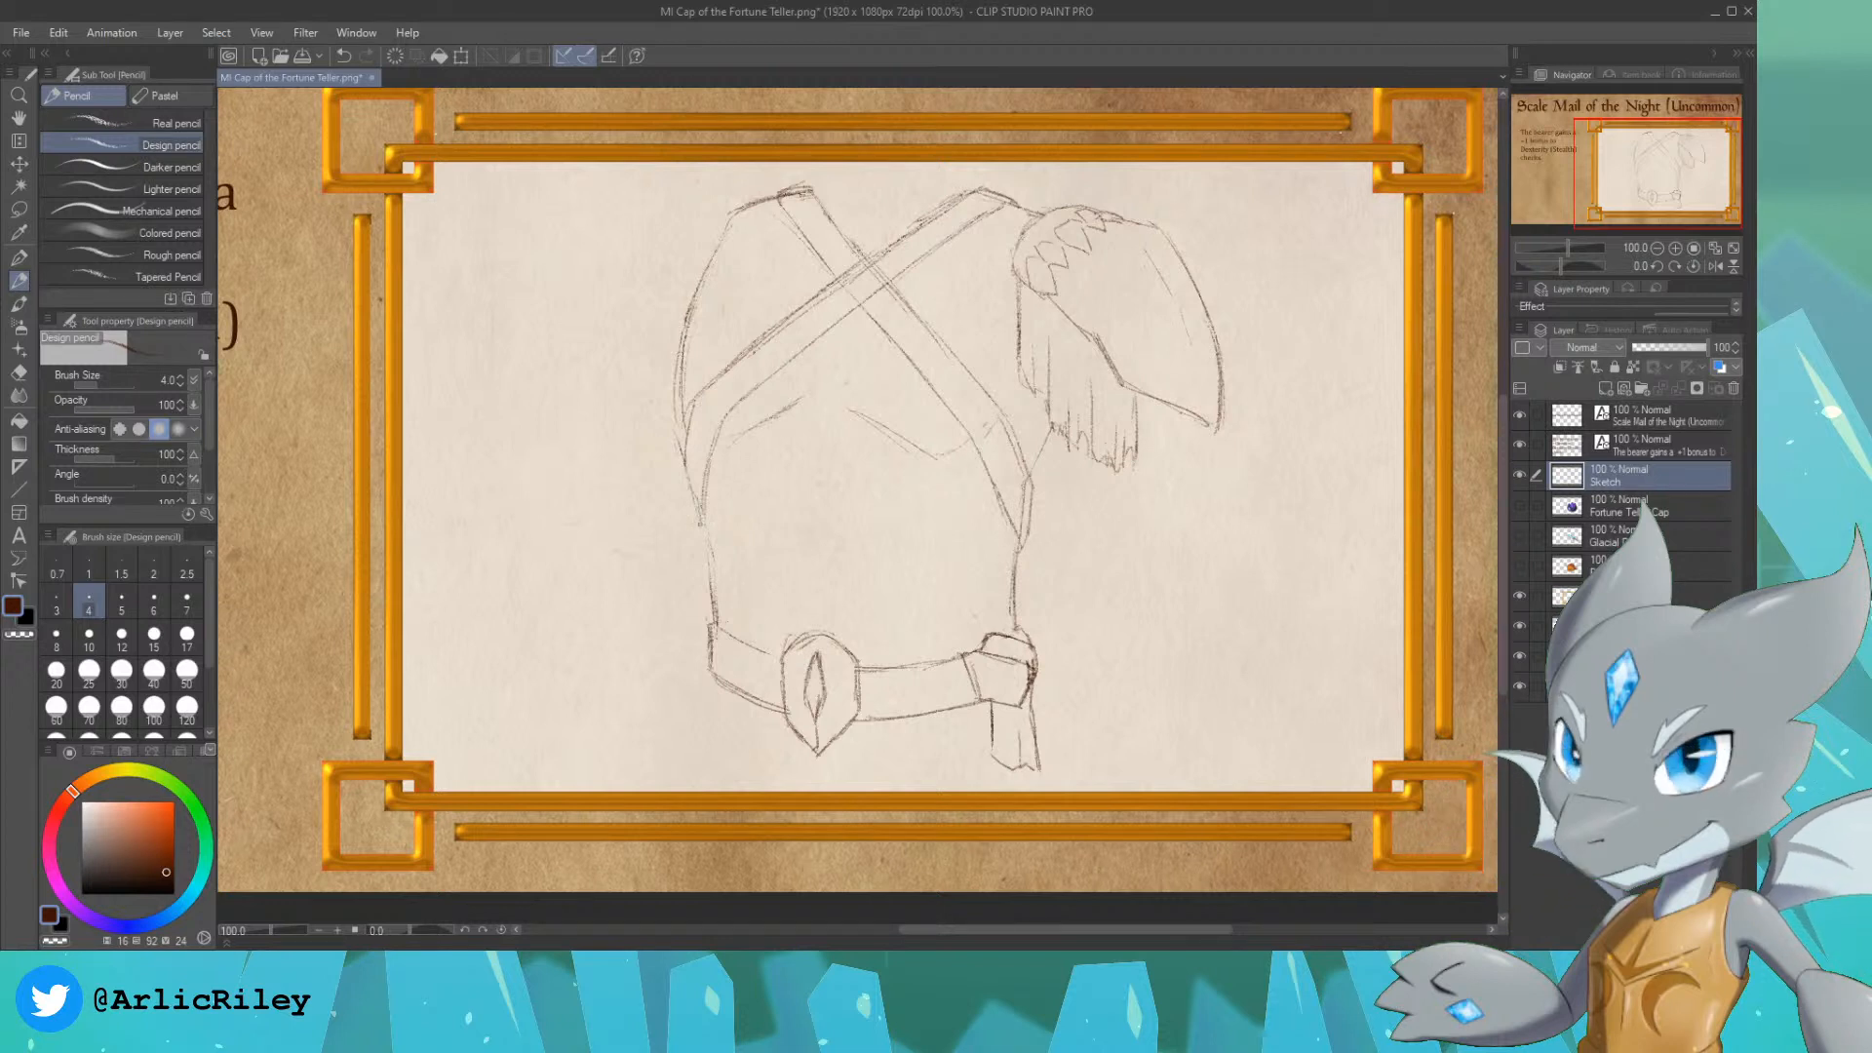
pyautogui.moveTo(693, 502); pyautogui.dragTo(705, 538)
pyautogui.moveTo(684, 466); pyautogui.dragTo(704, 535)
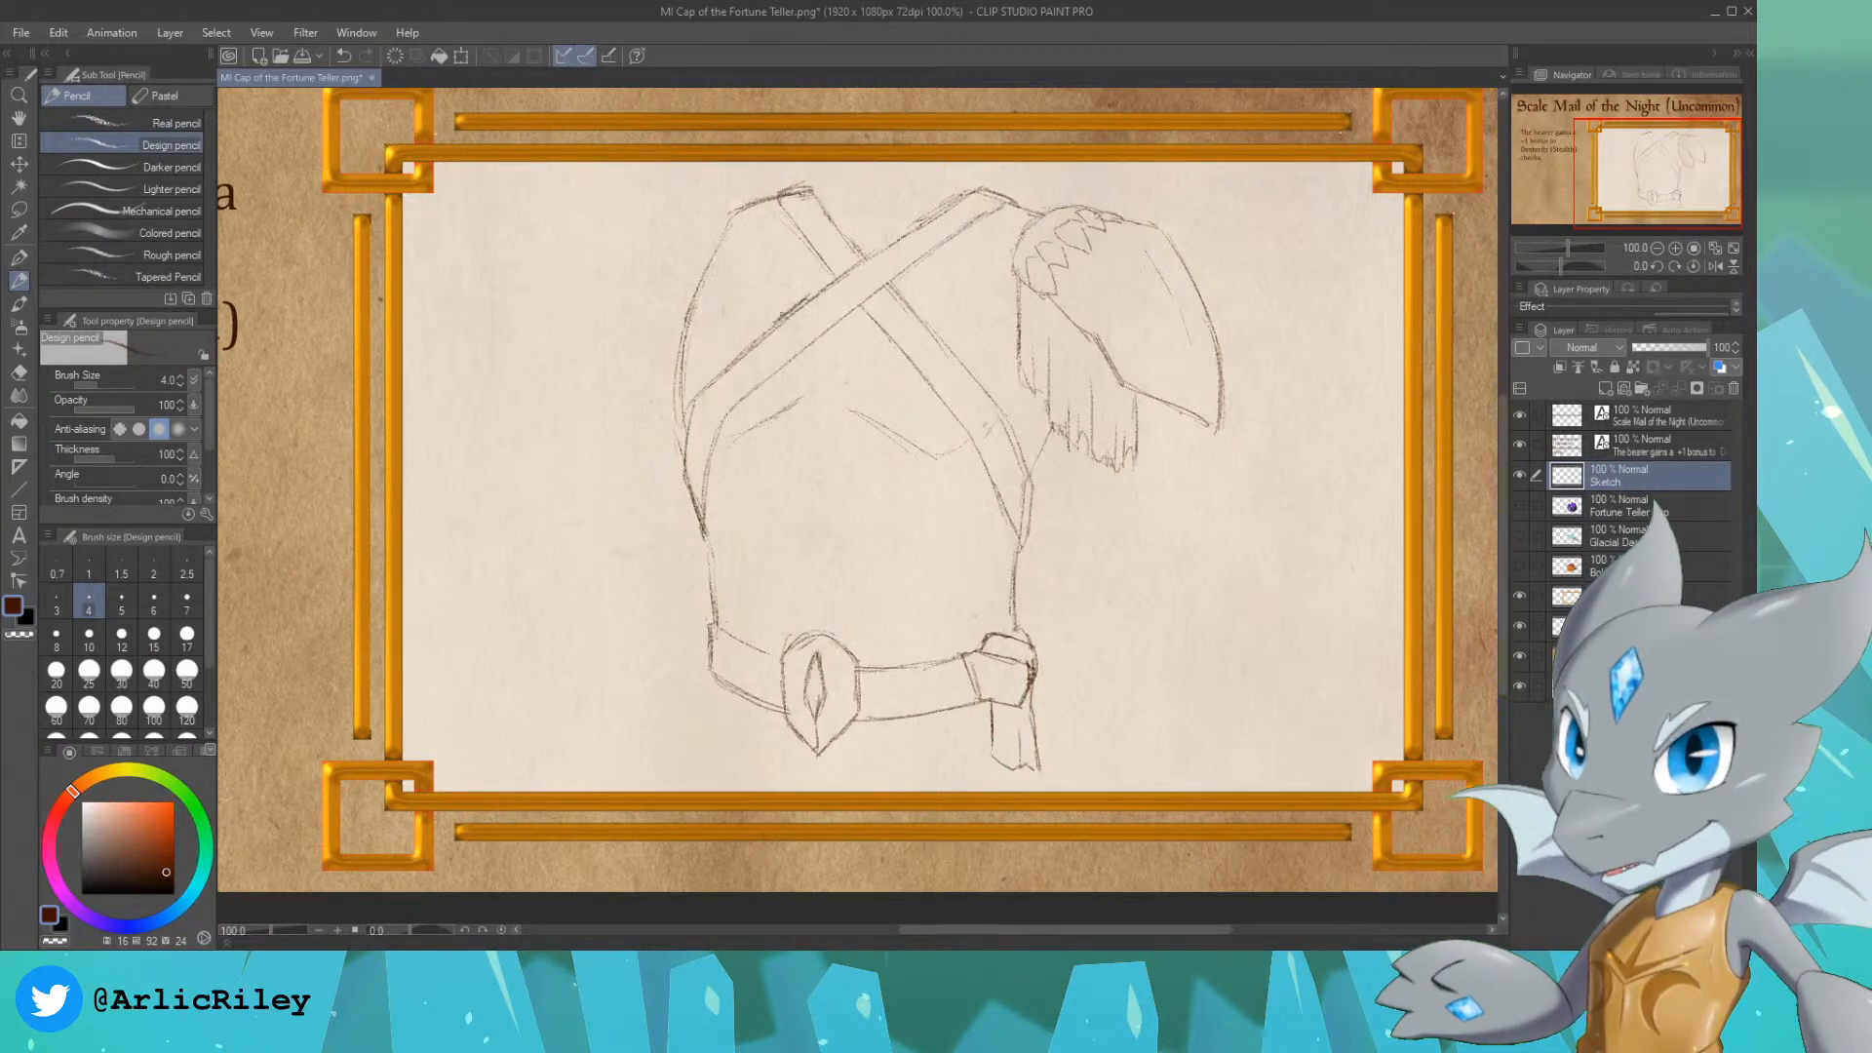
# Step: Add a rectangular buckle to each strap just below the crossing and darken the buckle edges
pyautogui.moveTo(776, 328)
pyautogui.mouseDown()
pyautogui.moveTo(835, 323)
pyautogui.moveTo(884, 338)
pyautogui.moveTo(883, 357)
pyautogui.moveTo(934, 335)
pyautogui.mouseUp()
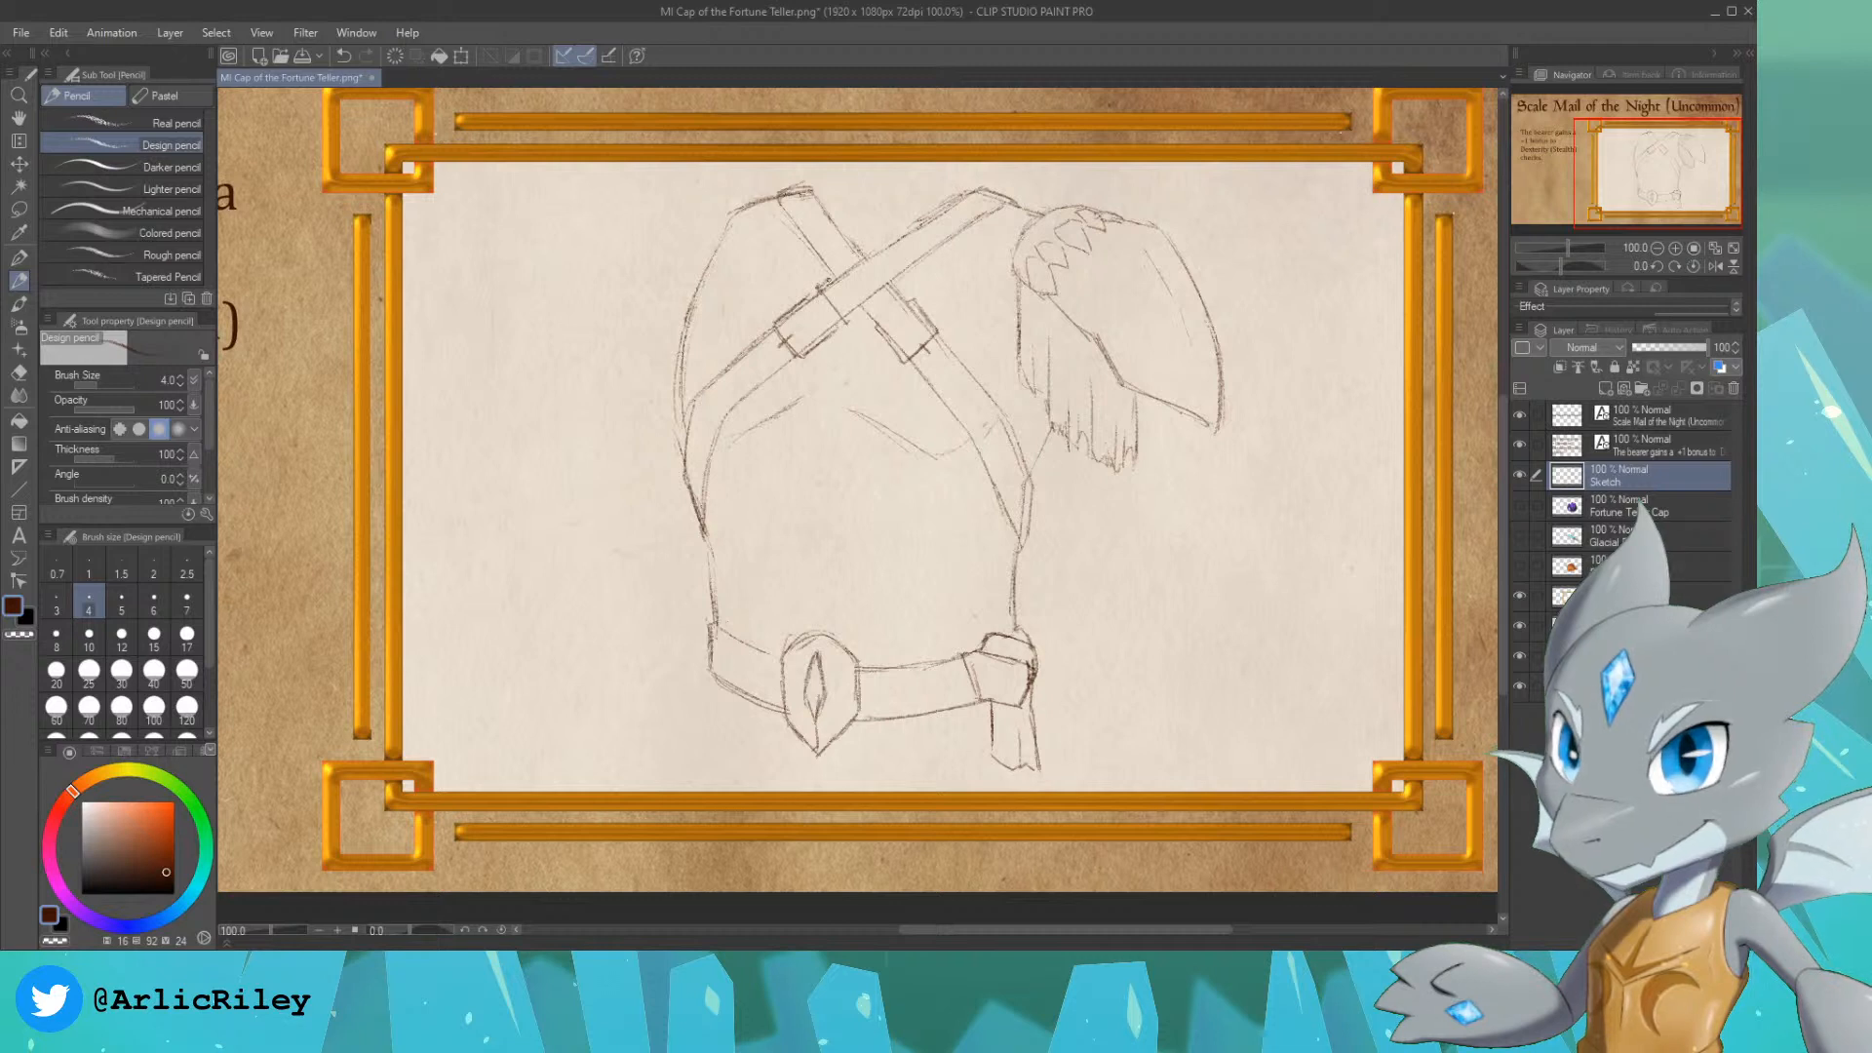
pyautogui.moveTo(828, 282); pyautogui.dragTo(862, 312)
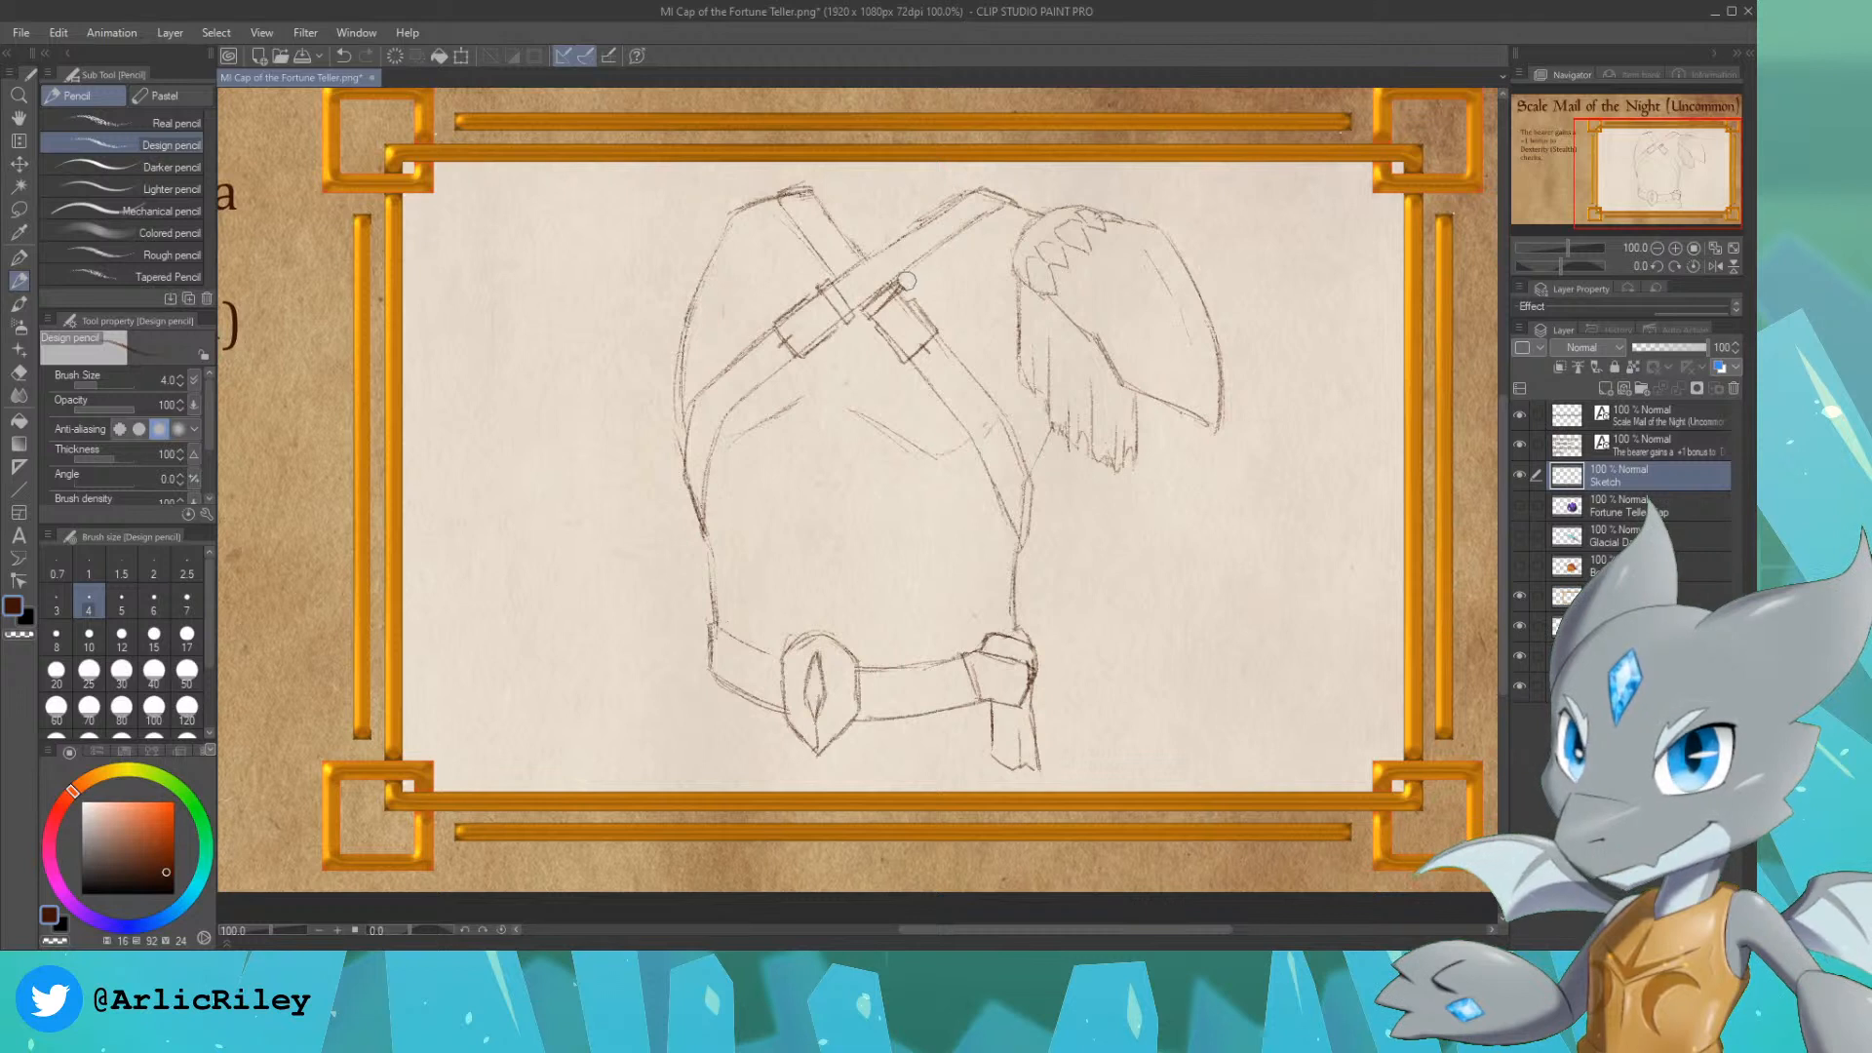
pyautogui.moveTo(904, 284); pyautogui.dragTo(894, 289)
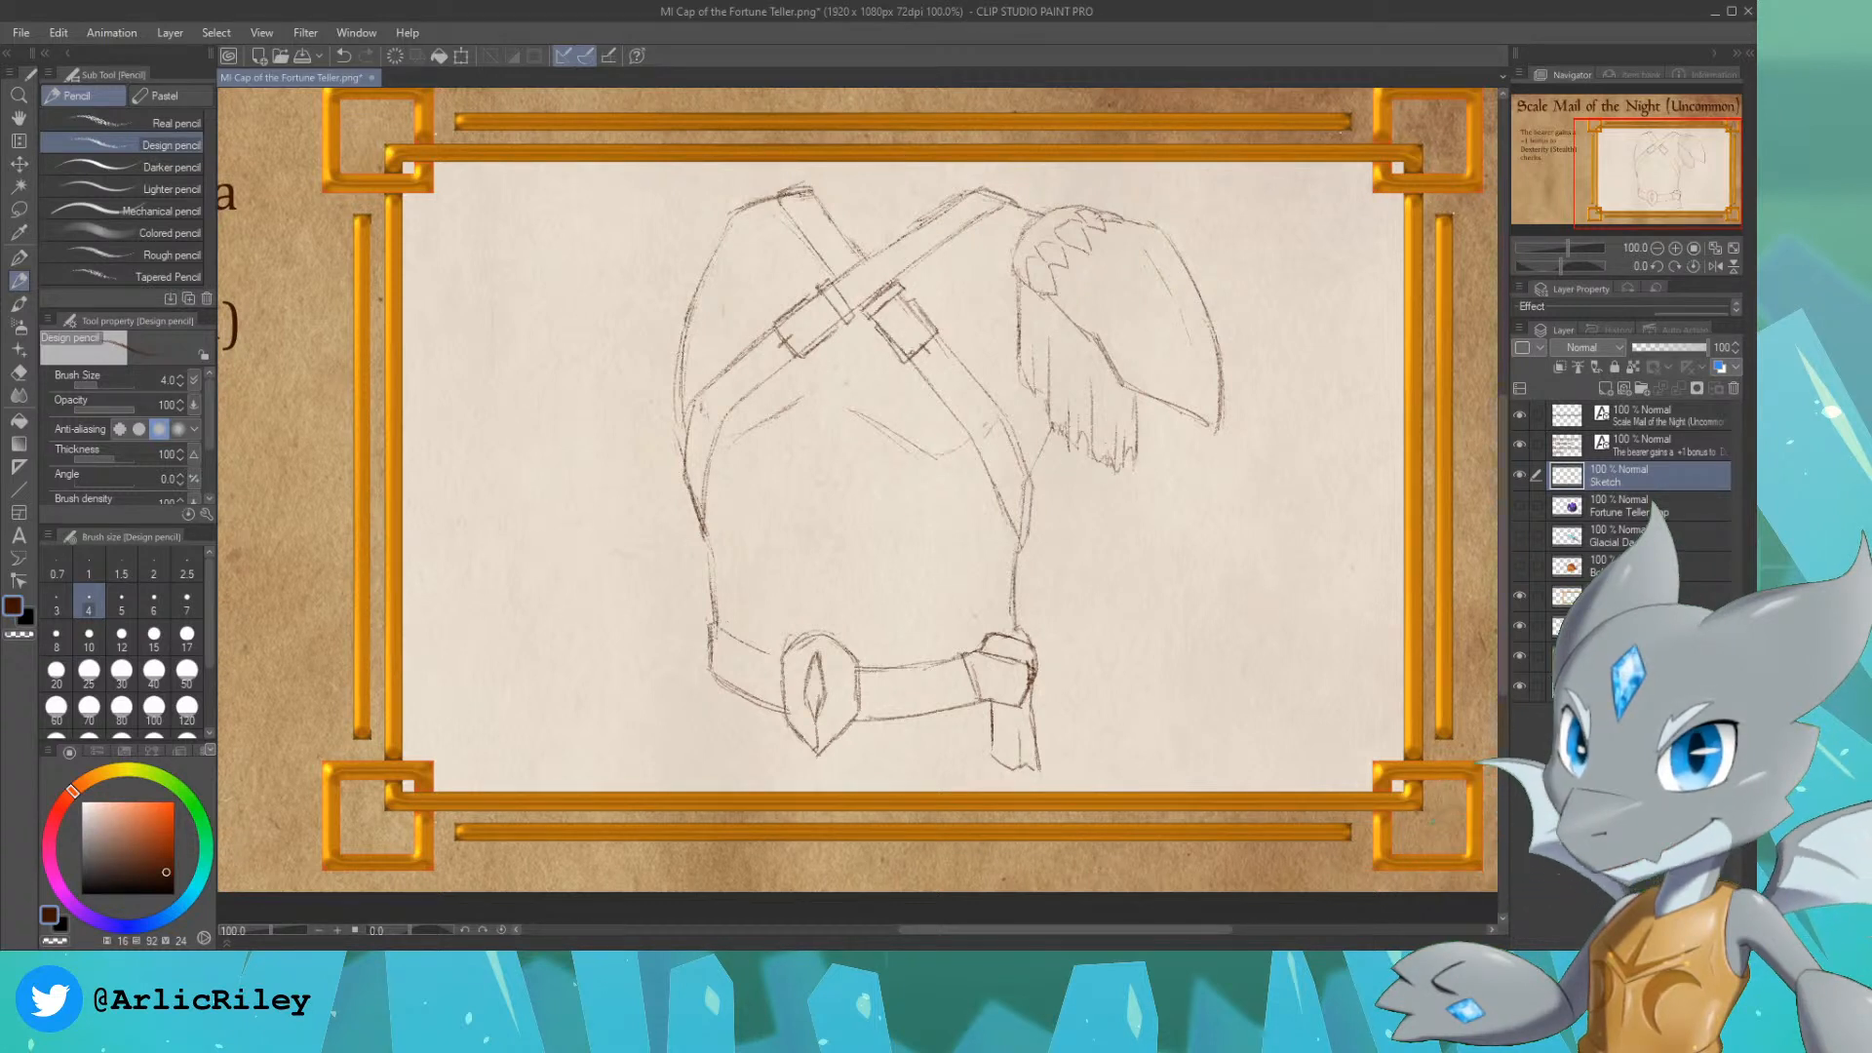
pyautogui.moveTo(931, 333); pyautogui.dragTo(909, 354)
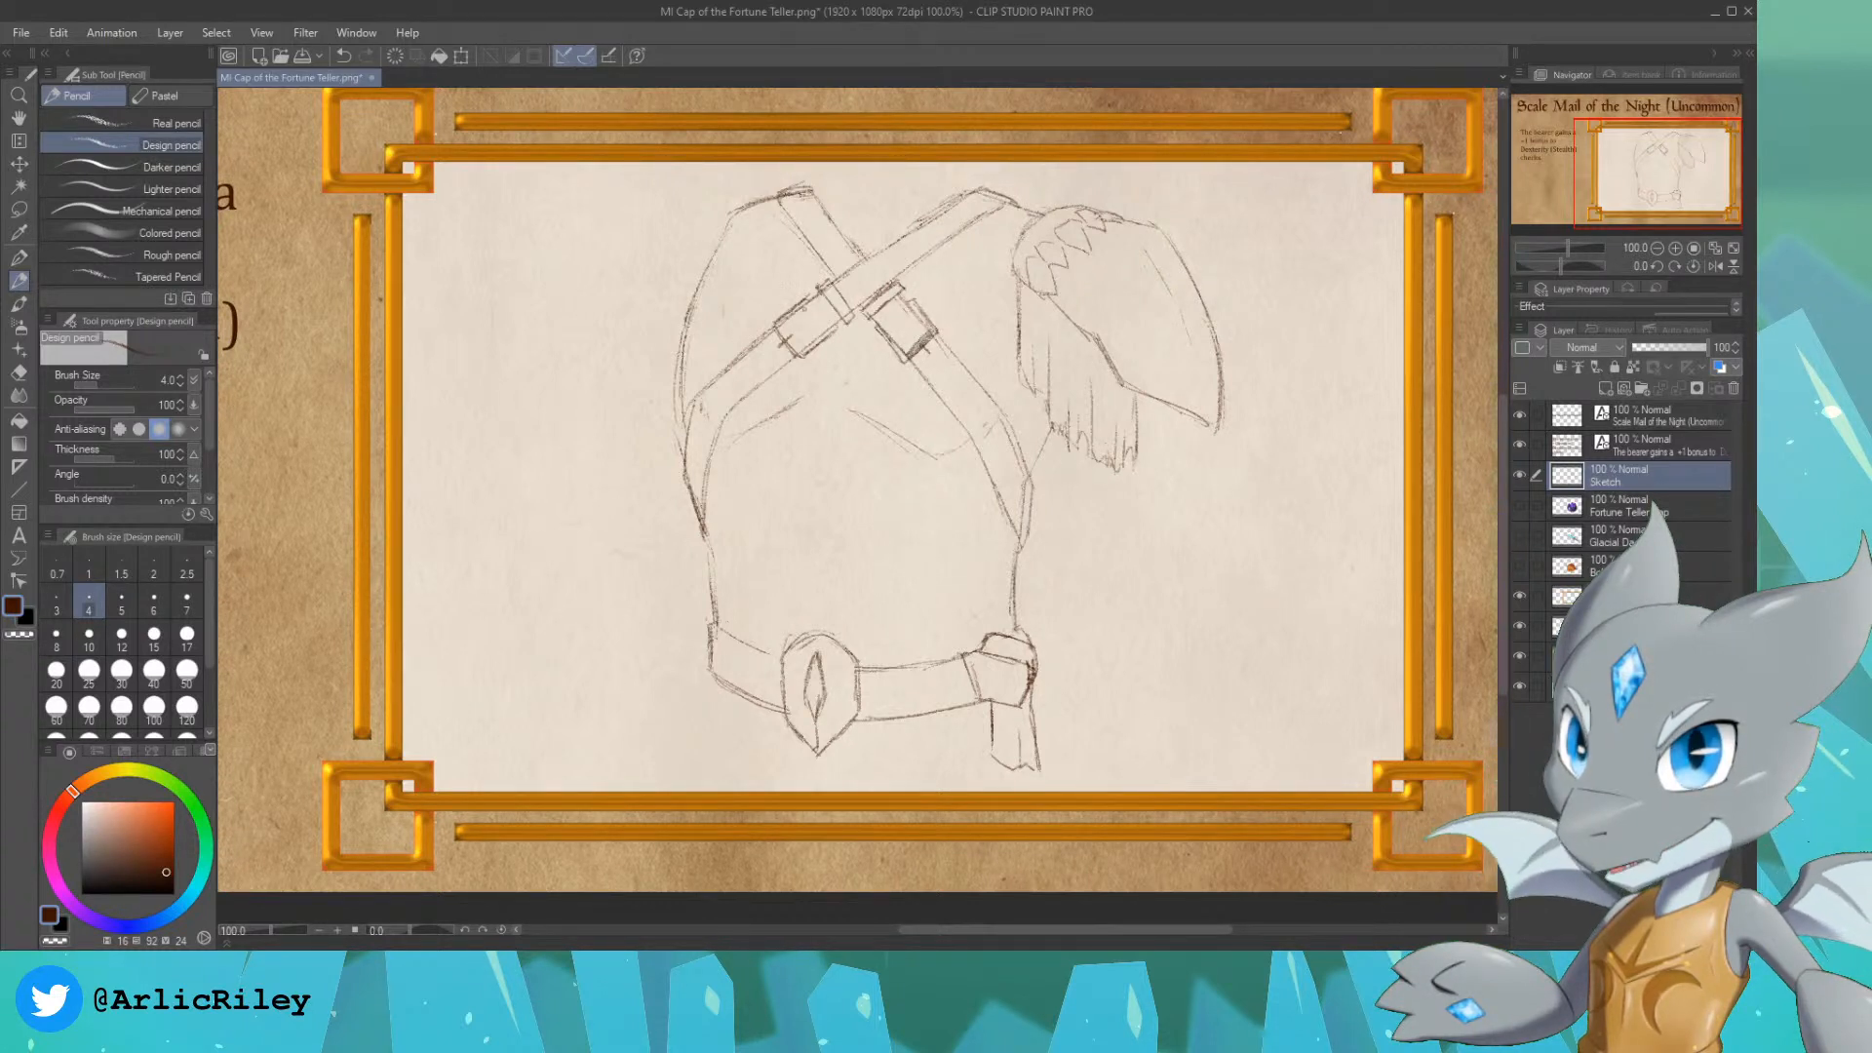
pyautogui.moveTo(776, 324); pyautogui.dragTo(800, 353)
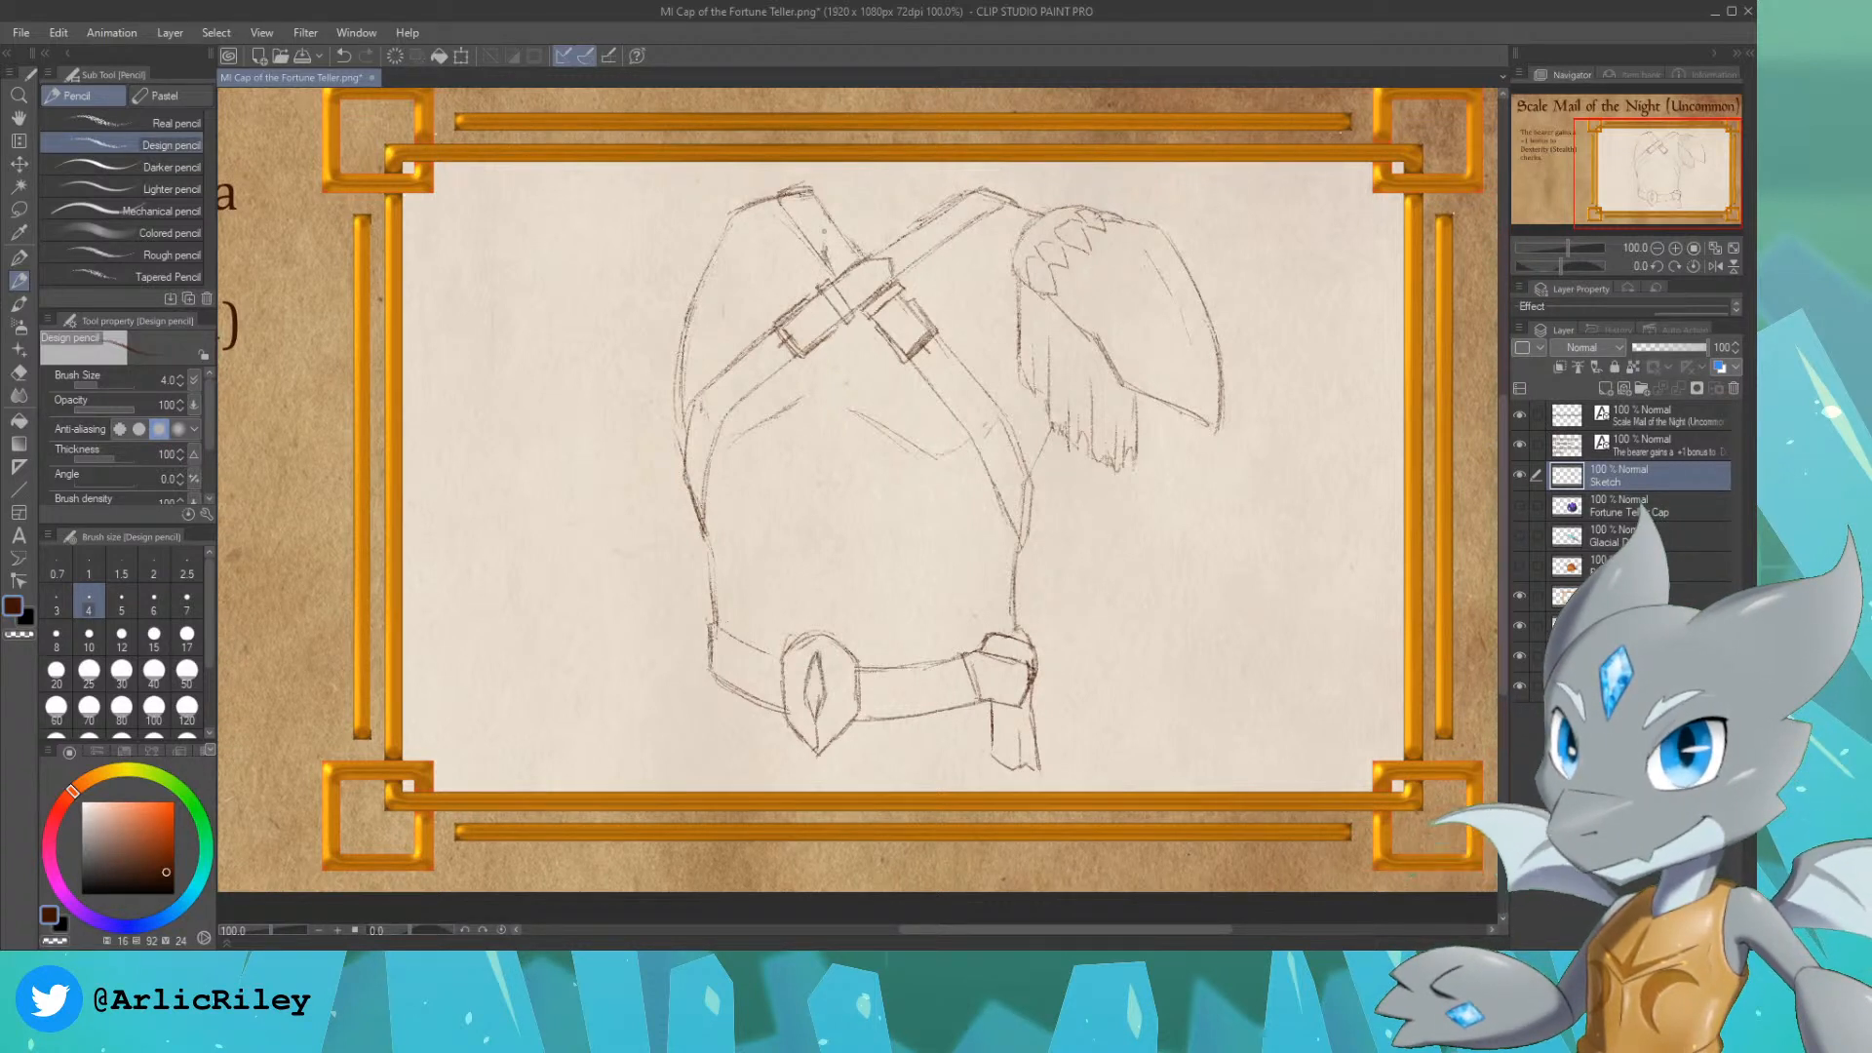
# Step: Draw a pointed strap end above the crossing and dot small holes along both straps
pyautogui.moveTo(823, 248)
pyautogui.mouseDown()
pyautogui.moveTo(836, 232)
pyautogui.moveTo(865, 256)
pyautogui.mouseUp()
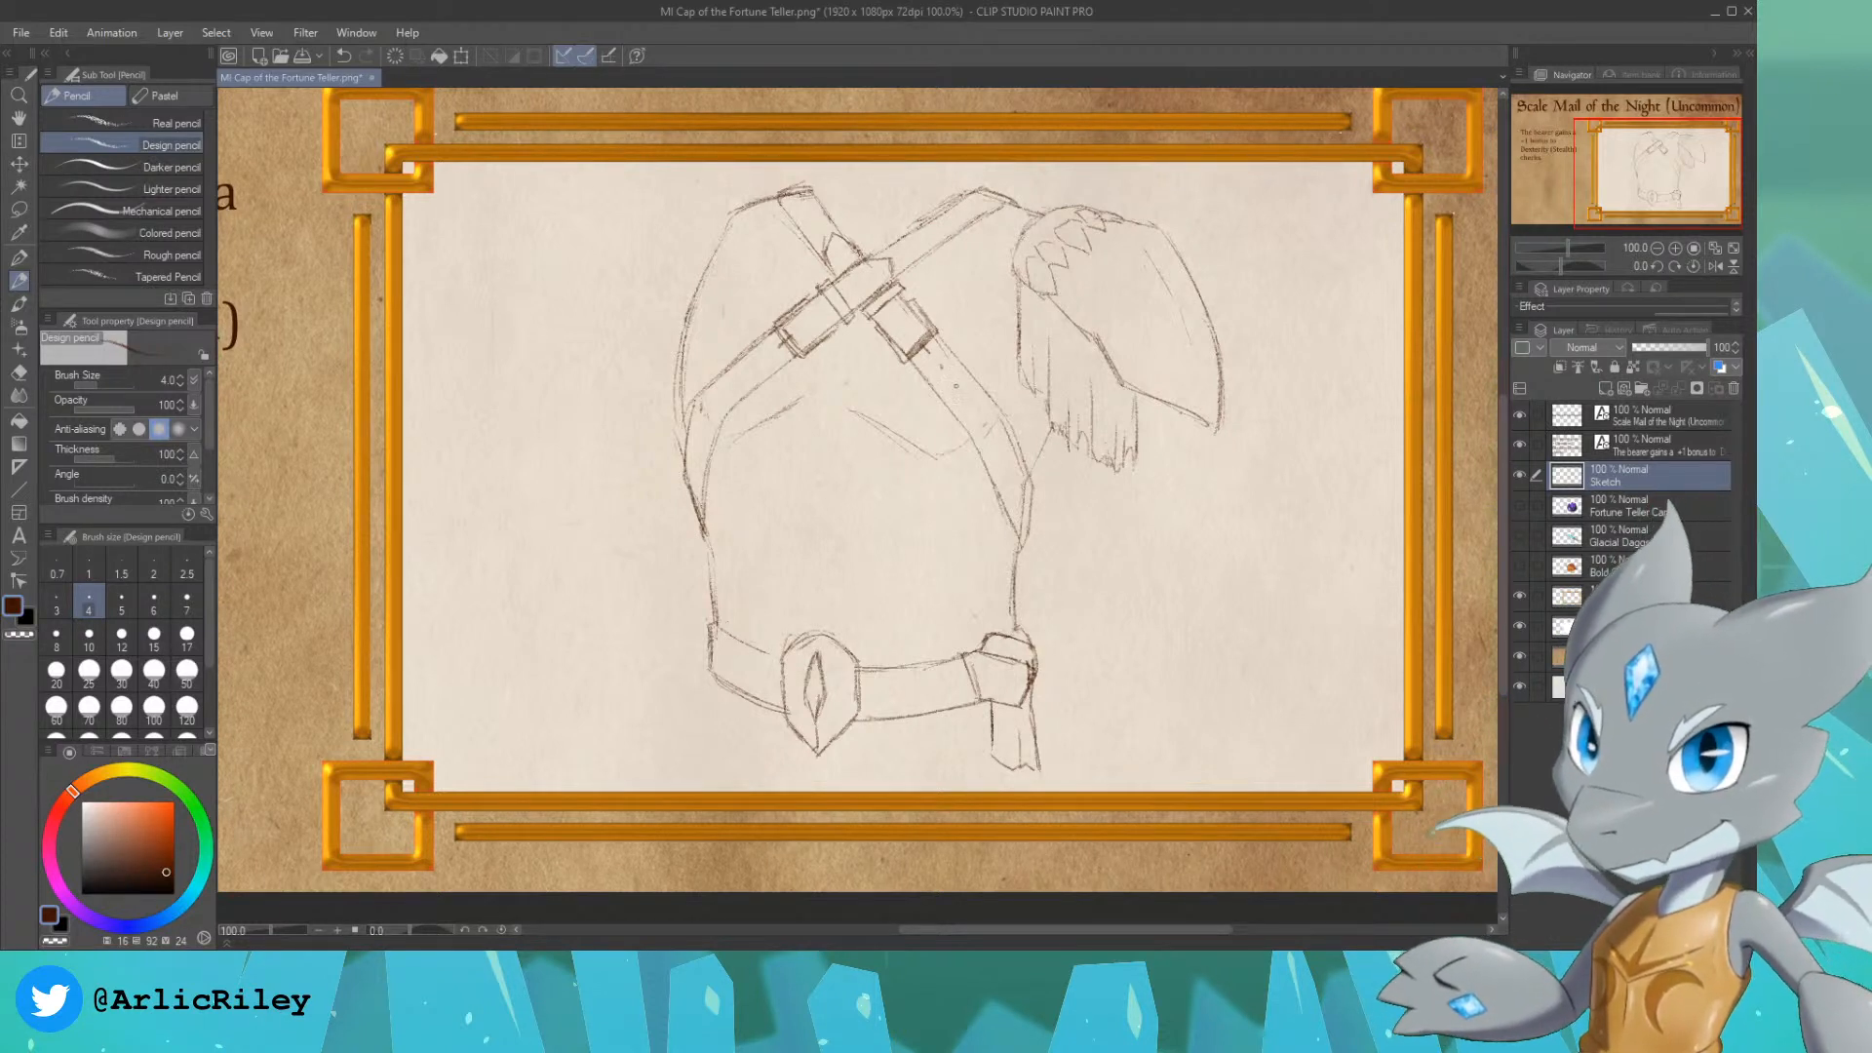
pyautogui.click(958, 387)
pyautogui.click(760, 360)
pyautogui.click(732, 376)
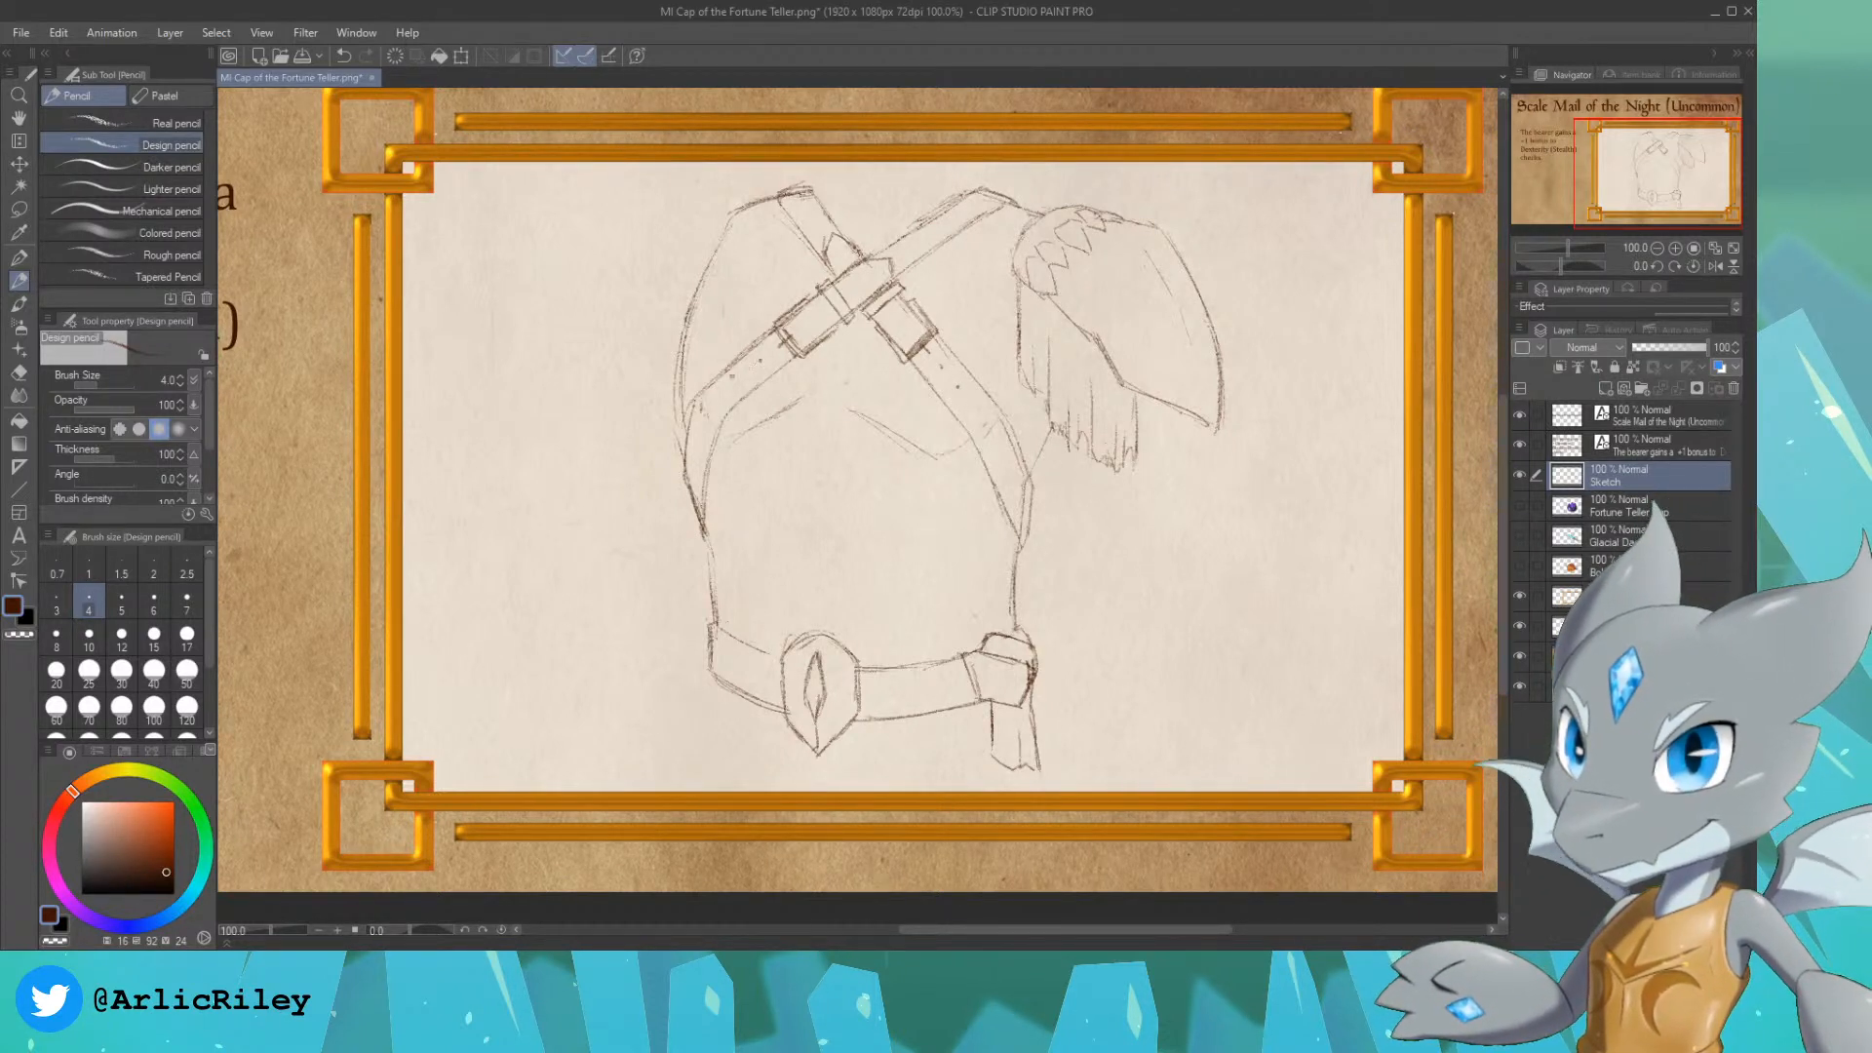
pyautogui.click(813, 315)
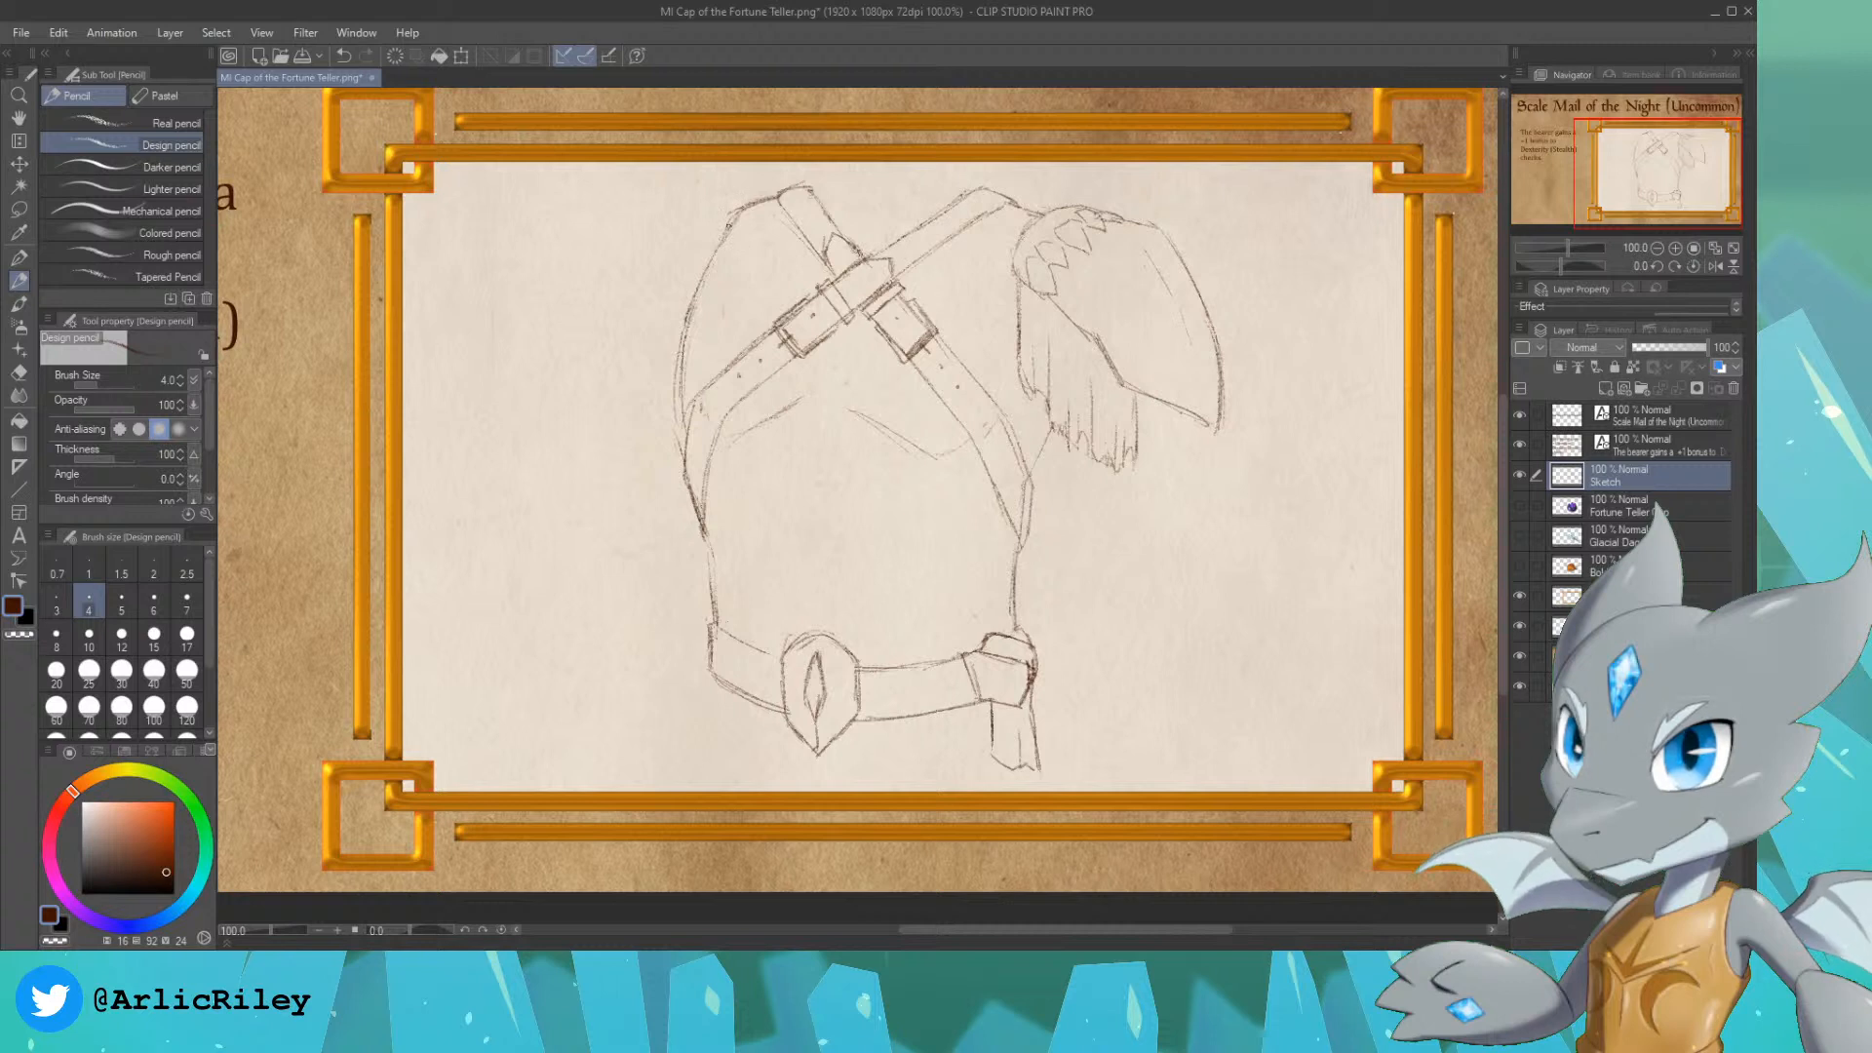
# Step: Sketch evenly spaced diagonal guide lines sloping down to the right across the whole chest piece, from the left shoulder to the belt
pyautogui.moveTo(738, 216)
pyautogui.mouseDown()
pyautogui.moveTo(800, 297)
pyautogui.moveTo(776, 323)
pyautogui.mouseUp()
pyautogui.hotkey('ctrl', 'z')
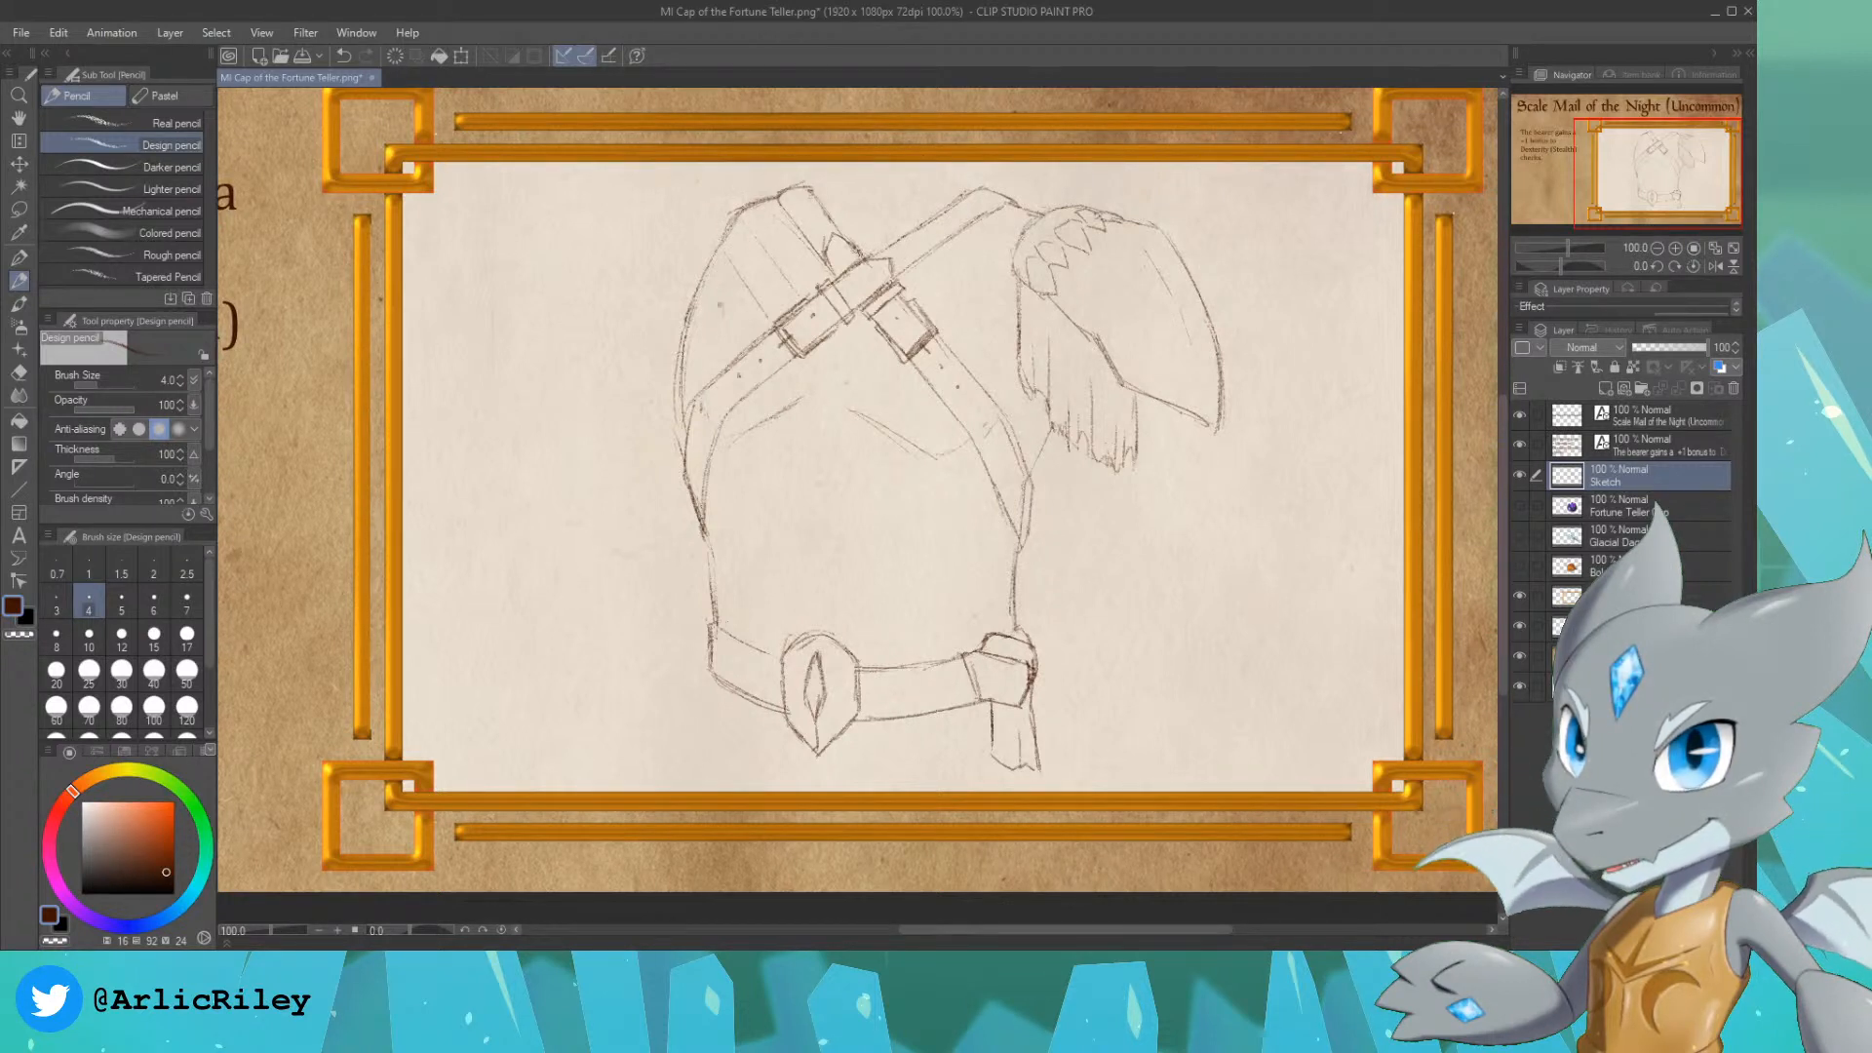
pyautogui.hotkey('ctrl', 'z')
pyautogui.moveTo(764, 231); pyautogui.dragTo(789, 269)
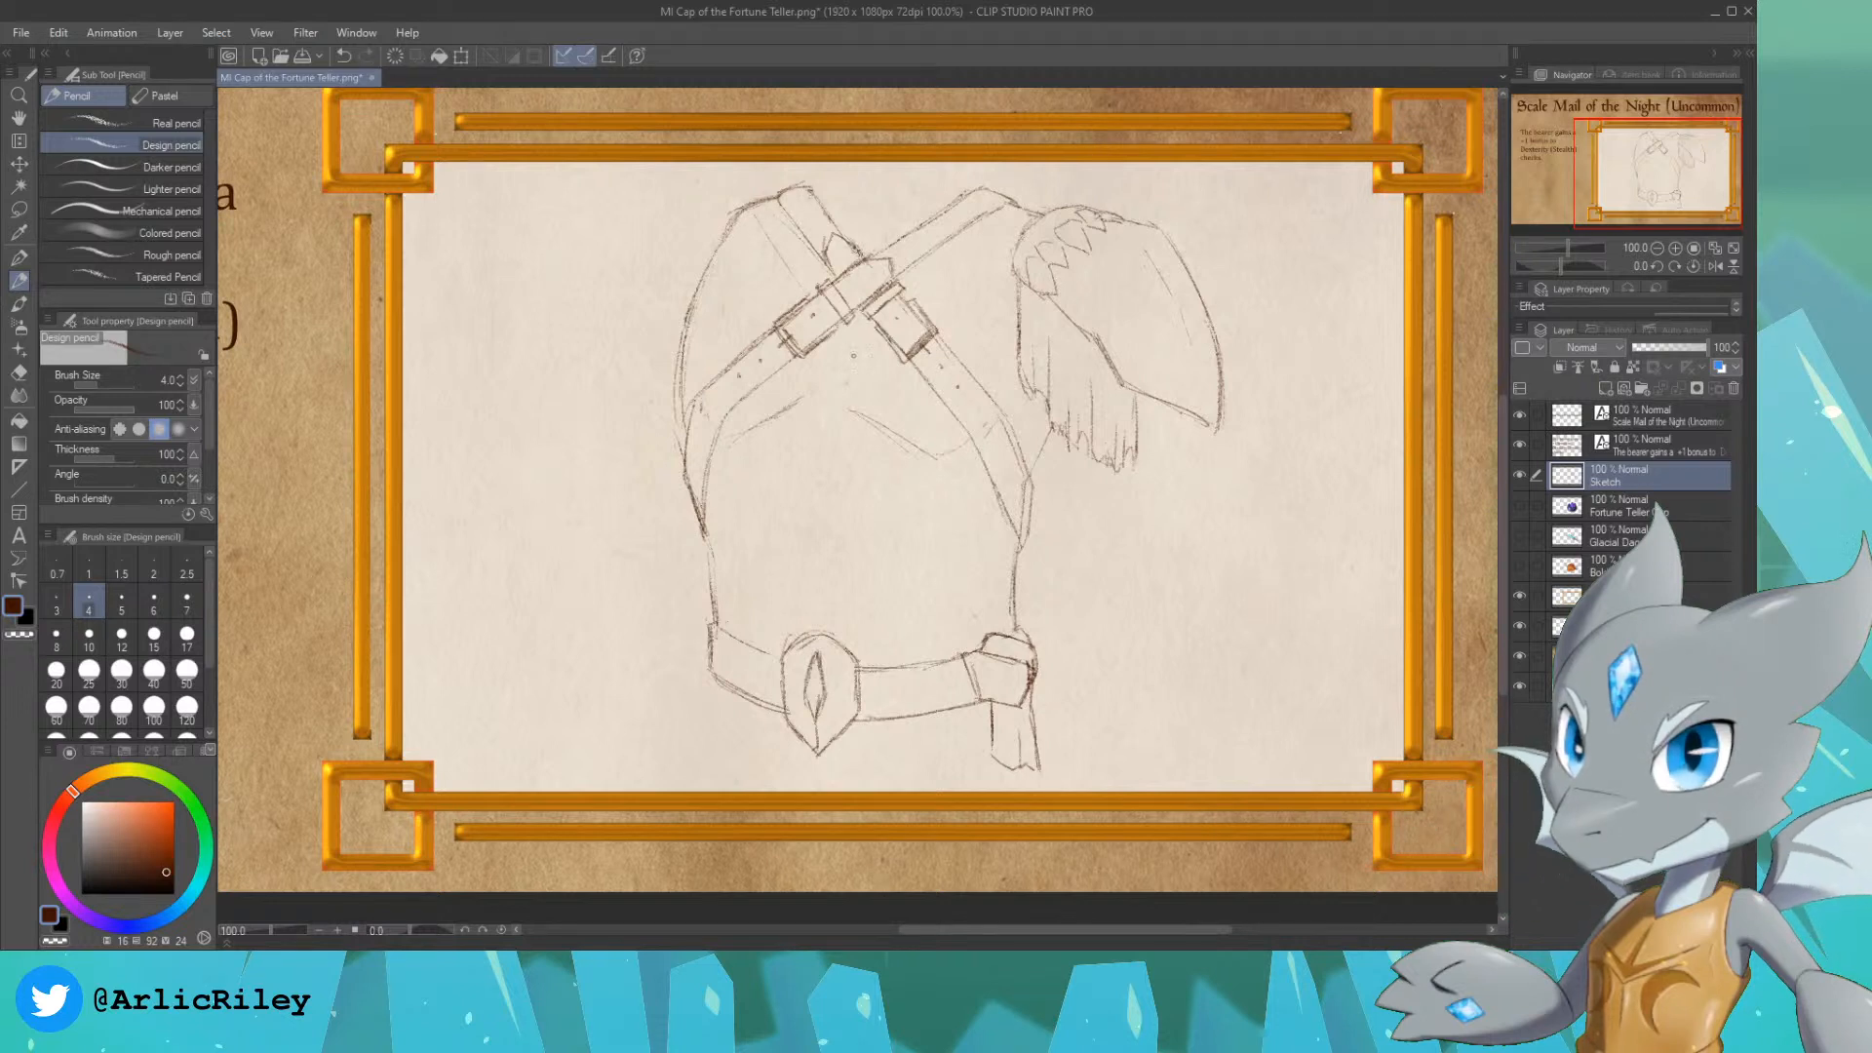
pyautogui.moveTo(846, 346); pyautogui.dragTo(921, 418)
pyautogui.moveTo(731, 247); pyautogui.dragTo(764, 301)
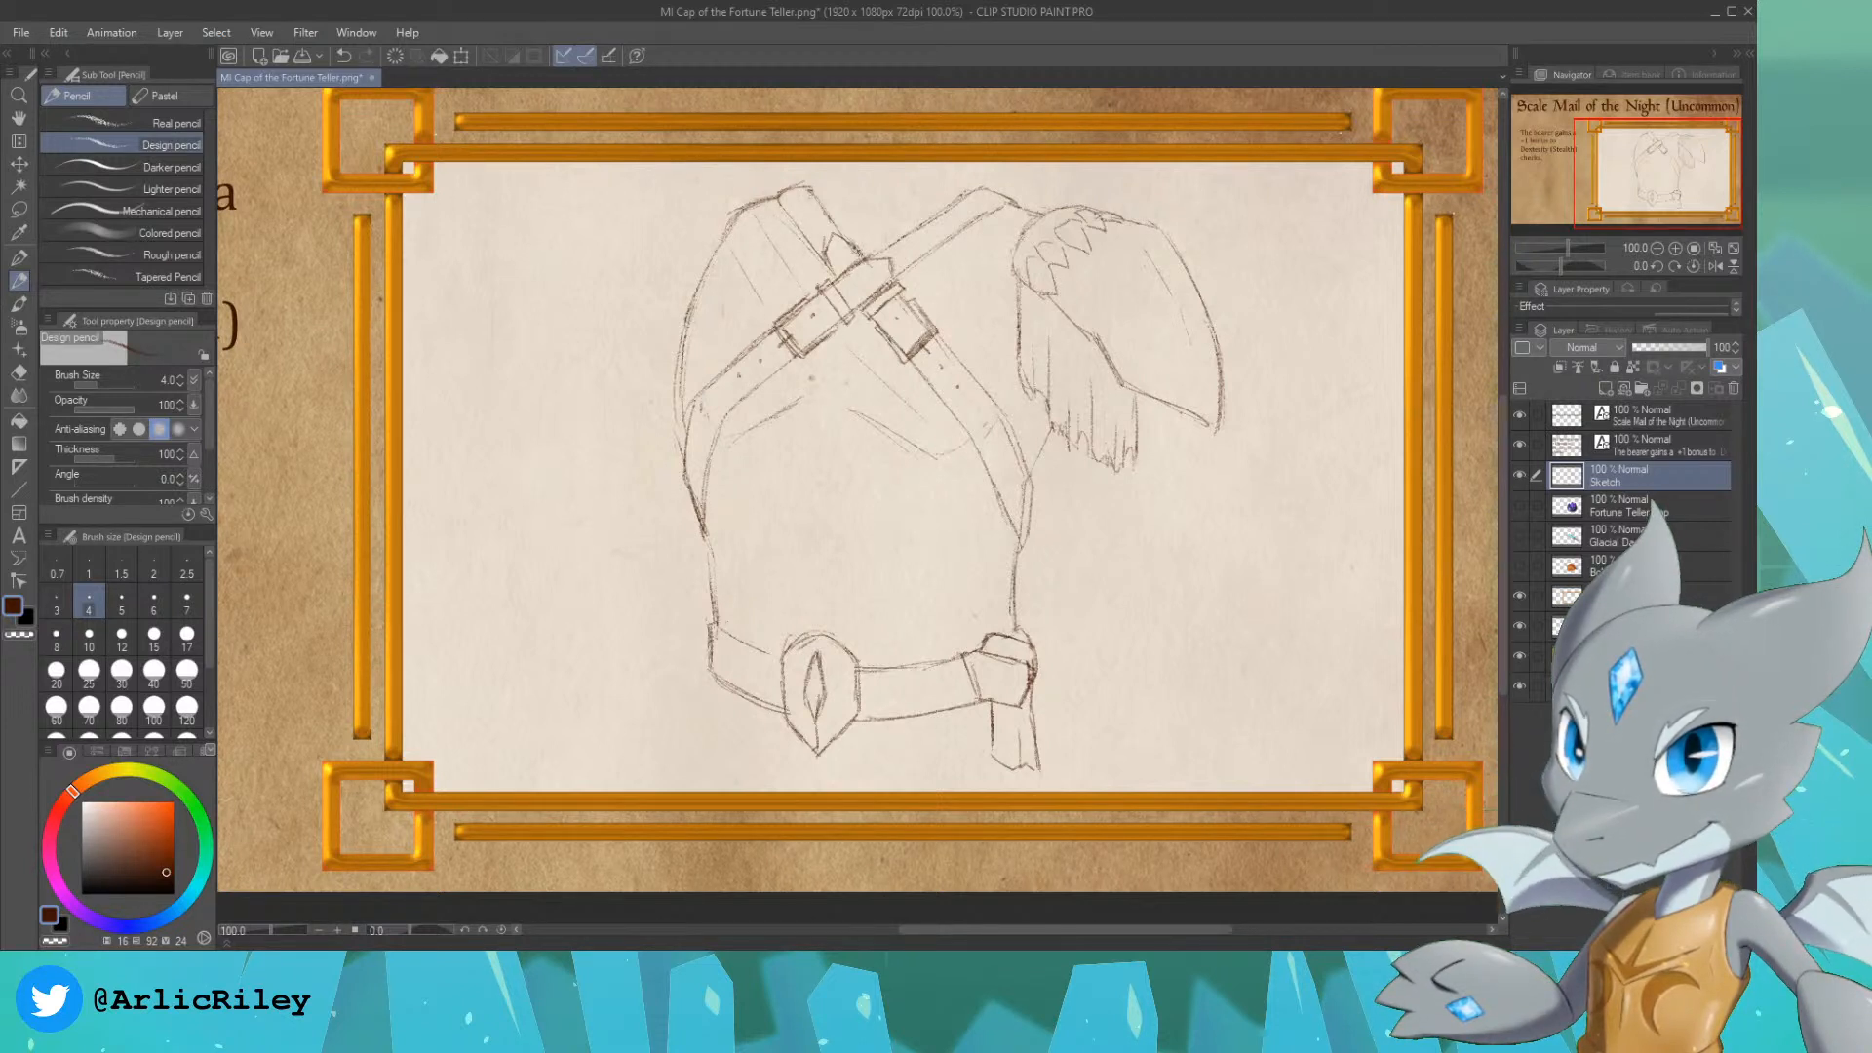
pyautogui.moveTo(923, 487); pyautogui.dragTo(1009, 548)
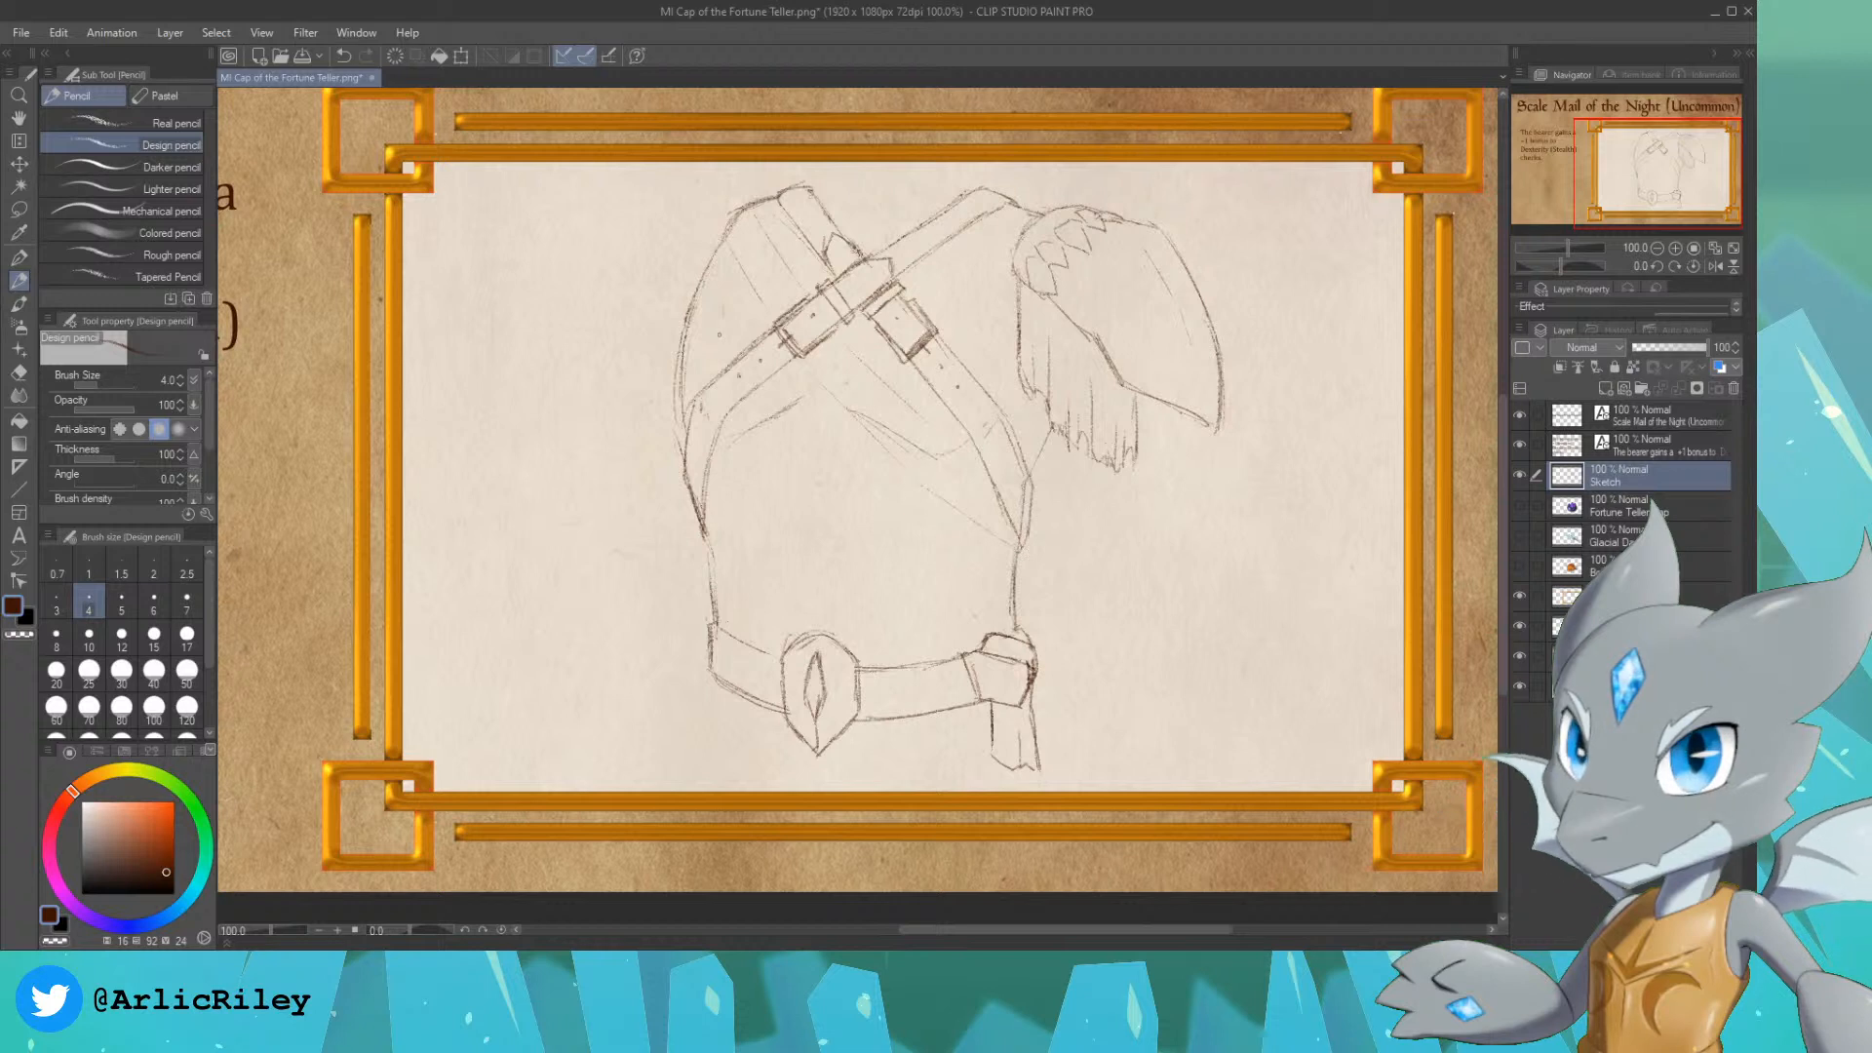
pyautogui.moveTo(790, 411); pyautogui.dragTo(840, 476)
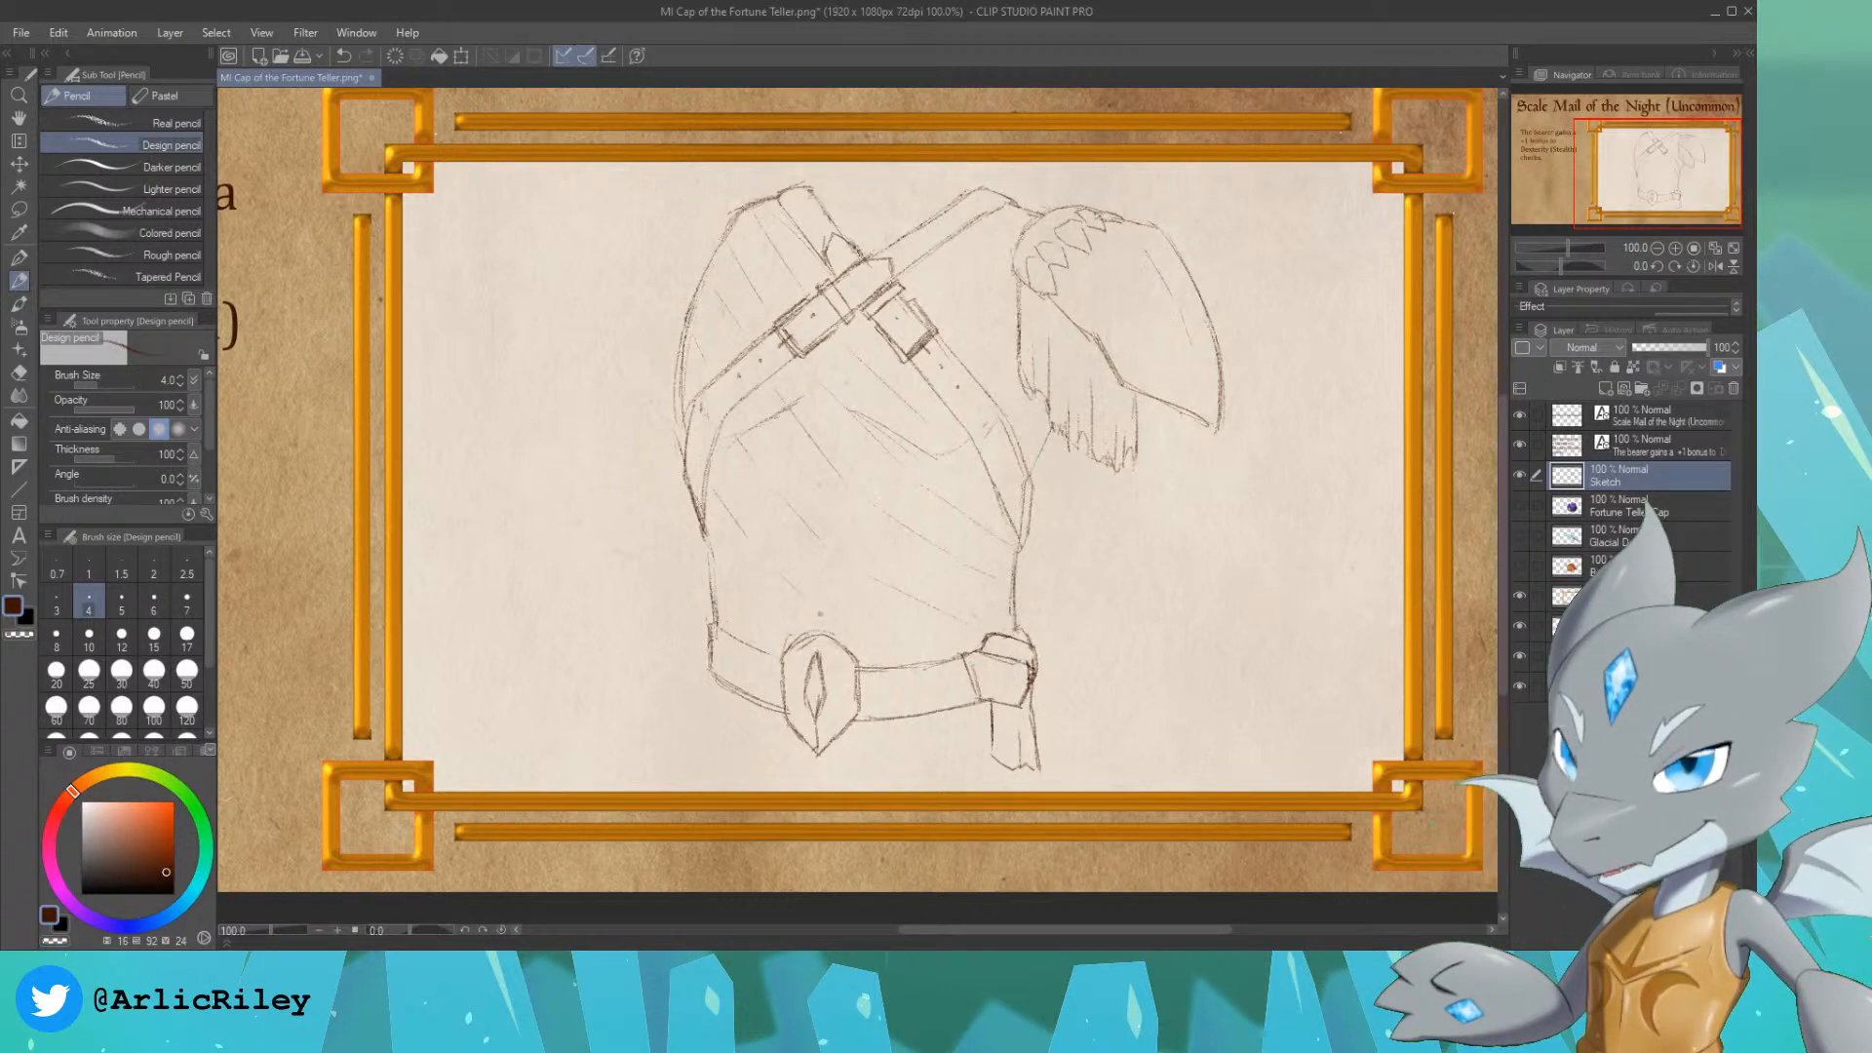
pyautogui.moveTo(848, 625); pyautogui.dragTo(907, 652)
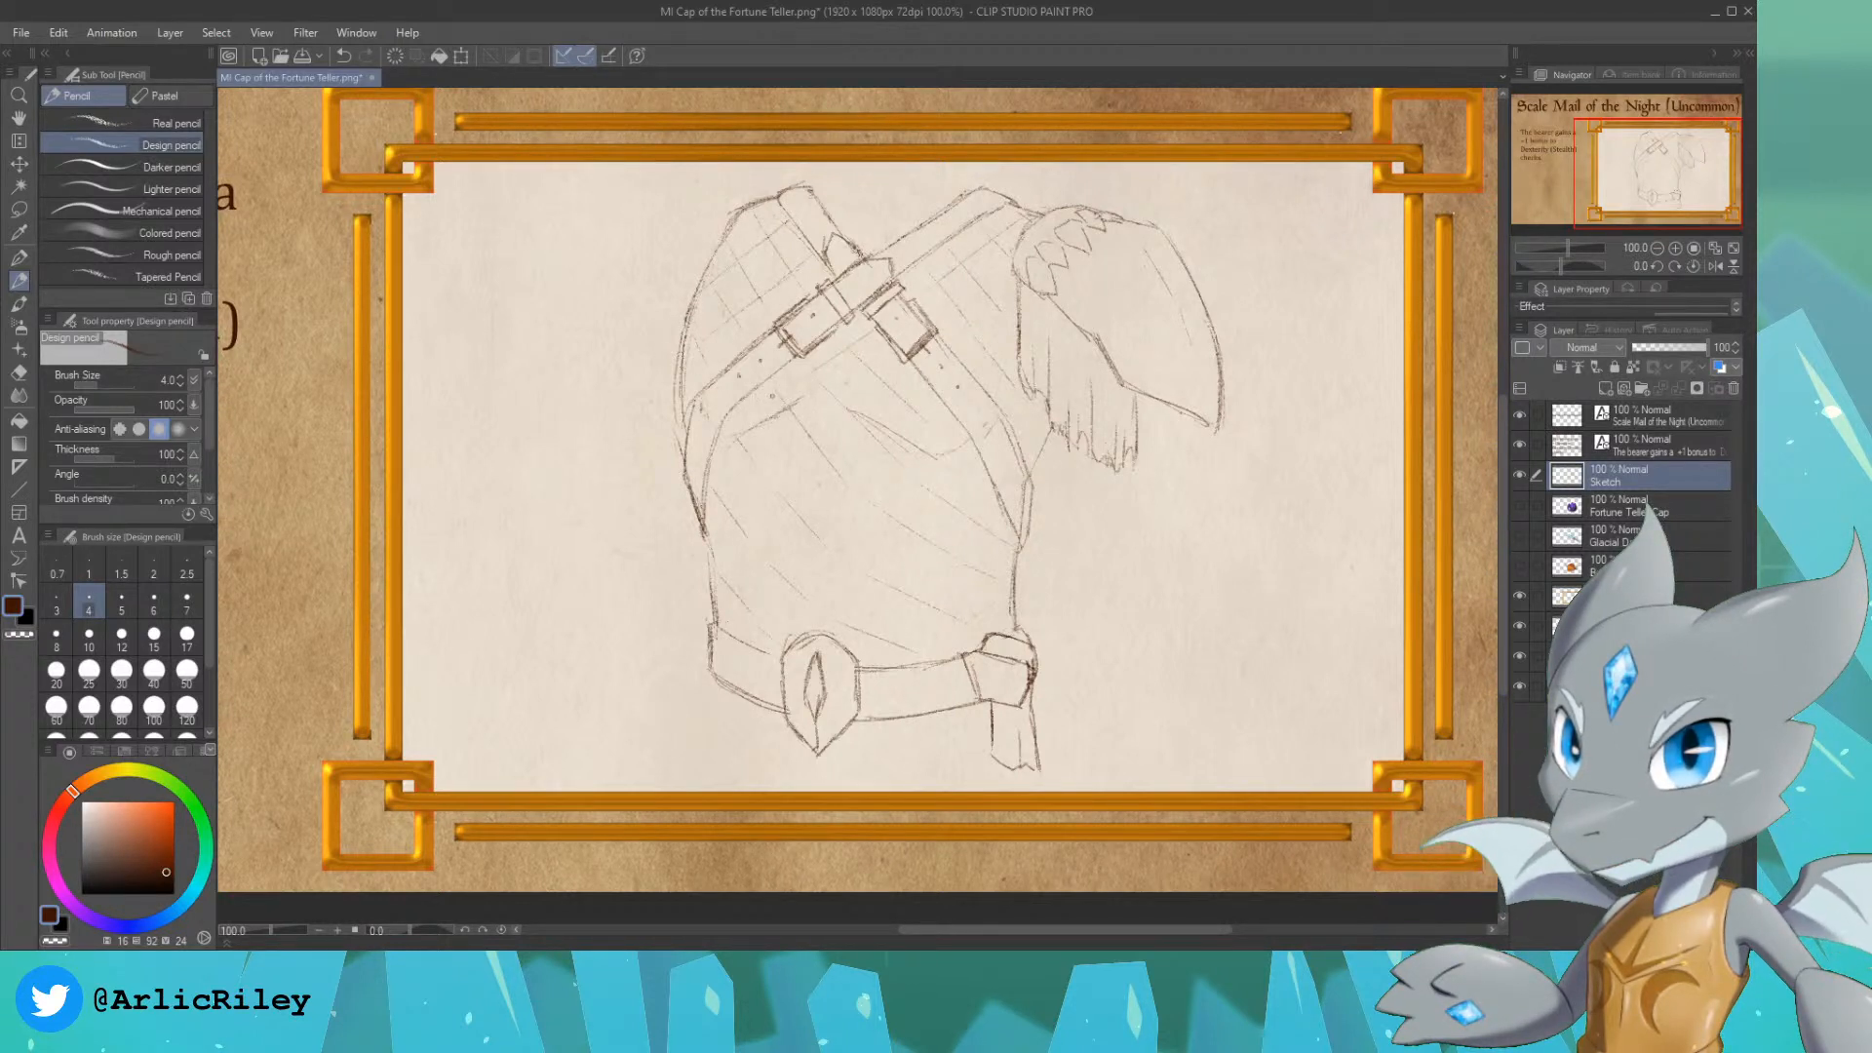
# Step: Add crossing diagonal guide lines sloping the other way over the torso to complete a diamond-shaped scale grid
pyautogui.moveTo(990, 312)
pyautogui.mouseDown()
pyautogui.moveTo(962, 335)
pyautogui.moveTo(973, 309)
pyautogui.mouseUp()
pyautogui.hotkey('ctrl', 'z')
pyautogui.moveTo(899, 365); pyautogui.dragTo(756, 456)
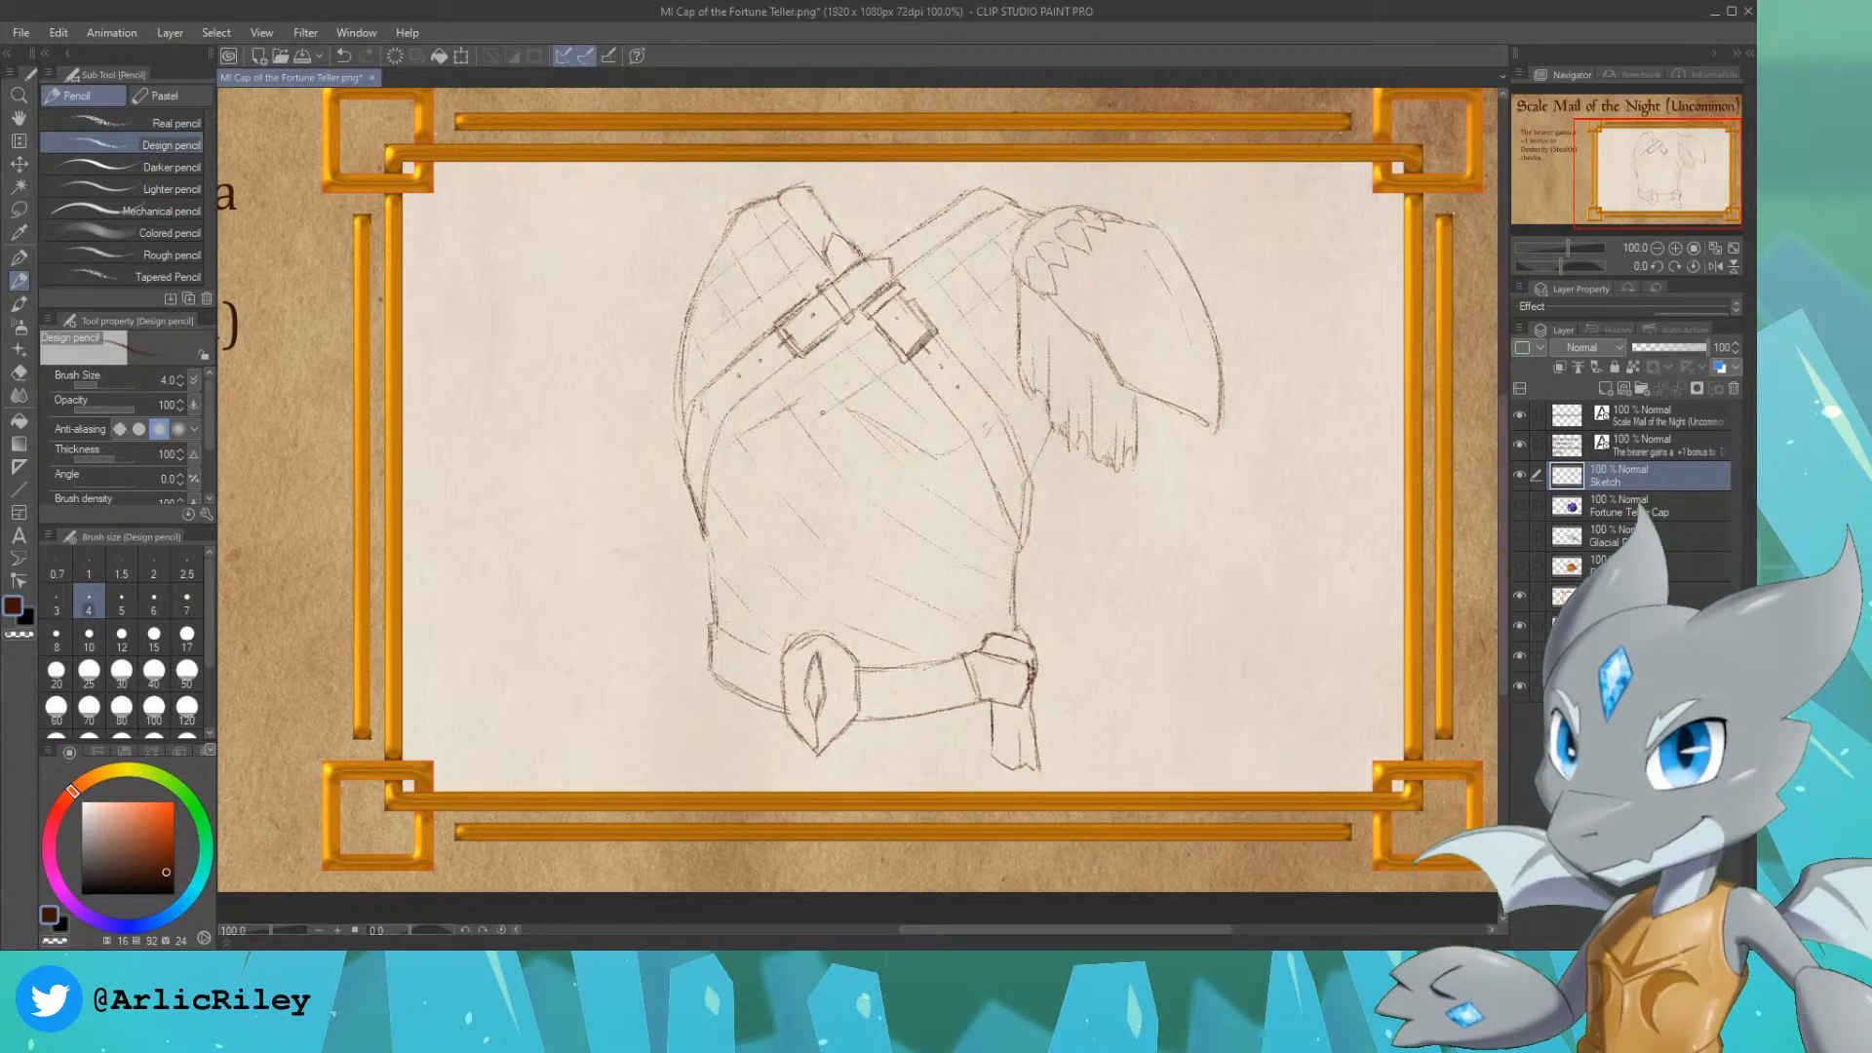
pyautogui.moveTo(719, 558); pyautogui.dragTo(889, 422)
pyautogui.hotkey('ctrl', 'z')
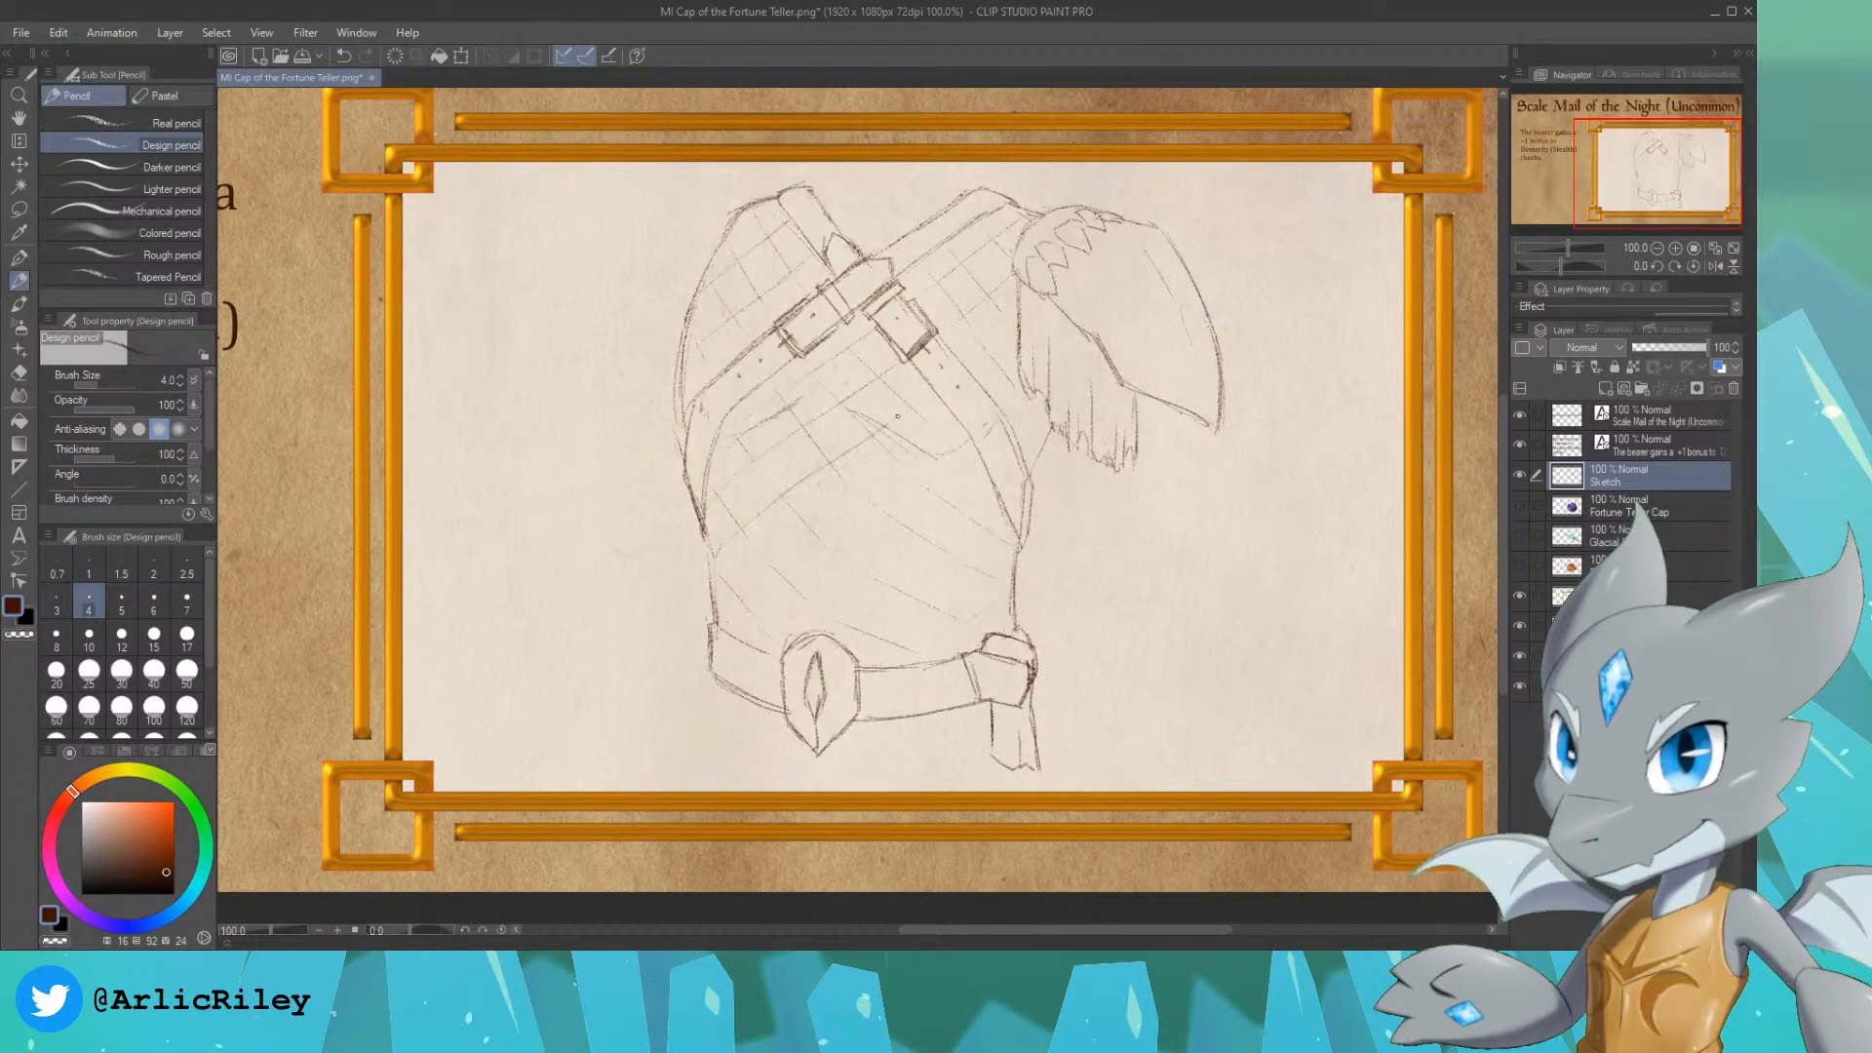
pyautogui.moveTo(980, 365); pyautogui.dragTo(1011, 343)
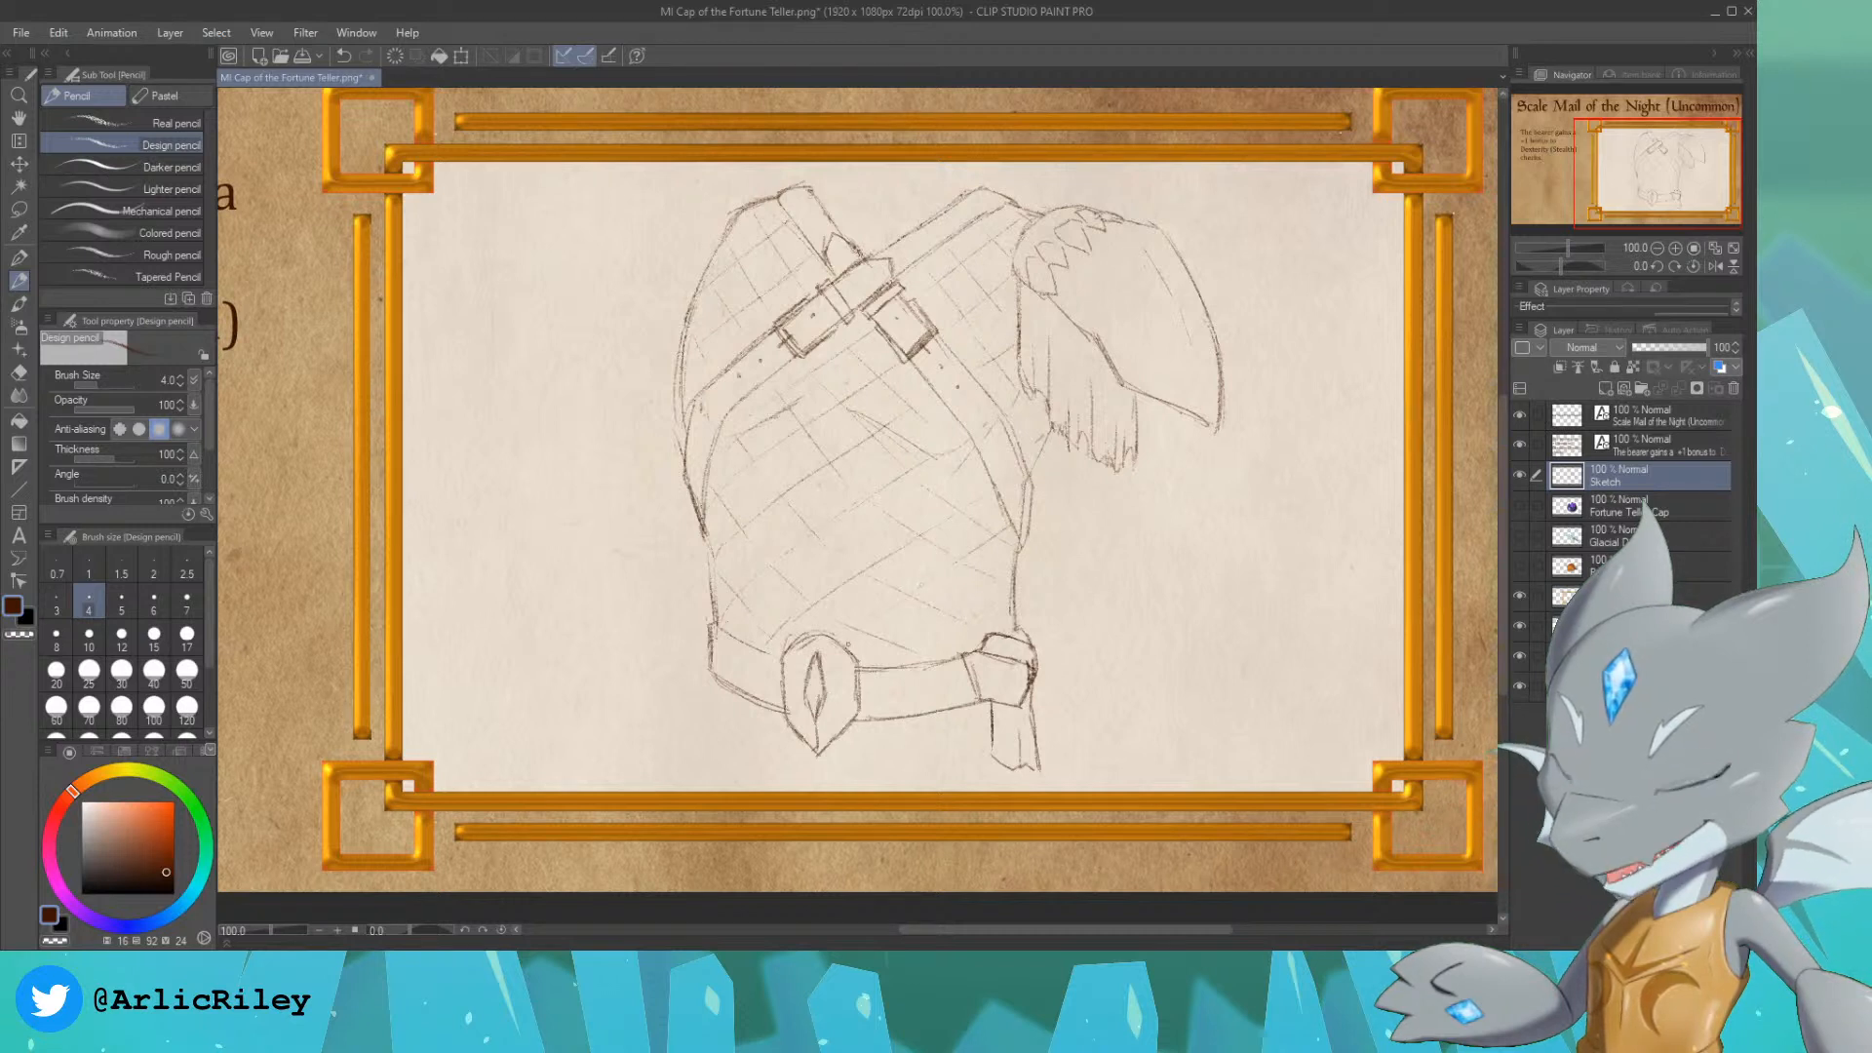
pyautogui.moveTo(912, 647); pyautogui.dragTo(953, 618)
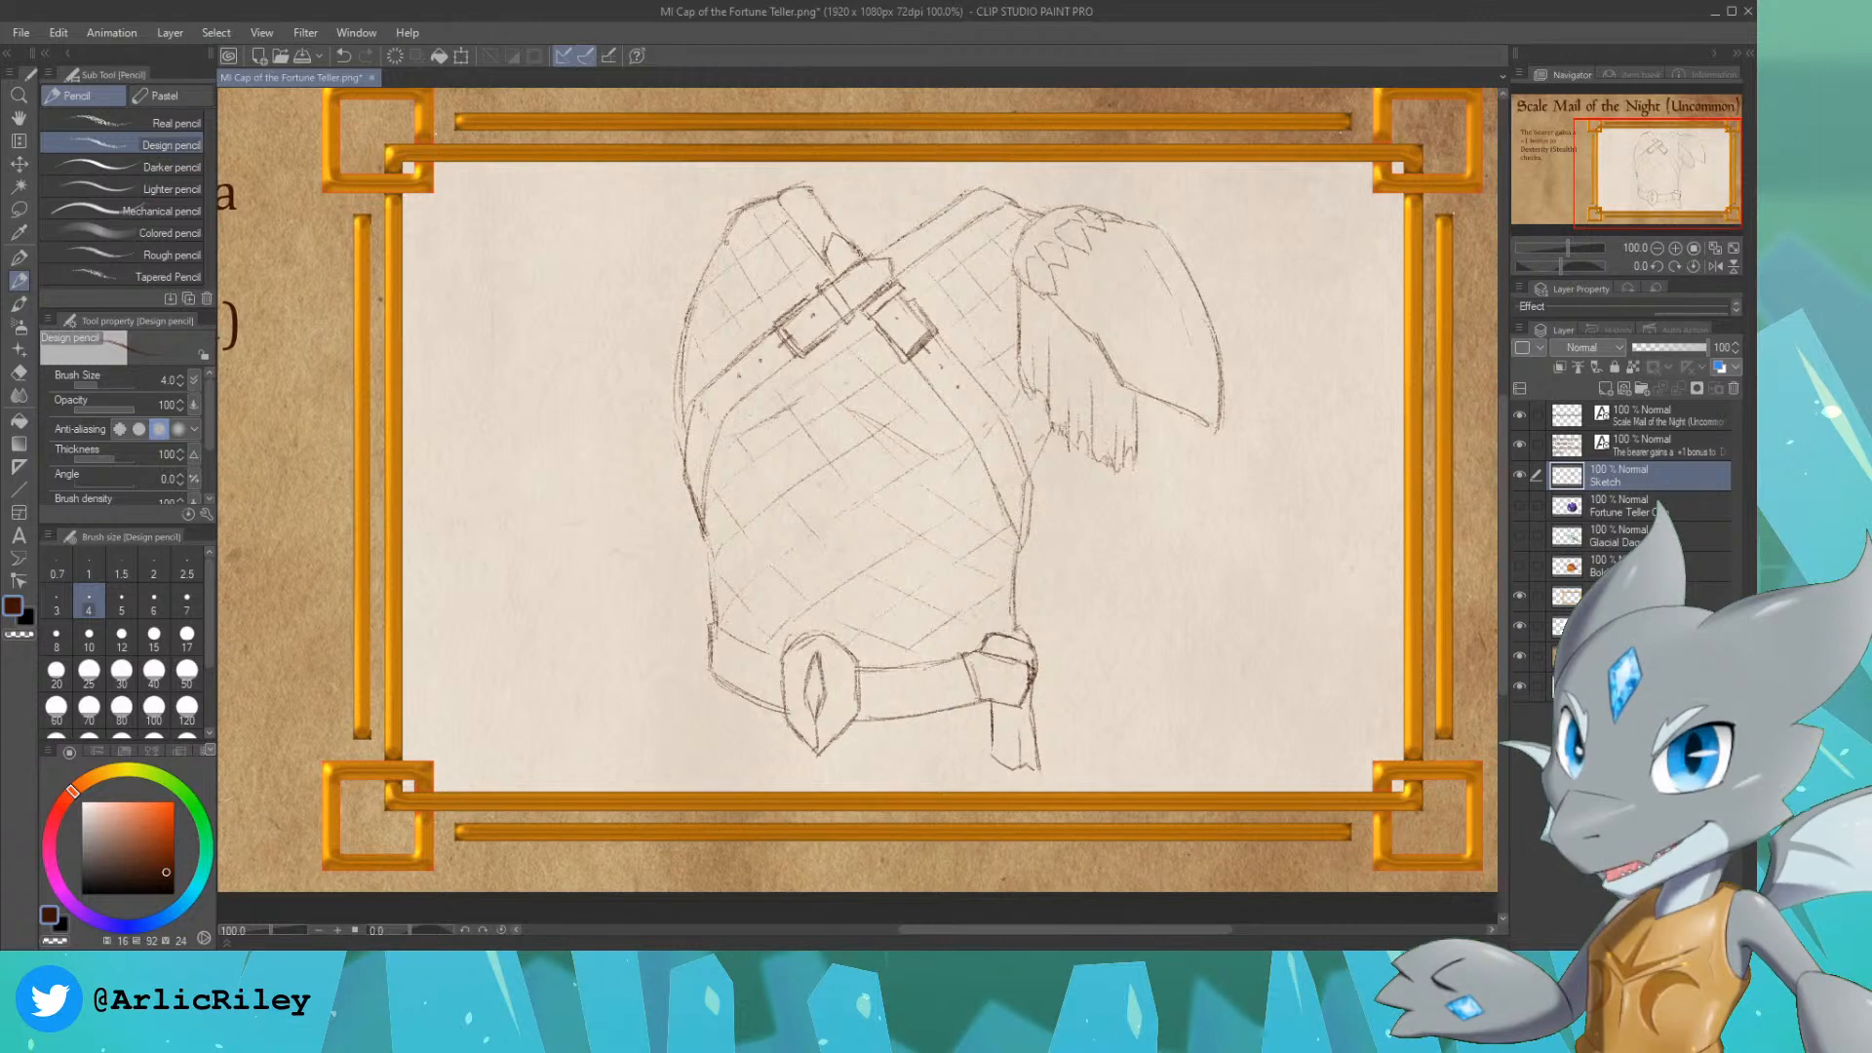
# Step: Firm up the lower edges of the grid diamonds as pointed scales on both shoulders and just below the strap buckles
pyautogui.moveTo(732, 251)
pyautogui.mouseDown()
pyautogui.moveTo(772, 251)
pyautogui.moveTo(765, 293)
pyautogui.moveTo(715, 290)
pyautogui.moveTo(742, 304)
pyautogui.moveTo(710, 279)
pyautogui.moveTo(727, 268)
pyautogui.moveTo(682, 264)
pyautogui.moveTo(698, 346)
pyautogui.mouseUp()
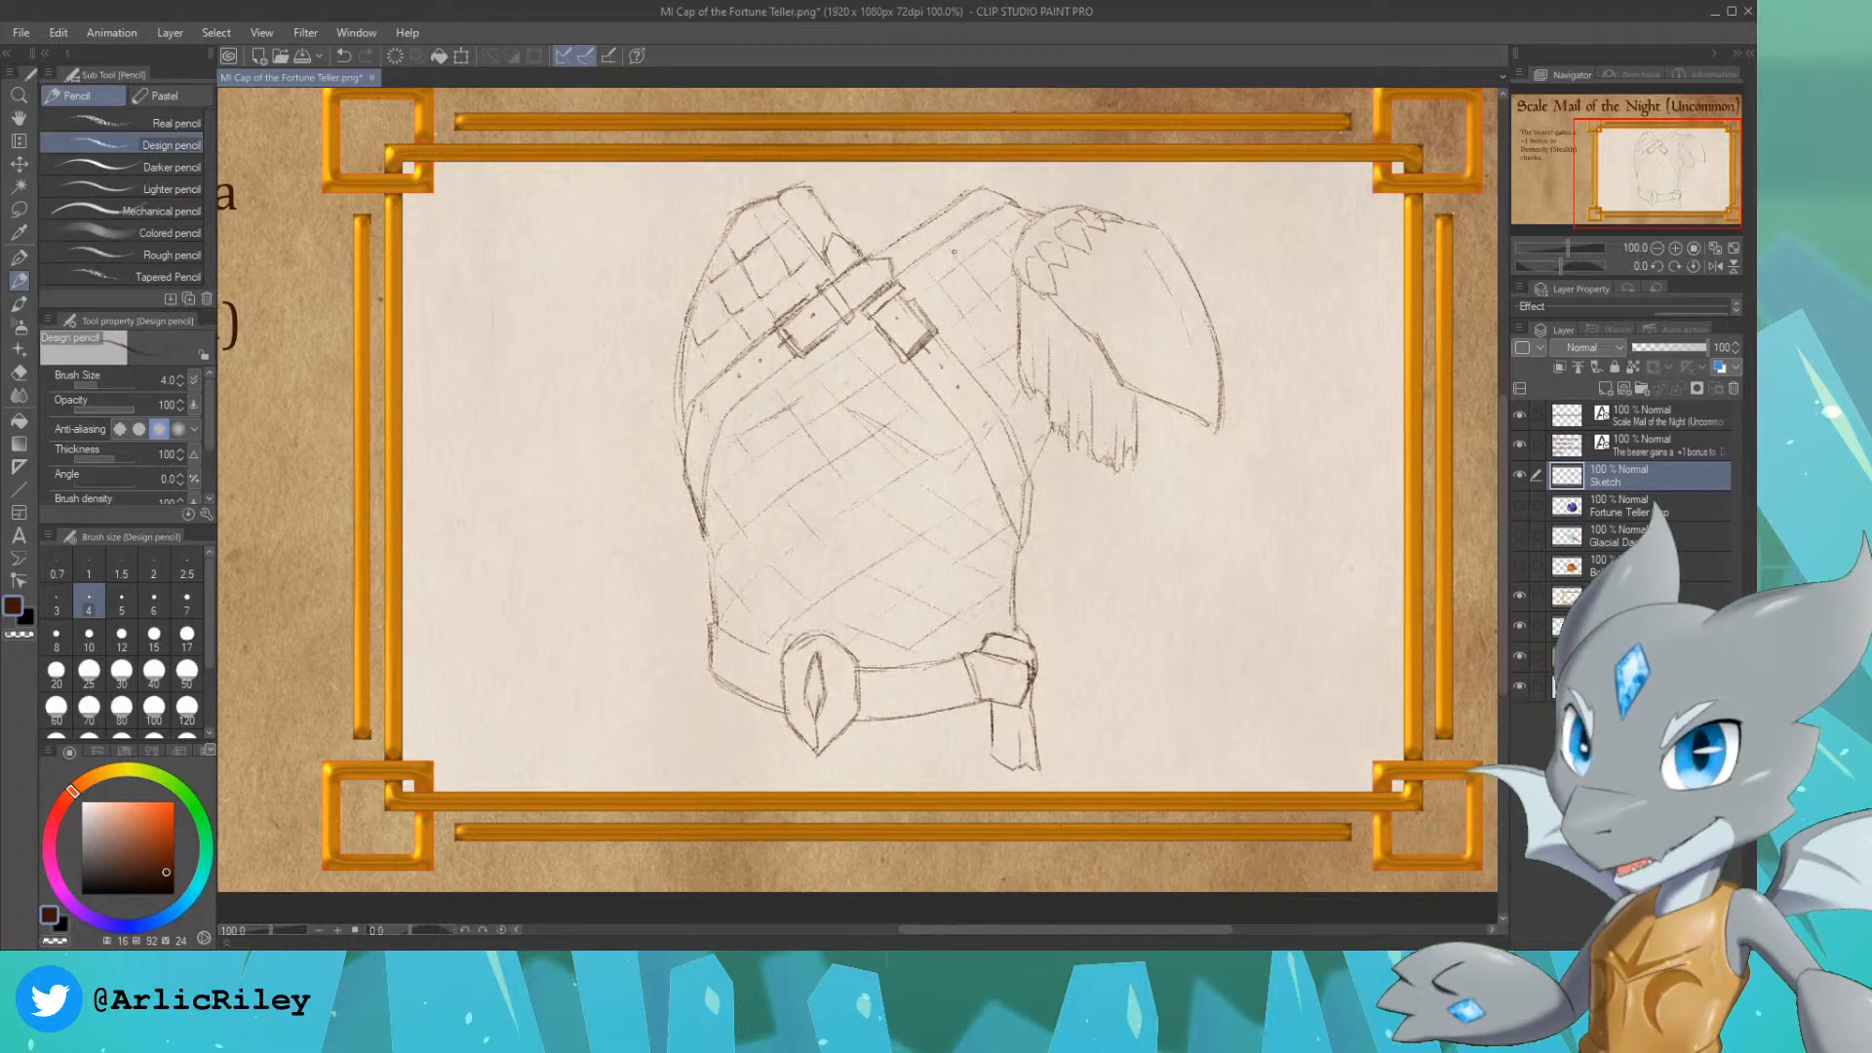
pyautogui.moveTo(948, 244)
pyautogui.mouseDown()
pyautogui.moveTo(1001, 239)
pyautogui.moveTo(989, 297)
pyautogui.mouseUp()
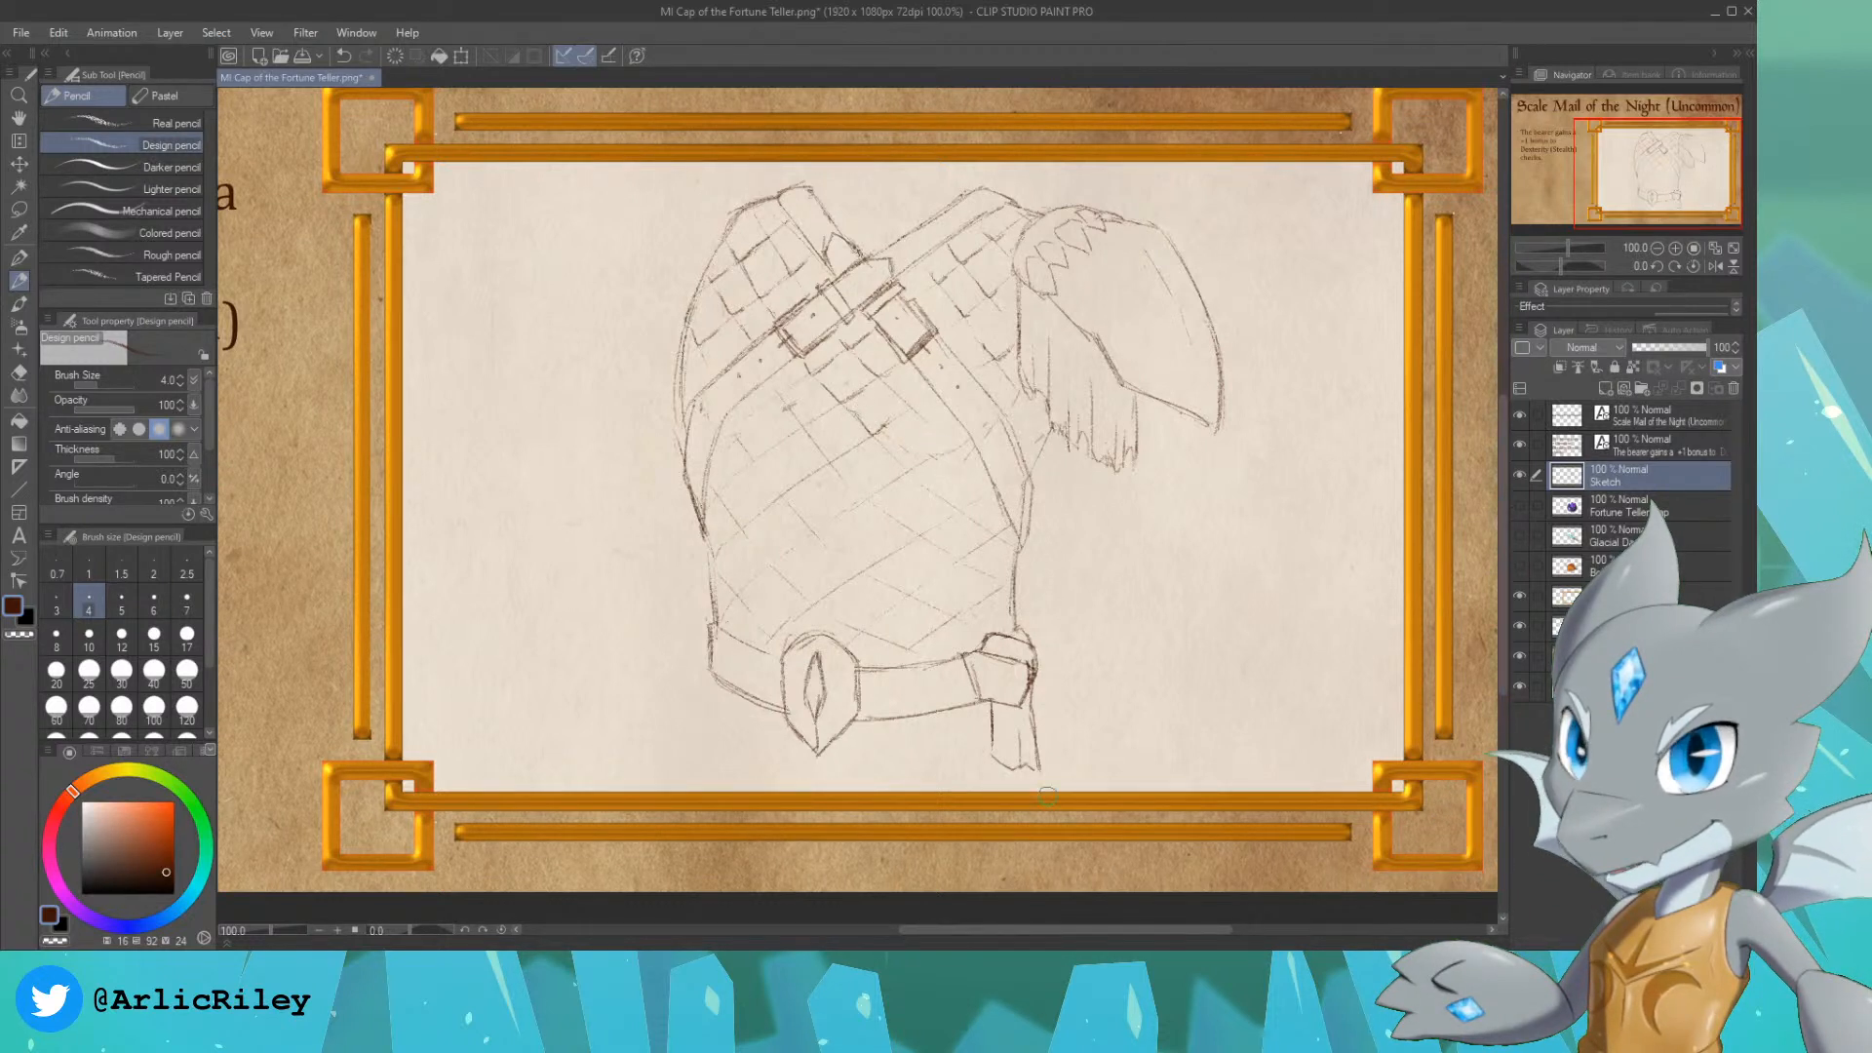
pyautogui.moveTo(894, 392)
pyautogui.mouseDown()
pyautogui.moveTo(947, 460)
pyautogui.moveTo(928, 422)
pyautogui.moveTo(961, 444)
pyautogui.moveTo(917, 468)
pyautogui.mouseUp()
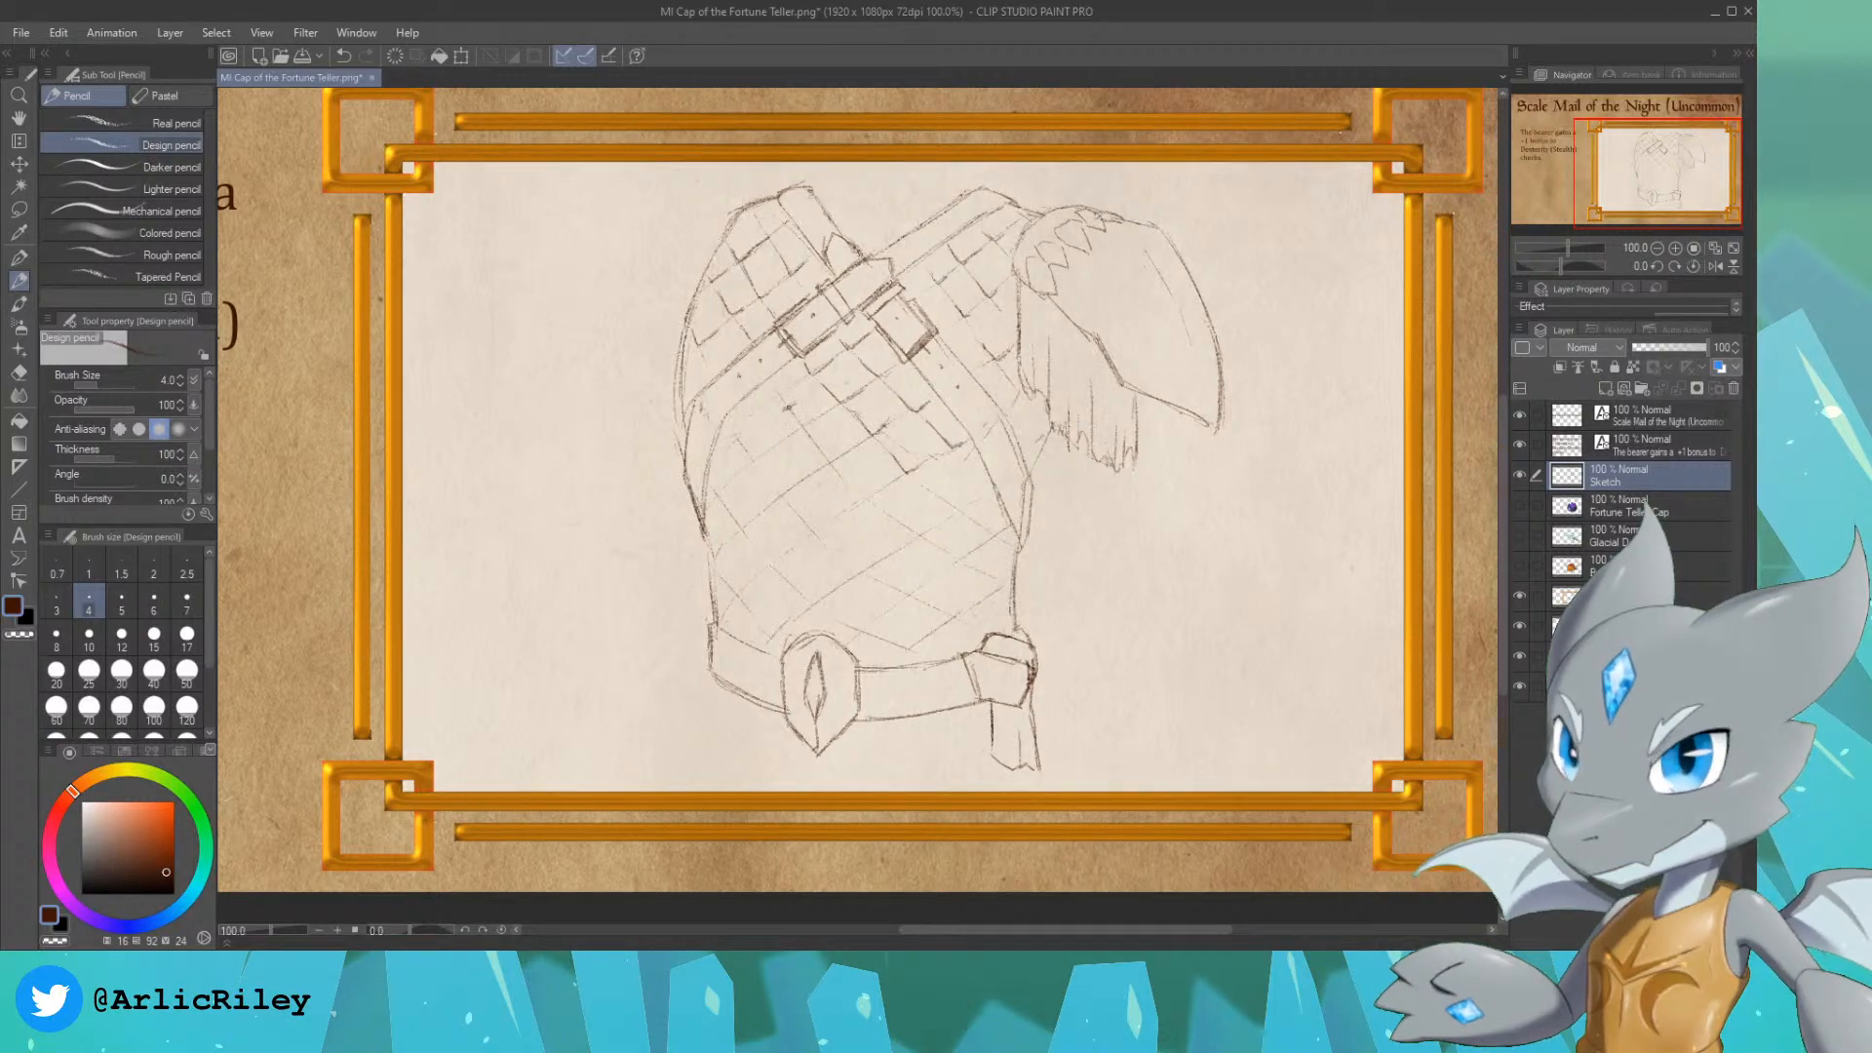
# Step: Continue the pointed scale edges across the belly down to the belt and reinforce the torso and belt outlines
pyautogui.moveTo(788, 406); pyautogui.dragTo(807, 426)
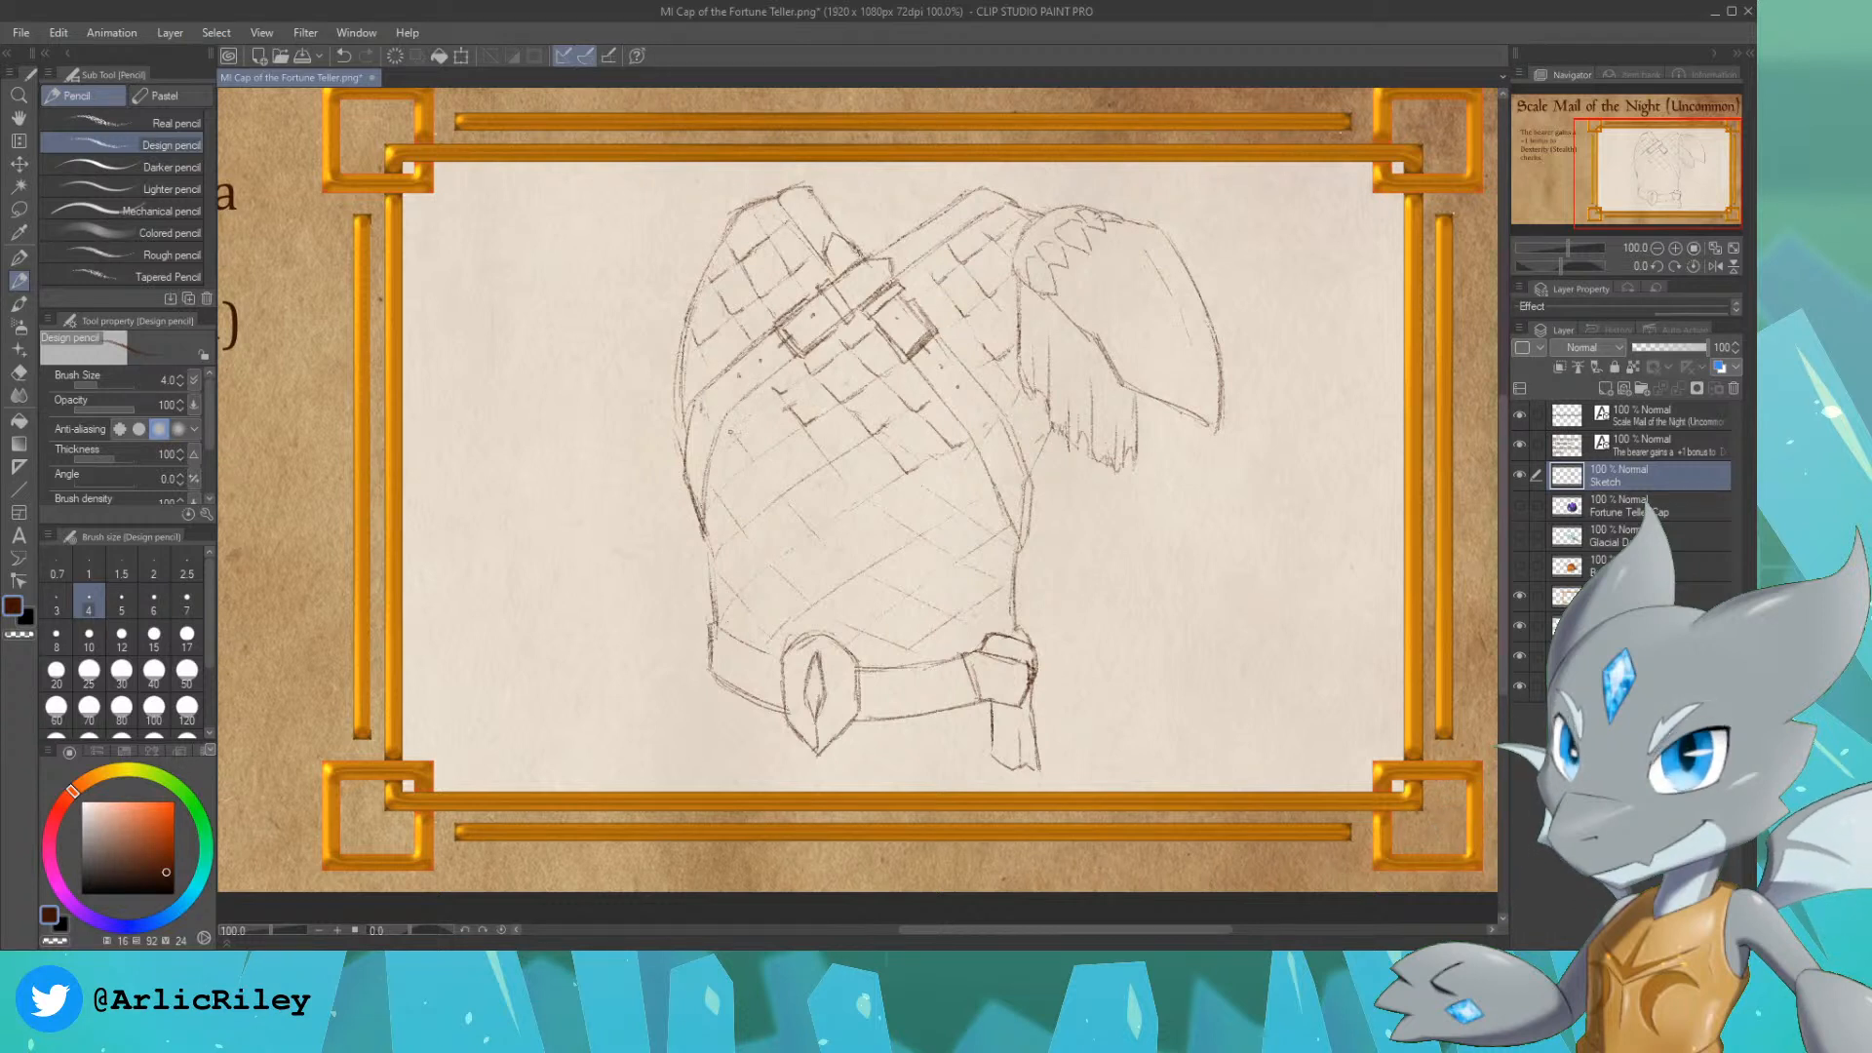
pyautogui.moveTo(756, 449)
pyautogui.mouseDown()
pyautogui.moveTo(788, 494)
pyautogui.moveTo(857, 444)
pyautogui.moveTo(863, 498)
pyautogui.mouseUp()
pyautogui.moveTo(864, 497)
pyautogui.mouseDown()
pyautogui.moveTo(887, 482)
pyautogui.moveTo(817, 532)
pyautogui.mouseUp()
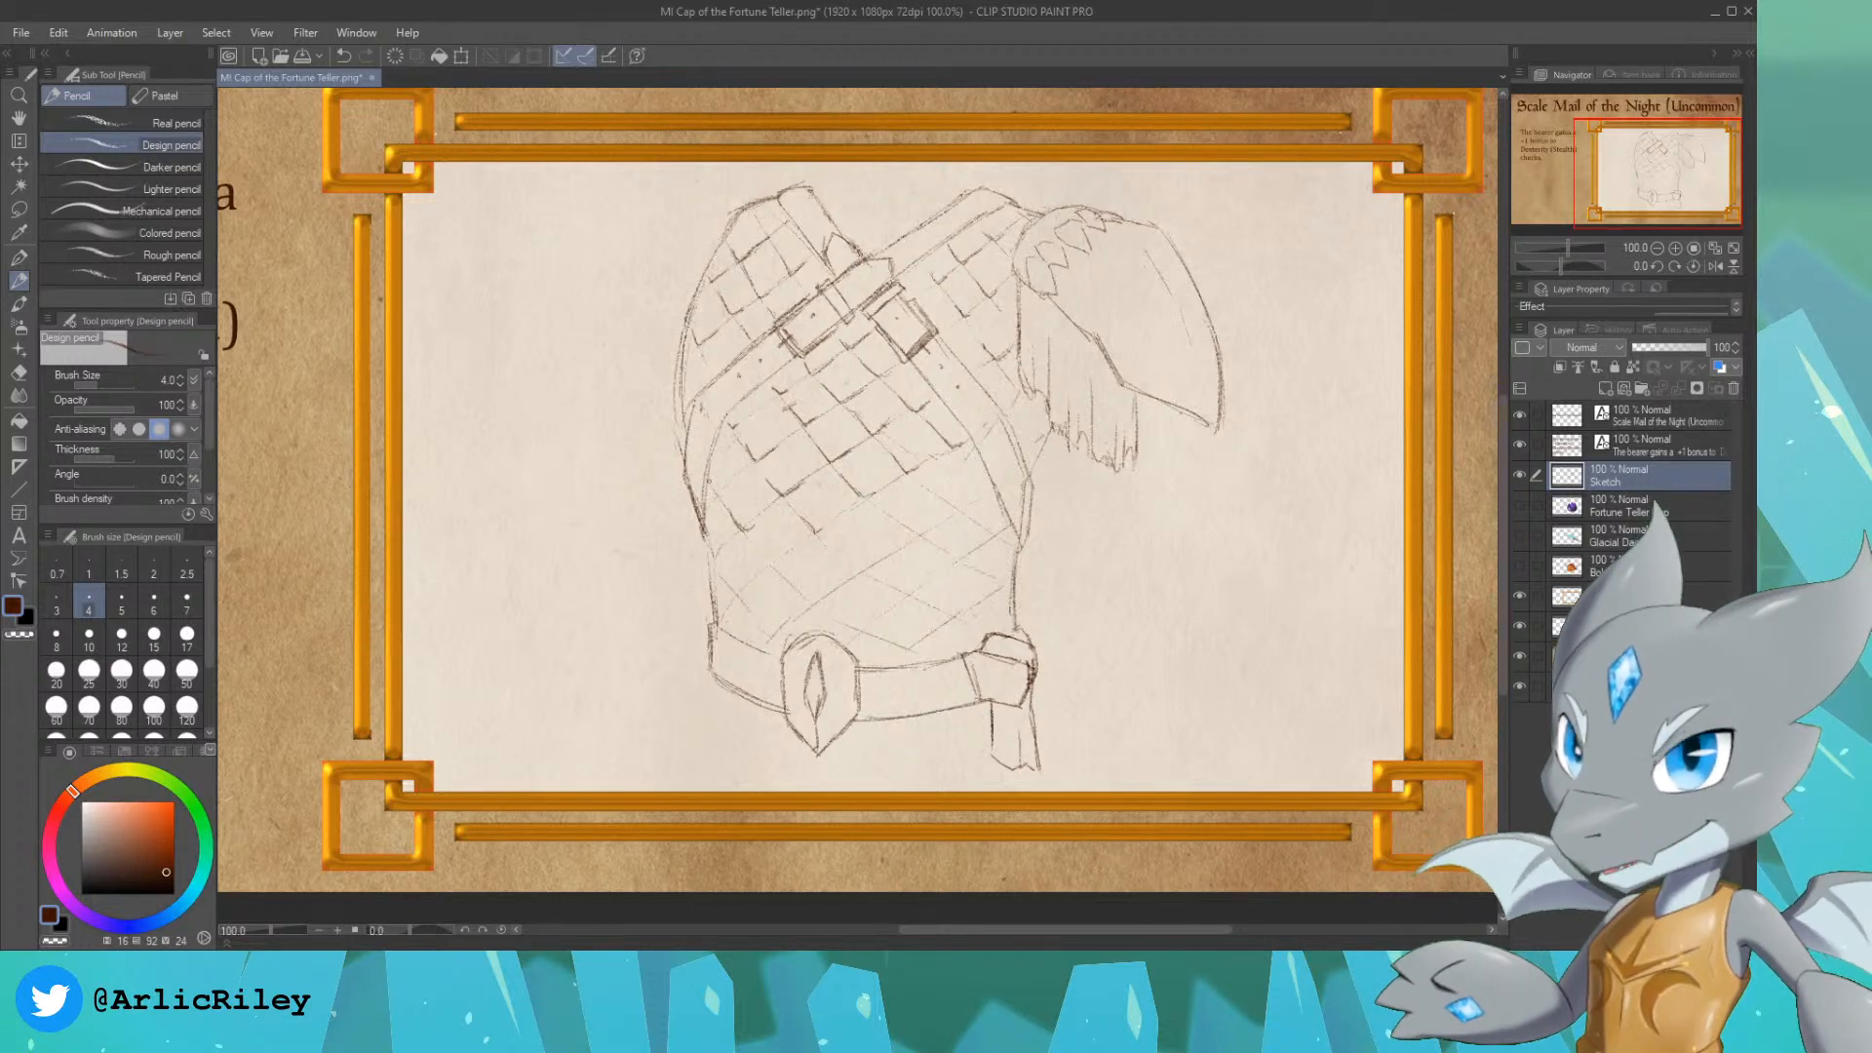
pyautogui.moveTo(707, 547)
pyautogui.mouseDown()
pyautogui.moveTo(750, 580)
pyautogui.moveTo(732, 615)
pyautogui.moveTo(766, 636)
pyautogui.moveTo(751, 614)
pyautogui.moveTo(833, 606)
pyautogui.moveTo(804, 597)
pyautogui.moveTo(918, 533)
pyautogui.moveTo(895, 523)
pyautogui.moveTo(933, 528)
pyautogui.moveTo(944, 497)
pyautogui.moveTo(963, 510)
pyautogui.moveTo(990, 478)
pyautogui.mouseUp()
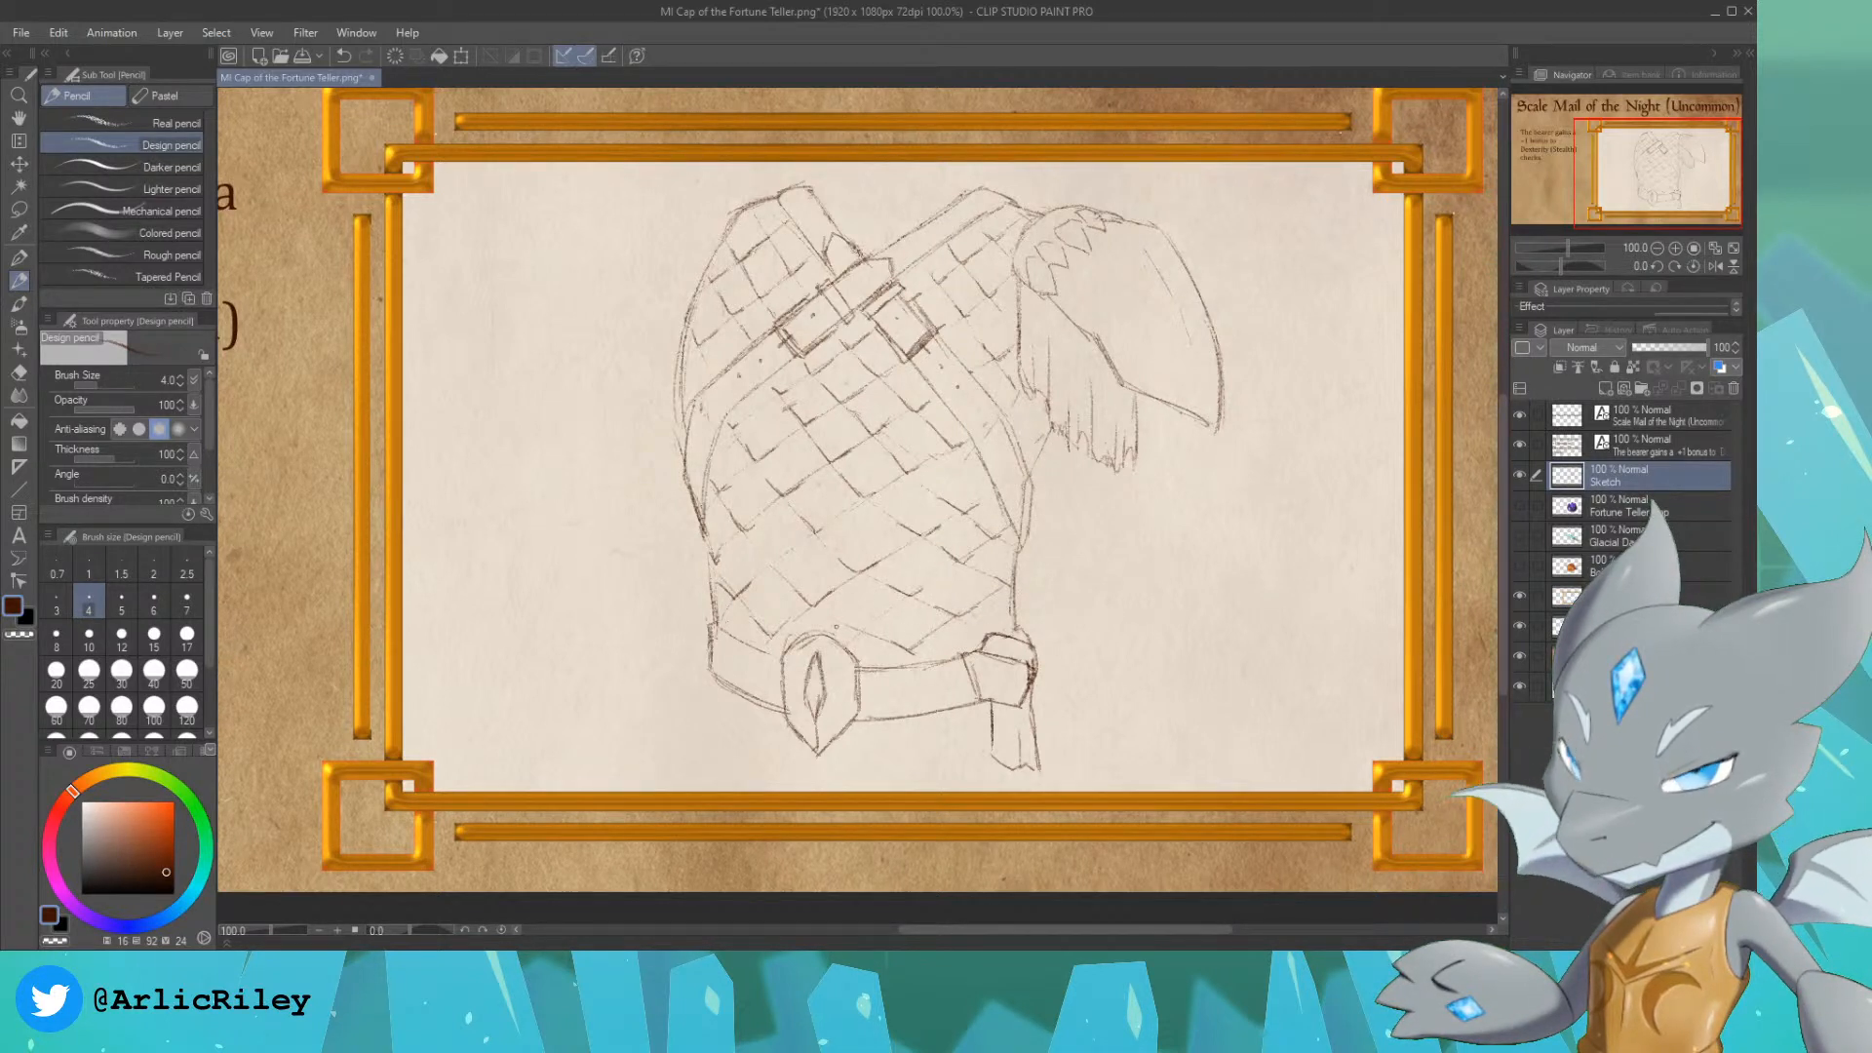
pyautogui.moveTo(836, 624); pyautogui.dragTo(865, 631)
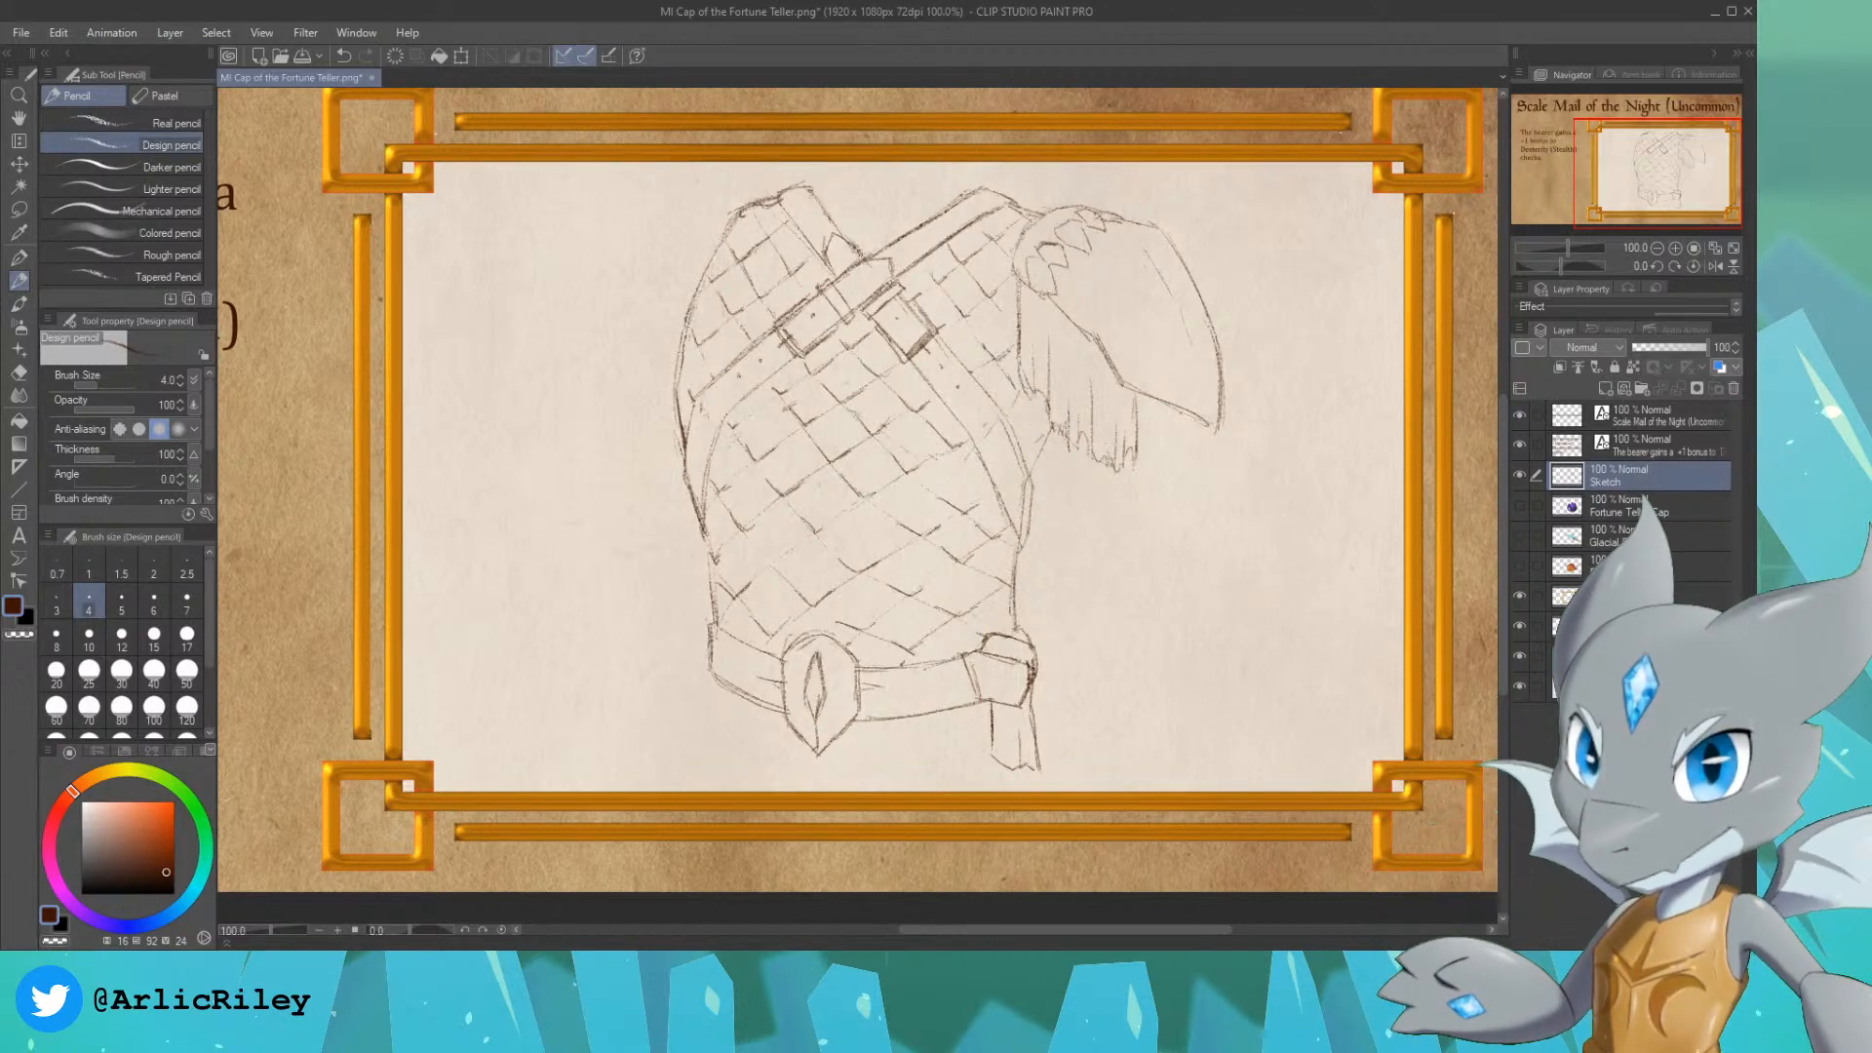
# Step: Duplicate the Sketch layer and merge the copy back down to darken the pencil lines
pyautogui.hotkey('ctrl', 'v')
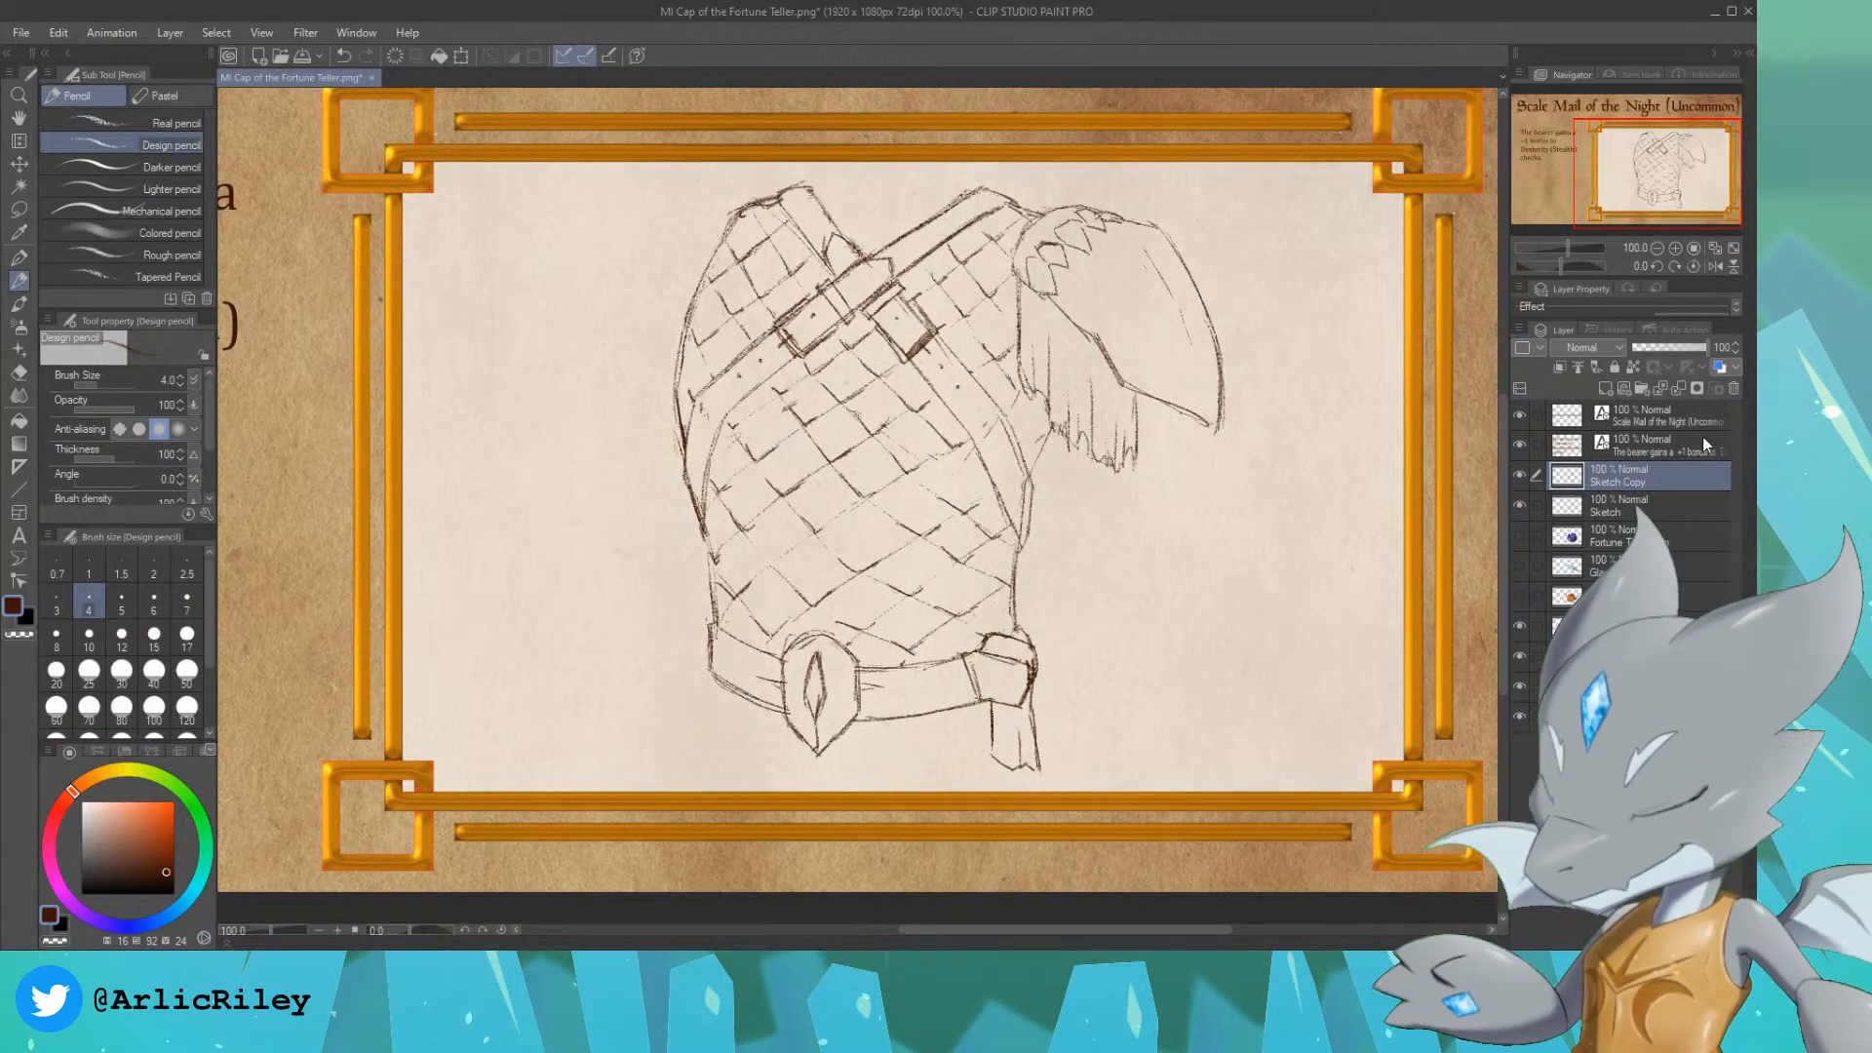
pyautogui.hotkey('ctrl', 'e')
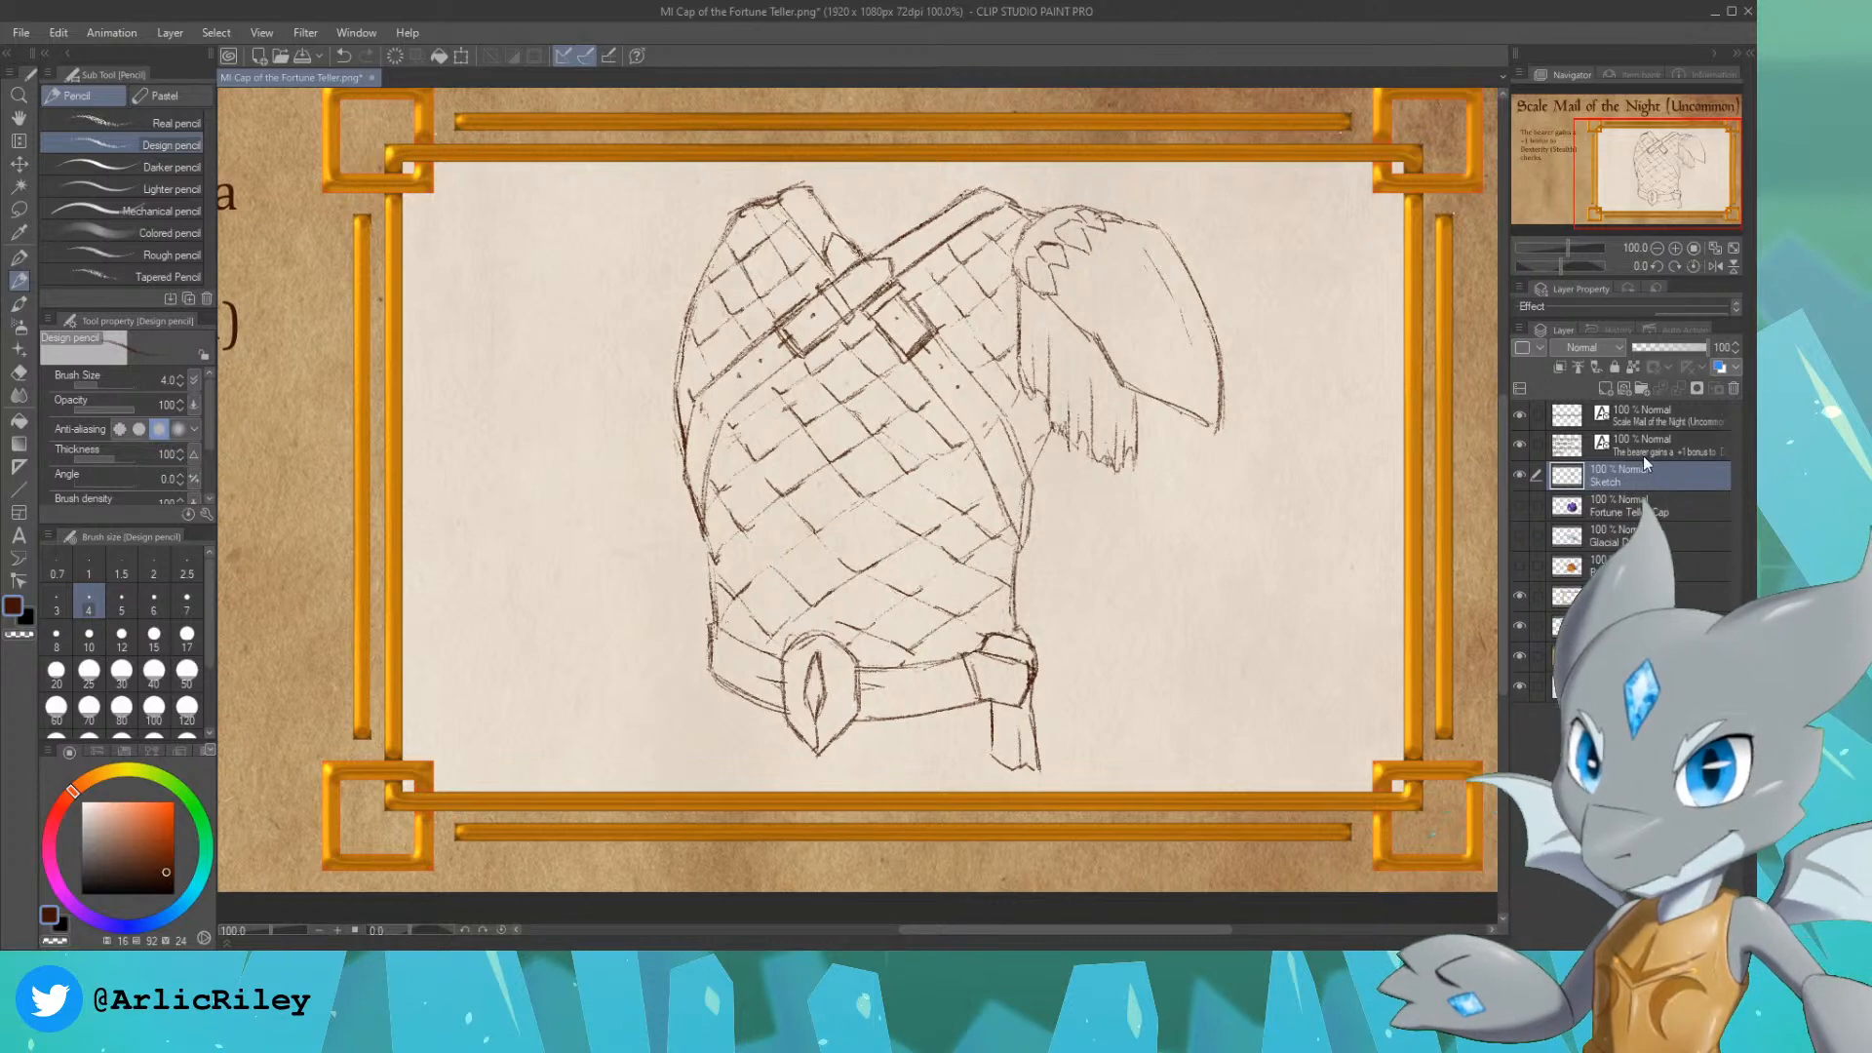
# Step: Create a new layer beneath the Sketch layer and name it Color
pyautogui.click(1606, 389)
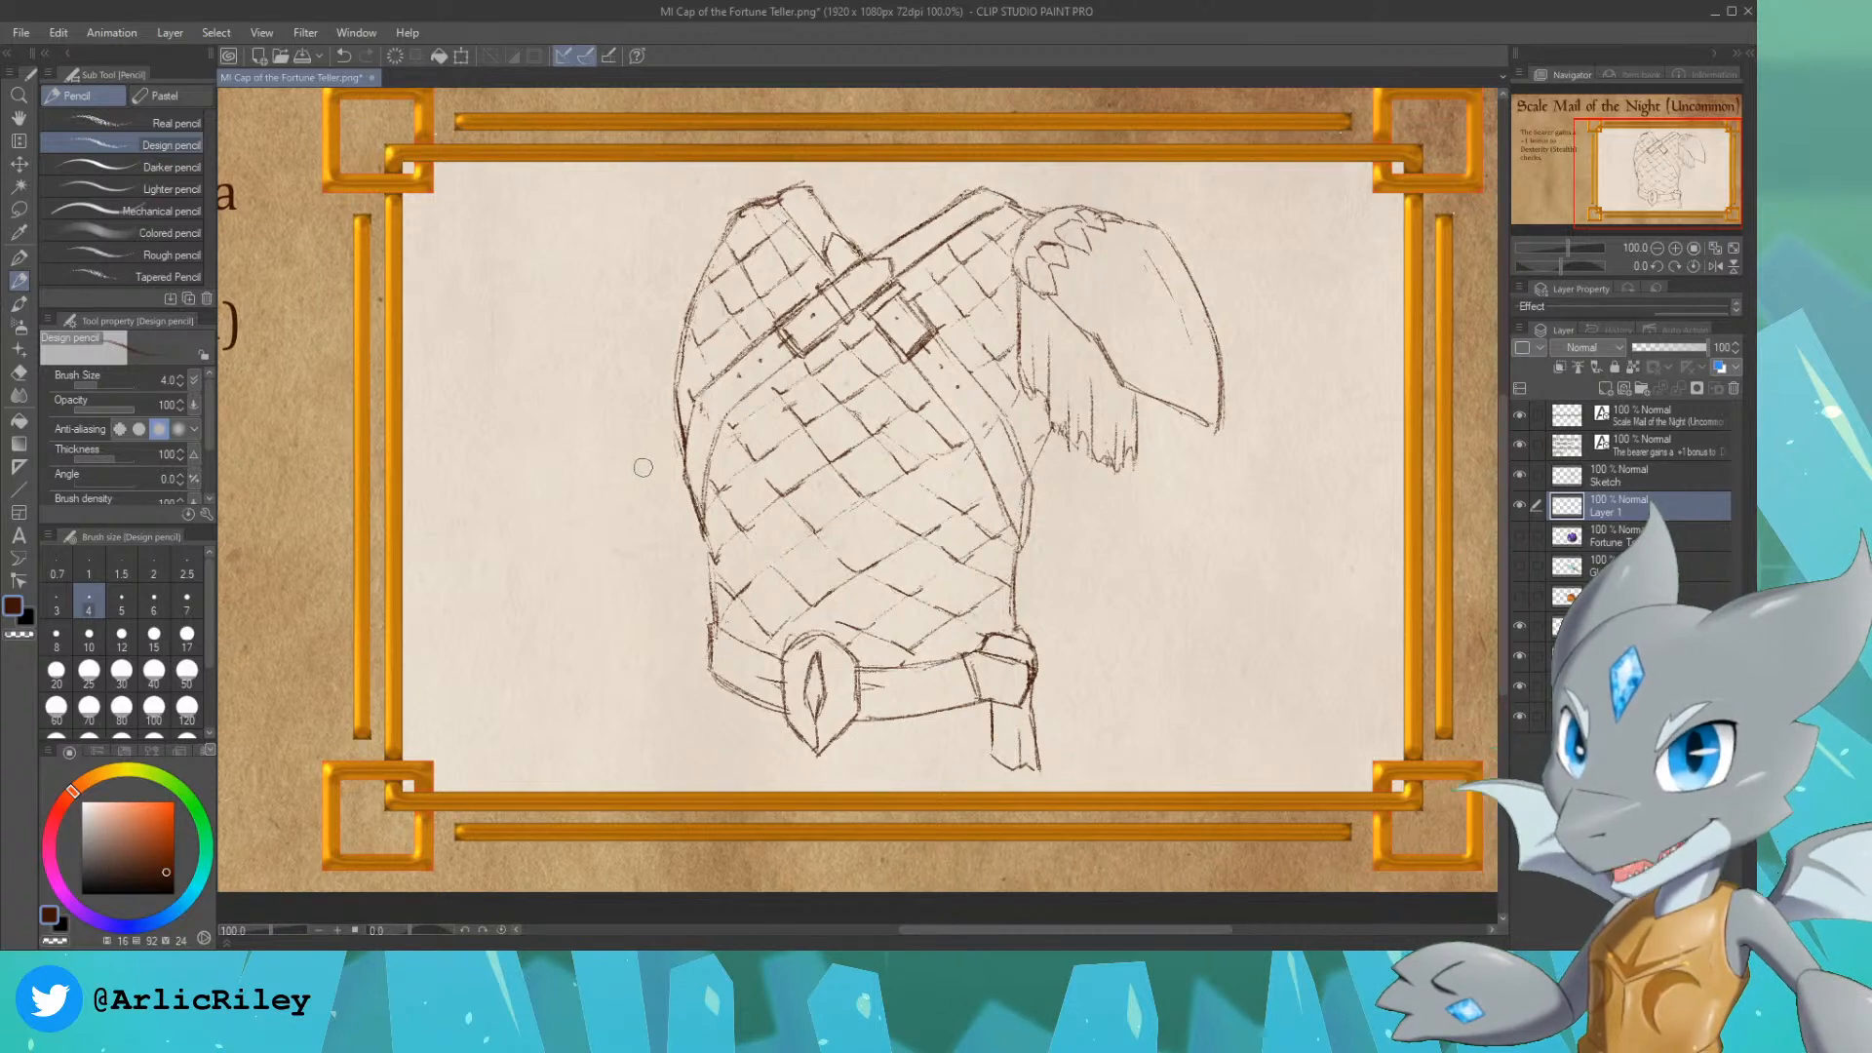
pyautogui.click(1629, 472)
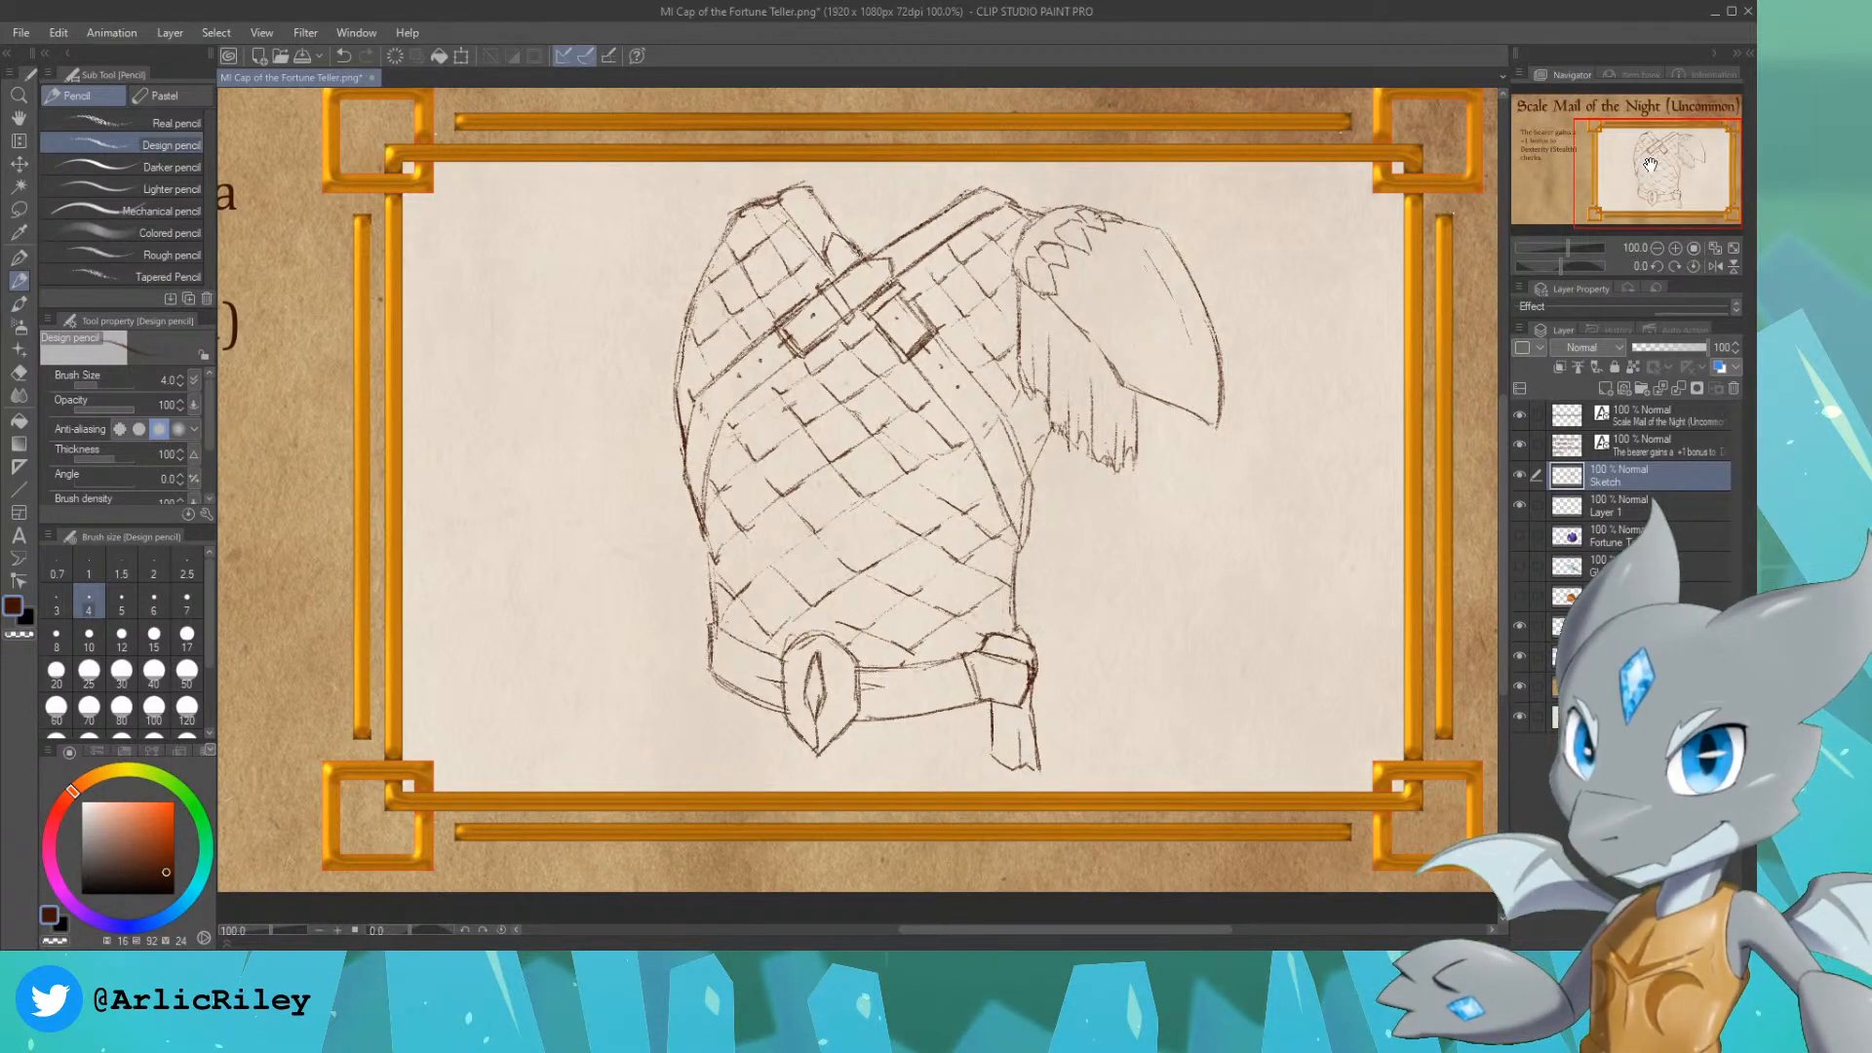
pyautogui.moveTo(1649, 165)
pyautogui.mouseDown()
pyautogui.moveTo(1560, 156)
pyautogui.moveTo(1713, 173)
pyautogui.mouseUp()
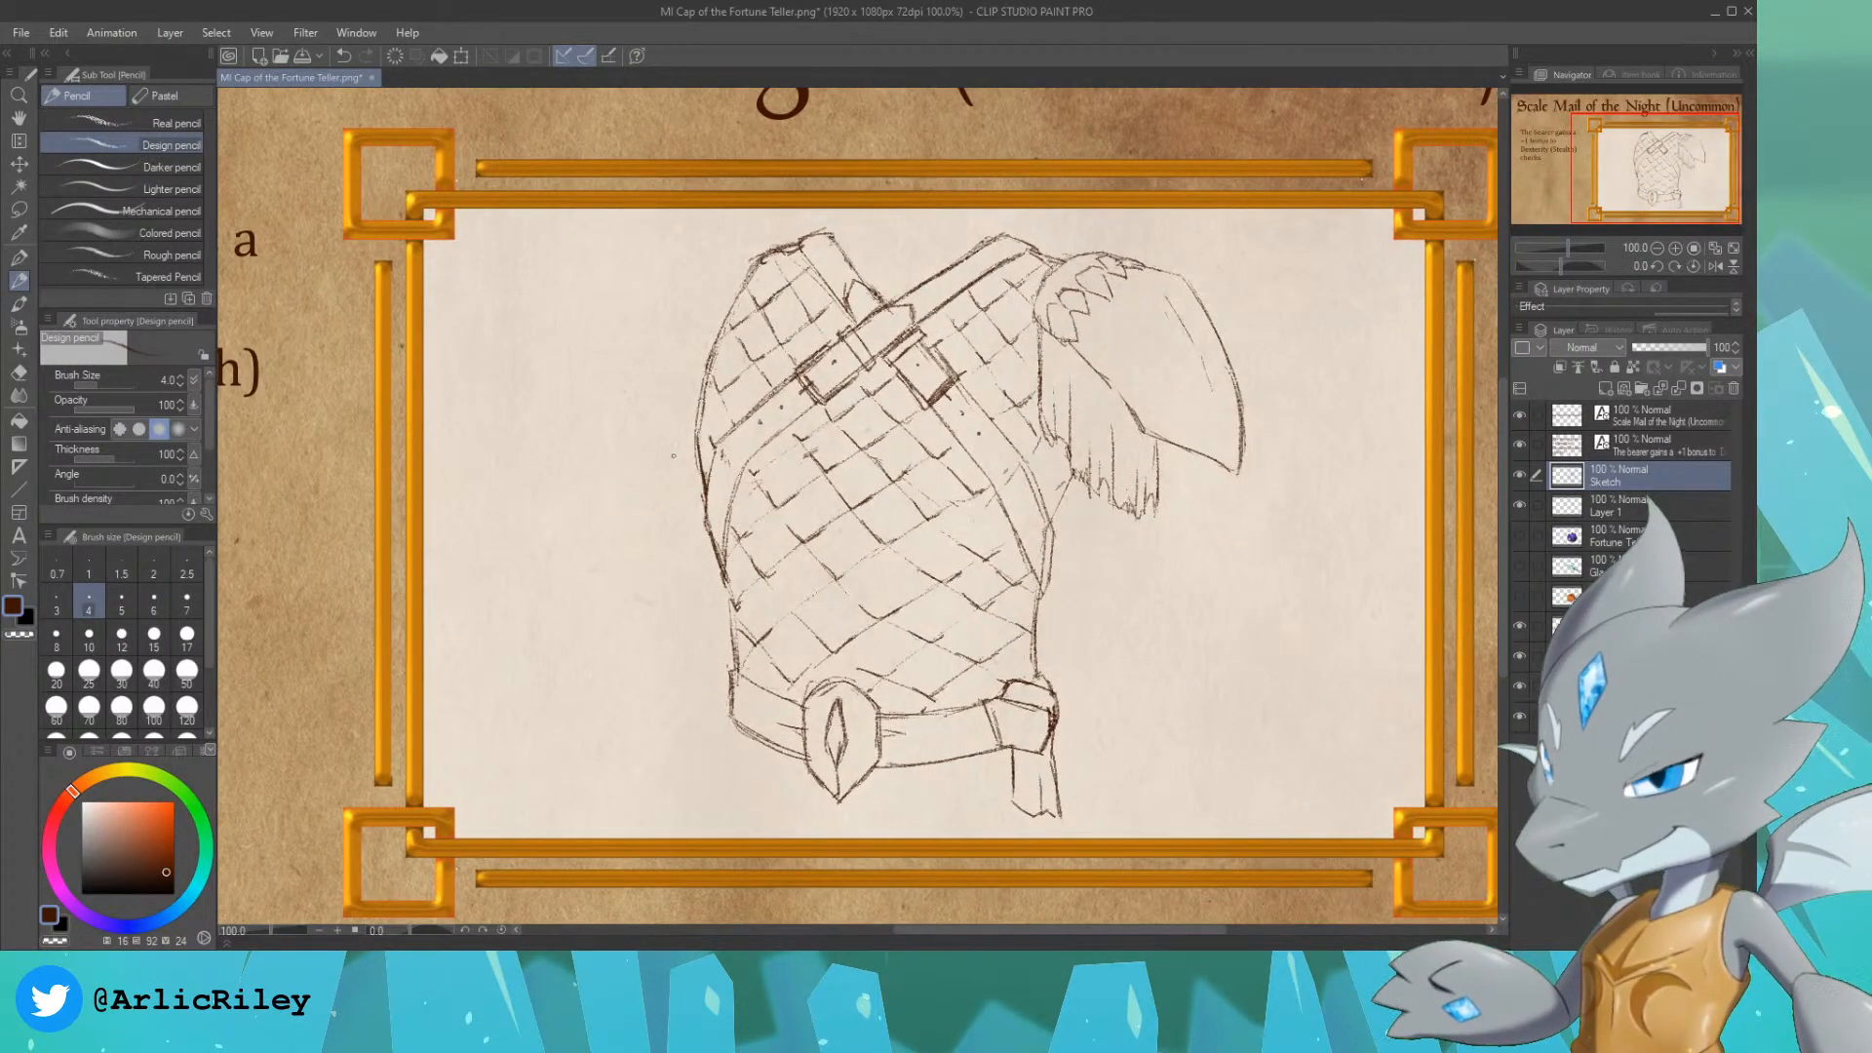
pyautogui.moveTo(1734, 175); pyautogui.dragTo(1741, 179)
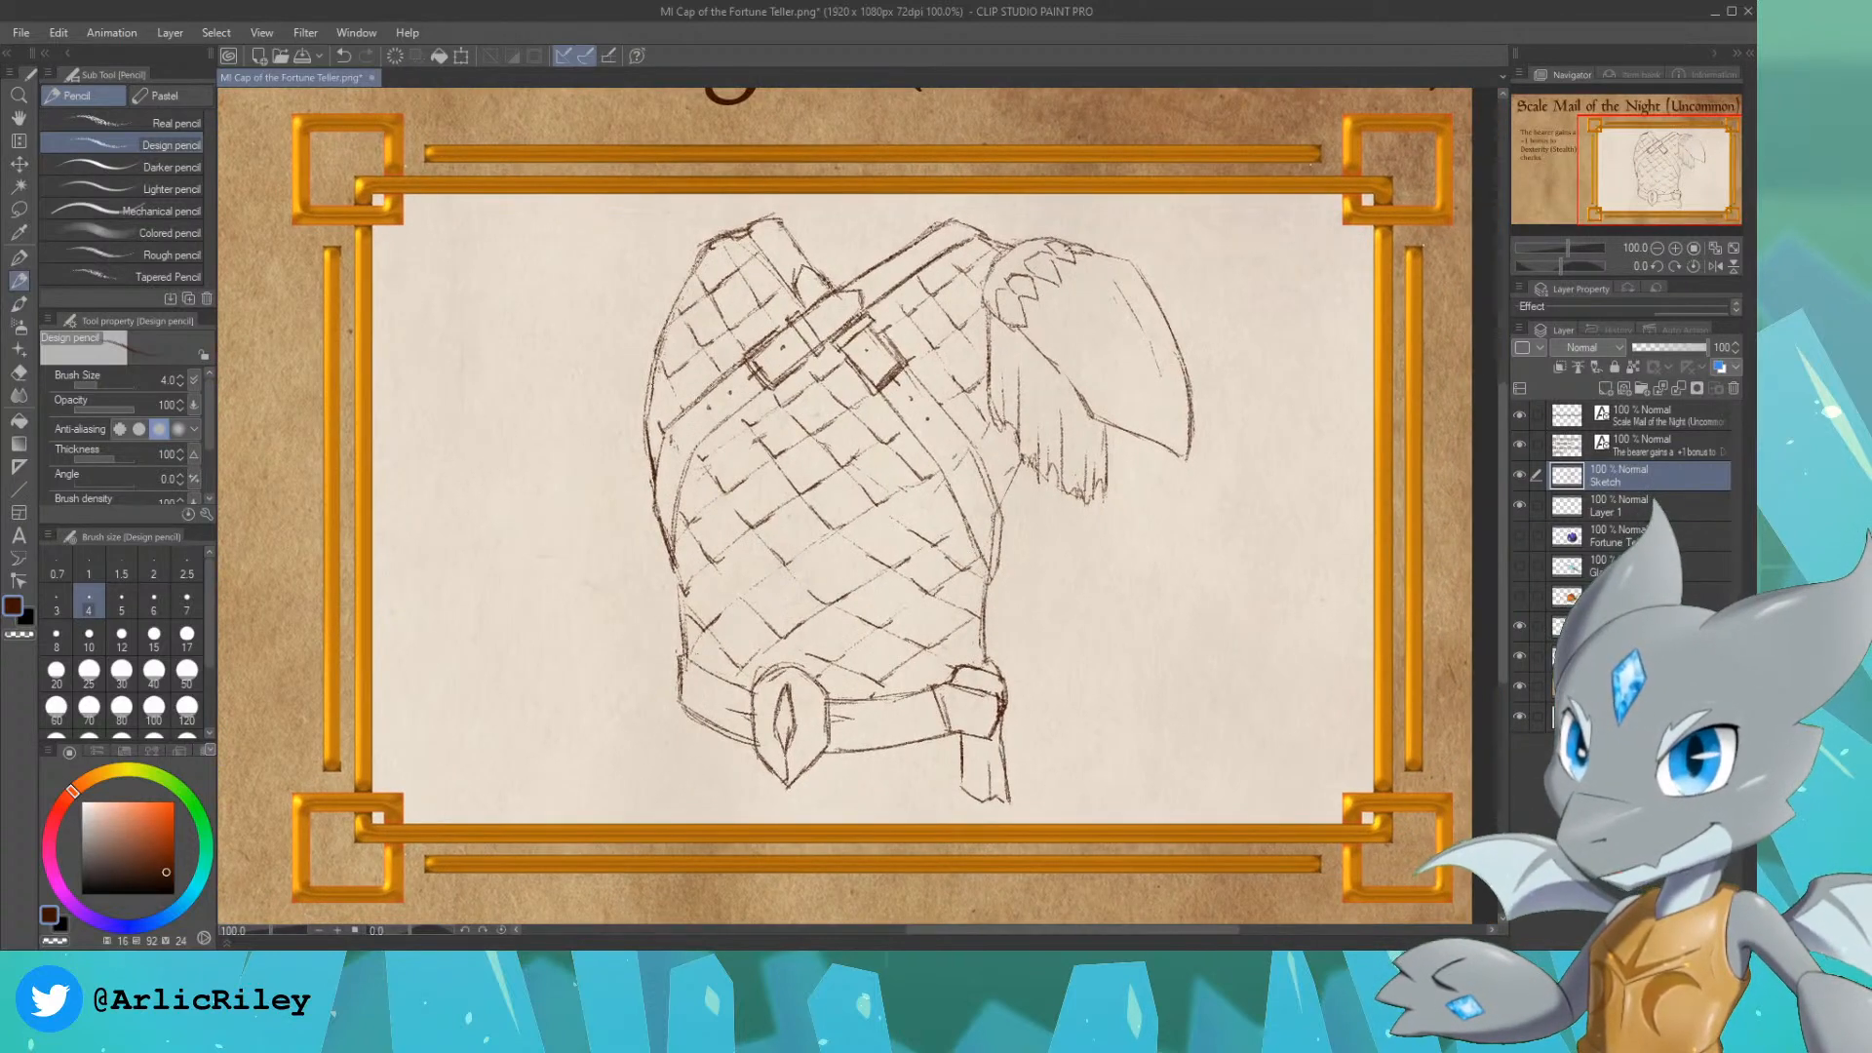
pyautogui.click(1672, 499)
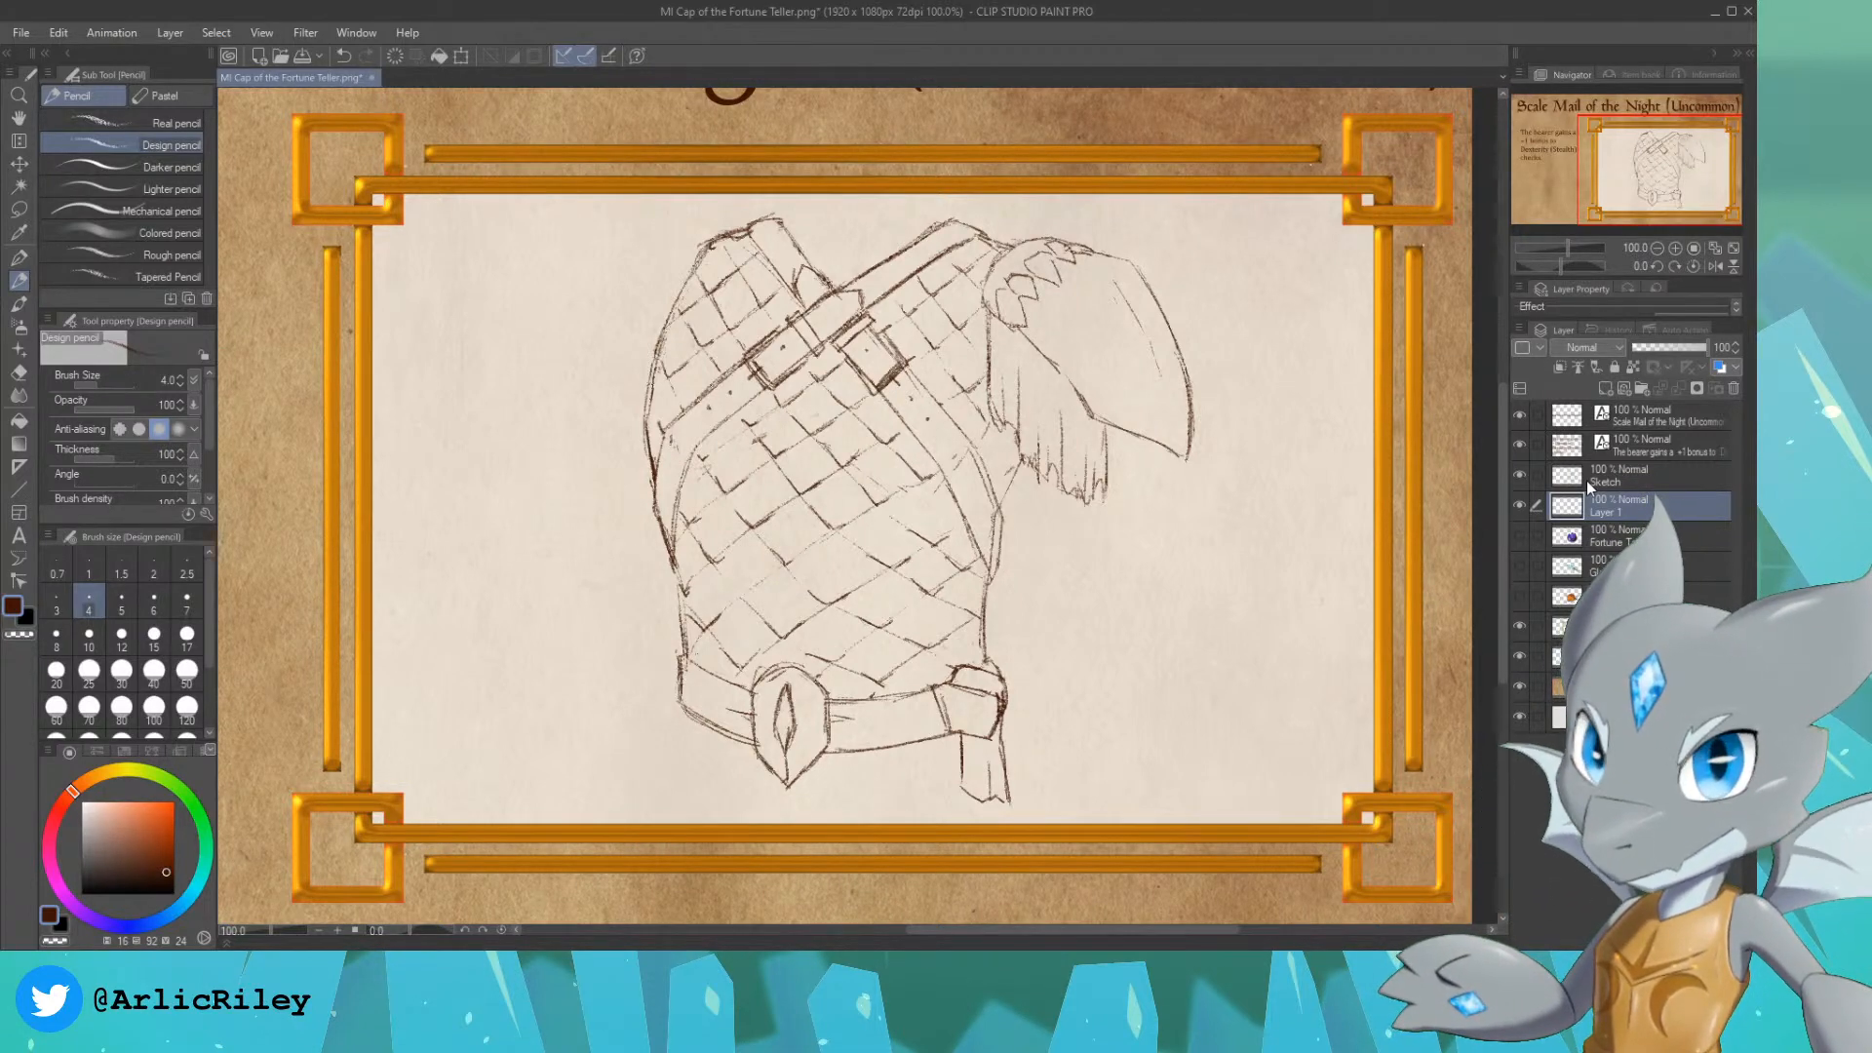
pyautogui.doubleClick(1651, 512)
pyautogui.write('Color')
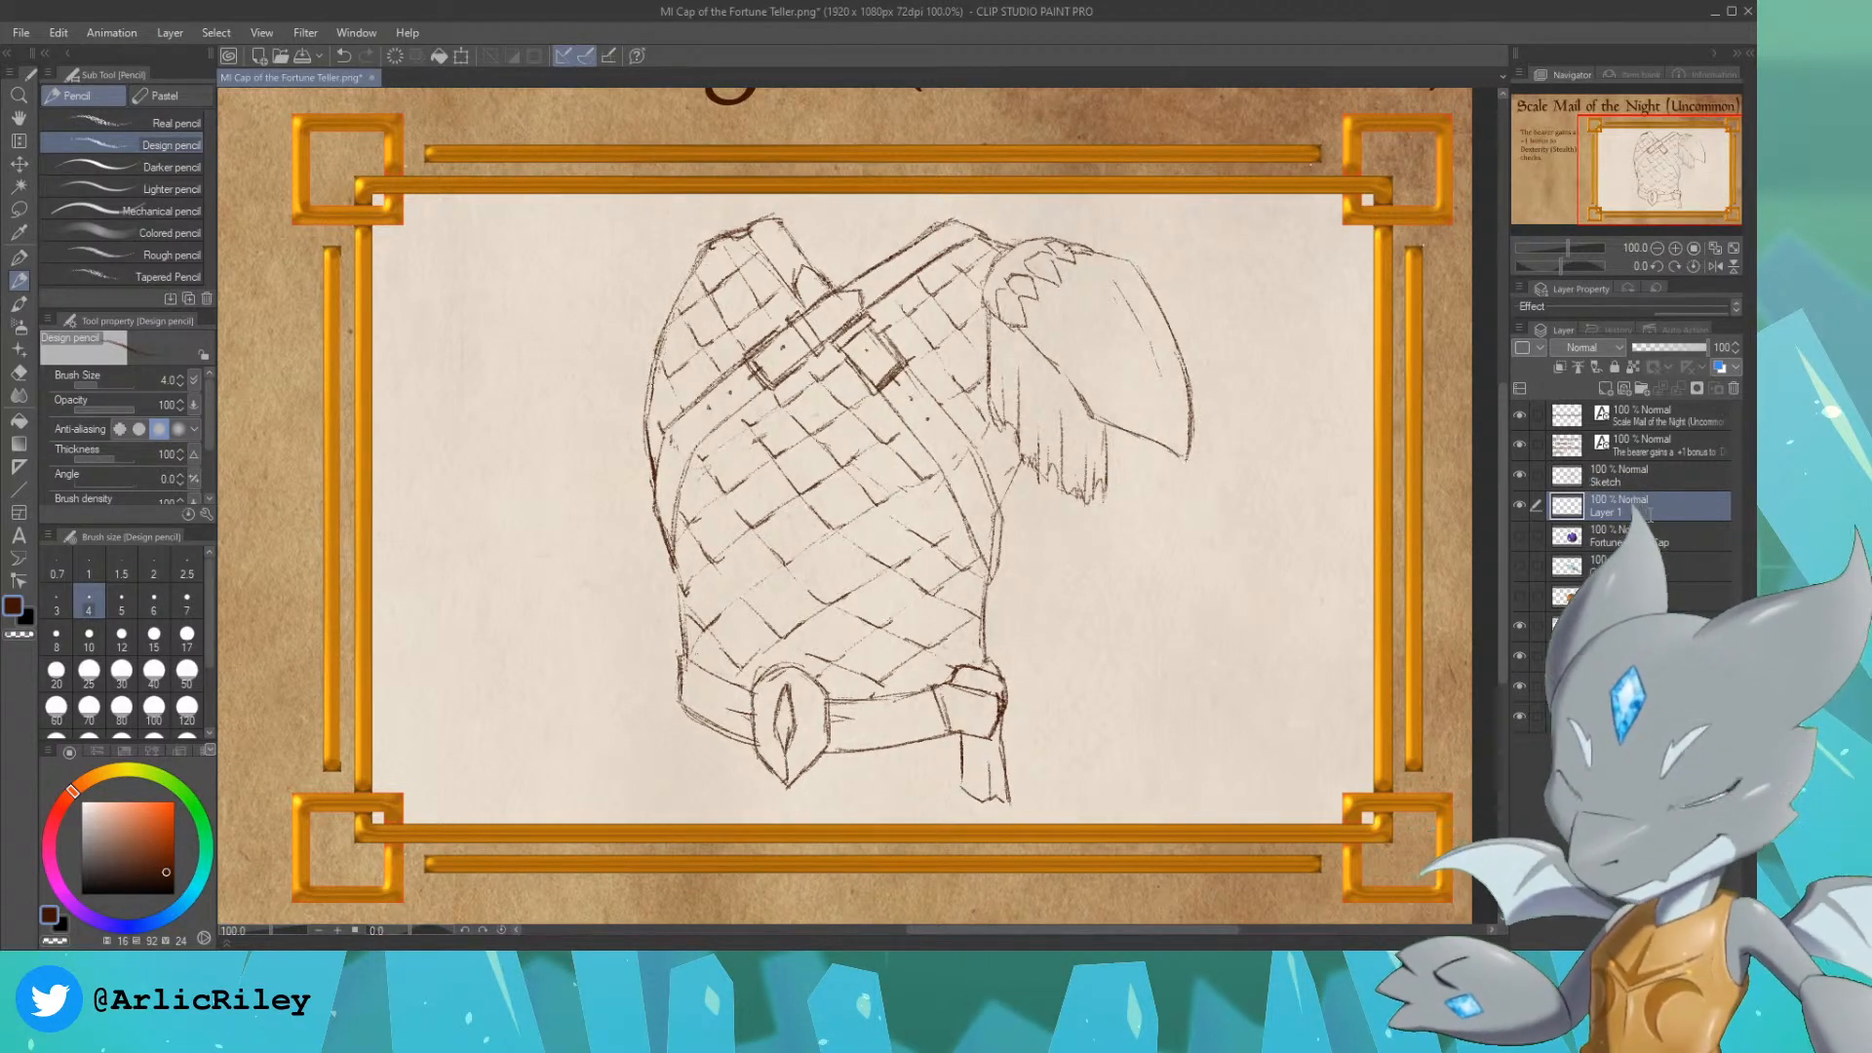
pyautogui.press('Return')
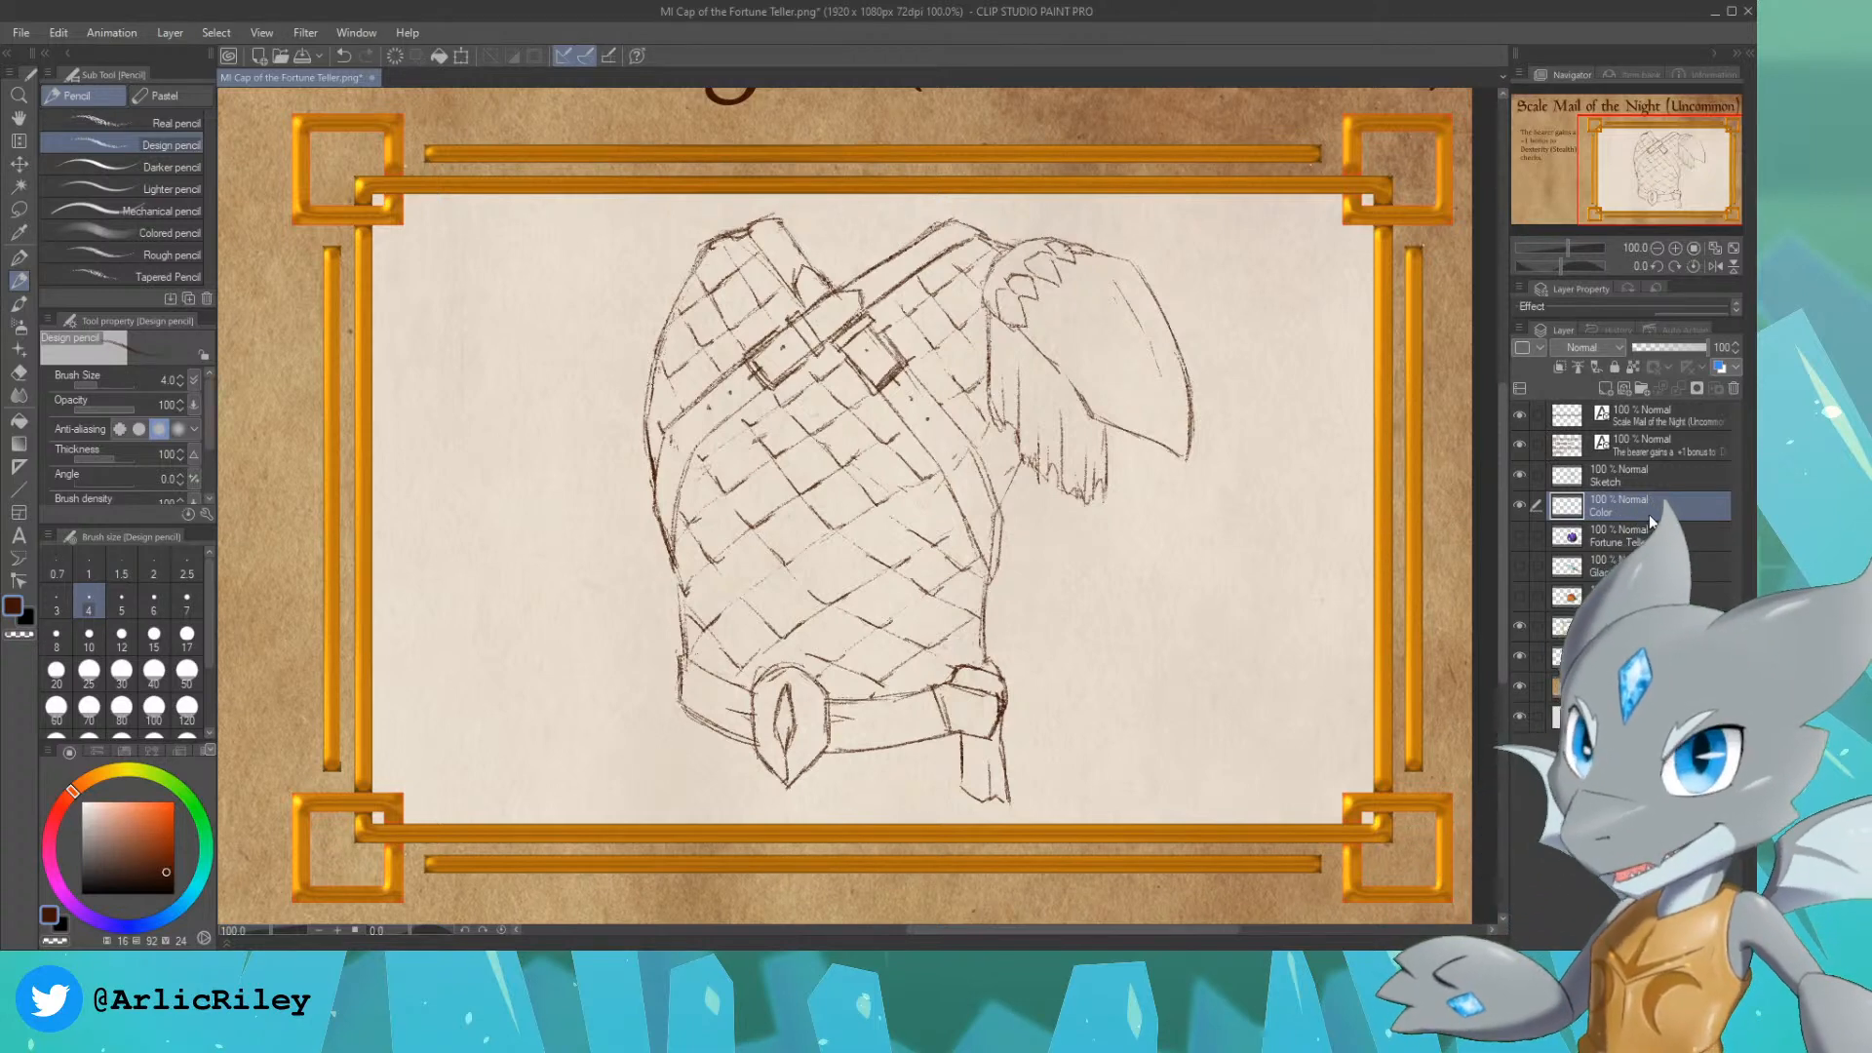
# Step: Using the G-pen up to size 70 in dark blue-grey, block in the shoulders, most of the torso and the upper pauldron
pyautogui.moveTo(1664, 176); pyautogui.dragTo(1599, 144)
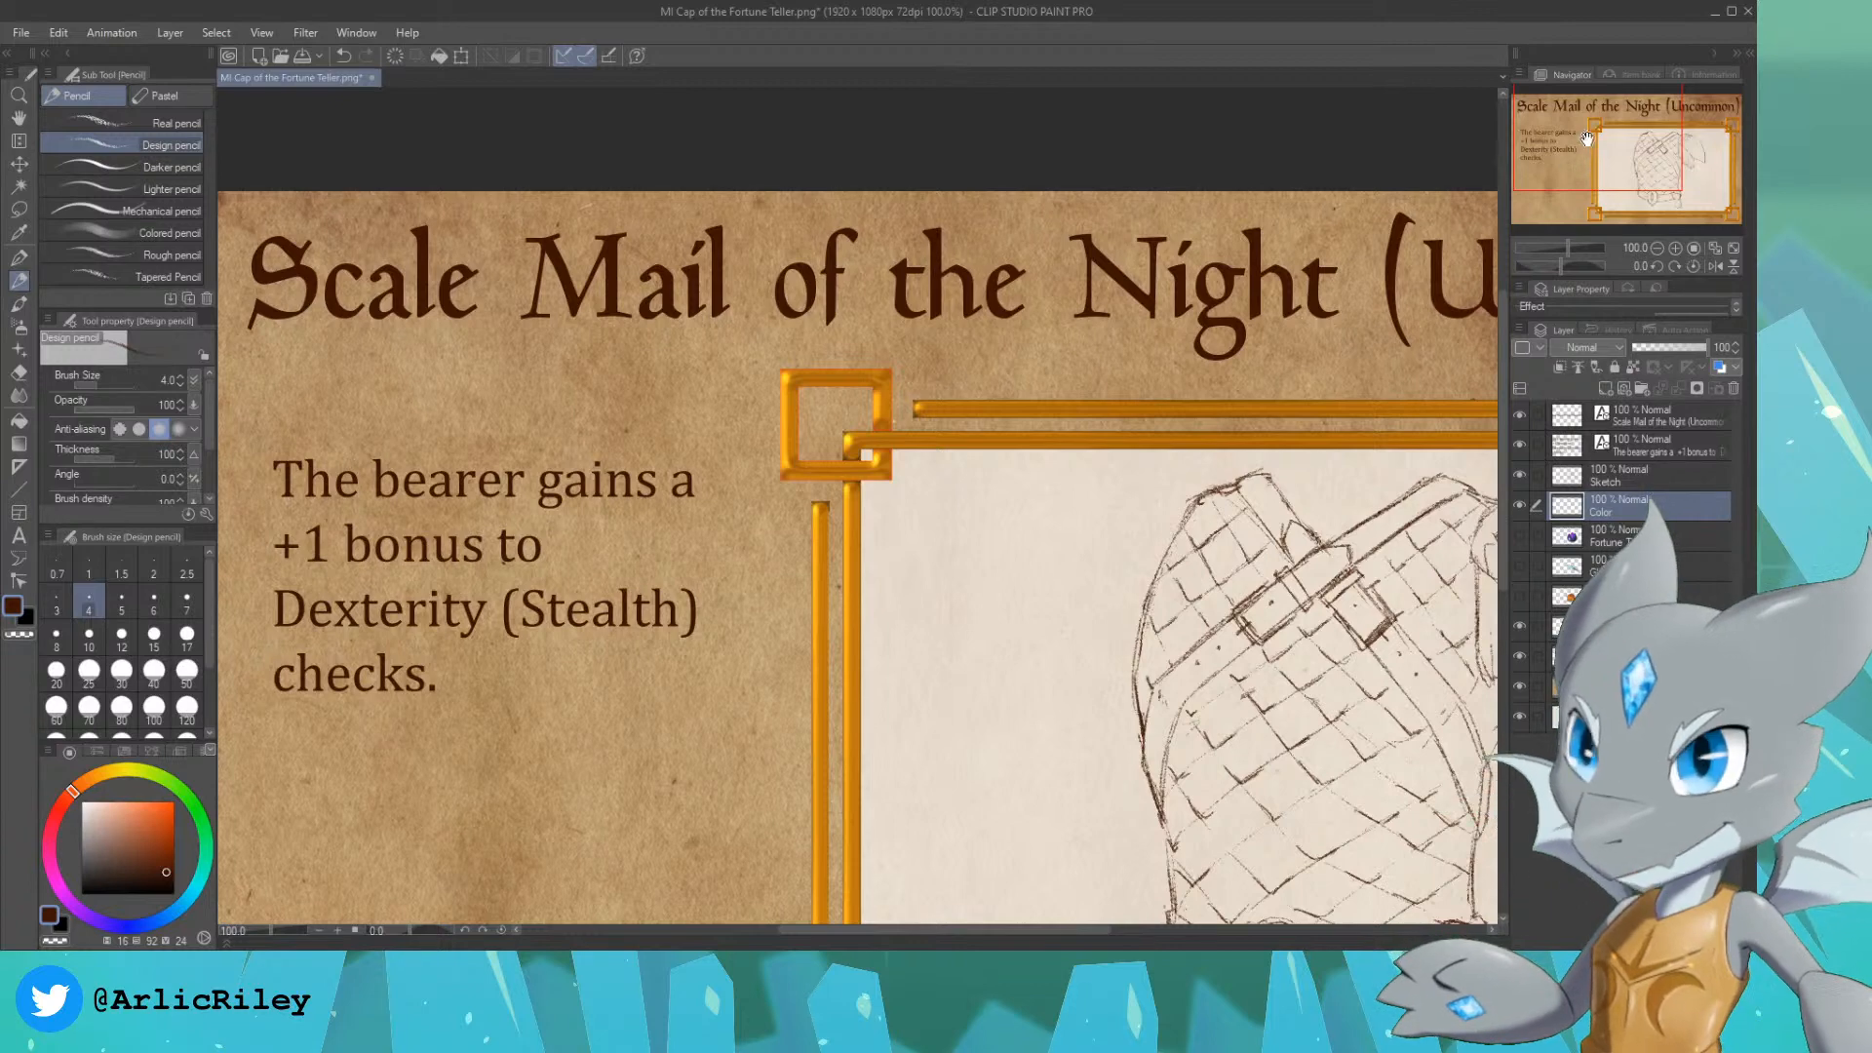
pyautogui.moveTo(1588, 148); pyautogui.dragTo(1647, 170)
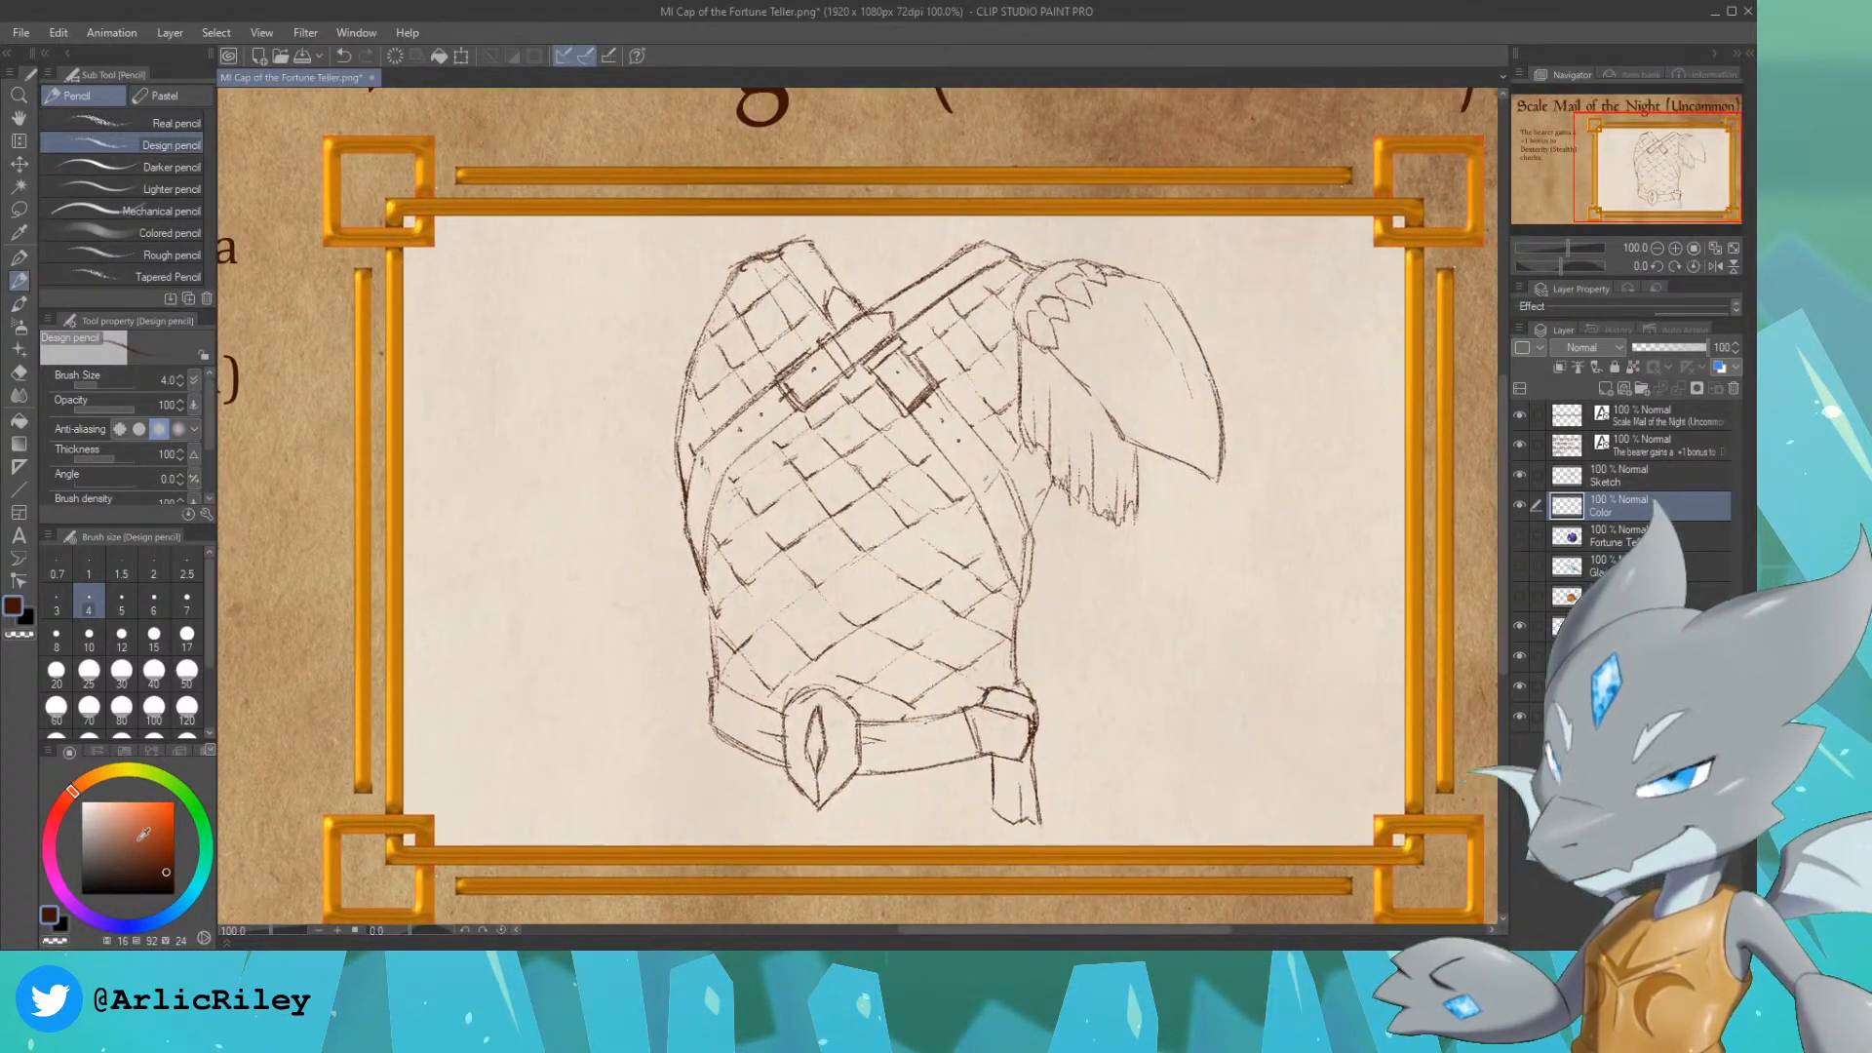
pyautogui.moveTo(166, 916); pyautogui.dragTo(146, 924)
pyautogui.click(90, 858)
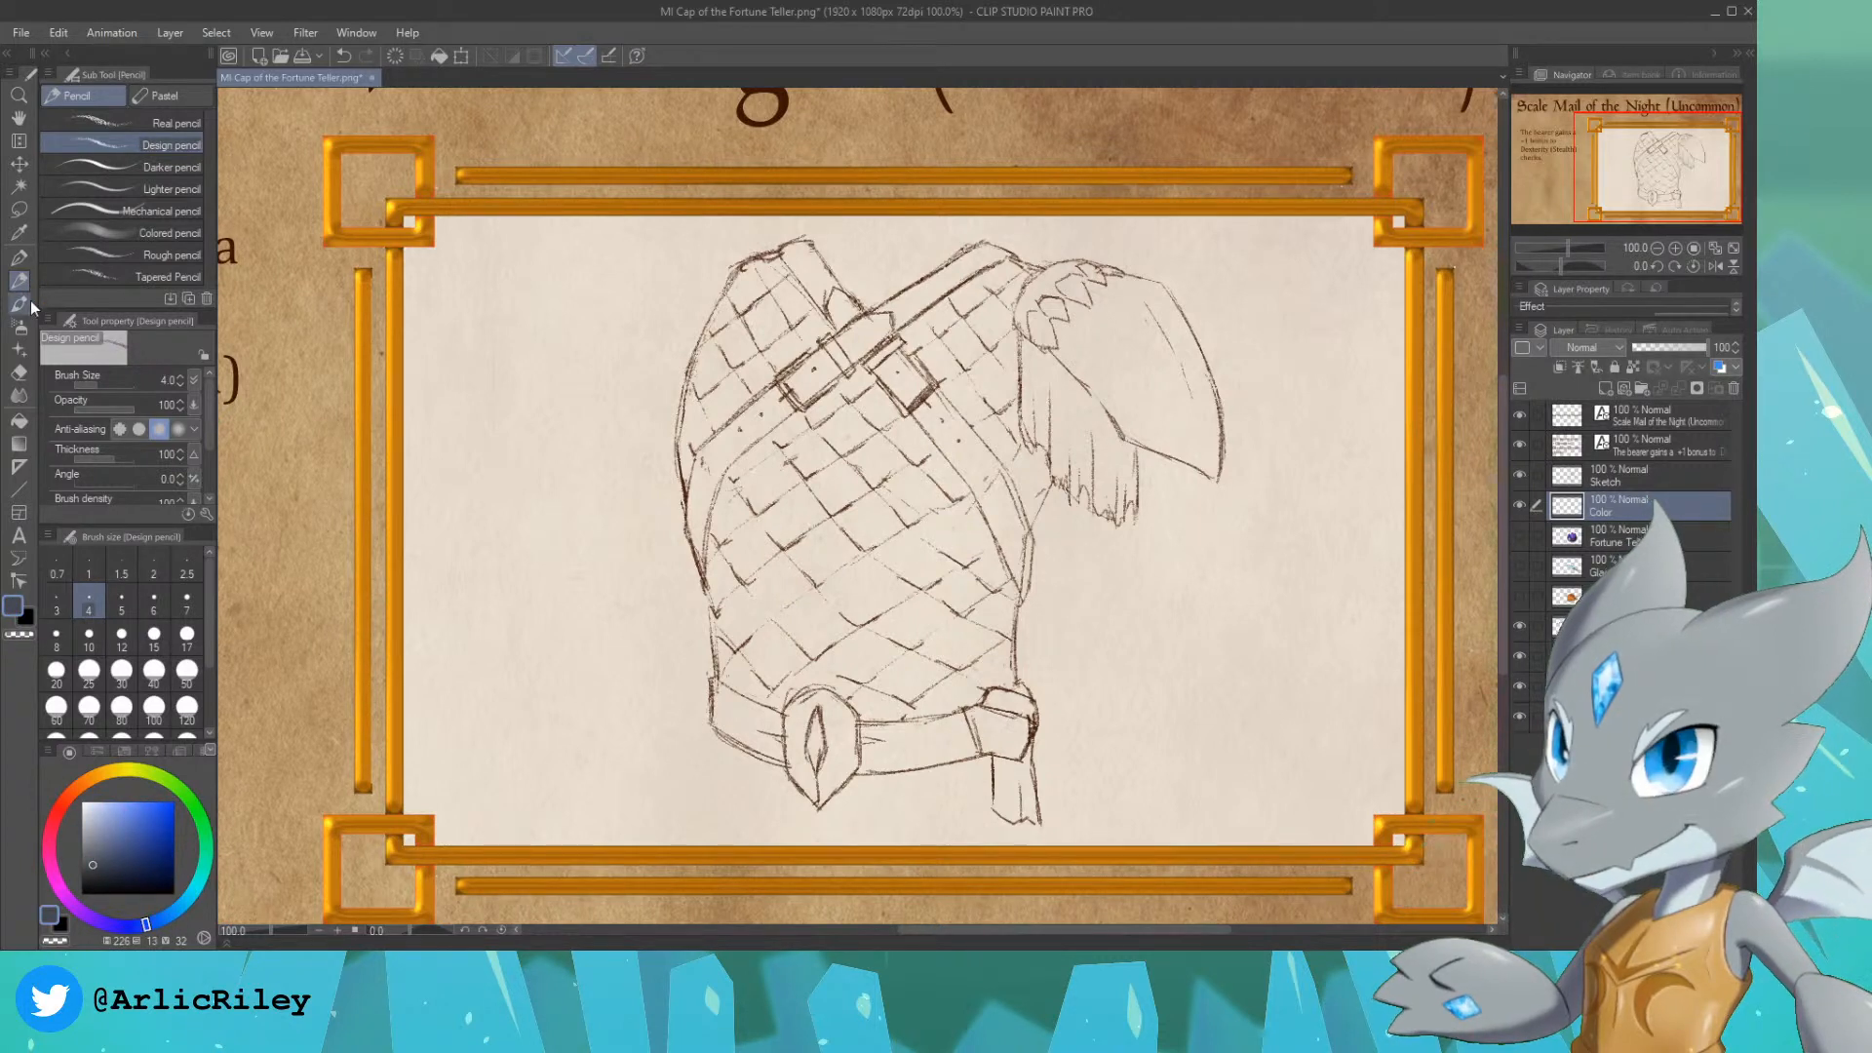
pyautogui.click(19, 256)
pyautogui.click(165, 123)
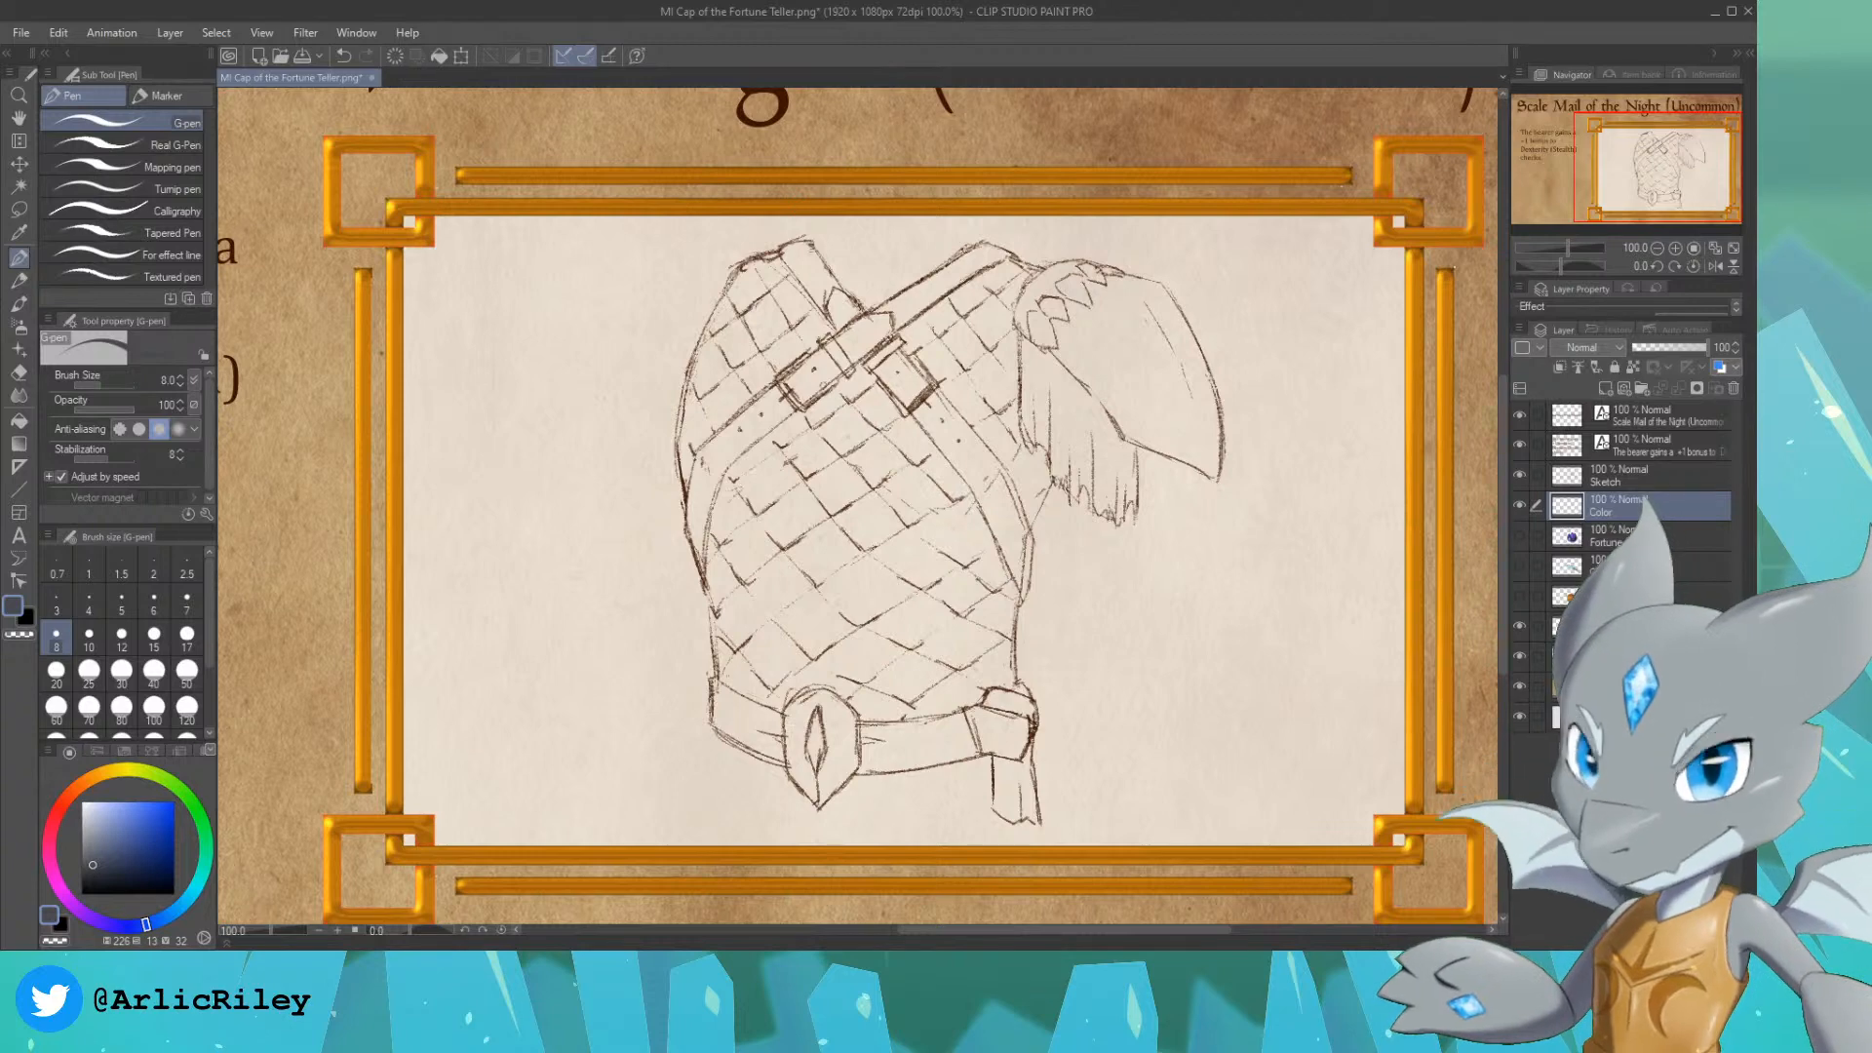
pyautogui.press(']')
pyautogui.press(']')
pyautogui.press(']')
pyautogui.press(']')
pyautogui.press(']')
pyautogui.press(']')
pyautogui.press(']')
pyautogui.press(']')
pyautogui.press(']')
pyautogui.press(']')
pyautogui.press(']')
pyautogui.press(']')
pyautogui.press(']')
pyautogui.press(']')
pyautogui.press(']')
pyautogui.press(']')
pyautogui.press(']')
pyautogui.press(']')
pyautogui.moveTo(836, 493)
pyautogui.mouseDown()
pyautogui.moveTo(873, 463)
pyautogui.moveTo(863, 573)
pyautogui.mouseUp()
pyautogui.press('[')
pyautogui.press('[')
pyautogui.press('[')
pyautogui.press('[')
pyautogui.press('[')
pyautogui.press('[')
pyautogui.press('[')
pyautogui.moveTo(744, 528)
pyautogui.mouseDown()
pyautogui.moveTo(755, 615)
pyautogui.moveTo(711, 483)
pyautogui.moveTo(723, 516)
pyautogui.moveTo(709, 534)
pyautogui.moveTo(699, 516)
pyautogui.moveTo(736, 630)
pyautogui.moveTo(721, 582)
pyautogui.moveTo(724, 717)
pyautogui.moveTo(794, 739)
pyautogui.moveTo(727, 720)
pyautogui.moveTo(791, 739)
pyautogui.moveTo(754, 675)
pyautogui.moveTo(791, 703)
pyautogui.moveTo(731, 546)
pyautogui.mouseUp()
pyautogui.moveTo(719, 480)
pyautogui.mouseDown()
pyautogui.moveTo(694, 453)
pyautogui.moveTo(733, 317)
pyautogui.mouseUp()
pyautogui.moveTo(700, 410)
pyautogui.mouseDown()
pyautogui.moveTo(752, 277)
pyautogui.moveTo(804, 253)
pyautogui.moveTo(869, 357)
pyautogui.moveTo(784, 320)
pyautogui.moveTo(754, 372)
pyautogui.moveTo(902, 309)
pyautogui.moveTo(880, 339)
pyautogui.moveTo(944, 293)
pyautogui.moveTo(856, 344)
pyautogui.moveTo(984, 254)
pyautogui.moveTo(931, 292)
pyautogui.moveTo(1019, 270)
pyautogui.moveTo(998, 263)
pyautogui.moveTo(1054, 299)
pyautogui.moveTo(988, 296)
pyautogui.moveTo(943, 327)
pyautogui.moveTo(951, 401)
pyautogui.moveTo(1003, 390)
pyautogui.moveTo(1044, 308)
pyautogui.moveTo(1079, 314)
pyautogui.moveTo(1060, 278)
pyautogui.moveTo(1087, 277)
pyautogui.moveTo(1159, 305)
pyautogui.moveTo(1186, 404)
pyautogui.moveTo(1105, 317)
pyautogui.moveTo(1090, 392)
pyautogui.mouseUp()
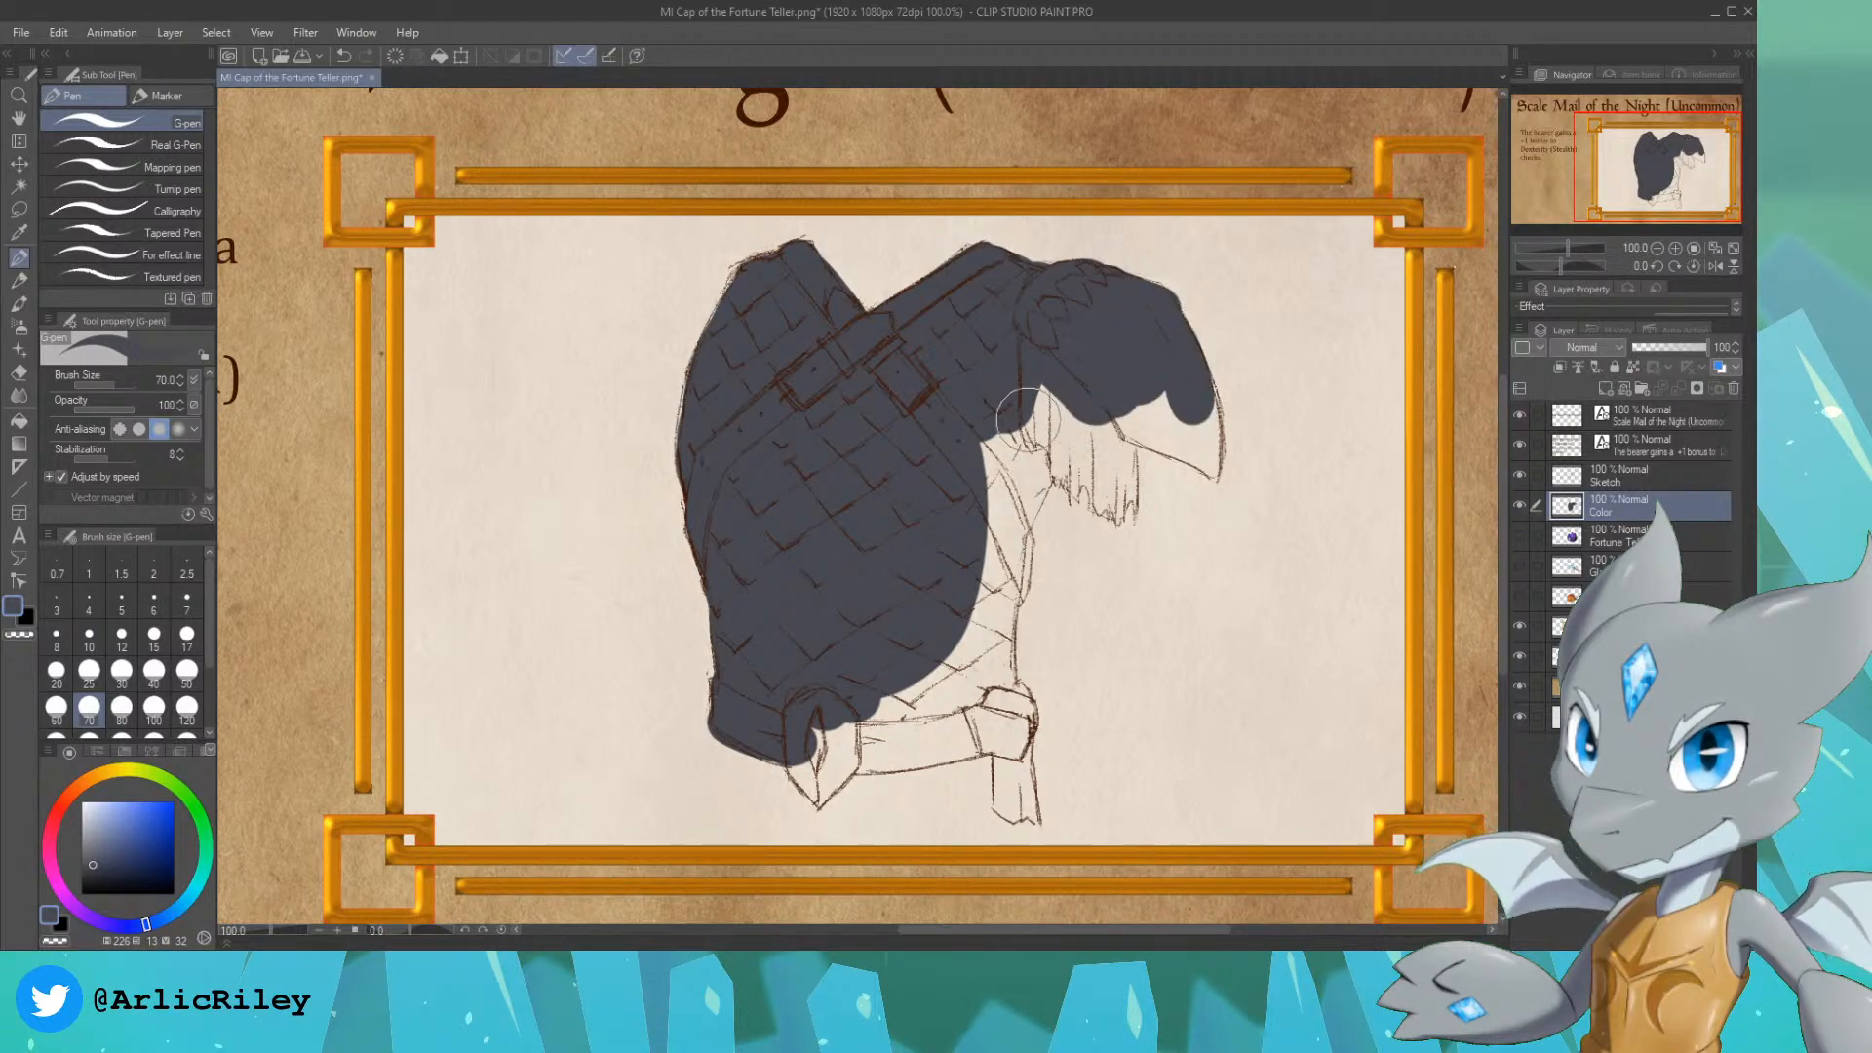
# Step: Fill the ragged cloth under the pauldron and the pauldron's lower tip with the same colour, reducing the brush to 50 and then 20
pyautogui.press('[')
pyautogui.press('[')
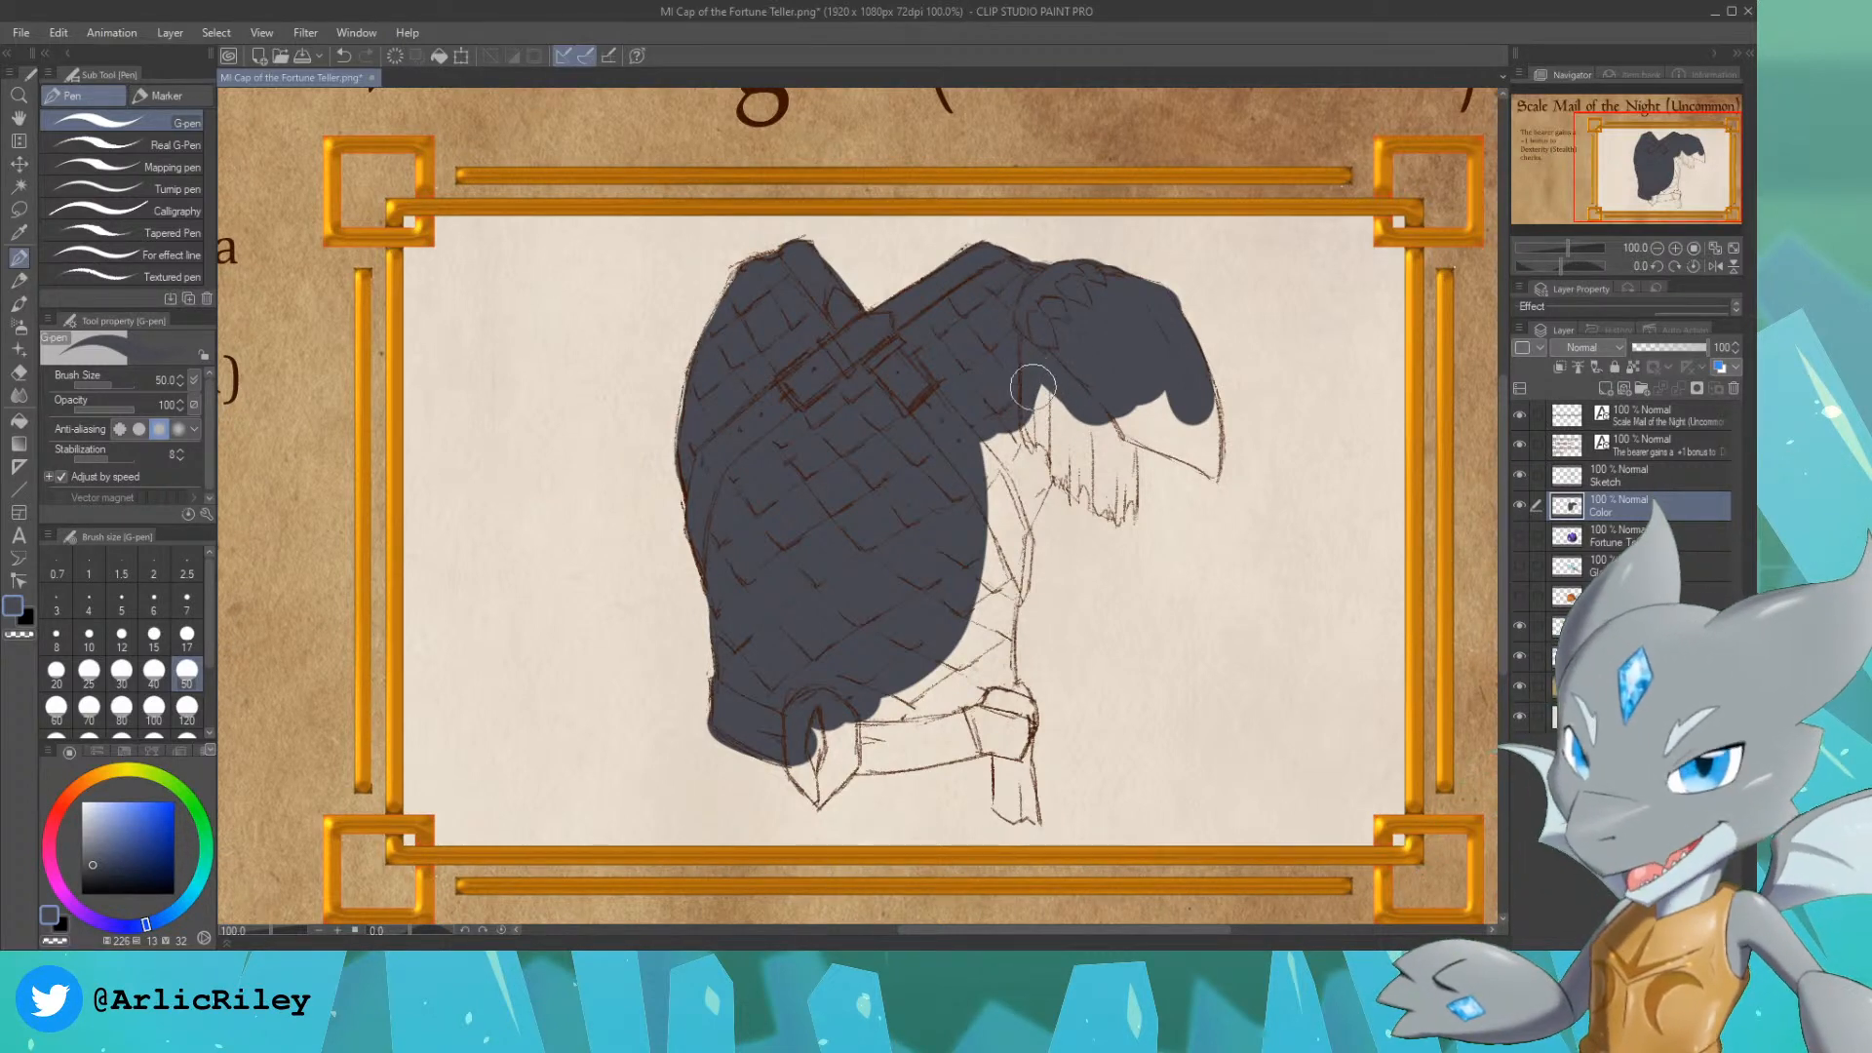
pyautogui.moveTo(1030, 390)
pyautogui.mouseDown()
pyautogui.moveTo(1022, 429)
pyautogui.moveTo(1060, 449)
pyautogui.moveTo(1057, 474)
pyautogui.mouseUp()
pyautogui.press('[')
pyautogui.press('[')
pyautogui.press('[')
pyautogui.press('[')
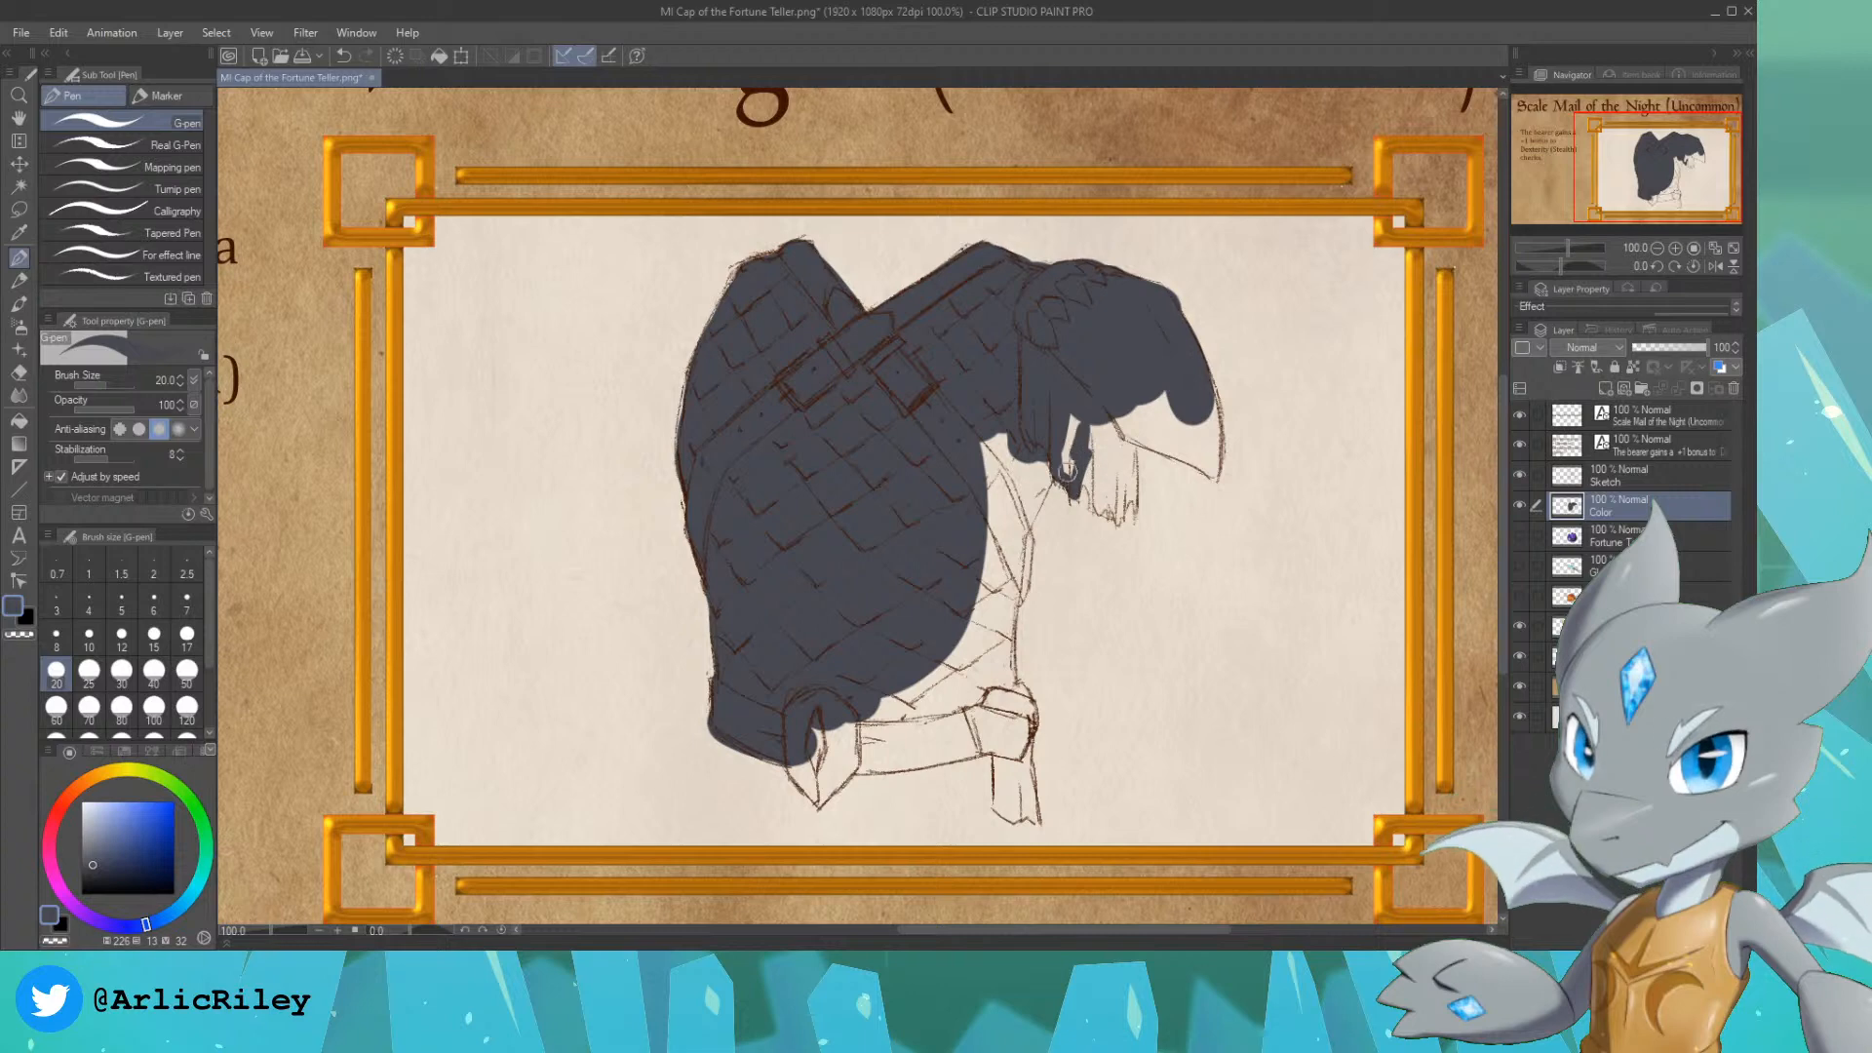
pyautogui.moveTo(1088, 472)
pyautogui.mouseDown()
pyautogui.moveTo(1109, 513)
pyautogui.moveTo(1109, 486)
pyautogui.moveTo(1114, 517)
pyautogui.moveTo(1130, 491)
pyautogui.moveTo(1133, 510)
pyautogui.moveTo(1130, 421)
pyautogui.moveTo(1131, 487)
pyautogui.mouseUp()
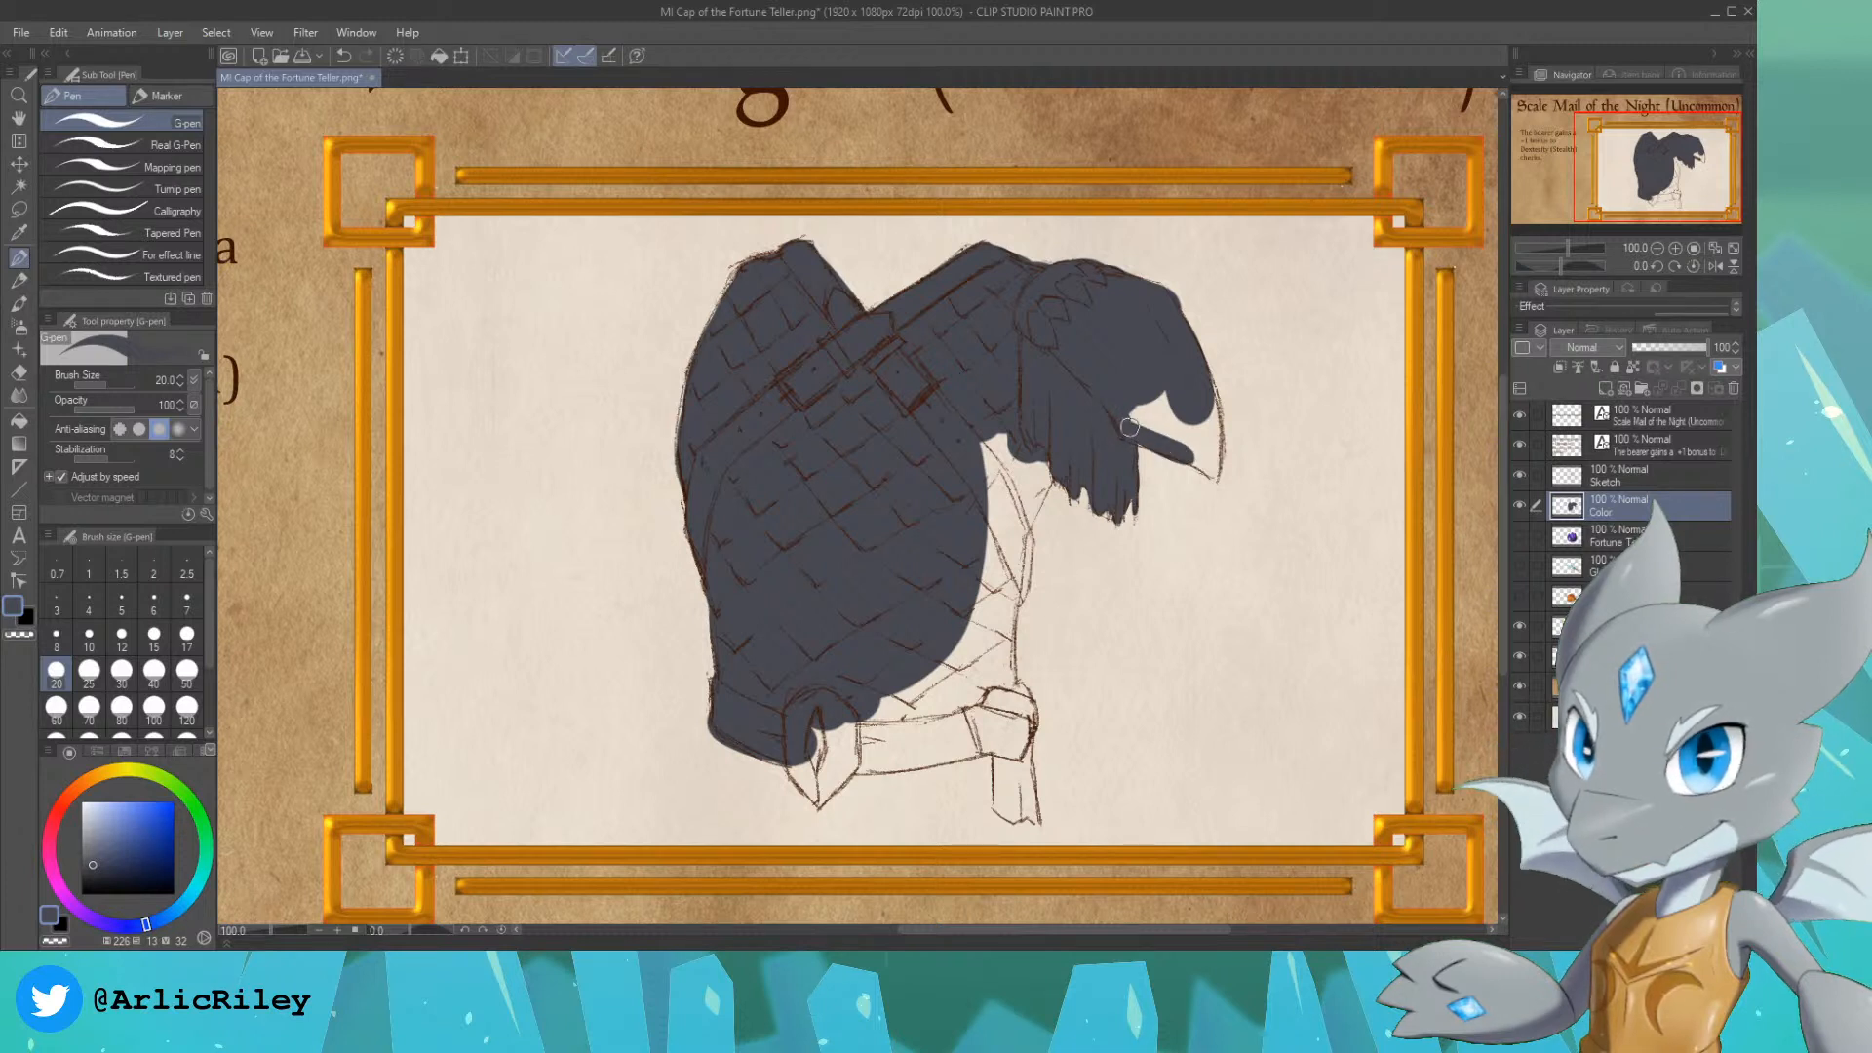
pyautogui.moveTo(1174, 451)
pyautogui.mouseDown()
pyautogui.moveTo(1137, 427)
pyautogui.moveTo(1147, 403)
pyautogui.moveTo(1181, 448)
pyautogui.moveTo(1166, 389)
pyautogui.moveTo(1181, 453)
pyautogui.moveTo(1212, 477)
pyautogui.moveTo(1214, 422)
pyautogui.moveTo(1232, 452)
pyautogui.moveTo(1212, 469)
pyautogui.moveTo(1211, 405)
pyautogui.mouseUp()
pyautogui.hotkey('ctrl', 'z')
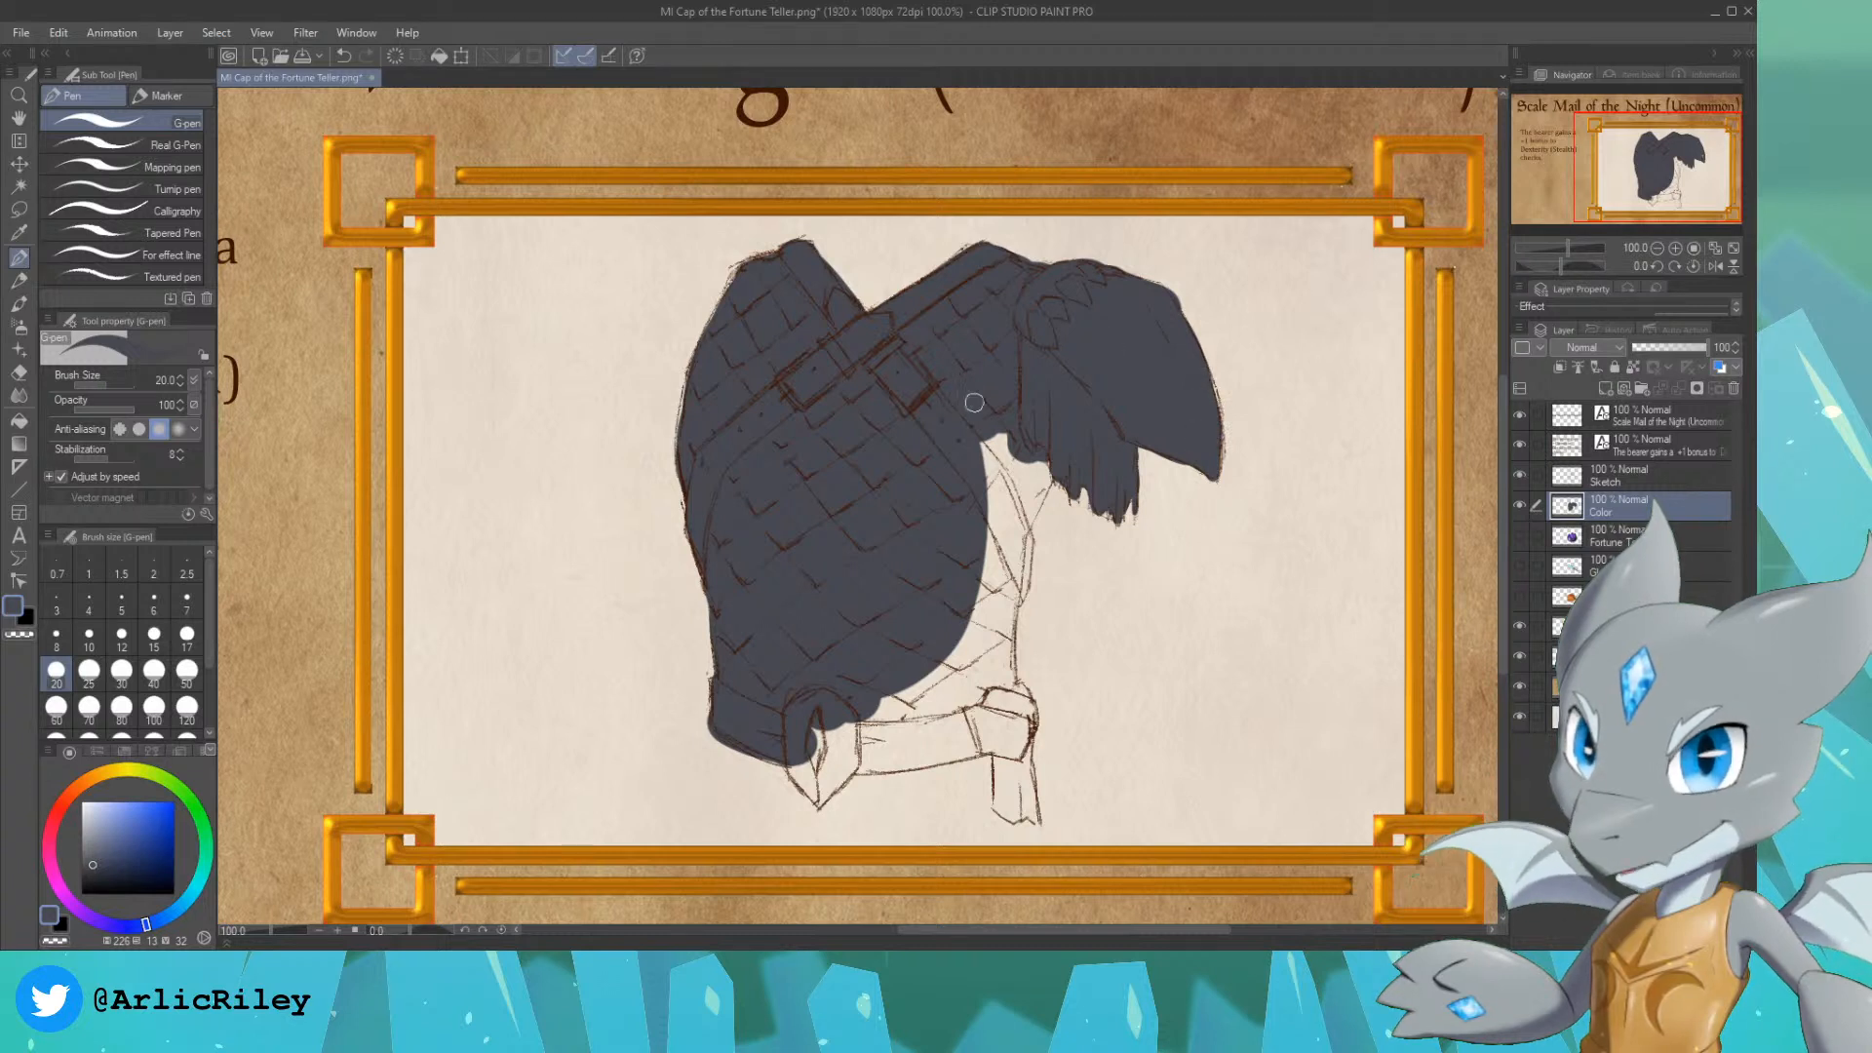
# Step: Fill the remaining side of the torso, the pointed buckle, the belt and its hanging end in dark blue-grey, enlarging the brush to 40
pyautogui.moveTo(1016, 540)
pyautogui.mouseDown()
pyautogui.moveTo(1049, 461)
pyautogui.moveTo(1022, 526)
pyautogui.moveTo(1041, 475)
pyautogui.moveTo(1021, 509)
pyautogui.moveTo(1029, 425)
pyautogui.moveTo(968, 518)
pyautogui.moveTo(1002, 426)
pyautogui.mouseUp()
pyautogui.press(']')
pyautogui.press(']')
pyautogui.press(']')
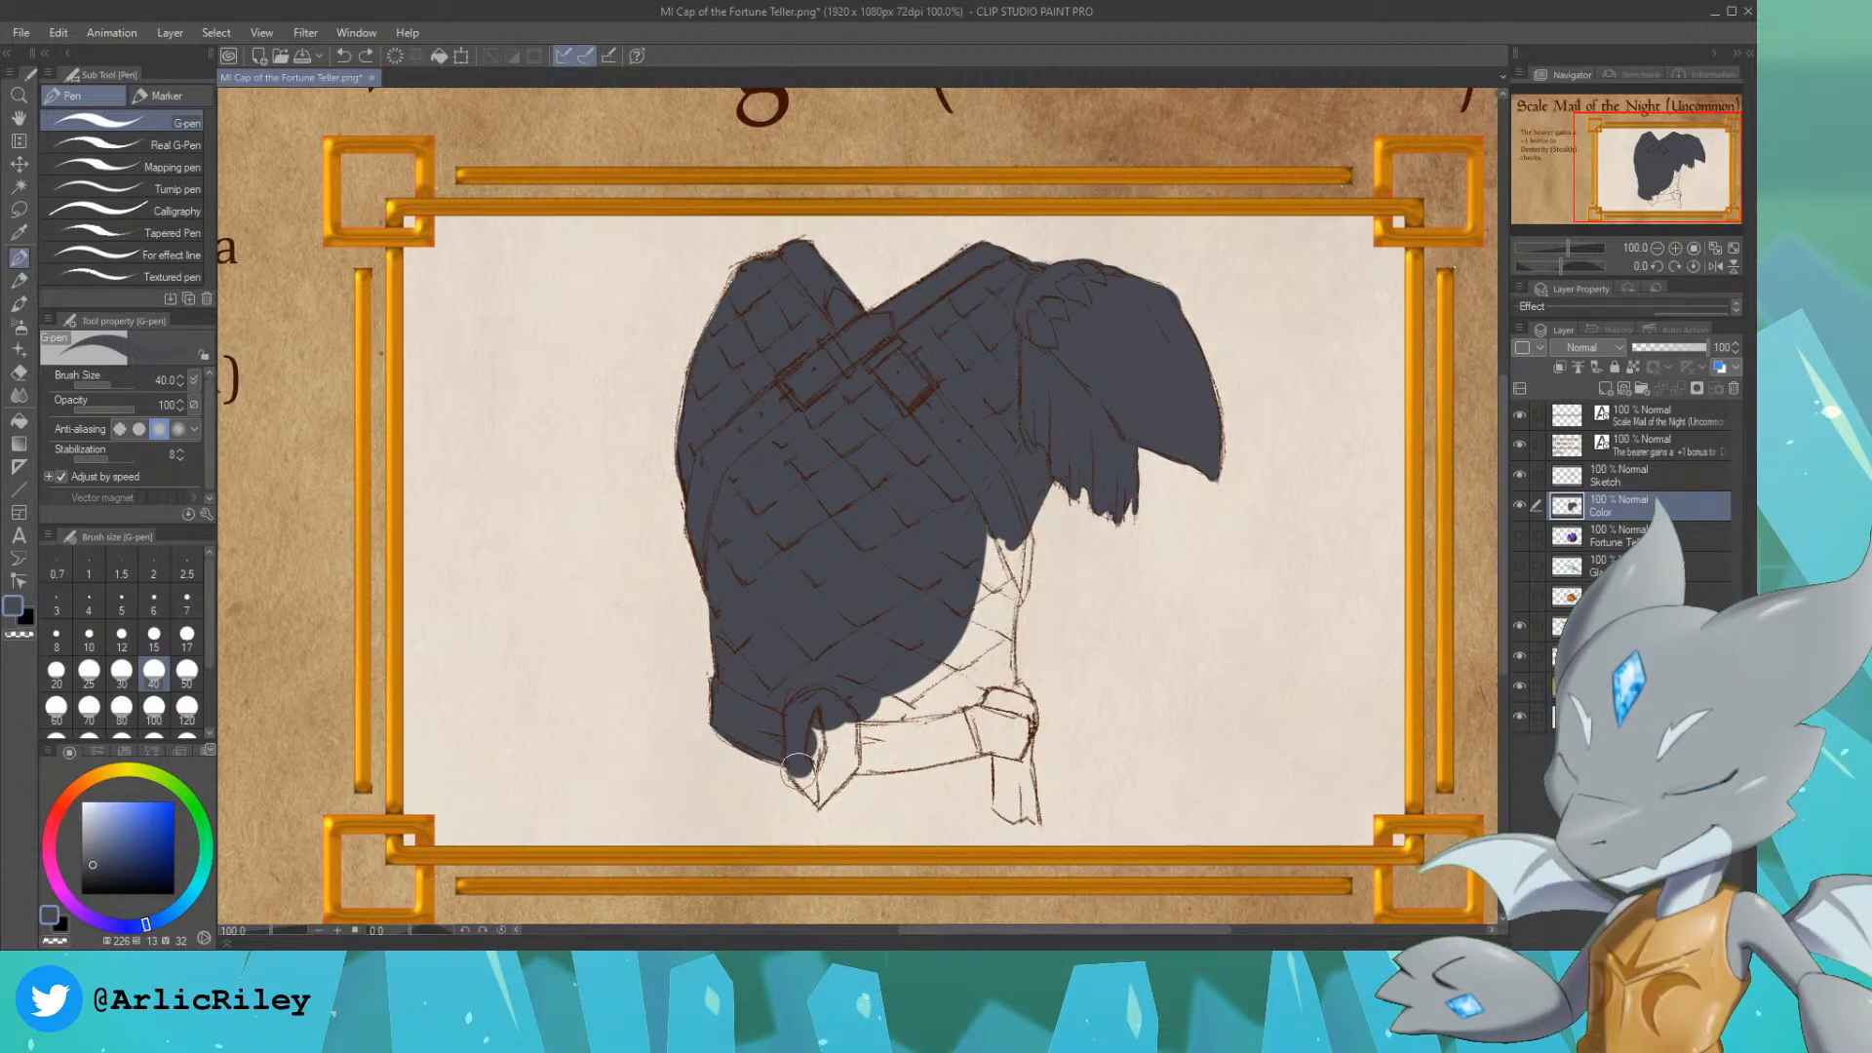
pyautogui.moveTo(798, 767); pyautogui.dragTo(809, 780)
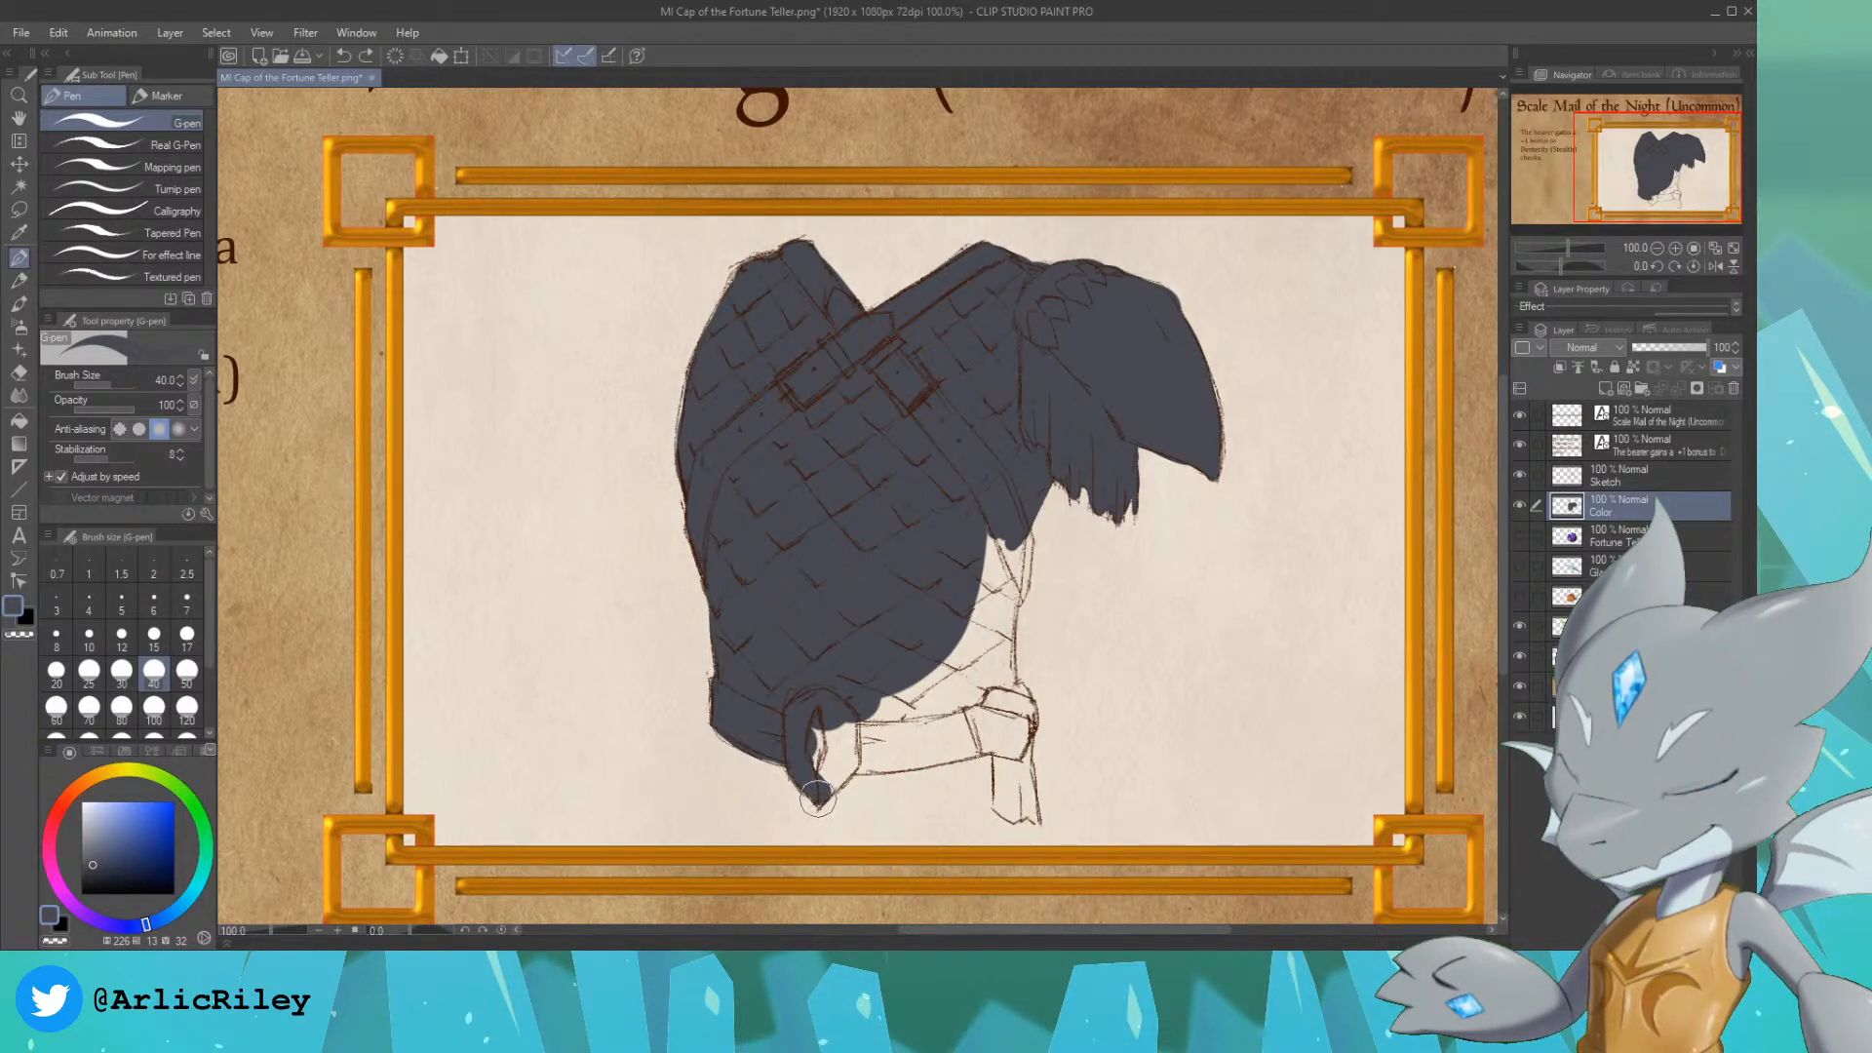
pyautogui.moveTo(821, 798)
pyautogui.mouseDown()
pyautogui.moveTo(863, 748)
pyautogui.moveTo(830, 764)
pyautogui.moveTo(814, 714)
pyautogui.moveTo(893, 728)
pyautogui.moveTo(861, 762)
pyautogui.moveTo(945, 746)
pyautogui.moveTo(861, 724)
pyautogui.moveTo(948, 729)
pyautogui.moveTo(932, 687)
pyautogui.mouseUp()
pyautogui.moveTo(939, 722)
pyautogui.mouseDown()
pyautogui.moveTo(927, 632)
pyautogui.moveTo(962, 579)
pyautogui.moveTo(952, 706)
pyautogui.moveTo(912, 608)
pyautogui.moveTo(936, 568)
pyautogui.moveTo(976, 610)
pyautogui.moveTo(984, 533)
pyautogui.moveTo(989, 587)
pyautogui.moveTo(1012, 536)
pyautogui.moveTo(1019, 582)
pyautogui.moveTo(983, 649)
pyautogui.moveTo(997, 576)
pyautogui.moveTo(996, 724)
pyautogui.moveTo(887, 764)
pyautogui.moveTo(987, 742)
pyautogui.moveTo(874, 761)
pyautogui.moveTo(998, 736)
pyautogui.moveTo(970, 747)
pyautogui.moveTo(947, 611)
pyautogui.moveTo(1027, 726)
pyautogui.moveTo(1019, 693)
pyautogui.moveTo(999, 803)
pyautogui.moveTo(1019, 810)
pyautogui.moveTo(1016, 752)
pyautogui.moveTo(1031, 817)
pyautogui.moveTo(1018, 738)
pyautogui.moveTo(1024, 781)
pyautogui.mouseUp()
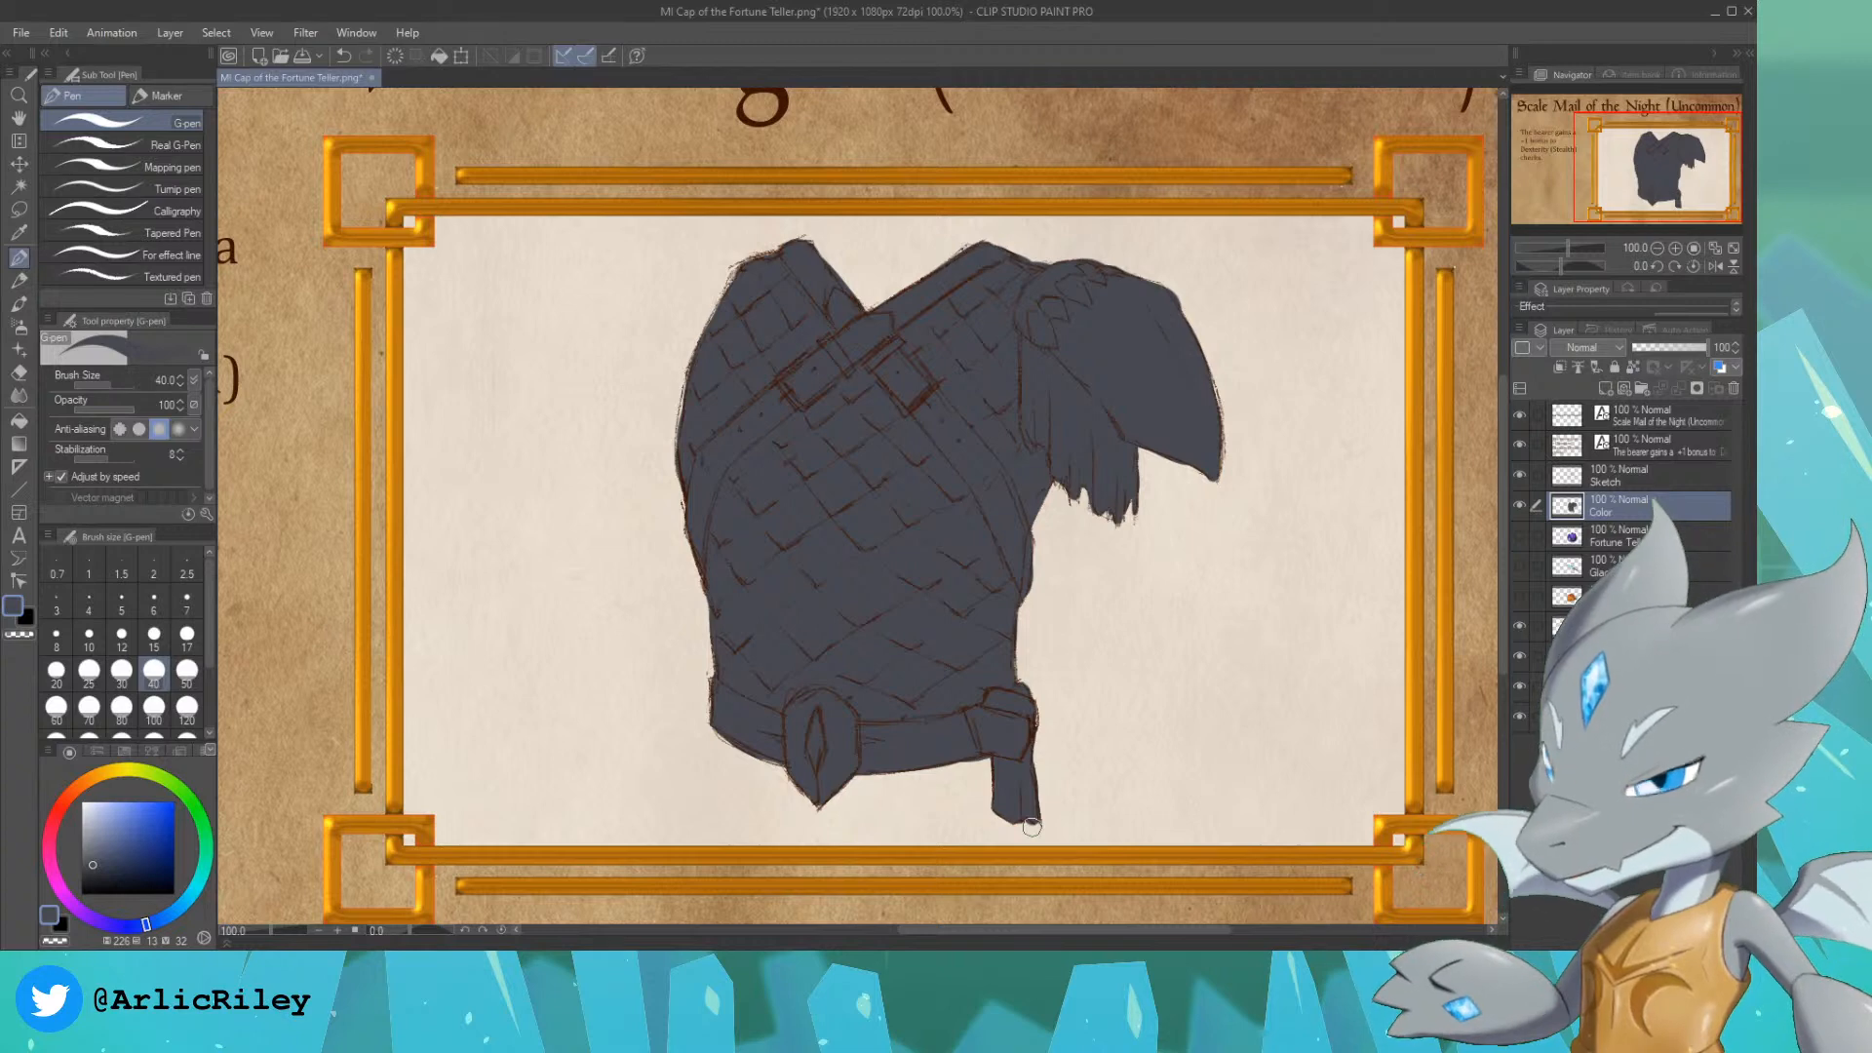
# Step: Select the painted armour silhouette from the Color layer and add a new layer directly above it
pyautogui.keyDown('ctrl'); pyautogui.click(1567, 506); pyautogui.keyUp('ctrl')
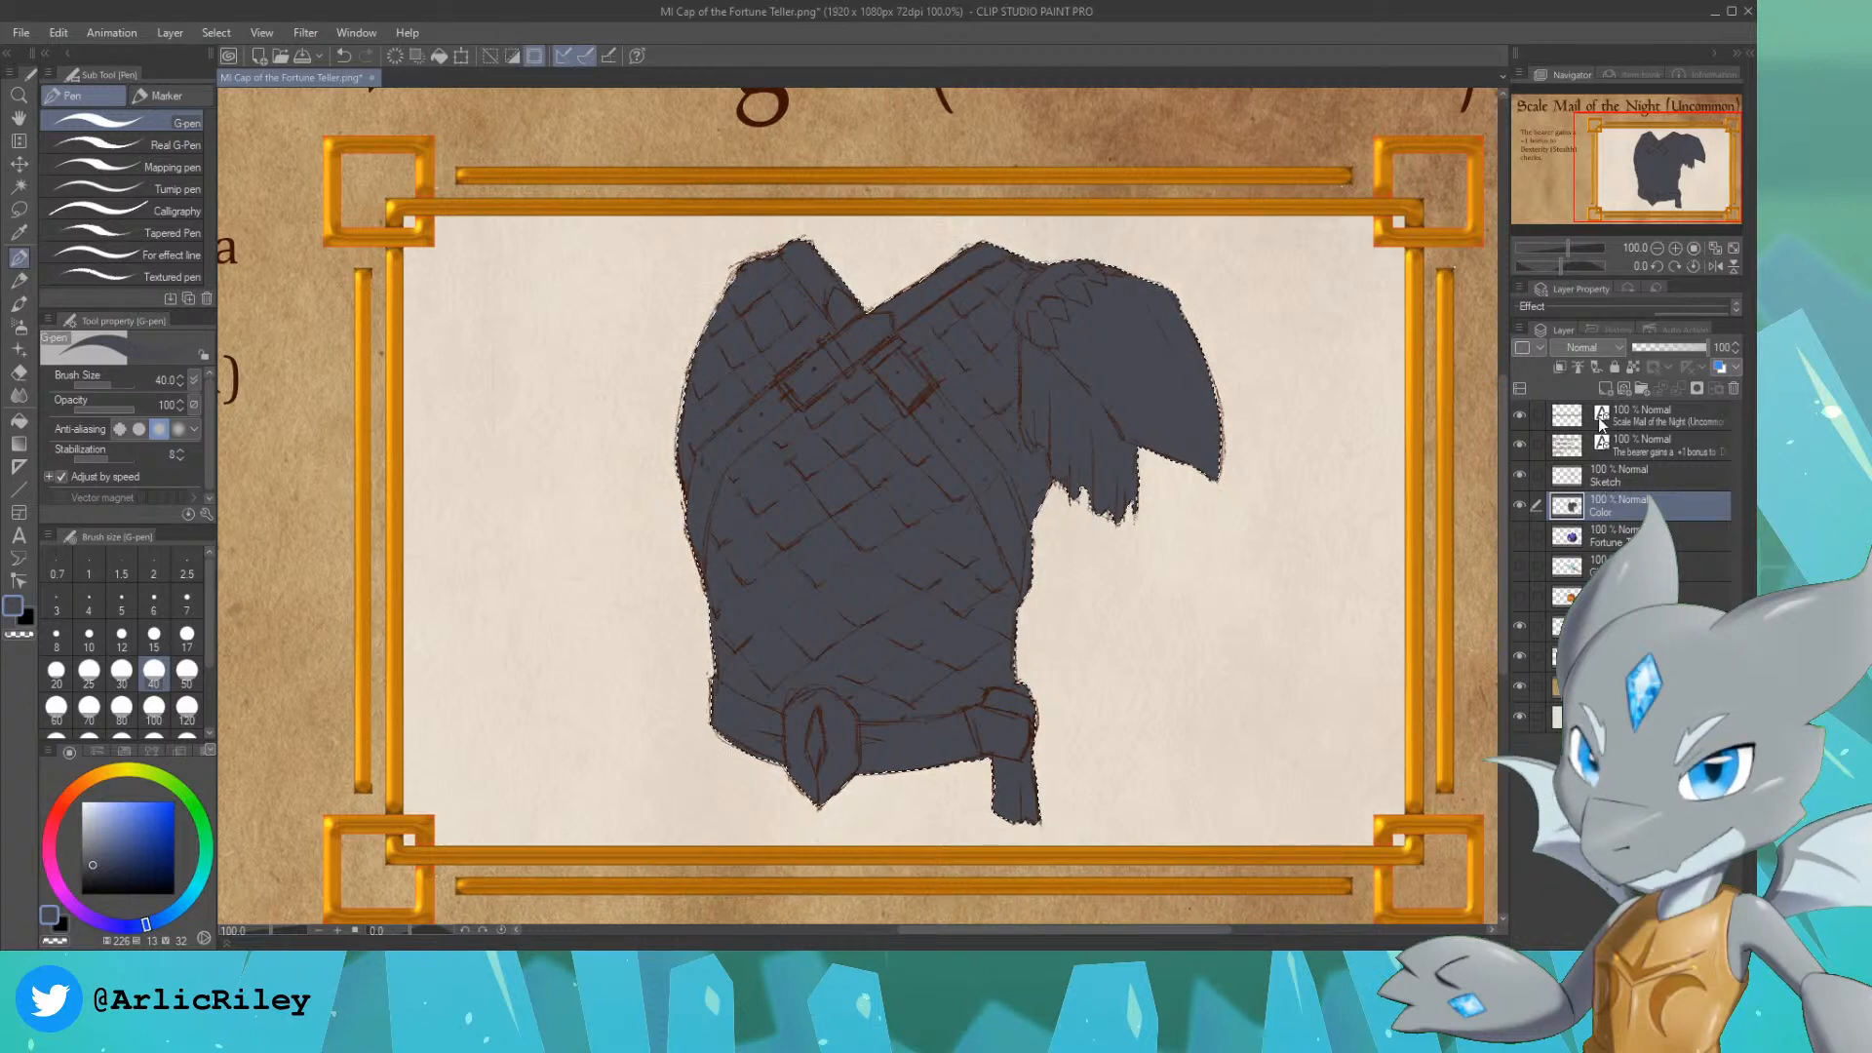
pyautogui.click(1605, 388)
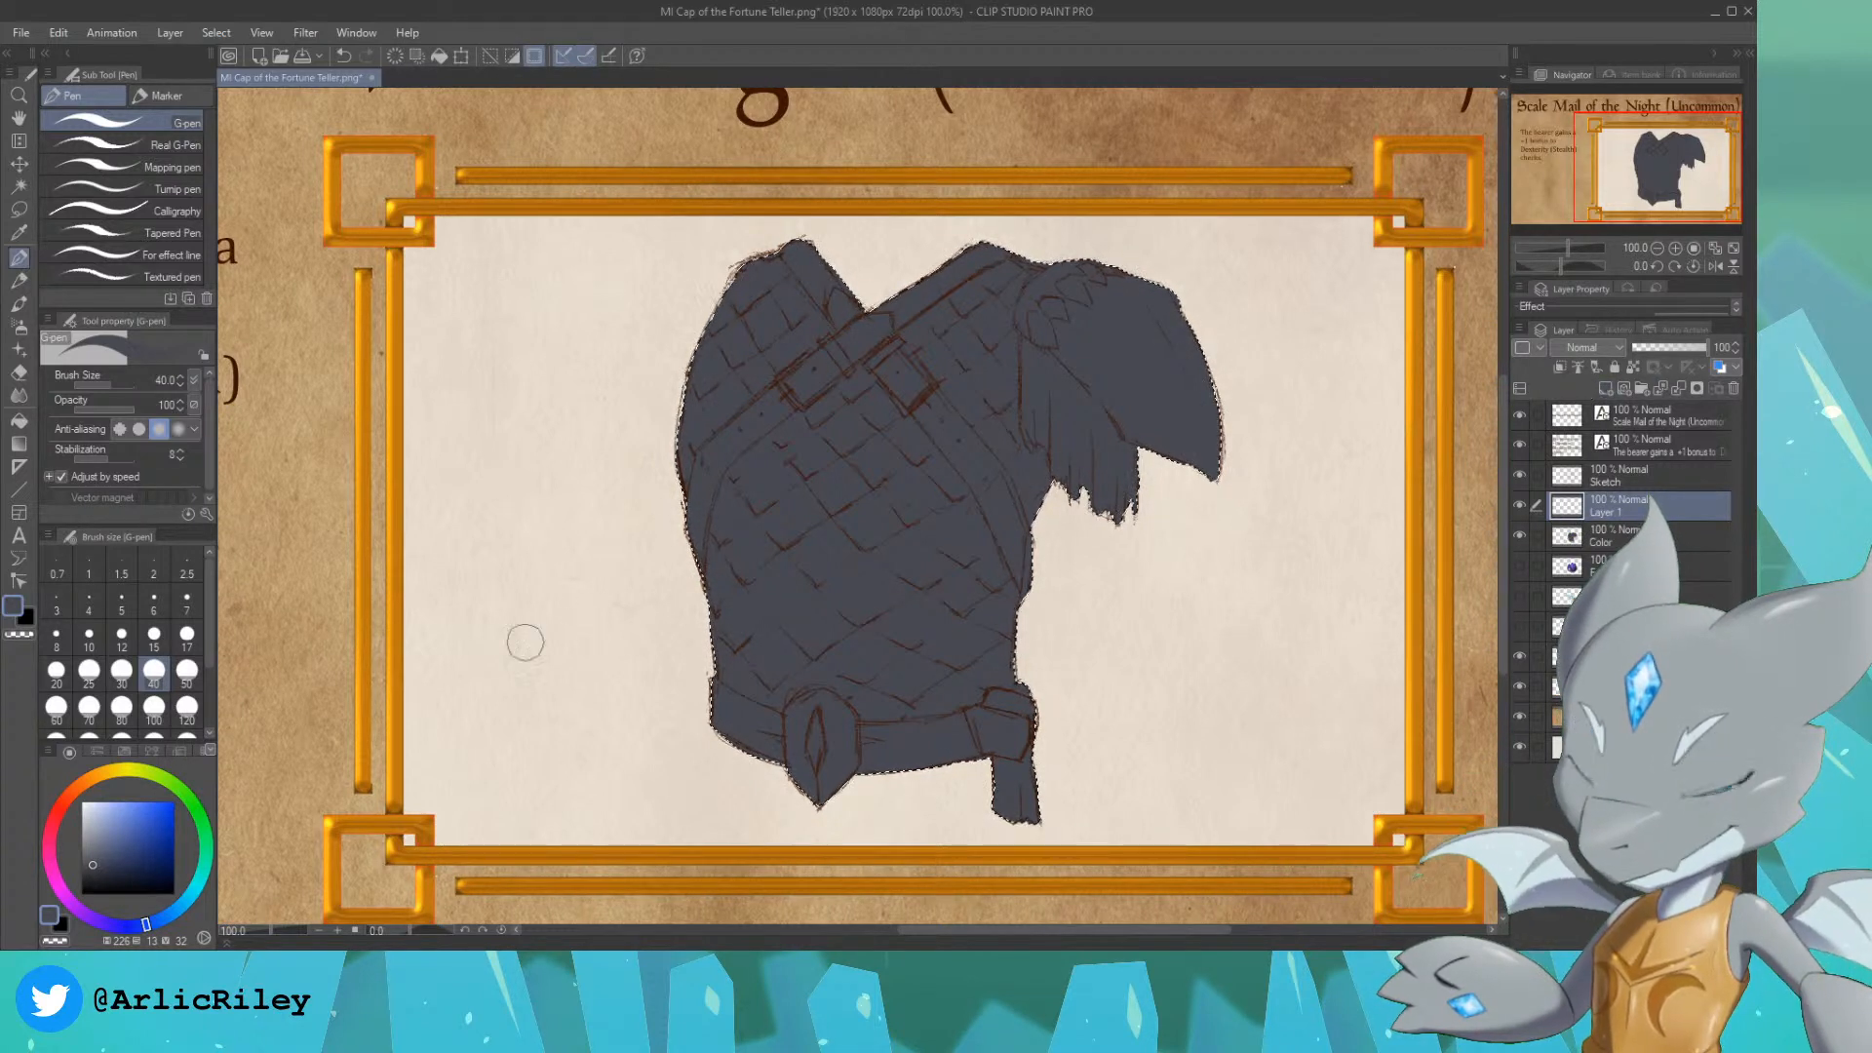
pyautogui.click(79, 785)
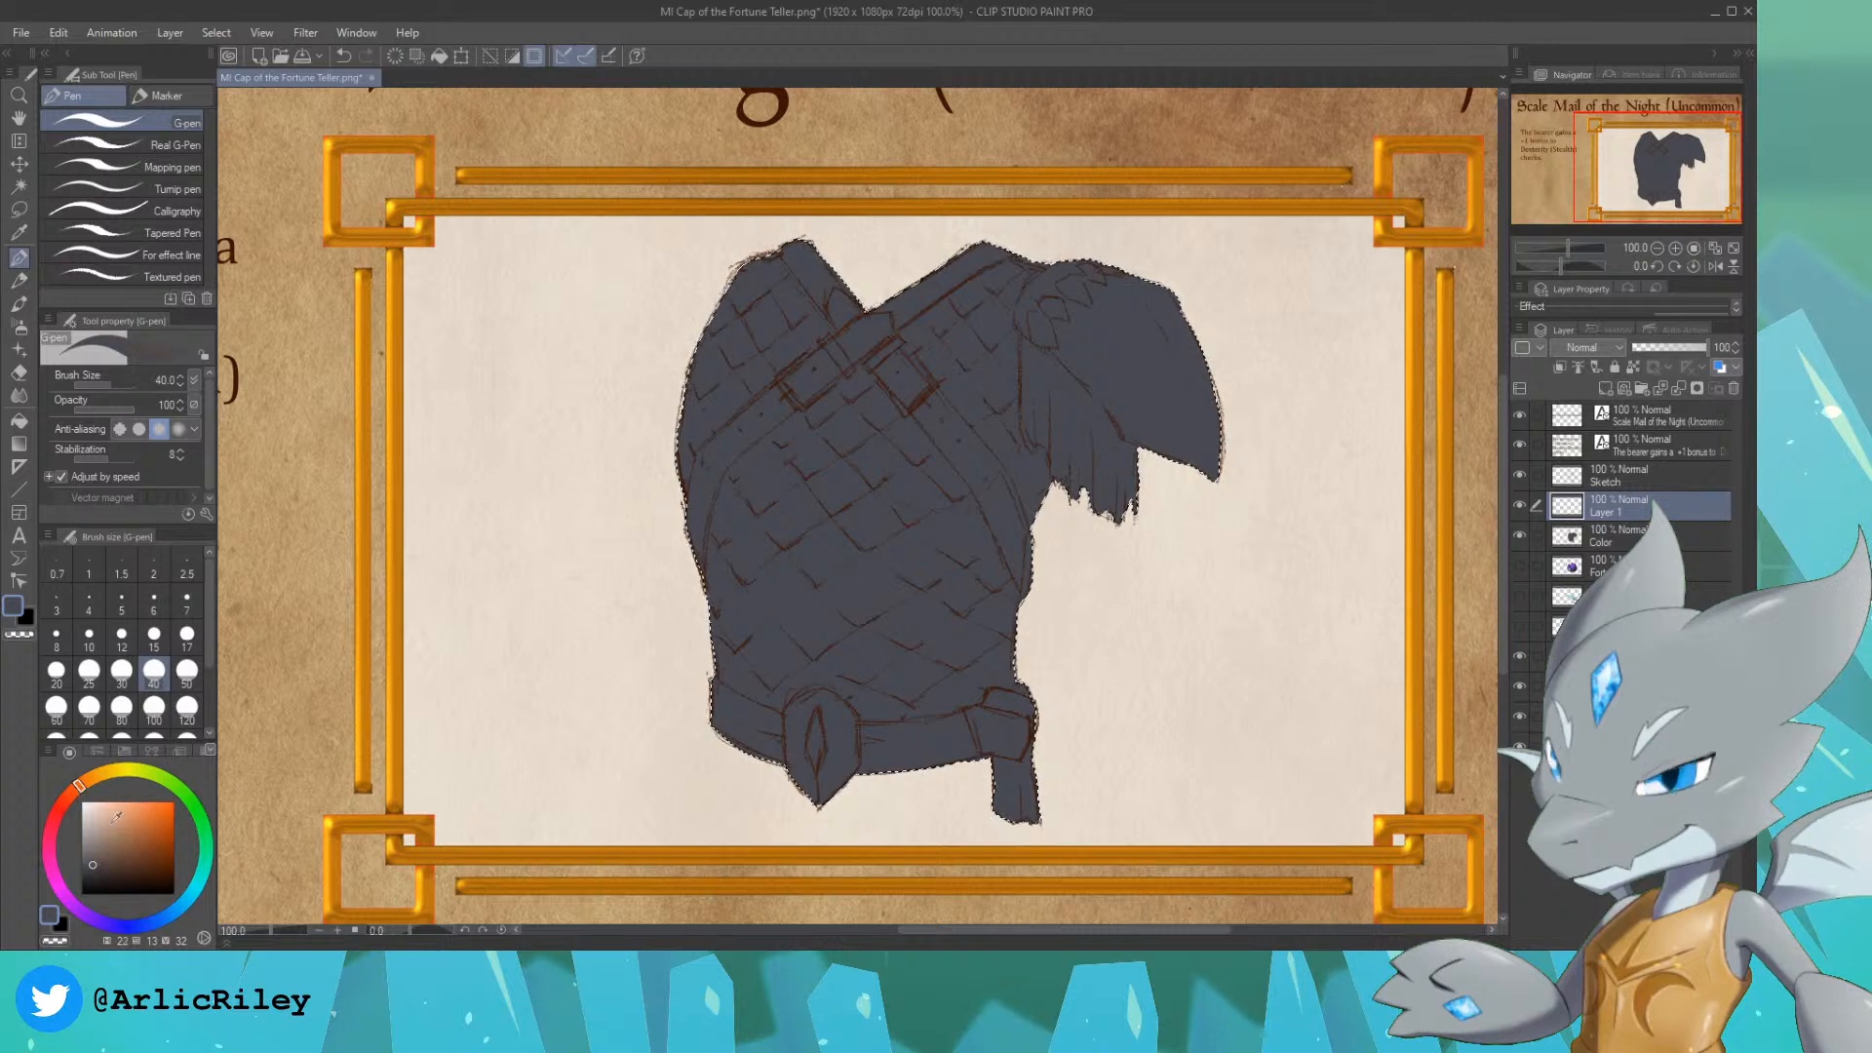
pyautogui.click(152, 862)
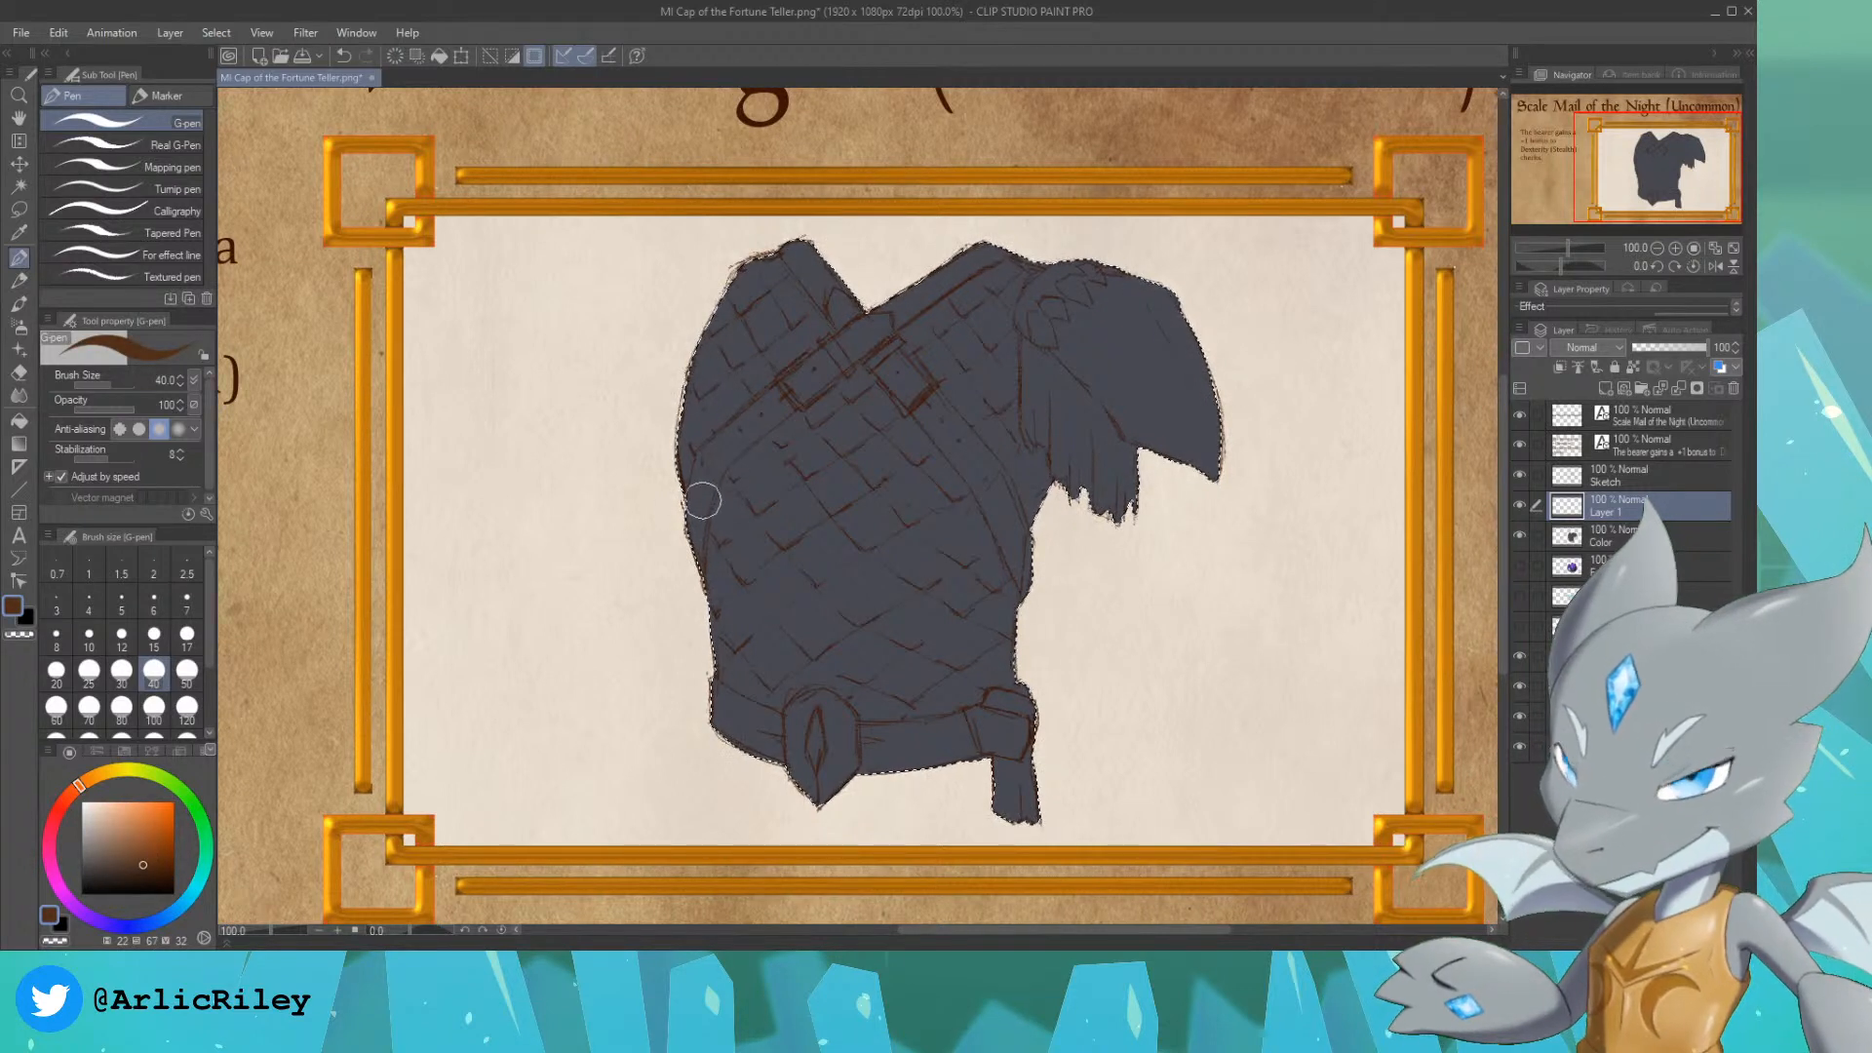
pyautogui.moveTo(698, 492); pyautogui.dragTo(692, 585)
pyautogui.hotkey('ctrl', 'z')
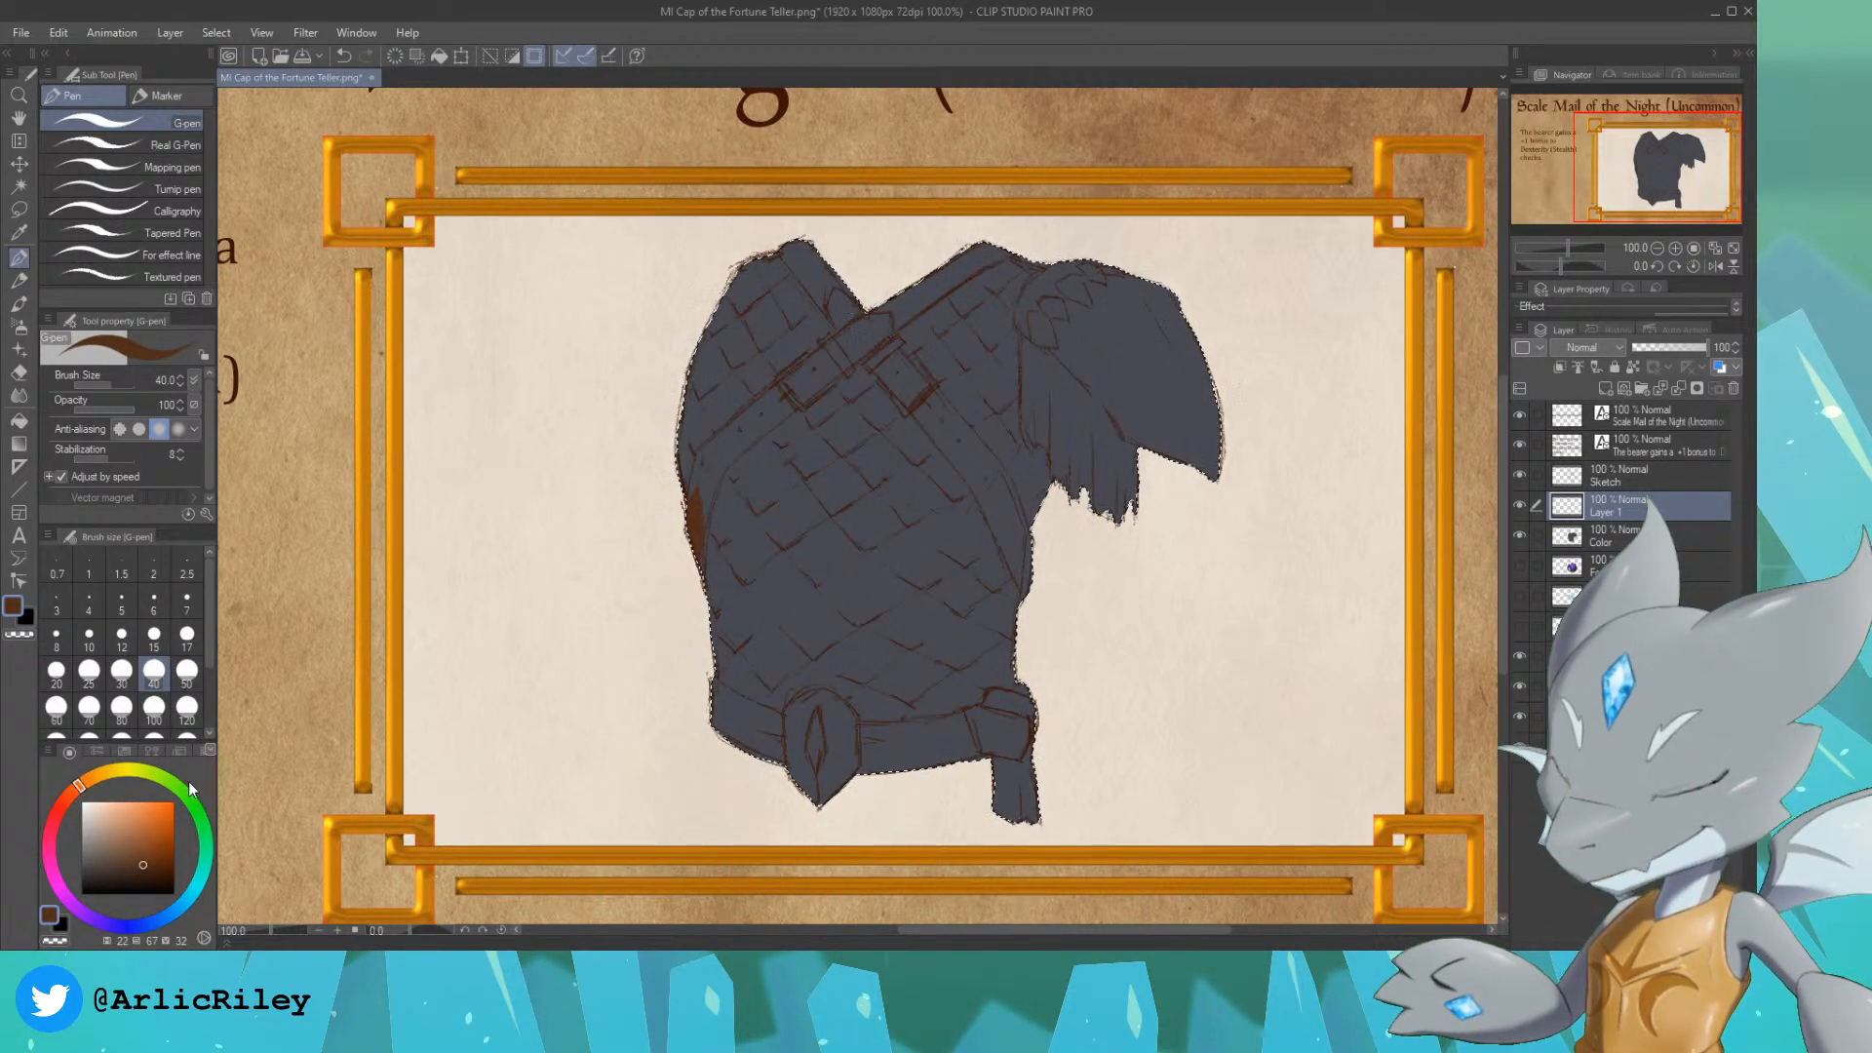
pyautogui.hotkey('ctrl', 'z')
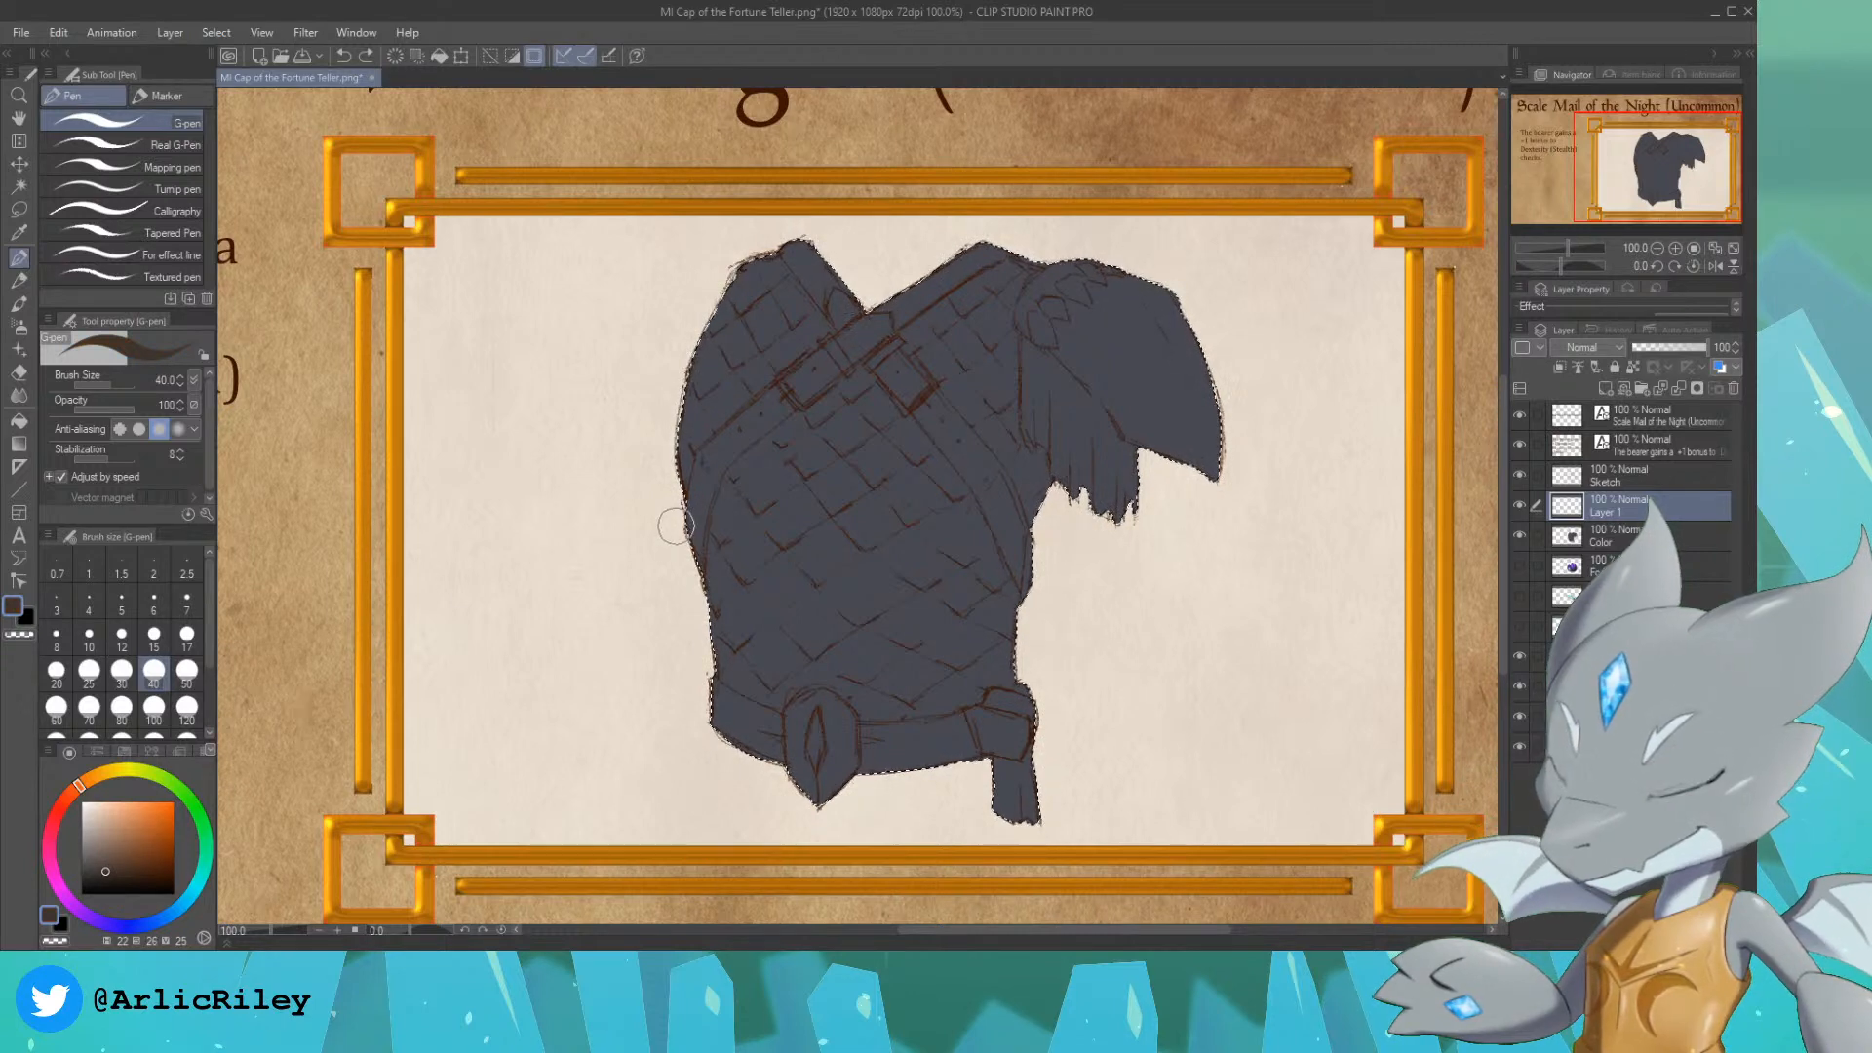
pyautogui.moveTo(693, 561); pyautogui.dragTo(704, 490)
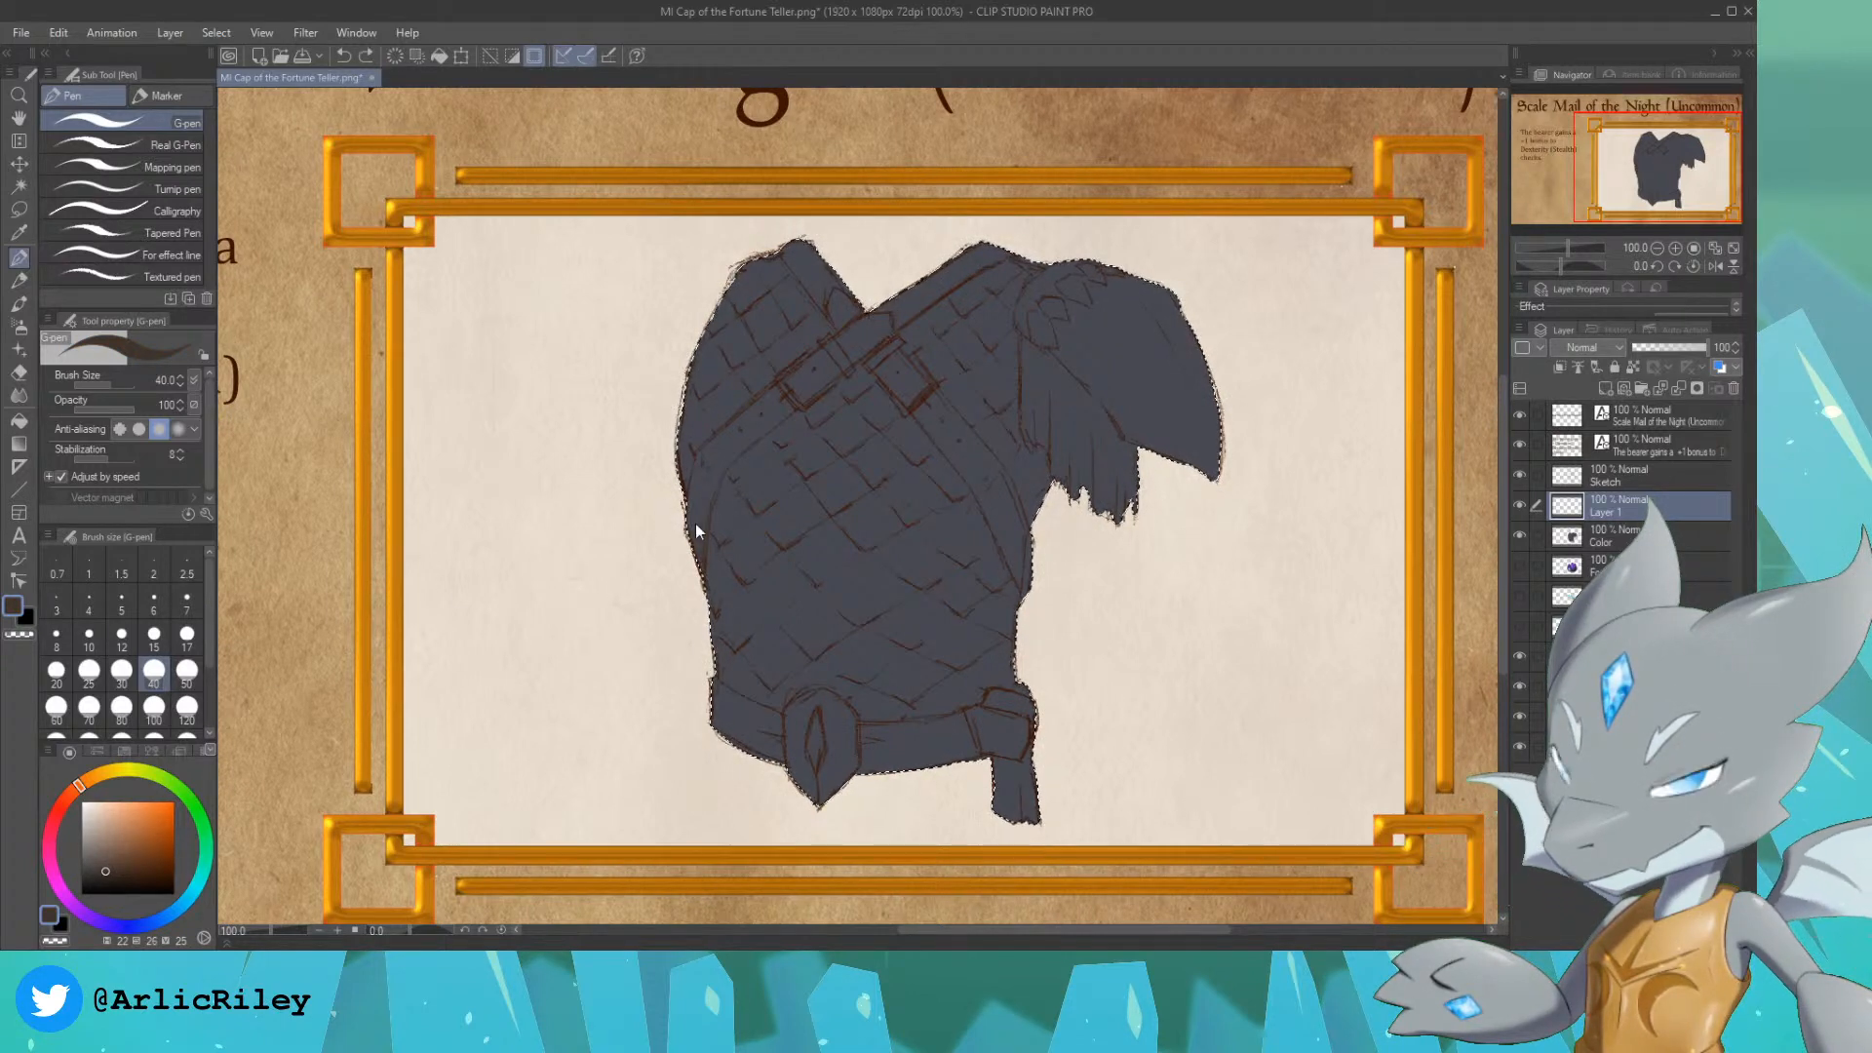
# Step: Choose a dark reddish-brown and paint the chest strap running from the armour's left side up to the opposite shoulder
pyautogui.click(129, 855)
pyautogui.click(71, 792)
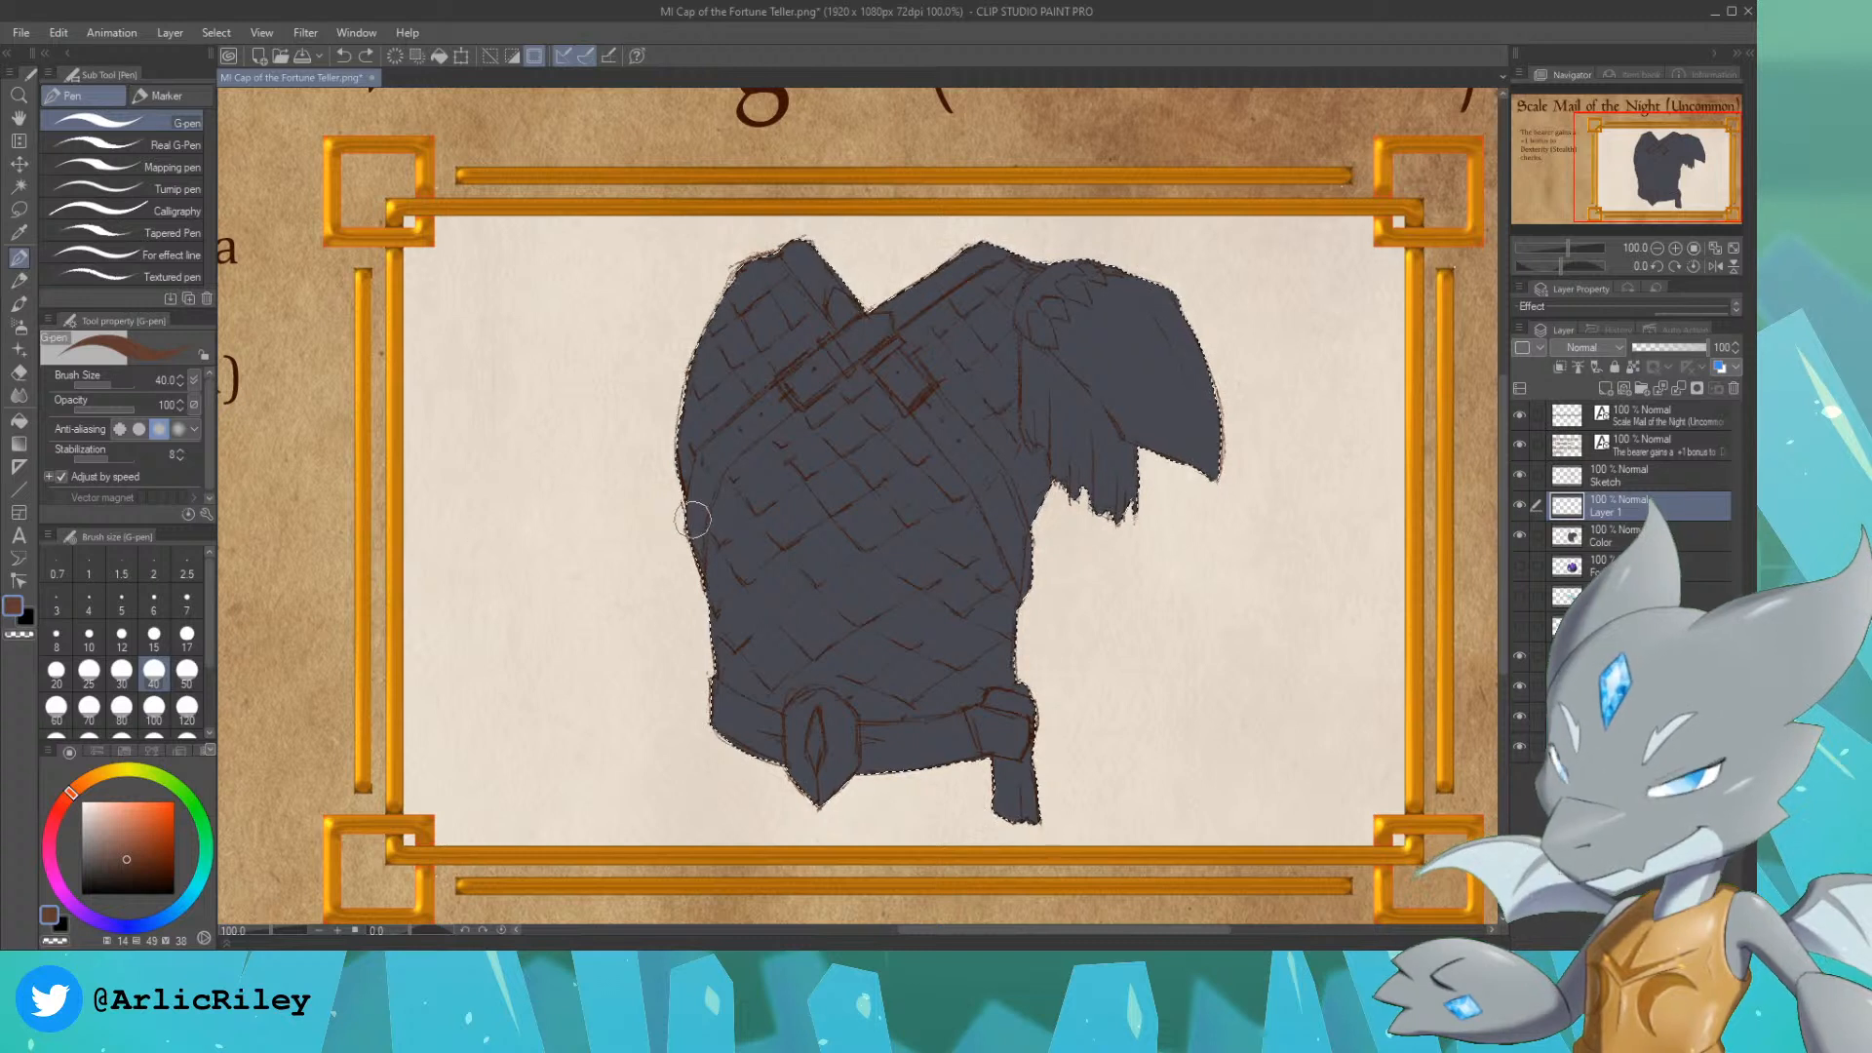
pyautogui.moveTo(700, 541); pyautogui.dragTo(696, 473)
pyautogui.click(135, 871)
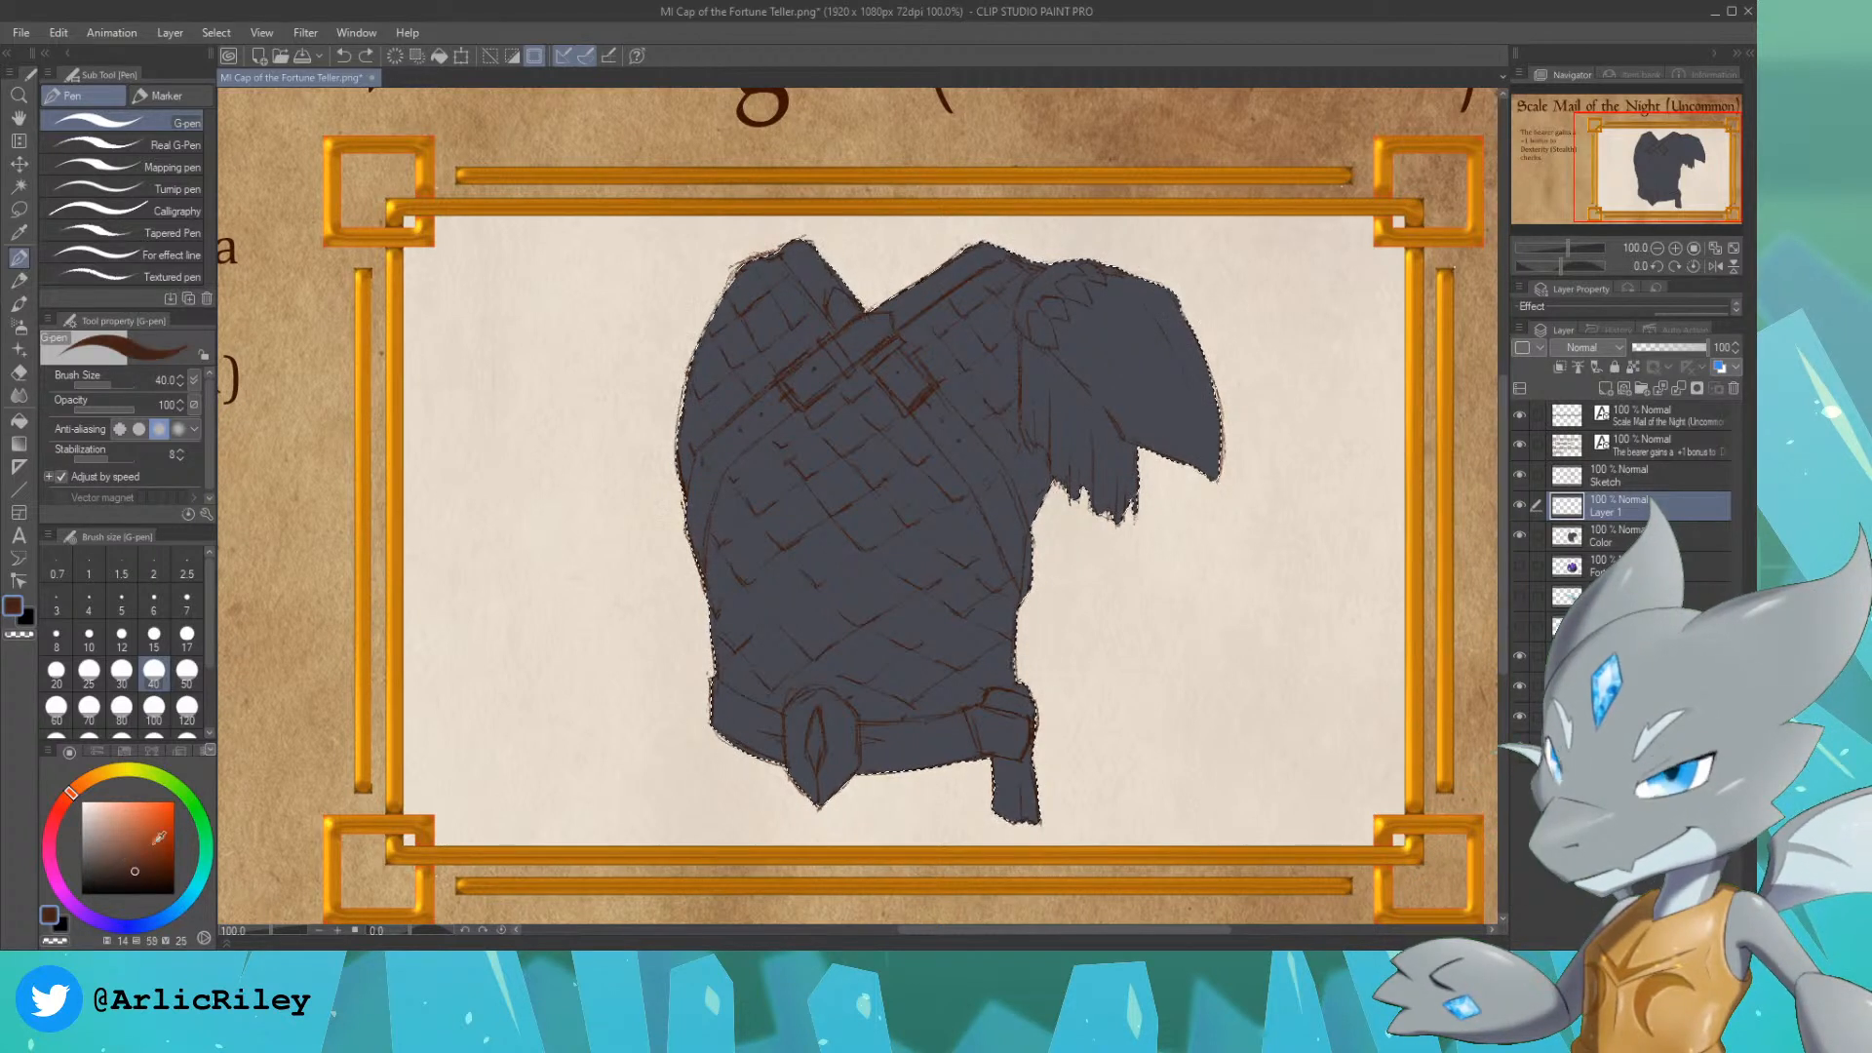
pyautogui.moveTo(692, 543); pyautogui.dragTo(706, 466)
pyautogui.moveTo(695, 542); pyautogui.dragTo(704, 456)
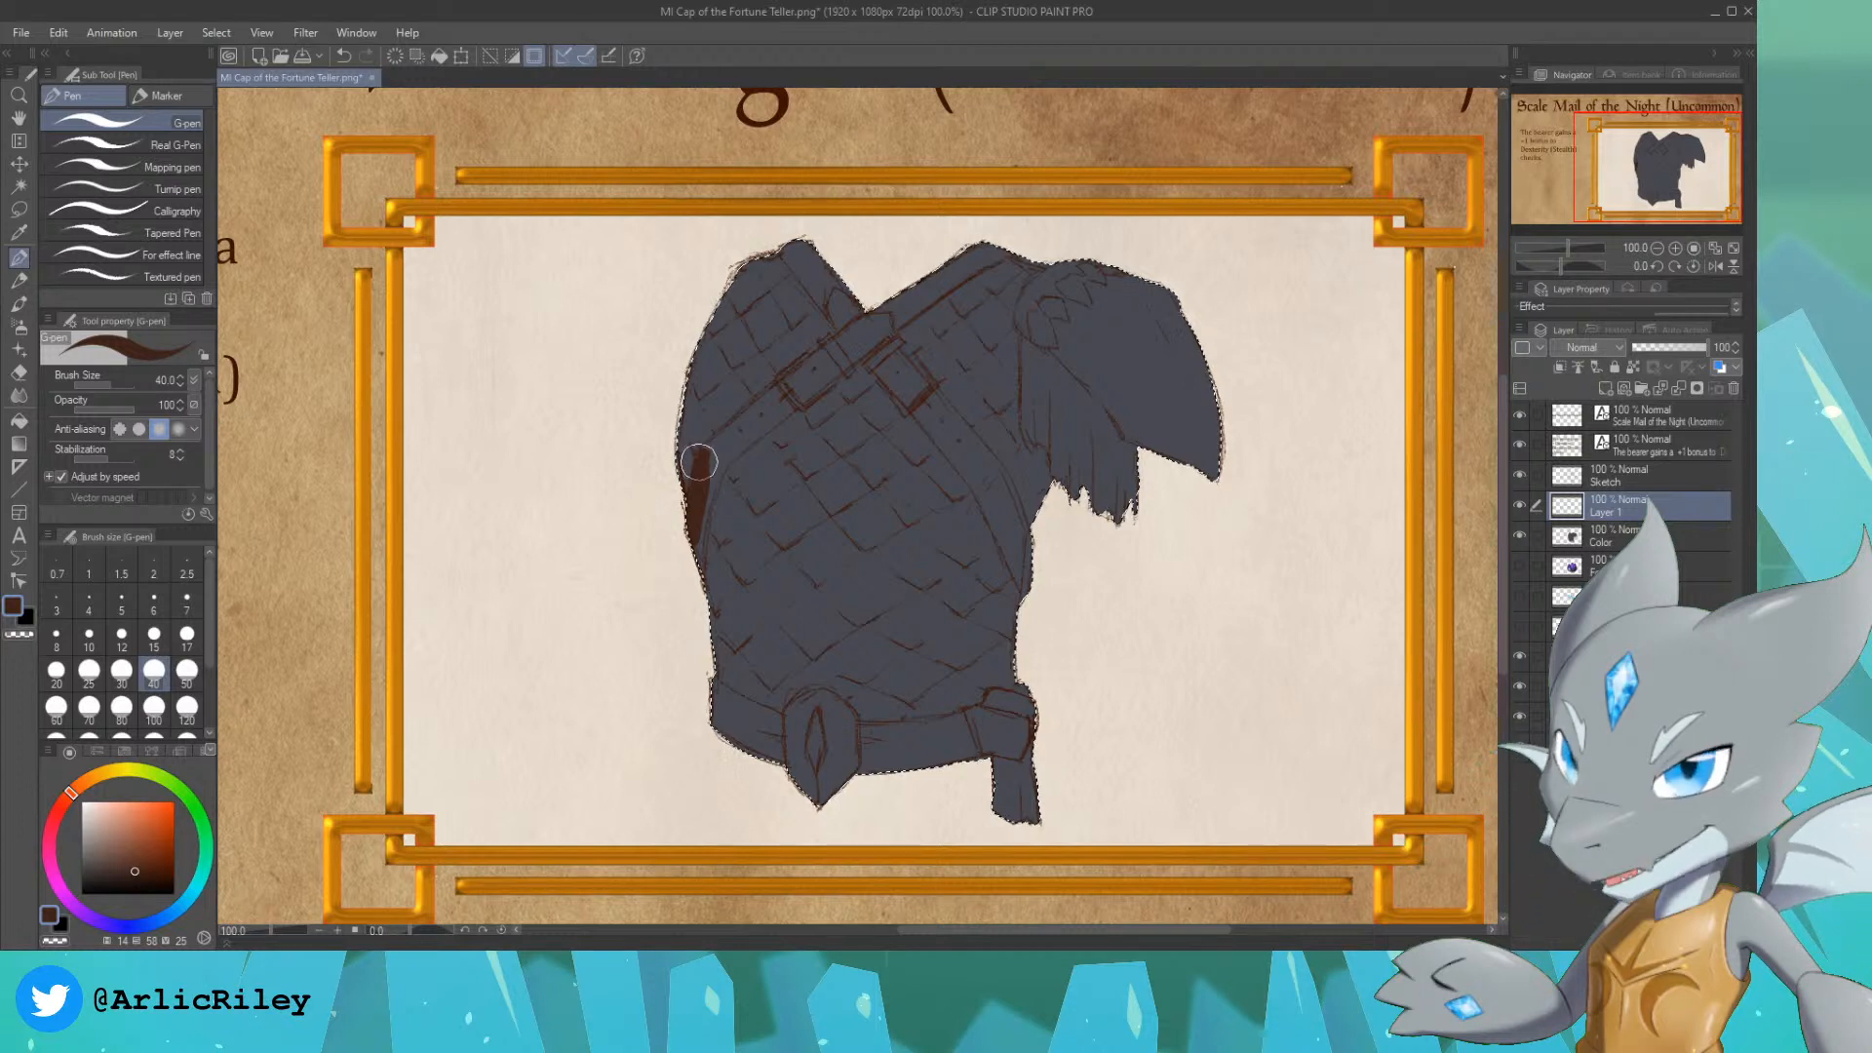
pyautogui.hotkey('ctrl', 'z')
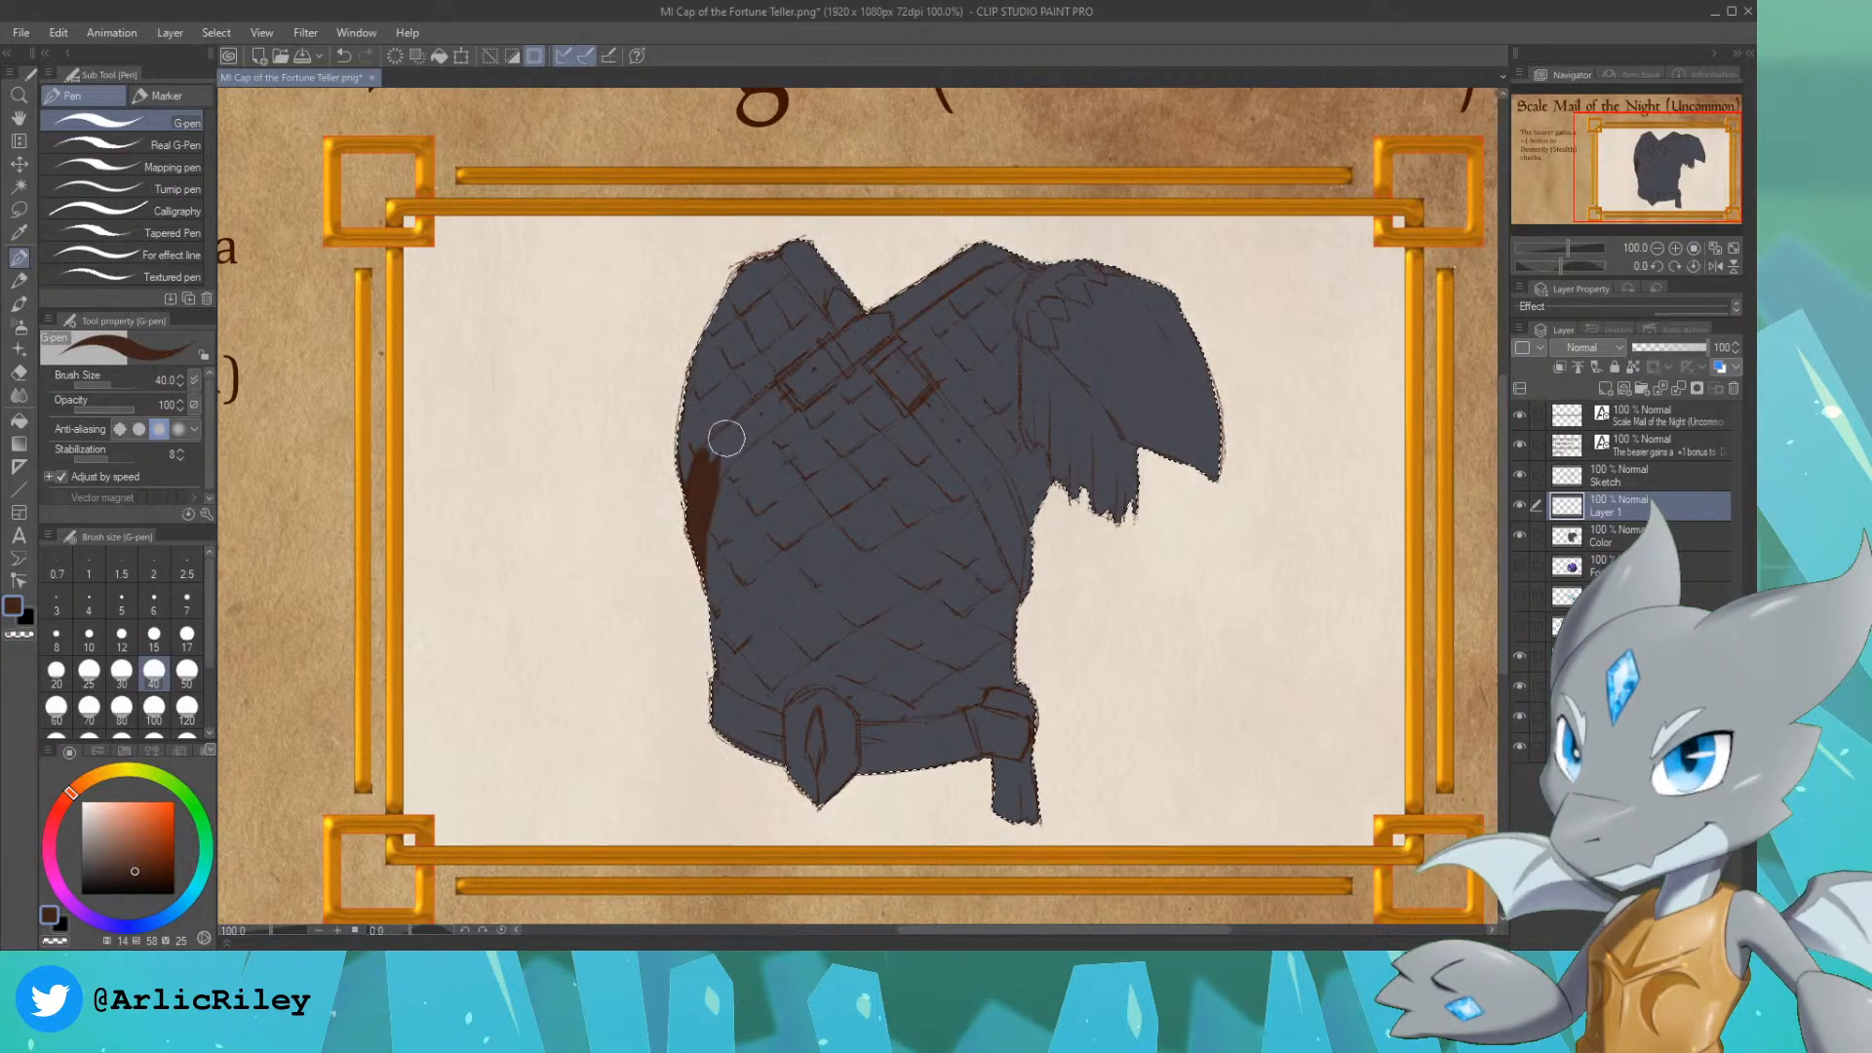
pyautogui.moveTo(701, 506)
pyautogui.mouseDown()
pyautogui.moveTo(734, 434)
pyautogui.moveTo(706, 508)
pyautogui.moveTo(726, 447)
pyautogui.moveTo(710, 448)
pyautogui.moveTo(793, 384)
pyautogui.mouseUp()
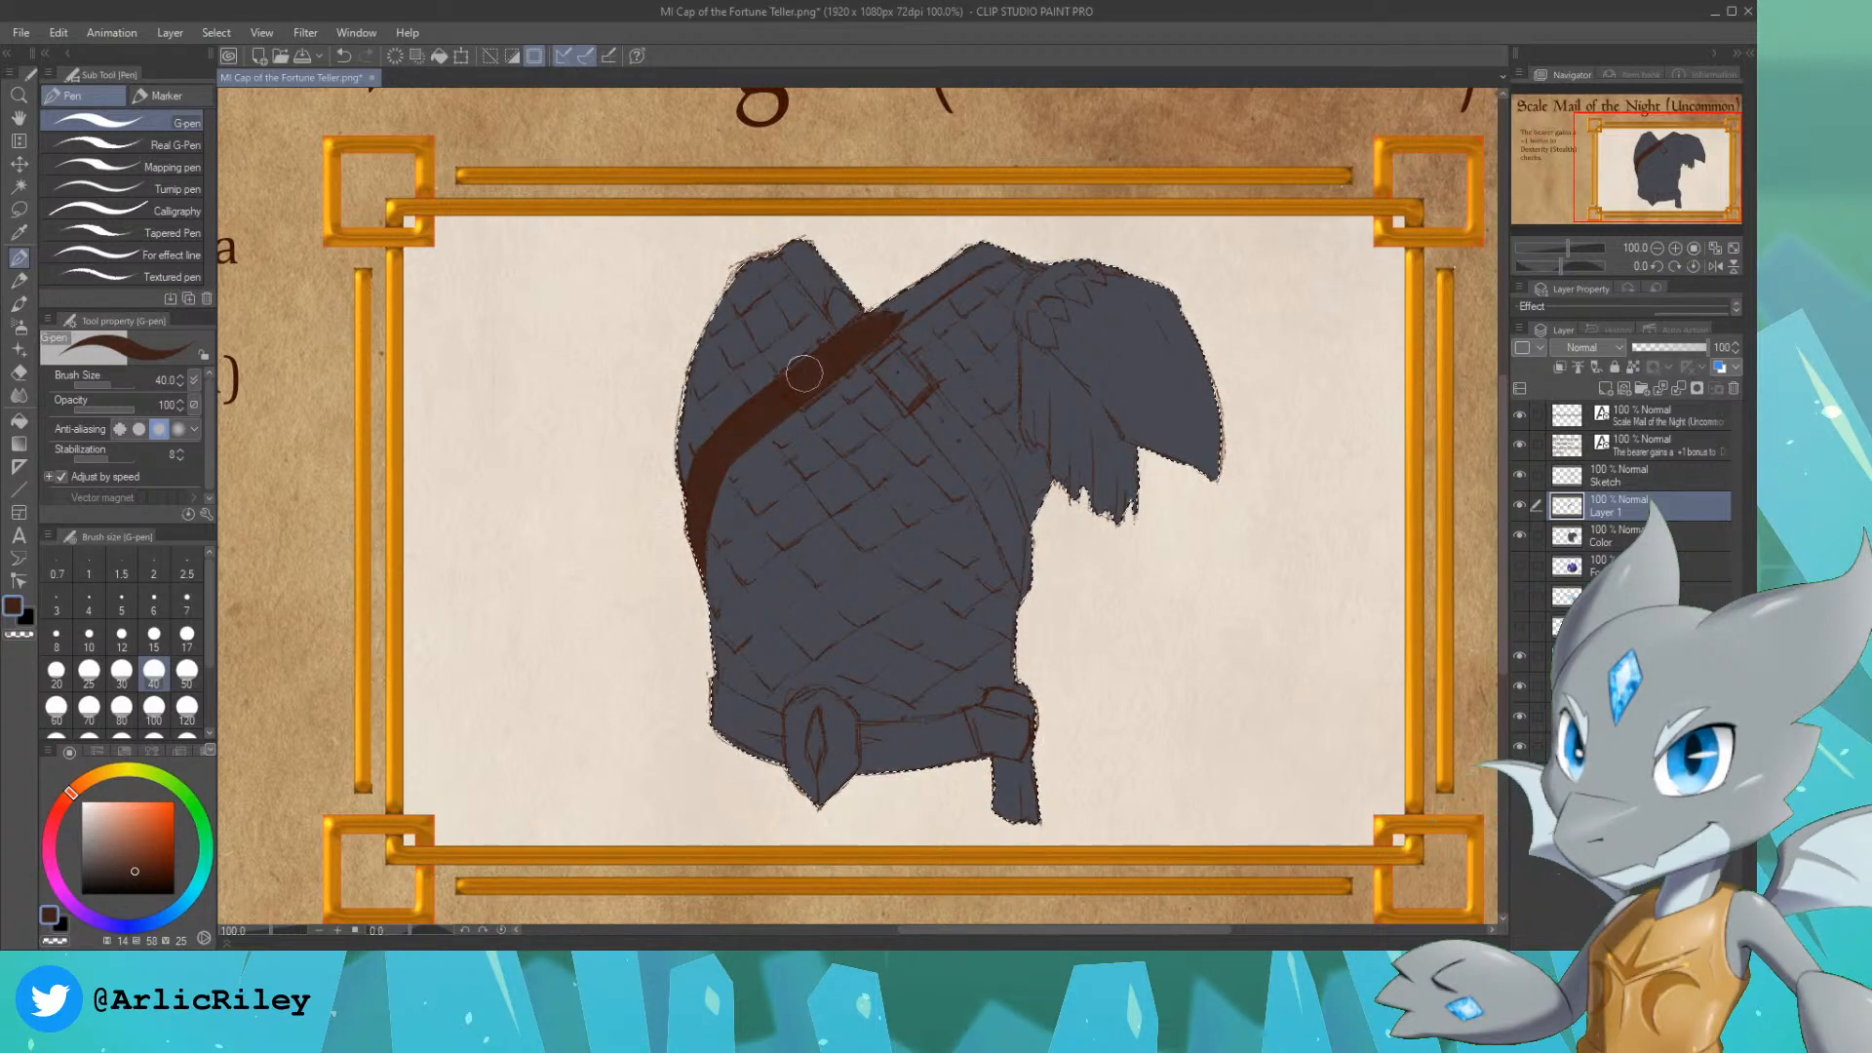
pyautogui.moveTo(867, 326); pyautogui.dragTo(963, 252)
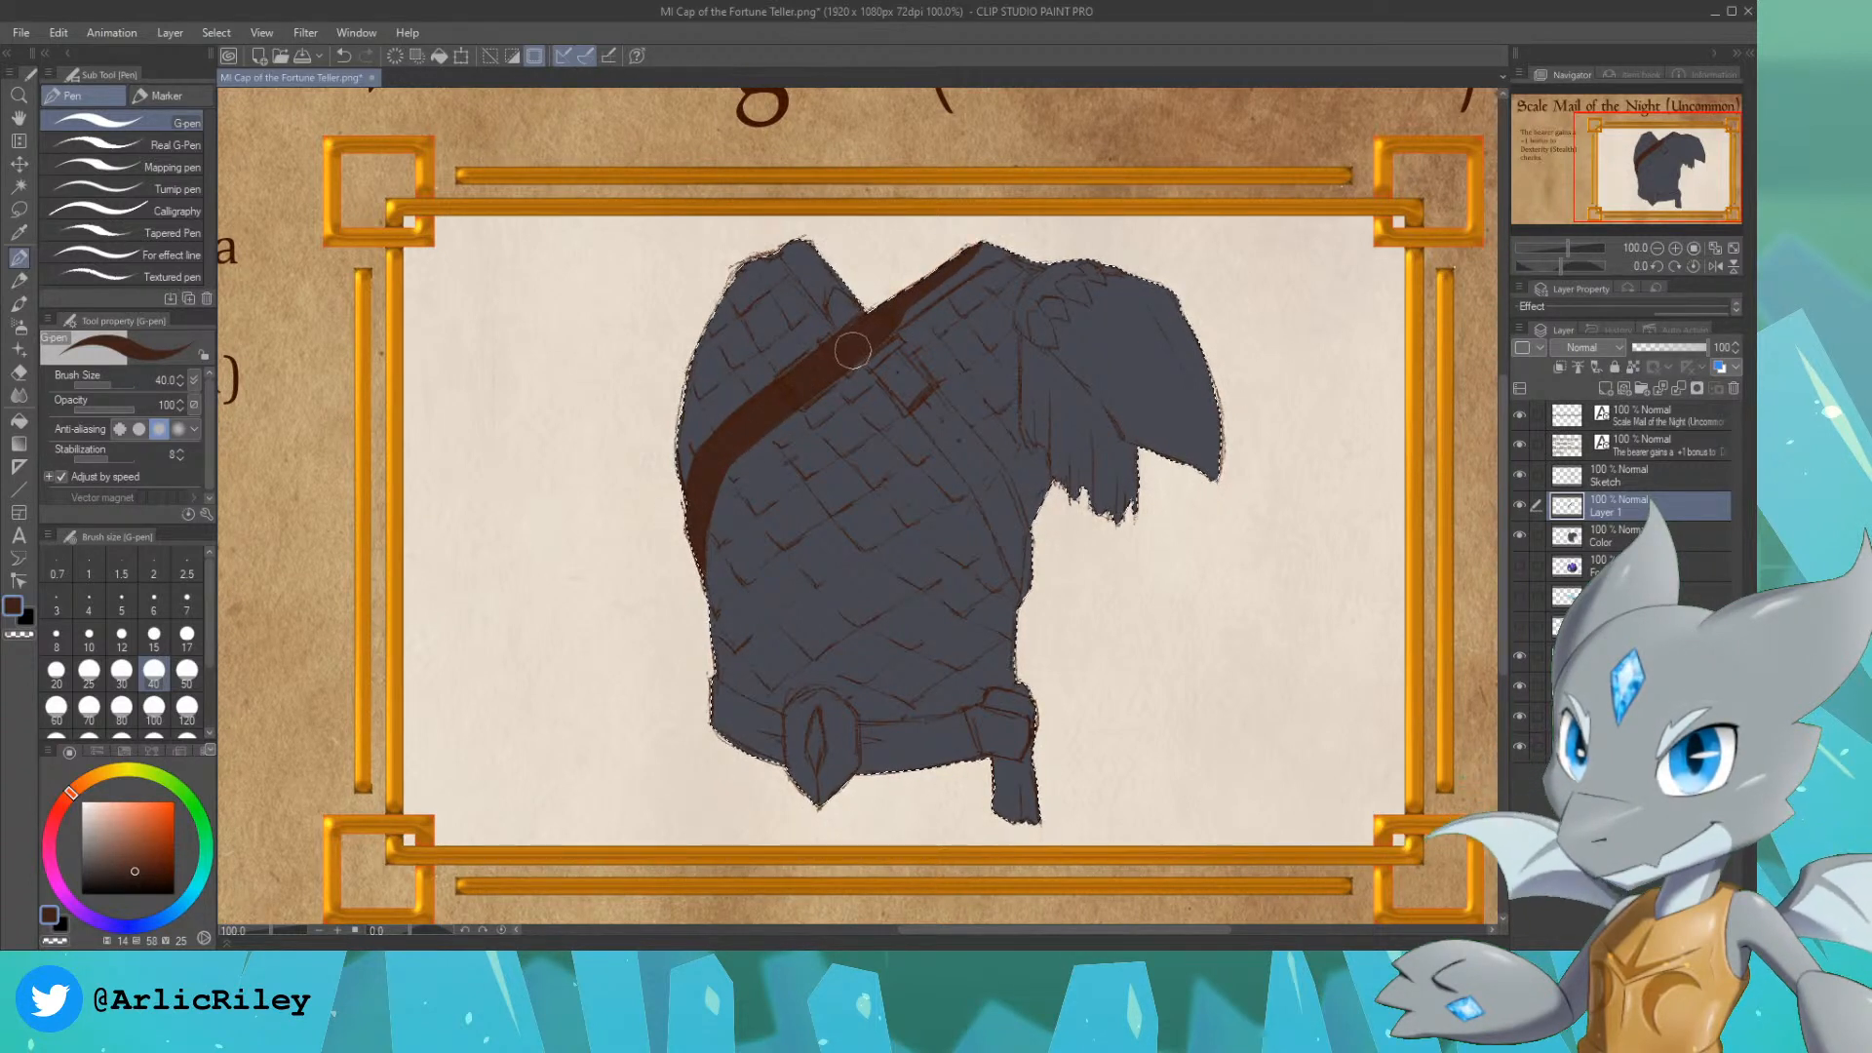
pyautogui.moveTo(871, 332); pyautogui.dragTo(989, 250)
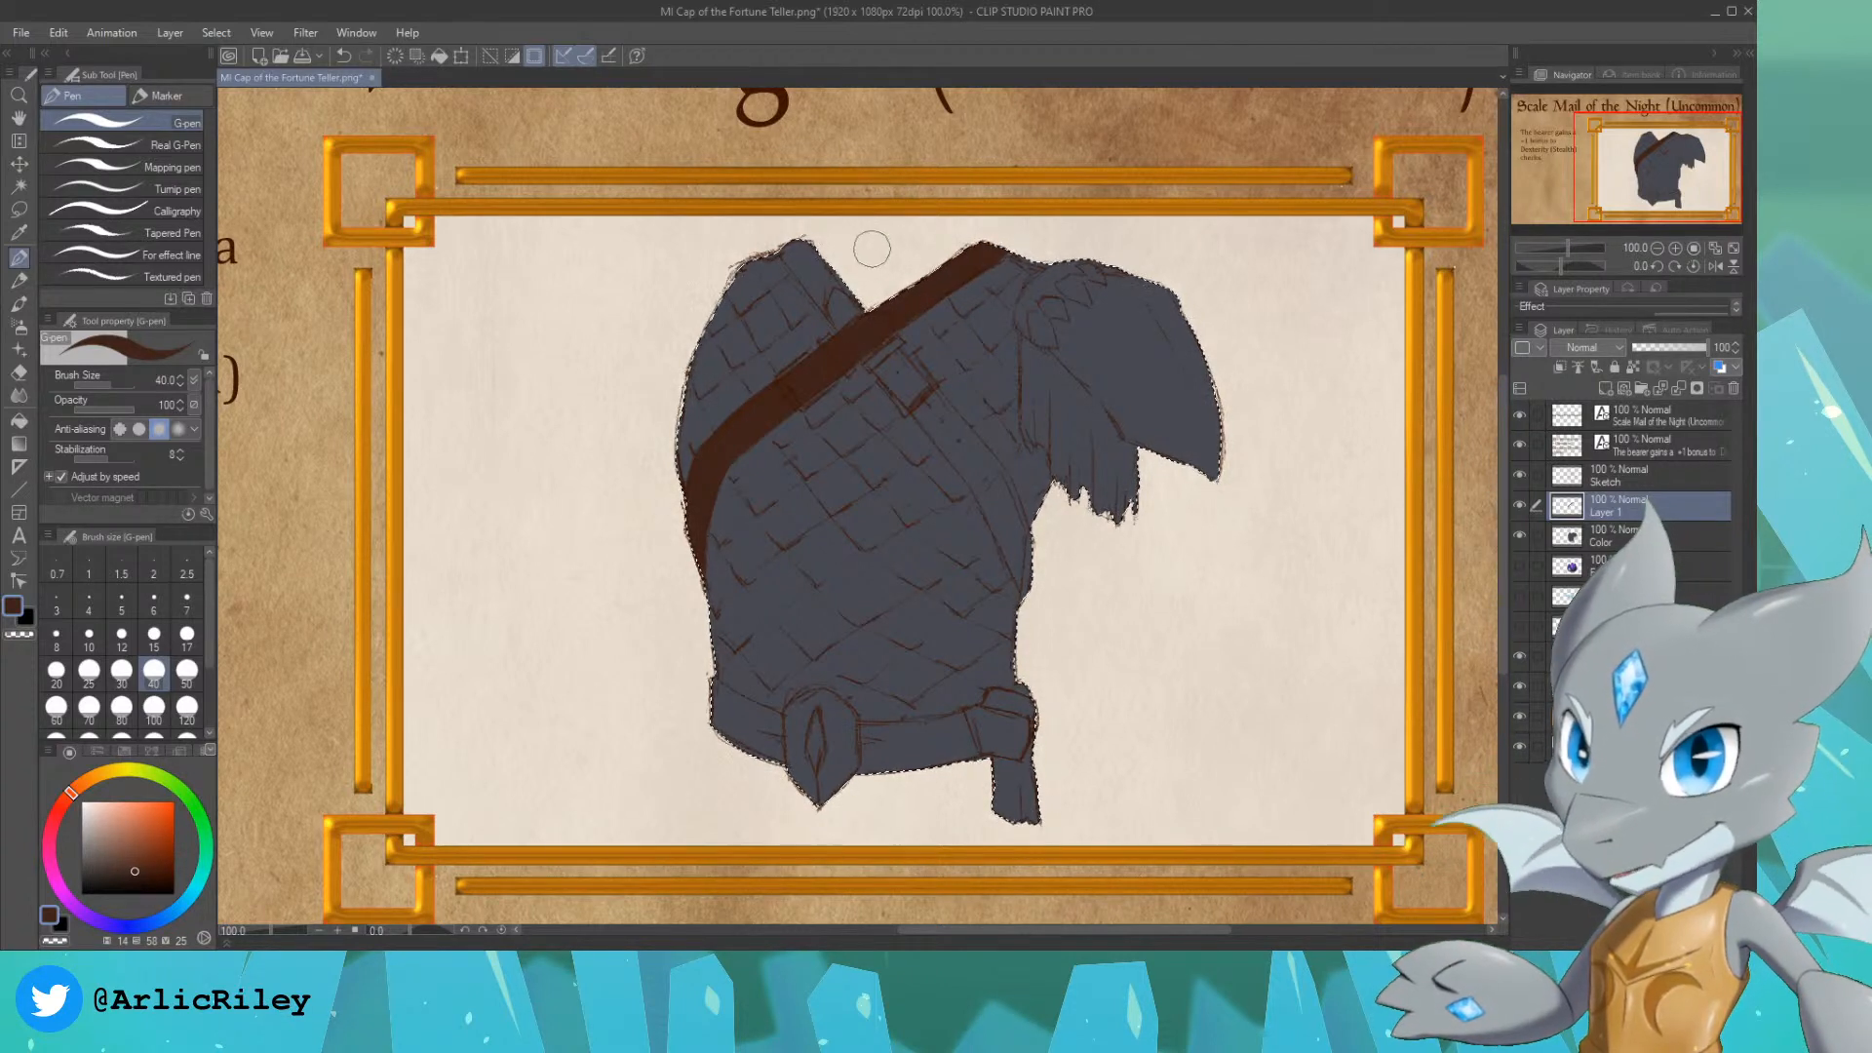
# Step: Paint the second crossing strap in the same brown, from the left shoulder down across the chest to the right side
pyautogui.moveTo(850, 297); pyautogui.dragTo(783, 237)
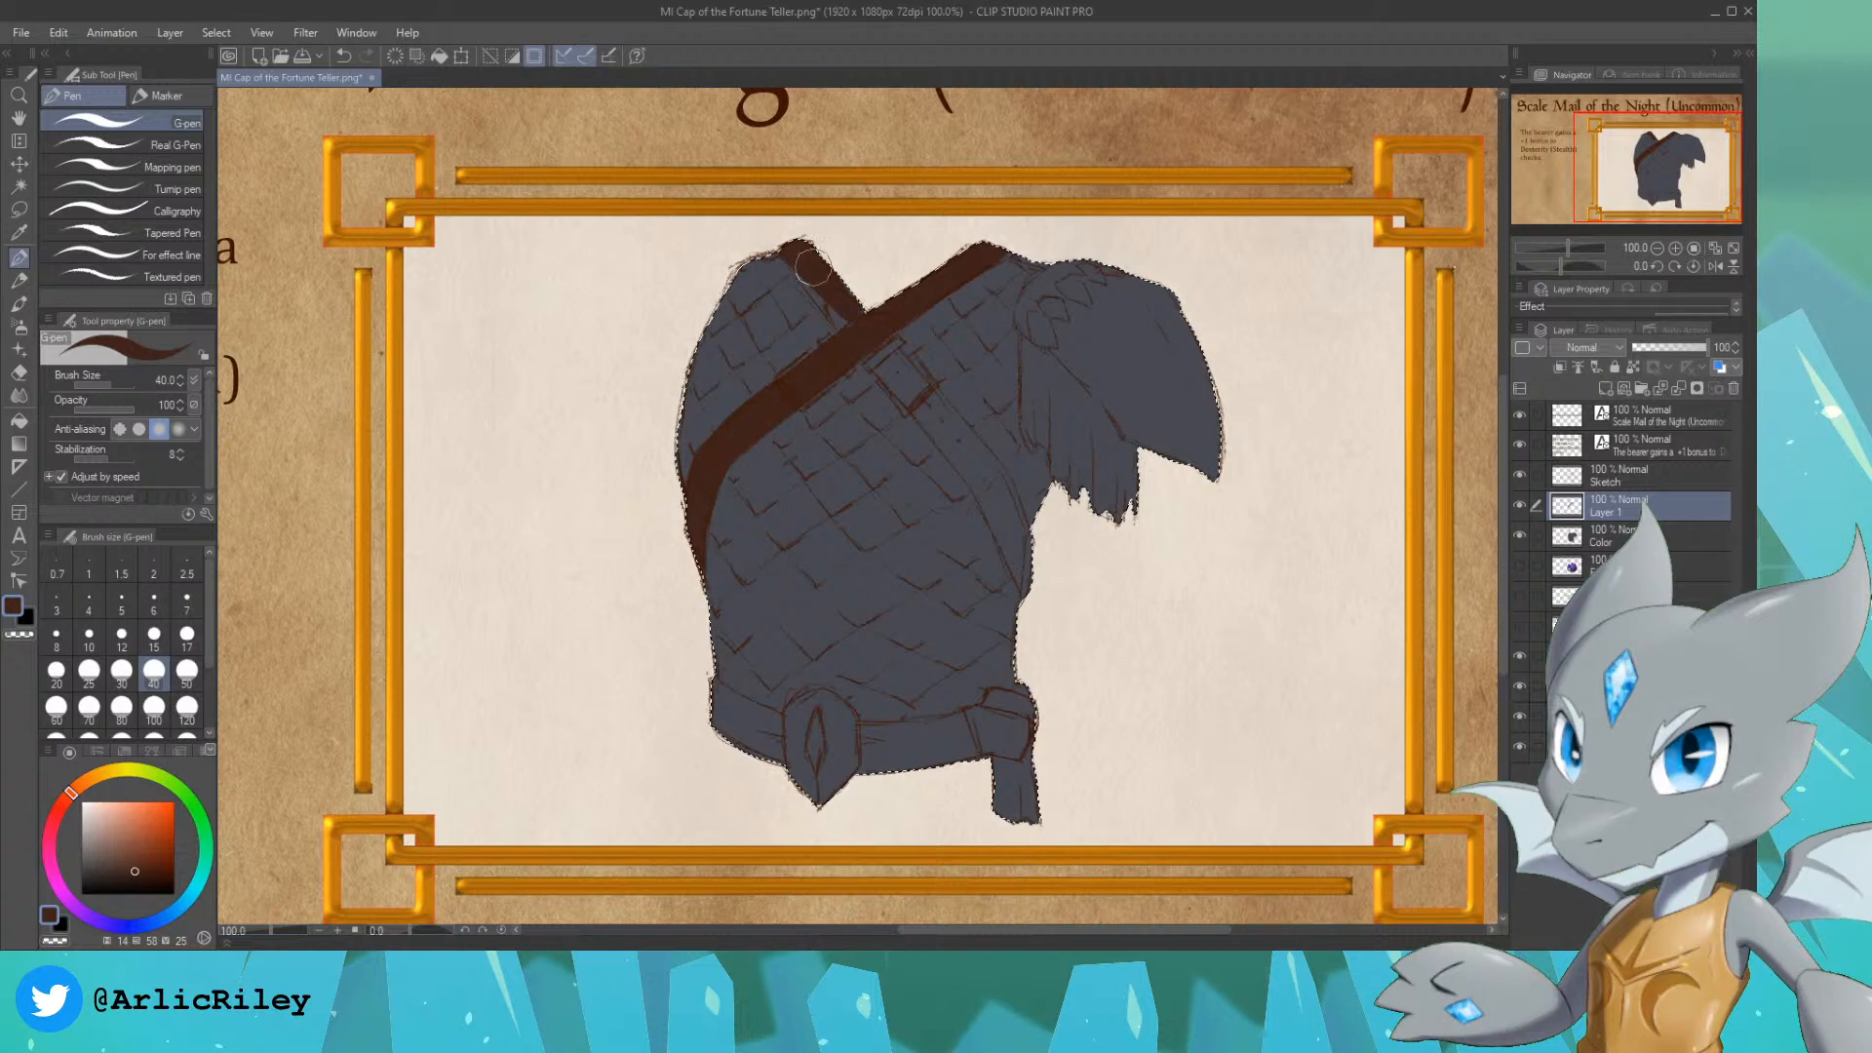
pyautogui.moveTo(841, 314)
pyautogui.mouseDown()
pyautogui.moveTo(792, 252)
pyautogui.moveTo(906, 374)
pyautogui.moveTo(872, 352)
pyautogui.mouseUp()
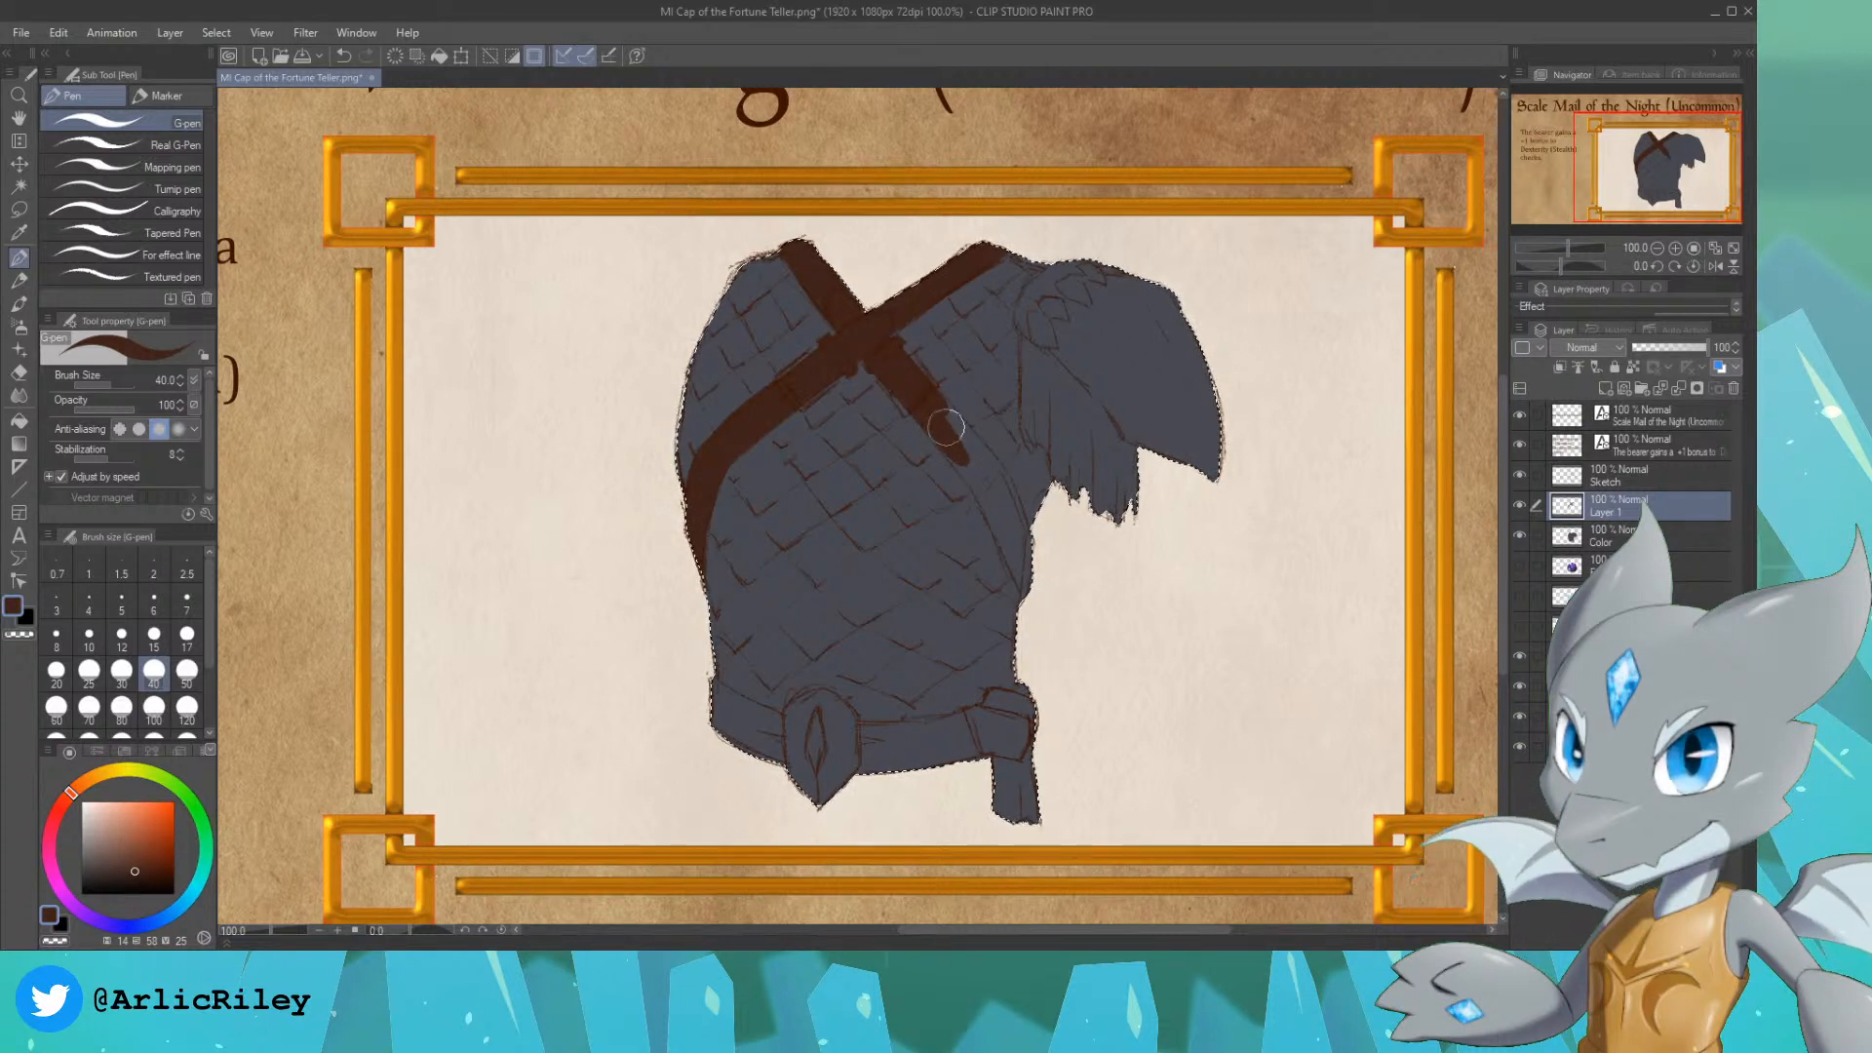
pyautogui.moveTo(963, 439)
pyautogui.mouseDown()
pyautogui.moveTo(922, 438)
pyautogui.moveTo(1007, 519)
pyautogui.moveTo(970, 463)
pyautogui.moveTo(1013, 547)
pyautogui.mouseUp()
pyautogui.moveTo(983, 485); pyautogui.dragTo(1048, 618)
pyautogui.moveTo(971, 451); pyautogui.dragTo(1036, 591)
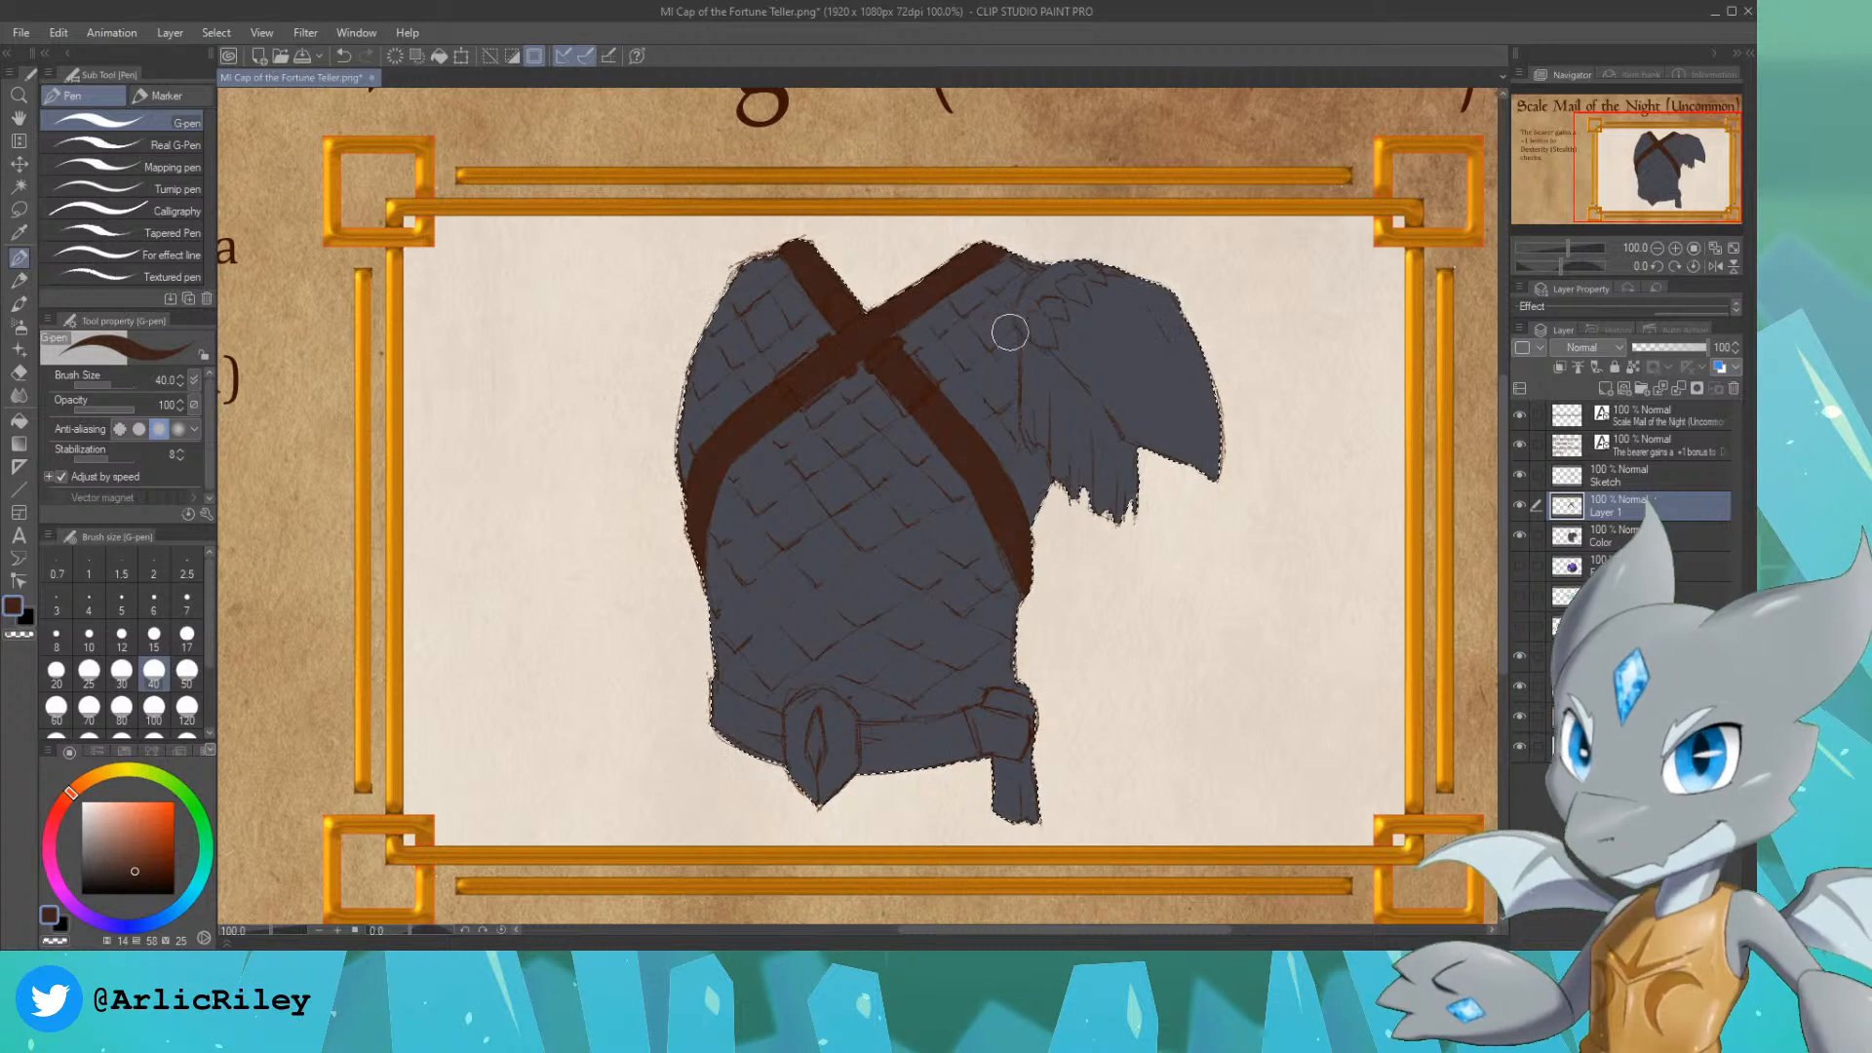
# Step: Fill the pauldron's upper trim and the pointed belt buckle with the same brown
pyautogui.moveTo(1023, 317); pyautogui.dragTo(1037, 293)
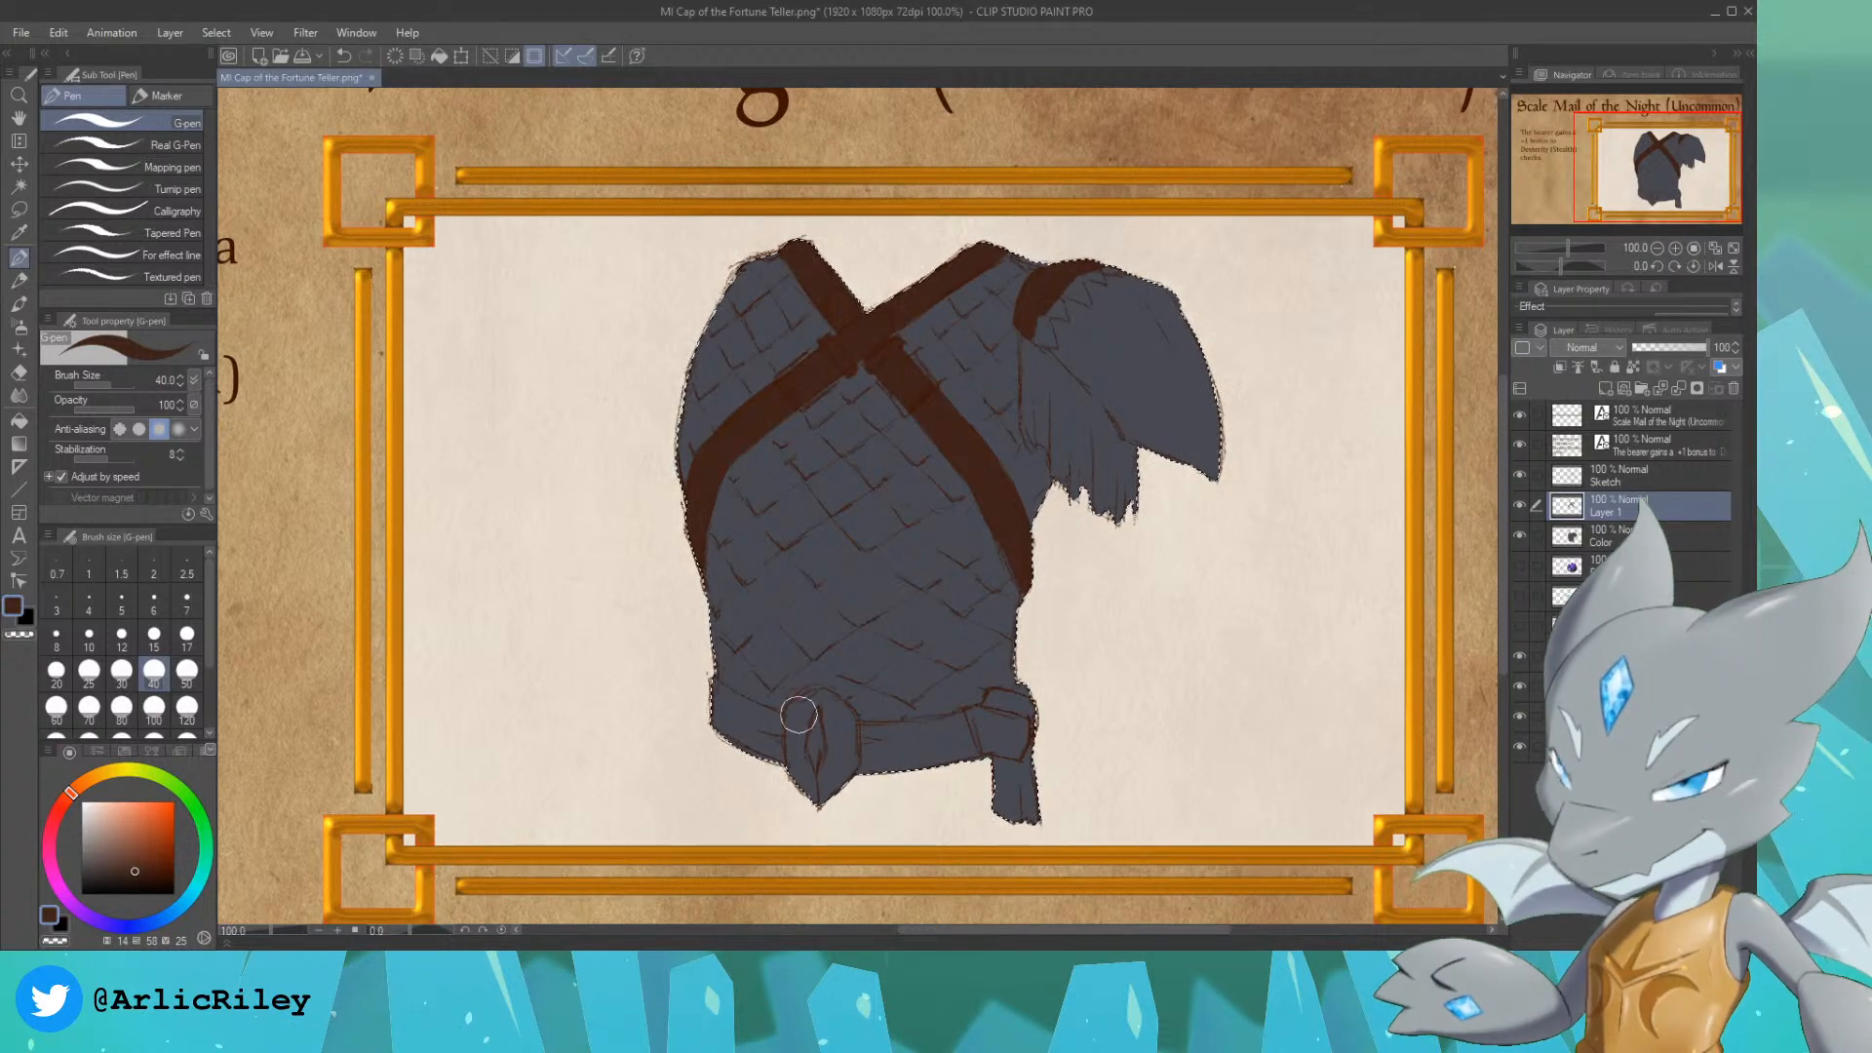
pyautogui.moveTo(799, 719); pyautogui.dragTo(801, 749)
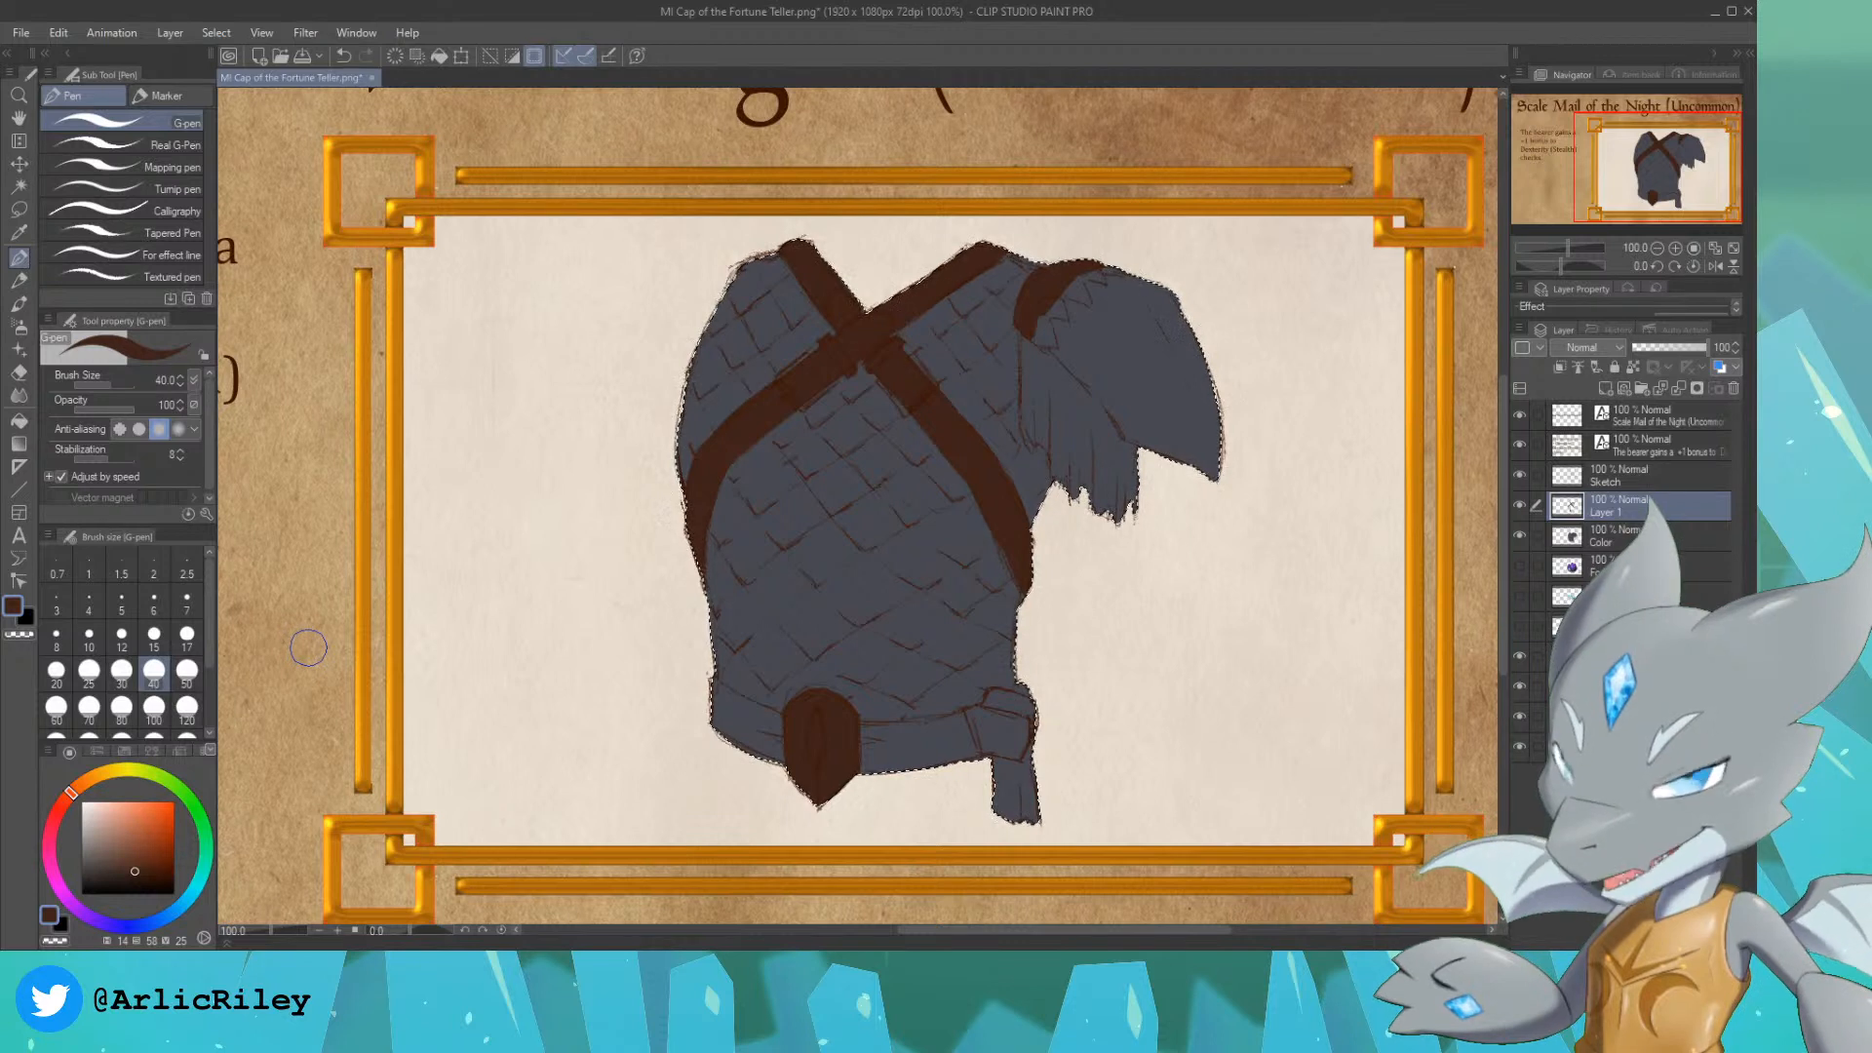
# Step: Paint the narrow slit in the centre of the belt buckle in near-black blue with the G-pen at size 15
pyautogui.click(104, 857)
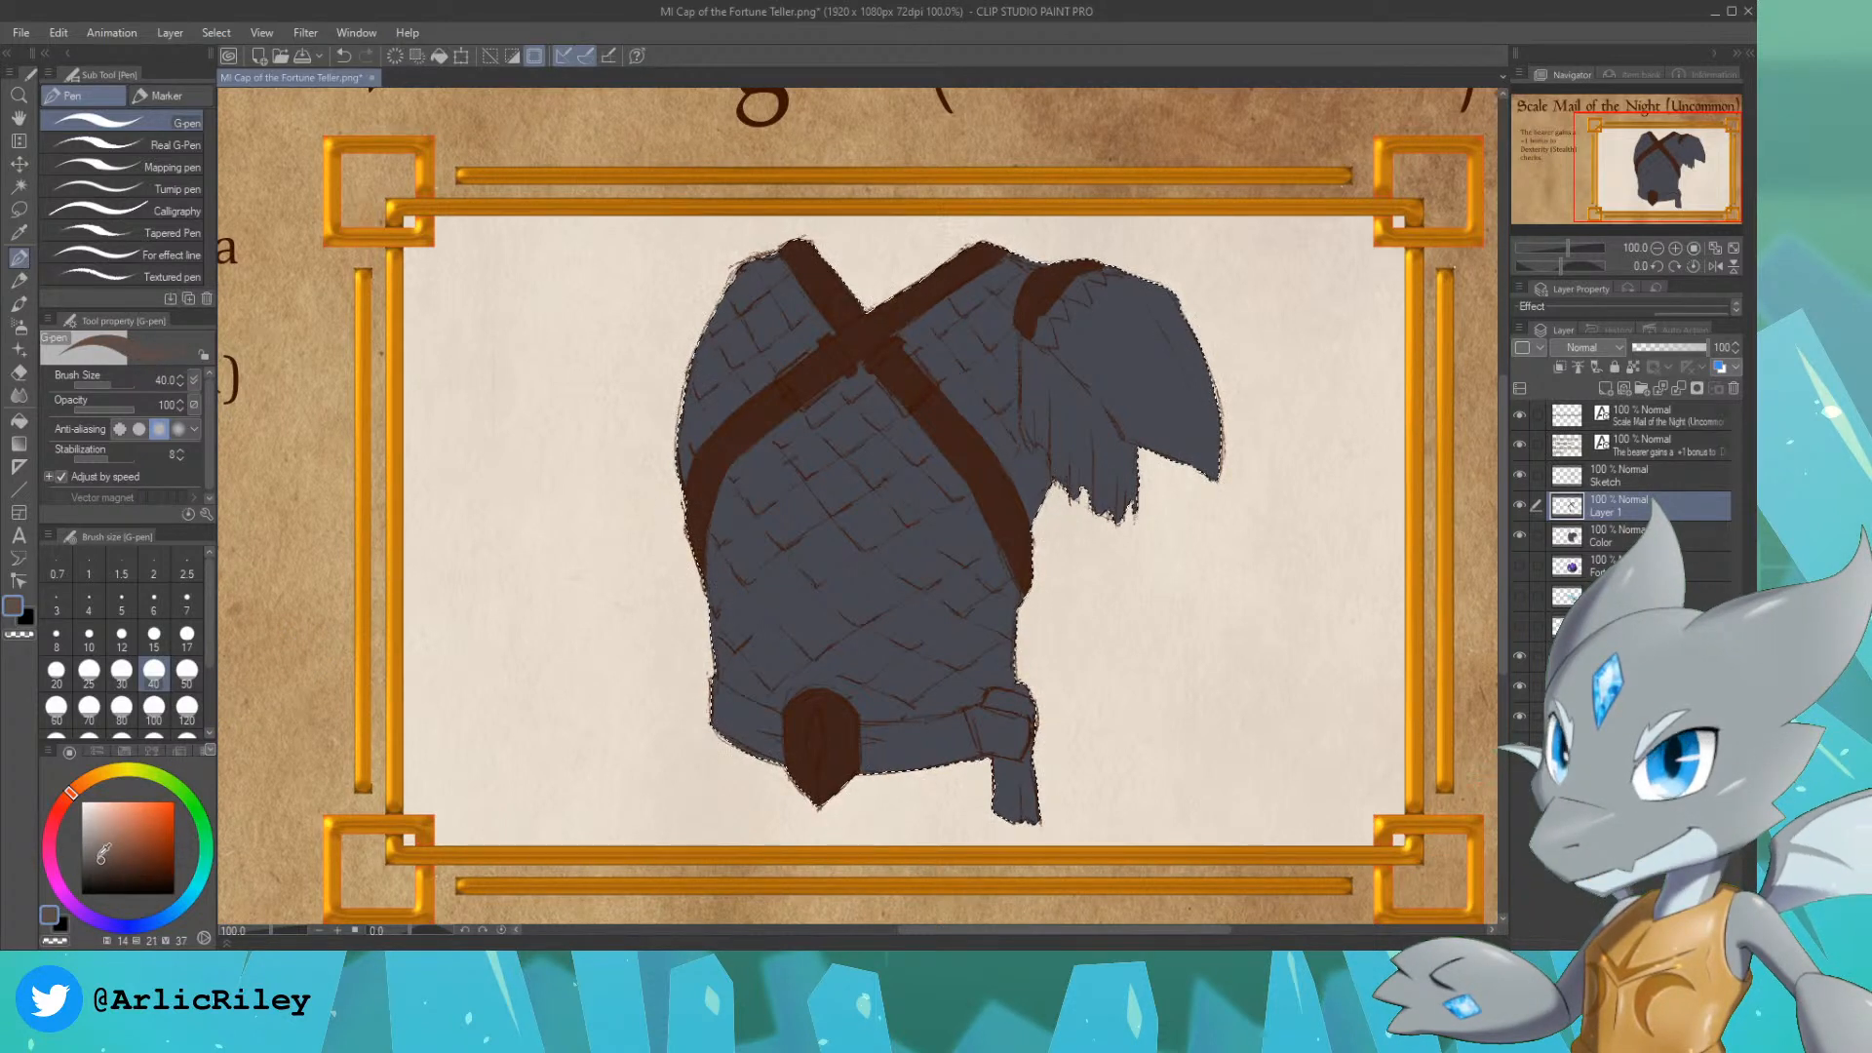
pyautogui.click(173, 916)
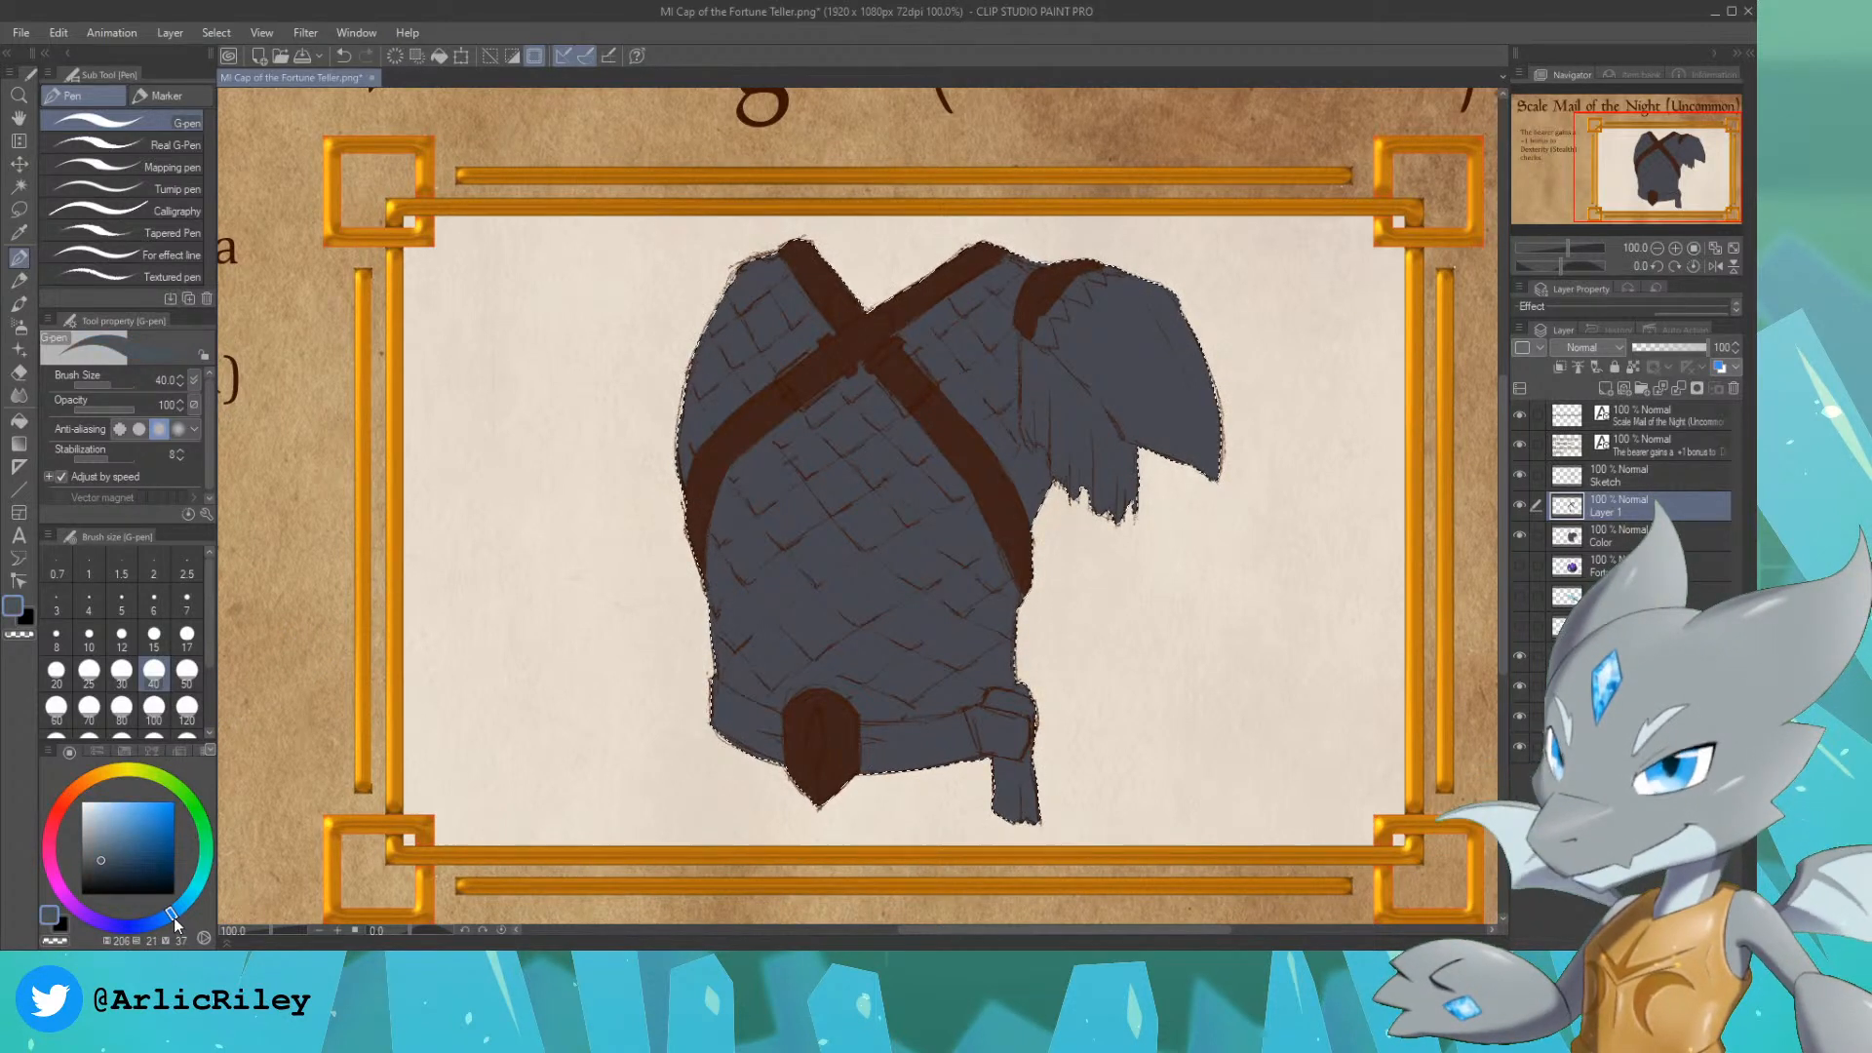
pyautogui.click(98, 848)
pyautogui.click(91, 858)
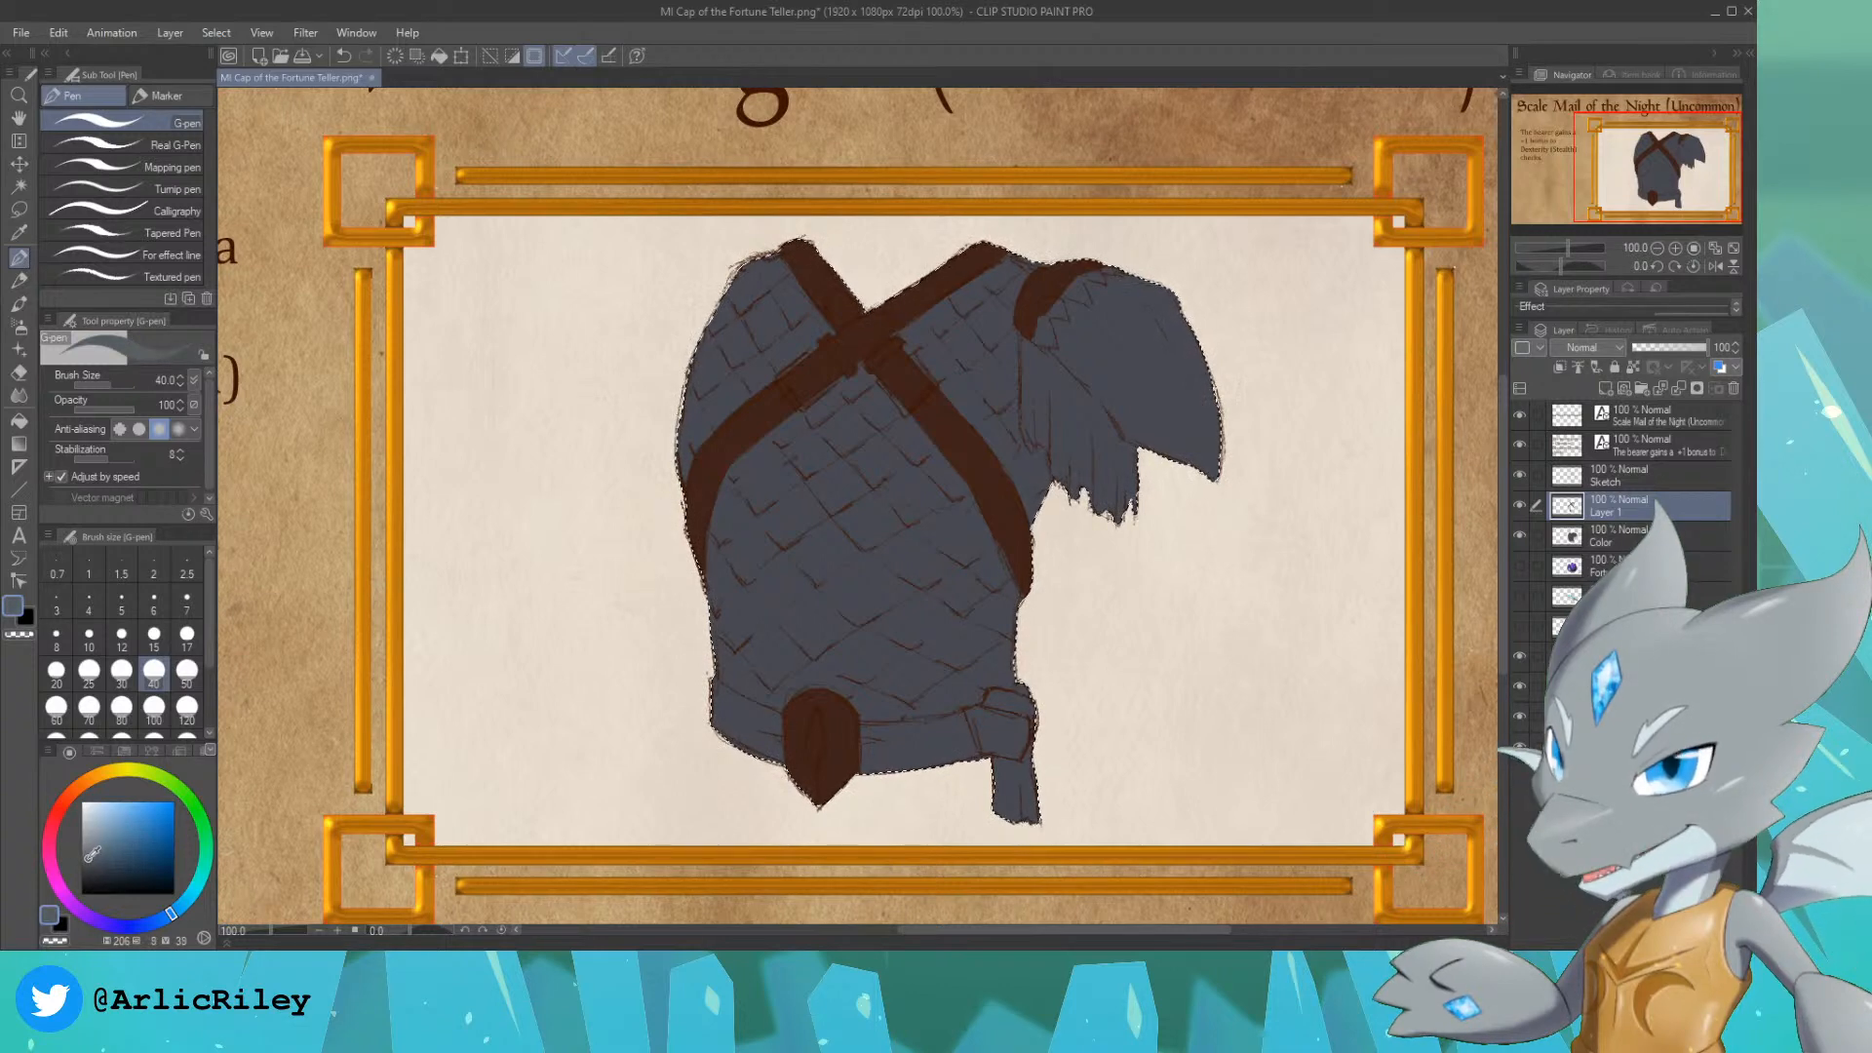
pyautogui.click(154, 634)
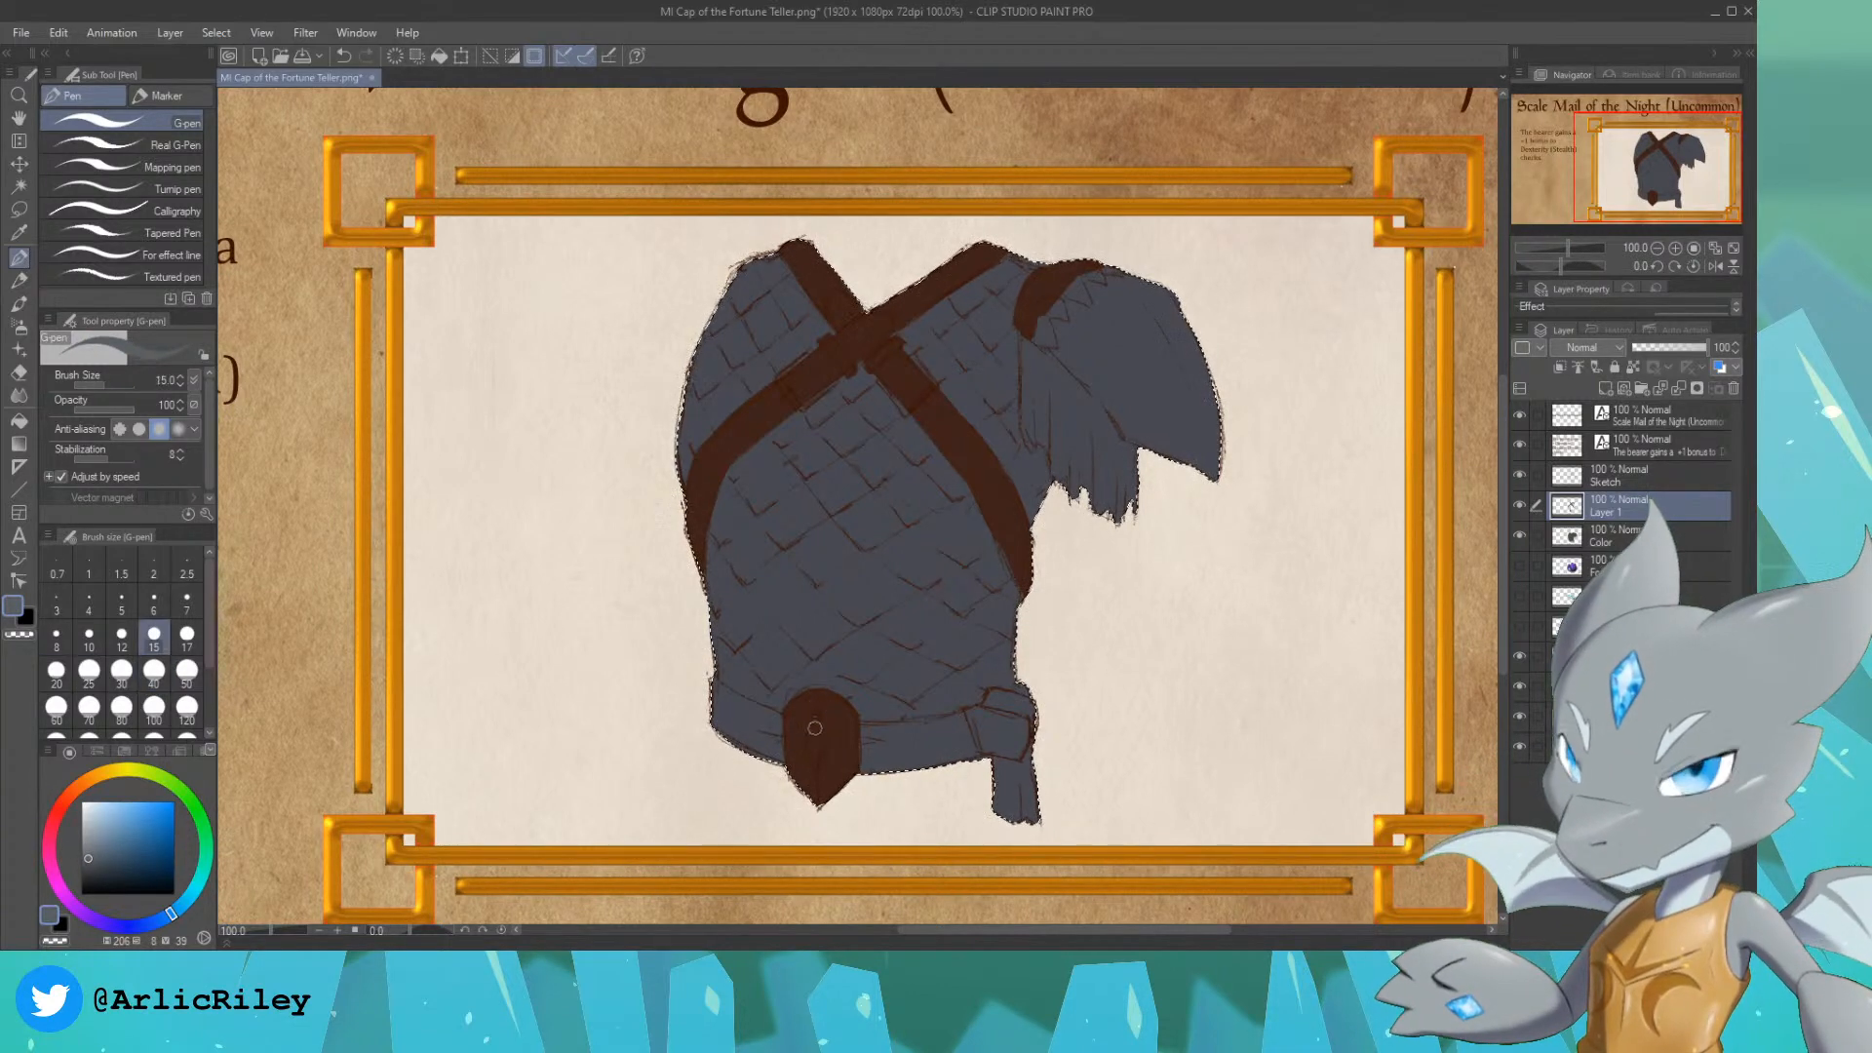
pyautogui.hotkey('ctrl', 'z')
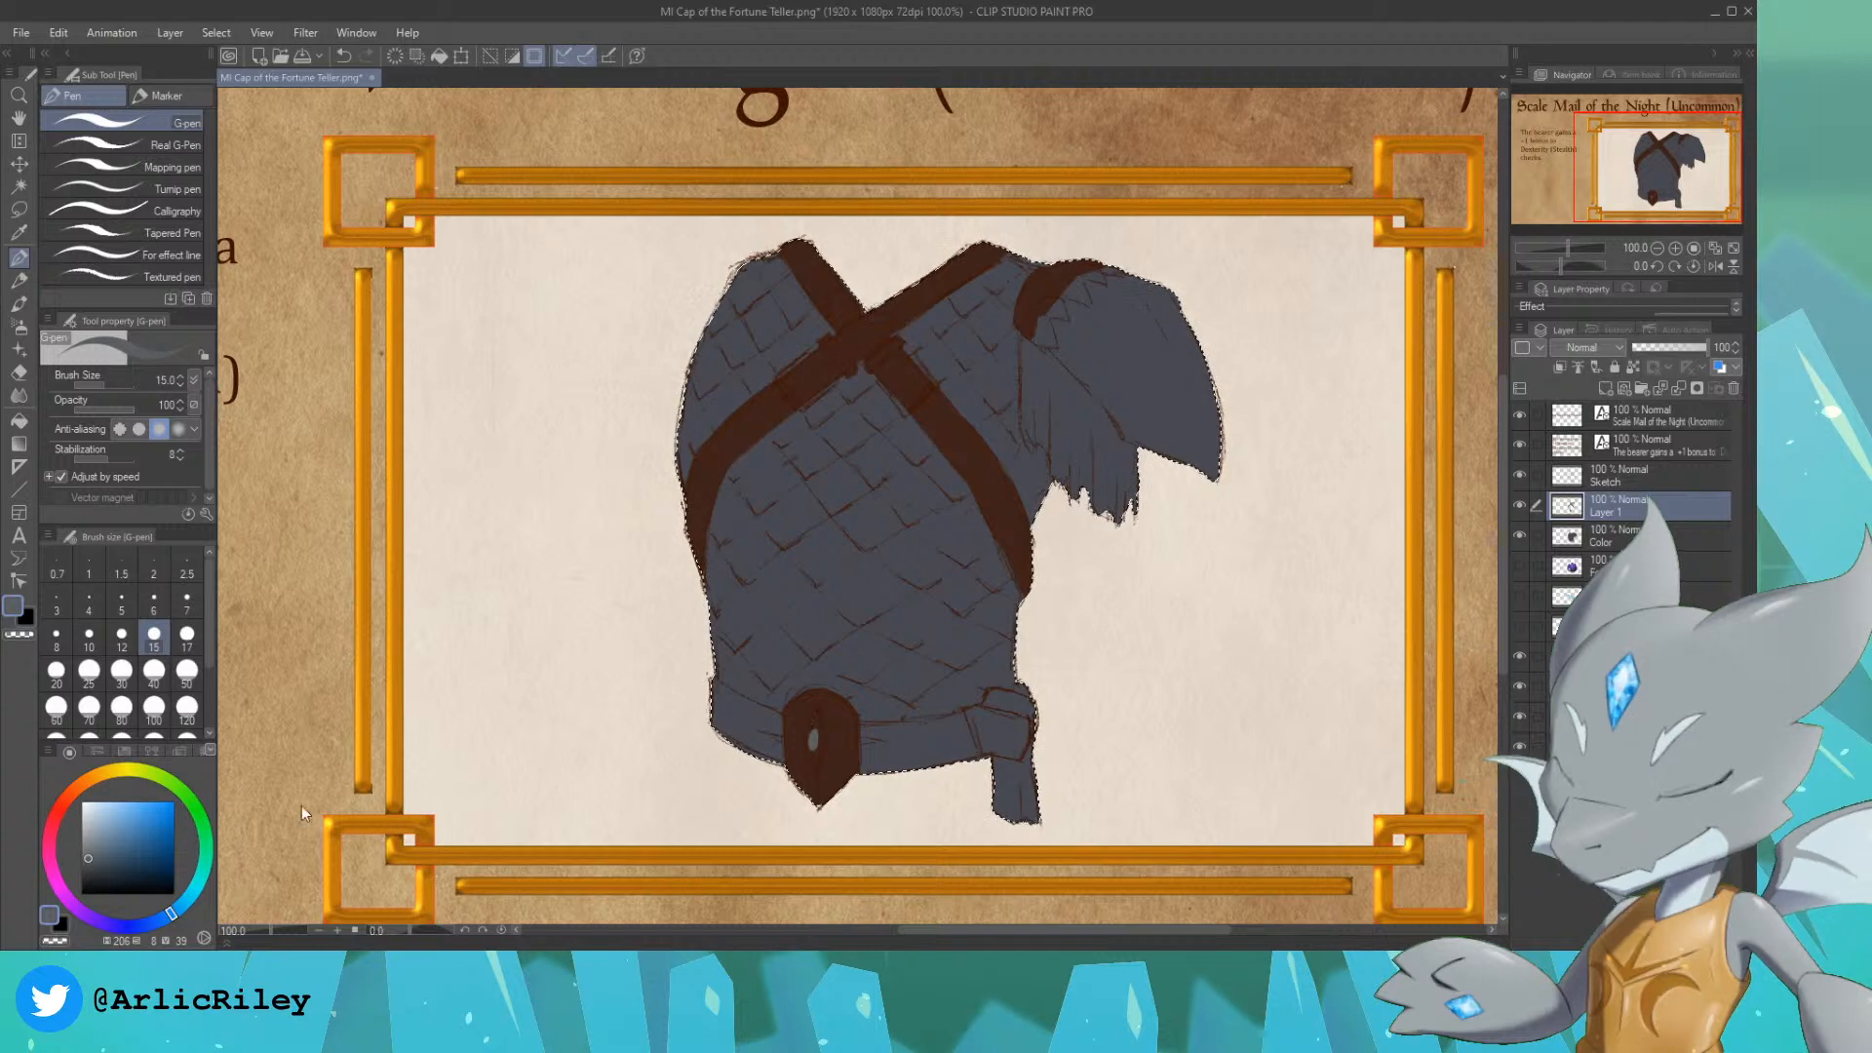
pyautogui.click(84, 871)
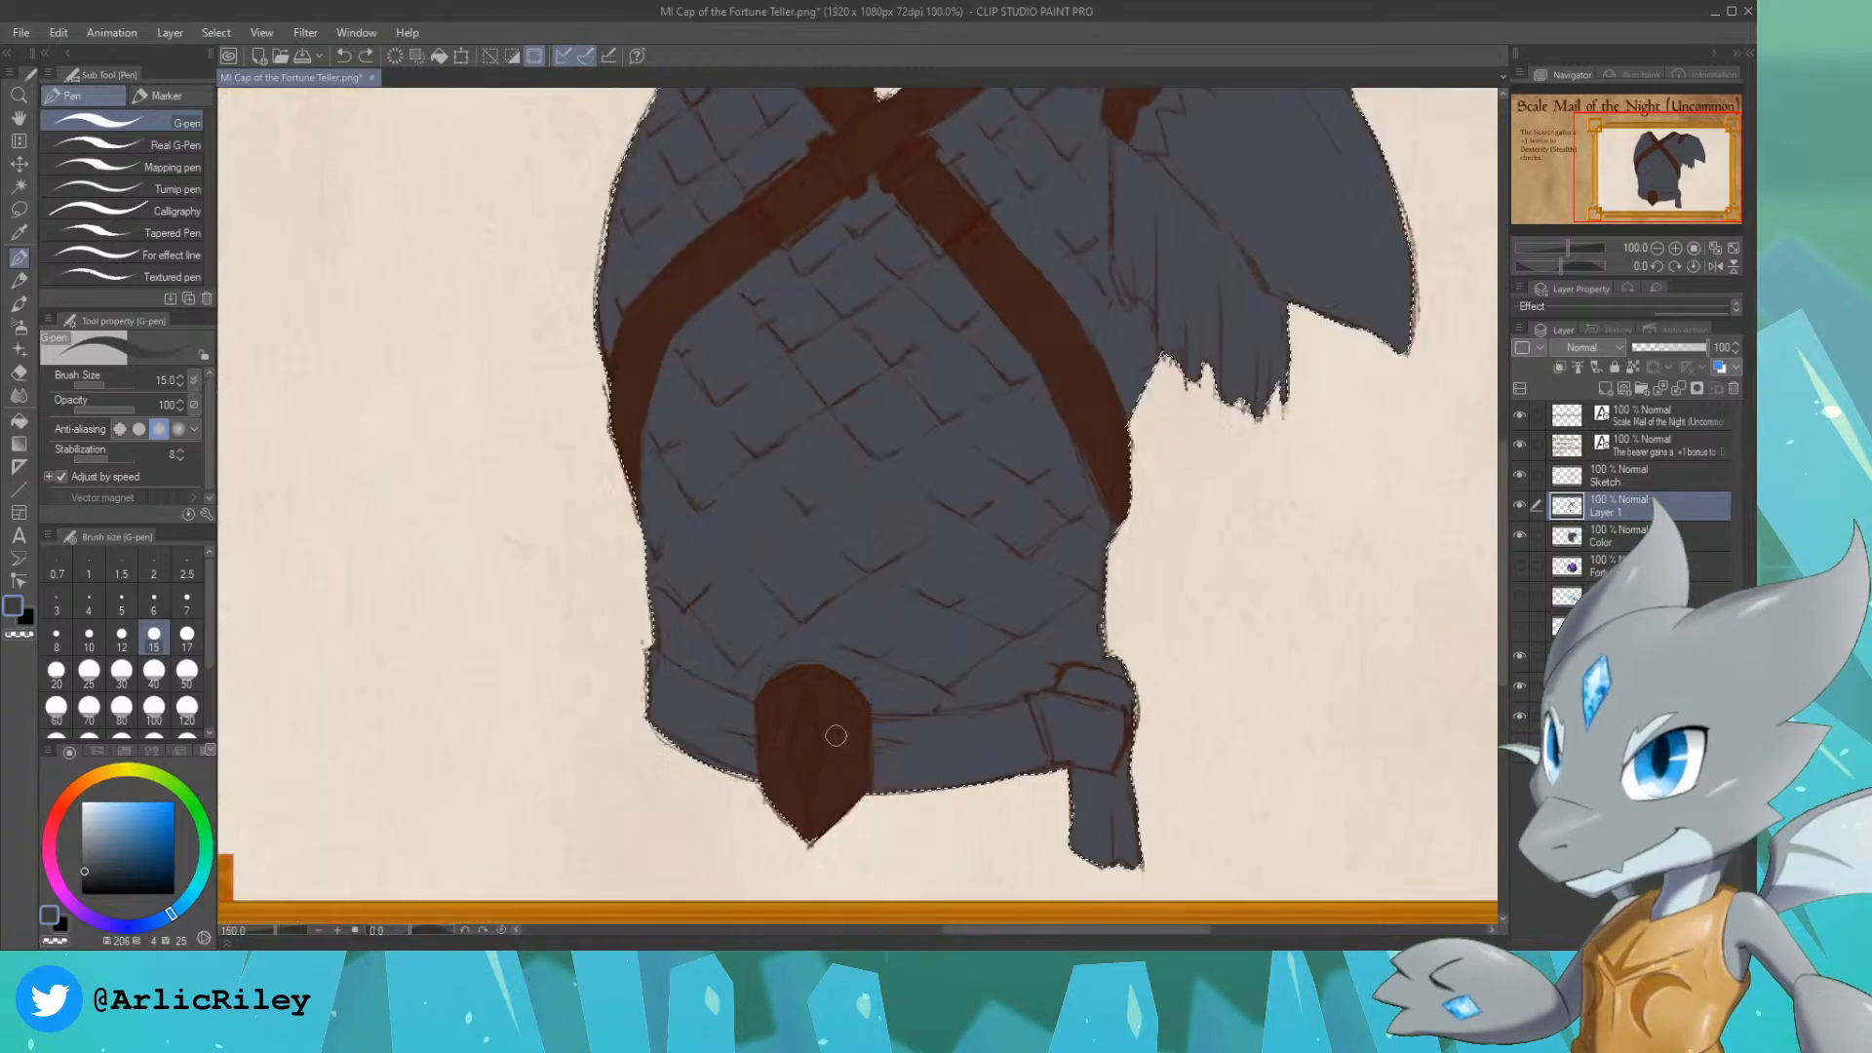
pyautogui.scroll(2, 806, 661)
pyautogui.moveTo(800, 751); pyautogui.dragTo(802, 726)
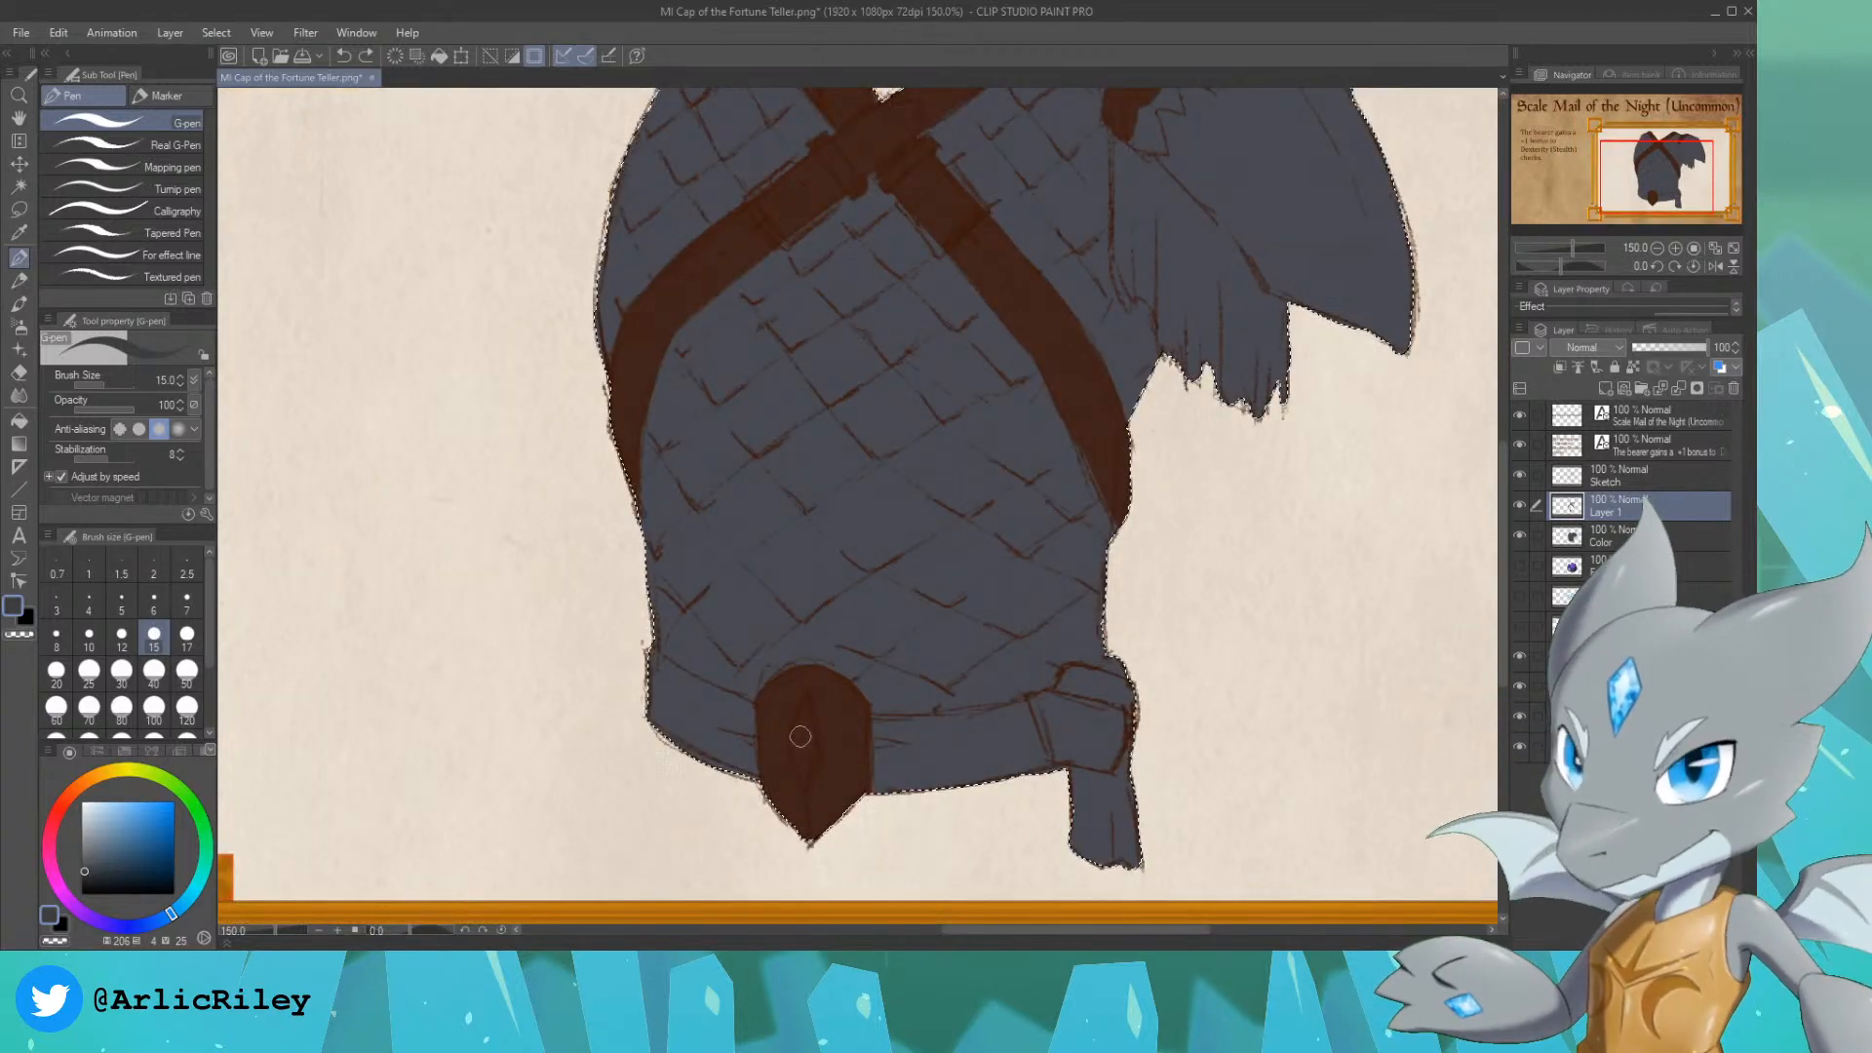
pyautogui.hotkey('ctrl', 'z')
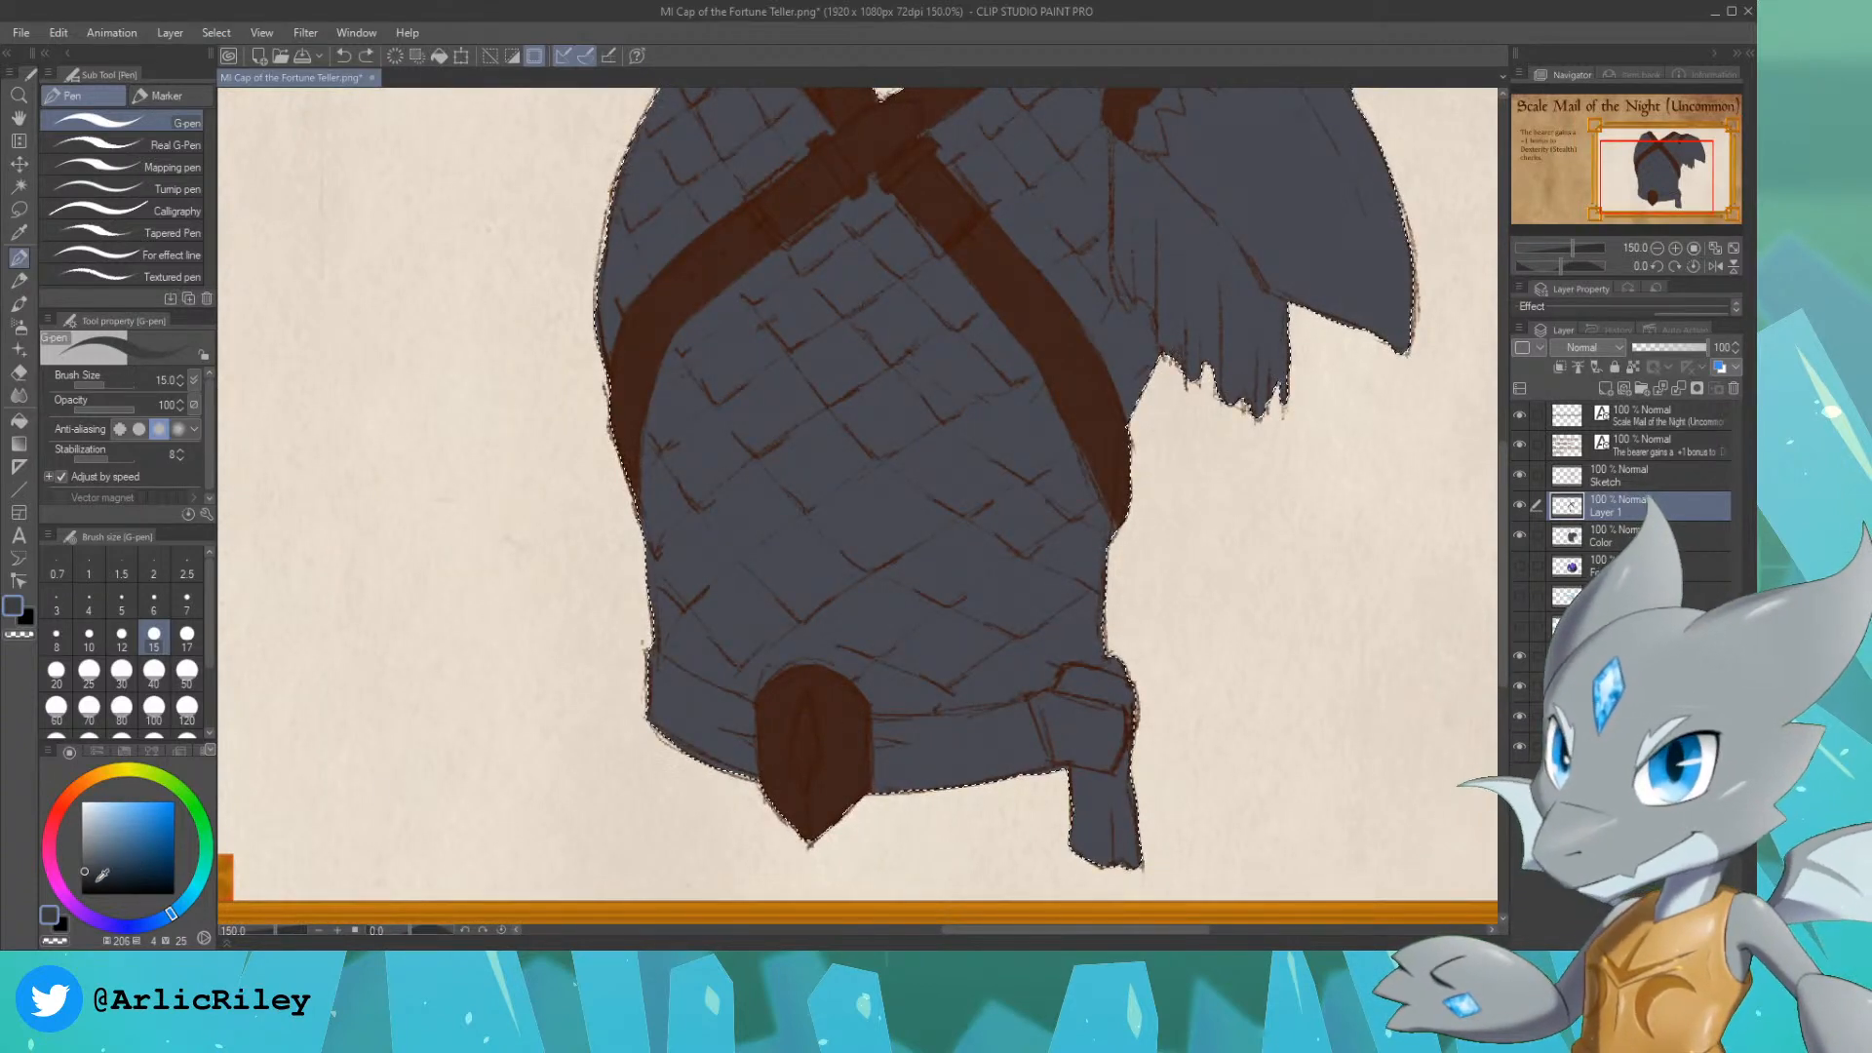
pyautogui.moveTo(94, 876); pyautogui.dragTo(81, 886)
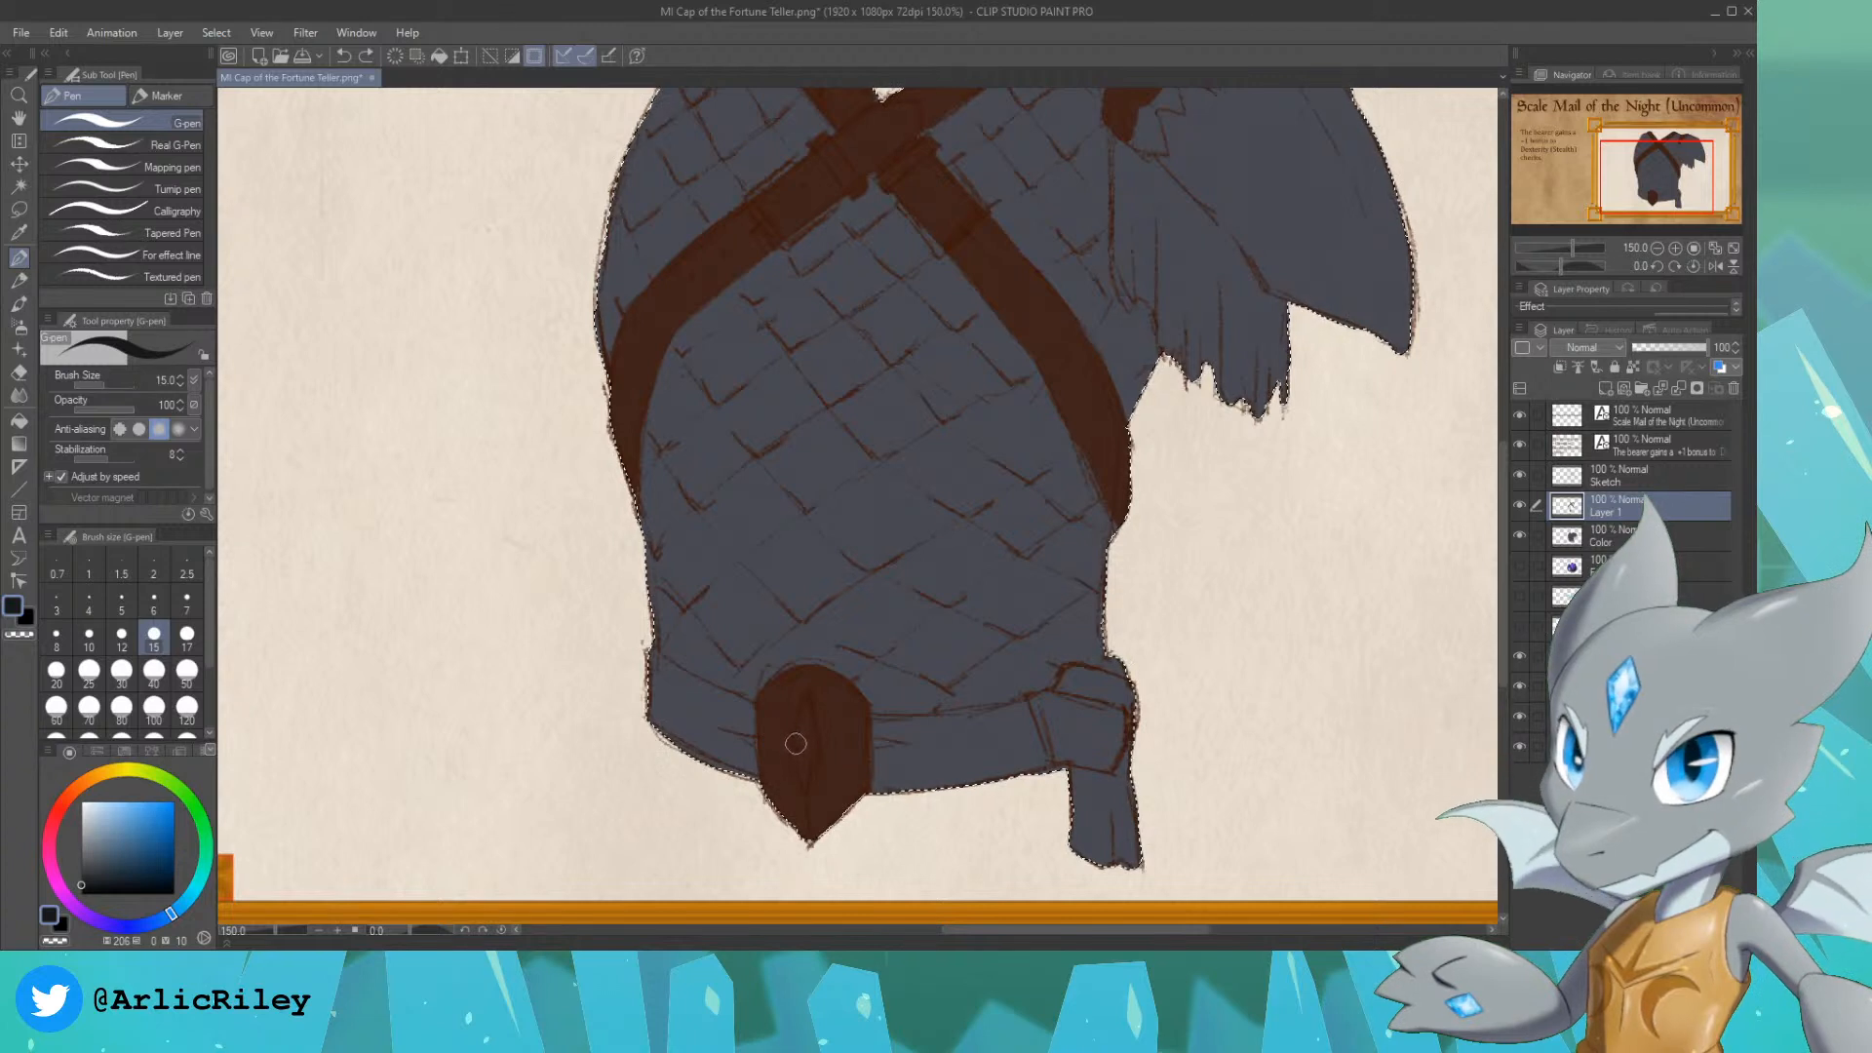
pyautogui.moveTo(796, 743); pyautogui.dragTo(806, 710)
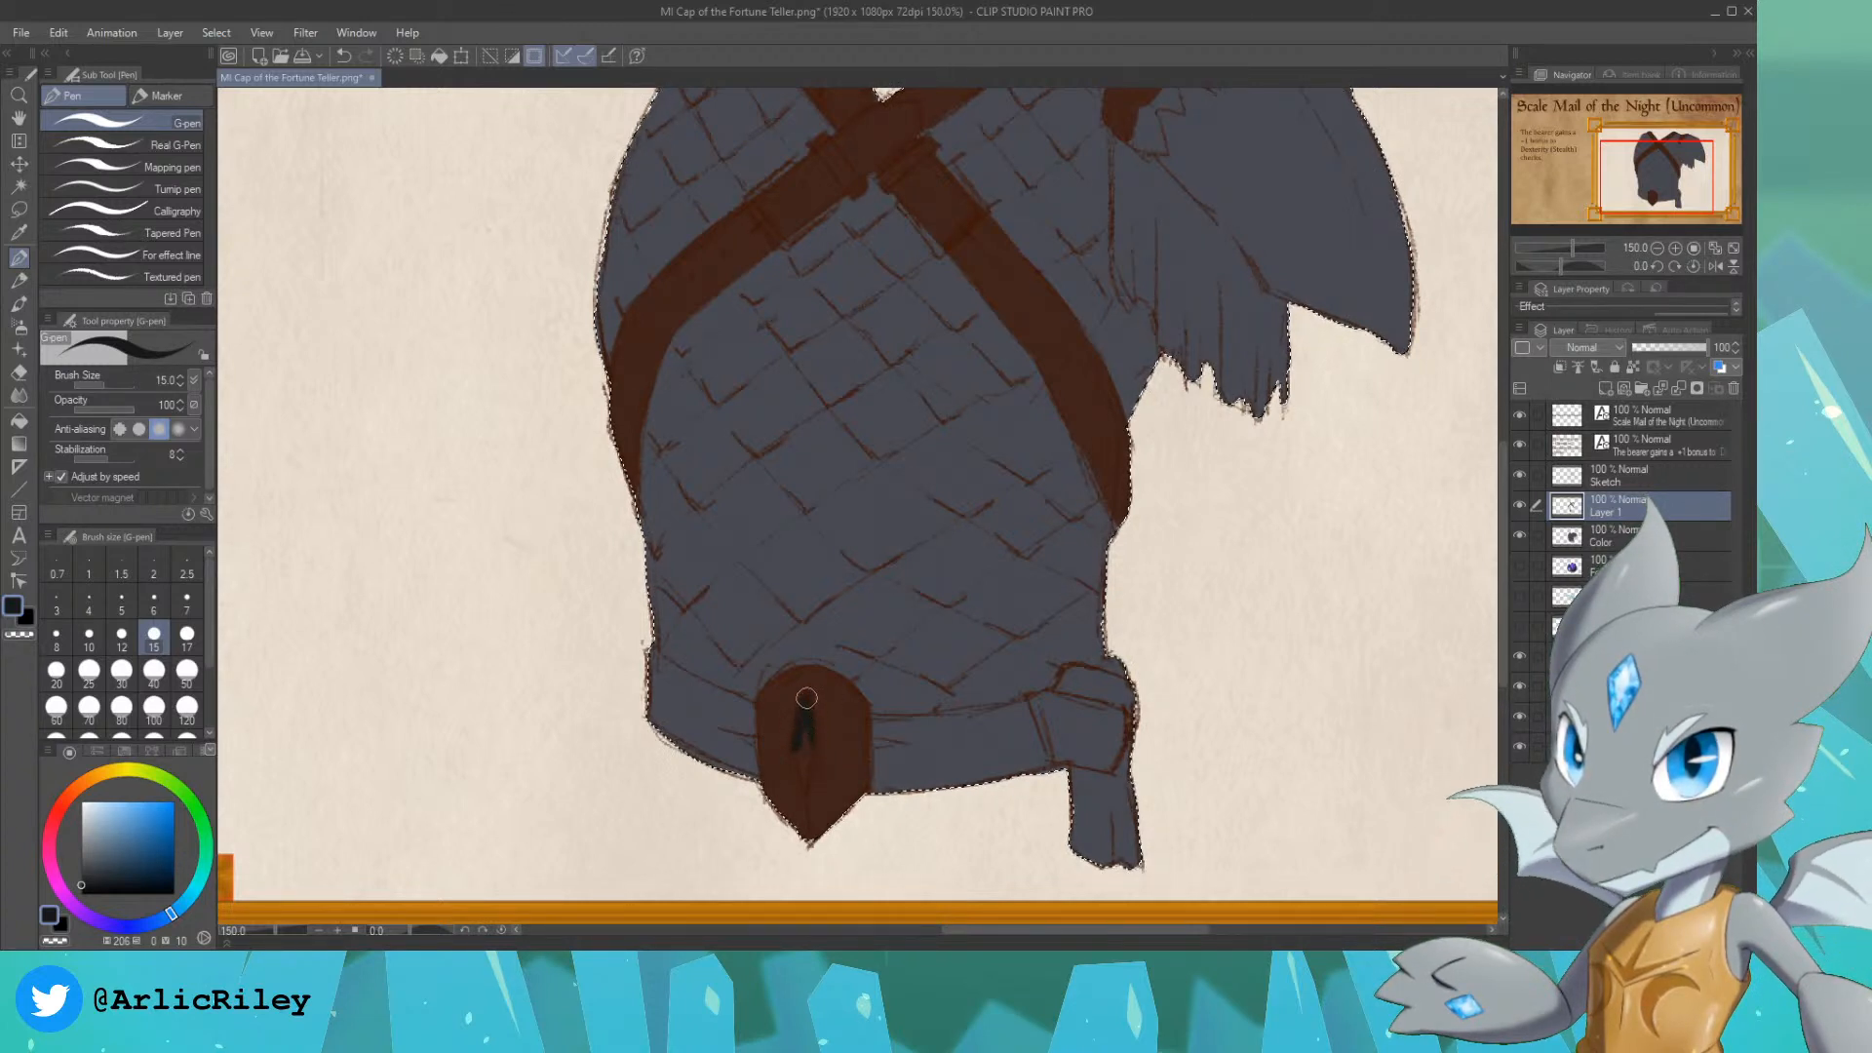
pyautogui.moveTo(808, 777)
pyautogui.mouseDown()
pyautogui.moveTo(806, 736)
pyautogui.moveTo(804, 786)
pyautogui.mouseUp()
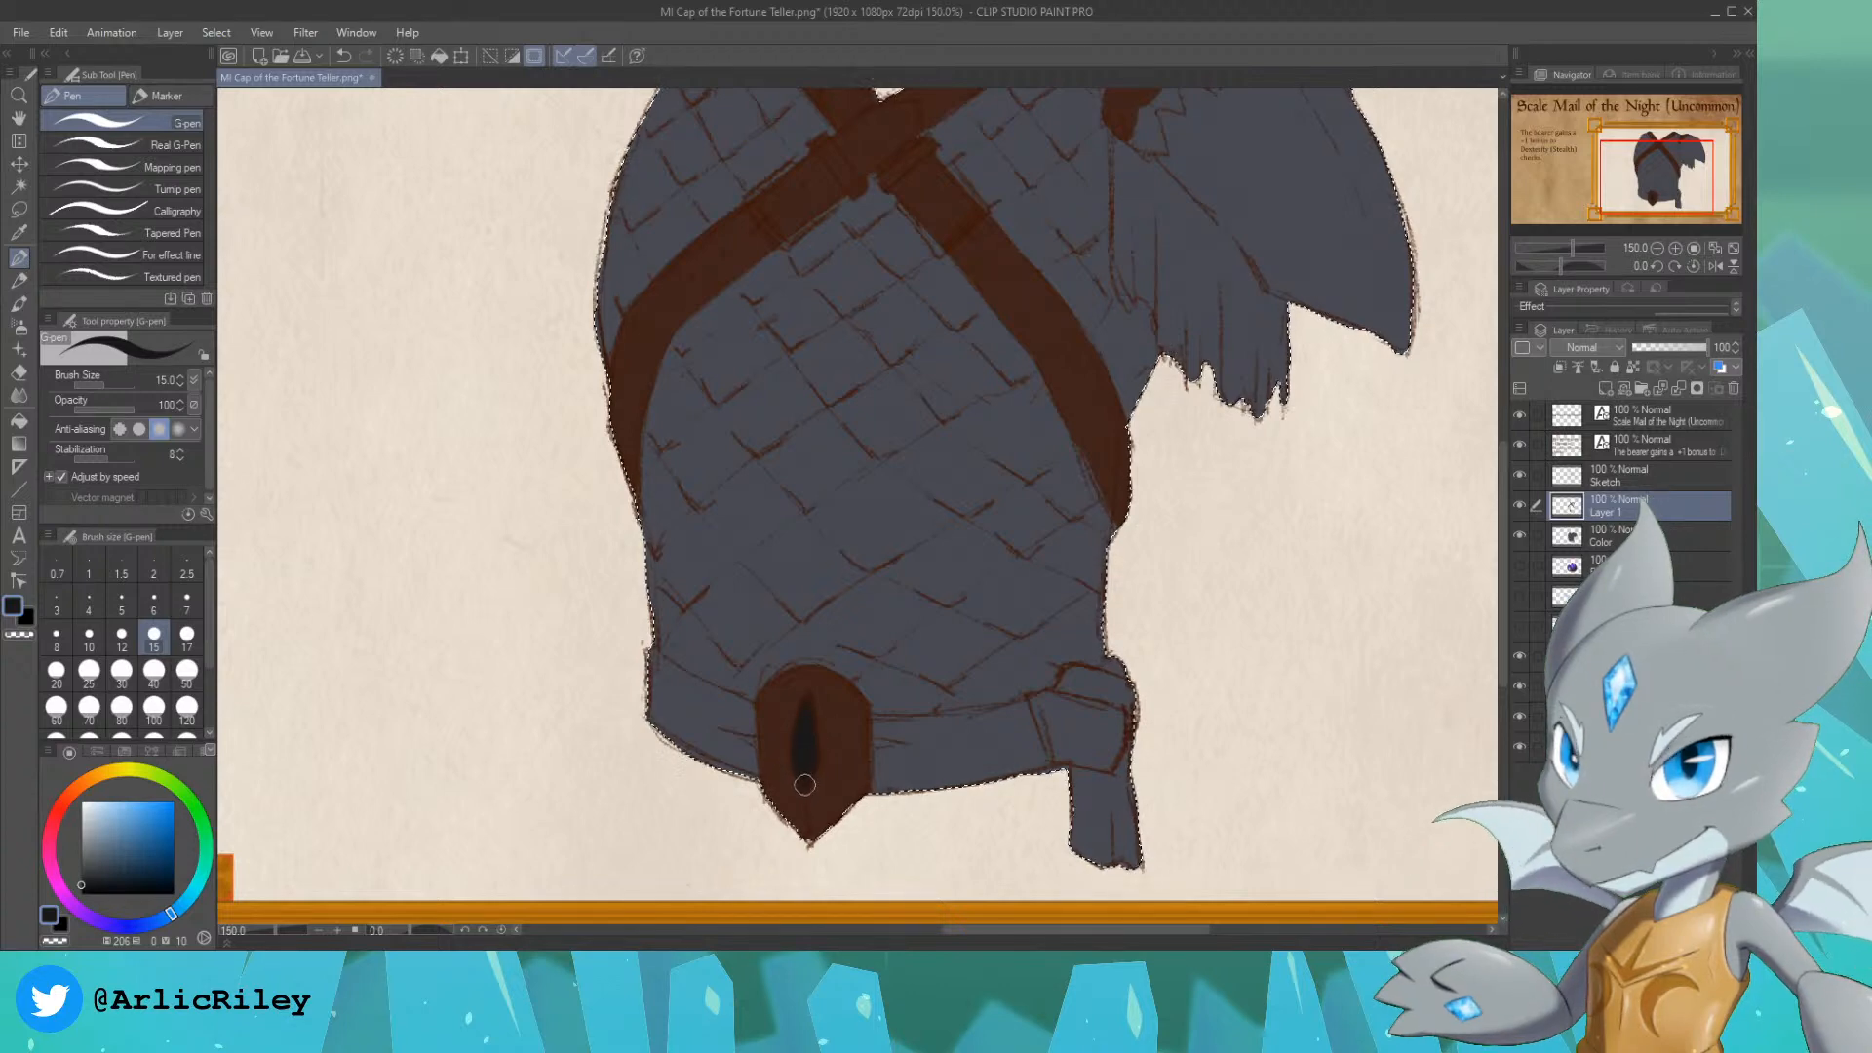
# Step: Outline the square buckles on both crossing chest straps in the same near-black blue
pyautogui.scroll(3, 770, 336)
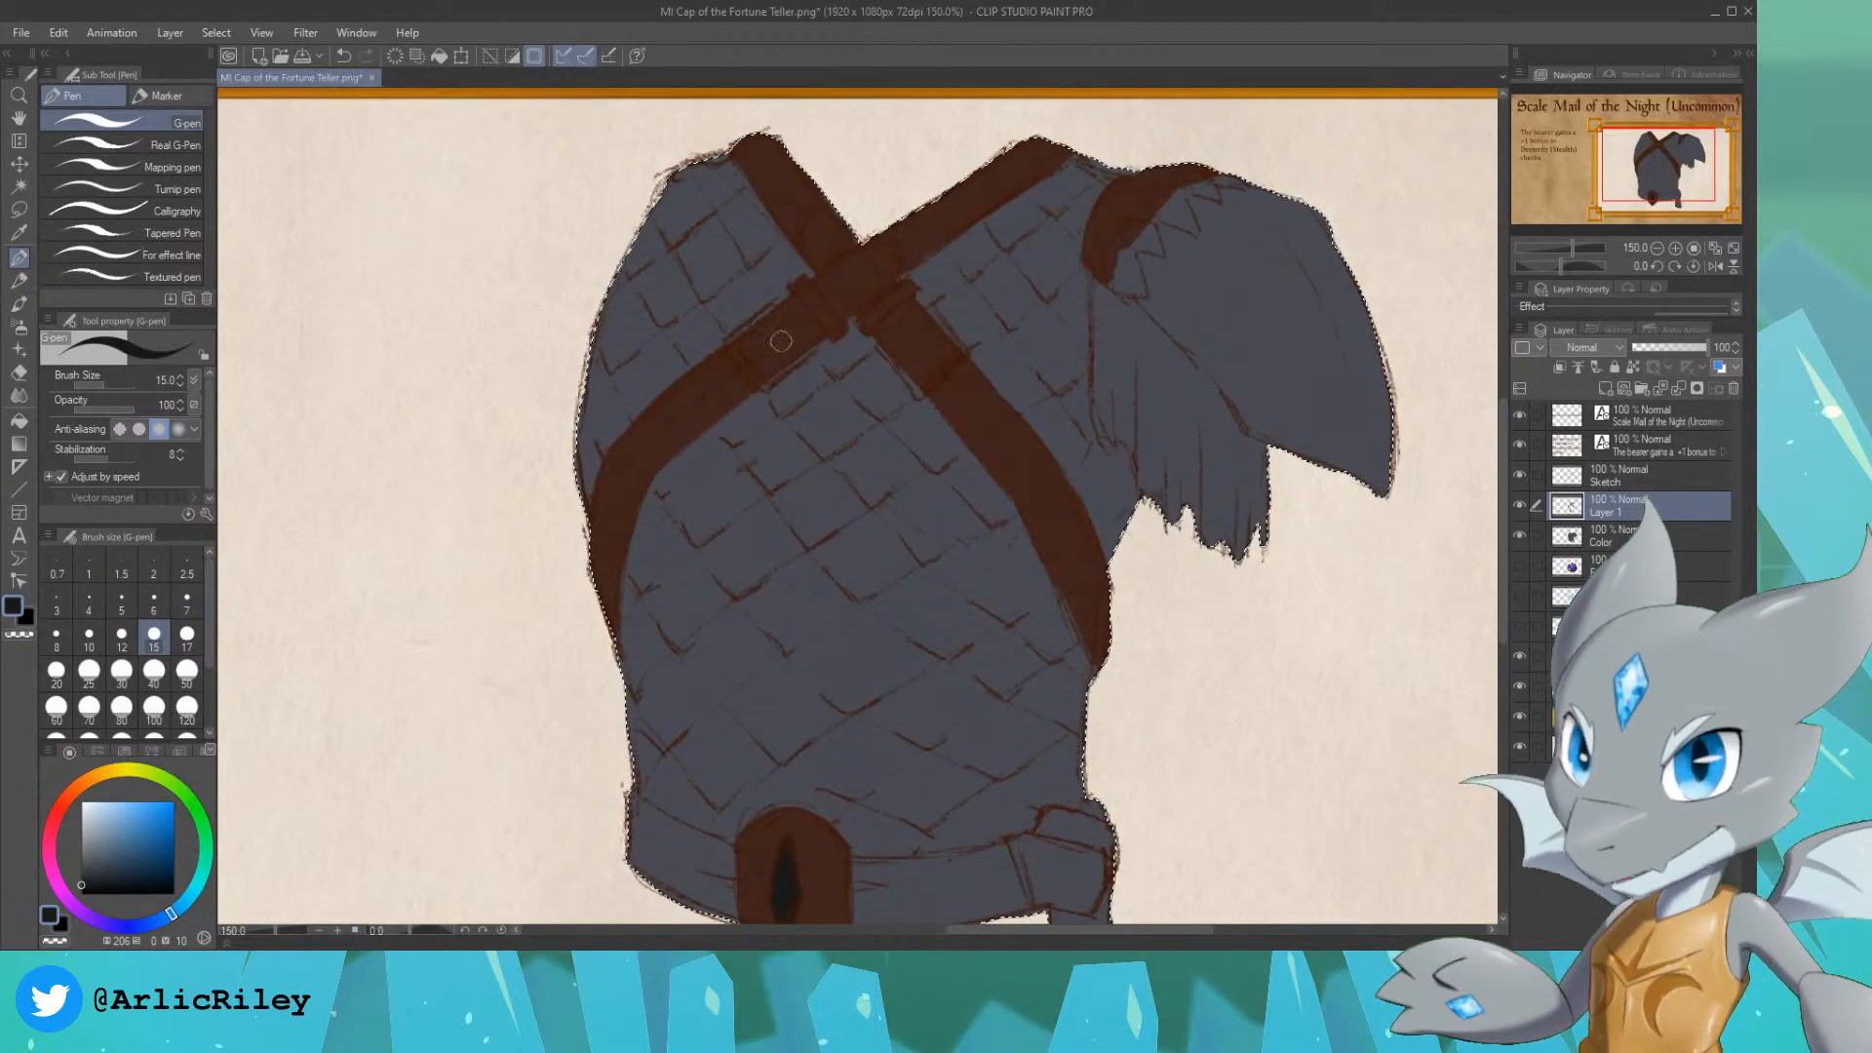
pyautogui.moveTo(731, 338)
pyautogui.mouseDown()
pyautogui.moveTo(775, 309)
pyautogui.moveTo(729, 345)
pyautogui.moveTo(752, 378)
pyautogui.moveTo(745, 364)
pyautogui.moveTo(766, 386)
pyautogui.moveTo(793, 369)
pyautogui.moveTo(764, 389)
pyautogui.moveTo(811, 351)
pyautogui.moveTo(751, 394)
pyautogui.moveTo(748, 324)
pyautogui.moveTo(955, 353)
pyautogui.moveTo(882, 347)
pyautogui.moveTo(918, 395)
pyautogui.moveTo(964, 351)
pyautogui.moveTo(949, 368)
pyautogui.moveTo(932, 313)
pyautogui.moveTo(963, 351)
pyautogui.mouseUp()
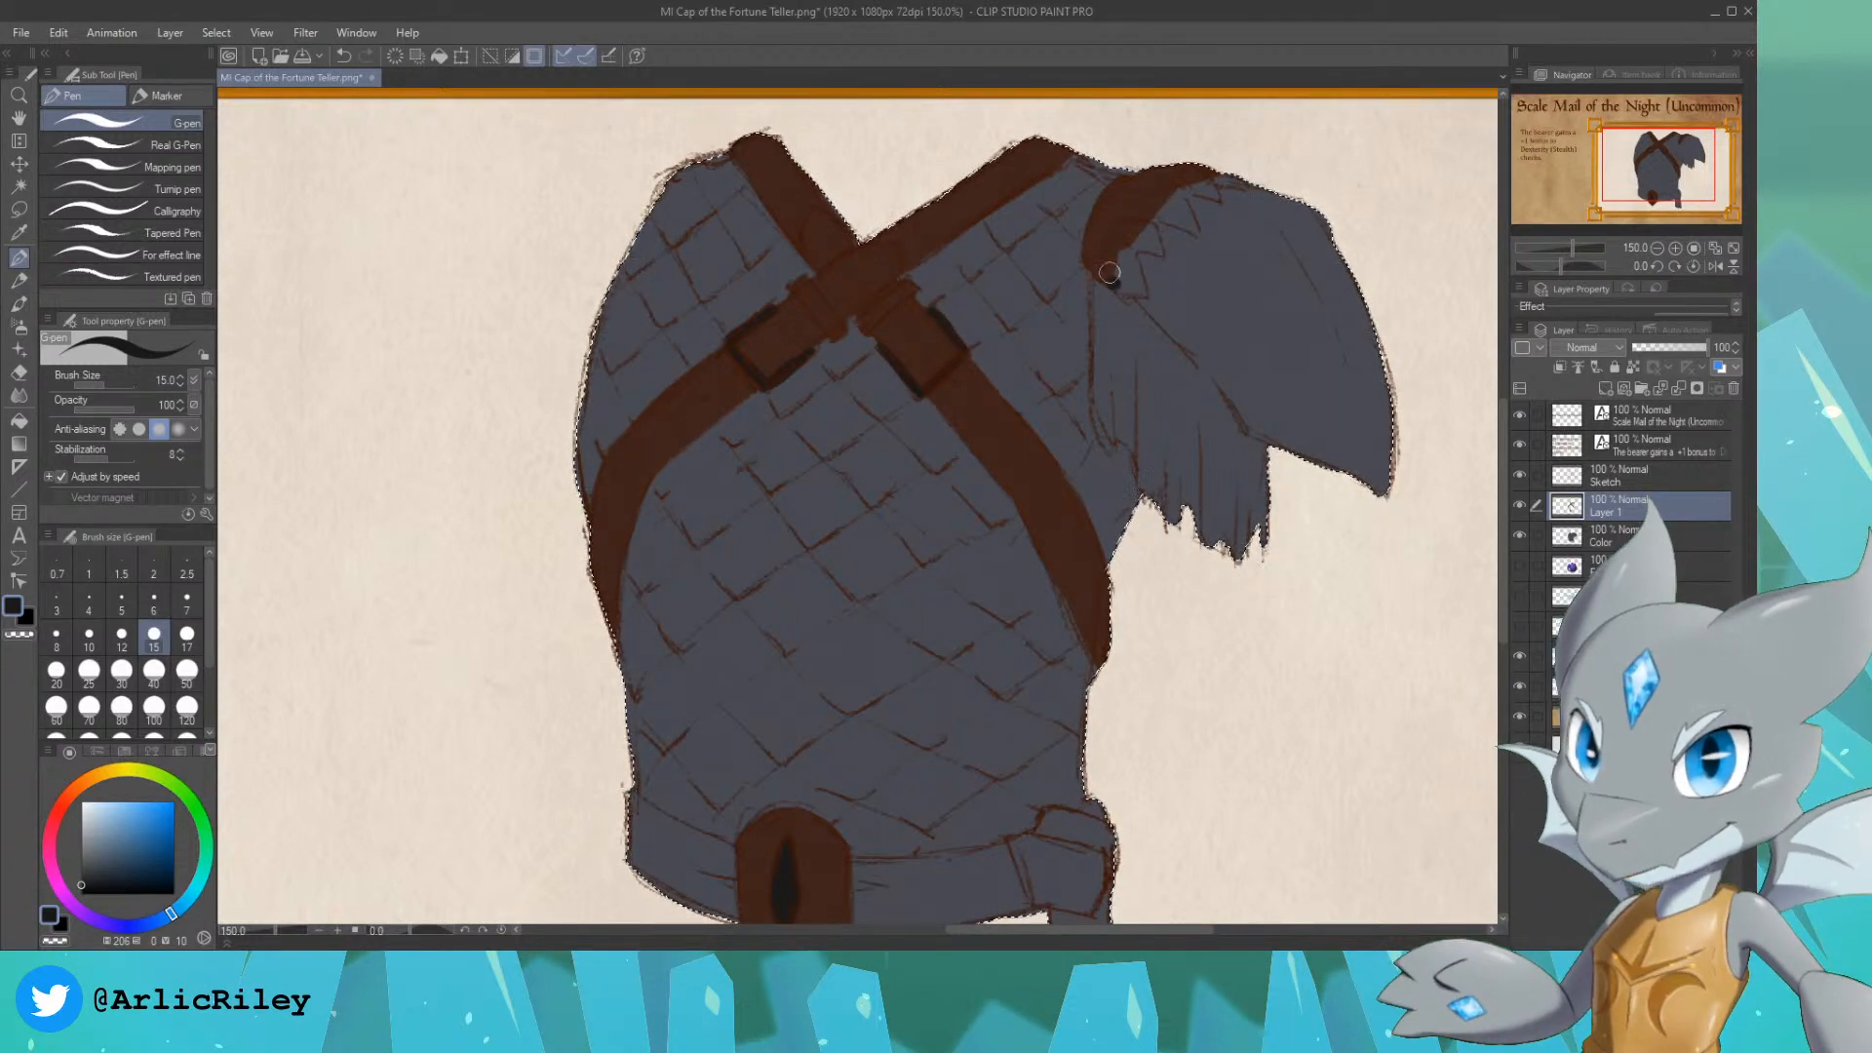
# Step: Fill the row of pointed teeth along the pauldron's brown trim in near-black blue
pyautogui.moveTo(1113, 287)
pyautogui.mouseDown()
pyautogui.moveTo(1109, 257)
pyautogui.moveTo(1141, 292)
pyautogui.moveTo(1118, 289)
pyautogui.moveTo(1126, 227)
pyautogui.moveTo(1143, 245)
pyautogui.moveTo(1154, 205)
pyautogui.moveTo(1192, 231)
pyautogui.moveTo(1161, 207)
pyautogui.moveTo(1192, 221)
pyautogui.moveTo(1215, 198)
pyautogui.moveTo(1202, 179)
pyautogui.moveTo(1234, 177)
pyautogui.moveTo(1213, 192)
pyautogui.mouseUp()
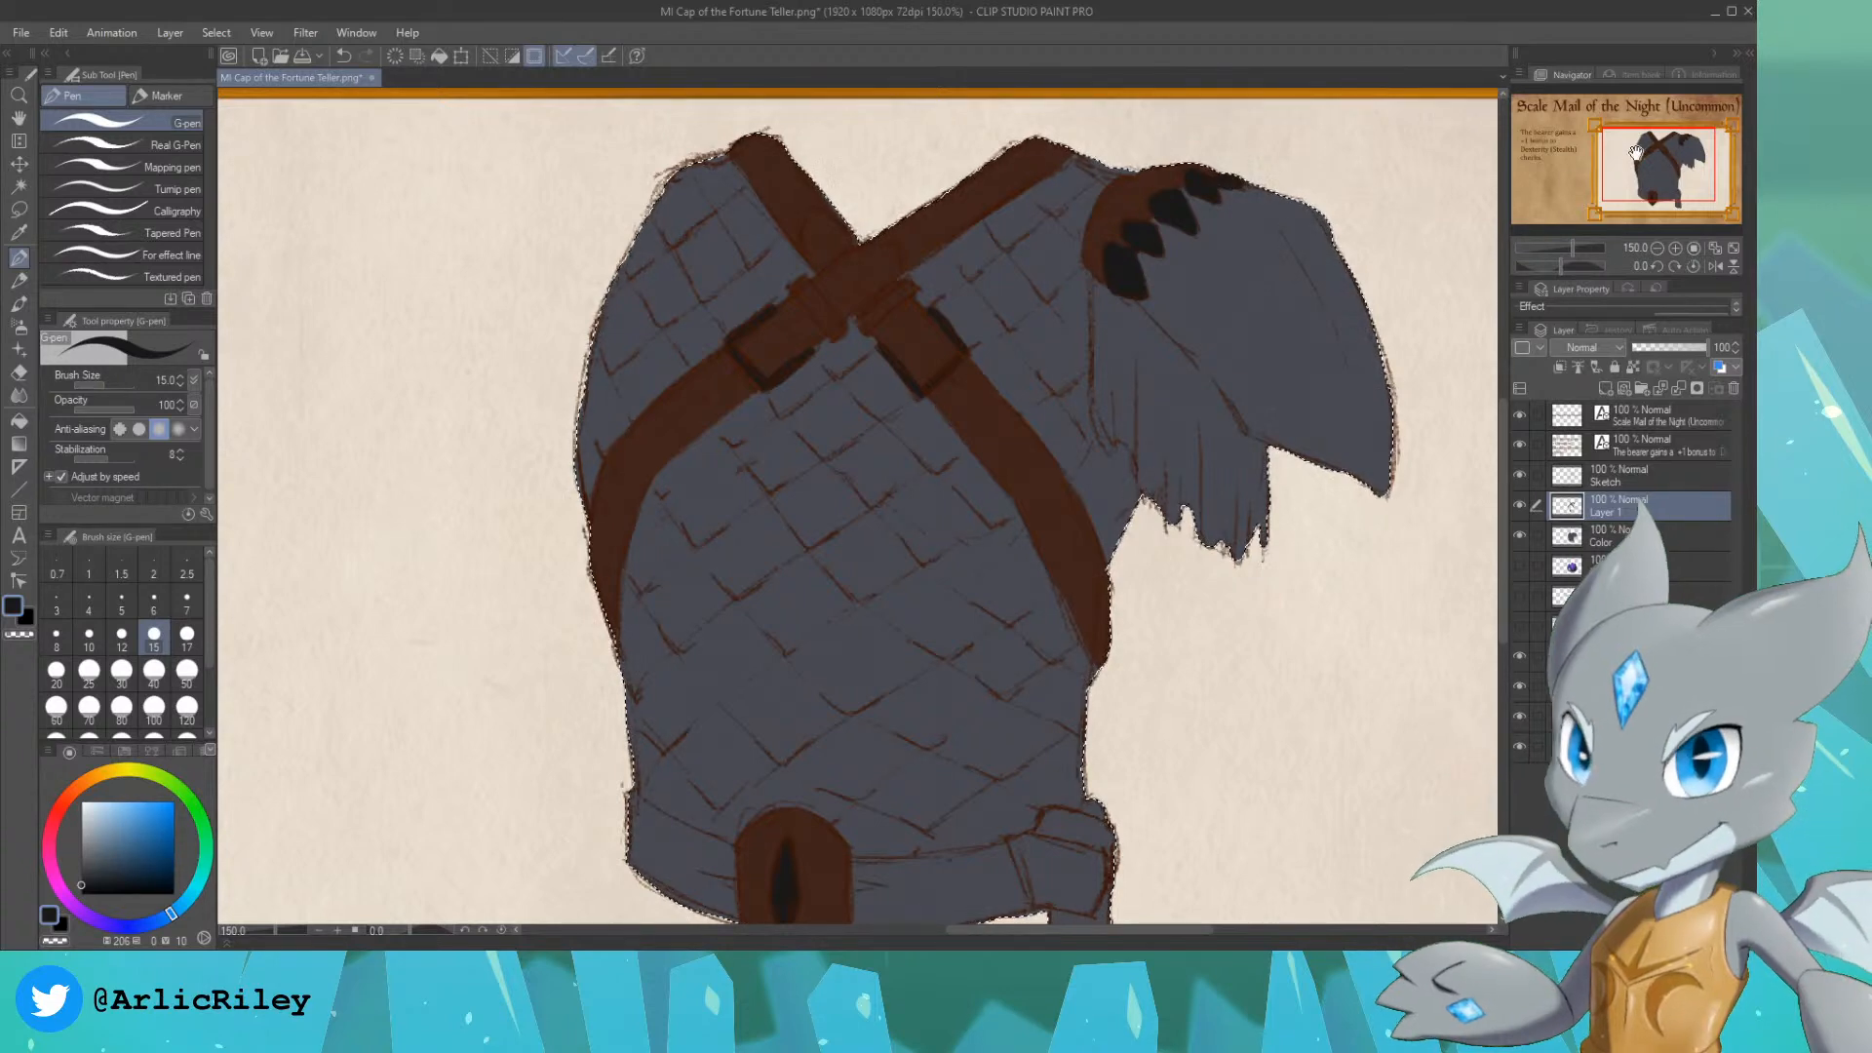
# Step: Paint the ragged cloth hanging beneath the pauldron in a muted dark purple, using the G-pen at up to size 25
pyautogui.moveTo(1387, 280); pyautogui.dragTo(1437, 229)
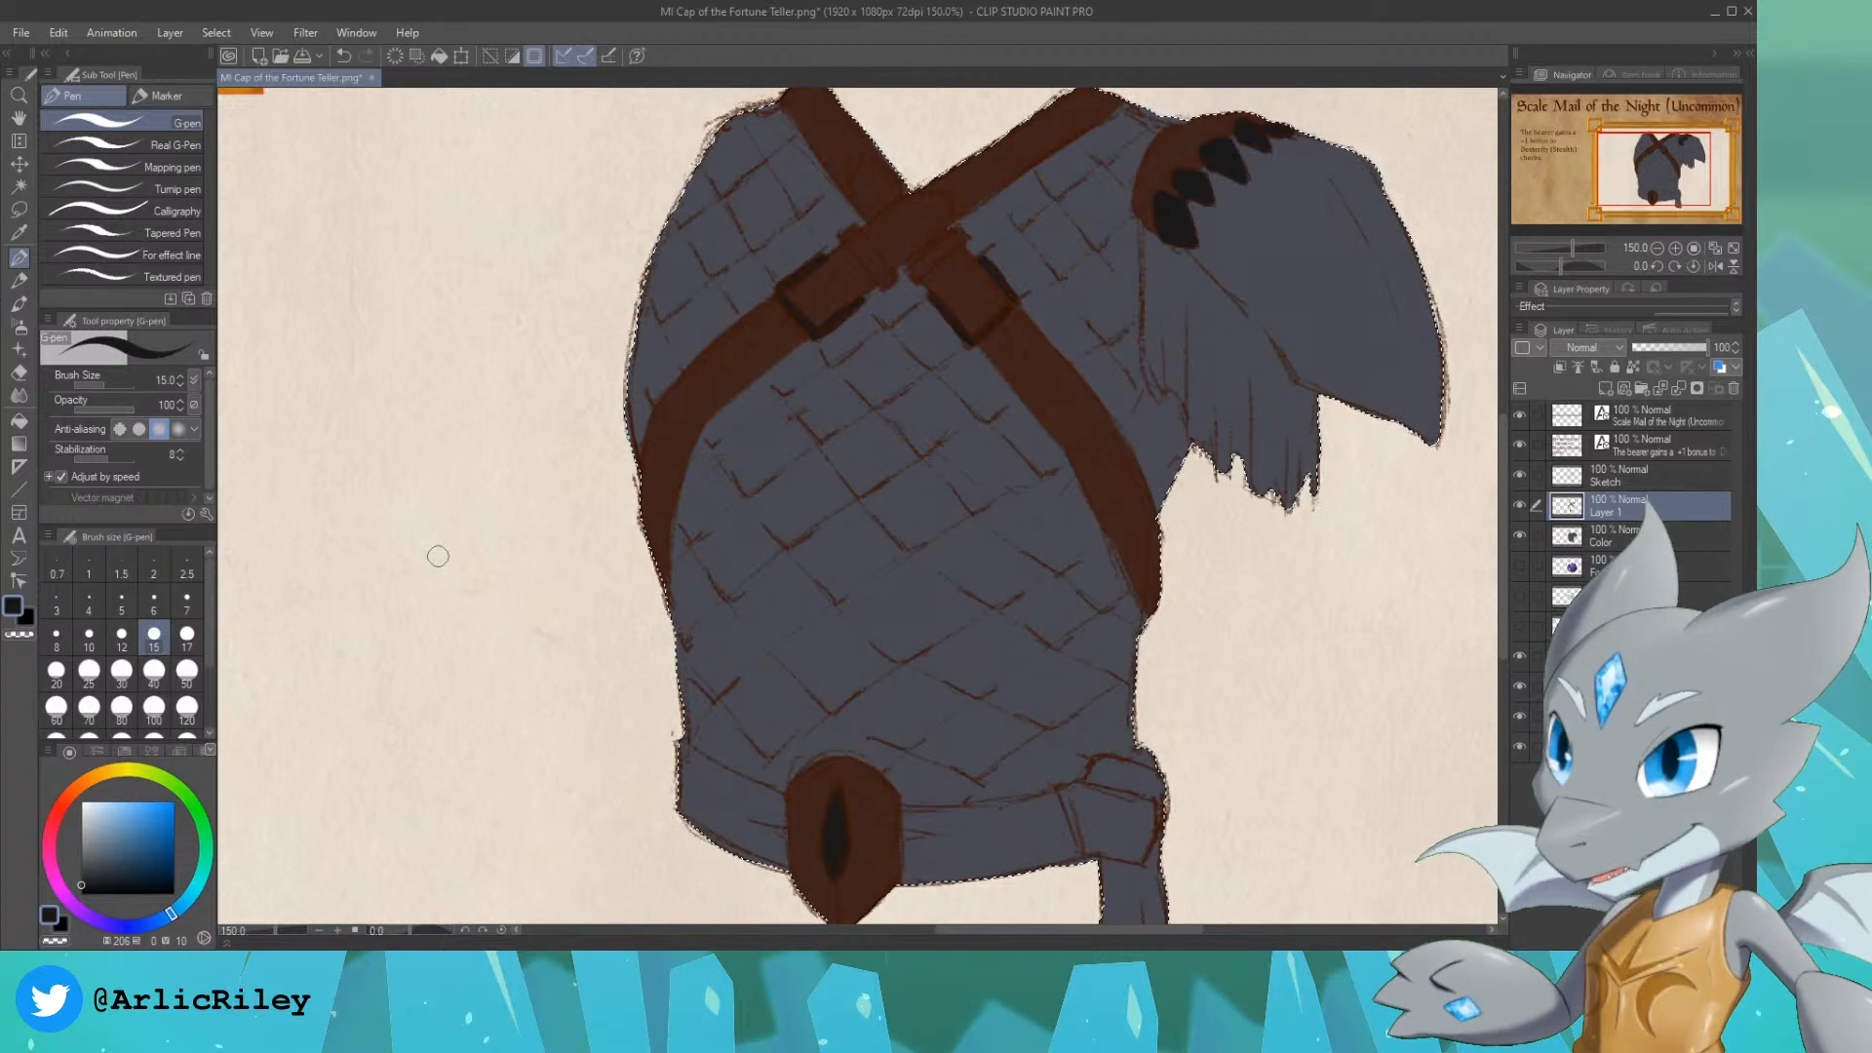
pyautogui.click(55, 872)
pyautogui.click(169, 861)
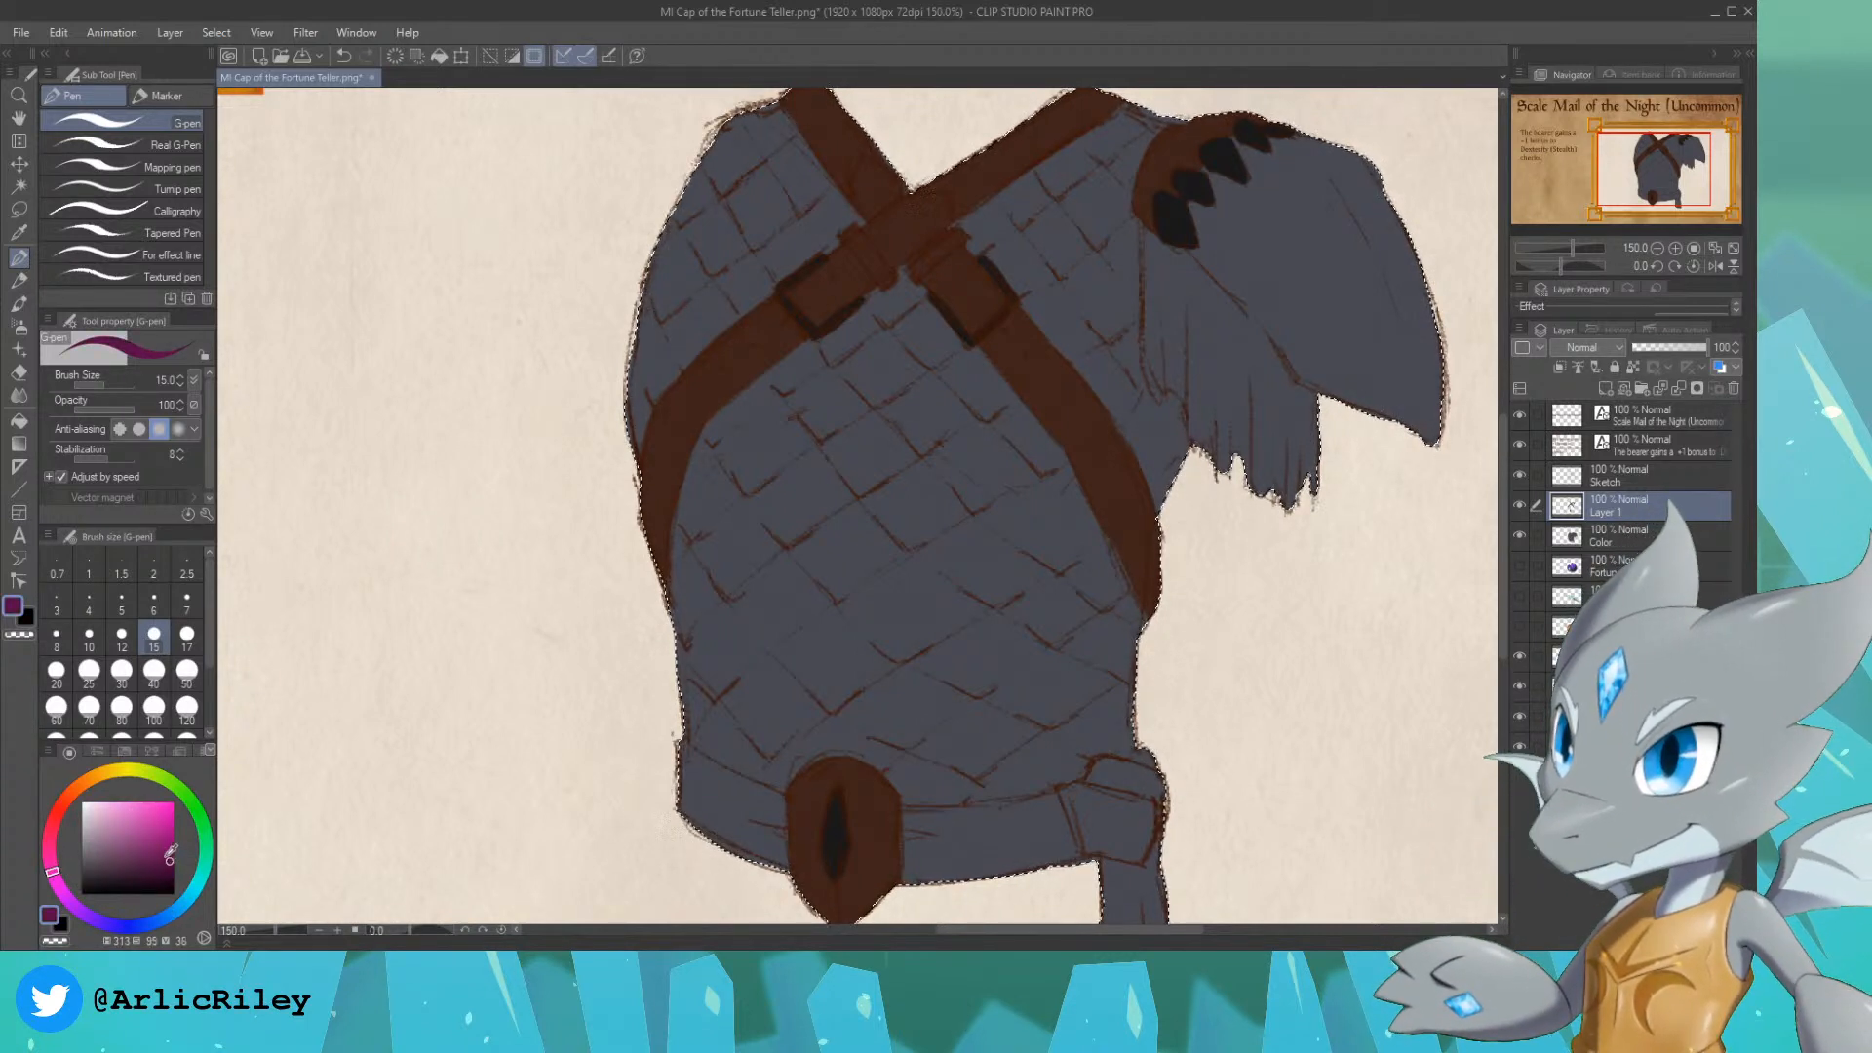
pyautogui.click(62, 893)
pyautogui.moveTo(64, 895); pyautogui.dragTo(72, 903)
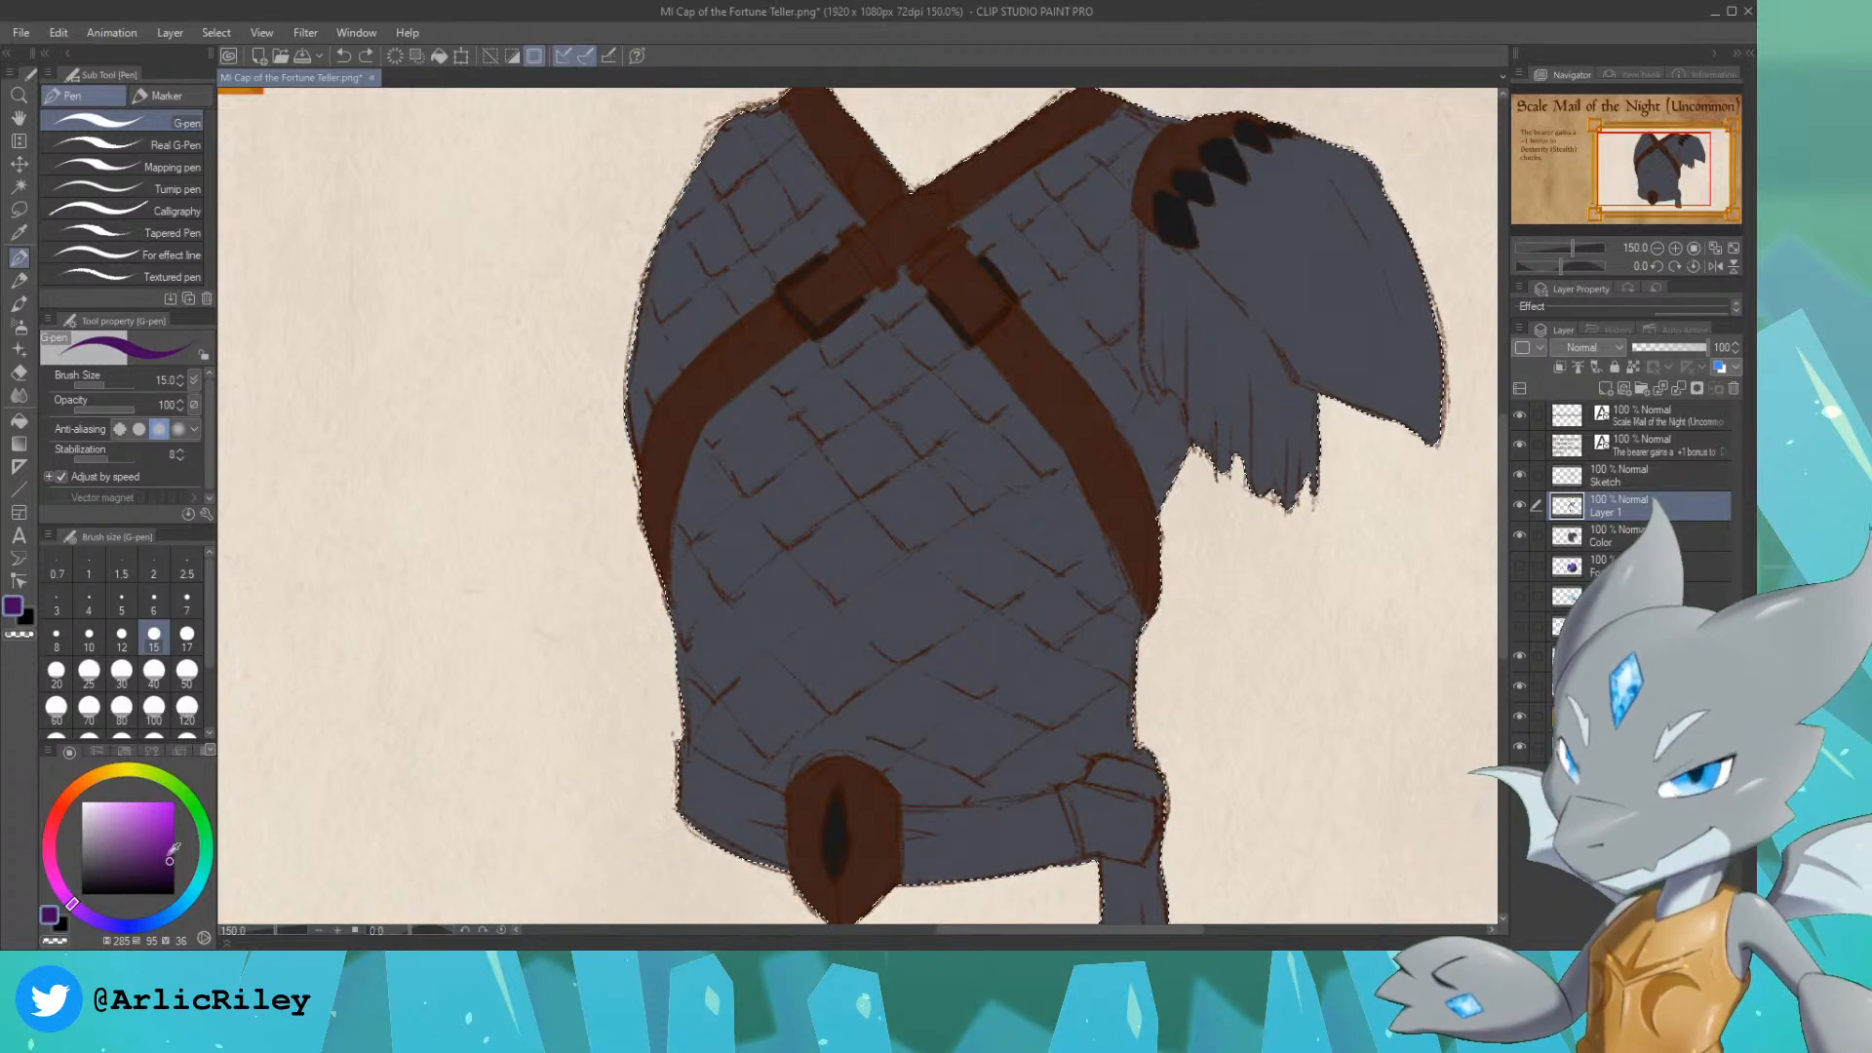
pyautogui.click(129, 868)
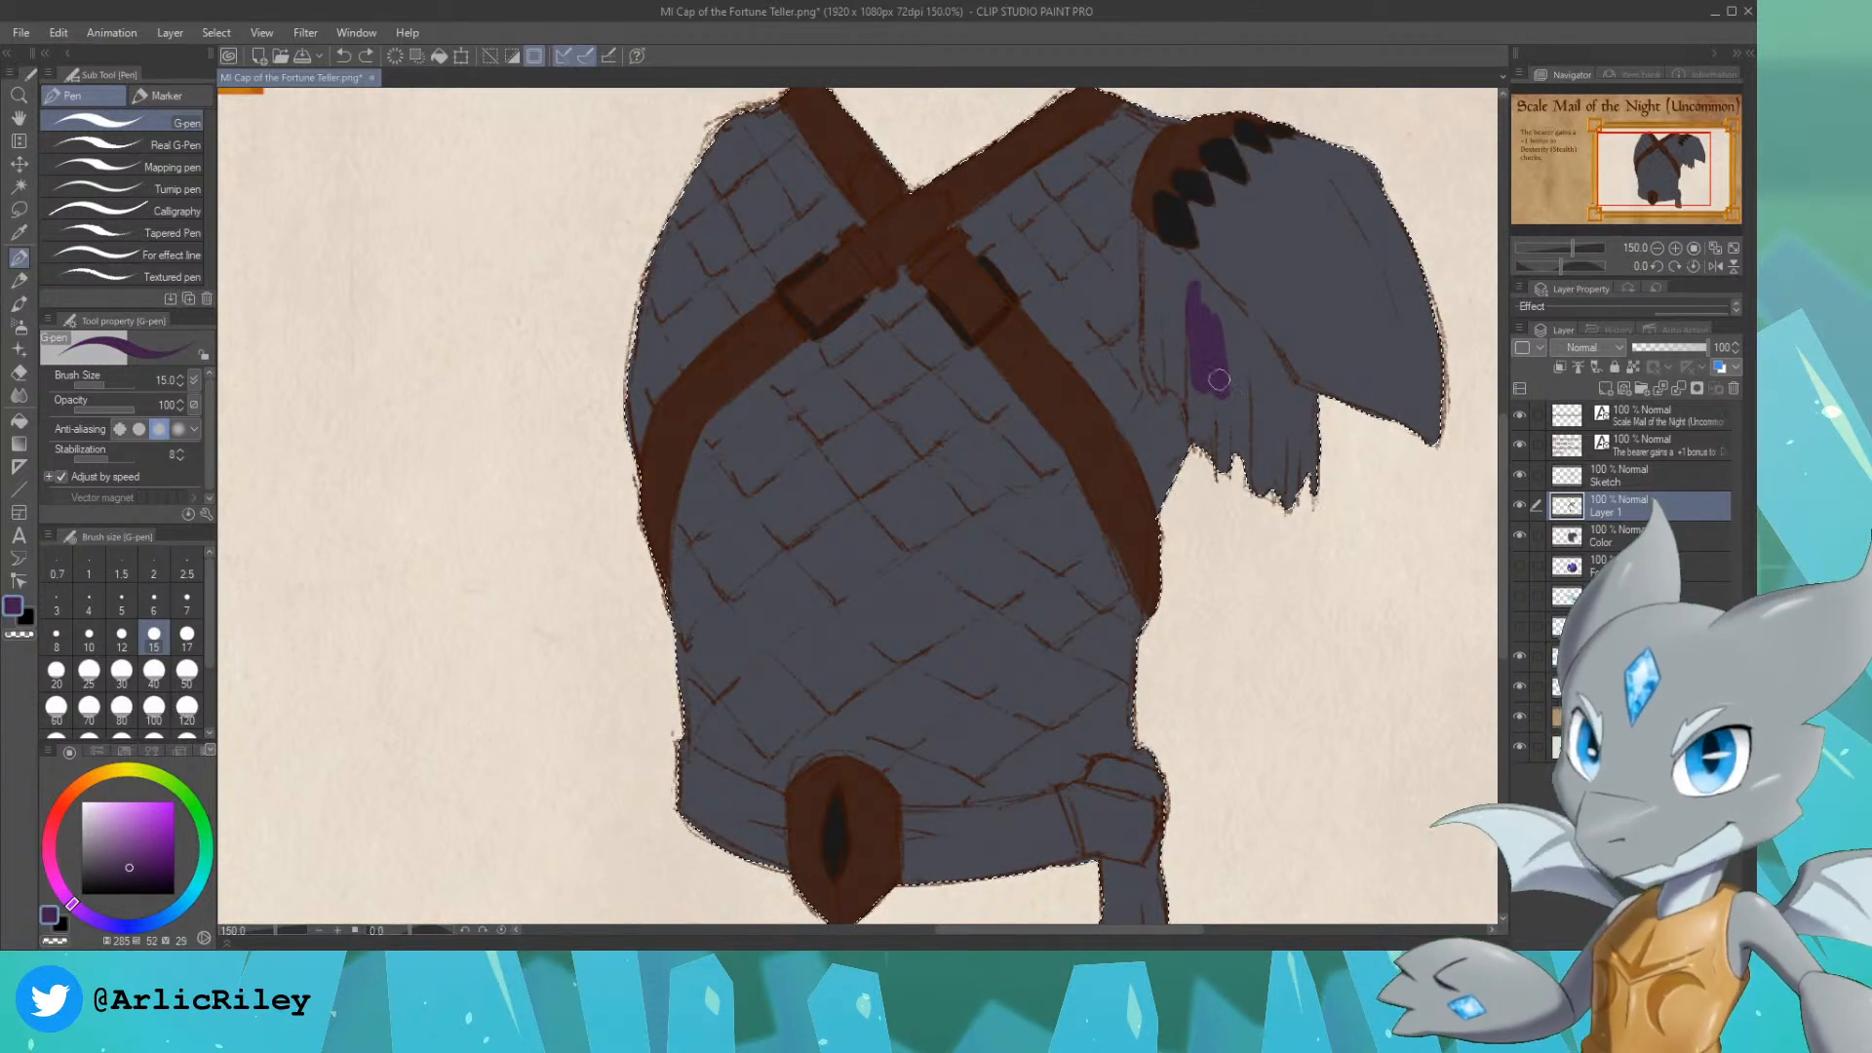
pyautogui.moveTo(1156, 257); pyautogui.dragTo(1160, 300)
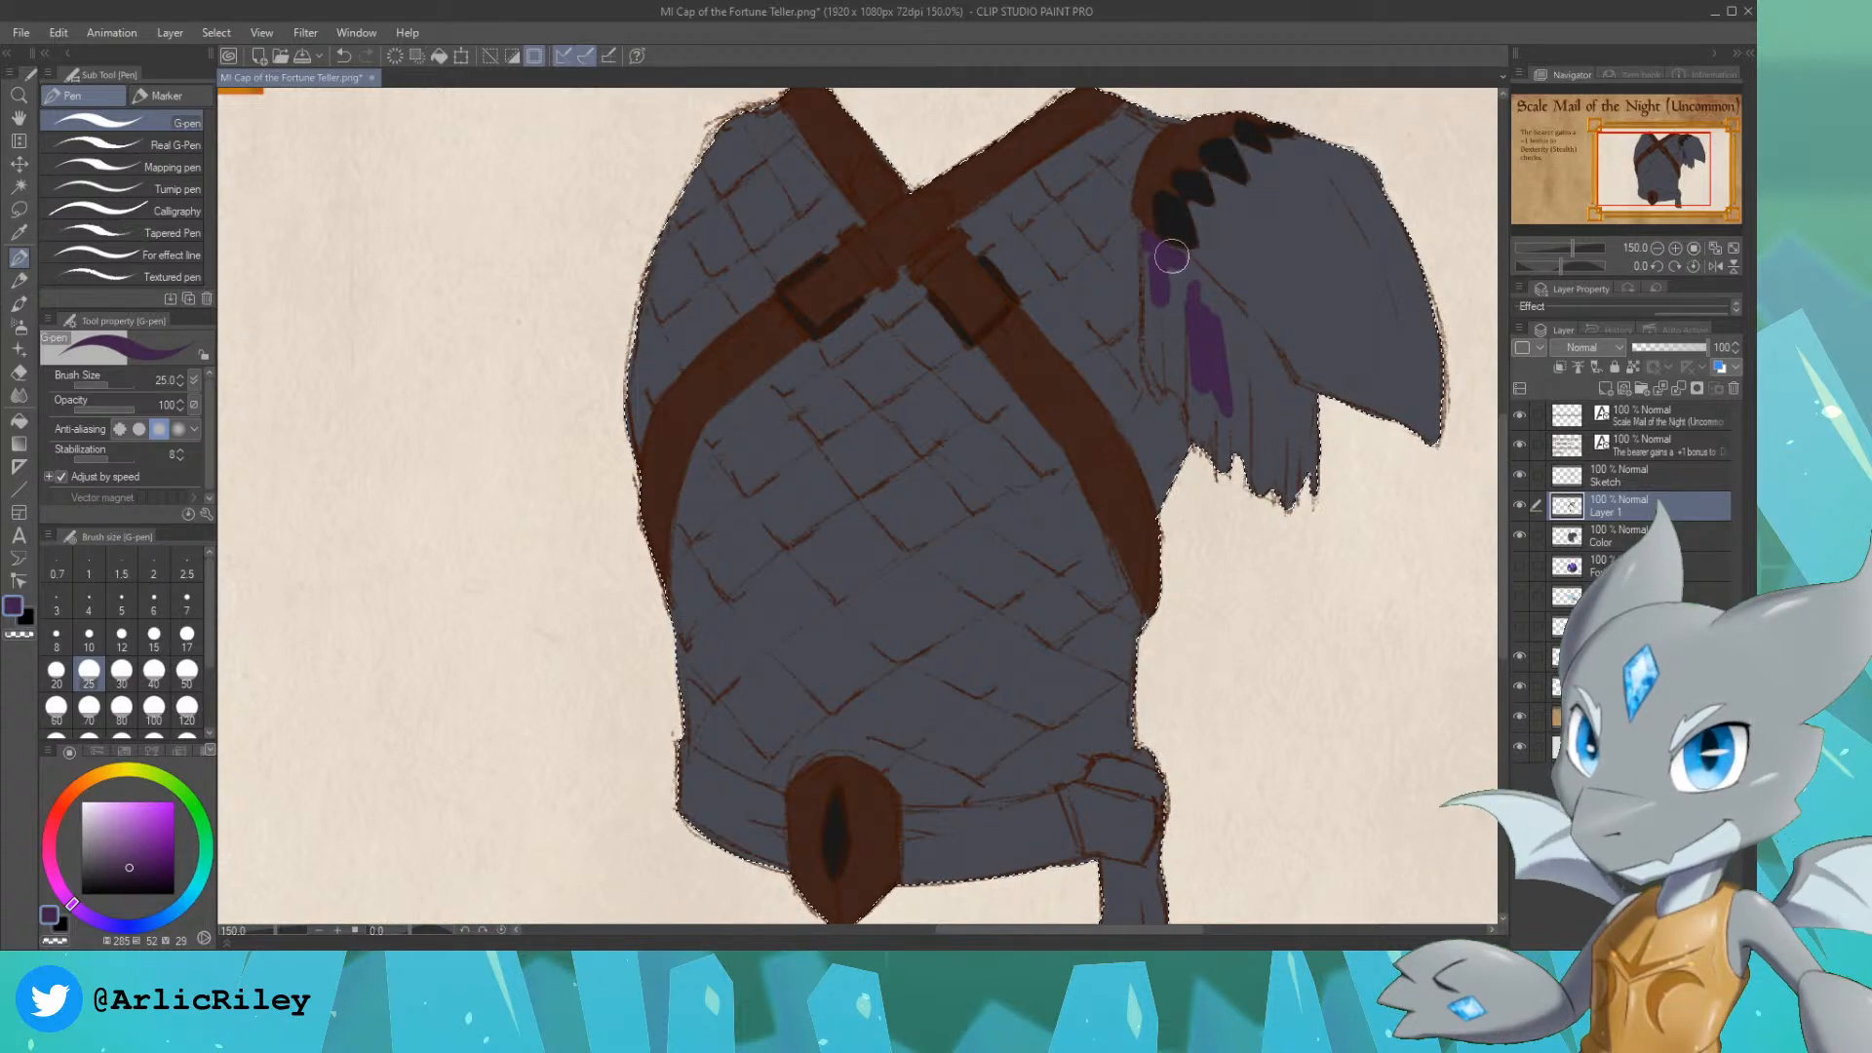
pyautogui.moveTo(1194, 282); pyautogui.dragTo(1214, 307)
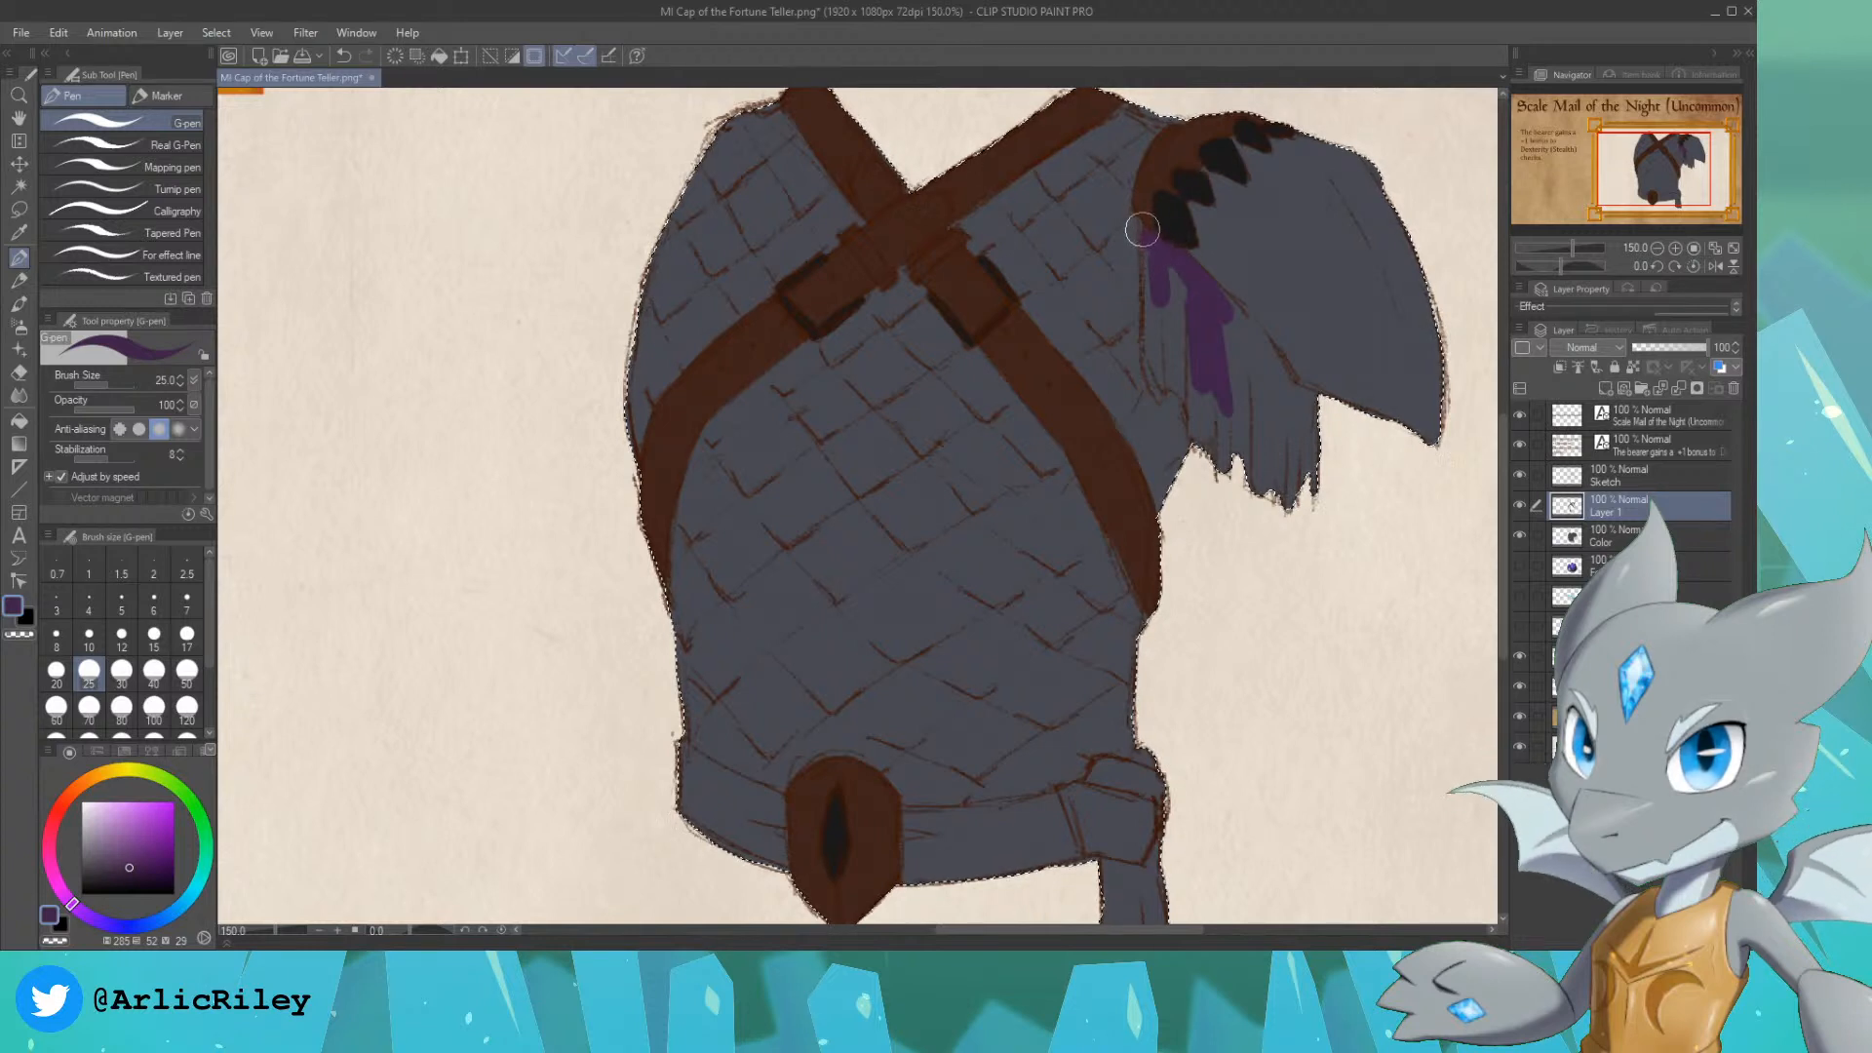
pyautogui.moveTo(1137, 230)
pyautogui.mouseDown()
pyautogui.moveTo(1150, 384)
pyautogui.moveTo(1187, 394)
pyautogui.moveTo(1177, 287)
pyautogui.mouseUp()
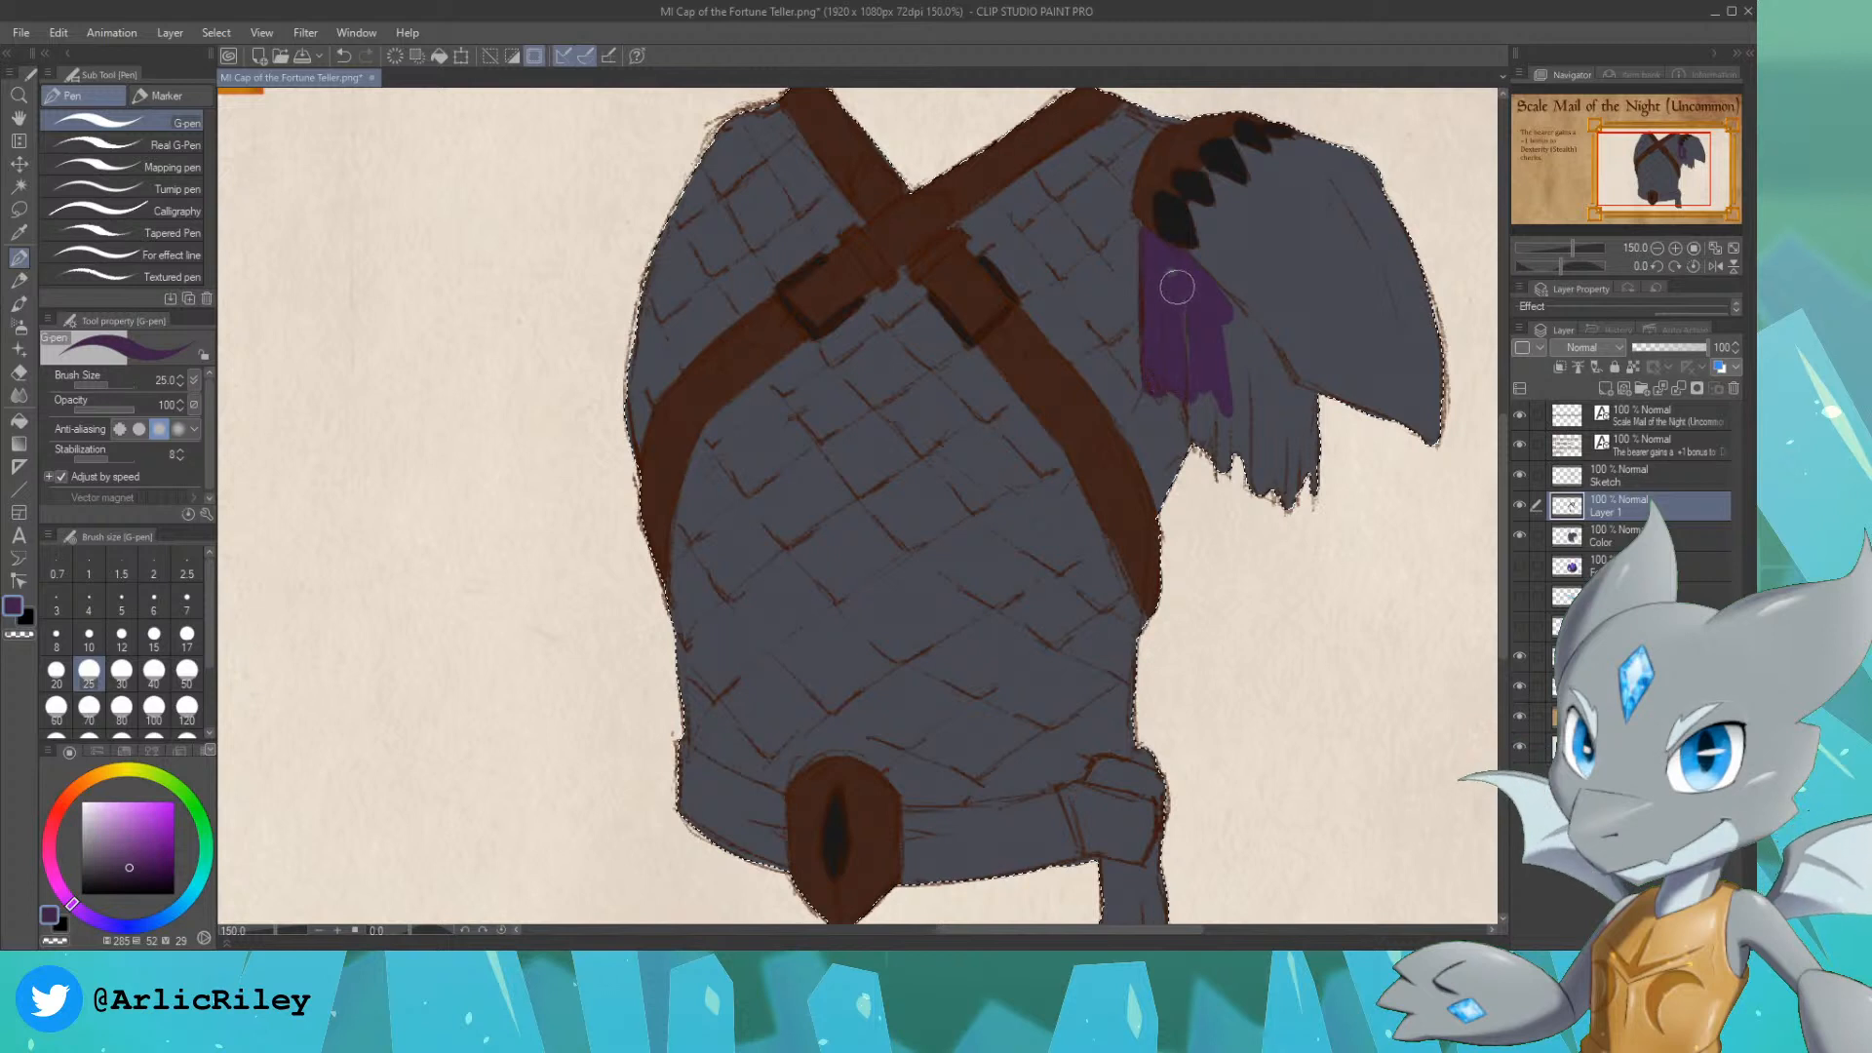
pyautogui.moveTo(1185, 369)
pyautogui.mouseDown()
pyautogui.moveTo(1198, 318)
pyautogui.moveTo(1208, 349)
pyautogui.moveTo(1175, 364)
pyautogui.moveTo(1194, 343)
pyautogui.moveTo(1195, 400)
pyautogui.mouseUp()
pyautogui.moveTo(1220, 478)
pyautogui.mouseDown()
pyautogui.moveTo(1210, 293)
pyautogui.moveTo(1271, 382)
pyautogui.moveTo(1256, 346)
pyautogui.moveTo(1308, 399)
pyautogui.moveTo(1315, 523)
pyautogui.moveTo(1265, 392)
pyautogui.moveTo(1292, 415)
pyautogui.moveTo(1299, 519)
pyautogui.moveTo(1265, 395)
pyautogui.mouseUp()
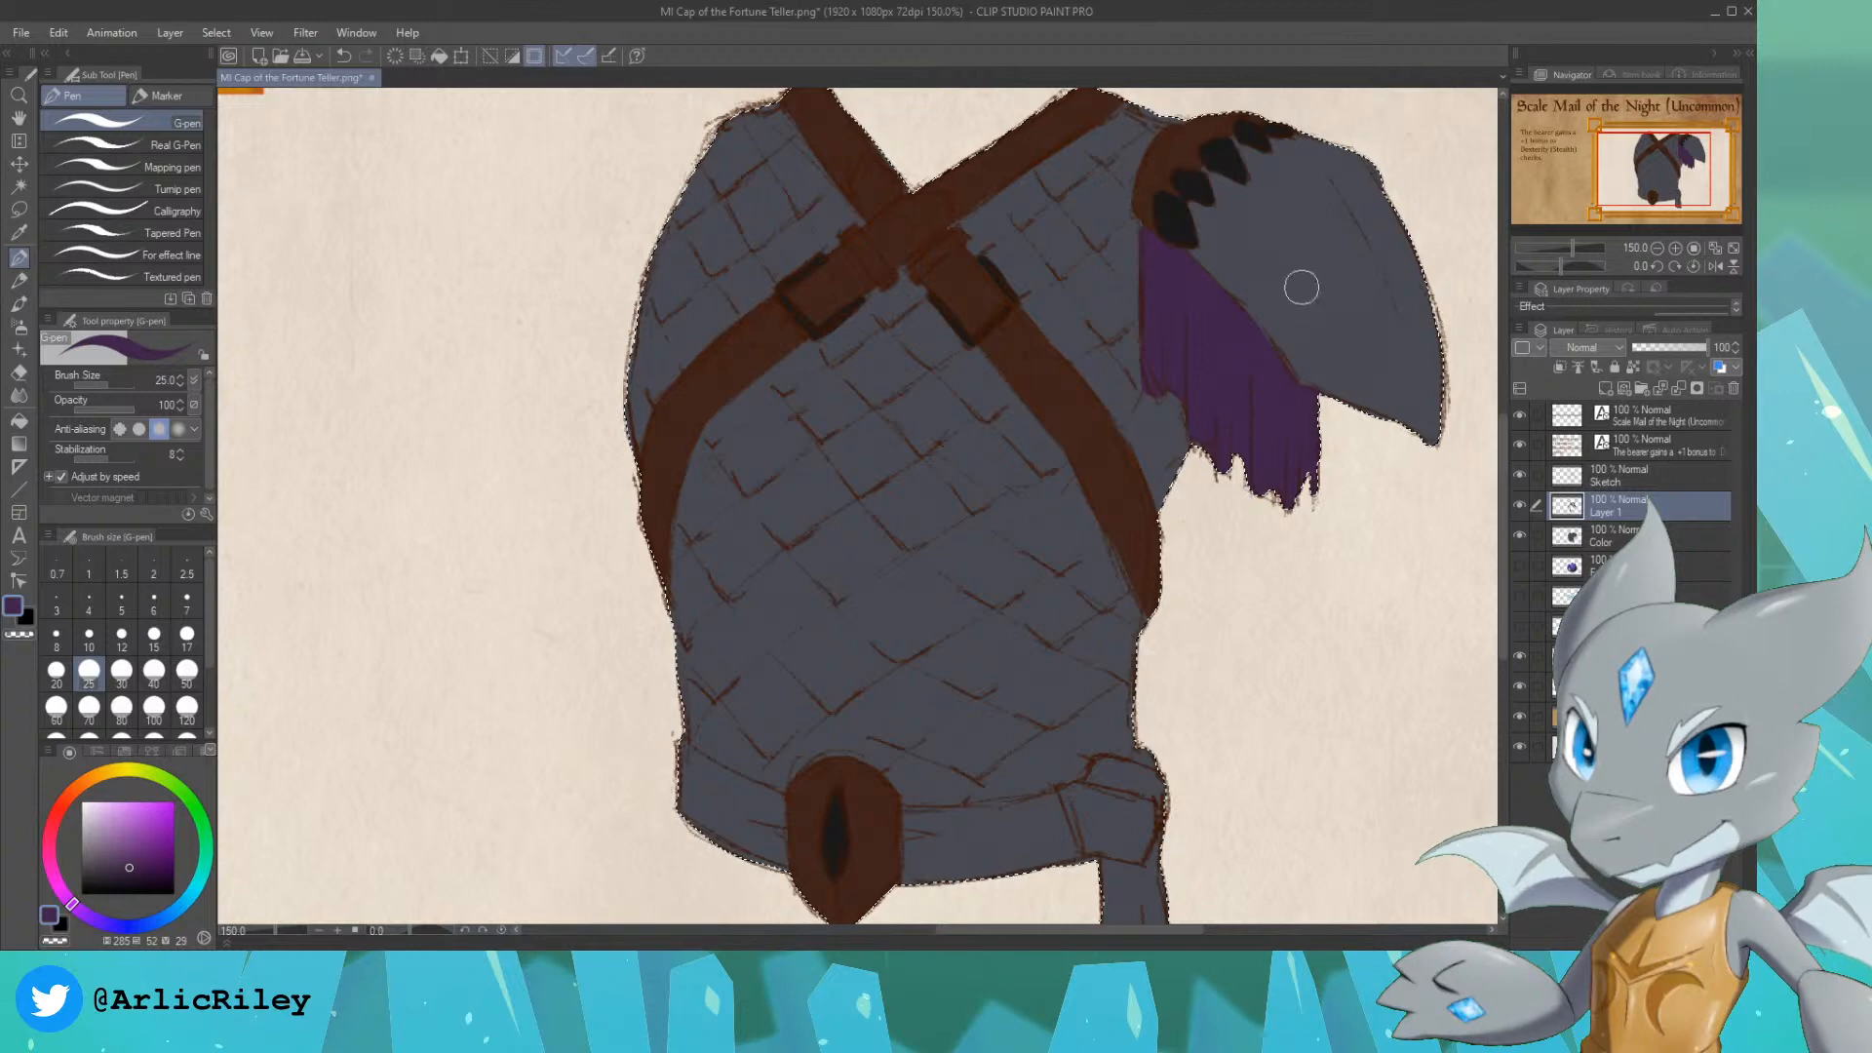
# Step: Fill the waist sash on both sides of the belt buckle, its knot and hanging tail with the same dark purple
pyautogui.moveTo(1366, 515); pyautogui.dragTo(1296, 351)
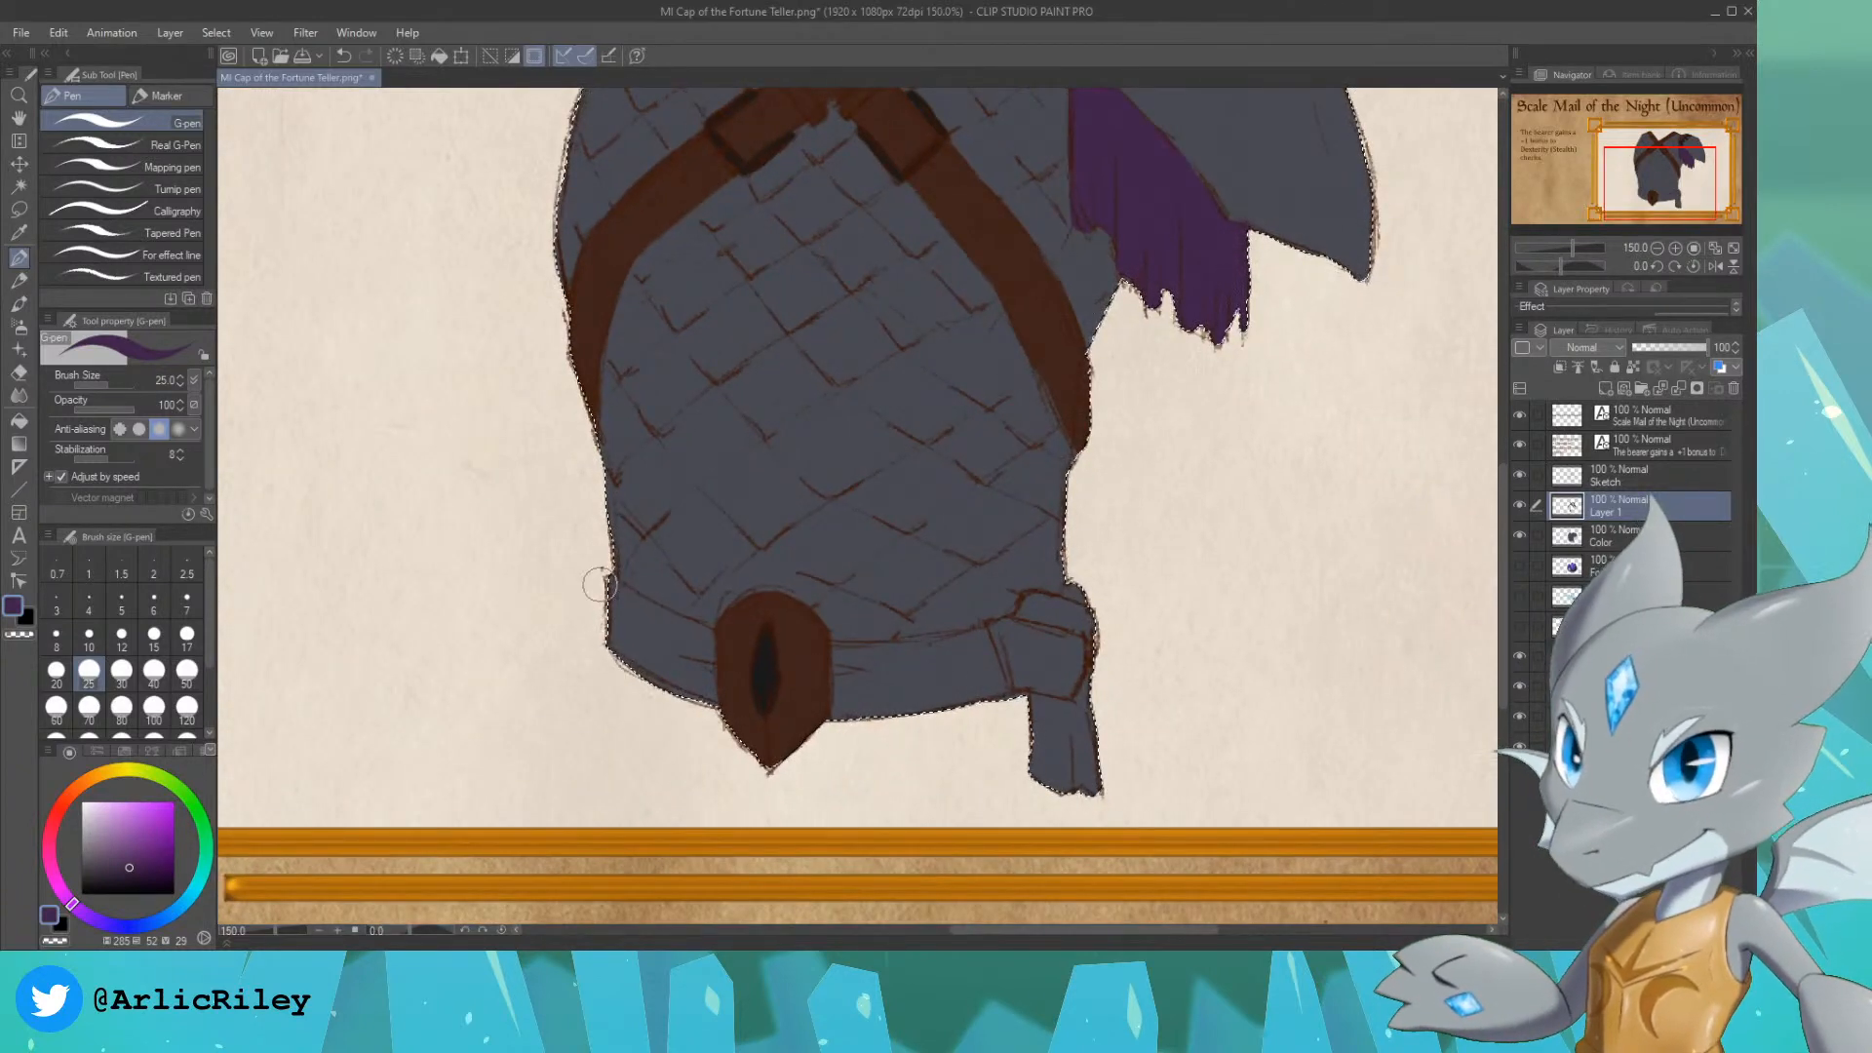
pyautogui.moveTo(600, 583)
pyautogui.mouseDown()
pyautogui.moveTo(633, 690)
pyautogui.moveTo(626, 613)
pyautogui.moveTo(670, 639)
pyautogui.moveTo(621, 593)
pyautogui.moveTo(703, 634)
pyautogui.moveTo(709, 727)
pyautogui.moveTo(624, 641)
pyautogui.moveTo(684, 681)
pyautogui.mouseUp()
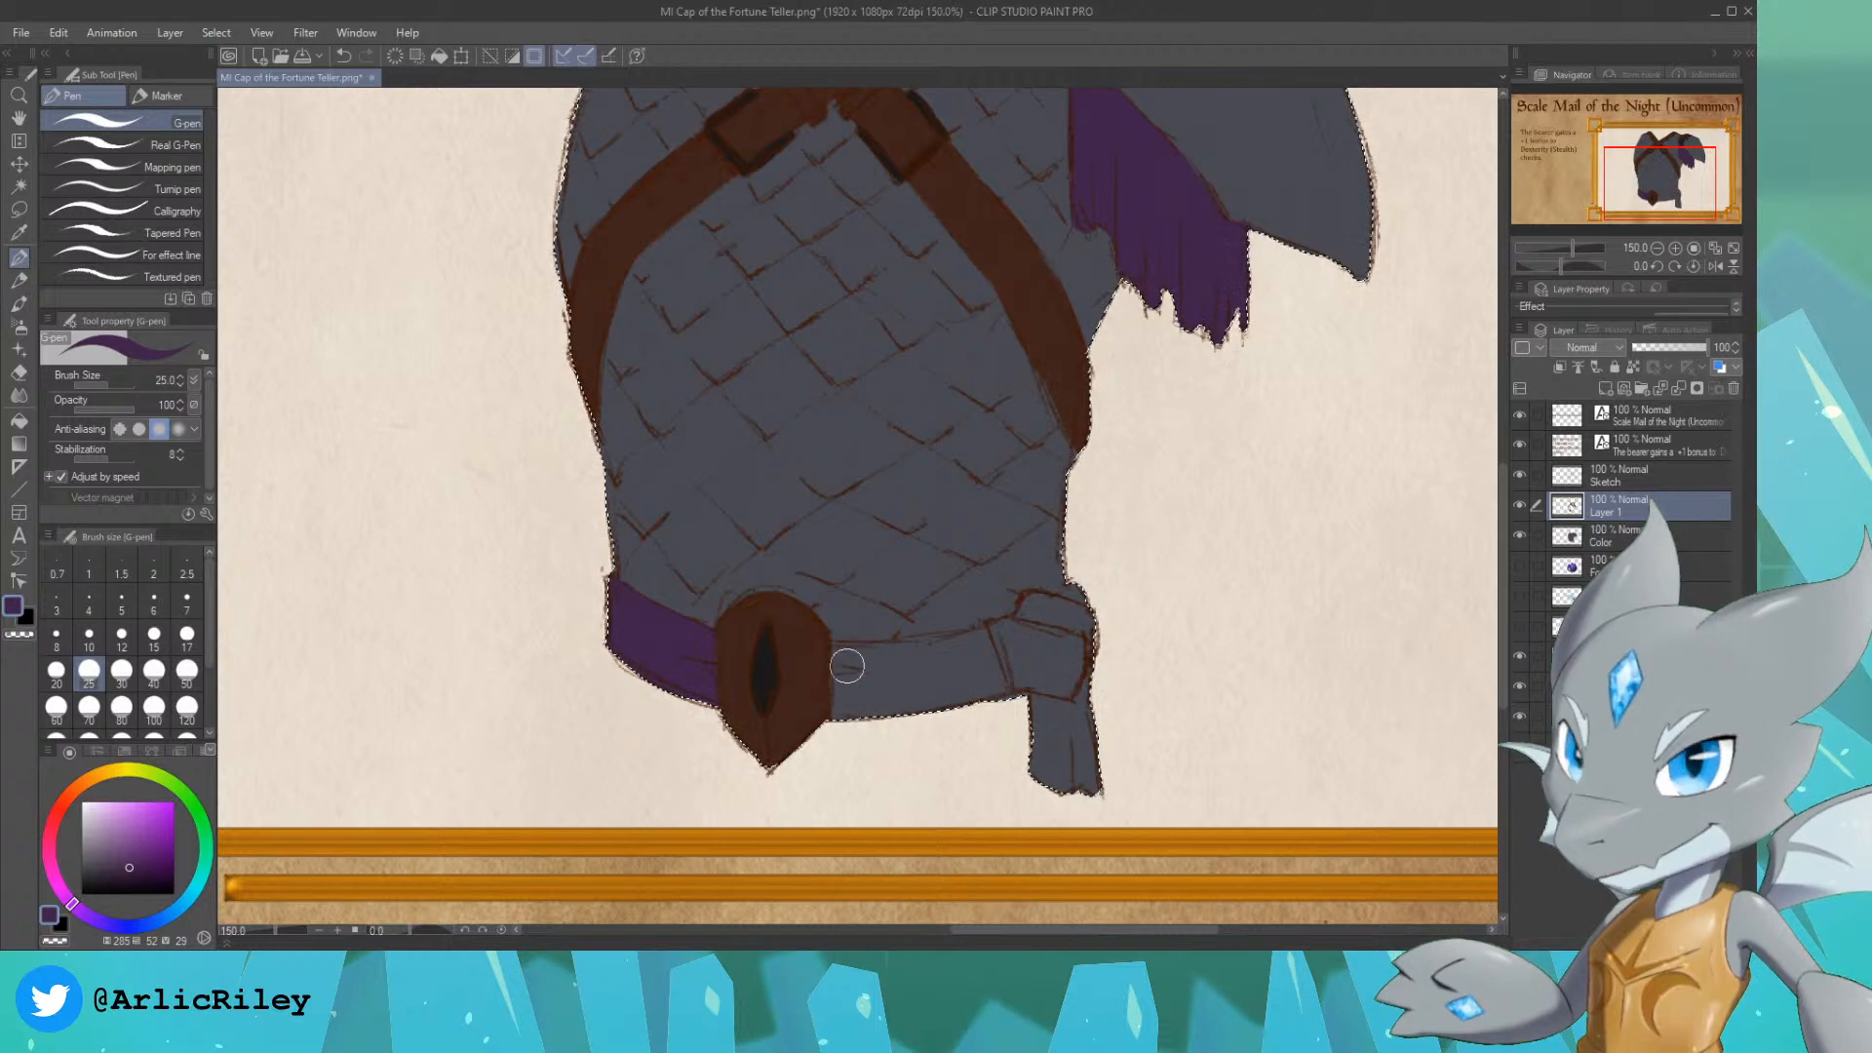
pyautogui.moveTo(840, 664)
pyautogui.mouseDown()
pyautogui.moveTo(840, 711)
pyautogui.moveTo(840, 651)
pyautogui.moveTo(900, 660)
pyautogui.moveTo(855, 669)
pyautogui.moveTo(866, 738)
pyautogui.moveTo(946, 712)
pyautogui.moveTo(855, 731)
pyautogui.moveTo(988, 693)
pyautogui.moveTo(1019, 648)
pyautogui.moveTo(893, 699)
pyautogui.moveTo(923, 673)
pyautogui.moveTo(881, 661)
pyautogui.moveTo(958, 663)
pyautogui.moveTo(848, 658)
pyautogui.moveTo(1039, 634)
pyautogui.moveTo(961, 645)
pyautogui.moveTo(1041, 617)
pyautogui.moveTo(1039, 600)
pyautogui.moveTo(1027, 610)
pyautogui.moveTo(1087, 612)
pyautogui.moveTo(1050, 611)
pyautogui.moveTo(1075, 595)
pyautogui.moveTo(1024, 777)
pyautogui.moveTo(1051, 712)
pyautogui.moveTo(1119, 795)
pyautogui.moveTo(1045, 693)
pyautogui.moveTo(1040, 792)
pyautogui.mouseUp()
# Step: Sample the pauldron's grey, make it a more saturated dark blue and paint the whole pauldron plate with it
pyautogui.click(1657, 248)
pyautogui.moveTo(1664, 179); pyautogui.dragTo(1668, 166)
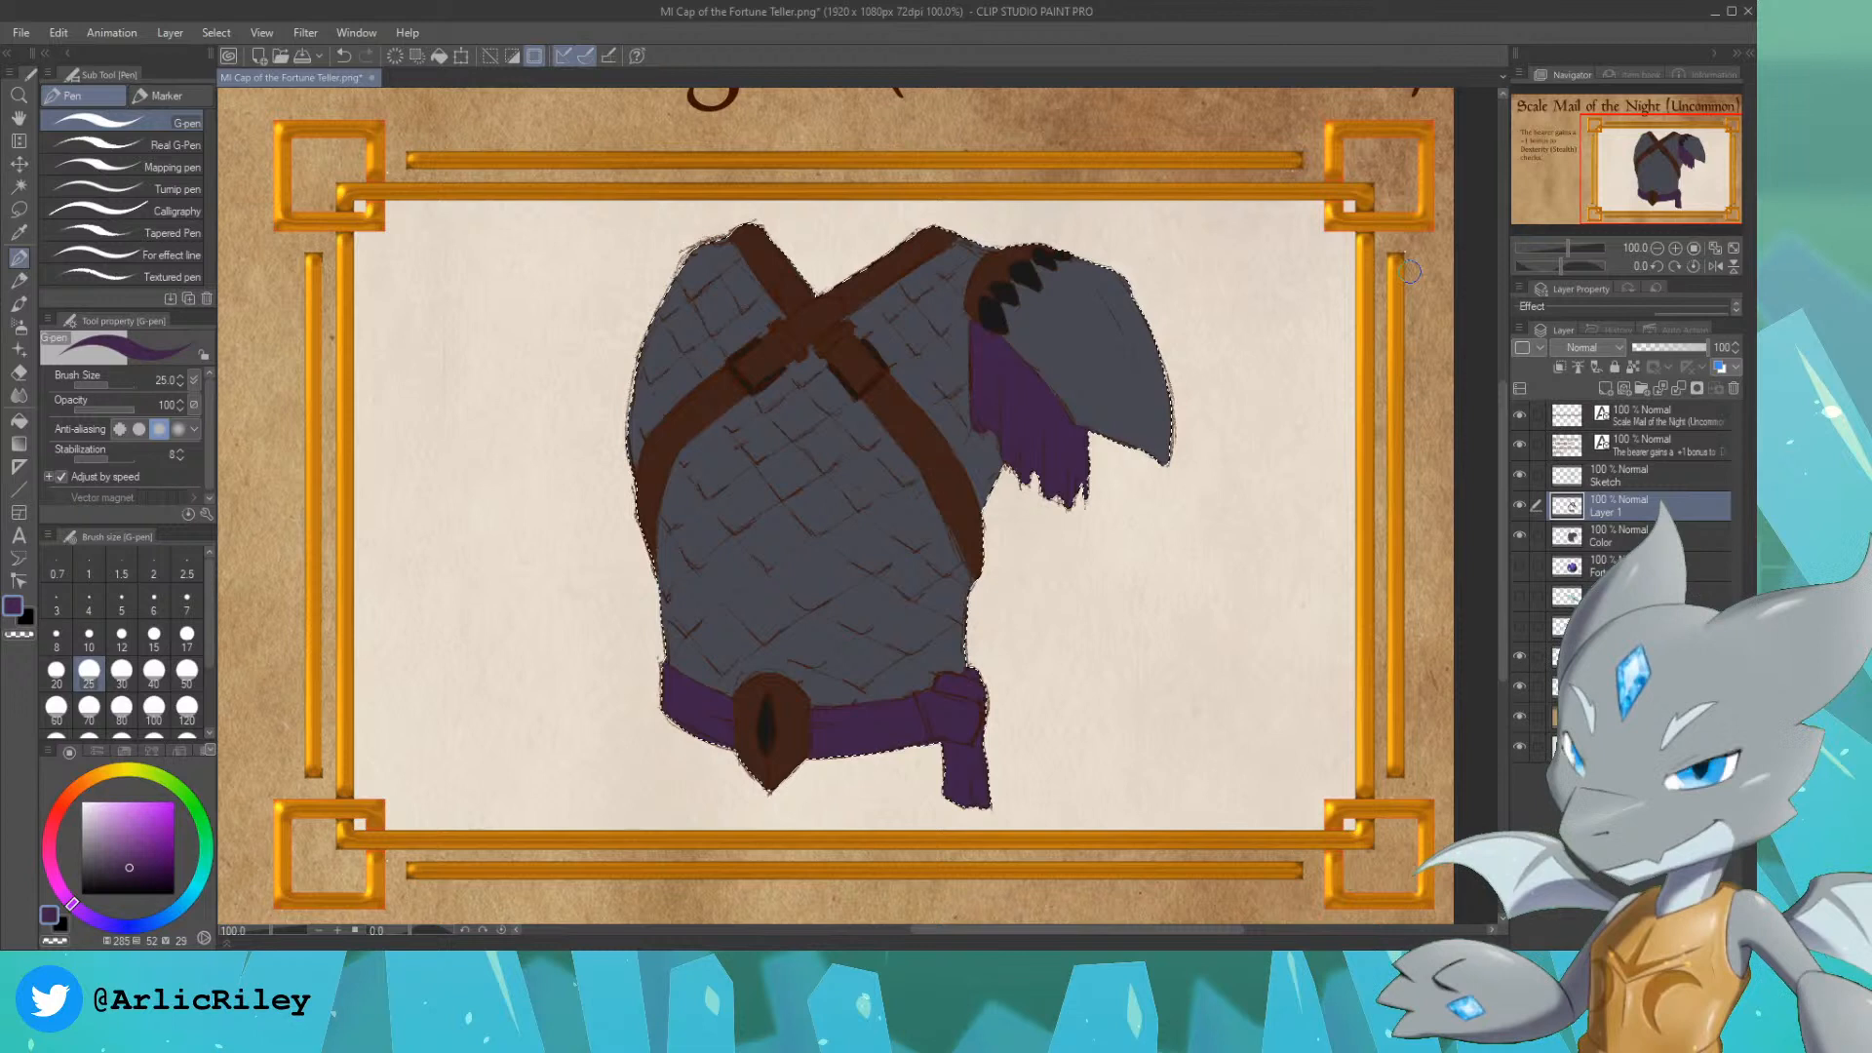
pyautogui.keyDown('alt'); pyautogui.click(1084, 362); pyautogui.keyUp('alt')
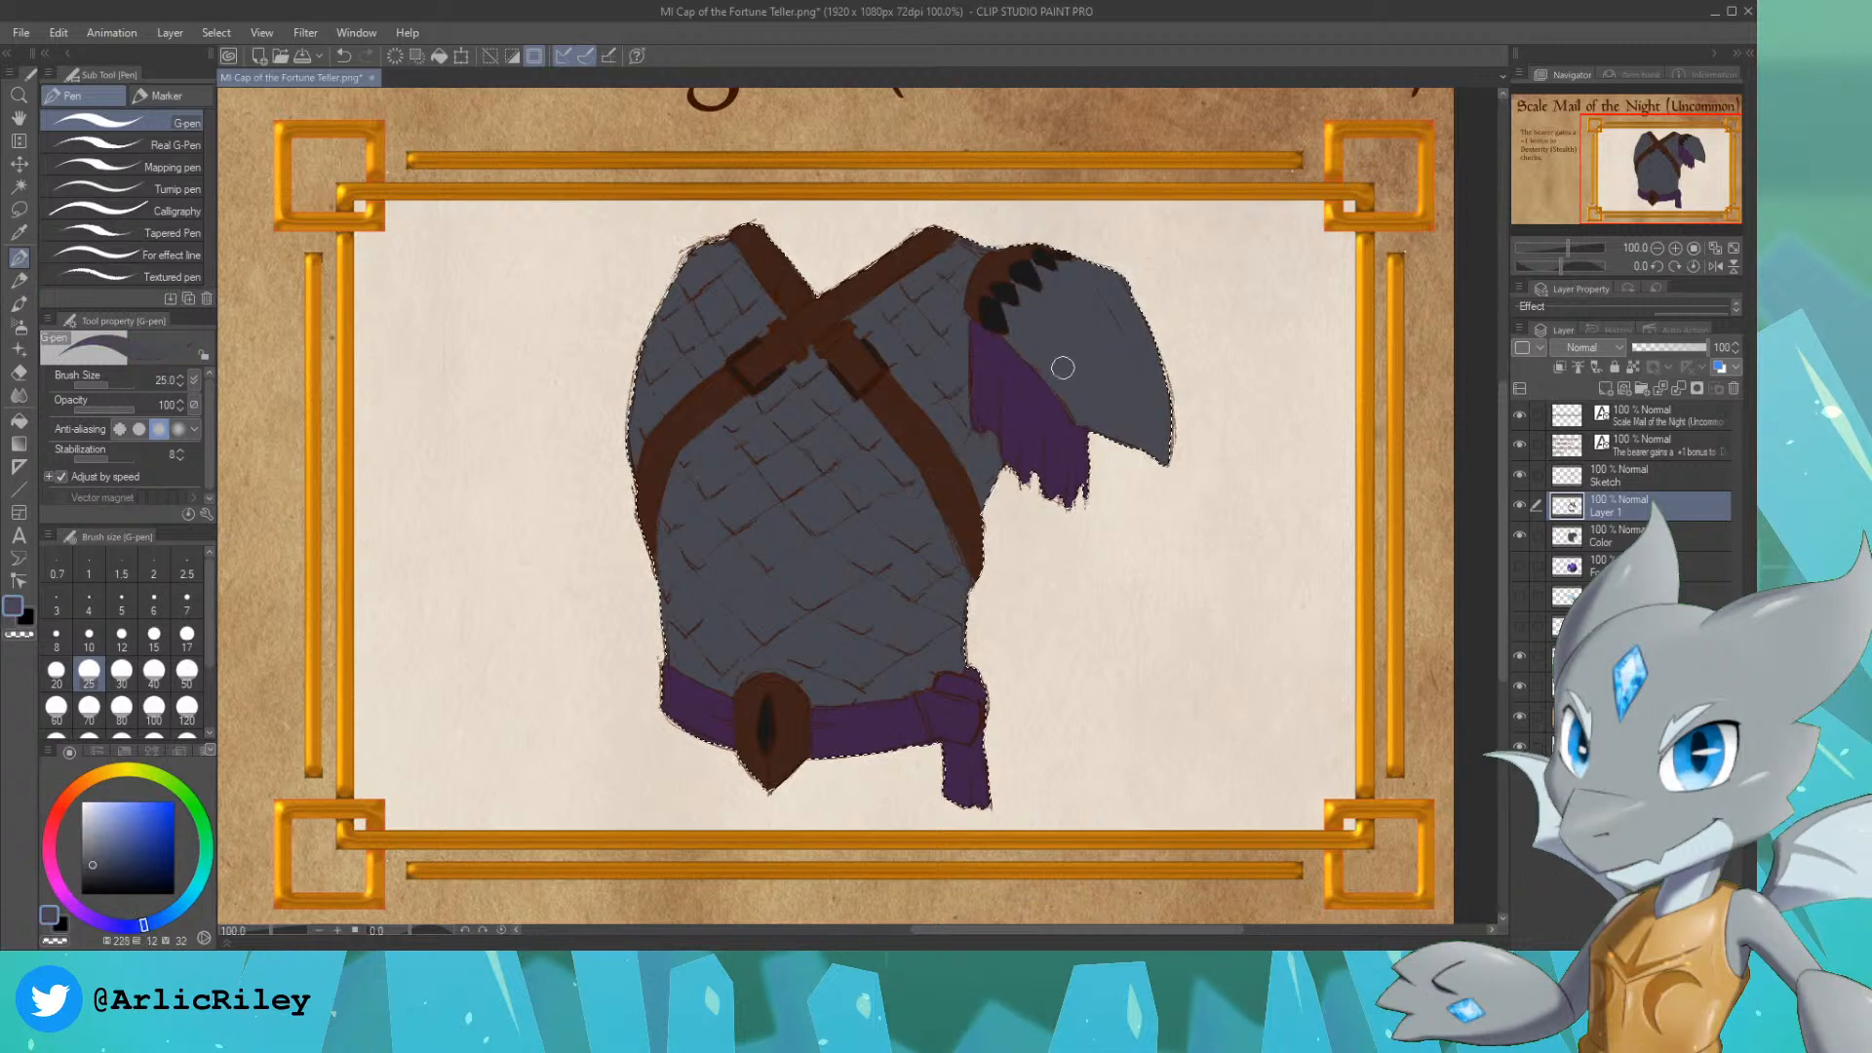
pyautogui.click(122, 868)
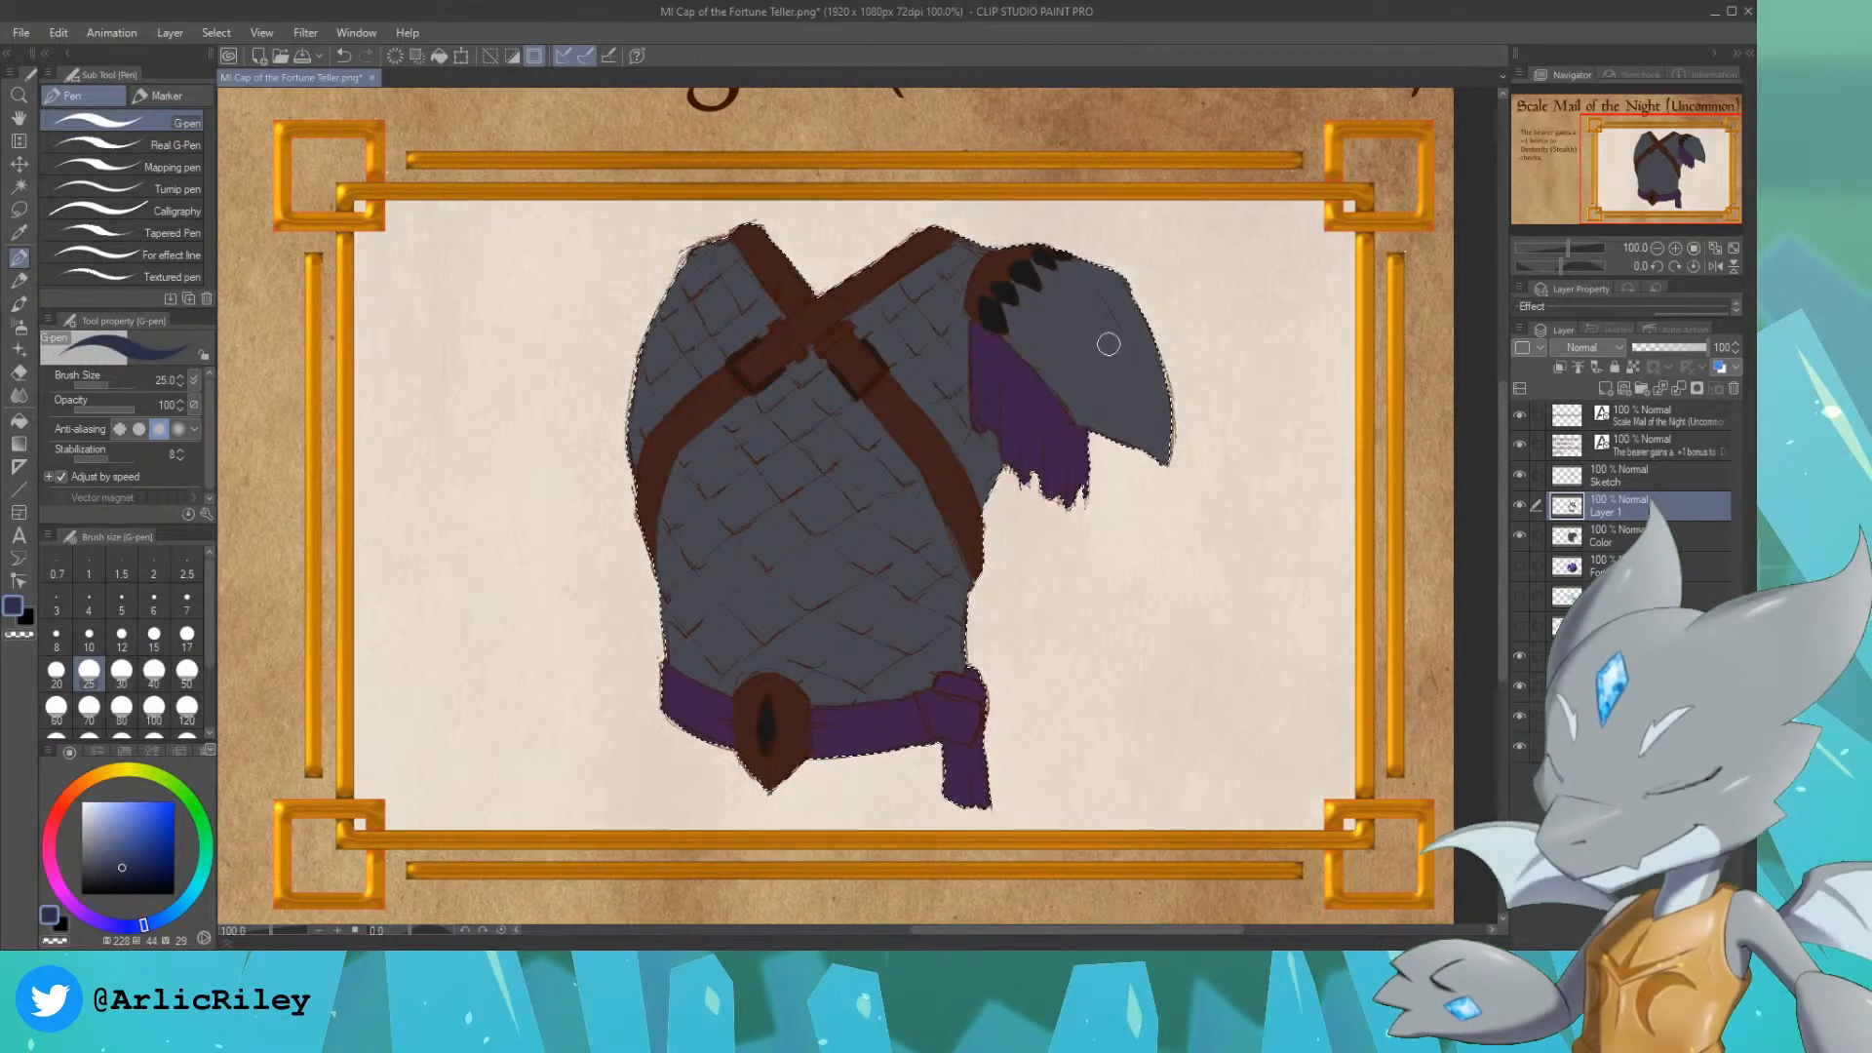
pyautogui.moveTo(1106, 298)
pyautogui.mouseDown()
pyautogui.moveTo(1147, 420)
pyautogui.moveTo(1139, 273)
pyautogui.mouseUp()
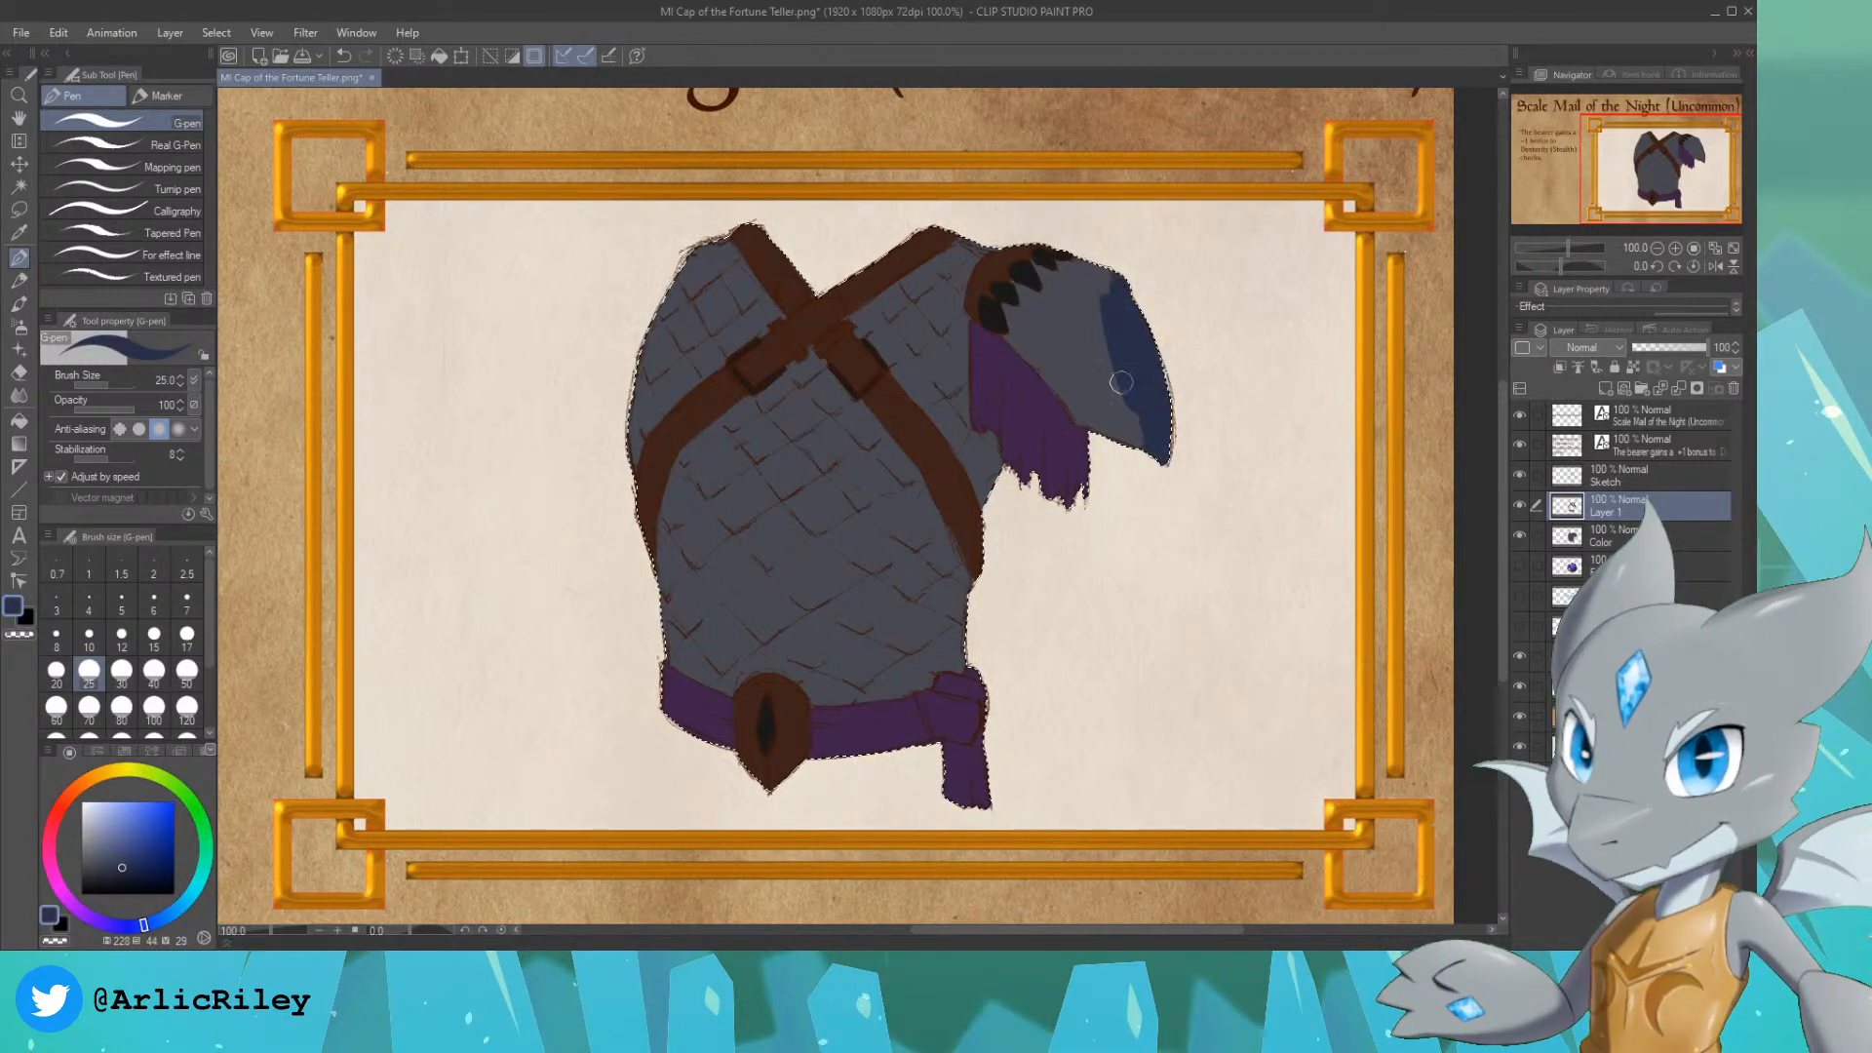
pyautogui.moveTo(1121, 382)
pyautogui.mouseDown()
pyautogui.moveTo(1103, 384)
pyautogui.moveTo(1113, 284)
pyautogui.mouseUp()
pyautogui.moveTo(1656, 182); pyautogui.dragTo(1663, 173)
pyautogui.click(1675, 248)
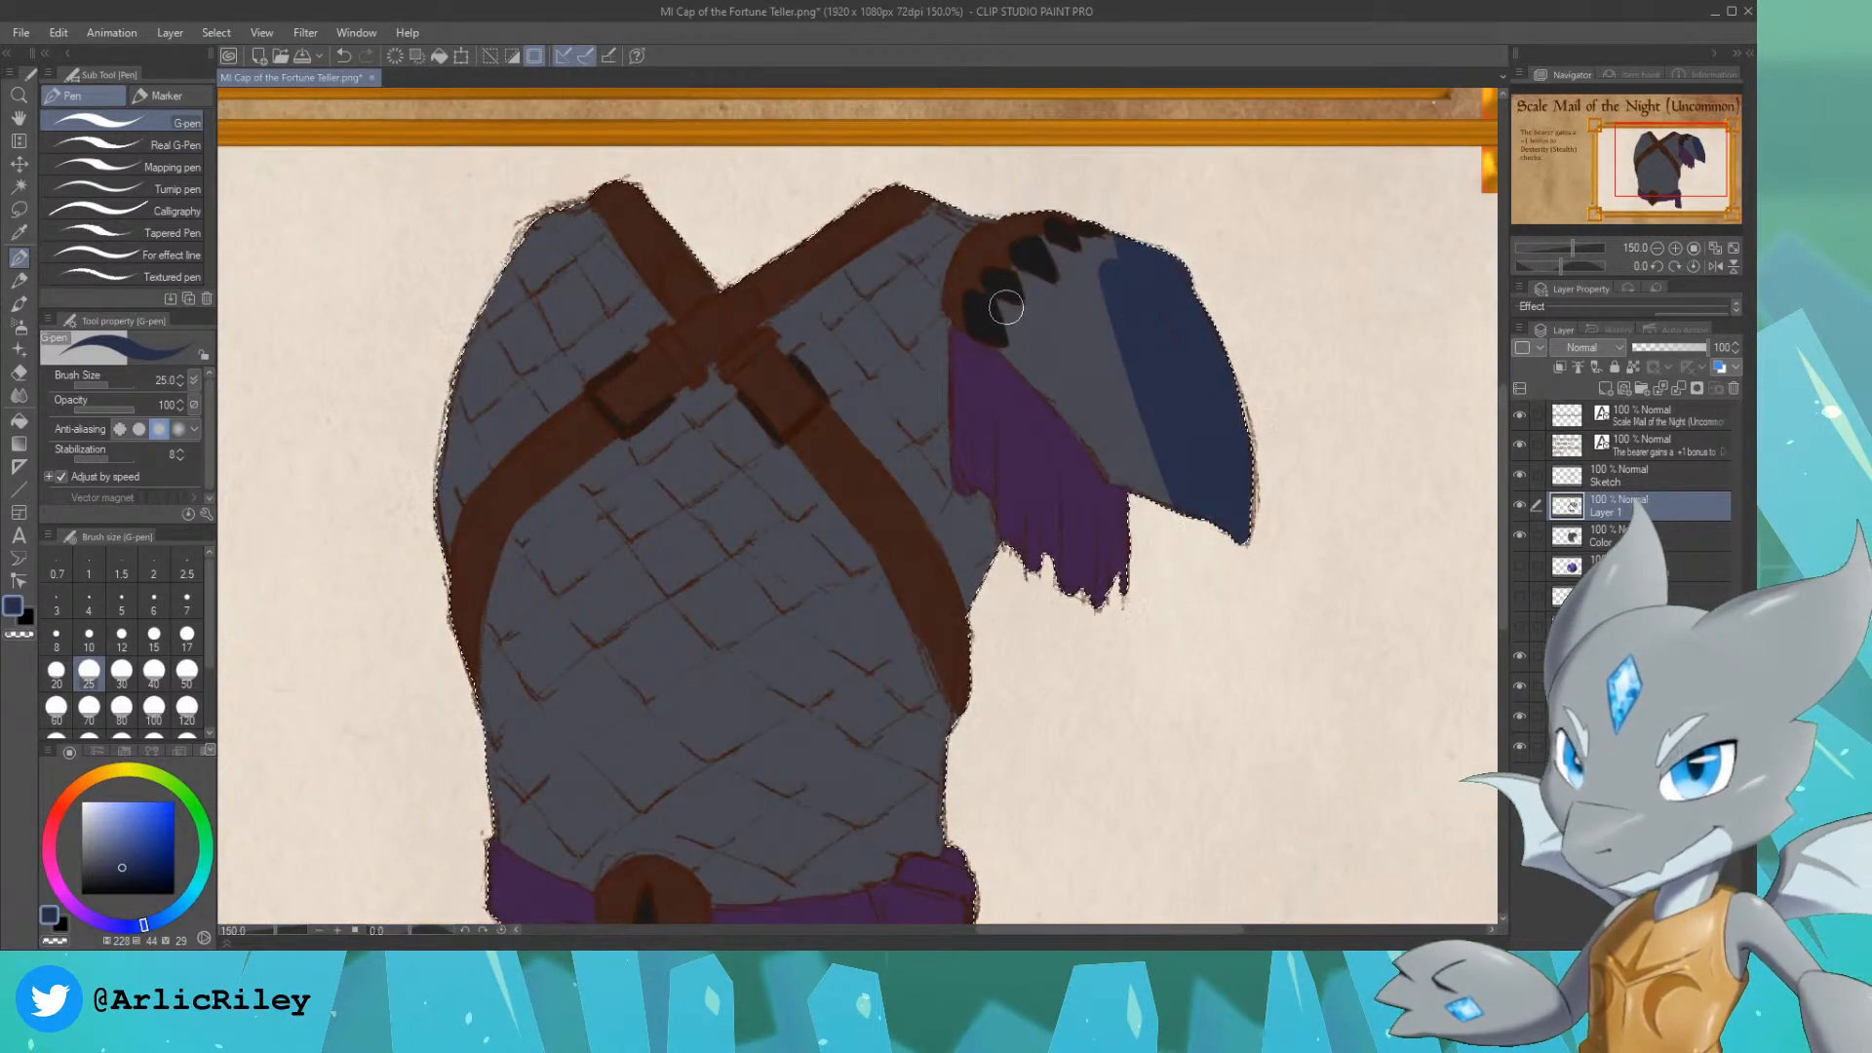
pyautogui.moveTo(1007, 308)
pyautogui.mouseDown()
pyautogui.moveTo(1021, 357)
pyautogui.moveTo(998, 357)
pyautogui.moveTo(1080, 420)
pyautogui.moveTo(1040, 373)
pyautogui.moveTo(1133, 483)
pyautogui.moveTo(1106, 466)
pyautogui.moveTo(1201, 516)
pyautogui.moveTo(1112, 449)
pyautogui.mouseUp()
pyautogui.moveTo(1017, 273)
pyautogui.mouseDown()
pyautogui.moveTo(1062, 309)
pyautogui.moveTo(1029, 285)
pyautogui.moveTo(1036, 319)
pyautogui.moveTo(1018, 324)
pyautogui.moveTo(1044, 330)
pyautogui.moveTo(1048, 375)
pyautogui.moveTo(1029, 317)
pyautogui.moveTo(1138, 449)
pyautogui.moveTo(1075, 261)
pyautogui.moveTo(1041, 240)
pyautogui.moveTo(1085, 307)
pyautogui.moveTo(1079, 339)
pyautogui.moveTo(1069, 299)
pyautogui.moveTo(1141, 382)
pyautogui.moveTo(1063, 250)
pyautogui.moveTo(1117, 304)
pyautogui.moveTo(1069, 277)
pyautogui.moveTo(1094, 276)
pyautogui.moveTo(1083, 239)
pyautogui.mouseUp()
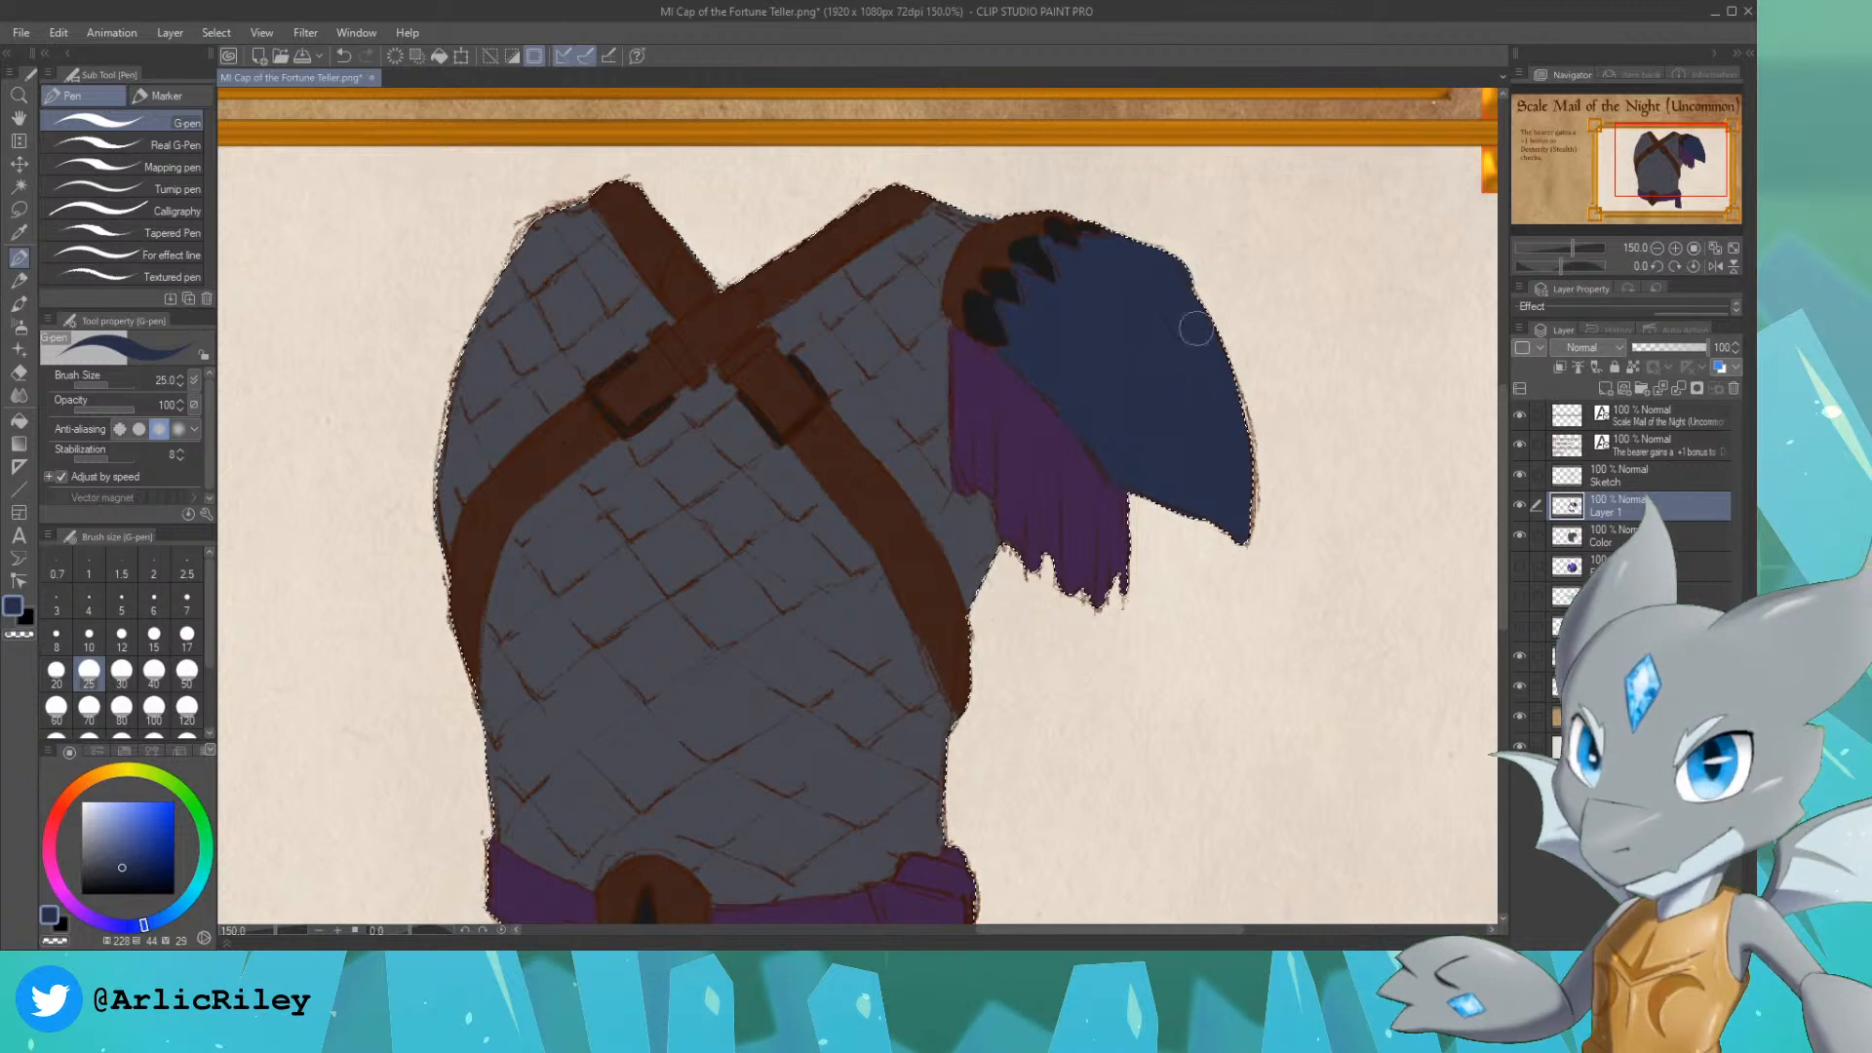
# Step: Touch up the pauldron's pointed teeth and paint the strap loops above both square chest buckles in near-black
pyautogui.keyDown('alt'); pyautogui.click(986, 318); pyautogui.keyUp('alt')
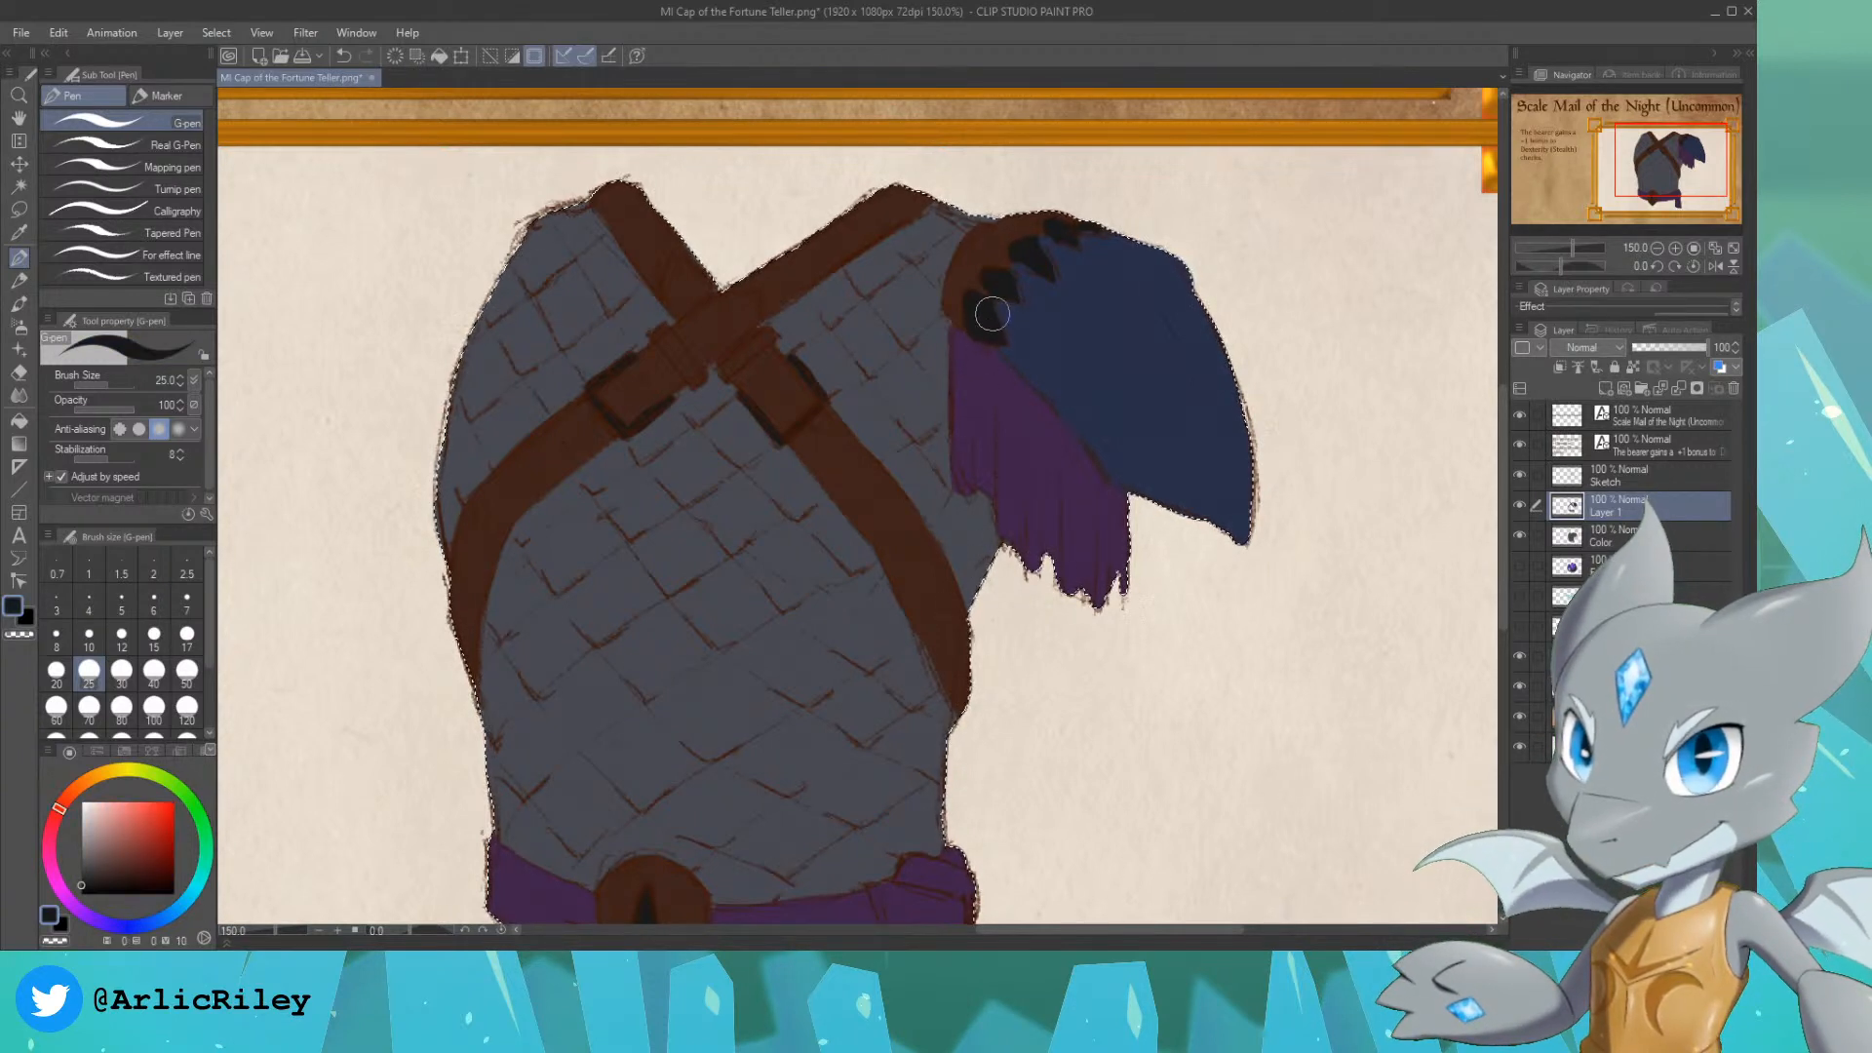
pyautogui.moveTo(997, 324)
pyautogui.mouseDown()
pyautogui.moveTo(1004, 280)
pyautogui.moveTo(1018, 298)
pyautogui.moveTo(1033, 247)
pyautogui.moveTo(1051, 277)
pyautogui.moveTo(1028, 256)
pyautogui.moveTo(1070, 225)
pyautogui.moveTo(1051, 229)
pyautogui.moveTo(1095, 228)
pyautogui.mouseUp()
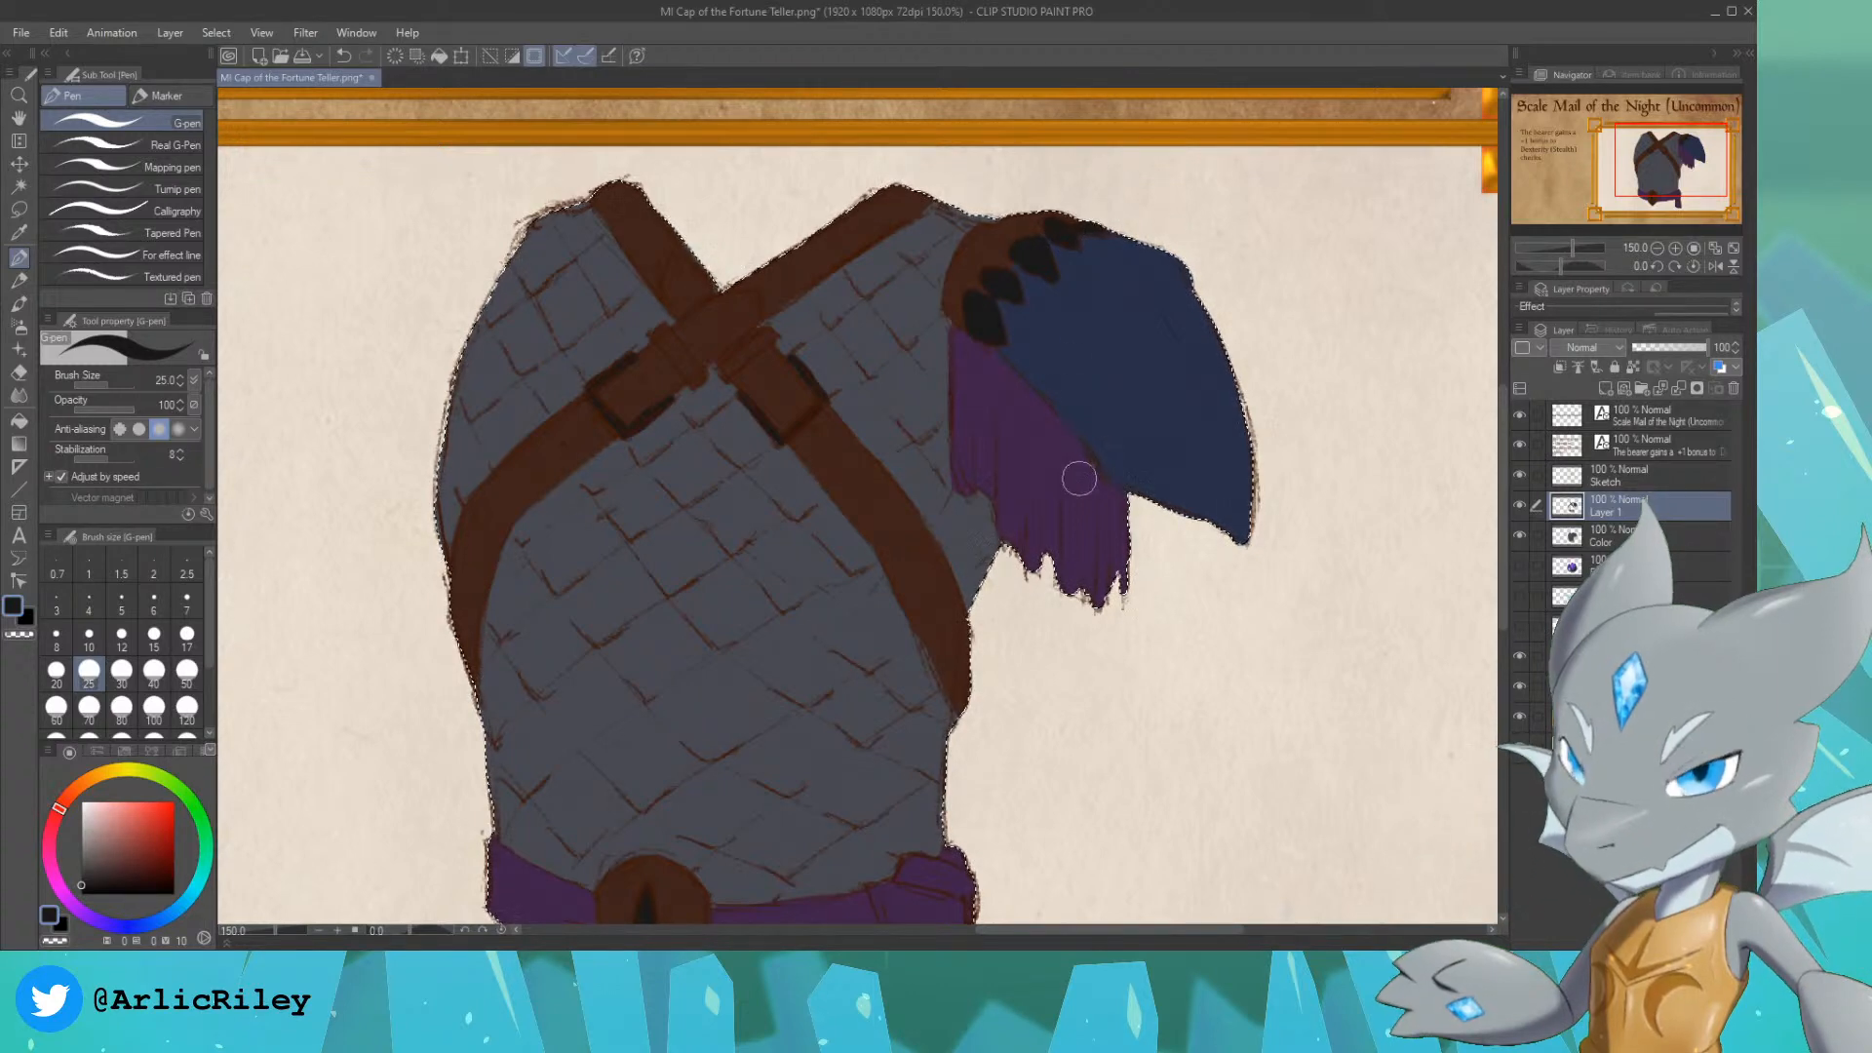
pyautogui.moveTo(1213, 212); pyautogui.dragTo(1284, 182)
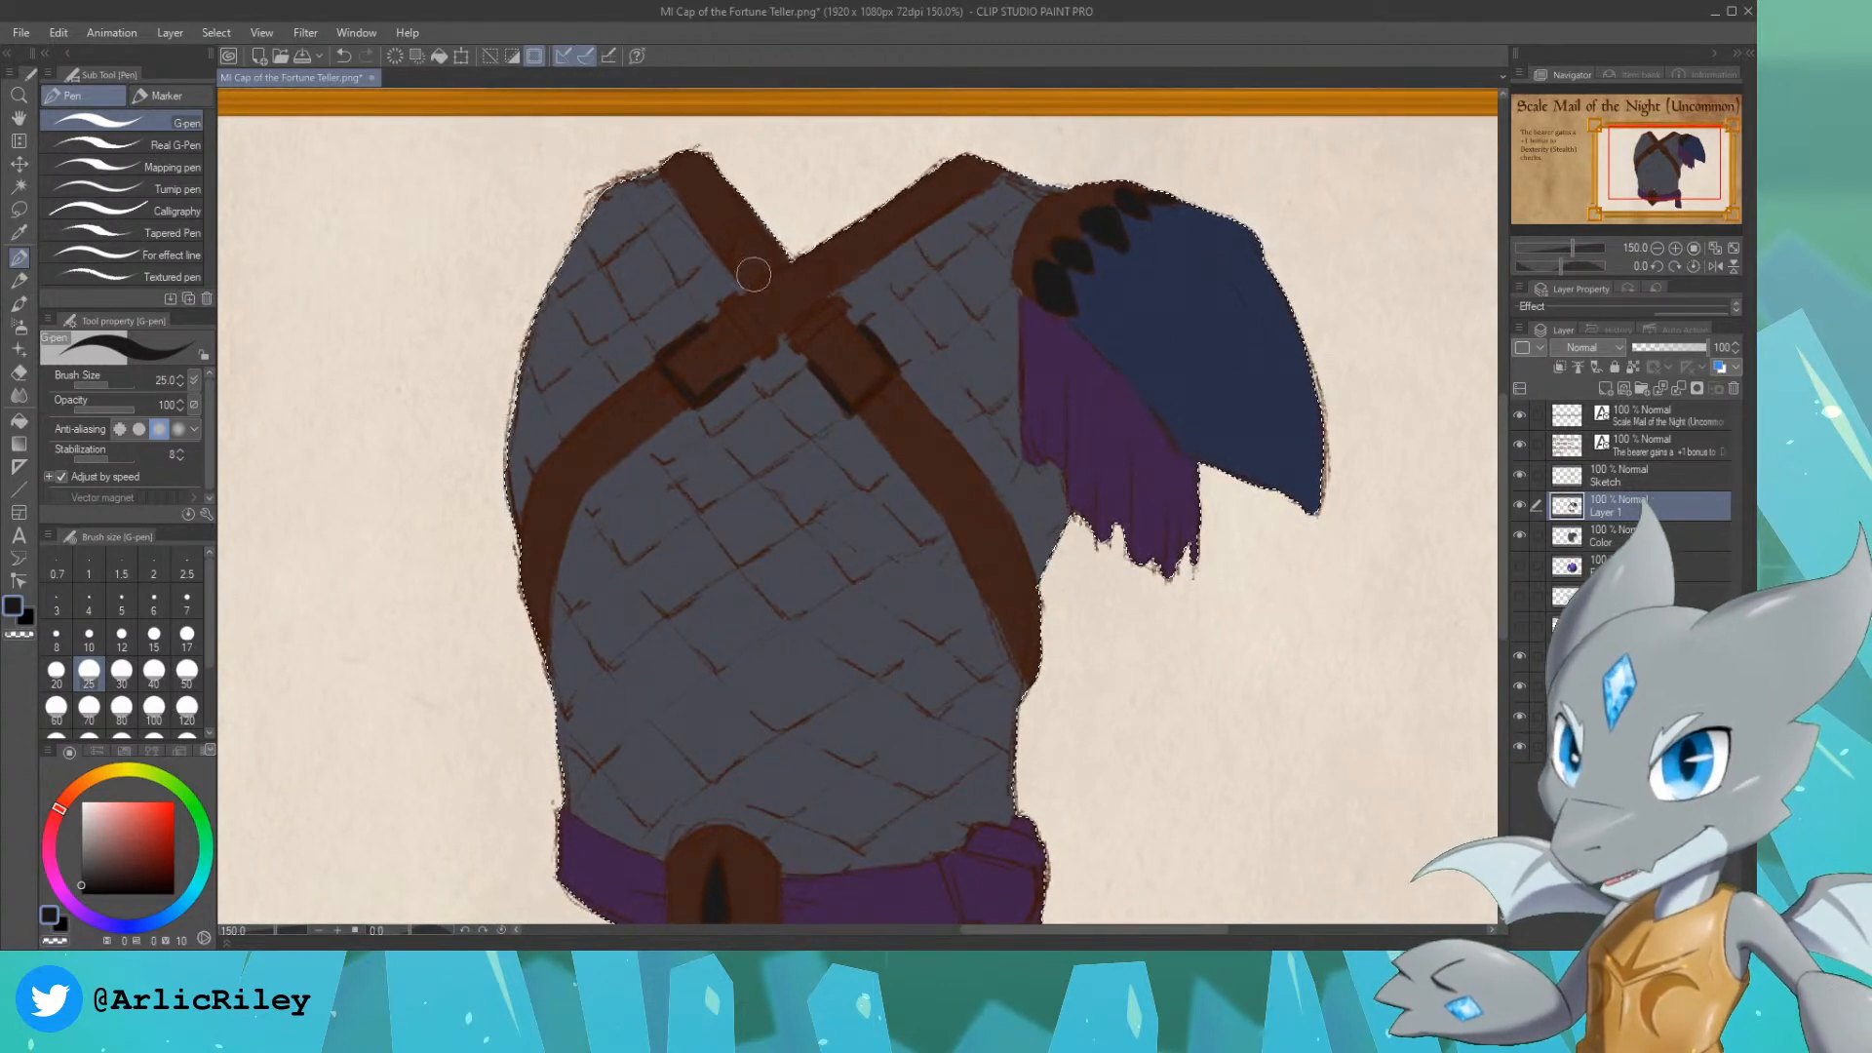
pyautogui.moveTo(759, 336)
pyautogui.mouseDown()
pyautogui.moveTo(784, 303)
pyautogui.moveTo(817, 346)
pyautogui.moveTo(794, 339)
pyautogui.moveTo(822, 314)
pyautogui.mouseUp()
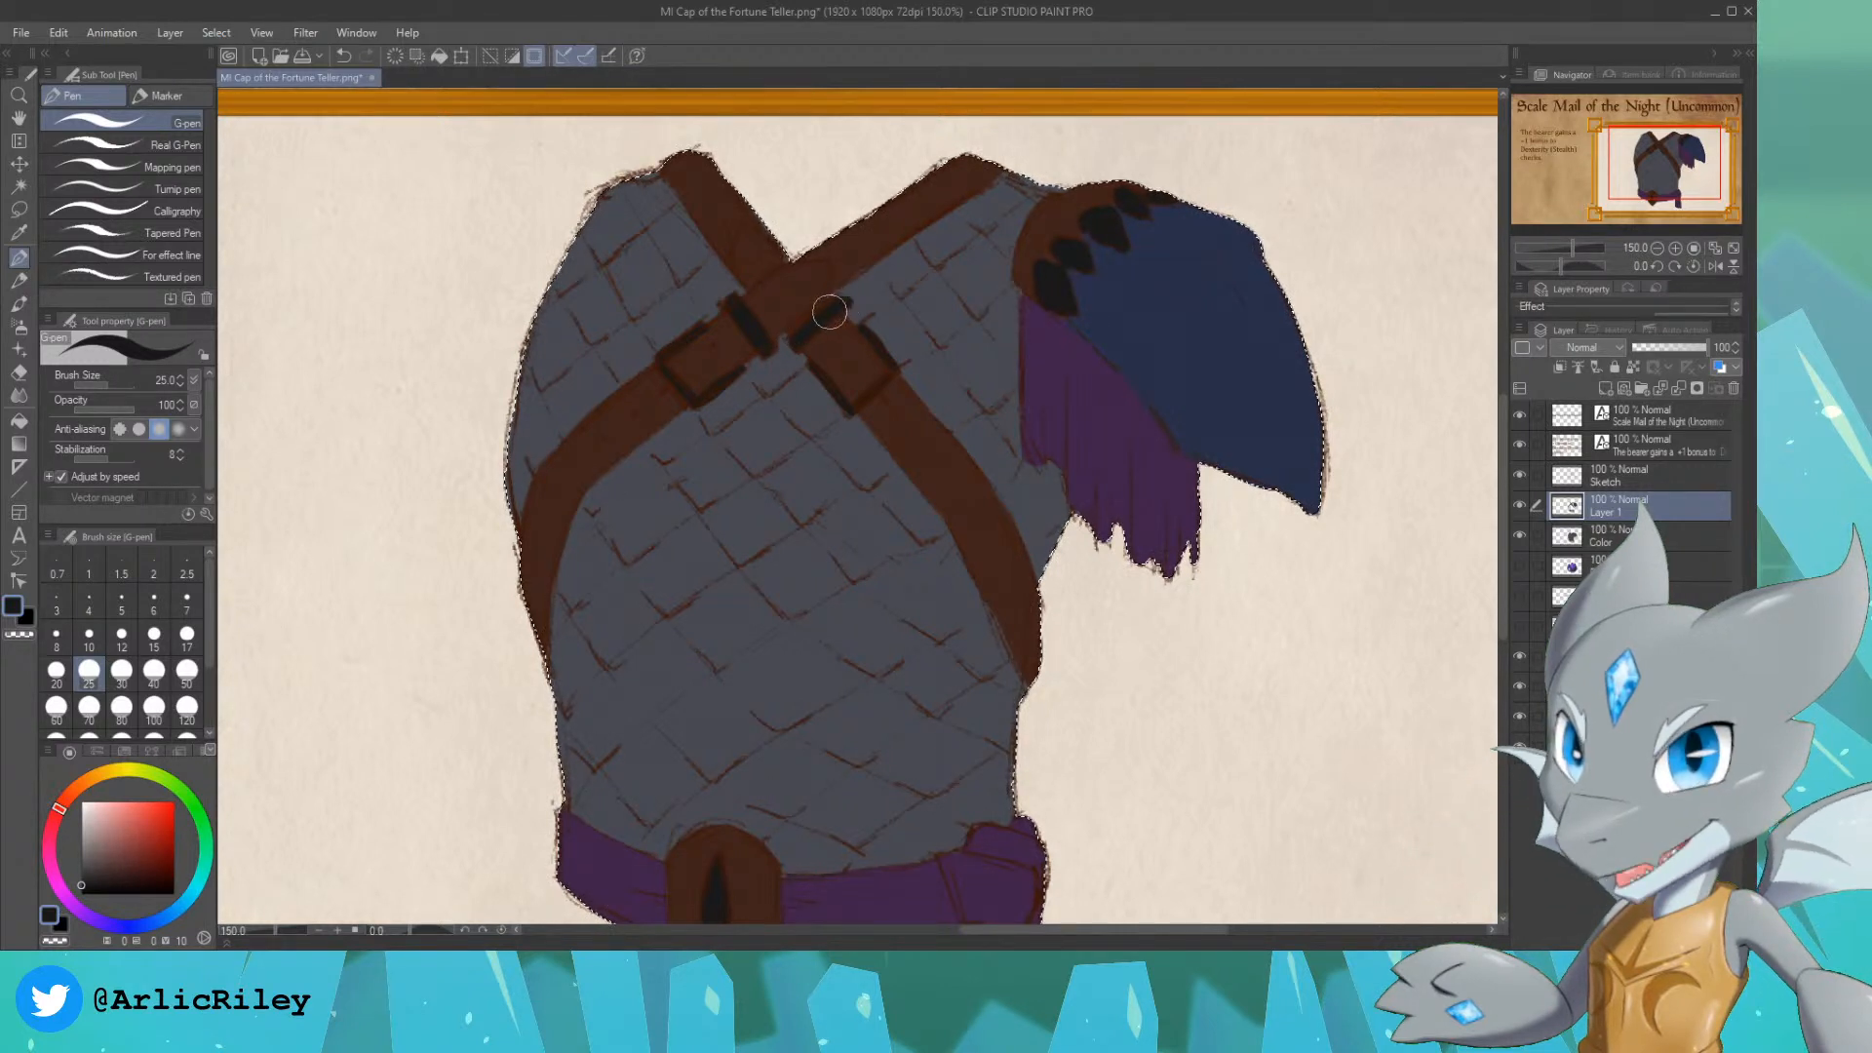
pyautogui.keyDown('alt'); pyautogui.click(858, 292); pyautogui.keyUp('alt')
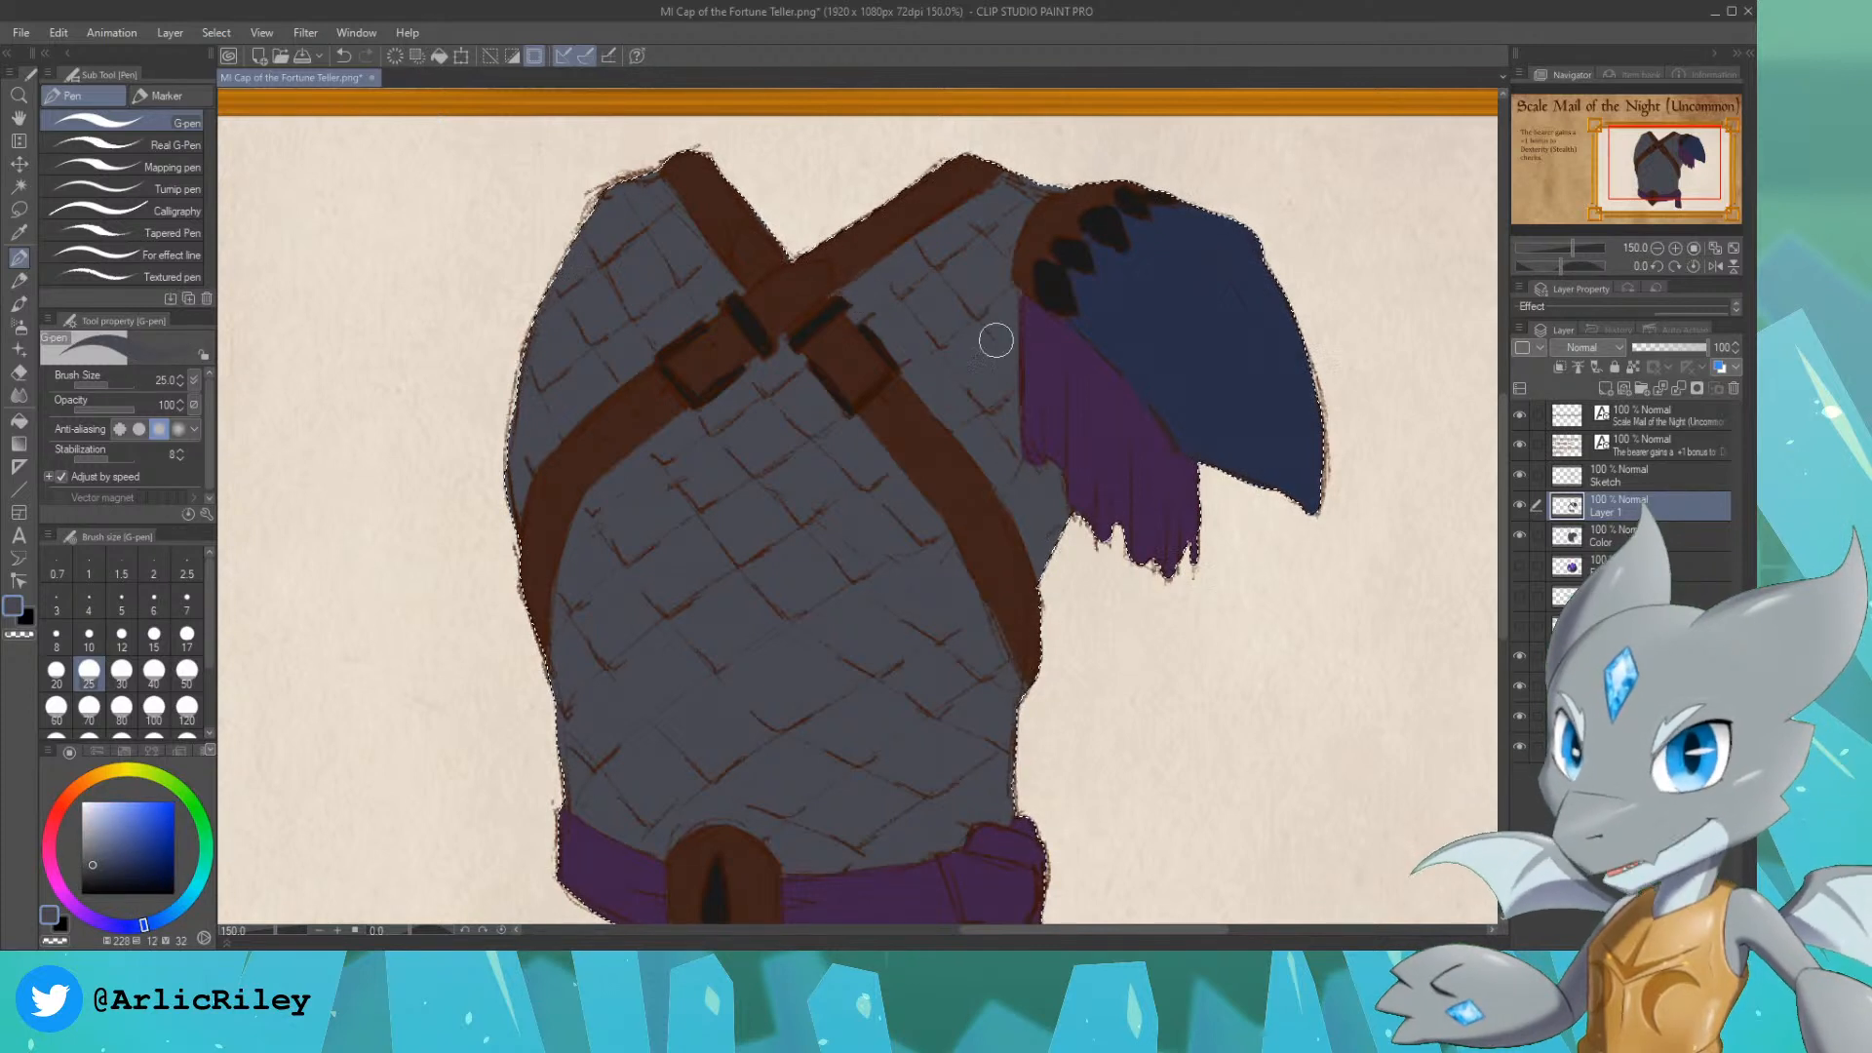
pyautogui.keyDown('alt'); pyautogui.click(1046, 334); pyautogui.keyUp('alt')
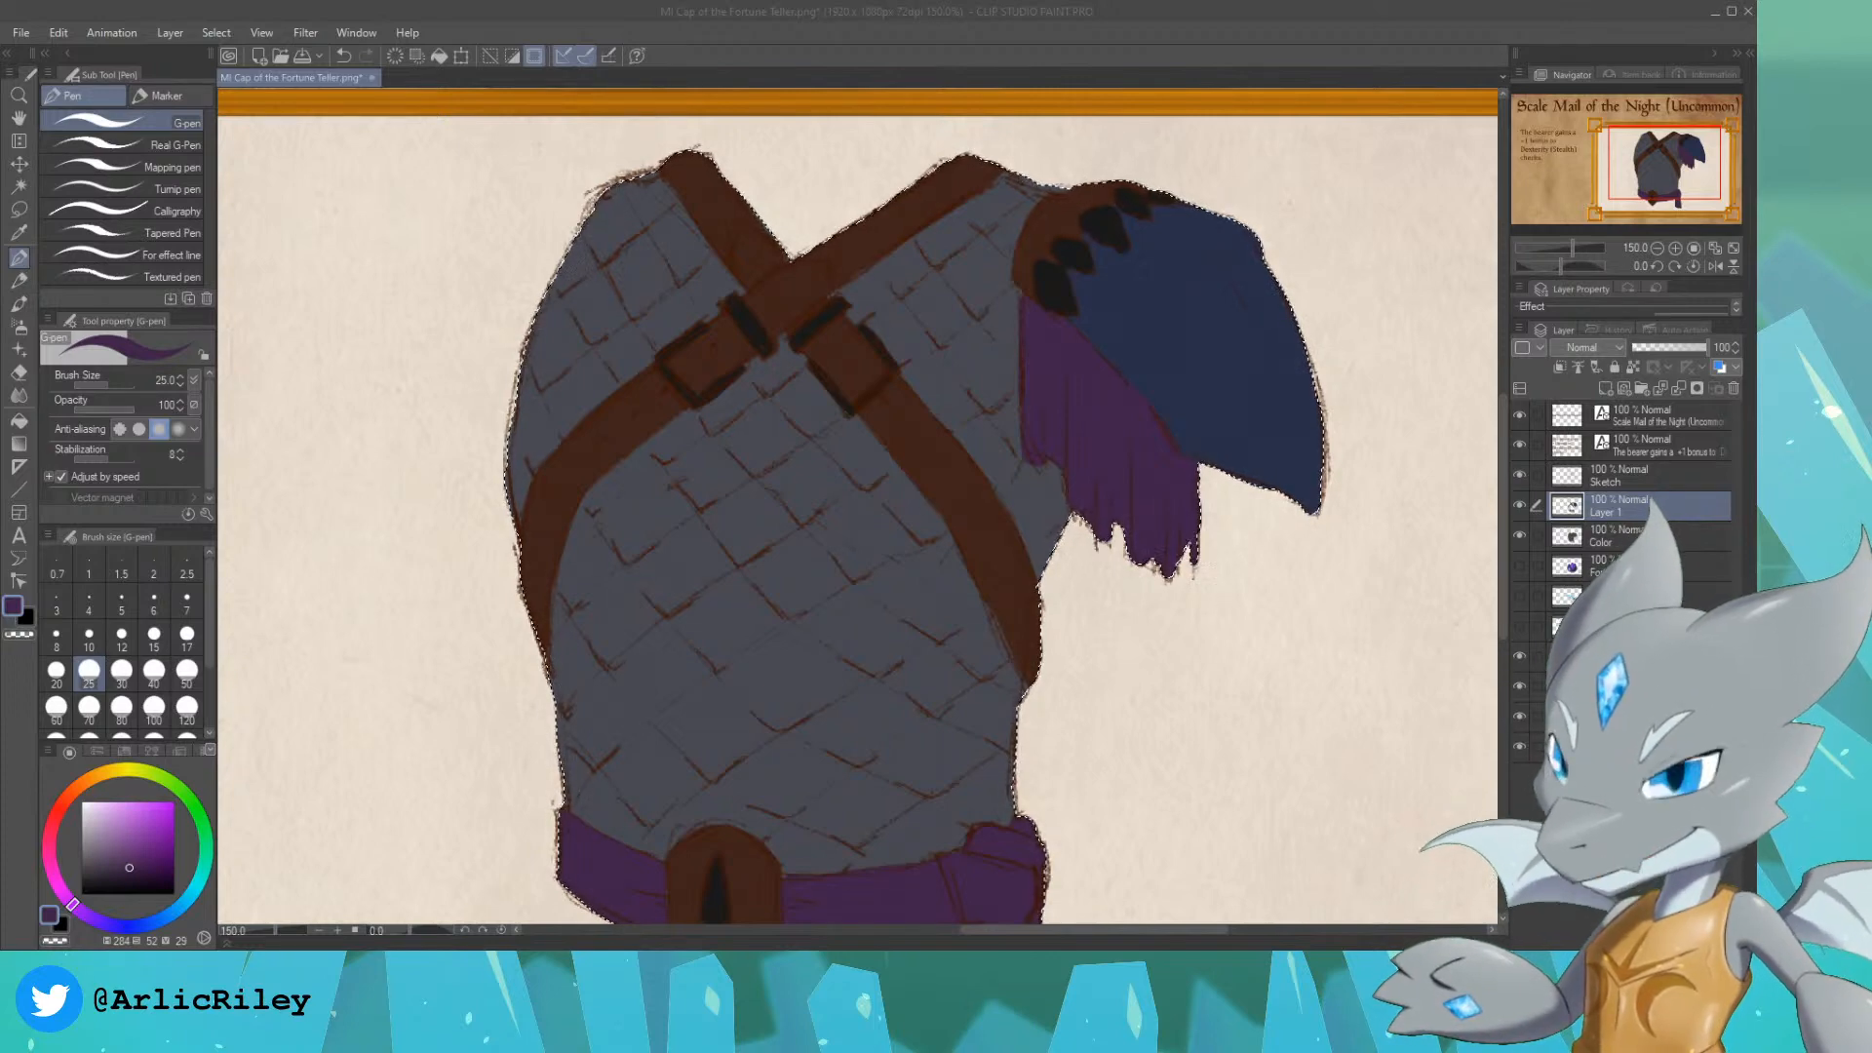
pyautogui.click(887, 624)
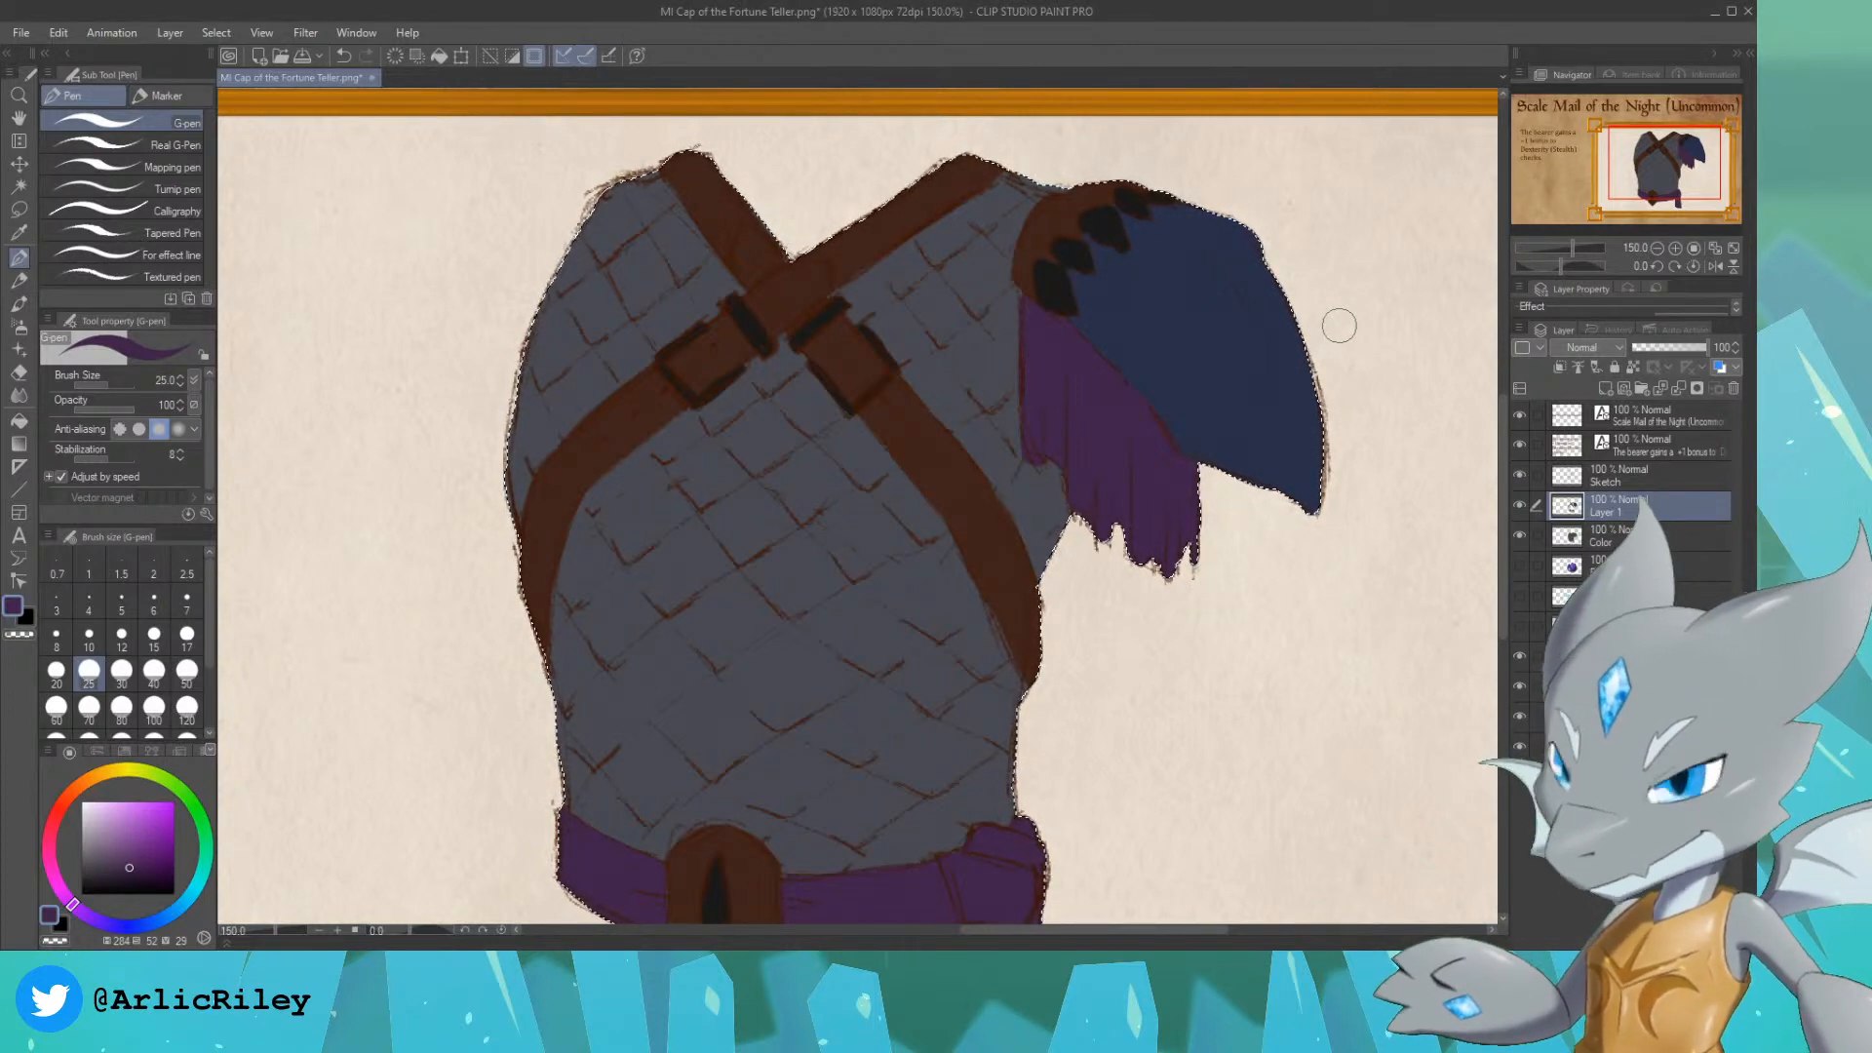
# Step: Clear the selection, add a new layer above Layer 1 and load the armour's silhouette as the selection
pyautogui.moveTo(1671, 174); pyautogui.dragTo(1676, 176)
pyautogui.scroll(-1, 1678, 176)
pyautogui.hotkey('ctrl', 'd')
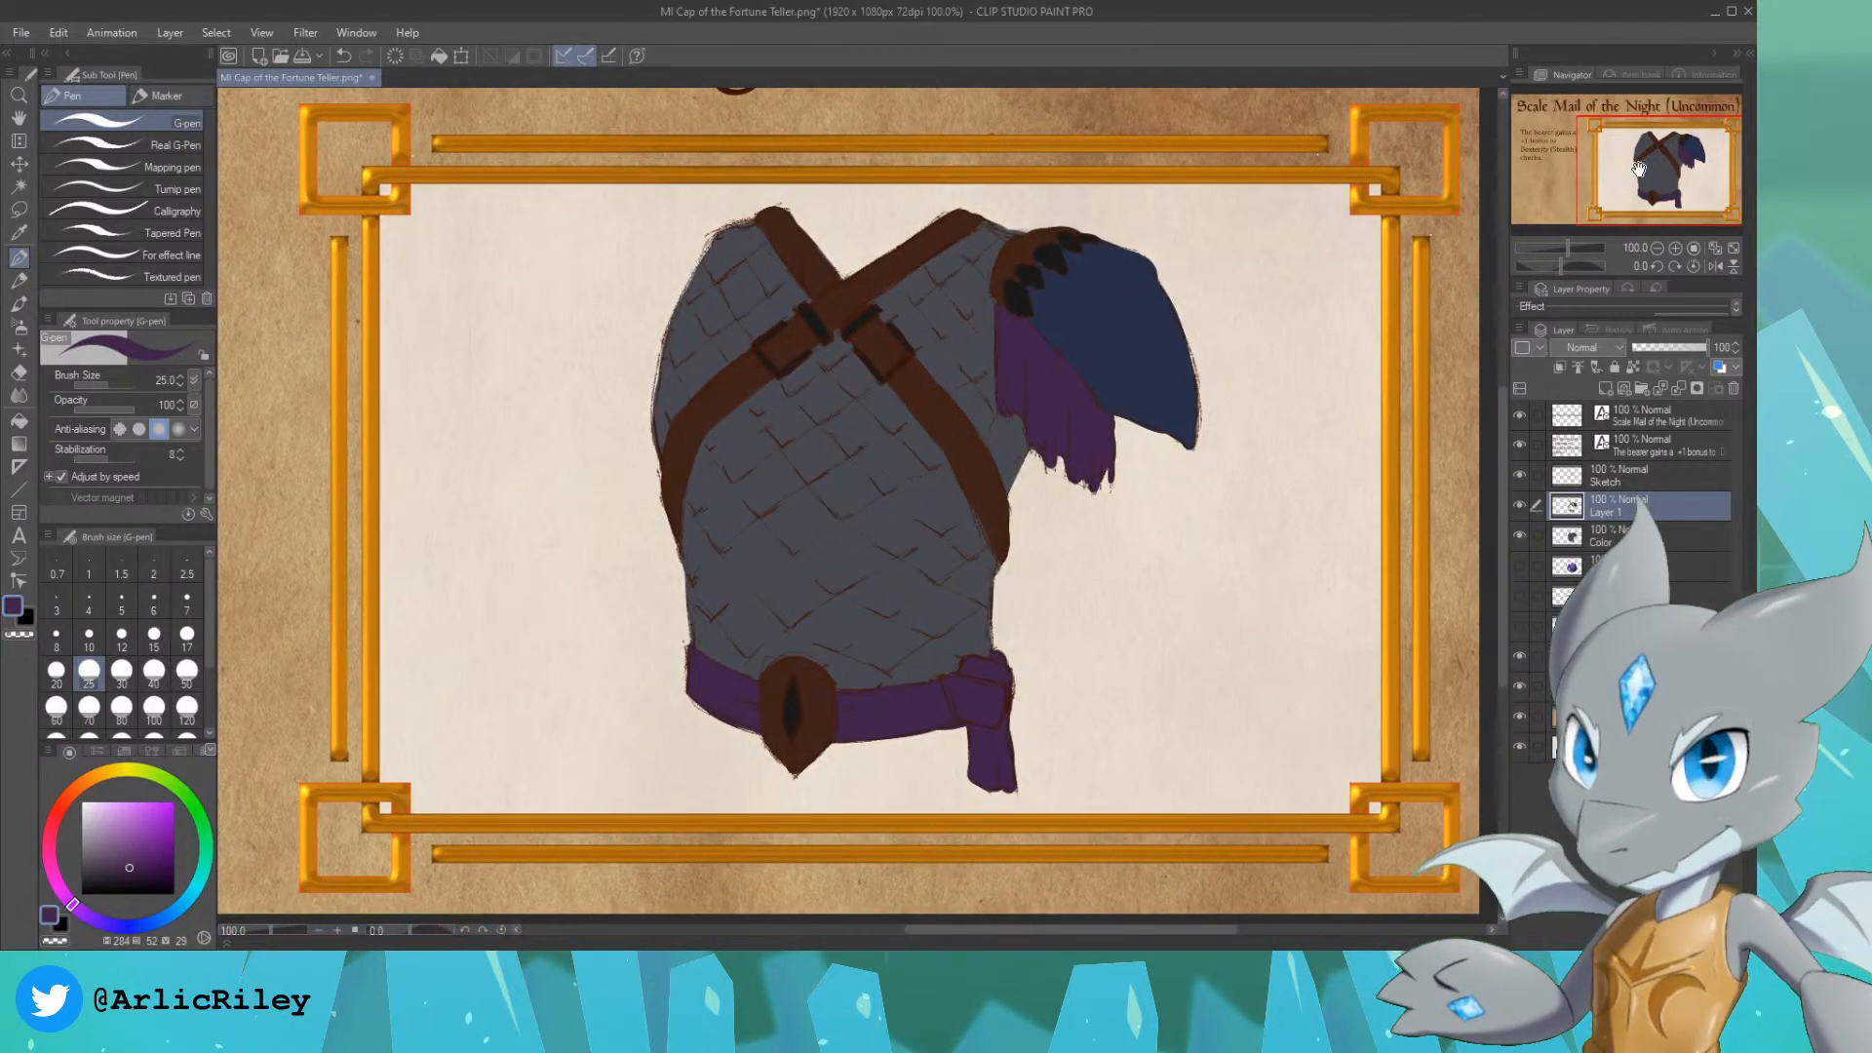
pyautogui.moveTo(1631, 175); pyautogui.dragTo(1634, 178)
pyautogui.click(1518, 507)
pyautogui.click(1519, 507)
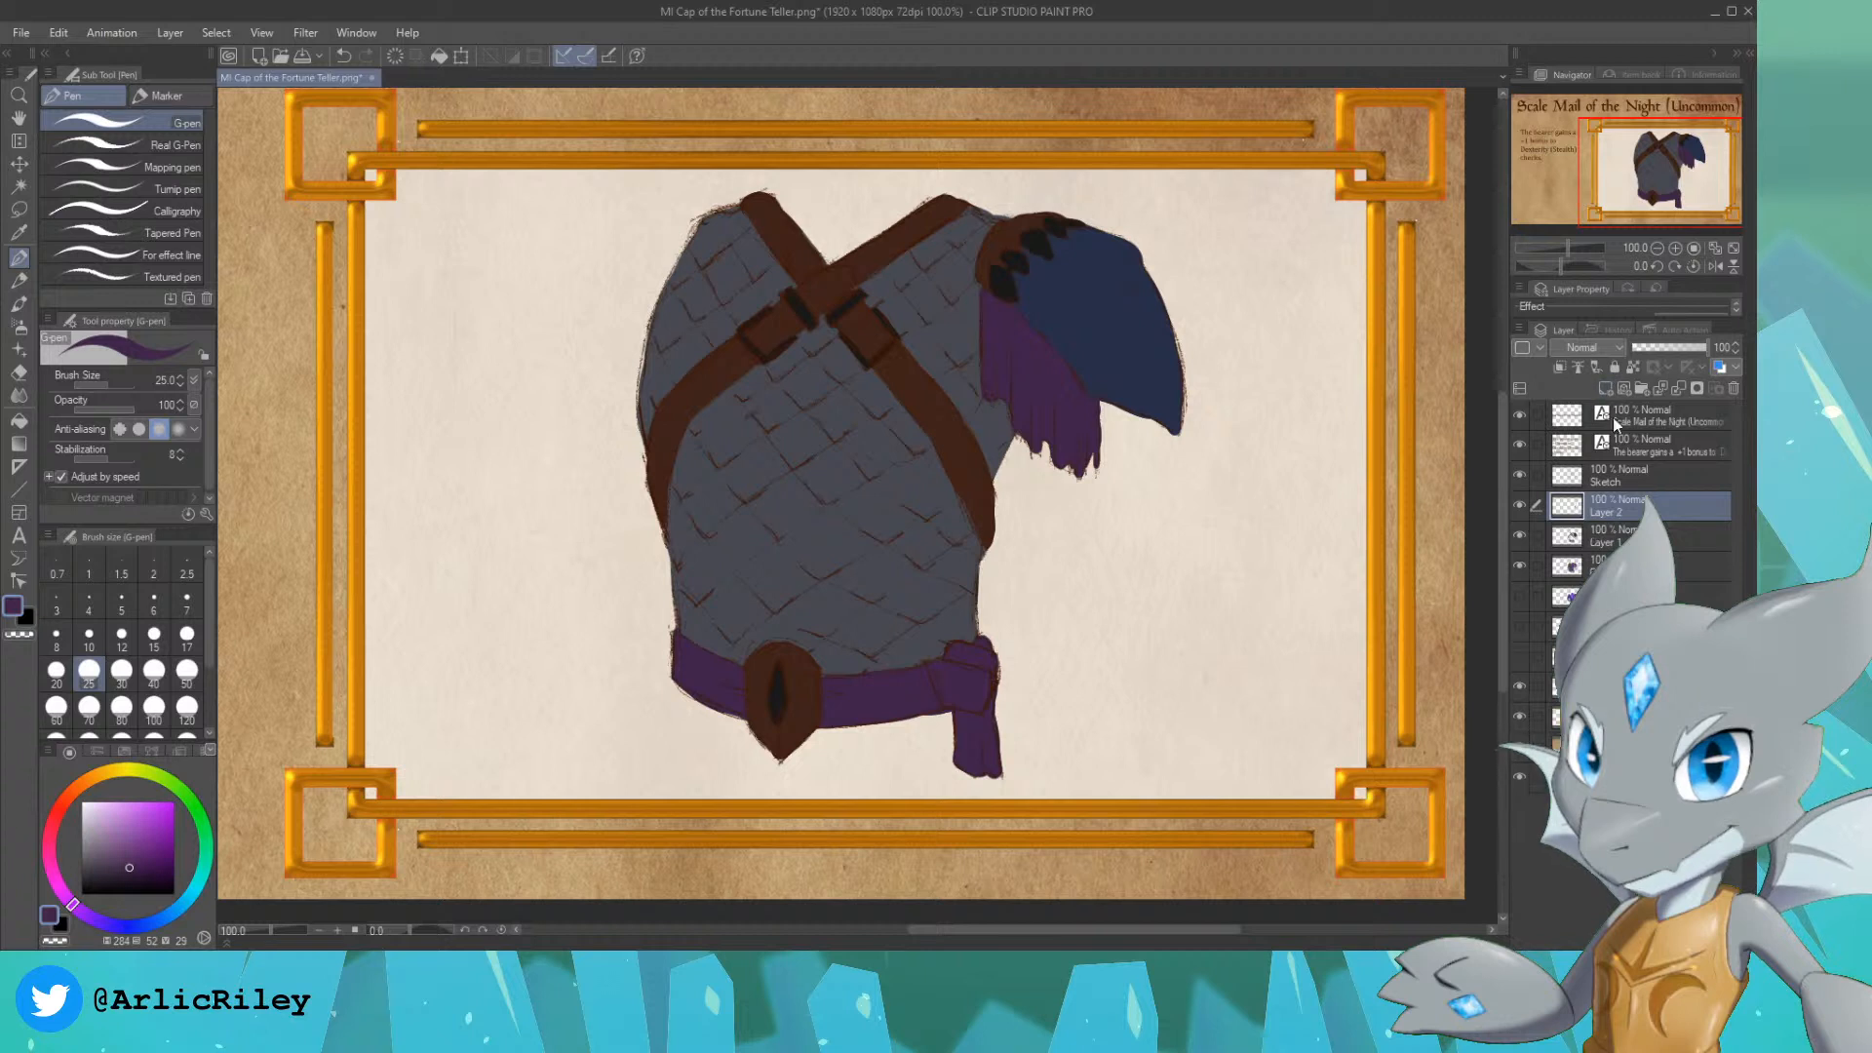
pyautogui.keyDown('ctrl'); pyautogui.click(1572, 544); pyautogui.keyUp('ctrl')
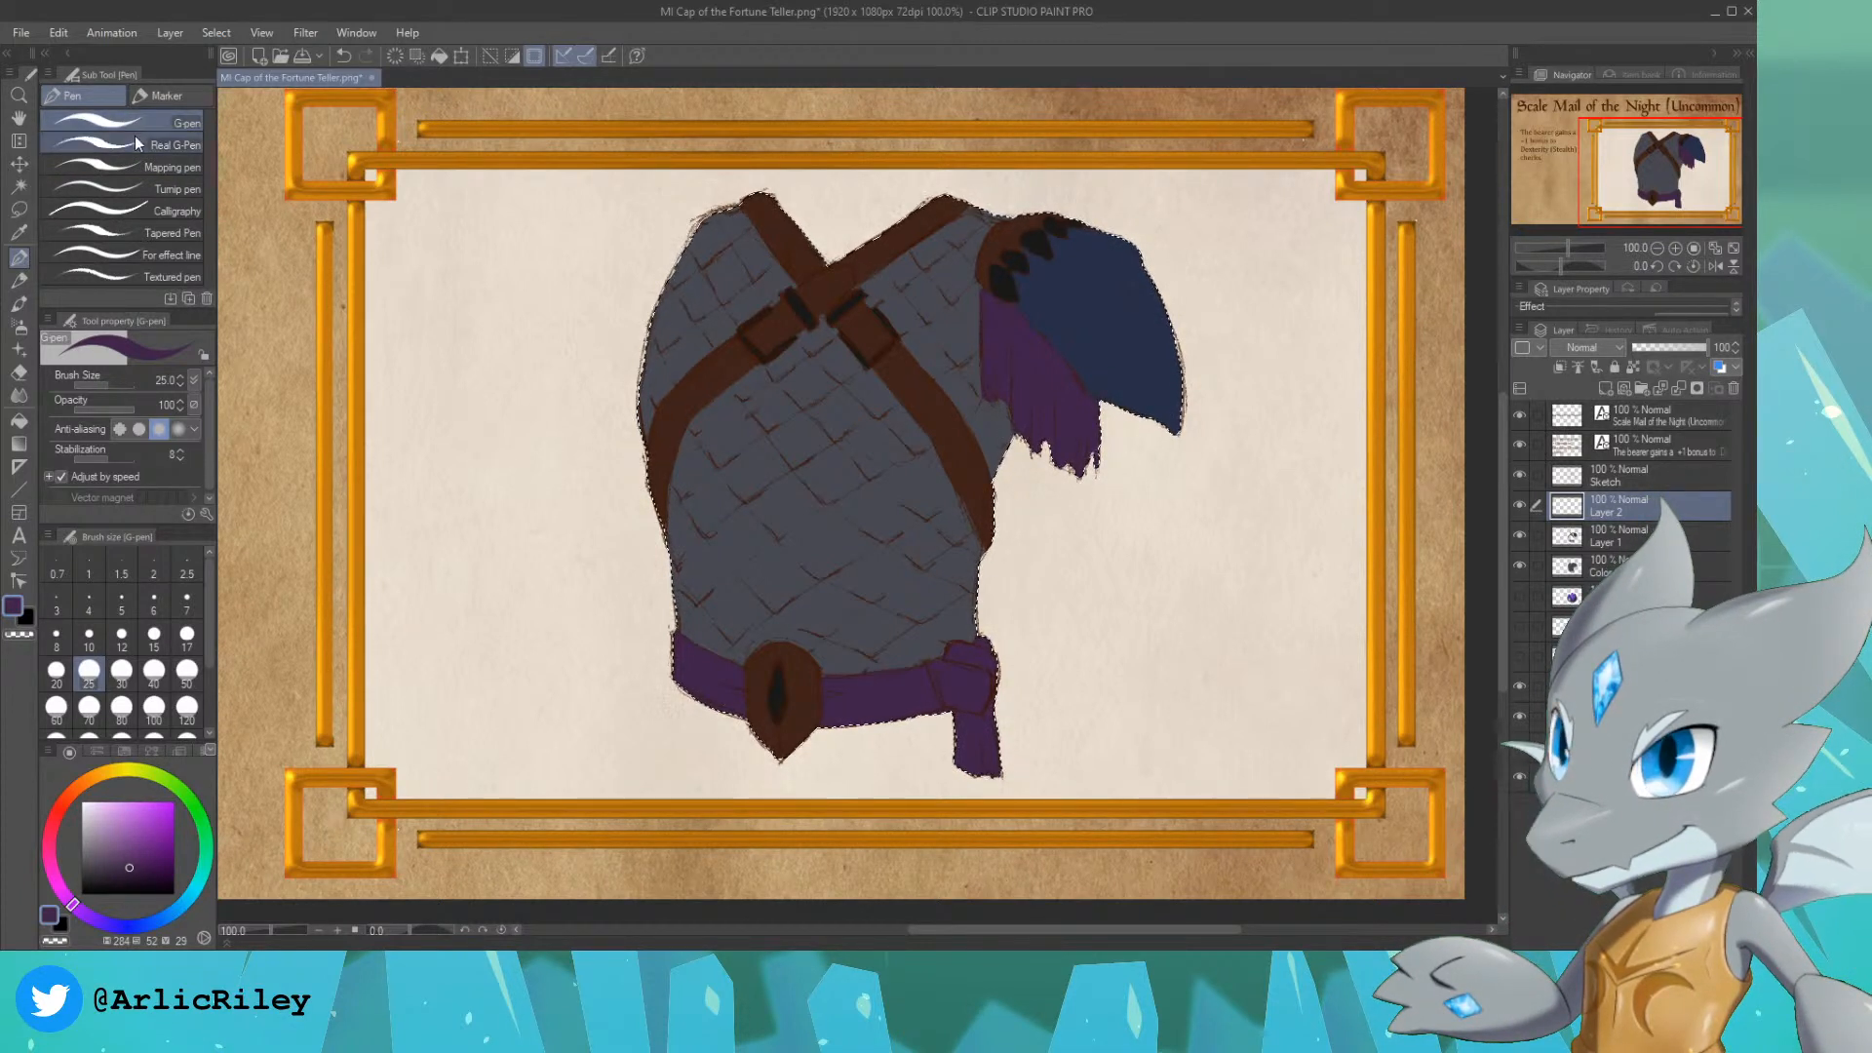
# Step: Try the Tapered Pen on the chest scales, and switch to the Colored pencil at size 15 in light grey-blue
pyautogui.click(133, 233)
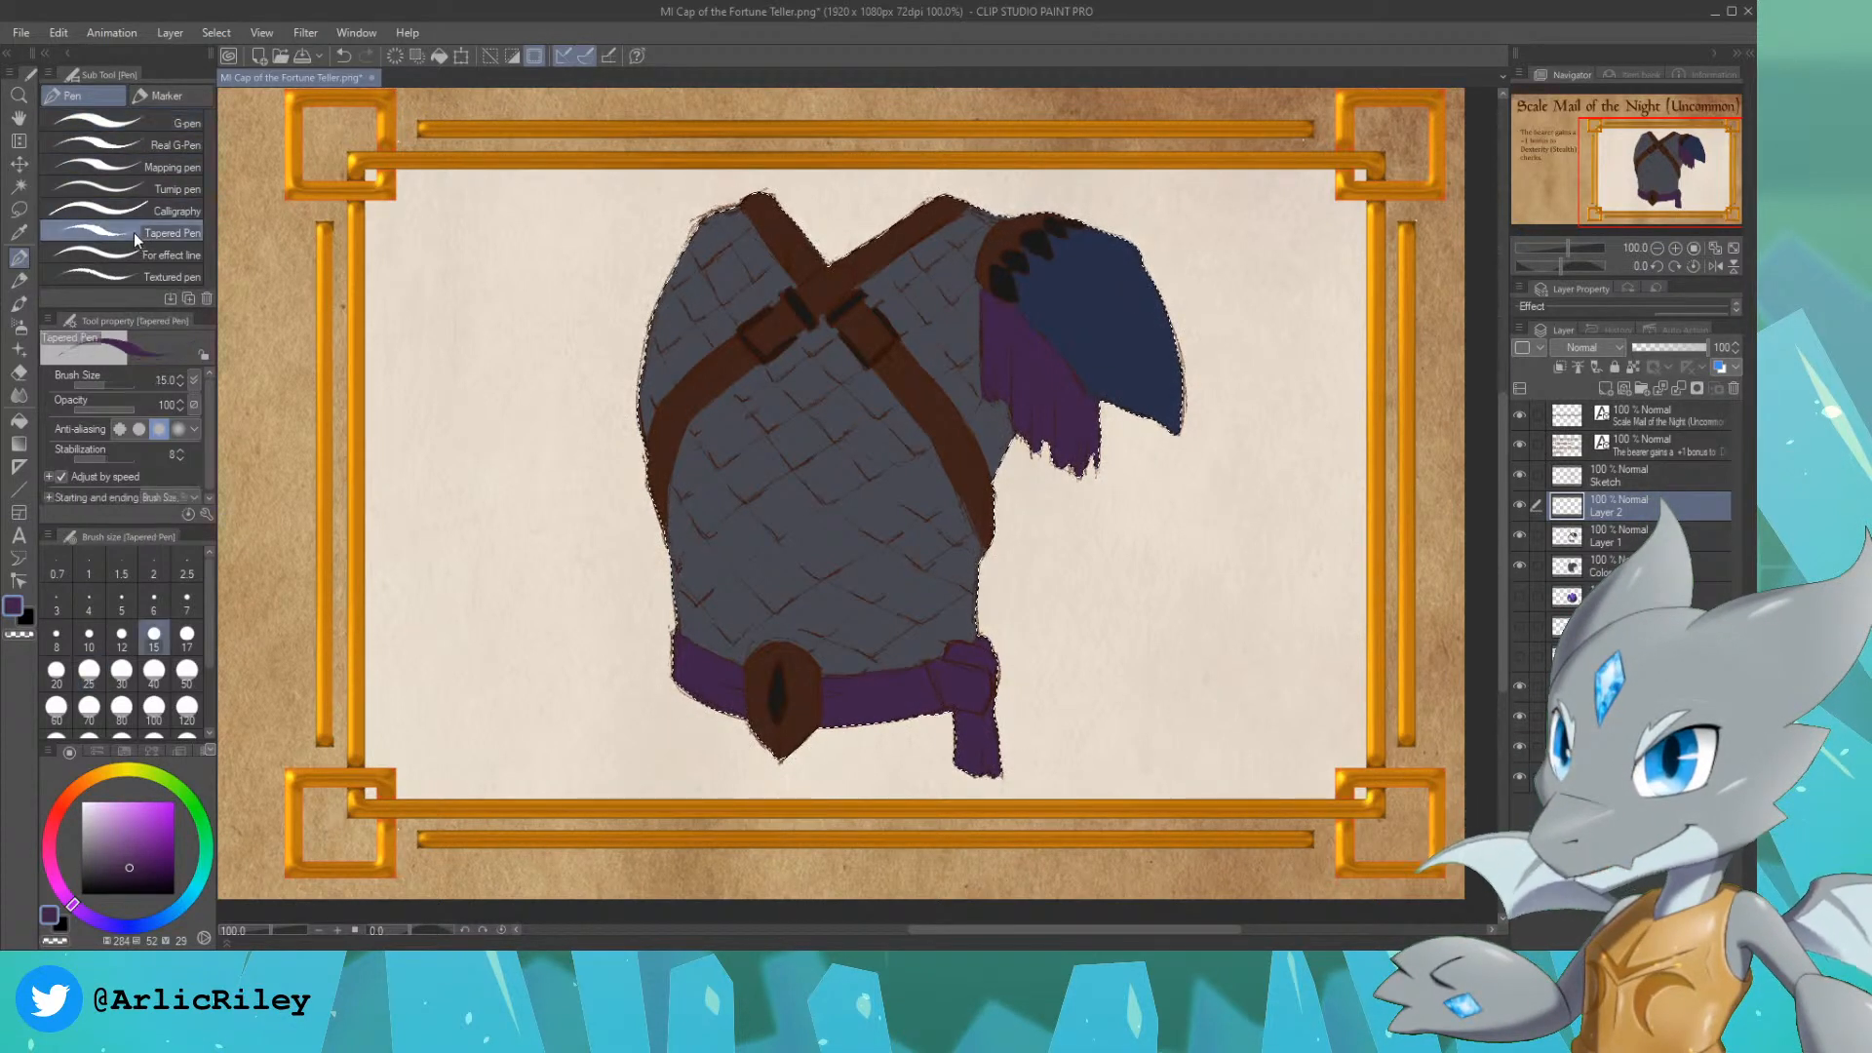
pyautogui.keyDown('alt'); pyautogui.click(742, 491); pyautogui.keyUp('alt')
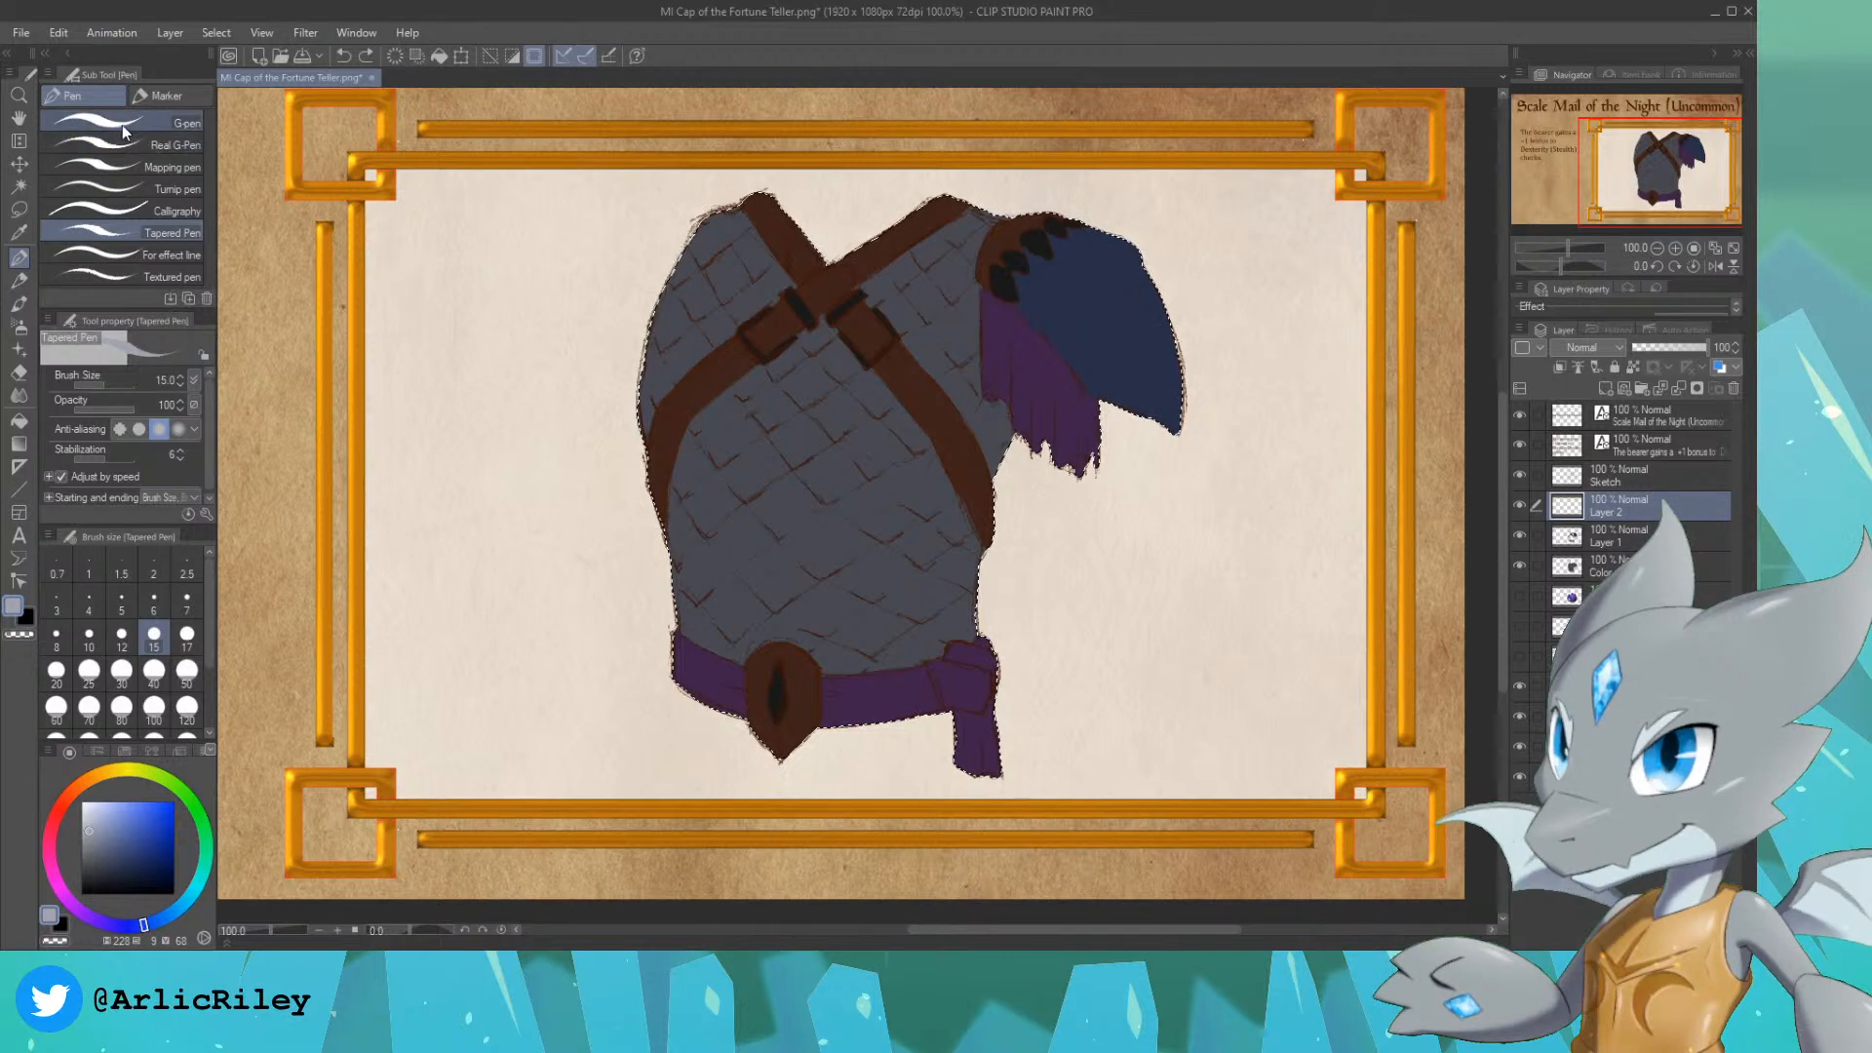
pyautogui.click(18, 280)
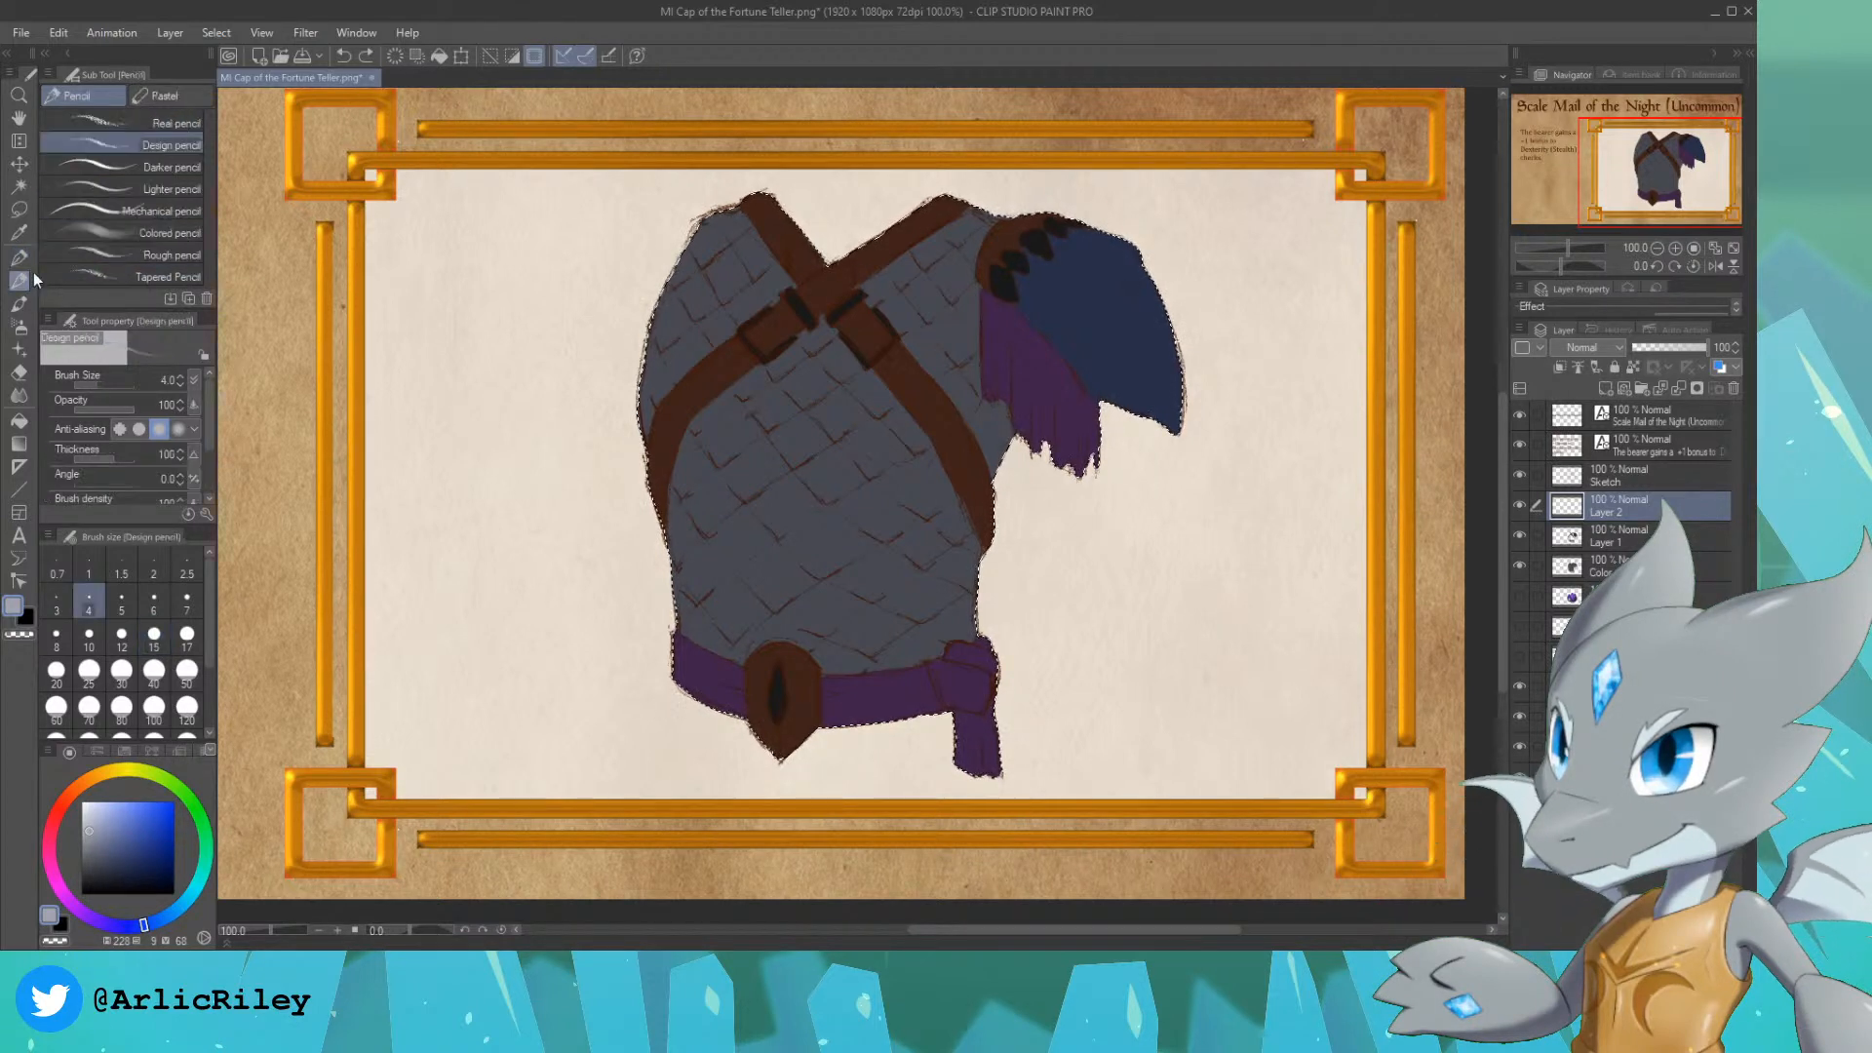
pyautogui.click(146, 231)
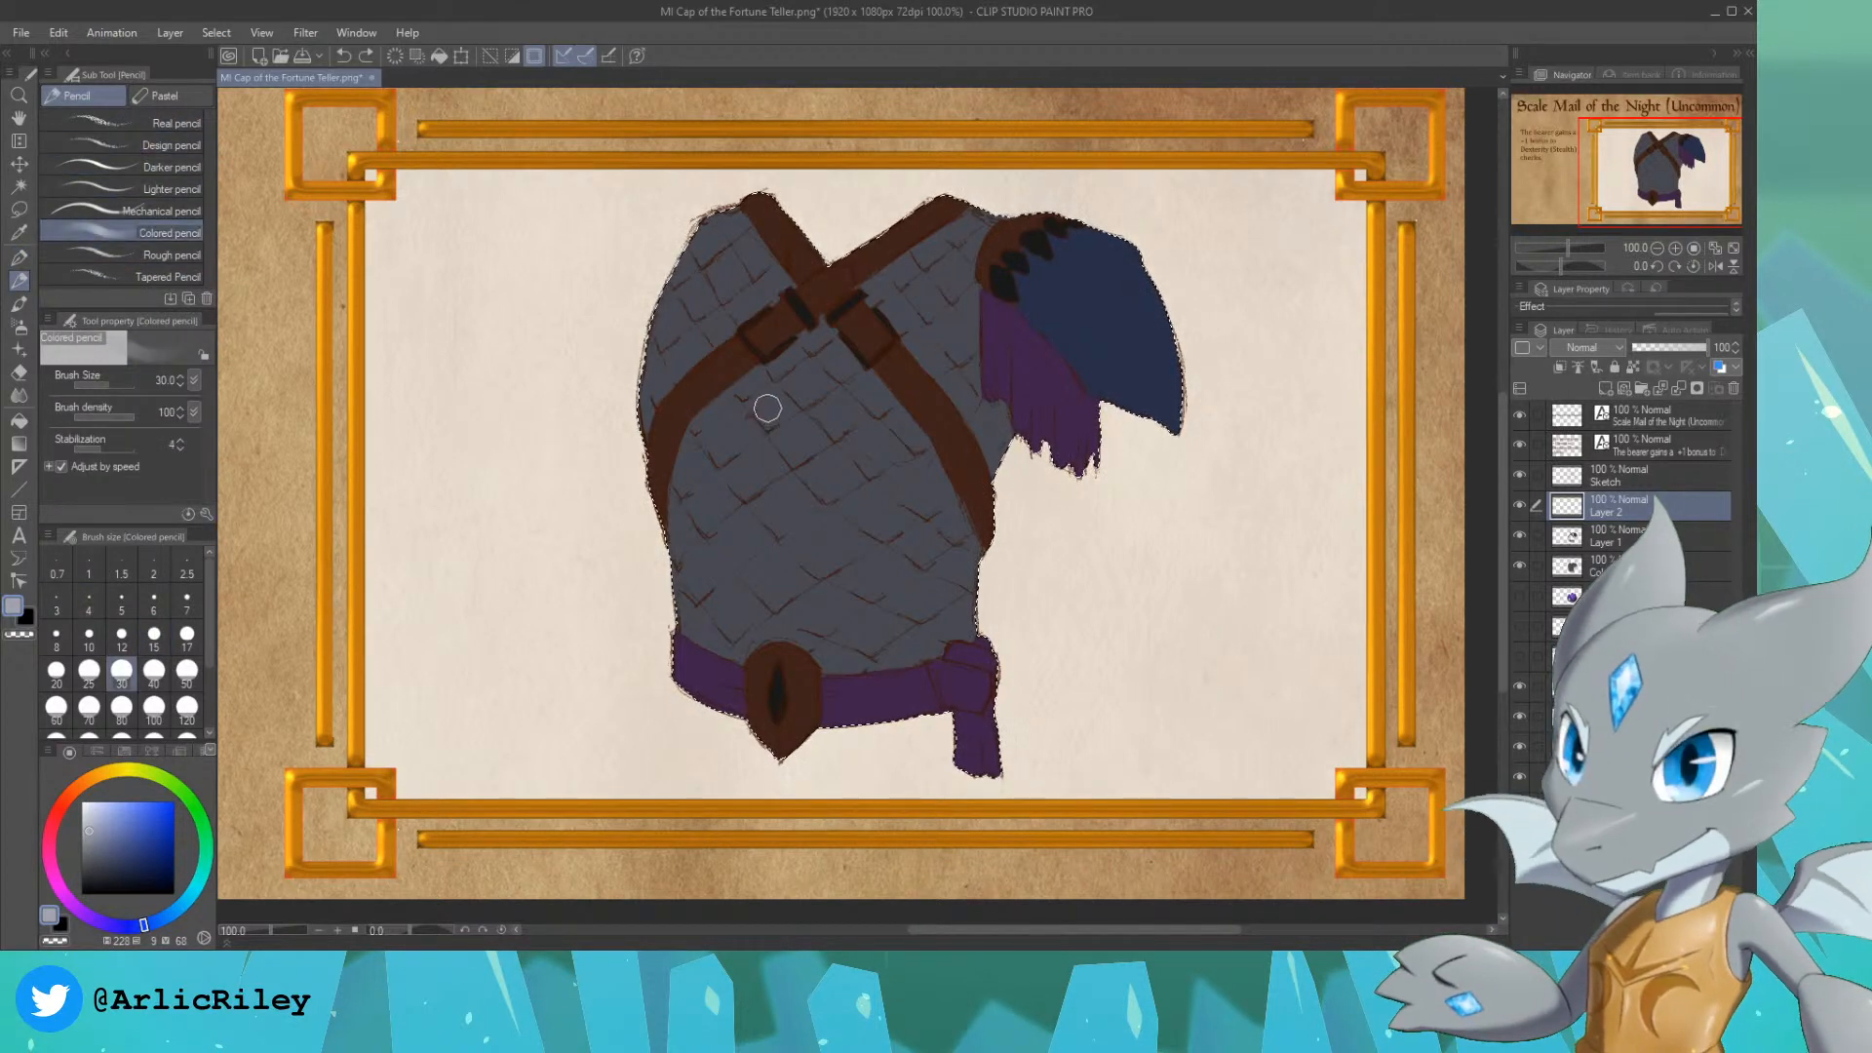
pyautogui.press('[')
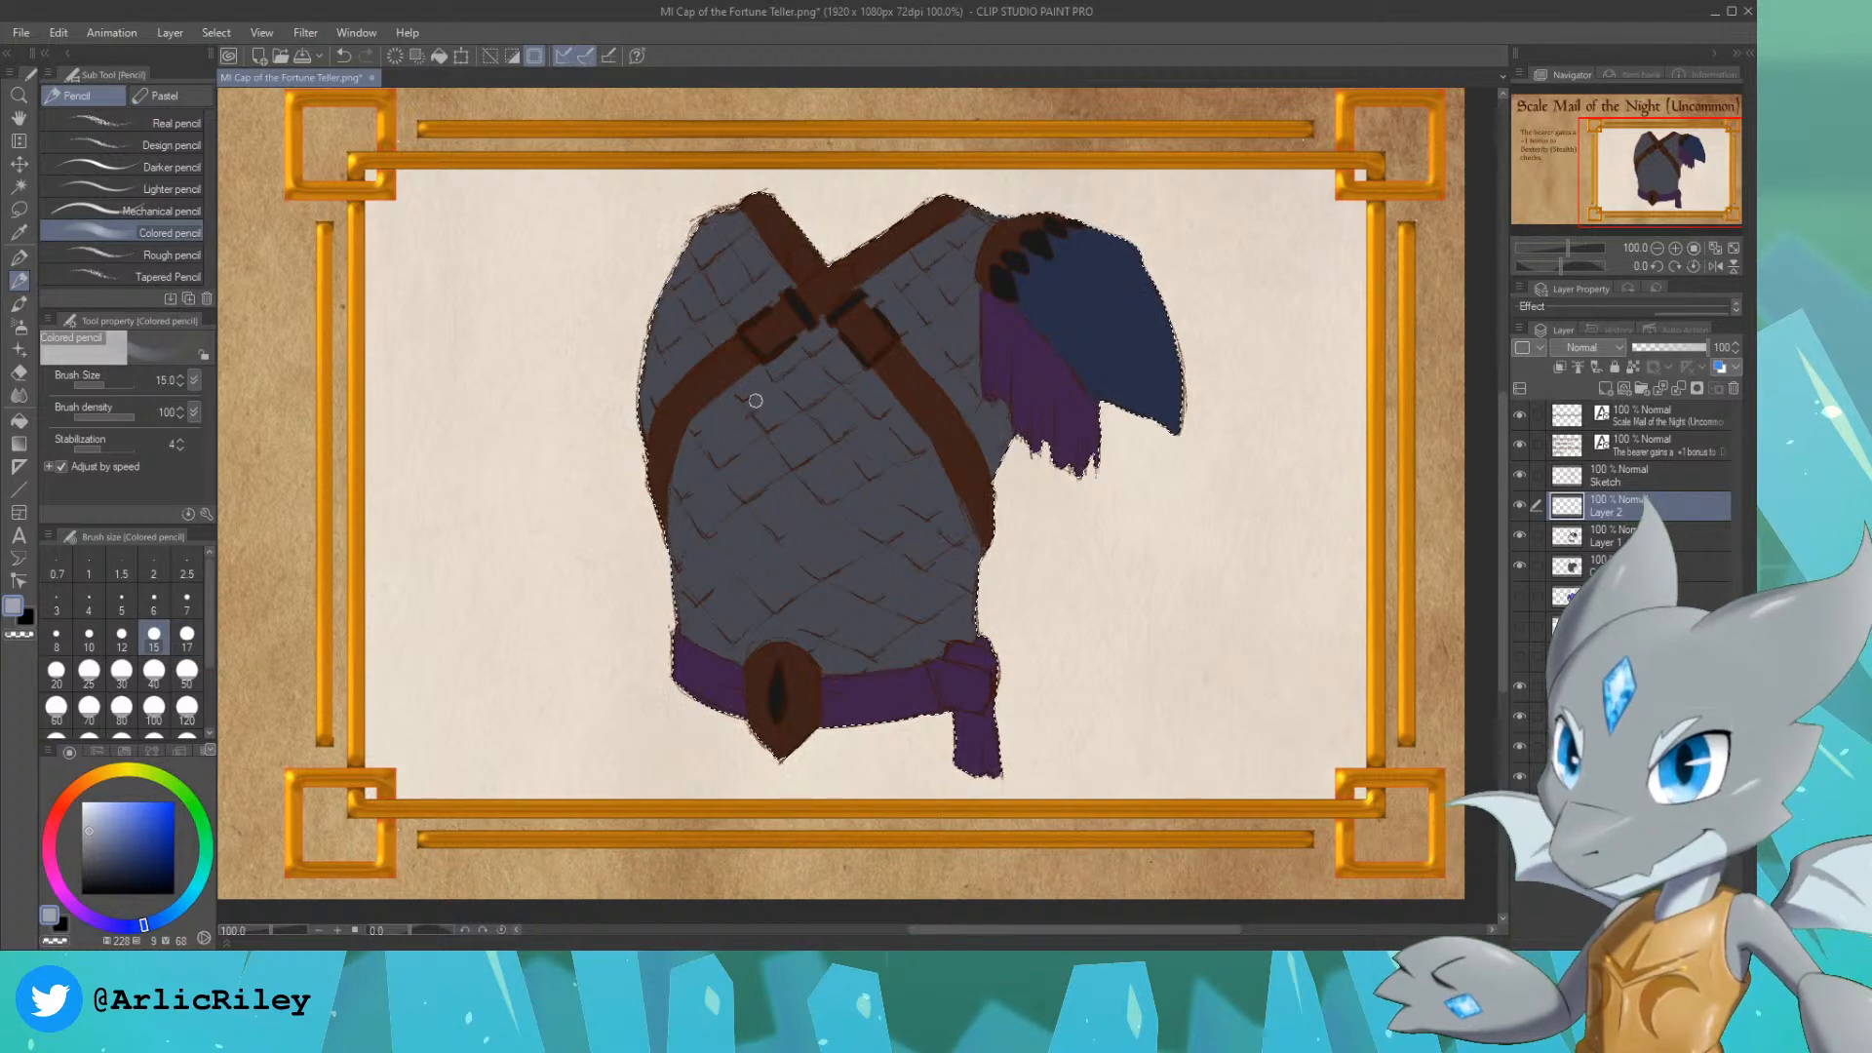
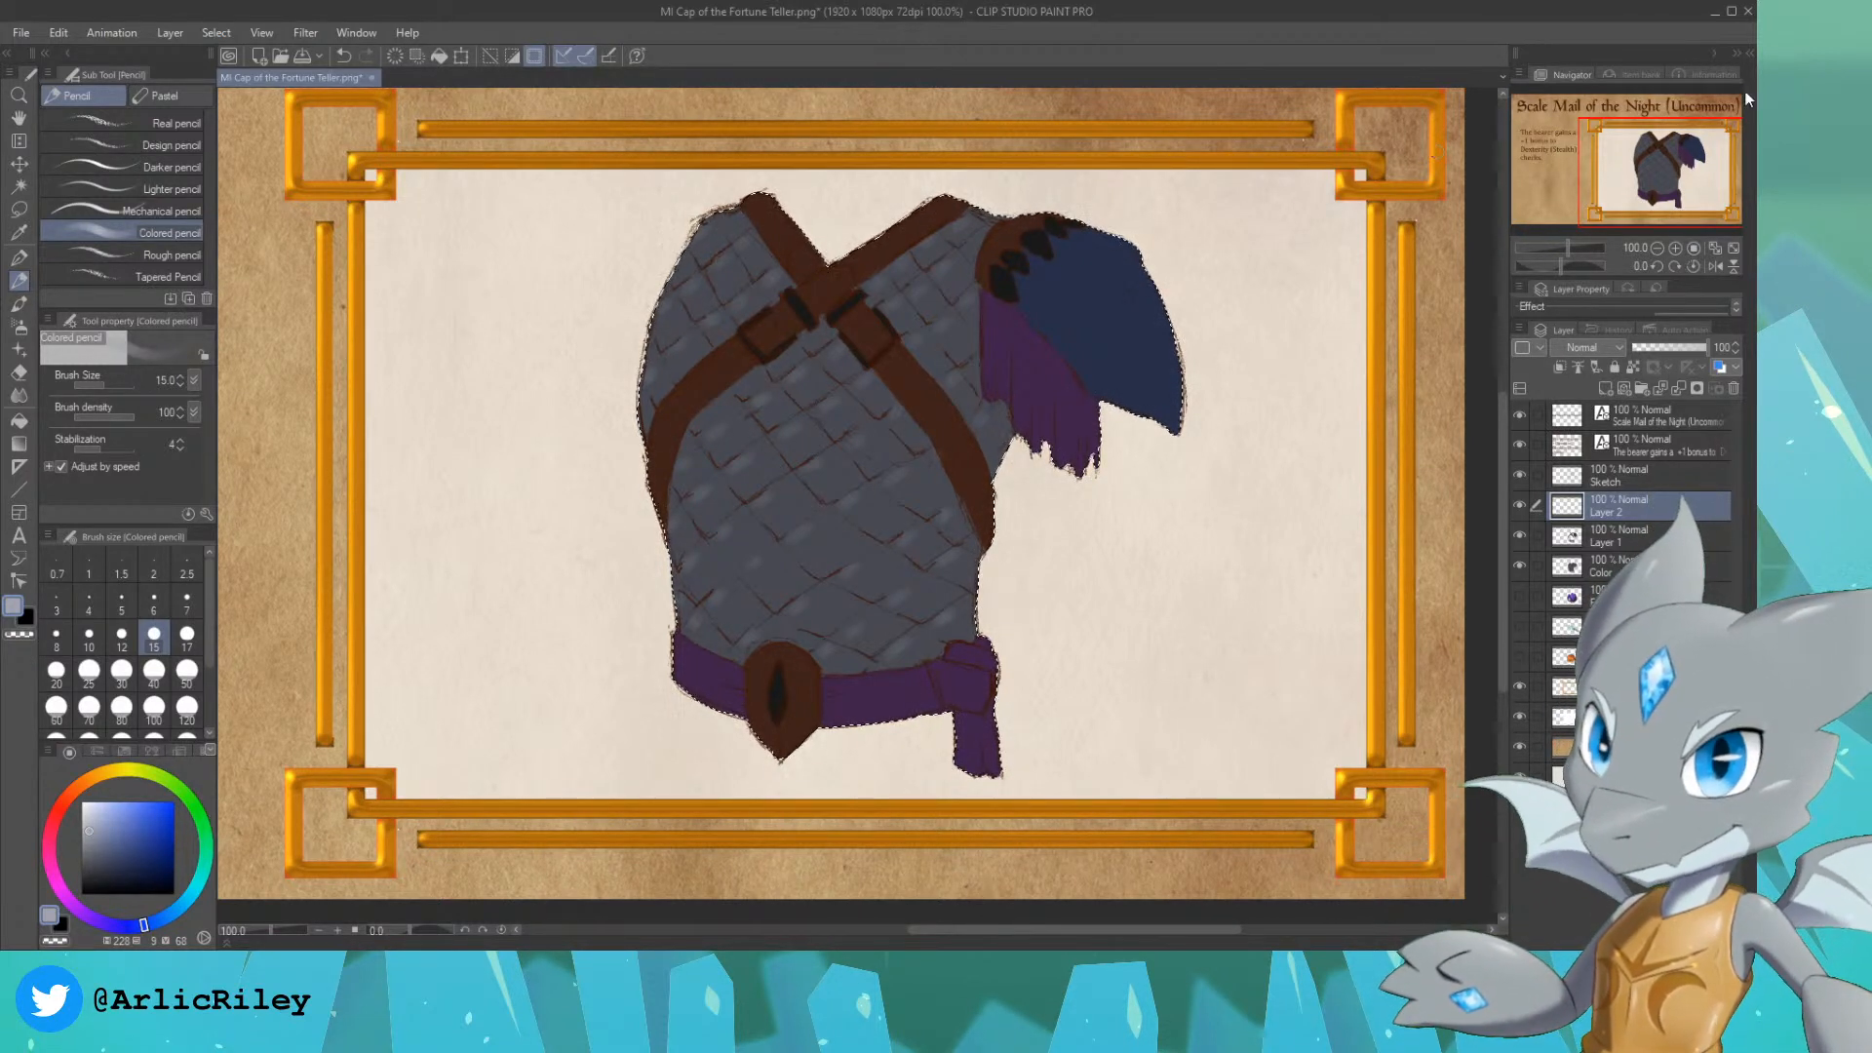
# Step: Paint a soft lighter-blue highlight down the middle of the blue shoulder plate on Layer 2 with the Colored pencil at size 50
pyautogui.scroll(1, 955, 293)
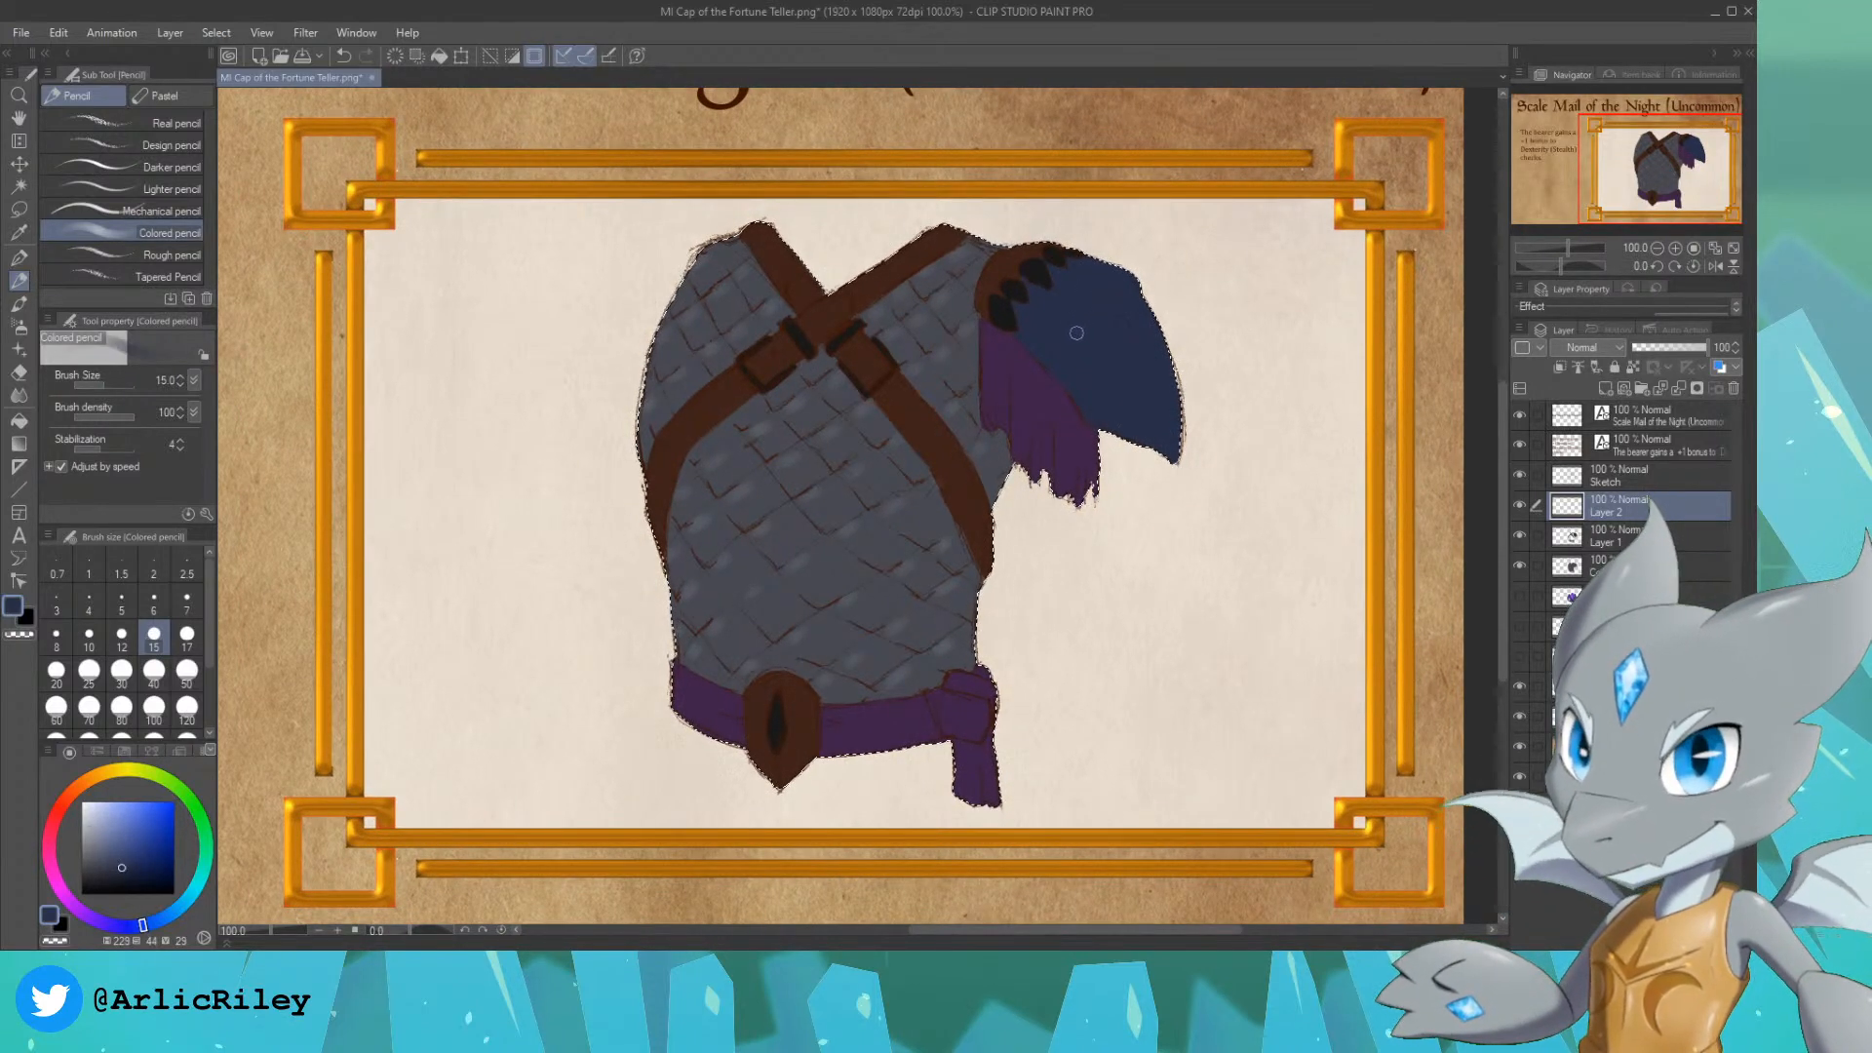
pyautogui.click(117, 830)
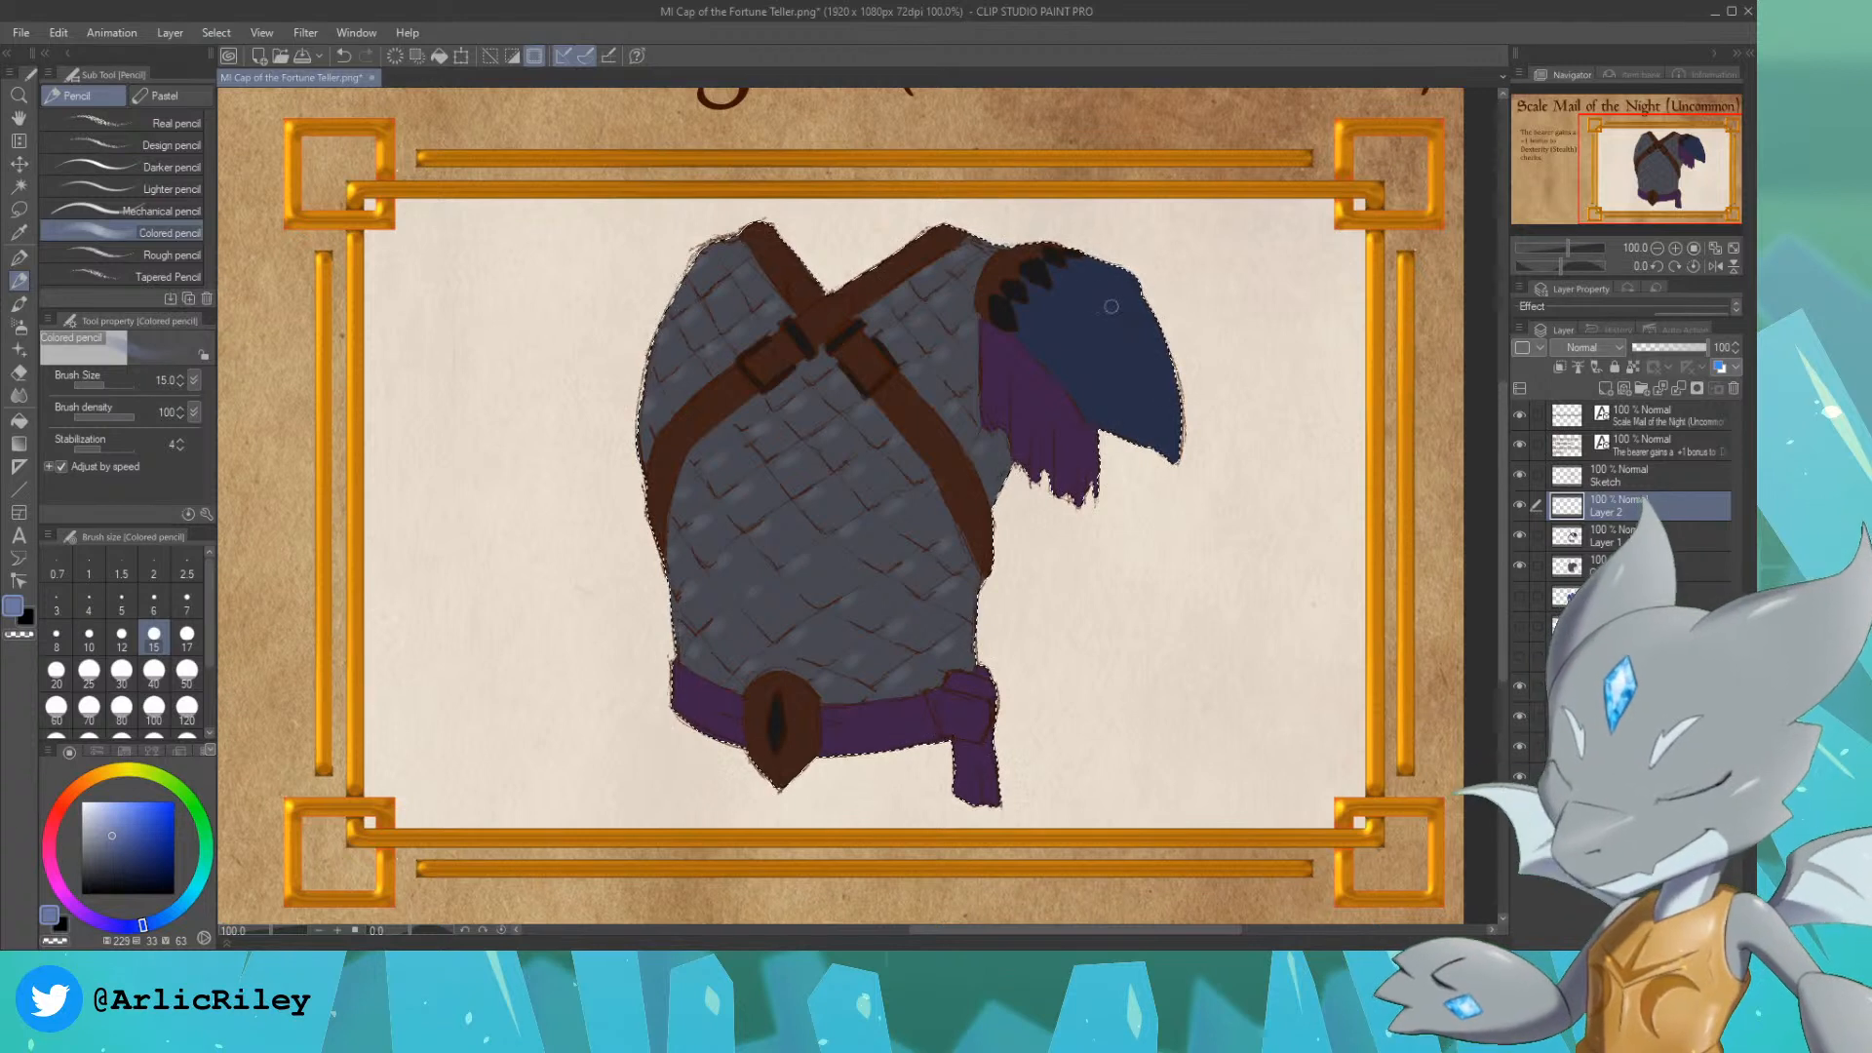
pyautogui.press(']')
pyautogui.press(']')
pyautogui.press(']')
pyautogui.press(']')
pyautogui.press(']')
pyautogui.press(']')
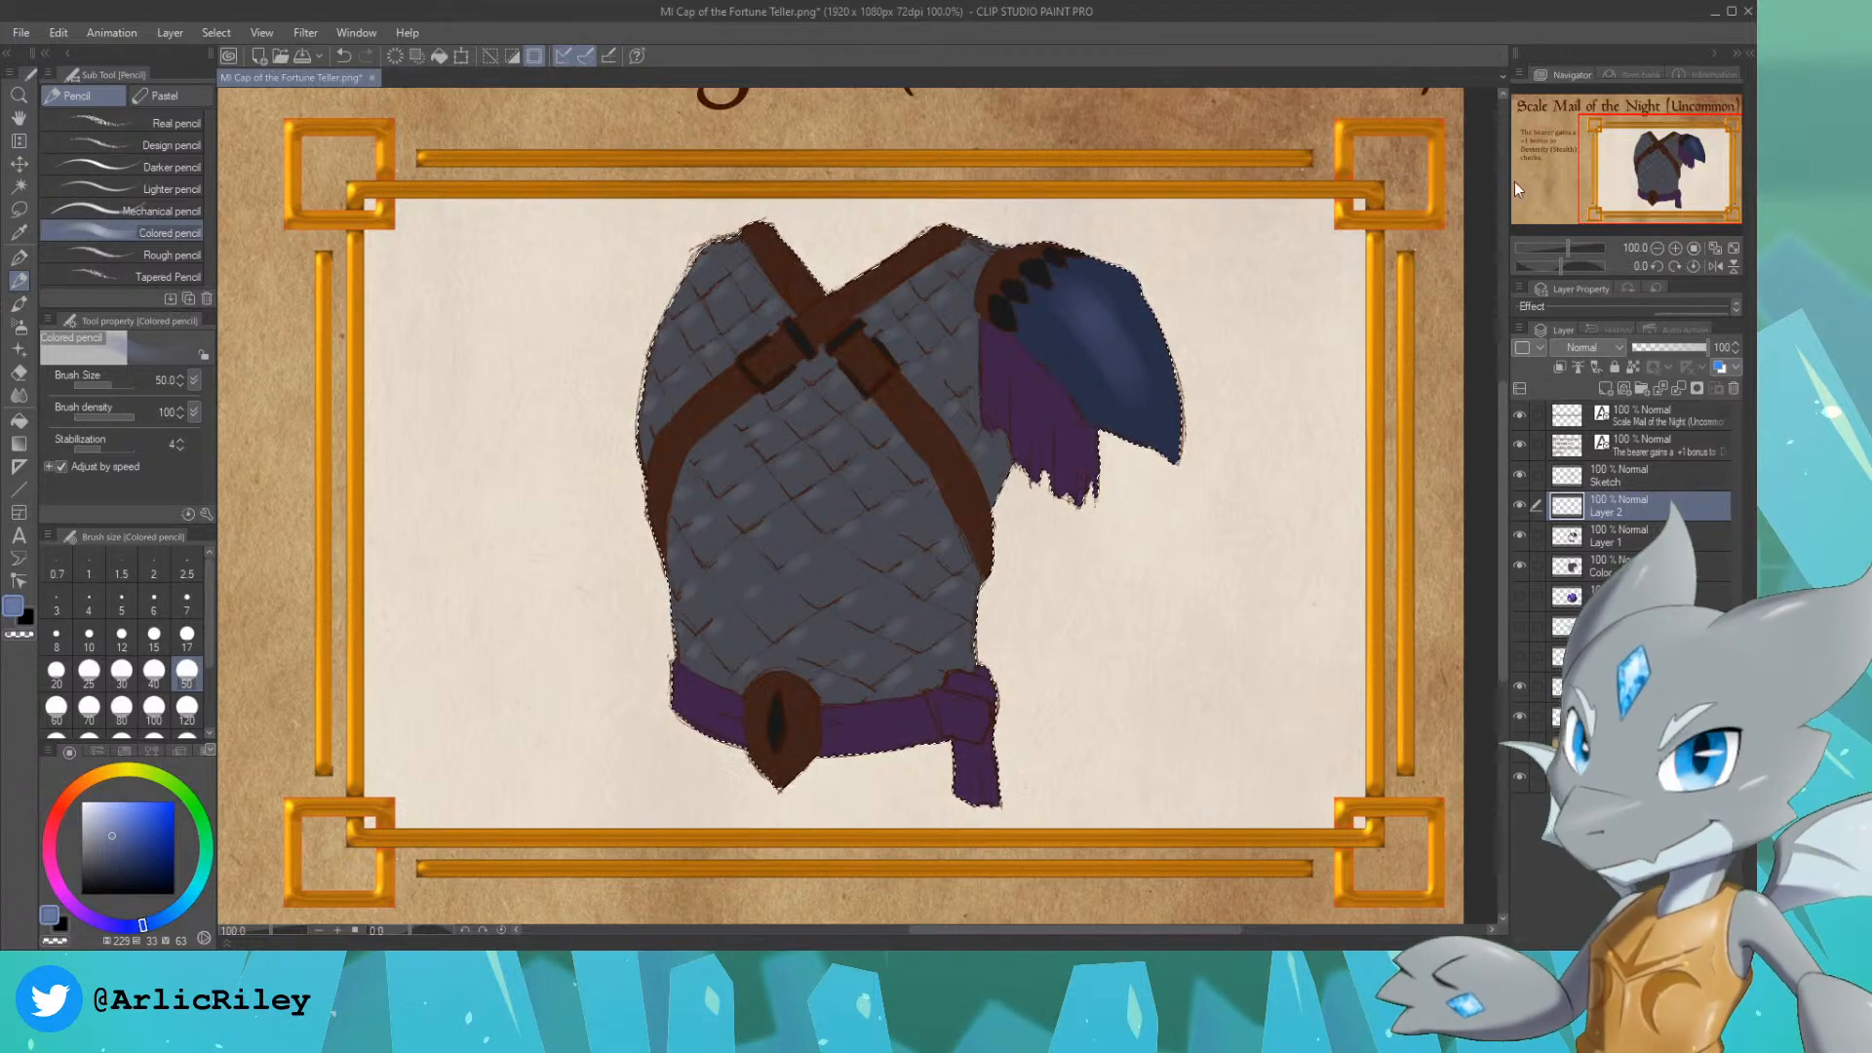
# Step: Highlight the crossed leather straps and their fittings in a lighter brown with the Colored pencil at size 20
pyautogui.moveTo(1653, 177); pyautogui.dragTo(1655, 178)
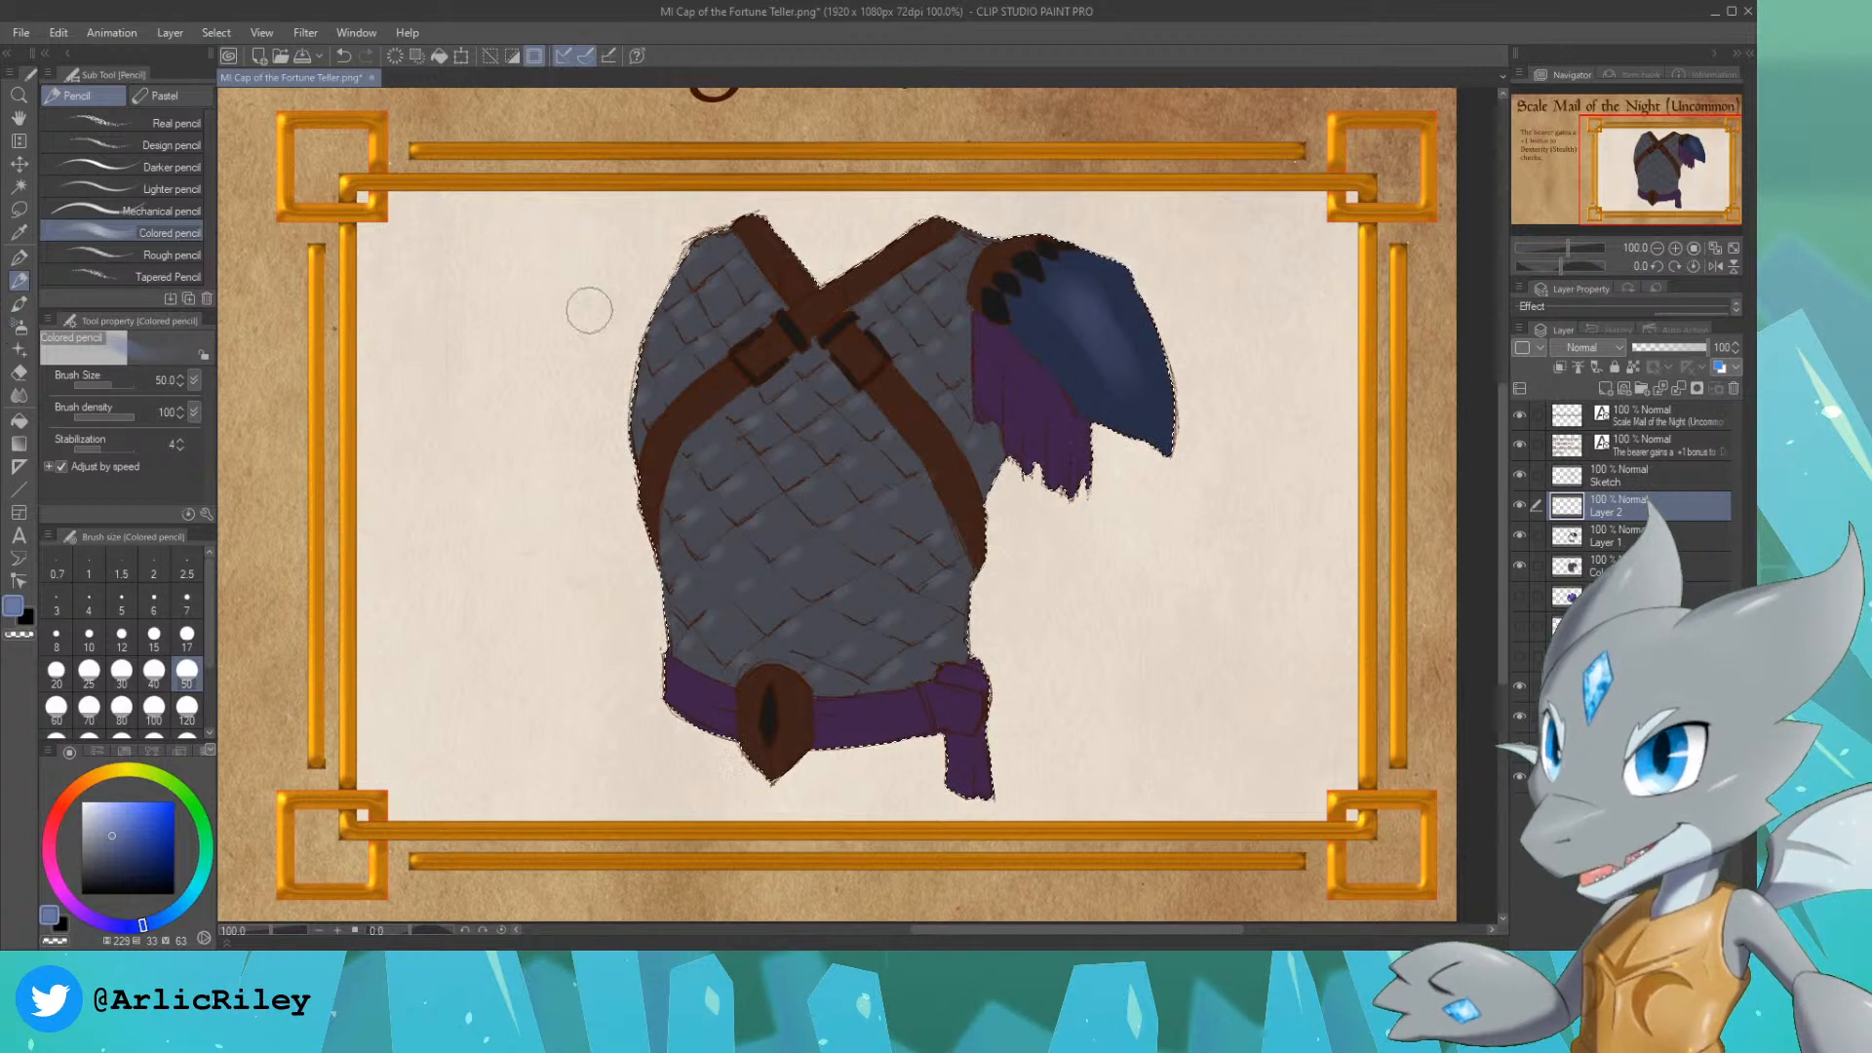
pyautogui.keyDown('alt'); pyautogui.click(690, 414); pyautogui.keyUp('alt')
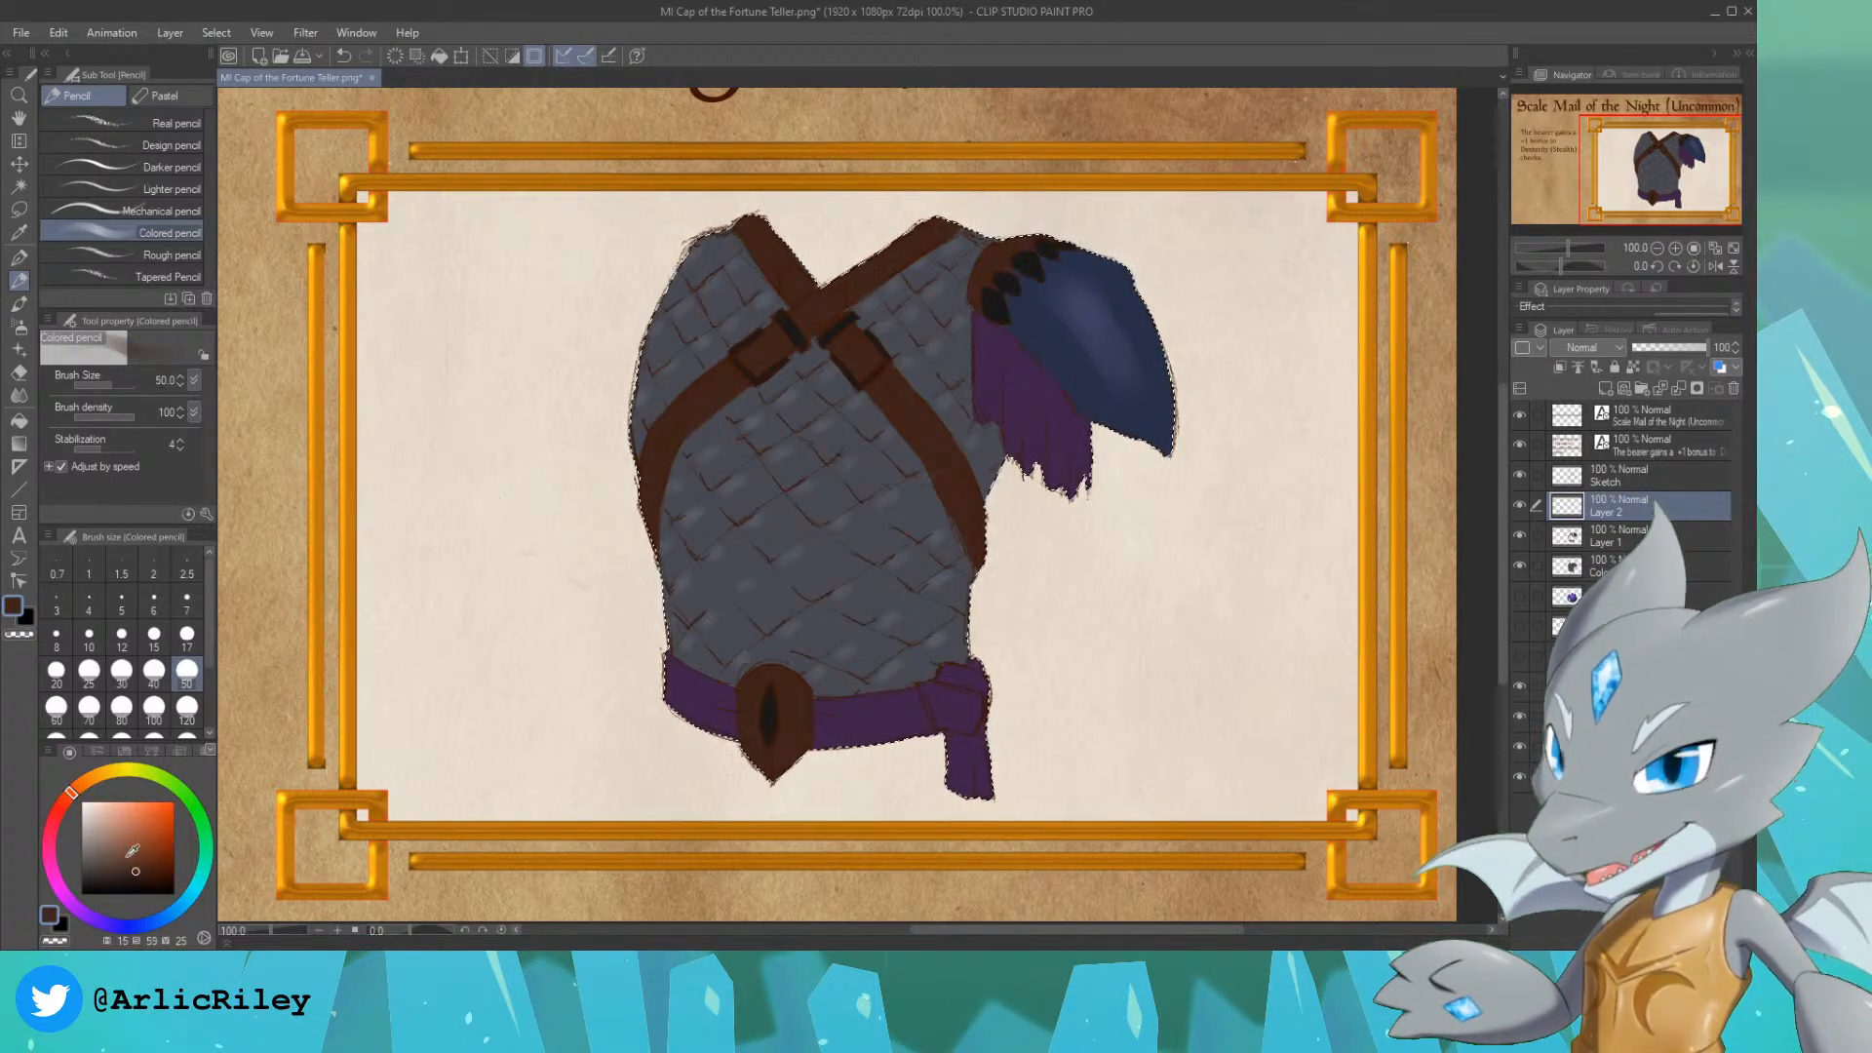
pyautogui.click(119, 833)
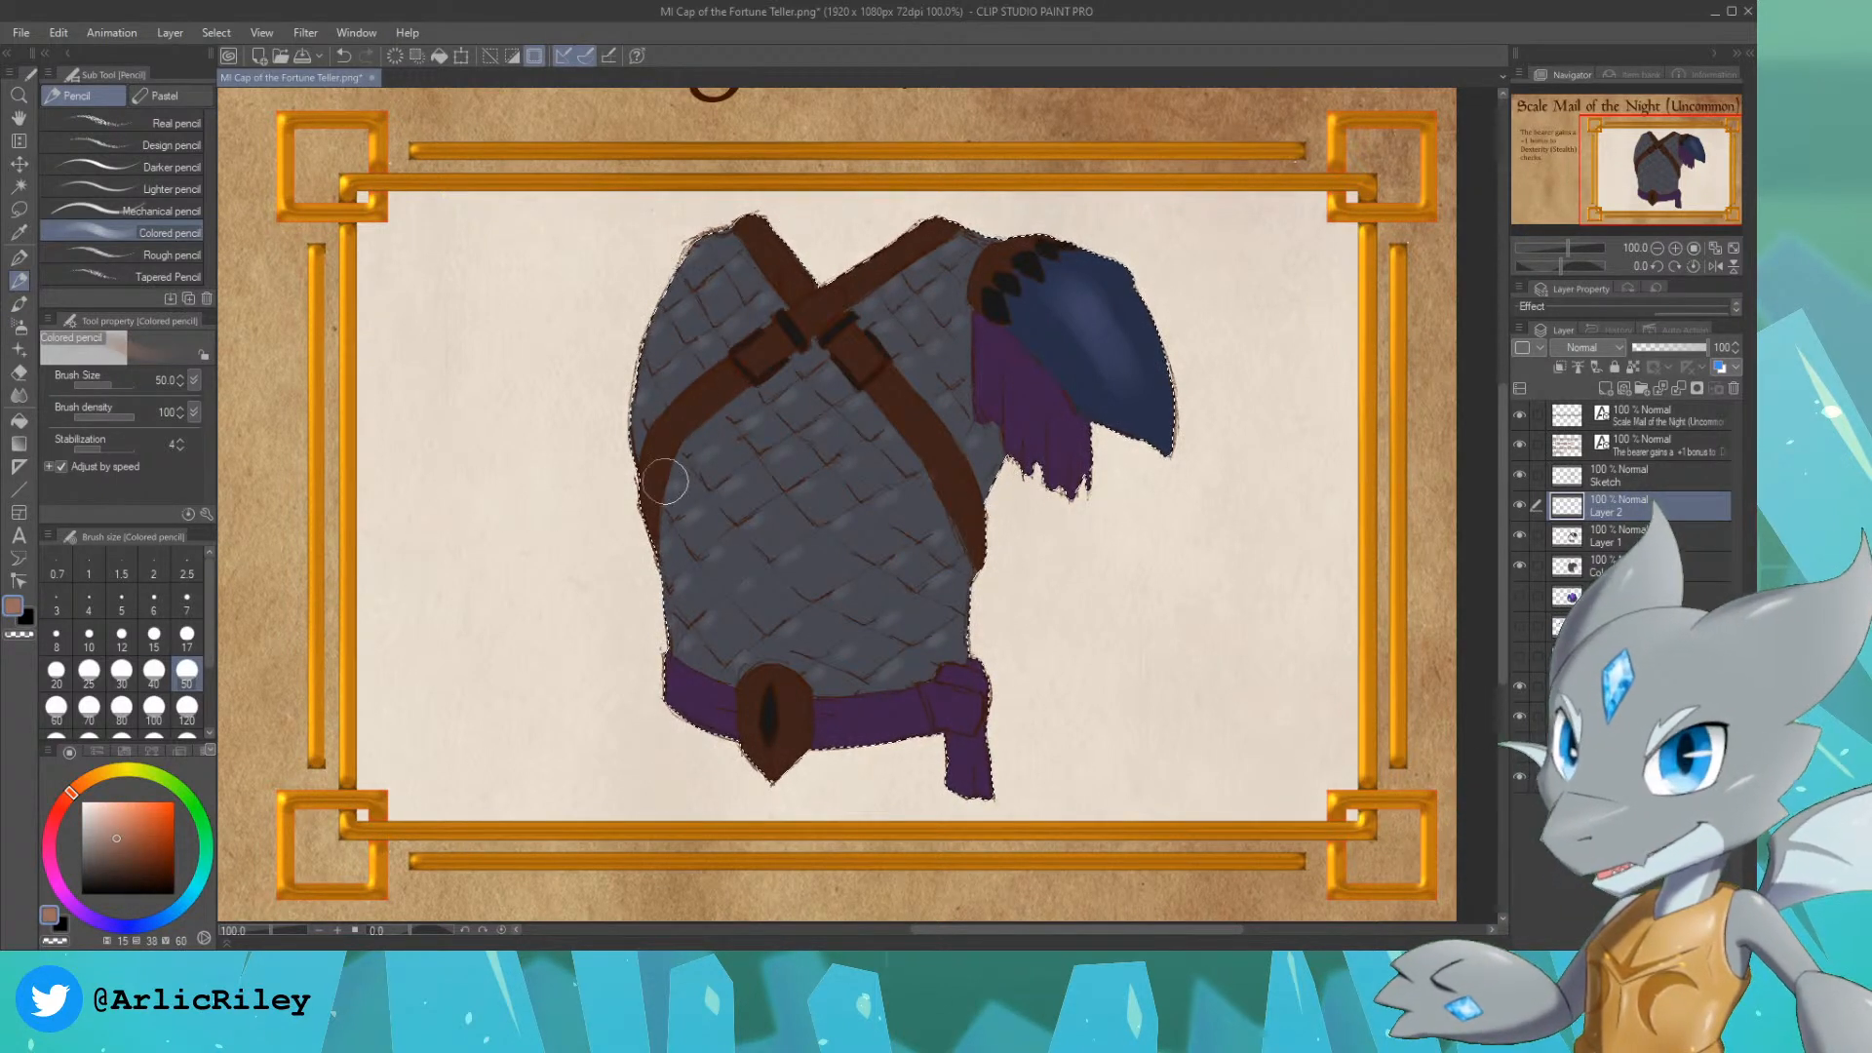
pyautogui.press('[')
pyautogui.press('[')
pyautogui.press('[')
pyautogui.press('[')
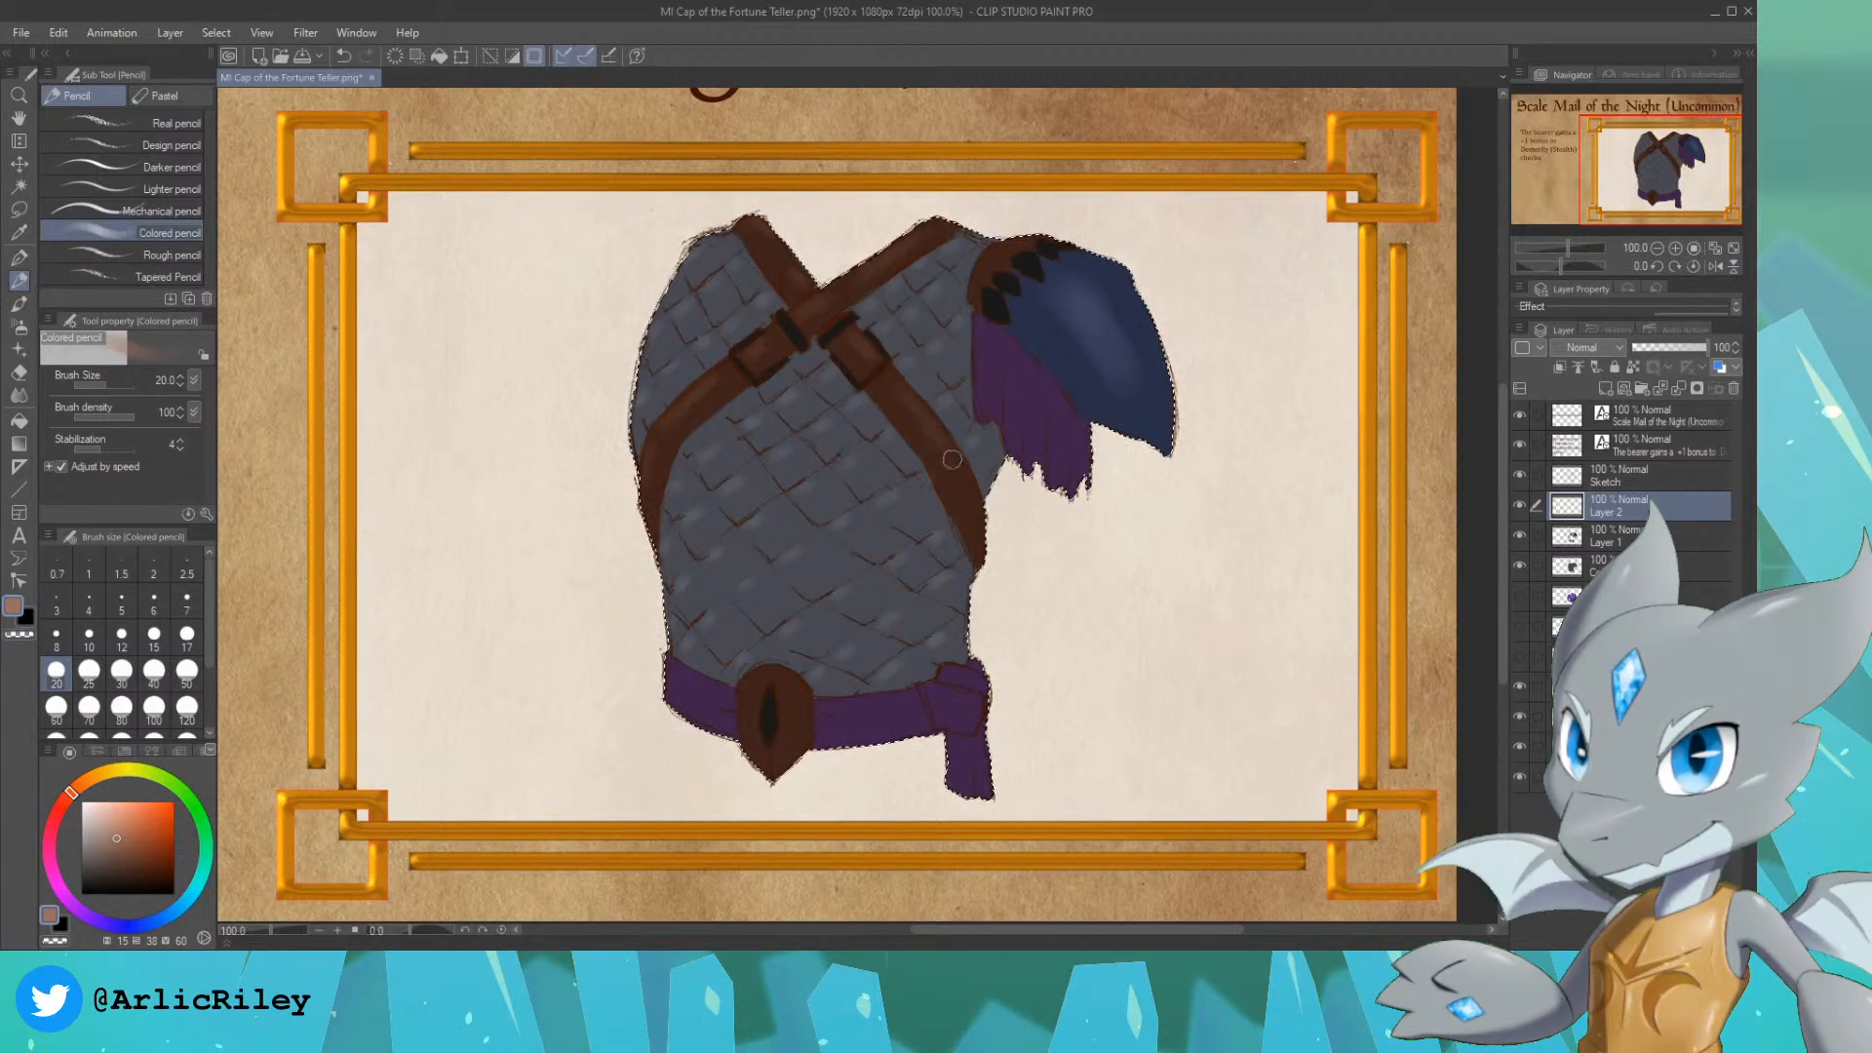
# Step: Highlight the purple shoulder cloth and waist sash in a lighter purple sampled from the cloth, using the Colored pencil at size 20
pyautogui.keyDown('alt'); pyautogui.click(1025, 371); pyautogui.keyUp('alt')
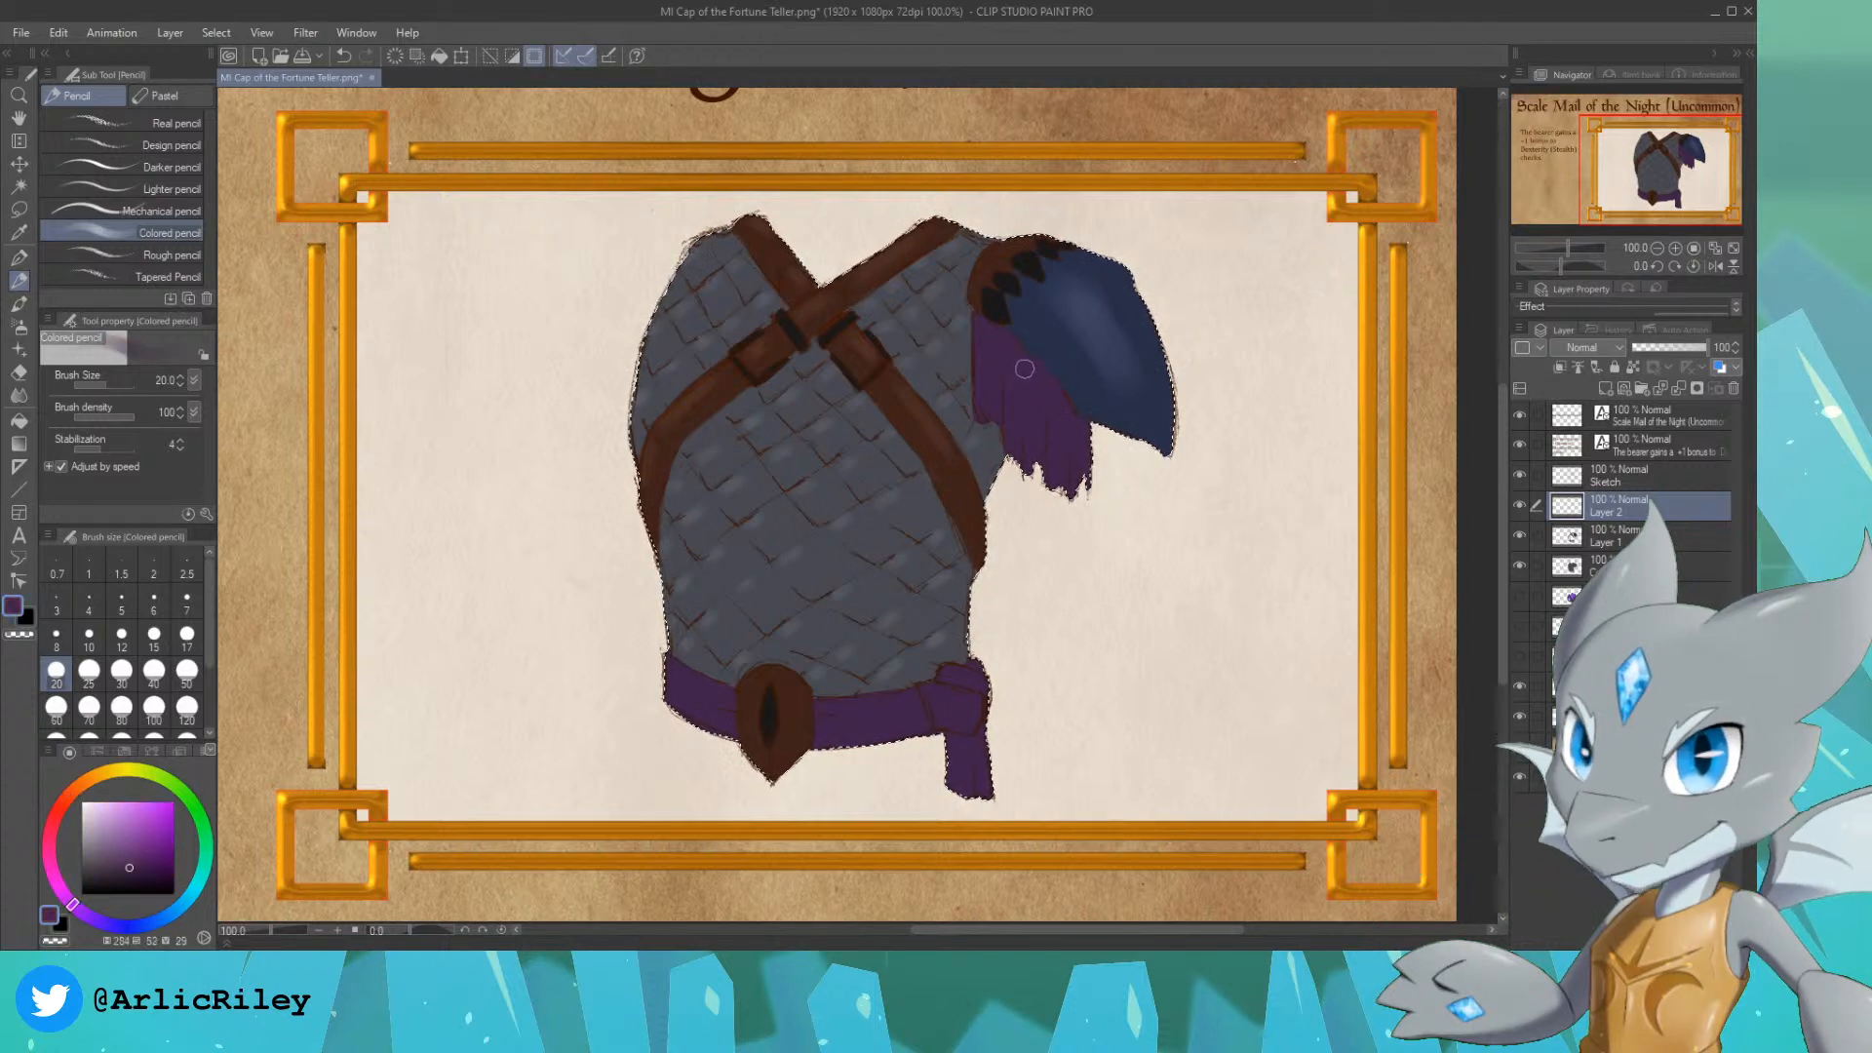
pyautogui.click(113, 832)
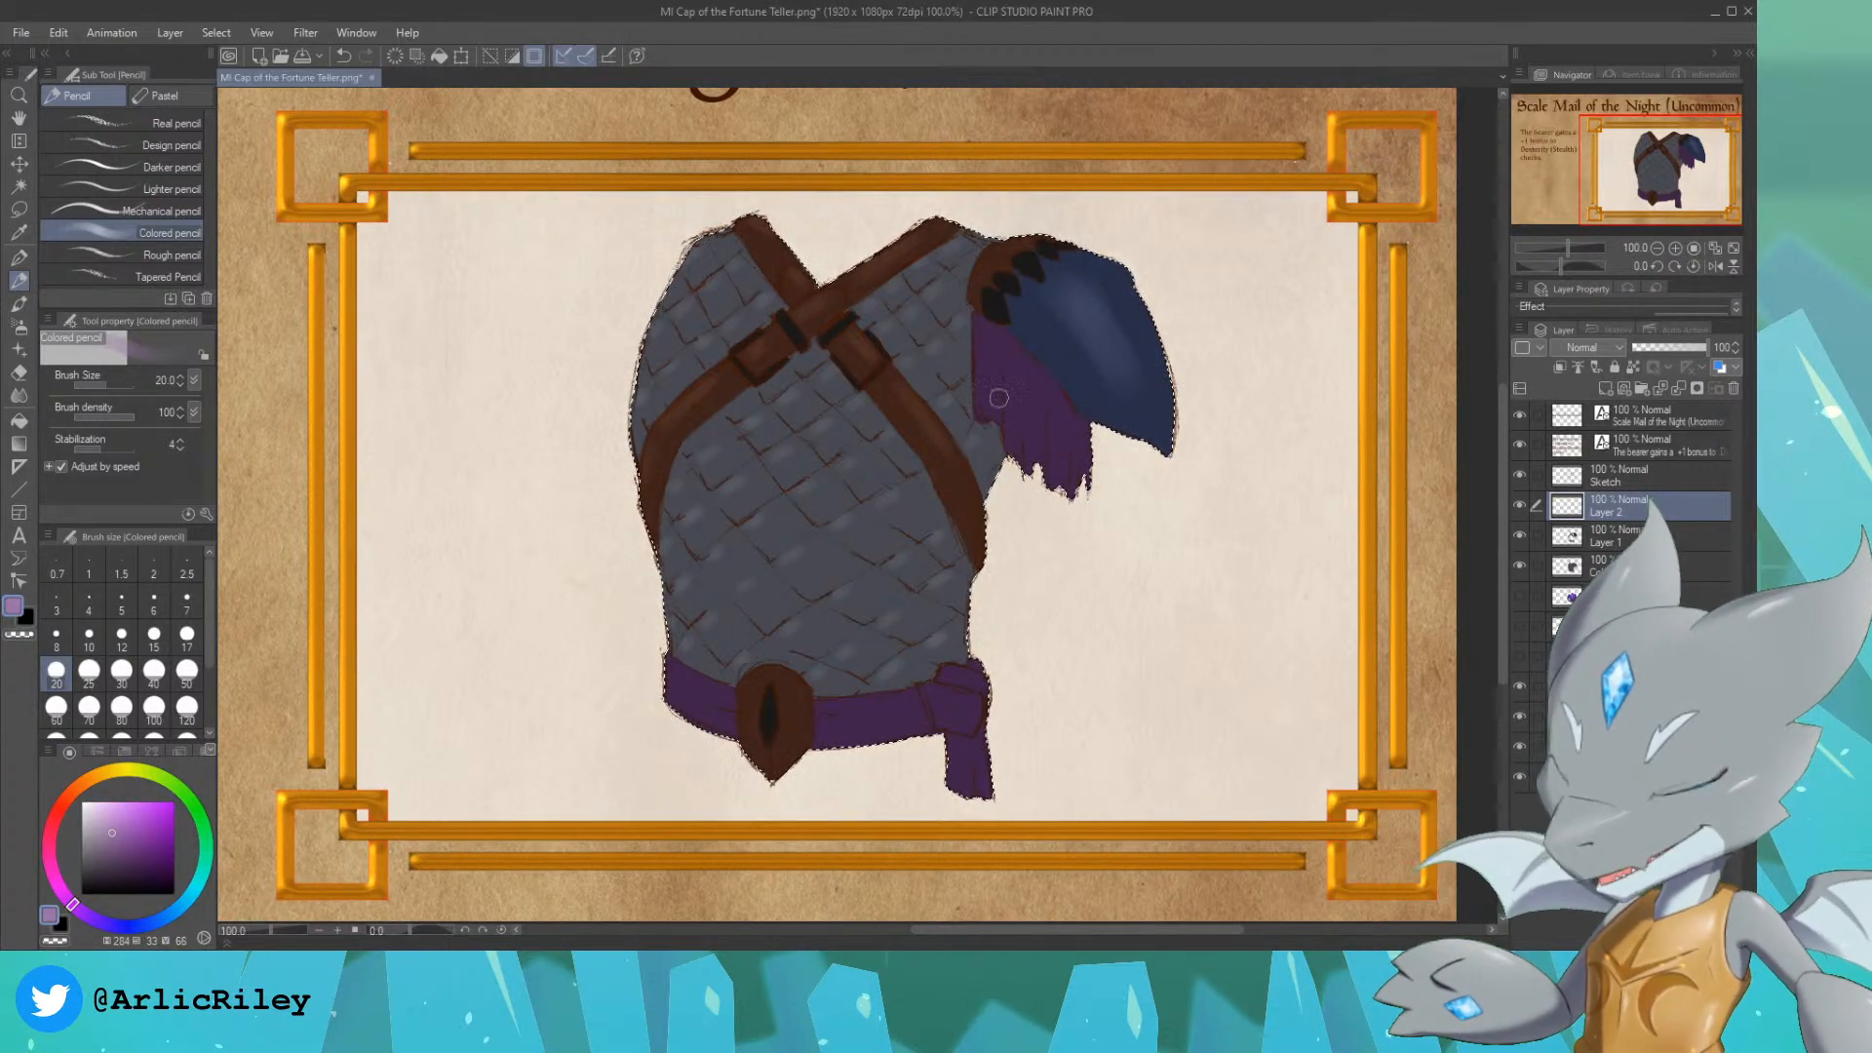
pyautogui.moveTo(994, 340); pyautogui.dragTo(1010, 380)
pyautogui.hotkey('ctrl', 'z')
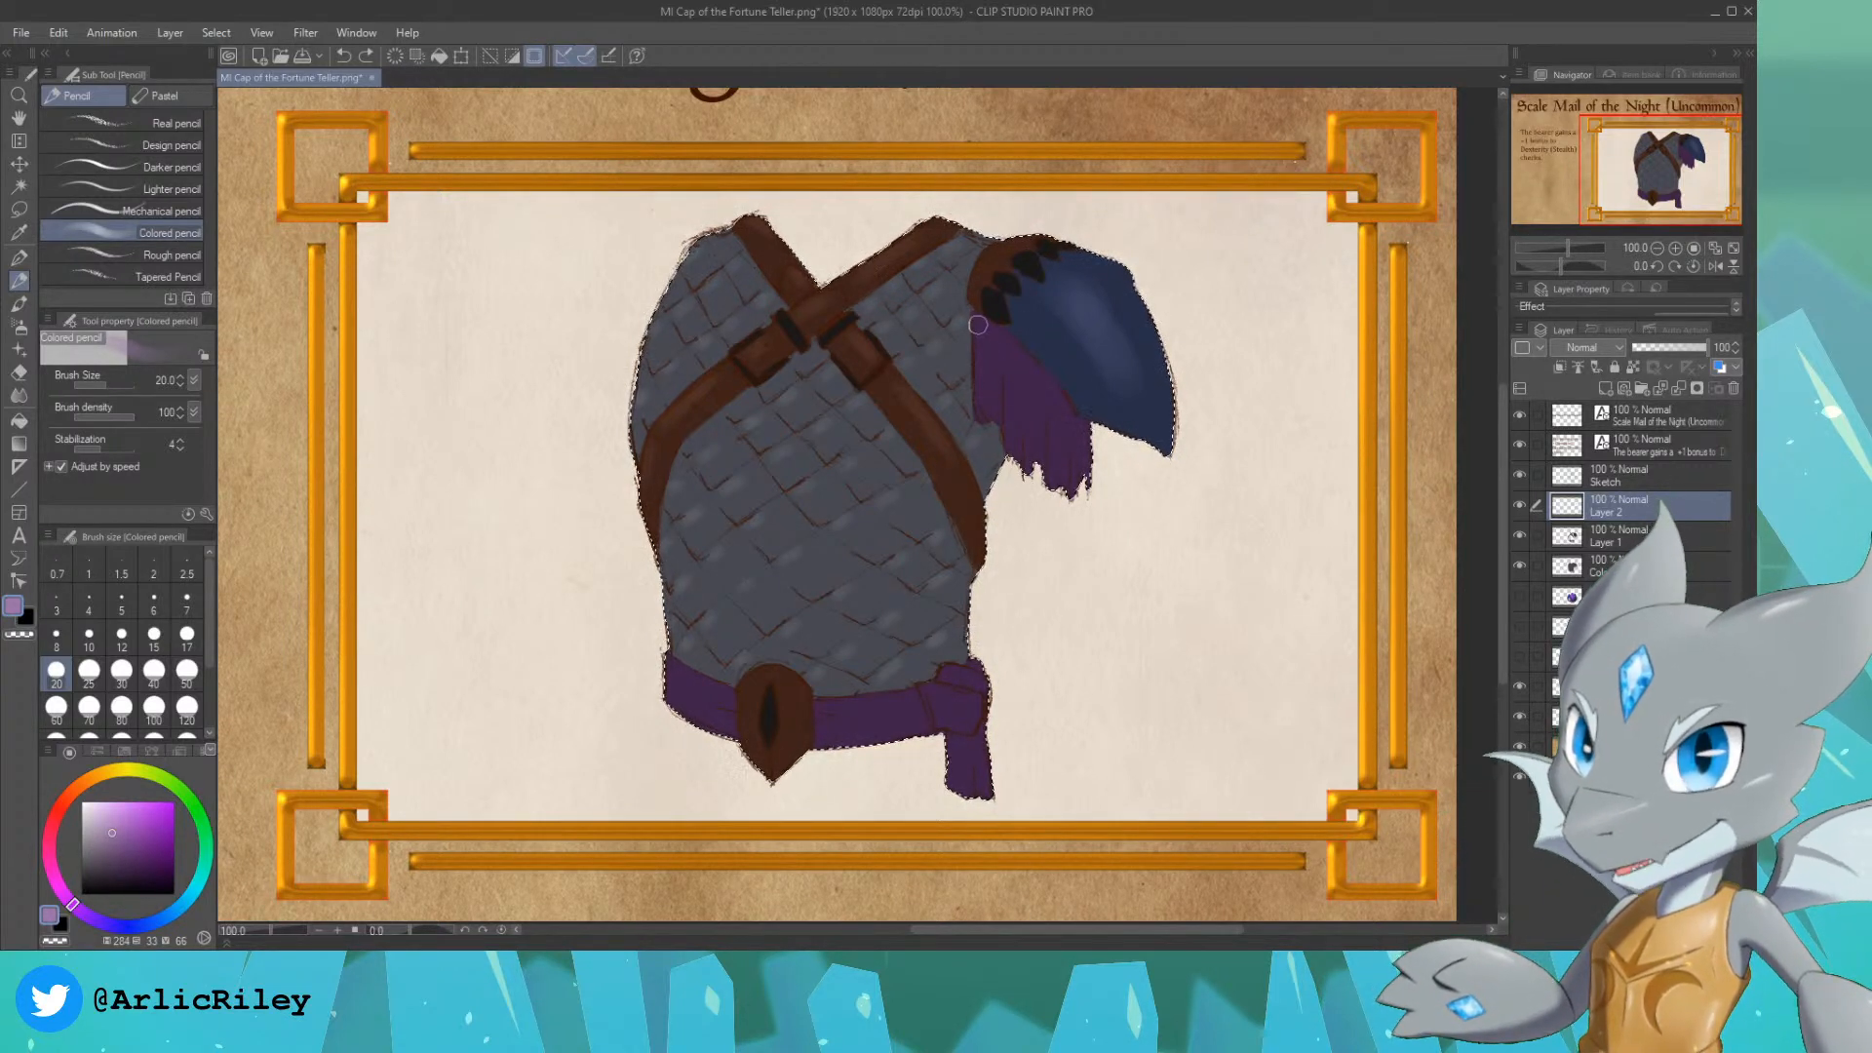
pyautogui.moveTo(1005, 375); pyautogui.dragTo(1002, 395)
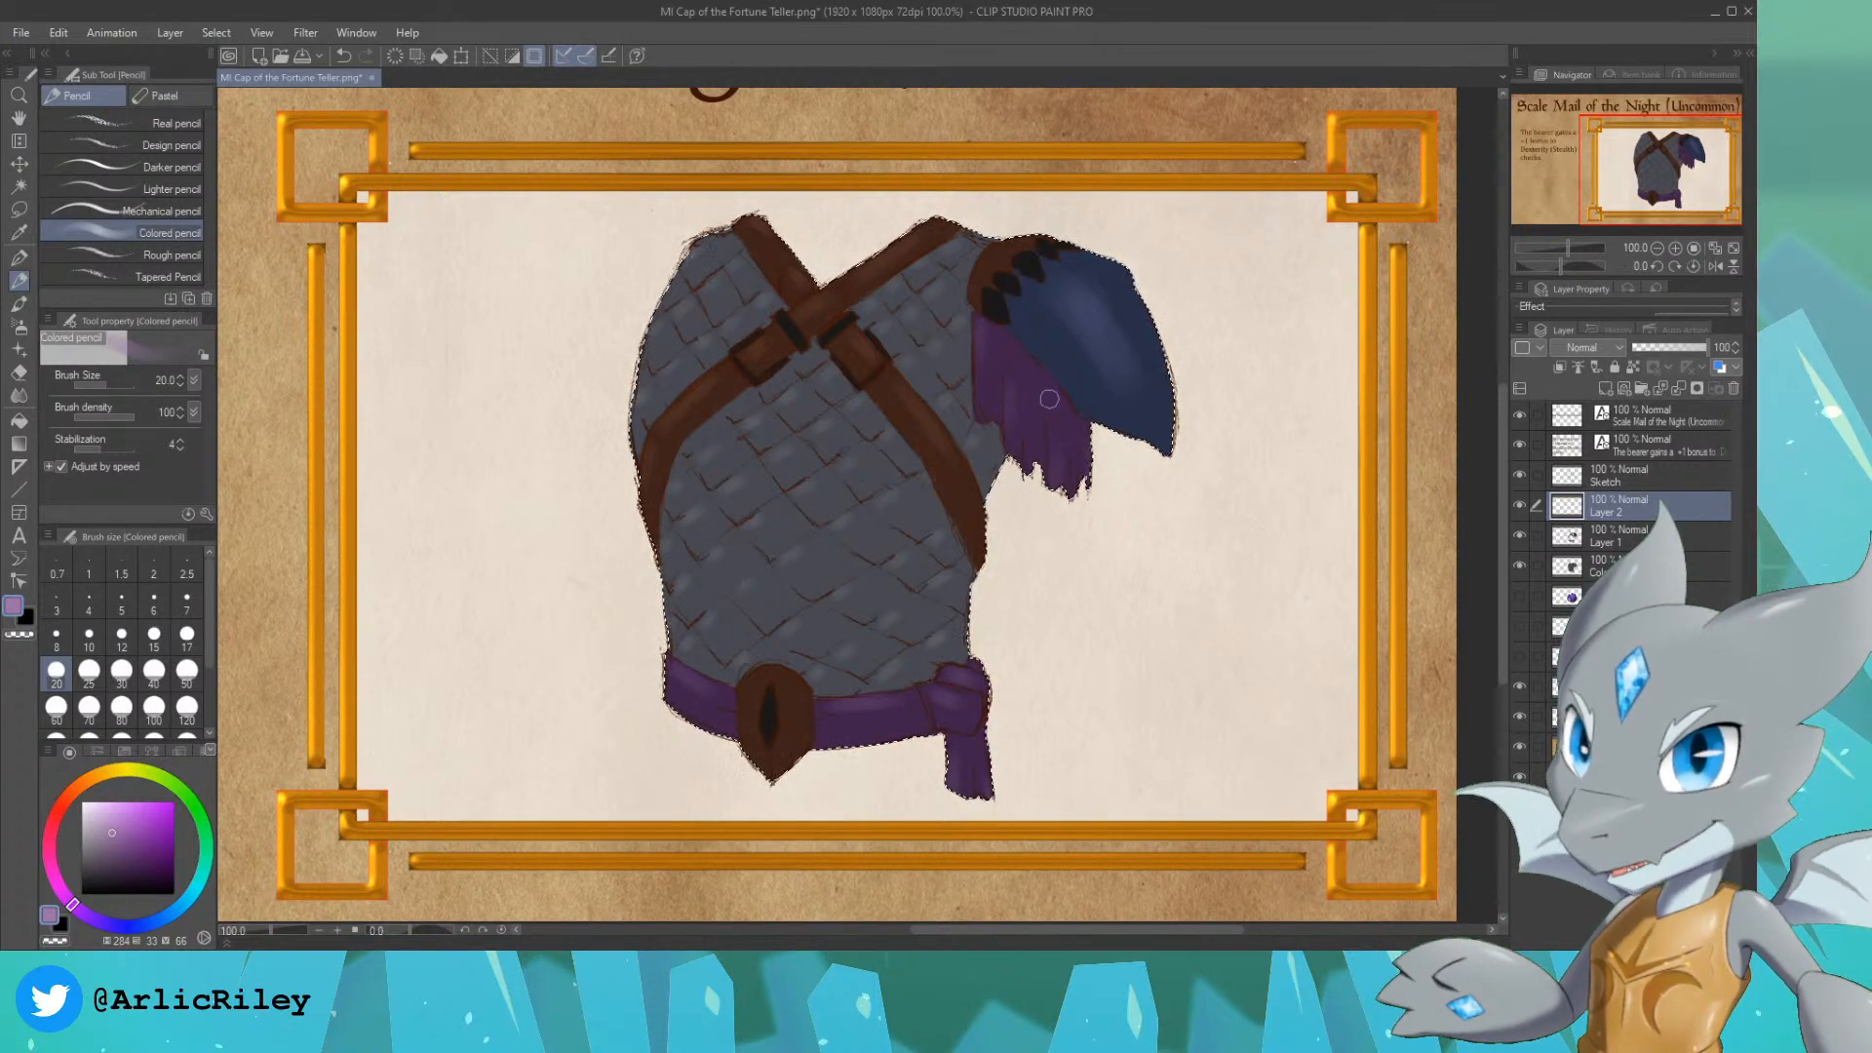
# Step: Add dark grey highlights to the black shoulder claws, strap buckles and medallion slit with the Real pencil at size 25
pyautogui.click(59, 808)
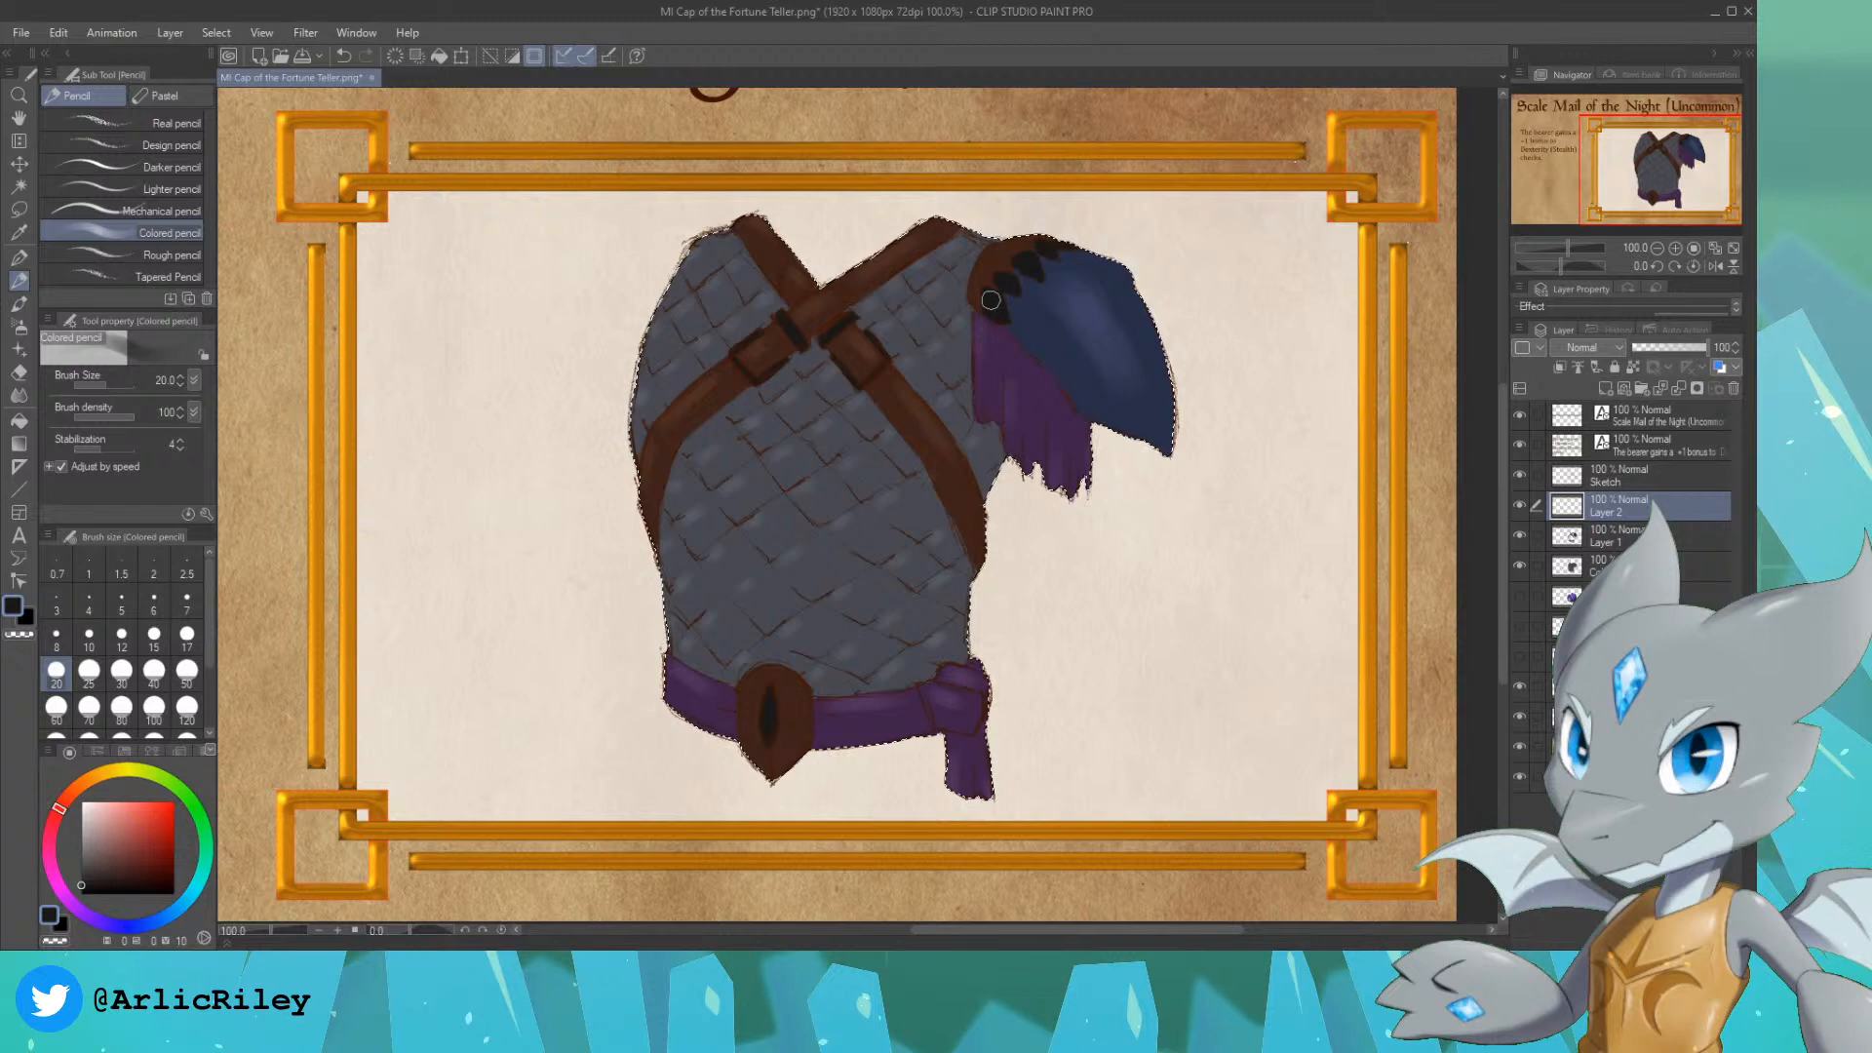
pyautogui.click(102, 853)
pyautogui.moveTo(102, 853); pyautogui.dragTo(81, 861)
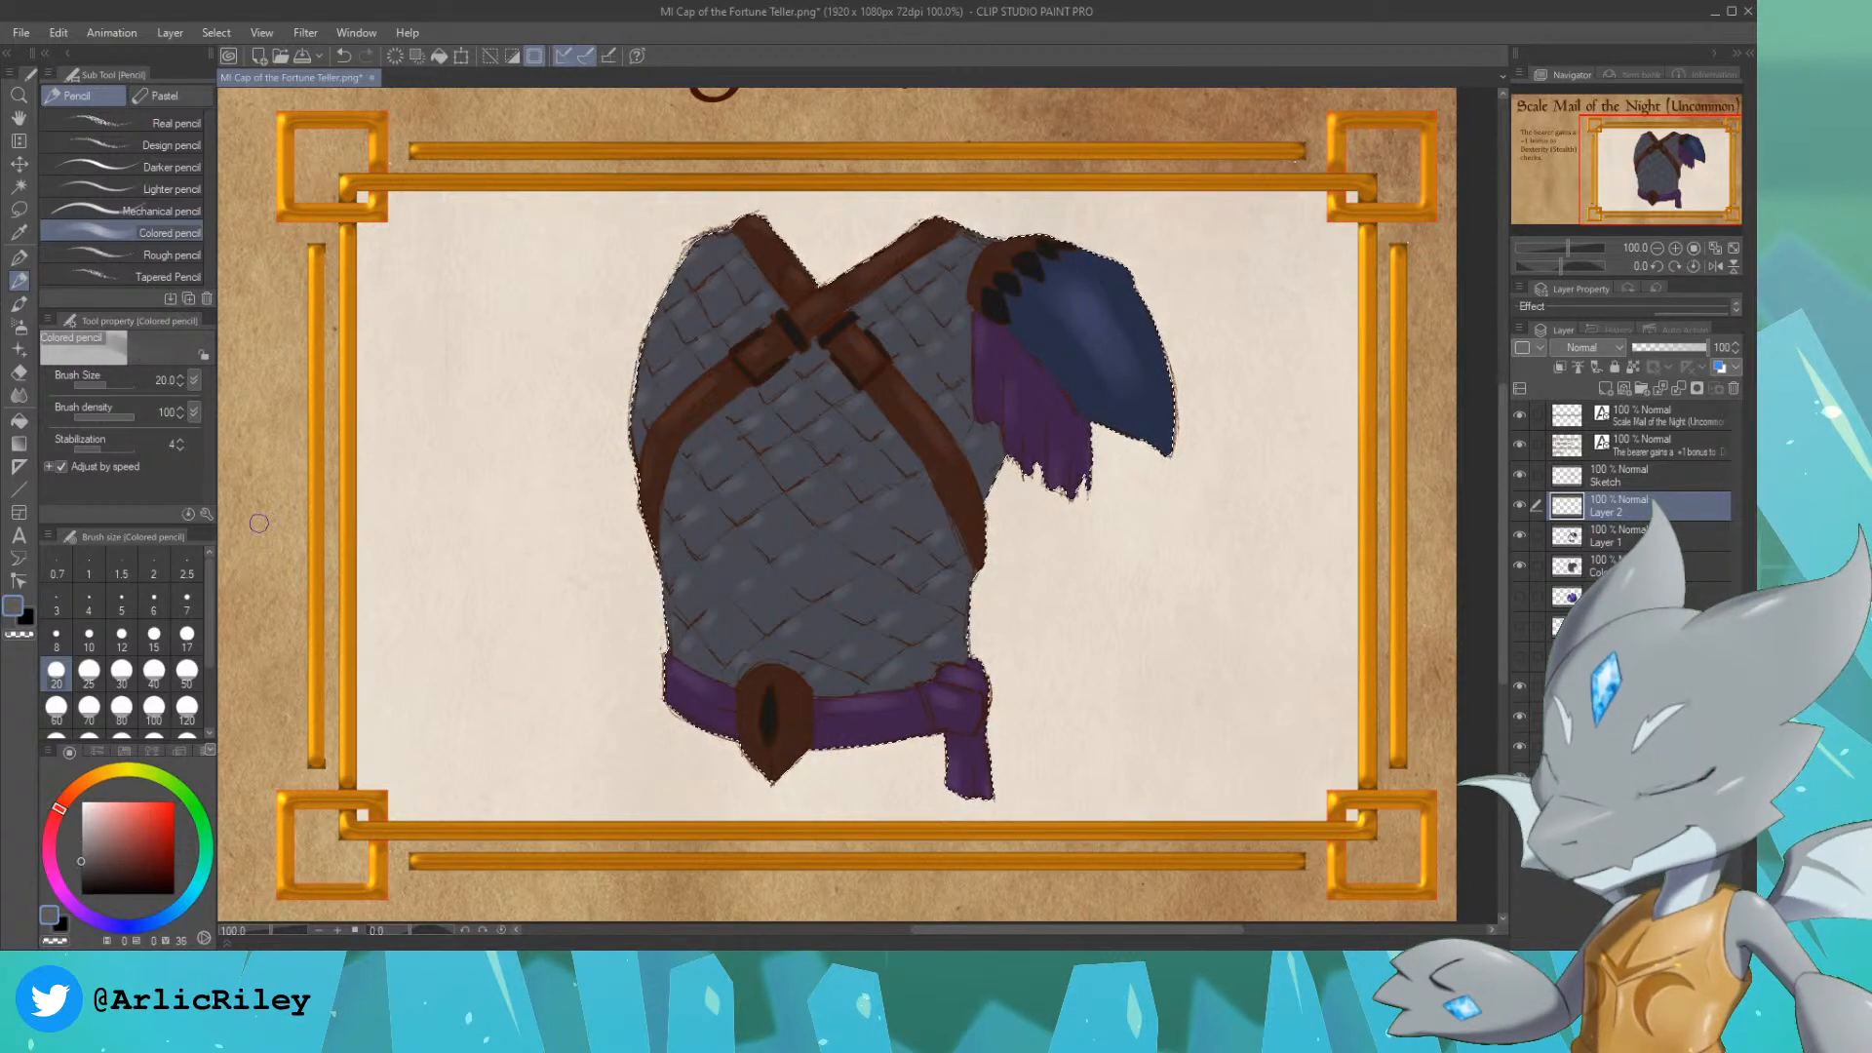
pyautogui.click(171, 122)
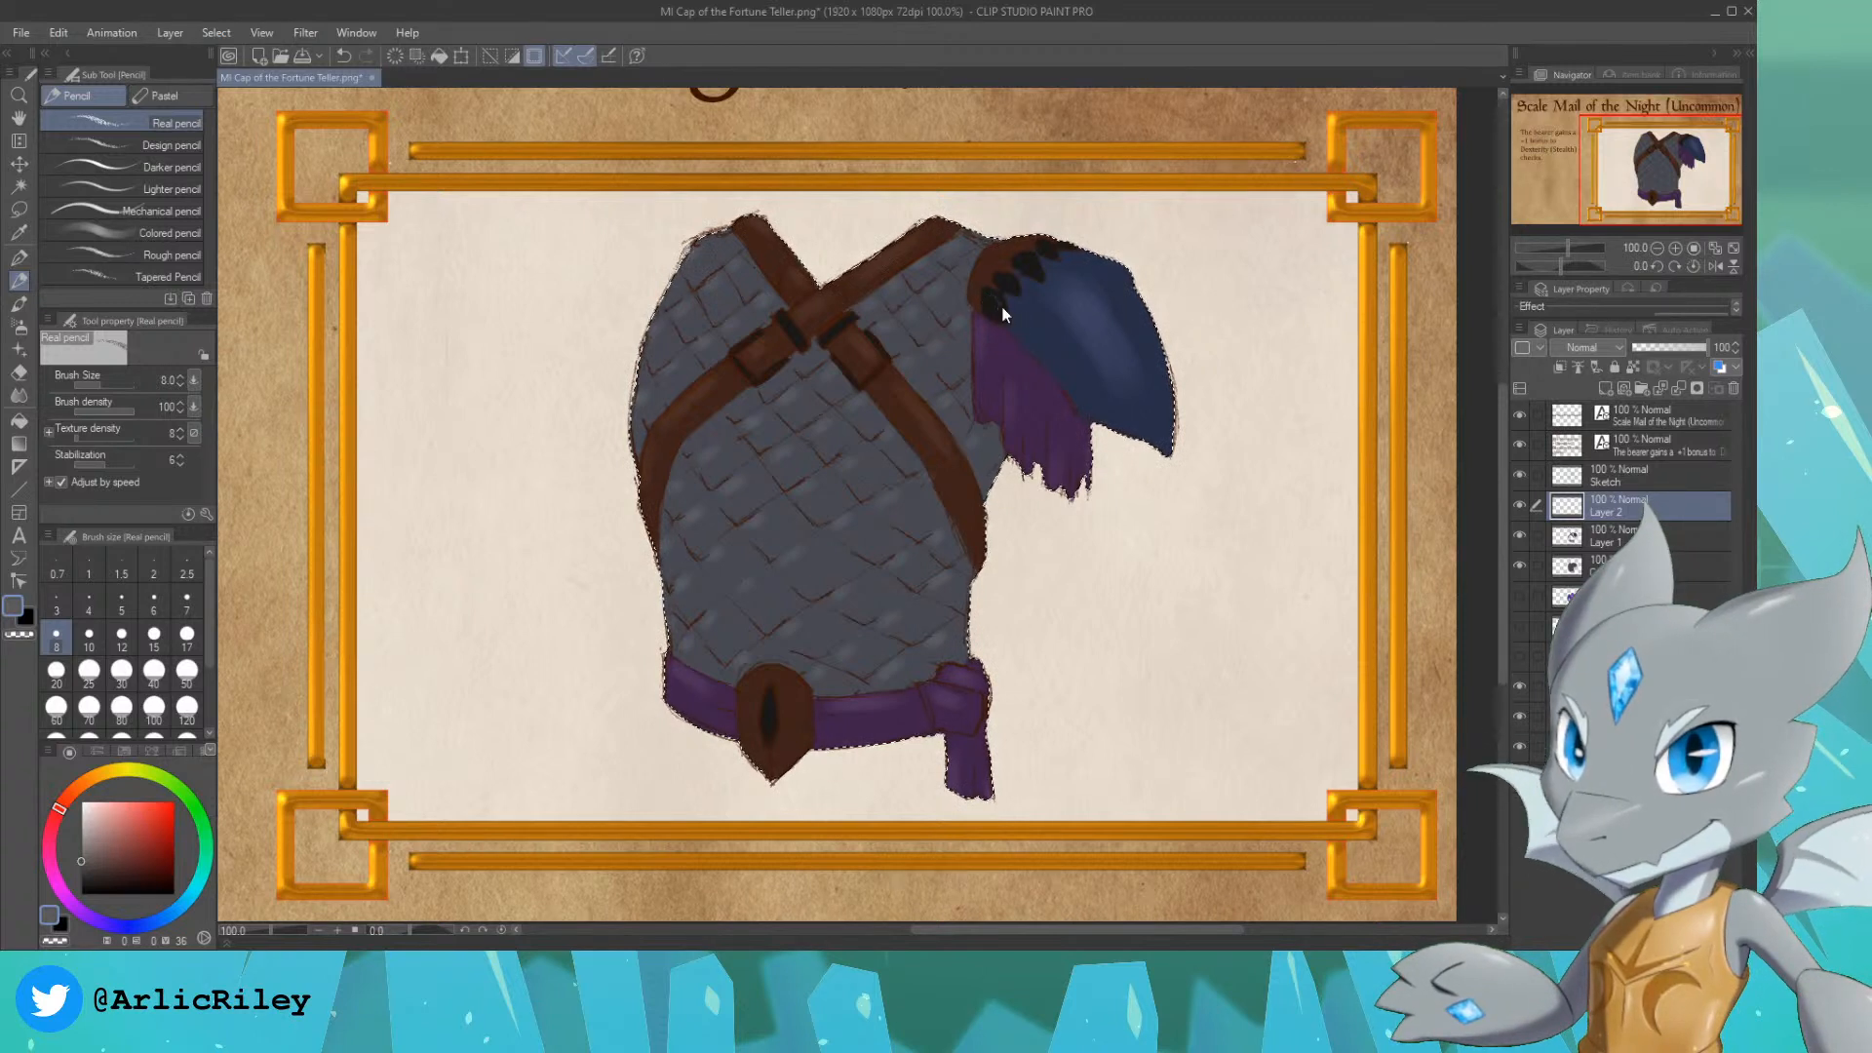
pyautogui.hotkey('ctrl', 'z')
pyautogui.press(']')
pyautogui.press(']')
pyautogui.press(']')
pyautogui.press(']')
pyautogui.press(']')
pyautogui.press(']')
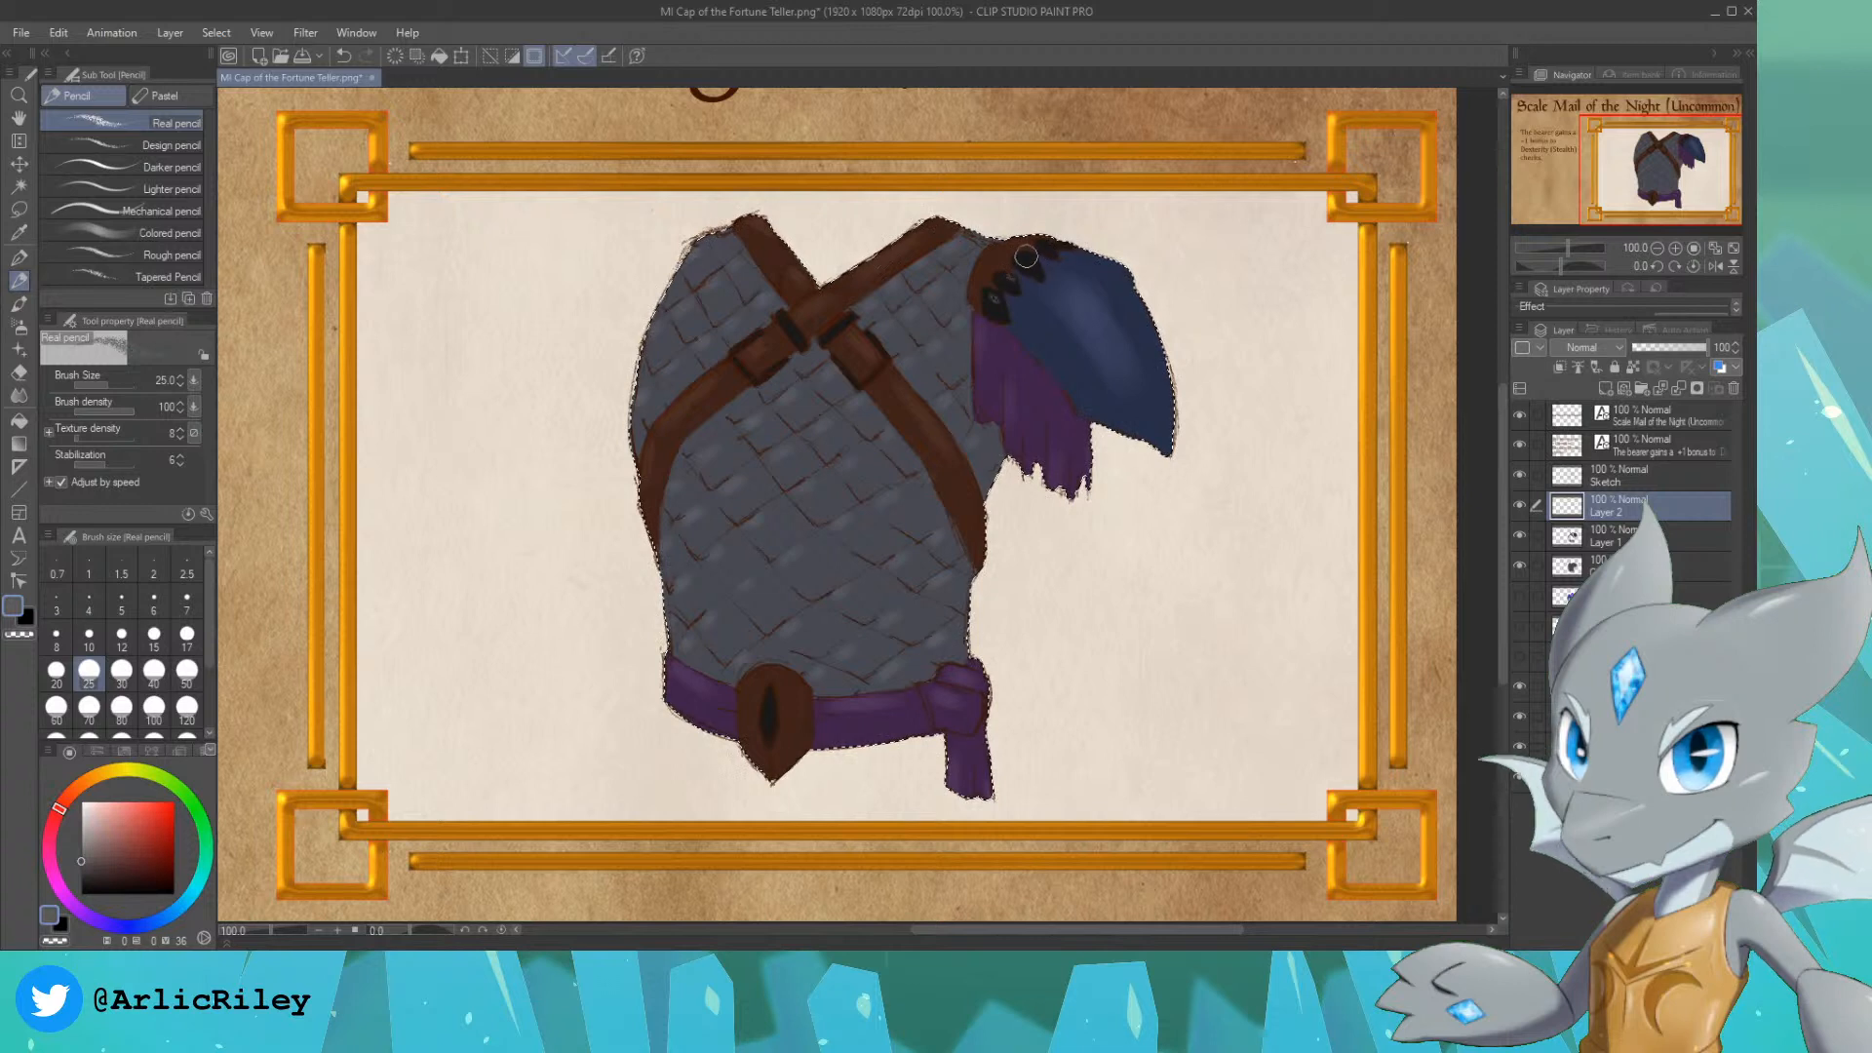
# Step: Highlight the brown belt medallion in a lighter brown with the Colored pencil at size 20
pyautogui.keyDown('alt'); pyautogui.click(749, 708); pyautogui.keyUp('alt')
pyautogui.click(114, 836)
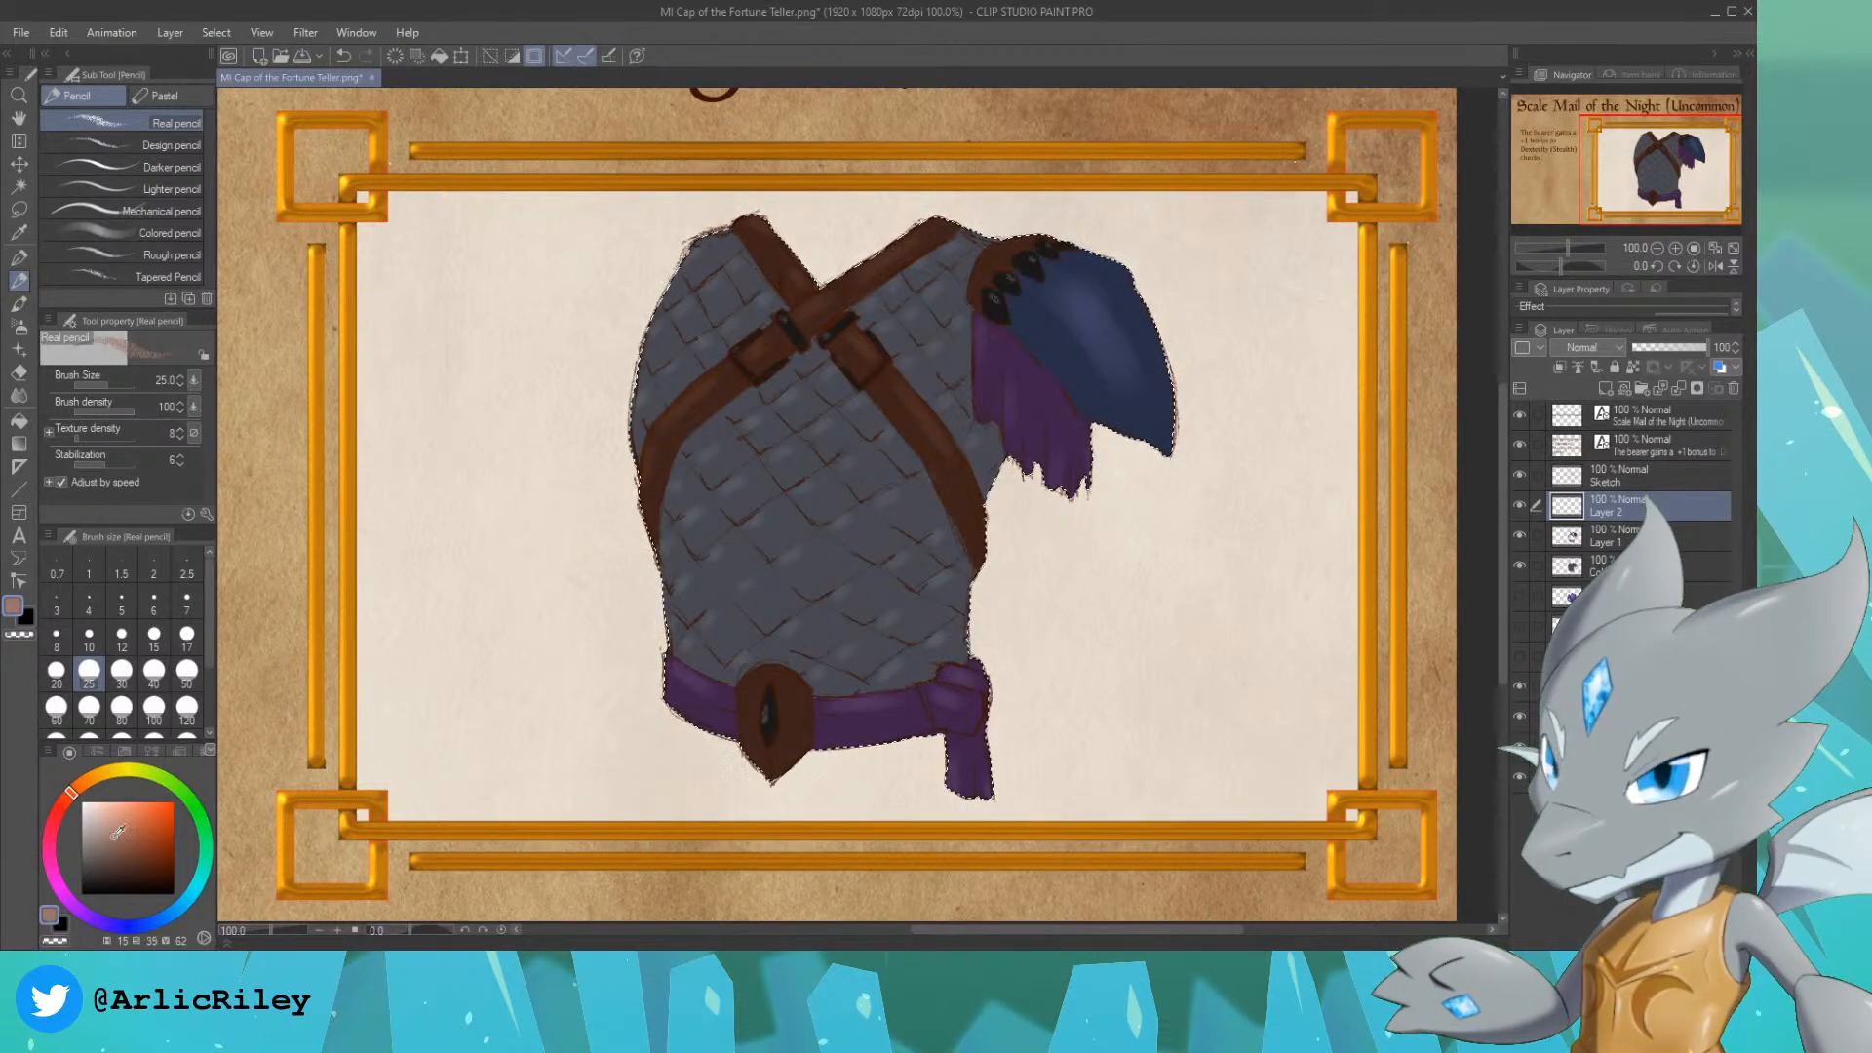
pyautogui.click(105, 230)
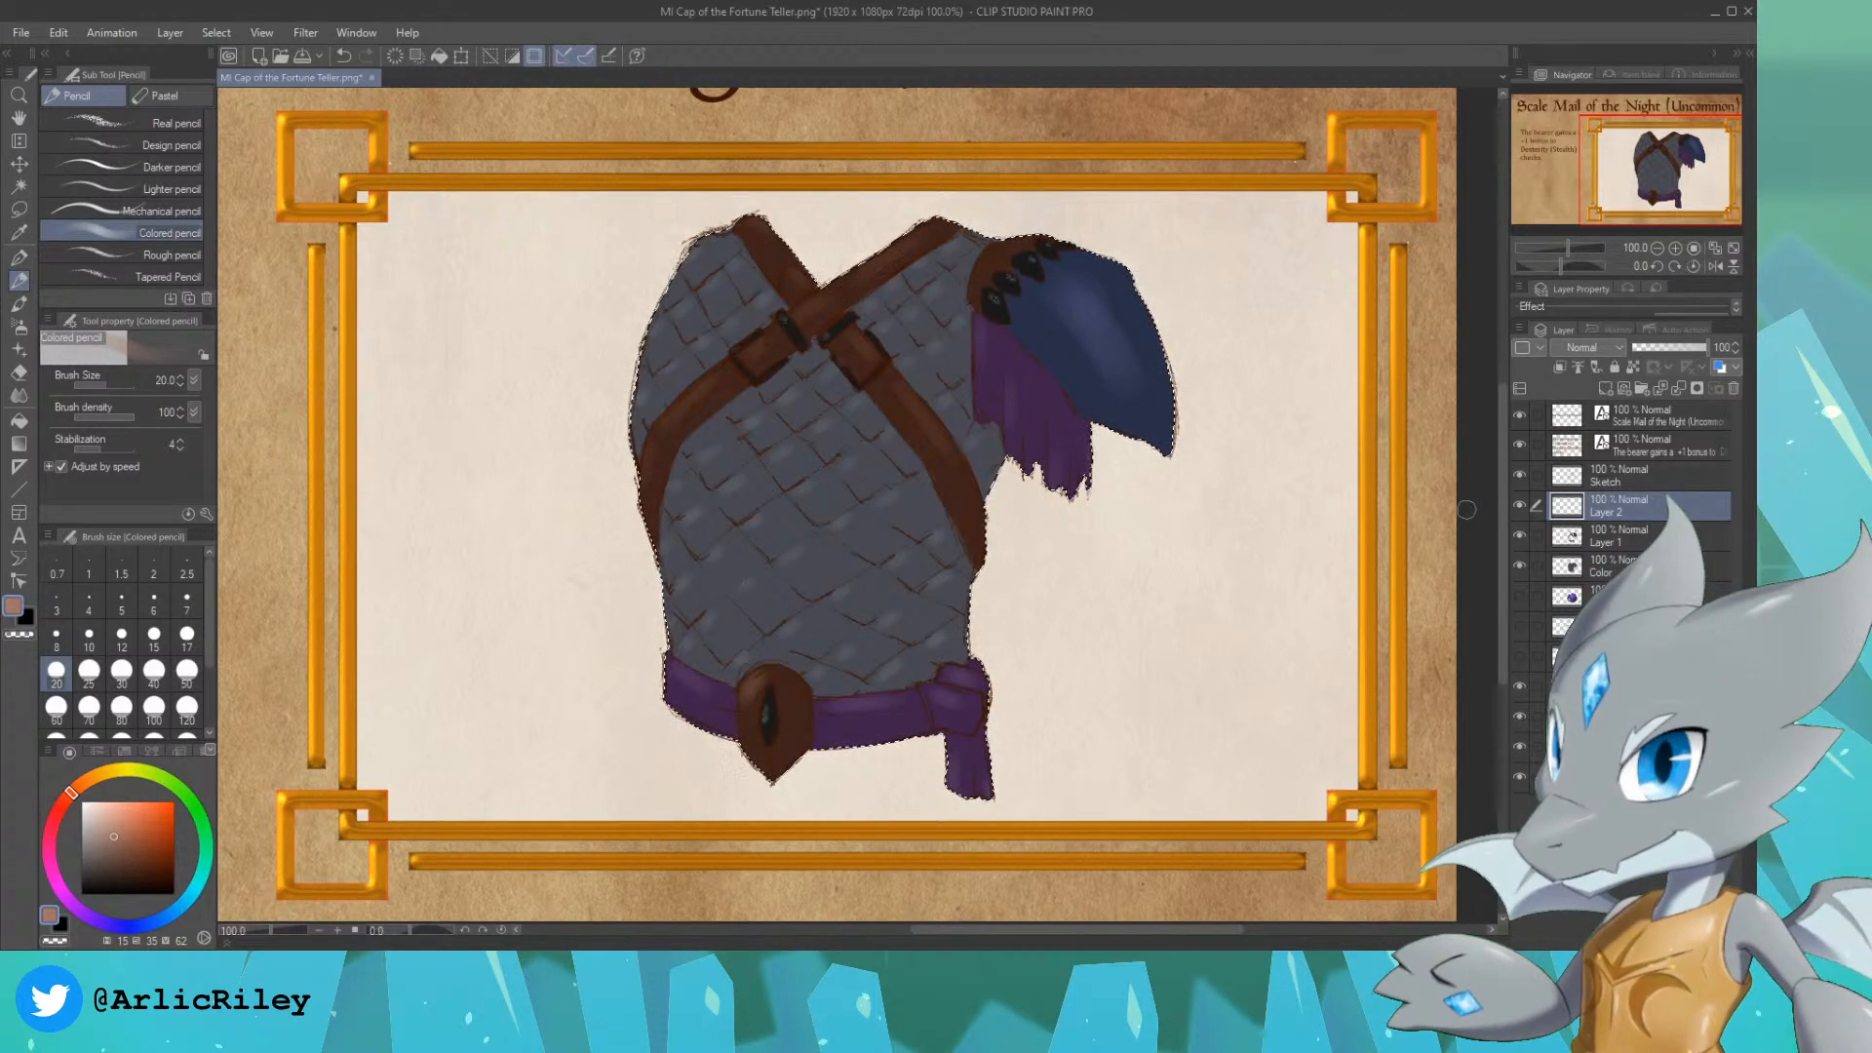
# Step: Add a new layer above Layer 2 and set its blending mode to Multiply
pyautogui.moveTo(1673, 204); pyautogui.dragTo(1659, 168)
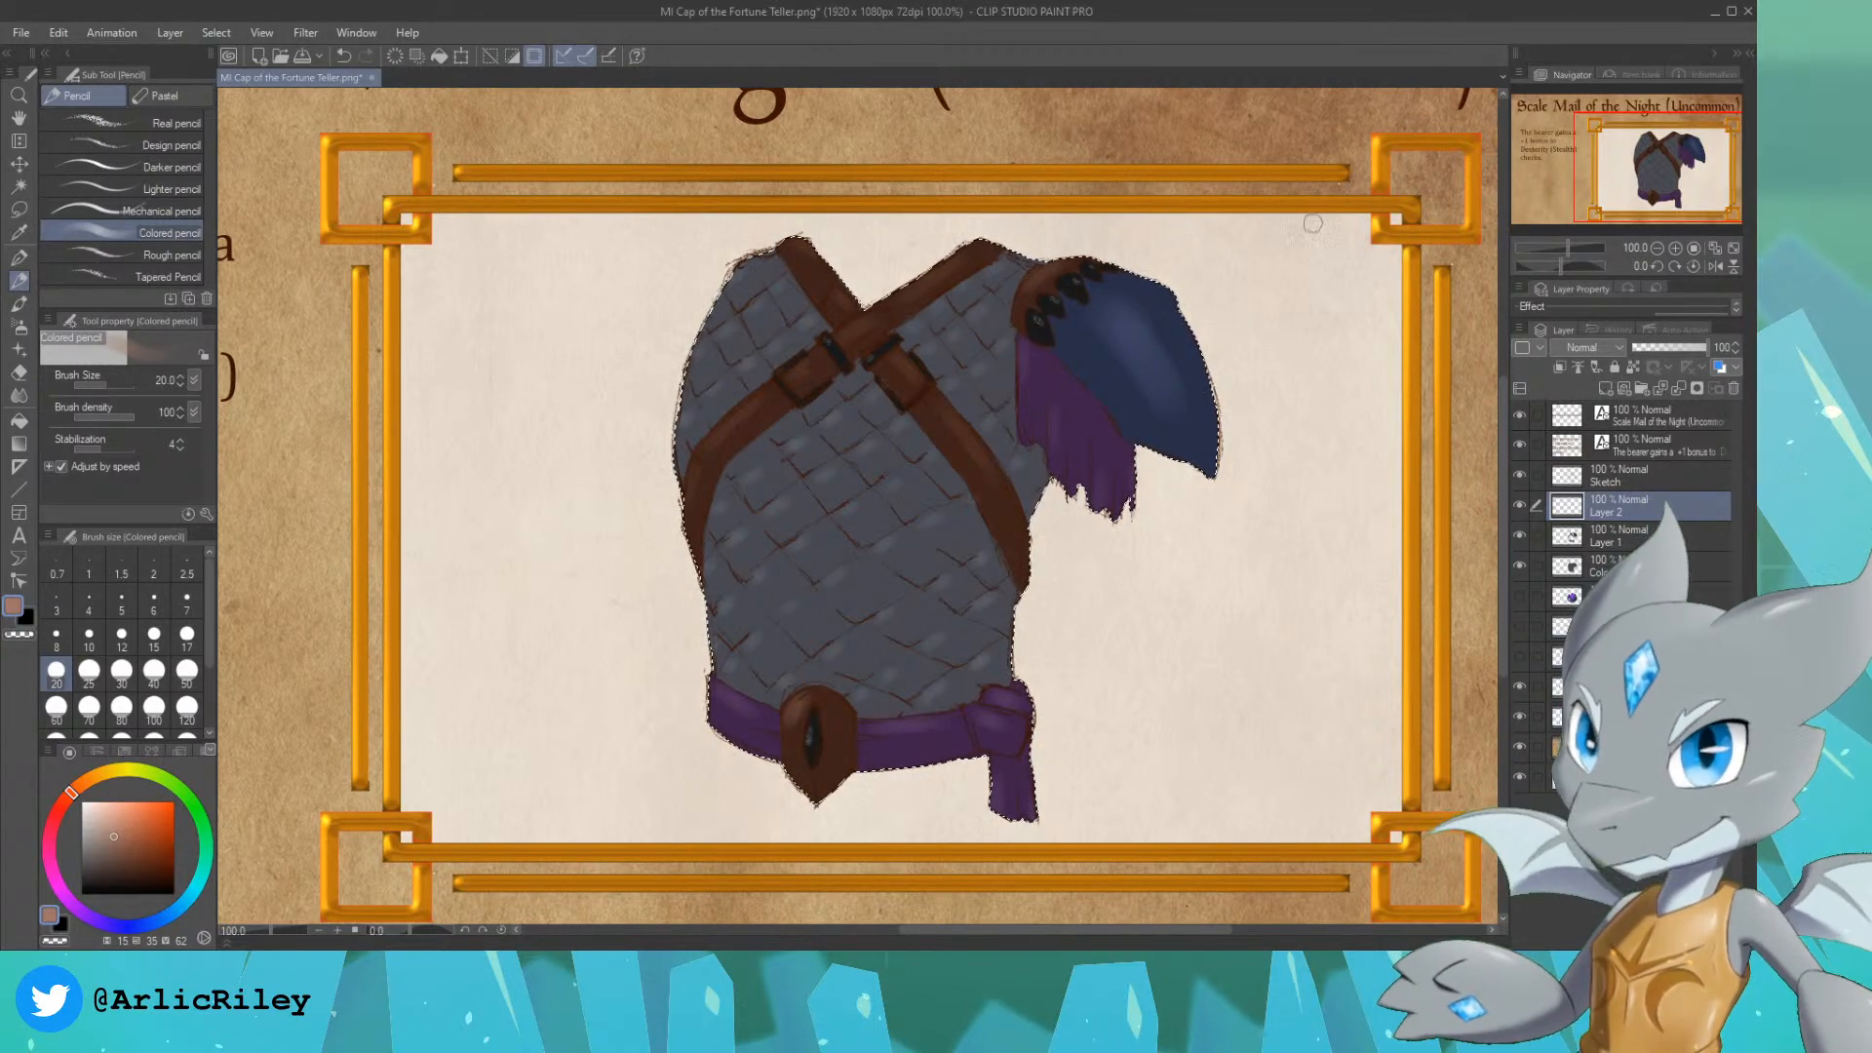
pyautogui.moveTo(1622, 186)
pyautogui.mouseDown()
pyautogui.moveTo(1603, 157)
pyautogui.moveTo(1643, 171)
pyautogui.mouseUp()
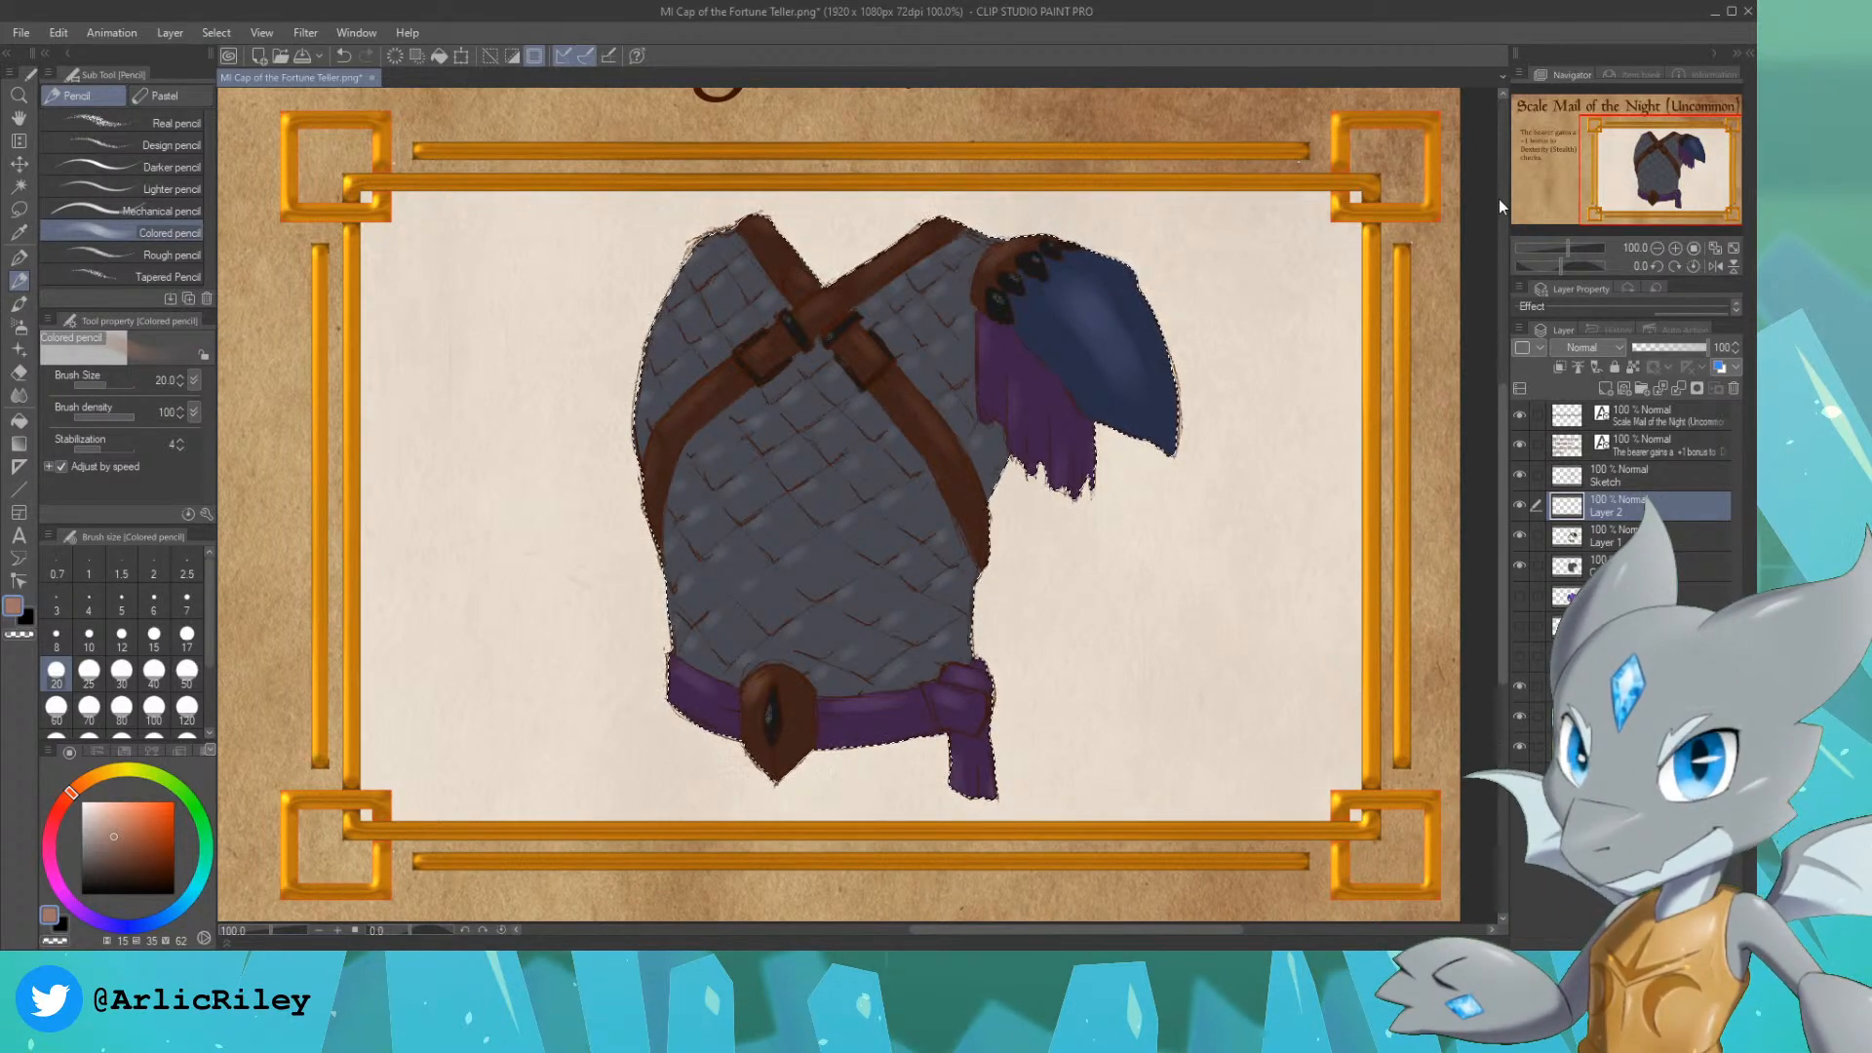
pyautogui.moveTo(1648, 179); pyautogui.dragTo(1643, 177)
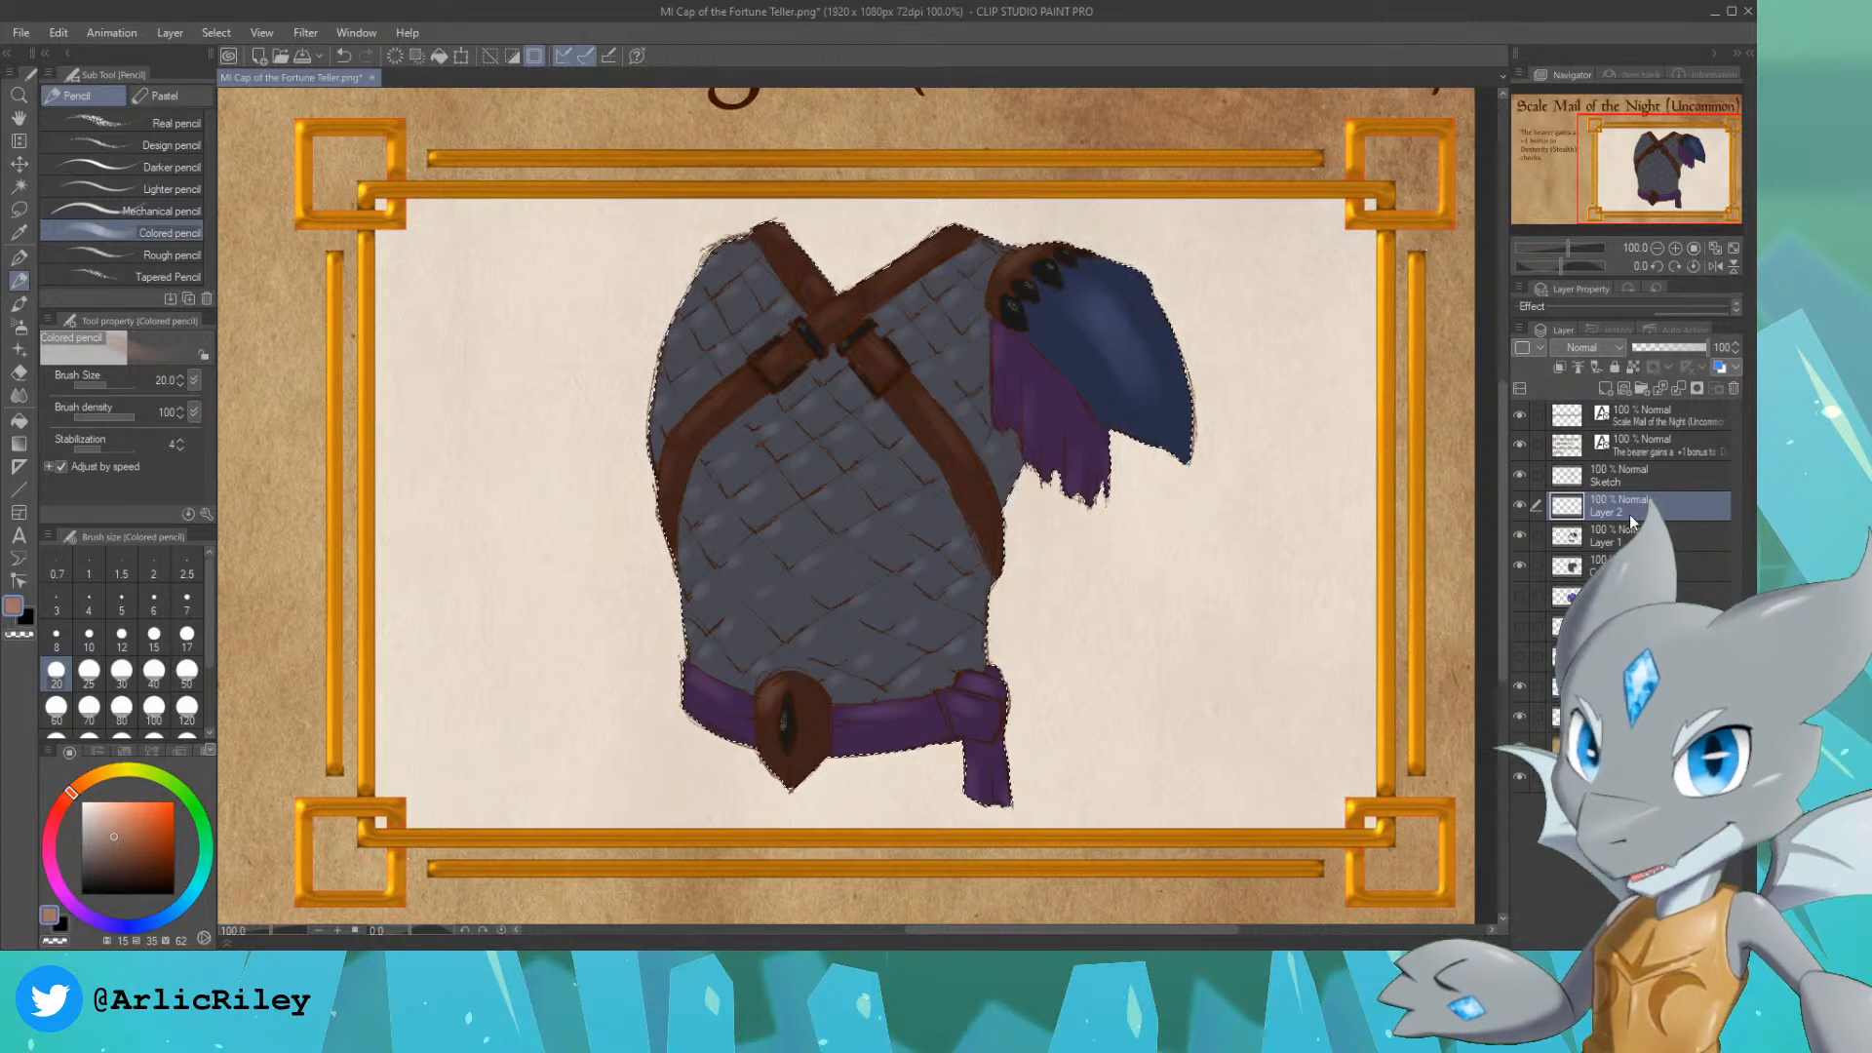
pyautogui.click(1605, 388)
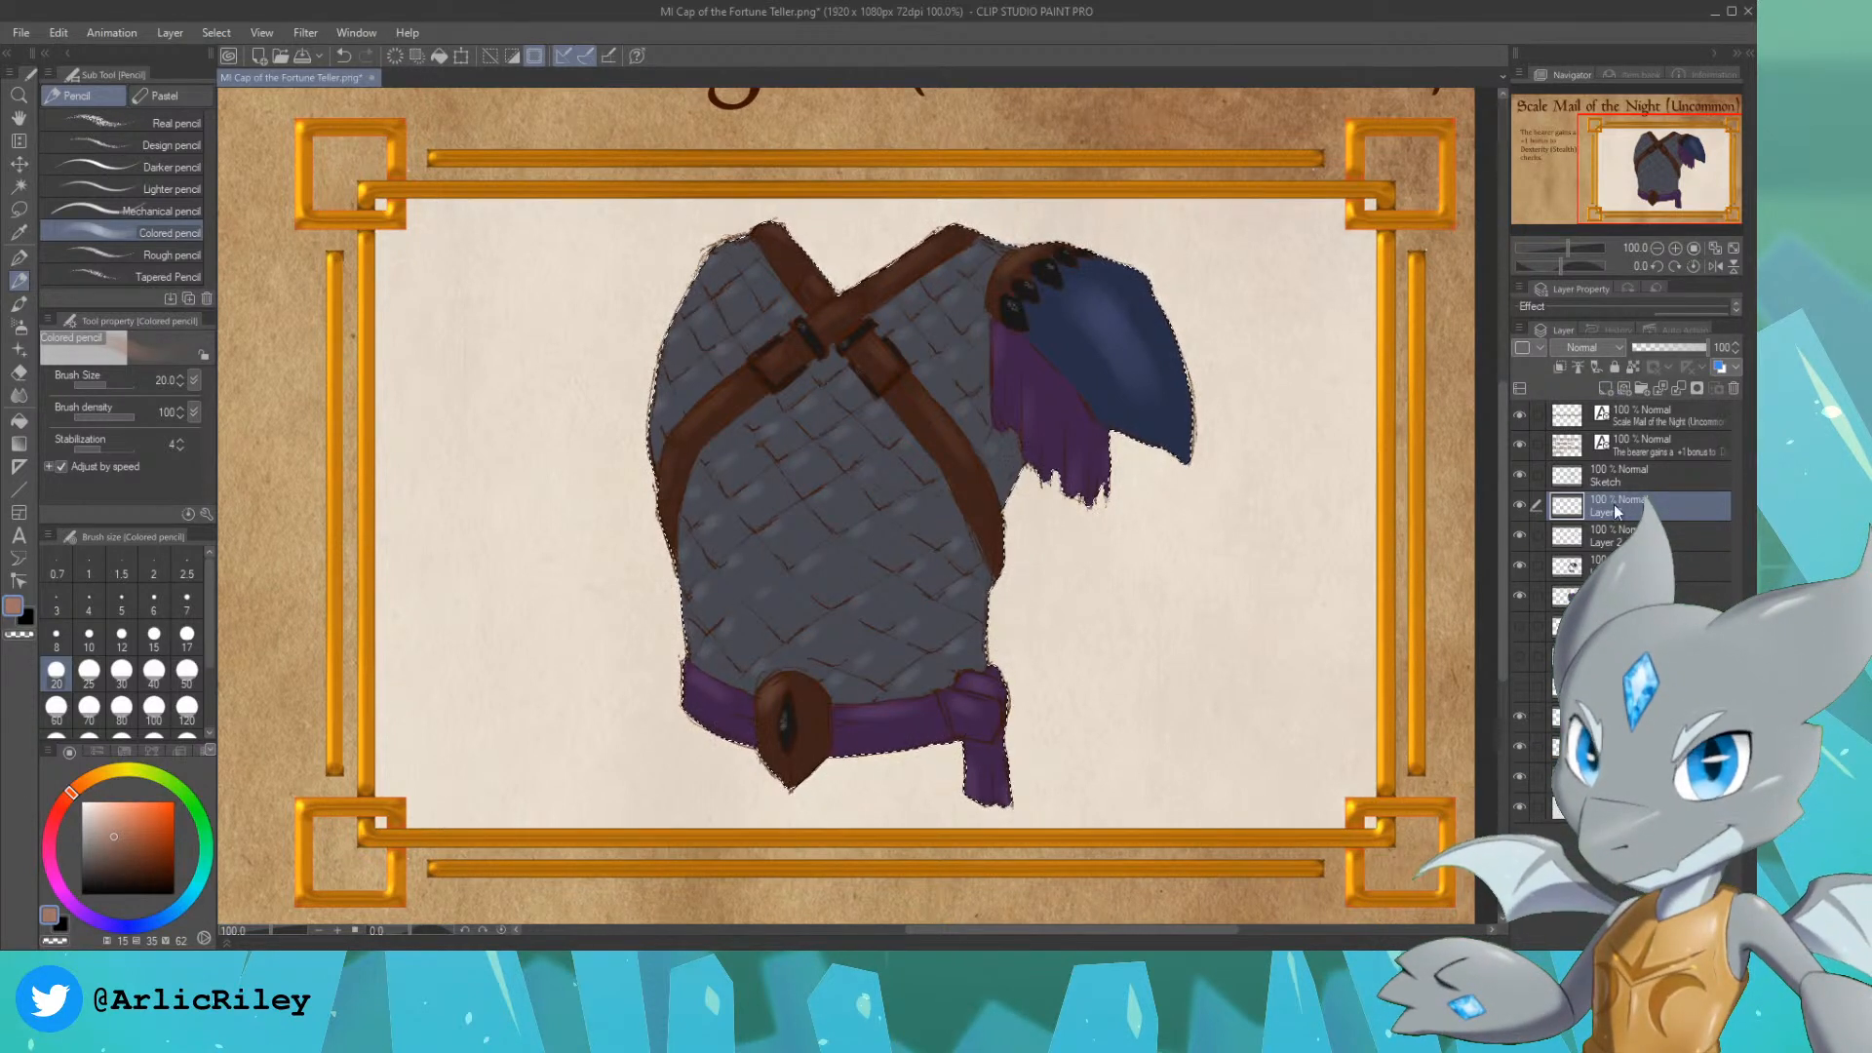
pyautogui.click(1581, 348)
pyautogui.click(1564, 384)
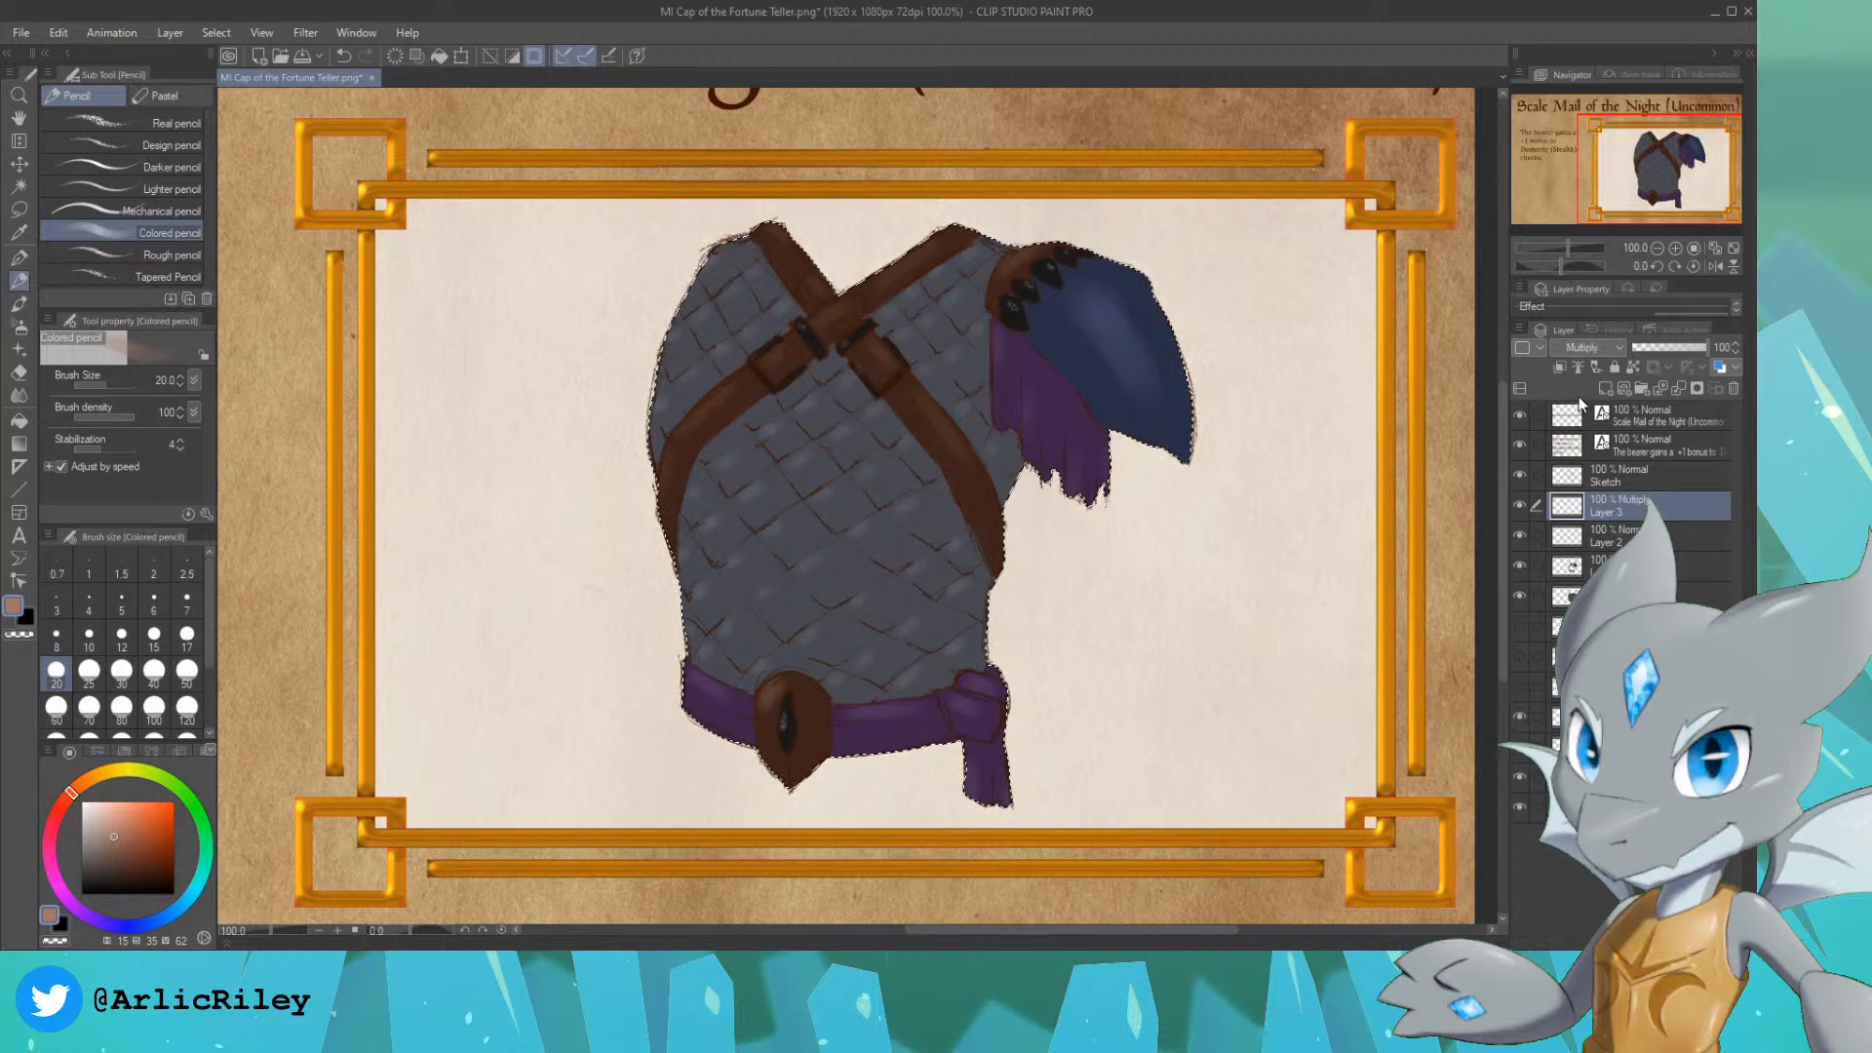
# Step: Shade the armor's lower right side, sash, purple cloth and shoulder plate edge in blue-grey sampled from the scales, using the Colored pencil at size 150
pyautogui.keyDown('alt'); pyautogui.click(749, 462); pyautogui.keyUp('alt')
pyautogui.press(']')
pyautogui.press(']')
pyautogui.press(']')
pyautogui.press(']')
pyautogui.press(']')
pyautogui.press(']')
pyautogui.press(']')
pyautogui.press(']')
pyautogui.press(']')
pyautogui.press(']')
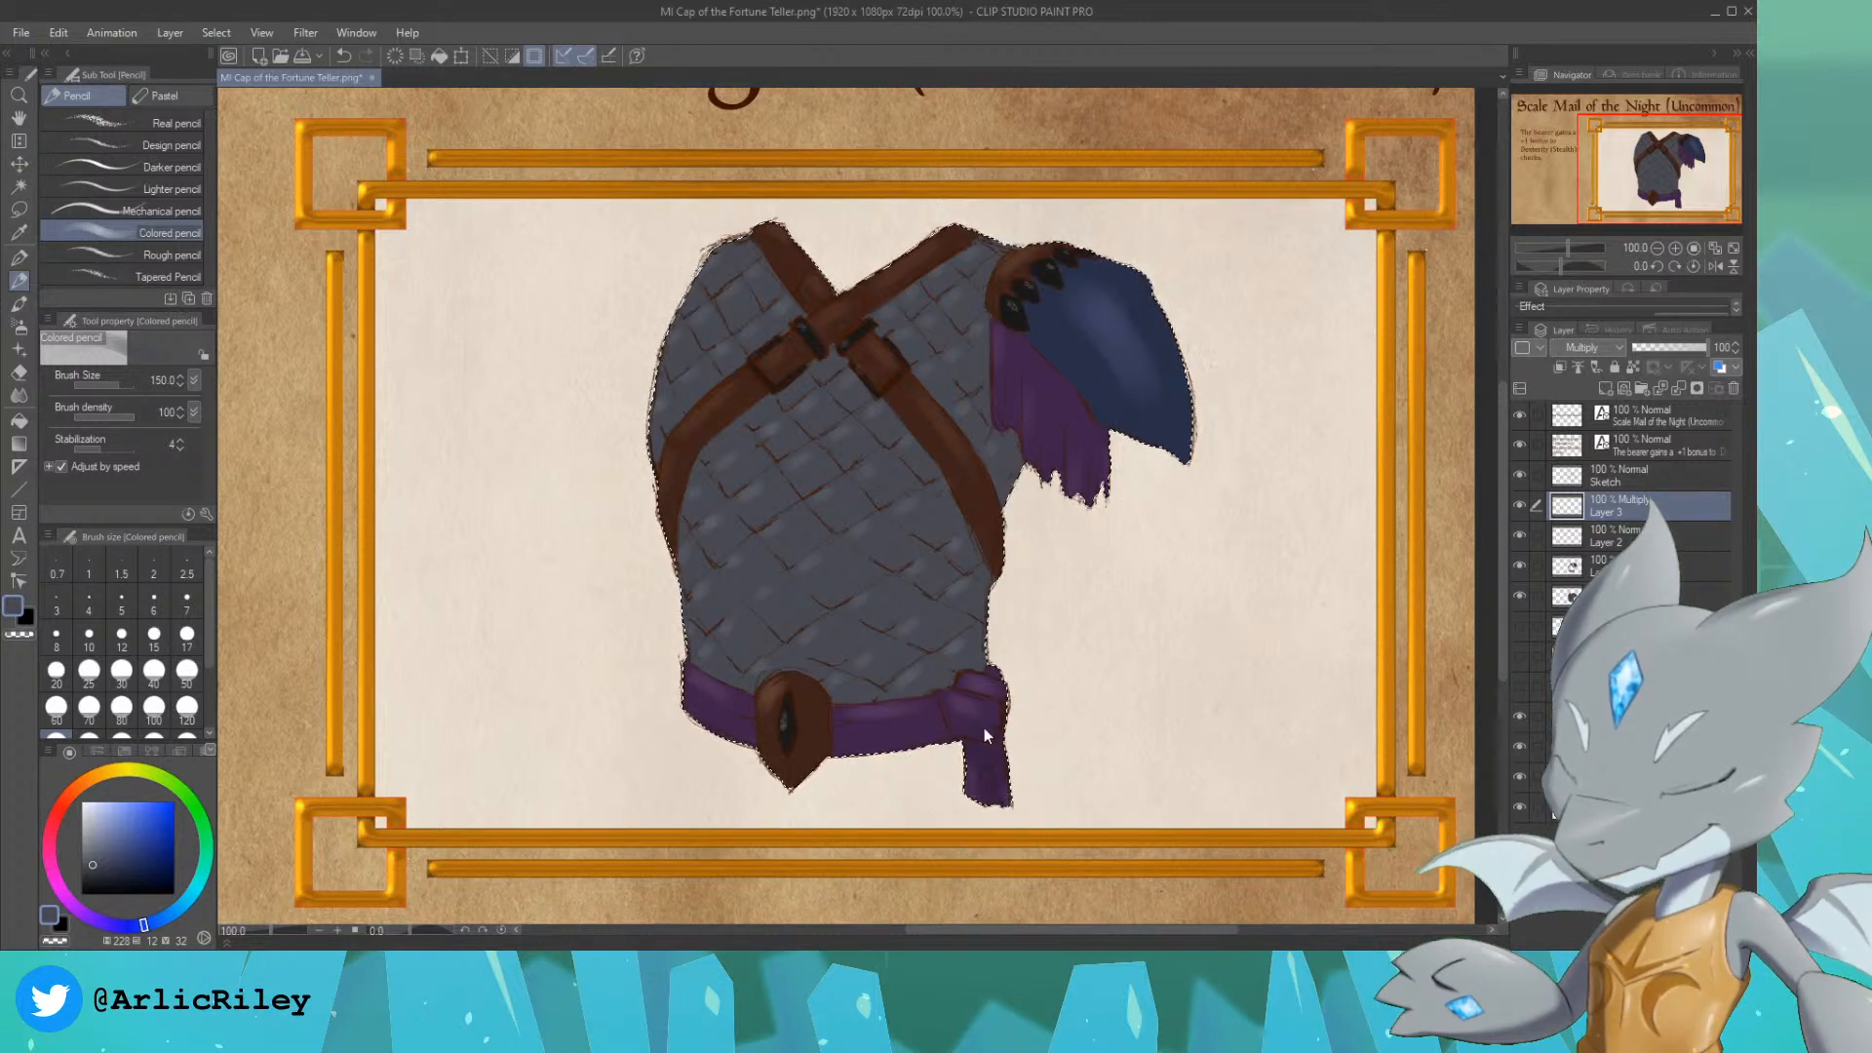
pyautogui.moveTo(897, 766)
pyautogui.mouseDown()
pyautogui.moveTo(1073, 795)
pyautogui.moveTo(963, 754)
pyautogui.moveTo(839, 783)
pyautogui.moveTo(948, 720)
pyautogui.mouseUp()
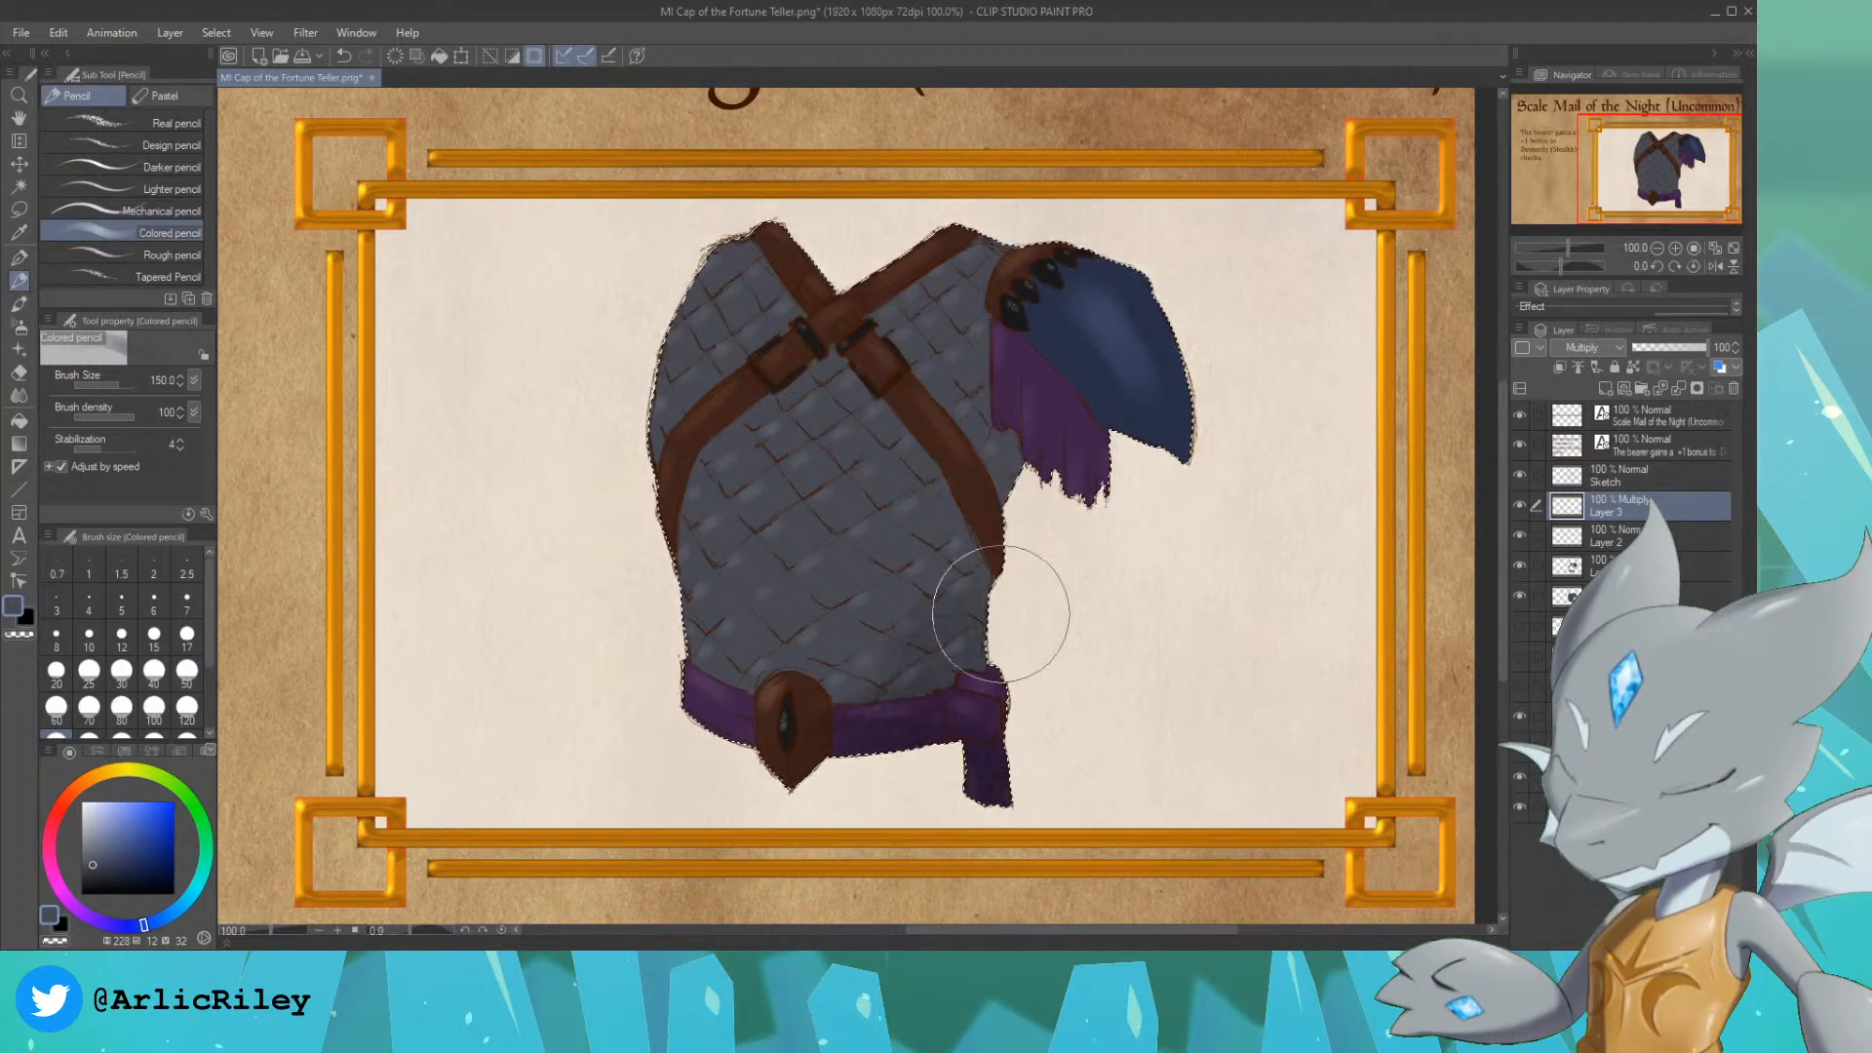
pyautogui.moveTo(1000, 614); pyautogui.dragTo(858, 659)
pyautogui.moveTo(1156, 402)
pyautogui.mouseDown()
pyautogui.moveTo(1143, 438)
pyautogui.moveTo(1189, 487)
pyautogui.moveTo(1238, 400)
pyautogui.moveTo(1209, 303)
pyautogui.moveTo(1159, 472)
pyautogui.mouseUp()
pyautogui.moveTo(987, 361)
pyautogui.mouseDown()
pyautogui.moveTo(898, 606)
pyautogui.moveTo(760, 727)
pyautogui.mouseUp()
pyautogui.moveTo(843, 785)
pyautogui.mouseDown()
pyautogui.moveTo(856, 673)
pyautogui.moveTo(985, 551)
pyautogui.moveTo(962, 669)
pyautogui.moveTo(1085, 588)
pyautogui.moveTo(1014, 466)
pyautogui.moveTo(1037, 495)
pyautogui.moveTo(1044, 348)
pyautogui.moveTo(1149, 331)
pyautogui.moveTo(1193, 406)
pyautogui.moveTo(1219, 321)
pyautogui.mouseUp()
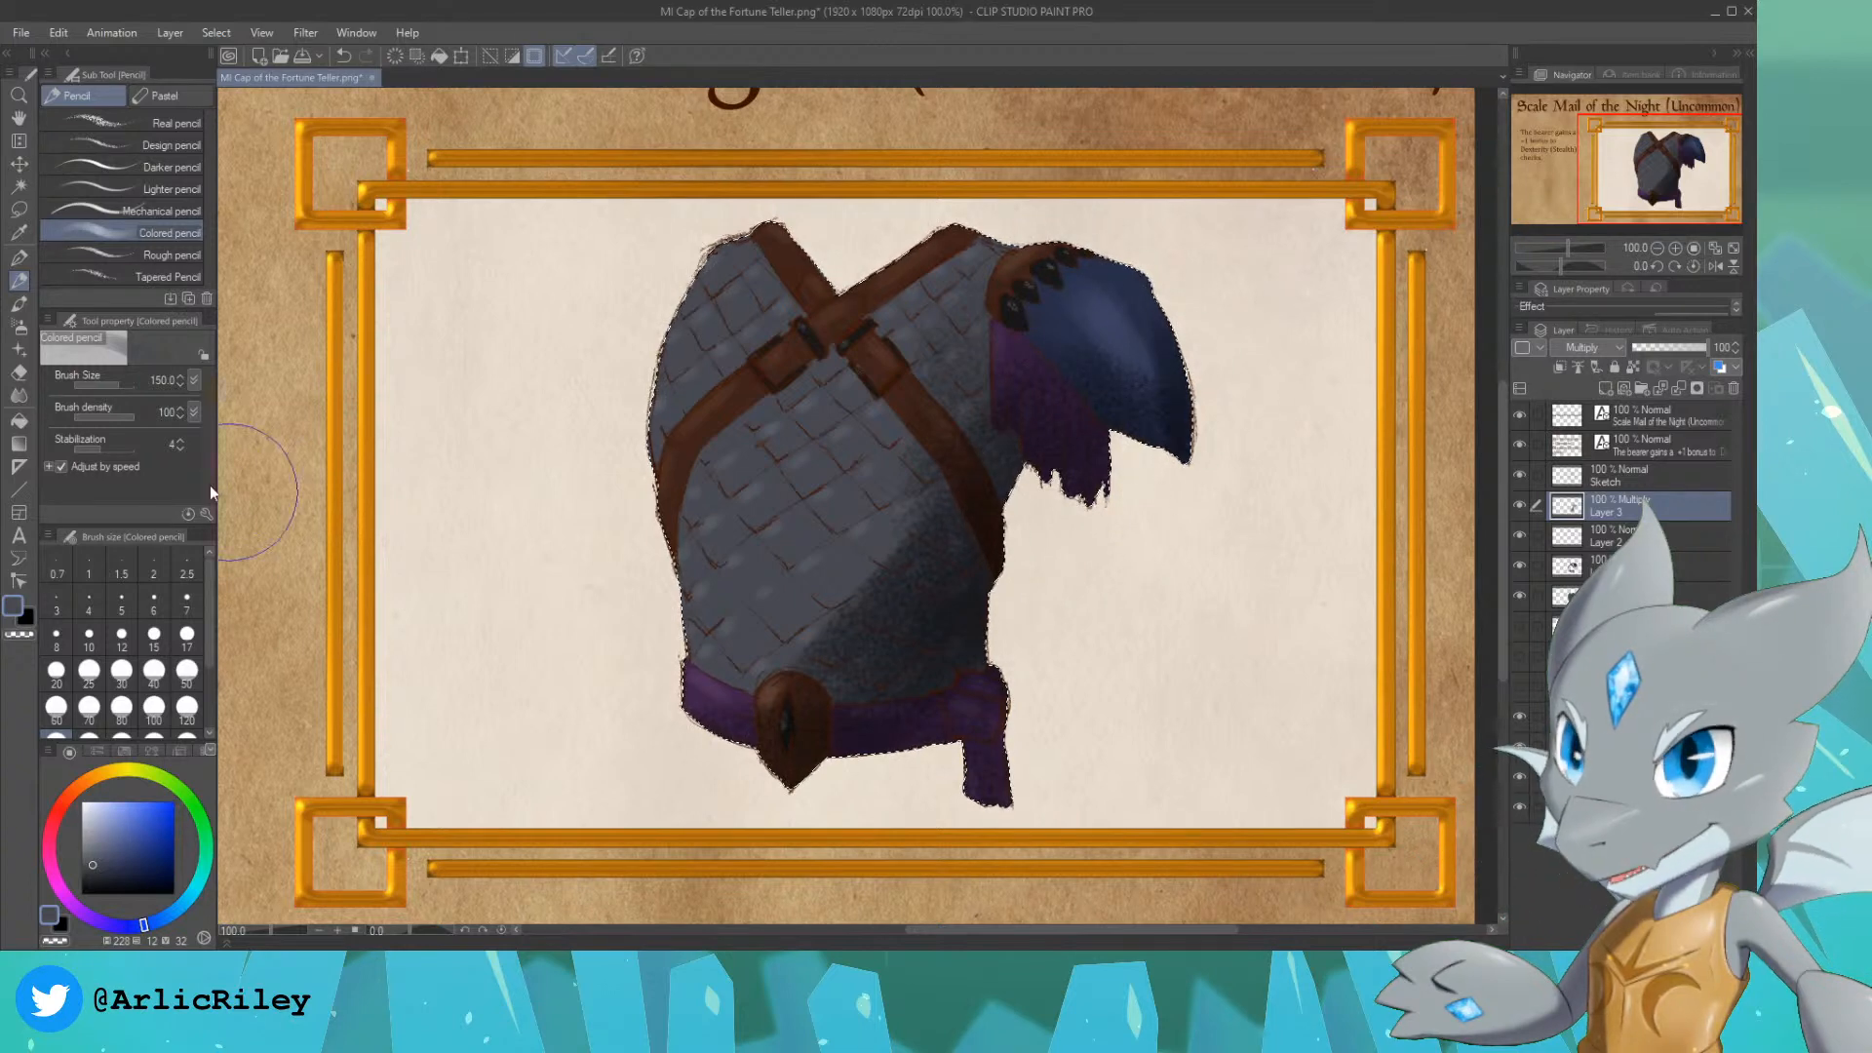
# Step: Soften the Multiply shadow on the scales, purple cloth and shoulder plate with the Kneaded eraser, reducing its size to 100
pyautogui.press('e')
pyautogui.click(171, 176)
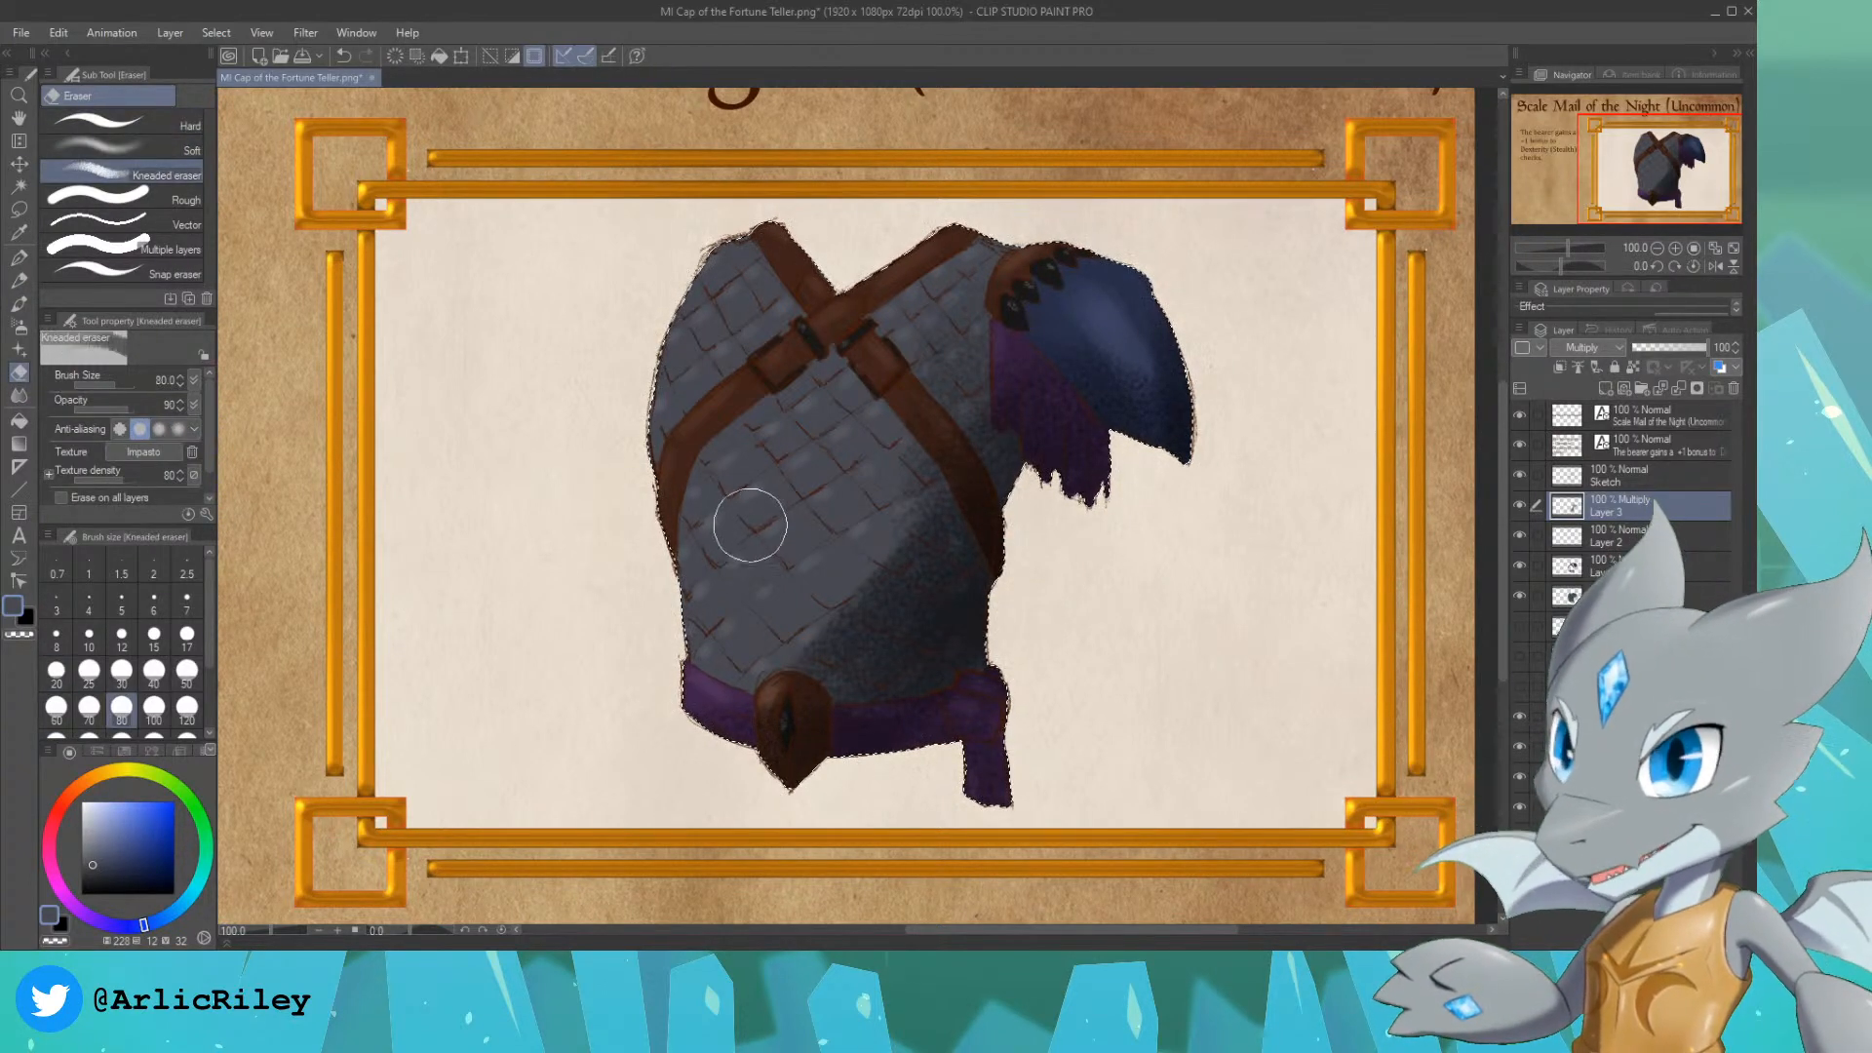
pyautogui.hotkey('ctrl', 'z')
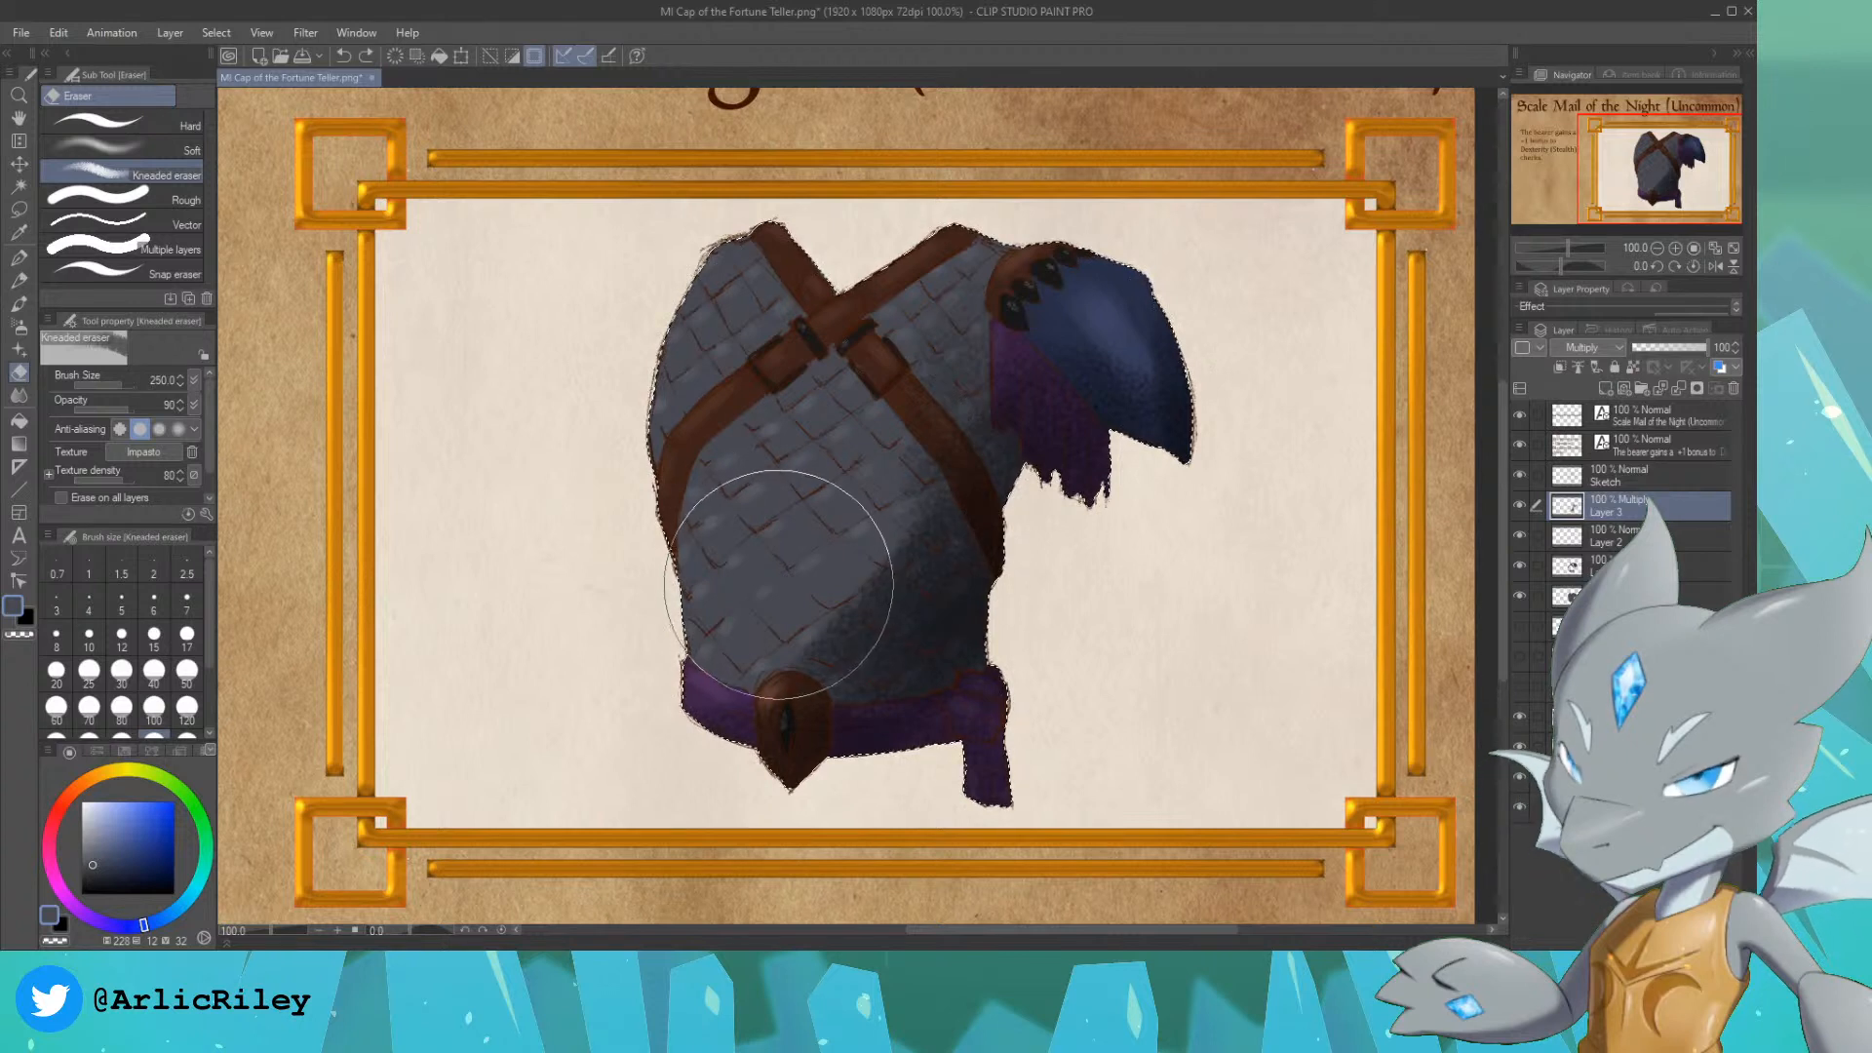
pyautogui.moveTo(781, 576)
pyautogui.mouseDown()
pyautogui.moveTo(845, 495)
pyautogui.moveTo(830, 472)
pyautogui.moveTo(886, 450)
pyautogui.moveTo(918, 273)
pyautogui.moveTo(1024, 353)
pyautogui.moveTo(1143, 299)
pyautogui.moveTo(974, 351)
pyautogui.moveTo(1048, 345)
pyautogui.moveTo(1009, 385)
pyautogui.moveTo(1021, 363)
pyautogui.moveTo(1058, 416)
pyautogui.moveTo(1022, 363)
pyautogui.moveTo(1035, 392)
pyautogui.moveTo(1002, 372)
pyautogui.moveTo(1096, 462)
pyautogui.moveTo(1057, 375)
pyautogui.moveTo(1077, 429)
pyautogui.mouseUp()
pyautogui.press('[')
pyautogui.press('[')
pyautogui.press('[')
pyautogui.press('[')
pyautogui.press('[')
pyautogui.hotkey('ctrl', 'z')
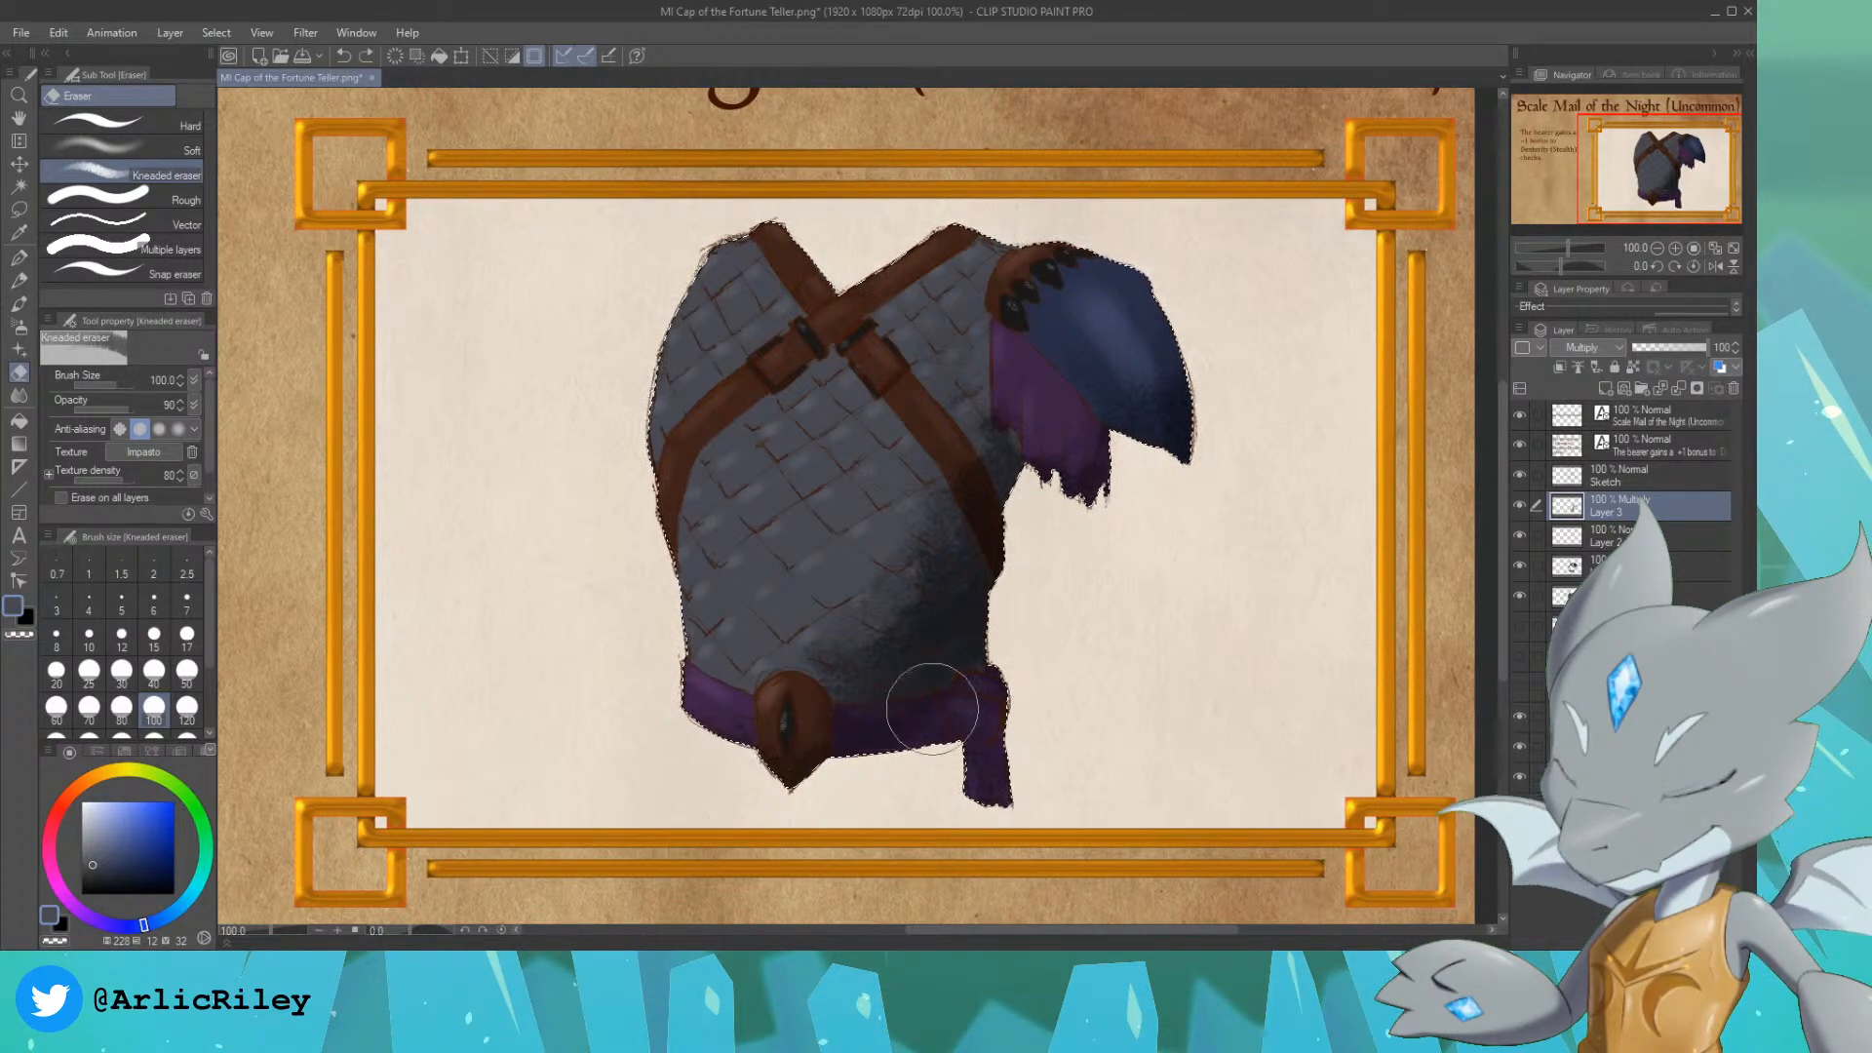
# Step: Erase lighter patches from the shadow on the sash, knot and lower right scales with the Kneaded eraser at size 40
pyautogui.press('[')
pyautogui.press('[')
pyautogui.press('[')
pyautogui.press('[')
pyautogui.press('[')
pyautogui.moveTo(858, 706); pyautogui.dragTo(856, 715)
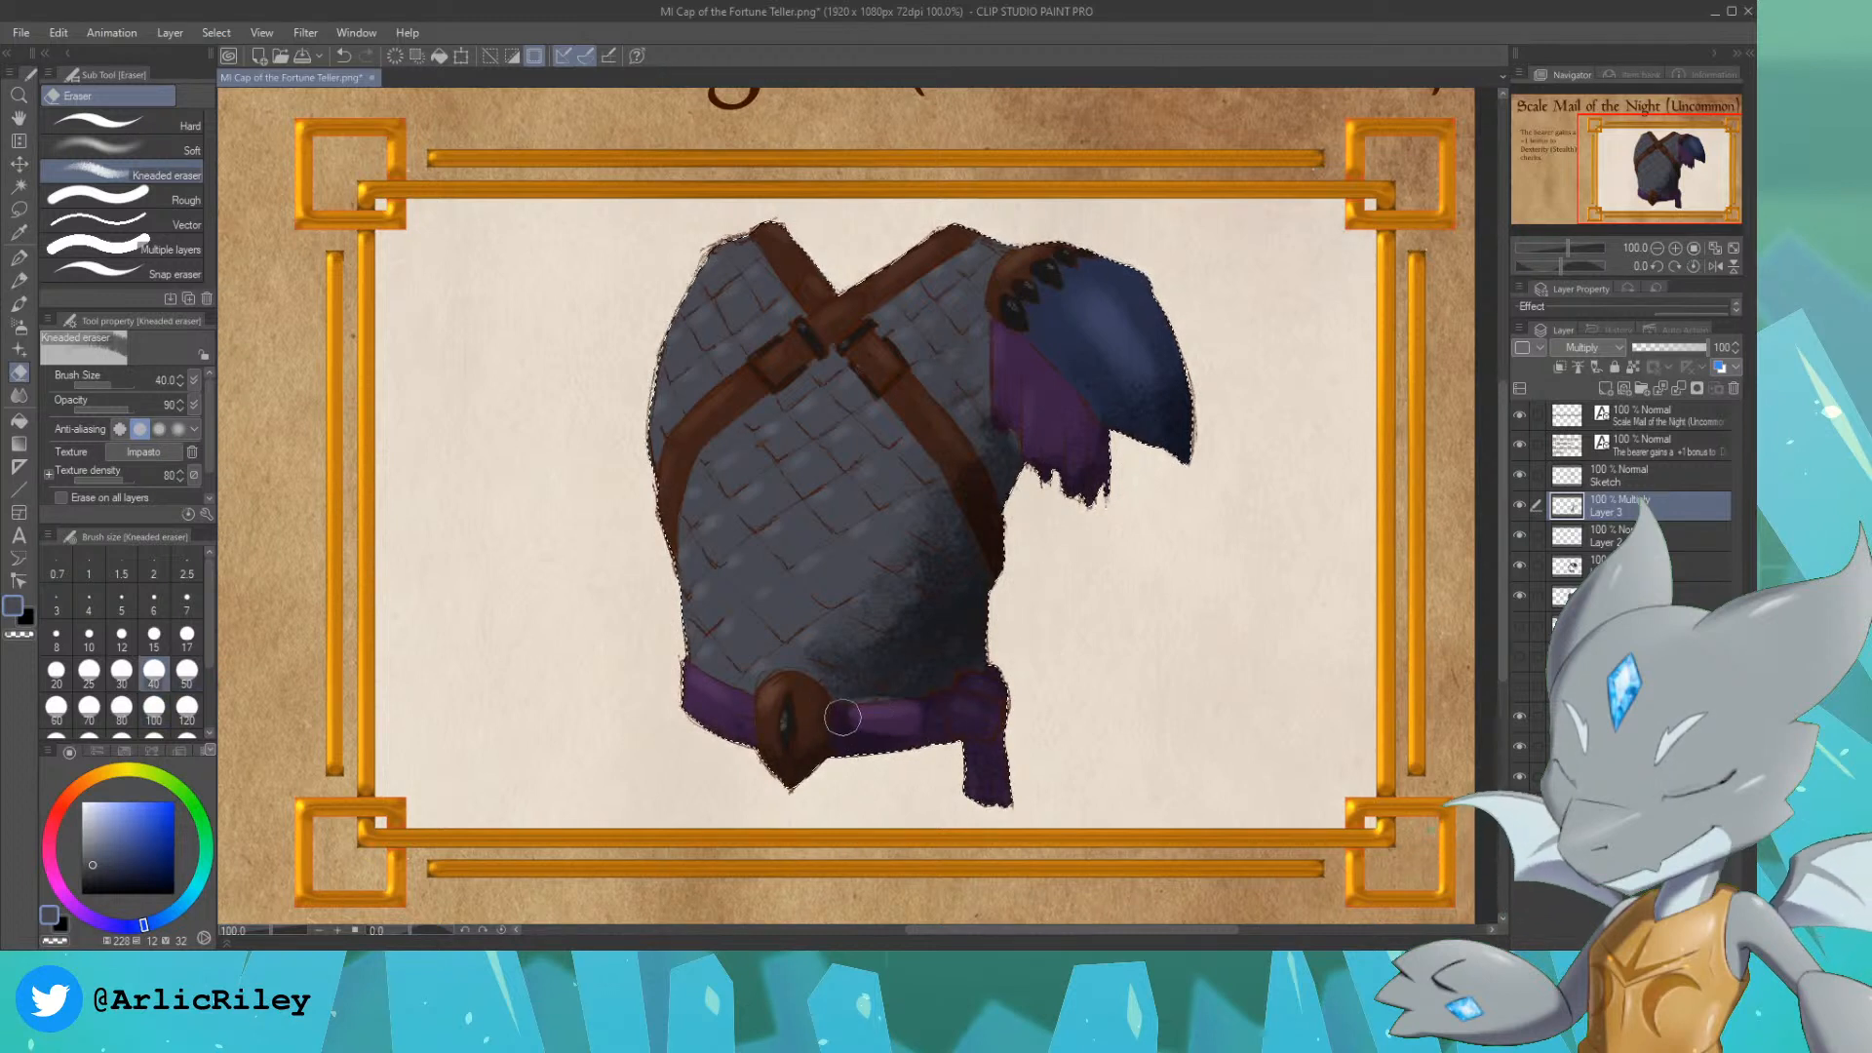
pyautogui.hotkey('ctrl', 'z')
pyautogui.hotkey('ctrl', 'z')
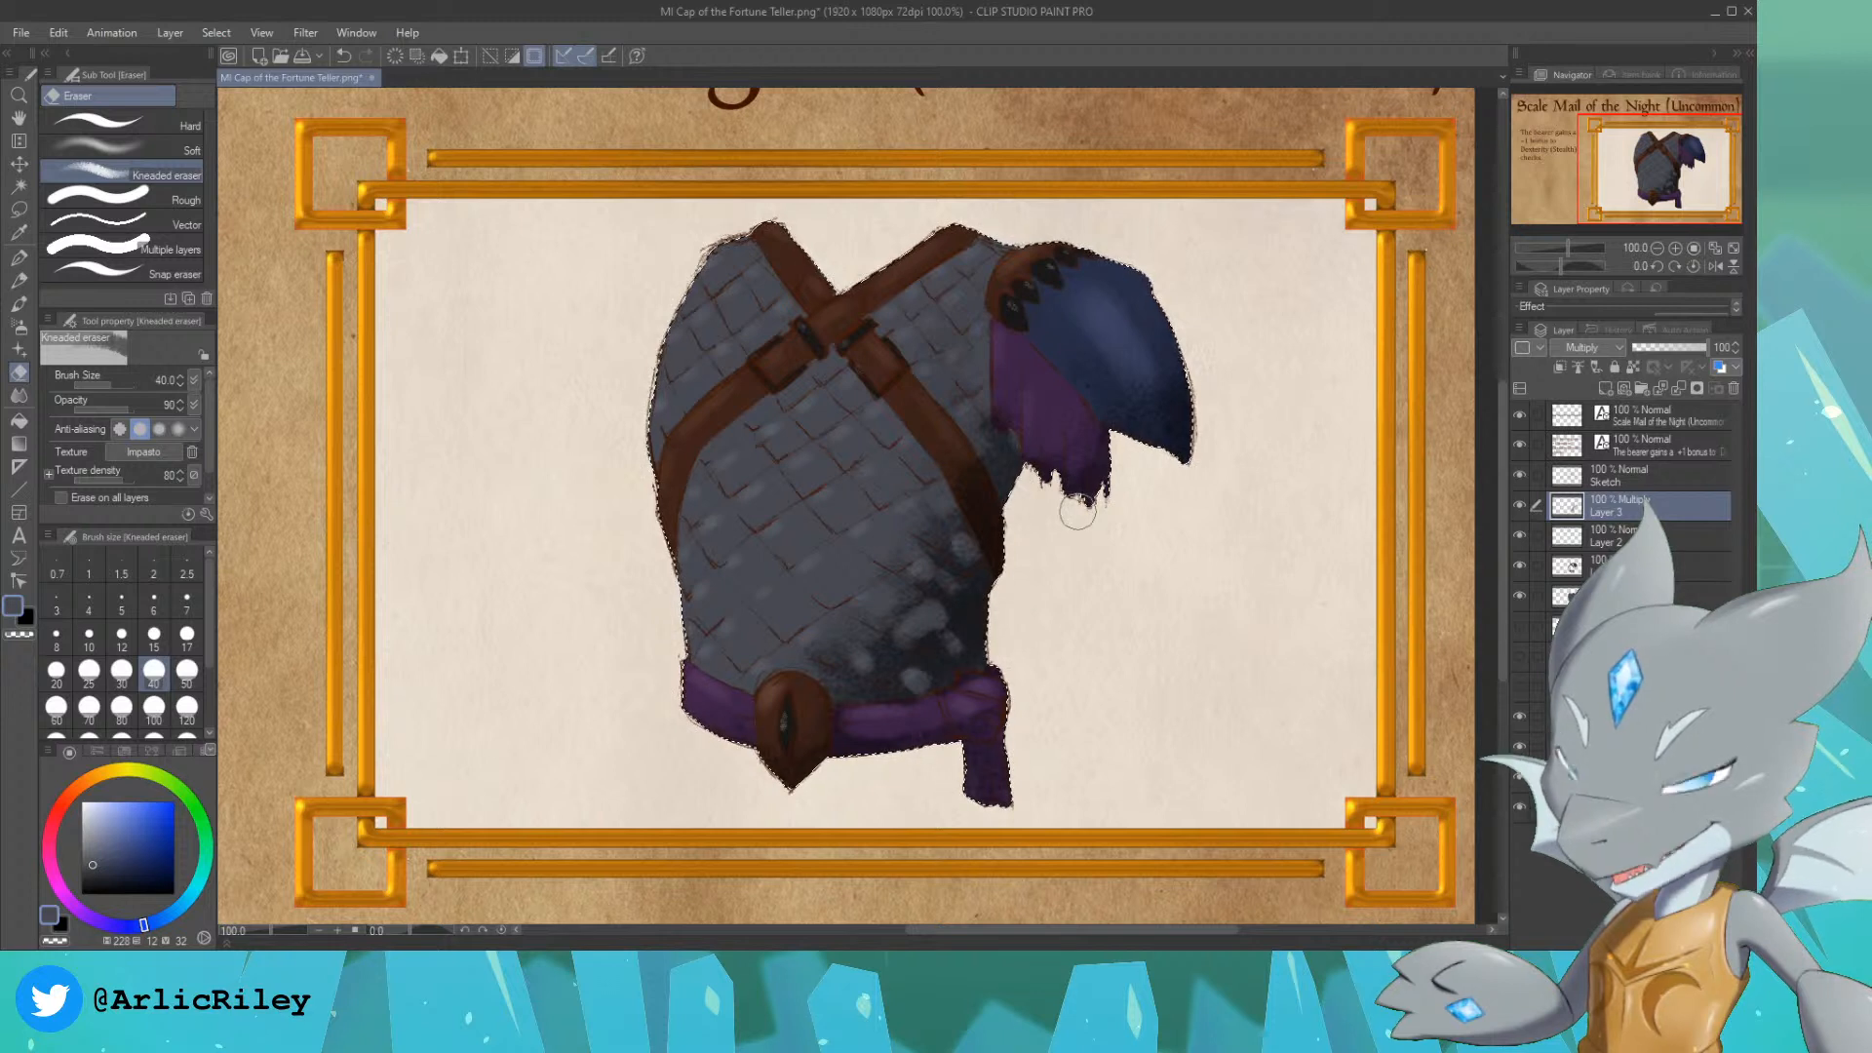
# Step: Paint finer Multiply shadows on the cloth folds, straps, lower scales, medallion and sash with the Colored pencil at size 15
pyautogui.click(20, 277)
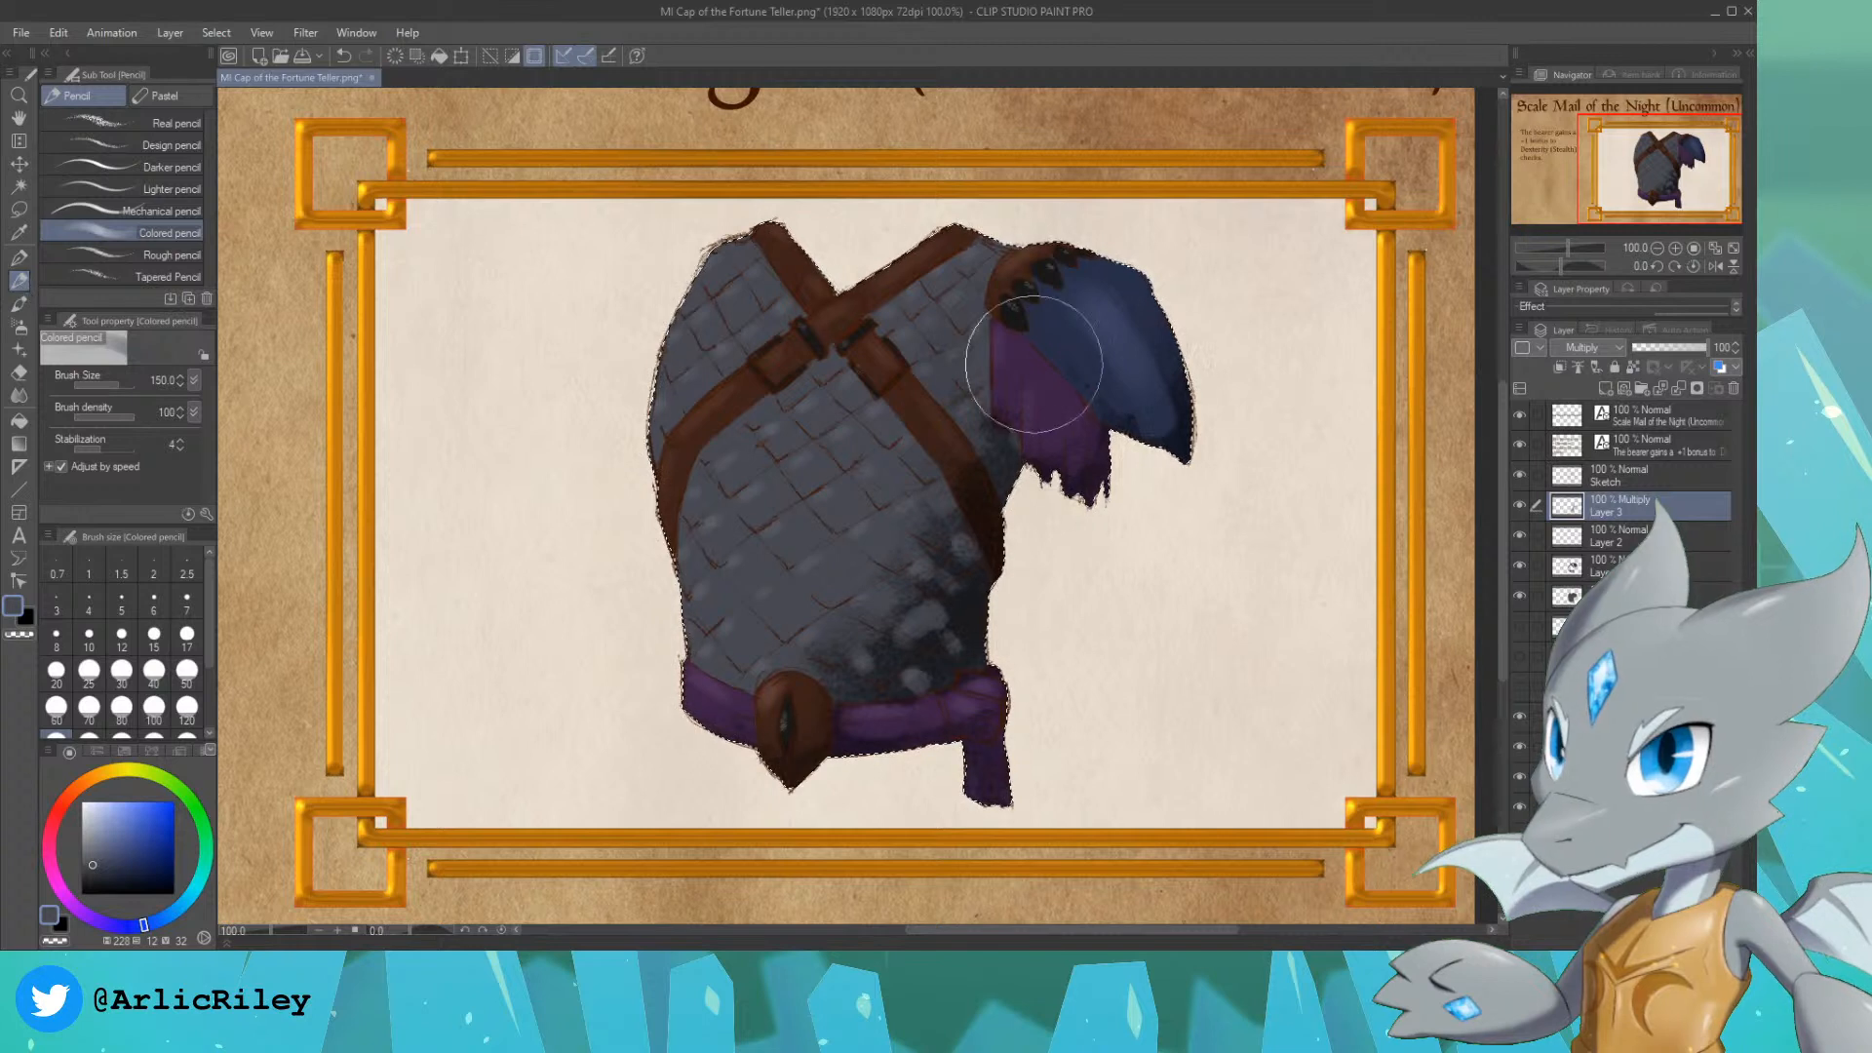
pyautogui.press('[')
pyautogui.press('[')
pyautogui.press('[')
pyautogui.press('[')
pyautogui.press('[')
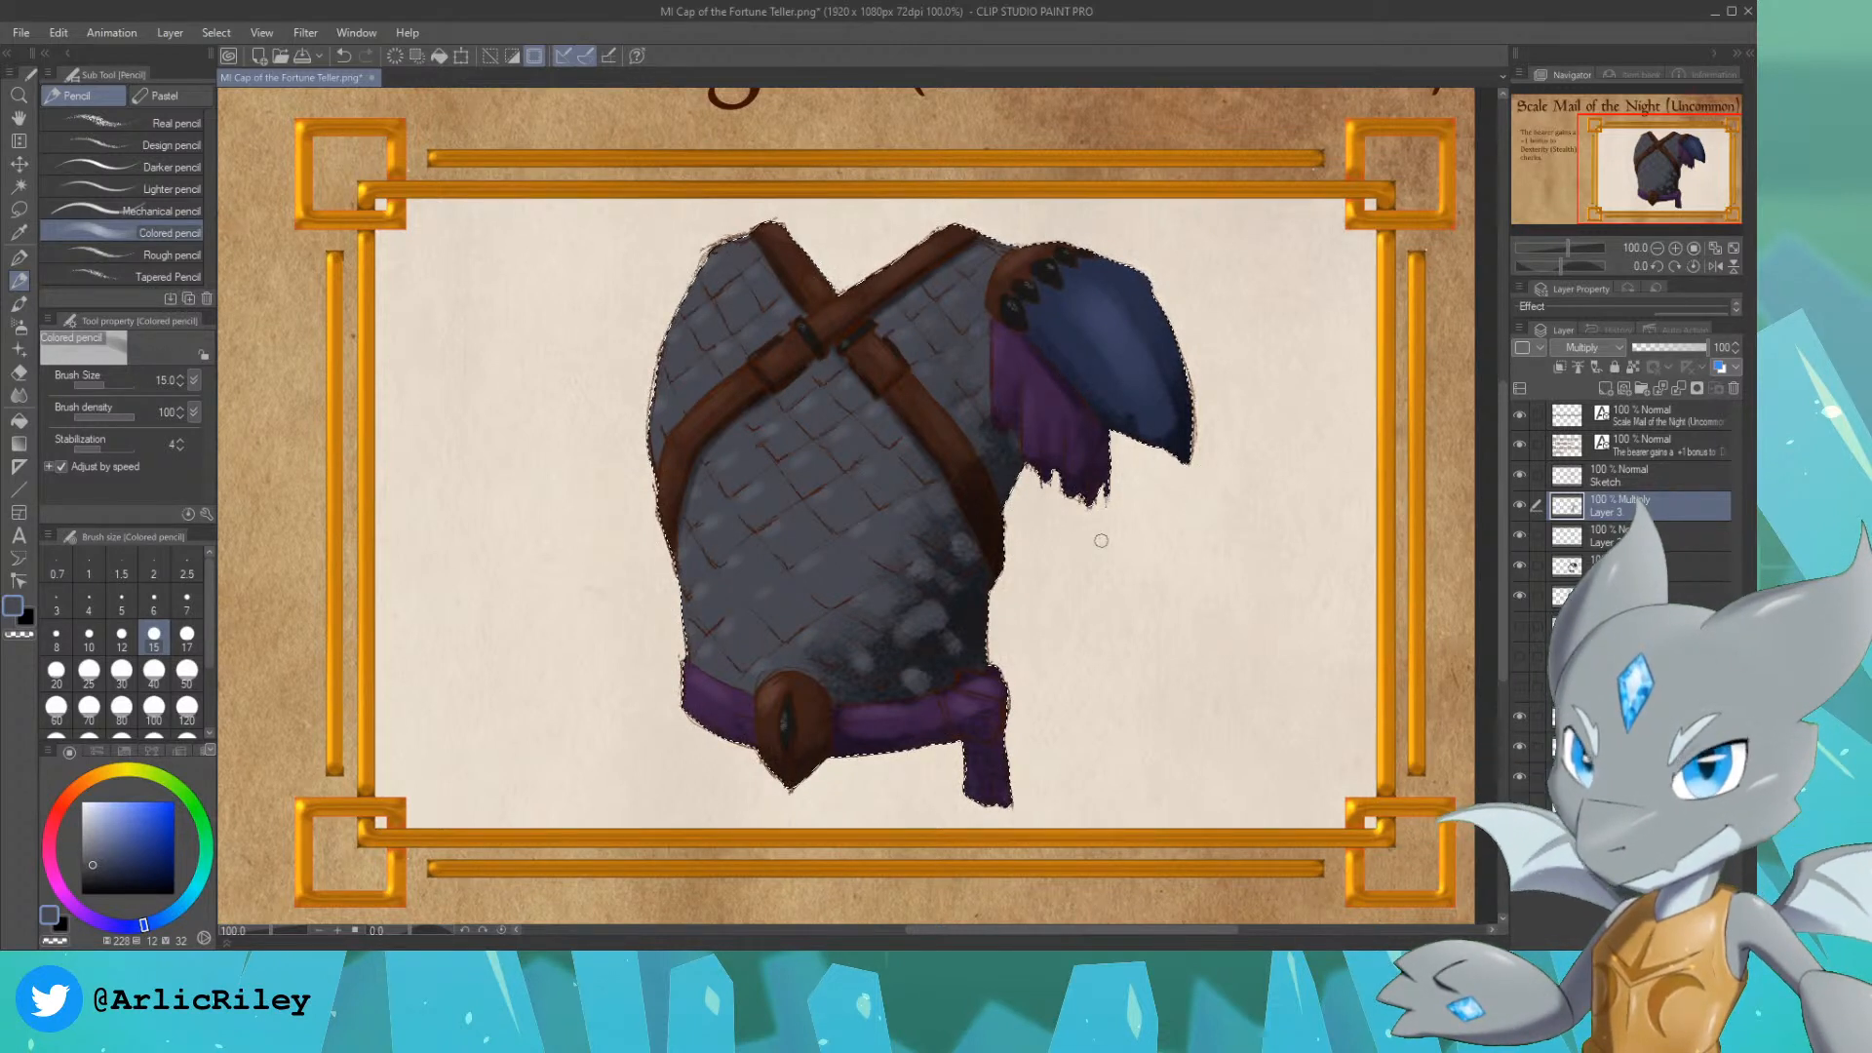
pyautogui.moveTo(954, 652)
pyautogui.mouseDown()
pyautogui.moveTo(952, 627)
pyautogui.moveTo(889, 675)
pyautogui.moveTo(901, 698)
pyautogui.moveTo(946, 680)
pyautogui.mouseUp()
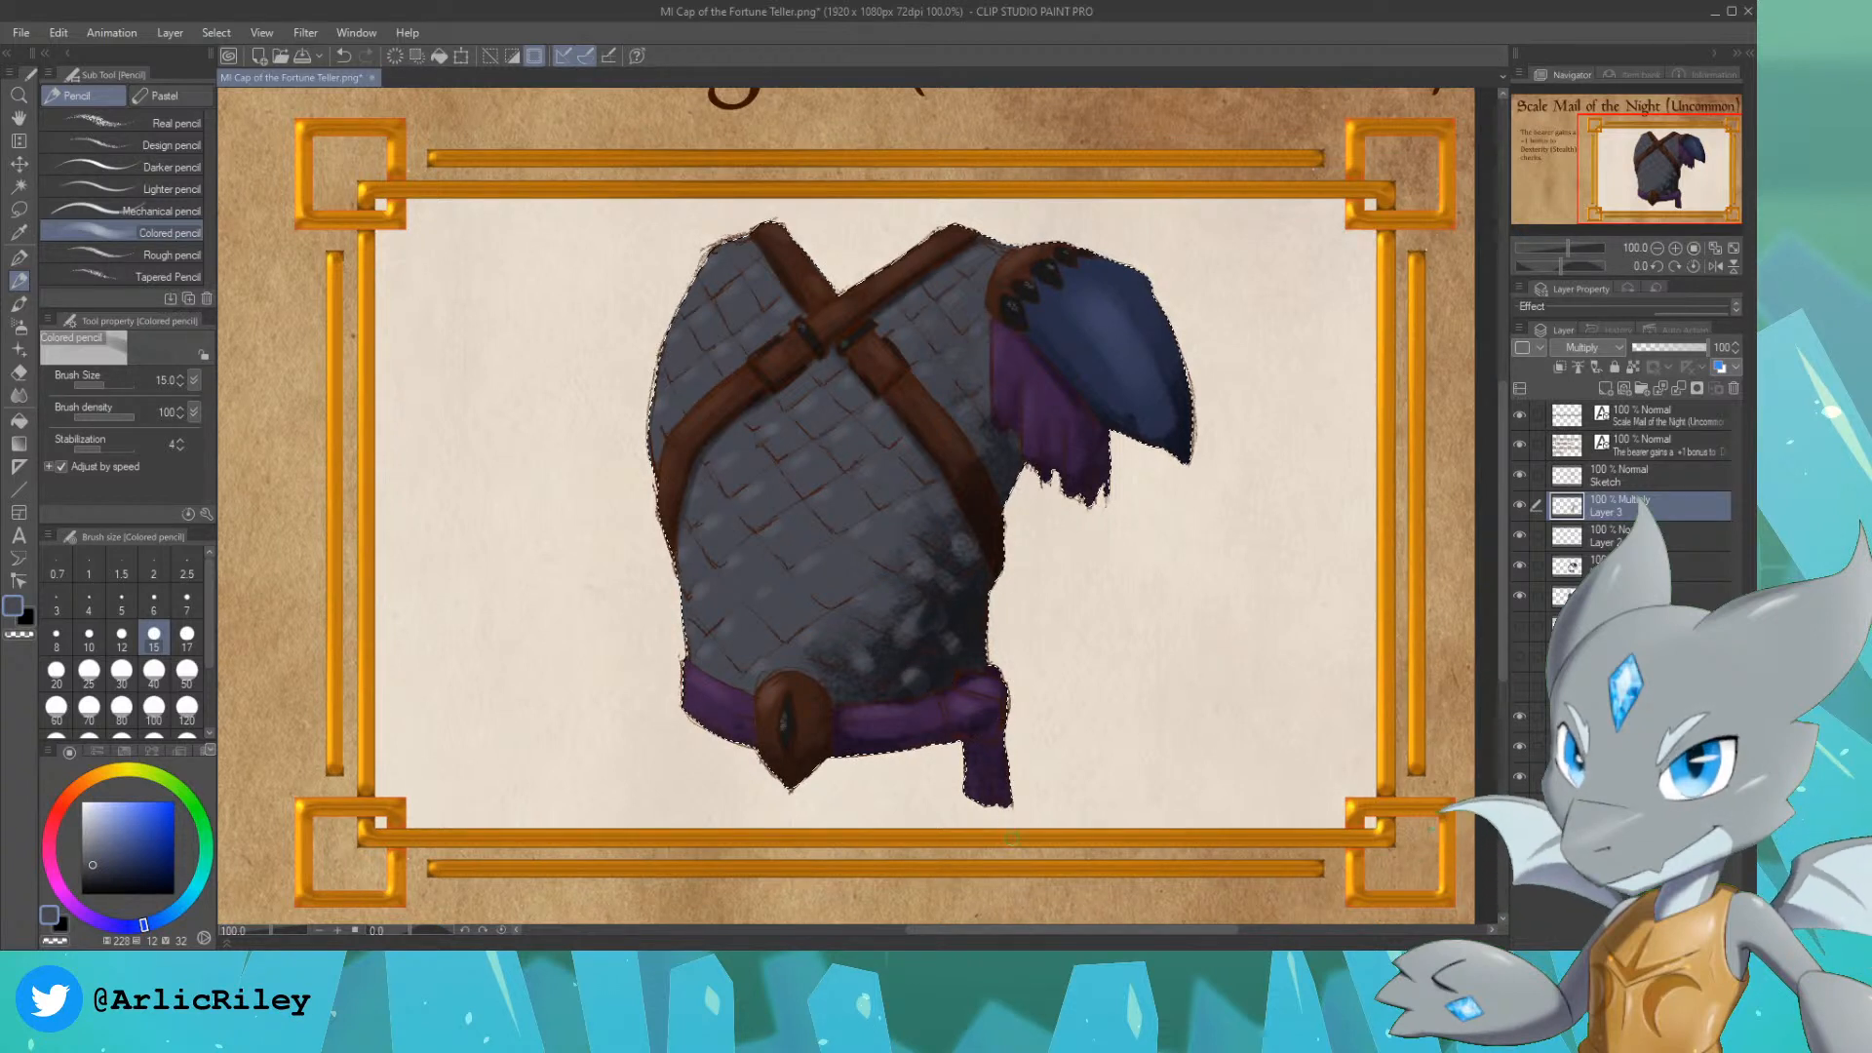
pyautogui.moveTo(688, 687)
pyautogui.mouseDown()
pyautogui.moveTo(738, 749)
pyautogui.moveTo(780, 749)
pyautogui.mouseUp()
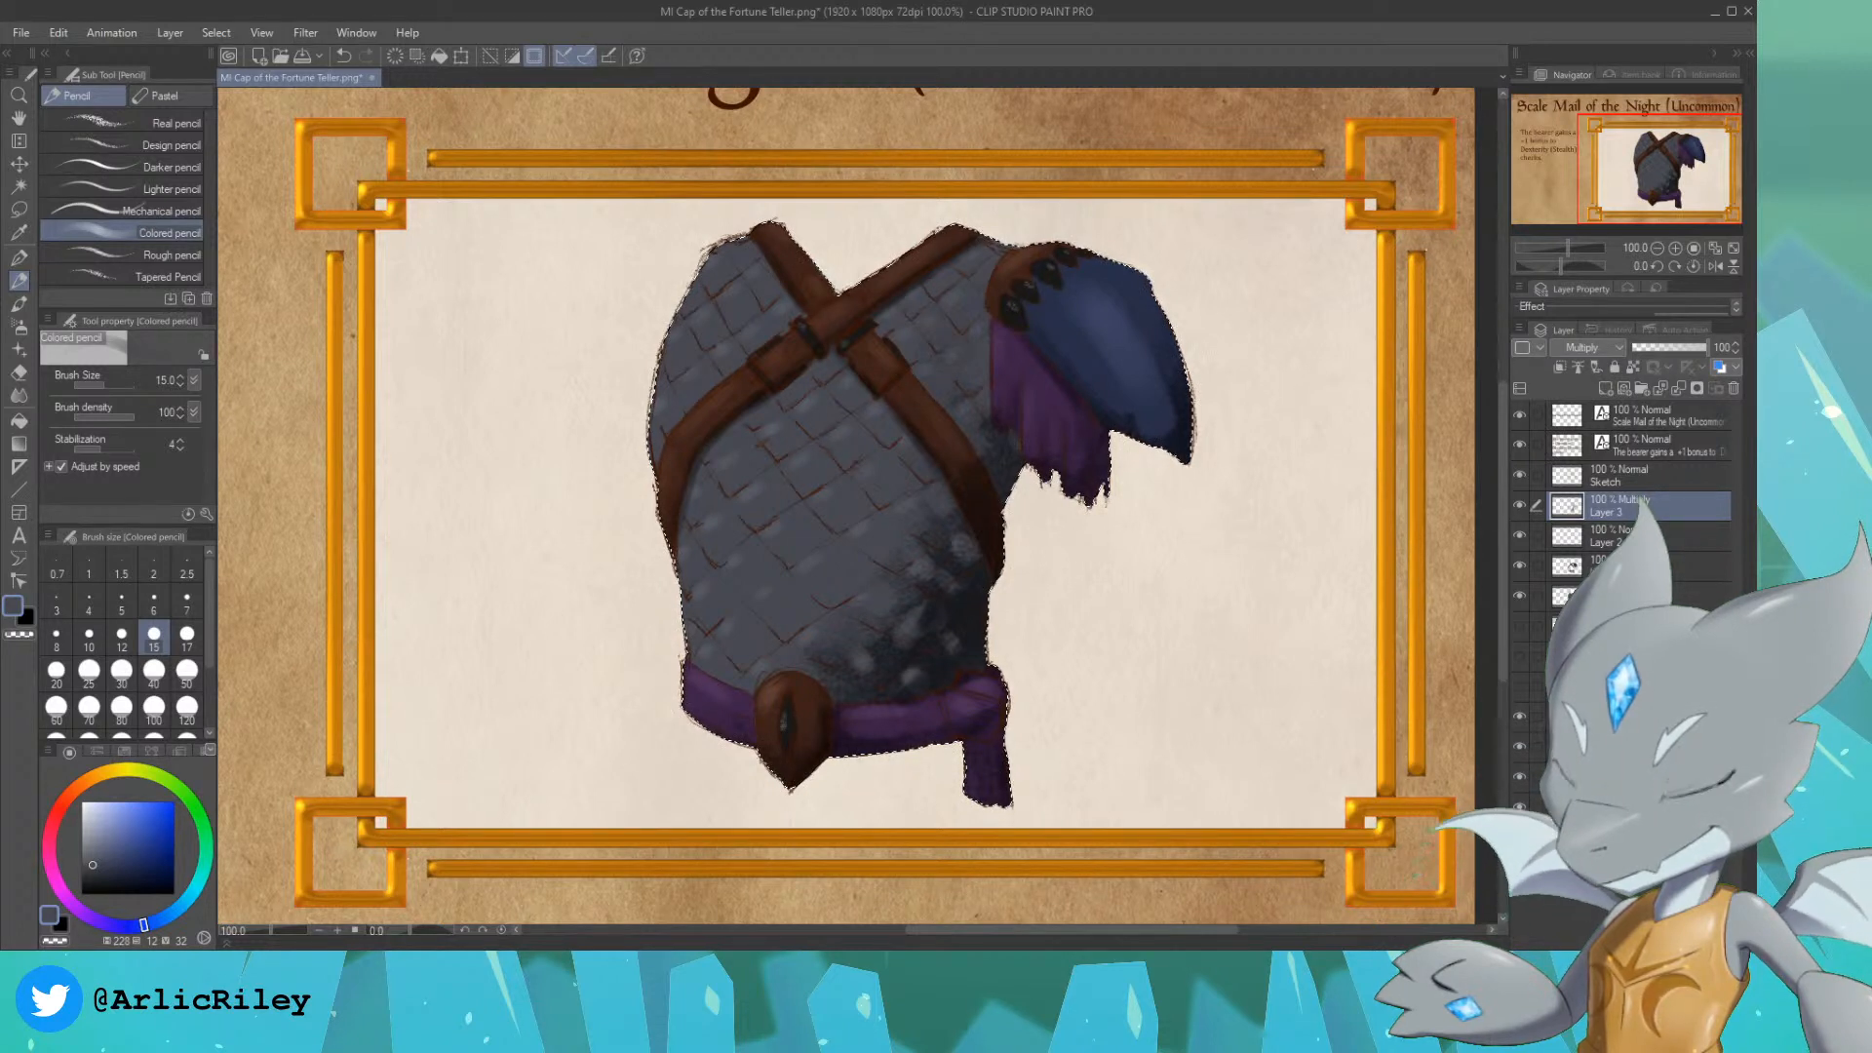
pyautogui.hotkey('ctrl', 'd')
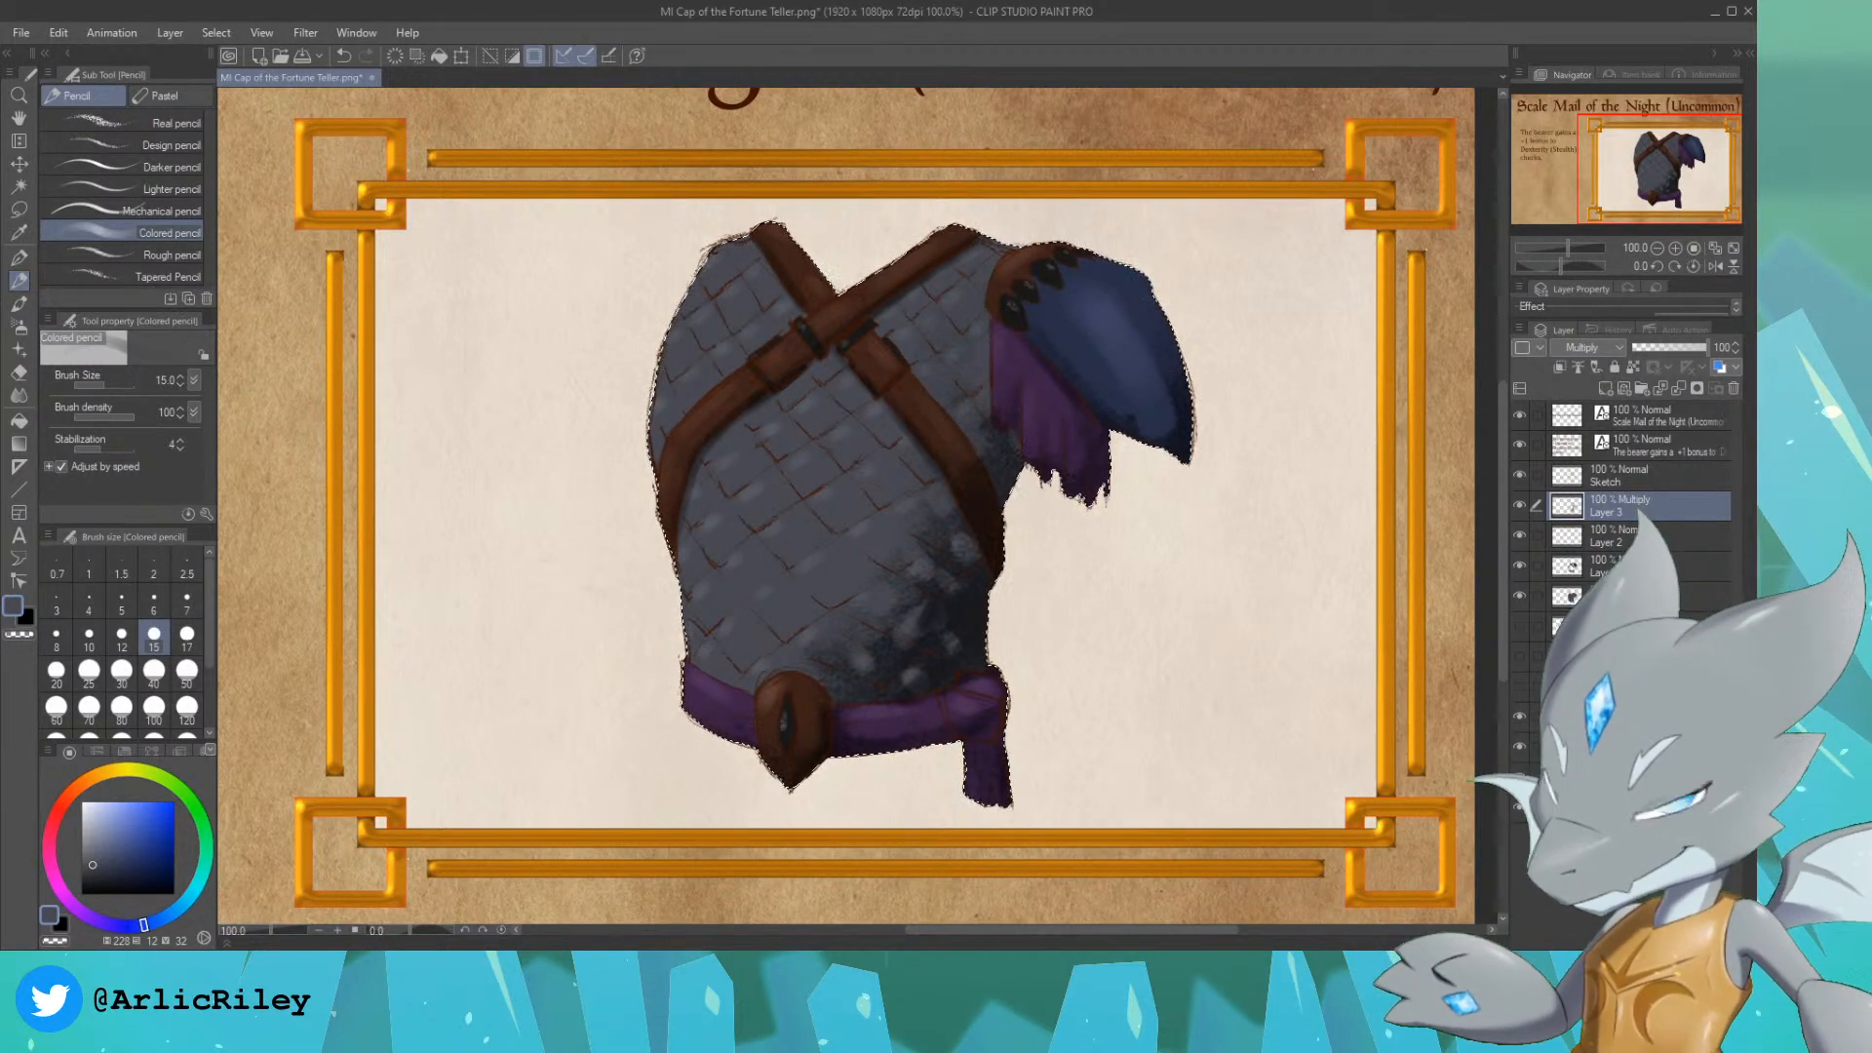
# Step: Lower the opacity of the Multiply shadow layer to 70%
pyautogui.scroll(-2, 1658, 158)
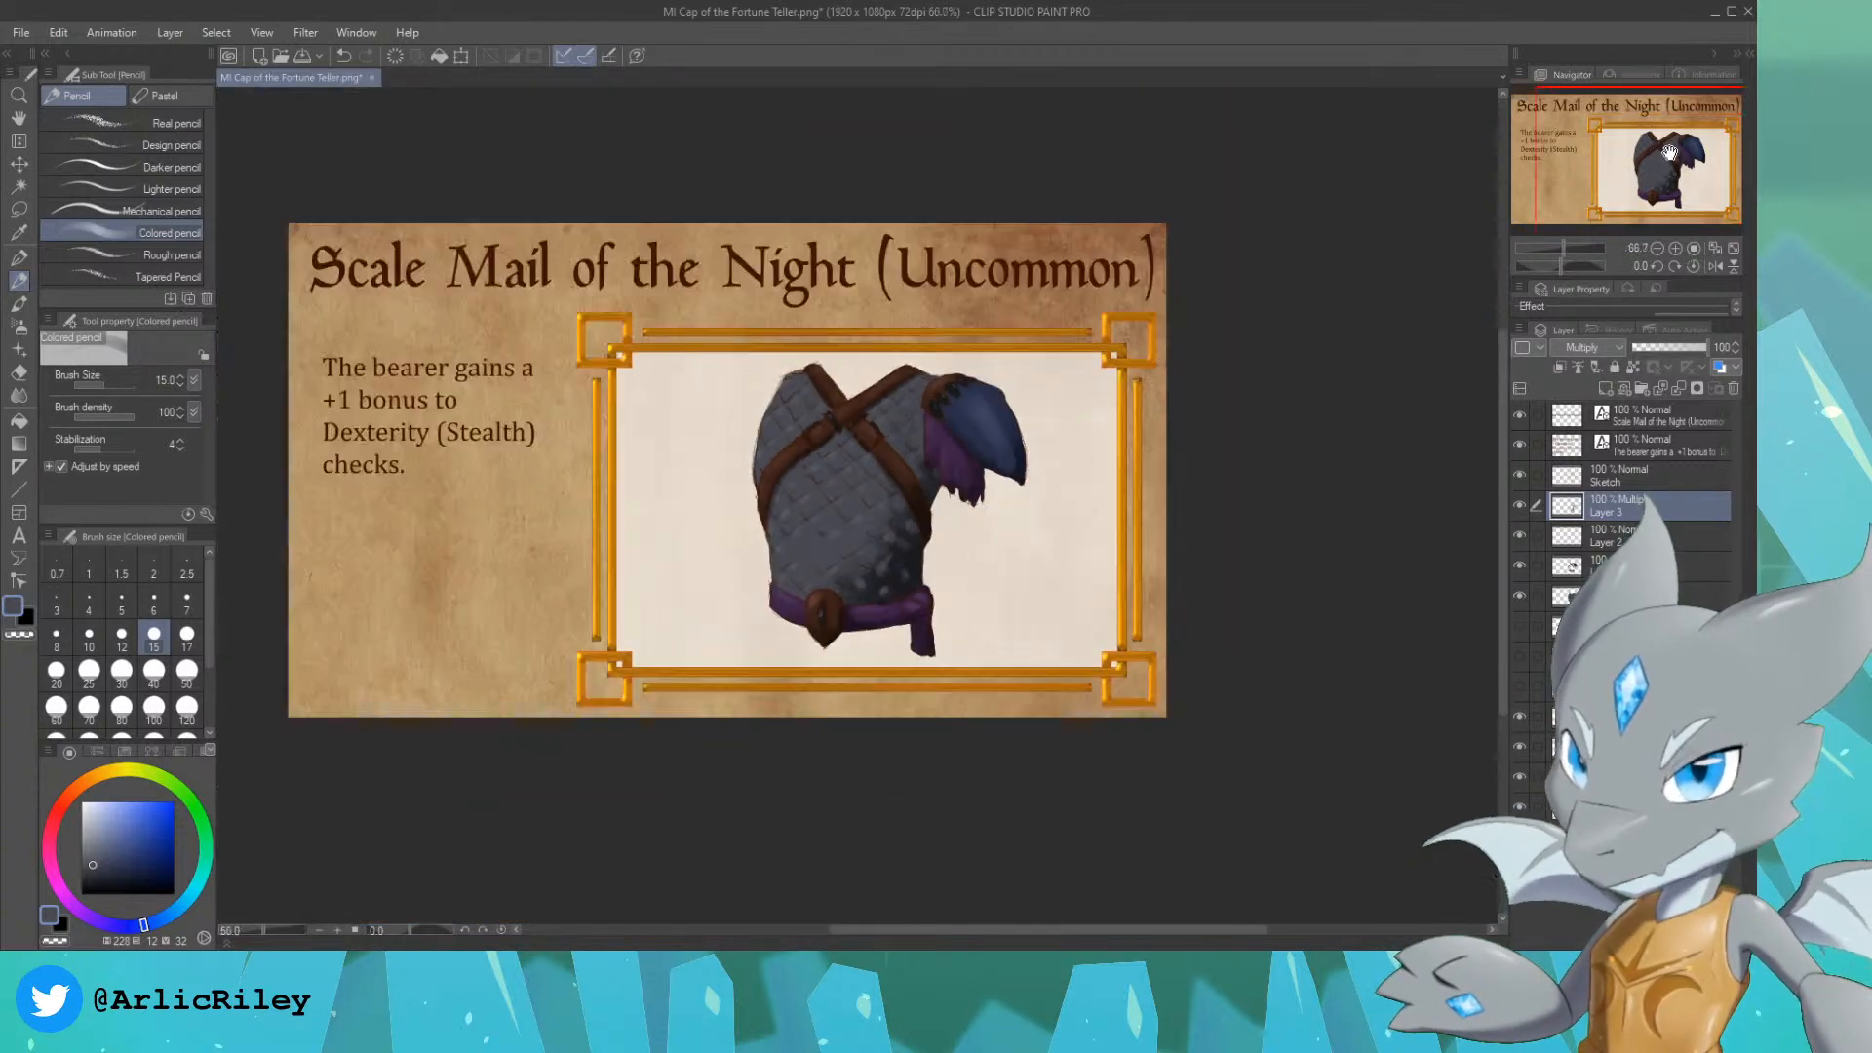
pyautogui.moveTo(1679, 163); pyautogui.dragTo(1617, 149)
pyautogui.scroll(1, 1645, 155)
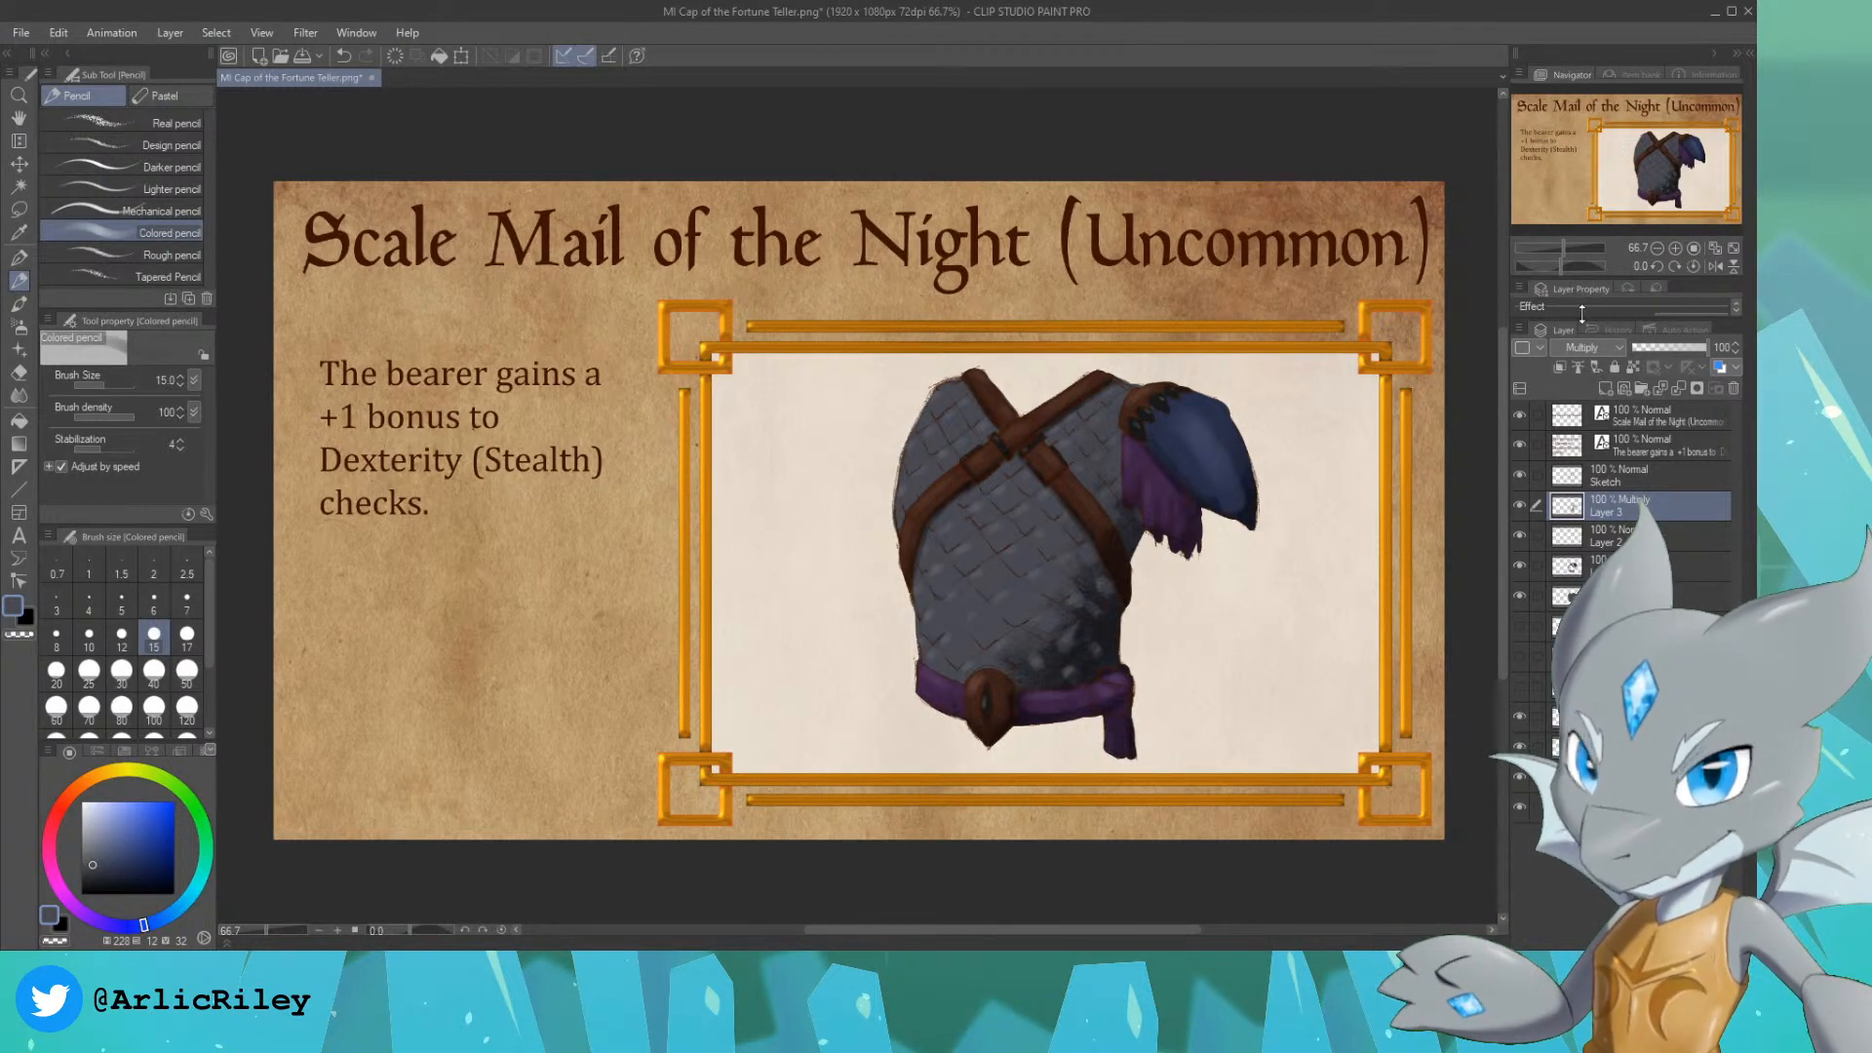
pyautogui.click(1678, 346)
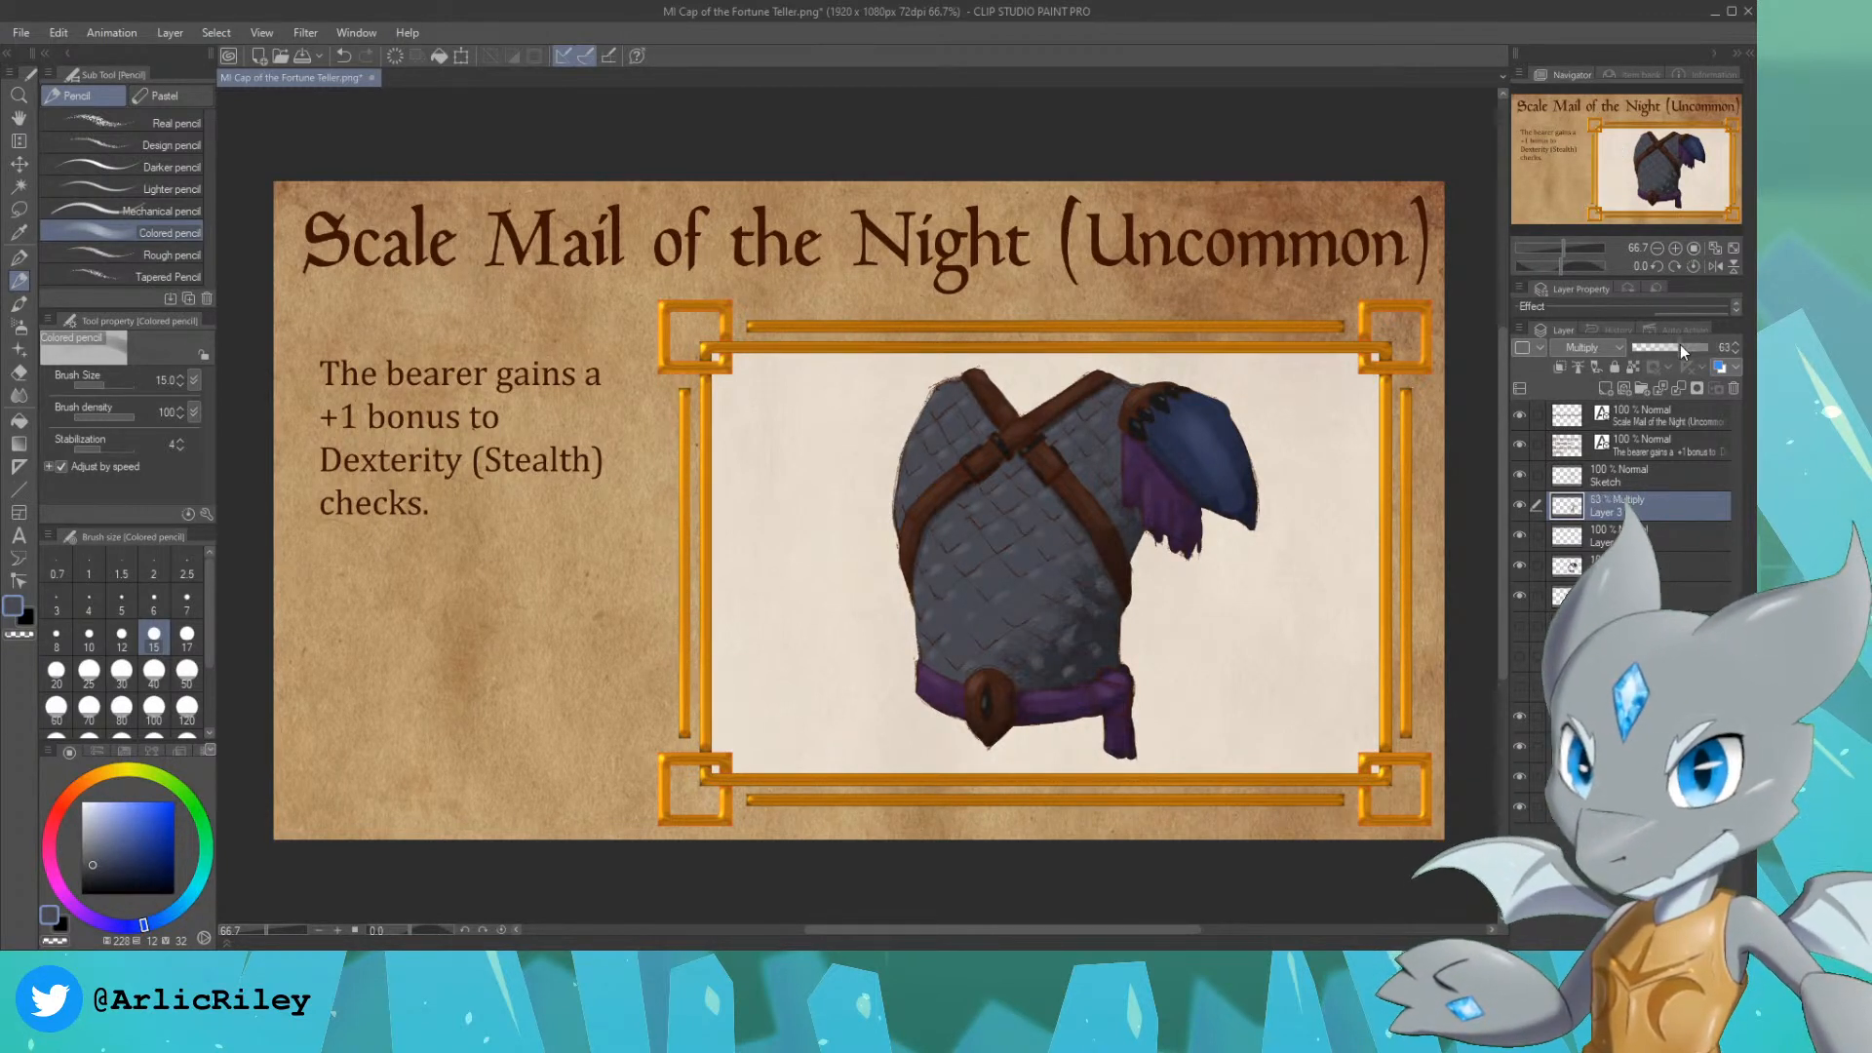
pyautogui.moveTo(1676, 347); pyautogui.dragTo(1687, 347)
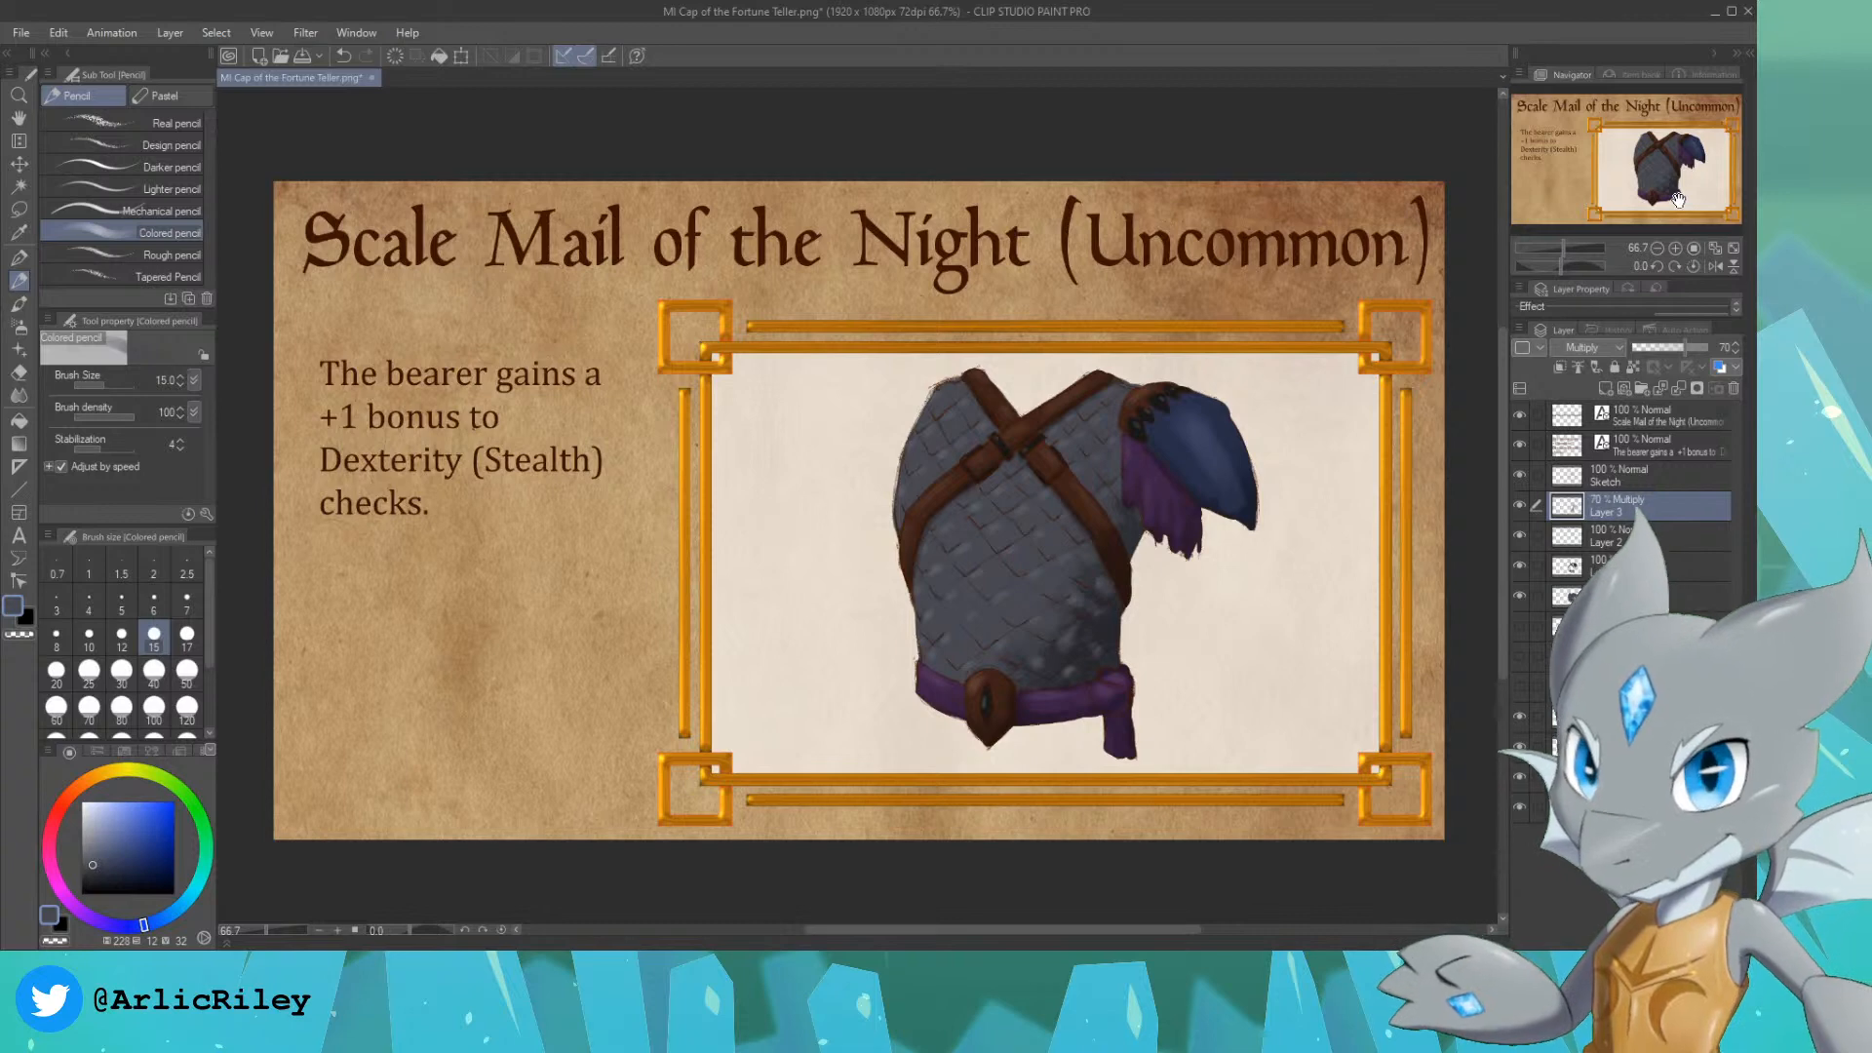
# Step: Try Overlay on the highlight layer below the shadows and settle on the Add (Glow) blending mode
pyautogui.click(1657, 536)
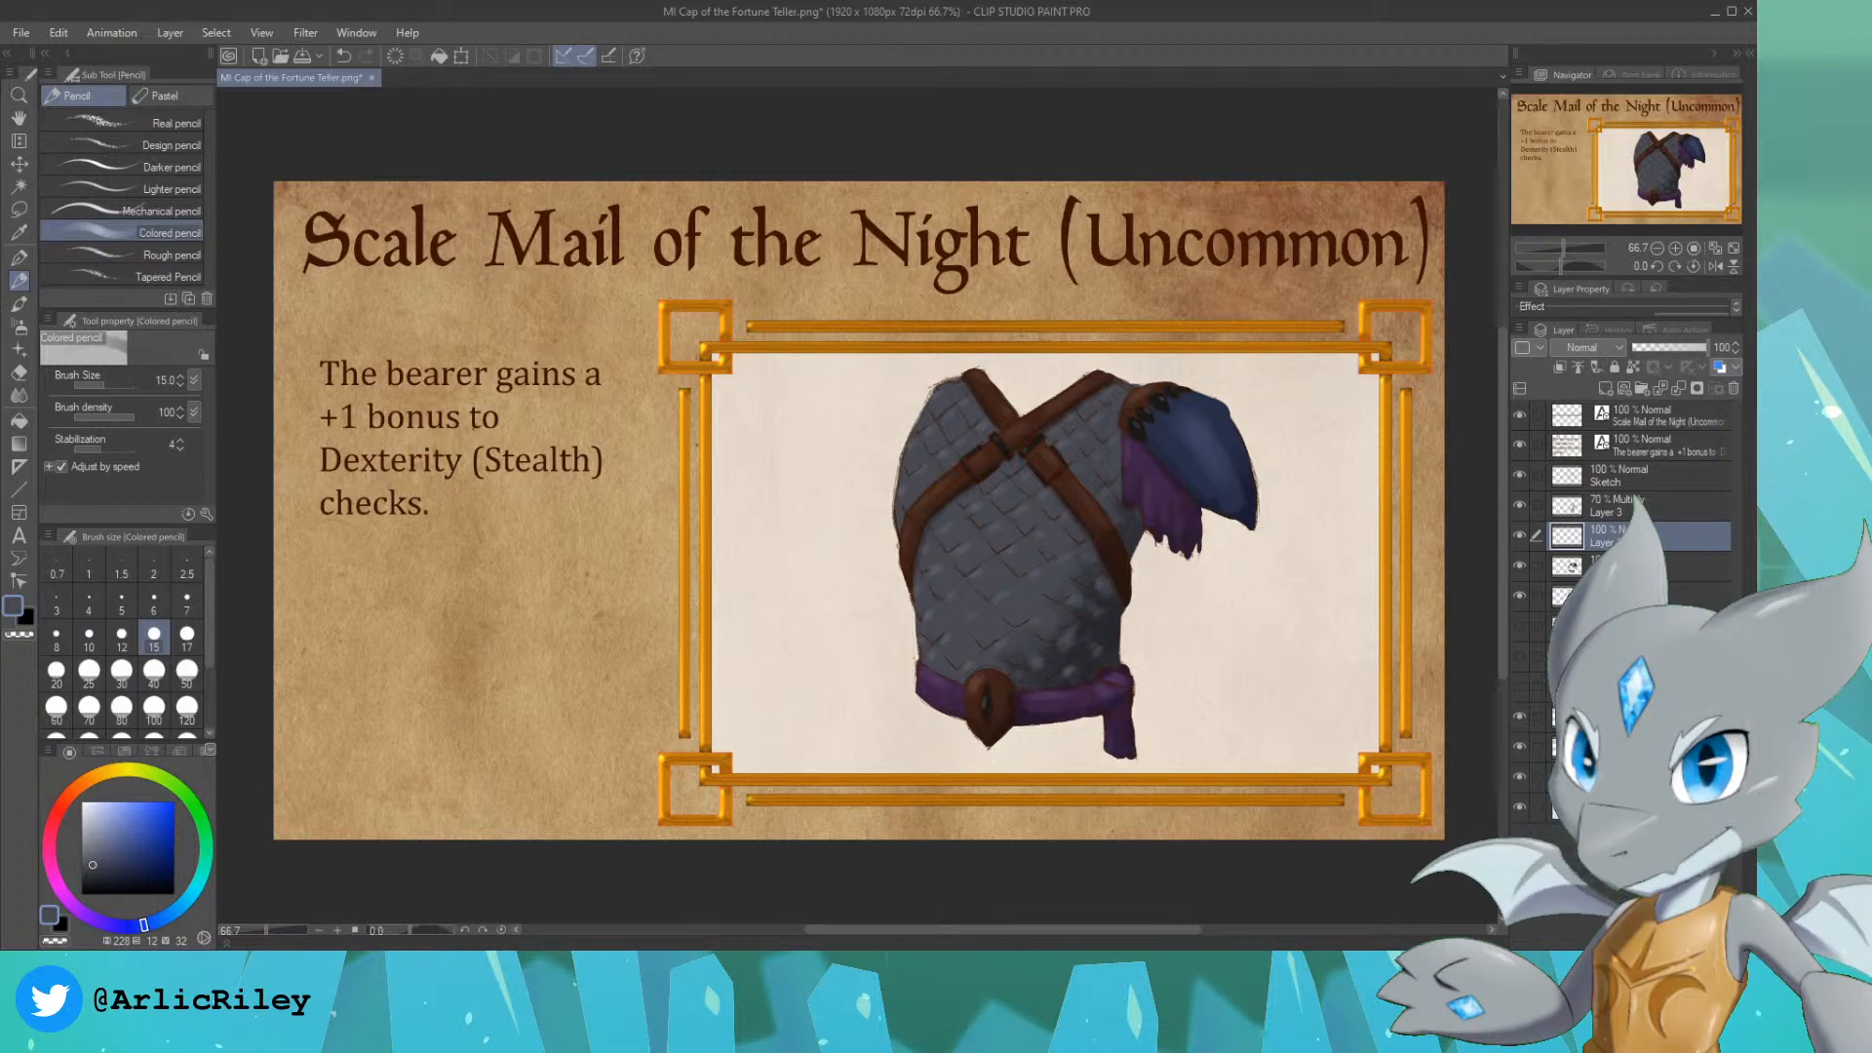
pyautogui.click(1585, 567)
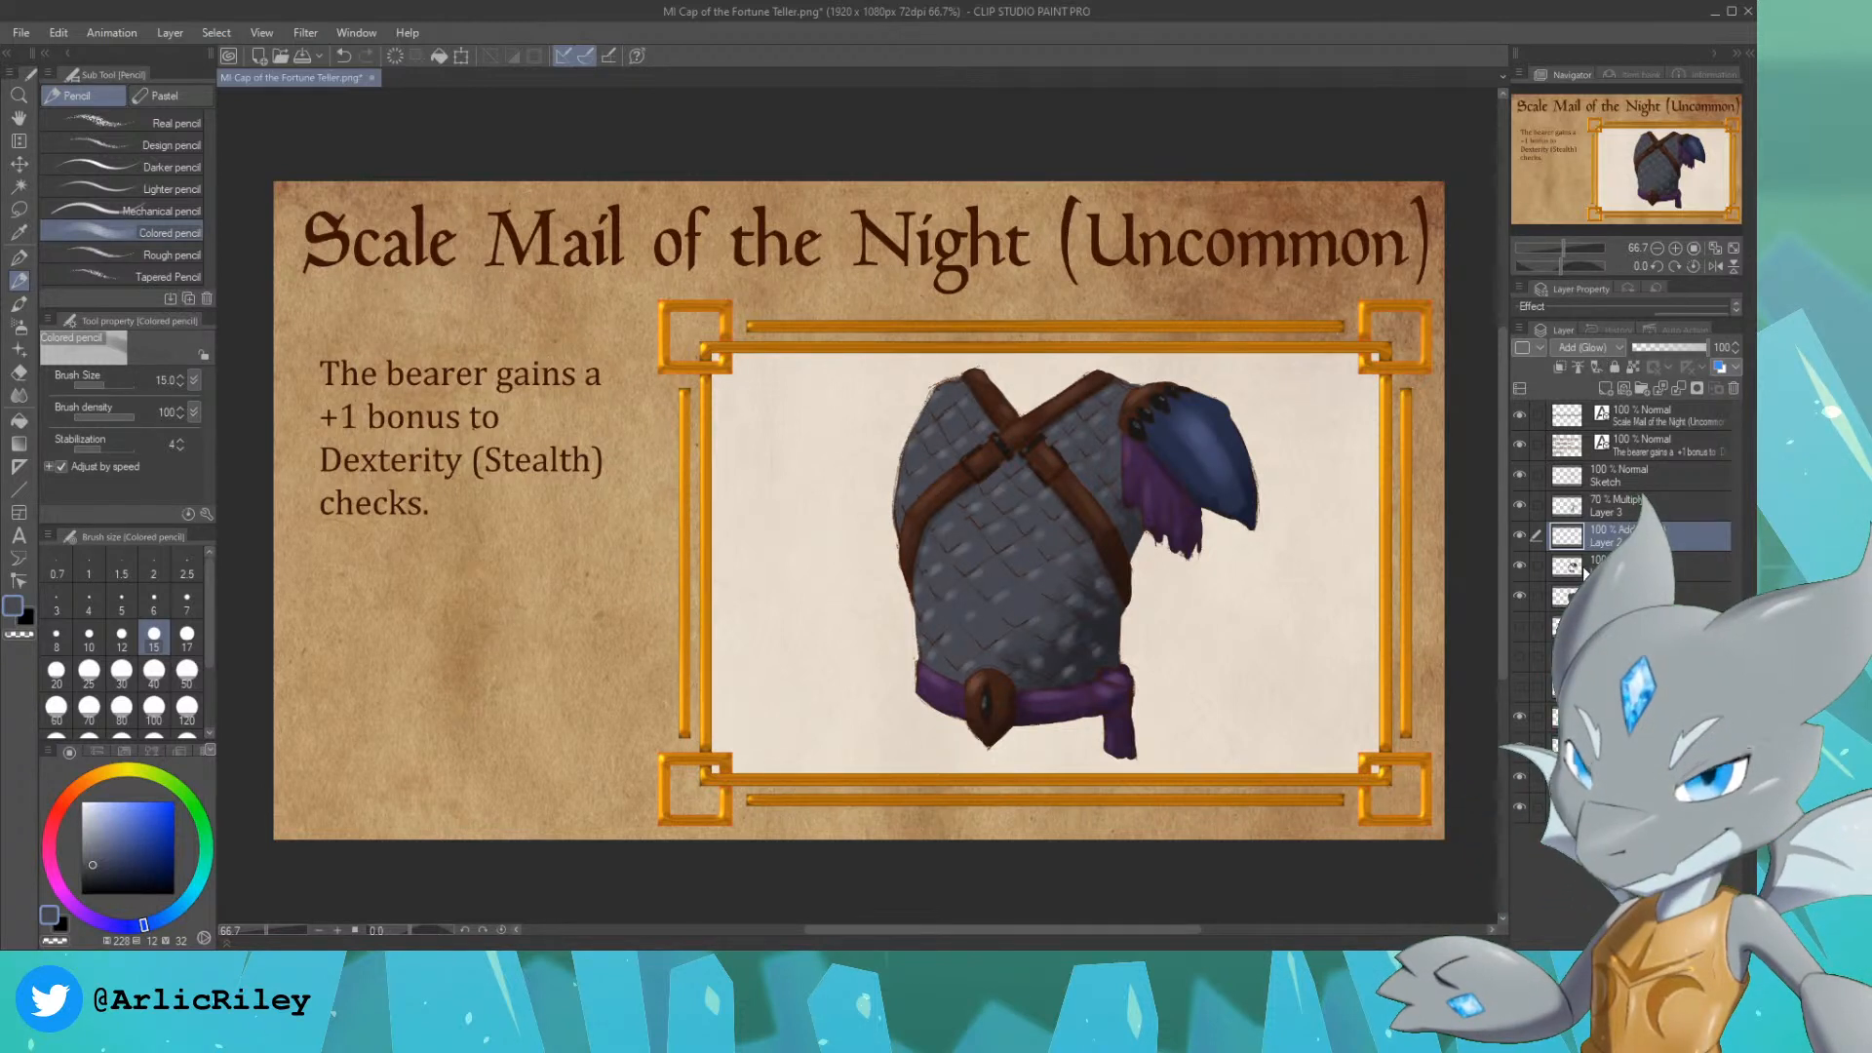
pyautogui.click(1600, 348)
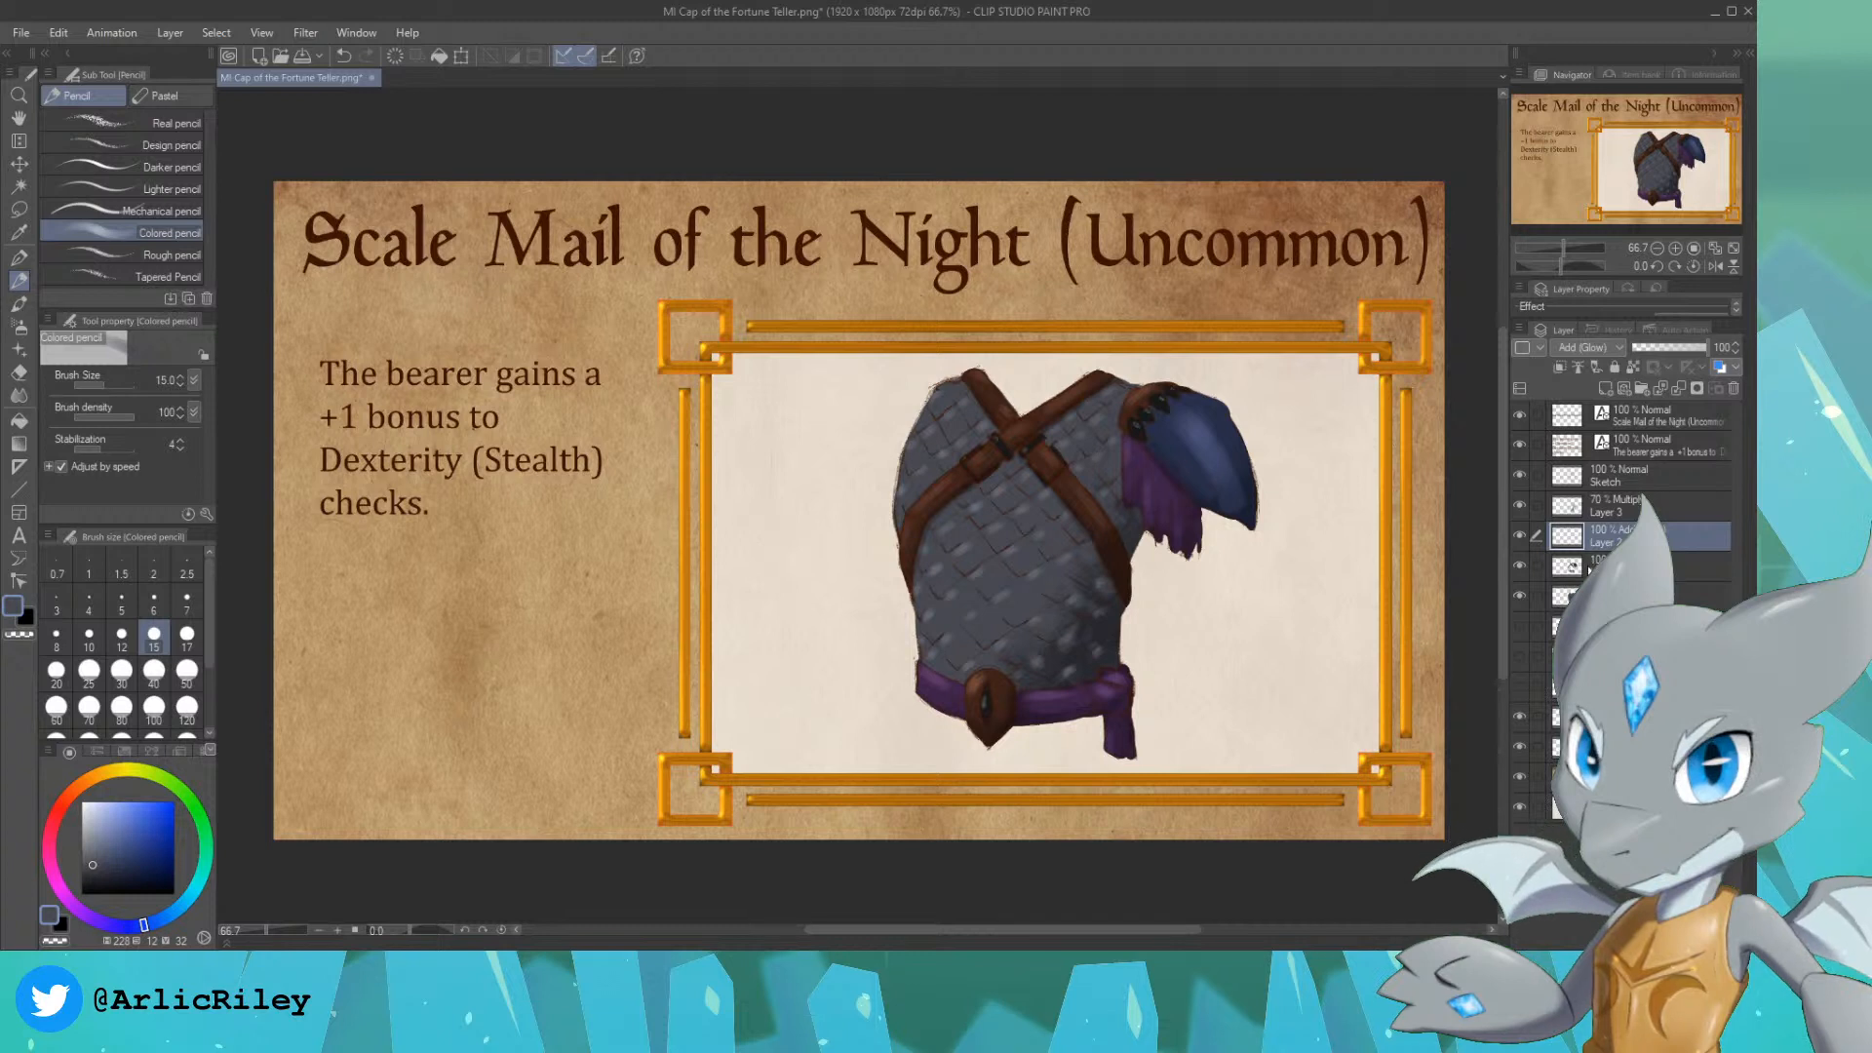
pyautogui.click(1589, 585)
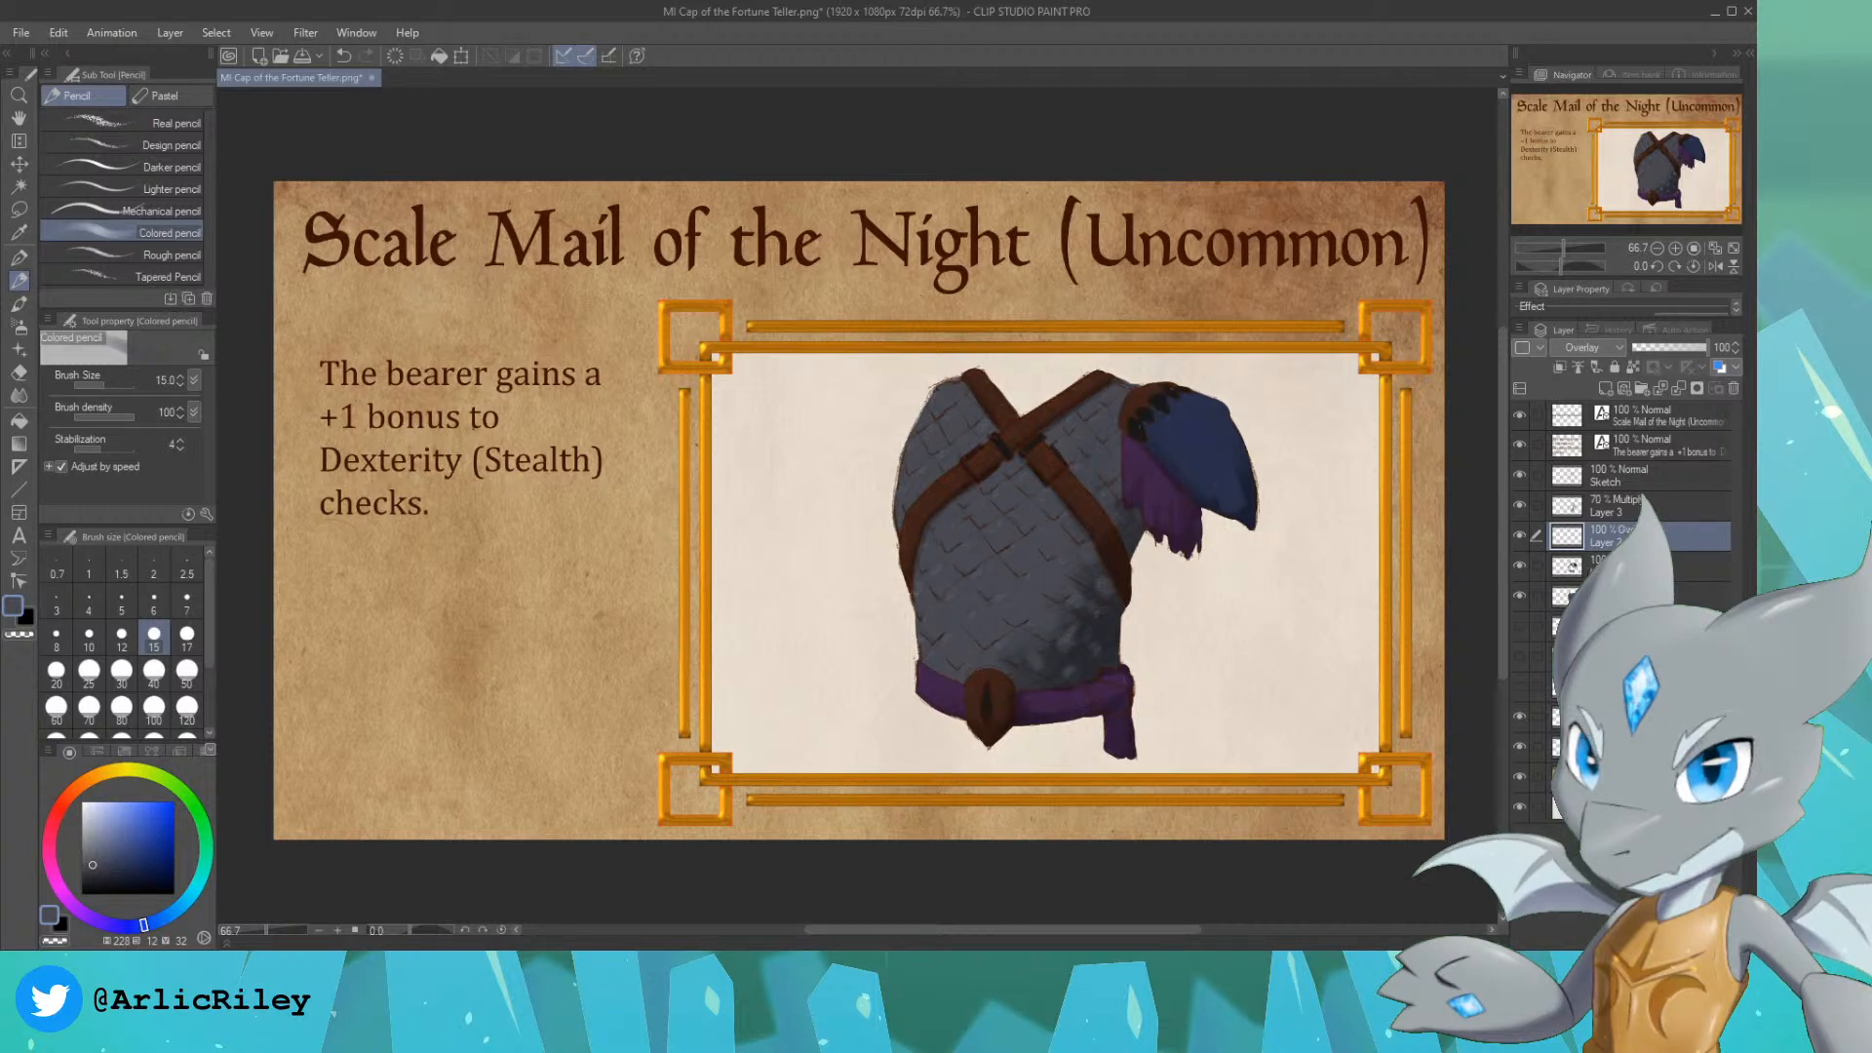
pyautogui.click(1591, 536)
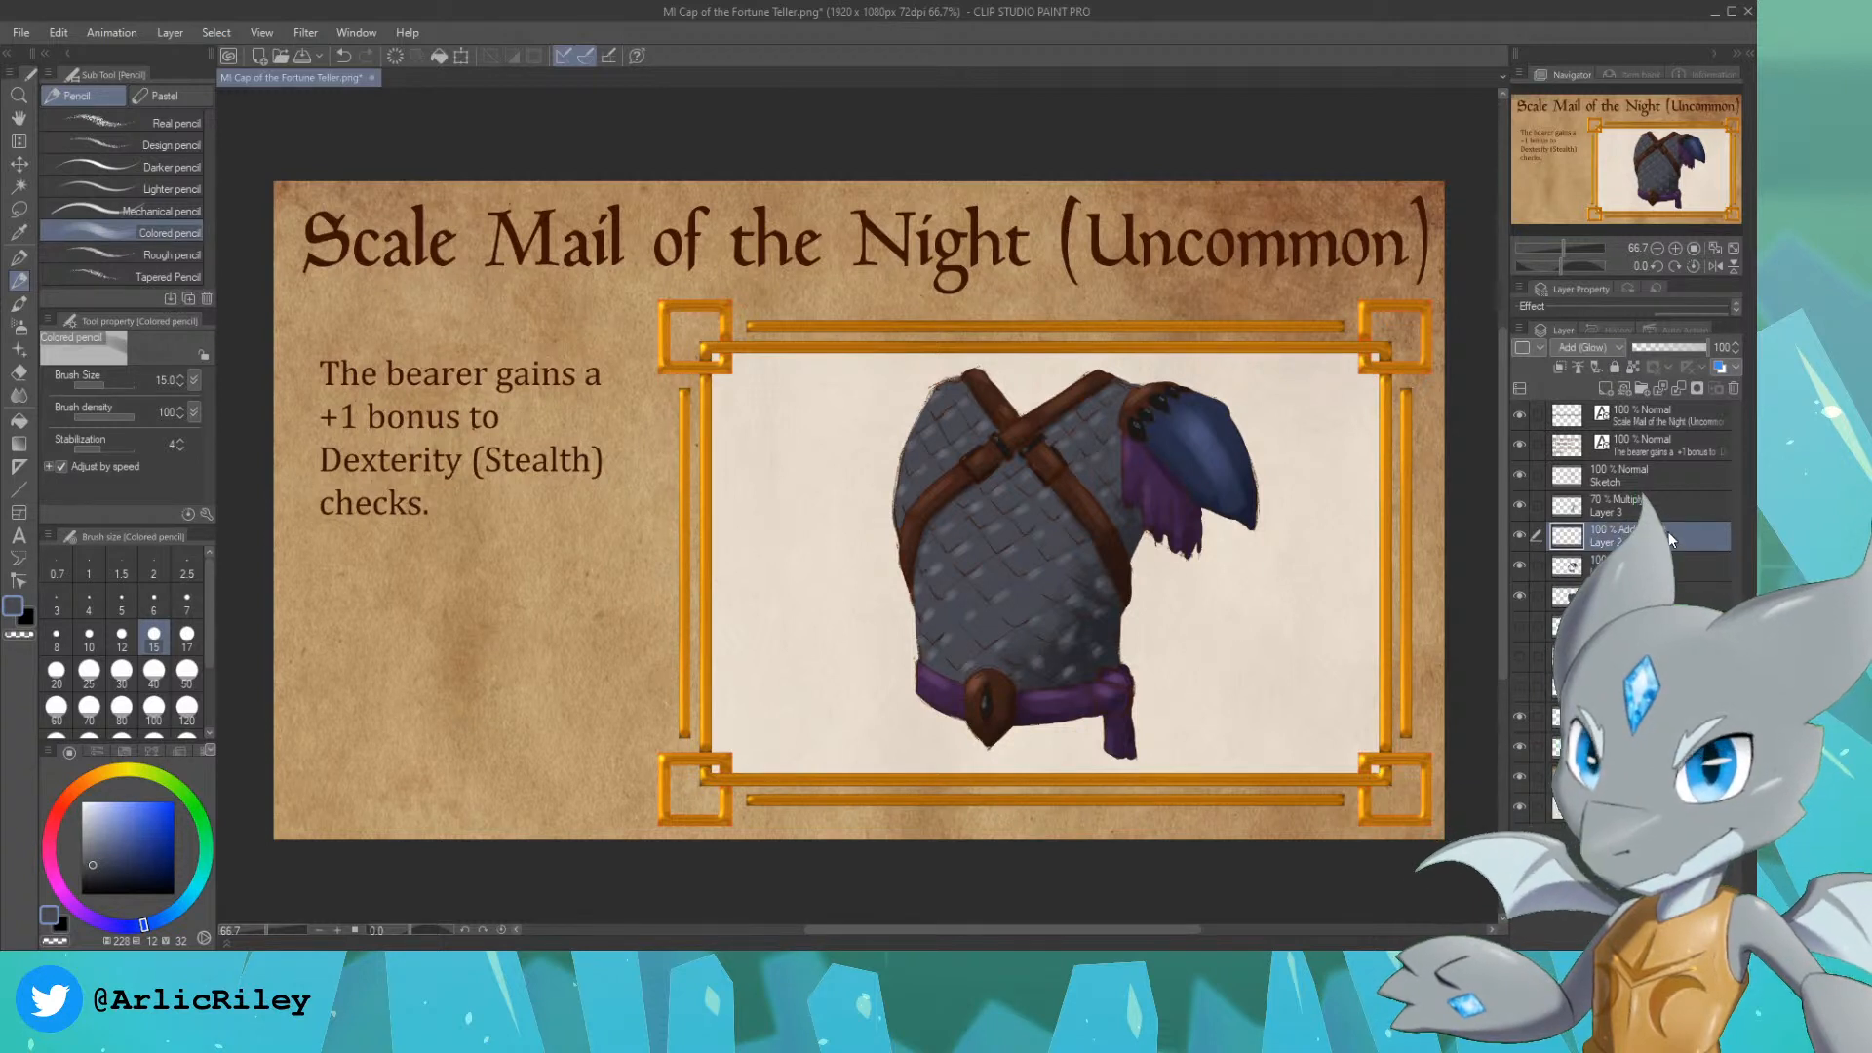
# Step: Merge the sketch, shadow, highlight and colour layers of the scale mail into one layer
pyautogui.click(1647, 502)
pyautogui.click(1648, 478)
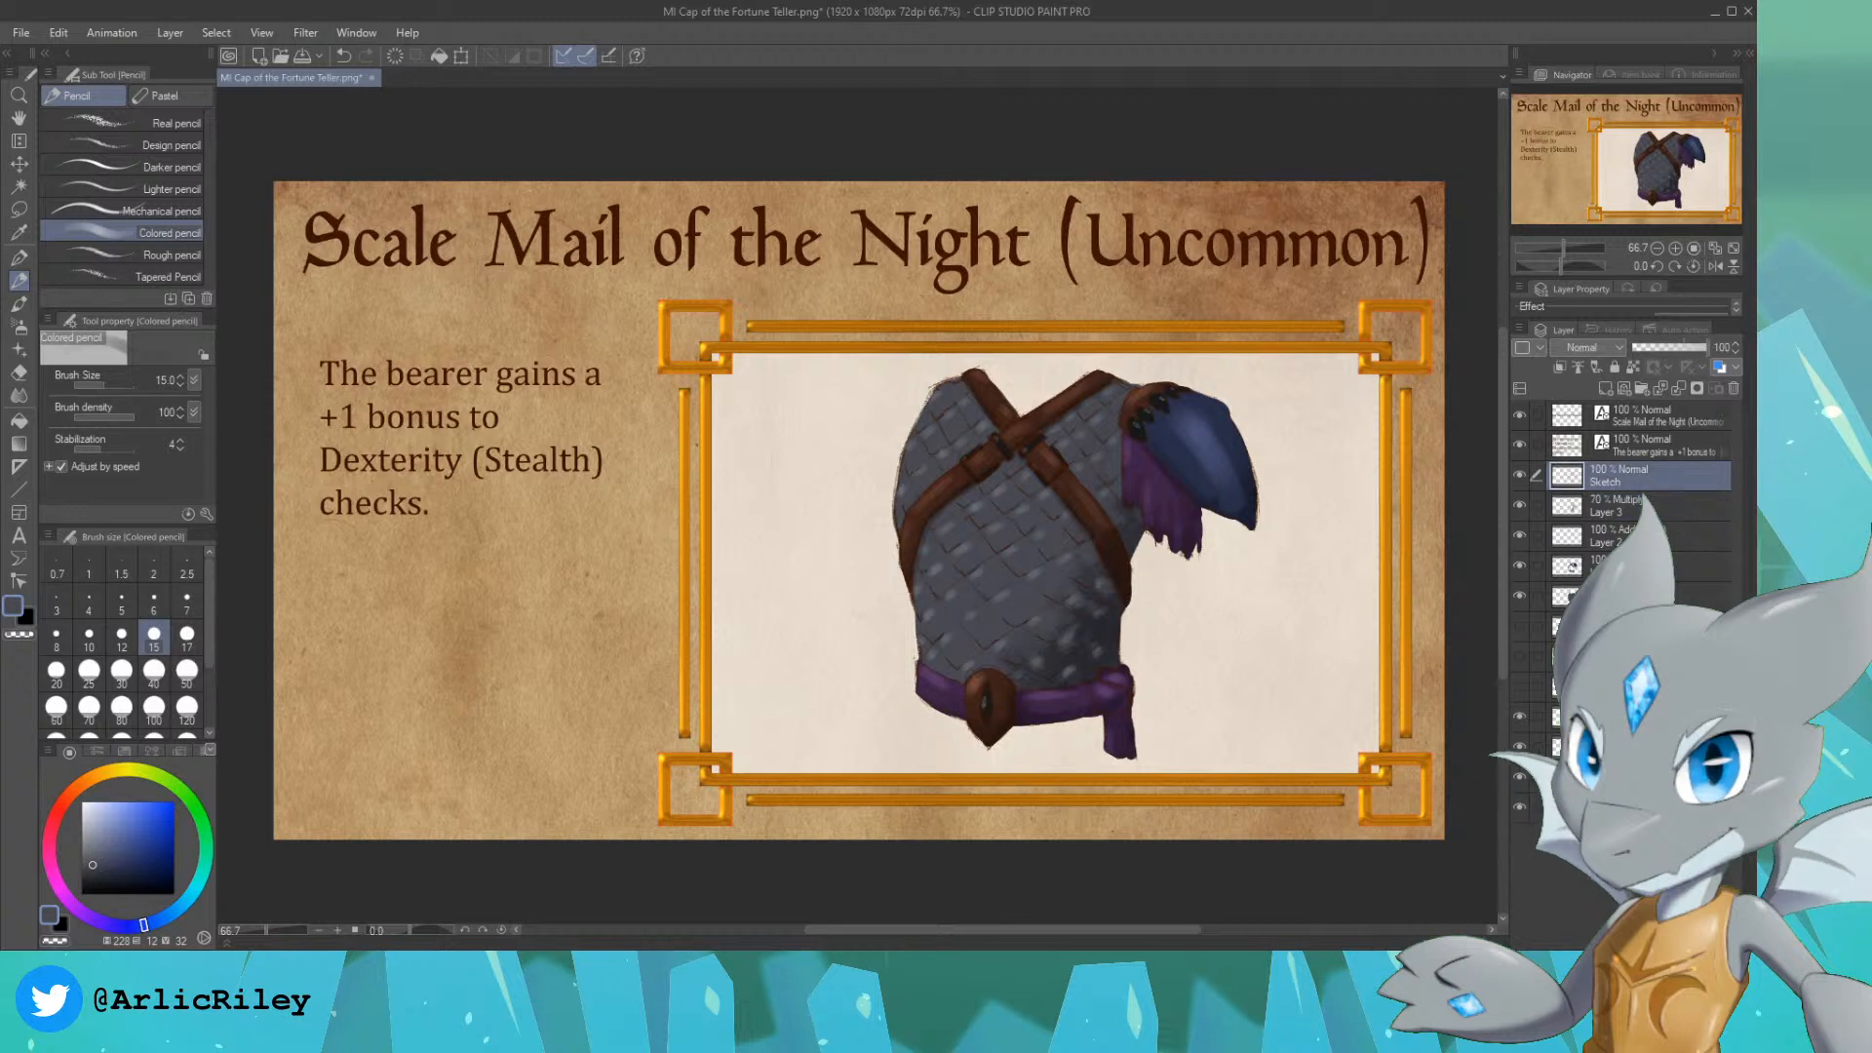
pyautogui.keyDown('shift'); pyautogui.click(1648, 596); pyautogui.keyUp('shift')
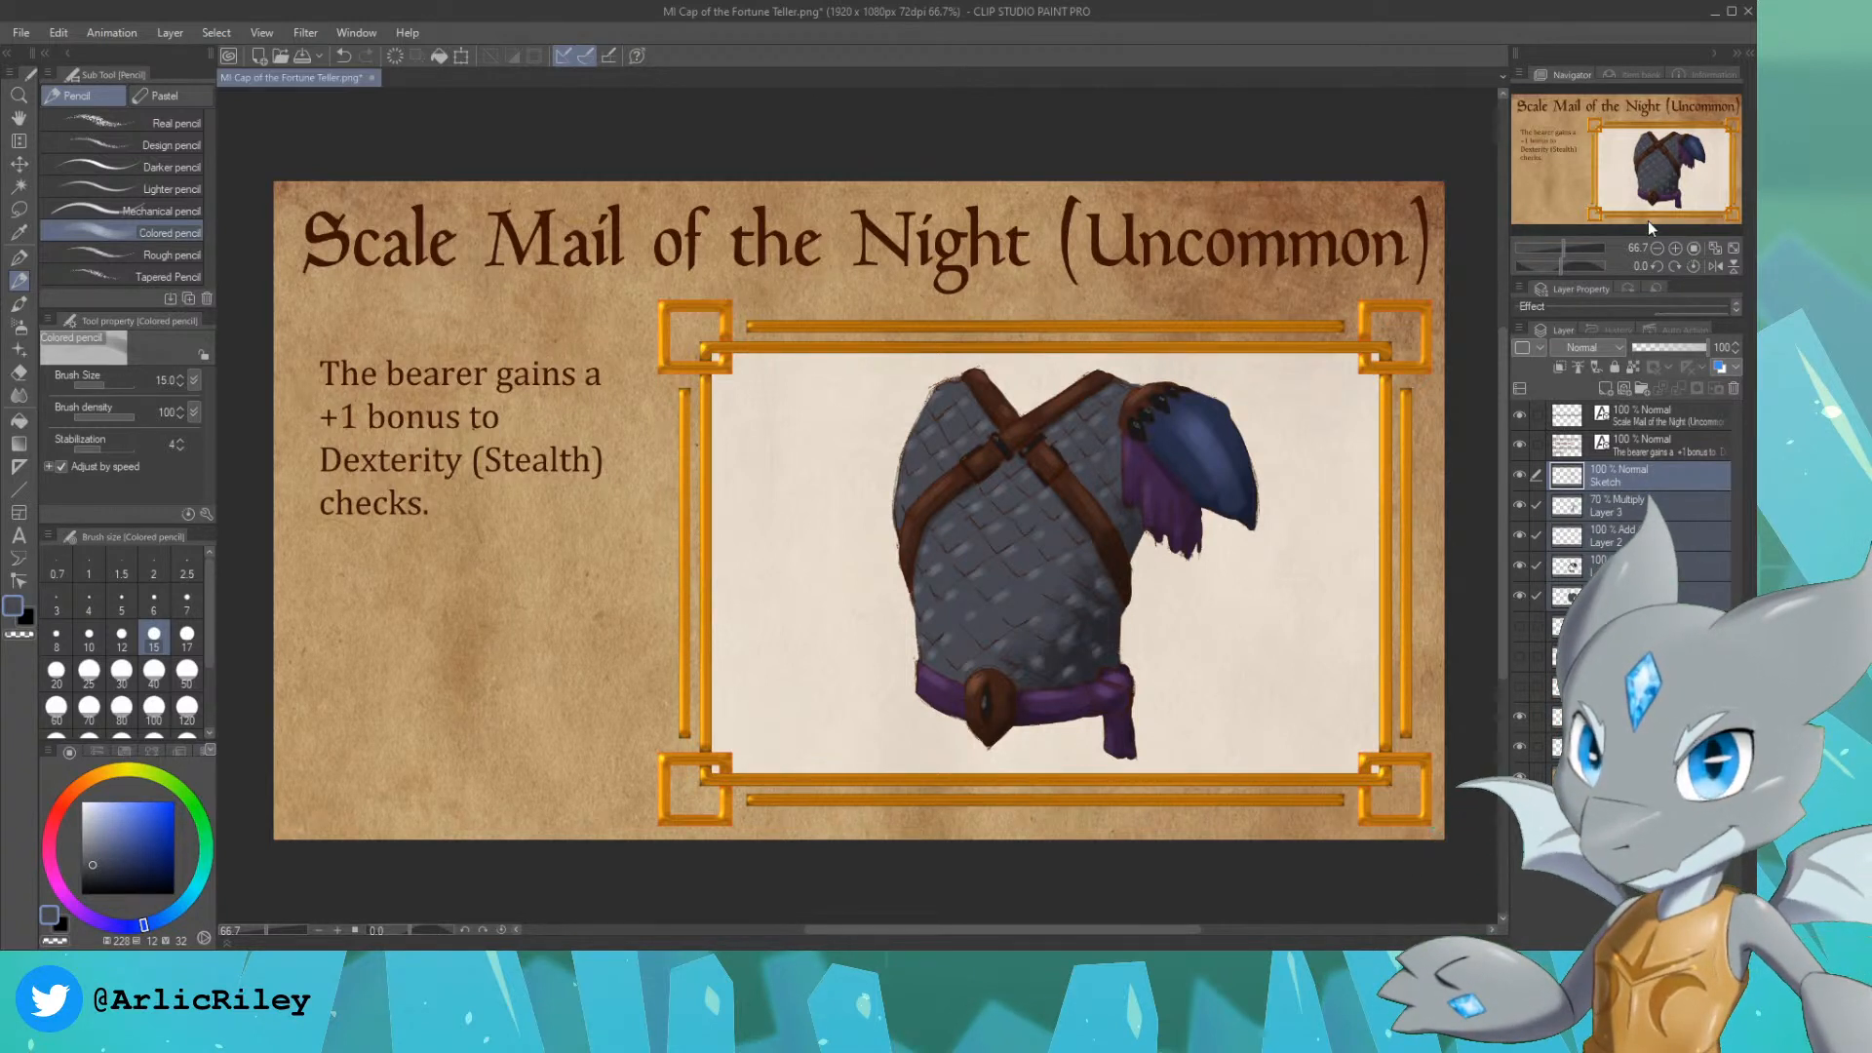
pyautogui.hotkey('alt', 'shift', 'e')
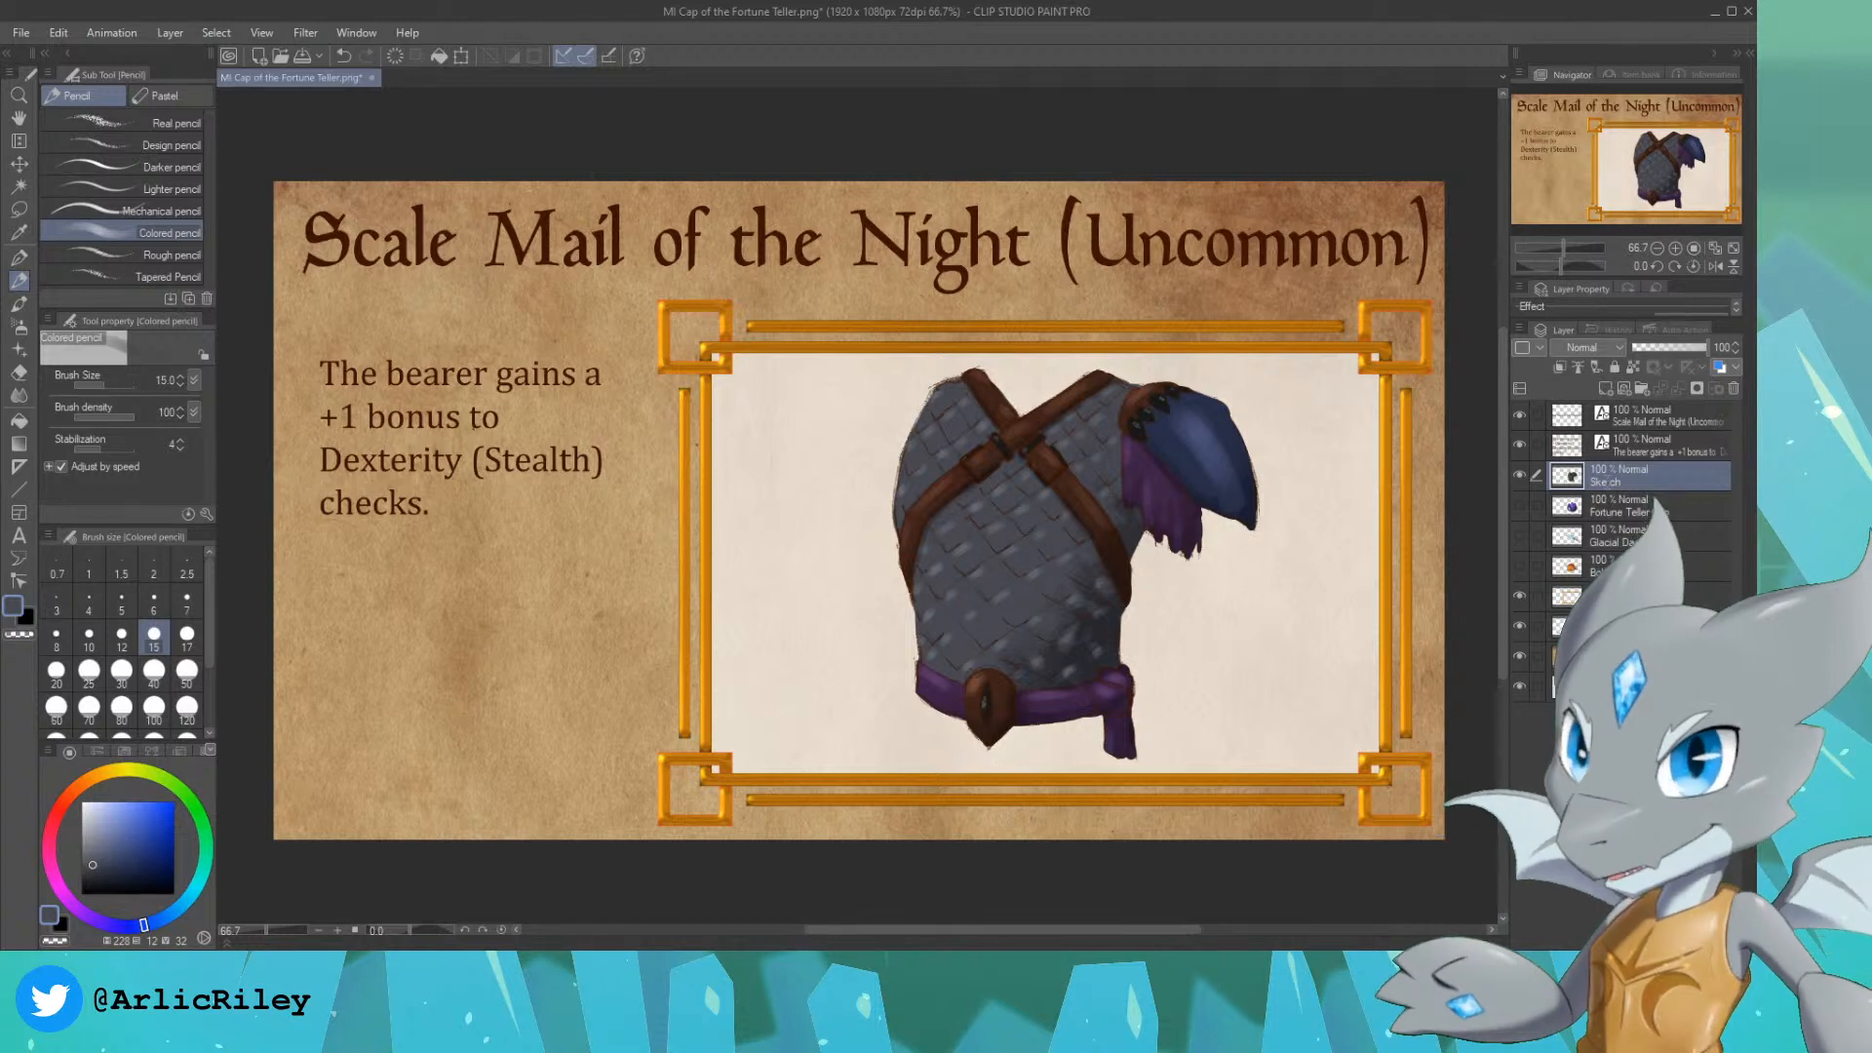
# Step: Rename the merged layer as Scale Mail and save the card as "MI Scale Mail of the Night.png"
pyautogui.doubleClick(1607, 482)
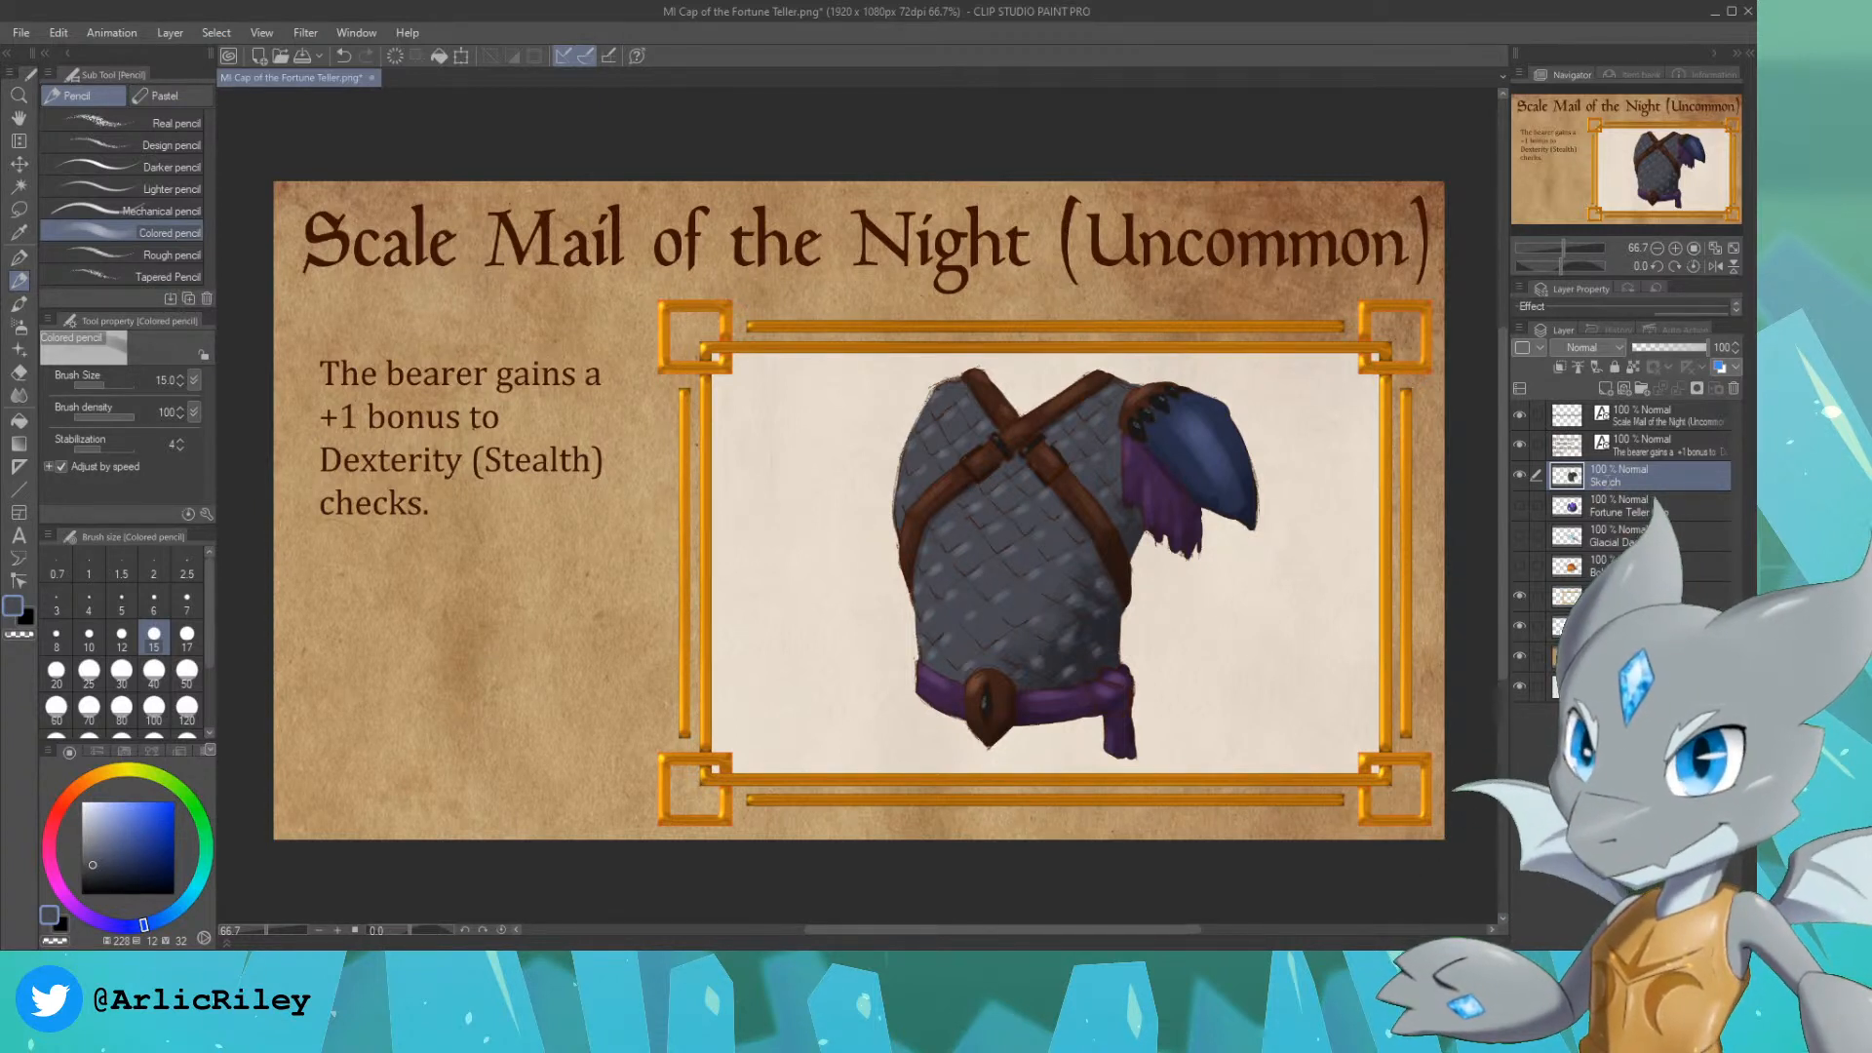
pyautogui.write('Scale Mail')
pyautogui.press('Return')
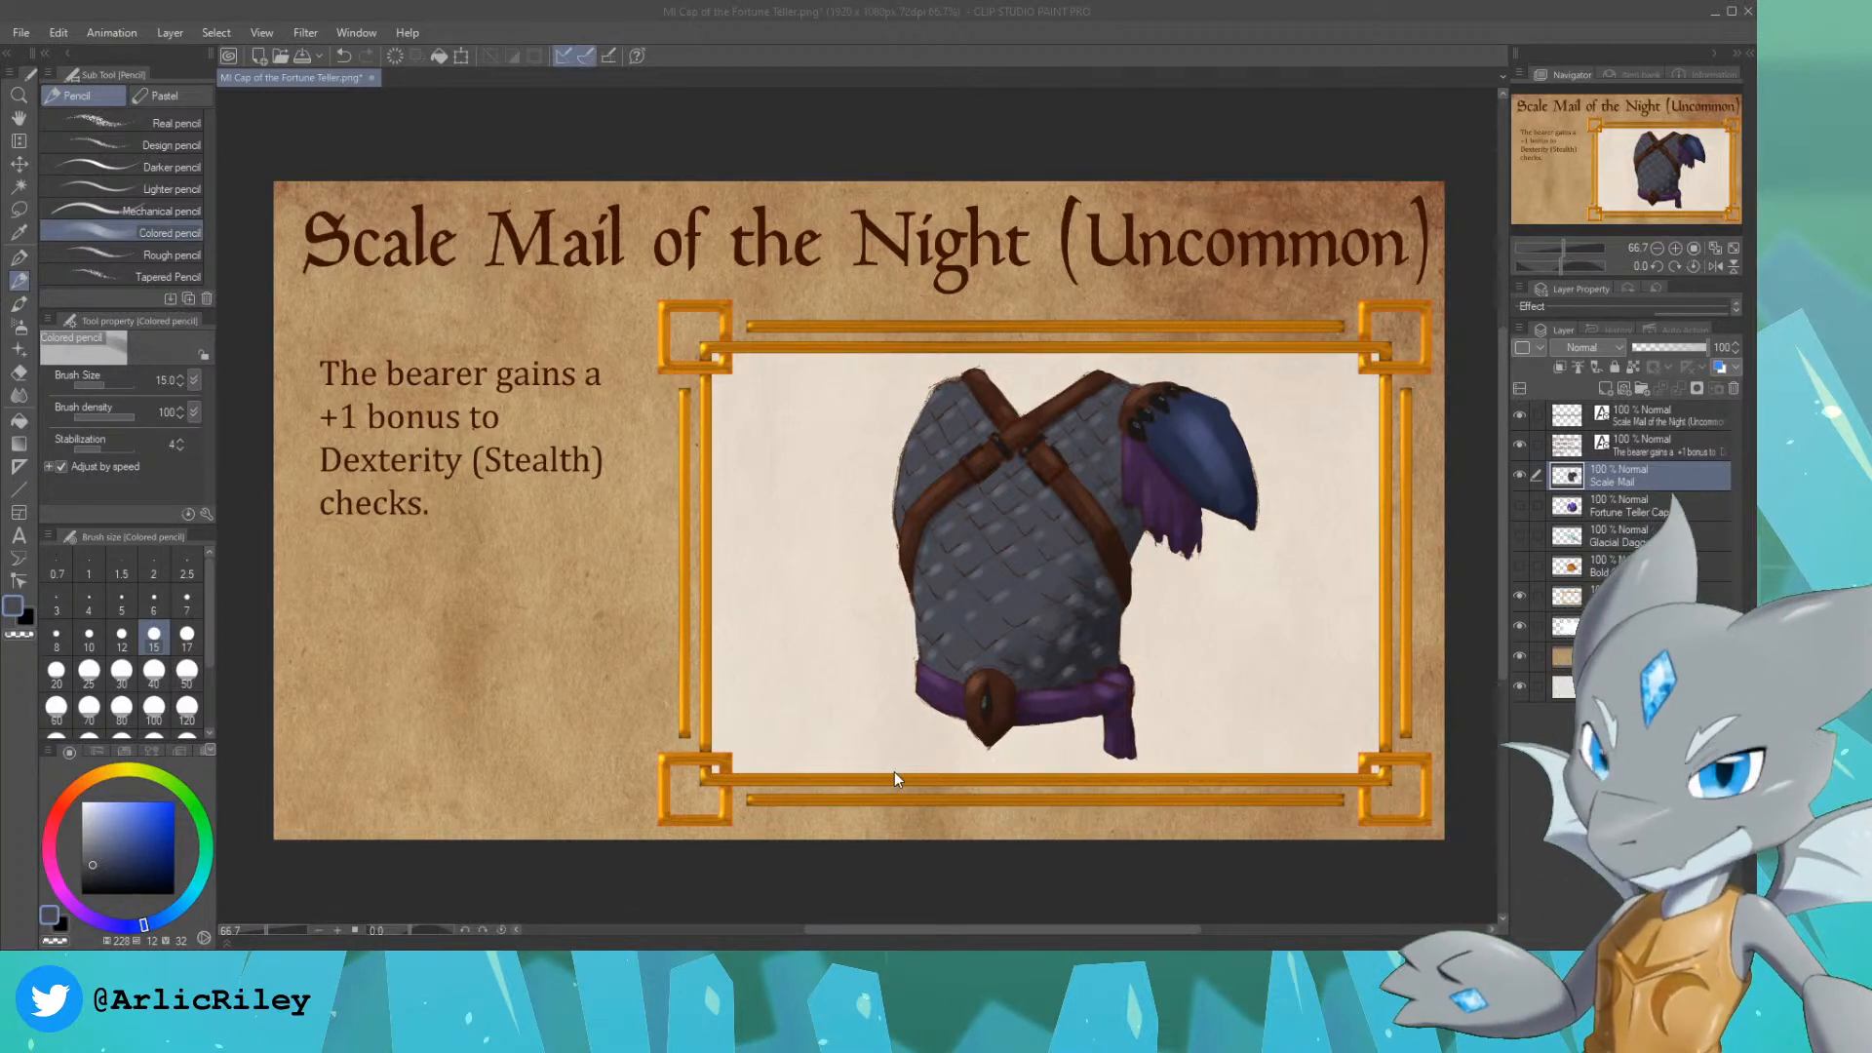
pyautogui.click(1262, 630)
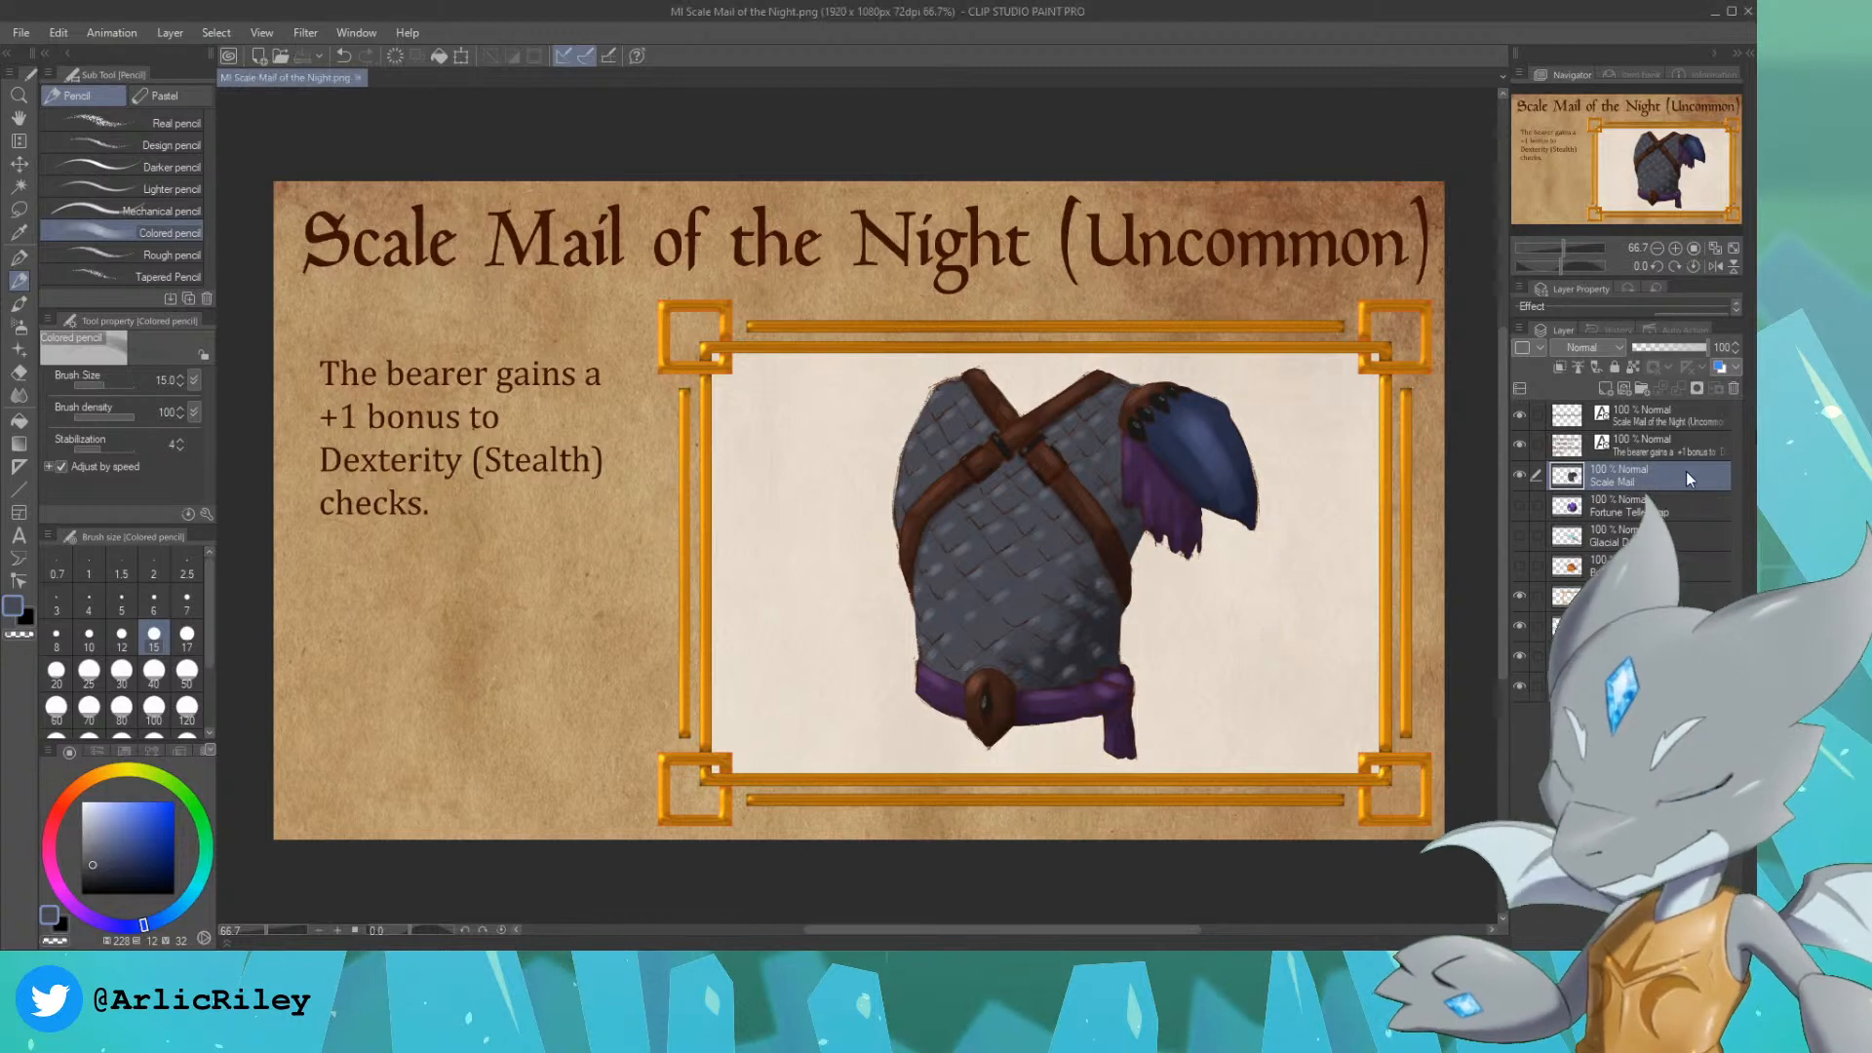
# Step: Examine the earlier cap, dagger and helmet illustrations one at a time, and show the scale mail again
pyautogui.click(1521, 475)
pyautogui.click(1520, 505)
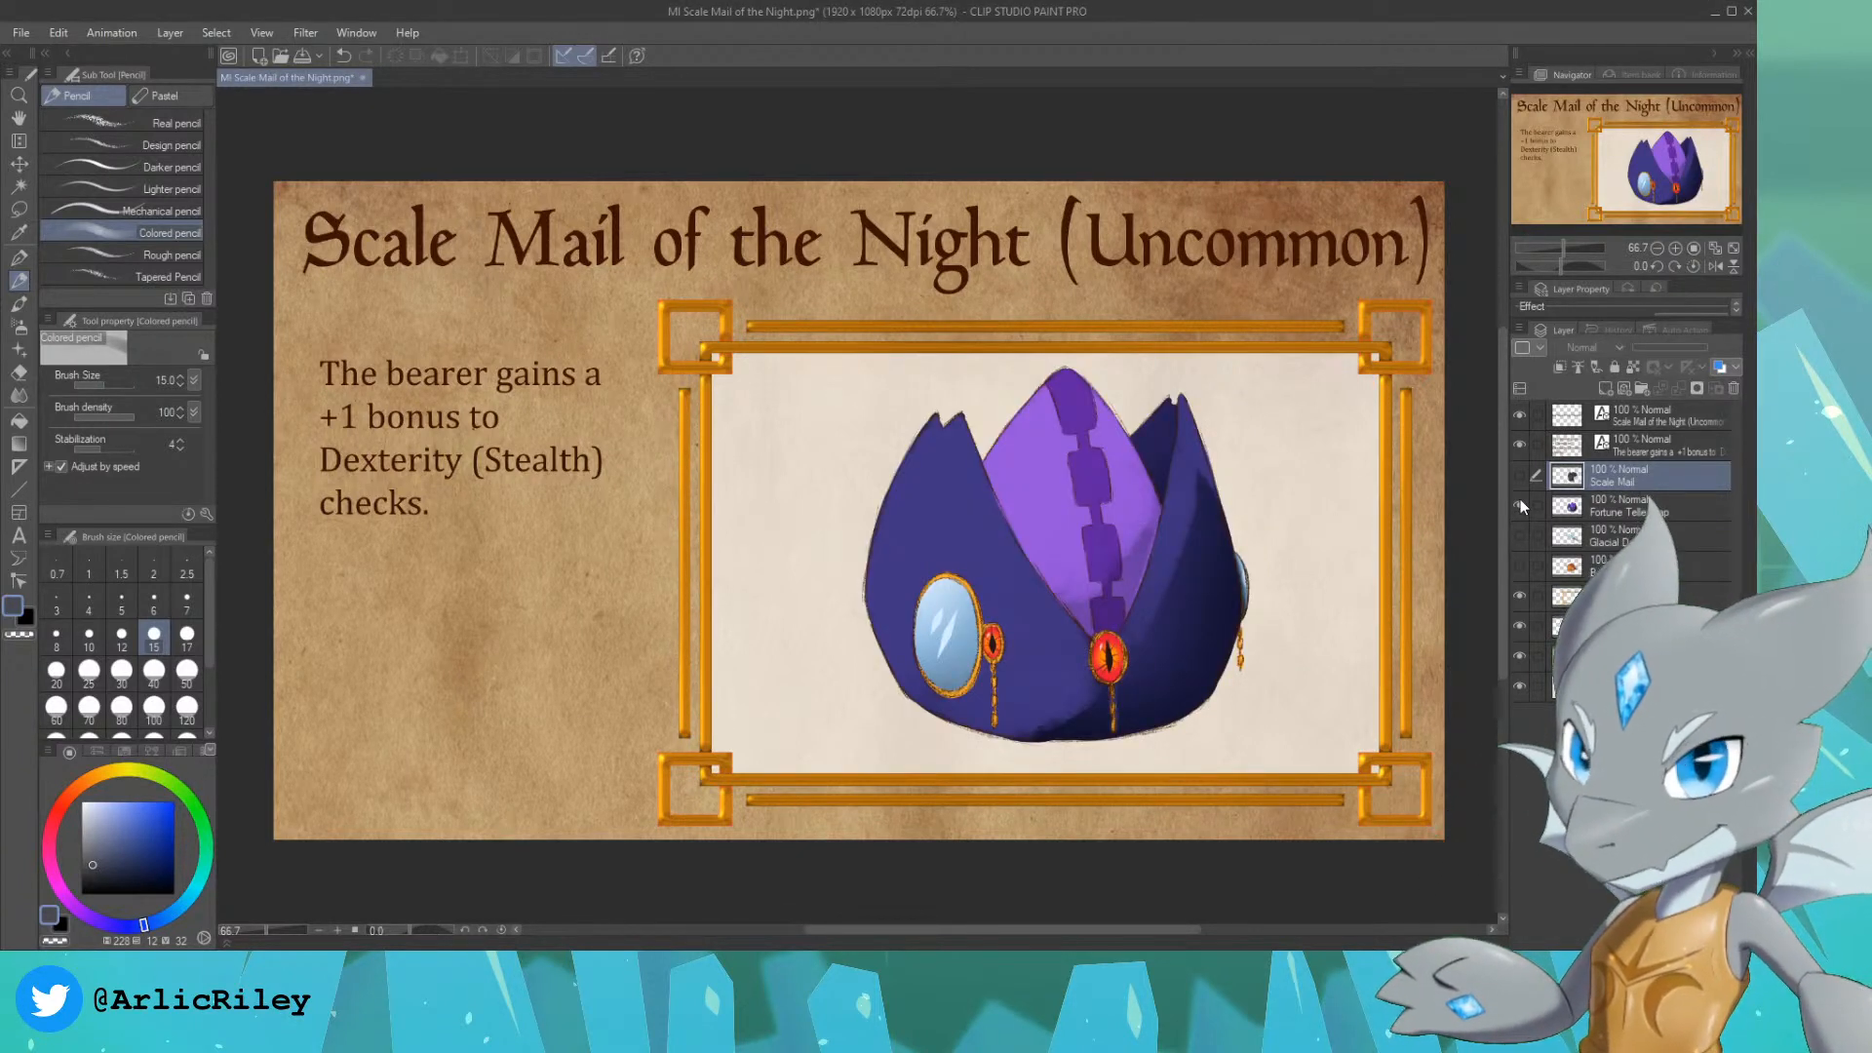
pyautogui.click(1521, 506)
pyautogui.click(1520, 536)
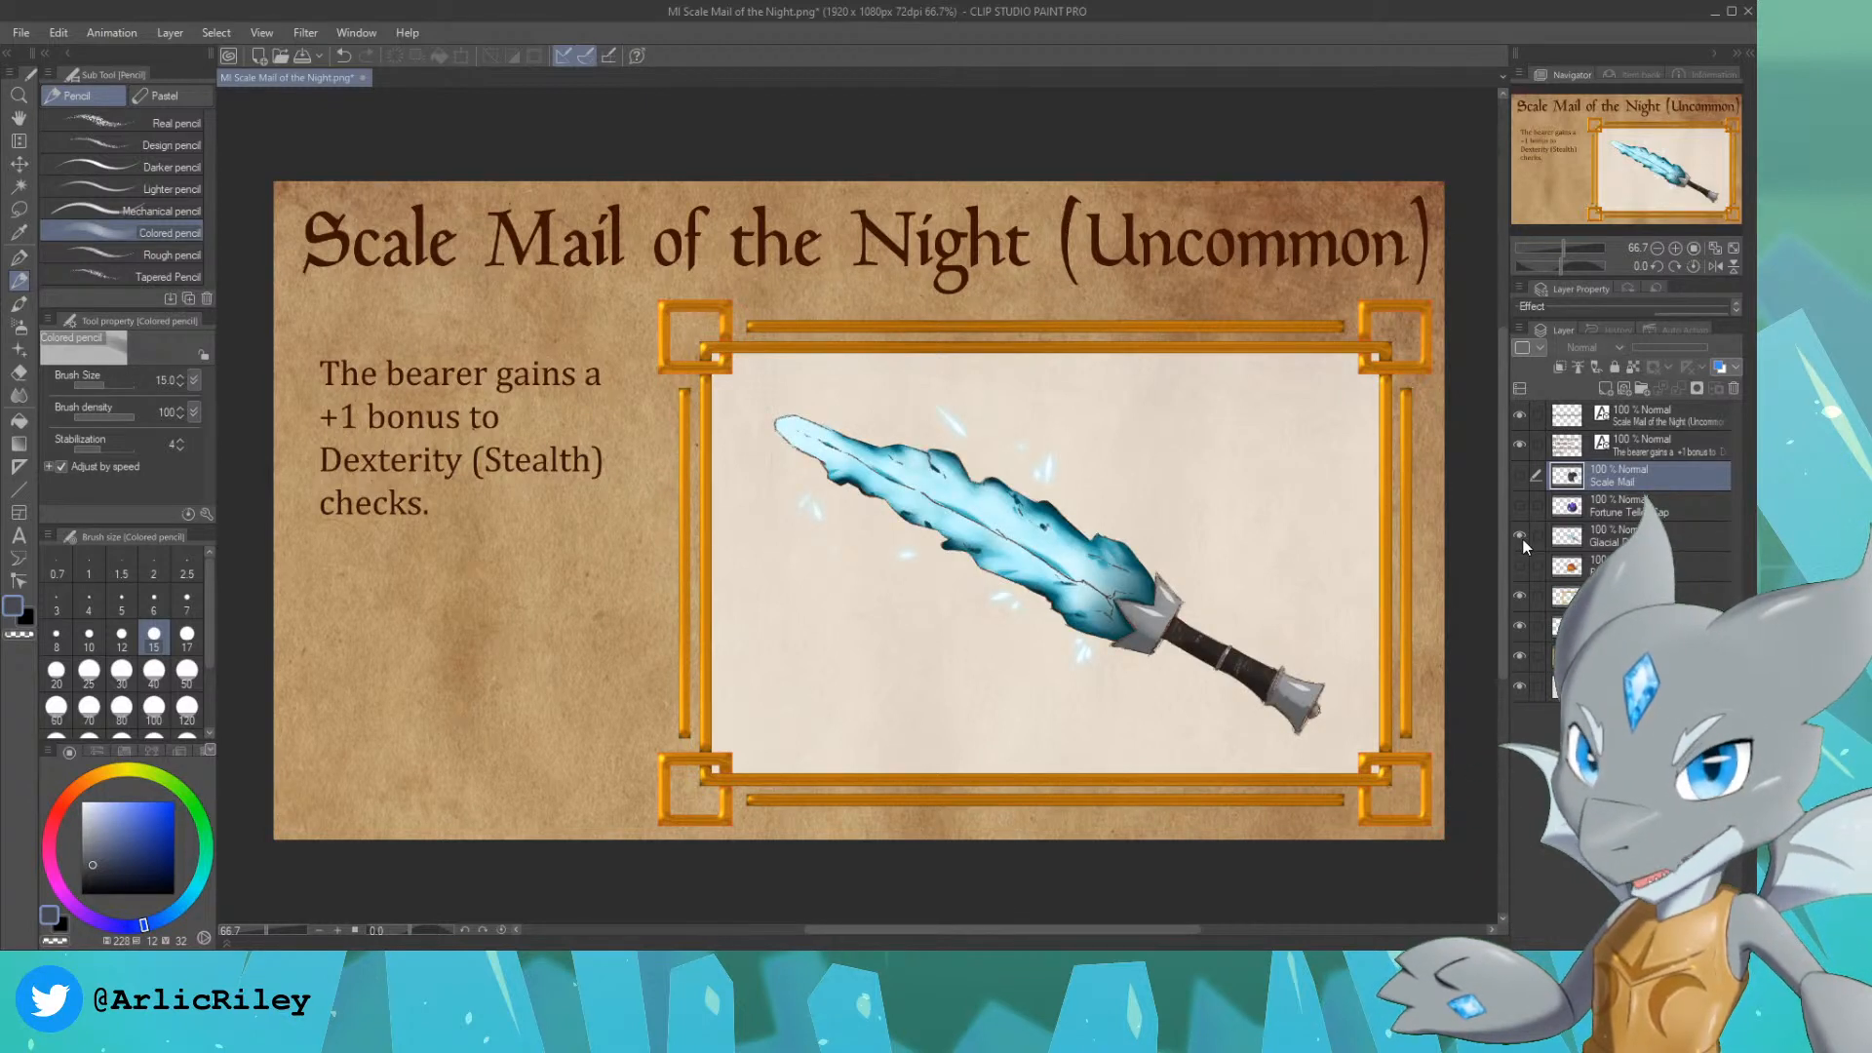
pyautogui.click(1520, 535)
pyautogui.click(1521, 566)
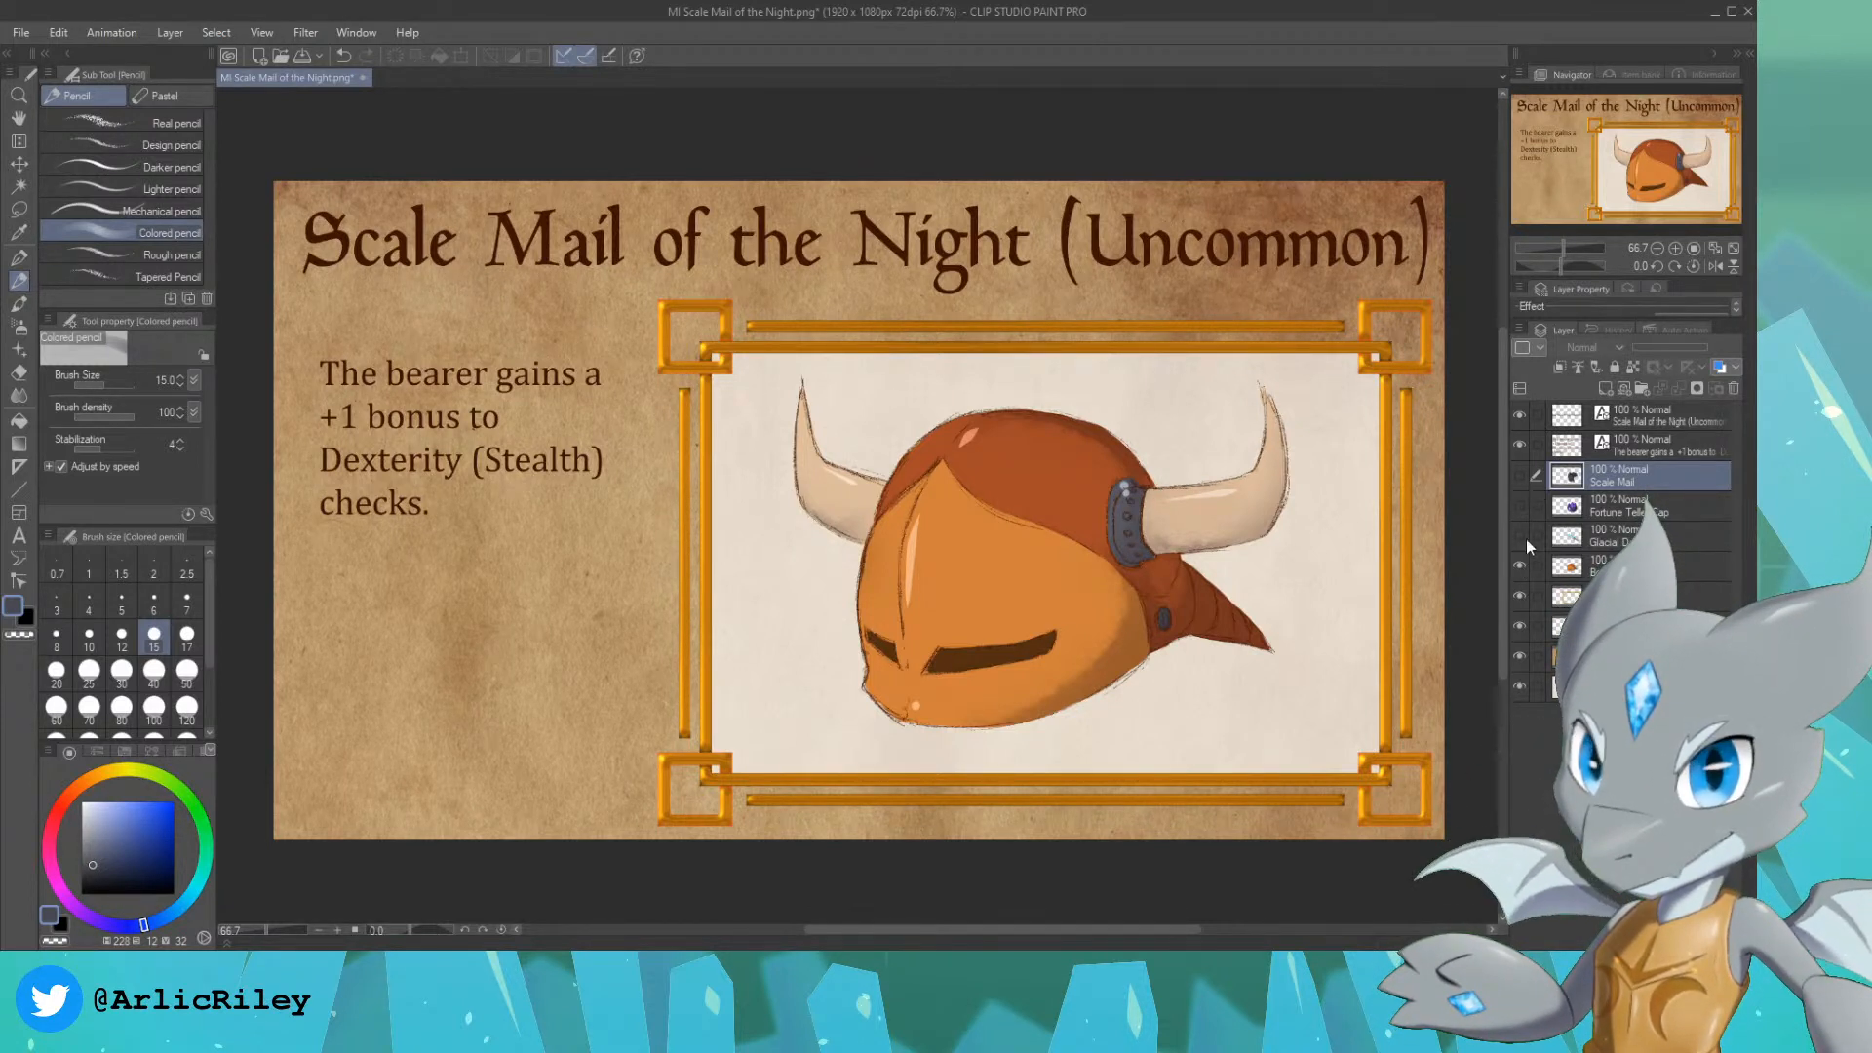
pyautogui.click(1519, 567)
pyautogui.click(1519, 475)
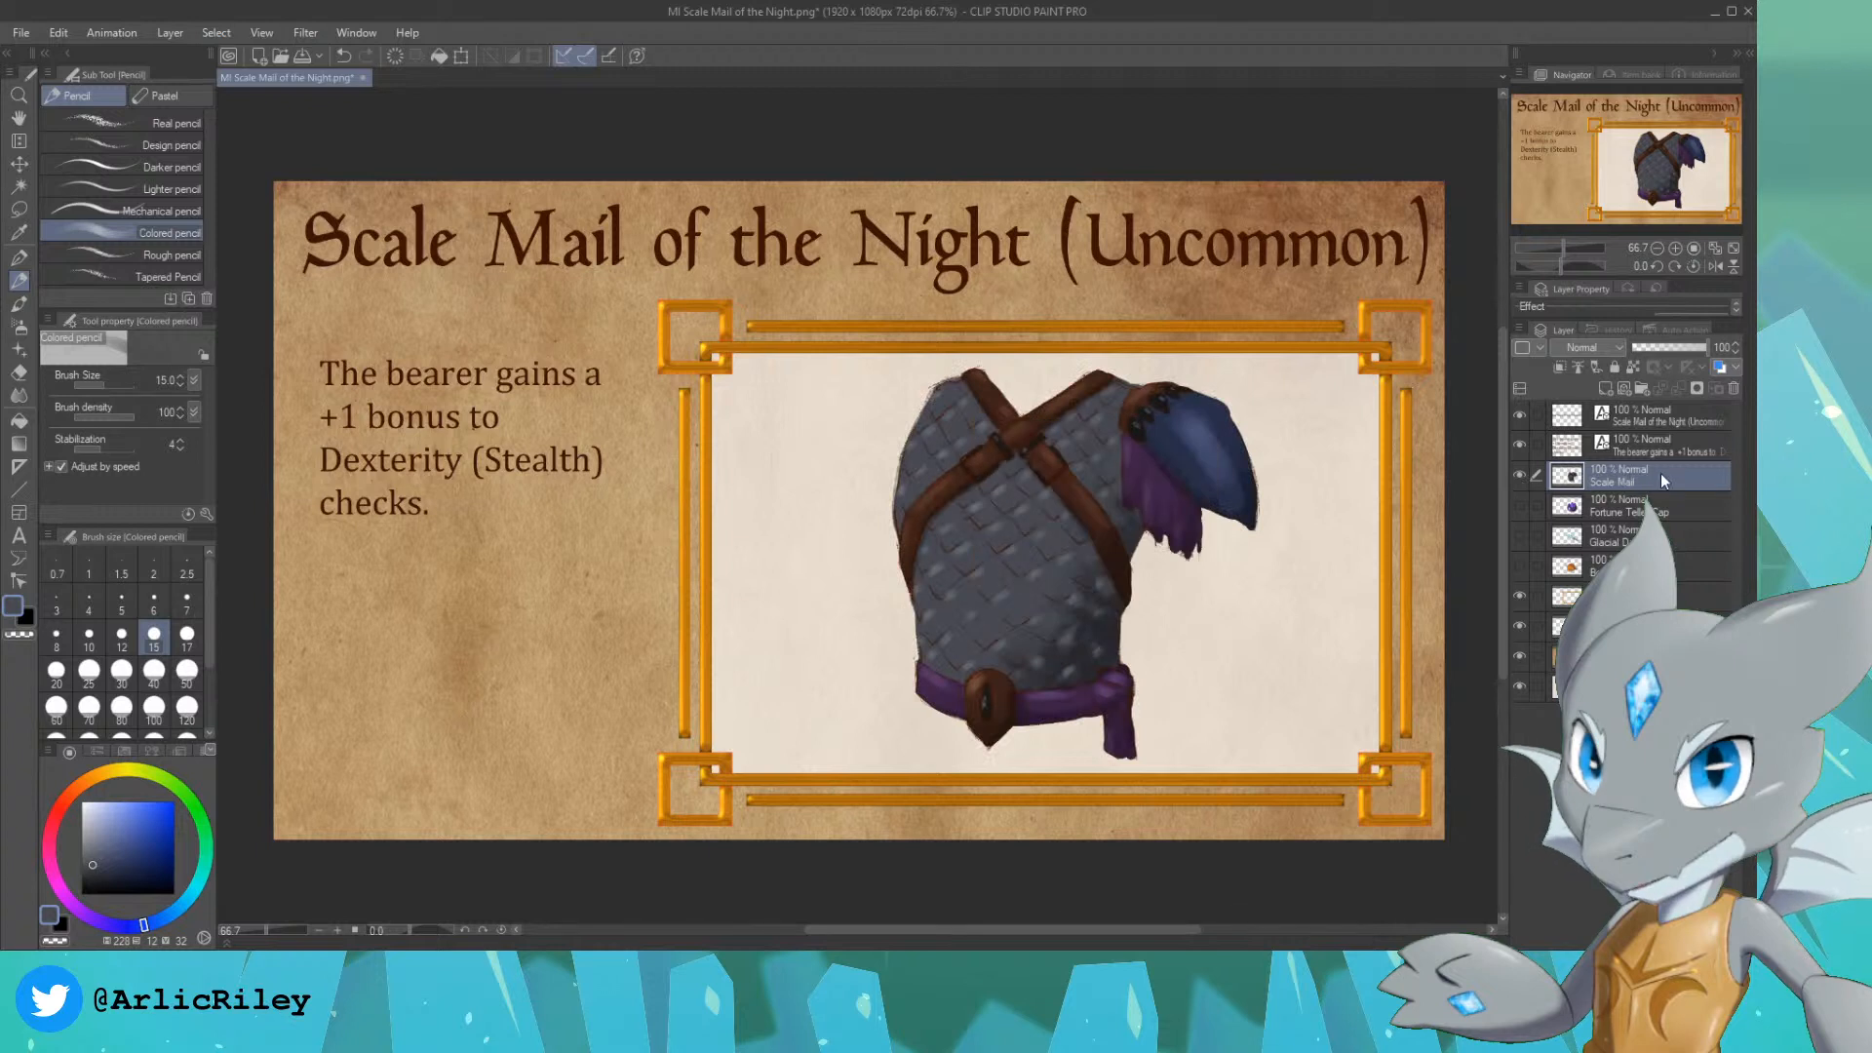
# Step: Add a new raster layer above the Scale Mail layer and hide the scale mail illustration
pyautogui.click(1604, 387)
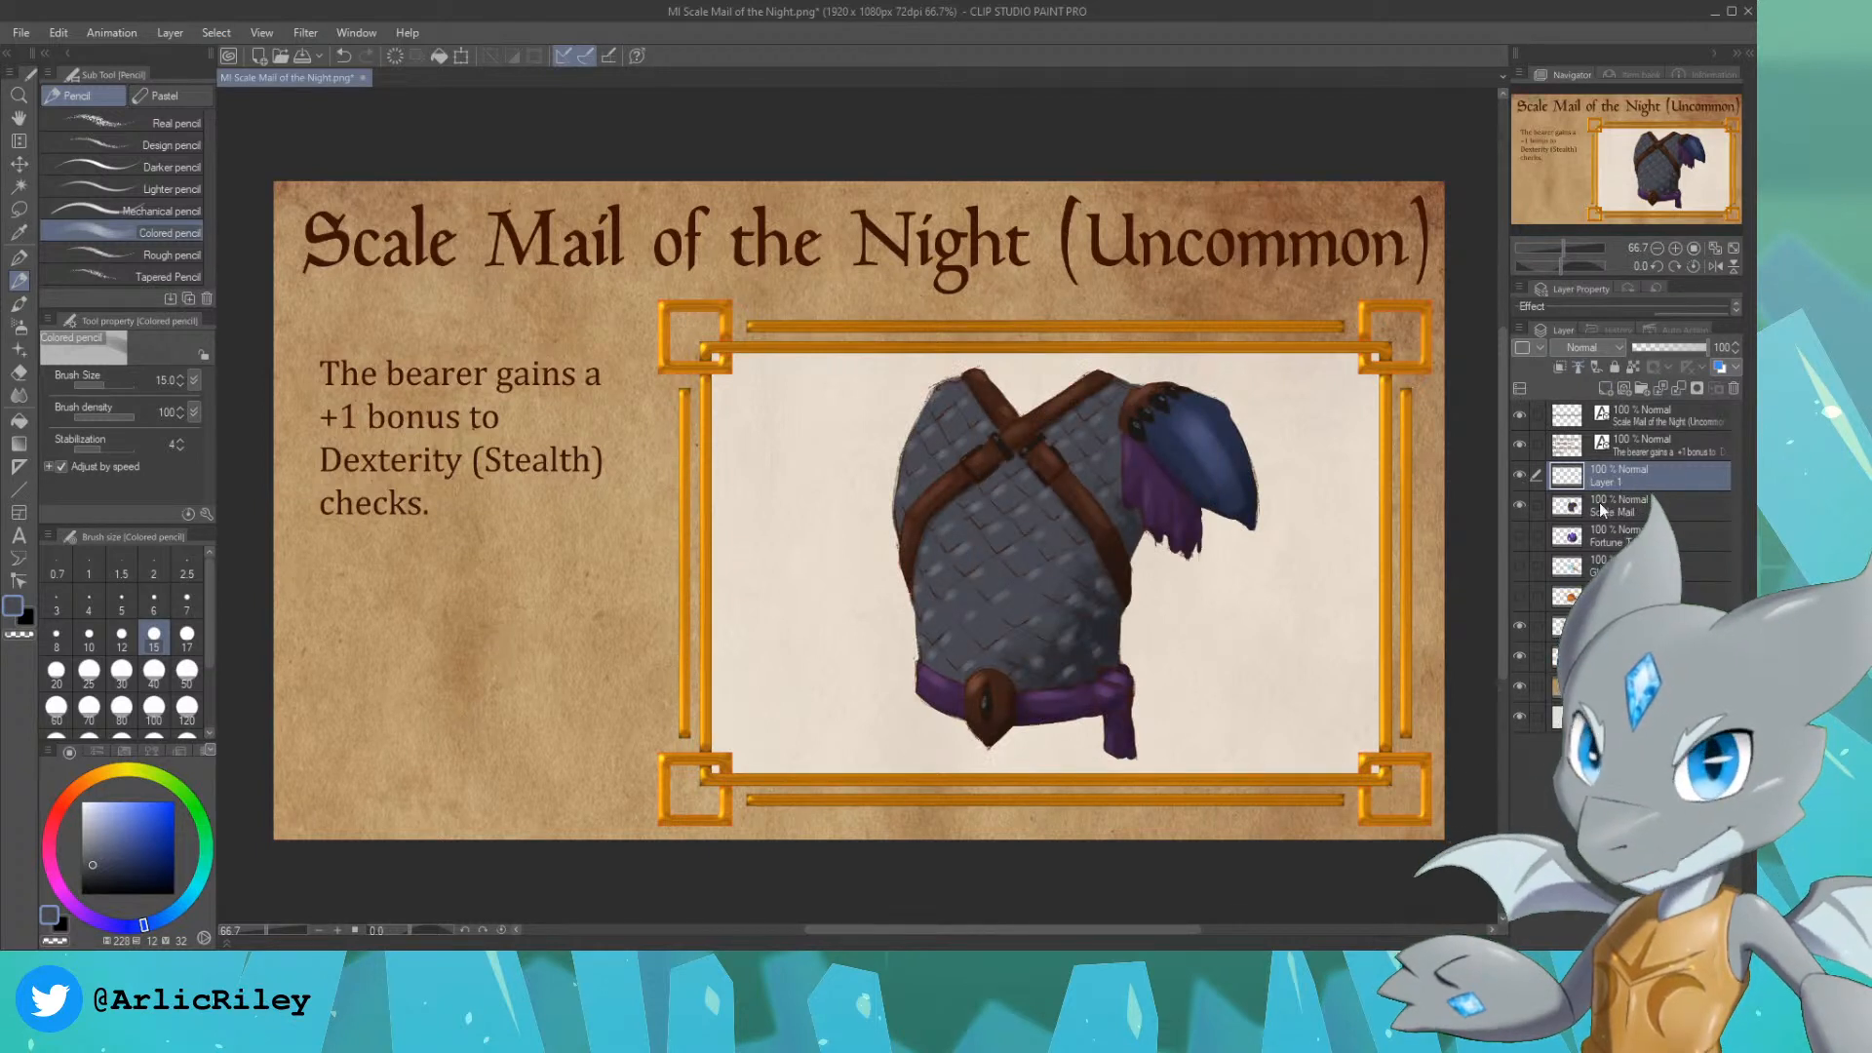
pyautogui.click(1519, 505)
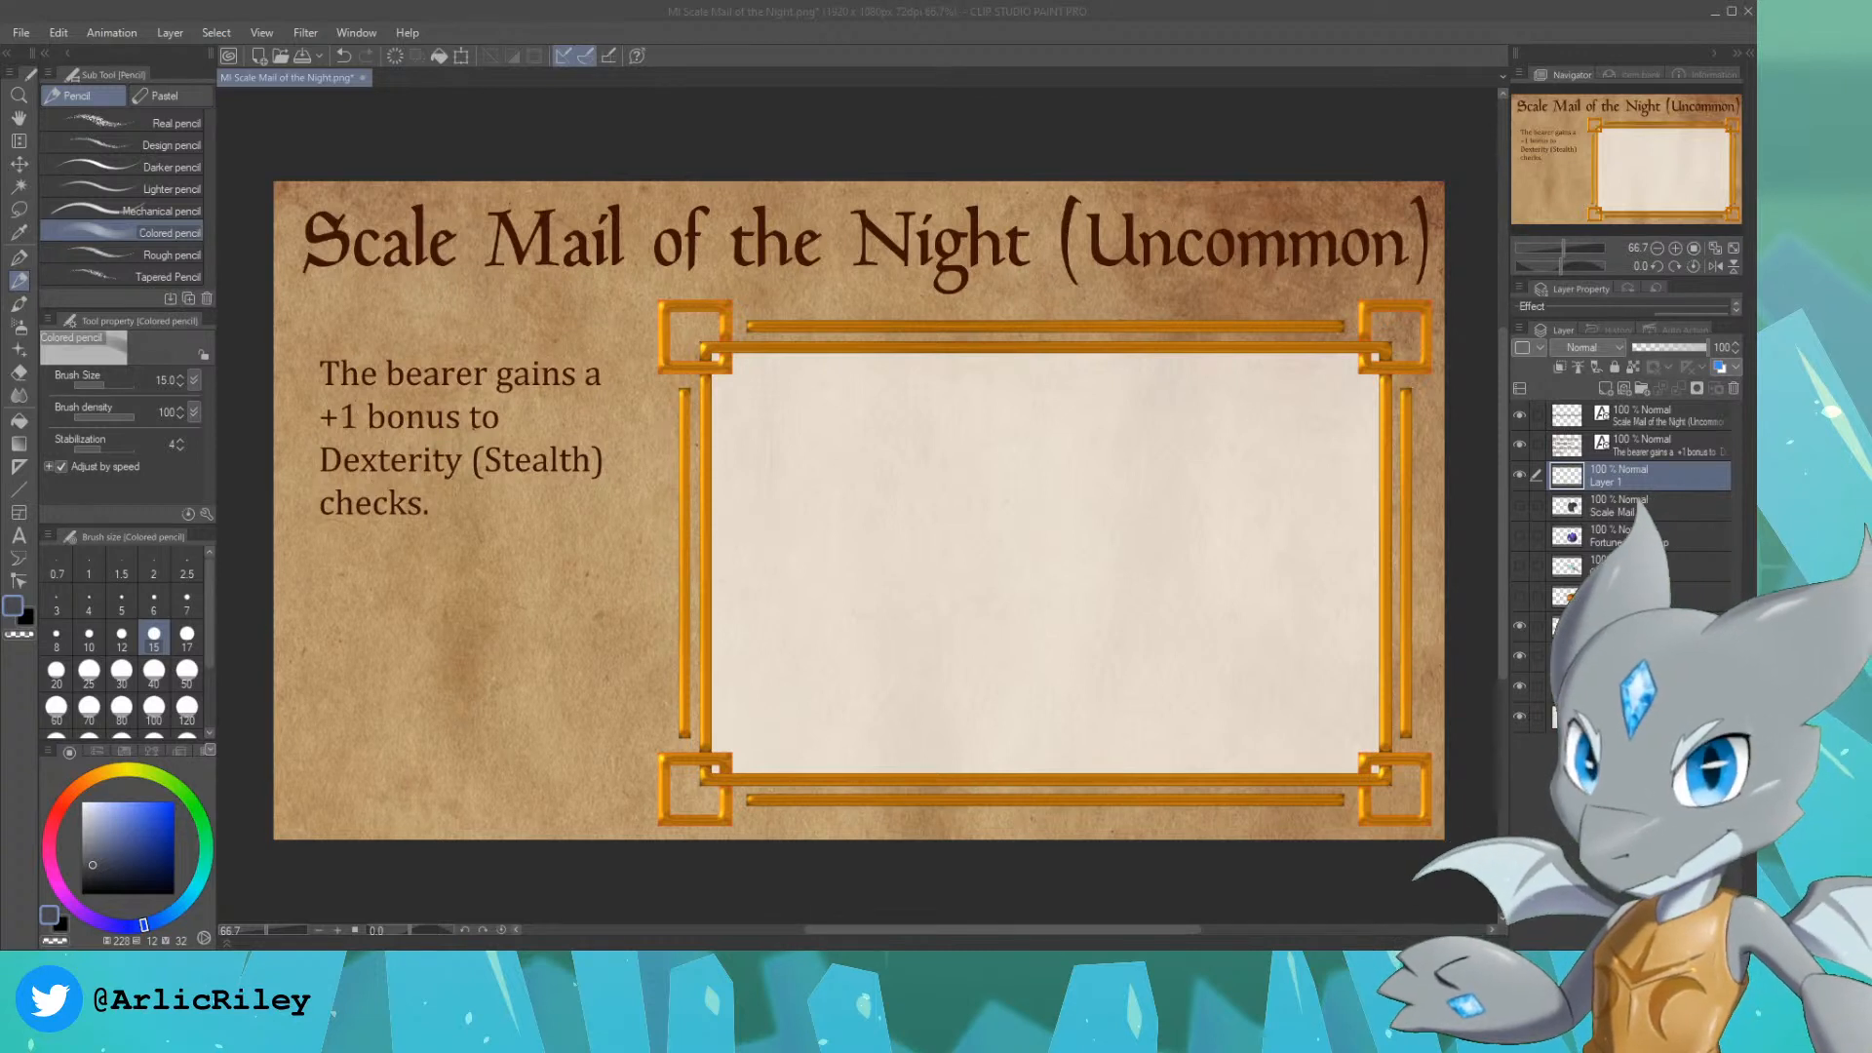
# Step: Replace the card title with "Shortbow of the Weave (Rare)" and shift it slightly to the right
pyautogui.click(1665, 416)
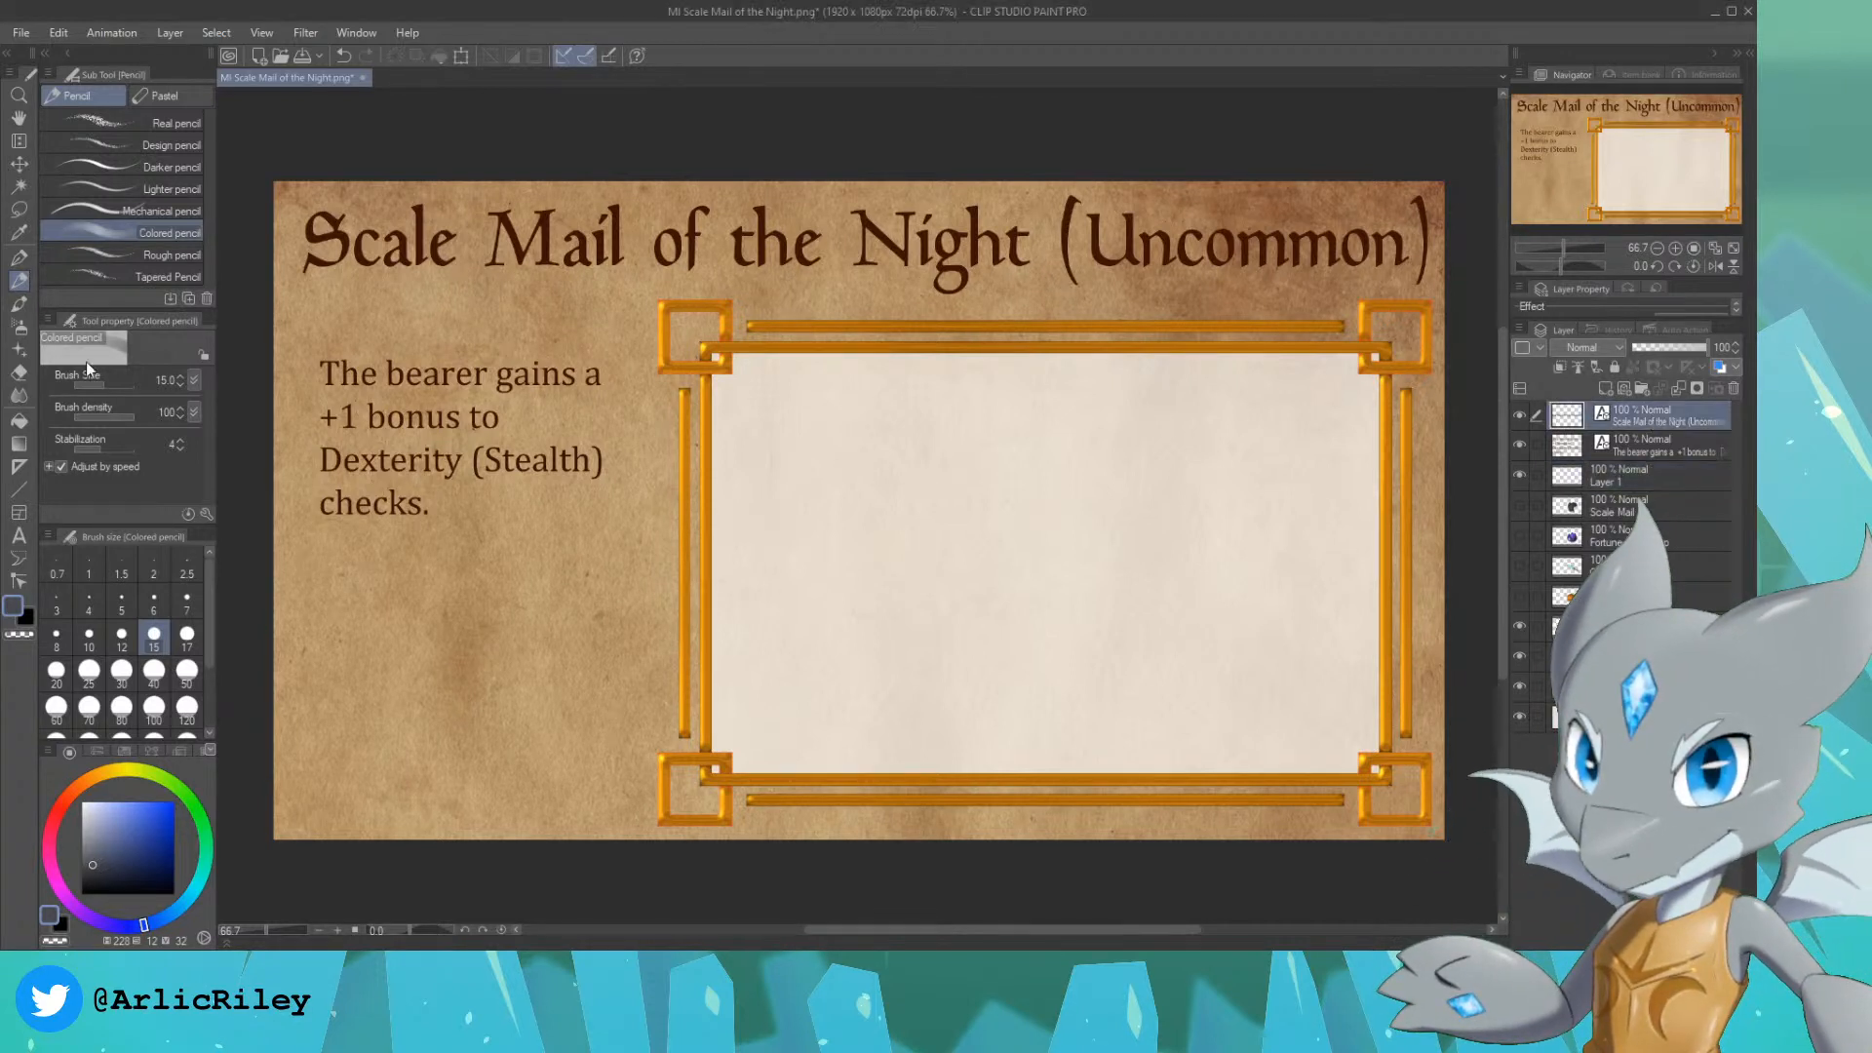
pyautogui.click(19, 535)
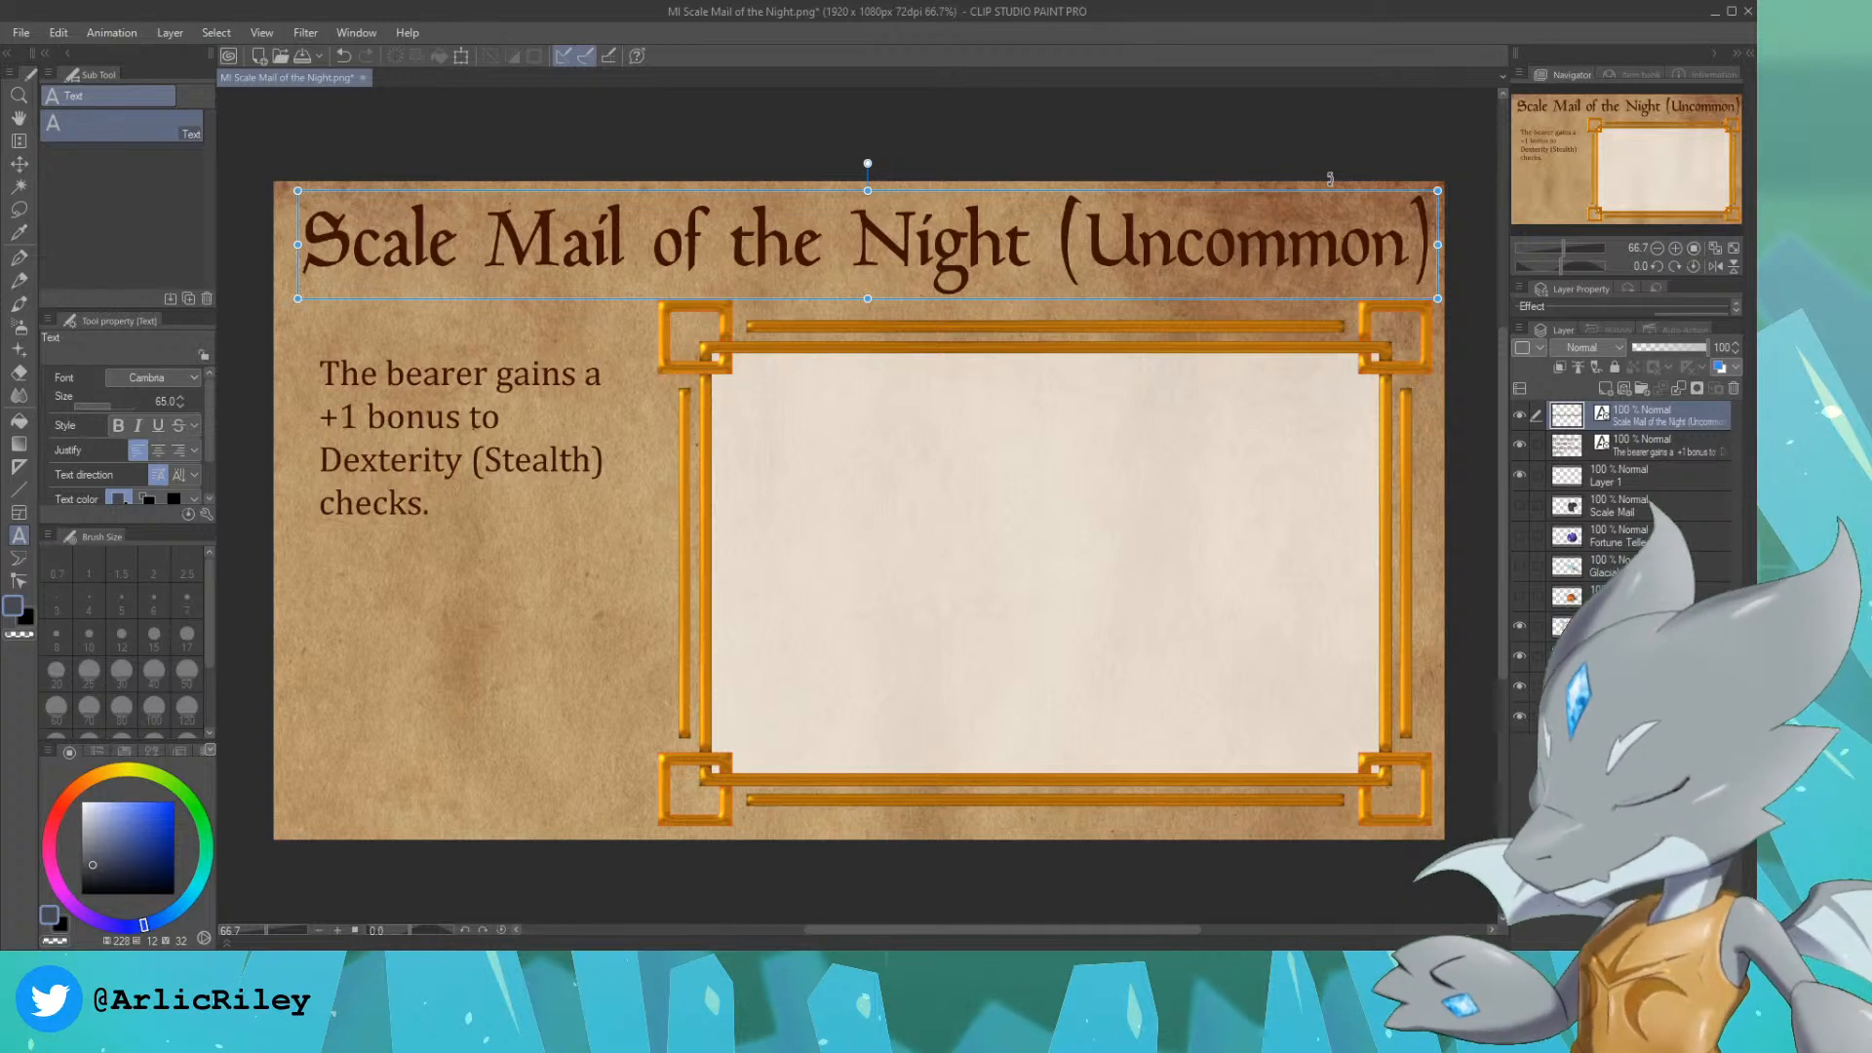
pyautogui.click(1410, 246)
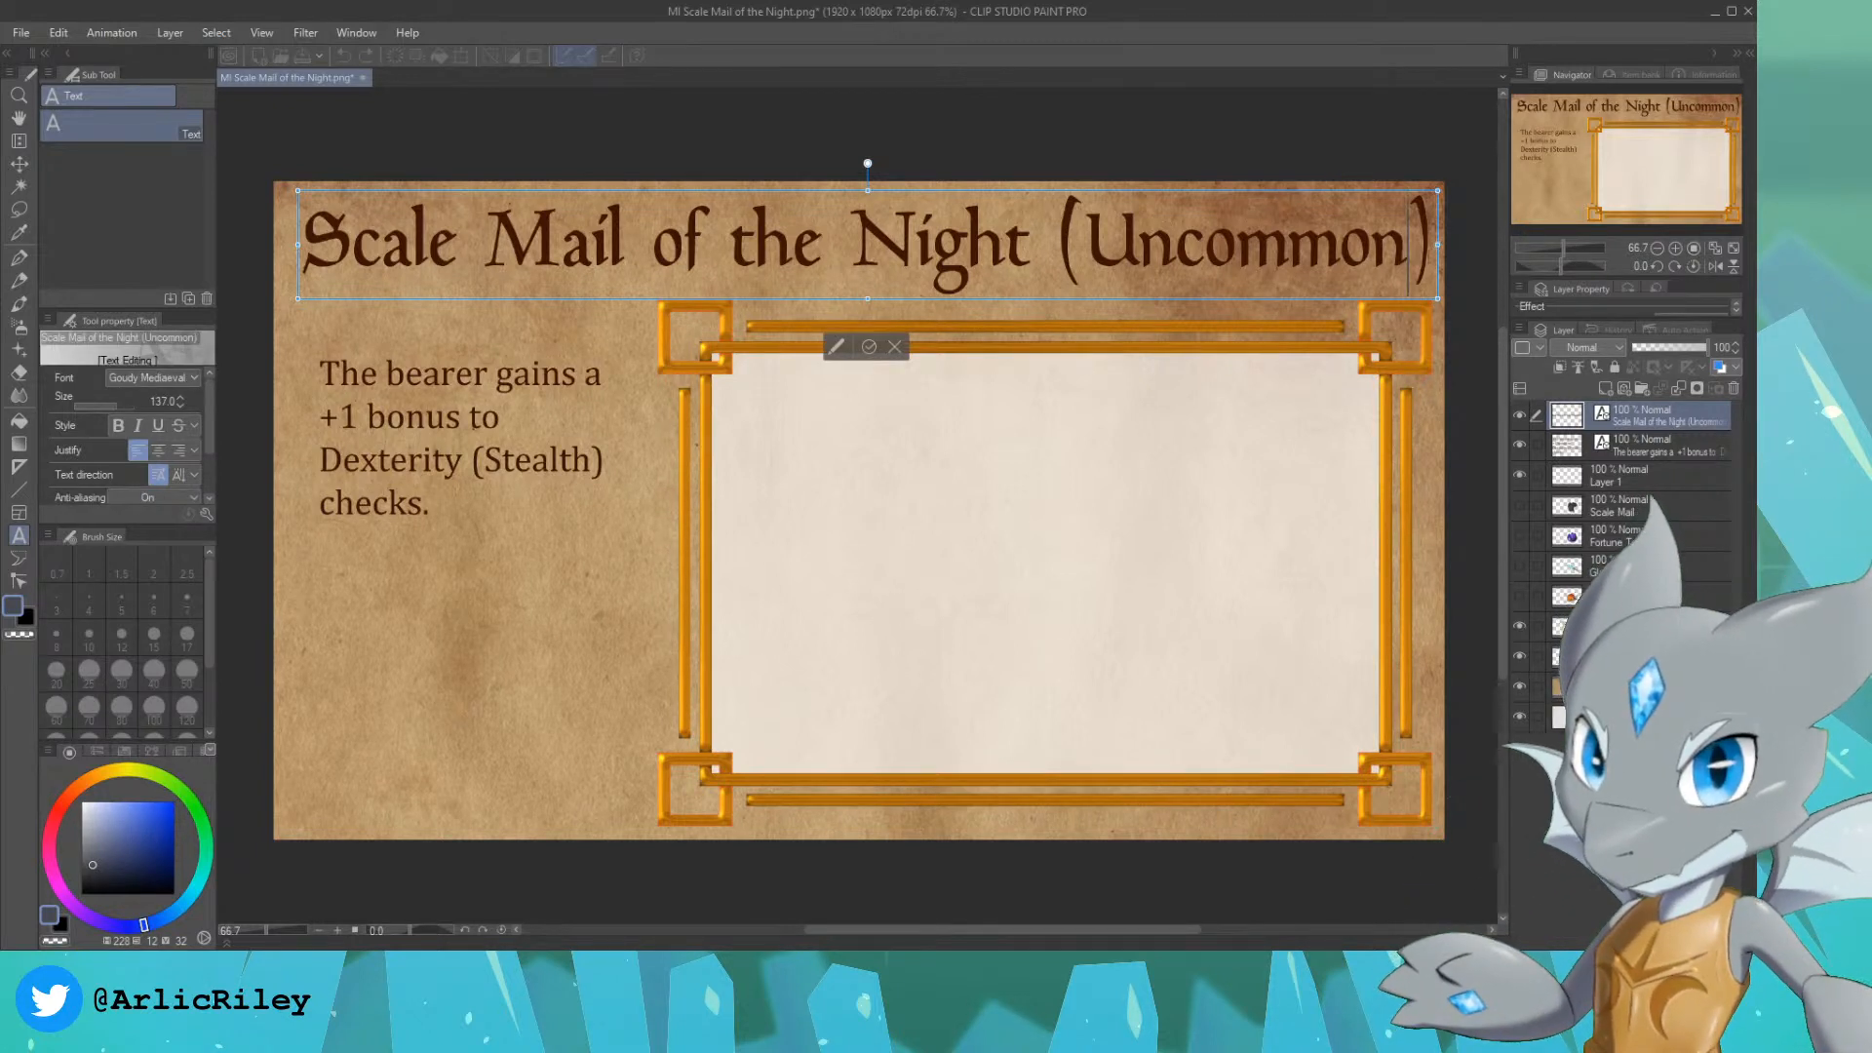
pyautogui.click(1431, 246)
pyautogui.moveTo(1432, 245); pyautogui.dragTo(275, 222)
pyautogui.write('Sho')
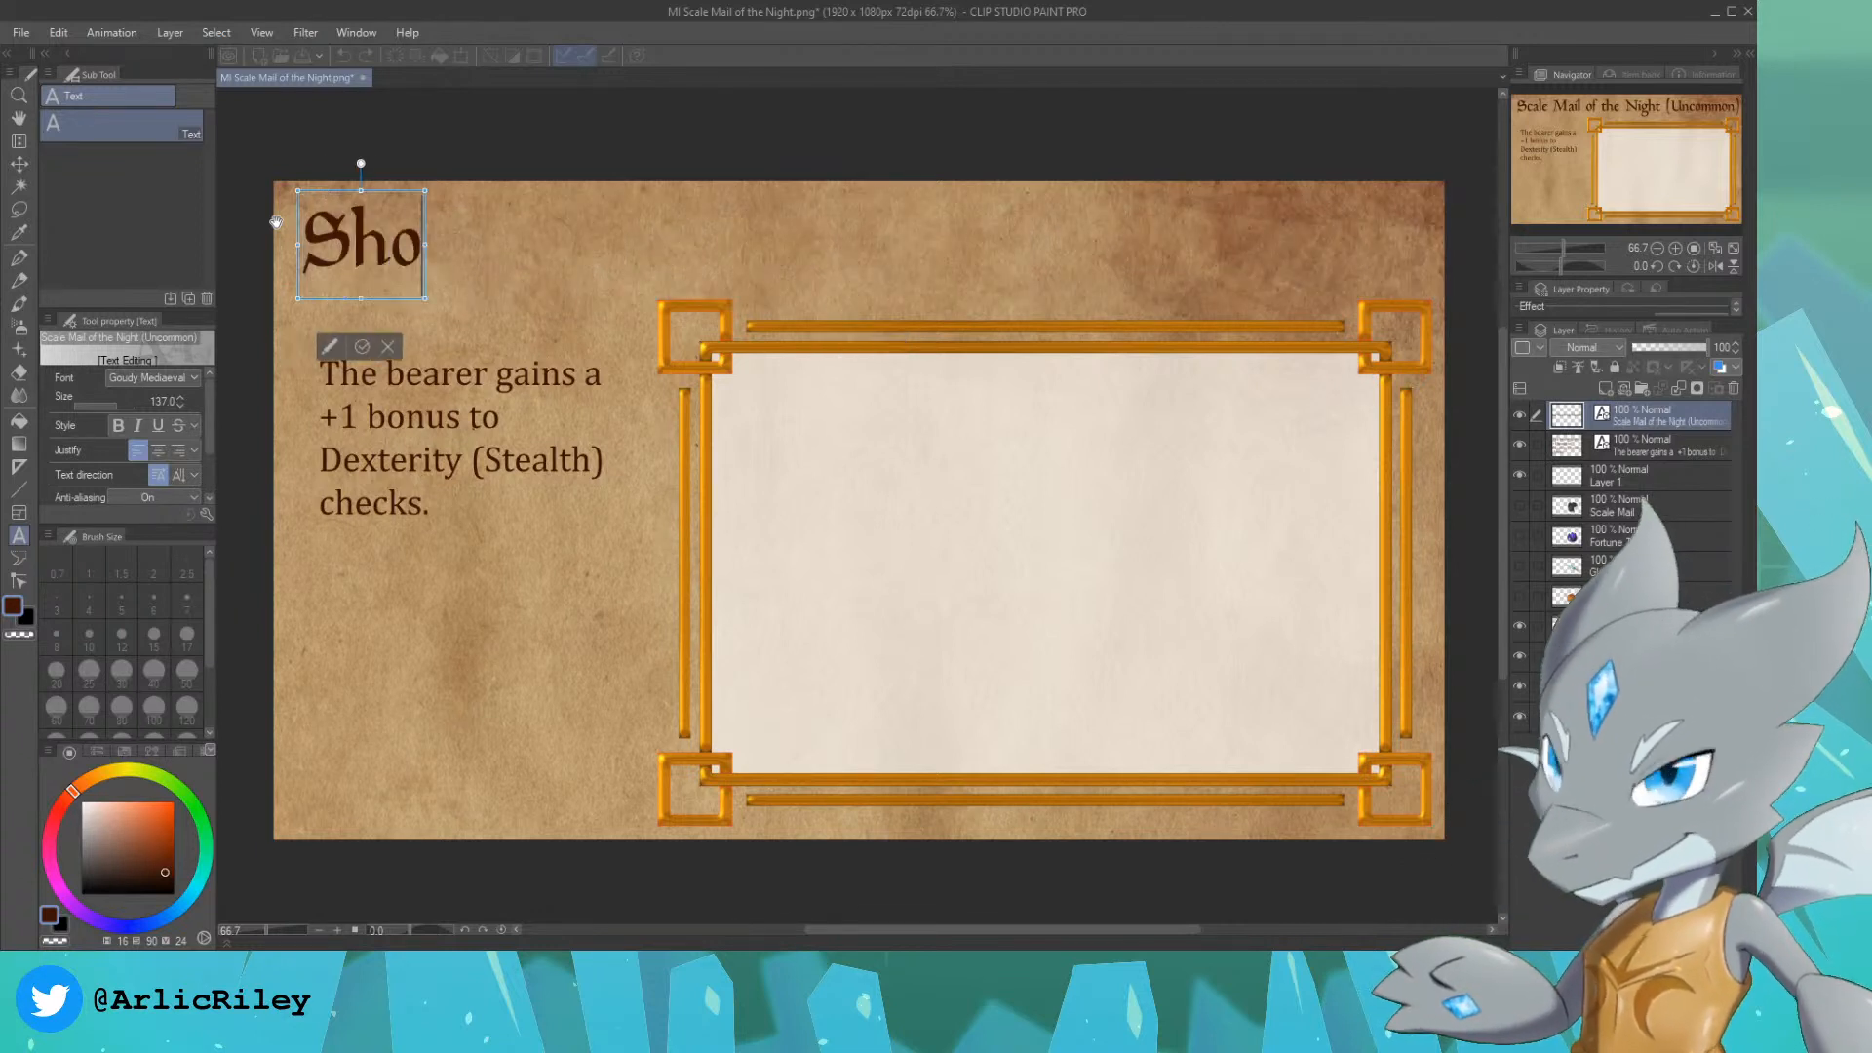
pyautogui.write('rtbow of the Weave (')
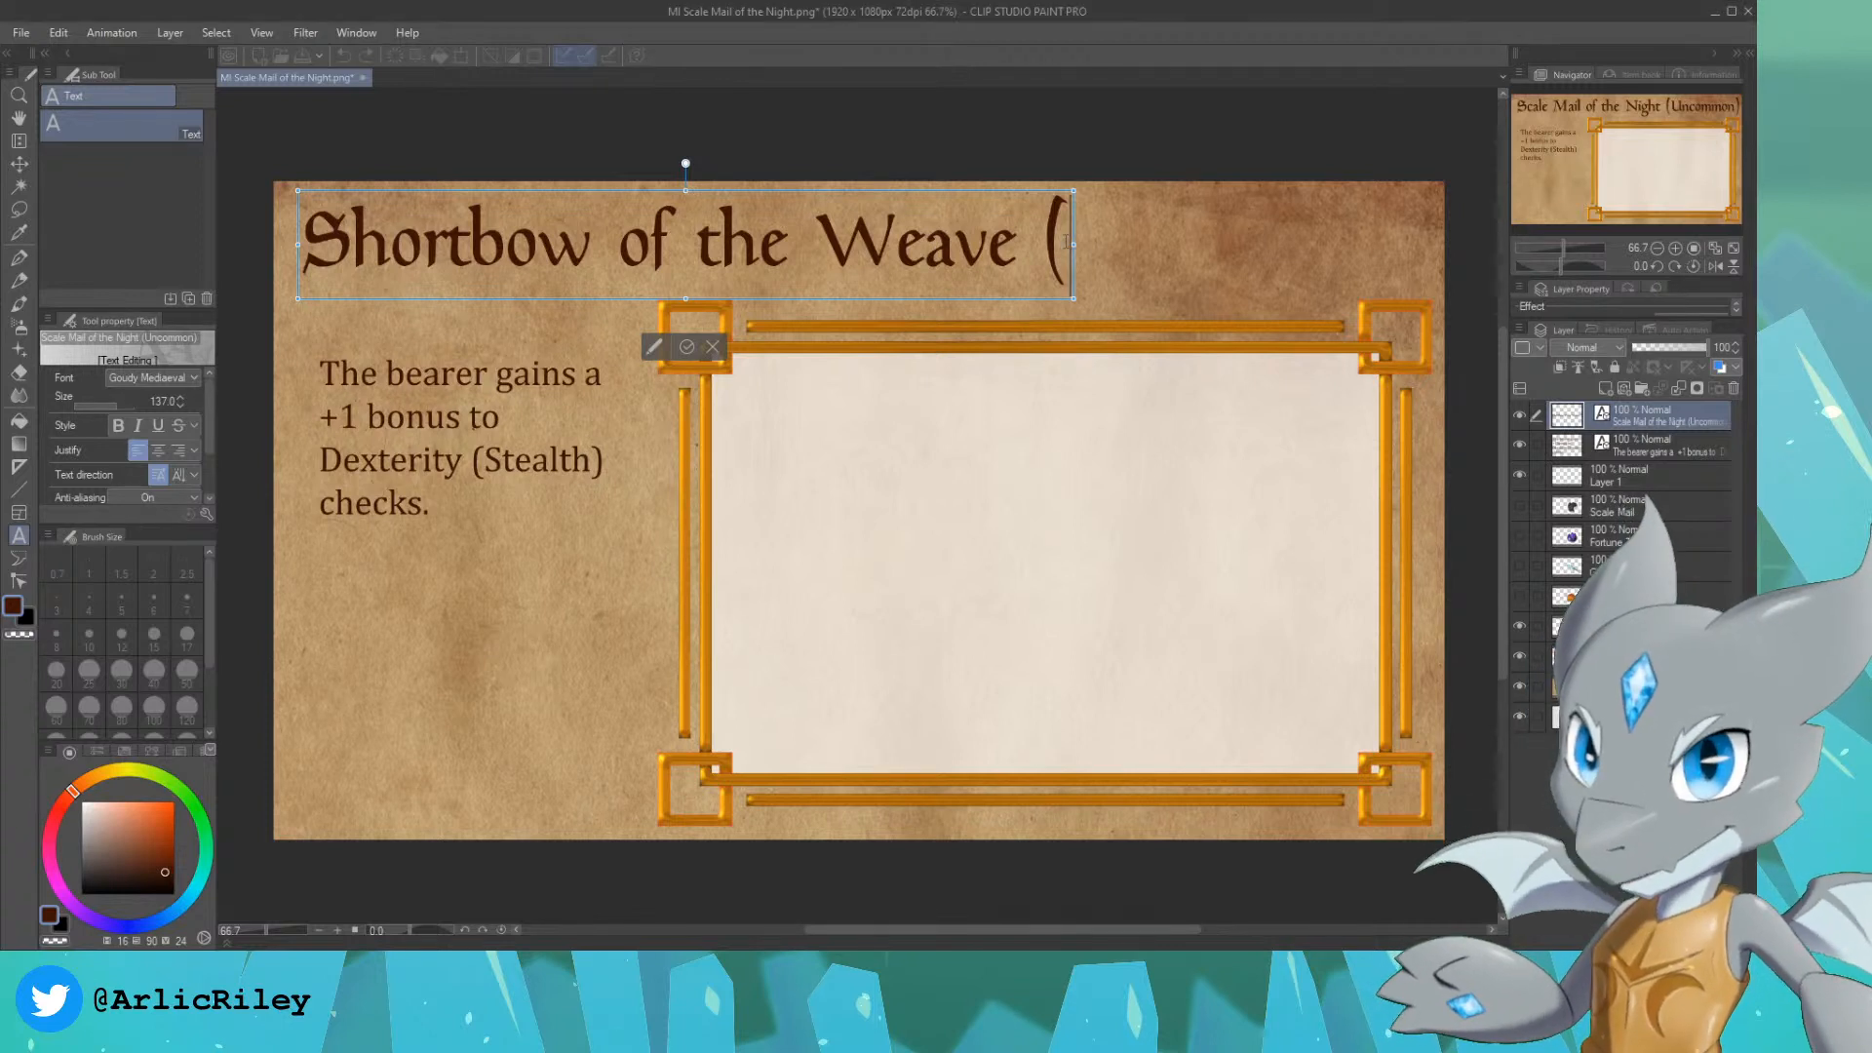
pyautogui.write('Very')
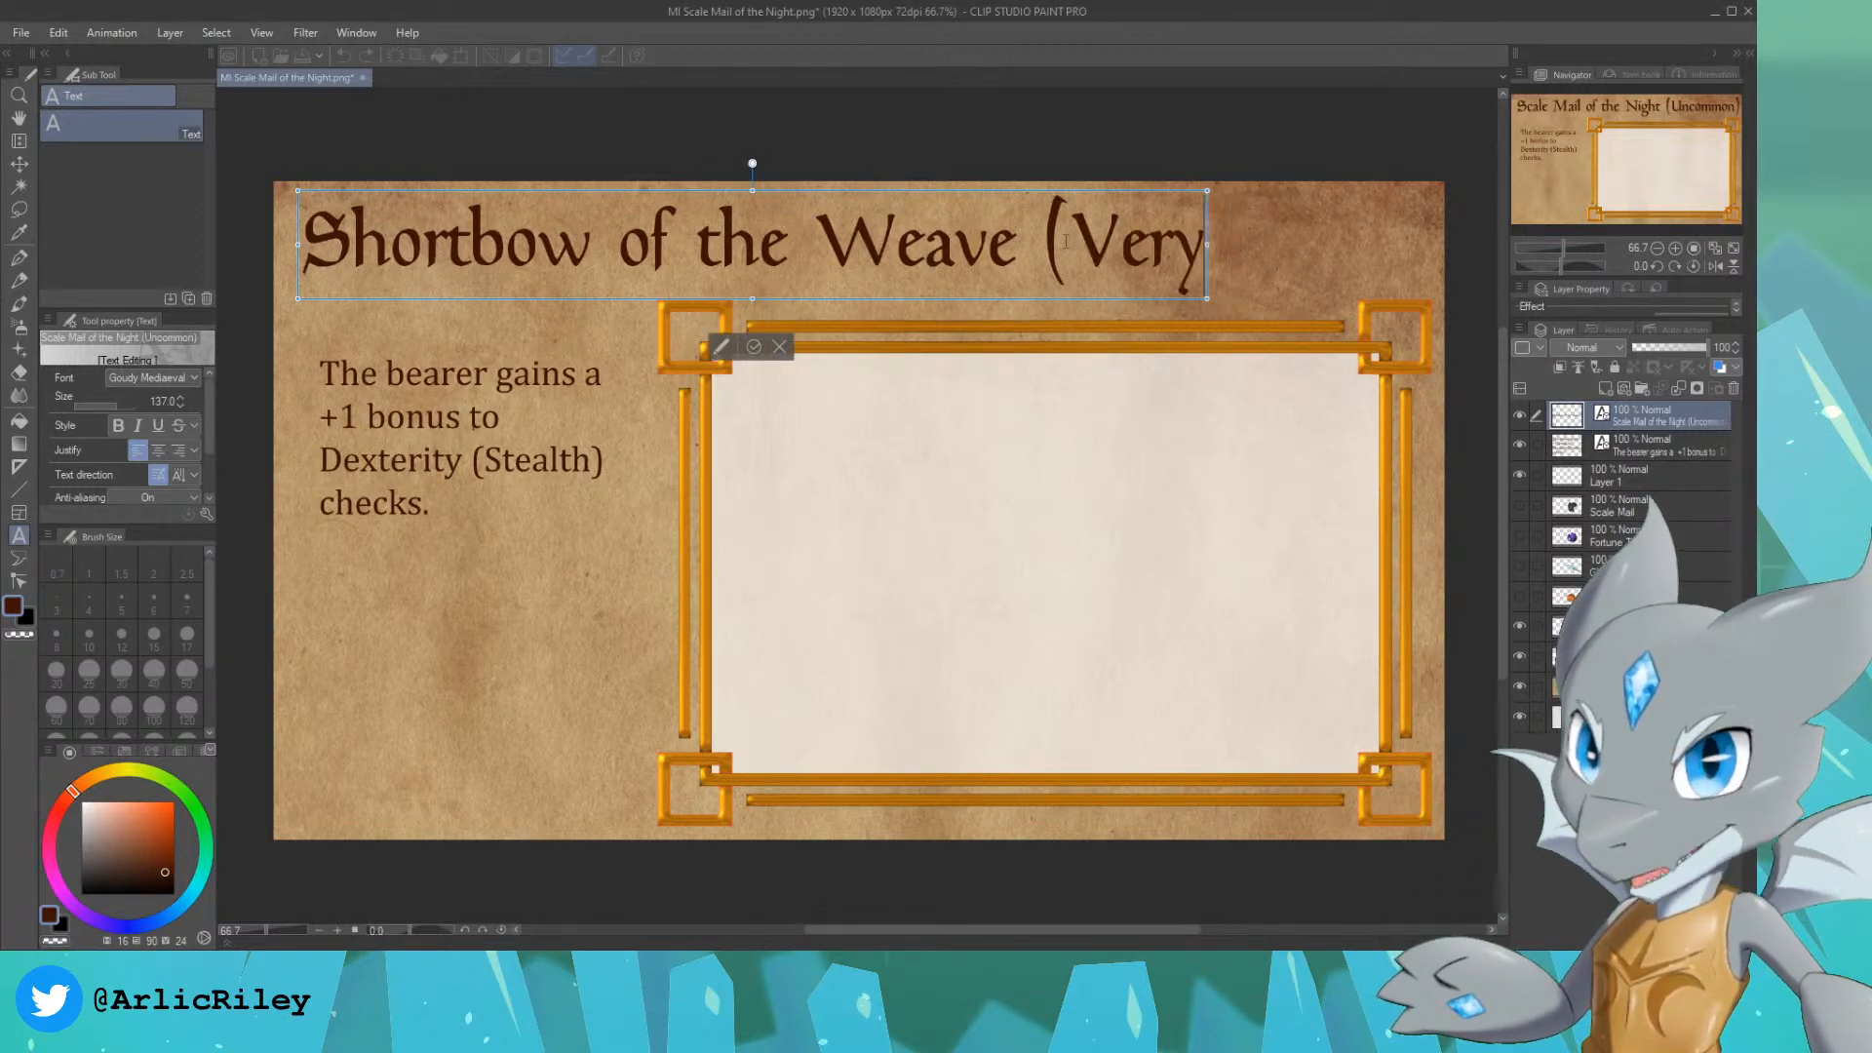
pyautogui.press('BackSpace')
pyautogui.press('BackSpace')
pyautogui.press('BackSpace')
pyautogui.press('BackSpace')
pyautogui.write('Rare)')
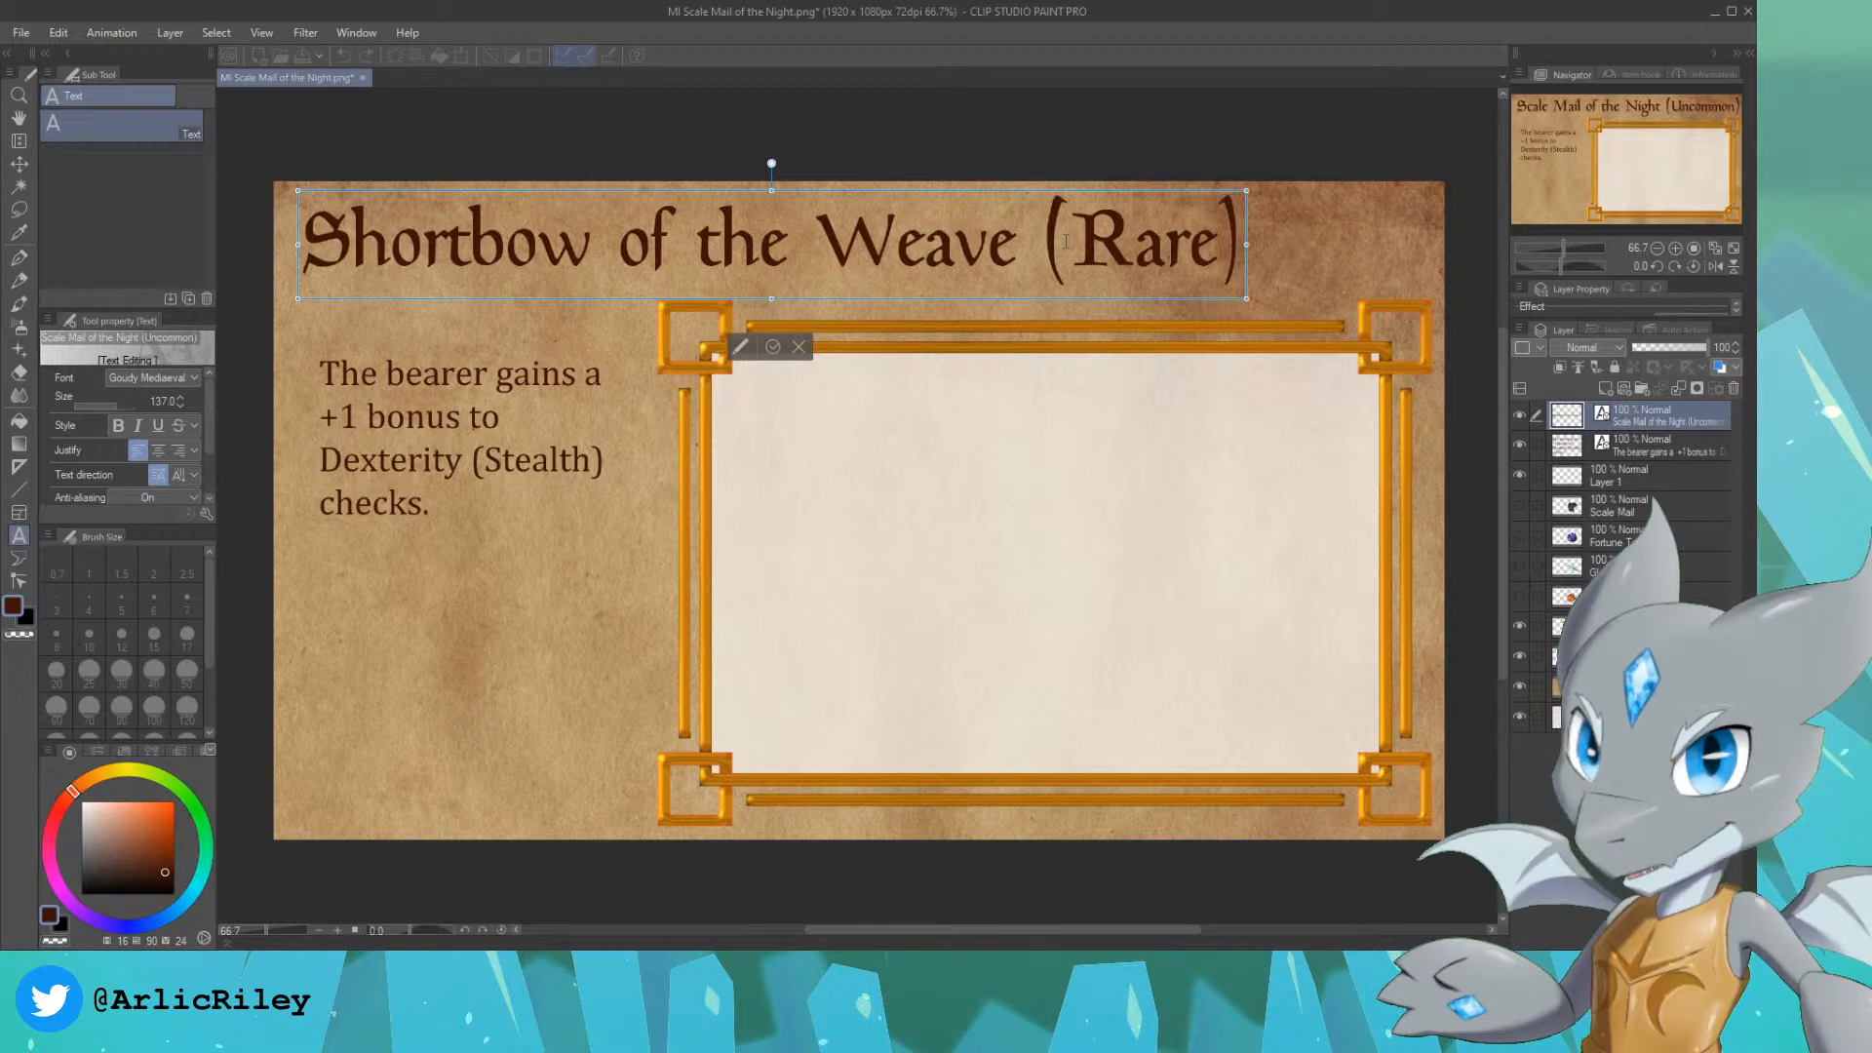
pyautogui.click(18, 163)
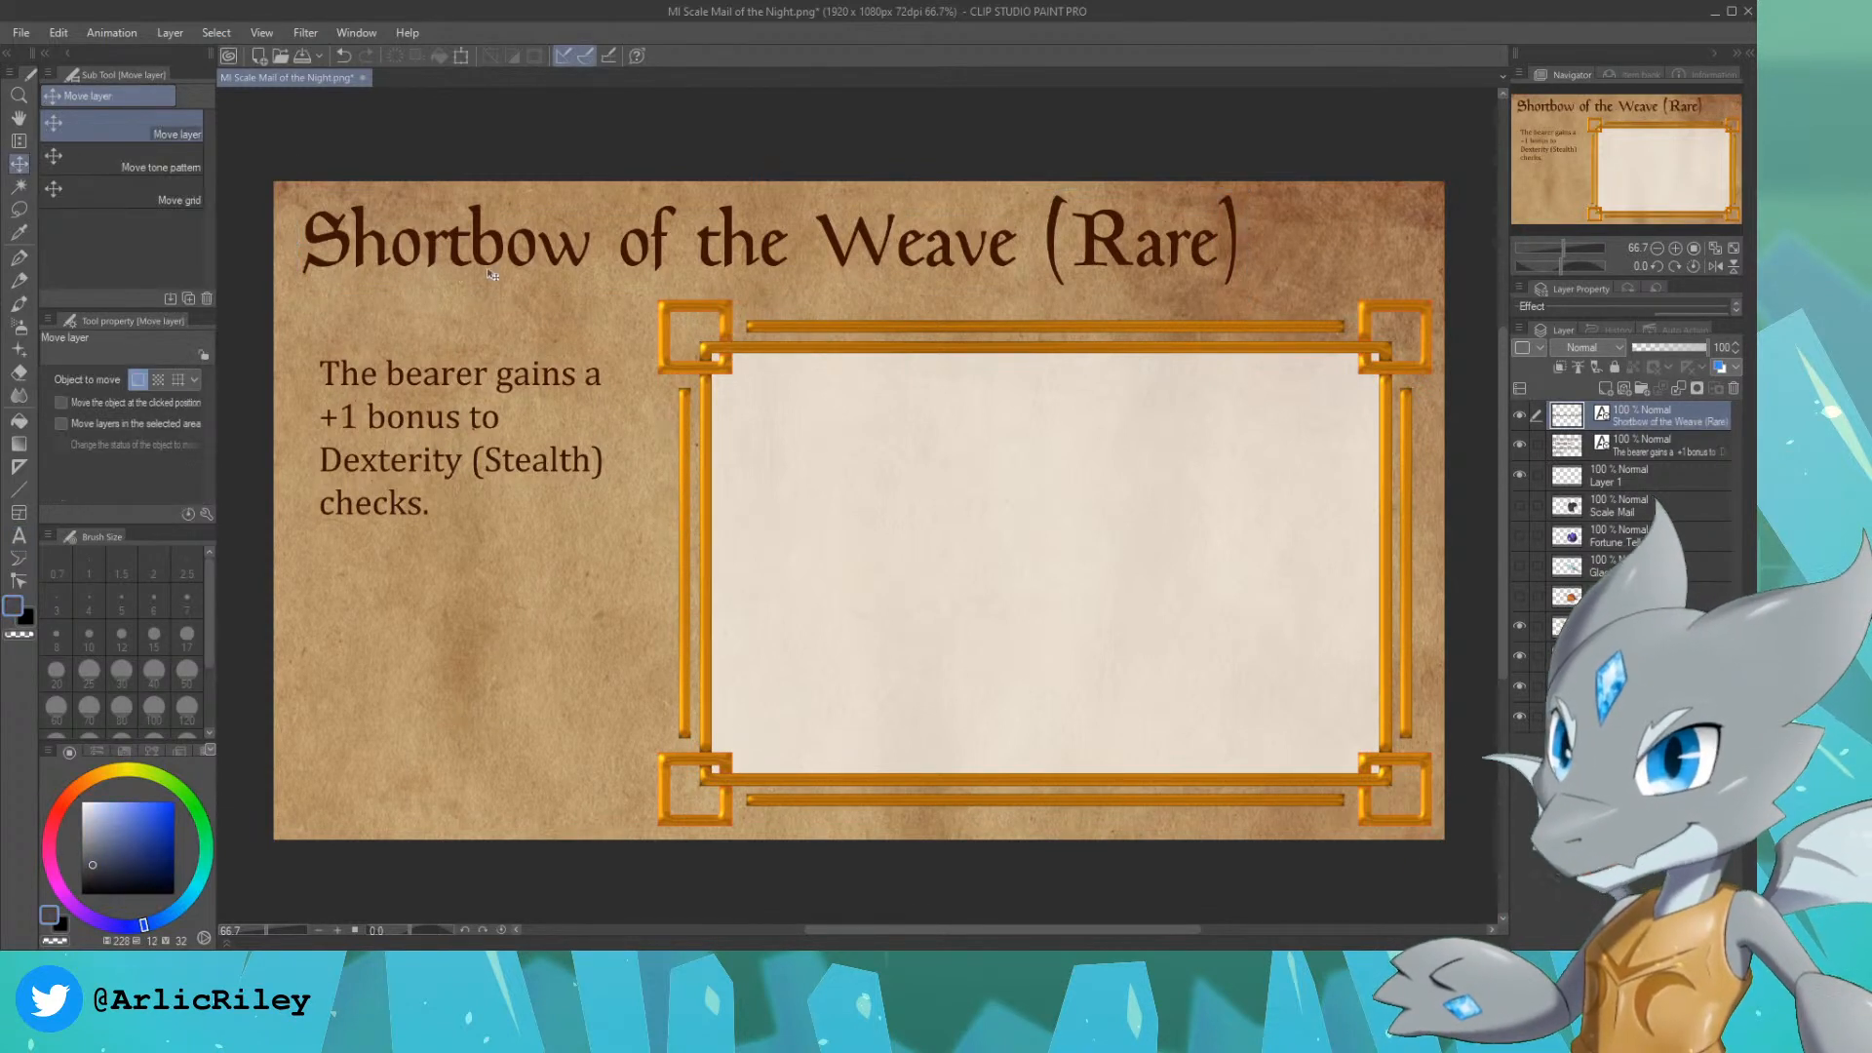
pyautogui.moveTo(491, 261); pyautogui.dragTo(505, 259)
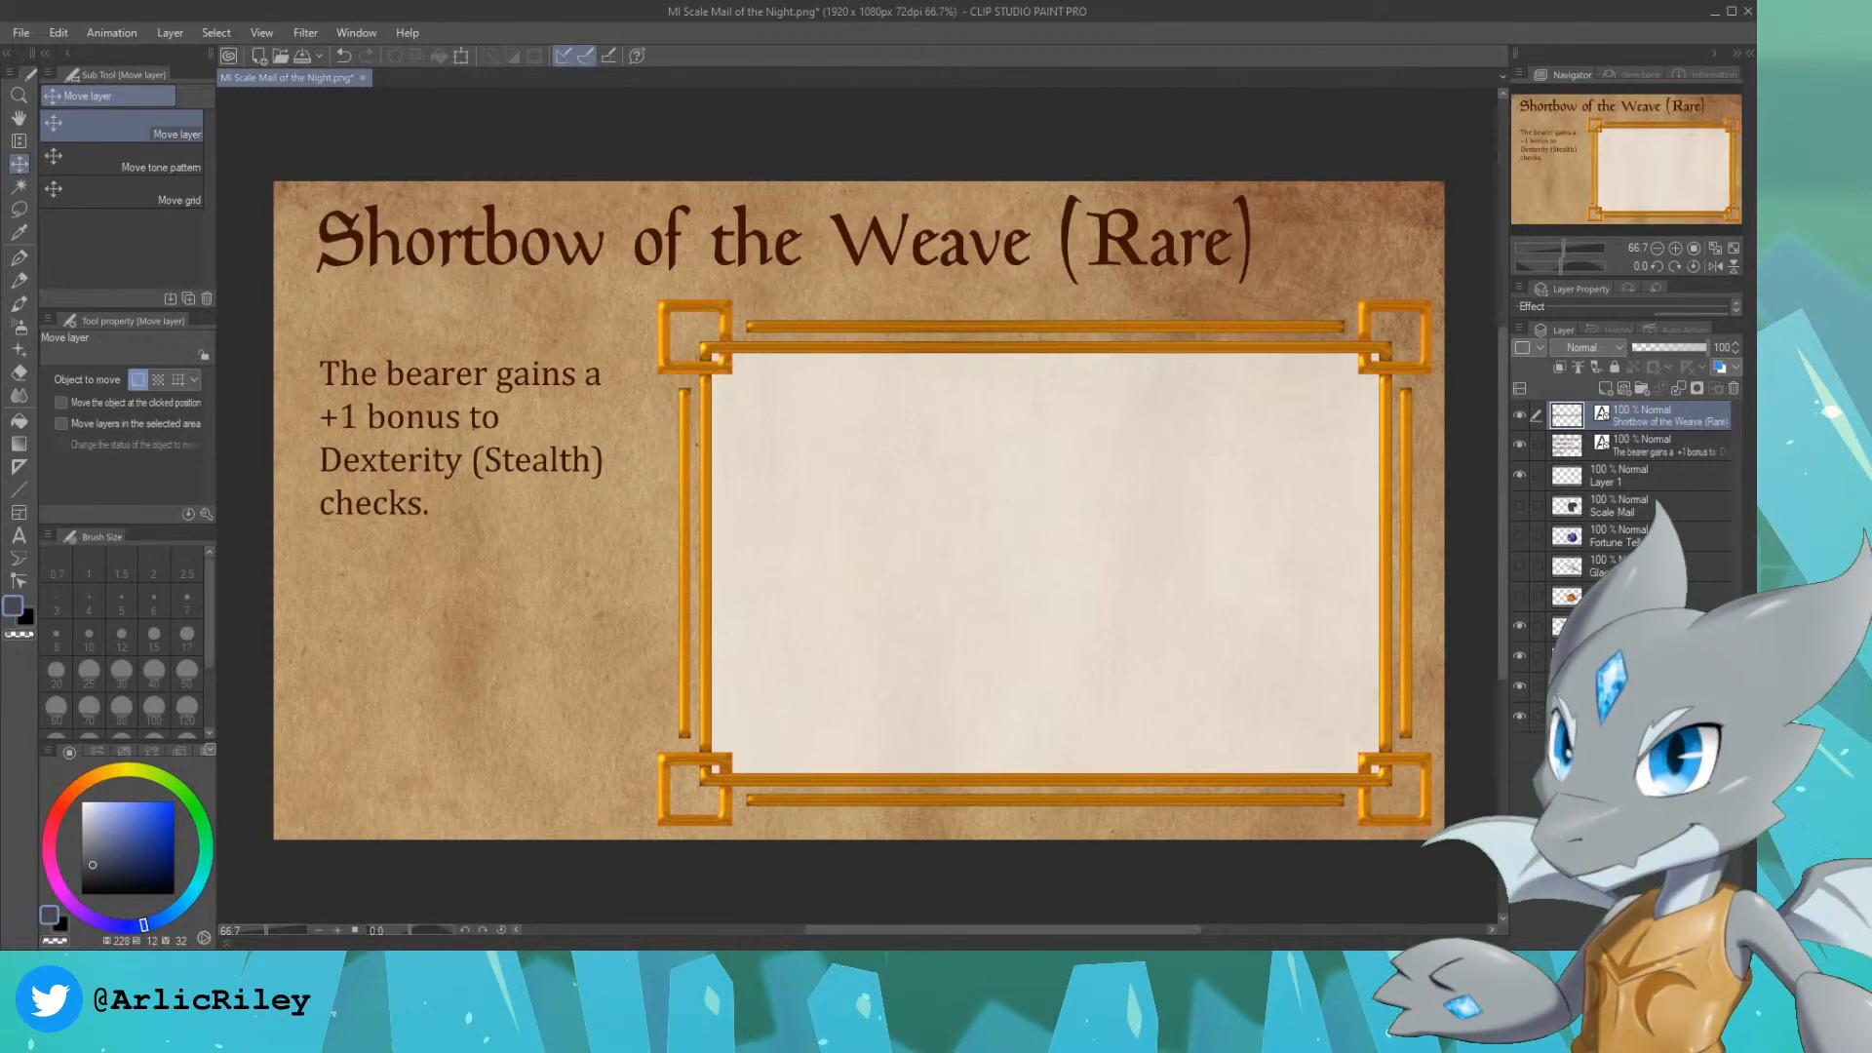
# Step: Replace the old item description with "Whenever the bearer casts a spell, this weapon", starting a new line before "casts"
pyautogui.hotkey('alt', 'Tab')
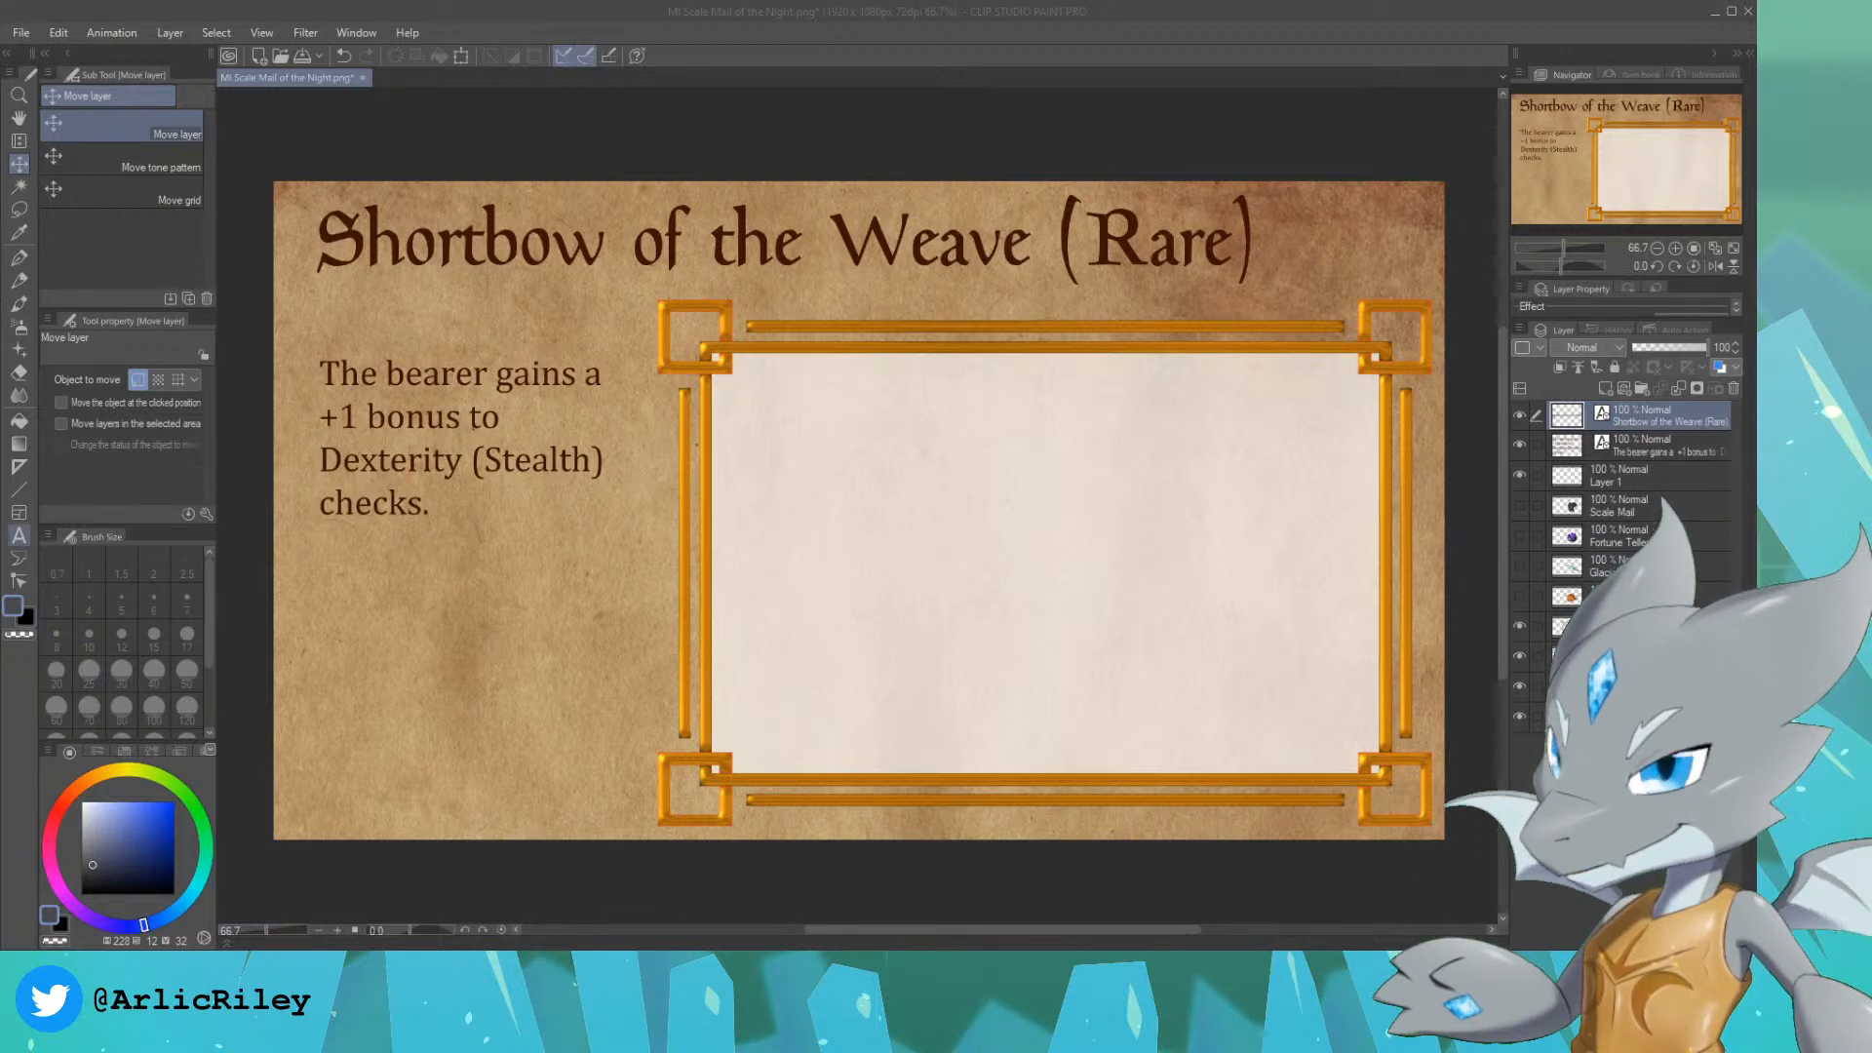
pyautogui.click(18, 536)
pyautogui.click(1668, 443)
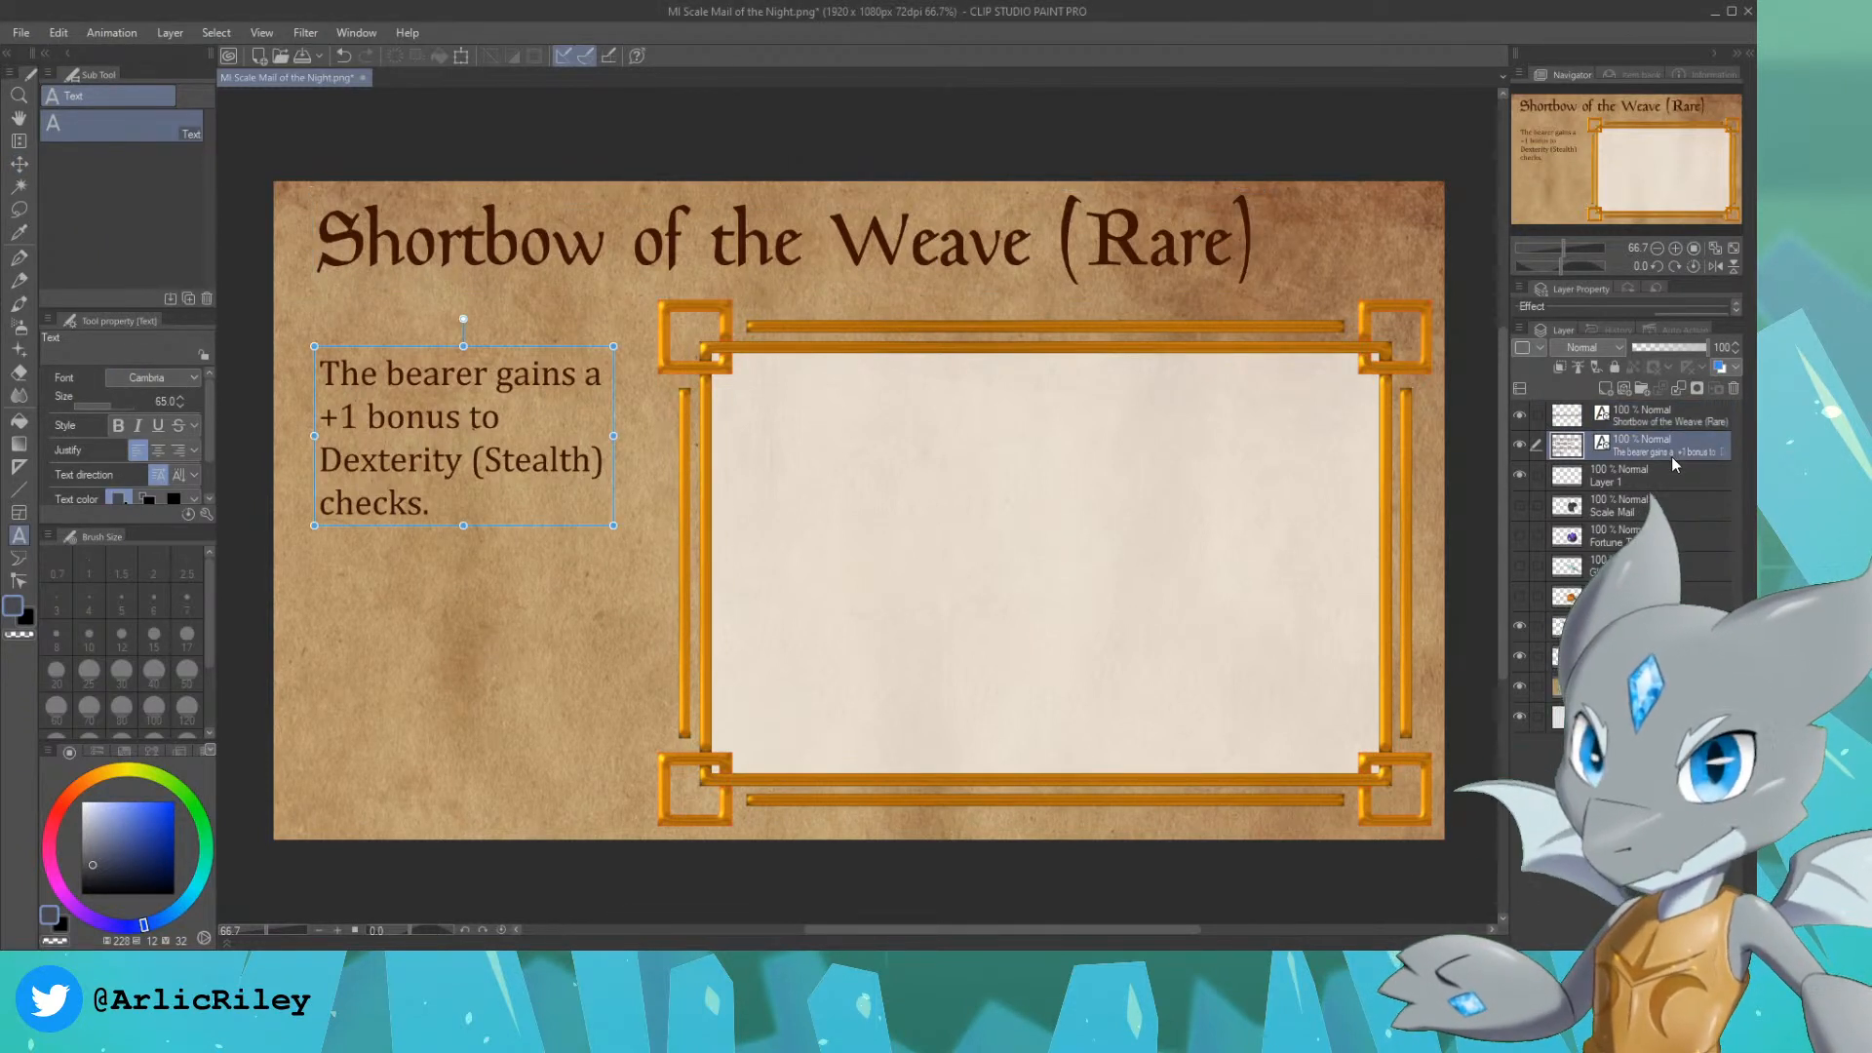
pyautogui.click(455, 496)
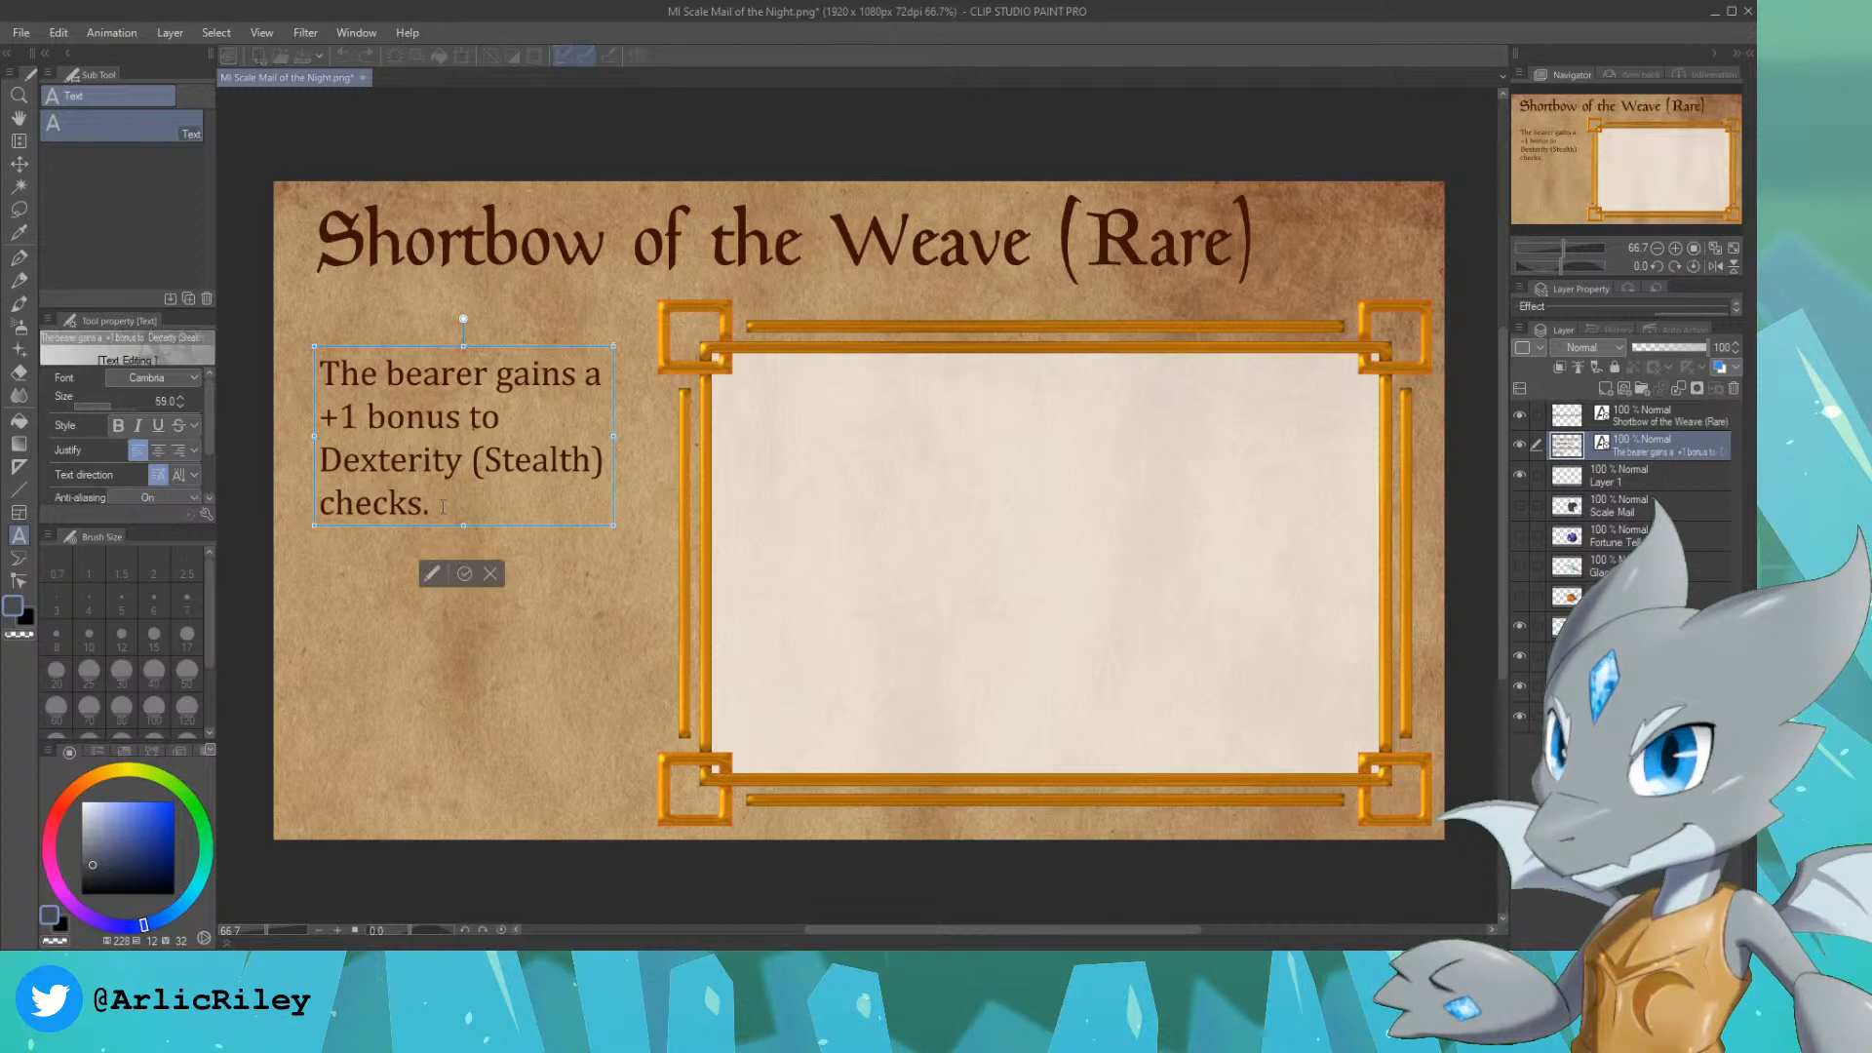
pyautogui.moveTo(439, 503); pyautogui.dragTo(327, 353)
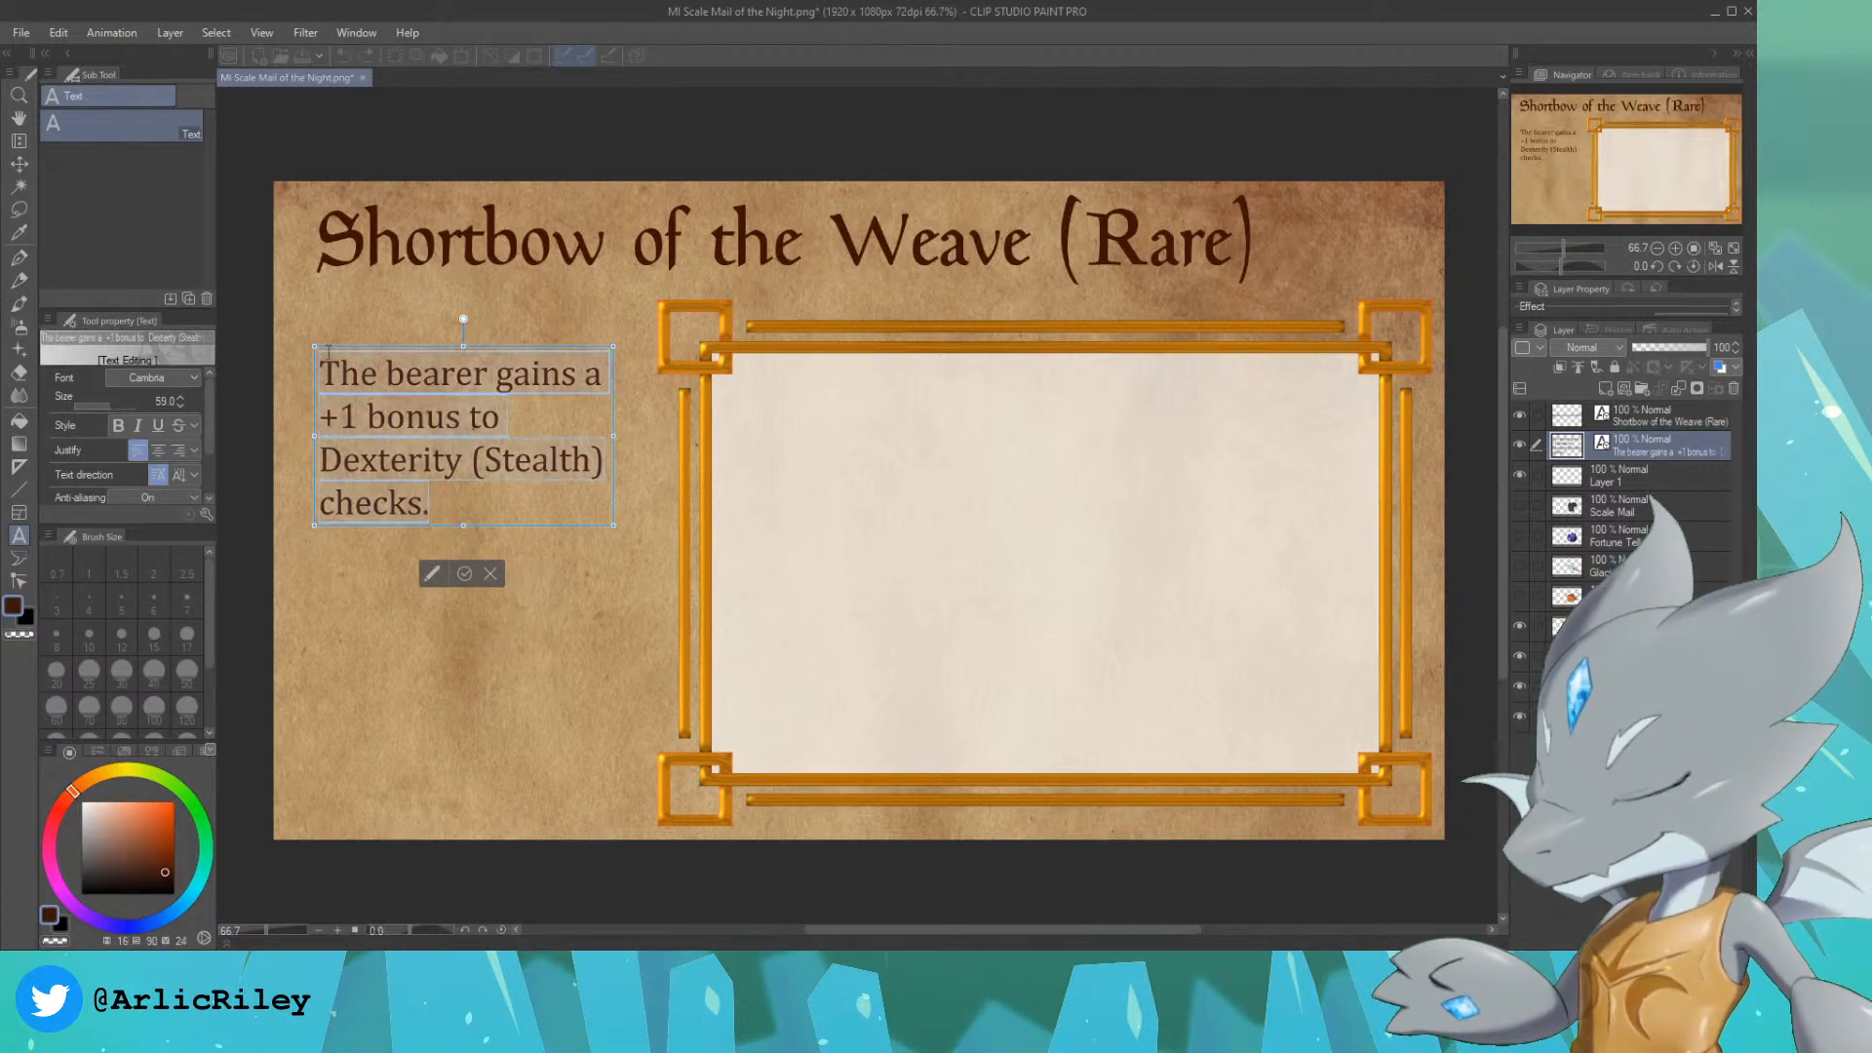
pyautogui.write('Whenever the bearer')
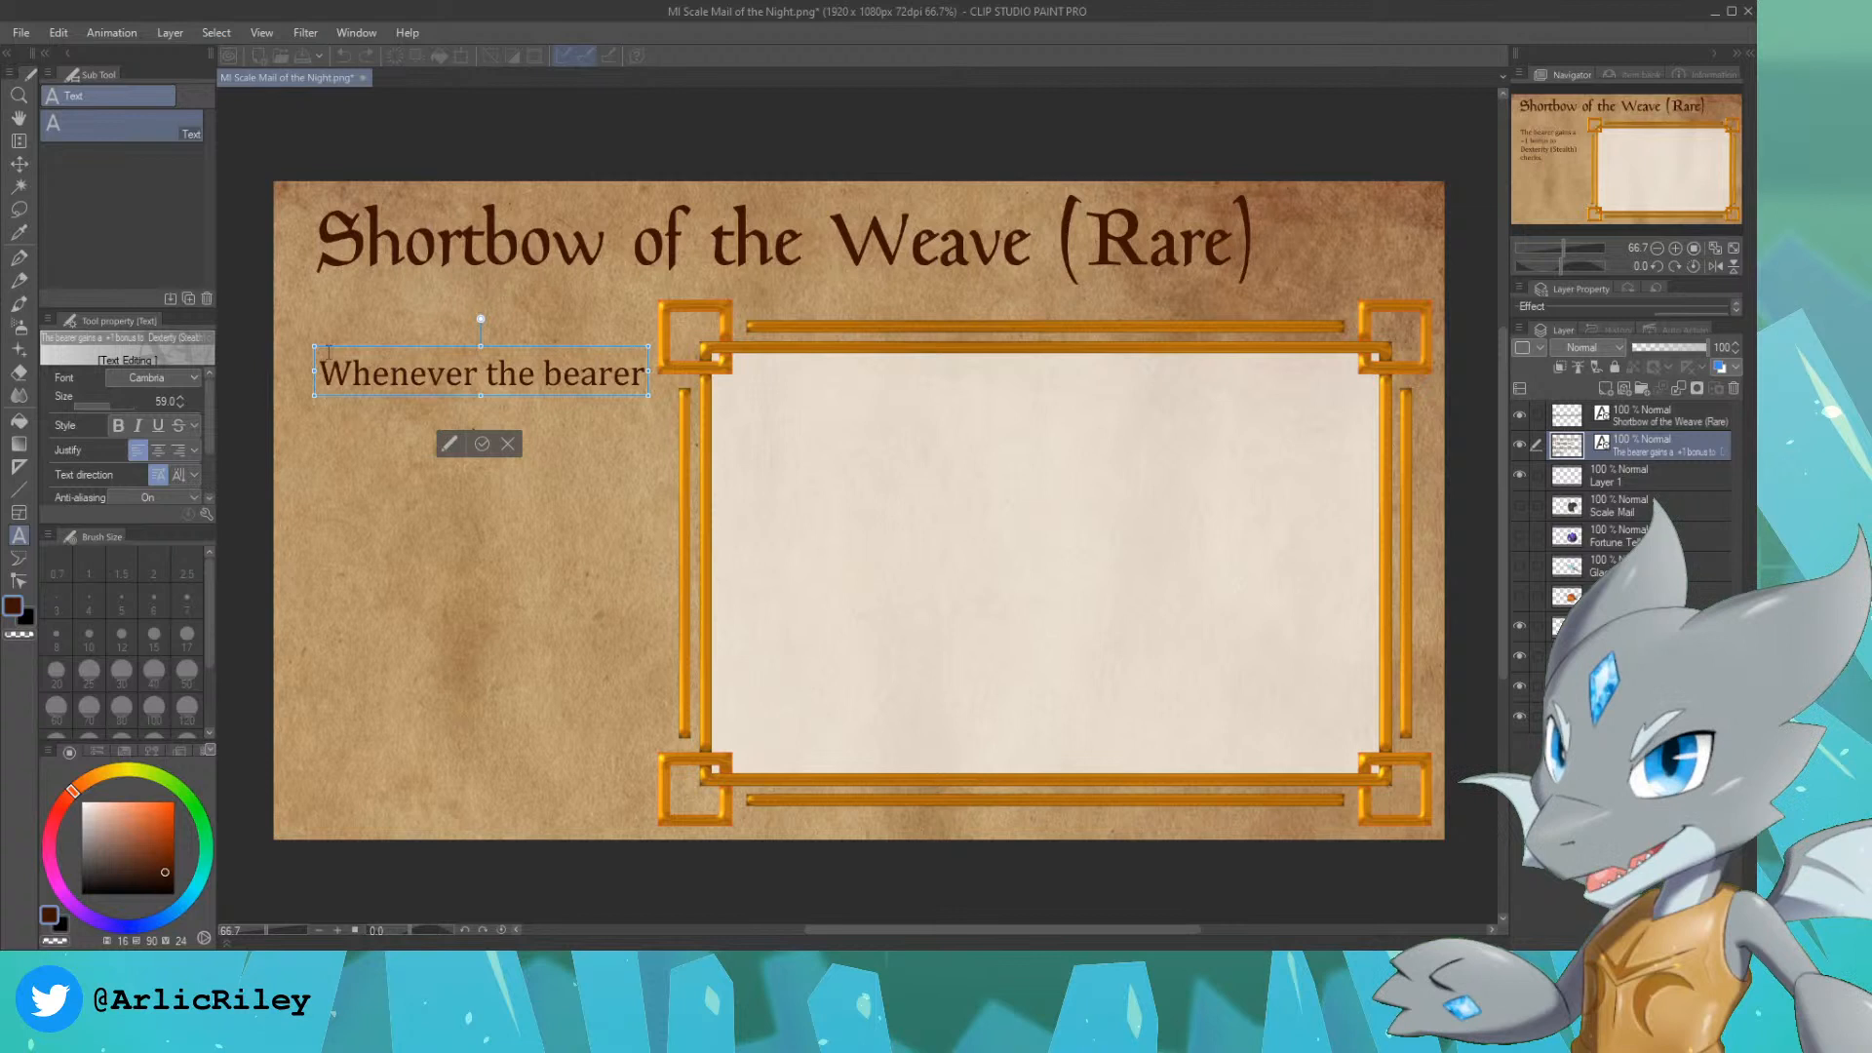
pyautogui.press('Return')
pyautogui.write('casts a')
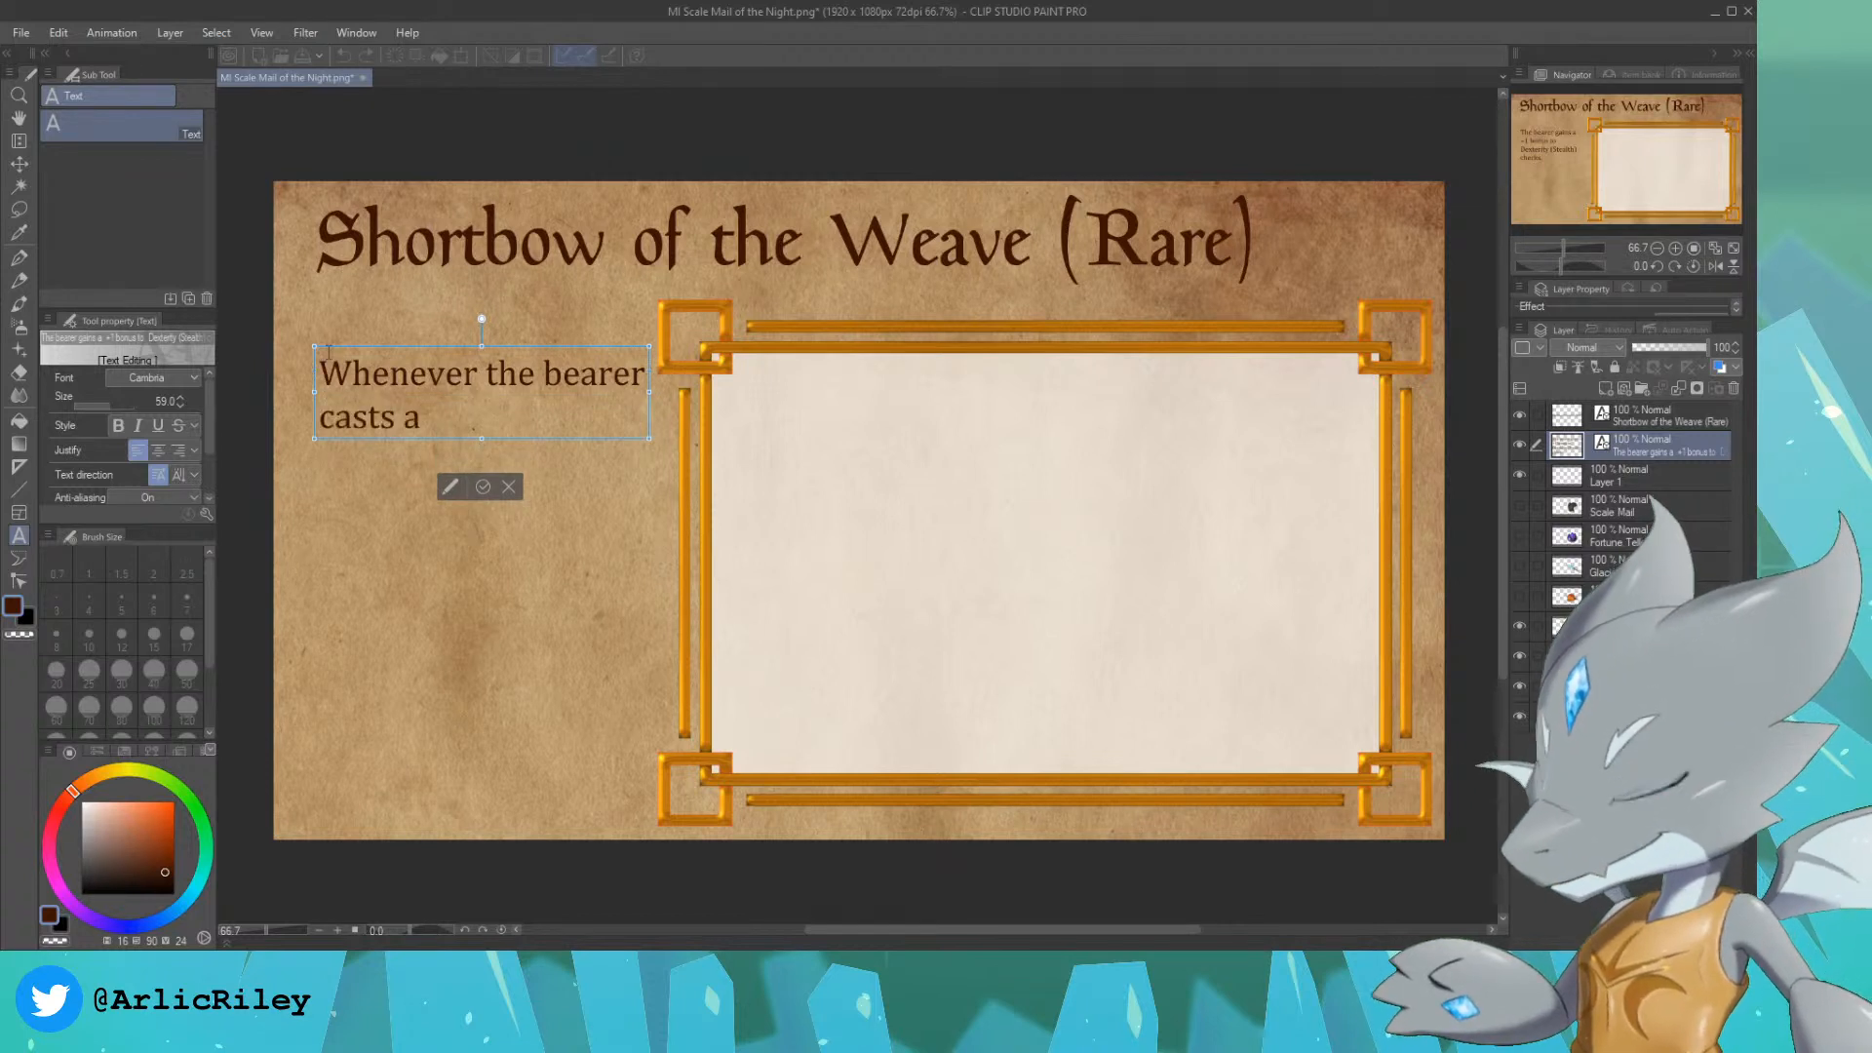
pyautogui.write(' spell, this weapon')
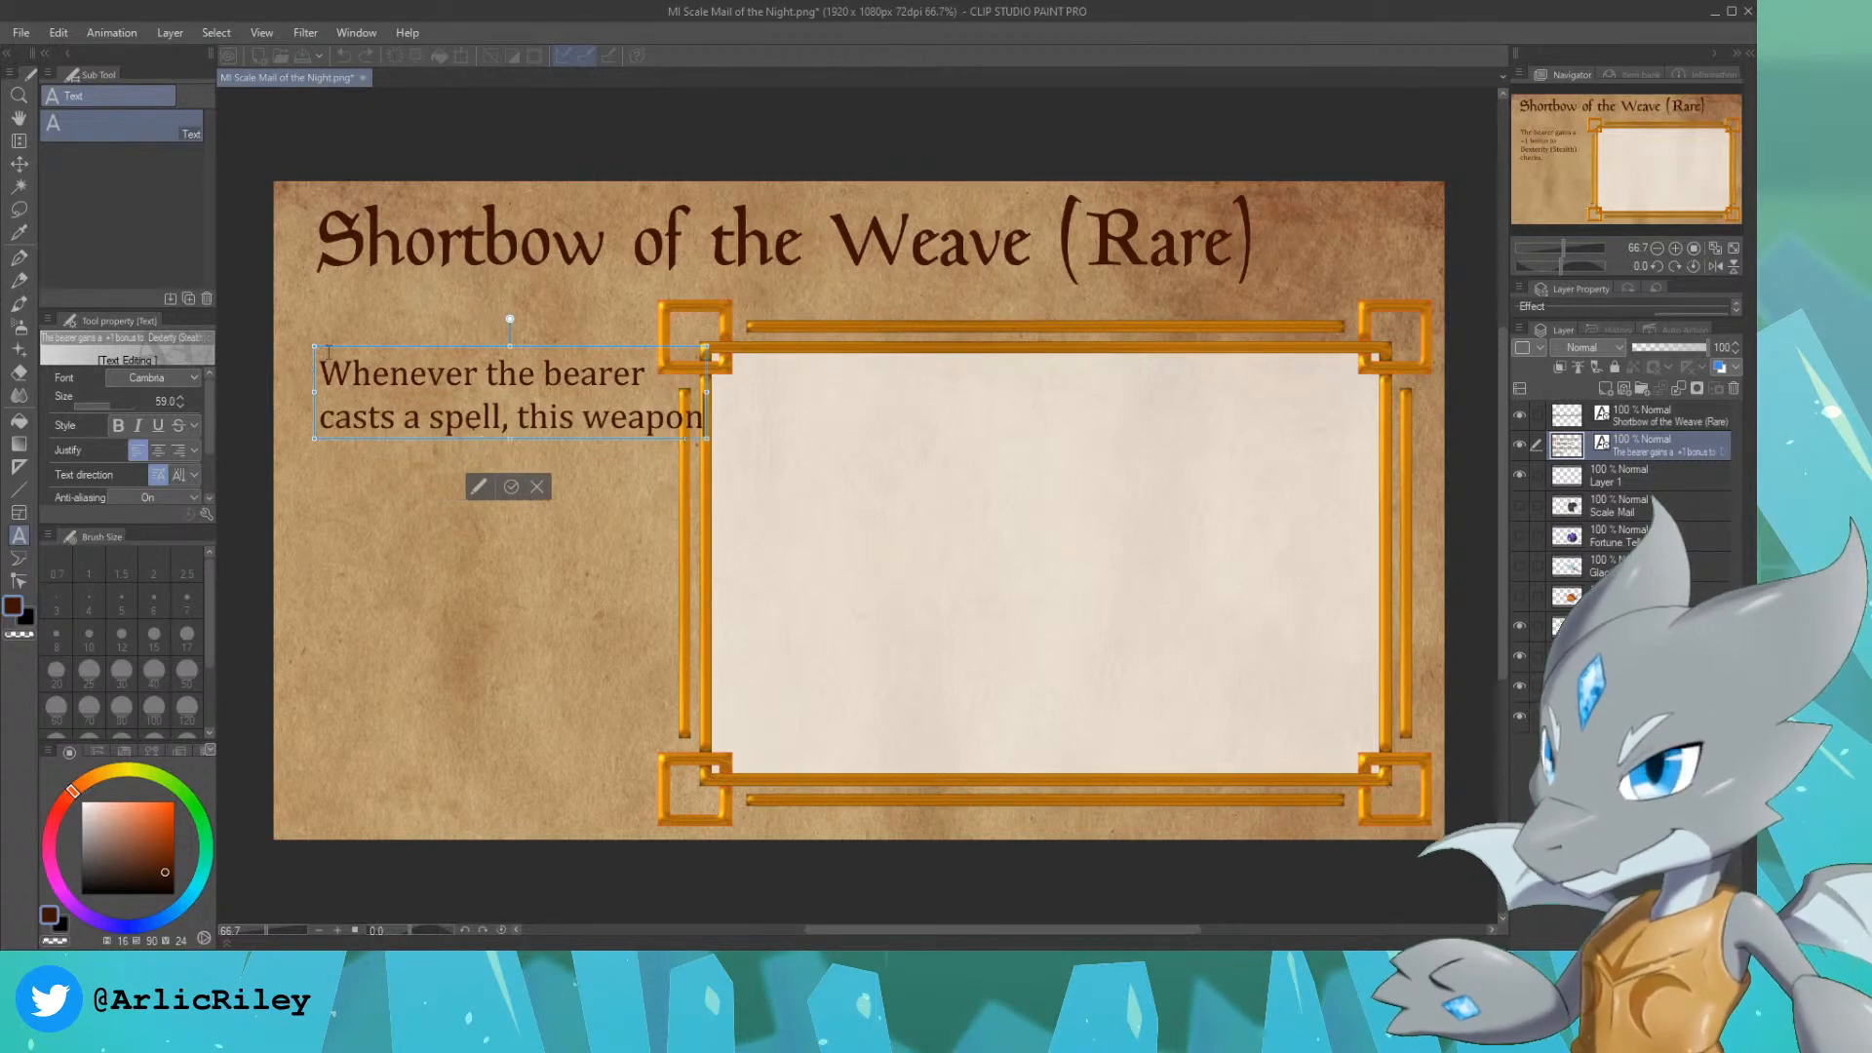
# Step: Continue the description on two new lines reading "gains charges equal to" and "the spell's level. The"
pyautogui.press('Return')
pyautogui.write('gains ')
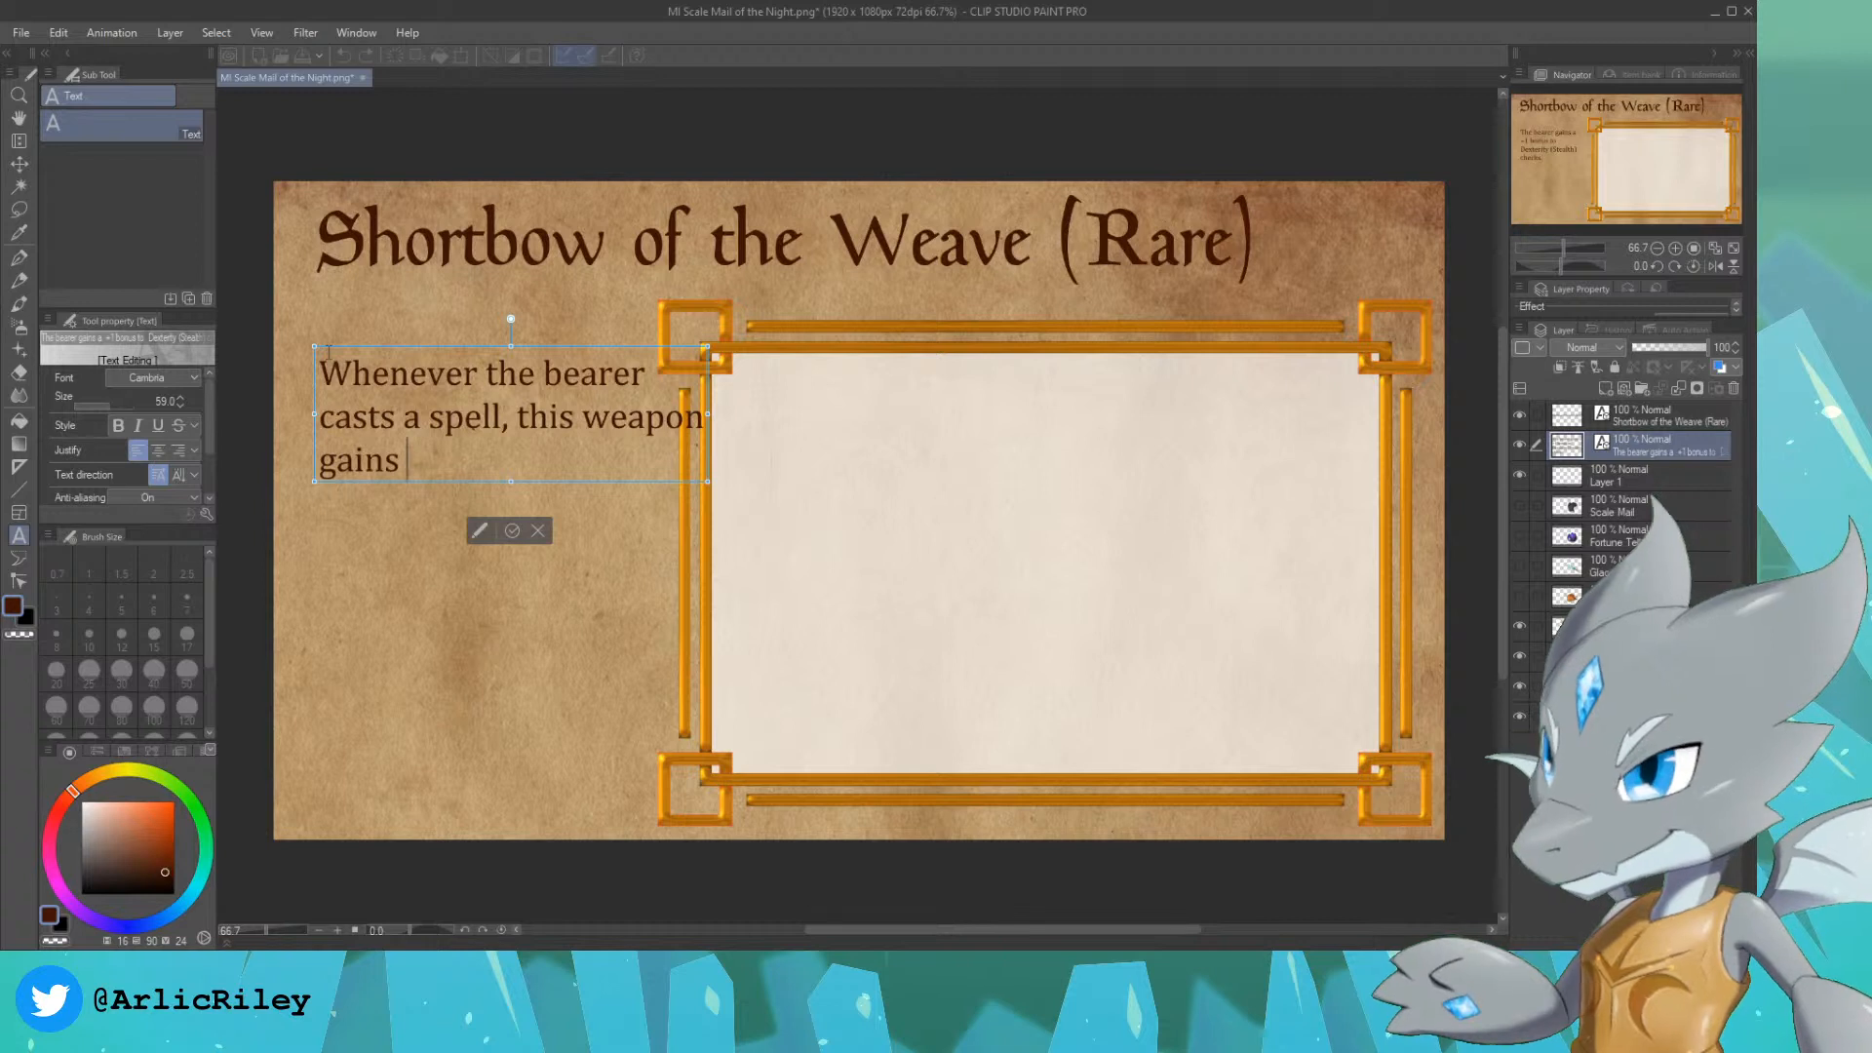
pyautogui.write('charges equal to')
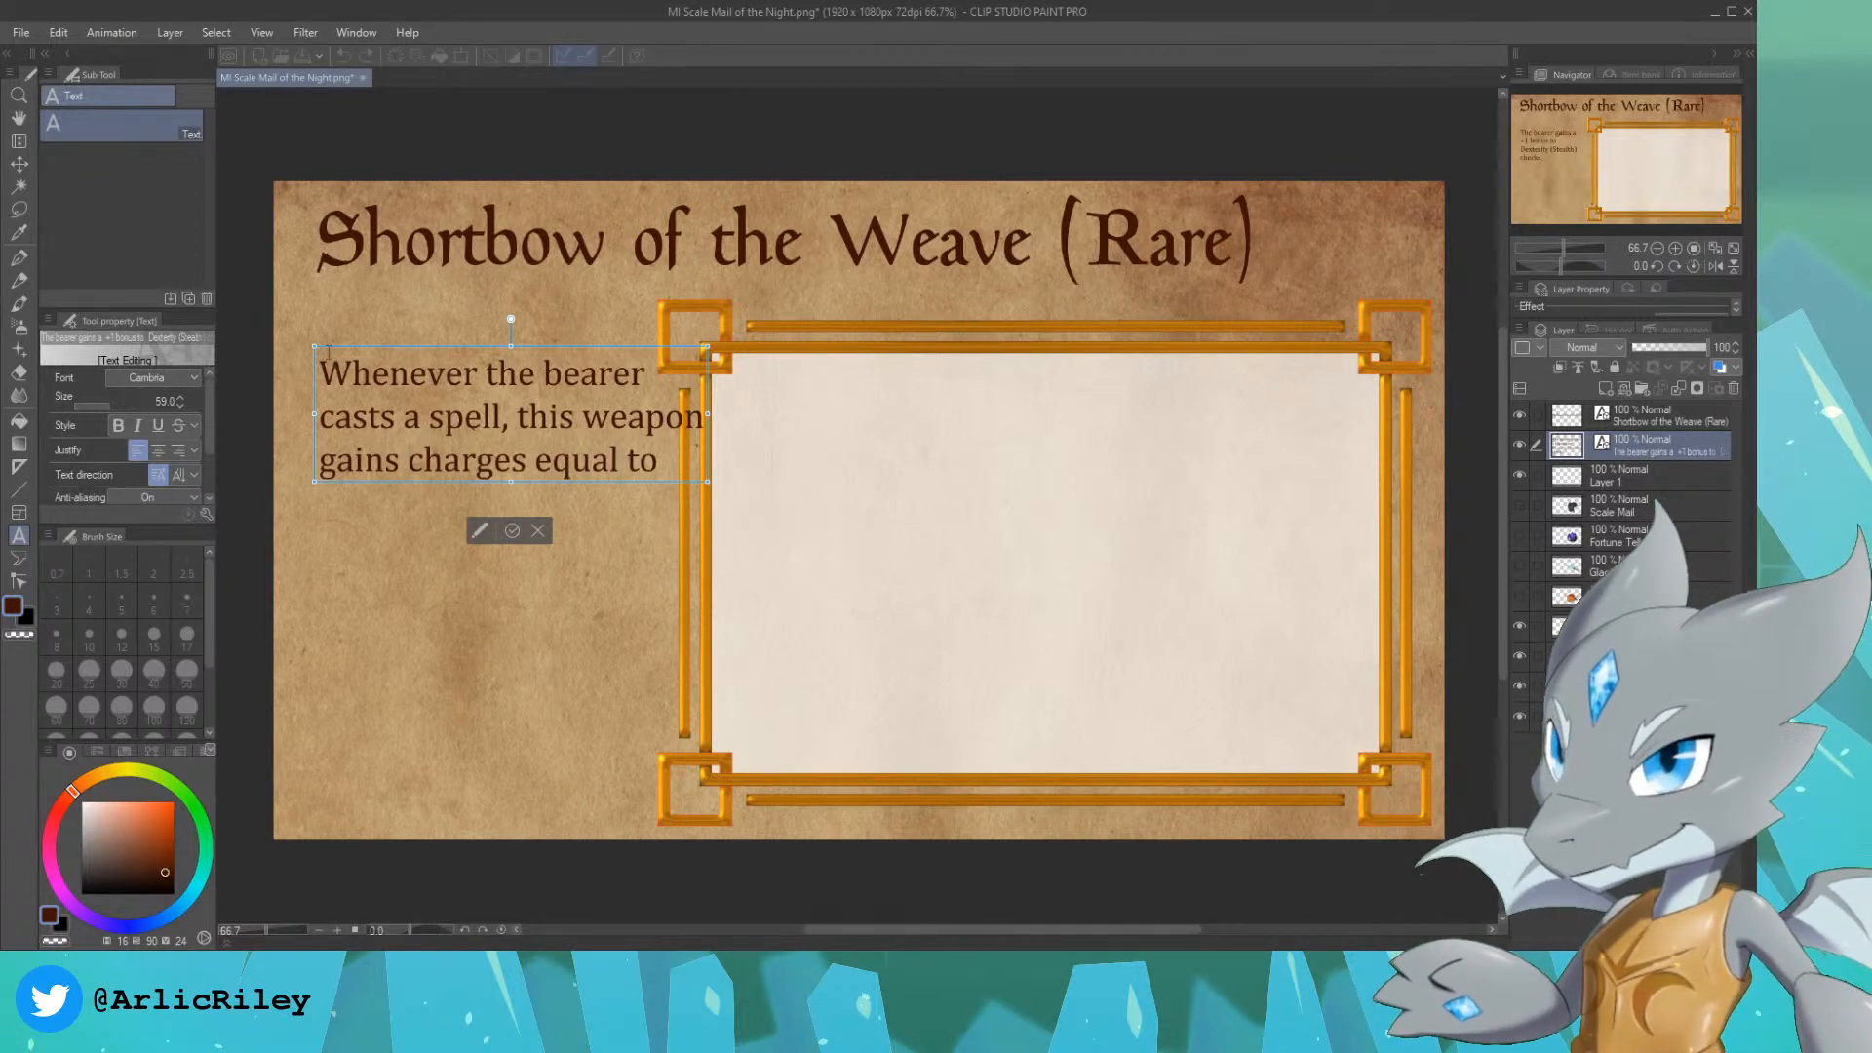
pyautogui.write(' th')
pyautogui.press('BackSpace')
pyautogui.press('BackSpace')
pyautogui.press('Return')
pyautogui.write('the sp')
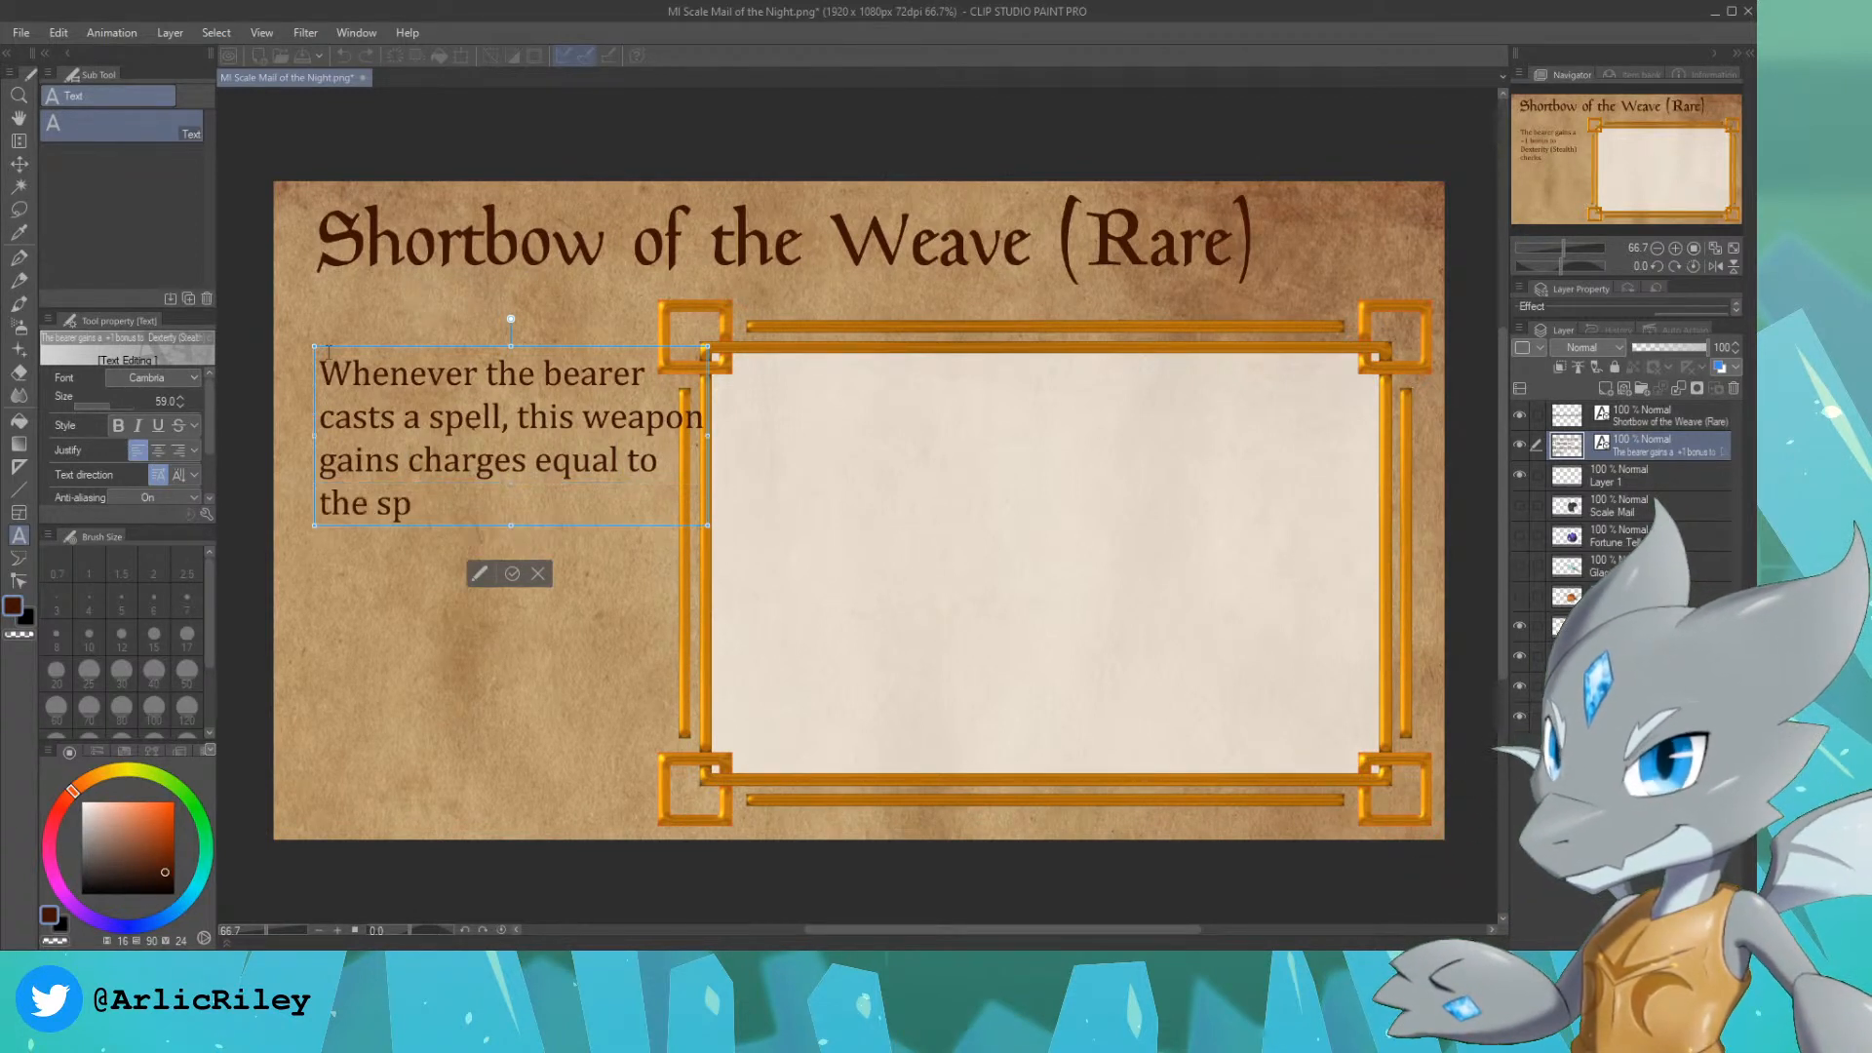
pyautogui.write("ell's level. The bearer")
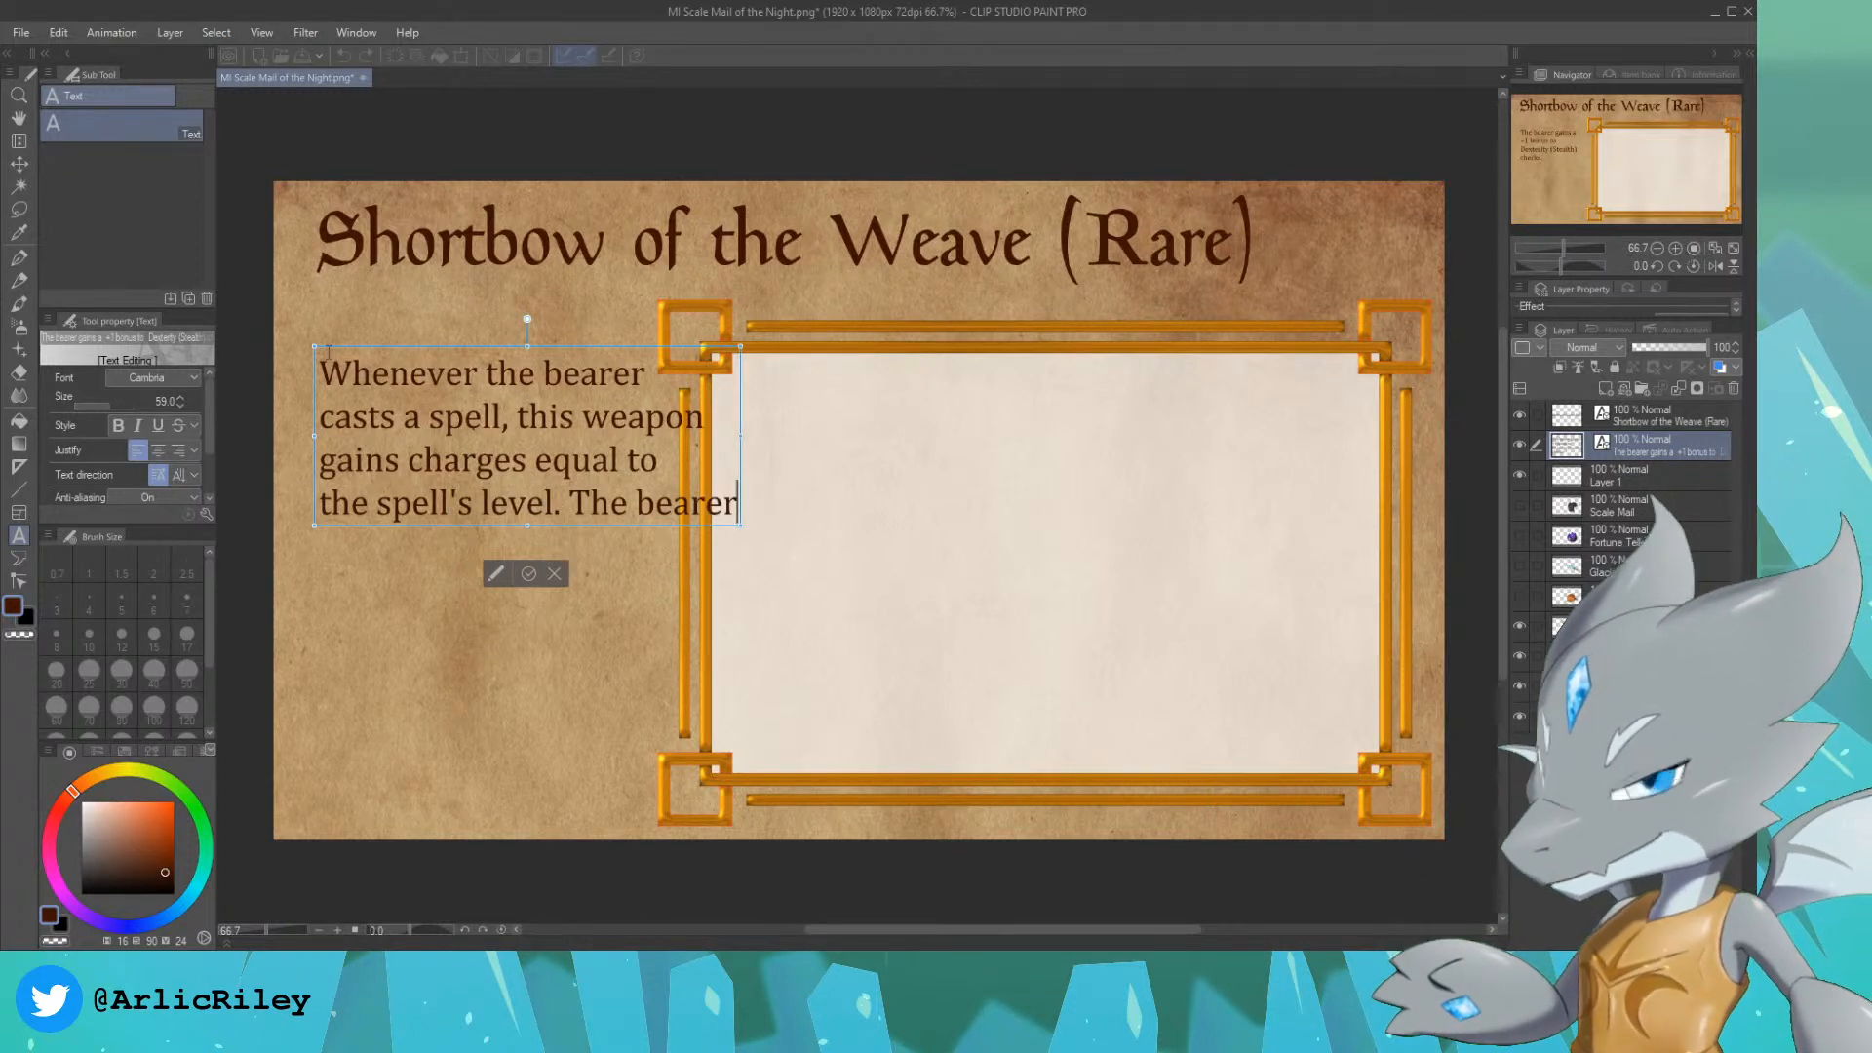
pyautogui.press('BackSpace')
pyautogui.press('BackSpace')
pyautogui.press('BackSpace')
pyautogui.press('BackSpace')
pyautogui.press('BackSpace')
pyautogui.press('BackSpace')
pyautogui.press('BackSpace')
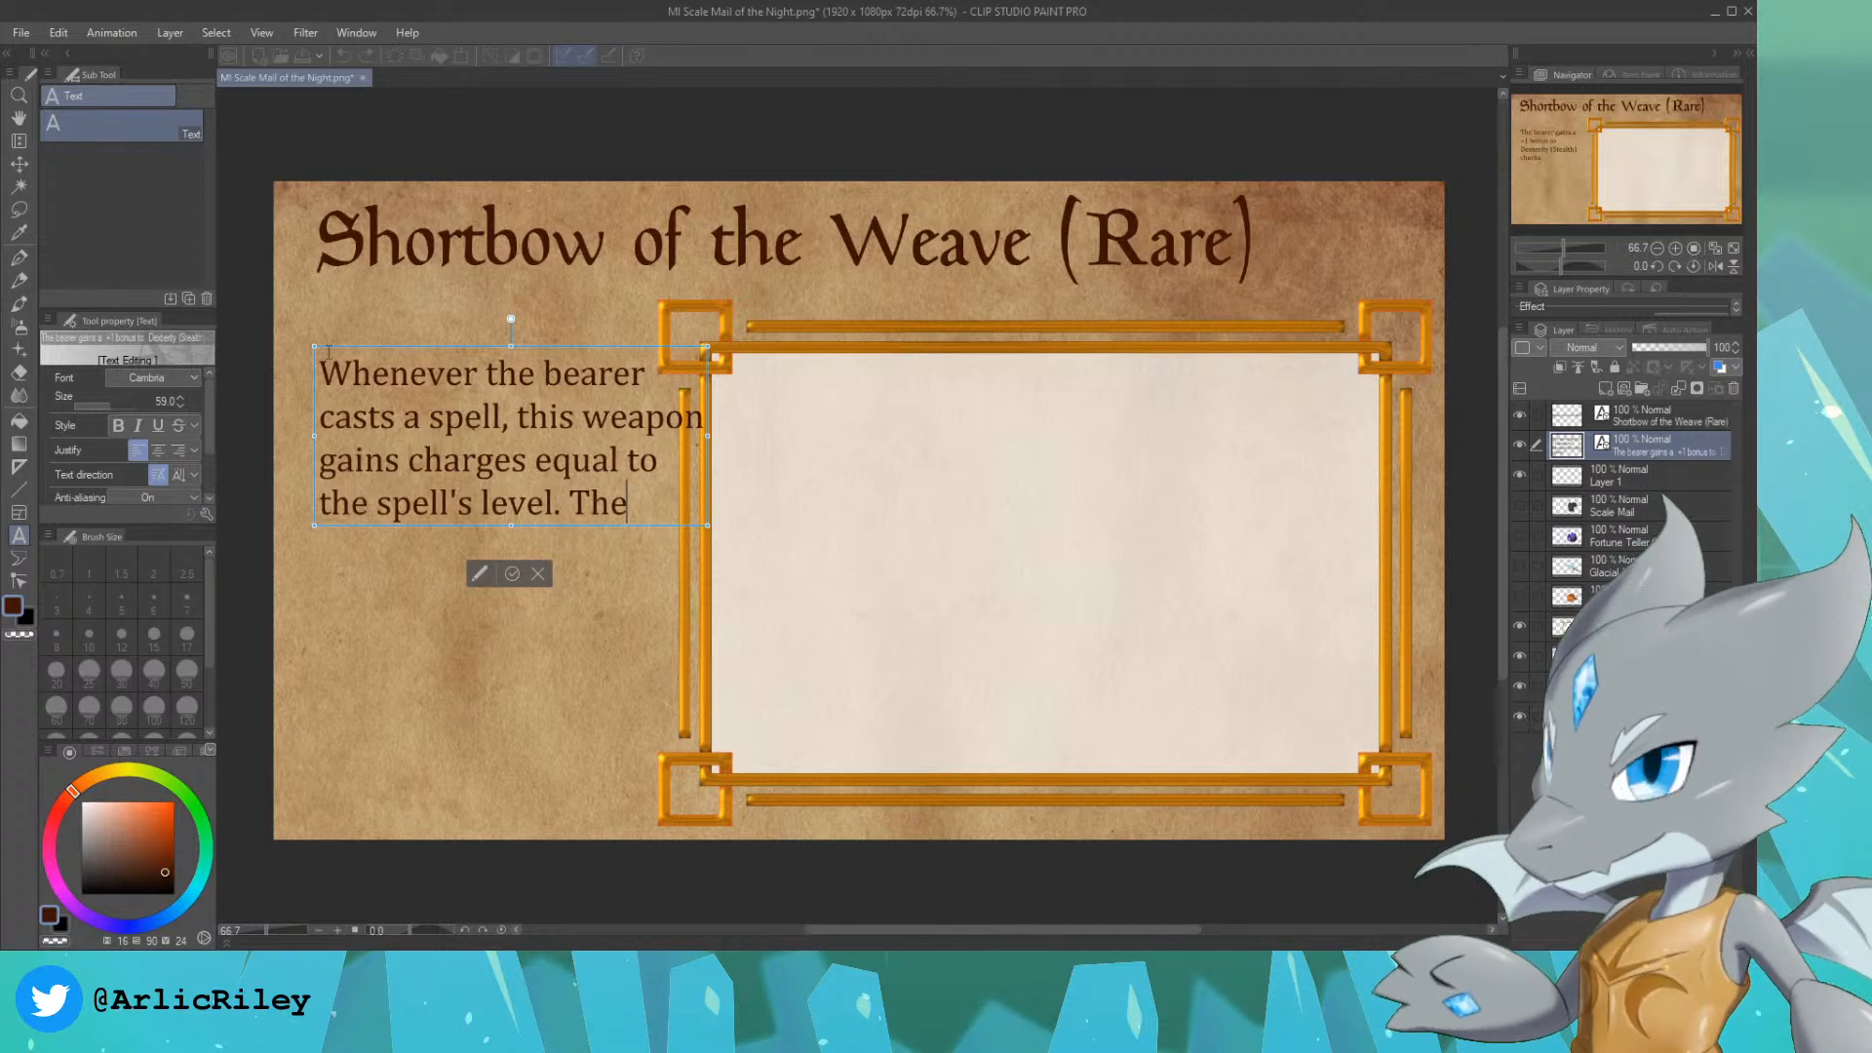
# Step: Continue the description with "bearer can use a bonus action to remove 7 charges", starting new lines before "bearer", "action" and "charges"
pyautogui.press('Return')
pyautogui.write('bearer can use a bonus')
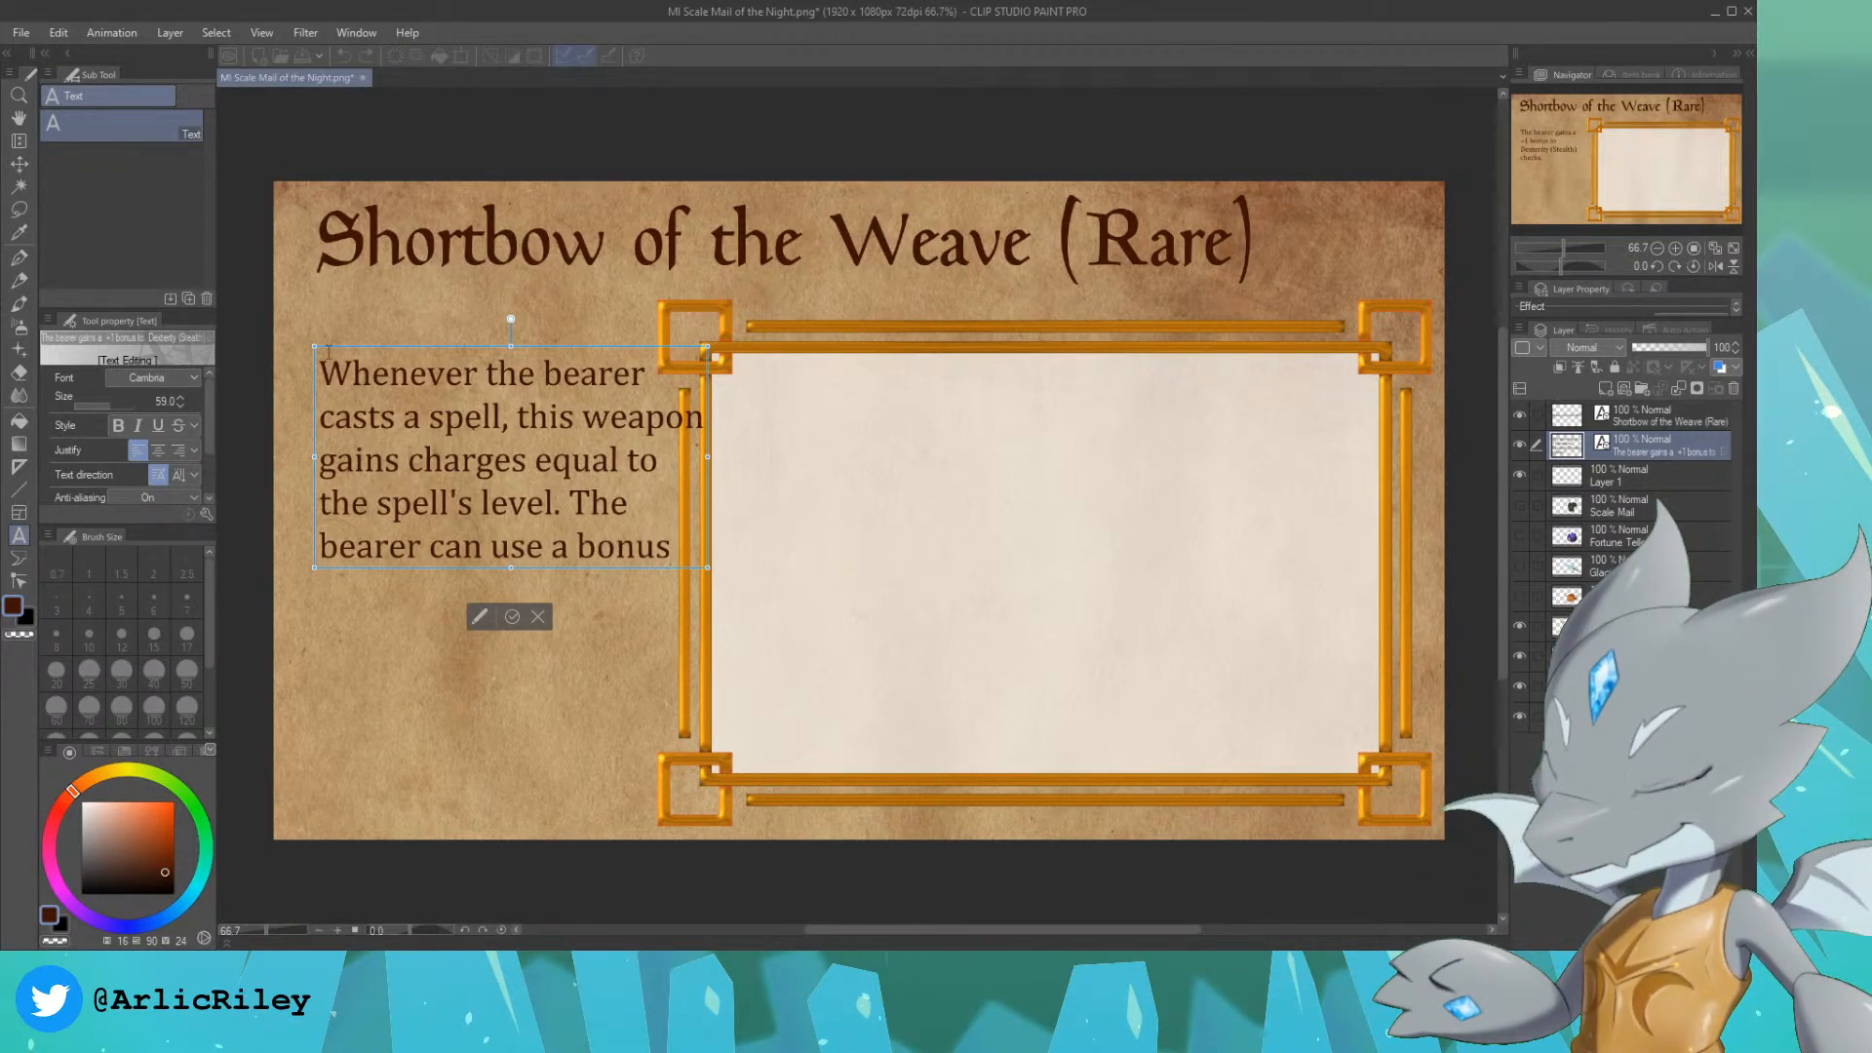
pyautogui.press('Return')
pyautogui.write('action')
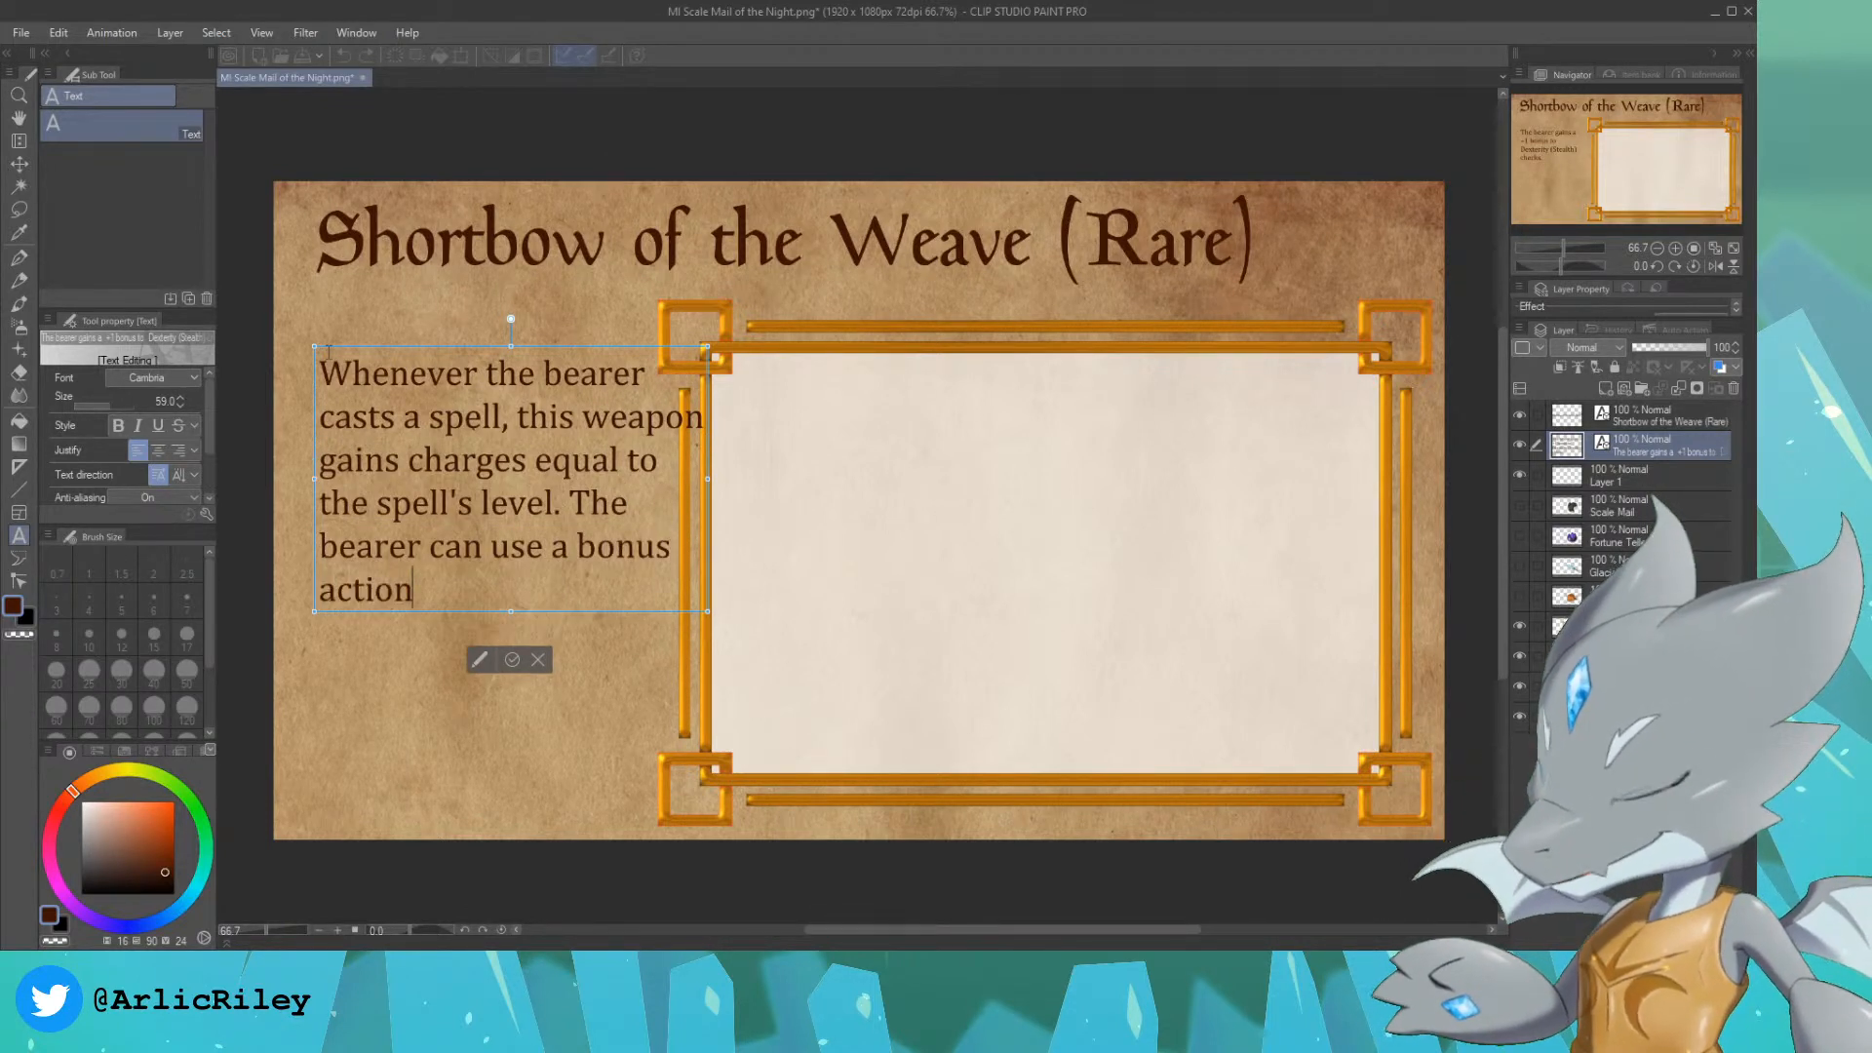
pyautogui.write(' to remove 7')
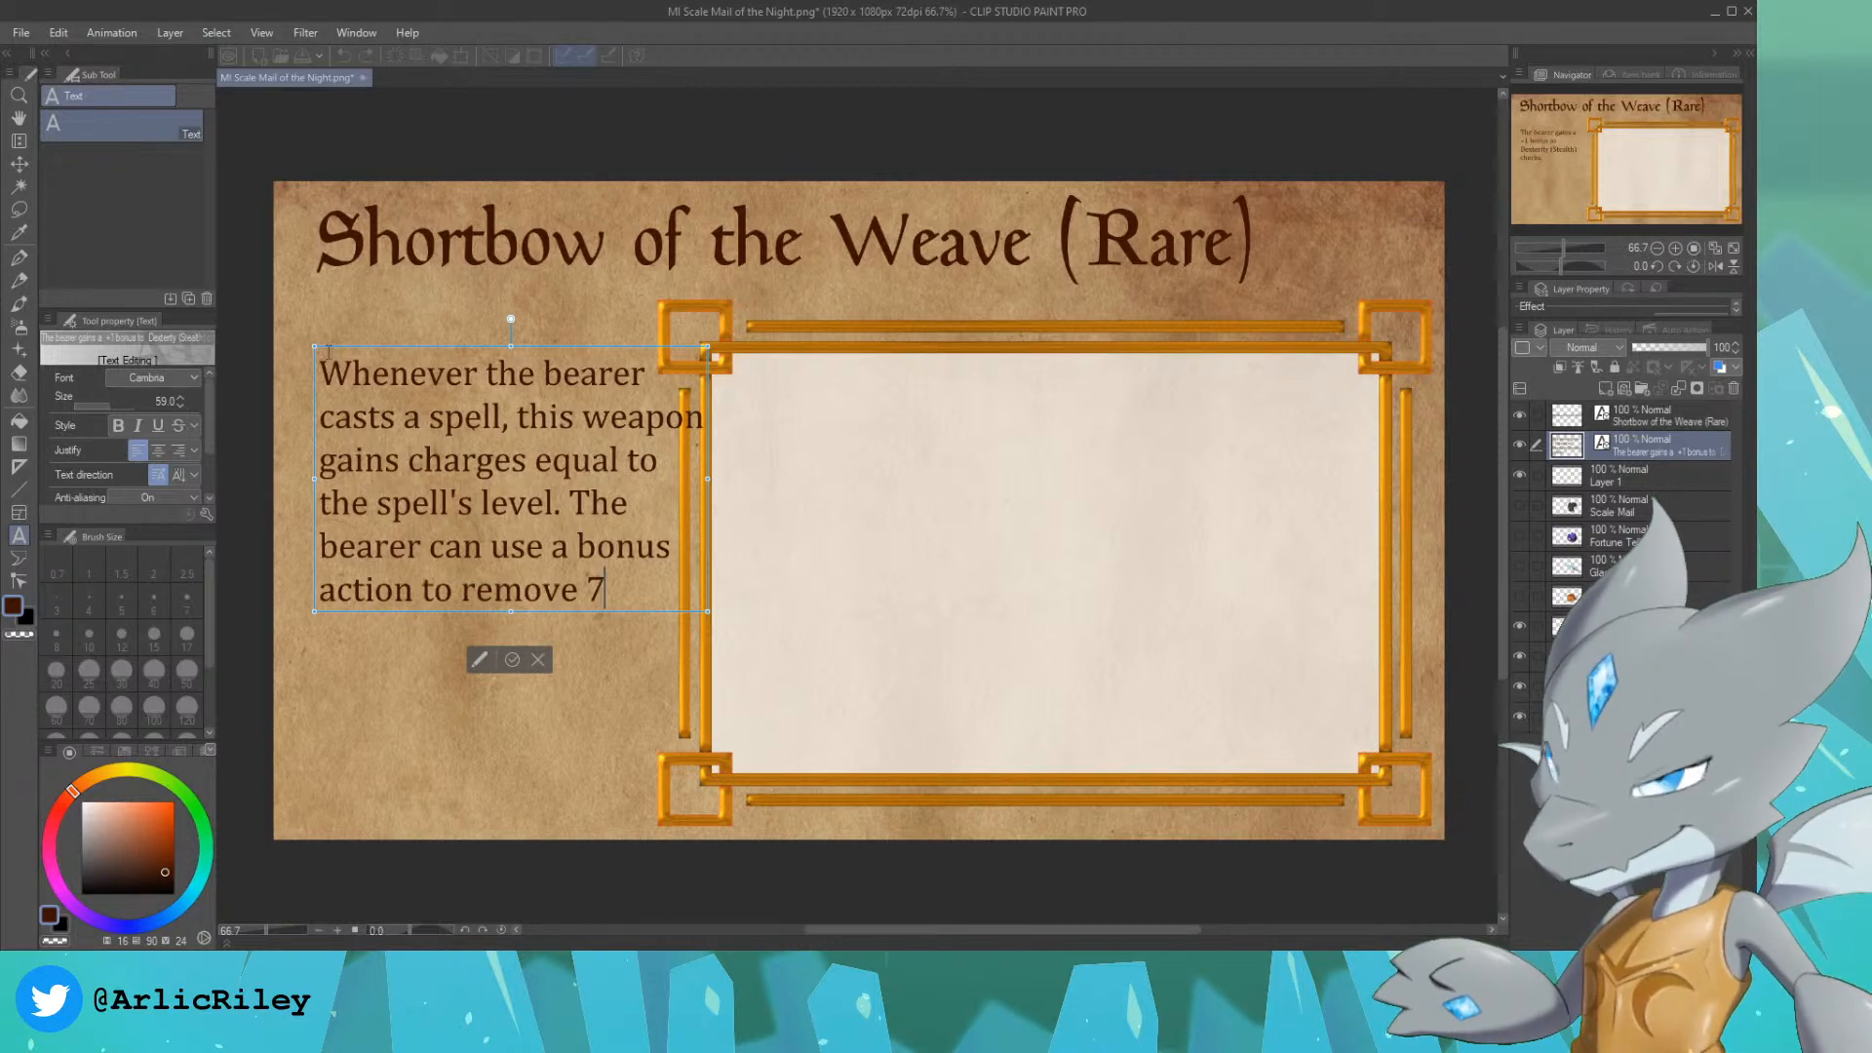
pyautogui.press('Return')
pyautogui.write('ca')
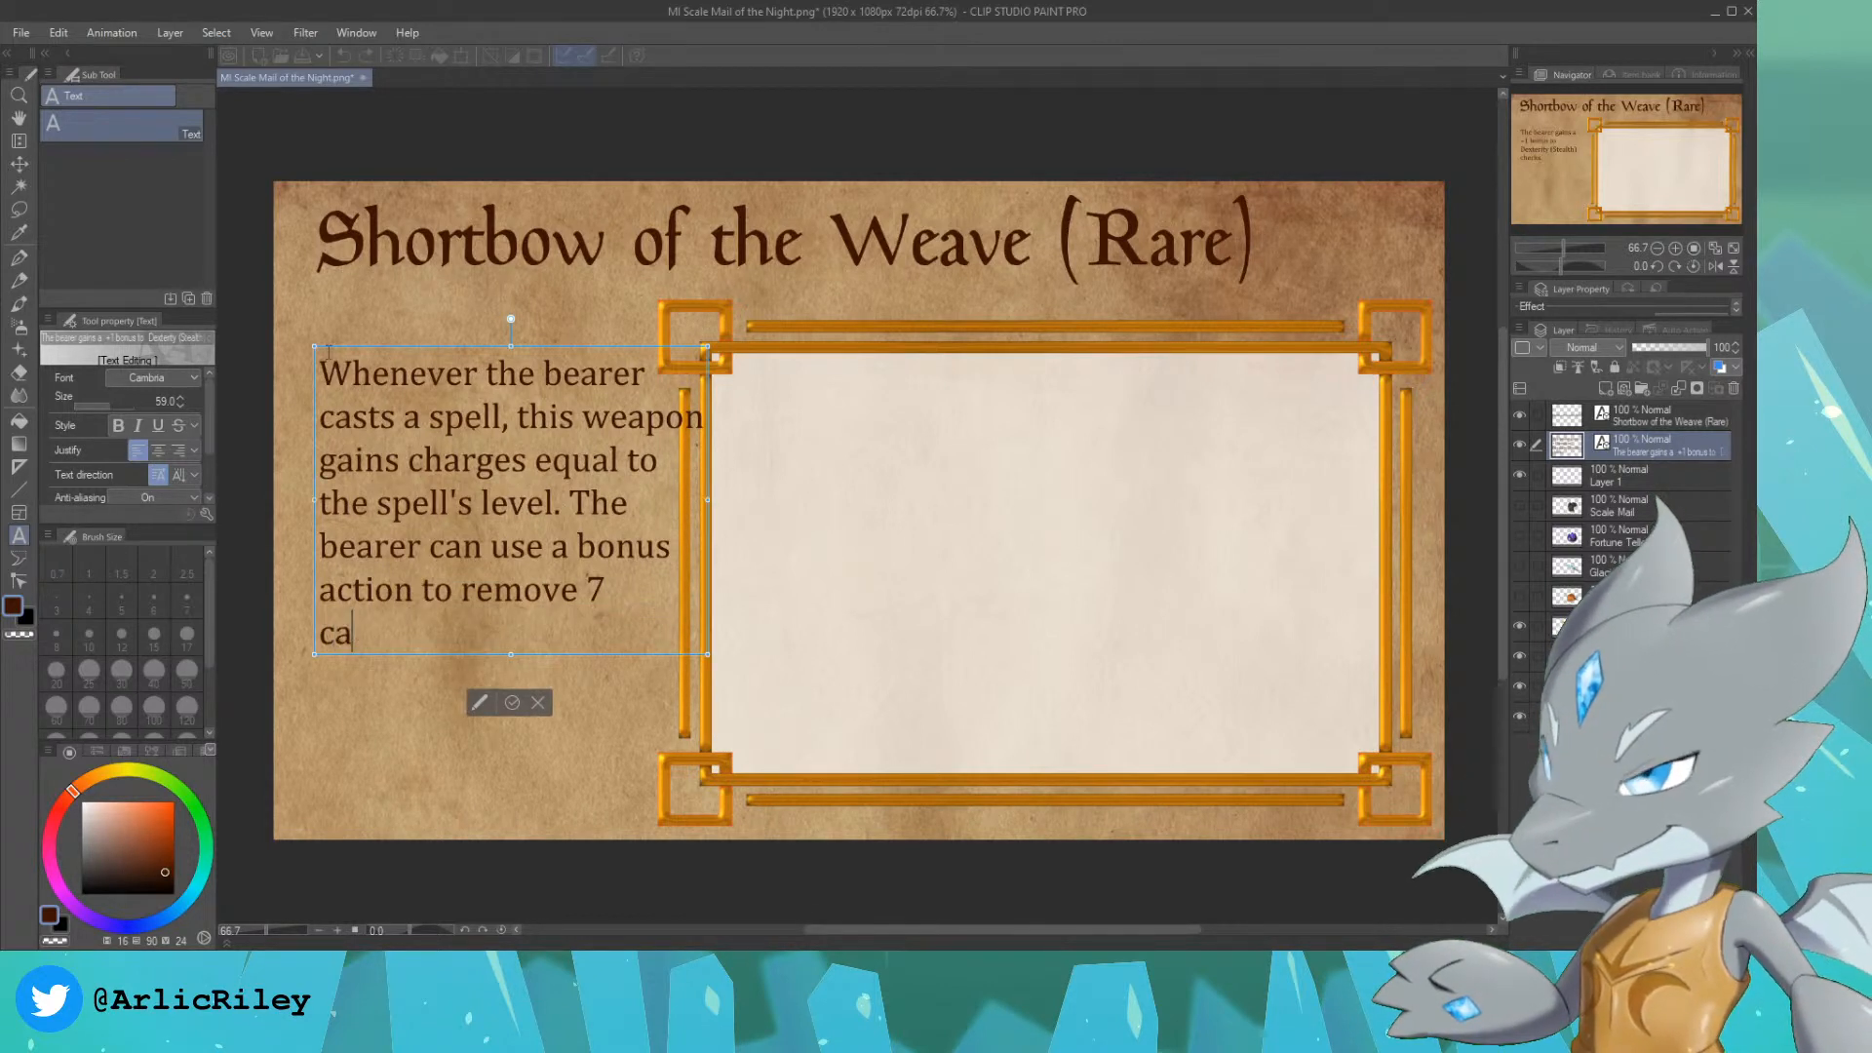
pyautogui.press('BackSpace')
pyautogui.write('harges')
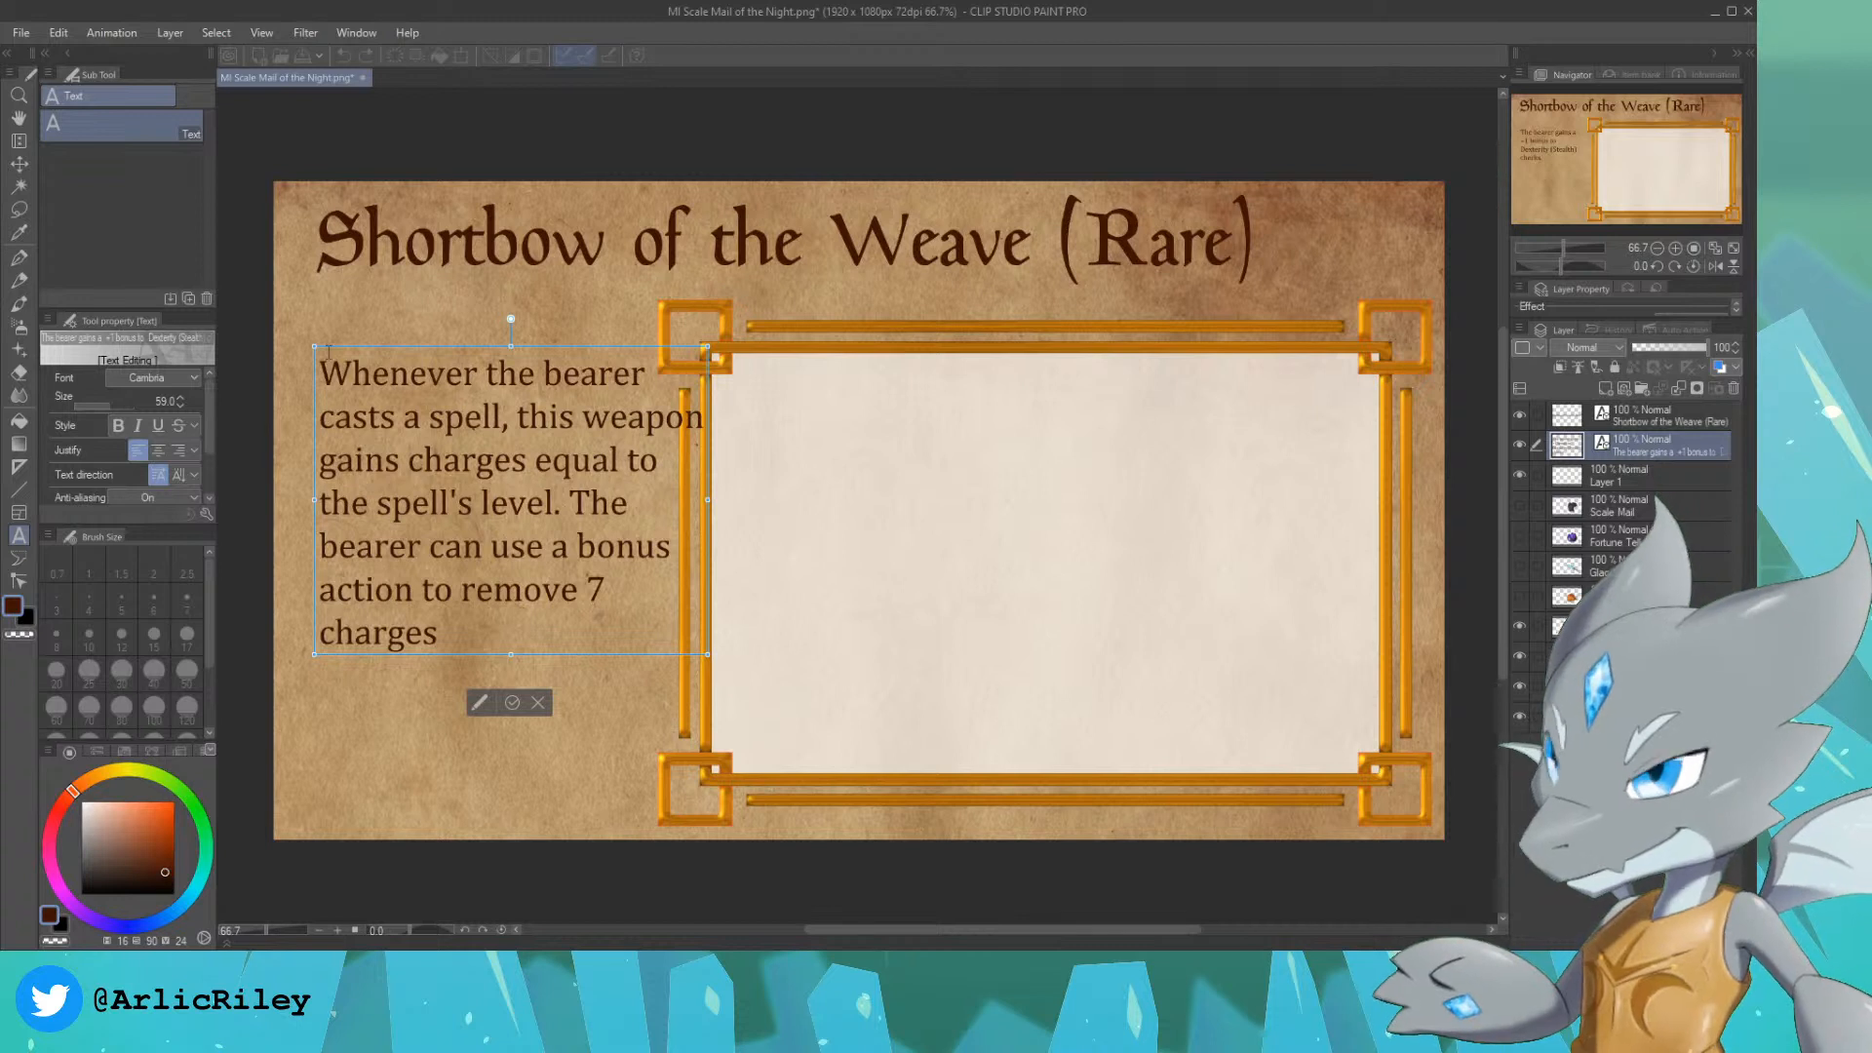
pyautogui.write(' and make this')
# Step: Finish the sentence with "and make this a +1 weapon until the start of the next round.", starting new lines before "a" and "start"
pyautogui.press('Return')
pyautogui.write('a')
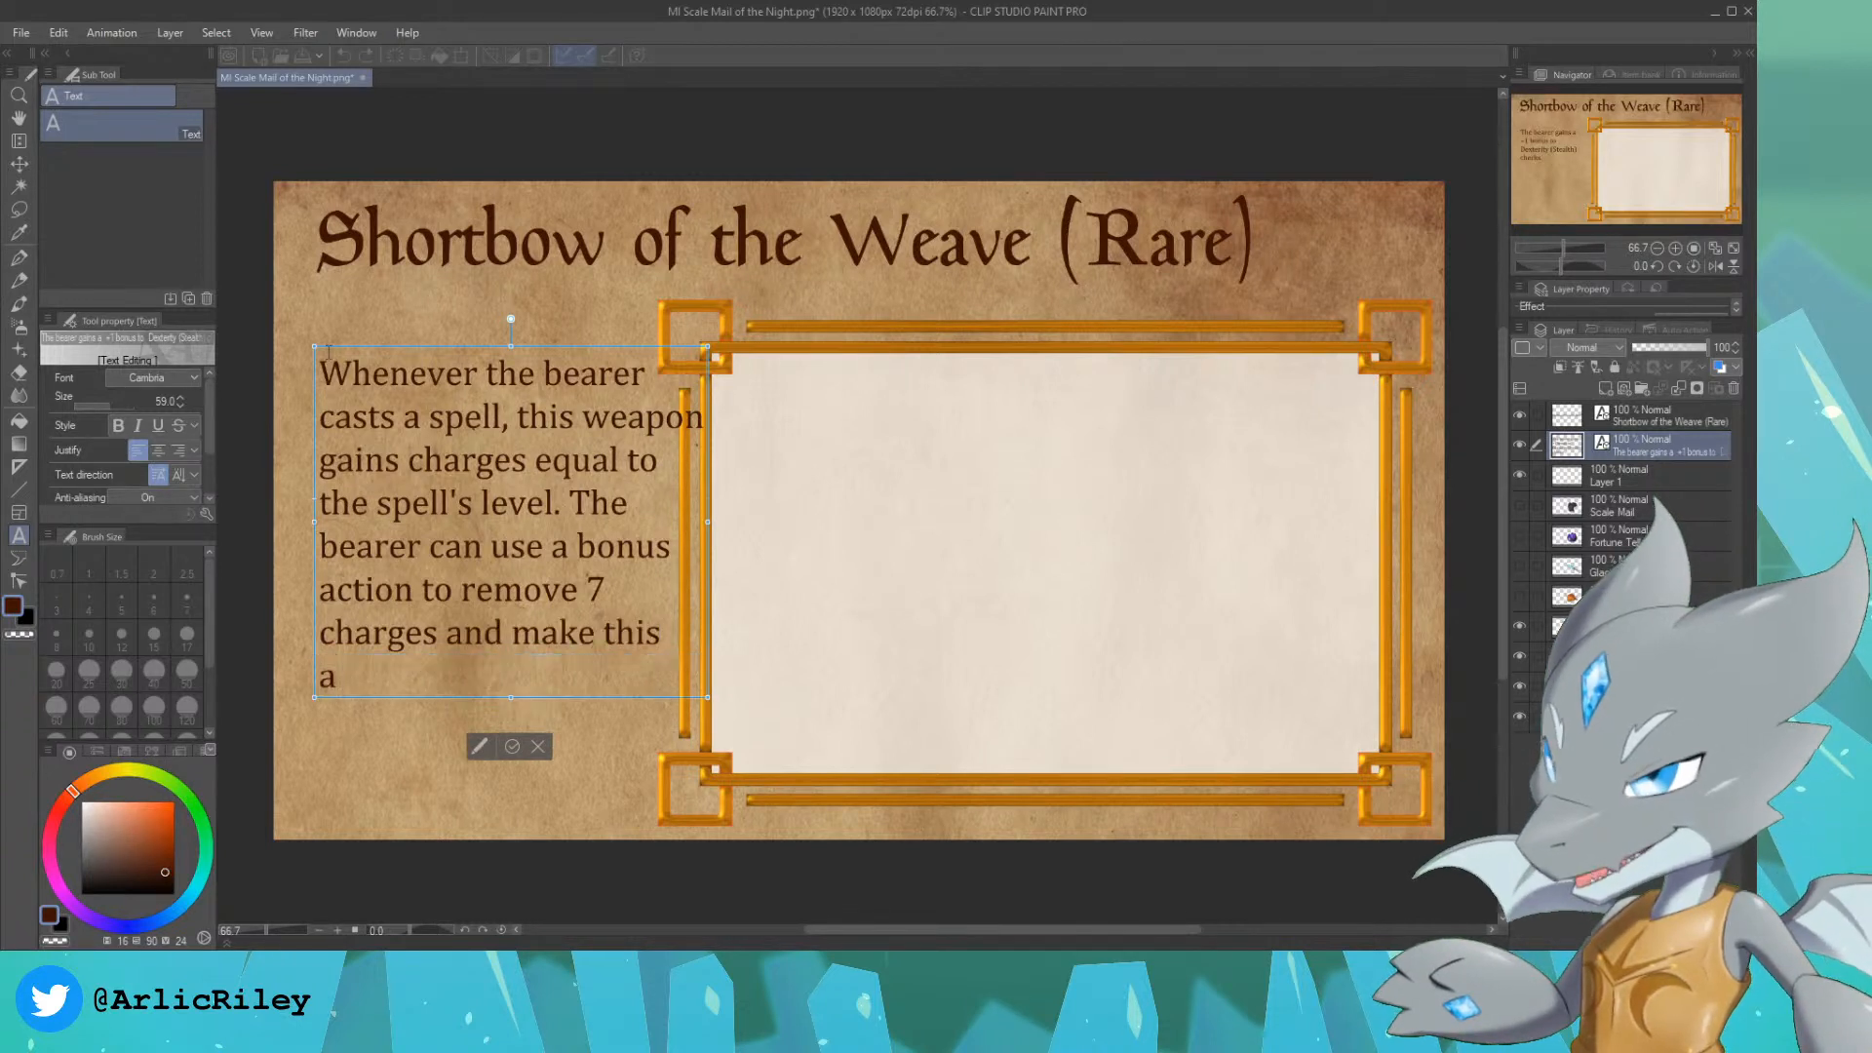
pyautogui.write(' +1')
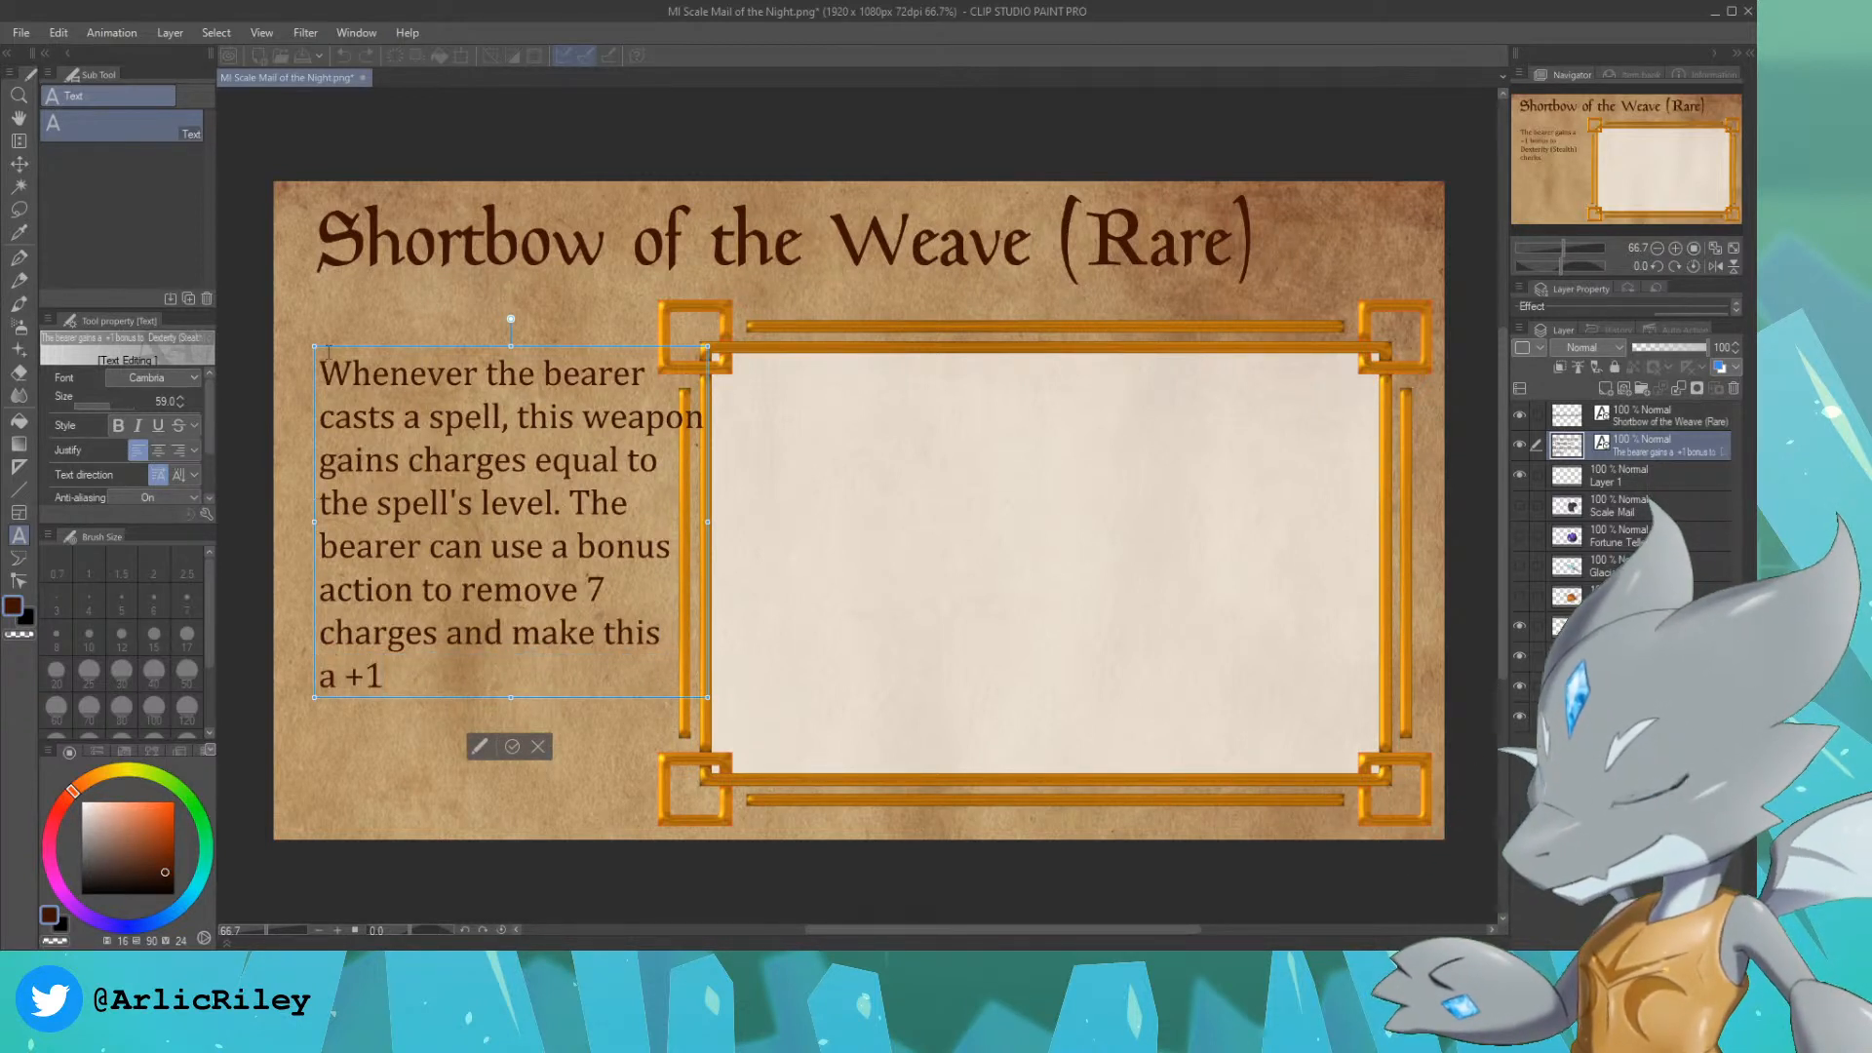
pyautogui.write(' weapon until')
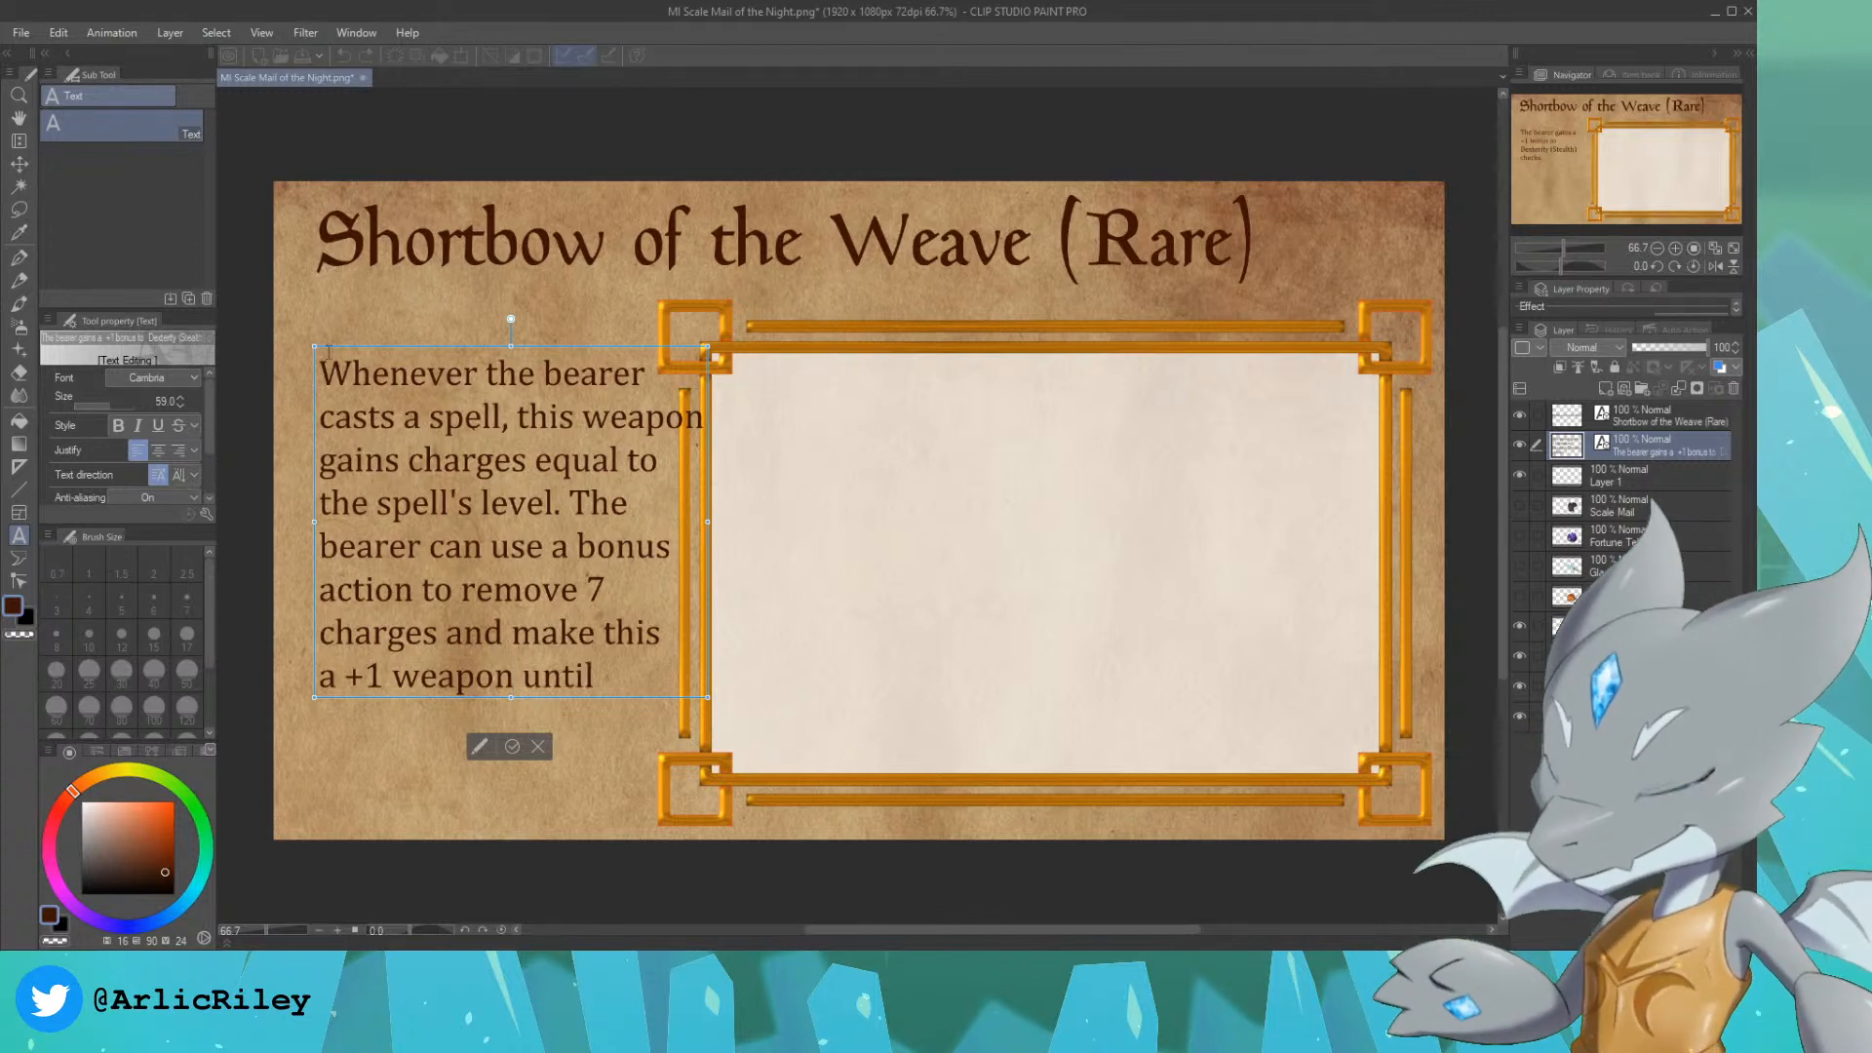
pyautogui.press('Return')
pyautogui.write('the')
pyautogui.press('BackSpace')
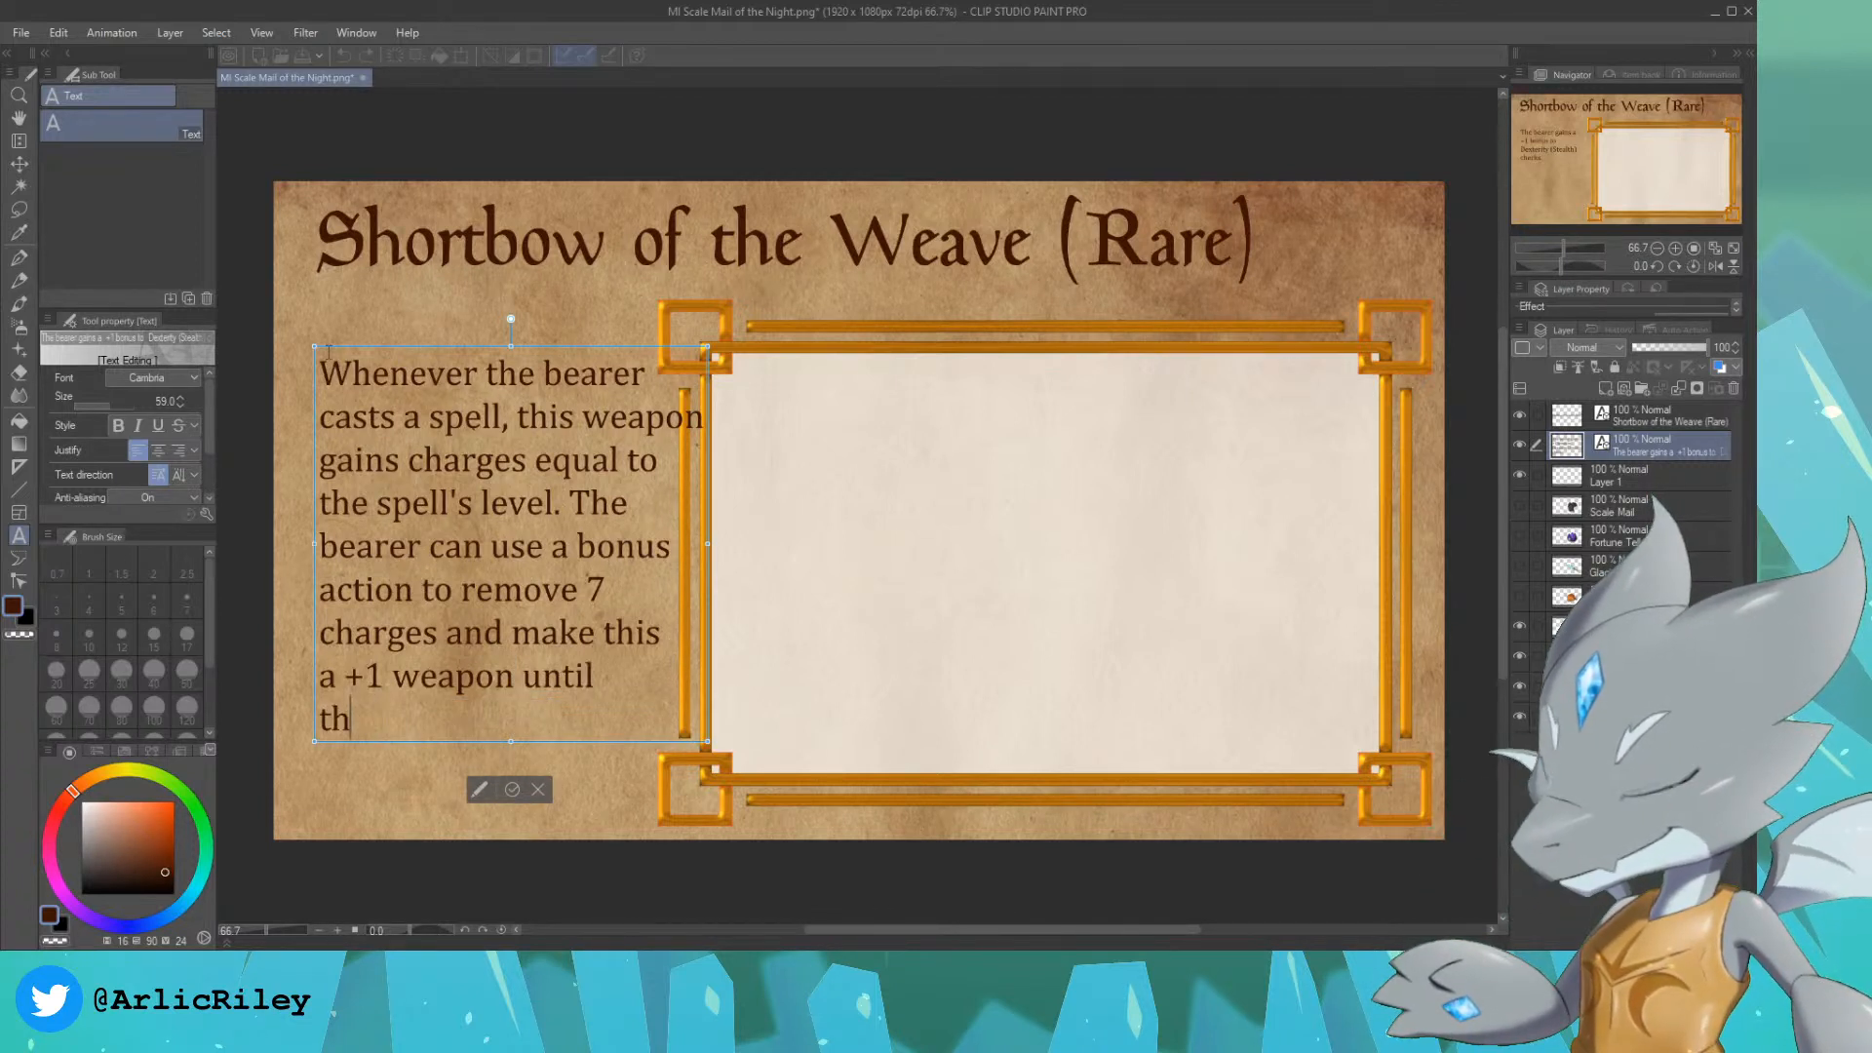
pyautogui.press('BackSpace')
pyautogui.press('BackSpace')
pyautogui.press('BackSpace')
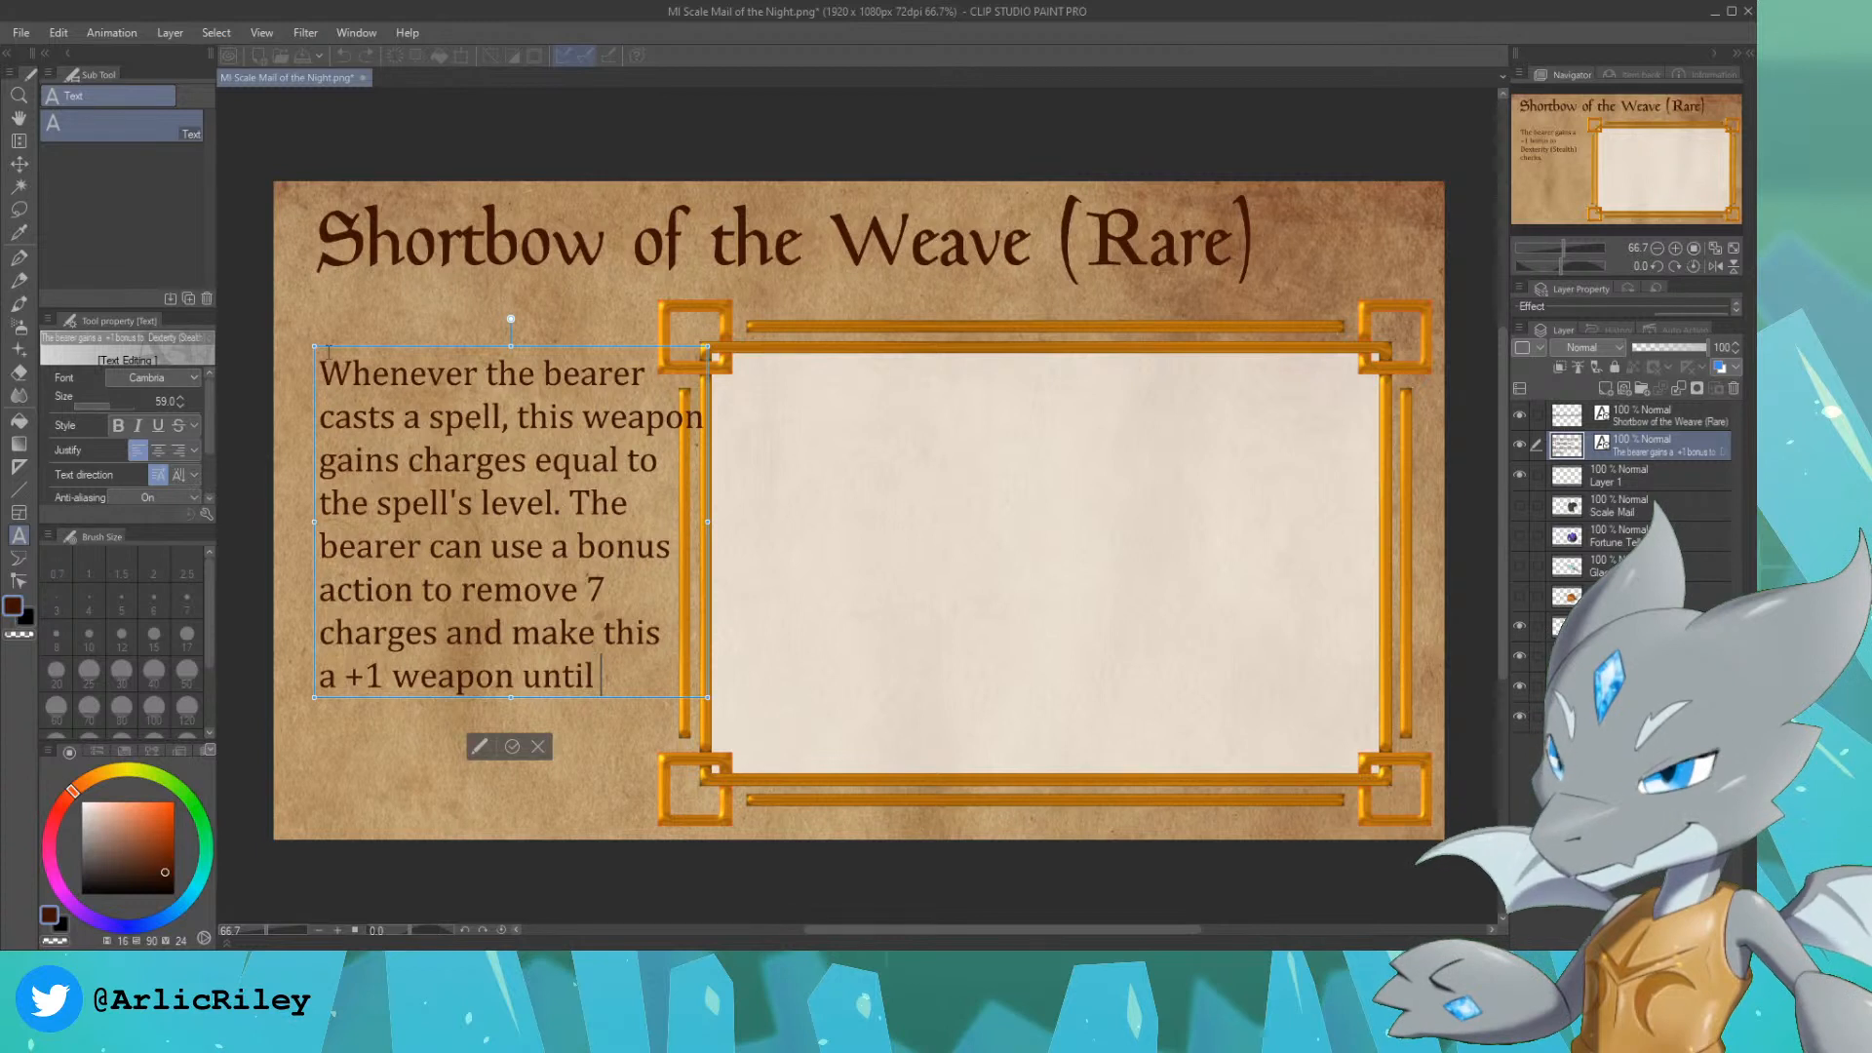
pyautogui.write('the')
pyautogui.press('Return')
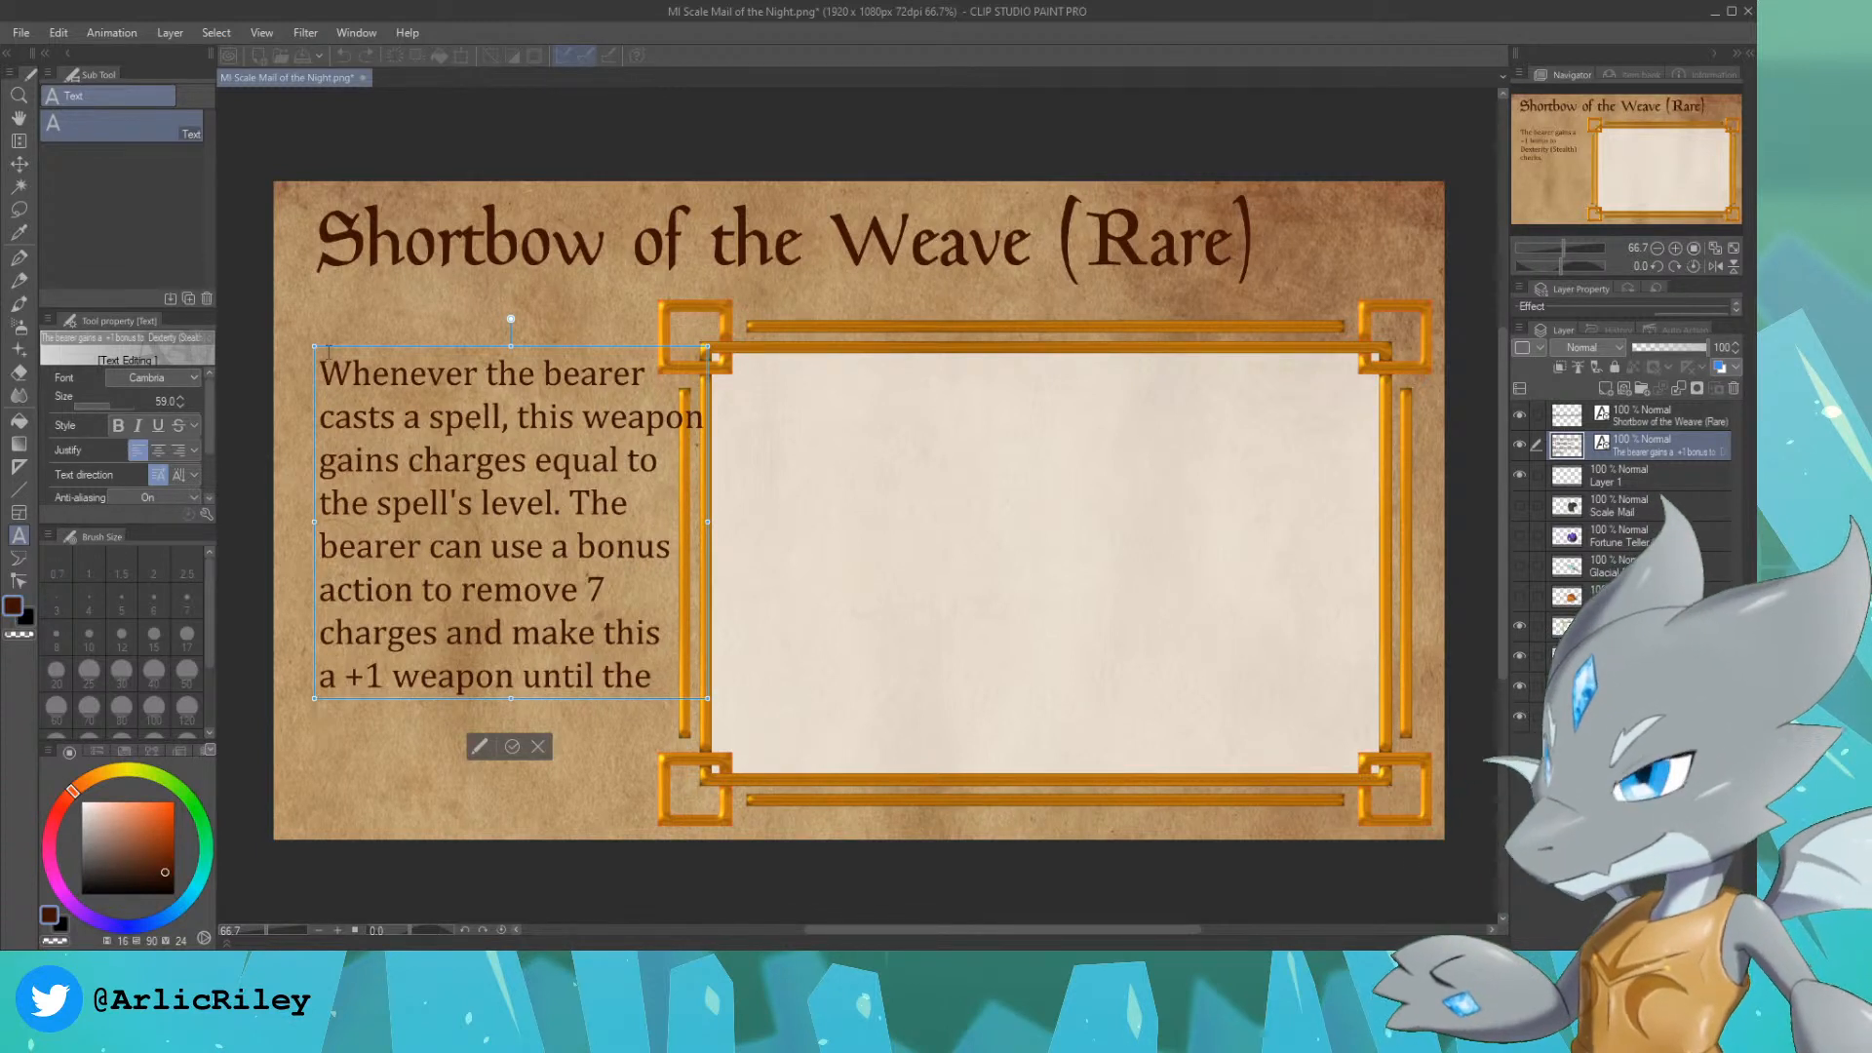
pyautogui.write('start')
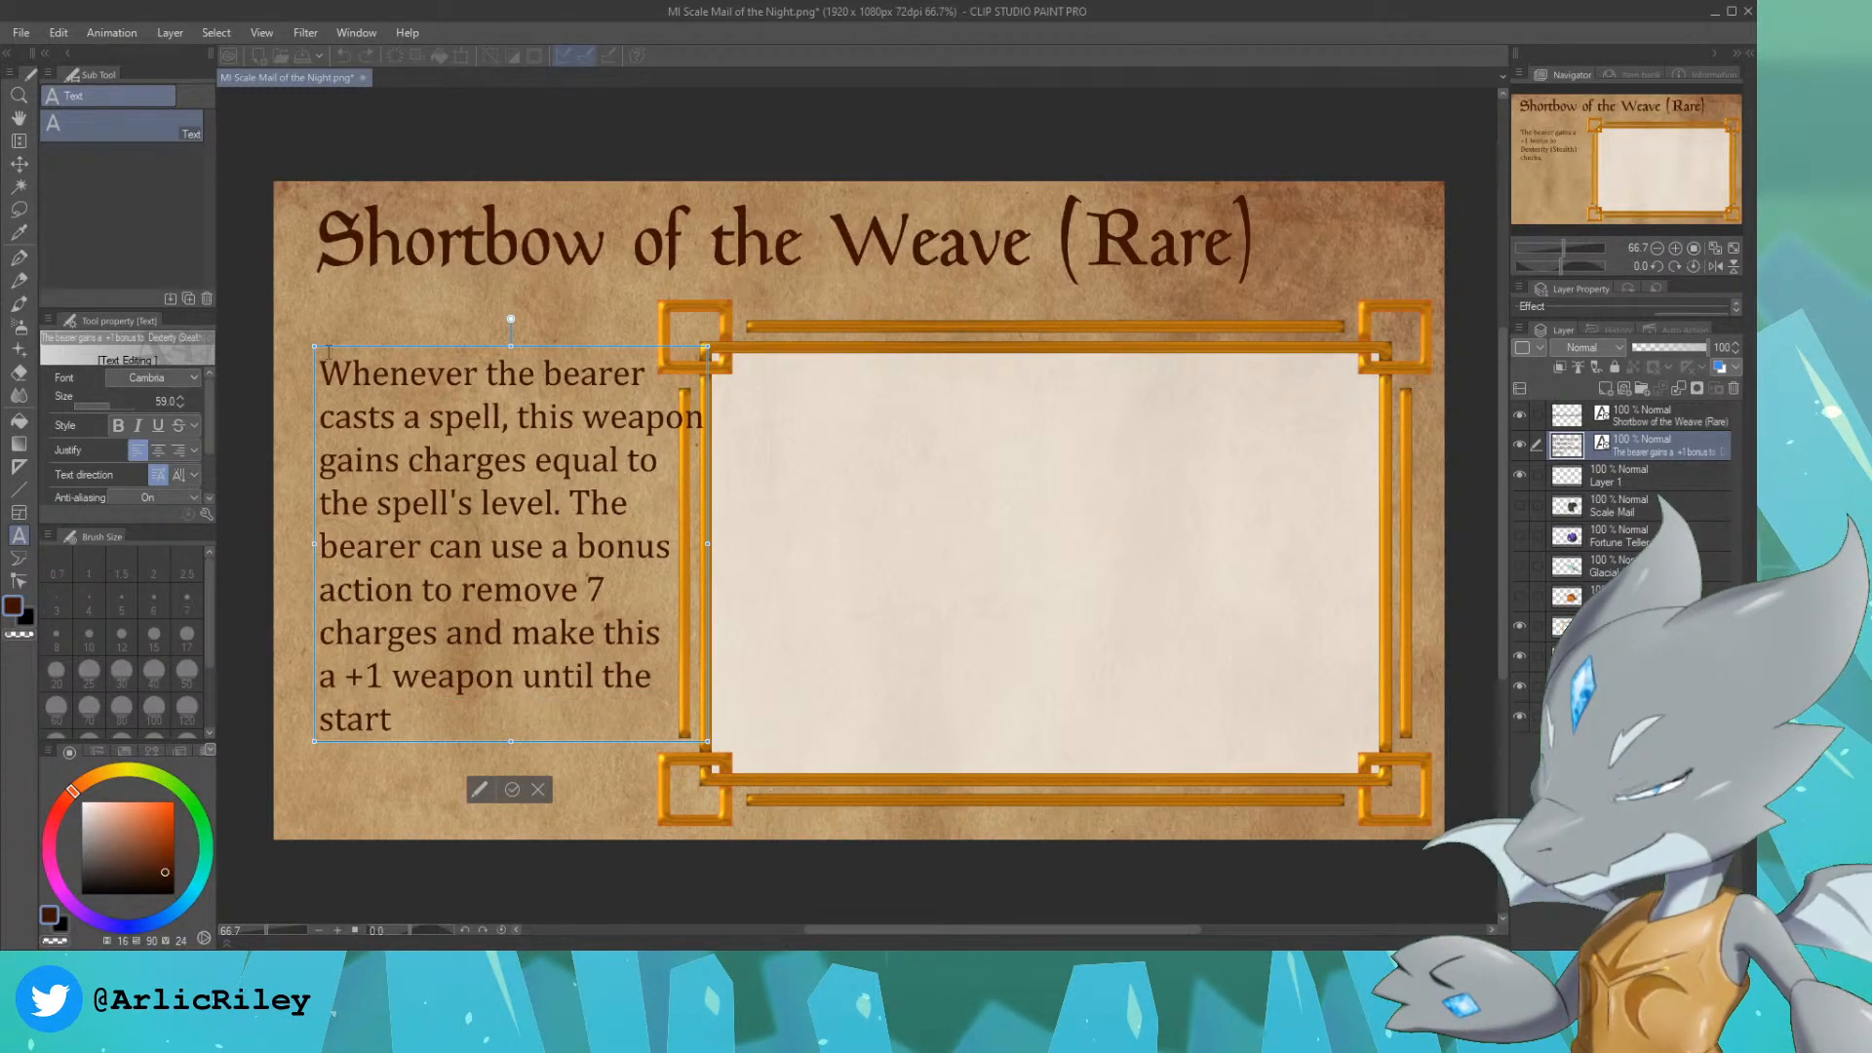
pyautogui.write(' of the')
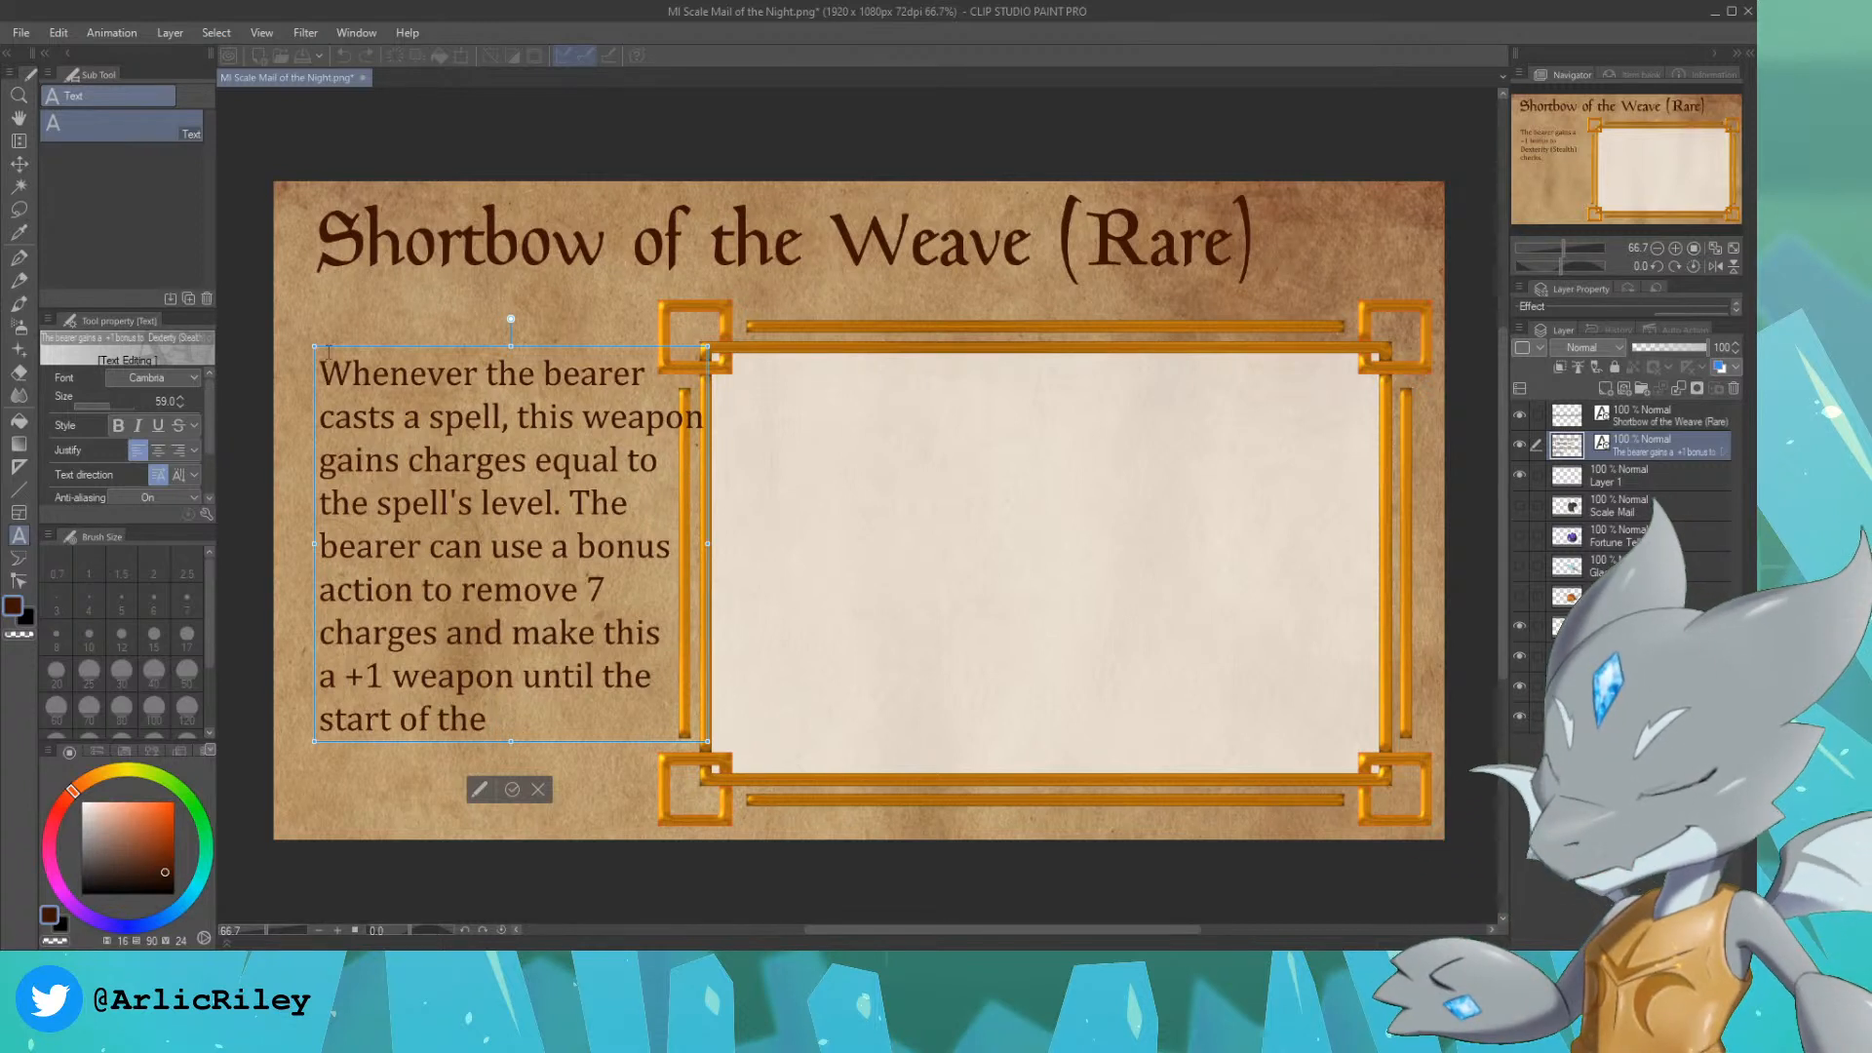
pyautogui.write(' next round.')
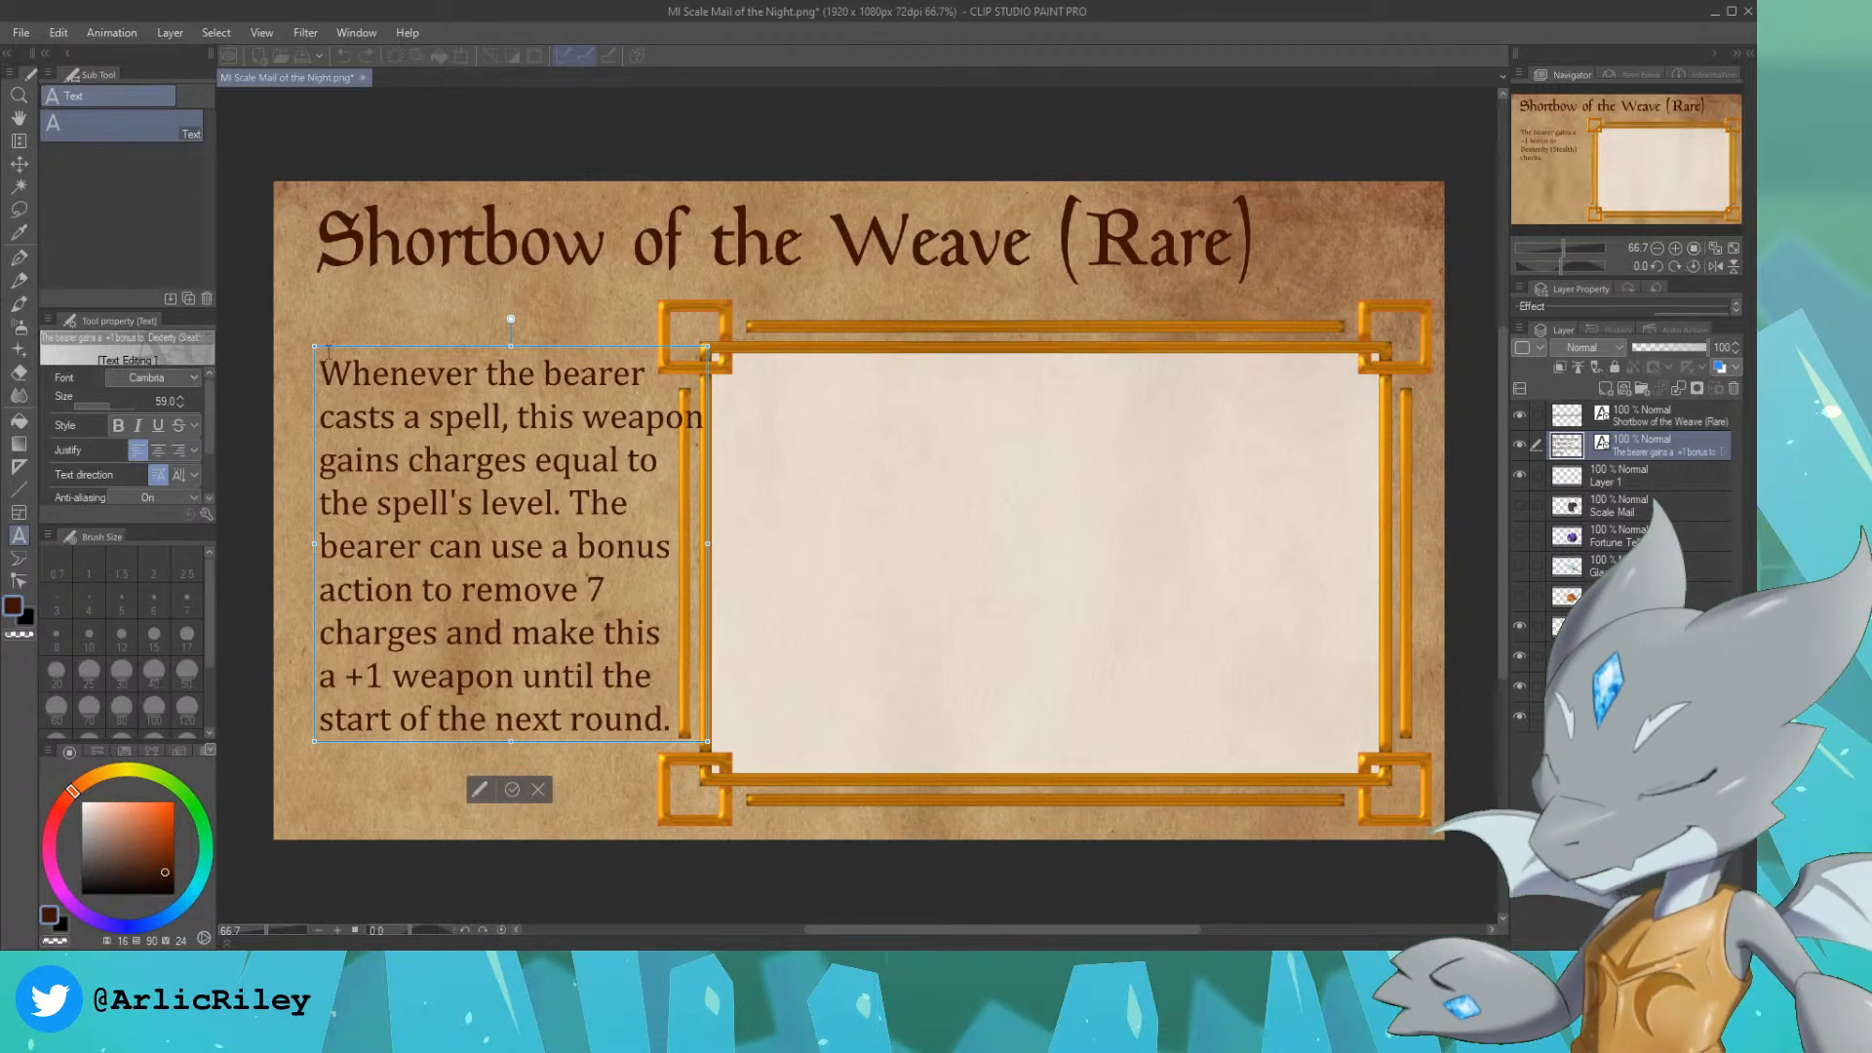
# Step: Add the closing sentence "All charges are lost during a long rest." on two new lines, breaking before "during"
pyautogui.press('Return')
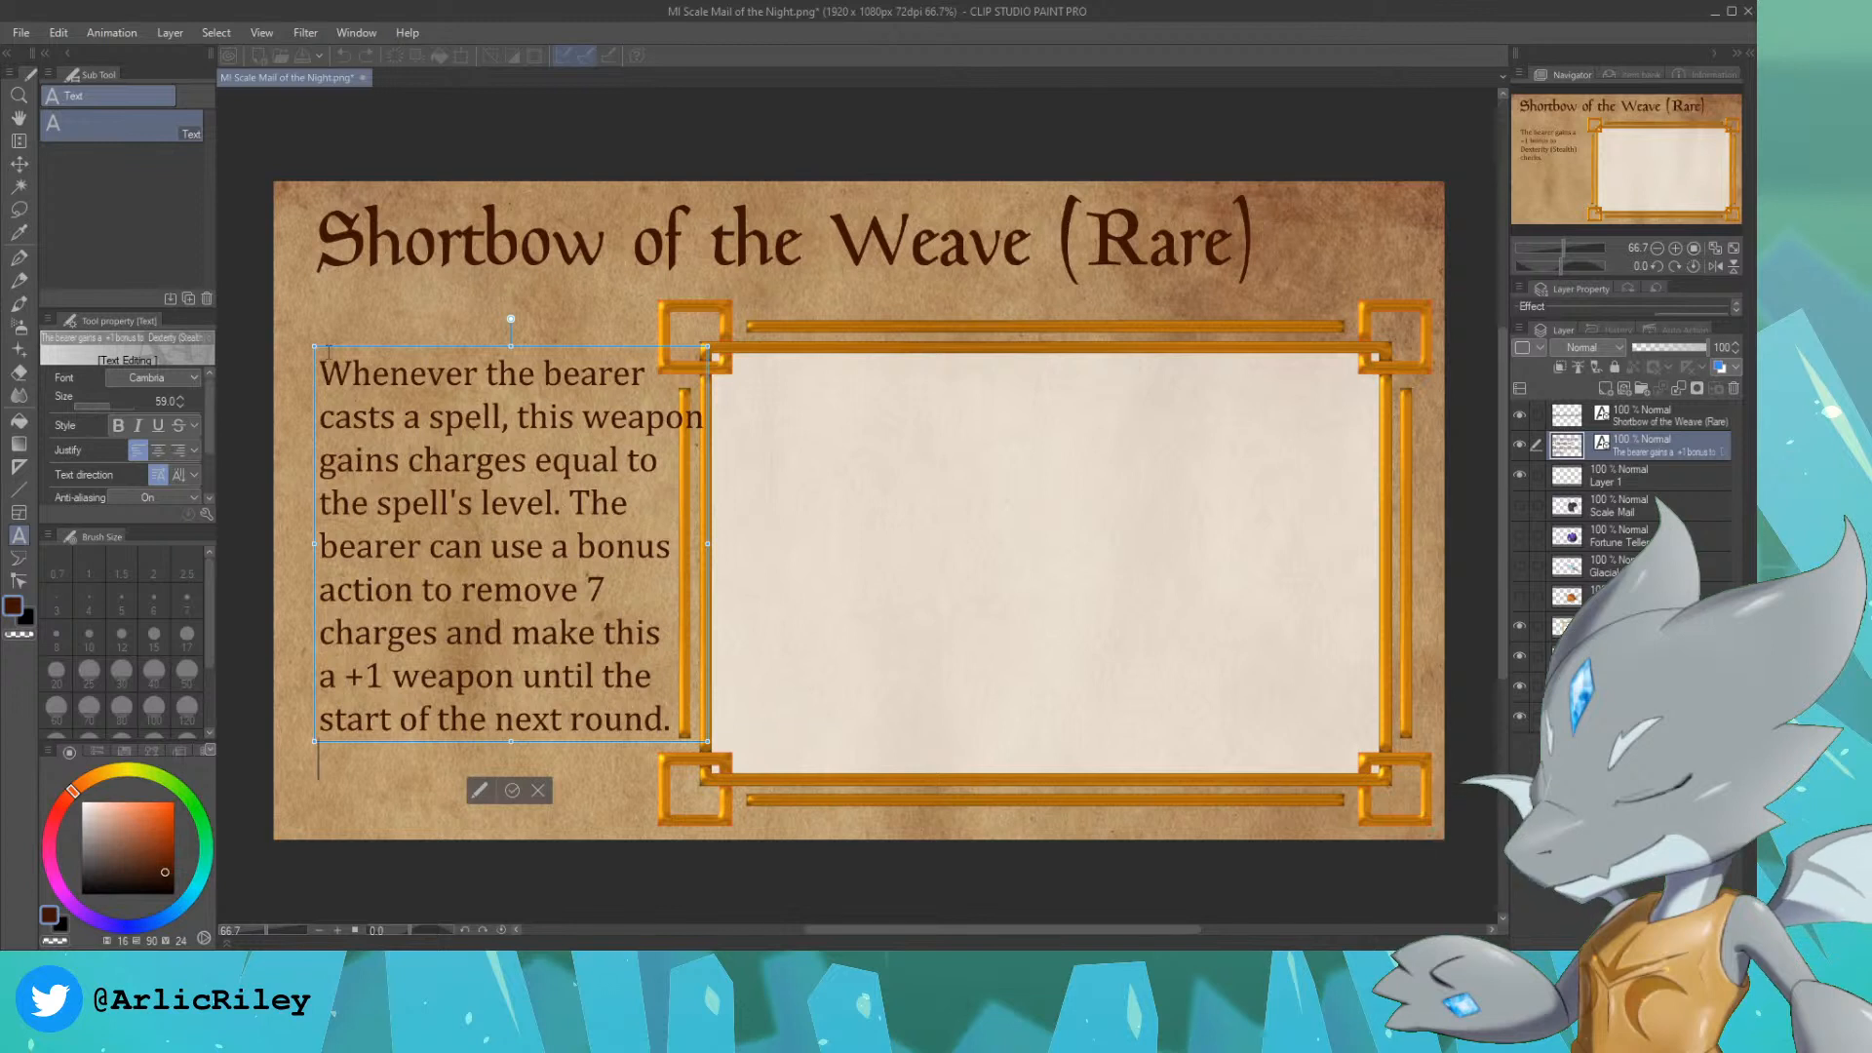
pyautogui.write('A')
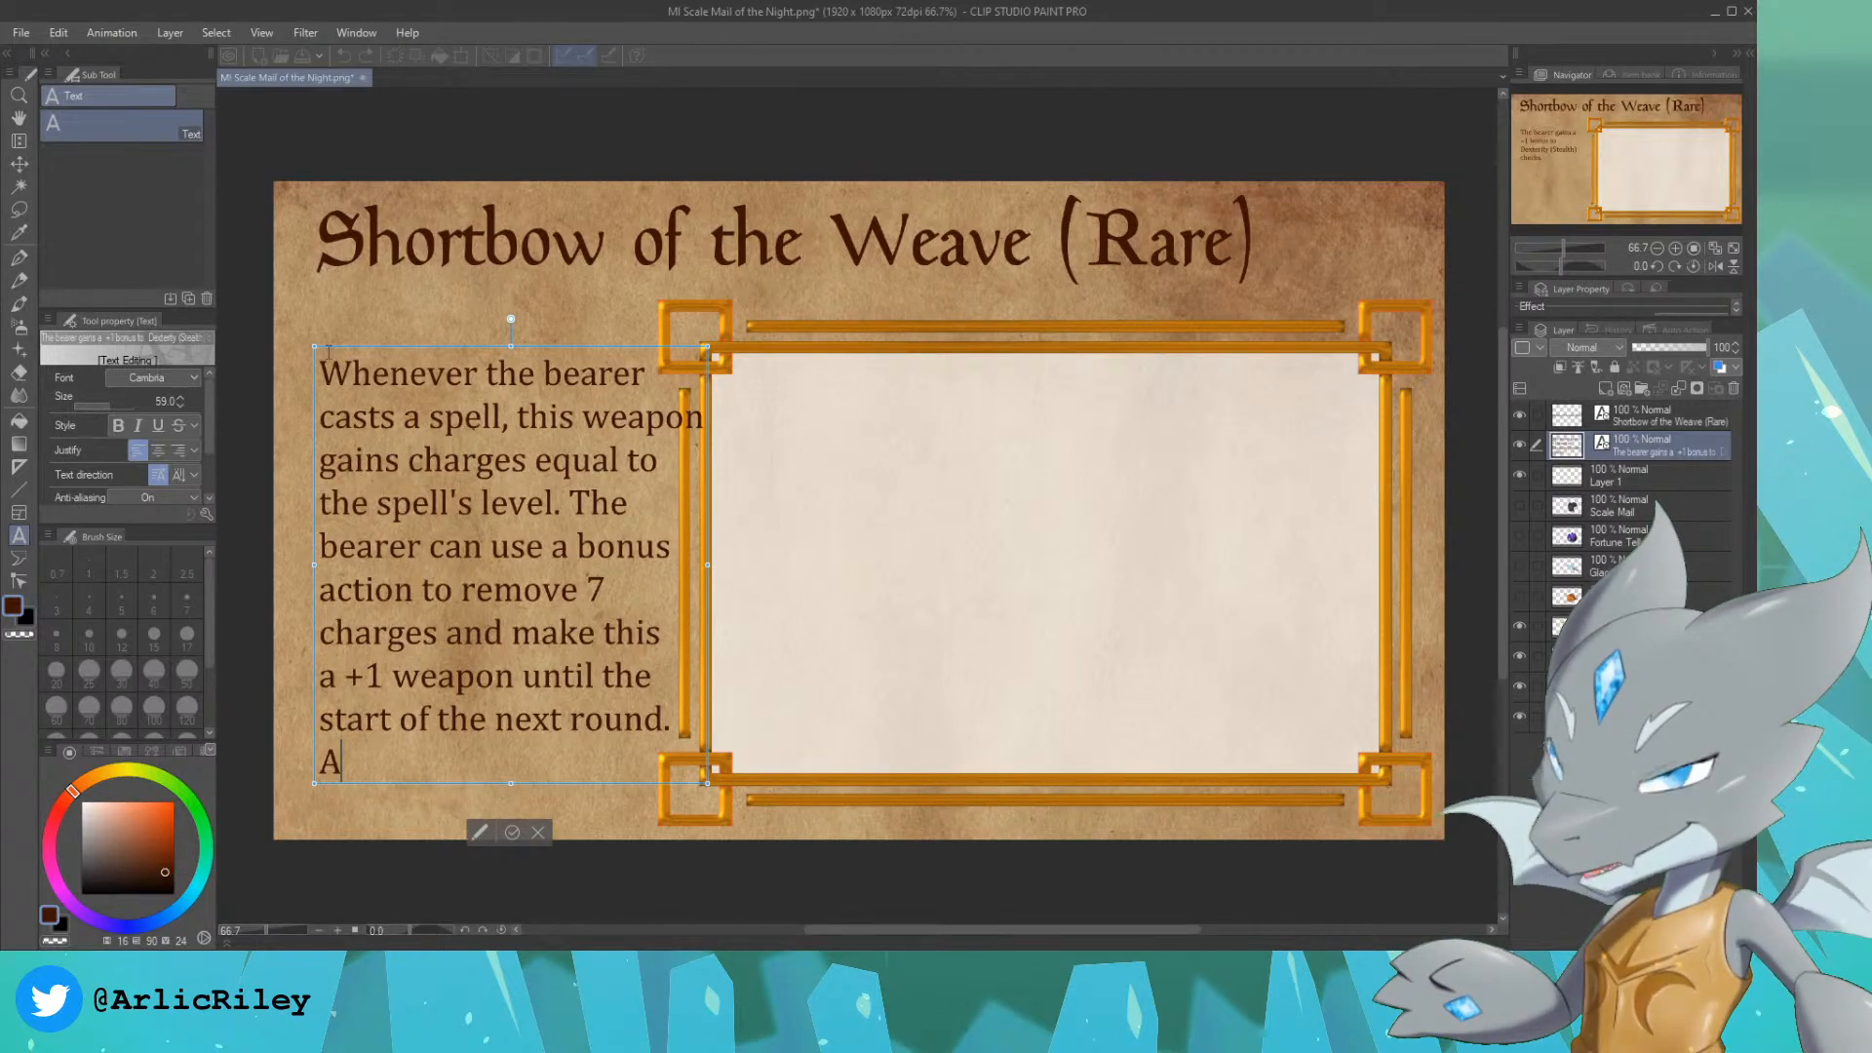
pyautogui.write('ll charges are lost')
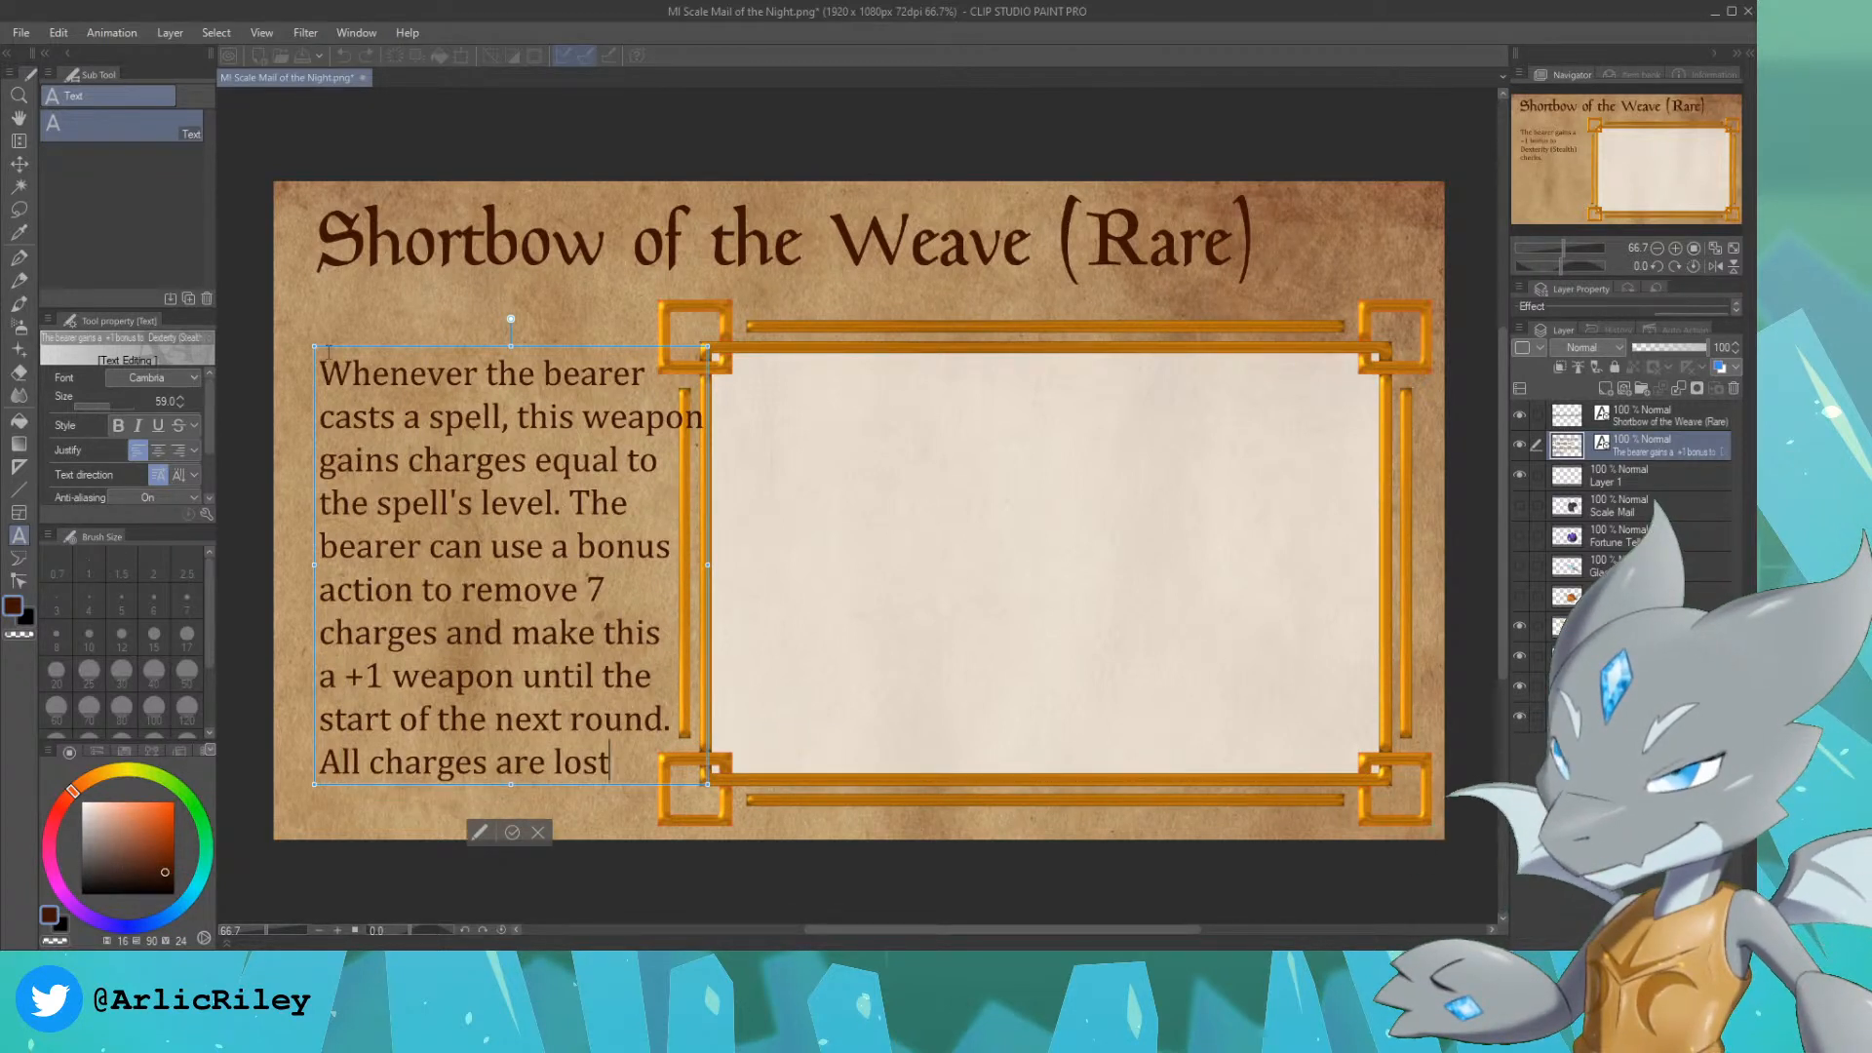
pyautogui.press('Return')
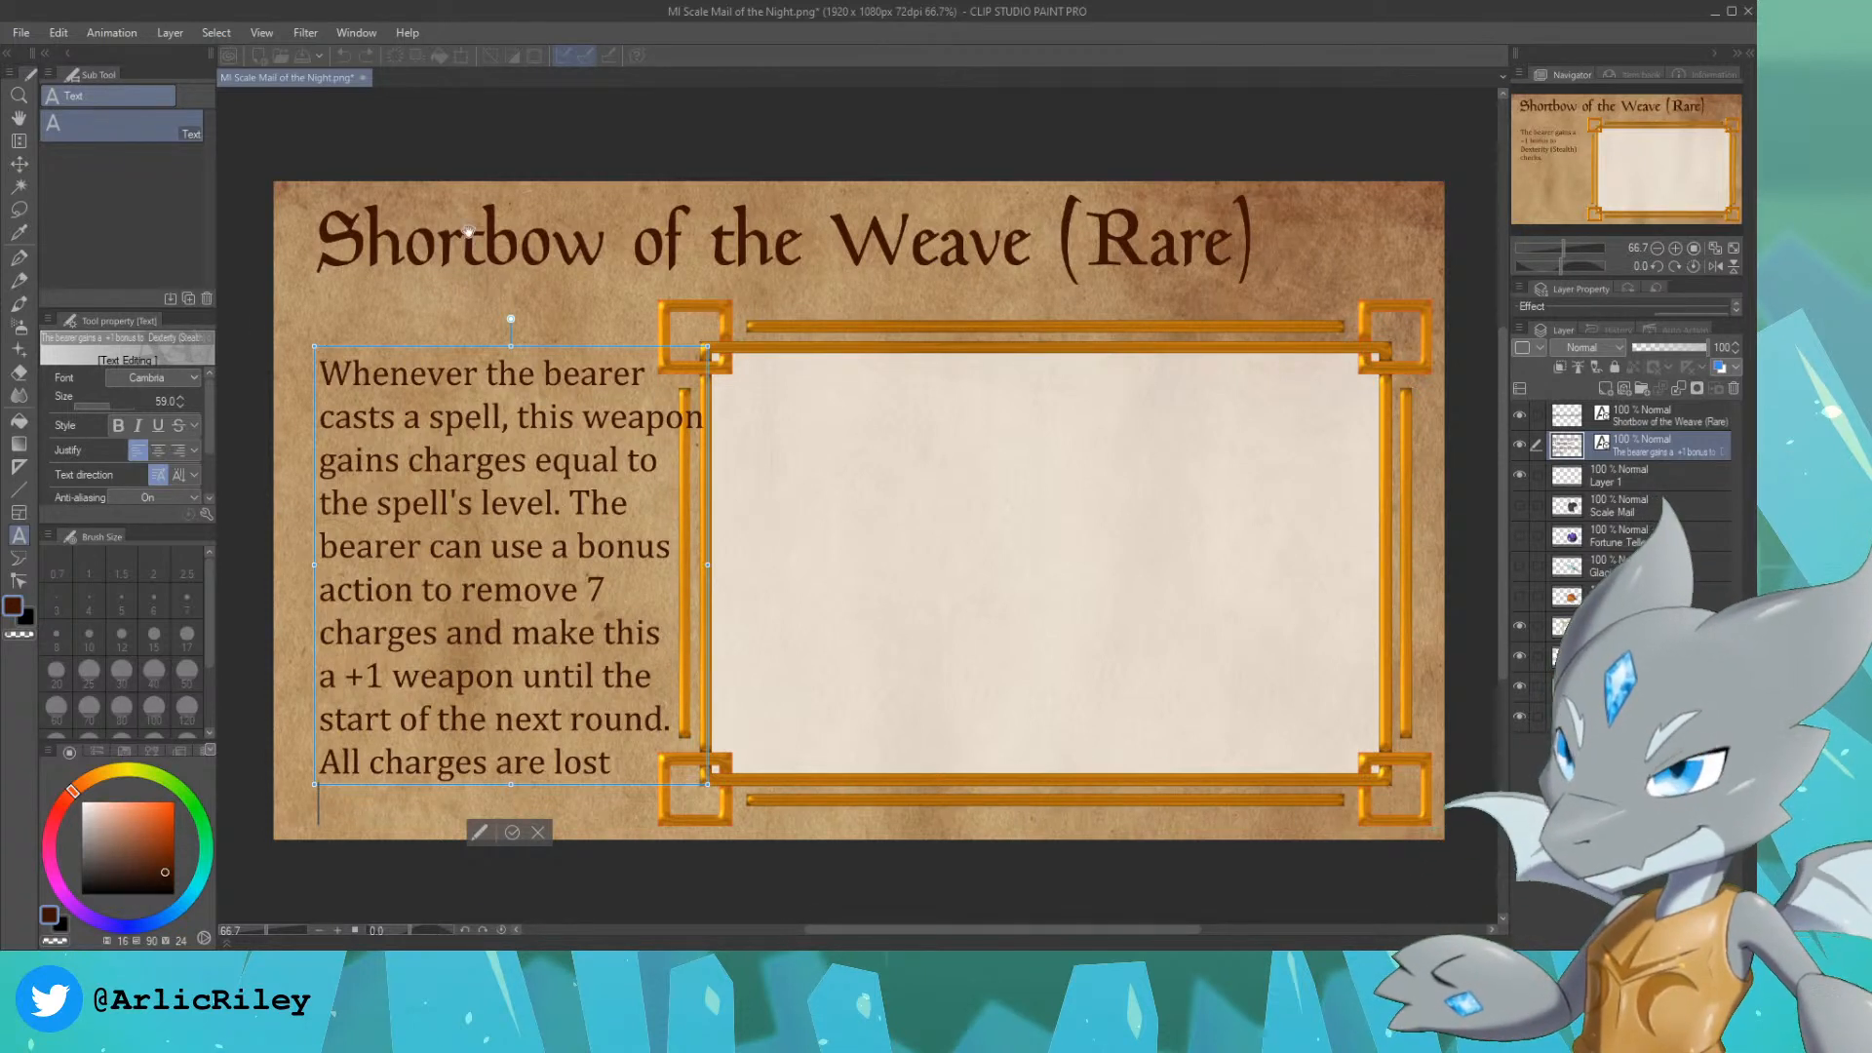
pyautogui.write('during a long rest.')
# Step: Move the description up and scale it to about 93% so it fits between the card edge and the gold frame
pyautogui.click(18, 163)
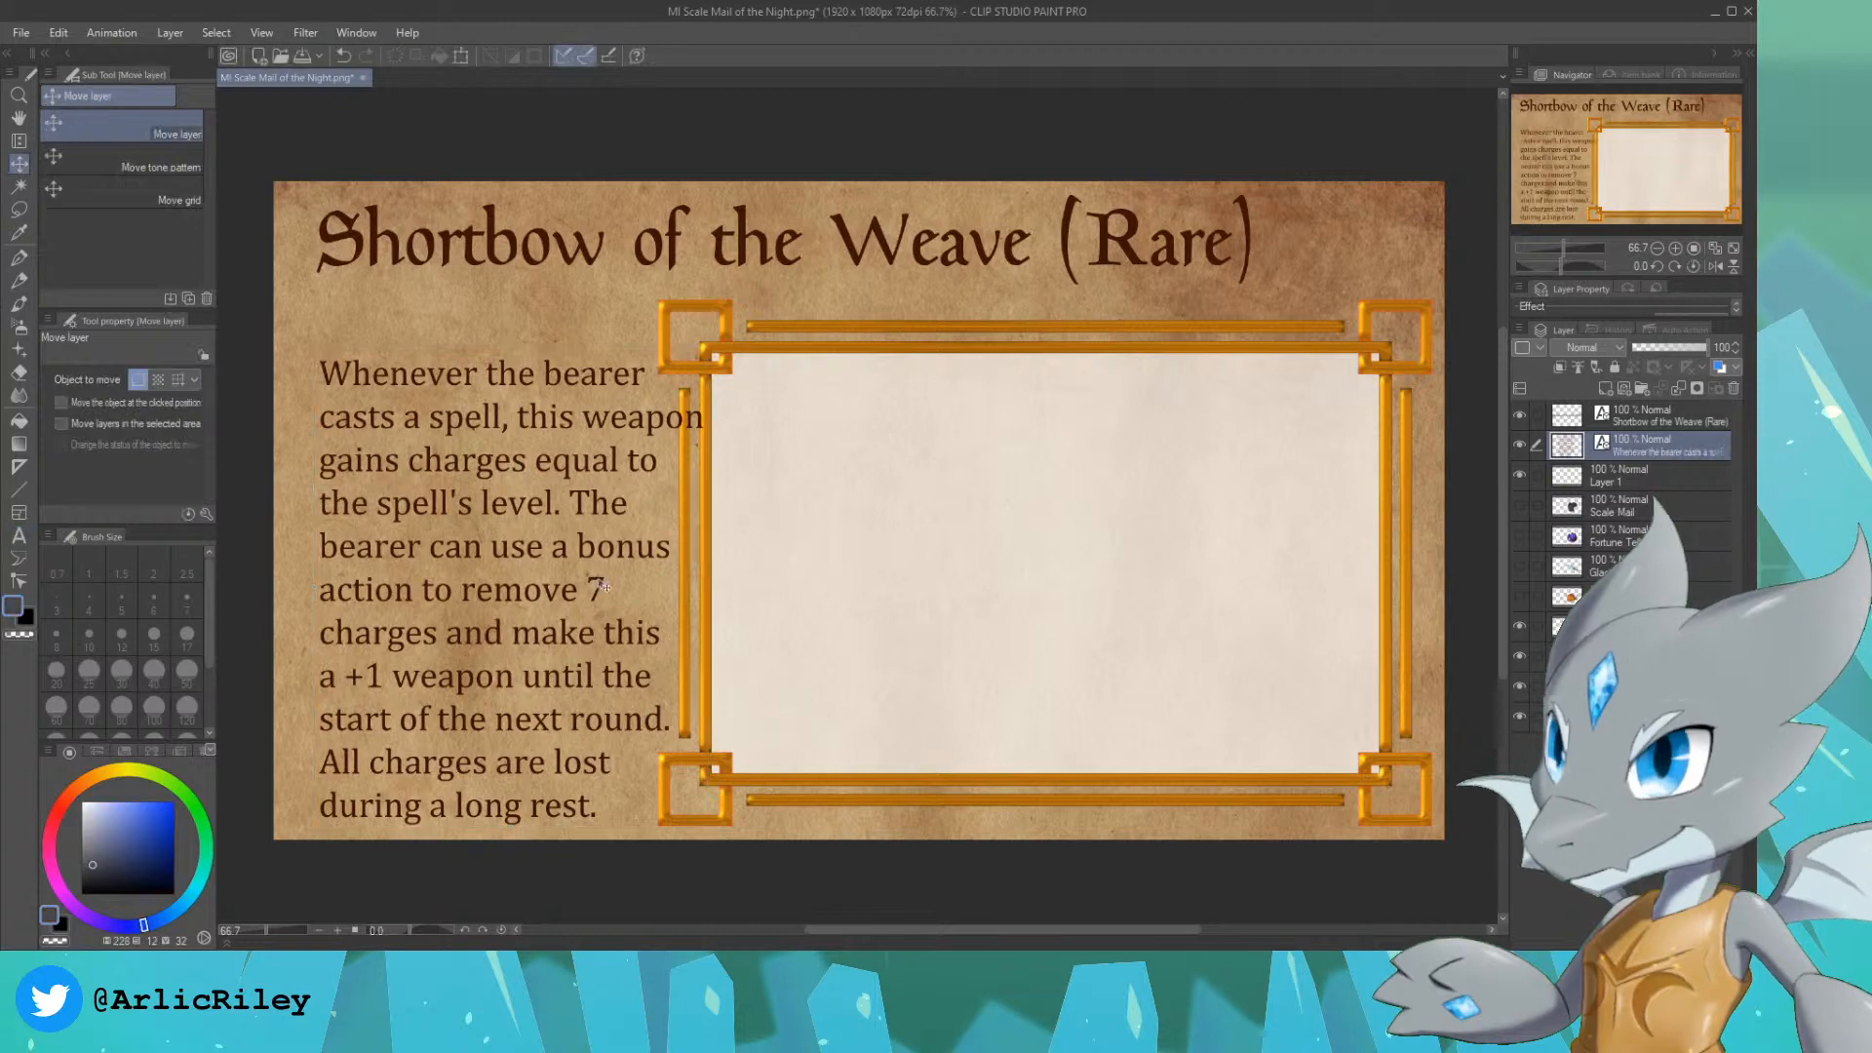
pyautogui.moveTo(581, 548)
pyautogui.mouseDown()
pyautogui.moveTo(556, 530)
pyautogui.moveTo(573, 520)
pyautogui.mouseUp()
pyautogui.hotkey('ctrl', 't')
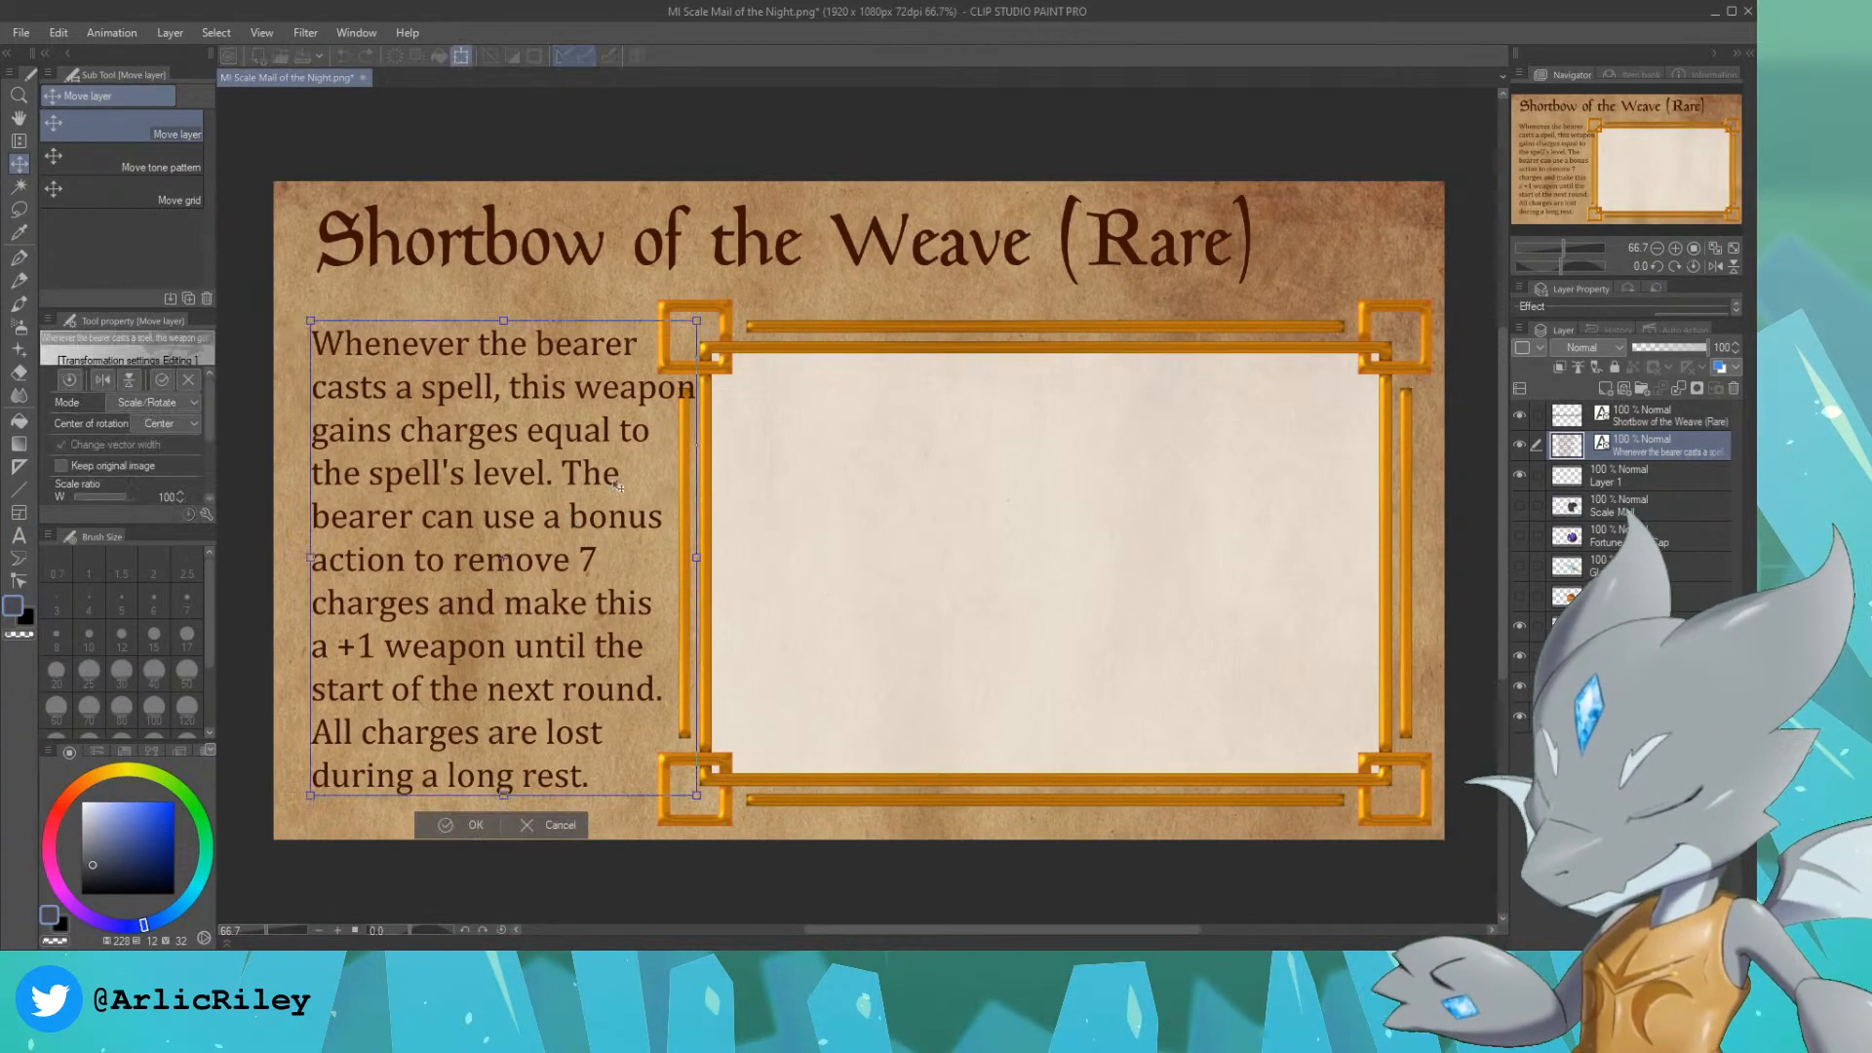
pyautogui.moveTo(695, 319); pyautogui.dragTo(639, 352)
pyautogui.moveTo(556, 471); pyautogui.dragTo(548, 459)
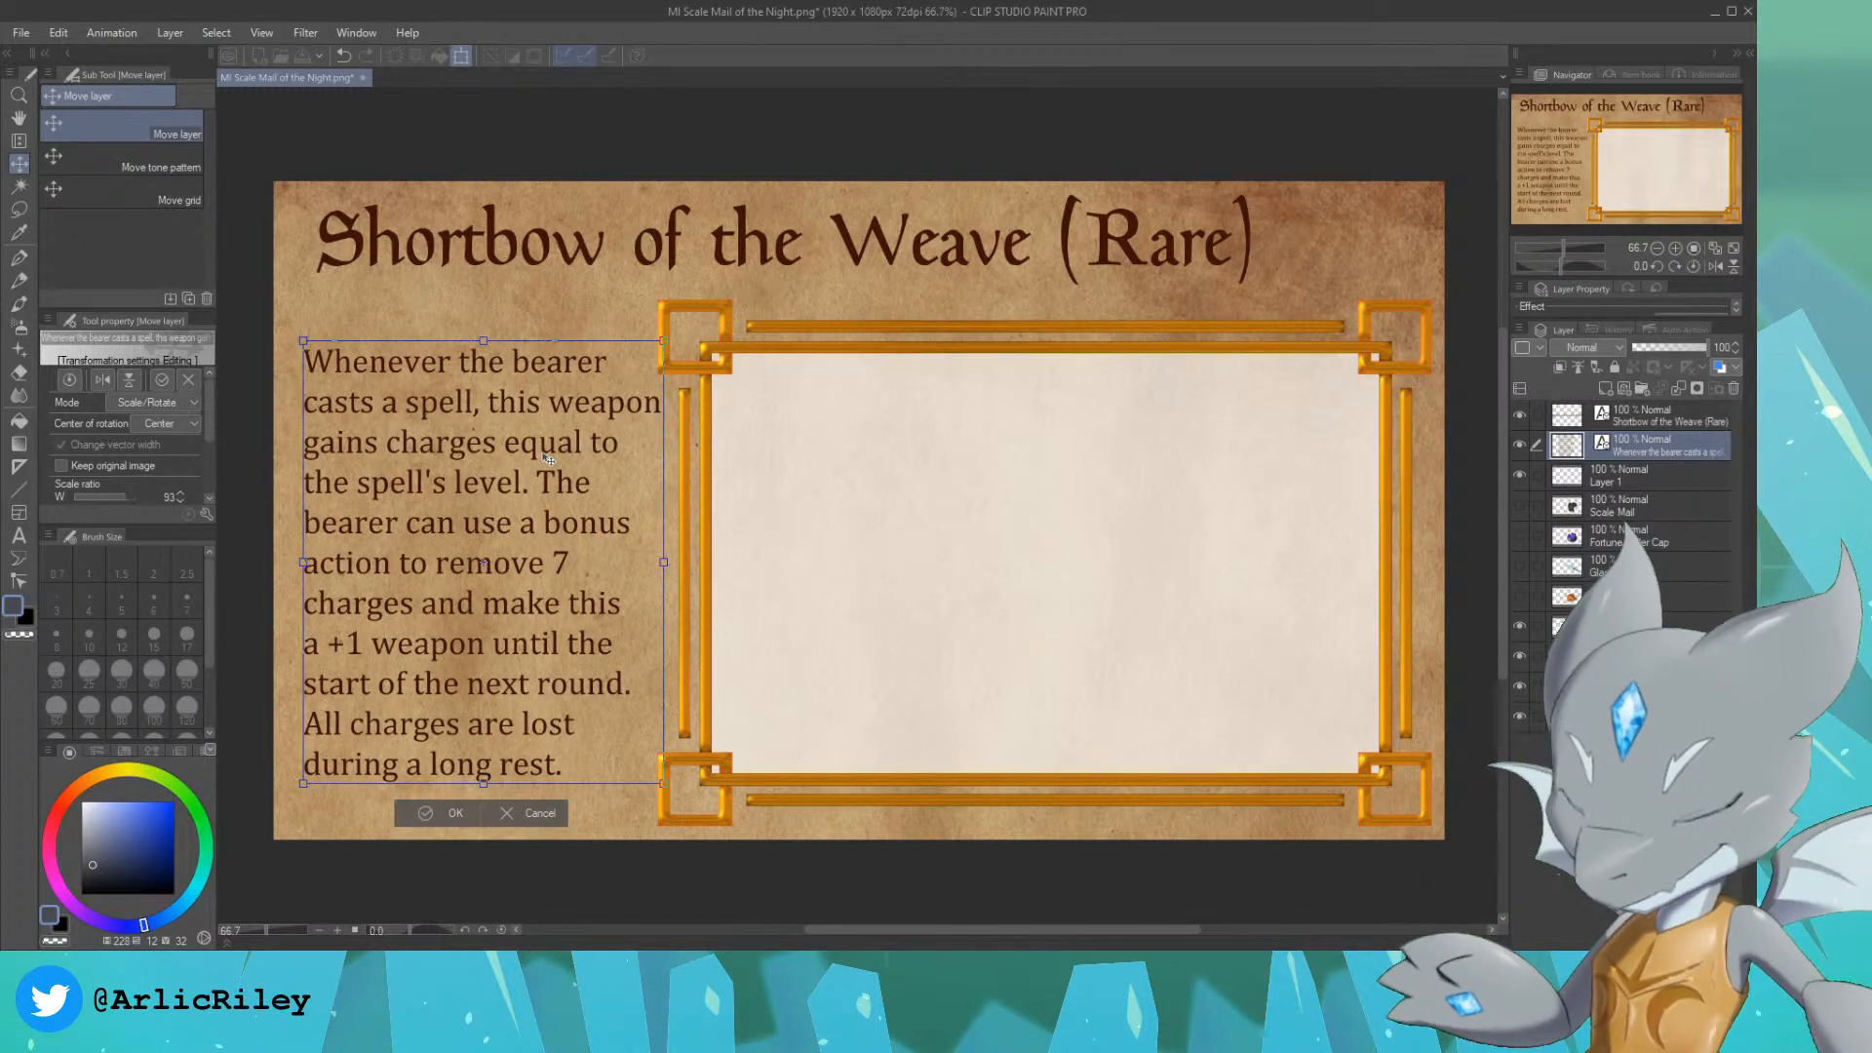
pyautogui.press('Return')
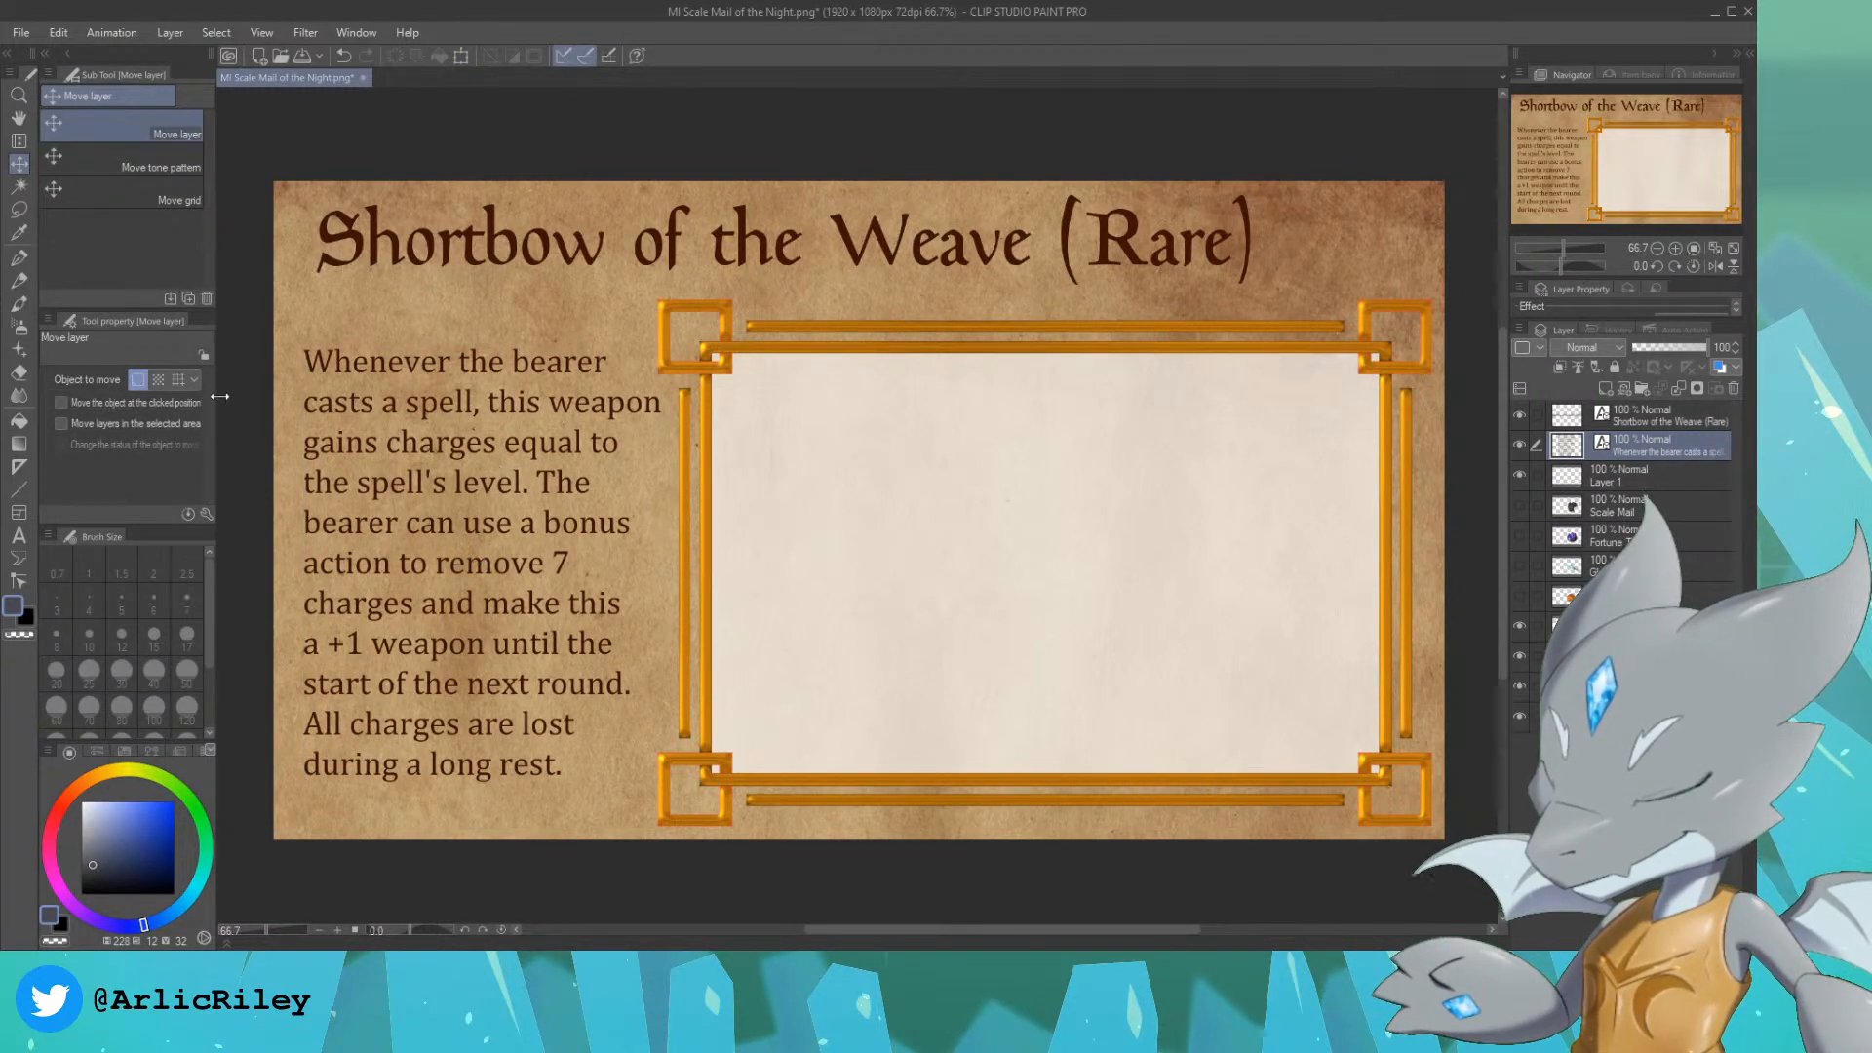
# Step: Start a new line before "The" in the description and join the "bearer can use a bonus" line onto it
pyautogui.click(19, 534)
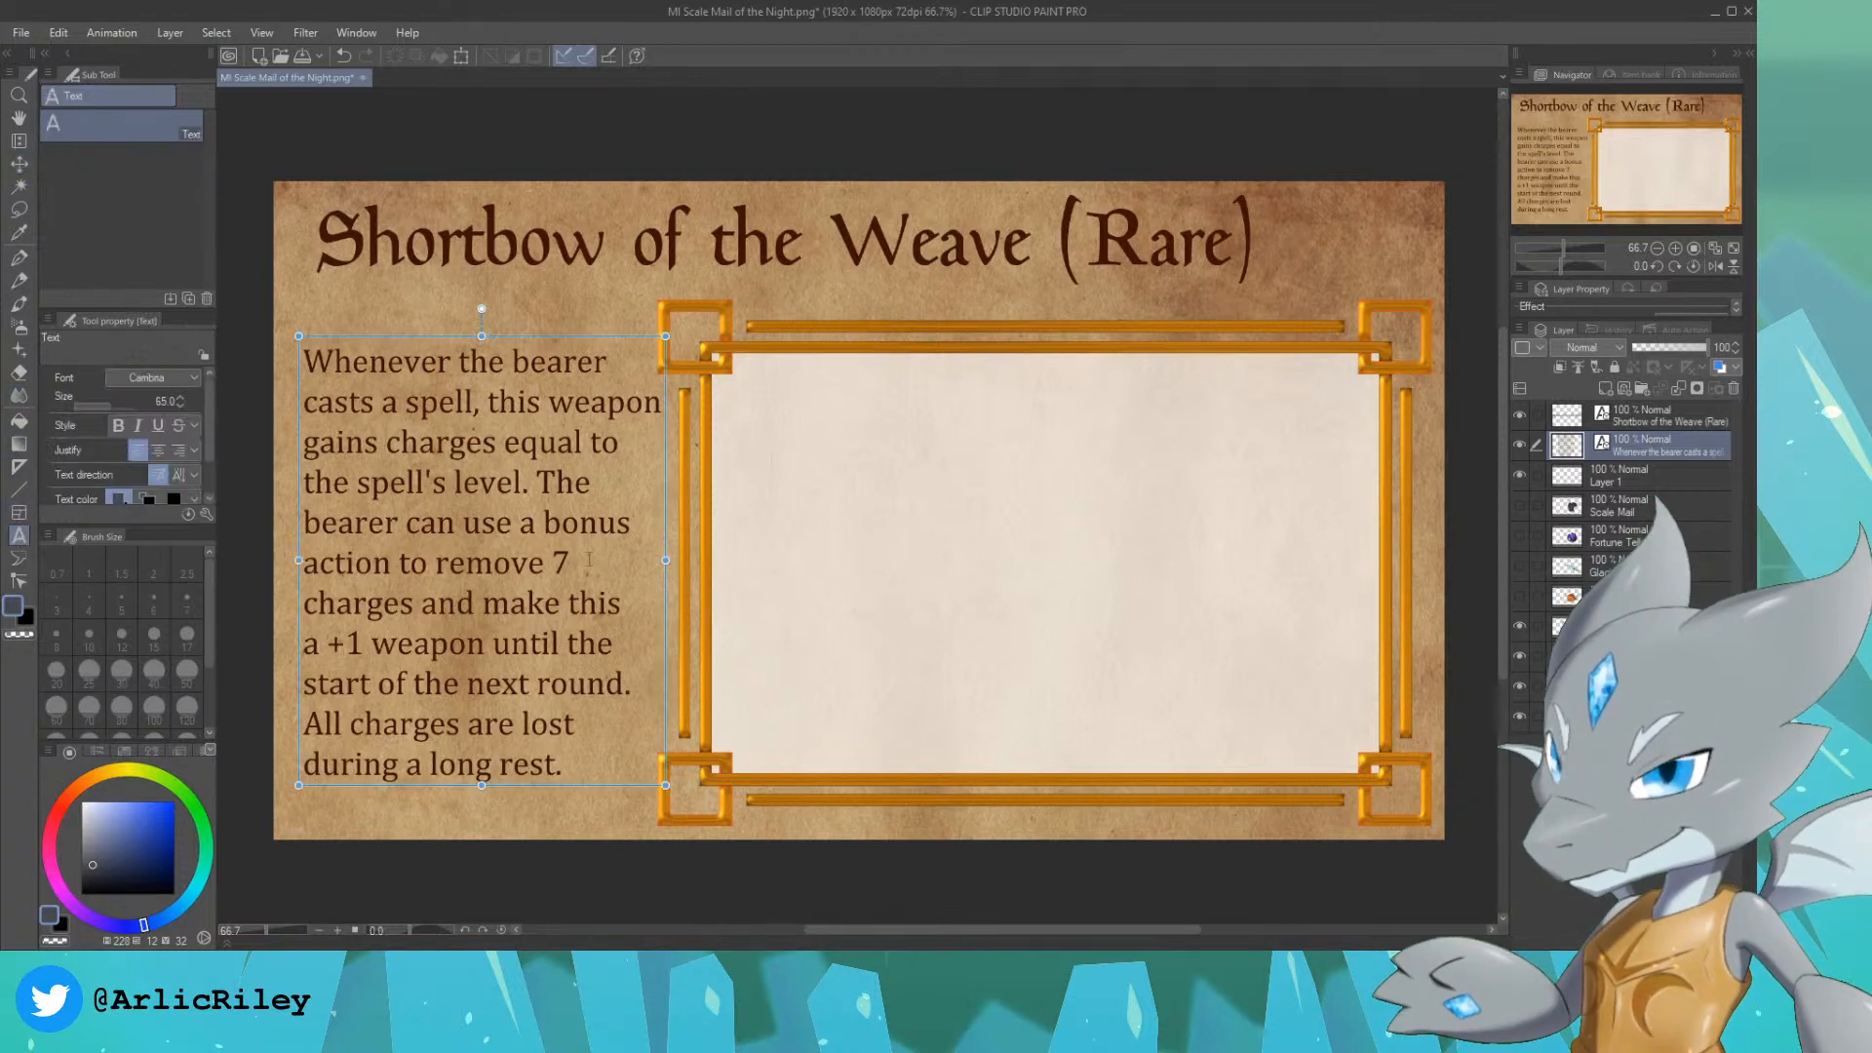
pyautogui.click(540, 483)
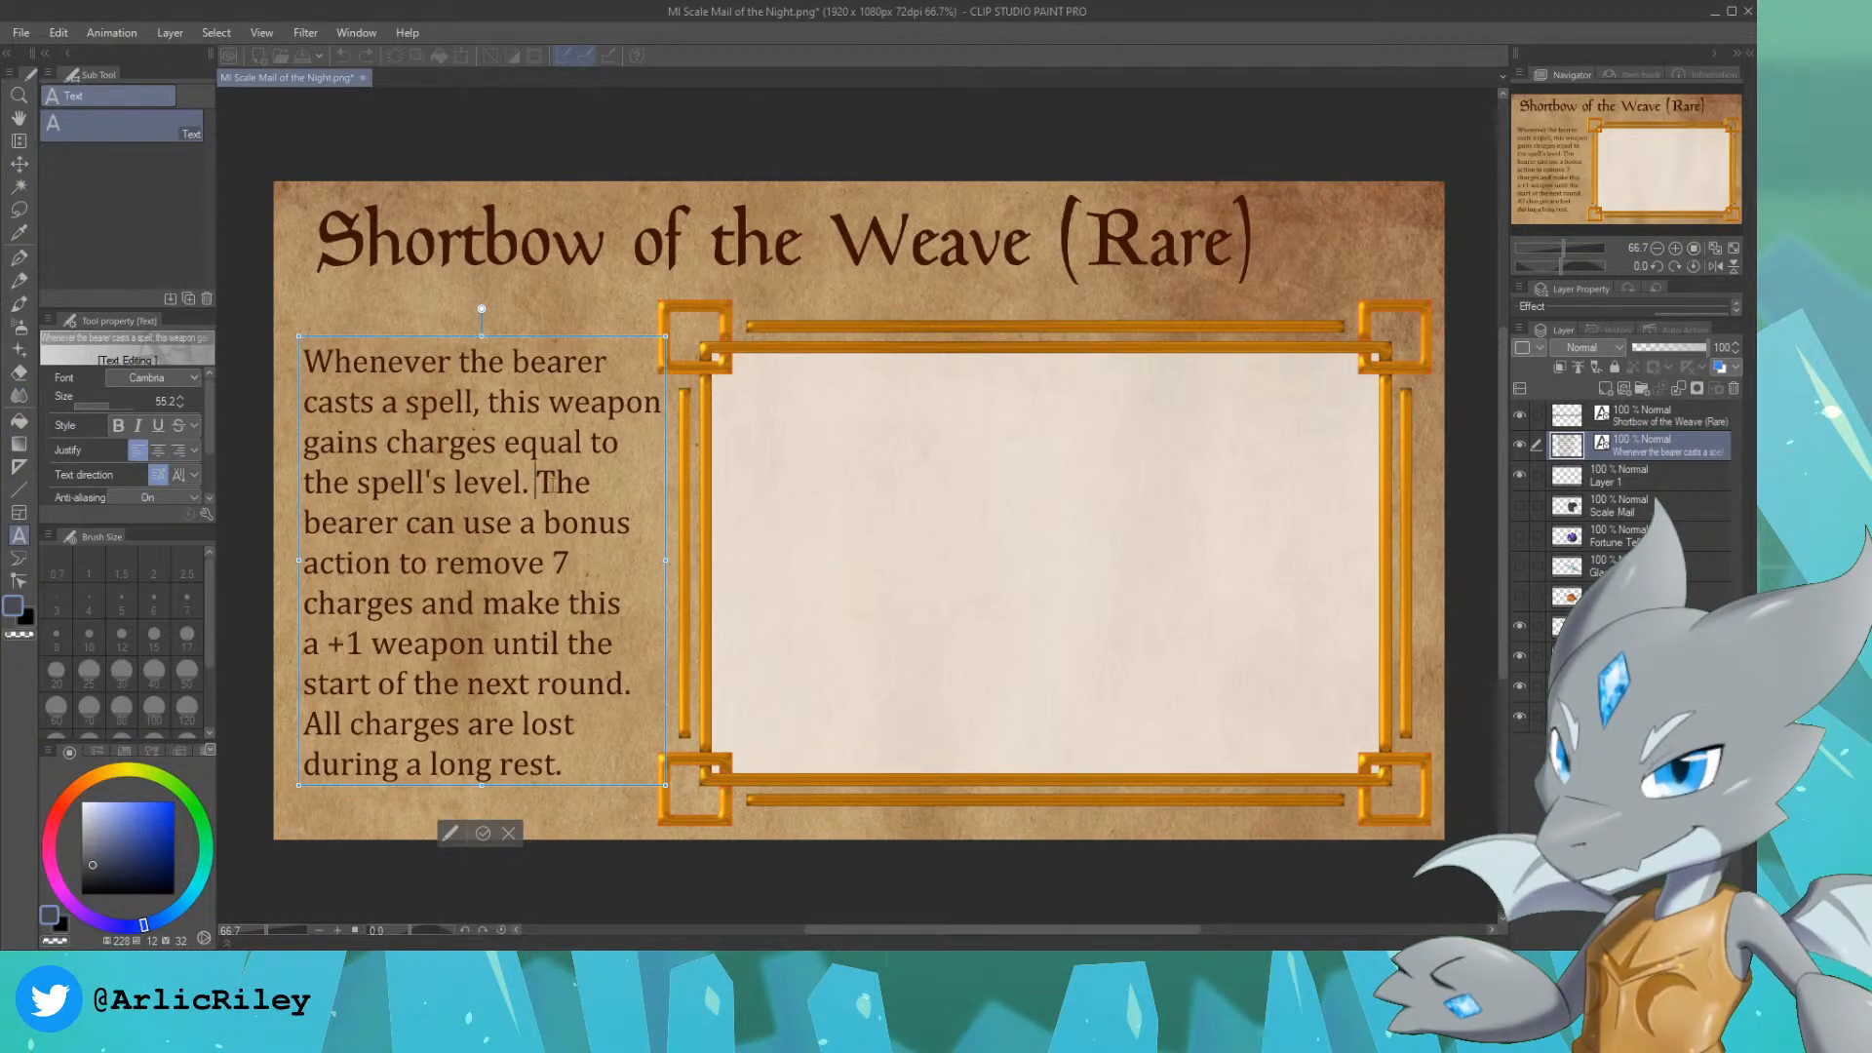
pyautogui.press('Return')
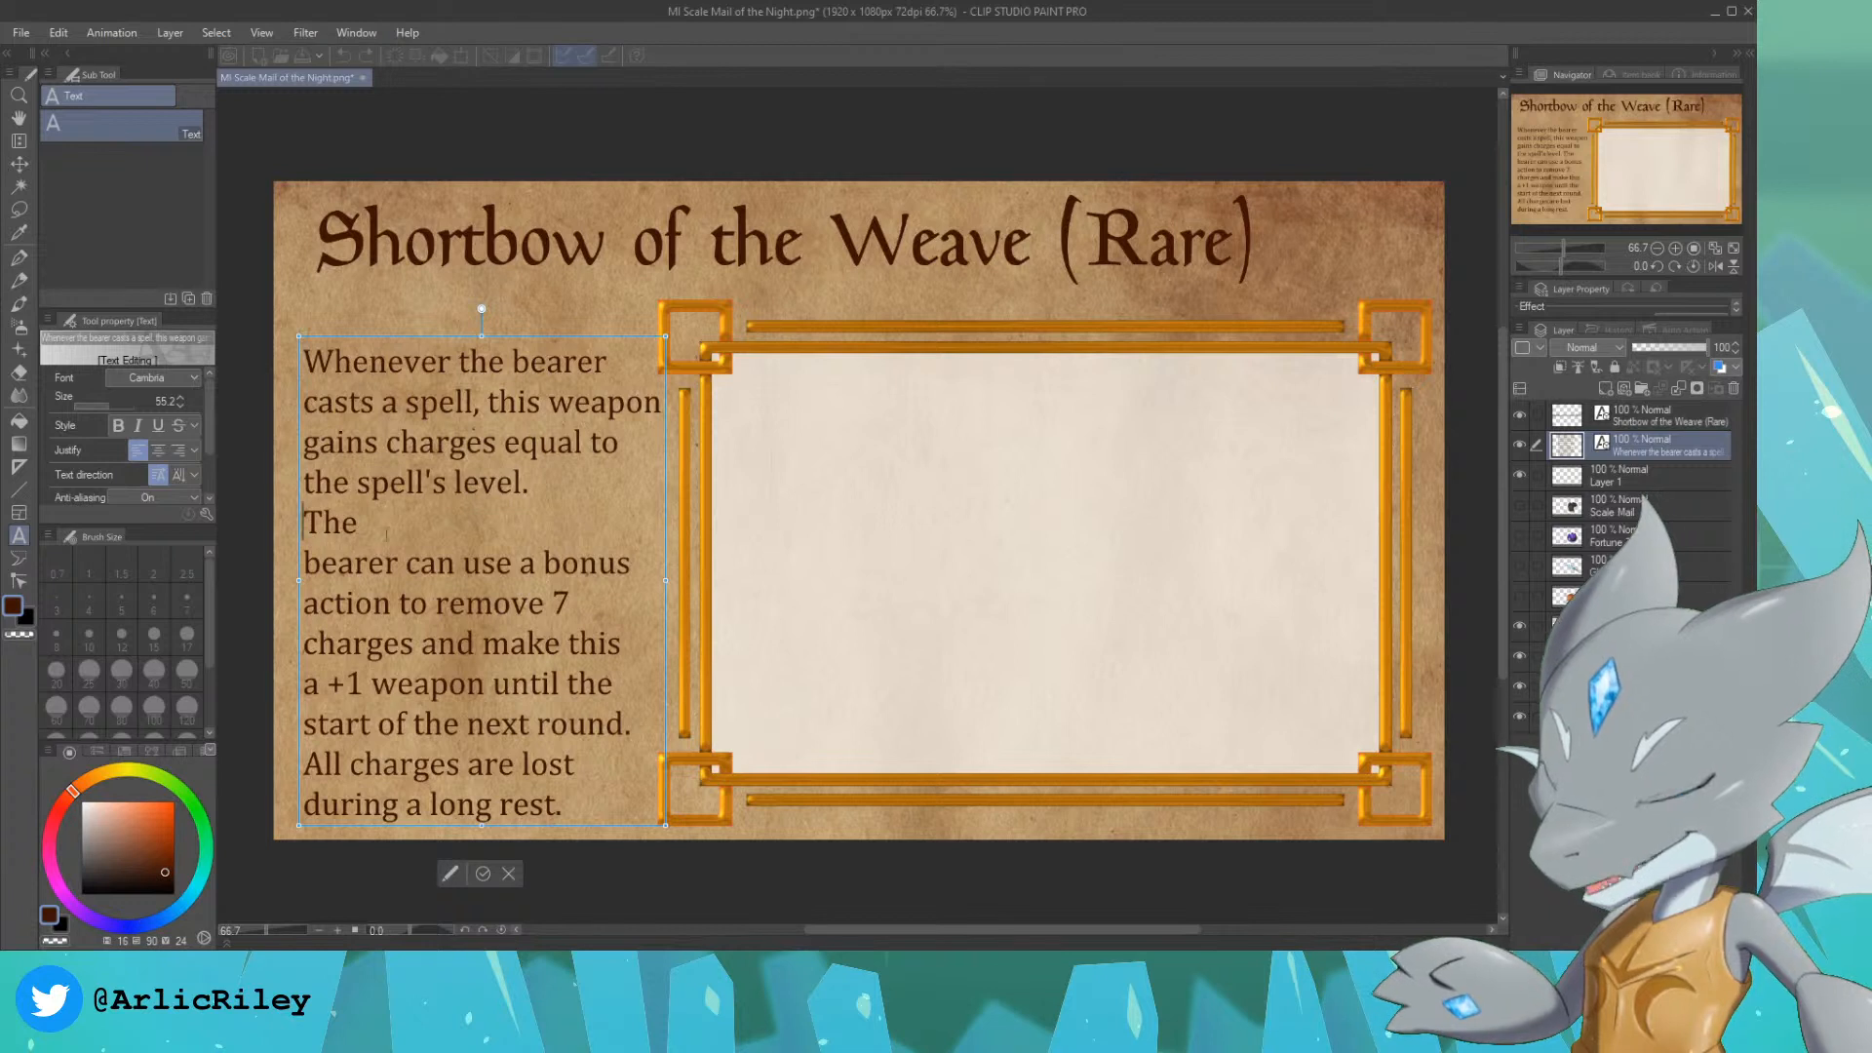
pyautogui.press('Down')
pyautogui.press('BackSpace')
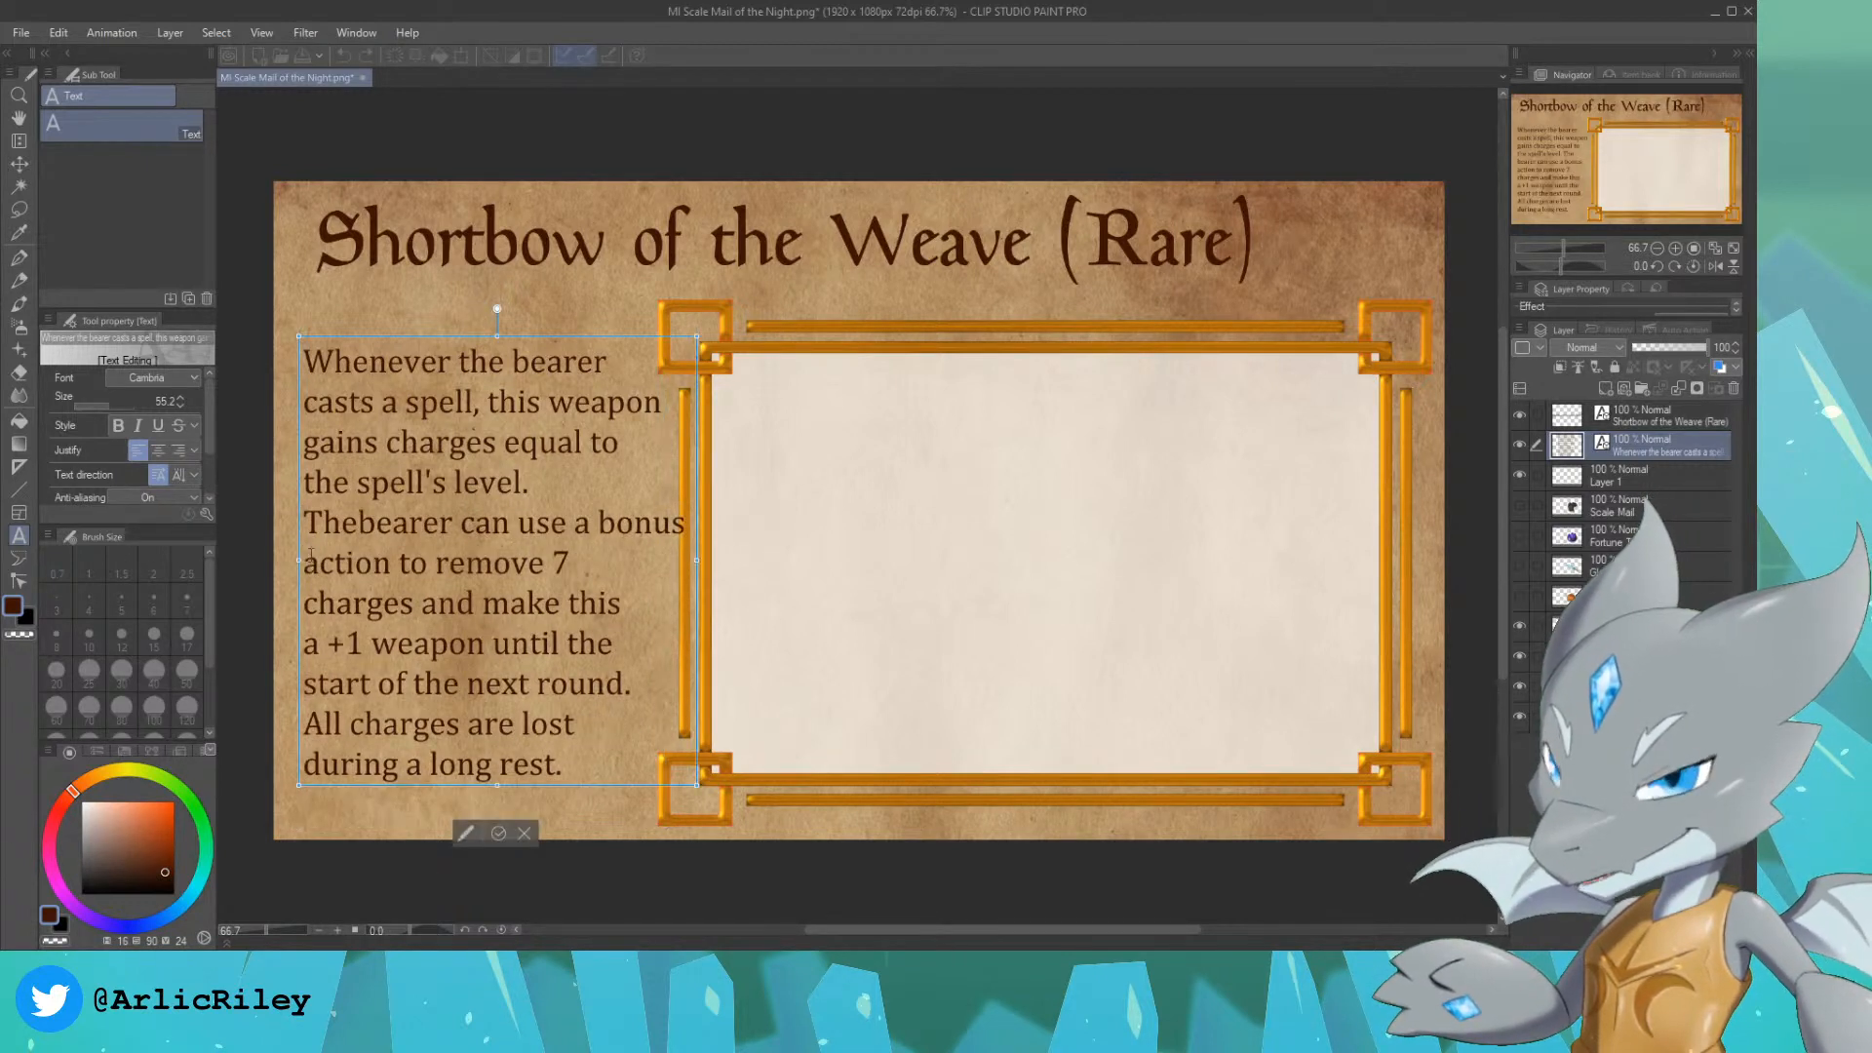
# Step: Start a new line before "bonus" in the description and join "action to remove 7" onto that line
pyautogui.click(616, 524)
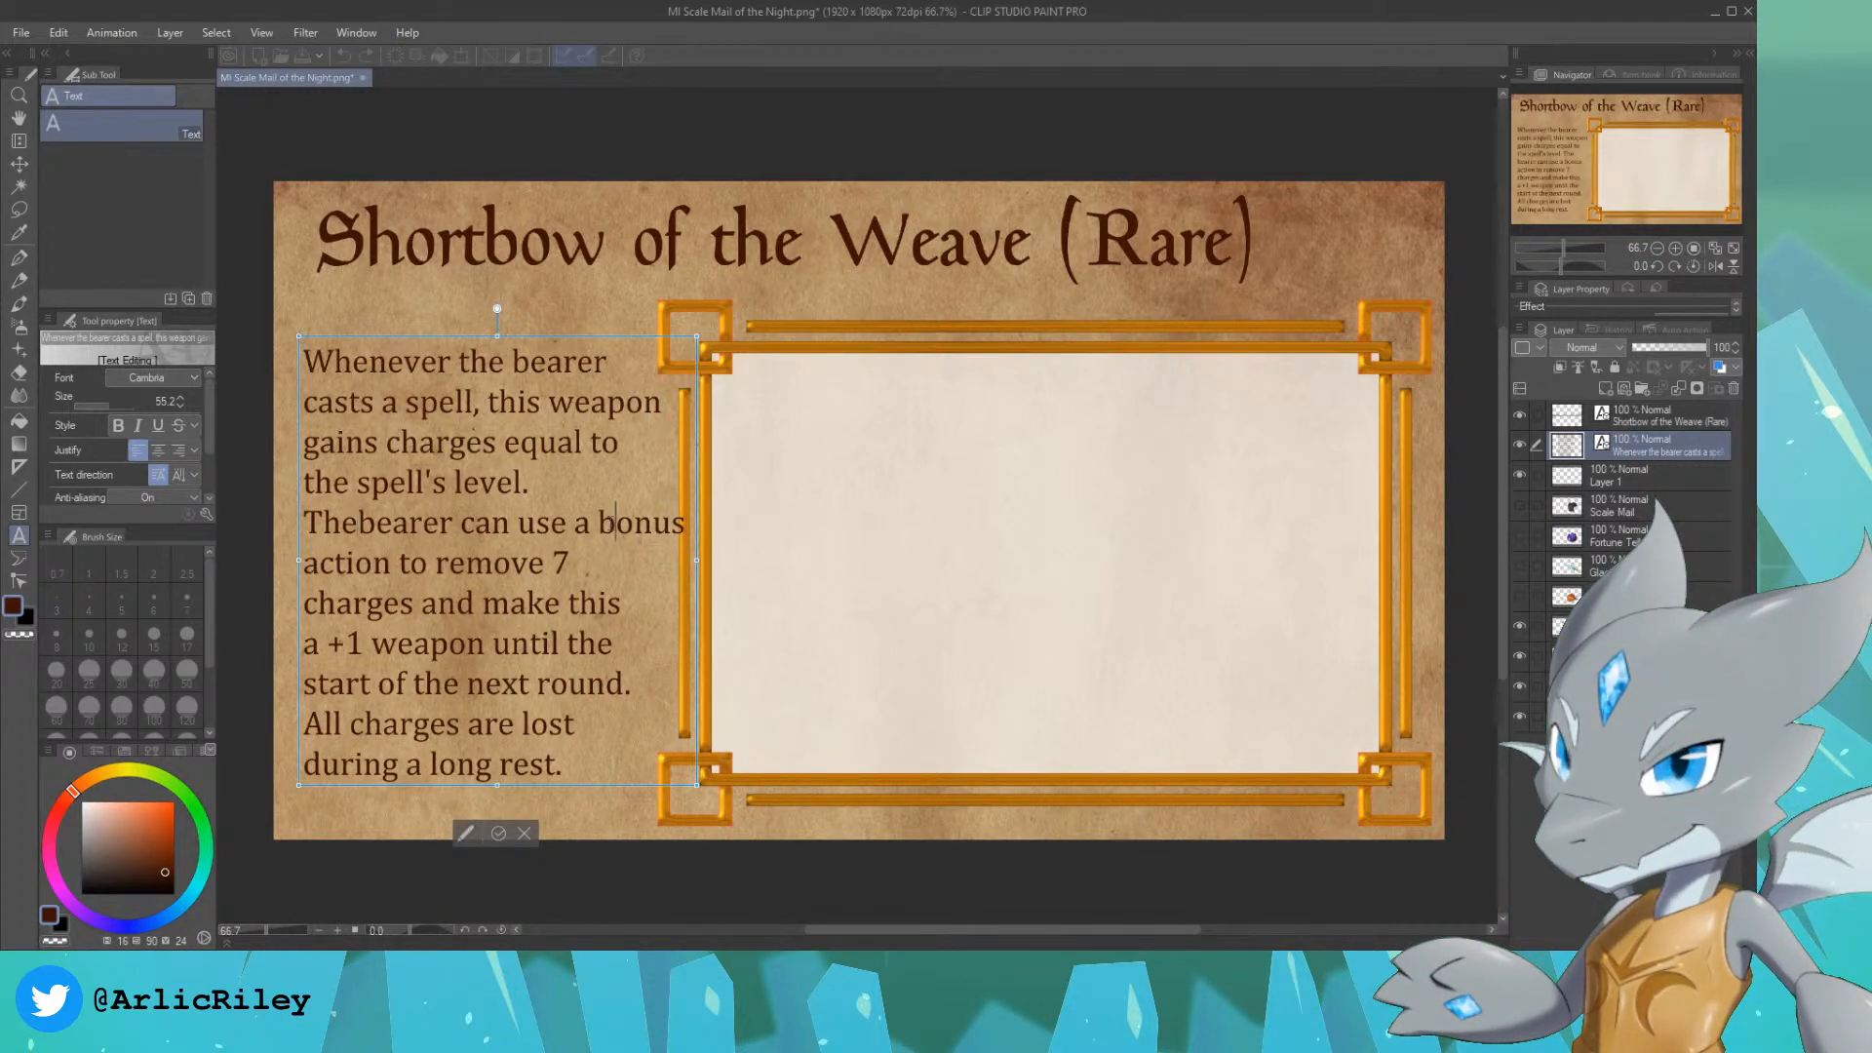
pyautogui.click(606, 525)
pyautogui.press('BackSpace')
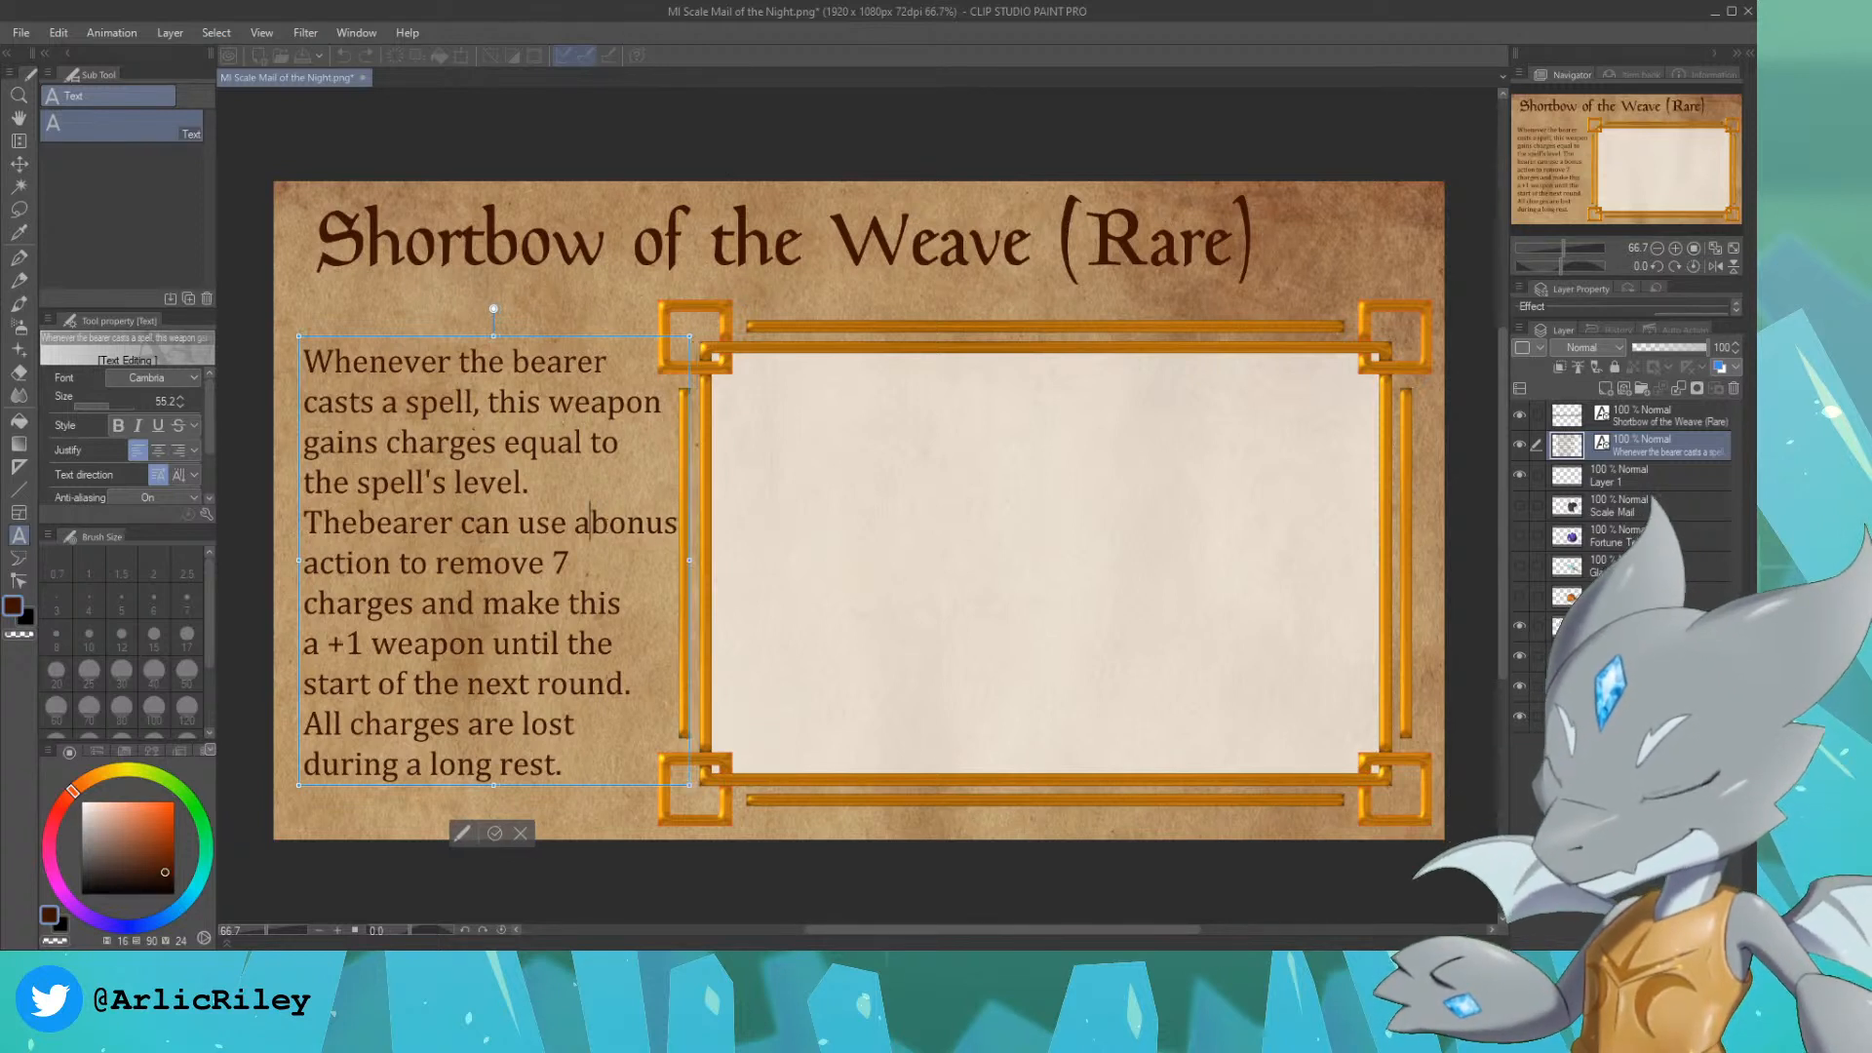
pyautogui.press('BackSpace')
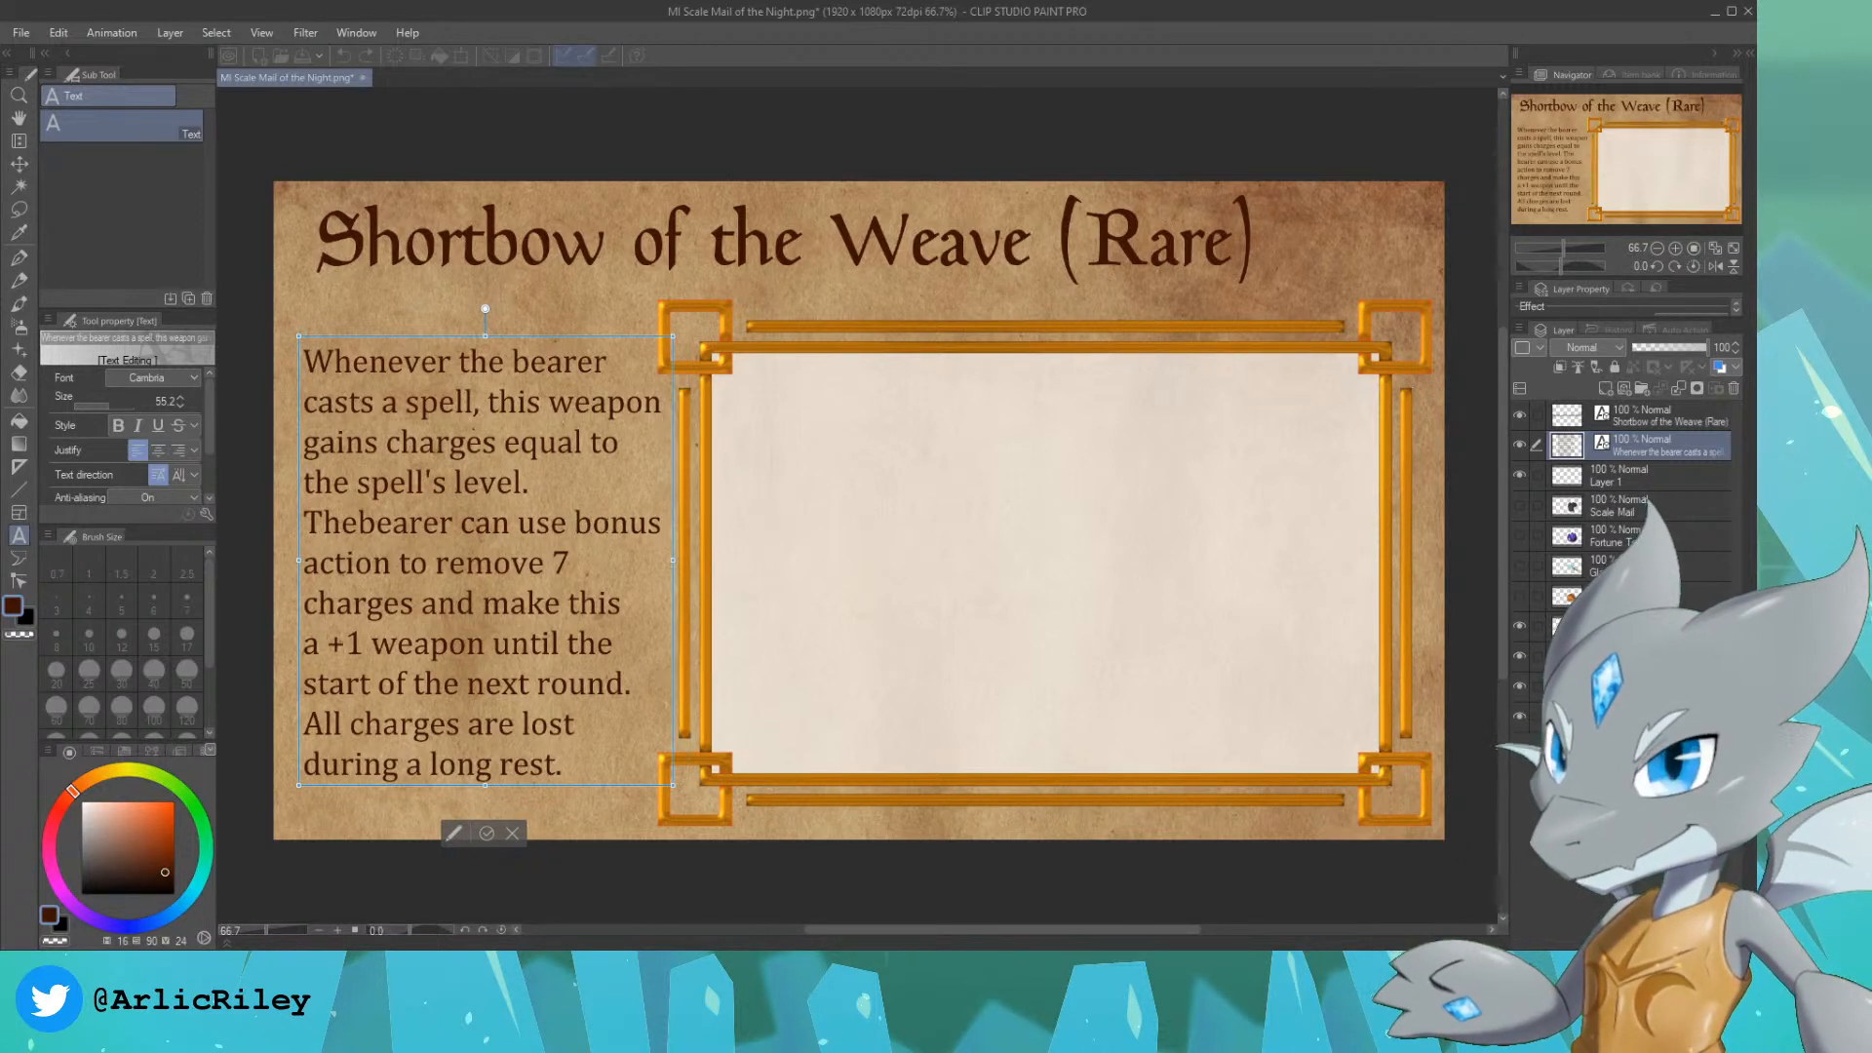
pyautogui.write('a')
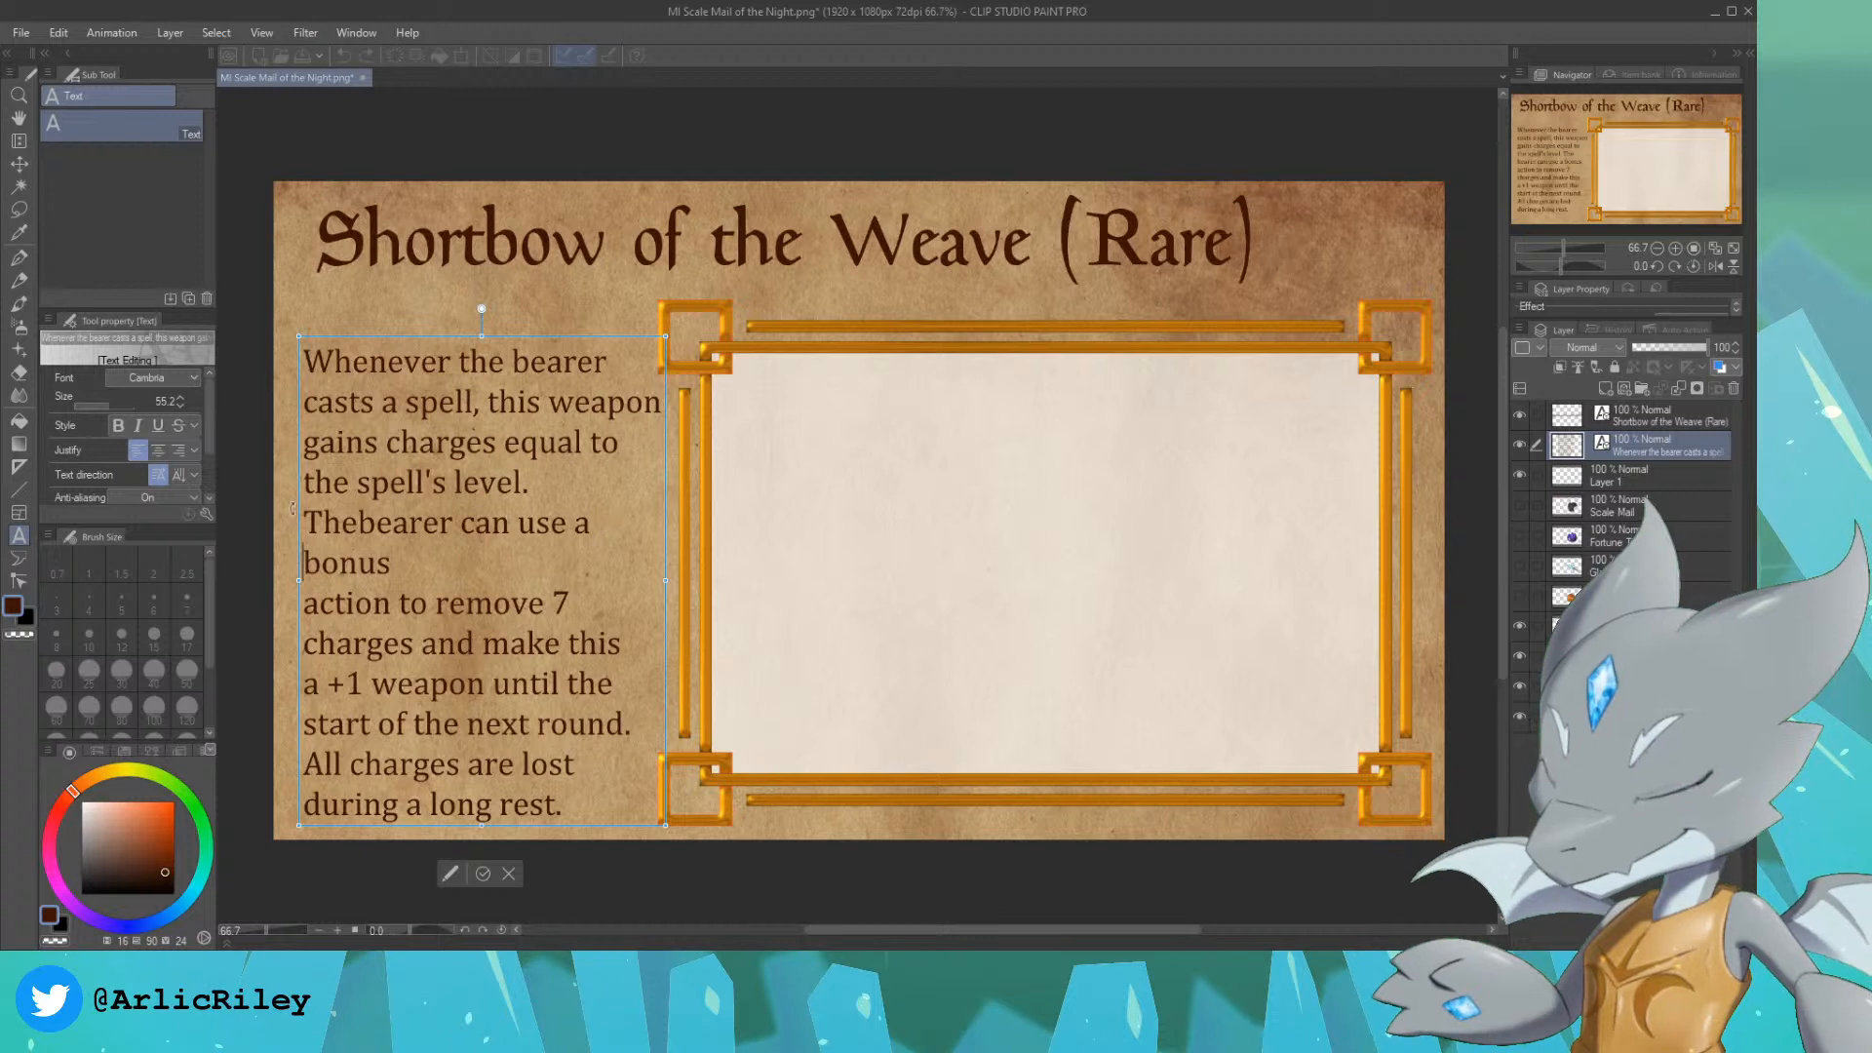
pyautogui.click(304, 601)
pyautogui.press('BackSpace')
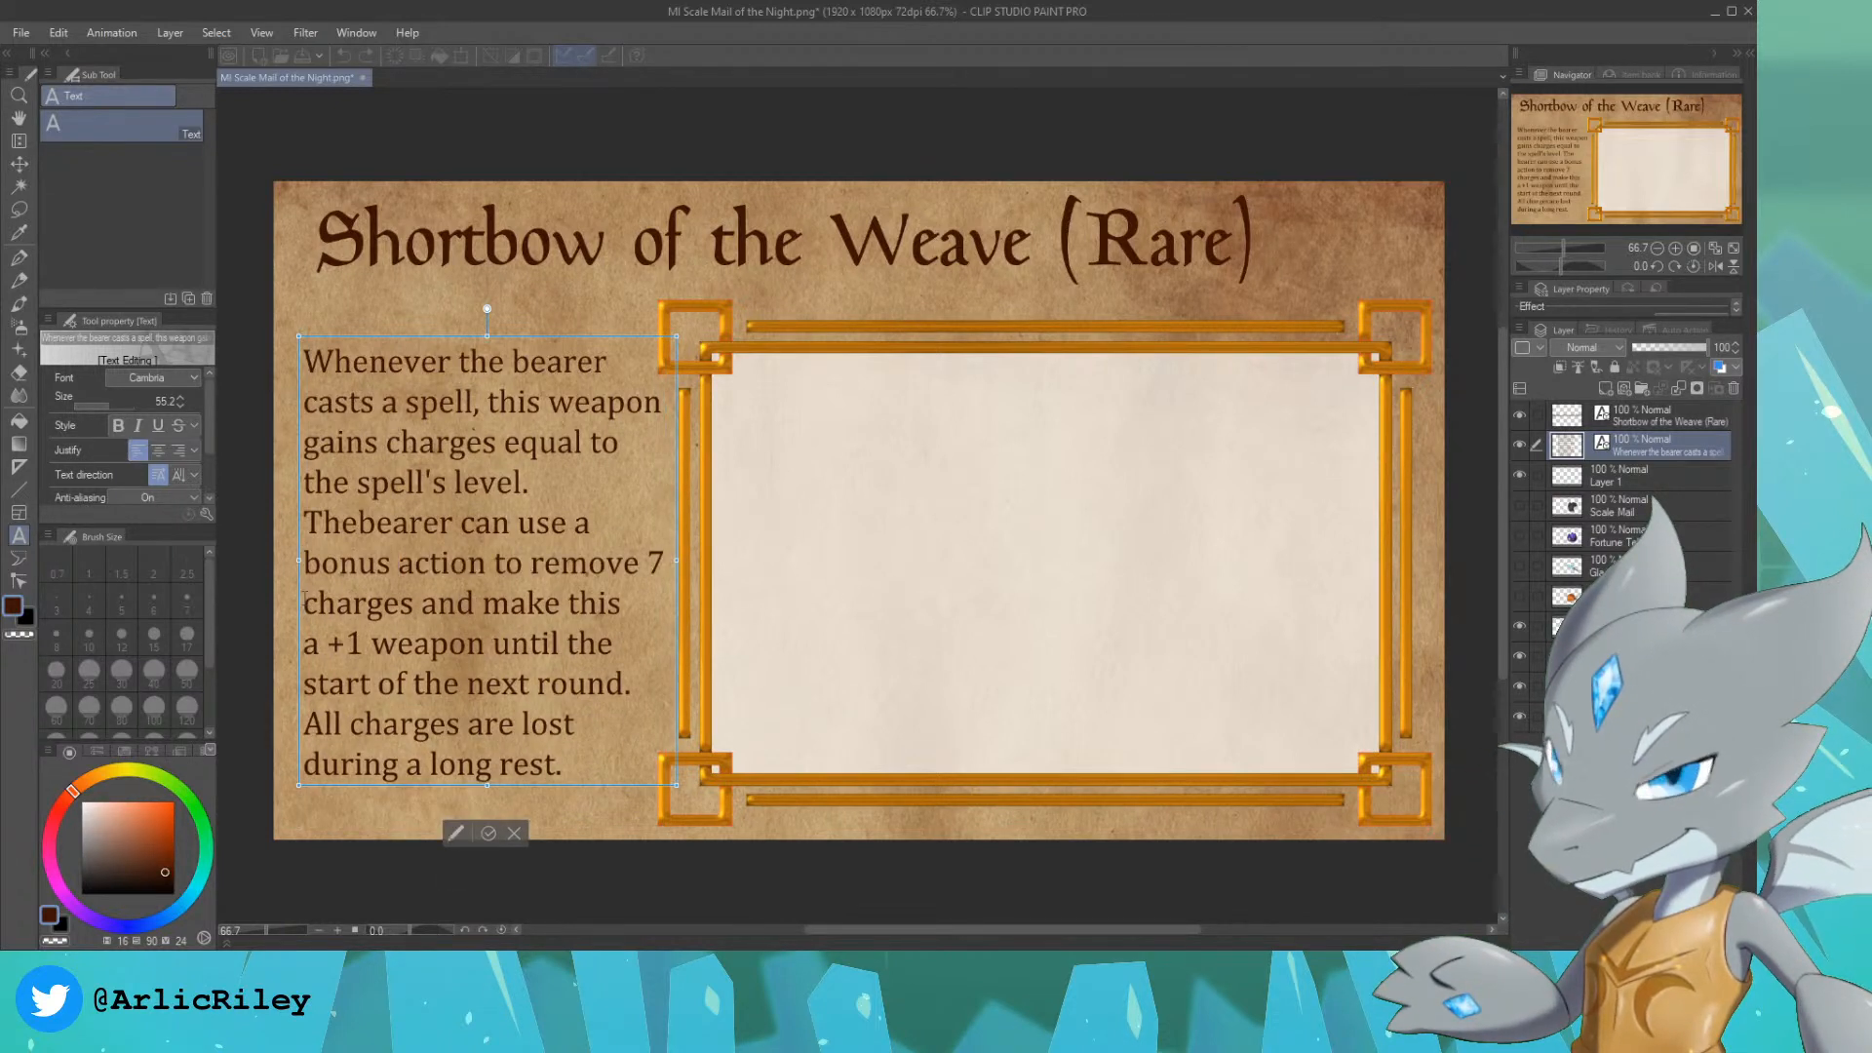
# Step: Move the "7" onto the same line as "charges and make this" and finish editing the description
pyautogui.click(656, 567)
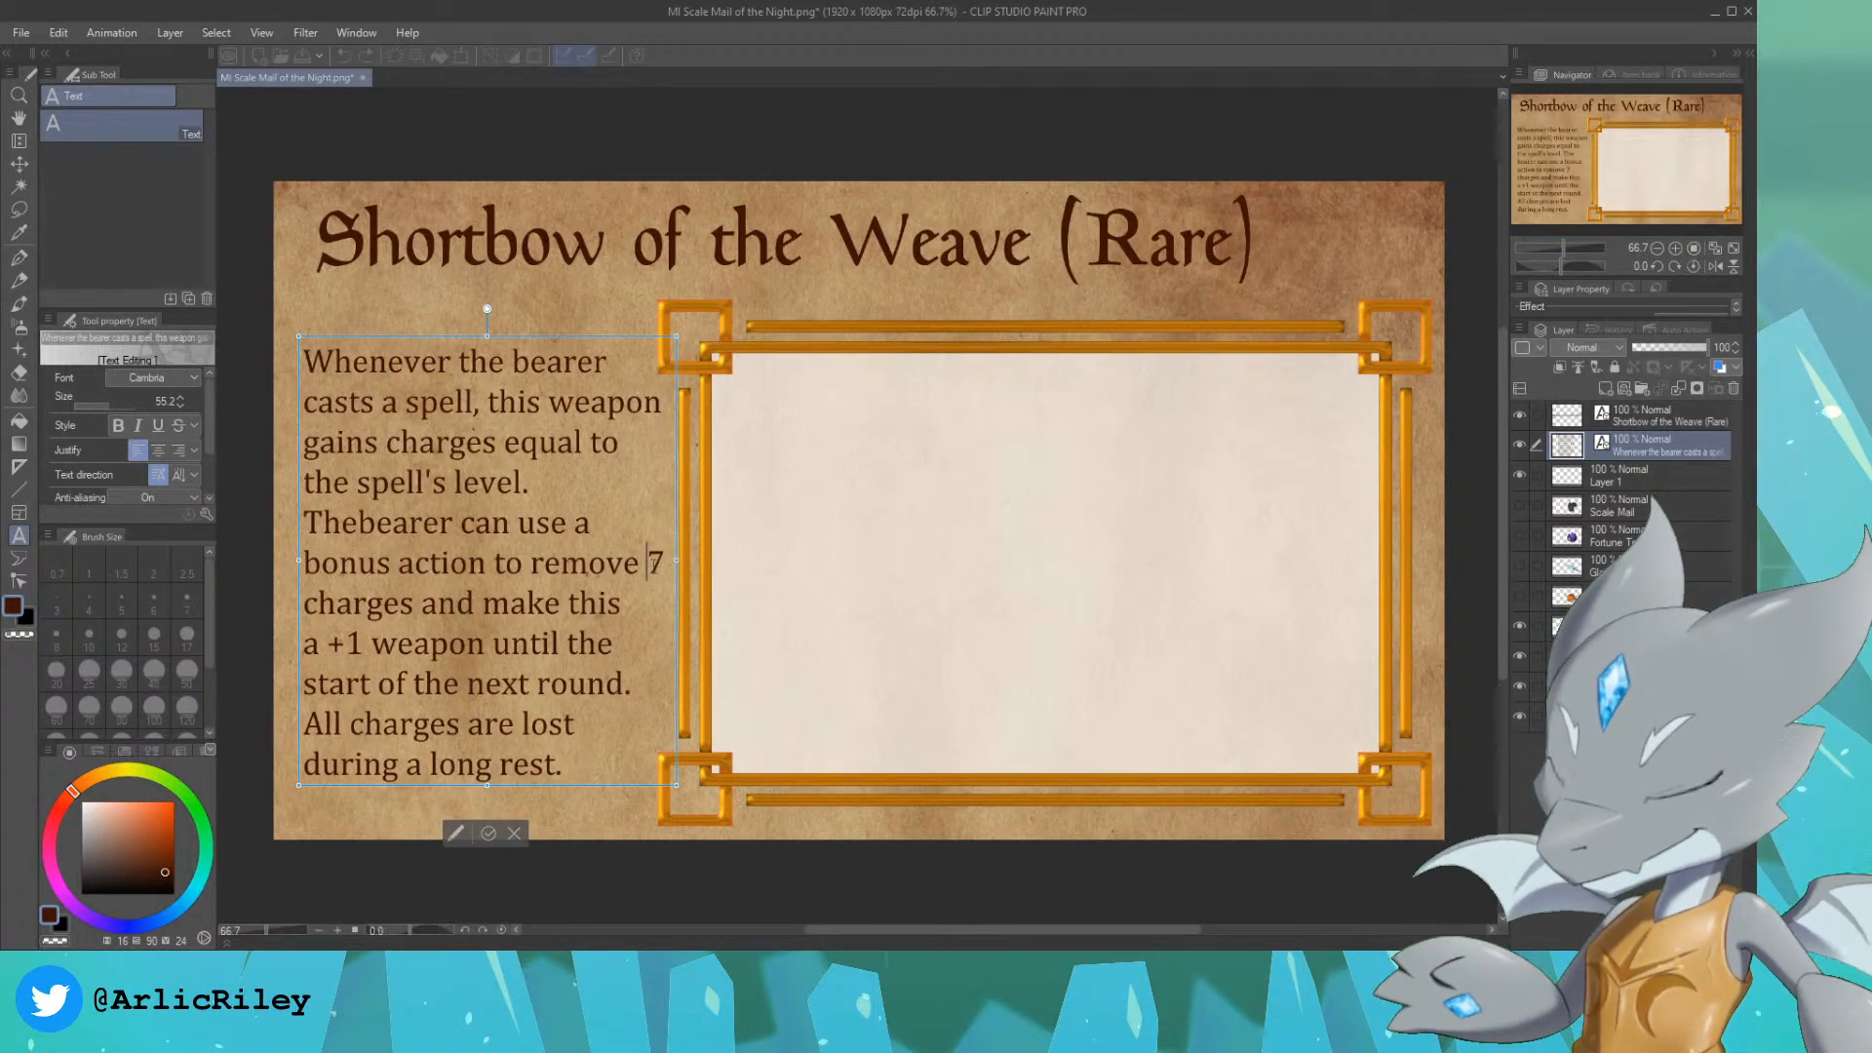
pyautogui.press('Return')
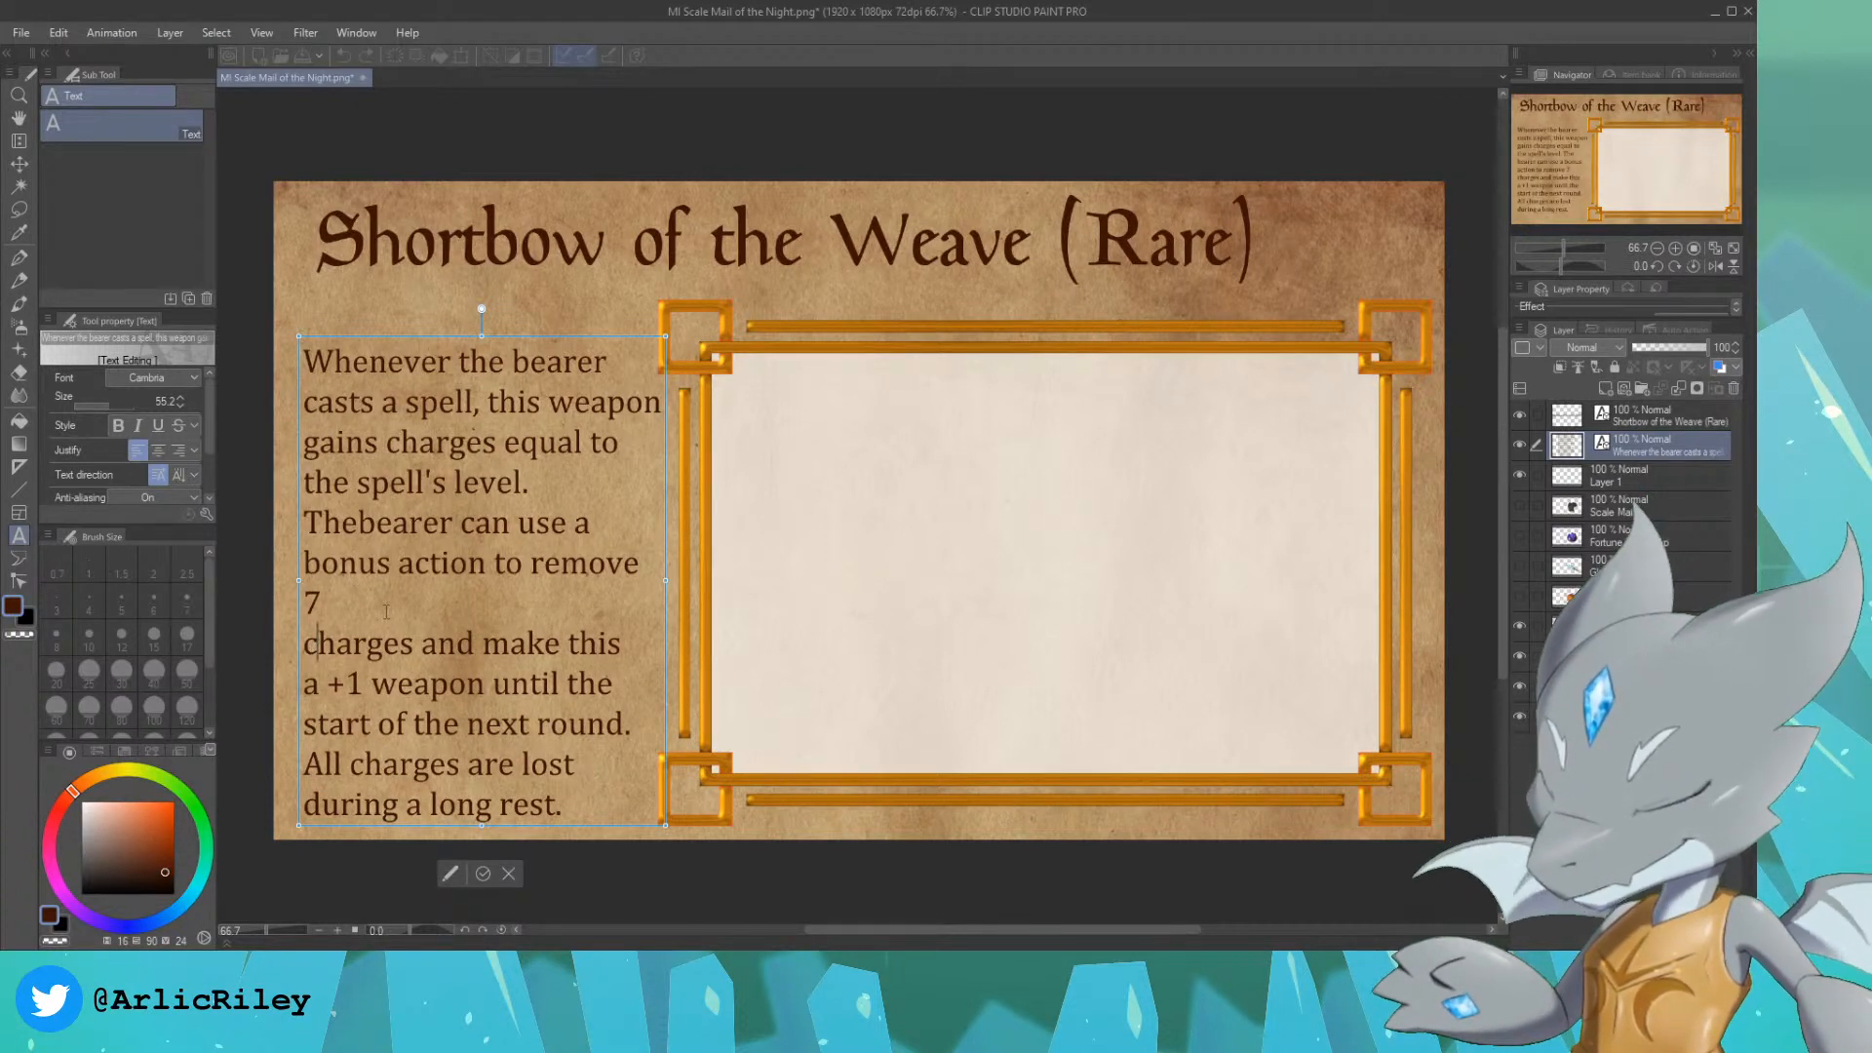
pyautogui.press('BackSpace')
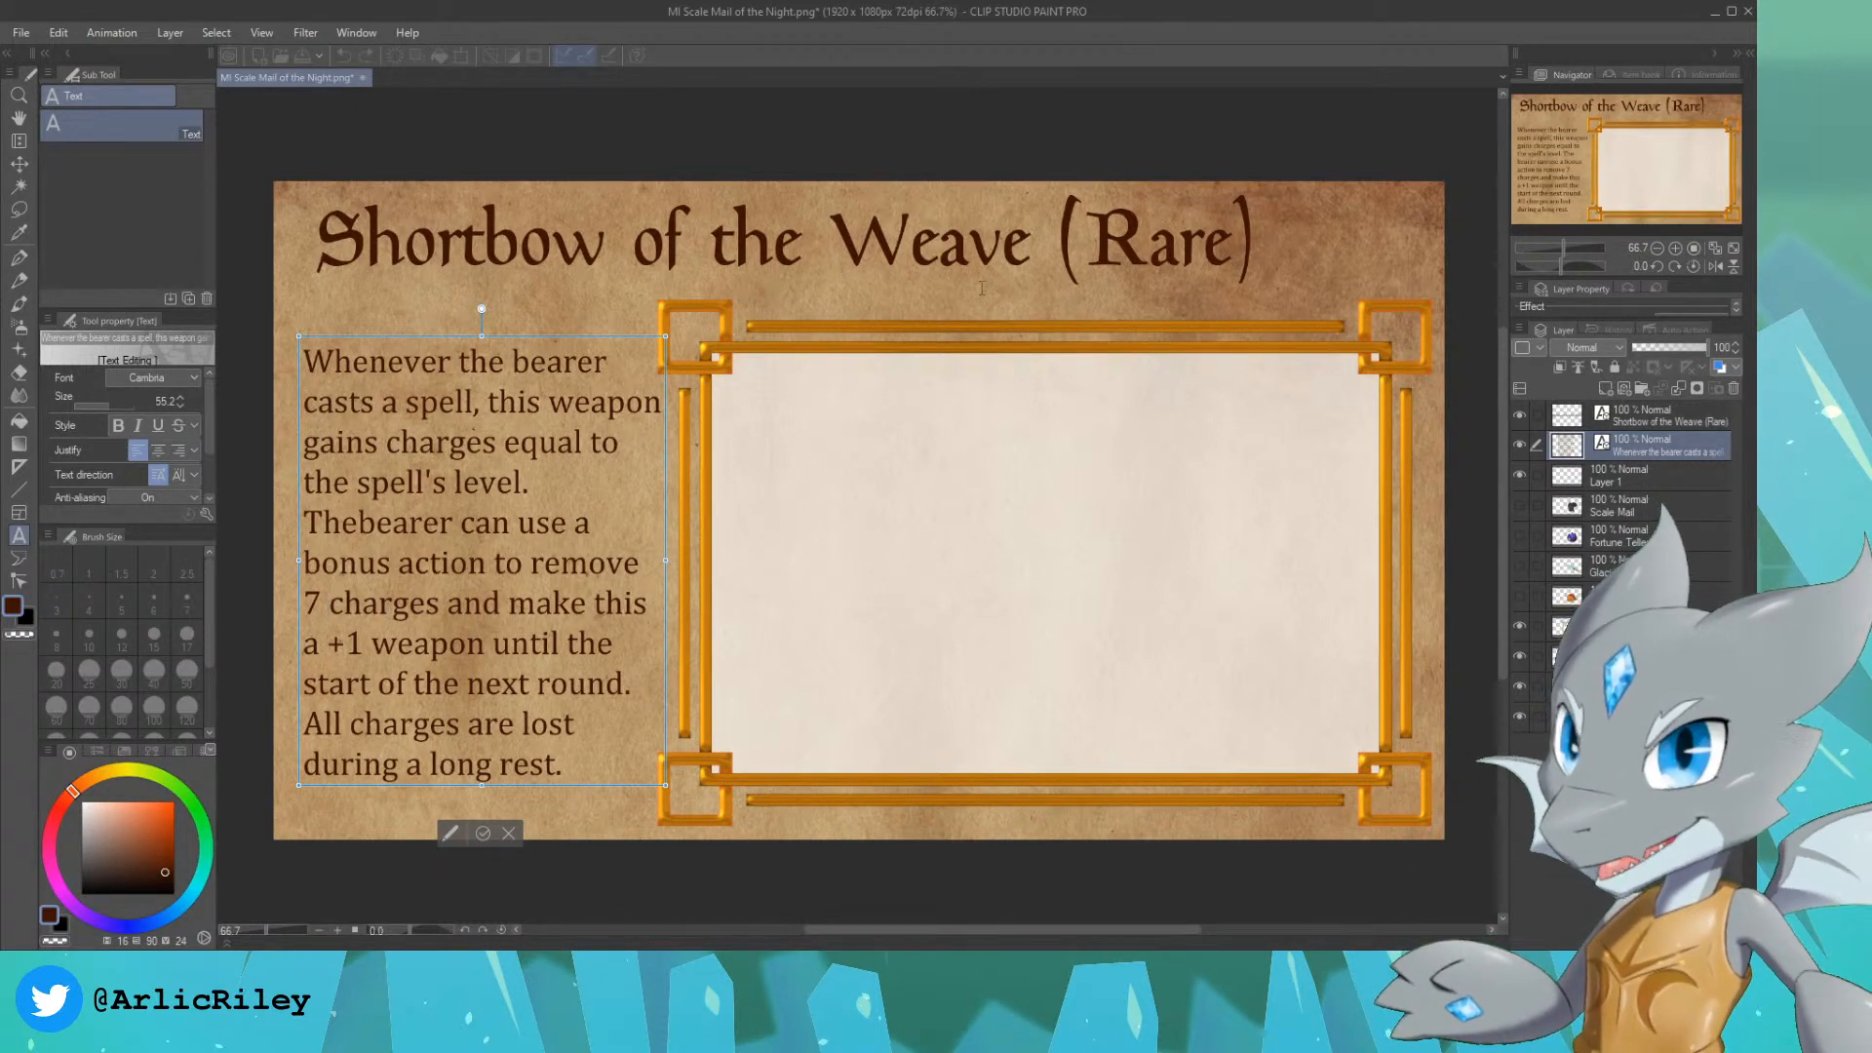
pyautogui.press('Escape')
# Step: Check Layer 1 and inspect the description and the empty illustration frame at 100% zoom
pyautogui.click(1669, 483)
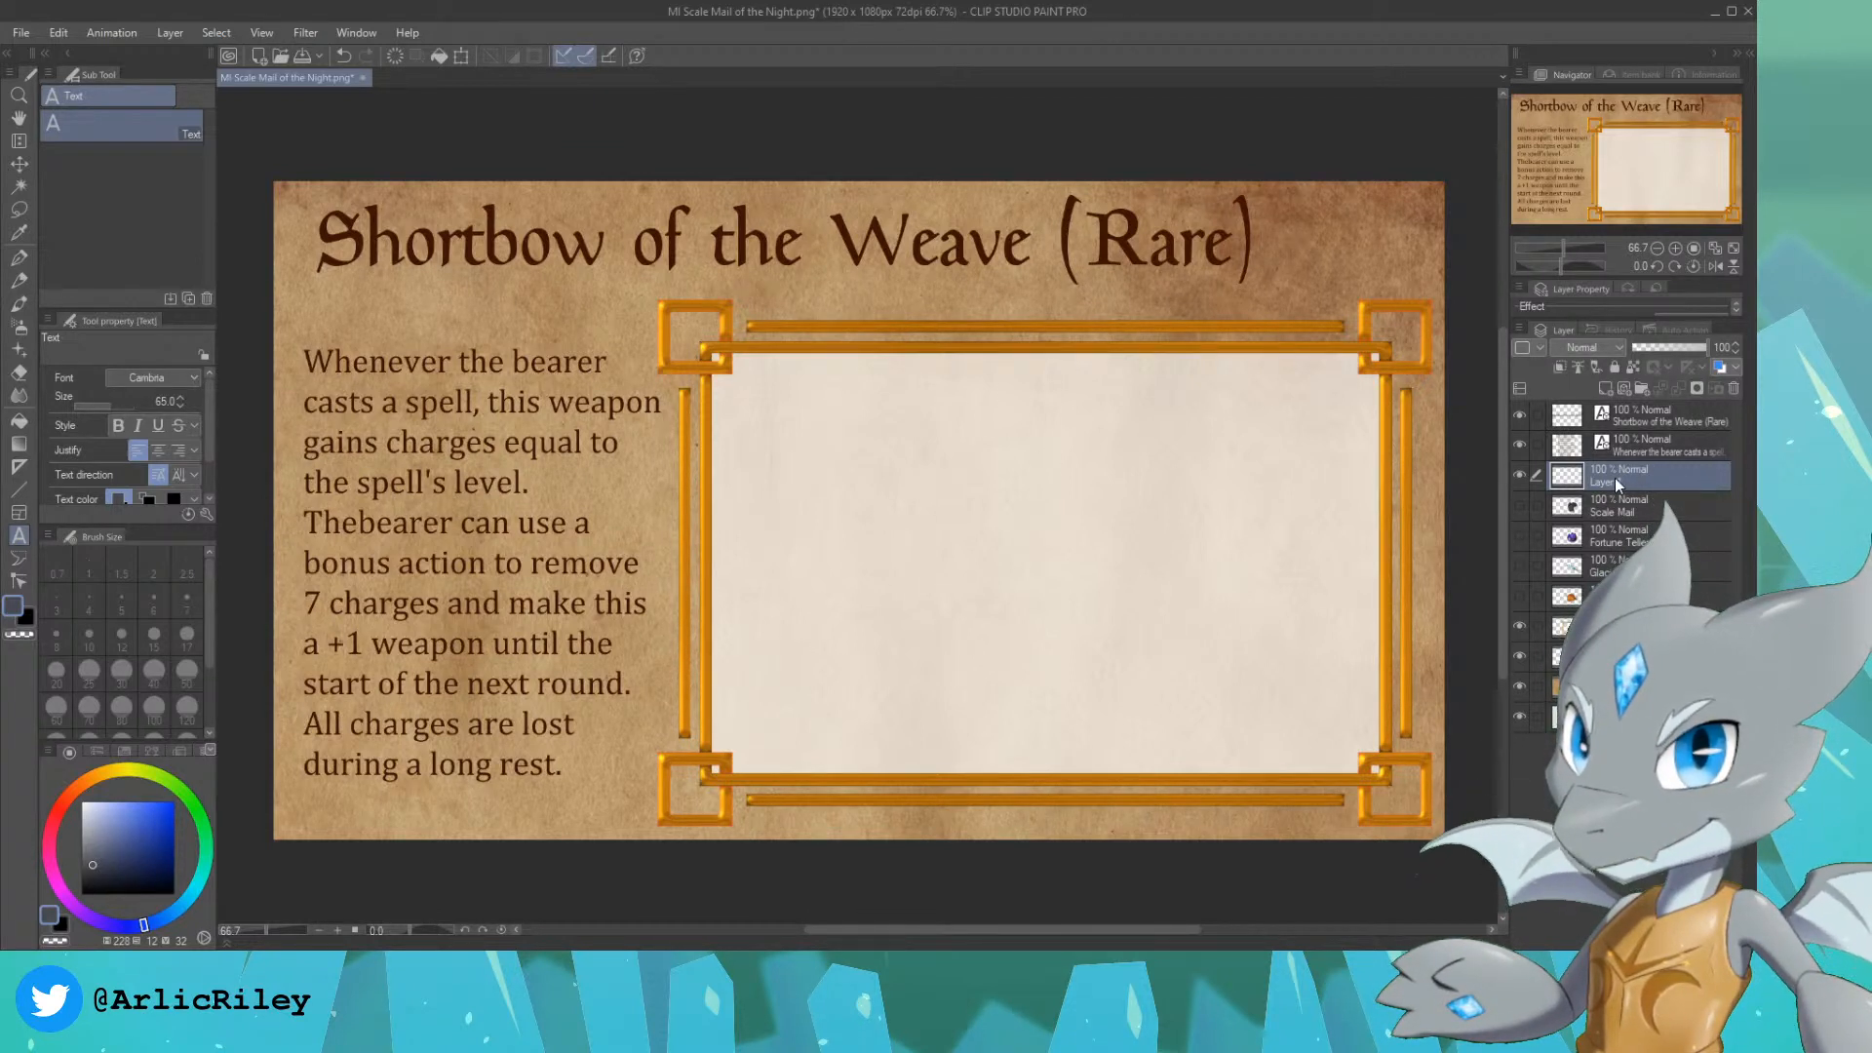
pyautogui.click(1521, 476)
pyautogui.click(1523, 476)
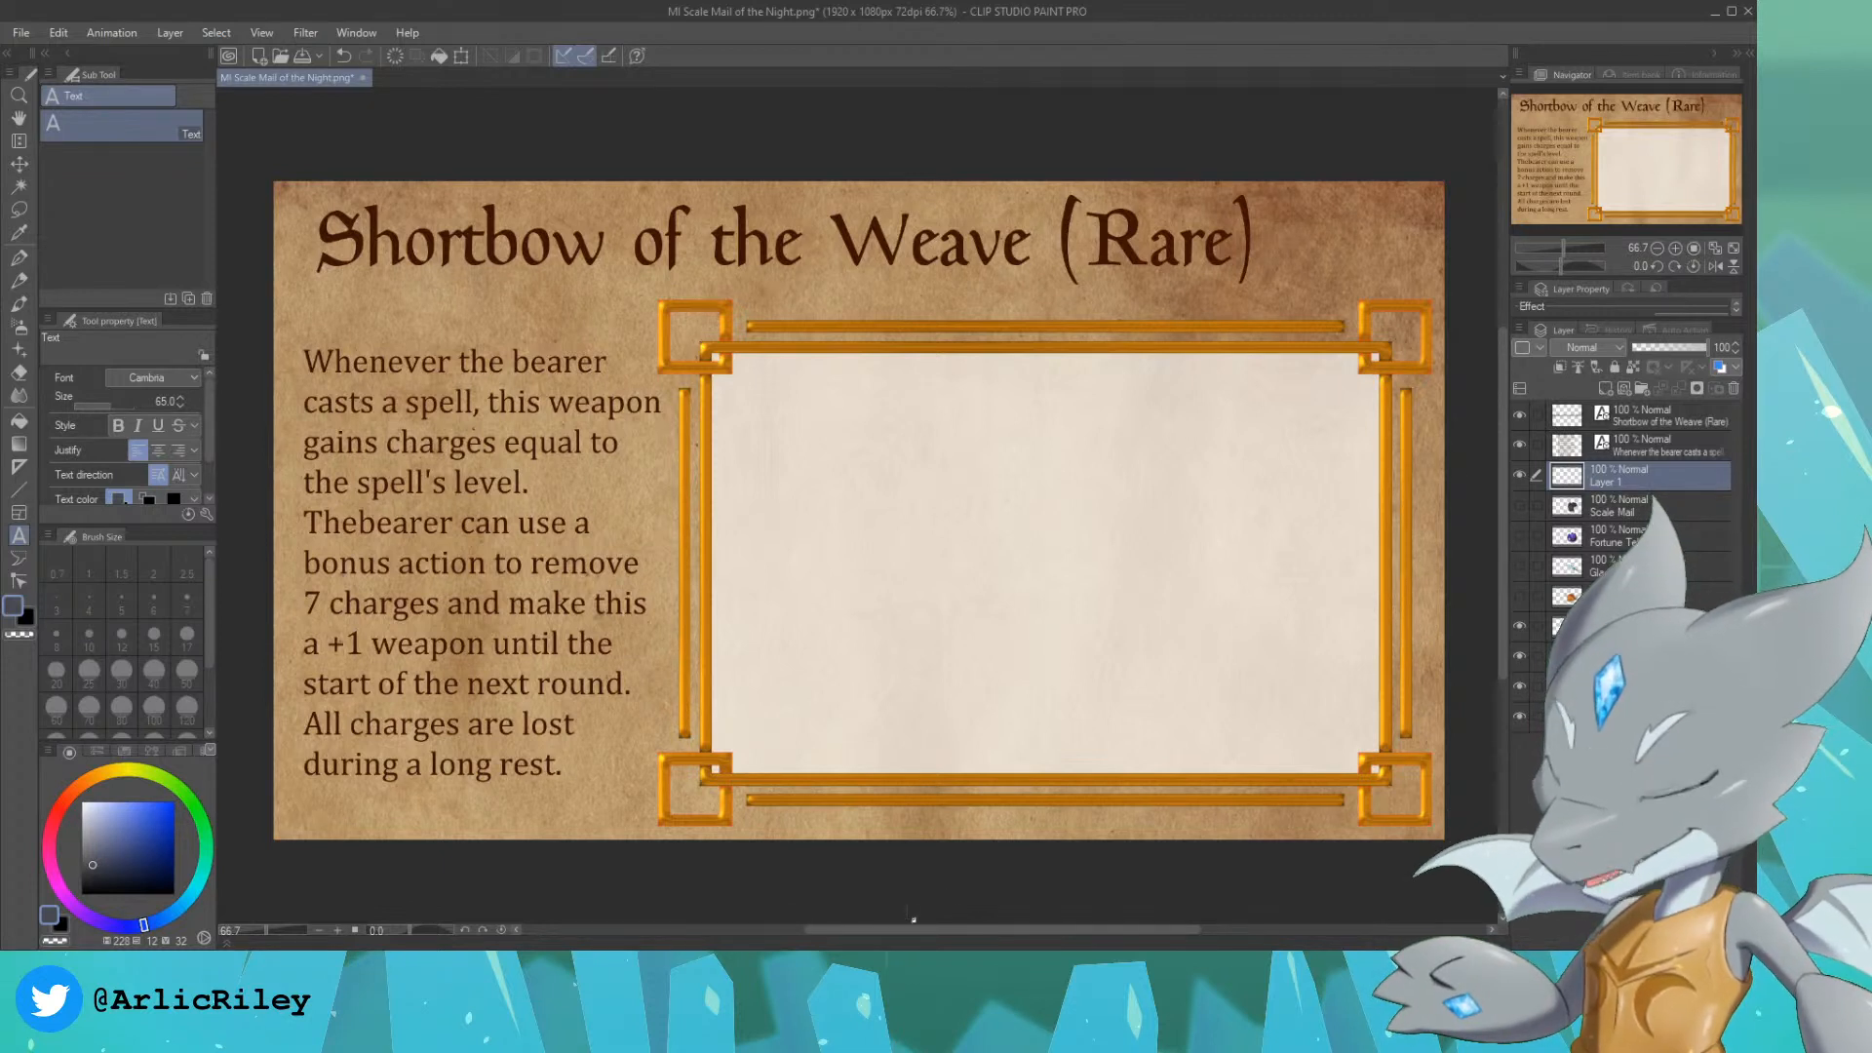
pyautogui.click(644, 969)
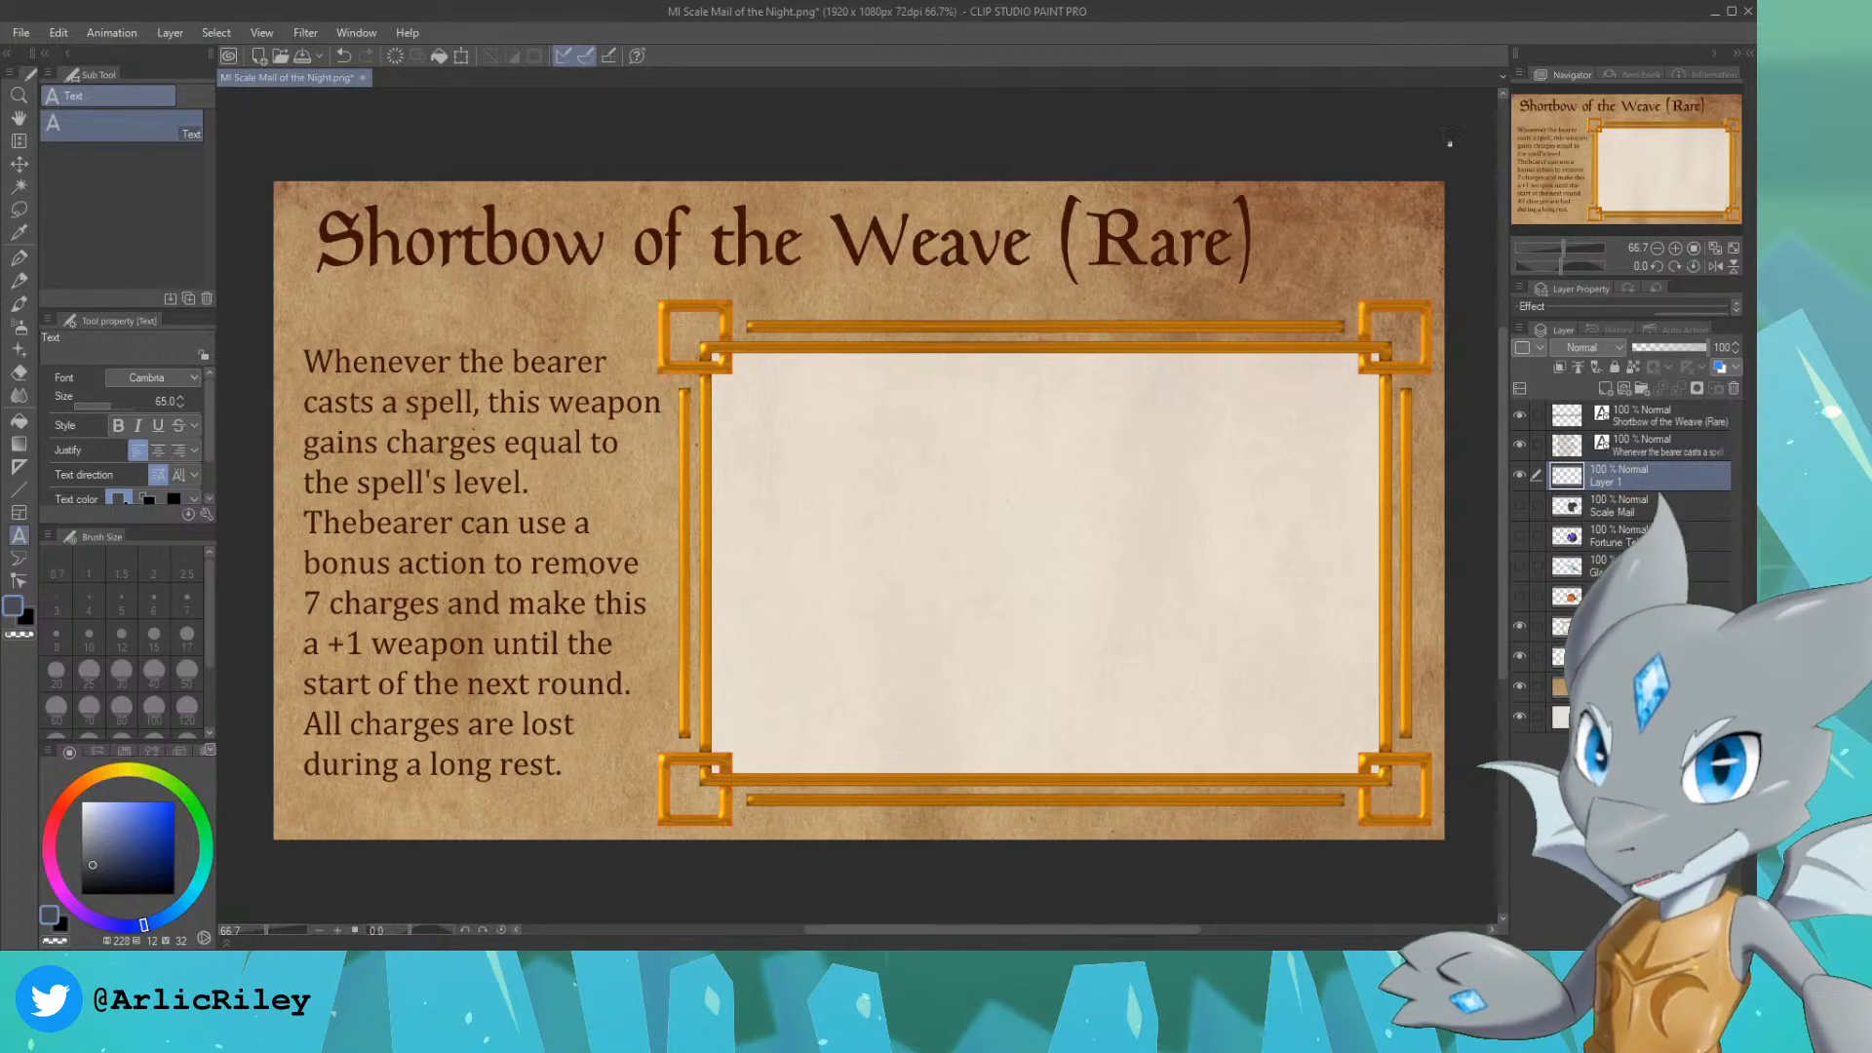
pyautogui.moveTo(1641, 156); pyautogui.dragTo(1644, 155)
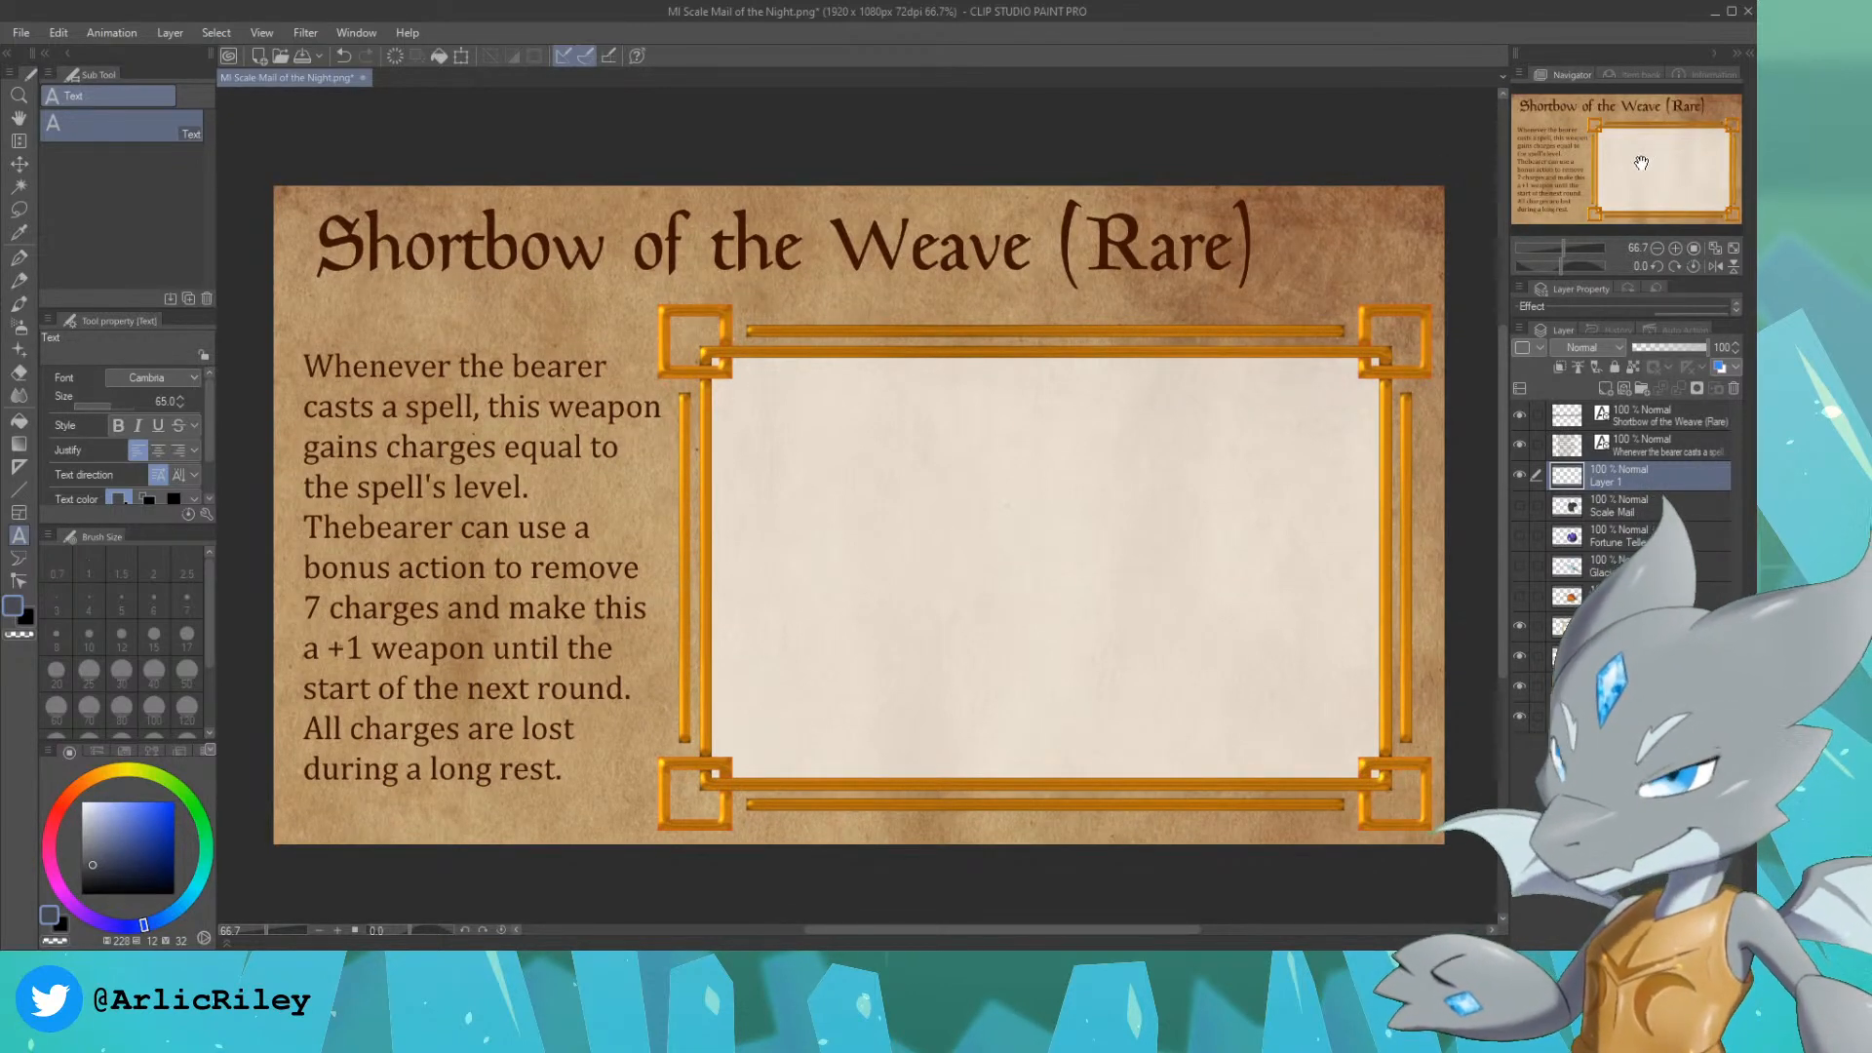
pyautogui.scroll(1, 1648, 161)
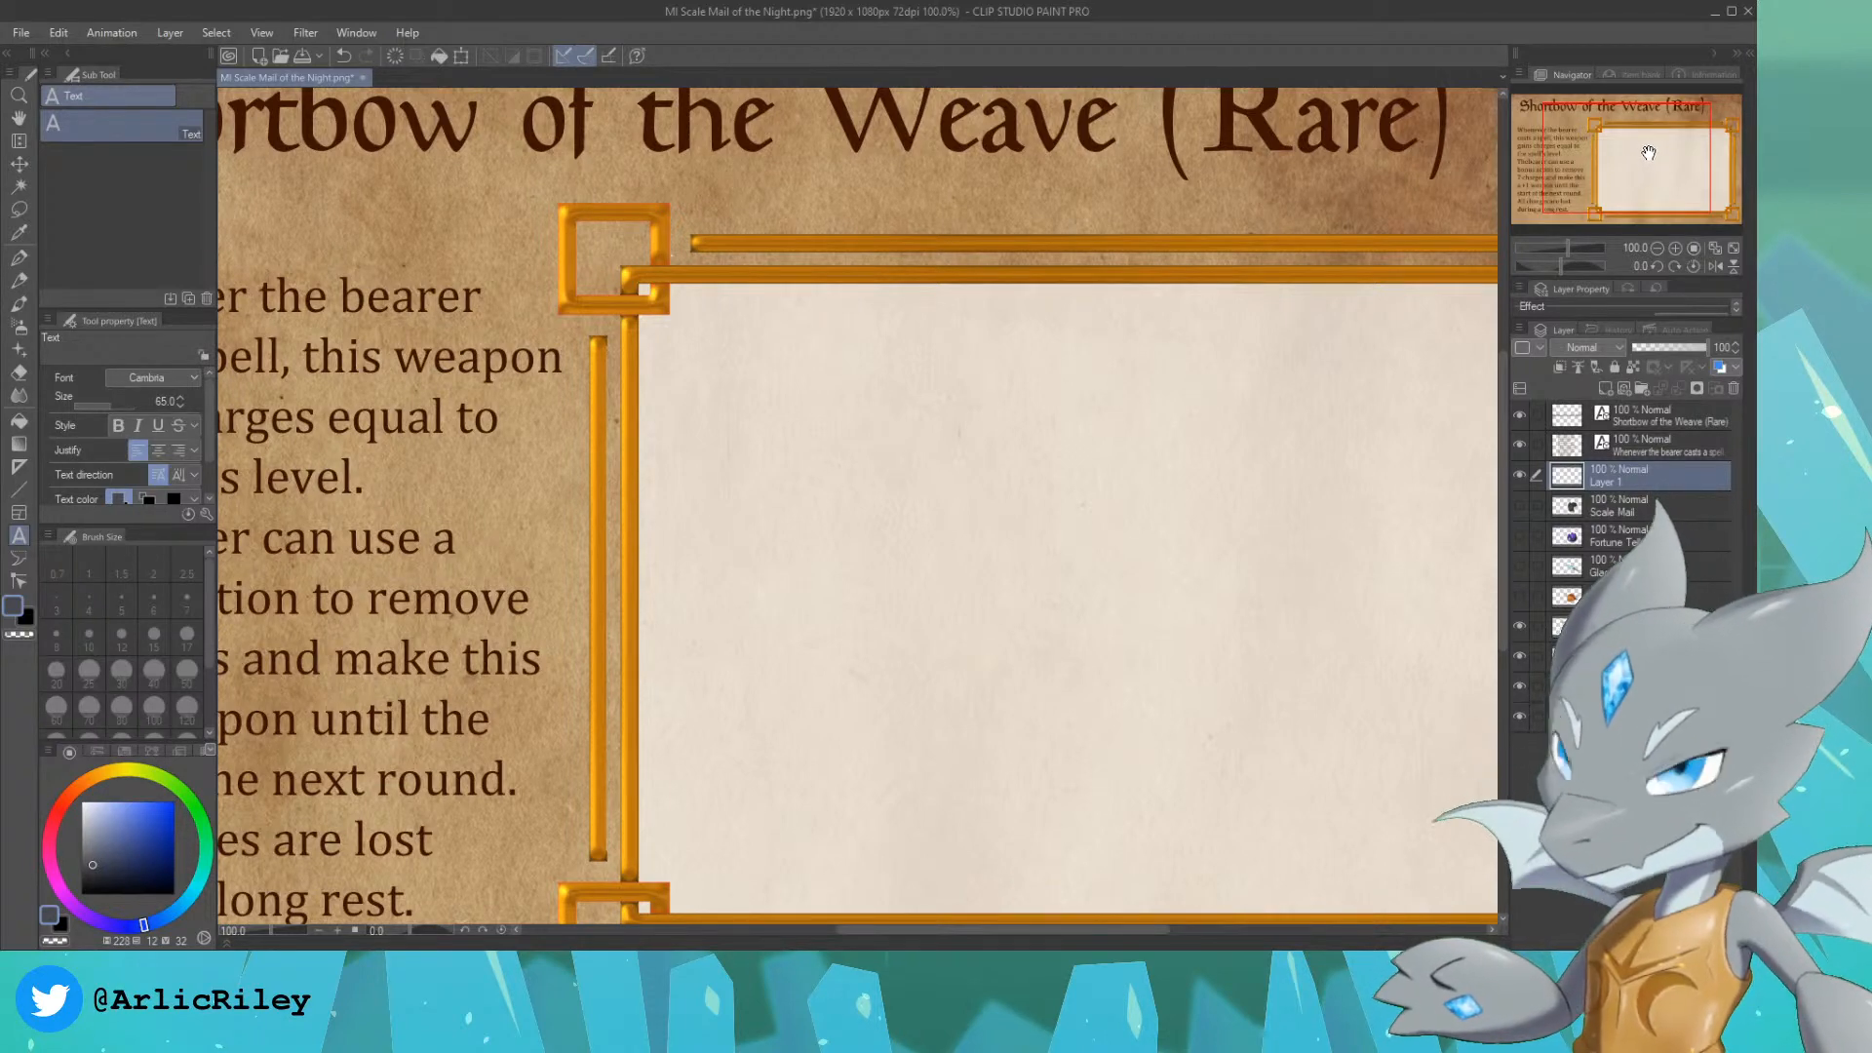
pyautogui.moveTo(1647, 153); pyautogui.dragTo(1614, 172)
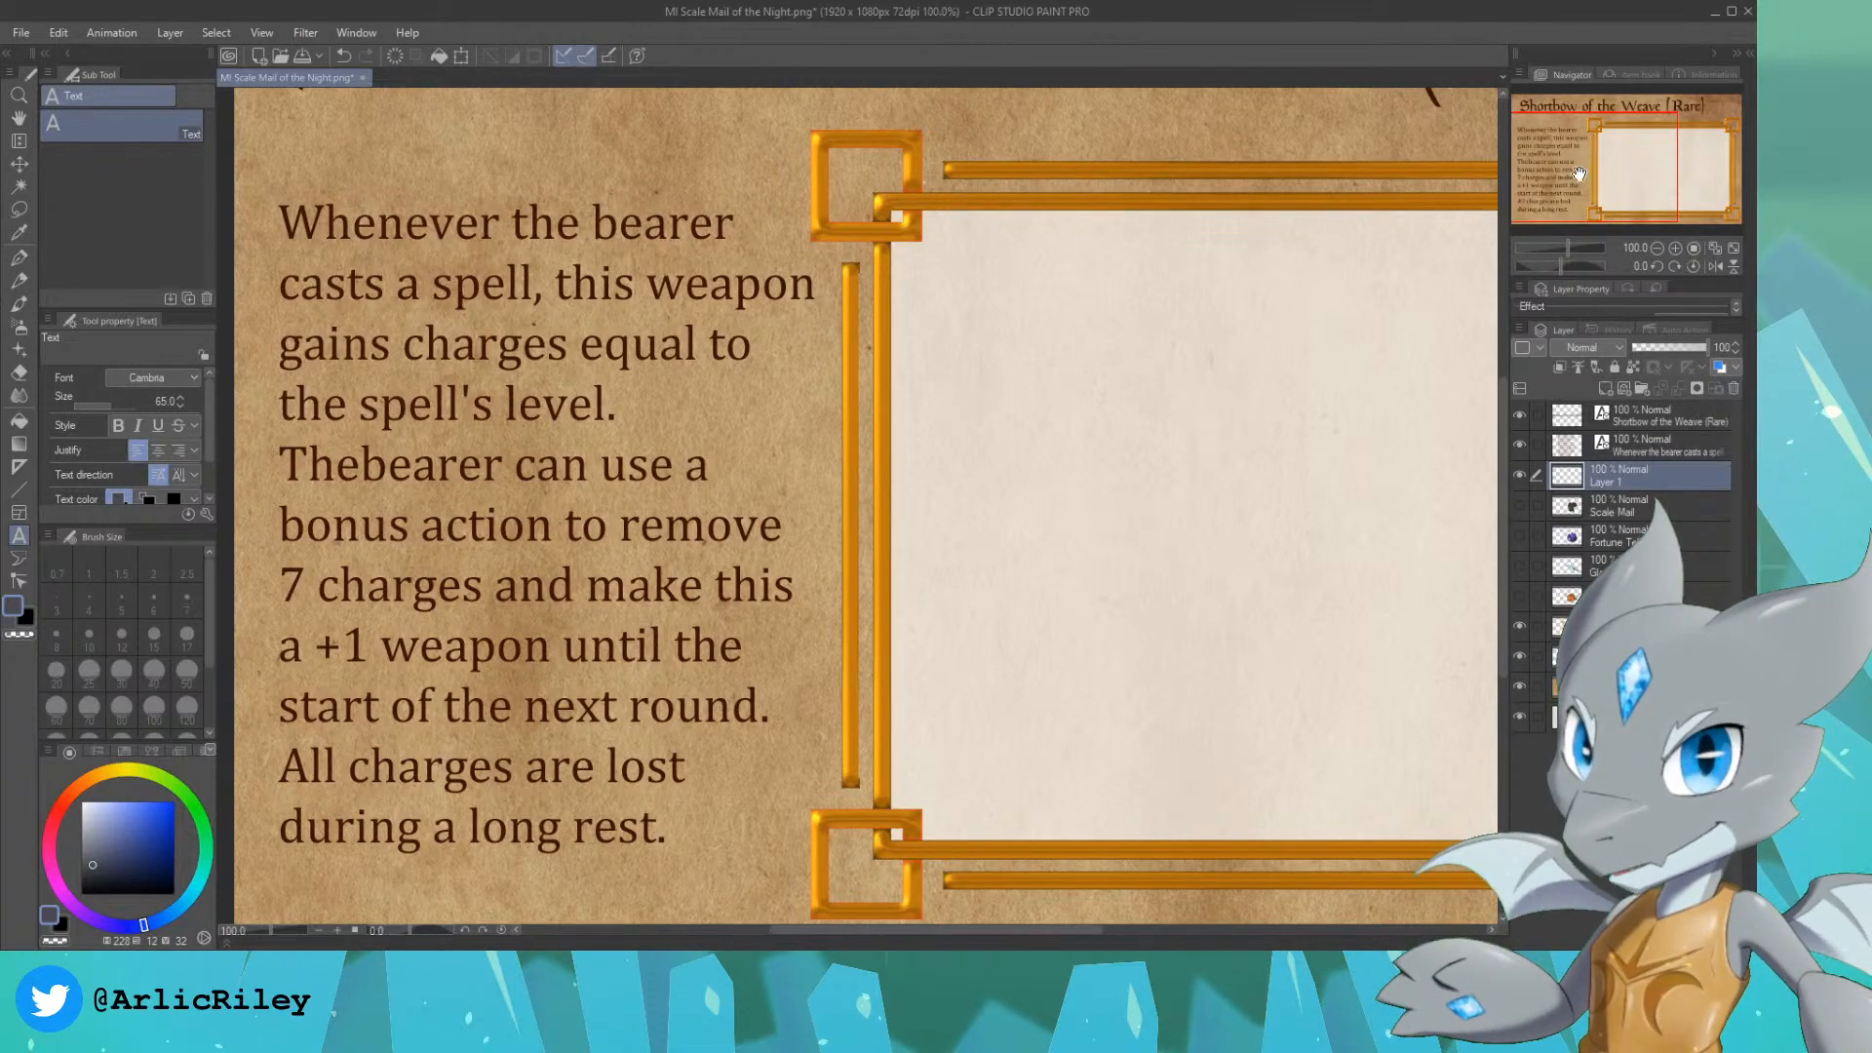
pyautogui.moveTo(1581, 174); pyautogui.dragTo(1629, 186)
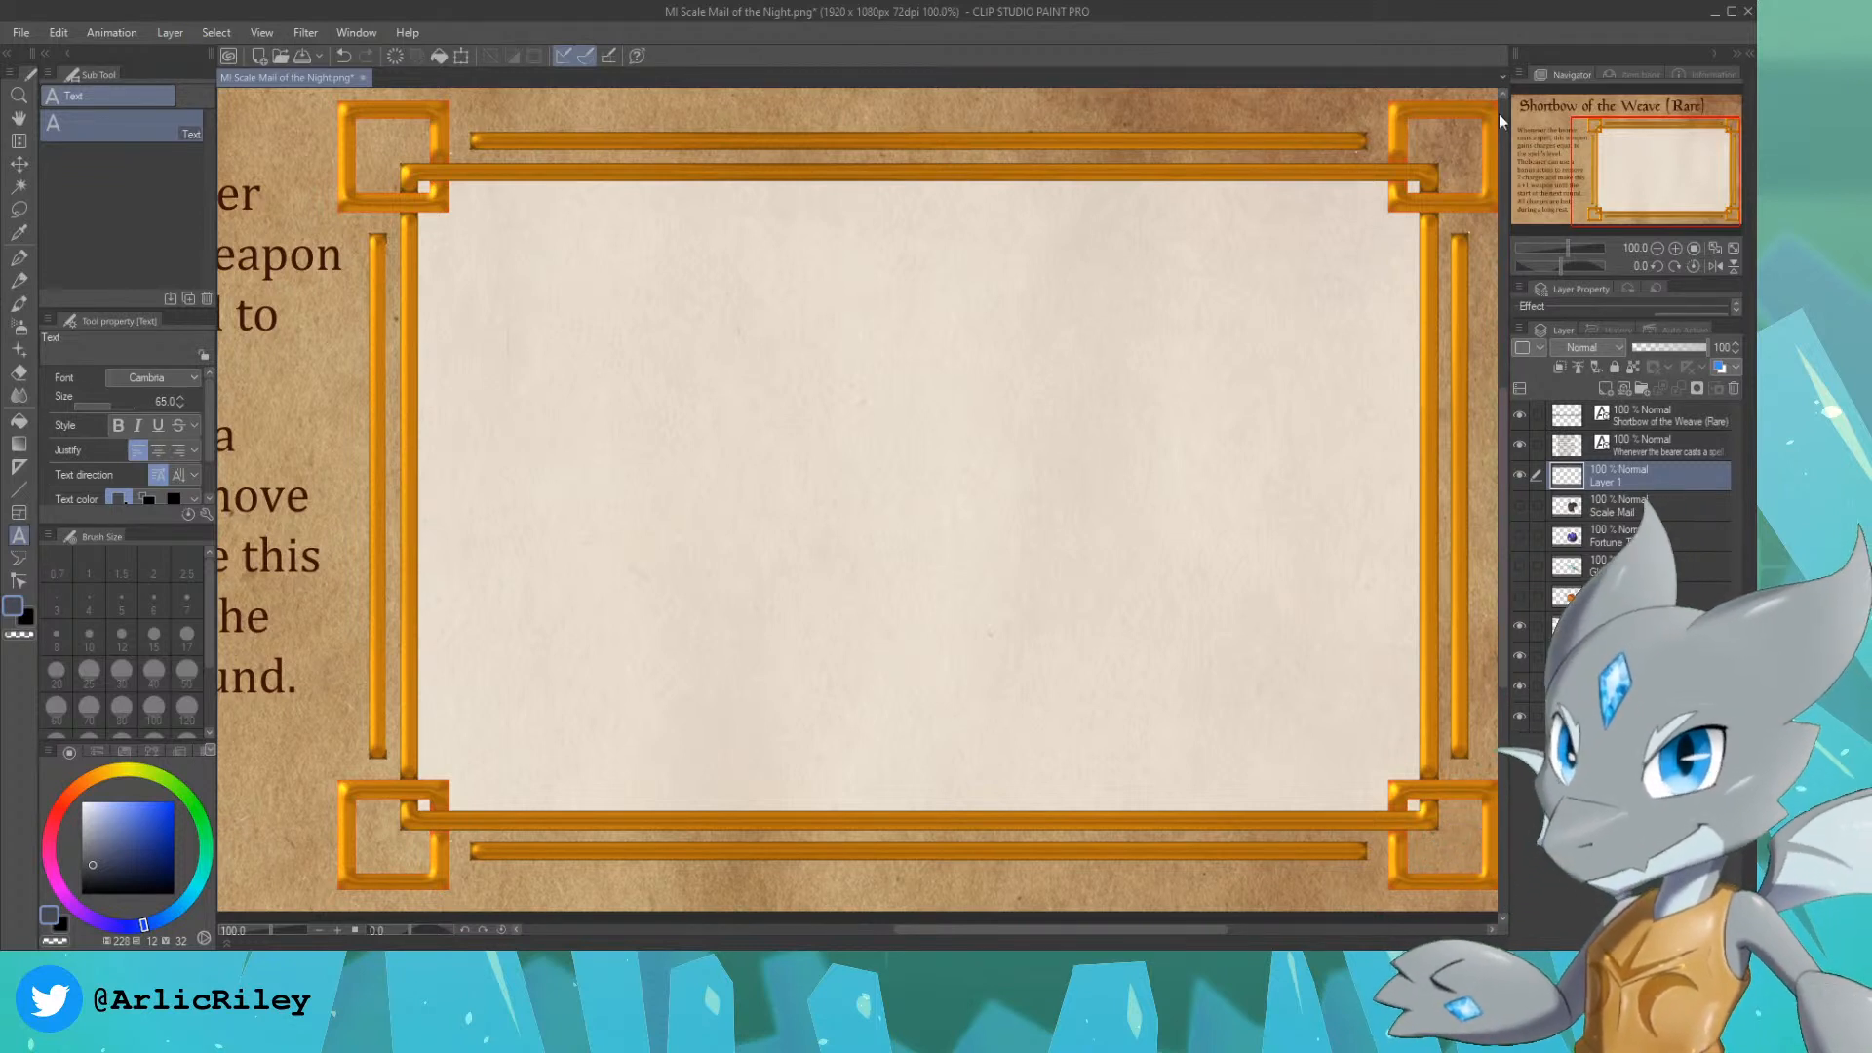
pyautogui.moveTo(1623, 154); pyautogui.dragTo(1543, 168)
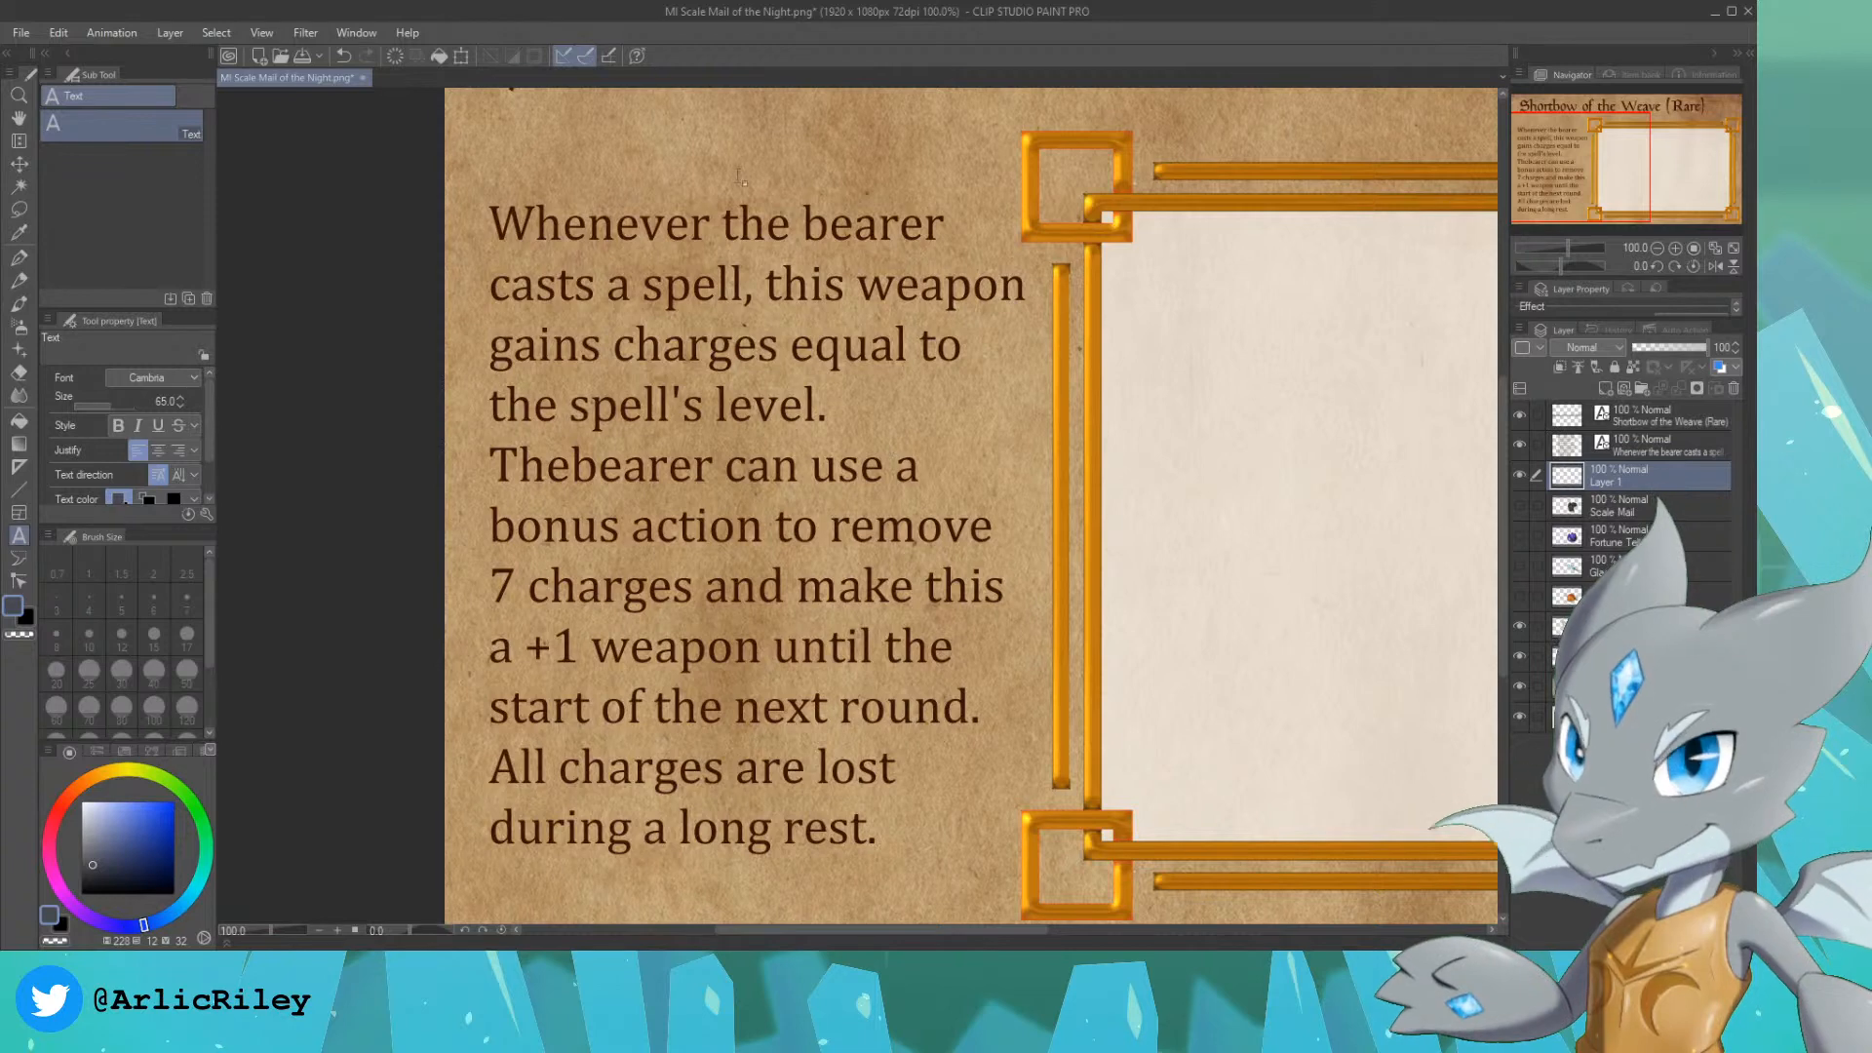
# Step: Insert the missing space between "The" and "bearer" and delete all description text after "7 charges"
pyautogui.click(572, 466)
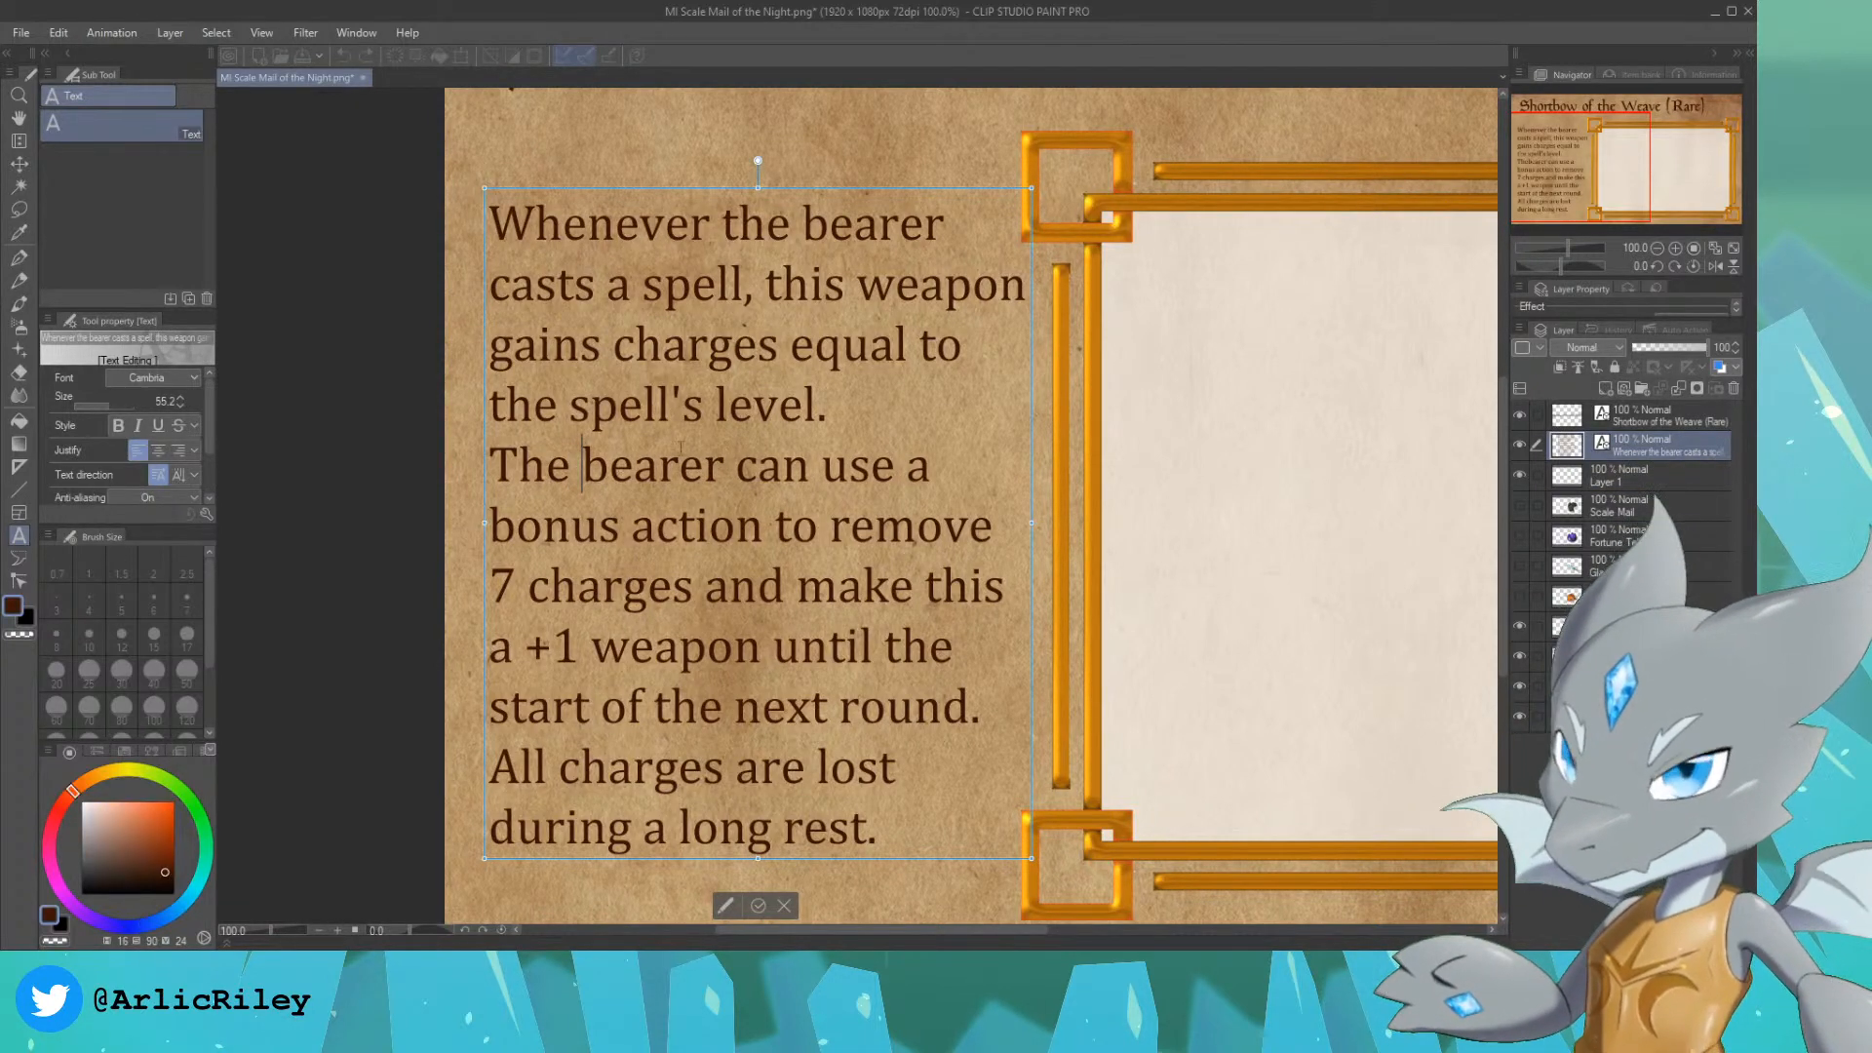
pyautogui.click(516, 585)
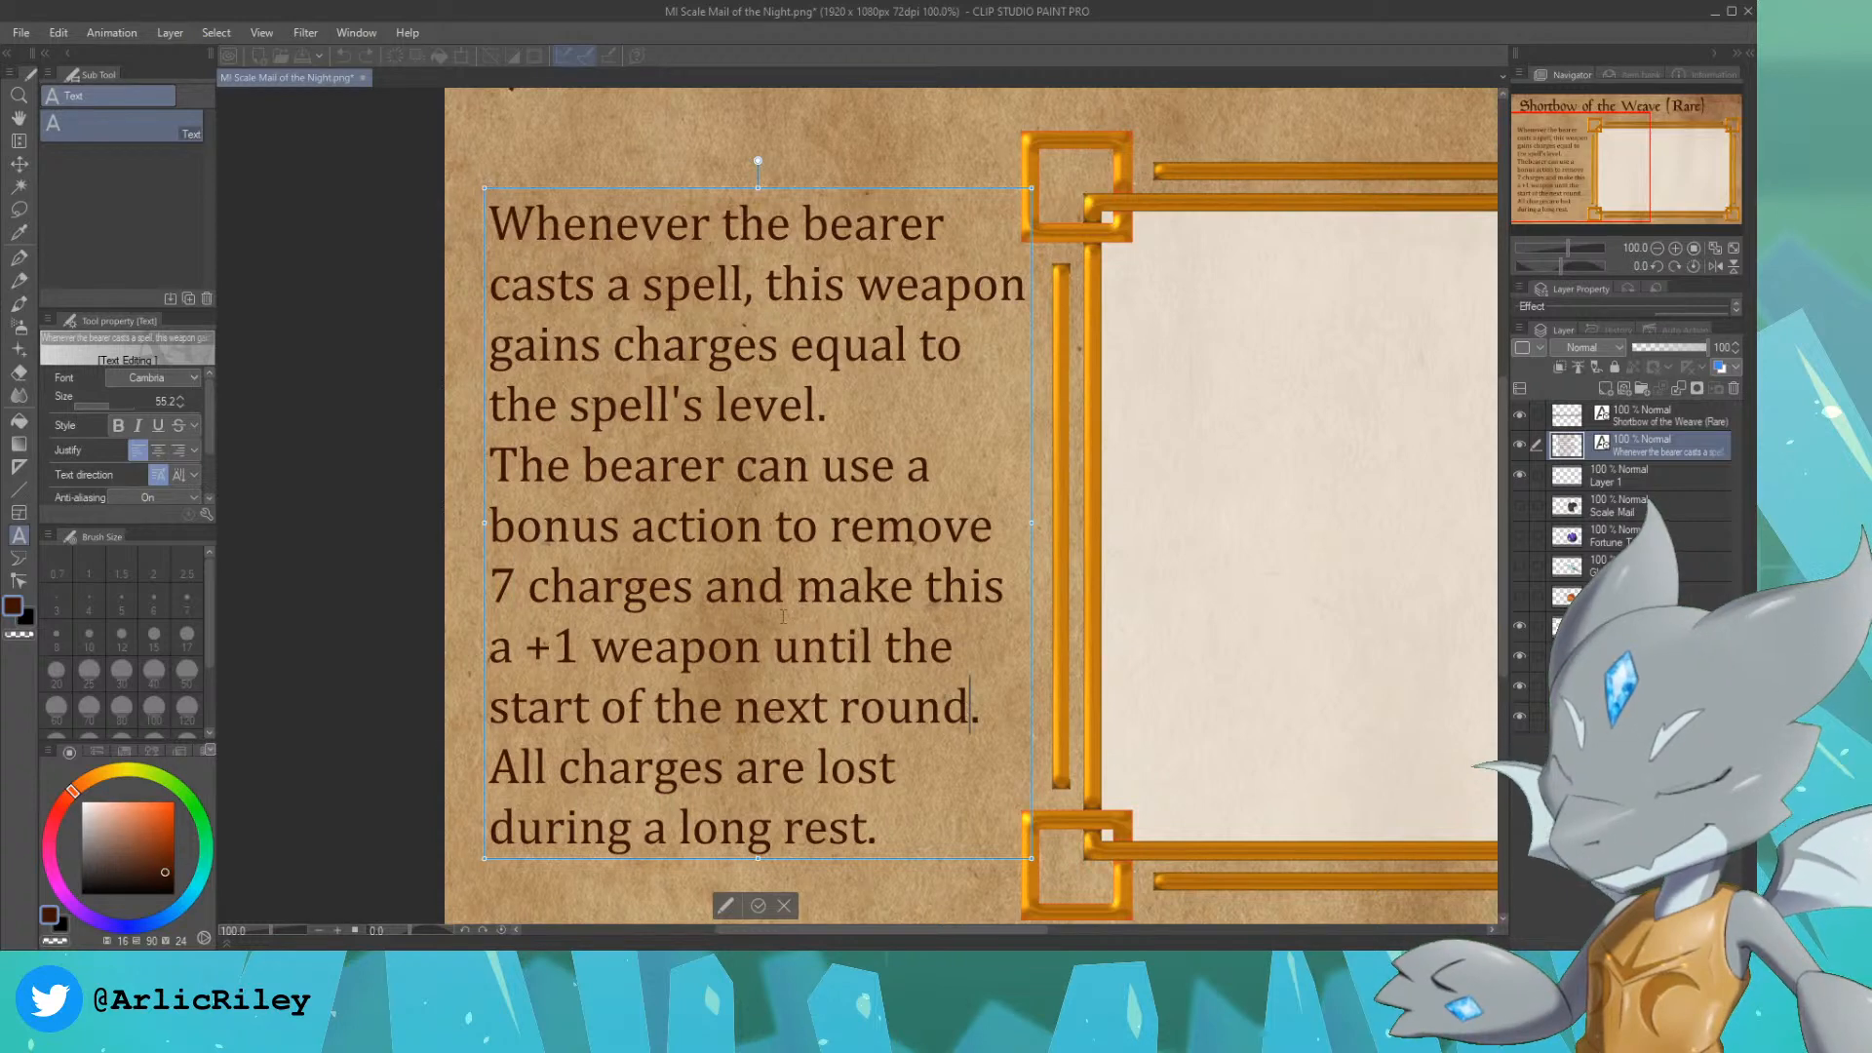
pyautogui.moveTo(968, 707); pyautogui.dragTo(694, 588)
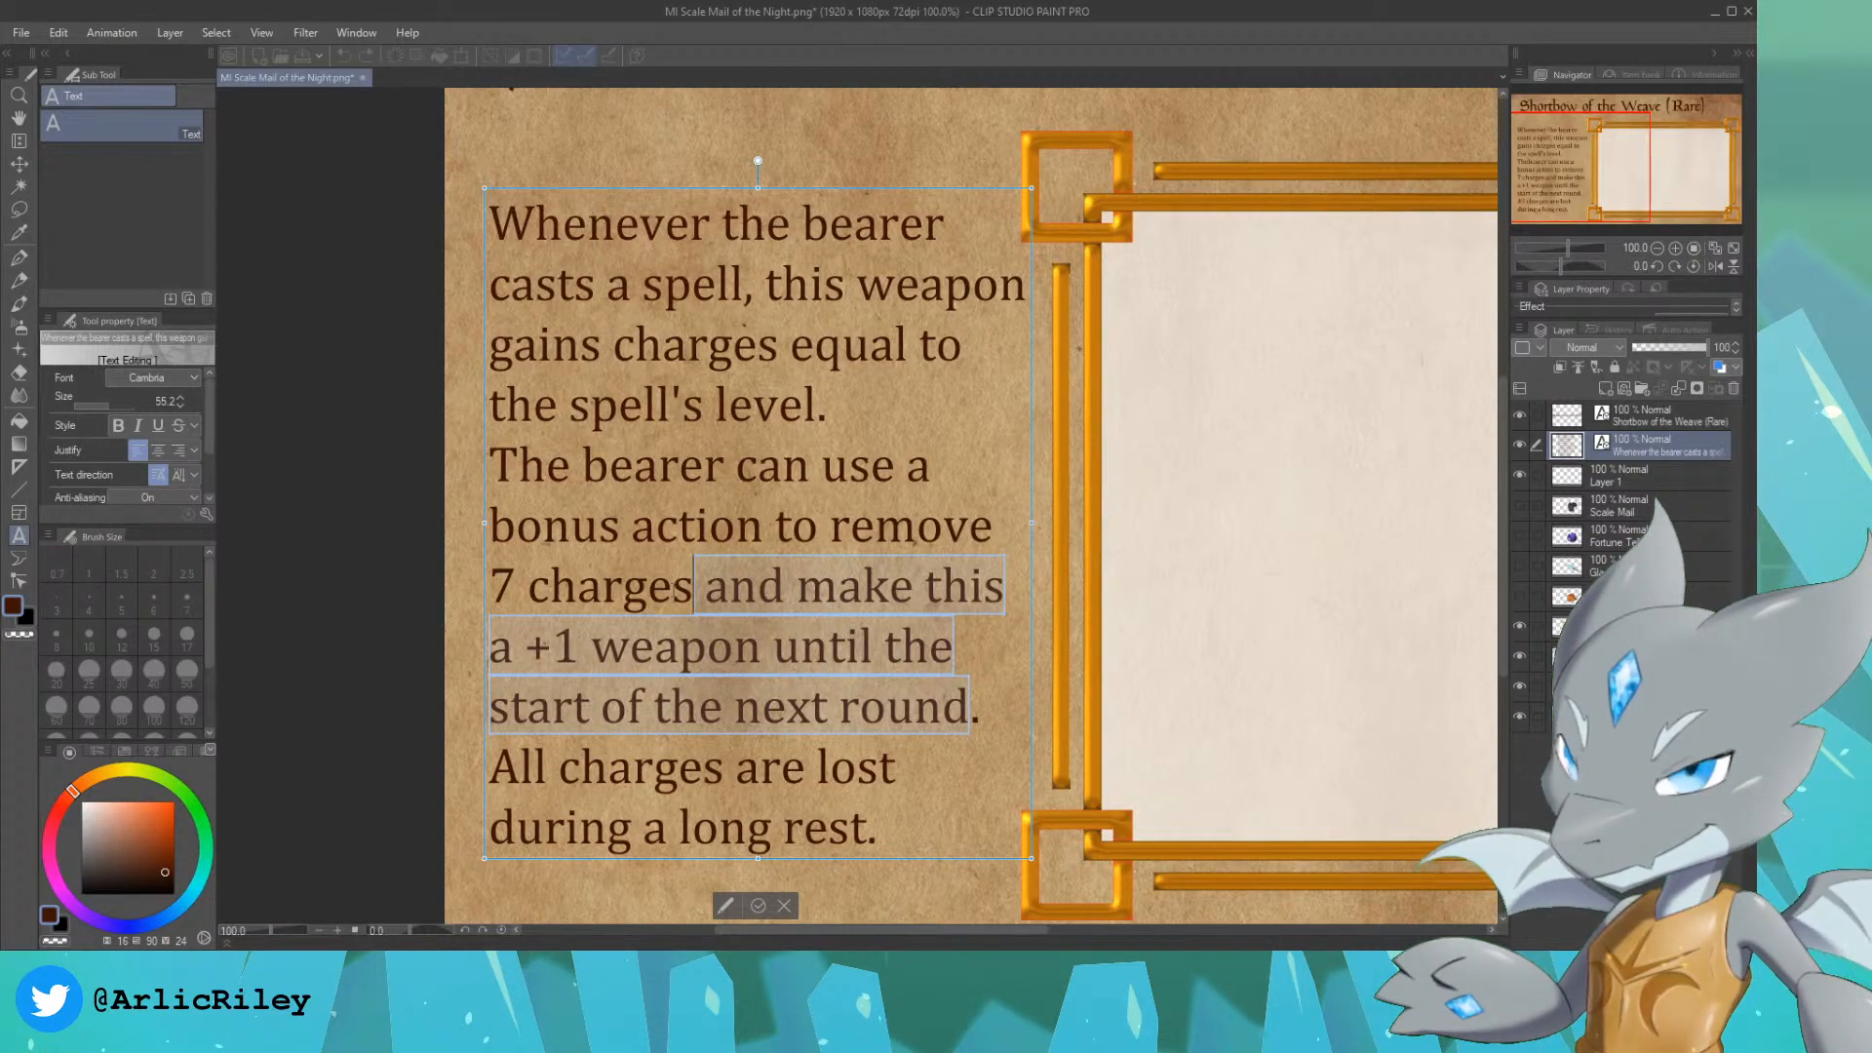
pyautogui.click(880, 833)
pyautogui.moveTo(881, 834); pyautogui.dragTo(696, 586)
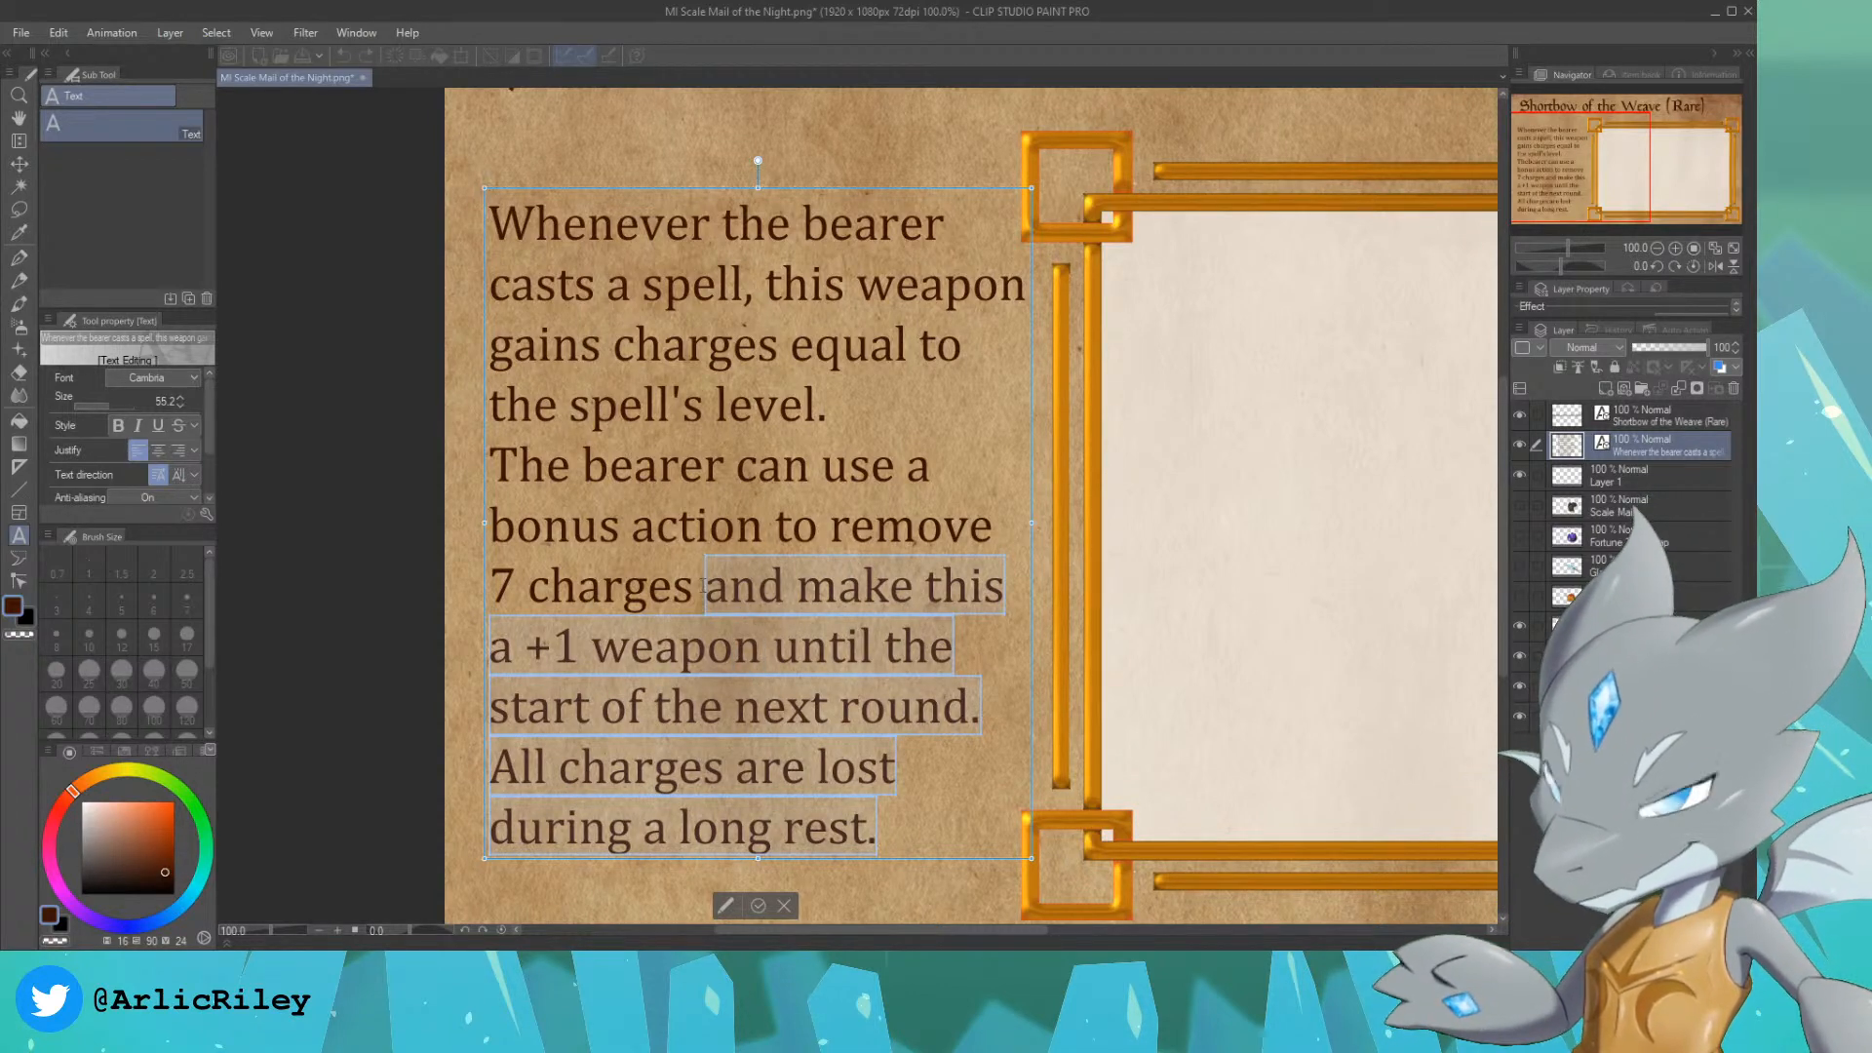
pyautogui.press('BackSpace')
# Step: End the sentence after "7 charges" with a period and add "When they do so,", starting a new line before "so"
pyautogui.write('.')
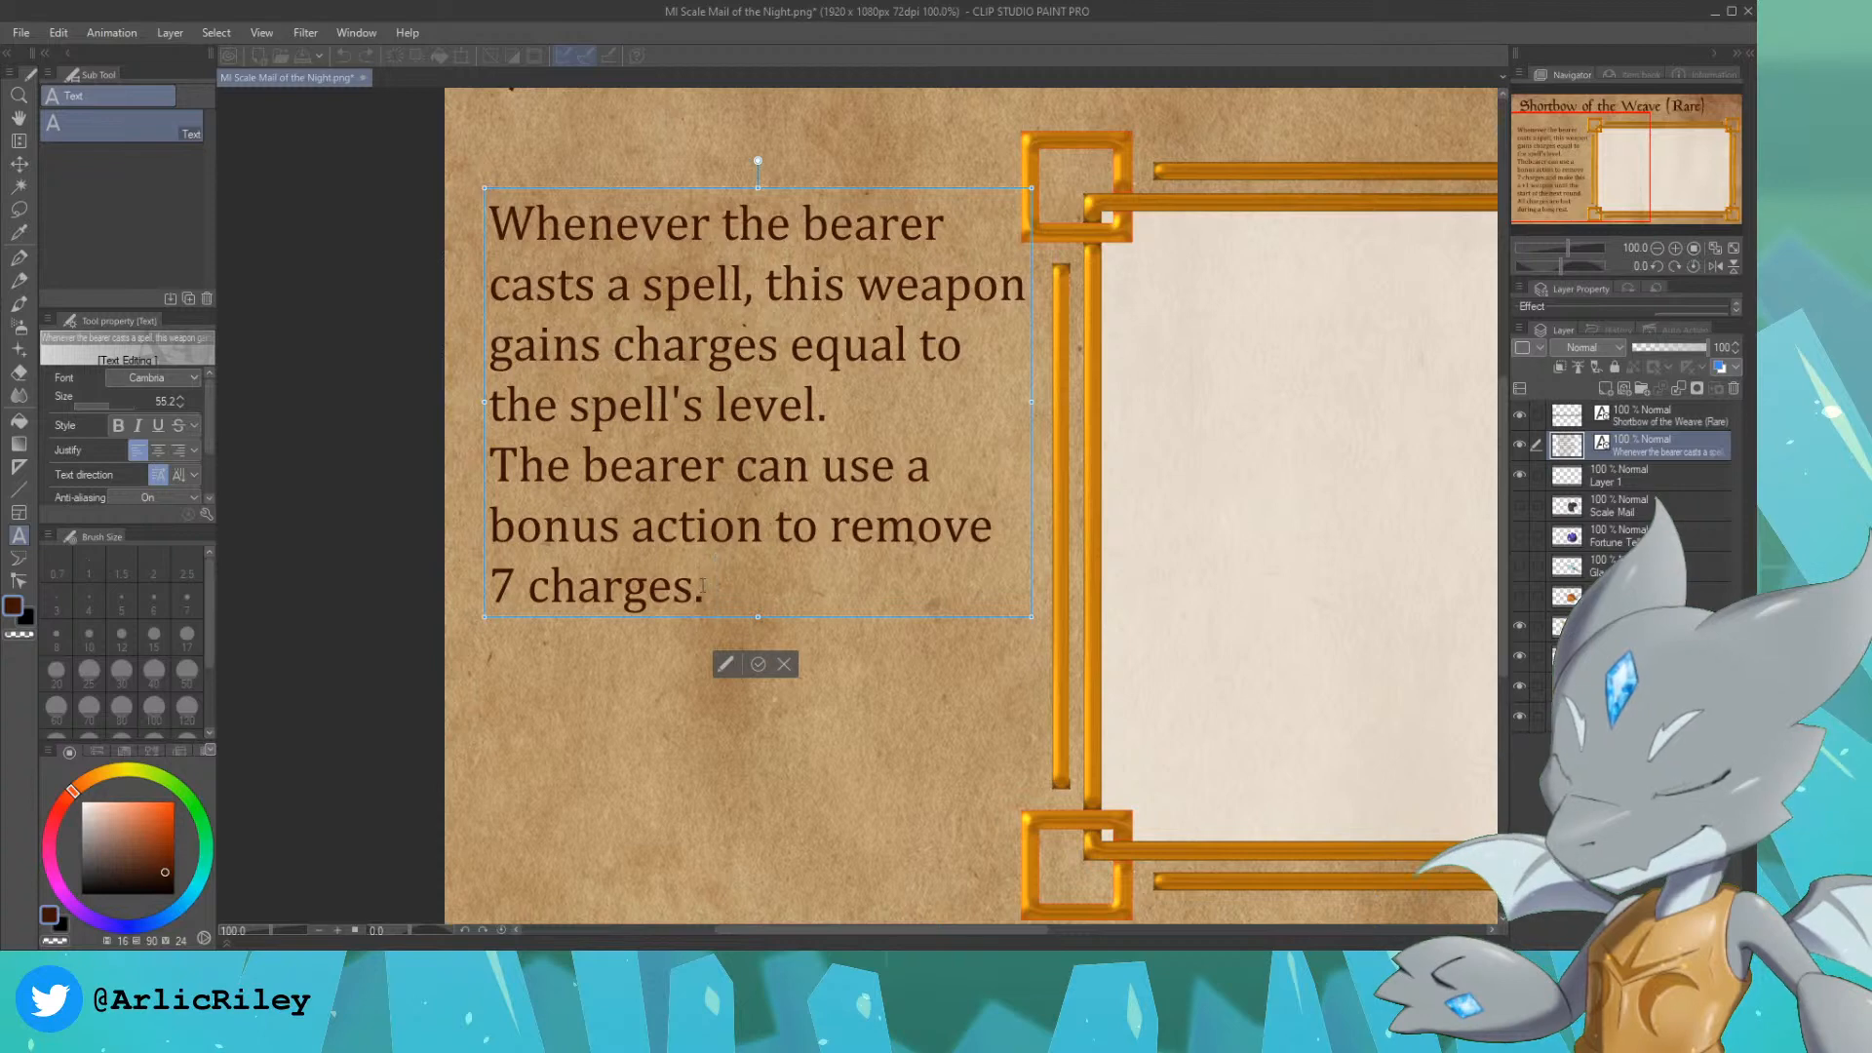
pyautogui.write(' When they do so')
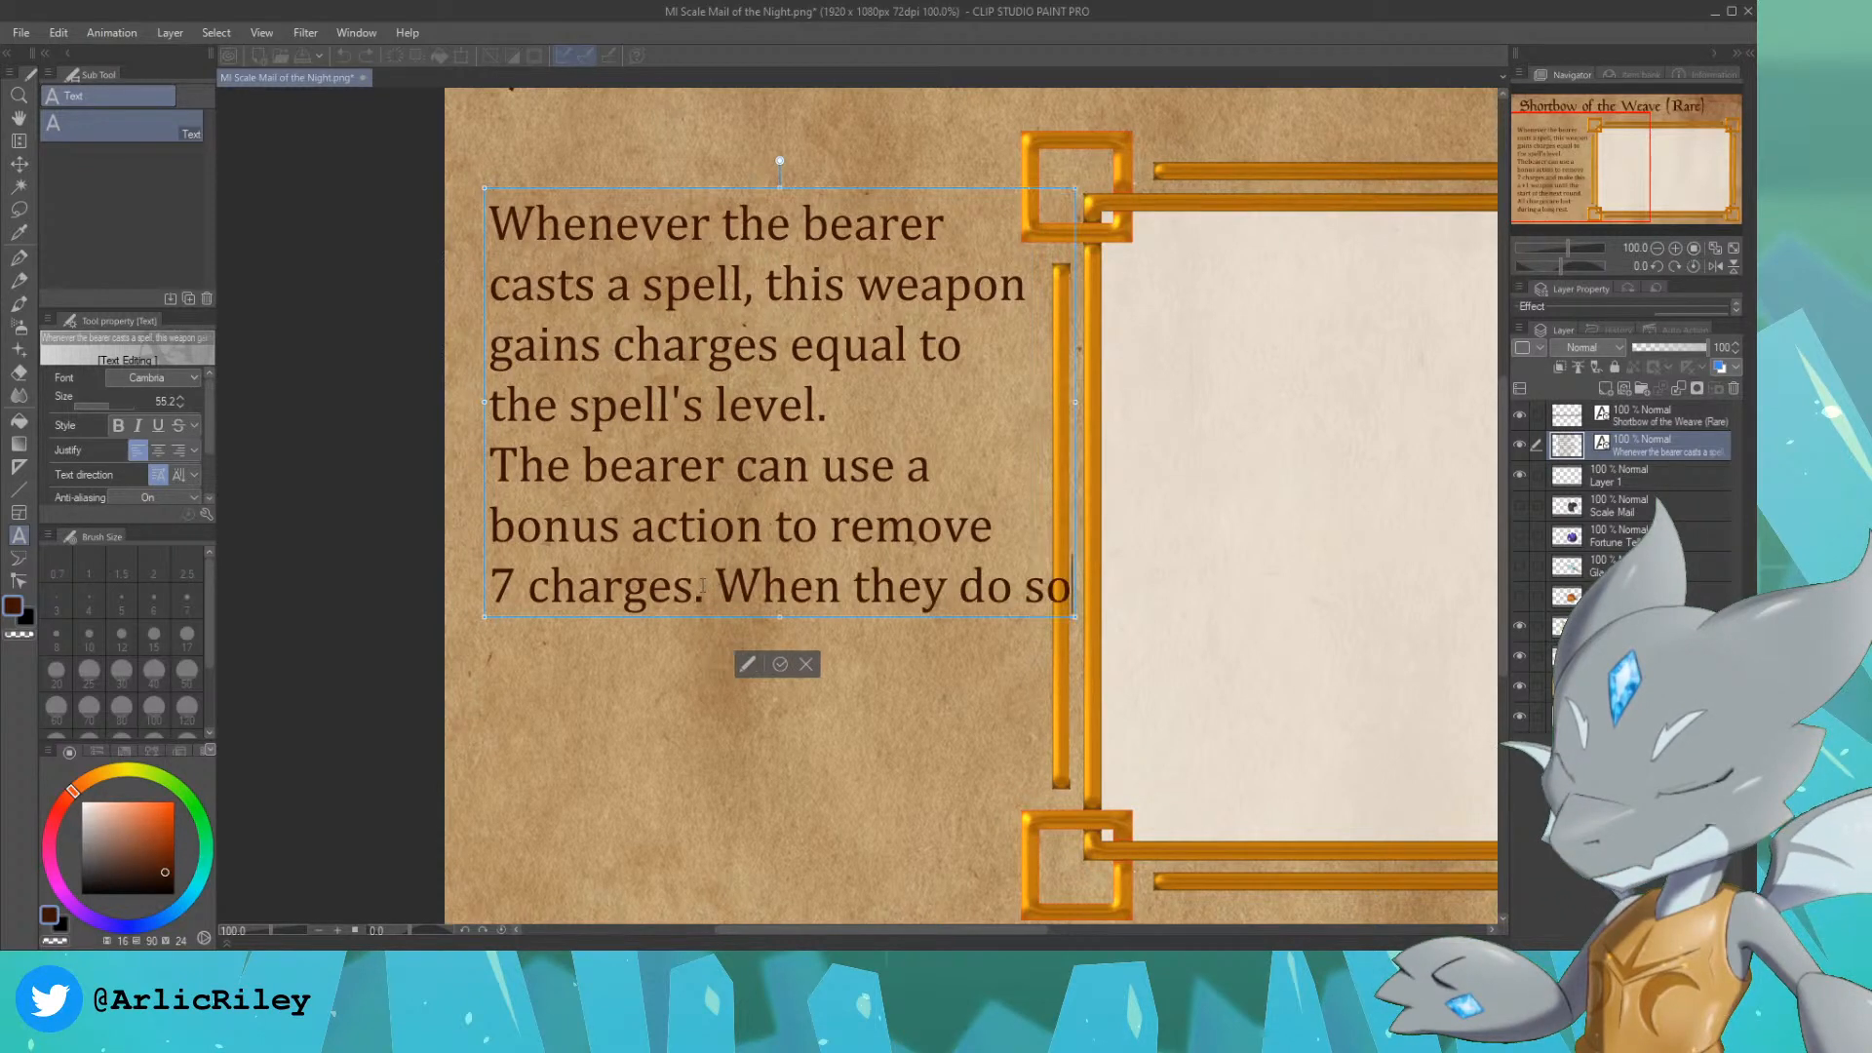
pyautogui.press('BackSpace')
pyautogui.press('BackSpace')
pyautogui.press('BackSpace')
pyautogui.press('Return')
pyautogui.write('so, ')
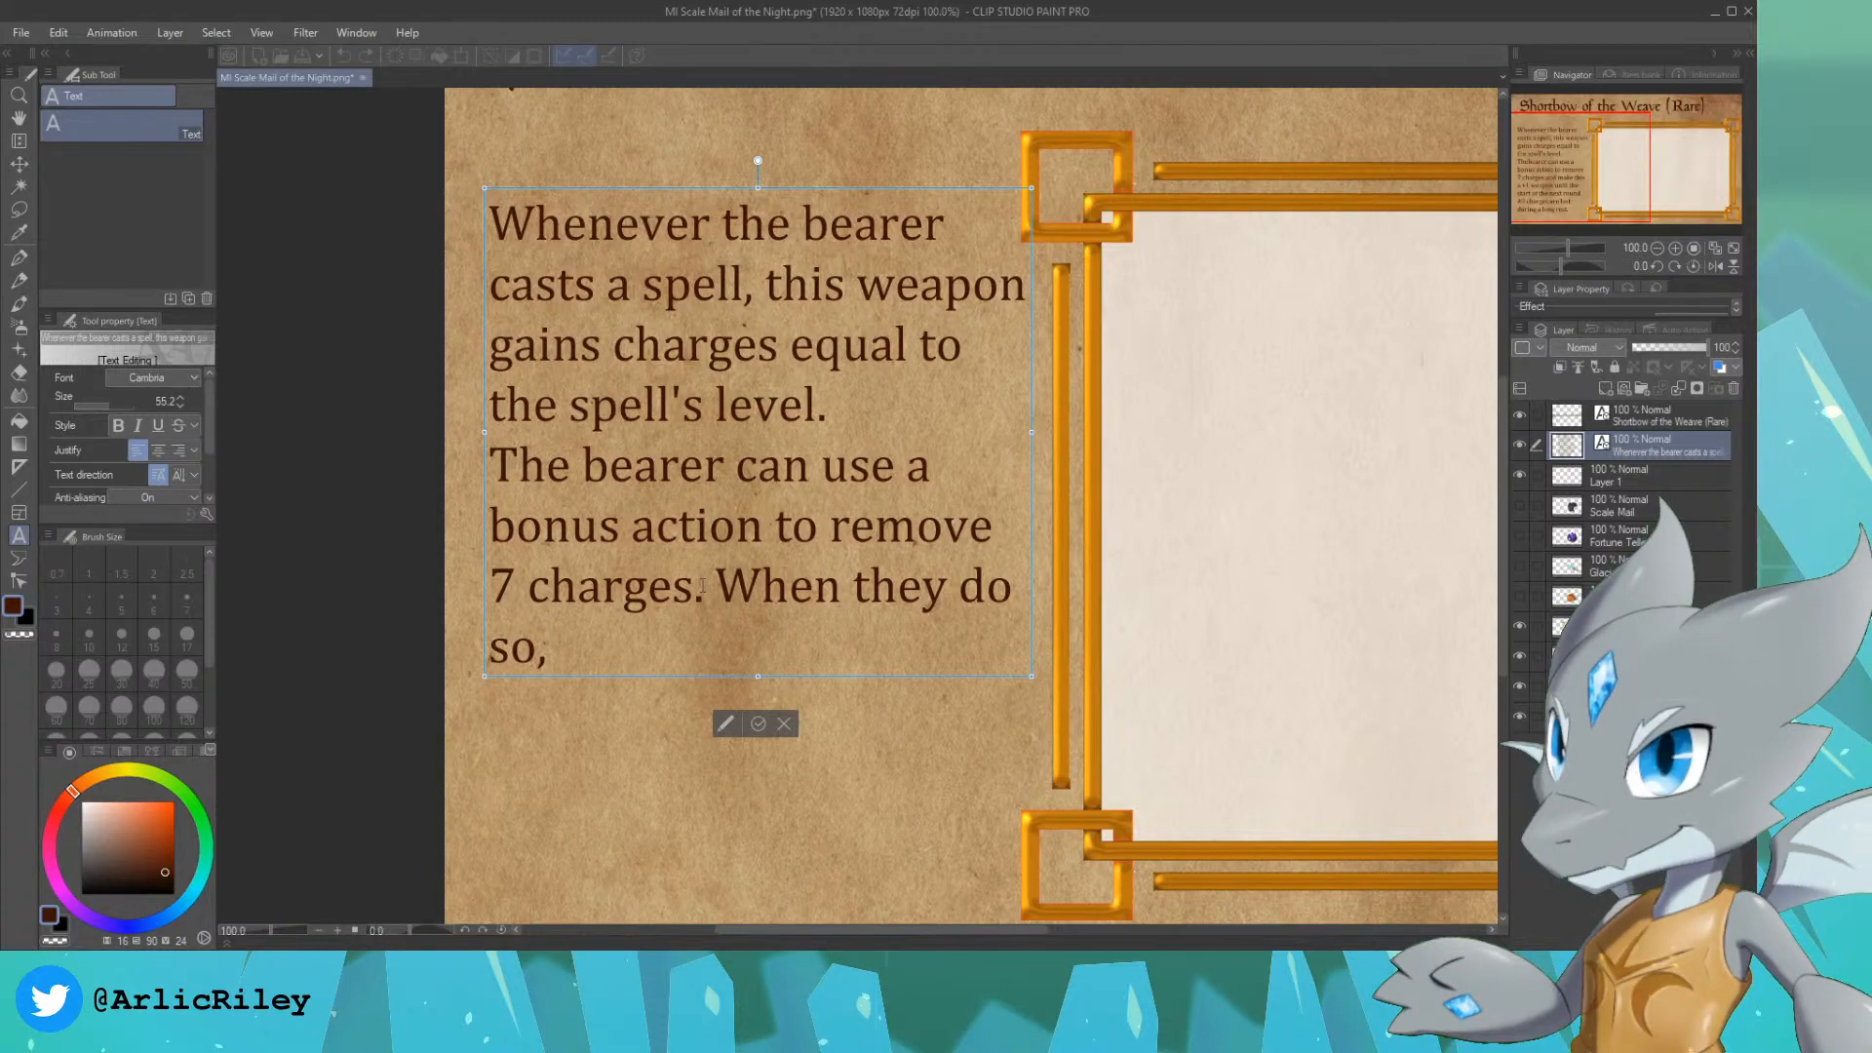
pyautogui.write('the weapon')
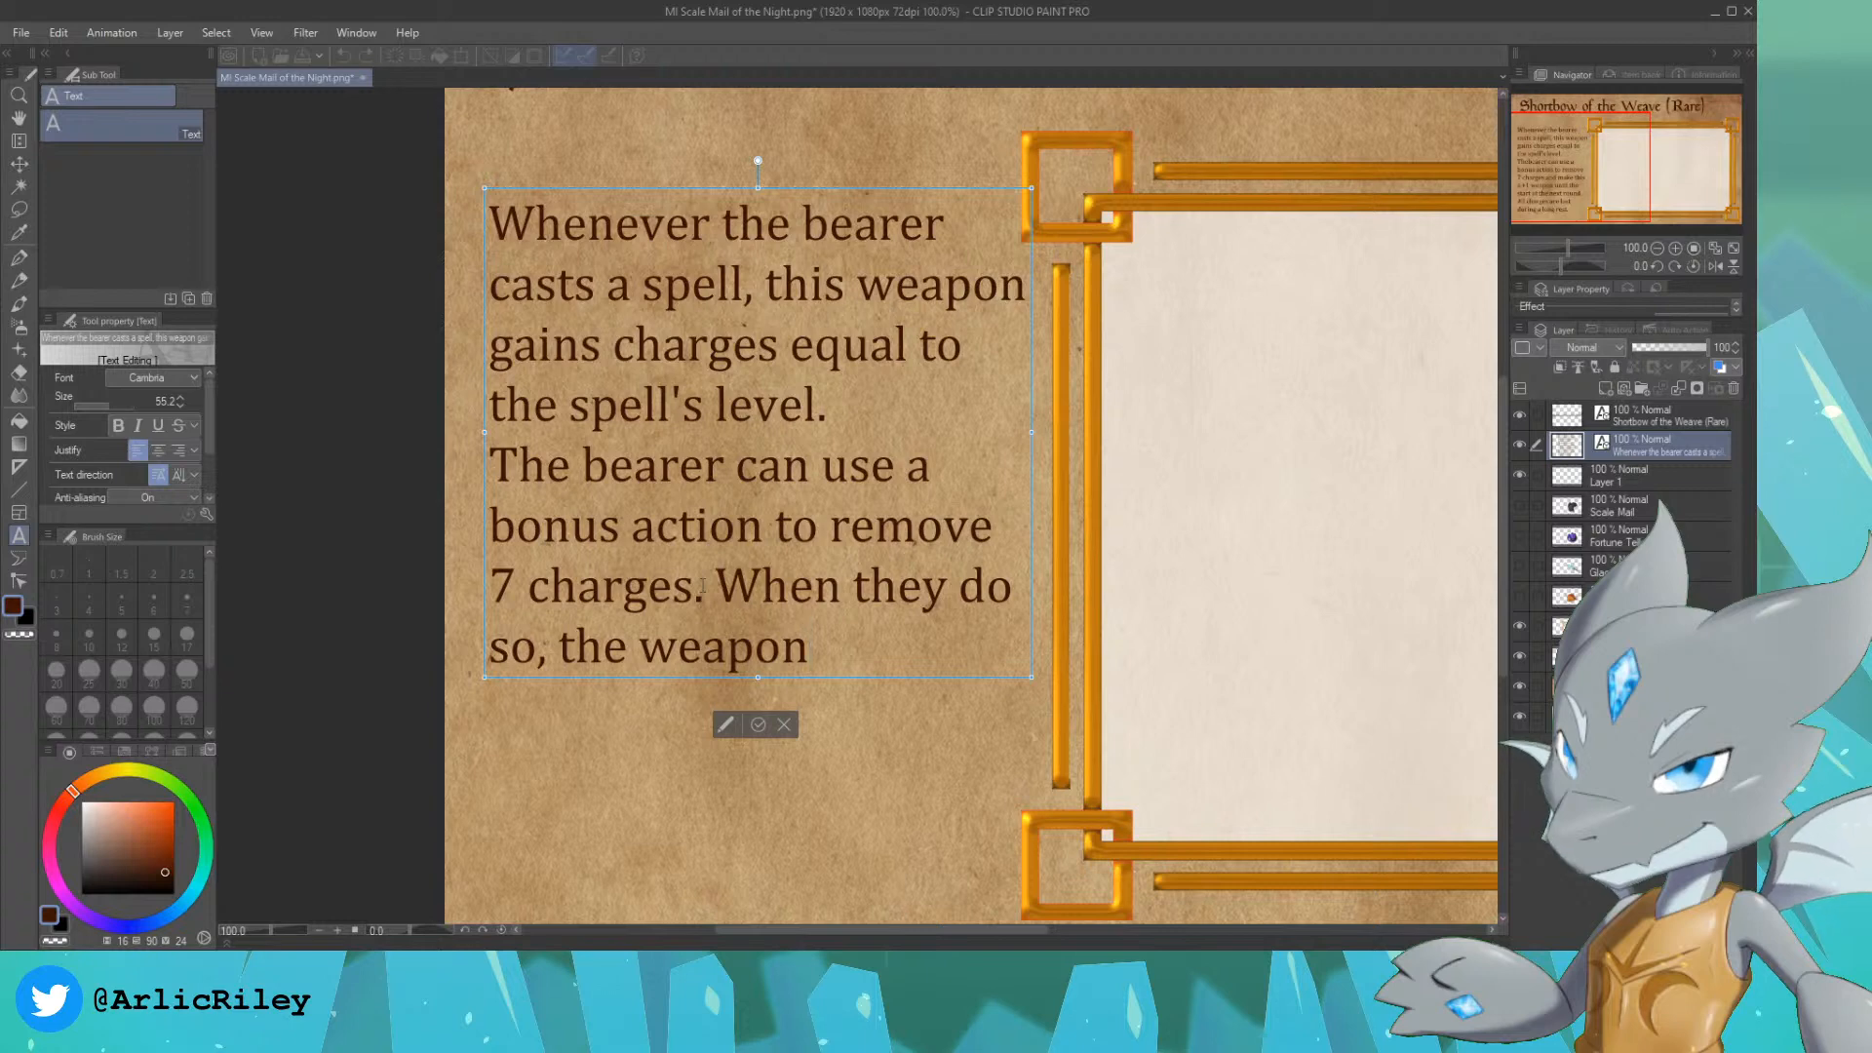
# Step: Continue the description's new sentence with "the next time the"
pyautogui.press('BackSpace')
pyautogui.press('BackSpace')
pyautogui.press('BackSpace')
pyautogui.press('BackSpace')
pyautogui.press('BackSpace')
pyautogui.press('BackSpace')
pyautogui.press('BackSpace')
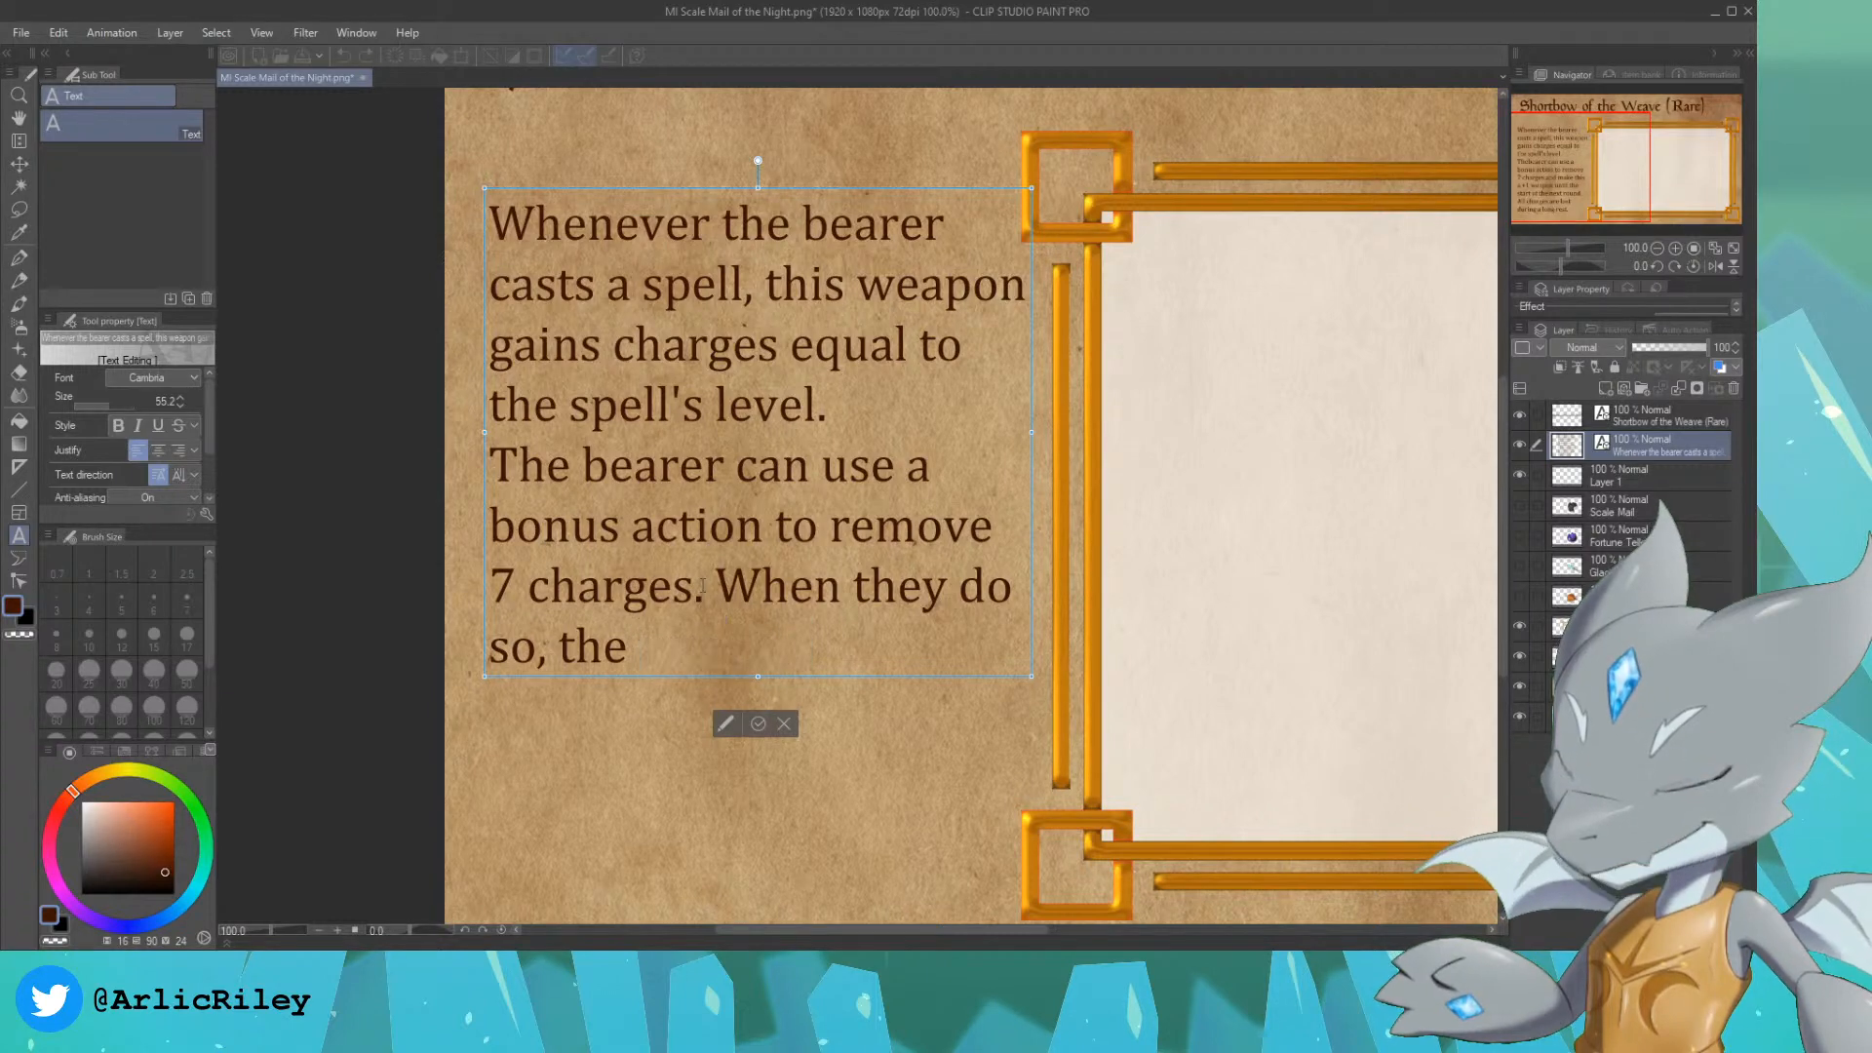
pyautogui.write('next time')
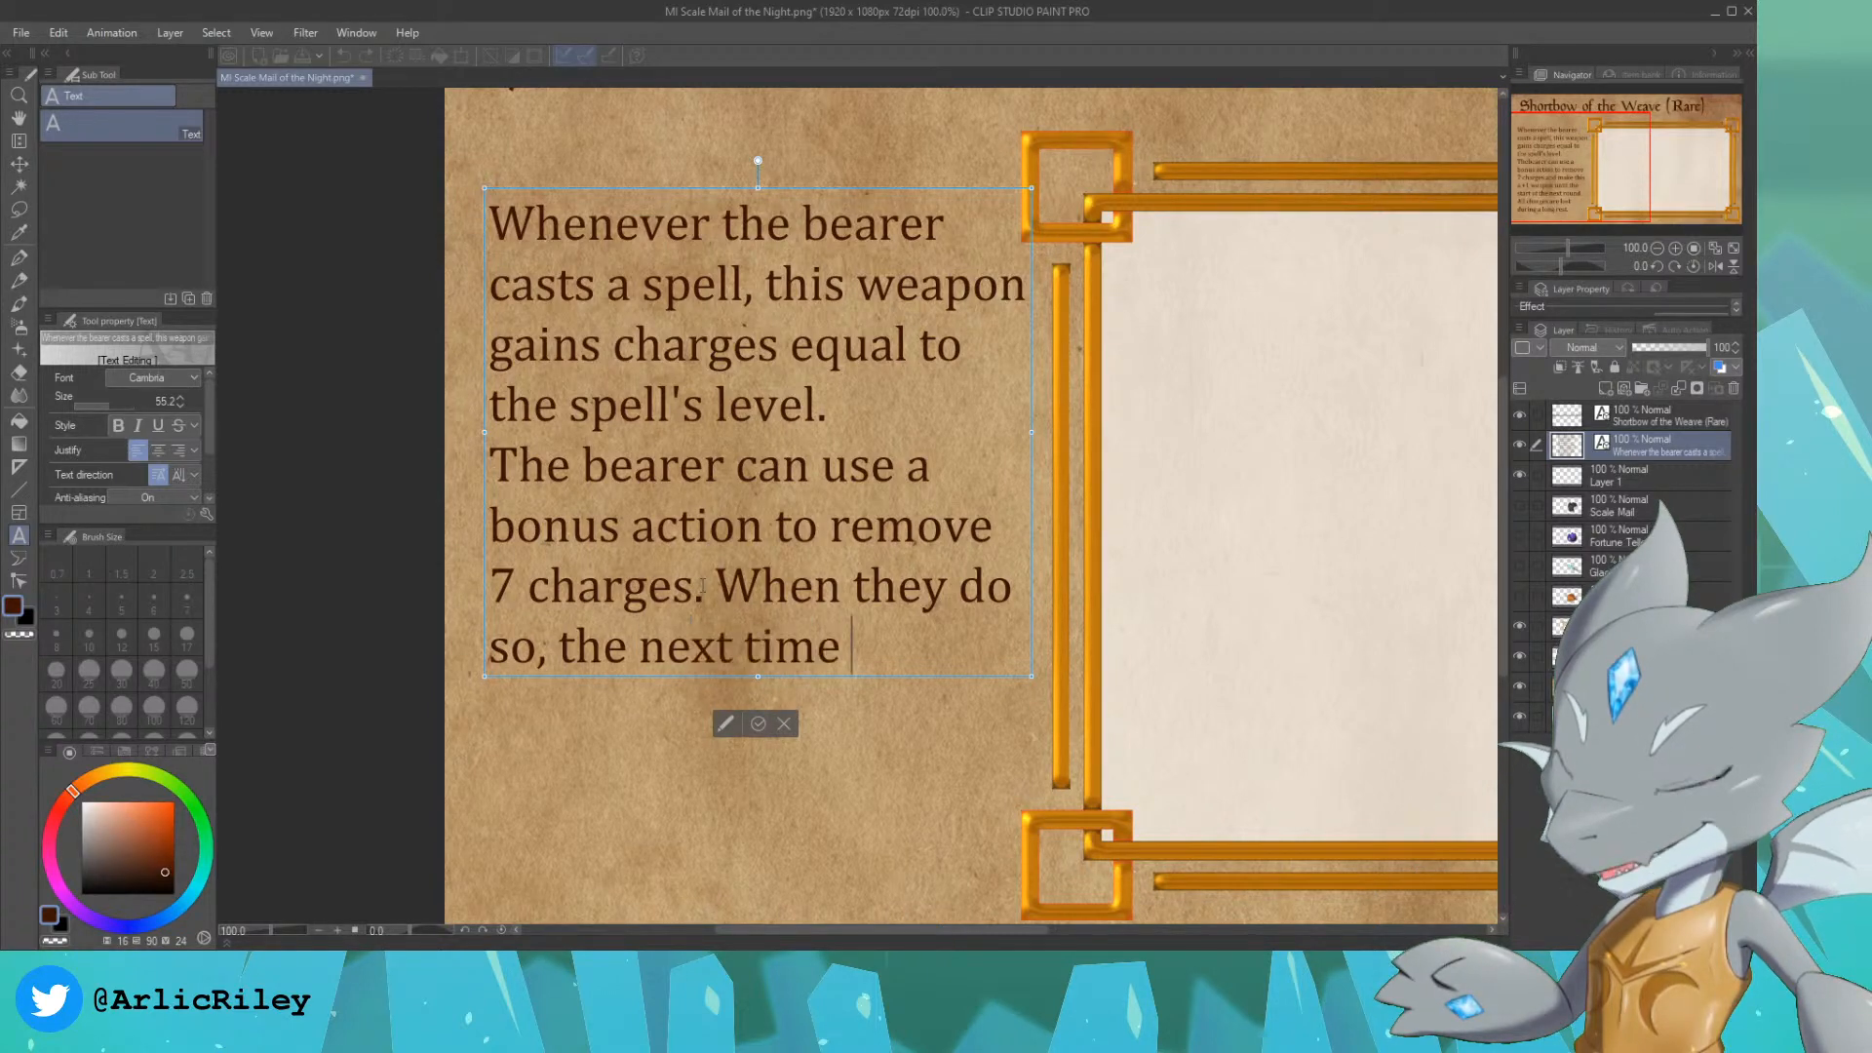
pyautogui.write(' the b')
pyautogui.press('BackSpace')
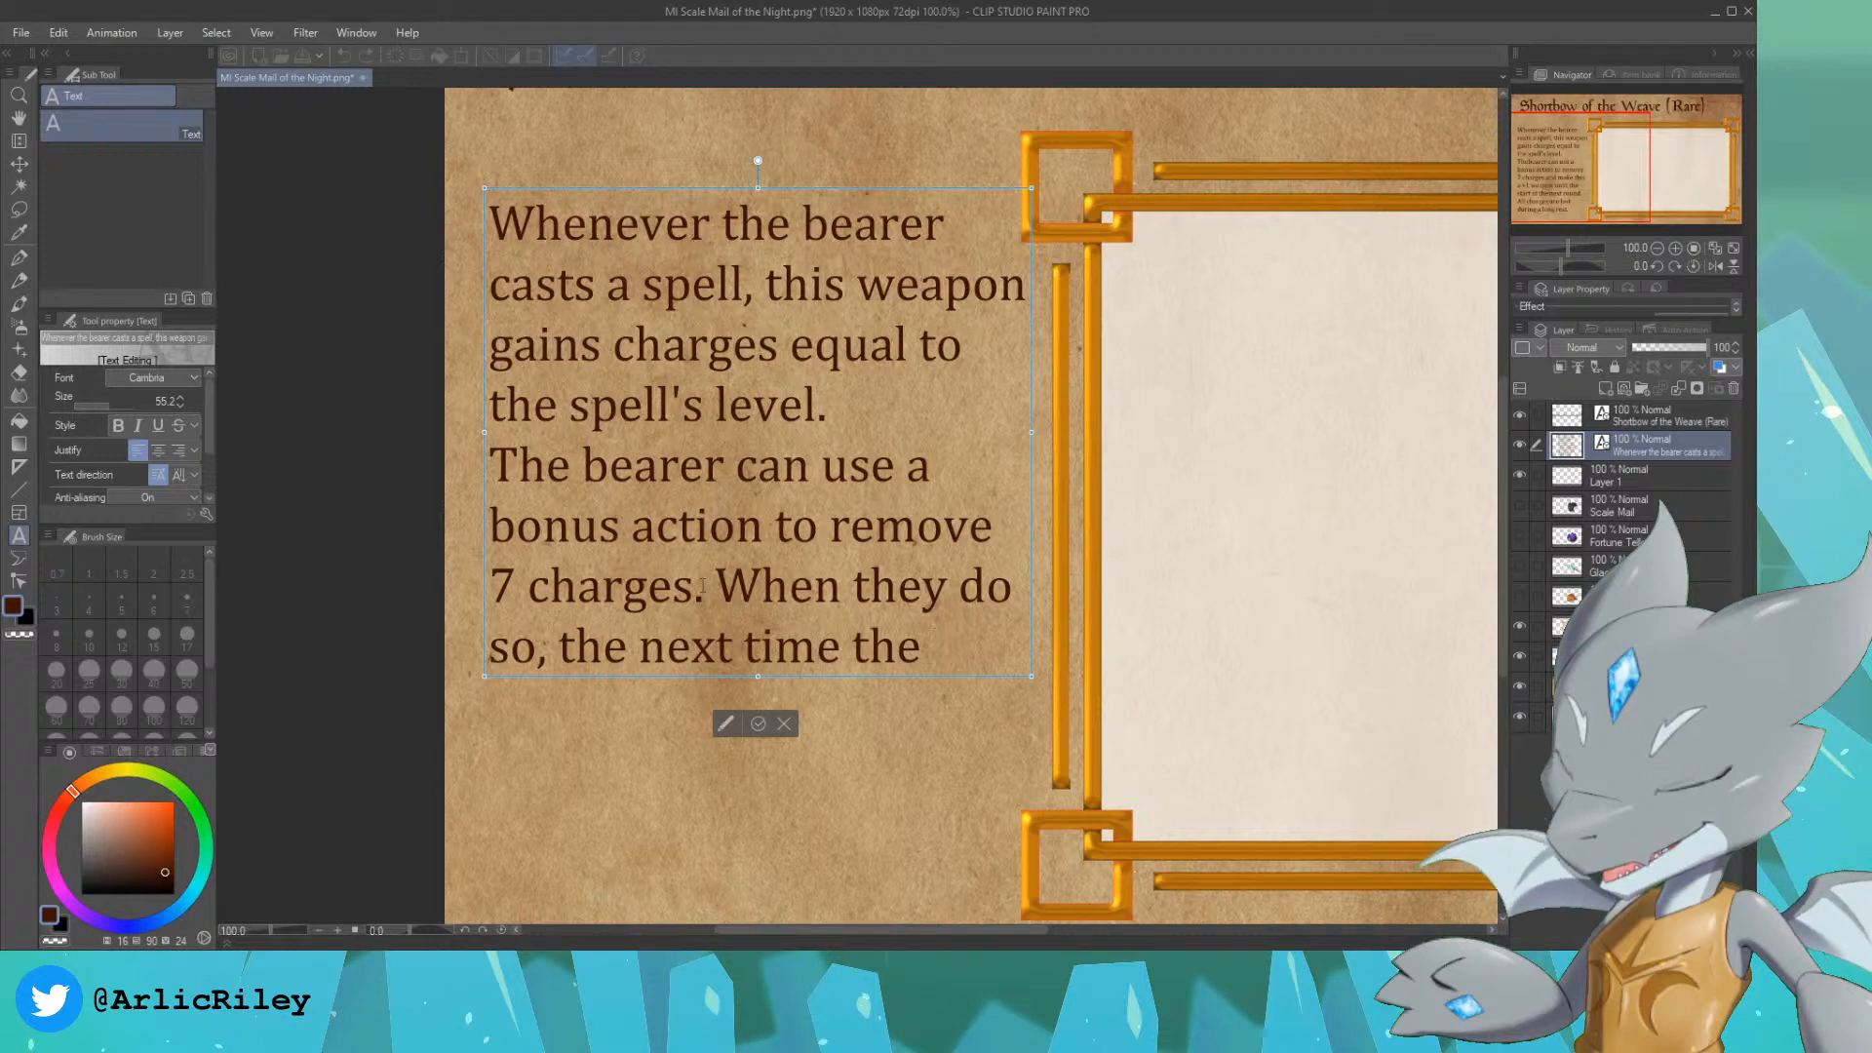
# Step: Continue the description on a new line with "bearer attacks with this", then start another line
pyautogui.press('Return')
pyautogui.write('b')
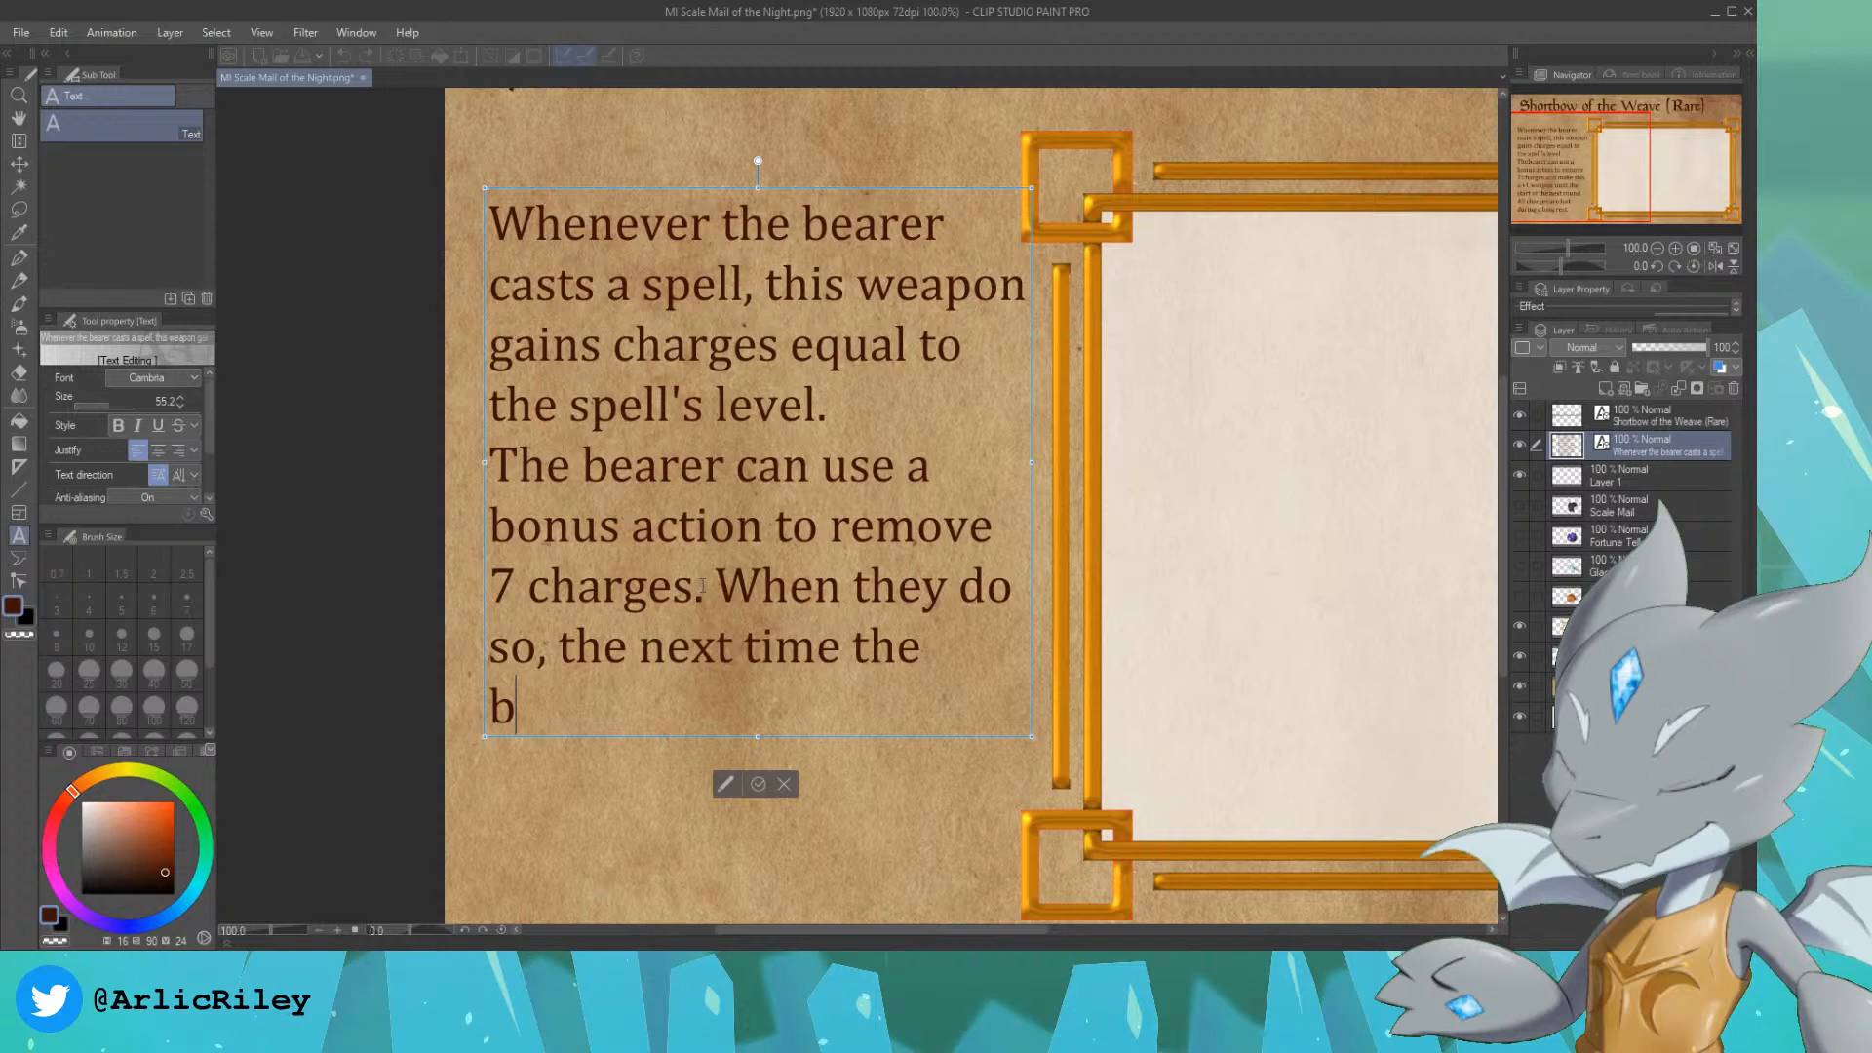
pyautogui.write('earer attacks with this weapon')
pyautogui.press('BackSpace')
pyautogui.press('BackSpace')
pyautogui.press('BackSpace')
pyautogui.press('BackSpace')
pyautogui.press('BackSpace')
pyautogui.press('BackSpace')
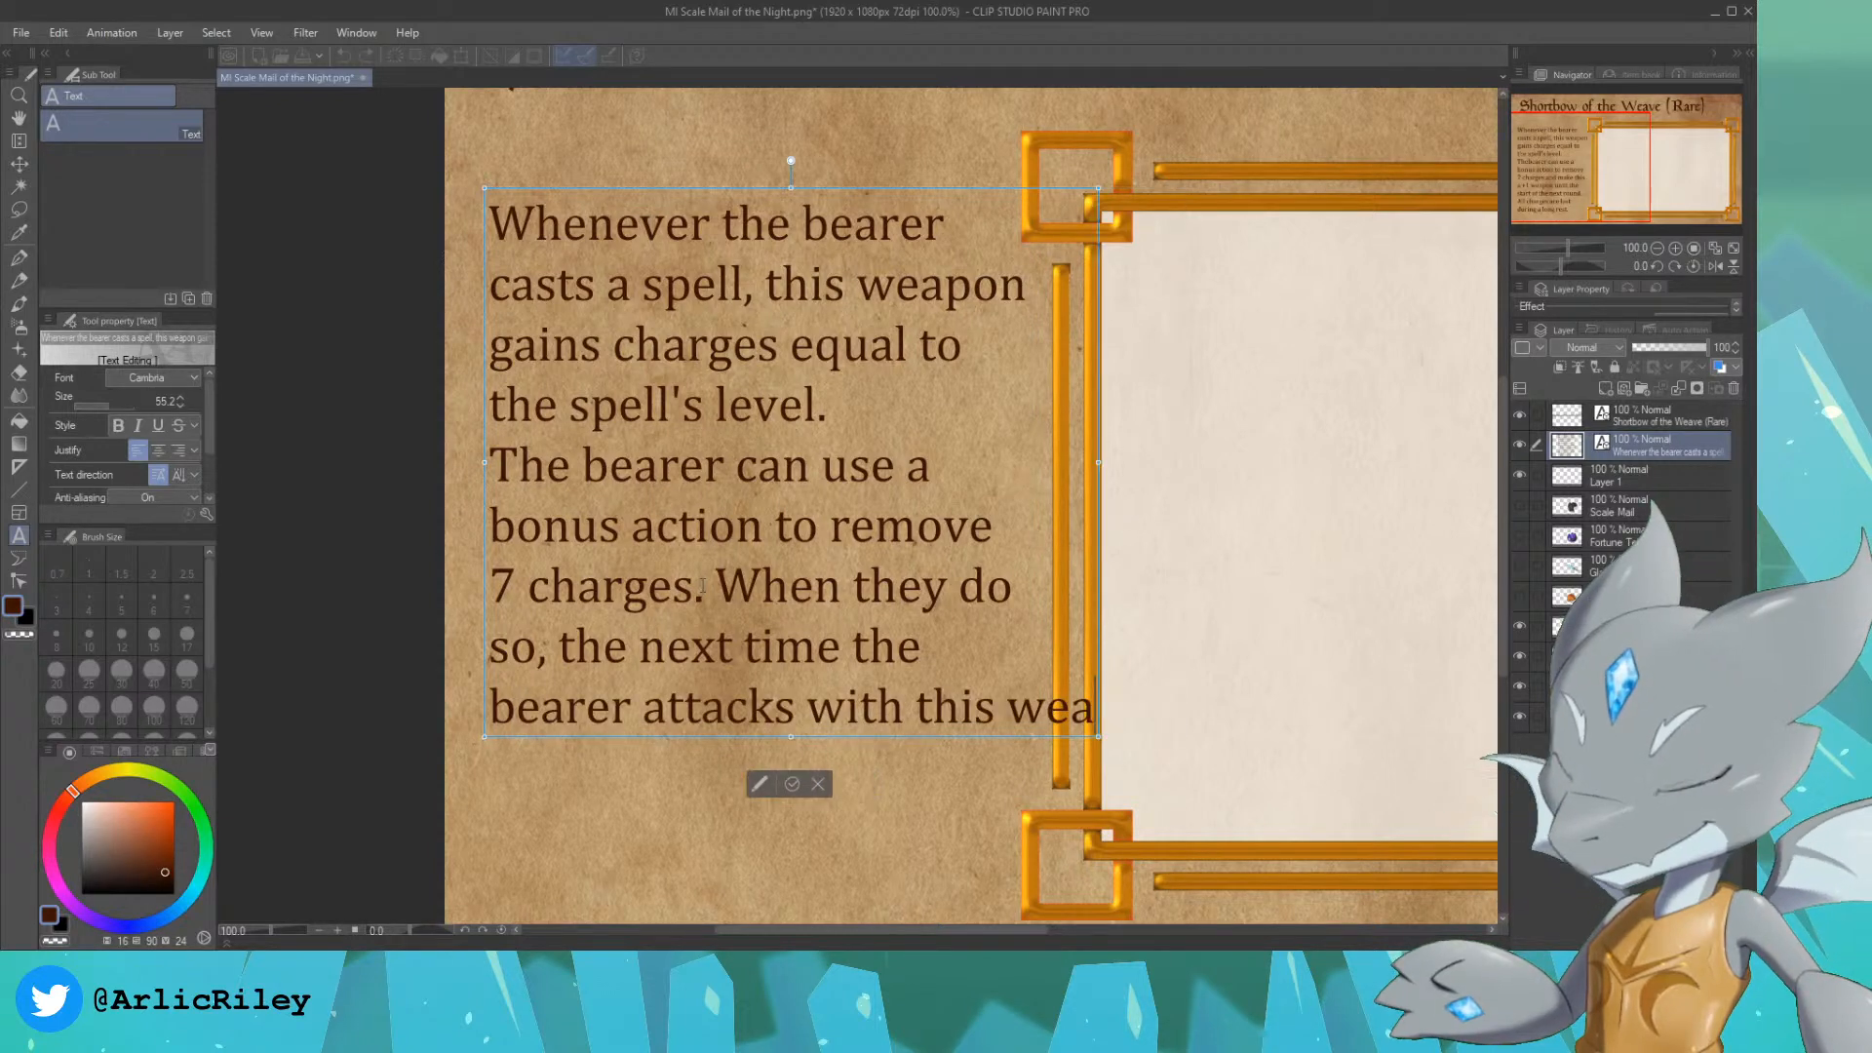
pyautogui.press('Return')
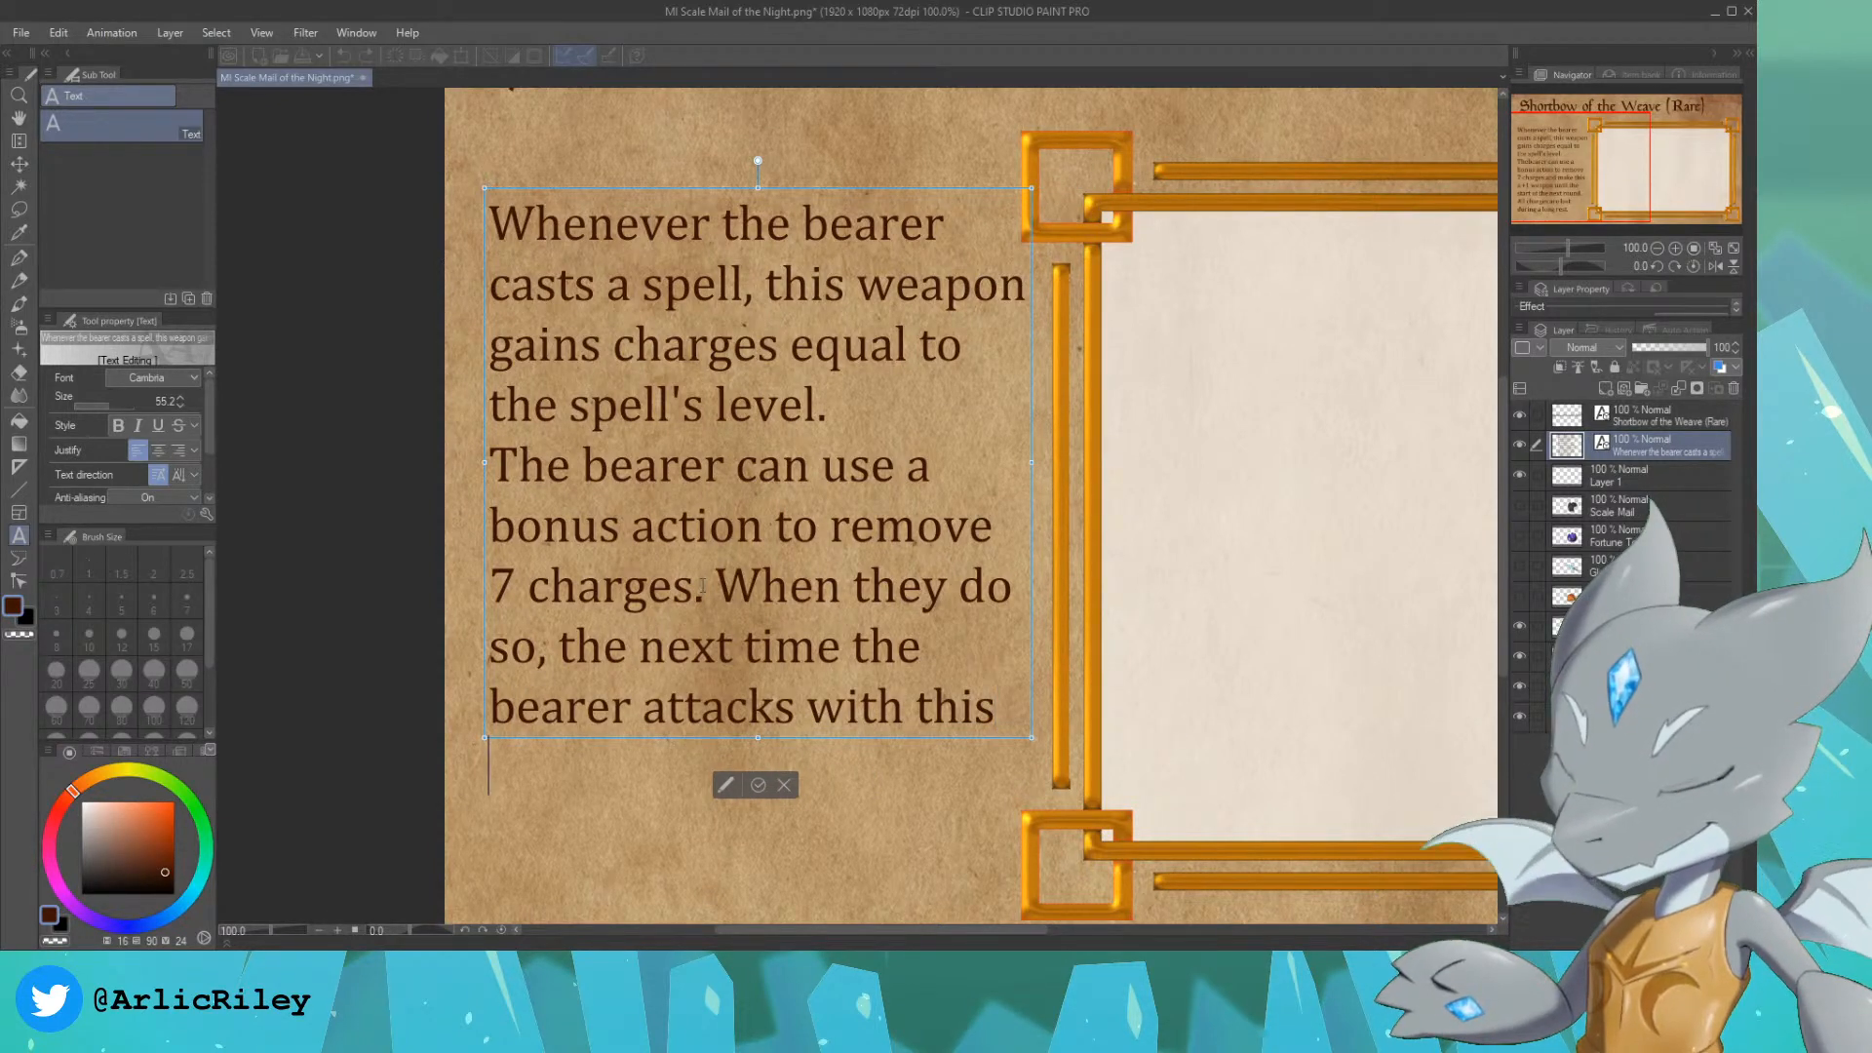
# Step: Continue the description's last line with "weapon, add +2d4"
pyautogui.write('weapon, a')
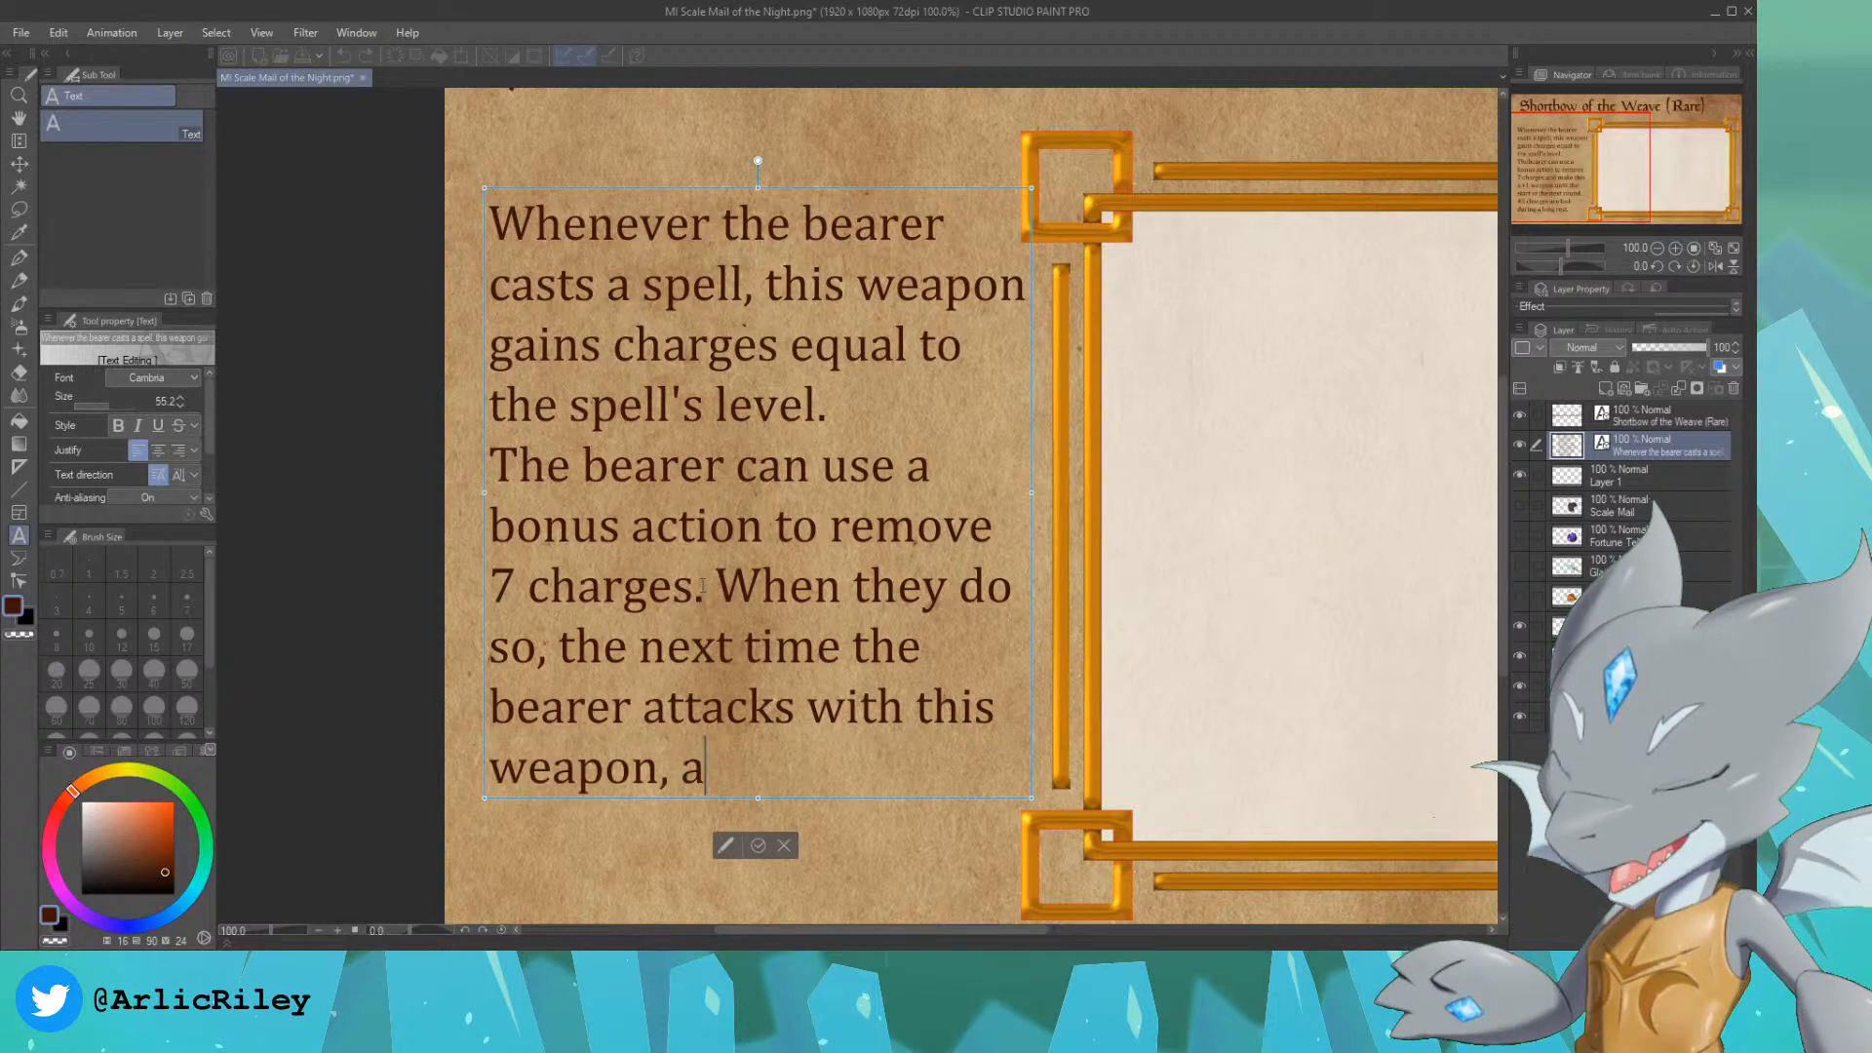
pyautogui.write('dd +1')
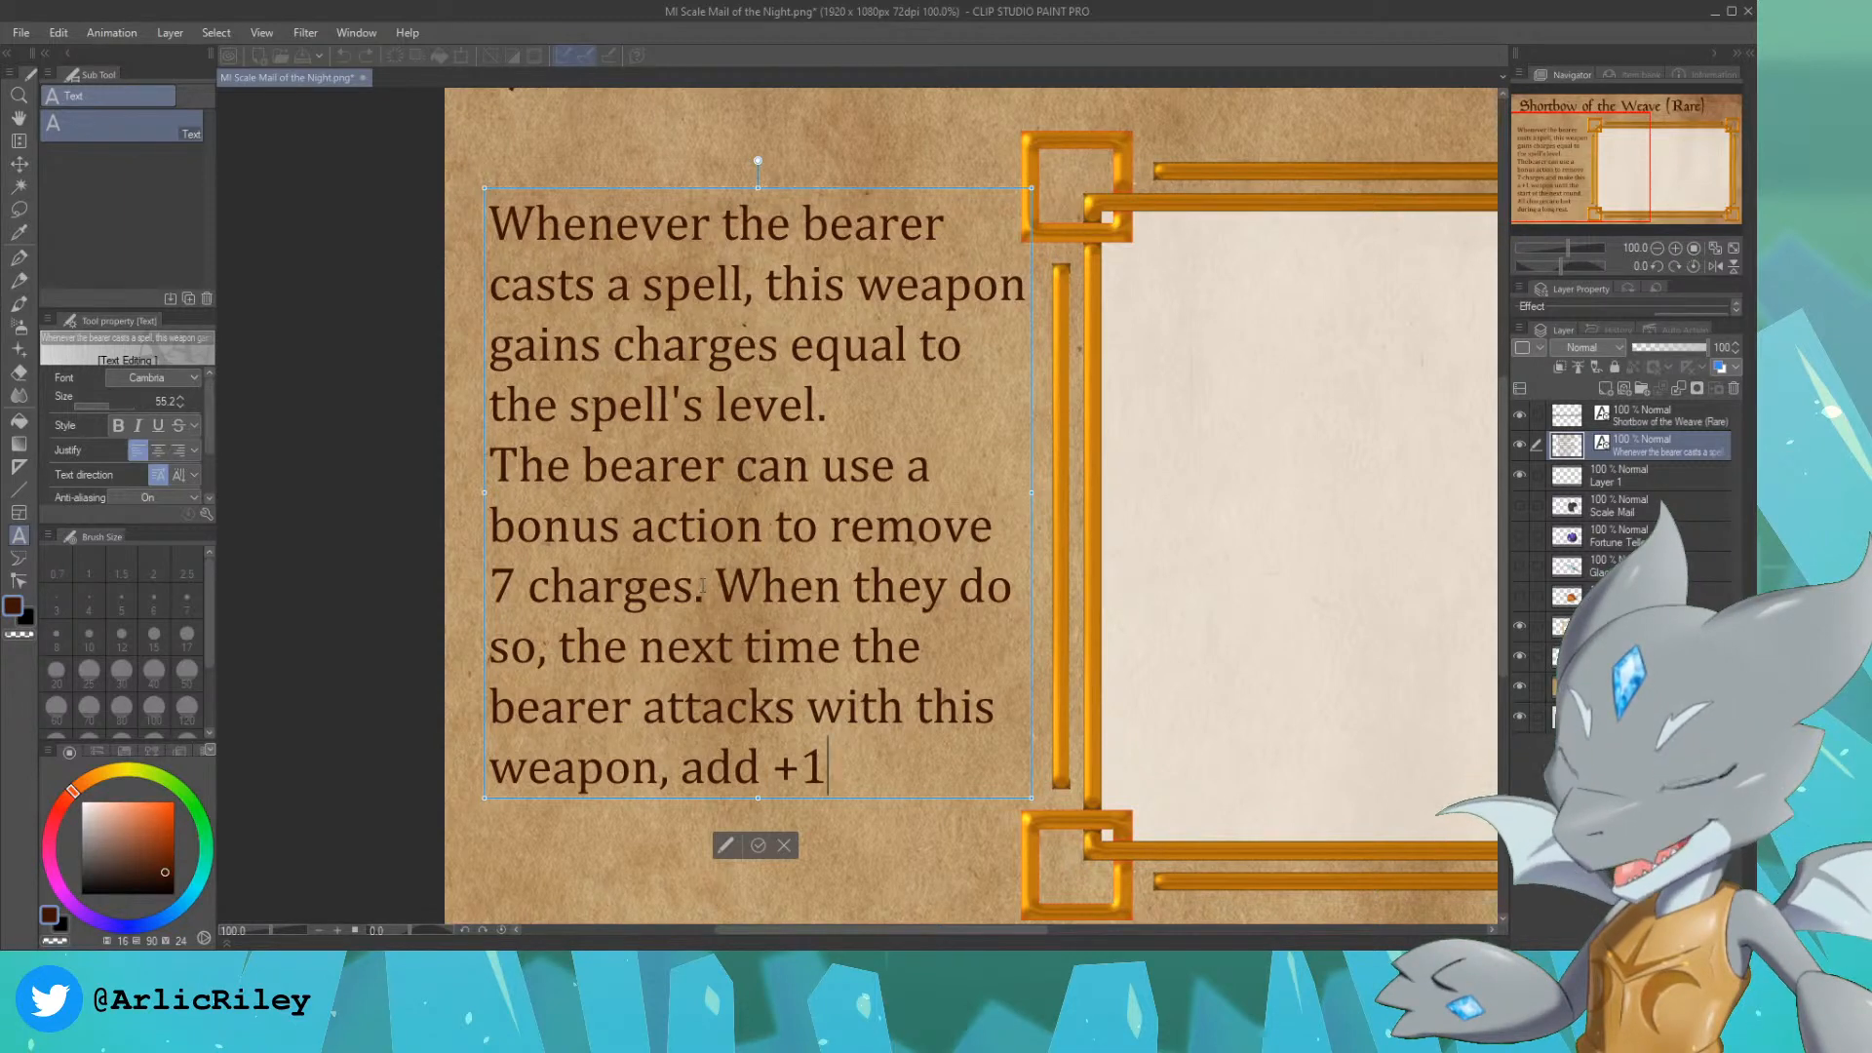
pyautogui.write('d')
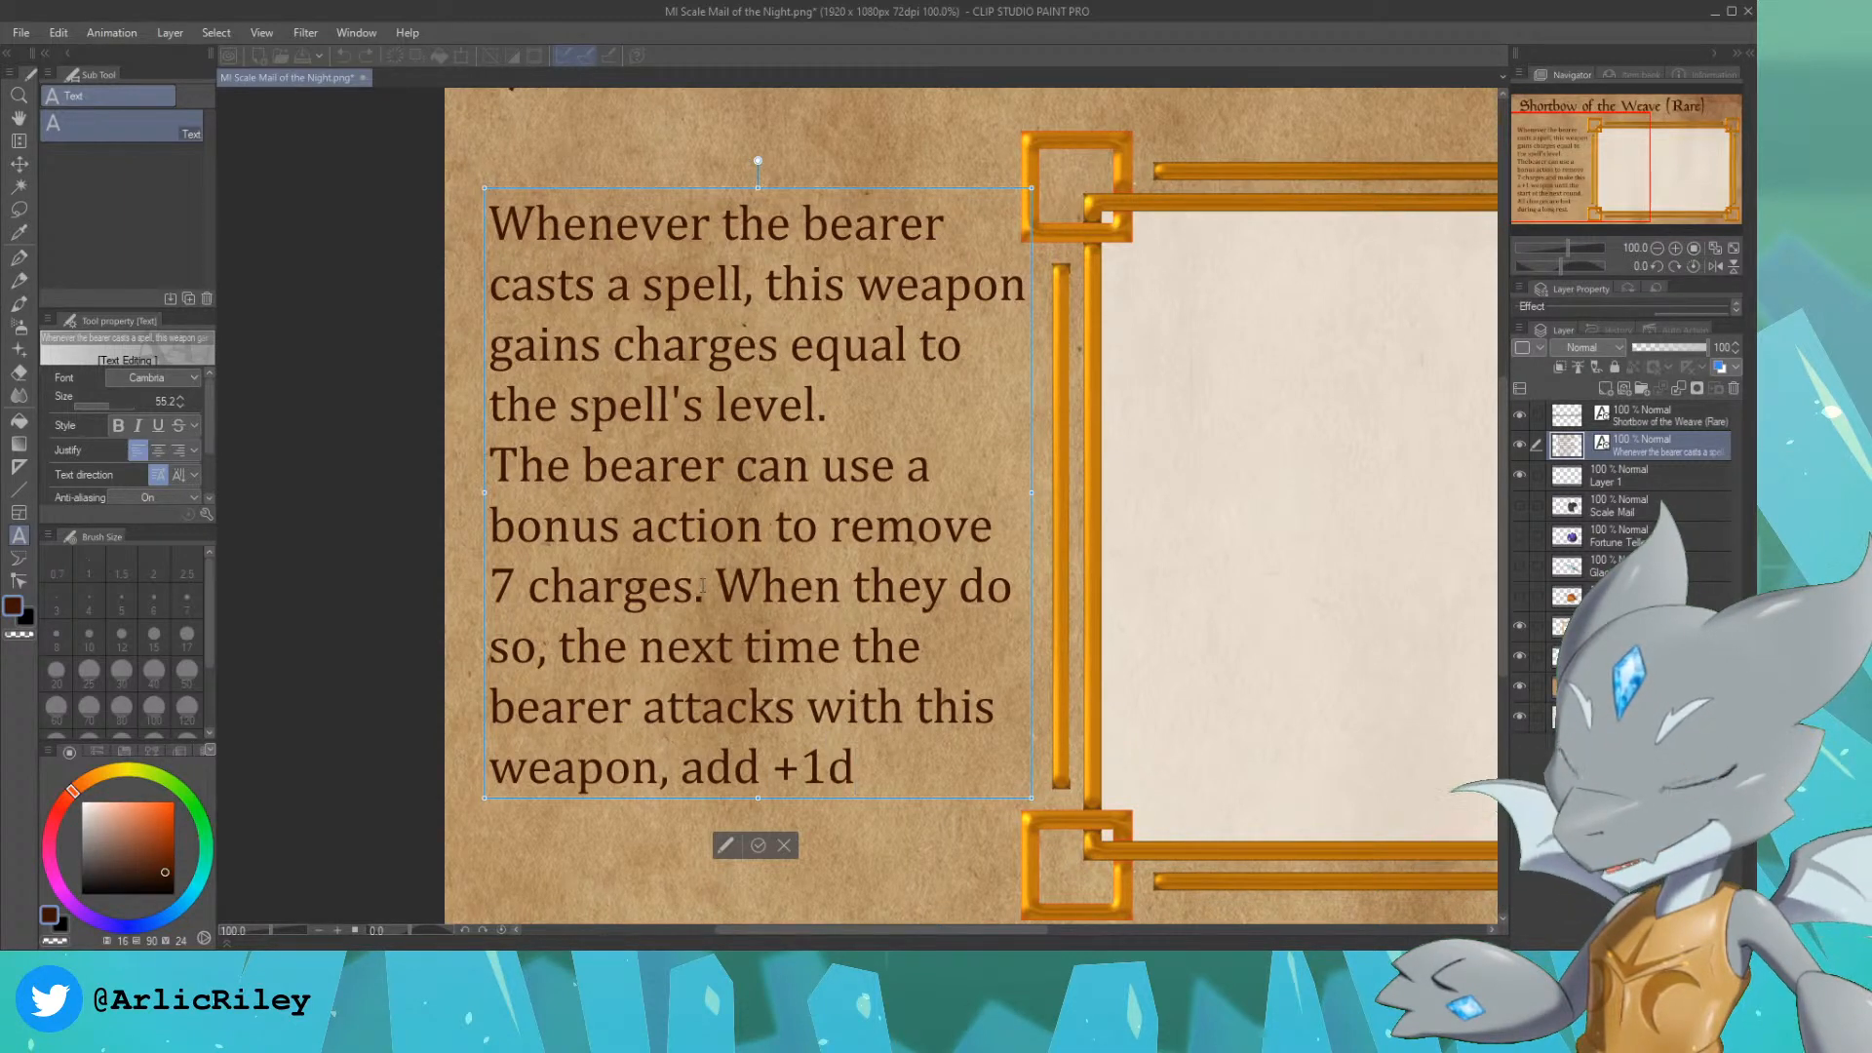
pyautogui.press('BackSpace')
pyautogui.press('BackSpace')
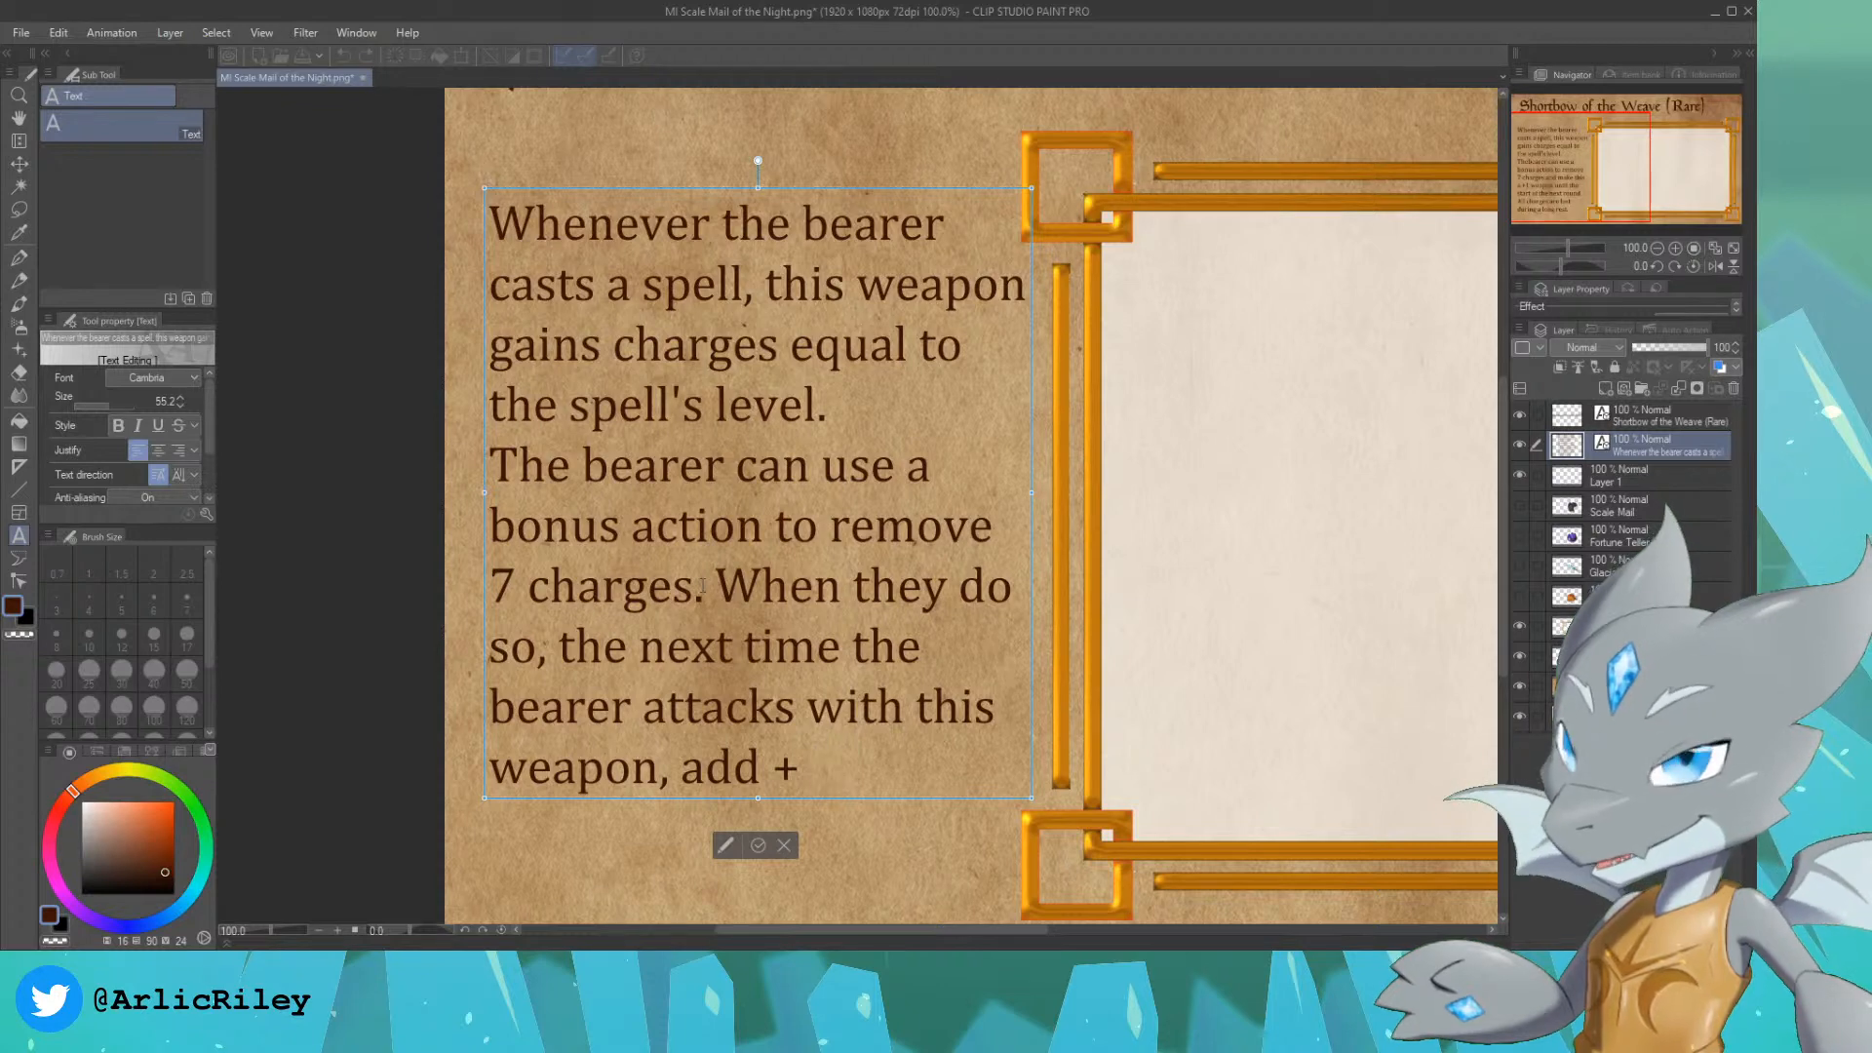
pyautogui.write('2d4')
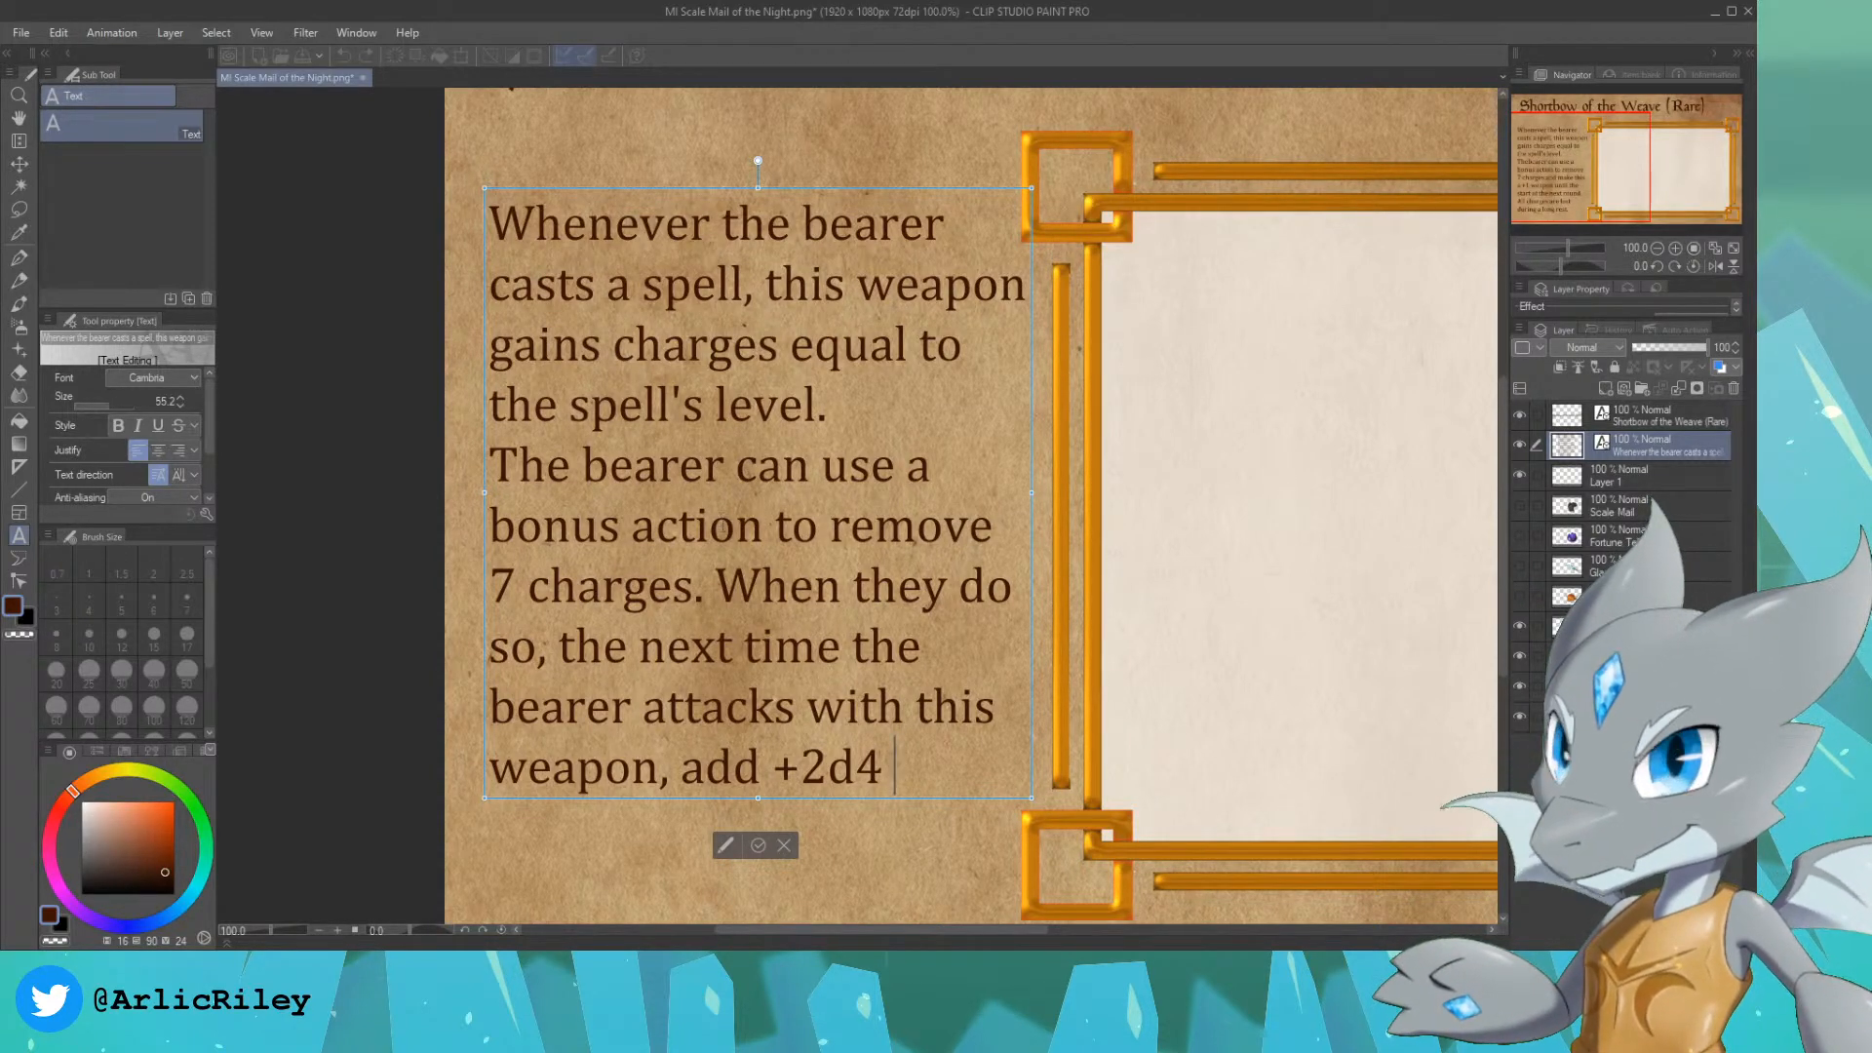
# Step: End the description with "Force Damage.", placing "Damage." on its own line, and make Layer 1 the active layer
pyautogui.hotkey('alt', 'Tab')
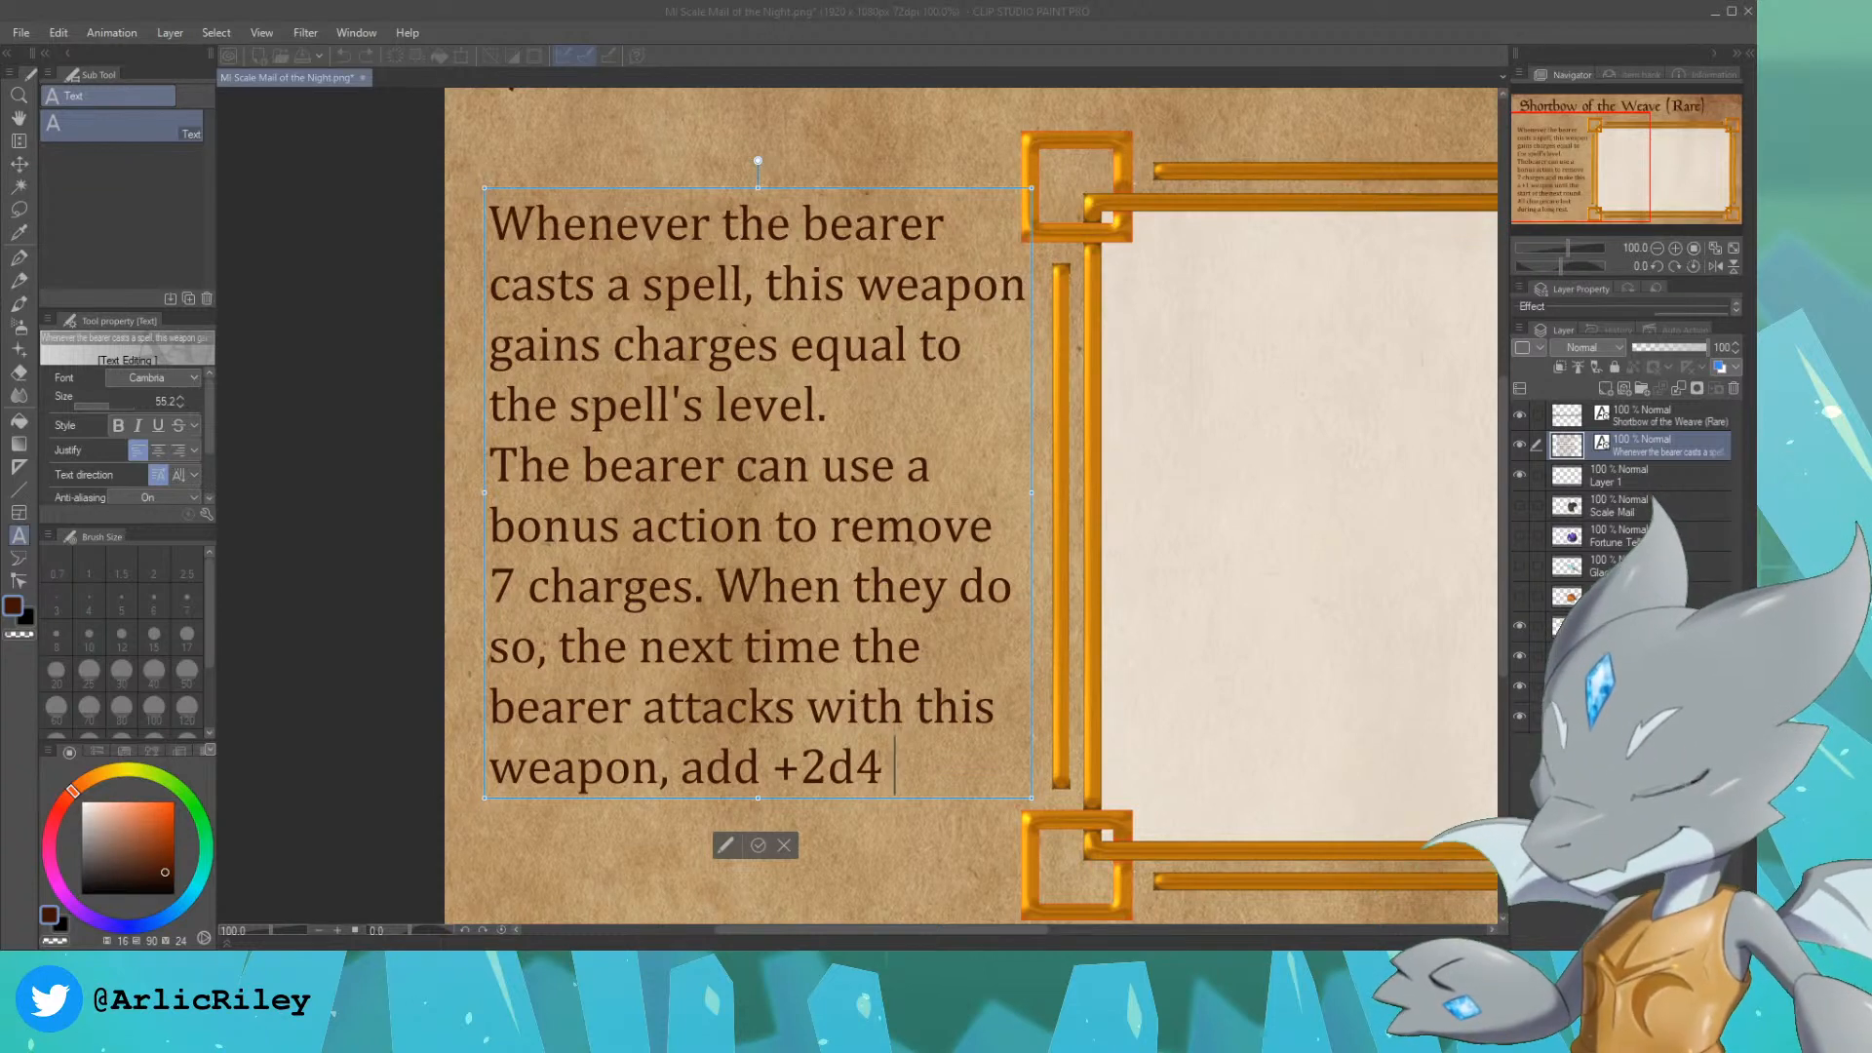
pyautogui.click(902, 772)
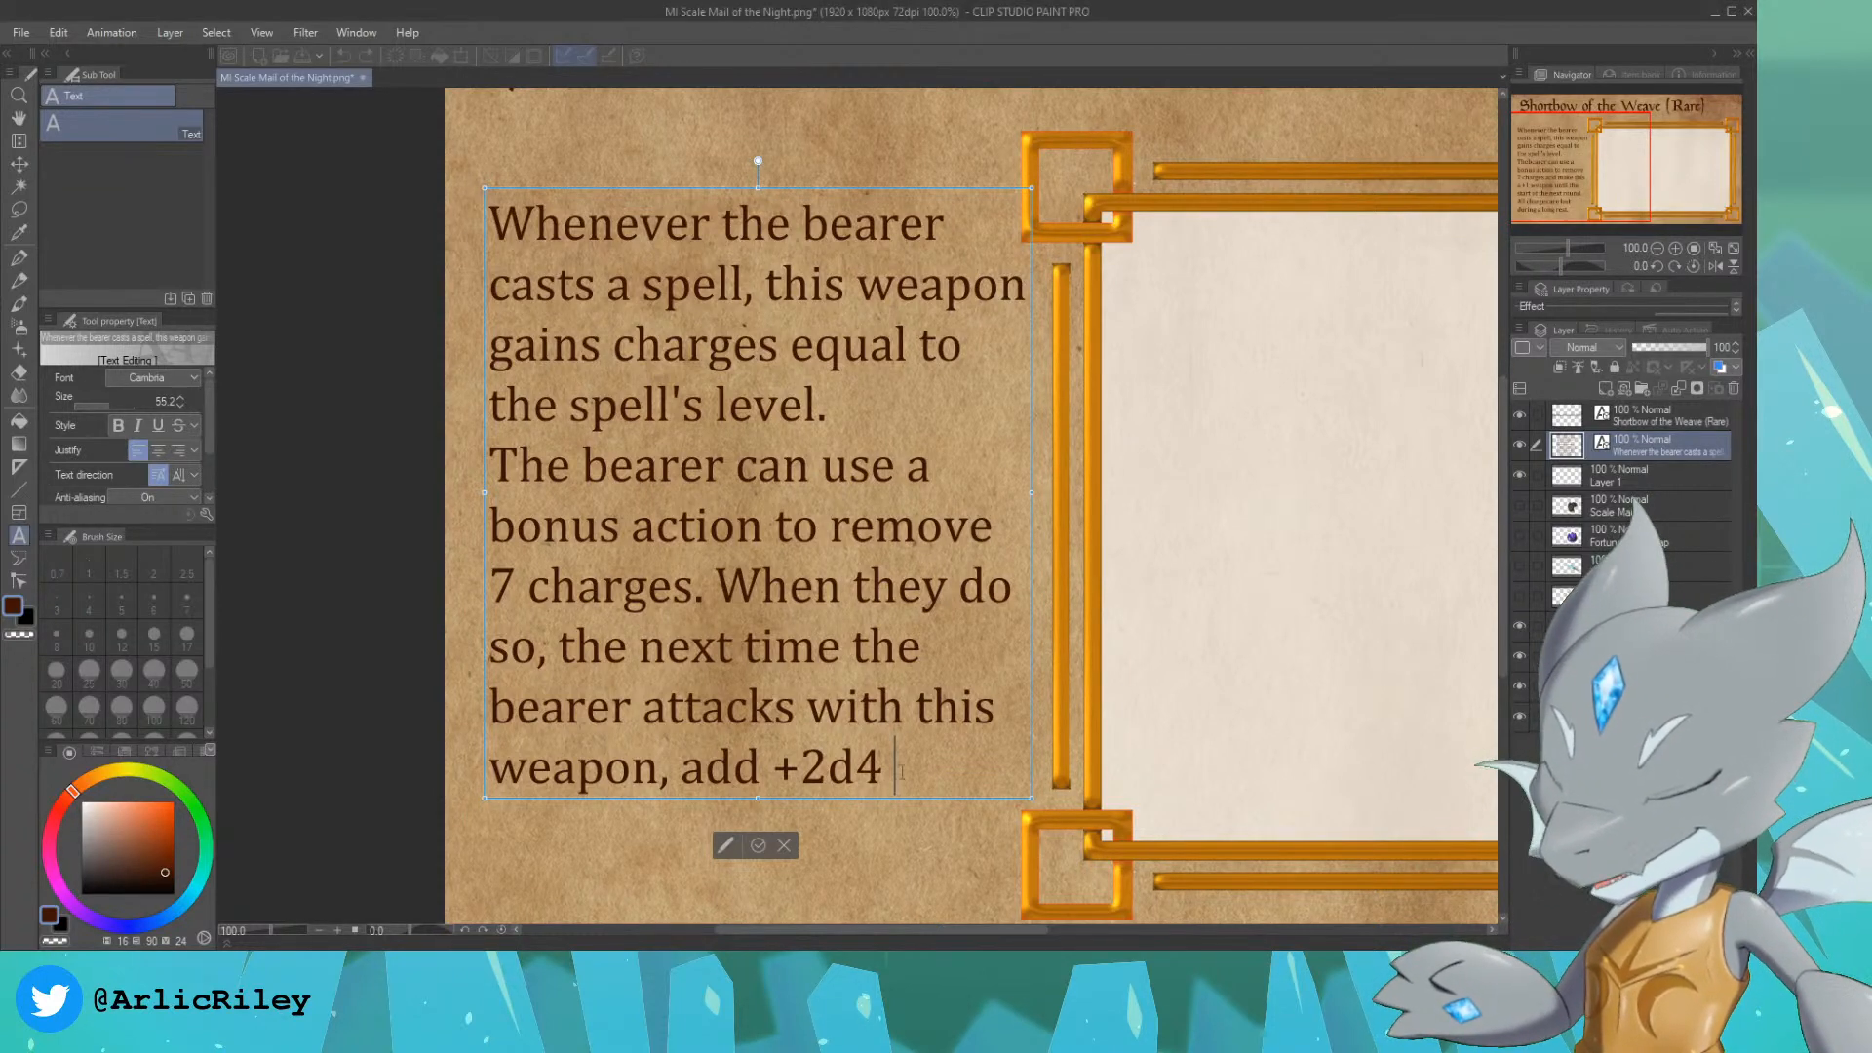
pyautogui.write('F')
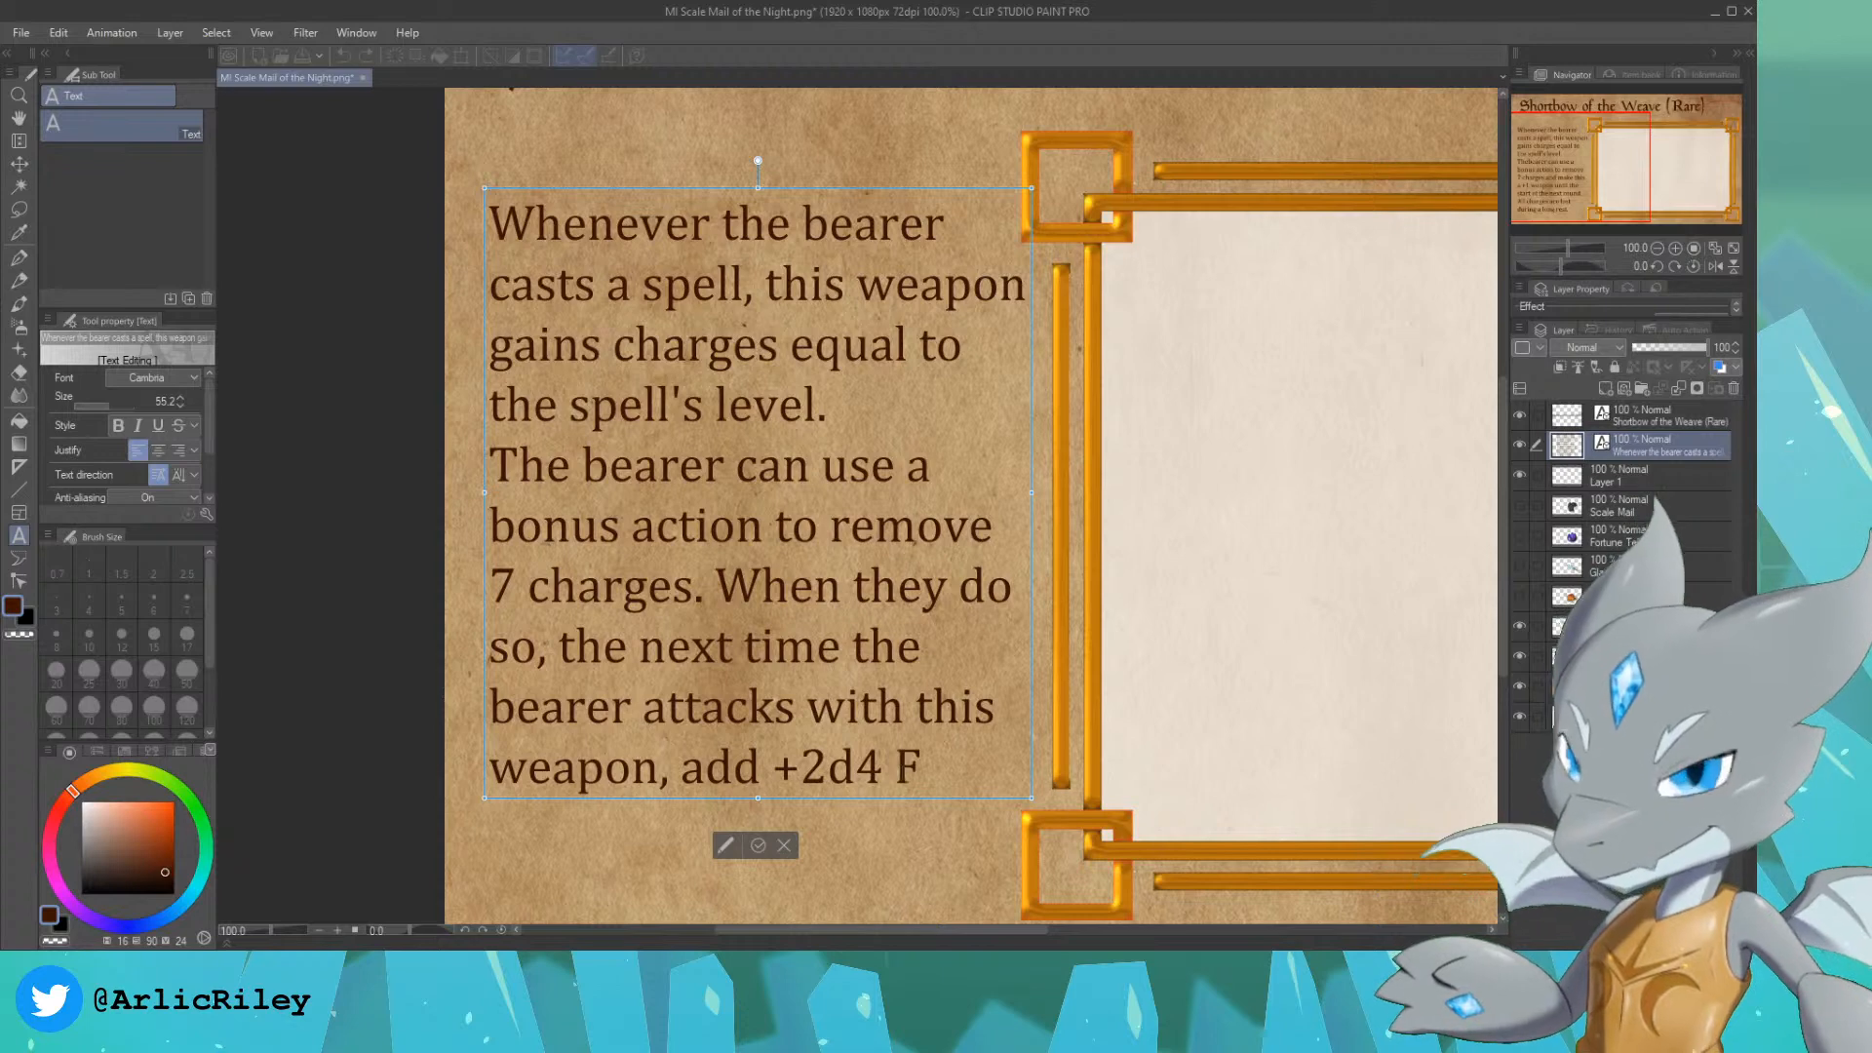
pyautogui.write('orce D')
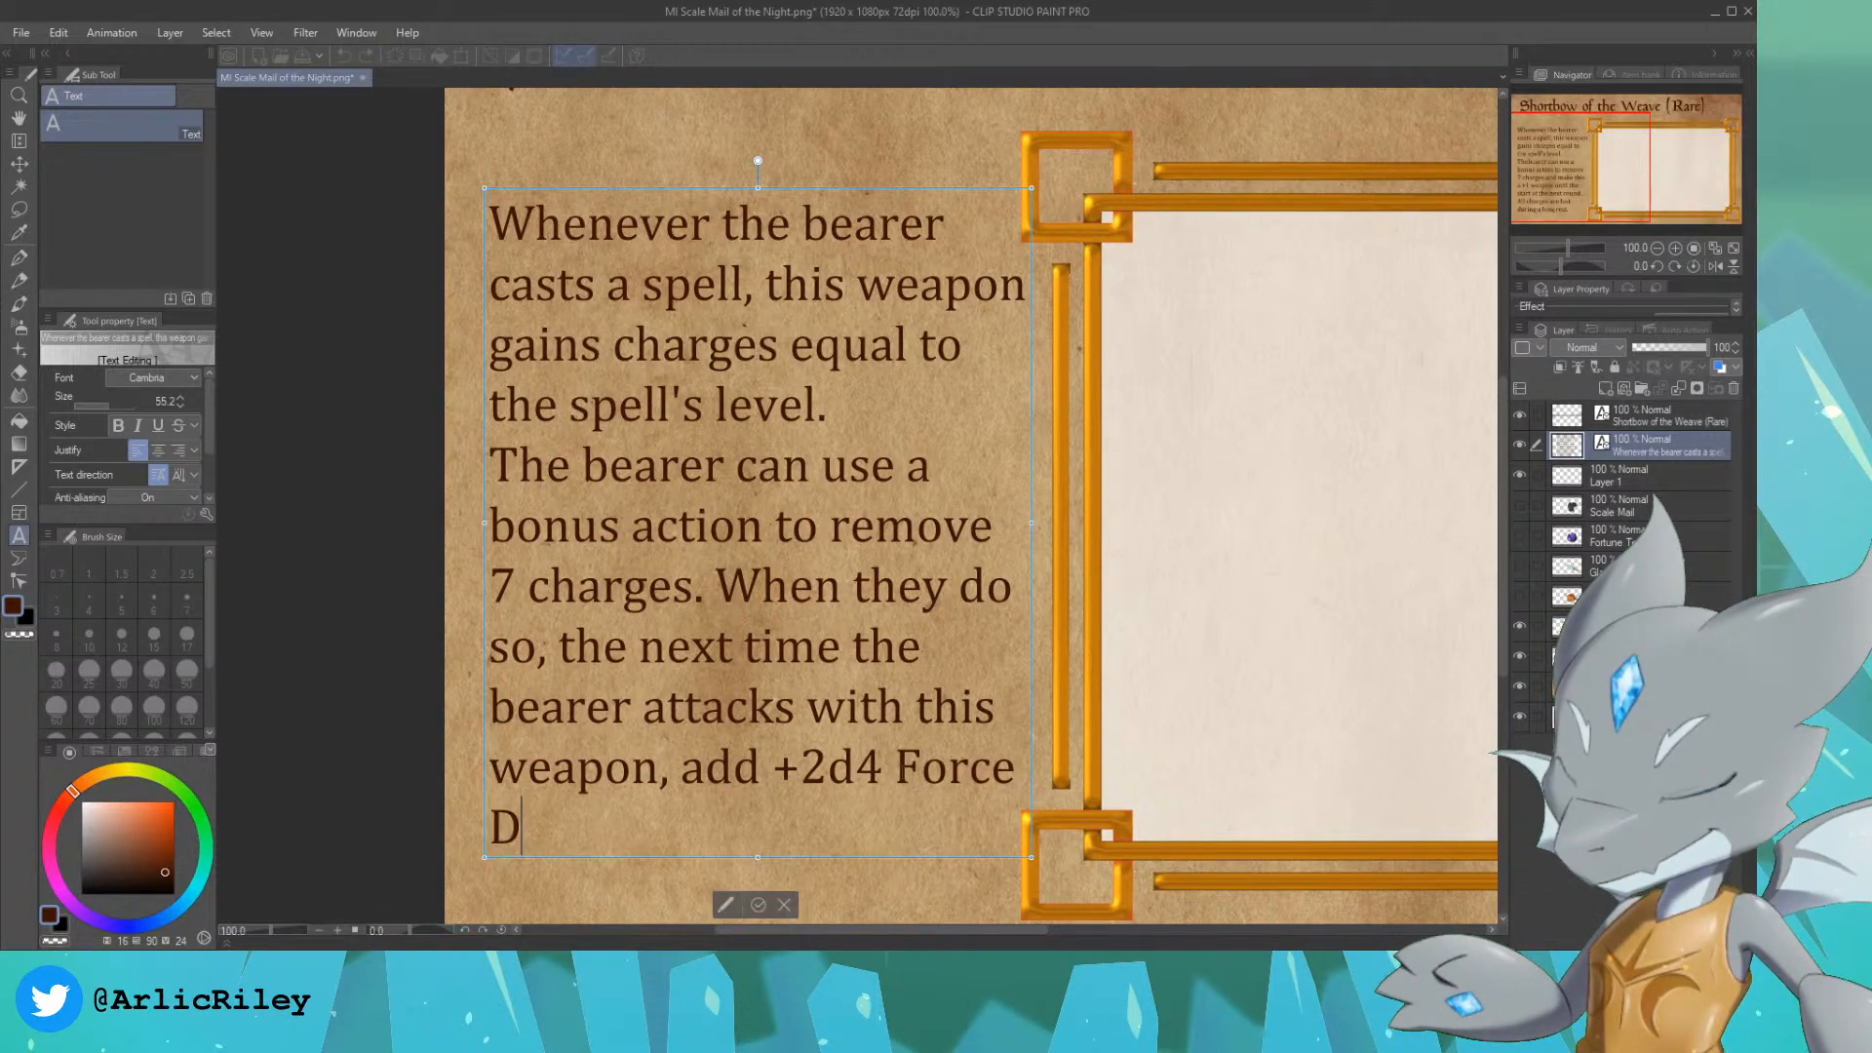
pyautogui.write('amage.')
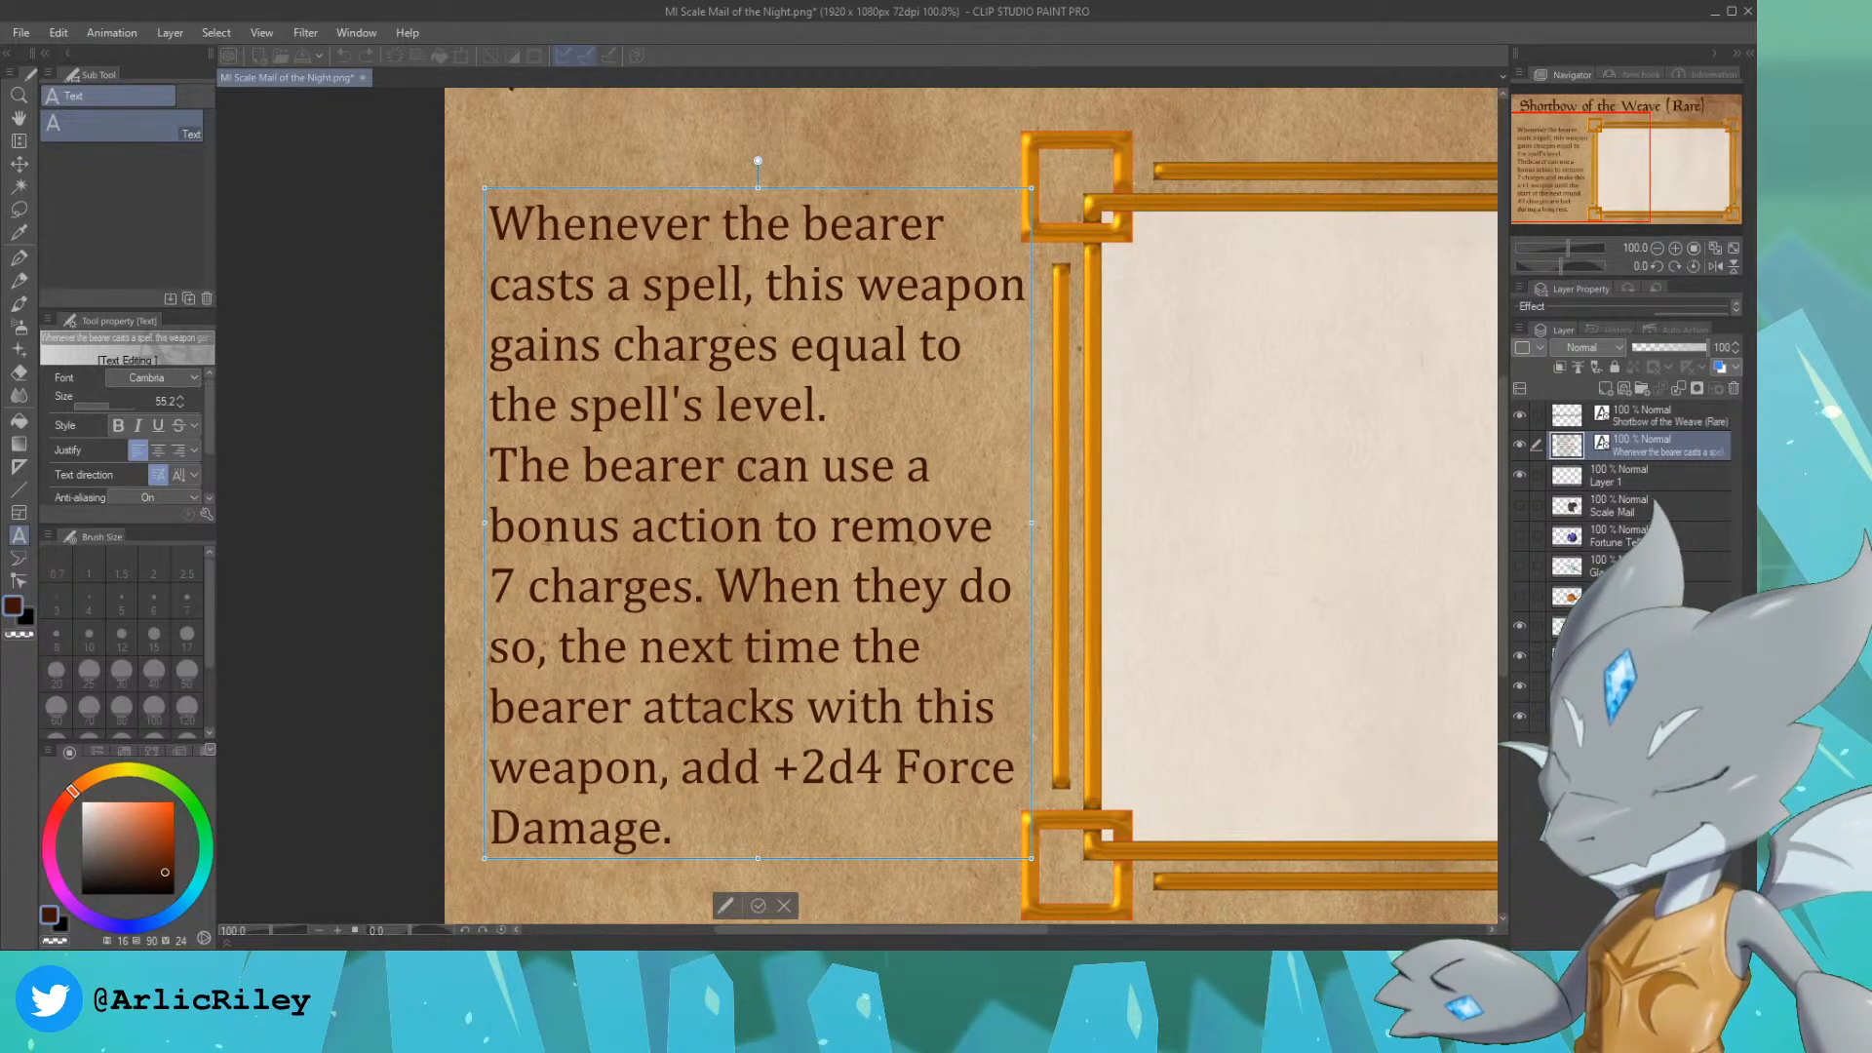
pyautogui.moveTo(1602, 134); pyautogui.dragTo(1692, 138)
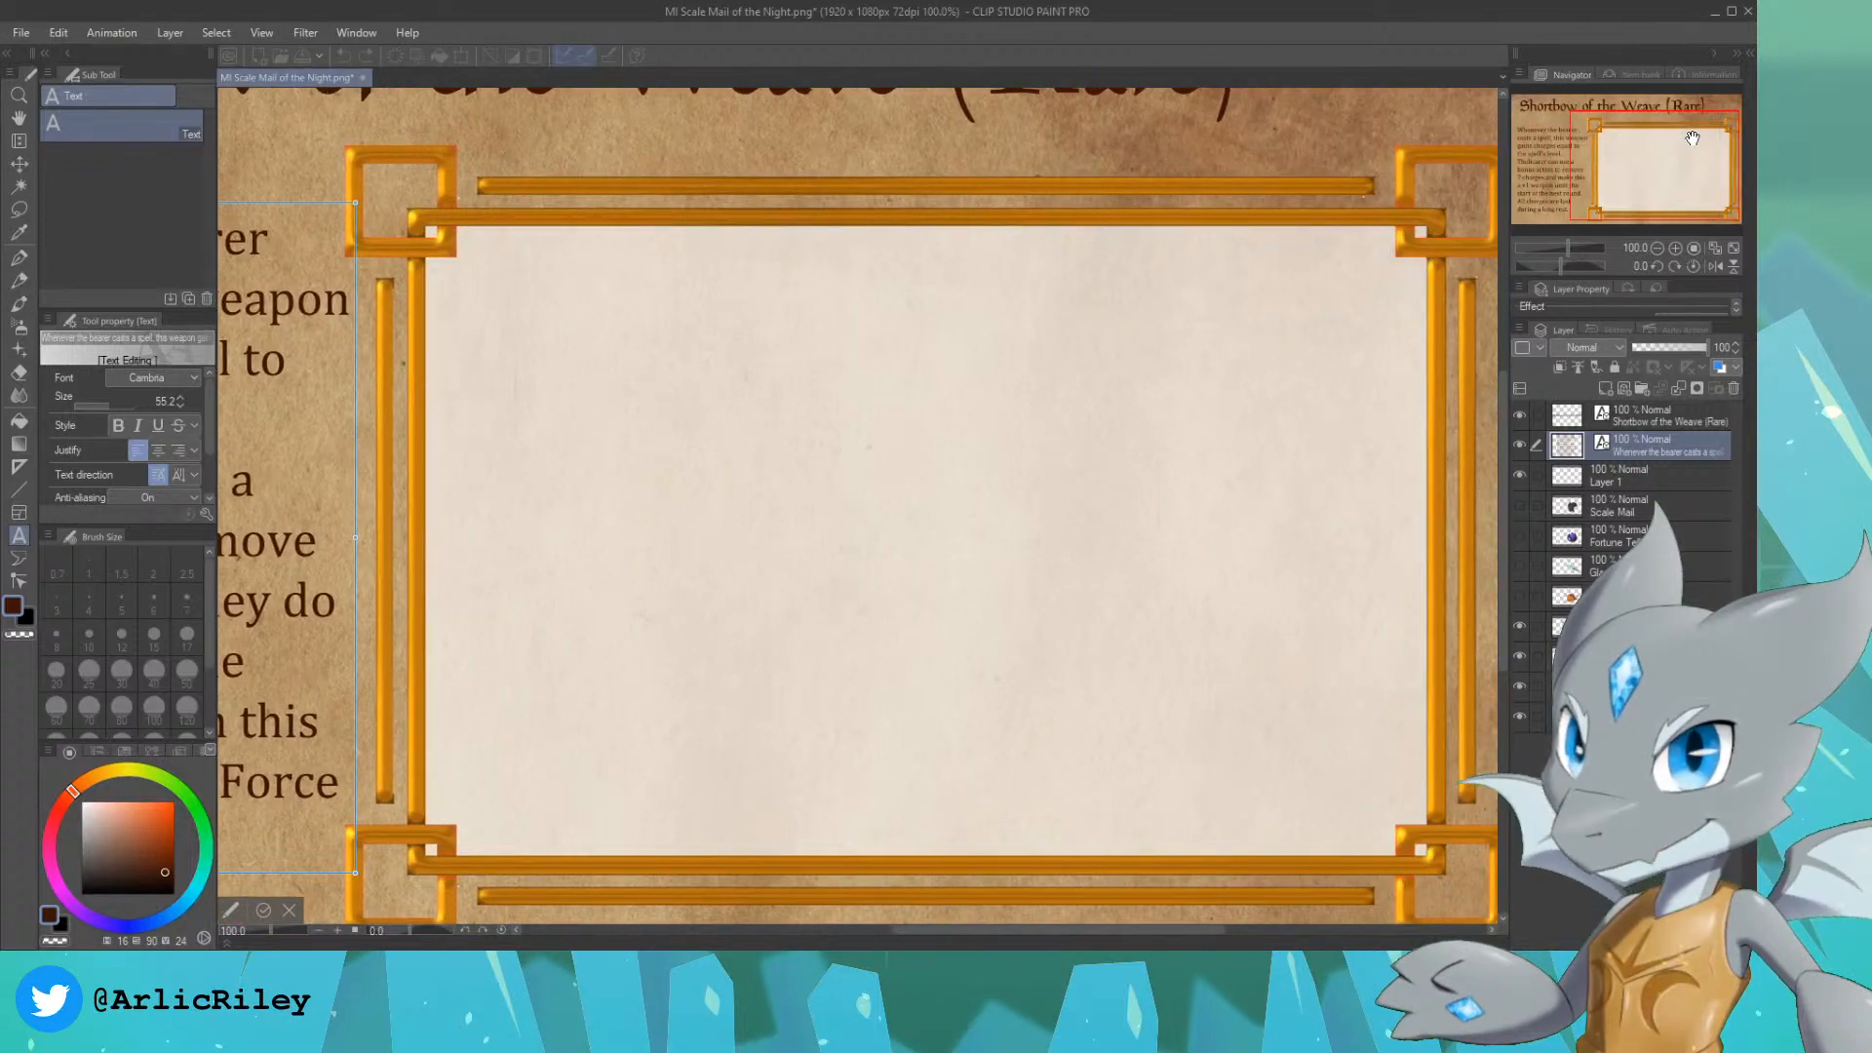
pyautogui.click(1671, 478)
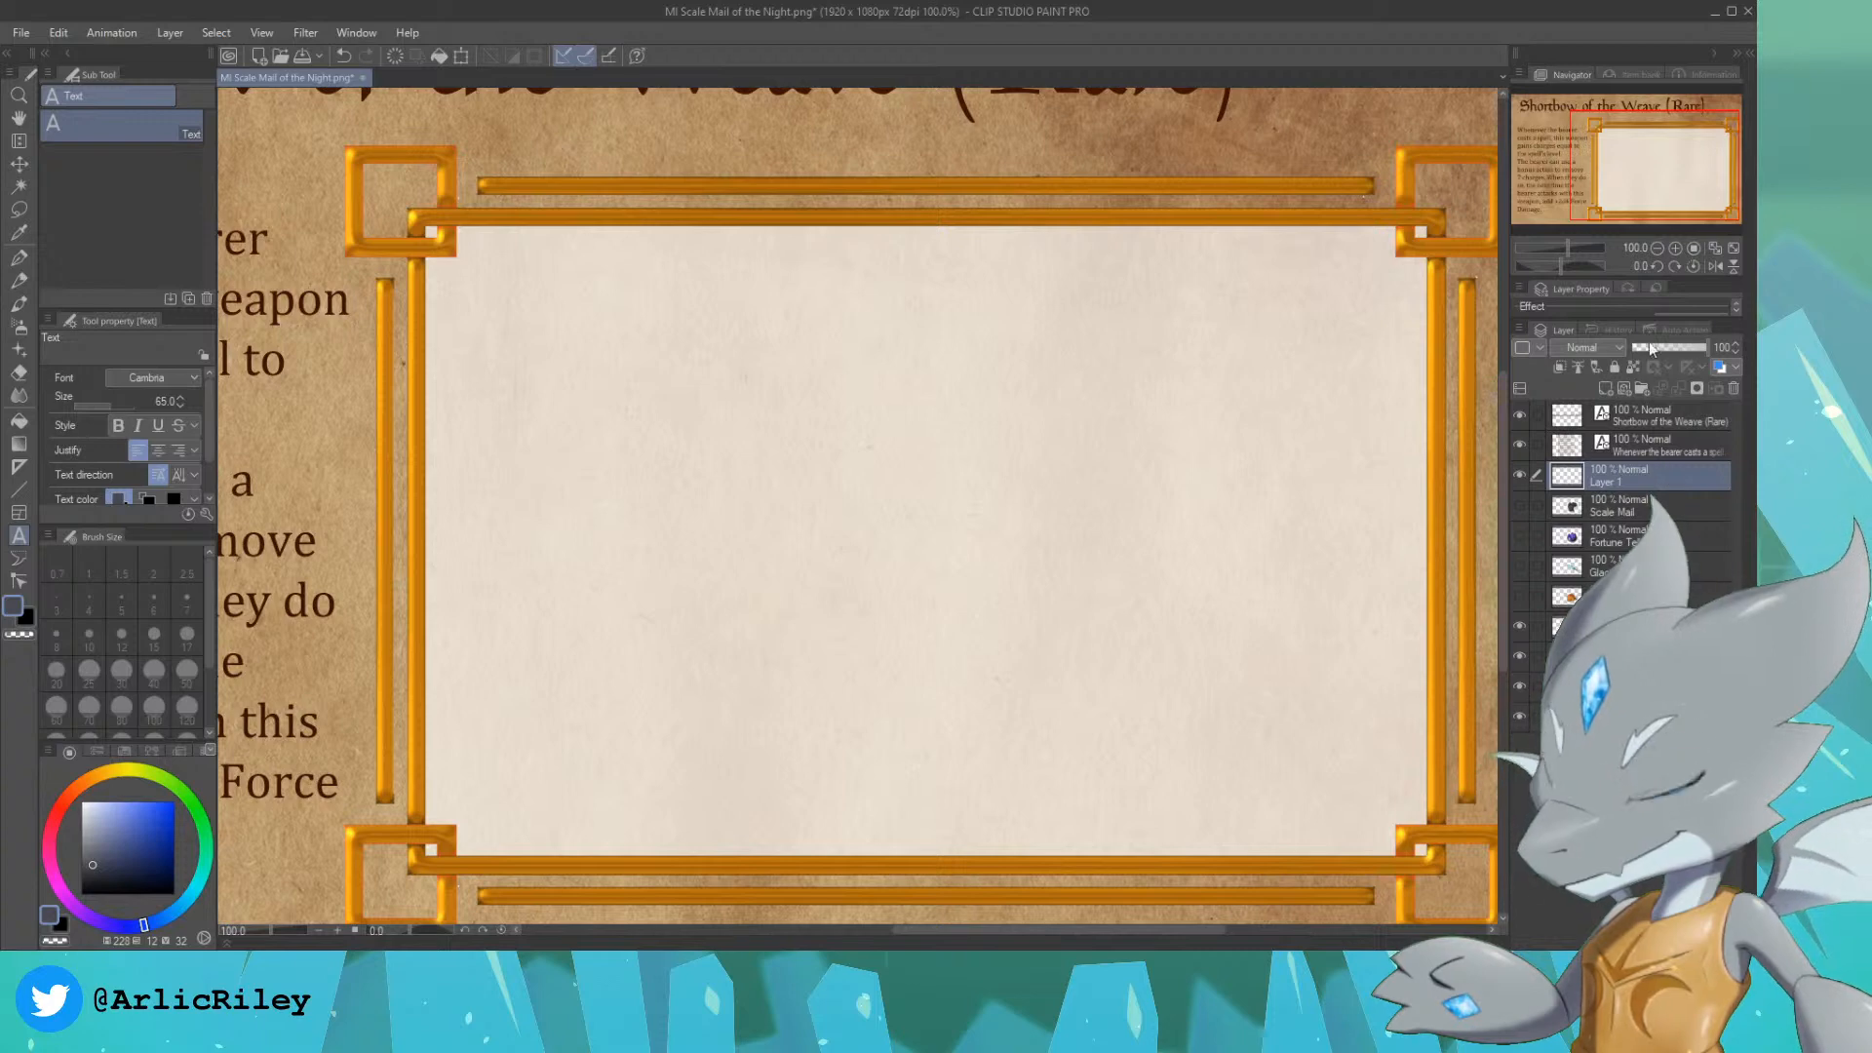
# Step: Replace "attacks" with "hits" in the description's phrase "bearer attacks with this weapon"
pyautogui.moveTo(1648, 161); pyautogui.dragTo(1576, 169)
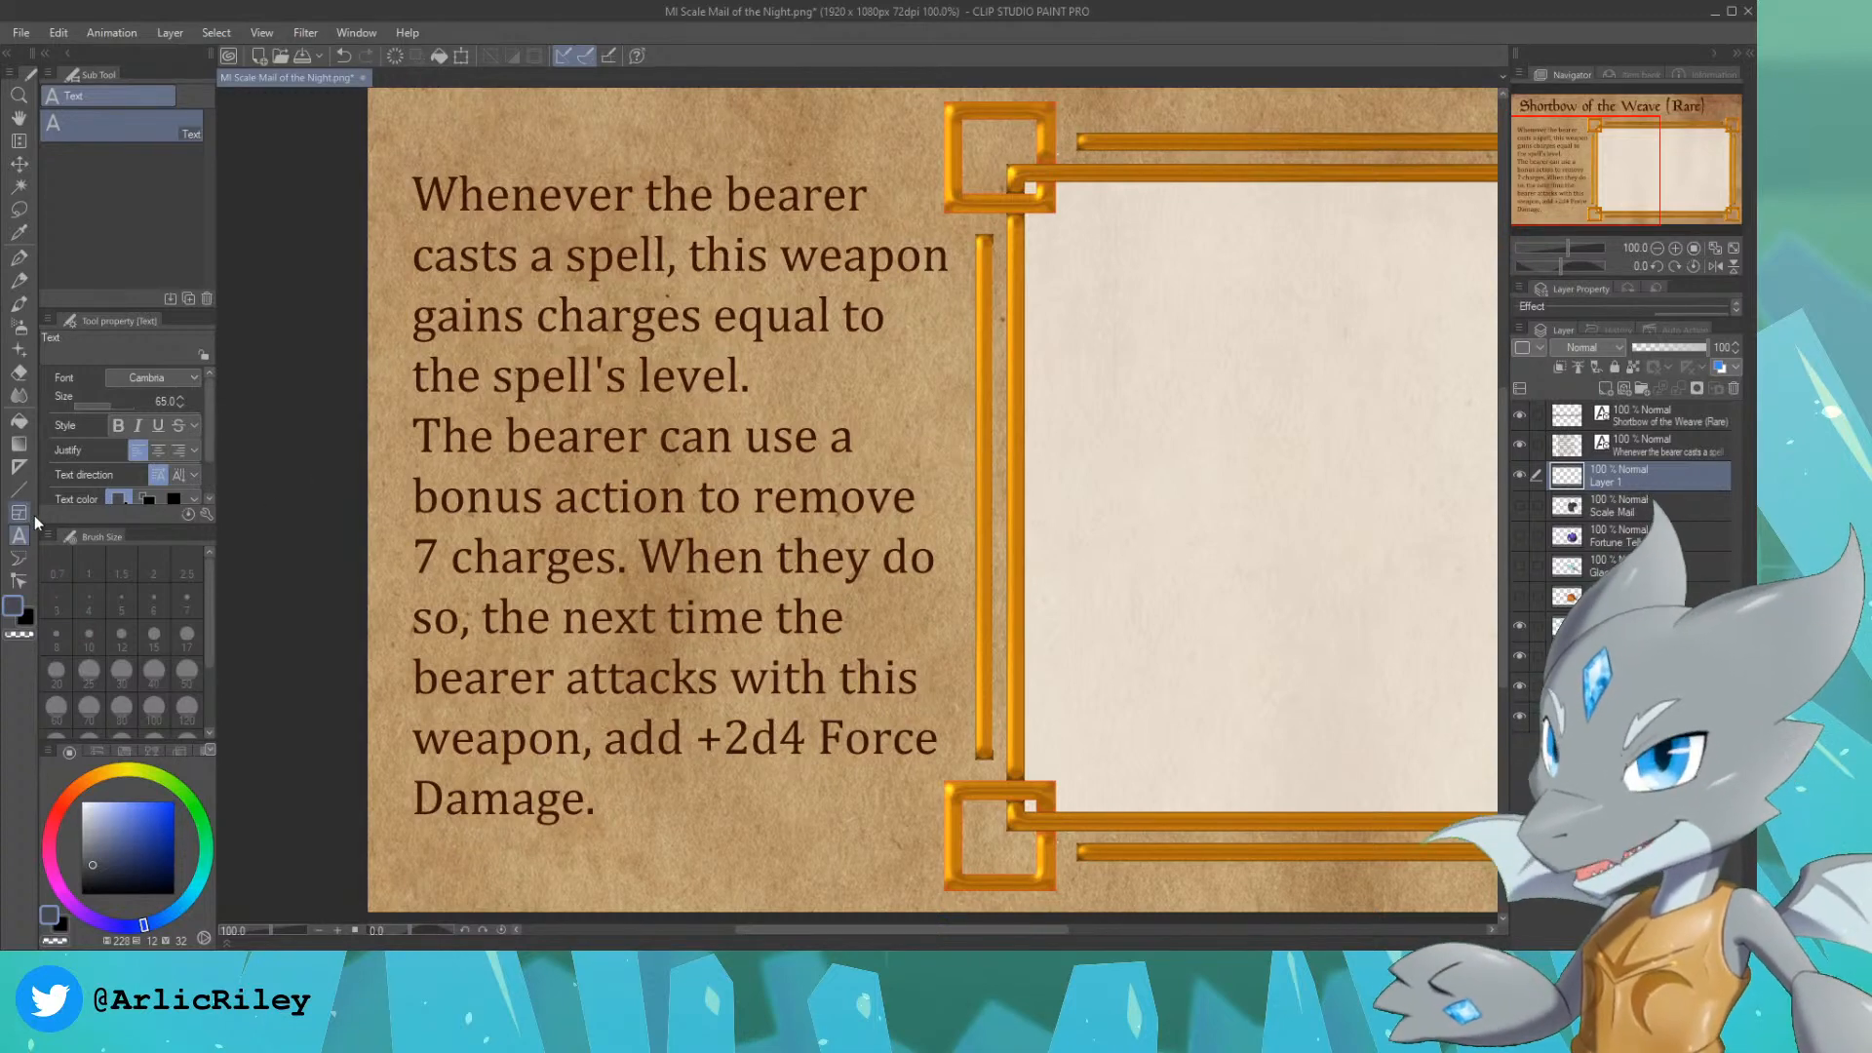
pyautogui.click(624, 499)
pyautogui.click(719, 676)
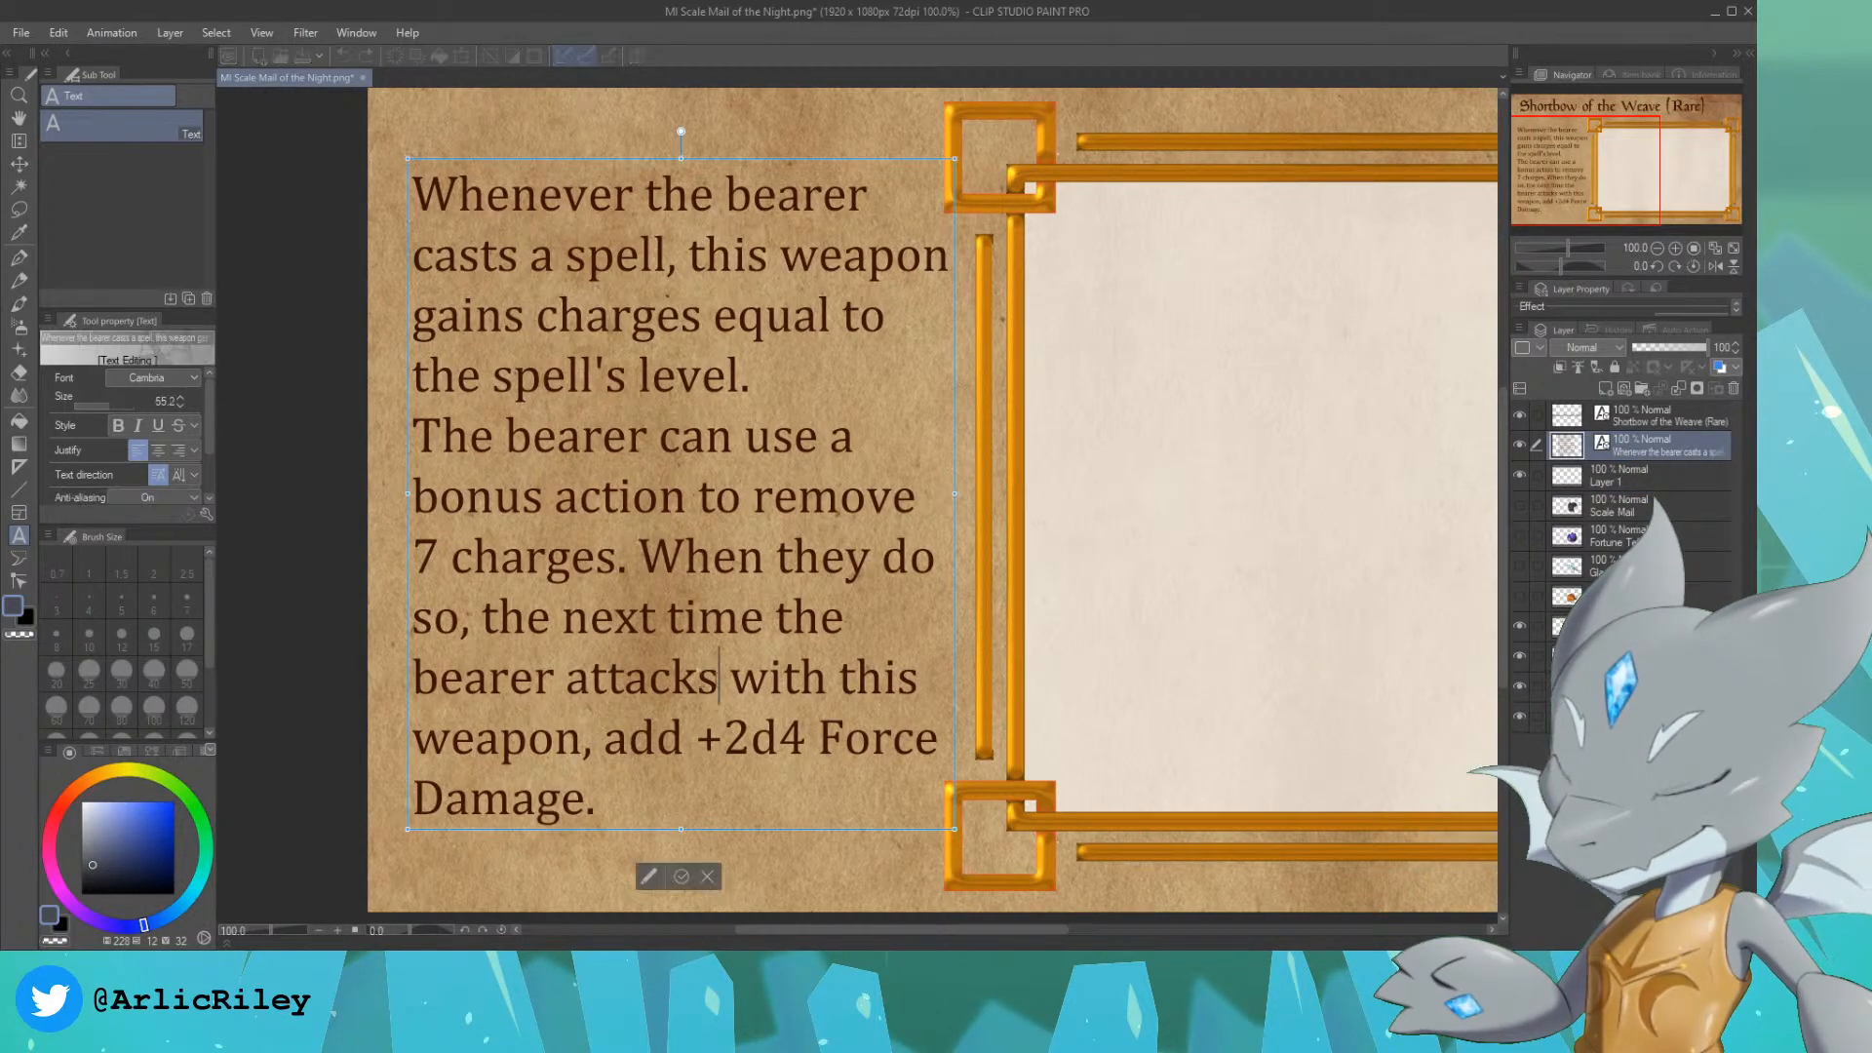
pyautogui.press('BackSpace')
pyautogui.press('BackSpace')
pyautogui.press('BackSpace')
pyautogui.press('BackSpace')
pyautogui.press('BackSpace')
pyautogui.press('BackSpace')
pyautogui.press('BackSpace')
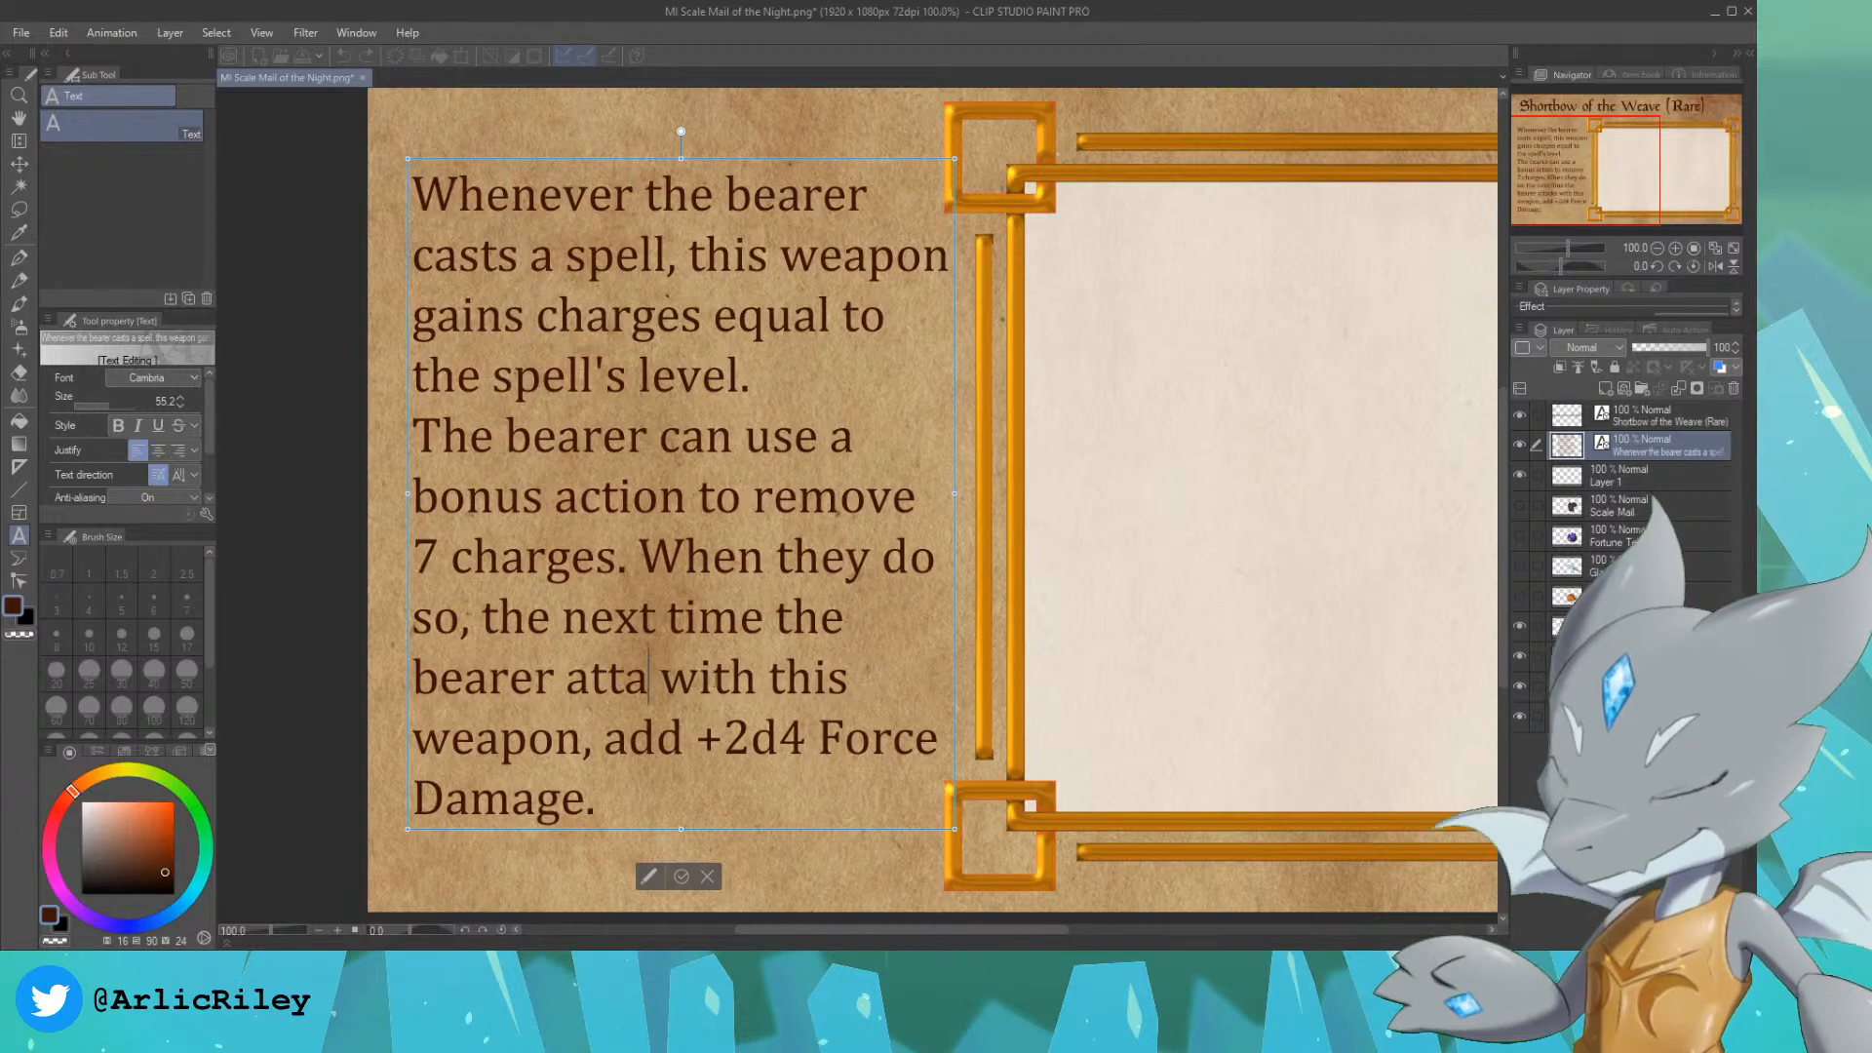
pyautogui.write('hits')
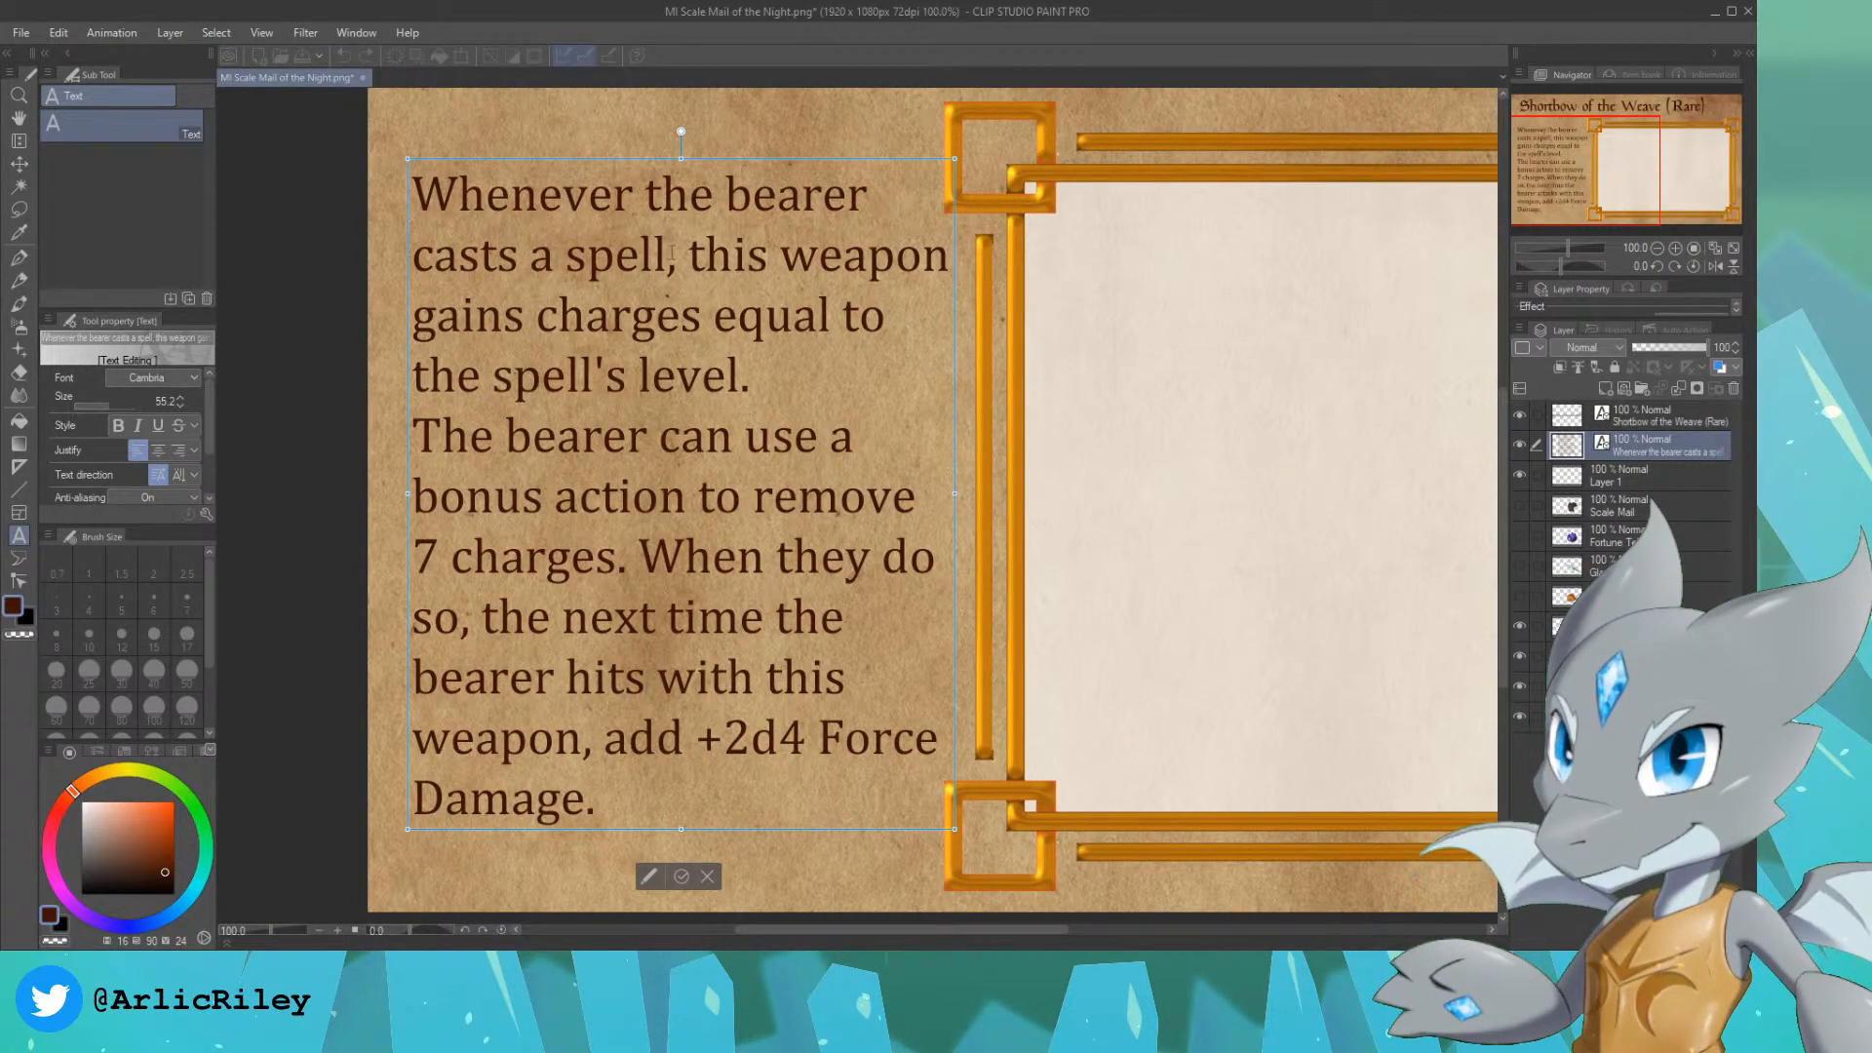
# Step: Select the entire description text, from "Whenever the bearer" to "Damage."
pyautogui.click(668, 255)
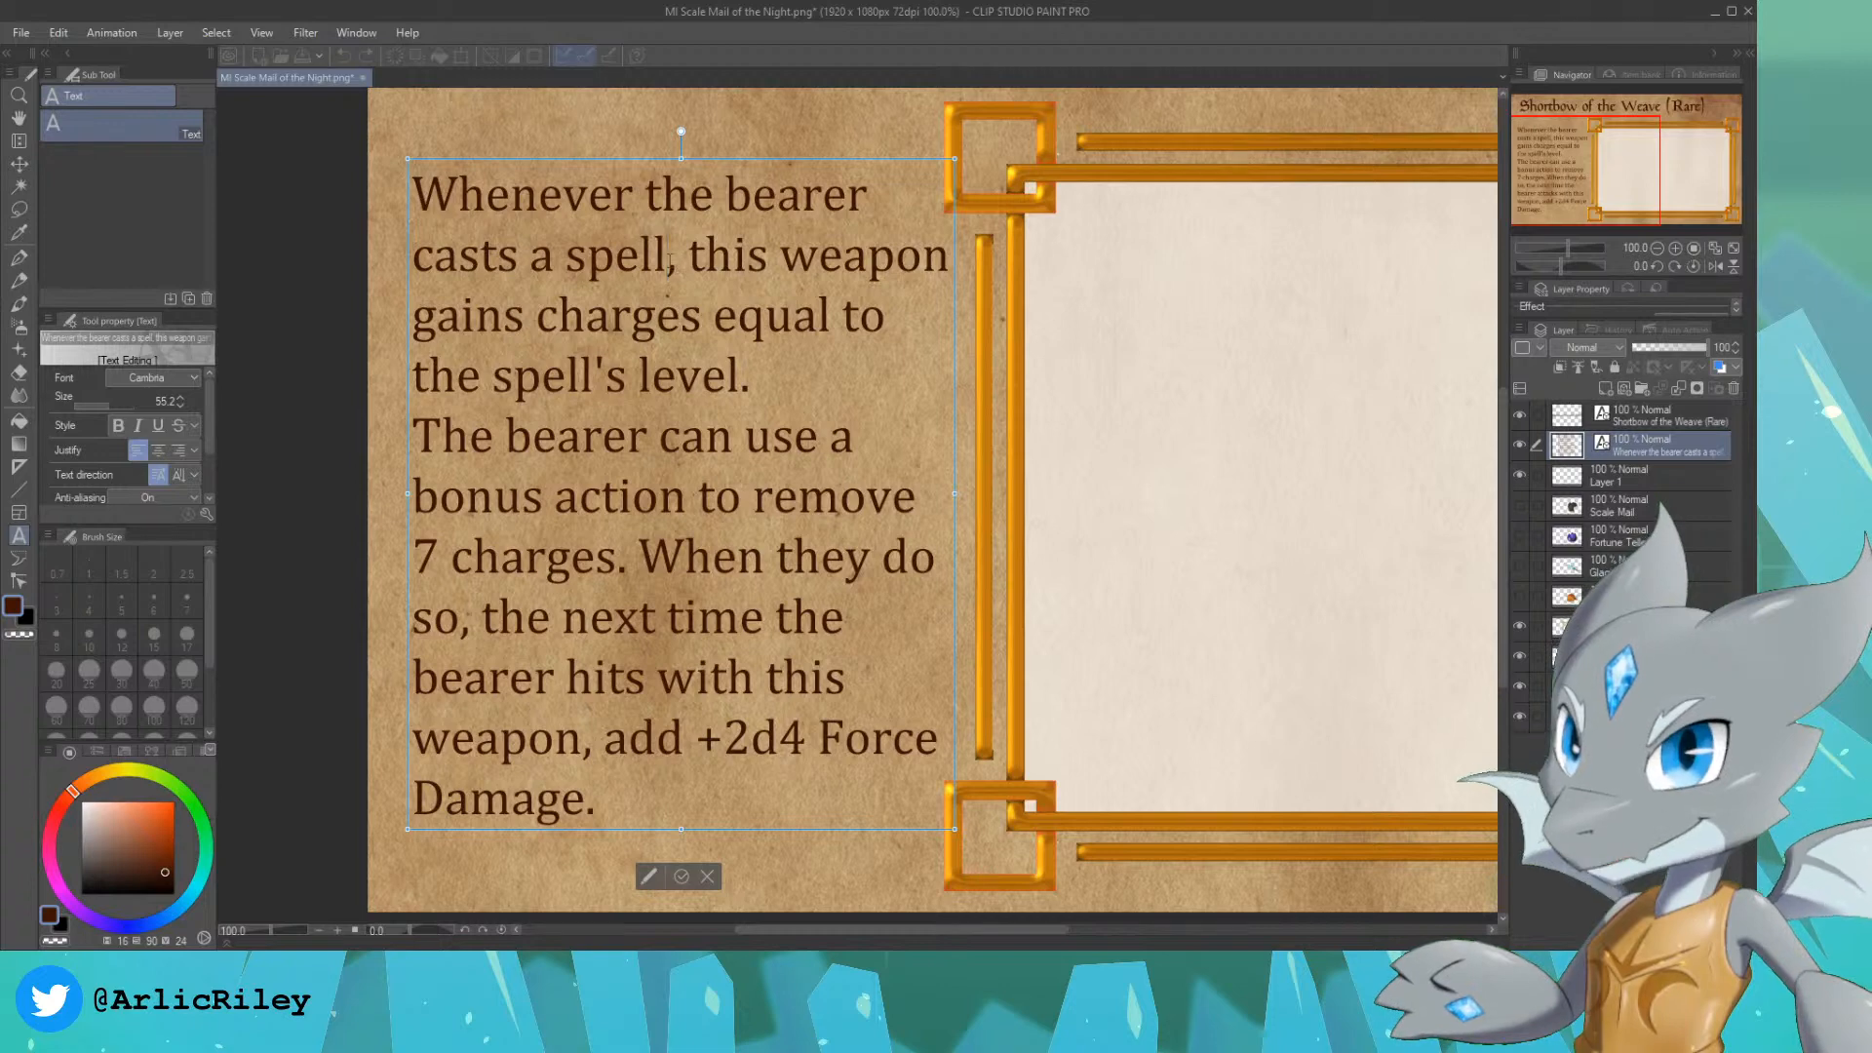
pyautogui.moveTo(1290, 243); pyautogui.dragTo(1036, 344)
pyautogui.scroll(-2, 1037, 345)
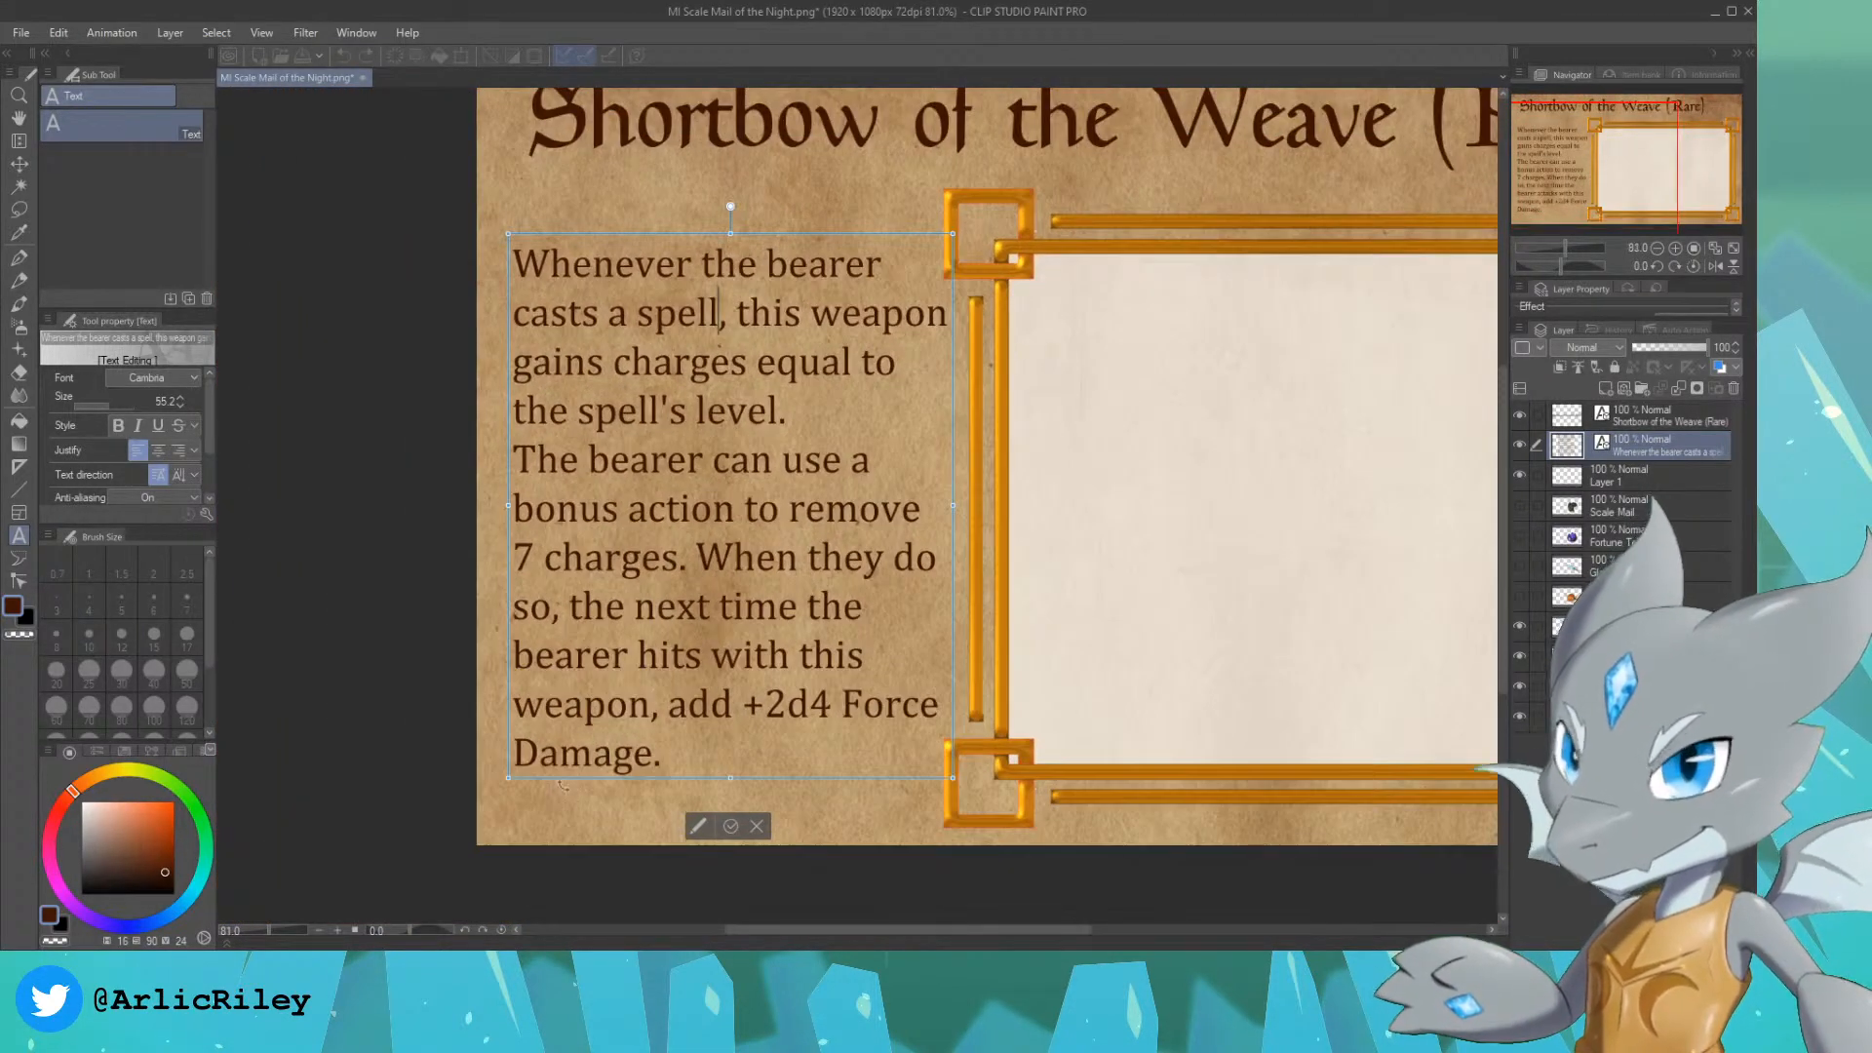
pyautogui.moveTo(656, 762); pyautogui.dragTo(509, 236)
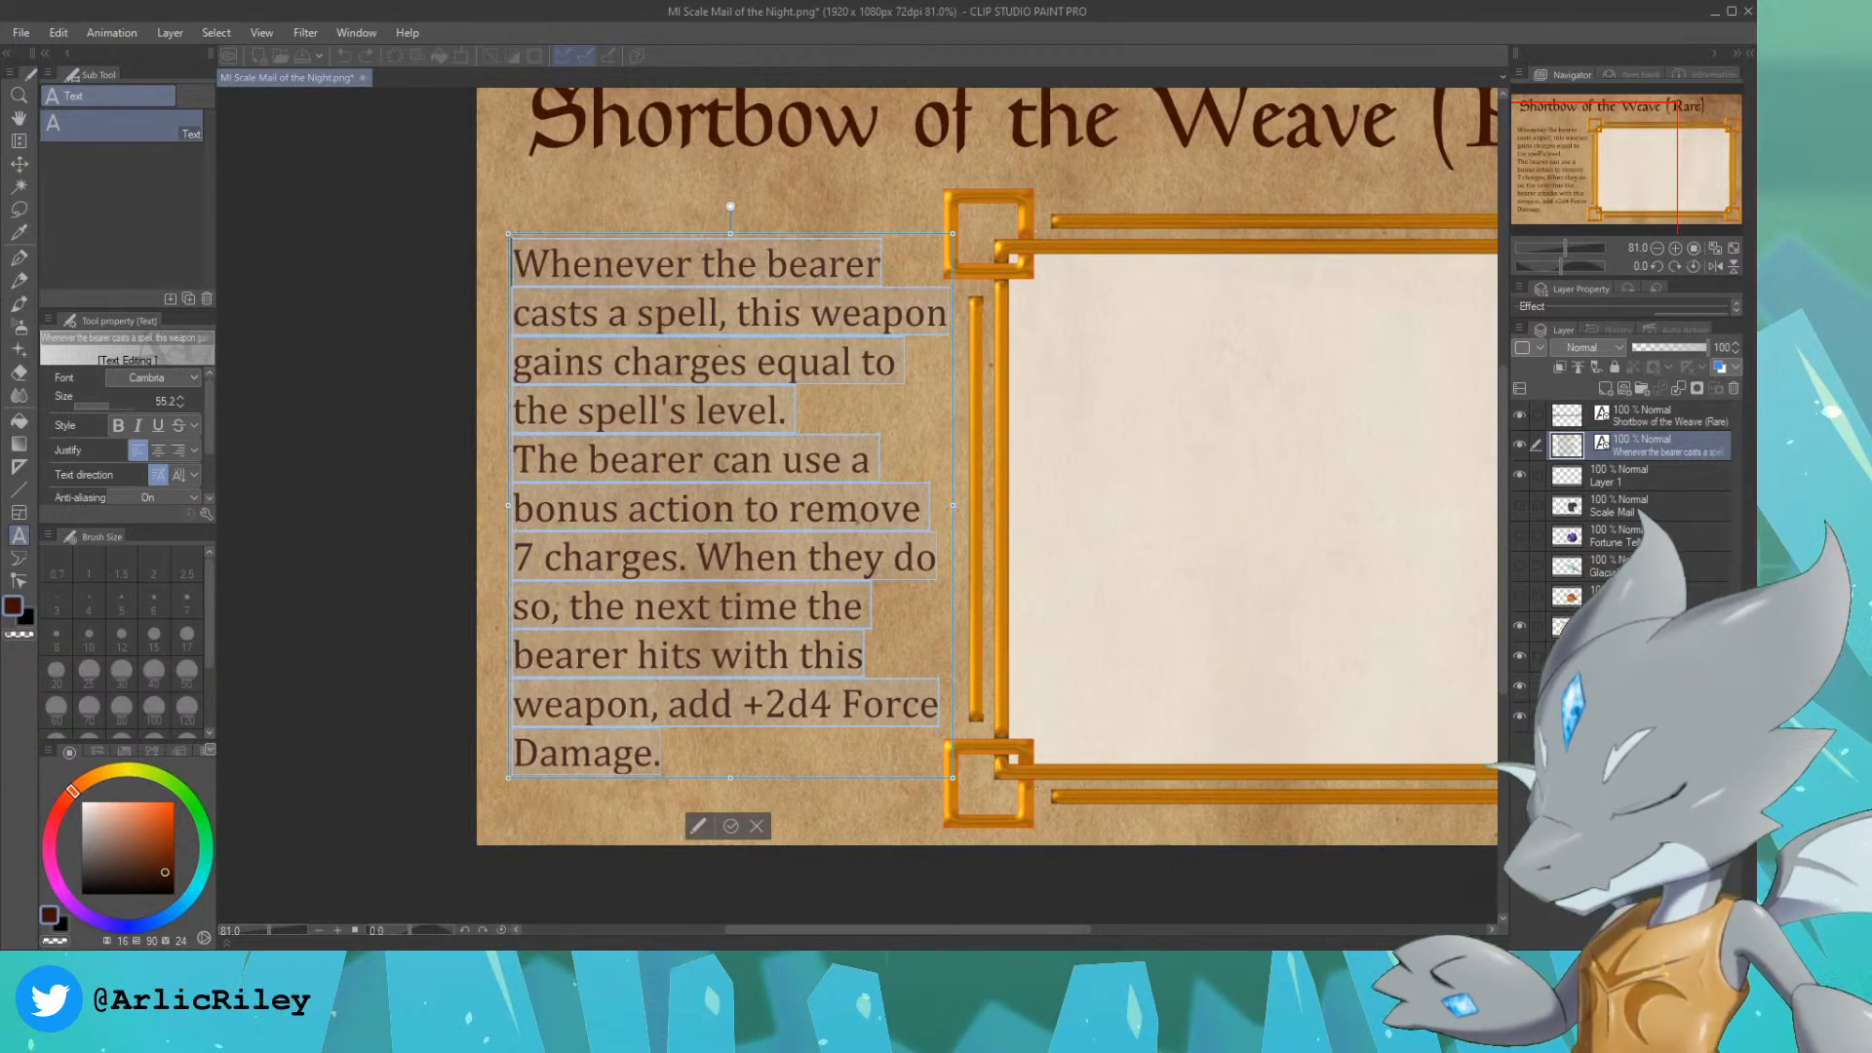
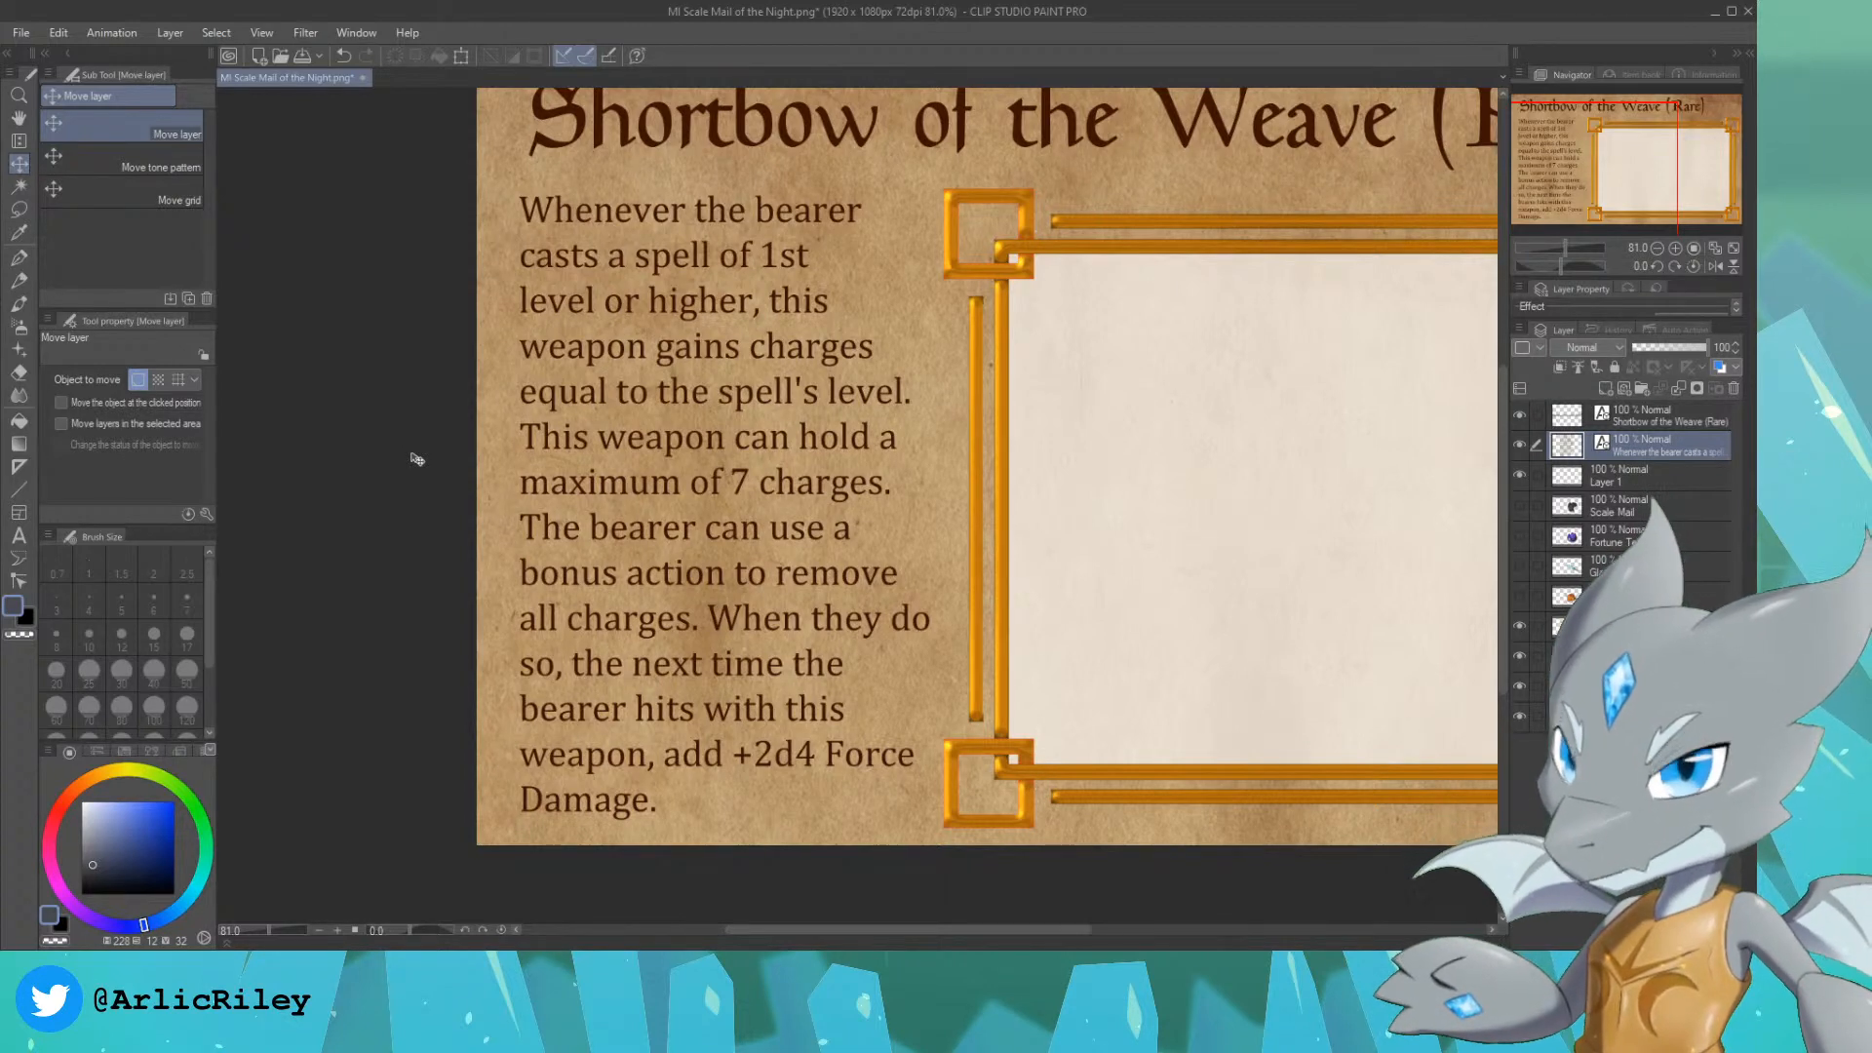
# Step: Draw a straight diagonal guide line on Layer 1, rising from lower left to upper right inside the illustration frame, and nudge it slightly down-right
pyautogui.moveTo(1640, 168)
pyautogui.mouseDown()
pyautogui.moveTo(1699, 167)
pyautogui.moveTo(1641, 164)
pyautogui.mouseUp()
pyautogui.scroll(-1, 1684, 166)
pyautogui.press('u')
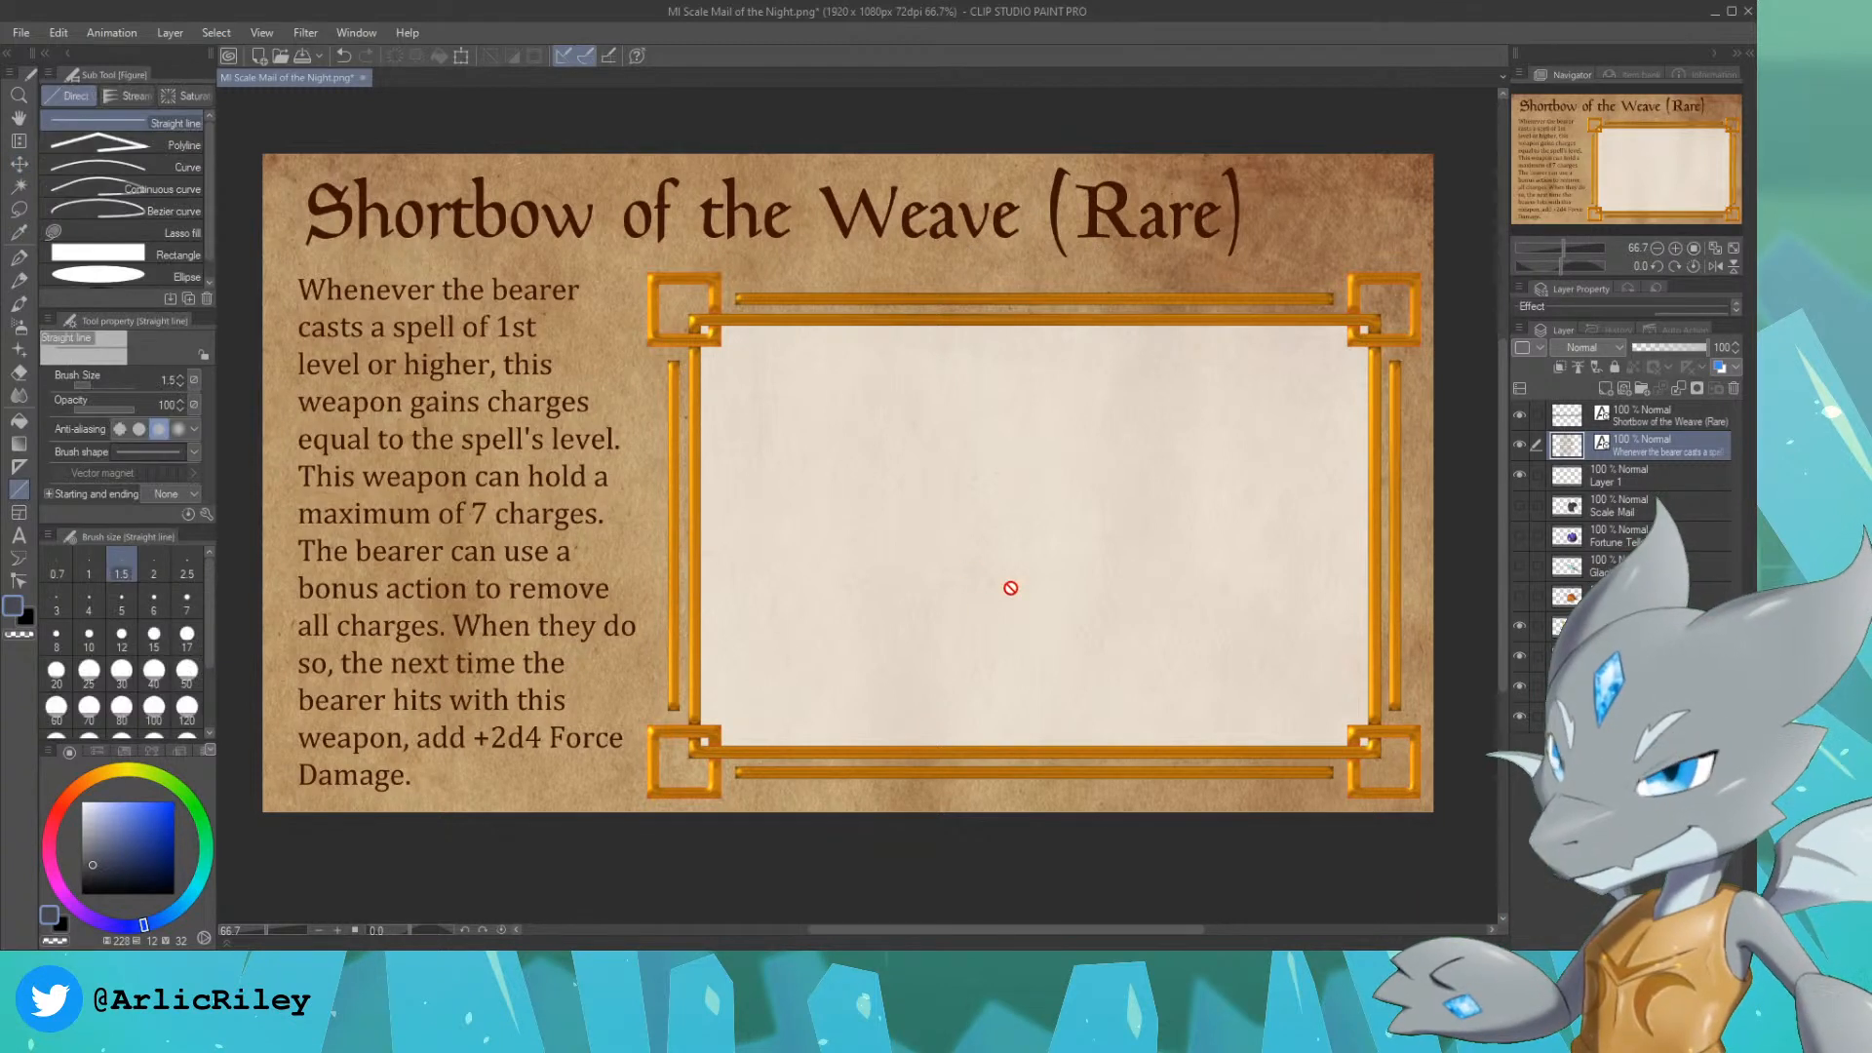
pyautogui.click(1614, 475)
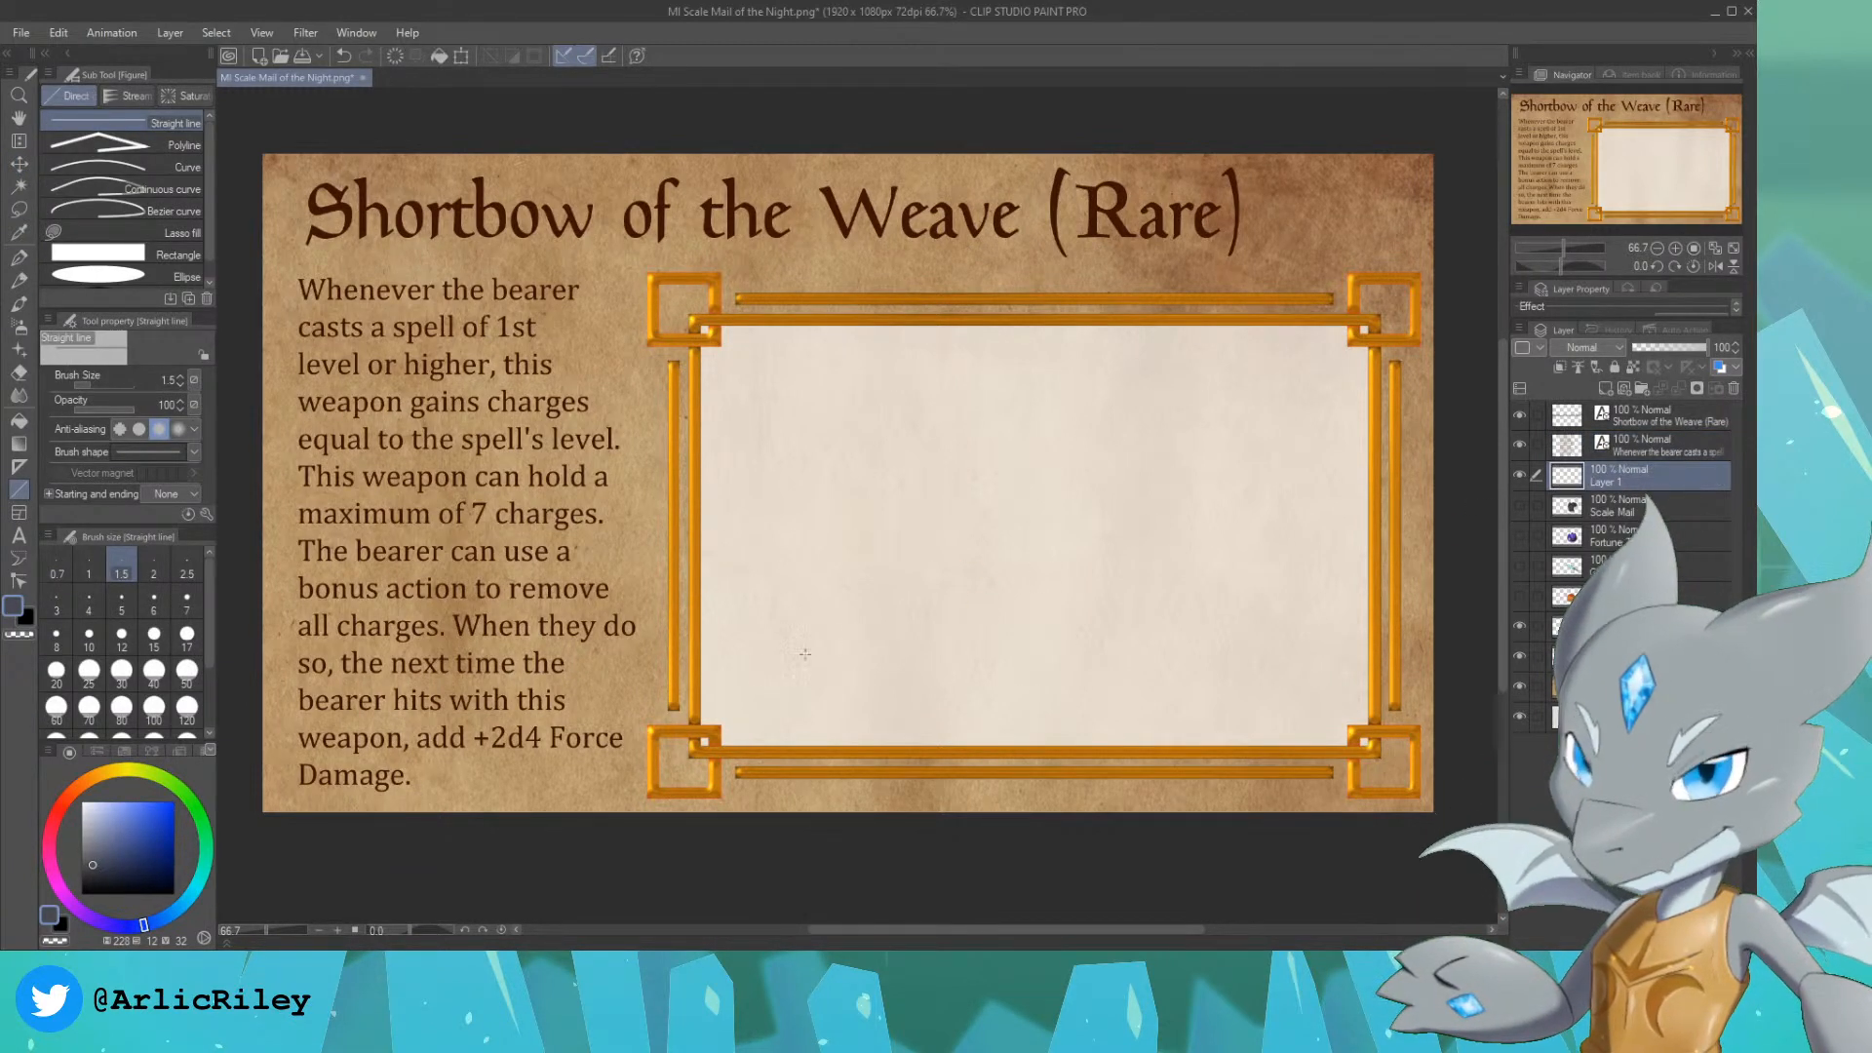
pyautogui.moveTo(752, 677)
pyautogui.mouseDown()
pyautogui.moveTo(1209, 390)
pyautogui.moveTo(1300, 368)
pyautogui.mouseUp()
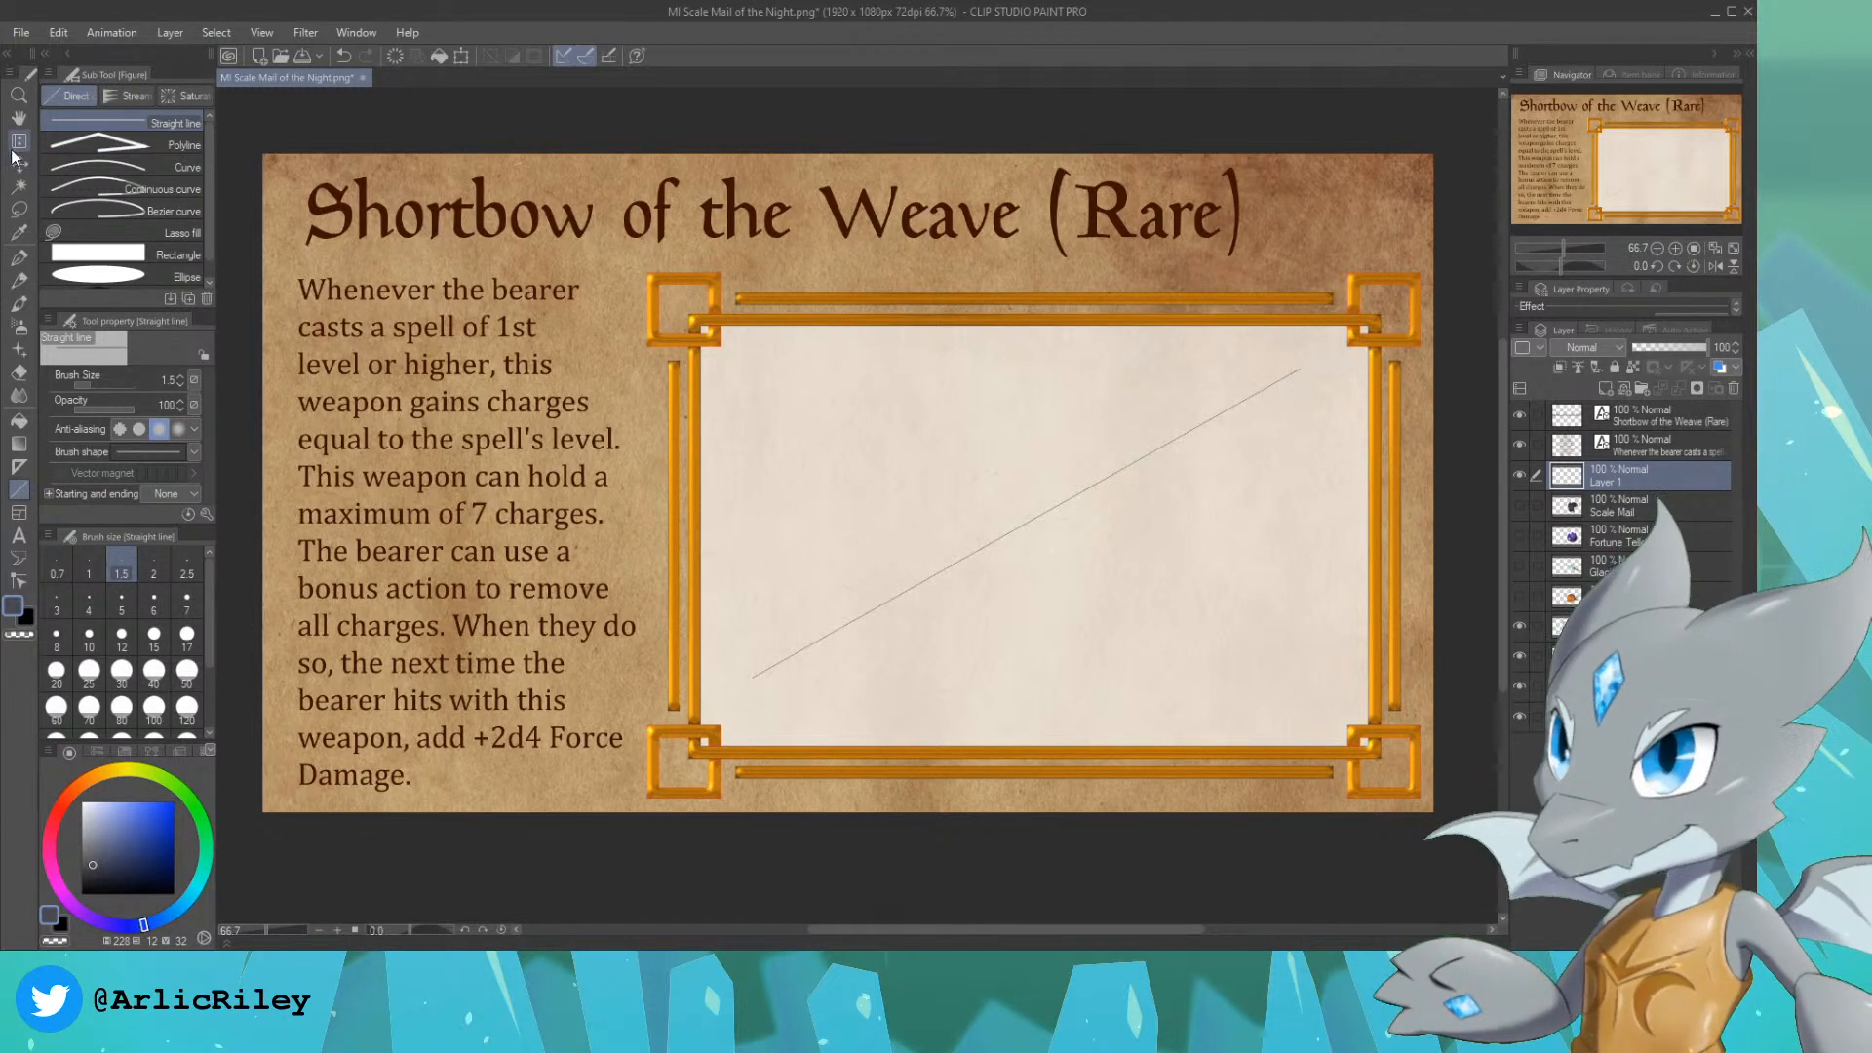
pyautogui.press('k')
pyautogui.moveTo(984, 546); pyautogui.dragTo(996, 558)
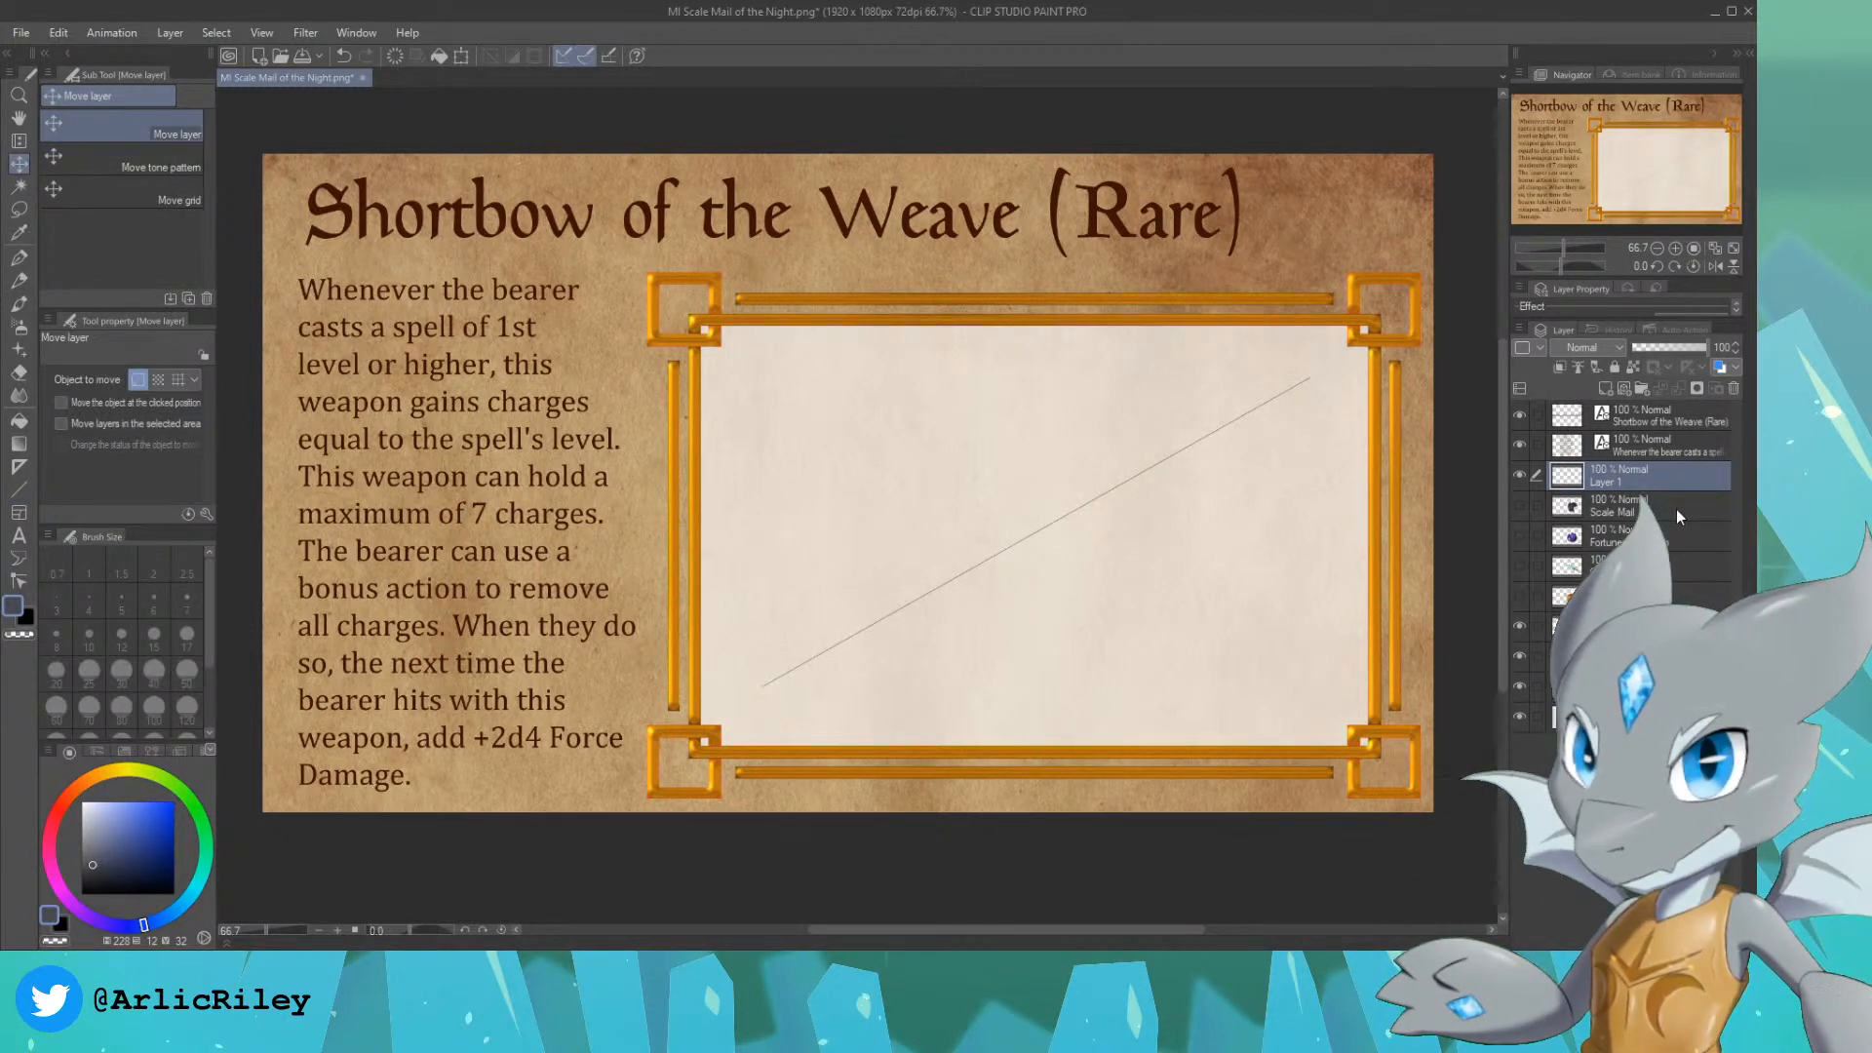
# Step: Add a layer directly beneath Layer 1 and set up the Design pencil in the title's dark brown for sketching on it
pyautogui.click(1657, 507)
pyautogui.click(1605, 388)
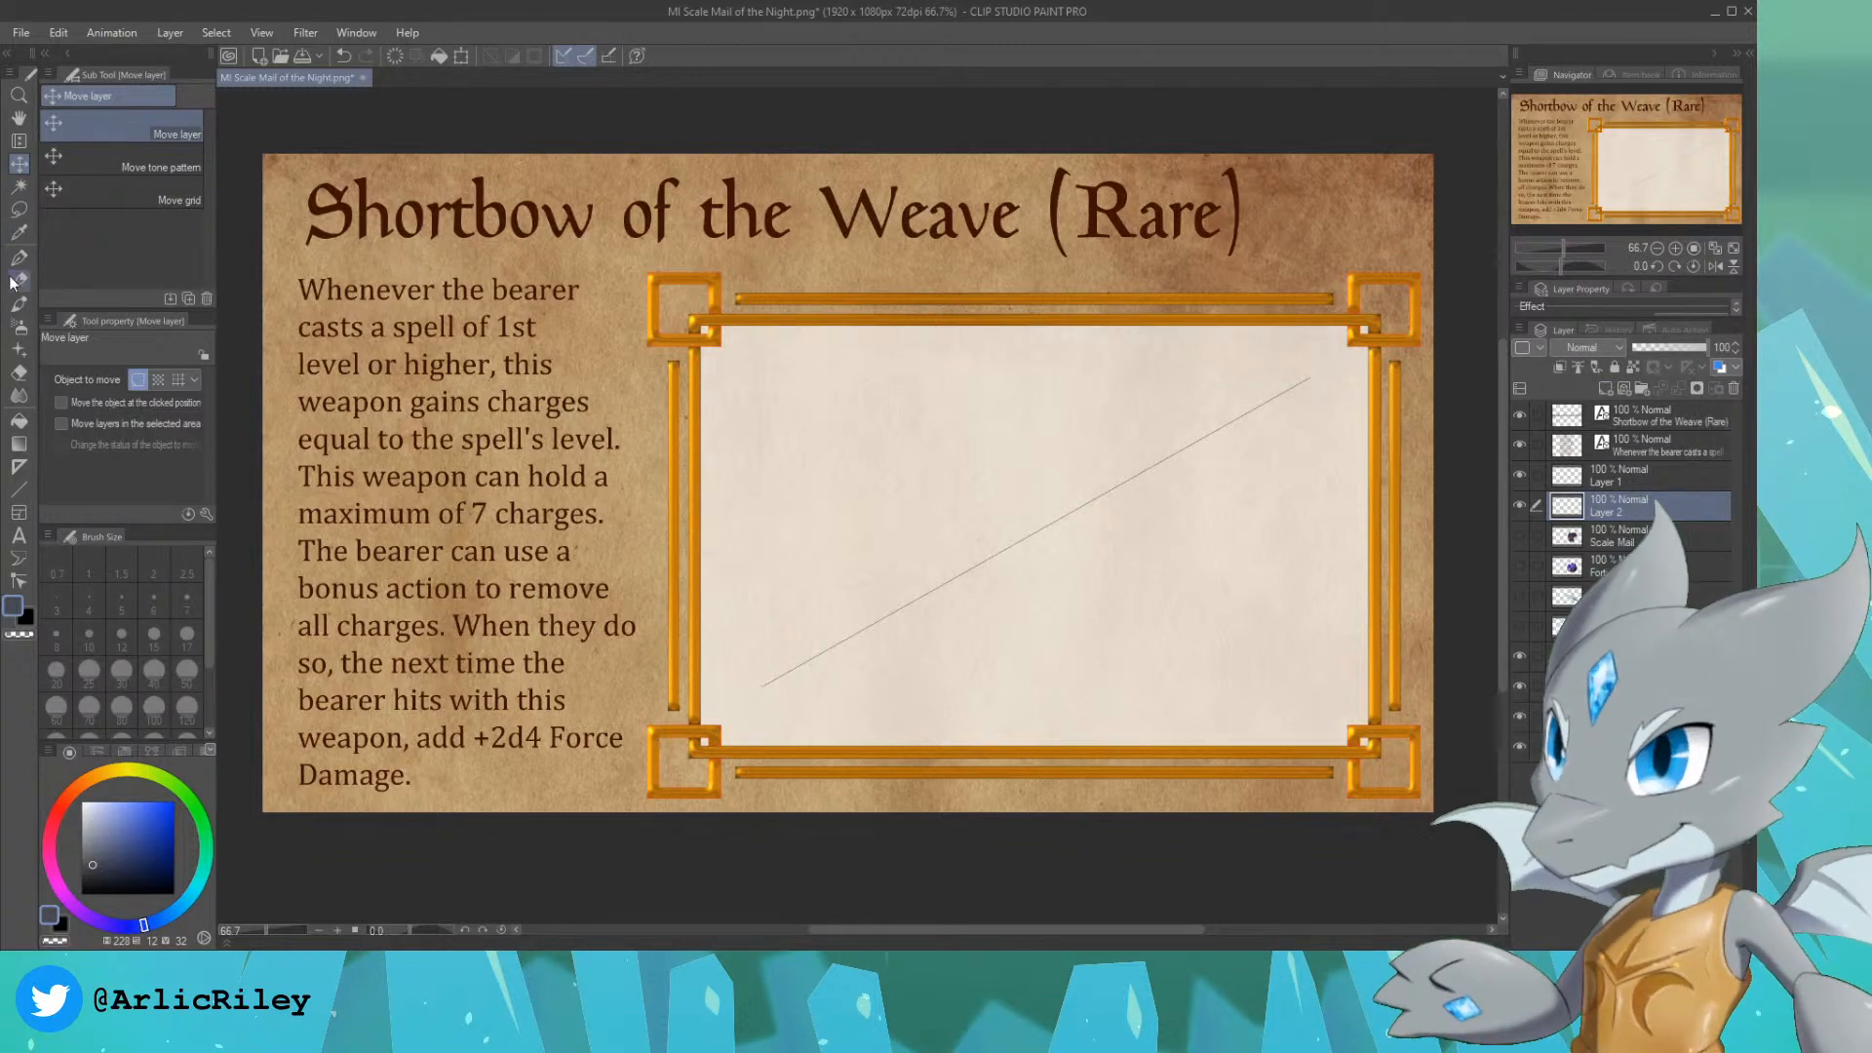
pyautogui.rightClick(365, 209)
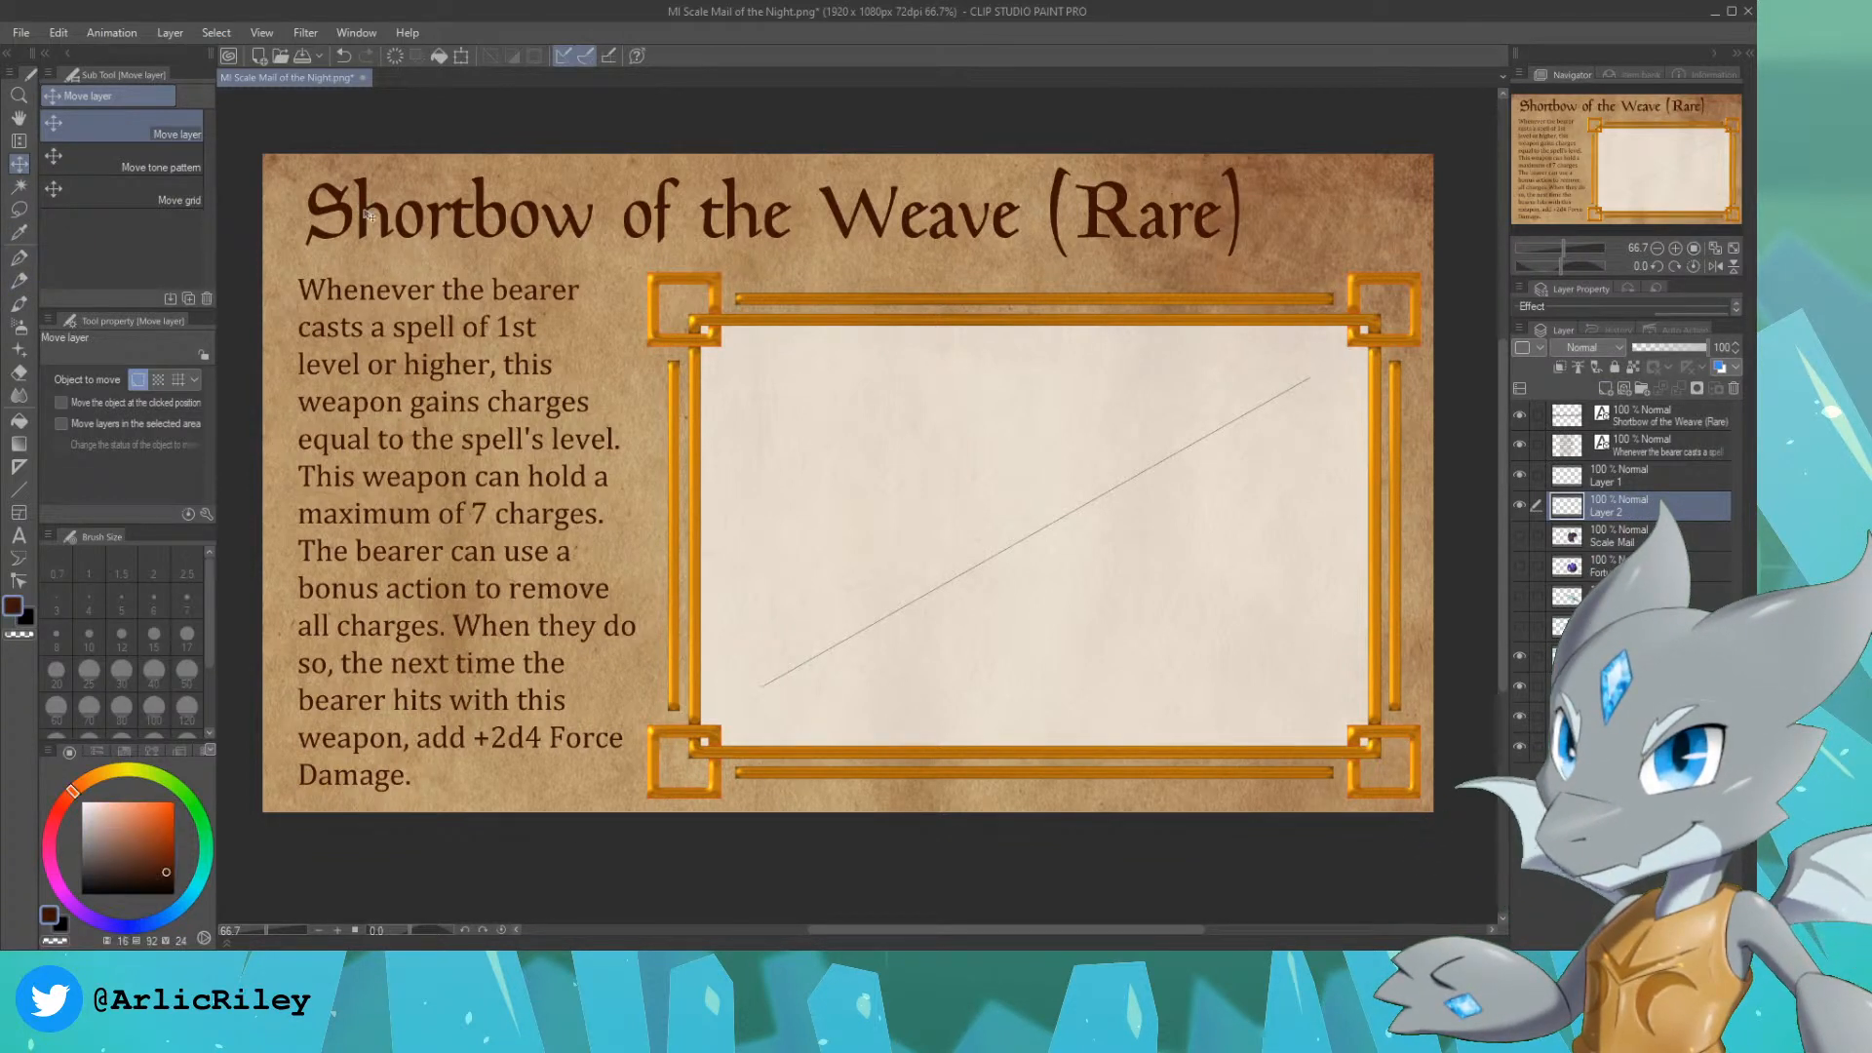
pyautogui.click(19, 280)
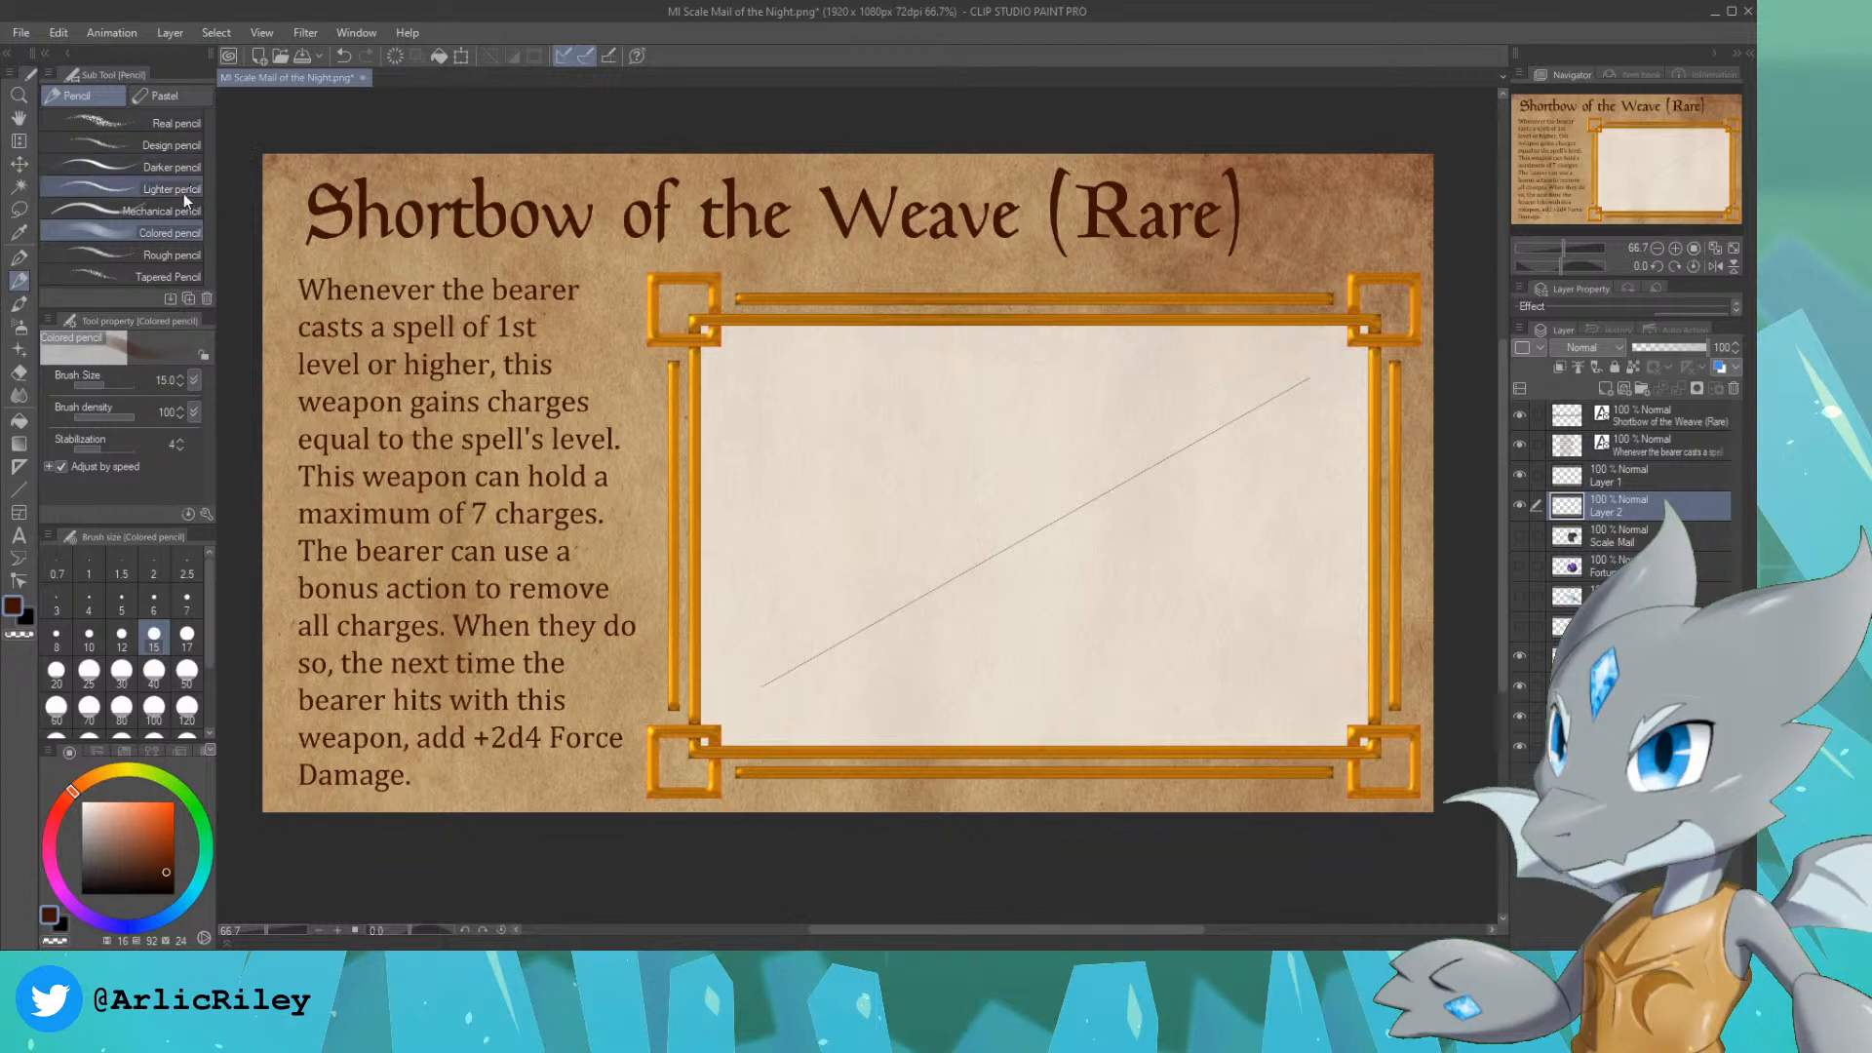
pyautogui.click(166, 146)
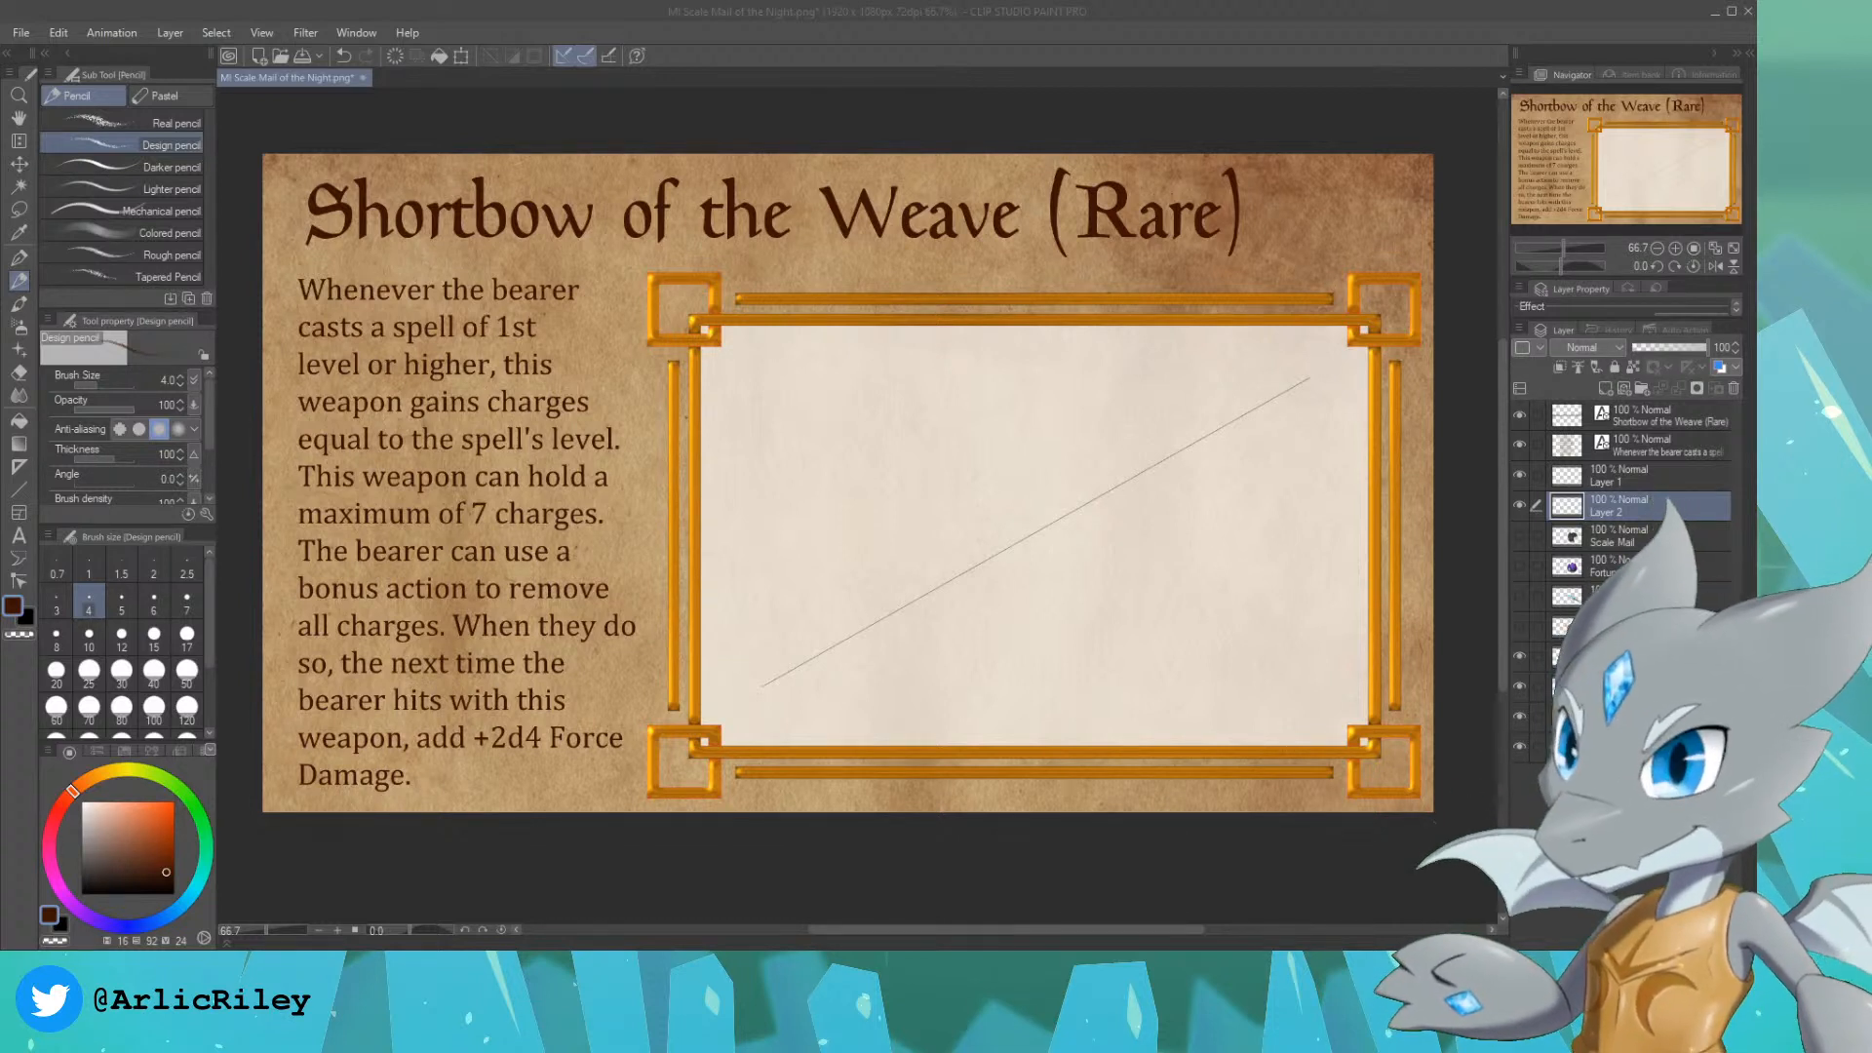
pyautogui.hotkey('alt', 'Tab')
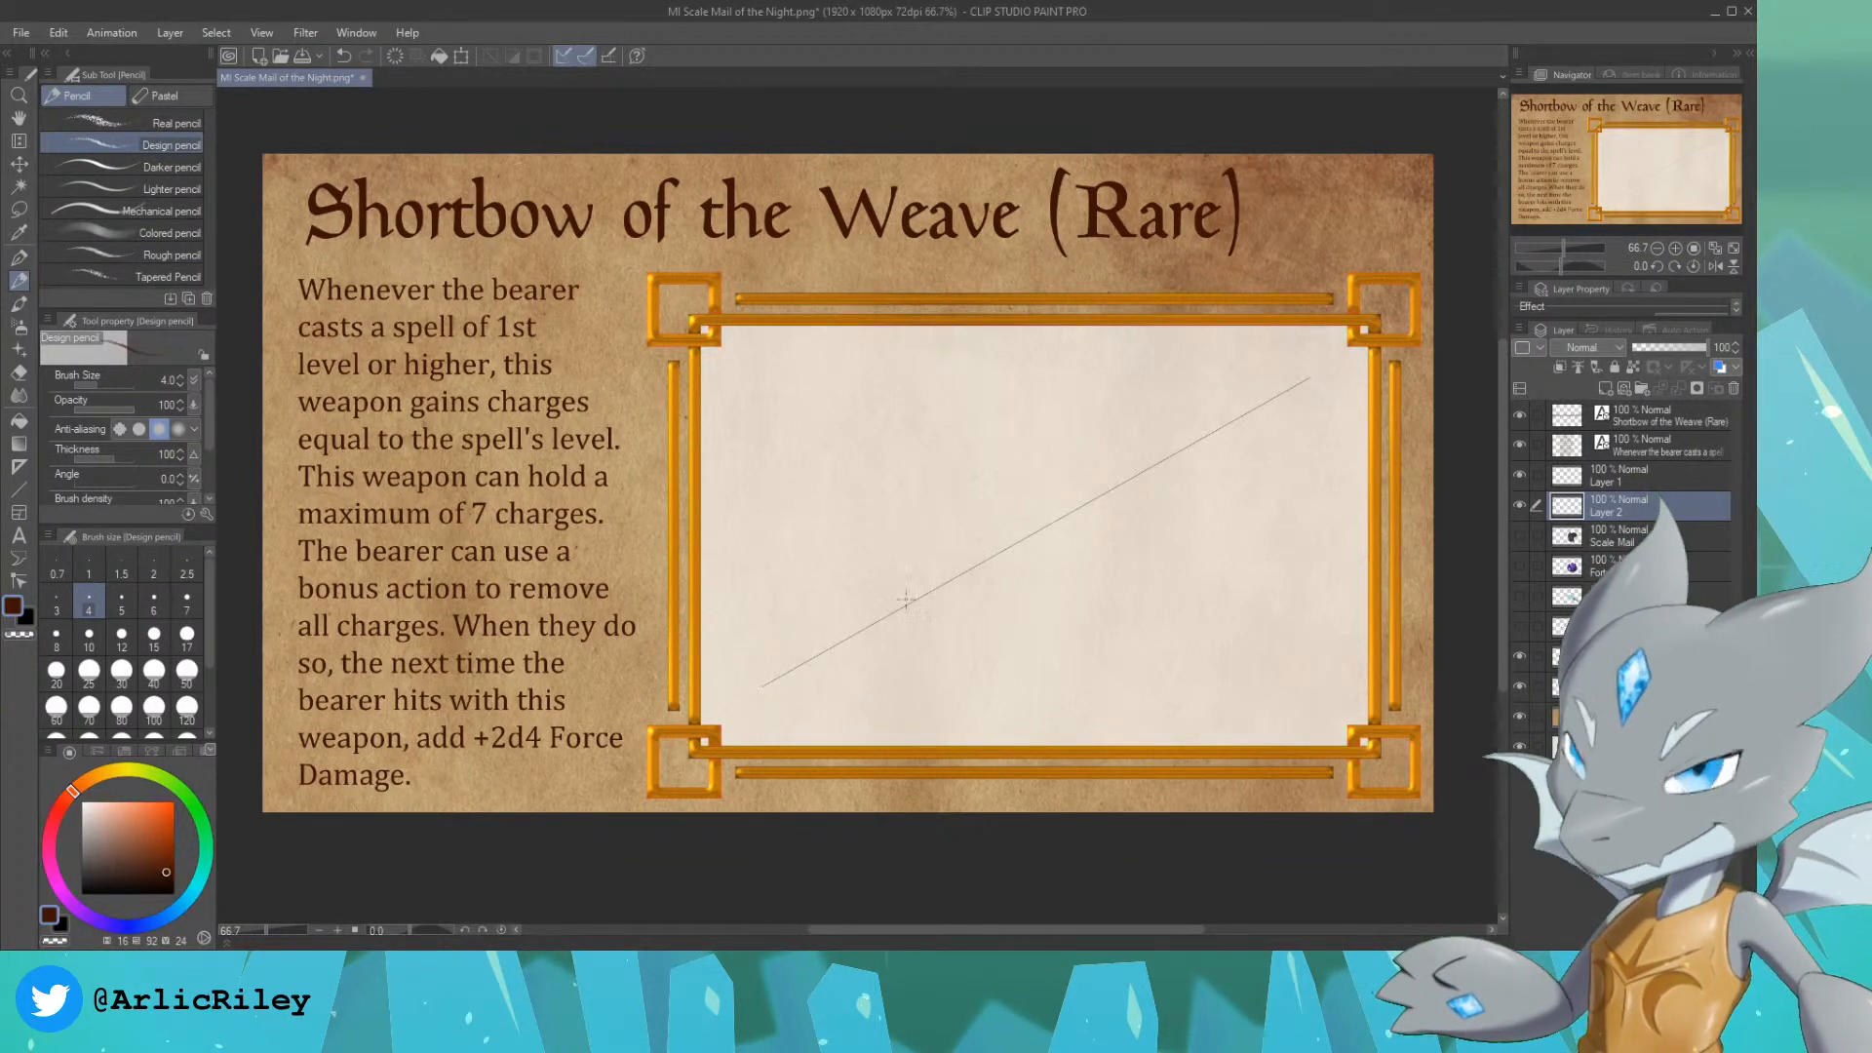
pyautogui.moveTo(897, 679); pyautogui.dragTo(1256, 494)
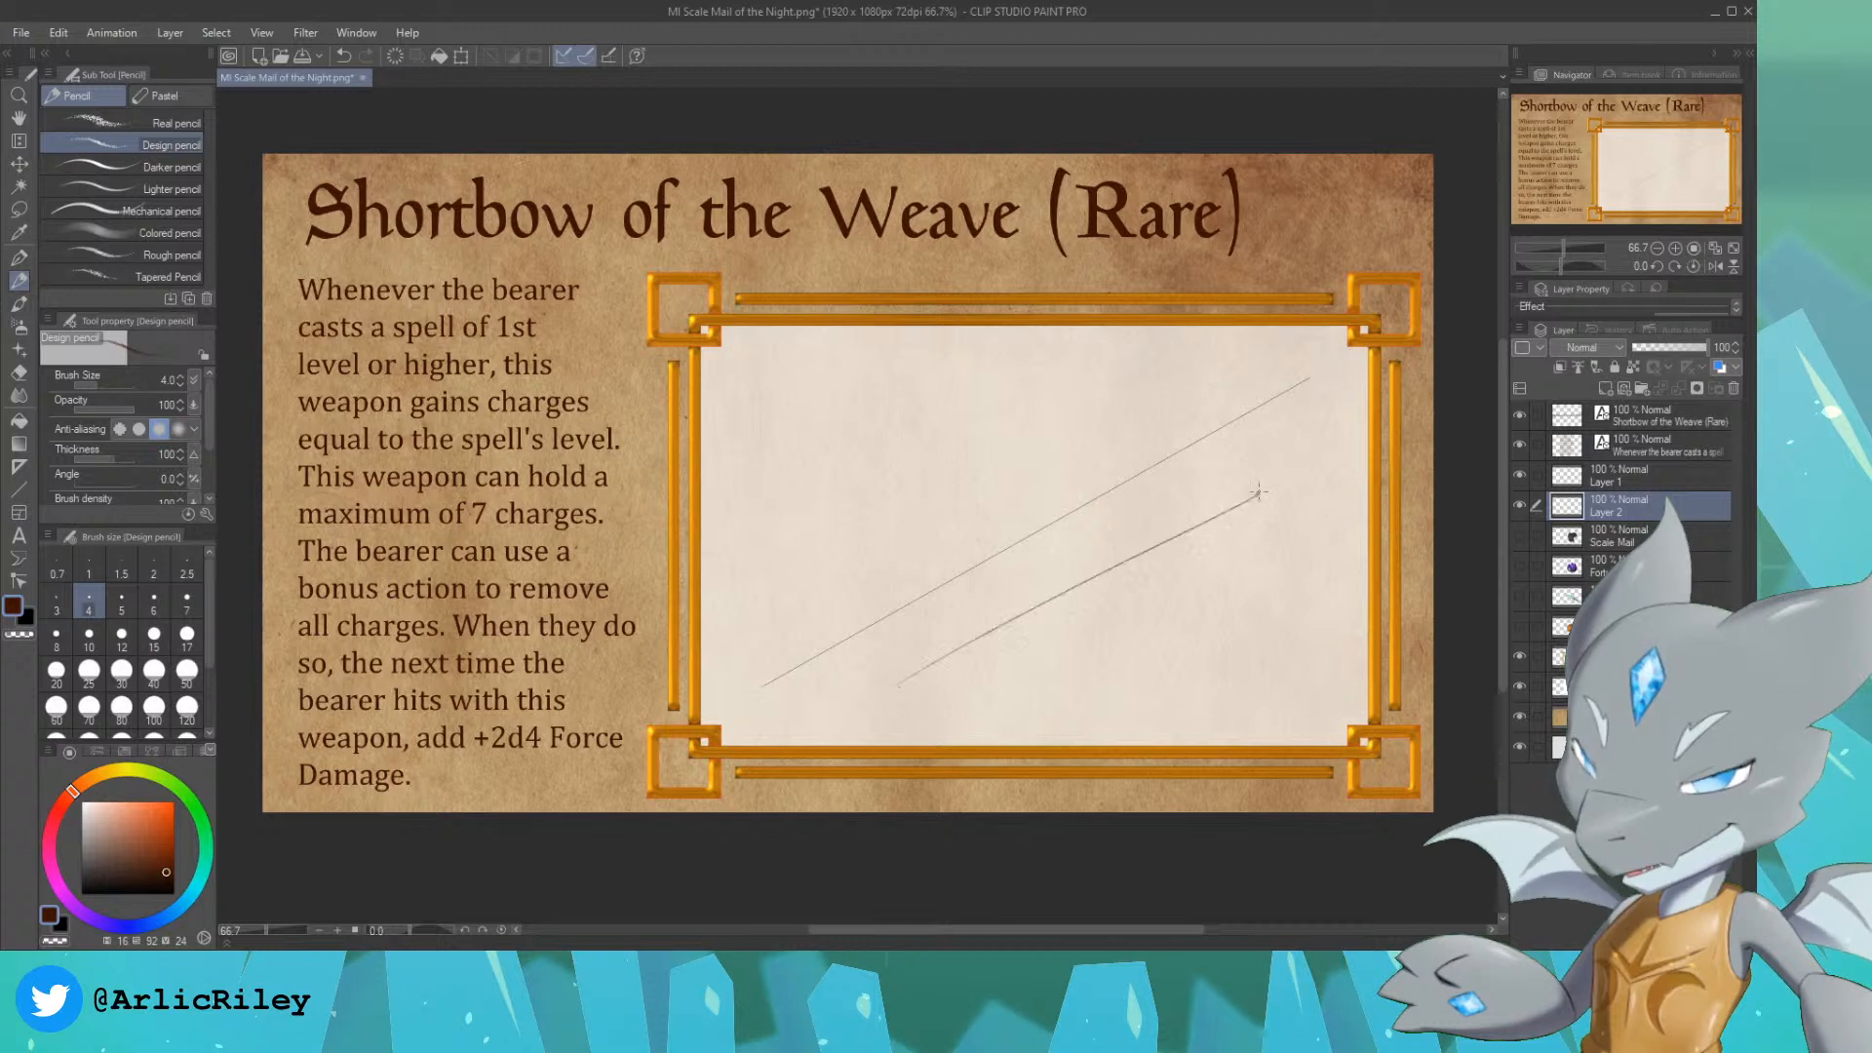
pyautogui.hotkey('ctrl', 'z')
pyautogui.moveTo(945, 675); pyautogui.dragTo(1297, 470)
pyautogui.hotkey('ctrl', 'z')
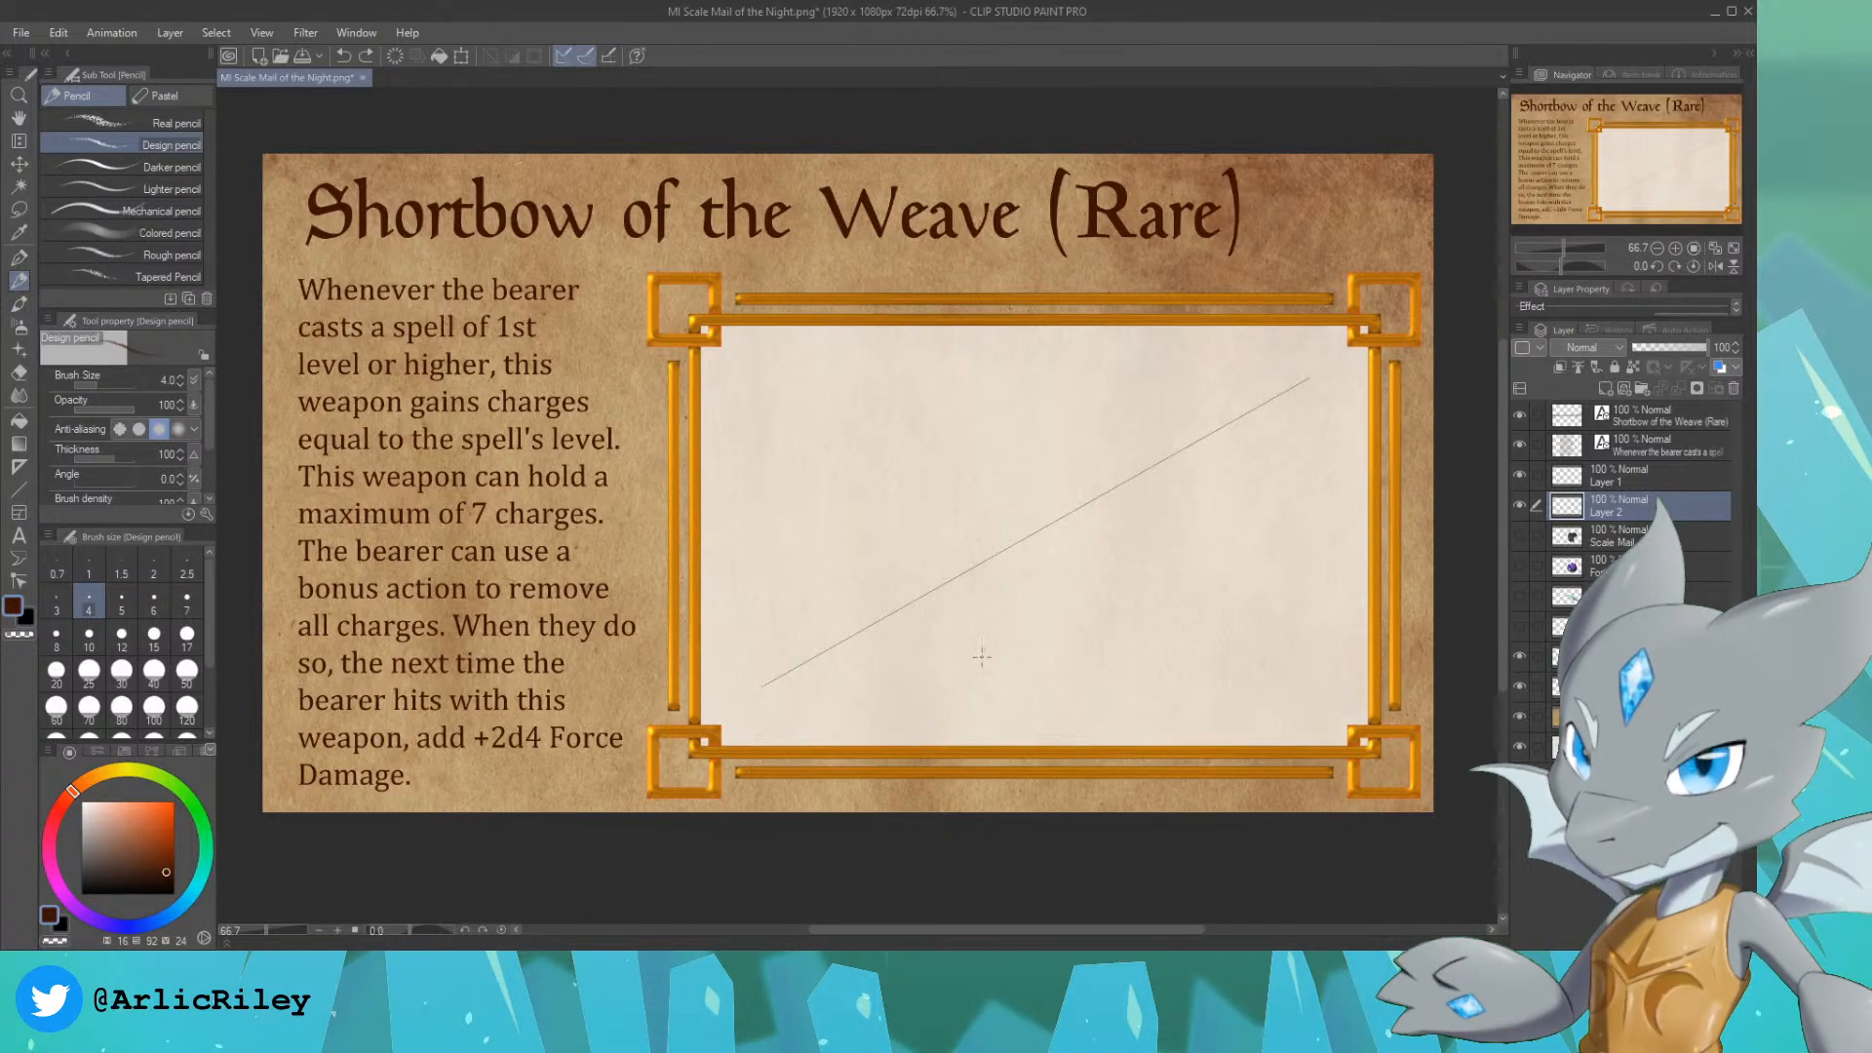
pyautogui.moveTo(944, 679); pyautogui.dragTo(1246, 491)
pyautogui.hotkey('ctrl', 'z')
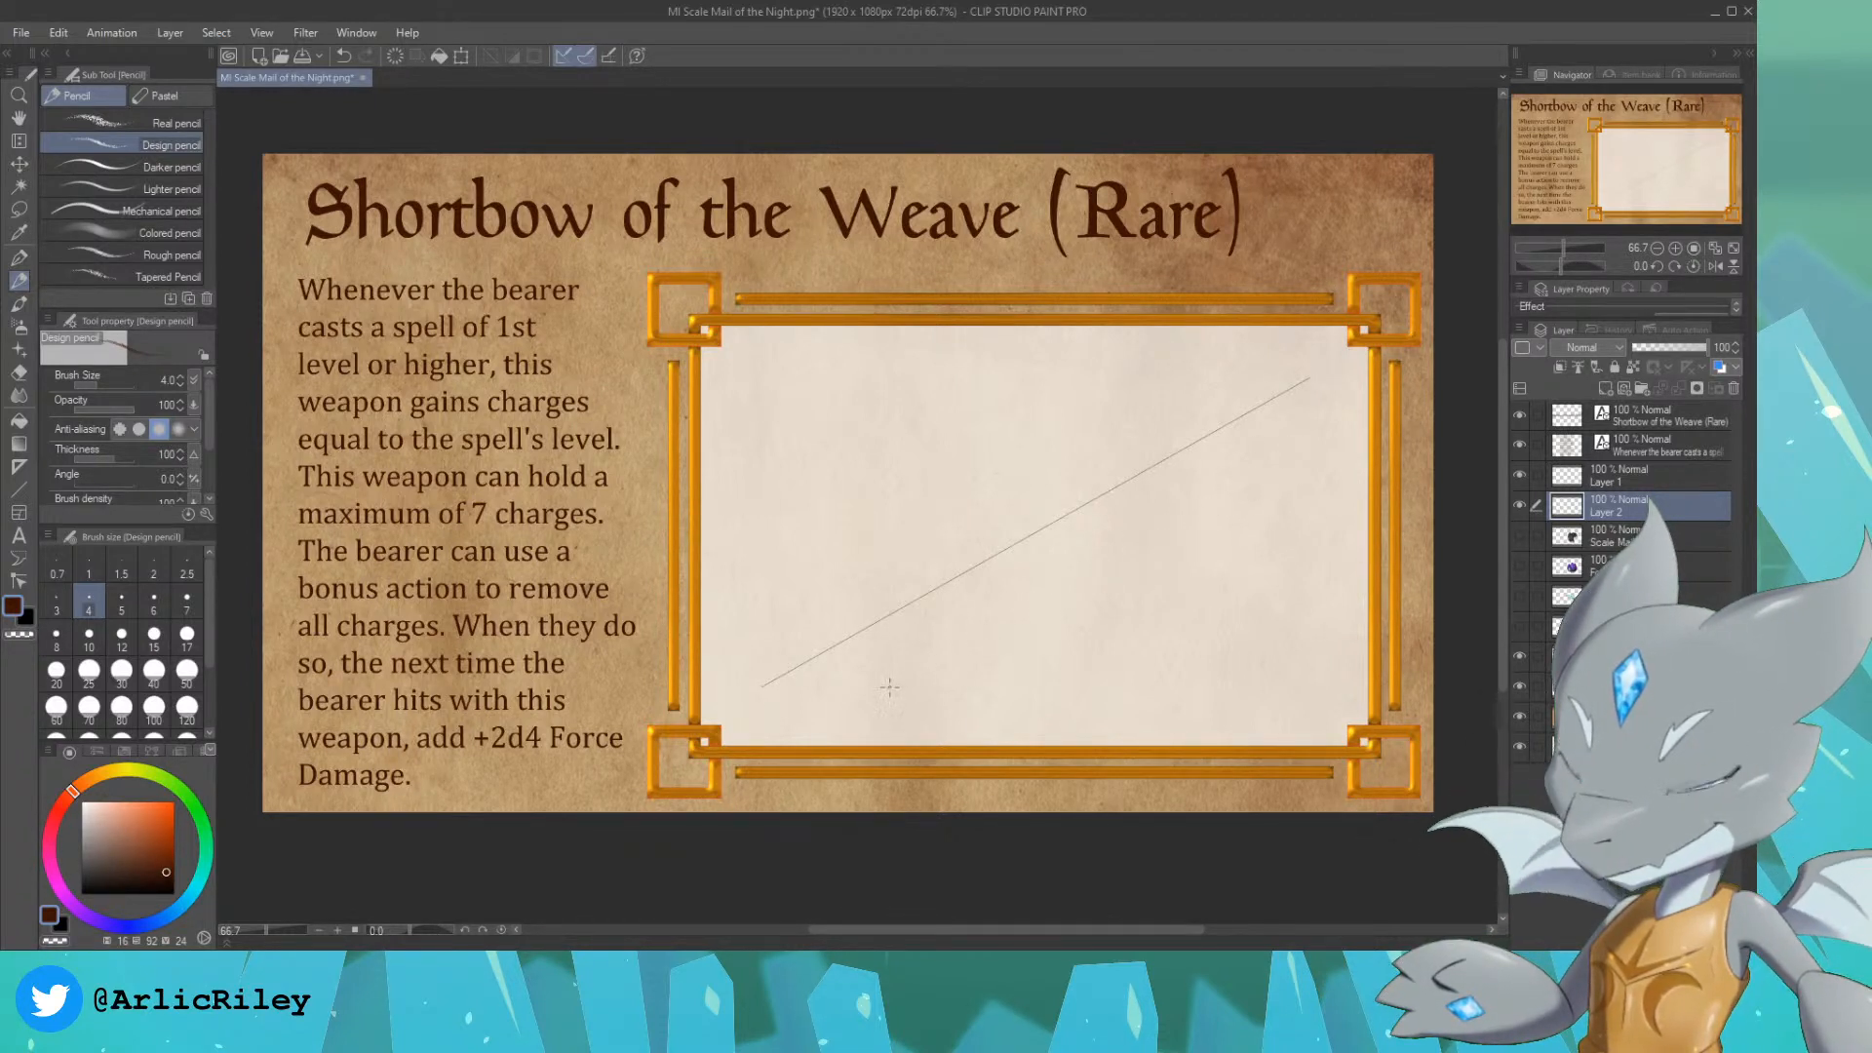
pyautogui.moveTo(910, 678); pyautogui.dragTo(1229, 474)
pyautogui.hotkey('ctrl', 'z')
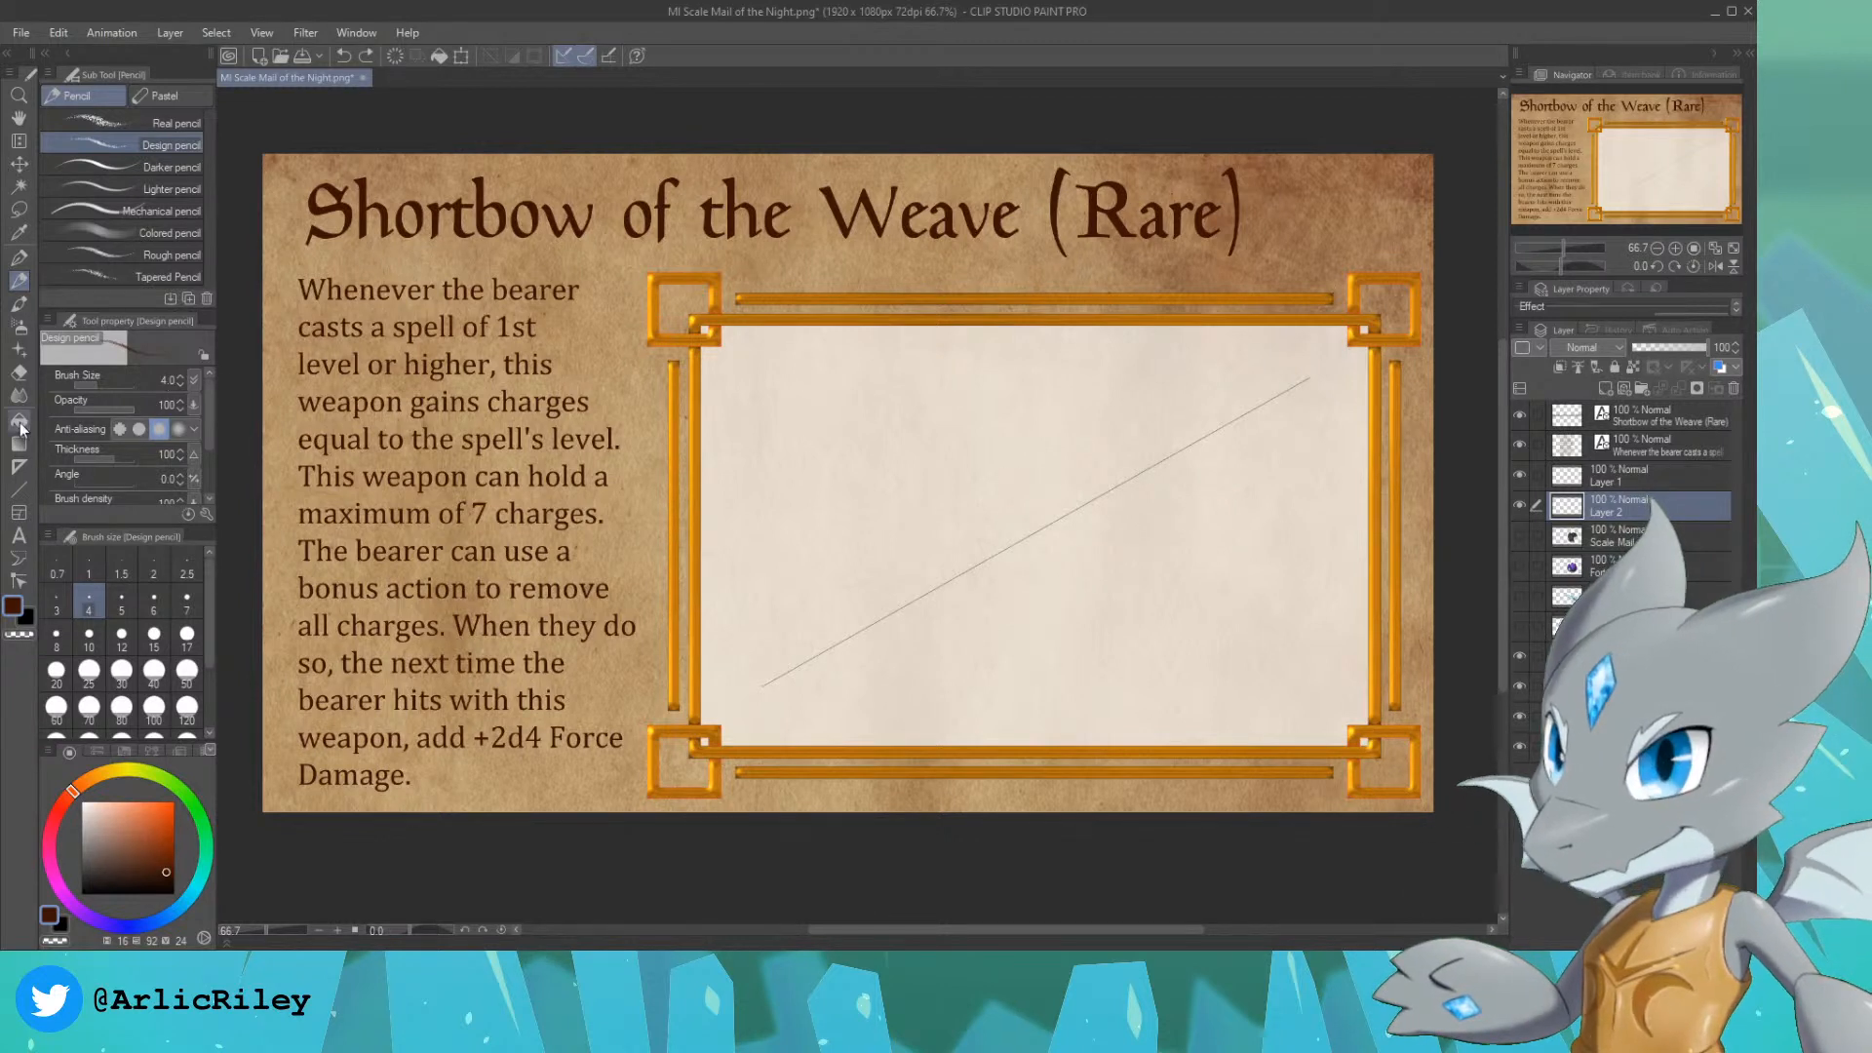
# Step: Draw a straight bowstring on Layer 2 below and nearly parallel to the guide line, and pencil a short limb curve from each end
pyautogui.click(19, 489)
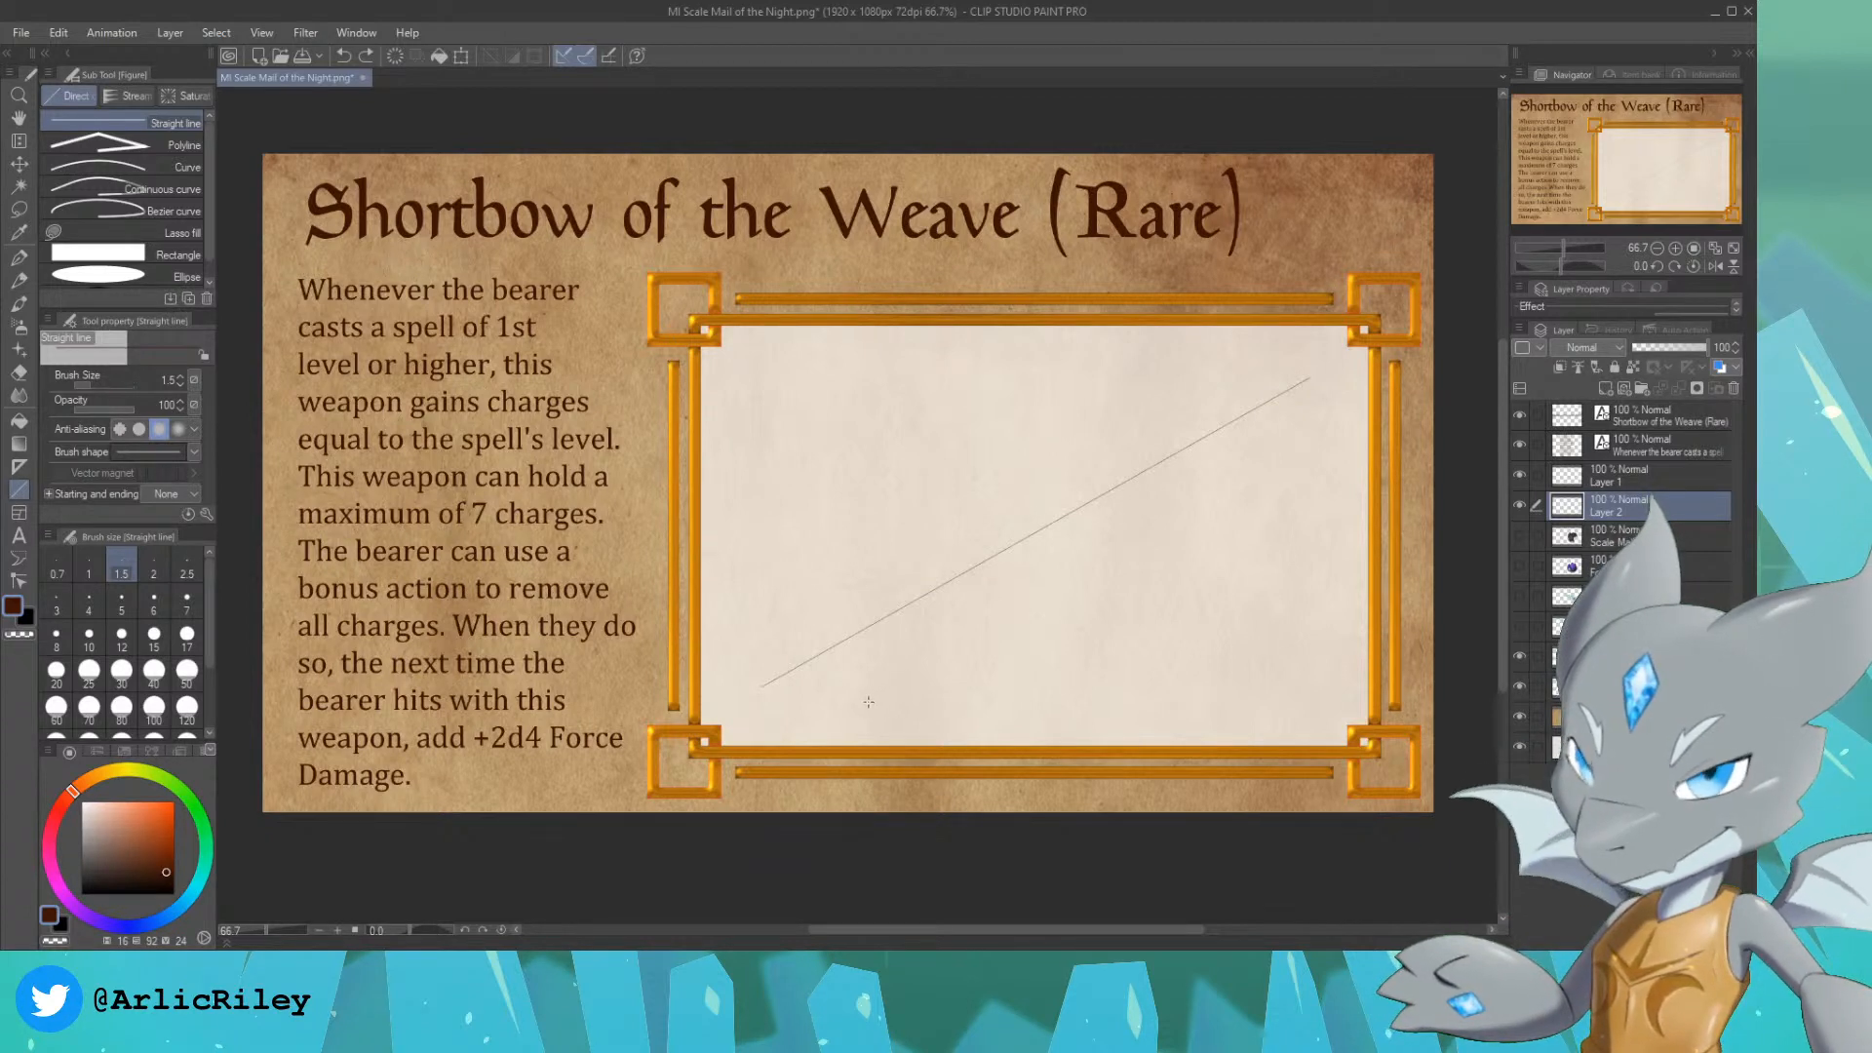
pyautogui.moveTo(867, 703); pyautogui.dragTo(1290, 454)
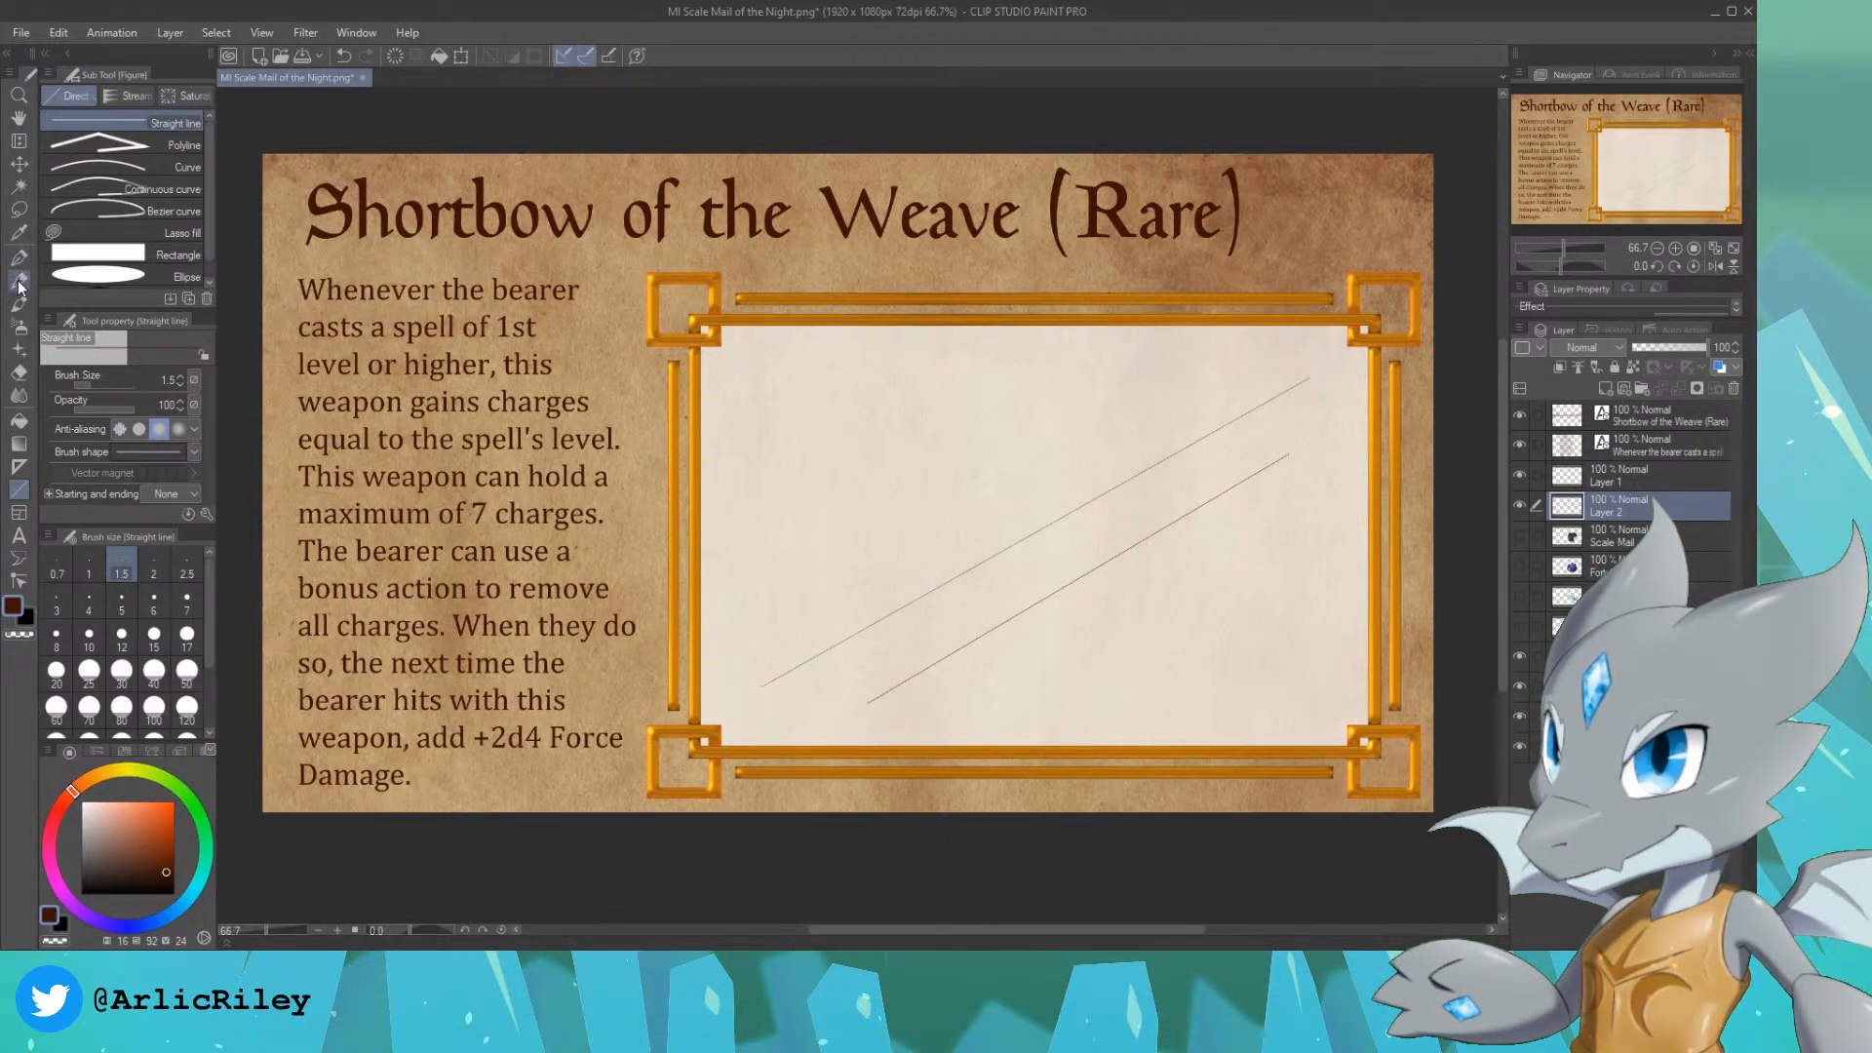
pyautogui.click(18, 280)
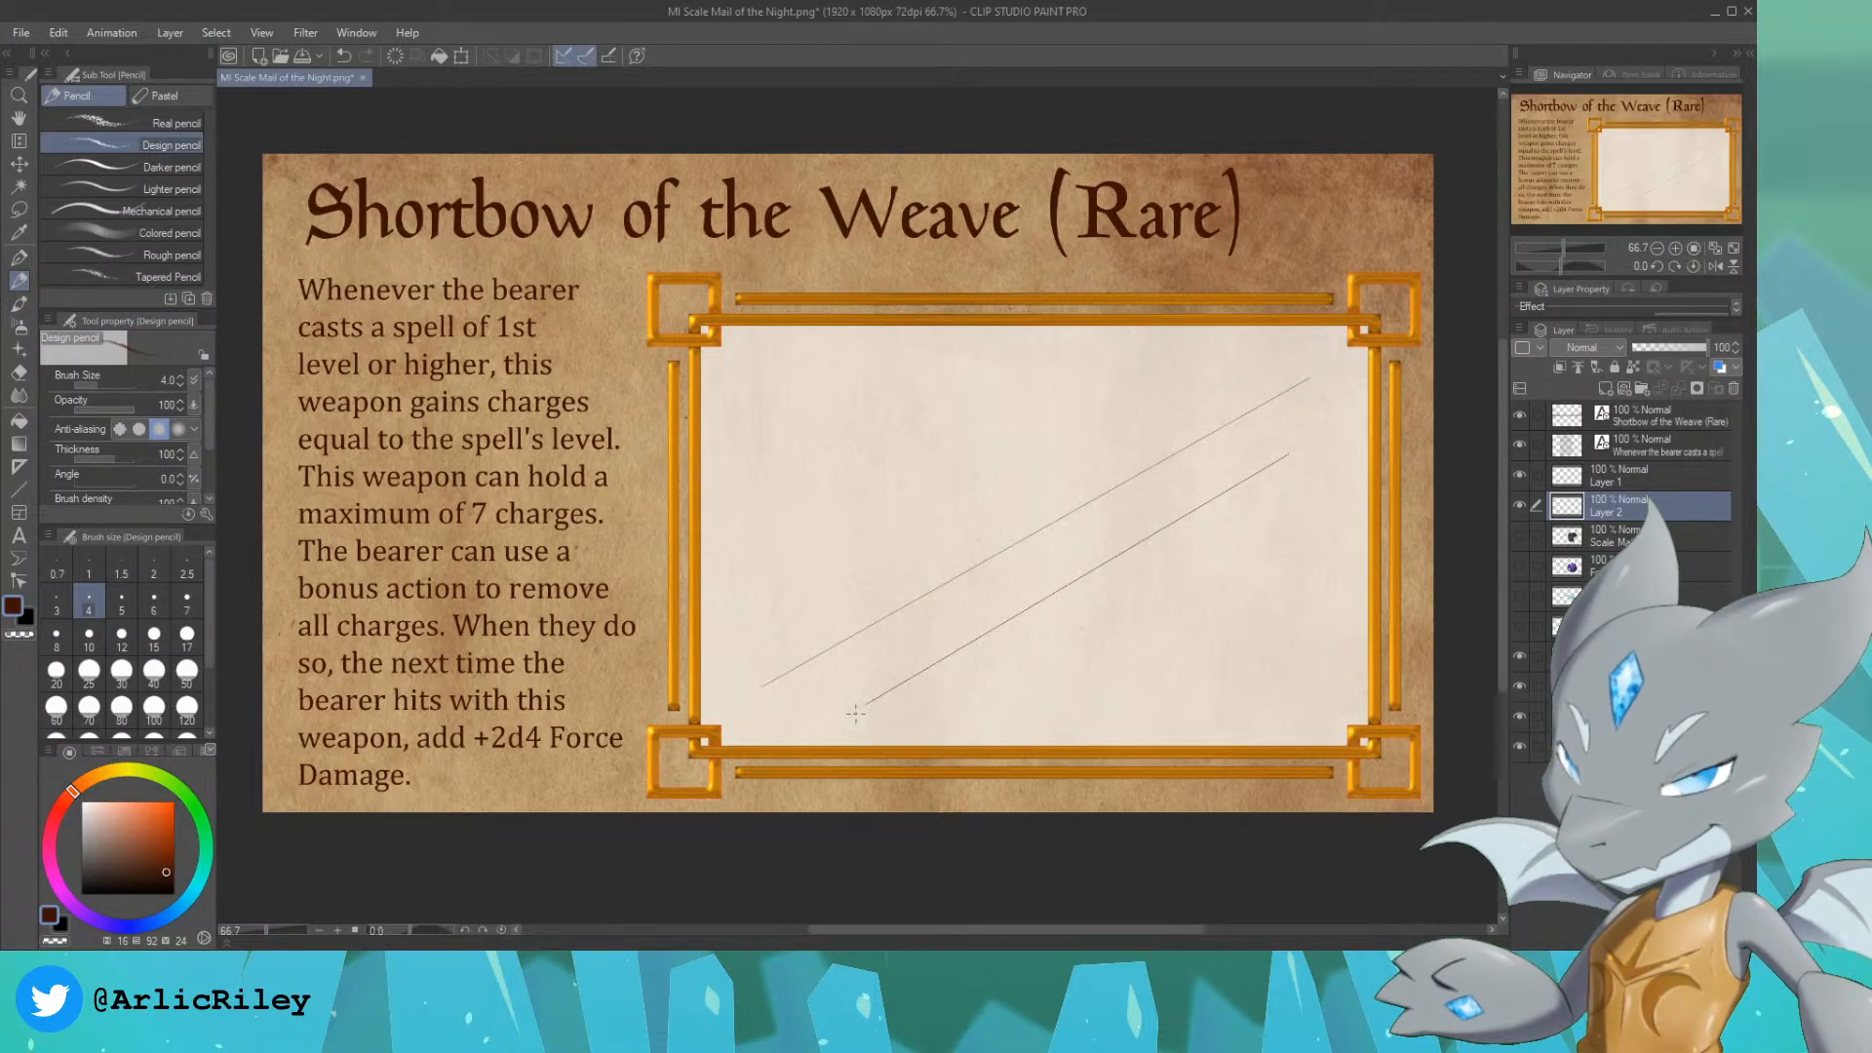
pyautogui.moveTo(876, 692); pyautogui.dragTo(900, 637)
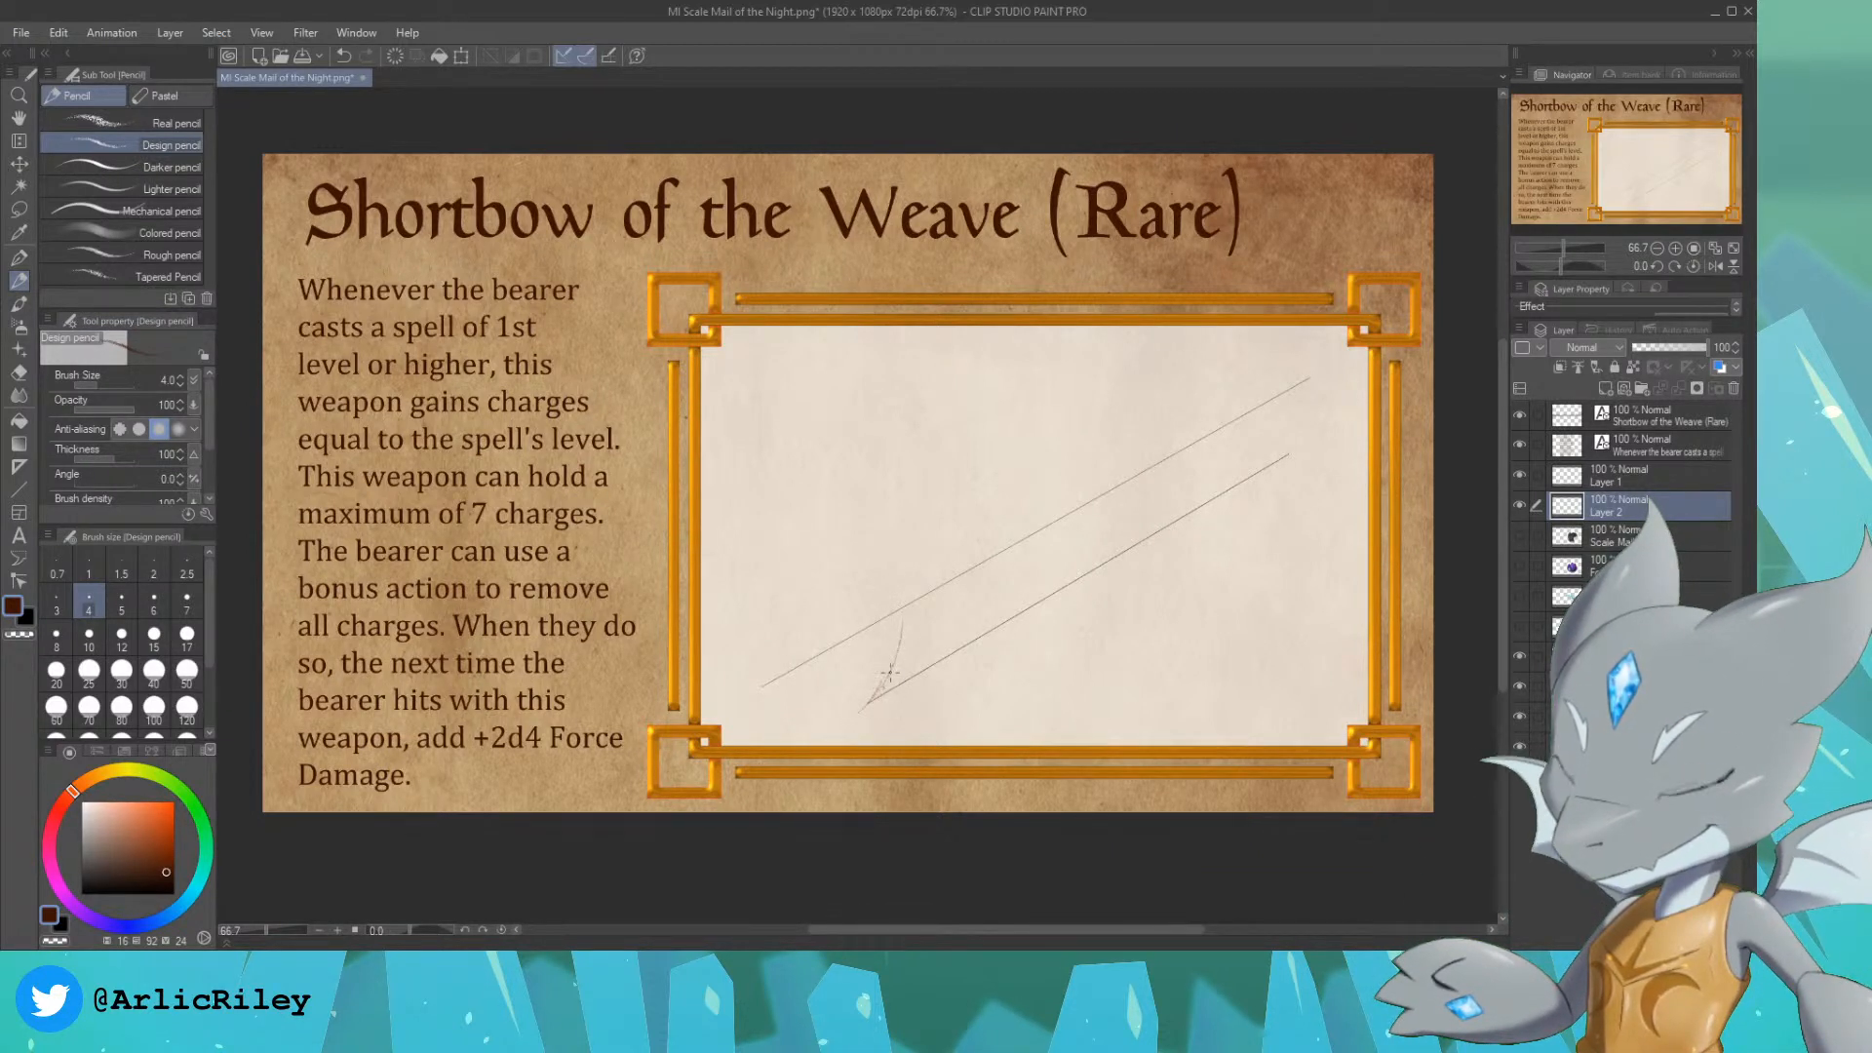
pyautogui.hotkey('ctrl', 'z')
pyautogui.moveTo(907, 565); pyautogui.dragTo(932, 518)
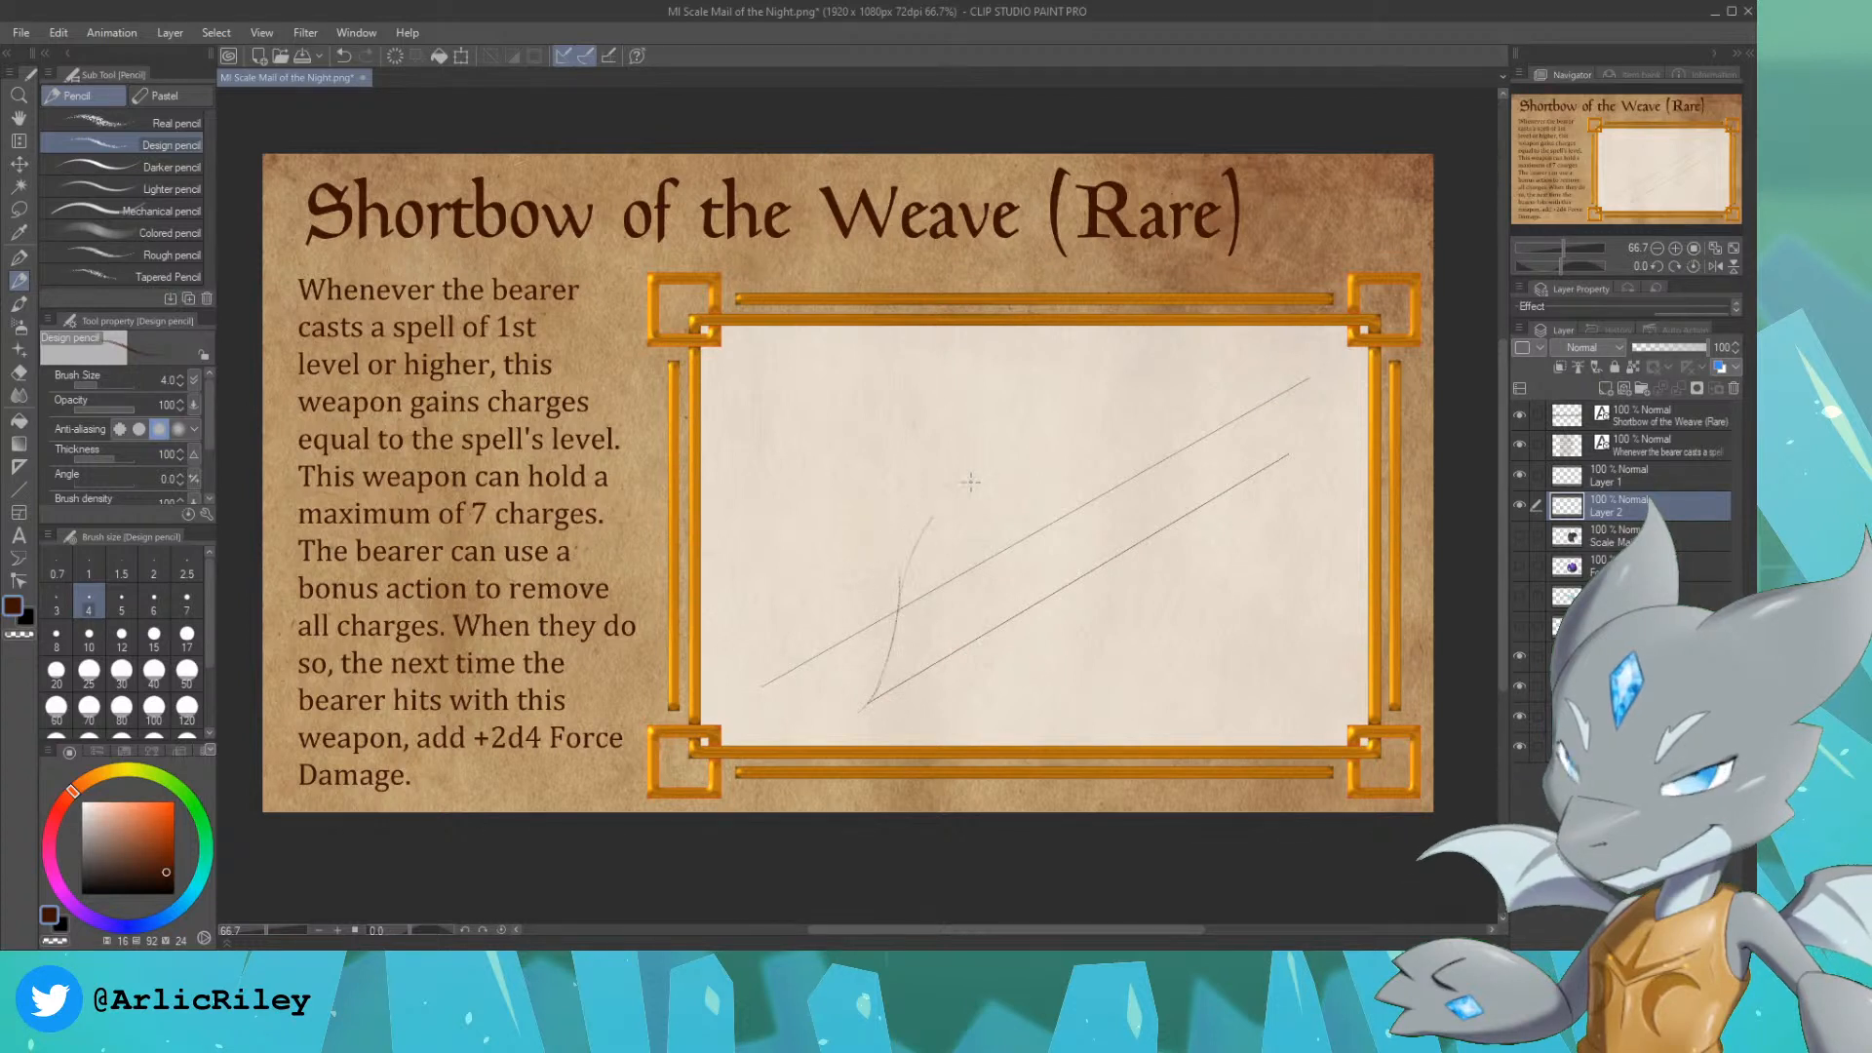
pyautogui.hotkey('ctrl', 'z')
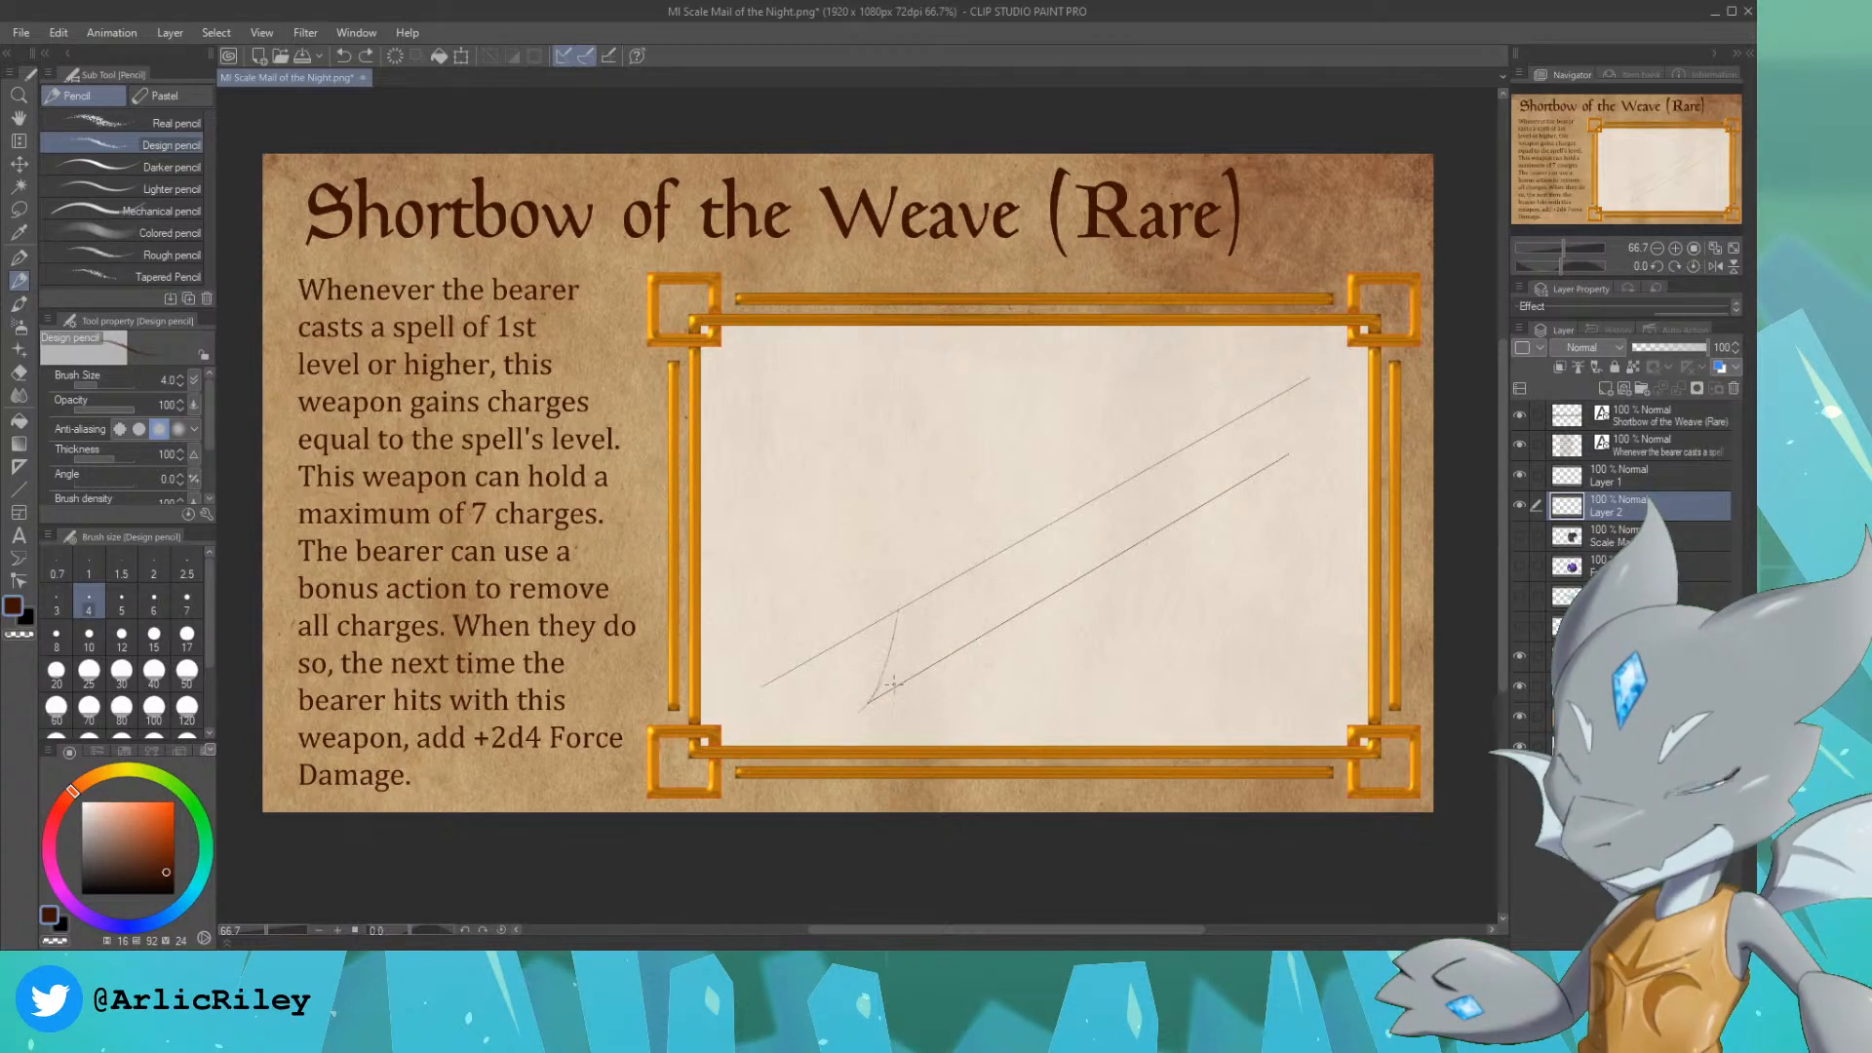
pyautogui.moveTo(860, 709); pyautogui.dragTo(938, 585)
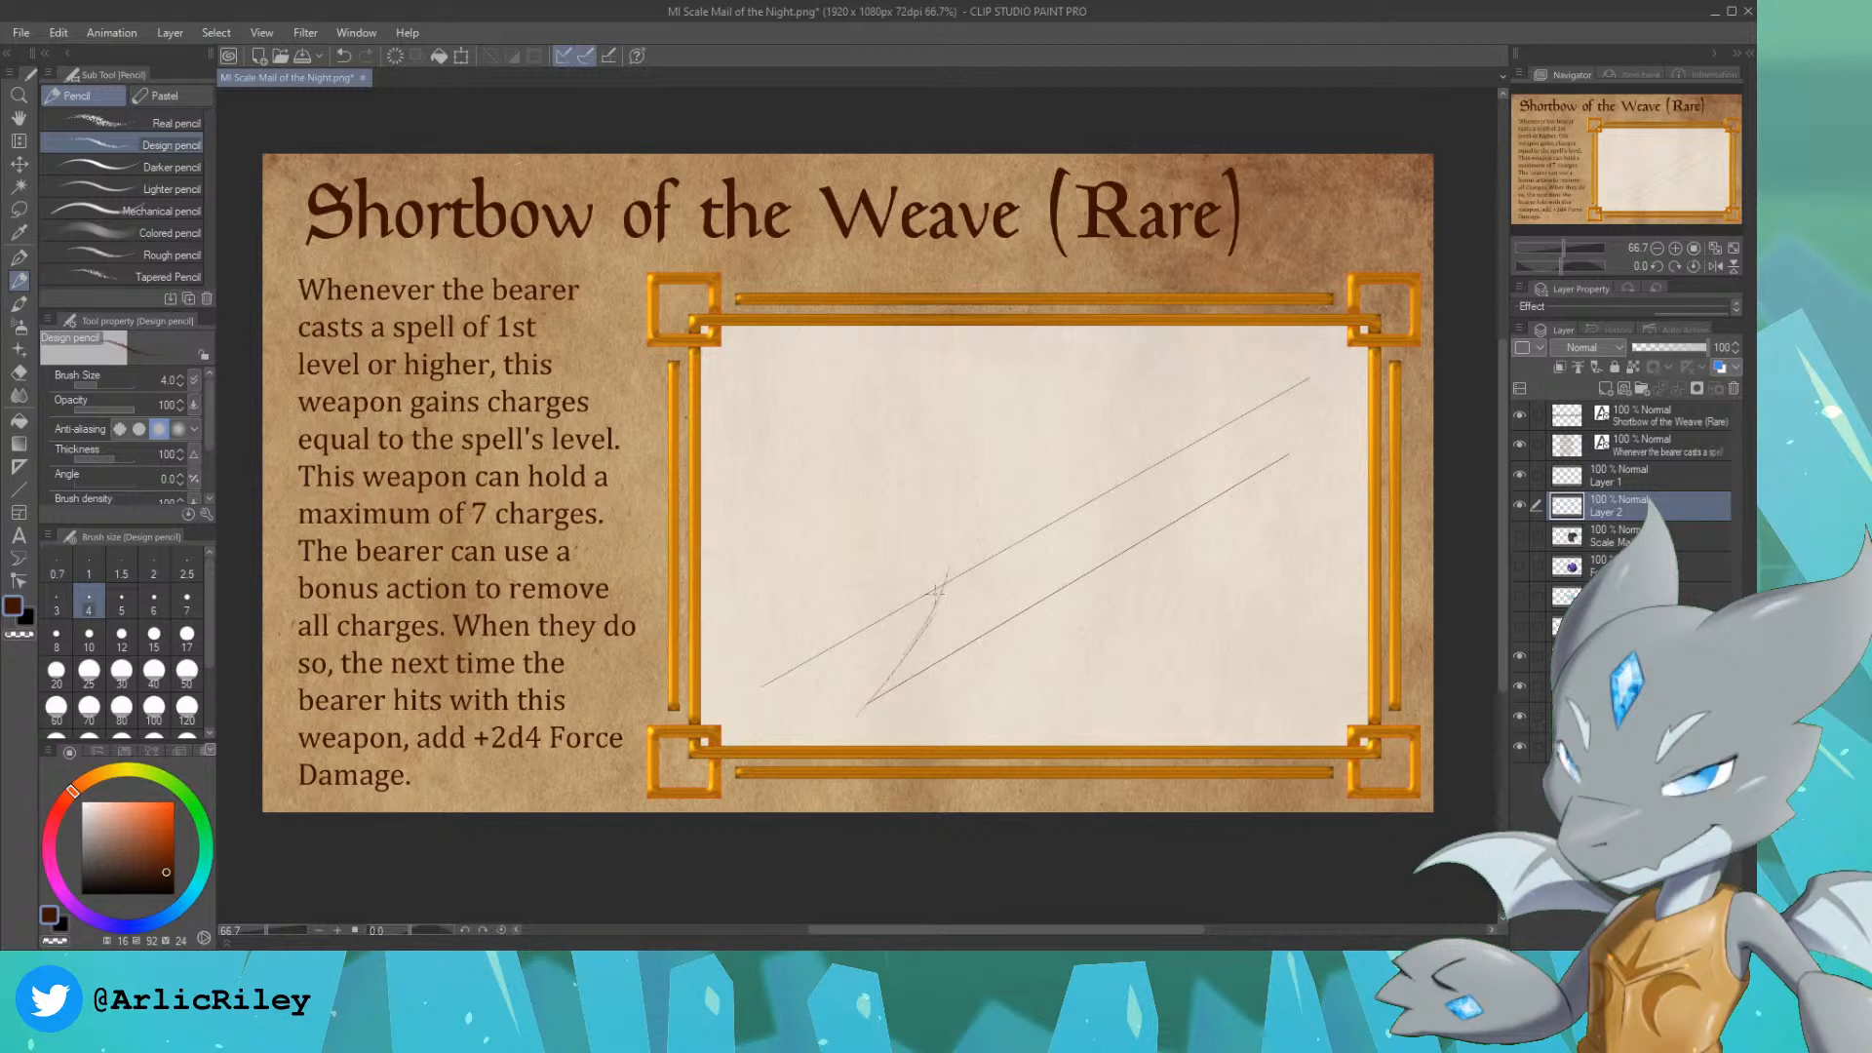
pyautogui.moveTo(1237, 456)
pyautogui.mouseDown()
pyautogui.moveTo(1169, 437)
pyautogui.moveTo(1111, 452)
pyautogui.mouseUp()
pyautogui.moveTo(1246, 456); pyautogui.dragTo(1175, 454)
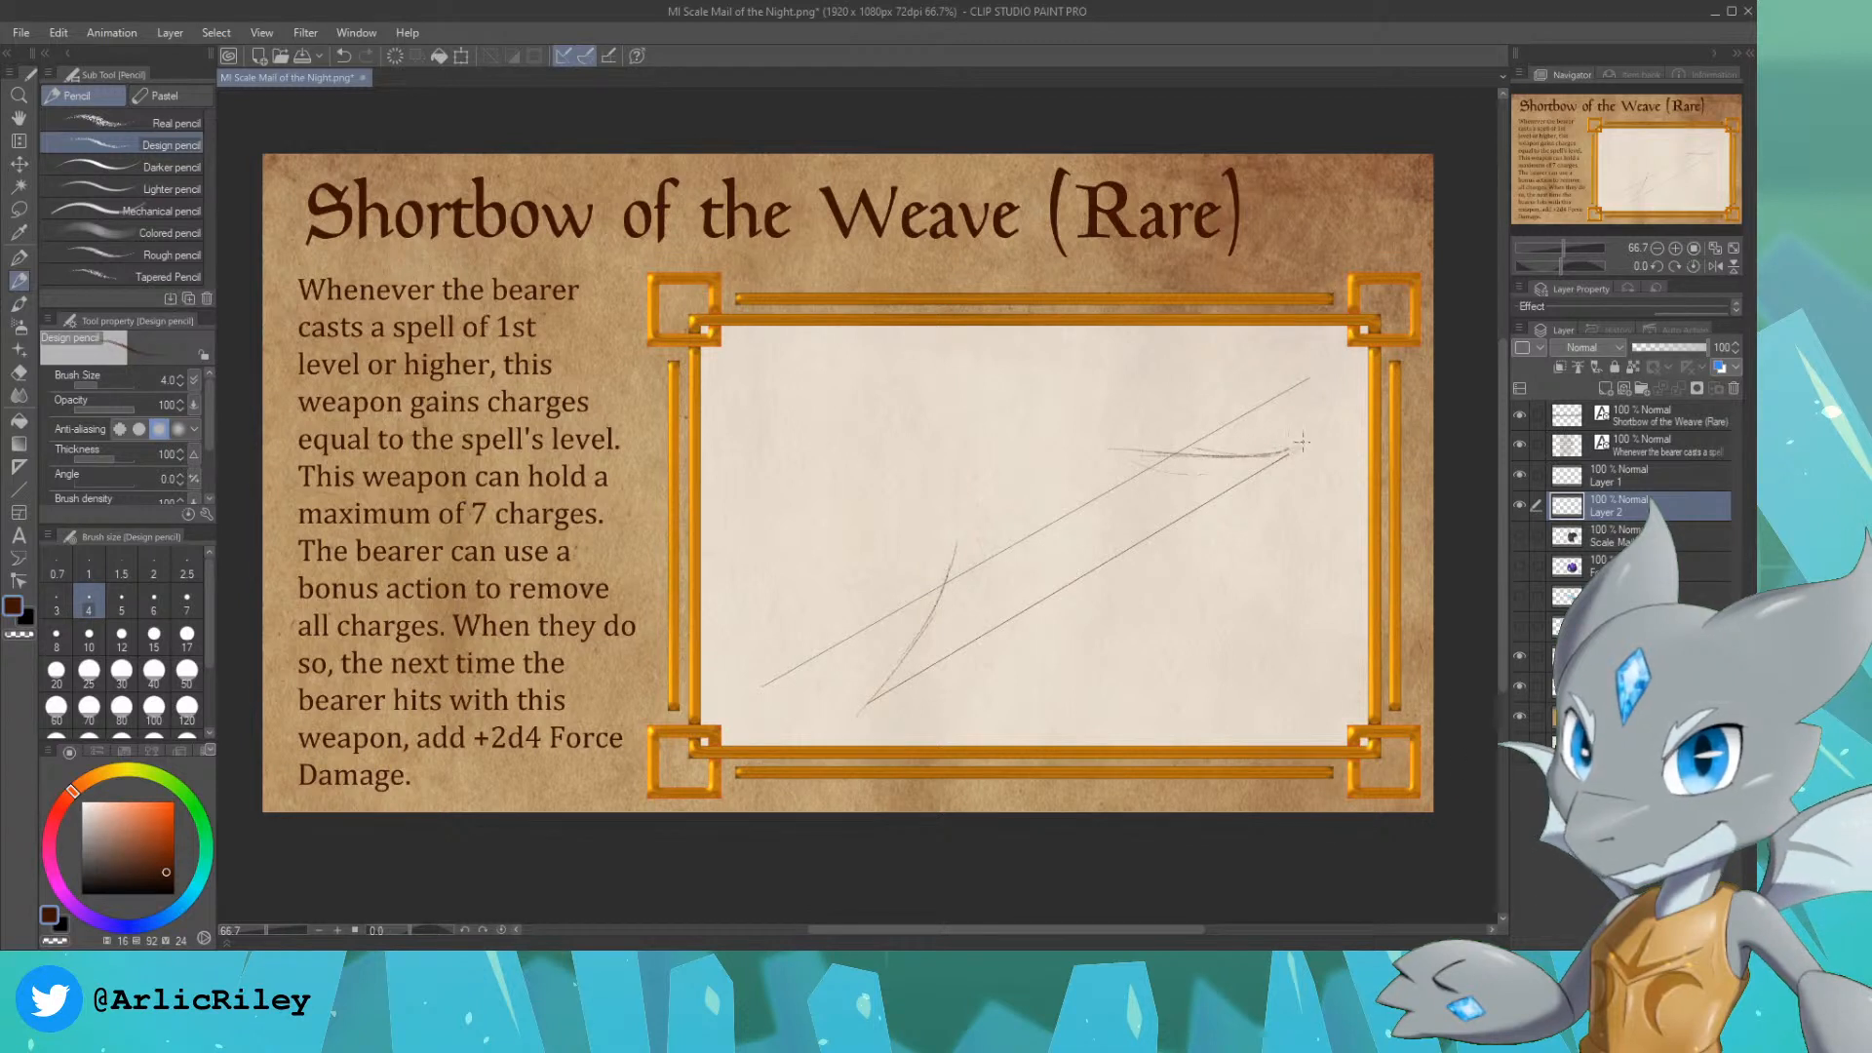
pyautogui.moveTo(952, 548)
pyautogui.mouseDown()
pyautogui.moveTo(1011, 493)
pyautogui.moveTo(976, 516)
pyautogui.mouseUp()
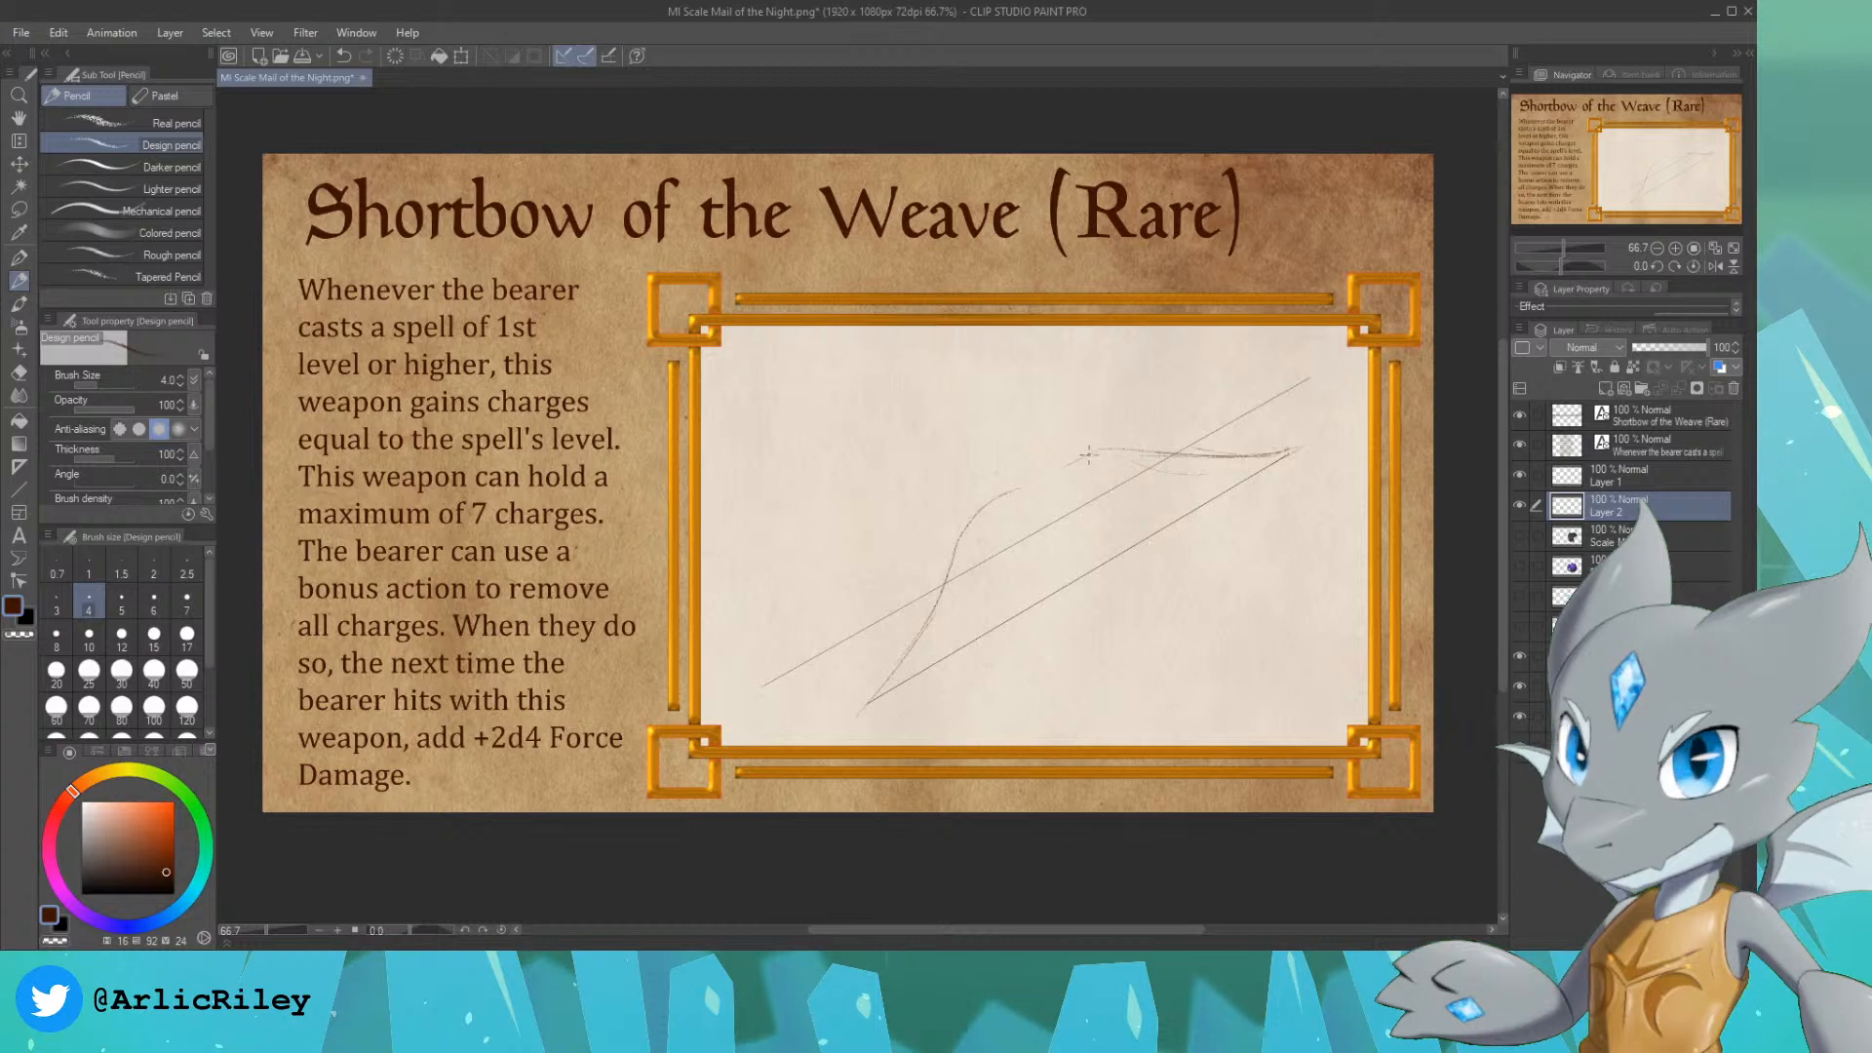
pyautogui.moveTo(1043, 481); pyautogui.dragTo(1143, 448)
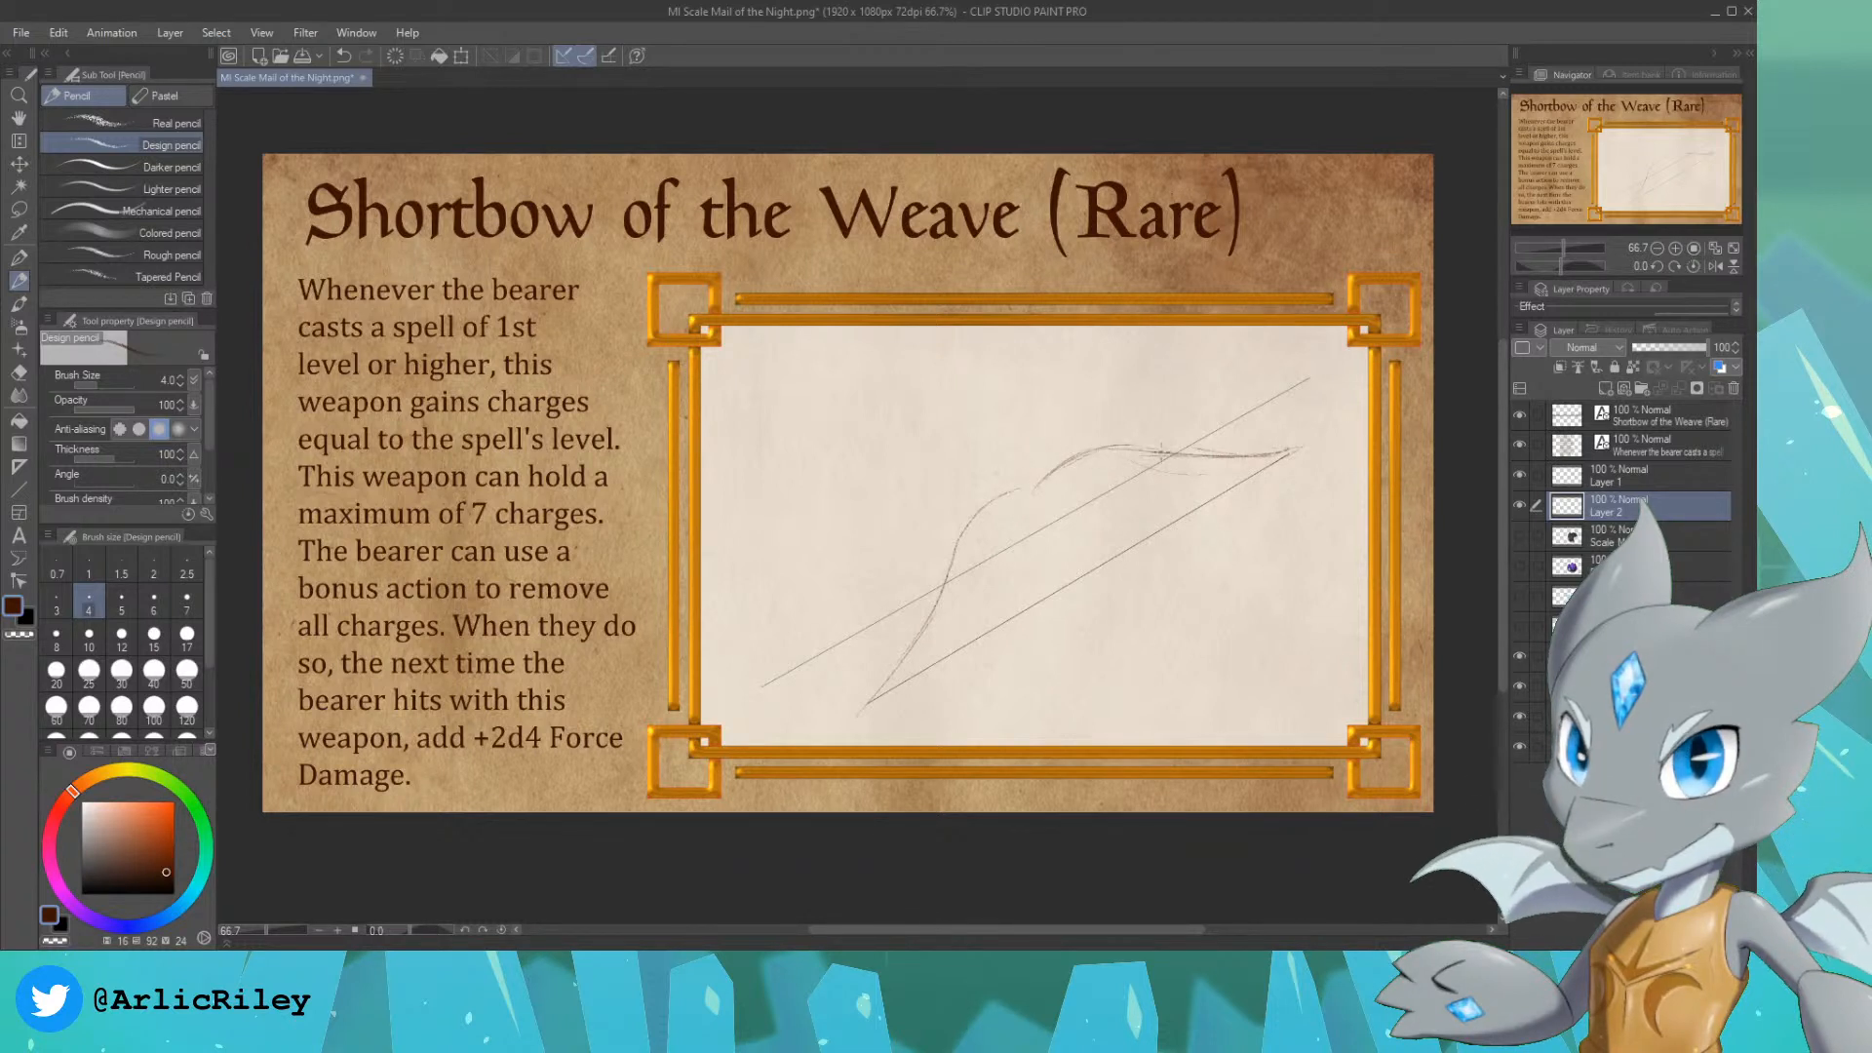
pyautogui.moveTo(1018, 490); pyautogui.dragTo(1044, 487)
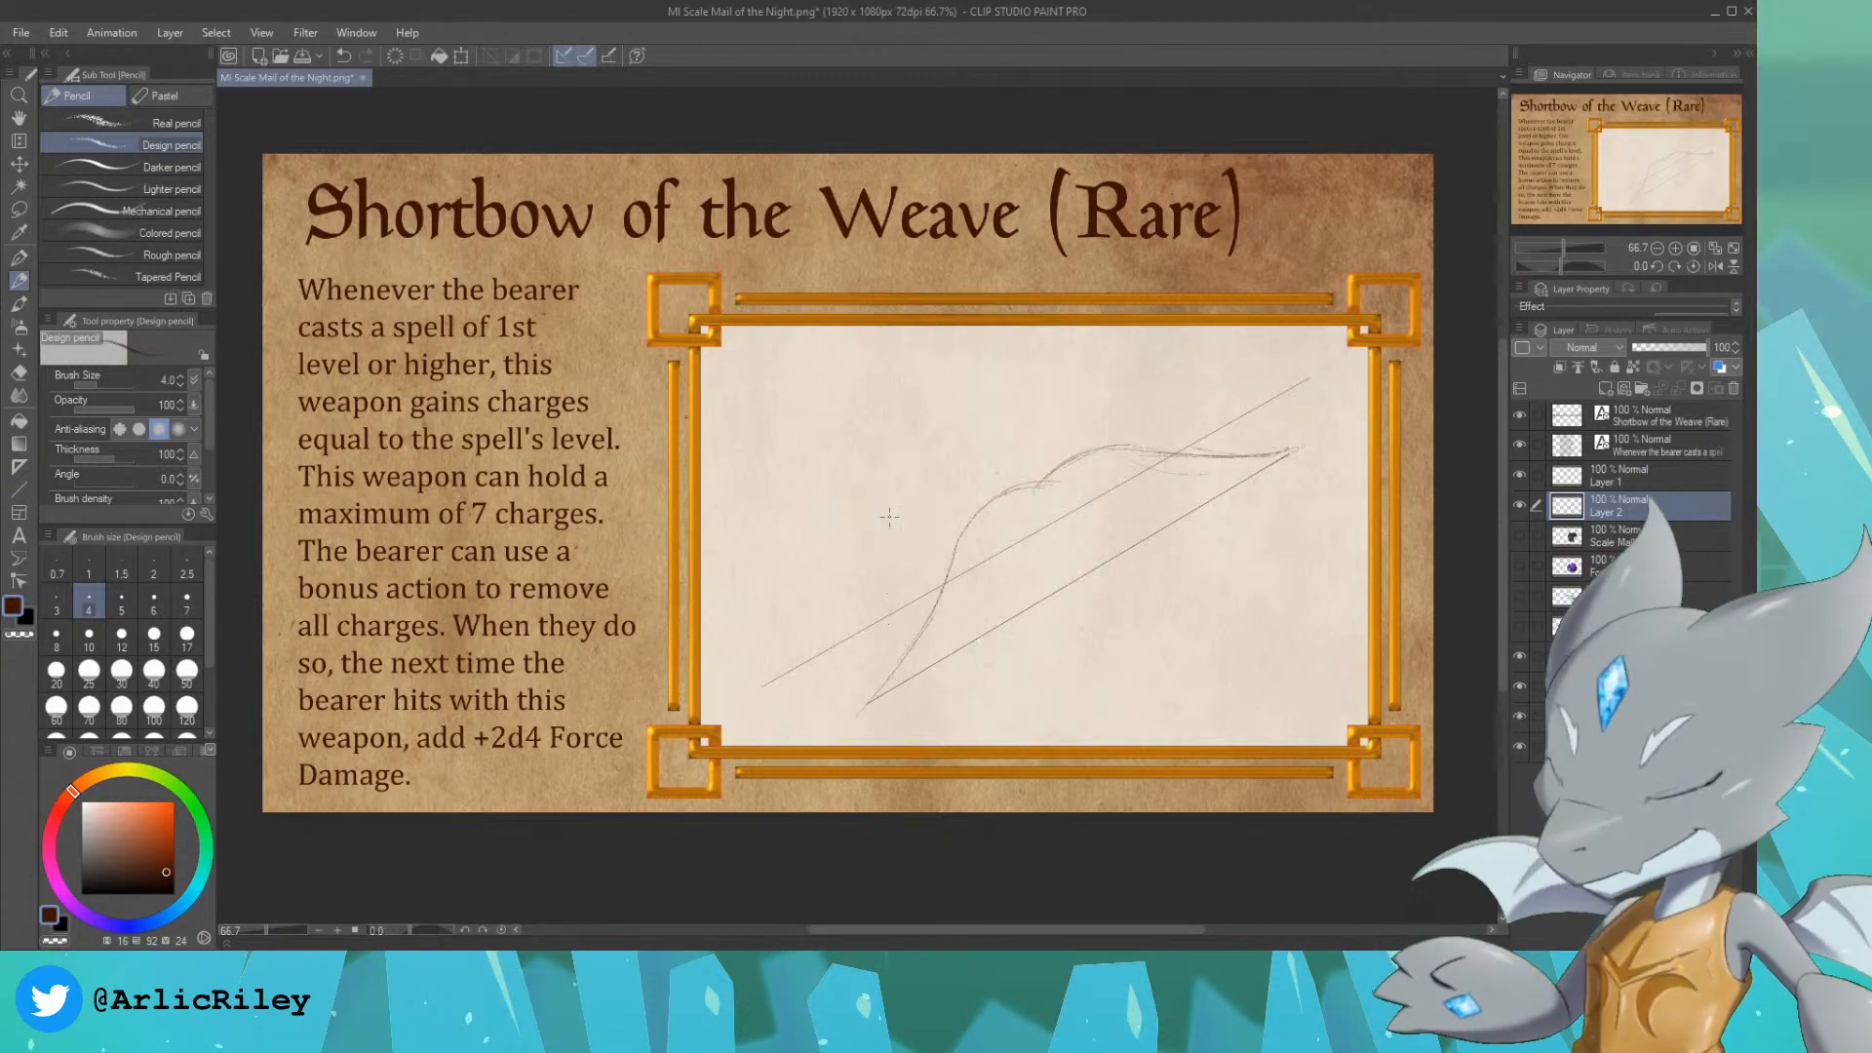
pyautogui.moveTo(1066, 435)
pyautogui.mouseDown()
pyautogui.moveTo(1112, 436)
pyautogui.moveTo(970, 547)
pyautogui.moveTo(1145, 457)
pyautogui.mouseUp()
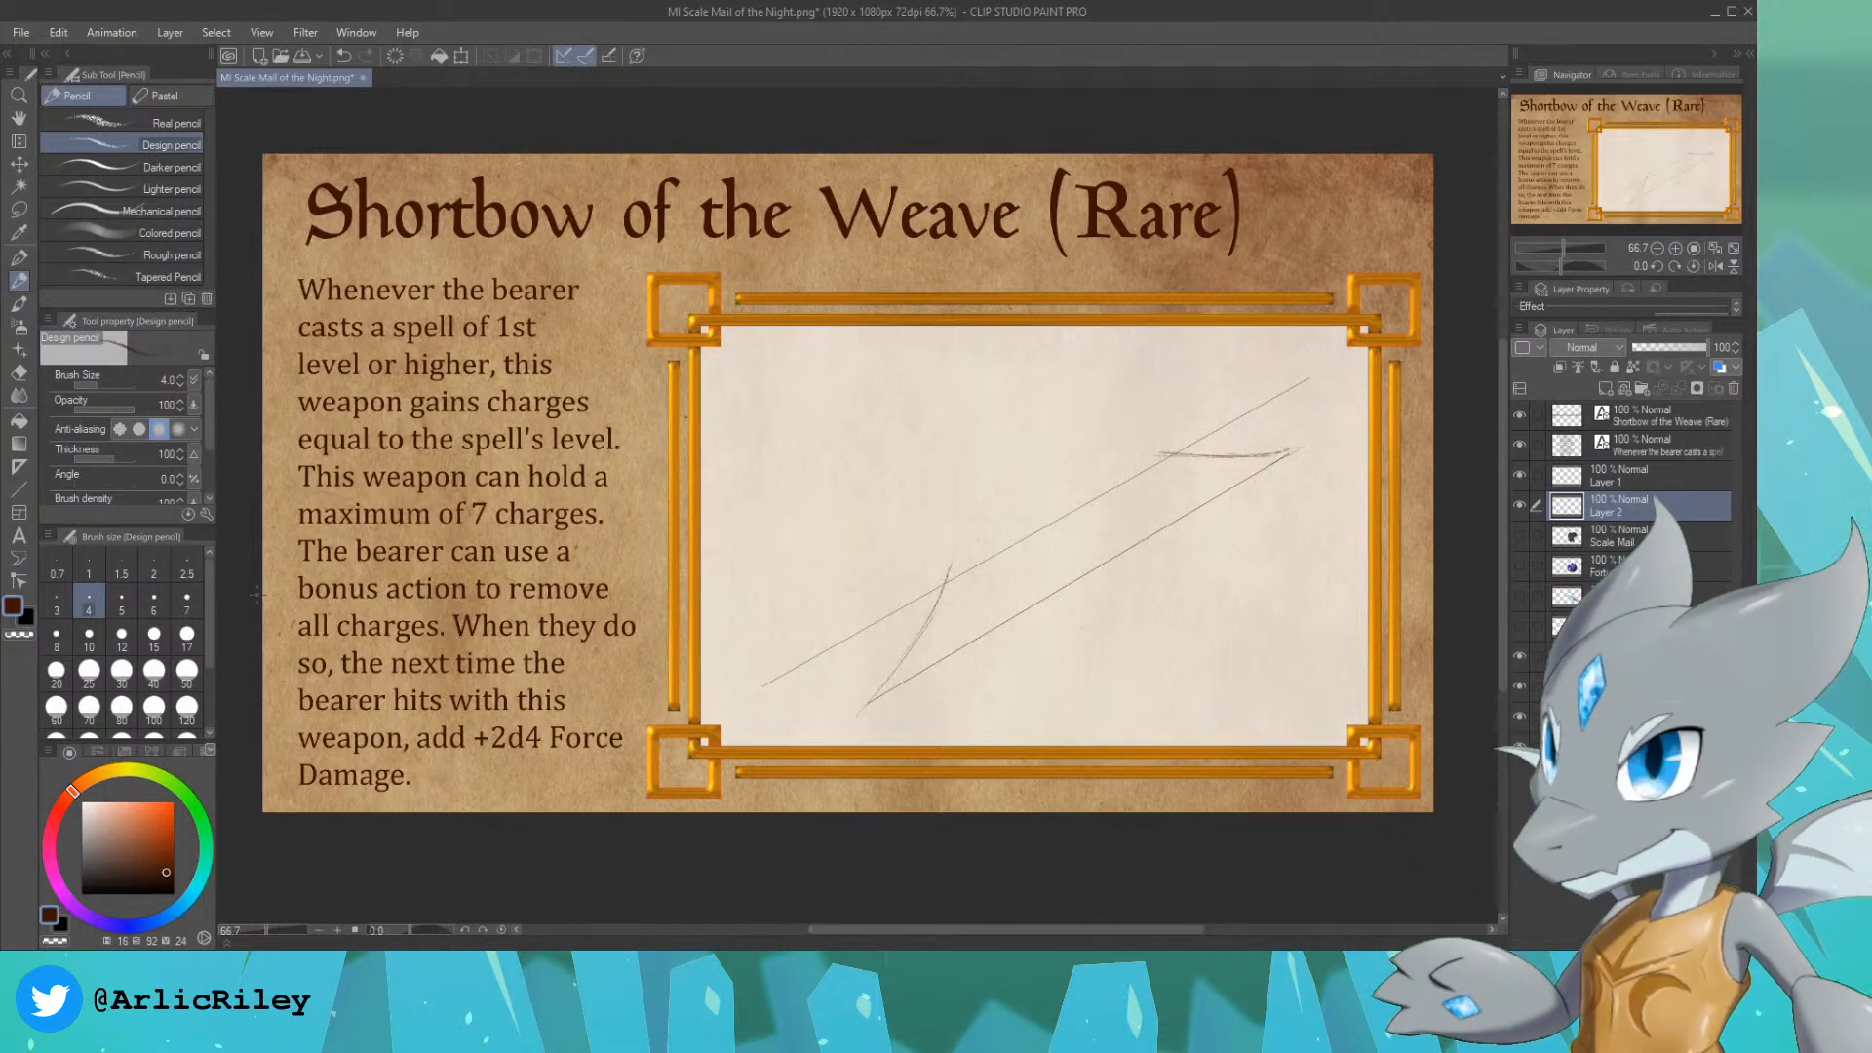
pyautogui.click(20, 374)
pyautogui.click(117, 122)
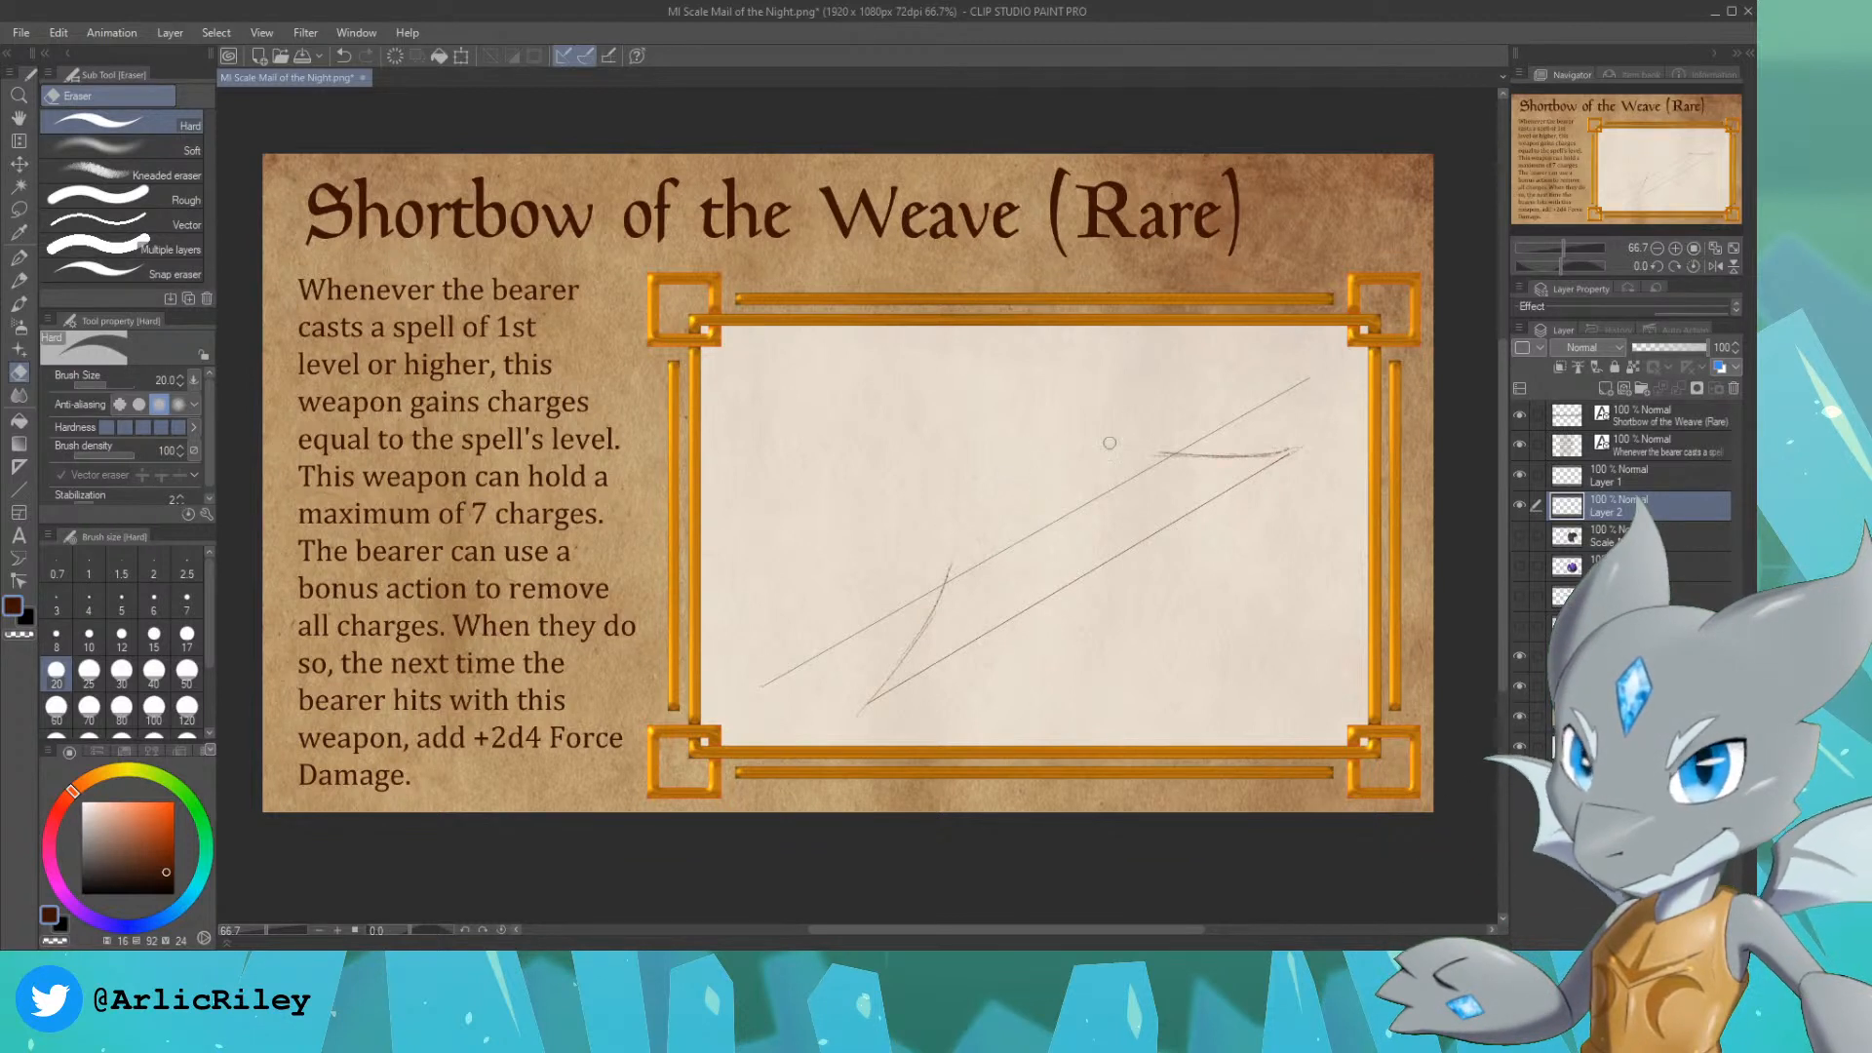
pyautogui.press(']')
pyautogui.press(']')
pyautogui.press(']')
pyautogui.press(']')
pyautogui.press(']')
pyautogui.press(']')
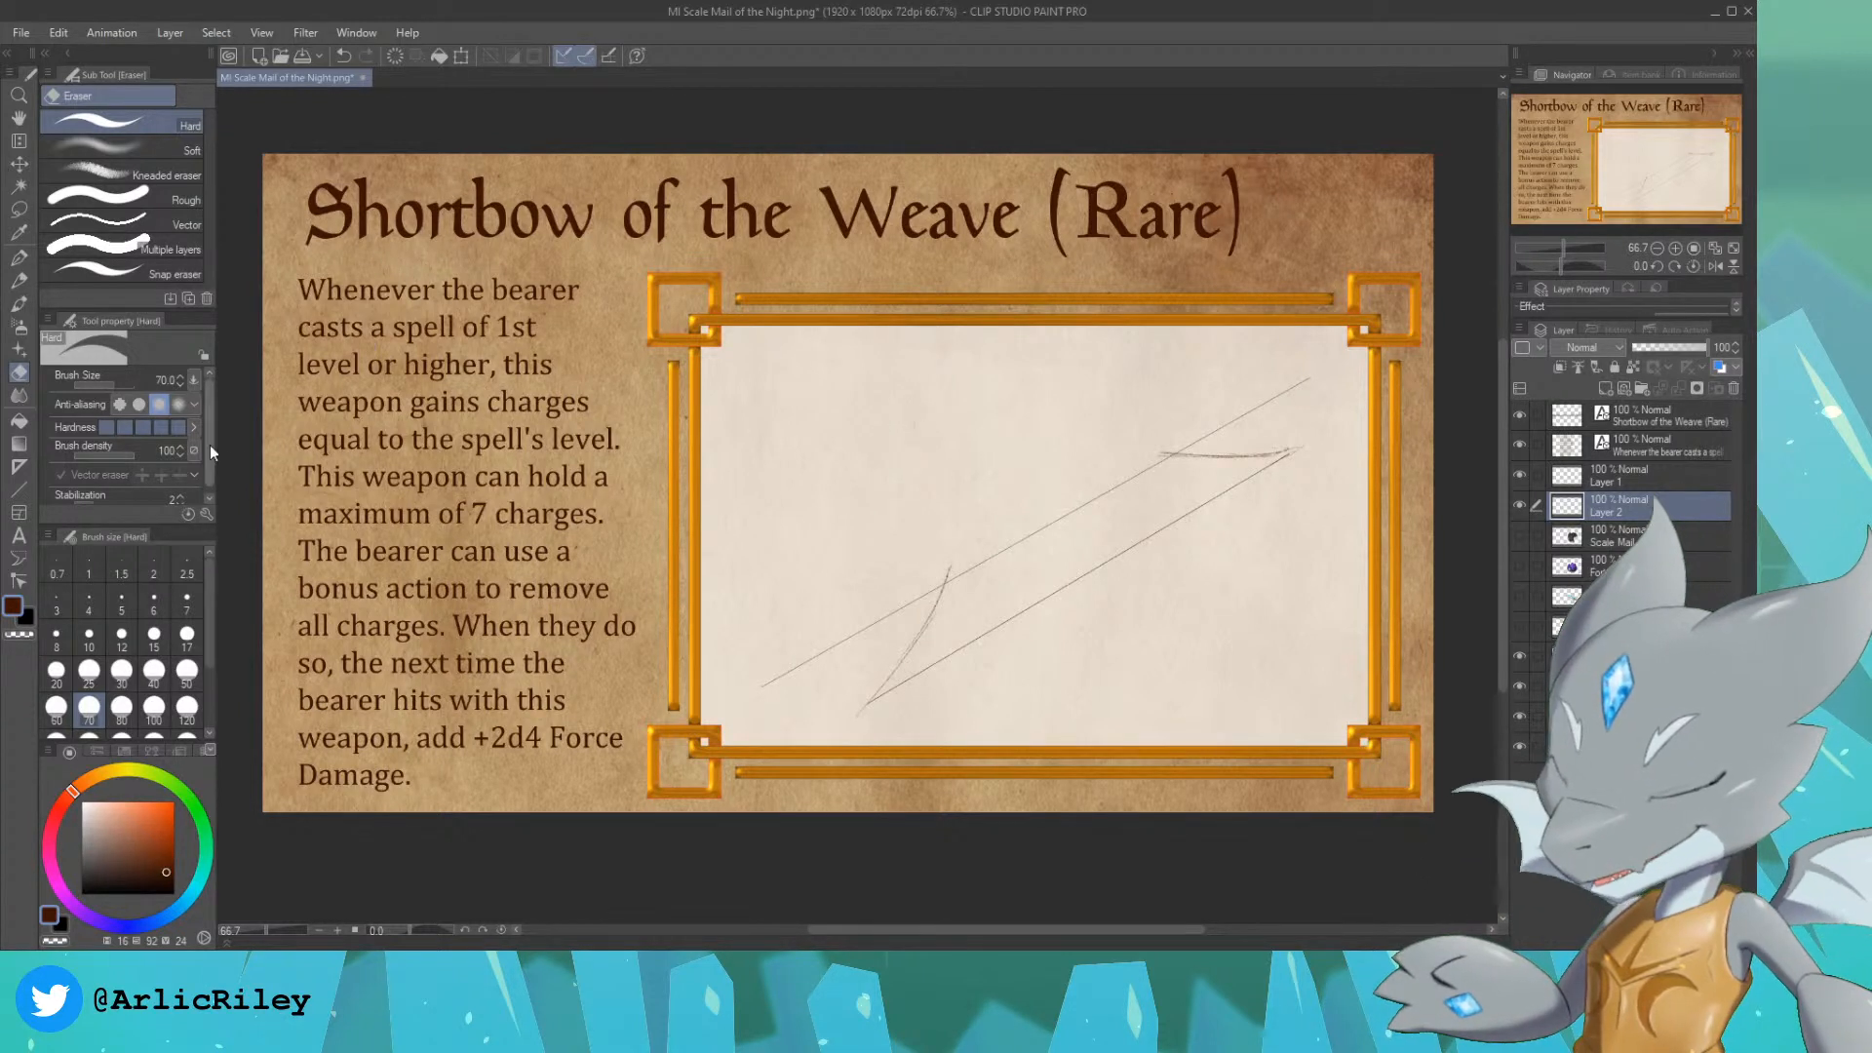
# Step: Pencil the bow's grip as a curve dipping toward the string at mid-bow, and join it to both limbs with rounded shoulders
pyautogui.click(19, 256)
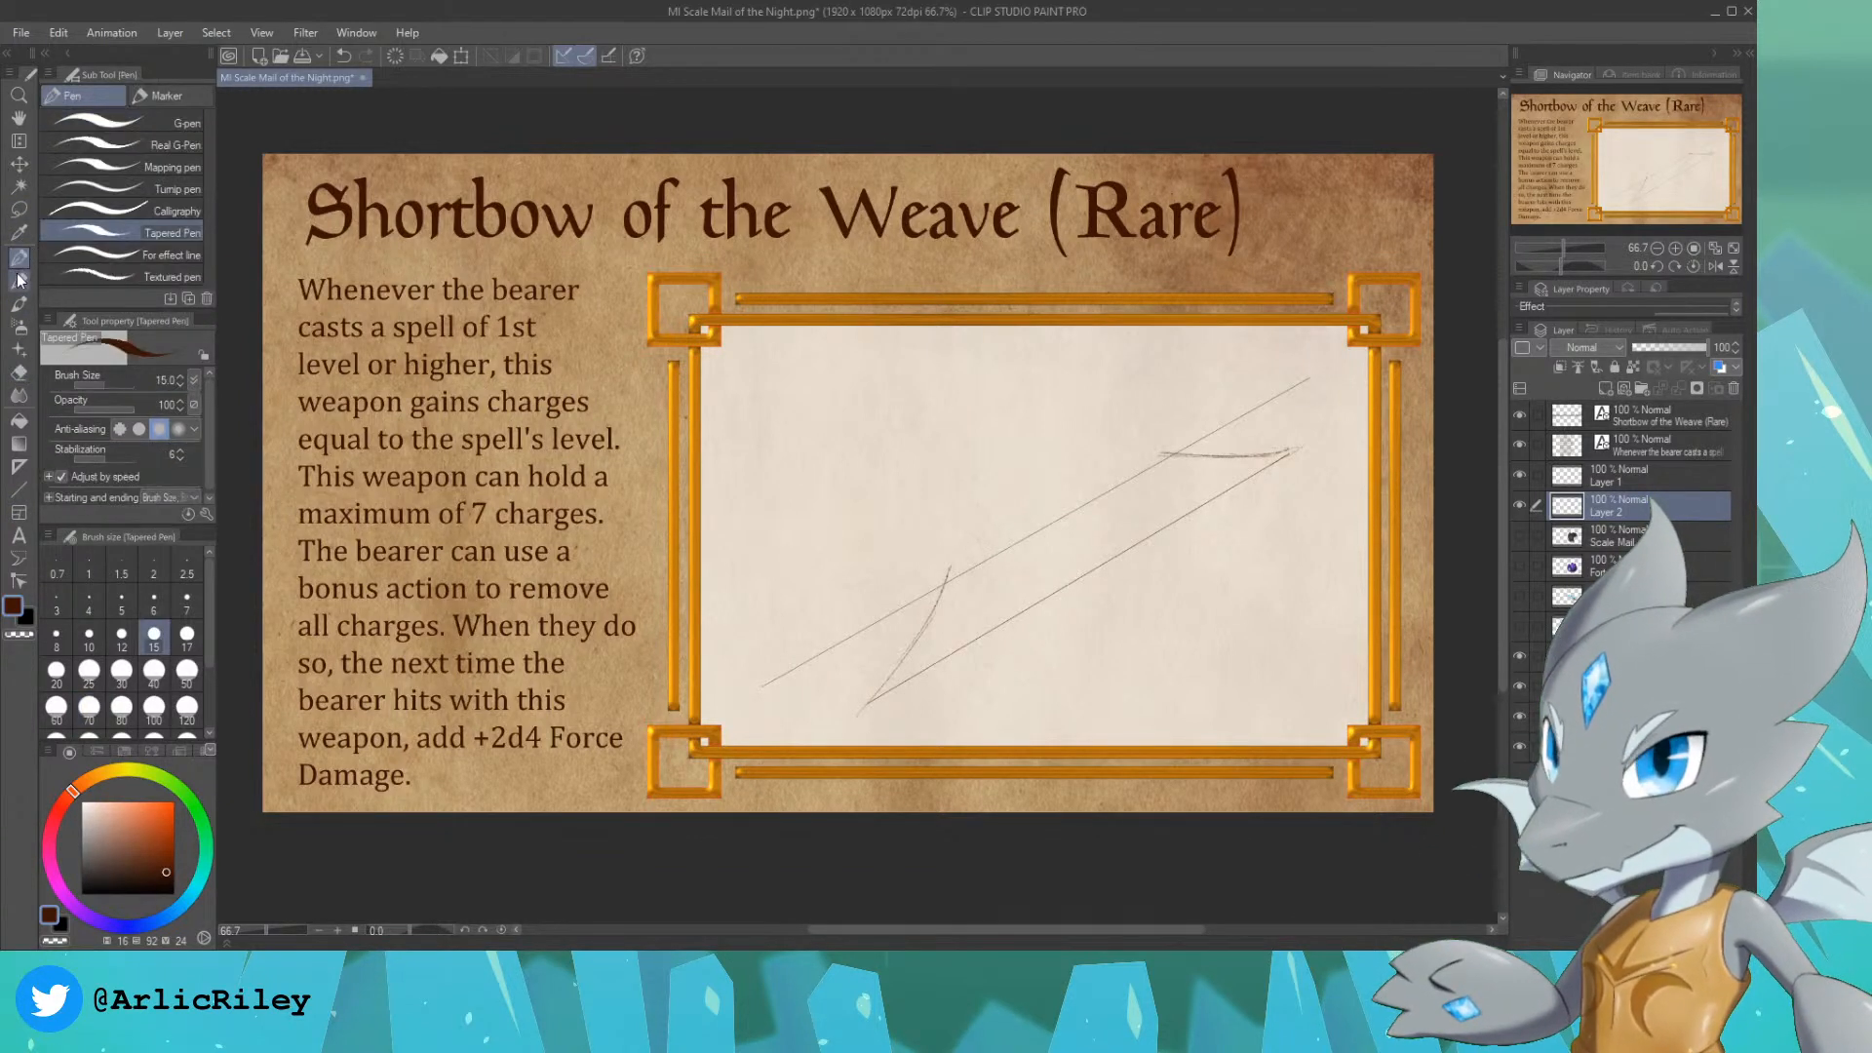
pyautogui.click(19, 279)
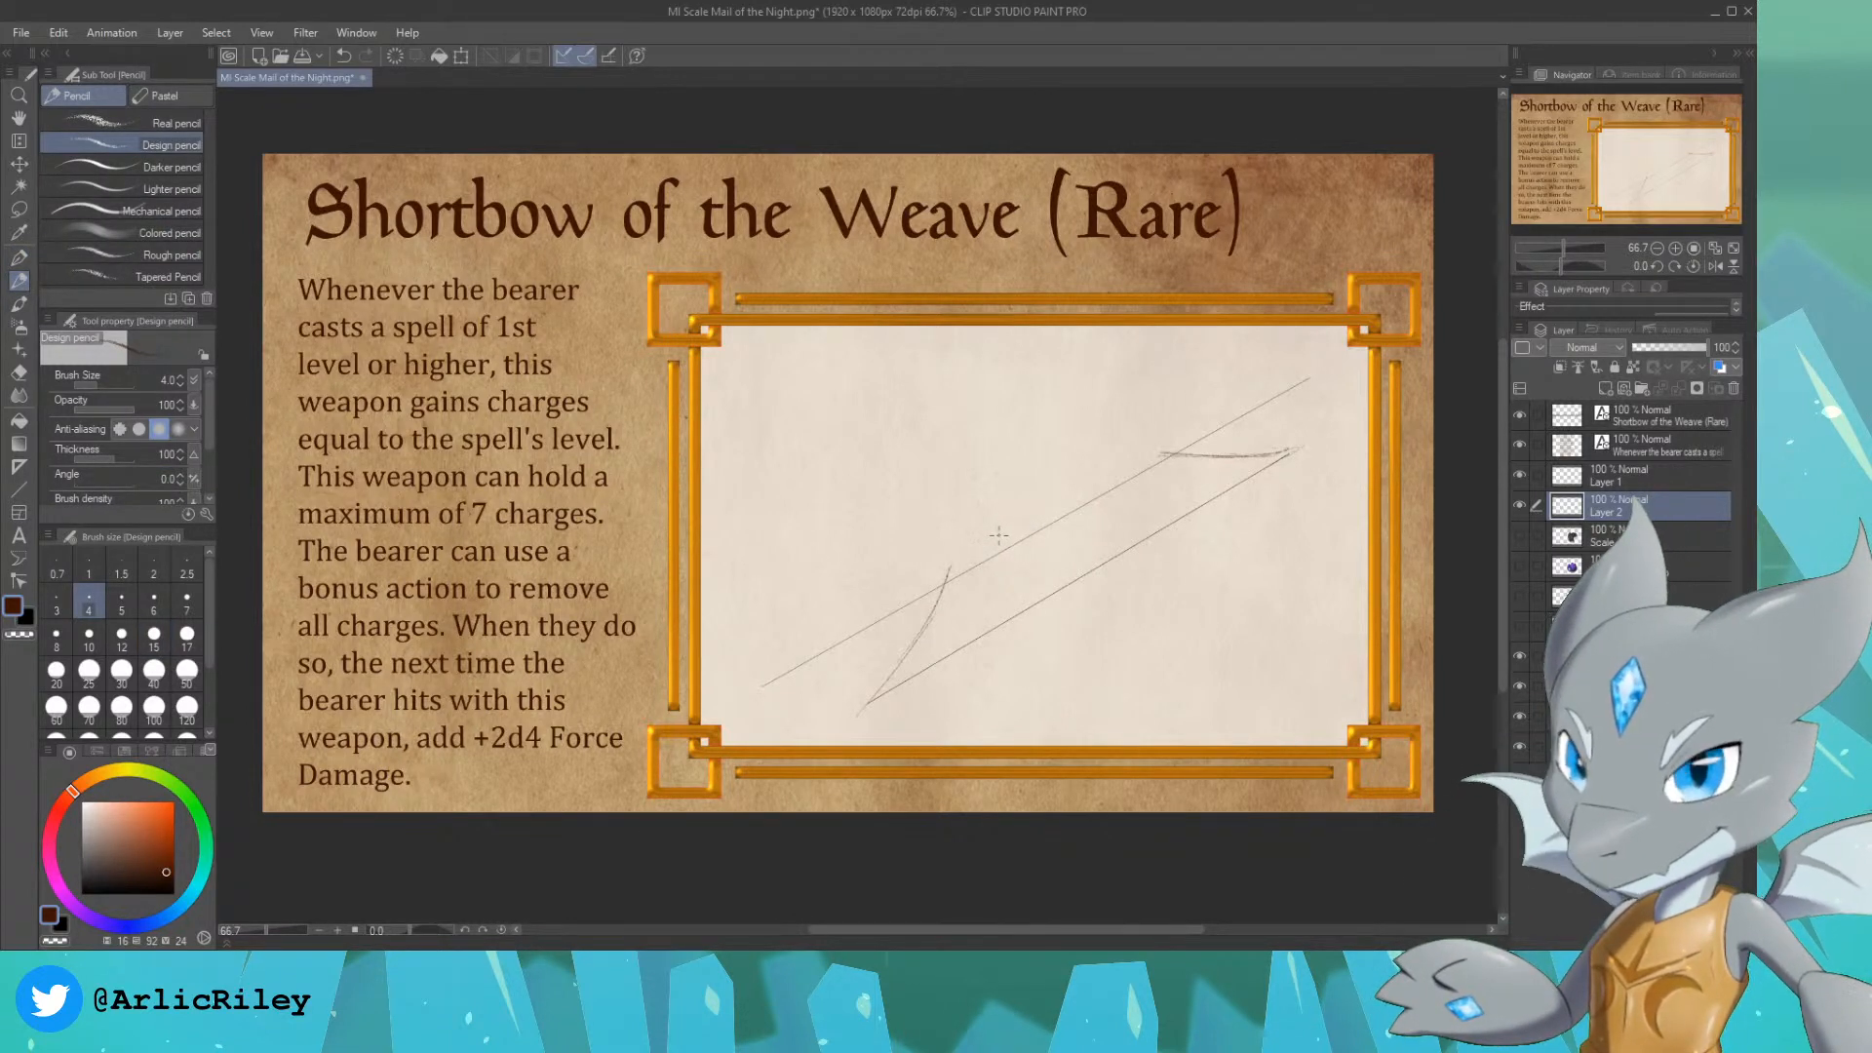
pyautogui.moveTo(1005, 532)
pyautogui.mouseDown()
pyautogui.moveTo(1070, 517)
pyautogui.moveTo(1051, 541)
pyautogui.moveTo(1015, 544)
pyautogui.moveTo(1091, 503)
pyautogui.moveTo(1033, 552)
pyautogui.moveTo(1088, 478)
pyautogui.mouseUp()
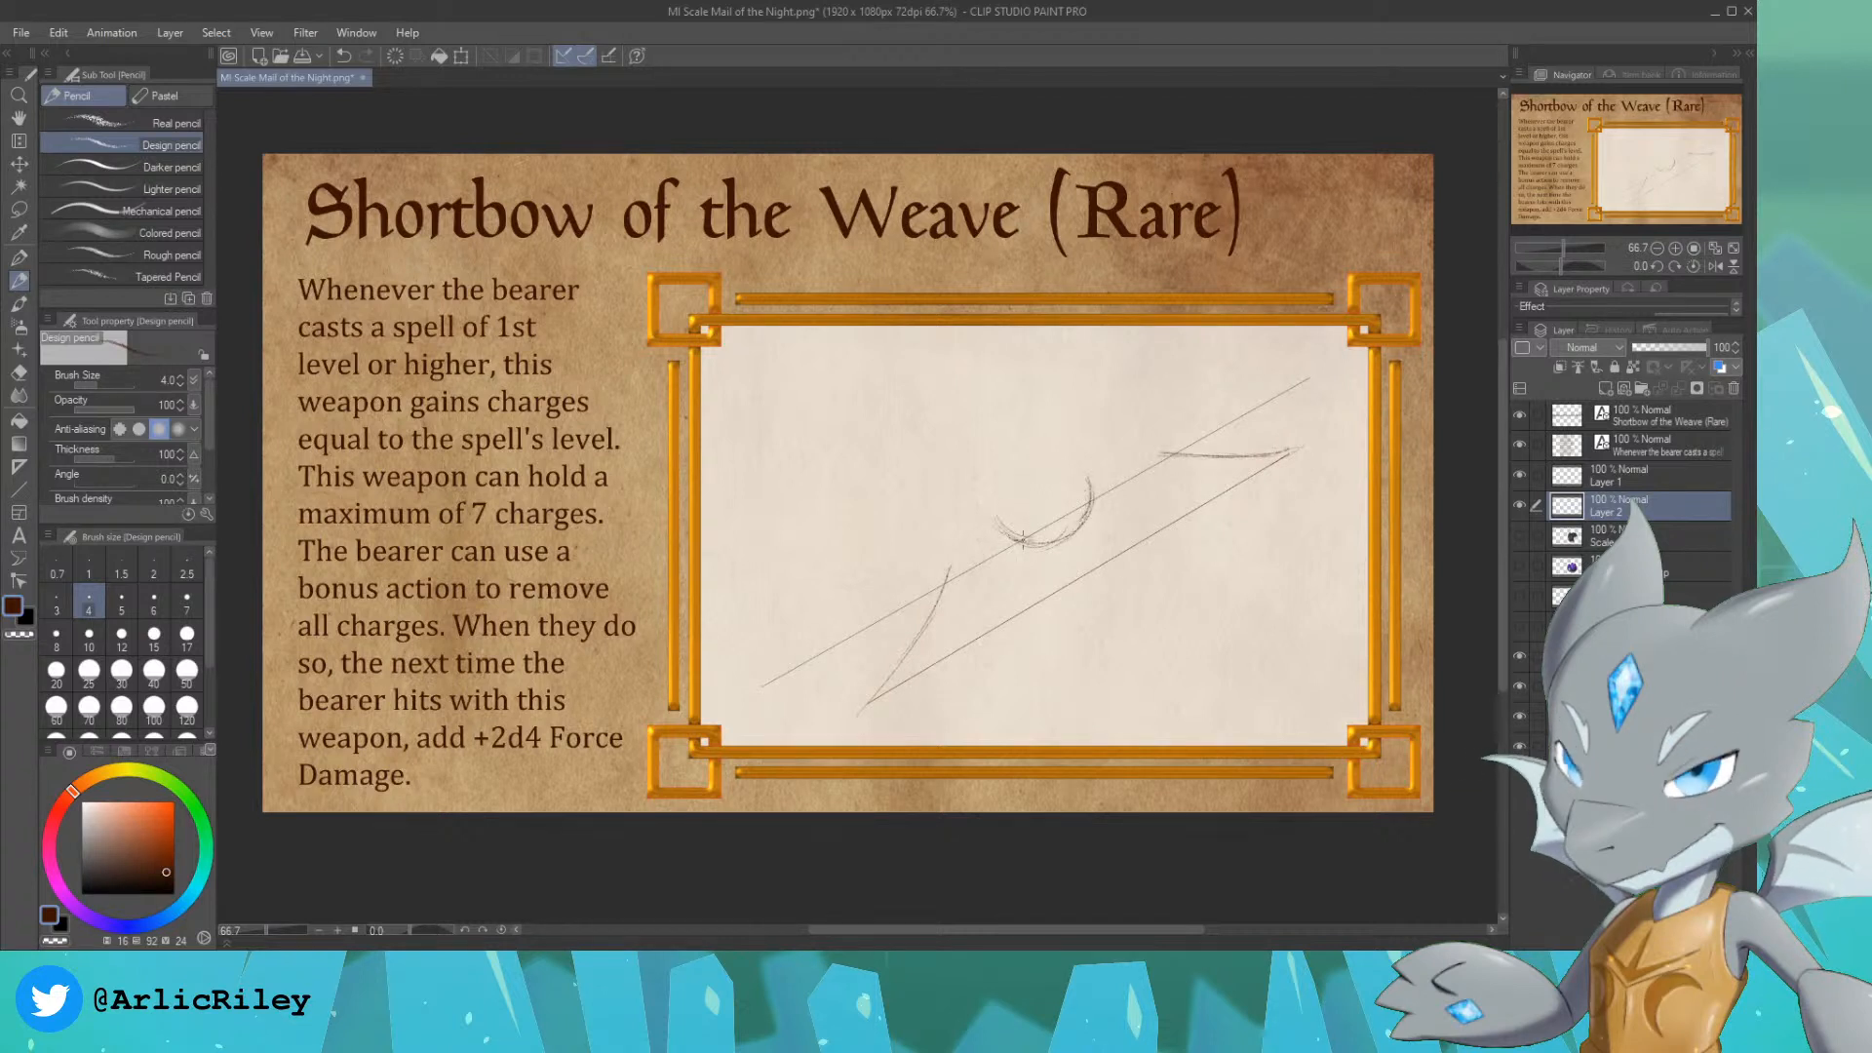
pyautogui.moveTo(1000, 529); pyautogui.dragTo(956, 563)
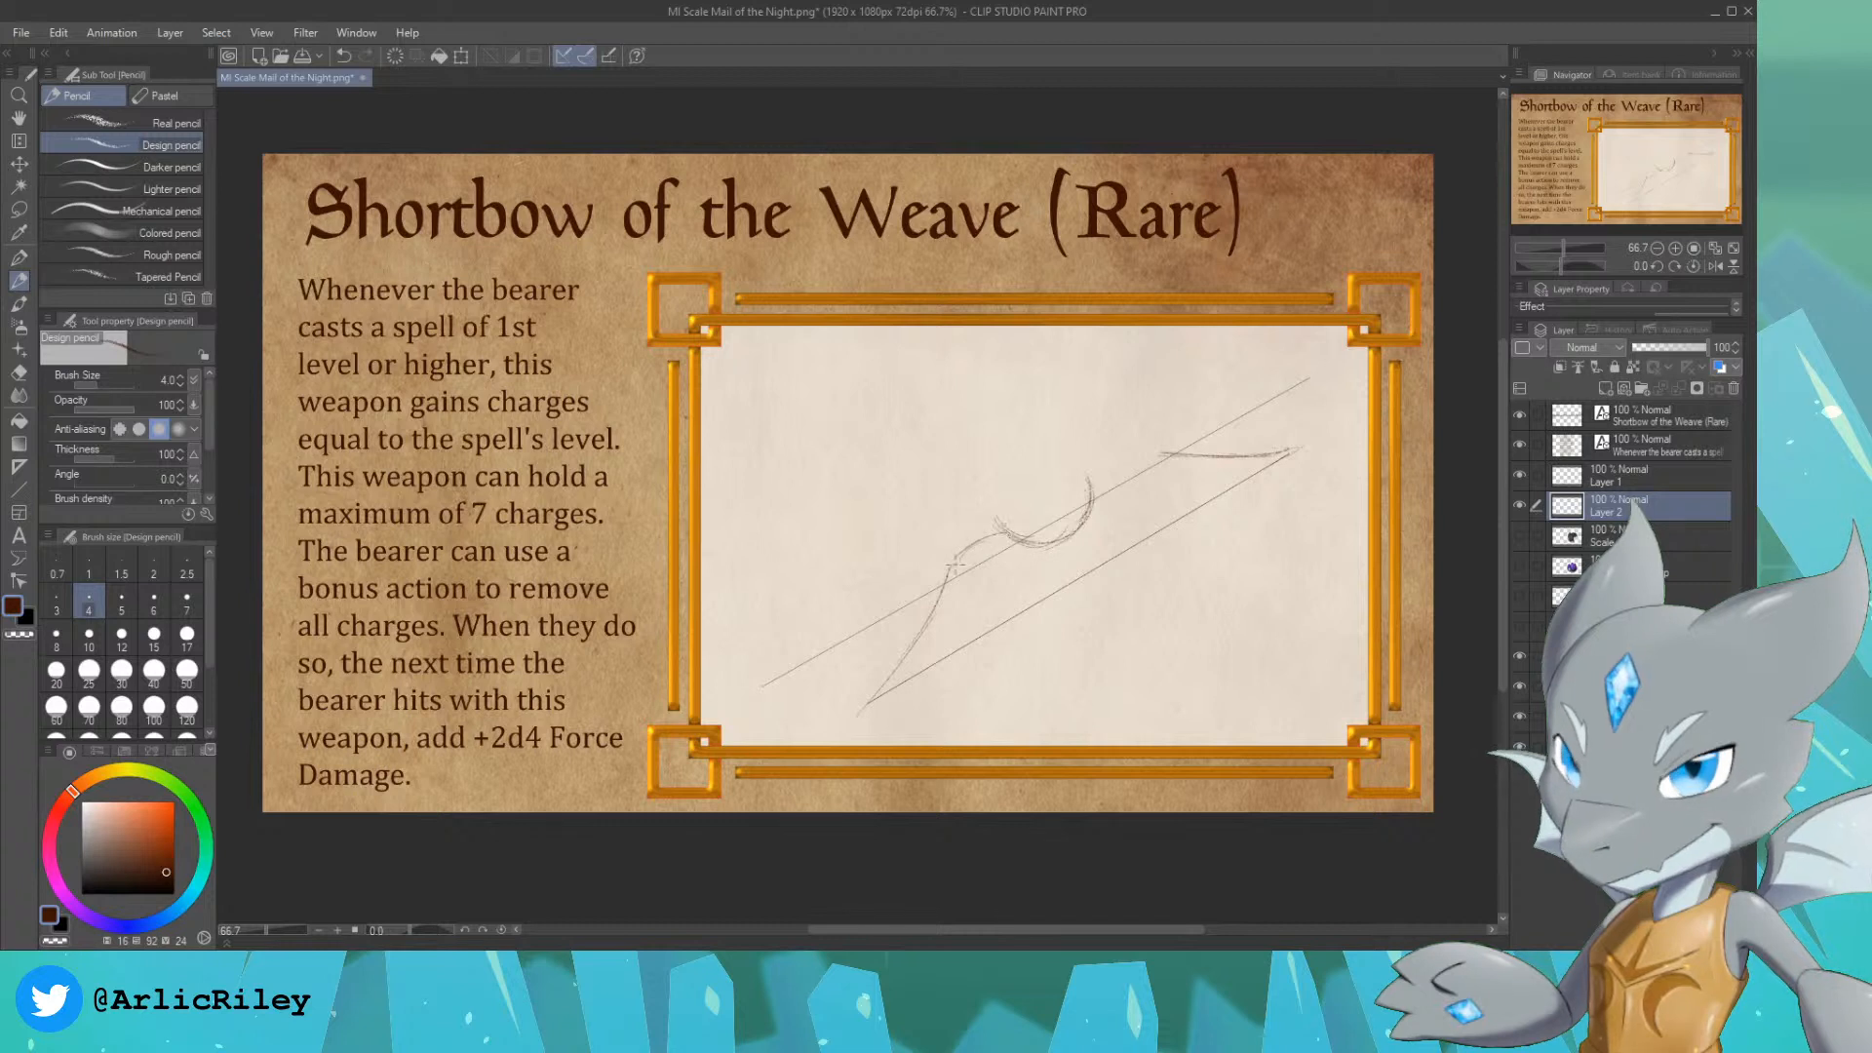
pyautogui.moveTo(1090, 476); pyautogui.dragTo(1139, 453)
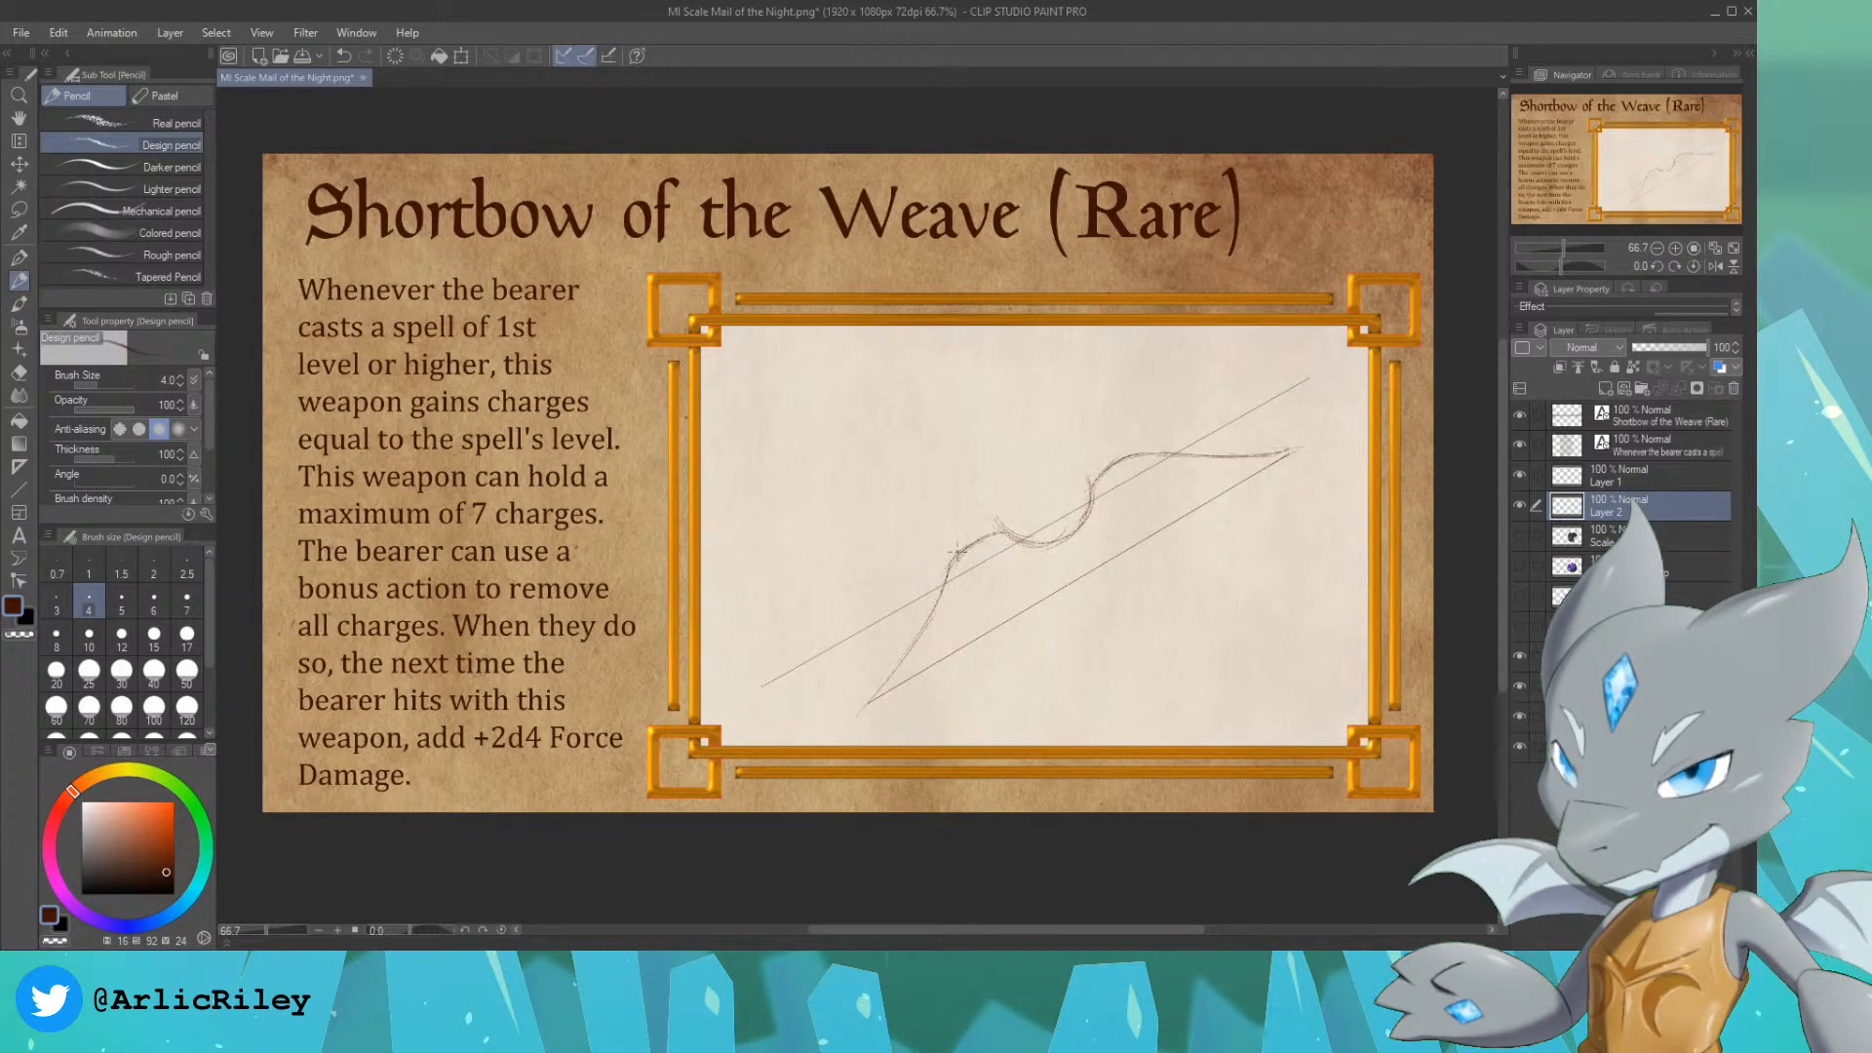
# Step: Extend the bow's pointed tips past the string and pencil a second contour along both limbs to give them thickness
pyautogui.moveTo(985, 534); pyautogui.dragTo(950, 566)
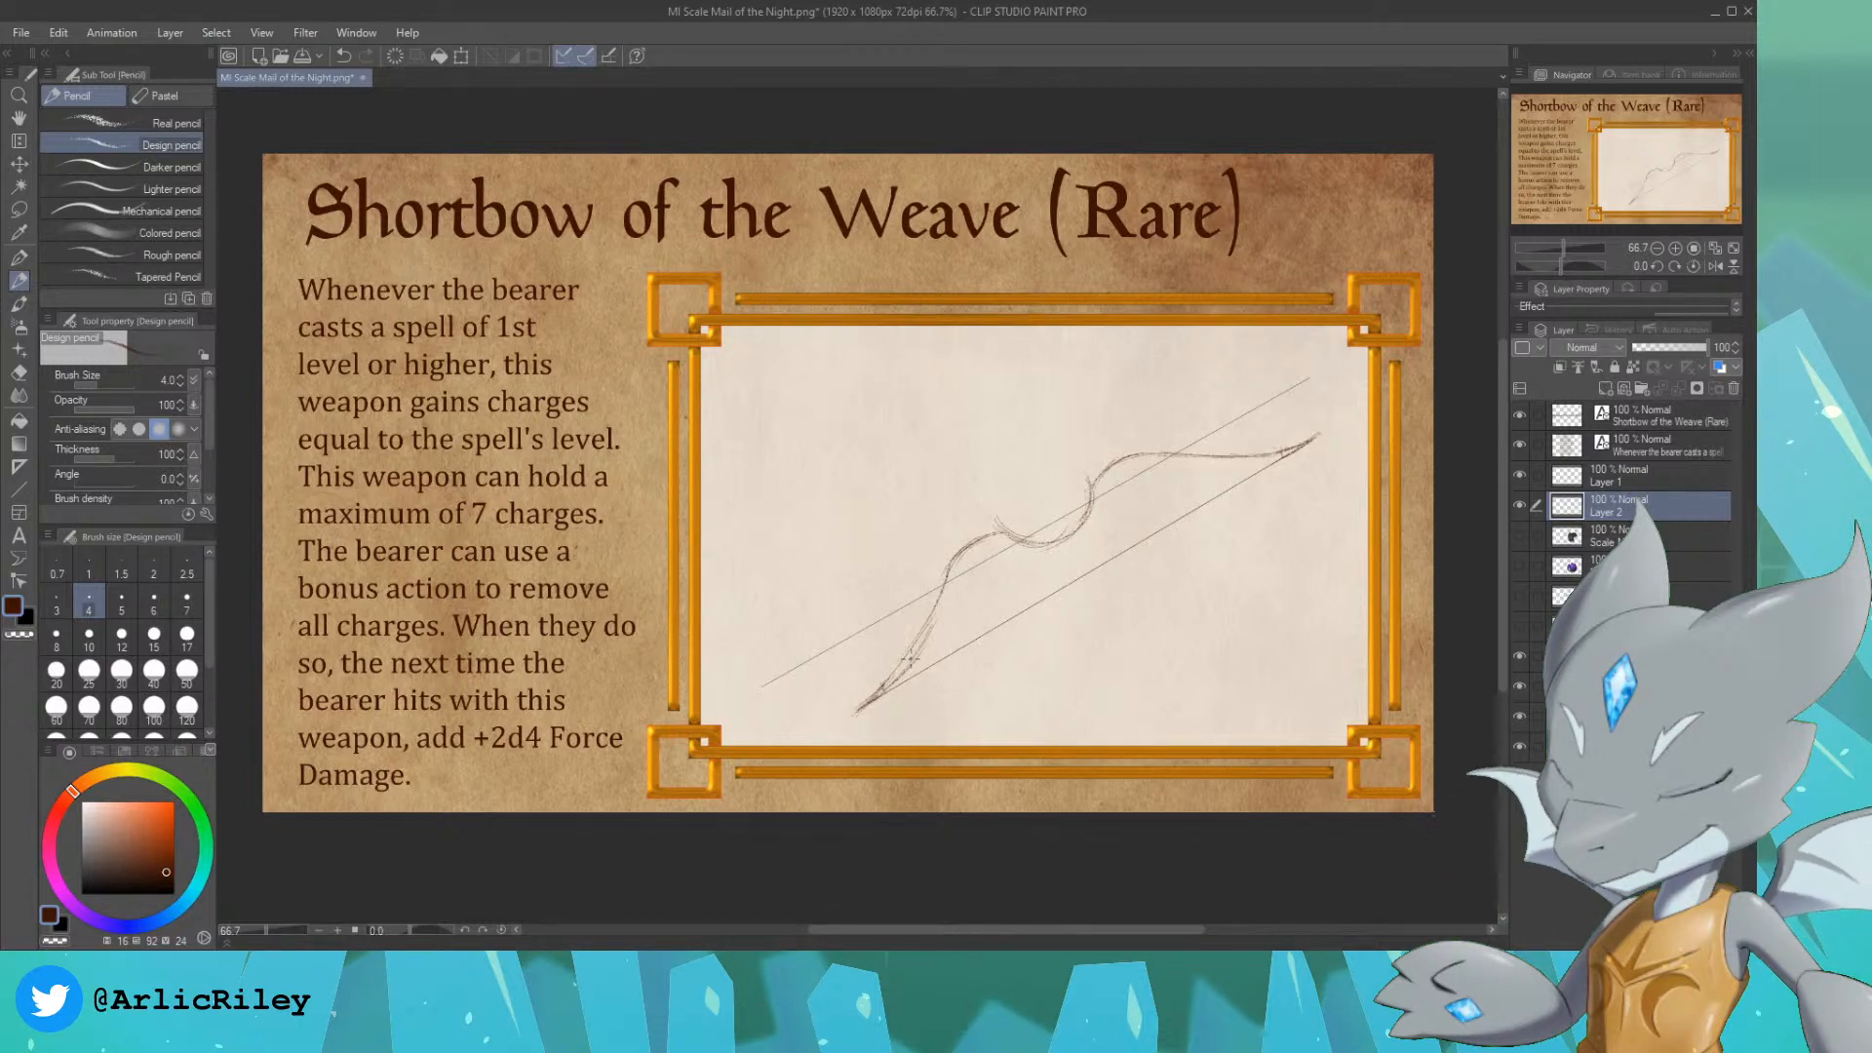
pyautogui.moveTo(922, 647)
pyautogui.mouseDown()
pyautogui.moveTo(992, 539)
pyautogui.moveTo(964, 561)
pyautogui.moveTo(1006, 539)
pyautogui.mouseUp()
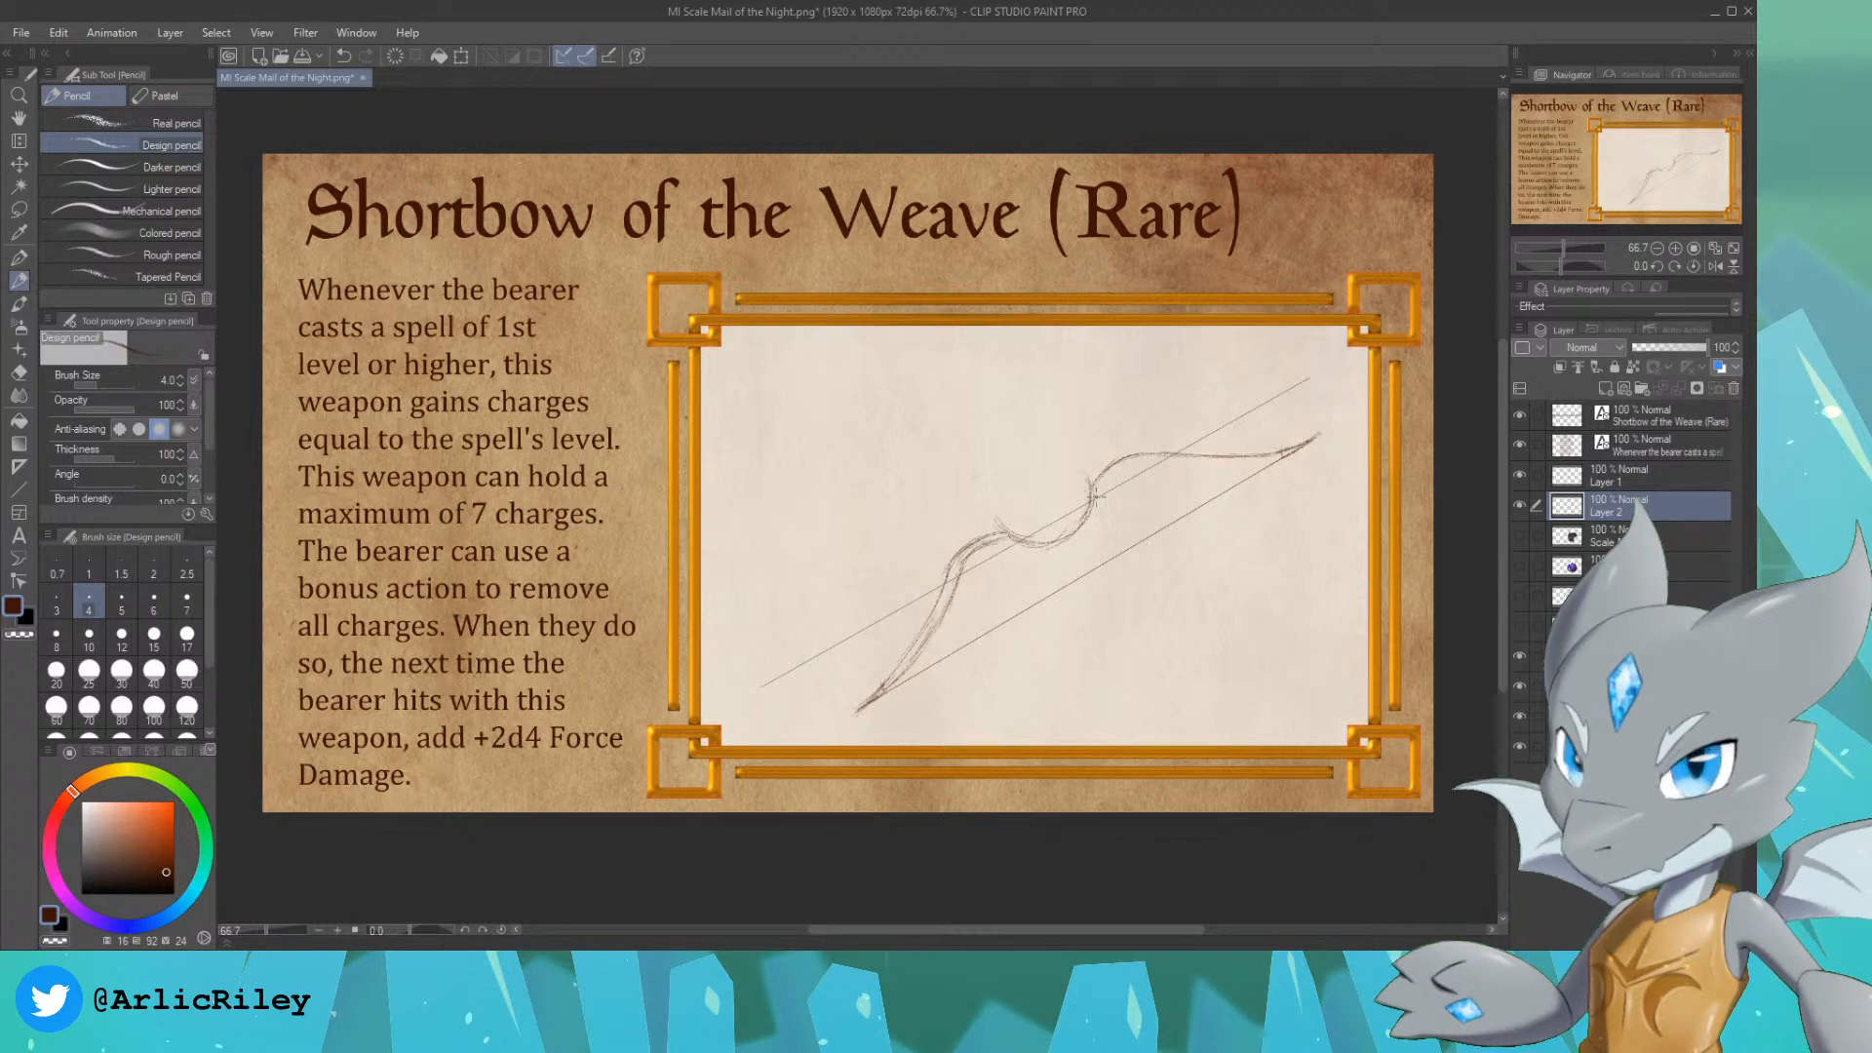
pyautogui.moveTo(1119, 469); pyautogui.dragTo(1101, 492)
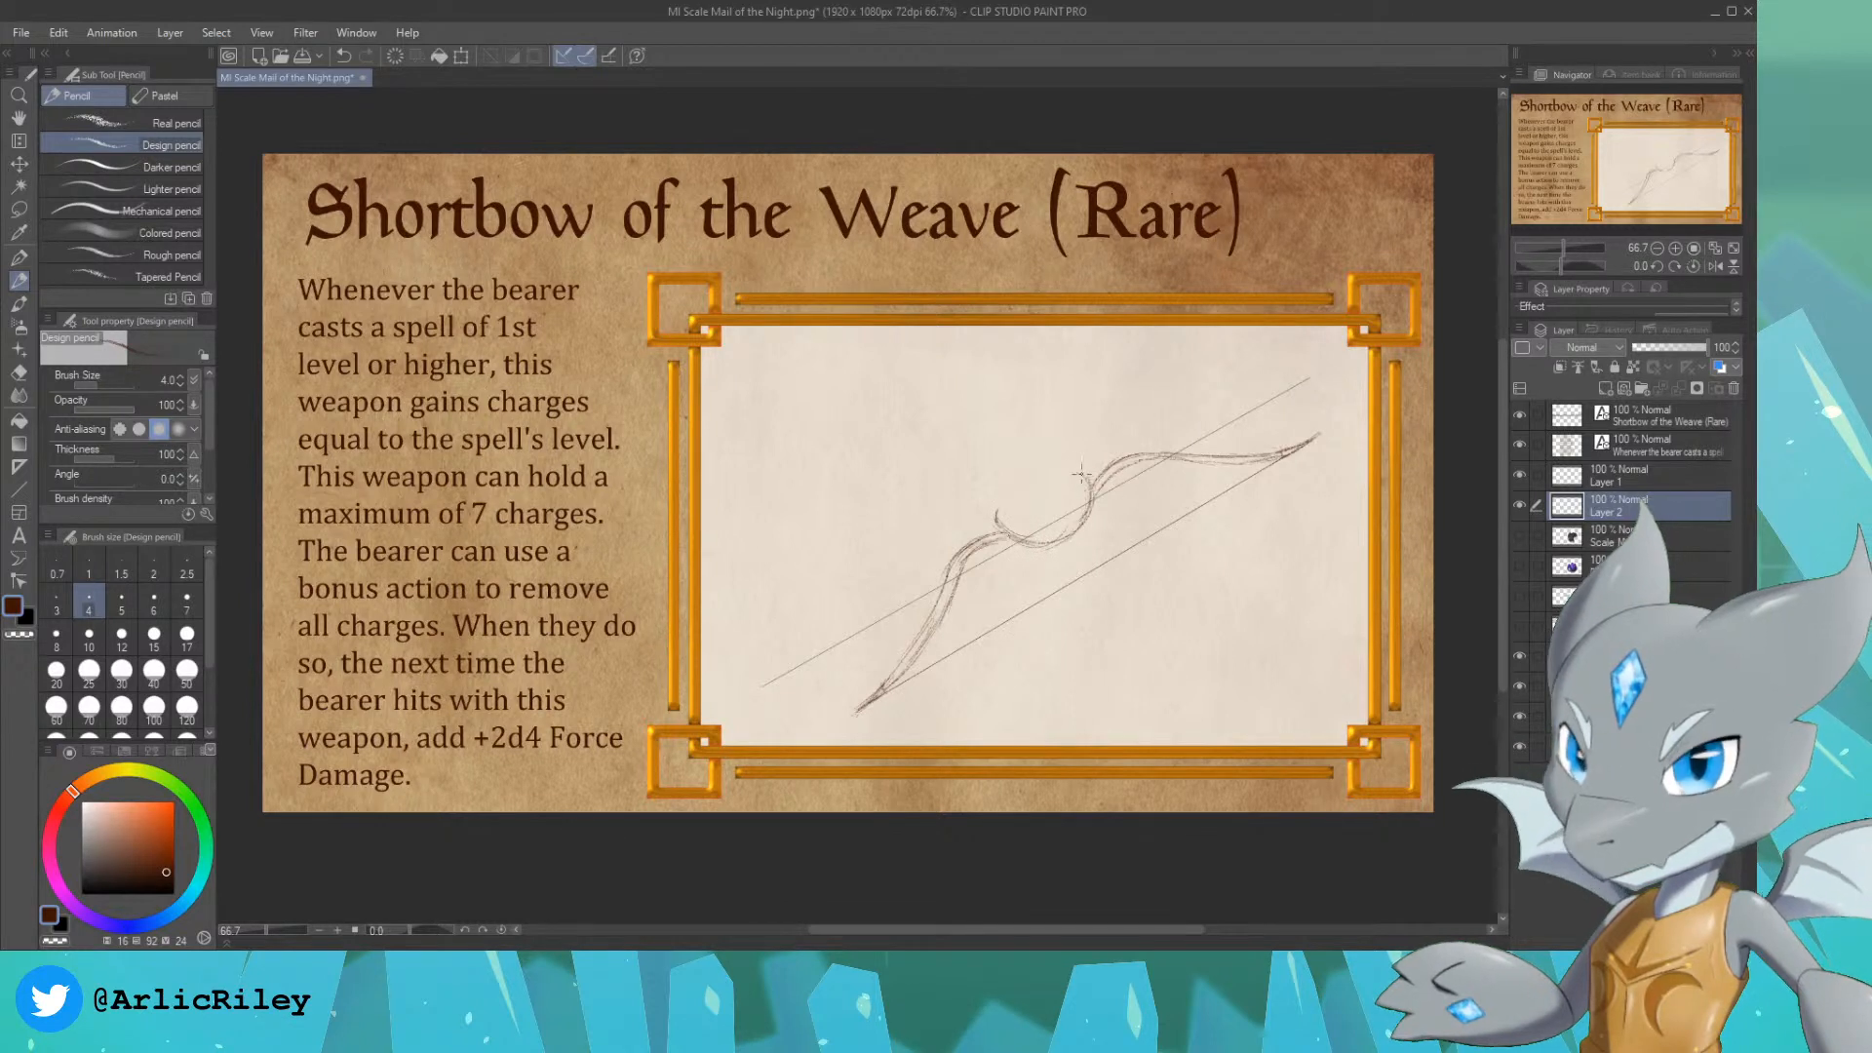
# Step: Pencil a pointed horn at each end of the bow's central curve and a hatched rectangular grip at its lowest point
pyautogui.moveTo(1076, 472); pyautogui.dragTo(1095, 480)
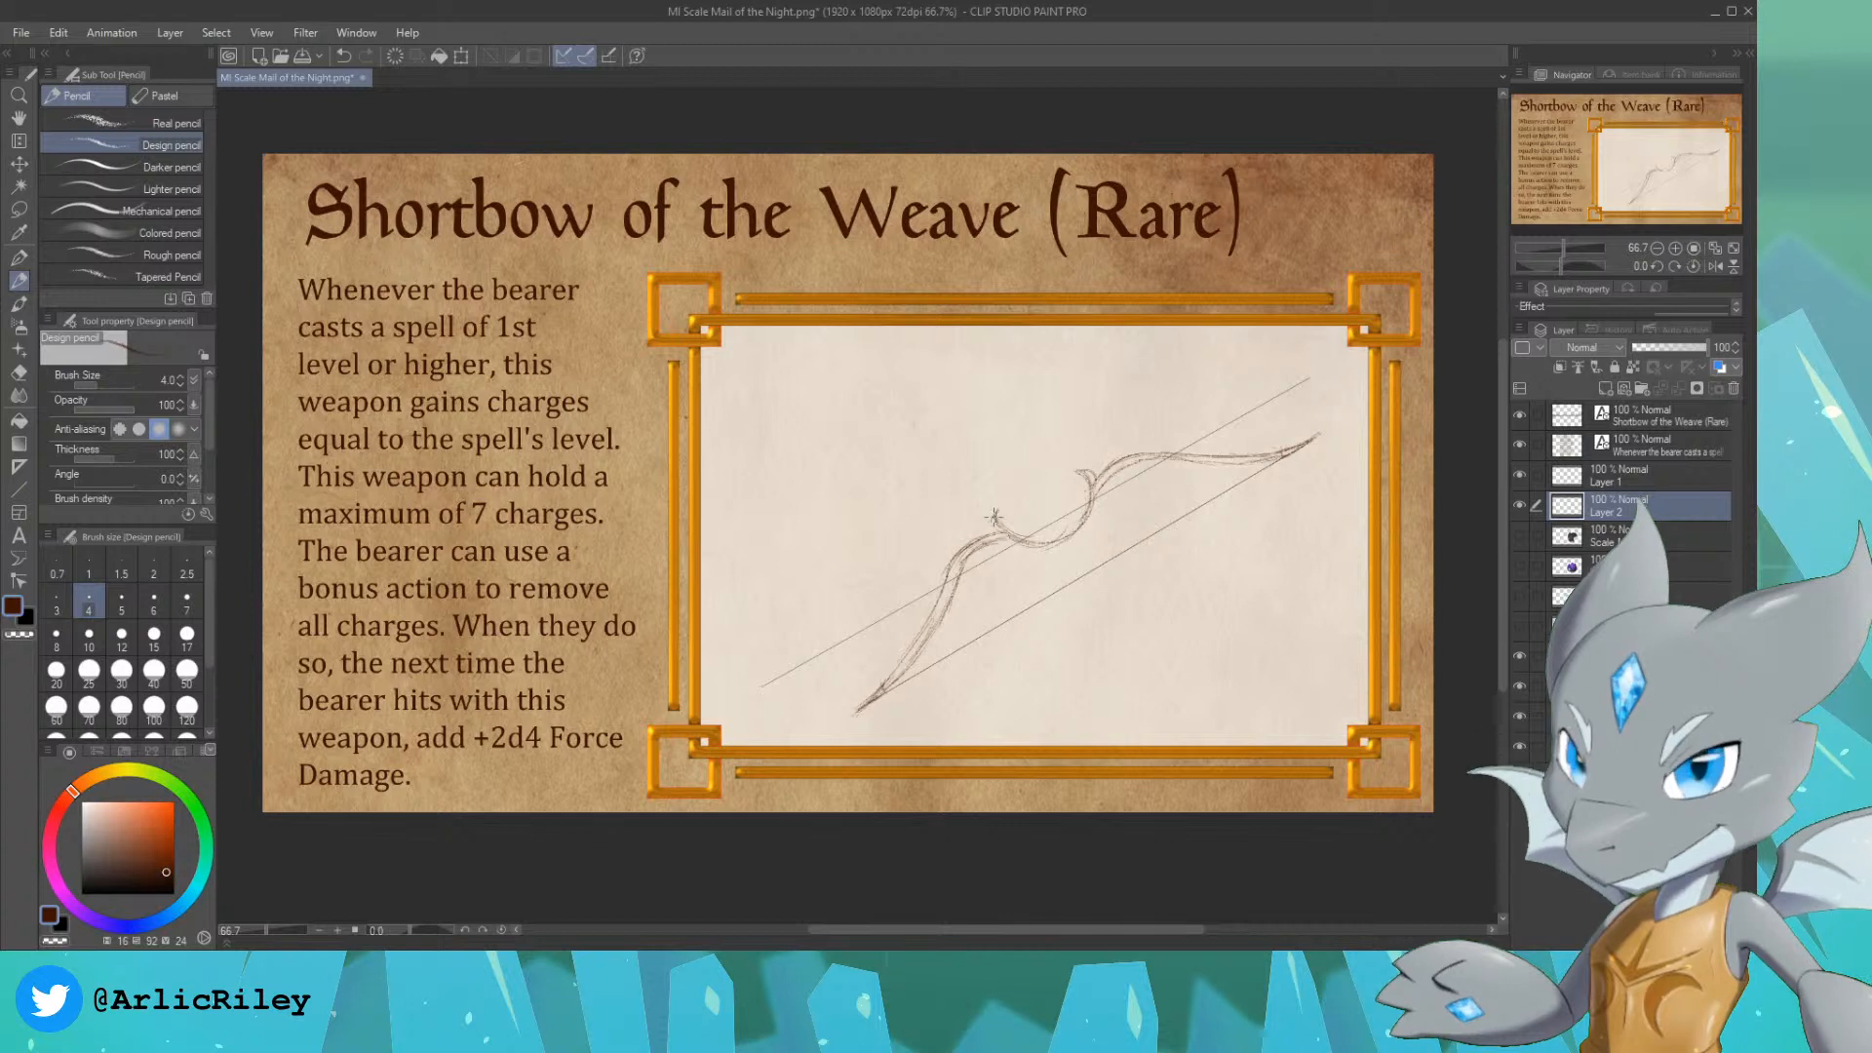
pyautogui.moveTo(1001, 532); pyautogui.dragTo(993, 516)
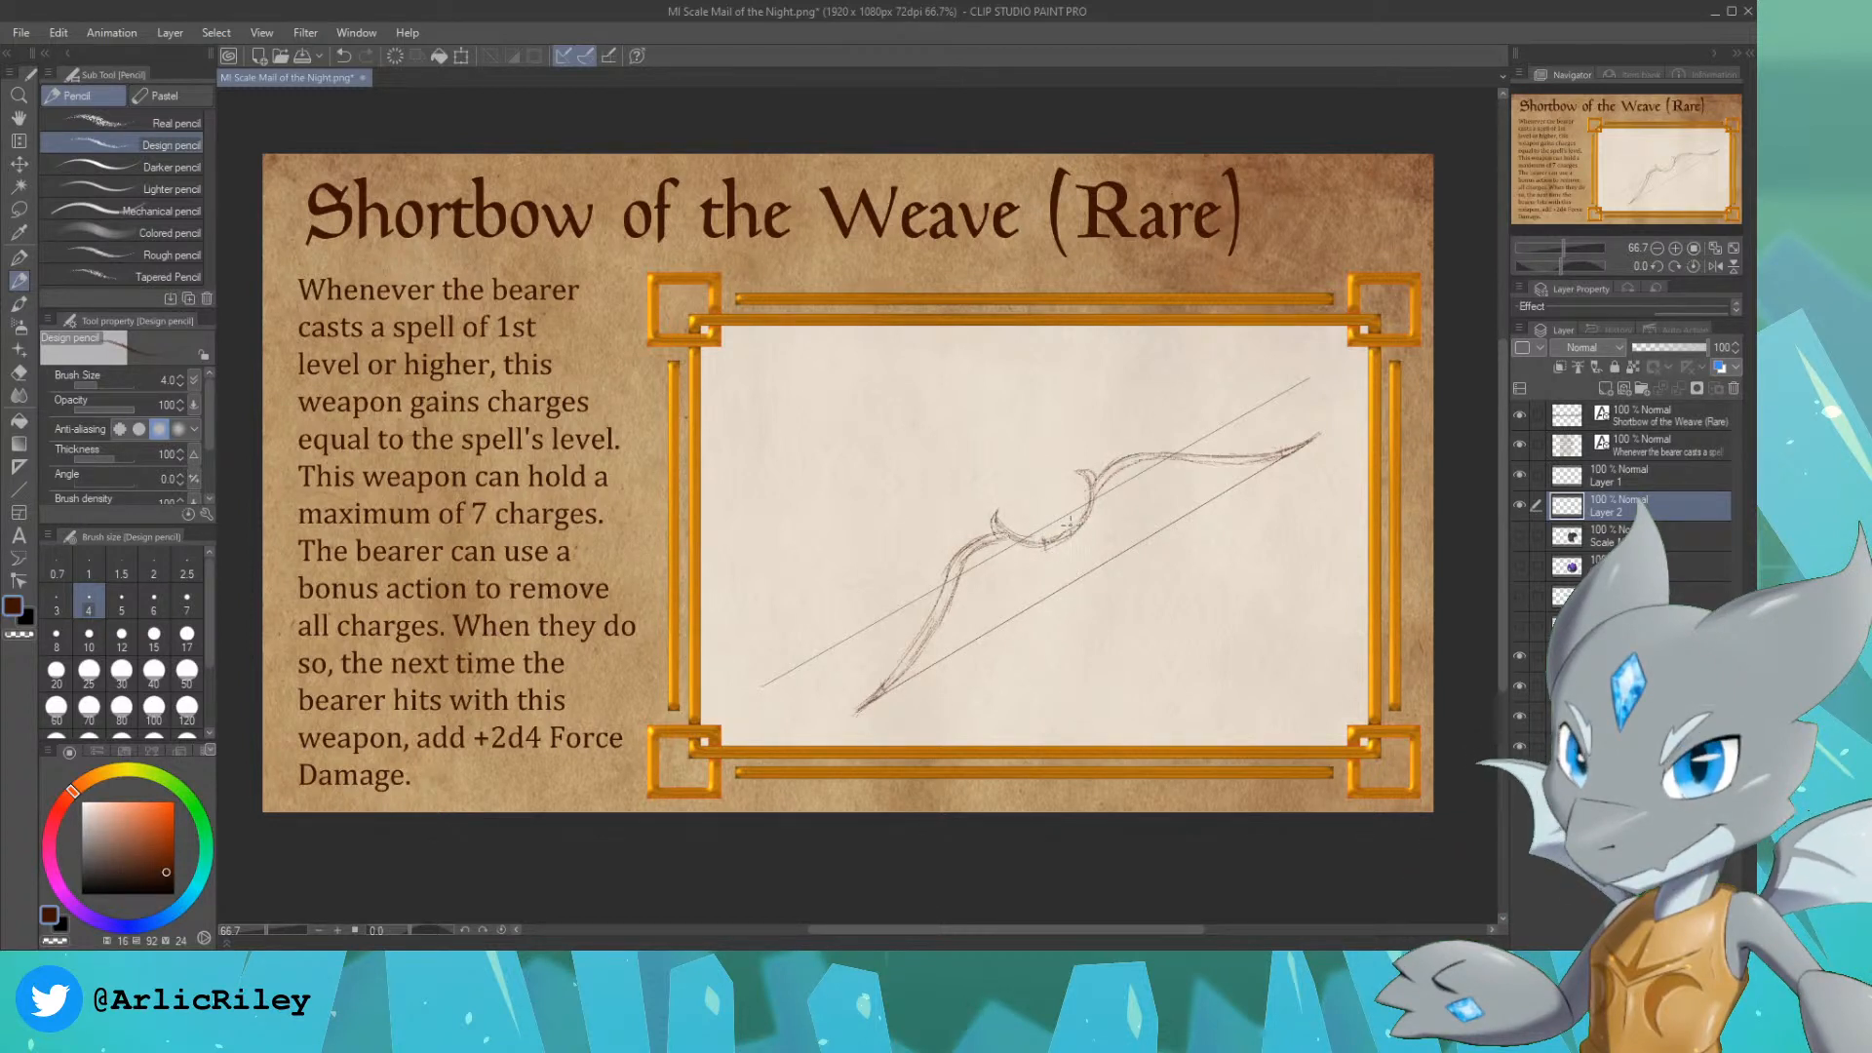
pyautogui.moveTo(1043, 543); pyautogui.dragTo(1080, 533)
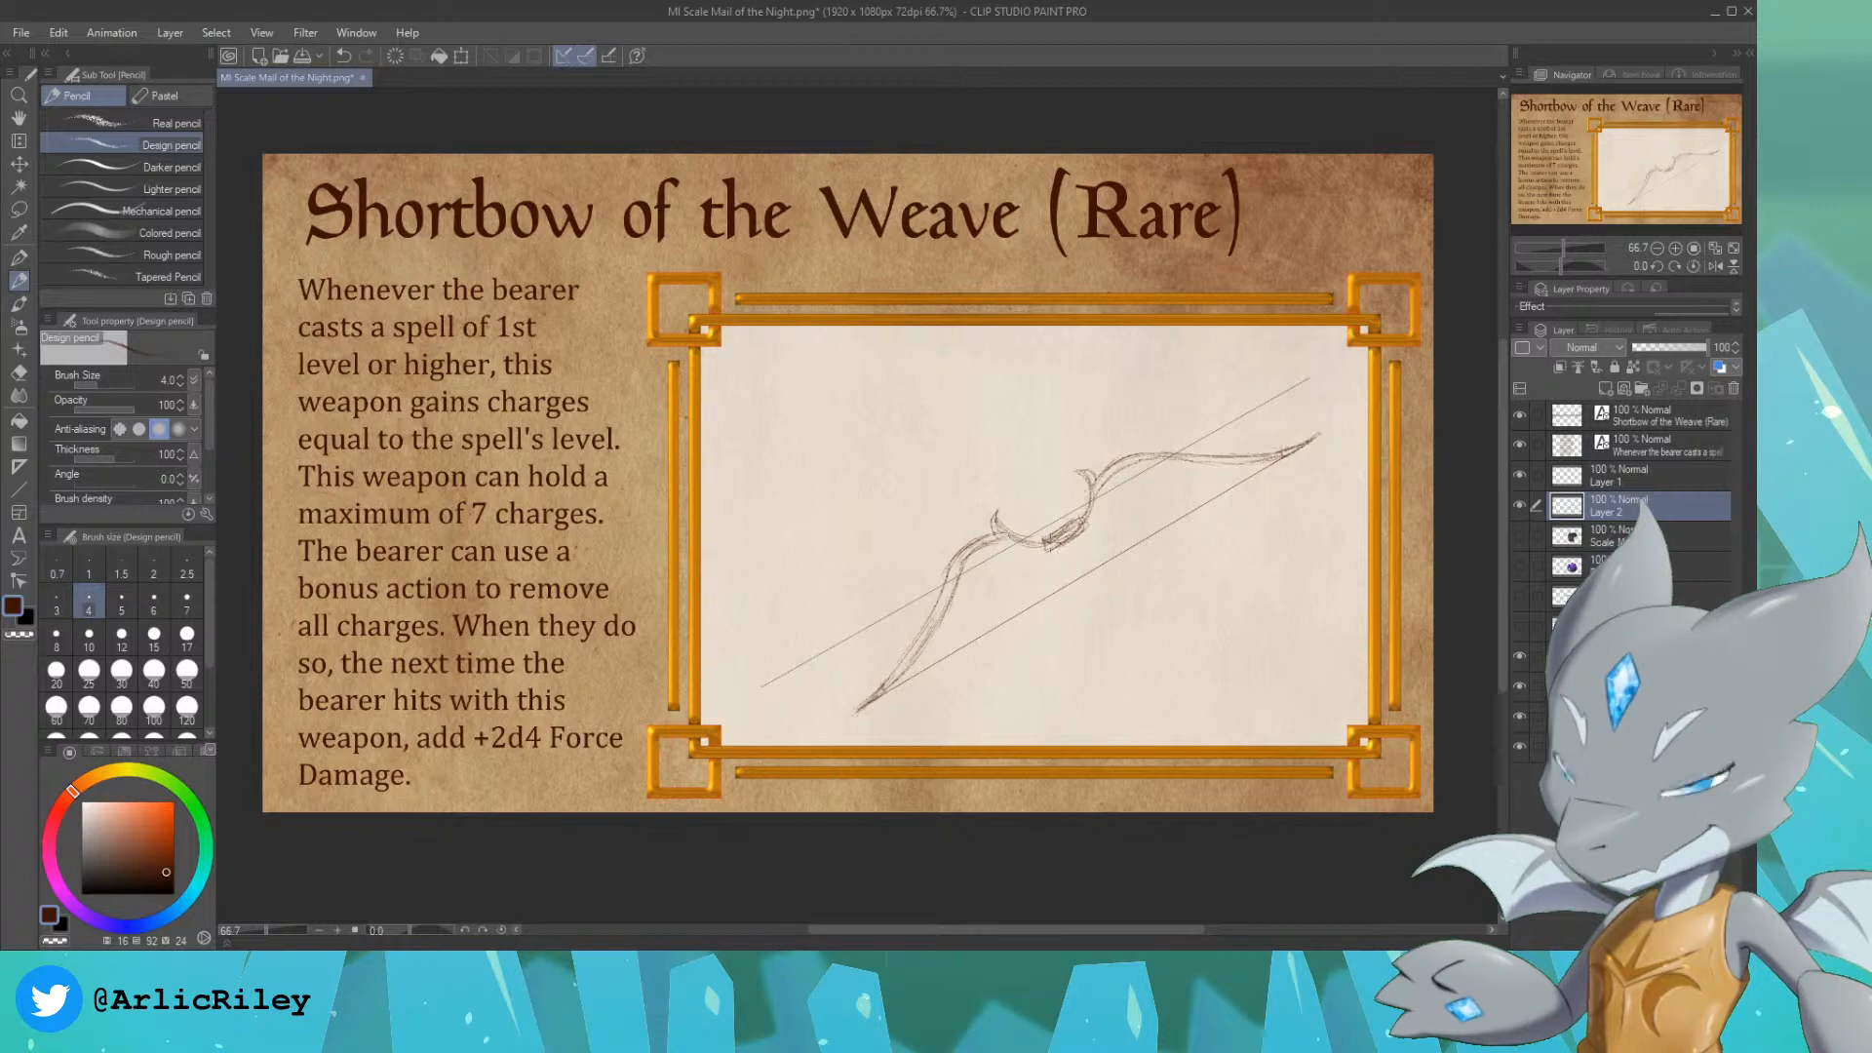
# Step: Erase the blocky rectangular grip and redraw it as a slimmer handle with finger notches along its upper edge
pyautogui.scroll(3, 1212, 478)
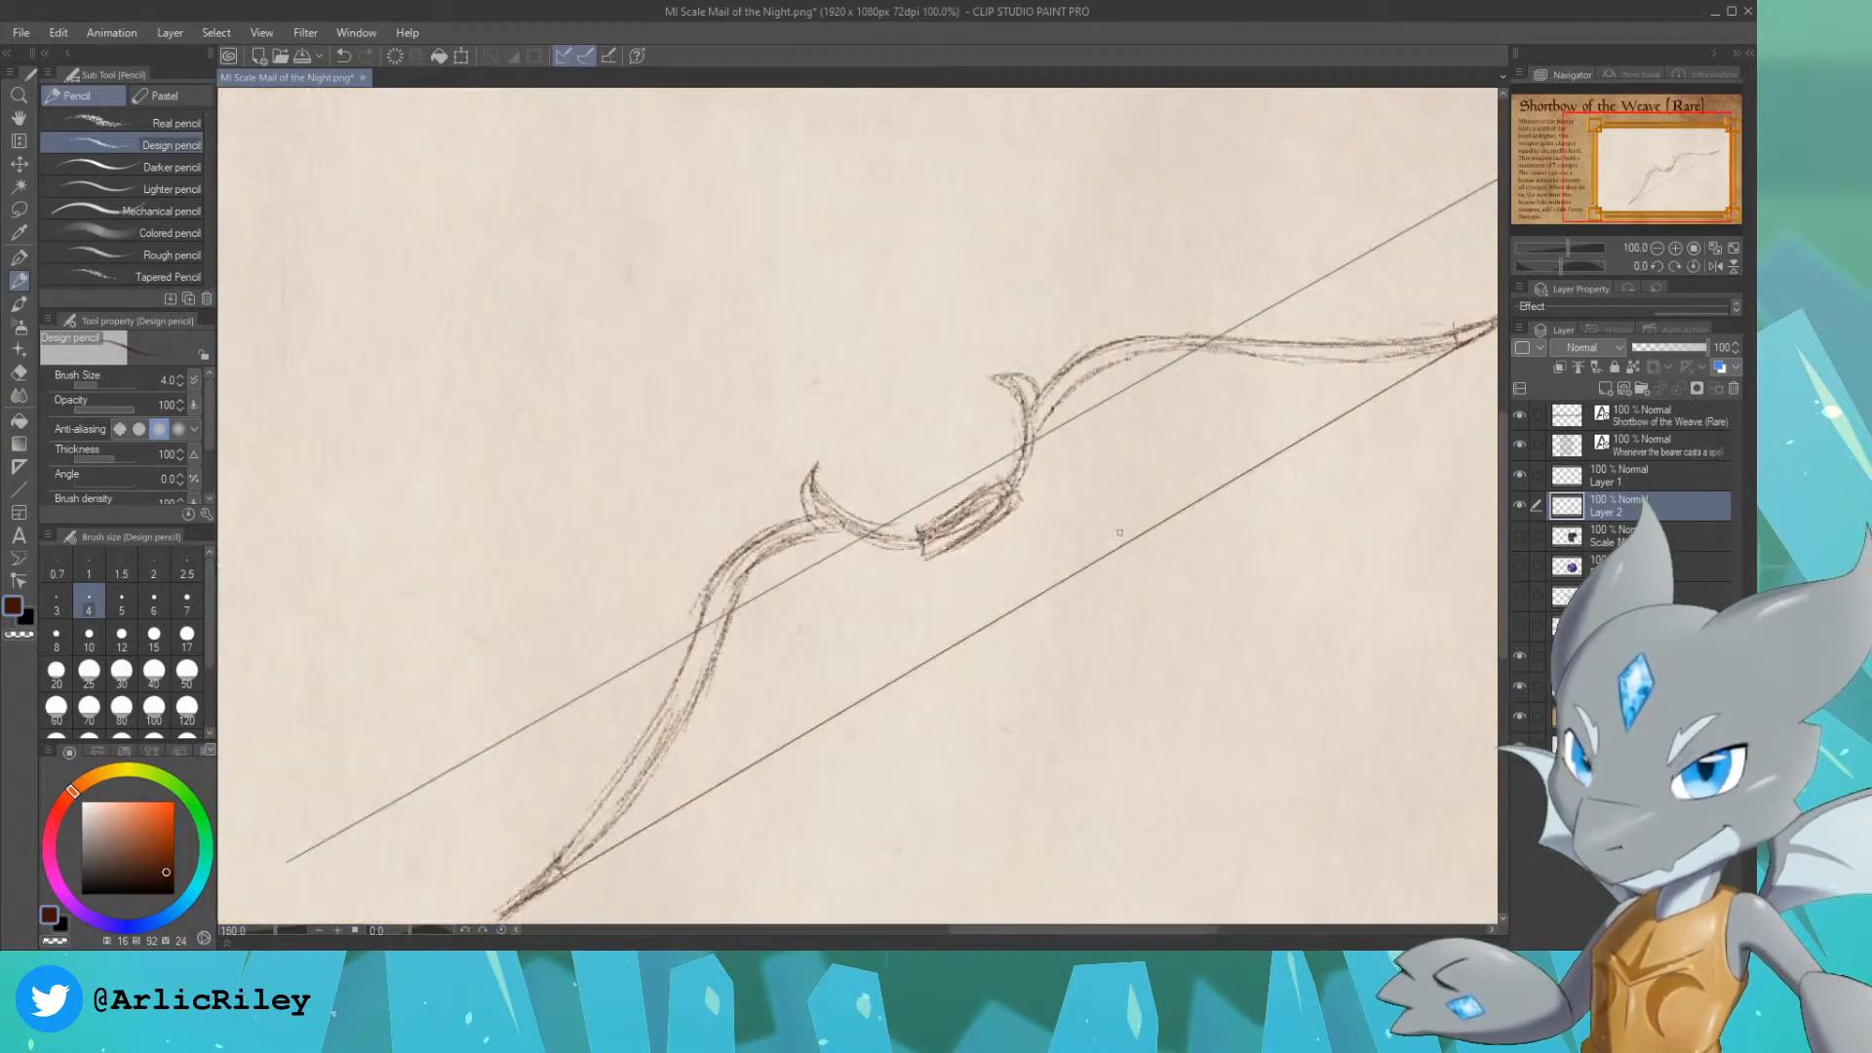
pyautogui.moveTo(1650, 173); pyautogui.dragTo(1647, 176)
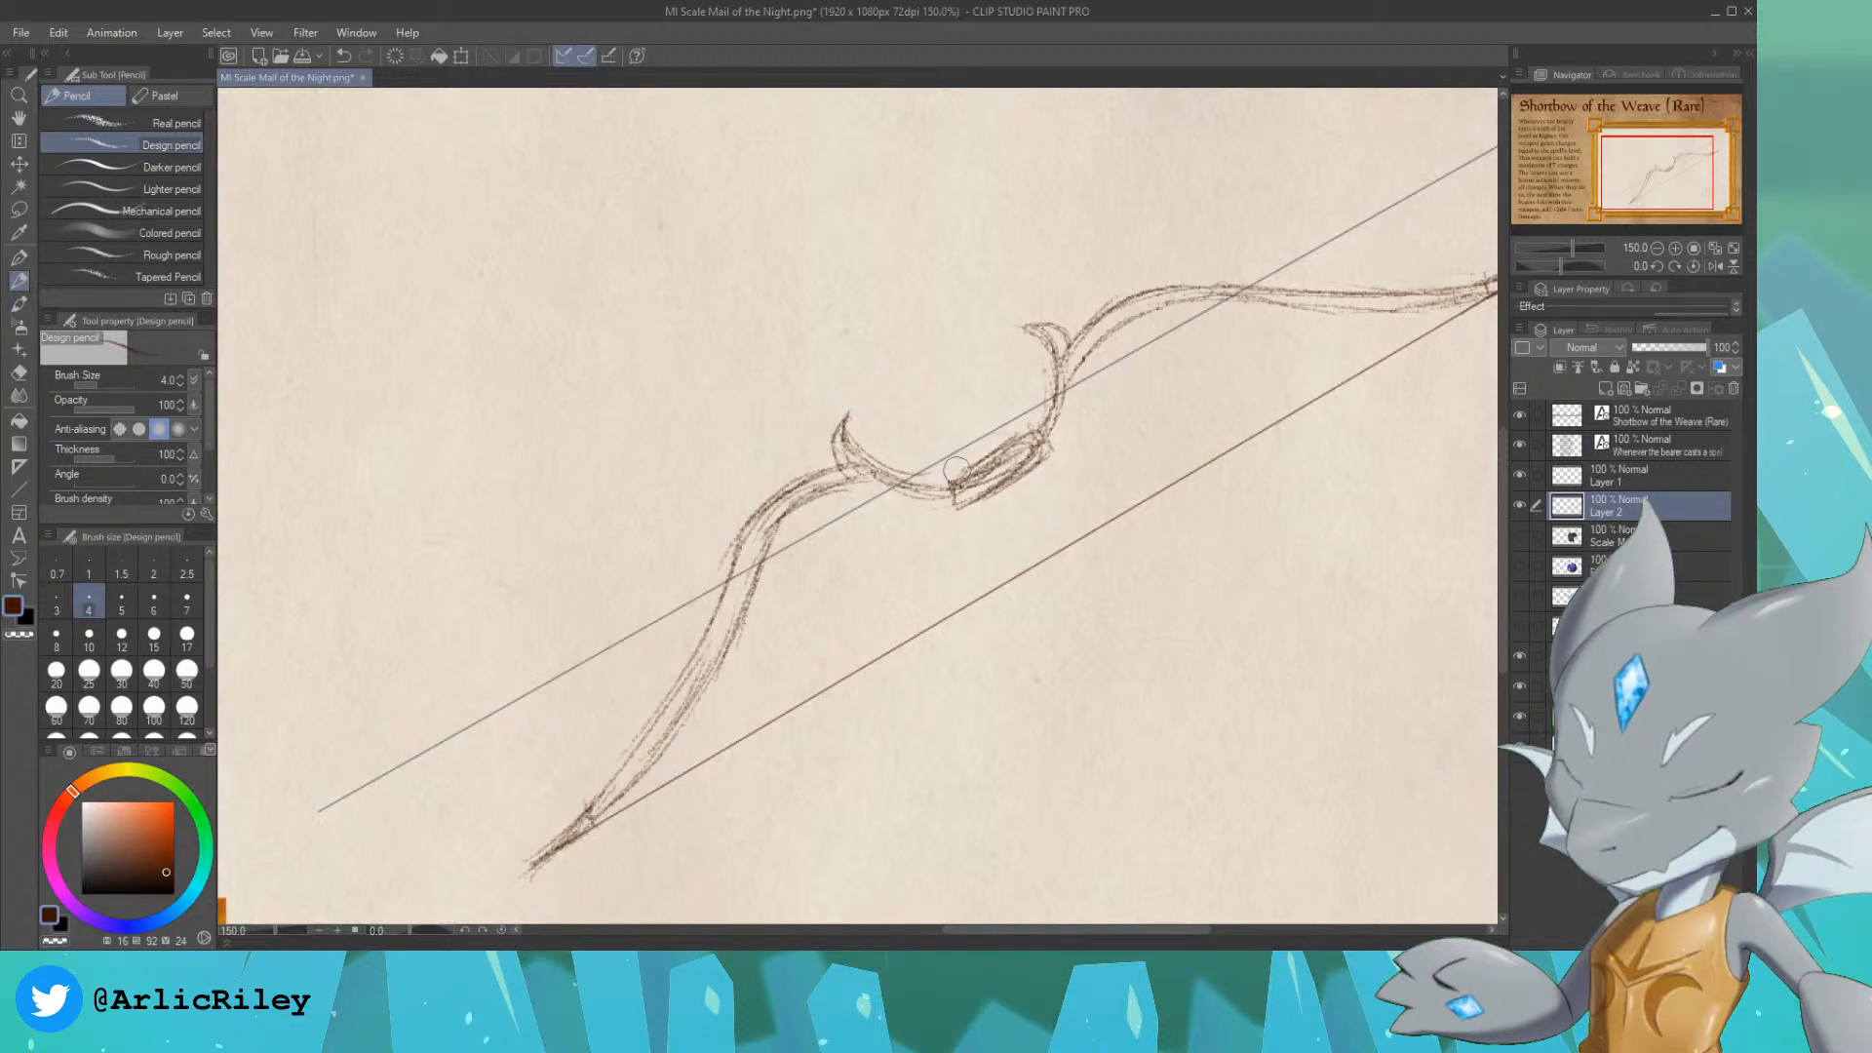
pyautogui.moveTo(956, 471)
pyautogui.mouseDown()
pyautogui.moveTo(1017, 442)
pyautogui.moveTo(969, 521)
pyautogui.moveTo(1045, 450)
pyautogui.mouseUp()
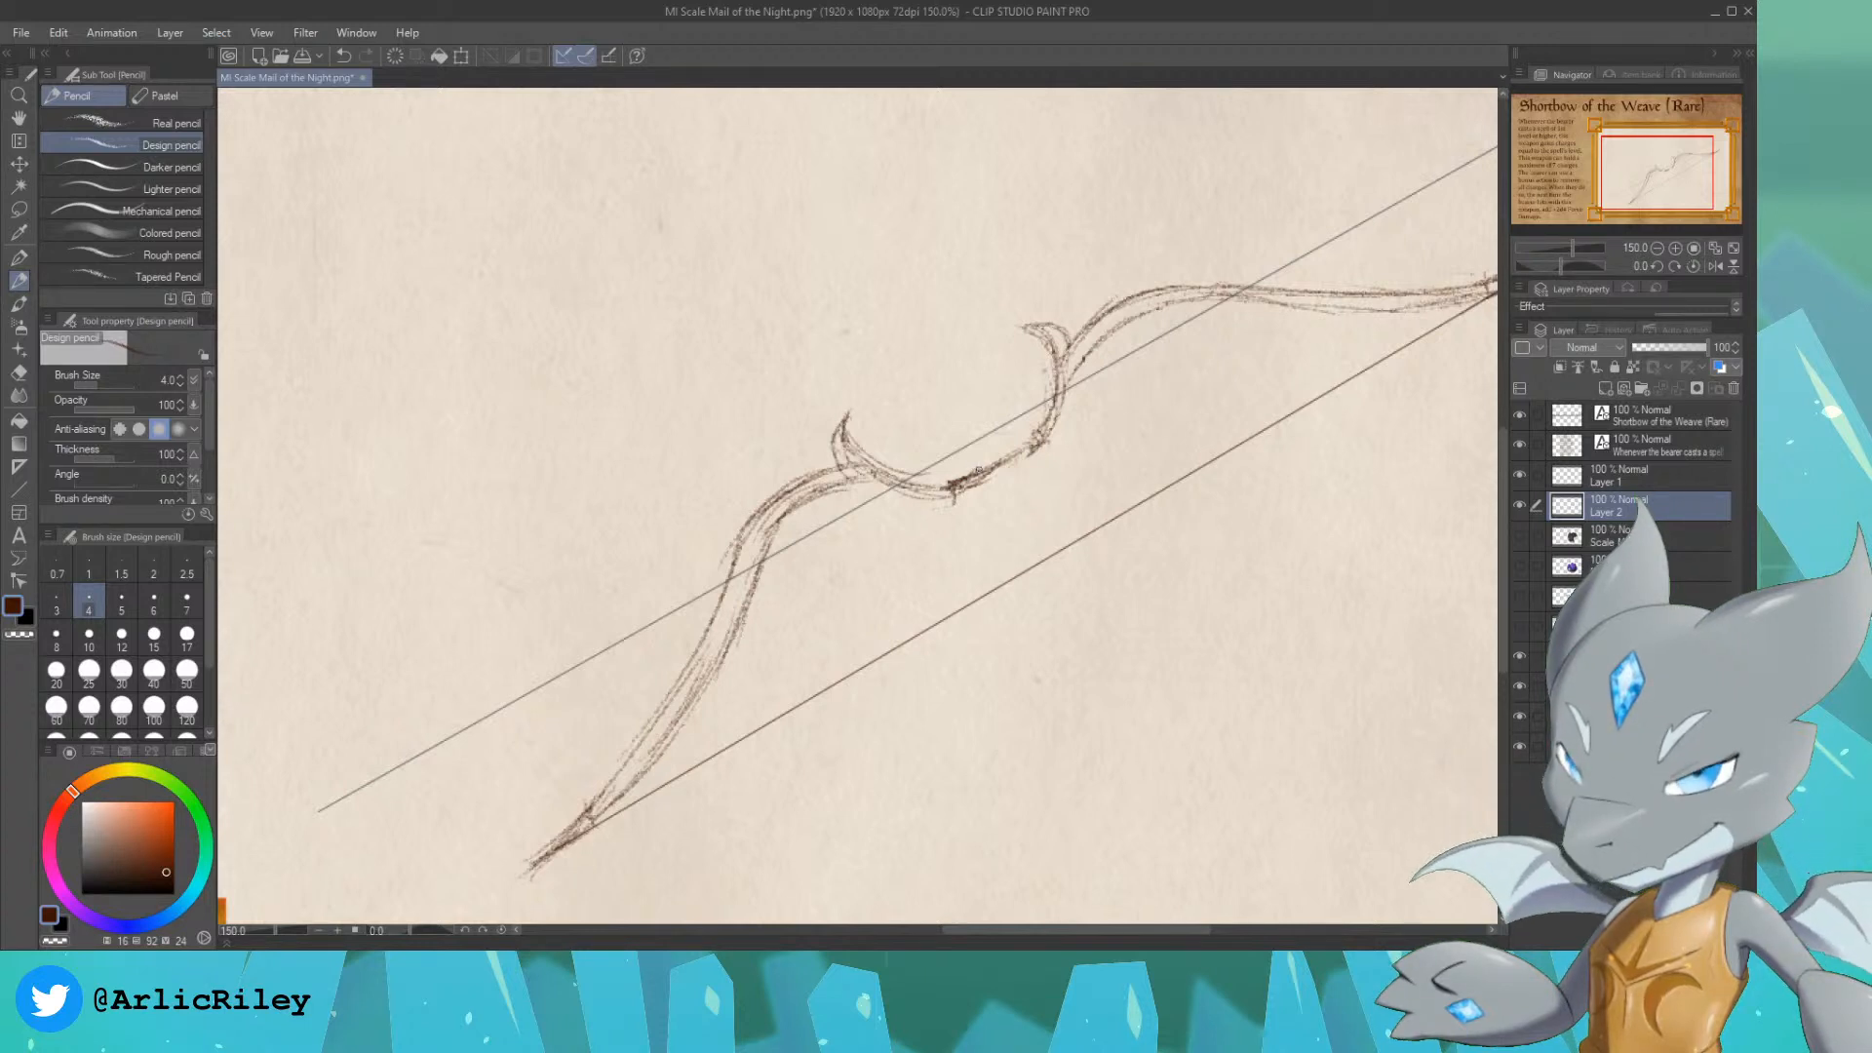
pyautogui.moveTo(991, 464); pyautogui.dragTo(1041, 435)
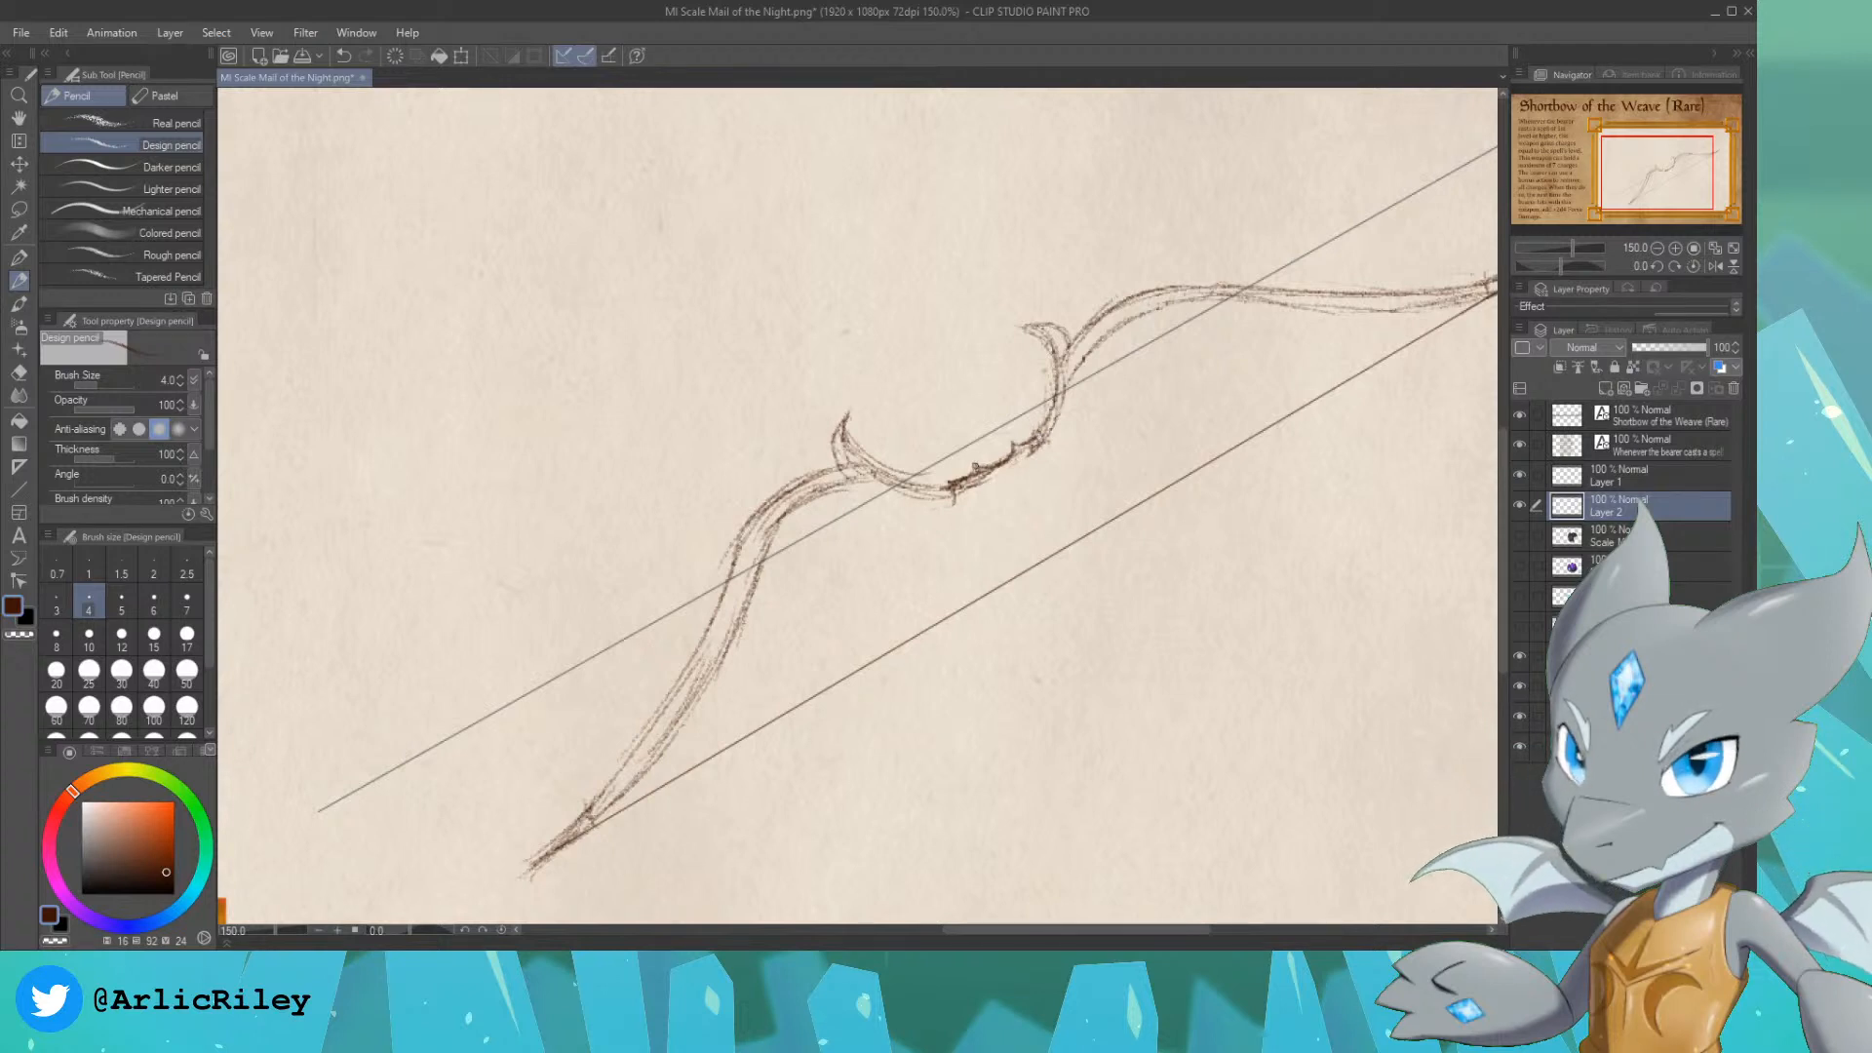
pyautogui.moveTo(956, 499)
pyautogui.mouseDown()
pyautogui.moveTo(1048, 445)
pyautogui.moveTo(986, 492)
pyautogui.mouseUp()
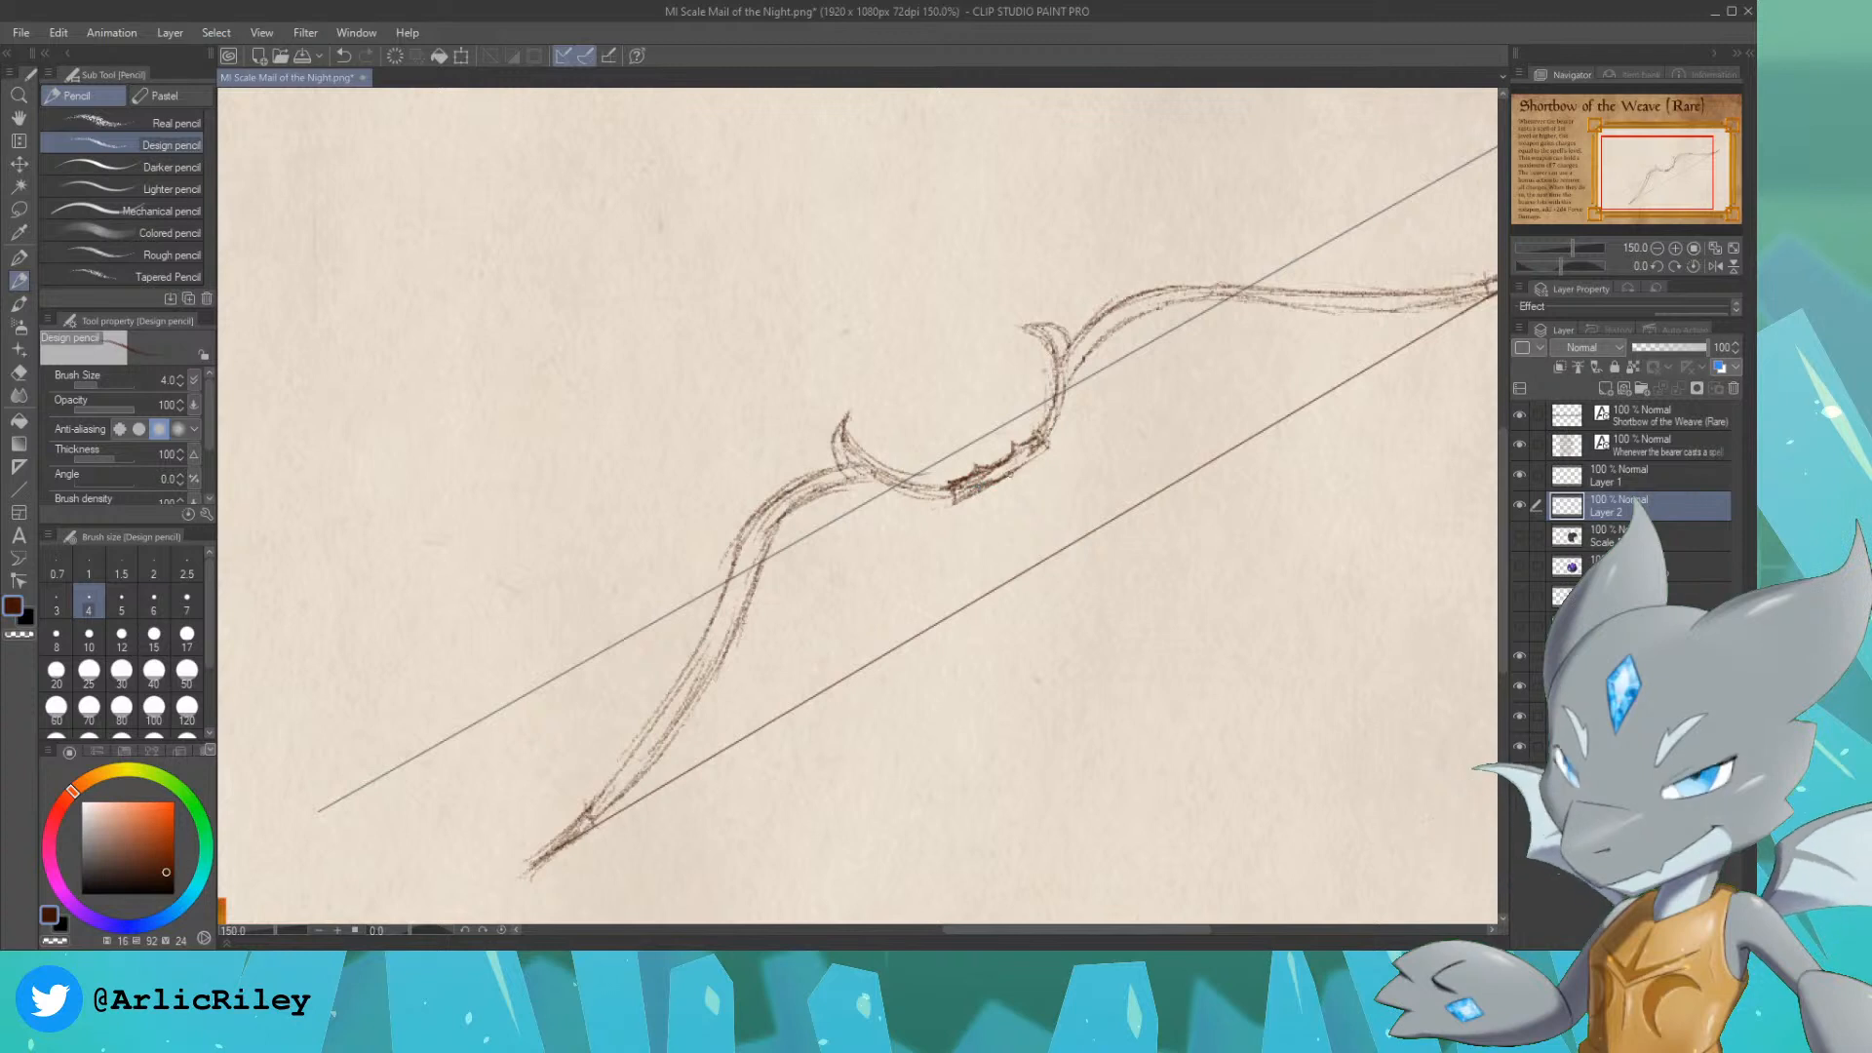
# Step: Thicken the curves on both sides of the grip with outer contours and lengthen the lower horn's tip
pyautogui.moveTo(1010, 475)
pyautogui.mouseDown()
pyautogui.moveTo(1049, 450)
pyautogui.moveTo(1075, 367)
pyautogui.mouseUp()
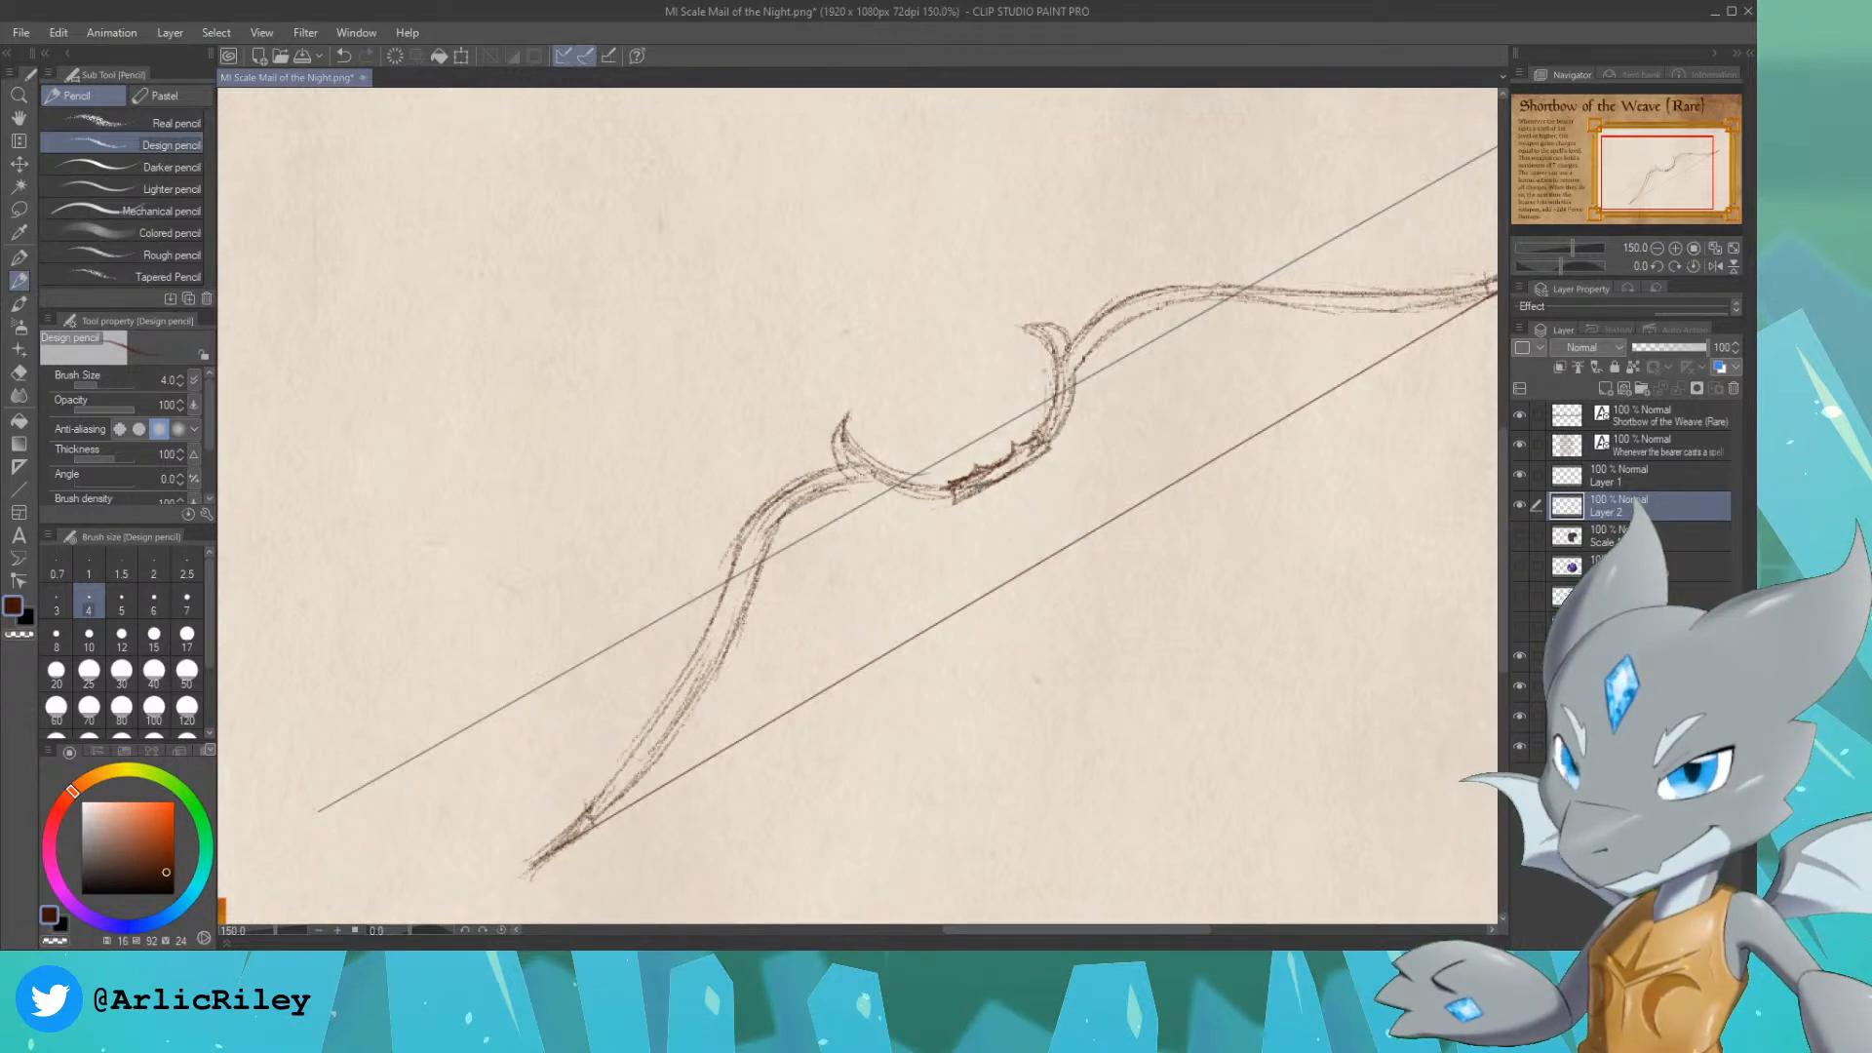
pyautogui.moveTo(871, 482)
pyautogui.mouseDown()
pyautogui.moveTo(927, 467)
pyautogui.moveTo(847, 473)
pyautogui.moveTo(913, 475)
pyautogui.moveTo(874, 492)
pyautogui.mouseUp()
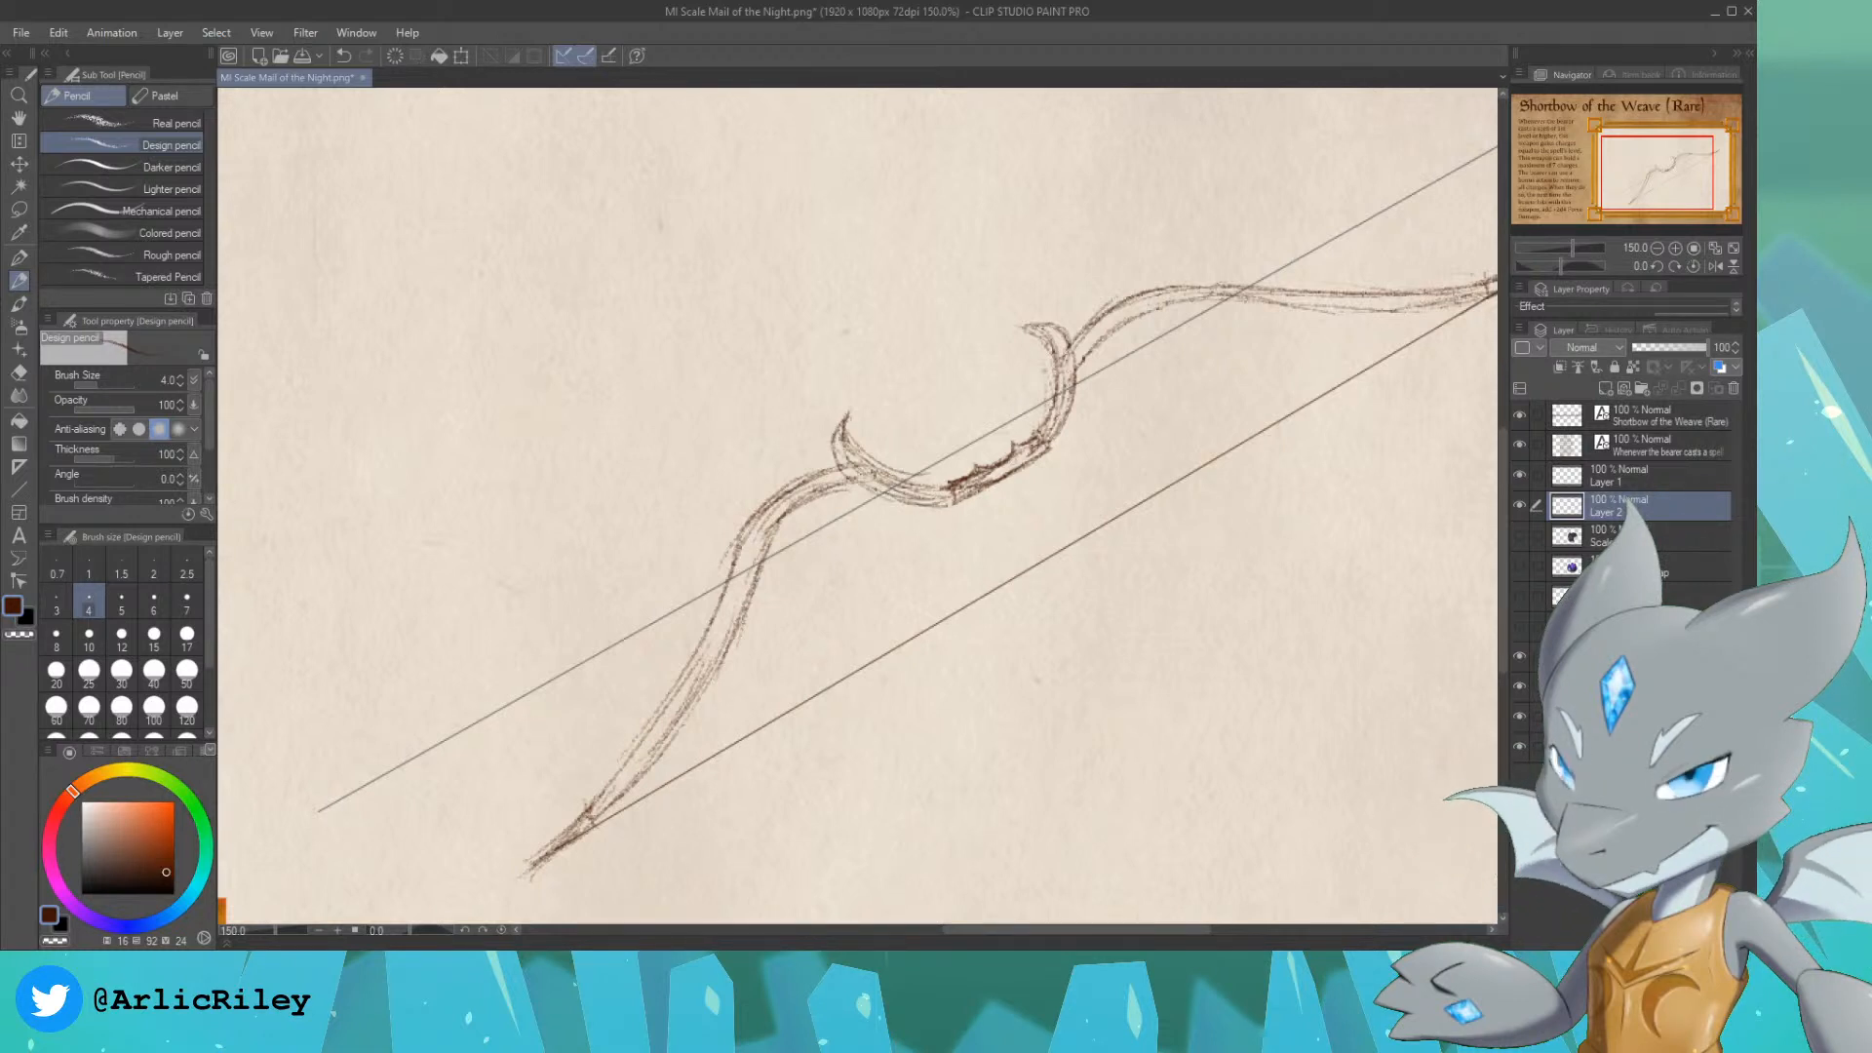
pyautogui.moveTo(844, 420)
pyautogui.mouseDown()
pyautogui.moveTo(877, 487)
pyautogui.moveTo(929, 501)
pyautogui.mouseUp()
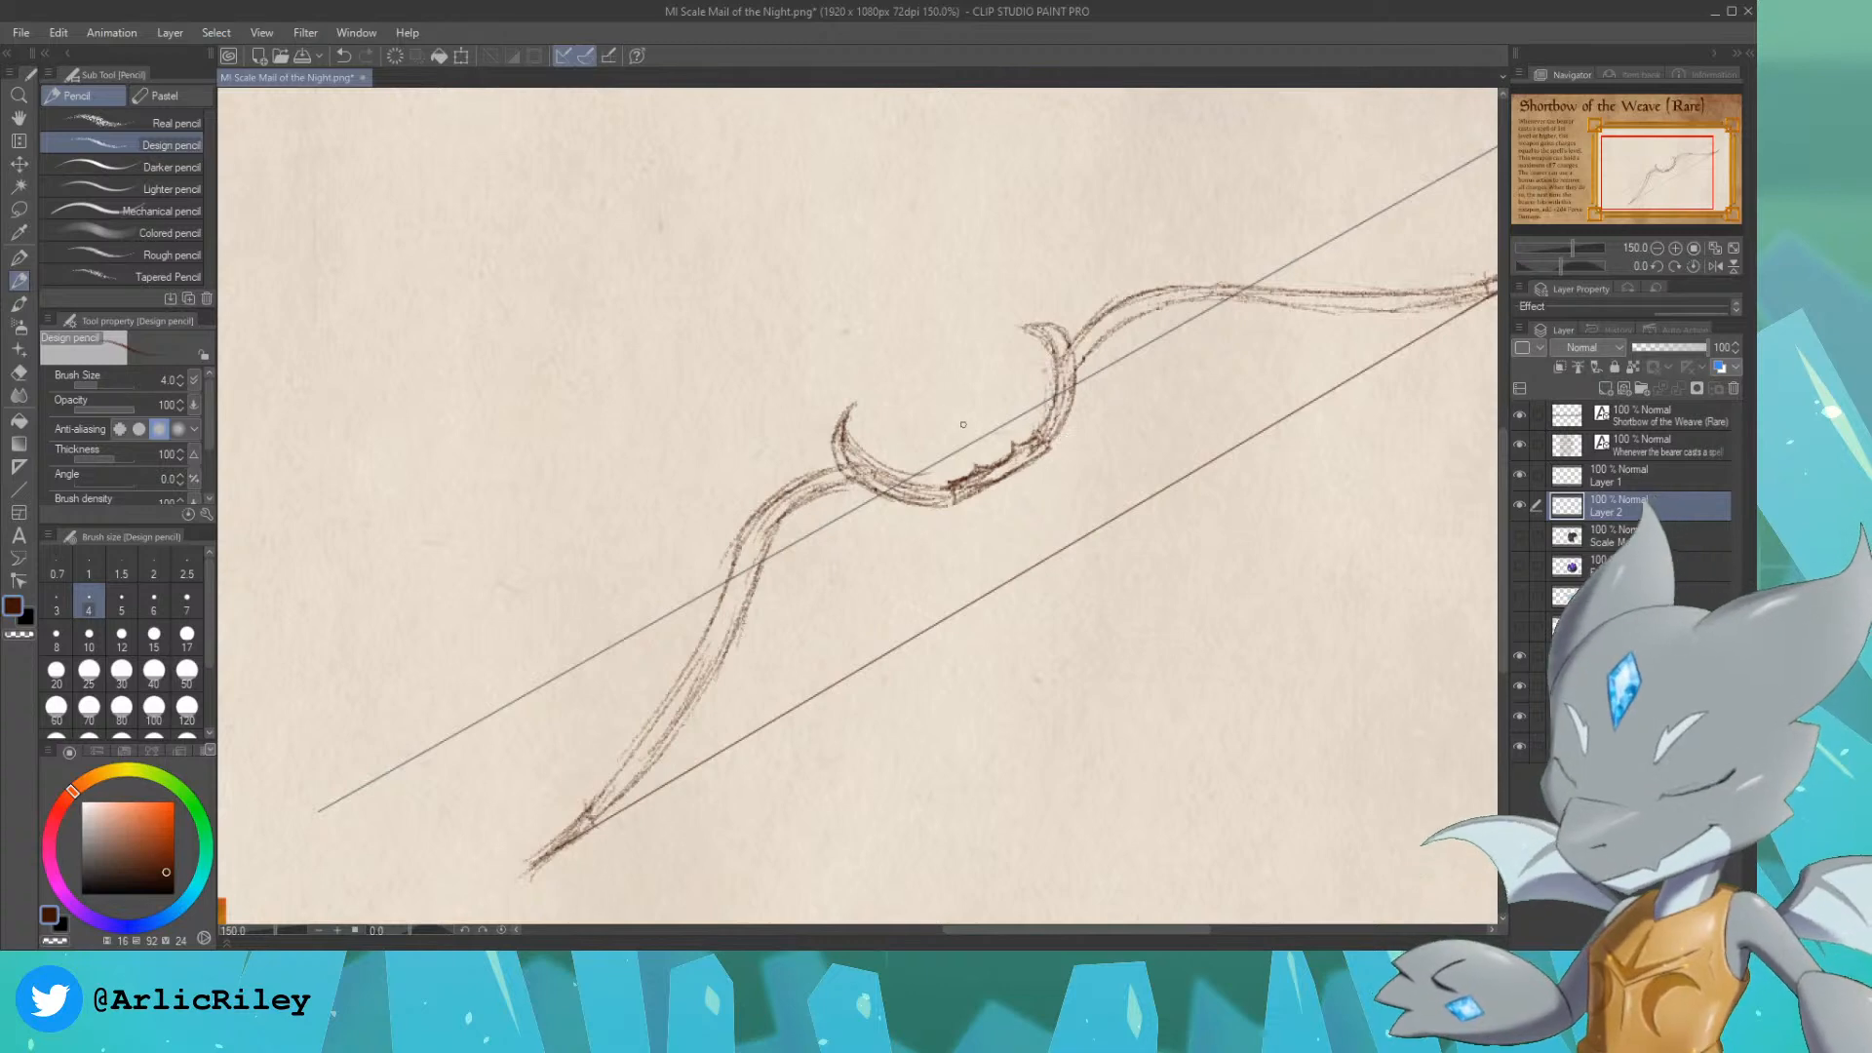
pyautogui.moveTo(905, 301); pyautogui.dragTo(1132, 657)
pyautogui.hotkey('ctrl', 'z')
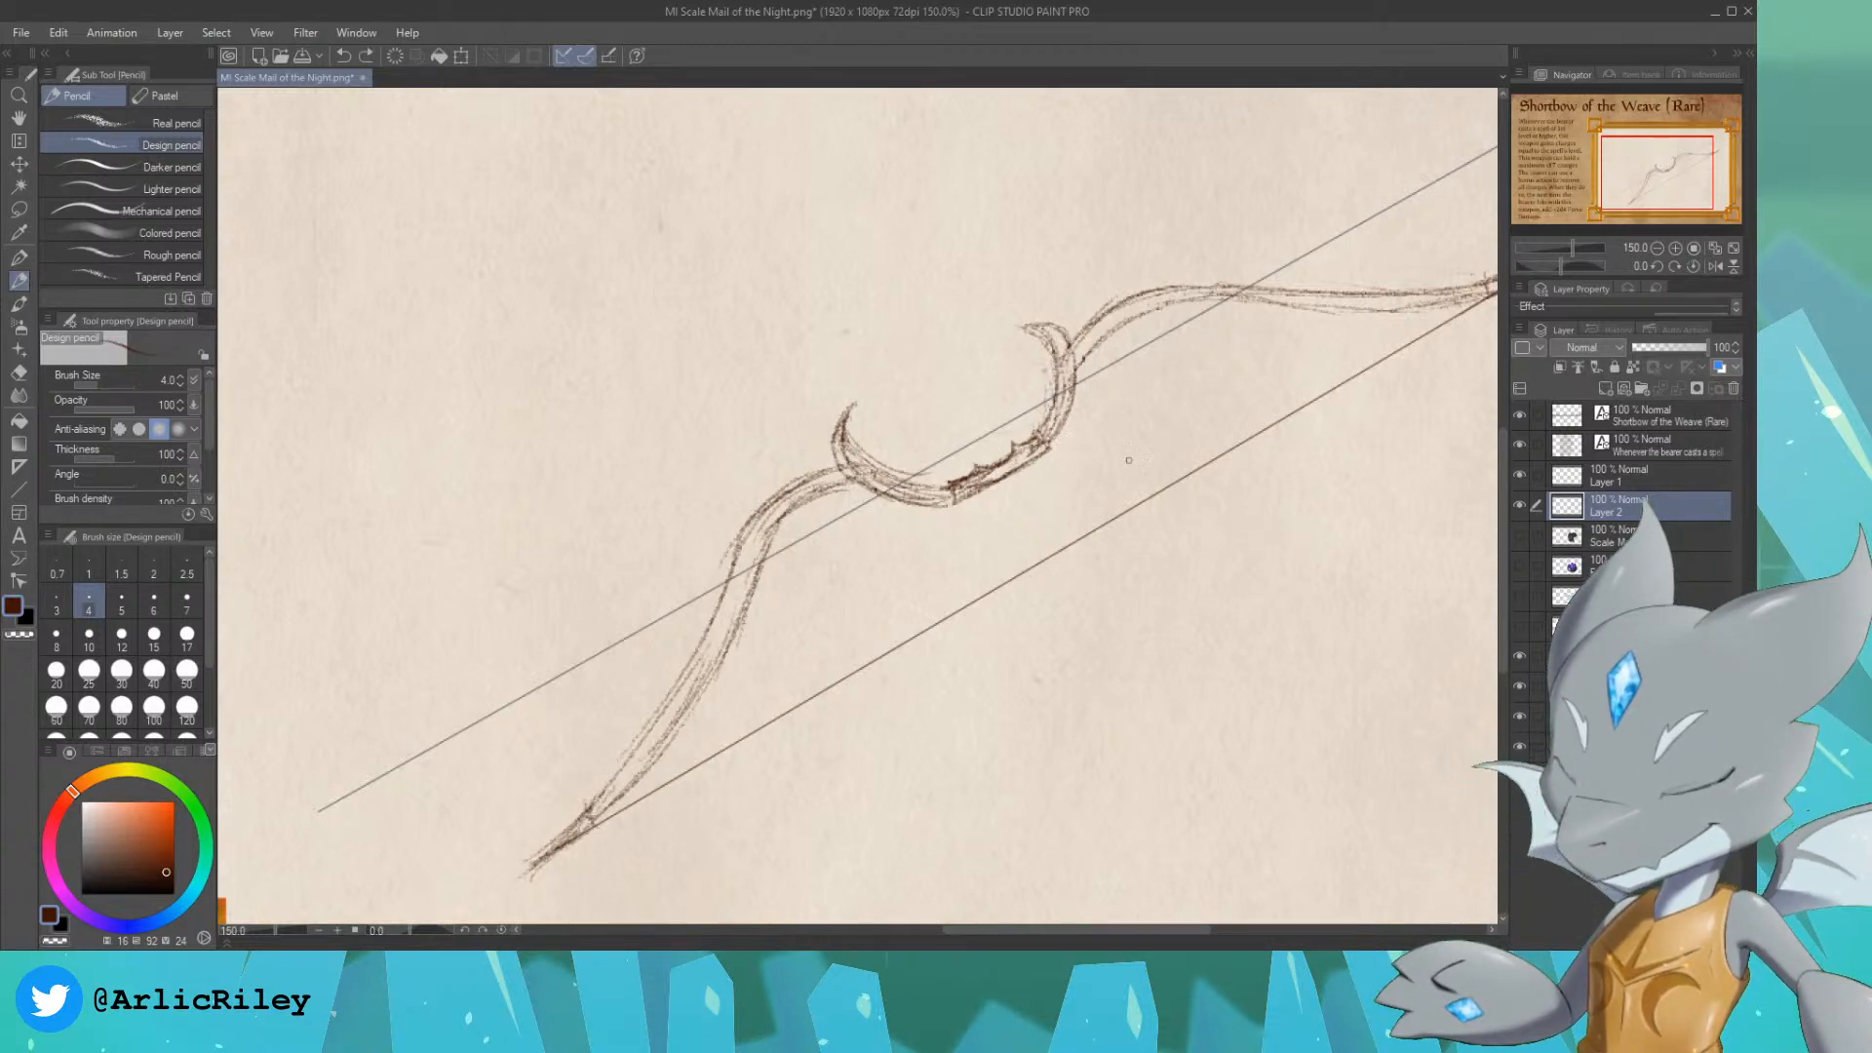
# Step: Delete Layer 1 holding the straight guide line, keeping the bow sketch on Layer 2
pyautogui.click(1519, 534)
pyautogui.click(1519, 535)
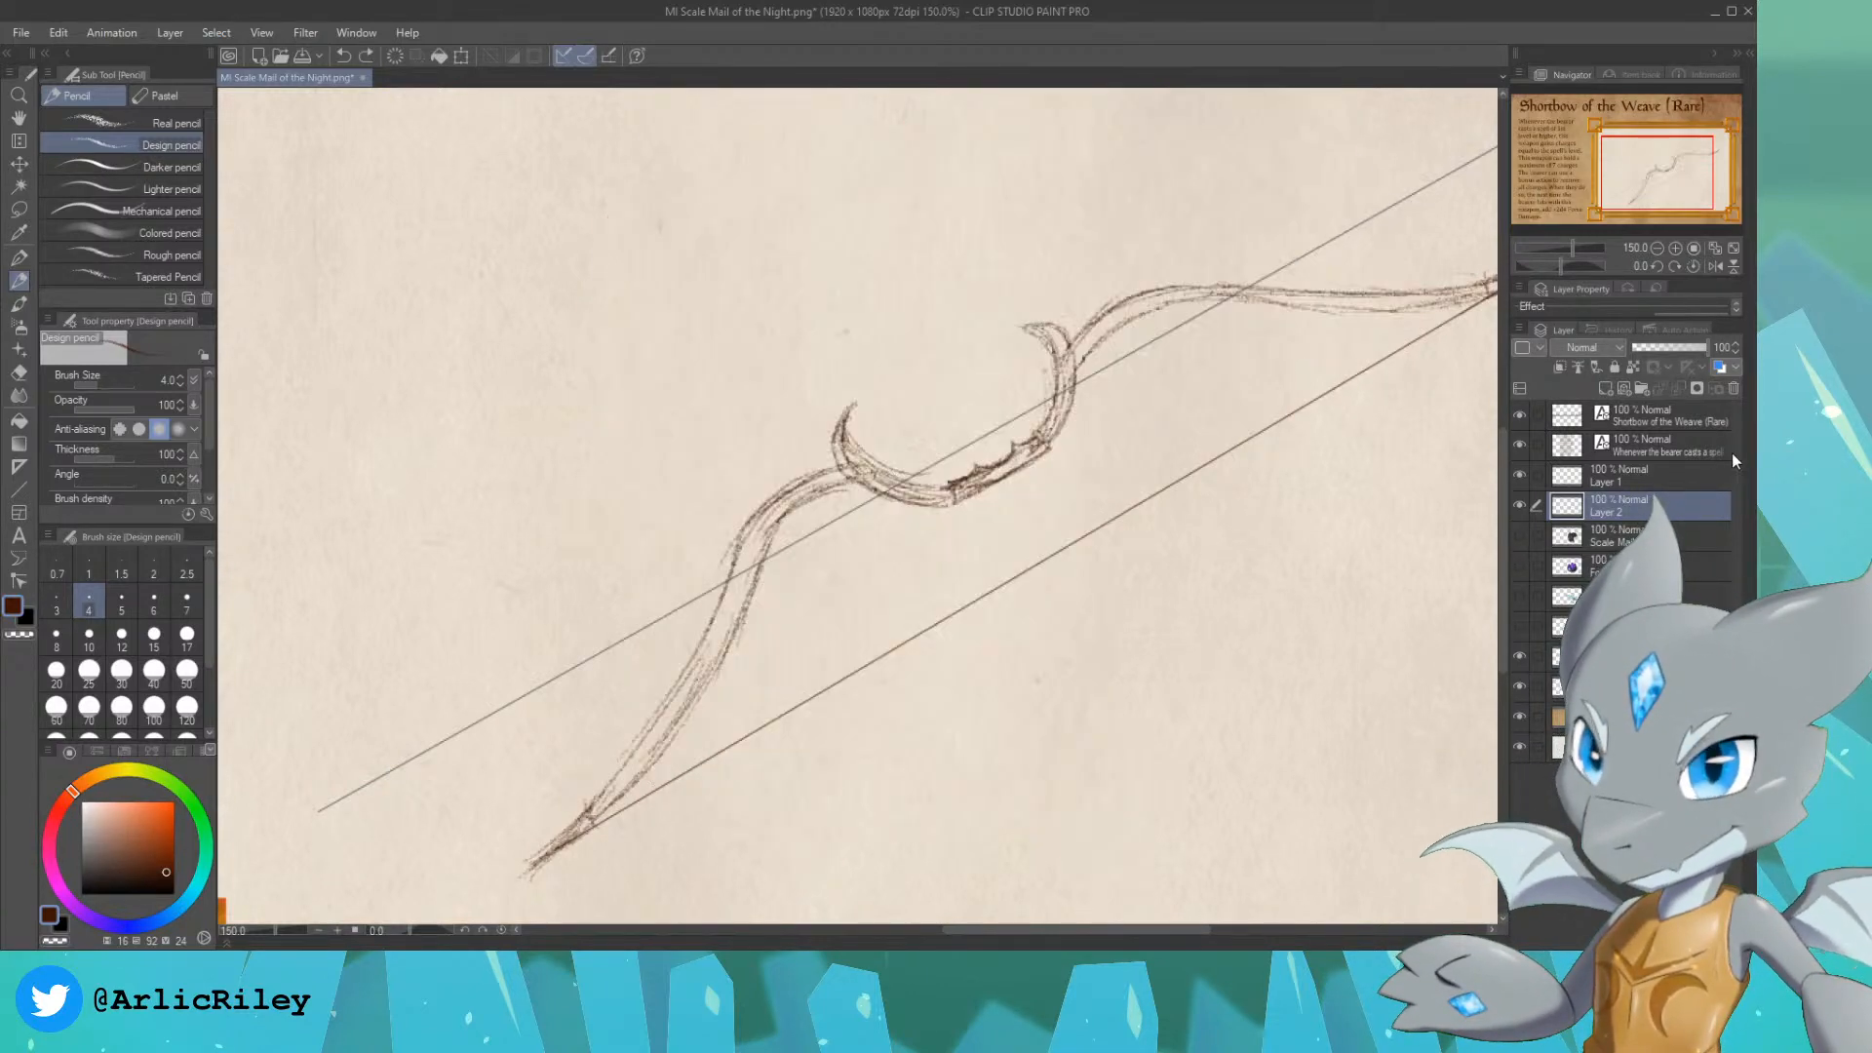
pyautogui.click(1691, 474)
pyautogui.click(1734, 389)
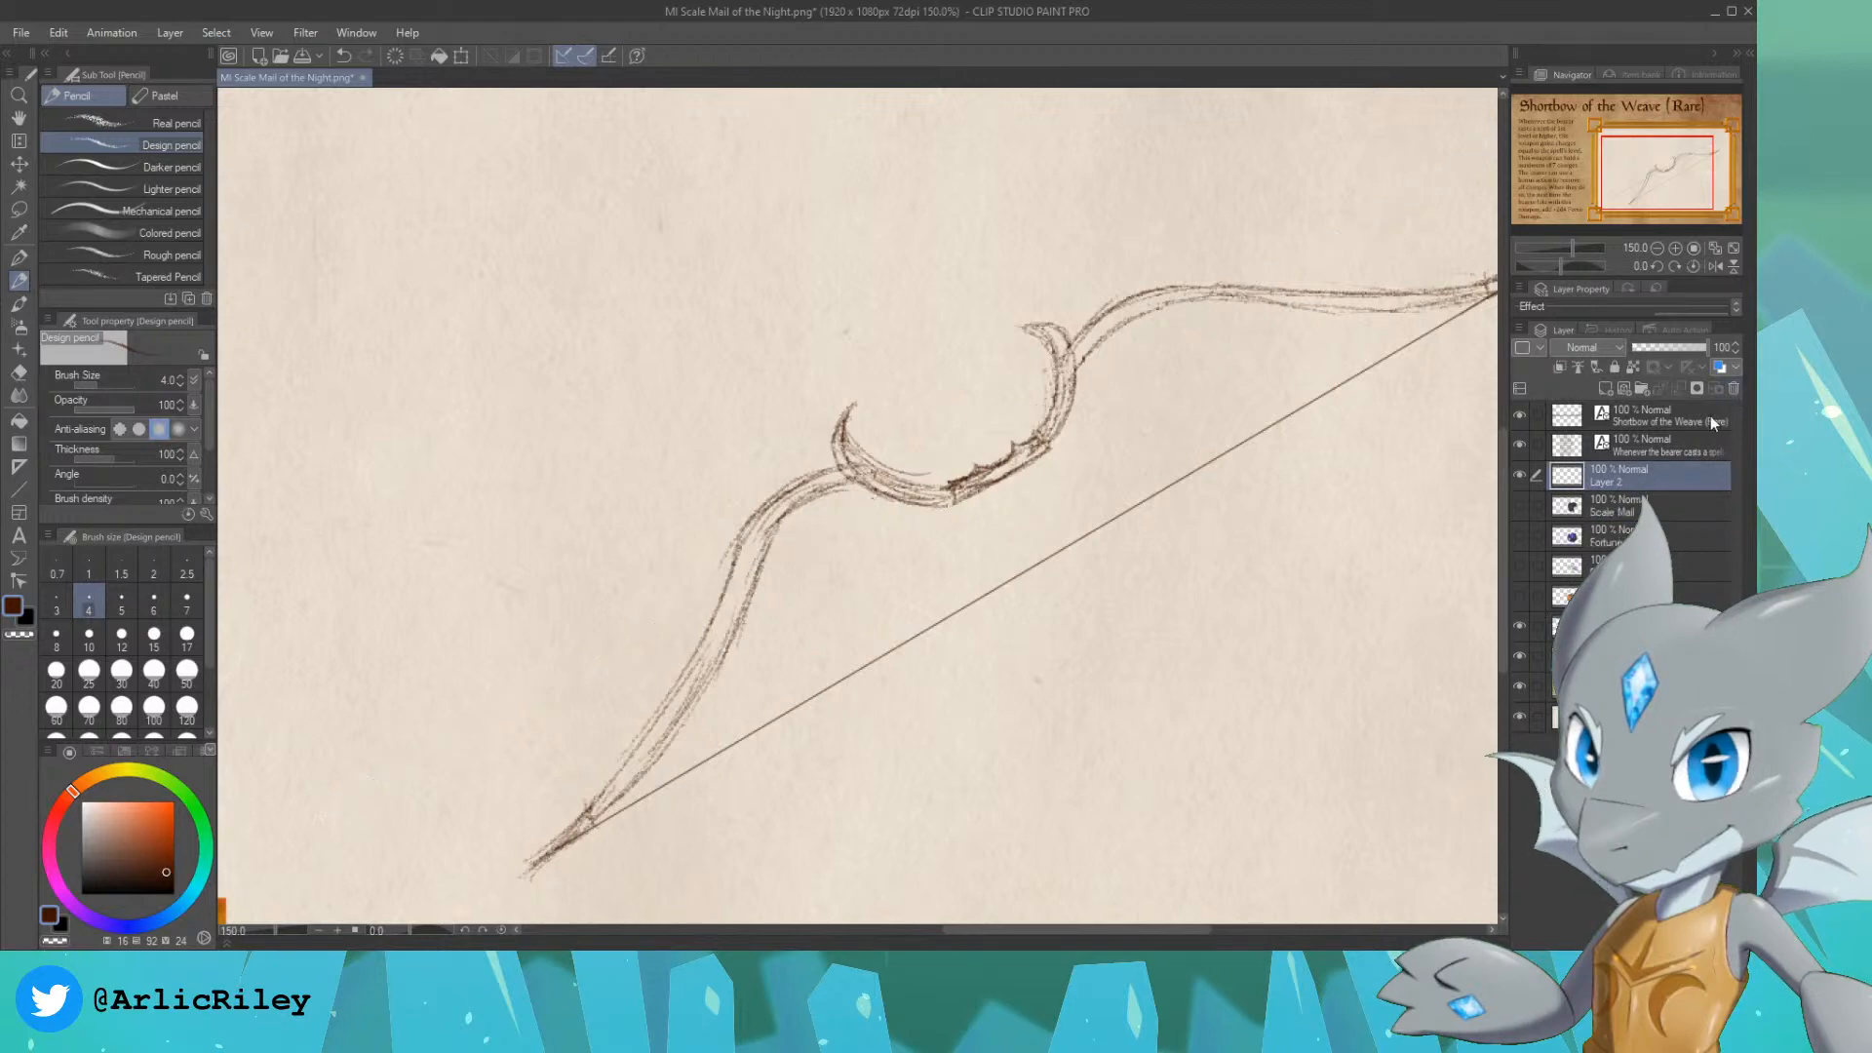
# Step: Enlarge the bow sketch on Layer 2 and reposition it so it spans the framed picture area
pyautogui.click(1657, 248)
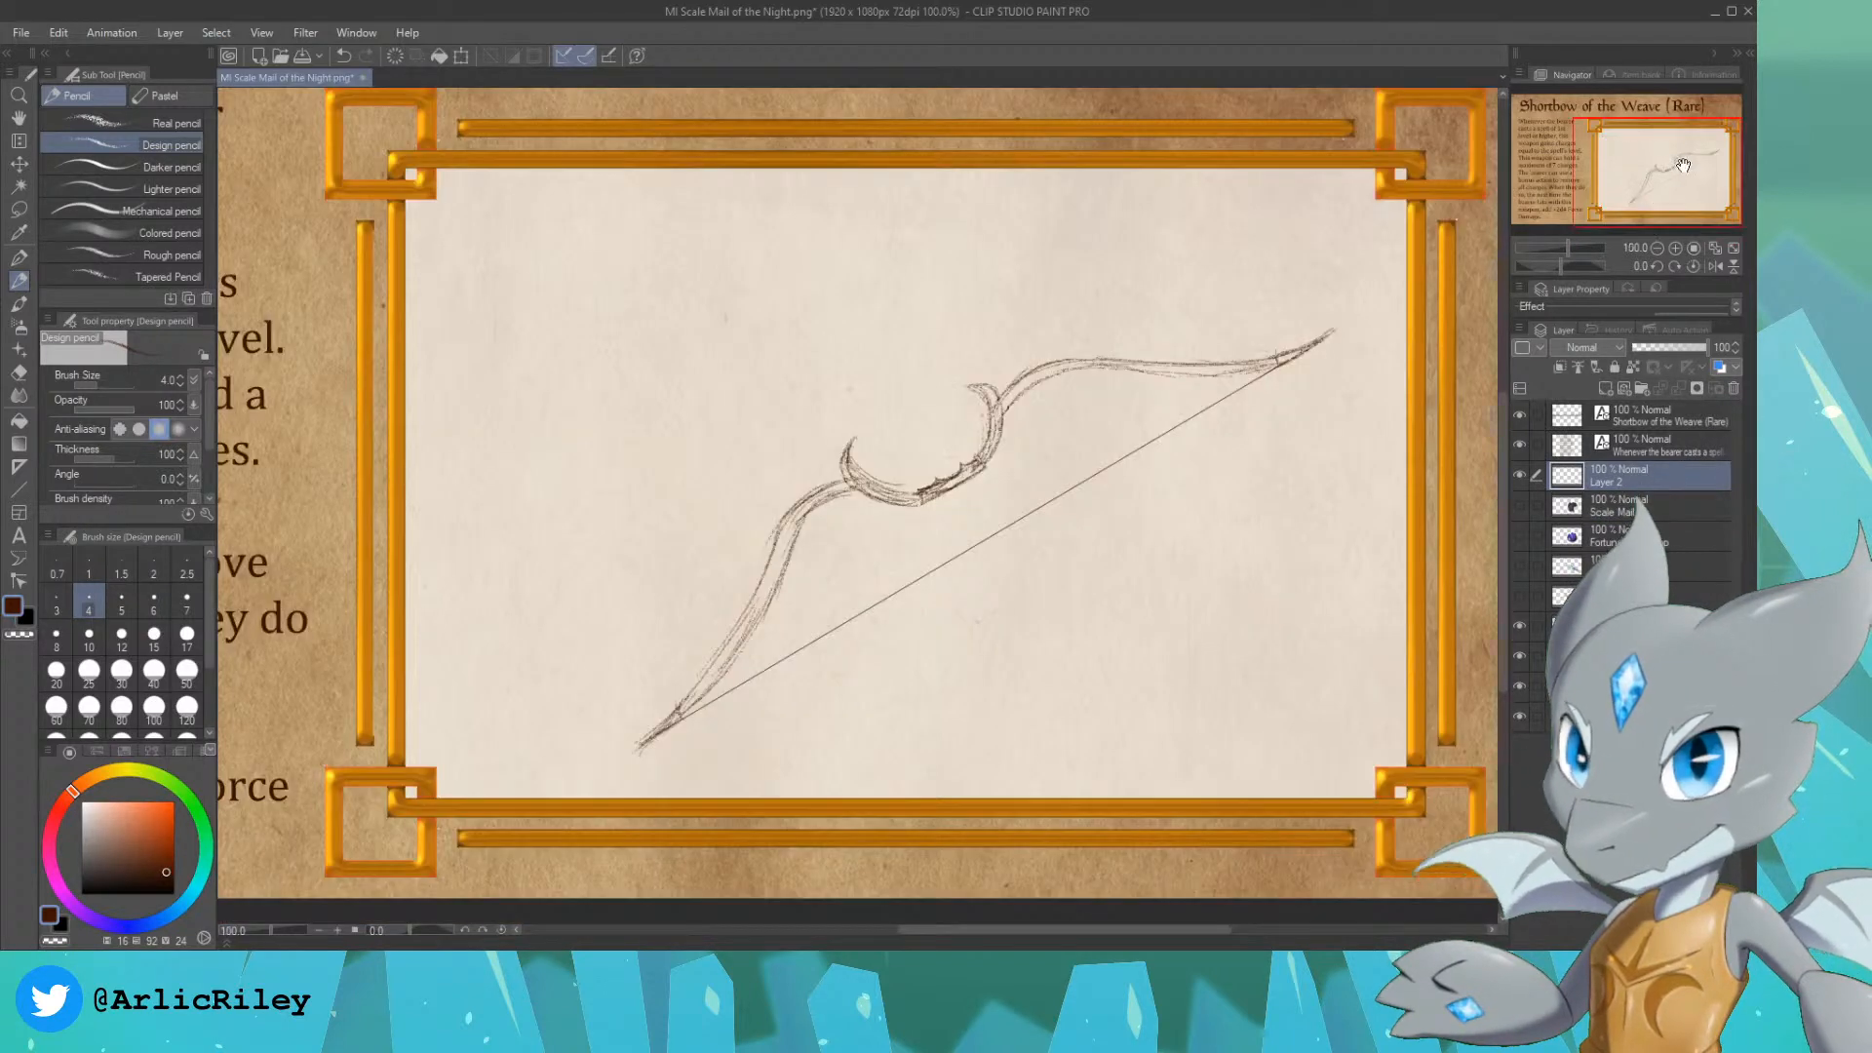
pyautogui.moveTo(1676, 160); pyautogui.dragTo(1667, 161)
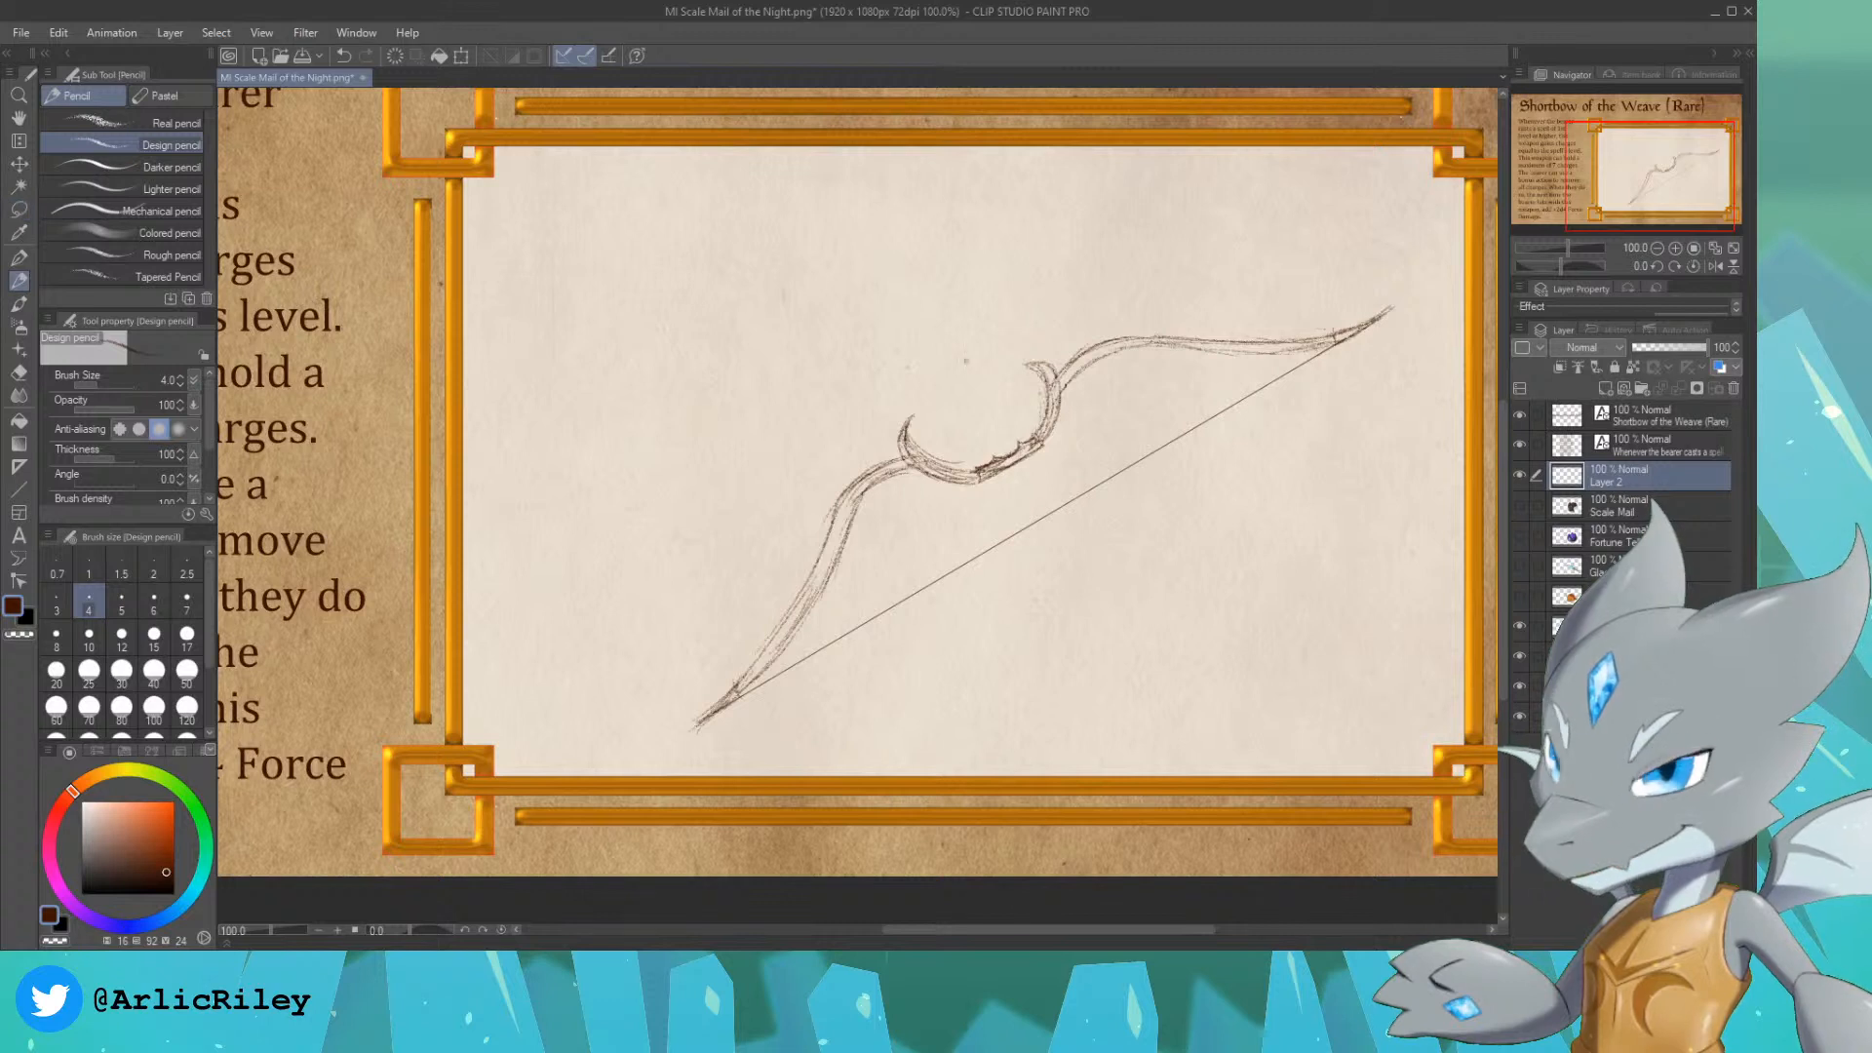
pyautogui.hotkey('ctrl', 't')
pyautogui.moveTo(1189, 466); pyautogui.dragTo(1090, 467)
pyautogui.moveTo(1292, 306); pyautogui.dragTo(1438, 201)
pyautogui.moveTo(1190, 413); pyautogui.dragTo(1166, 435)
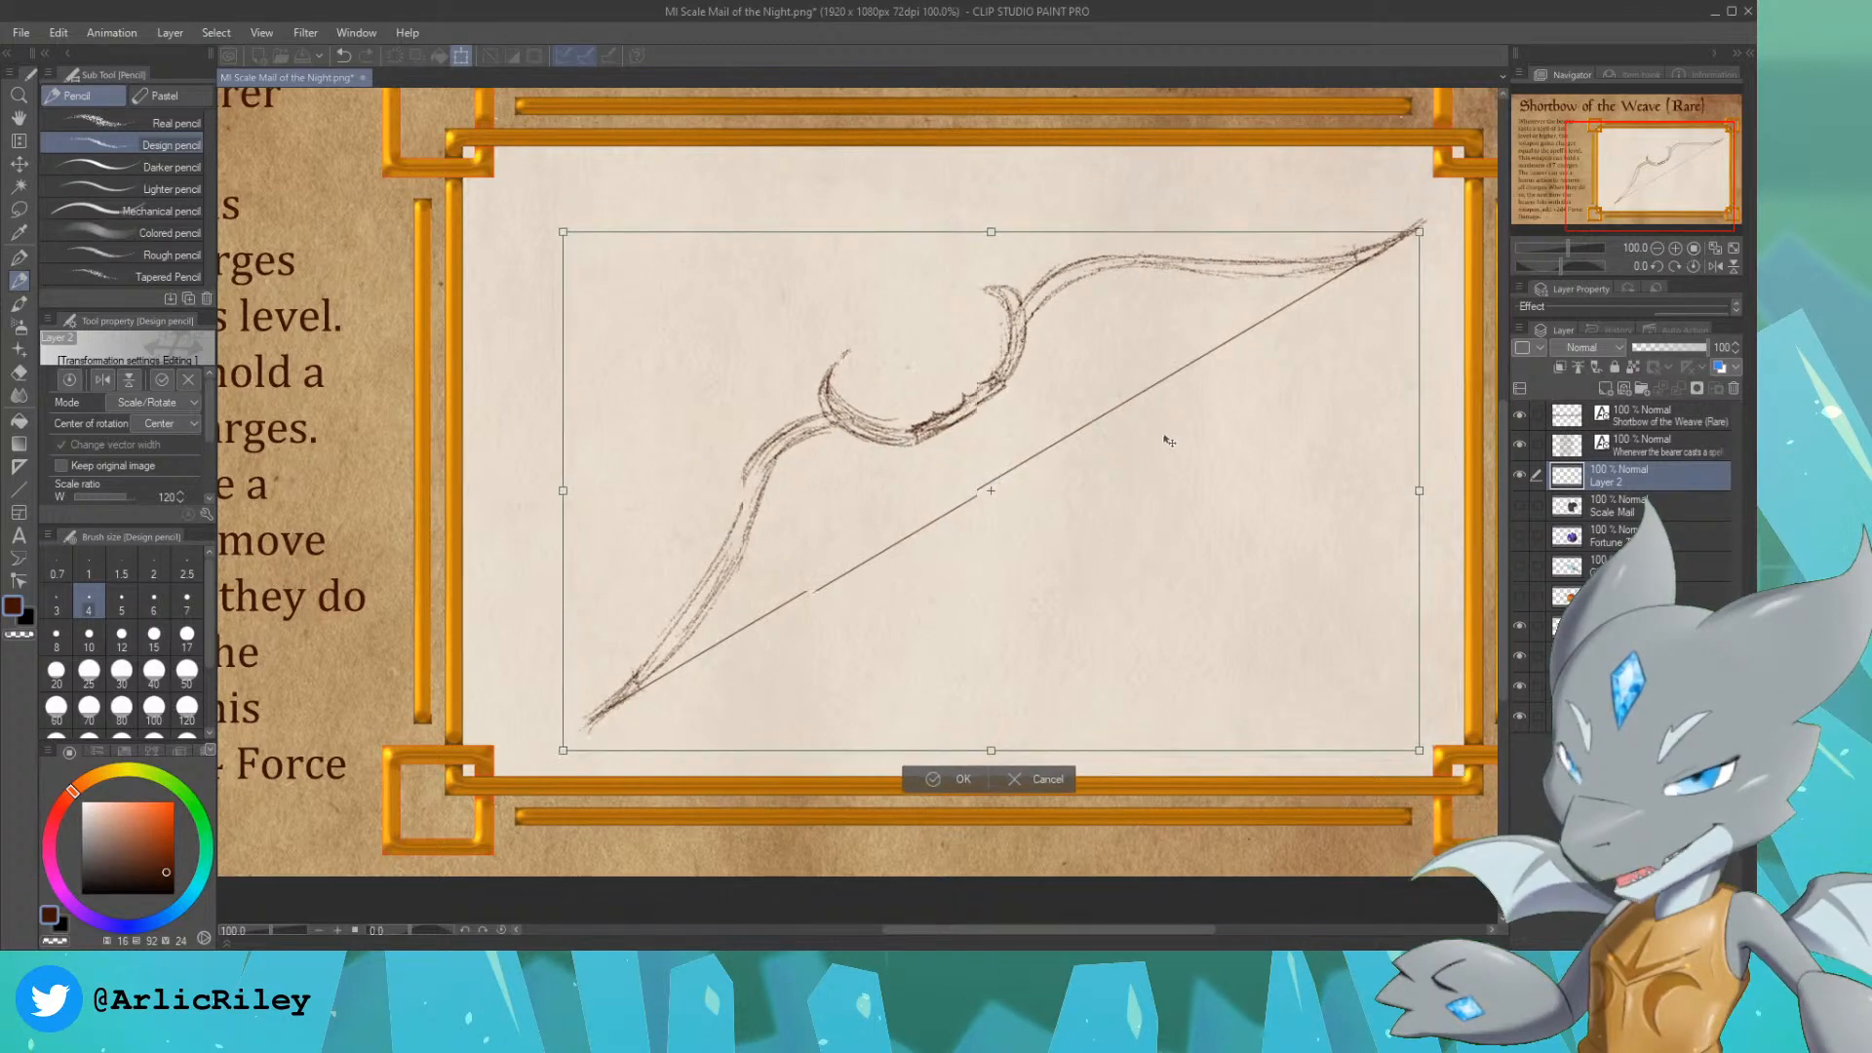
pyautogui.moveTo(1417, 236); pyautogui.dragTo(1433, 225)
pyautogui.press('Return')
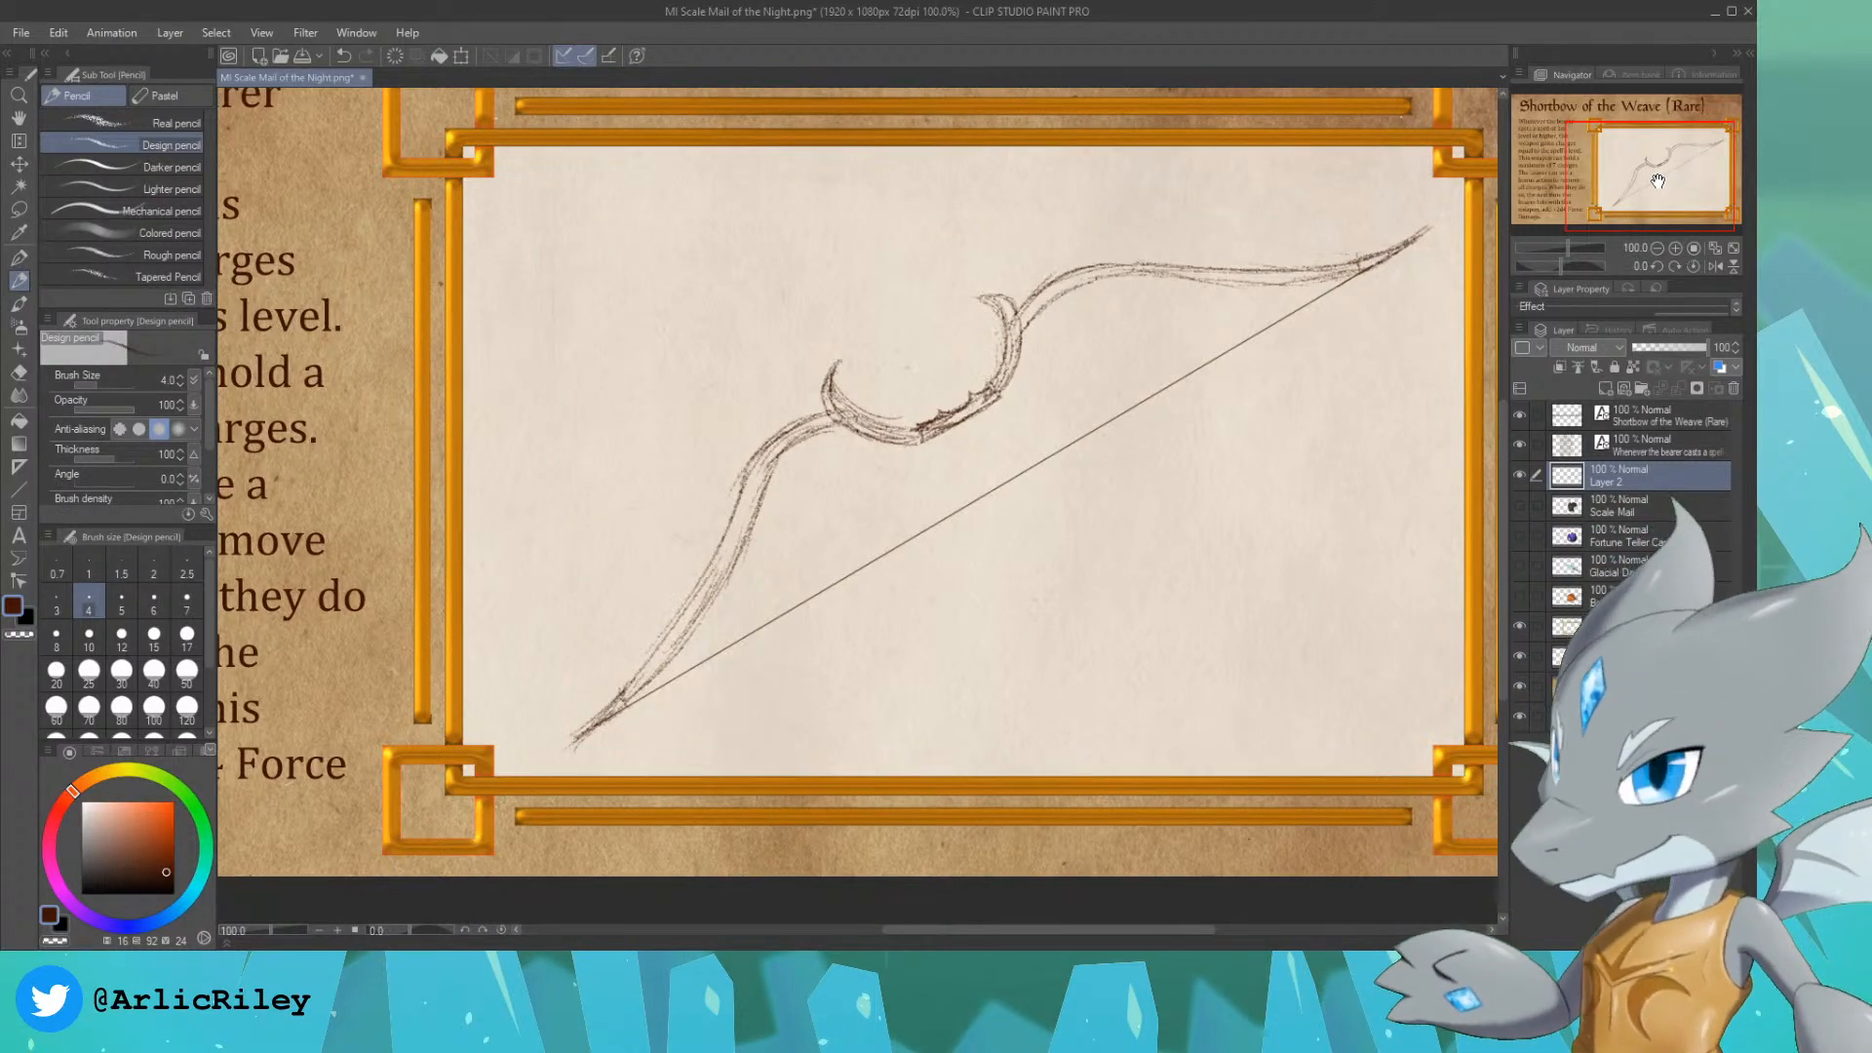
# Step: Erase the stray sketch lines inside the lower limb and grip, and redraw their contours as cleaner single lines
pyautogui.moveTo(1657, 180); pyautogui.dragTo(1651, 176)
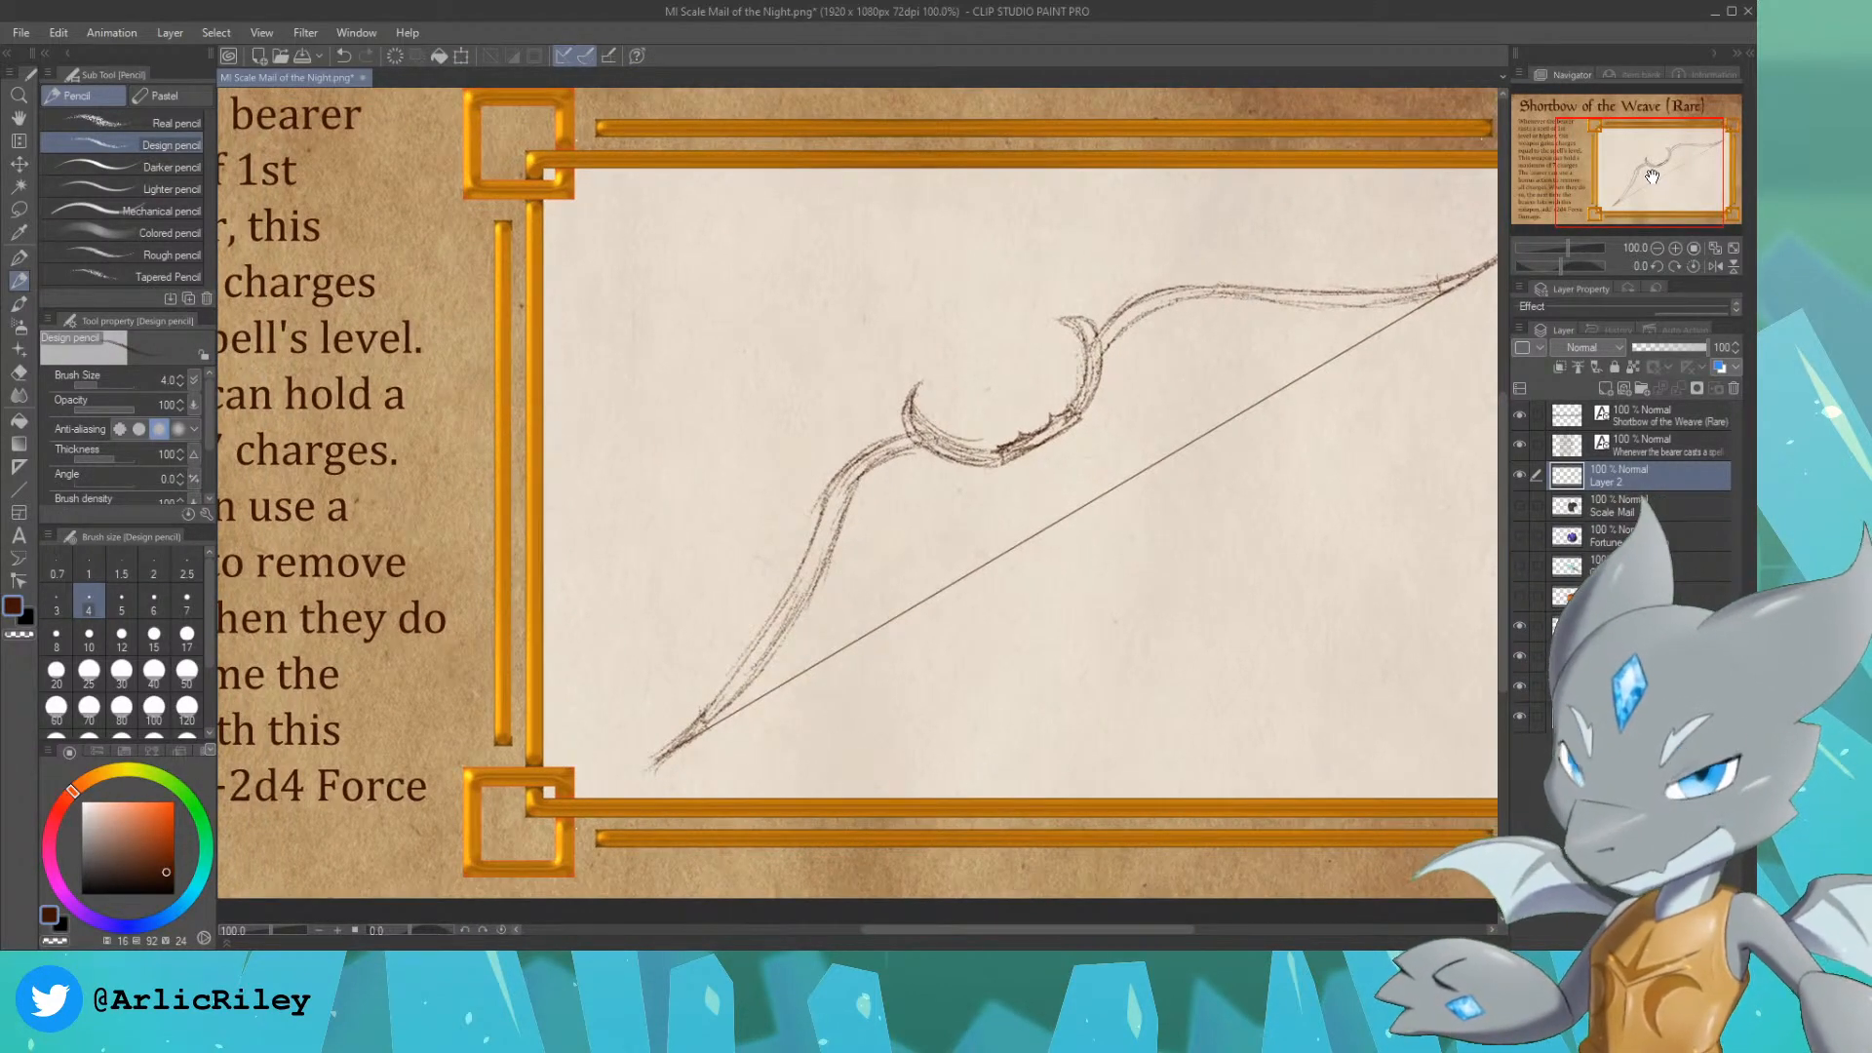
pyautogui.scroll(1, 1642, 191)
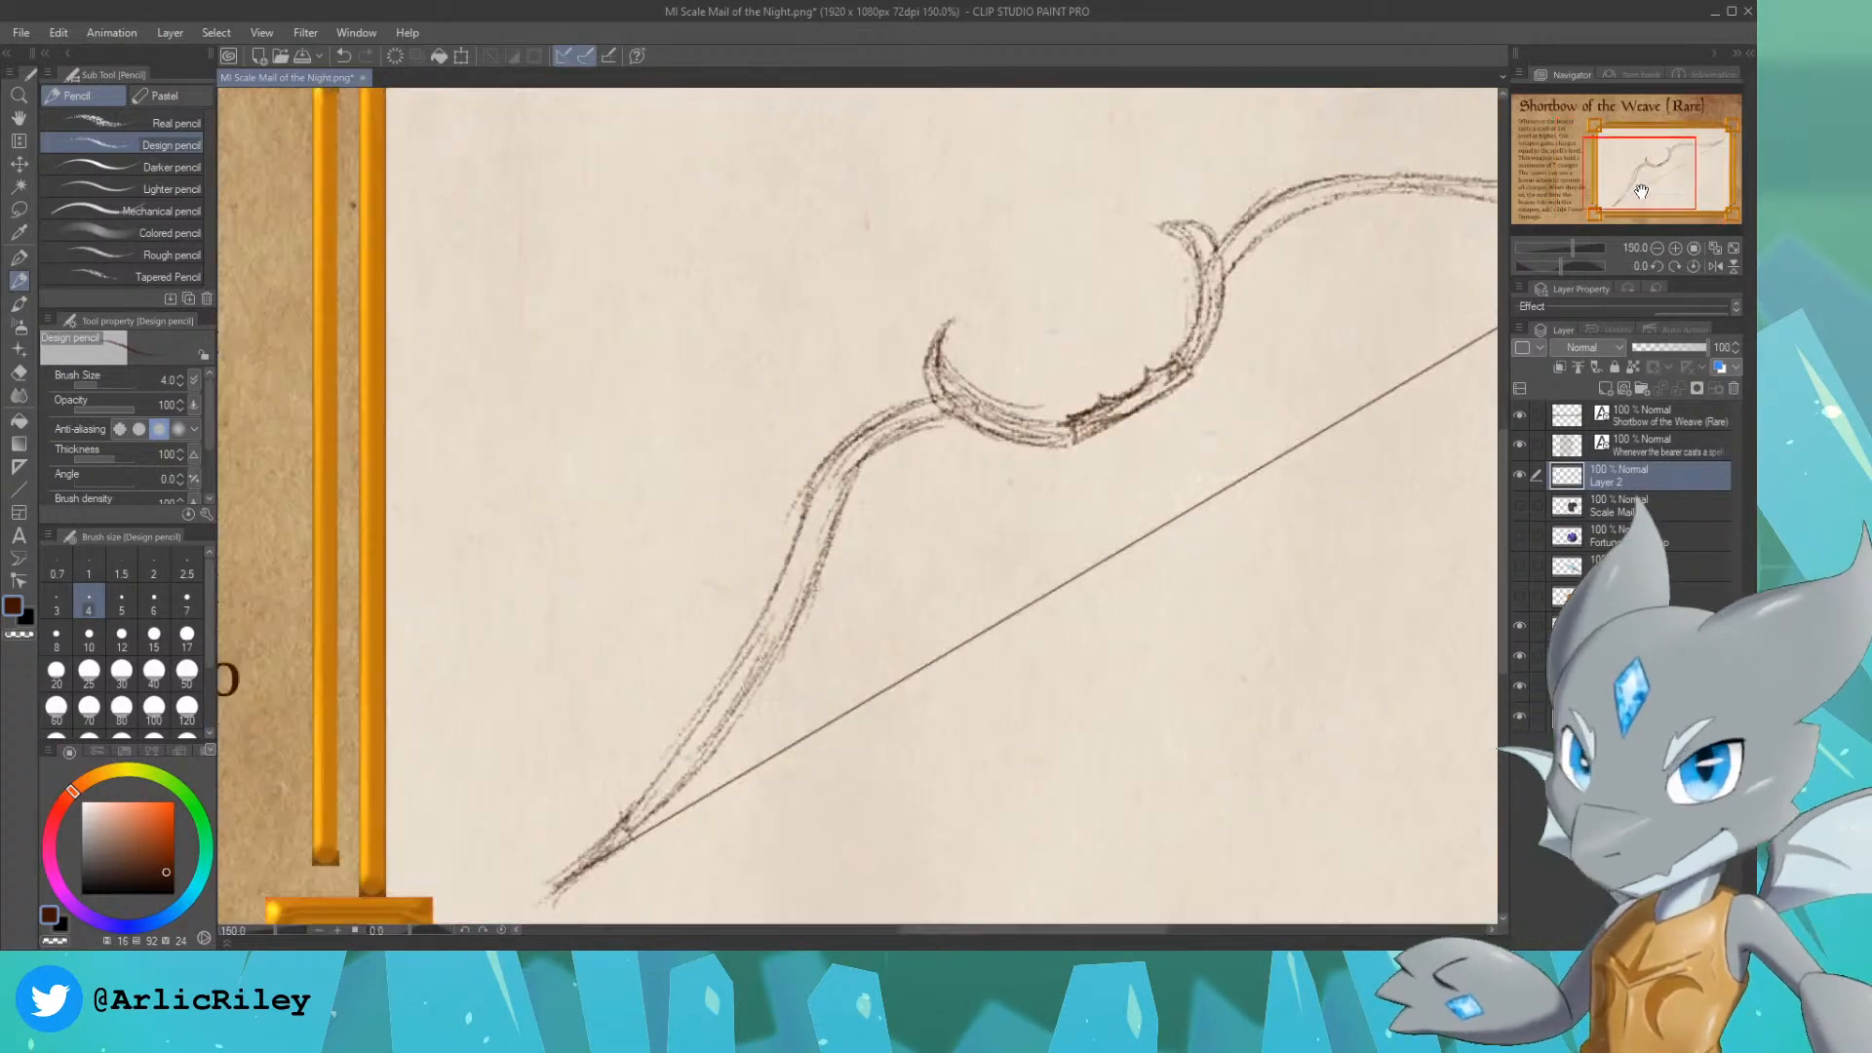
pyautogui.moveTo(1642, 191); pyautogui.dragTo(1655, 186)
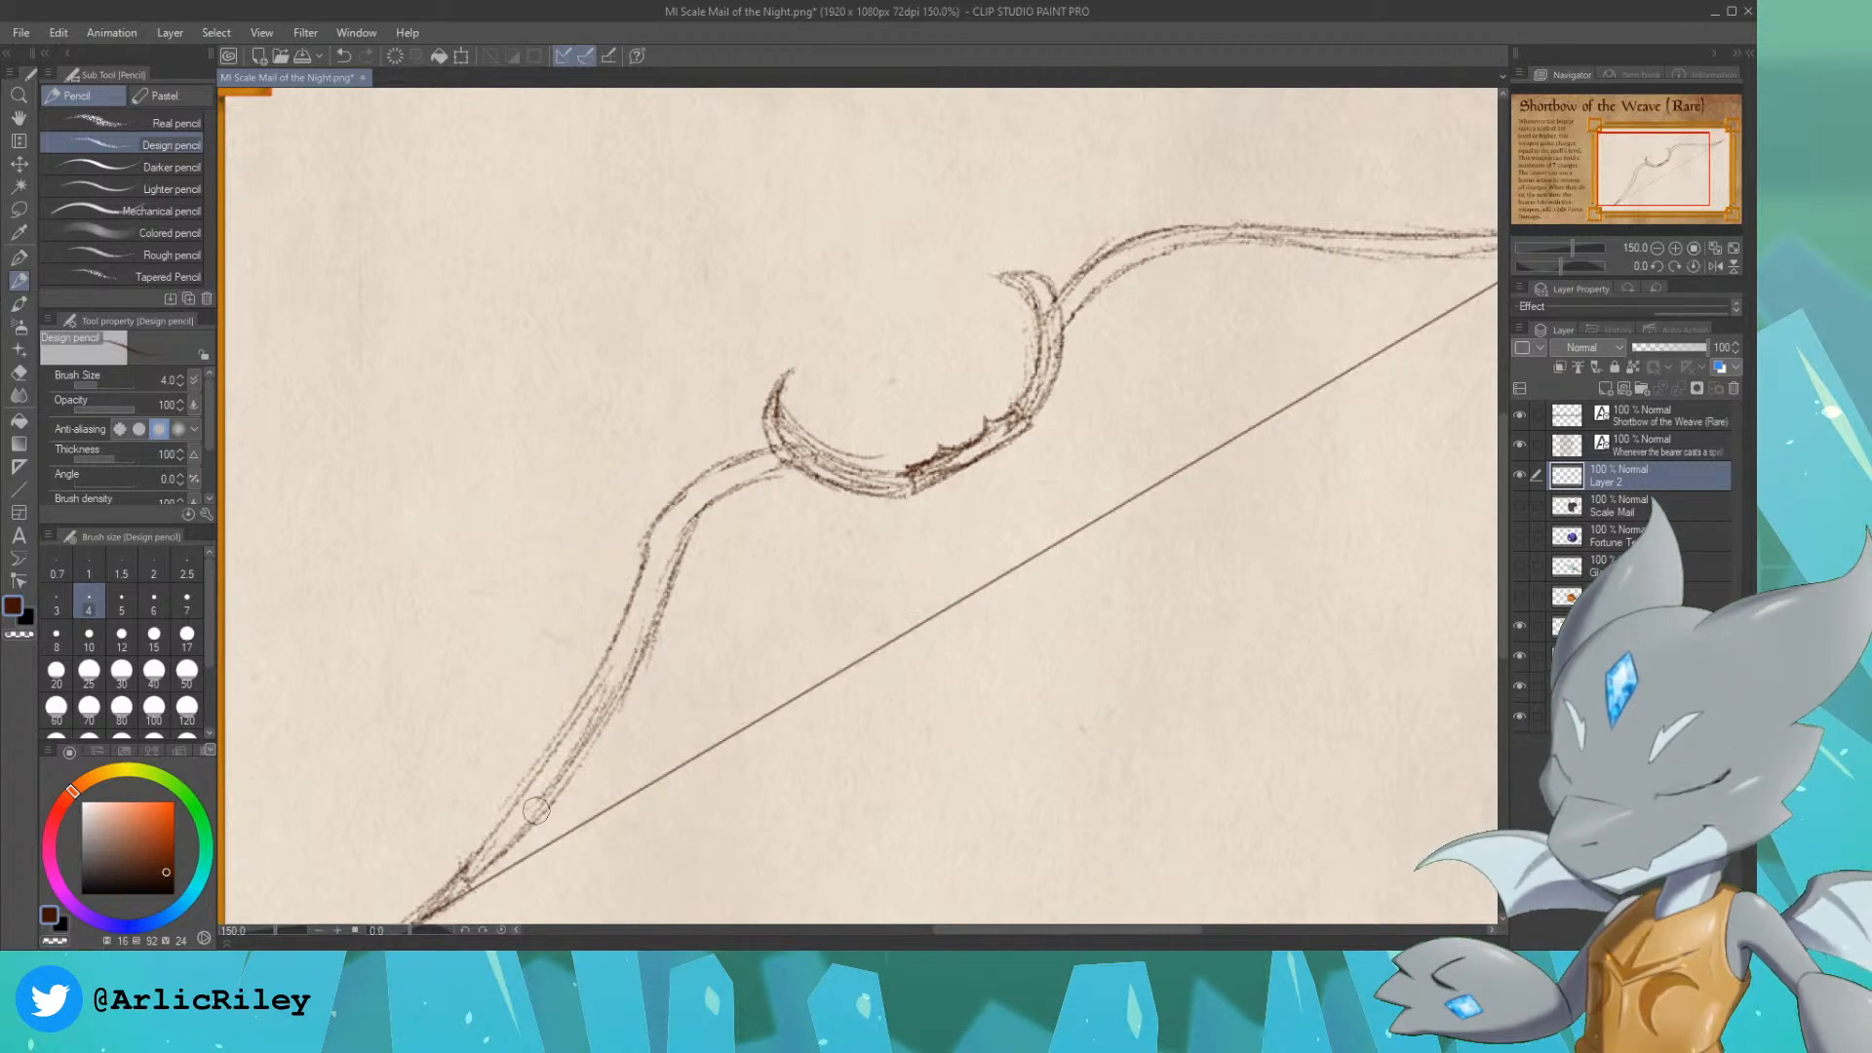
pyautogui.moveTo(536, 810); pyautogui.dragTo(670, 563)
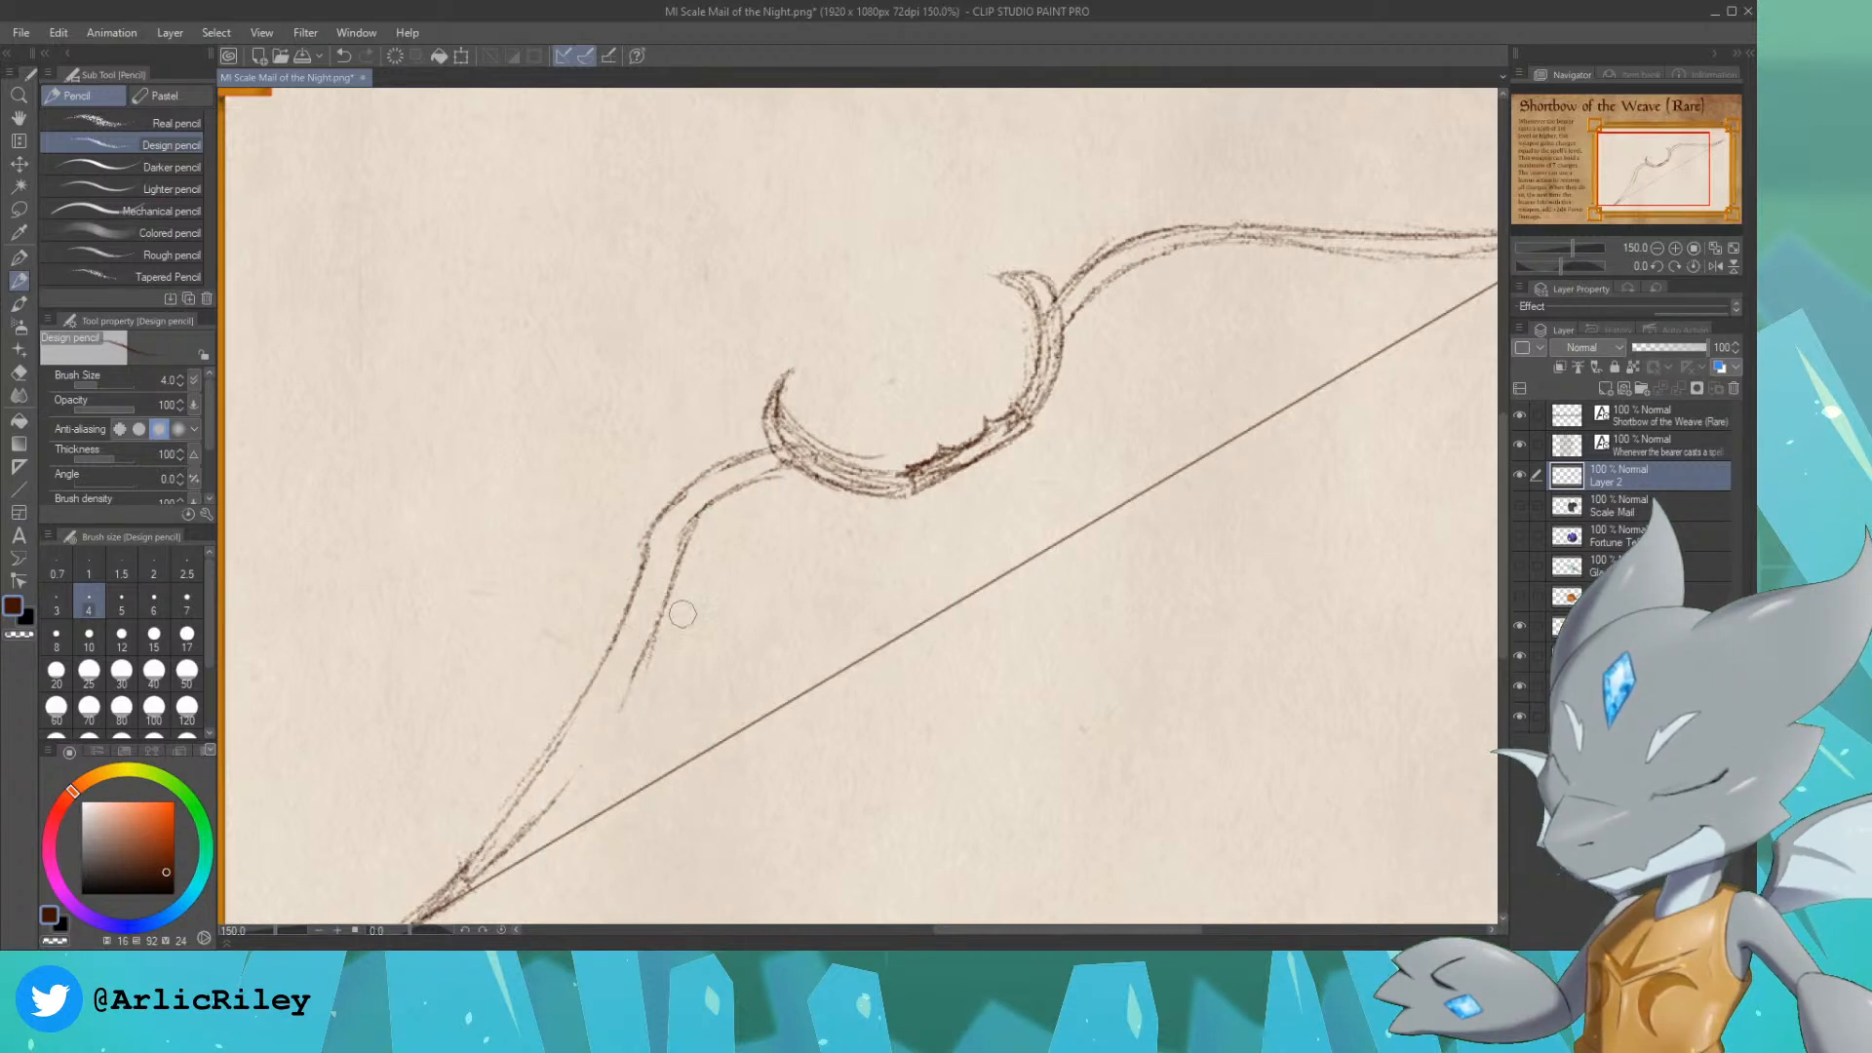
pyautogui.hotkey('ctrl', 'z')
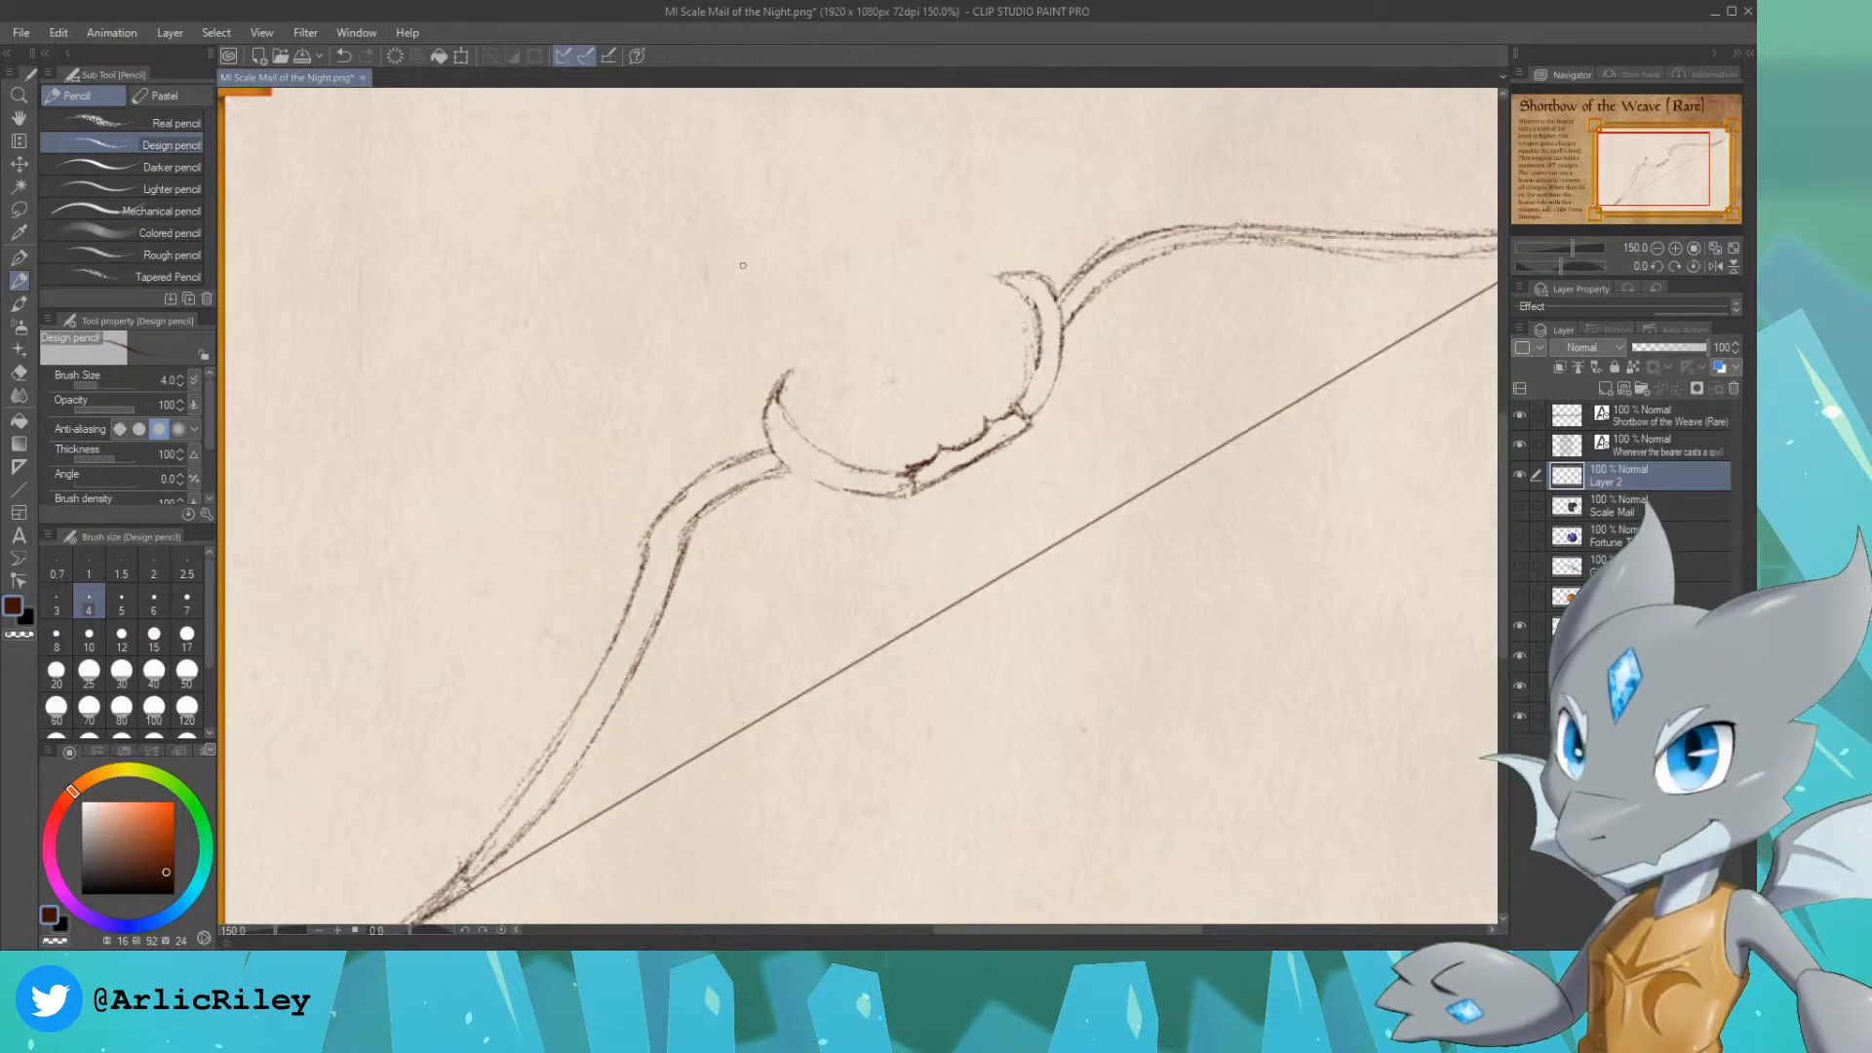
# Step: Sketch an arrow pointing at each horn and darken the inner and outer contours of the curves beside the grip
pyautogui.moveTo(683, 259); pyautogui.dragTo(735, 353)
pyautogui.moveTo(1018, 142)
pyautogui.mouseDown()
pyautogui.moveTo(1036, 224)
pyautogui.moveTo(1066, 186)
pyautogui.mouseUp()
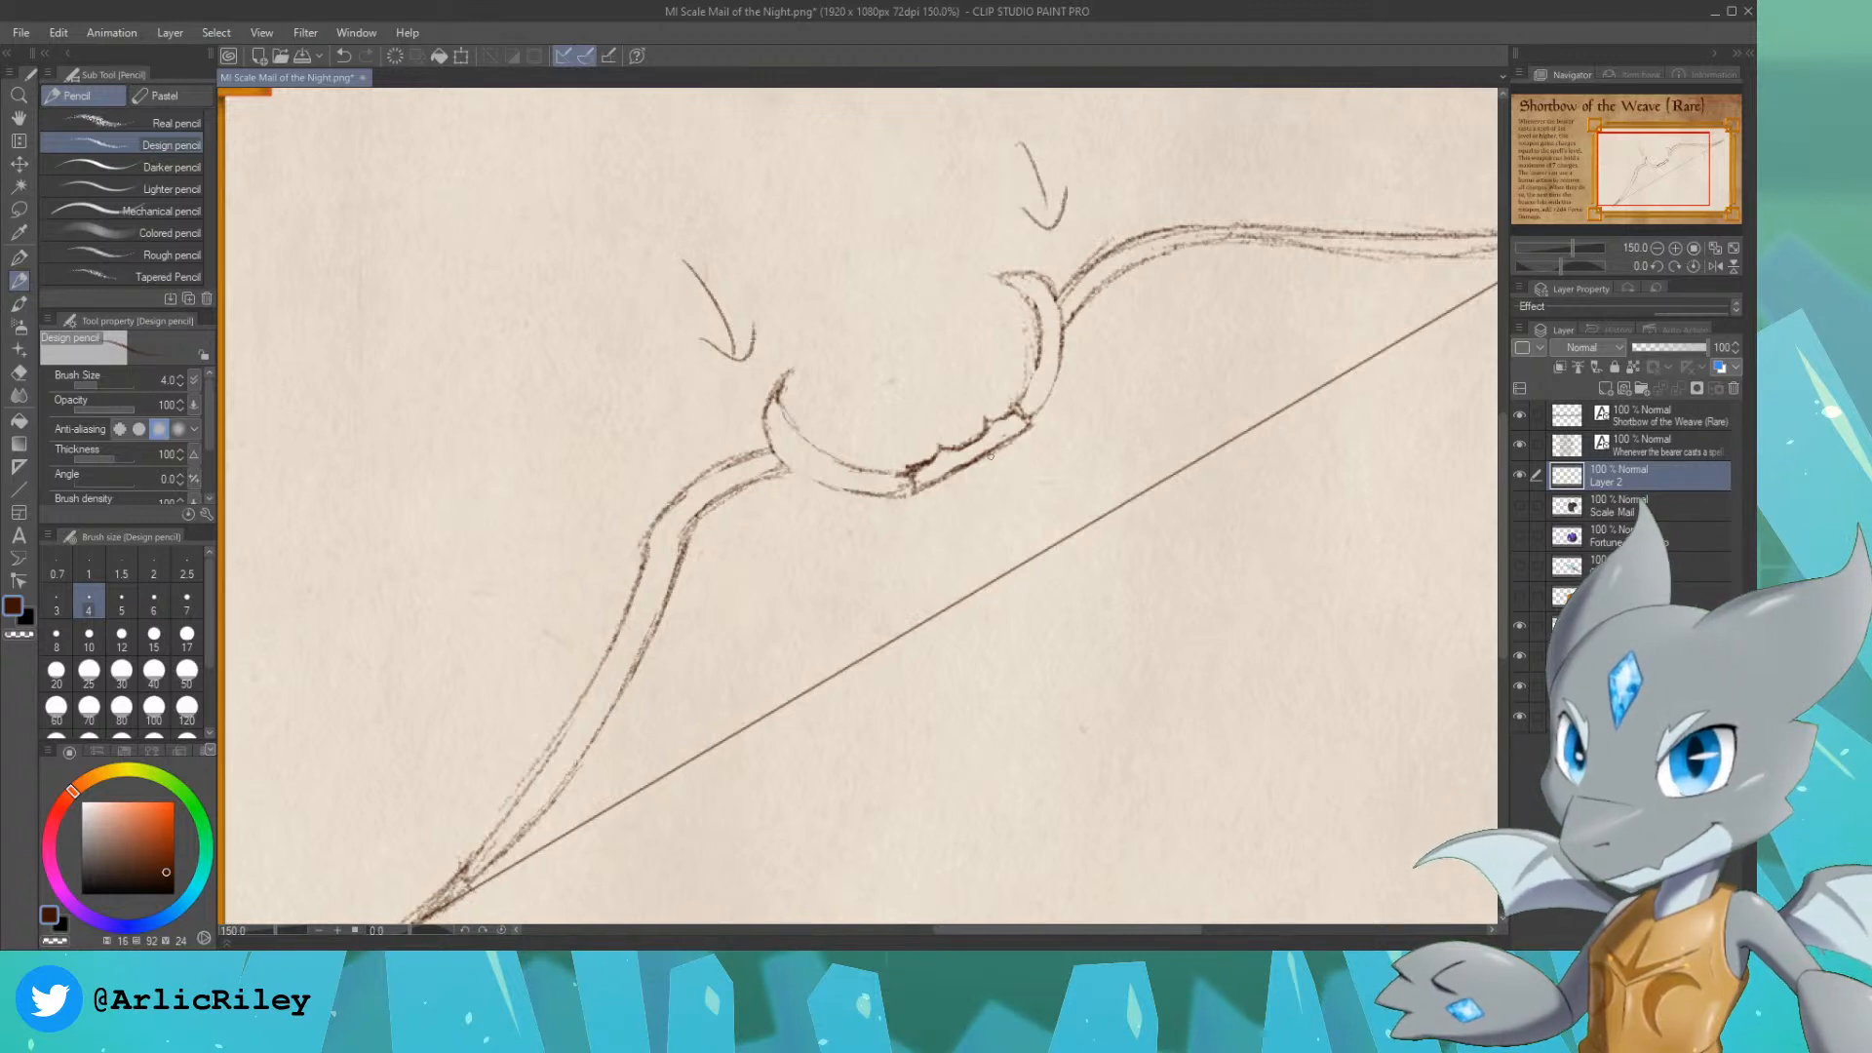
pyautogui.moveTo(1034, 418)
pyautogui.mouseDown()
pyautogui.moveTo(1061, 380)
pyautogui.moveTo(1059, 331)
pyautogui.mouseUp()
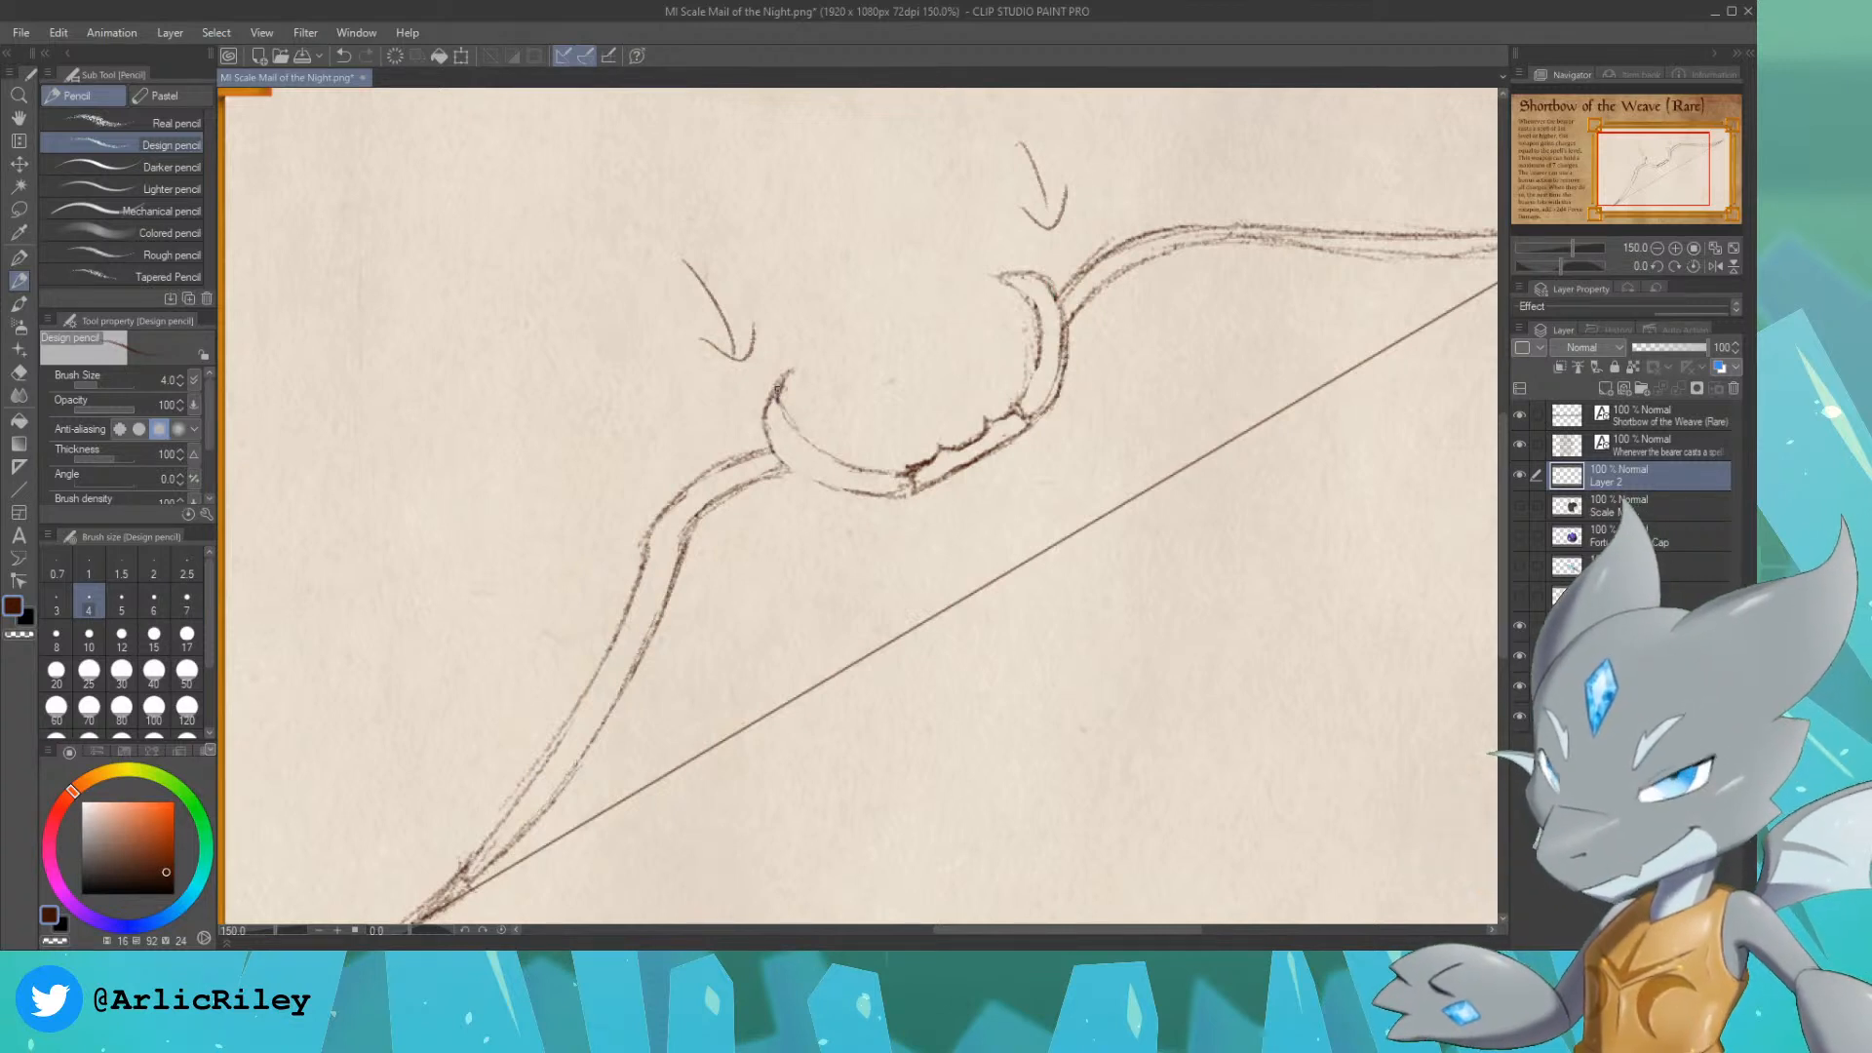
pyautogui.moveTo(780, 392); pyautogui.dragTo(838, 458)
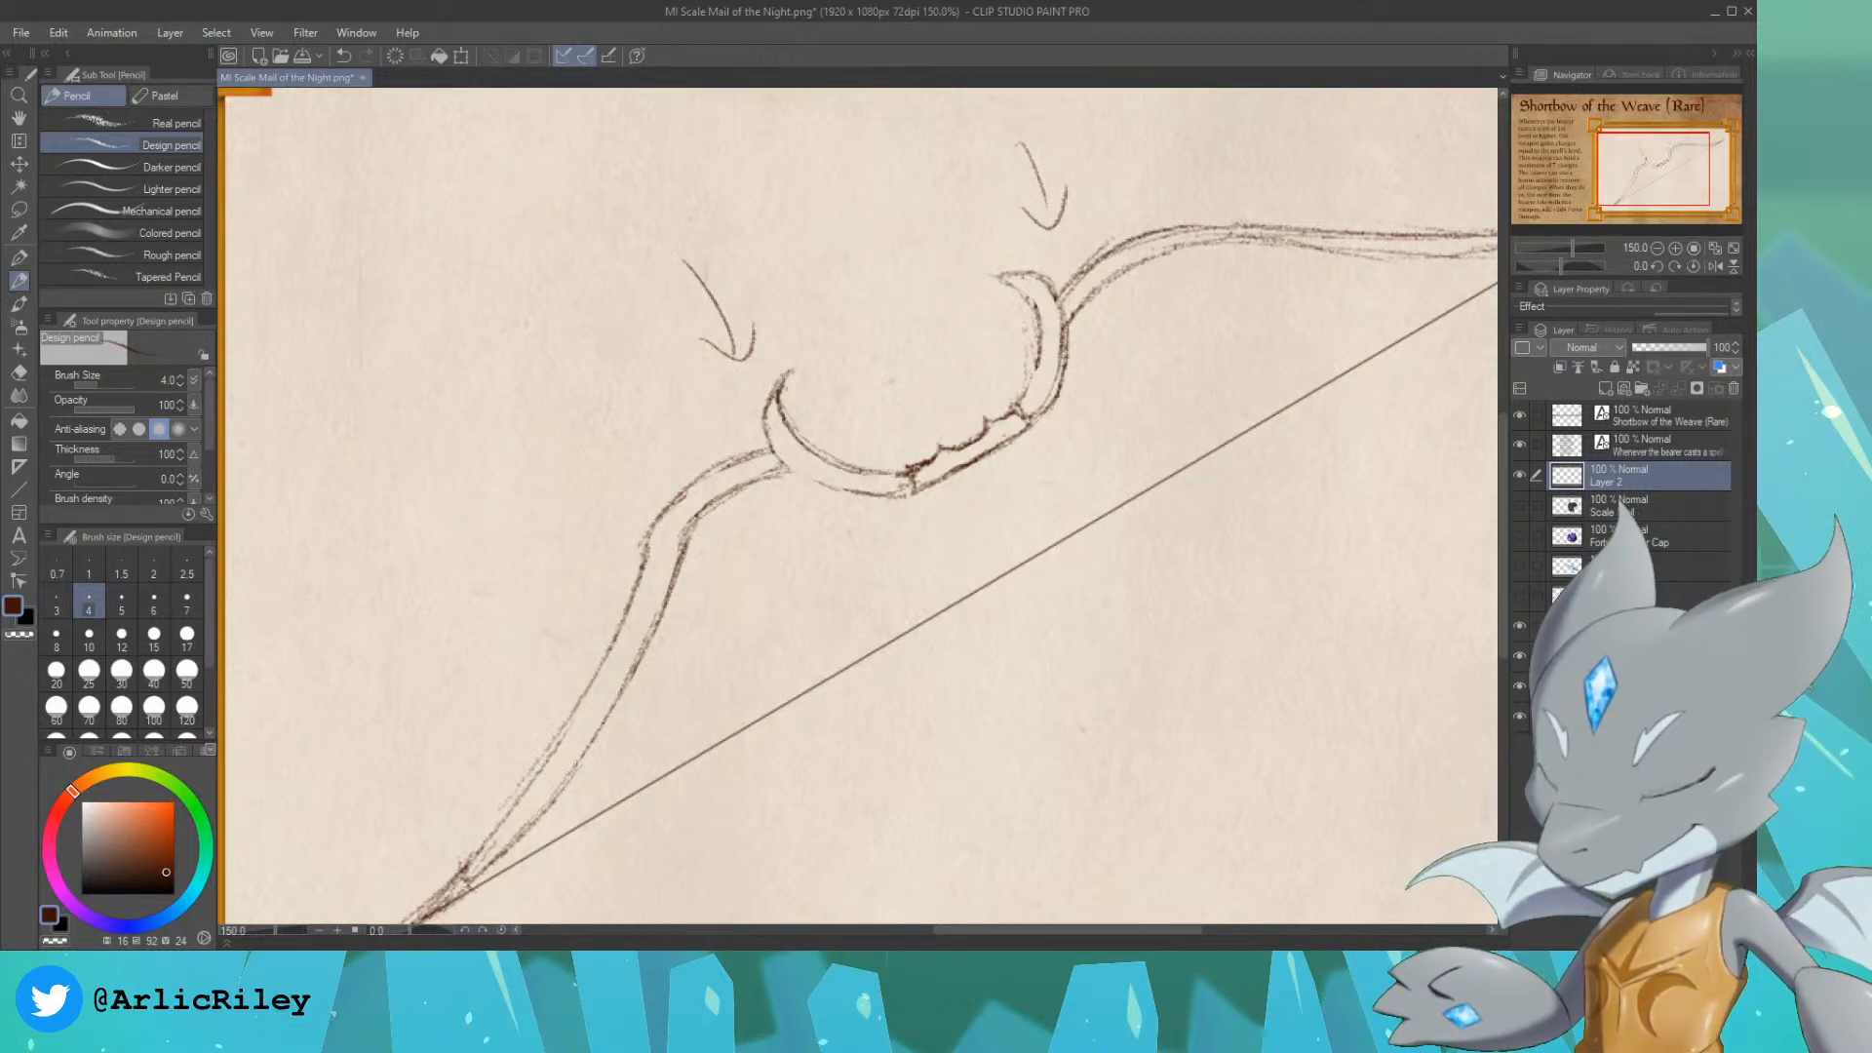
pyautogui.hotkey('ctrl', 'z')
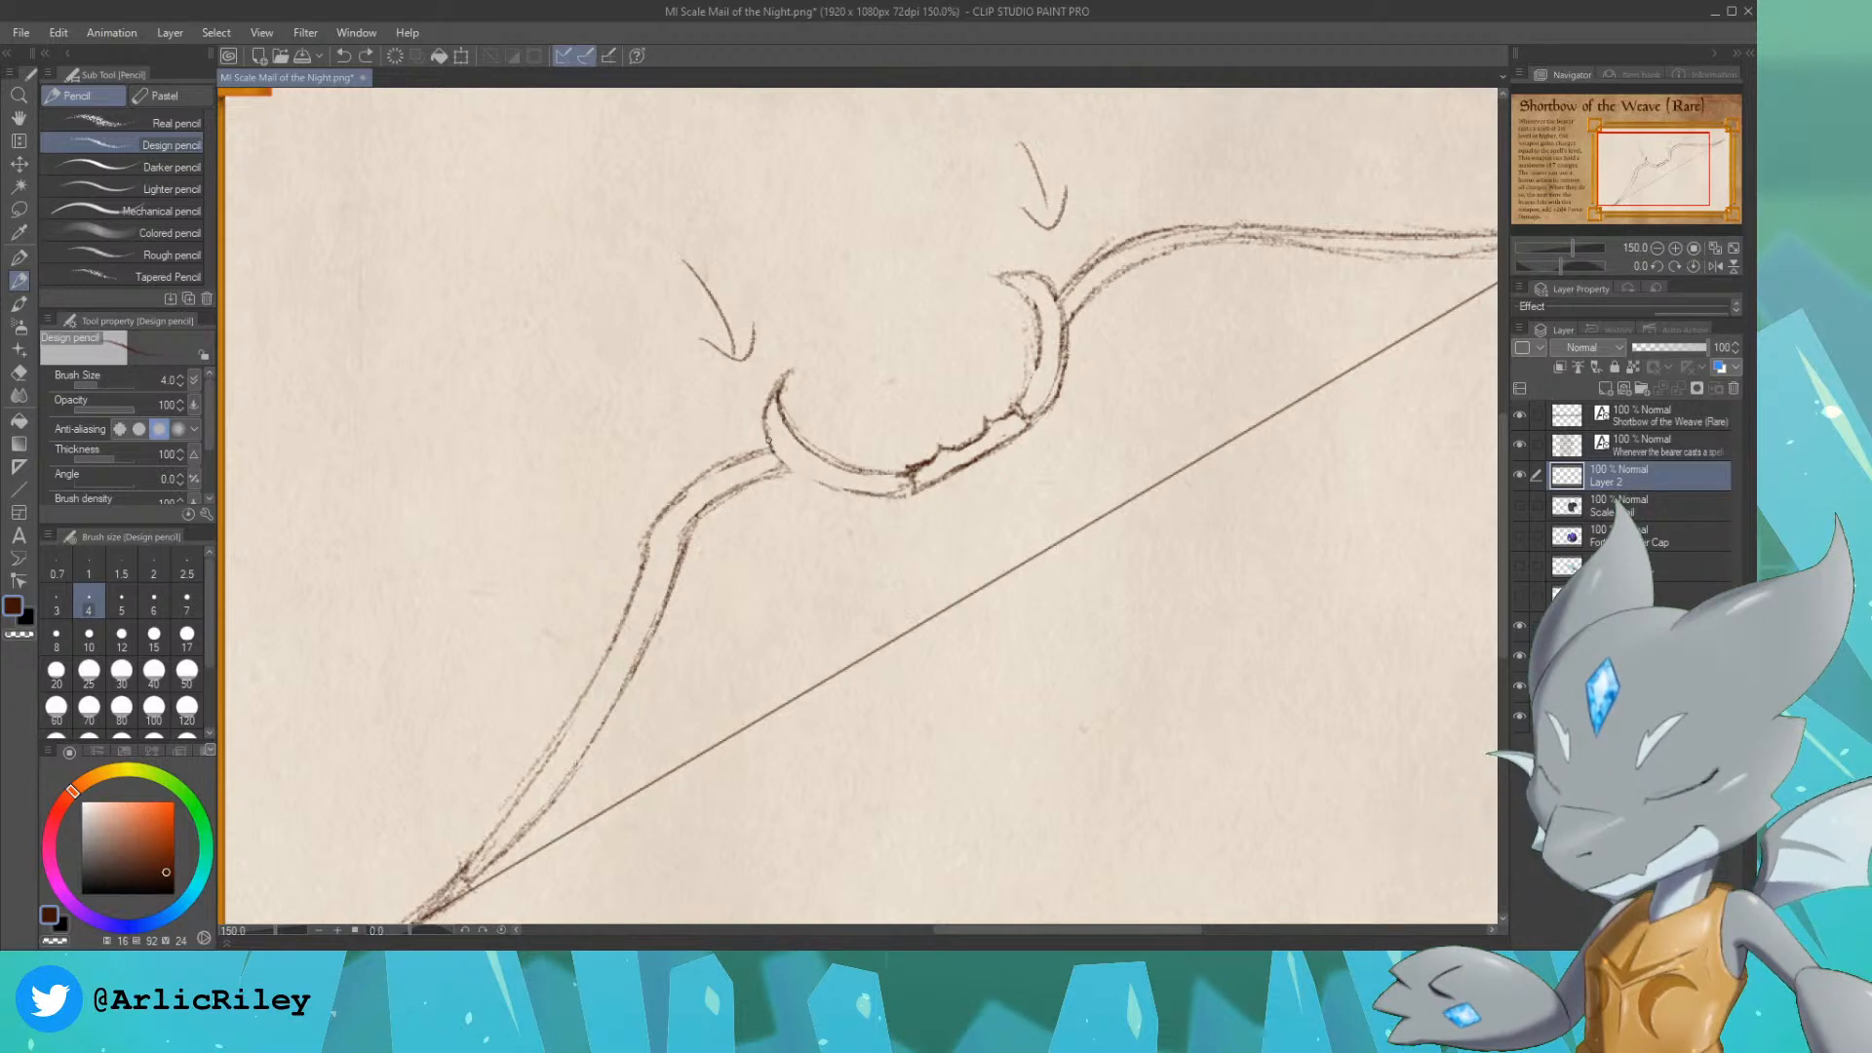
pyautogui.moveTo(768, 441); pyautogui.dragTo(833, 486)
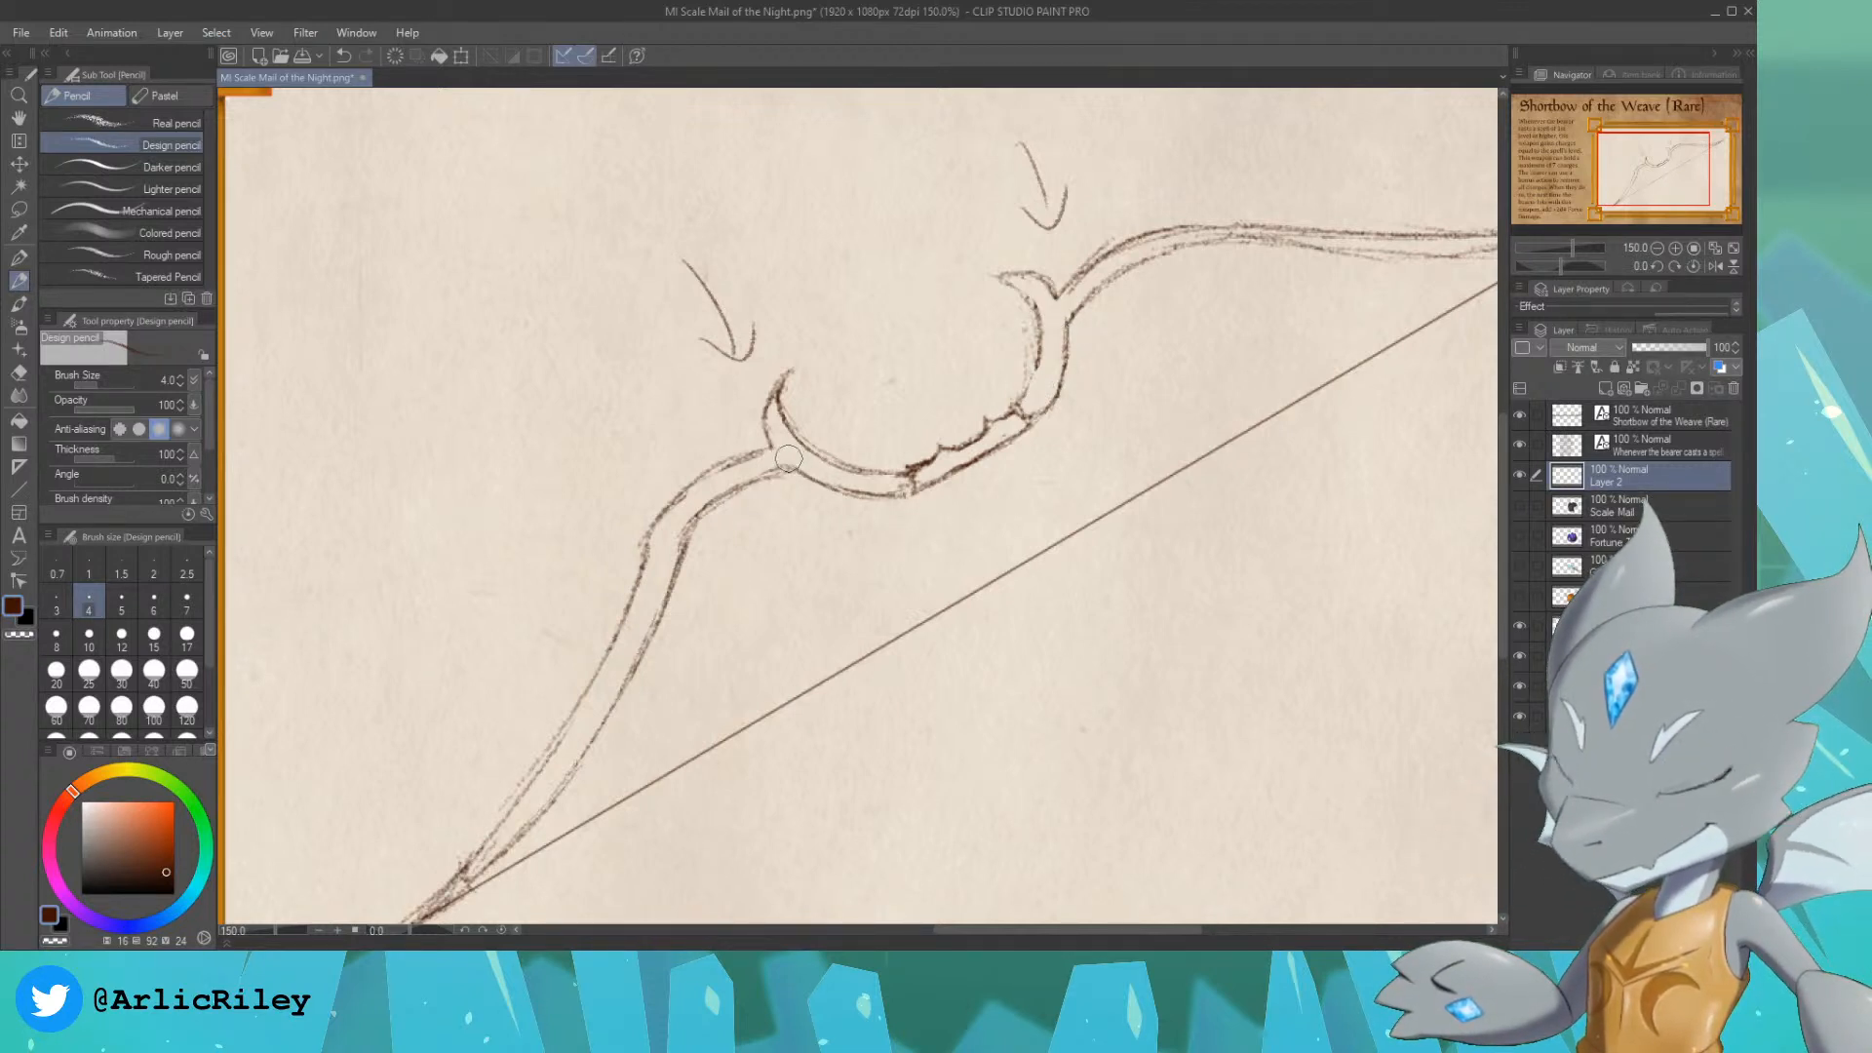
# Step: Undo the arrow sketches at both horns and redraw the upper limb's lower contour as a cleaner single line
pyautogui.hotkey('ctrl', 'z')
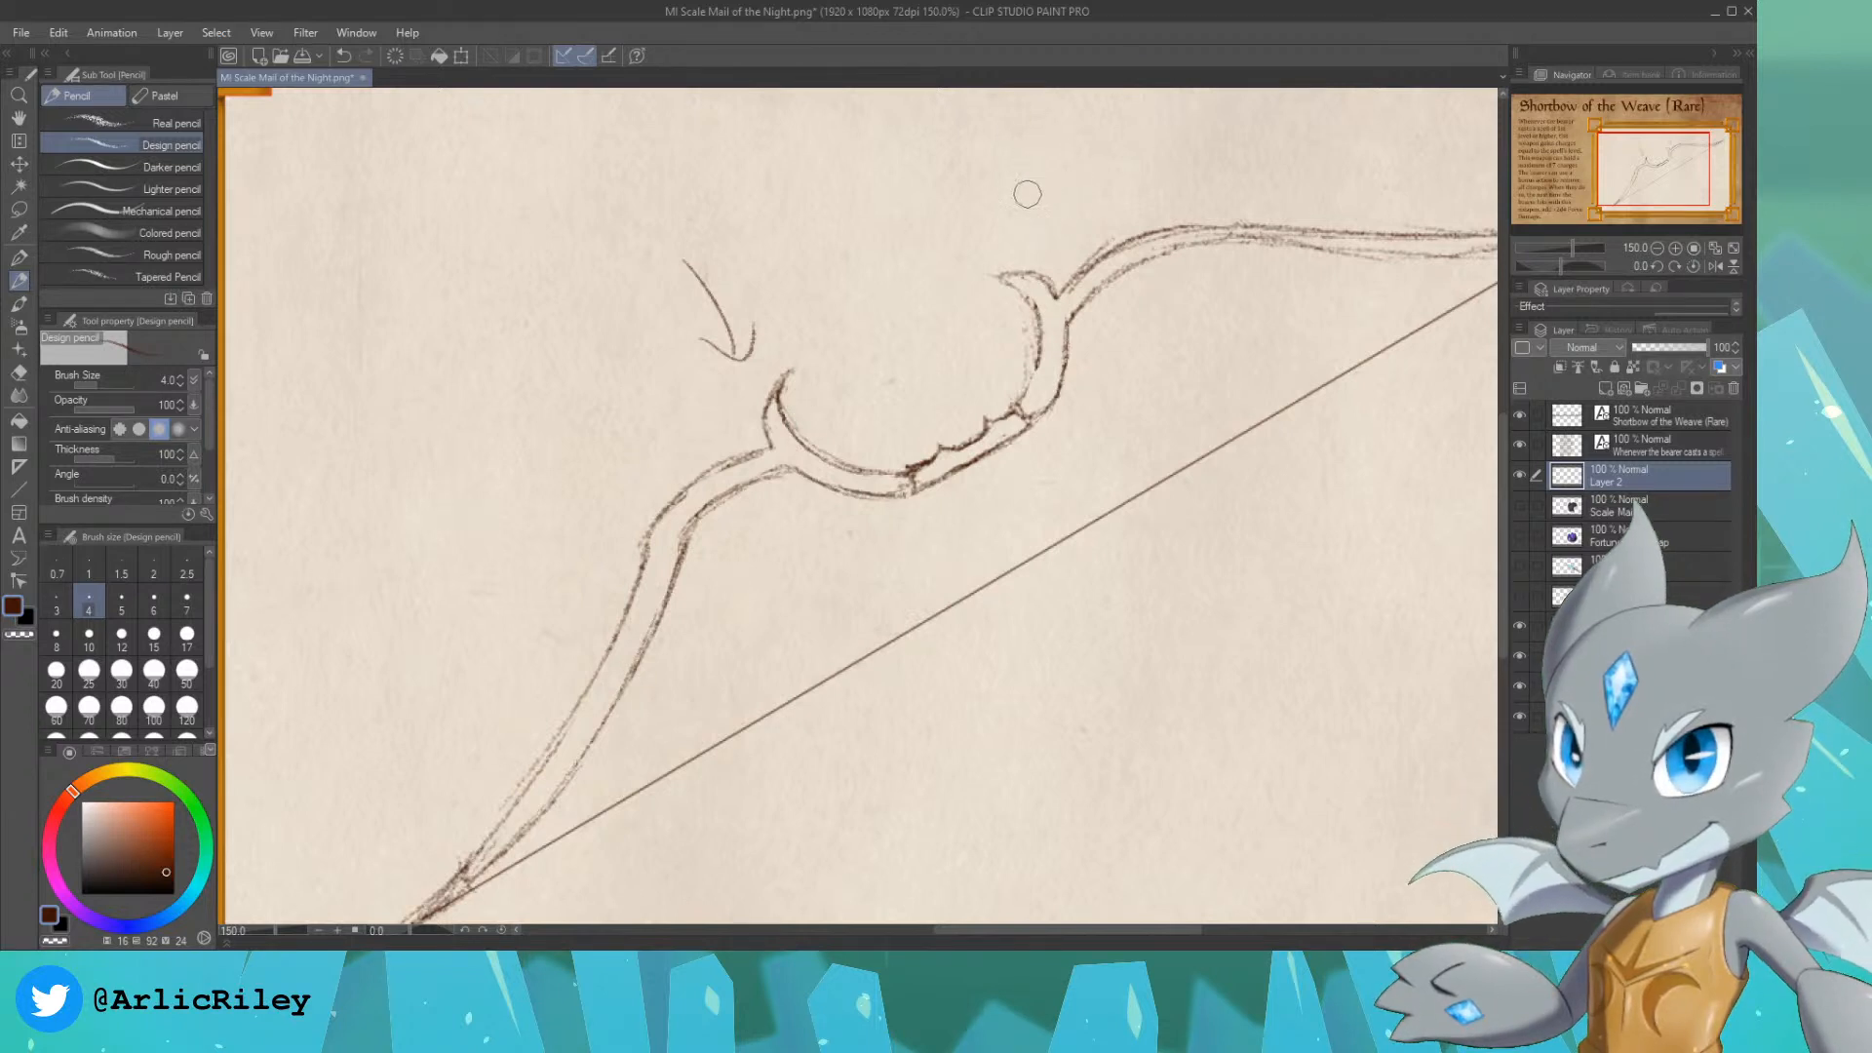
pyautogui.hotkey('ctrl', 'z')
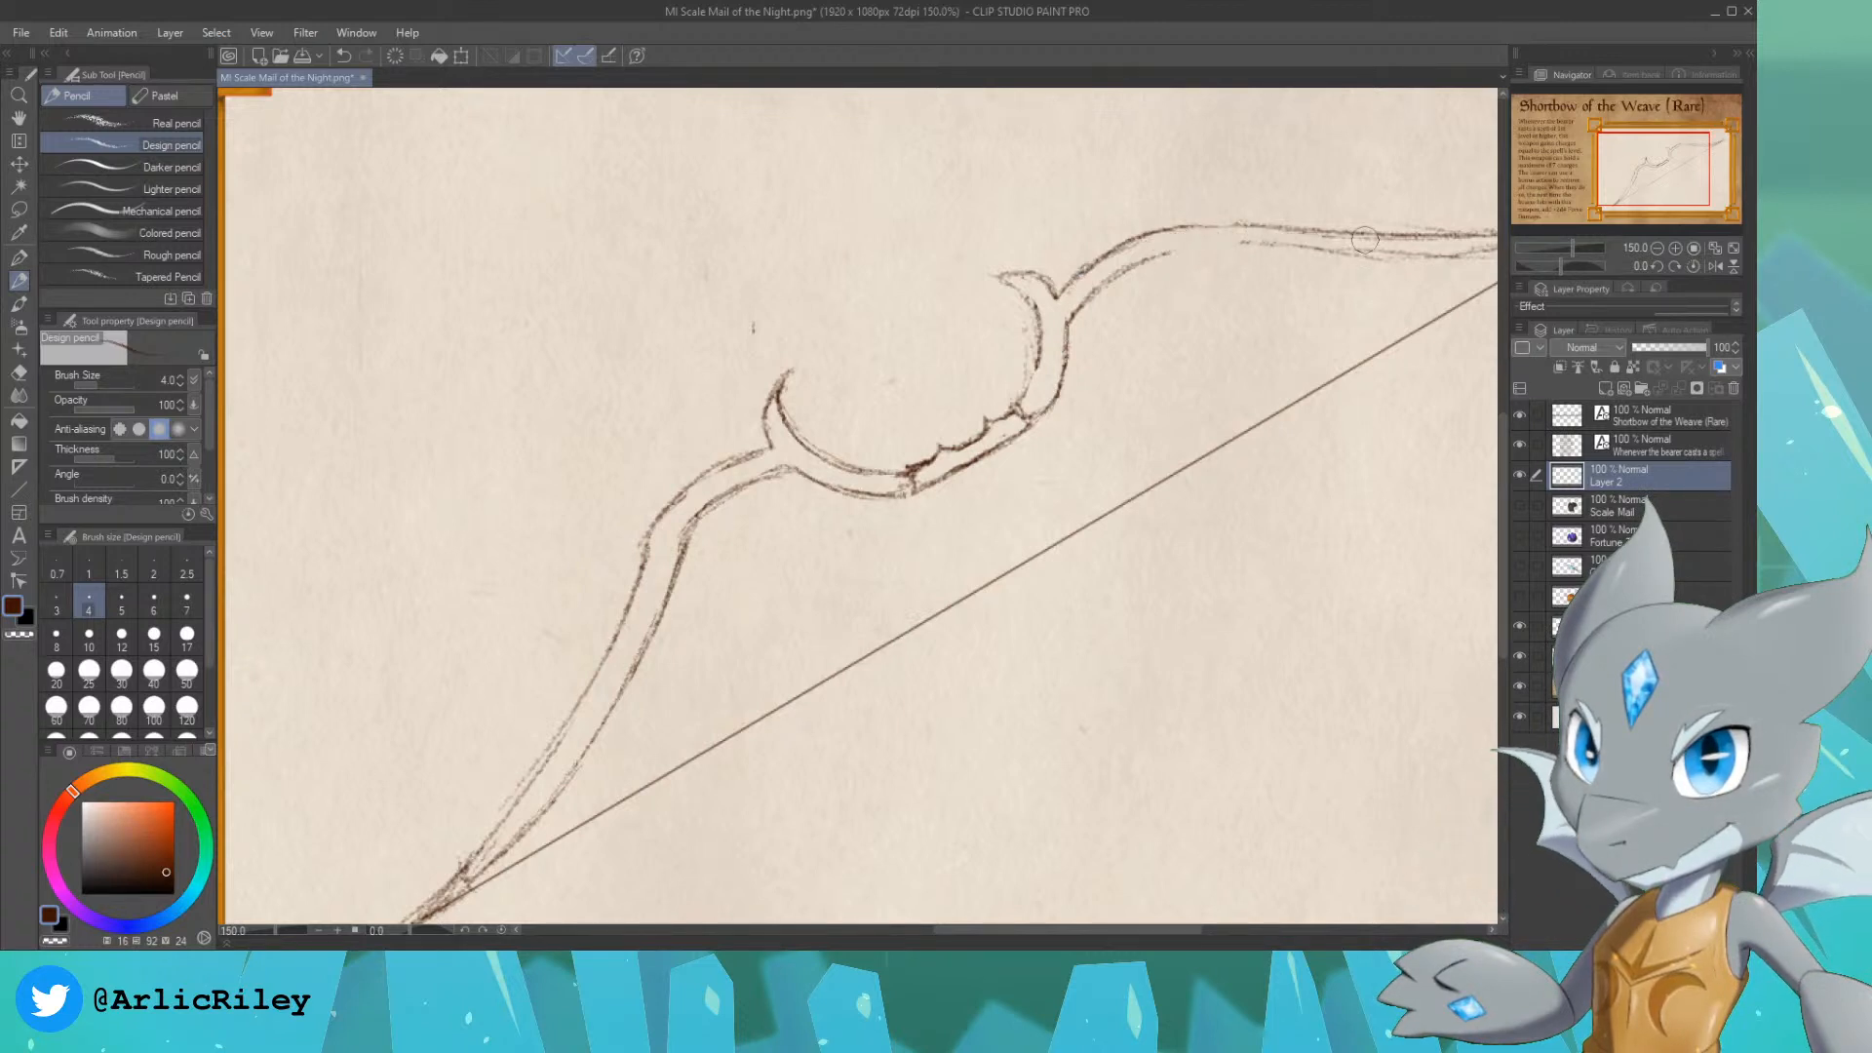
pyautogui.moveTo(1660, 162); pyautogui.dragTo(1668, 166)
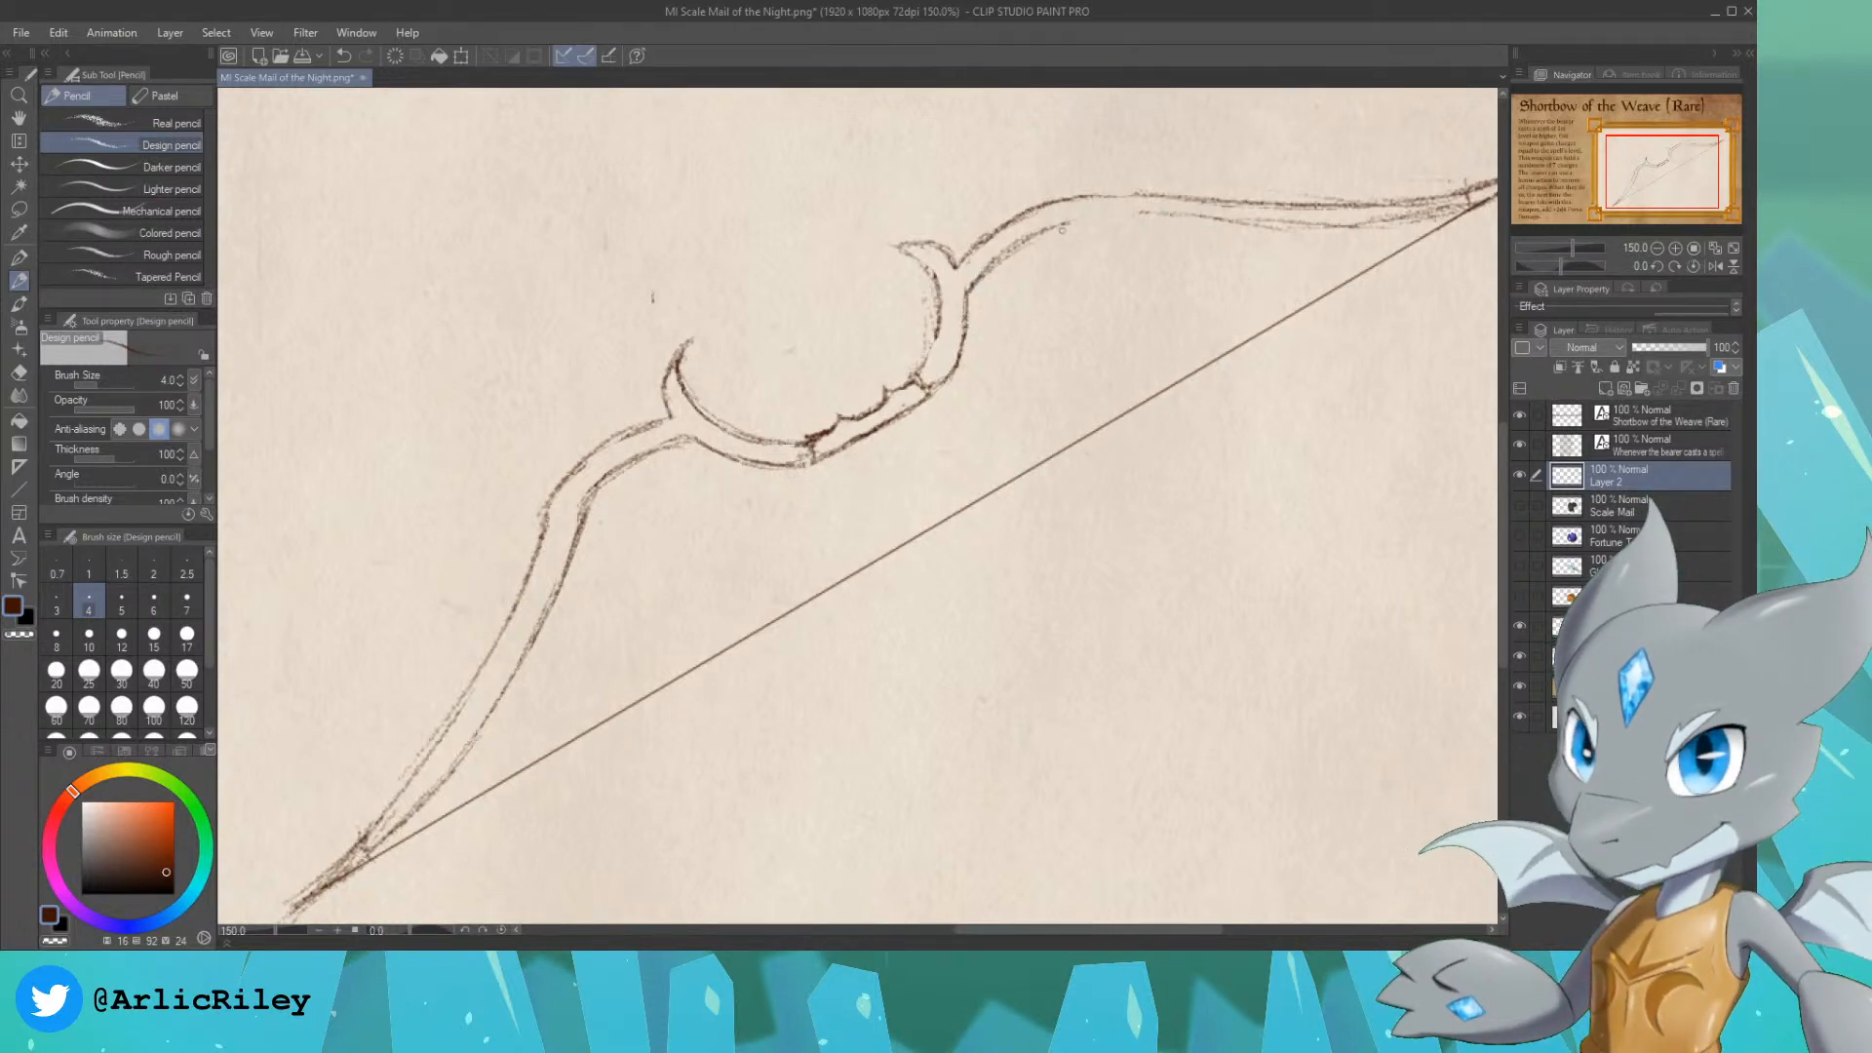
pyautogui.moveTo(1107, 220); pyautogui.dragTo(1014, 251)
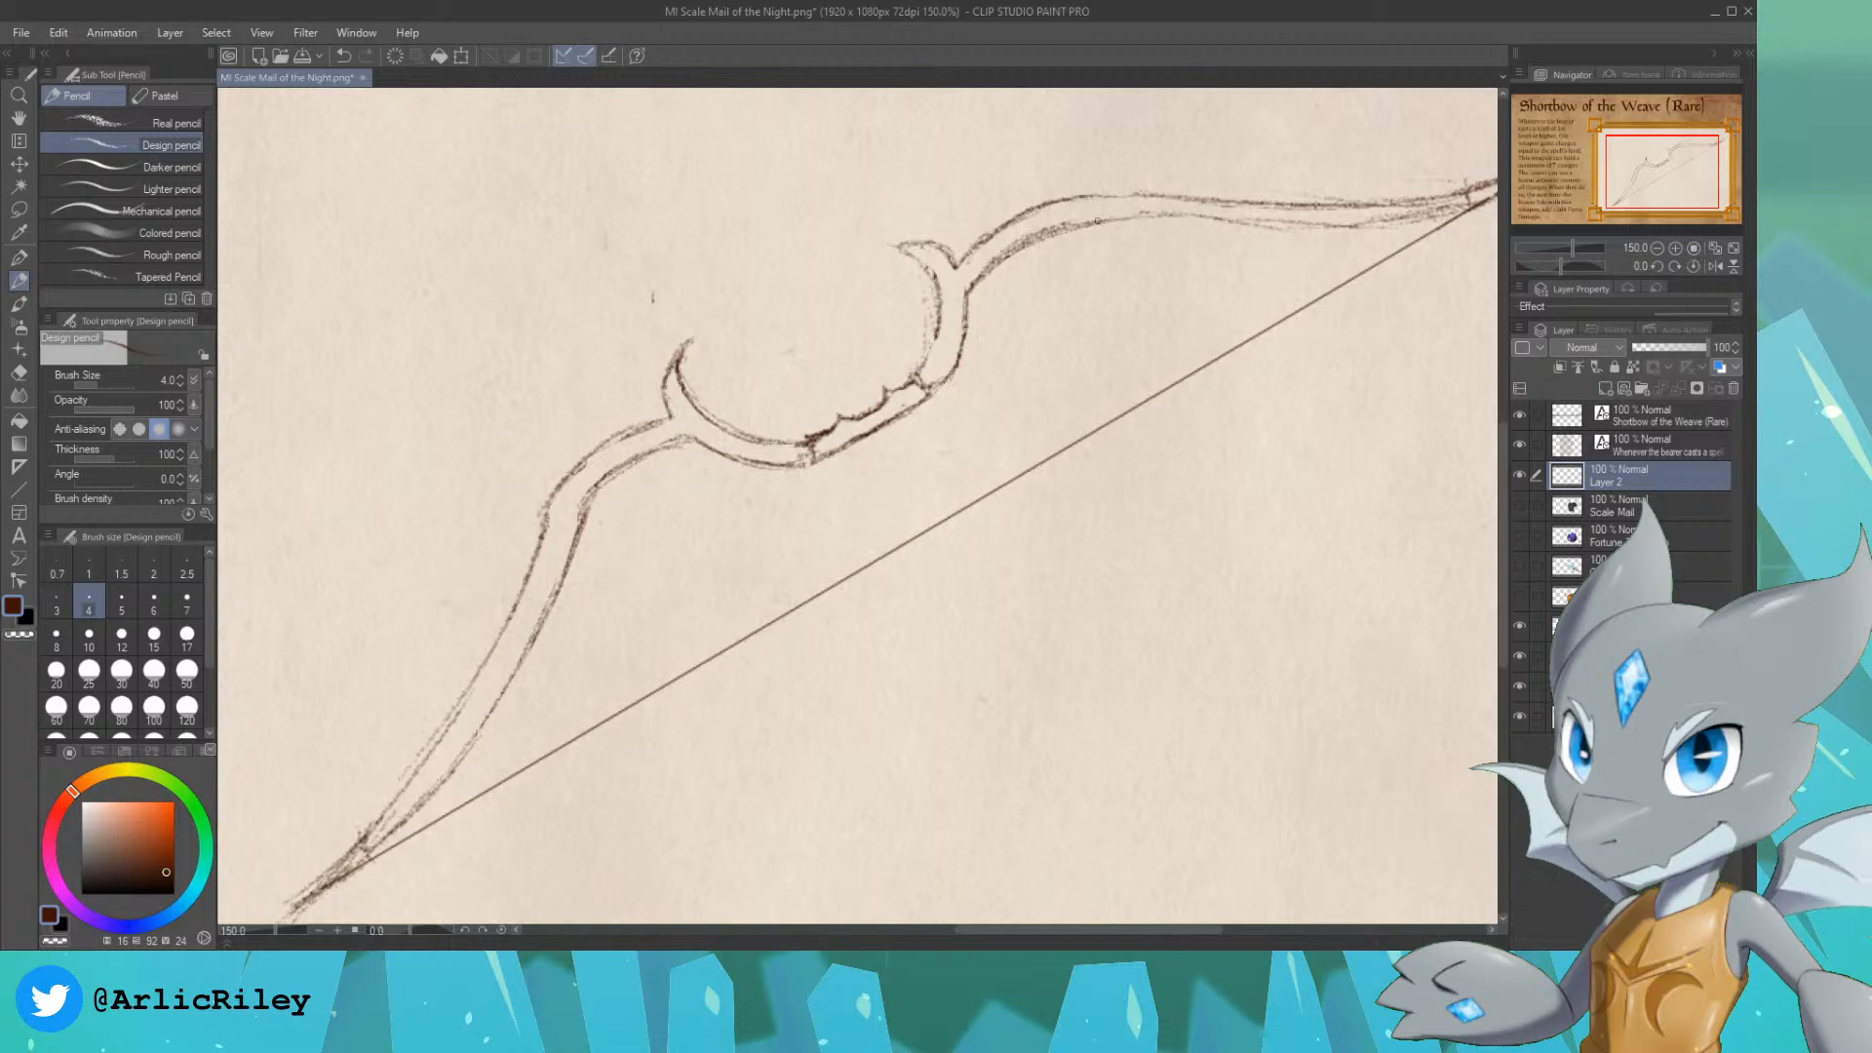
pyautogui.moveTo(1118, 219); pyautogui.dragTo(1242, 225)
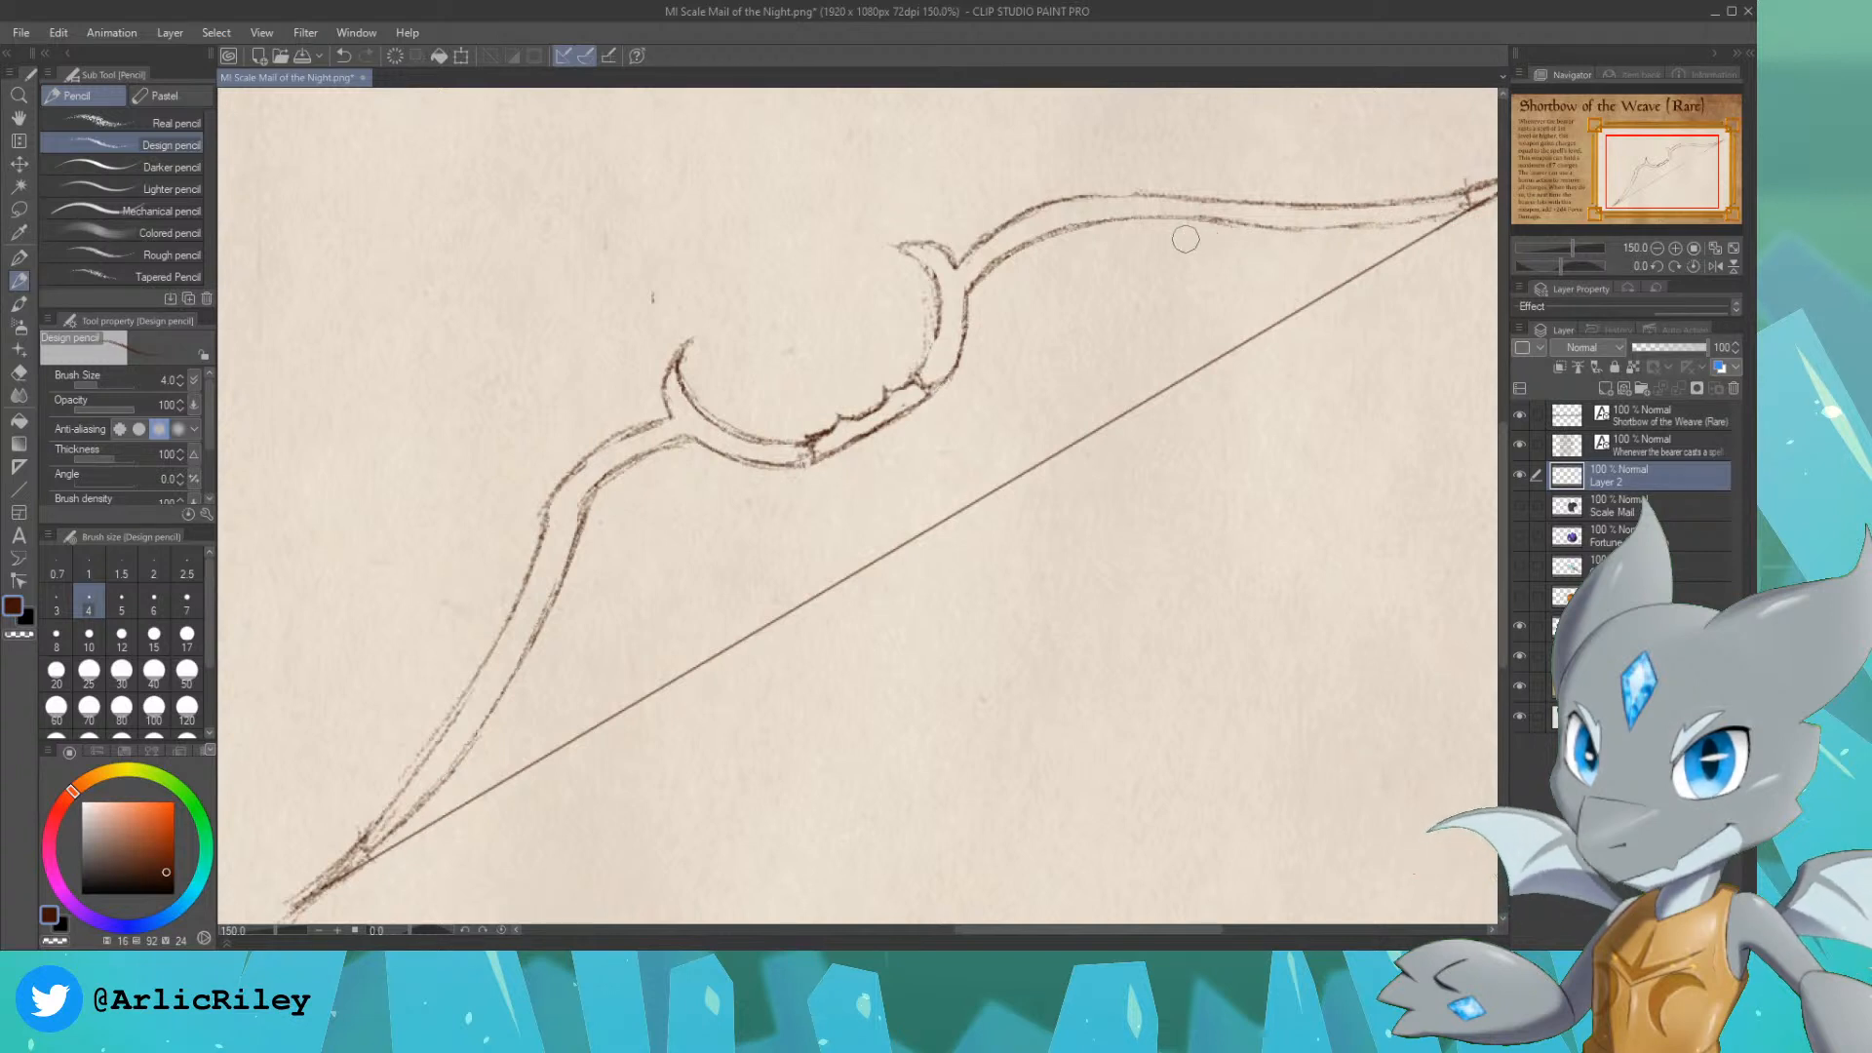
pyautogui.hotkey('ctrl', 'z')
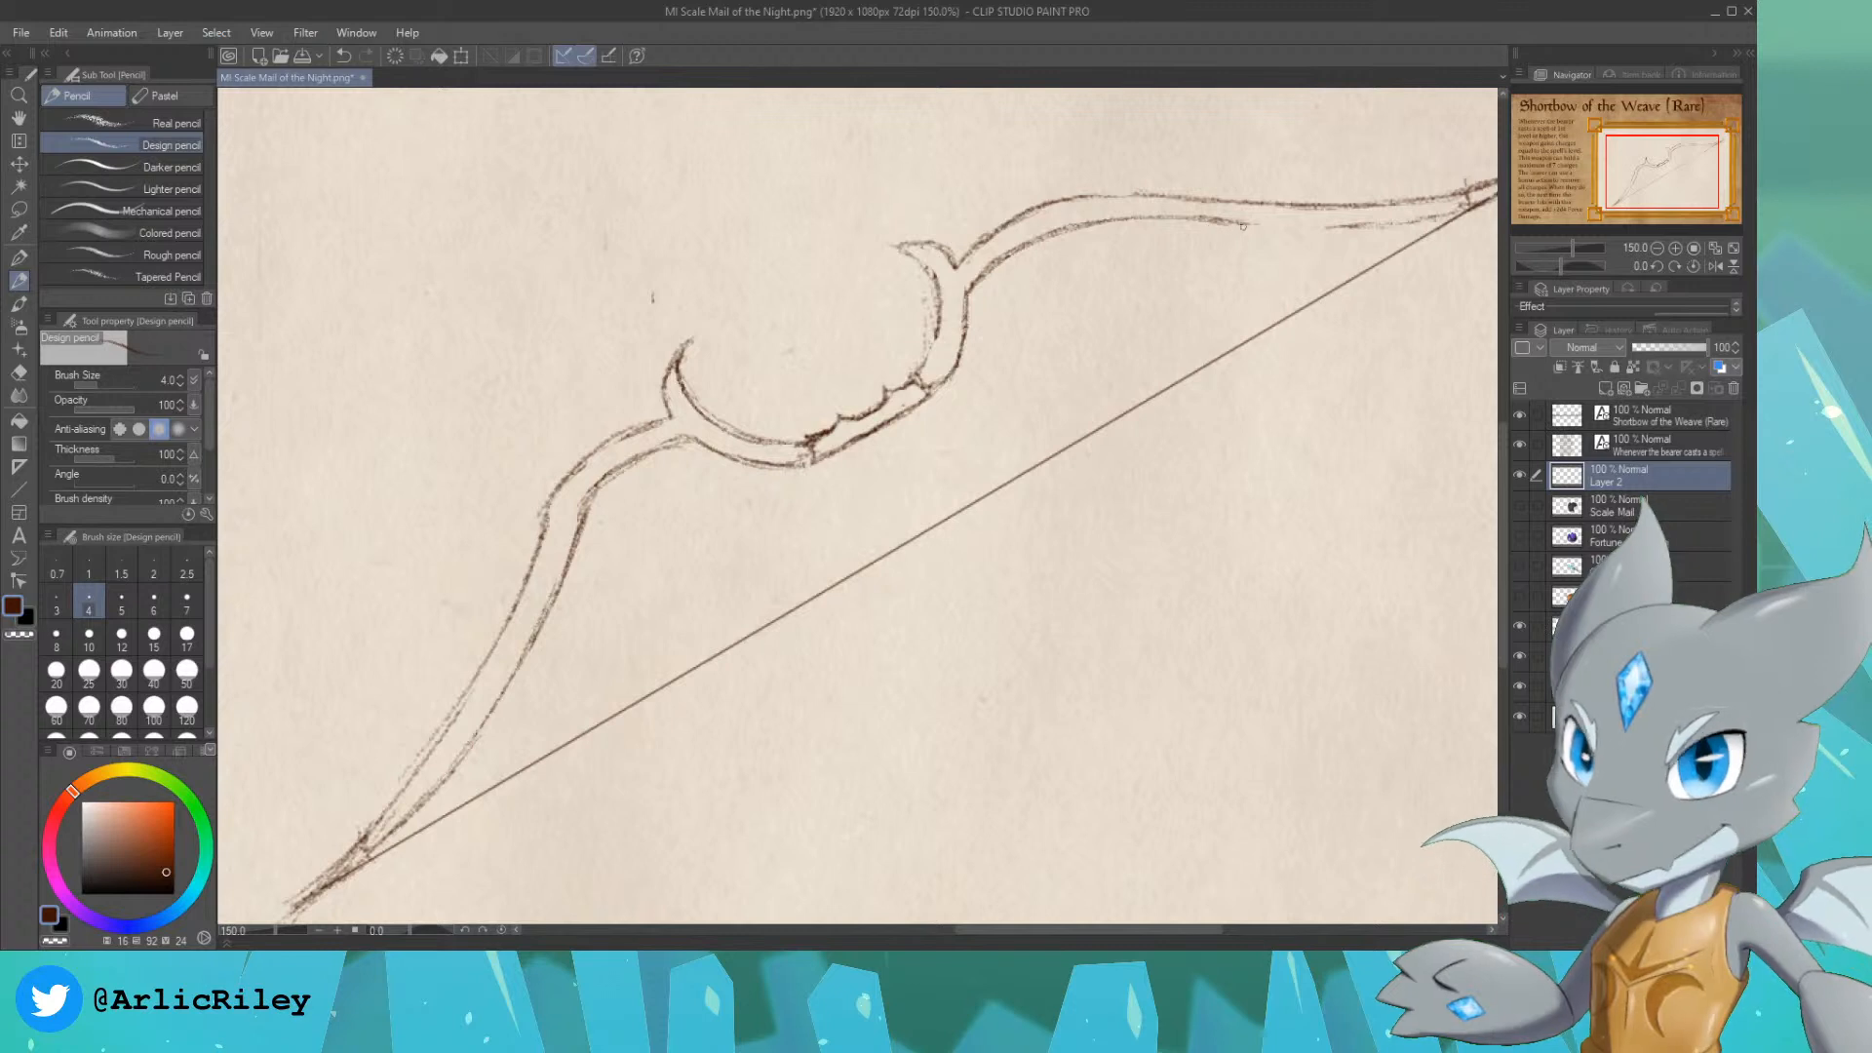
pyautogui.moveTo(1237, 225); pyautogui.dragTo(1317, 240)
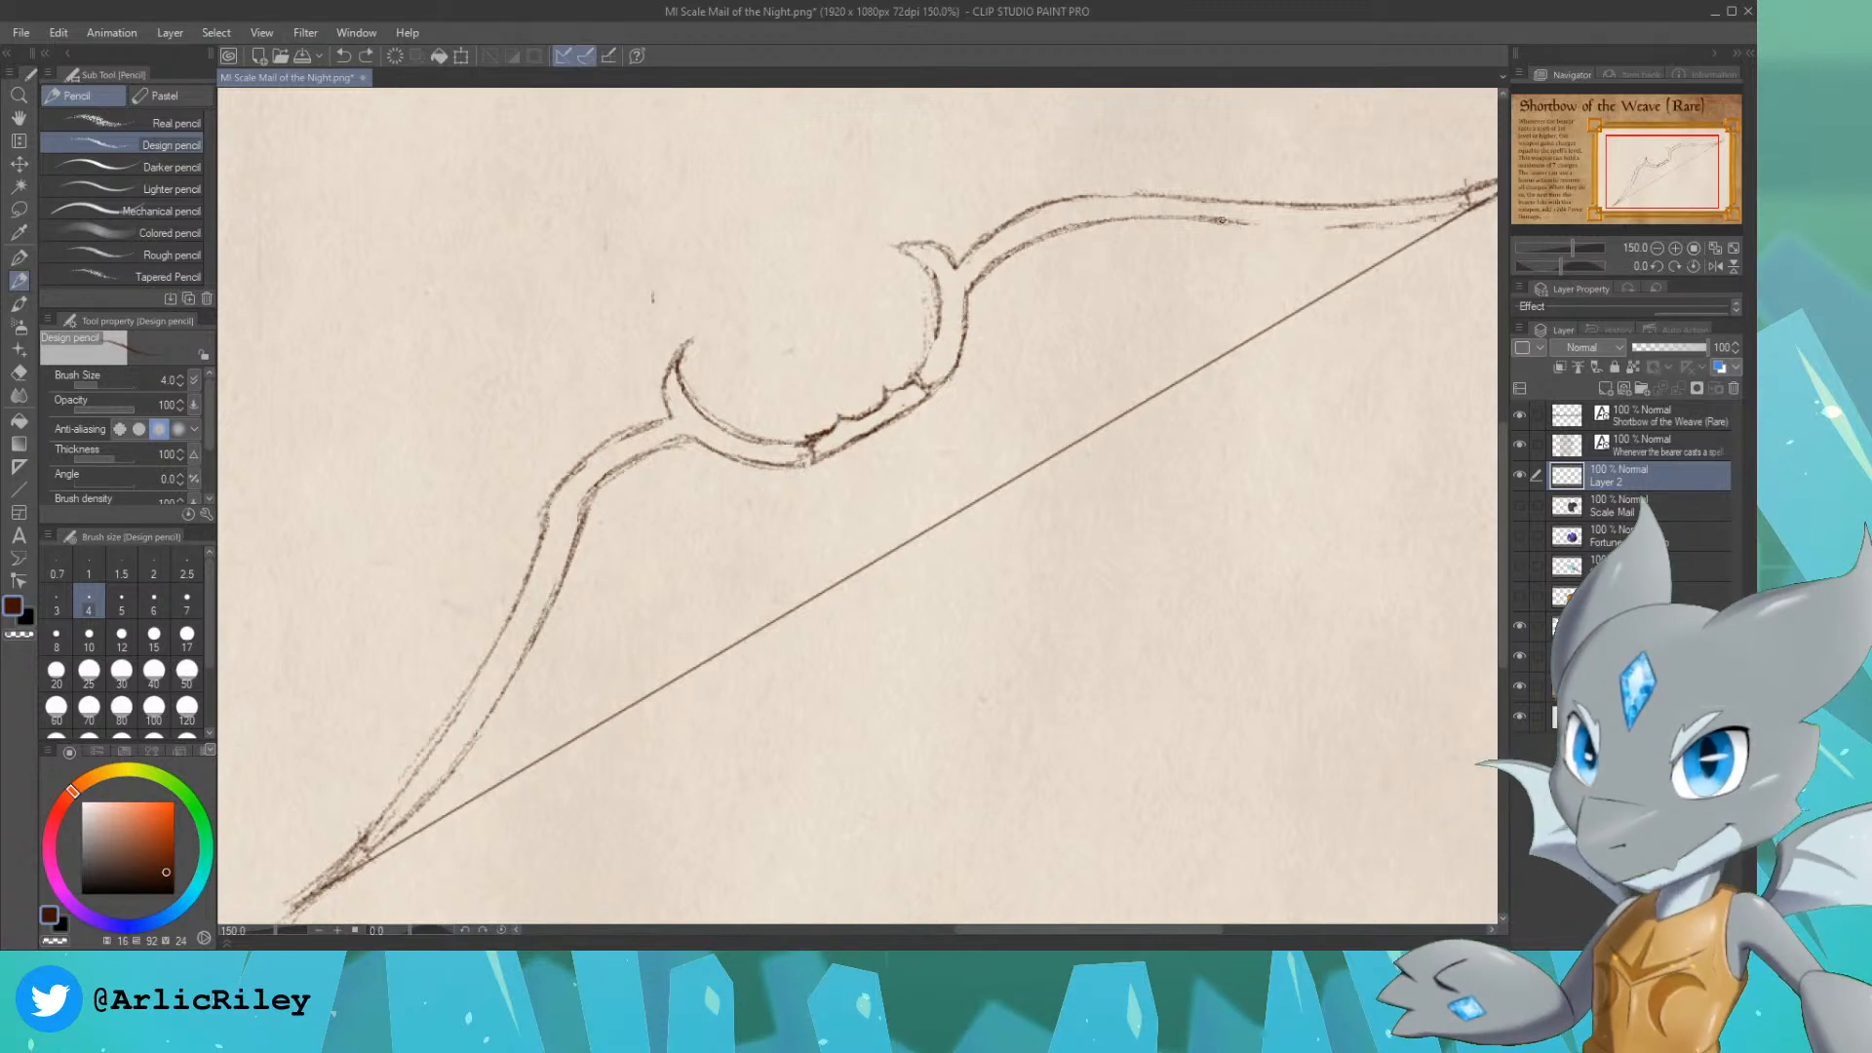
pyautogui.hotkey('ctrl', 'z')
pyautogui.moveTo(1240, 224); pyautogui.dragTo(1396, 226)
pyautogui.hotkey('ctrl', 'z')
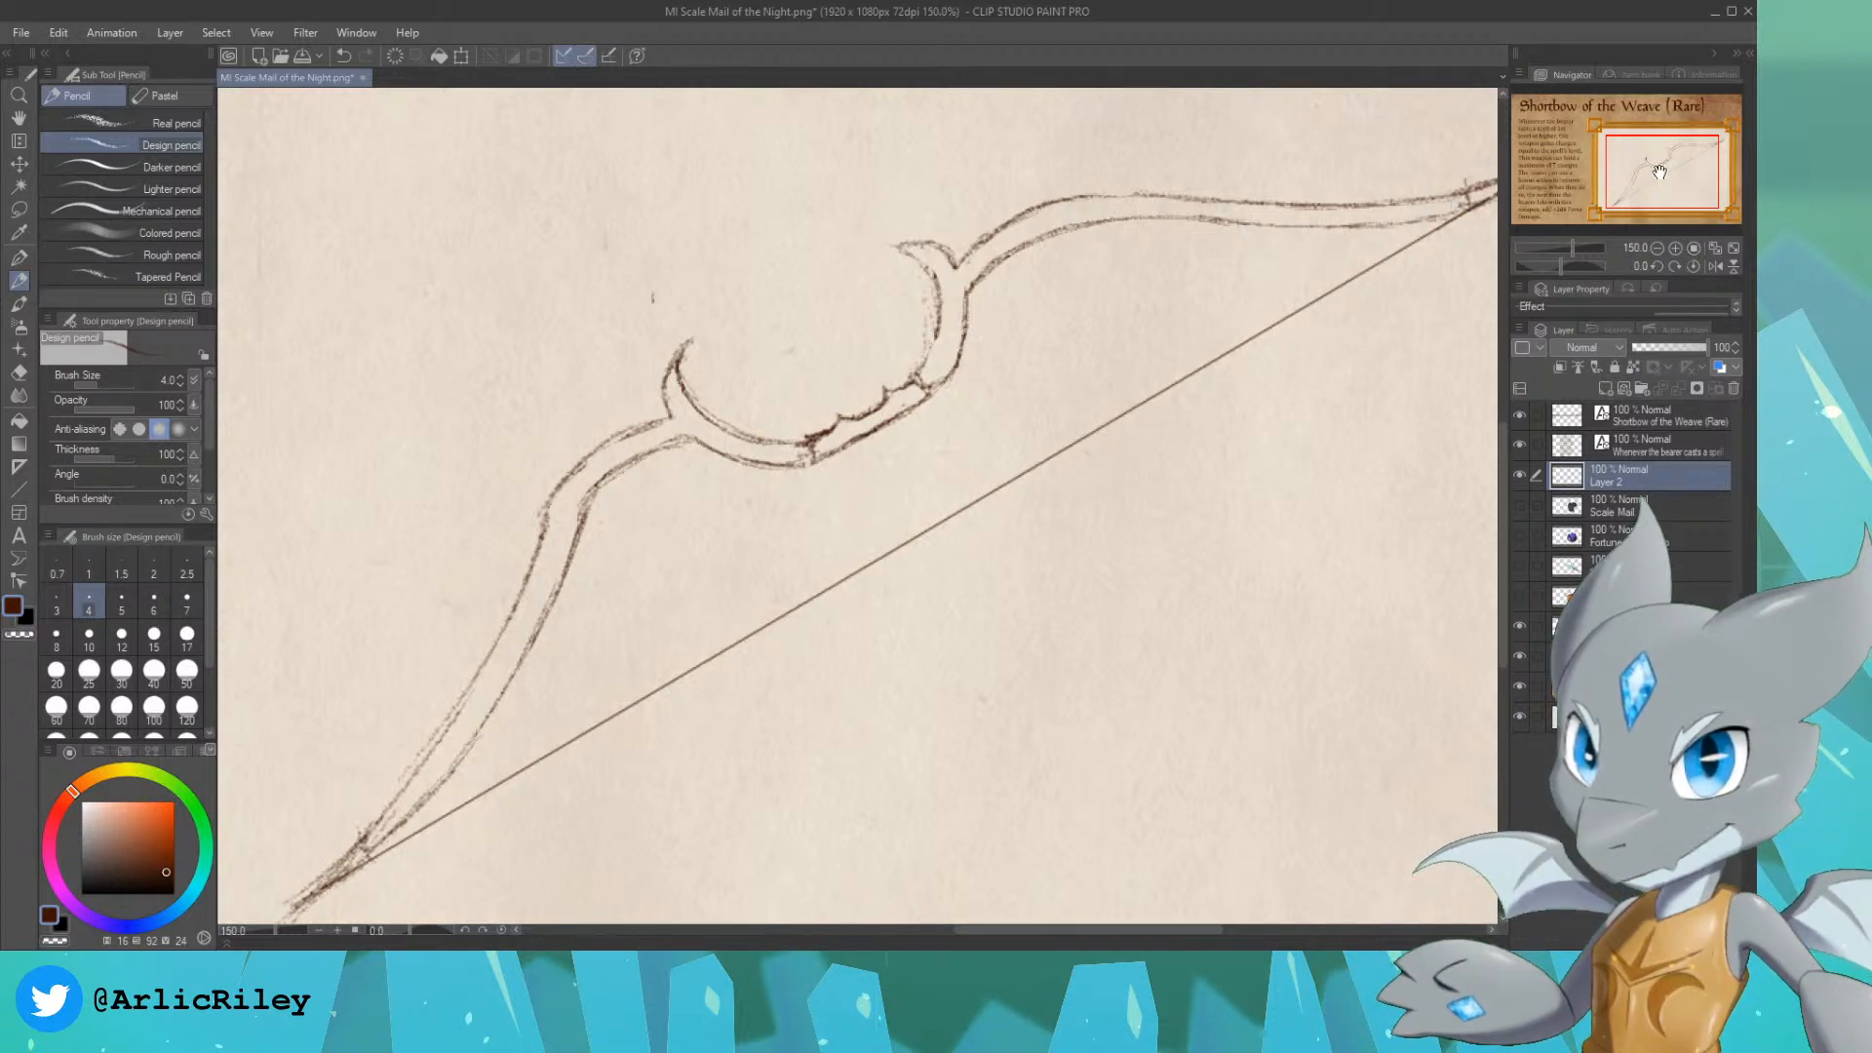
# Step: Erase and redraw the outer and inner contours of the curve between the grip and the upper horn
pyautogui.moveTo(1663, 173); pyautogui.dragTo(1657, 166)
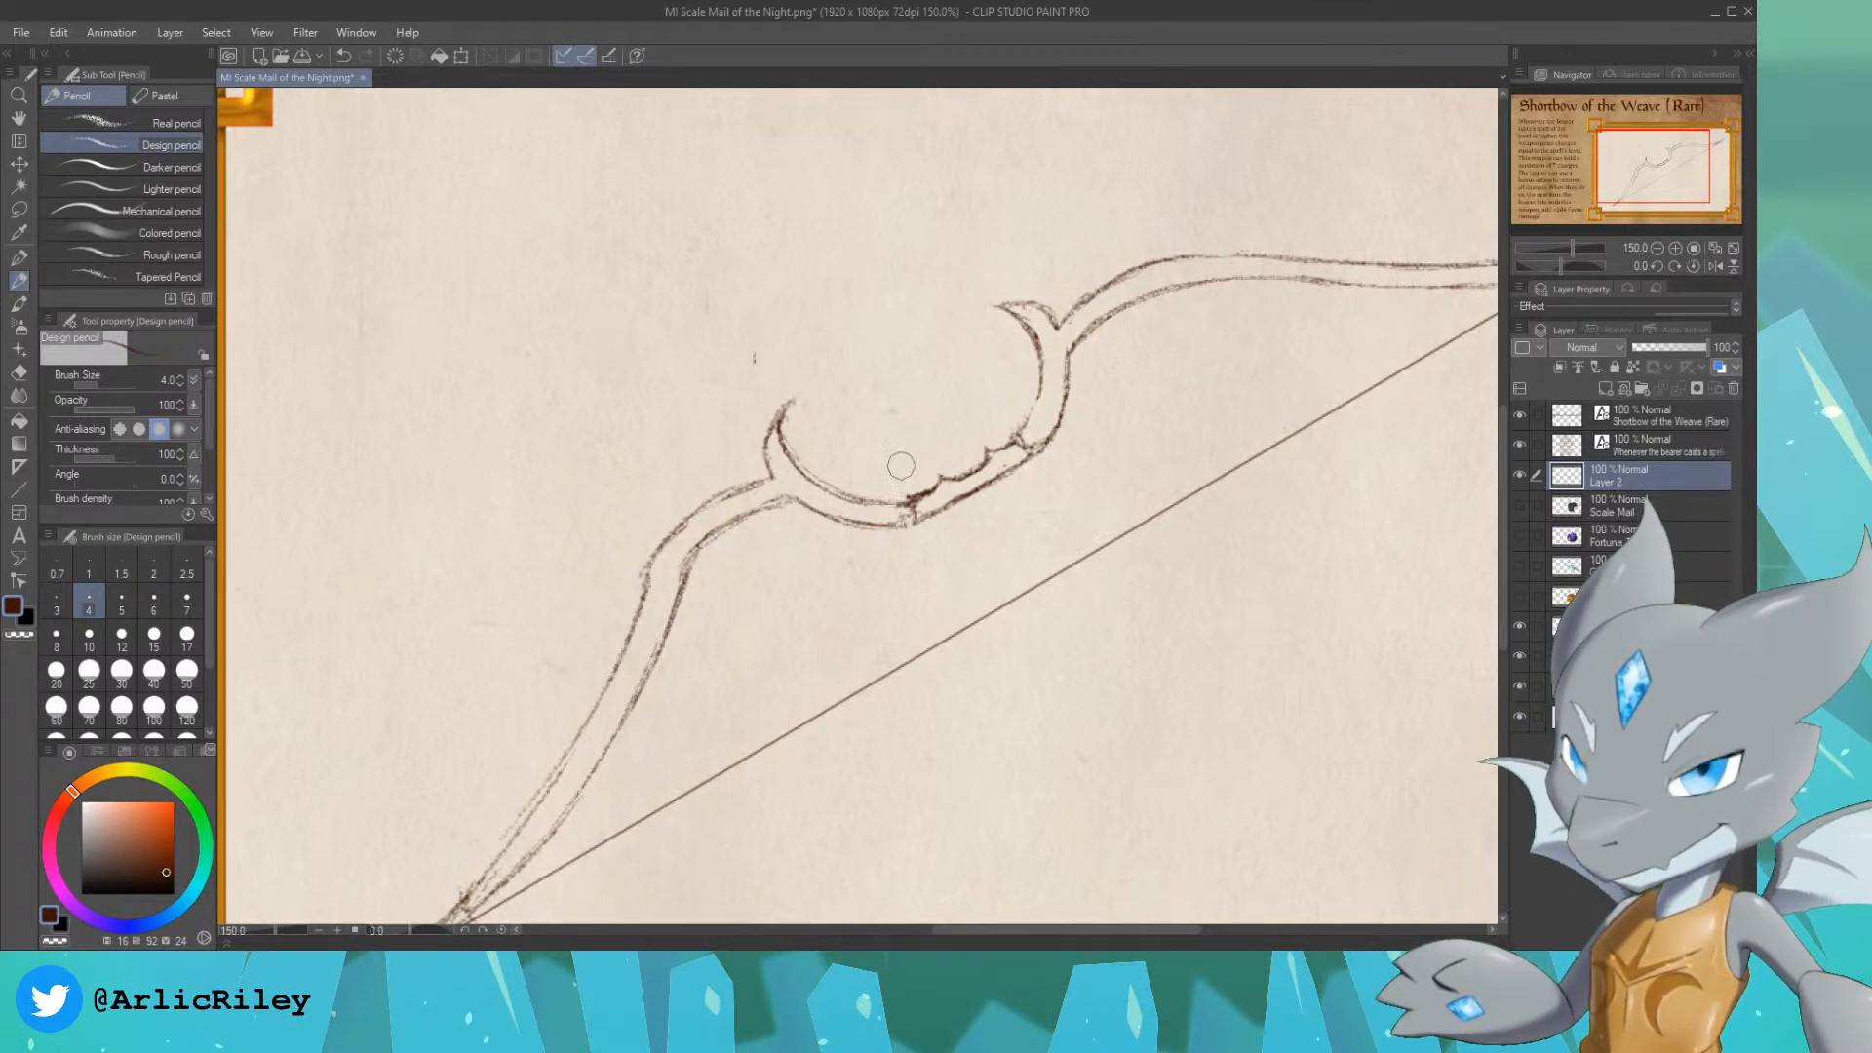
pyautogui.moveTo(1042, 449)
pyautogui.mouseDown()
pyautogui.moveTo(1070, 385)
pyautogui.moveTo(1053, 436)
pyautogui.mouseUp()
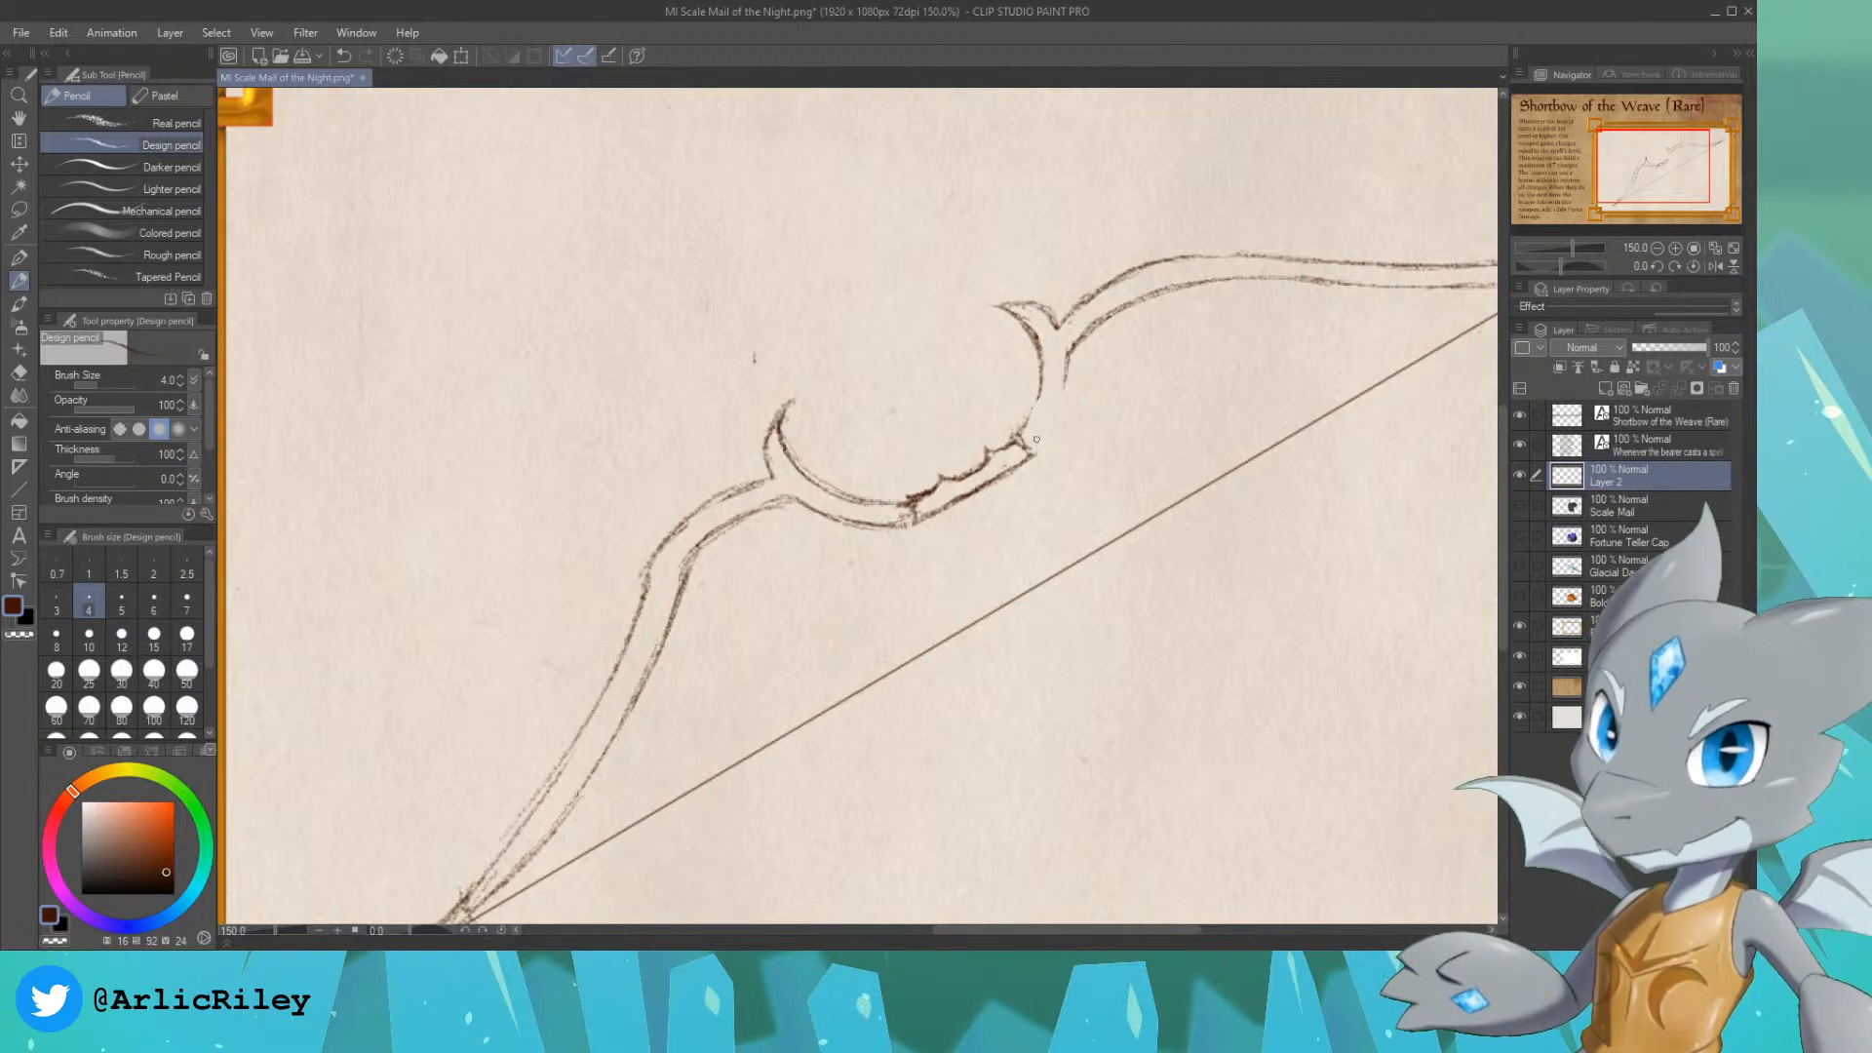
pyautogui.moveTo(1033, 453); pyautogui.dragTo(1063, 390)
pyautogui.moveTo(1041, 446)
pyautogui.mouseDown()
pyautogui.moveTo(1053, 420)
pyautogui.moveTo(1028, 423)
pyautogui.mouseUp()
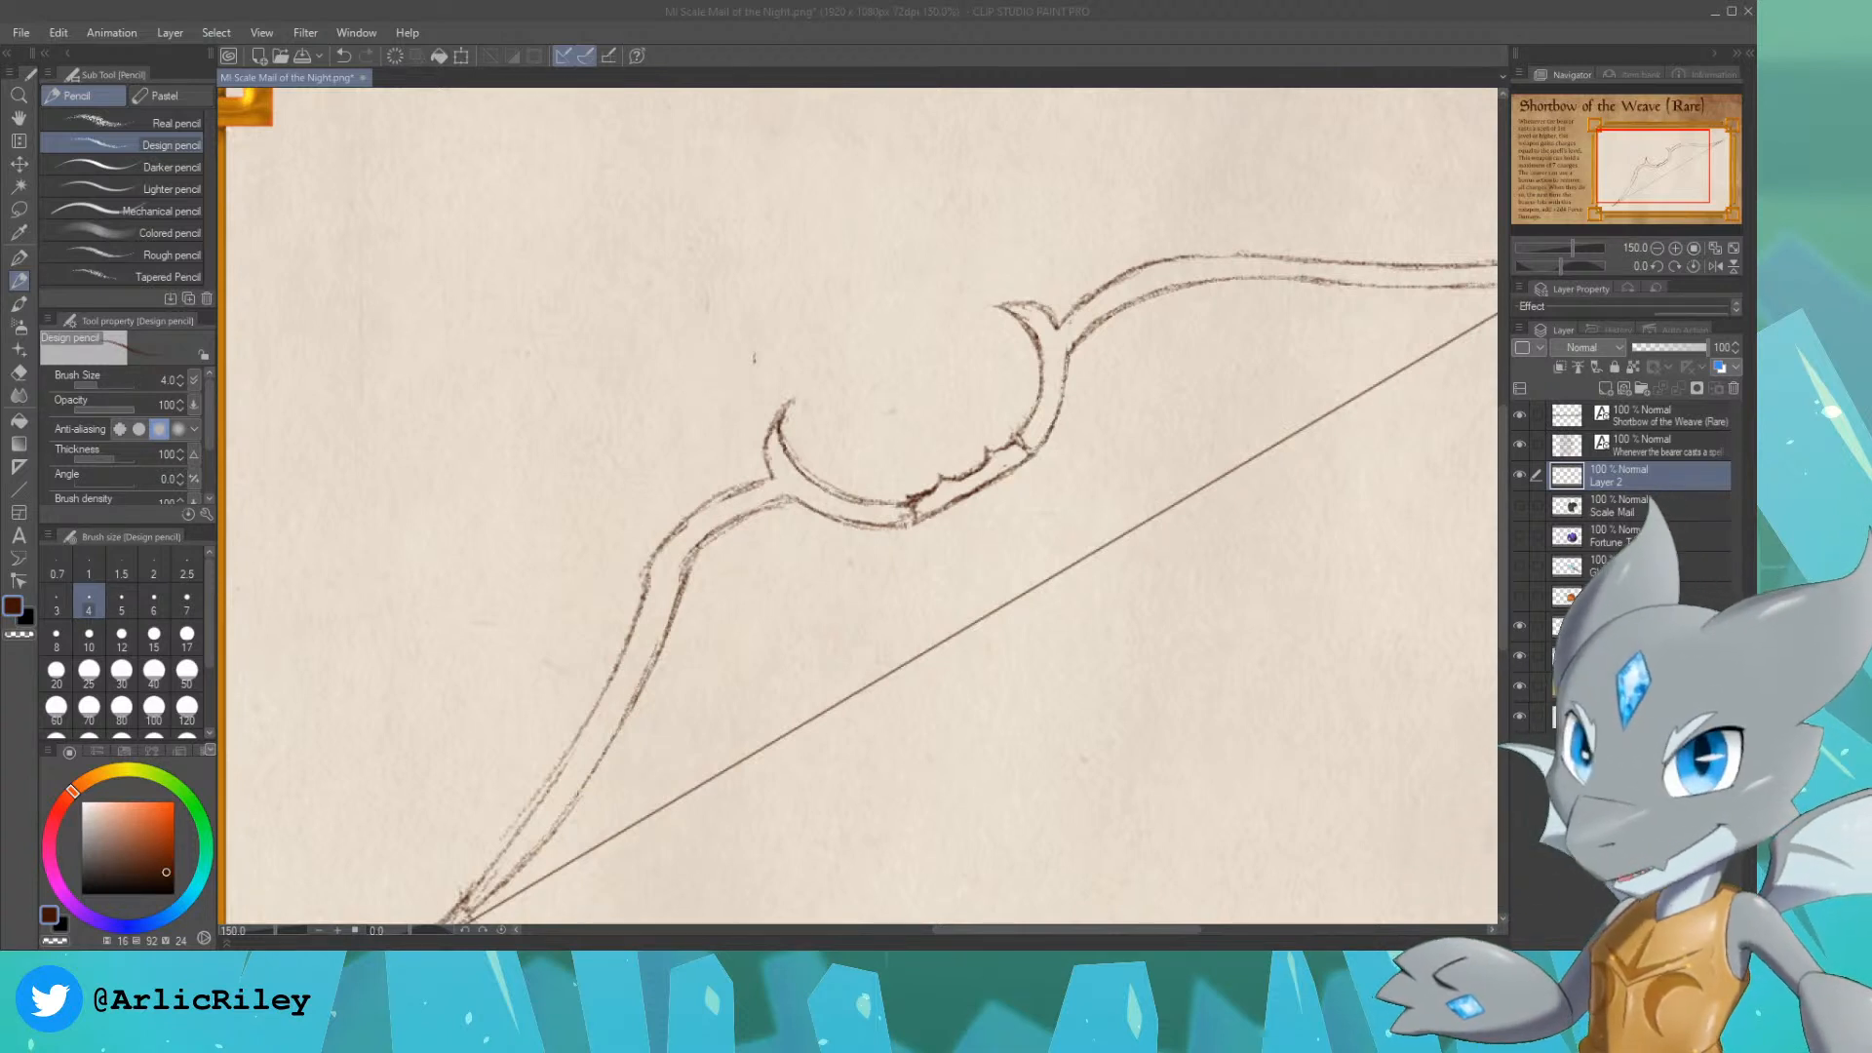
# Step: Sketch a flared, two-pointed blade outline running from the upper horn's tip over to the upper limb
pyautogui.moveTo(1654, 163); pyautogui.dragTo(1661, 159)
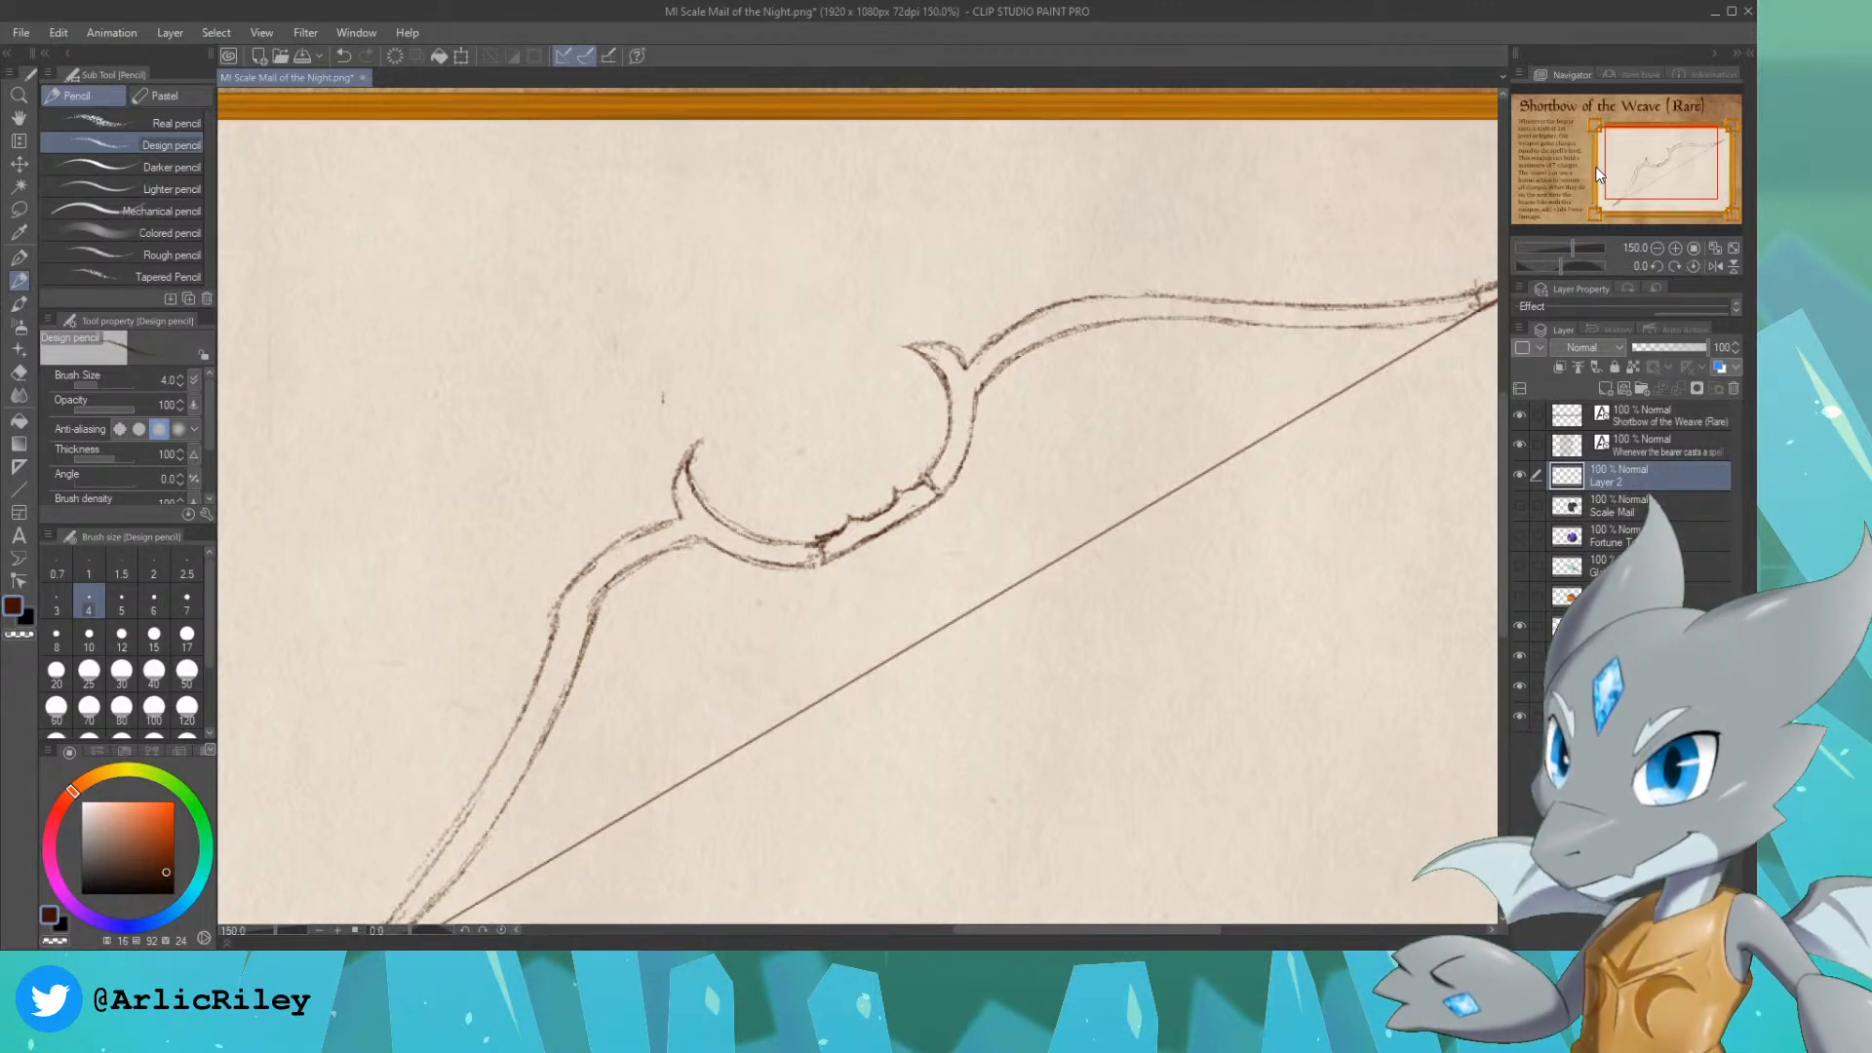
pyautogui.moveTo(1660, 168); pyautogui.dragTo(1661, 167)
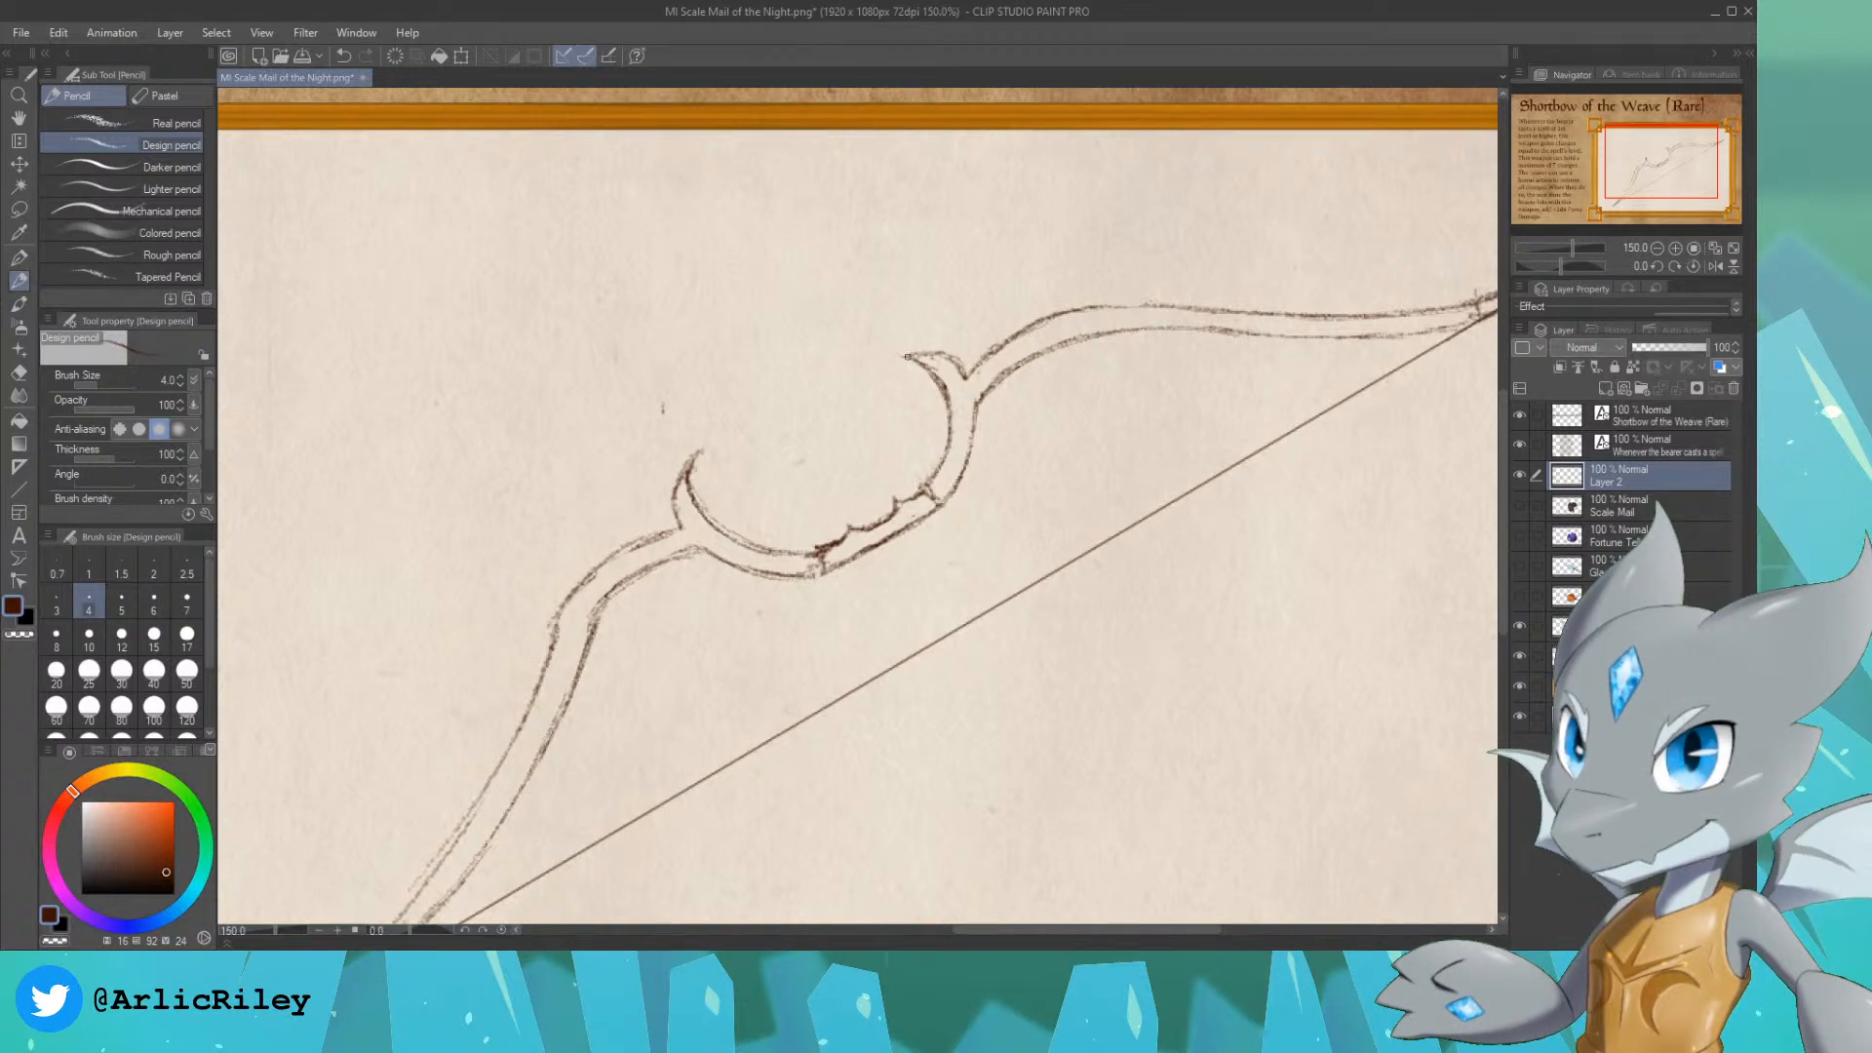
pyautogui.moveTo(907, 355)
pyautogui.mouseDown()
pyautogui.moveTo(948, 281)
pyautogui.moveTo(1059, 287)
pyautogui.moveTo(1104, 260)
pyautogui.moveTo(1166, 304)
pyautogui.mouseUp()
pyautogui.moveTo(1051, 289); pyautogui.dragTo(1094, 269)
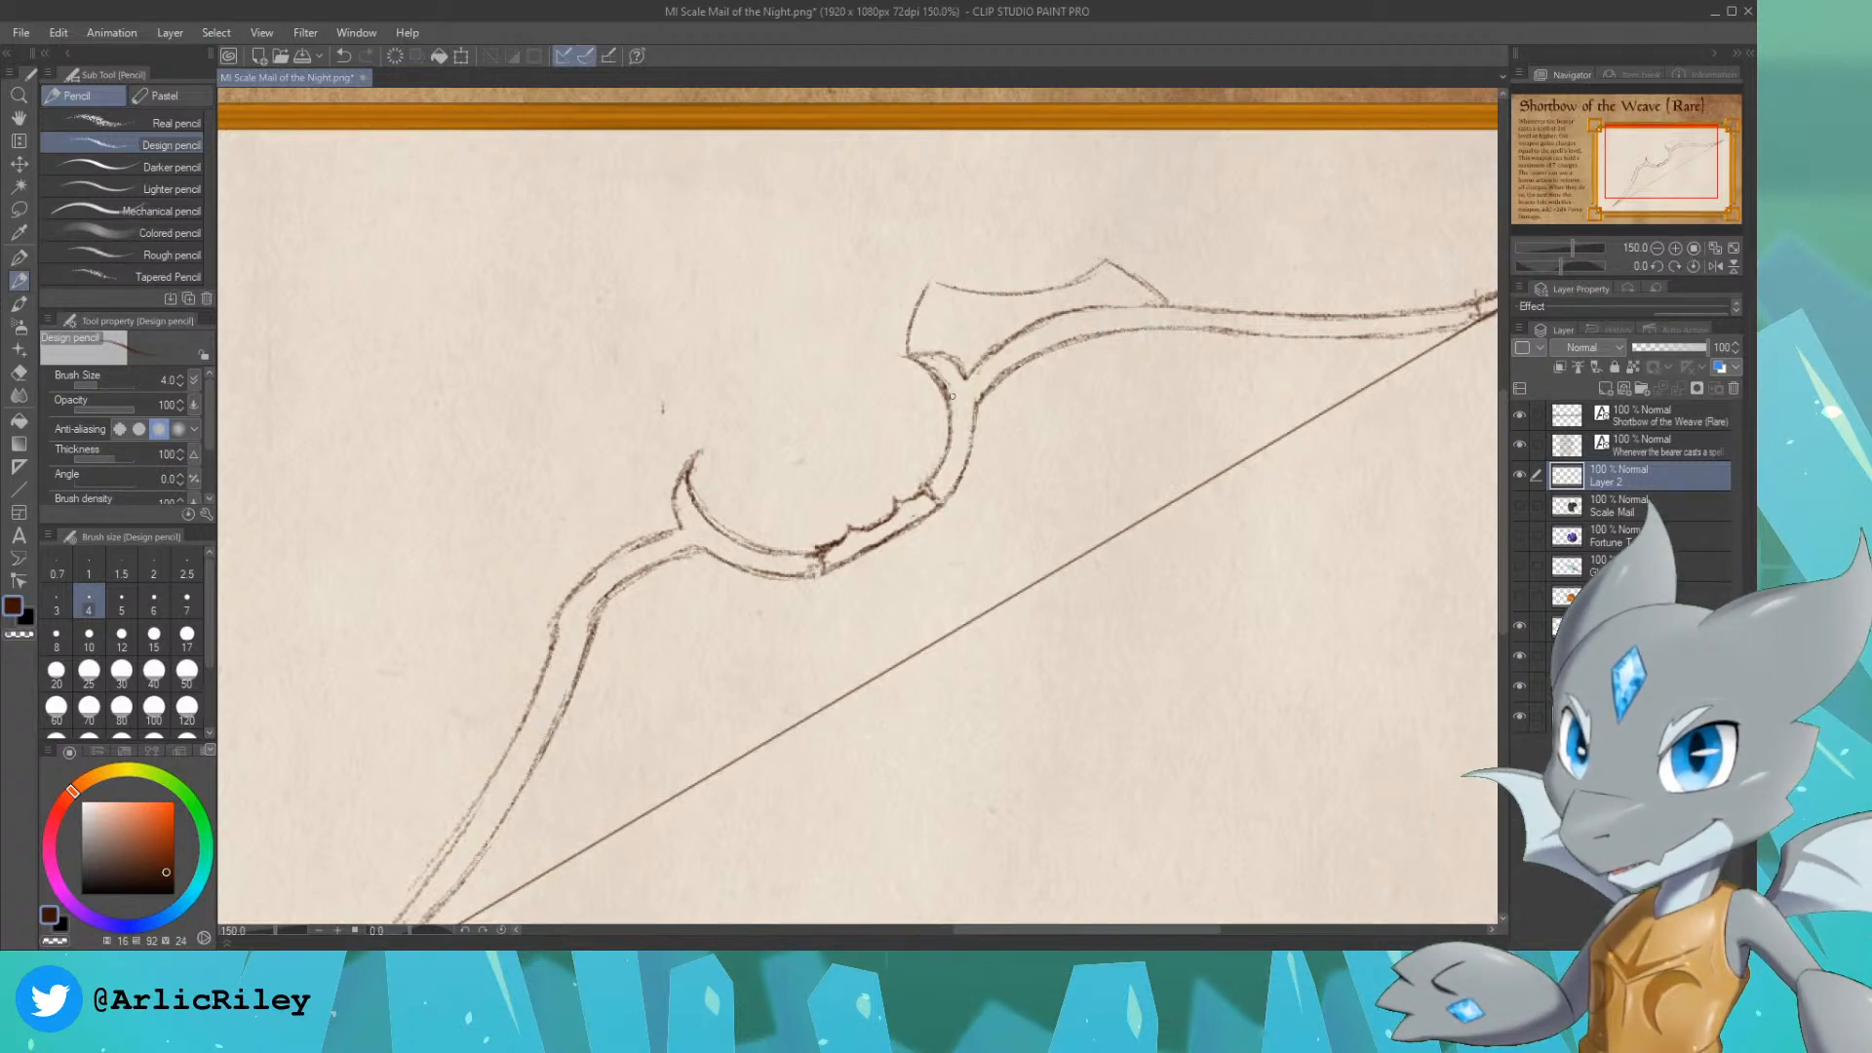
# Step: Merge the flared blade with the upper limb by erasing the old horn and limb lines inside it and closing its corners
pyautogui.moveTo(916, 359); pyautogui.dragTo(952, 423)
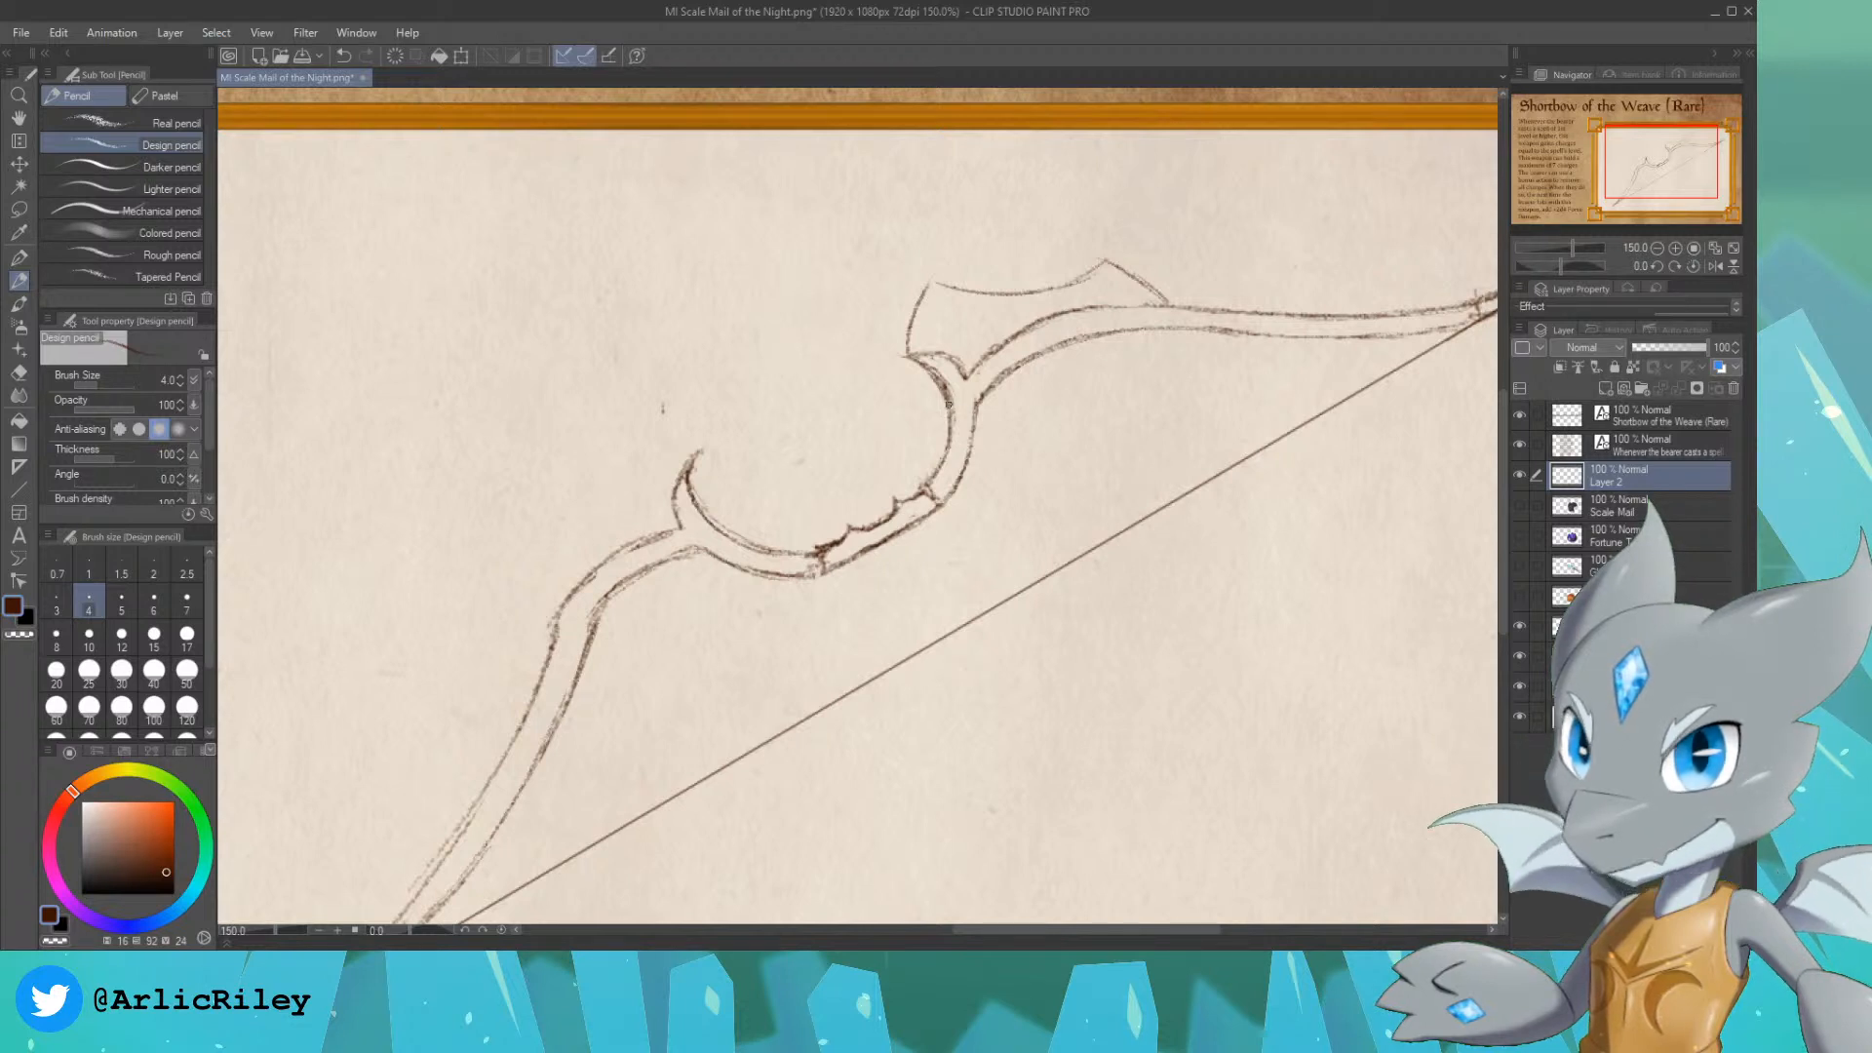
pyautogui.hotkey('ctrl', 'z')
pyautogui.moveTo(951, 455); pyautogui.dragTo(982, 393)
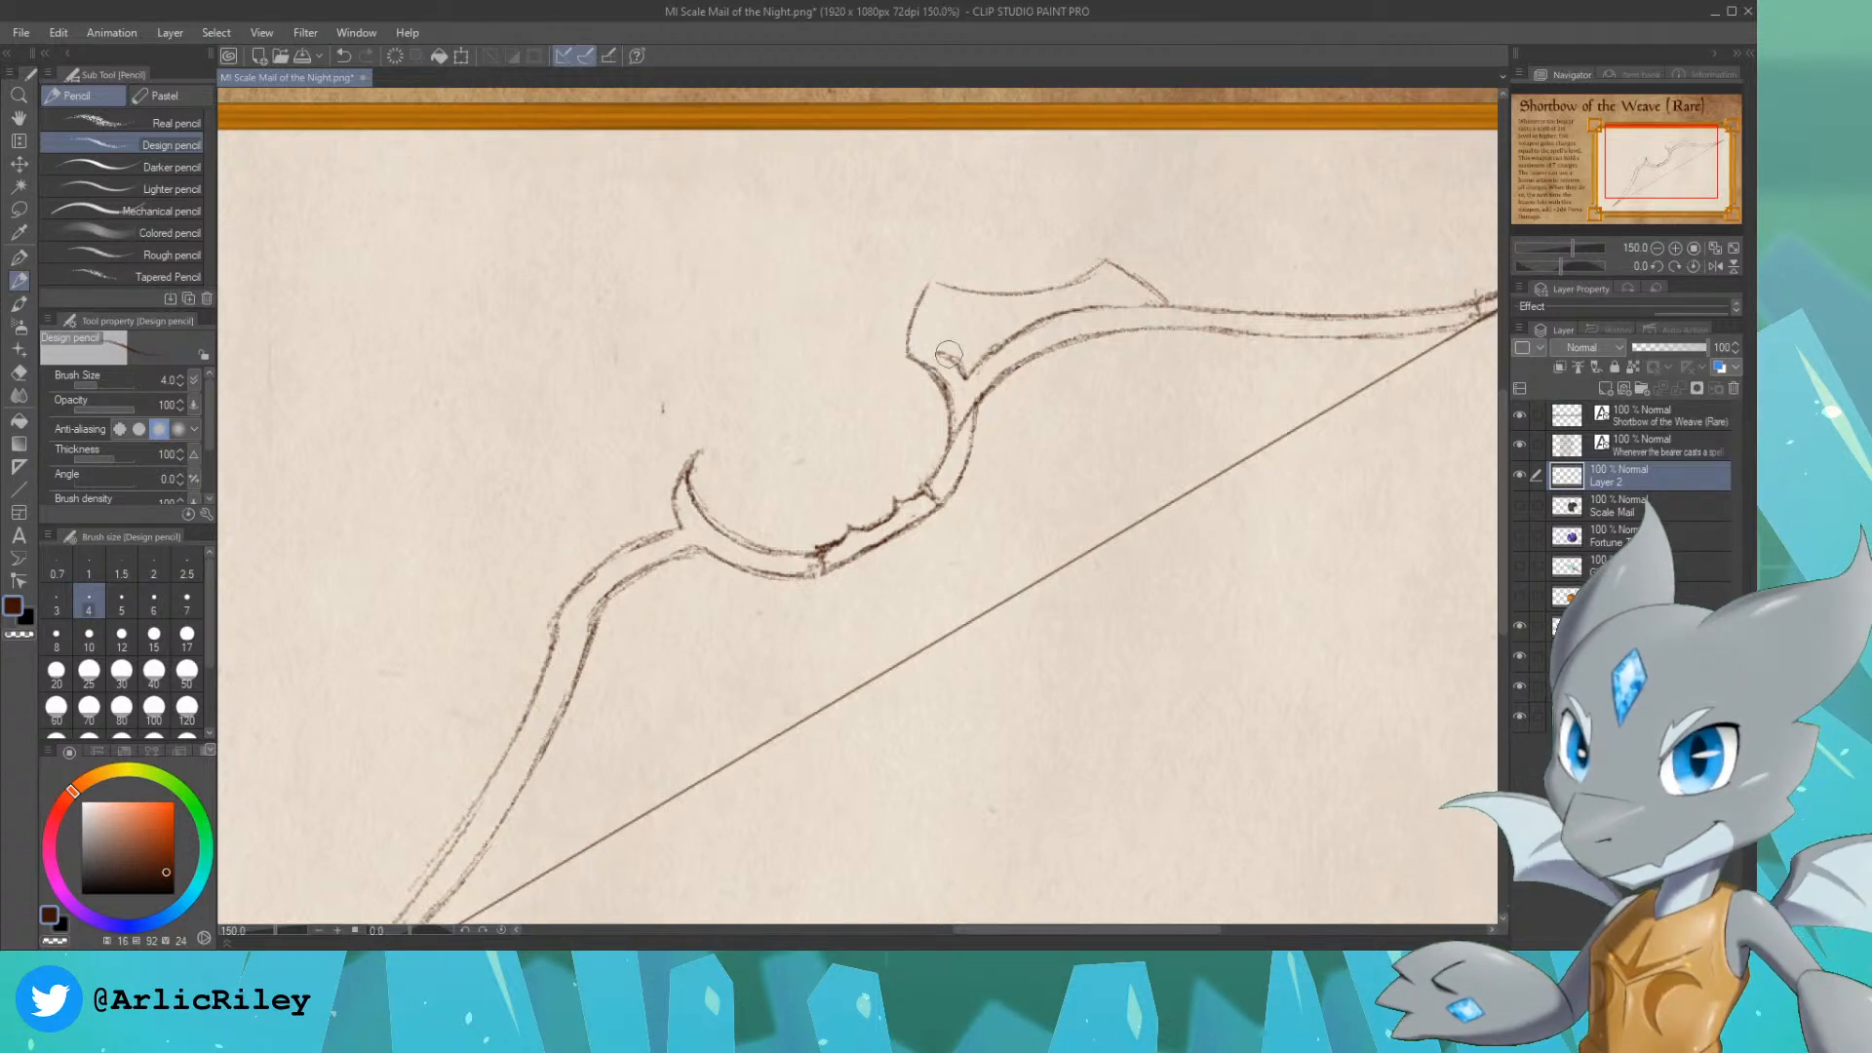
pyautogui.moveTo(955, 371)
pyautogui.mouseDown()
pyautogui.moveTo(1068, 311)
pyautogui.moveTo(963, 384)
pyautogui.moveTo(1160, 310)
pyautogui.mouseUp()
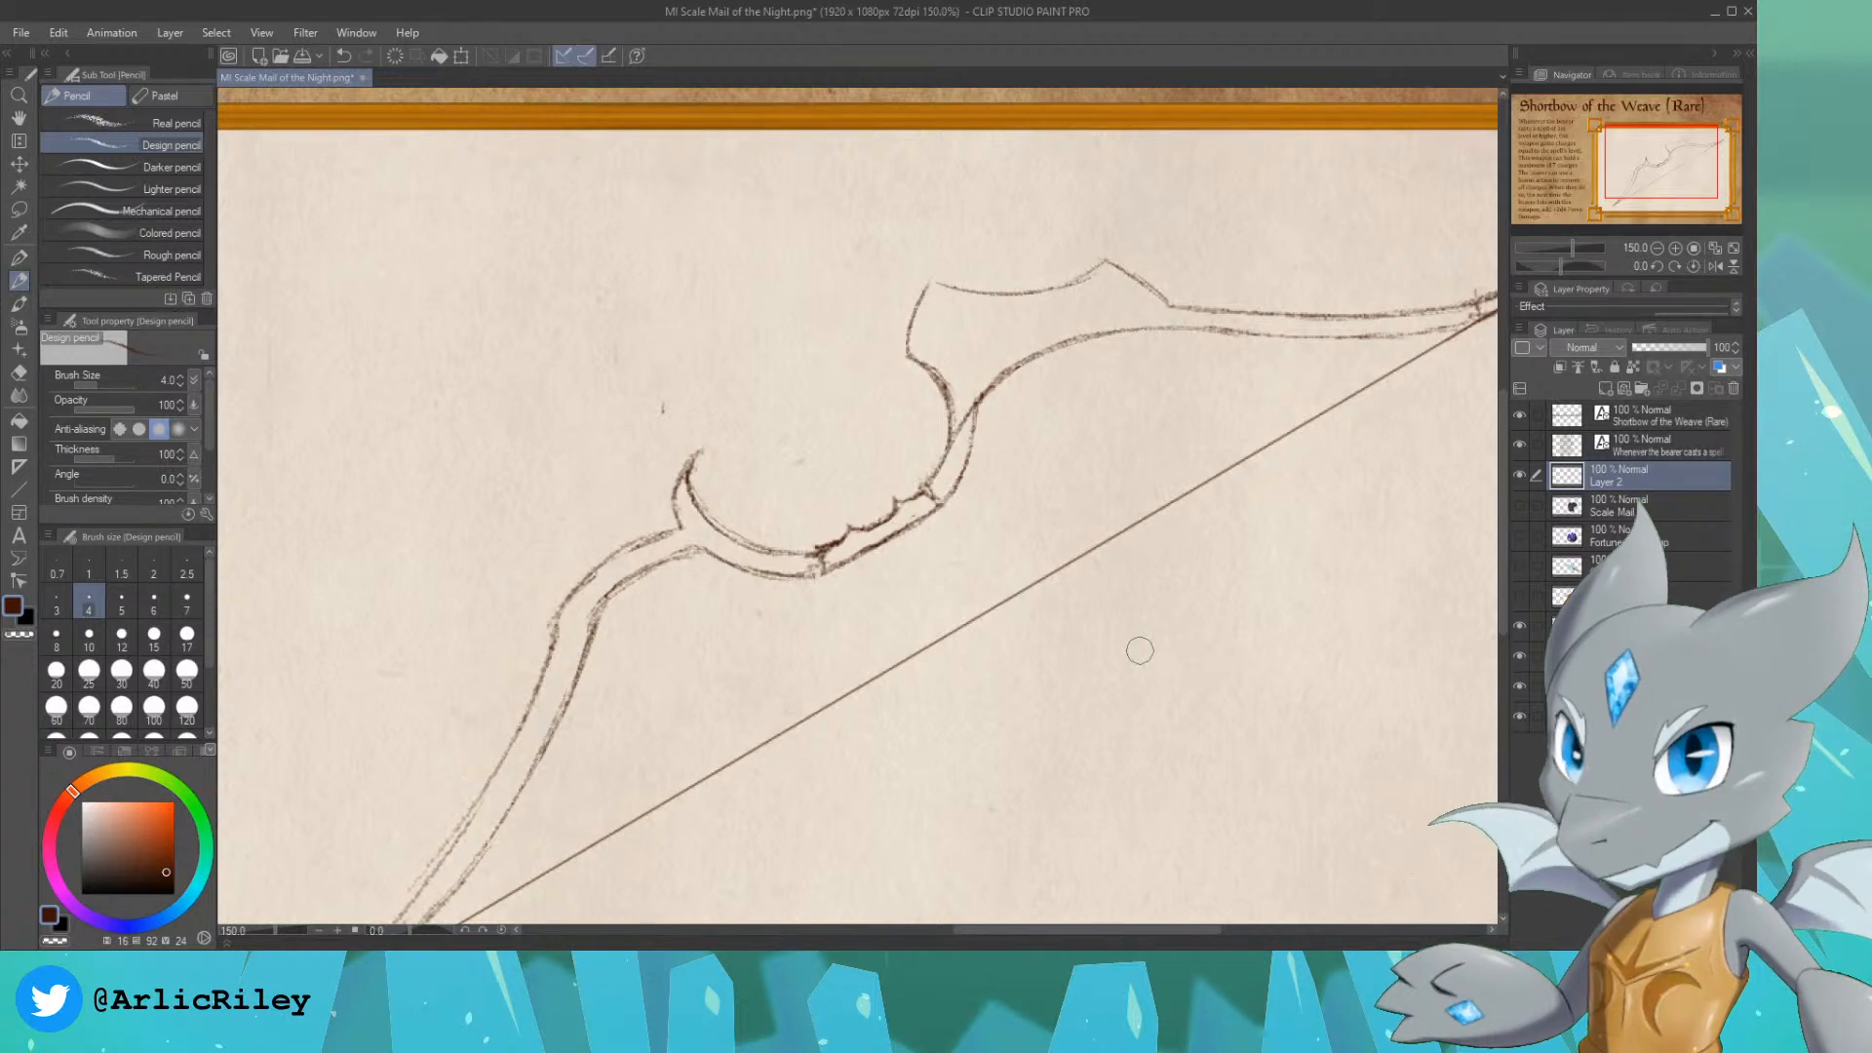
pyautogui.moveTo(1170, 307); pyautogui.dragTo(1189, 328)
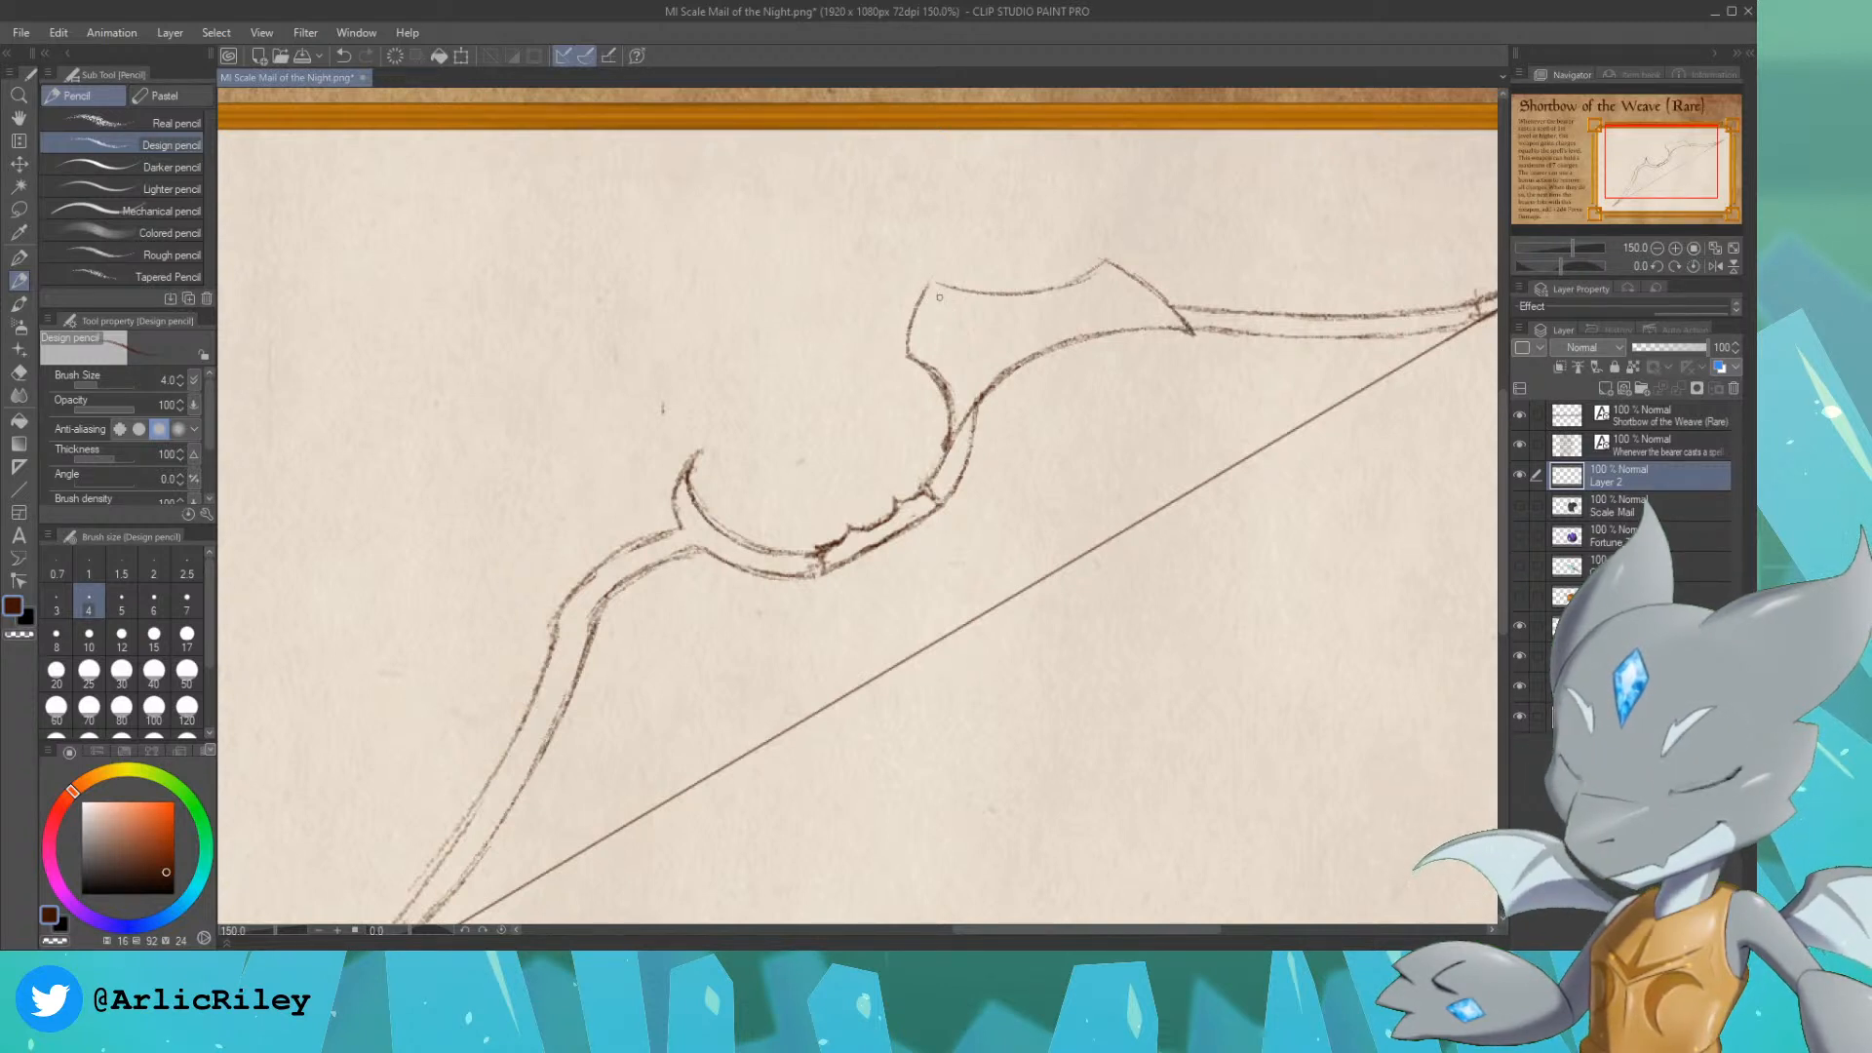
pyautogui.moveTo(925, 293); pyautogui.dragTo(933, 281)
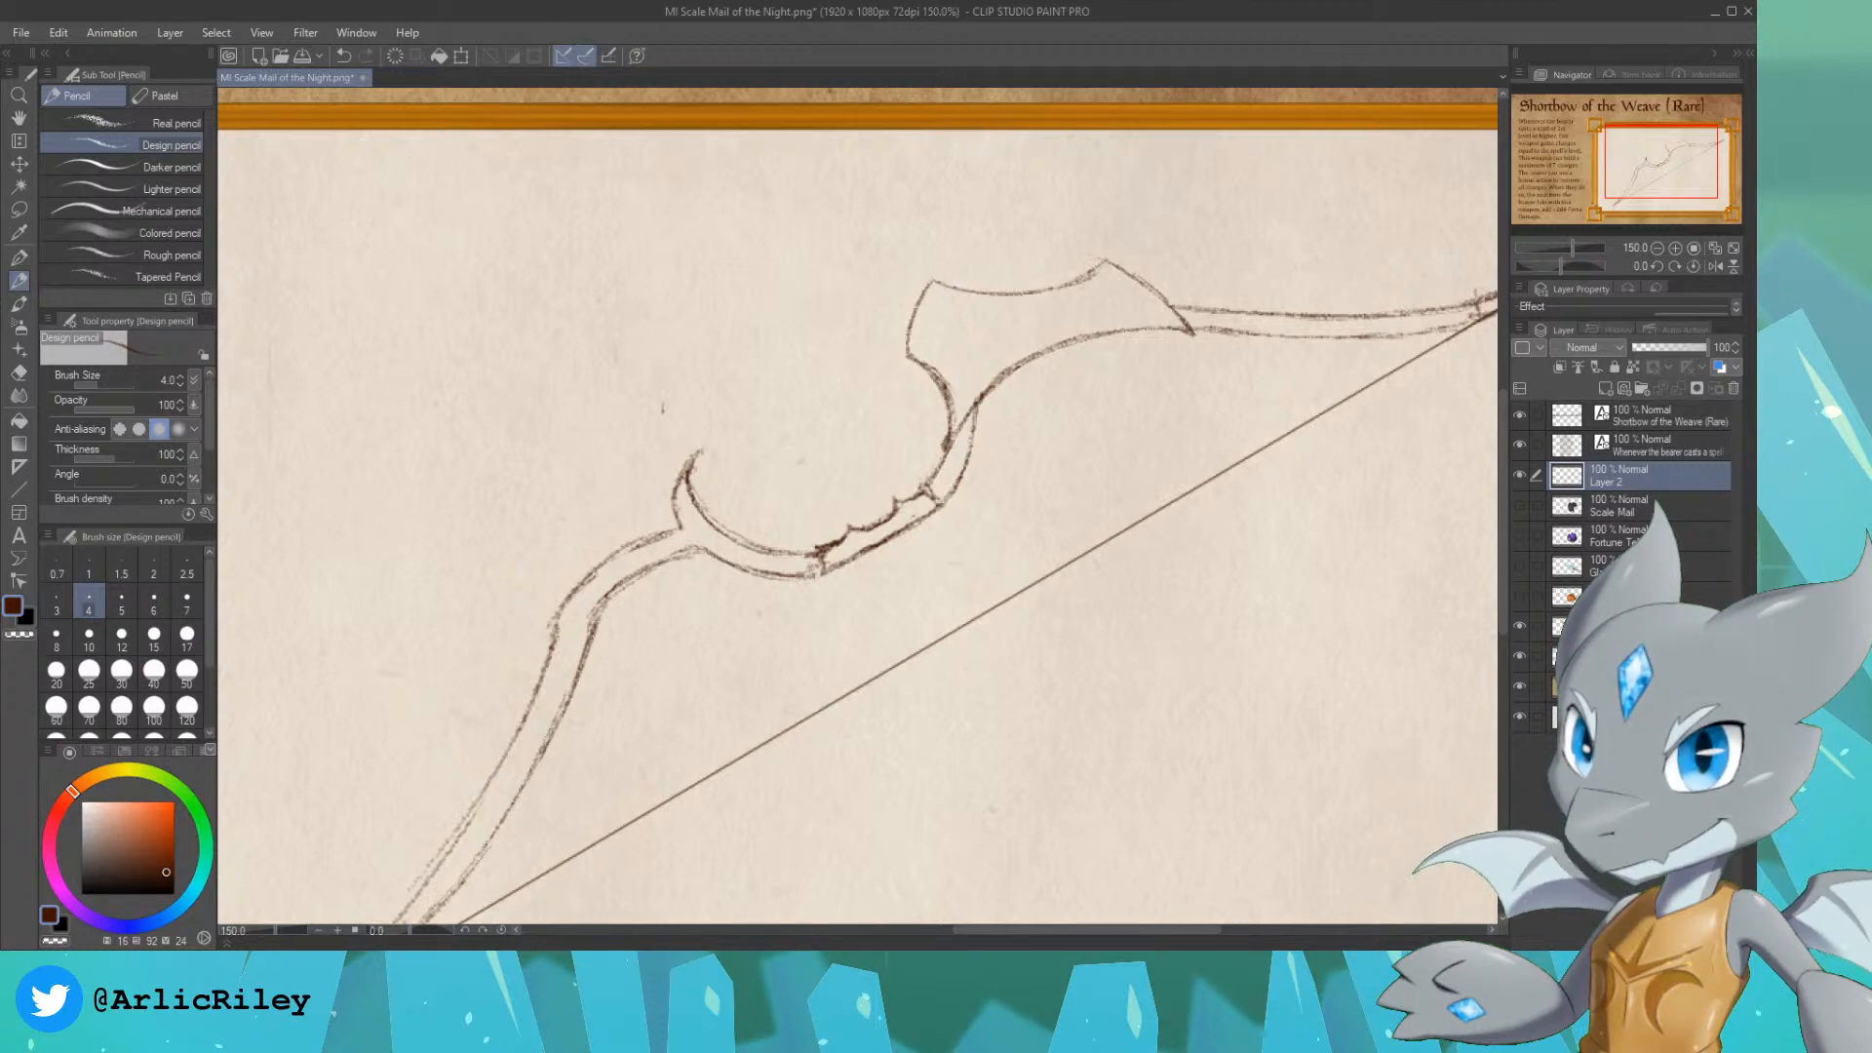
pyautogui.moveTo(1075, 281); pyautogui.dragTo(1100, 265)
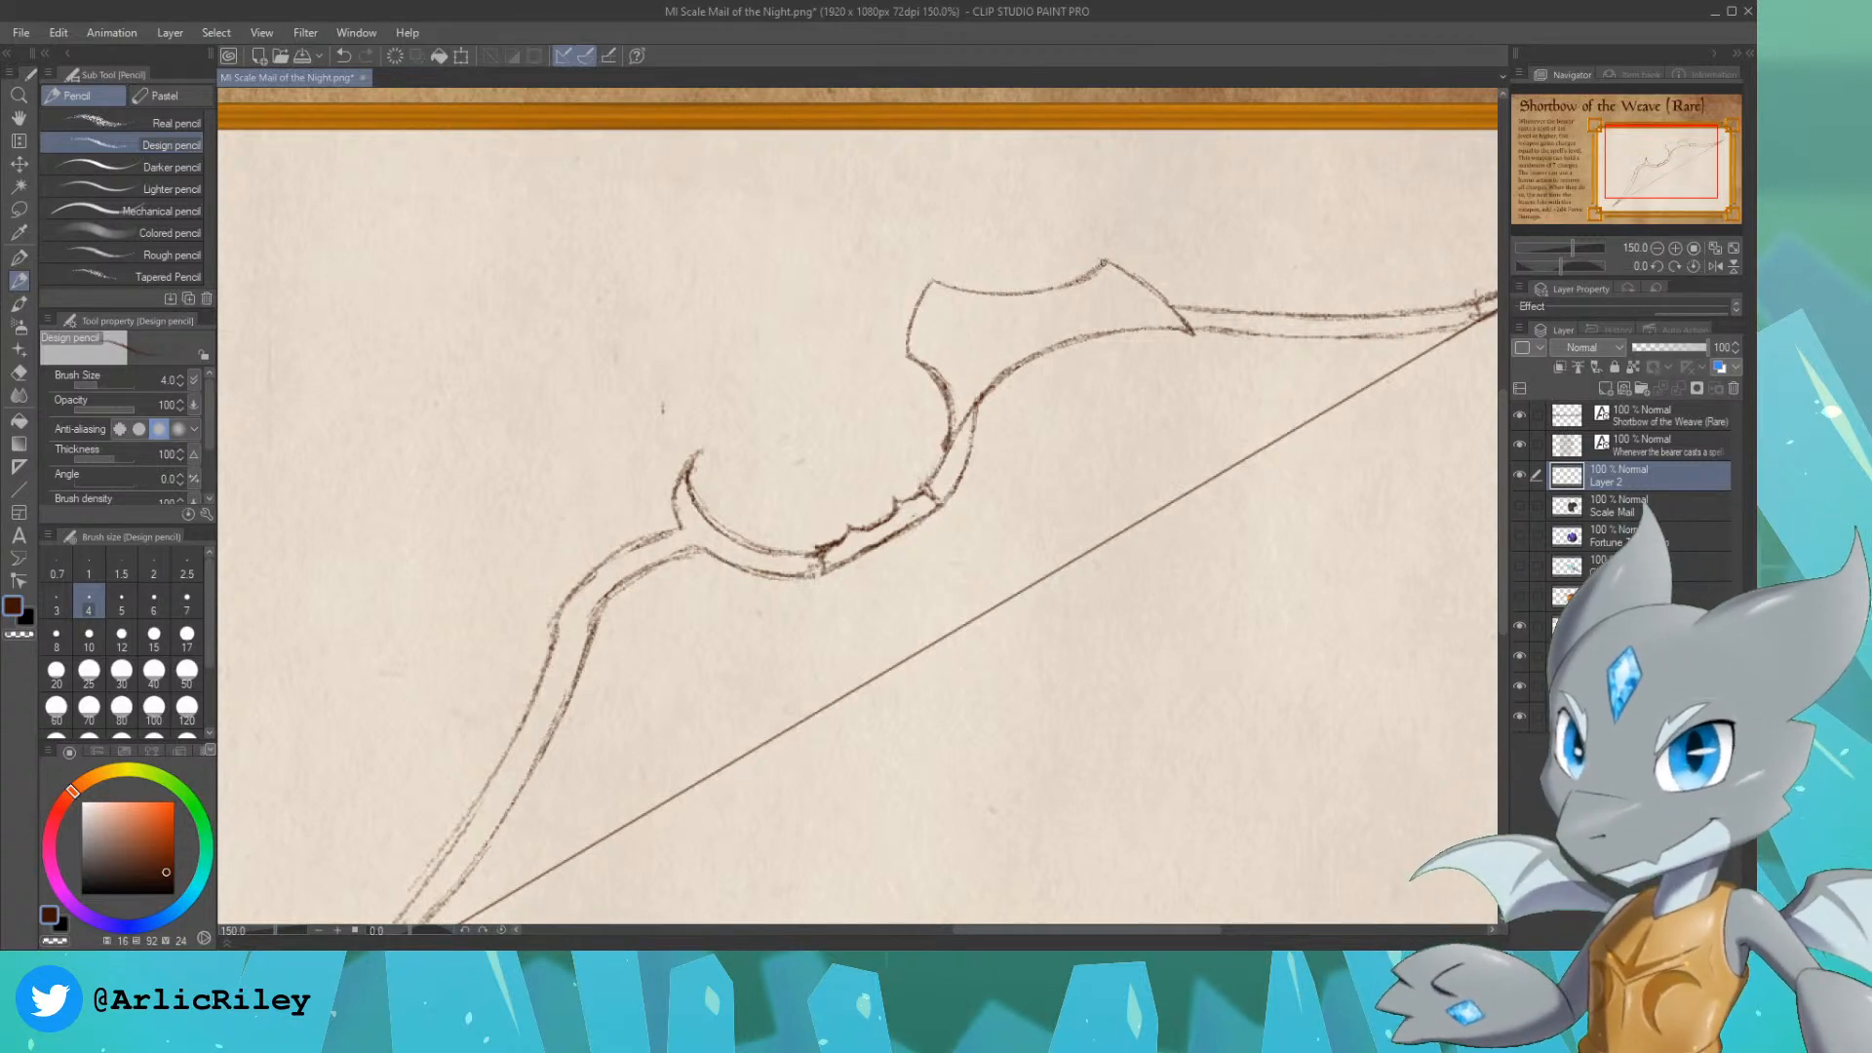
pyautogui.hotkey('ctrl', 'z')
pyautogui.moveTo(1104, 264)
pyautogui.mouseDown()
pyautogui.moveTo(1019, 263)
pyautogui.moveTo(1073, 255)
pyautogui.moveTo(1091, 272)
pyautogui.mouseUp()
pyautogui.hotkey('ctrl', 'z')
pyautogui.hotkey('ctrl', 'z')
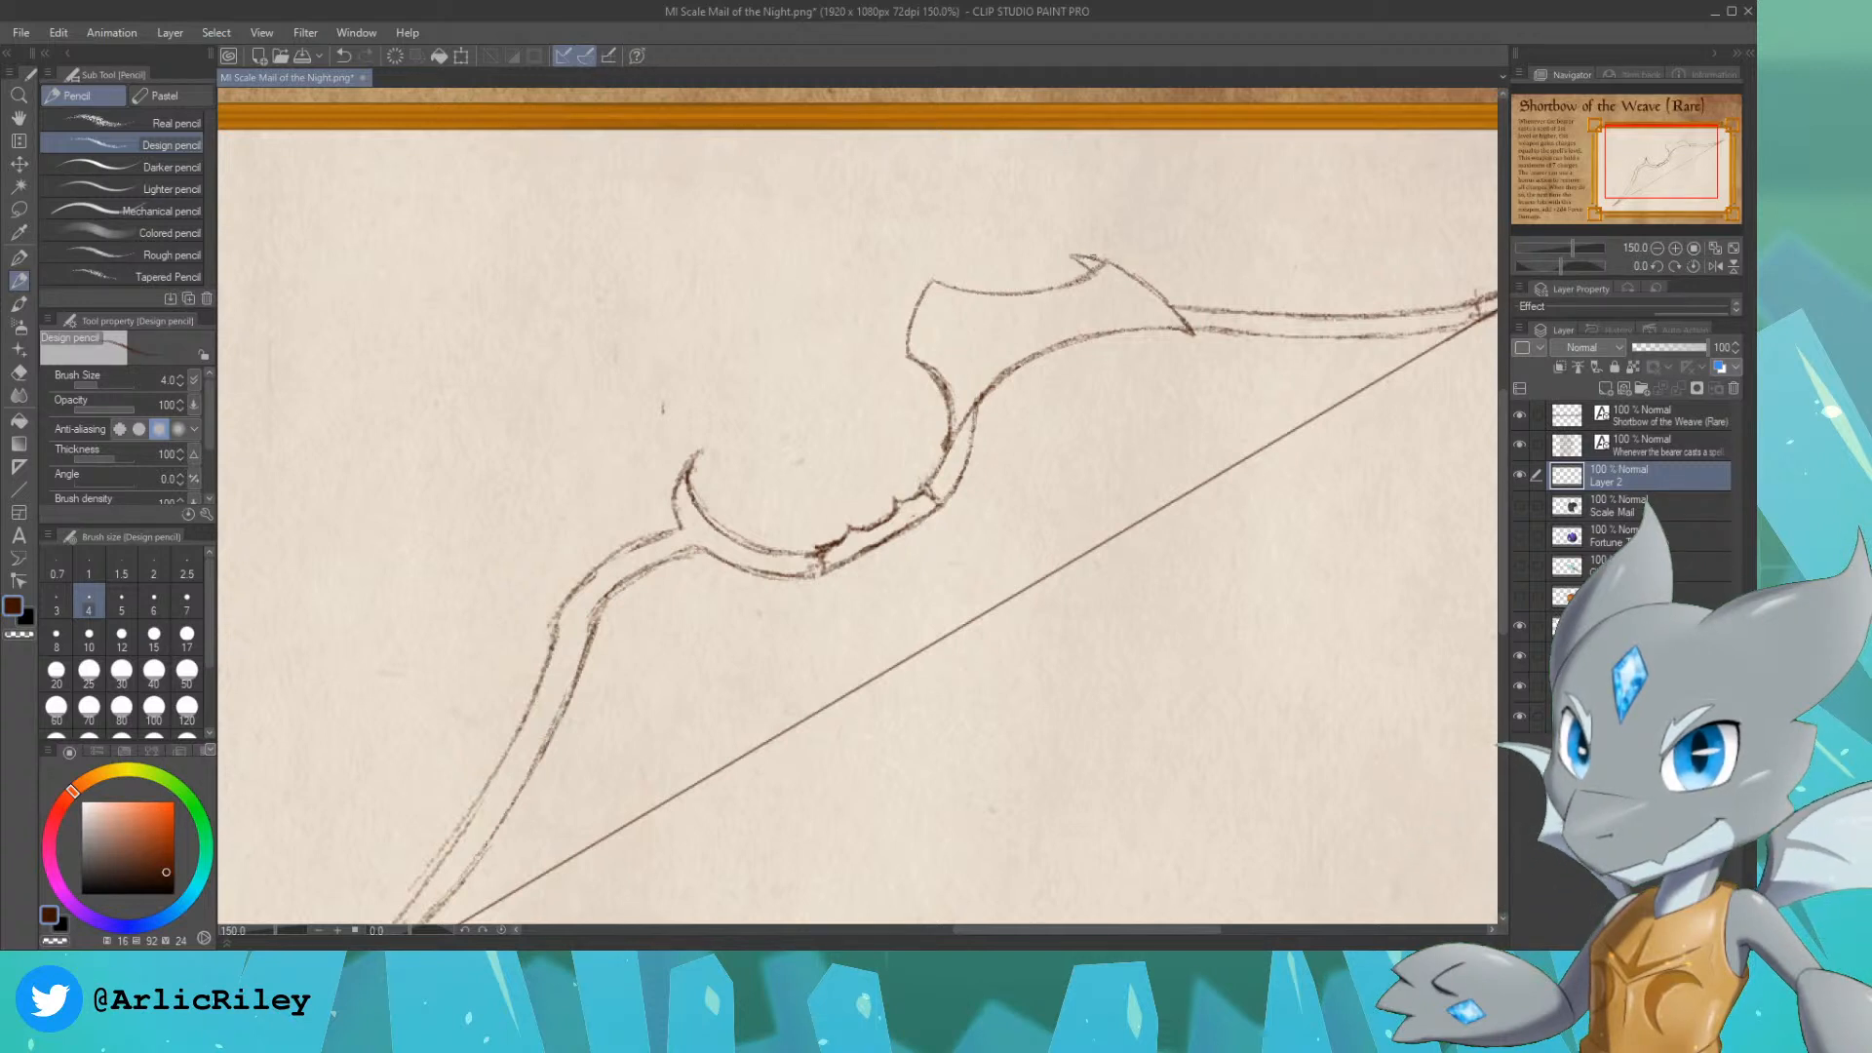
pyautogui.moveTo(1090, 264); pyautogui.dragTo(1073, 270)
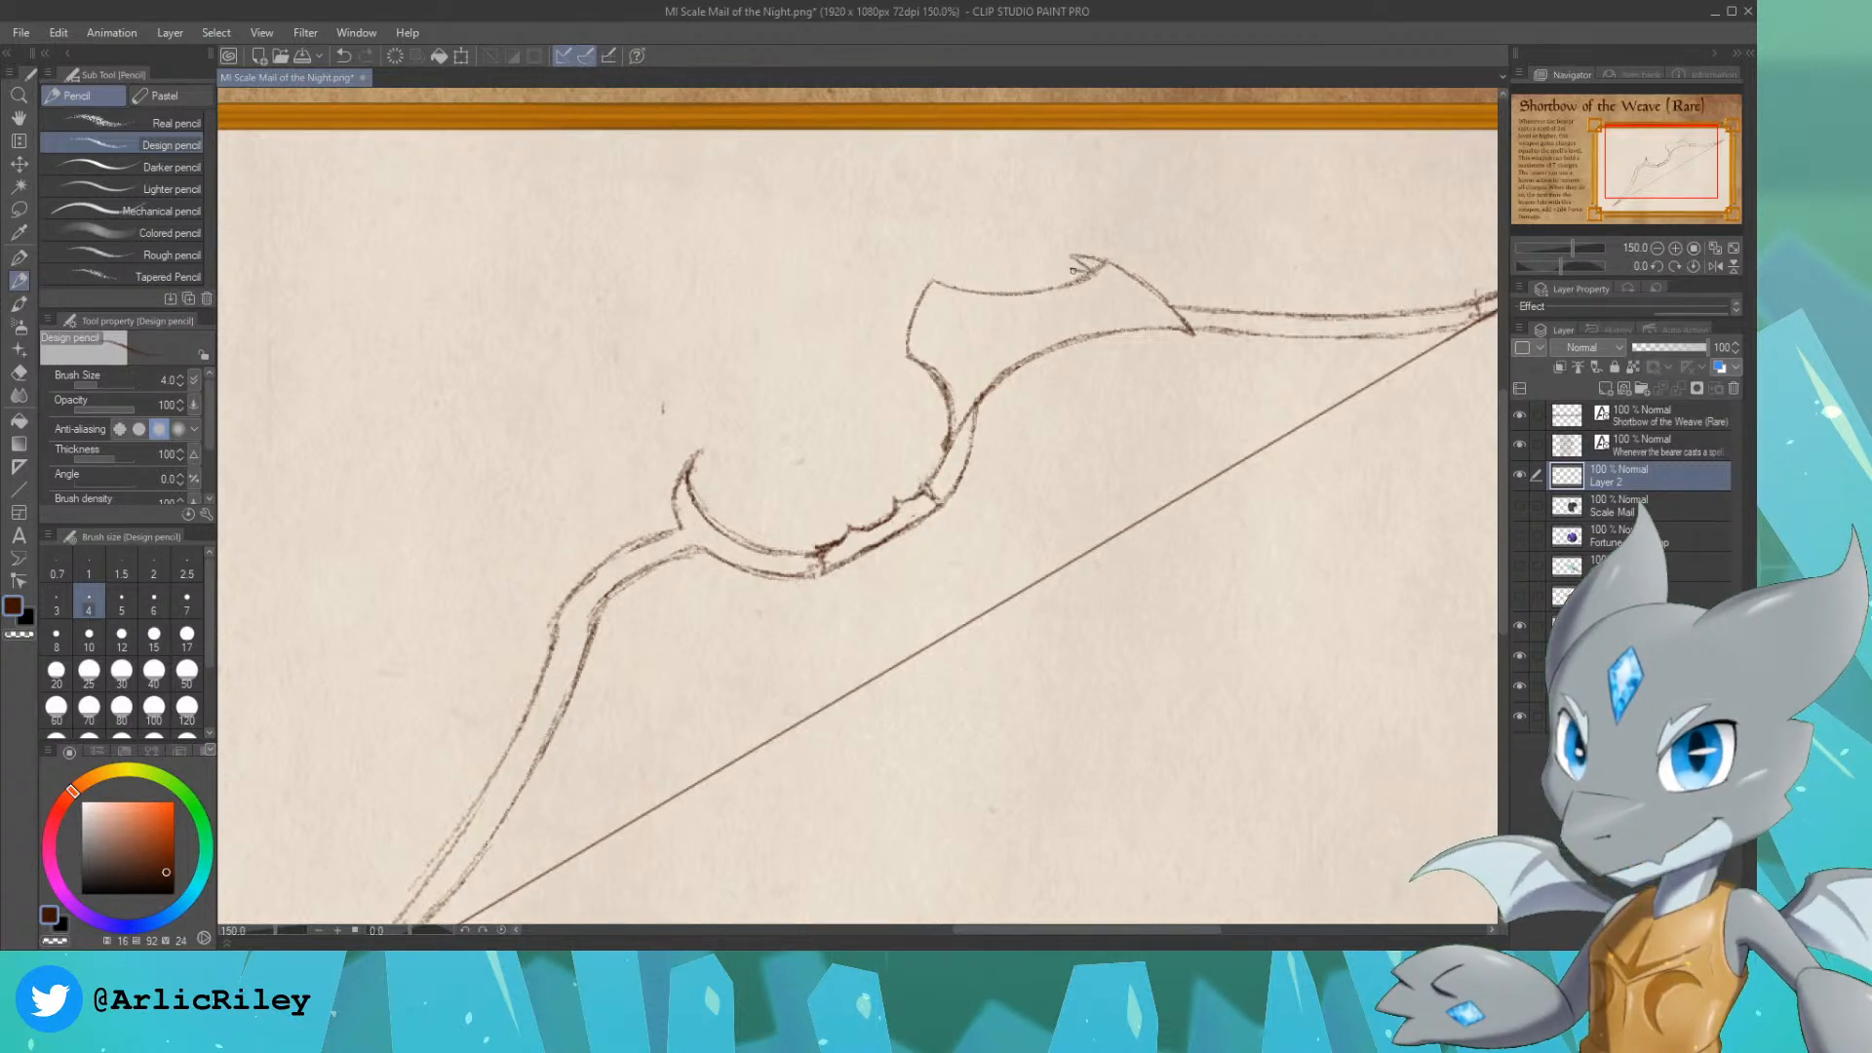
pyautogui.hotkey('ctrl', 'z')
pyautogui.hotkey('ctrl', 'z')
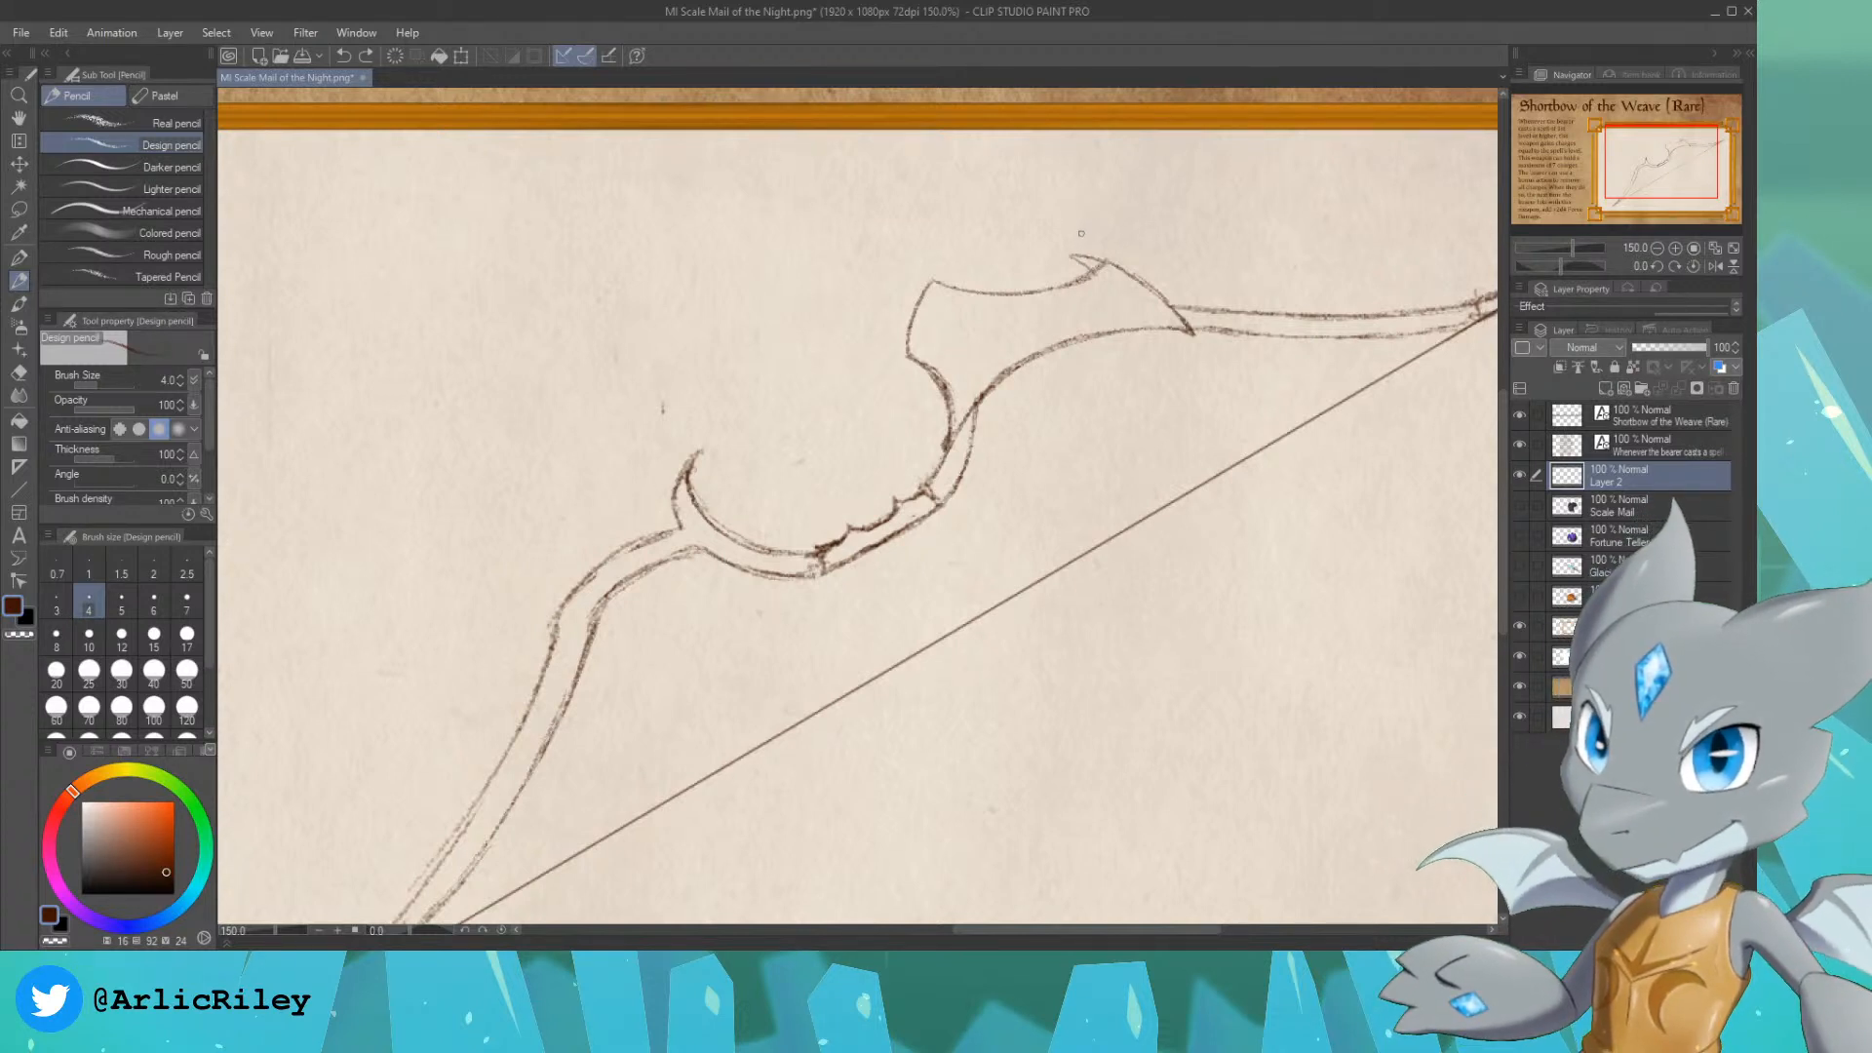
pyautogui.hotkey('ctrl', 'z')
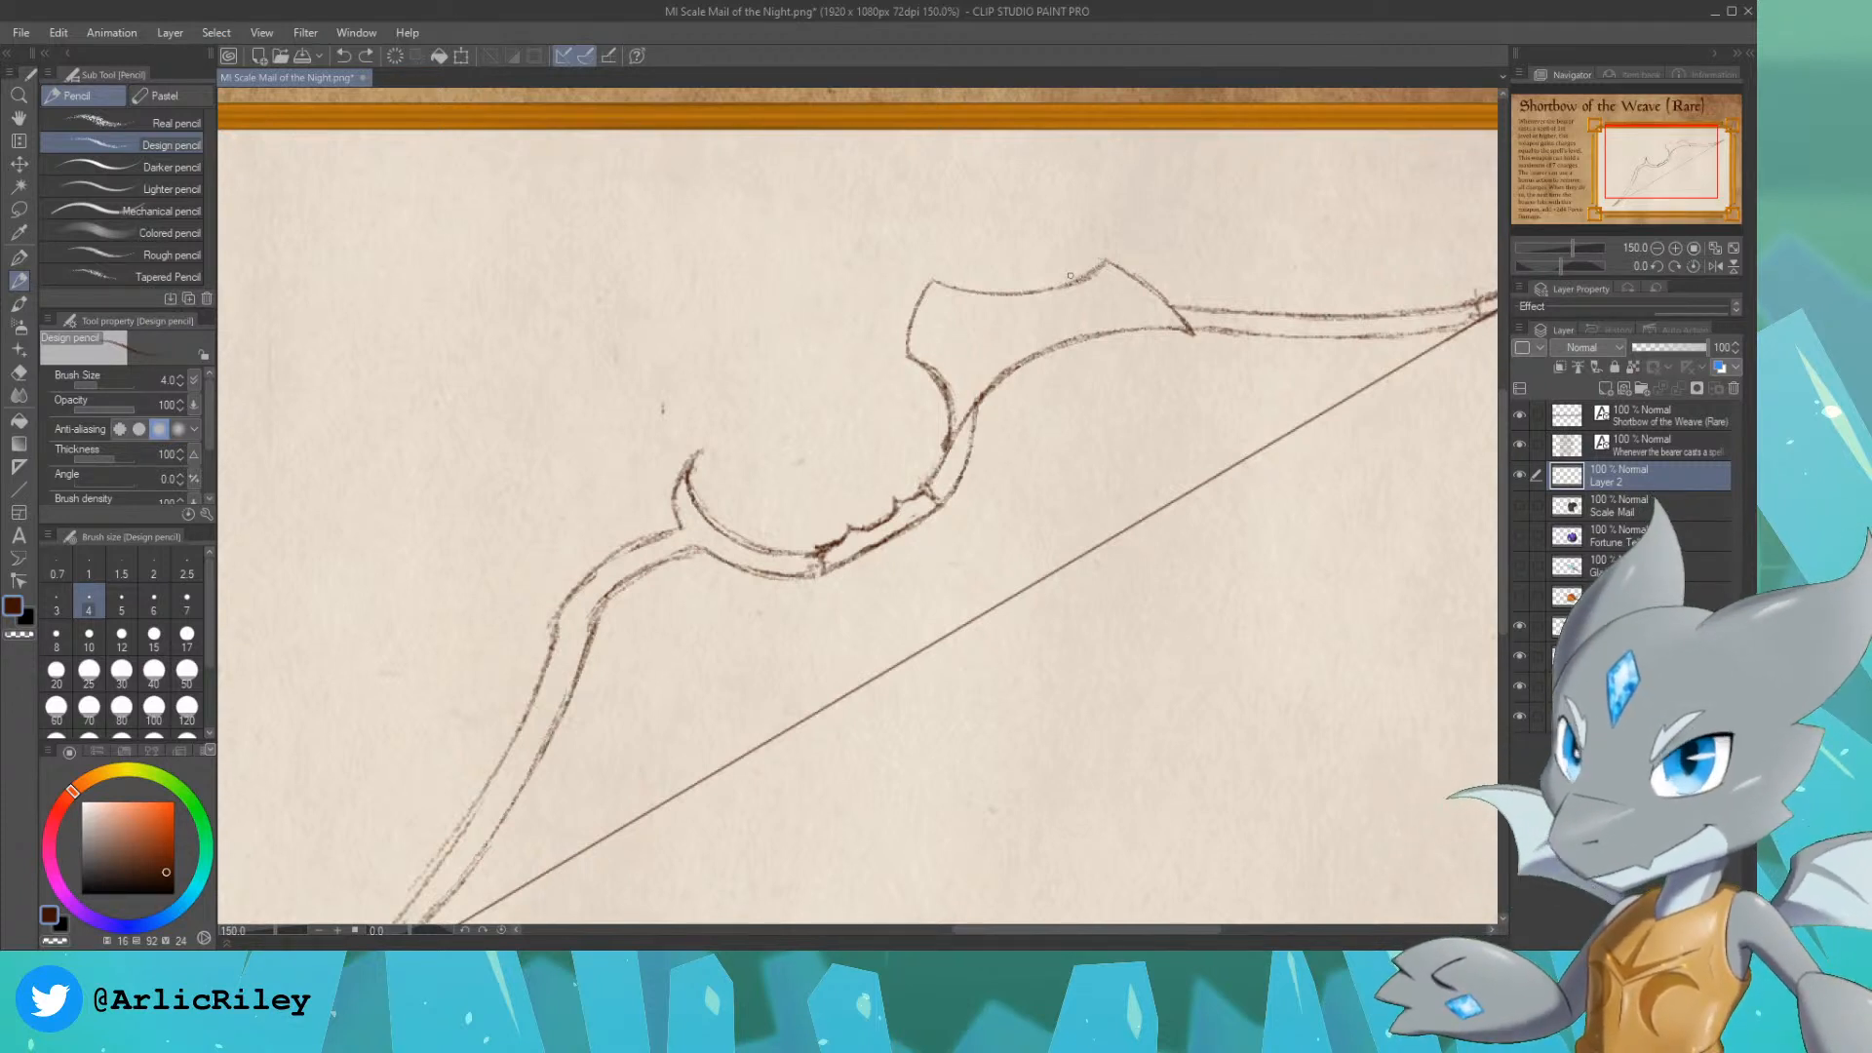
# Step: Erase the tip of the lower horn and redraw it as a point curving outward, away from the grip
pyautogui.moveTo(706, 449)
pyautogui.mouseDown()
pyautogui.moveTo(707, 490)
pyautogui.moveTo(691, 456)
pyautogui.moveTo(681, 484)
pyautogui.mouseUp()
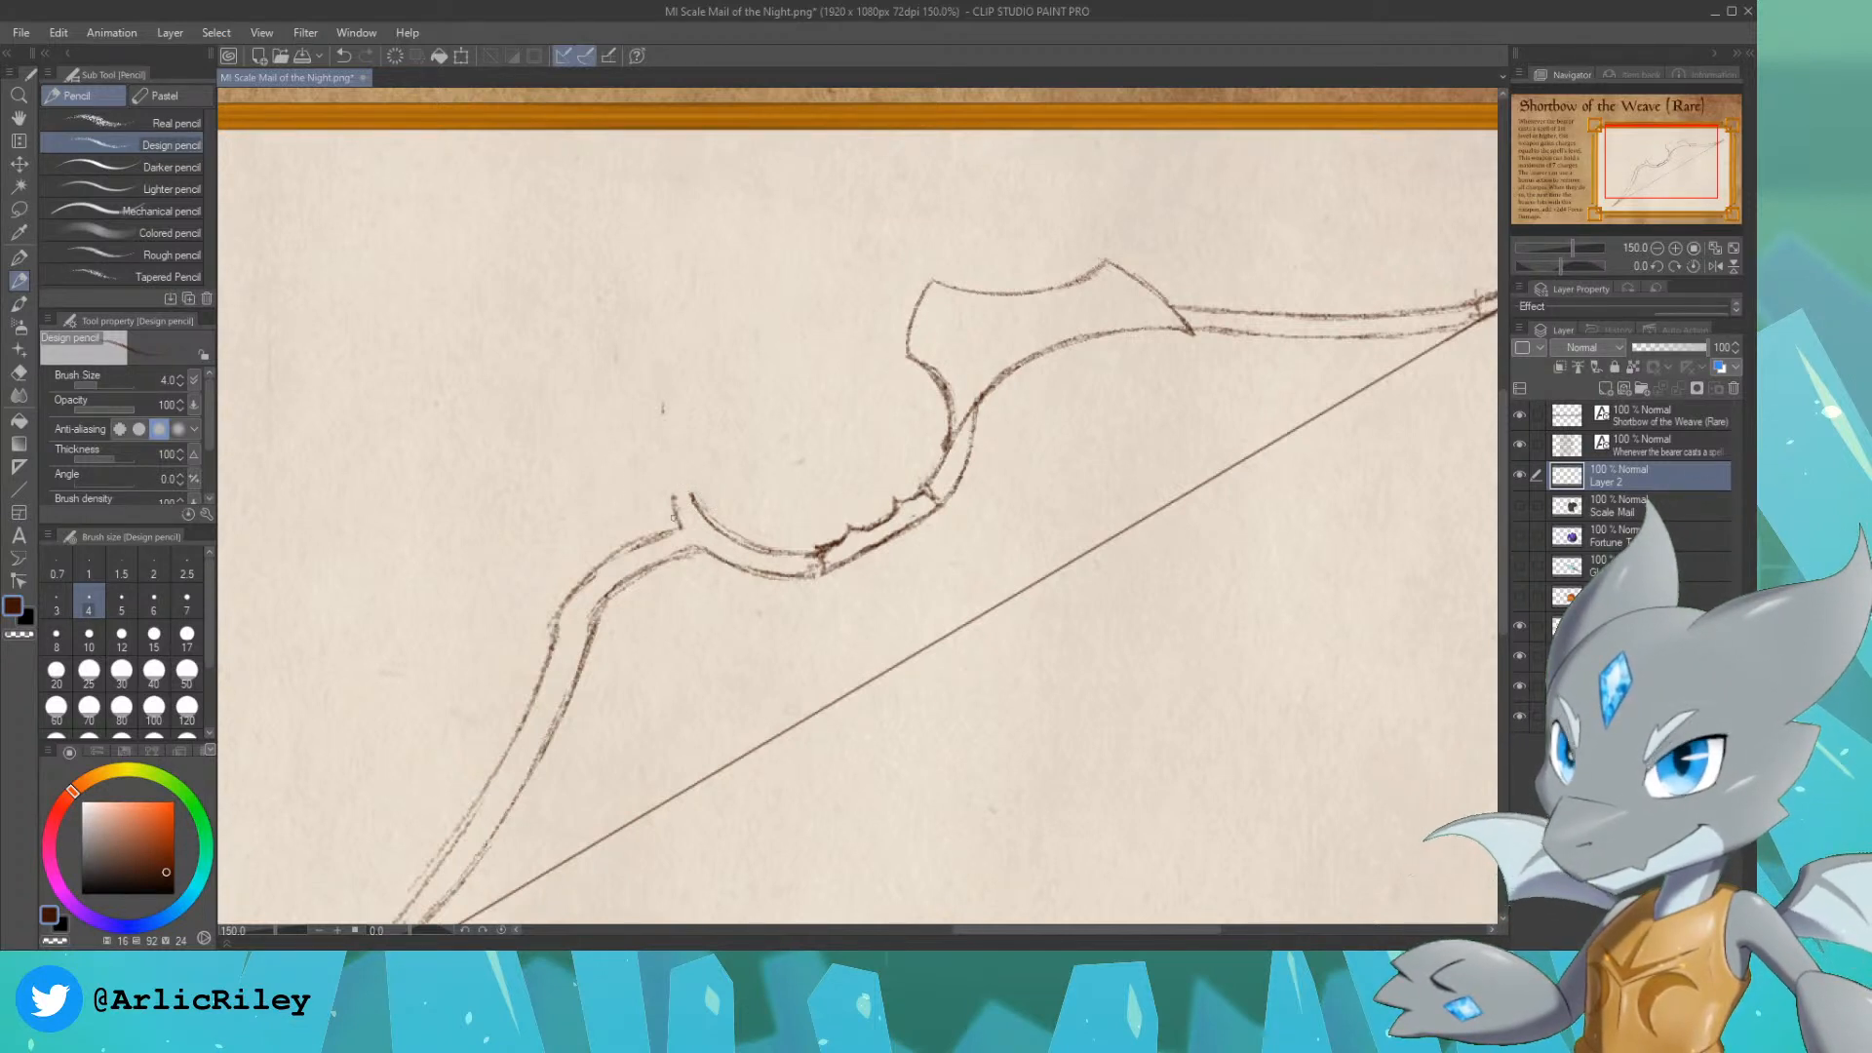
pyautogui.moveTo(675, 517)
pyautogui.mouseDown()
pyautogui.moveTo(647, 468)
pyautogui.moveTo(687, 494)
pyautogui.moveTo(644, 470)
pyautogui.moveTo(671, 526)
pyautogui.moveTo(681, 477)
pyautogui.moveTo(679, 528)
pyautogui.mouseUp()
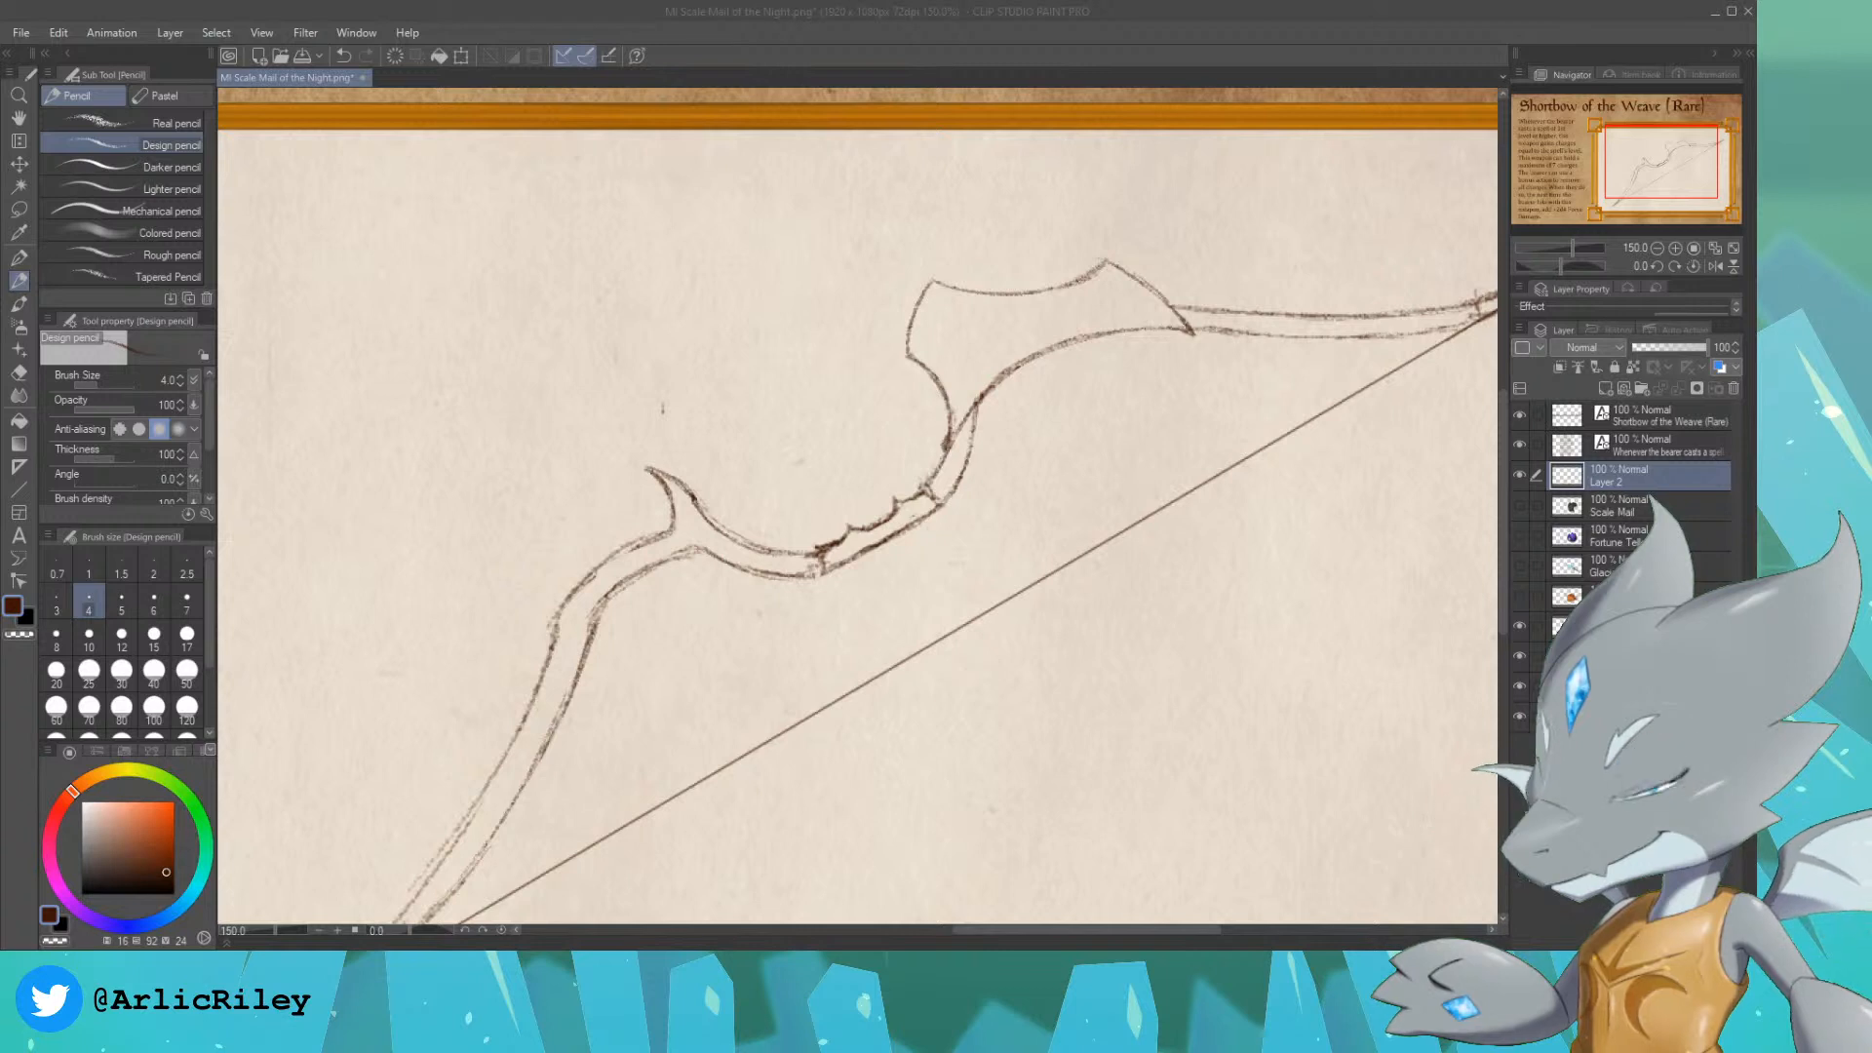
pyautogui.click(1019, 46)
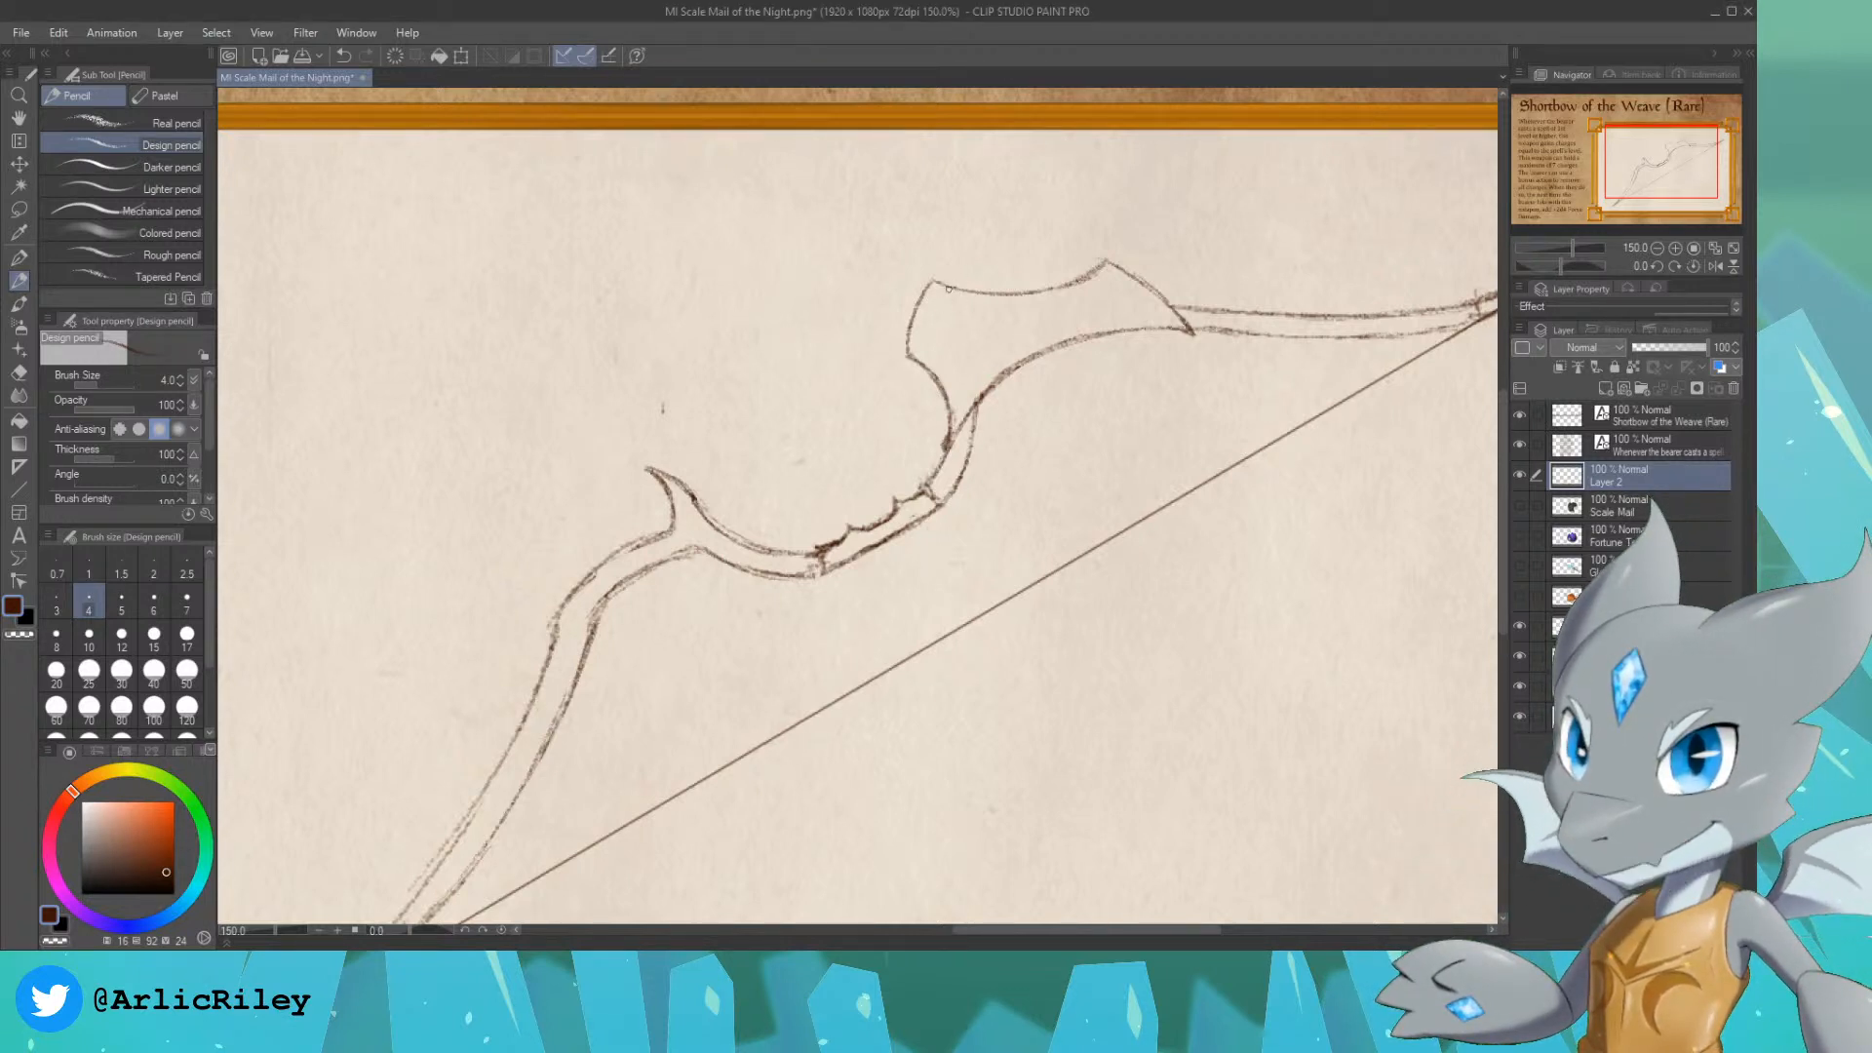
# Step: Sketch an angular pointed crystal inside the flared blade, with its tip projecting past the blade's upper edge
pyautogui.moveTo(936, 312); pyautogui.dragTo(942, 353)
pyautogui.hotkey('ctrl', 'z')
pyautogui.moveTo(937, 313); pyautogui.dragTo(934, 348)
pyautogui.hotkey('ctrl', 'z')
pyautogui.hotkey('ctrl', 'z')
pyautogui.hotkey('ctrl', 'z')
pyautogui.moveTo(934, 346)
pyautogui.mouseDown()
pyautogui.moveTo(981, 349)
pyautogui.moveTo(963, 305)
pyautogui.mouseUp()
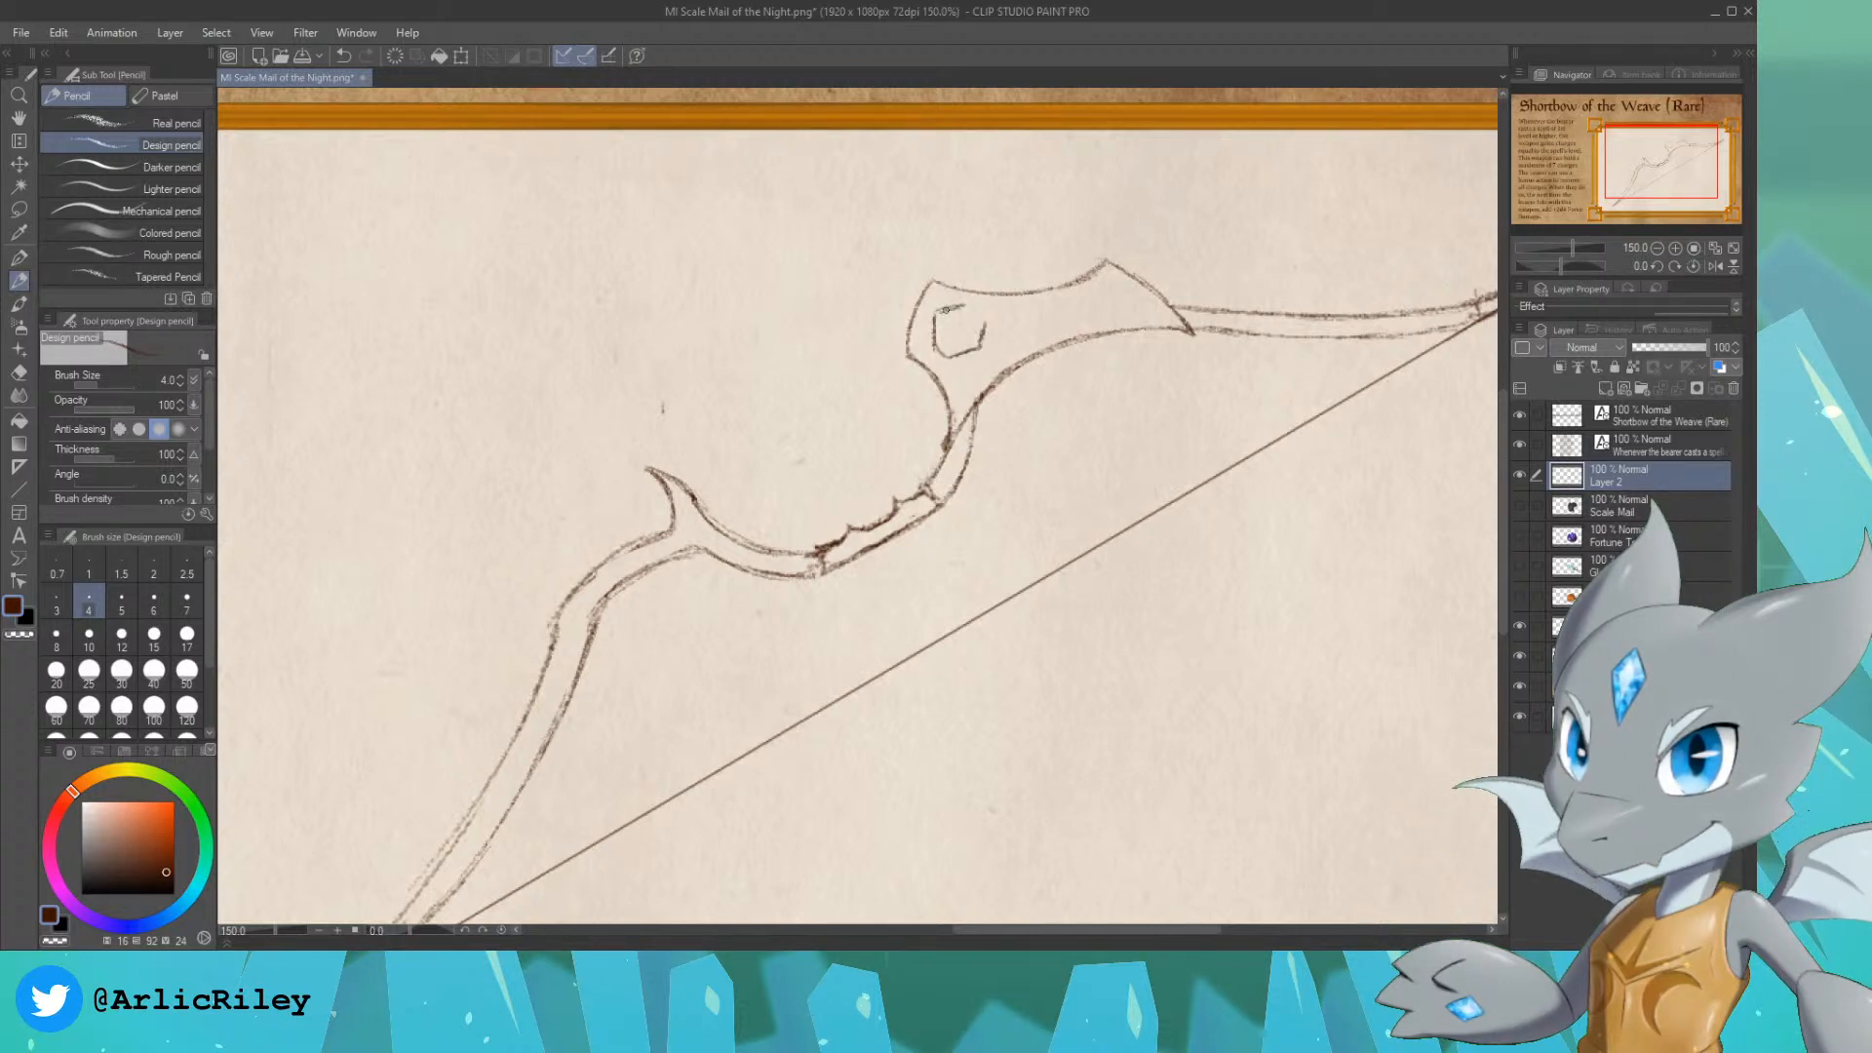
pyautogui.hotkey('ctrl', 'z')
pyautogui.hotkey('ctrl', 'z')
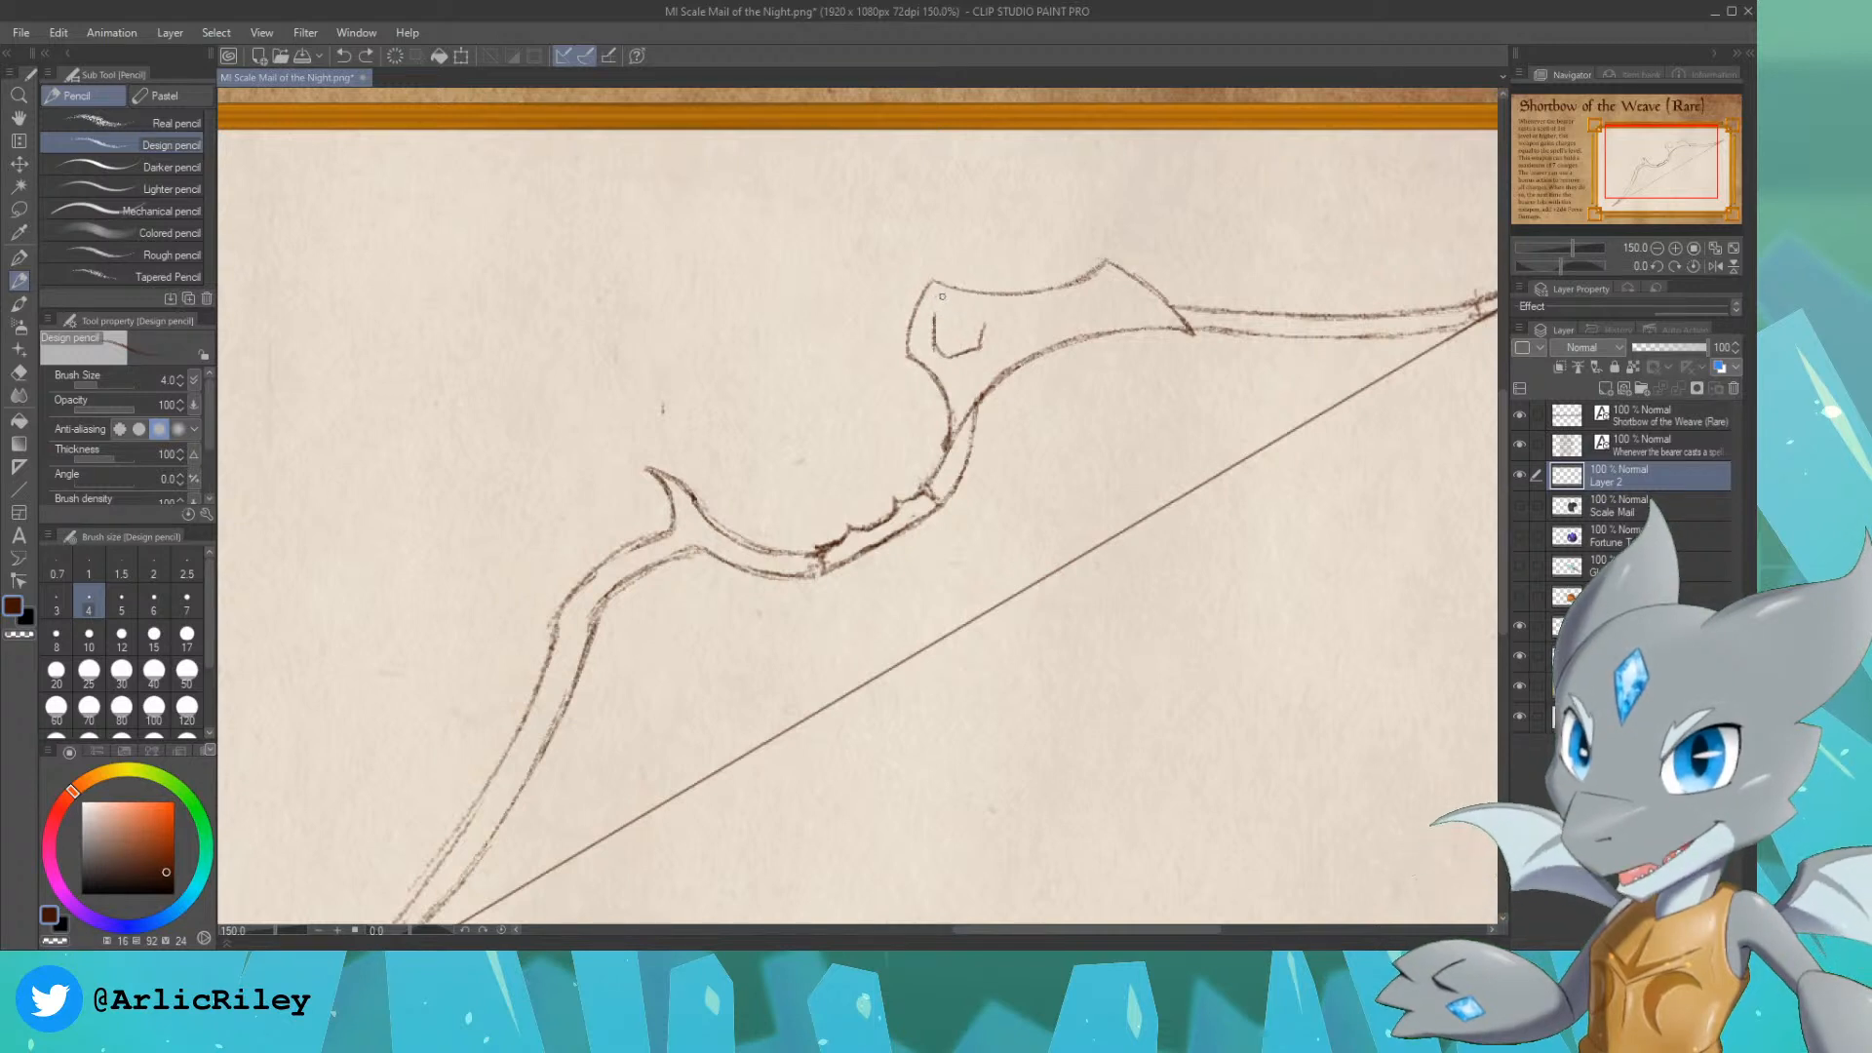
pyautogui.hotkey('ctrl', 'z')
pyautogui.moveTo(934, 314); pyautogui.dragTo(997, 267)
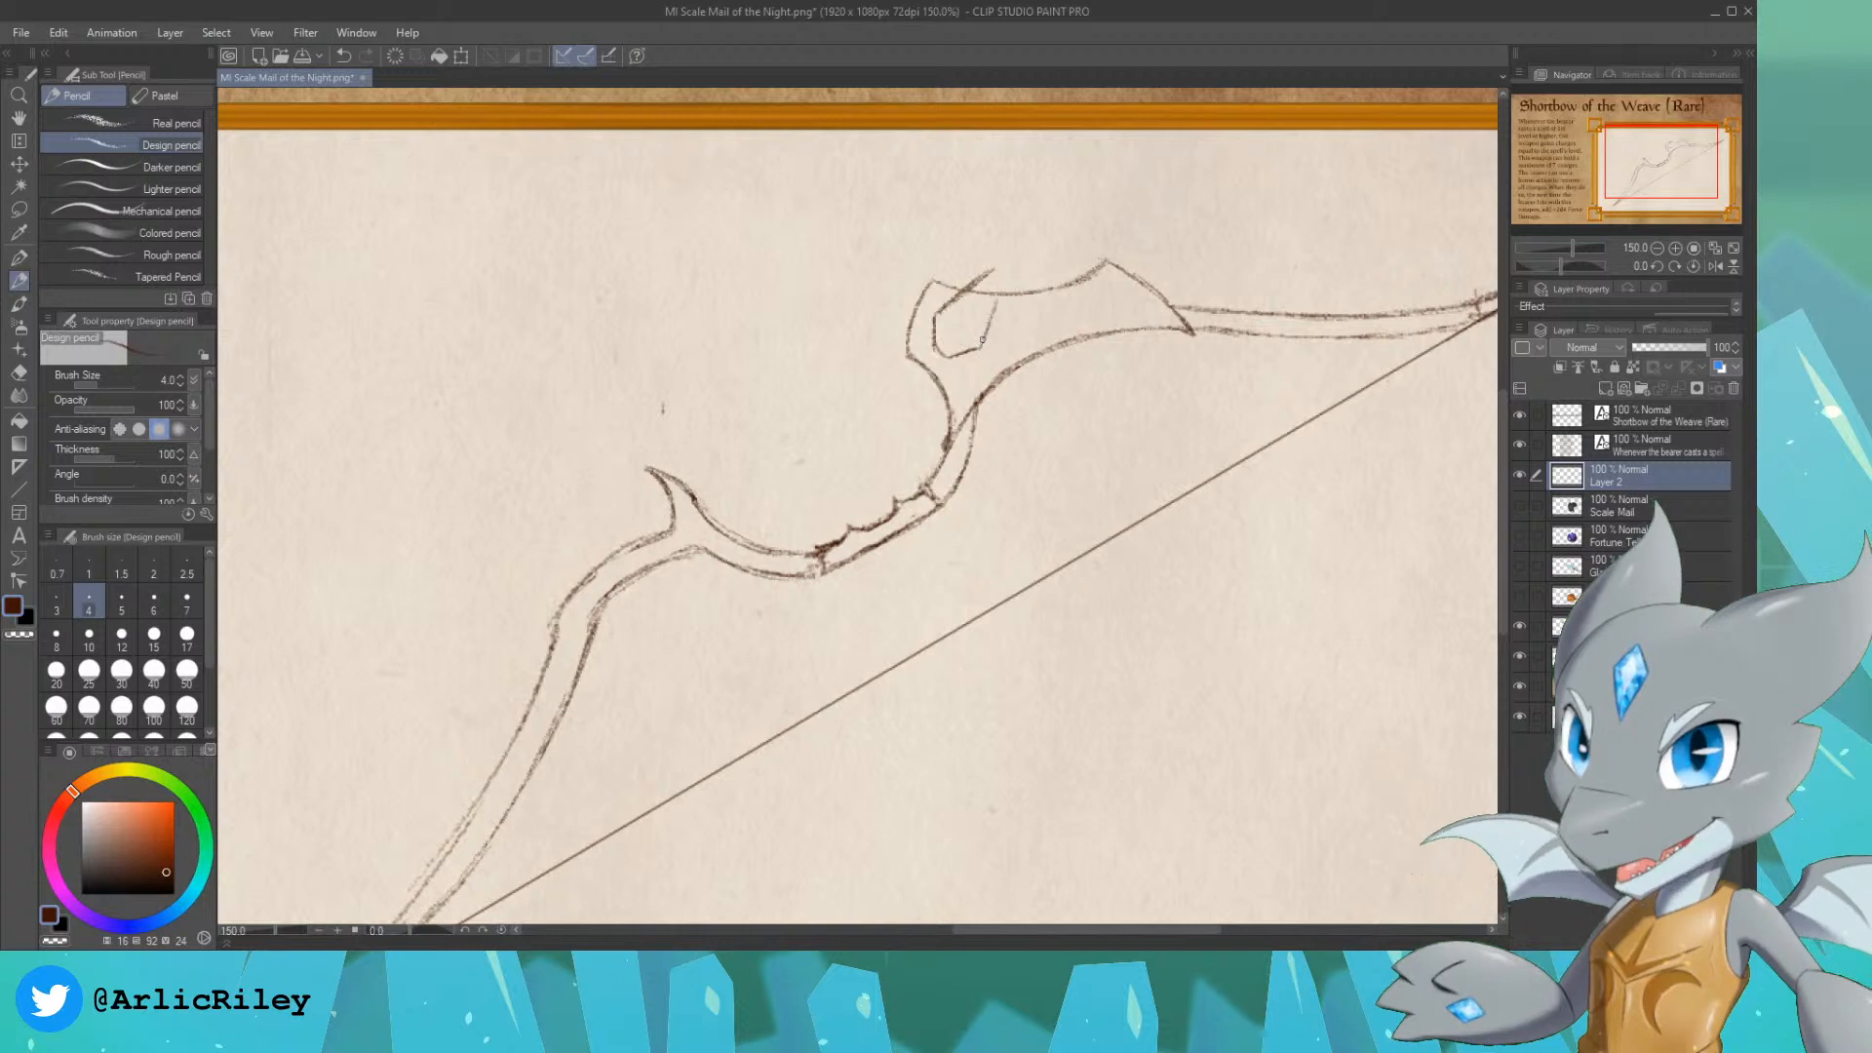
pyautogui.moveTo(980, 347)
pyautogui.mouseDown()
pyautogui.moveTo(1006, 274)
pyautogui.moveTo(979, 343)
pyautogui.moveTo(1004, 277)
pyautogui.moveTo(975, 281)
pyautogui.mouseUp()
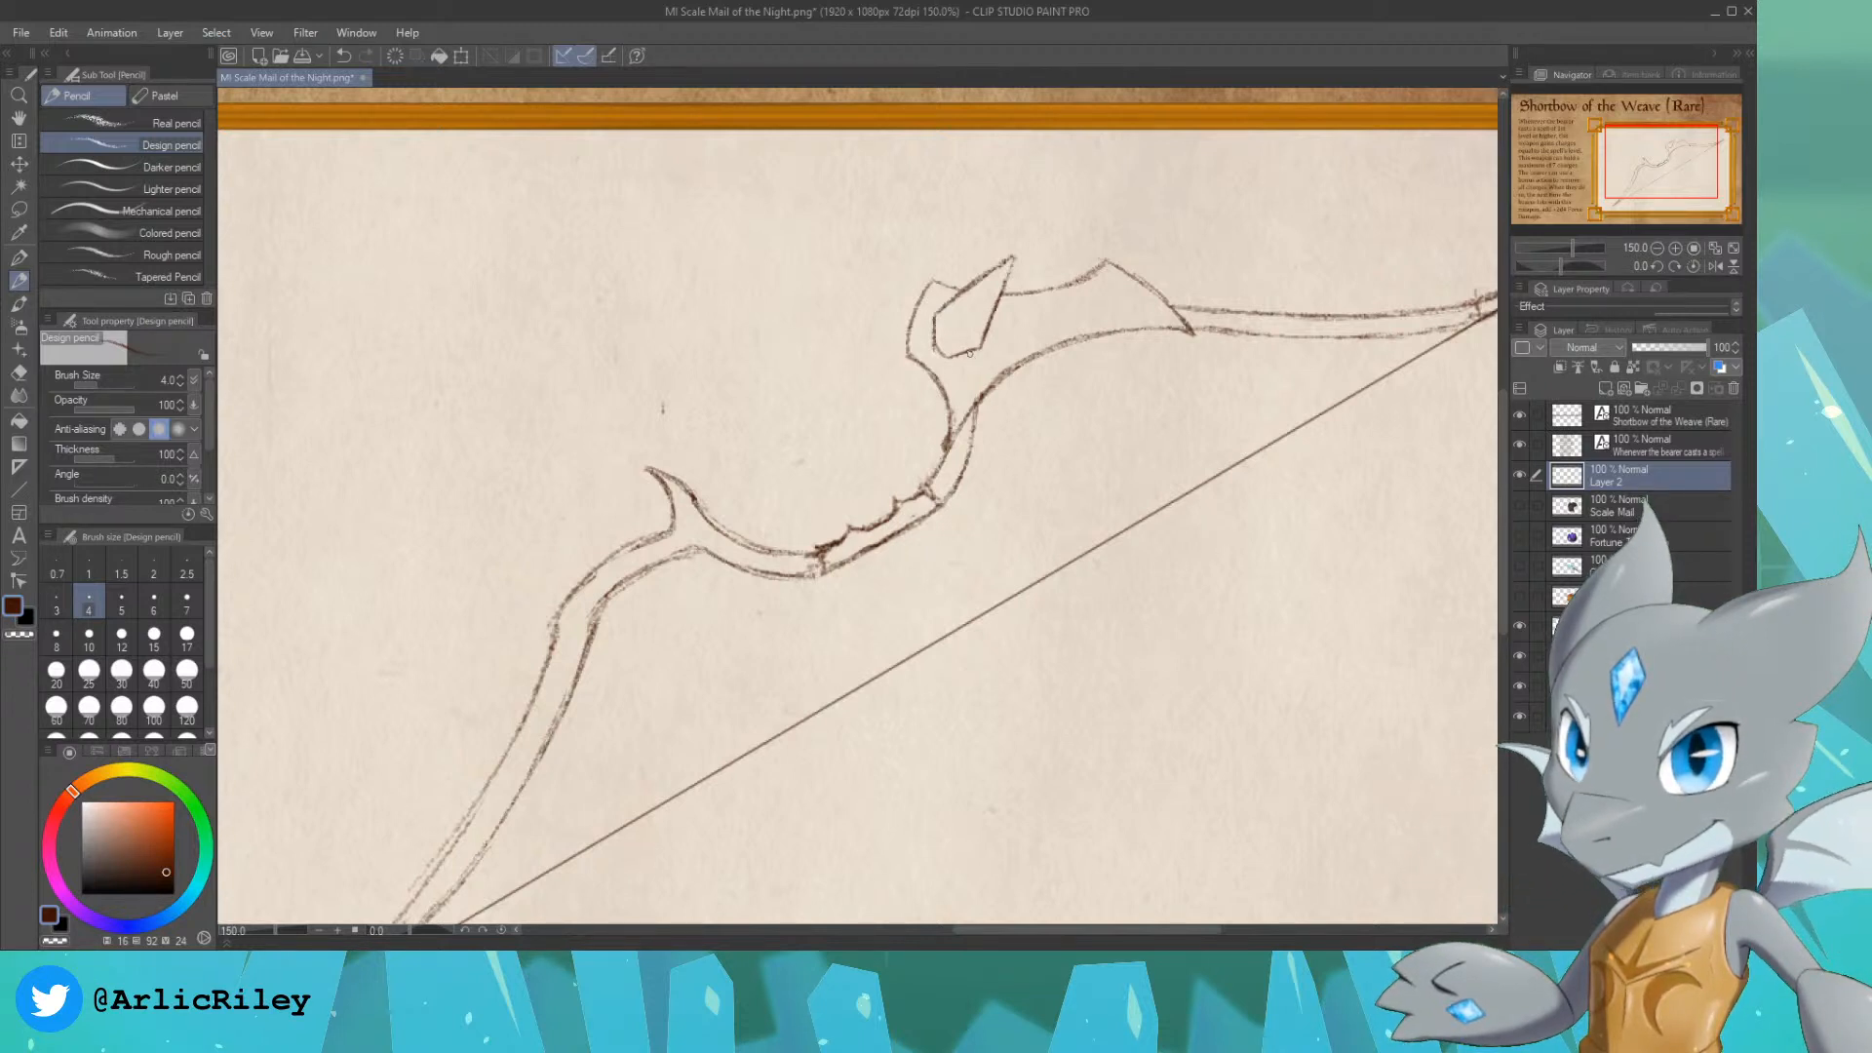
# Step: Sketch a small curved claw hugging the crystal's lower corner inside the flared blade
pyautogui.moveTo(981, 351)
pyautogui.mouseDown()
pyautogui.moveTo(979, 387)
pyautogui.moveTo(989, 330)
pyautogui.moveTo(985, 357)
pyautogui.mouseUp()
pyautogui.hotkey('ctrl', 'z')
pyautogui.hotkey('ctrl', 'z')
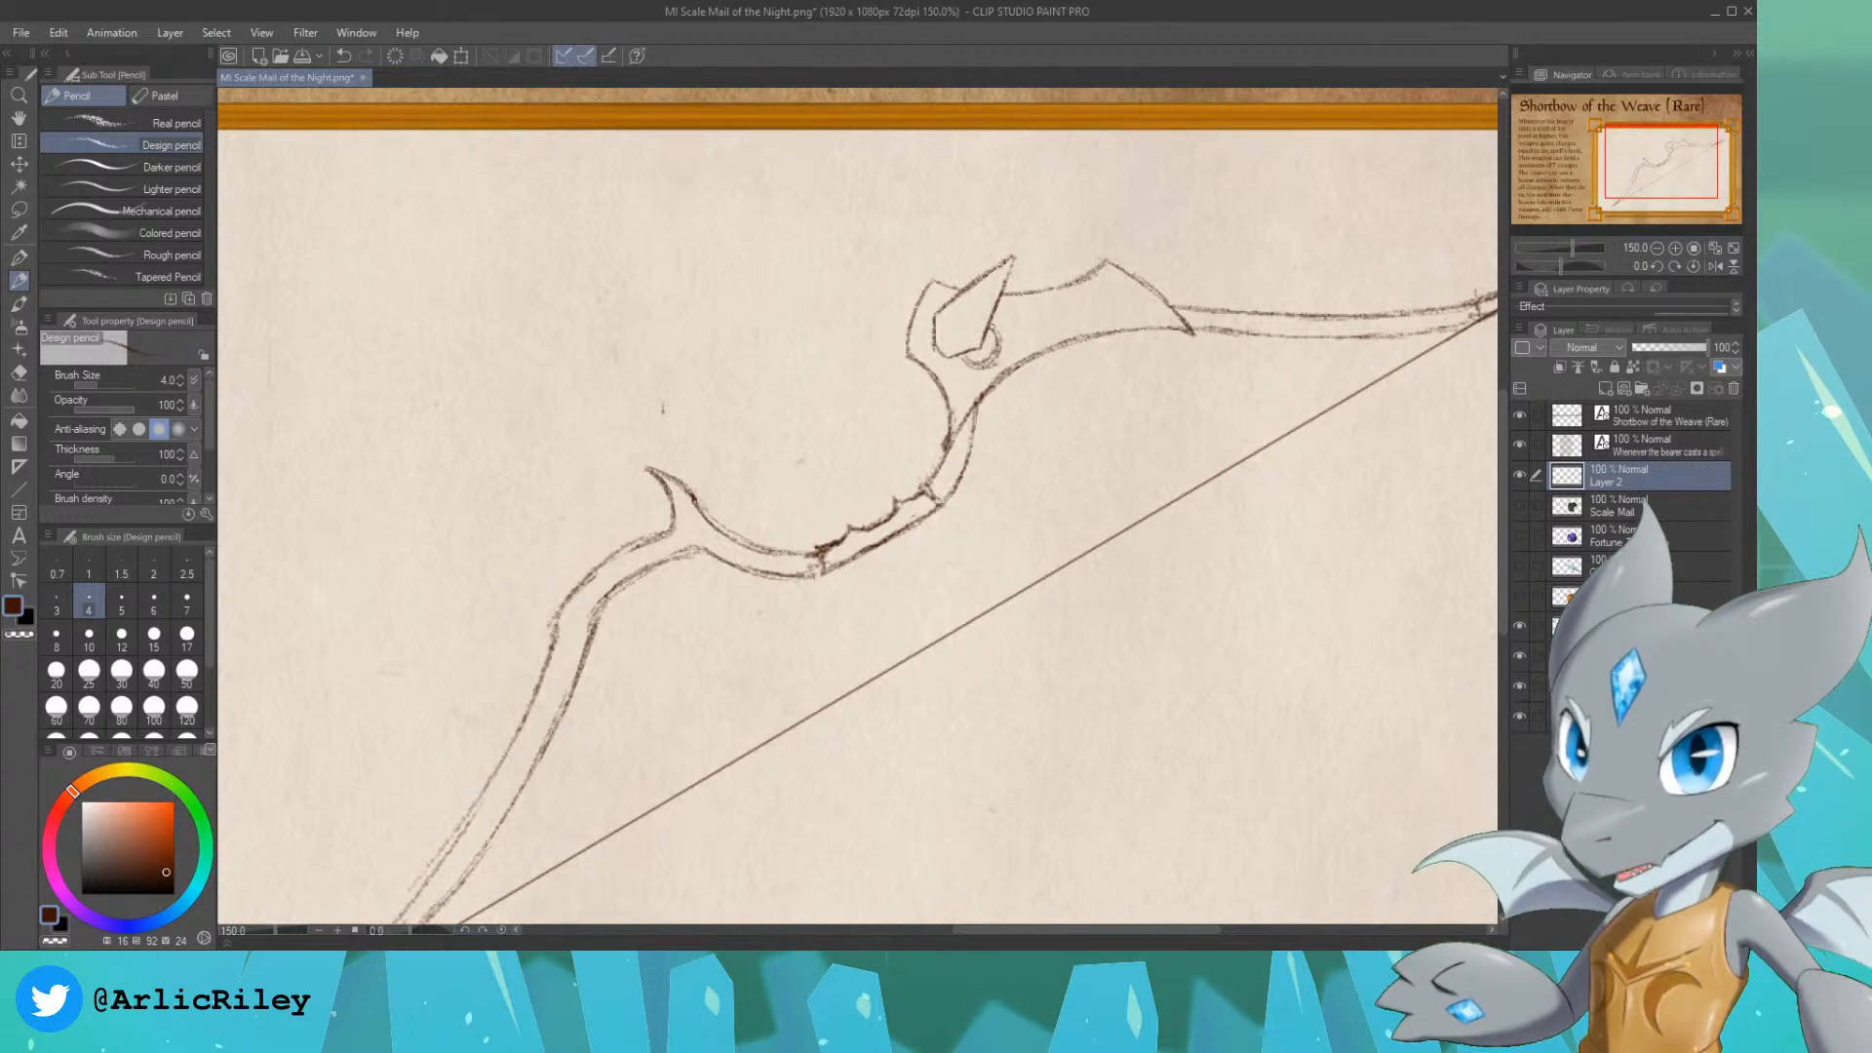
pyautogui.moveTo(989, 361); pyautogui.dragTo(996, 332)
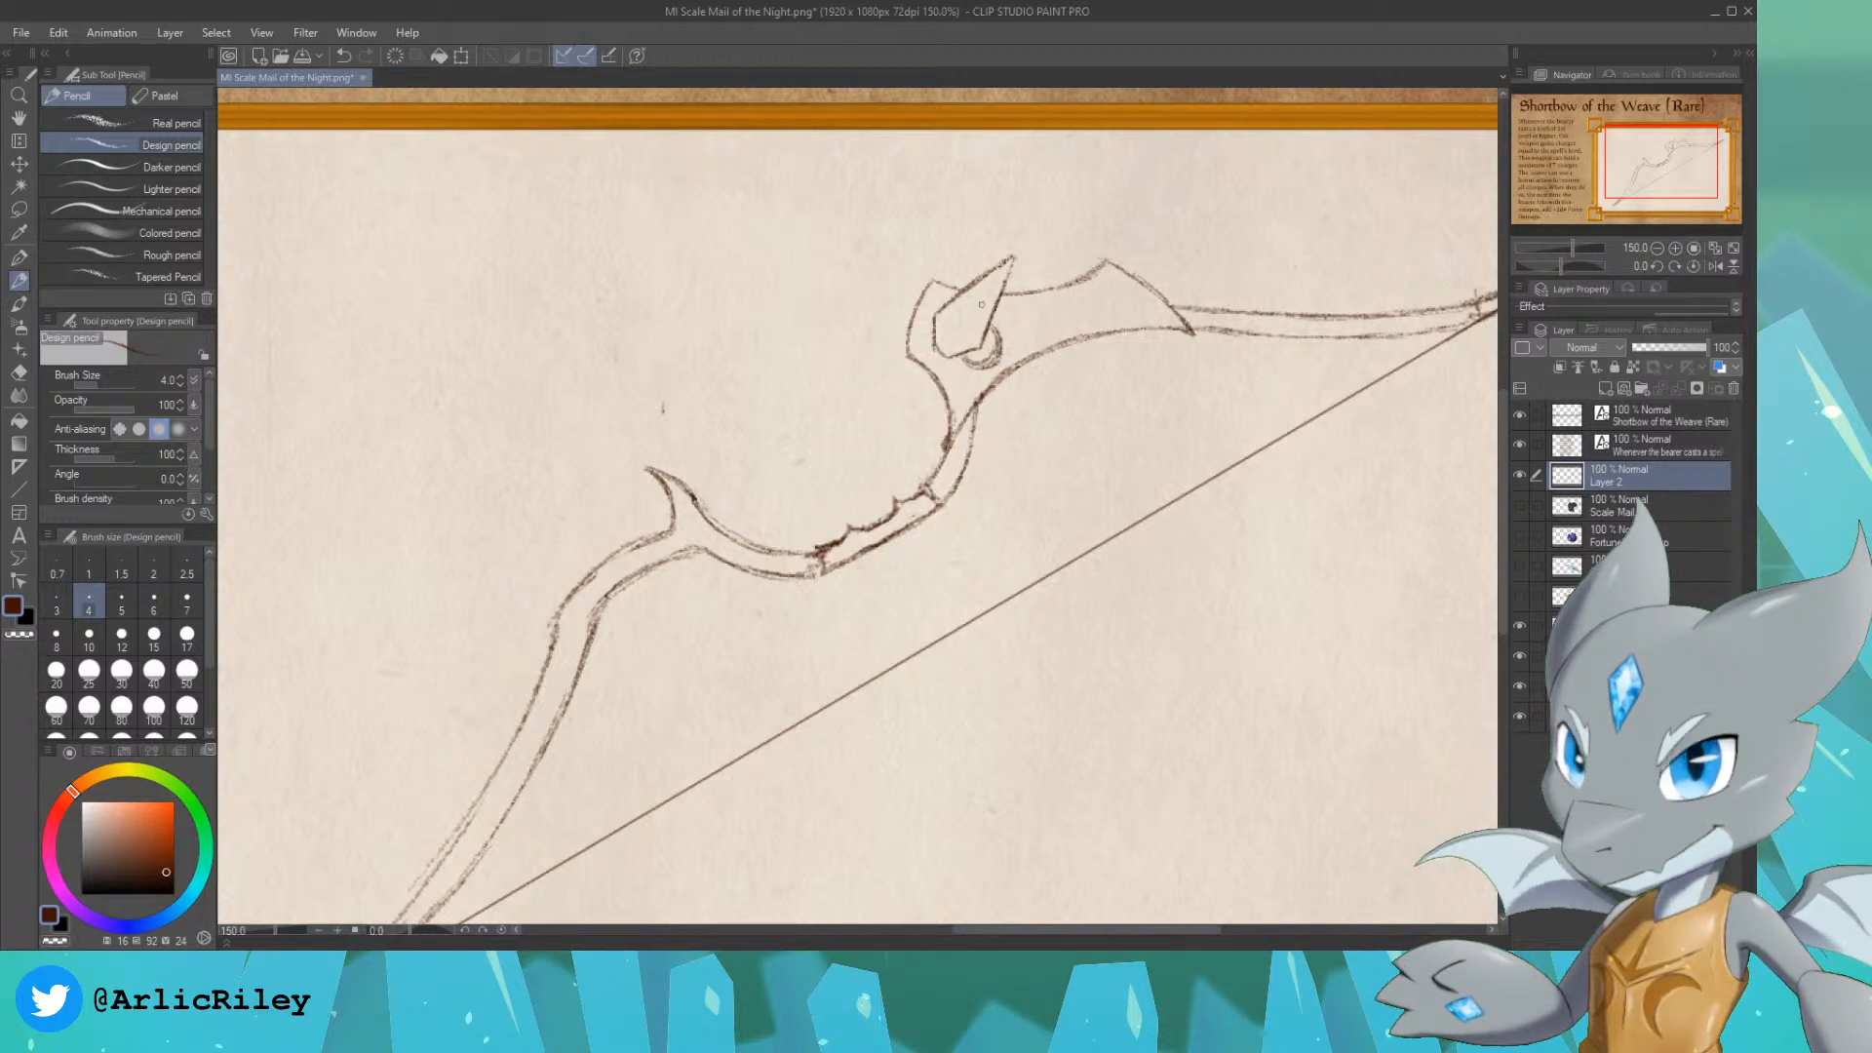
# Step: Sketch fine facet lines inside the crystal, with a small angular face near its base and edges running toward the tip
pyautogui.moveTo(971, 310); pyautogui.dragTo(984, 290)
pyautogui.hotkey('ctrl', 'z')
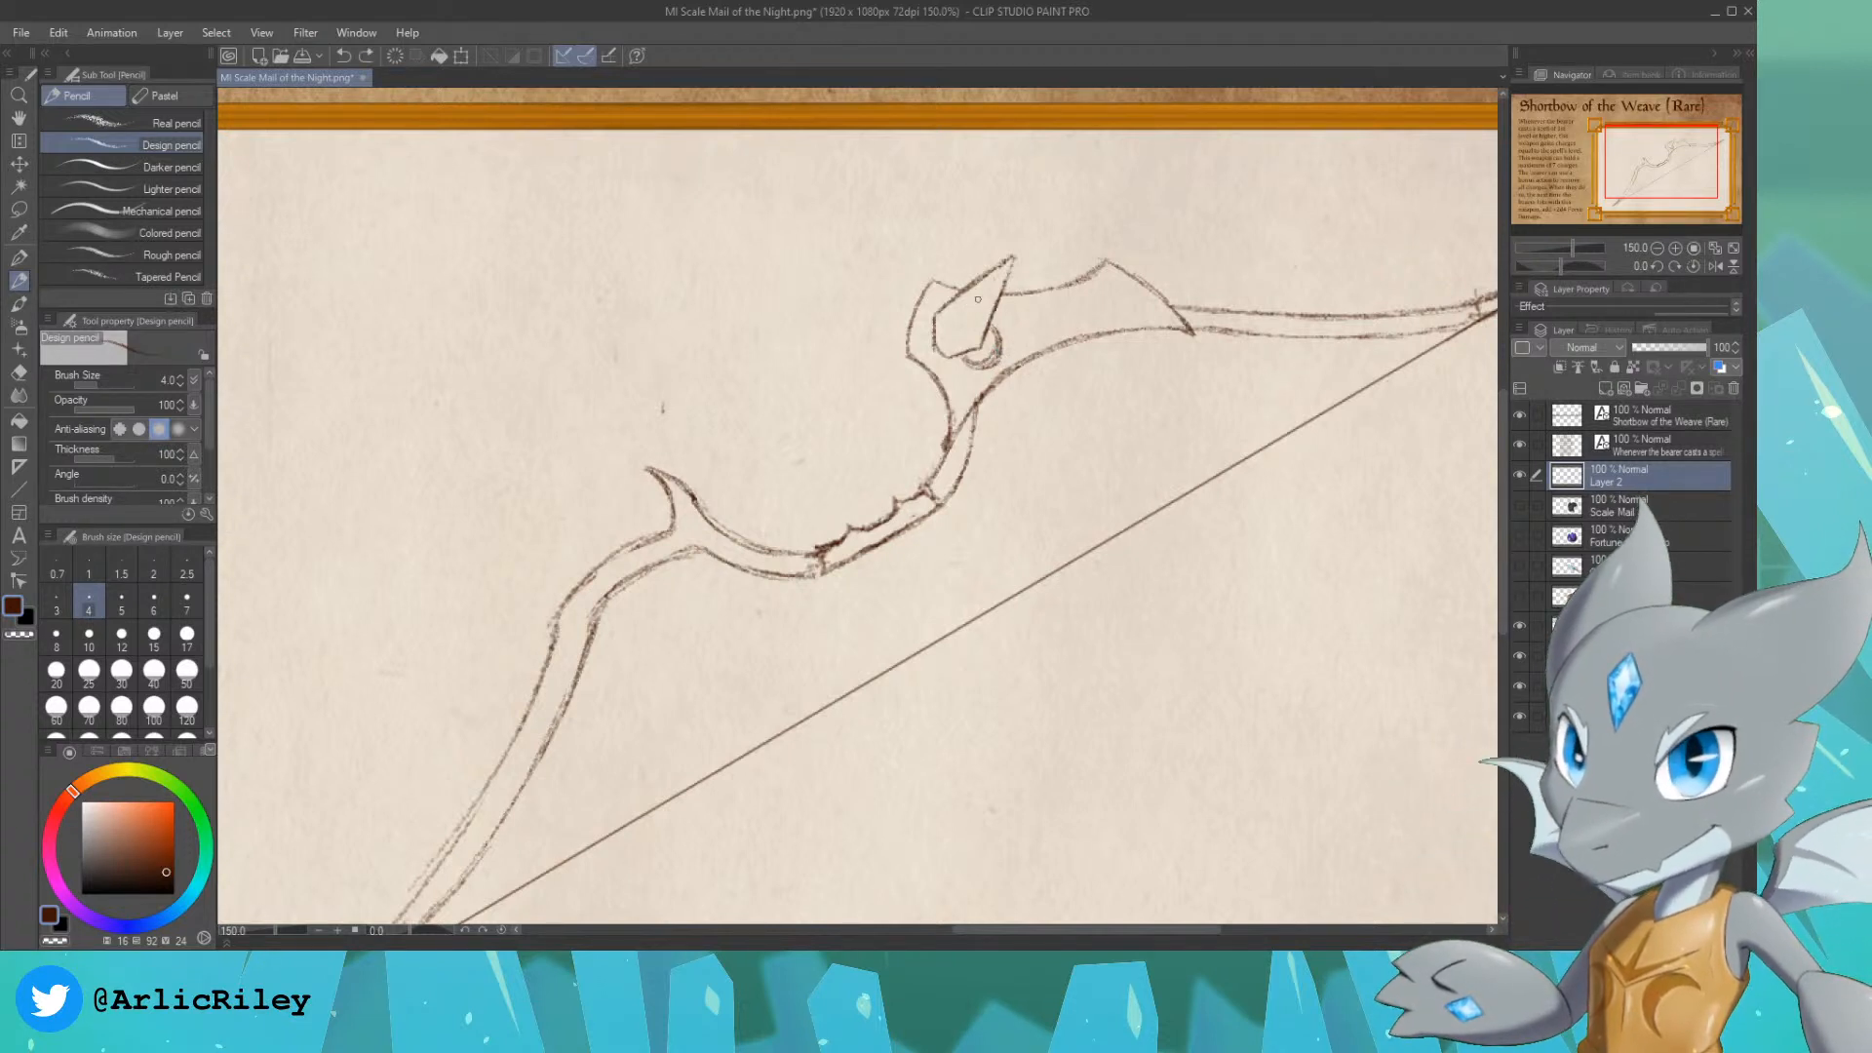
pyautogui.hotkey('ctrl', 'z')
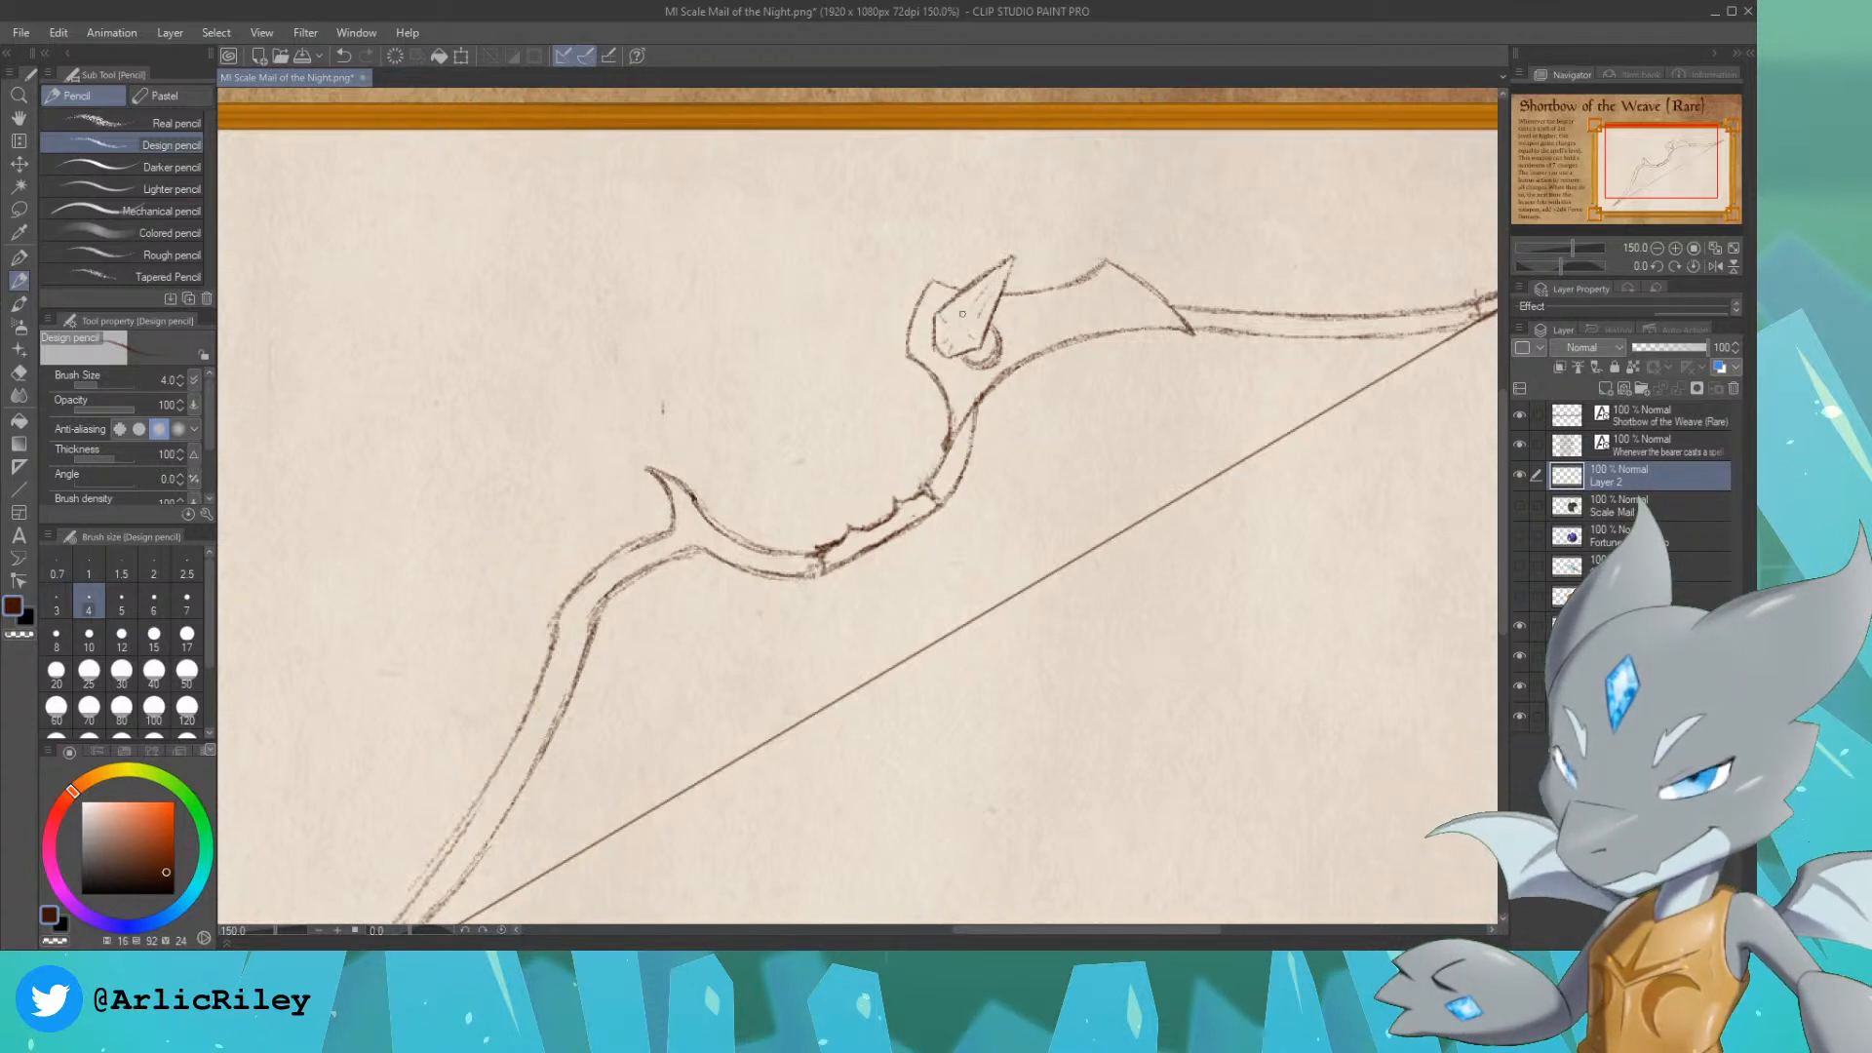
pyautogui.moveTo(951, 336); pyautogui.dragTo(955, 319)
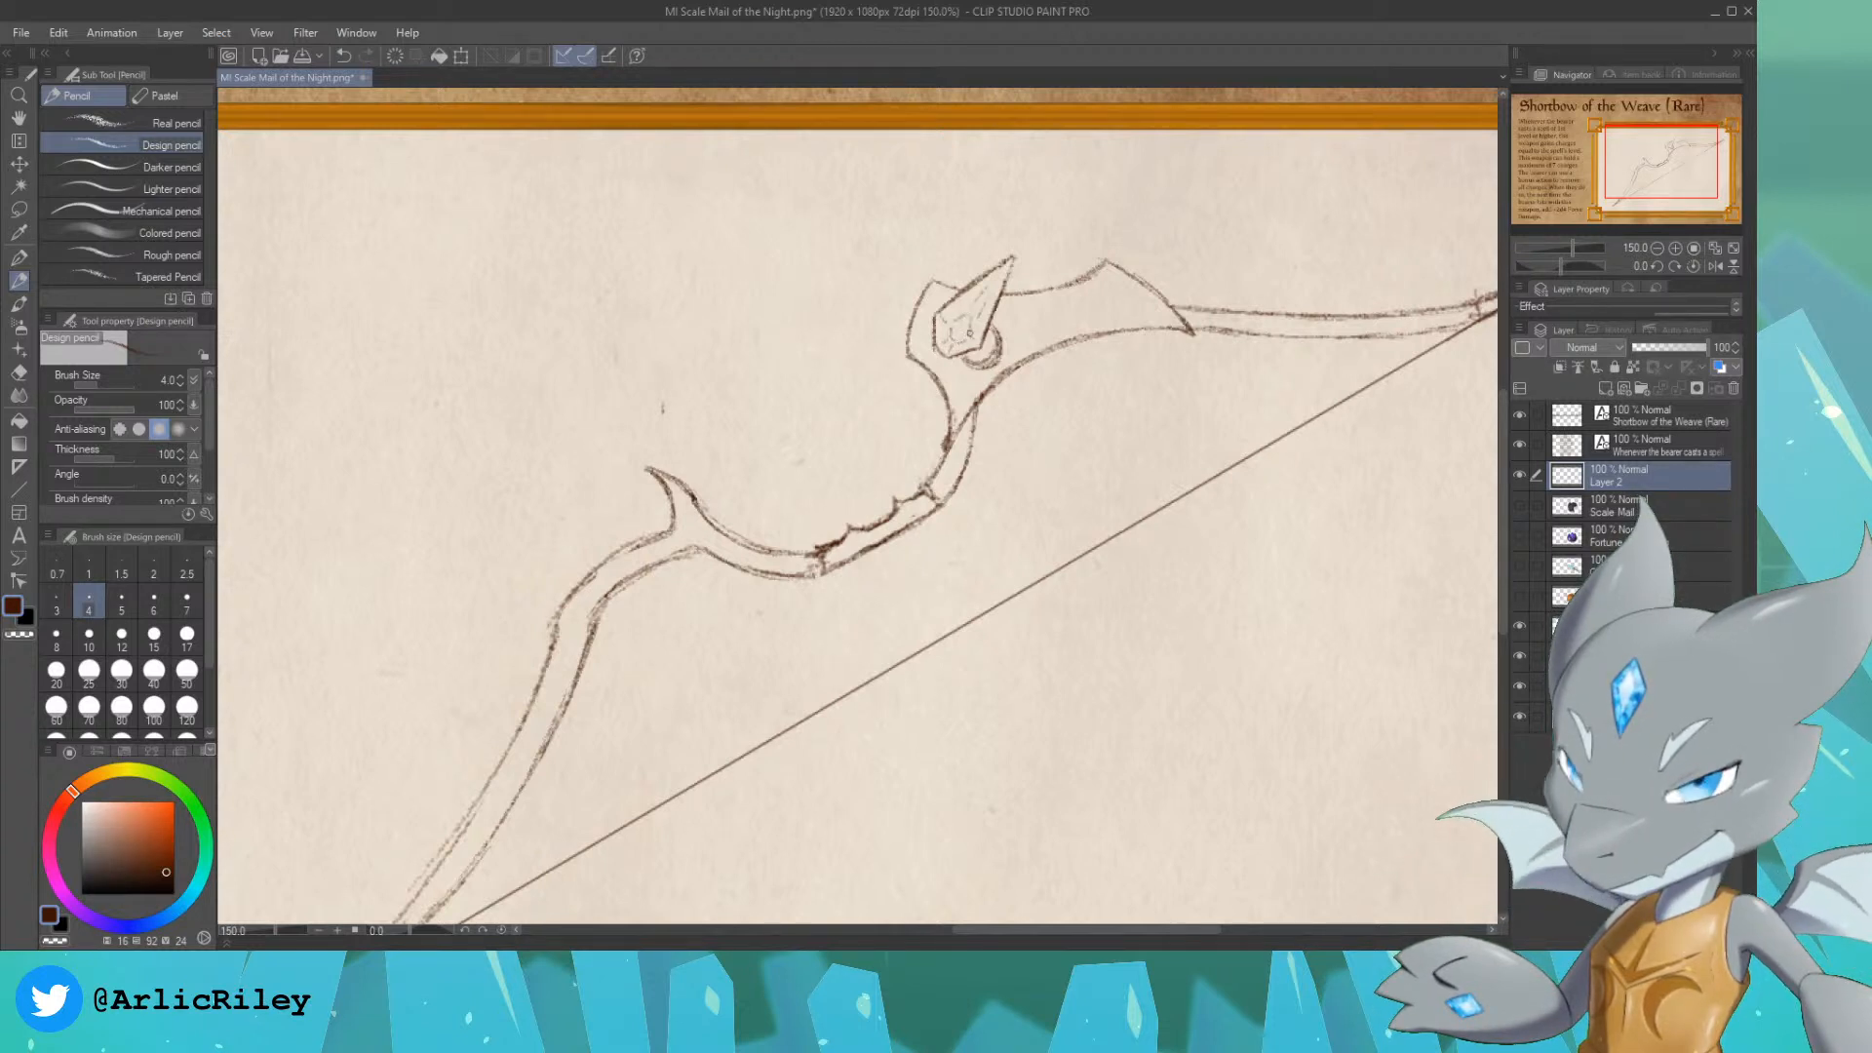
pyautogui.hotkey('ctrl', 'z')
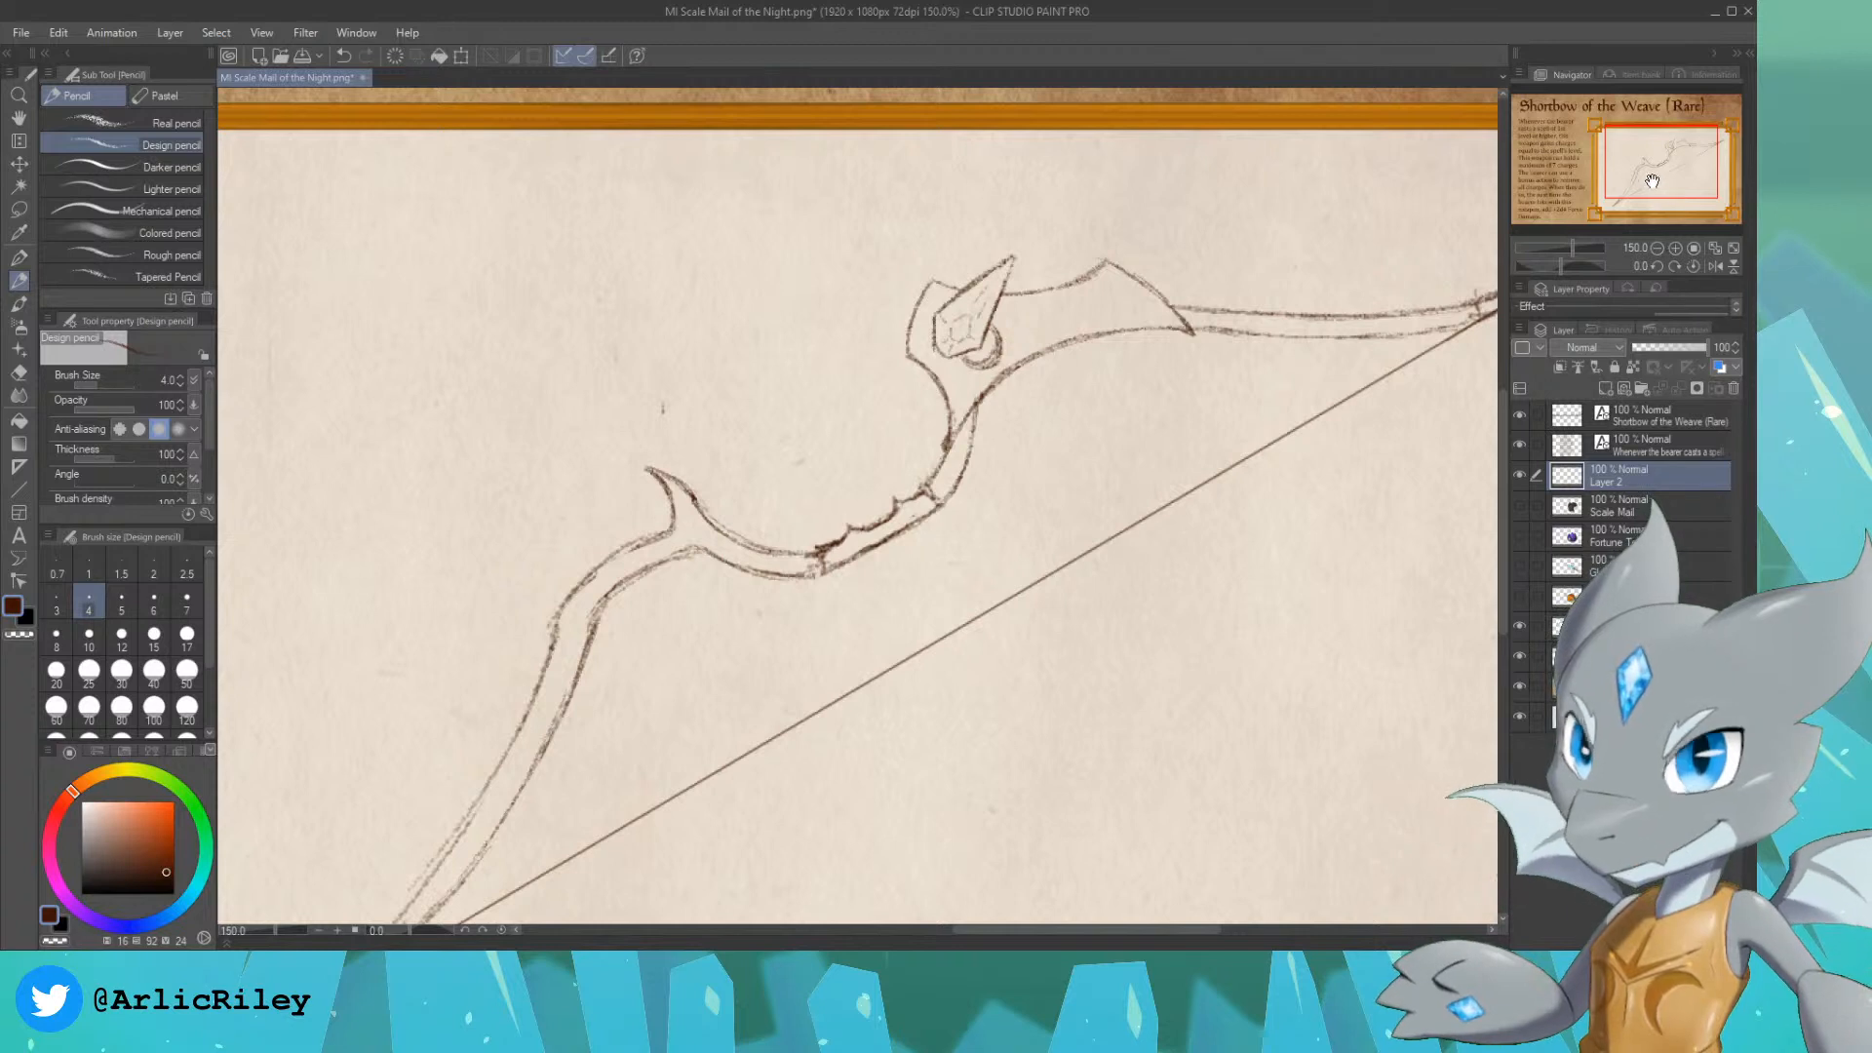
# Step: Draw short dividing lines across the lower limb on both sides of the horn's base
pyautogui.moveTo(693, 556)
pyautogui.mouseDown()
pyautogui.moveTo(722, 444)
pyautogui.moveTo(692, 441)
pyautogui.moveTo(731, 438)
pyautogui.mouseUp()
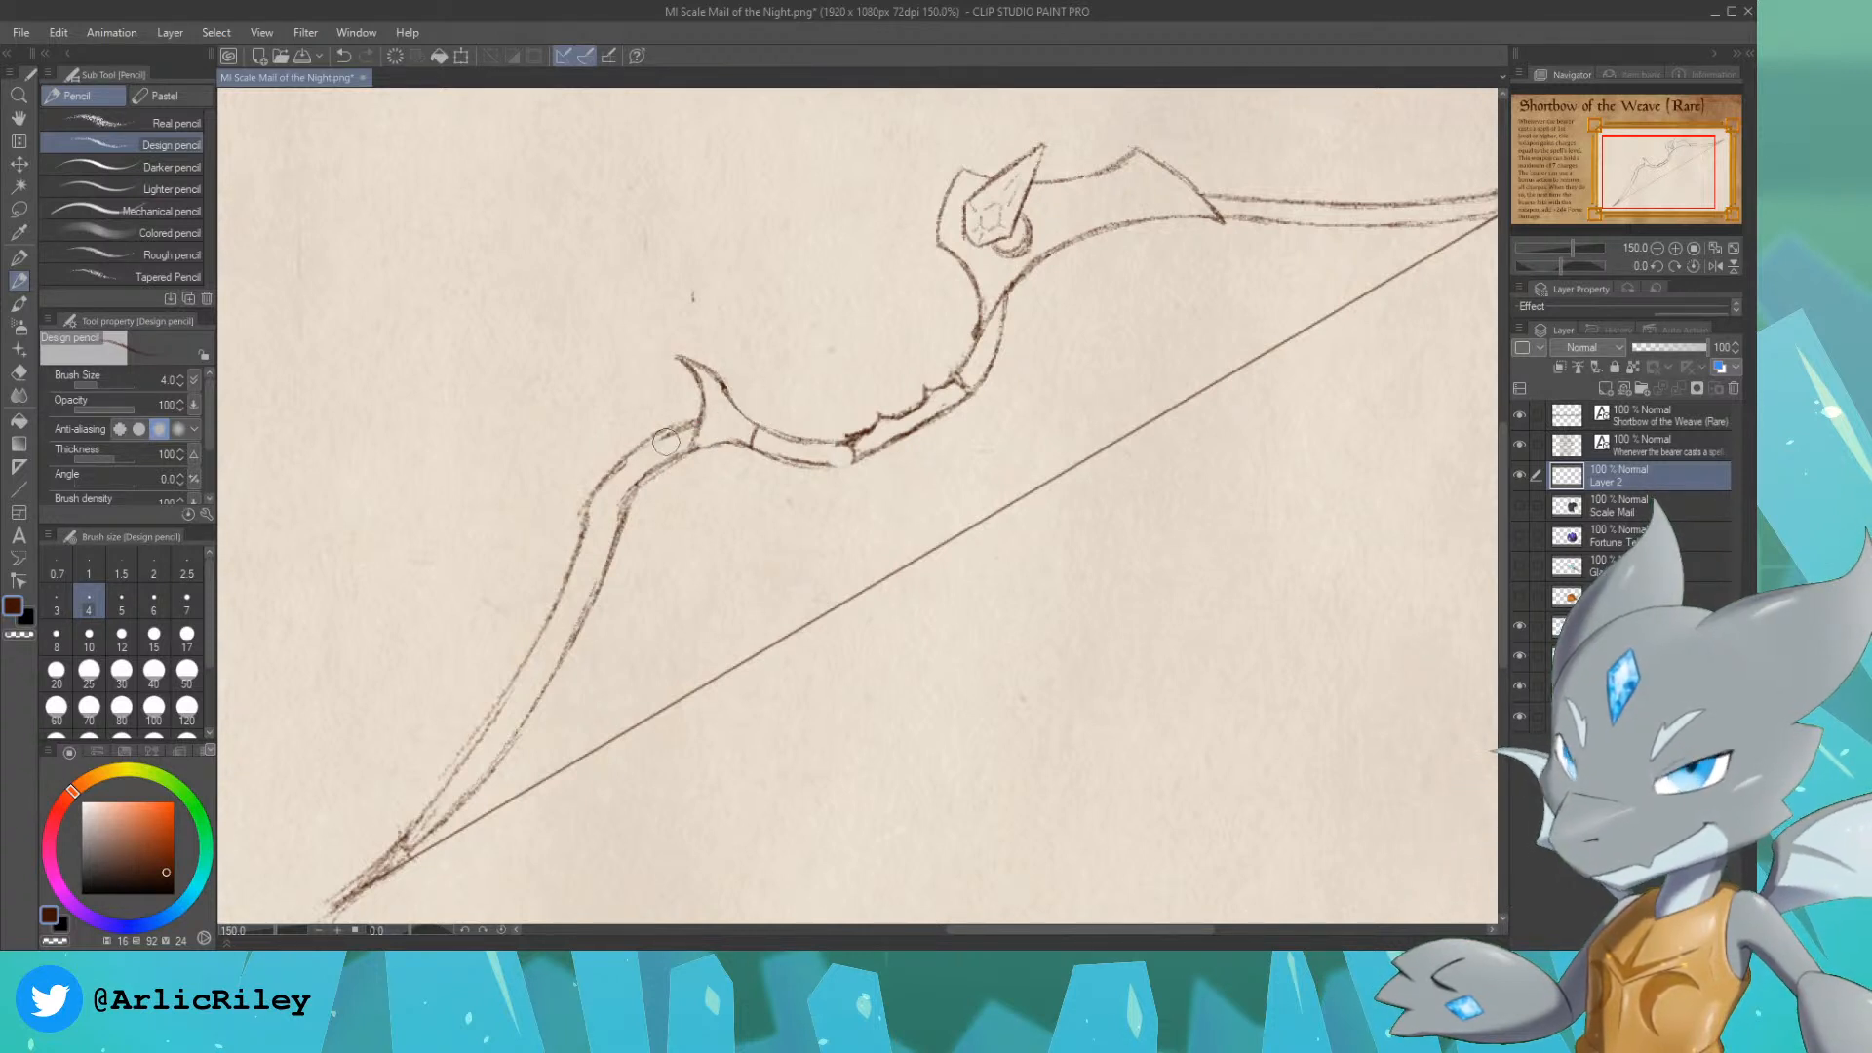
# Step: Examine the bow sketch up close and as a whole inside the card's frame
pyautogui.scroll(-1, 642, 568)
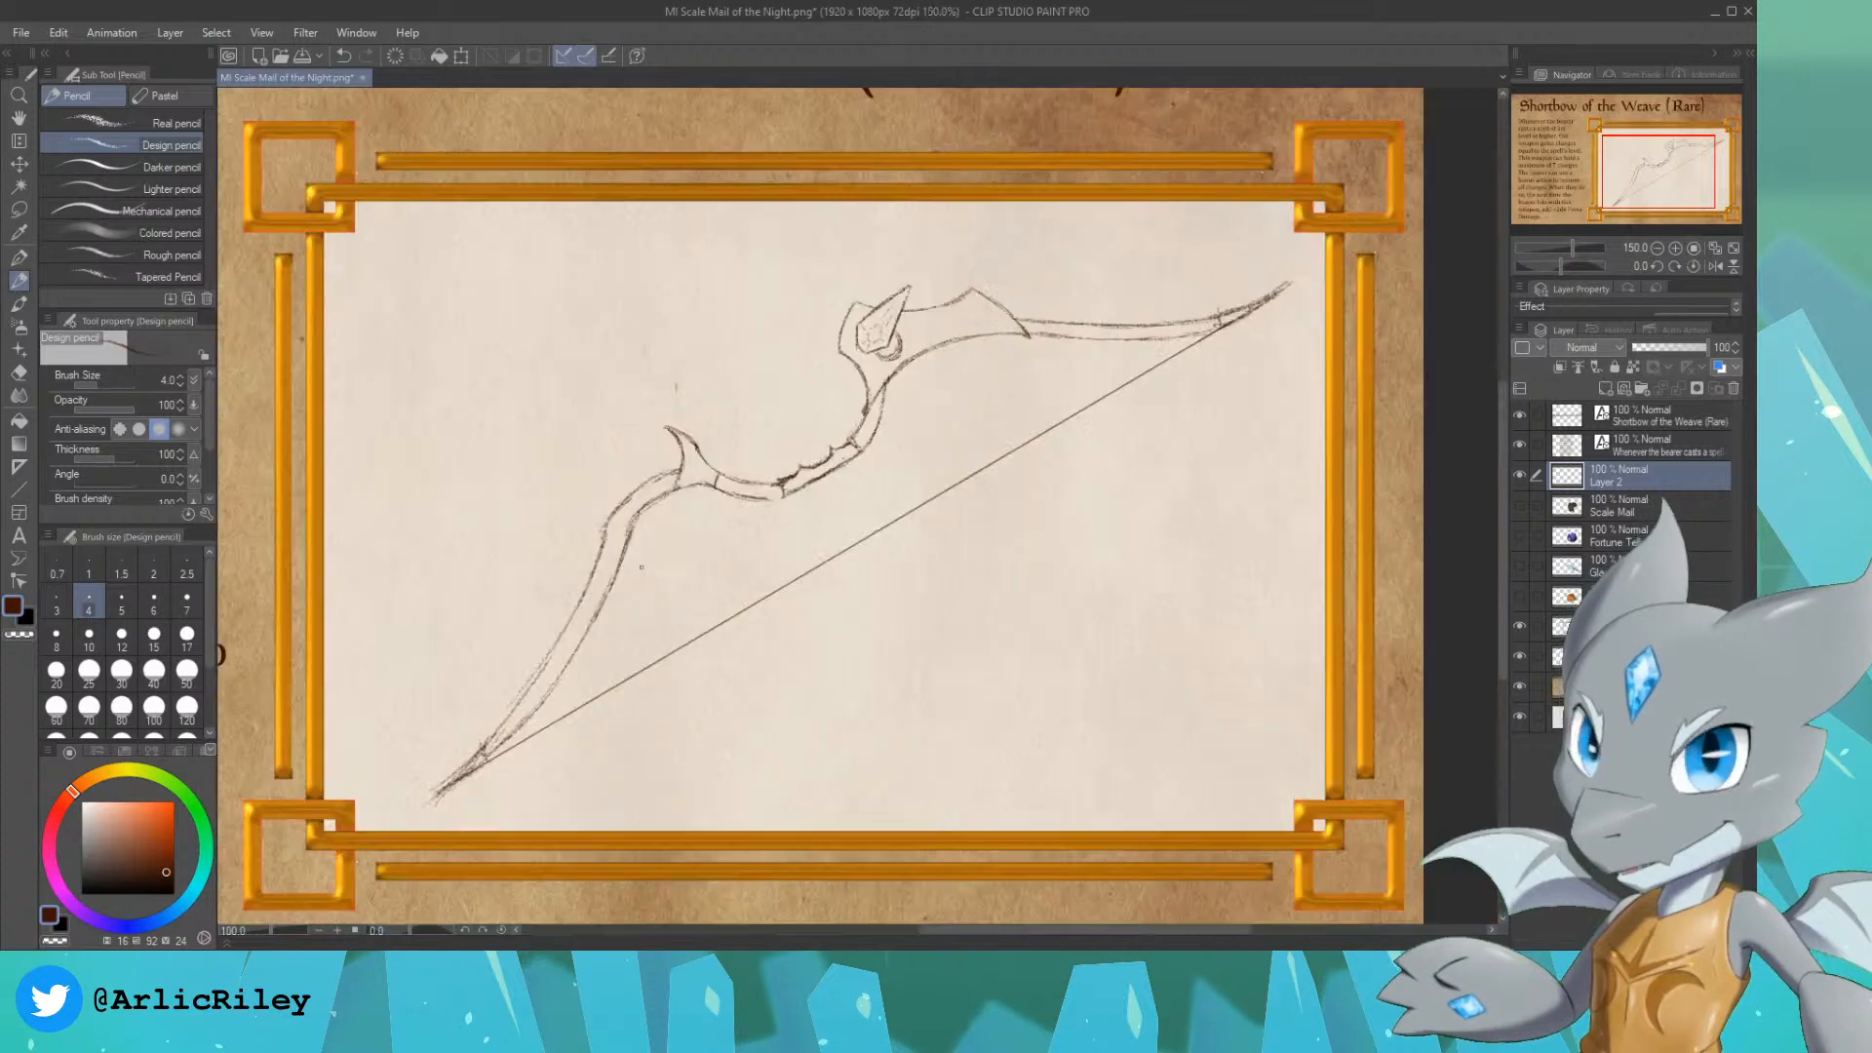
pyautogui.moveTo(1637, 184); pyautogui.dragTo(1628, 179)
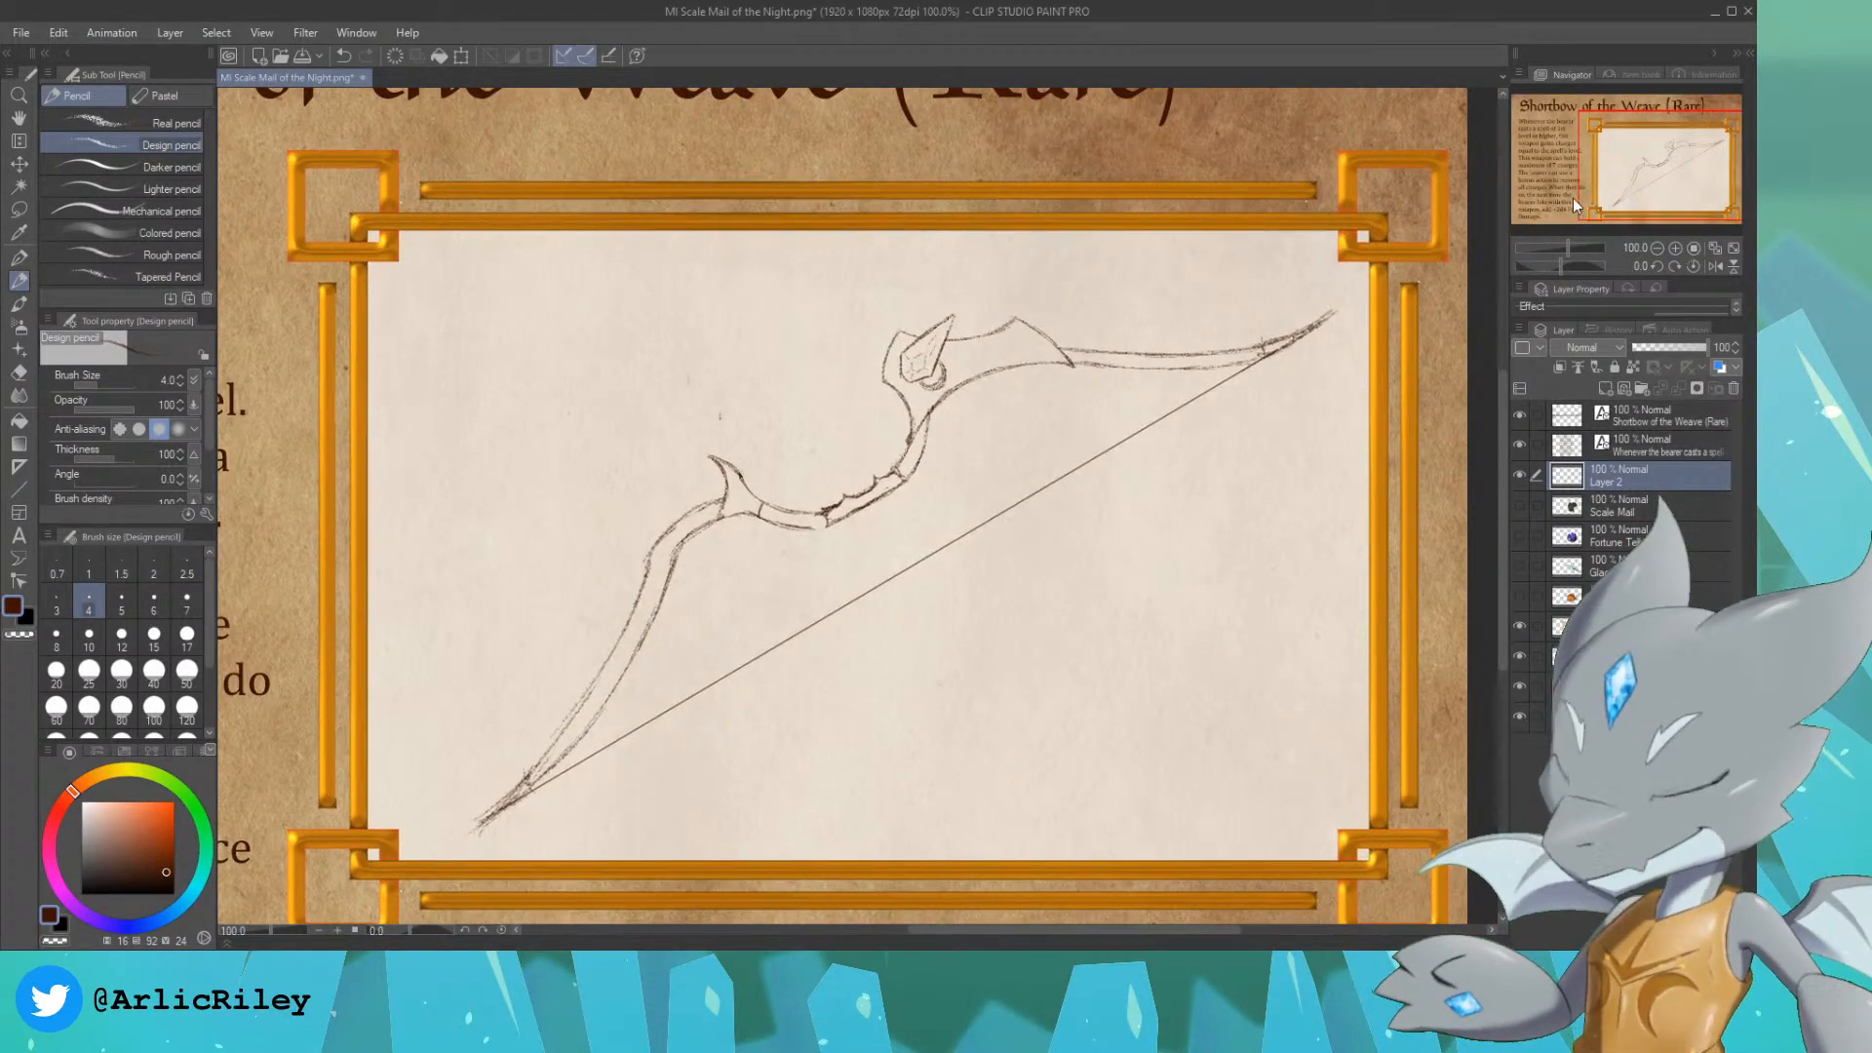
pyautogui.moveTo(1662, 169); pyautogui.dragTo(1664, 167)
pyautogui.scroll(2, 1664, 167)
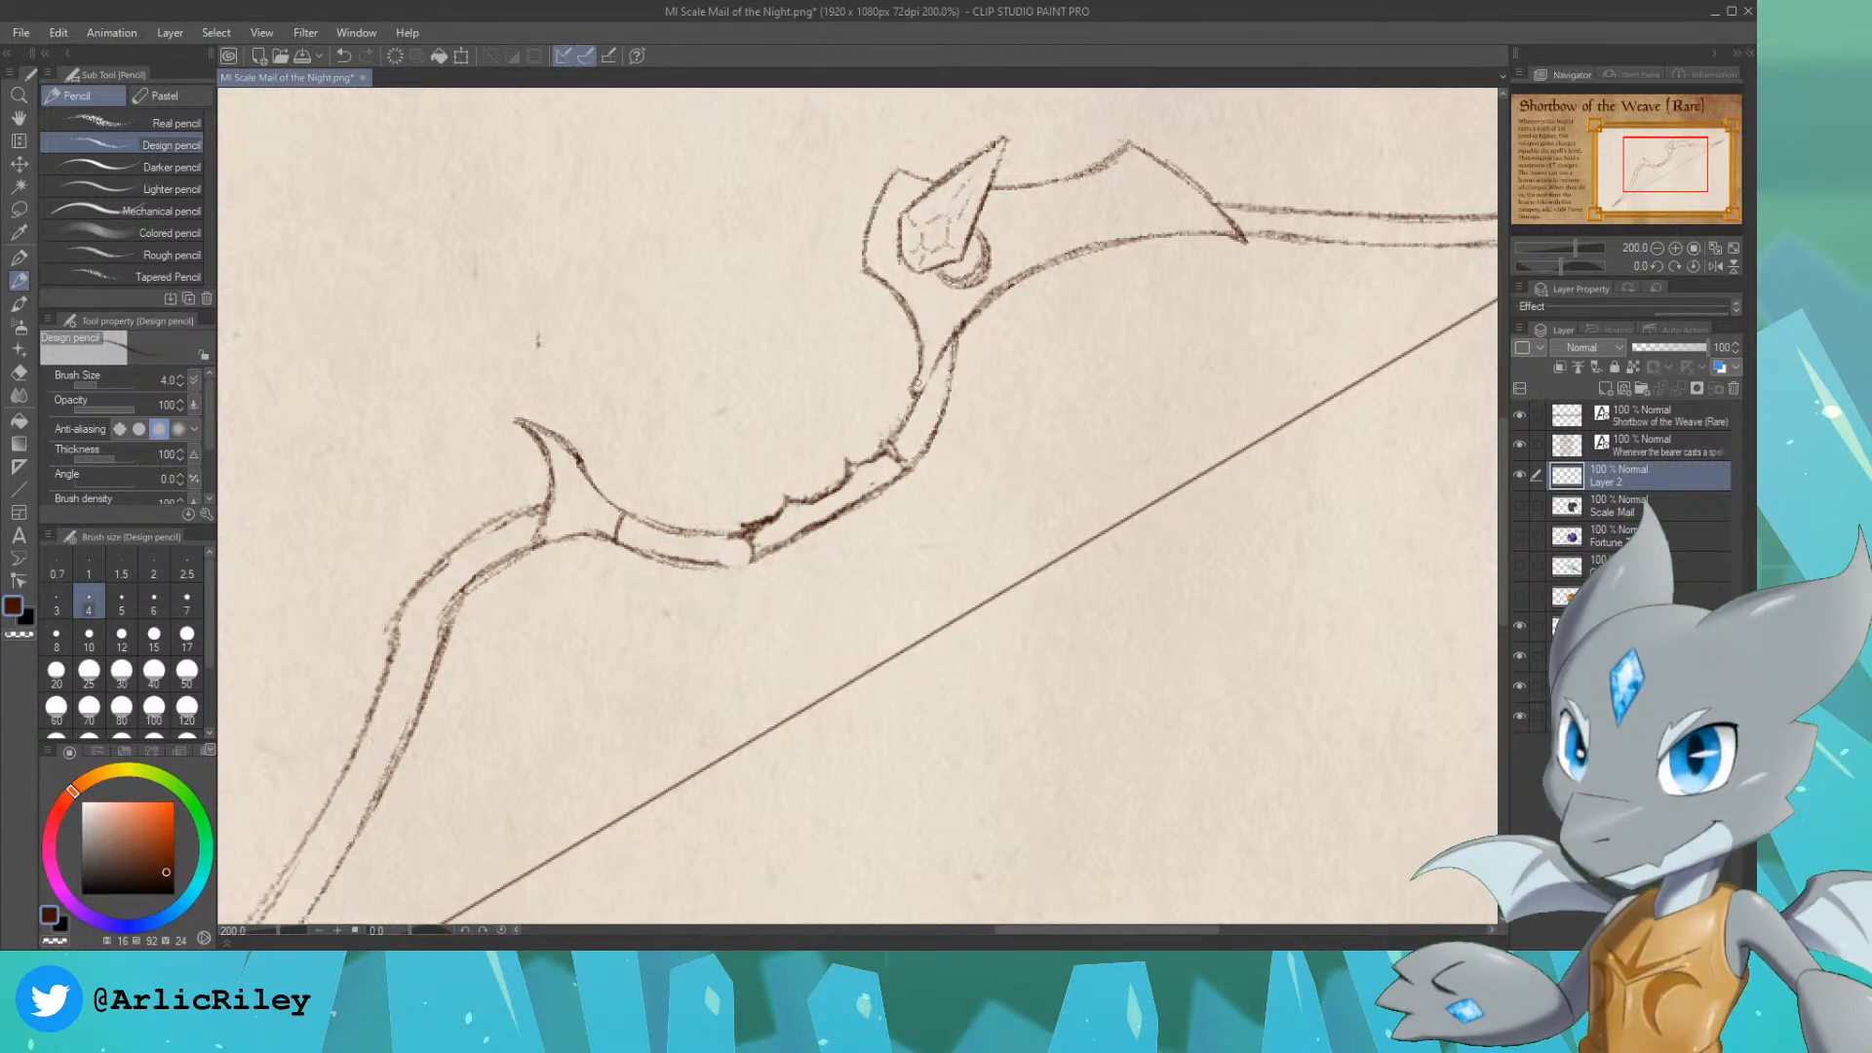
pyautogui.hotkey('ctrl', '-')
pyautogui.hotkey('ctrl', '-')
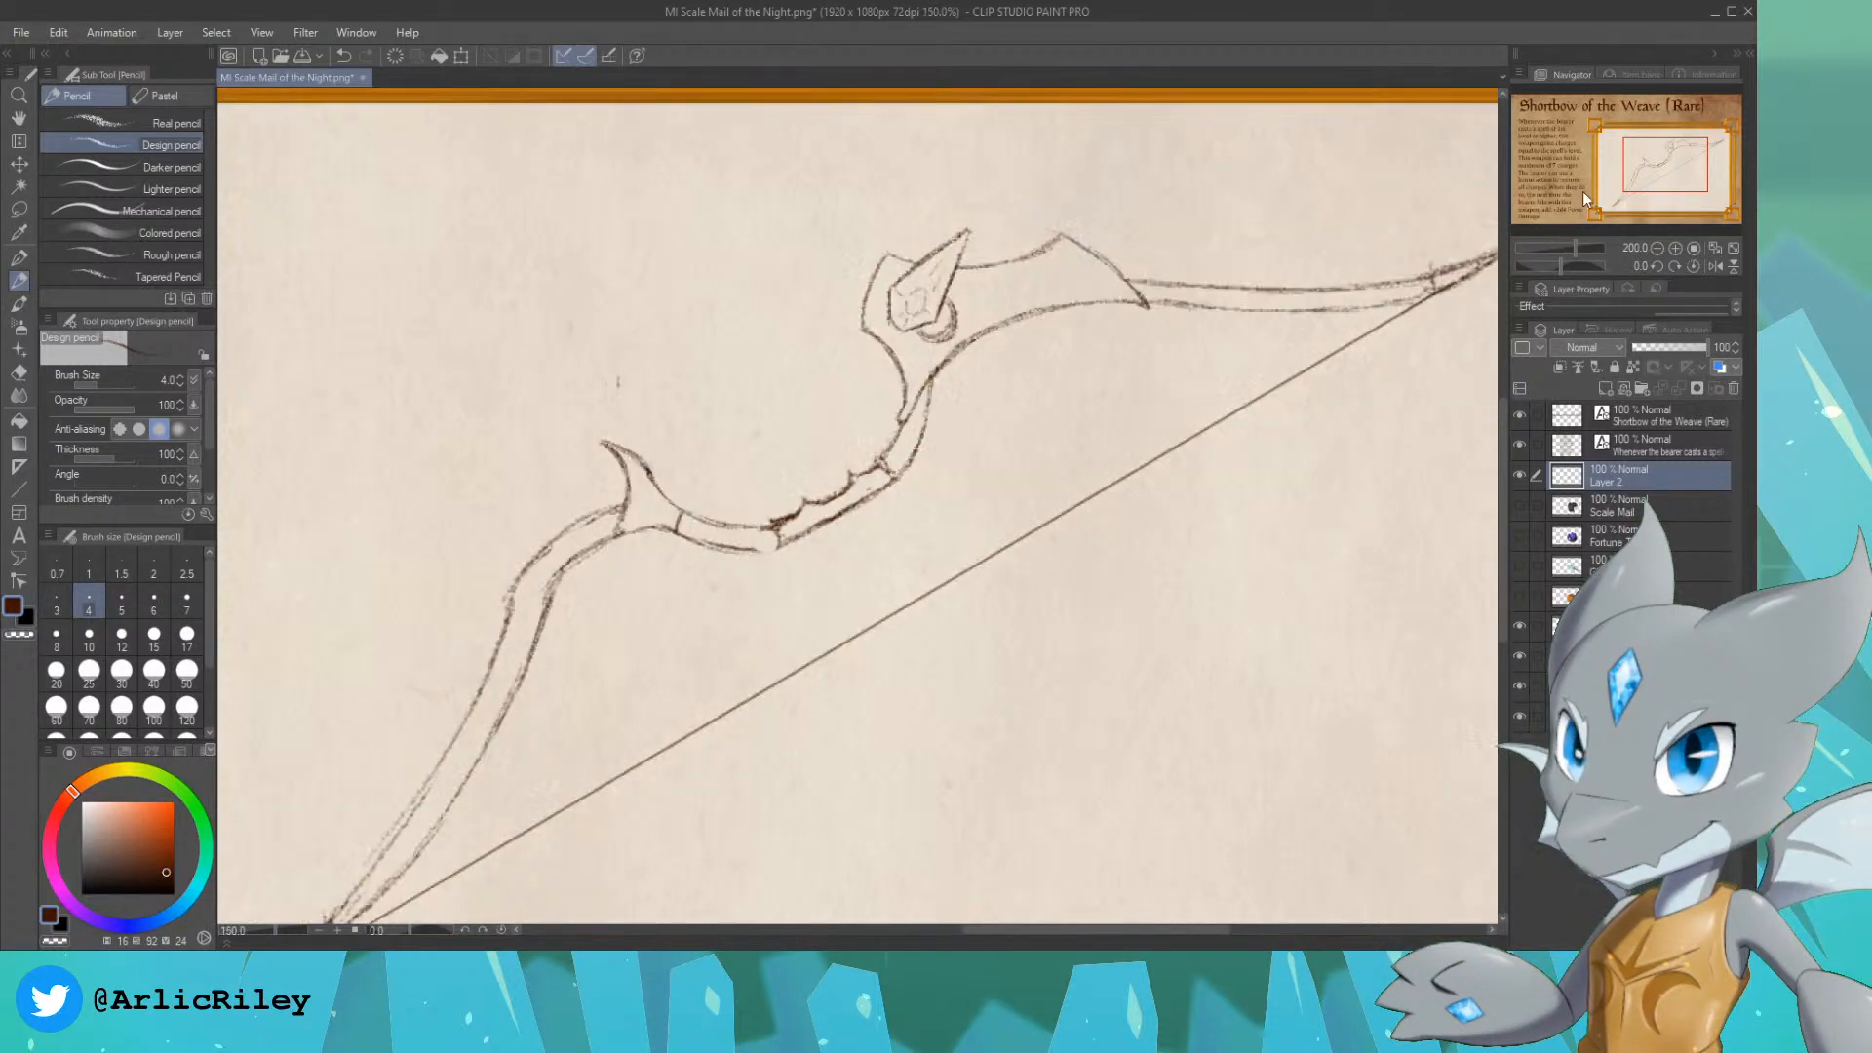
pyautogui.moveTo(1670, 164); pyautogui.dragTo(1656, 169)
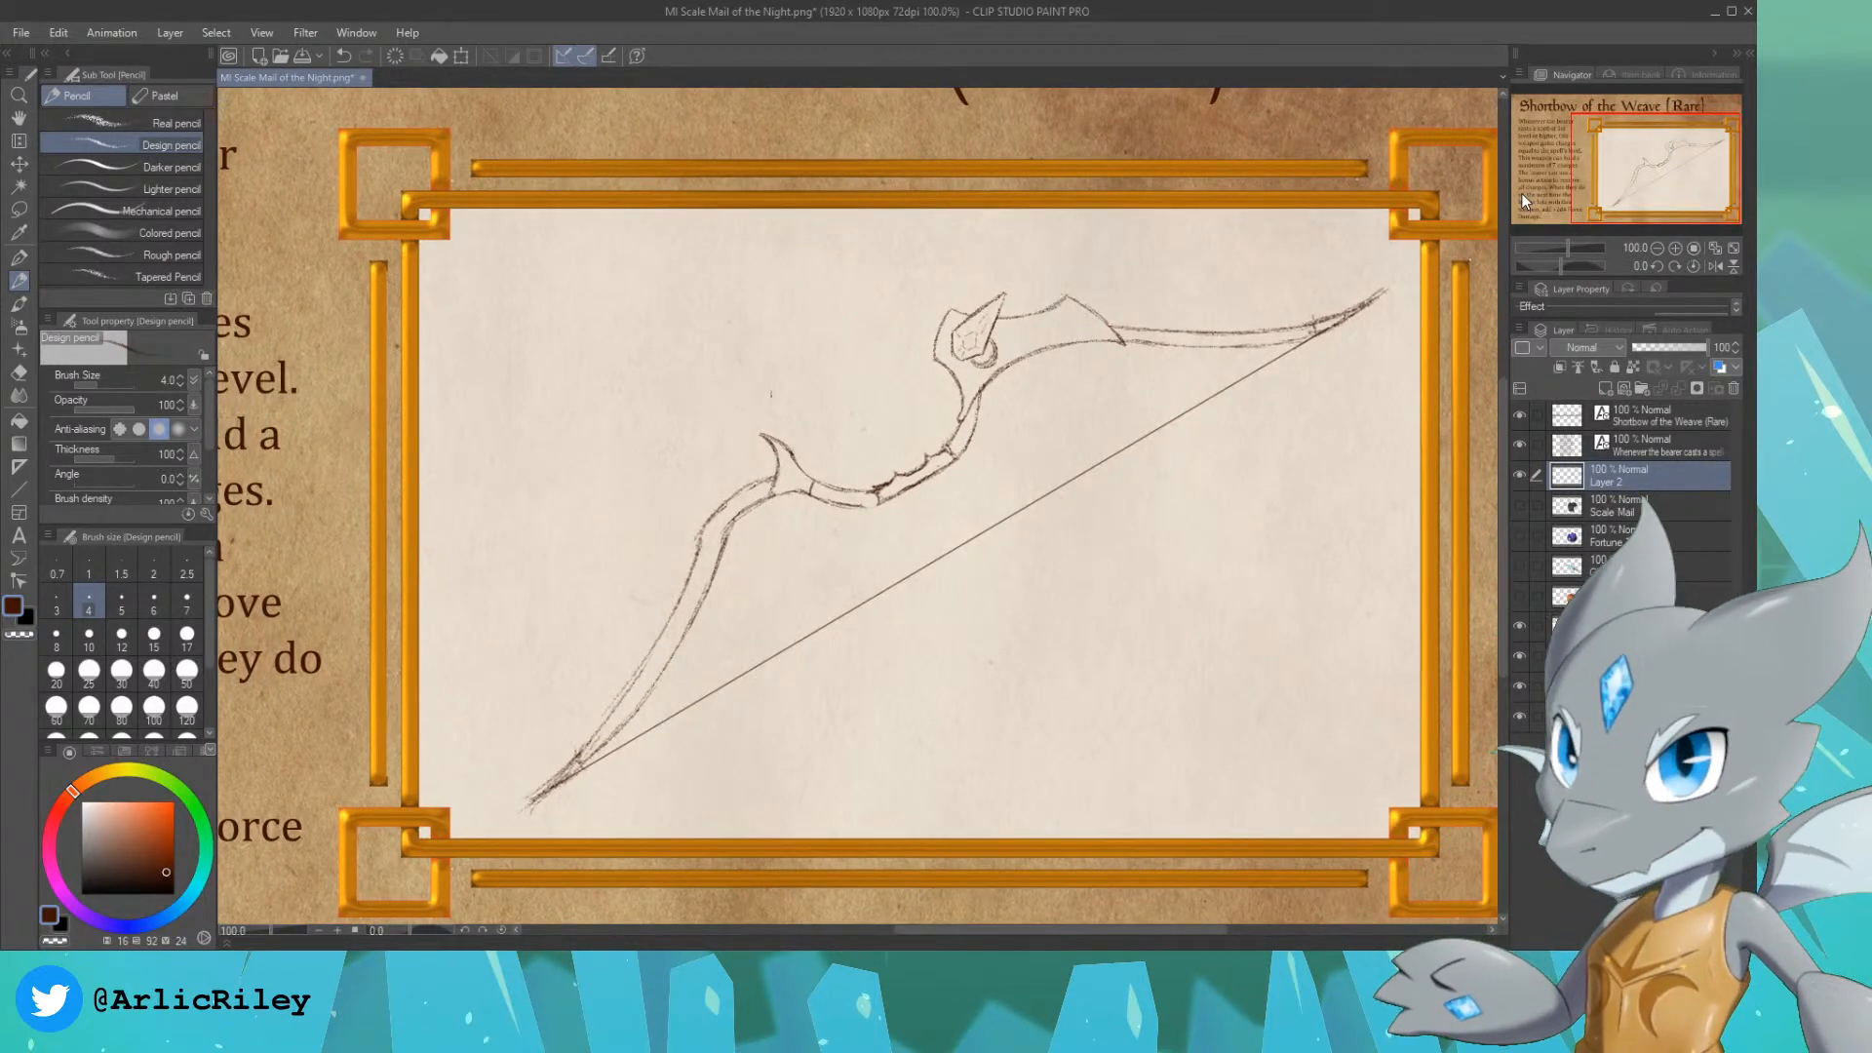
pyautogui.moveTo(1674, 176); pyautogui.dragTo(1670, 180)
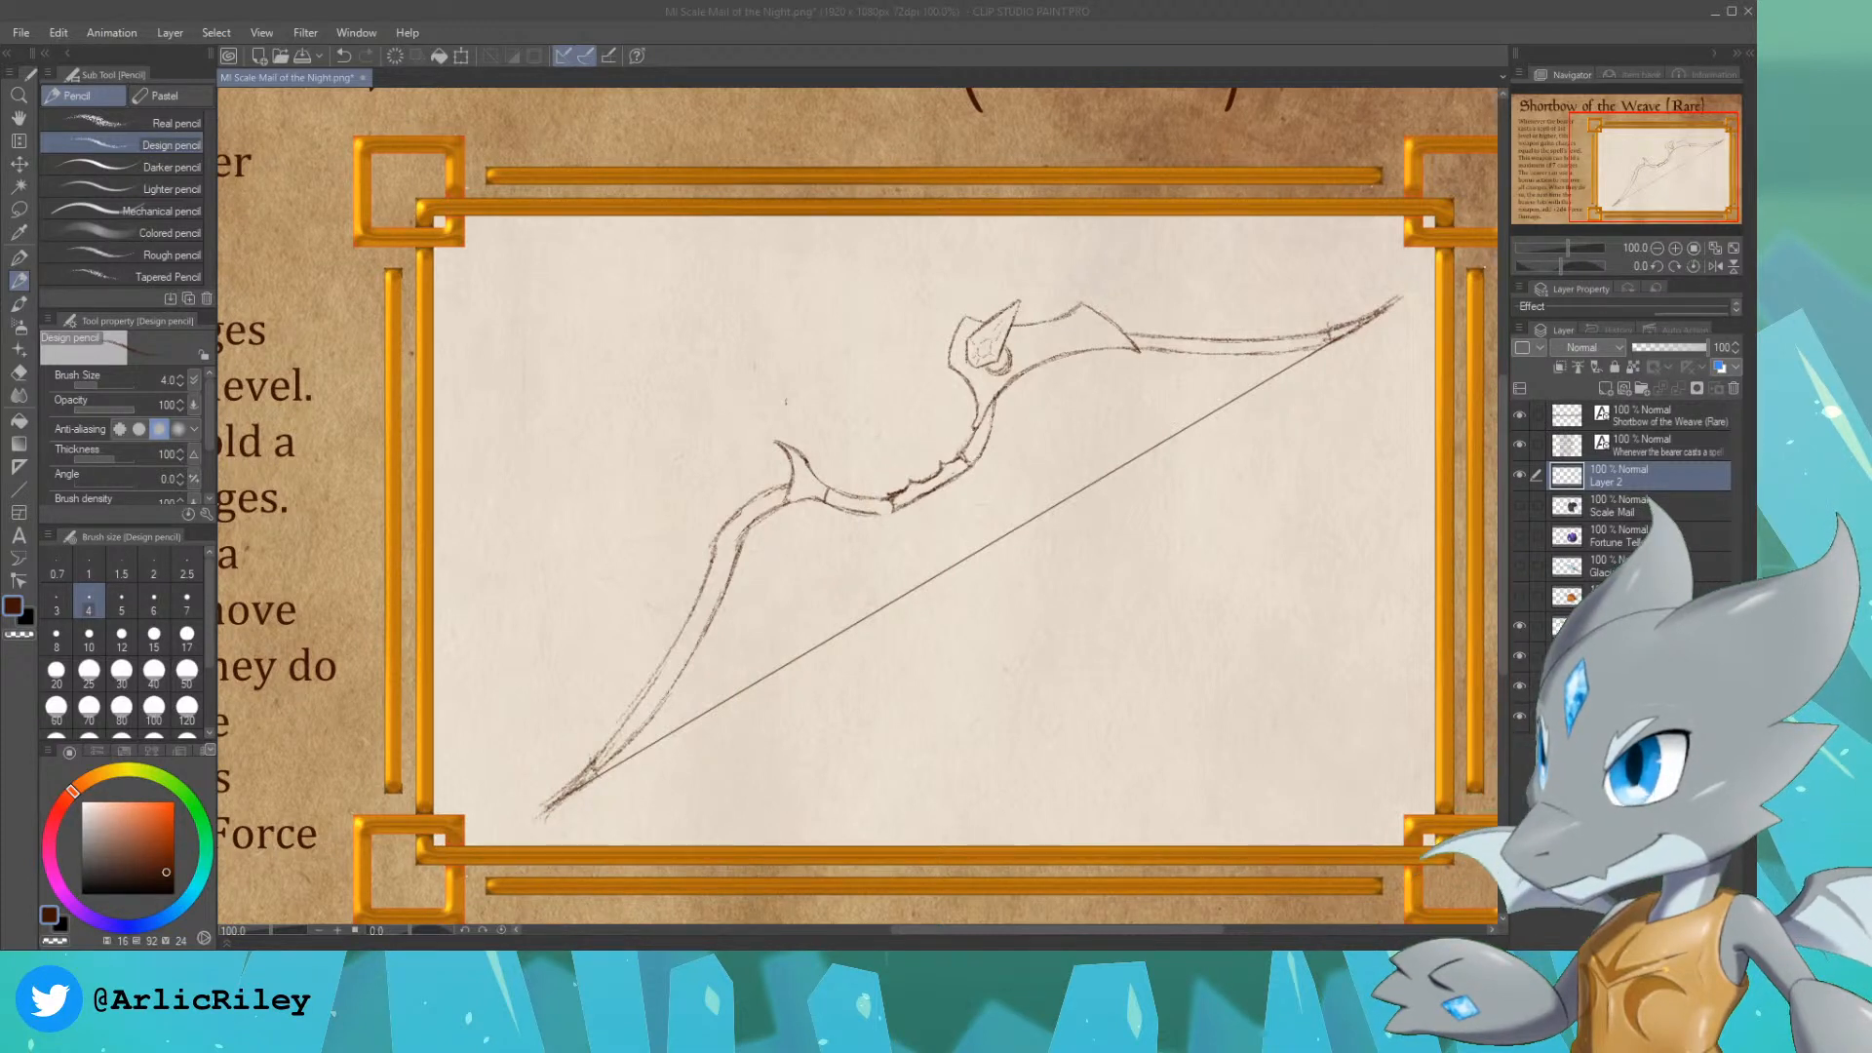
pyautogui.moveTo(1651, 164); pyautogui.dragTo(1652, 170)
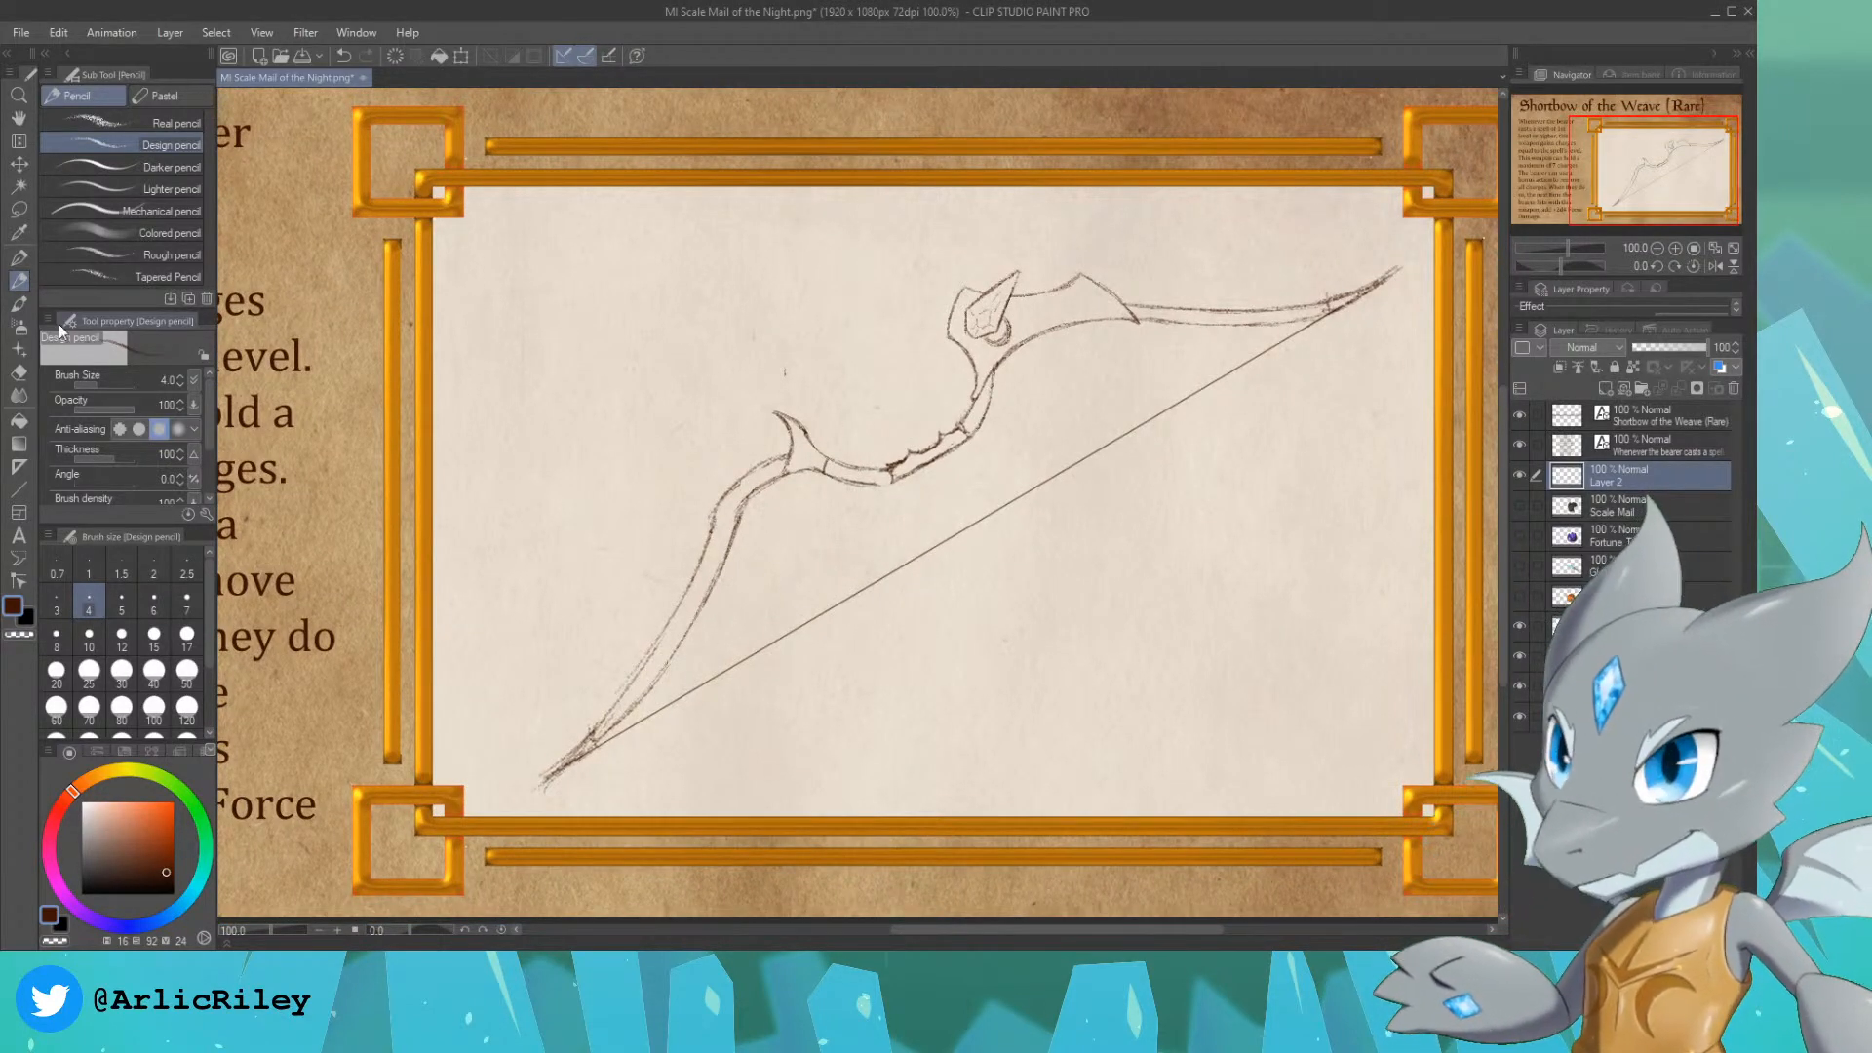
pyautogui.click(20, 487)
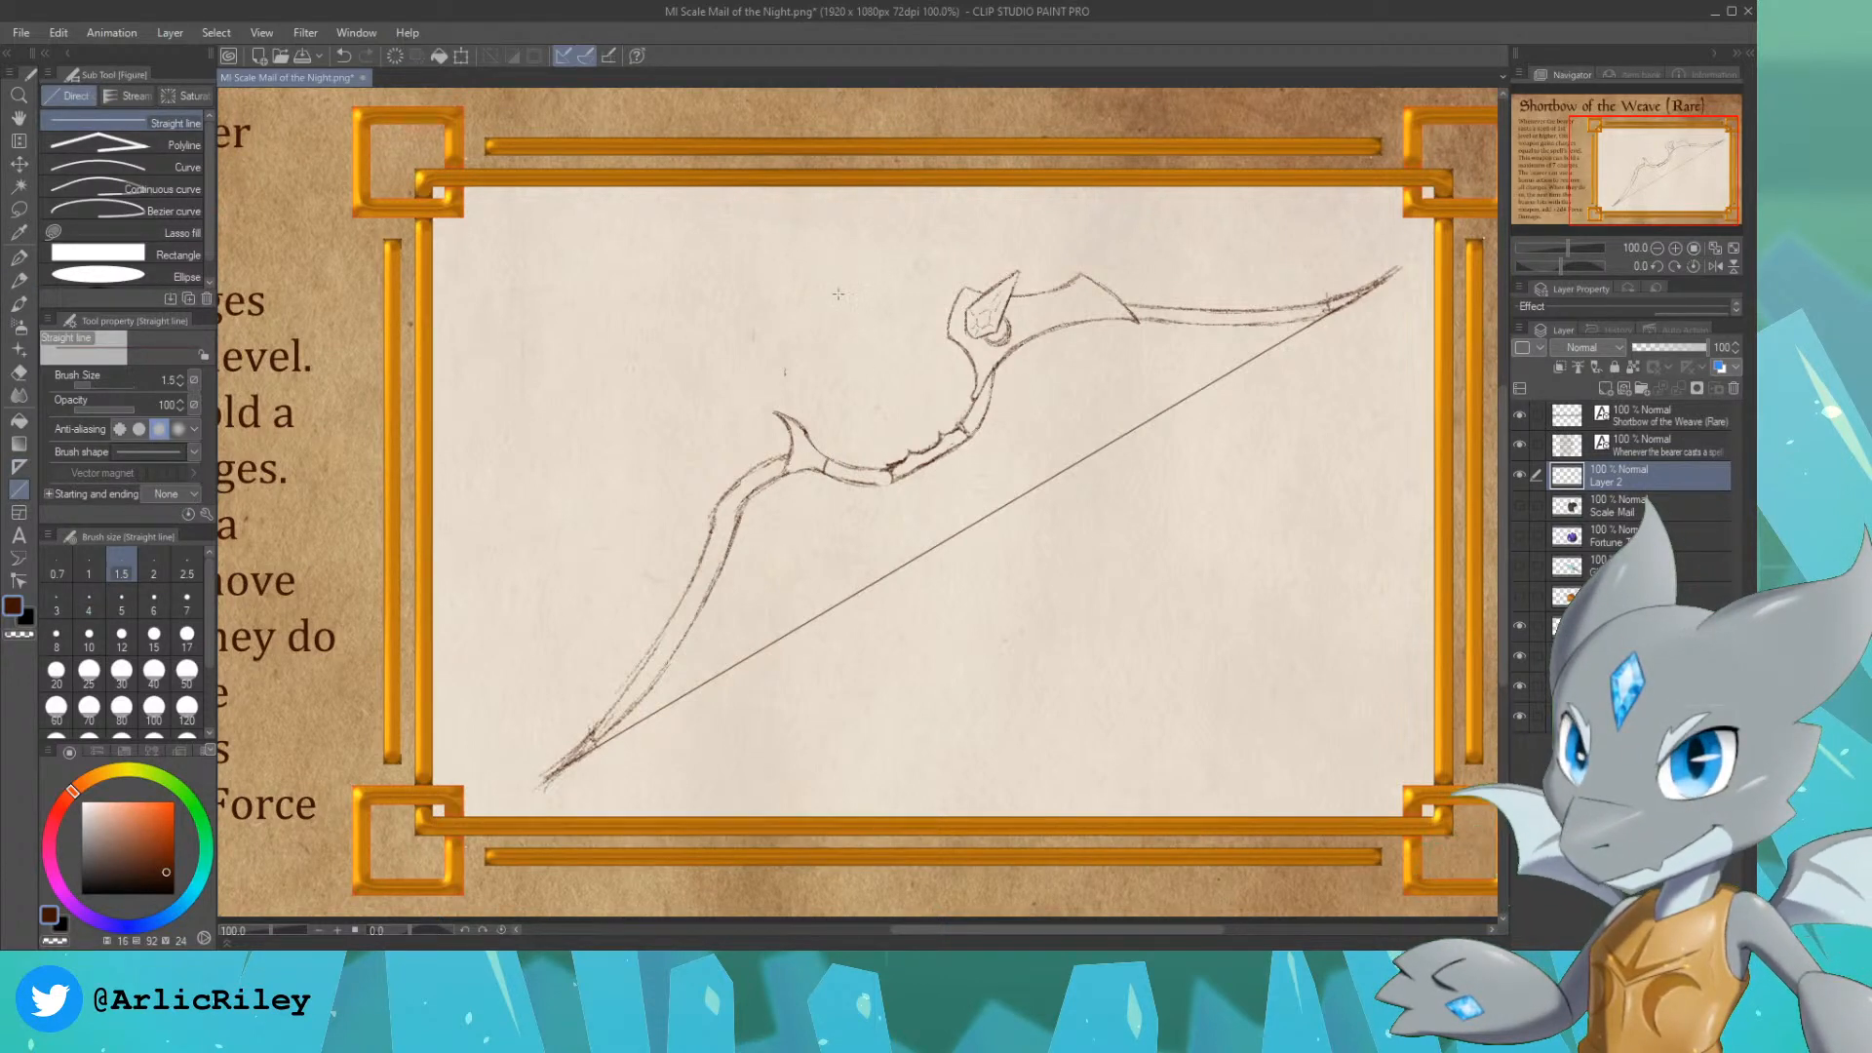
pyautogui.moveTo(790, 315); pyautogui.dragTo(1082, 588)
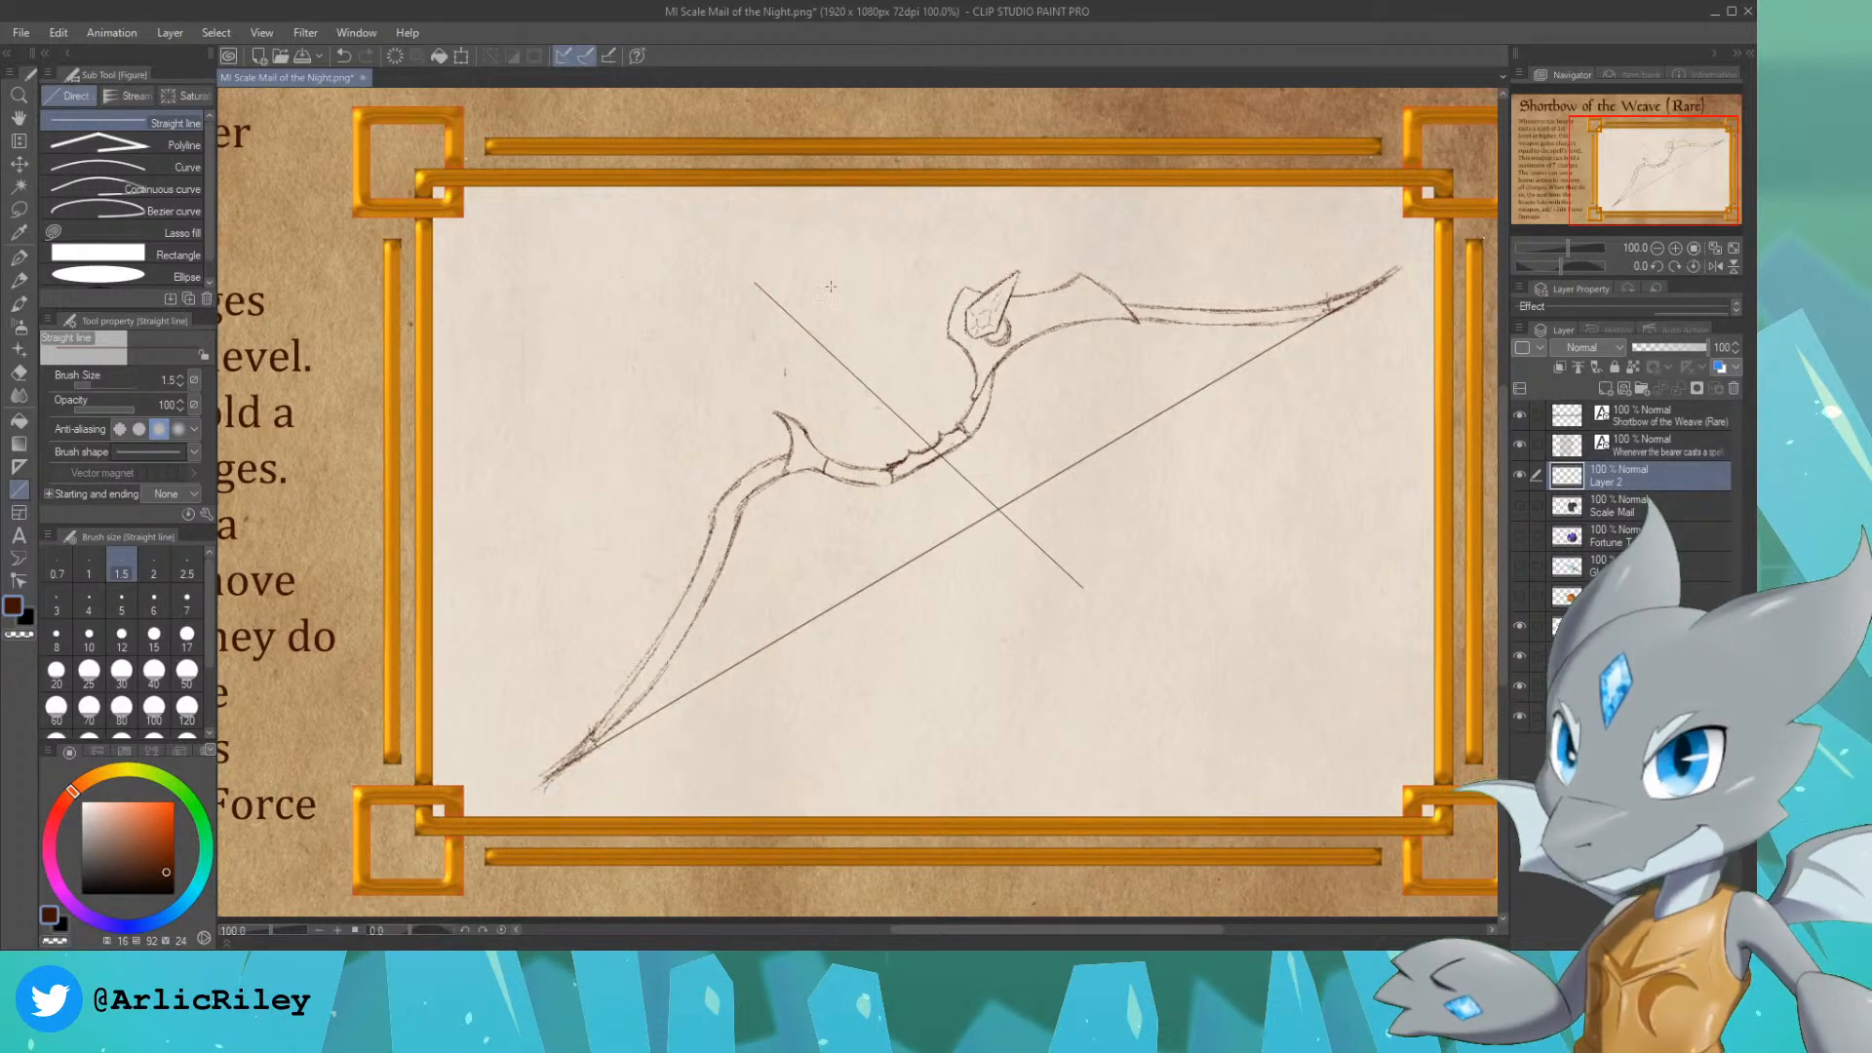
pyautogui.click(17, 210)
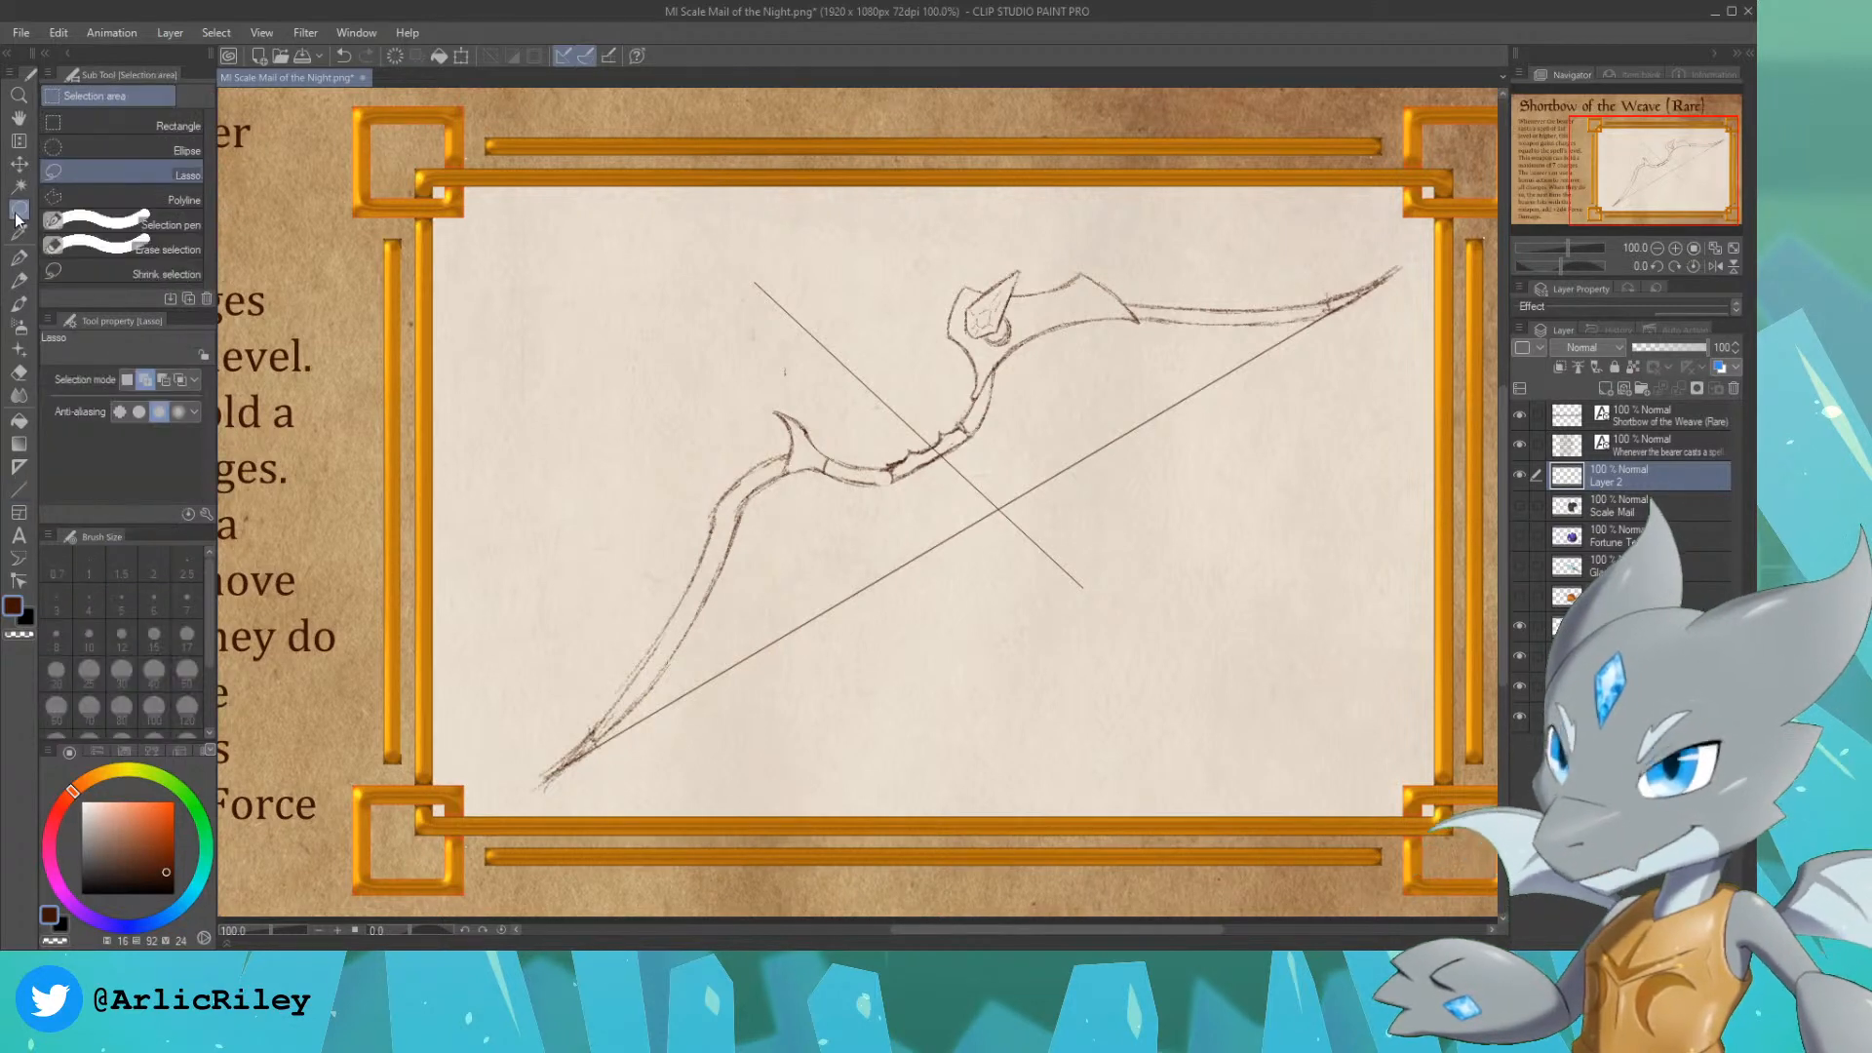
pyautogui.hotkey('ctrl', 'z')
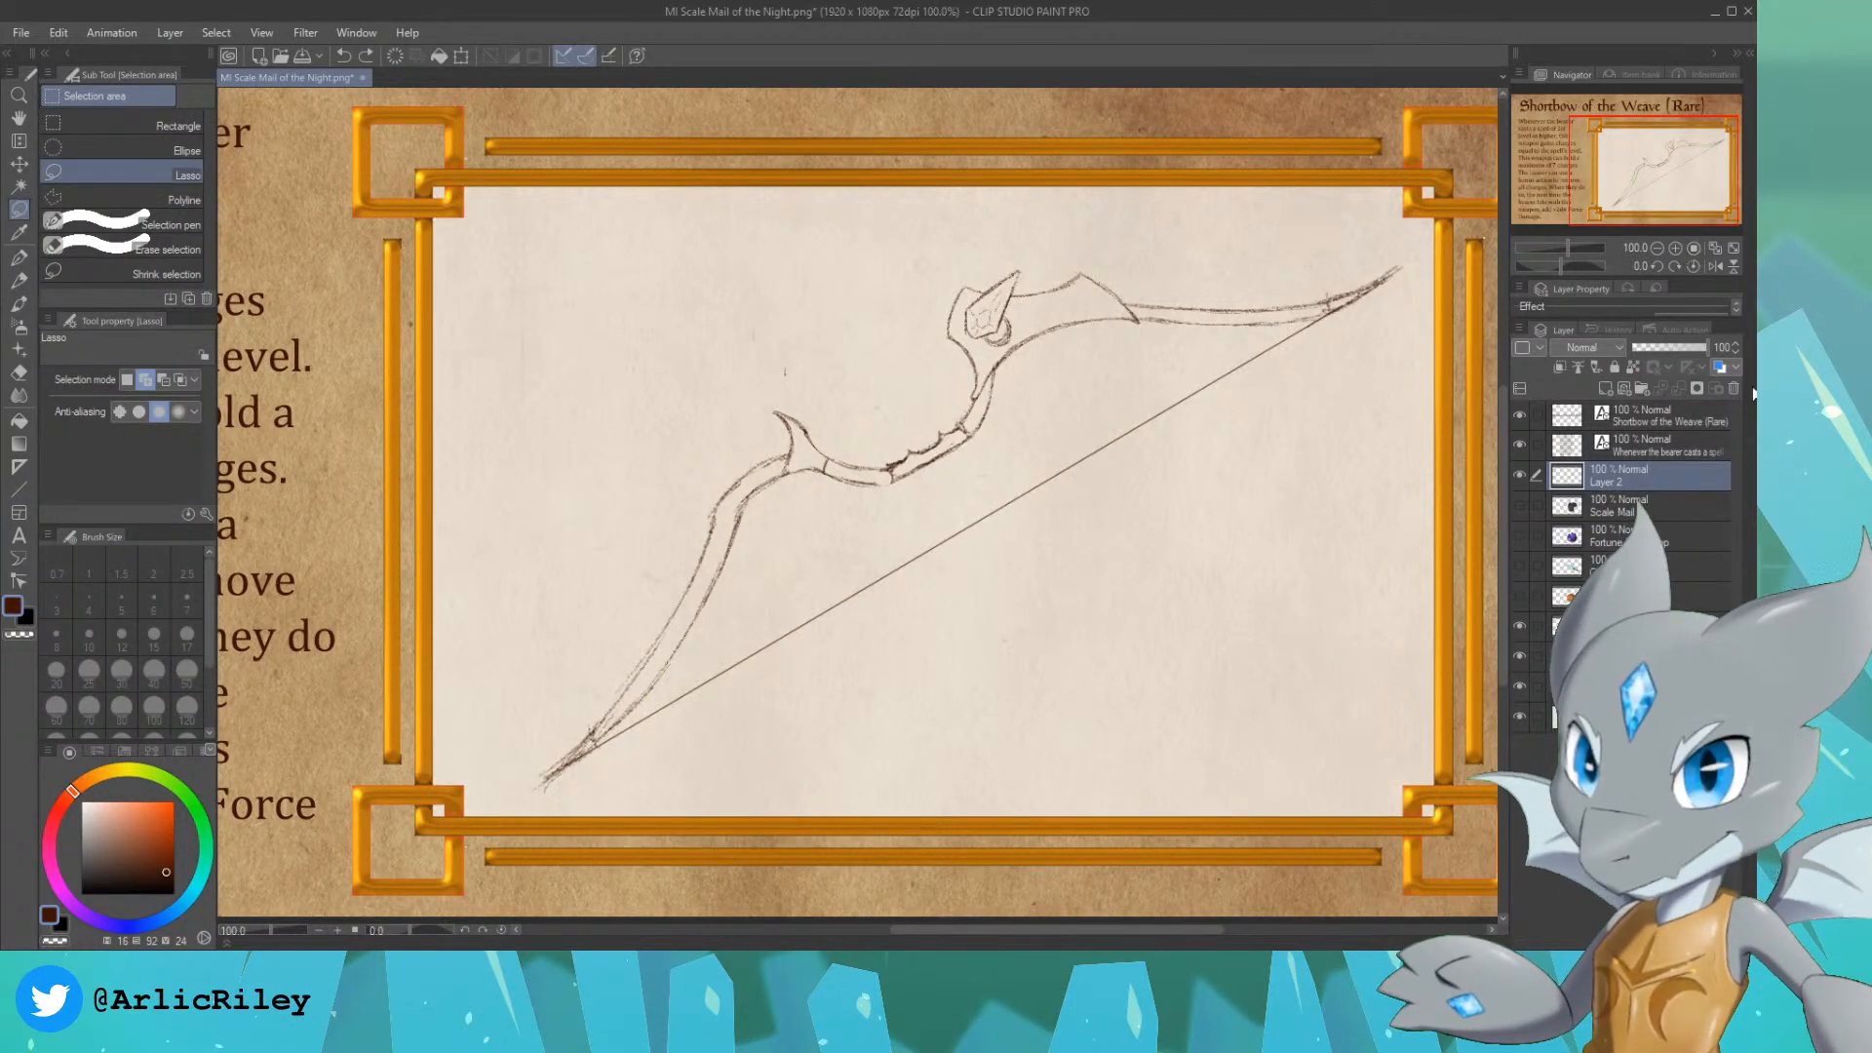
# Step: On a new layer above the bow sketch, draw a straight diagonal arrow-shaft line crossing the grip and bowstring at brush size 1.5
pyautogui.click(1606, 388)
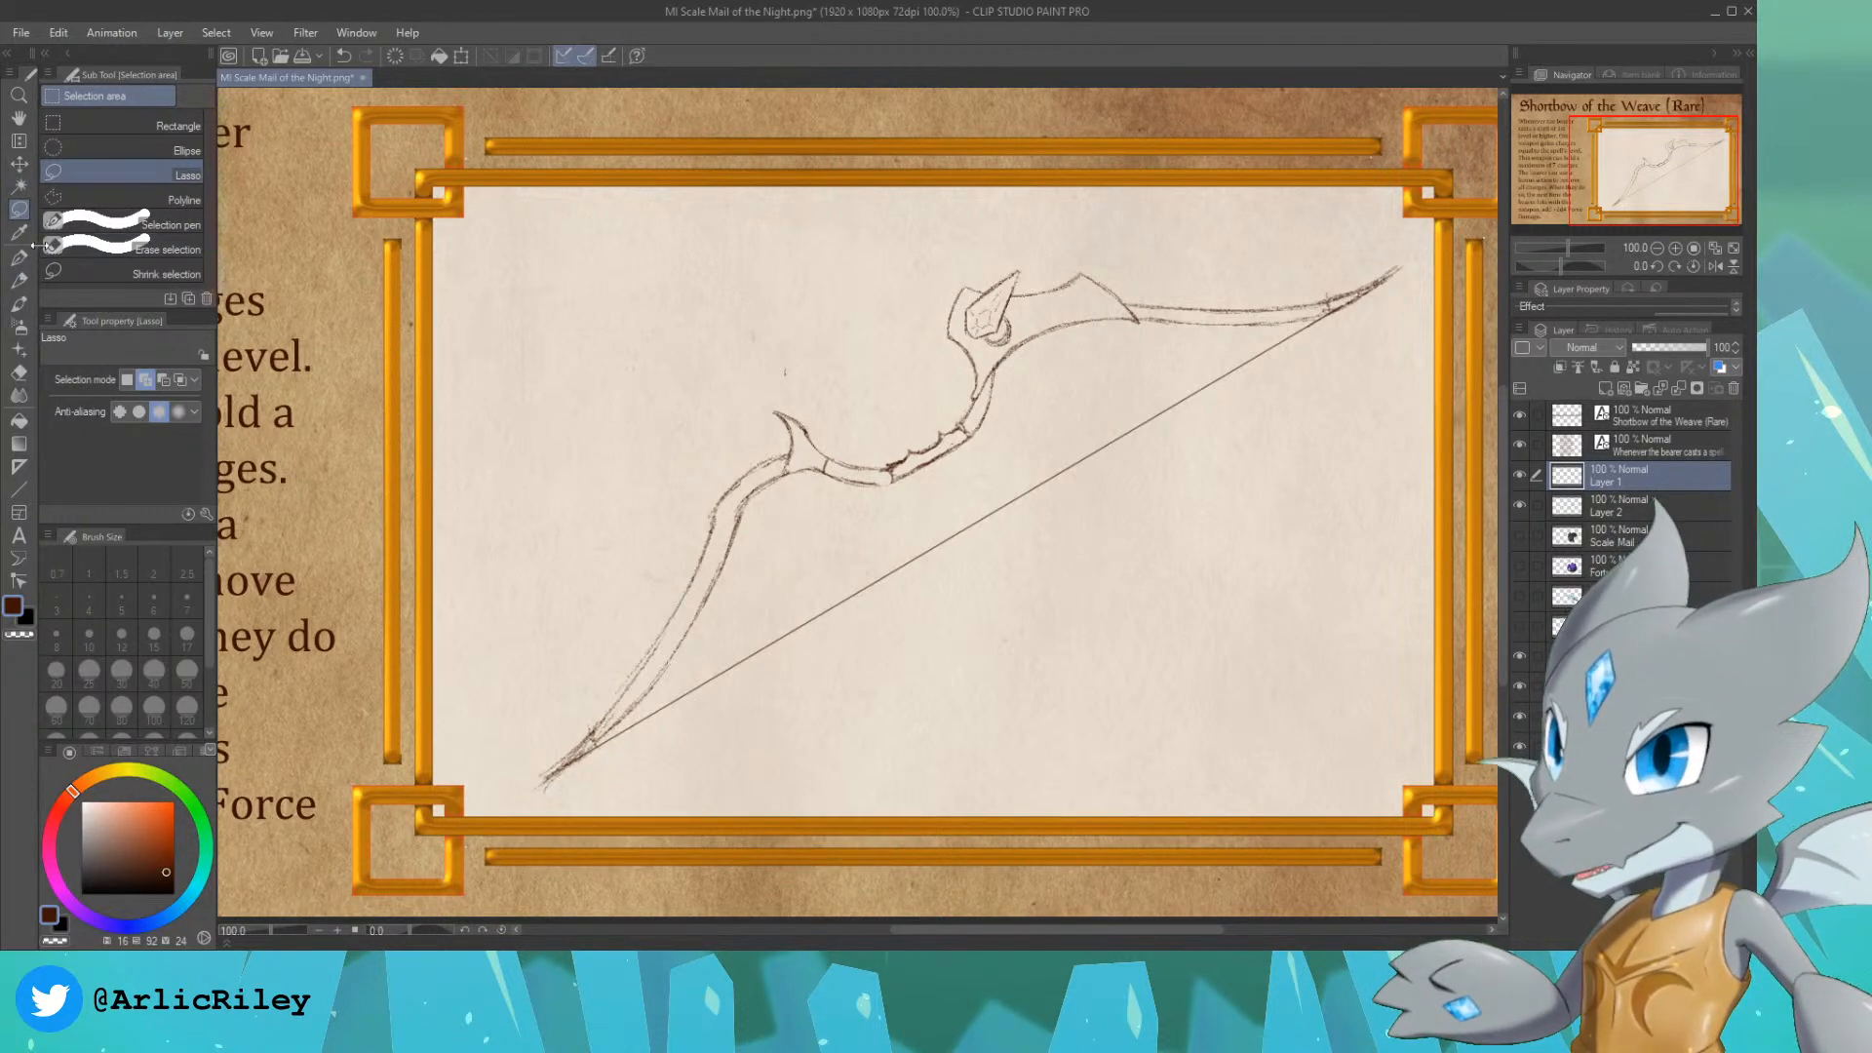
pyautogui.click(18, 490)
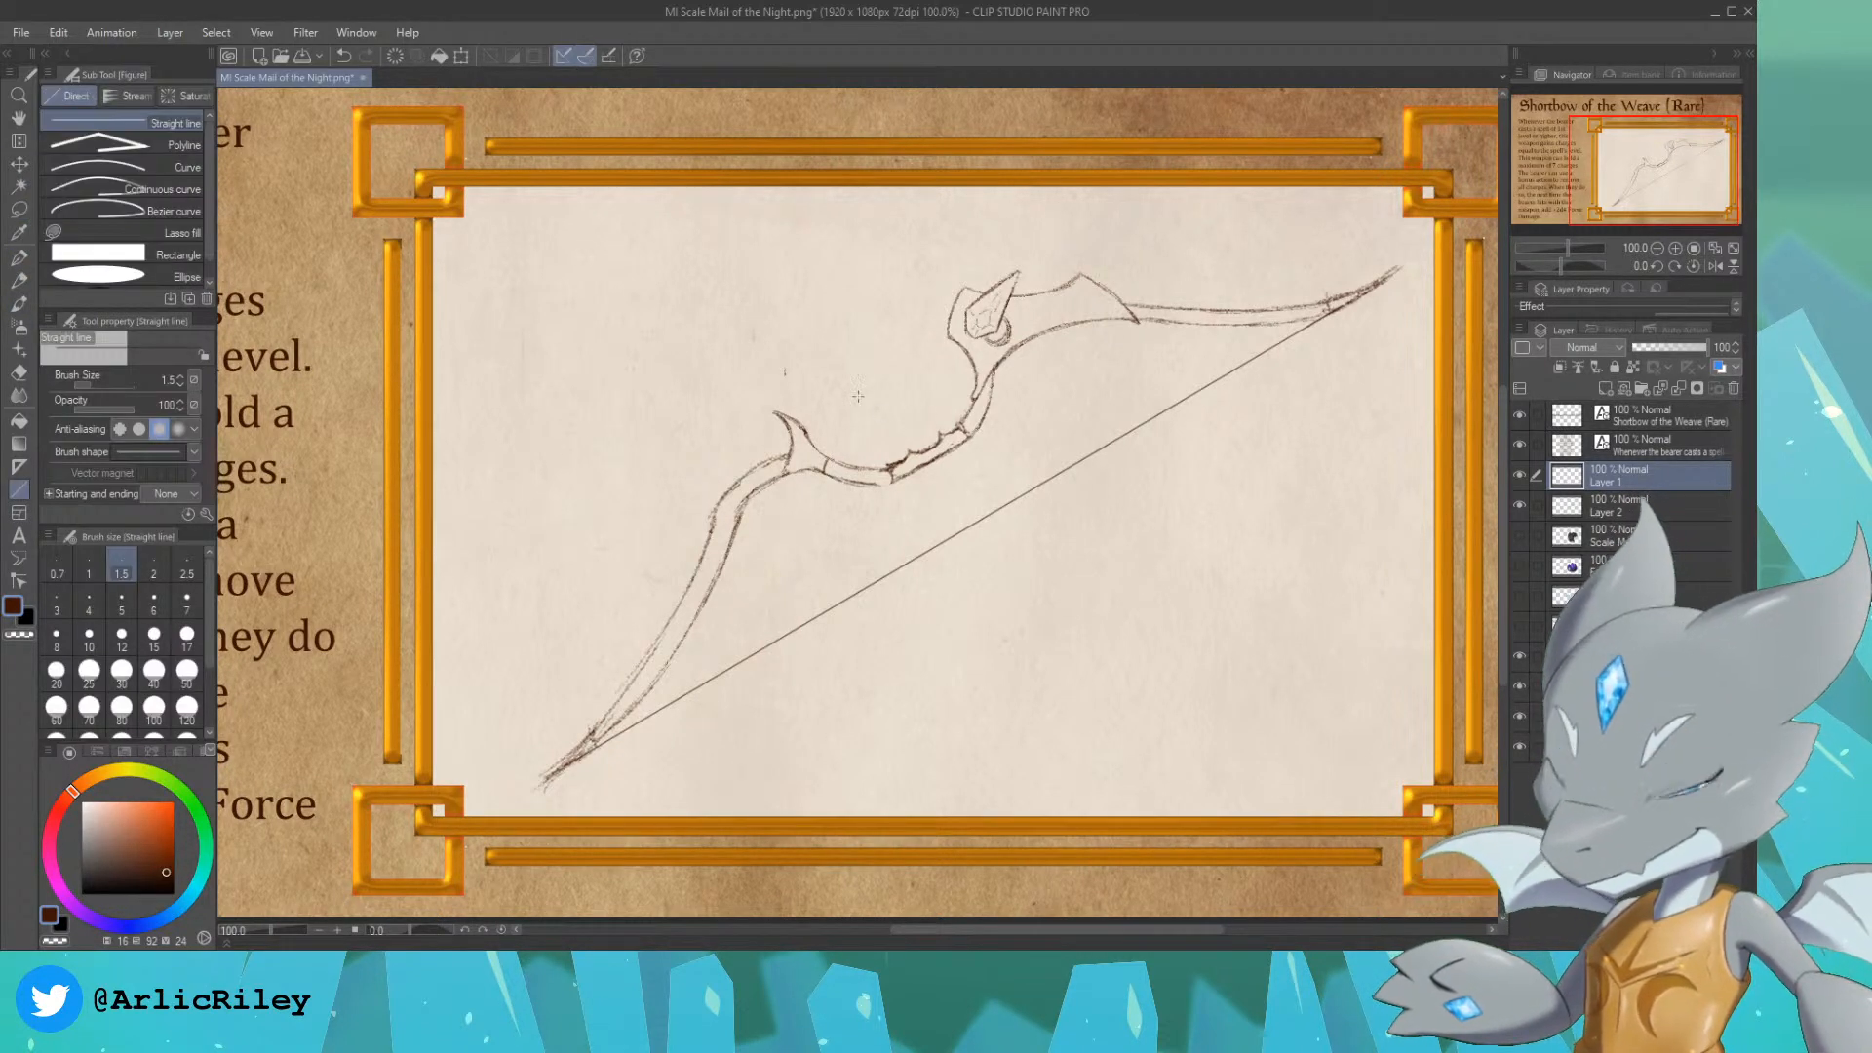
pyautogui.moveTo(806, 320)
pyautogui.mouseDown()
pyautogui.moveTo(1158, 709)
pyautogui.moveTo(1142, 672)
pyautogui.mouseUp()
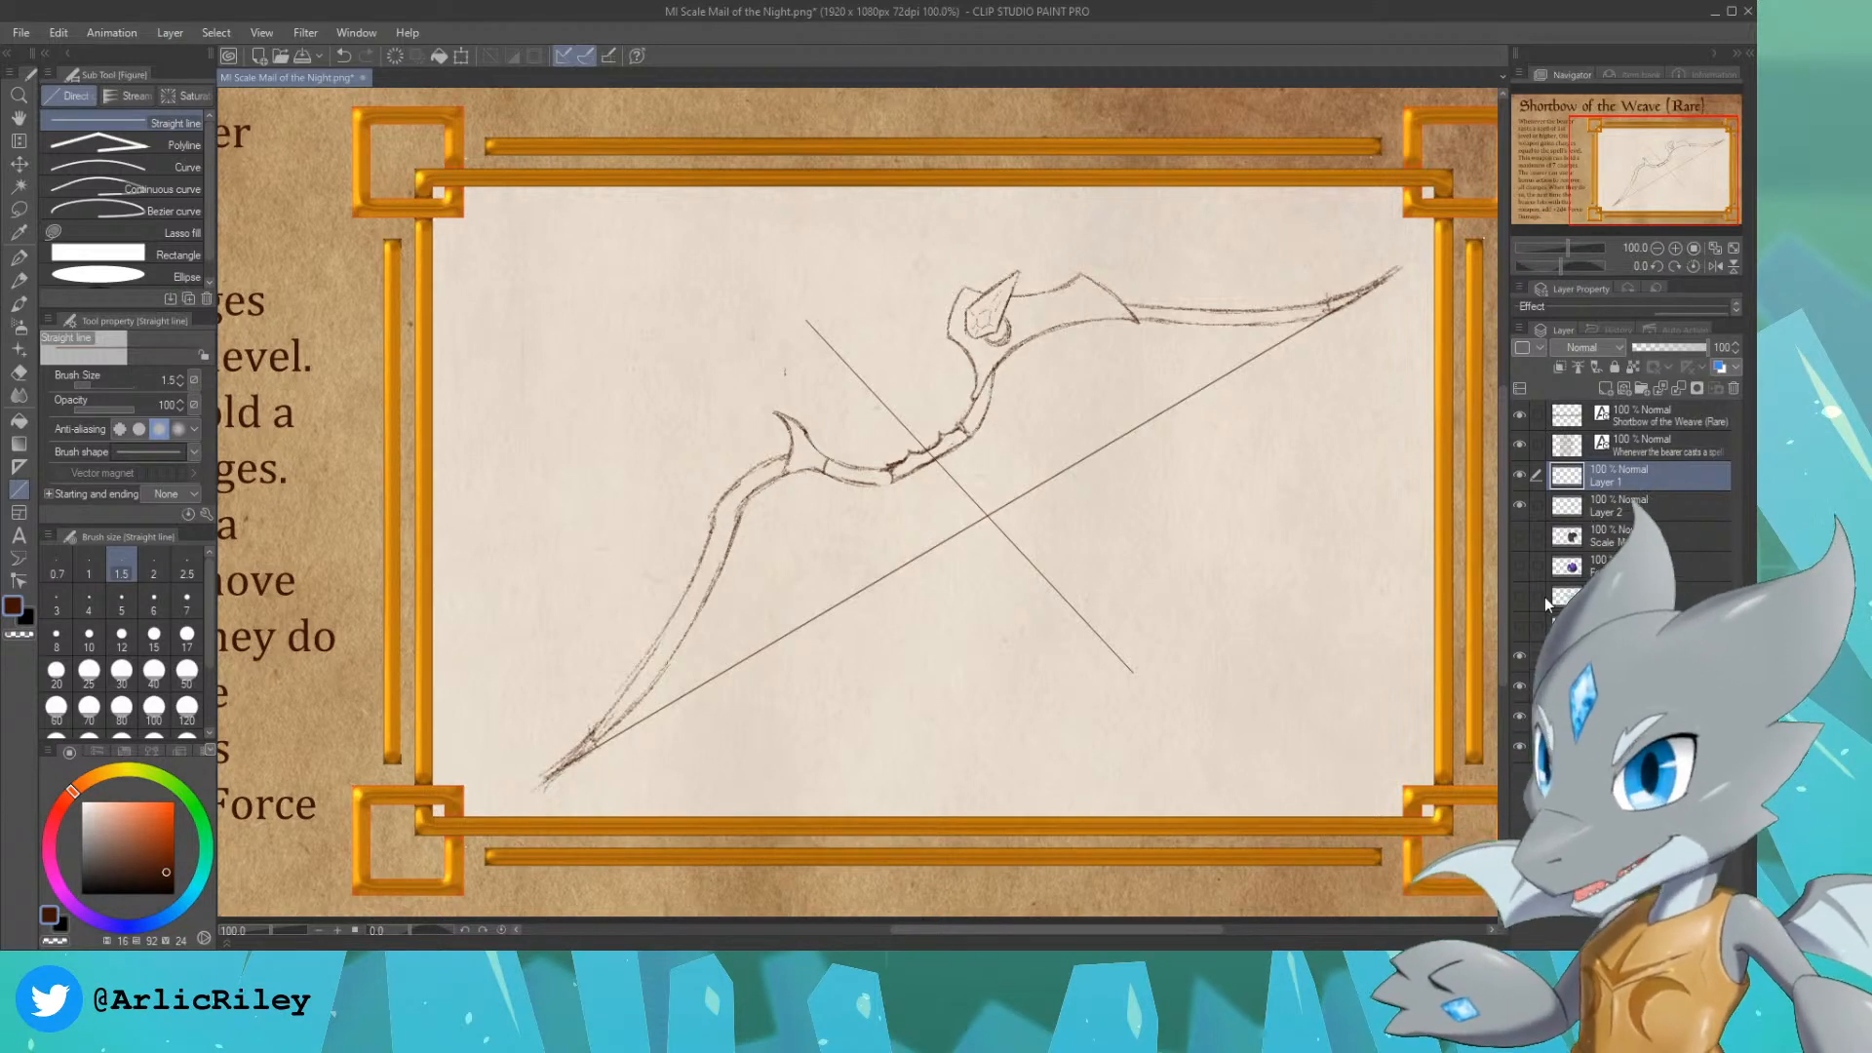
# Step: Duplicate the arrow-shaft line, offset the copy slightly to form a double line, and merge it into the original layer
pyautogui.hotkey('ctrl', 'c')
pyautogui.hotkey('ctrl', 'v')
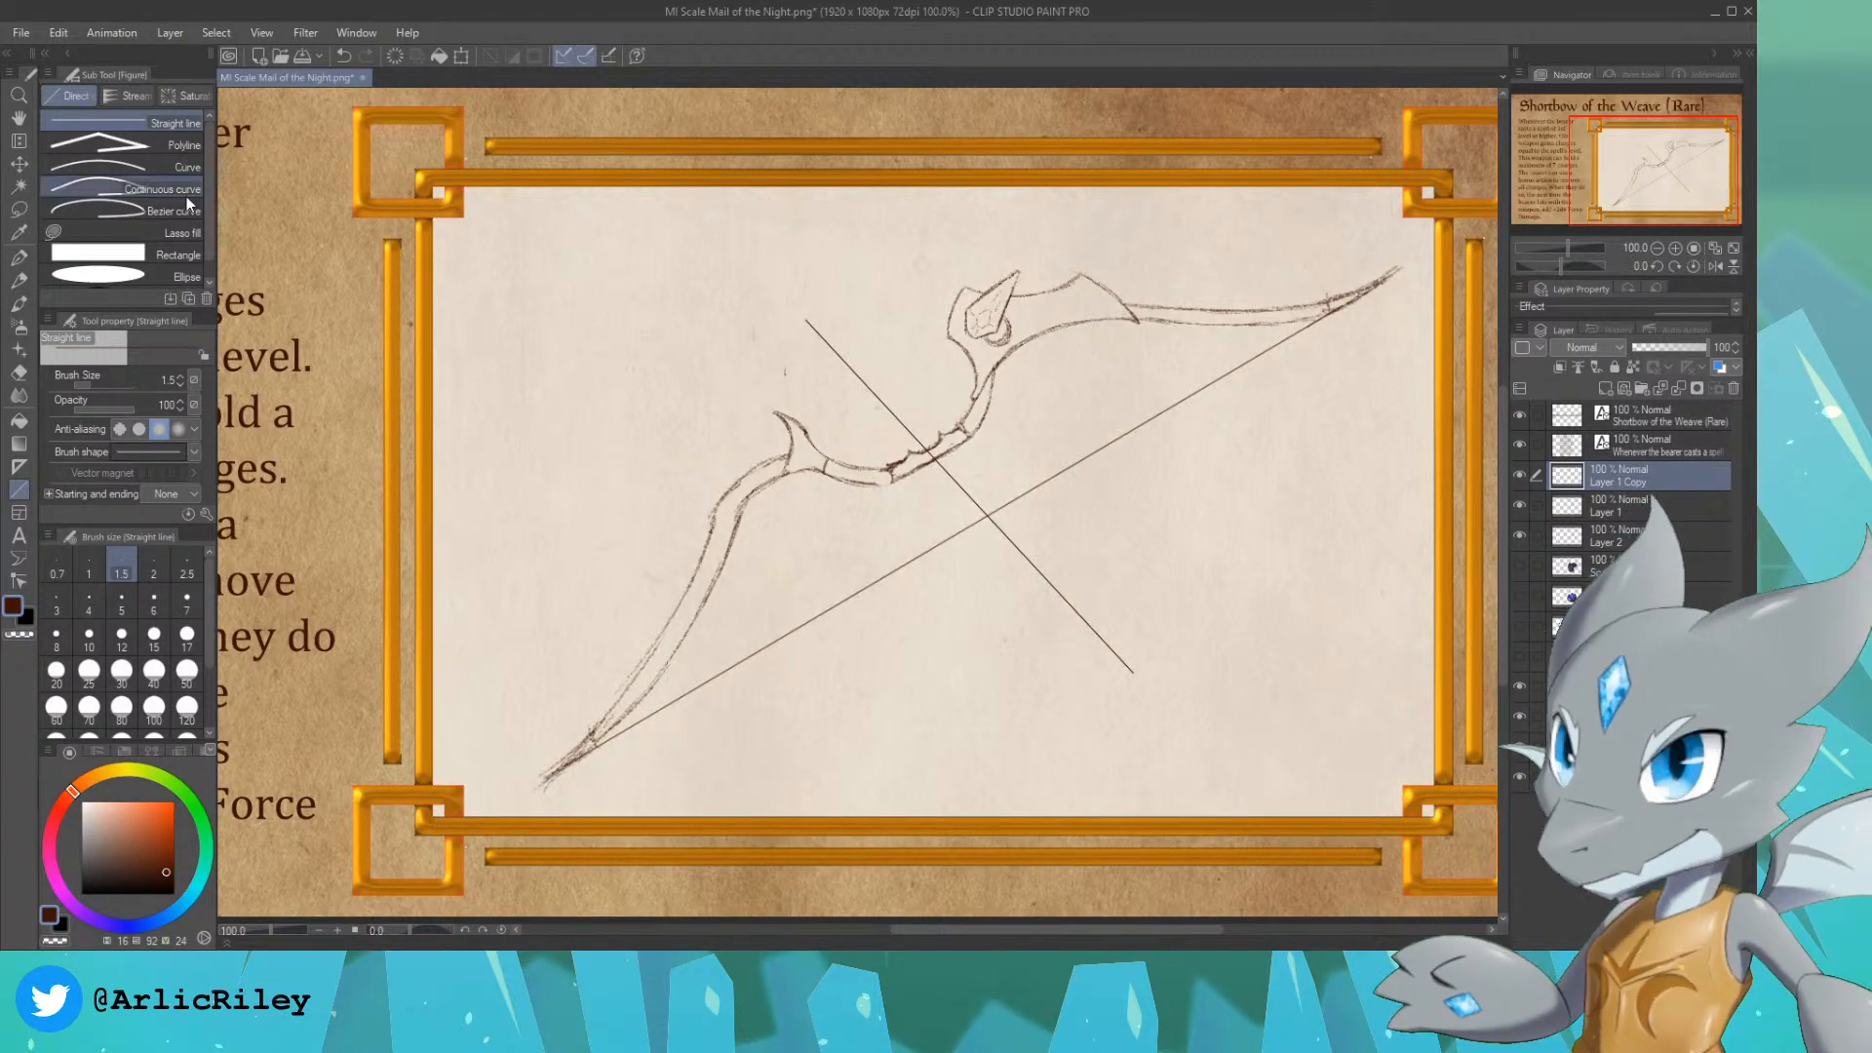
pyautogui.press('k')
pyautogui.moveTo(1022, 552); pyautogui.dragTo(1026, 549)
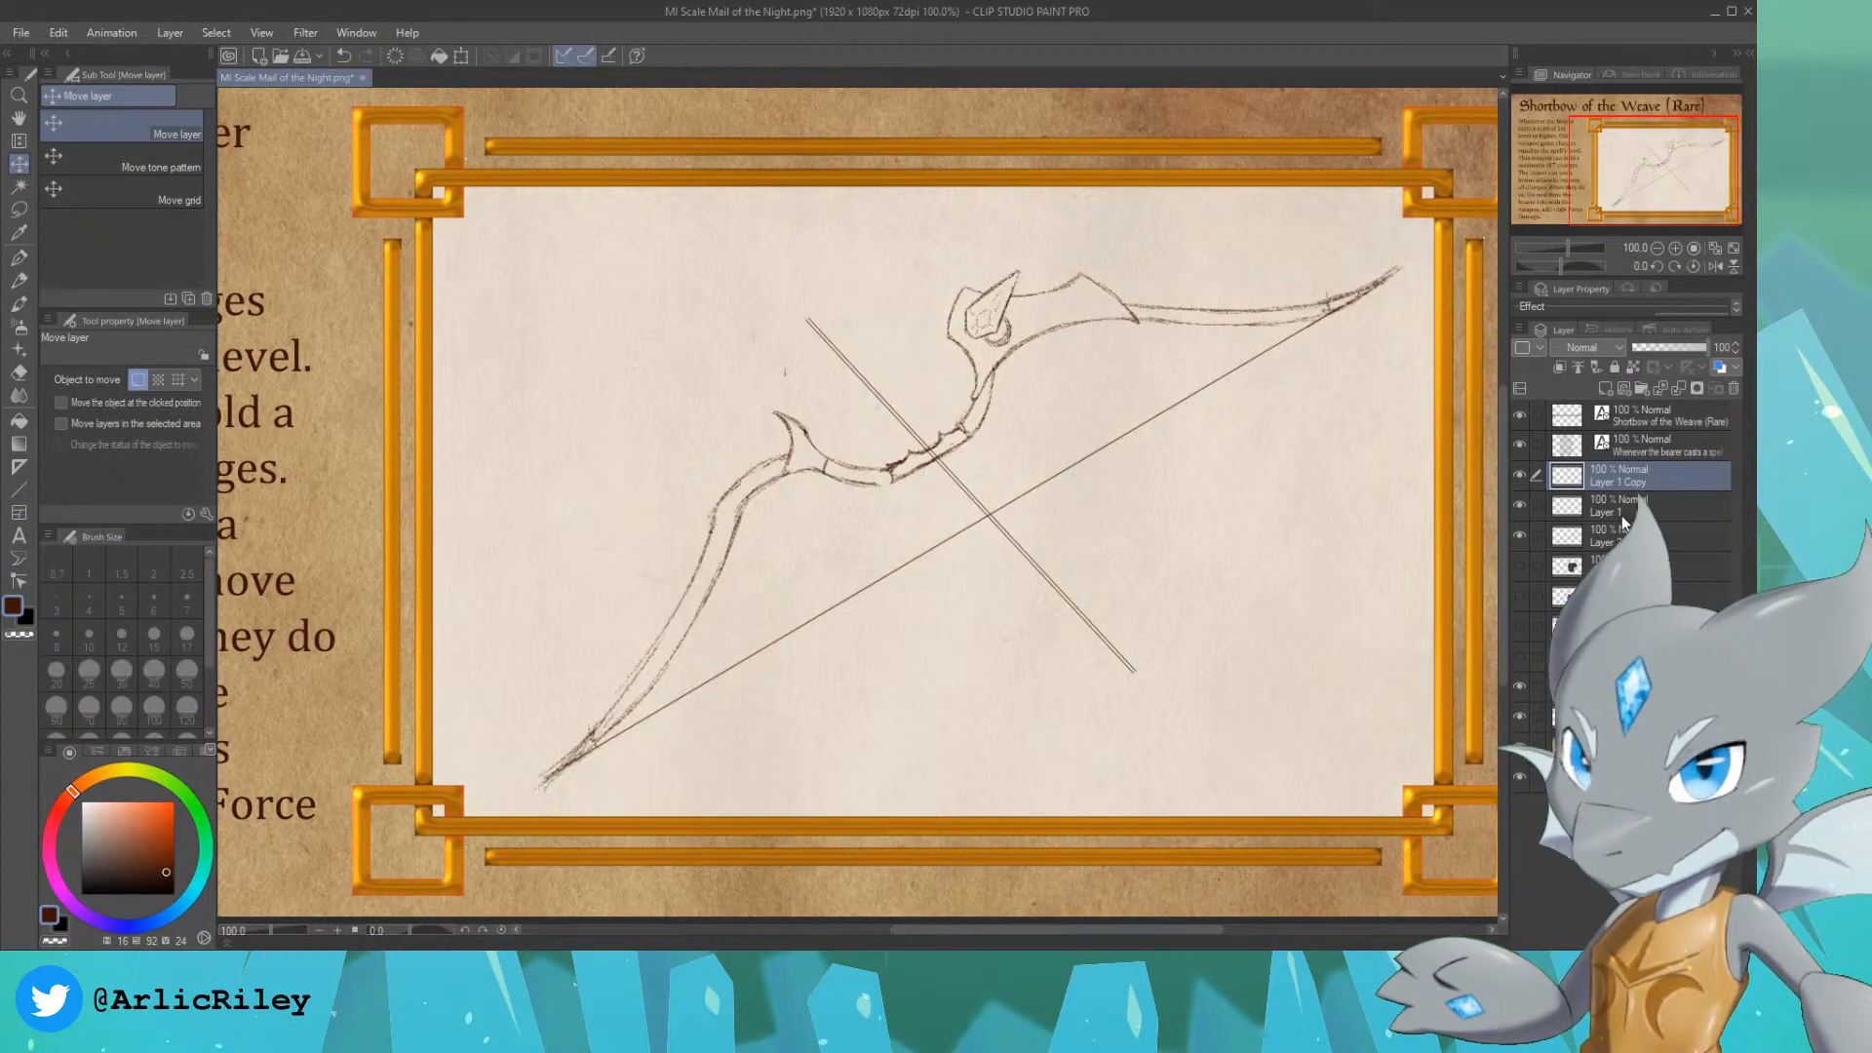
pyautogui.hotkey('ctrl', 'e')
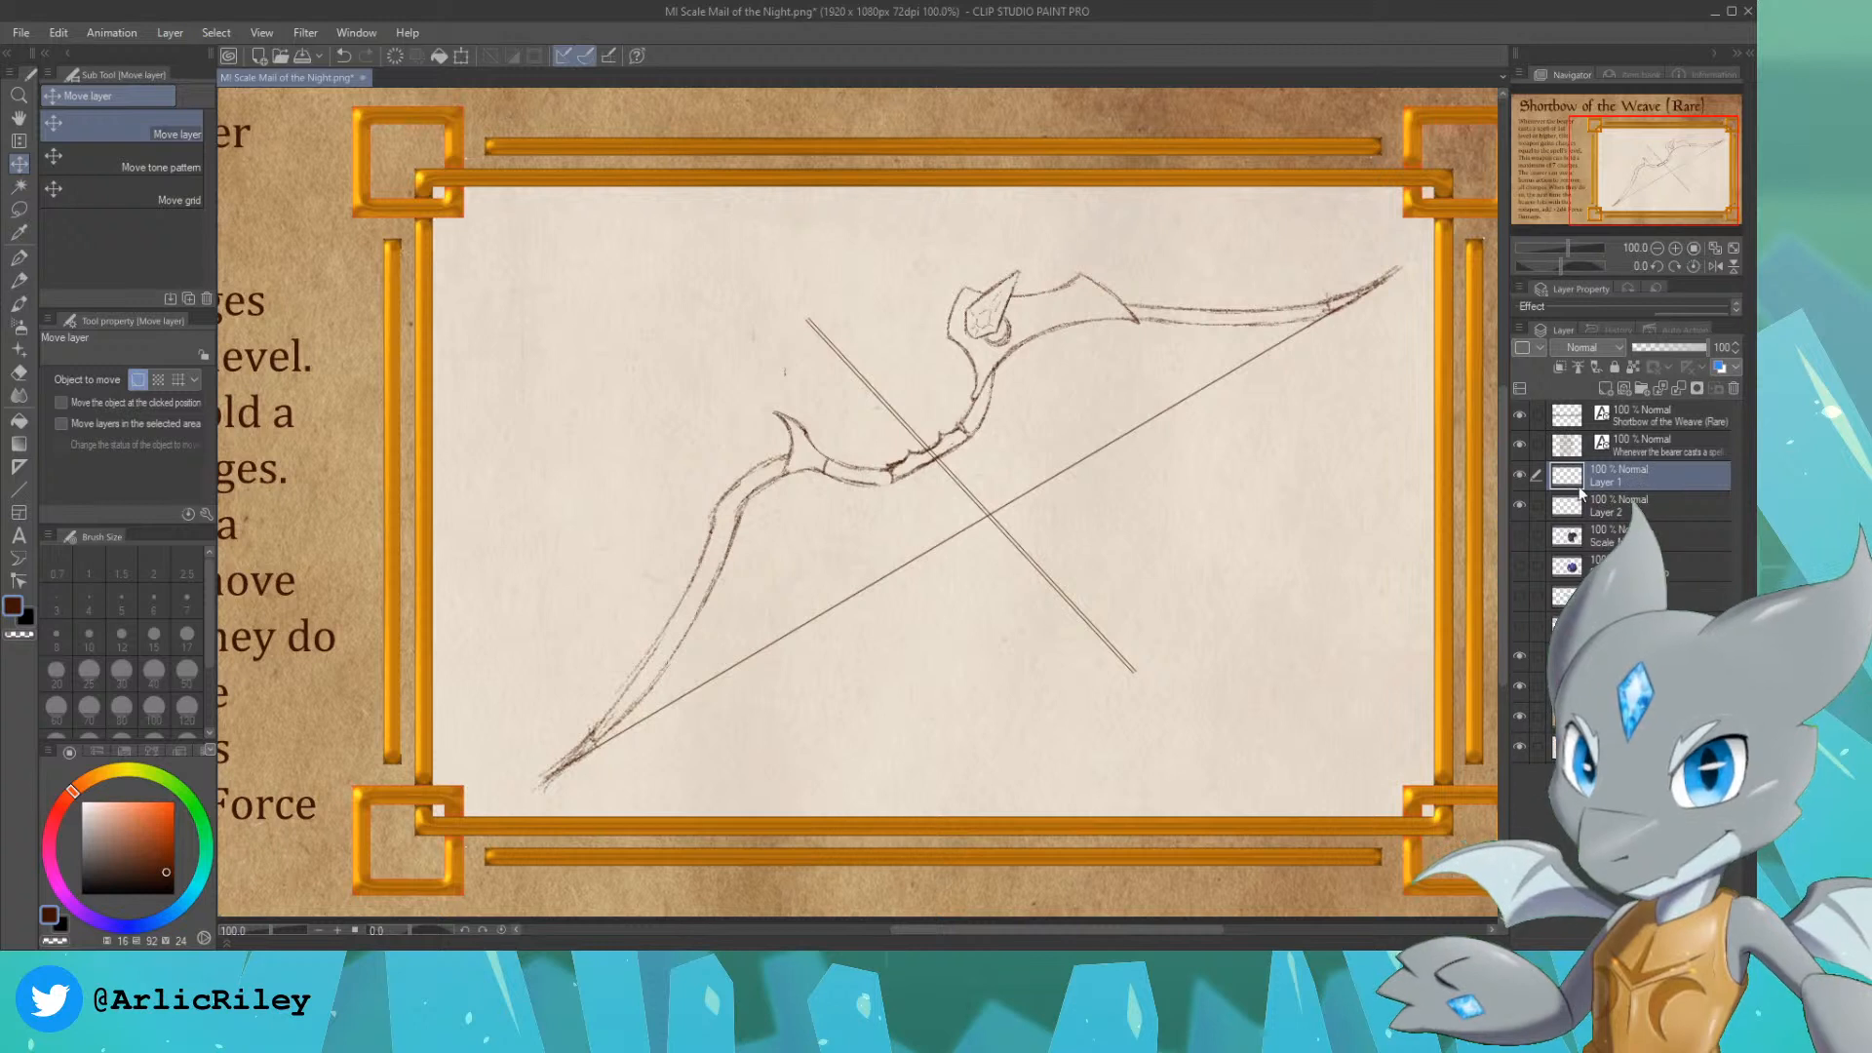
# Step: On the bow sketch layer, pencil two angular fletching feathers around the arrow shaft's end behind the bowstring
pyautogui.click(1523, 475)
pyautogui.click(1523, 475)
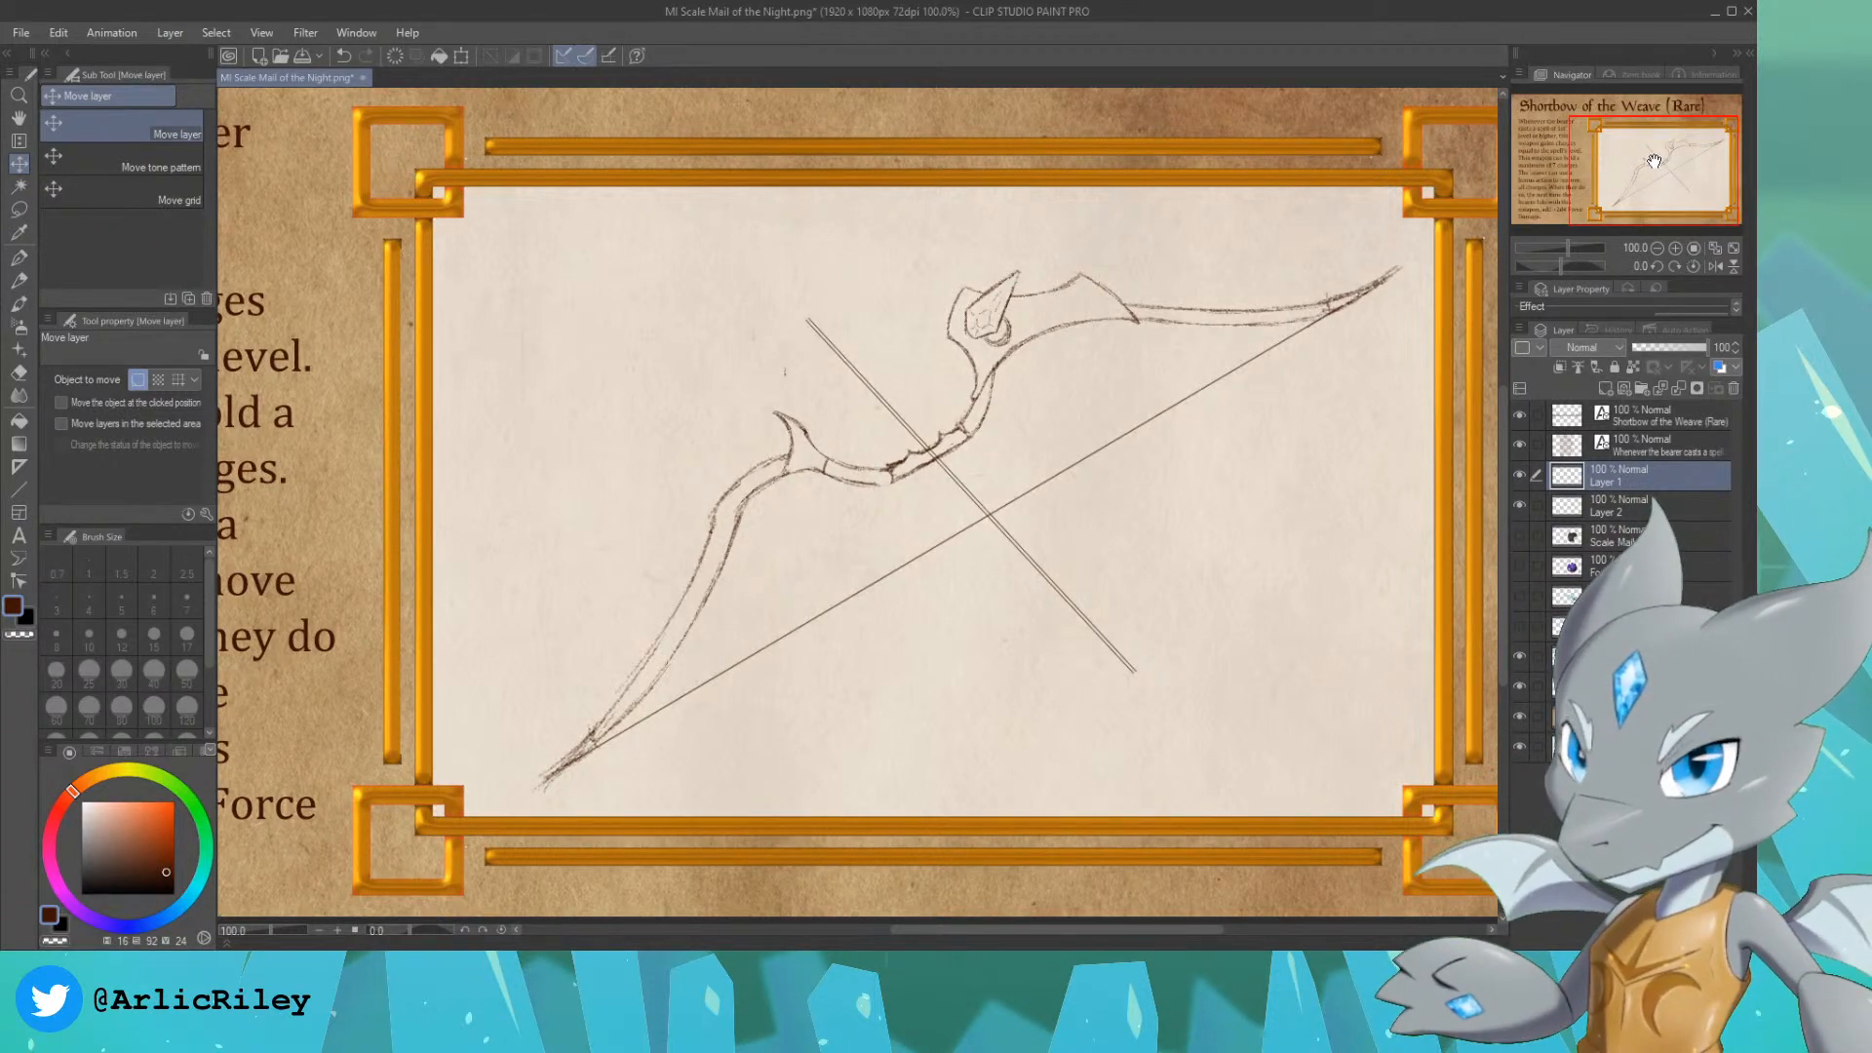
pyautogui.moveTo(1661, 179); pyautogui.dragTo(1651, 177)
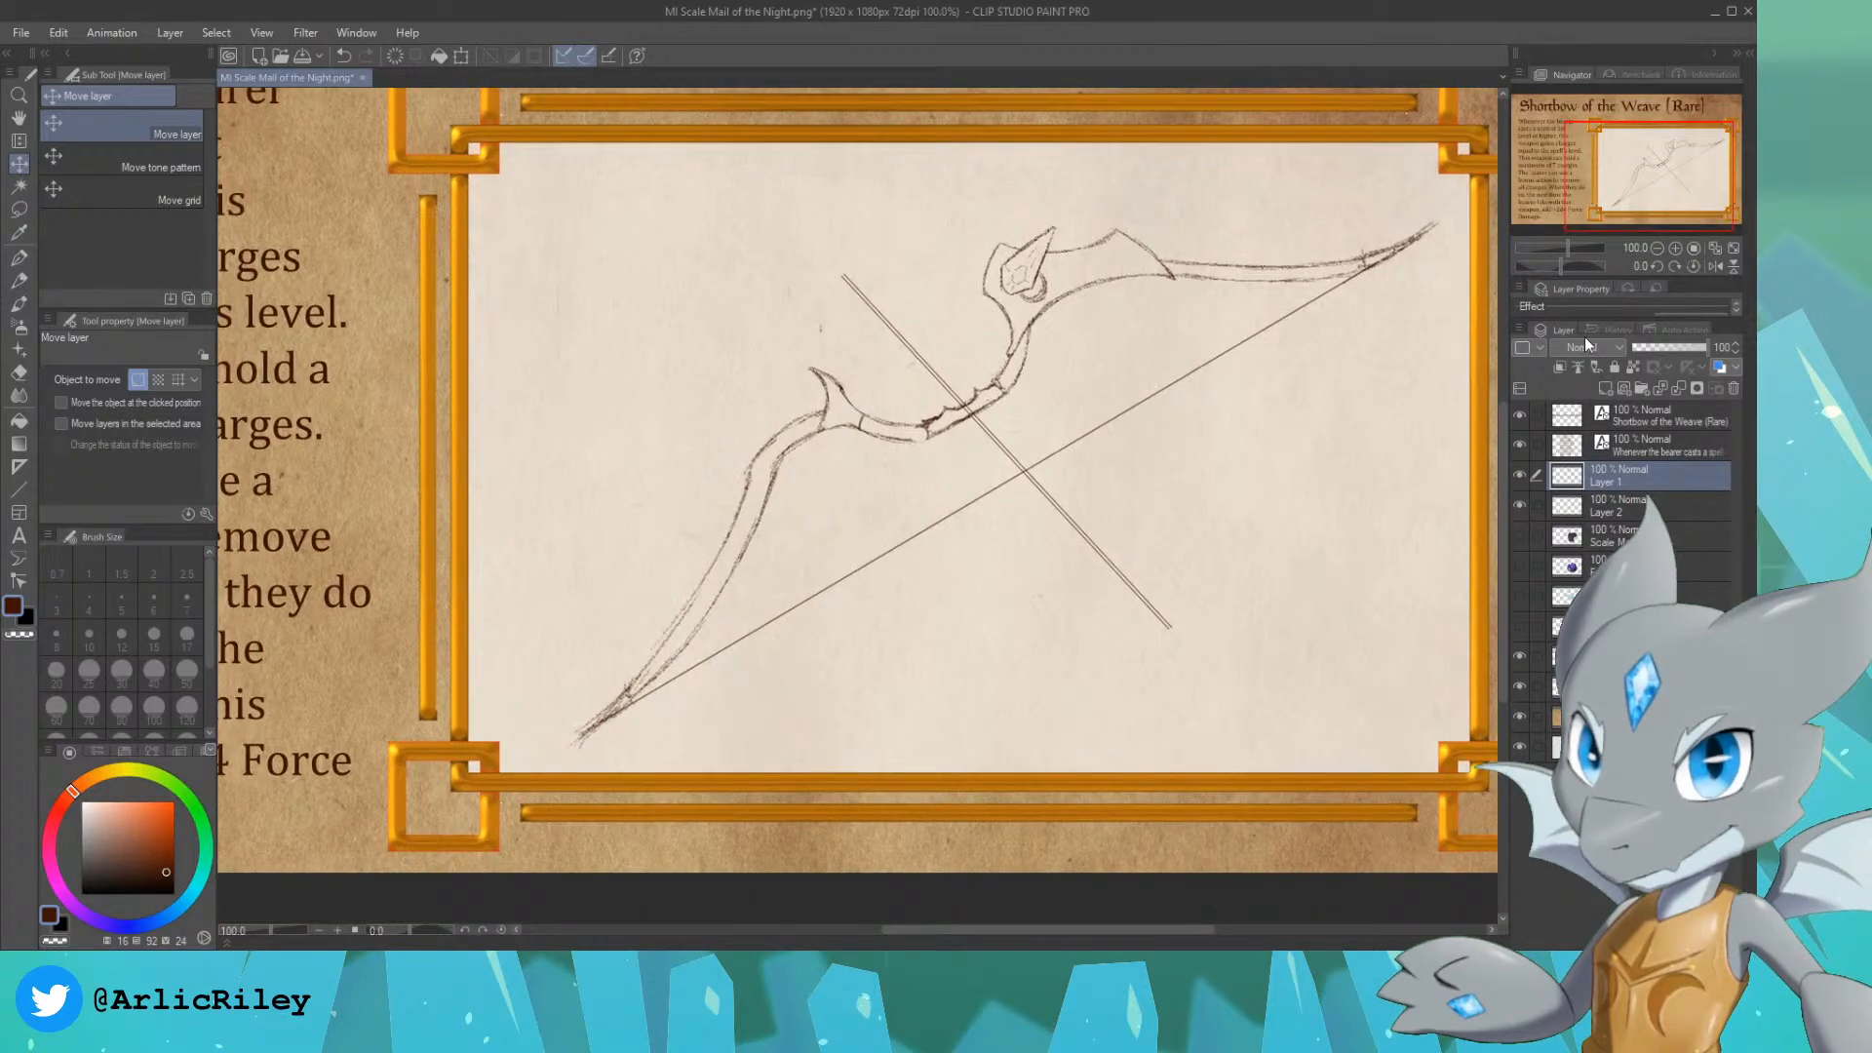
pyautogui.click(1518, 505)
pyautogui.click(1519, 506)
pyautogui.click(1623, 505)
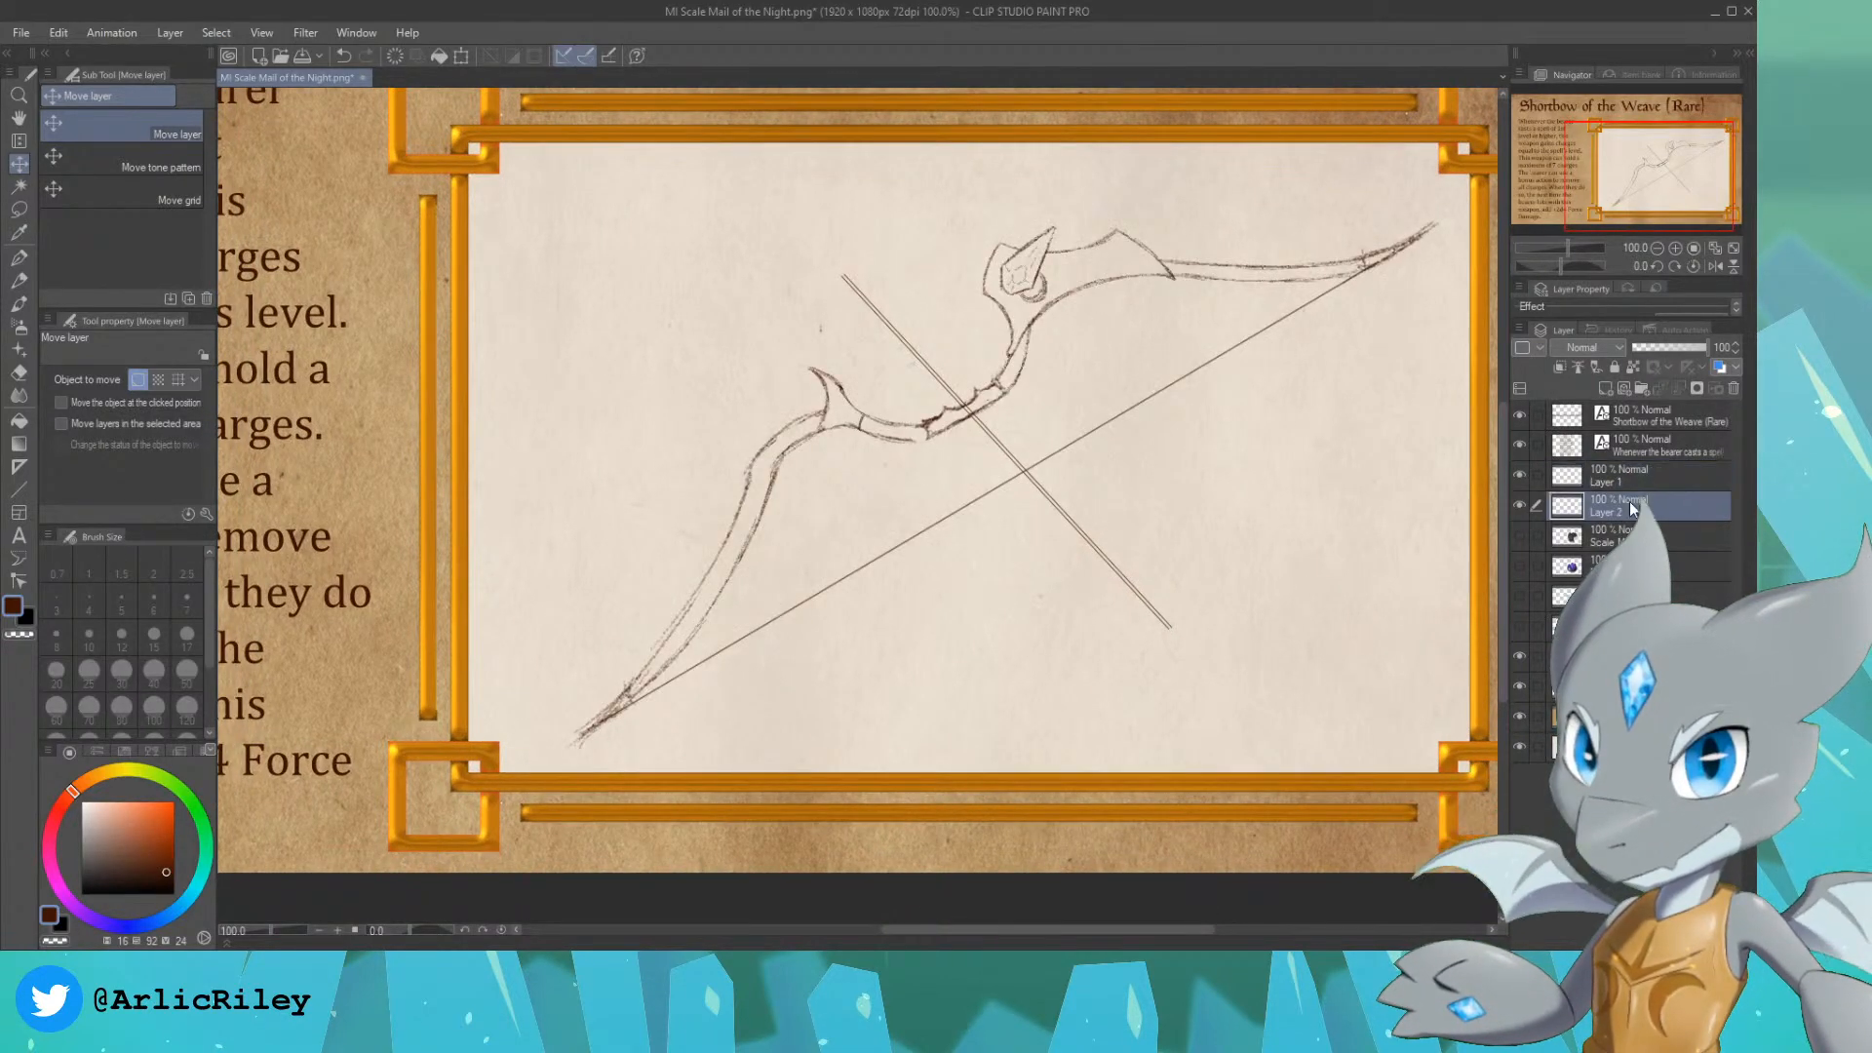
pyautogui.scroll(2, 1654, 162)
pyautogui.moveTo(1655, 162); pyautogui.dragTo(1660, 158)
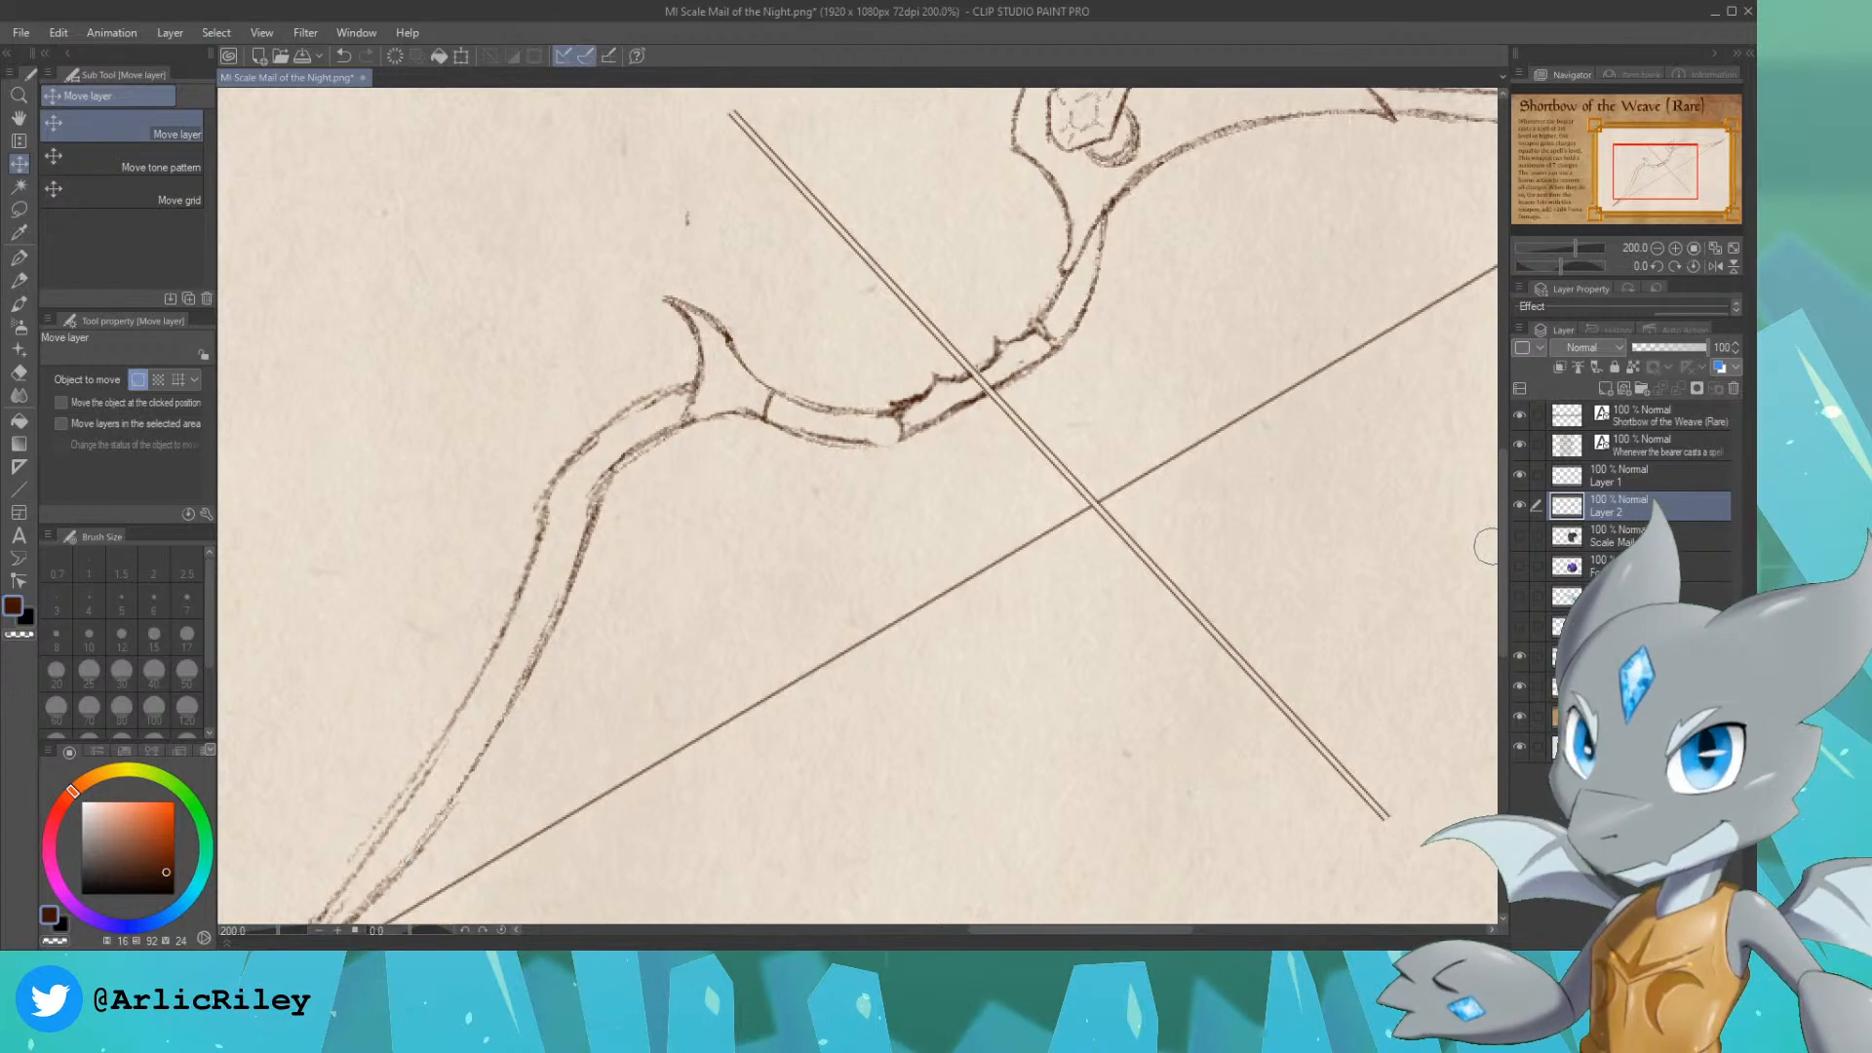
pyautogui.scroll(-1, 1656, 183)
pyautogui.moveTo(1656, 172); pyautogui.dragTo(1660, 176)
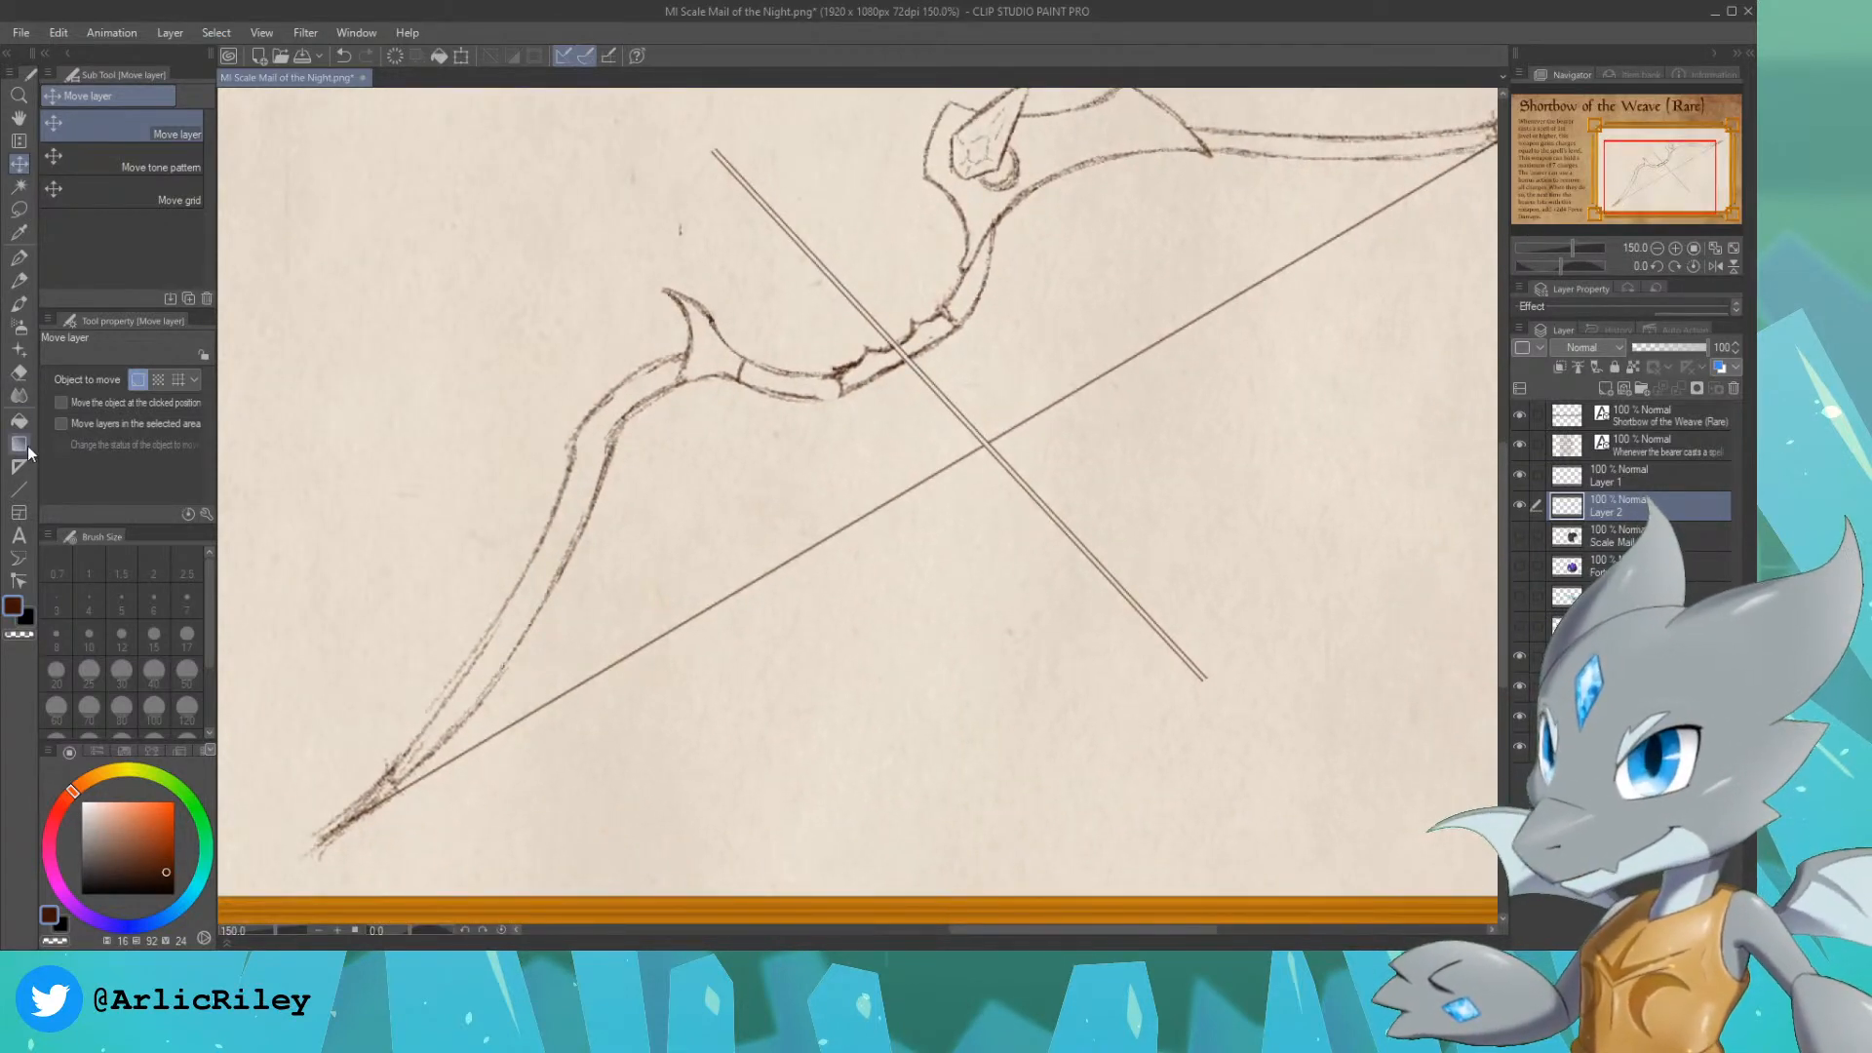
pyautogui.click(20, 280)
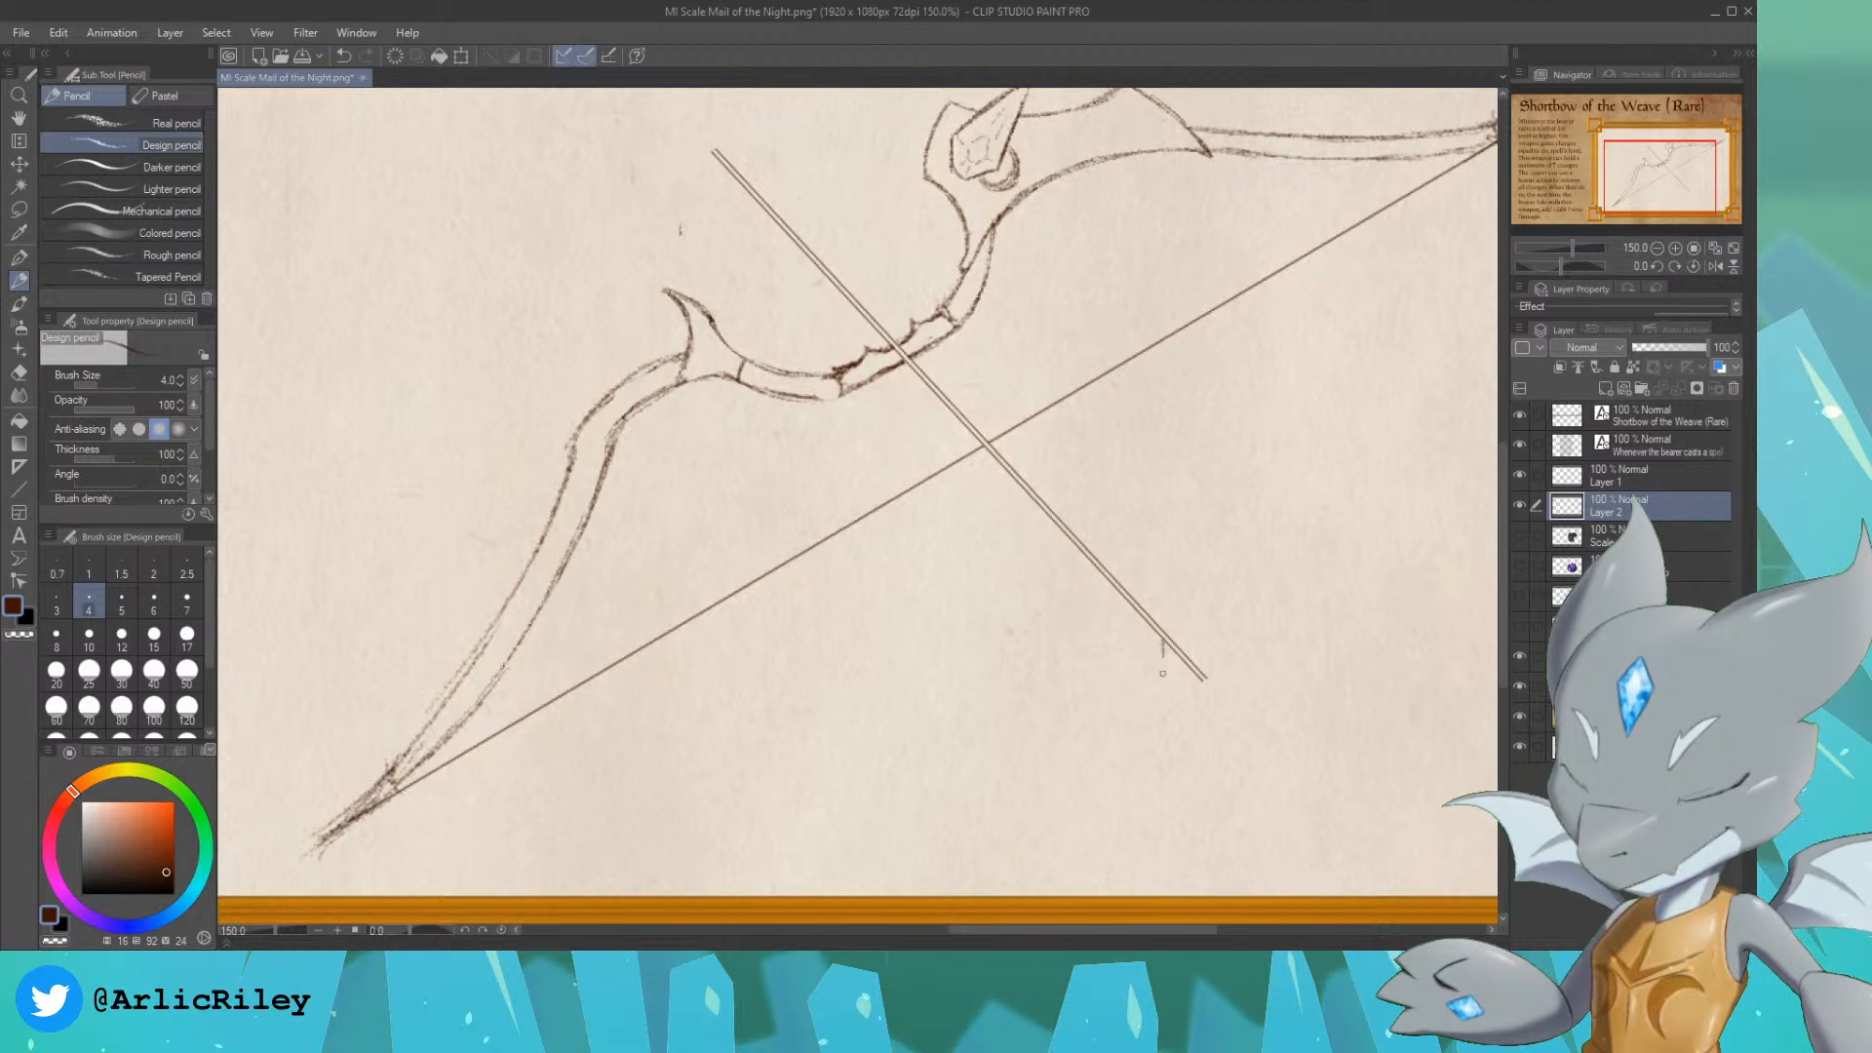
pyautogui.moveTo(1162, 647); pyautogui.dragTo(1163, 678)
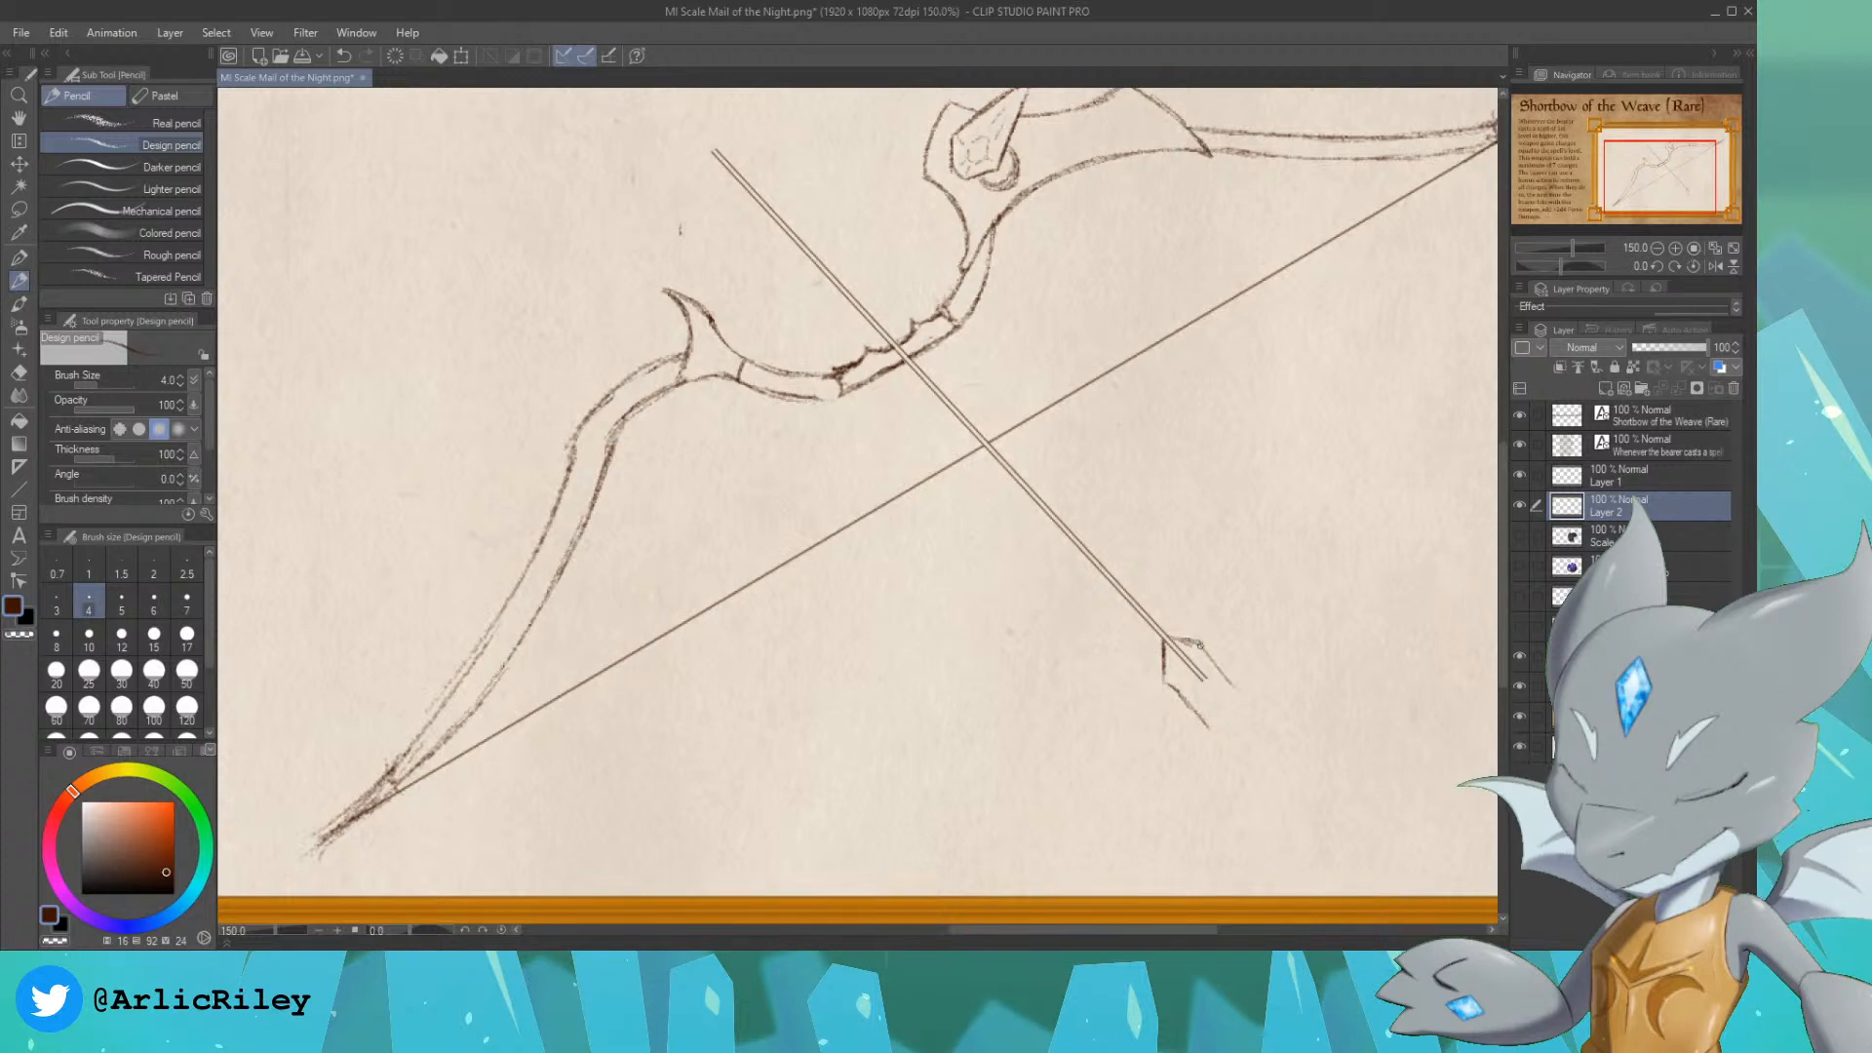
pyautogui.moveTo(1200, 646); pyautogui.dragTo(1245, 692)
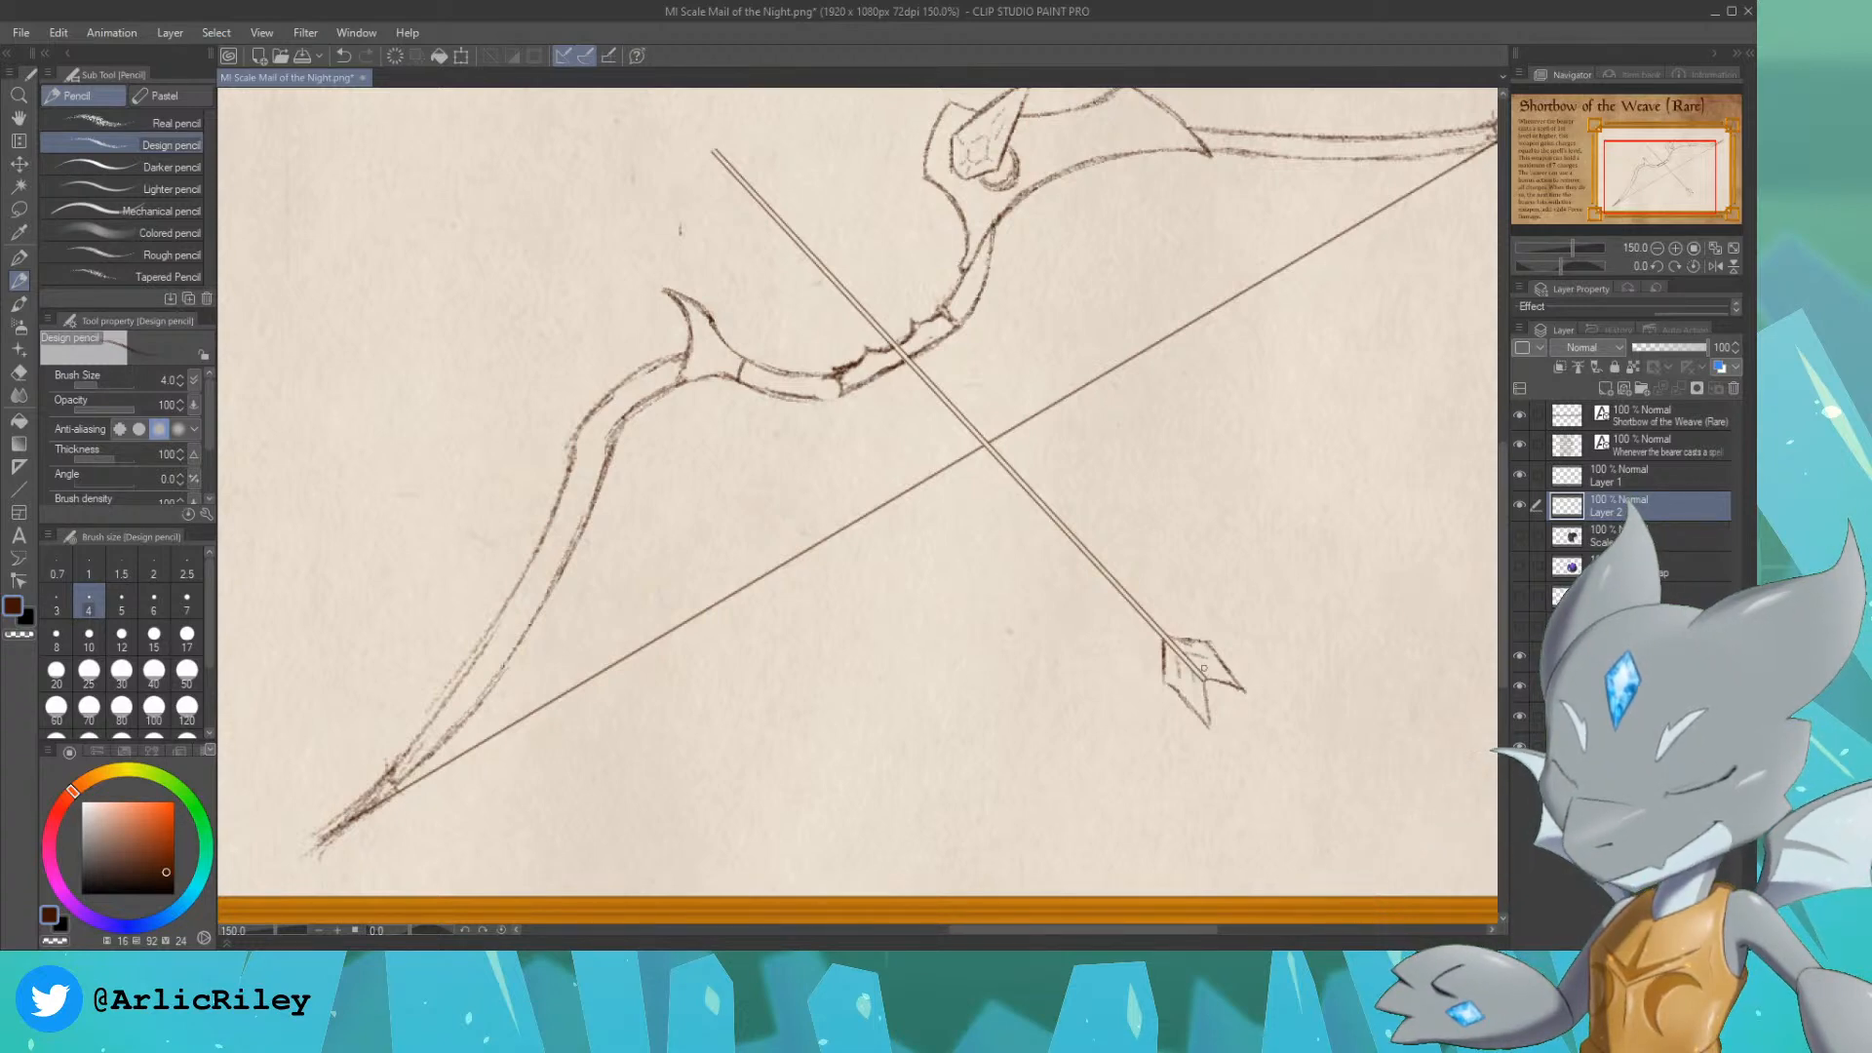
# Step: Pencil a barbed, pointed arrowhead on the shaft's front end beyond the grip
pyautogui.moveTo(1652, 173); pyautogui.dragTo(1643, 156)
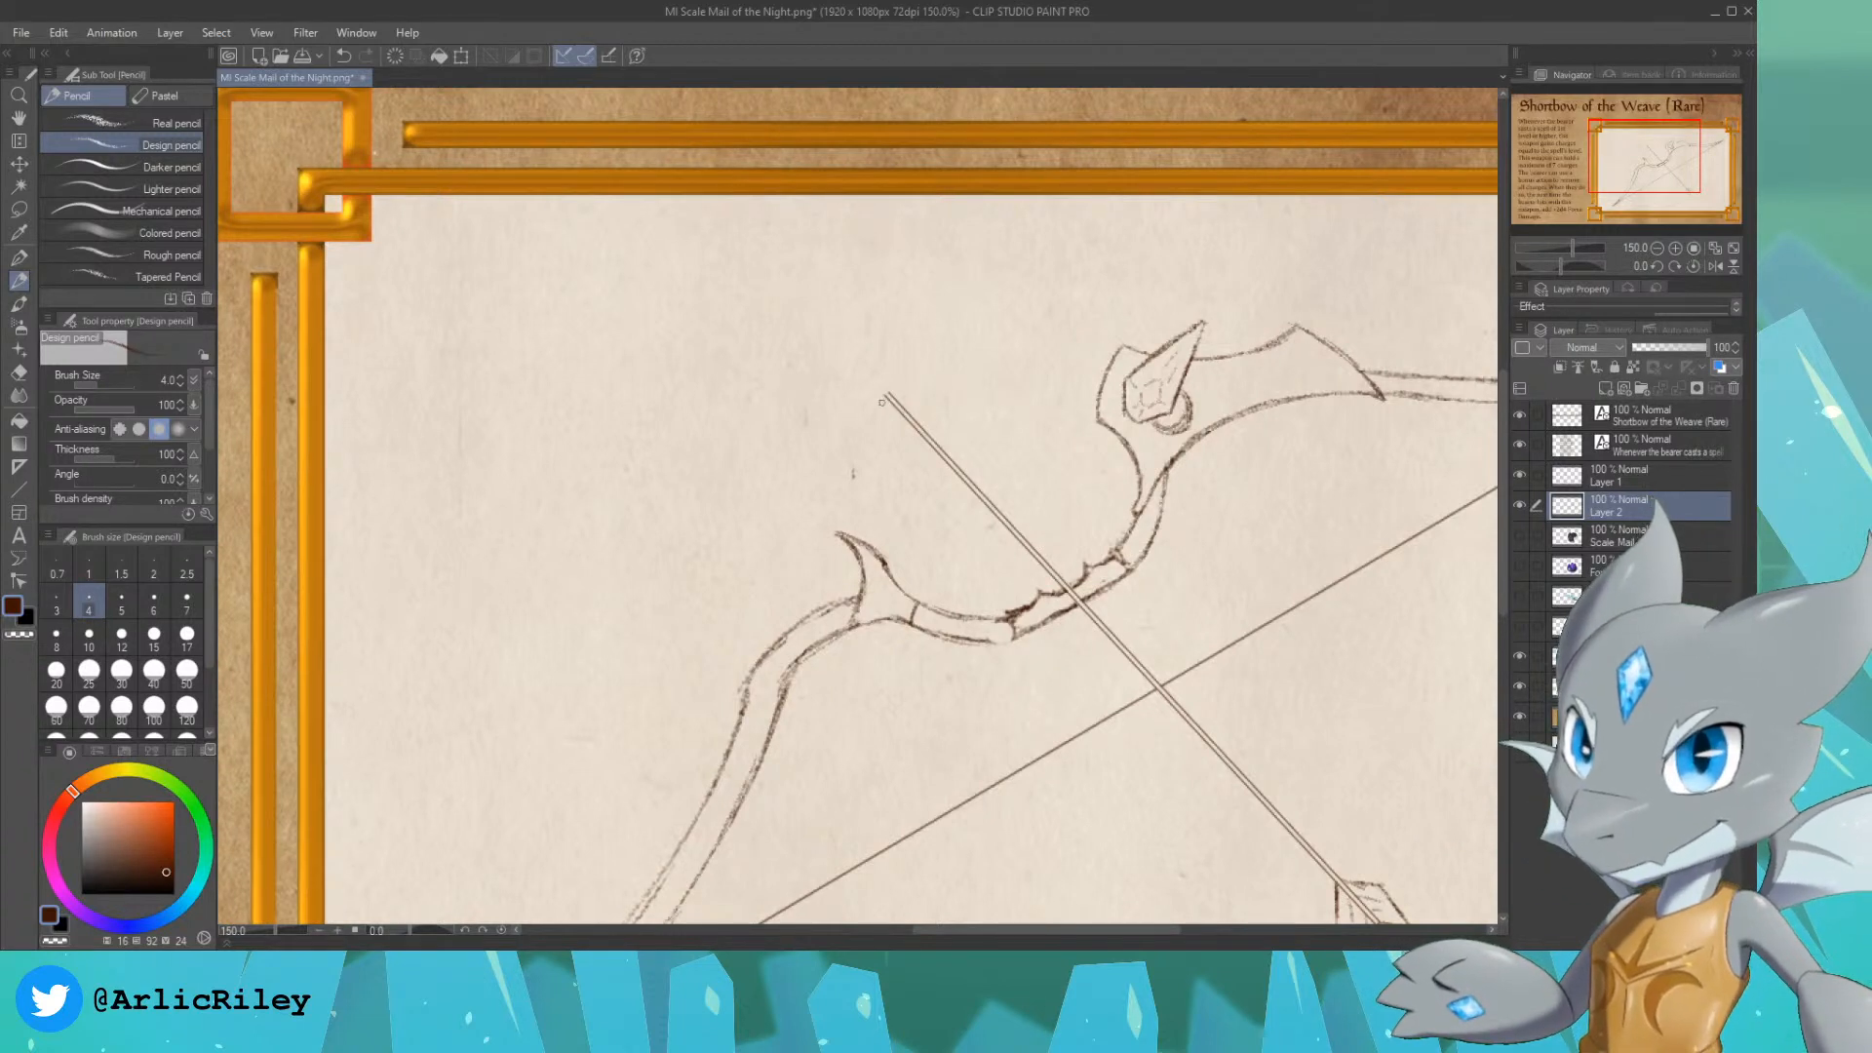
pyautogui.moveTo(884, 395); pyautogui.dragTo(882, 415)
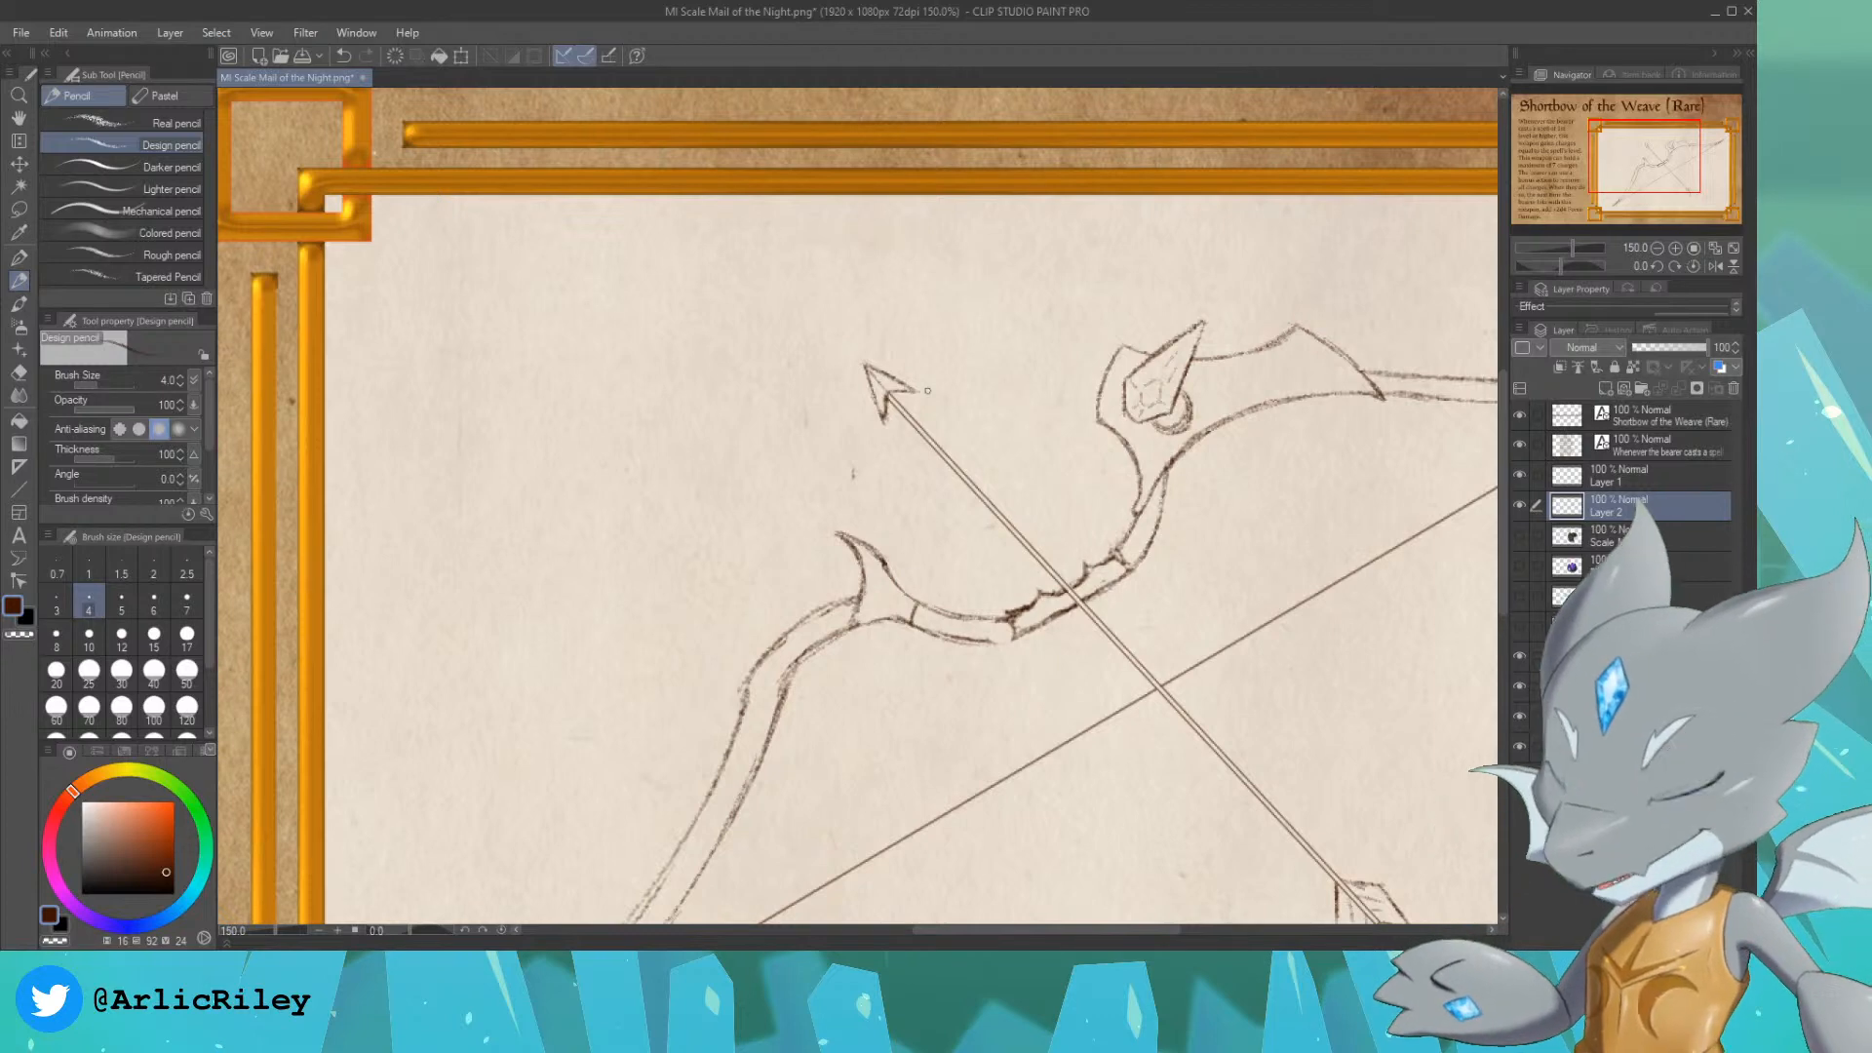
# Step: Close the gap in the lower limb's pencil outline and redraw its pointed end cap where the bowstring attaches
pyautogui.click(1657, 249)
pyautogui.moveTo(1657, 159); pyautogui.dragTo(1630, 200)
pyautogui.click(1675, 248)
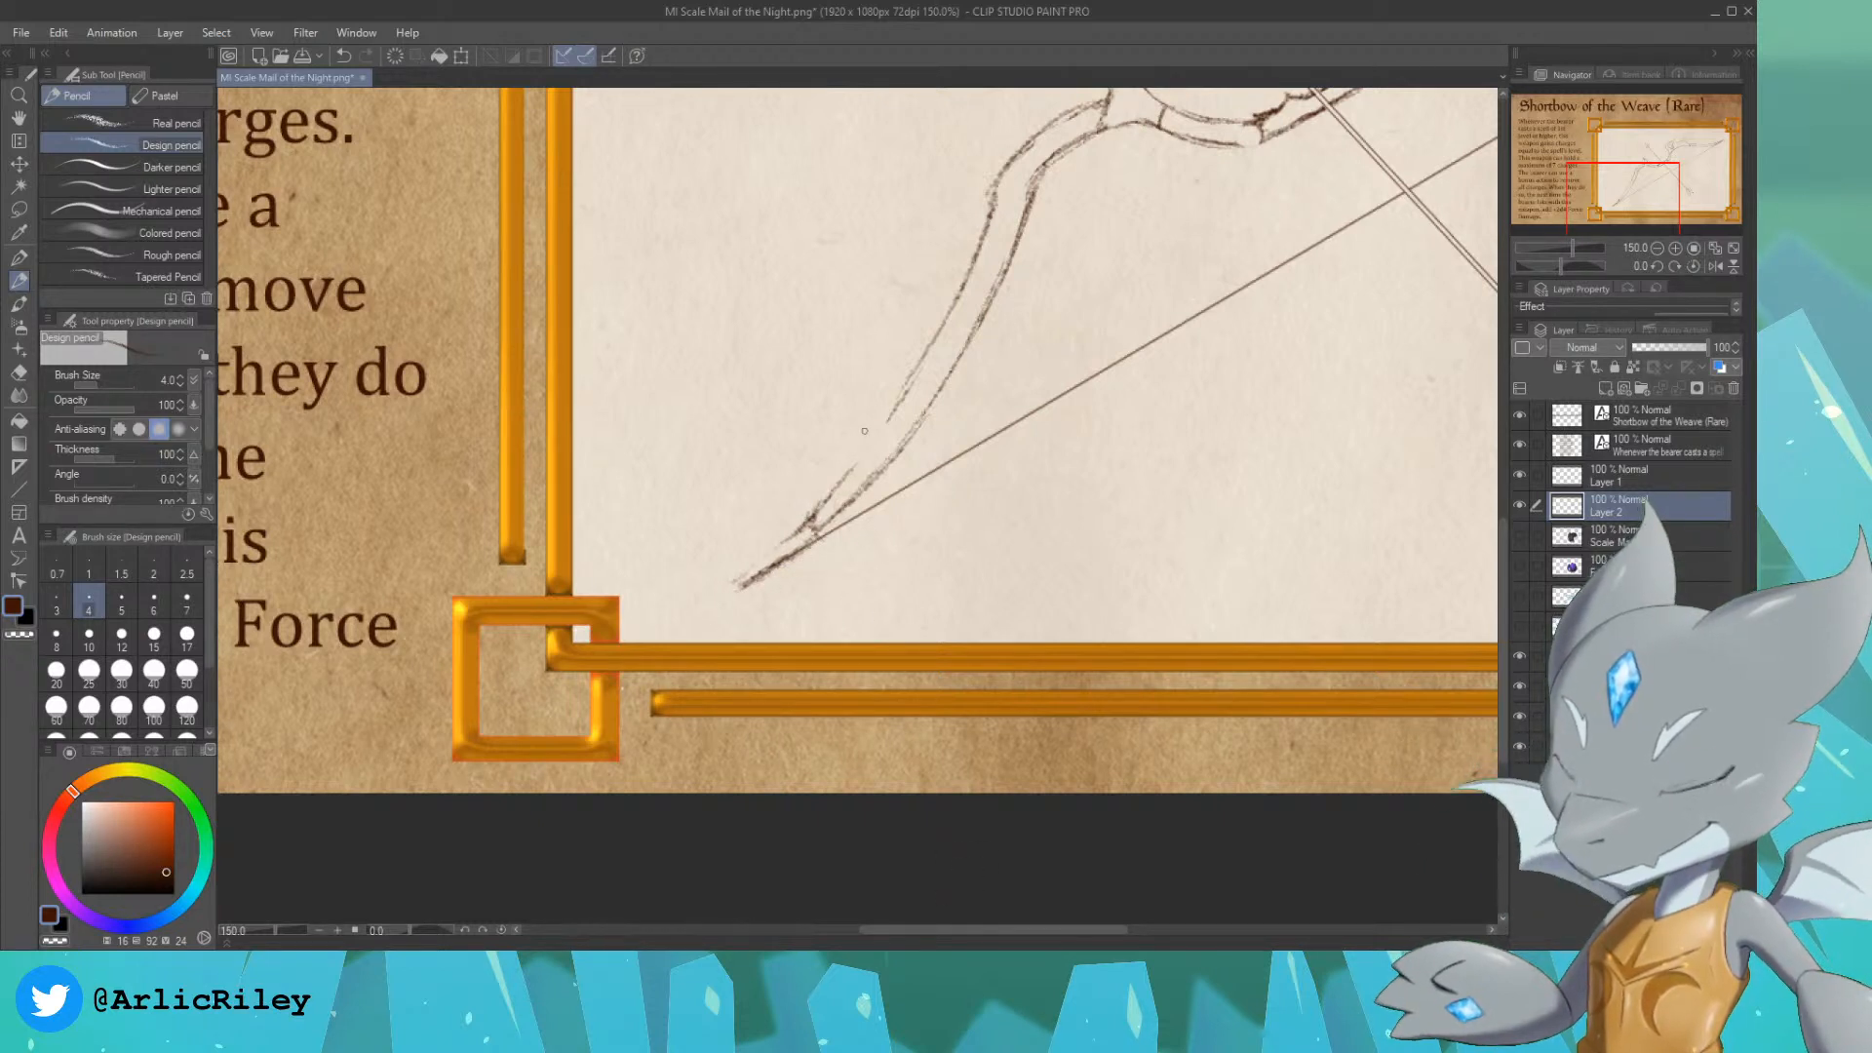
pyautogui.moveTo(831, 498)
pyautogui.mouseDown()
pyautogui.moveTo(907, 390)
pyautogui.moveTo(853, 475)
pyautogui.mouseUp()
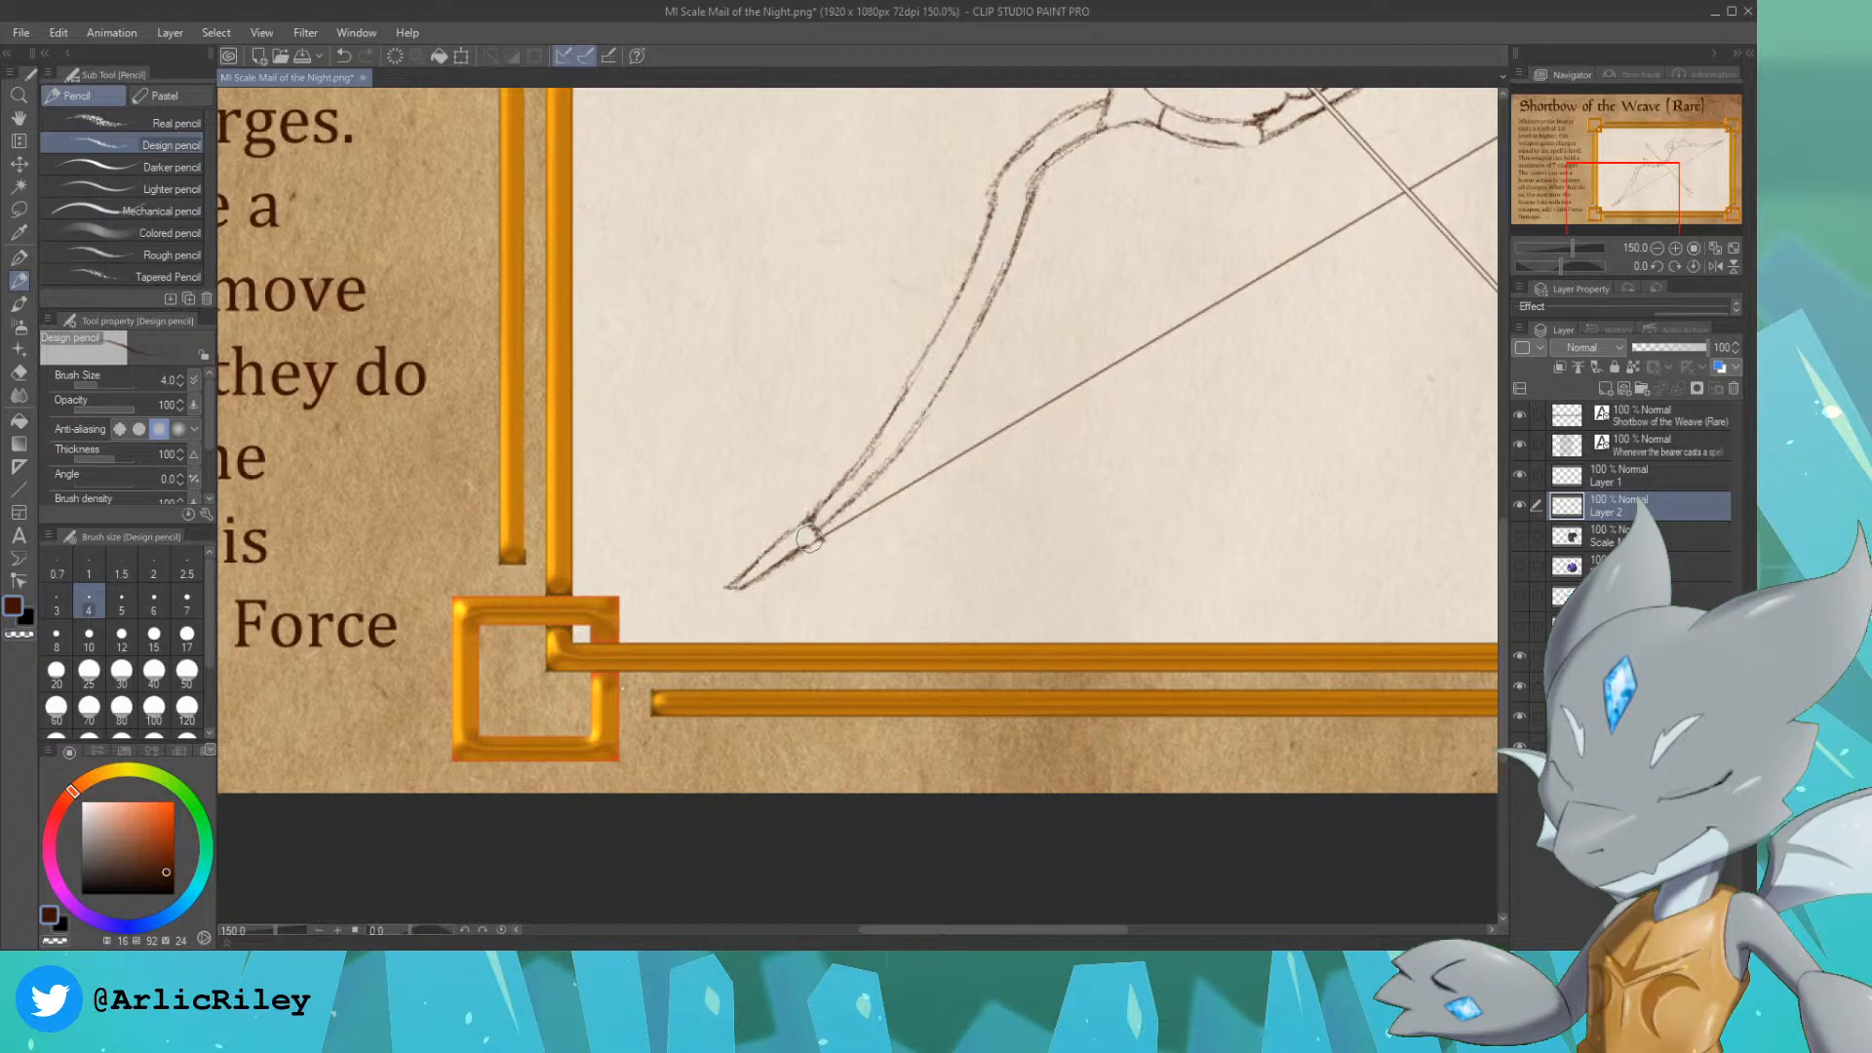
# Step: Redraw the upper limb's end as a clean pointed cap with a notch where the bowstring attaches
pyautogui.moveTo(1638, 195); pyautogui.dragTo(1748, 147)
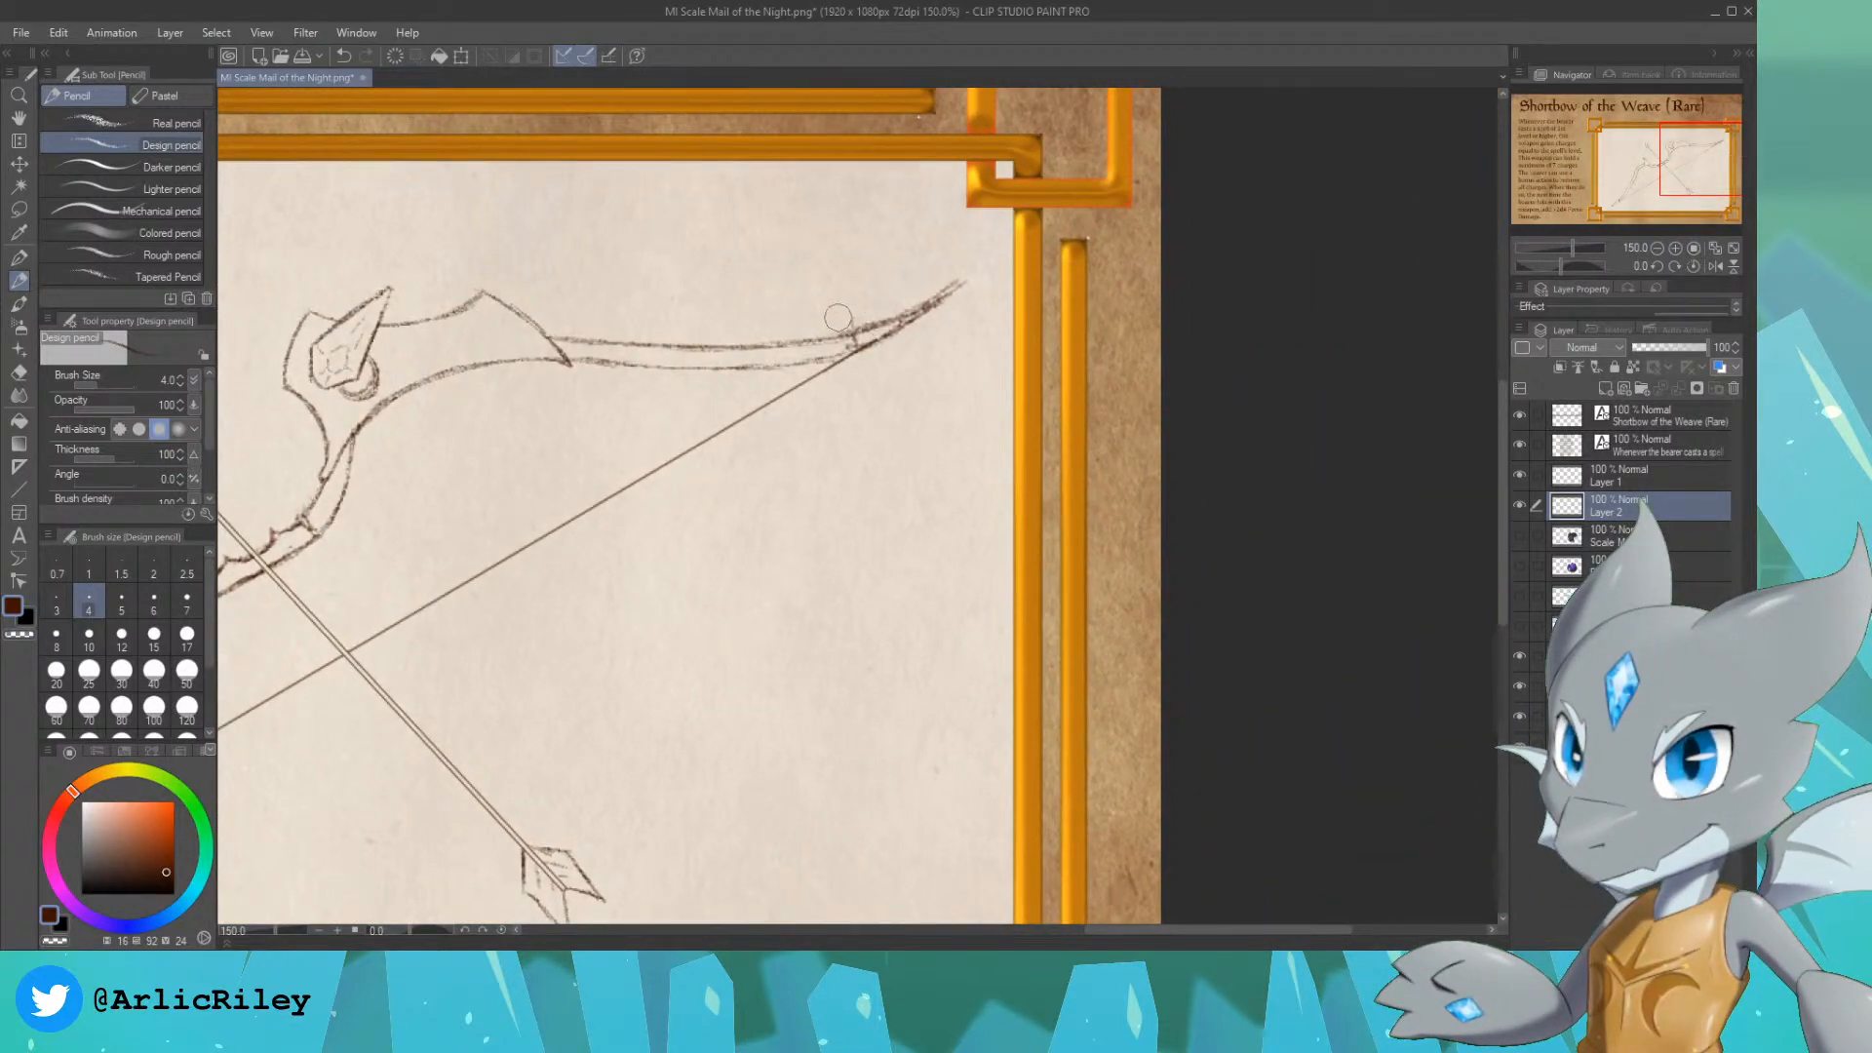
pyautogui.moveTo(836, 317); pyautogui.dragTo(966, 272)
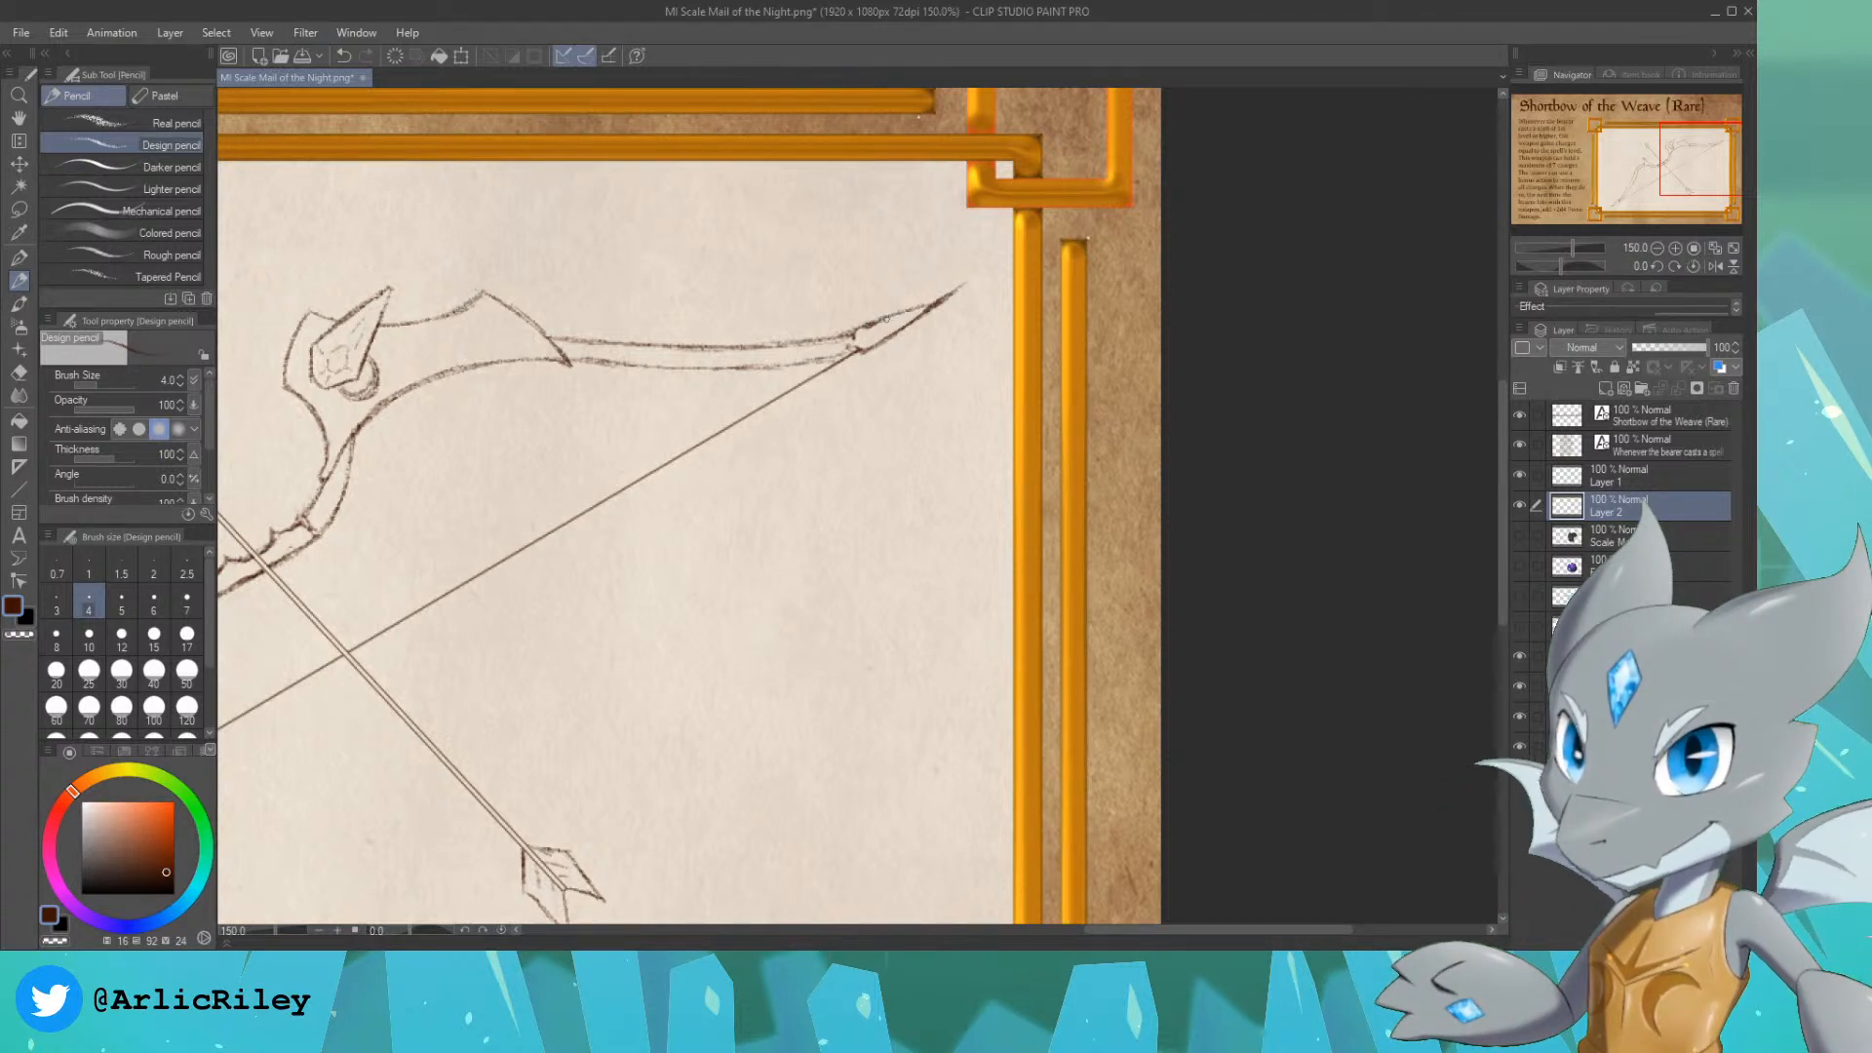
pyautogui.moveTo(886, 319)
pyautogui.mouseDown()
pyautogui.moveTo(955, 287)
pyautogui.moveTo(944, 296)
pyautogui.mouseUp()
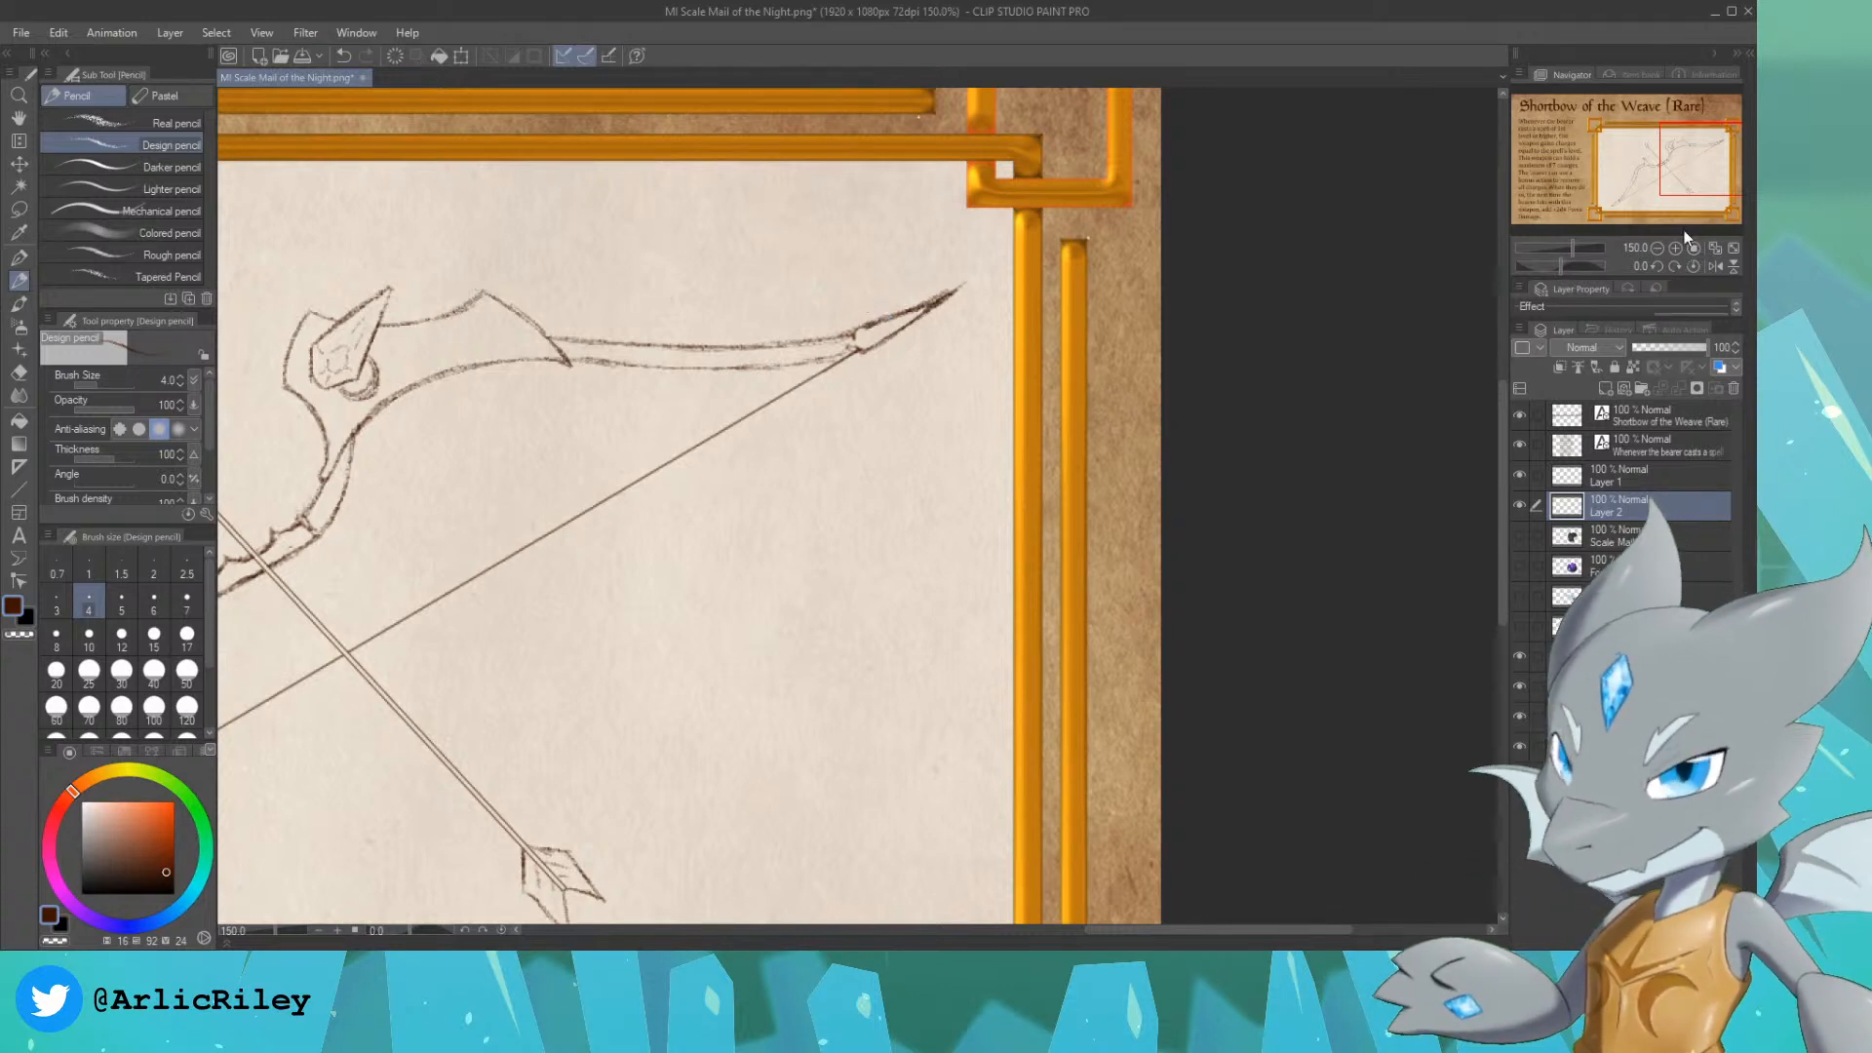
# Step: Touch up the pencil outline at the lower end of the bow's grip
pyautogui.moveTo(1672, 178); pyautogui.dragTo(1608, 200)
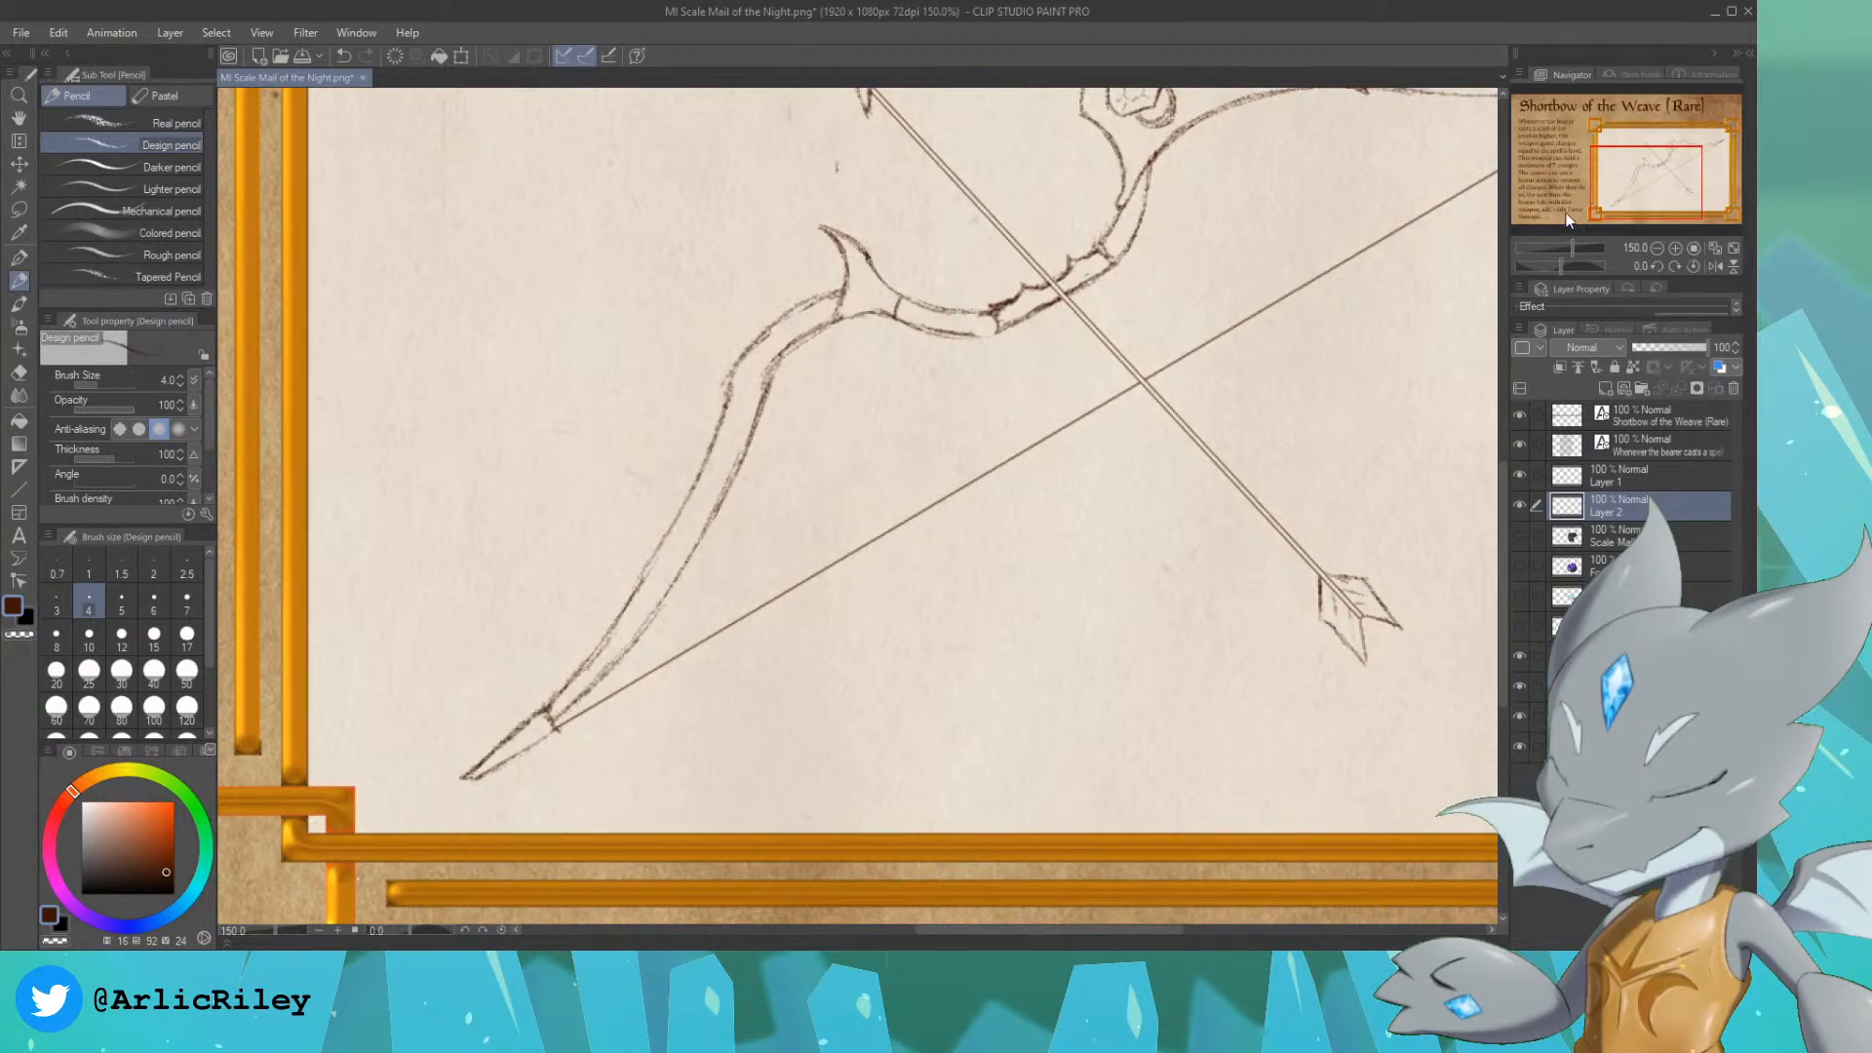
pyautogui.moveTo(1644, 184); pyautogui.dragTo(1688, 172)
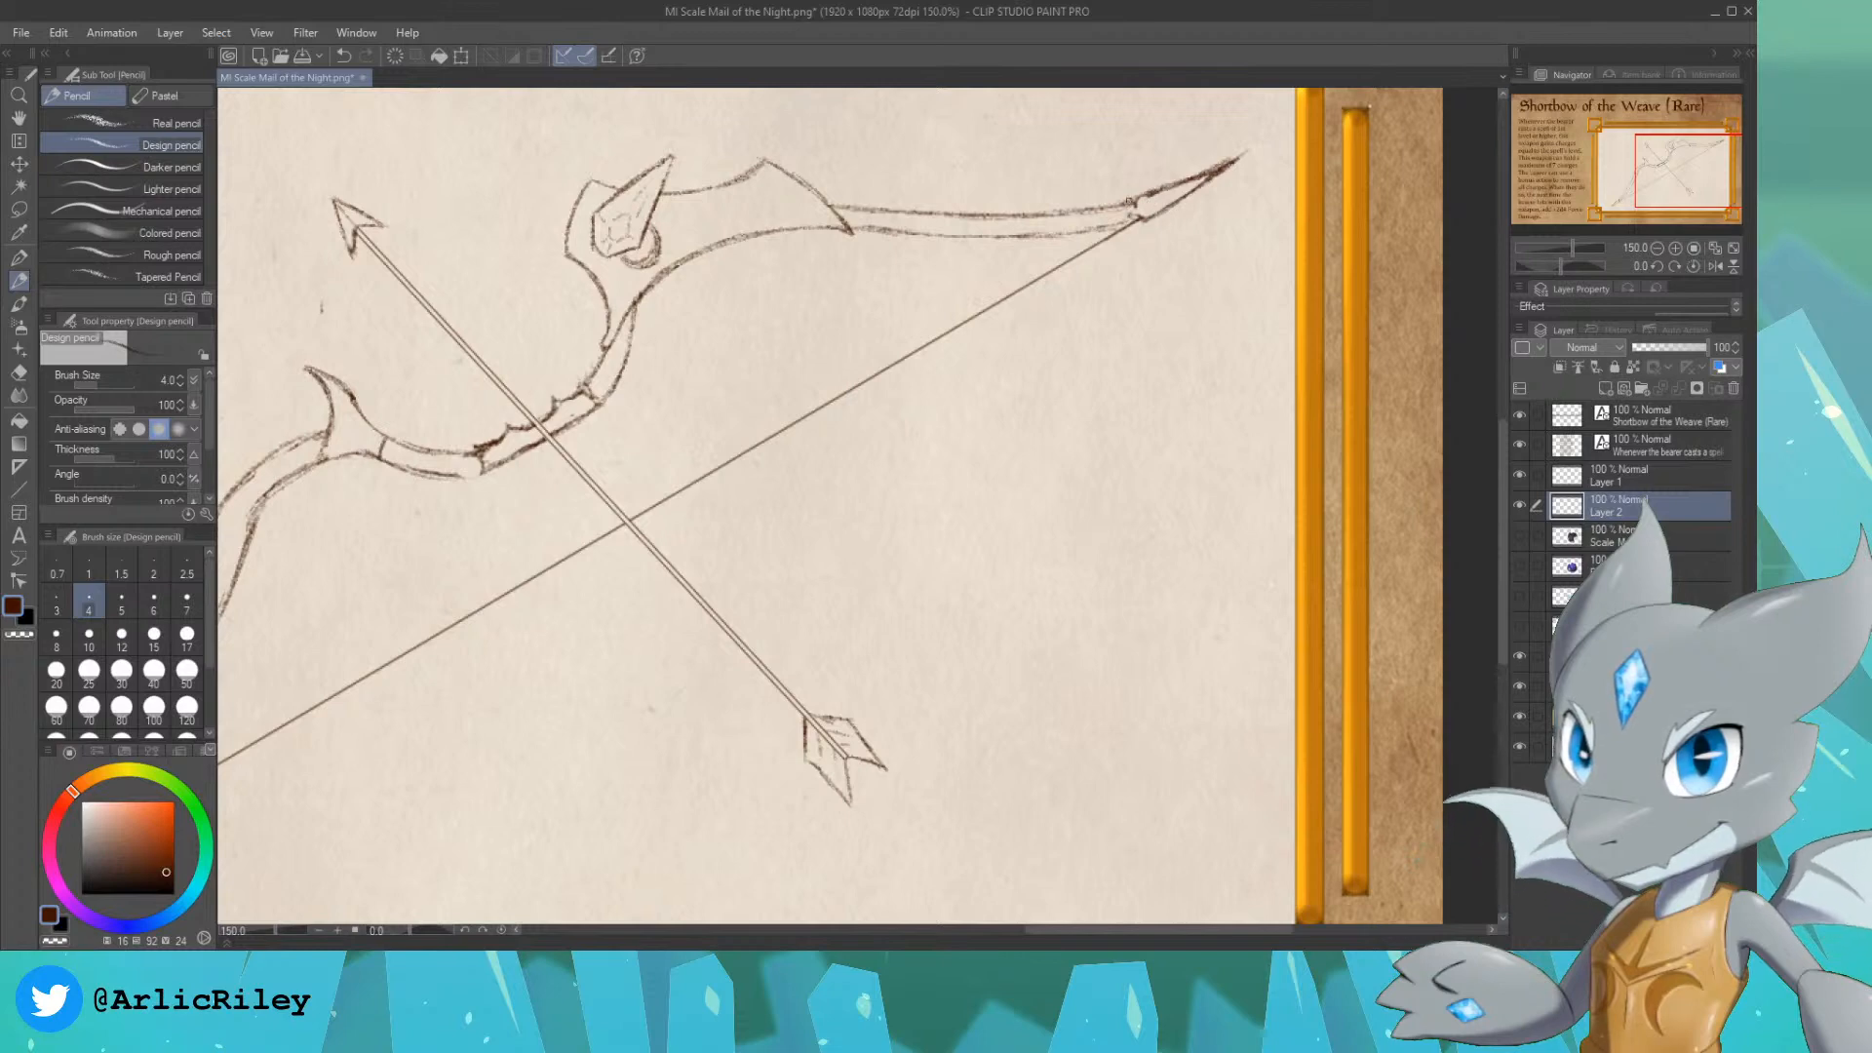
pyautogui.moveTo(1681, 170); pyautogui.dragTo(1664, 175)
pyautogui.hotkey('ctrl', '-')
pyautogui.scroll(1, 842, 446)
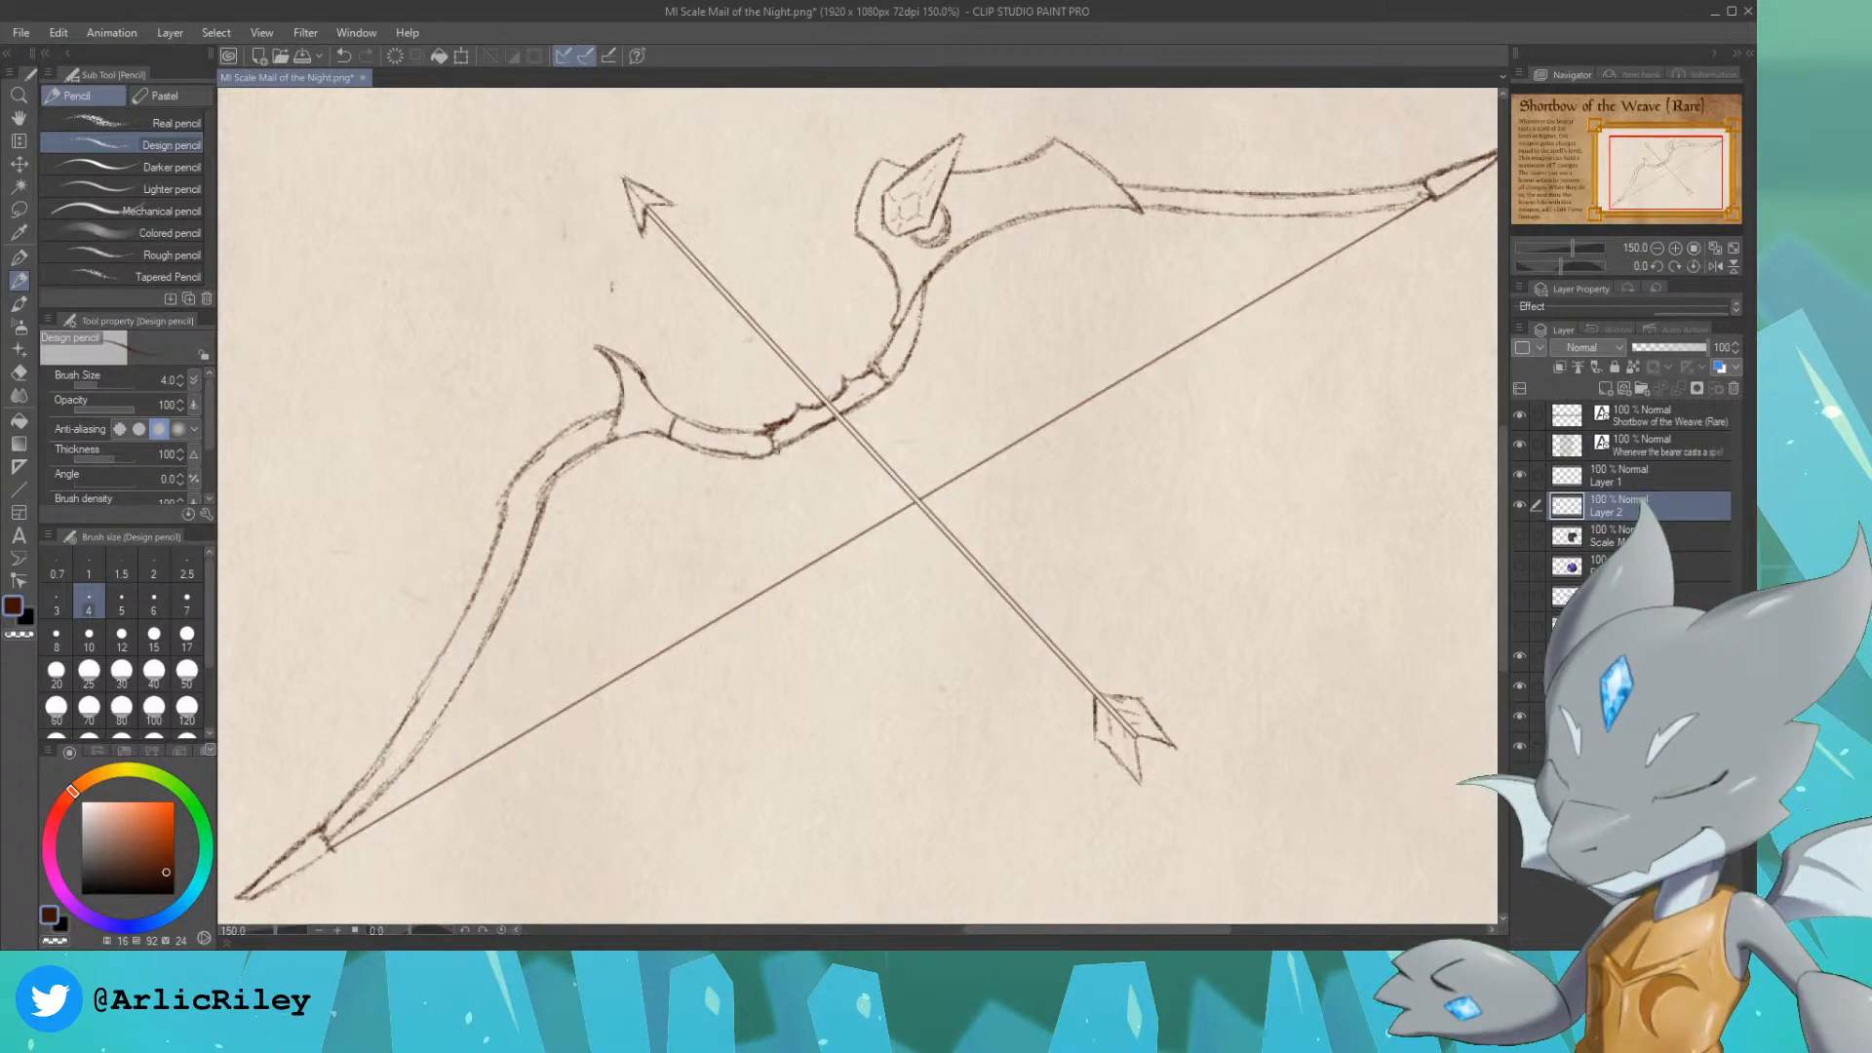
pyautogui.moveTo(784, 449); pyautogui.dragTo(805, 436)
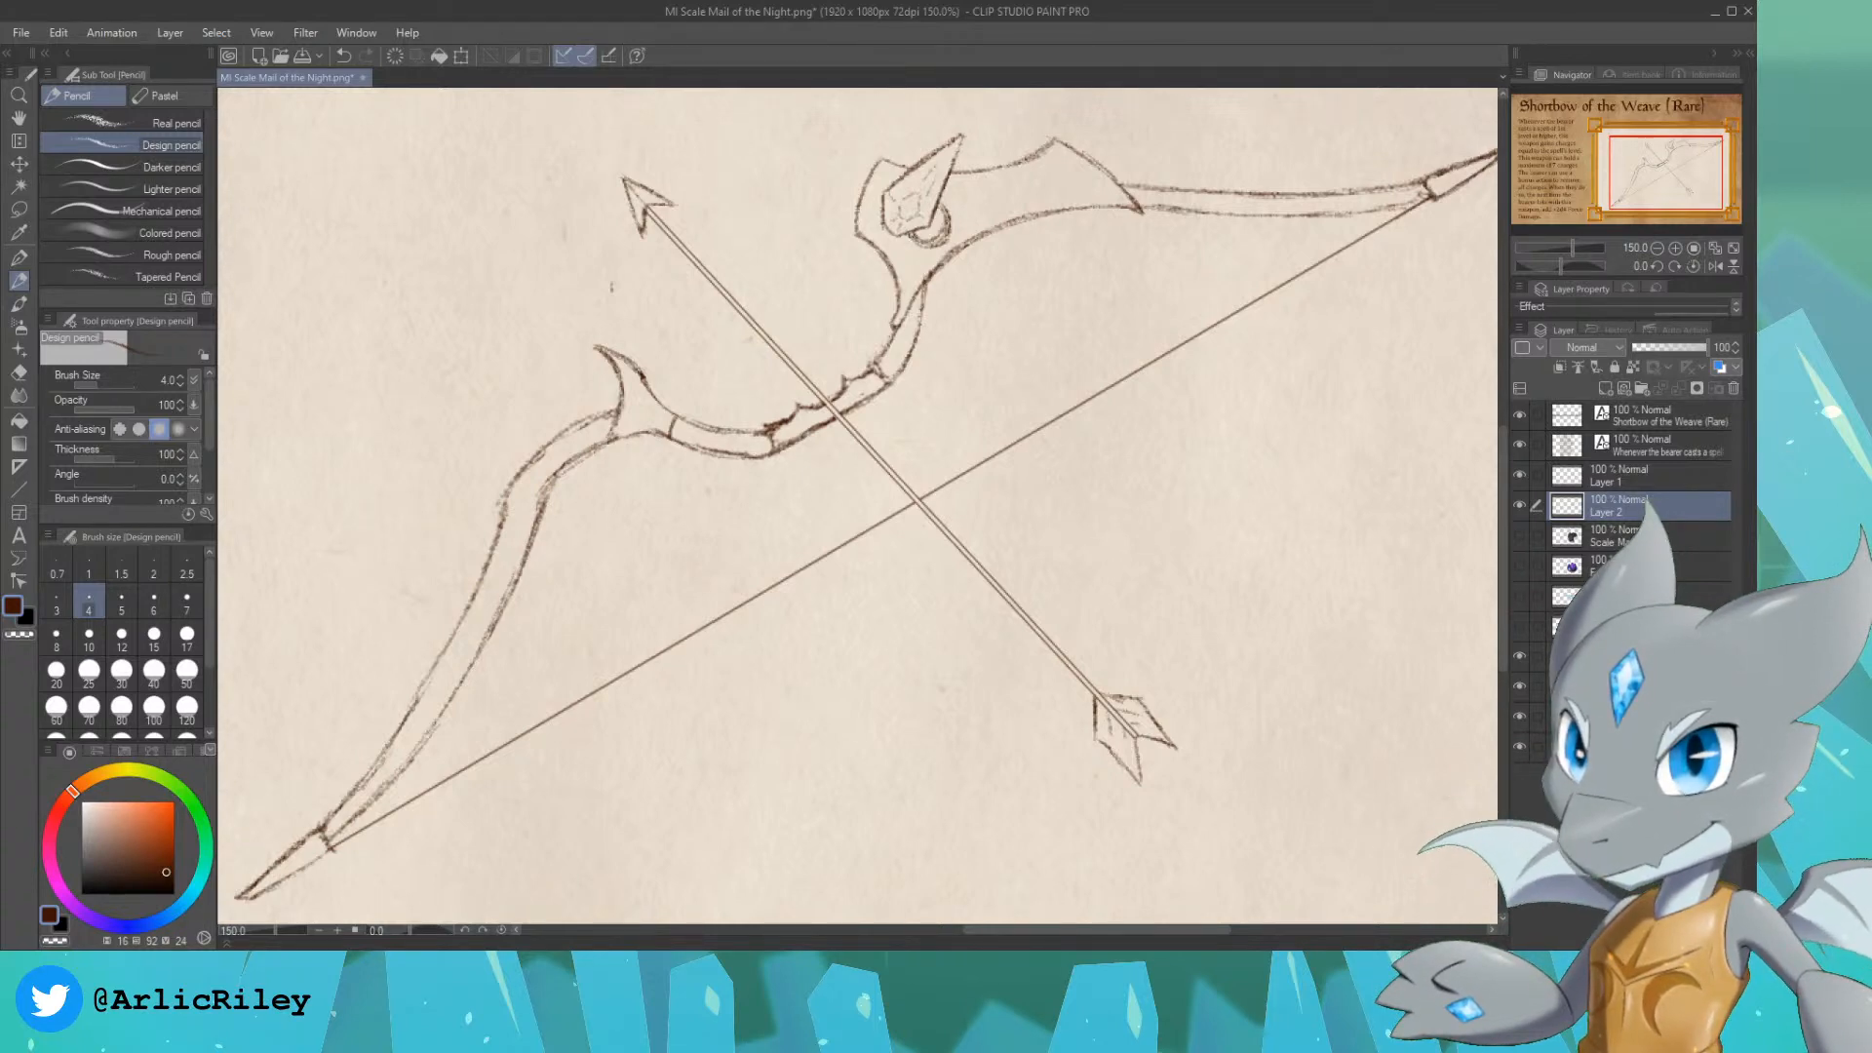
pyautogui.hotkey('ctrl', '-')
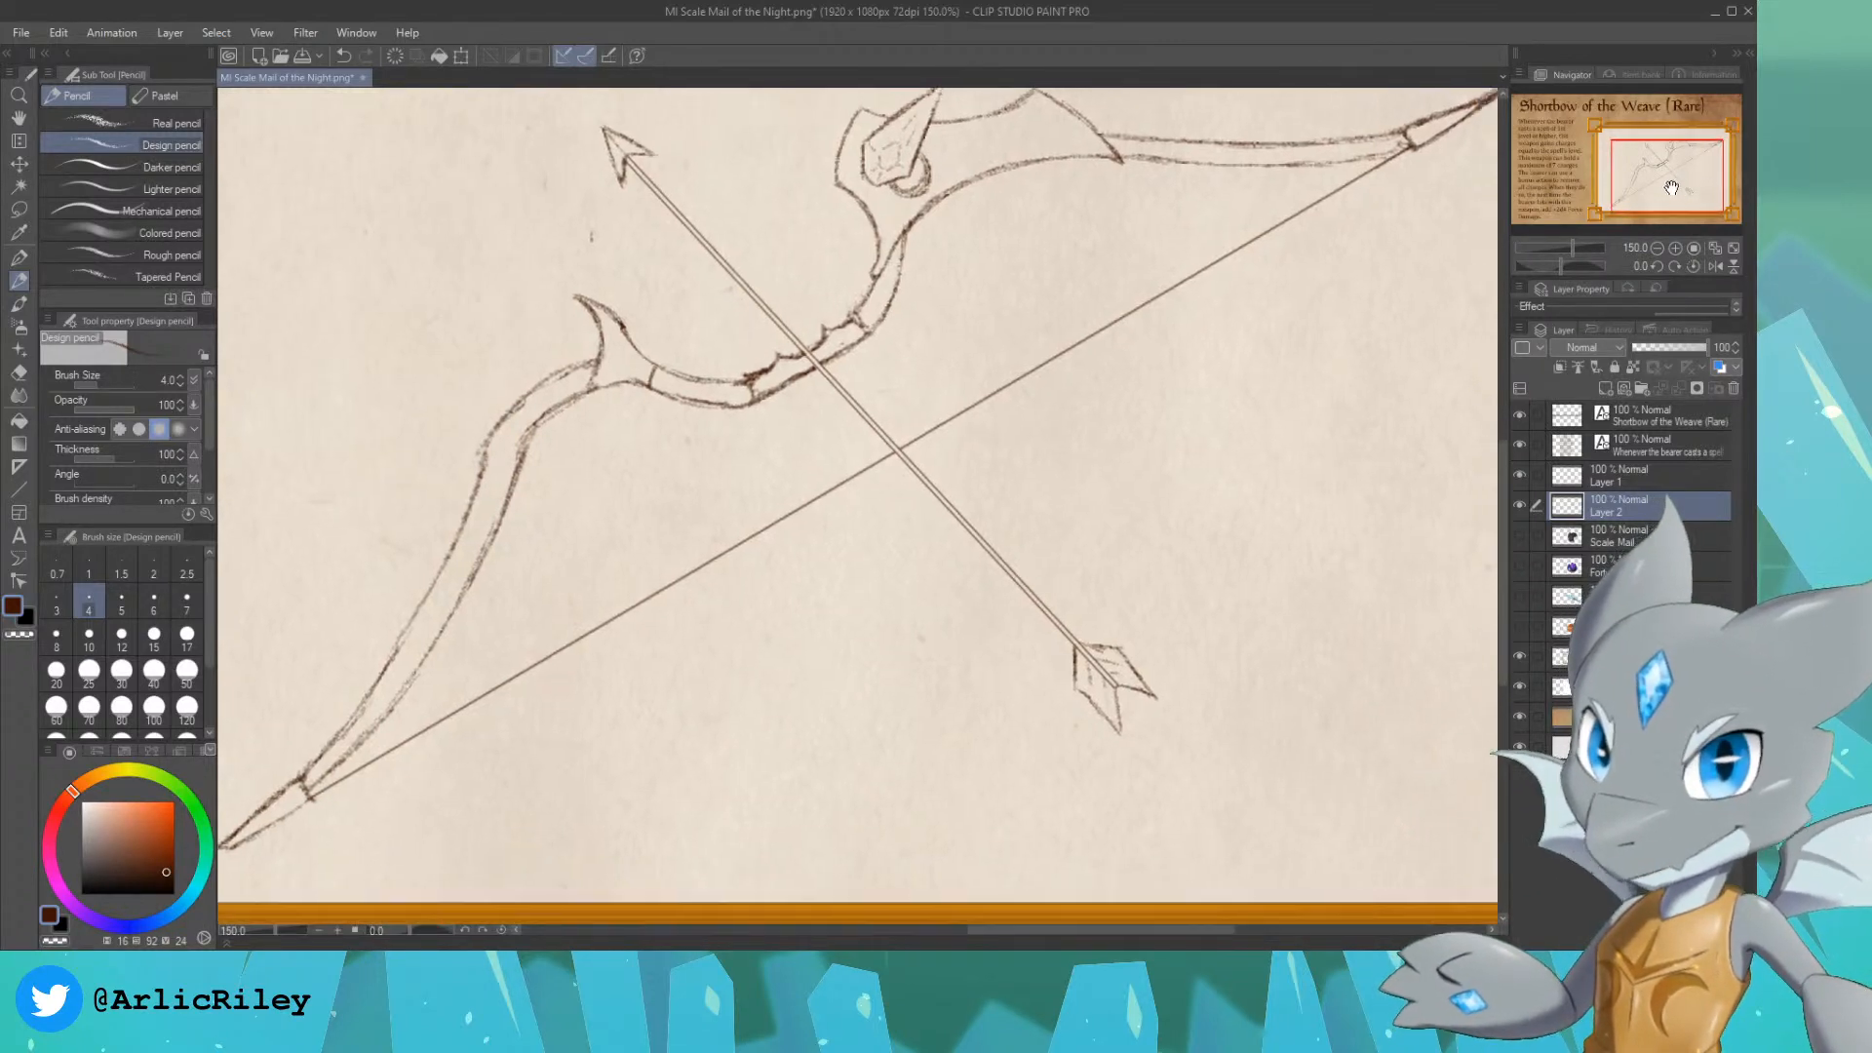
# Step: Merge the arrow-shaft layer into the bow sketch layer, and darken the linework by duplicating the result and merging the copy
pyautogui.click(1643, 481)
pyautogui.hotkey('ctrl', 'e')
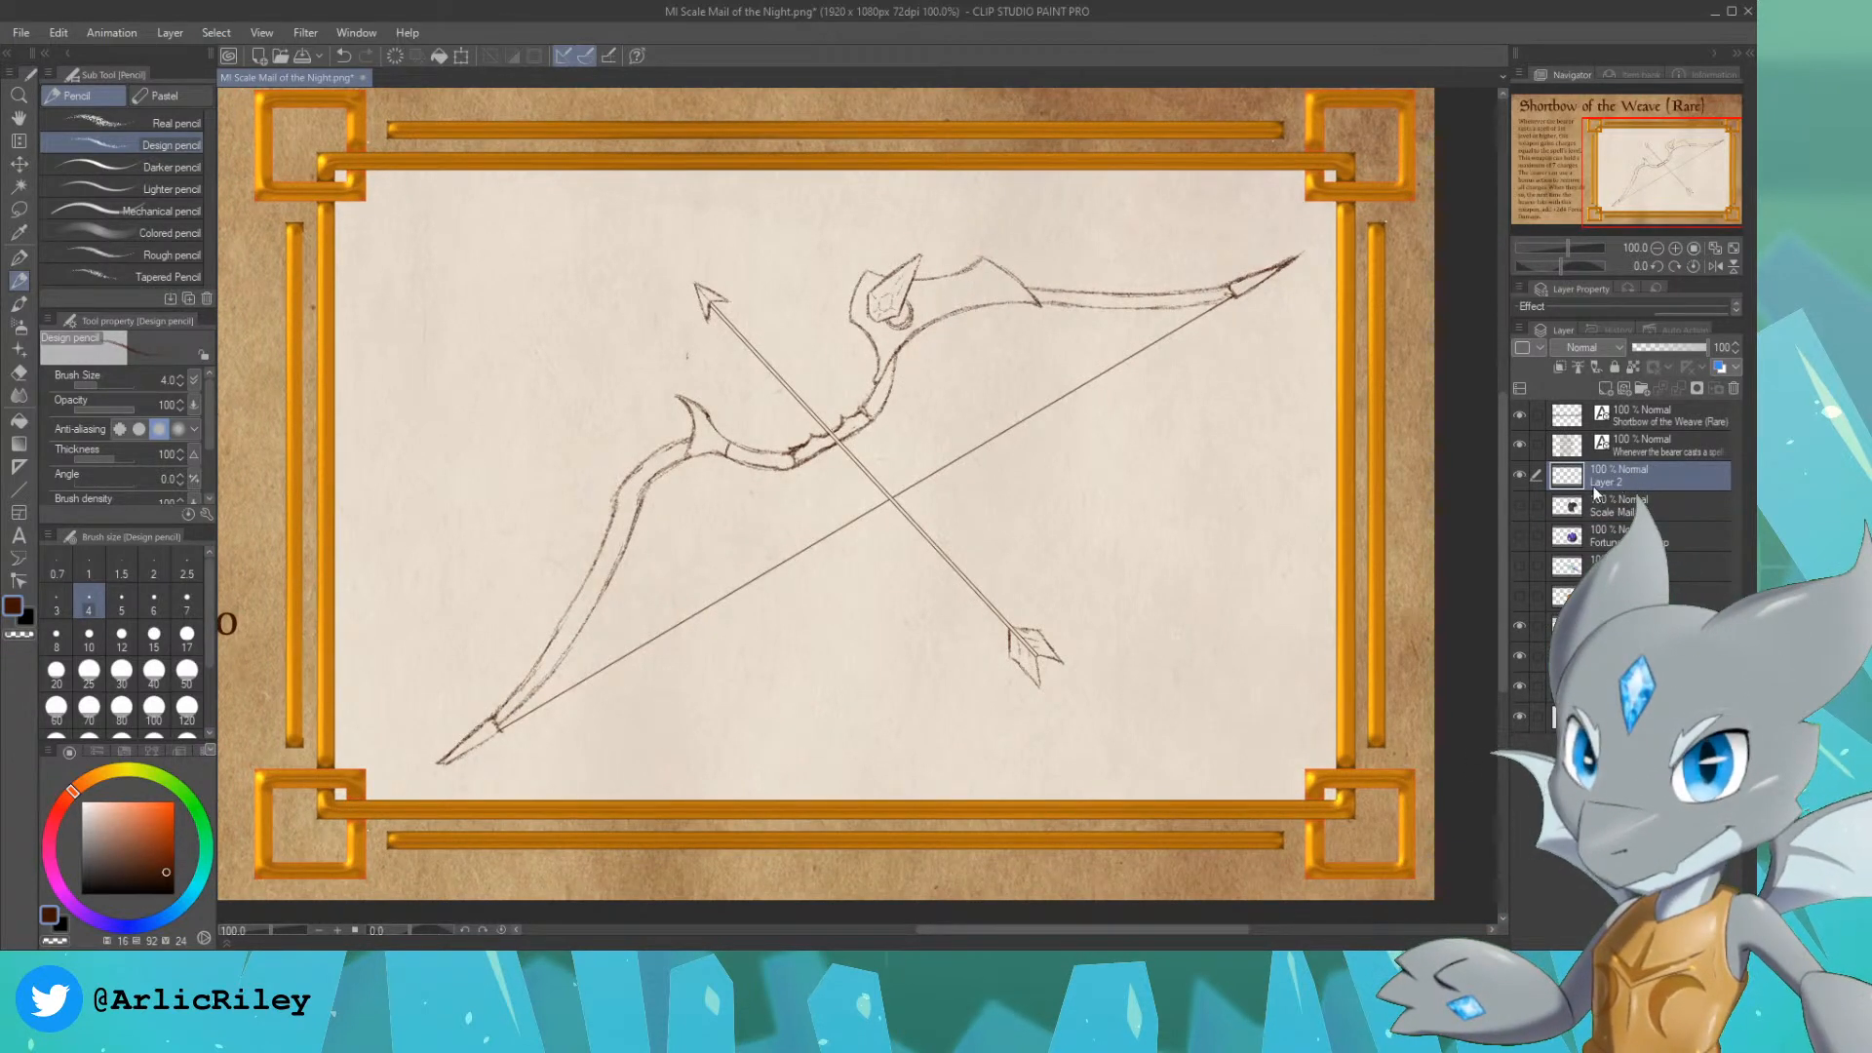
pyautogui.hotkey('ctrl', 'c')
pyautogui.hotkey('ctrl', 'v')
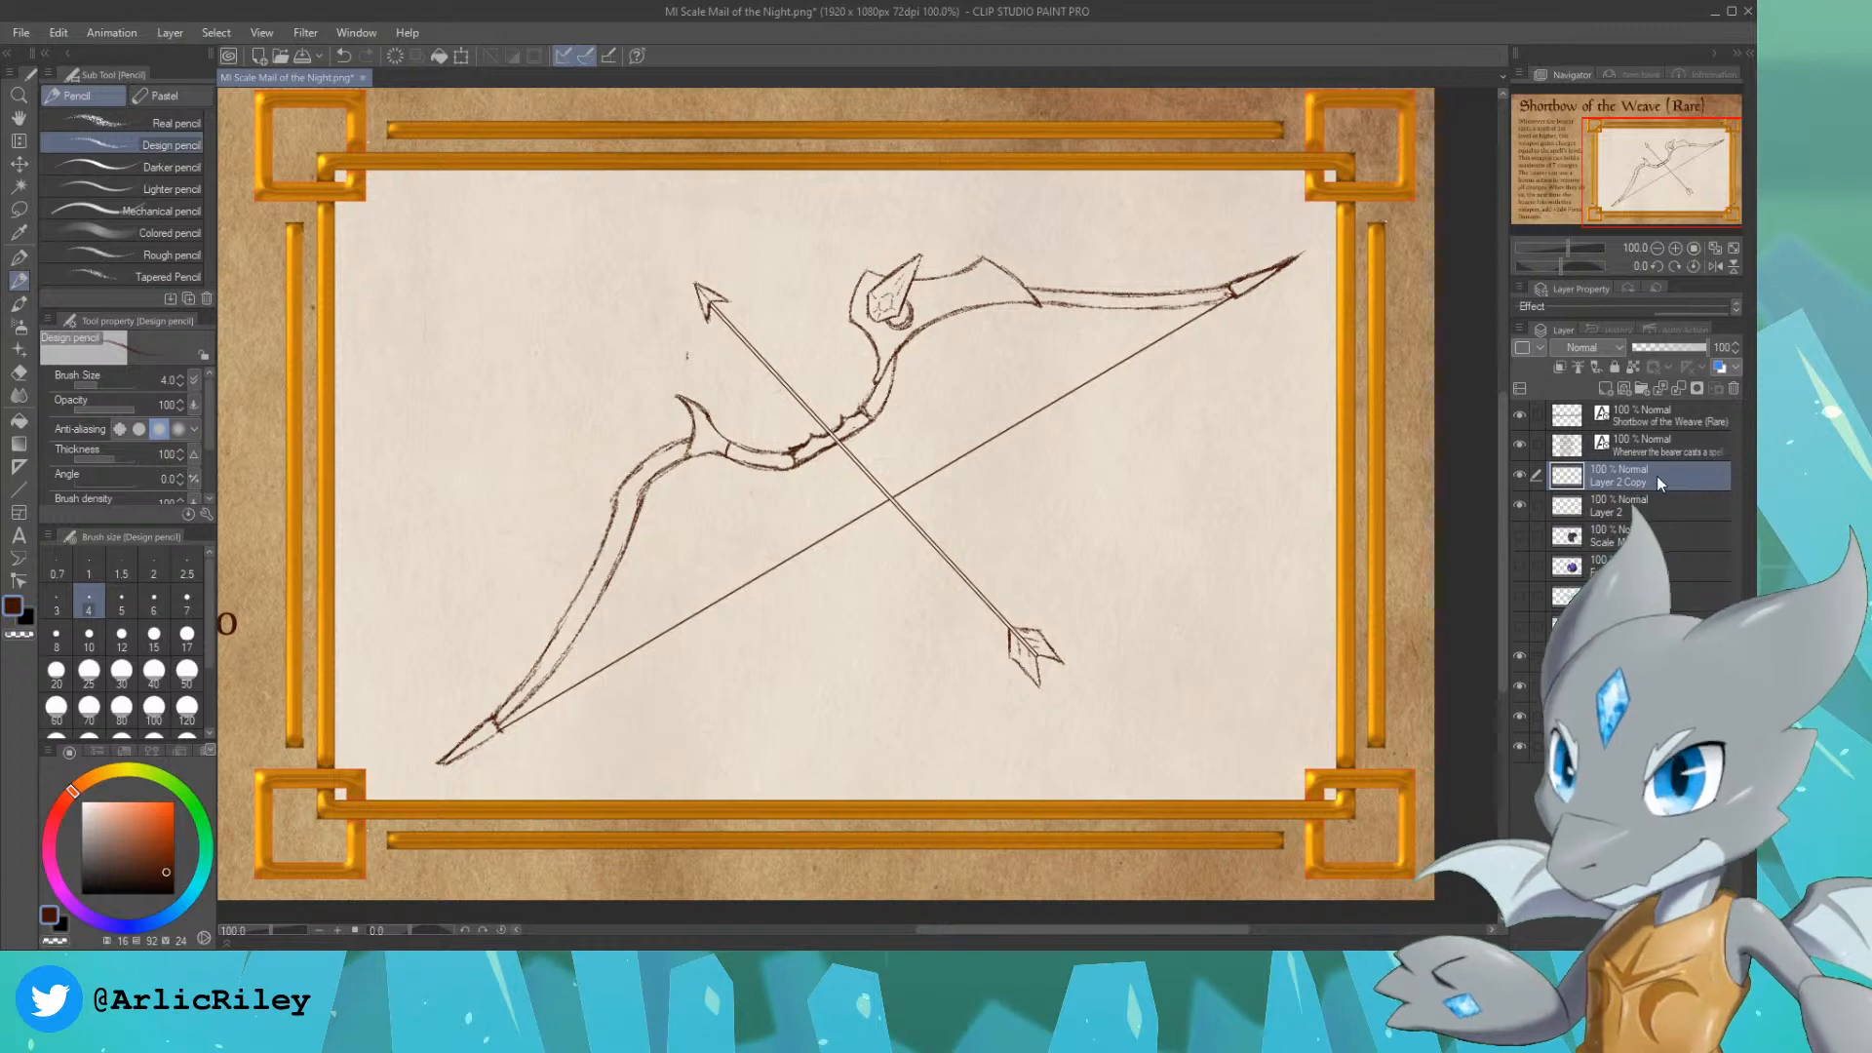
pyautogui.hotkey('ctrl', 'e')
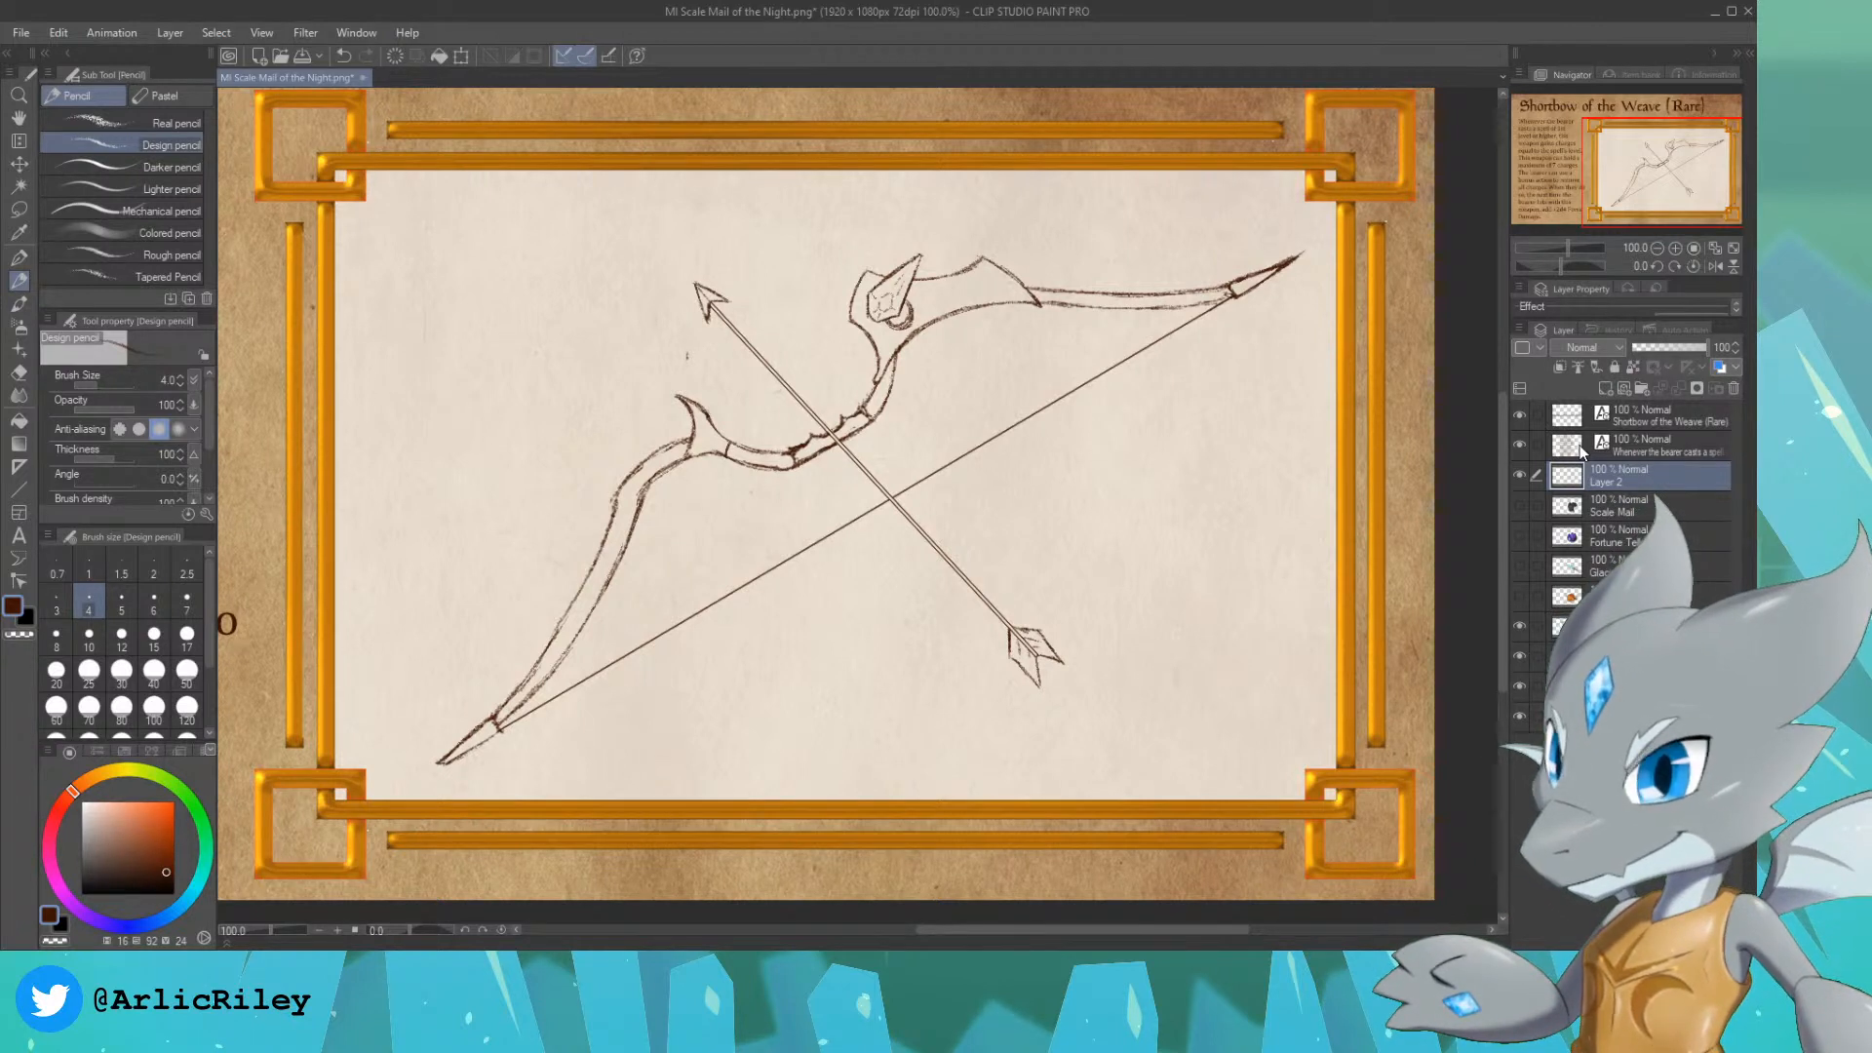
# Step: Rename the merged bow-and-arrow line layer as "sketch"
pyautogui.write('sketch')
pyautogui.press('Return')
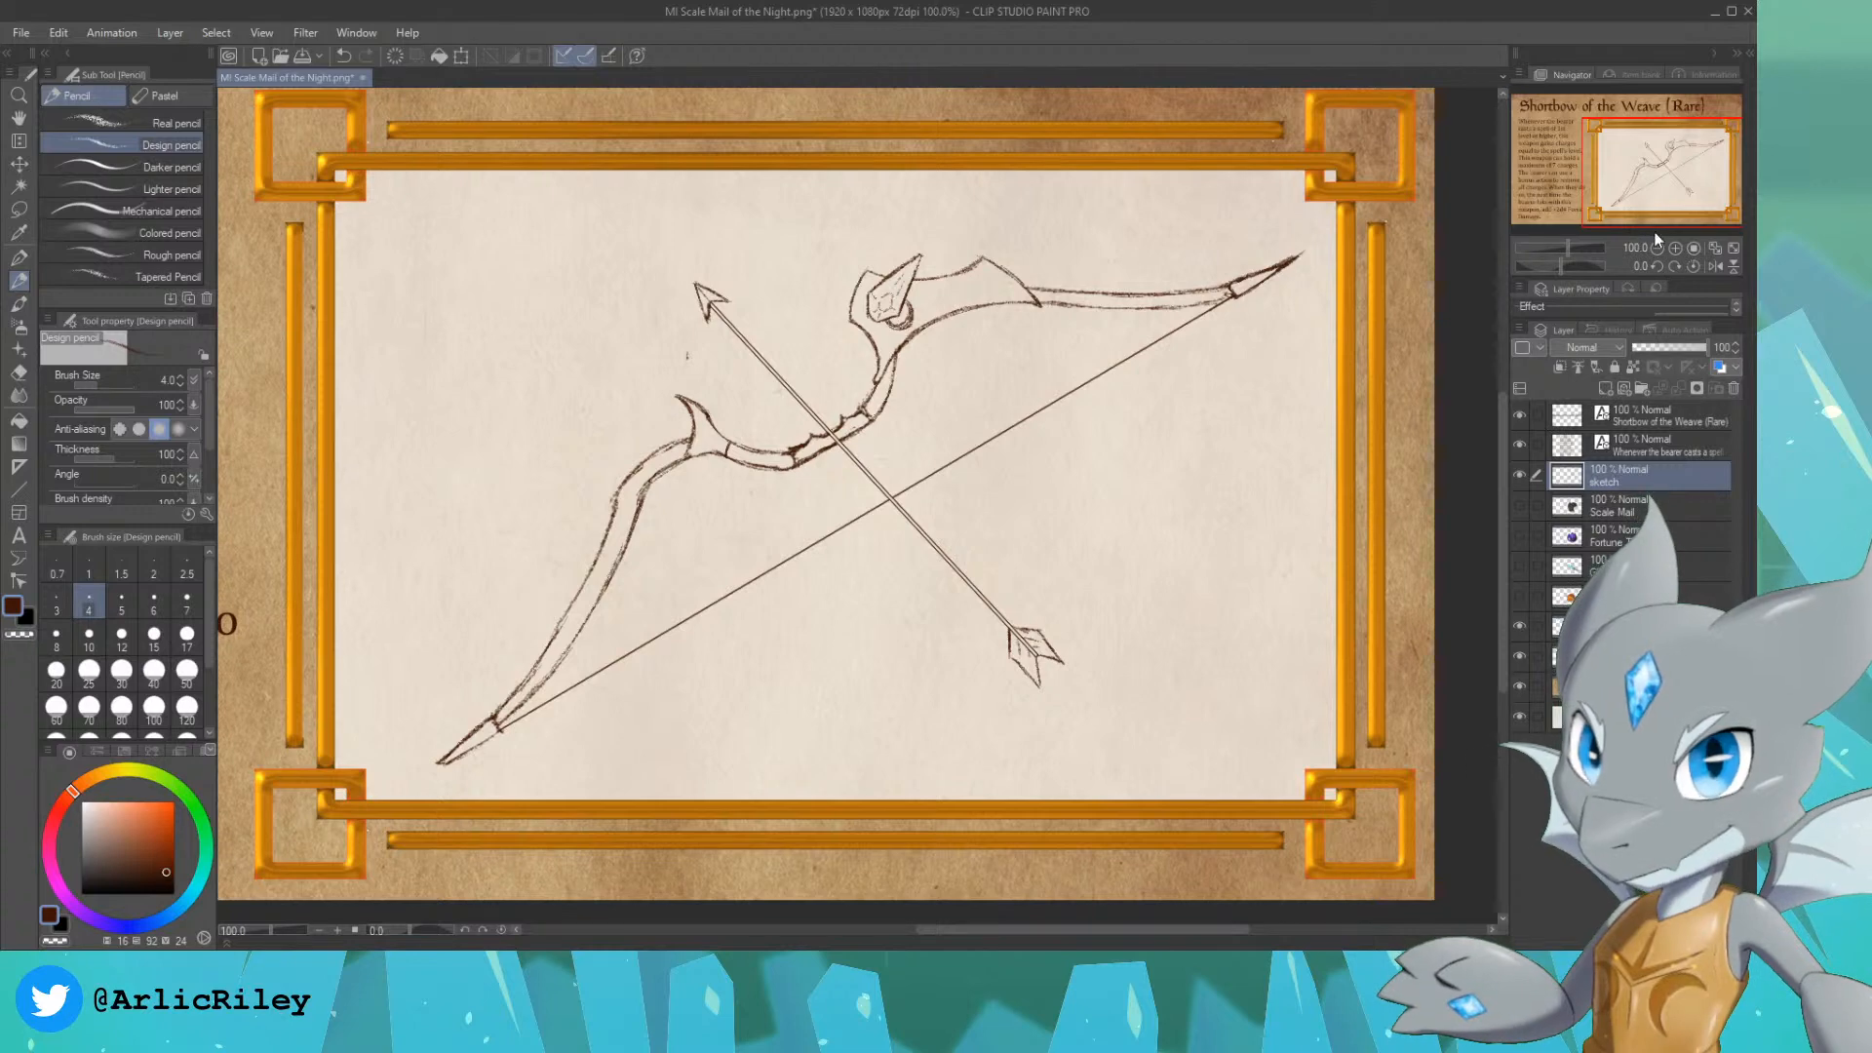
pyautogui.moveTo(1669, 176)
pyautogui.mouseDown()
pyautogui.moveTo(1620, 158)
pyautogui.moveTo(1666, 173)
pyautogui.mouseUp()
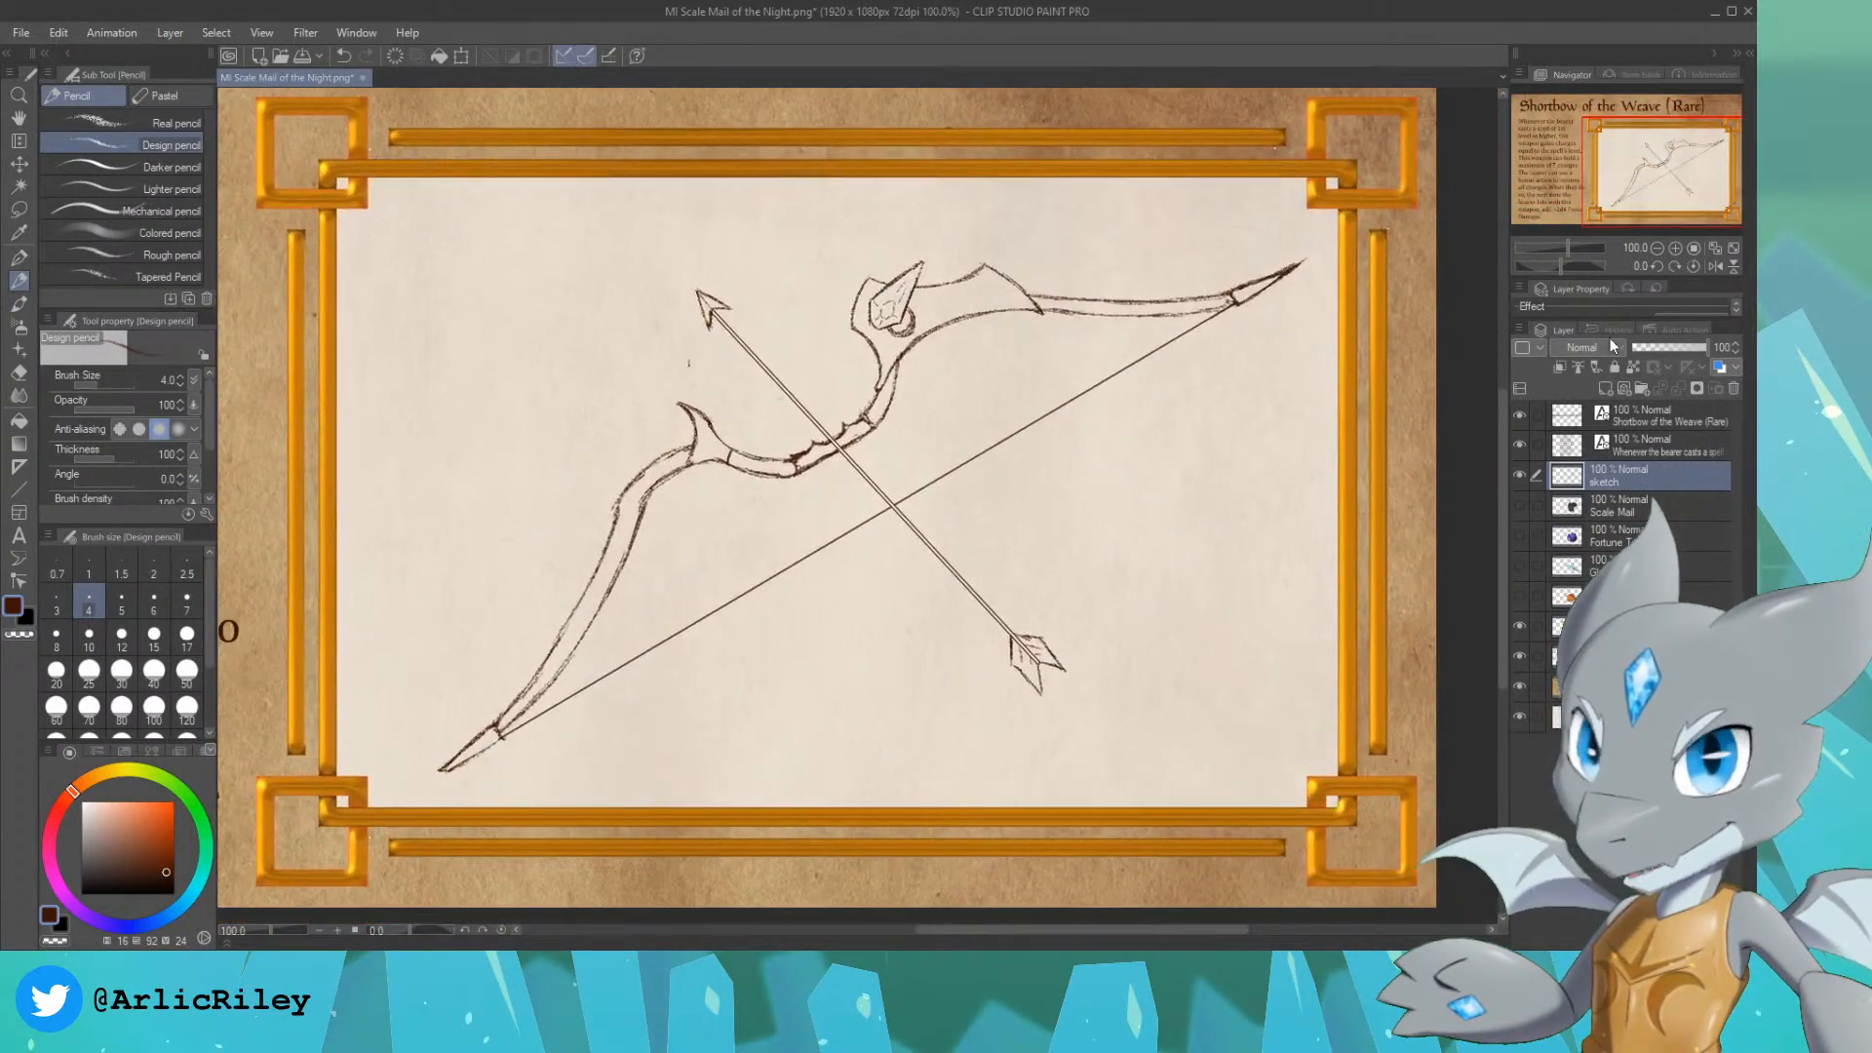
# Step: Add a new layer directly below the sketch layer and name it "color"
pyautogui.click(1616, 507)
pyautogui.click(1602, 390)
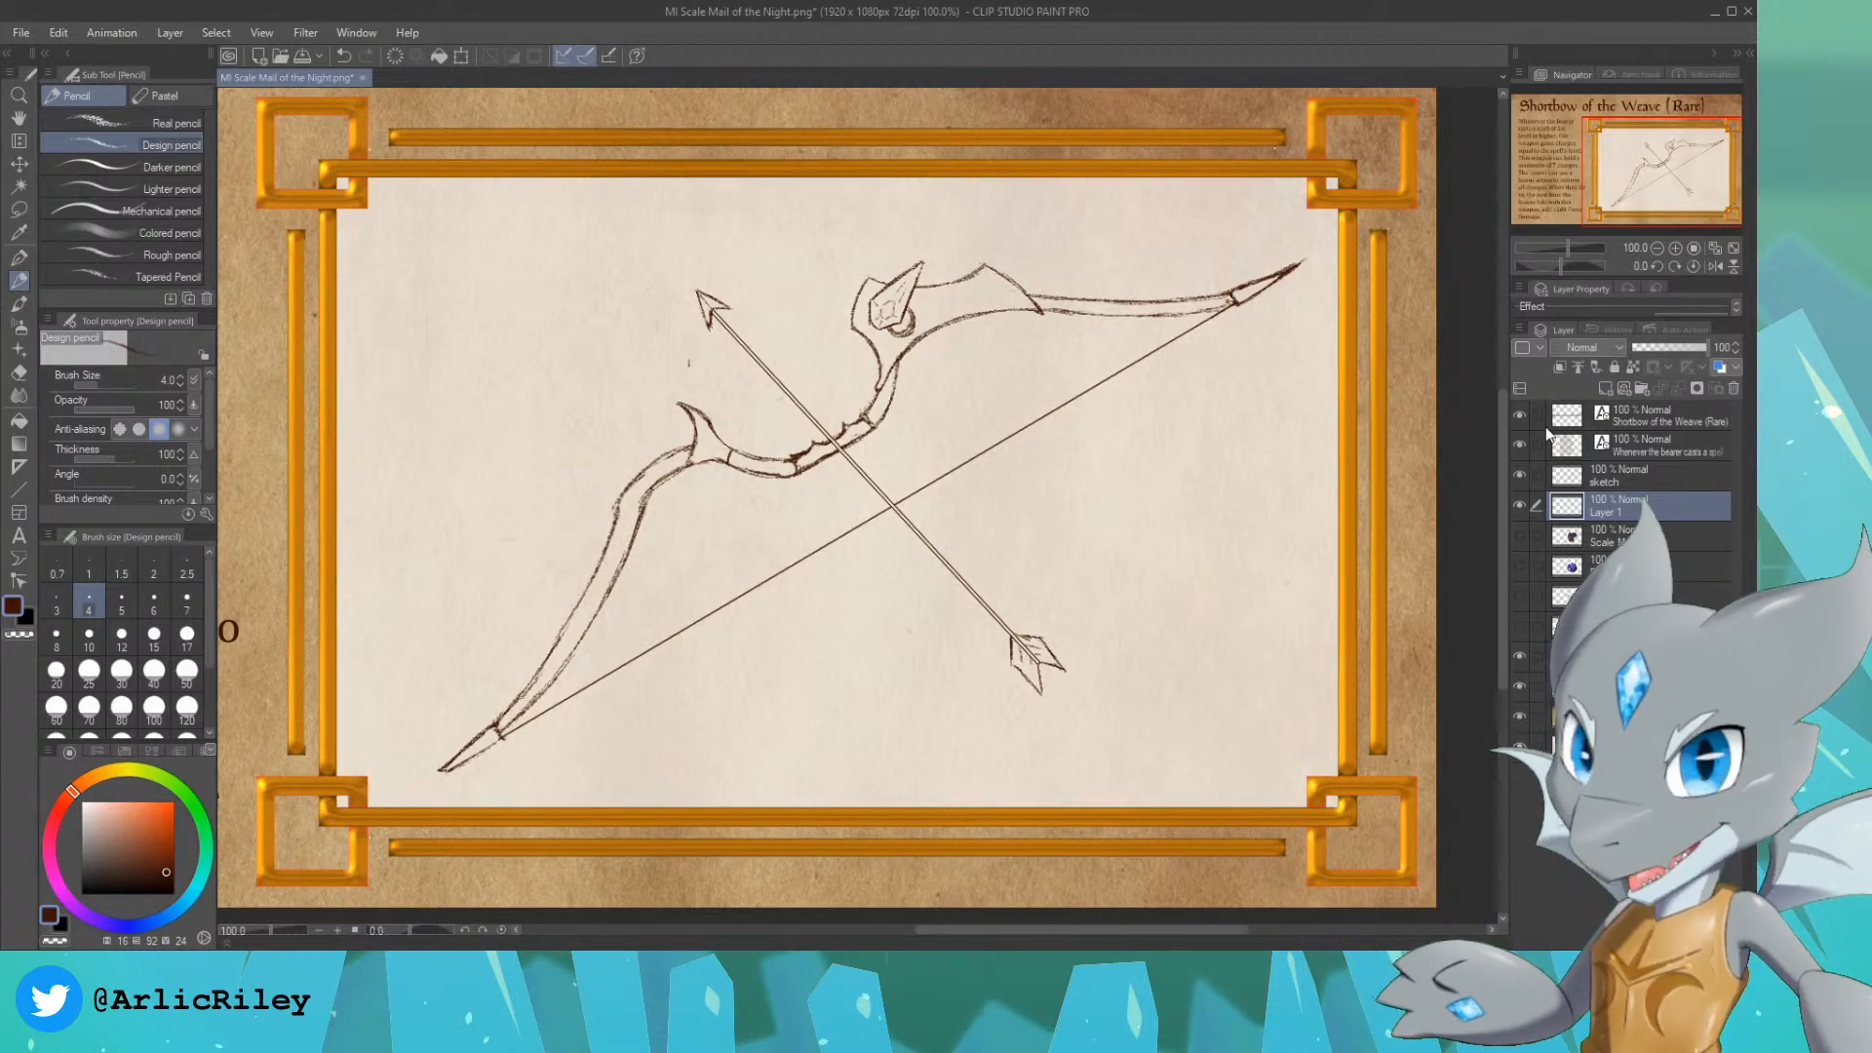
pyautogui.moveTo(1675, 168); pyautogui.dragTo(1634, 242)
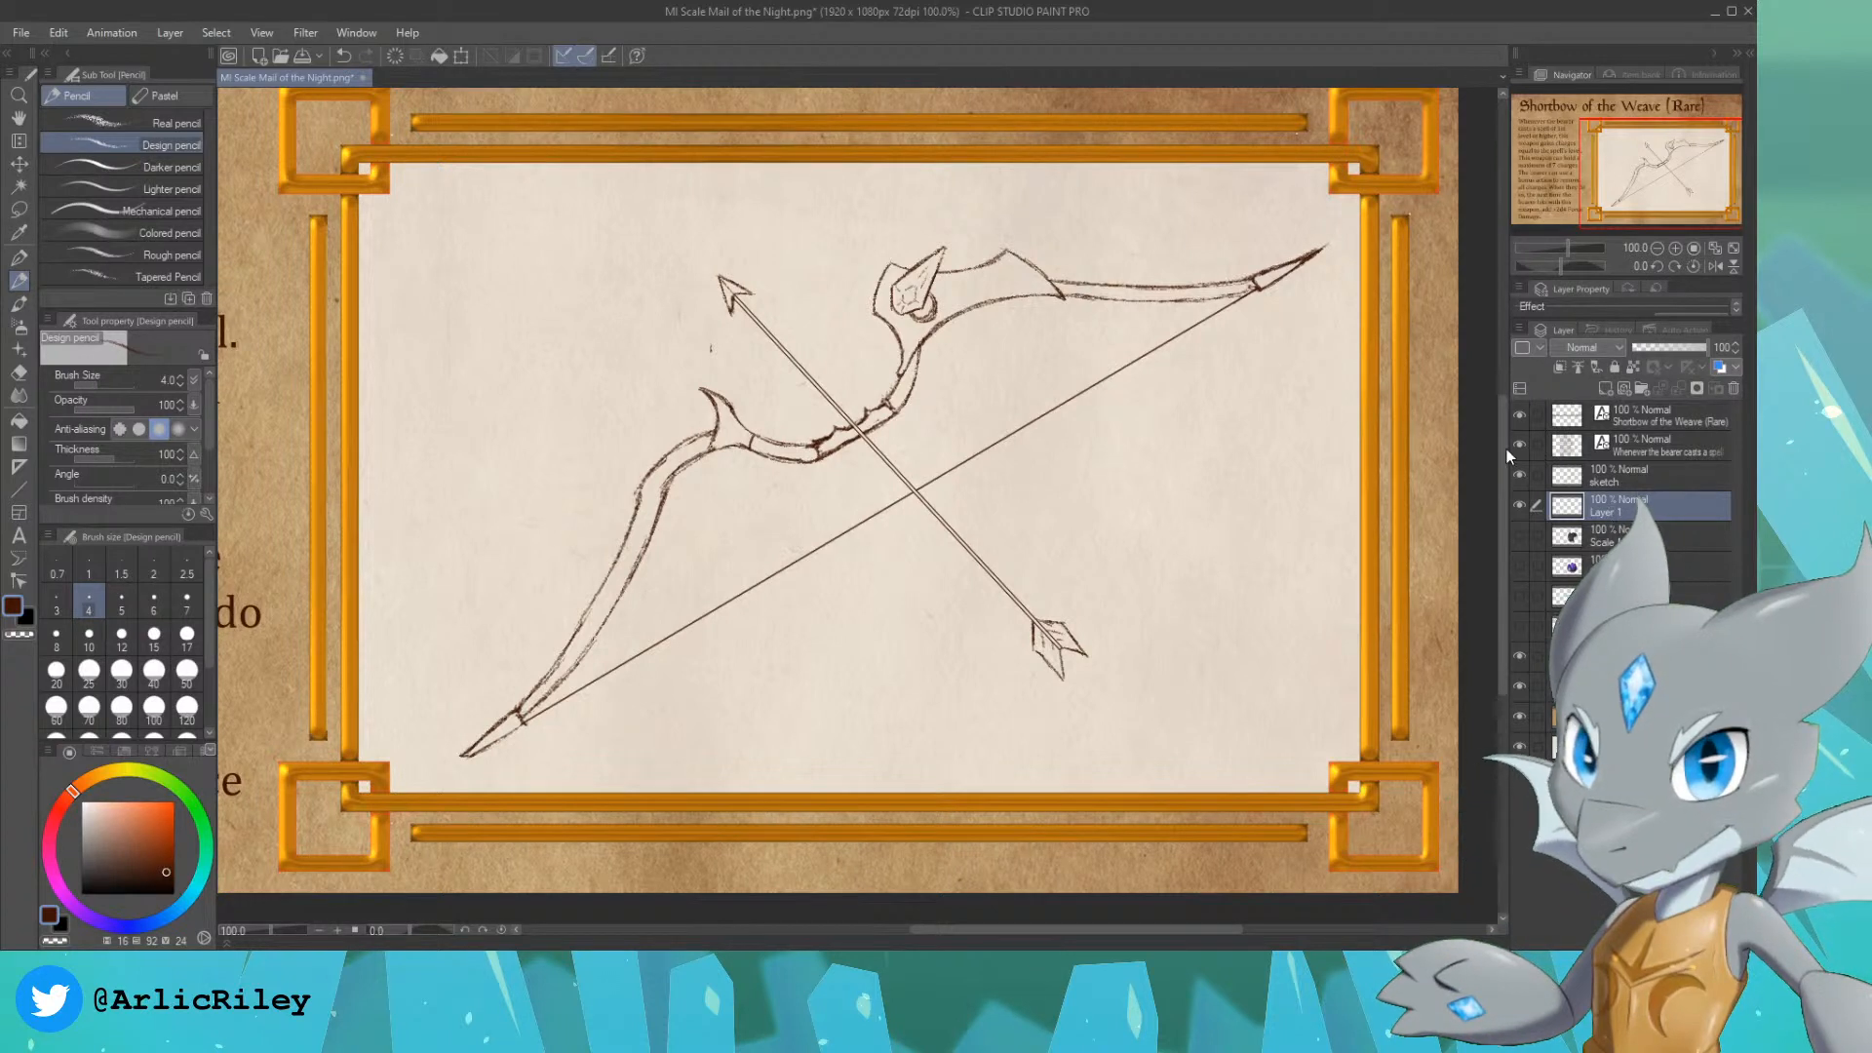
pyautogui.write('color')
pyautogui.press('Return')
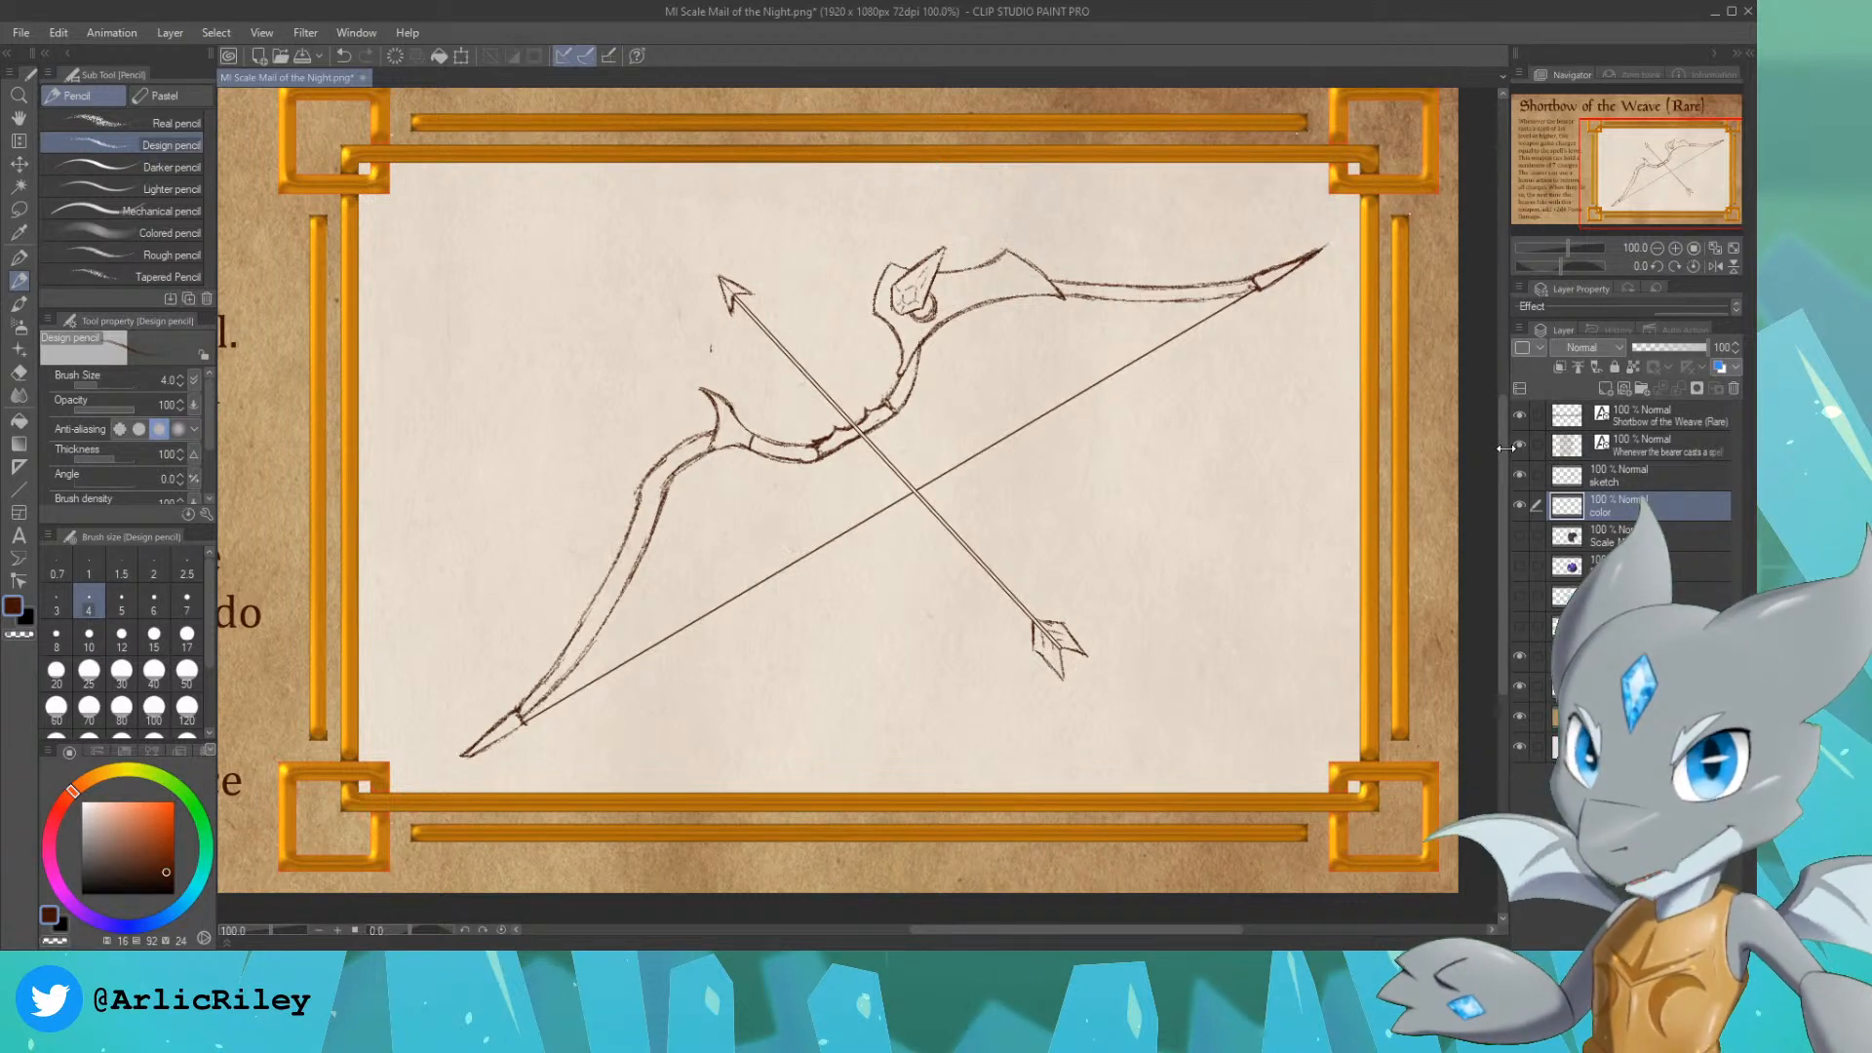
pyautogui.moveTo(1677, 180); pyautogui.dragTo(1674, 177)
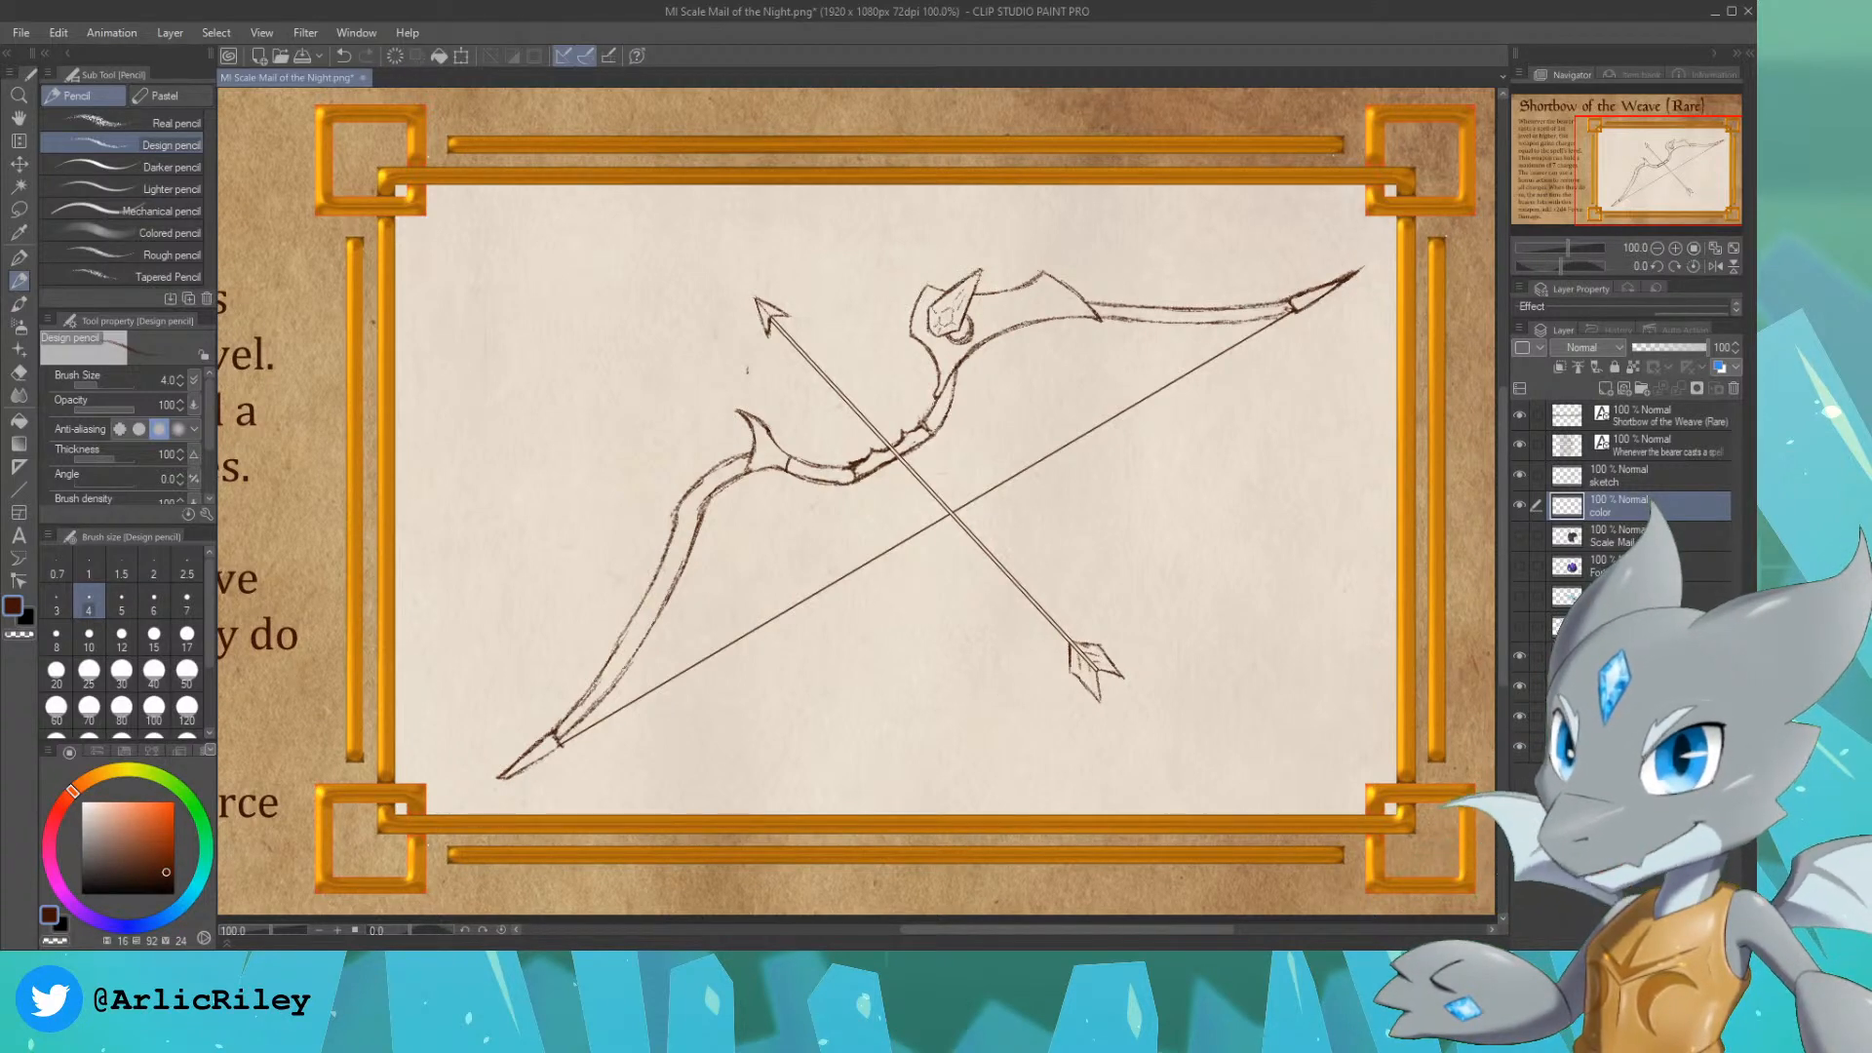
# Step: Switch to the G-pen and pick a warm orange-brown wood colour with a hue of 26 and saturation of 73
pyautogui.moveTo(1665, 164)
pyautogui.mouseDown()
pyautogui.moveTo(1634, 166)
pyautogui.moveTo(1672, 157)
pyautogui.mouseUp()
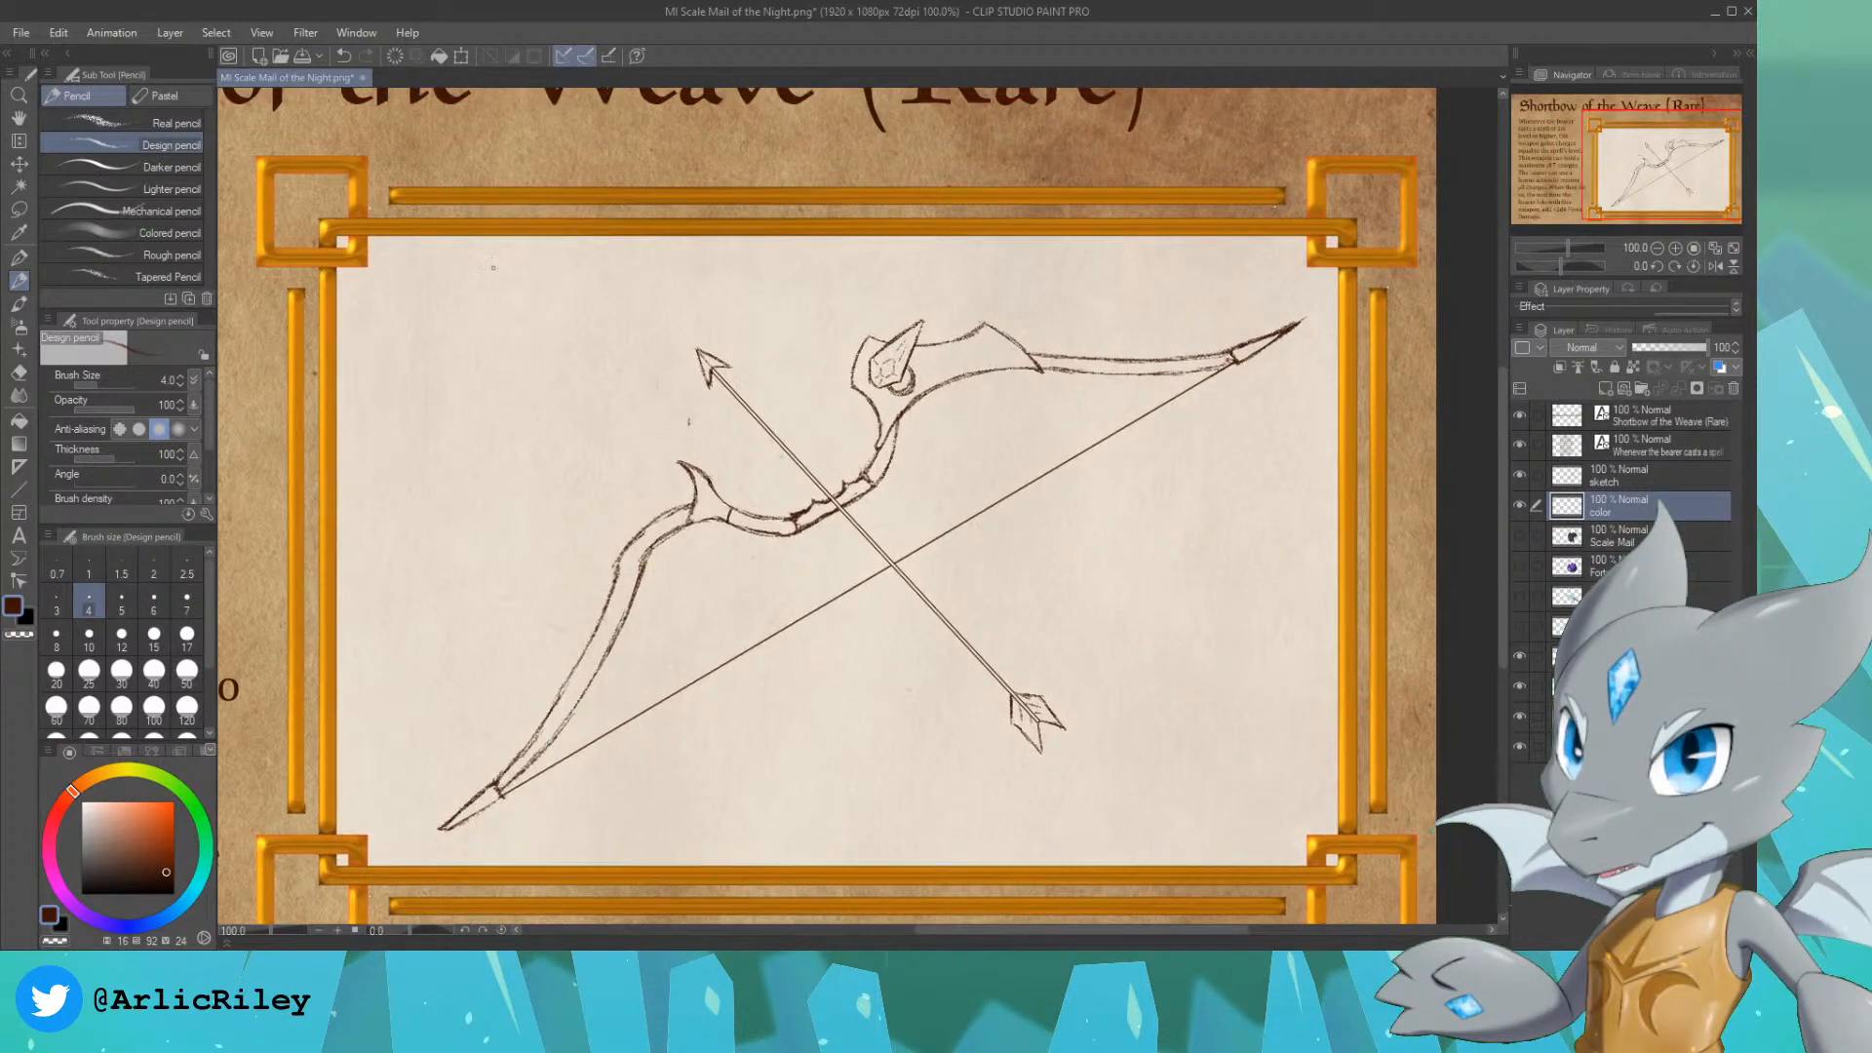
pyautogui.click(21, 261)
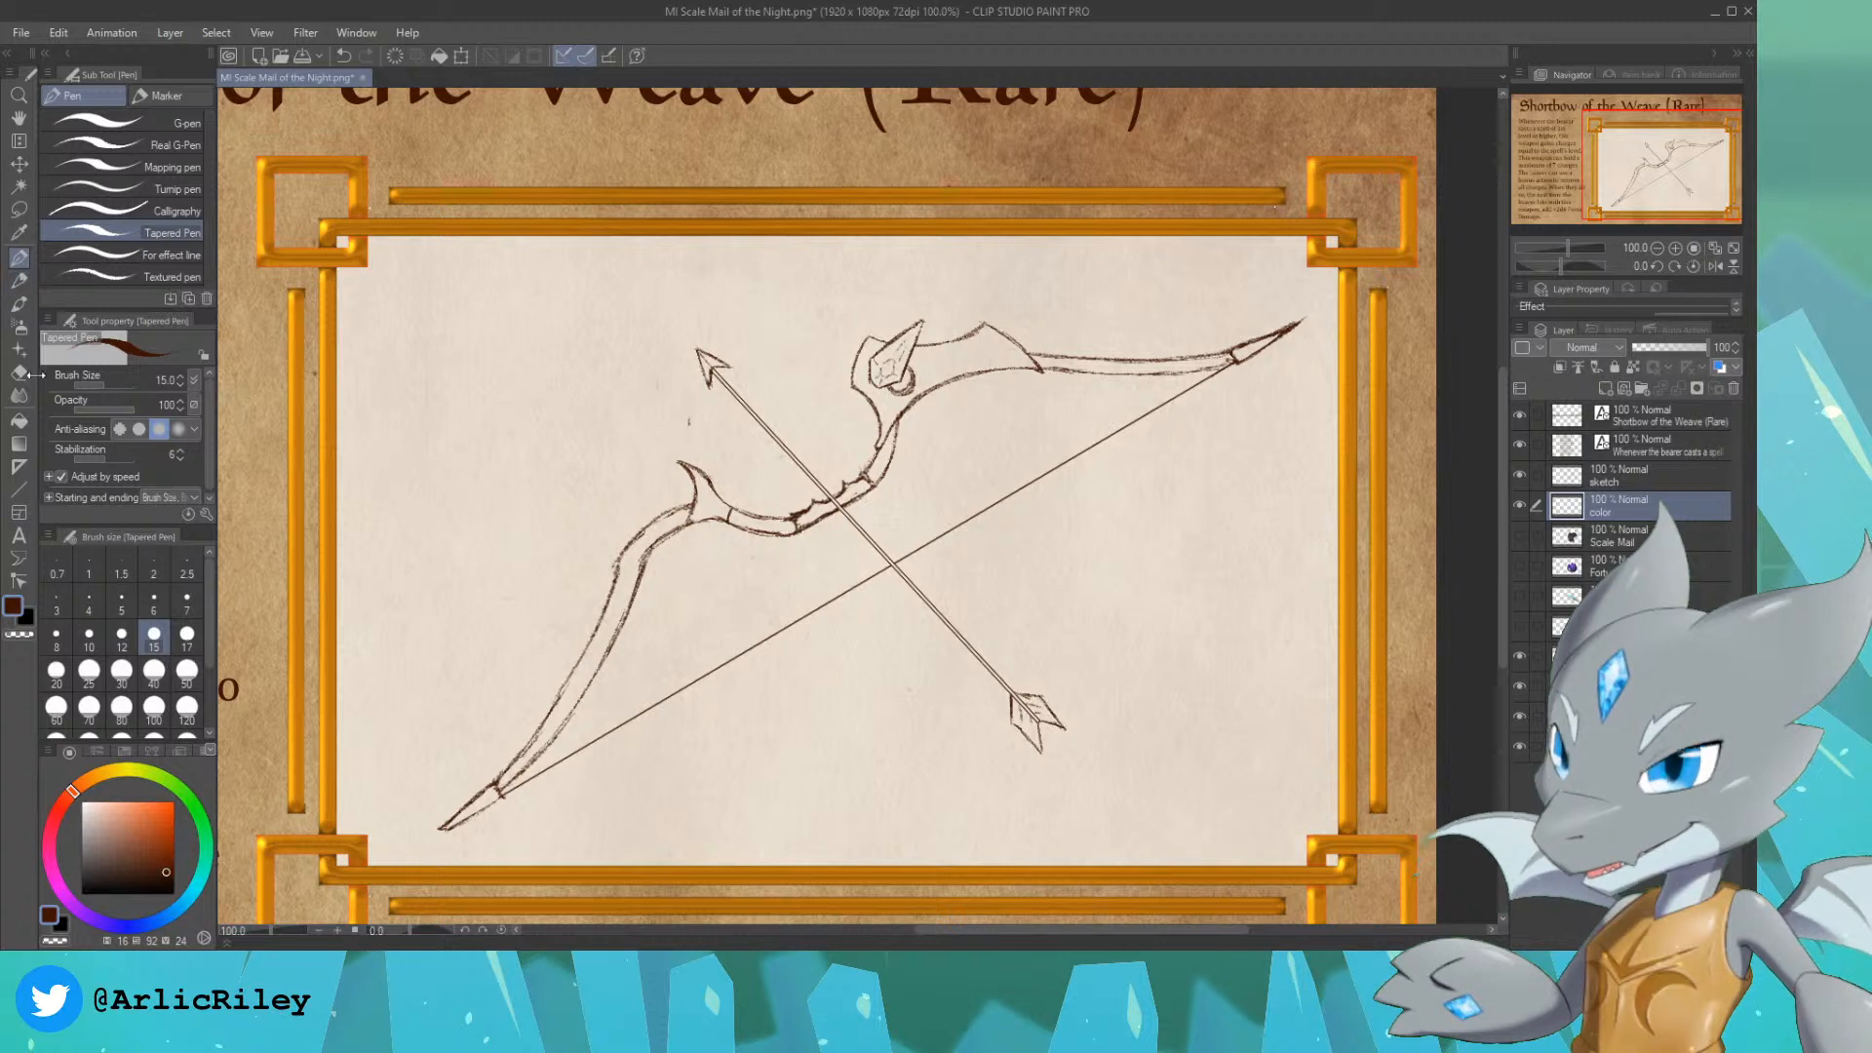
pyautogui.click(142, 125)
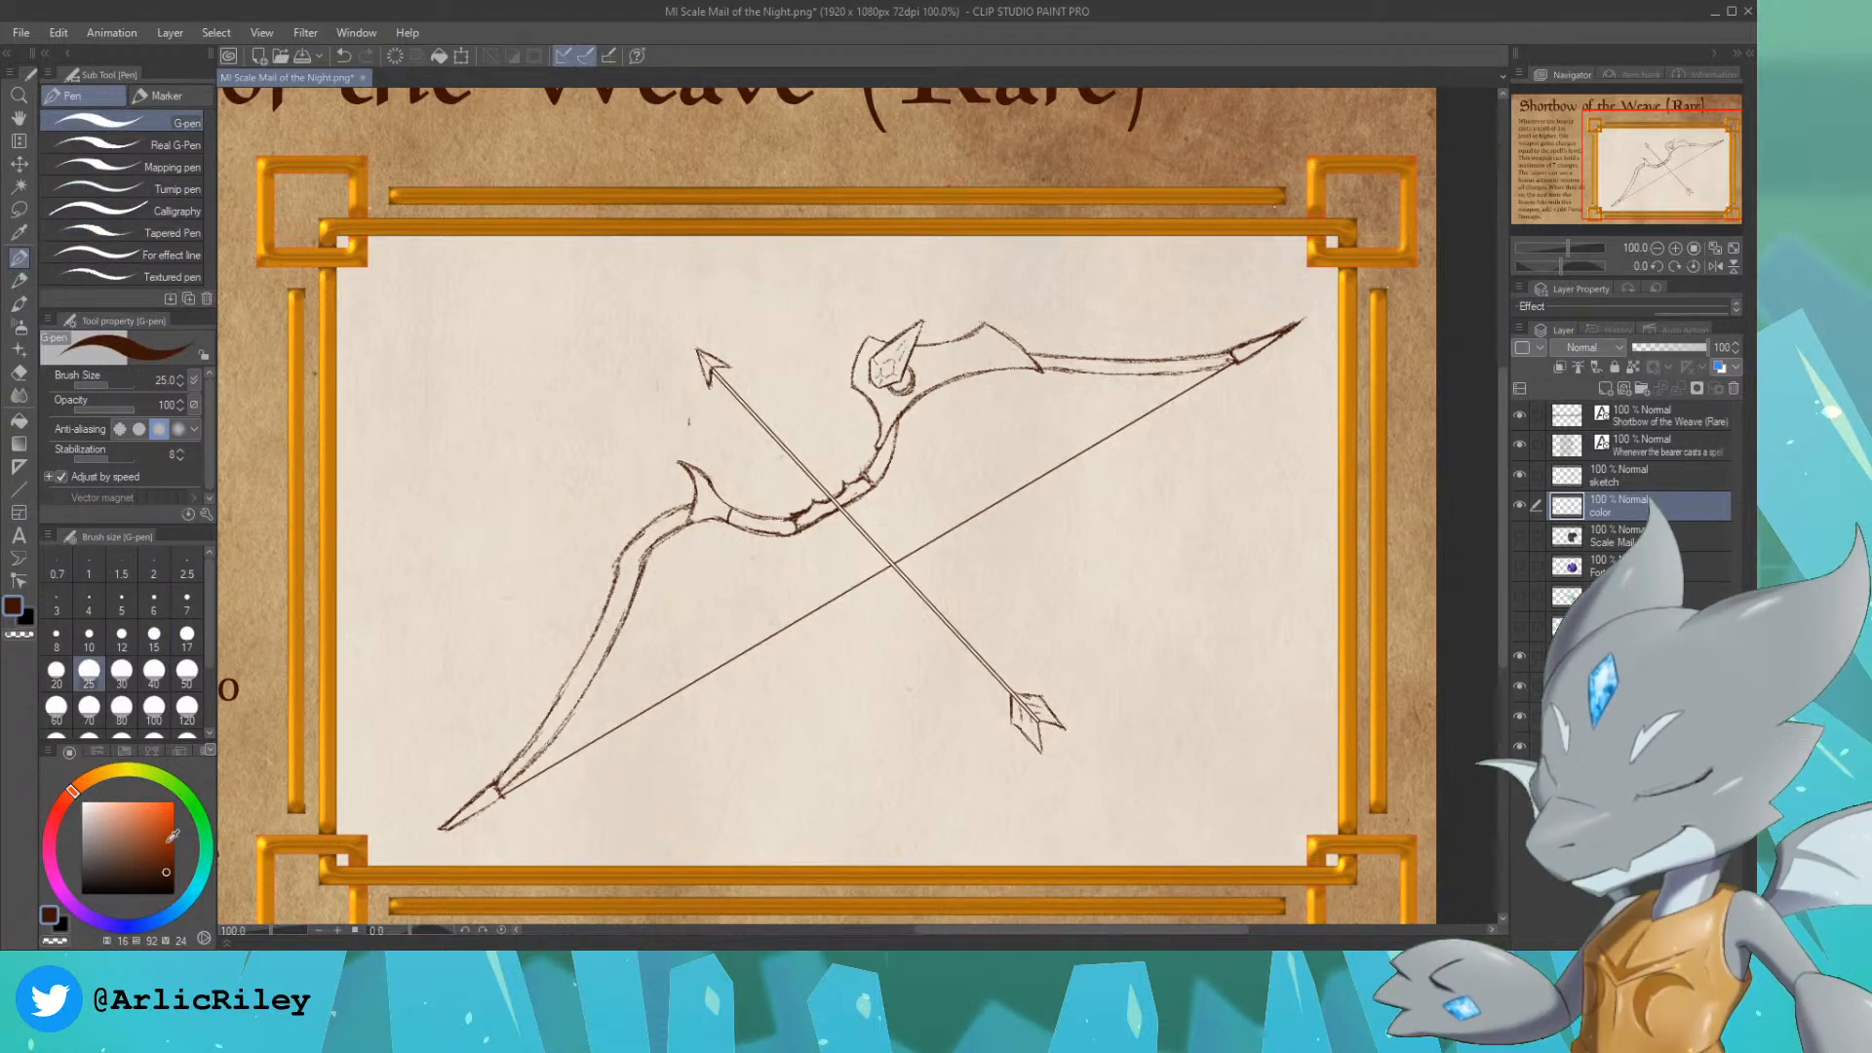
pyautogui.click(138, 856)
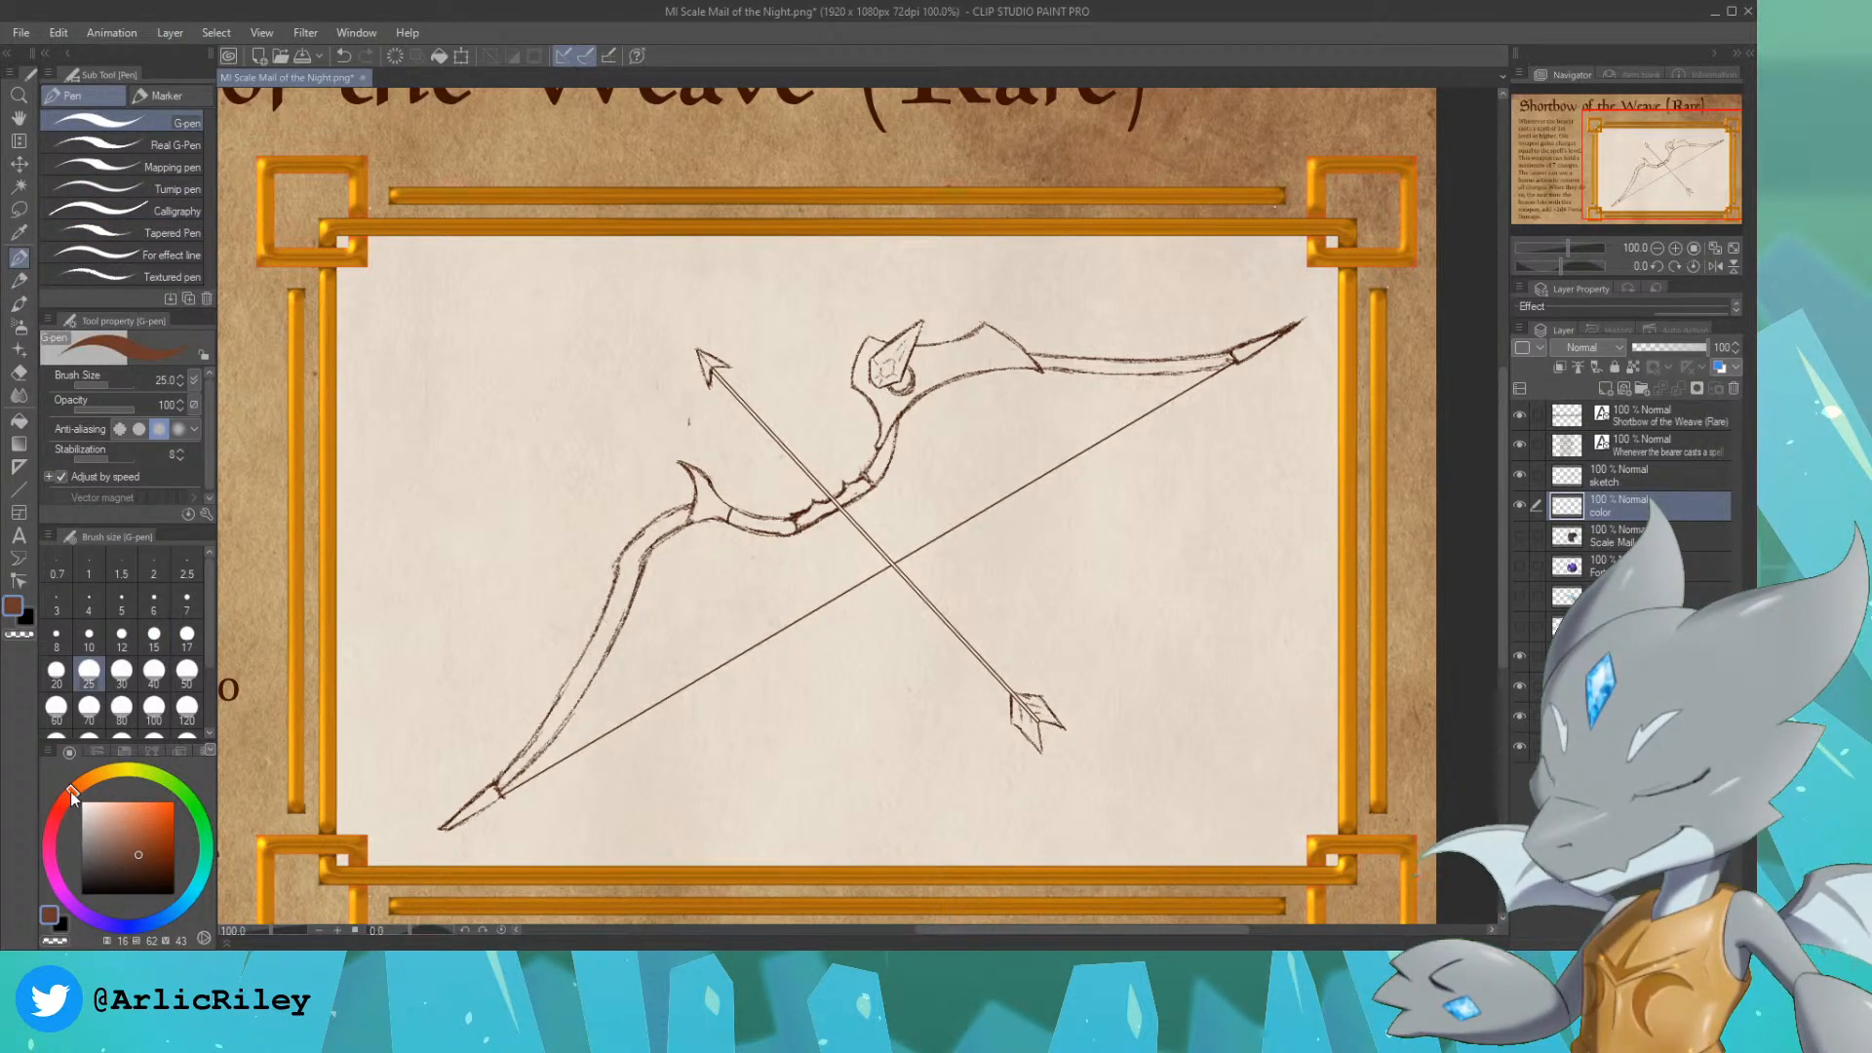
pyautogui.moveTo(68, 792); pyautogui.dragTo(90, 778)
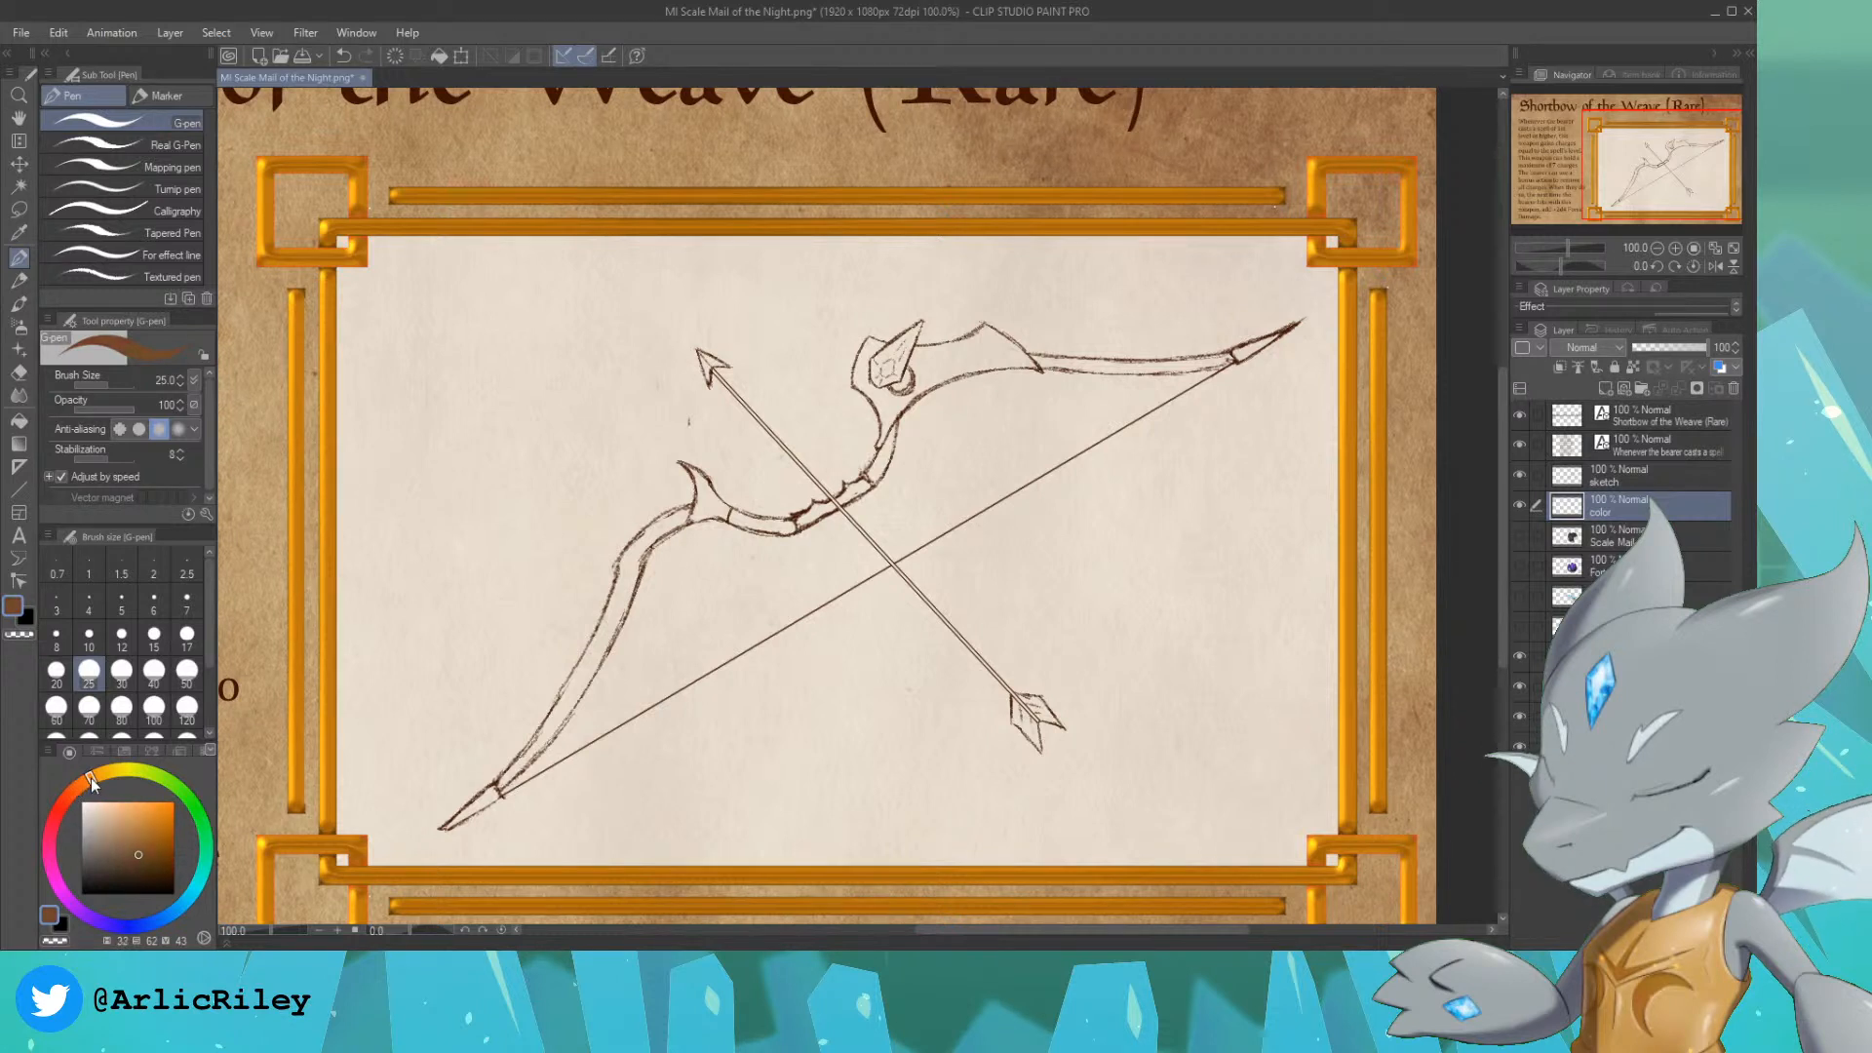
pyautogui.click(140, 842)
pyautogui.click(135, 852)
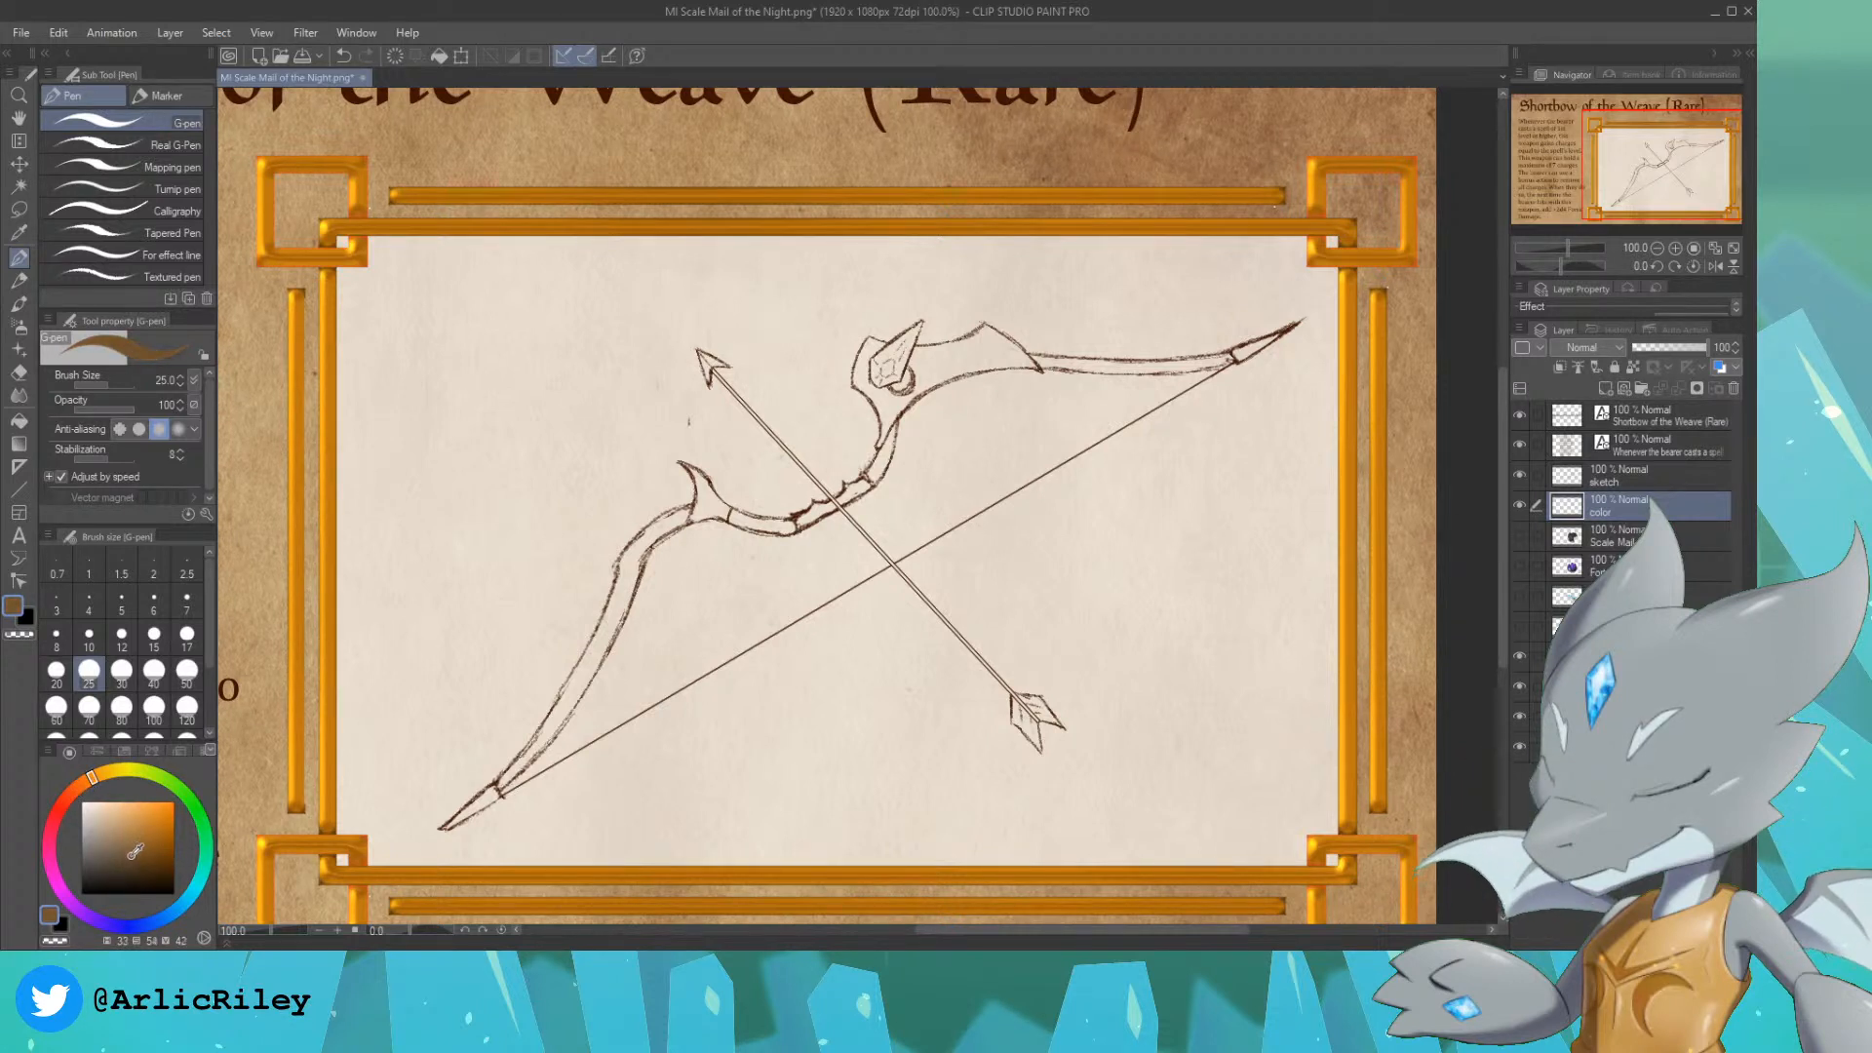
pyautogui.click(127, 852)
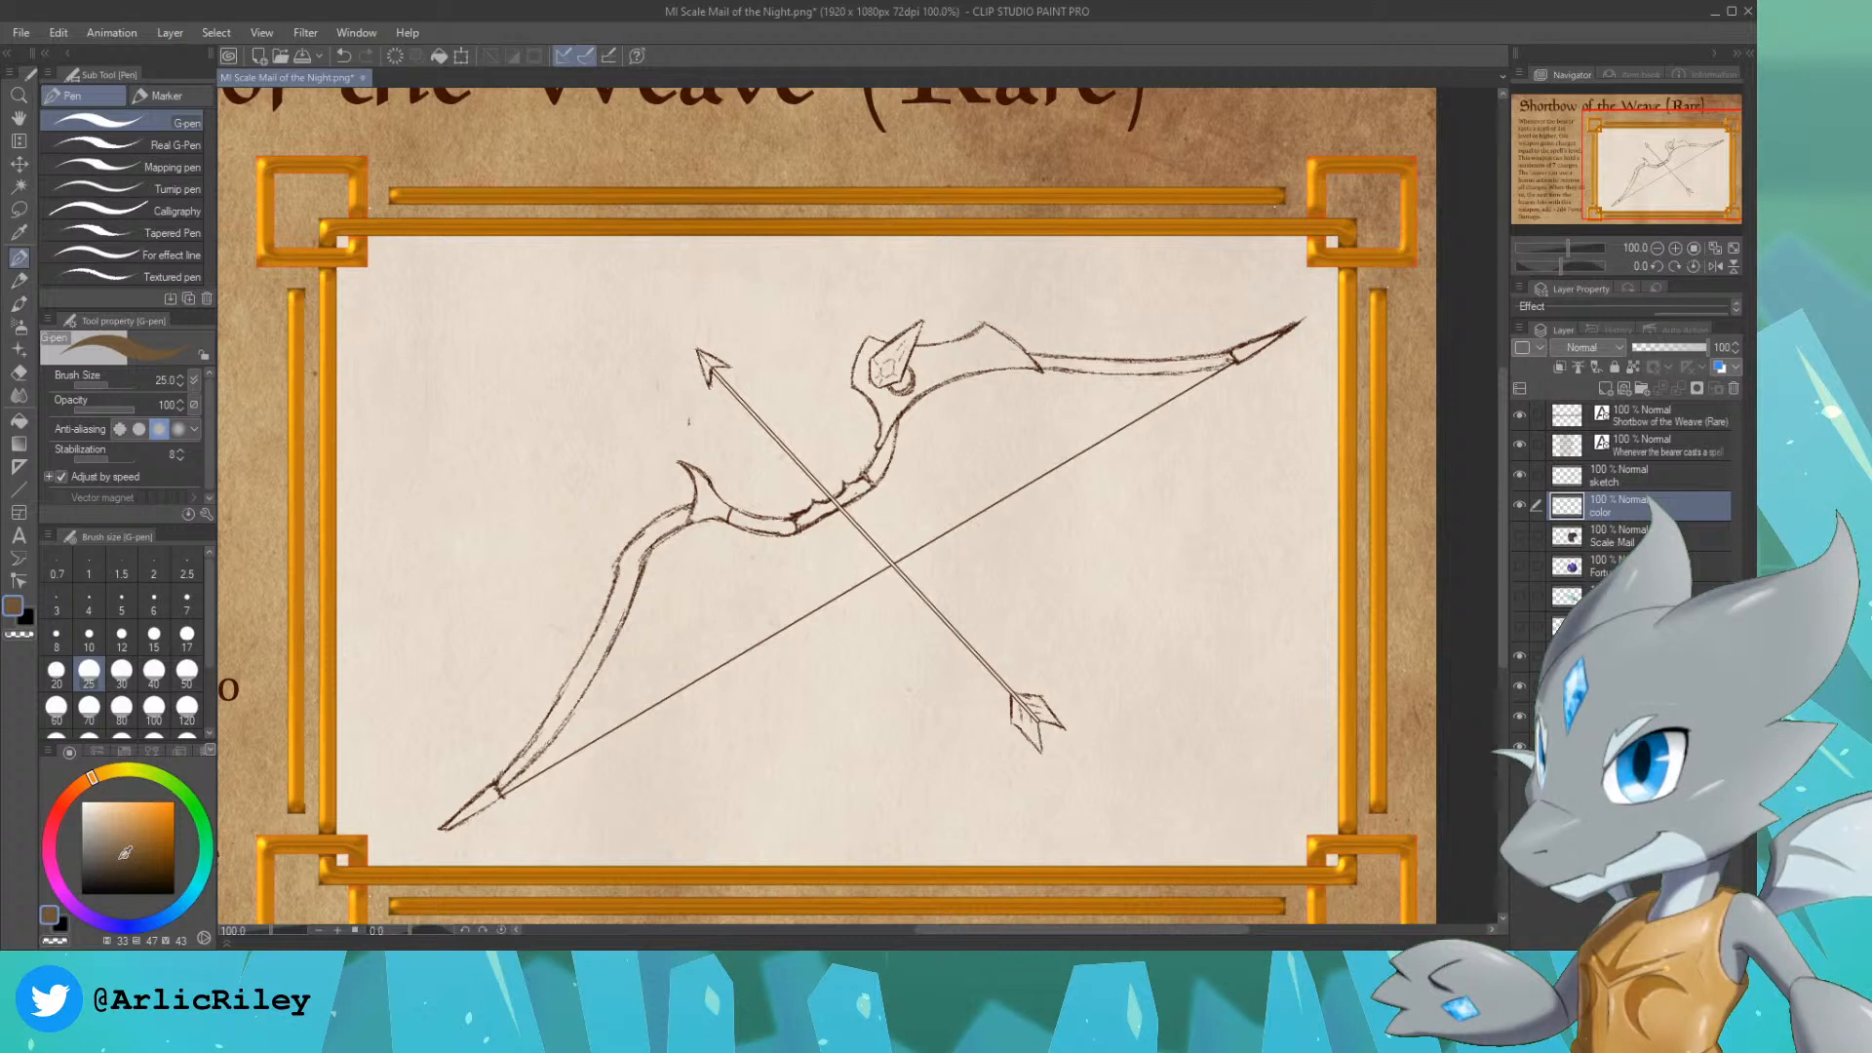
pyautogui.click(84, 789)
pyautogui.moveTo(127, 851); pyautogui.dragTo(148, 829)
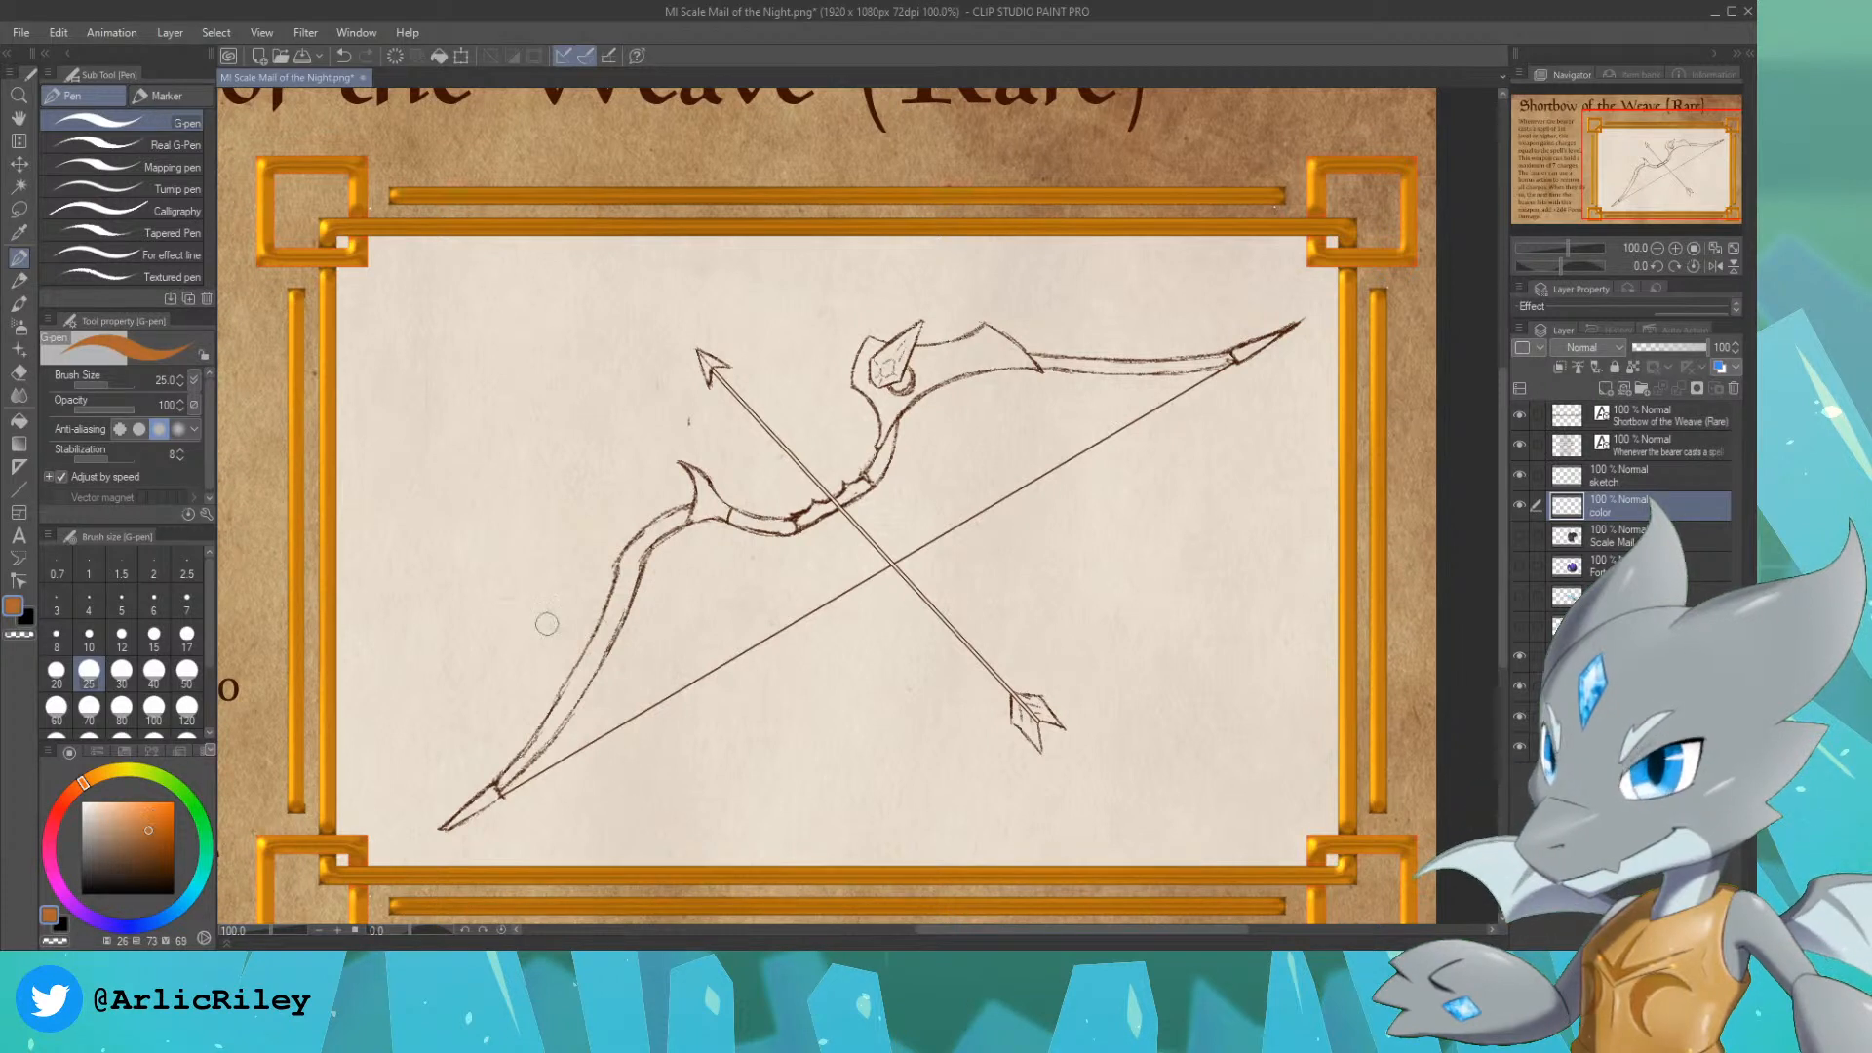
# Step: On the color layer, fill the bow's lower limb with orange-brown from the end cap up to the horned fitting
pyautogui.moveTo(501, 788); pyautogui.dragTo(508, 777)
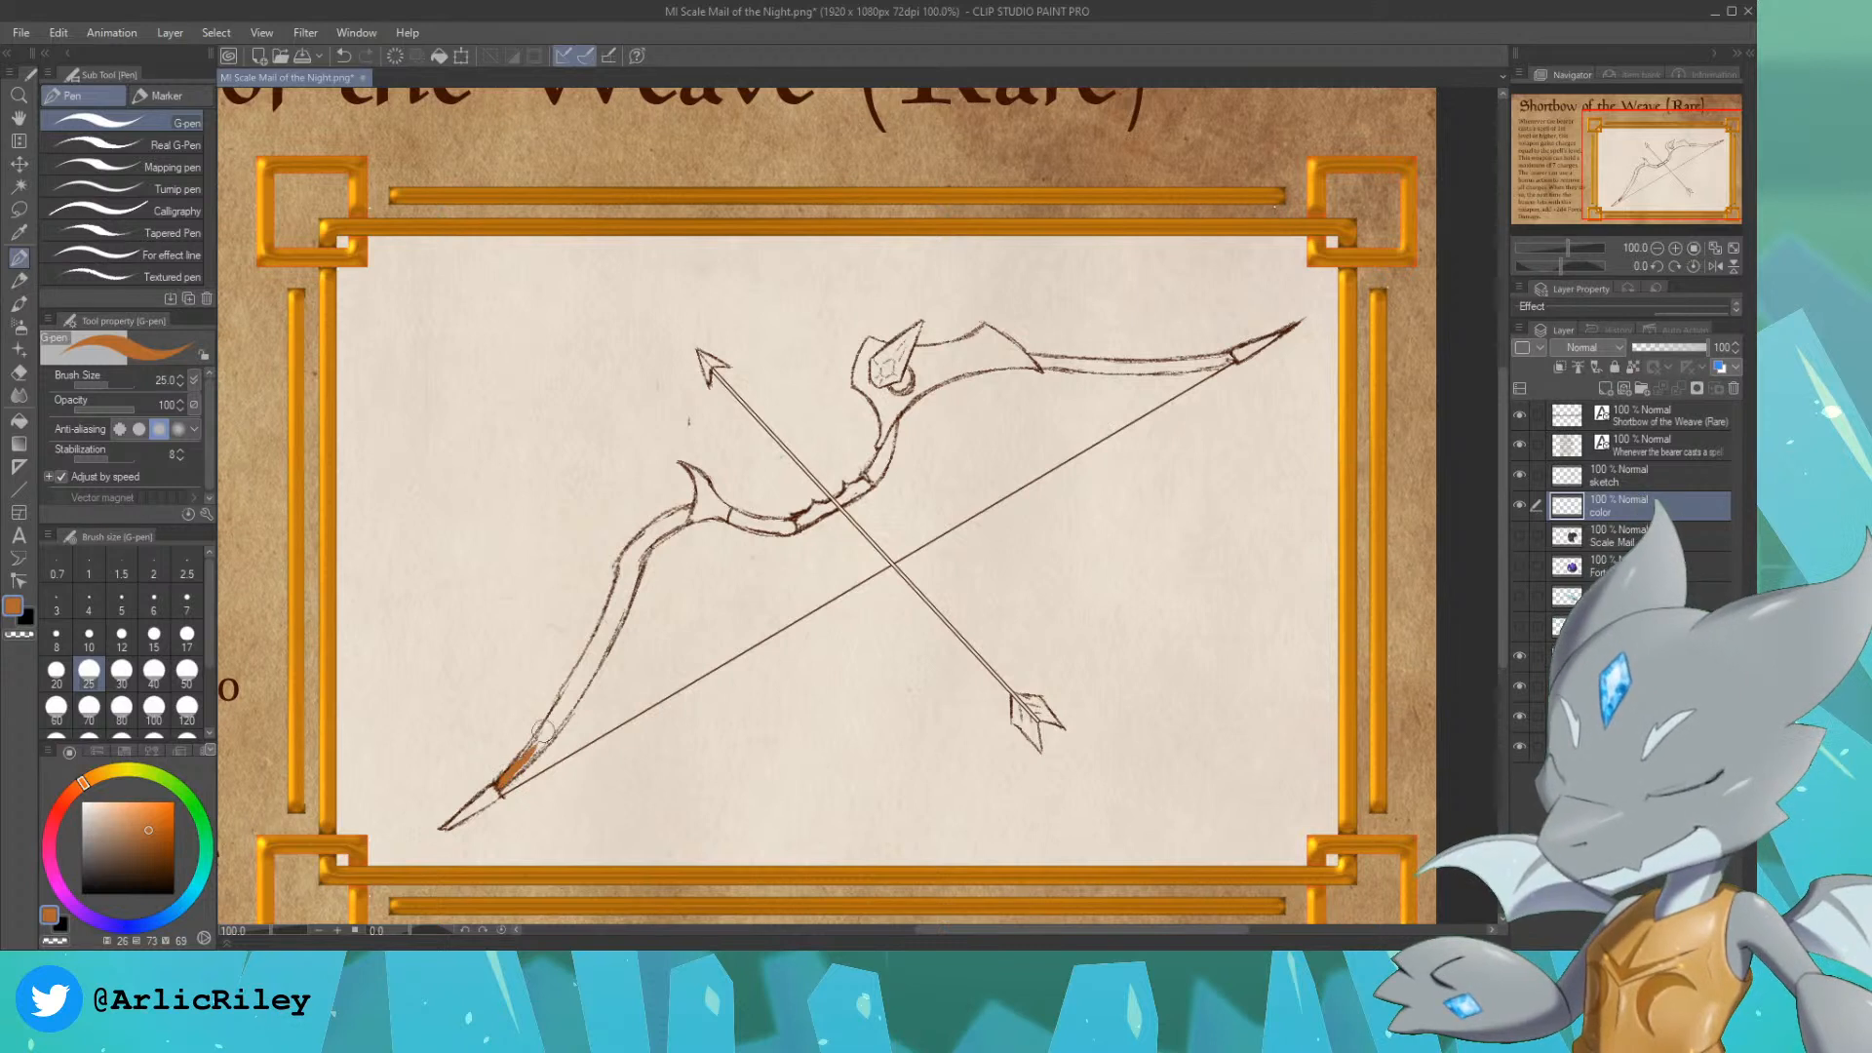
pyautogui.moveTo(497, 787)
pyautogui.mouseDown()
pyautogui.moveTo(558, 720)
pyautogui.moveTo(518, 751)
pyautogui.moveTo(591, 642)
pyautogui.mouseUp()
pyautogui.moveTo(528, 764); pyautogui.dragTo(601, 645)
pyautogui.moveTo(573, 710)
pyautogui.mouseDown()
pyautogui.moveTo(609, 617)
pyautogui.moveTo(605, 667)
pyautogui.moveTo(621, 598)
pyautogui.mouseUp()
pyautogui.moveTo(603, 660); pyautogui.dragTo(612, 620)
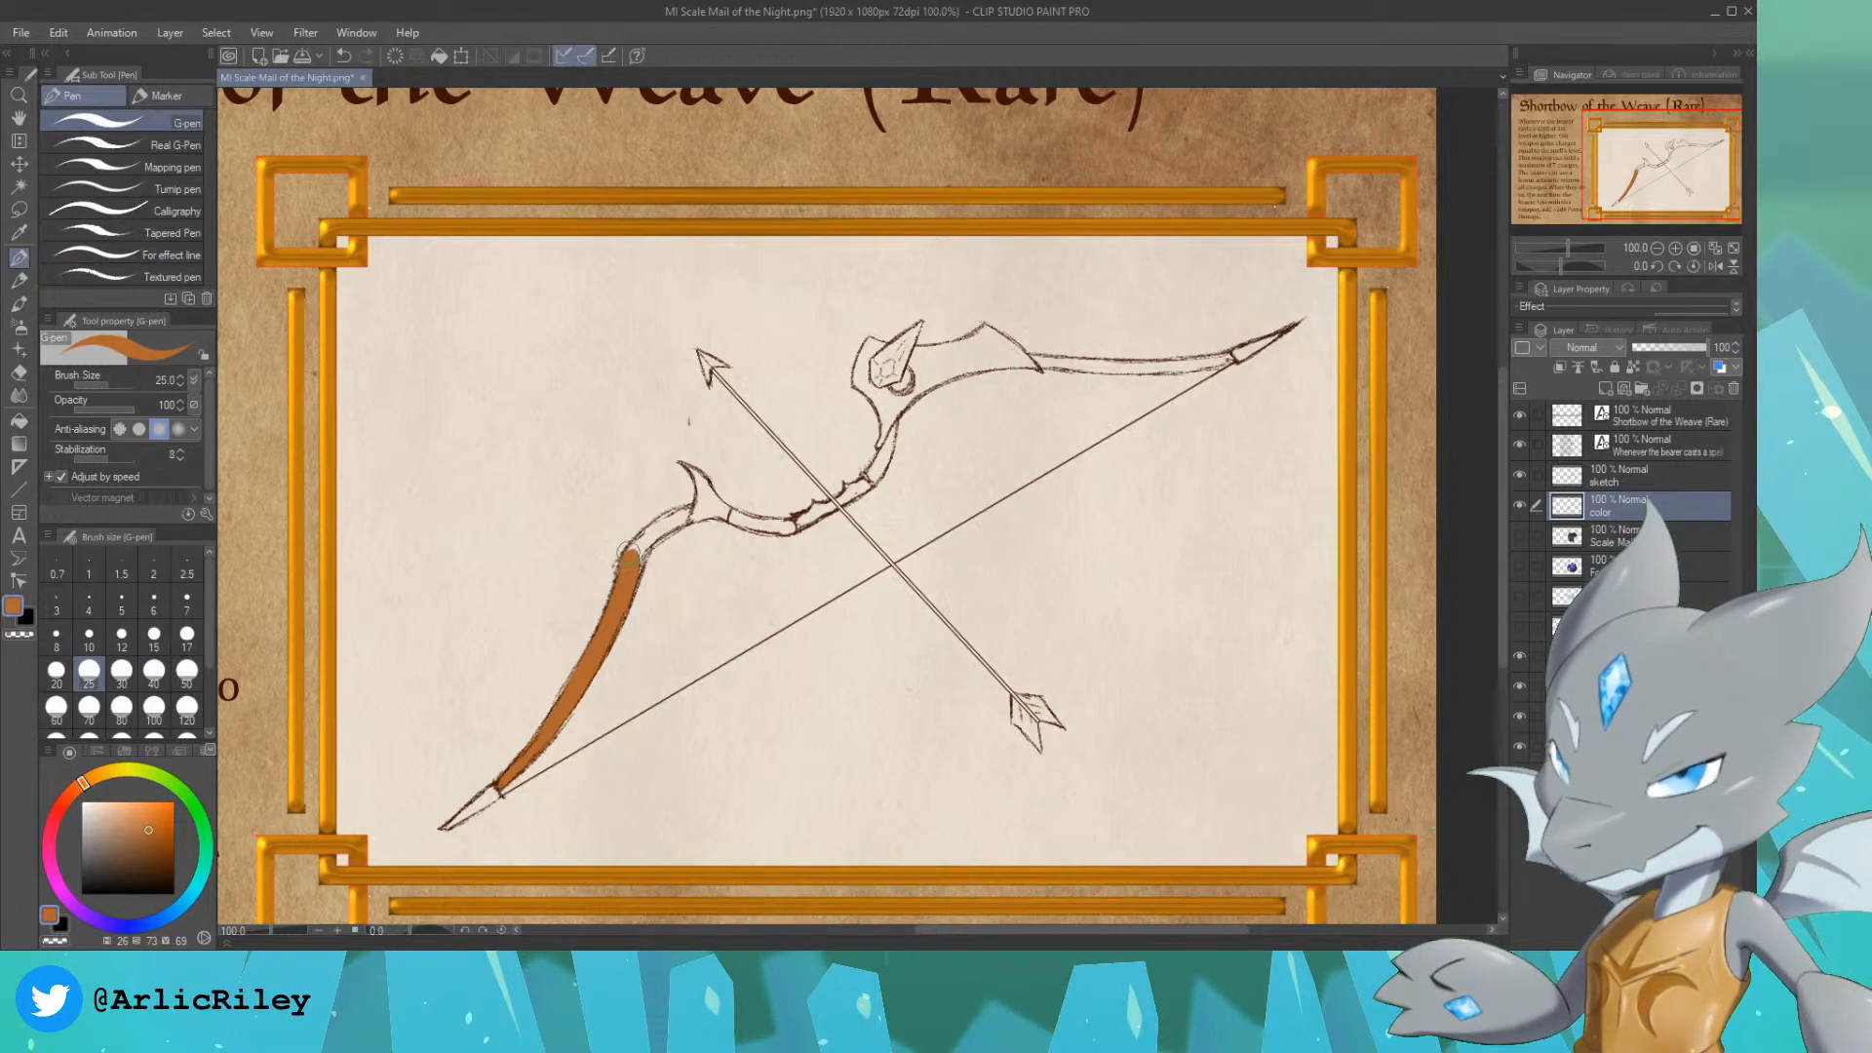
pyautogui.moveTo(631, 552)
pyautogui.mouseDown()
pyautogui.moveTo(681, 505)
pyautogui.moveTo(667, 523)
pyautogui.mouseUp()
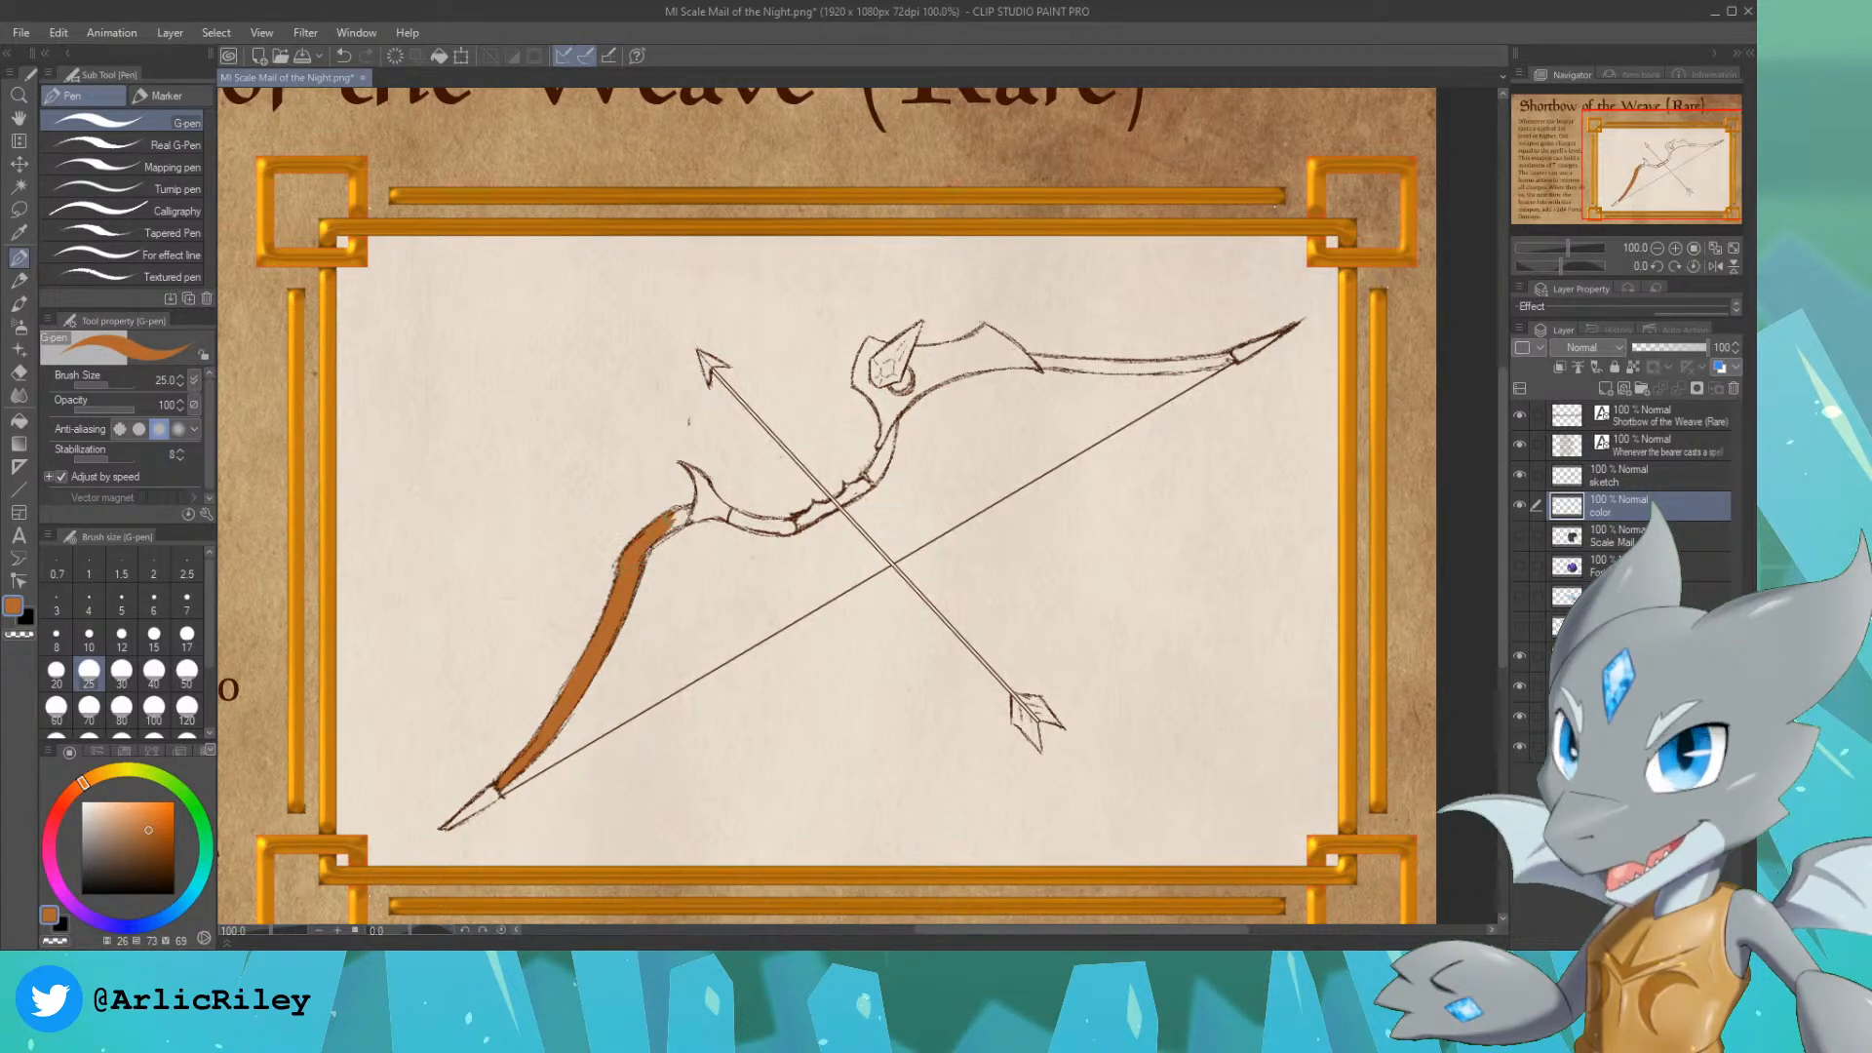
pyautogui.moveTo(671, 521); pyautogui.dragTo(660, 532)
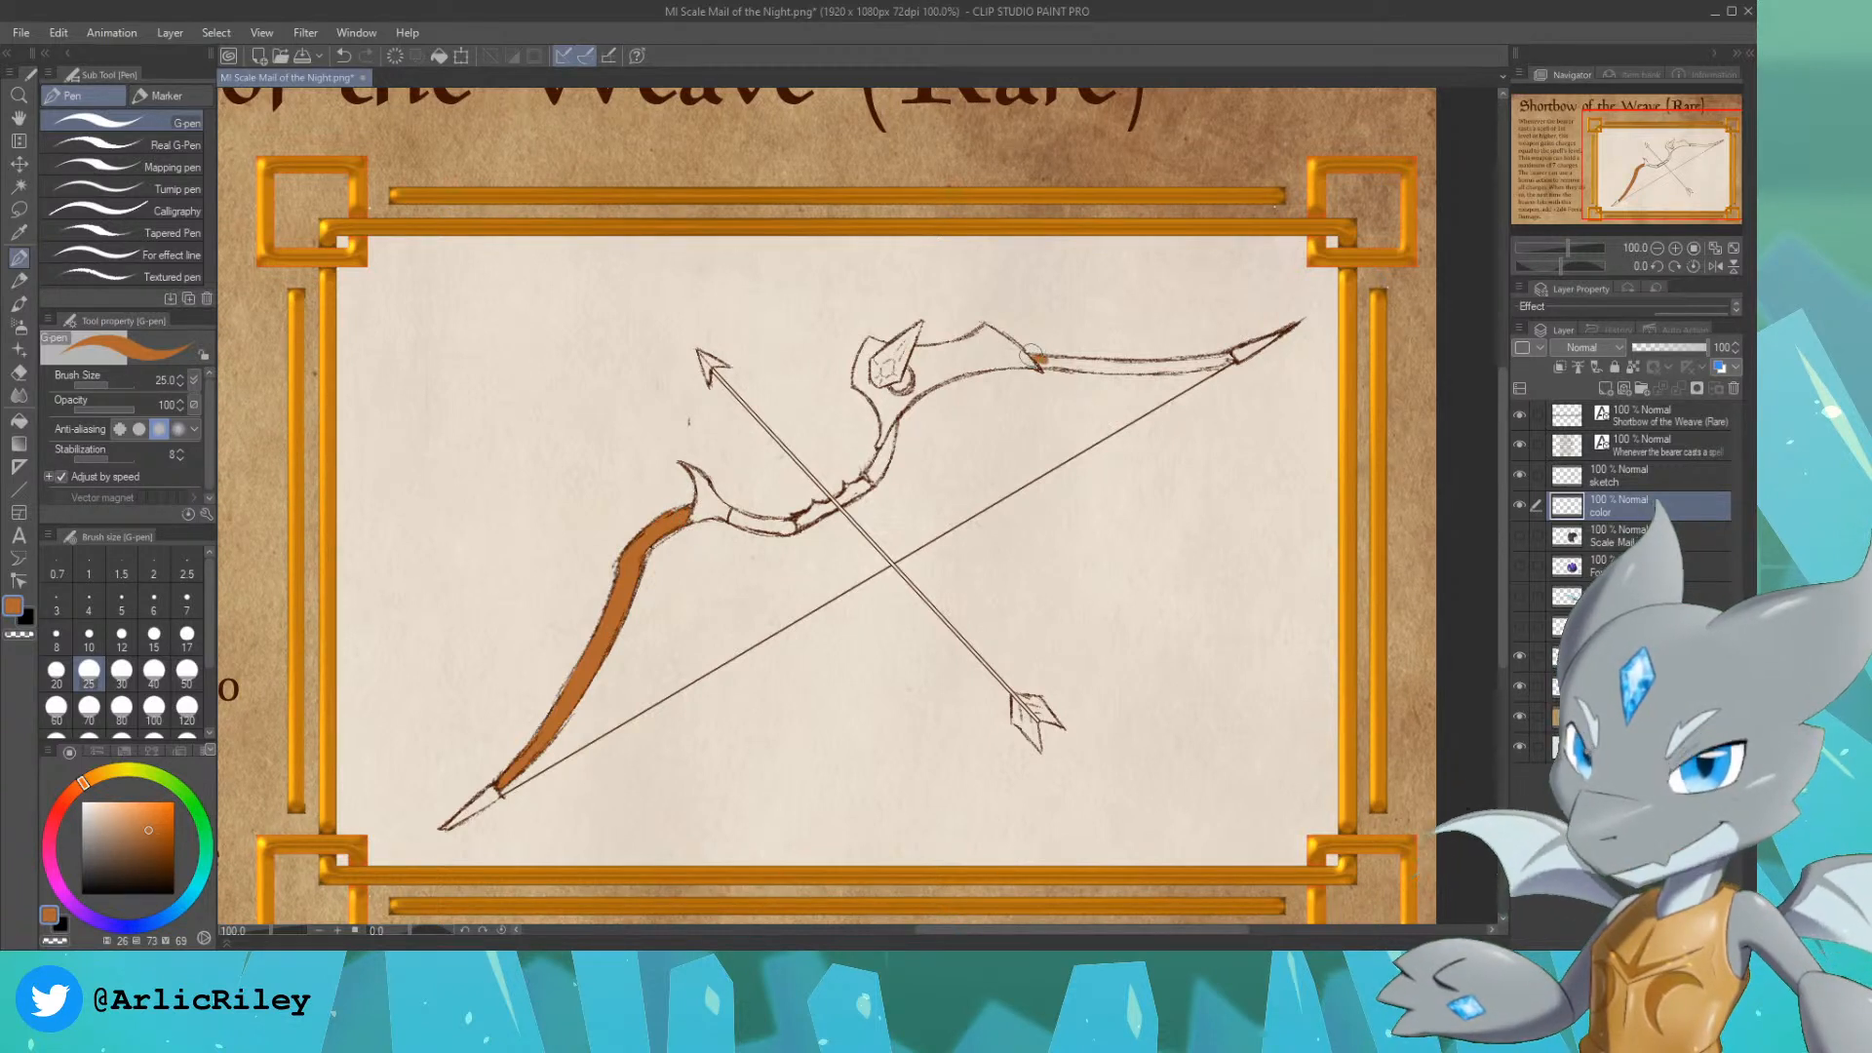
# Step: Paint the upper limb's outer section and the two short wooden sections on either side of the grip orange-brown
pyautogui.moveTo(1040, 362)
pyautogui.mouseDown()
pyautogui.moveTo(1055, 365)
pyautogui.moveTo(1131, 373)
pyautogui.mouseUp()
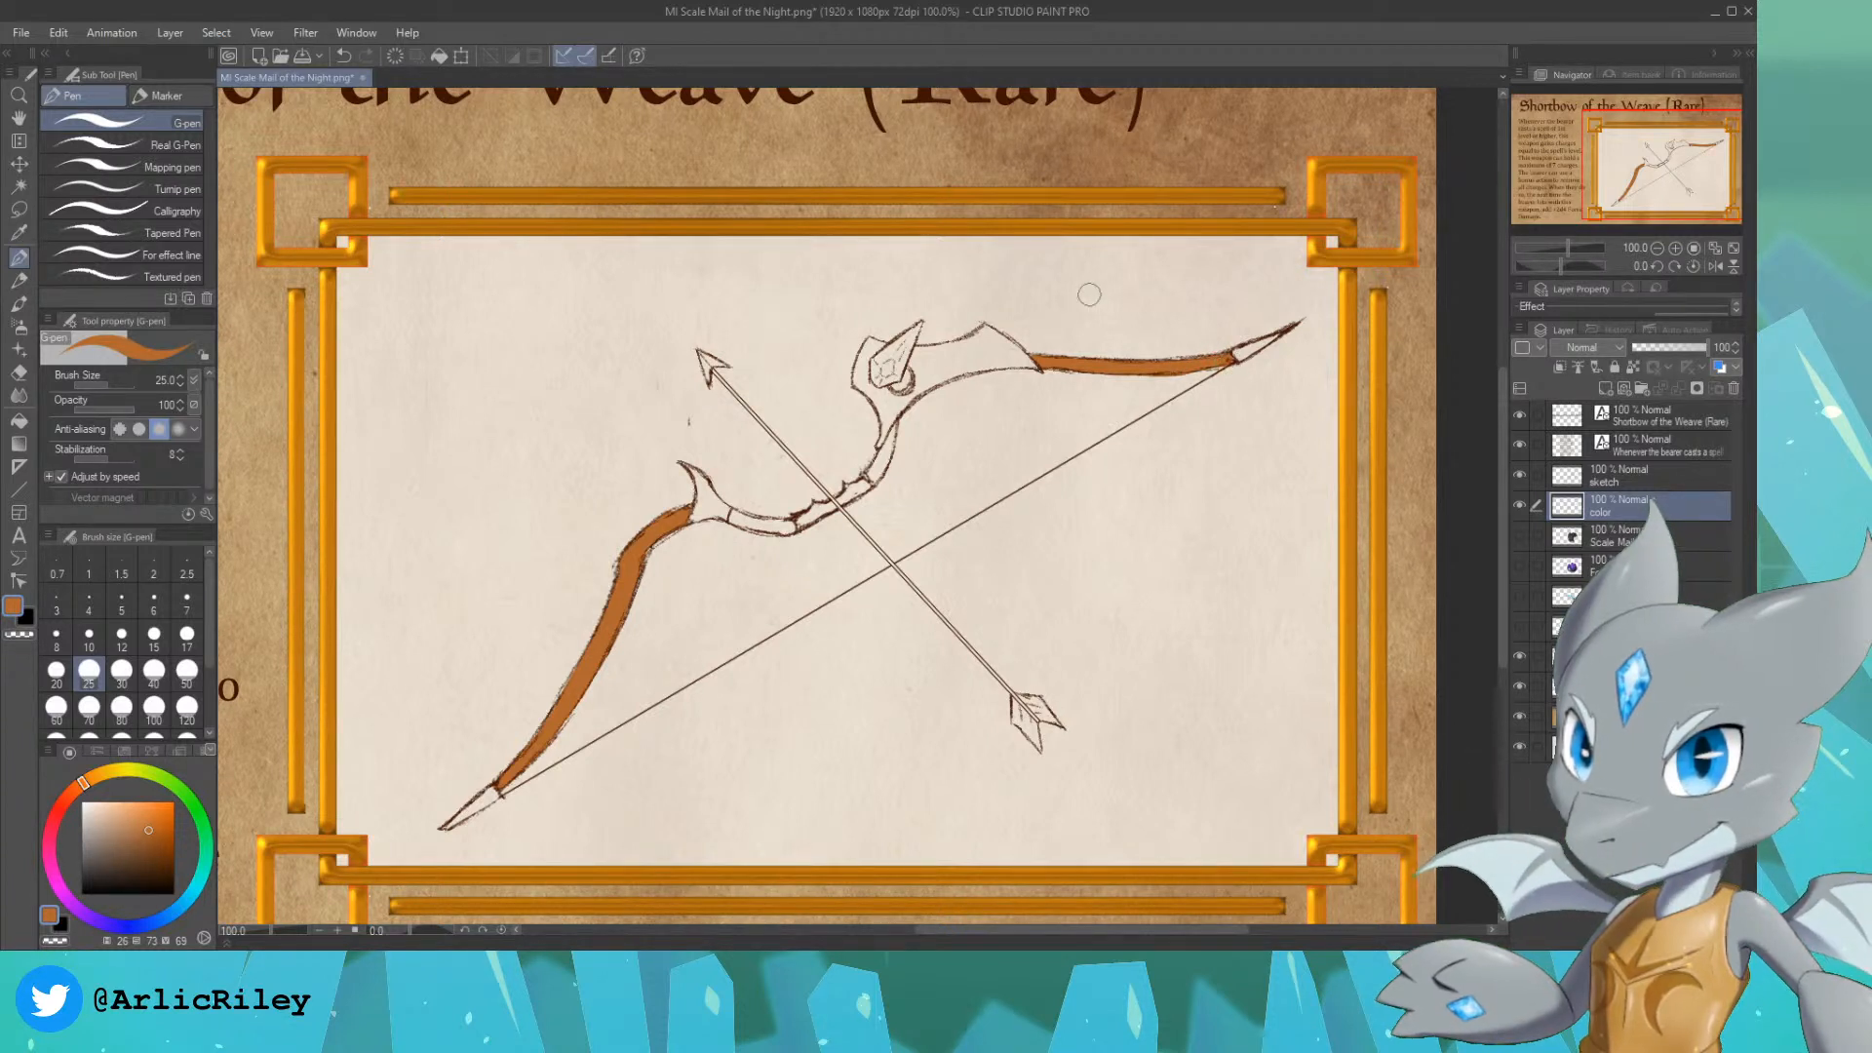
pyautogui.click(735, 518)
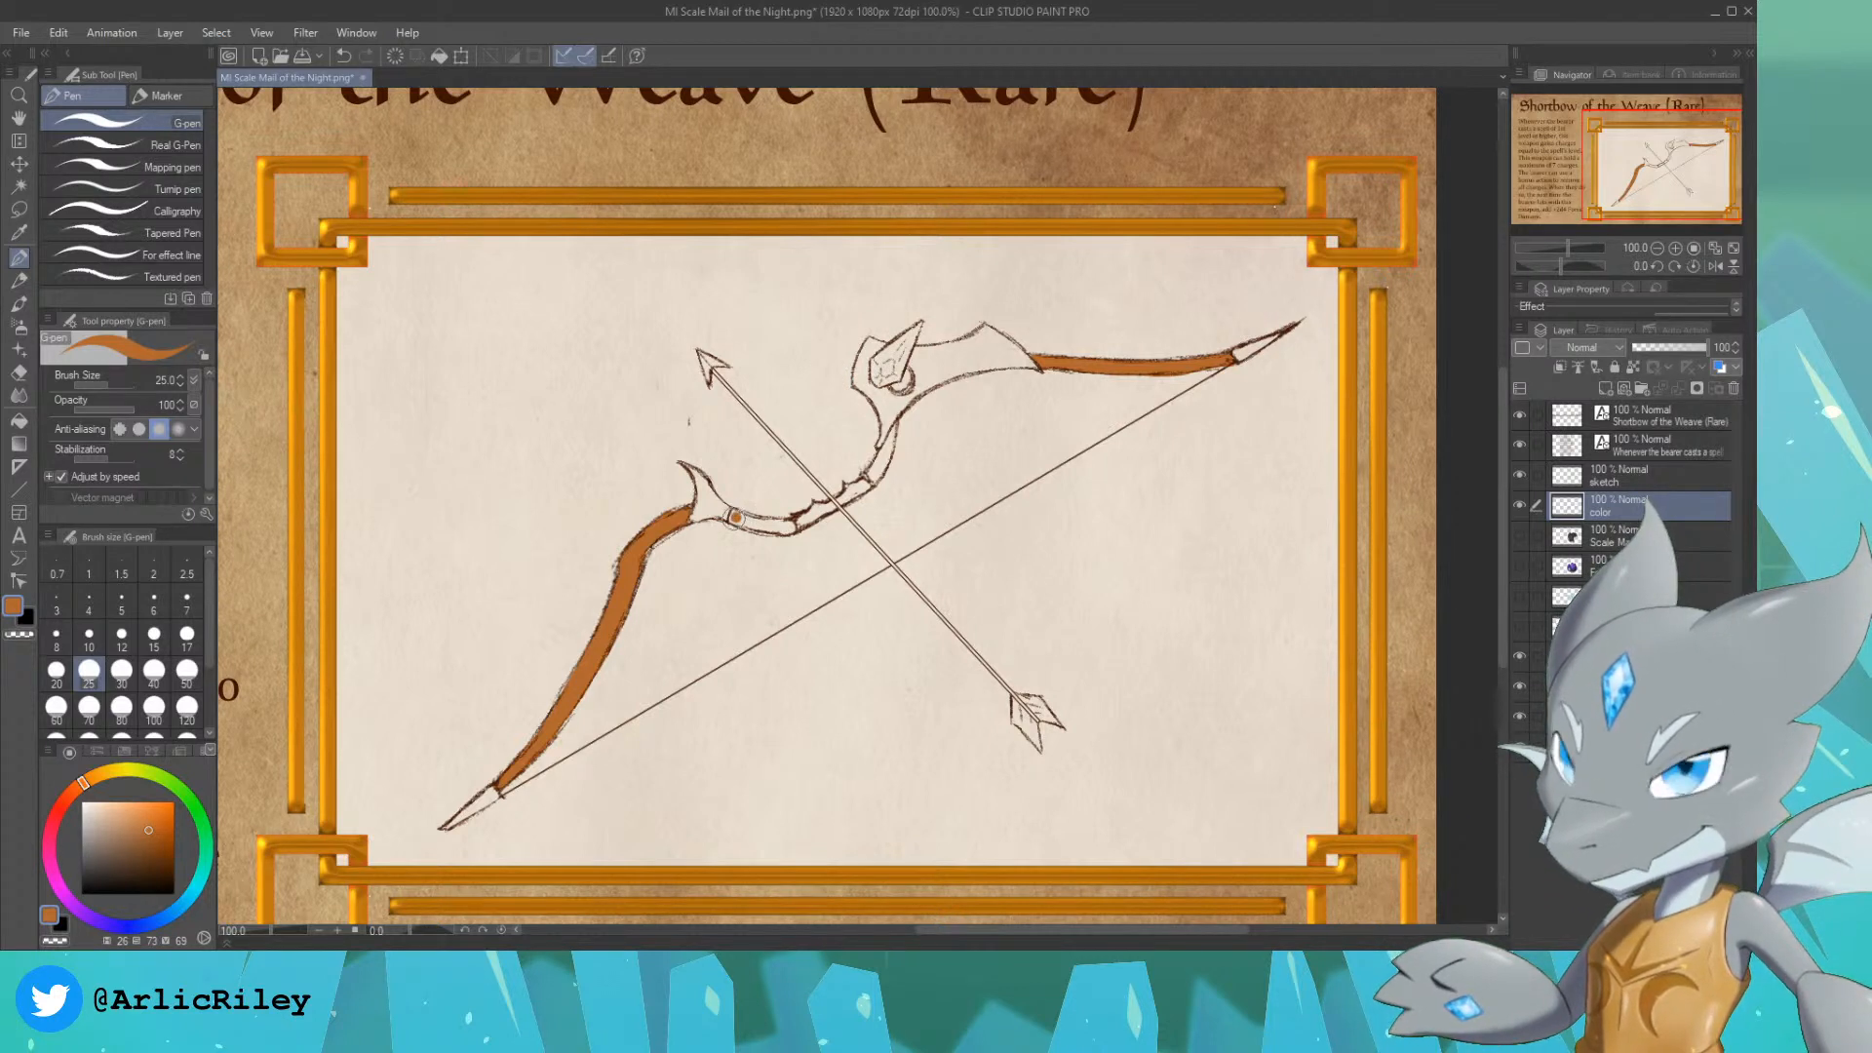
pyautogui.moveTo(731, 514); pyautogui.dragTo(795, 527)
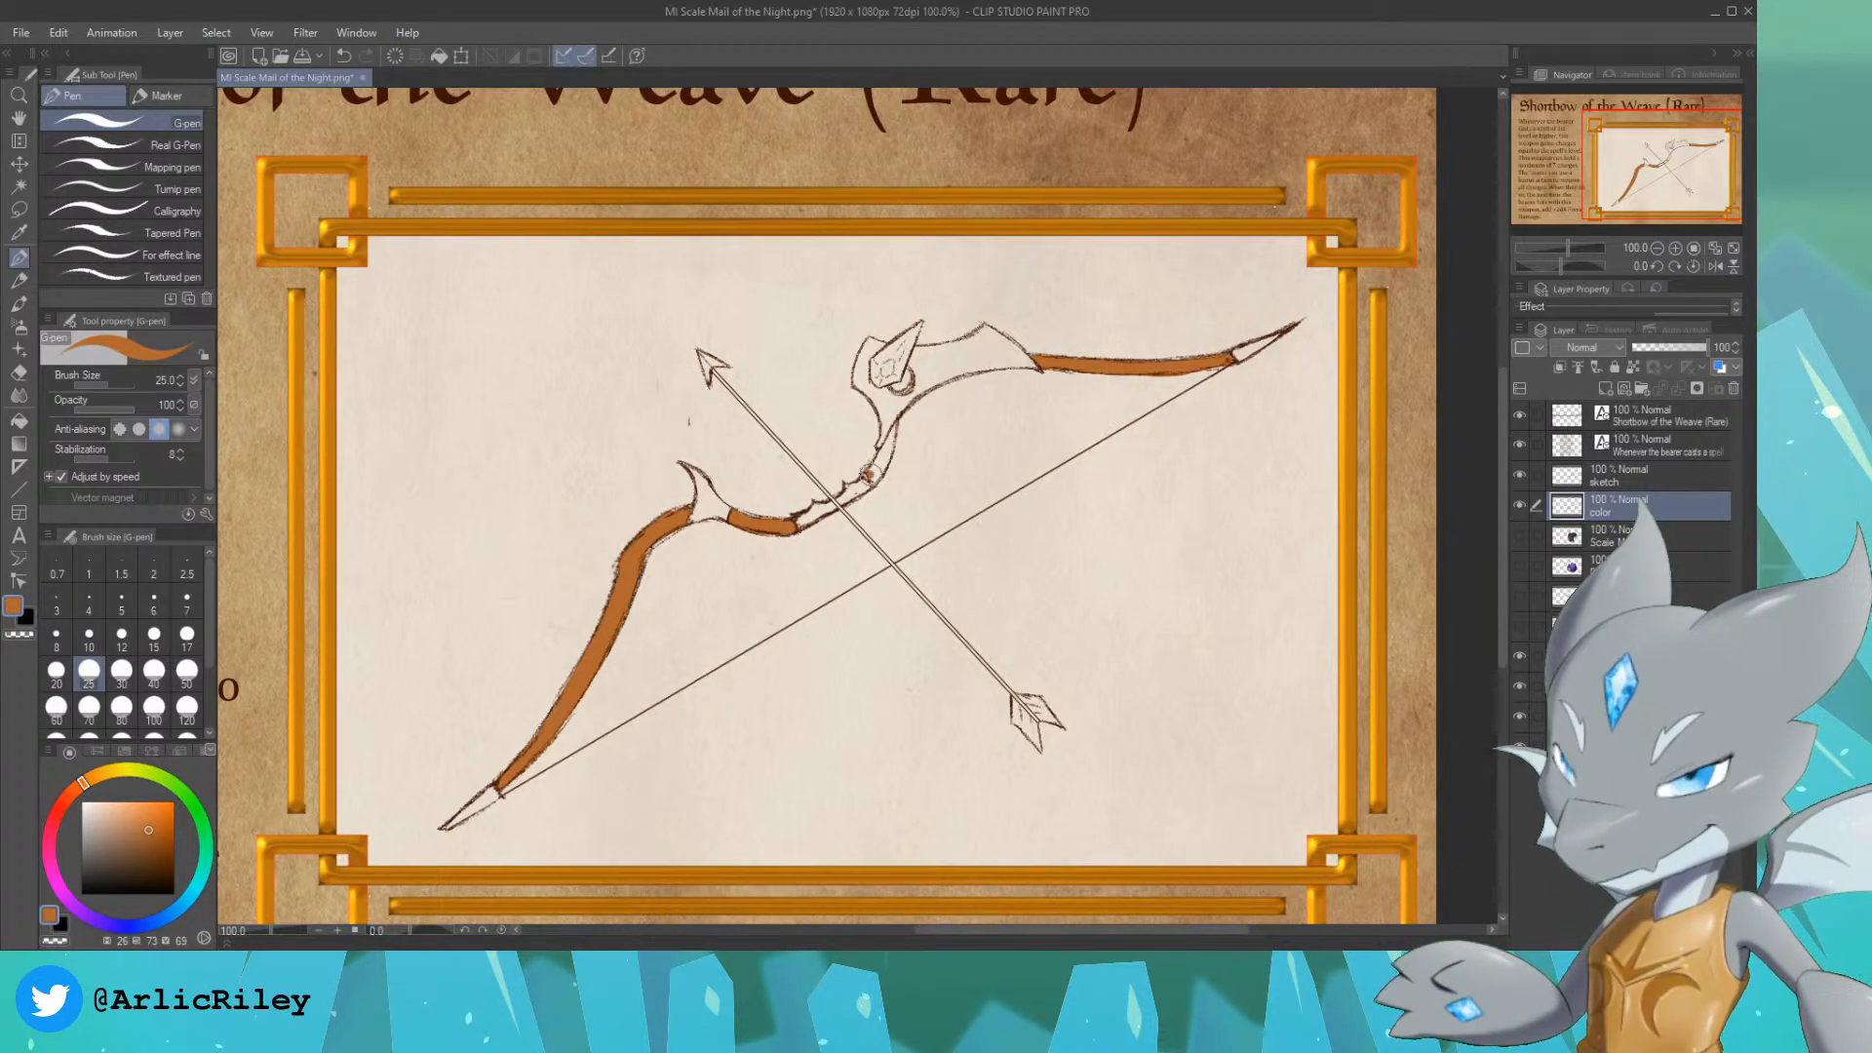
pyautogui.moveTo(873, 476); pyautogui.dragTo(886, 449)
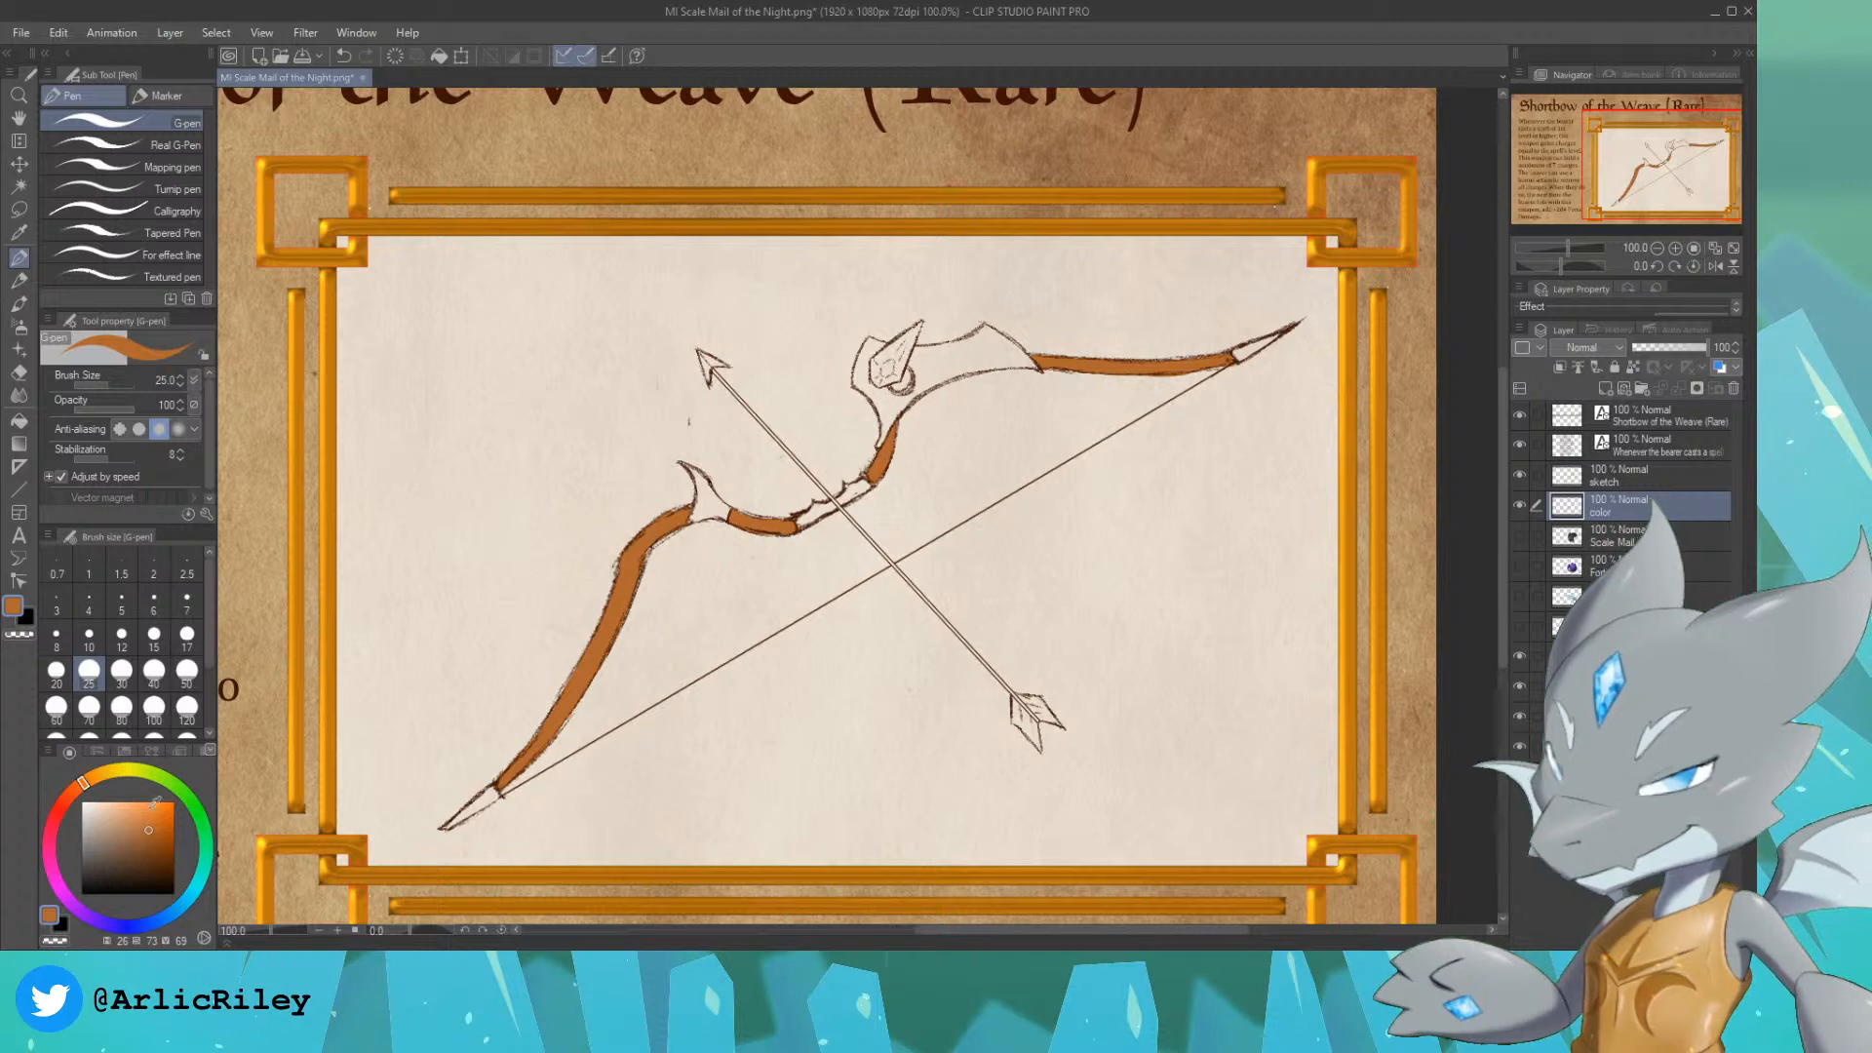
# Step: Pick a muted grey-blue with a saturation of 12 and paint the lower horned fitting and both of the bow's end caps
pyautogui.click(180, 904)
pyautogui.click(93, 821)
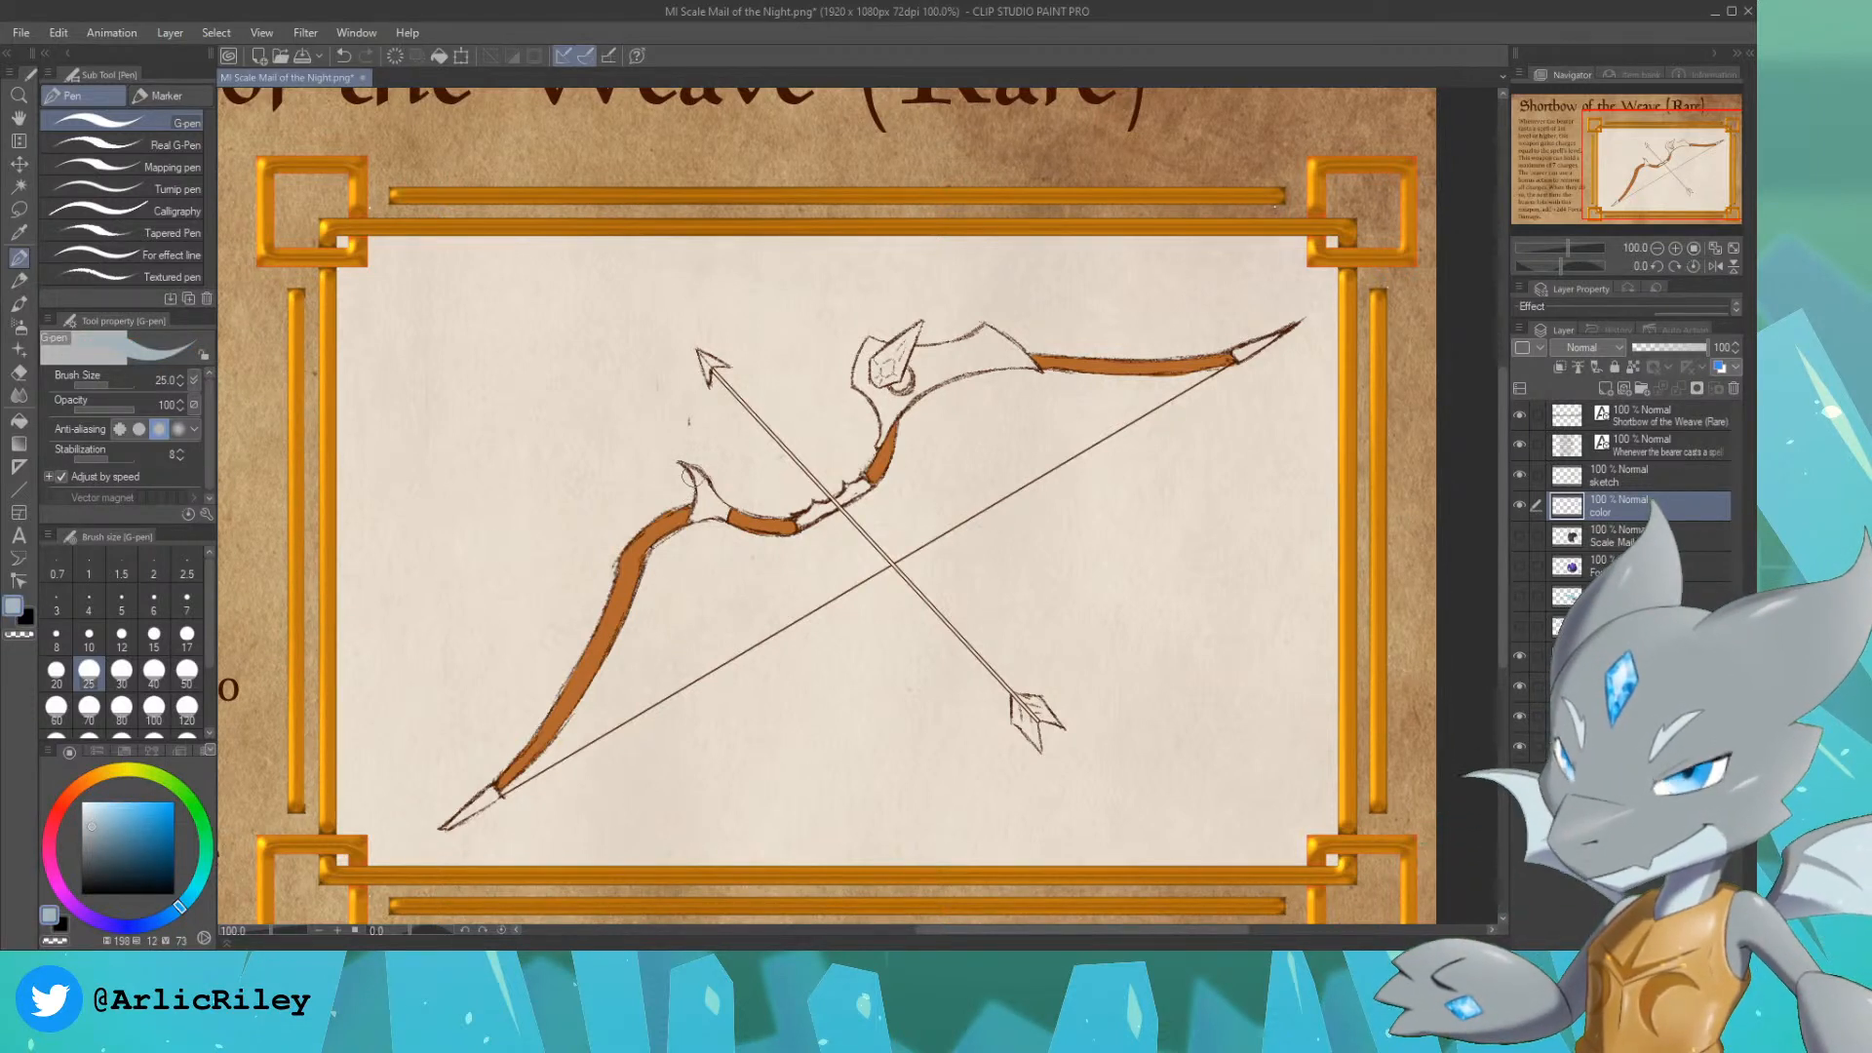
pyautogui.moveTo(702, 482); pyautogui.dragTo(703, 485)
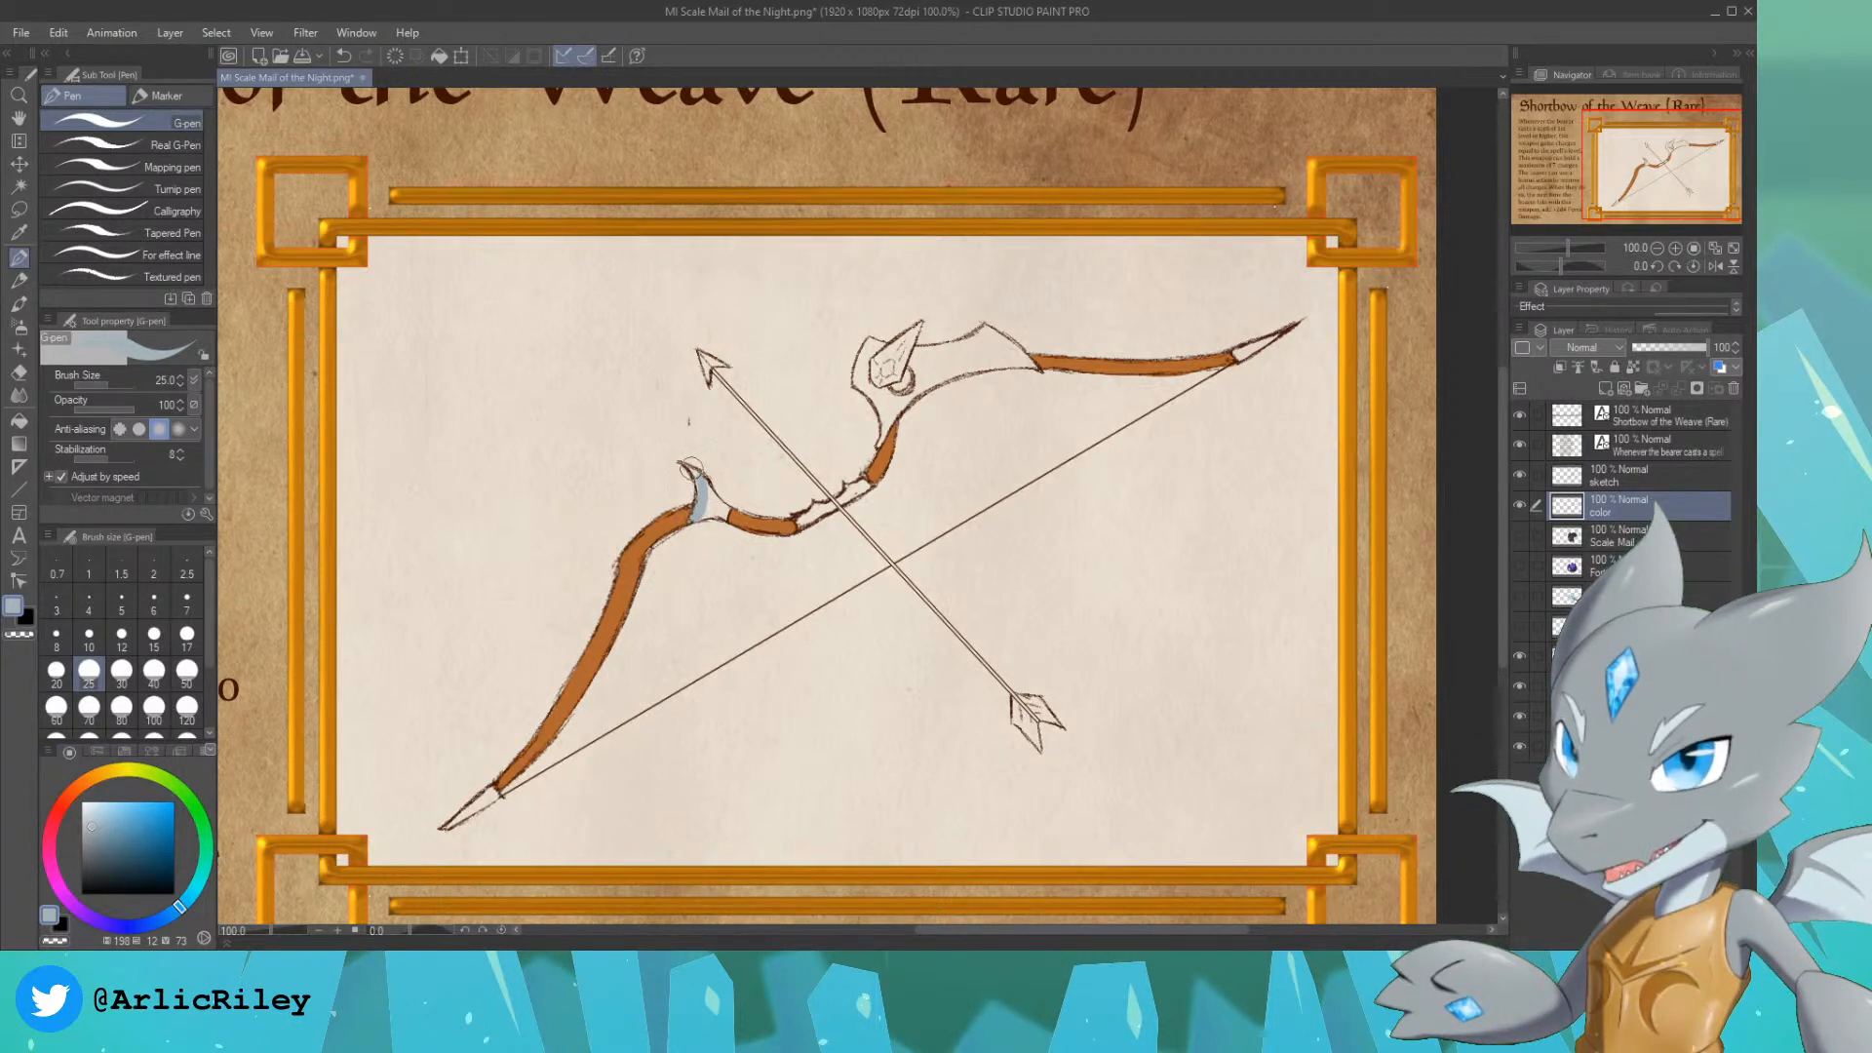
pyautogui.moveTo(696, 477); pyautogui.dragTo(701, 499)
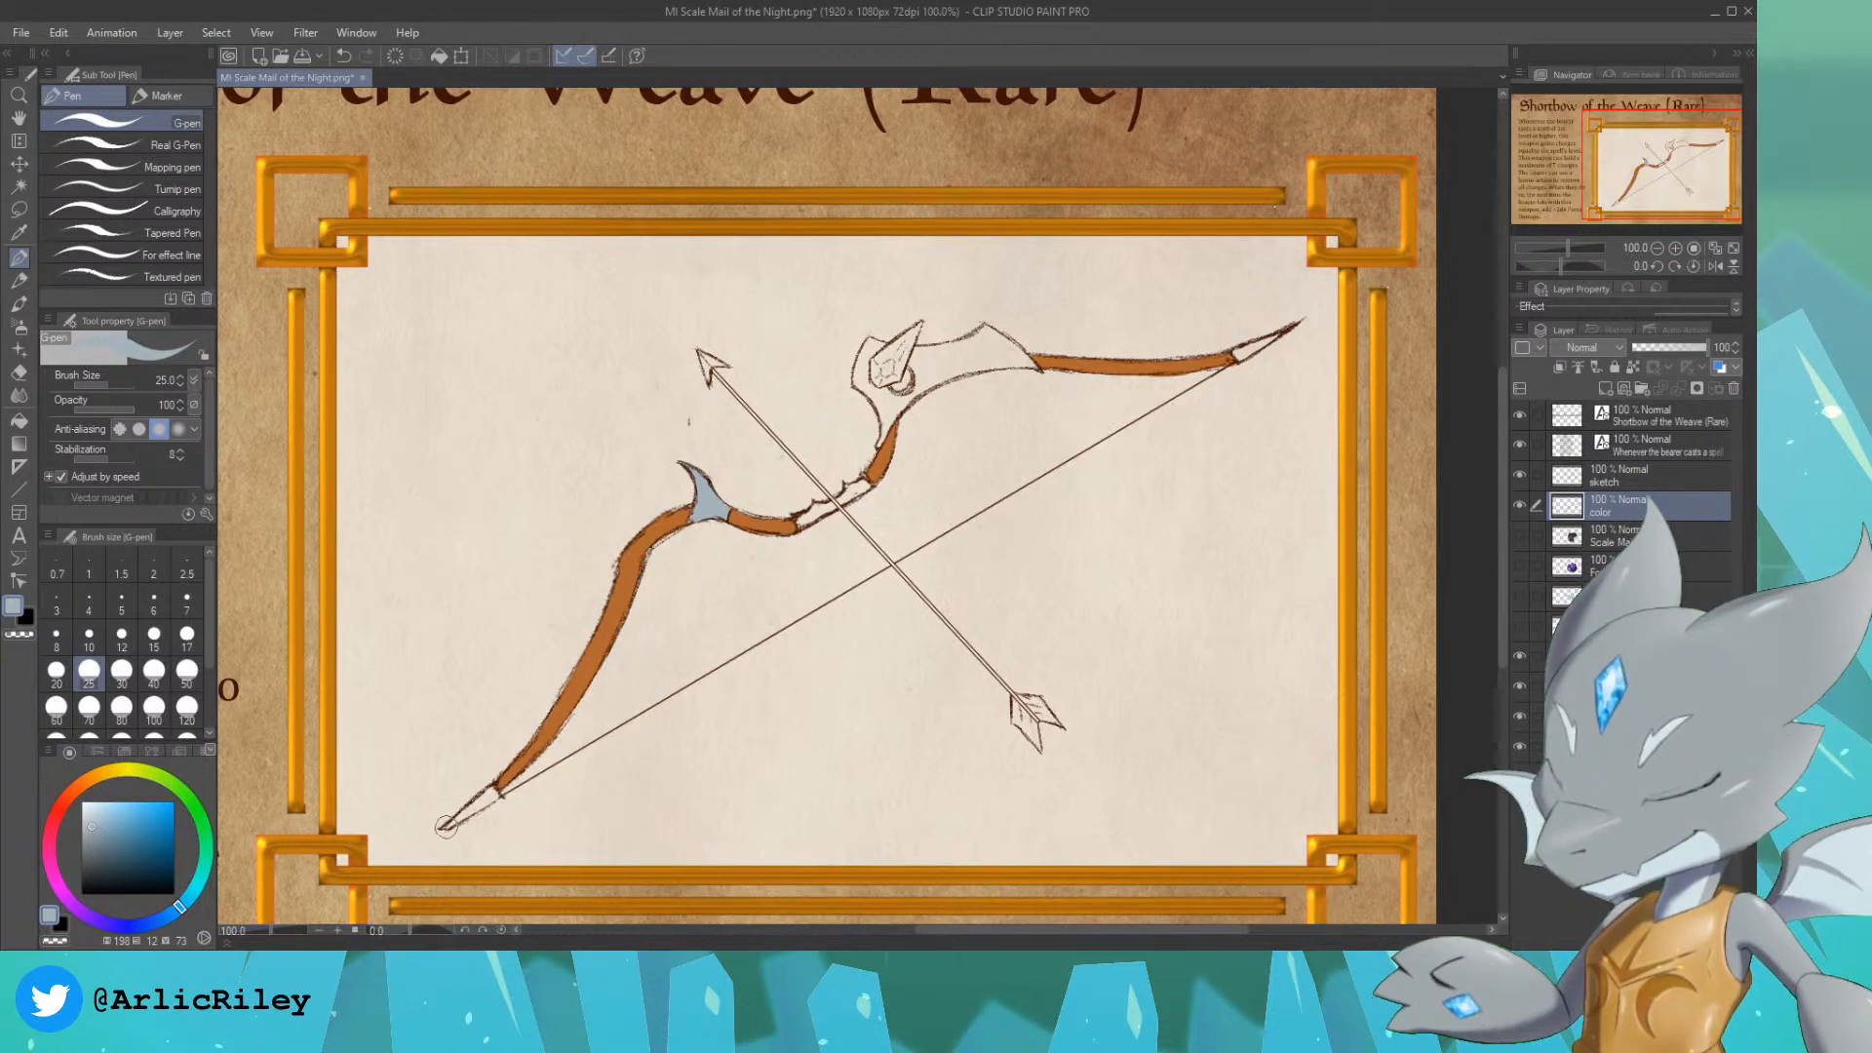
pyautogui.moveTo(450, 824); pyautogui.dragTo(477, 803)
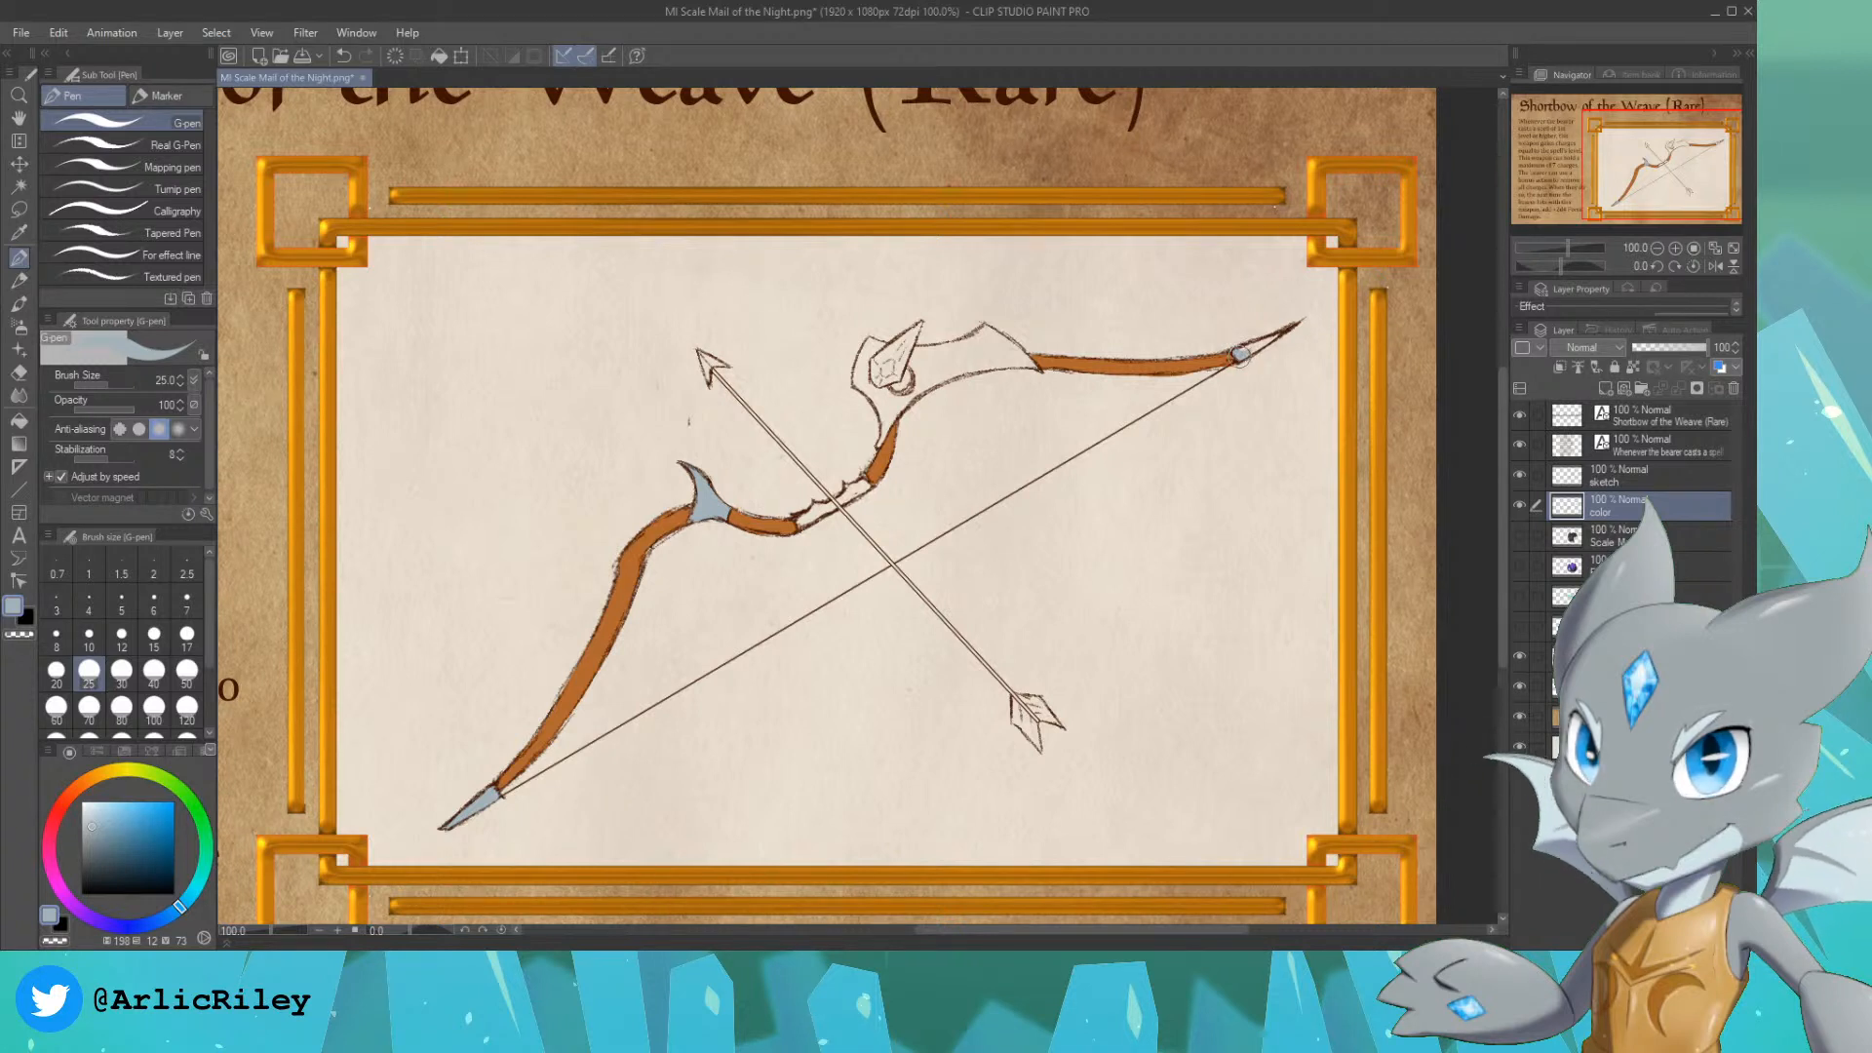
pyautogui.moveTo(1253, 348); pyautogui.dragTo(1258, 345)
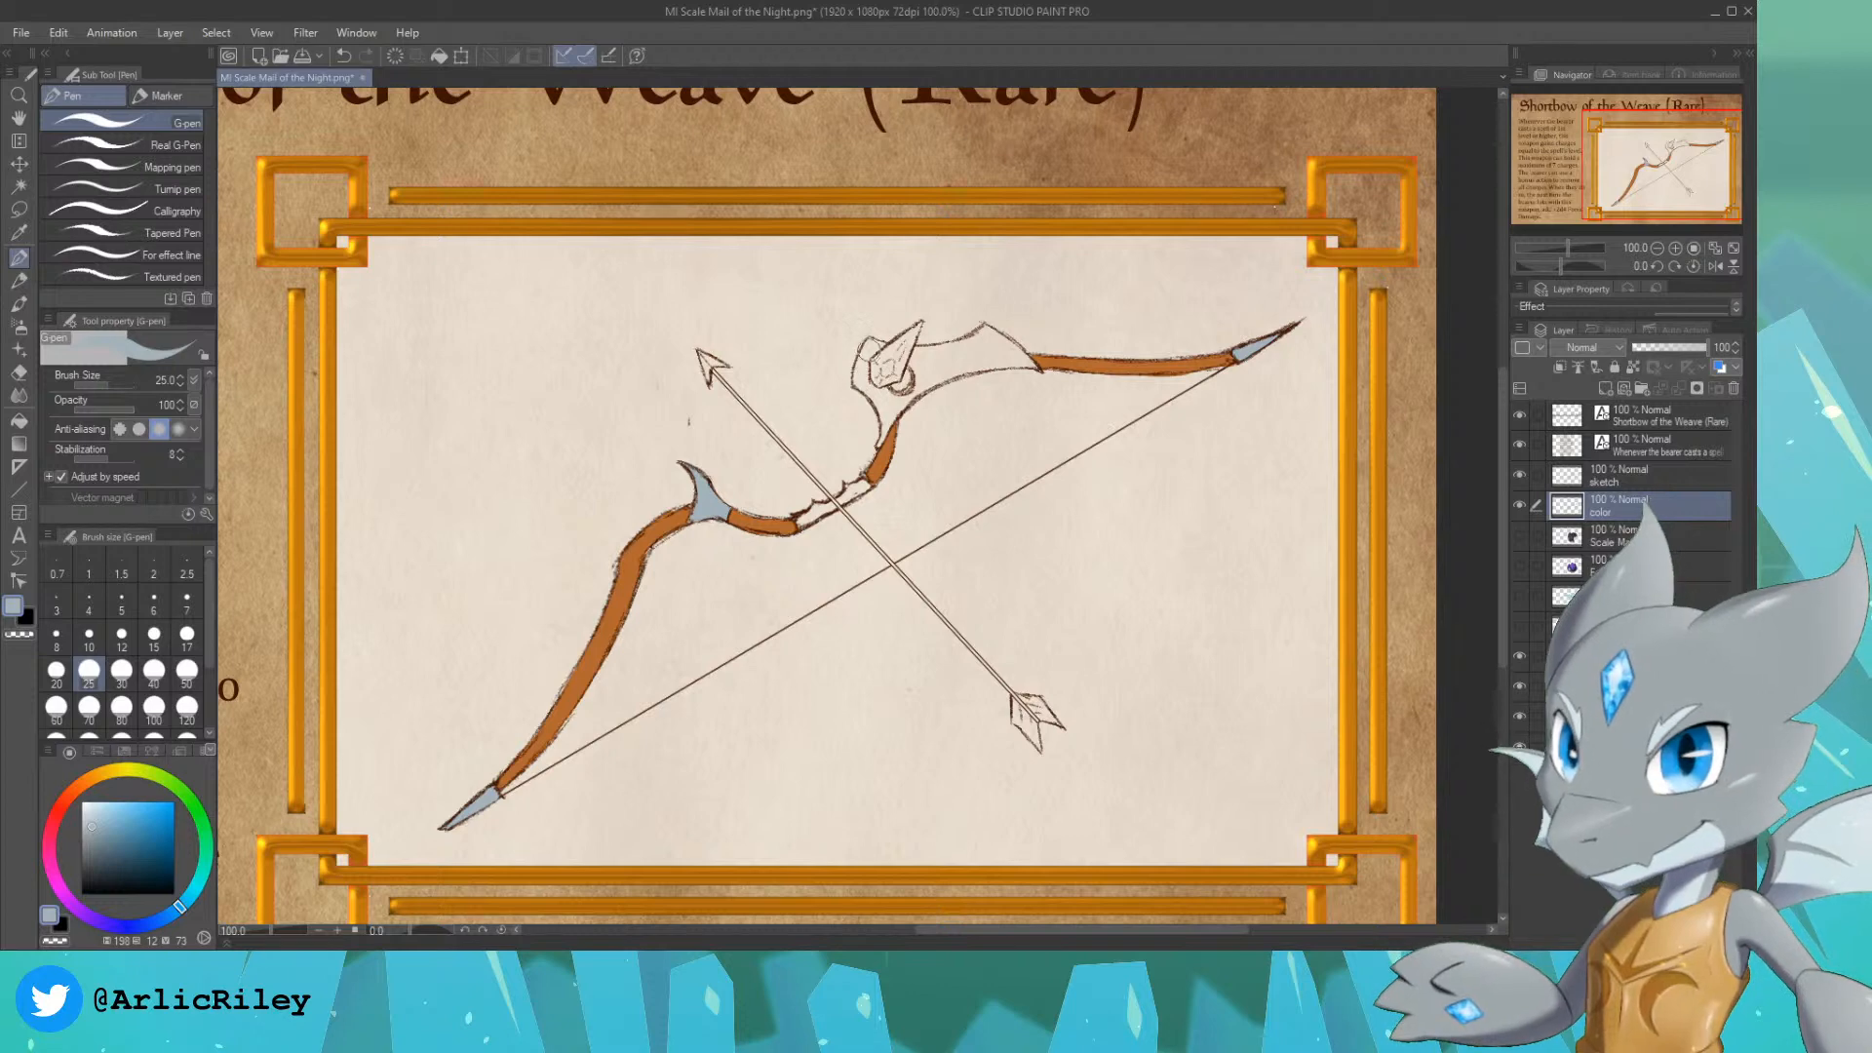
# Step: Paint the arrowhead and the large fitting around the crystal grey-blue, leaving the crystal and the small round detail beside it unpainted
pyautogui.moveTo(868, 346); pyautogui.dragTo(856, 379)
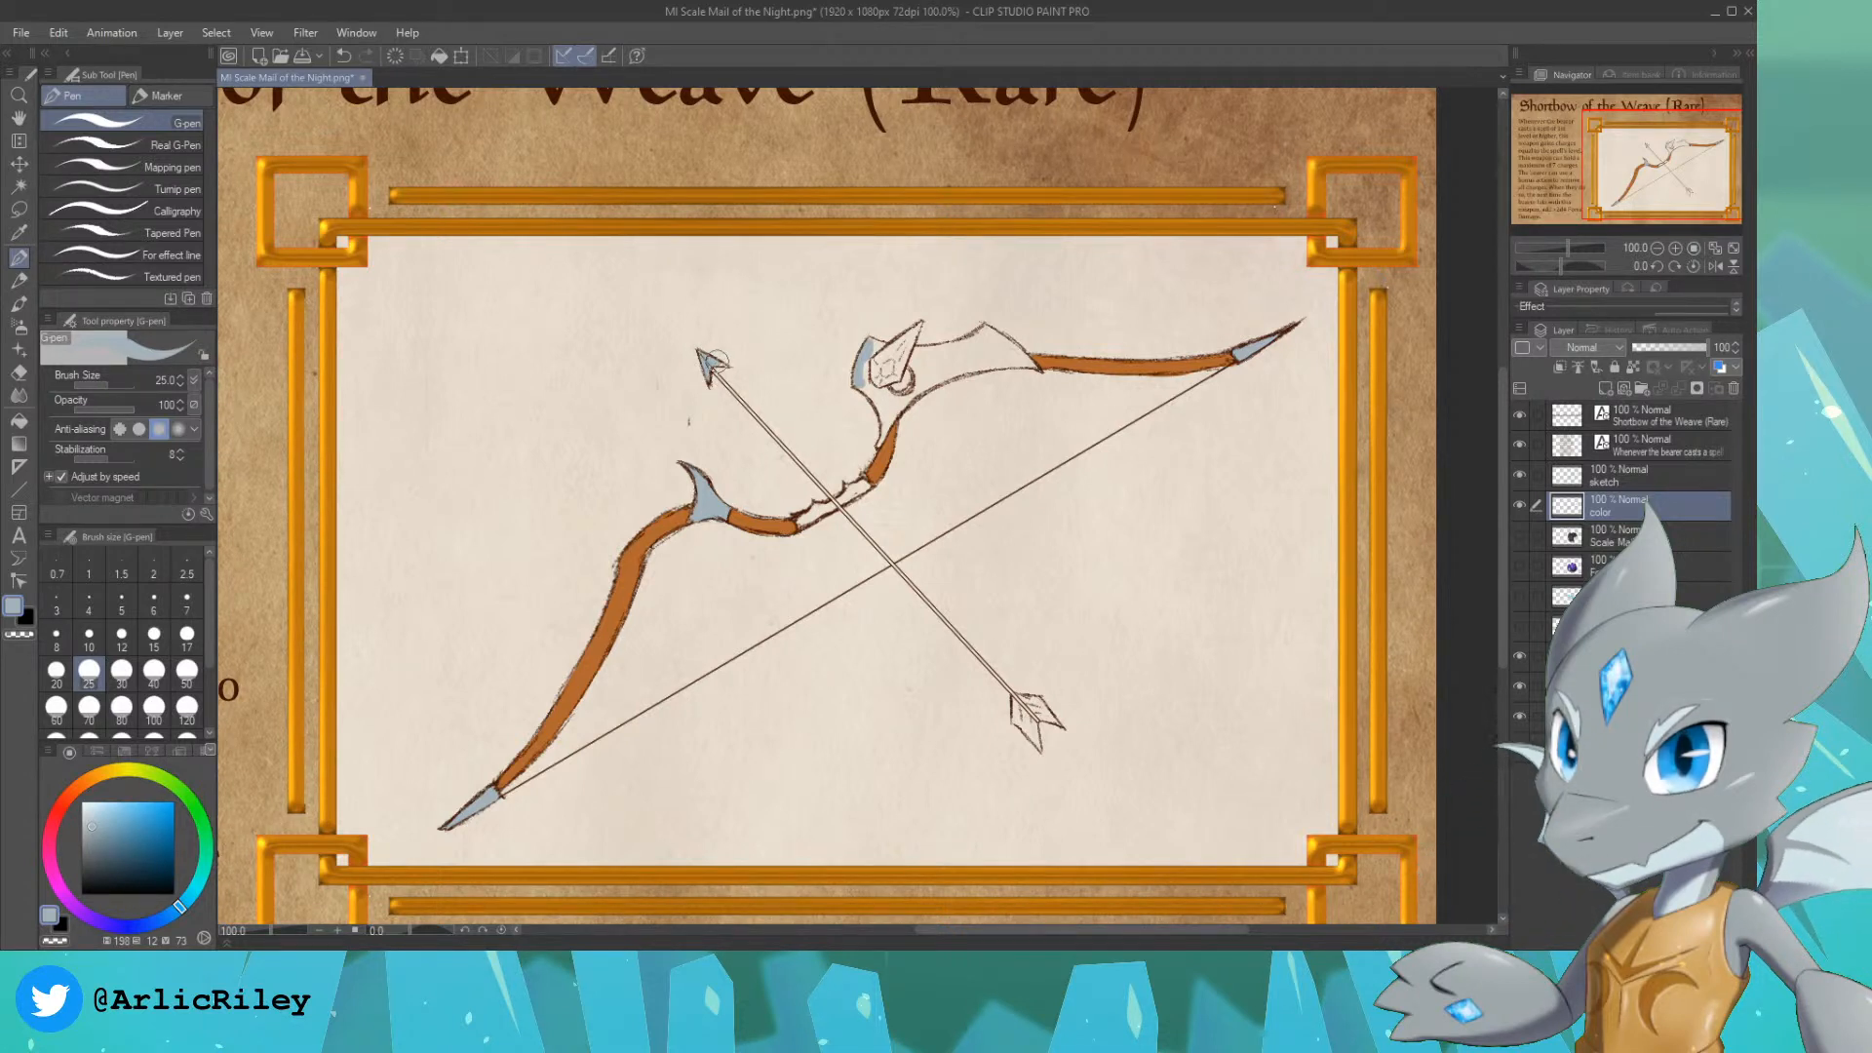
pyautogui.moveTo(871, 378)
pyautogui.mouseDown()
pyautogui.moveTo(862, 360)
pyautogui.moveTo(884, 410)
pyautogui.mouseUp()
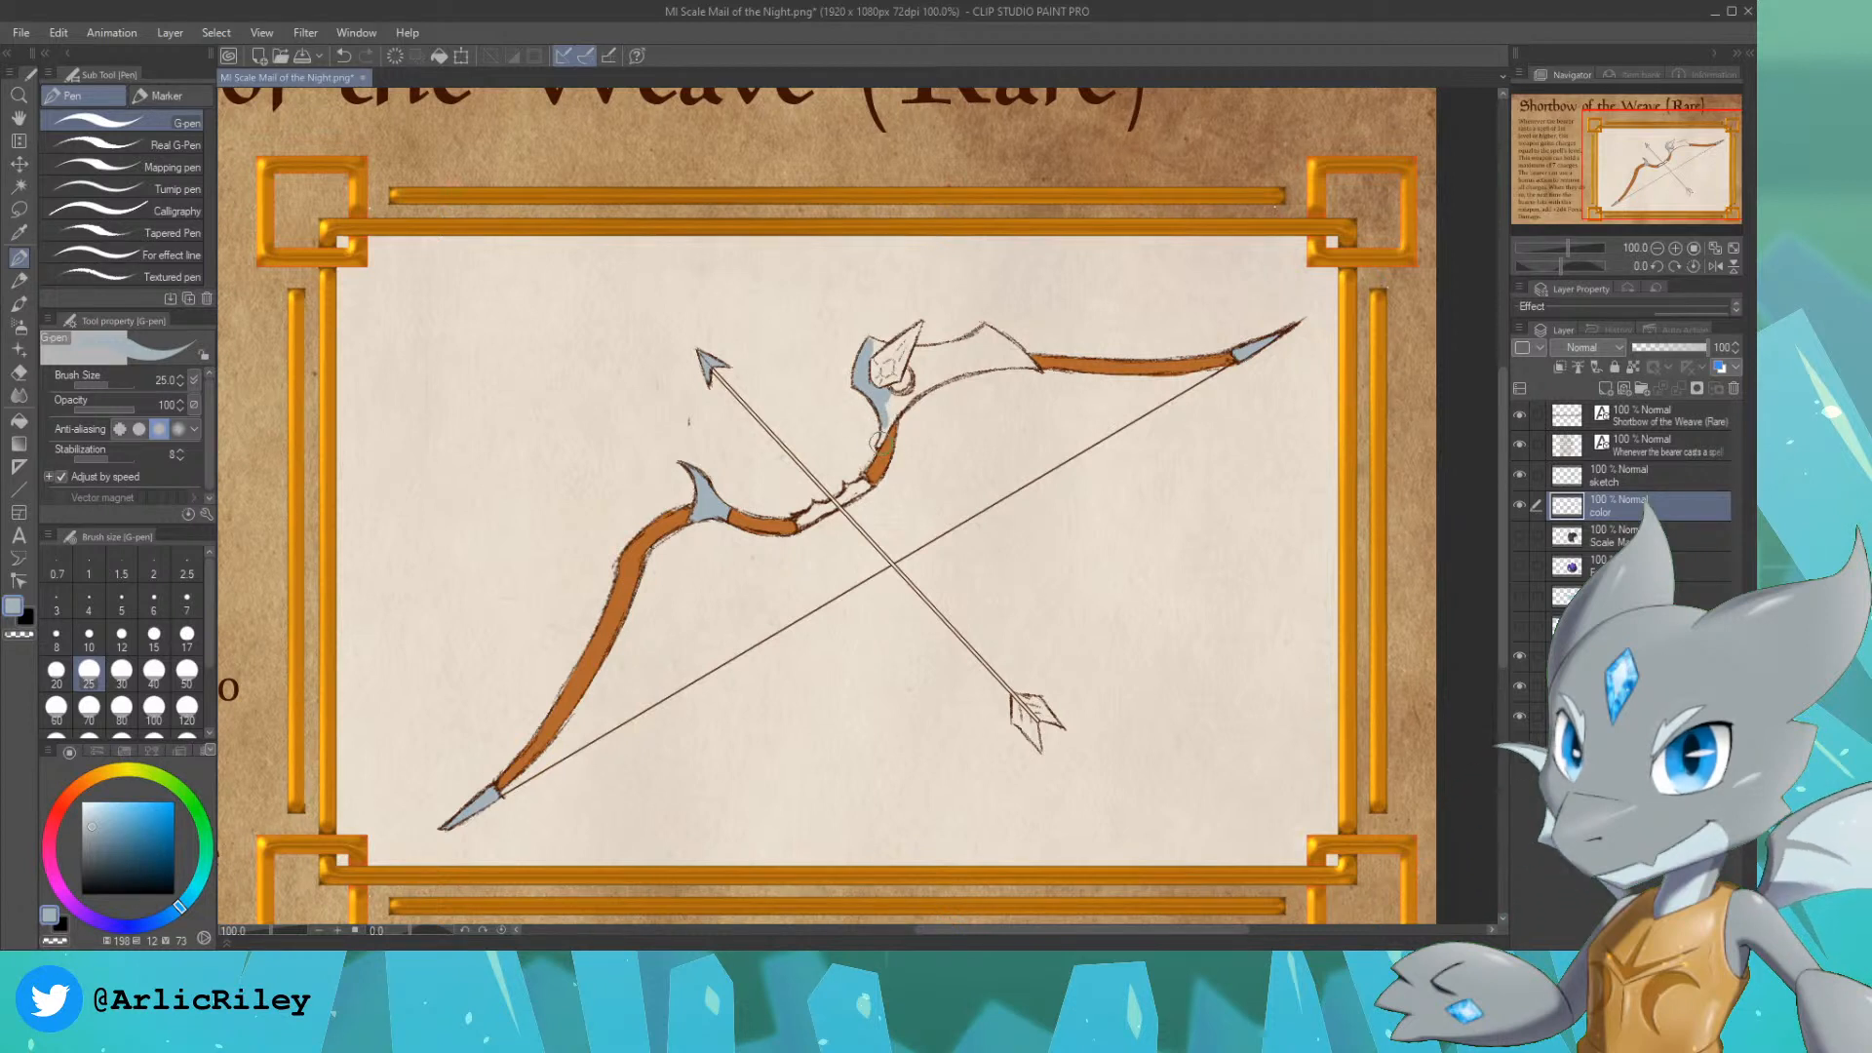
pyautogui.moveTo(883, 418); pyautogui.dragTo(894, 411)
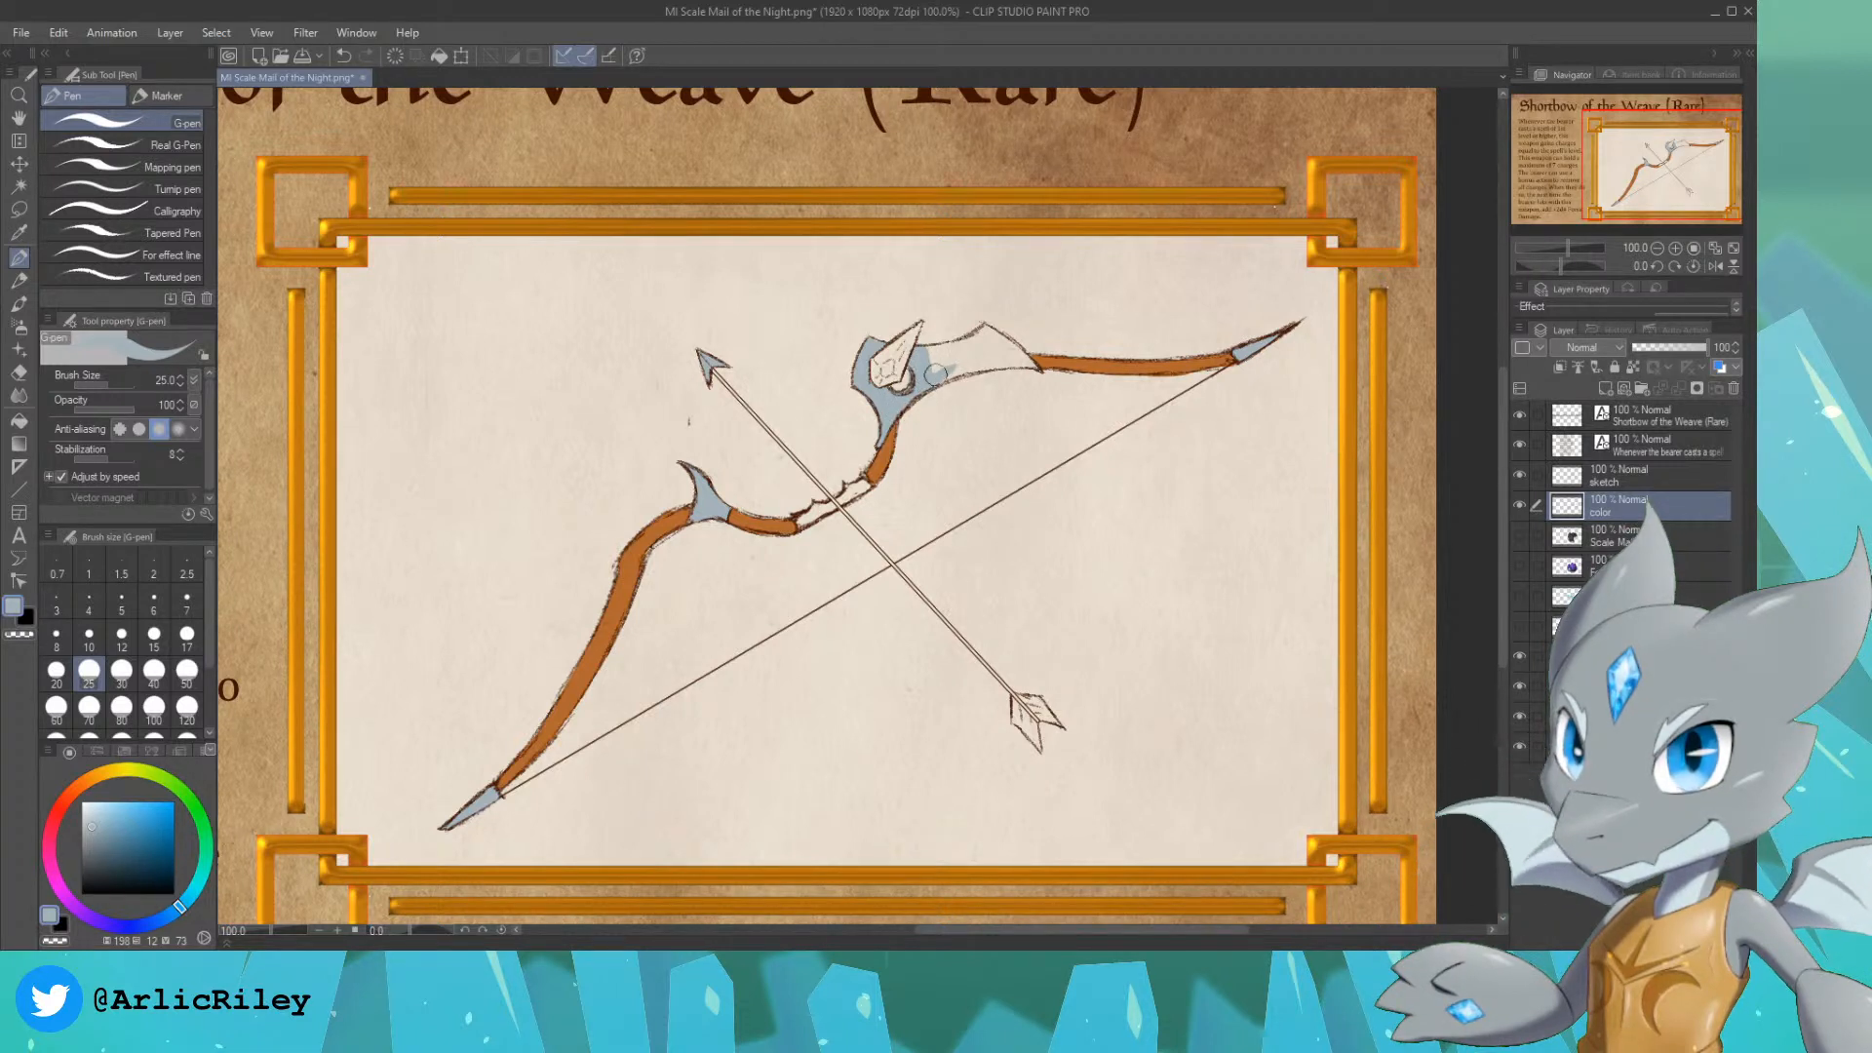
pyautogui.moveTo(944, 360)
pyautogui.mouseDown()
pyautogui.moveTo(980, 336)
pyautogui.moveTo(924, 382)
pyautogui.moveTo(989, 360)
pyautogui.moveTo(986, 329)
pyautogui.moveTo(999, 342)
pyautogui.moveTo(975, 368)
pyautogui.moveTo(1019, 363)
pyautogui.moveTo(1005, 343)
pyautogui.mouseUp()
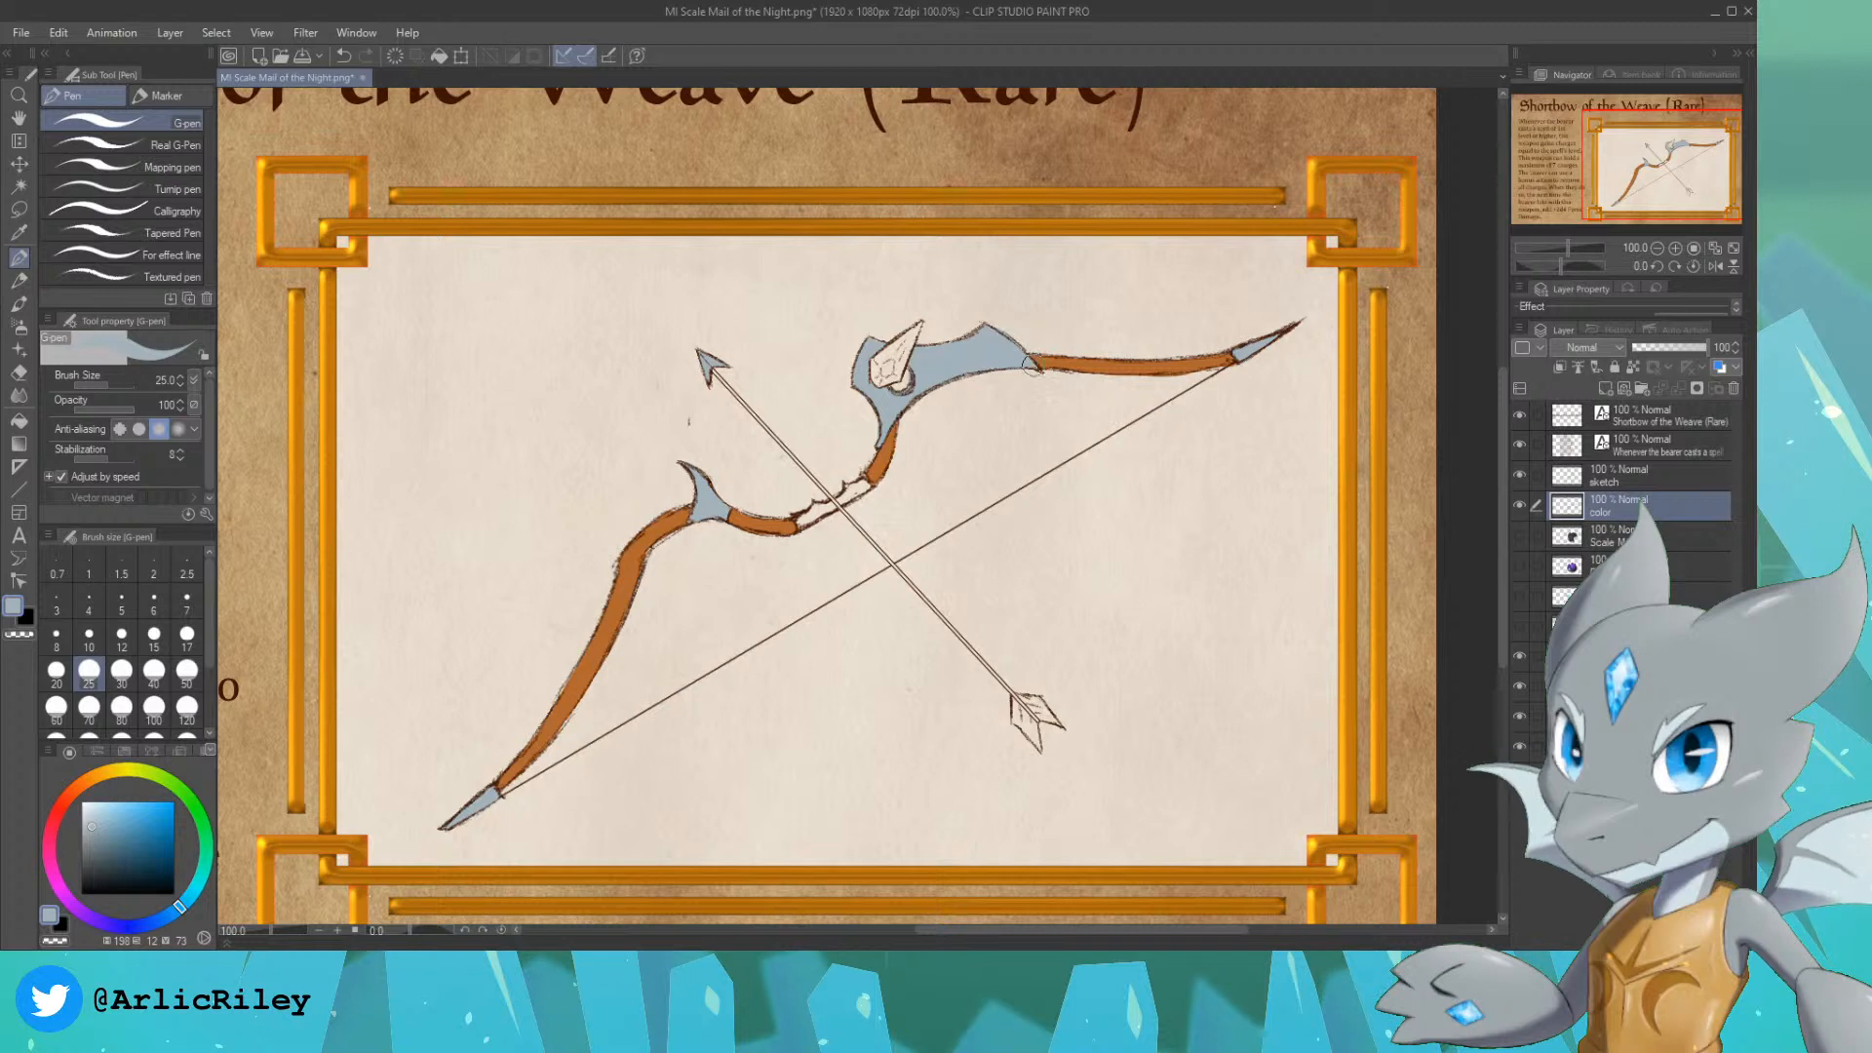
pyautogui.moveTo(1018, 358); pyautogui.dragTo(938, 382)
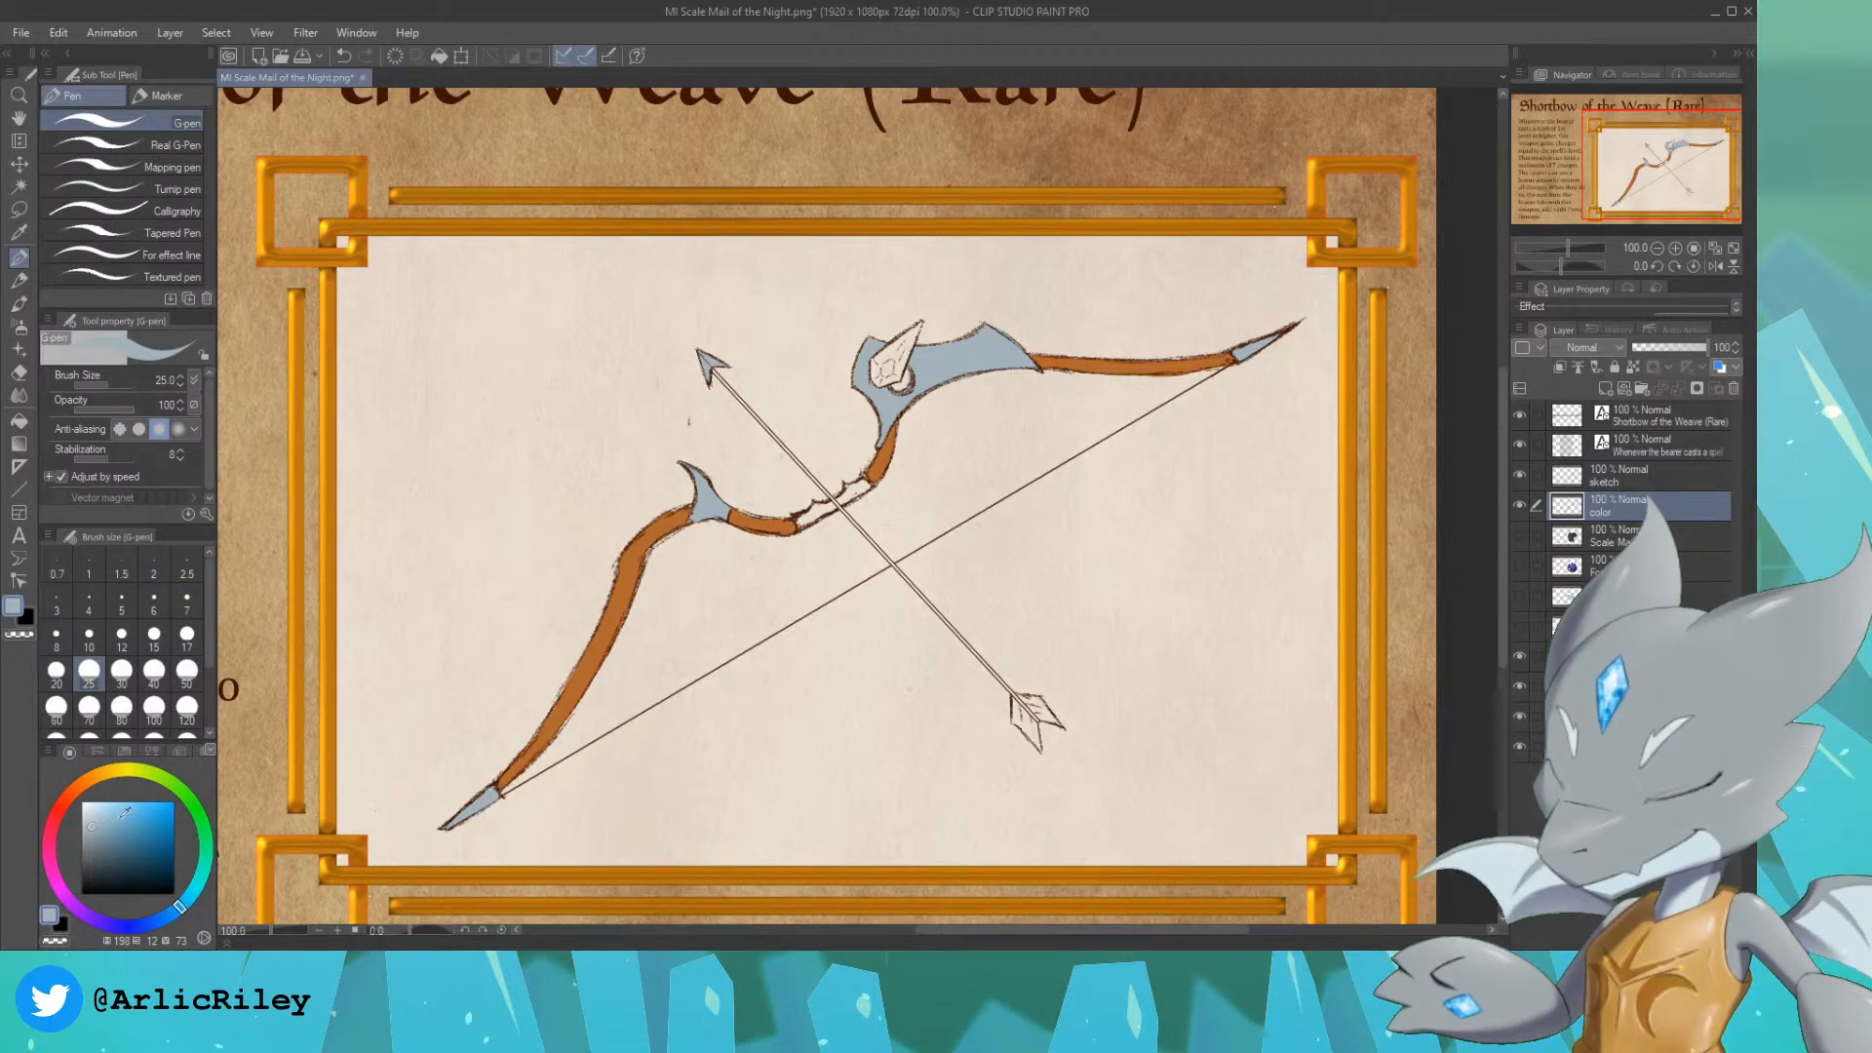
# Step: Fill the arrow's fletching with a golden tan of hue 42 and saturation 47
pyautogui.click(115, 768)
pyautogui.click(124, 826)
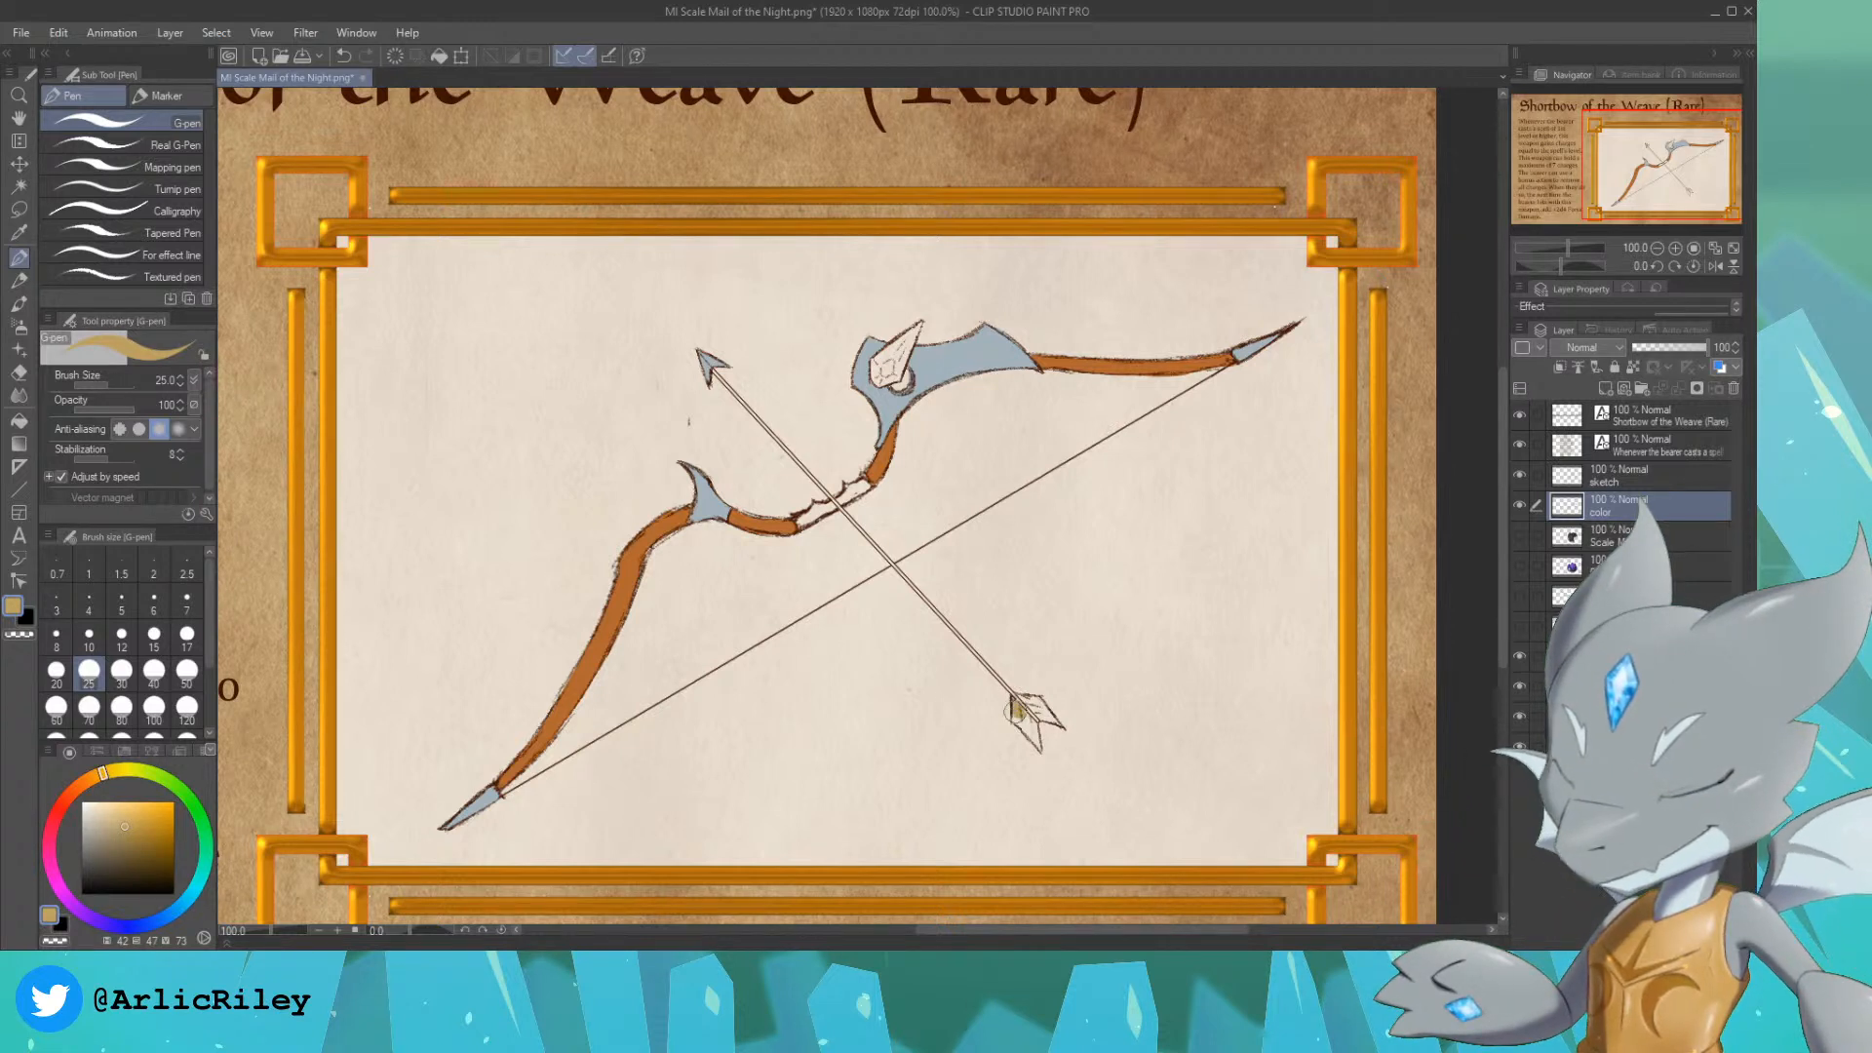
pyautogui.moveTo(1014, 712); pyautogui.dragTo(1037, 744)
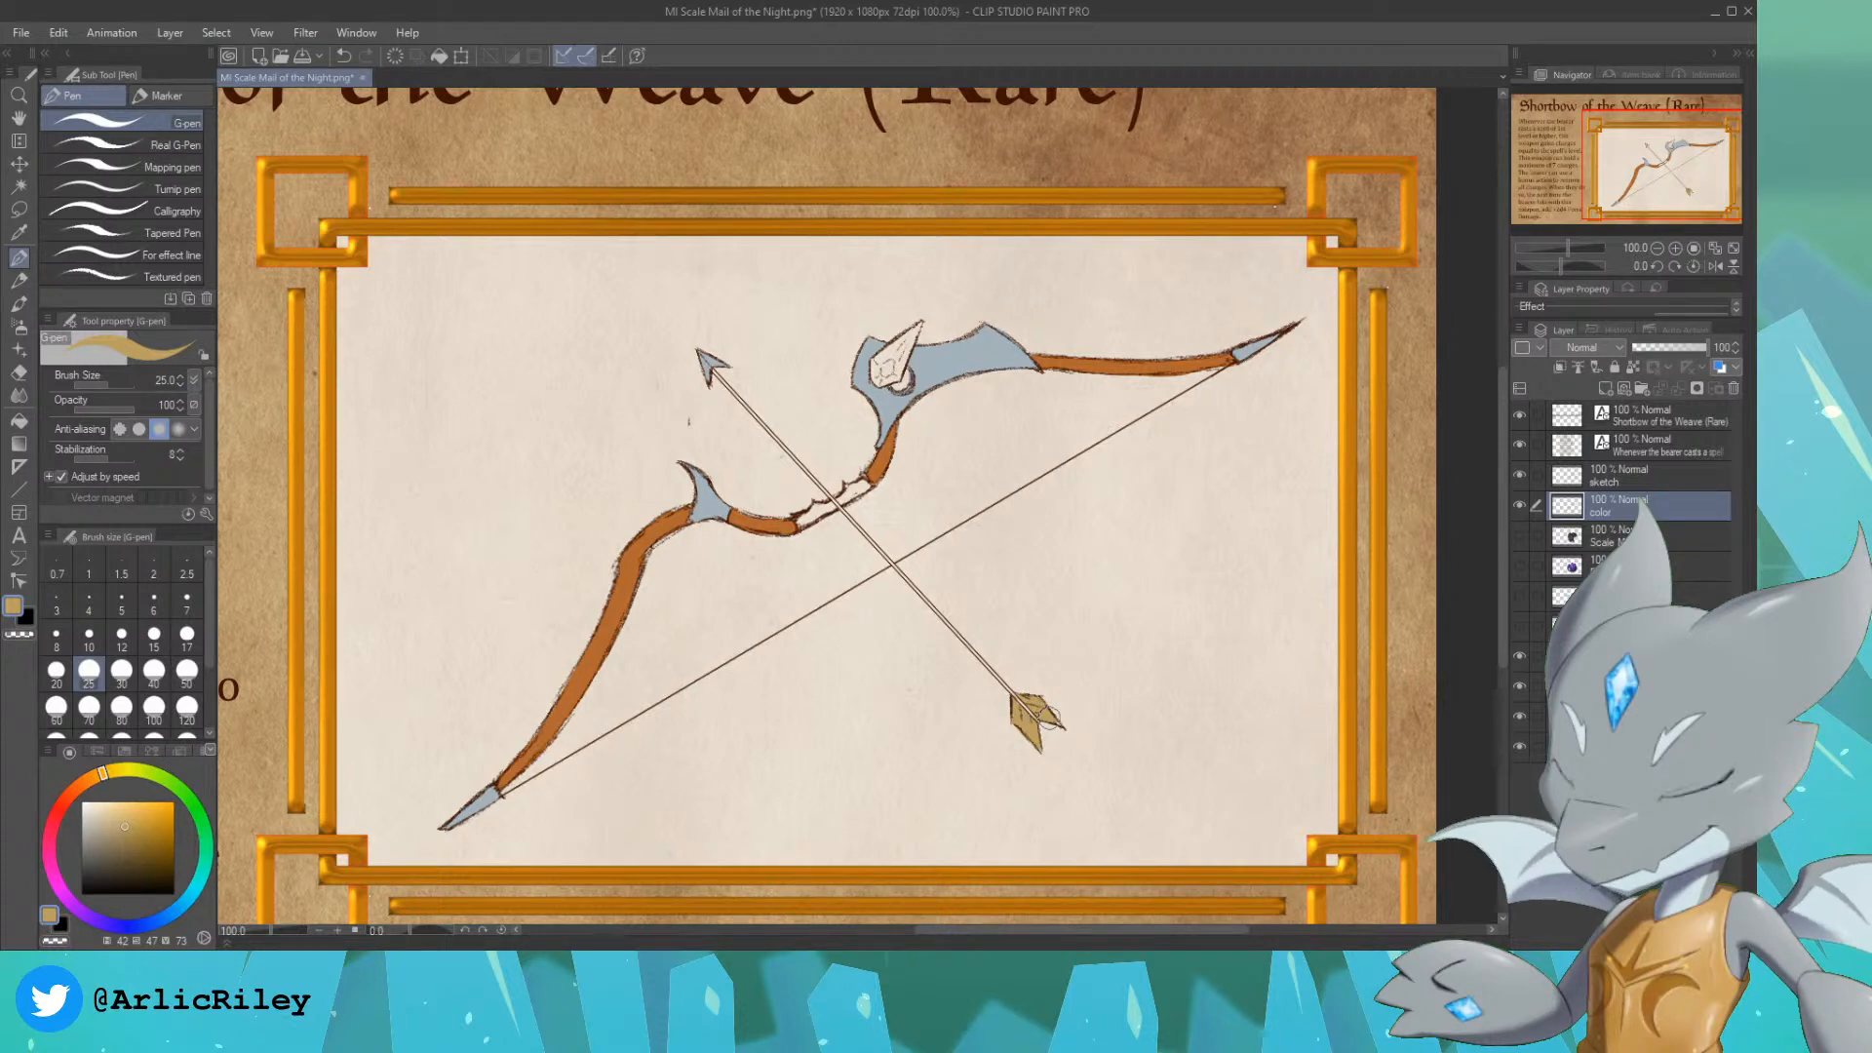
# Step: Pick a dark brown with a hue of 20 and saturation of 57 and fill the bow's central grip
pyautogui.click(1675, 248)
pyautogui.moveTo(1673, 177); pyautogui.dragTo(1674, 170)
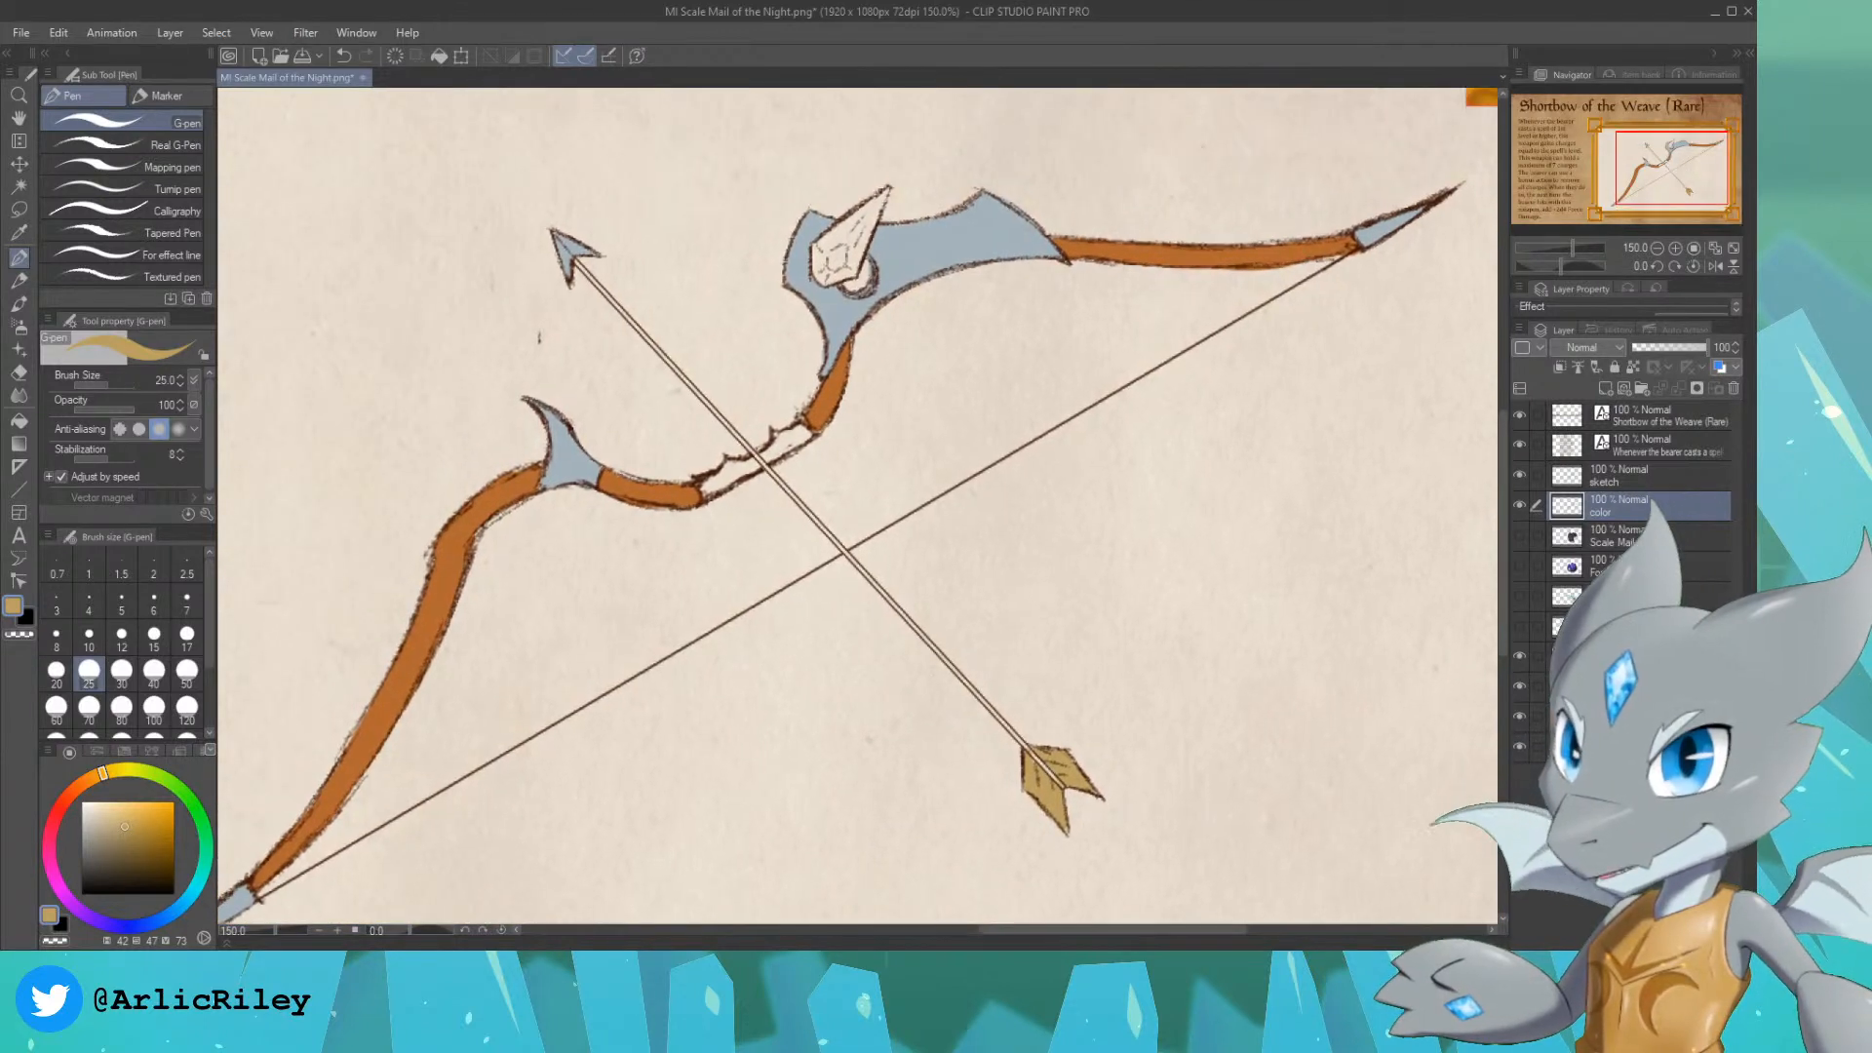
pyautogui.keyDown('alt'); pyautogui.click(475, 546); pyautogui.keyUp('alt')
pyautogui.click(79, 792)
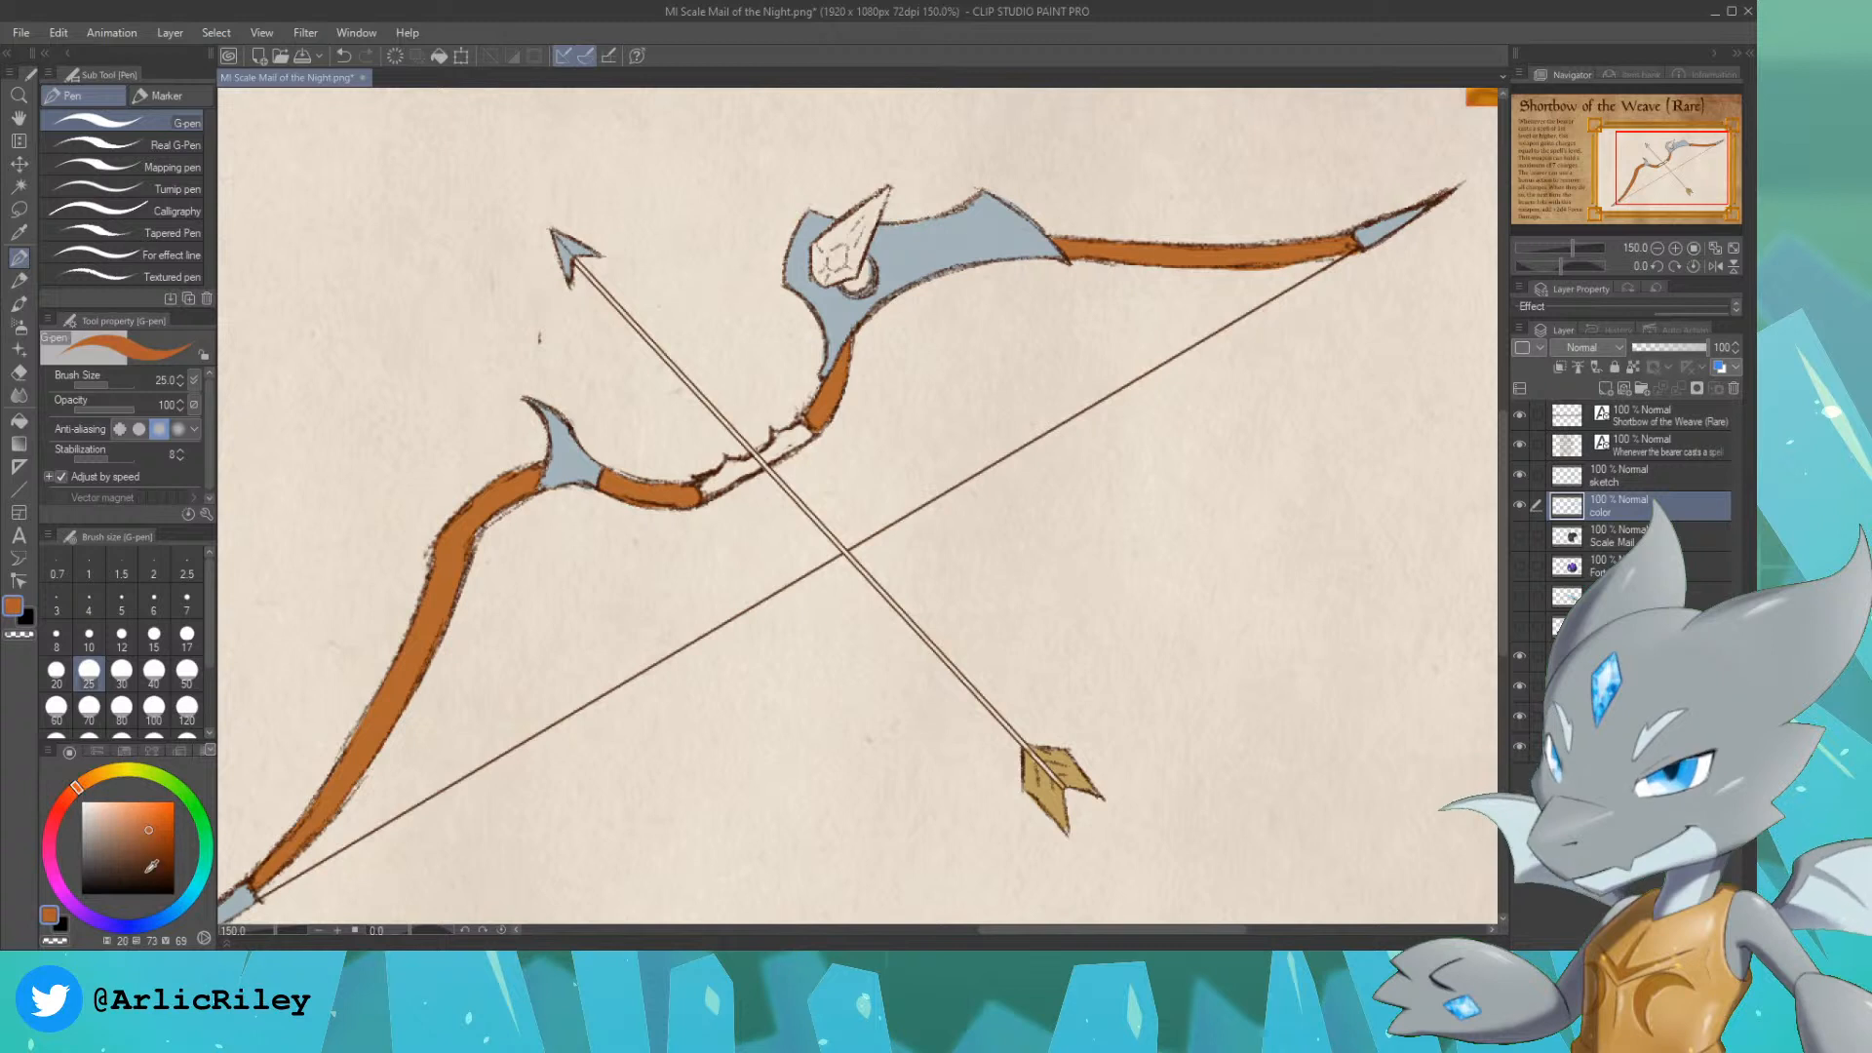
pyautogui.moveTo(152, 866); pyautogui.dragTo(136, 861)
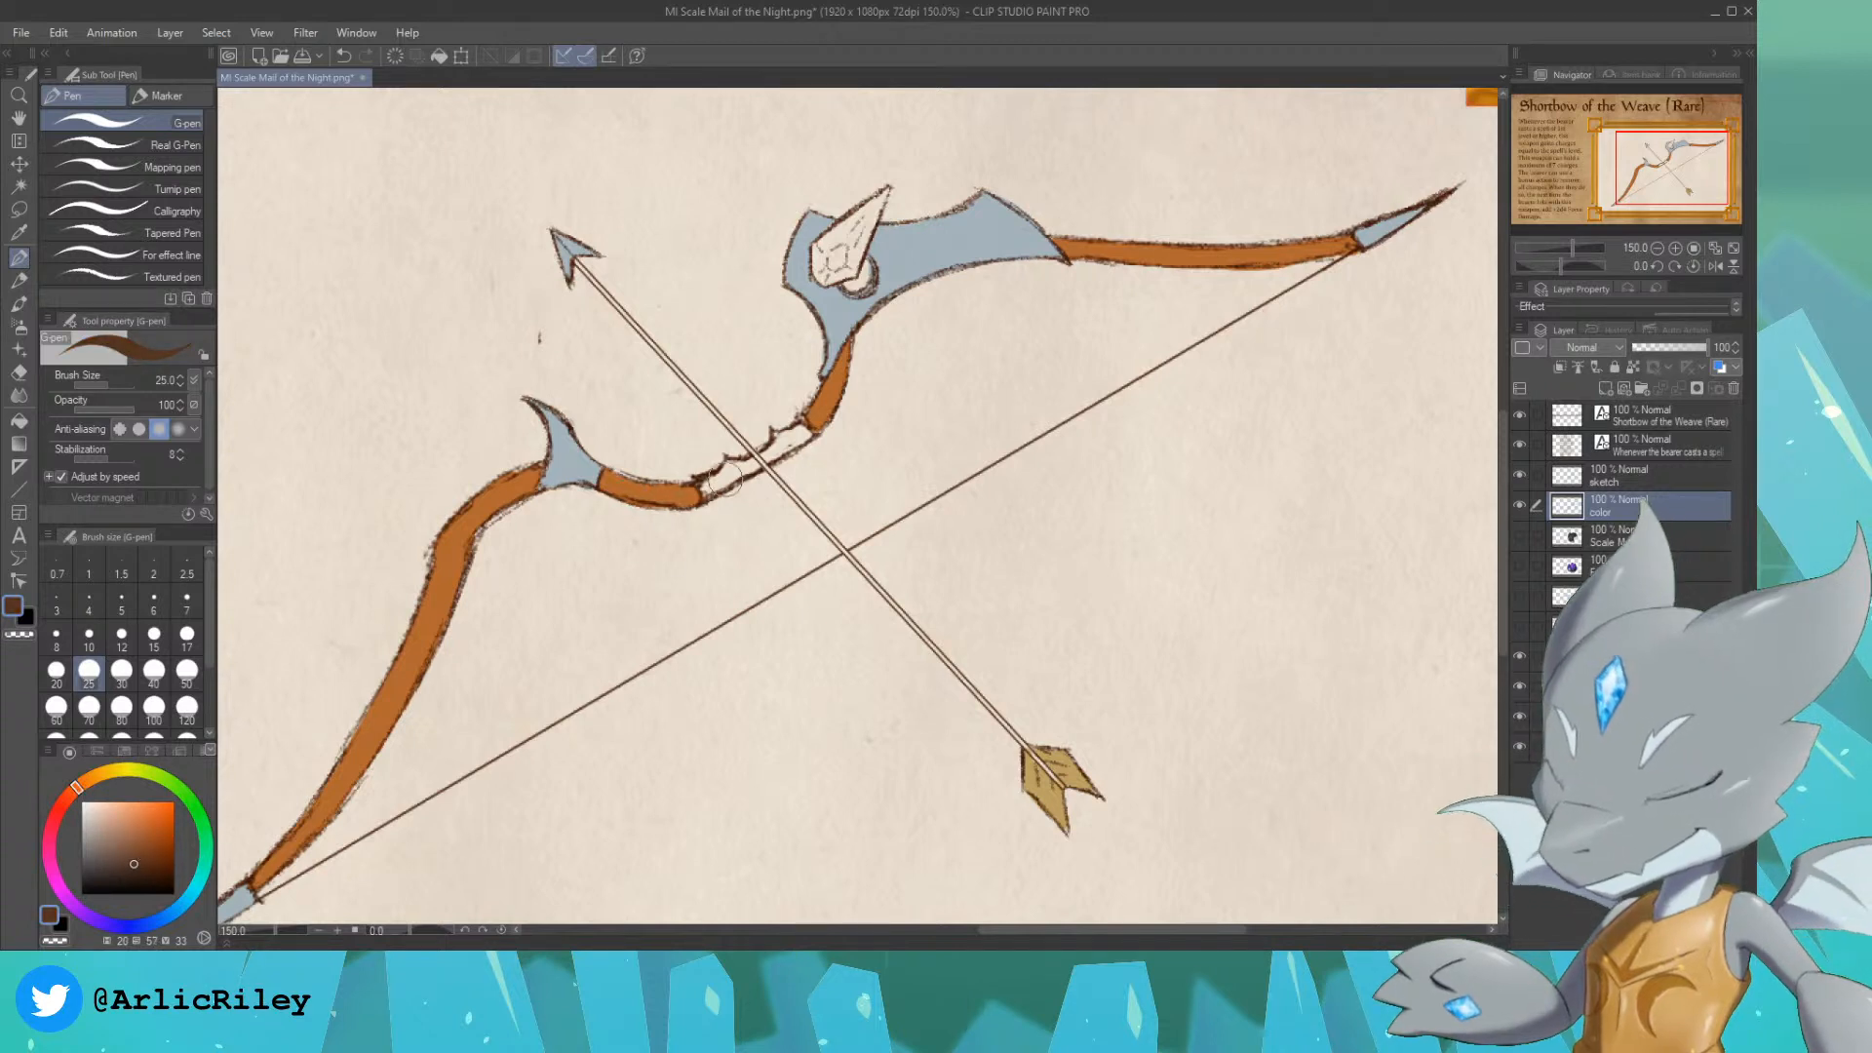
pyautogui.moveTo(722, 478)
pyautogui.mouseDown()
pyautogui.moveTo(799, 441)
pyautogui.moveTo(807, 435)
pyautogui.mouseUp()
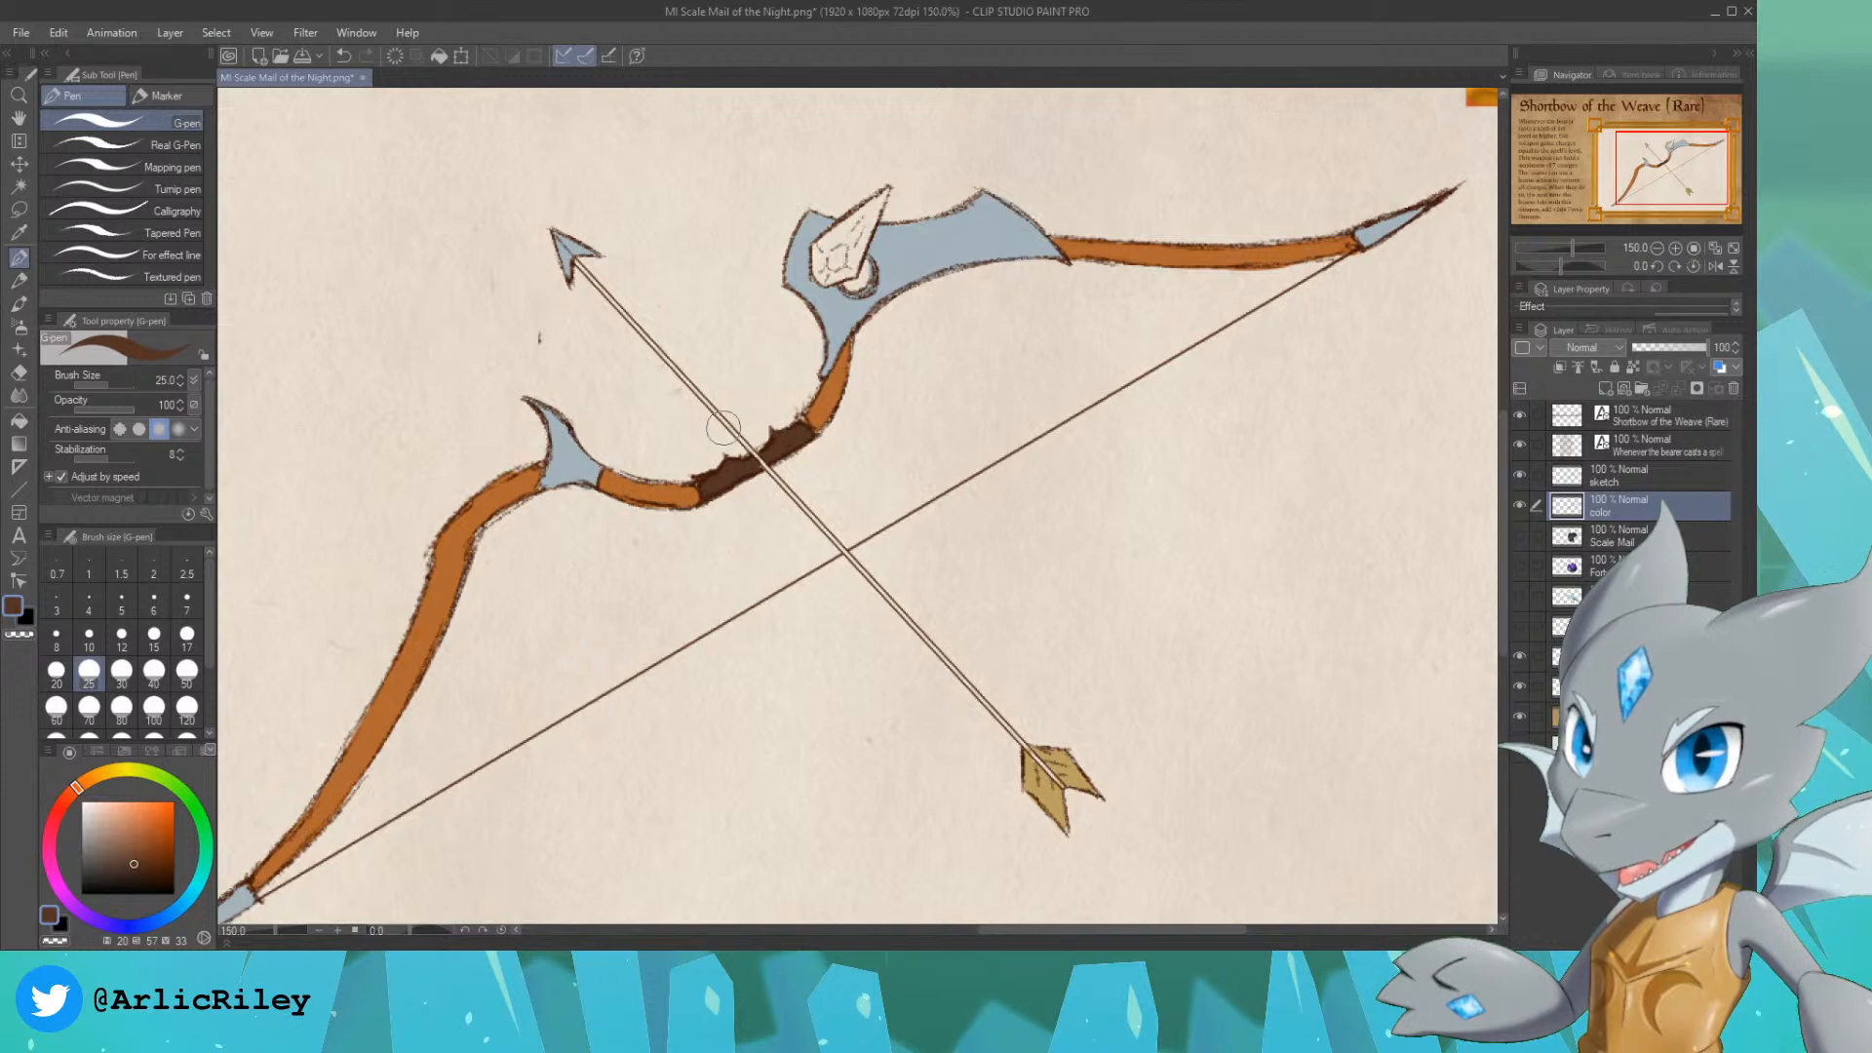
# Step: Sample the bow's orange-brown and colour the arrow shaft with a size 5 straight line from the arrowhead to the fletching
pyautogui.click(20, 375)
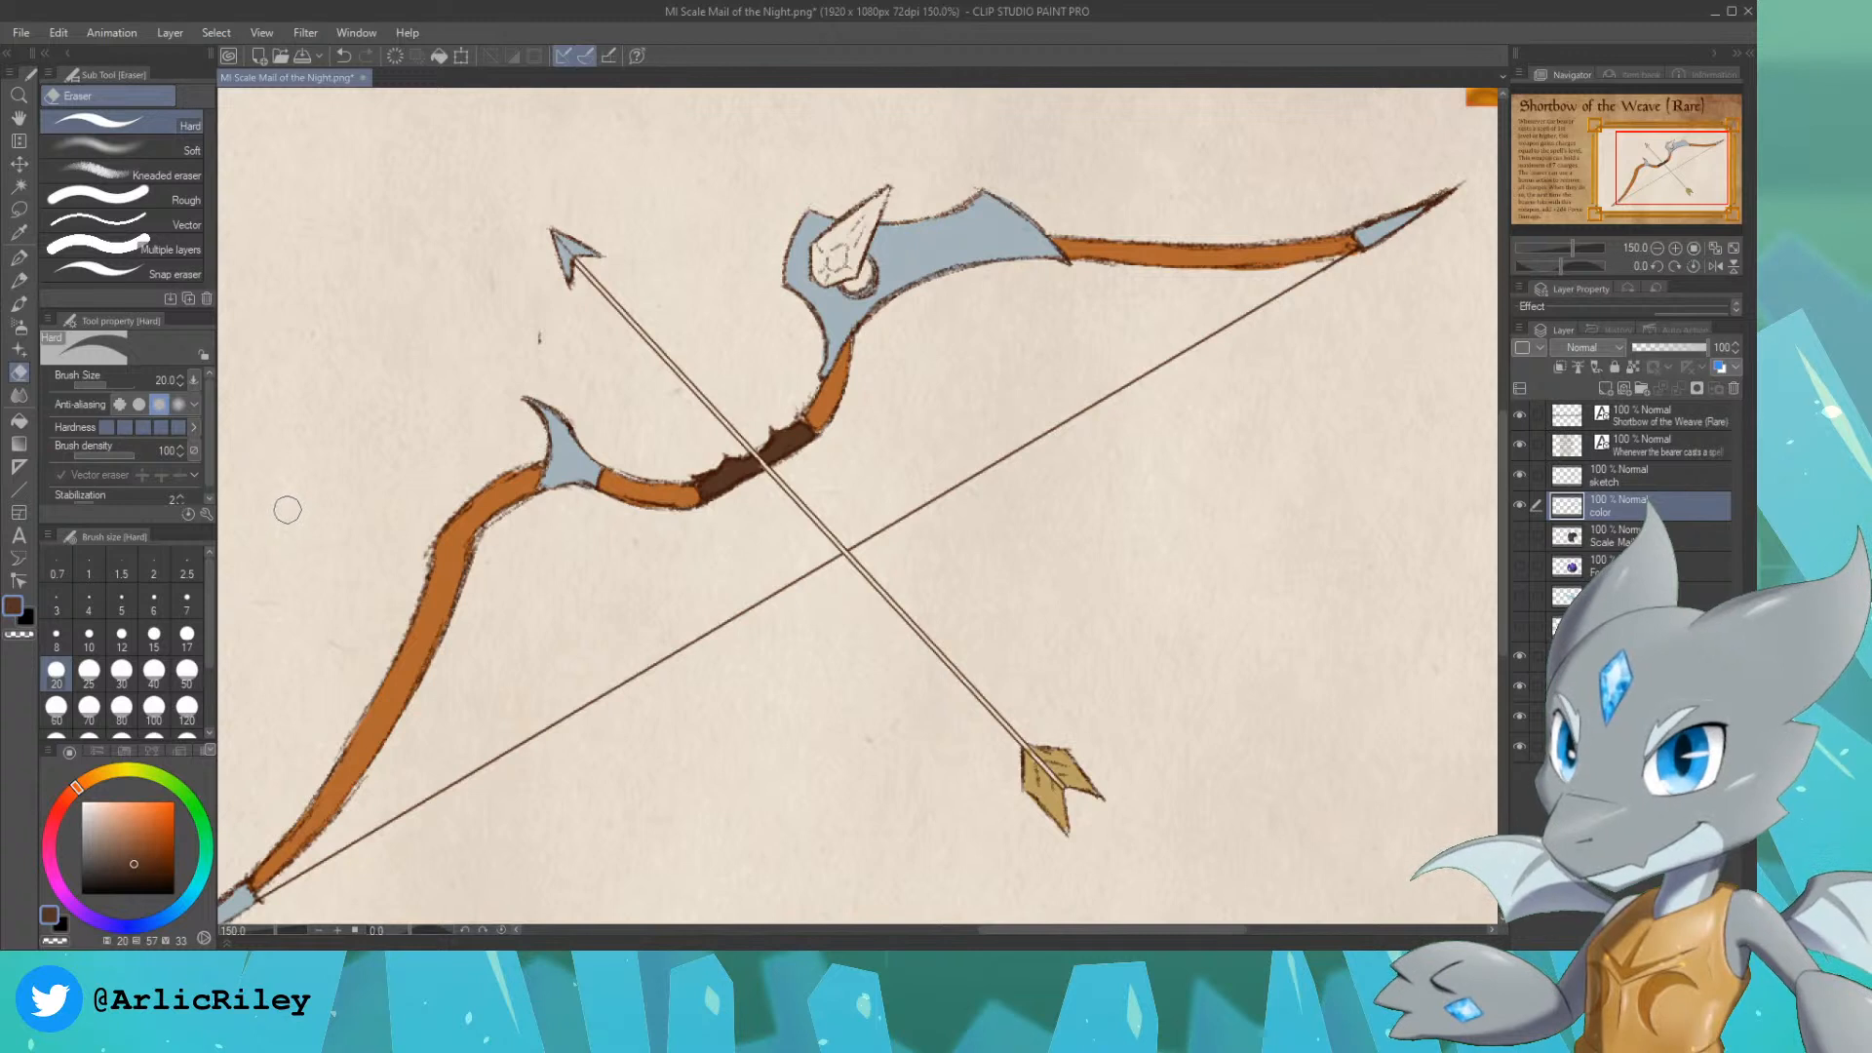
pyautogui.keyDown('alt'); pyautogui.click(446, 544); pyautogui.keyUp('alt')
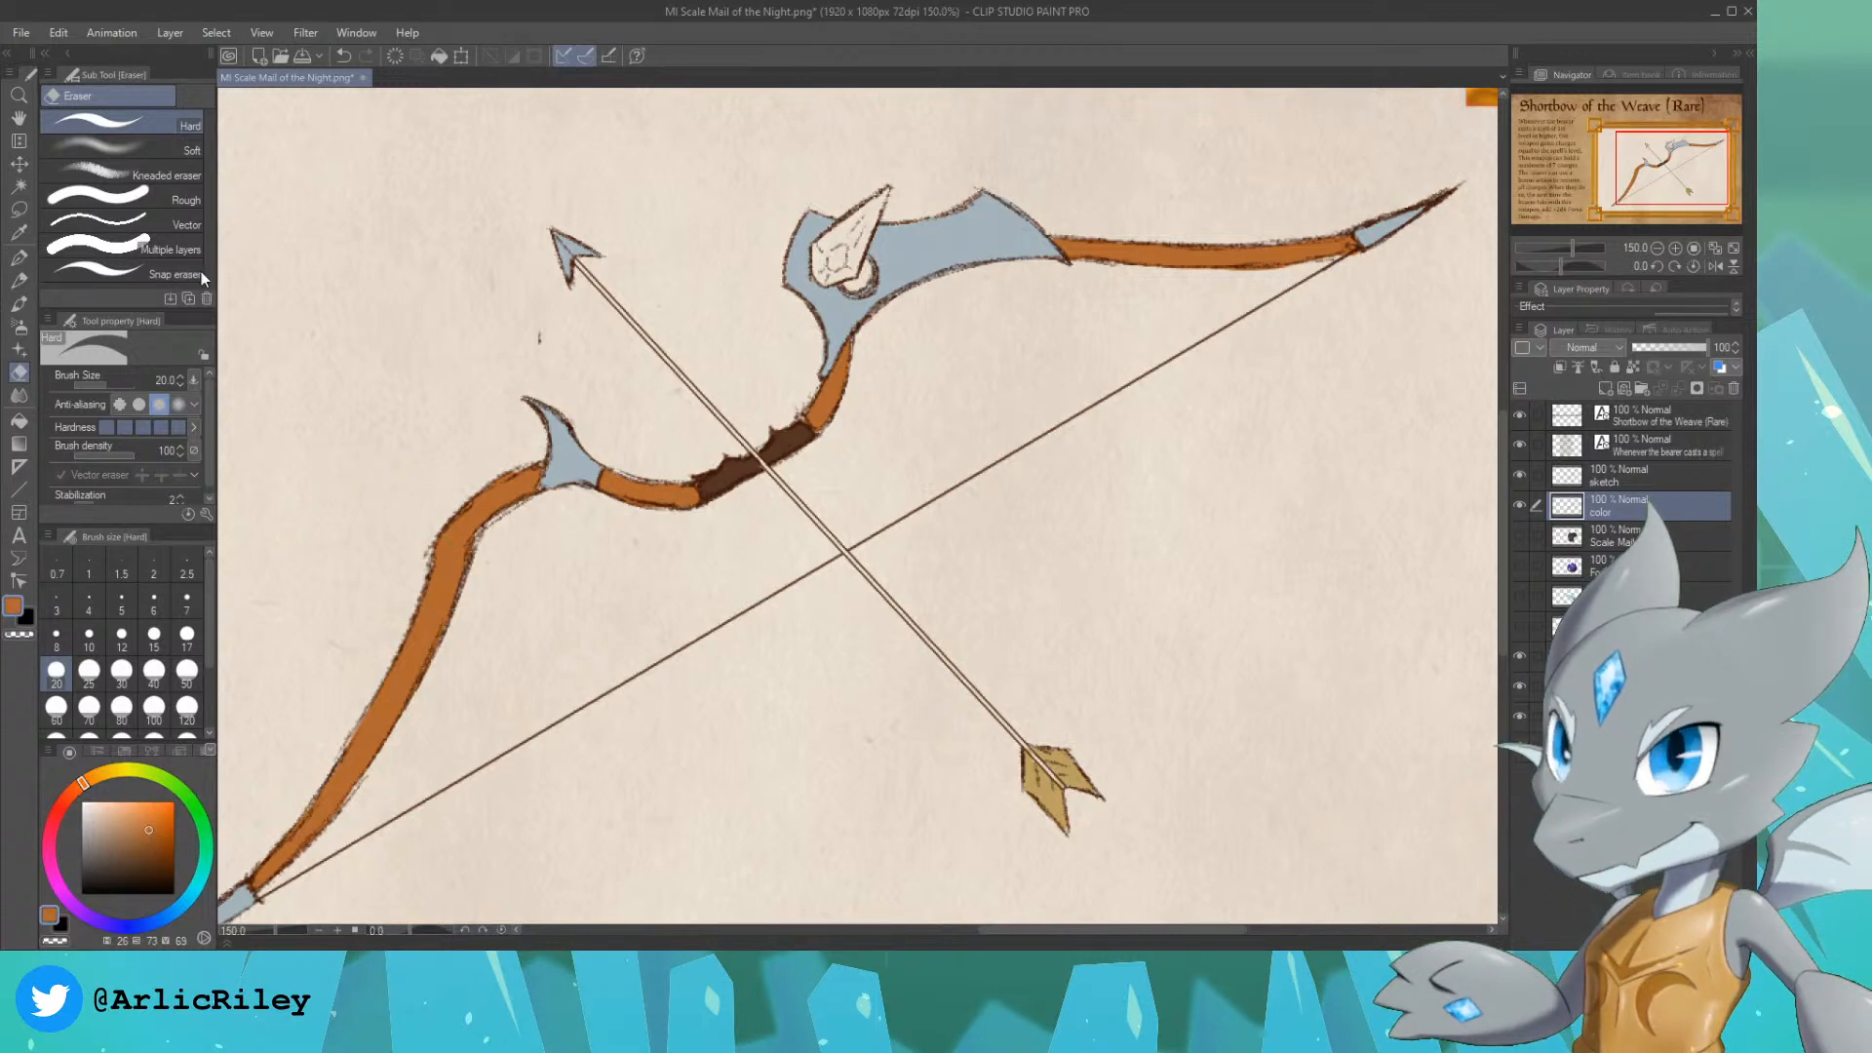
pyautogui.click(18, 257)
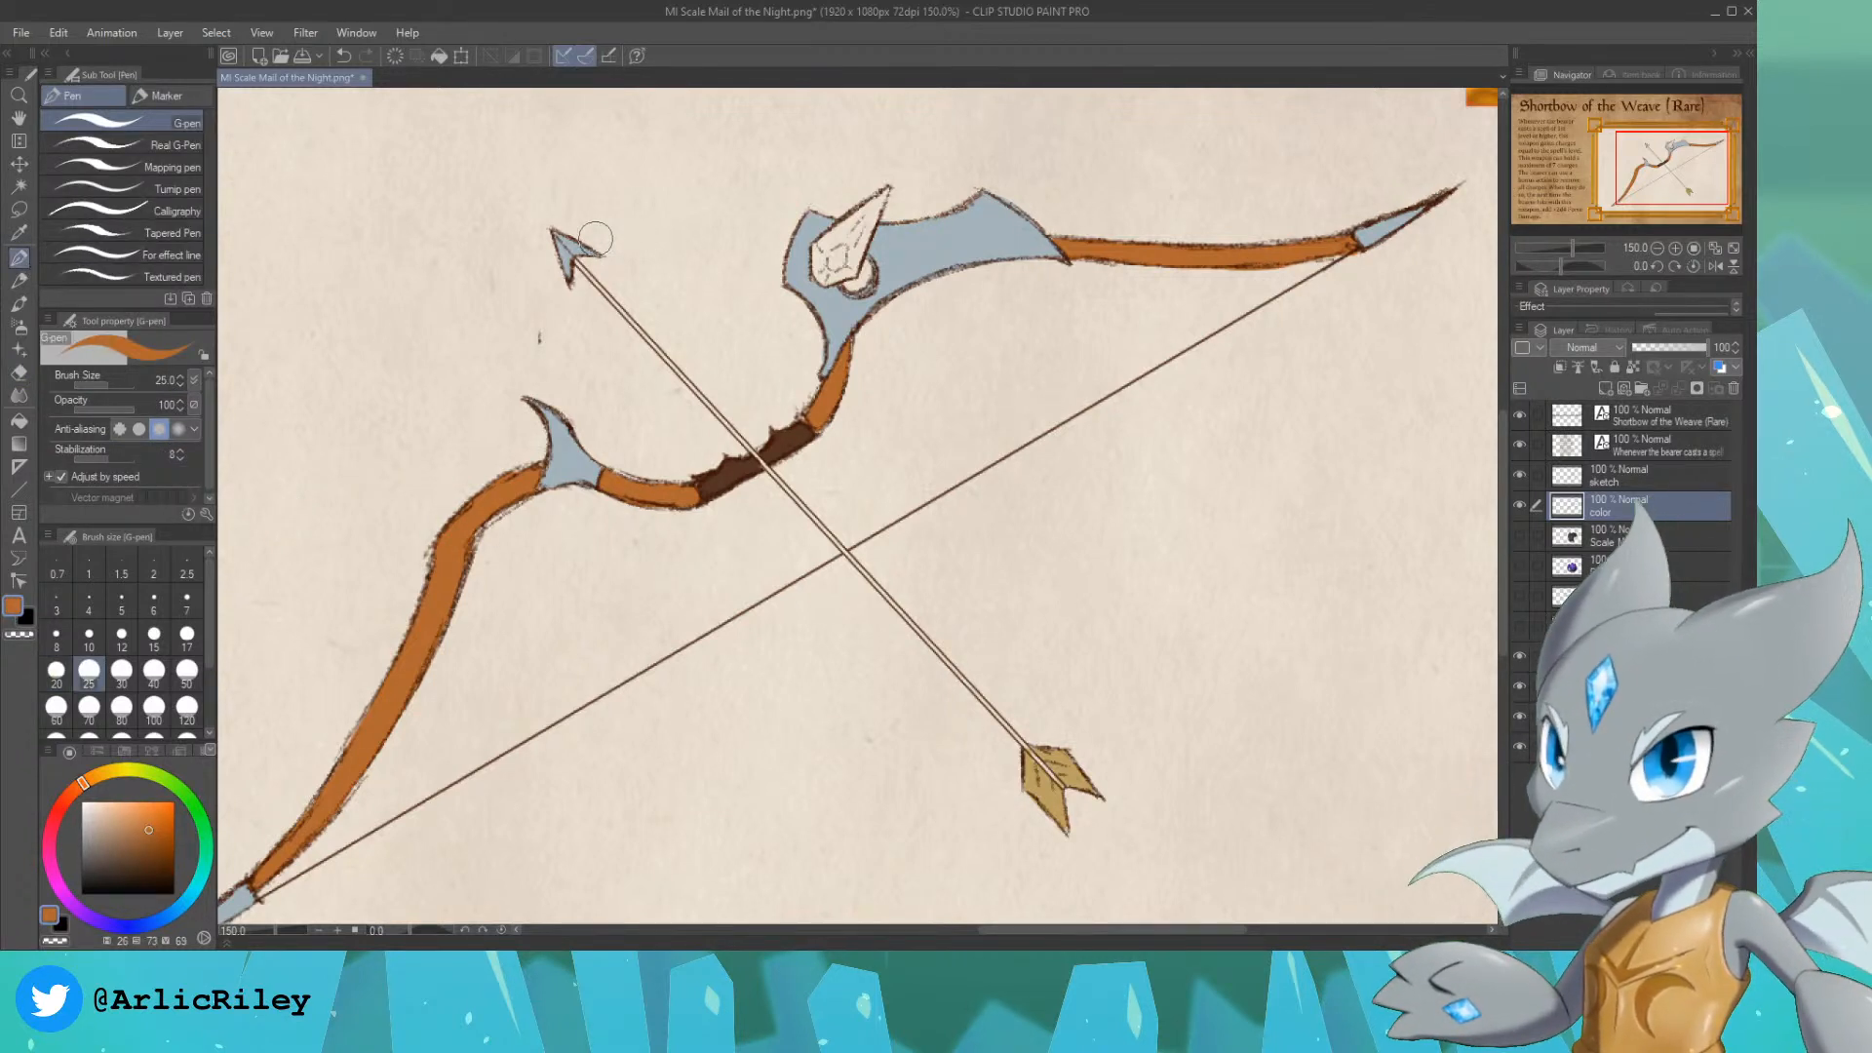
pyautogui.keyDown('alt'); pyautogui.click(573, 252); pyautogui.keyUp('alt')
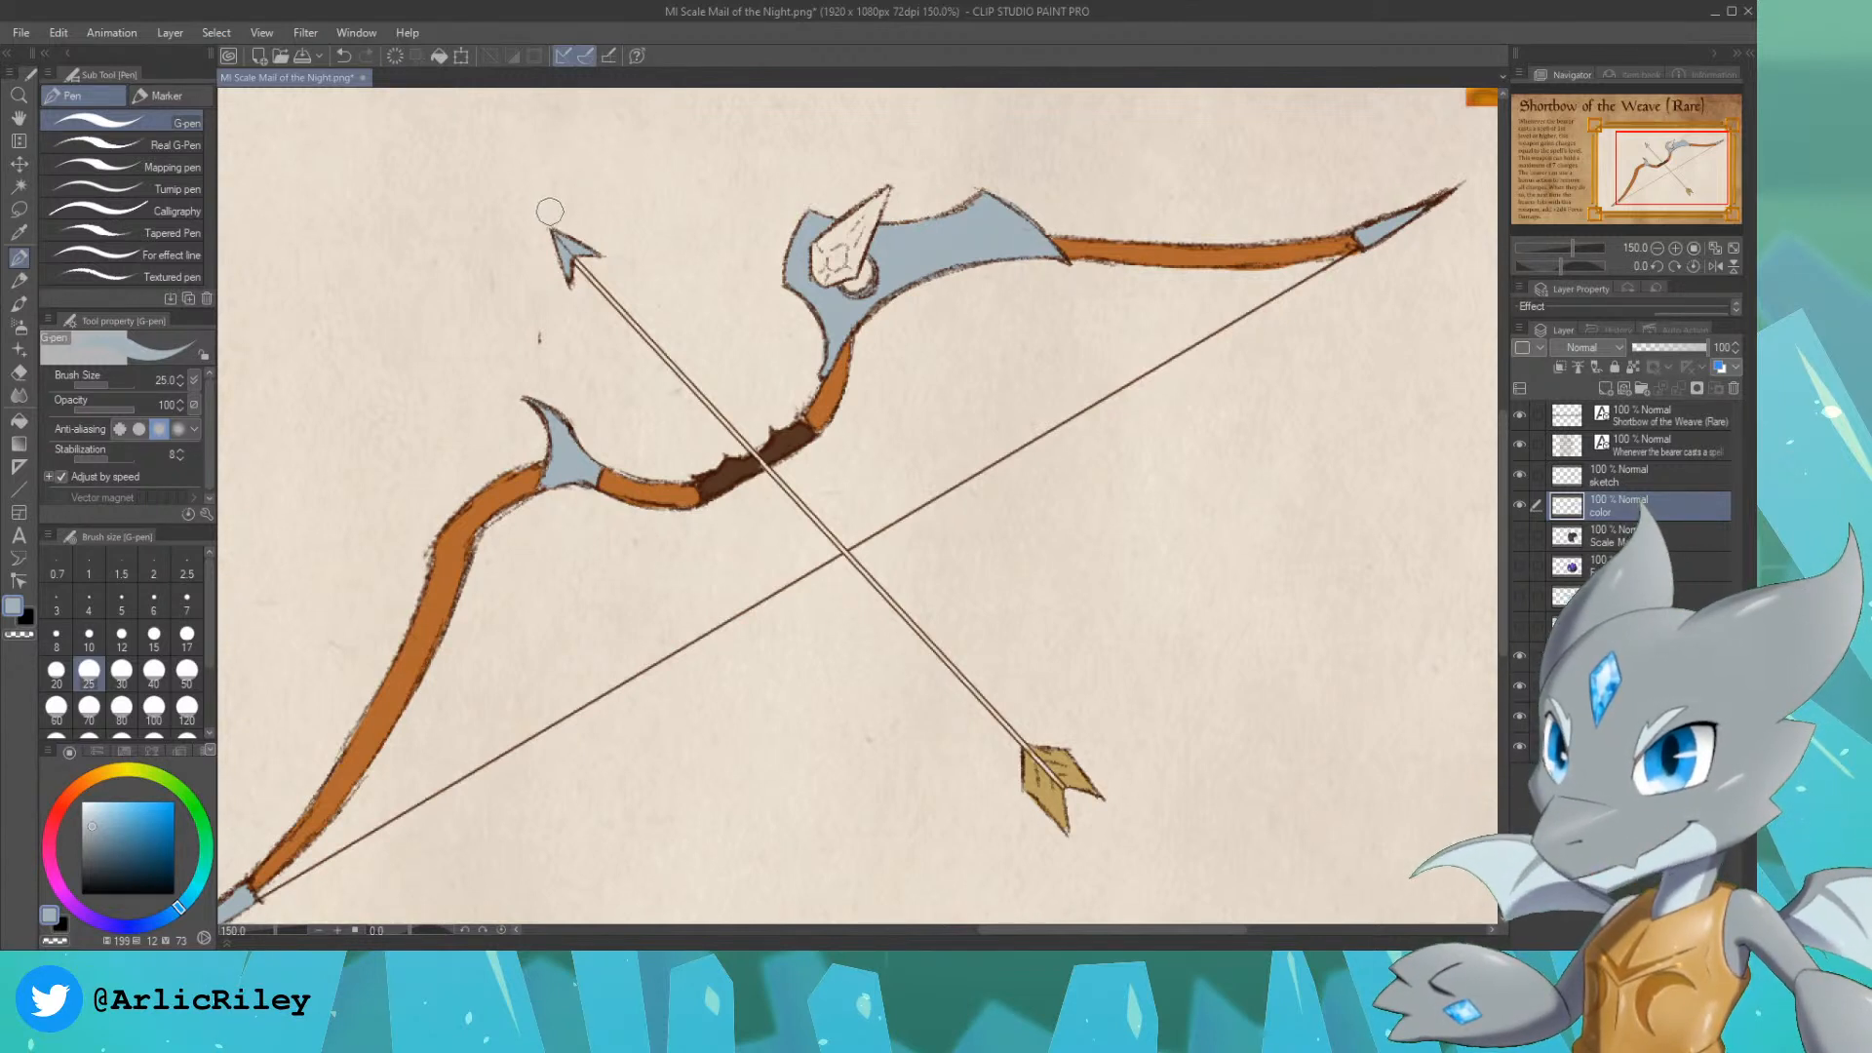
pyautogui.keyDown('alt'); pyautogui.click(427, 583); pyautogui.keyUp('alt')
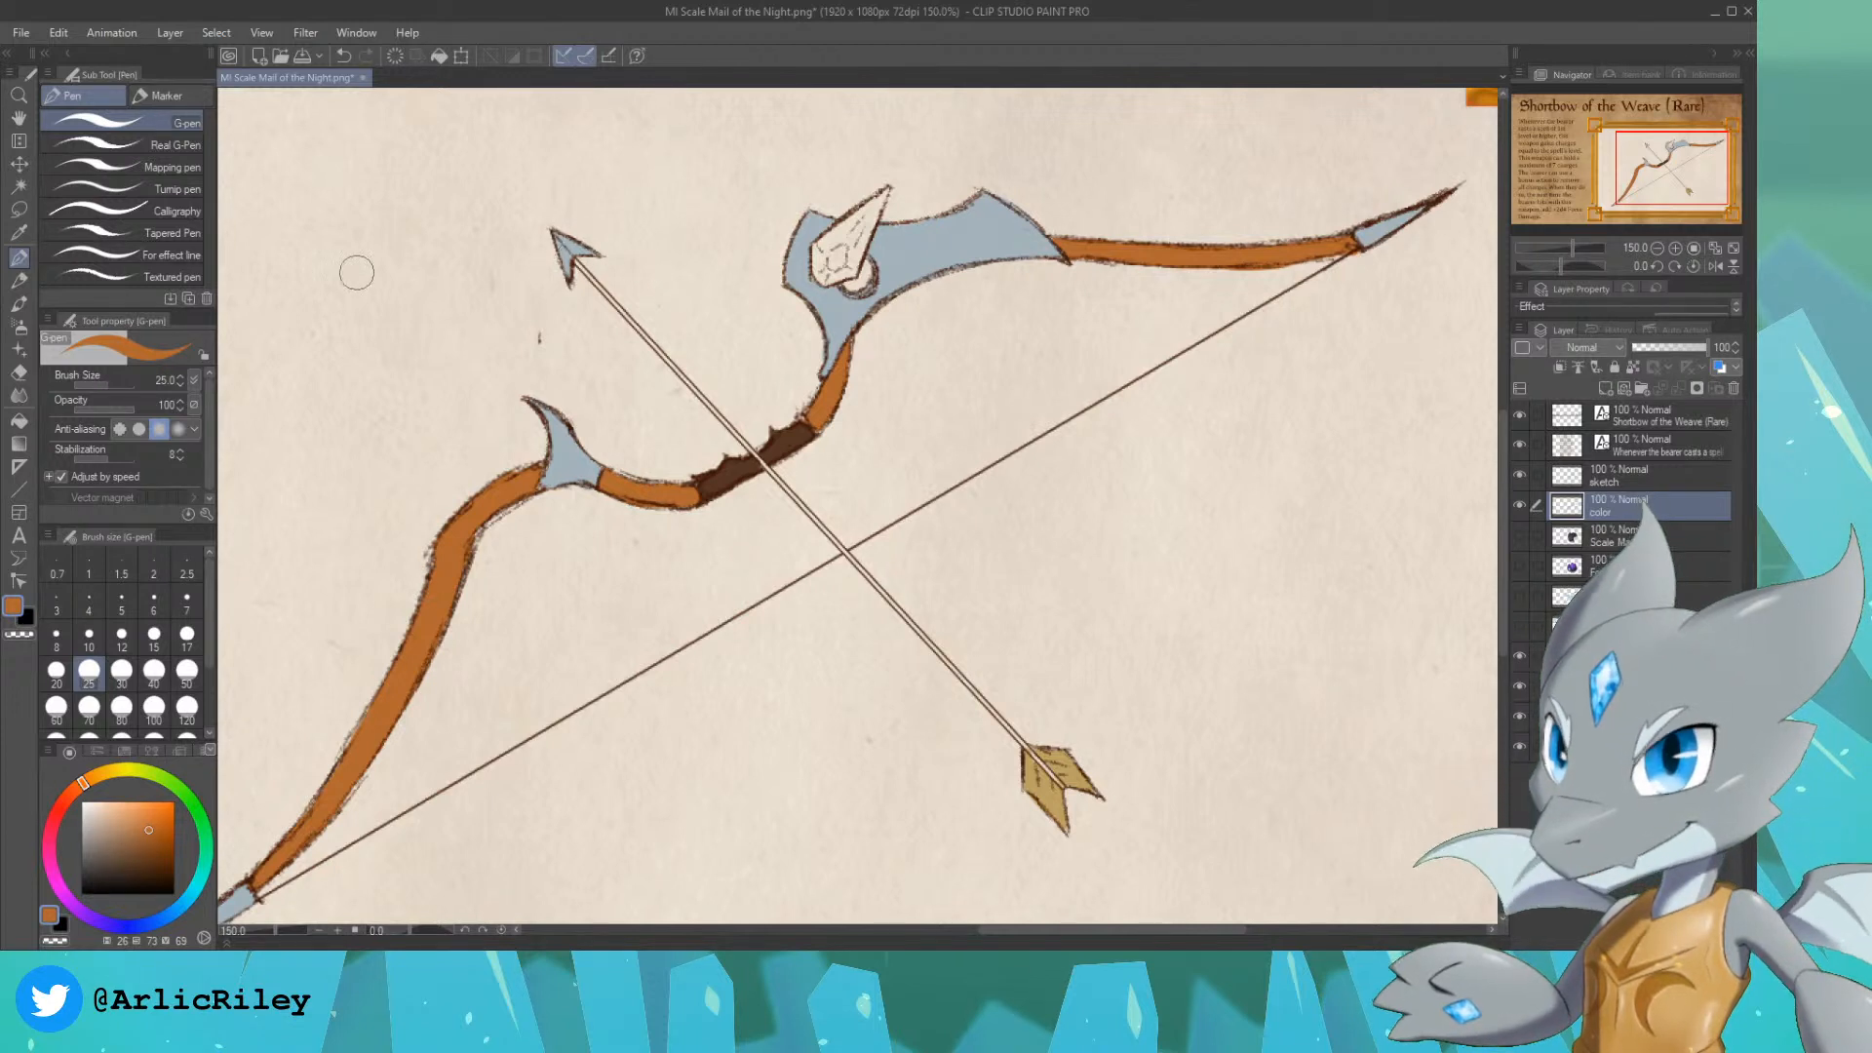
pyautogui.click(19, 482)
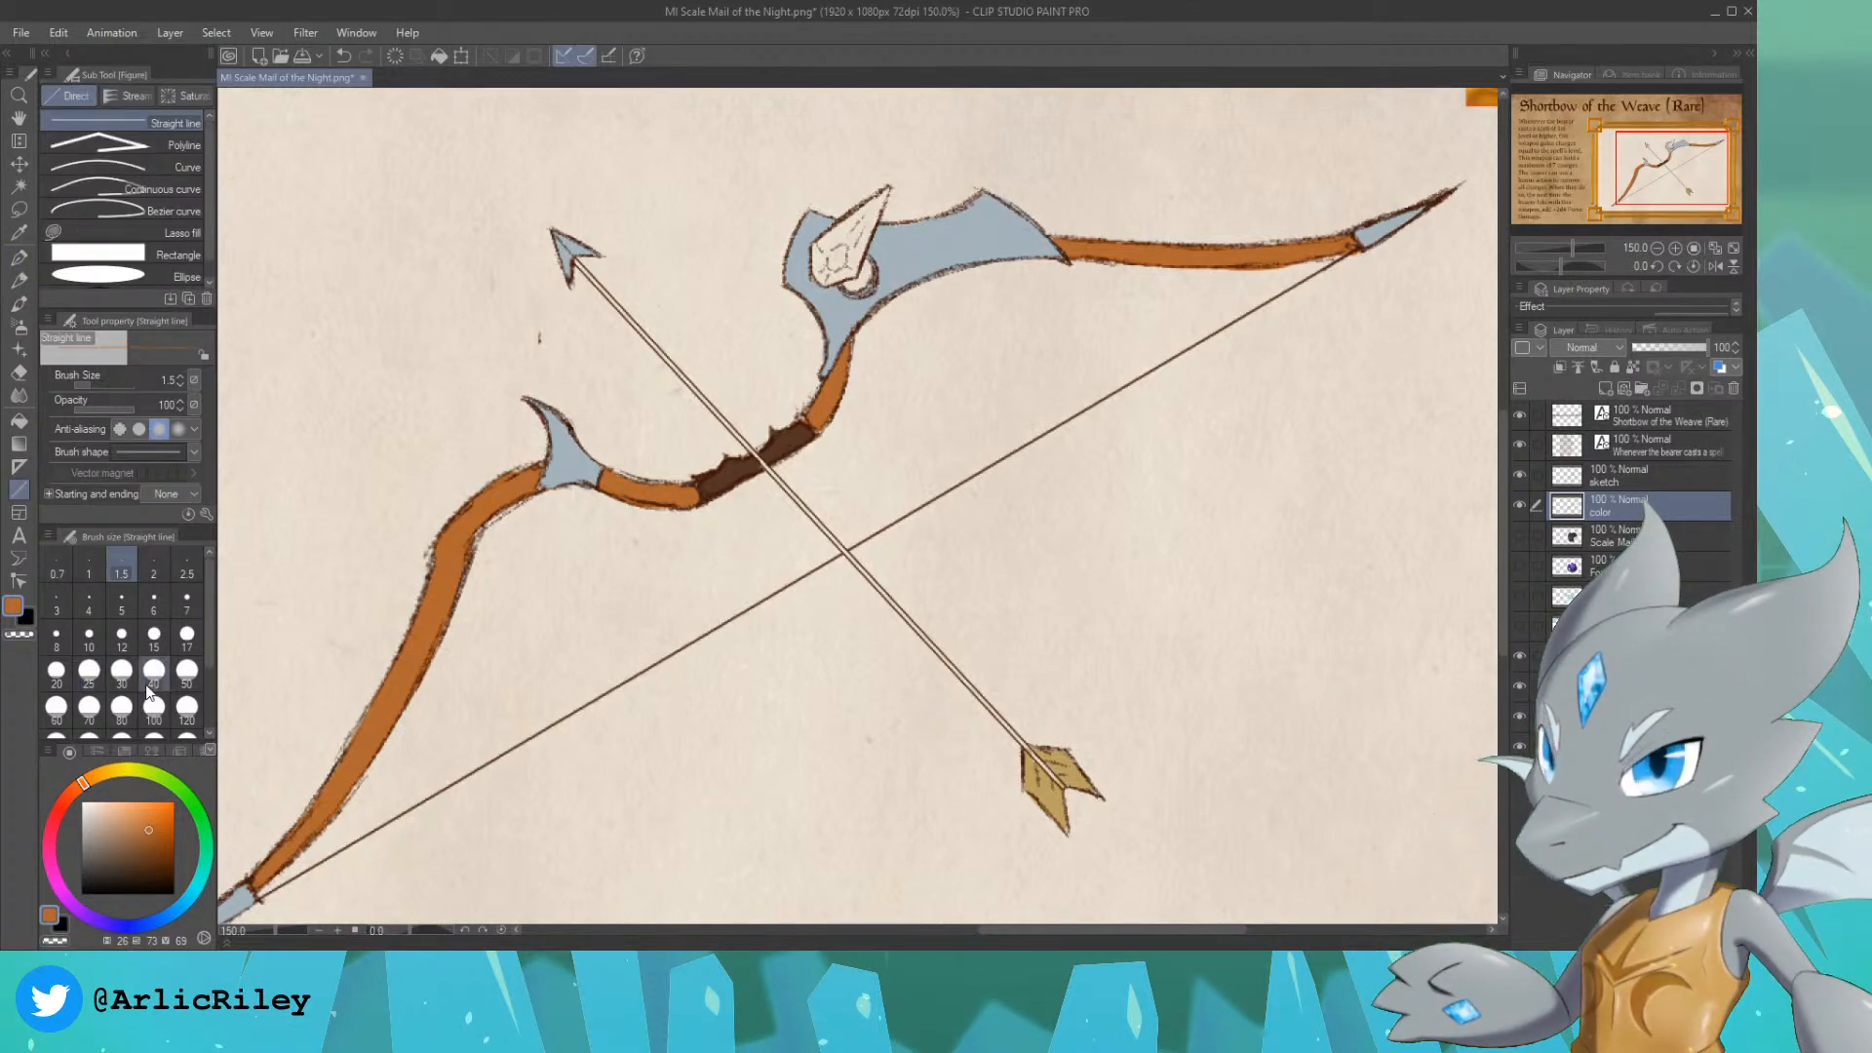
pyautogui.click(122, 602)
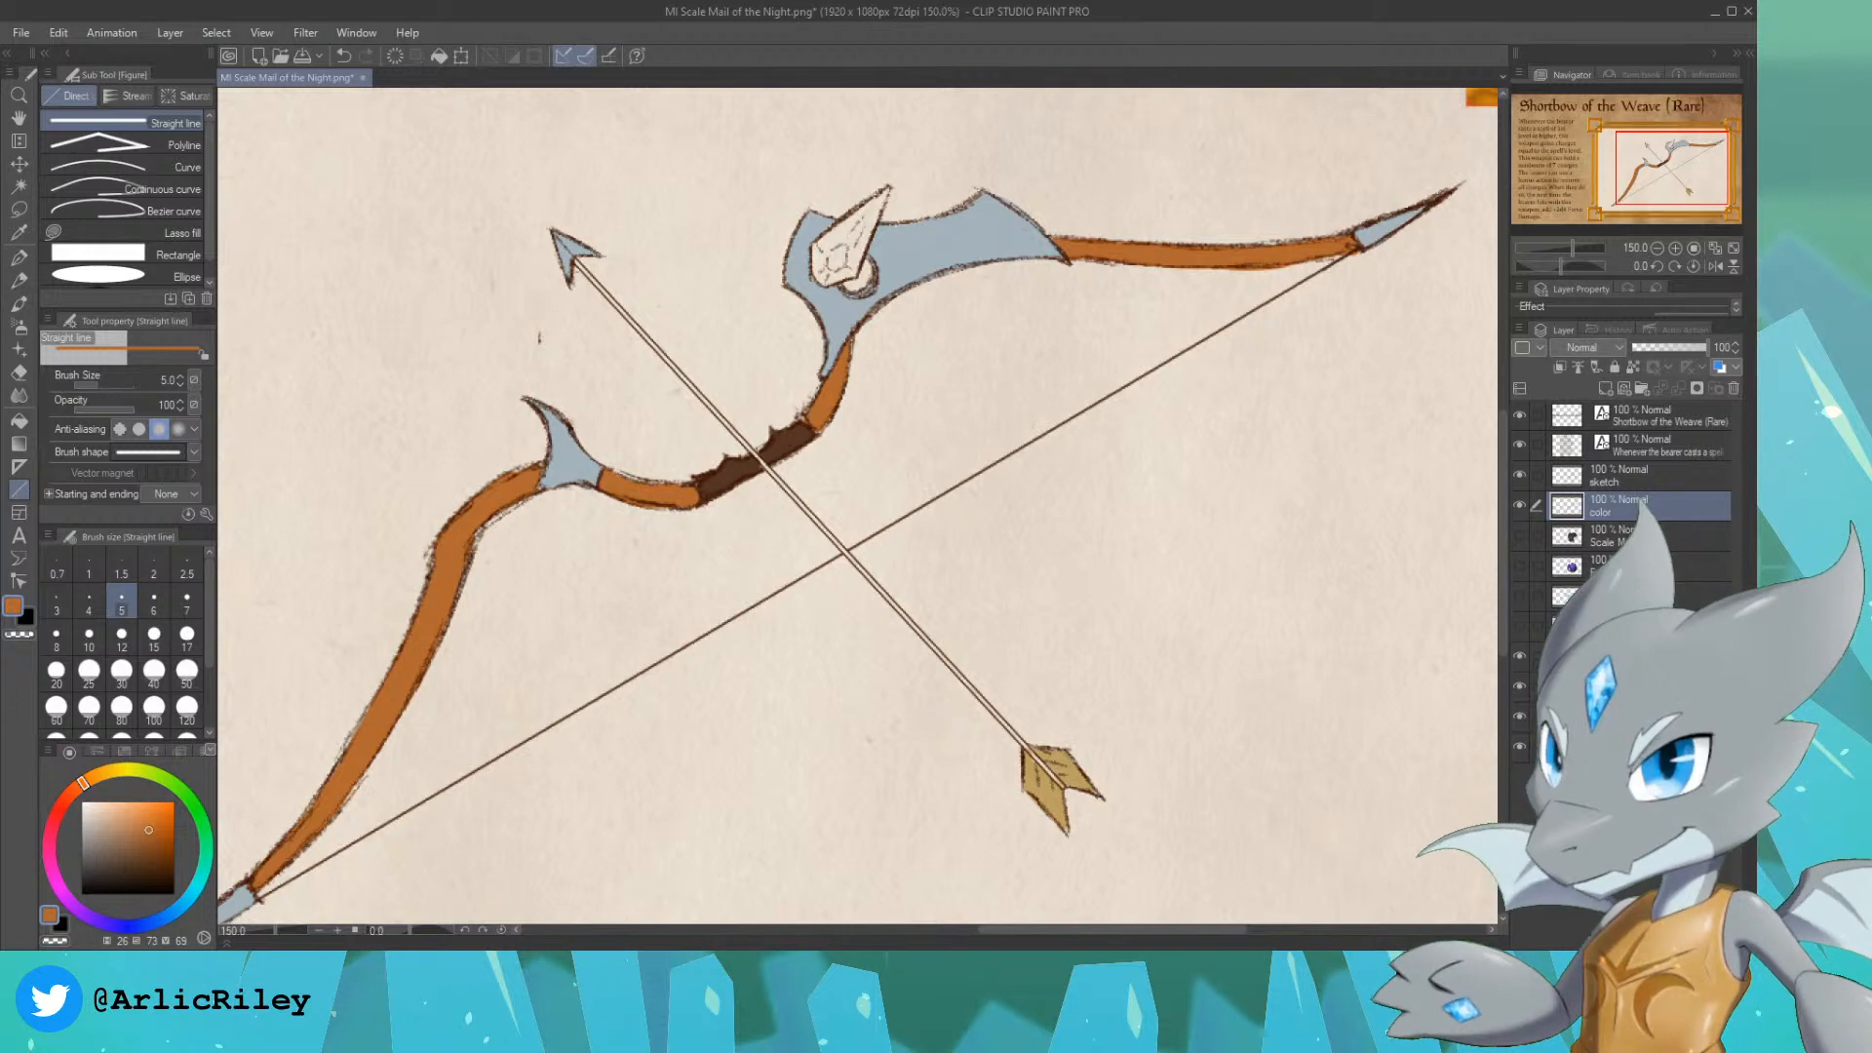
pyautogui.moveTo(575, 258)
pyautogui.mouseDown()
pyautogui.moveTo(931, 624)
pyautogui.moveTo(1064, 792)
pyautogui.moveTo(1045, 772)
pyautogui.mouseUp()
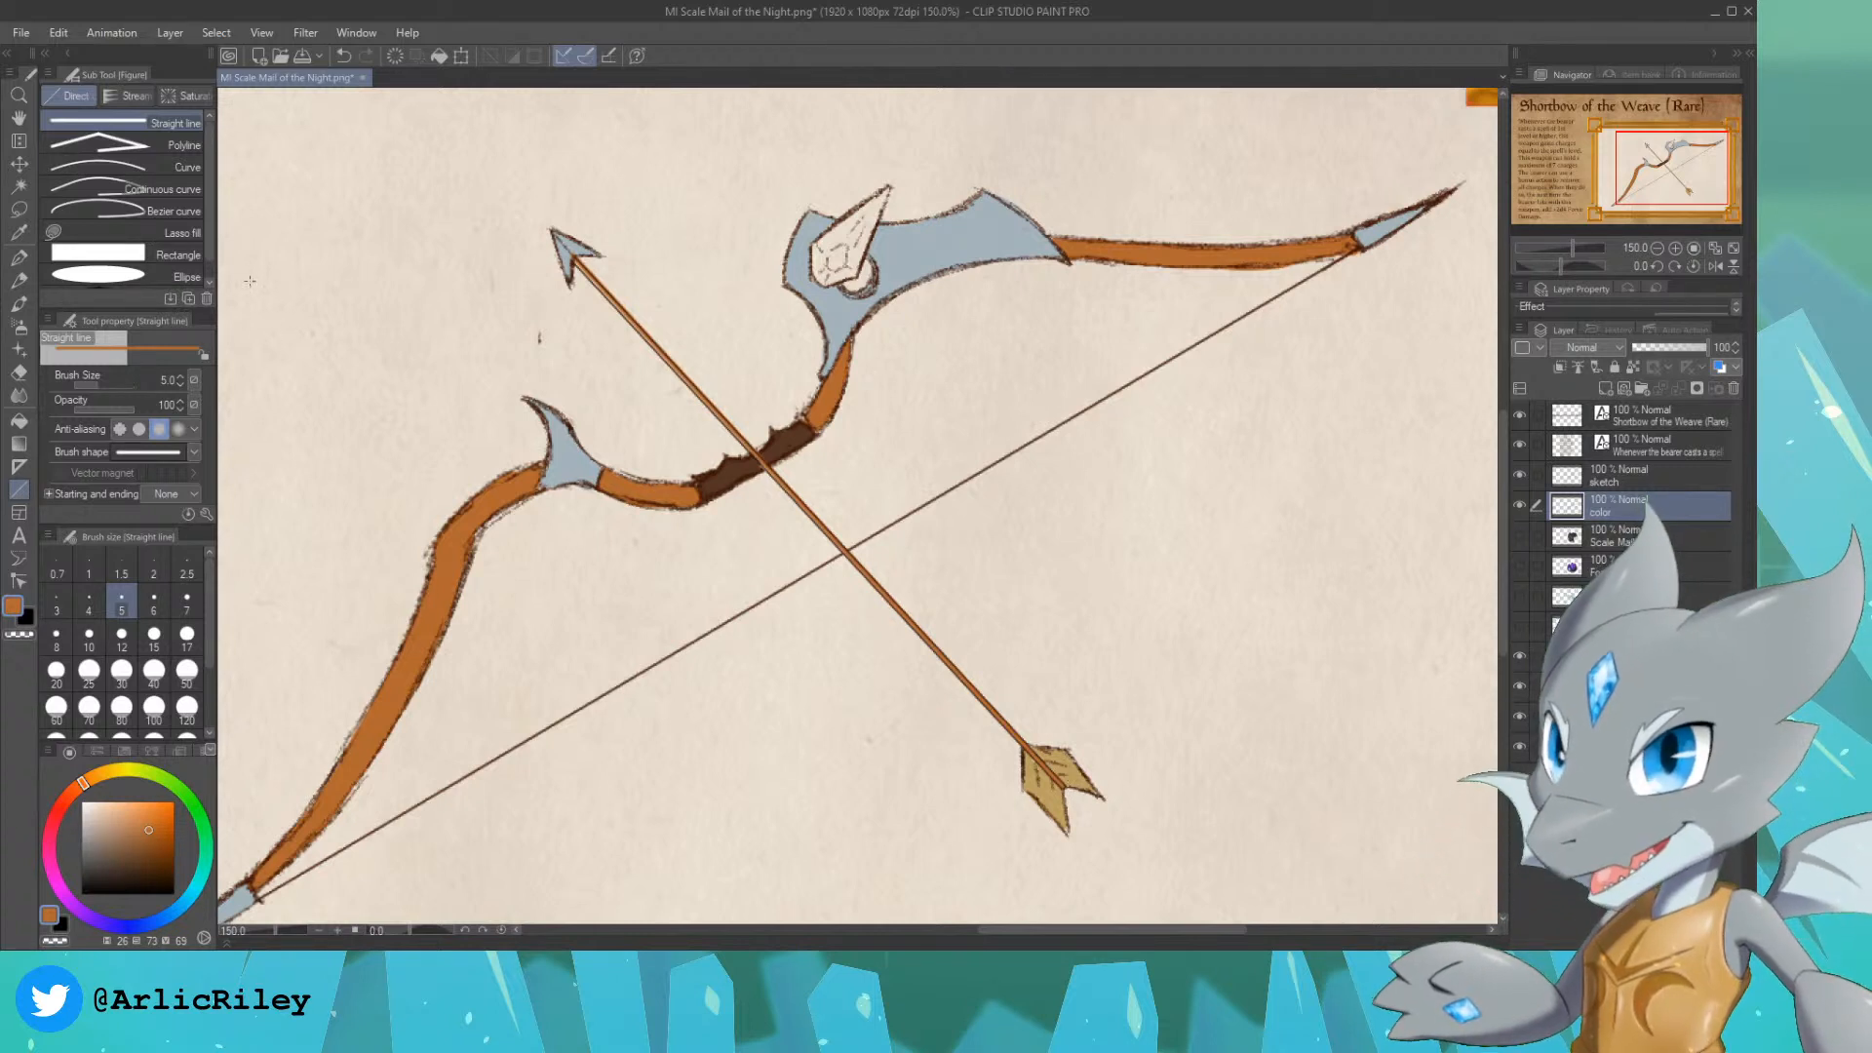
# Step: Switch to the G-pen, pick a deep green with a hue of 111 and saturation of 87, and fill the pointed crystal
pyautogui.keyDown('alt'); pyautogui.click(907, 248); pyautogui.keyUp('alt')
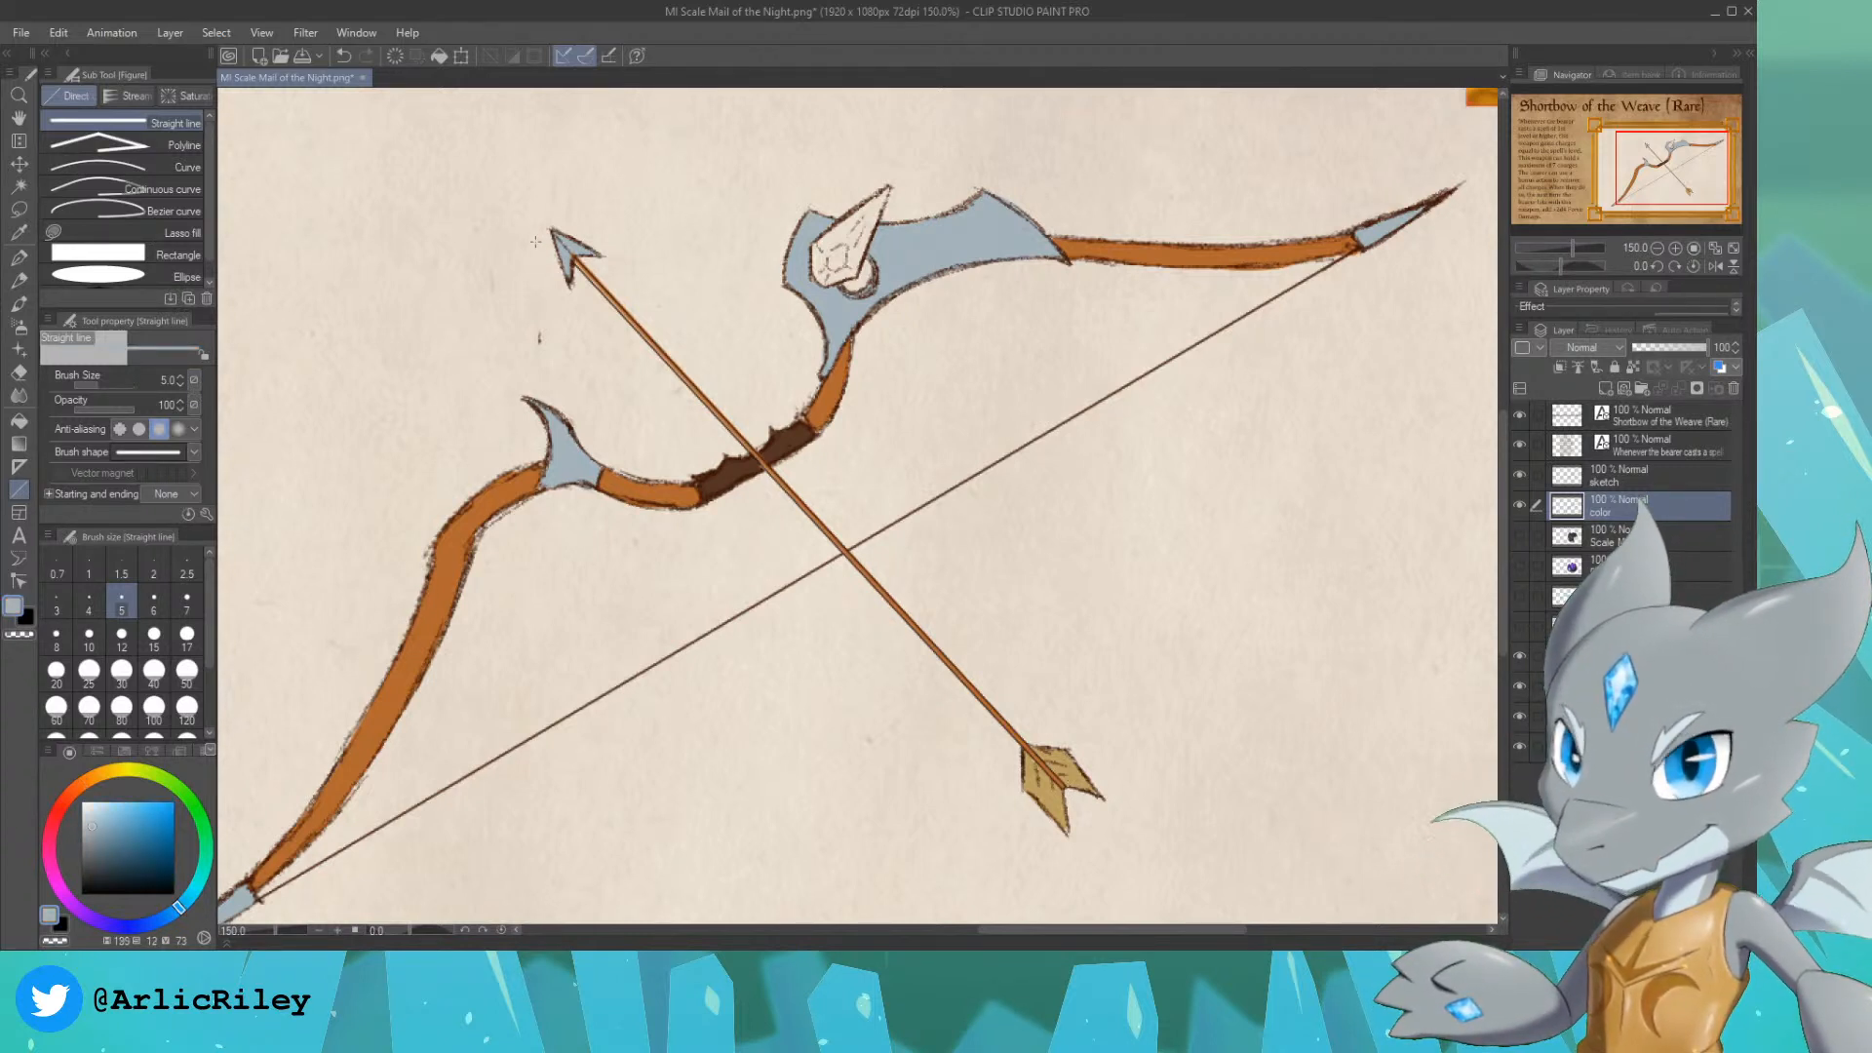
pyautogui.press('p')
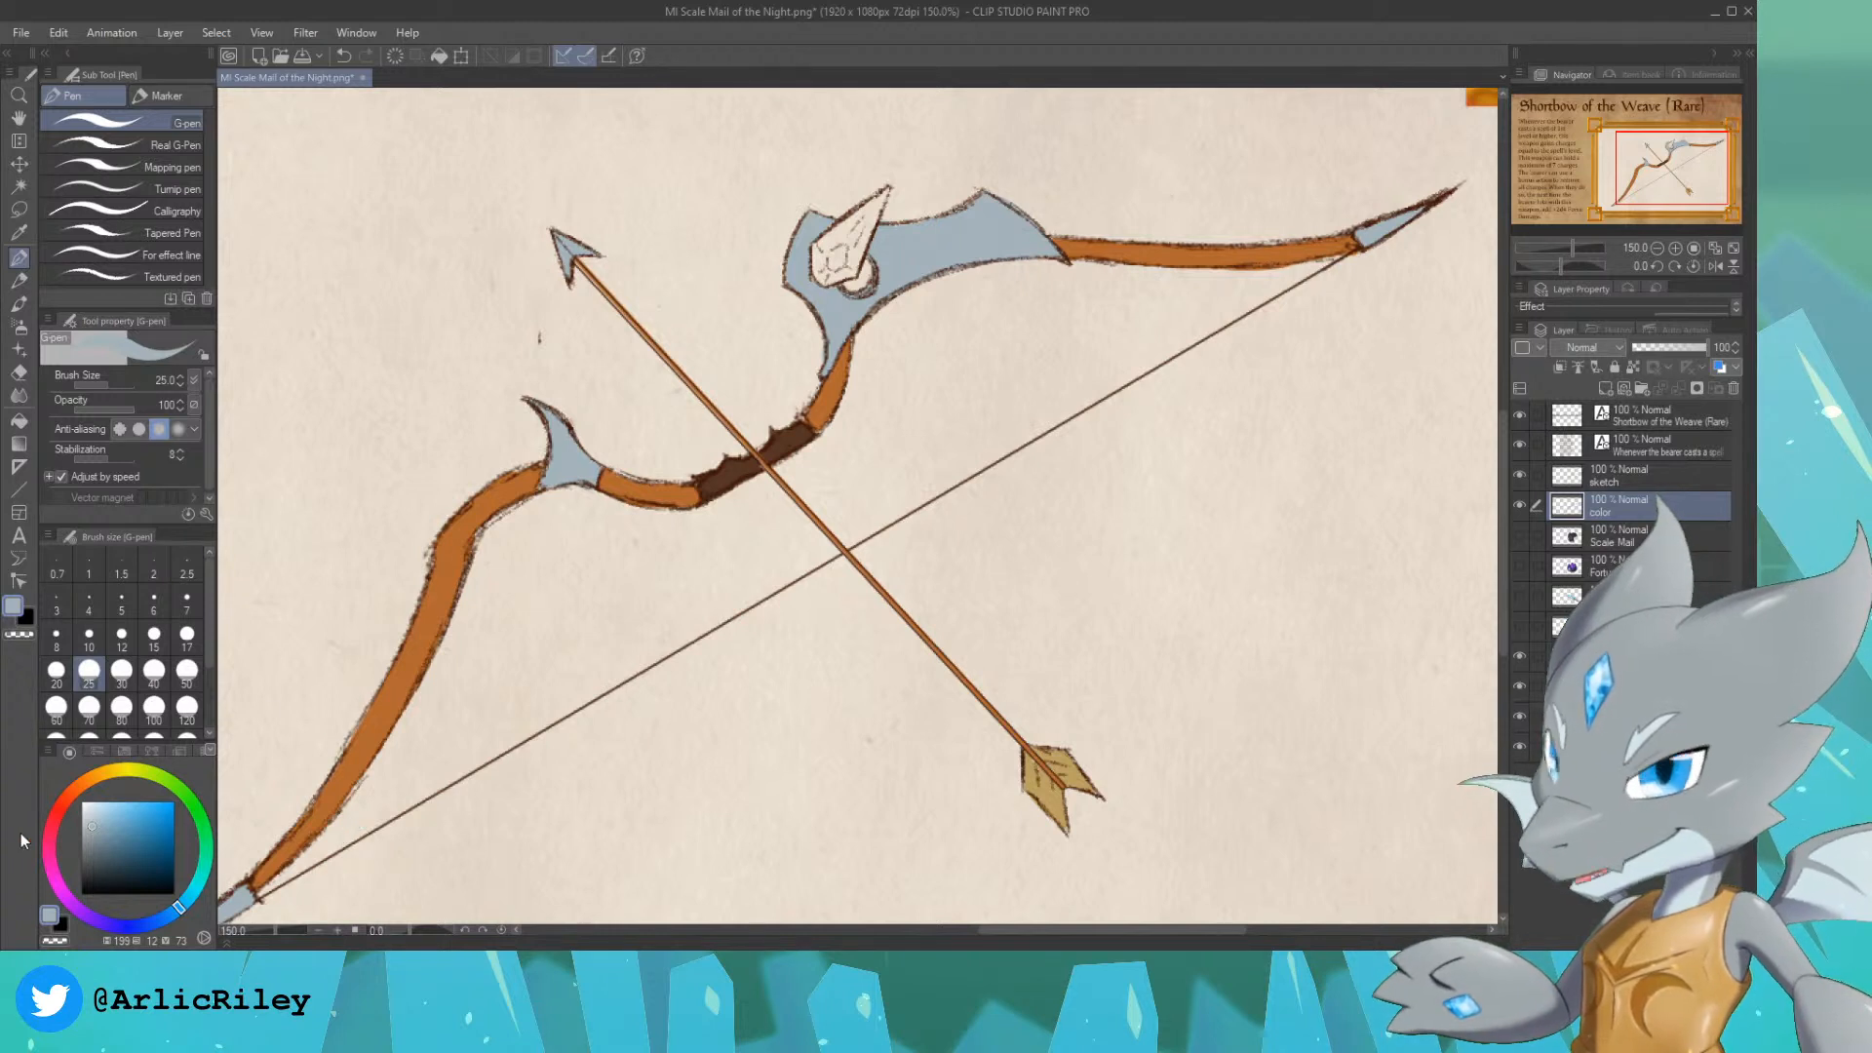
pyautogui.moveTo(194, 815); pyautogui.dragTo(189, 798)
pyautogui.click(177, 825)
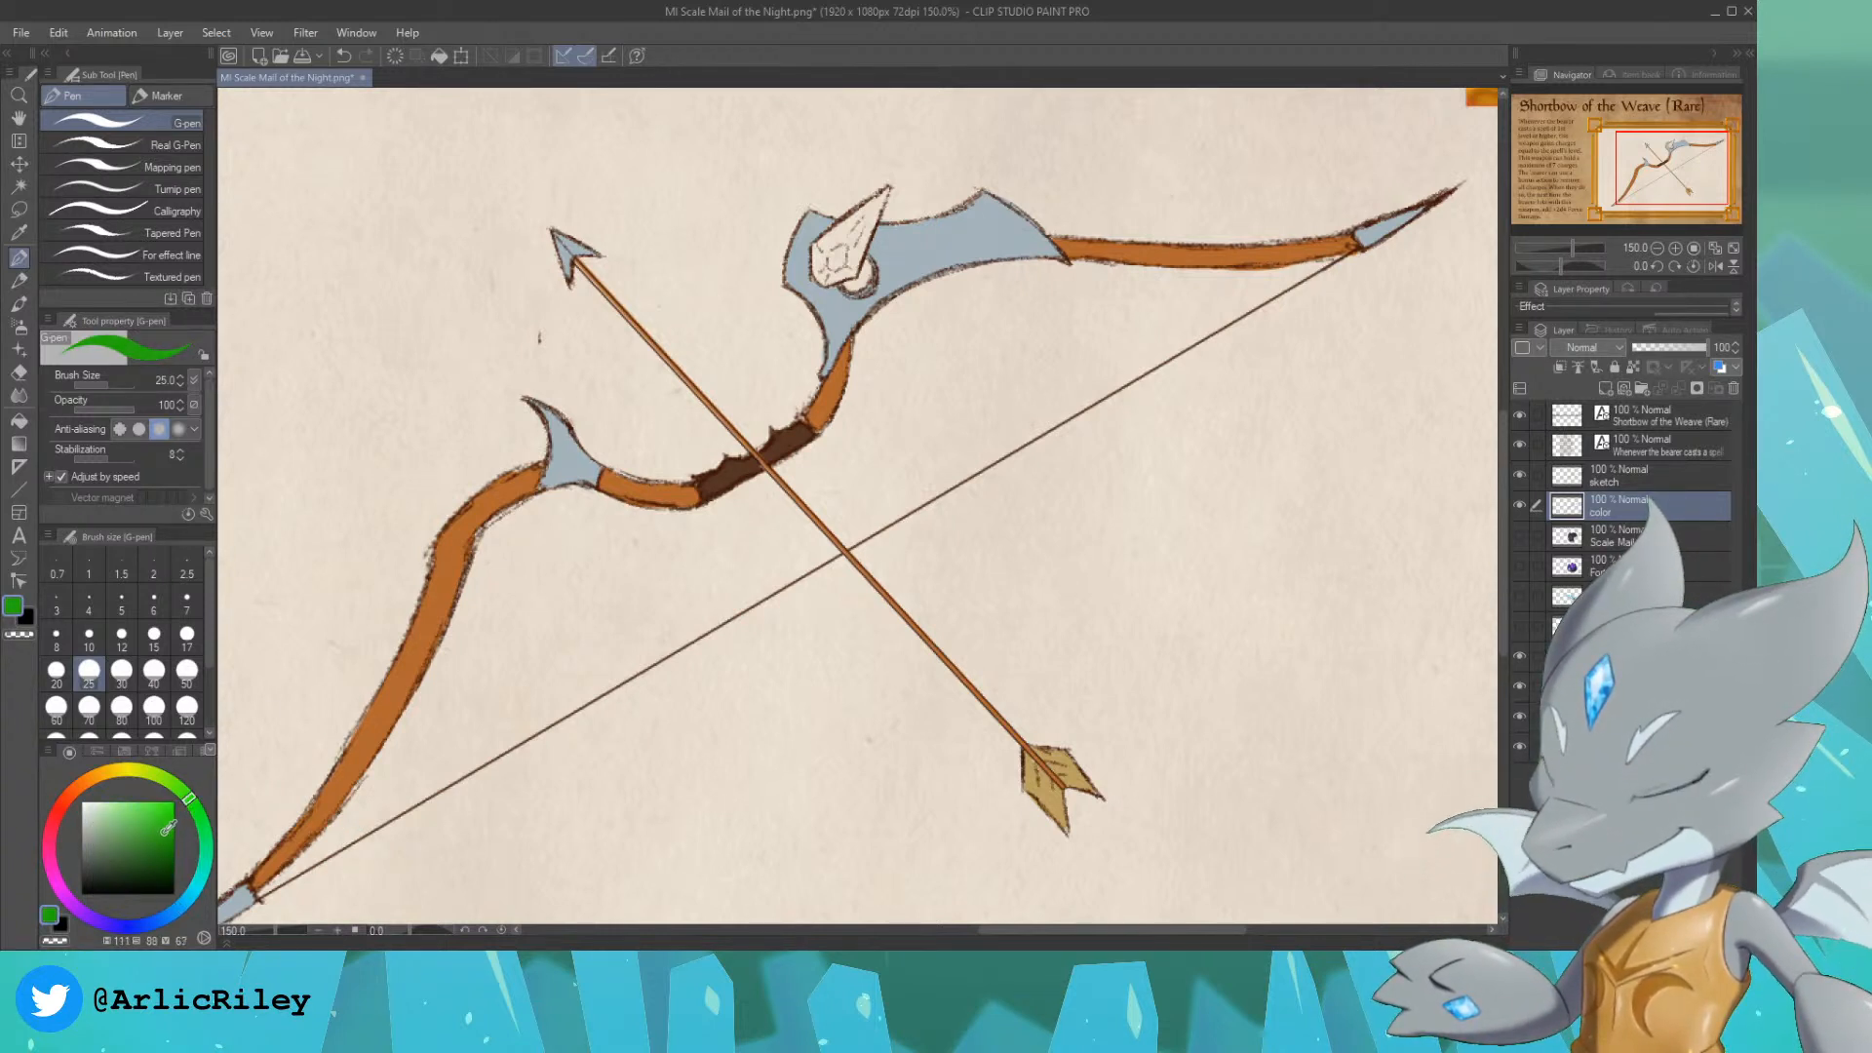
pyautogui.moveTo(176, 832); pyautogui.dragTo(169, 846)
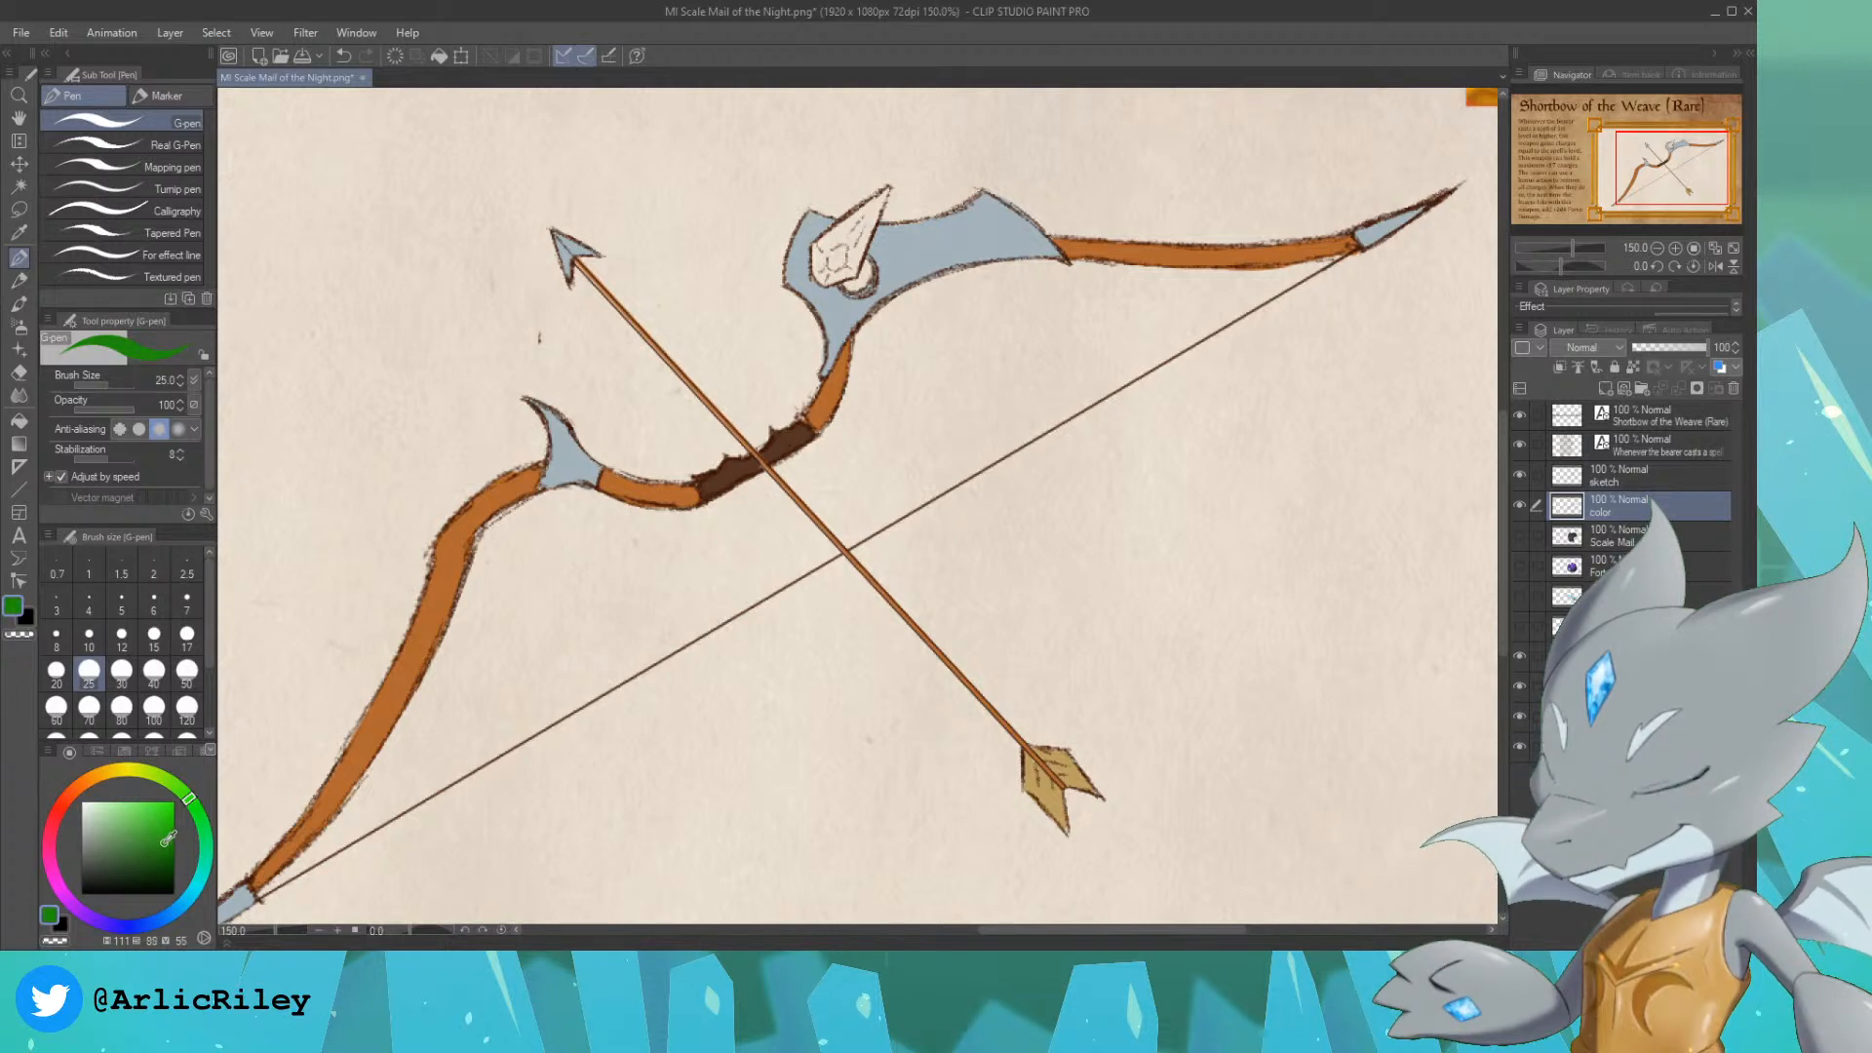
pyautogui.click(162, 840)
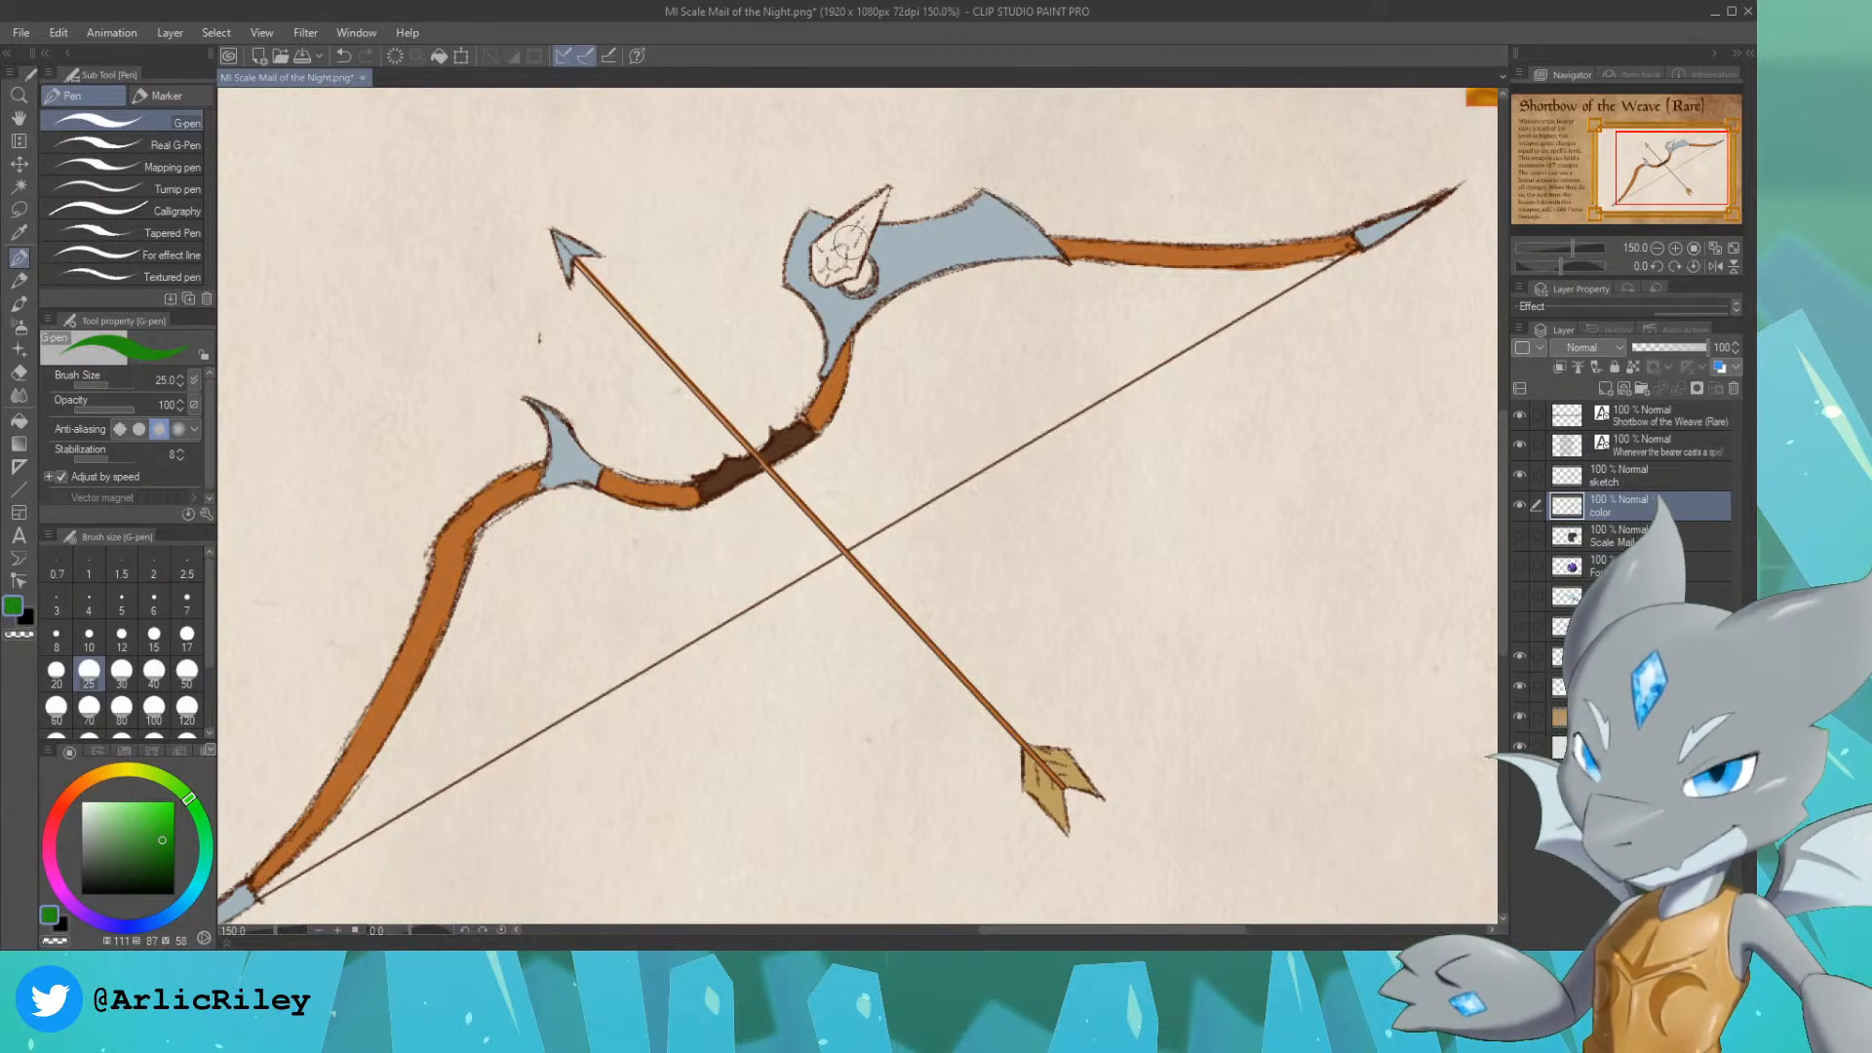
pyautogui.moveTo(840, 247); pyautogui.dragTo(824, 255)
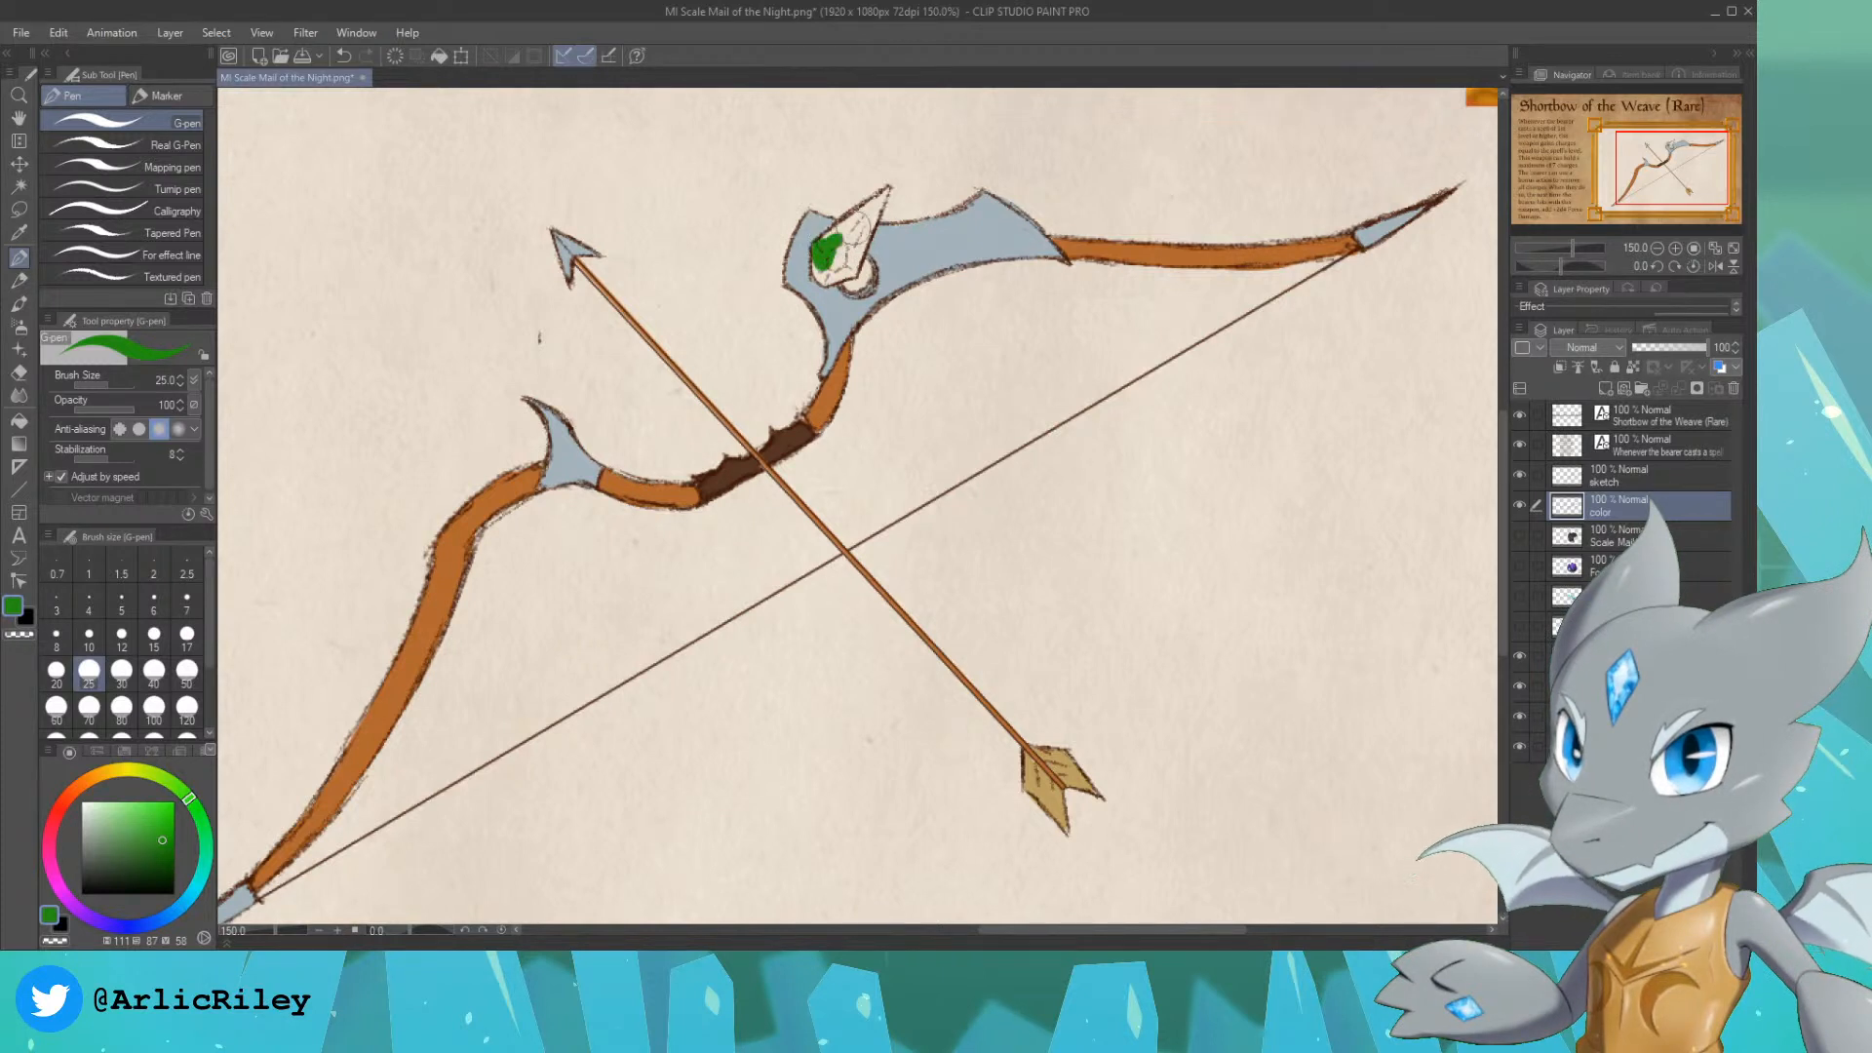
pyautogui.moveTo(853, 213); pyautogui.dragTo(838, 220)
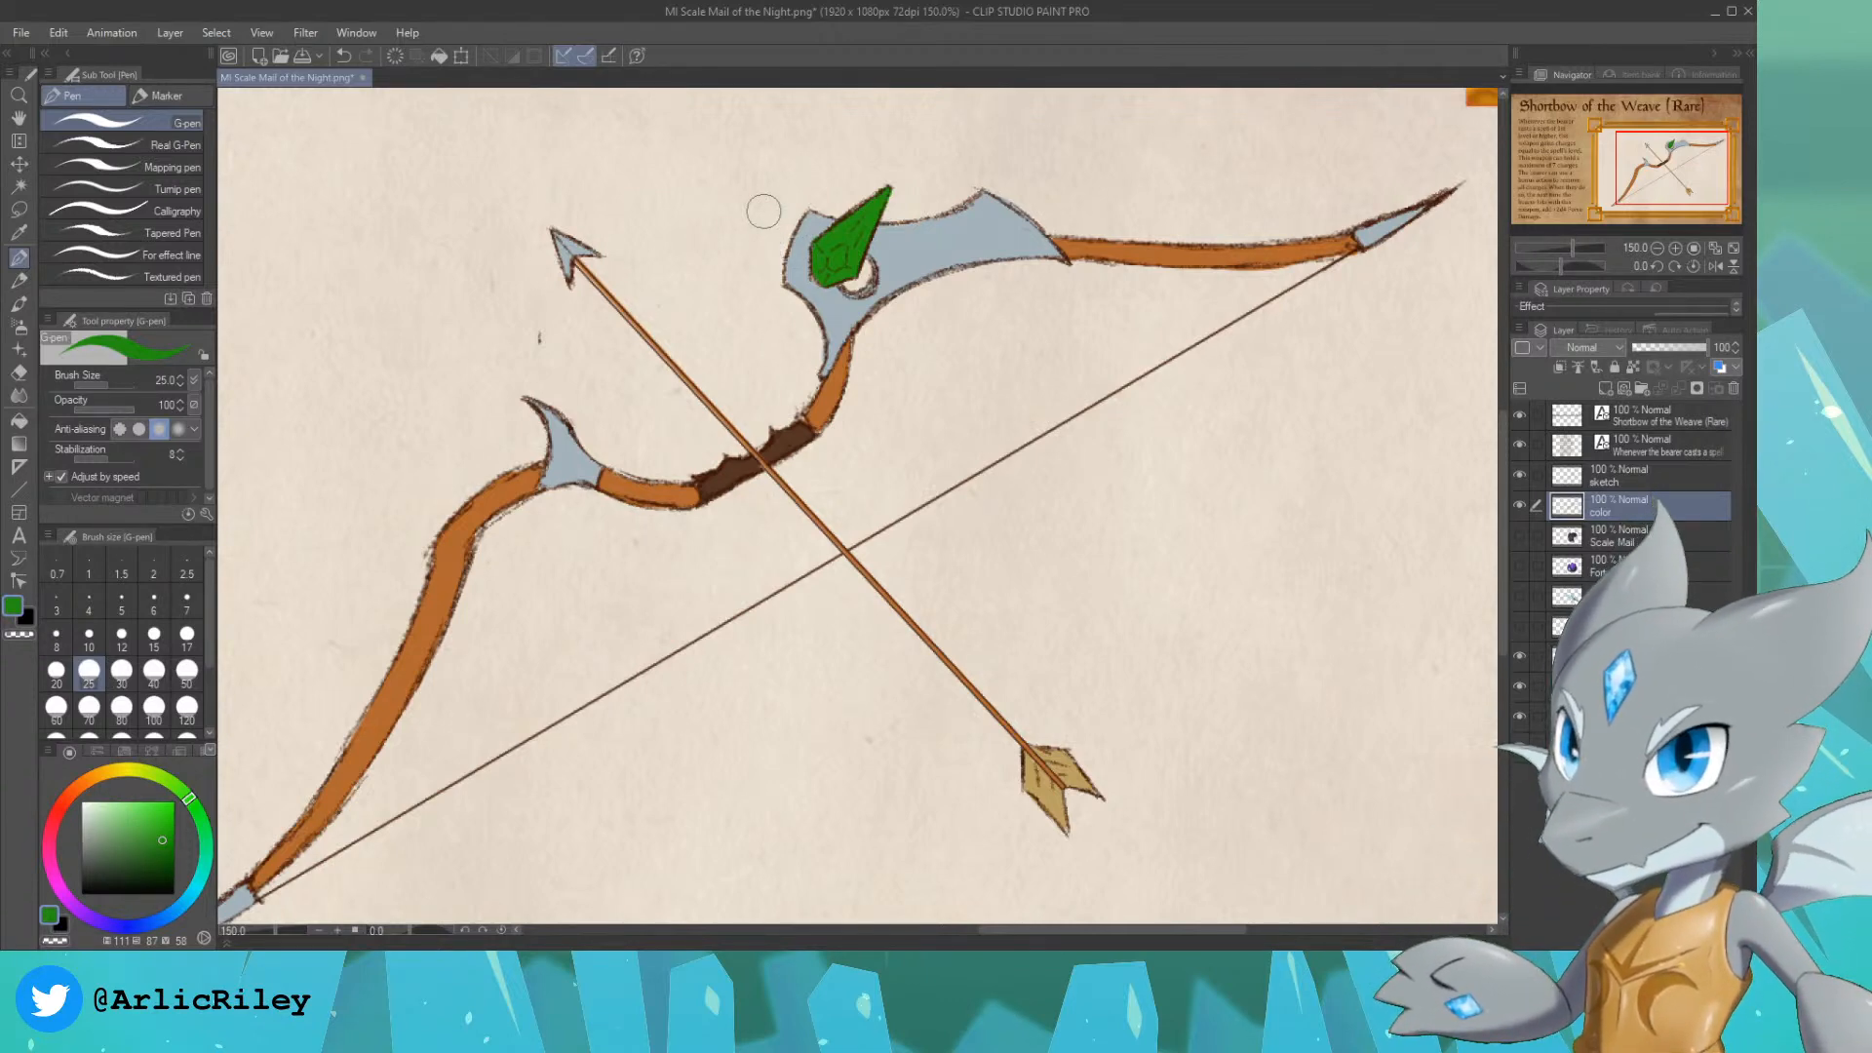
# Step: Add a new vector layer directly below the color layer, above the Scale Mail layer
pyautogui.scroll(-2, 1662, 178)
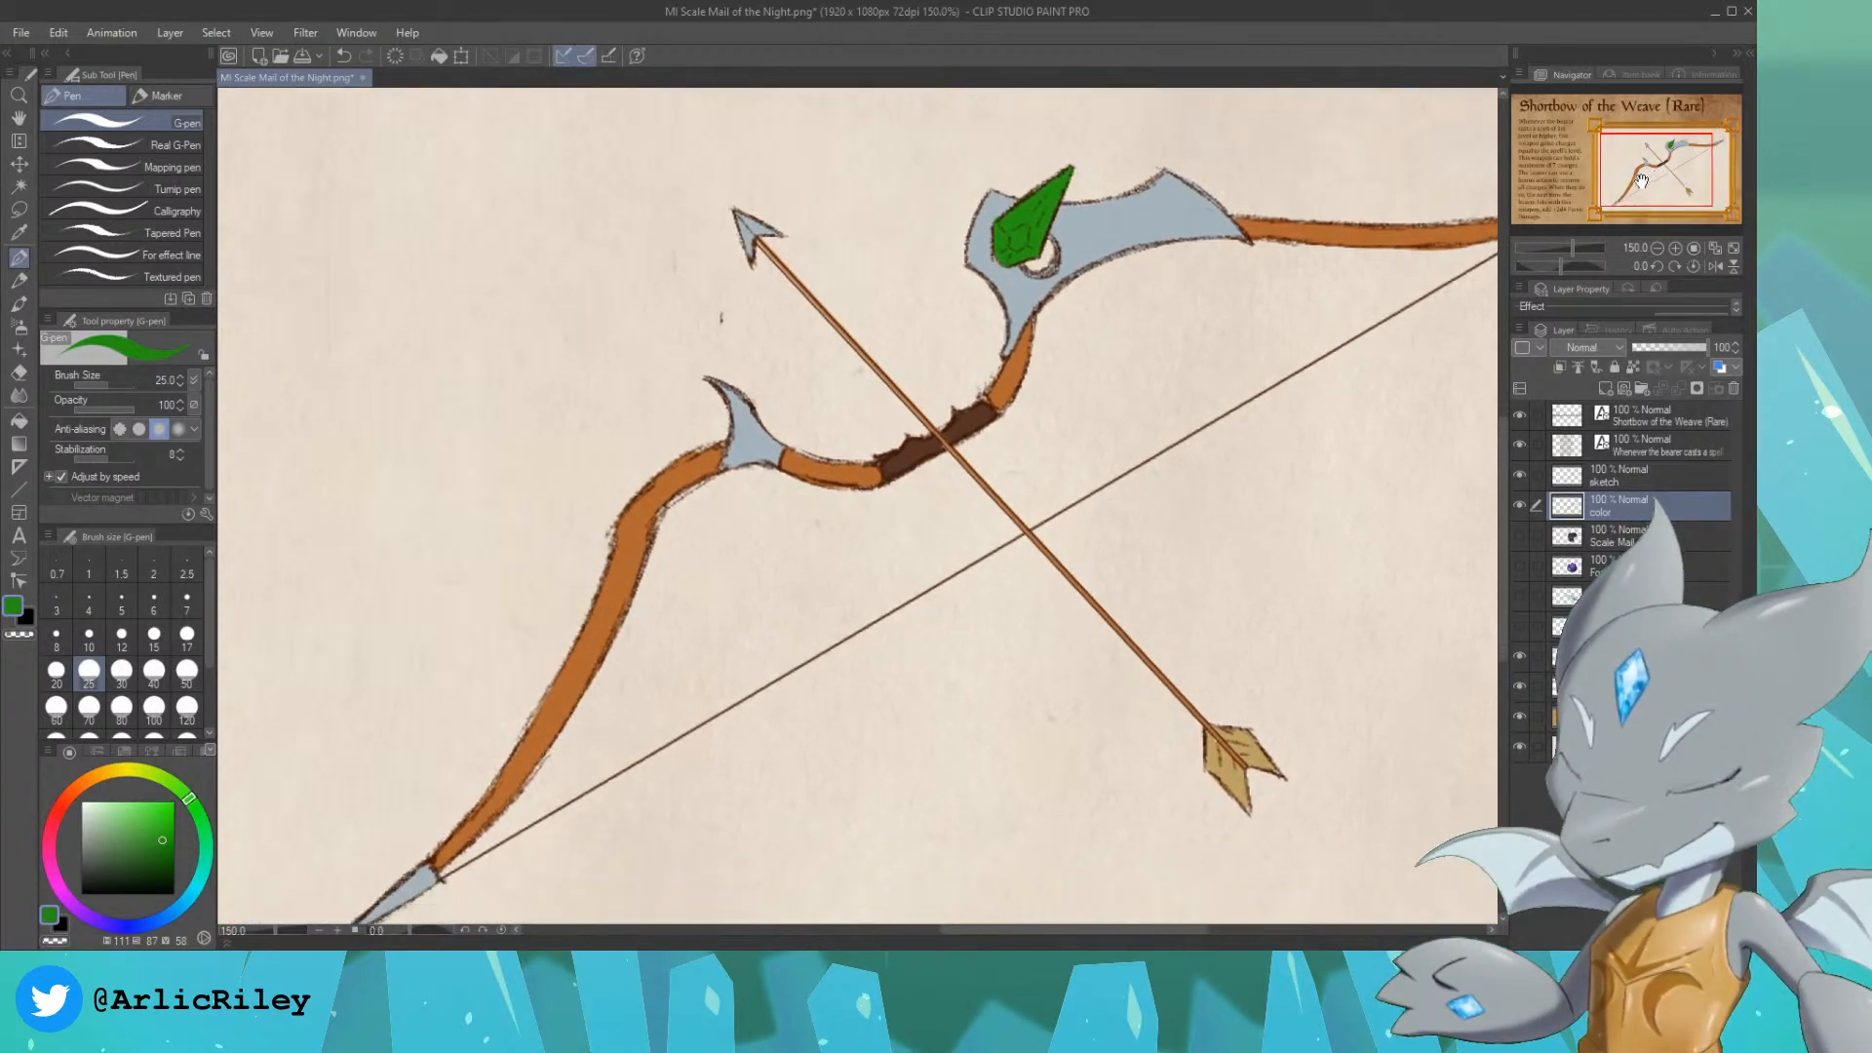
pyautogui.scroll(2, 1648, 186)
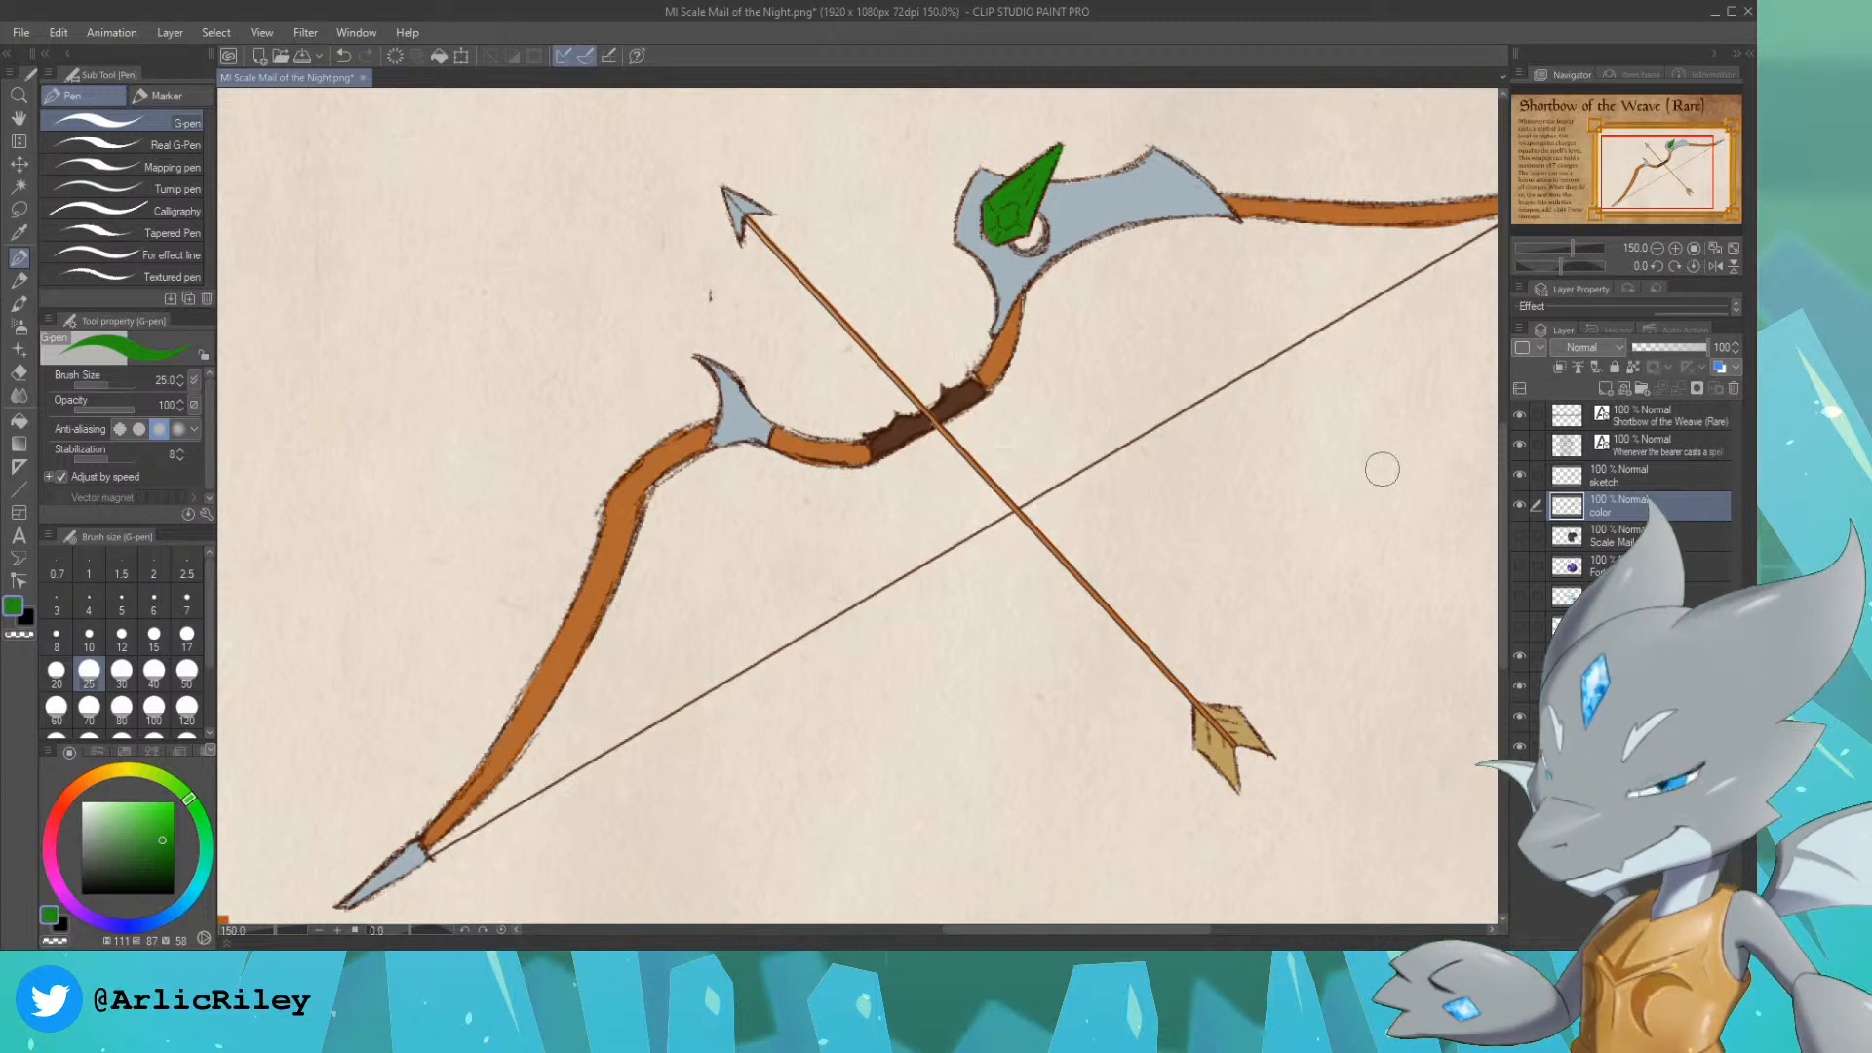
pyautogui.moveTo(1672, 172); pyautogui.dragTo(1677, 176)
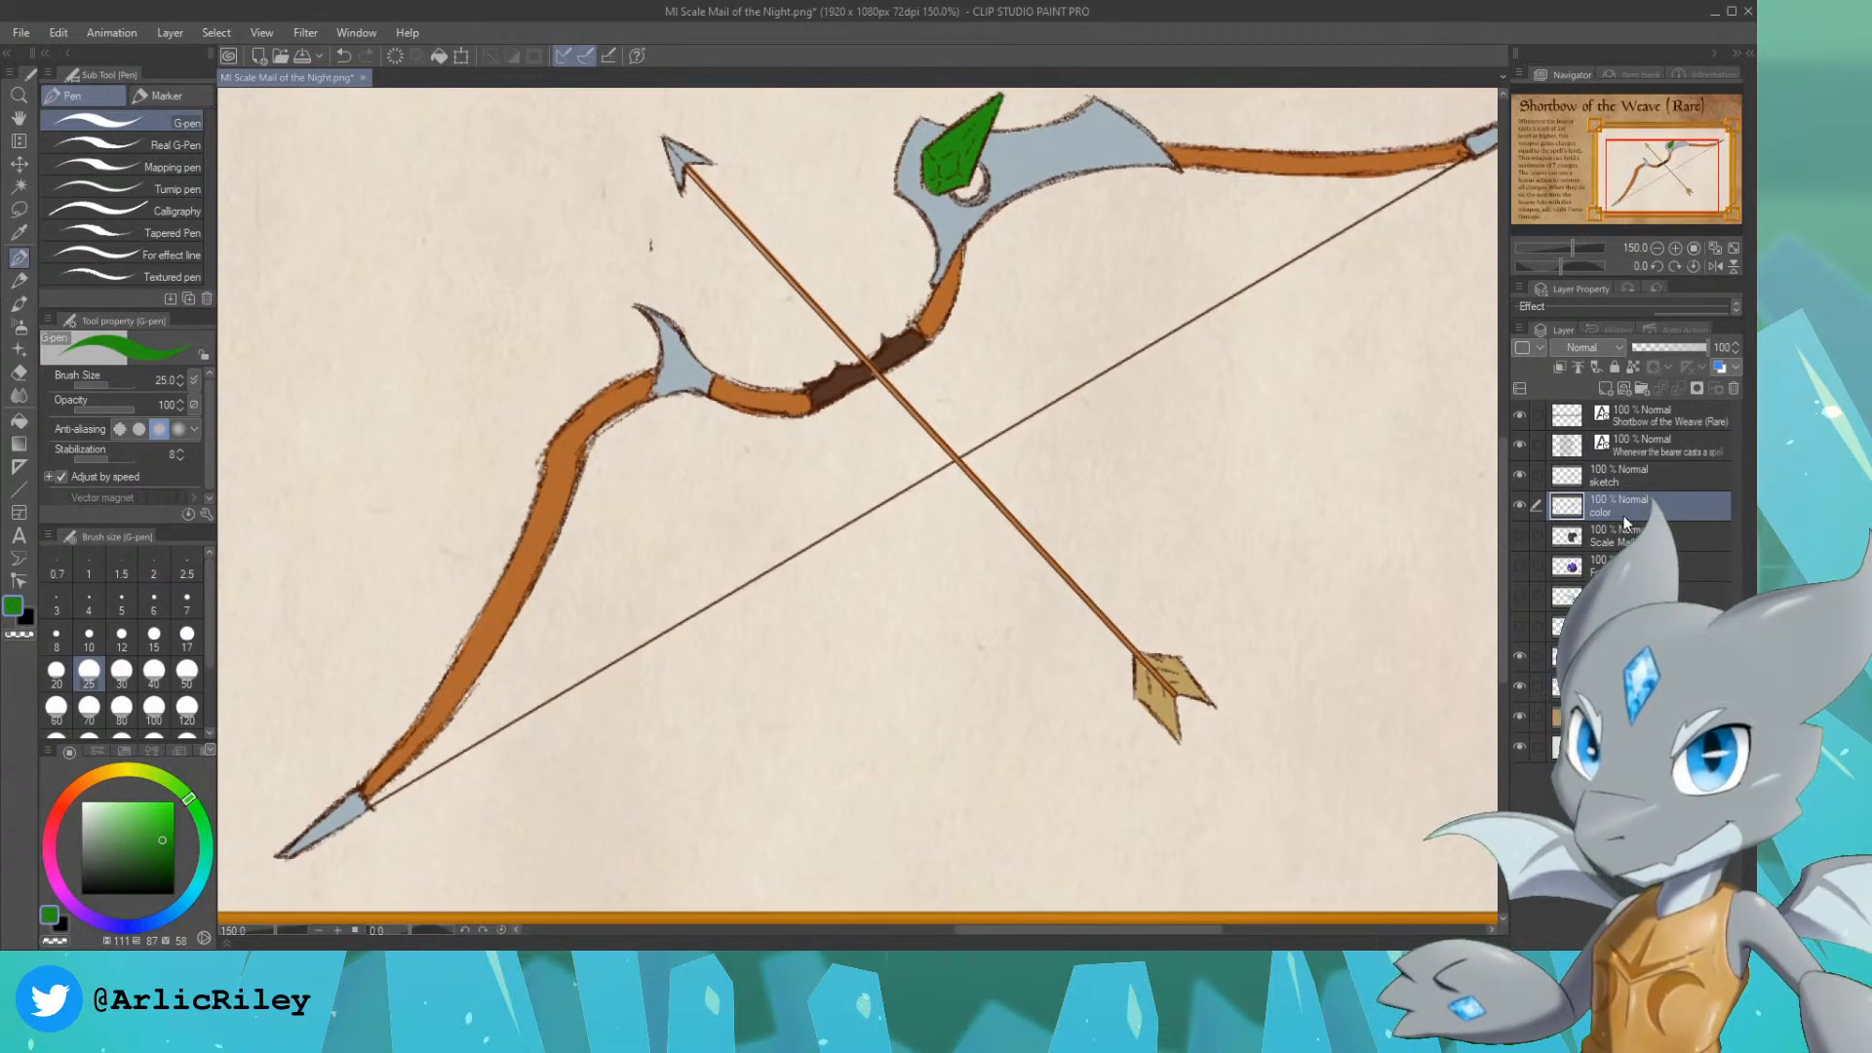
pyautogui.click(1626, 534)
pyautogui.click(1624, 389)
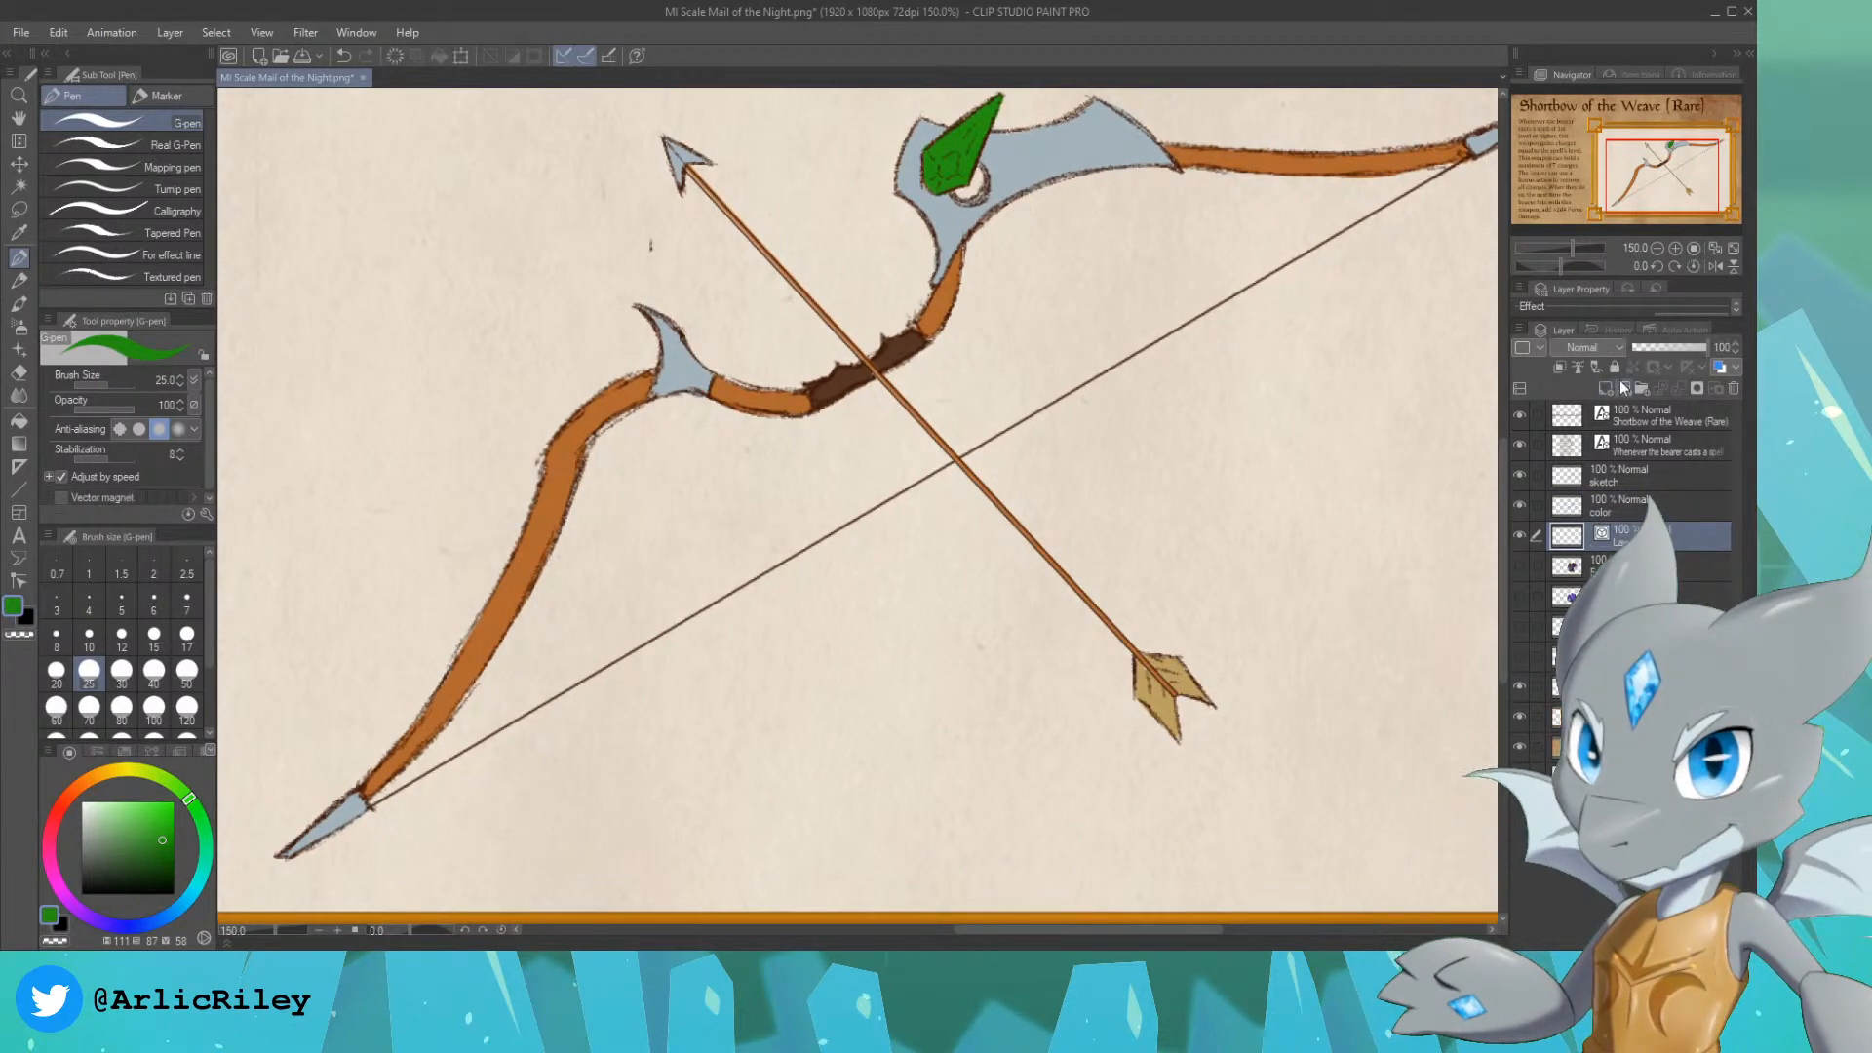
# Step: Undo the reordering and the addition of the new vector layer
pyautogui.moveTo(1657, 500); pyautogui.dragTo(1657, 500)
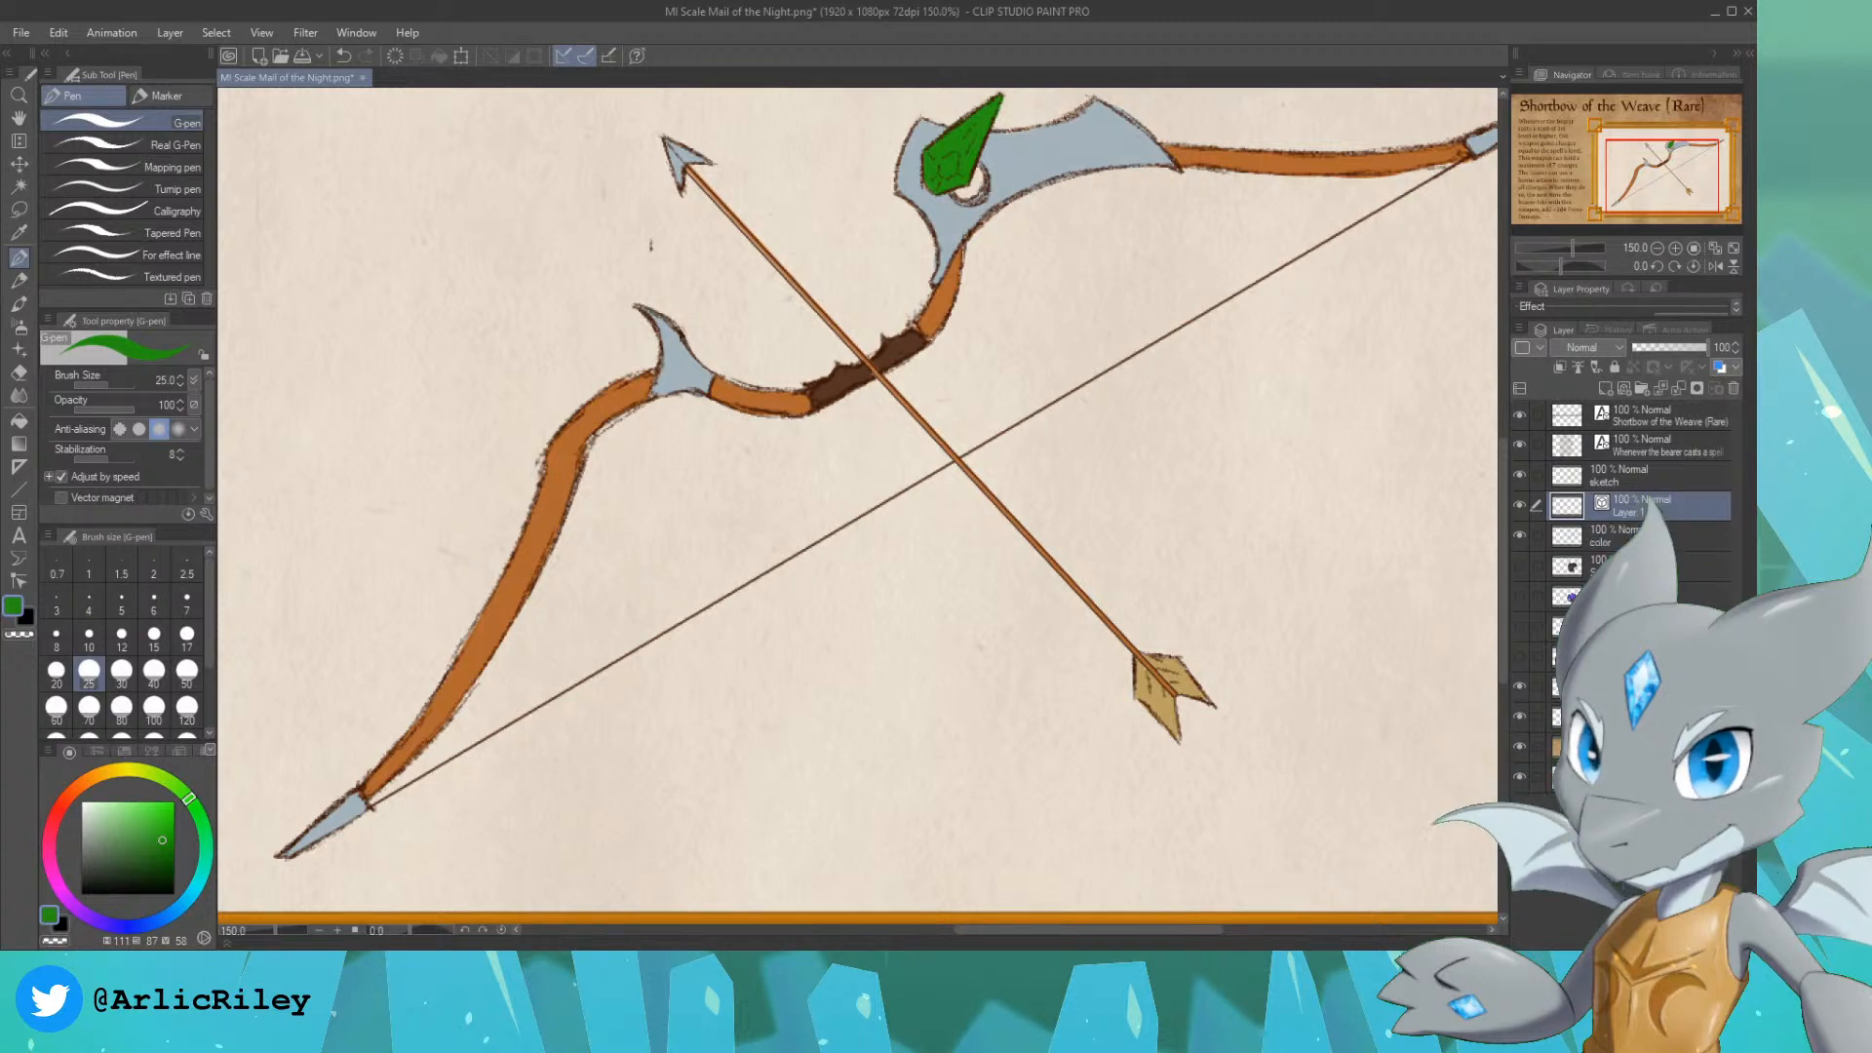
pyautogui.hotkey('ctrl', 'z')
pyautogui.hotkey('ctrl', 'z')
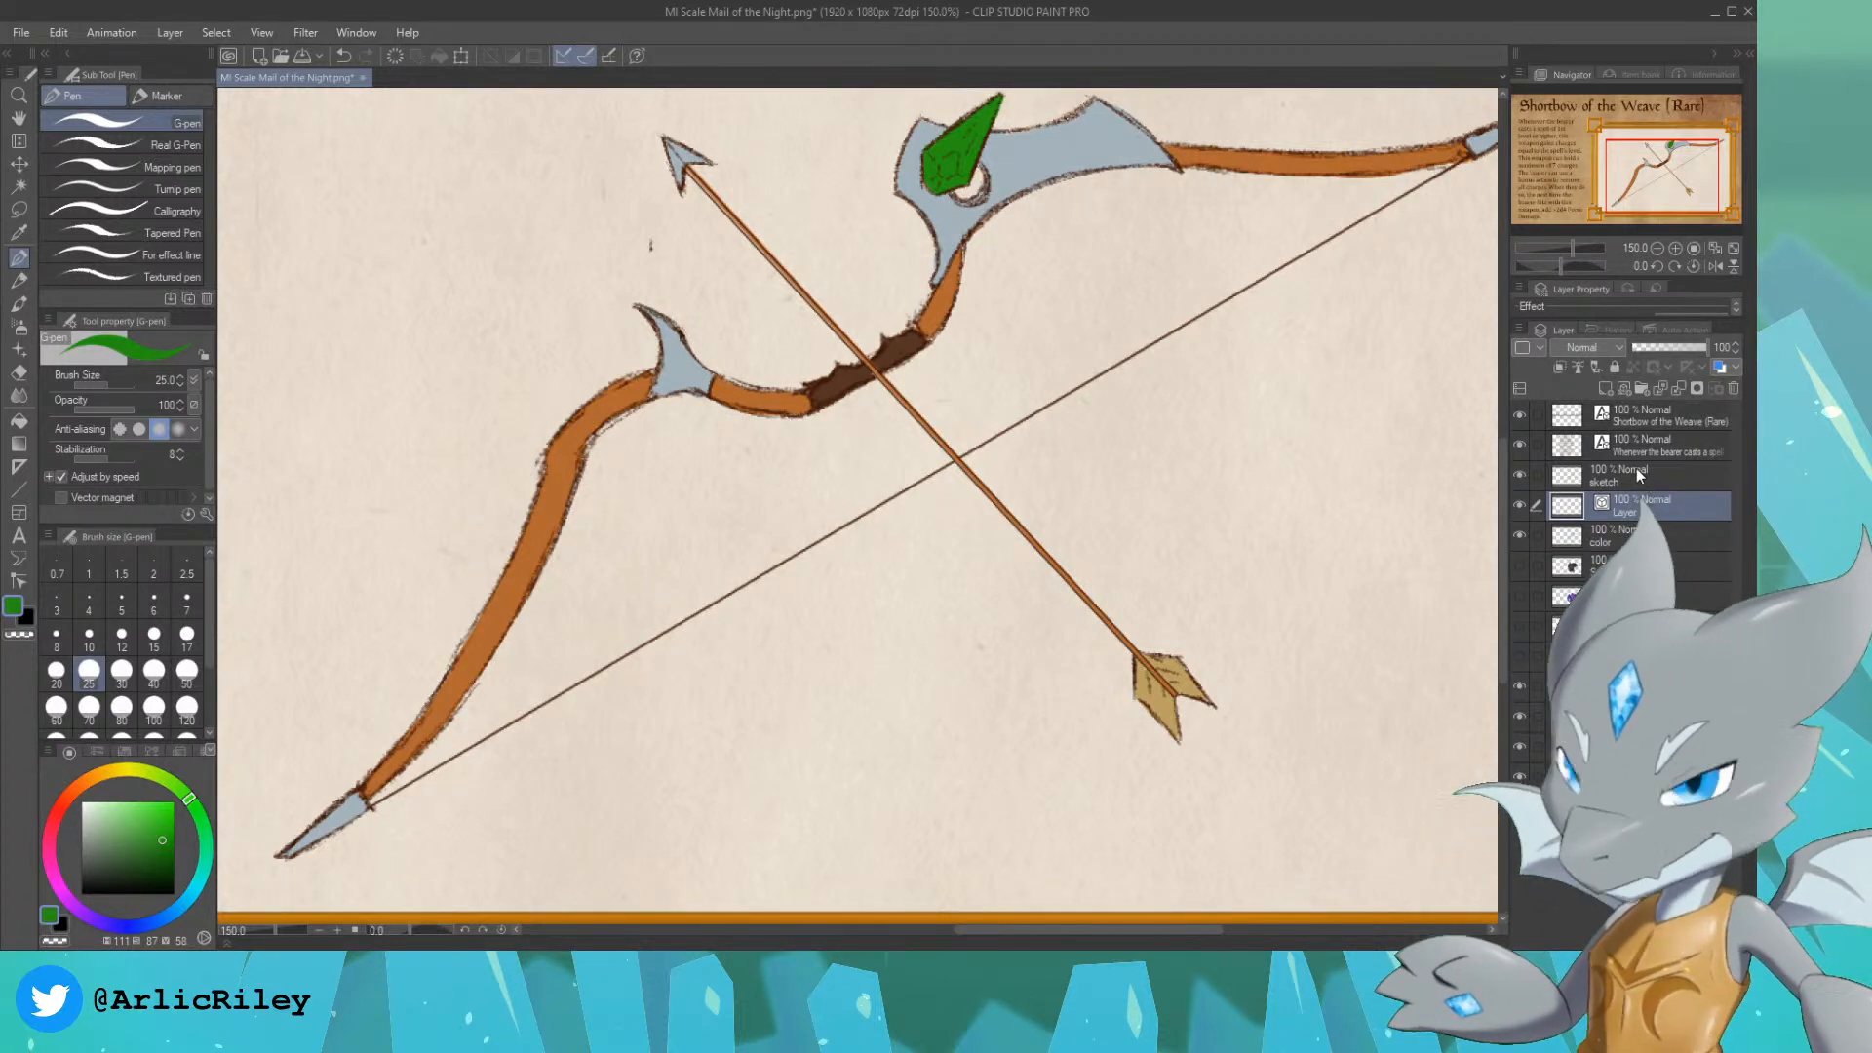
# Step: Add a new raster layer directly above the color layer and select the color layer's painted areas
pyautogui.click(1619, 502)
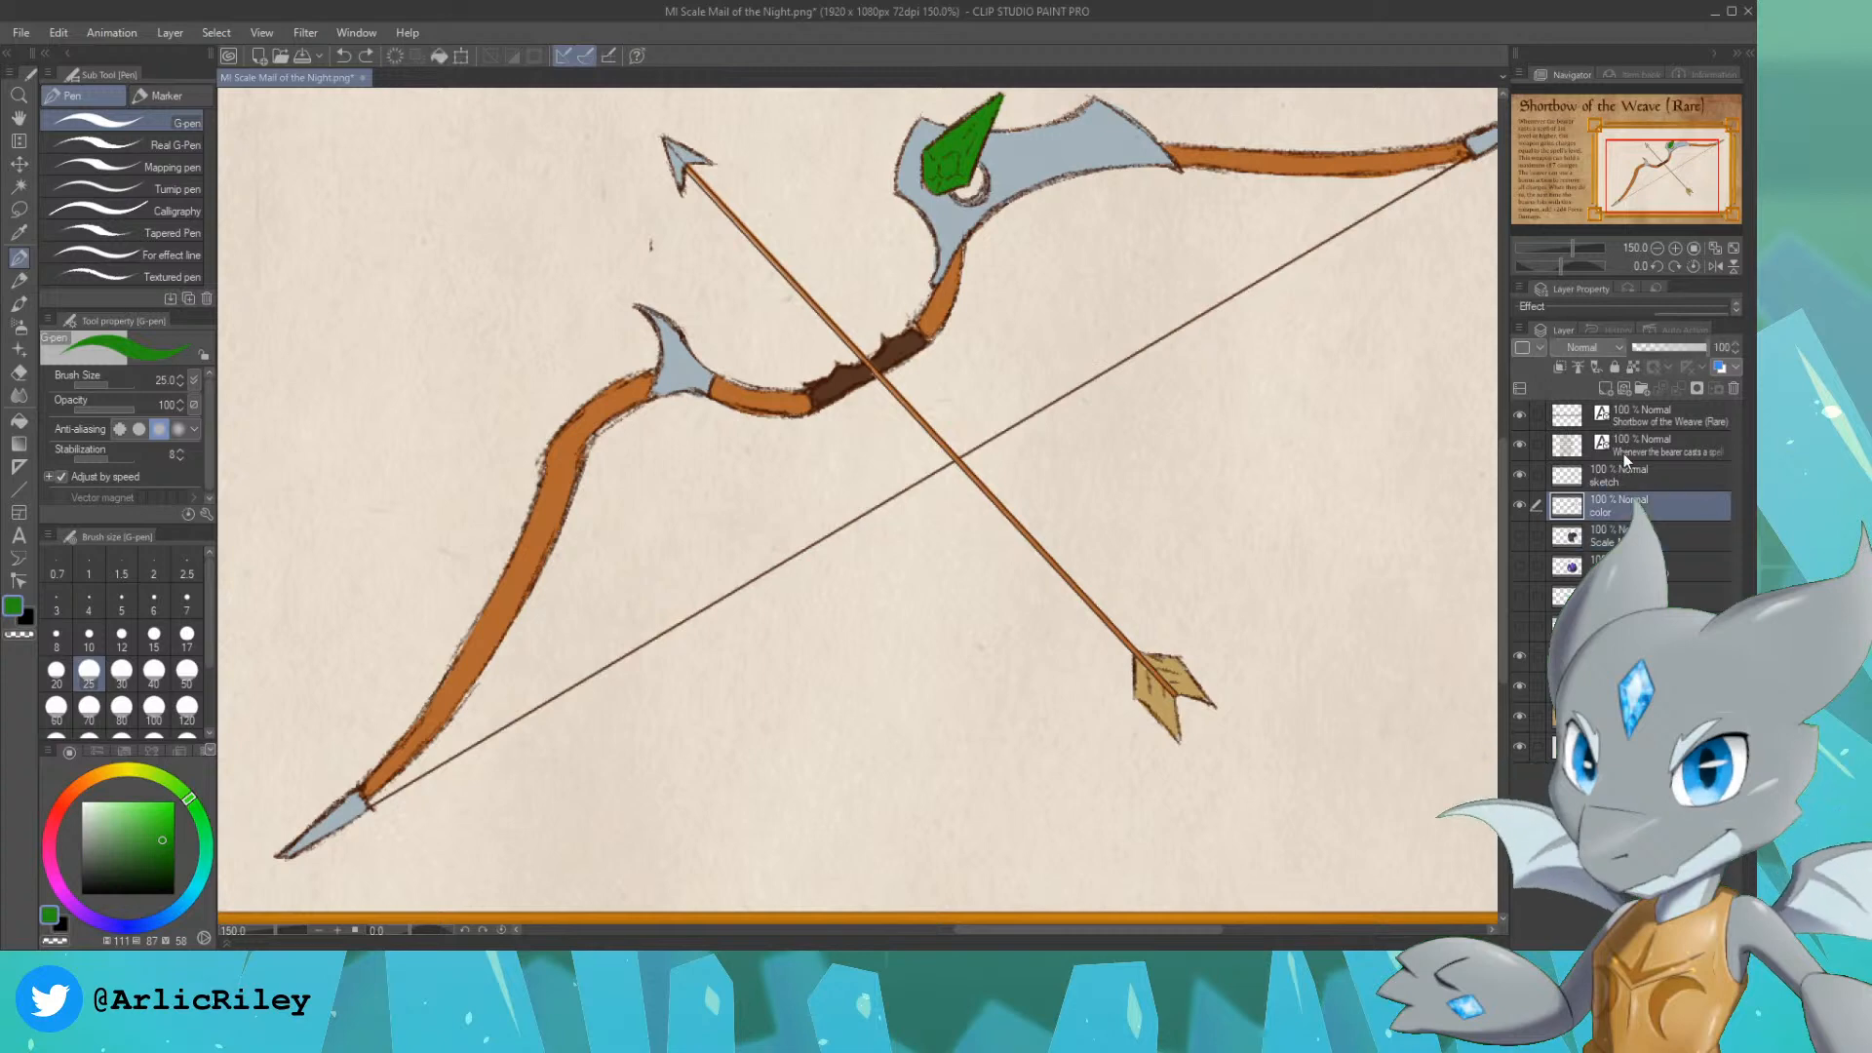
pyautogui.click(1605, 390)
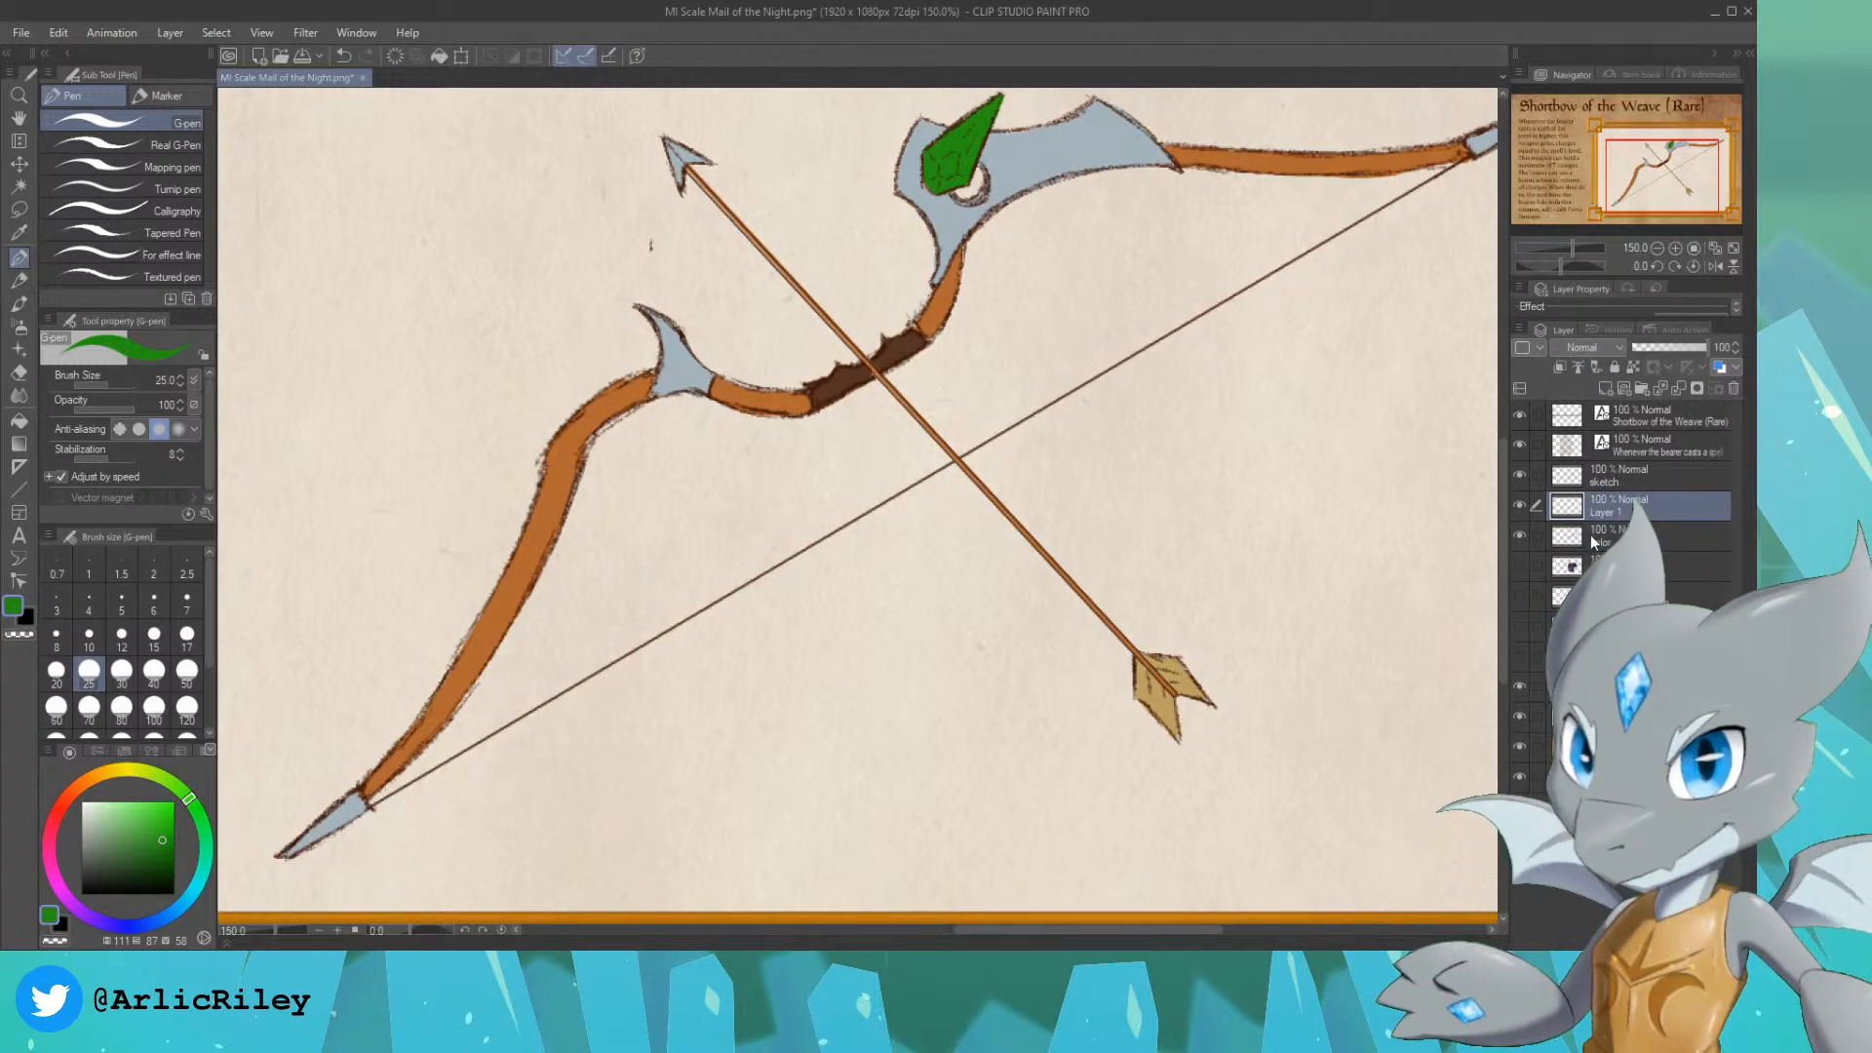
pyautogui.keyDown('ctrl'); pyautogui.click(1567, 538); pyautogui.keyUp('ctrl')
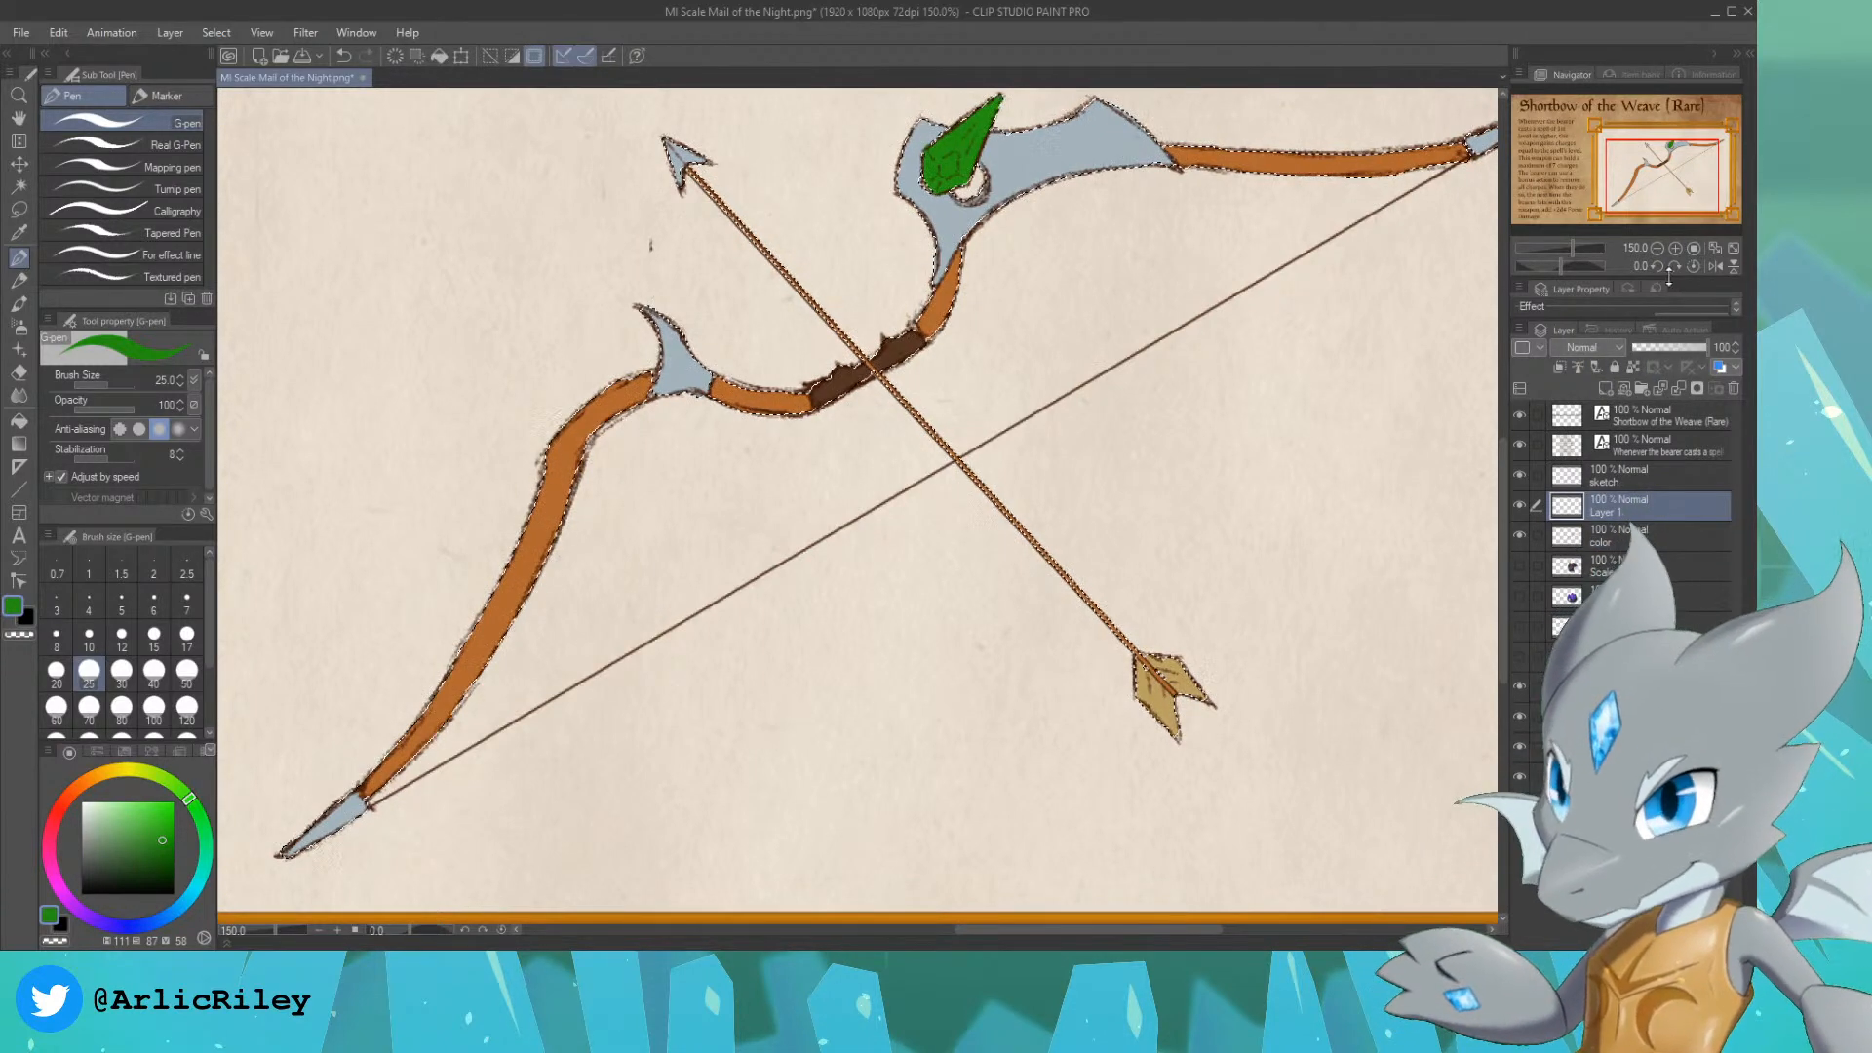
# Step: Set the new layer's blending mode to Multiply and pick a mid grey with a saturation of 0 for the Soft airbrush
pyautogui.moveTo(1691, 176); pyautogui.dragTo(1688, 174)
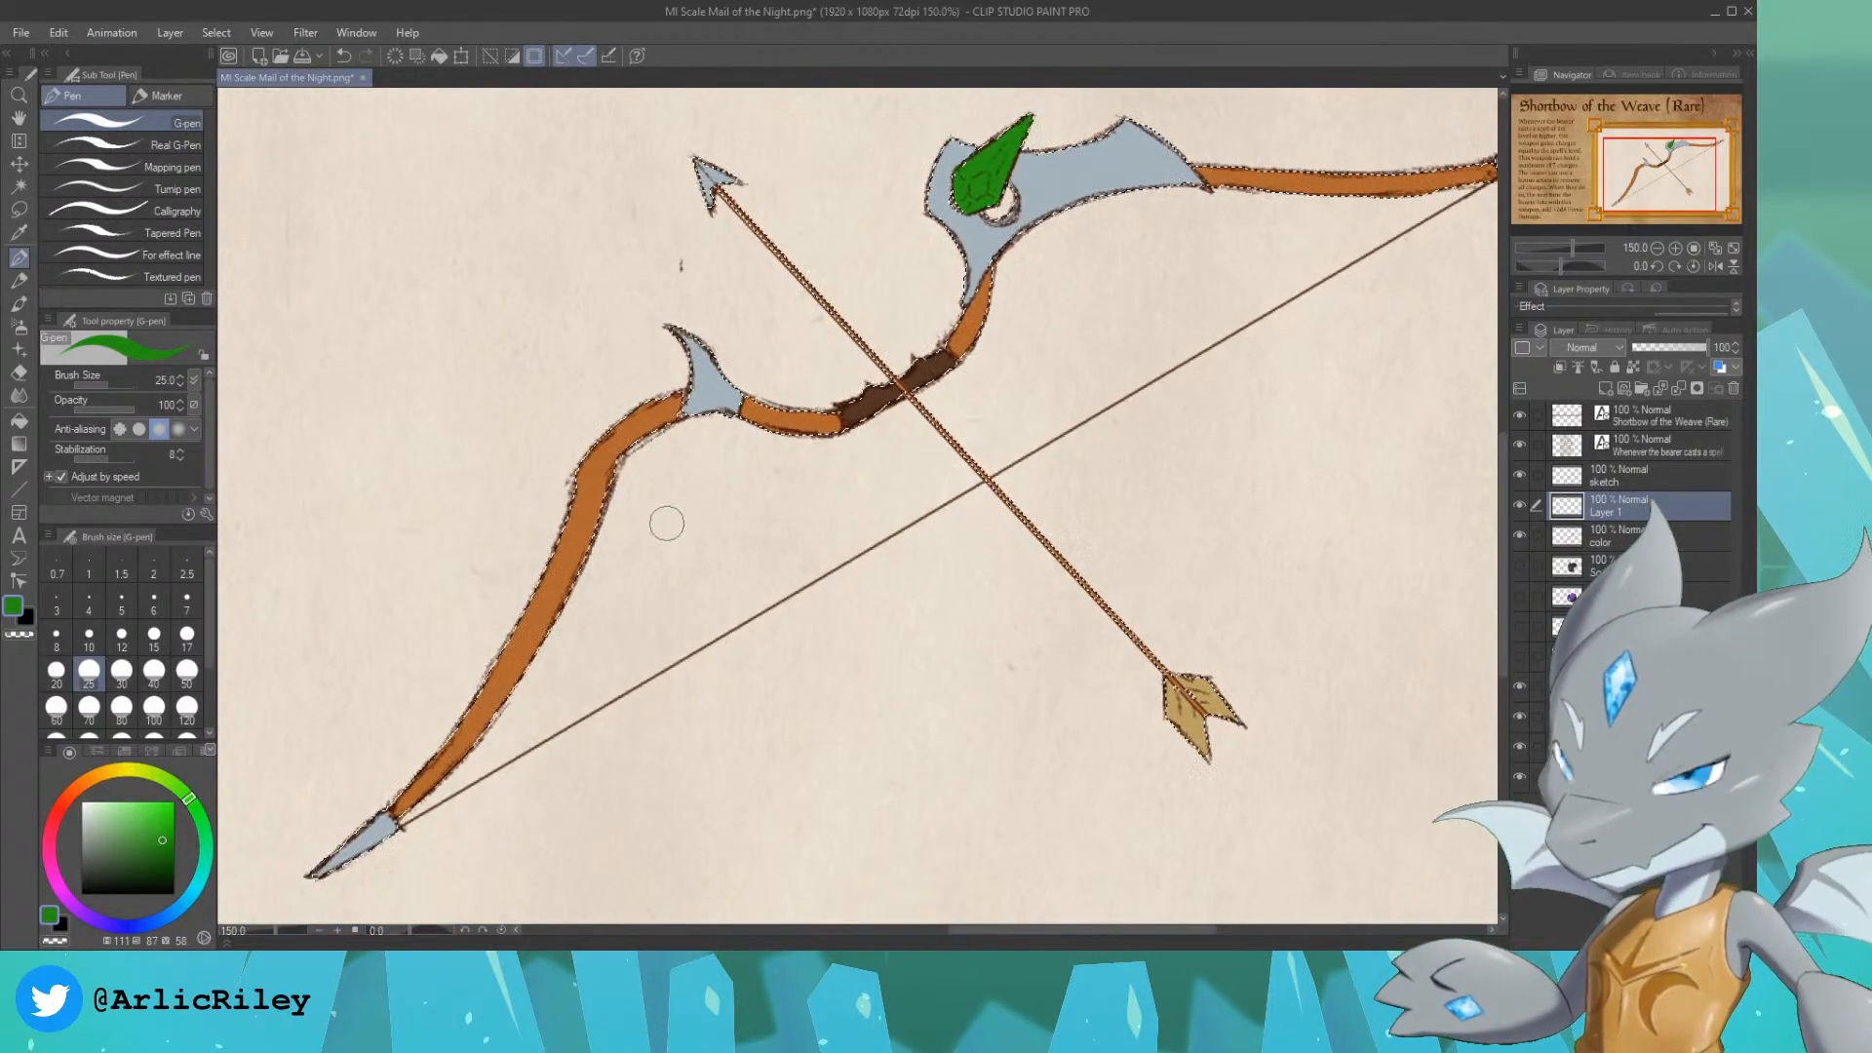
pyautogui.keyDown('alt'); pyautogui.click(587, 486); pyautogui.keyUp('alt')
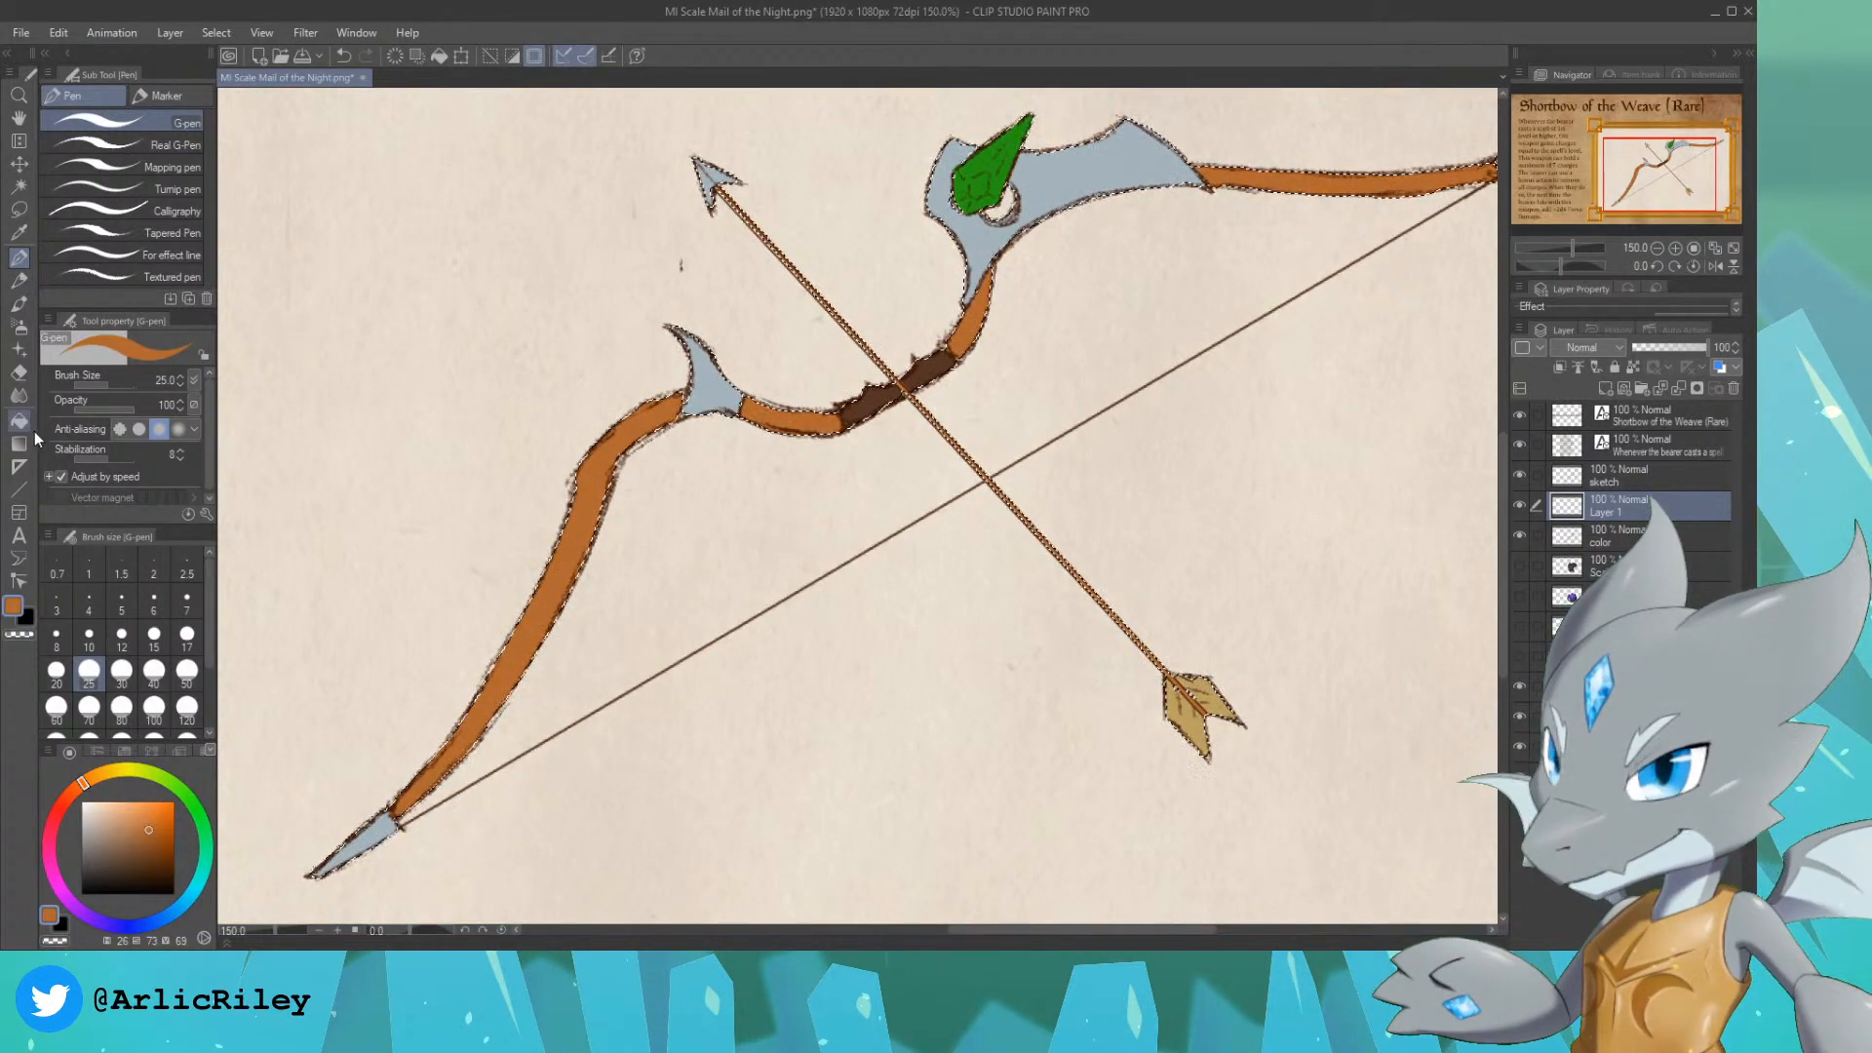
pyautogui.click(19, 326)
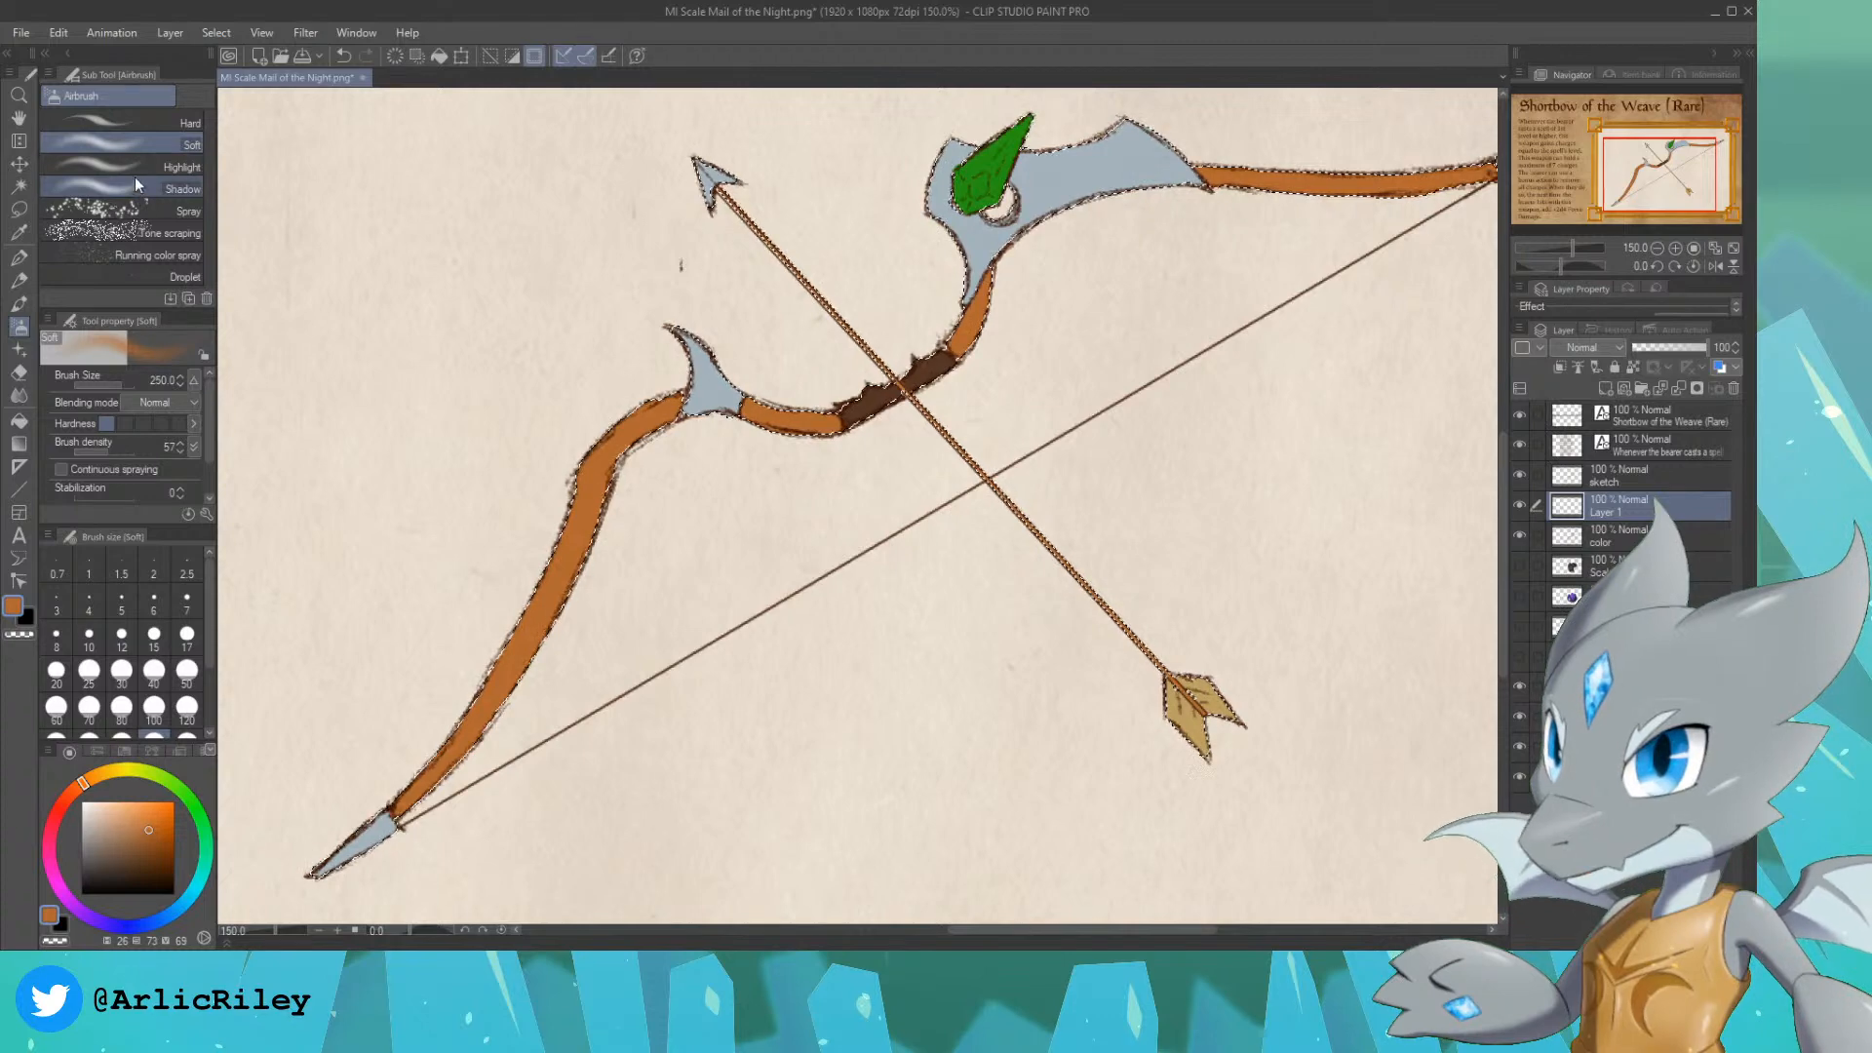
pyautogui.click(1589, 353)
pyautogui.click(1571, 408)
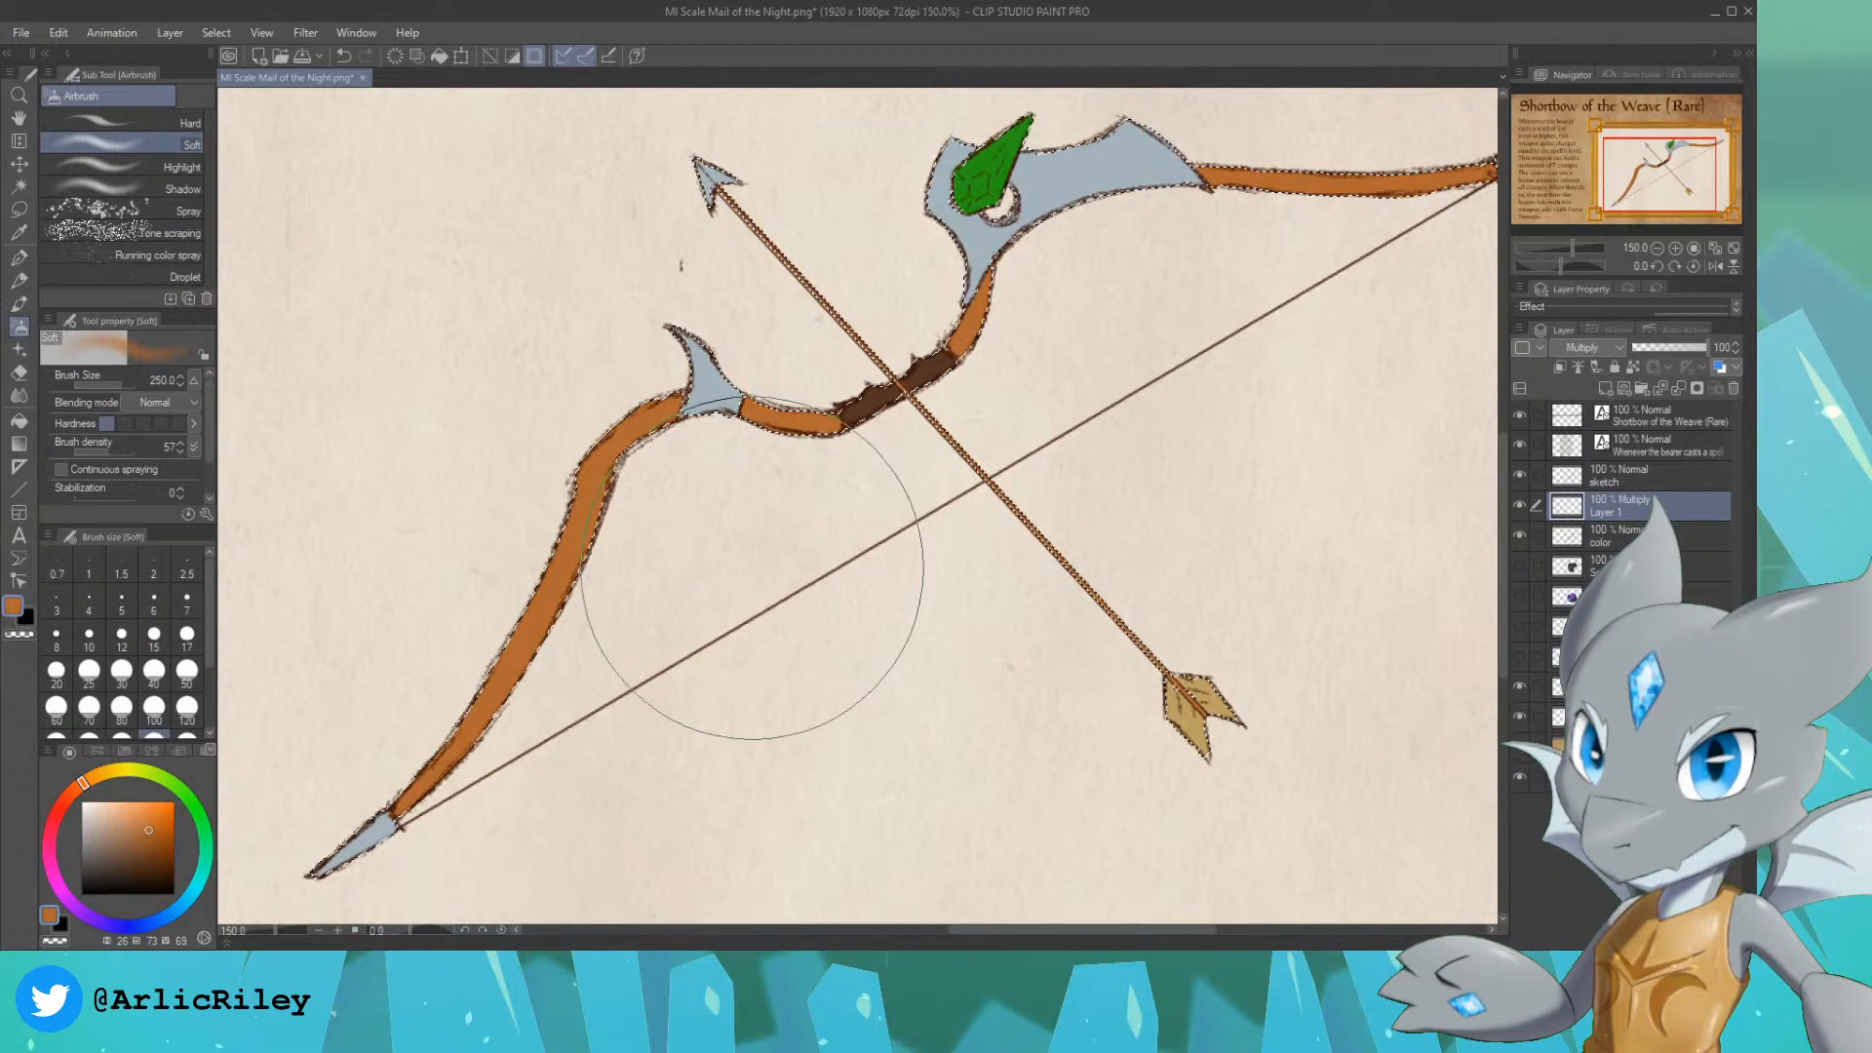
pyautogui.click(89, 850)
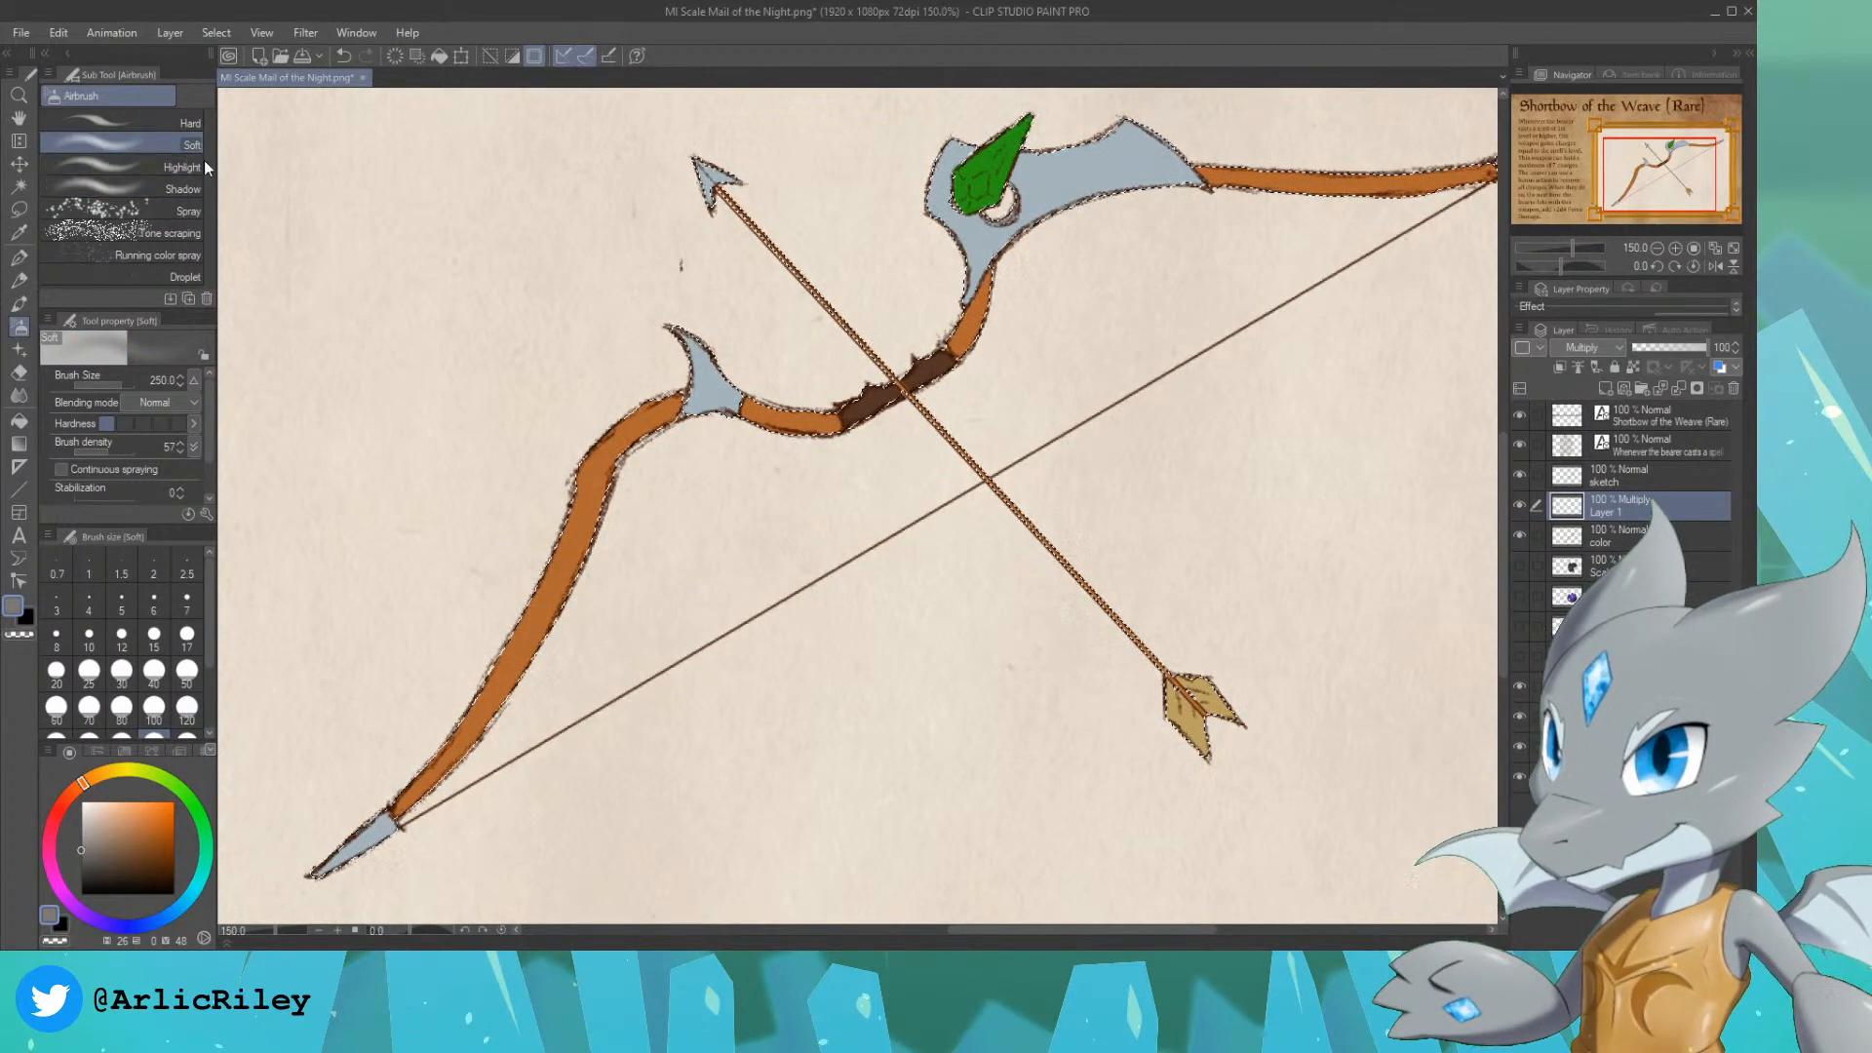
# Step: Shade the edges of the bow limbs, metal fittings and arrow with the Soft airbrush at size 70, undoing the last stroke
pyautogui.press('[')
pyautogui.press('[')
pyautogui.press('[')
pyautogui.press('[')
pyautogui.press('[')
pyautogui.press('[')
pyautogui.press('[')
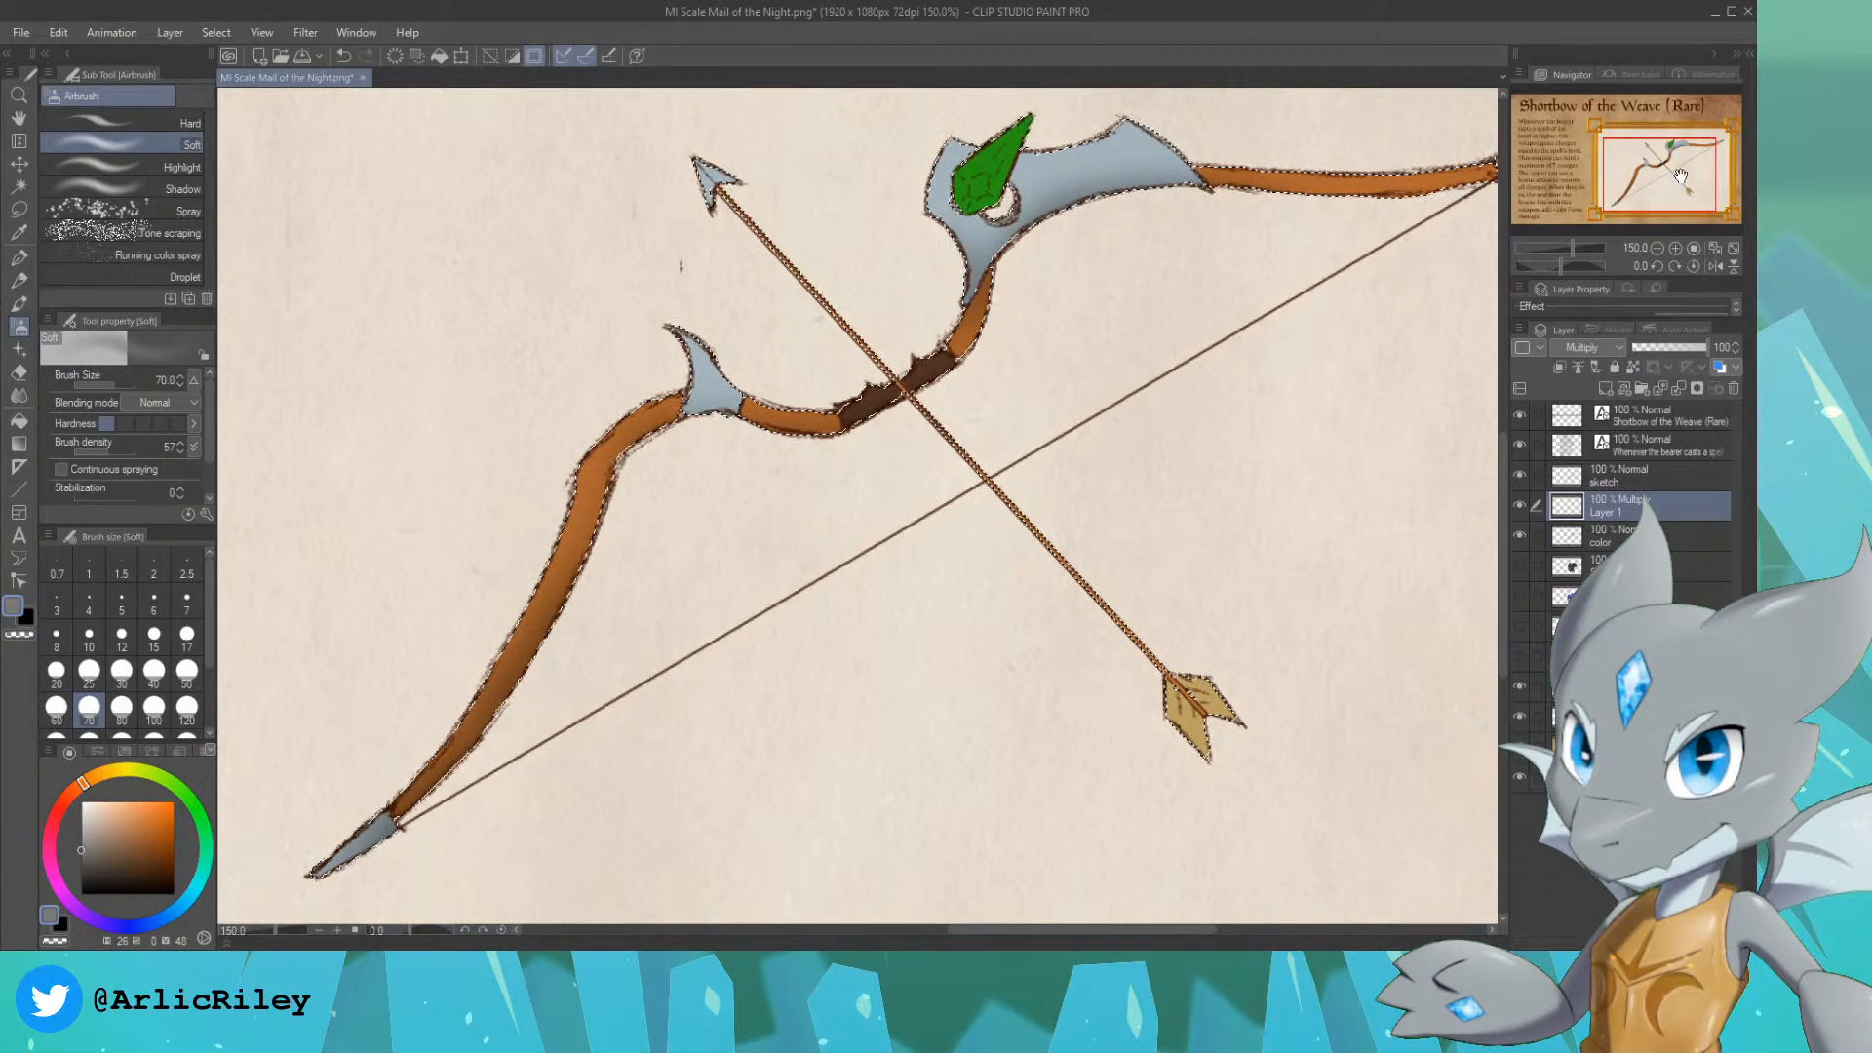
pyautogui.moveTo(1680, 175); pyautogui.dragTo(1689, 173)
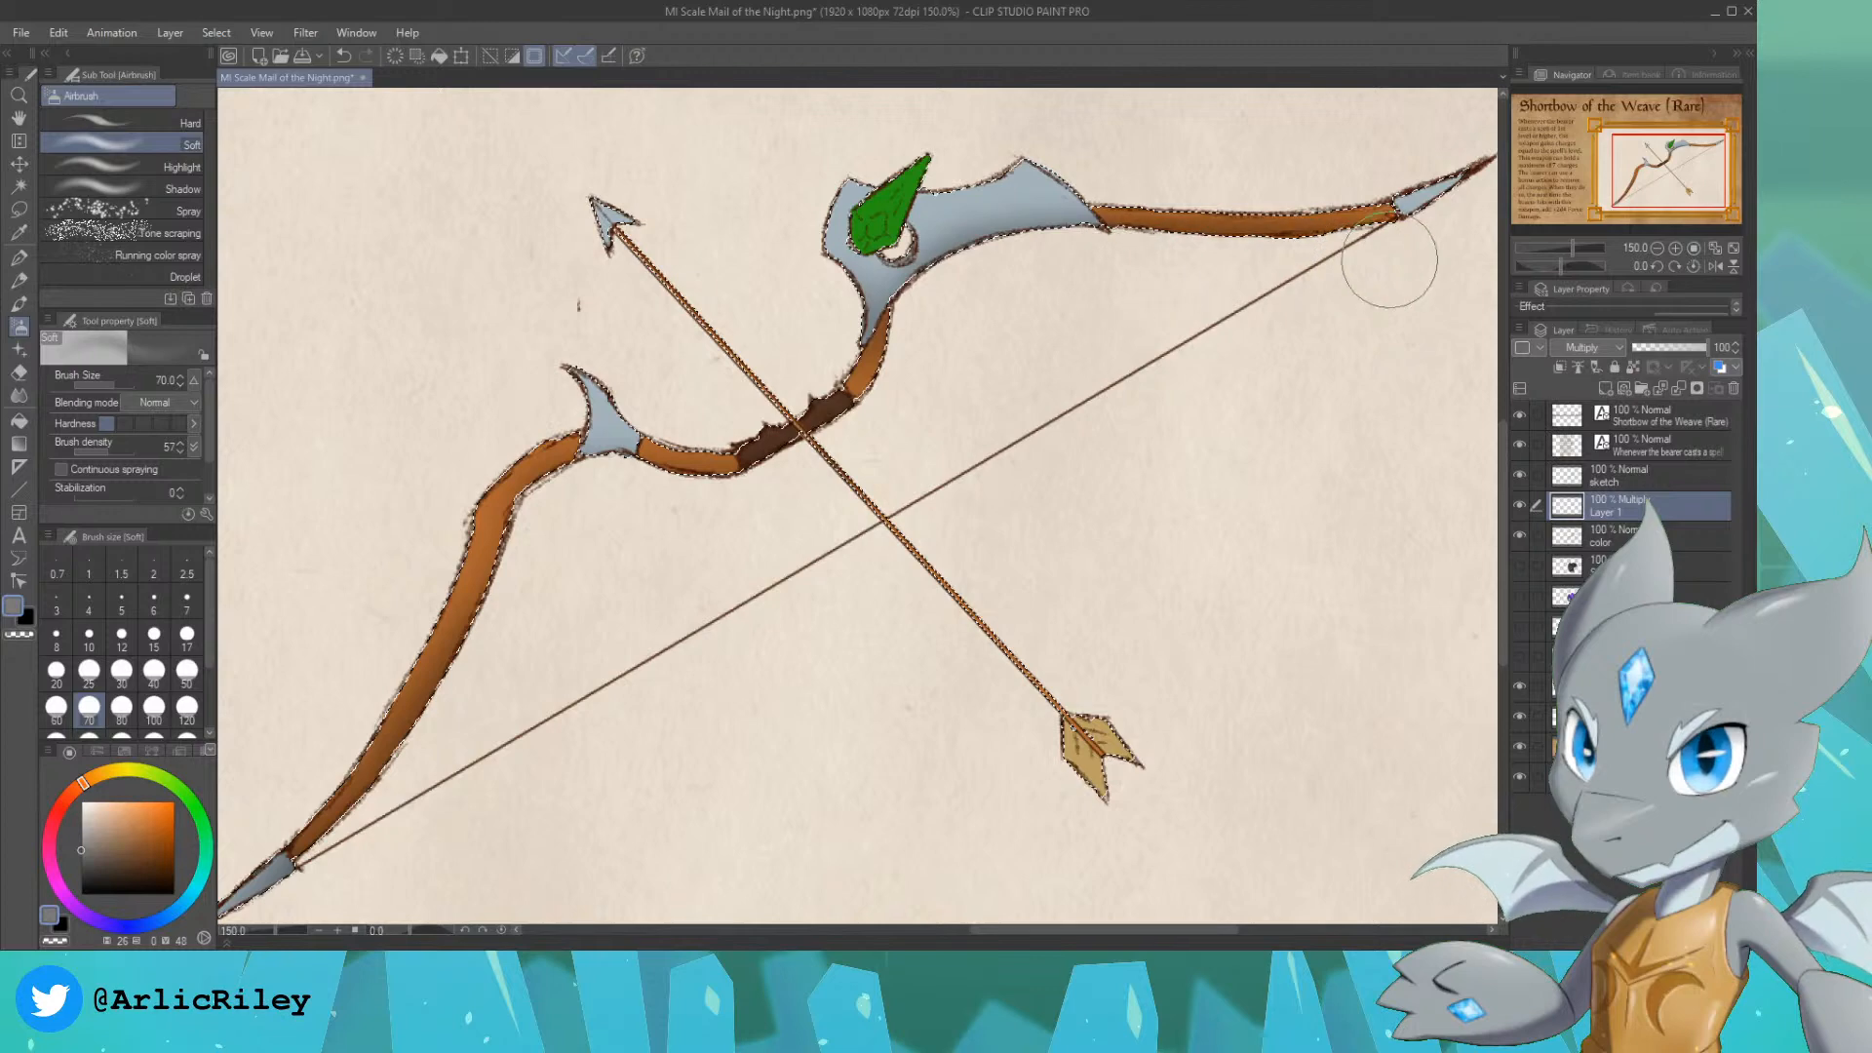
pyautogui.moveTo(1697, 181); pyautogui.dragTo(1685, 184)
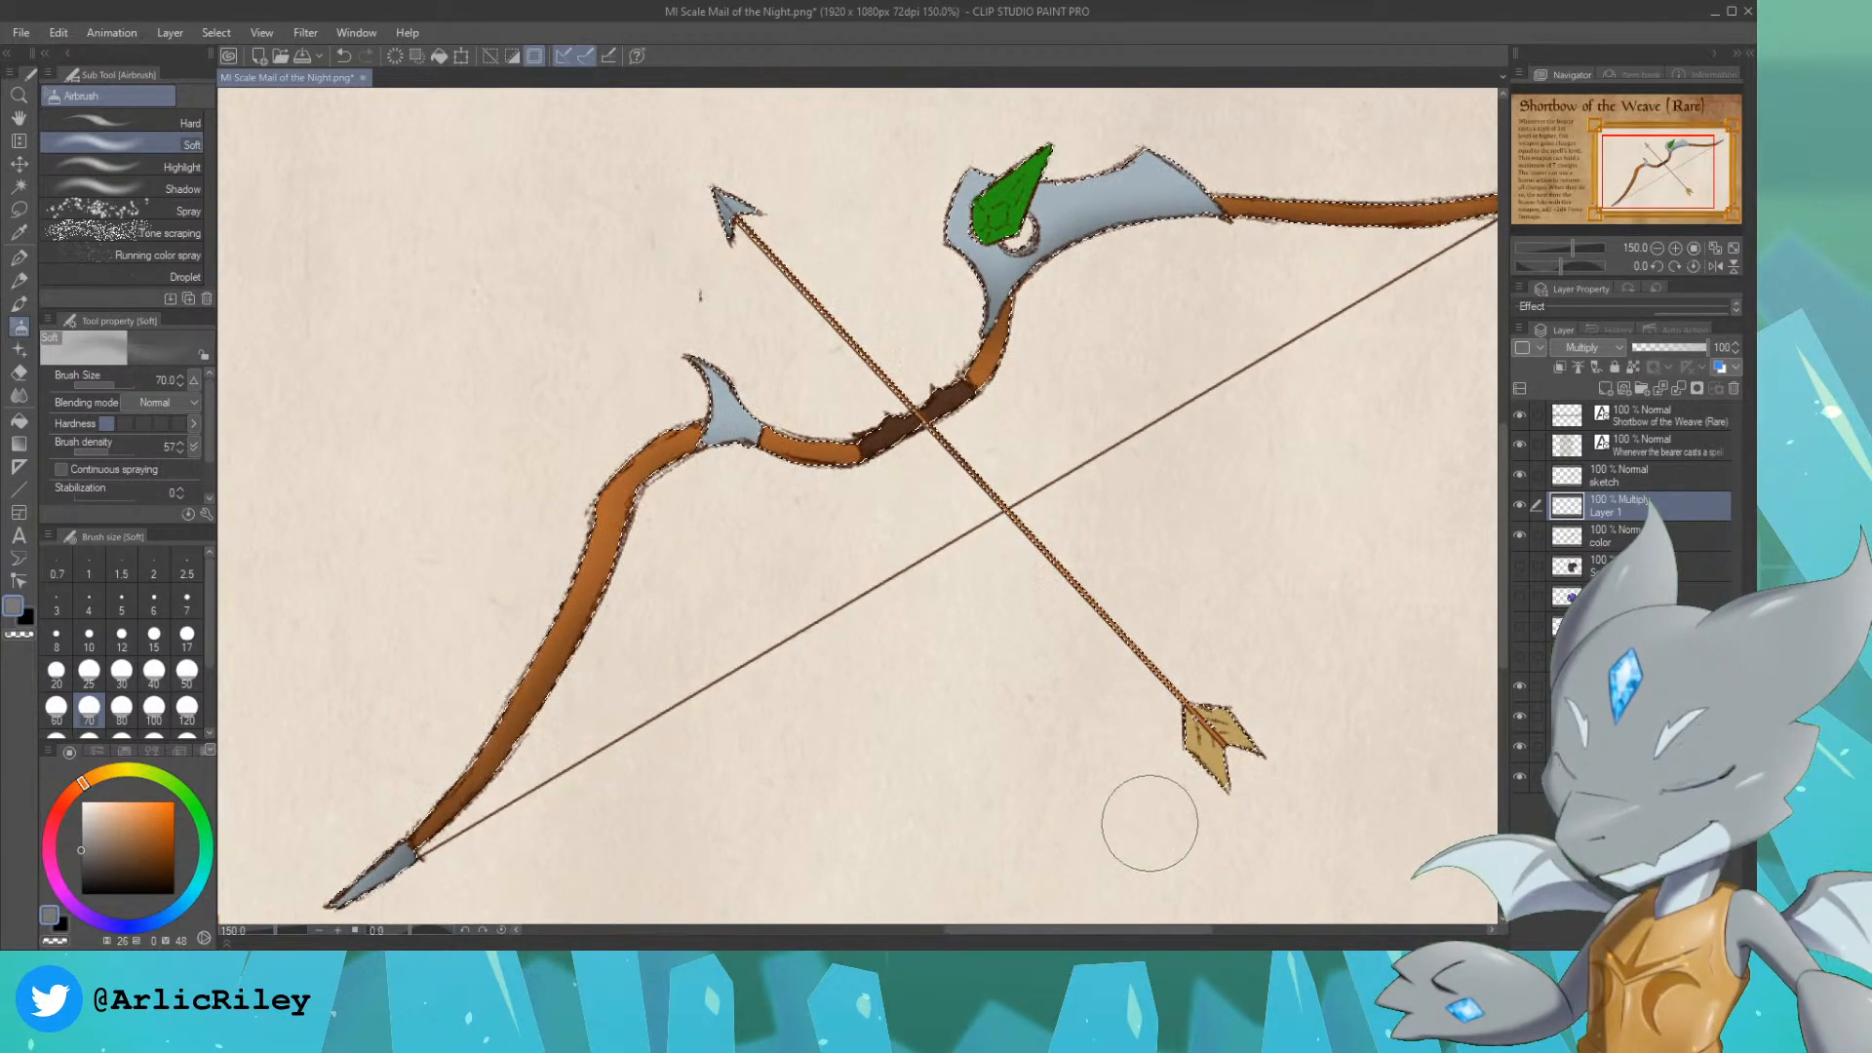
pyautogui.moveTo(1662, 186)
pyautogui.mouseDown()
pyautogui.moveTo(1700, 181)
pyautogui.moveTo(1653, 153)
pyautogui.mouseUp()
pyautogui.hotkey('ctrl', 'z')
# Step: Lighten the shading along the upper edges of both bow limbs with the Kneaded eraser at size 40
pyautogui.click(19, 371)
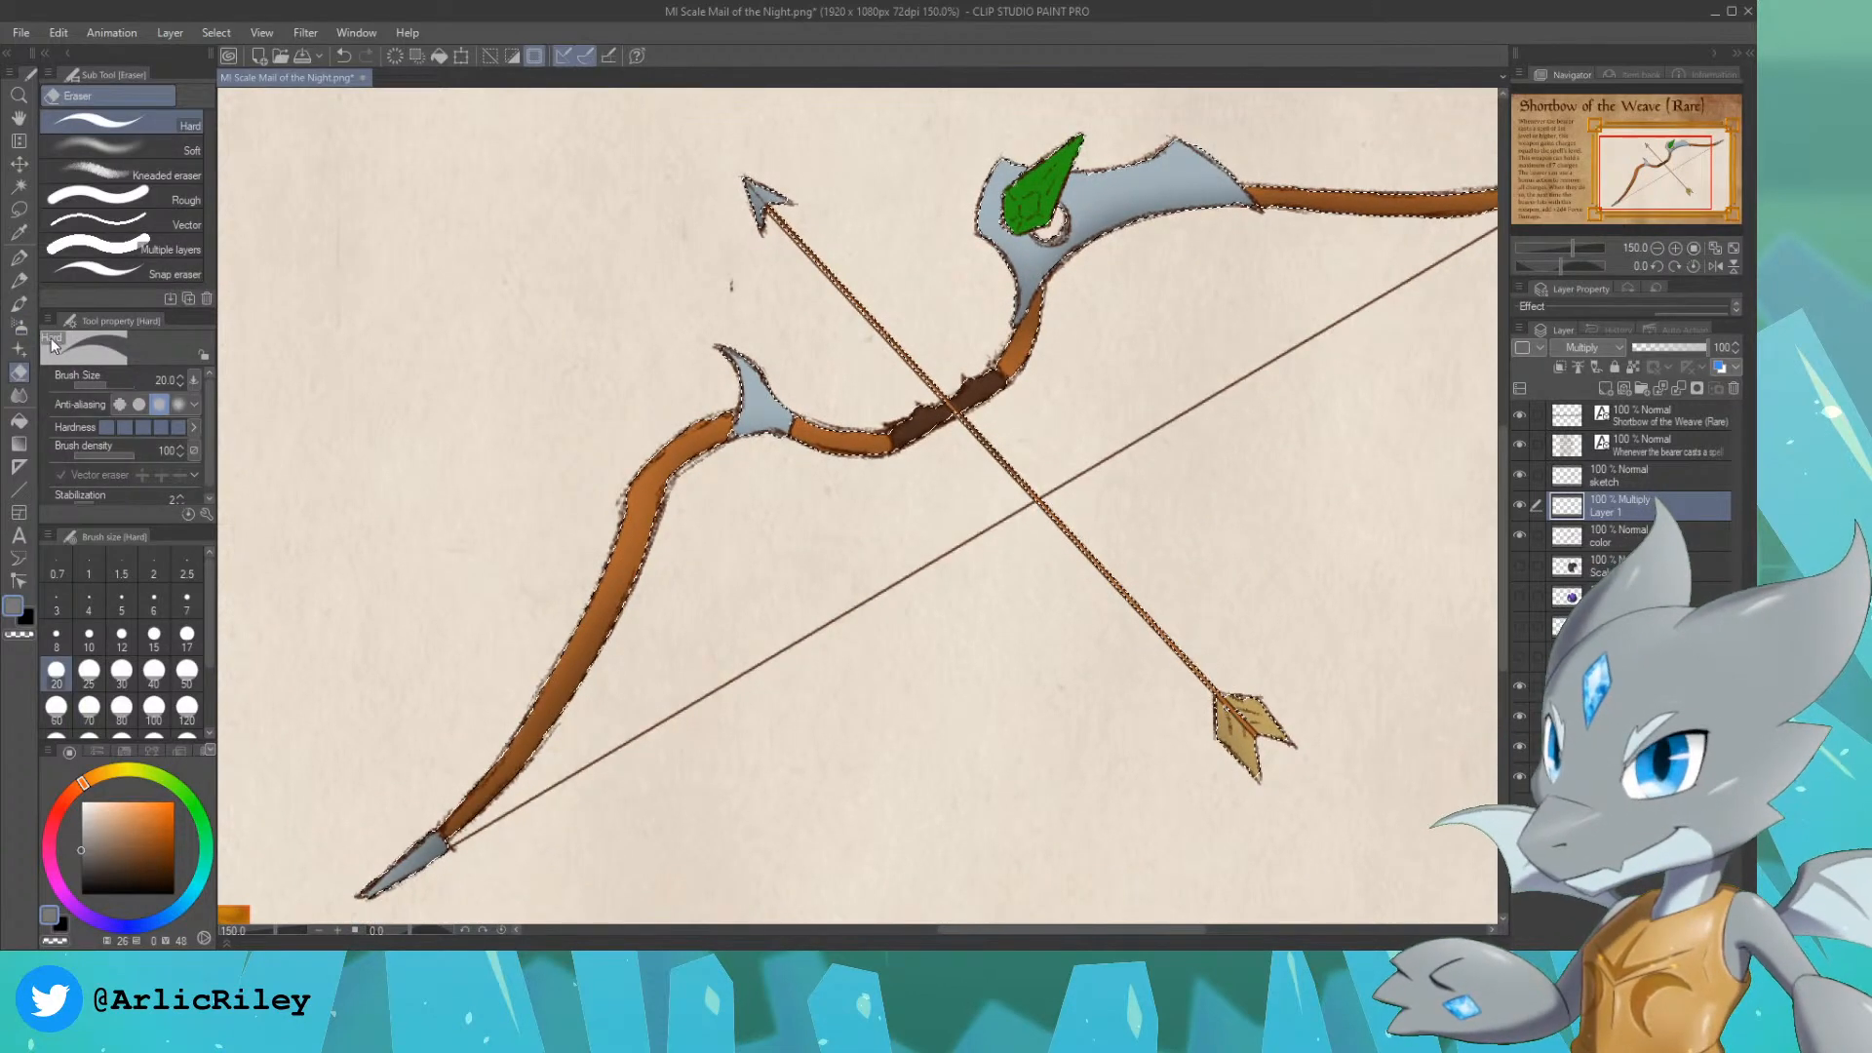
pyautogui.click(160, 172)
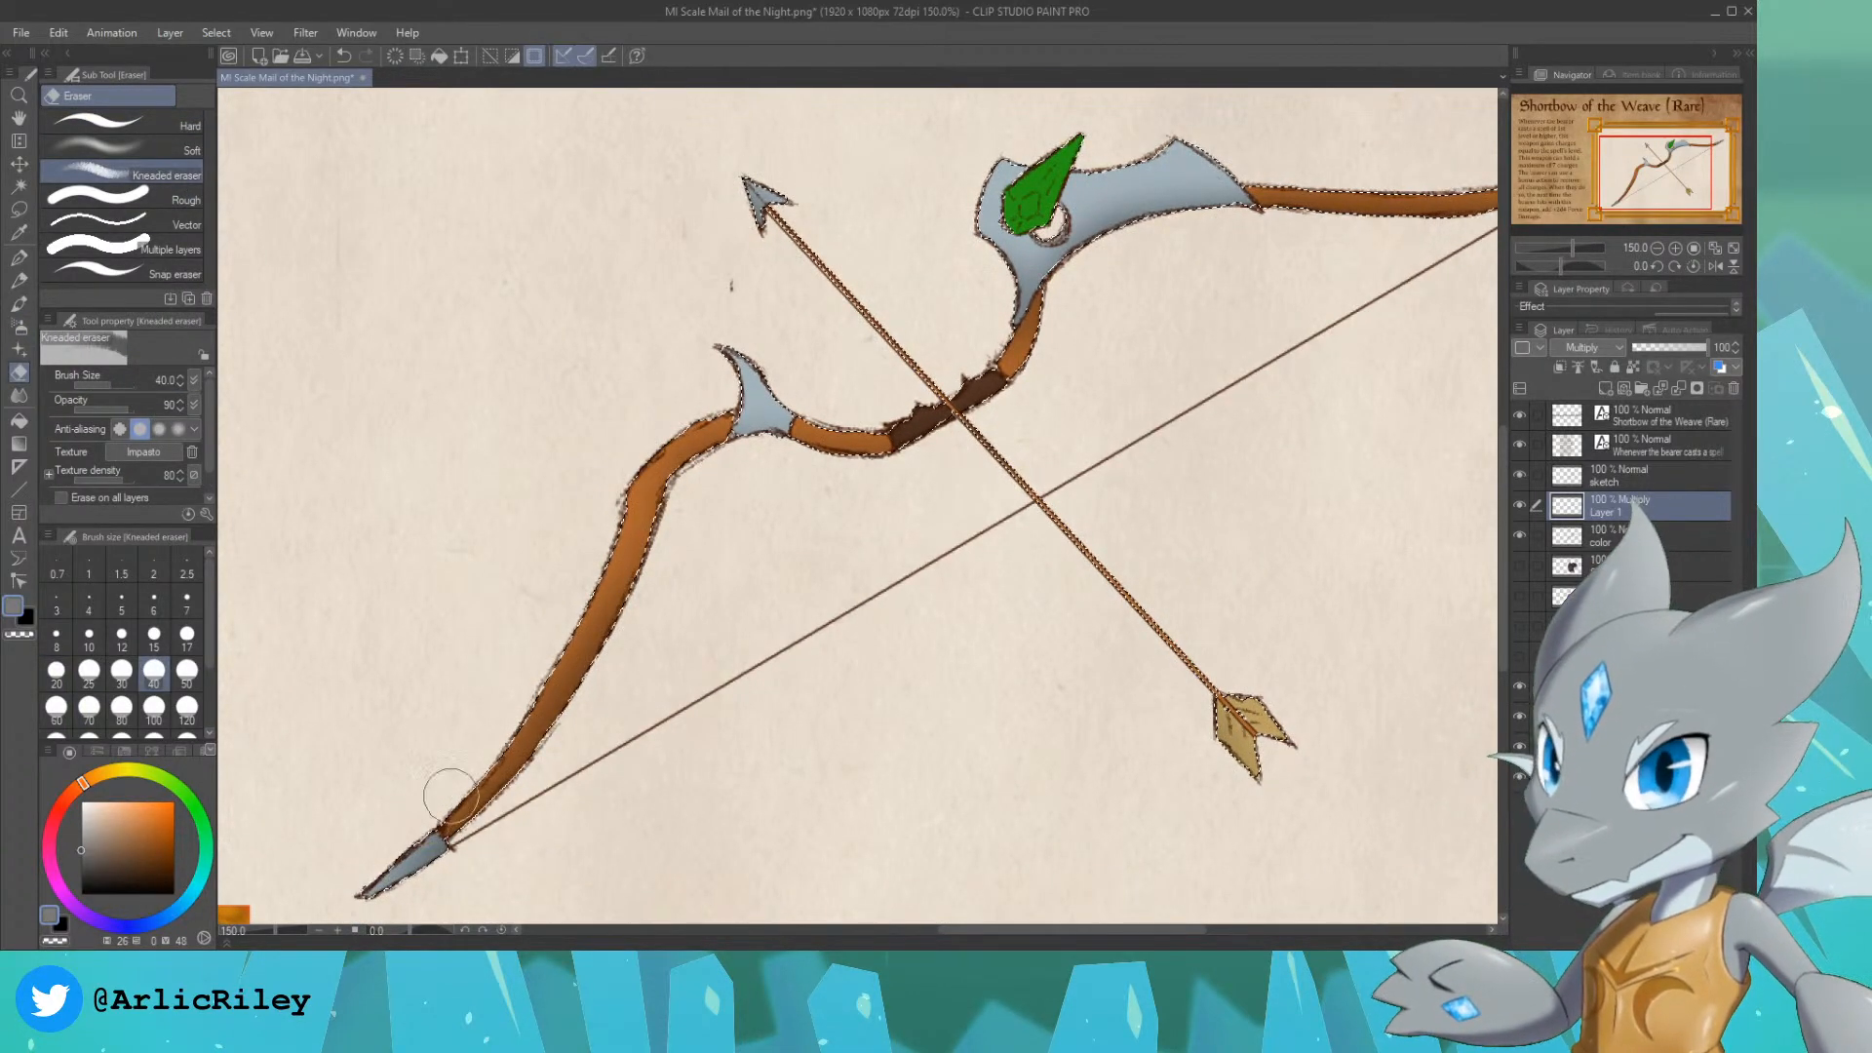
pyautogui.moveTo(480, 762)
pyautogui.mouseDown()
pyautogui.moveTo(620, 494)
pyautogui.moveTo(835, 406)
pyautogui.mouseUp()
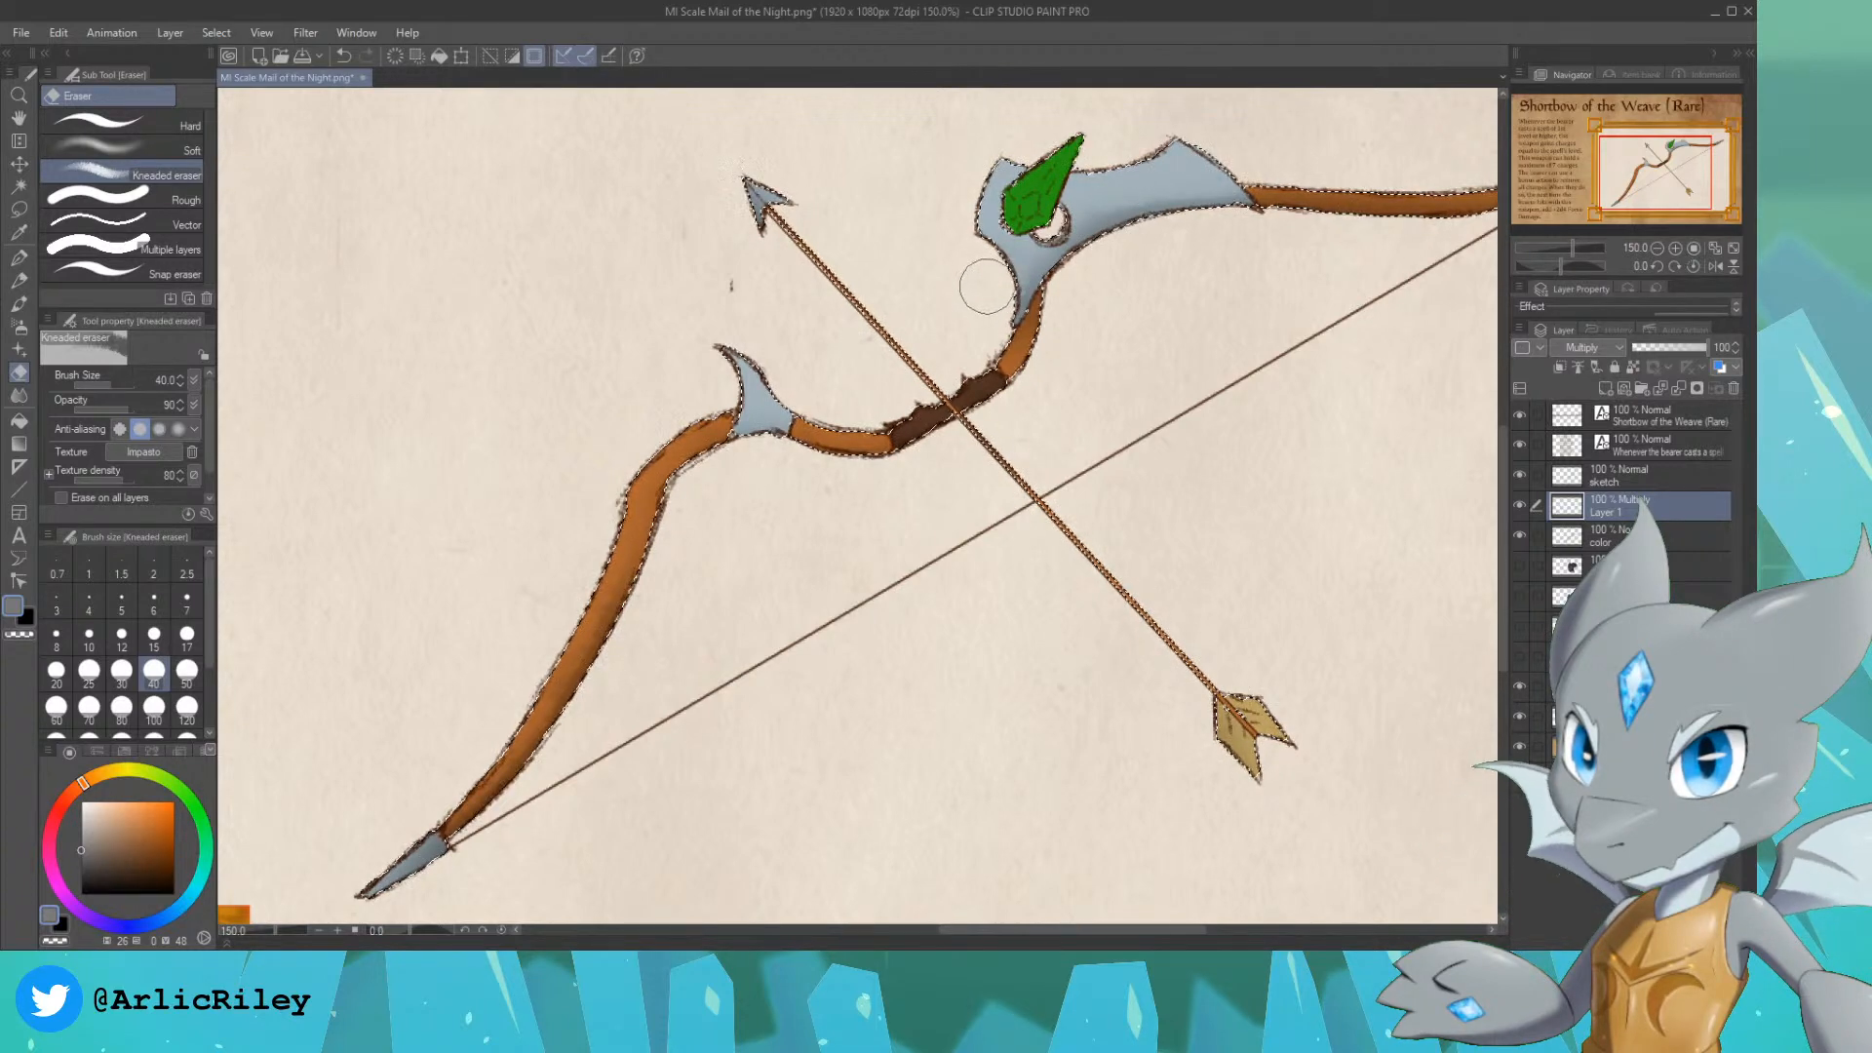
pyautogui.moveTo(1665, 142); pyautogui.dragTo(1684, 143)
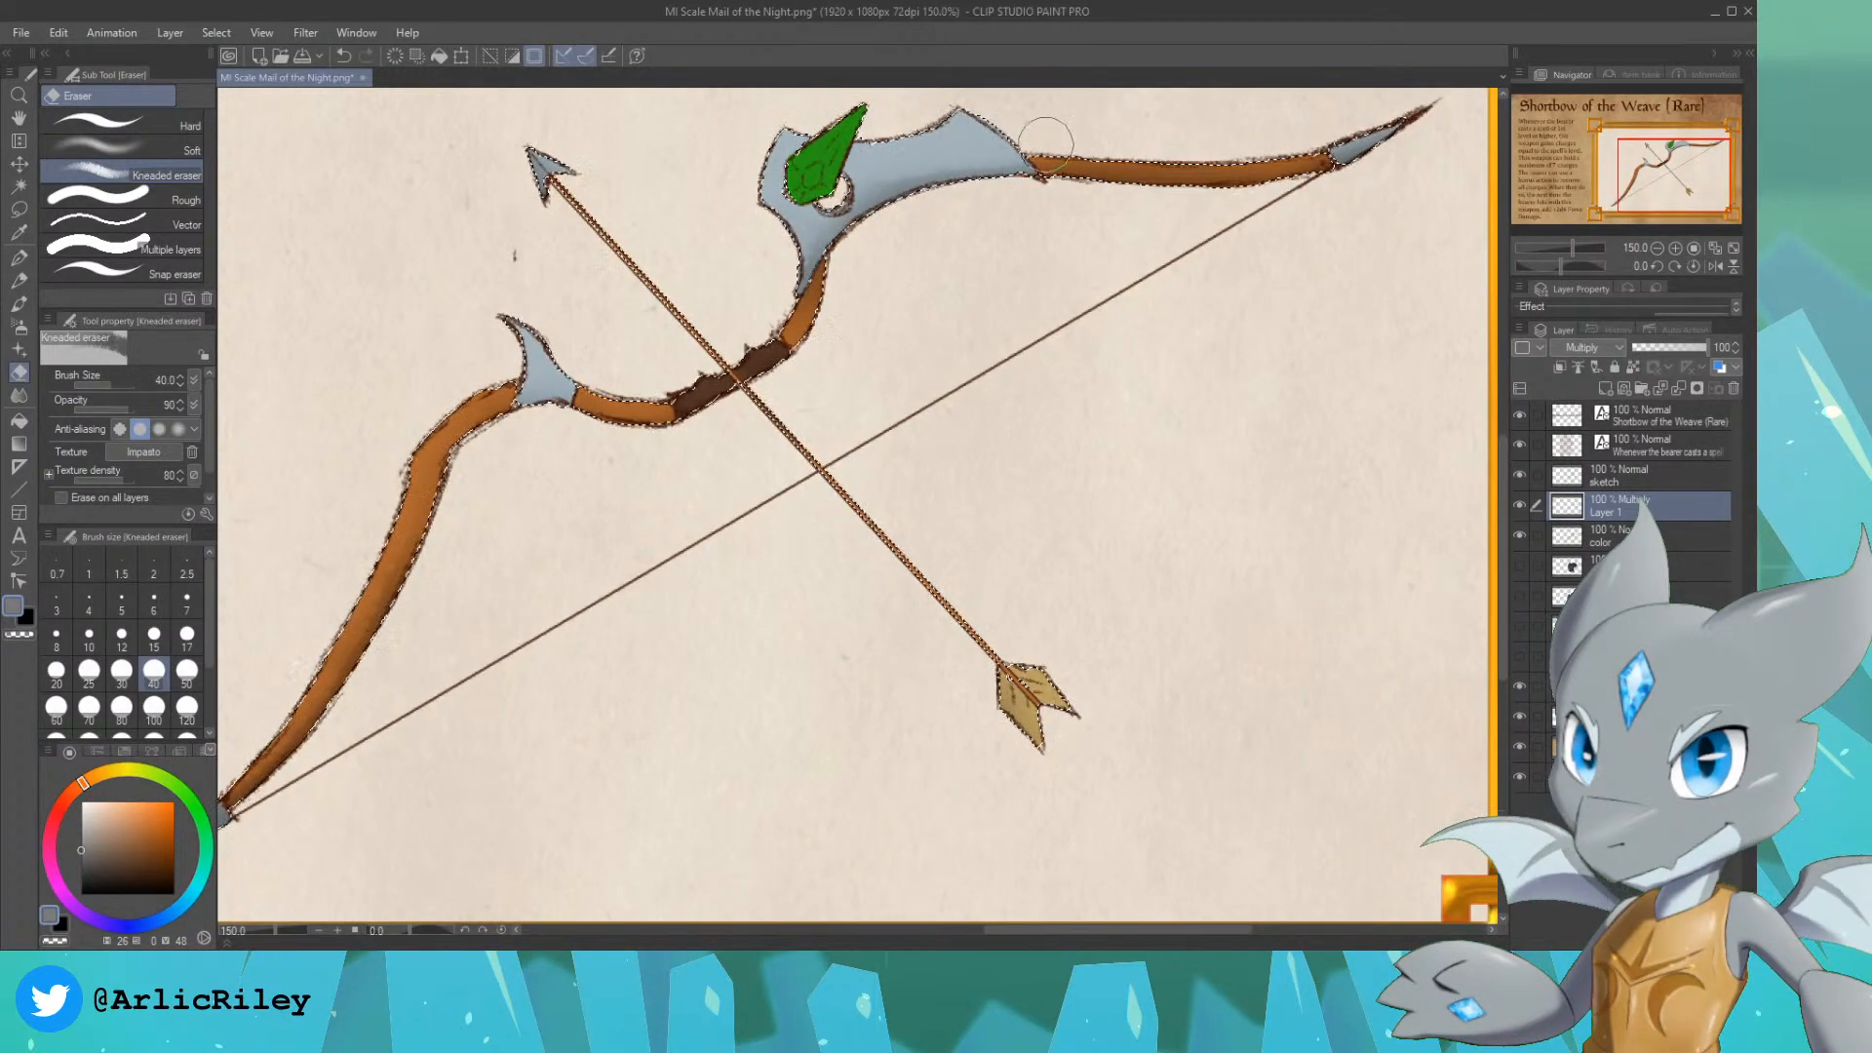
pyautogui.hotkey('ctrl', 'z')
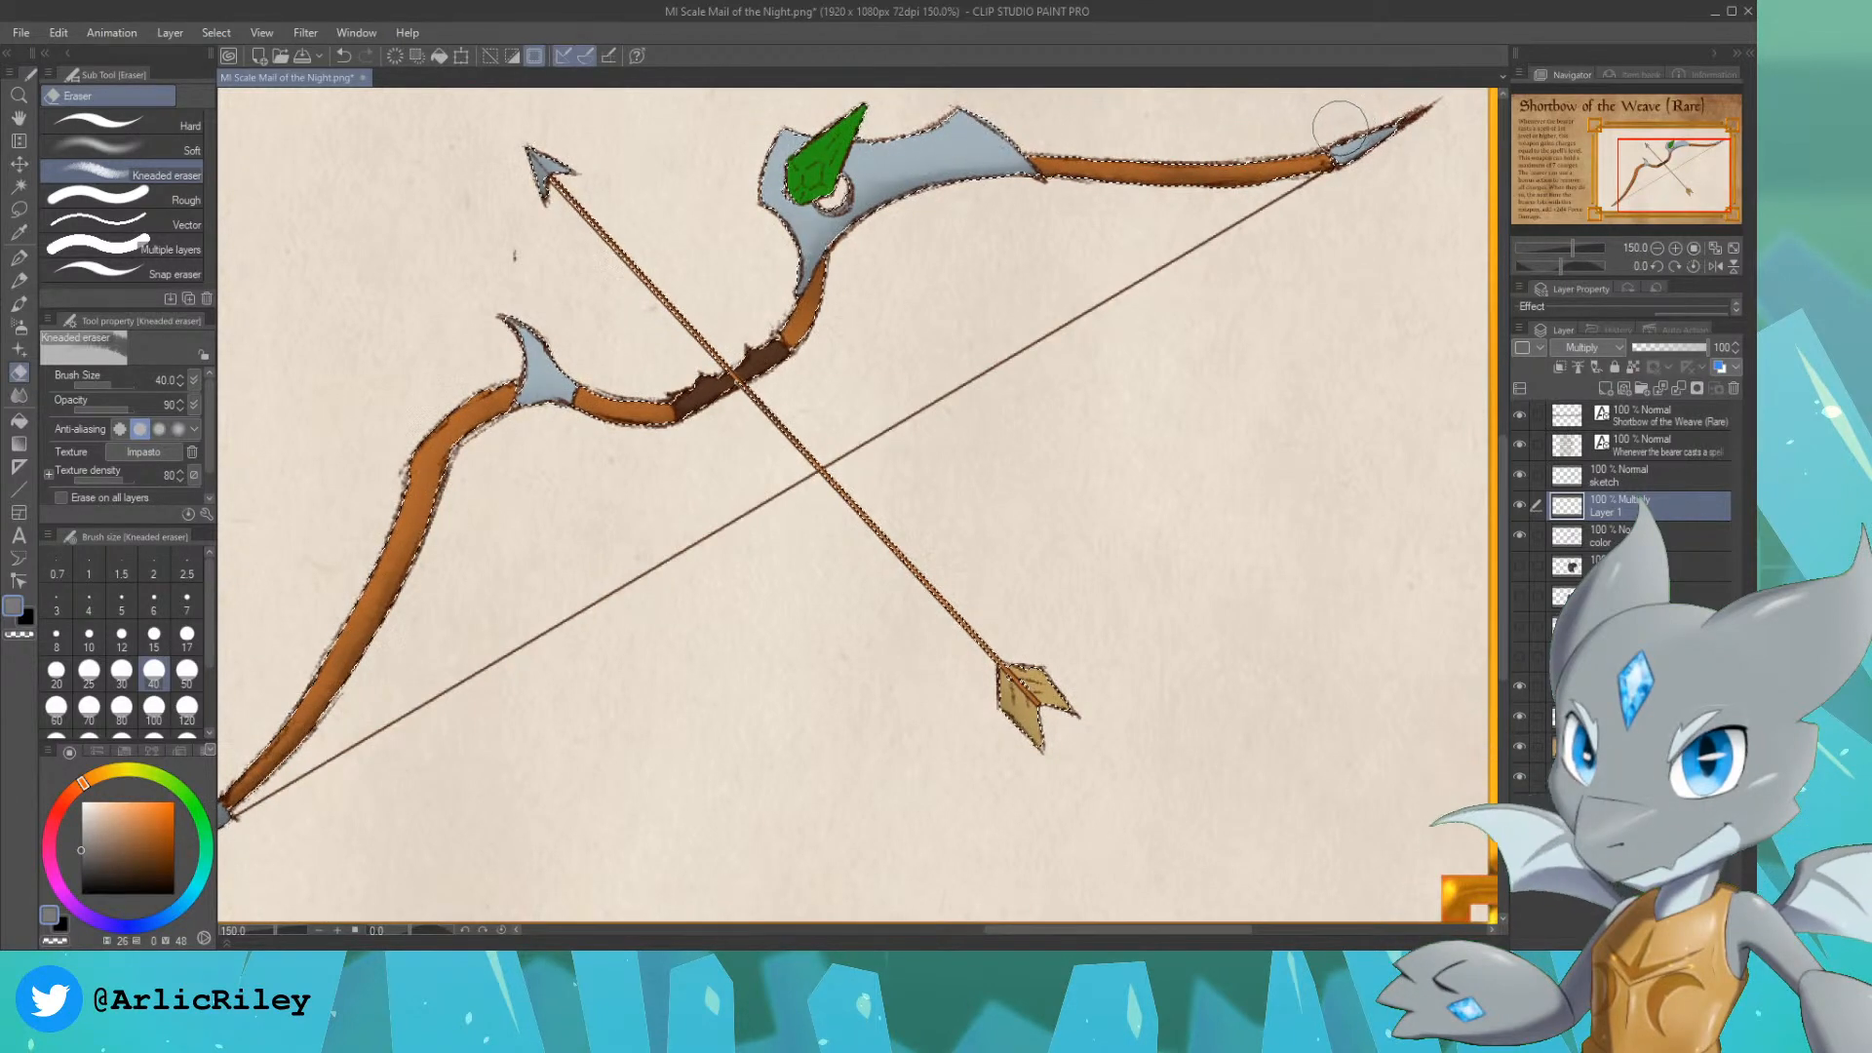
pyautogui.moveTo(1165, 151); pyautogui.dragTo(1326, 123)
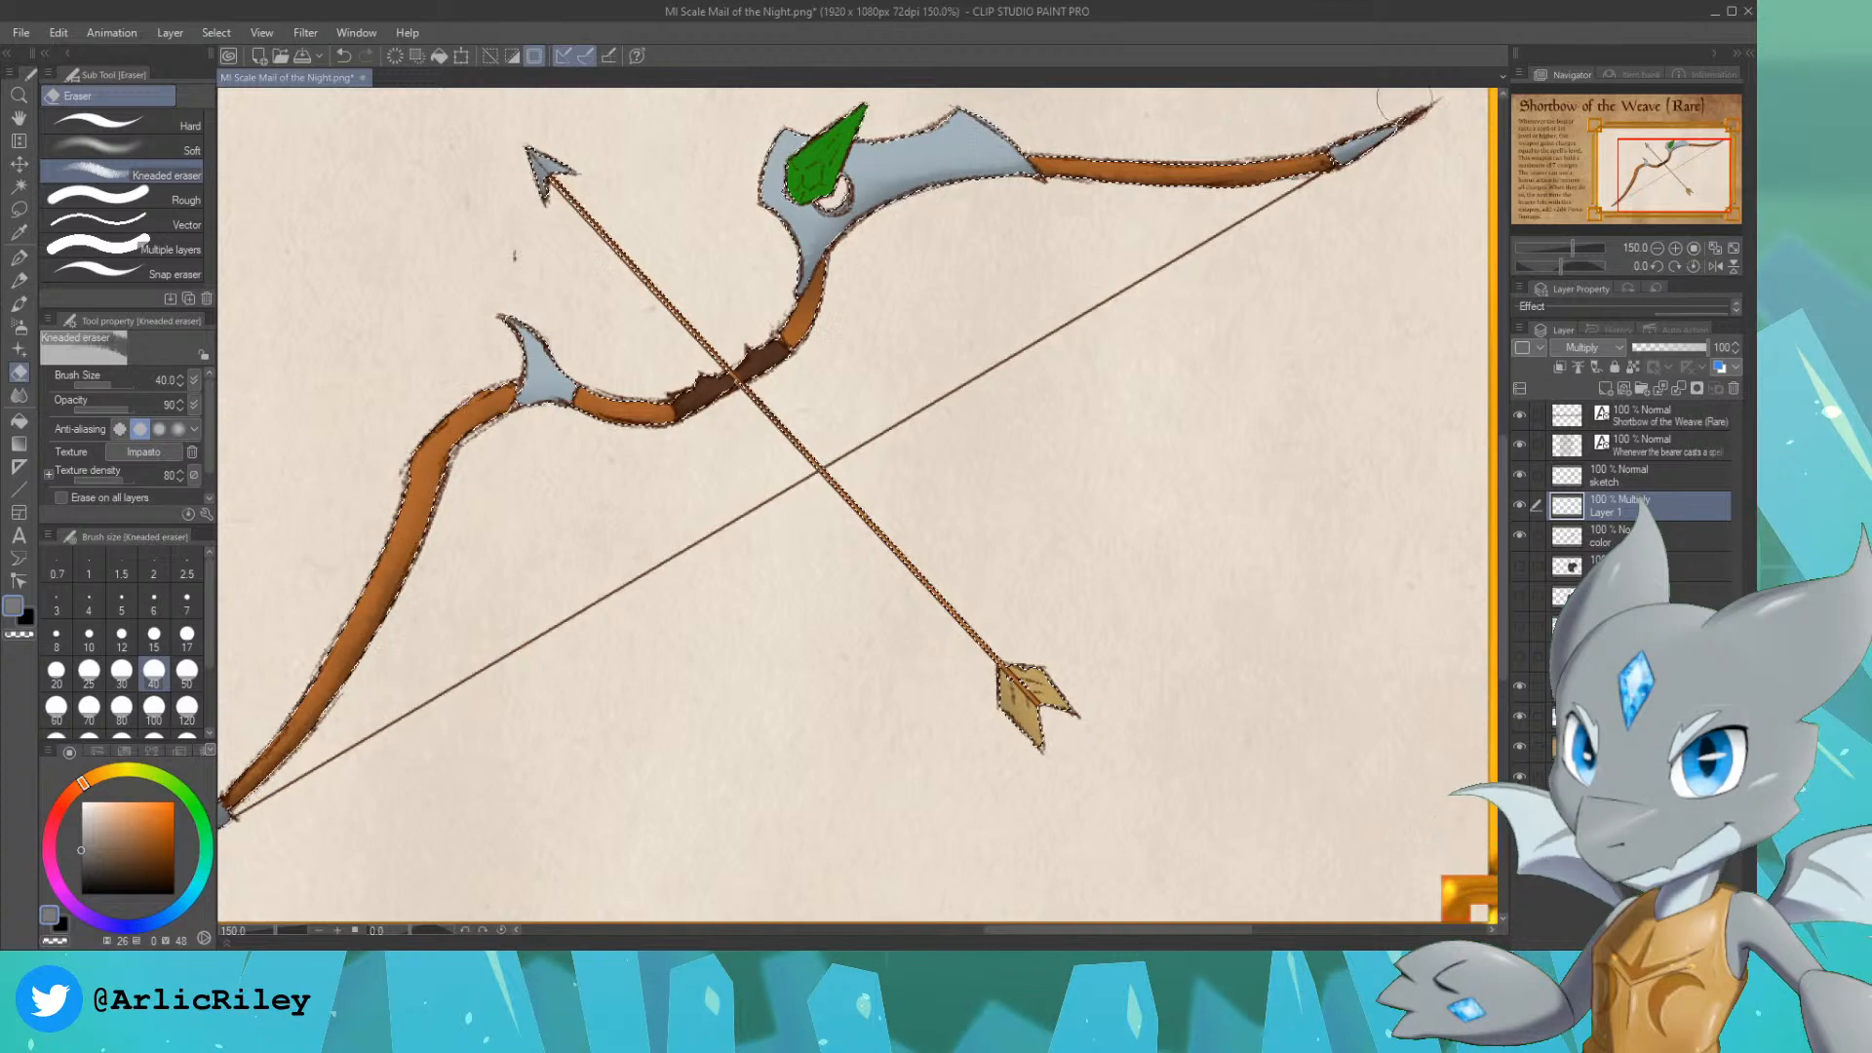
pyautogui.moveTo(1672, 172); pyautogui.dragTo(1662, 168)
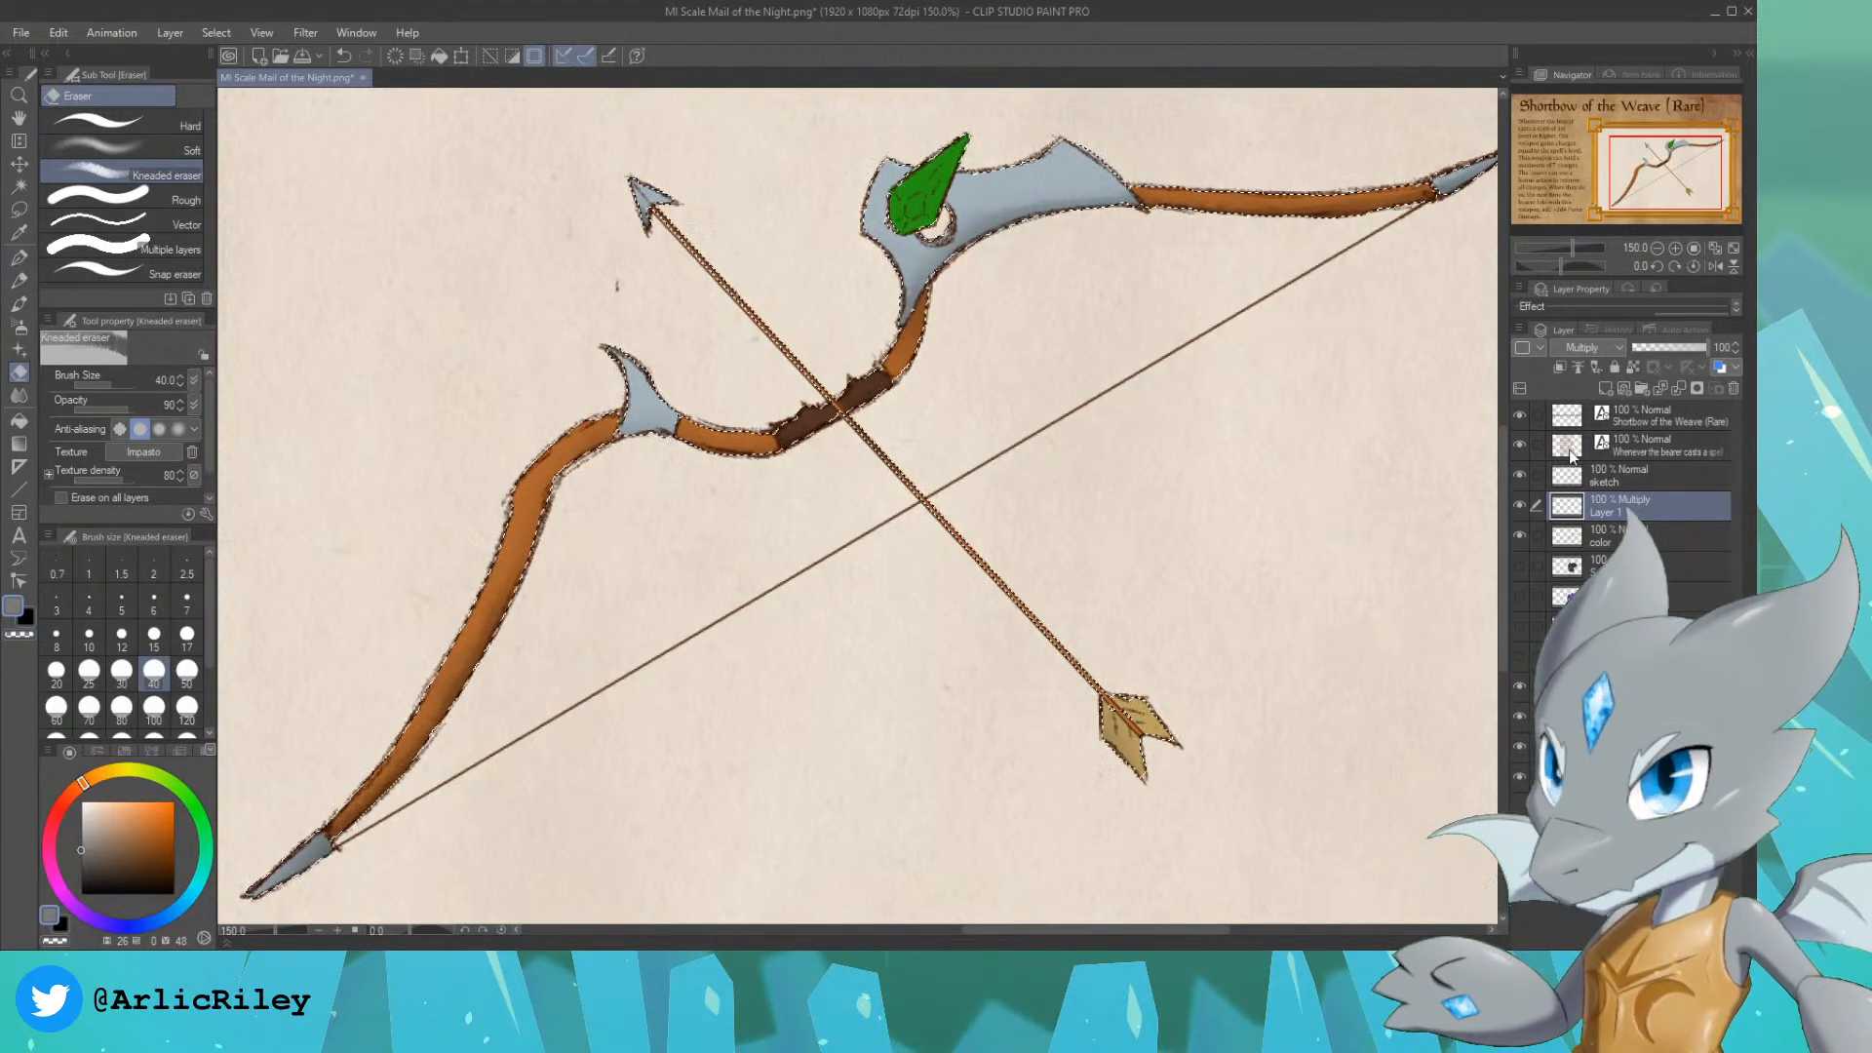
# Step: On a new layer above the shading, add very pale blue highlights to the metal fittings and arrowhead with the size 6 For effect line pen
pyautogui.click(1607, 390)
pyautogui.click(19, 257)
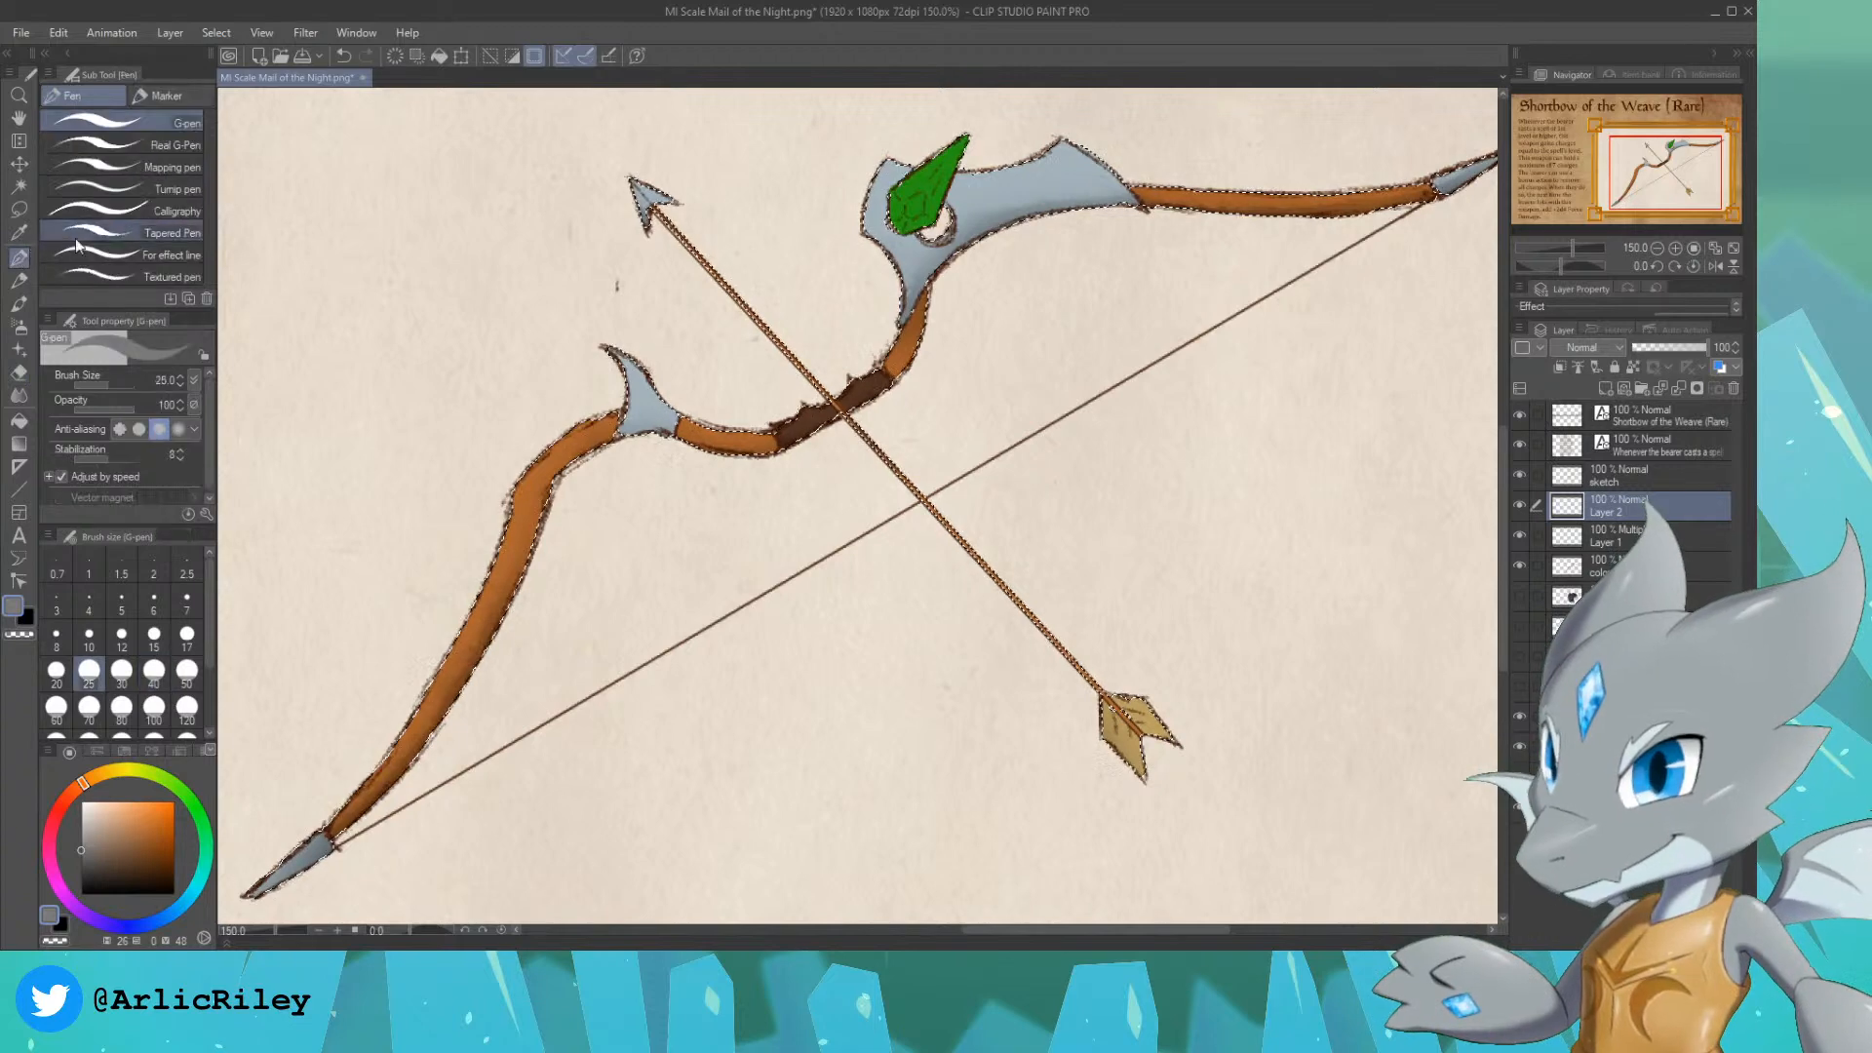
pyautogui.click(183, 255)
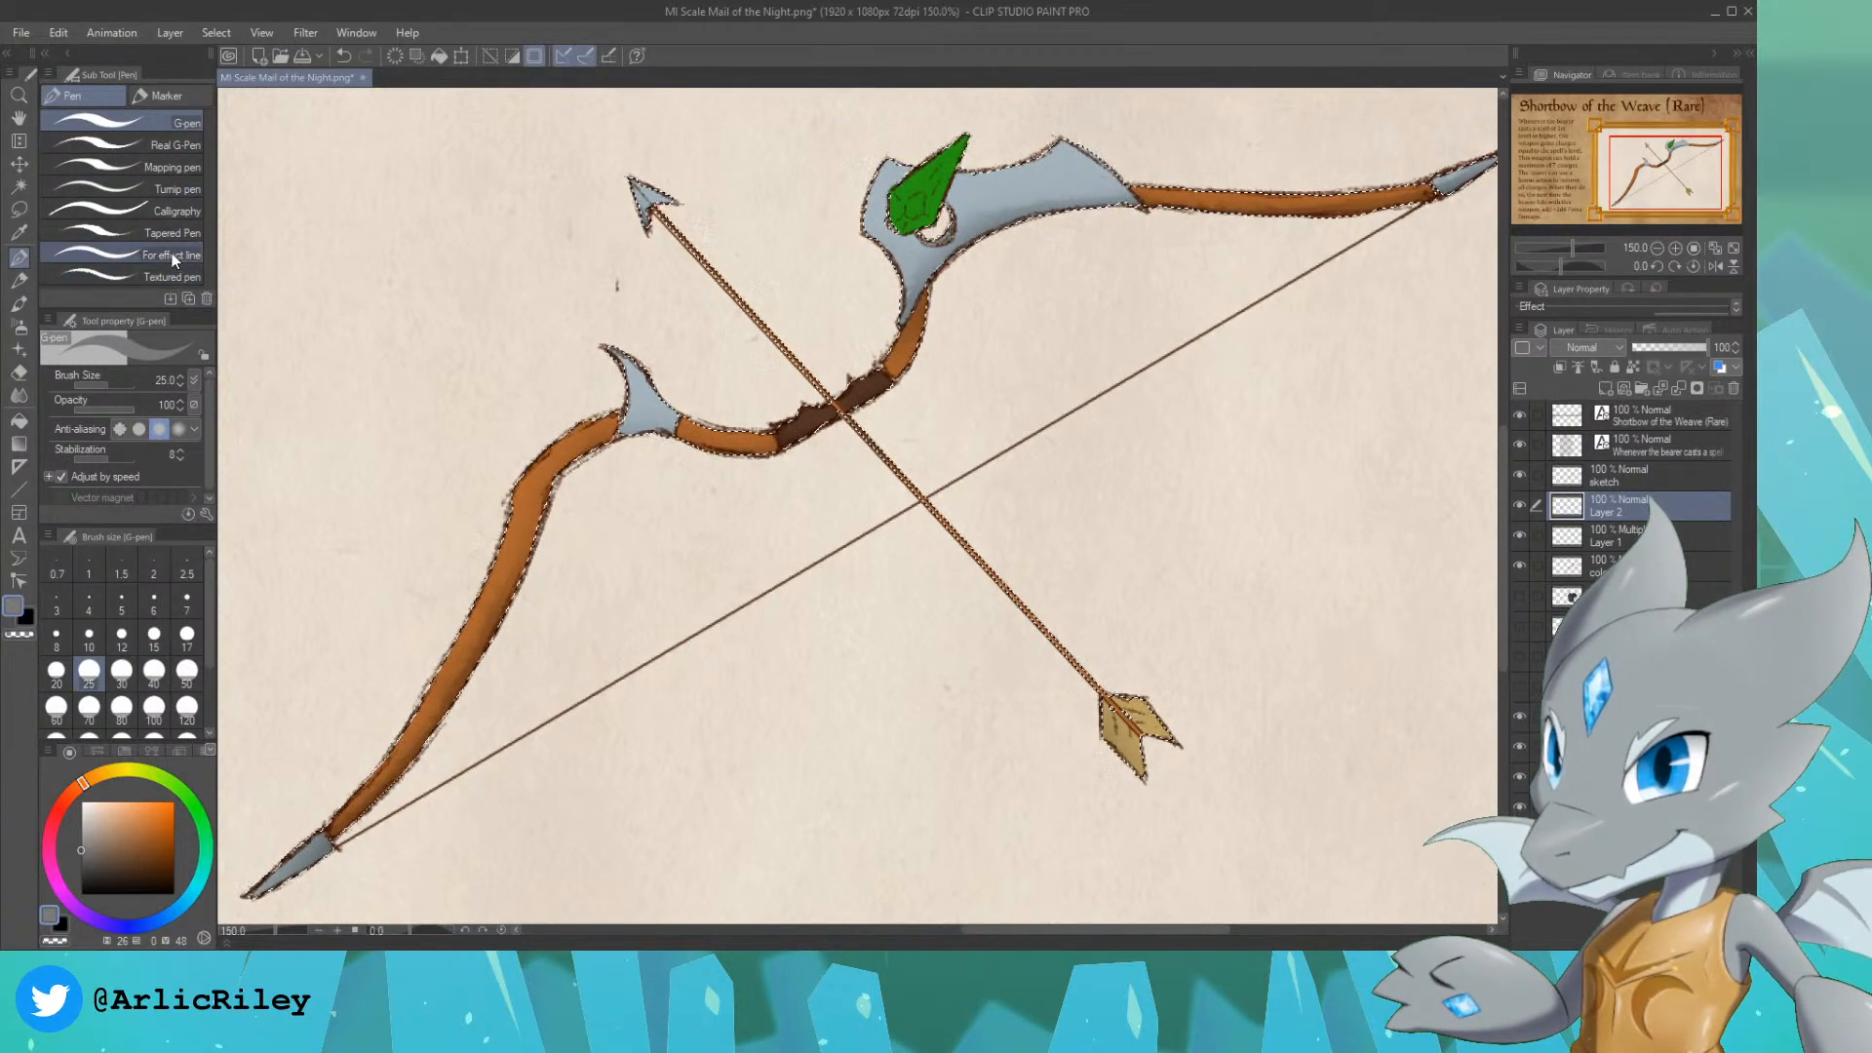
pyautogui.click(84, 801)
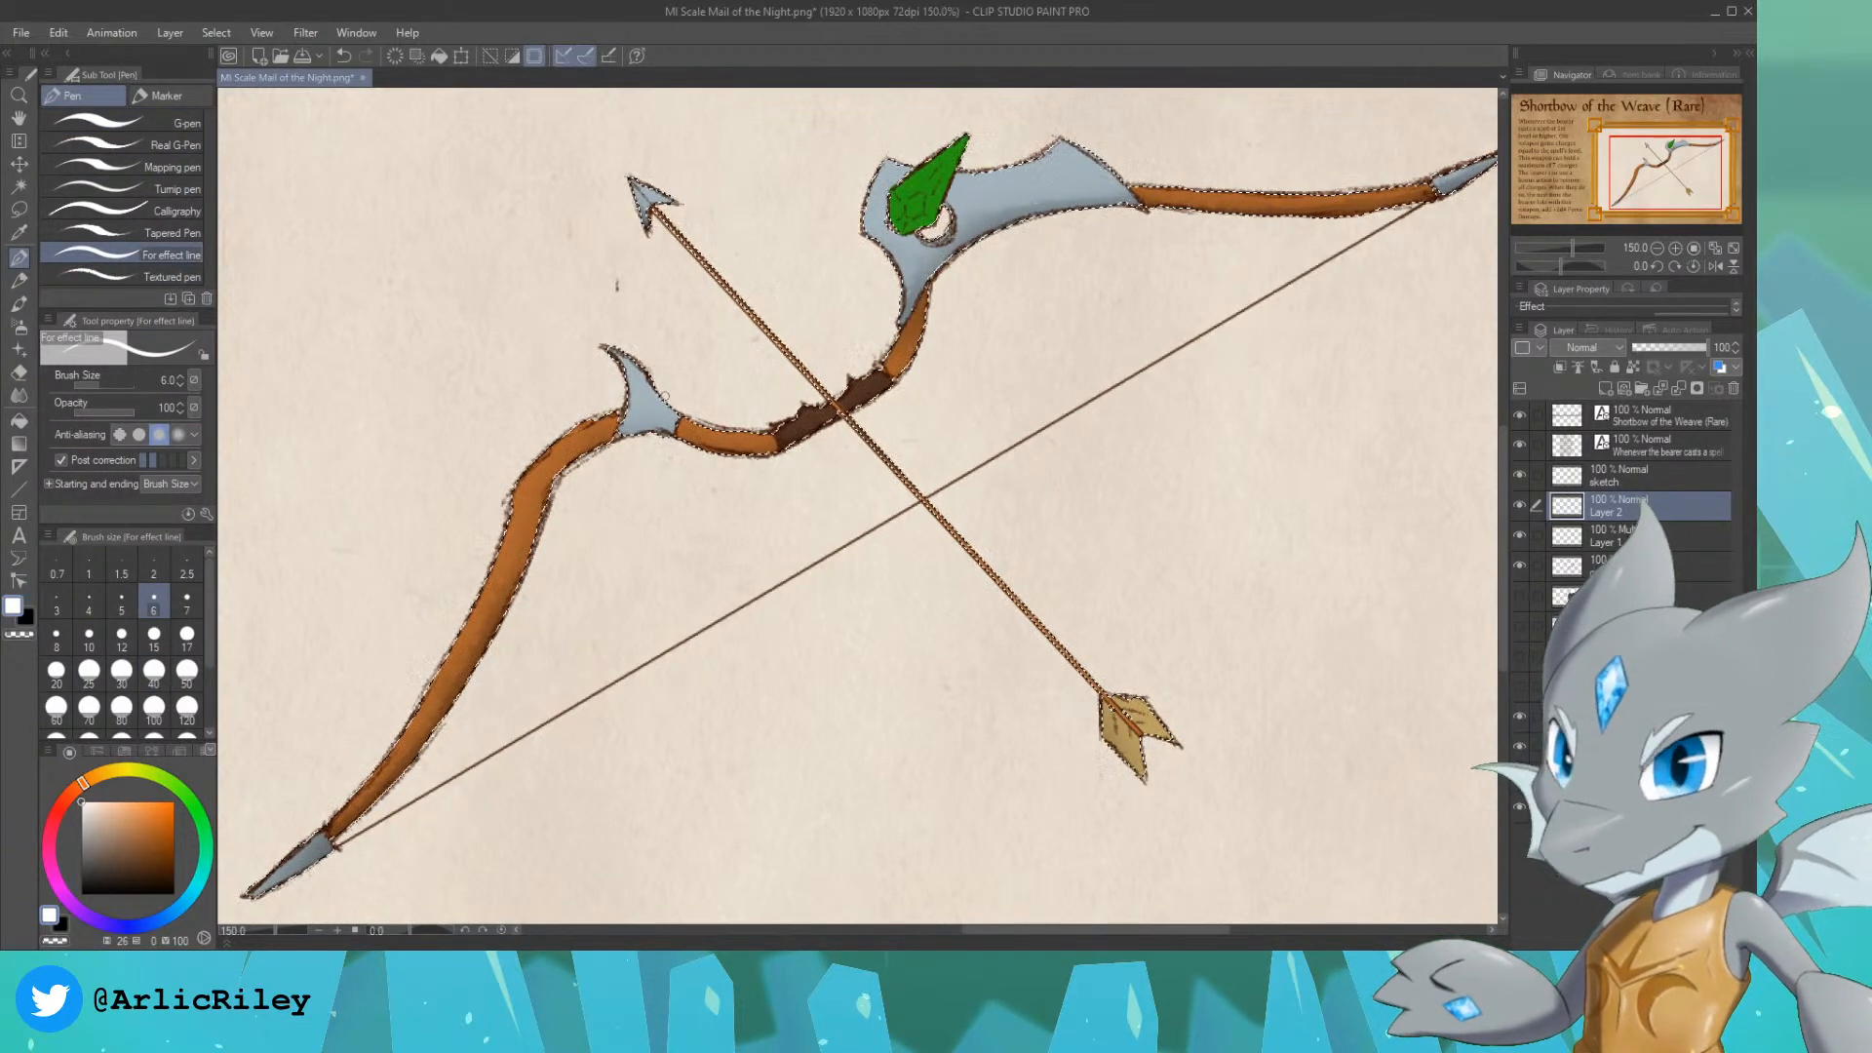
pyautogui.click(192, 894)
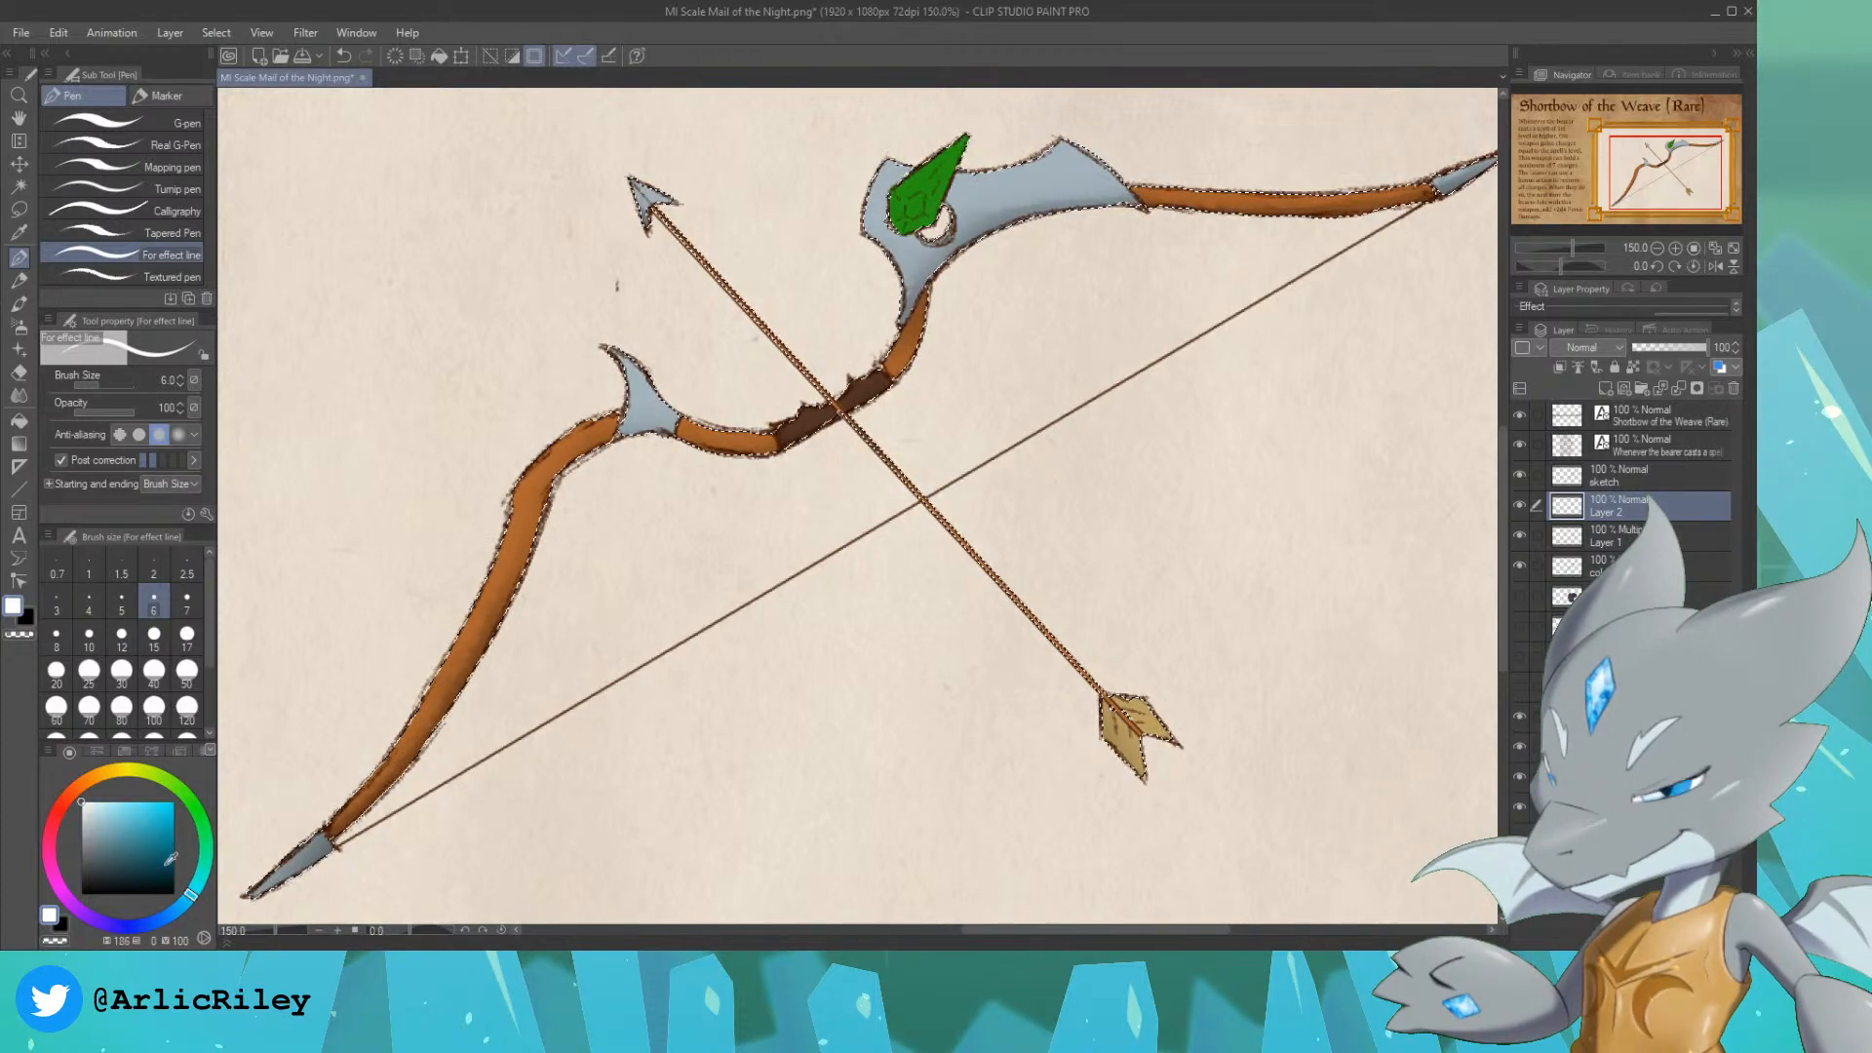
pyautogui.click(90, 802)
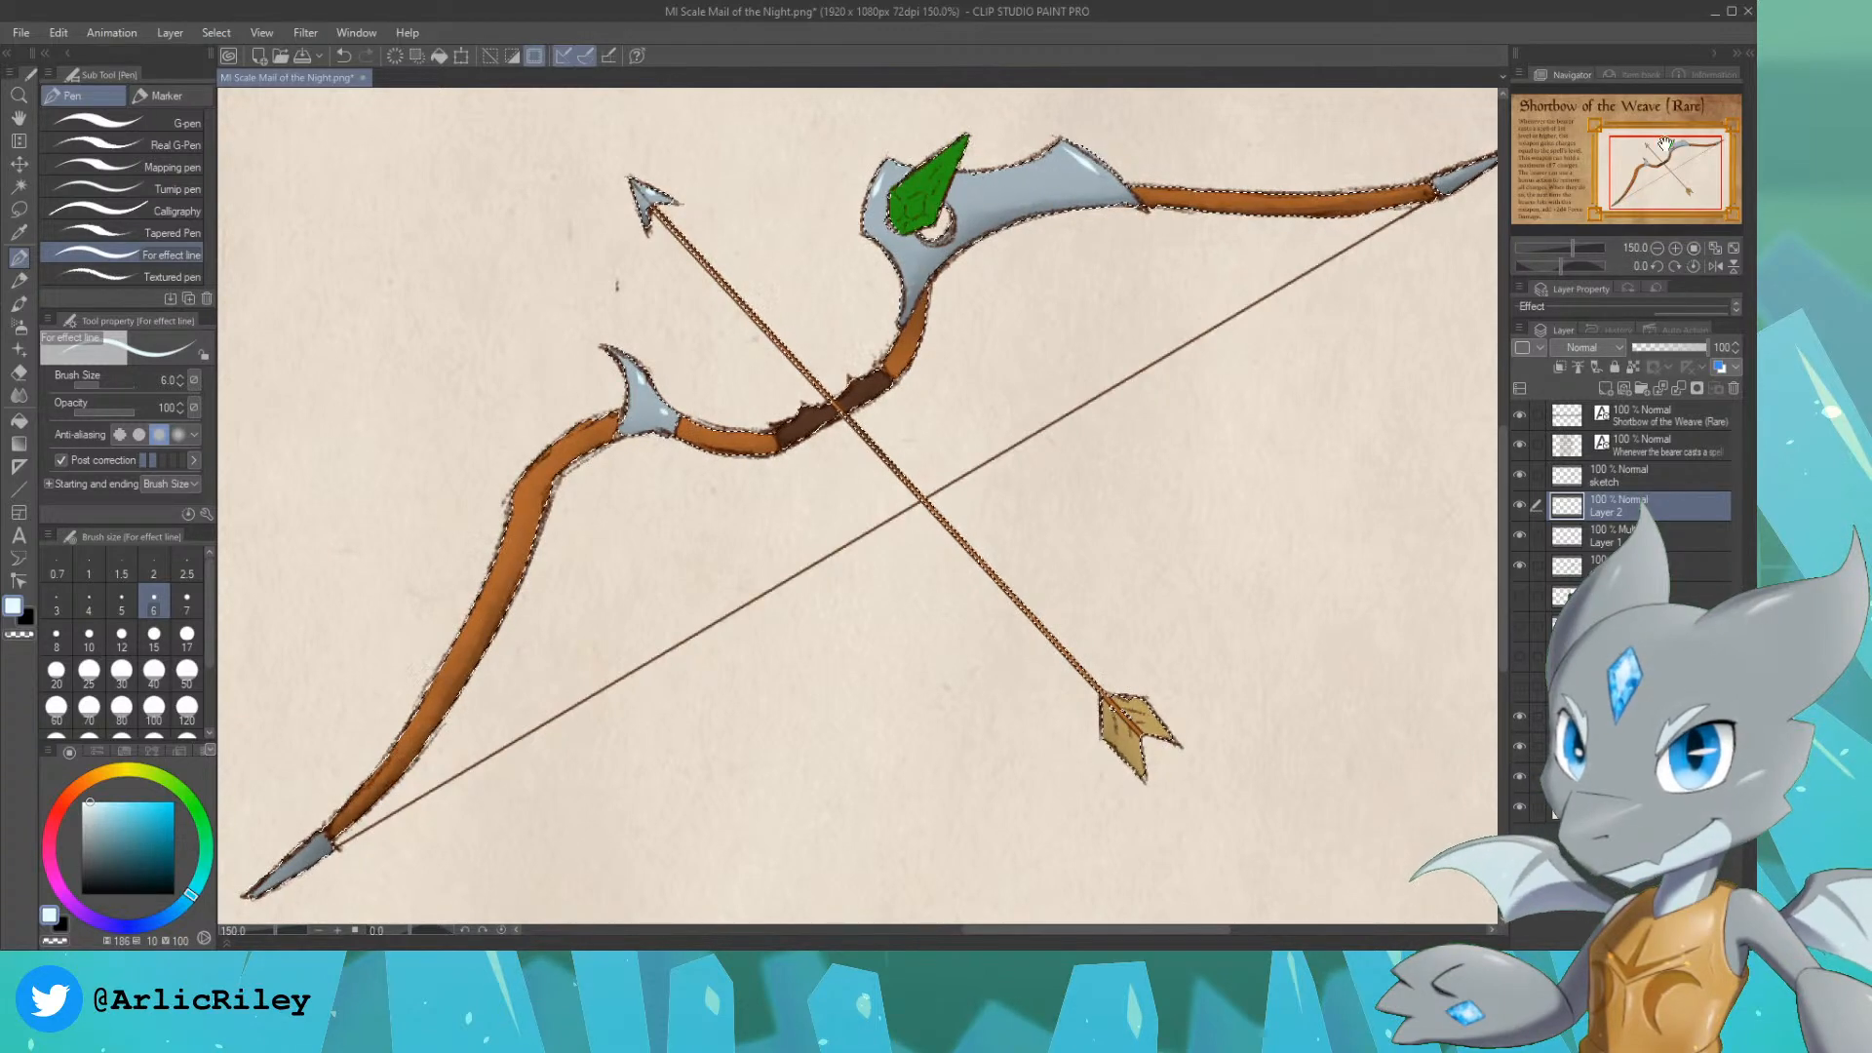
pyautogui.moveTo(1664, 143); pyautogui.dragTo(1594, 174)
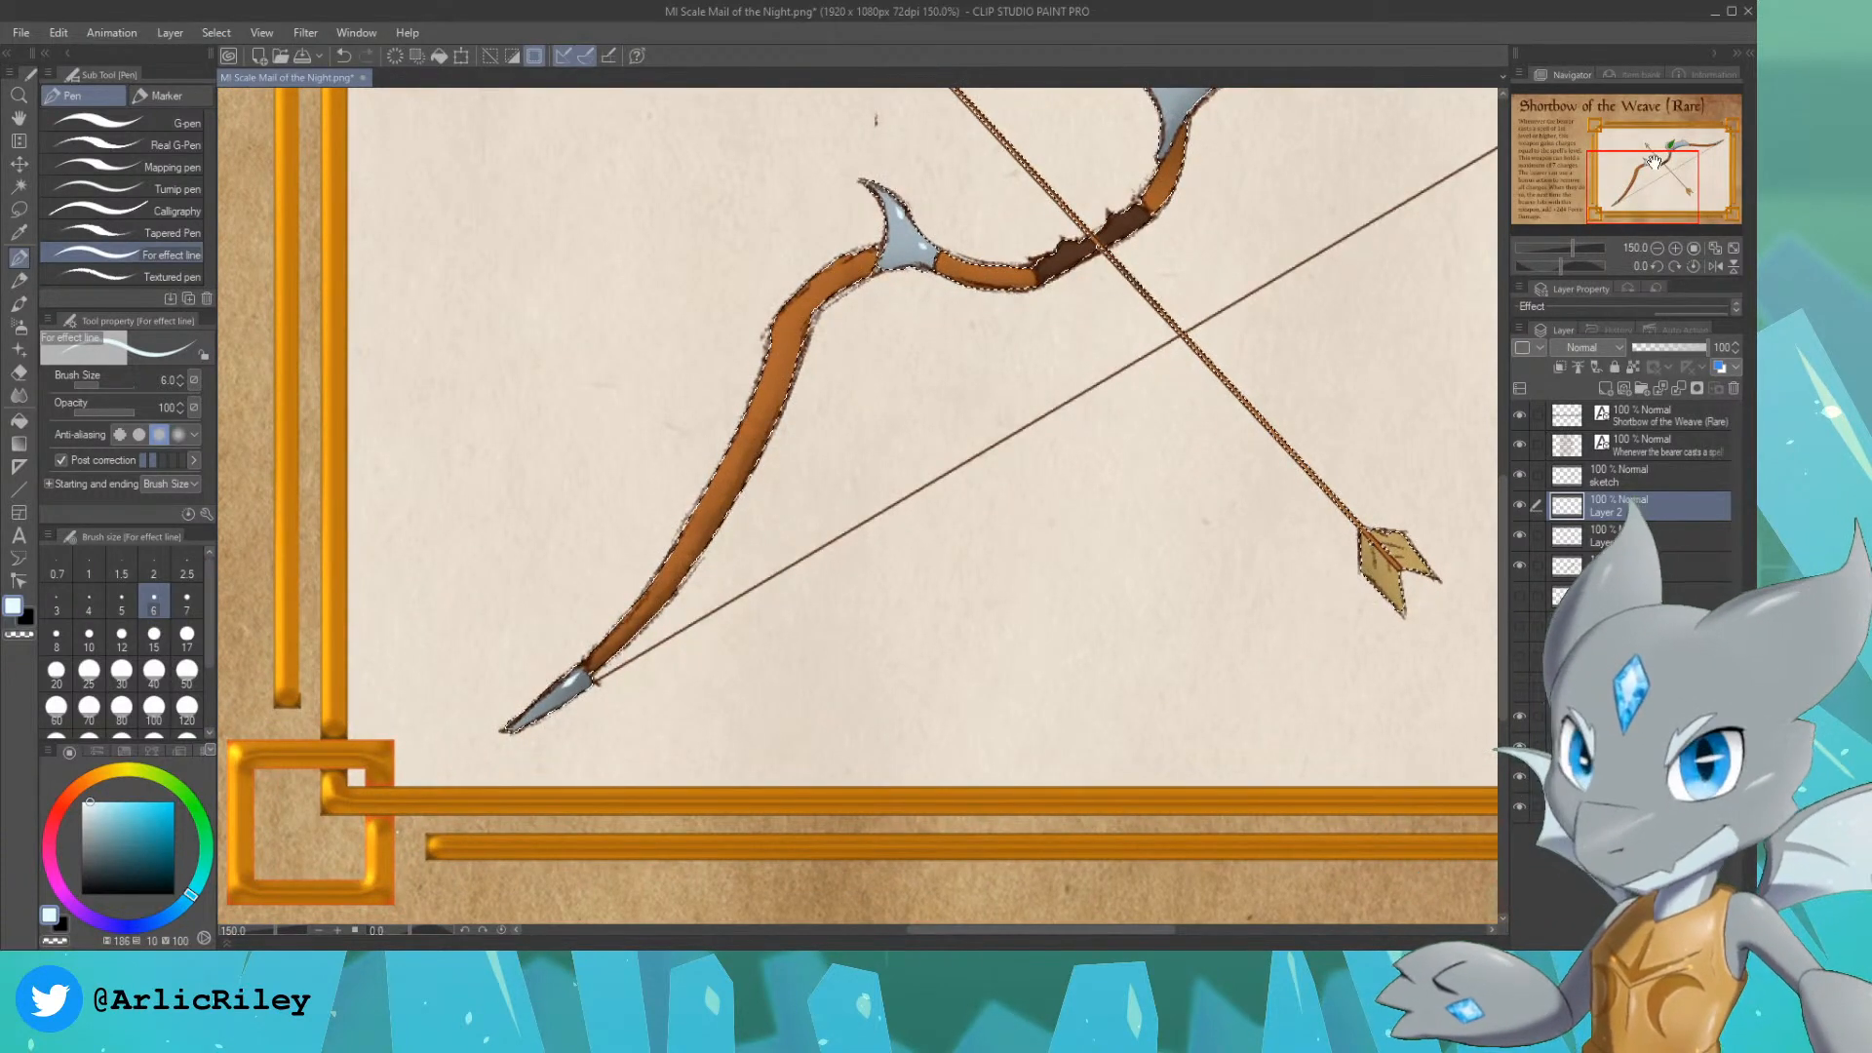
# Step: Pick a light orange with a hue of 26 and saturation of 40 and streak highlights along the wooden limbs with the size 25 Real pencil
pyautogui.moveTo(1655, 161); pyautogui.dragTo(1653, 152)
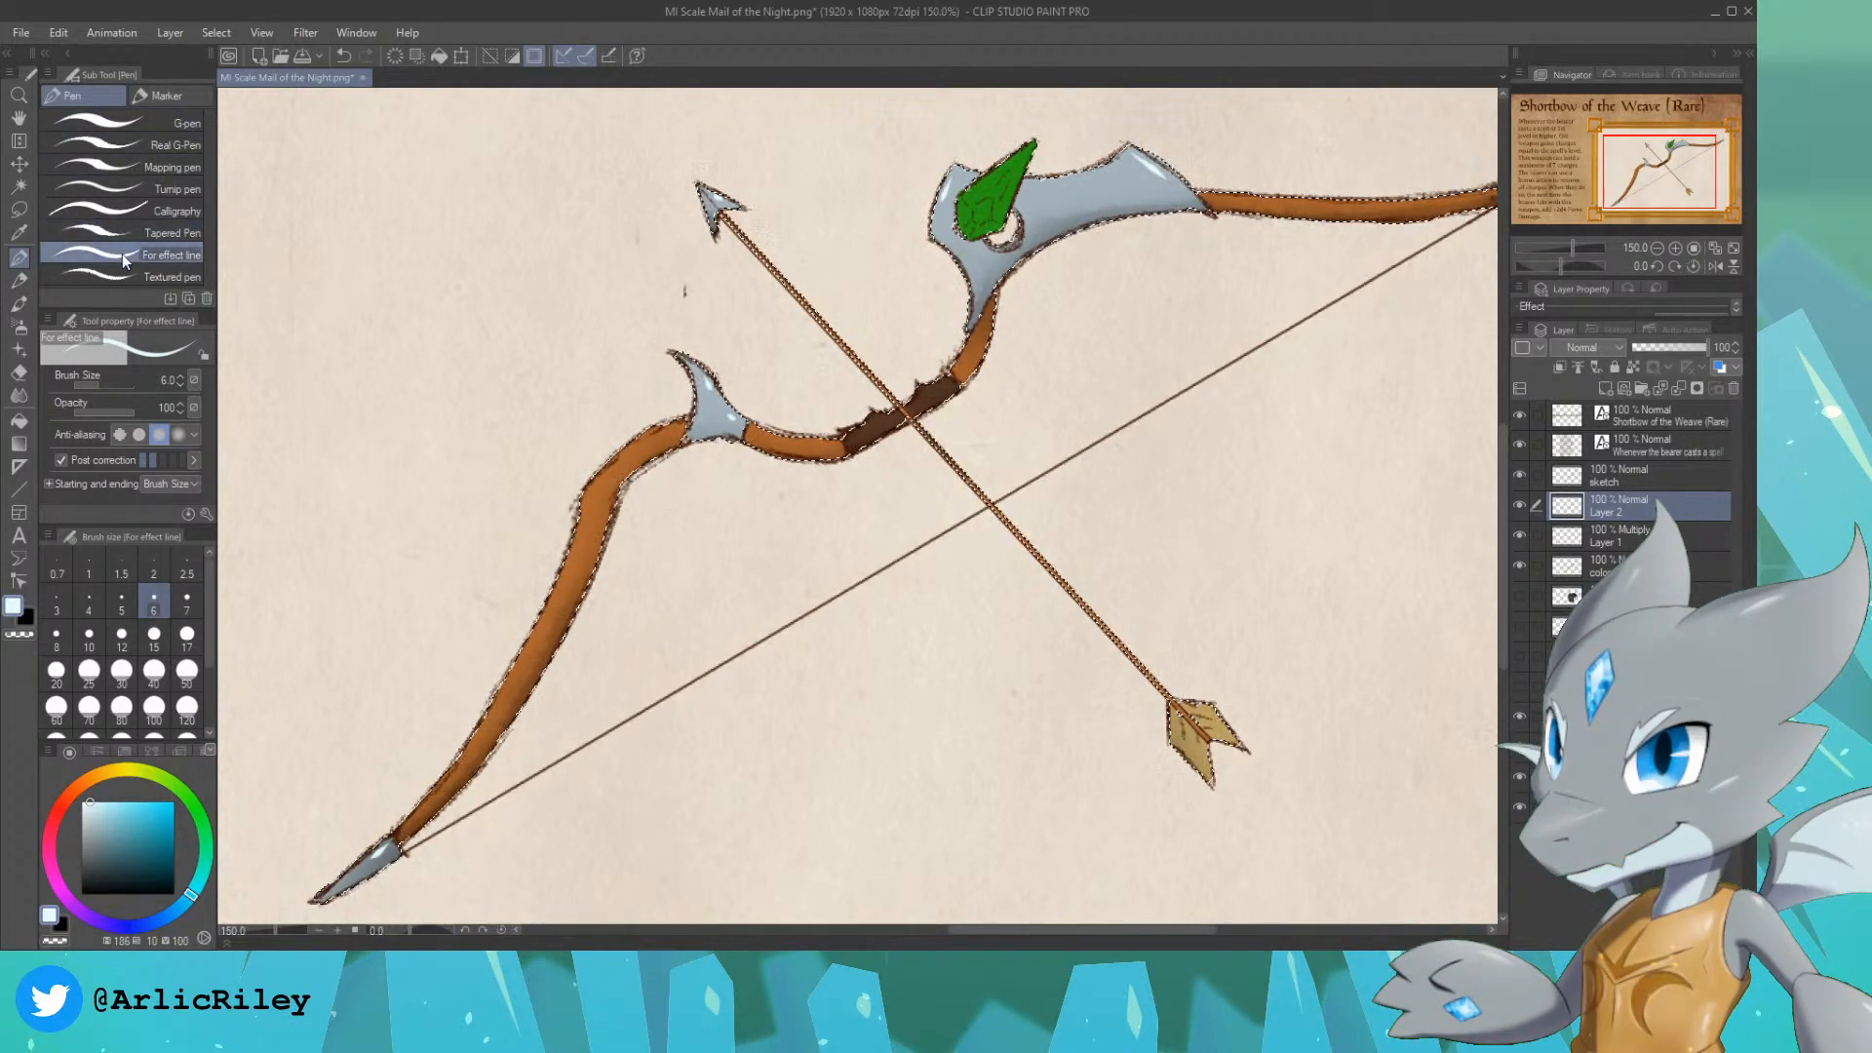
pyautogui.click(18, 280)
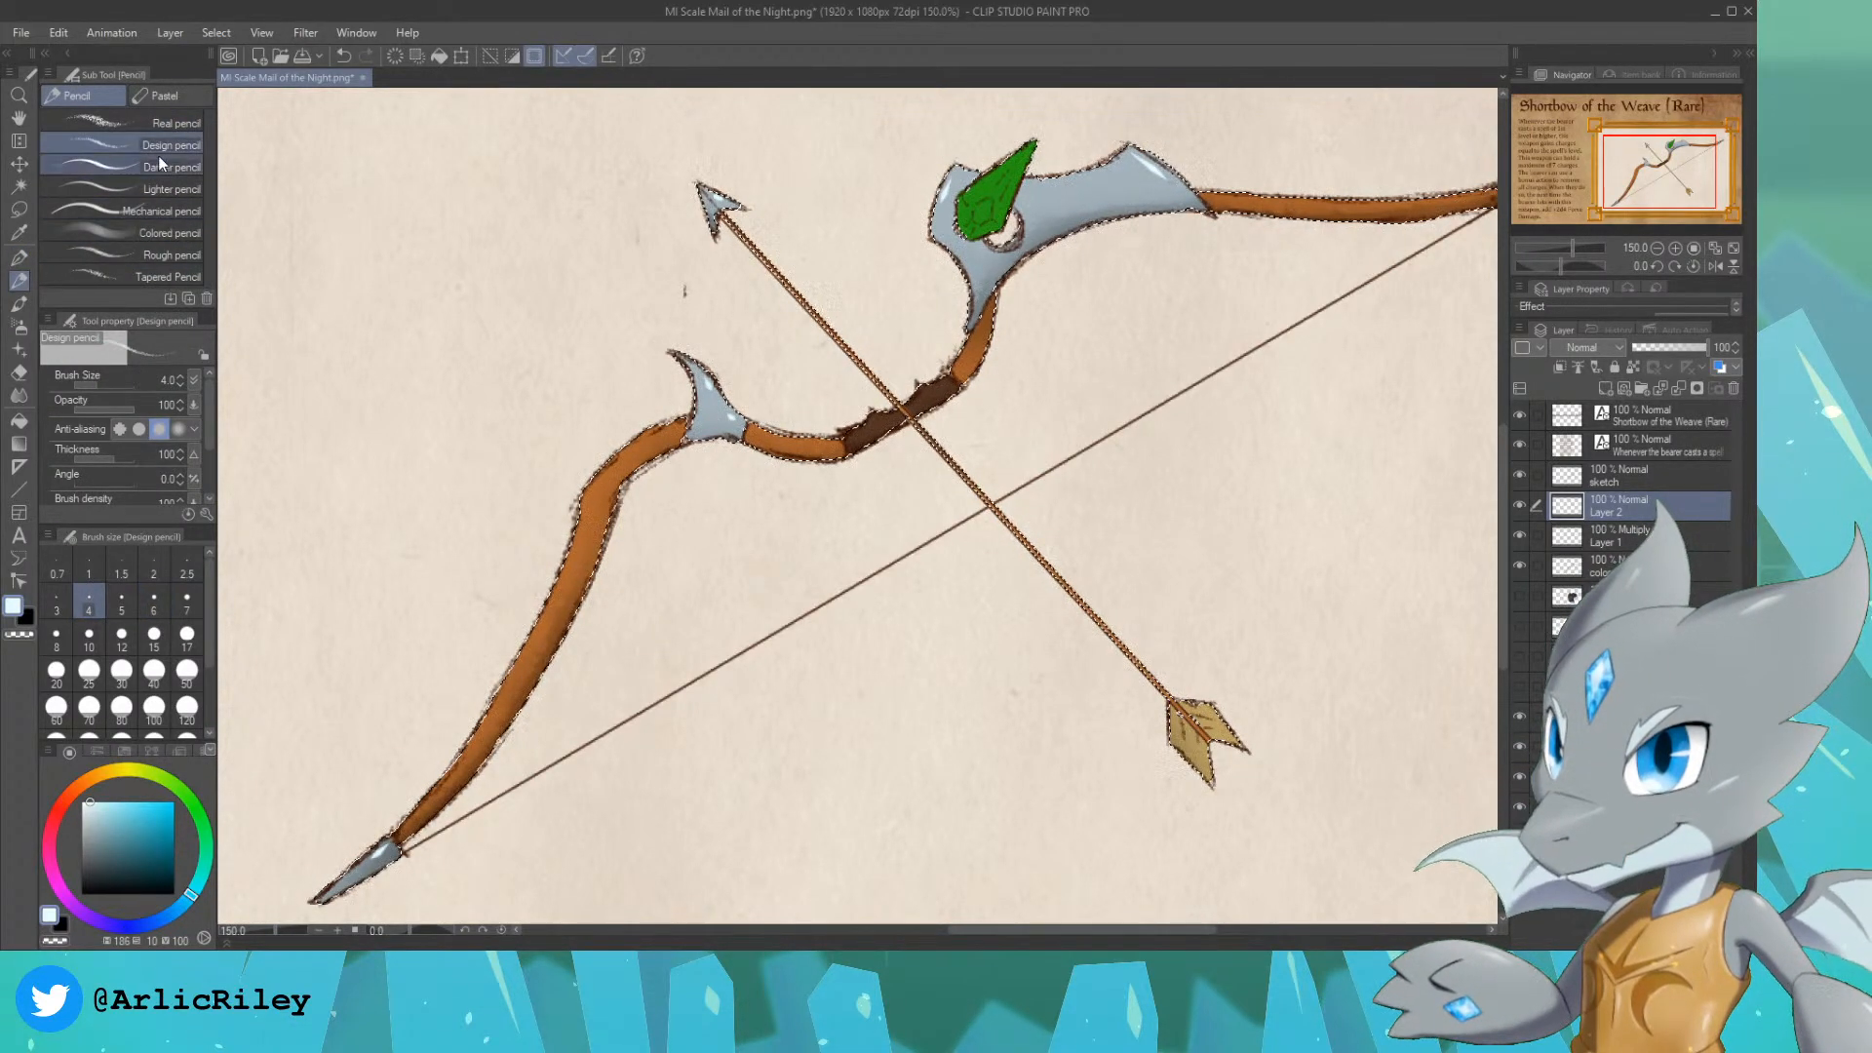
pyautogui.click(161, 124)
pyautogui.keyDown('alt'); pyautogui.click(599, 500); pyautogui.keyUp('alt')
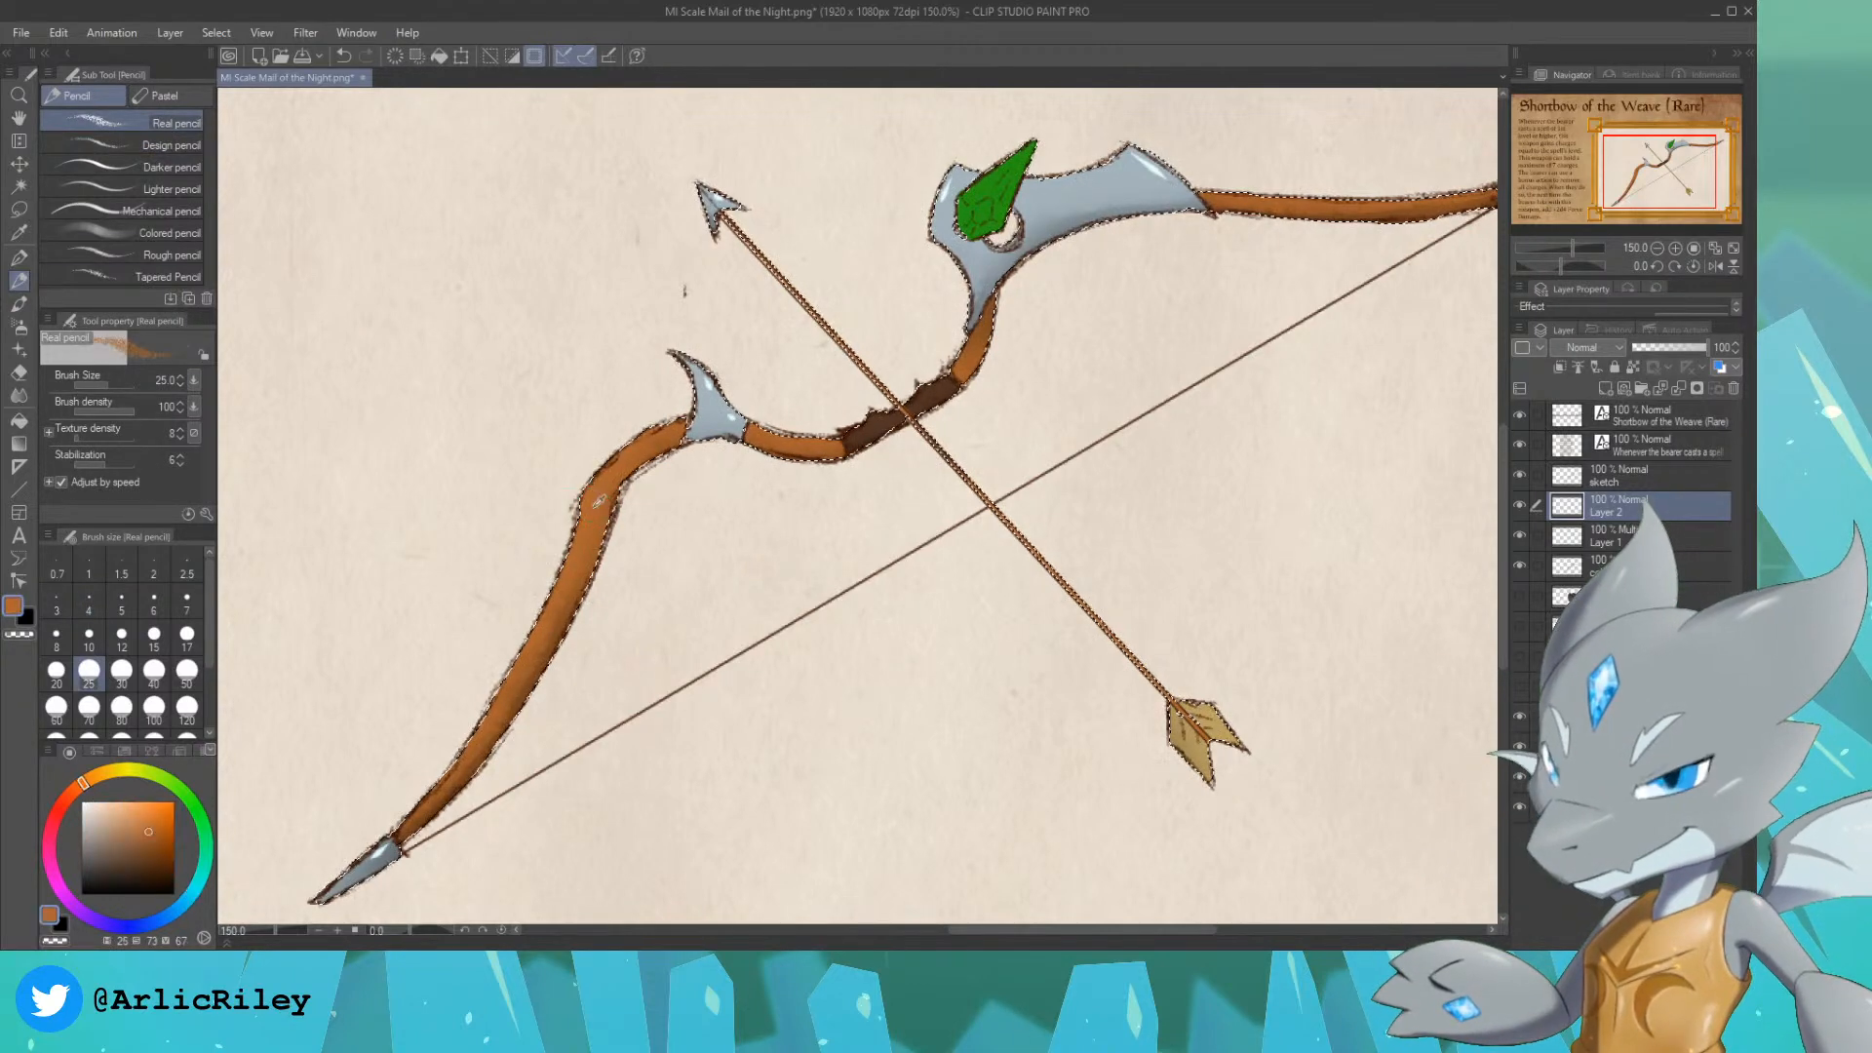
pyautogui.click(118, 813)
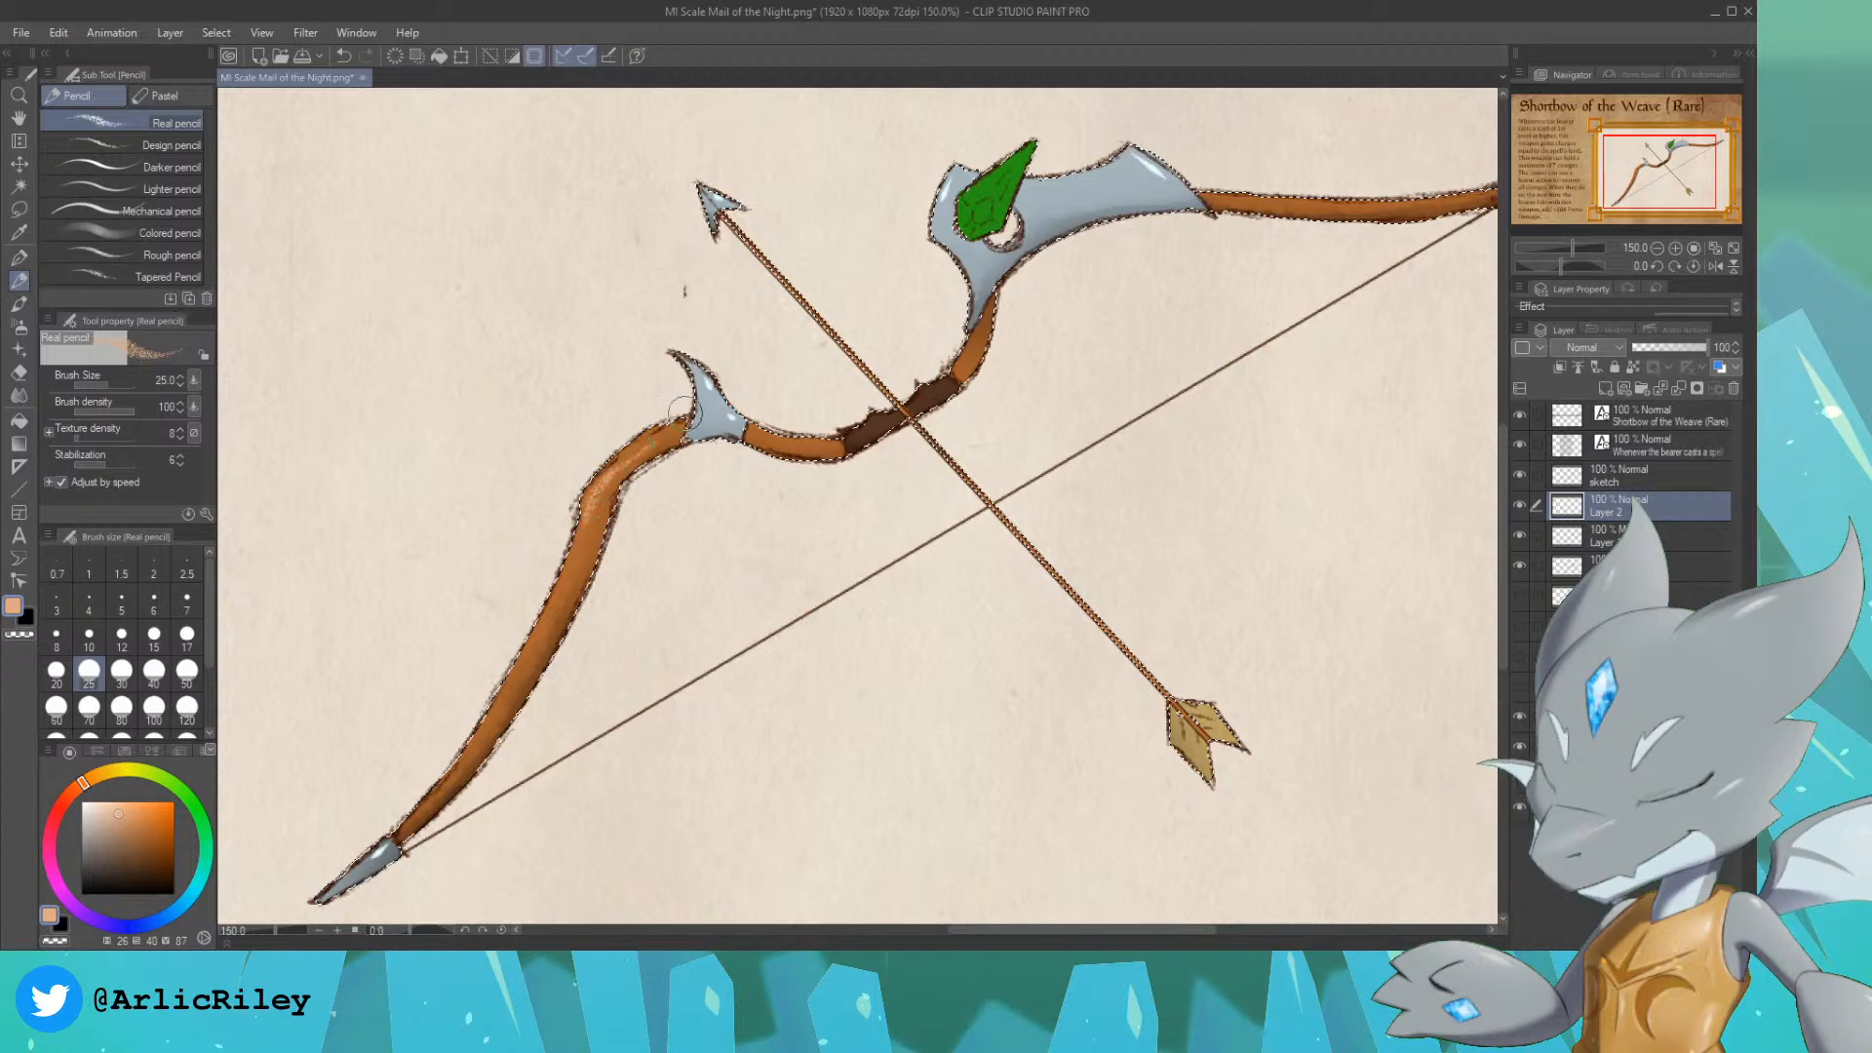
pyautogui.moveTo(651, 433)
pyautogui.mouseDown()
pyautogui.moveTo(597, 477)
pyautogui.moveTo(532, 644)
pyautogui.mouseUp()
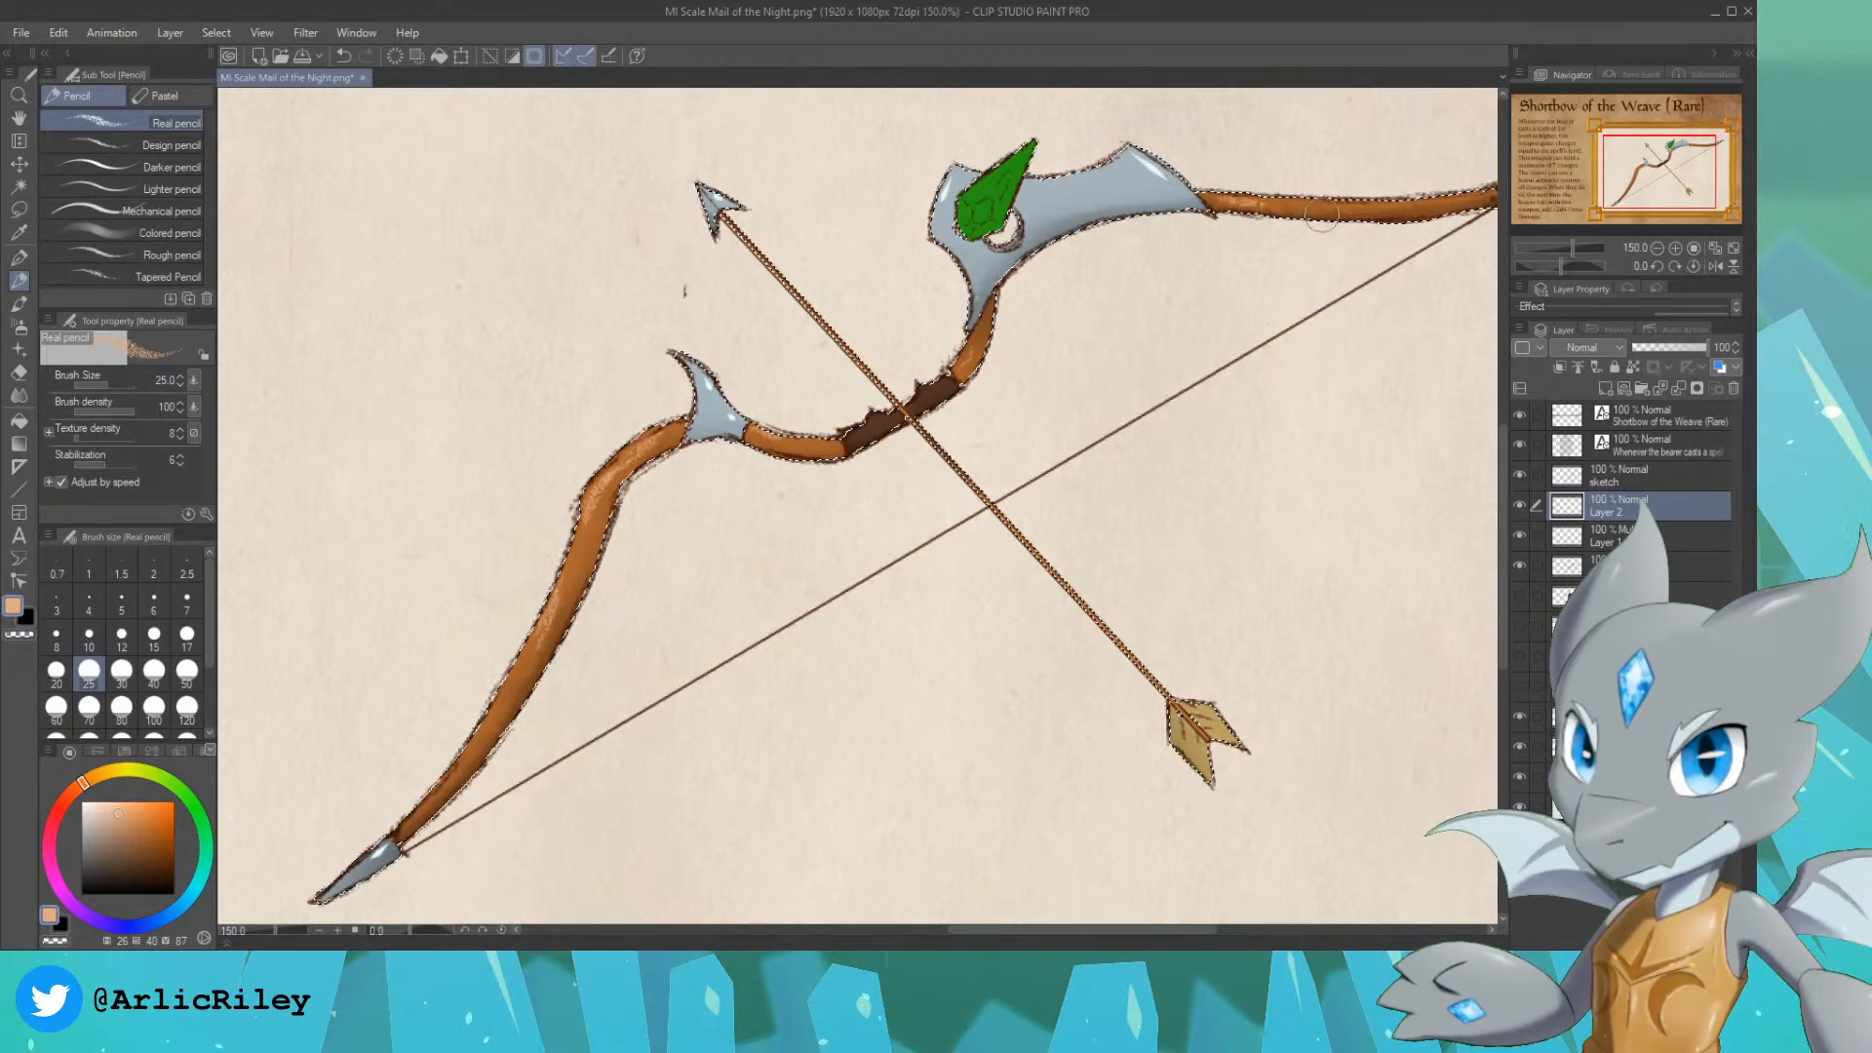
pyautogui.moveTo(1675, 162); pyautogui.dragTo(1687, 160)
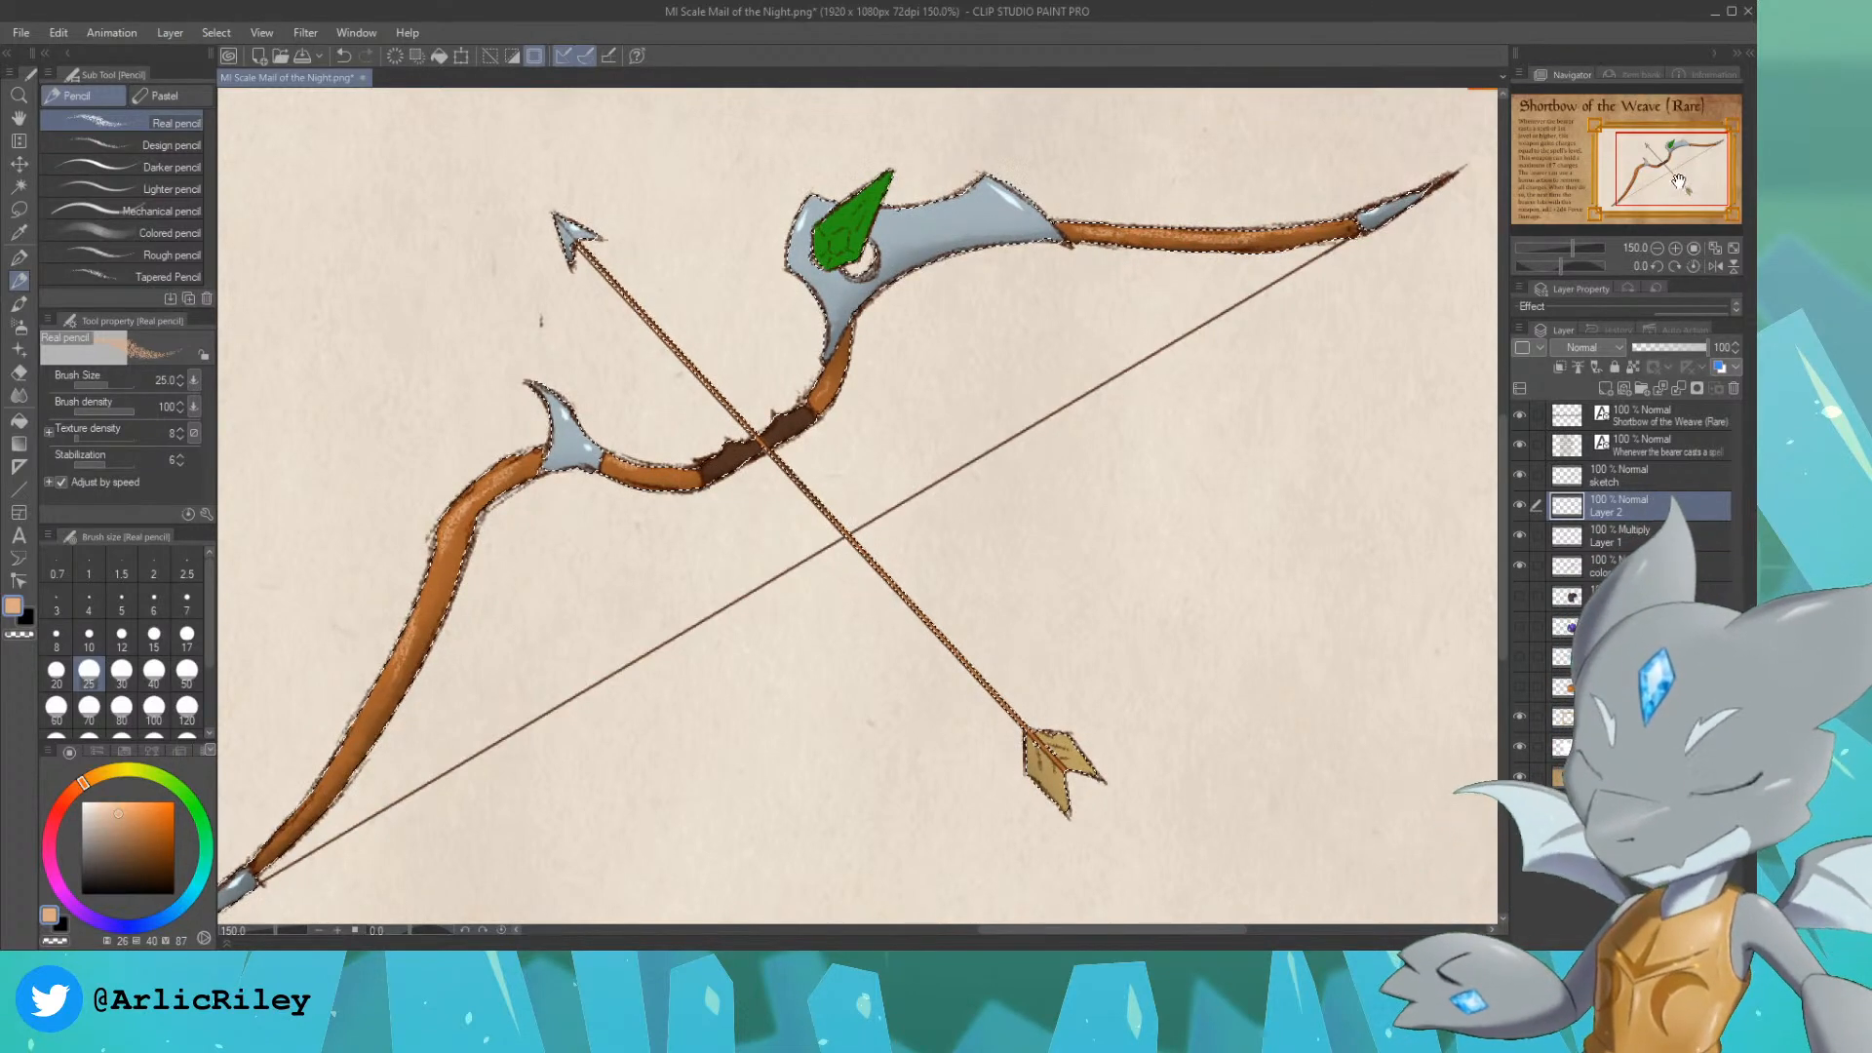
# Step: Sample the metal's blue-grey, lighten it to a saturation of 9, and highlight the large metal fitting with the Real pencil at size 70
pyautogui.moveTo(1670, 168); pyautogui.dragTo(1655, 162)
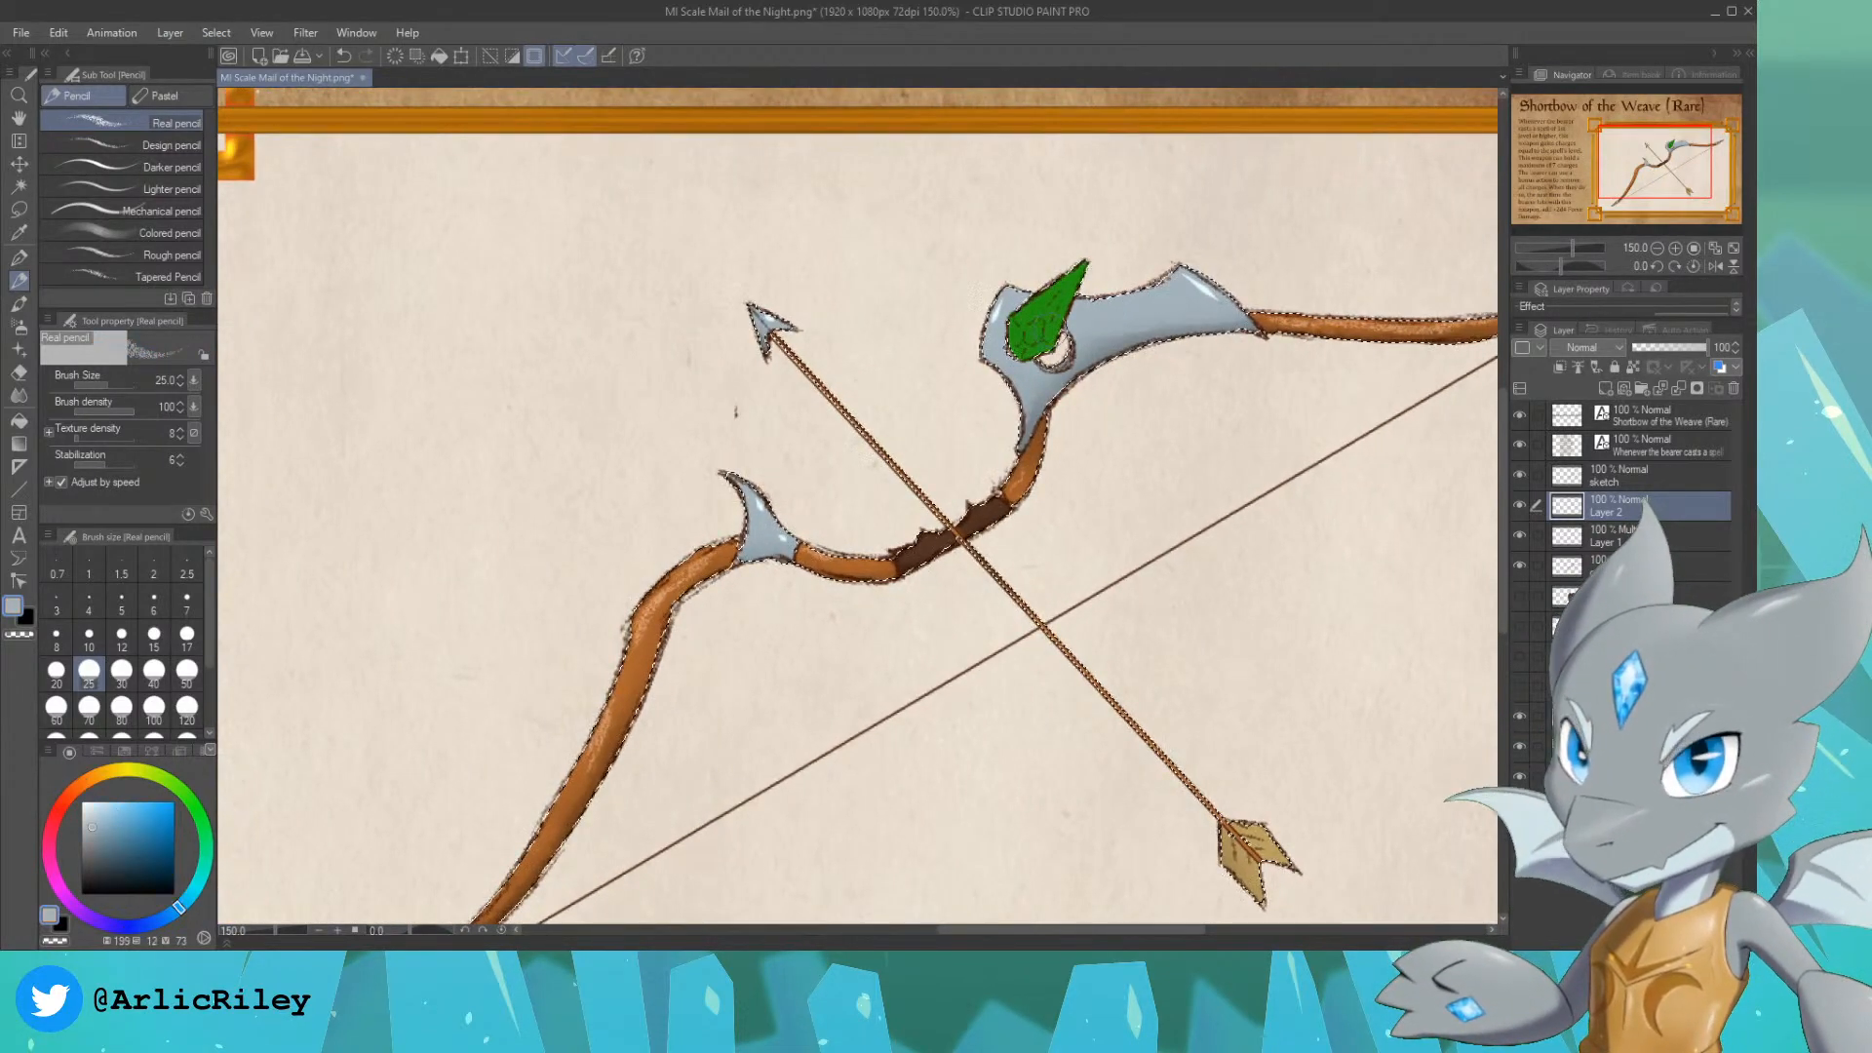
pyautogui.click(94, 806)
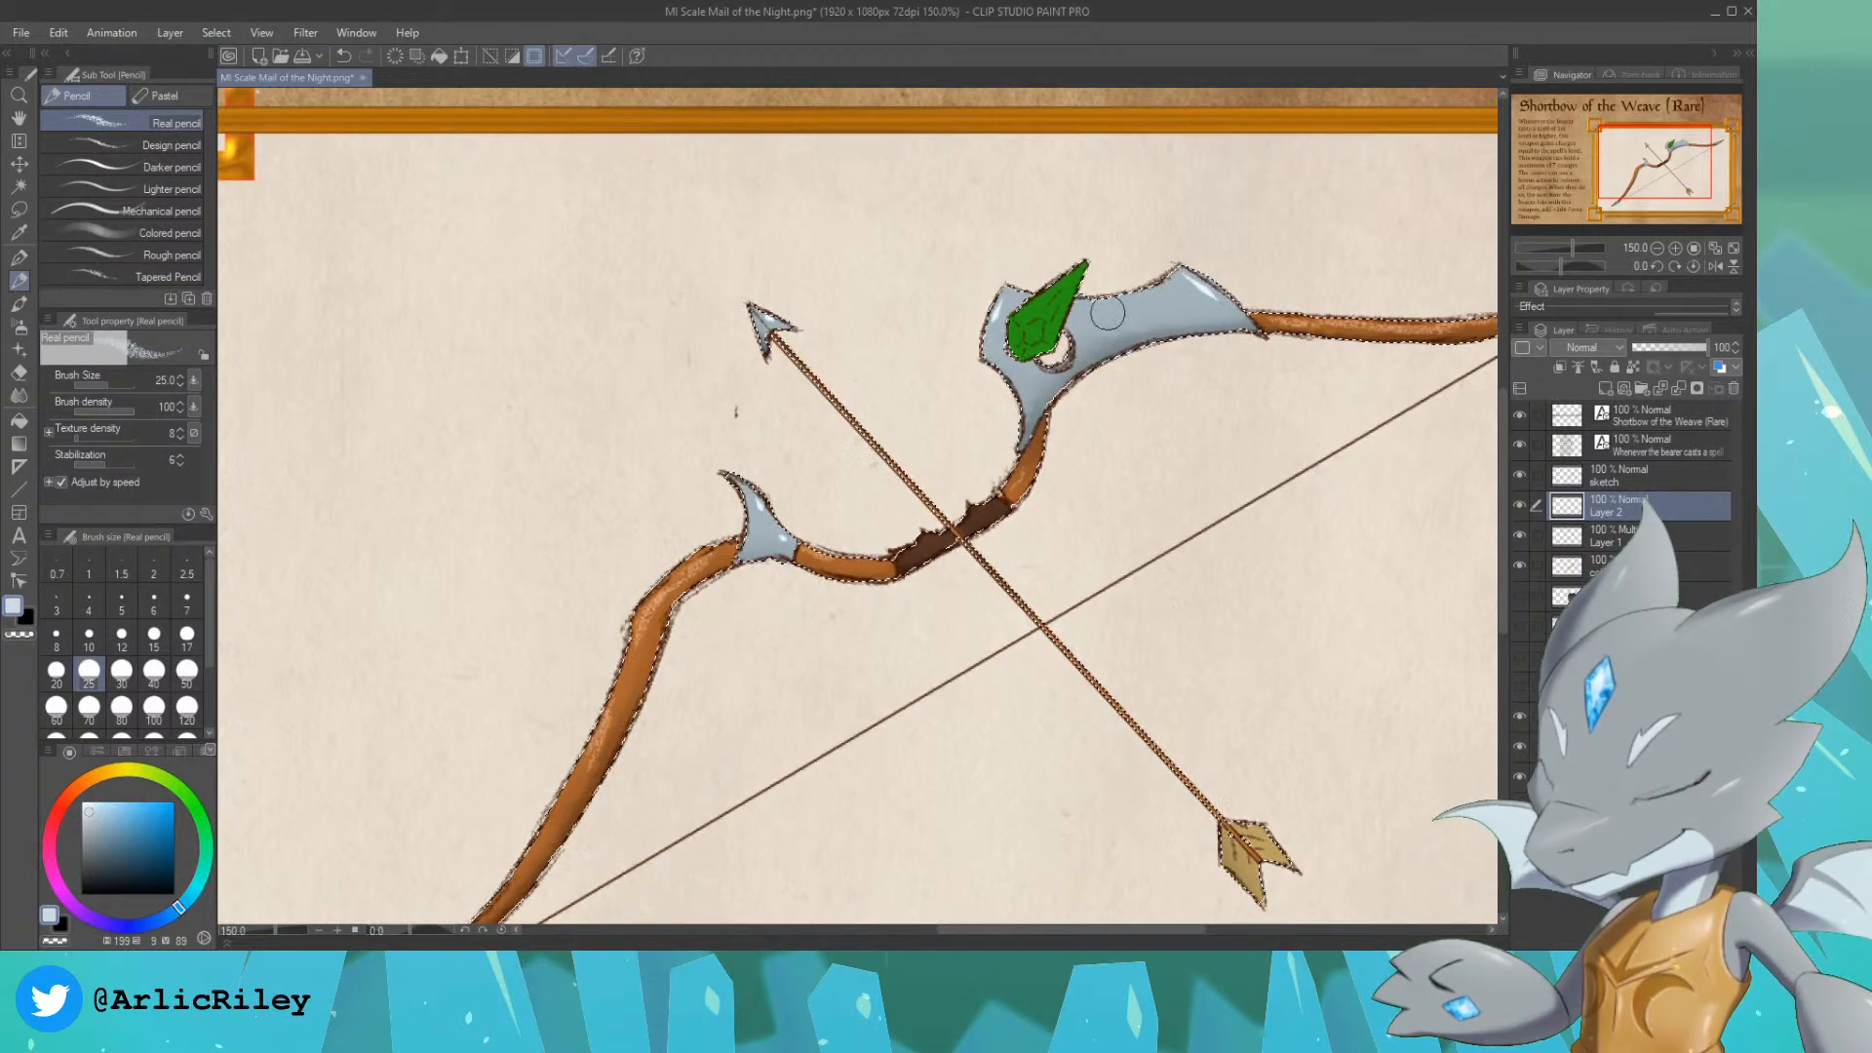
pyautogui.click(89, 710)
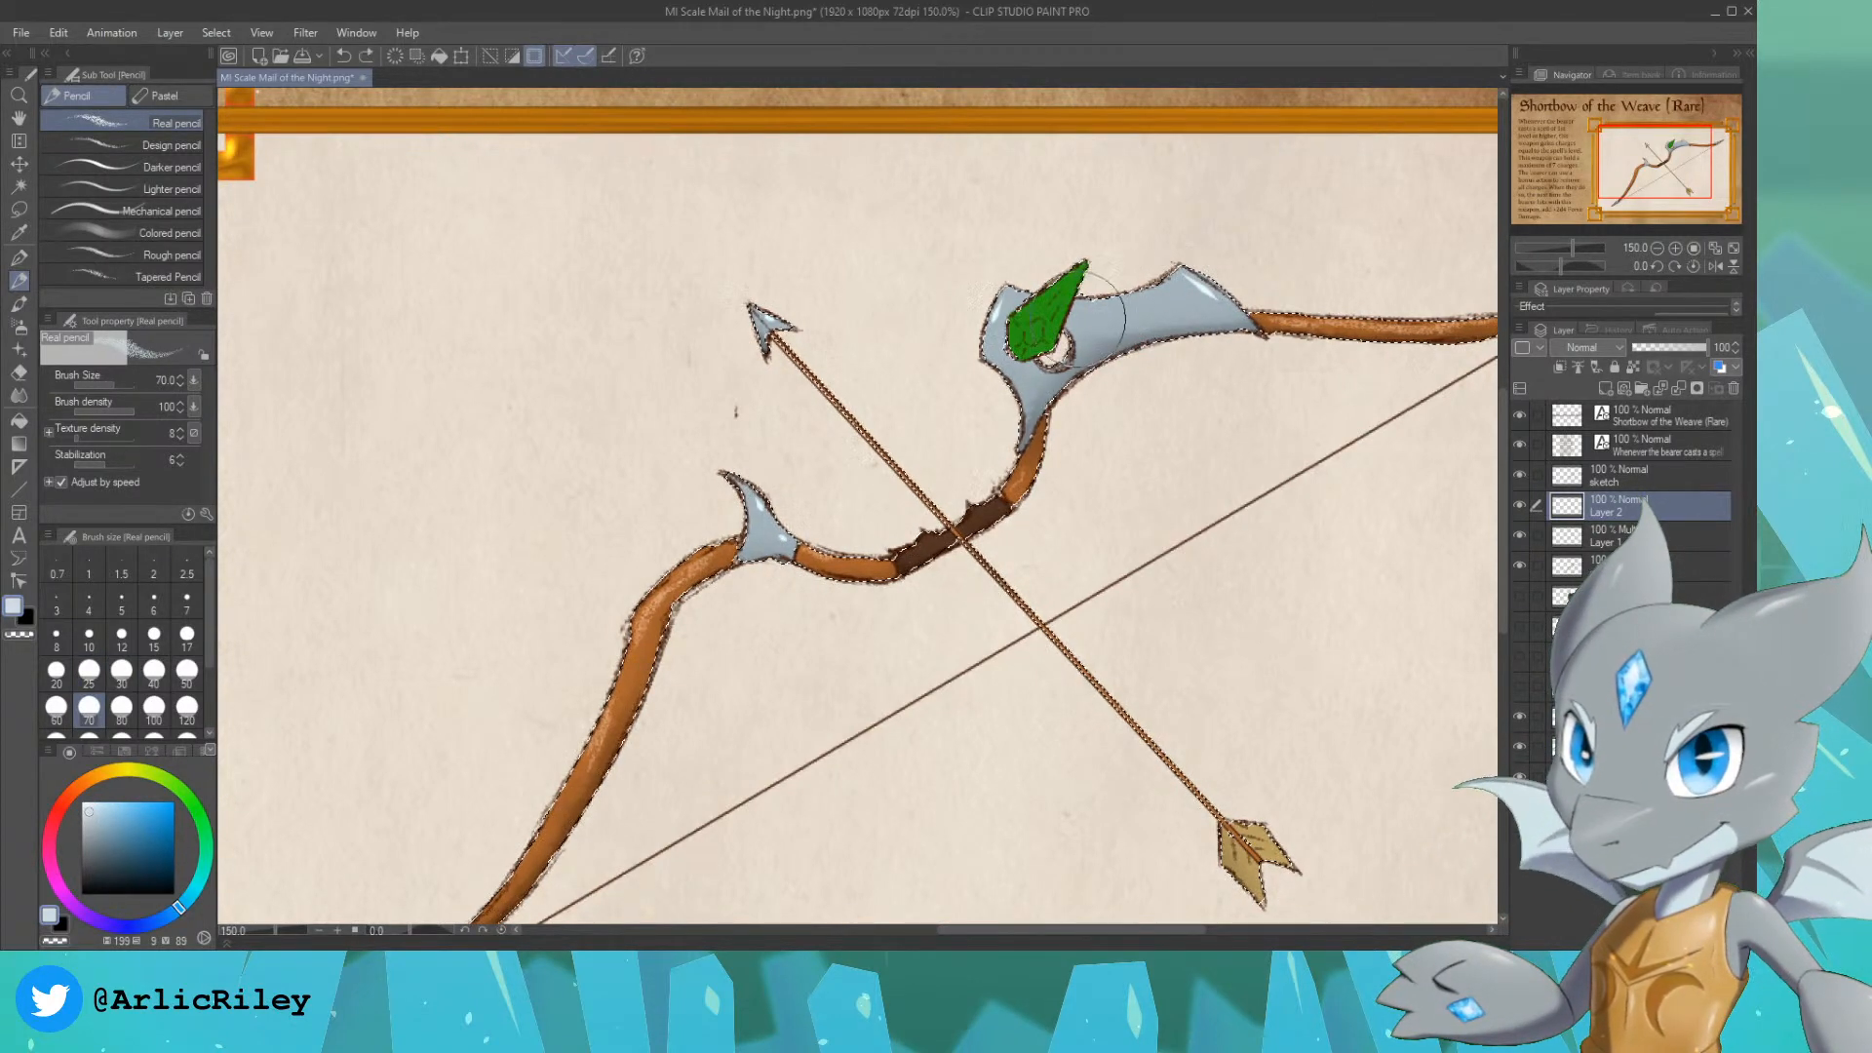
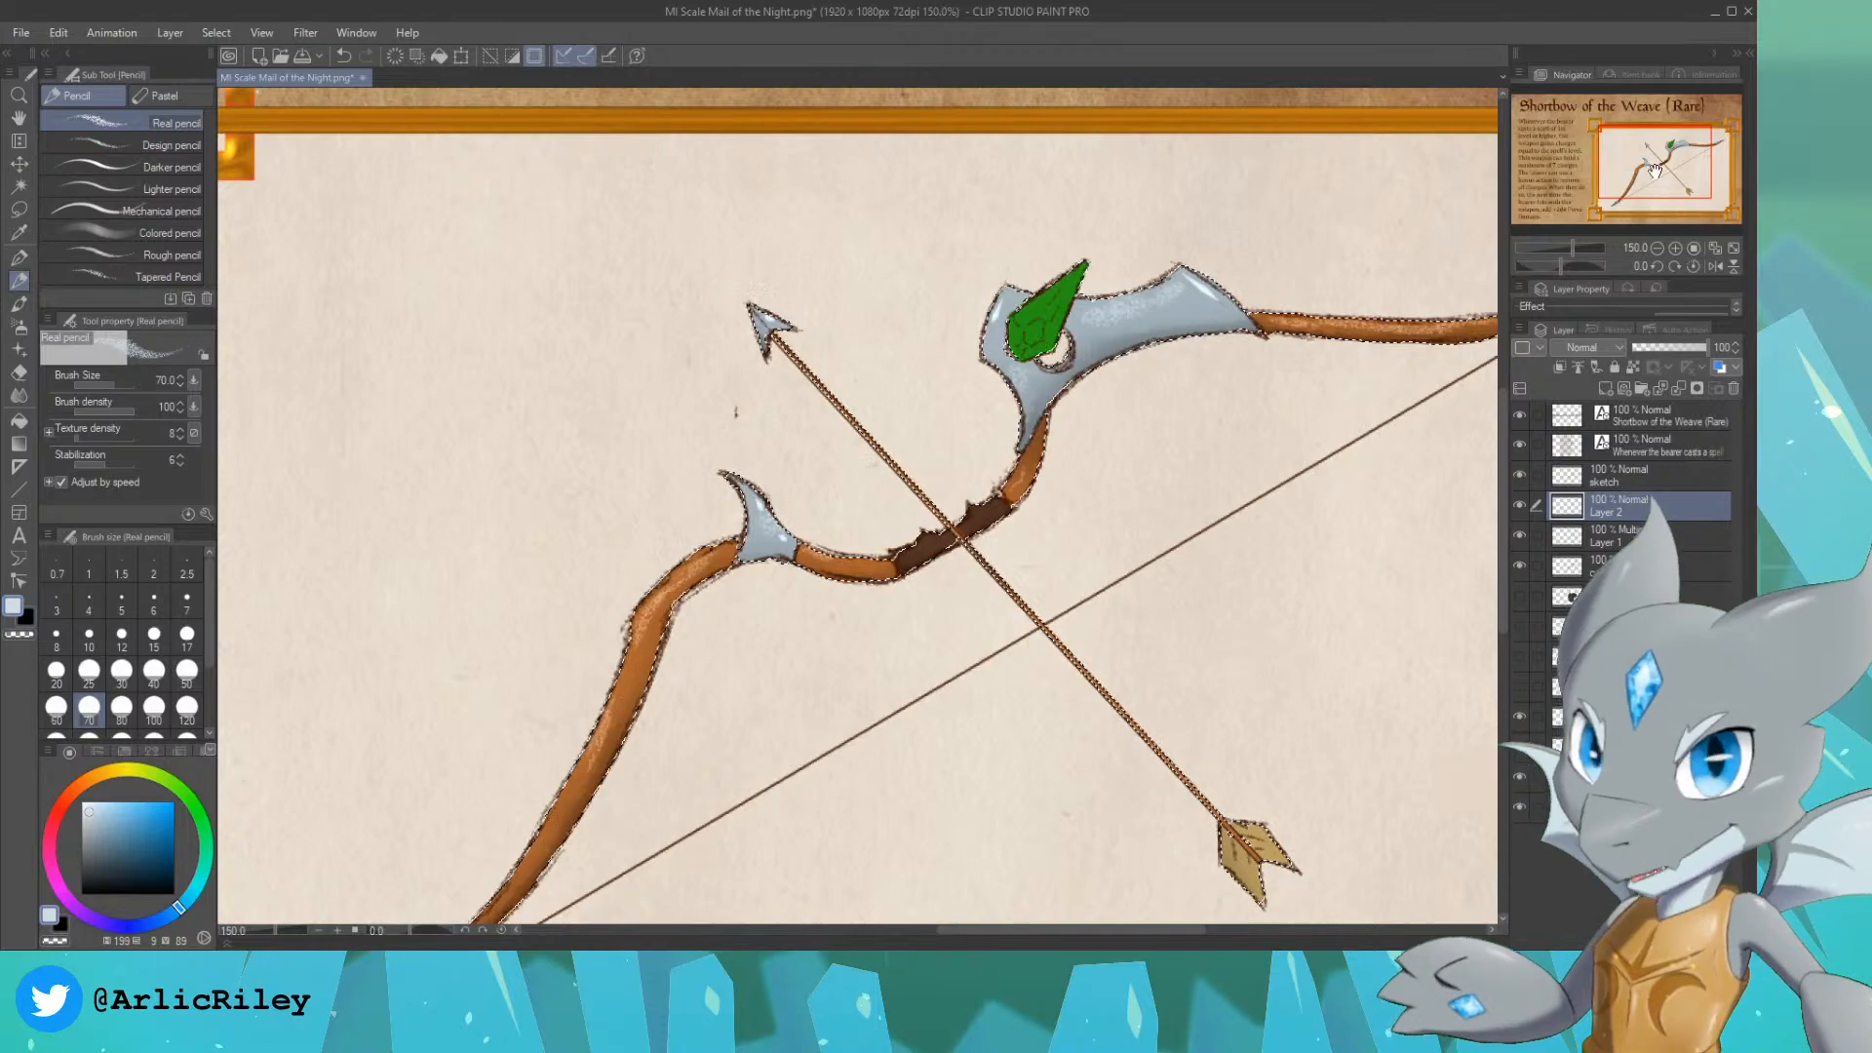
# Step: Clear the selection around the bow and arrow
pyautogui.moveTo(1700, 108); pyautogui.dragTo(1674, 179)
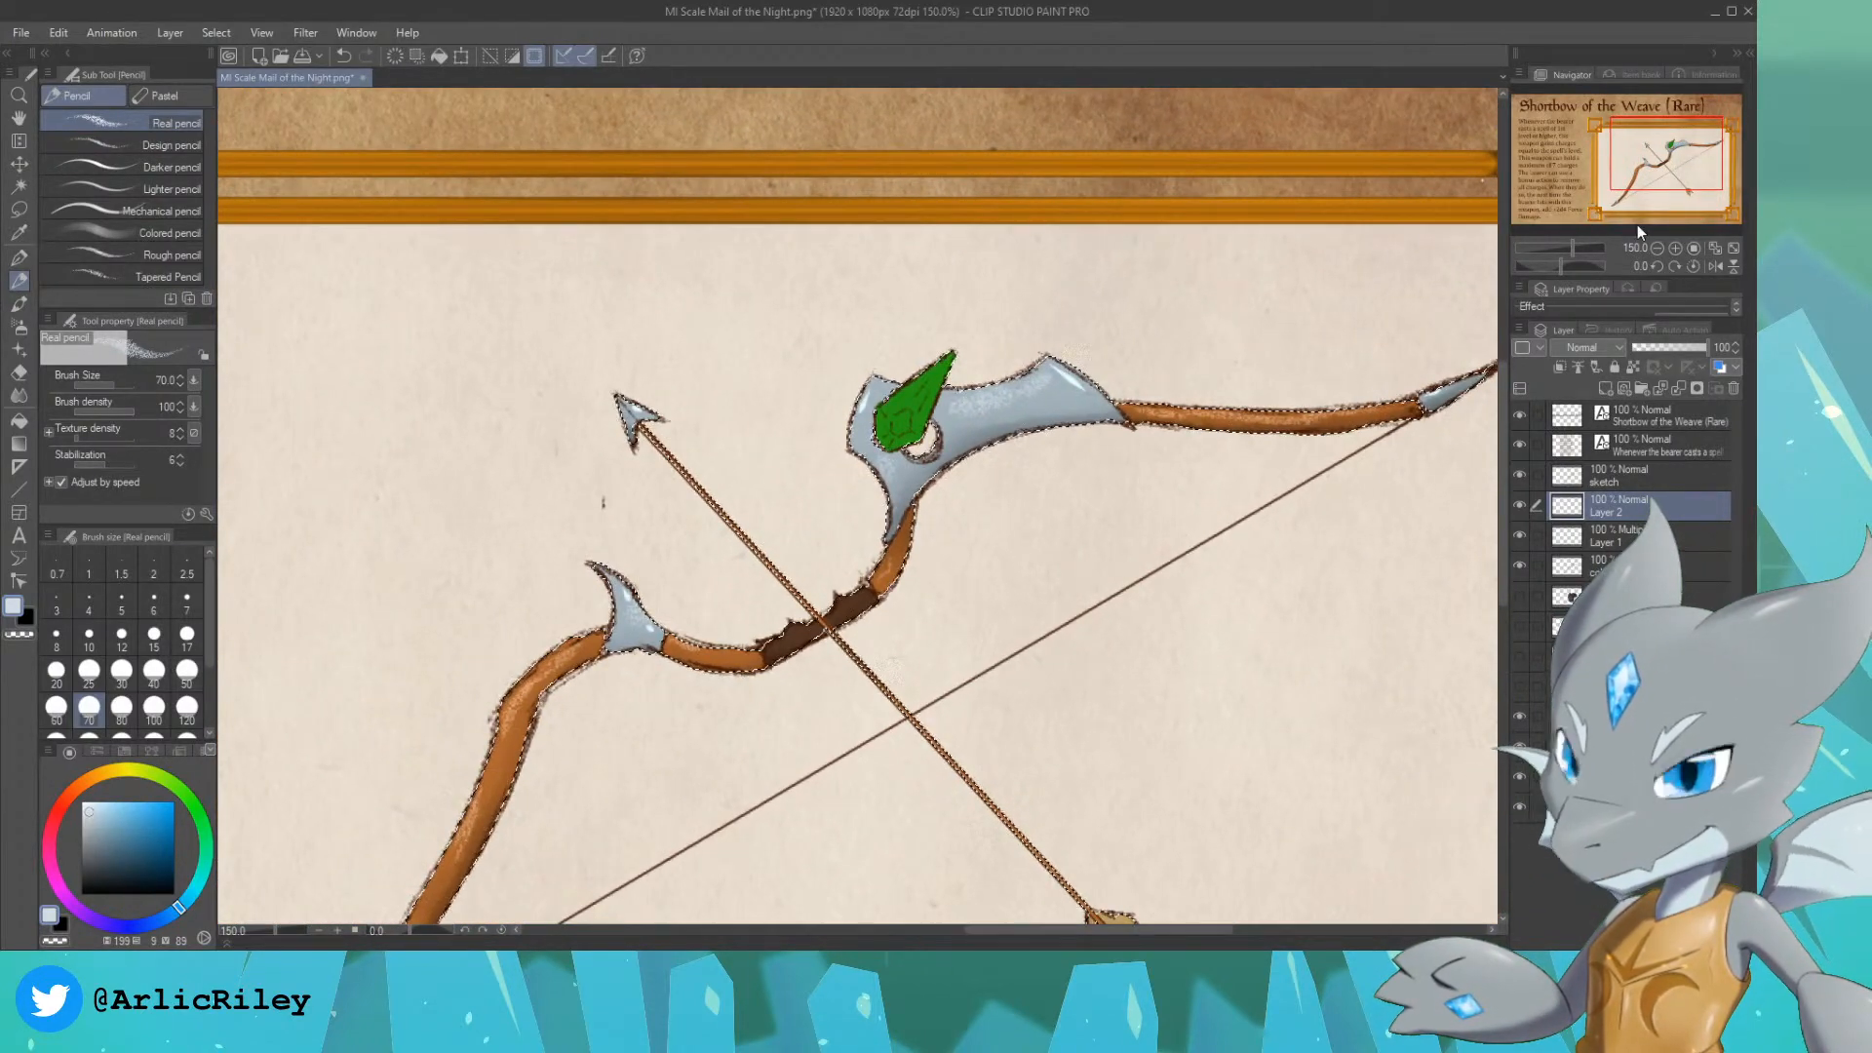
pyautogui.hotkey('ctrl', 'd')
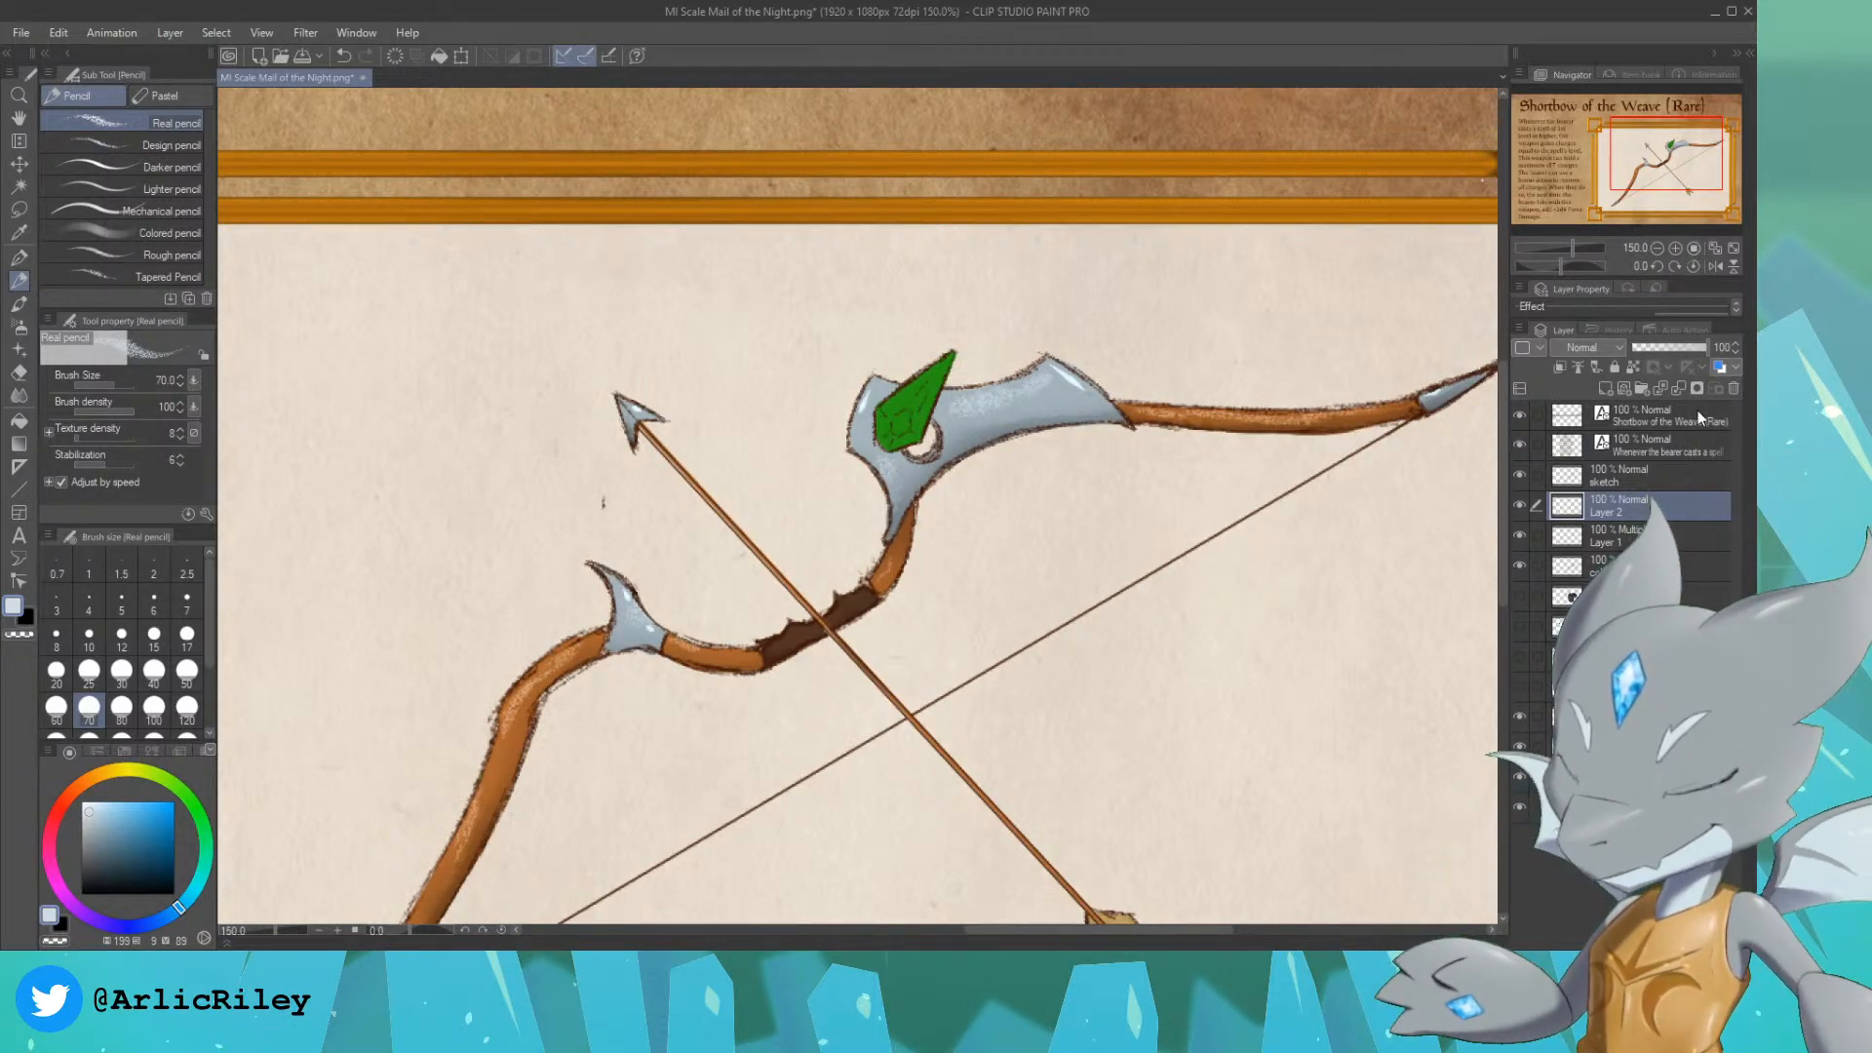
# Step: On a new layer, try shading the green gem in a darker green with the size 6 For effect line pen
pyautogui.click(1602, 387)
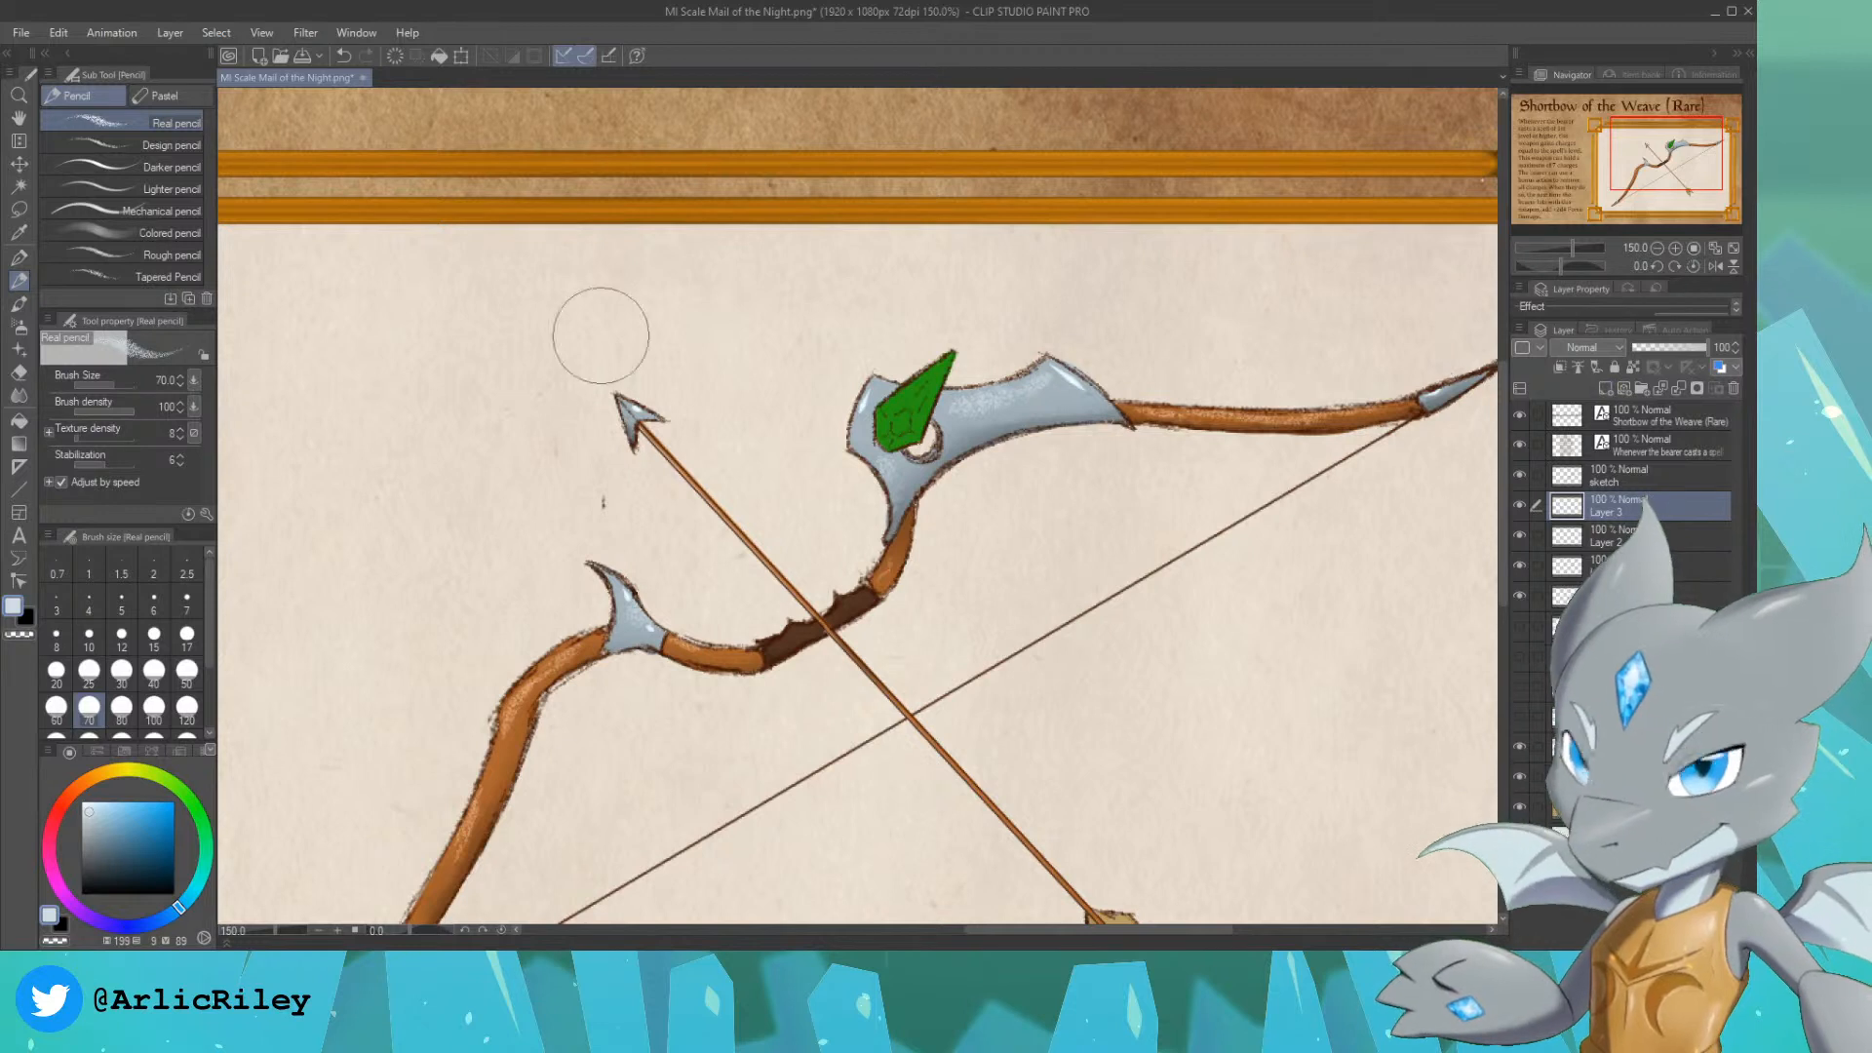
pyautogui.keyDown('alt'); pyautogui.click(904, 395); pyautogui.keyUp('alt')
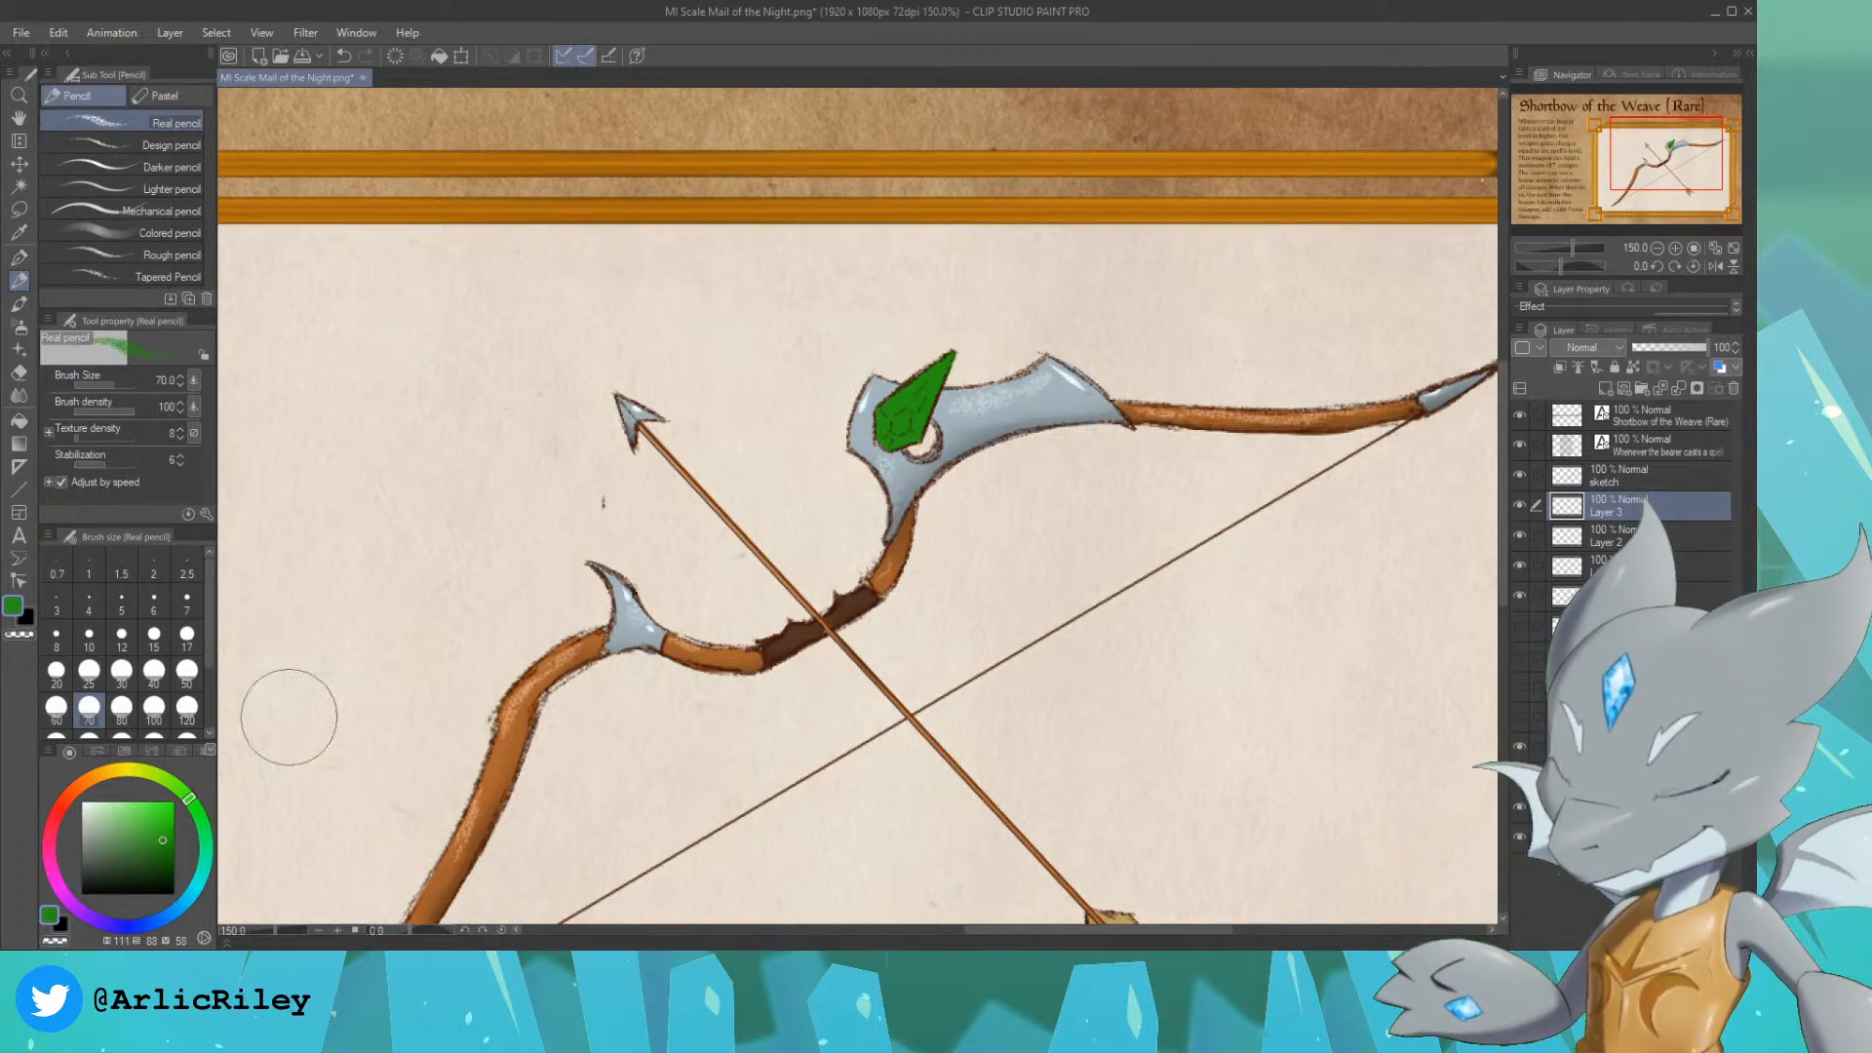
pyautogui.click(161, 863)
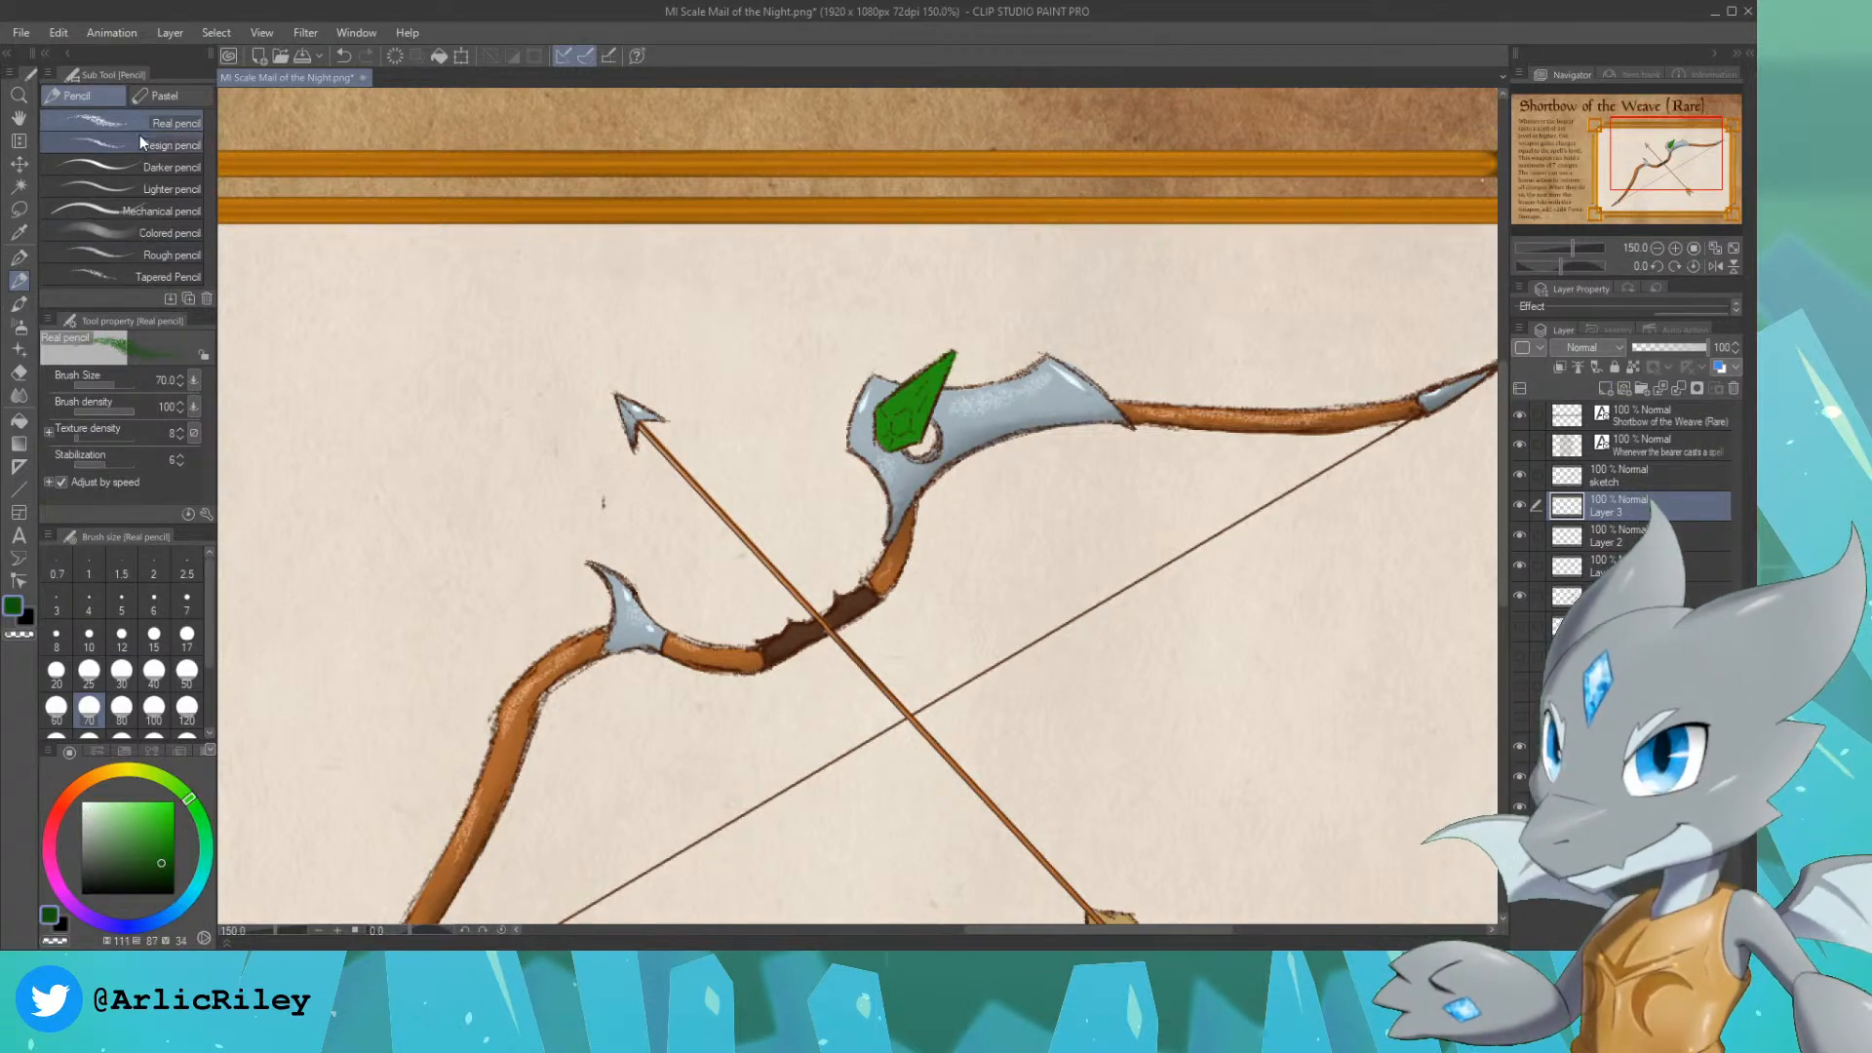
pyautogui.click(19, 258)
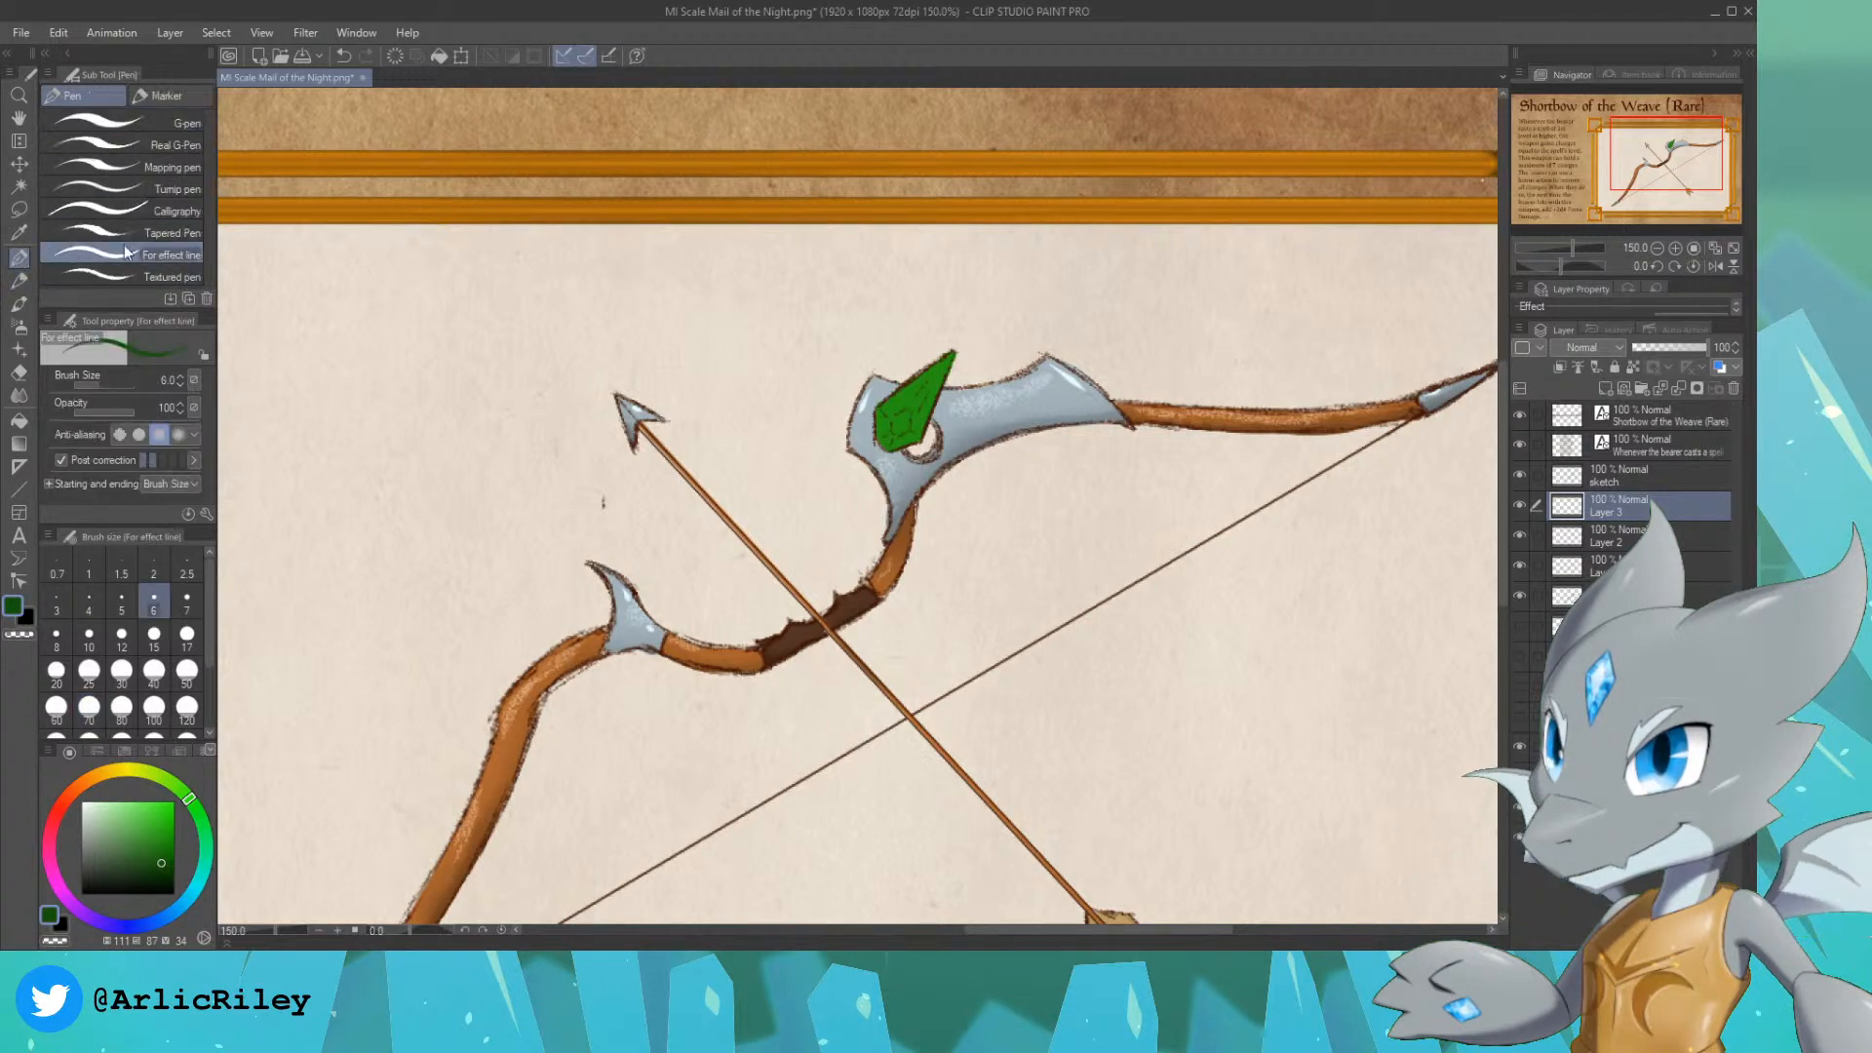
pyautogui.click(156, 255)
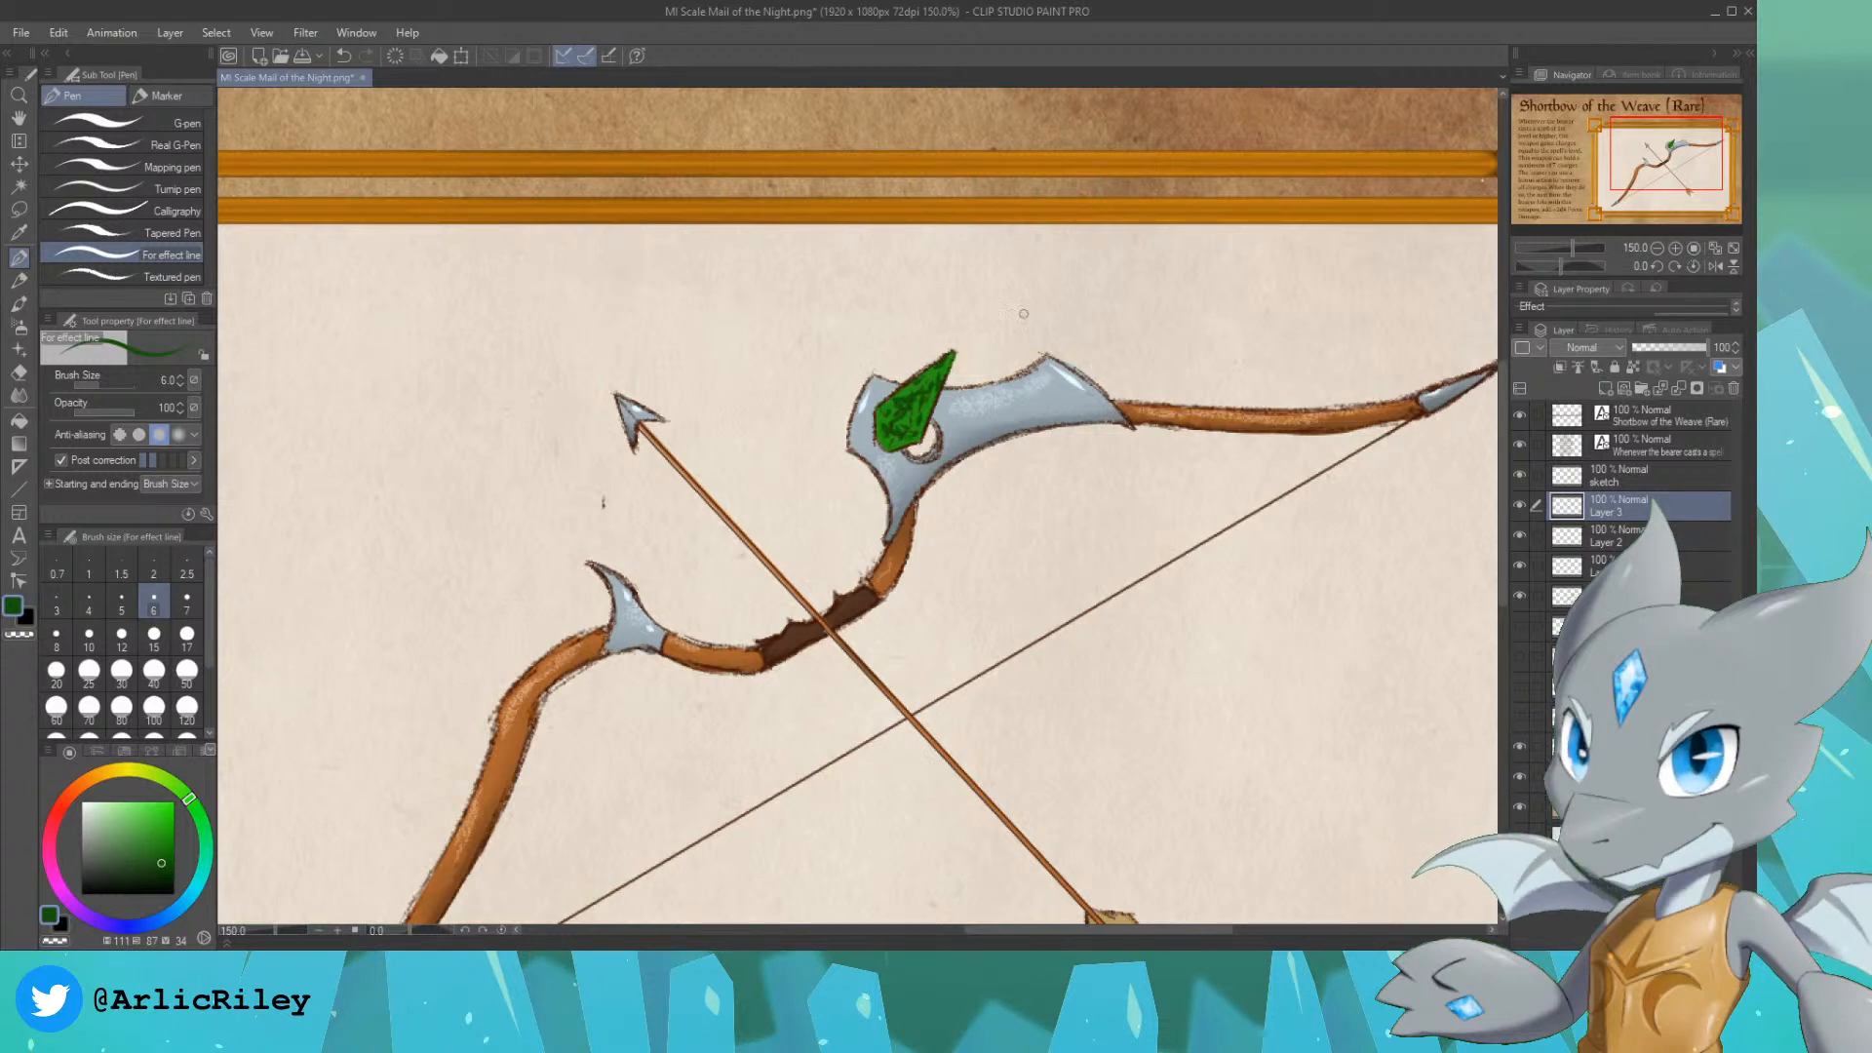
# Step: Add another empty layer above the gem shading and try the Add (Glow) blend mode on the gem shading layer
pyautogui.click(1608, 388)
pyautogui.click(1618, 532)
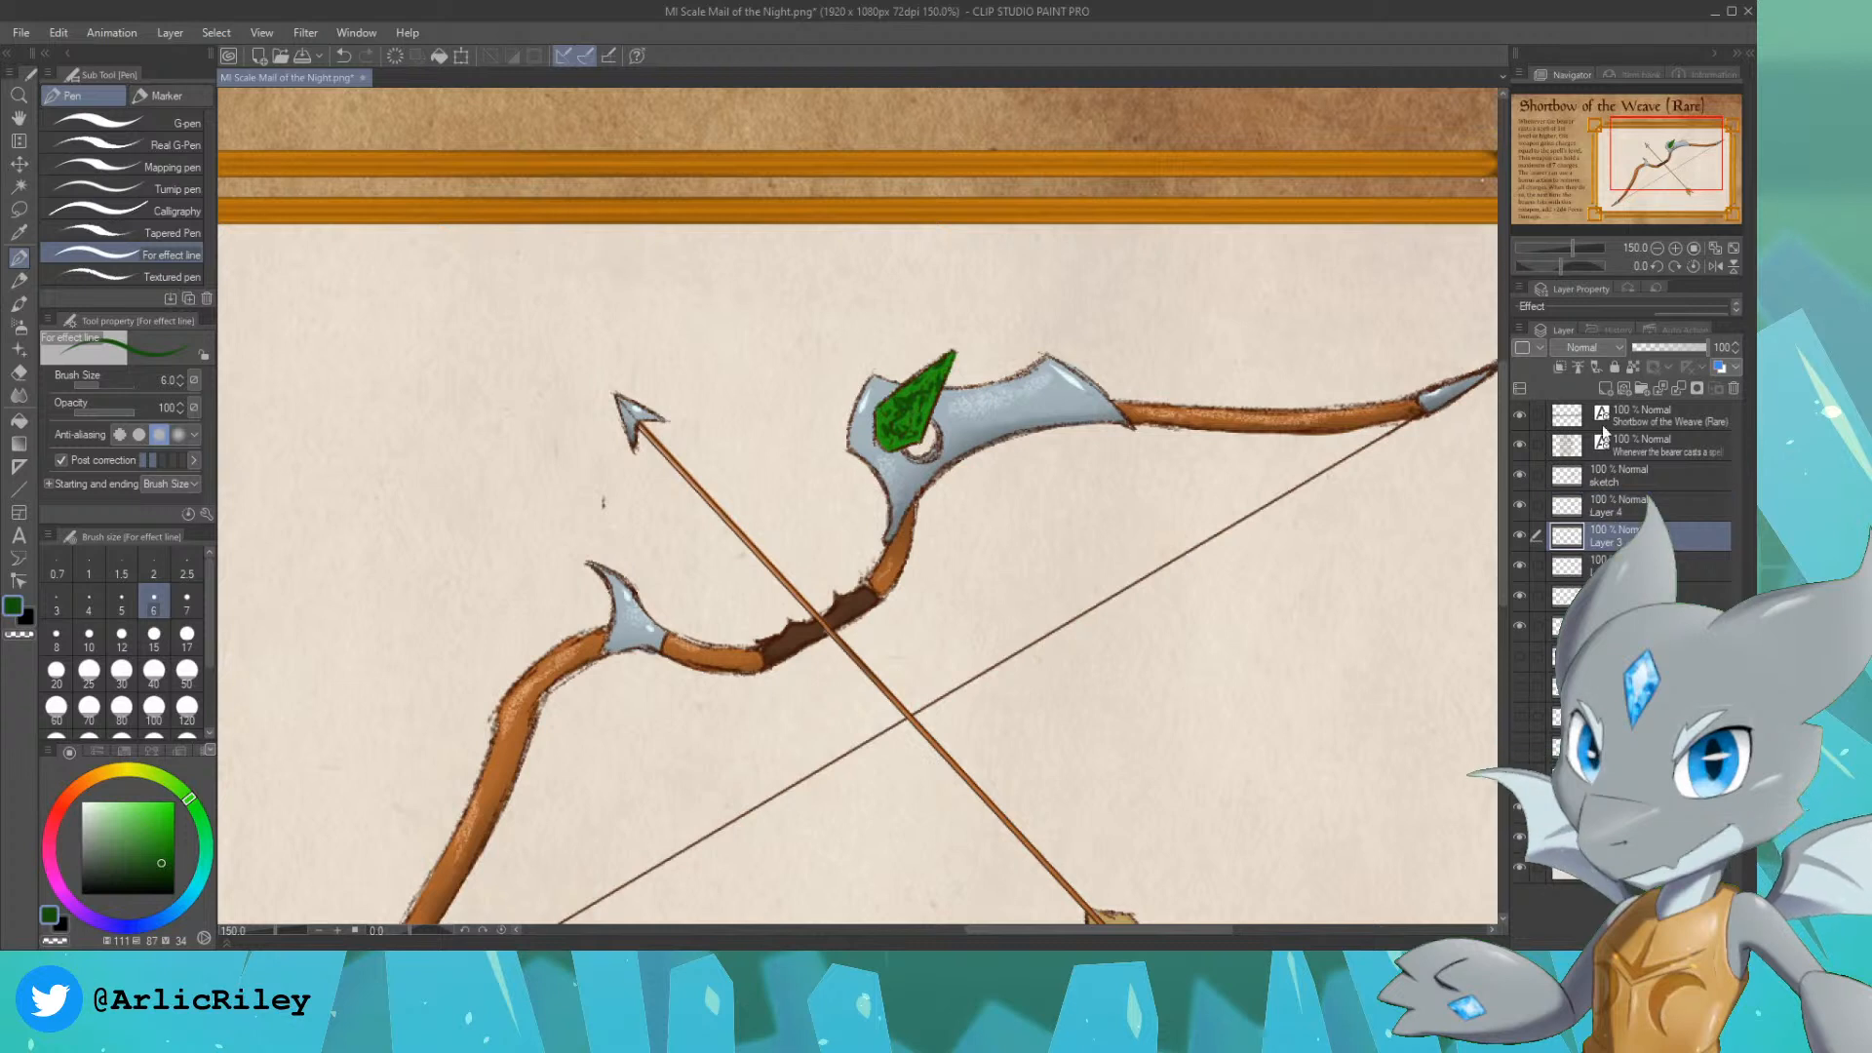
pyautogui.click(1590, 568)
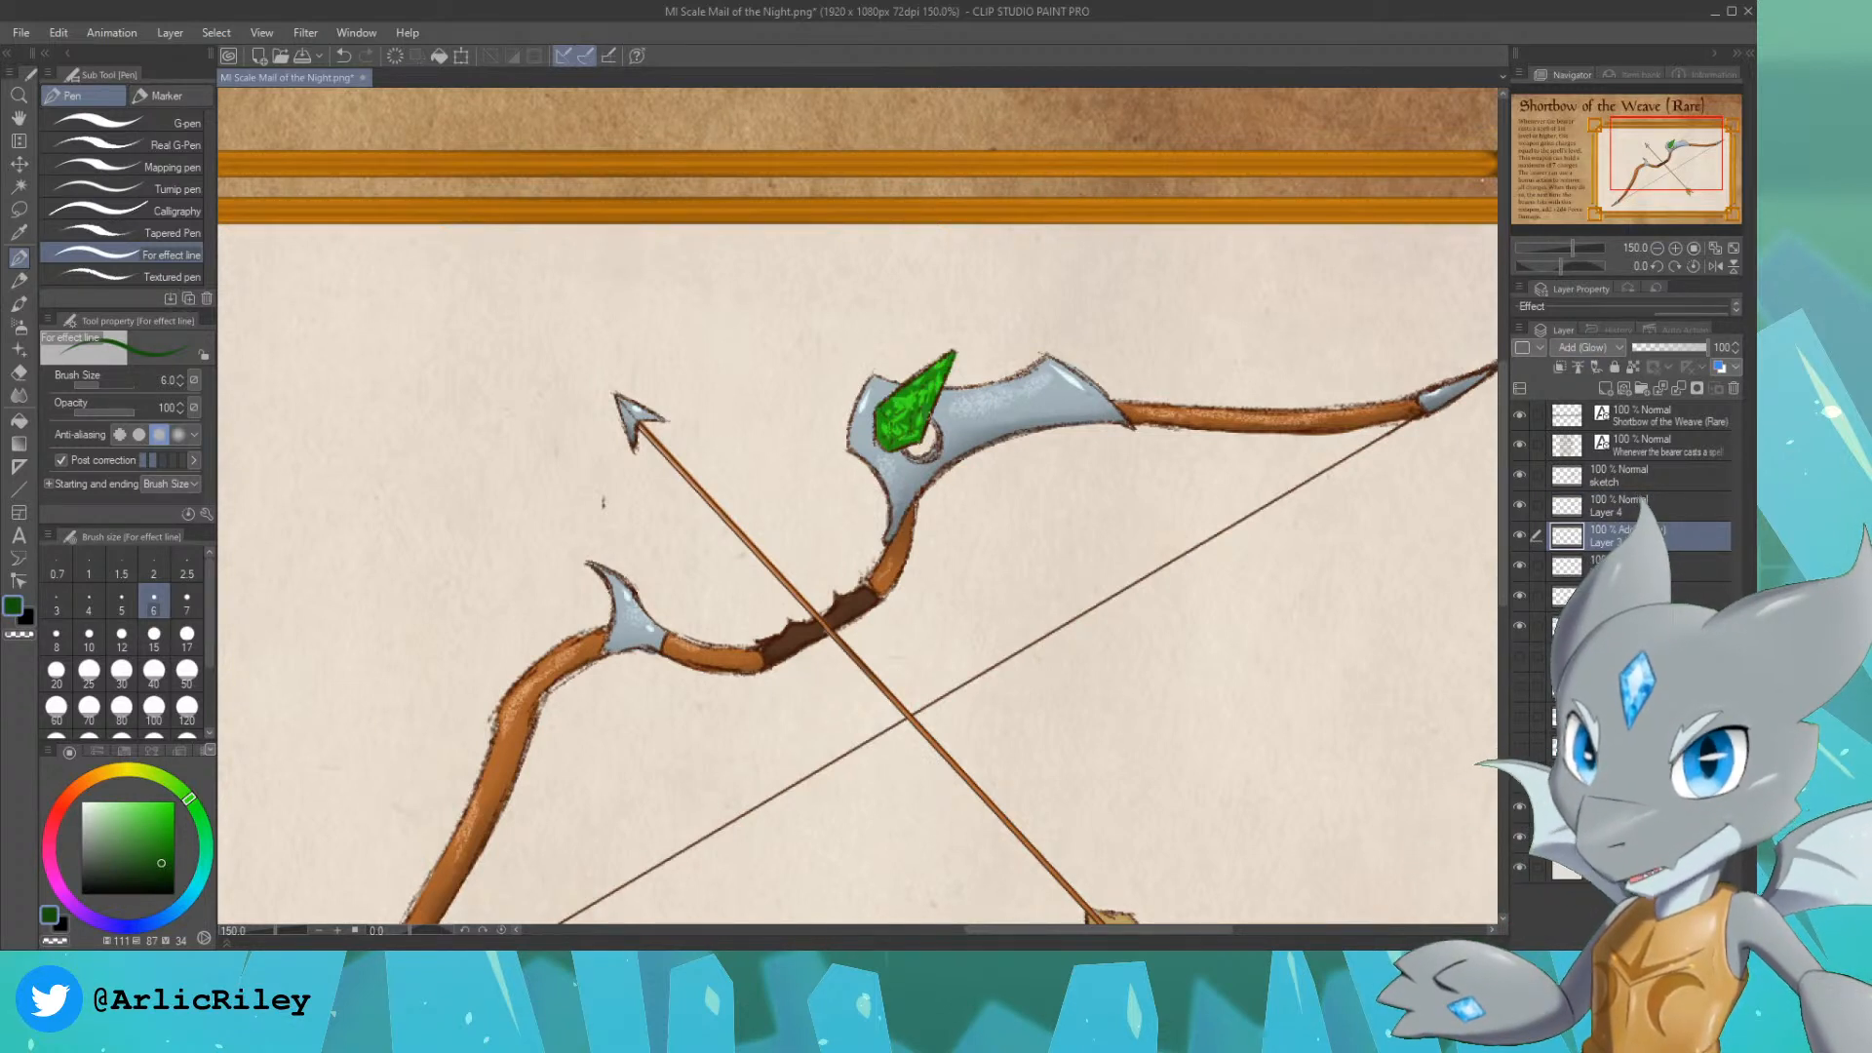
# Step: Try the Screen, Add, Color dodge, Lighten and Subtract blend modes on the upper gem shading layer
pyautogui.click(1618, 505)
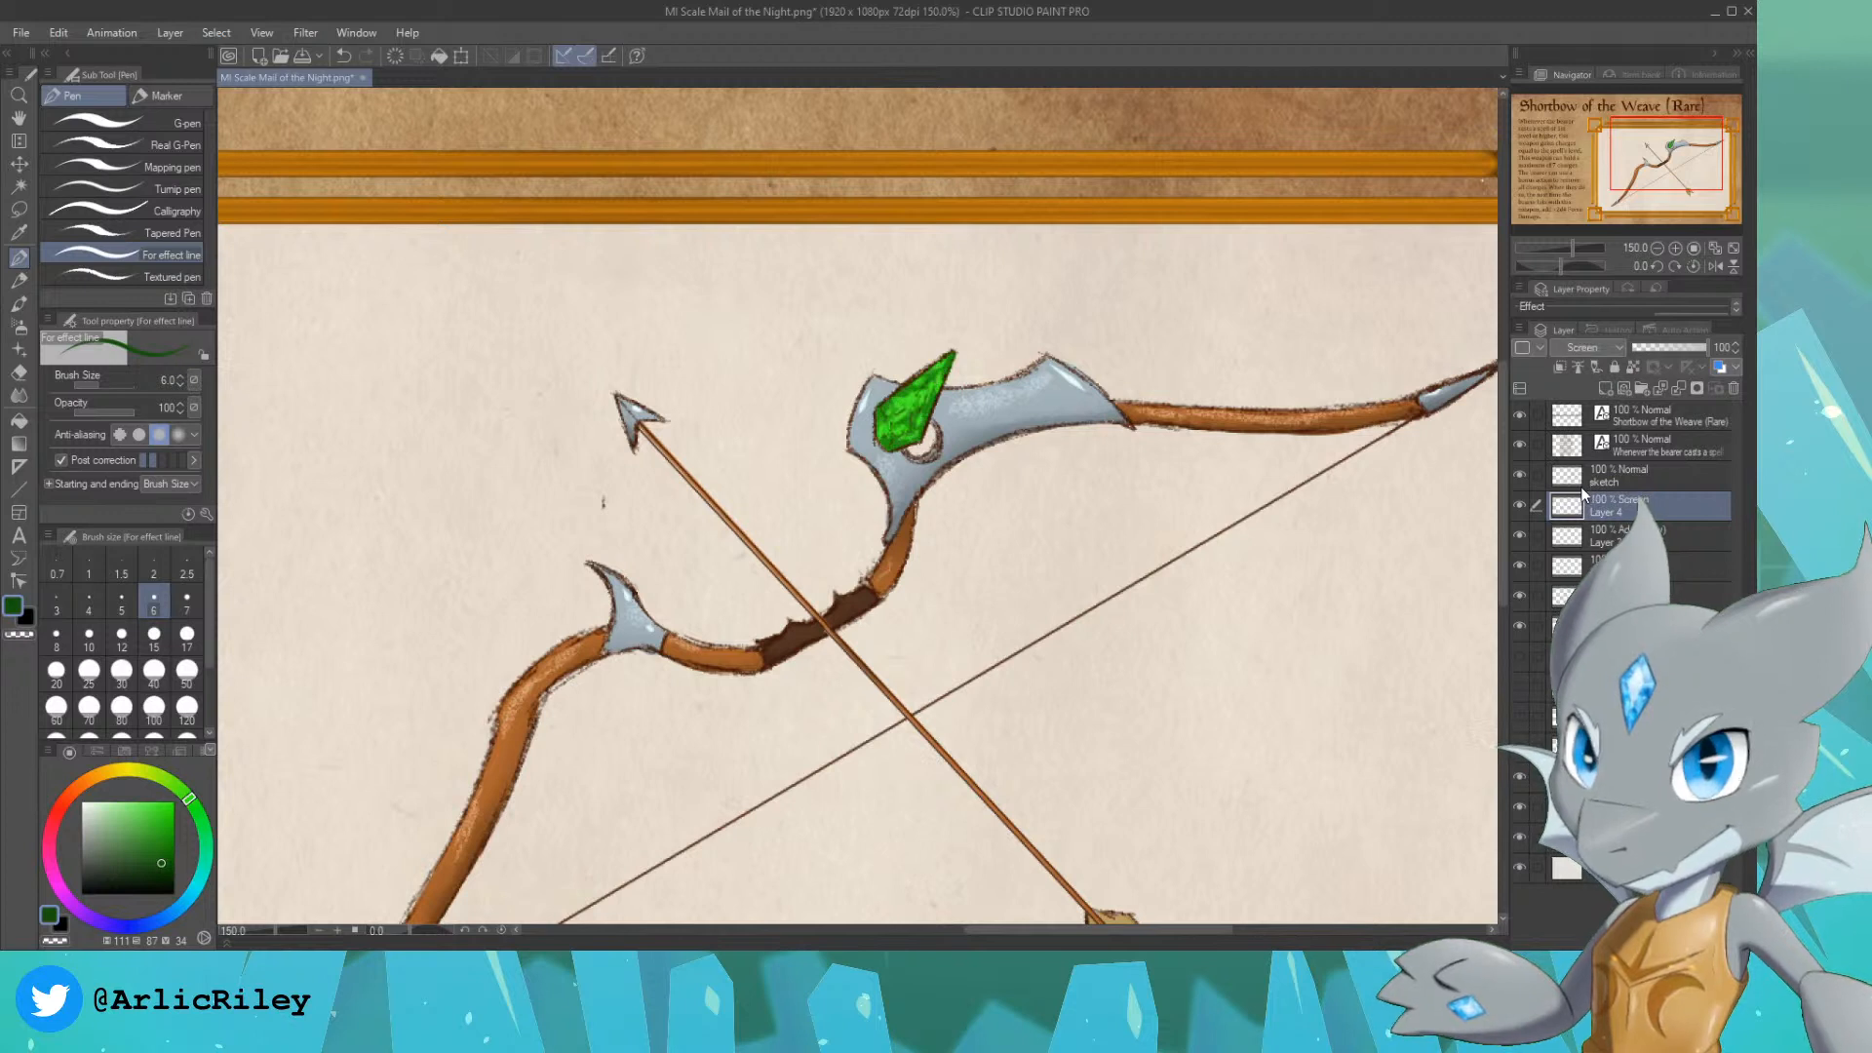
pyautogui.click(1589, 348)
pyautogui.click(1587, 536)
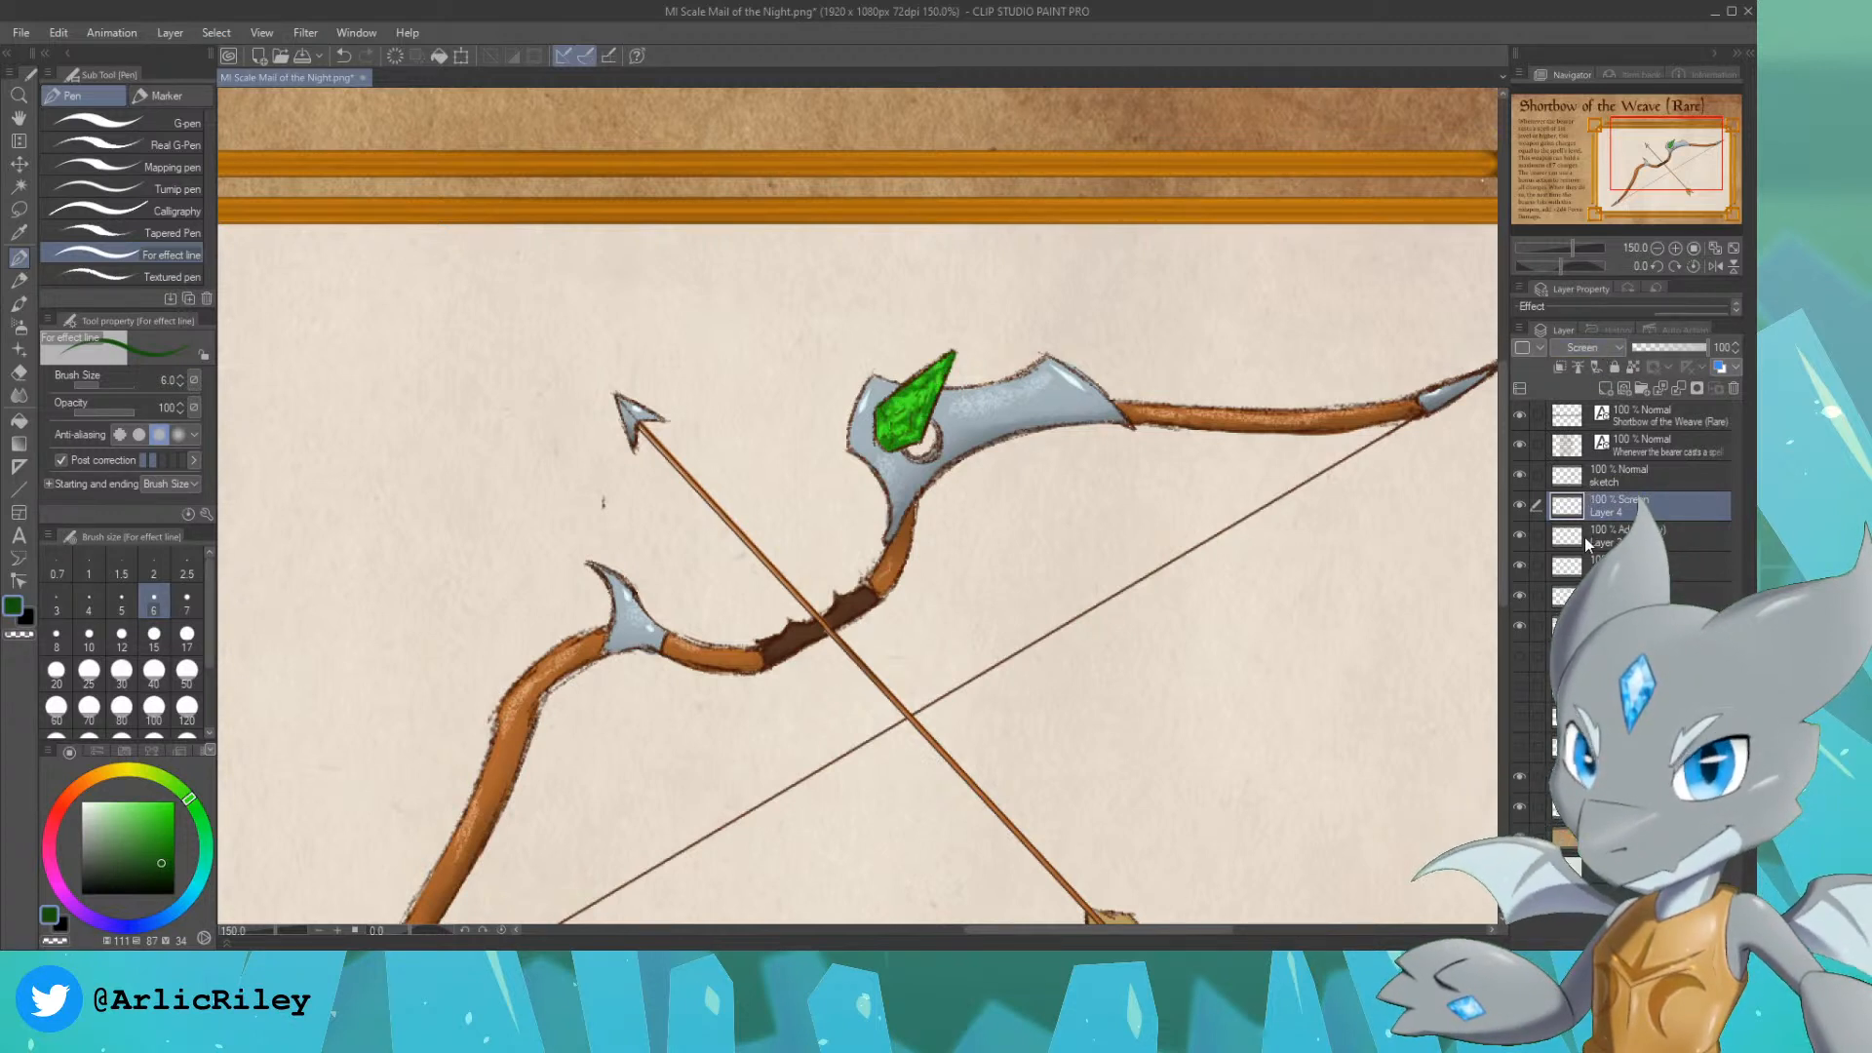
pyautogui.click(1589, 347)
pyautogui.click(1582, 553)
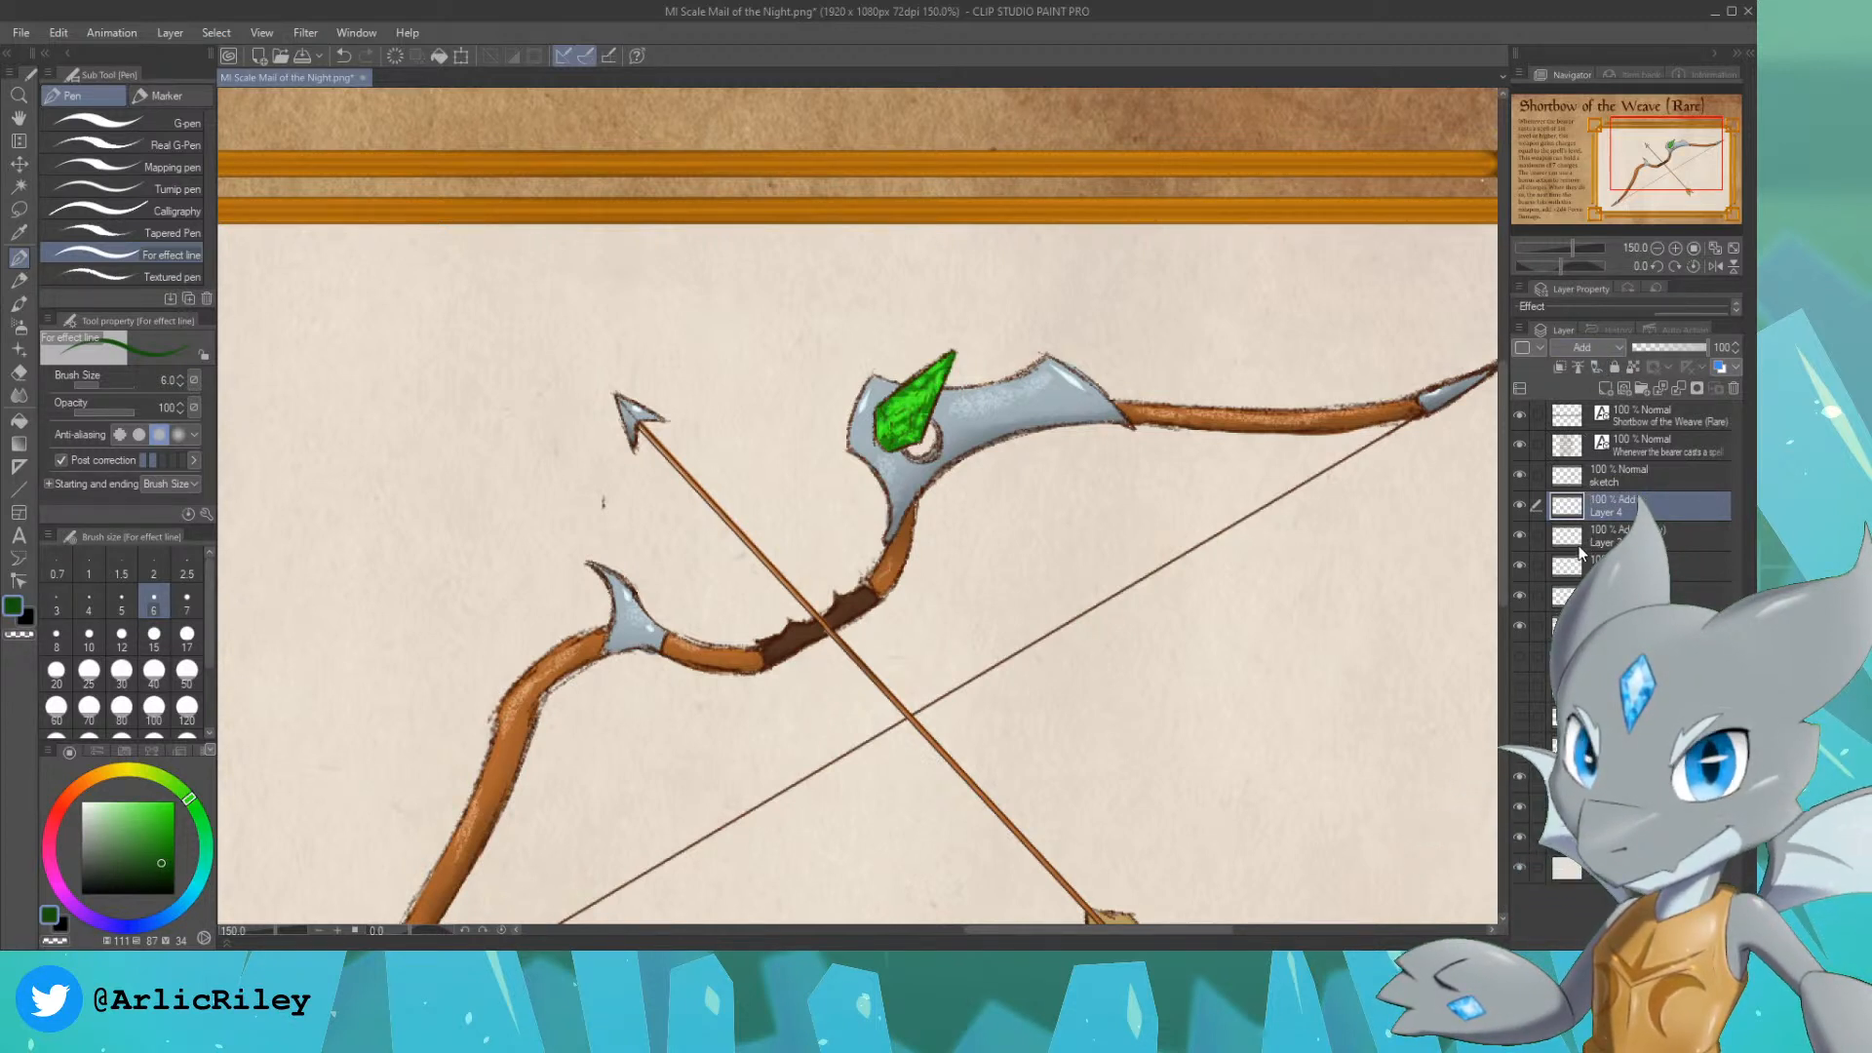
pyautogui.click(1589, 497)
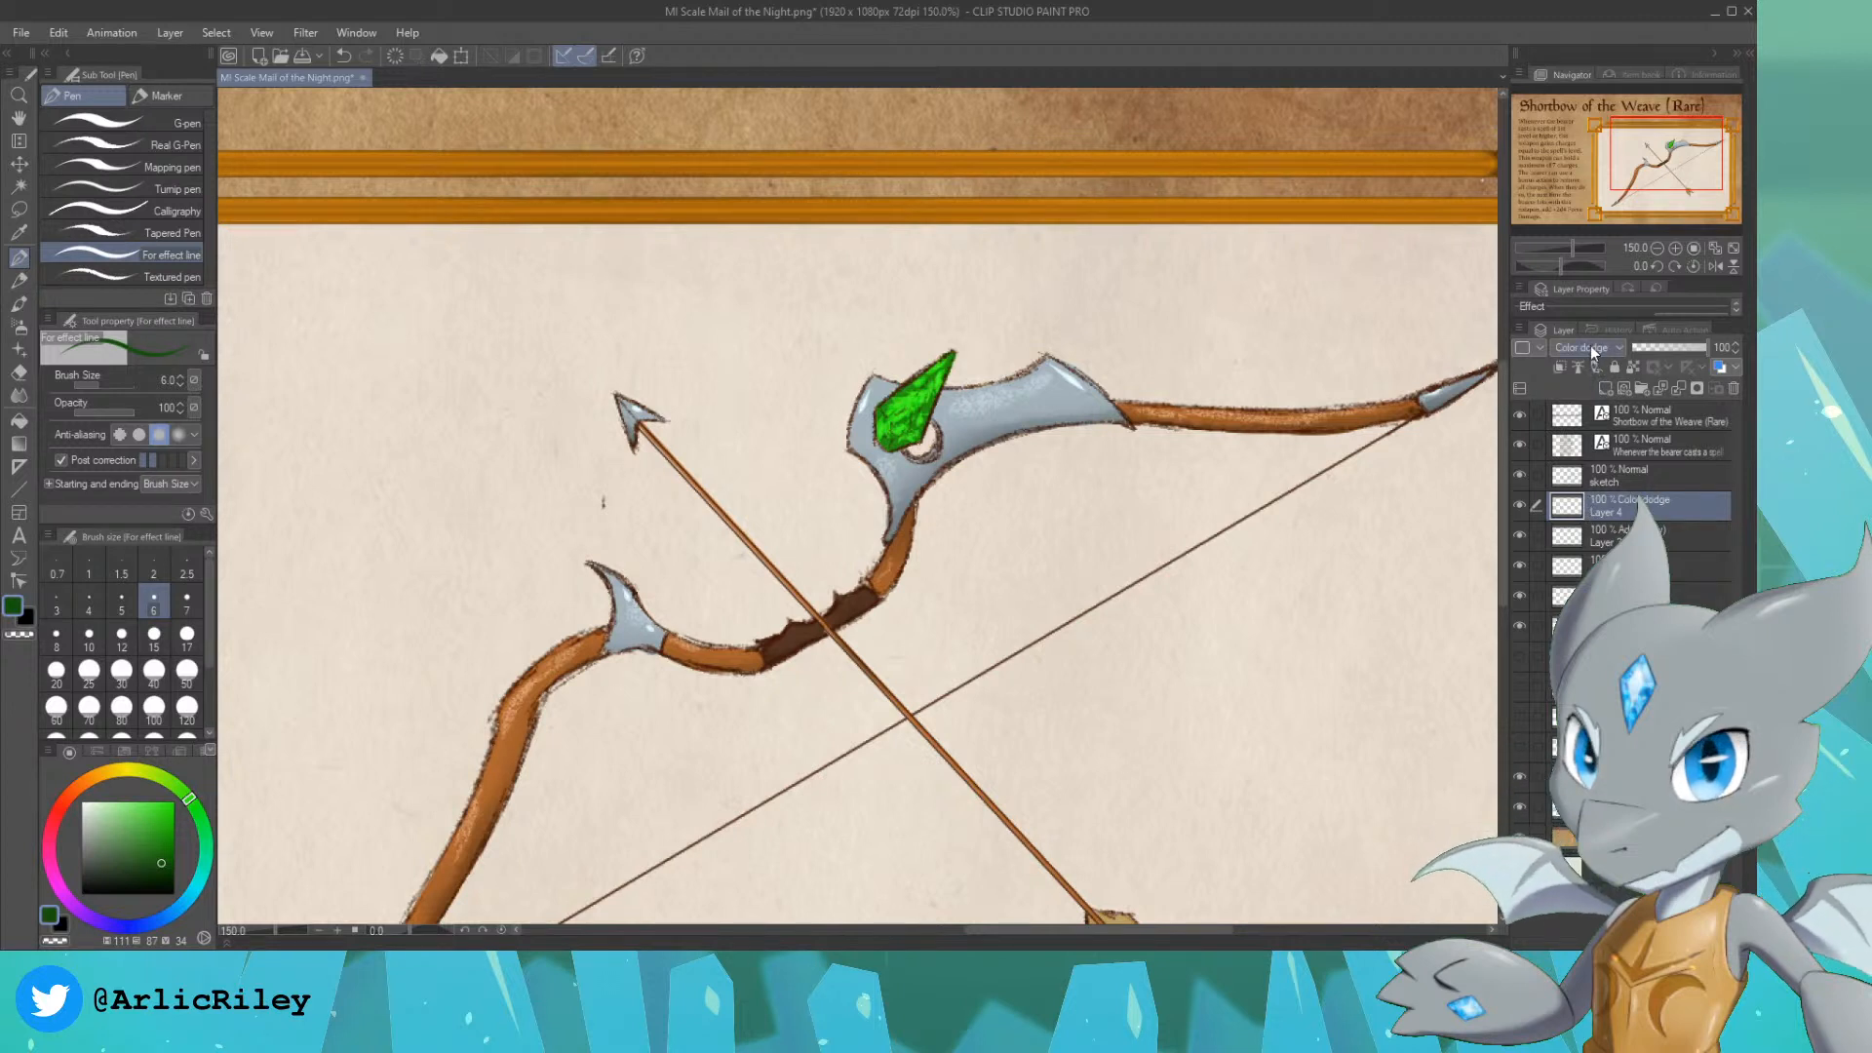
pyautogui.click(1583, 470)
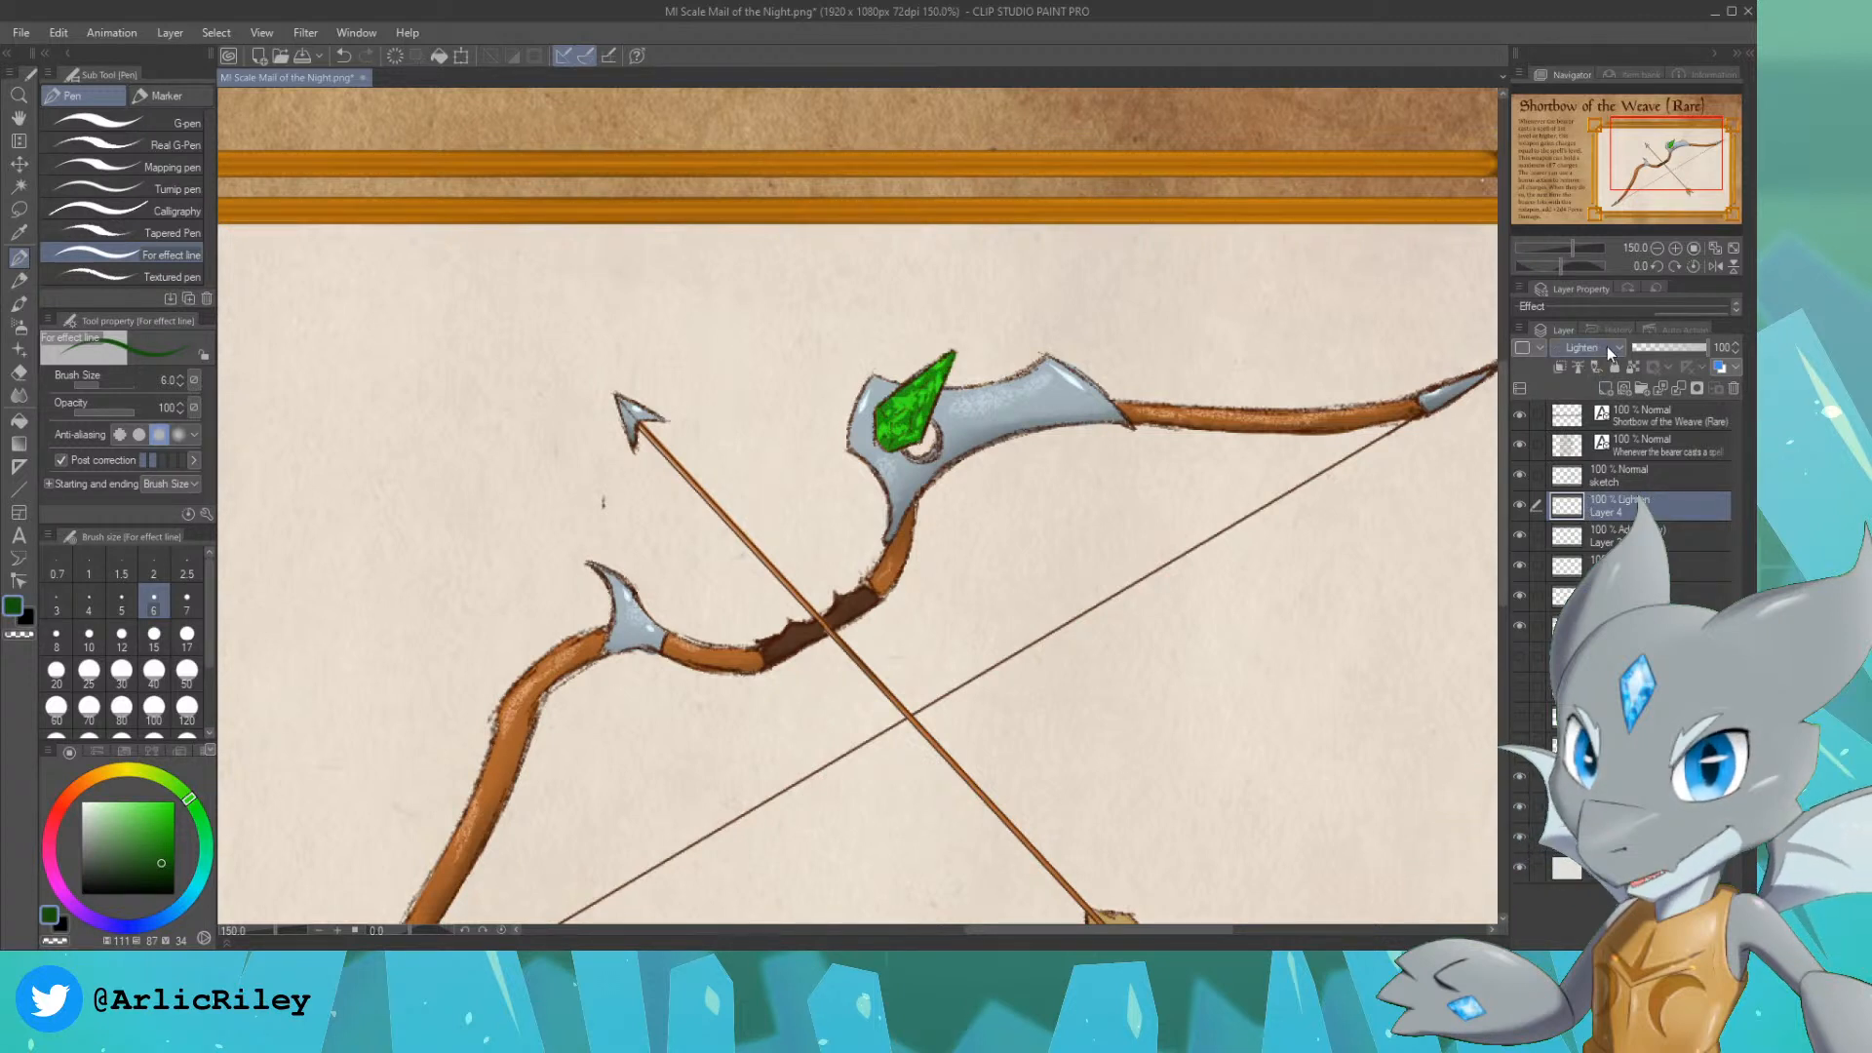
pyautogui.click(1591, 454)
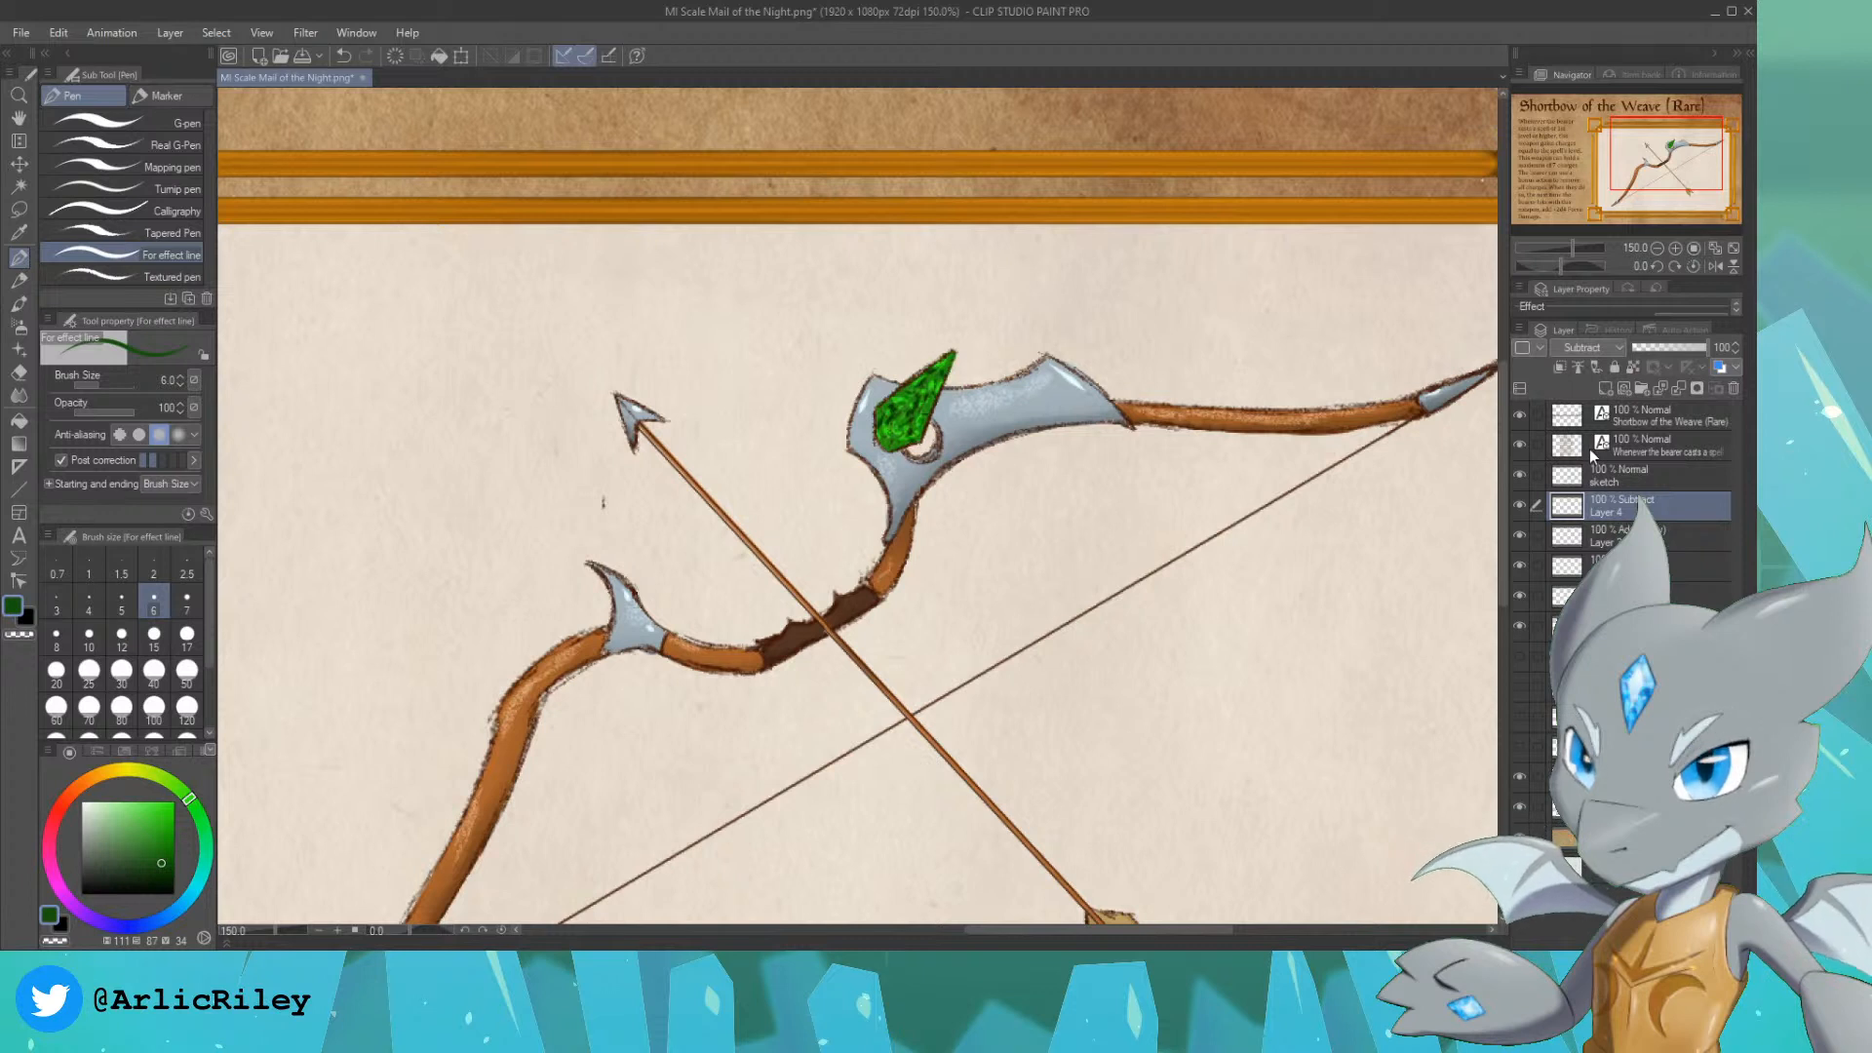
# Step: On a new layer, try texturing the gem in its own sampled green with the Real pencil at size 25
pyautogui.click(1605, 390)
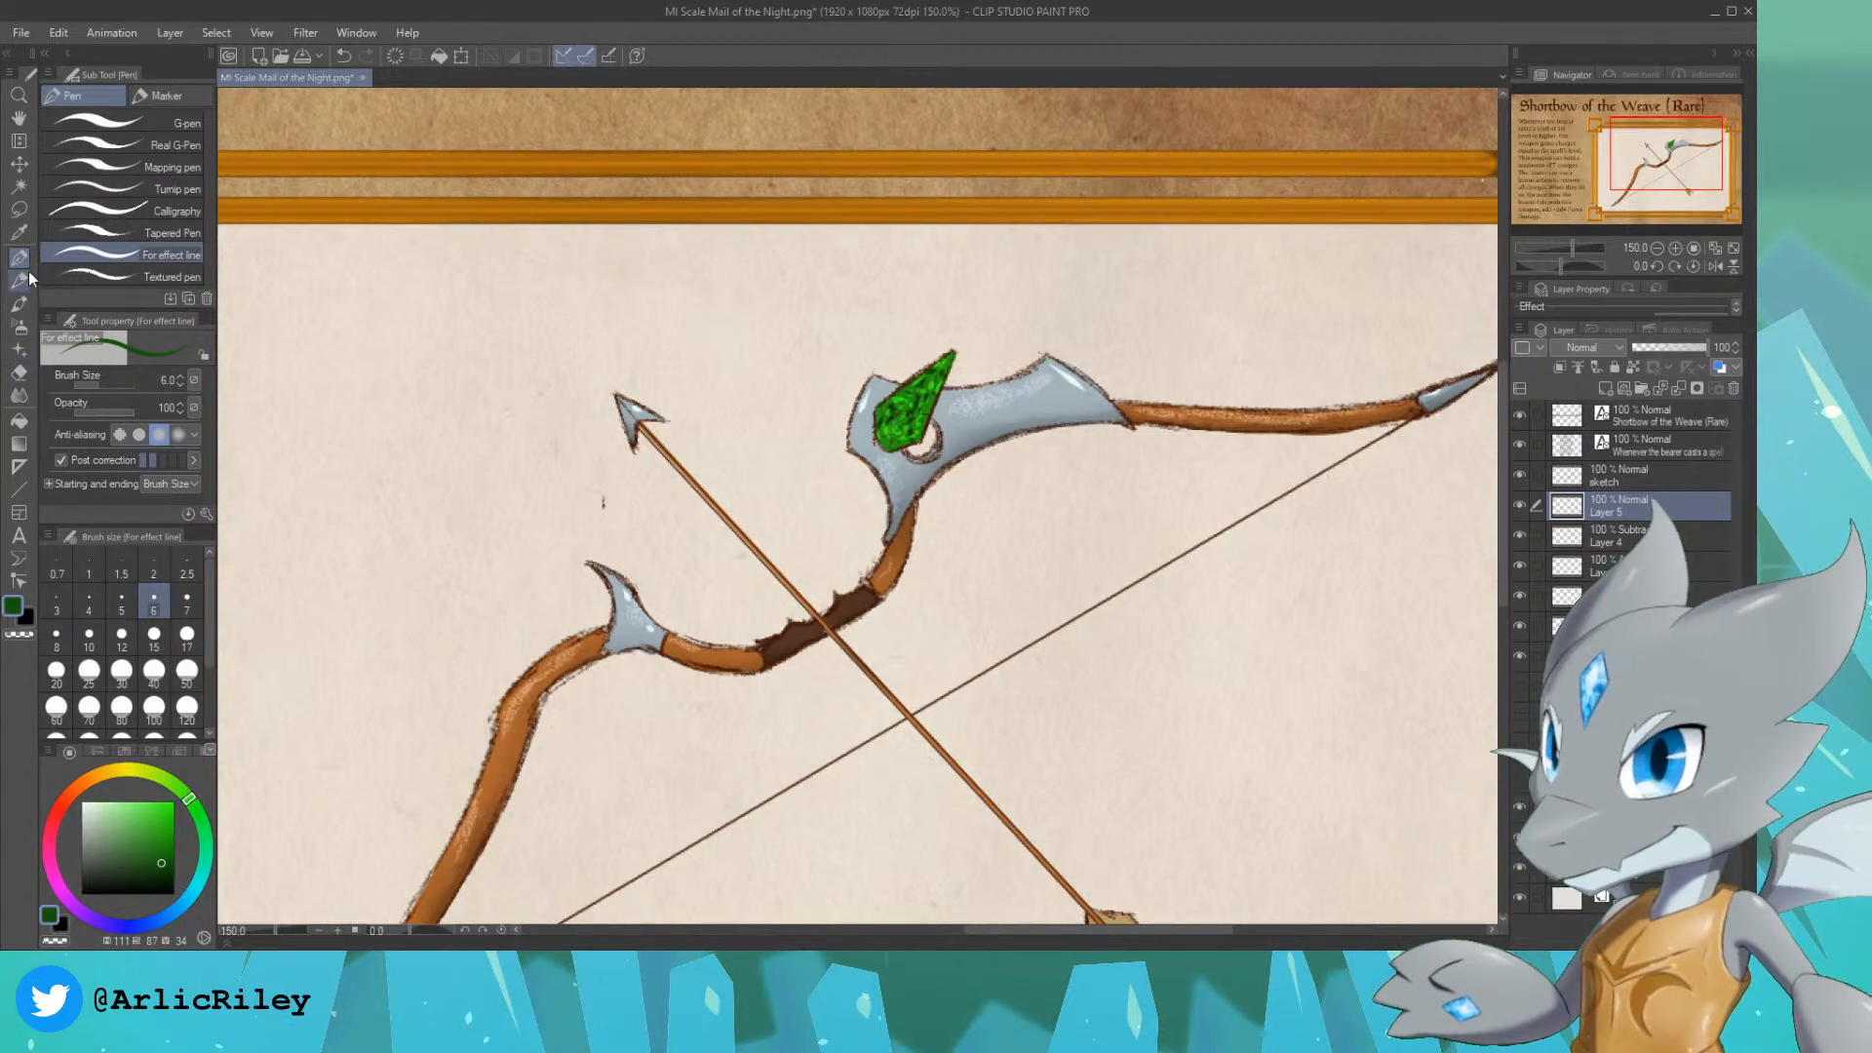
pyautogui.press('p')
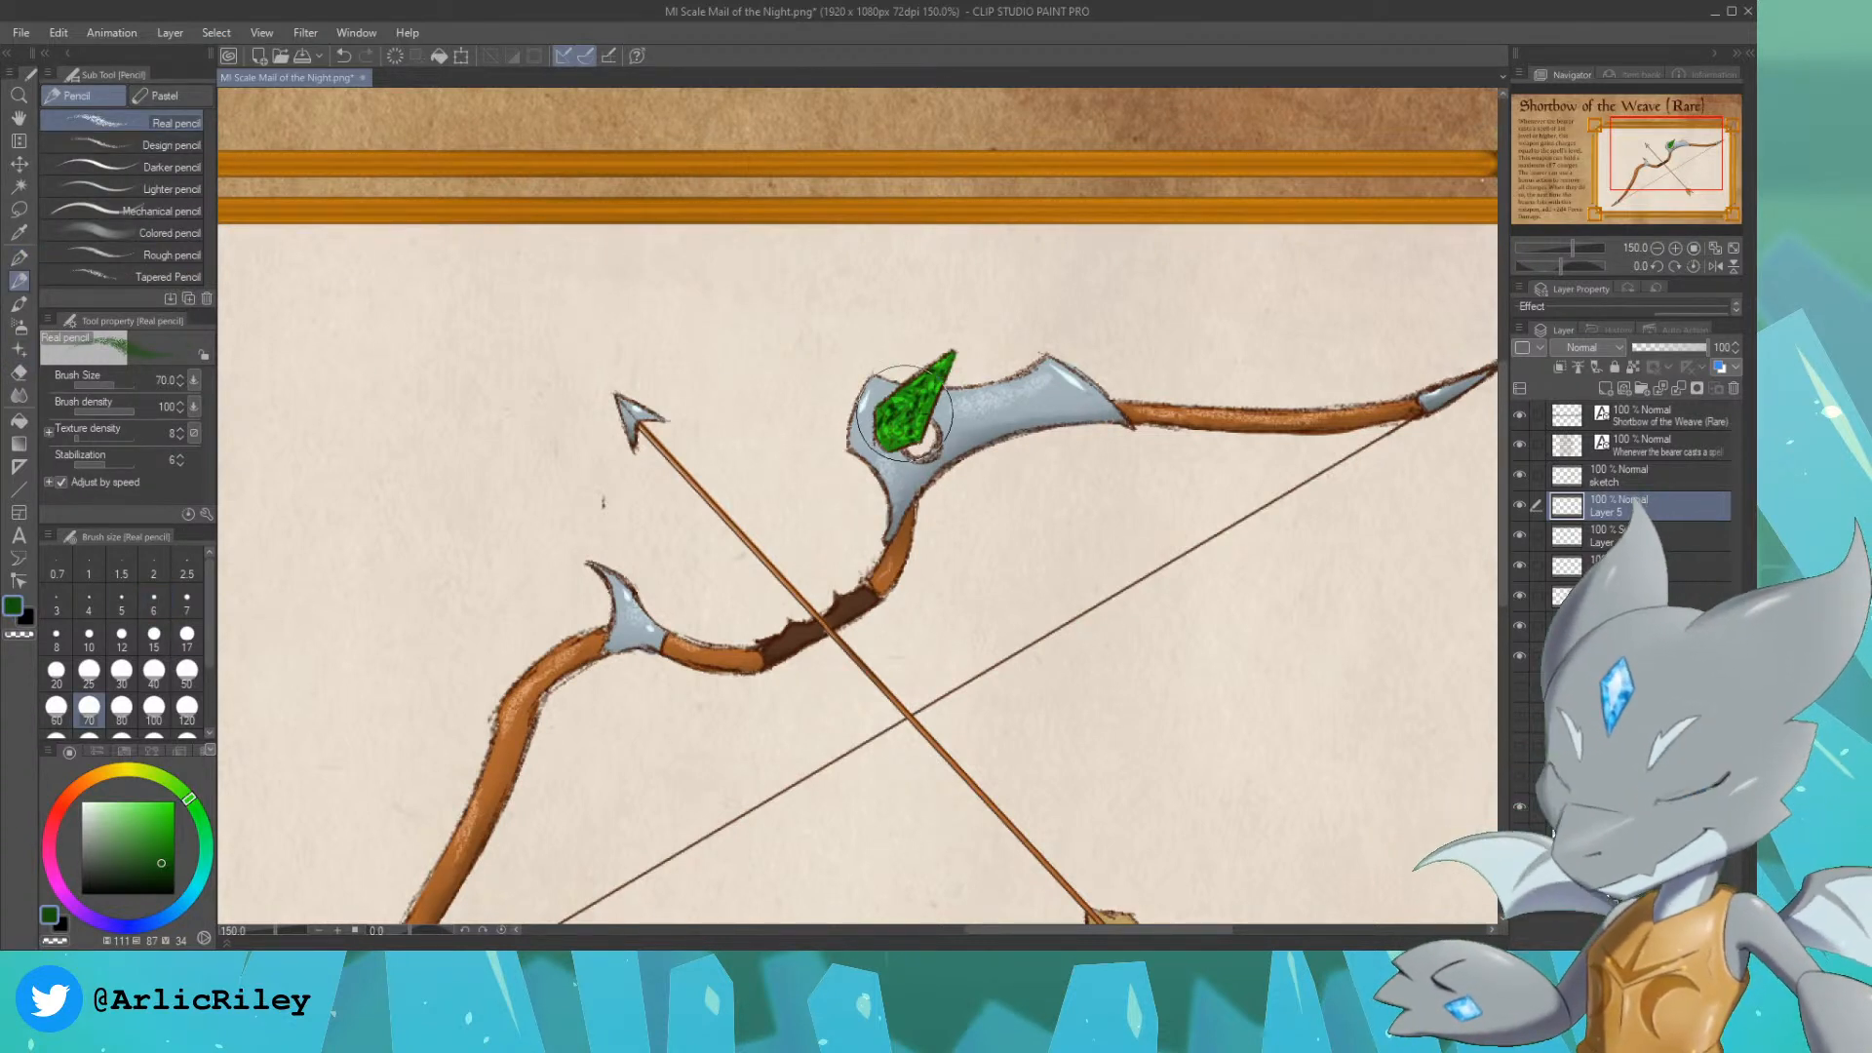
pyautogui.press('[')
pyautogui.press('[')
pyautogui.press('[')
pyautogui.press('[')
pyautogui.press('[')
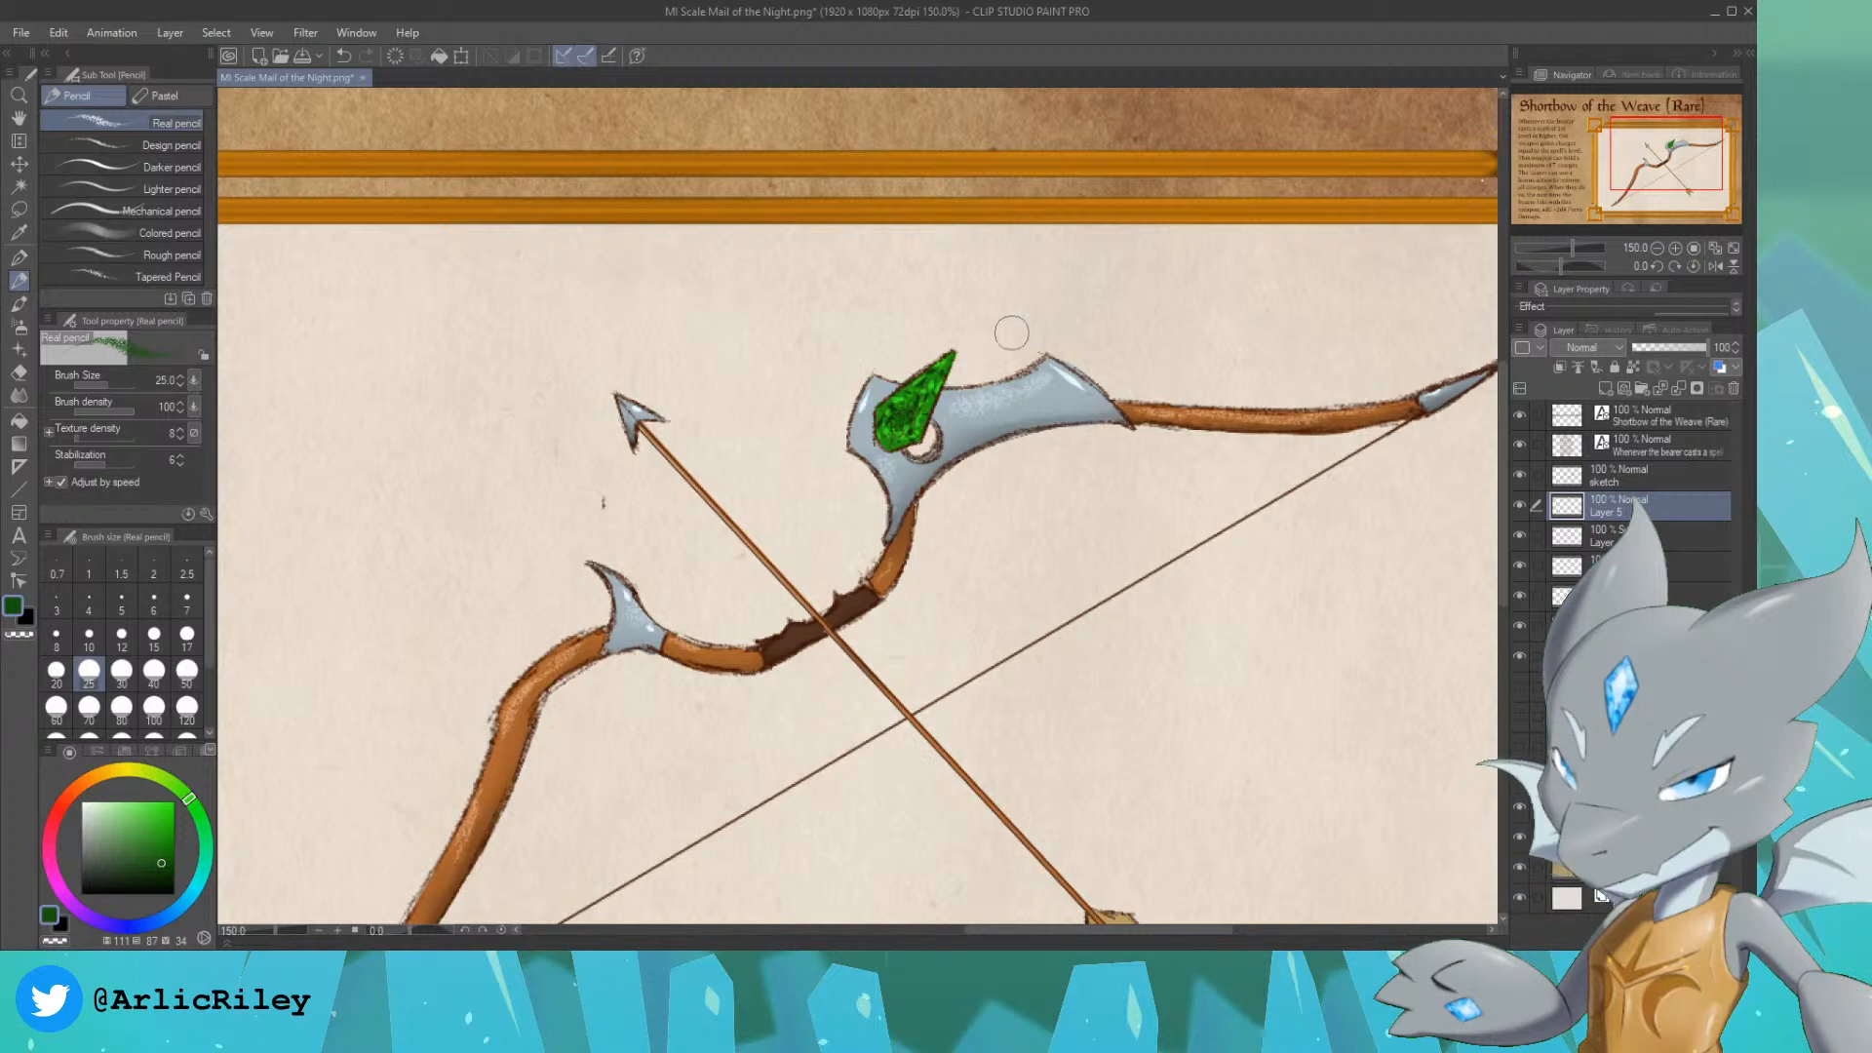
pyautogui.keyDown('alt'); pyautogui.click(934, 411); pyautogui.keyUp('alt')
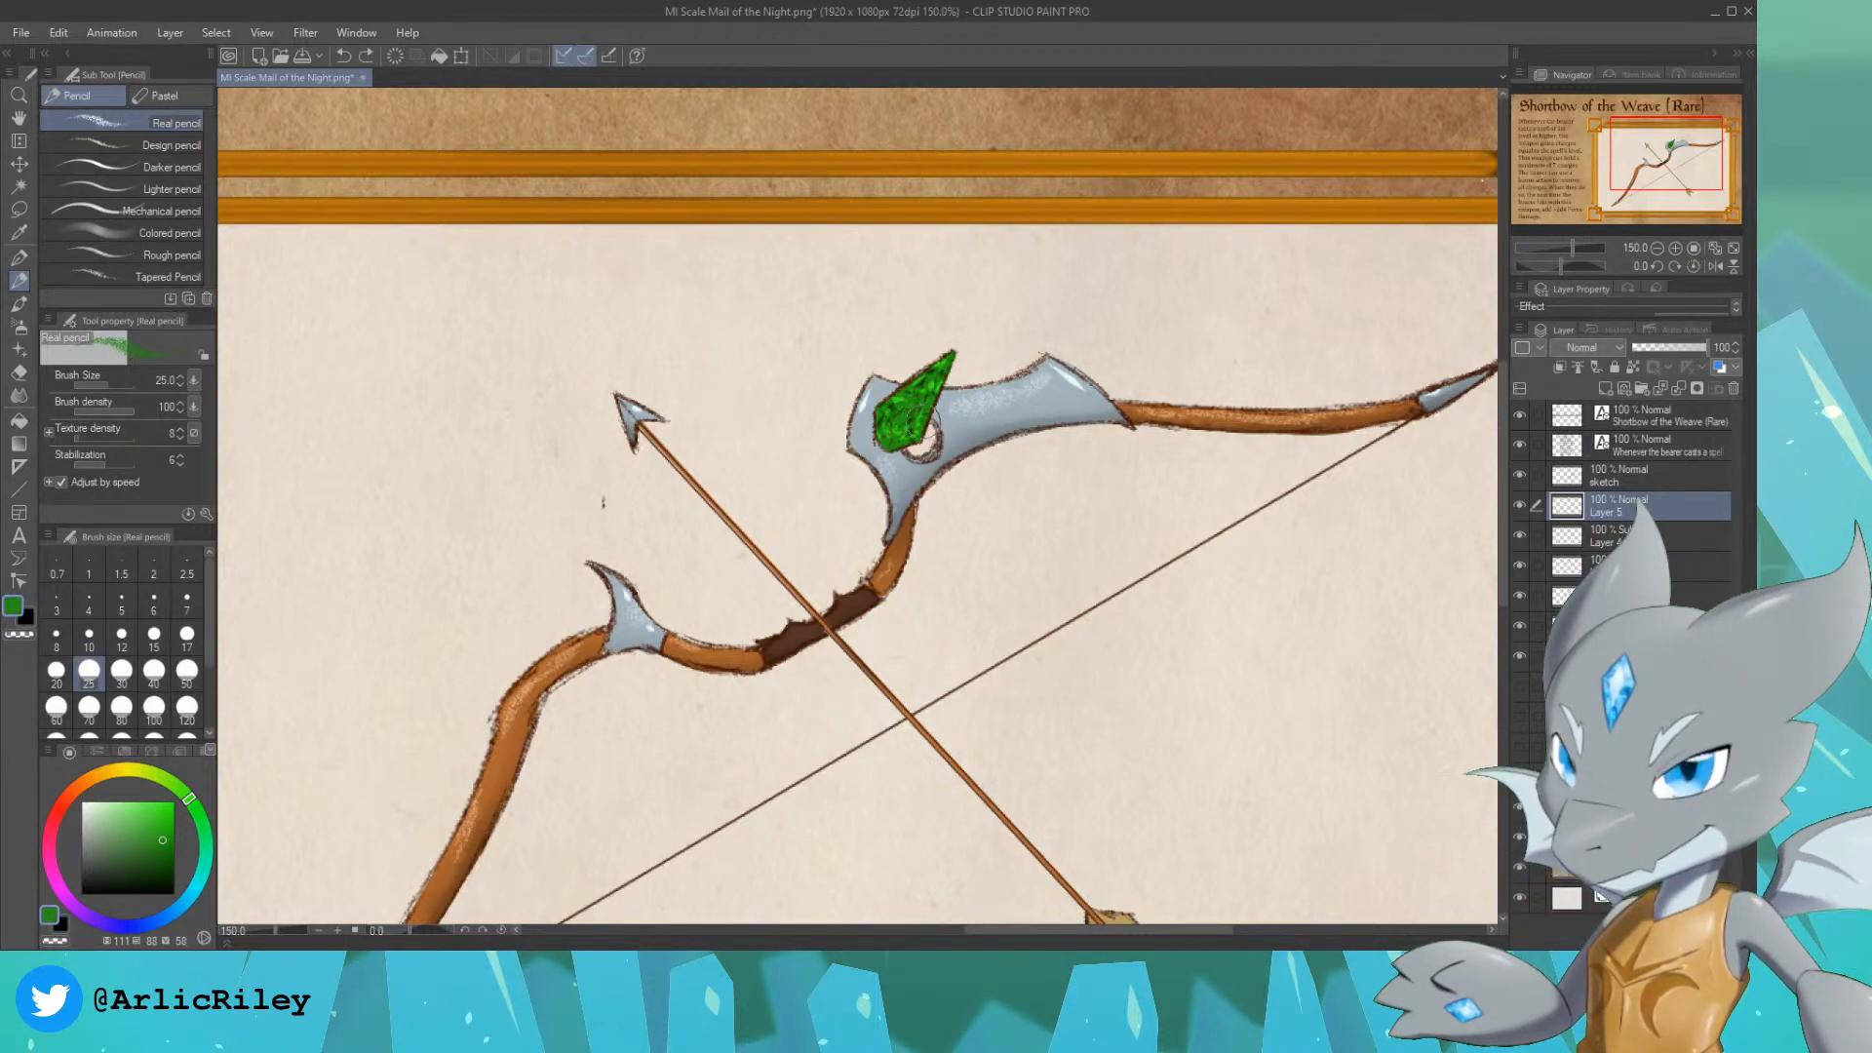
pyautogui.moveTo(892, 423); pyautogui.dragTo(954, 362)
pyautogui.hotkey('ctrl', 'z')
pyautogui.moveTo(894, 426); pyautogui.dragTo(897, 426)
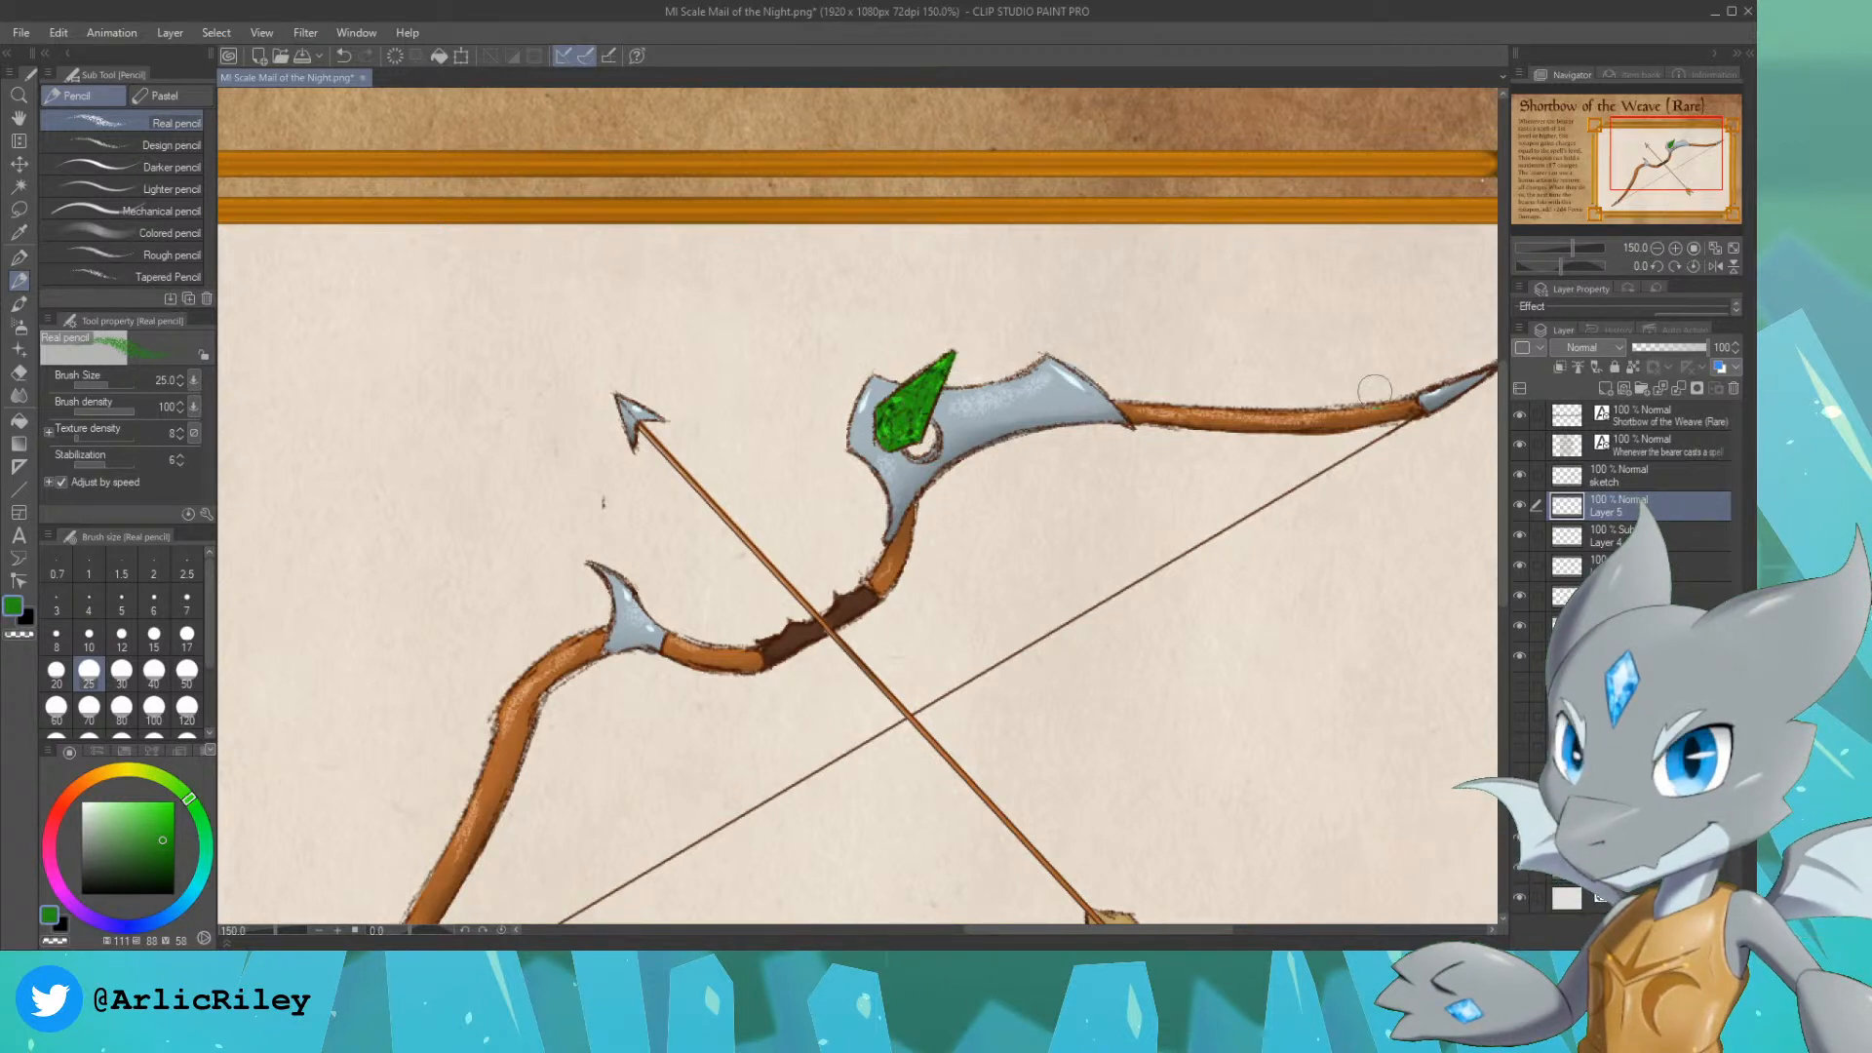
# Step: Try the Glow dodge, Add (Glow) and Multiply blend modes on the pencil-textured gem layer
pyautogui.click(1589, 524)
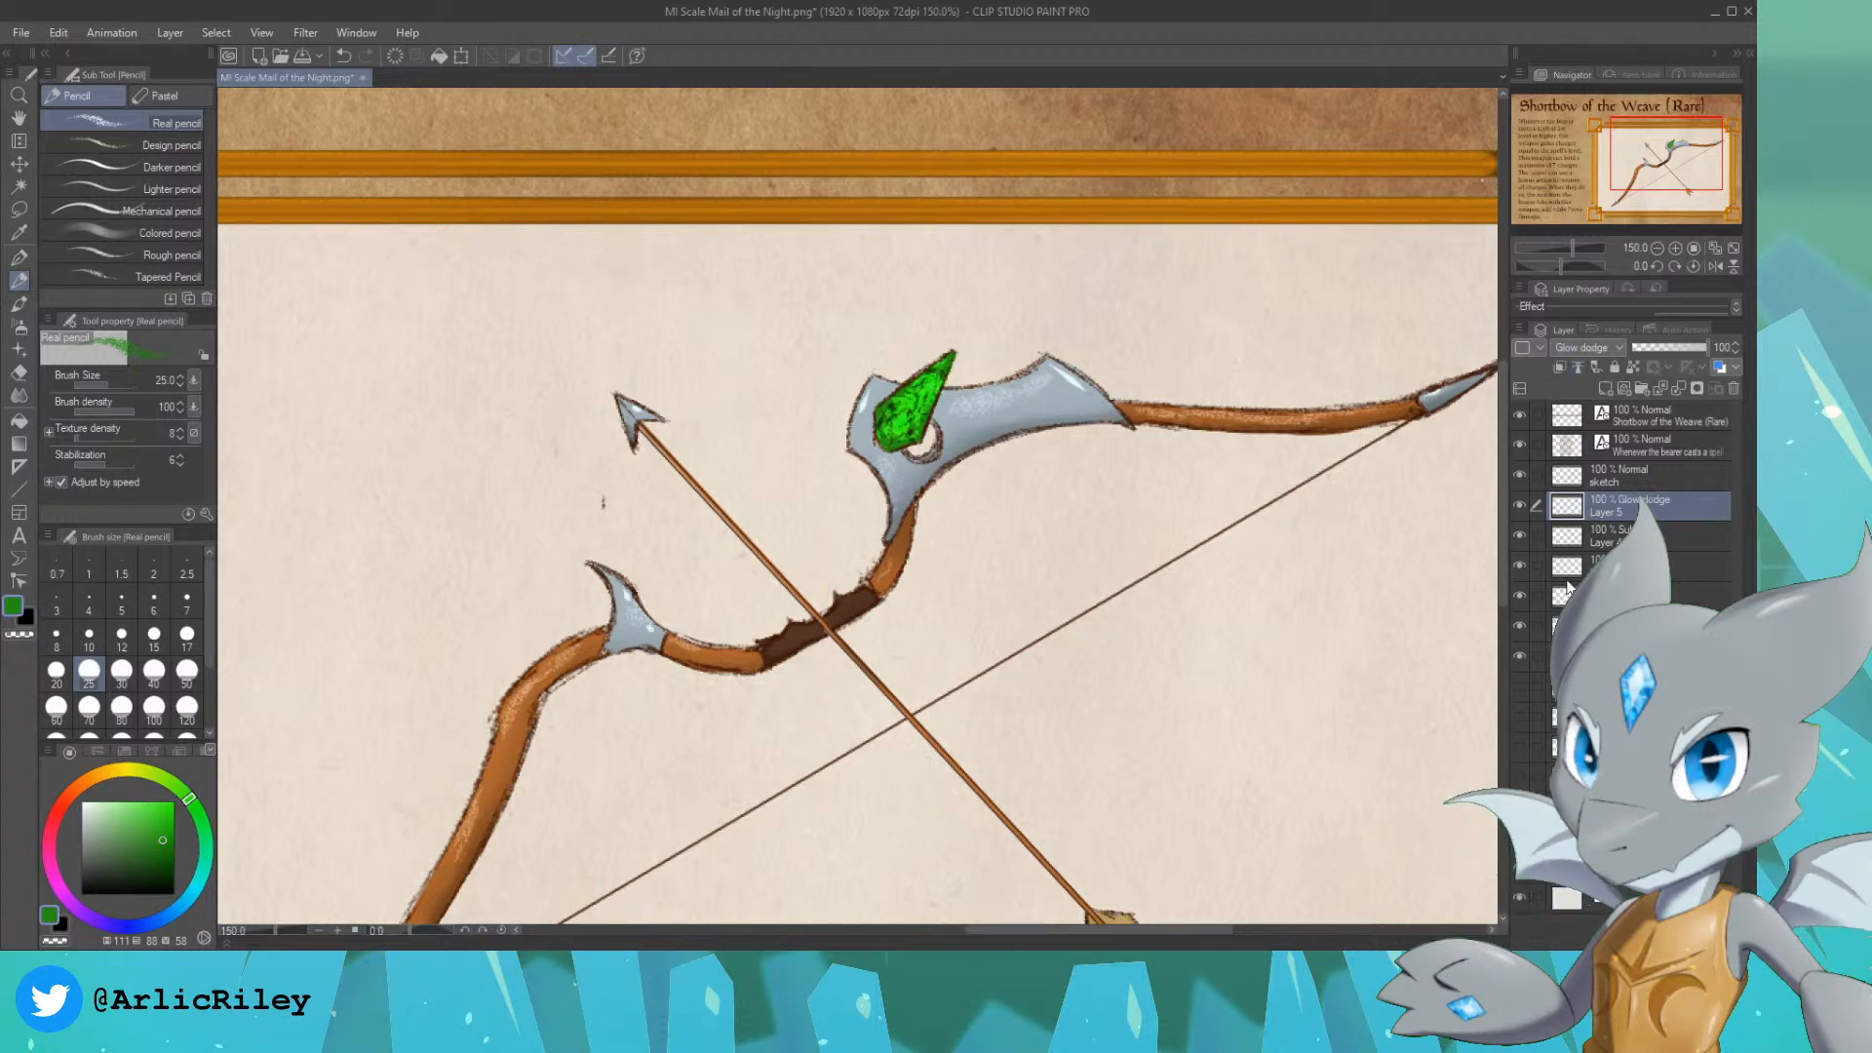
pyautogui.click(1588, 561)
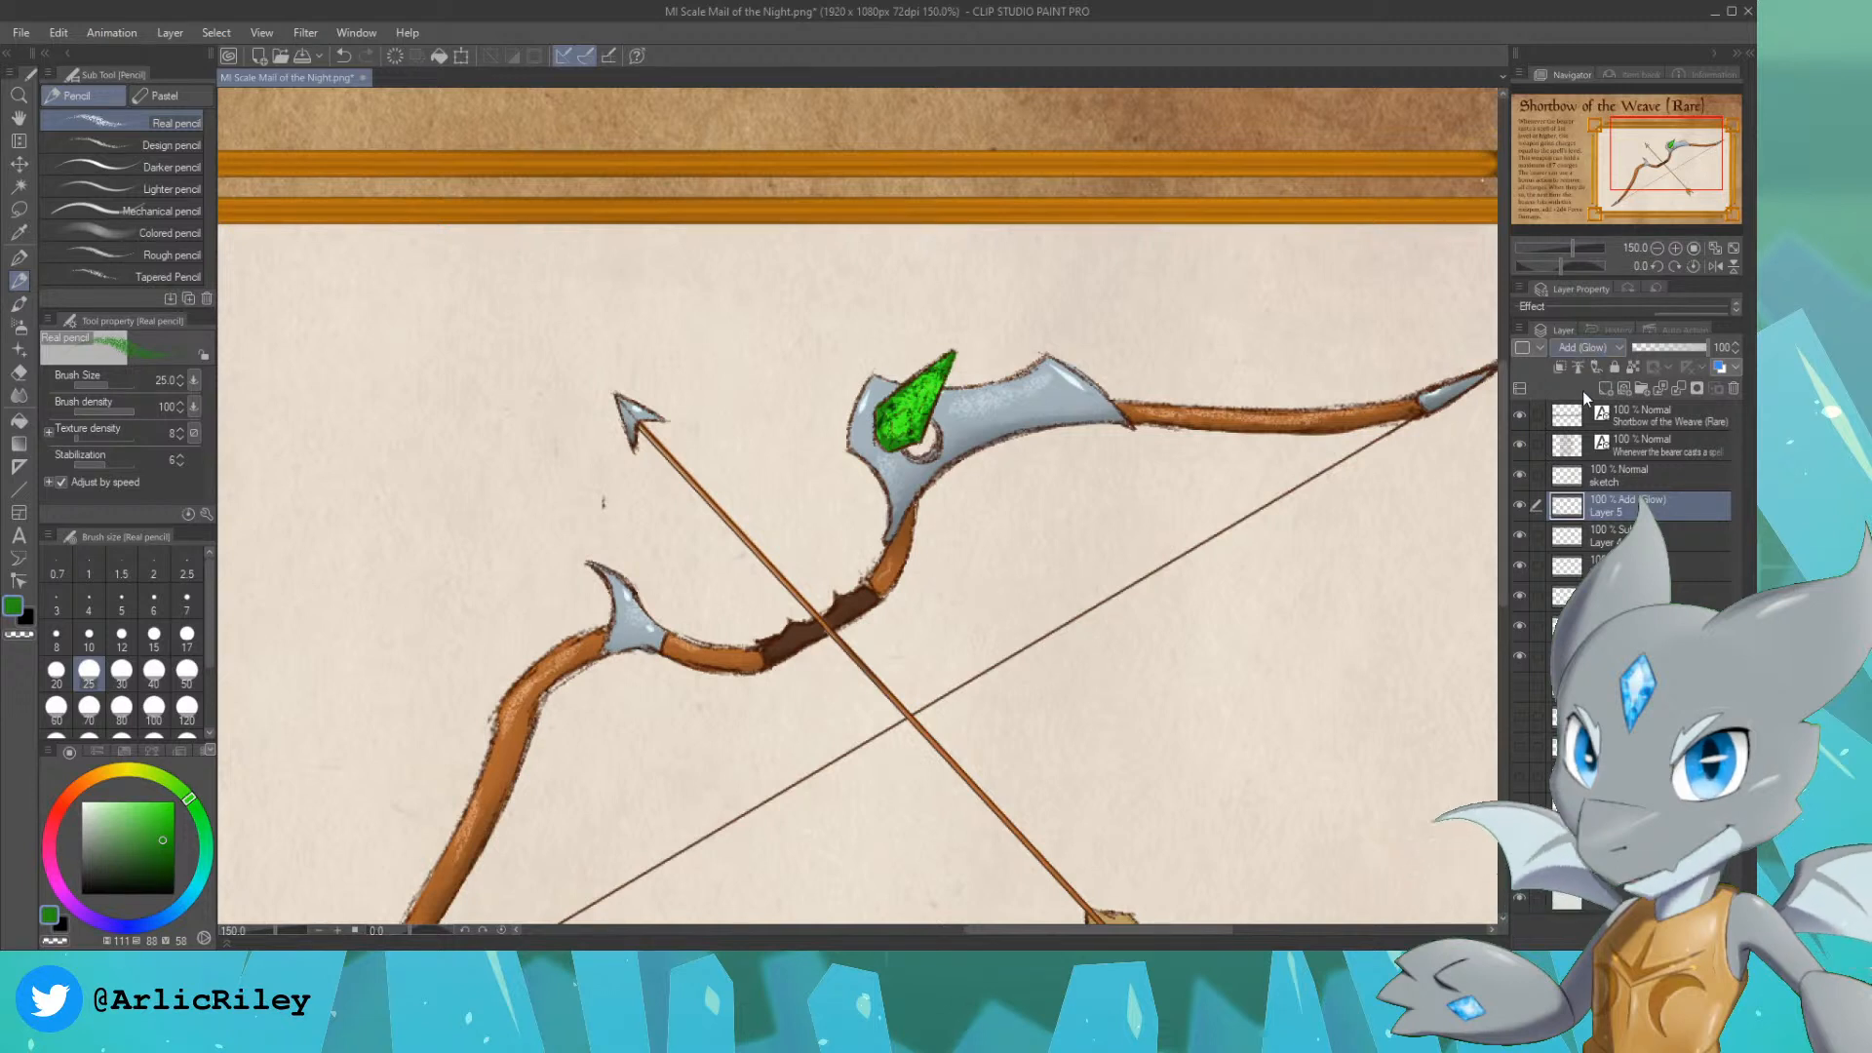
pyautogui.click(1564, 384)
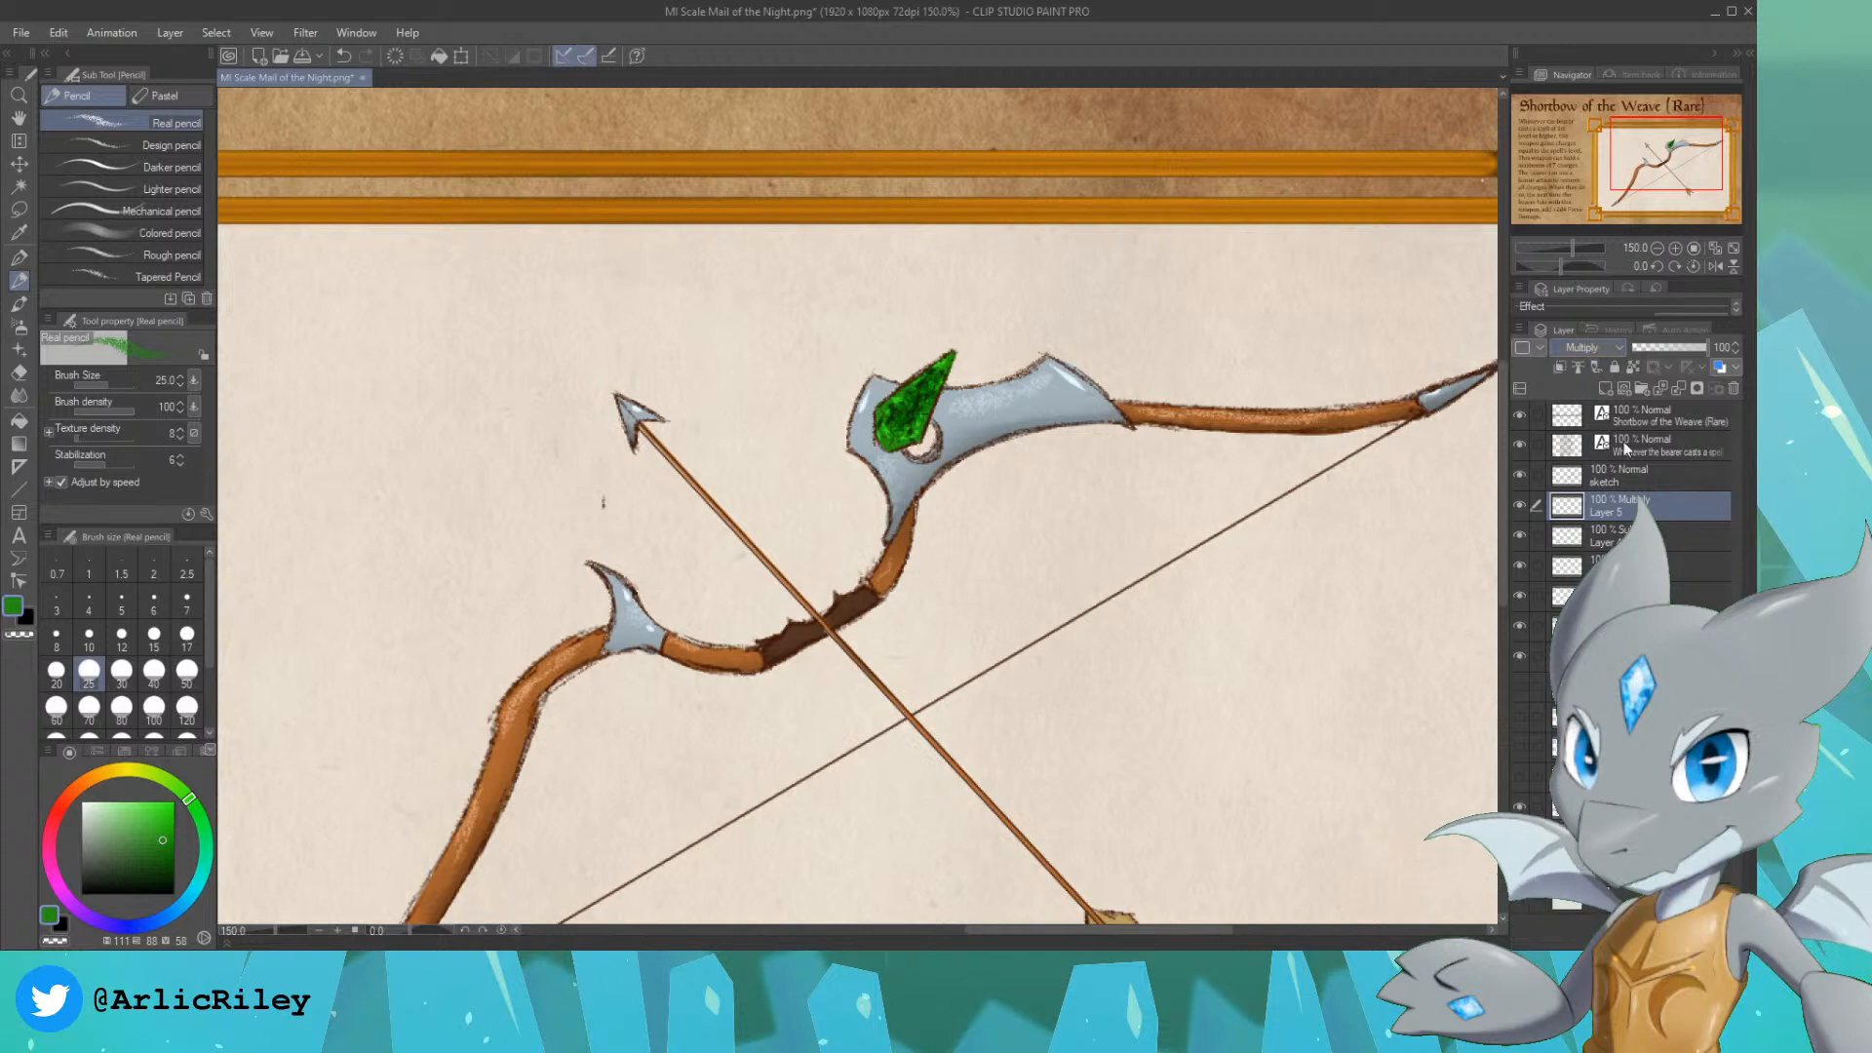
# Step: On another new layer, try covering the gem in green with the Colored pencil at size 17
pyautogui.click(136, 233)
pyautogui.press(']')
pyautogui.press(']')
pyautogui.press(']')
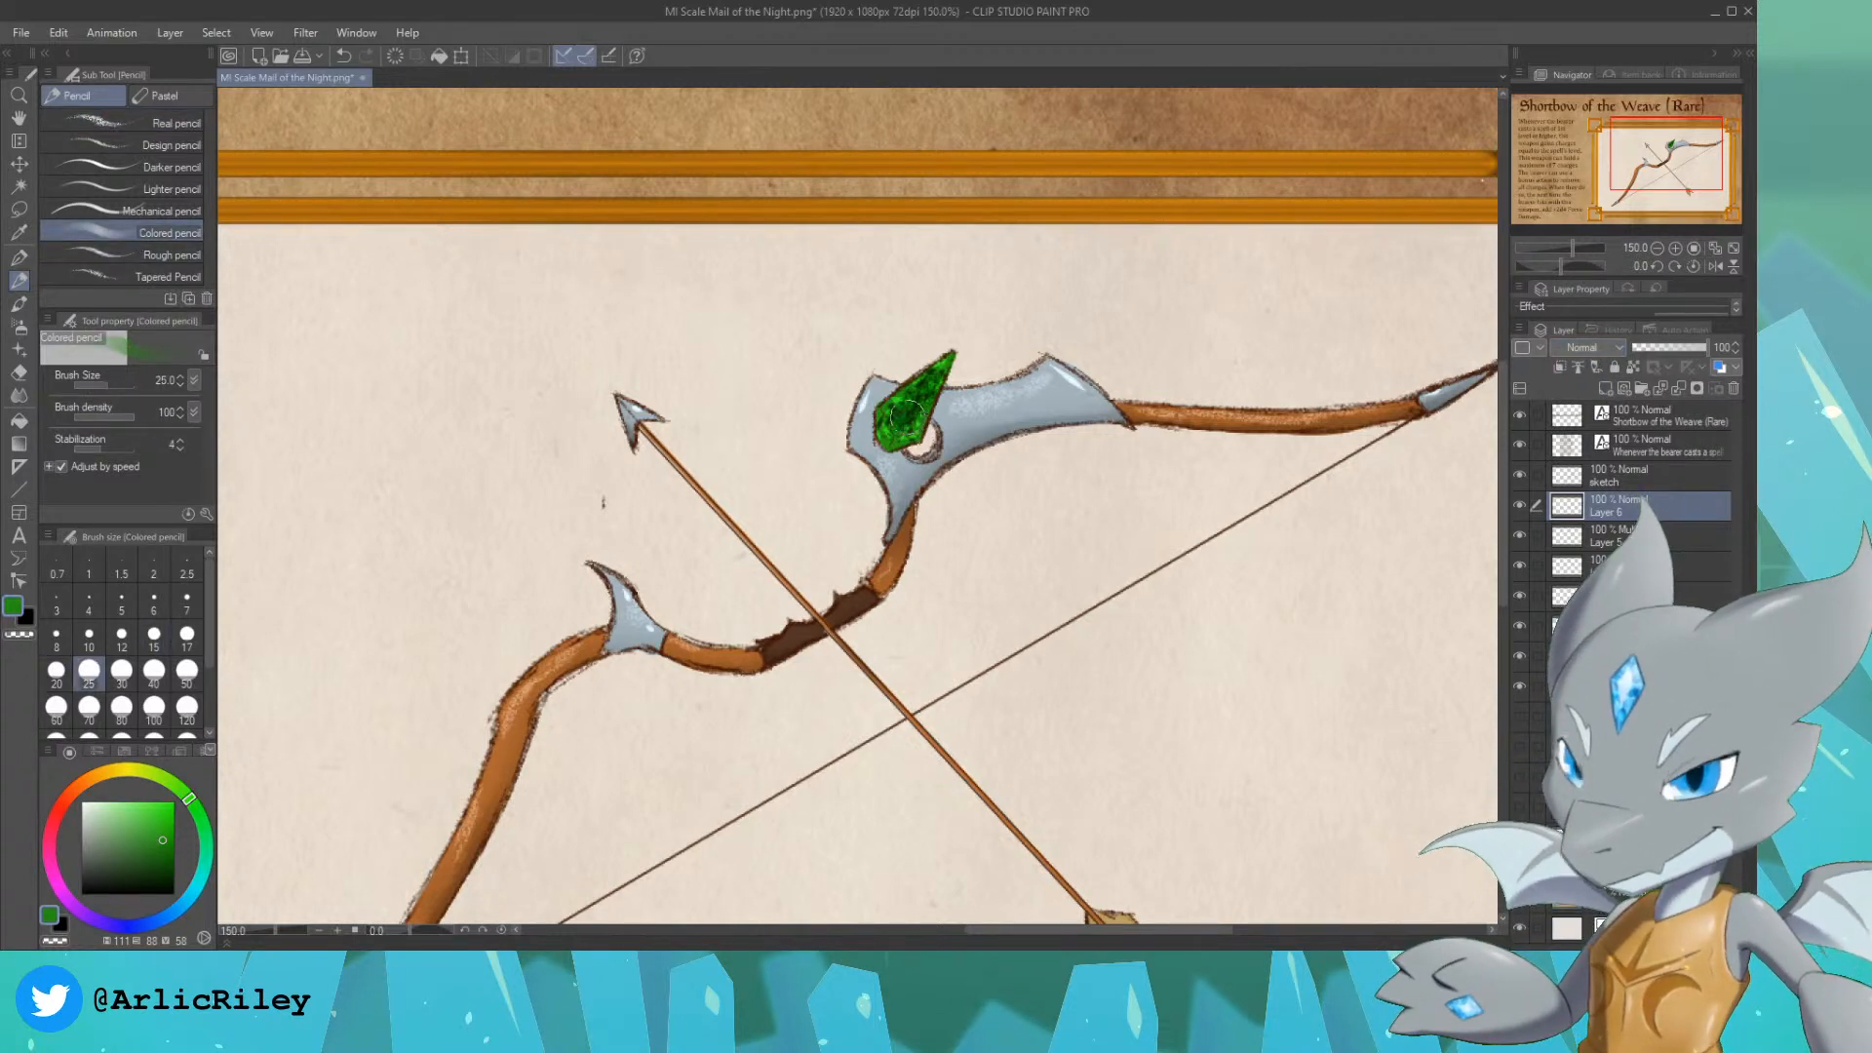
pyautogui.press('[')
pyautogui.press('[')
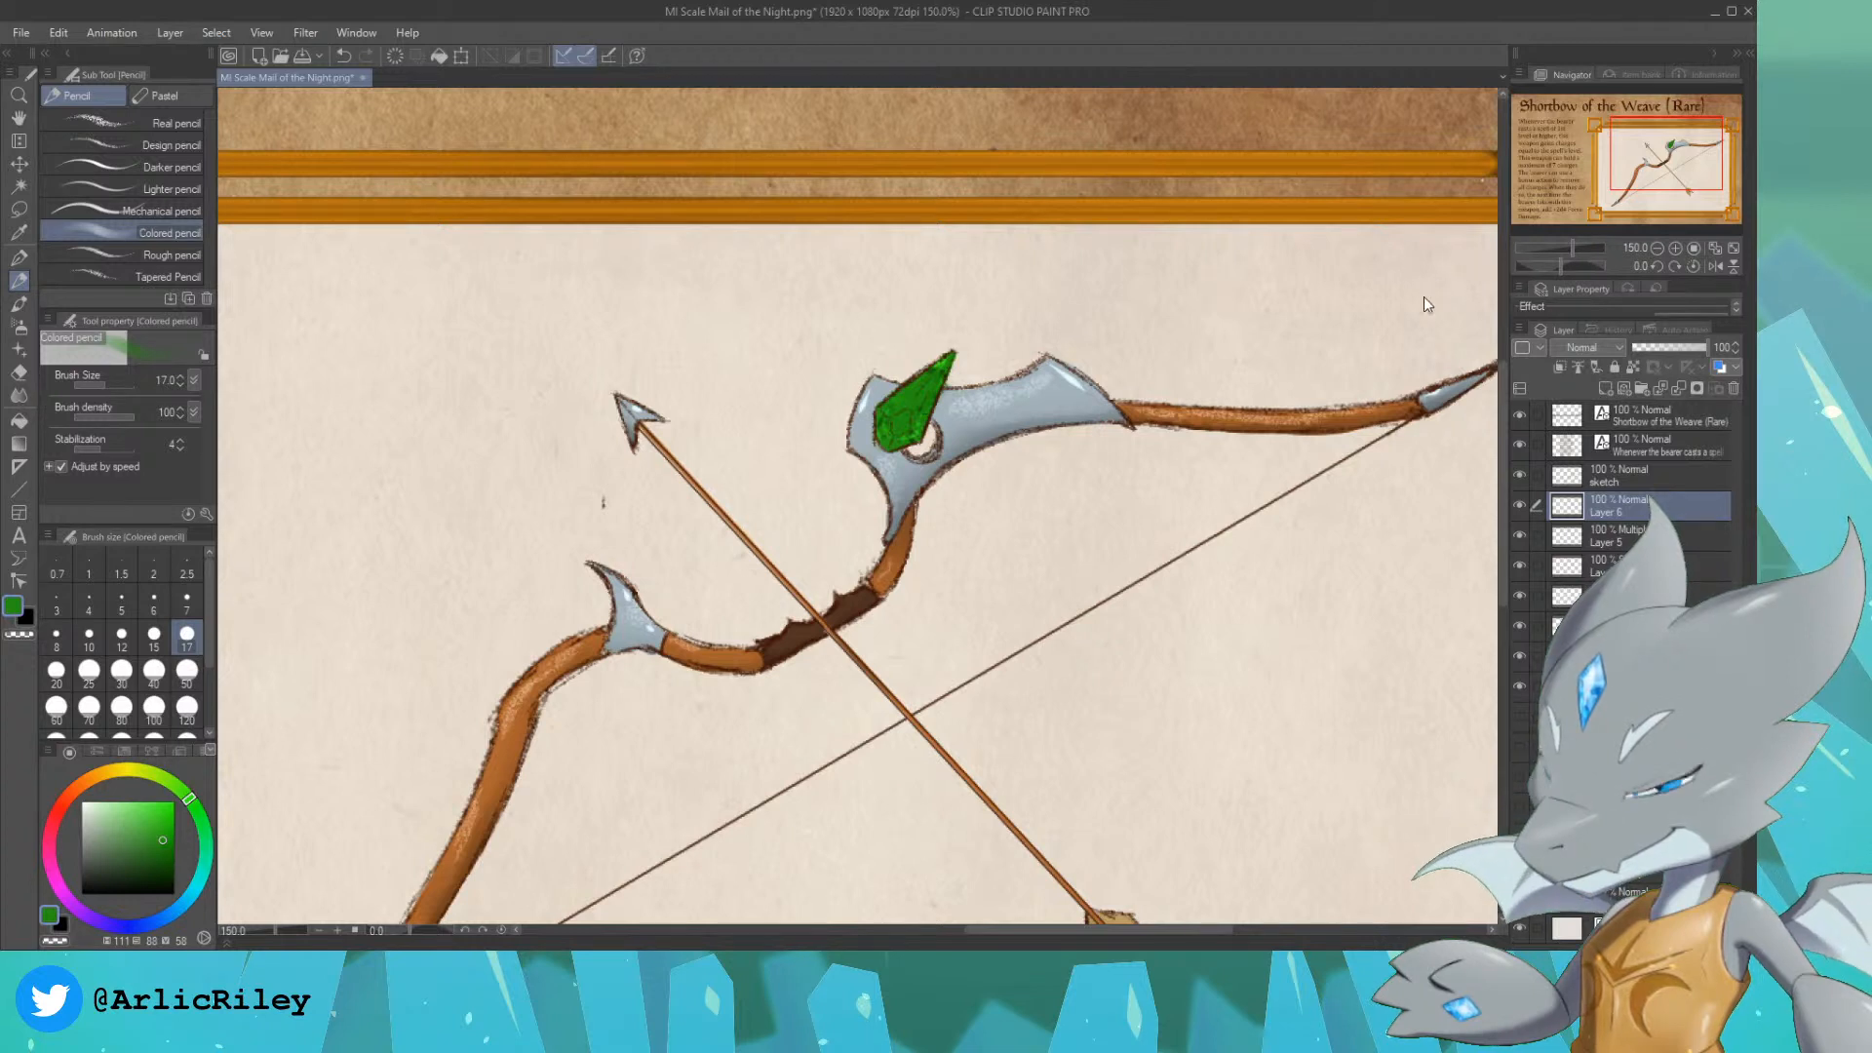
# Step: Try the Multiply blend mode on the Colored pencil layer and set it back to Normal
pyautogui.click(1581, 347)
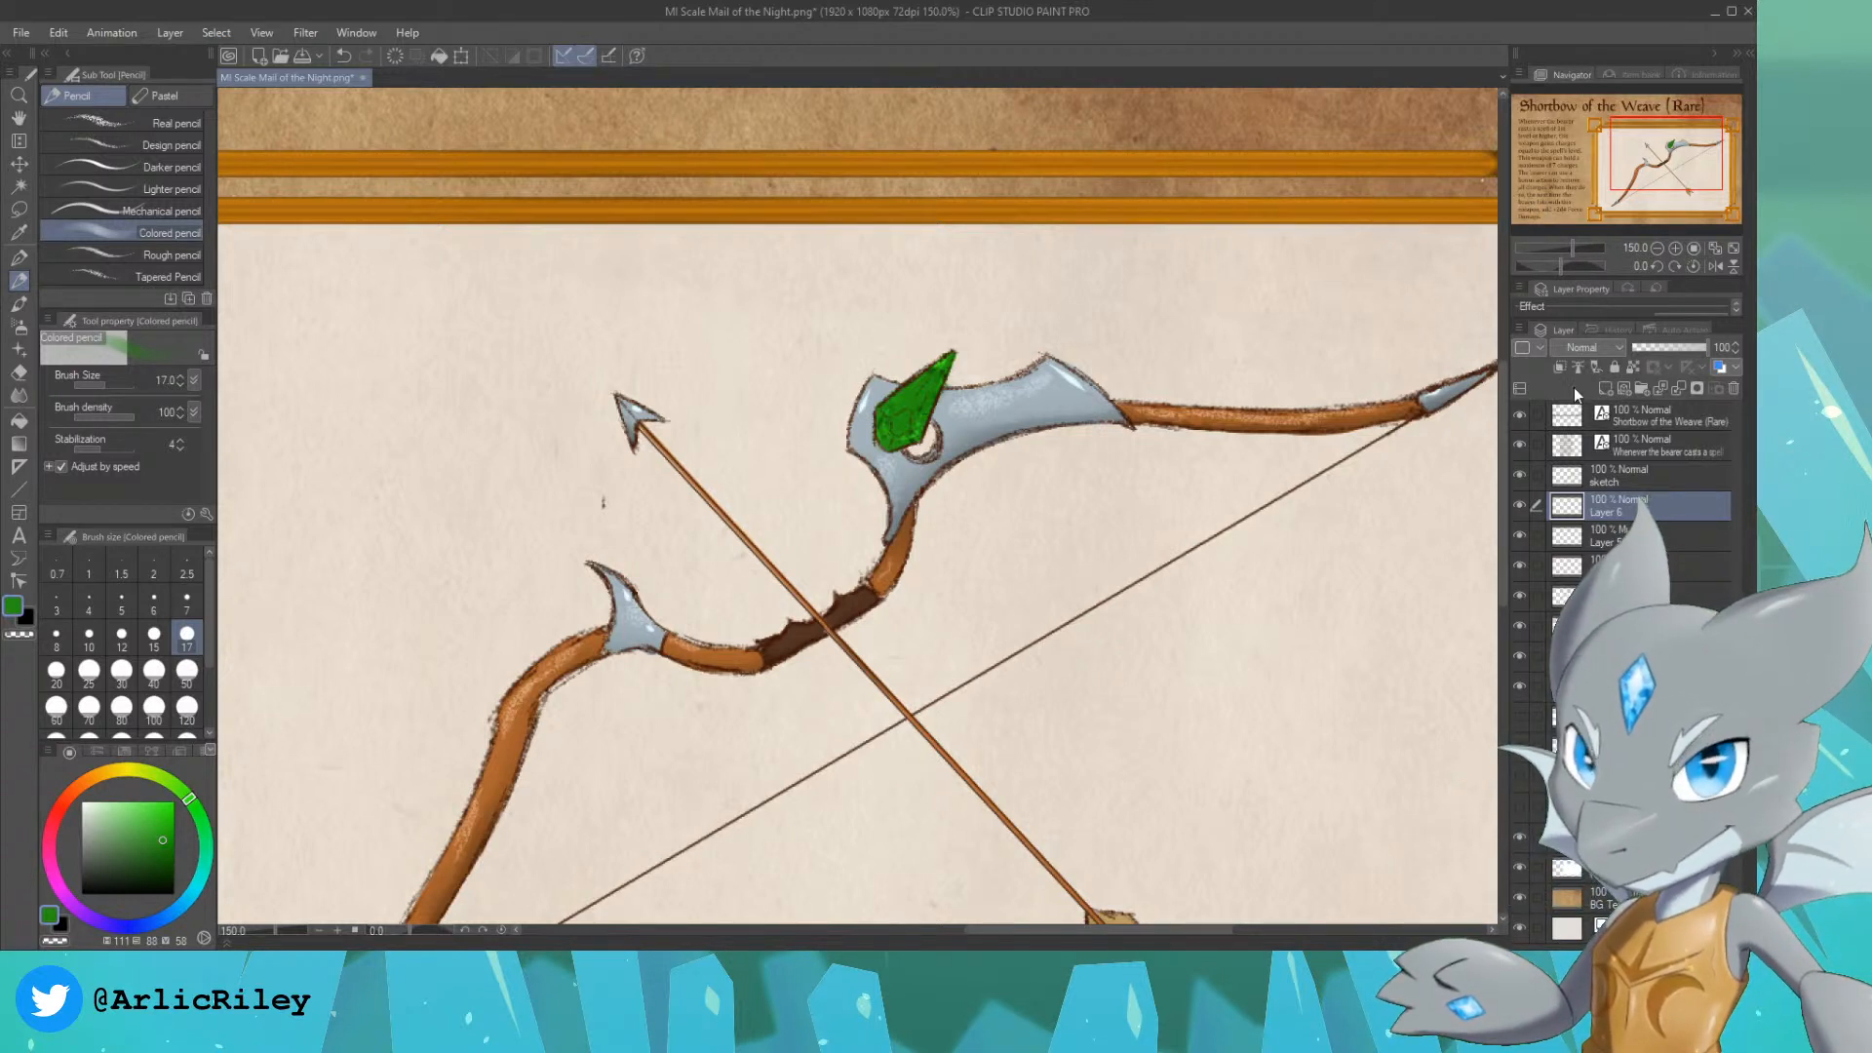
pyautogui.click(1574, 388)
pyautogui.click(1576, 349)
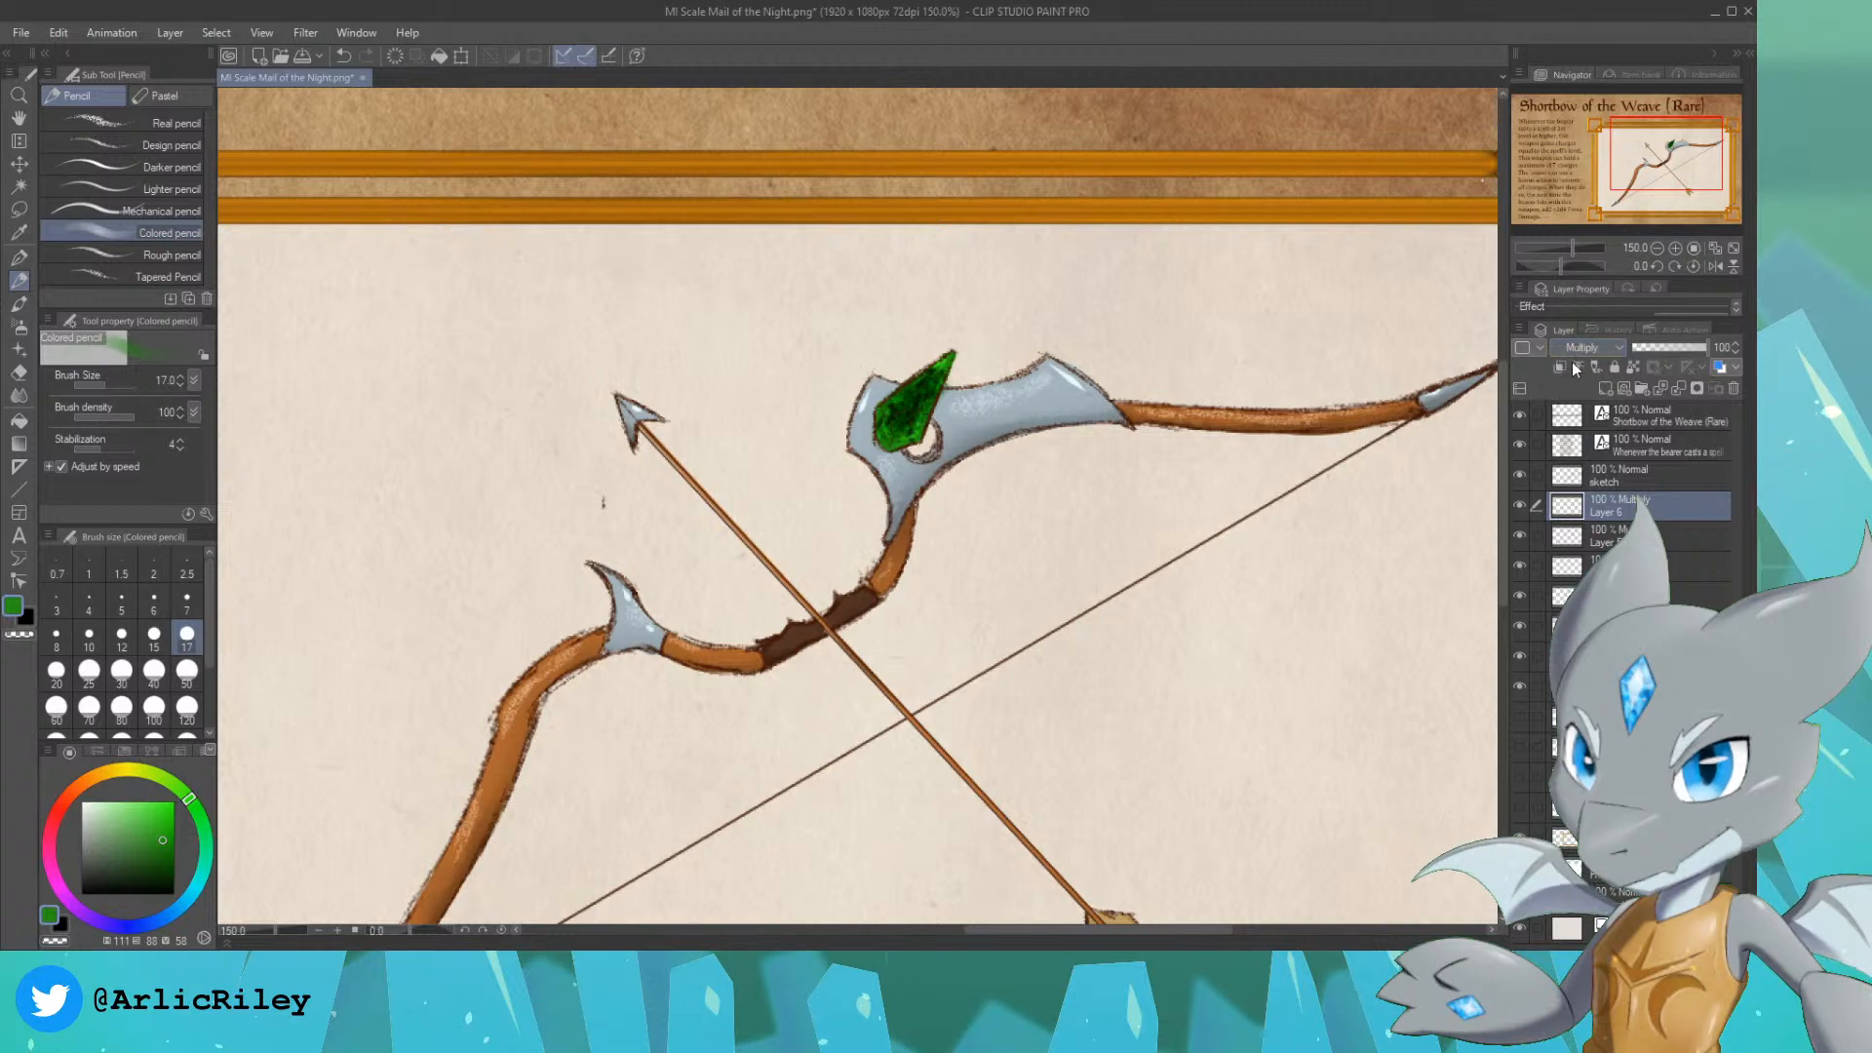
pyautogui.click(1574, 365)
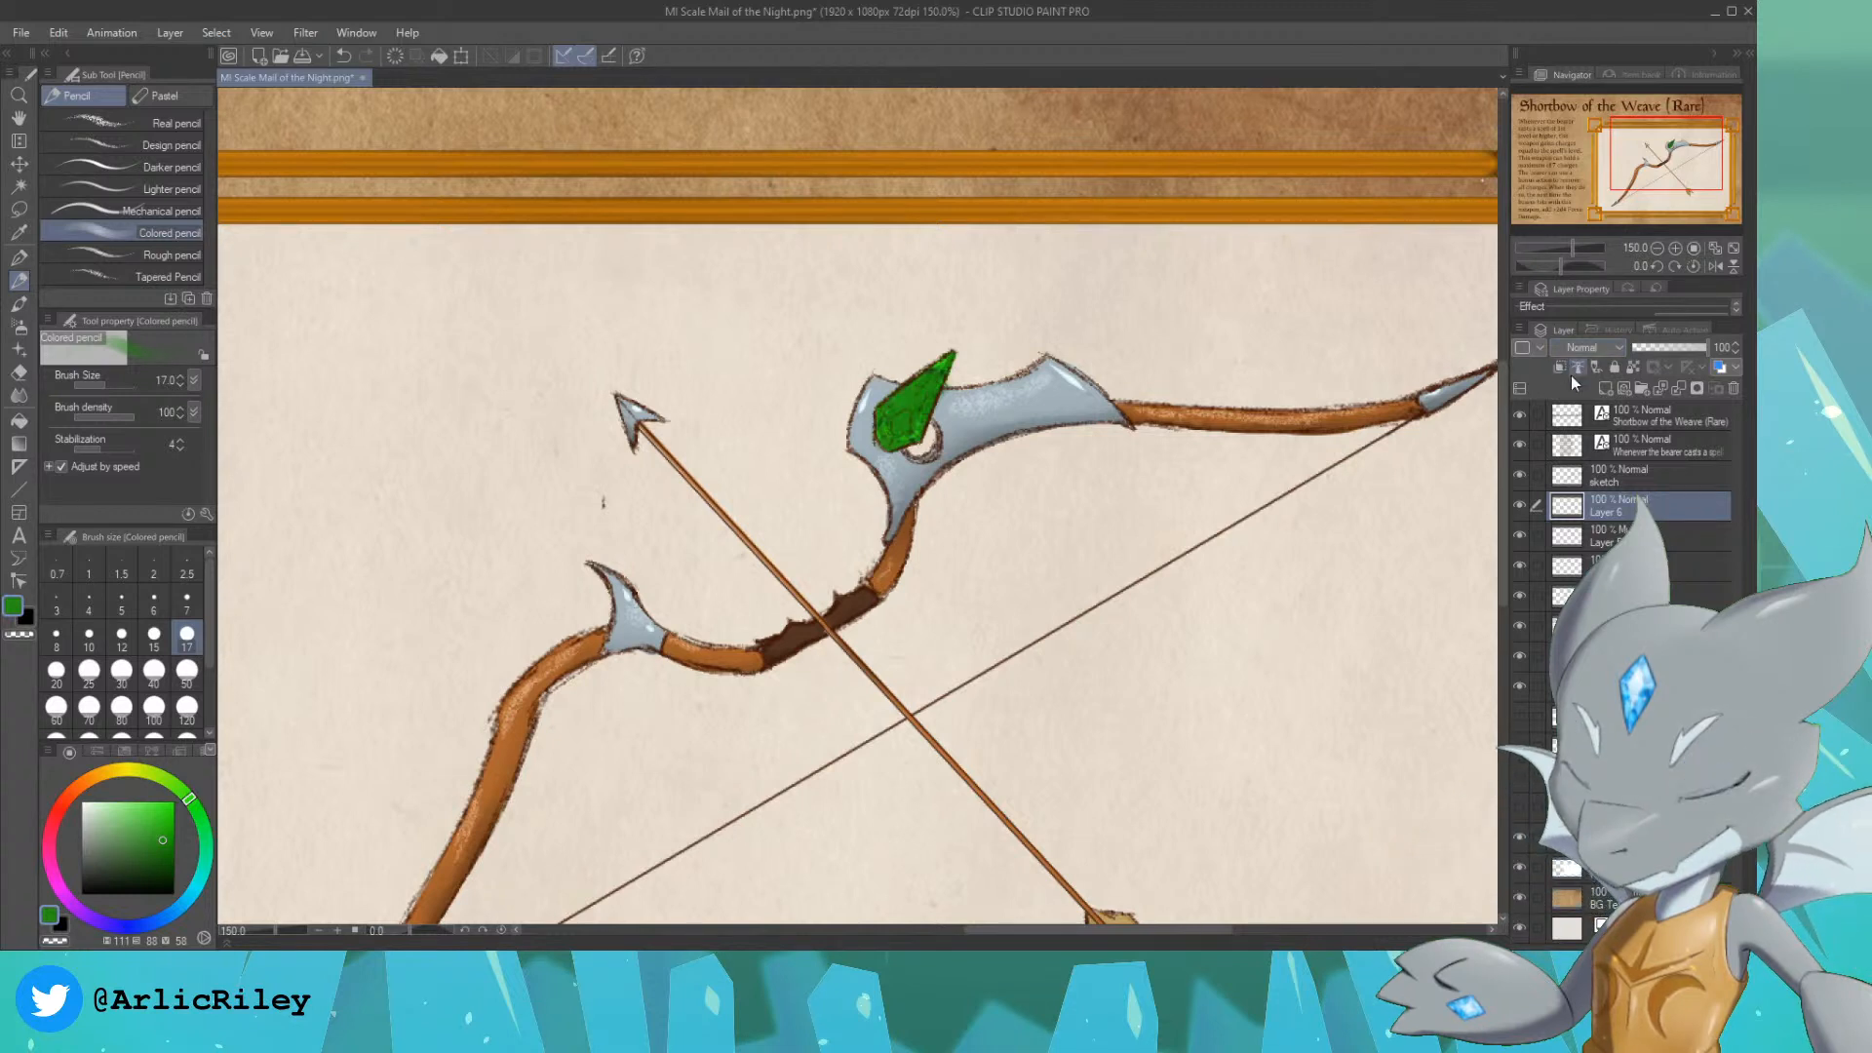
# Step: Check which layer holds the metal and wood highlights, and delete the four gem test layers above it
pyautogui.click(1526, 626)
pyautogui.click(1518, 627)
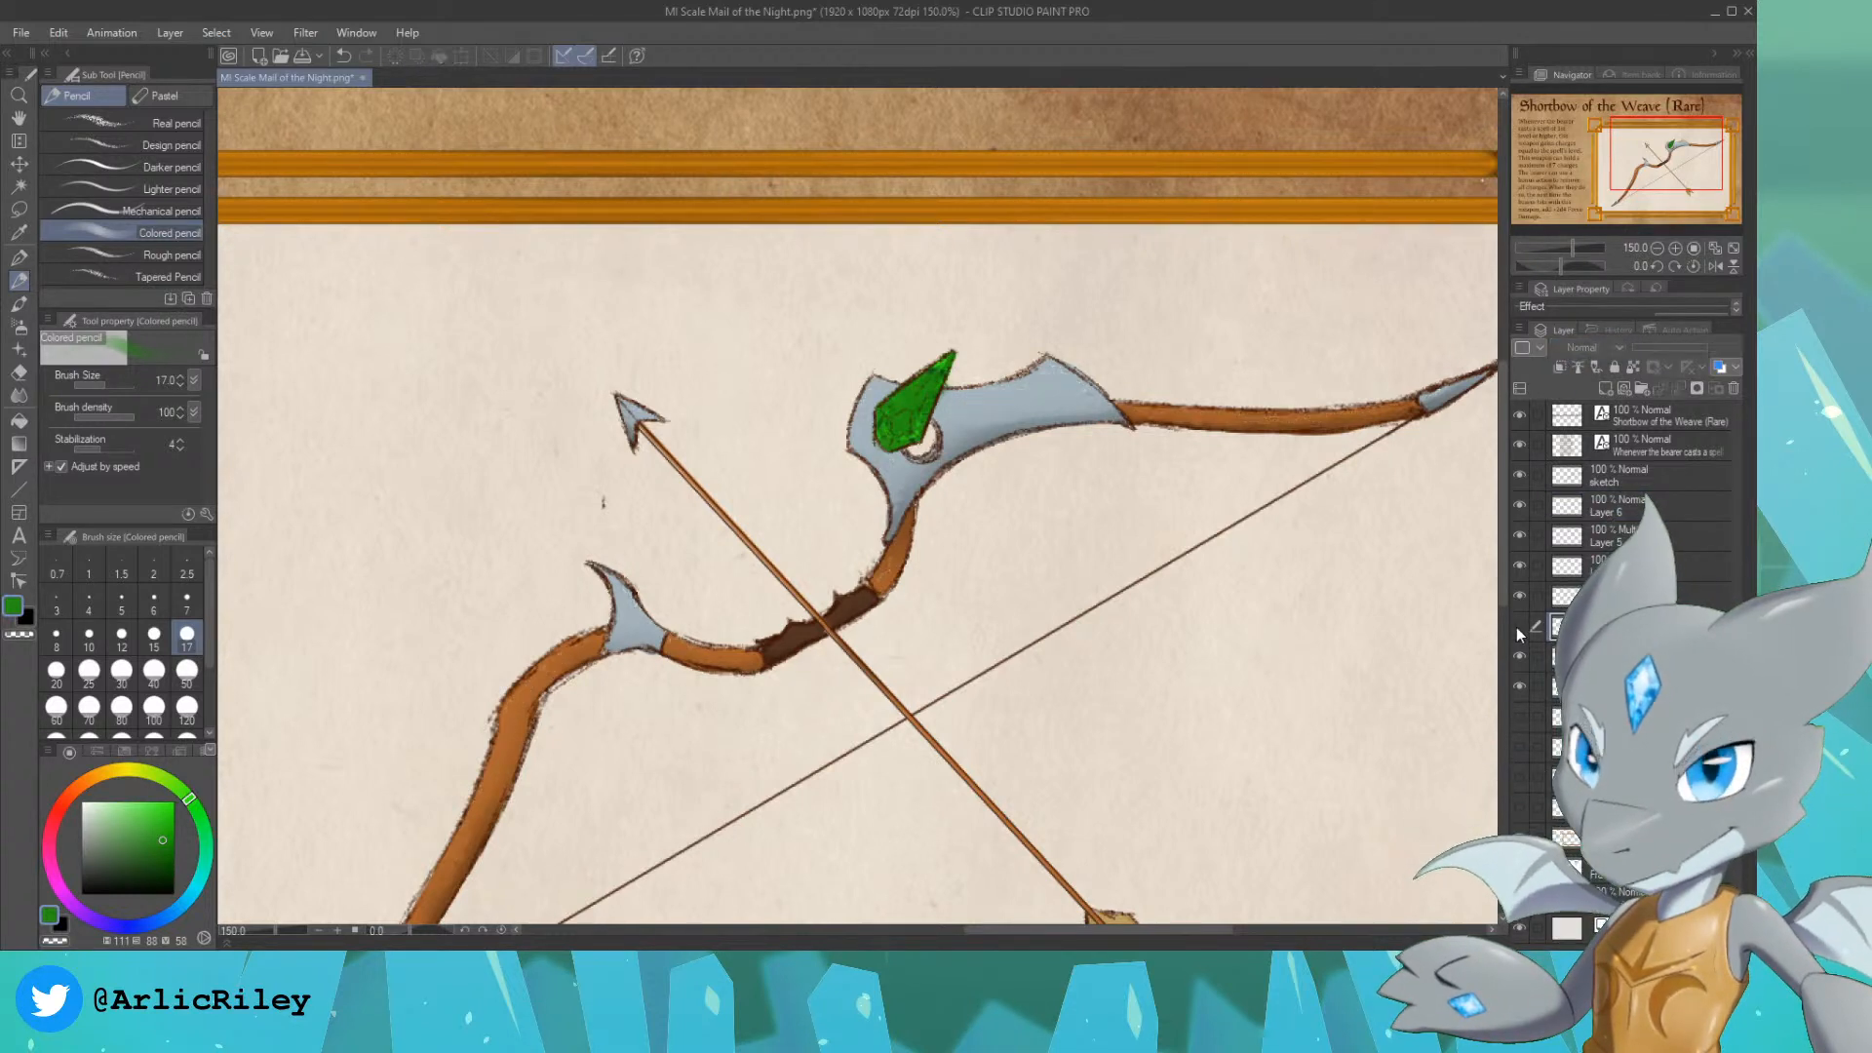
pyautogui.click(1519, 625)
pyautogui.click(1599, 597)
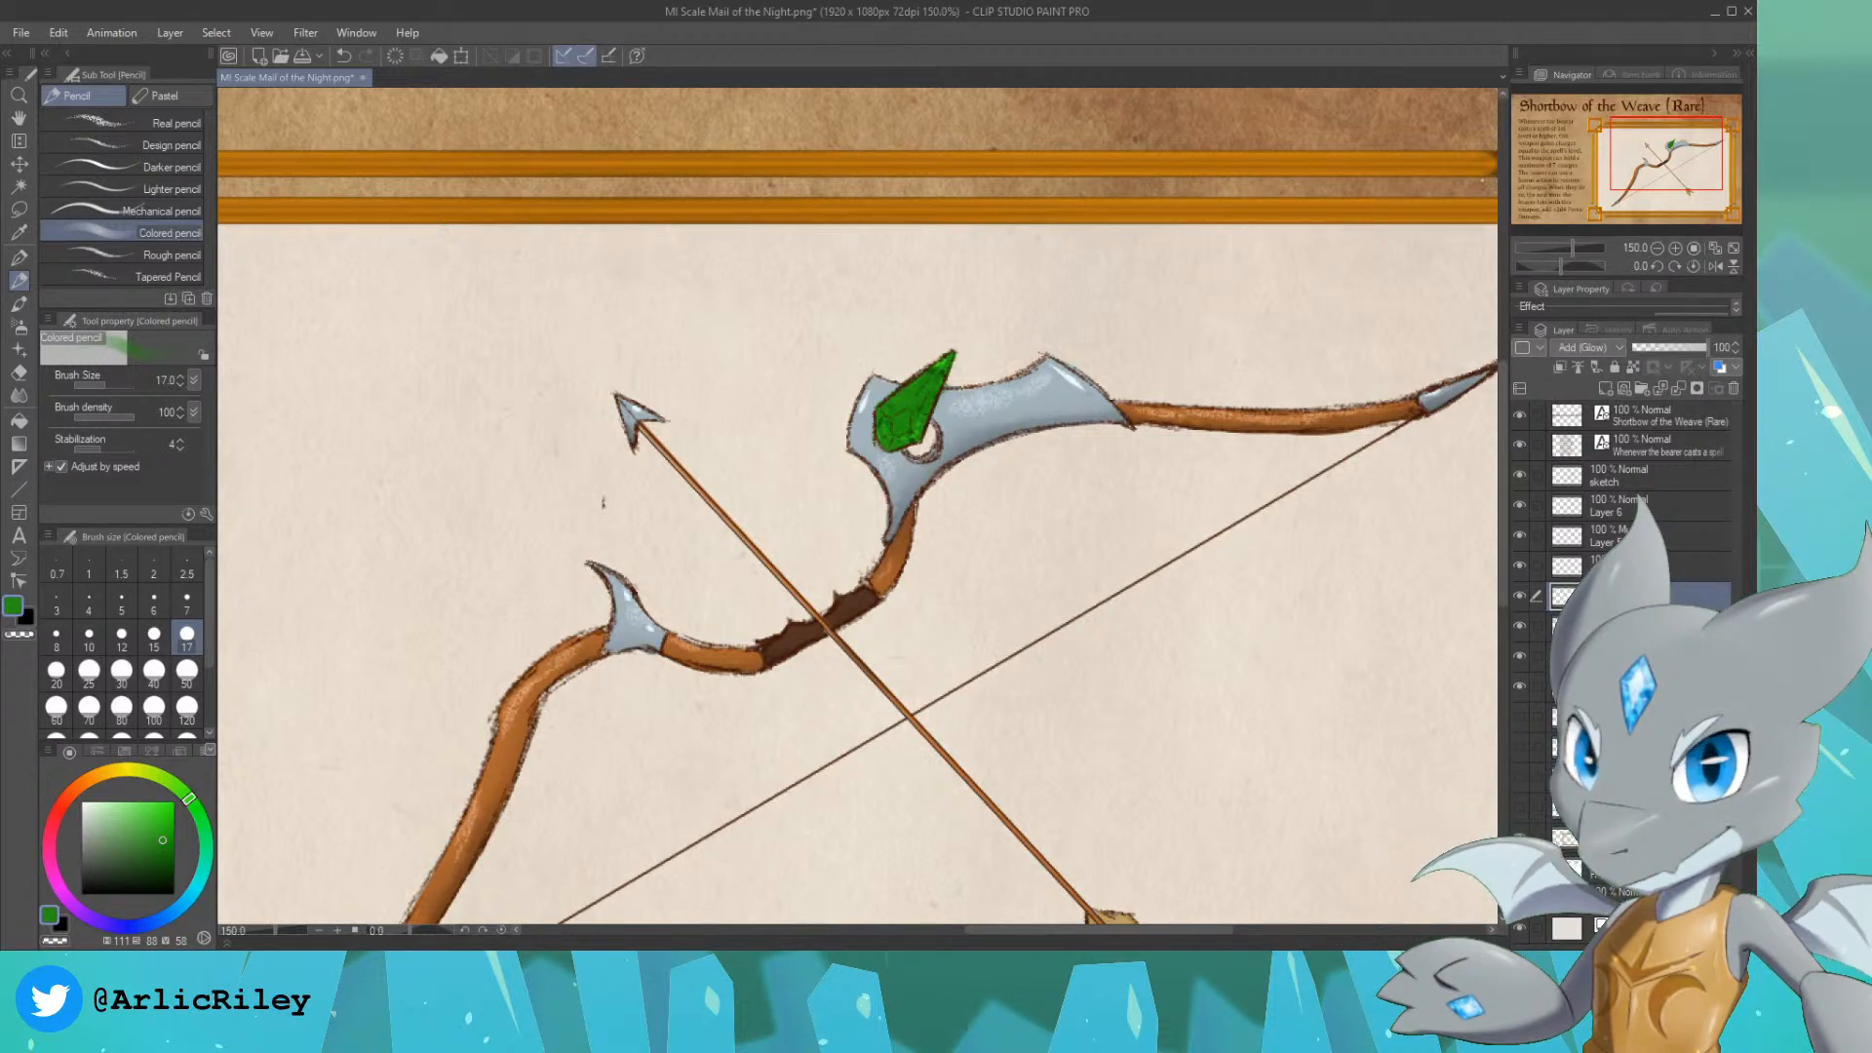
pyautogui.keyDown('ctrl'); pyautogui.click(1648, 566); pyautogui.keyUp('ctrl')
pyautogui.keyDown('ctrl'); pyautogui.click(1648, 535); pyautogui.keyUp('ctrl')
pyautogui.keyDown('ctrl'); pyautogui.click(1648, 503); pyautogui.keyUp('ctrl')
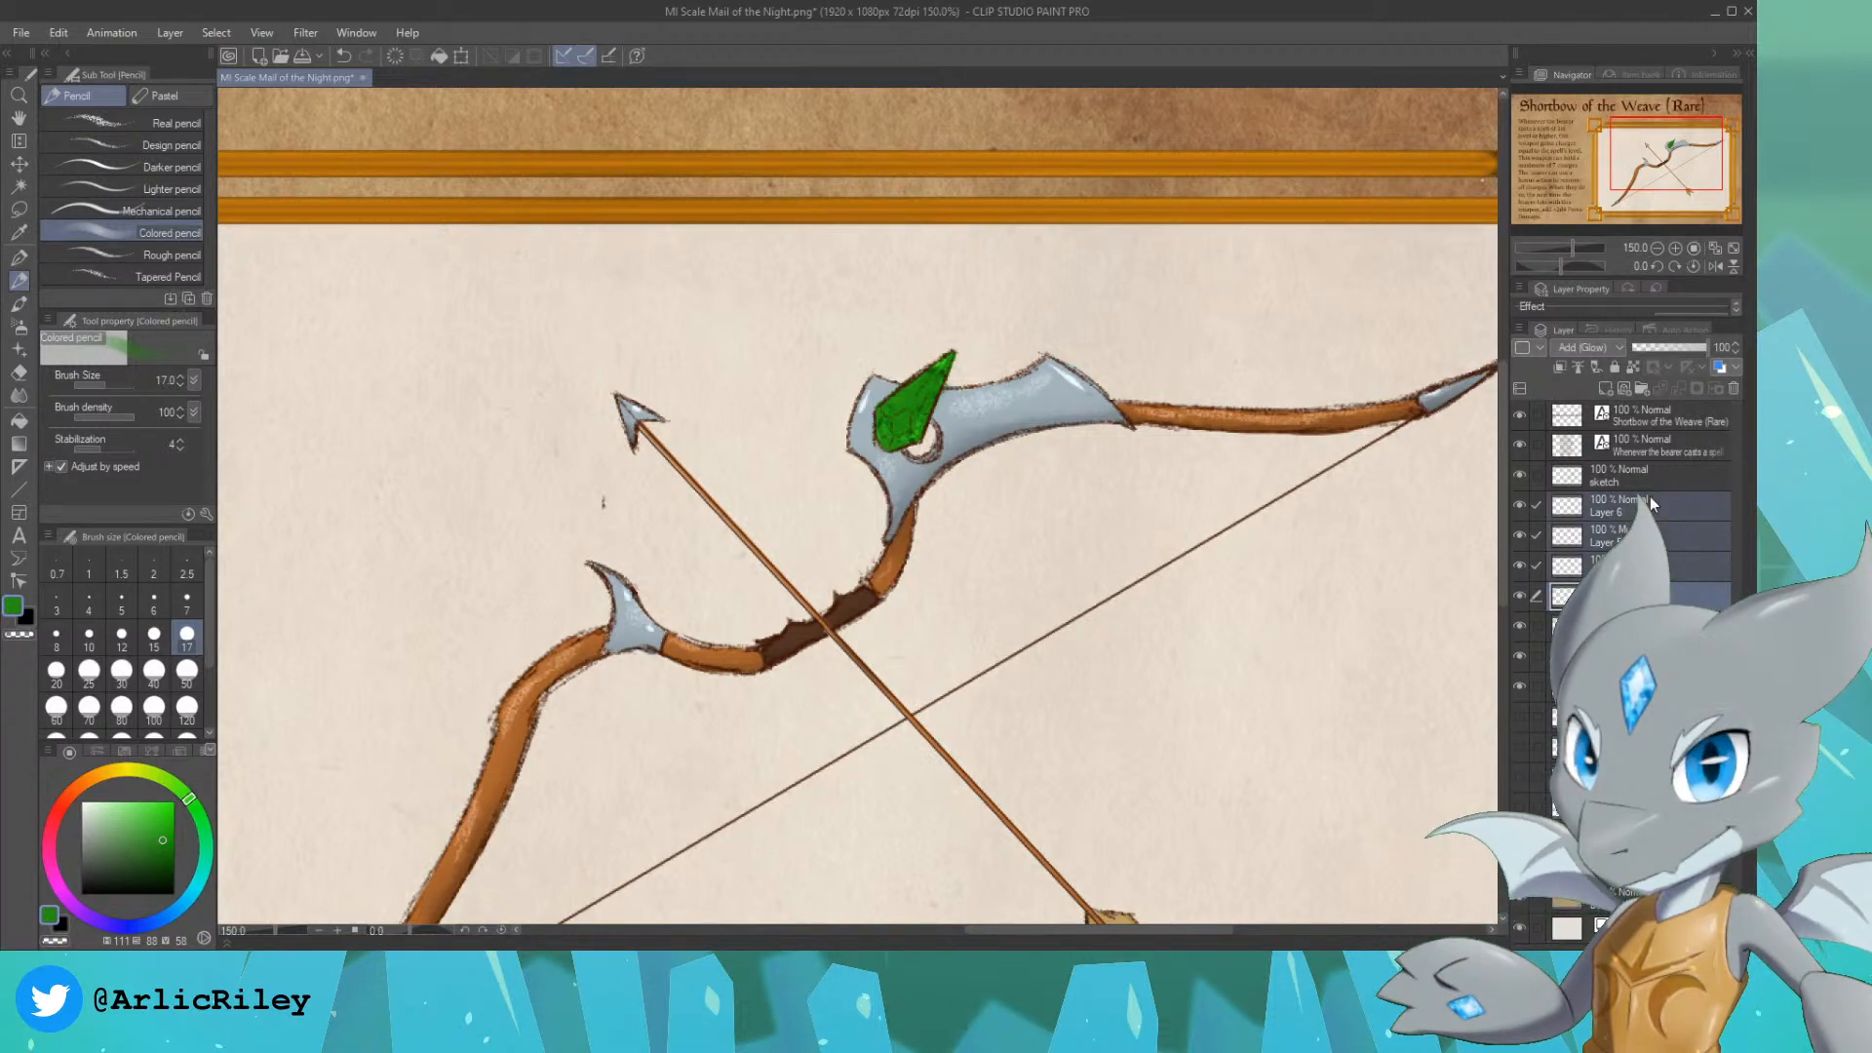
pyautogui.click(1733, 388)
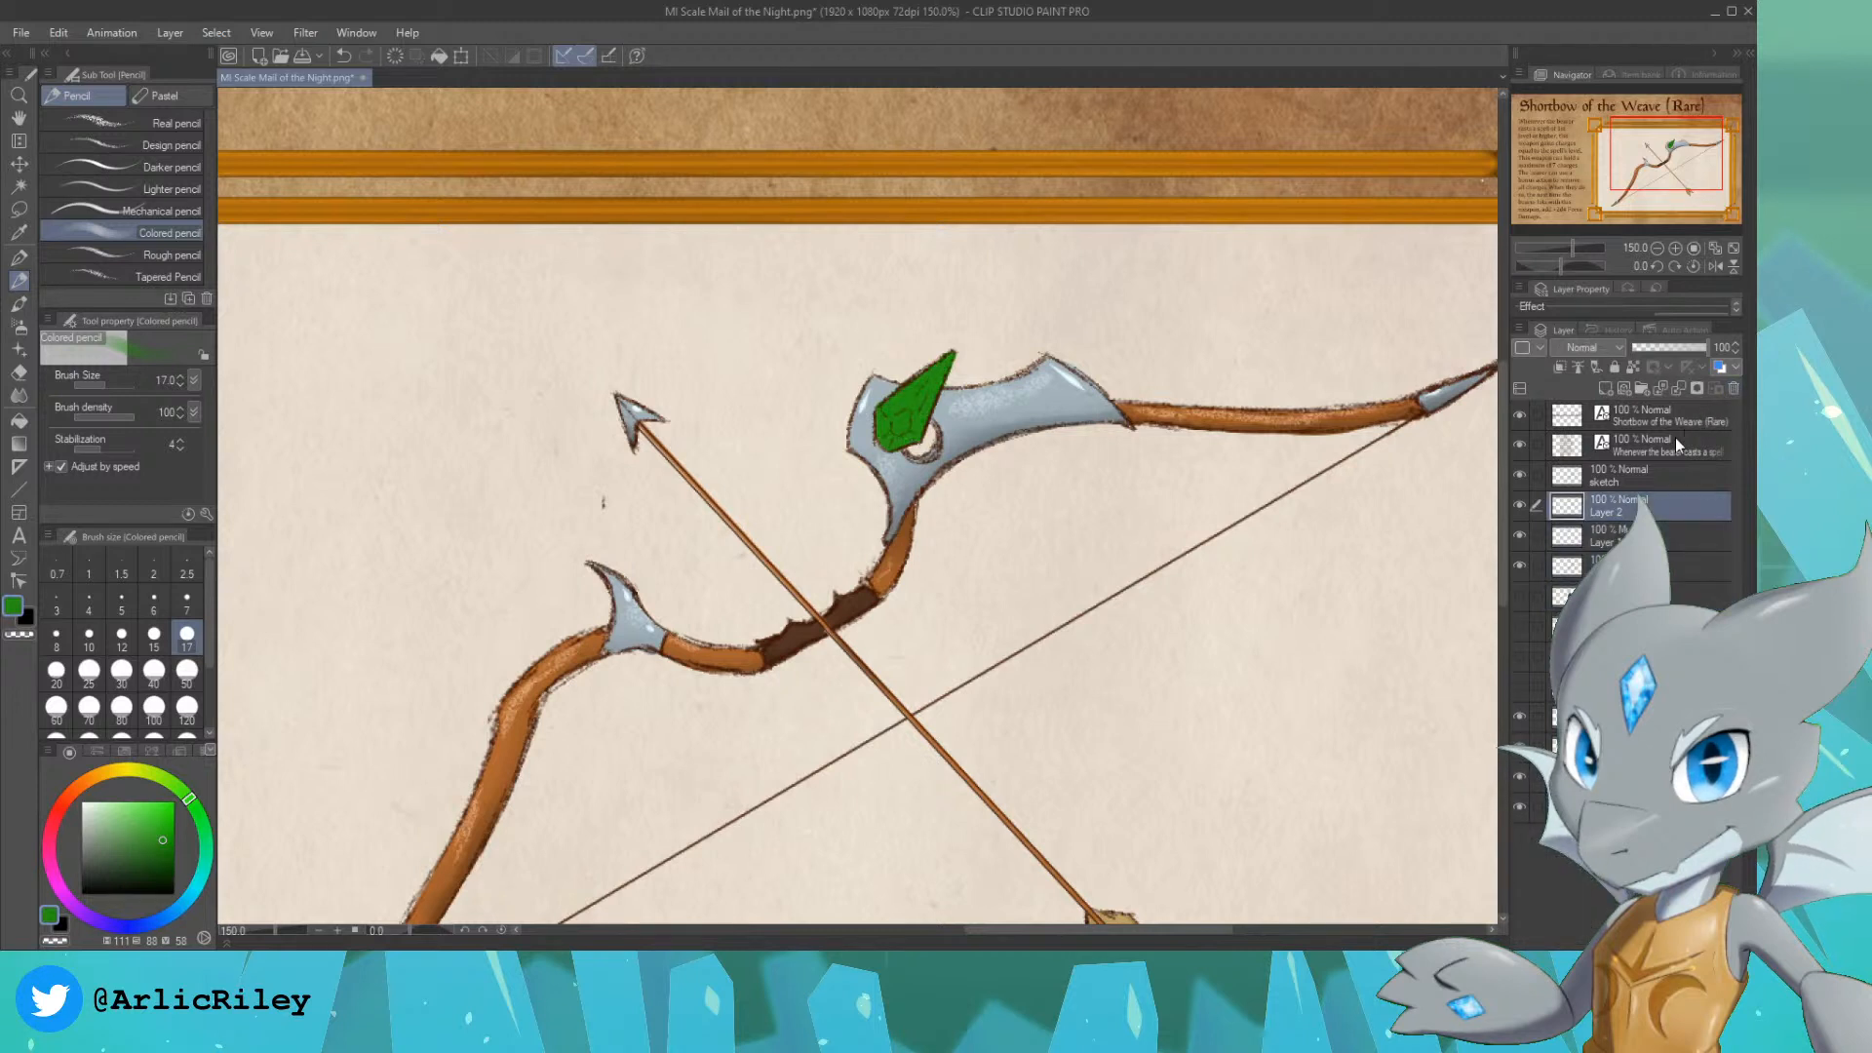
# Step: Pick a dark green with a saturation of 93 and brightness of 41, and auto-select the gem's area referring to all layers
pyautogui.click(167, 857)
pyautogui.click(19, 257)
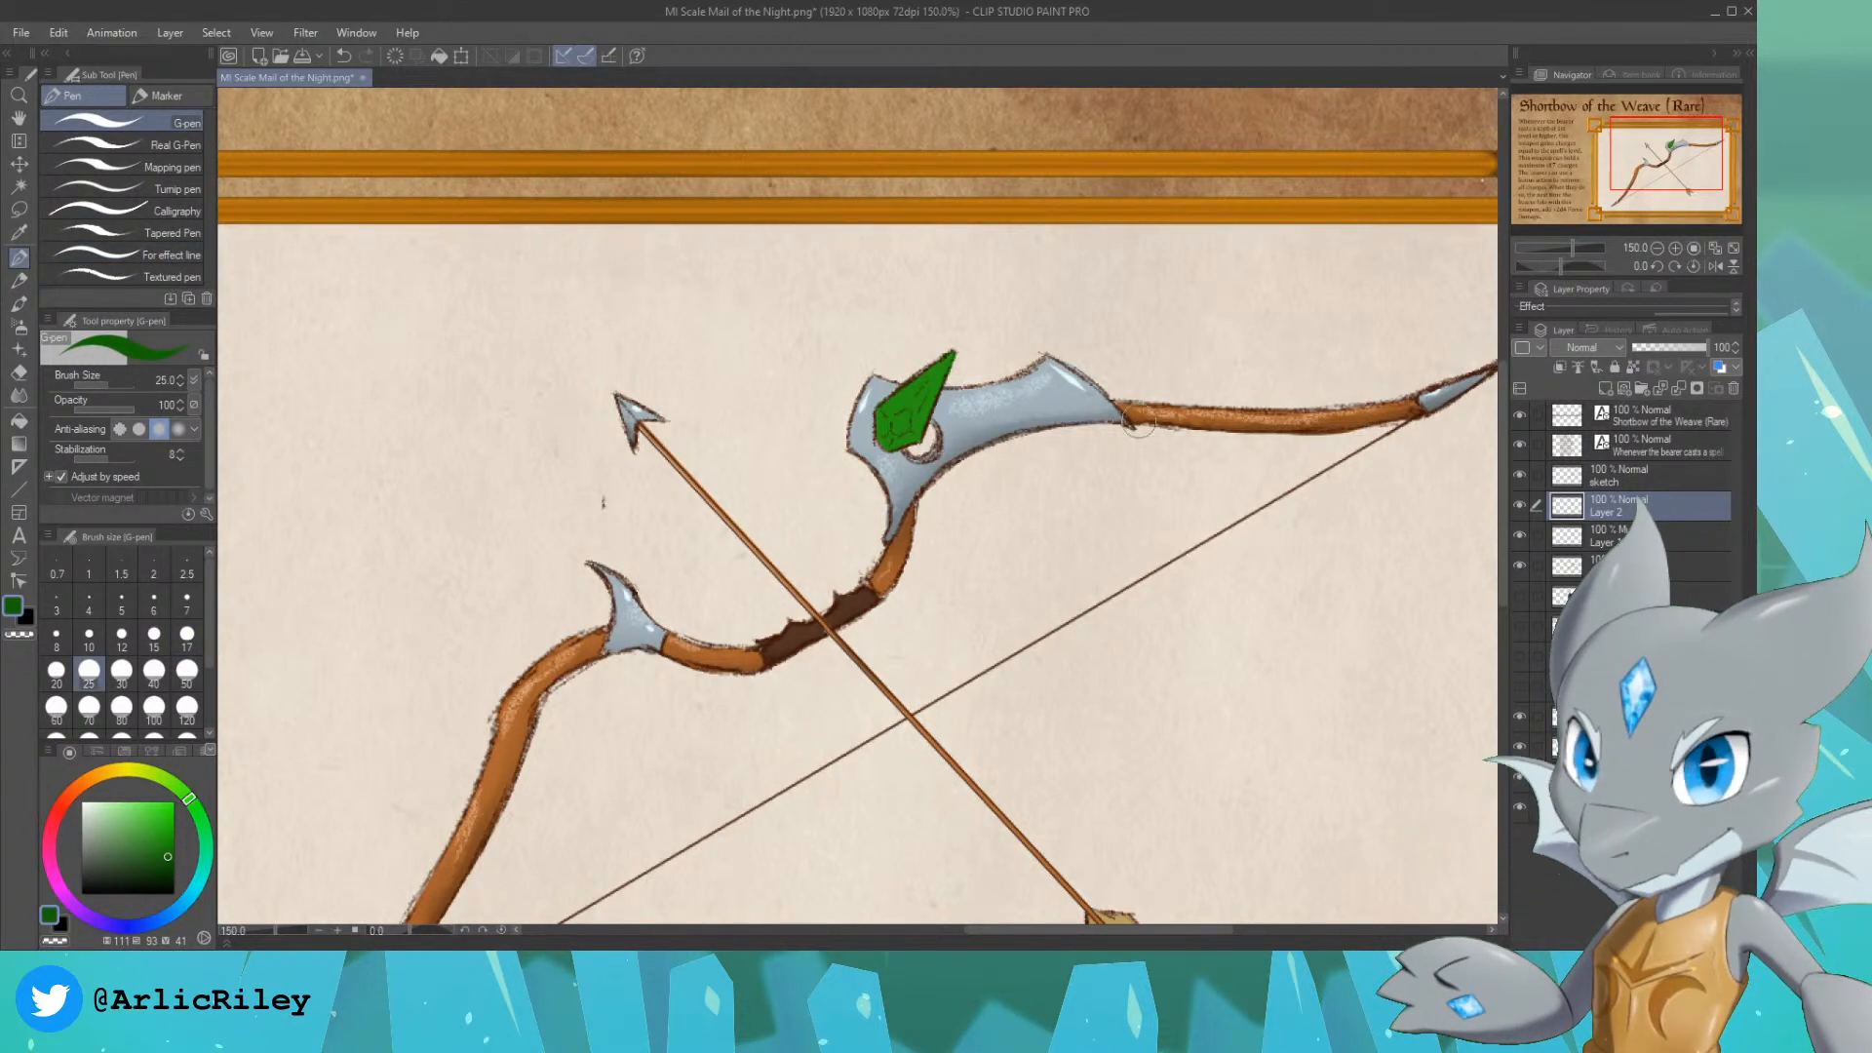
pyautogui.press('w')
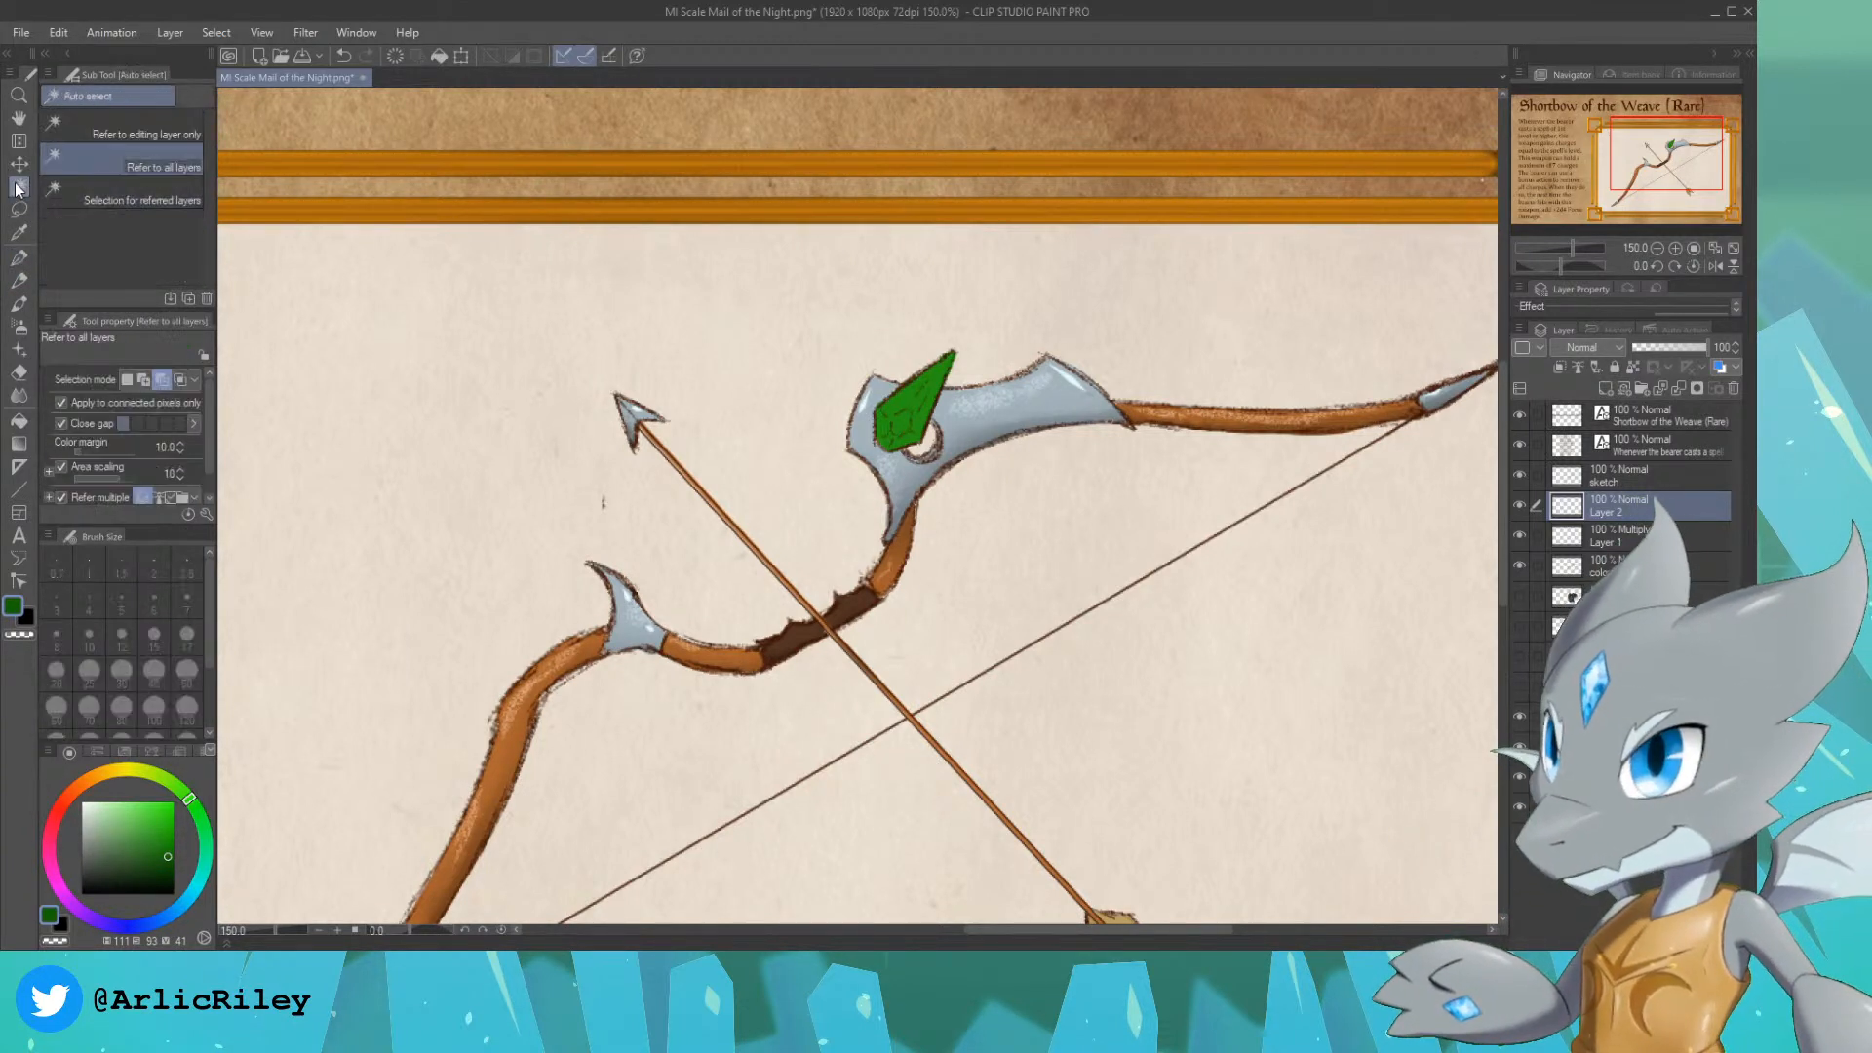
pyautogui.click(901, 400)
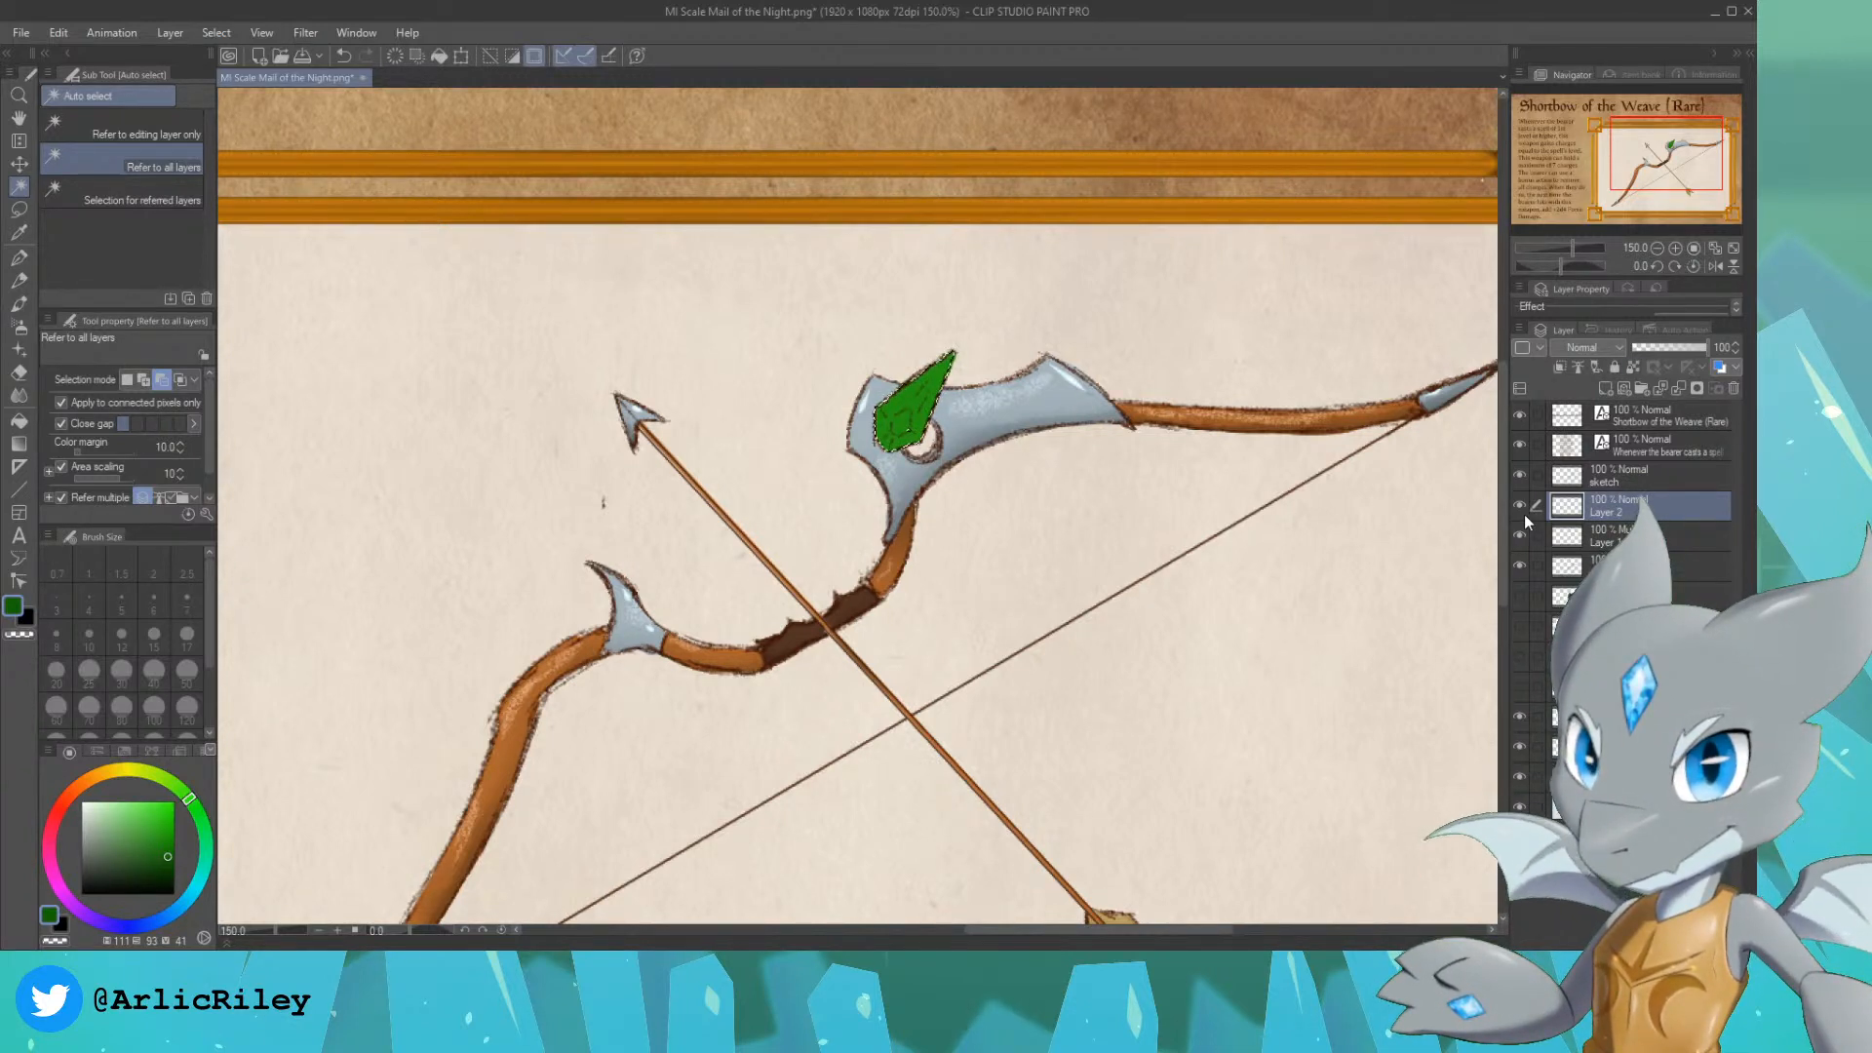
# Step: On a new layer, paint the gem's lighter and darker green facets with the G-pen, reducing the brush from size 40 to 12
pyautogui.click(1605, 390)
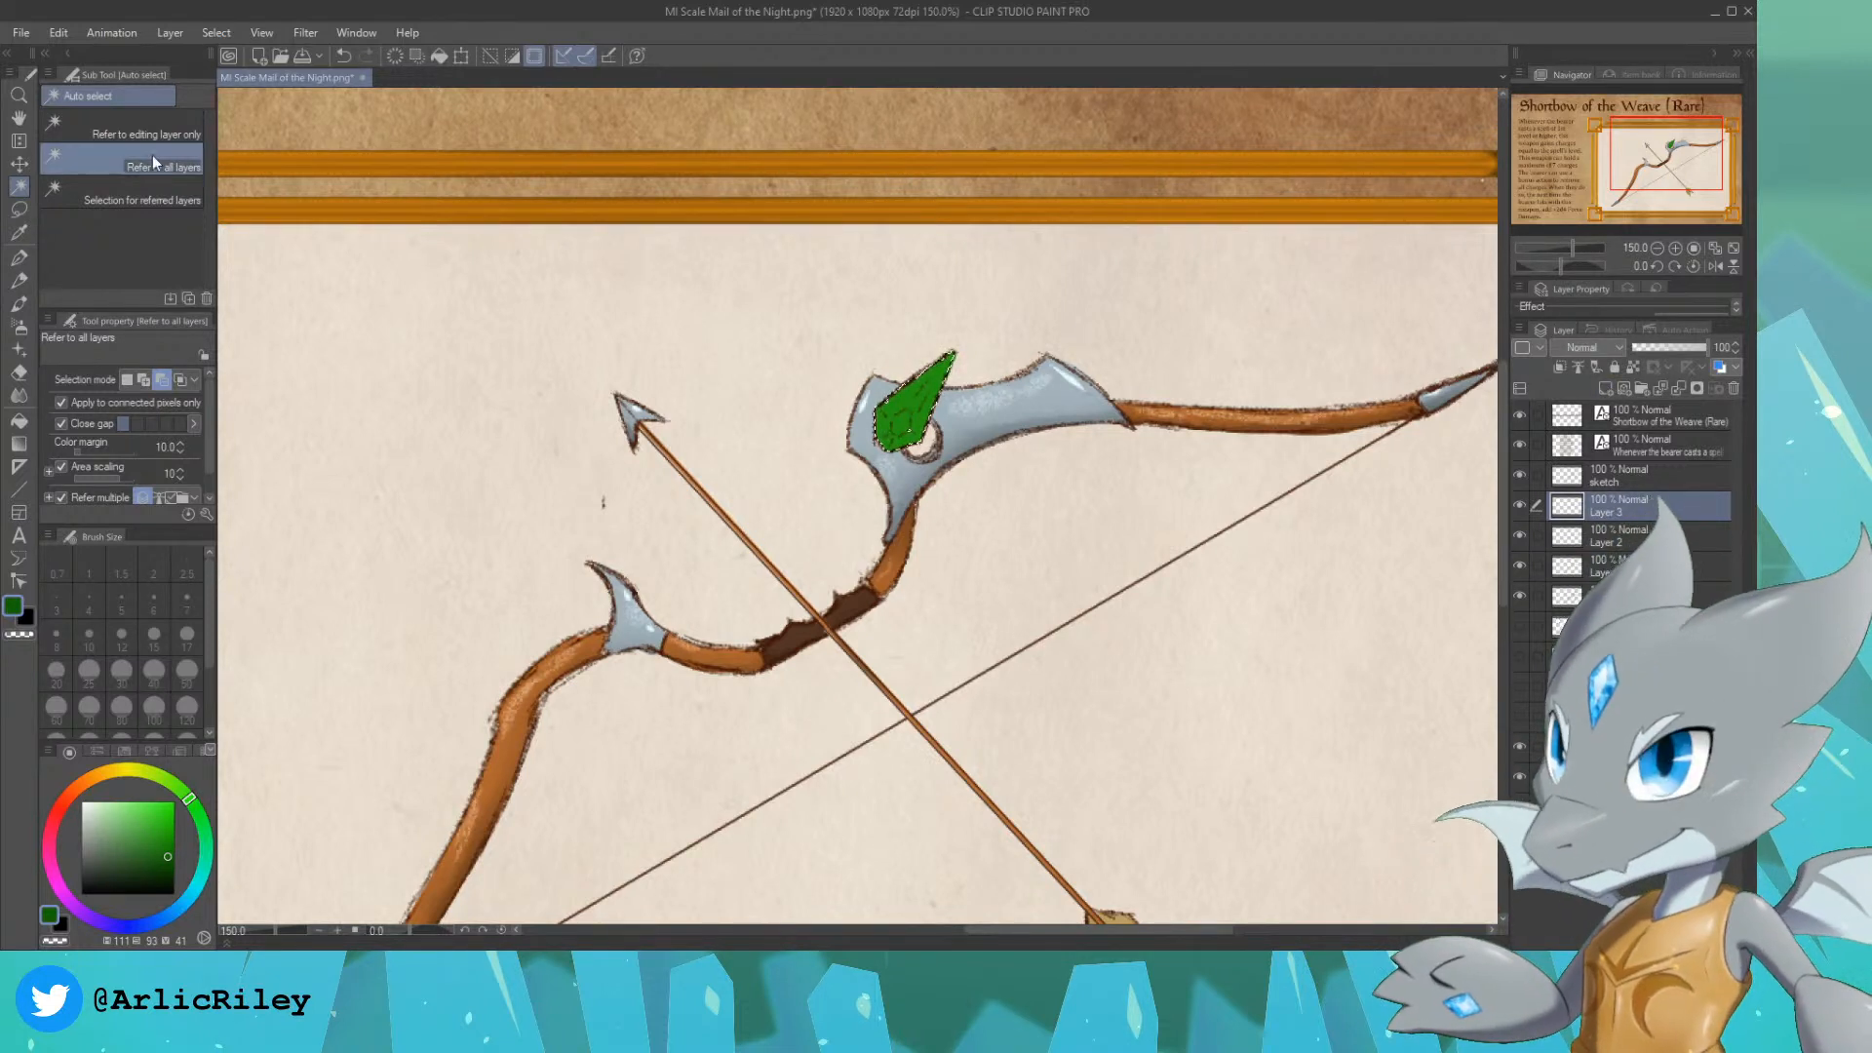
pyautogui.click(22, 258)
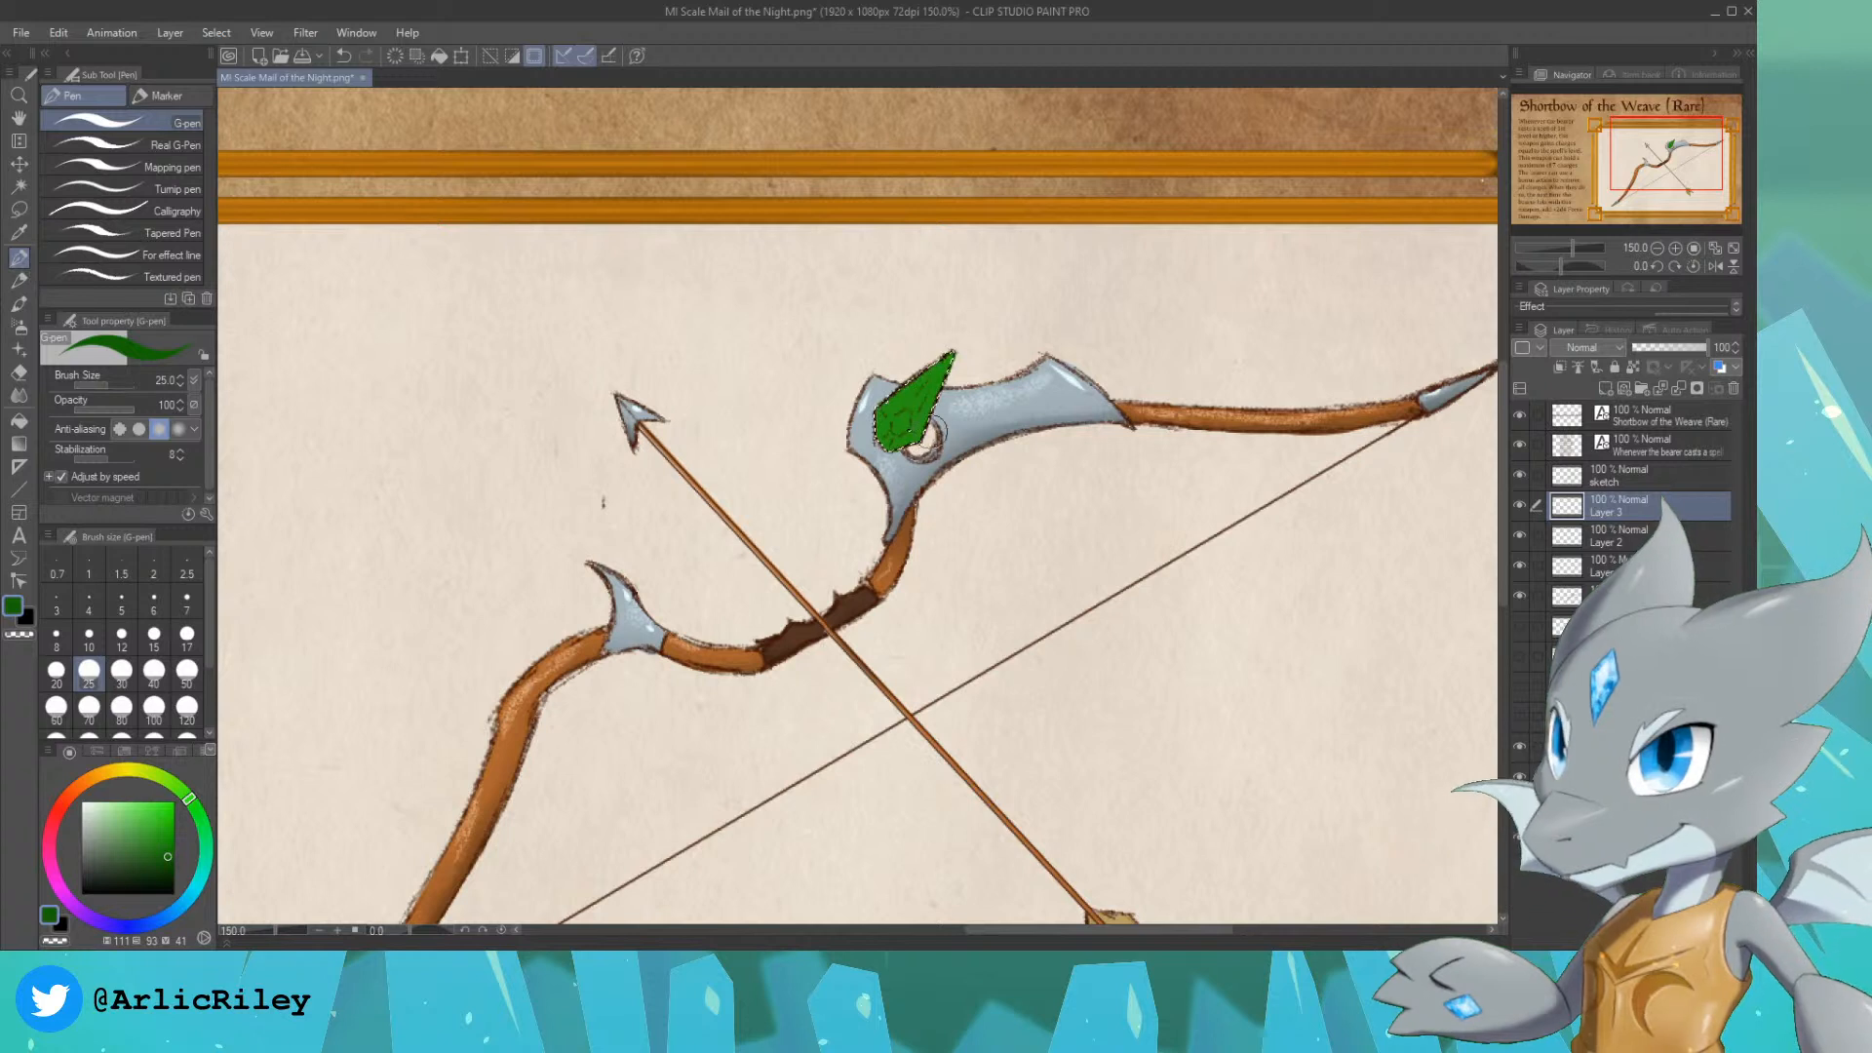
pyautogui.press(']')
pyautogui.press(']')
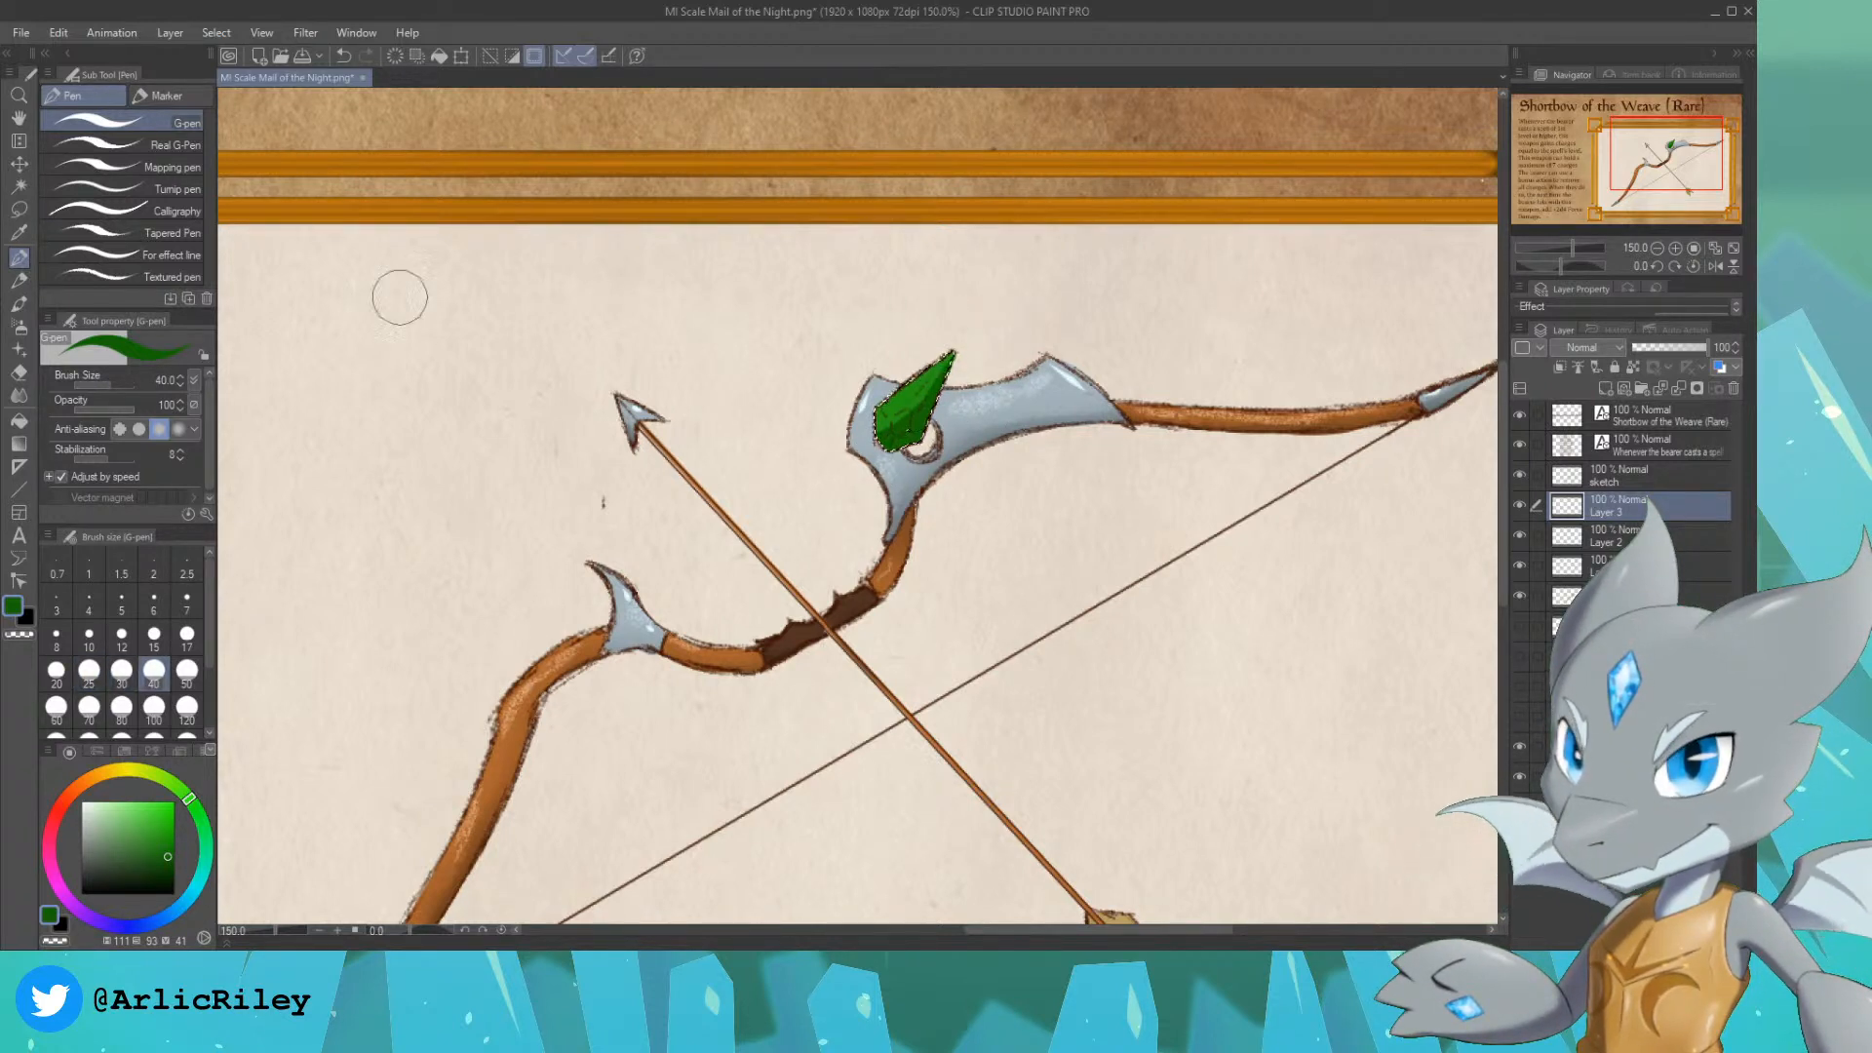
pyautogui.click(136, 817)
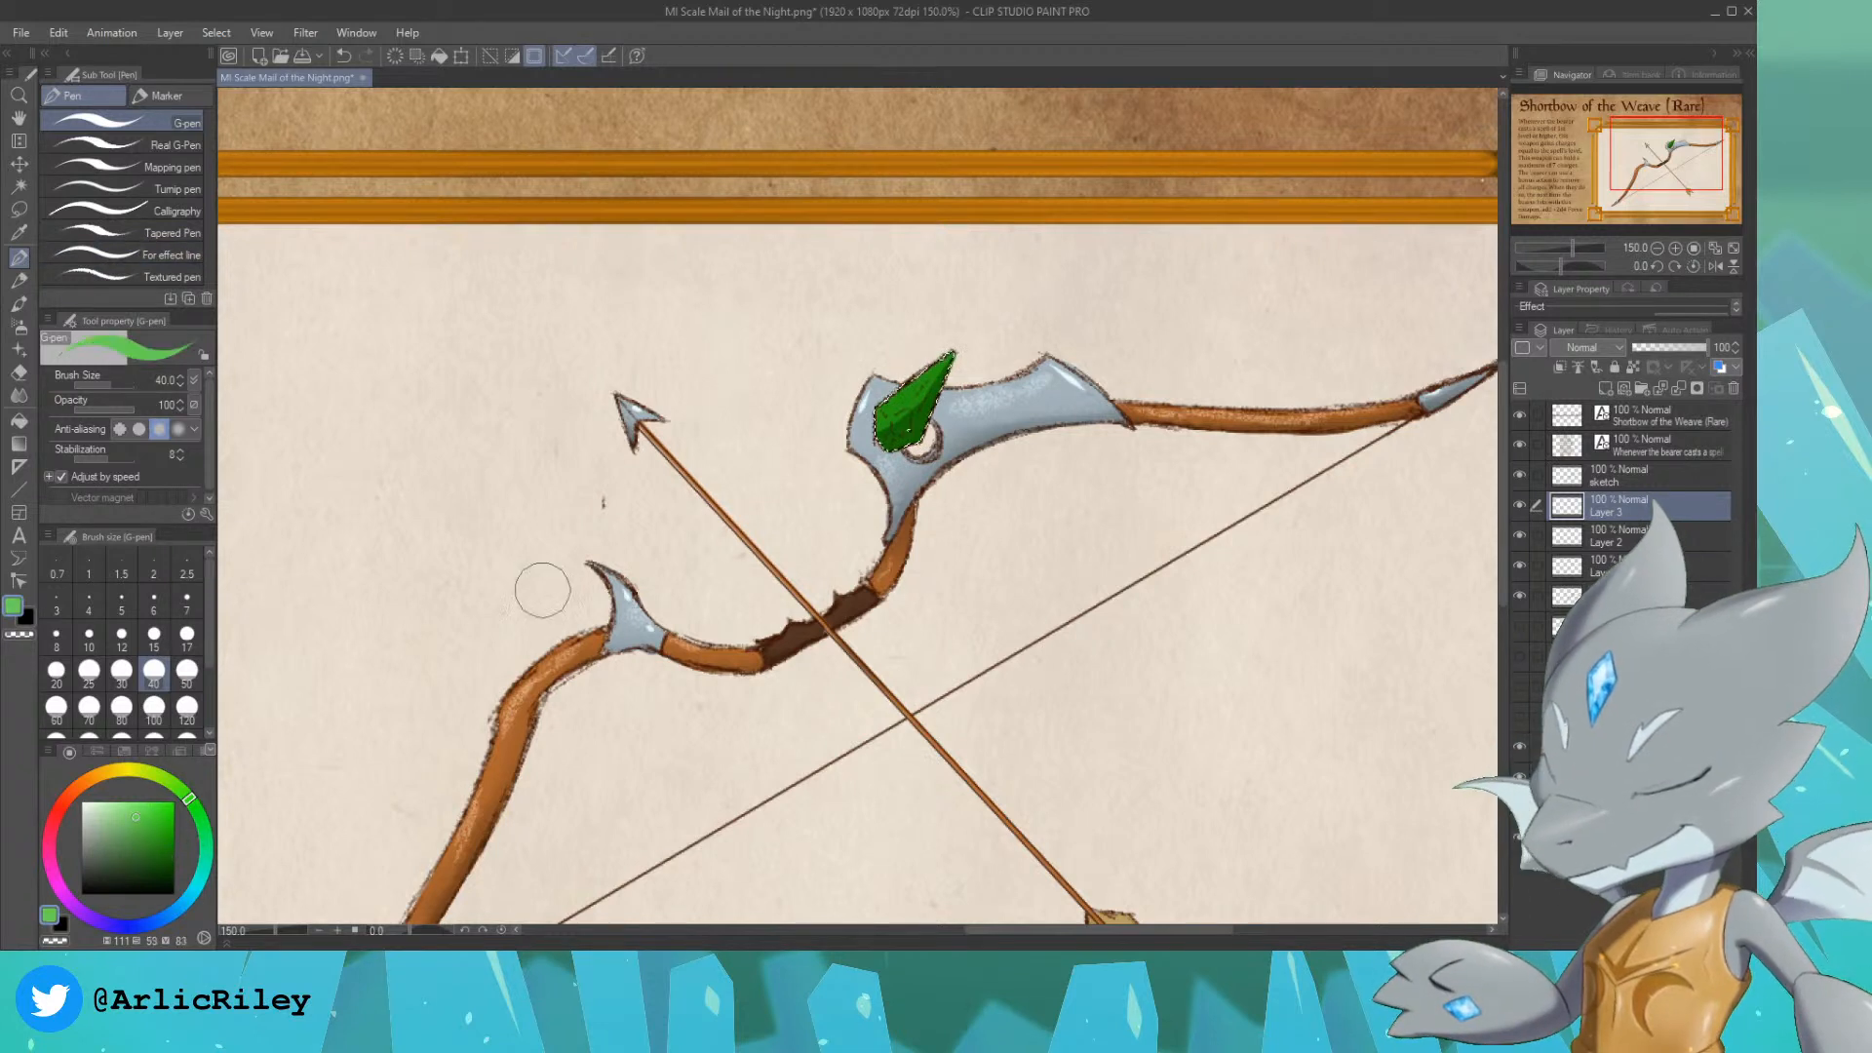
pyautogui.moveTo(891, 404); pyautogui.dragTo(910, 393)
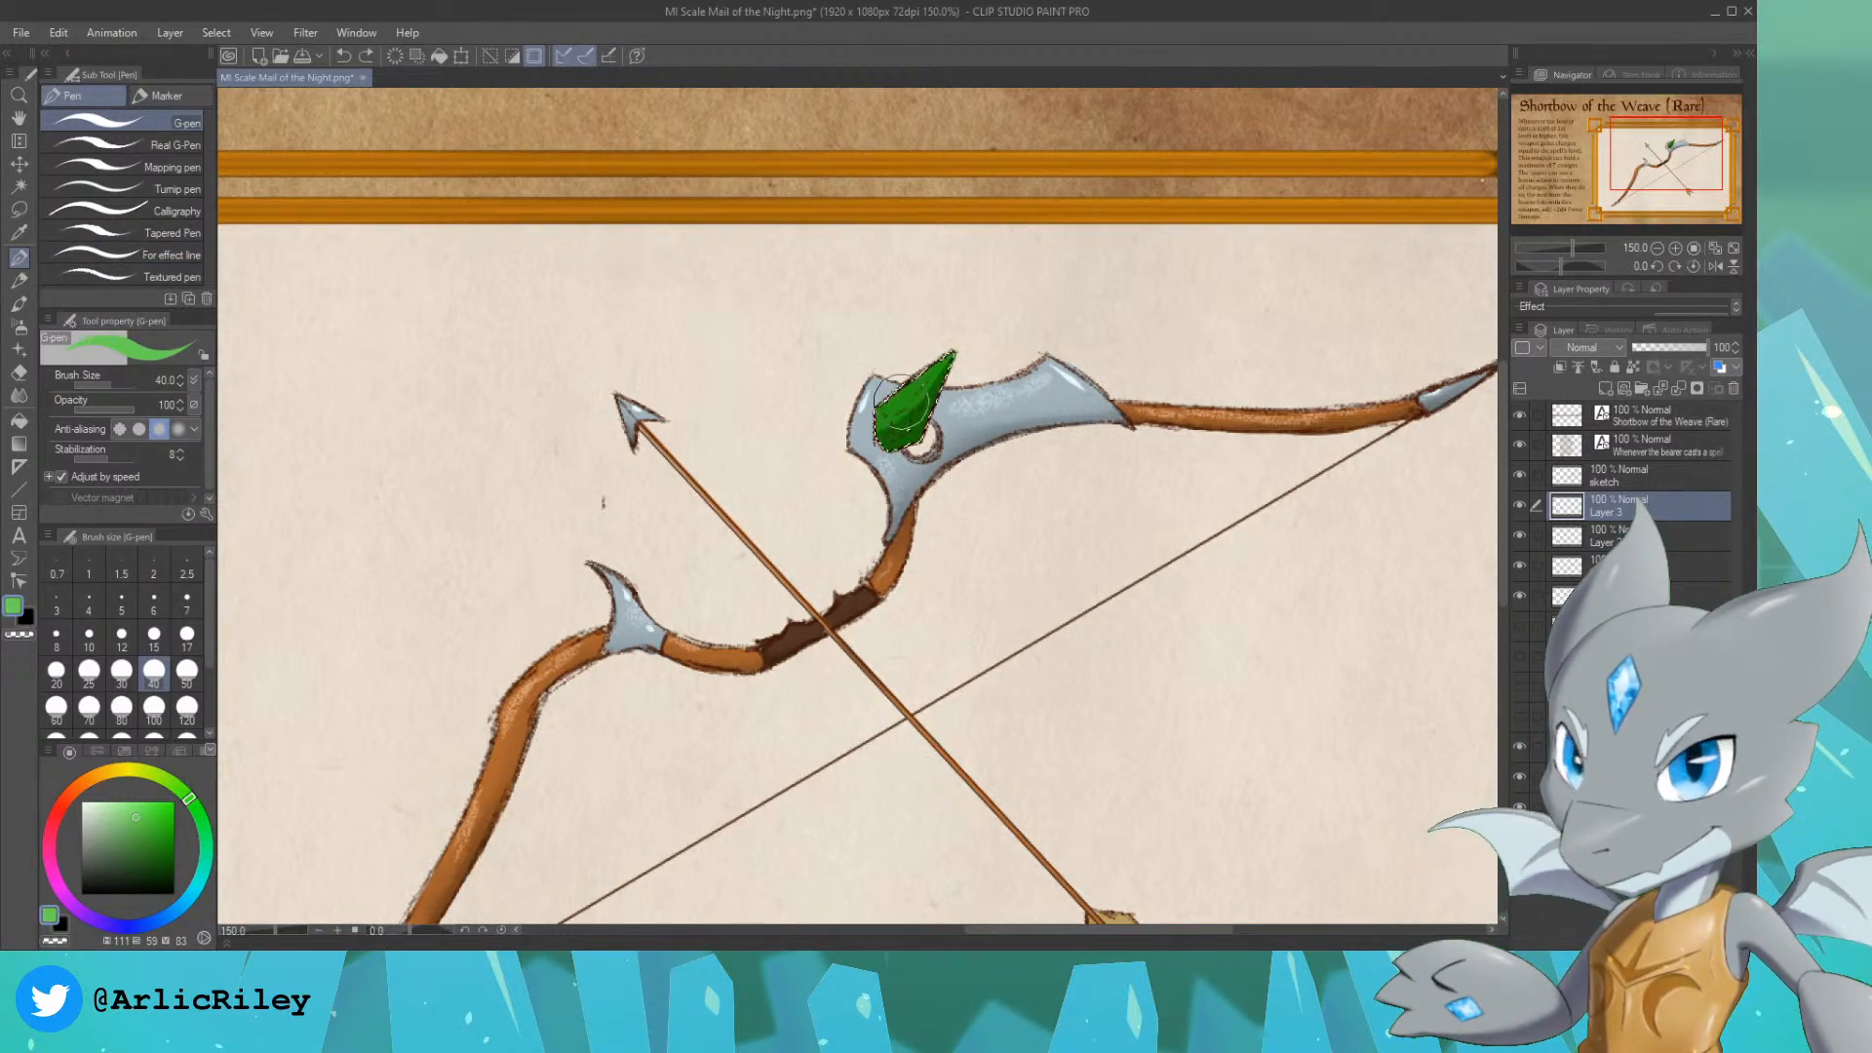
pyautogui.click(121, 636)
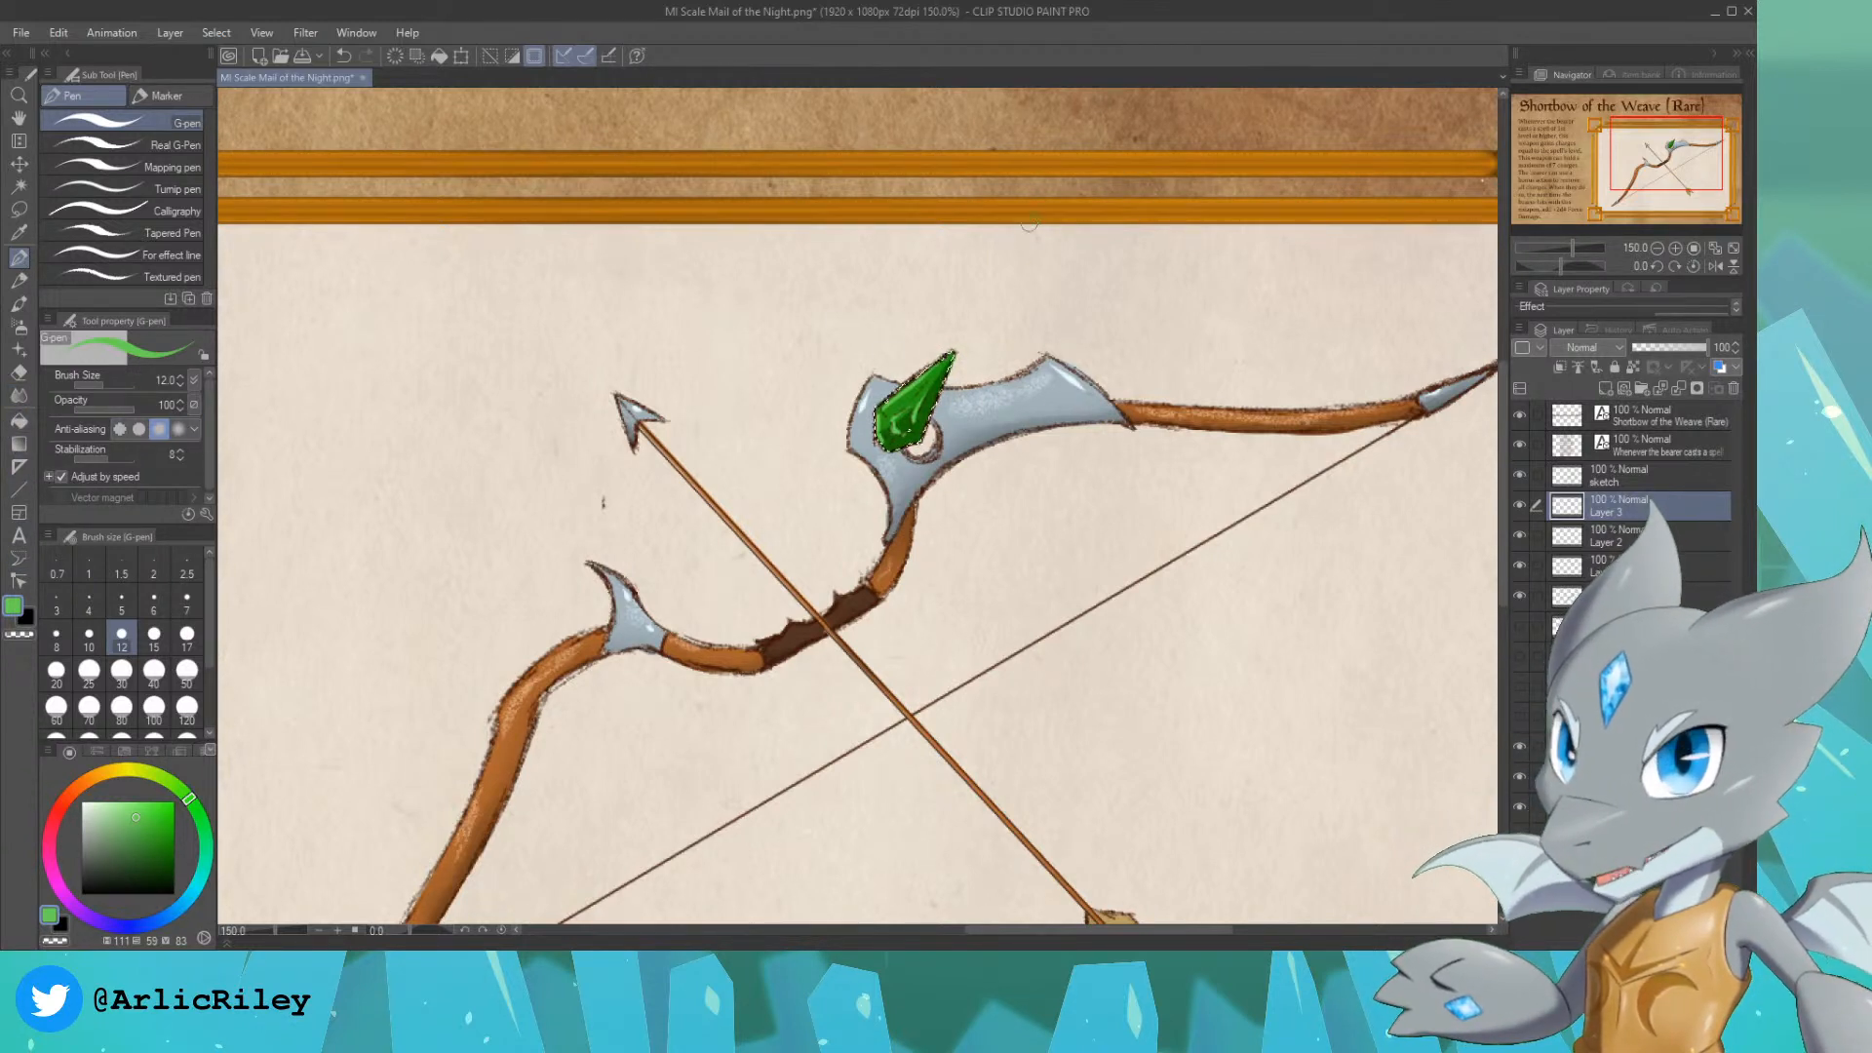
pyautogui.keyDown('alt'); pyautogui.click(902, 398); pyautogui.keyUp('alt')
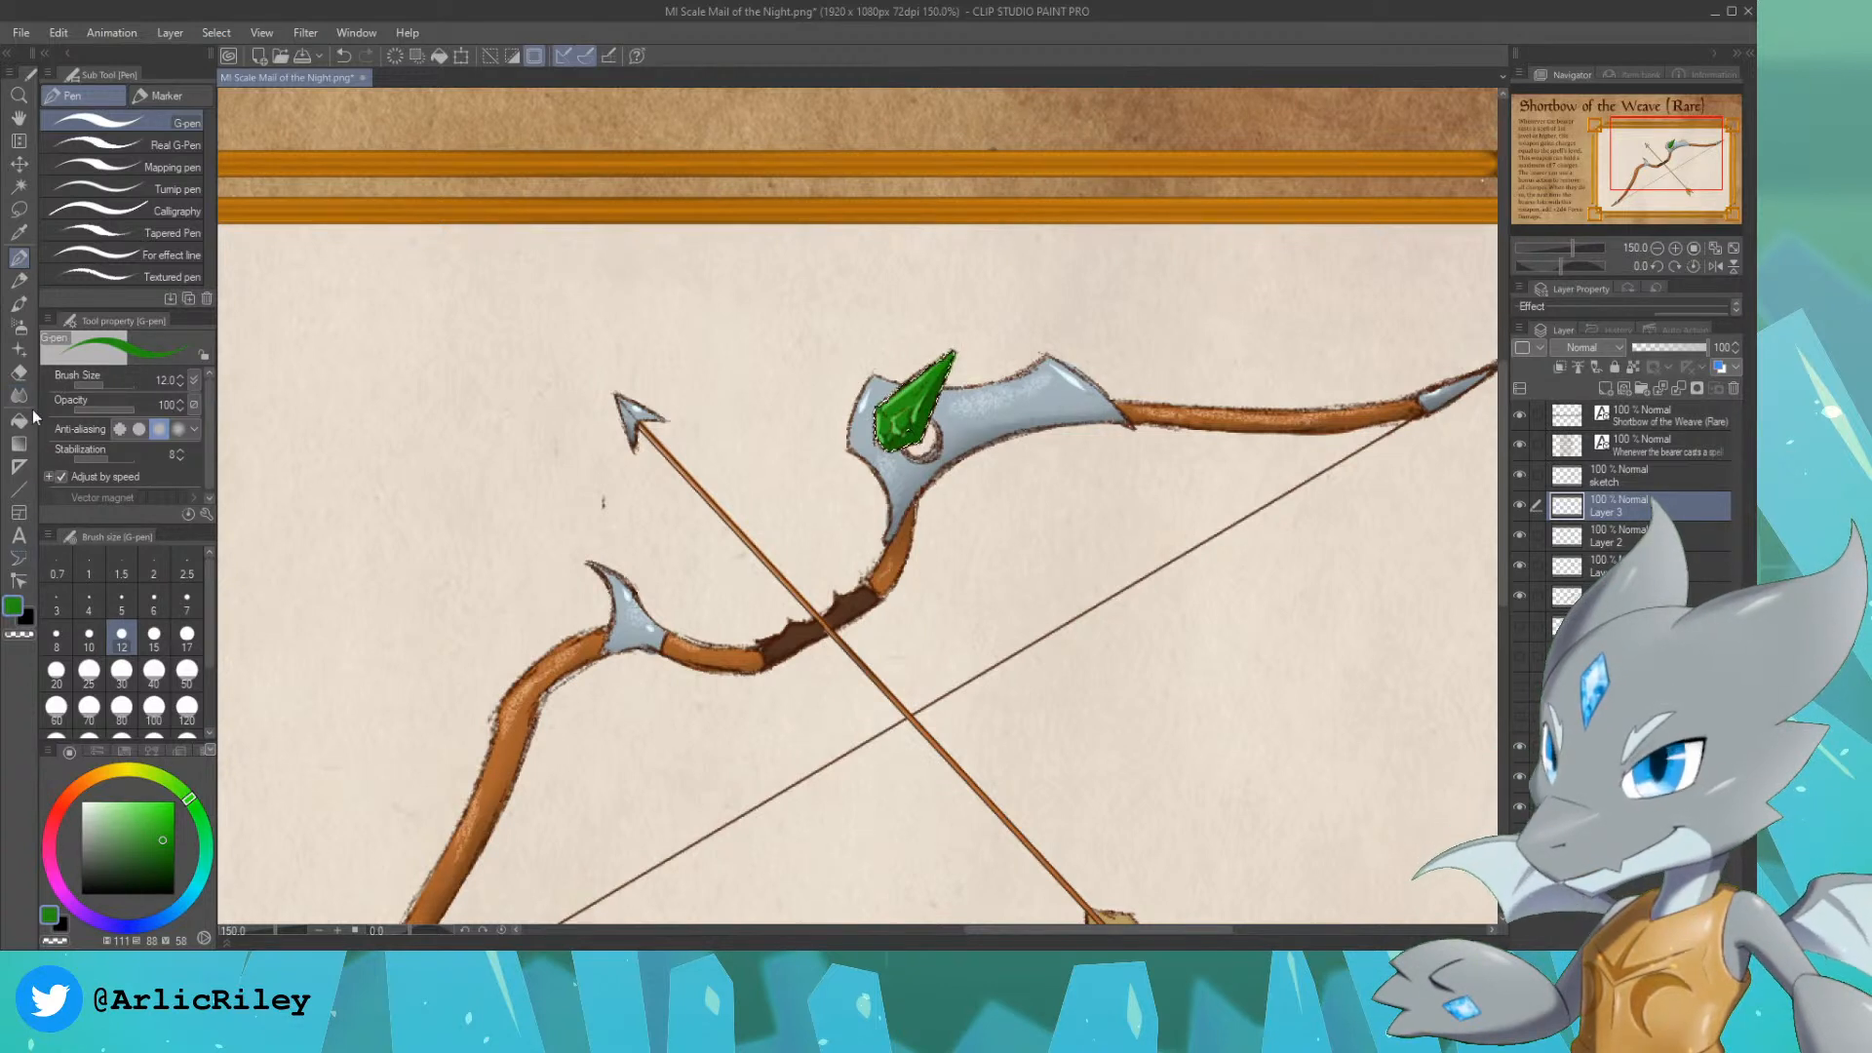
# Step: Blend light green over the gem with the Soft airbrush at size 70, and clear the selection
pyautogui.click(19, 328)
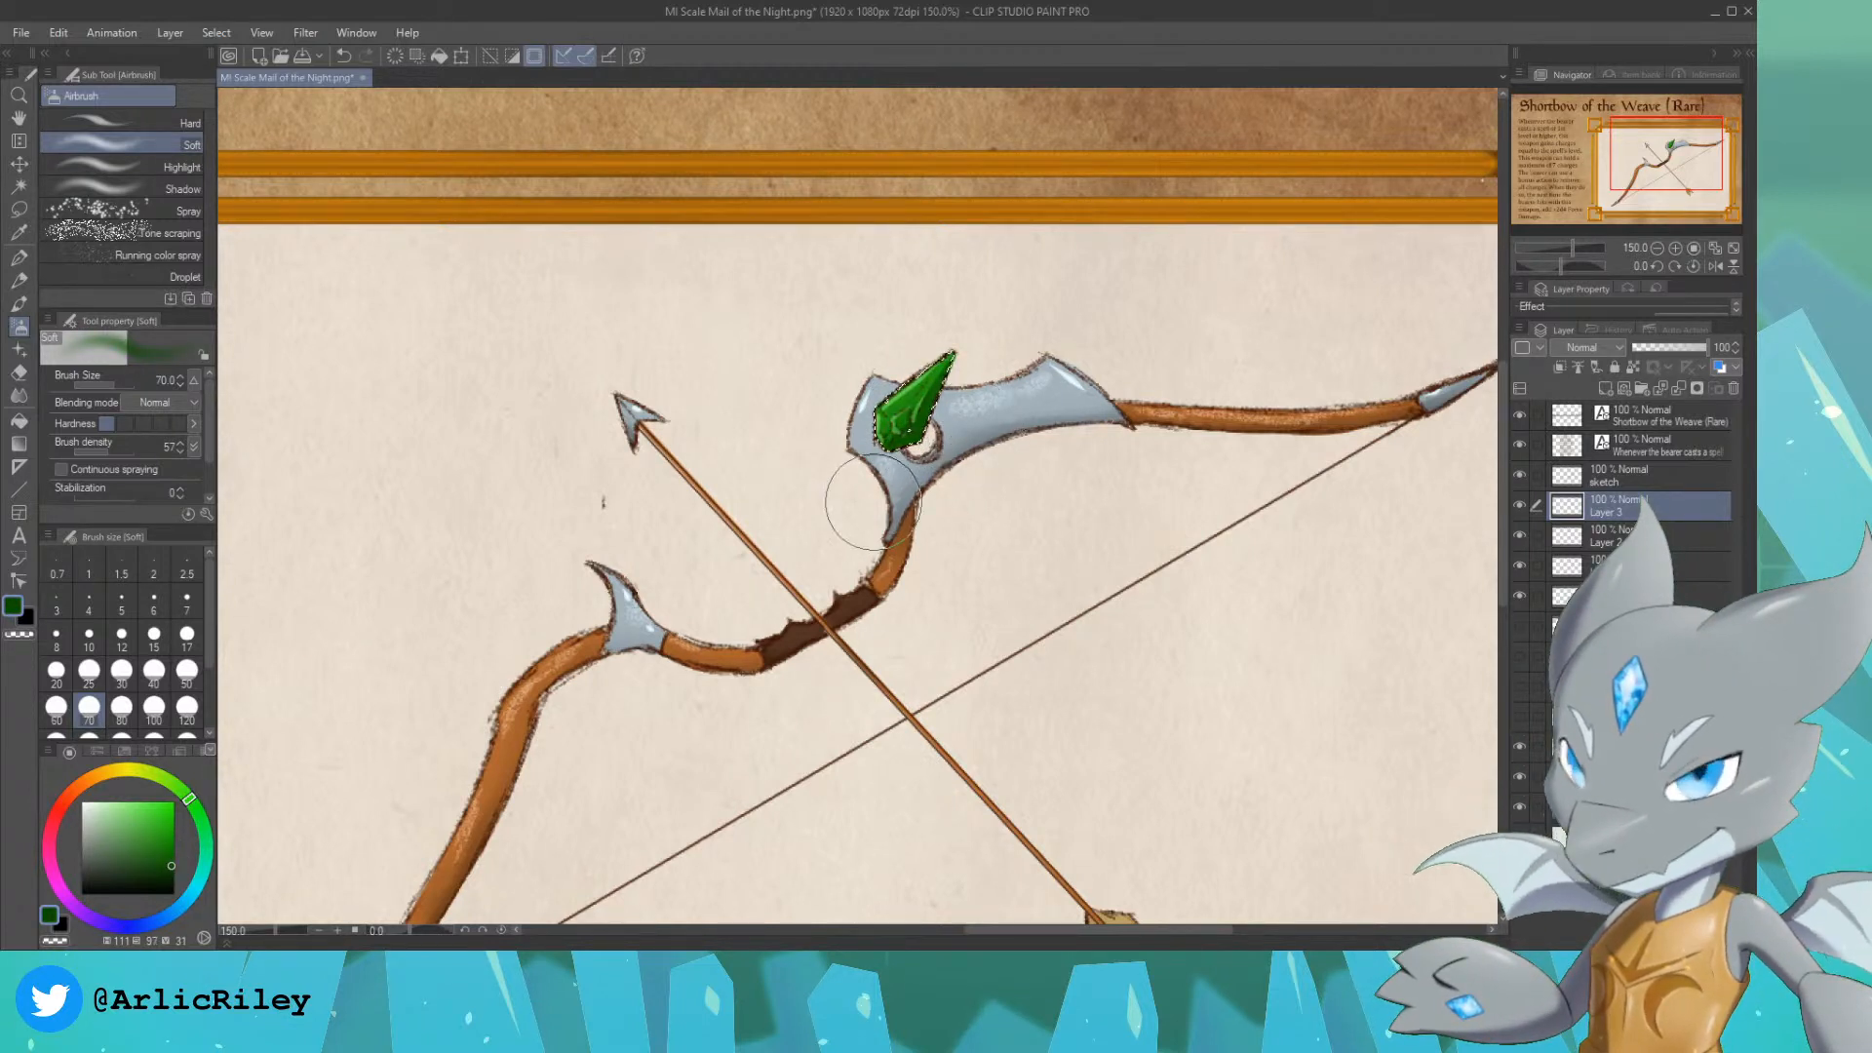
pyautogui.click(130, 804)
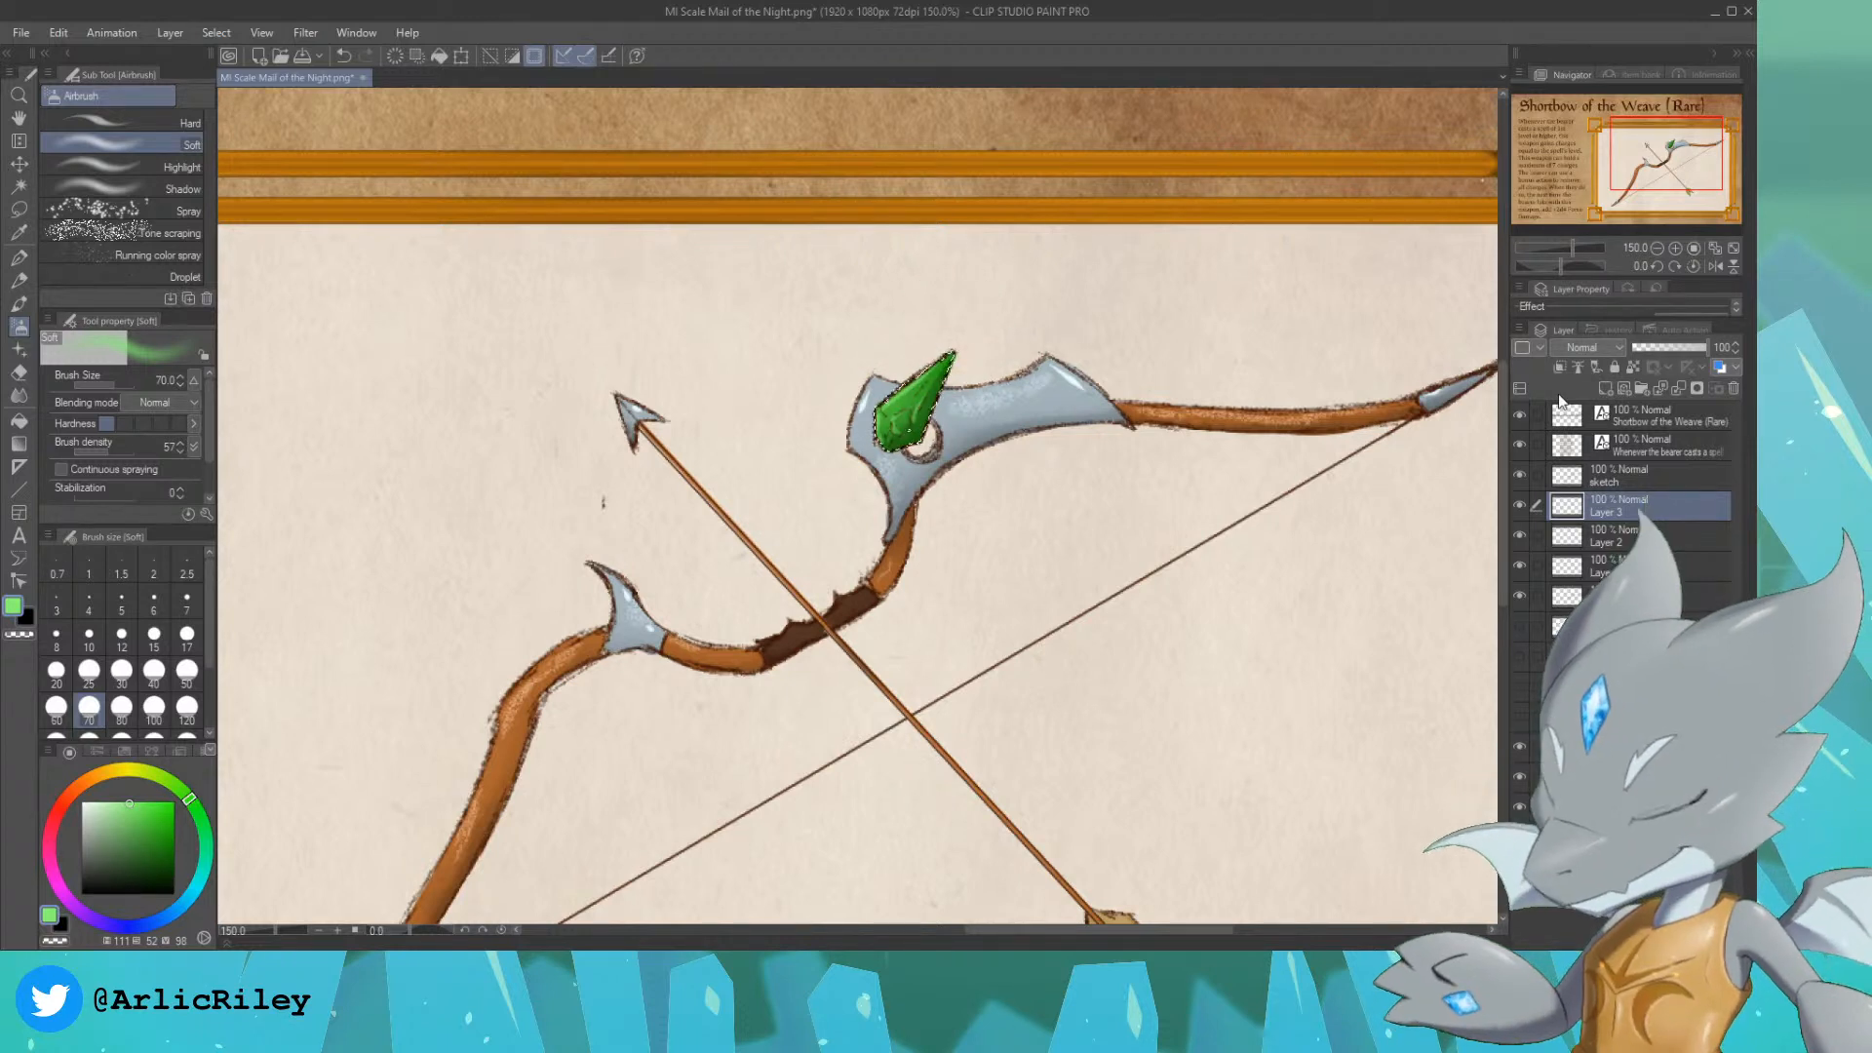
pyautogui.hotkey('ctrl', 'd')
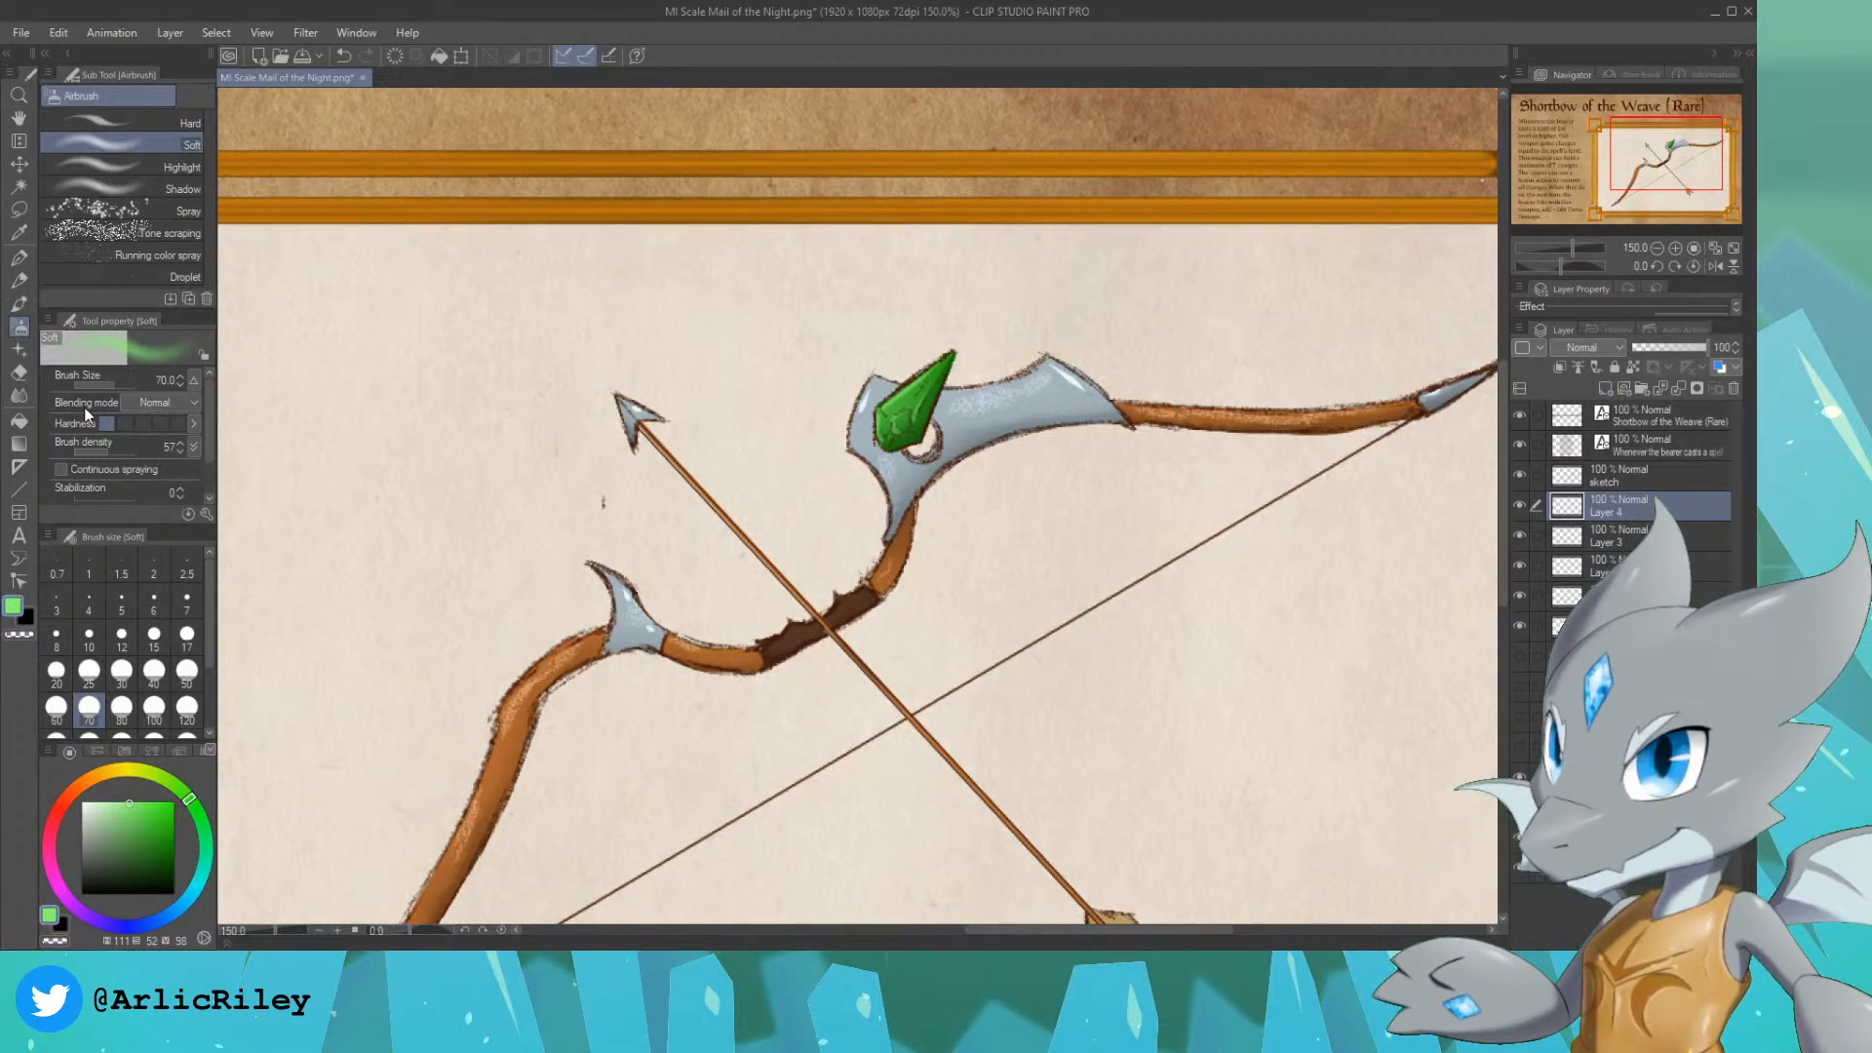
# Step: On a new layer, try the Glitter circle cross decoration brush at size 80 over the gem and metal fitting, and undo the stroke
pyautogui.click(13, 420)
pyautogui.click(18, 349)
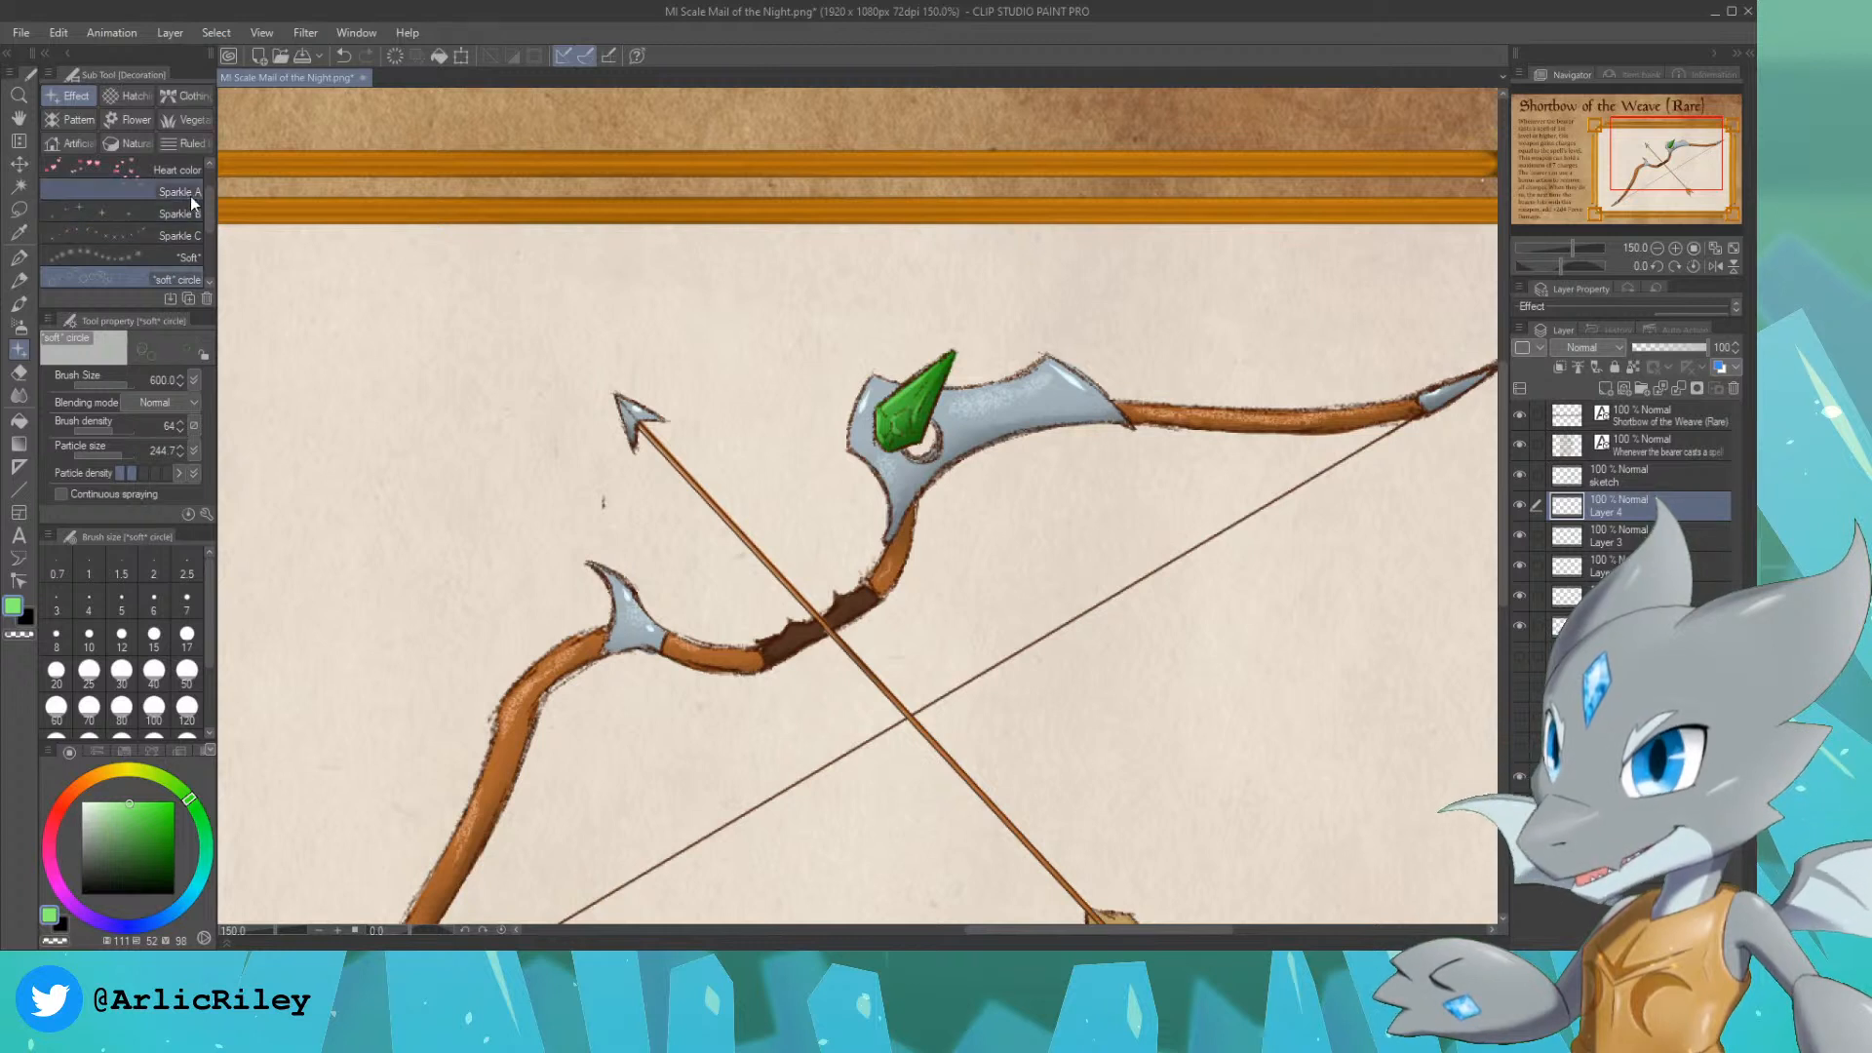
pyautogui.moveTo(209, 208); pyautogui.dragTo(218, 265)
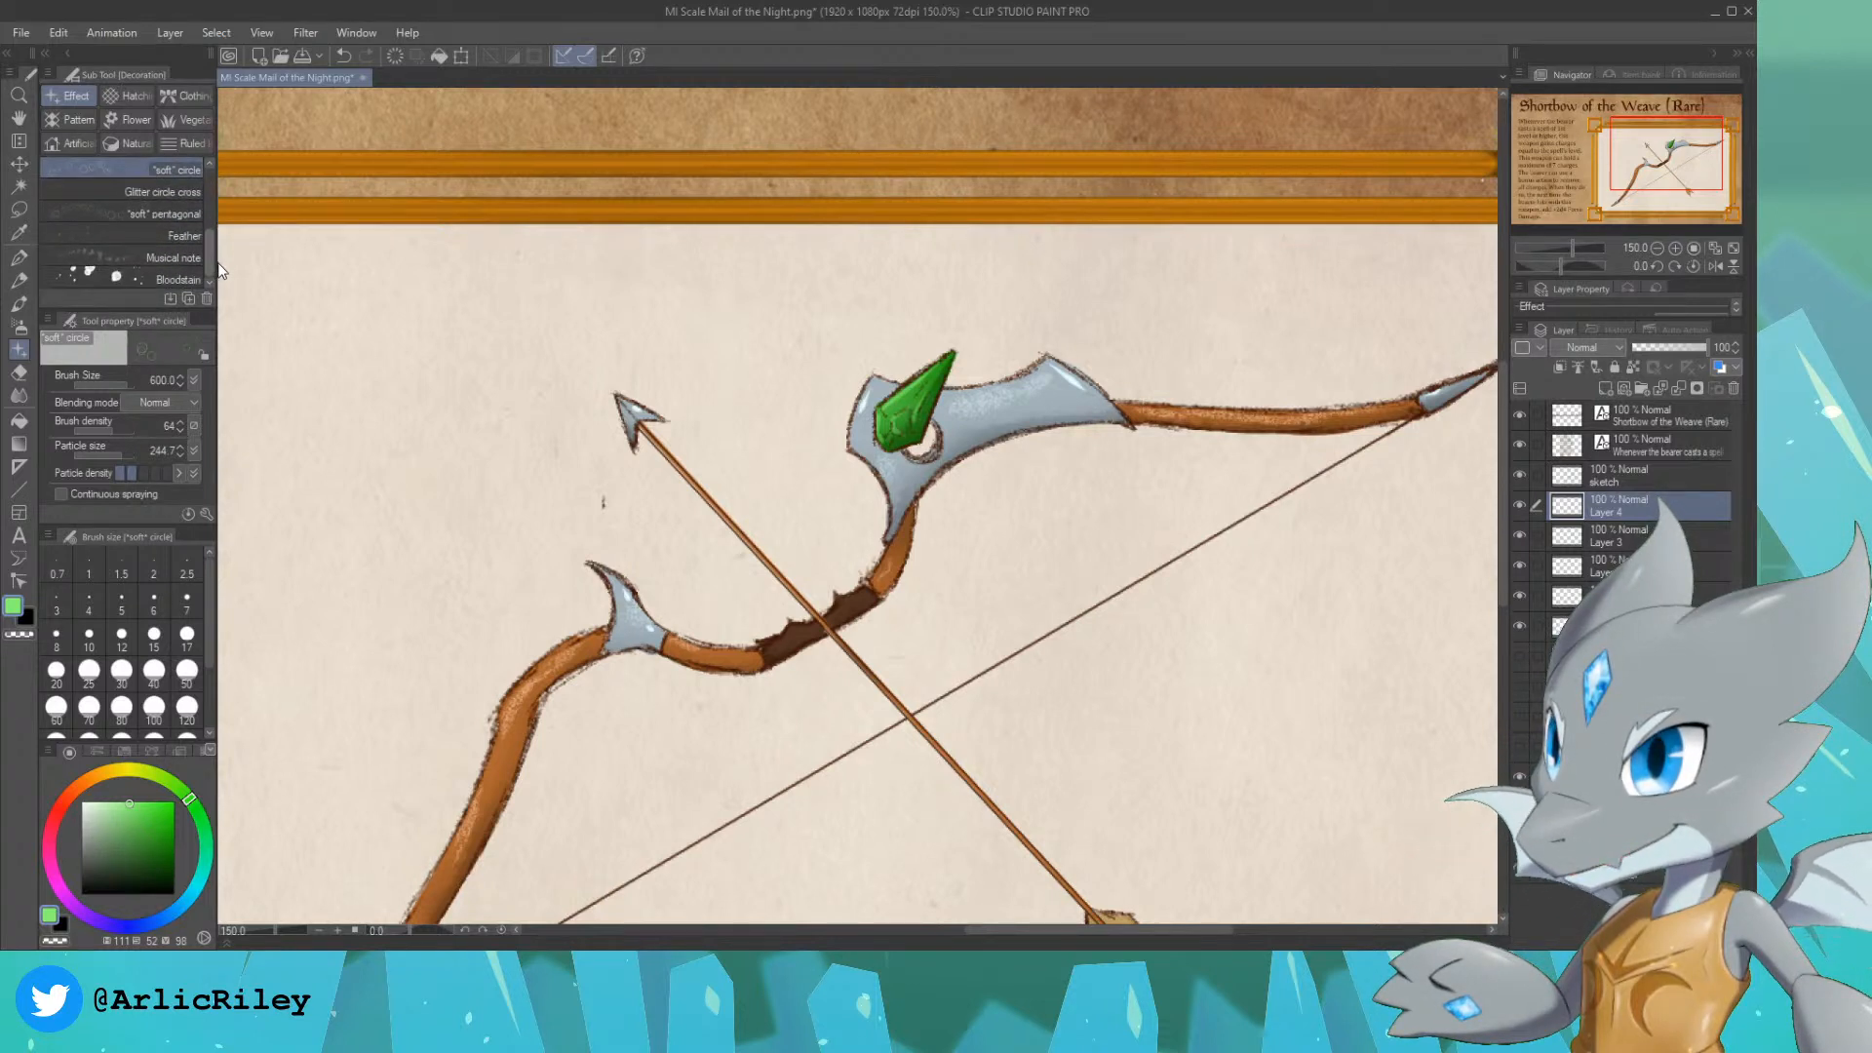
pyautogui.click(176, 194)
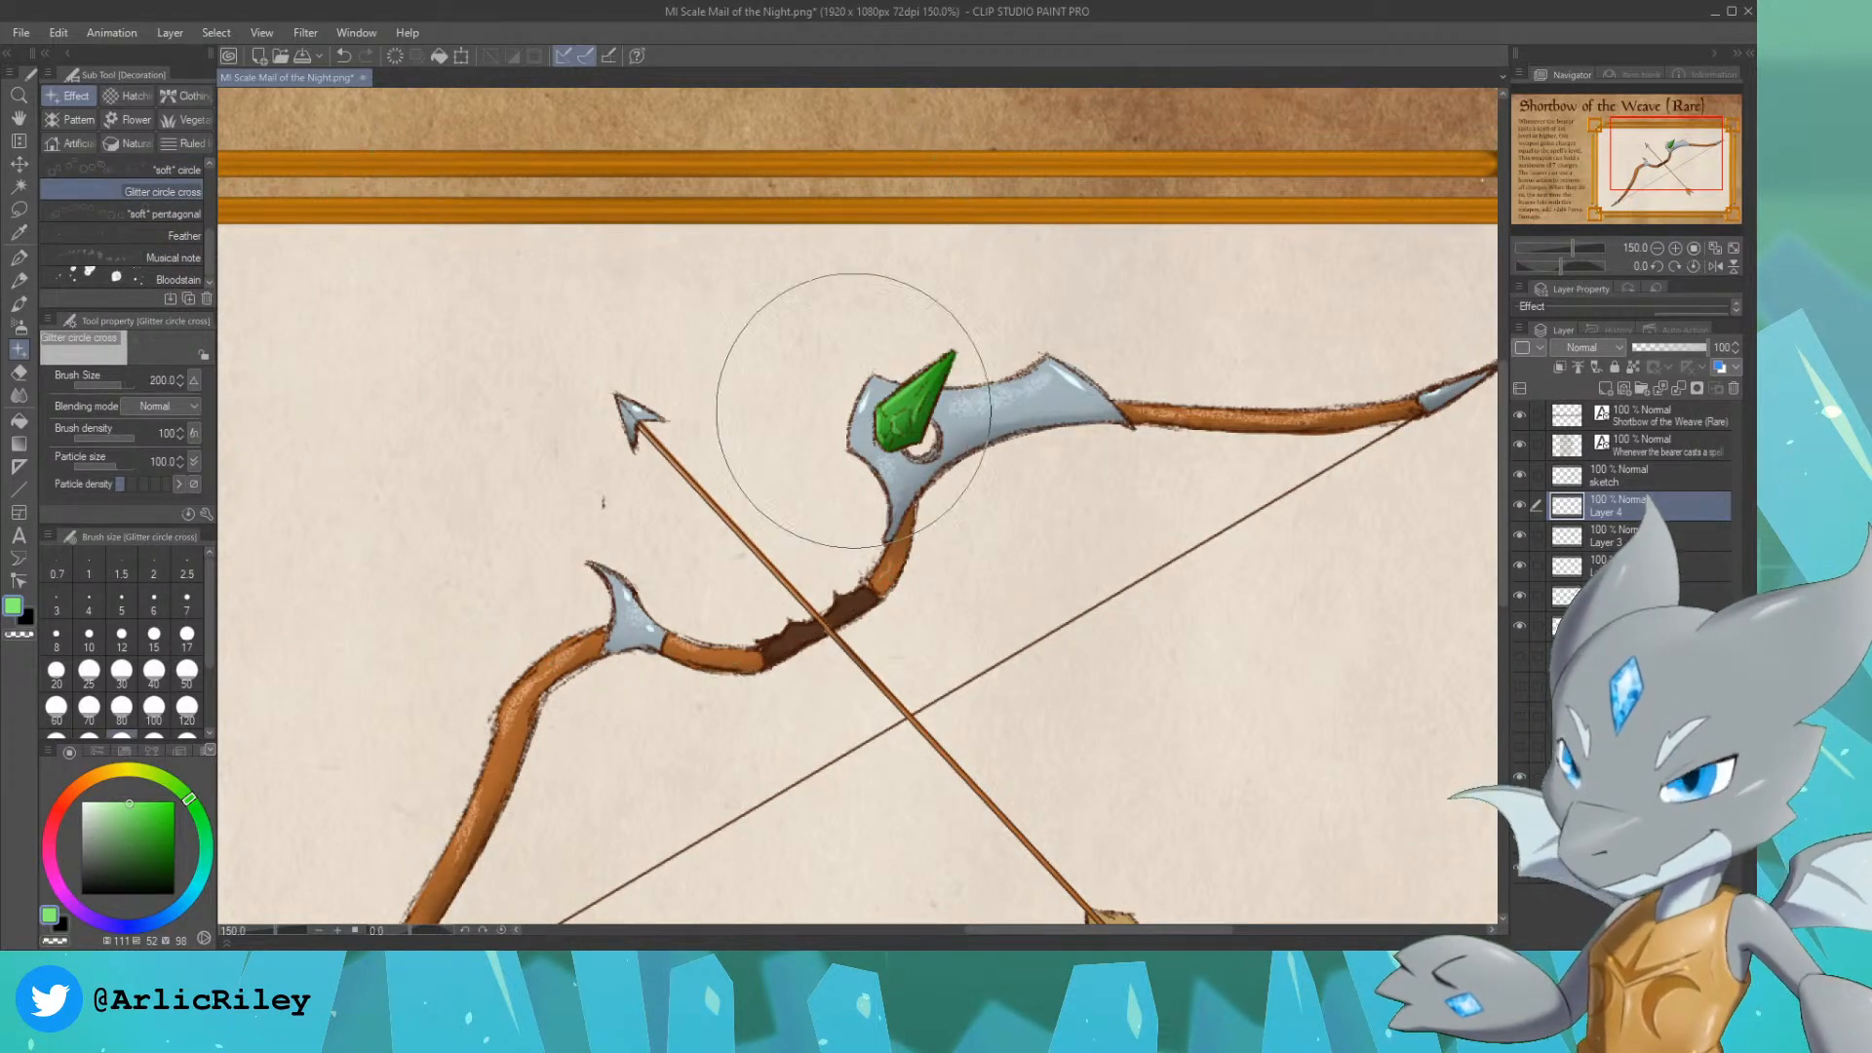
pyautogui.press('[')
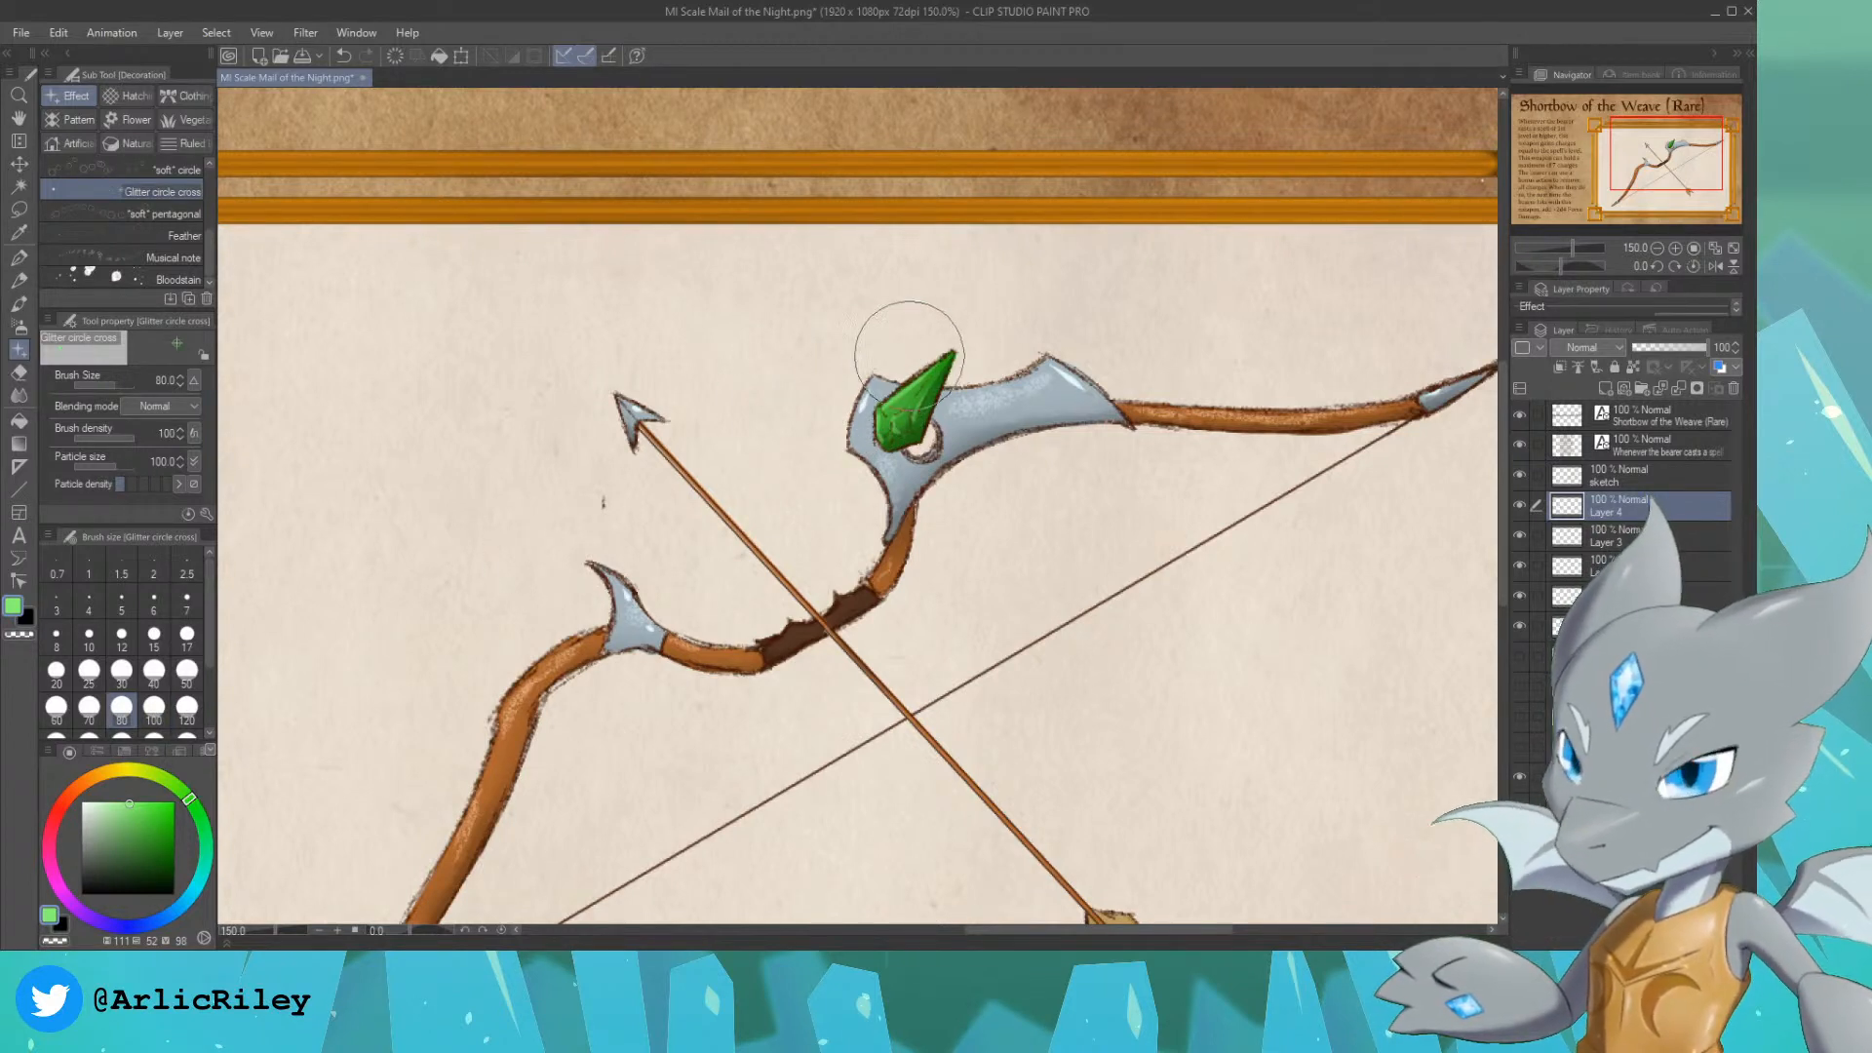
pyautogui.moveTo(886, 385)
pyautogui.mouseDown()
pyautogui.moveTo(965, 433)
pyautogui.moveTo(1052, 298)
pyautogui.moveTo(861, 370)
pyautogui.moveTo(1036, 441)
pyautogui.mouseUp()
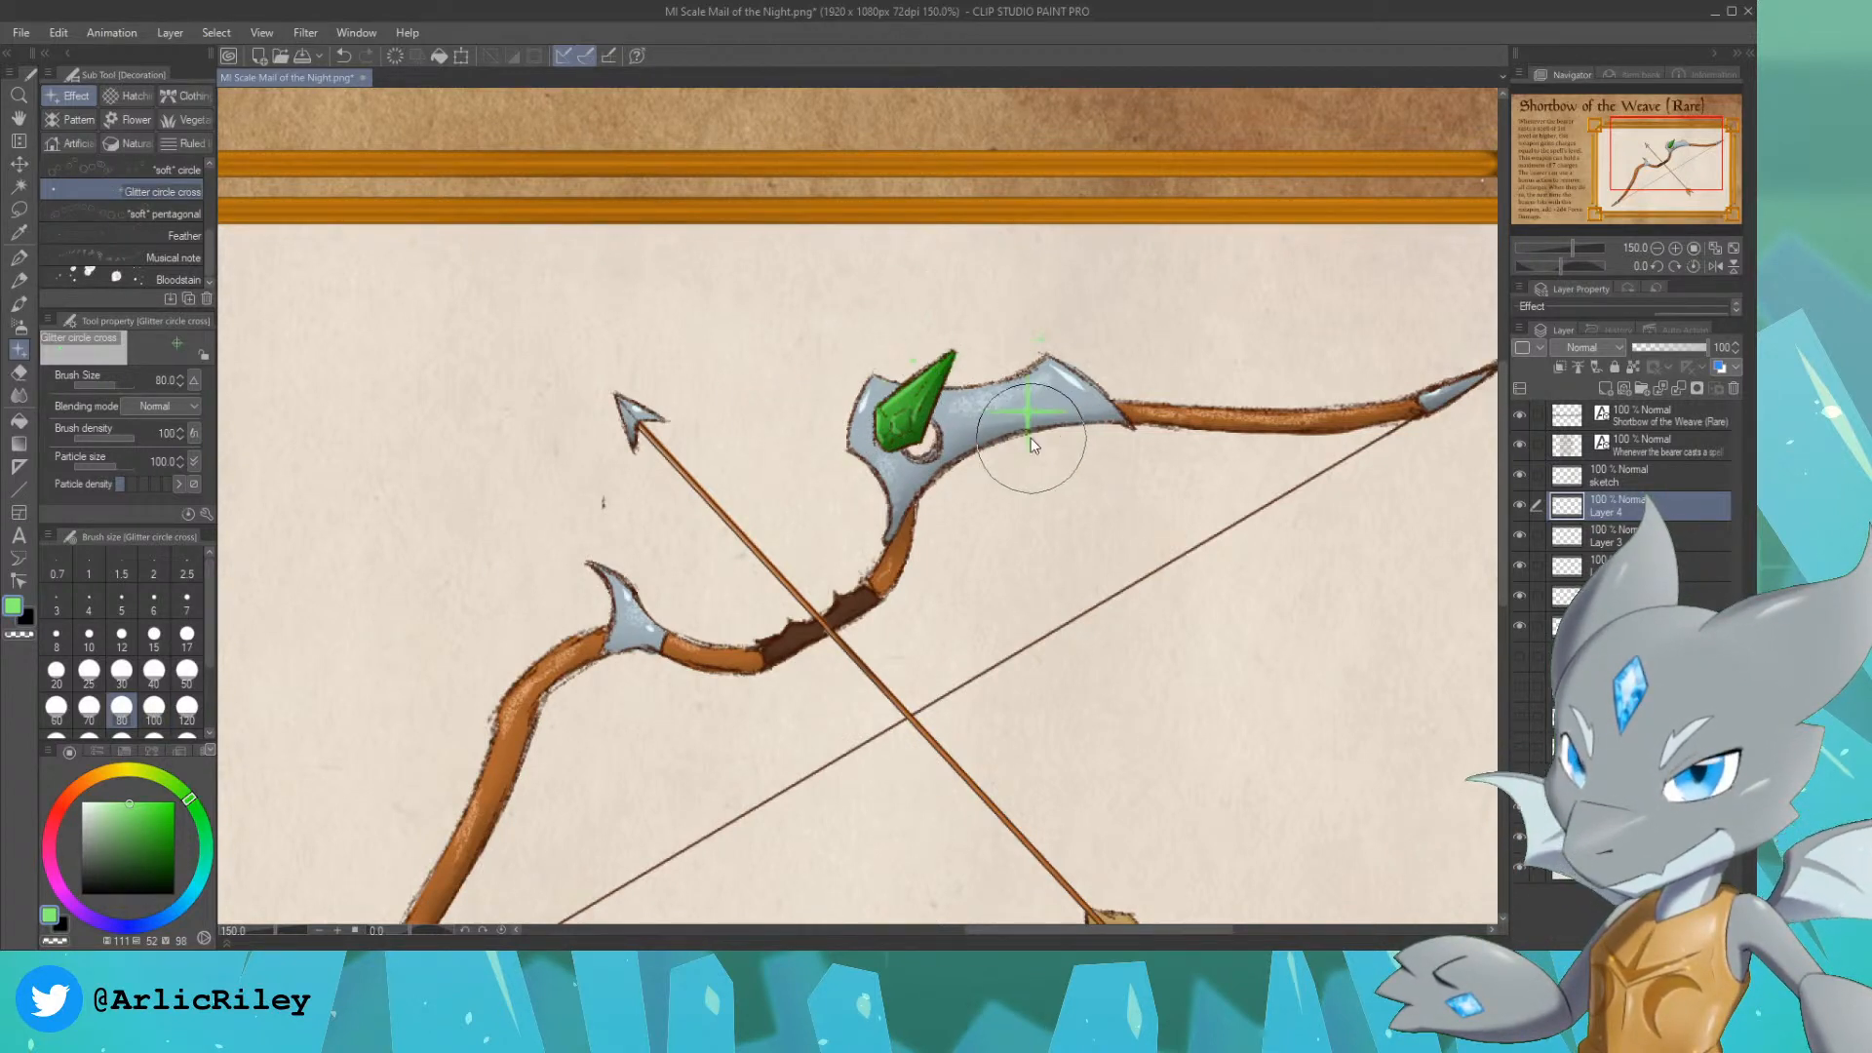
pyautogui.hotkey('ctrl', 'z')
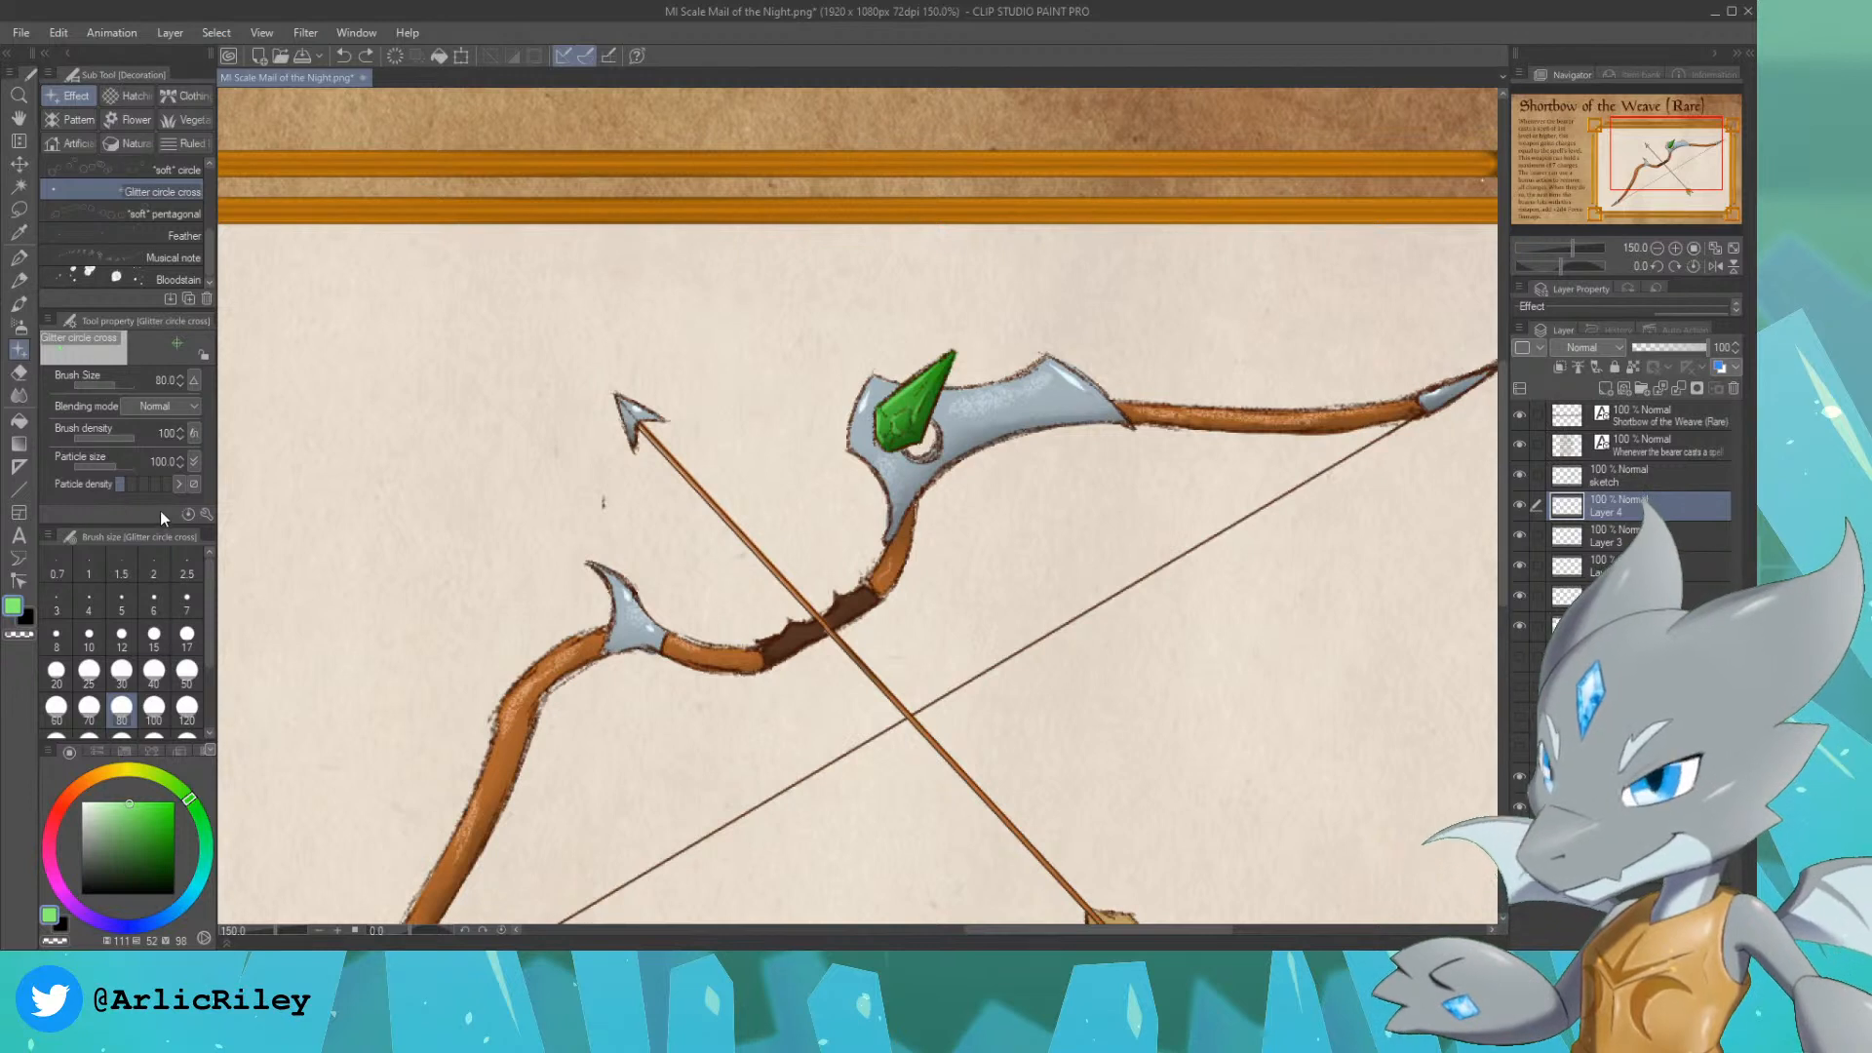
# Step: Scatter pale green Glitter circle cross sparkles above the gem with particle size 25.8 and higher particle density, on an Add (Glow) layer
pyautogui.click(97, 466)
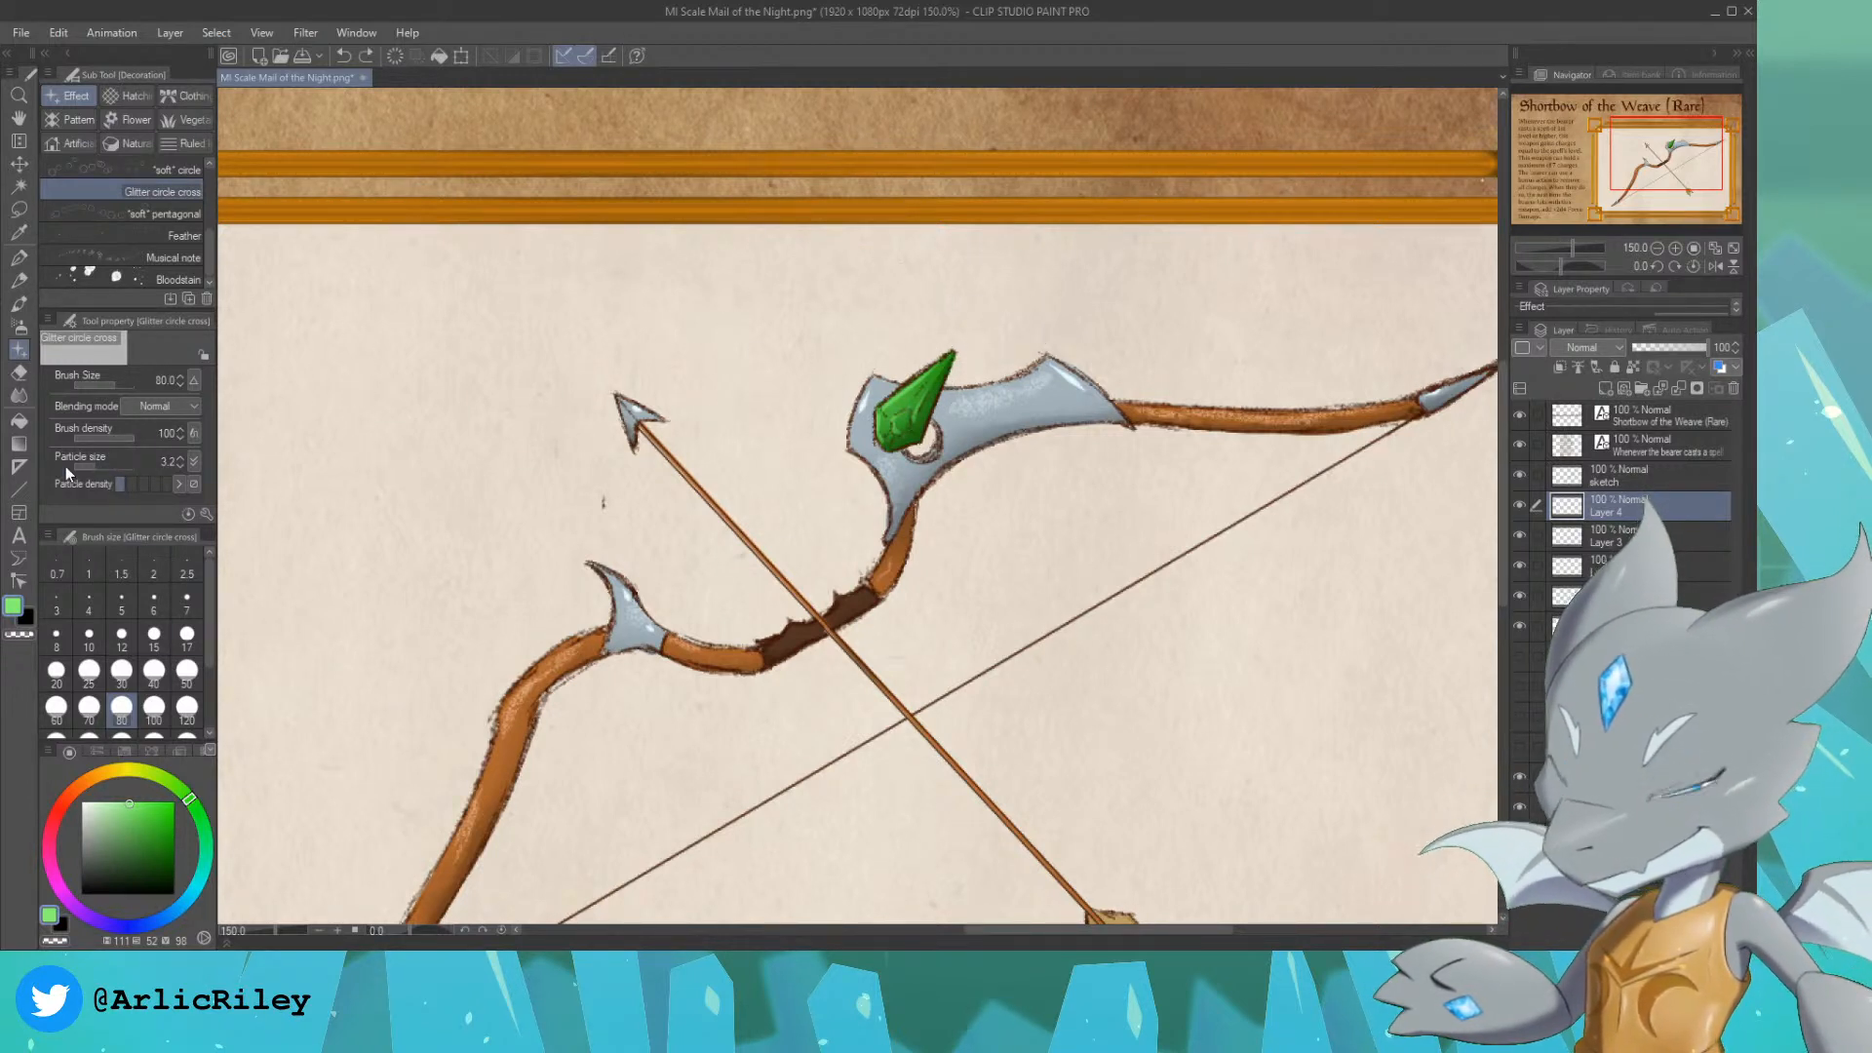
pyautogui.click(155, 485)
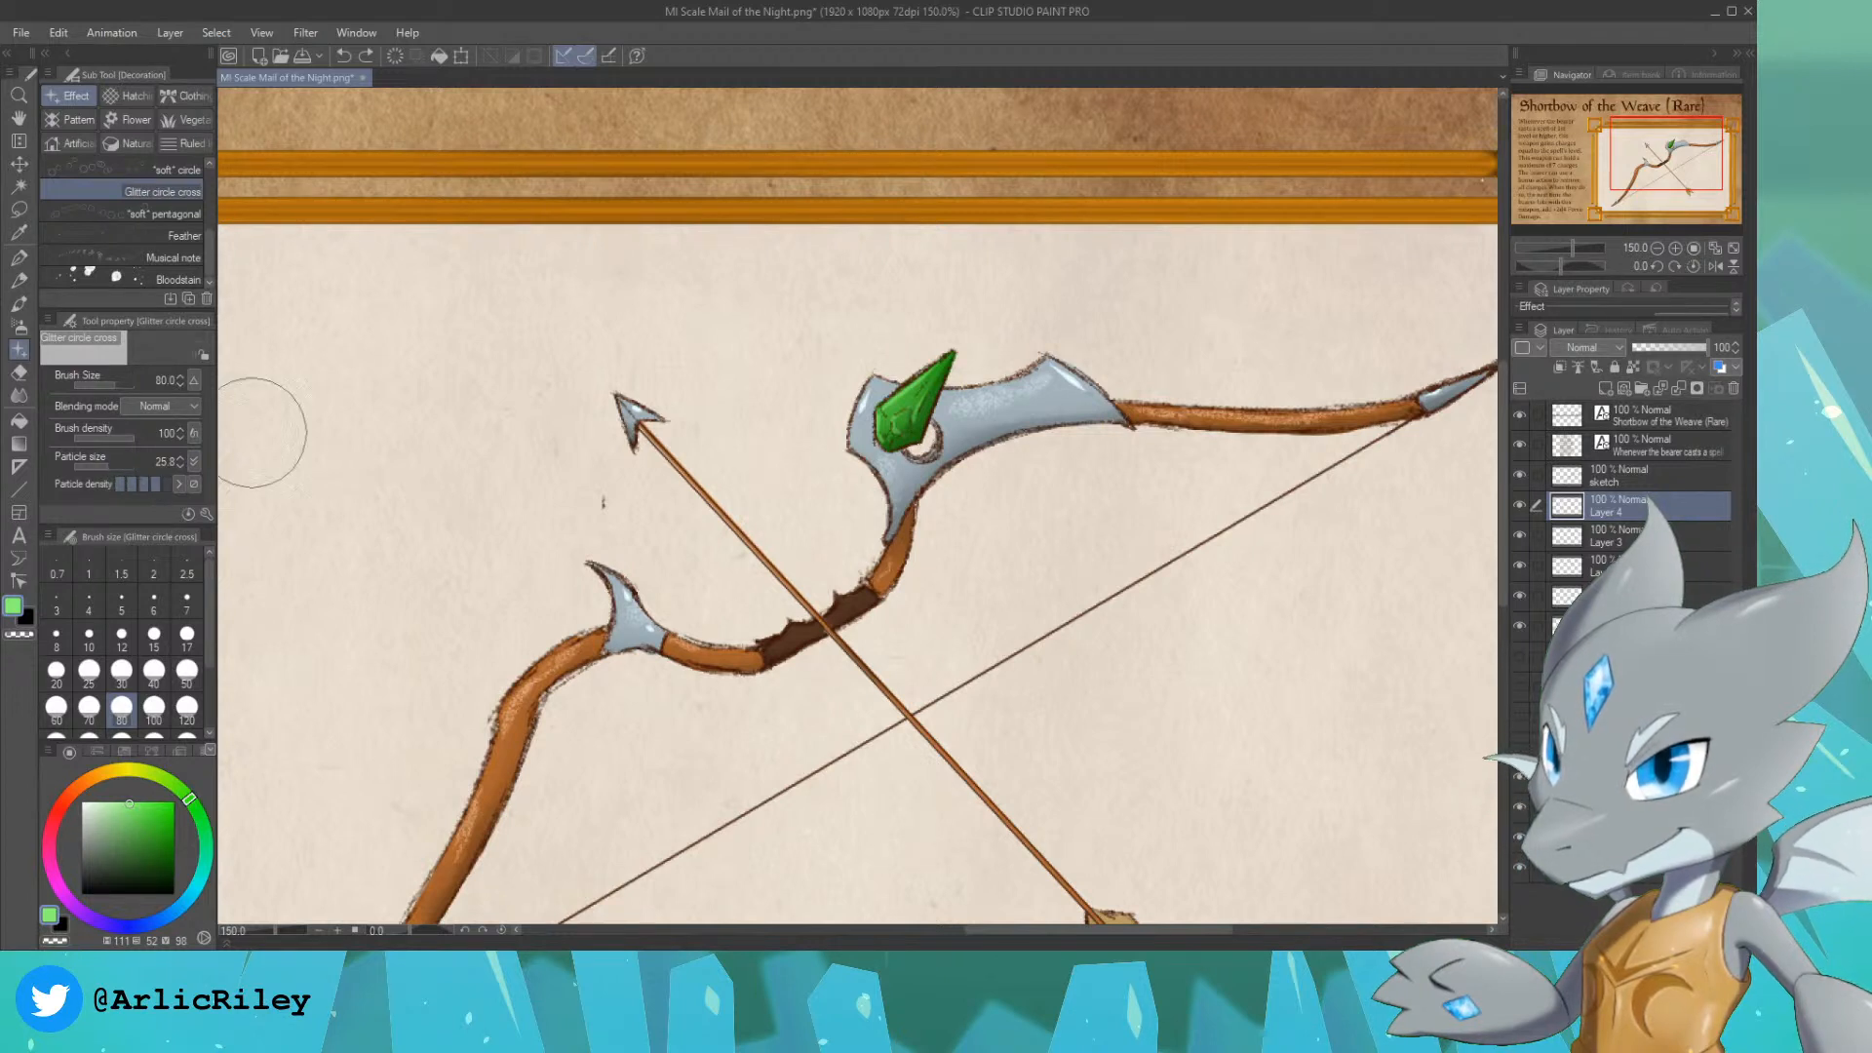
pyautogui.click(107, 801)
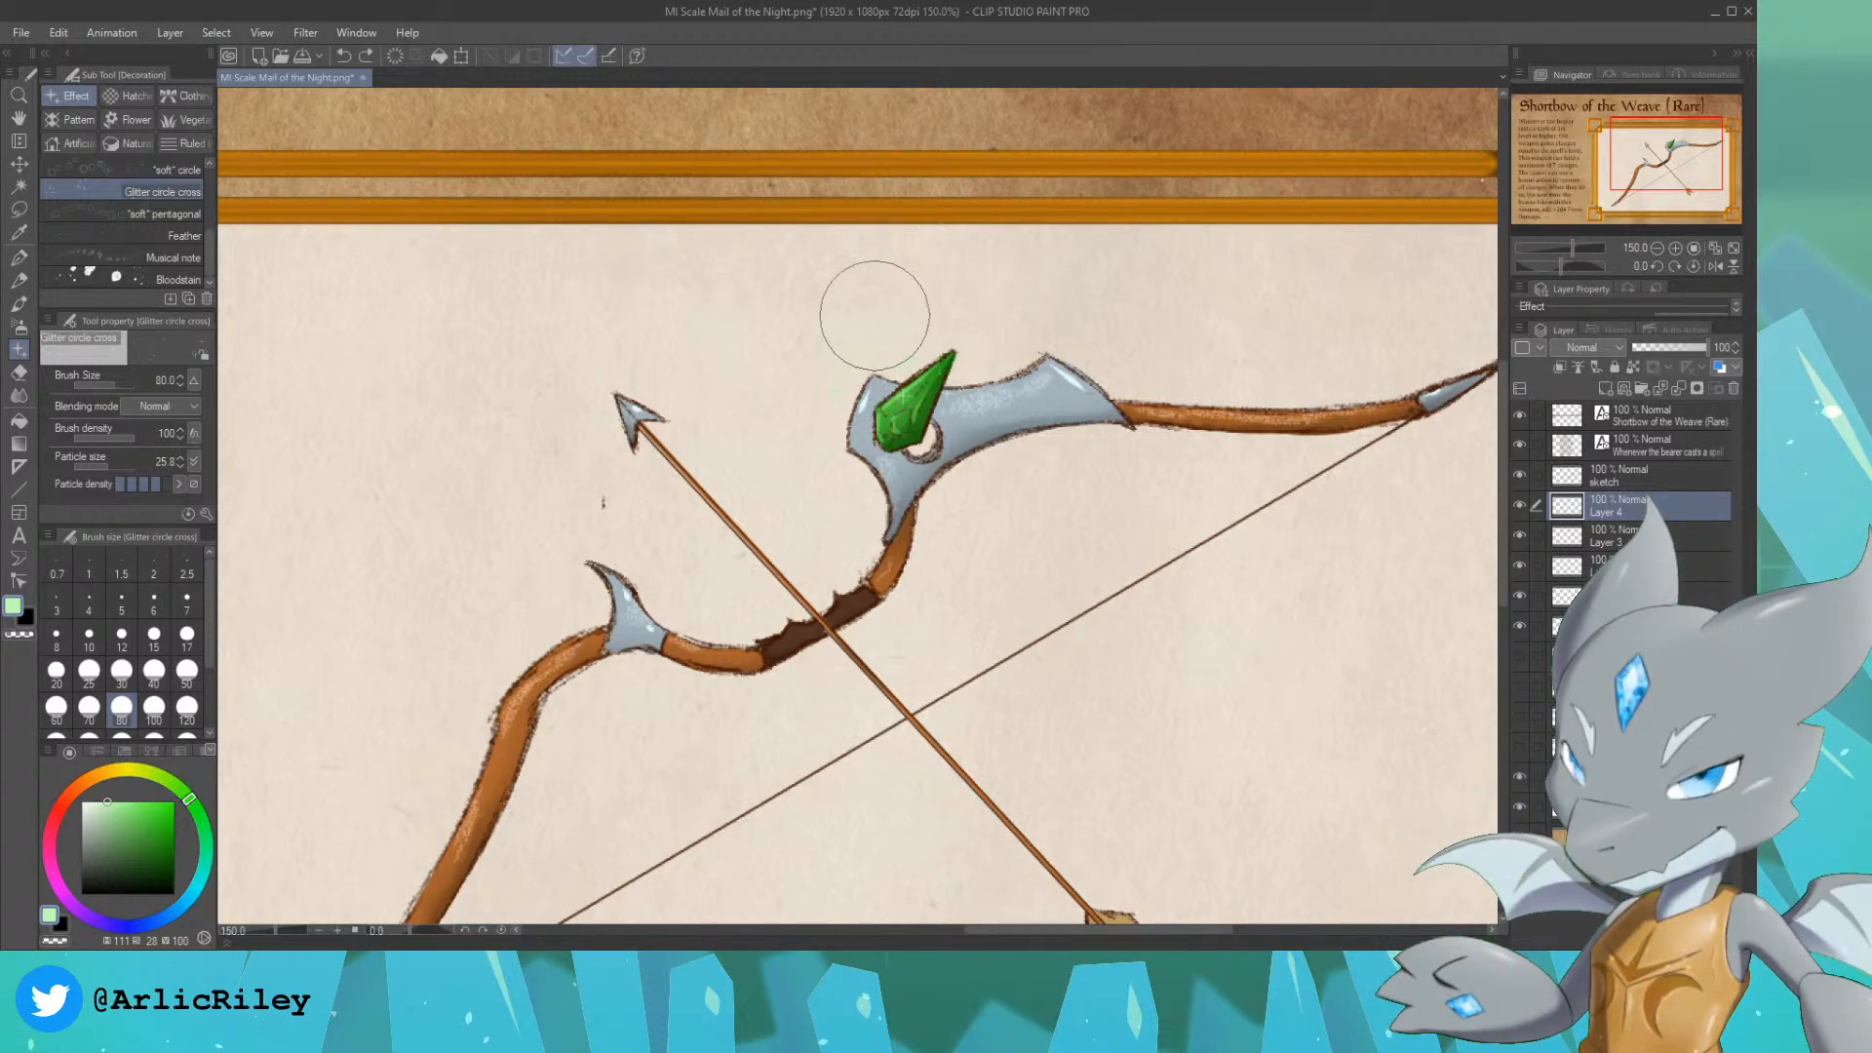
pyautogui.moveTo(996, 270); pyautogui.dragTo(999, 267)
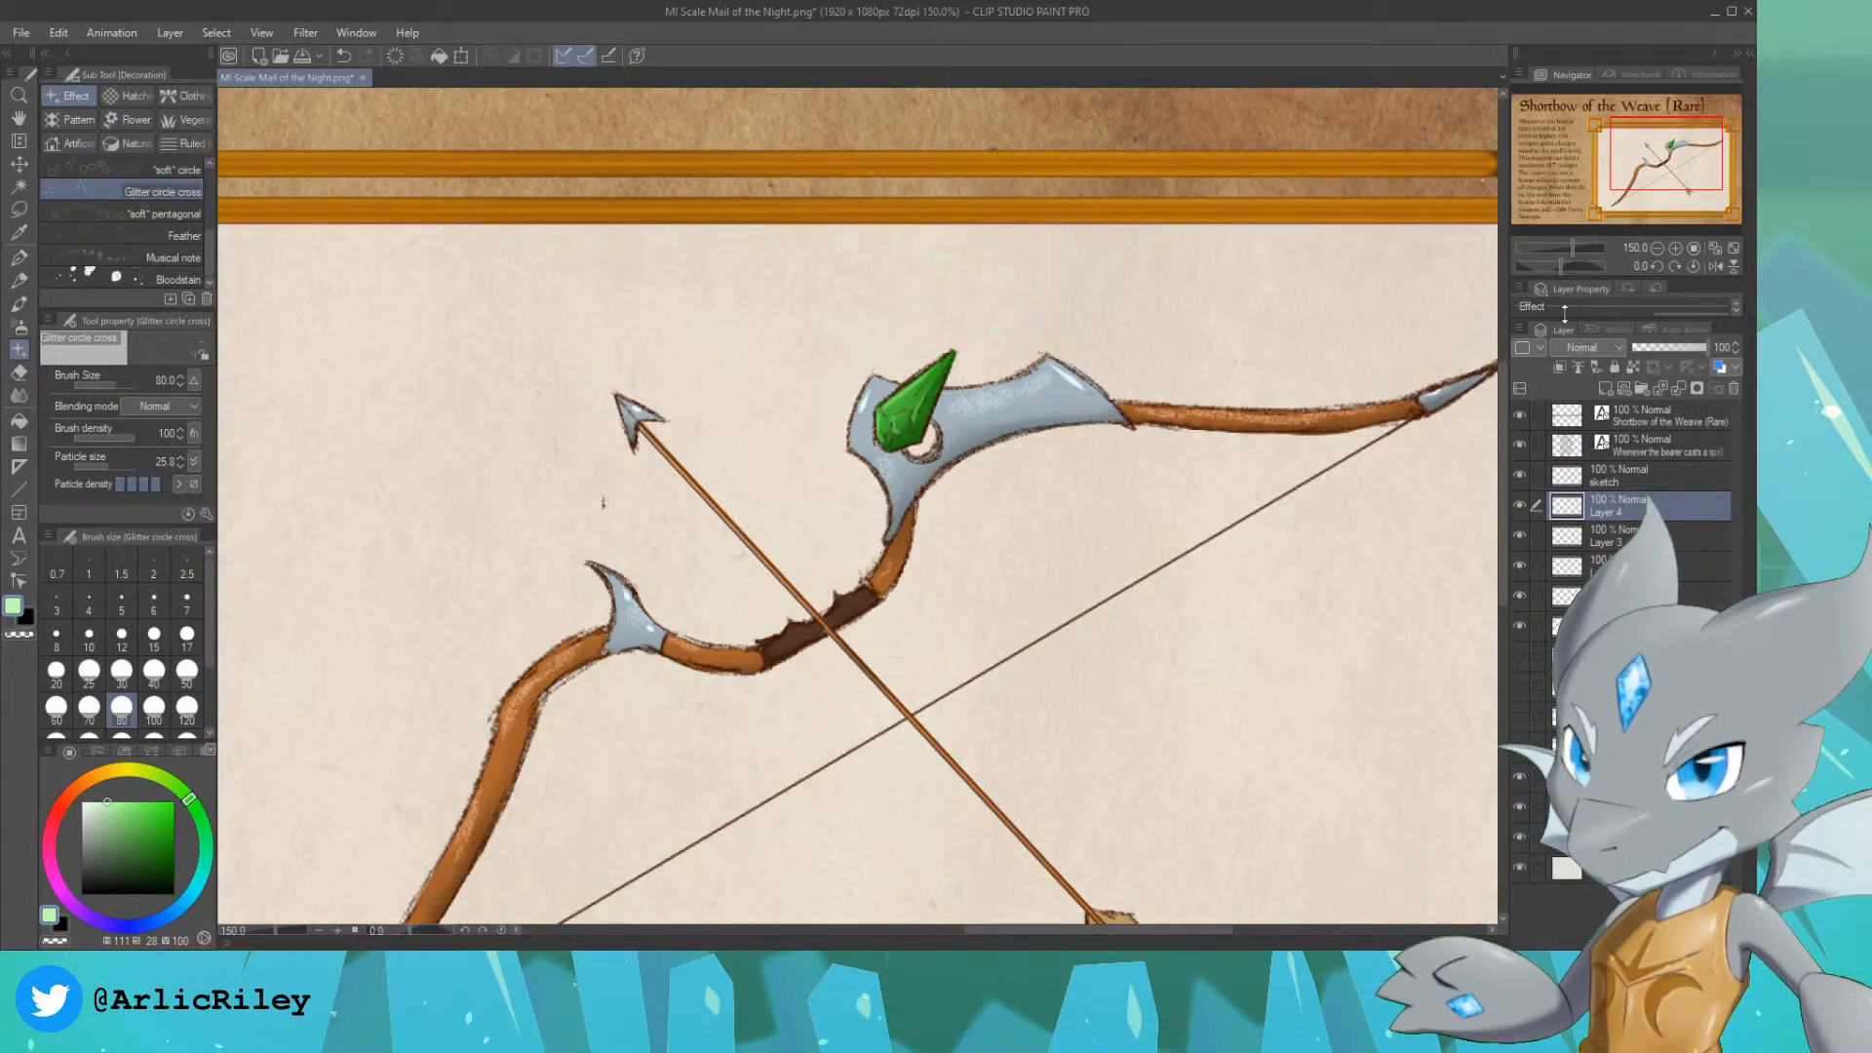
pyautogui.click(1583, 550)
pyautogui.moveTo(975, 312)
pyautogui.mouseDown()
pyautogui.moveTo(926, 297)
pyautogui.moveTo(873, 341)
pyautogui.mouseUp()
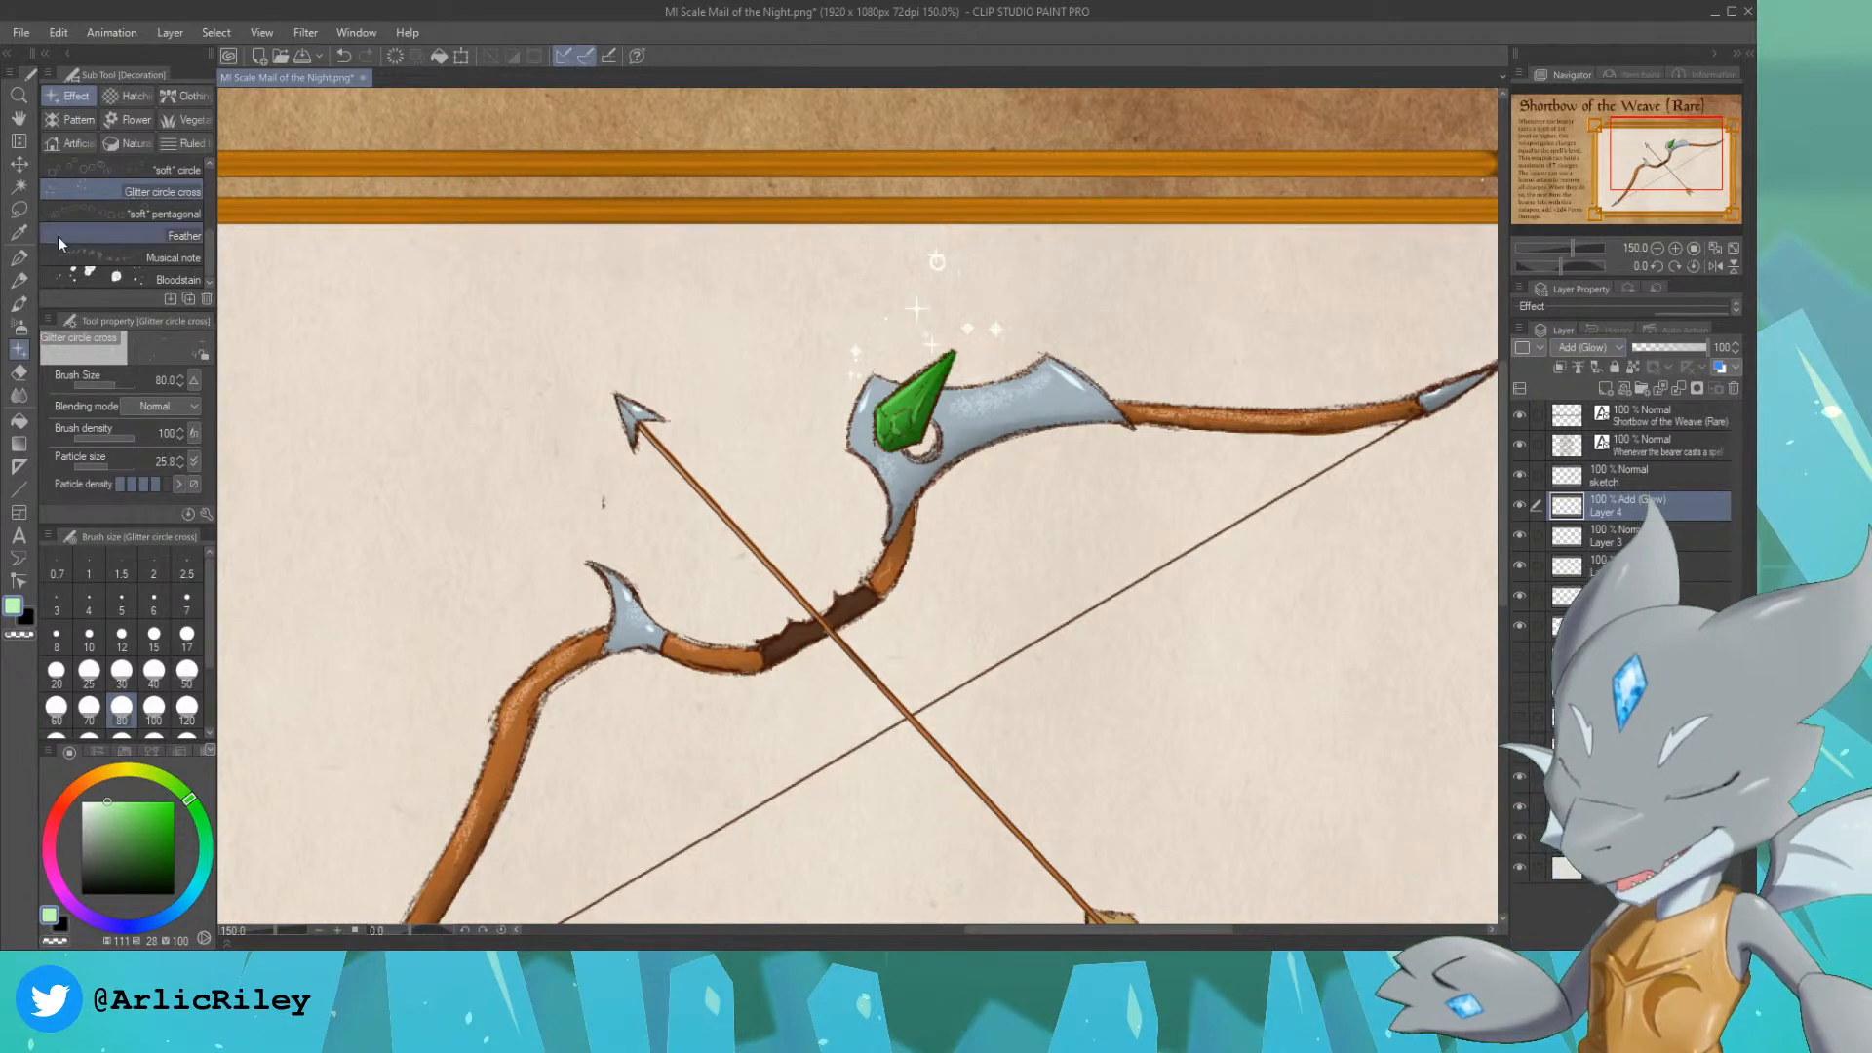
# Step: Move the sparkles slightly down and to the right around the gem's tip, and hide the sparkle layer
pyautogui.click(20, 165)
pyautogui.moveTo(1028, 307); pyautogui.dragTo(1042, 357)
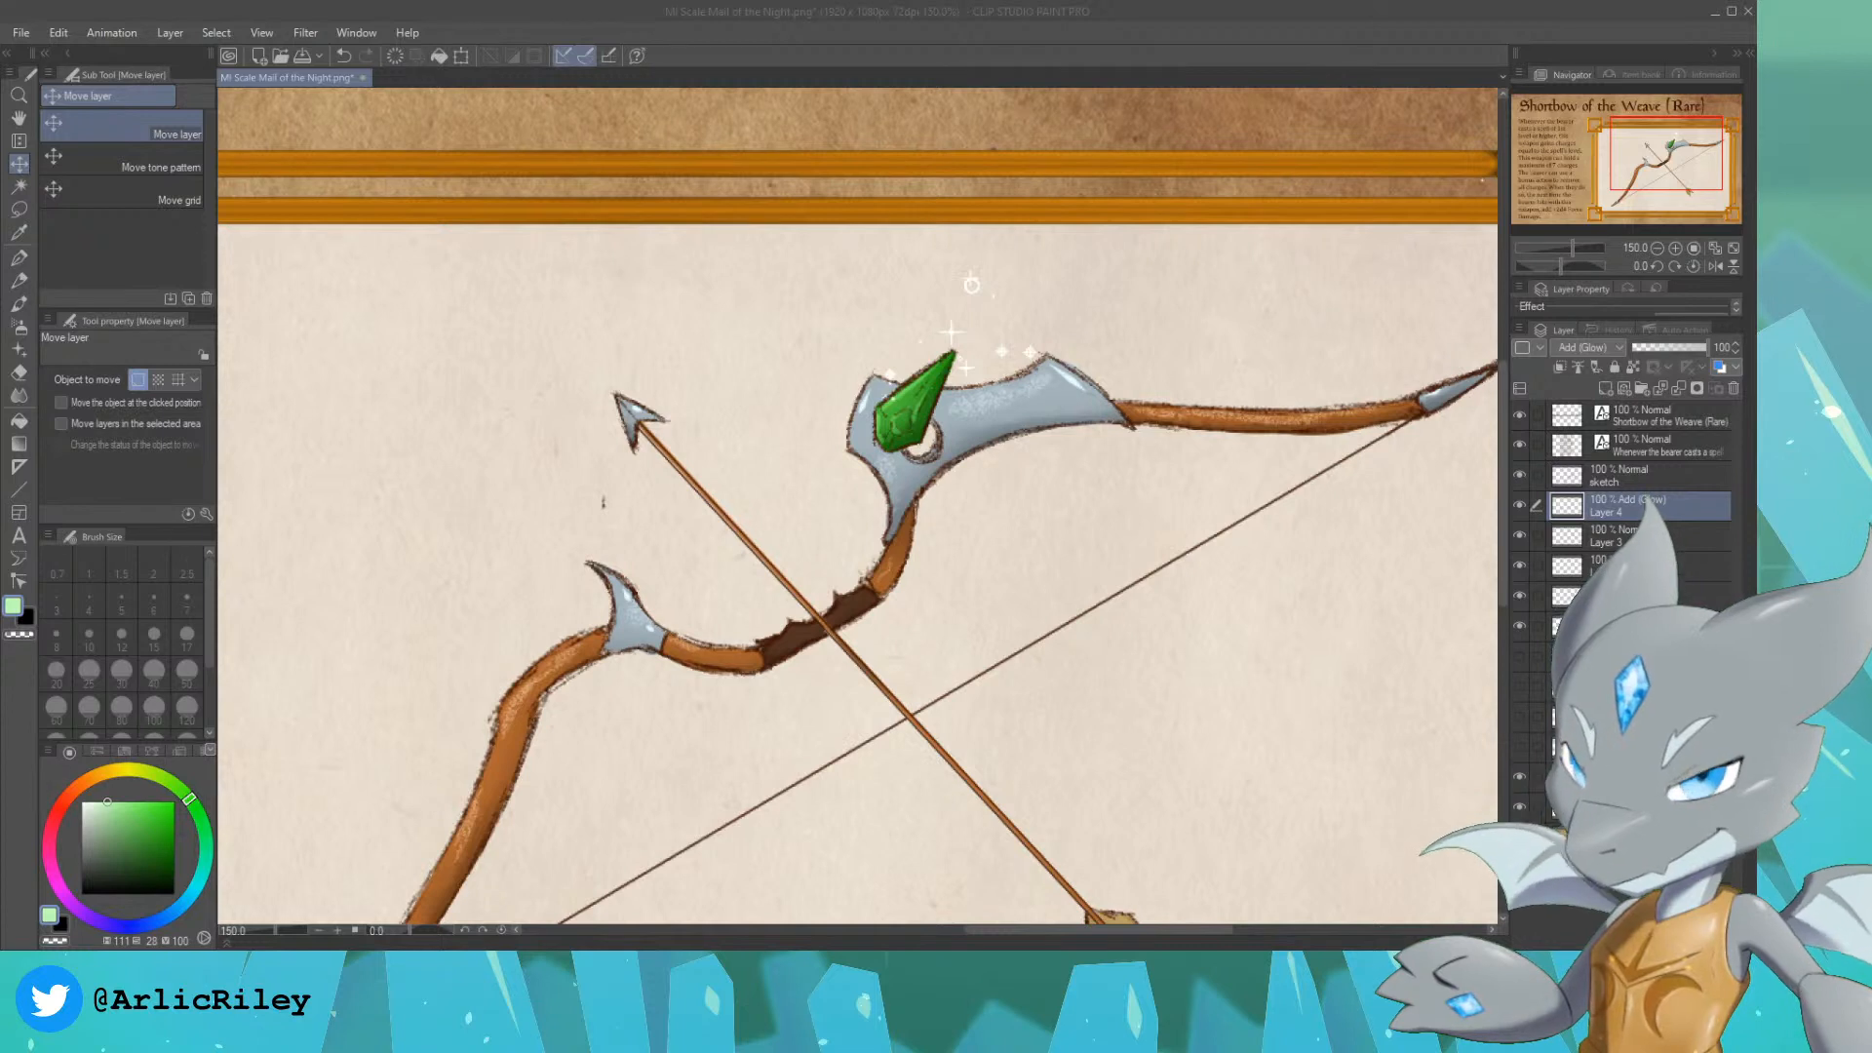
pyautogui.click(1518, 506)
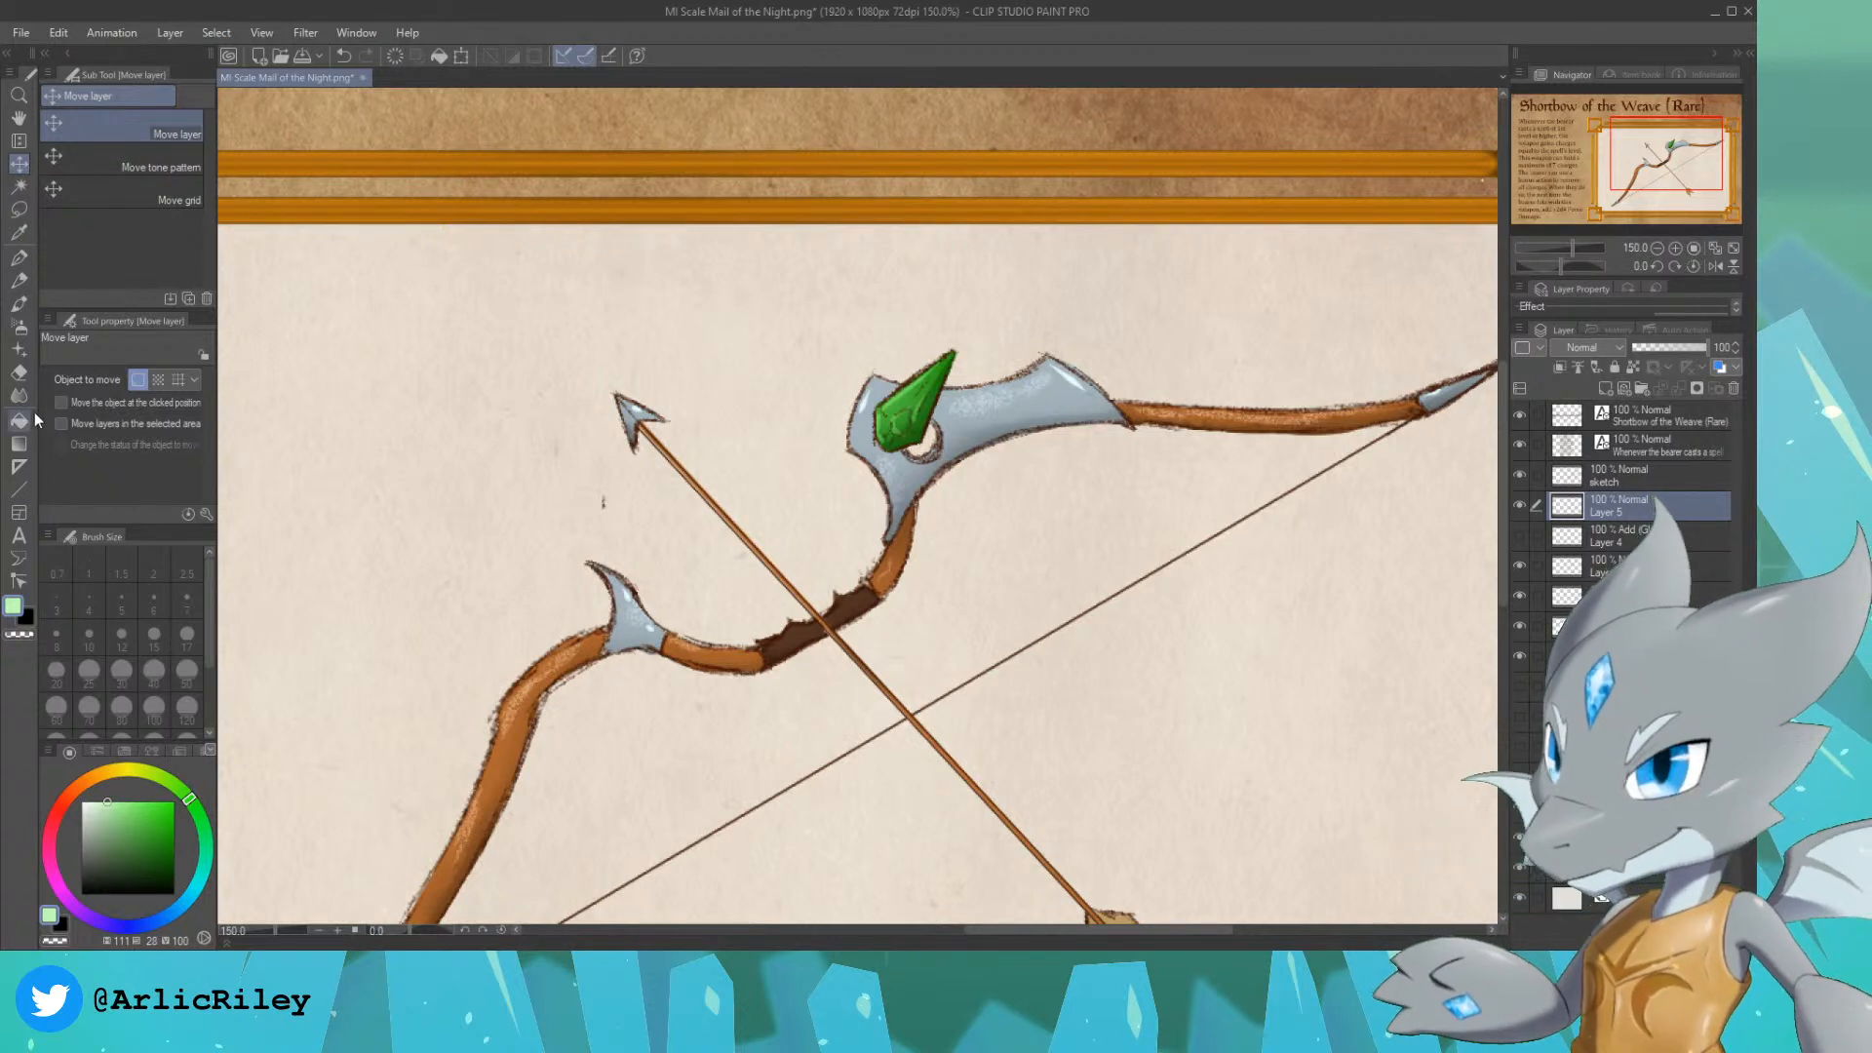
# Step: On a new layer, try a light green glow above the gem with the Soft airbrush at size 70, and undo it
pyautogui.click(130, 798)
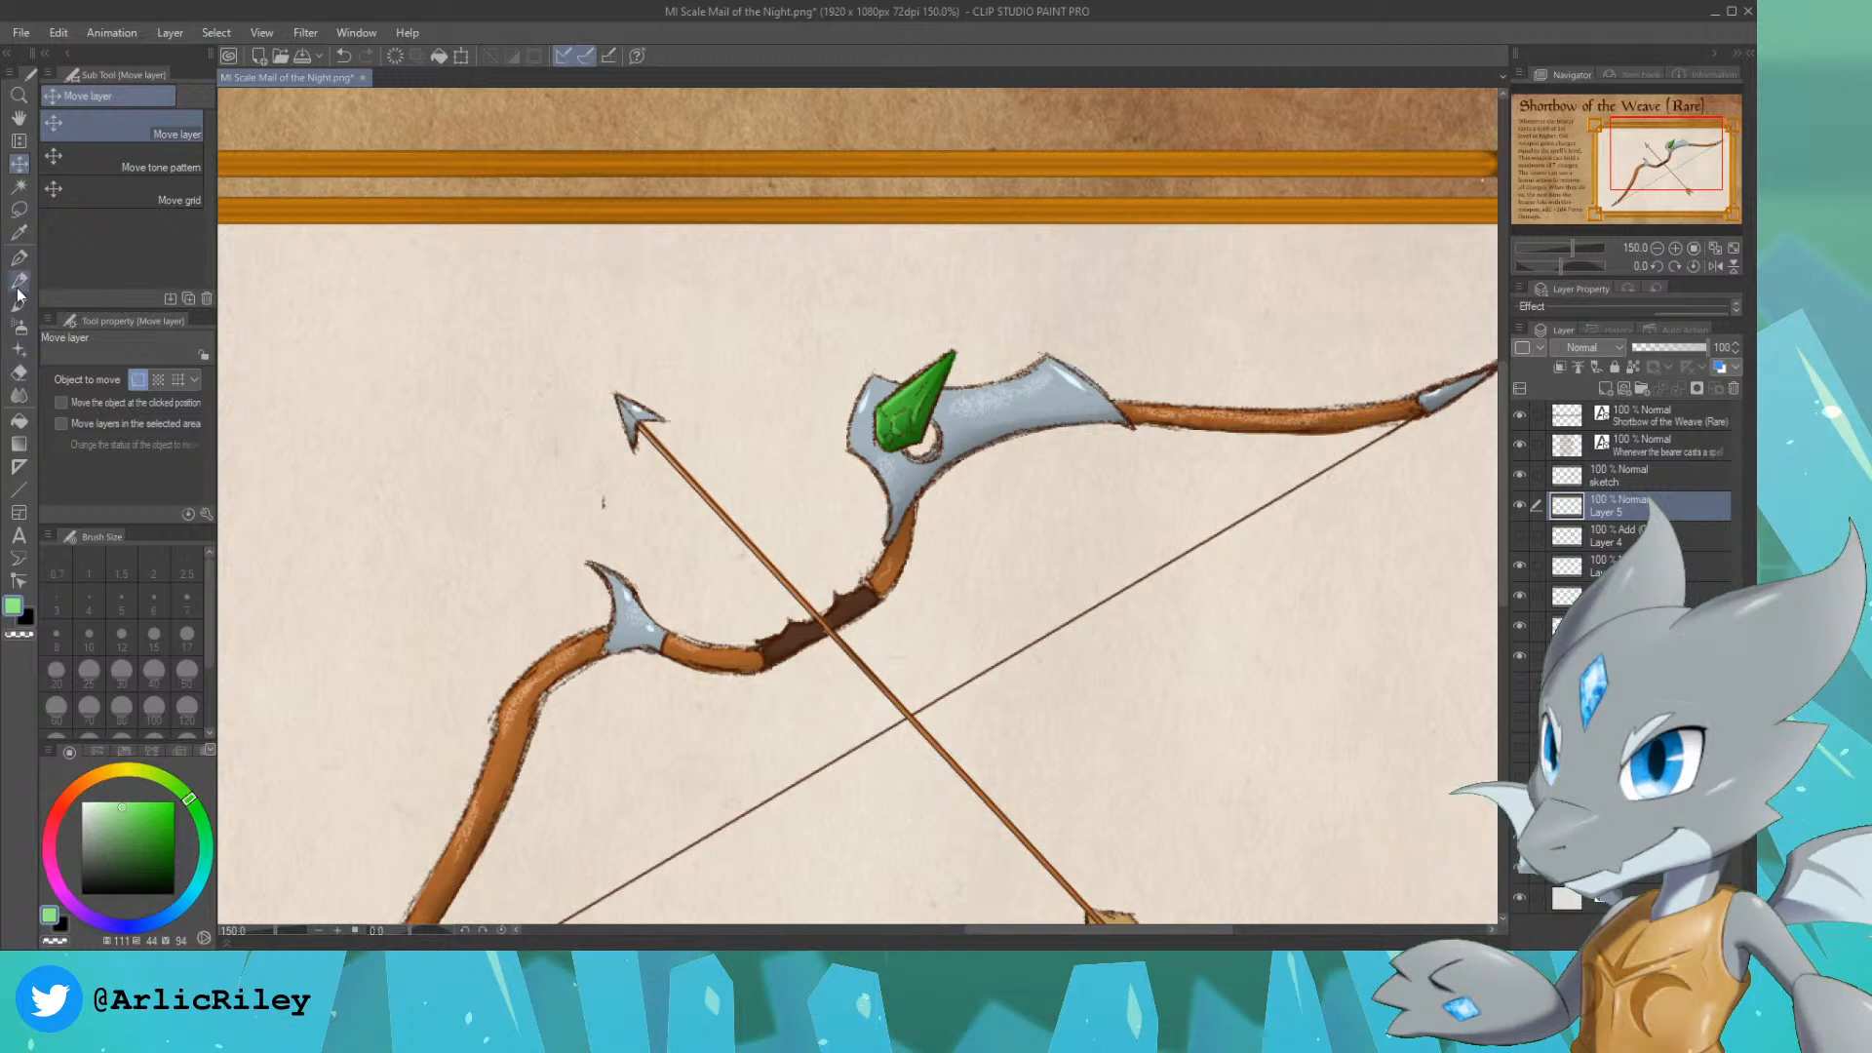
pyautogui.click(18, 324)
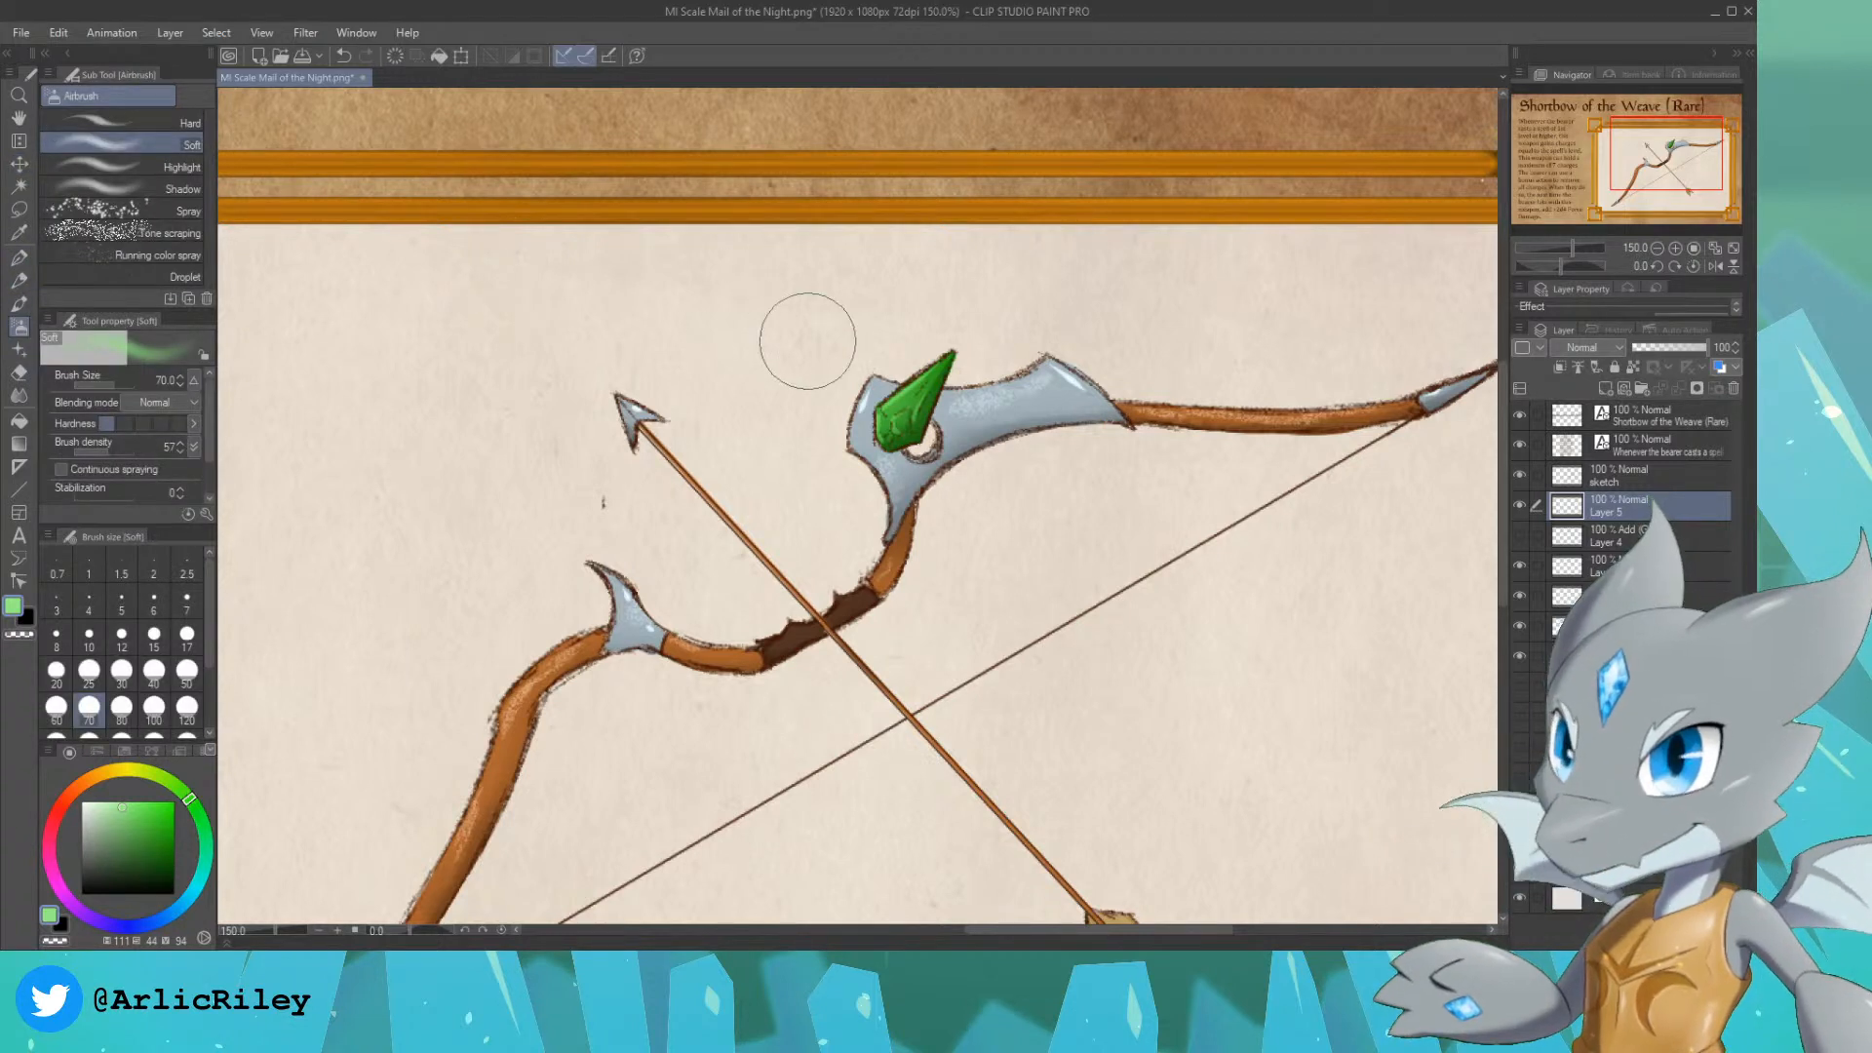
pyautogui.press('[')
pyautogui.press('[')
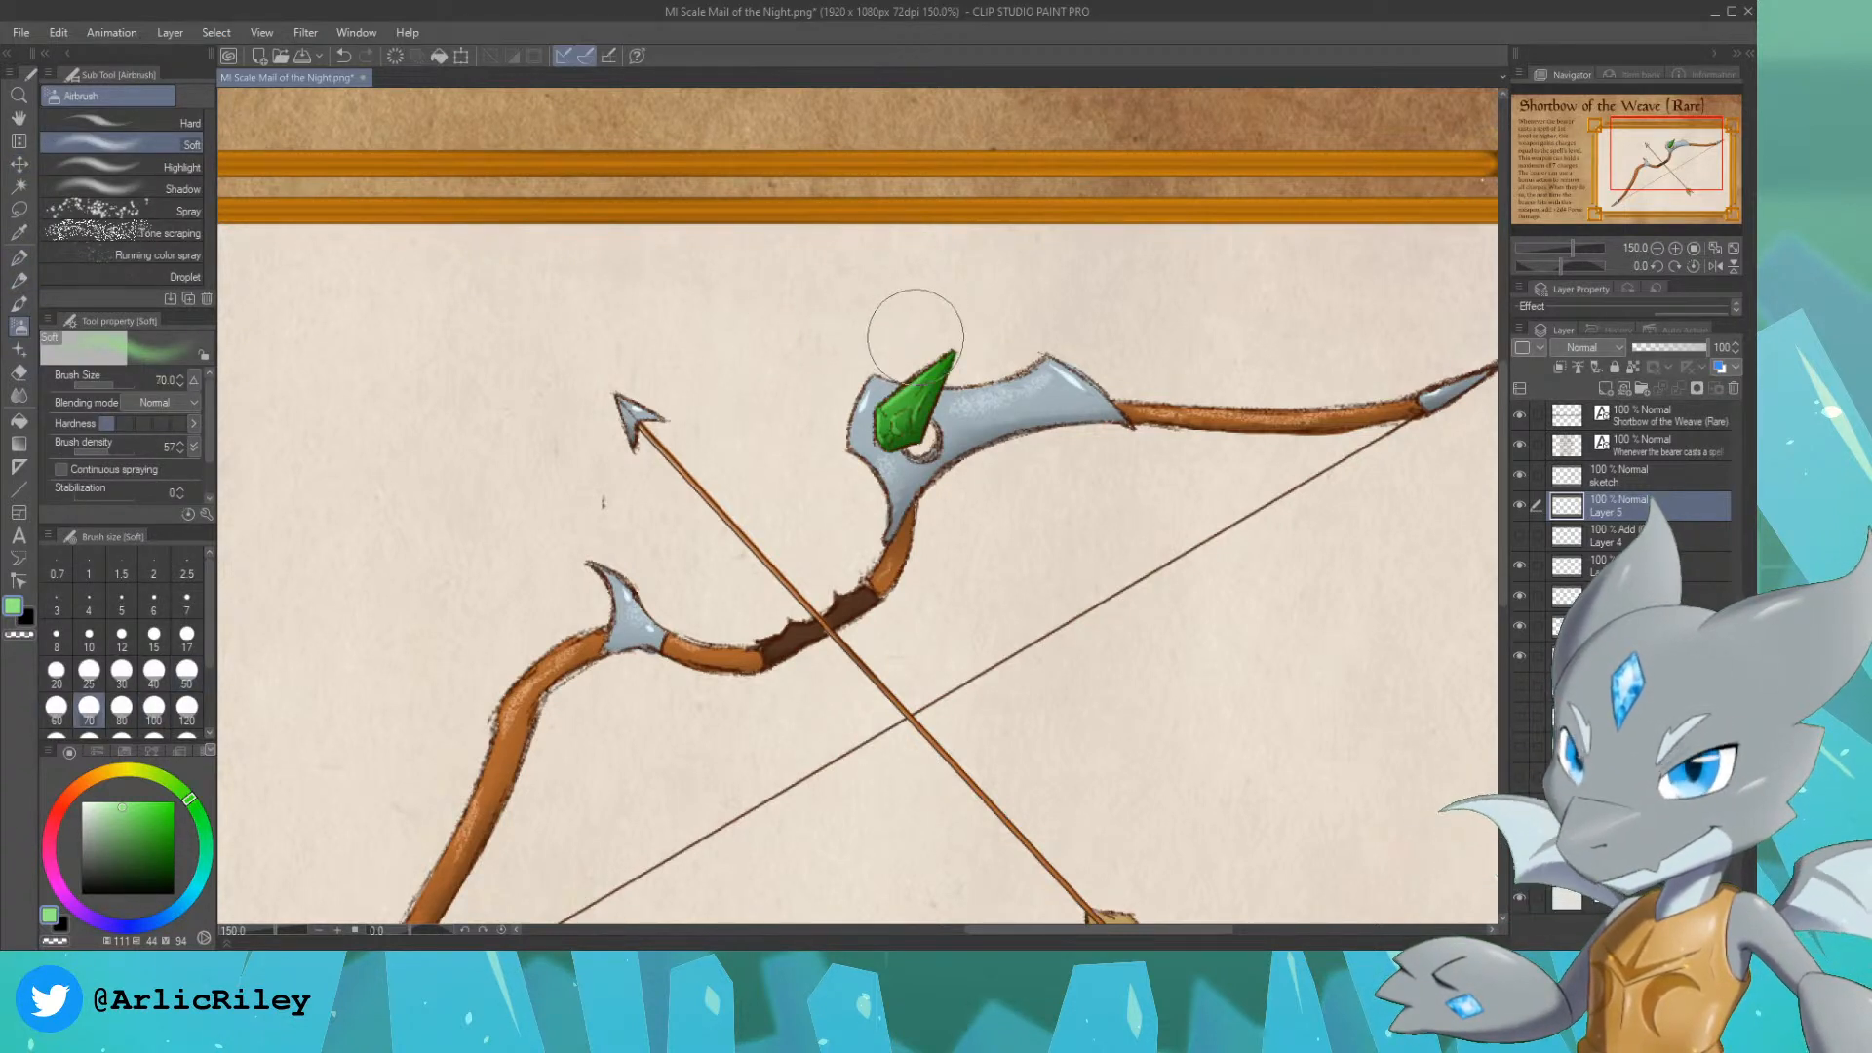
pyautogui.moveTo(910, 321); pyautogui.dragTo(992, 237)
pyautogui.moveTo(920, 327); pyautogui.dragTo(1001, 306)
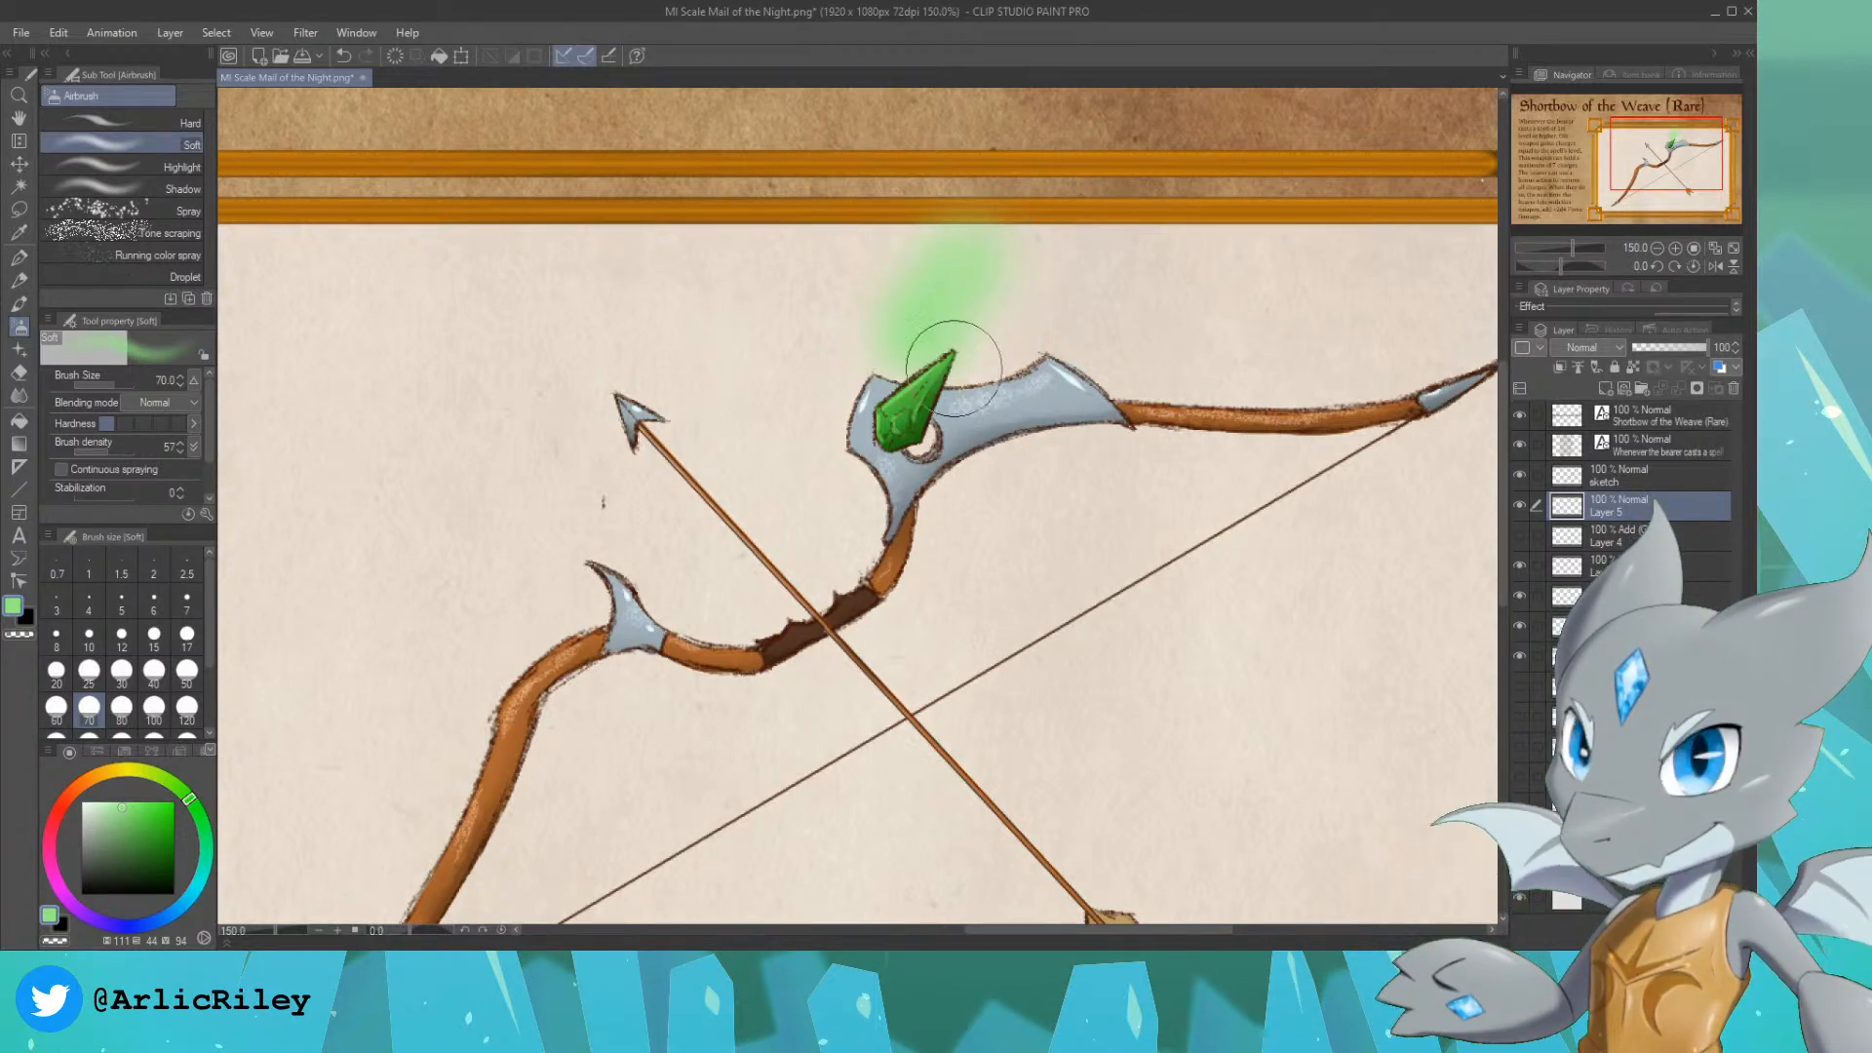
pyautogui.hotkey('ctrl', 'z')
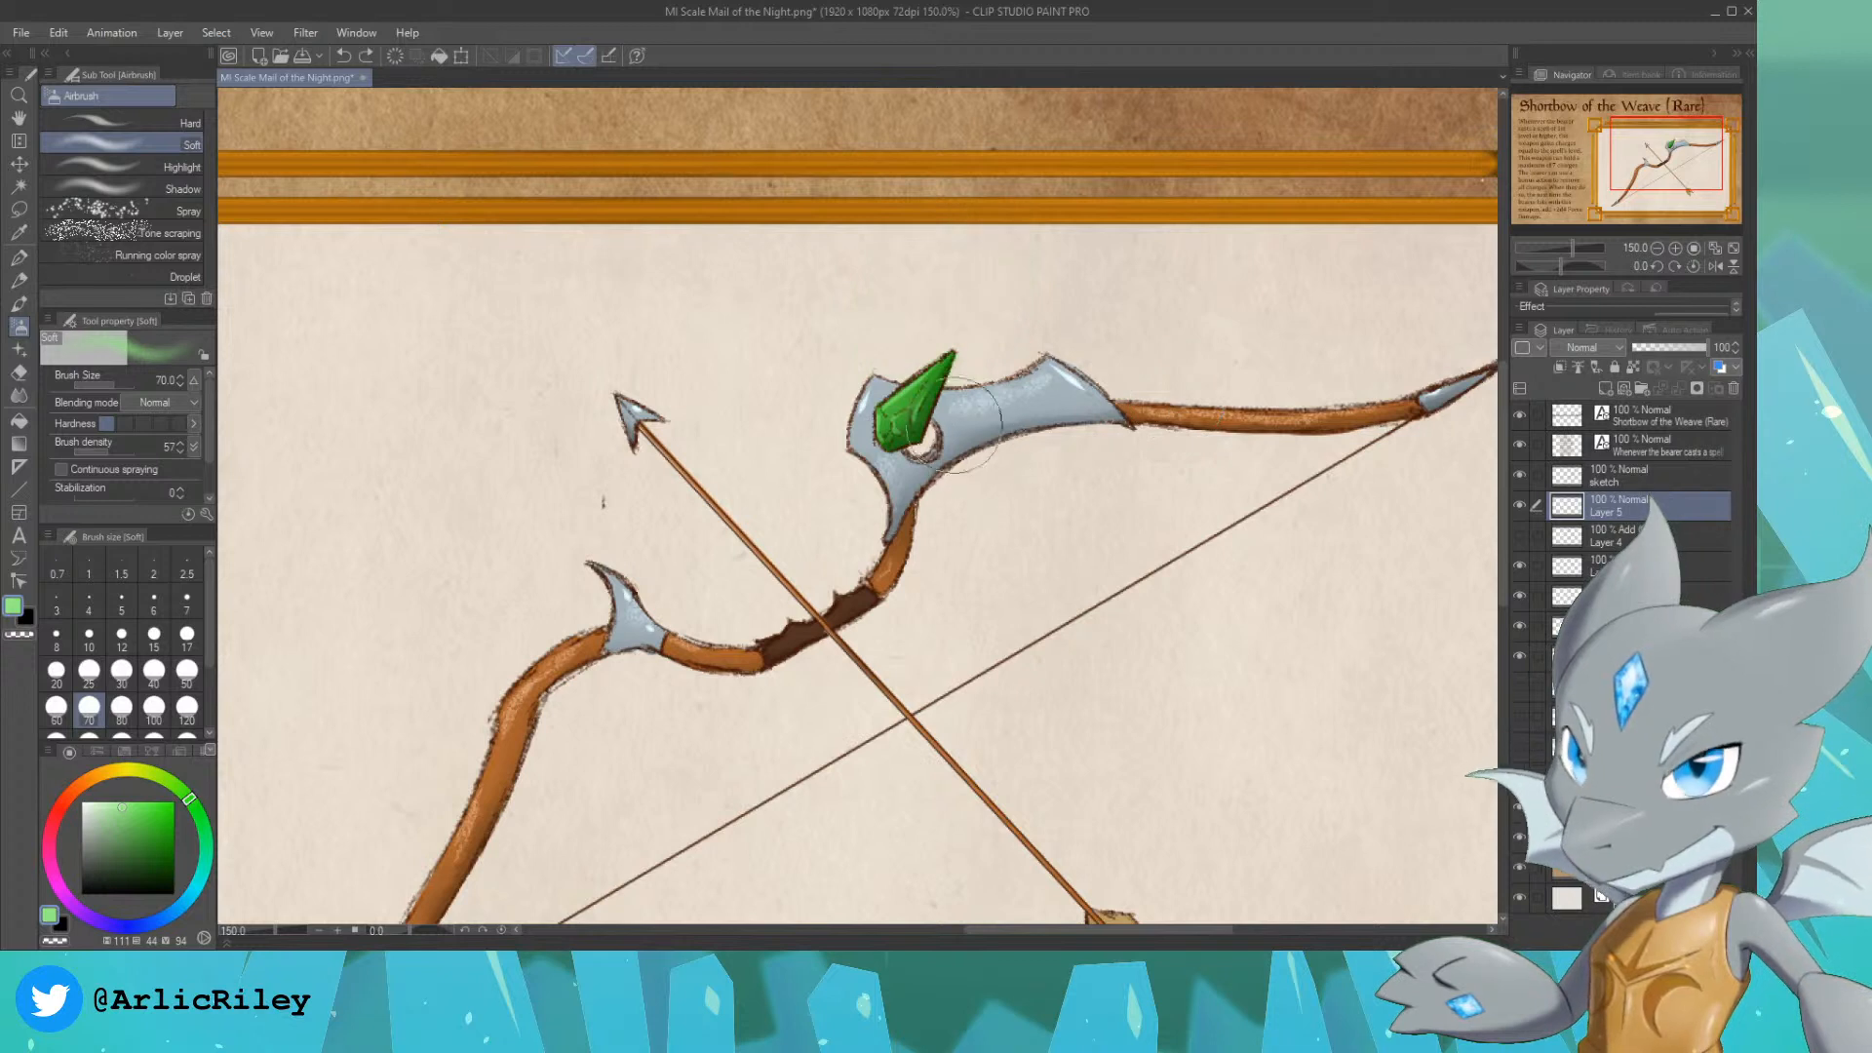
# Step: Try airbrushing a short green mist trail from the gem toward the bowstring
pyautogui.moveTo(961, 425)
pyautogui.mouseDown()
pyautogui.moveTo(1022, 473)
pyautogui.moveTo(1128, 494)
pyautogui.mouseUp()
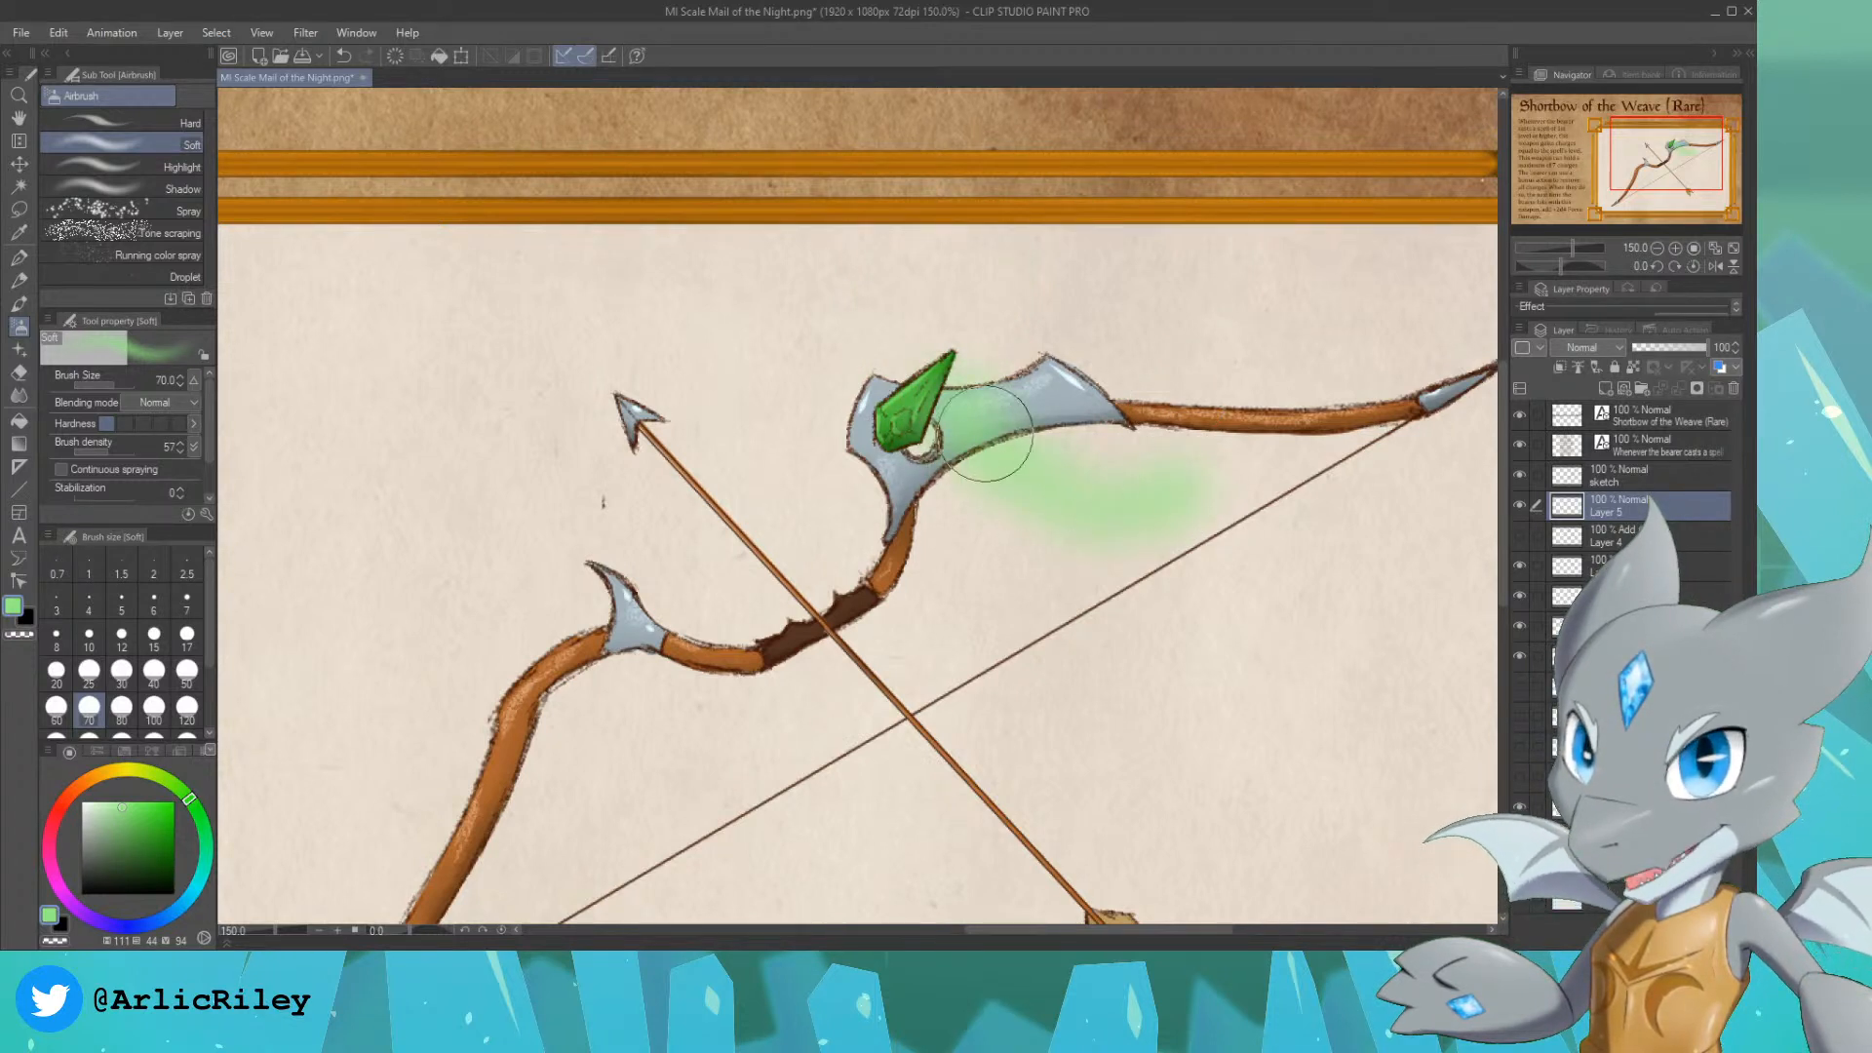
pyautogui.hotkey('ctrl', 'z')
pyautogui.moveTo(971, 434)
pyautogui.mouseDown()
pyautogui.moveTo(1057, 551)
pyautogui.moveTo(1107, 536)
pyautogui.mouseUp()
pyautogui.hotkey('ctrl', 'z')
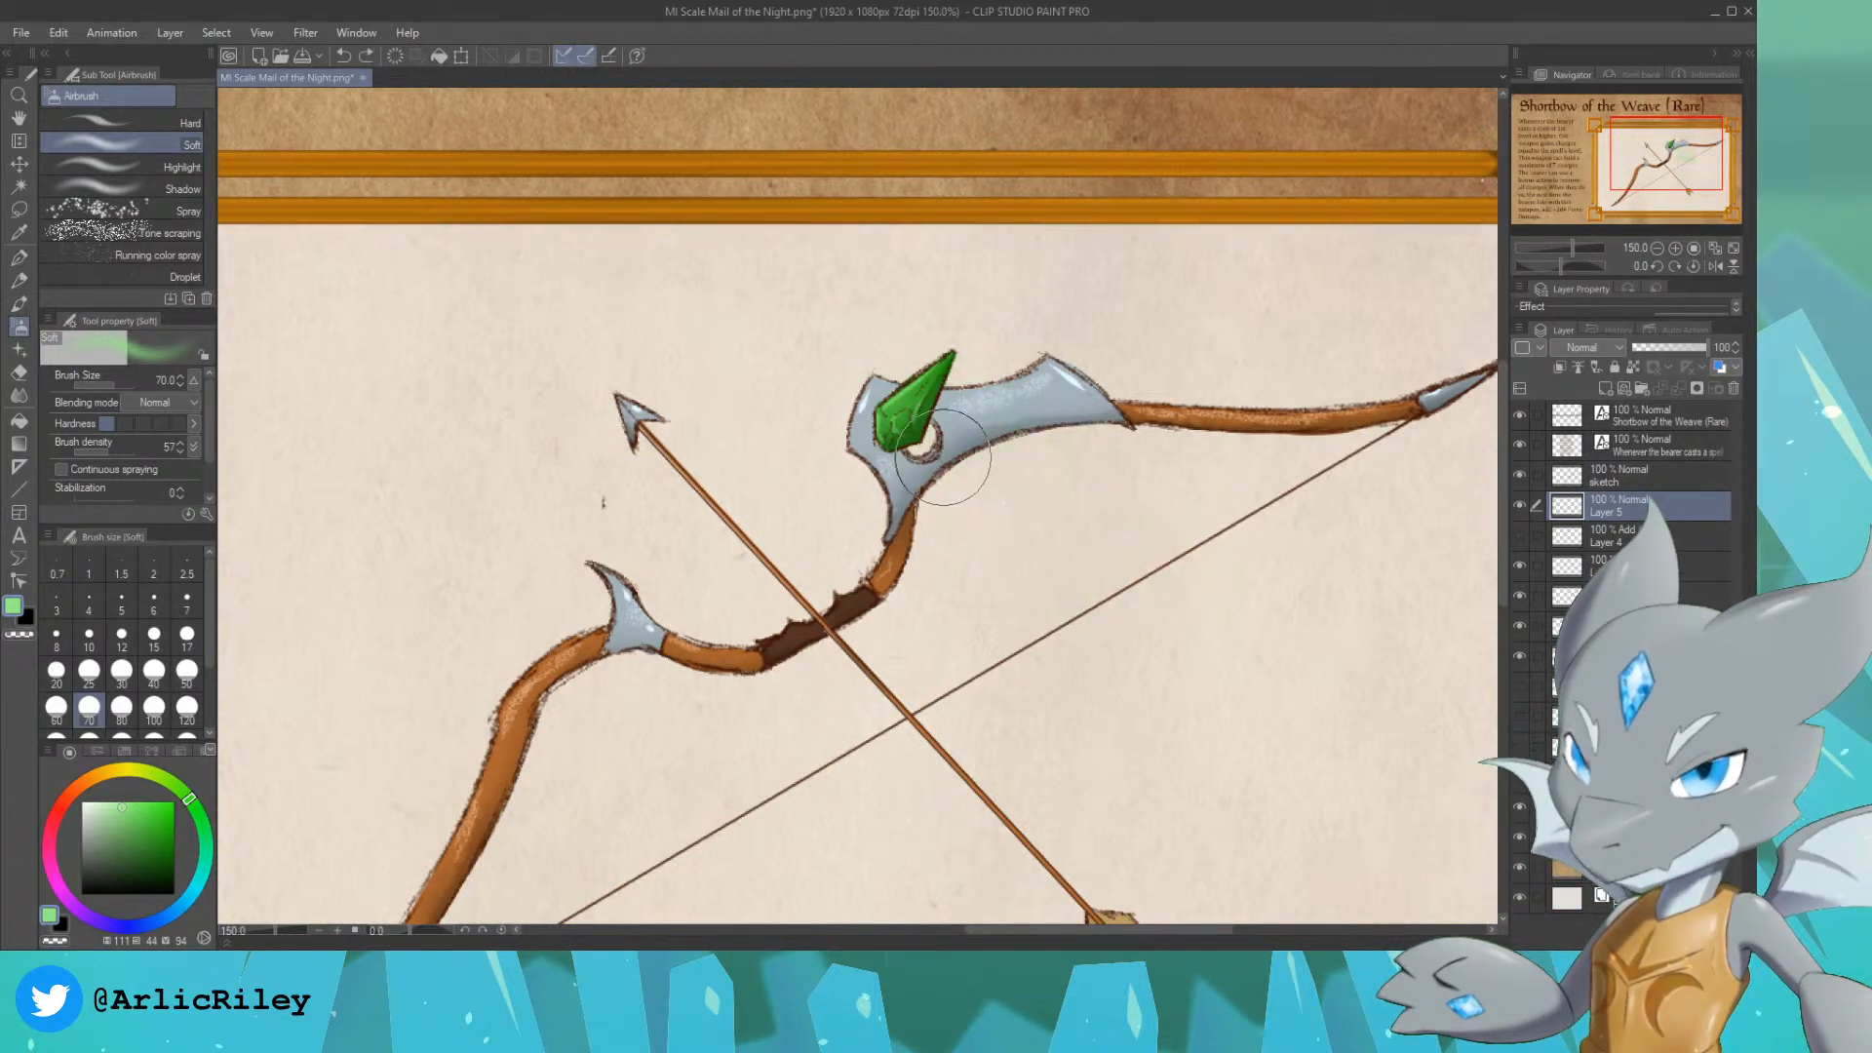
# Step: Airbrush a winding light green mist trail from the gem down across the bowstring, and thicken it beside the gem
pyautogui.moveTo(961, 418)
pyautogui.mouseDown()
pyautogui.moveTo(1095, 580)
pyautogui.moveTo(1155, 562)
pyautogui.moveTo(971, 446)
pyautogui.moveTo(1073, 556)
pyautogui.moveTo(1171, 532)
pyautogui.moveTo(1306, 547)
pyautogui.moveTo(1215, 599)
pyautogui.moveTo(1279, 631)
pyautogui.mouseUp()
pyautogui.hotkey('ctrl', 'z')
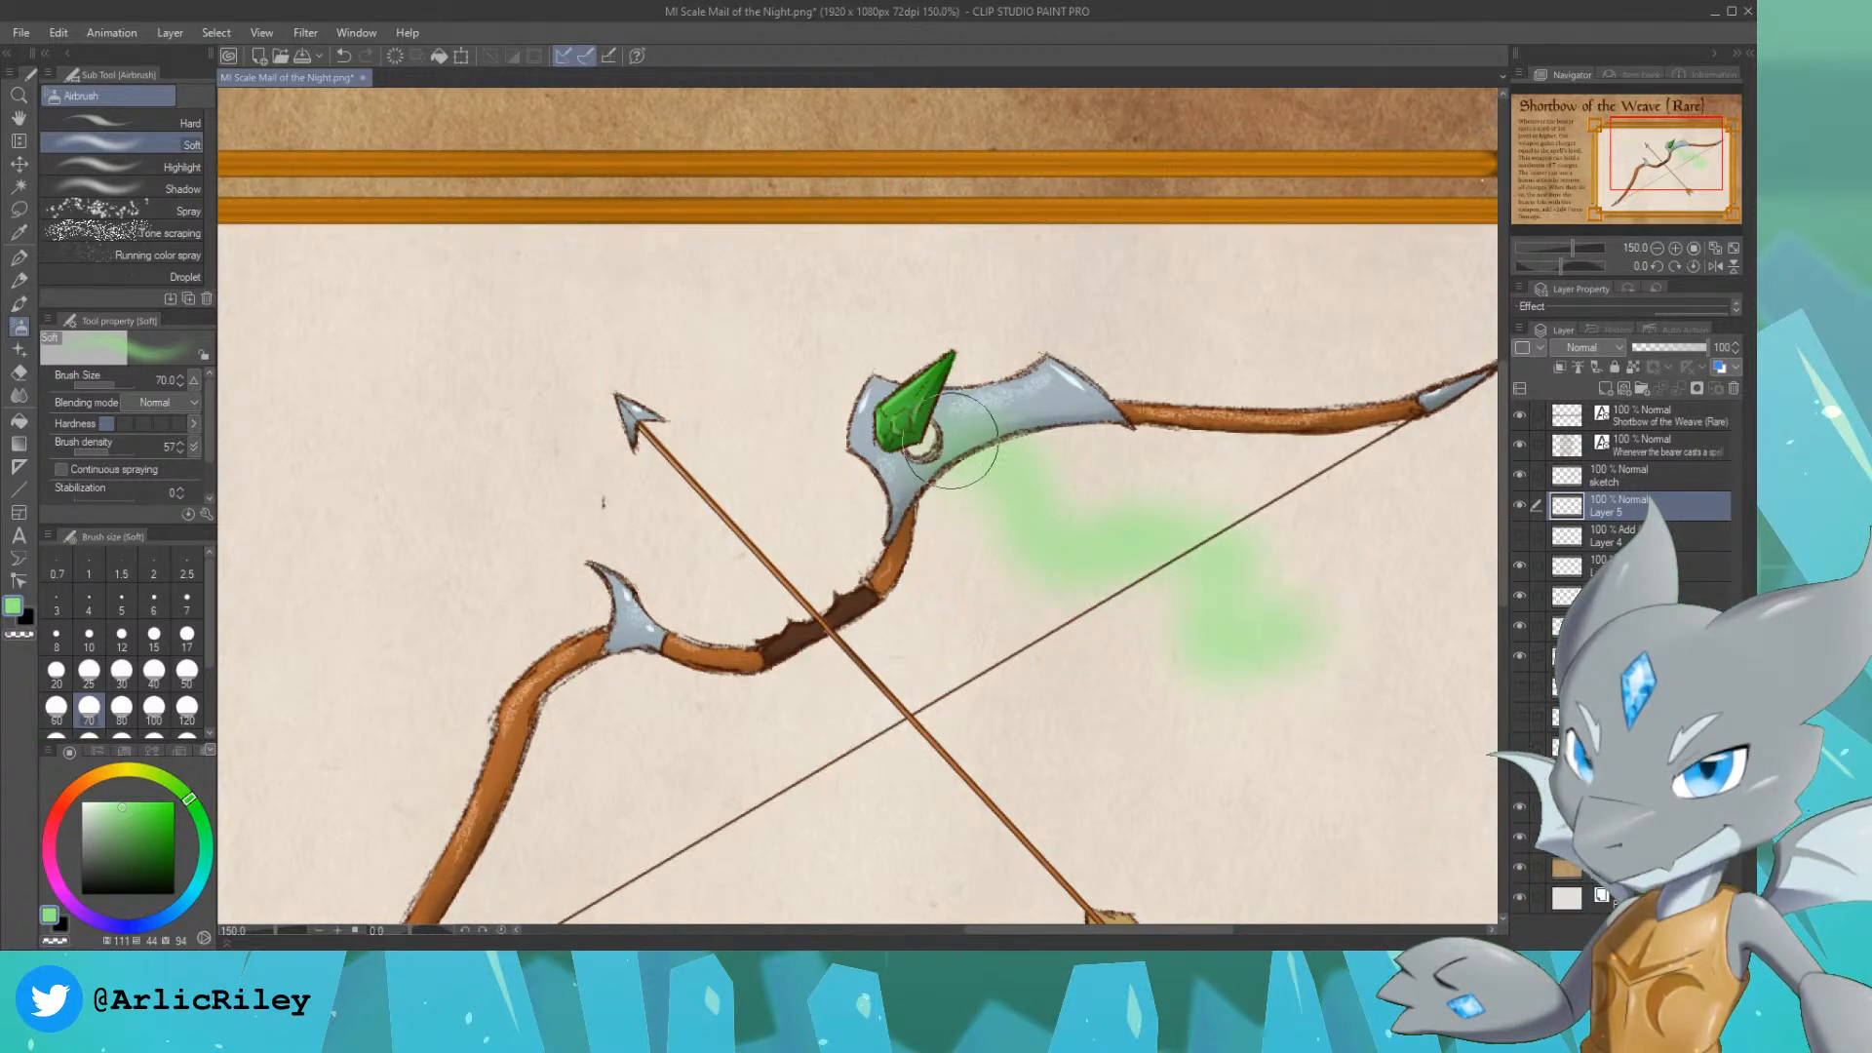
pyautogui.moveTo(959, 449); pyautogui.dragTo(959, 432)
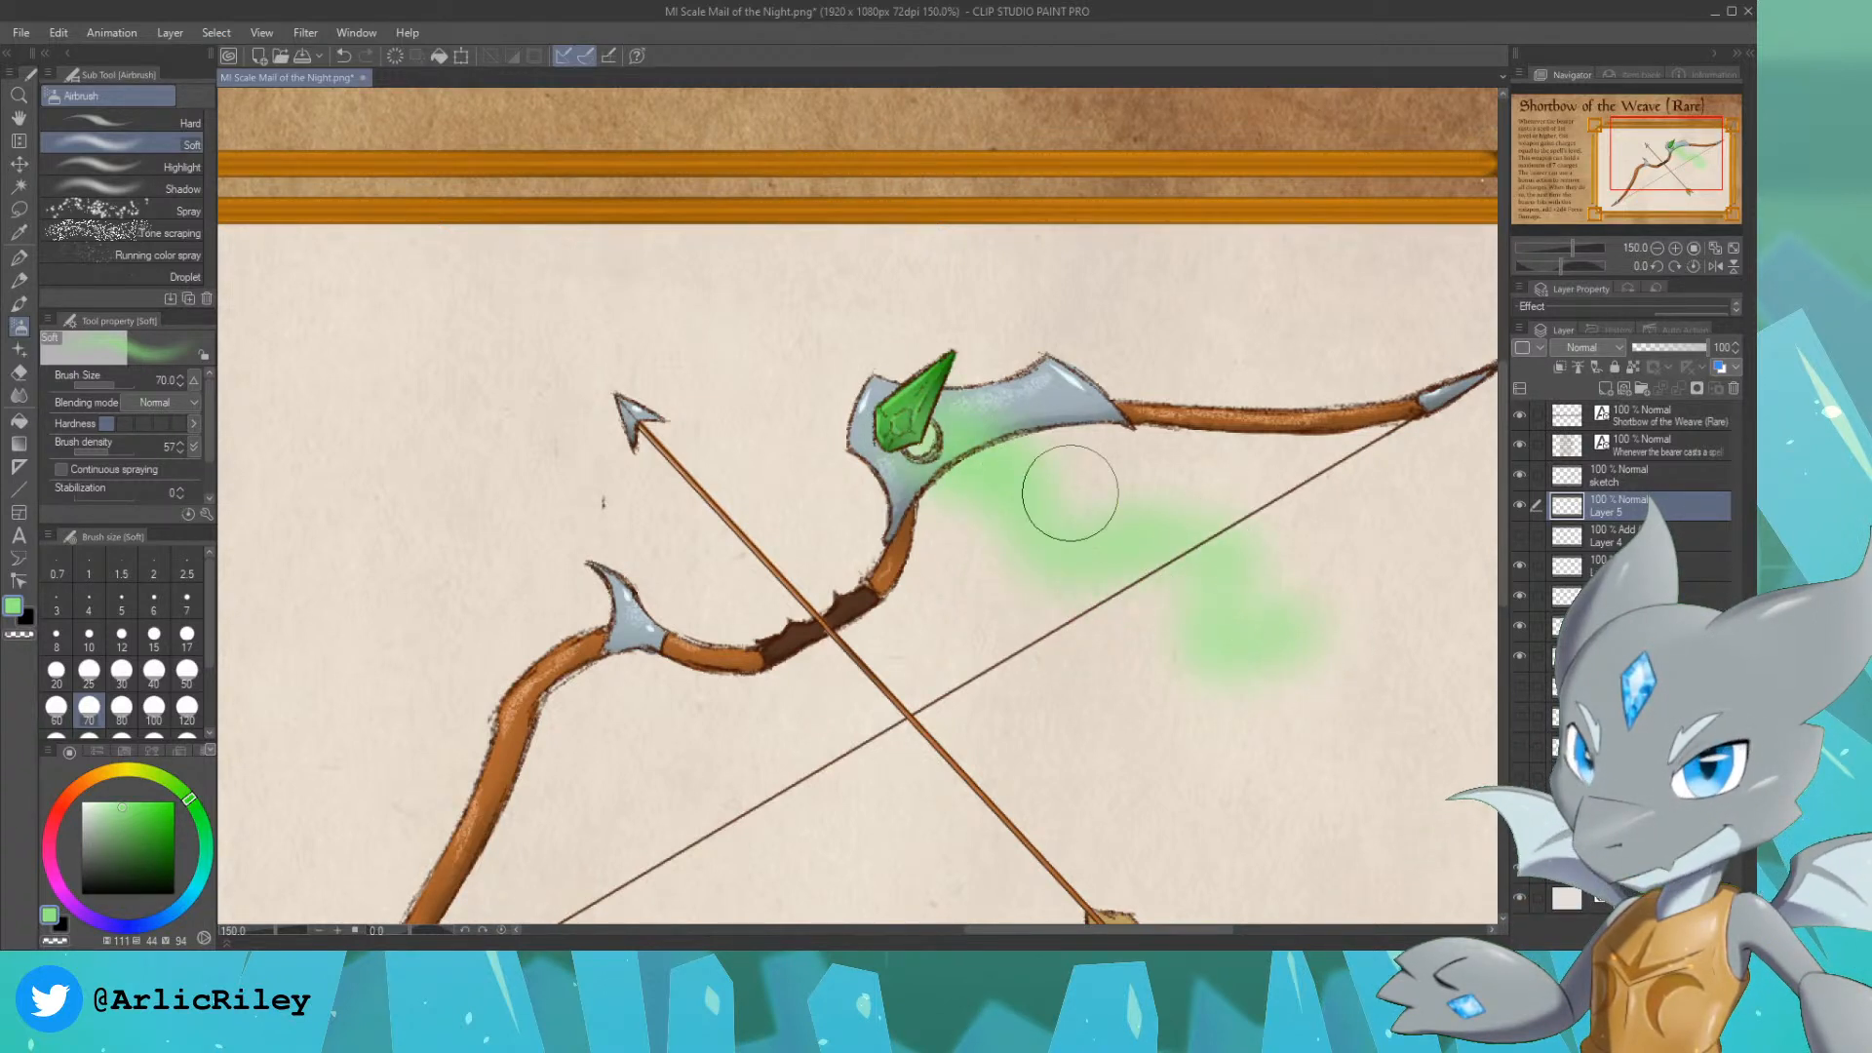
# Step: Thin and roughen the edges of the green mist trail with the Kneaded eraser at size 100
pyautogui.click(17, 374)
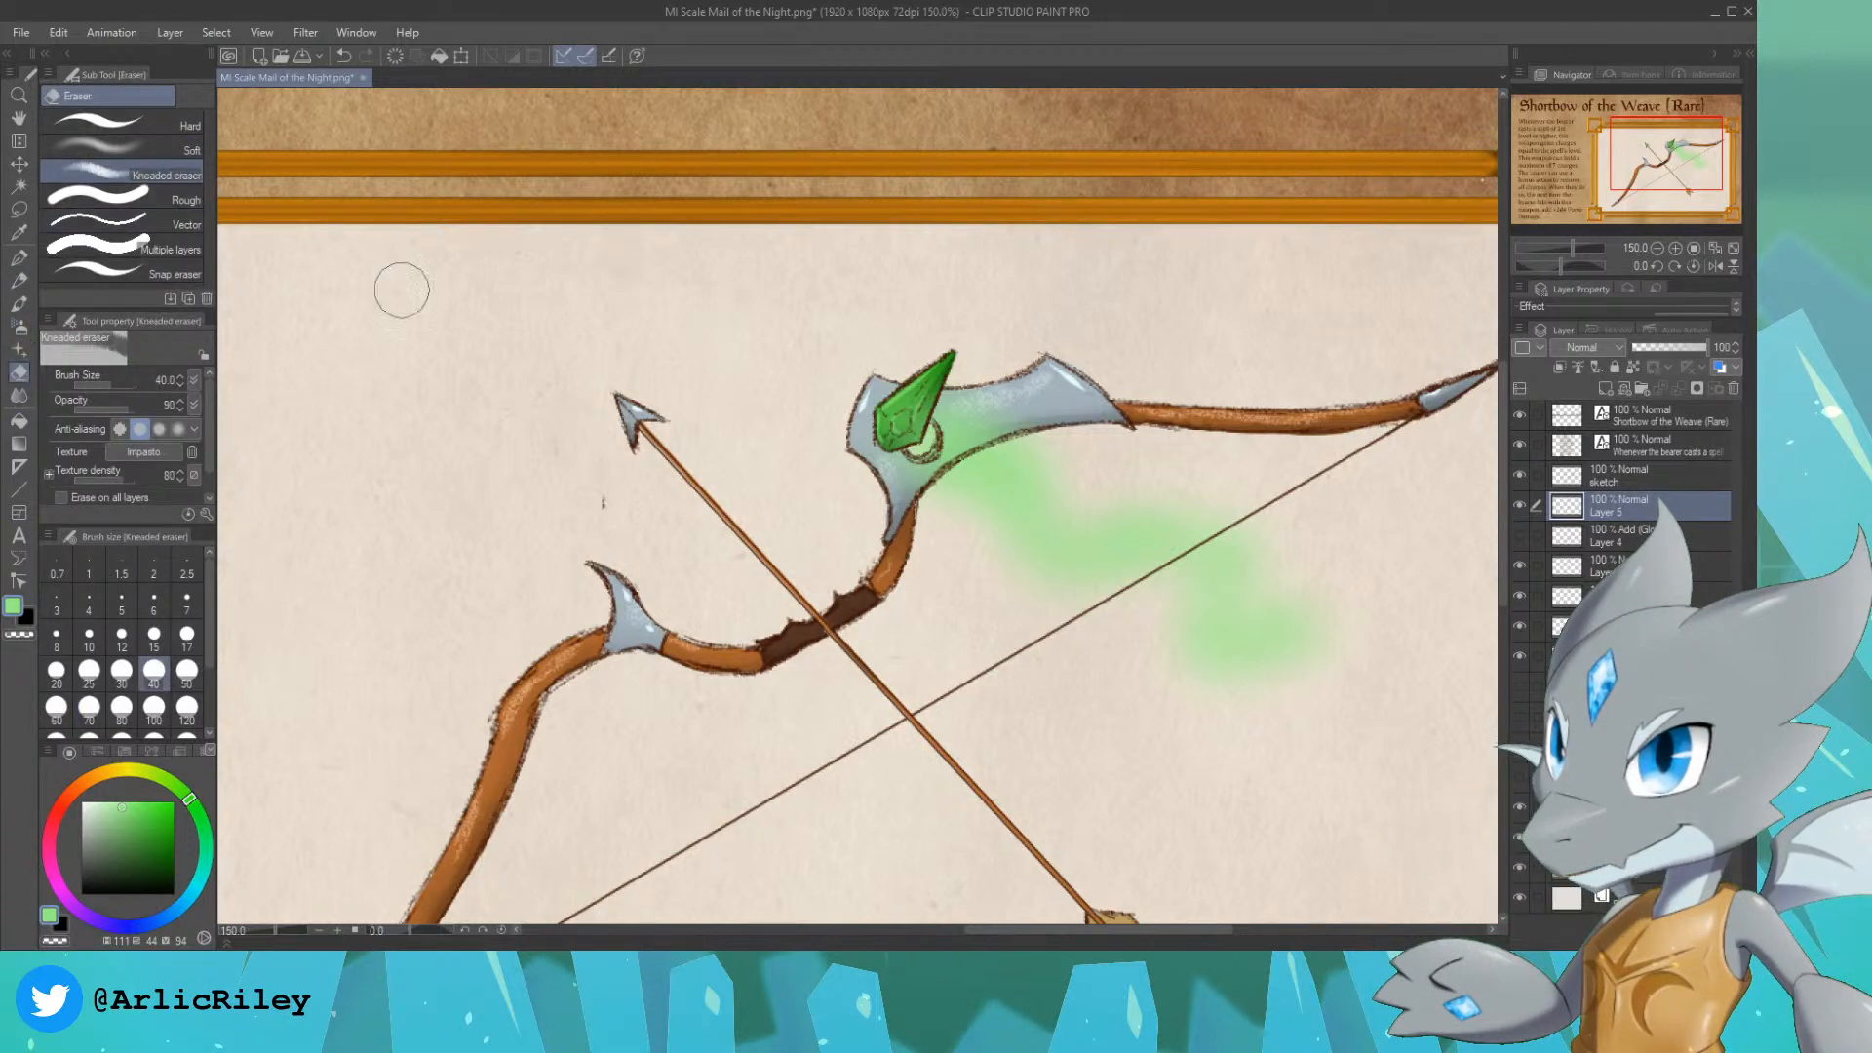
pyautogui.press(']')
pyautogui.press(']')
pyautogui.press(']')
pyautogui.moveTo(1021, 392); pyautogui.dragTo(1098, 473)
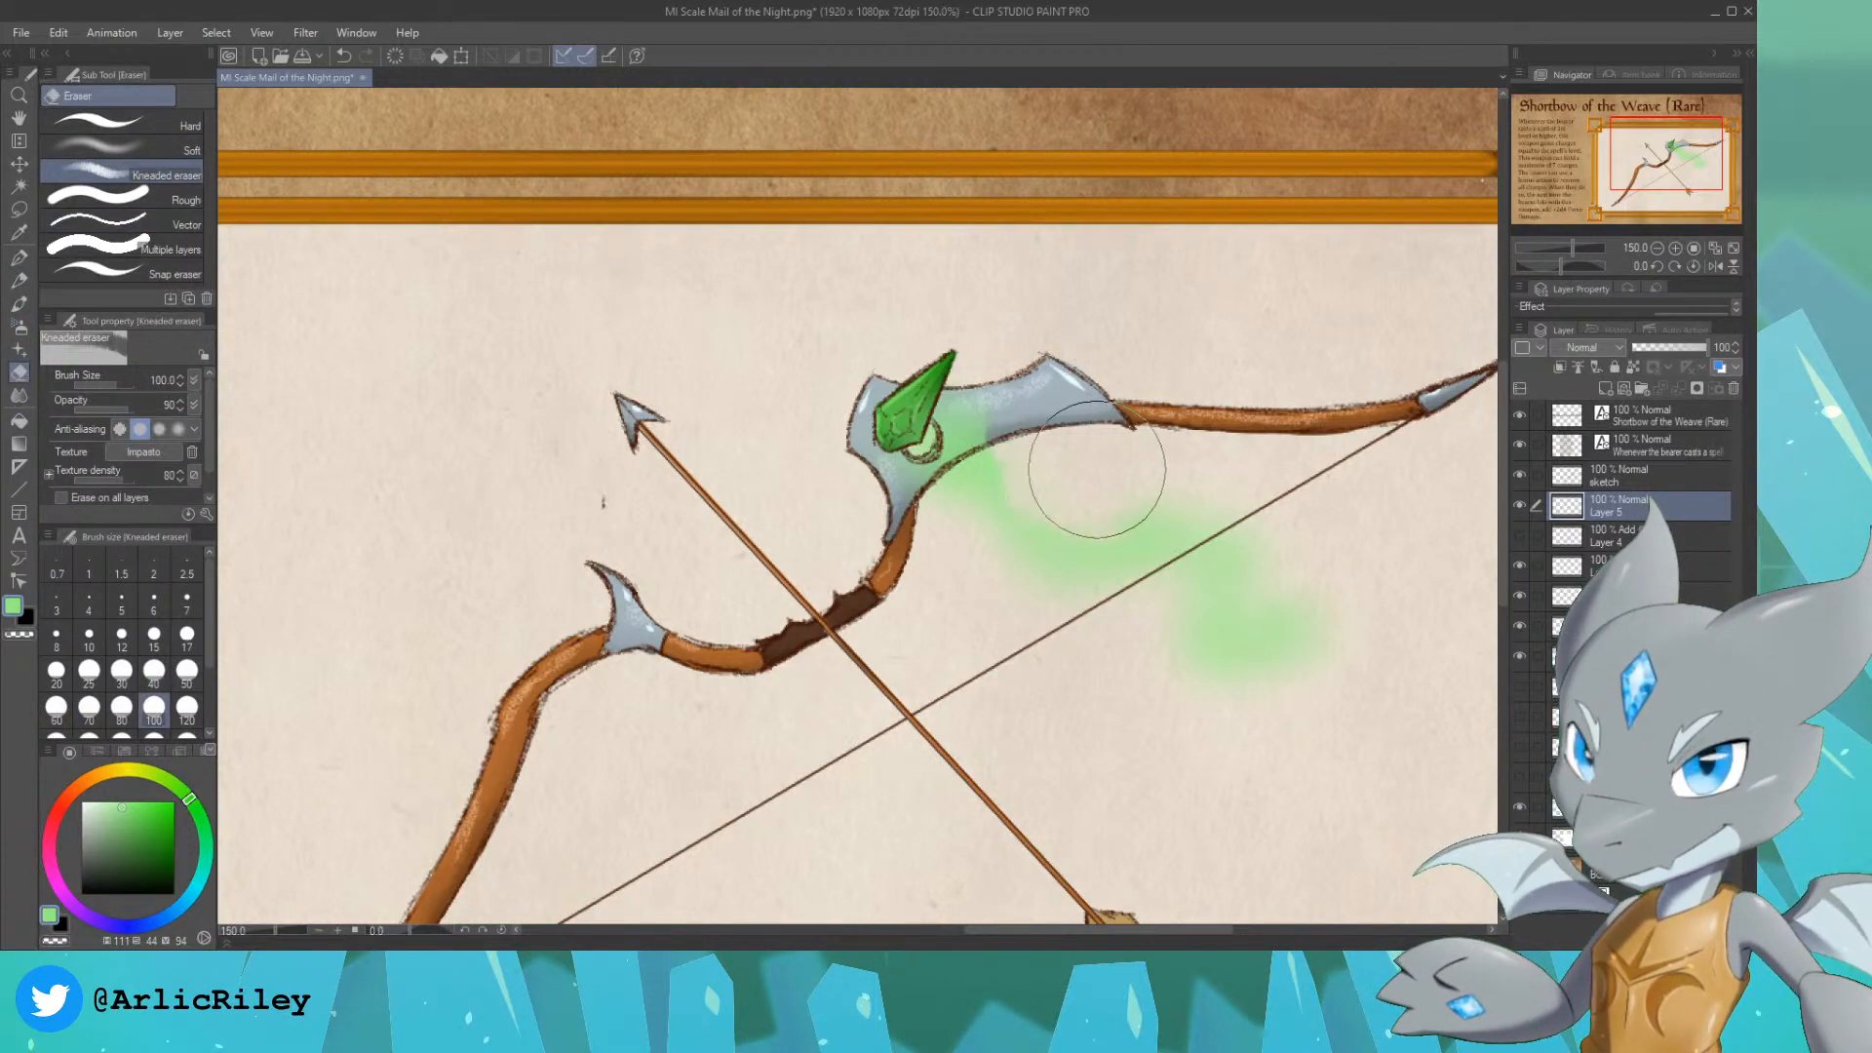
pyautogui.hotkey('ctrl', 'z')
pyautogui.moveTo(1008, 414)
pyautogui.mouseDown()
pyautogui.moveTo(1049, 451)
pyautogui.moveTo(1055, 512)
pyautogui.moveTo(968, 568)
pyautogui.moveTo(956, 553)
pyautogui.moveTo(1018, 597)
pyautogui.moveTo(1081, 612)
pyautogui.moveTo(1220, 500)
pyautogui.moveTo(1326, 529)
pyautogui.moveTo(1259, 560)
pyautogui.moveTo(1290, 568)
pyautogui.moveTo(1219, 577)
pyautogui.moveTo(1255, 606)
pyautogui.moveTo(1246, 710)
pyautogui.mouseUp()
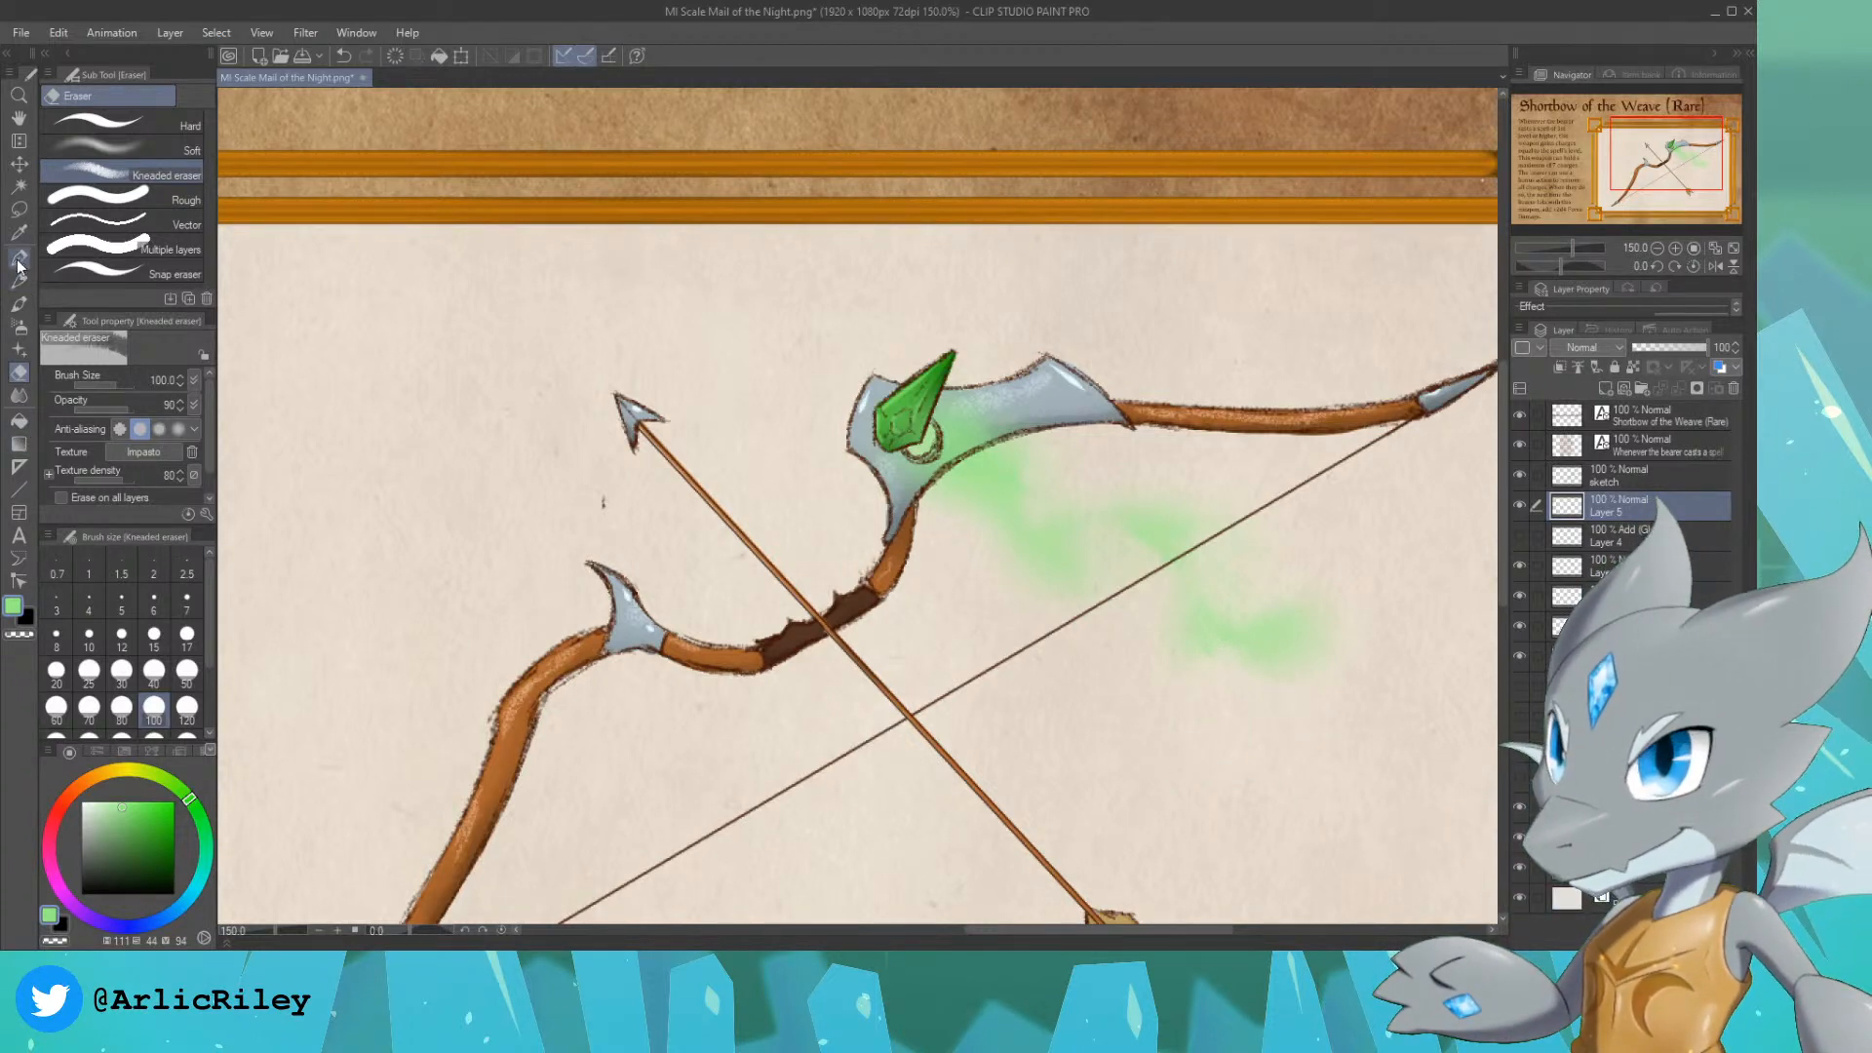
# Step: Airbrush darker green patches along the middle of the mist trail with the Soft airbrush at sizes 20 and 25
pyautogui.click(19, 328)
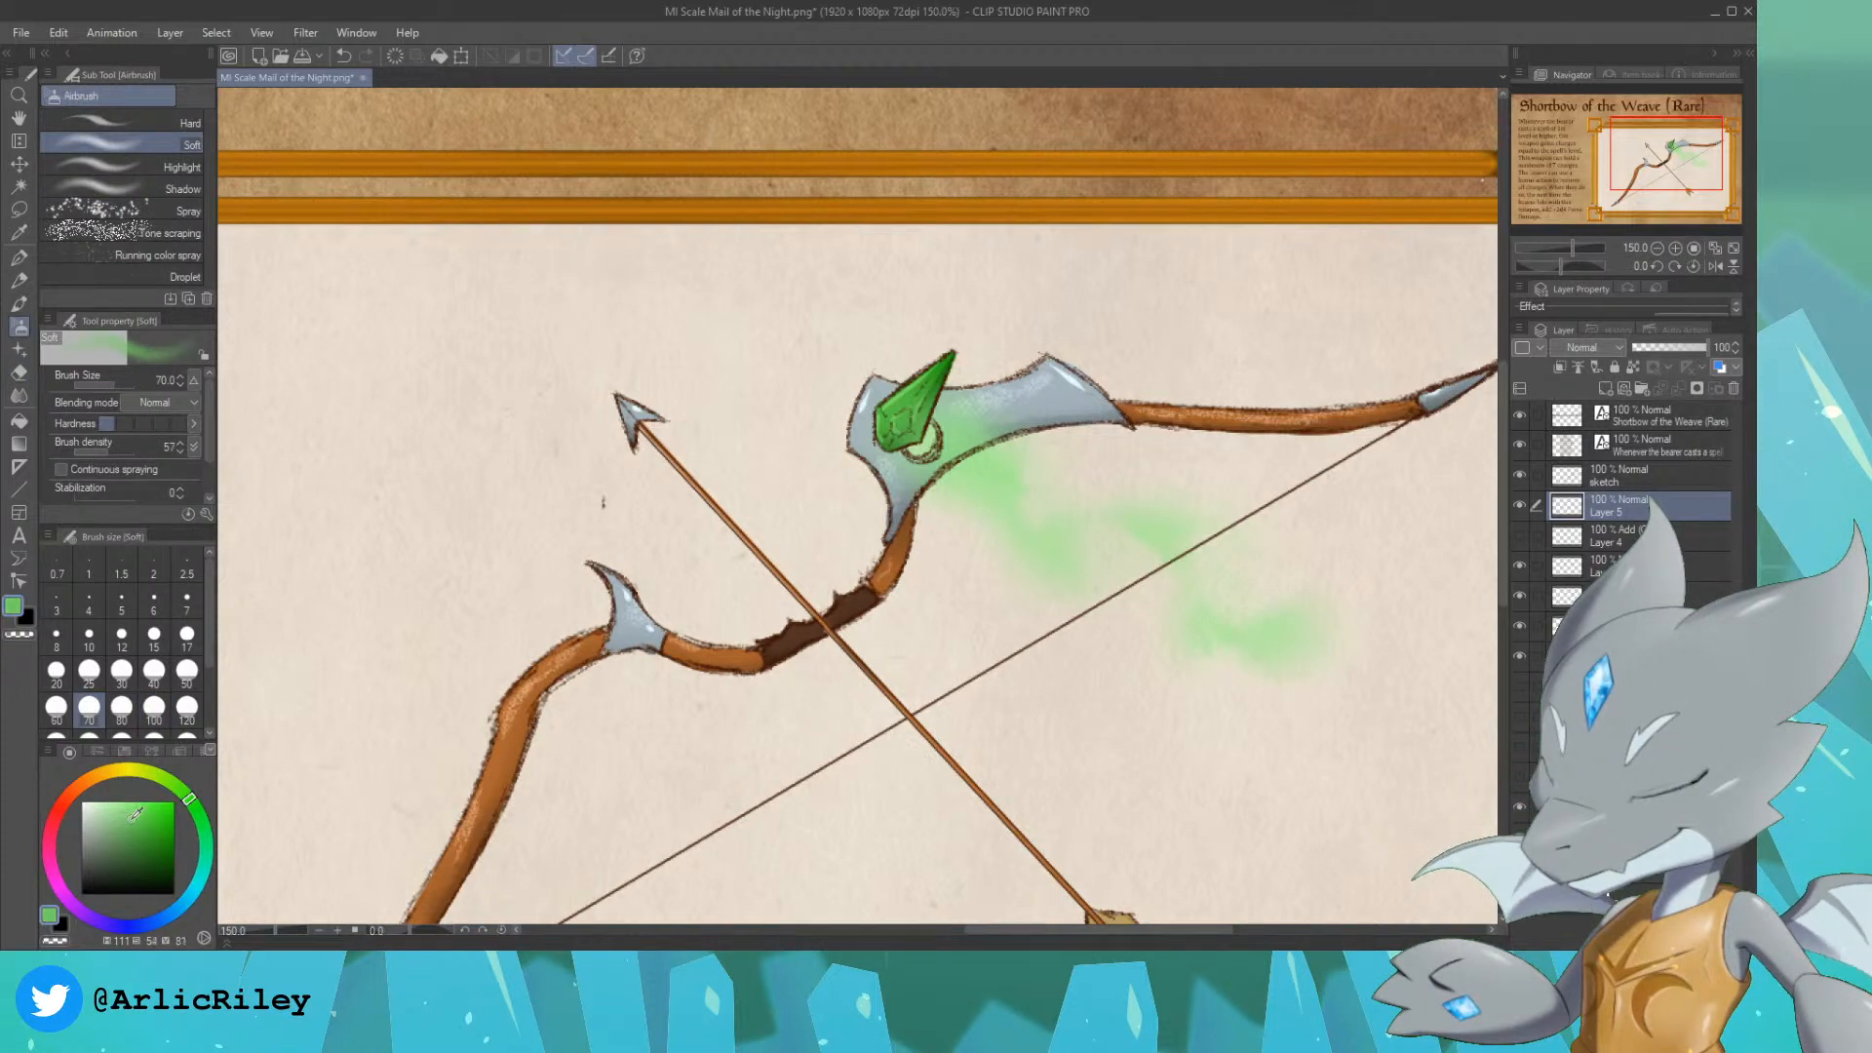
pyautogui.press('[')
pyautogui.press('[')
pyautogui.press('[')
pyautogui.press('[')
pyautogui.press('[')
pyautogui.press('[')
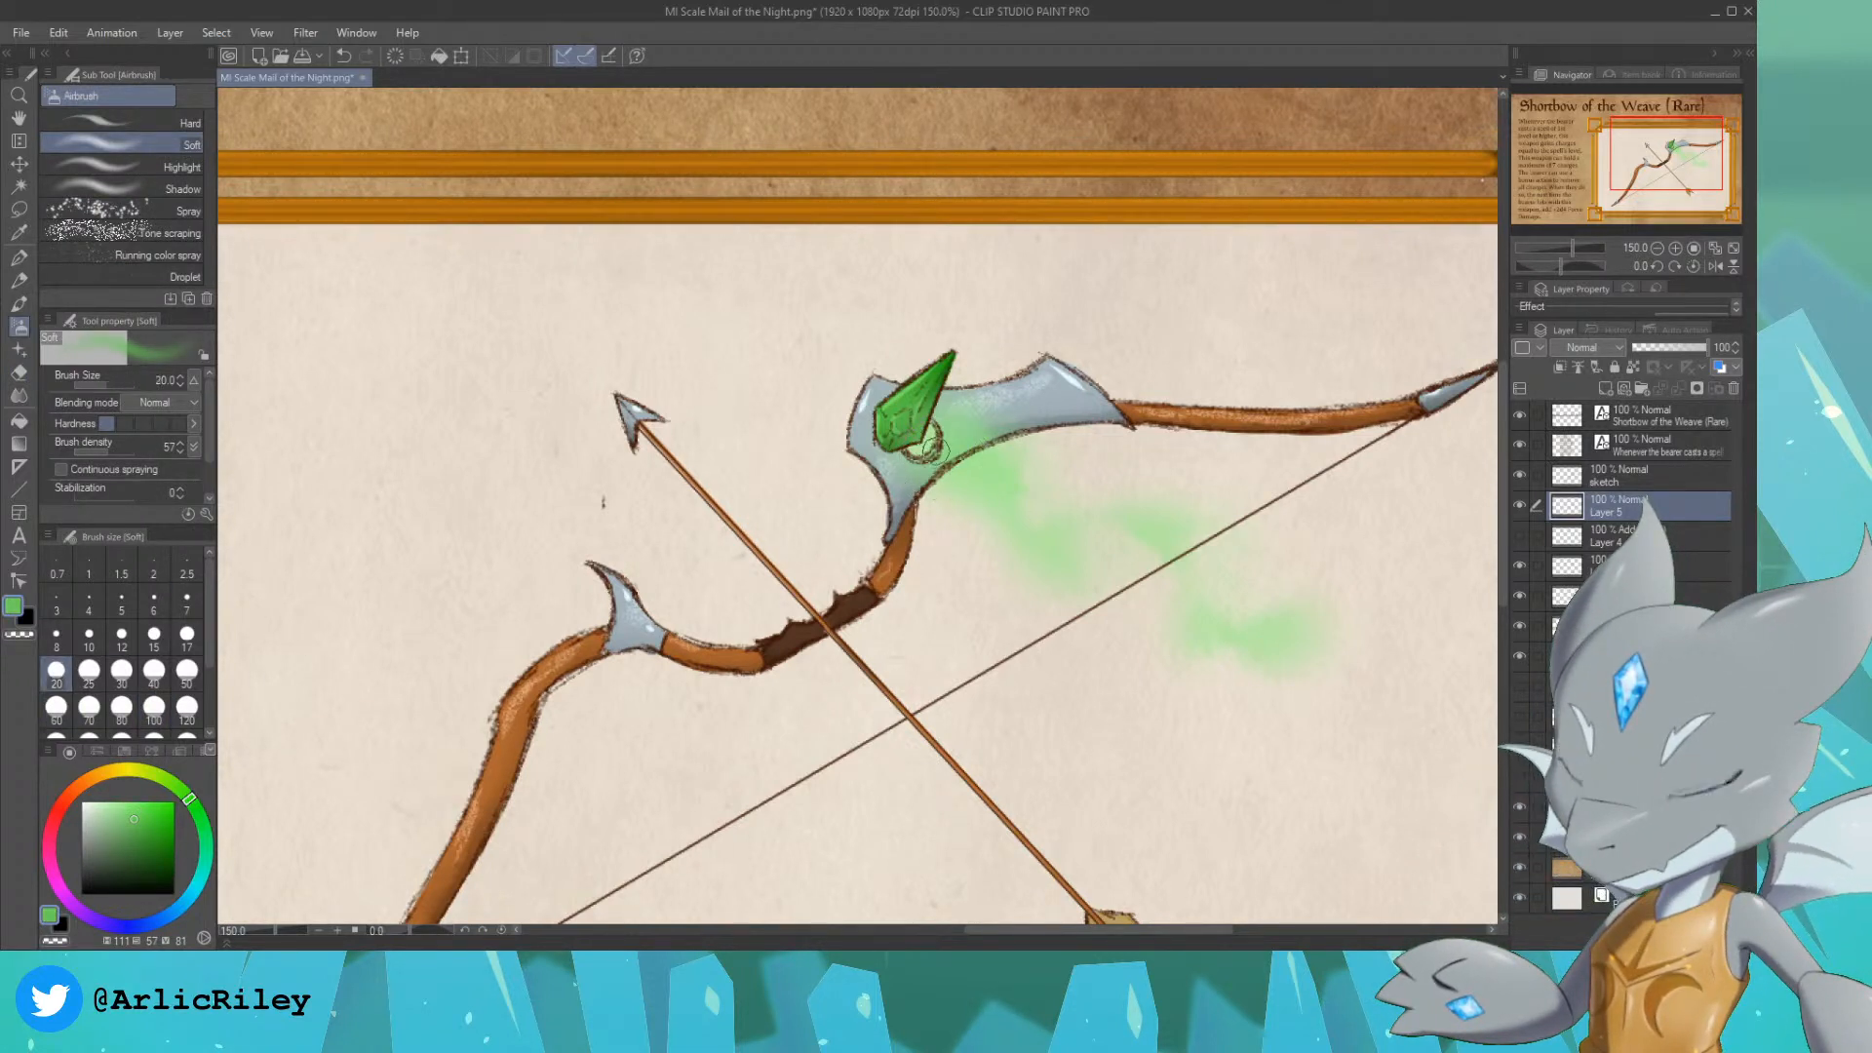
pyautogui.press(']')
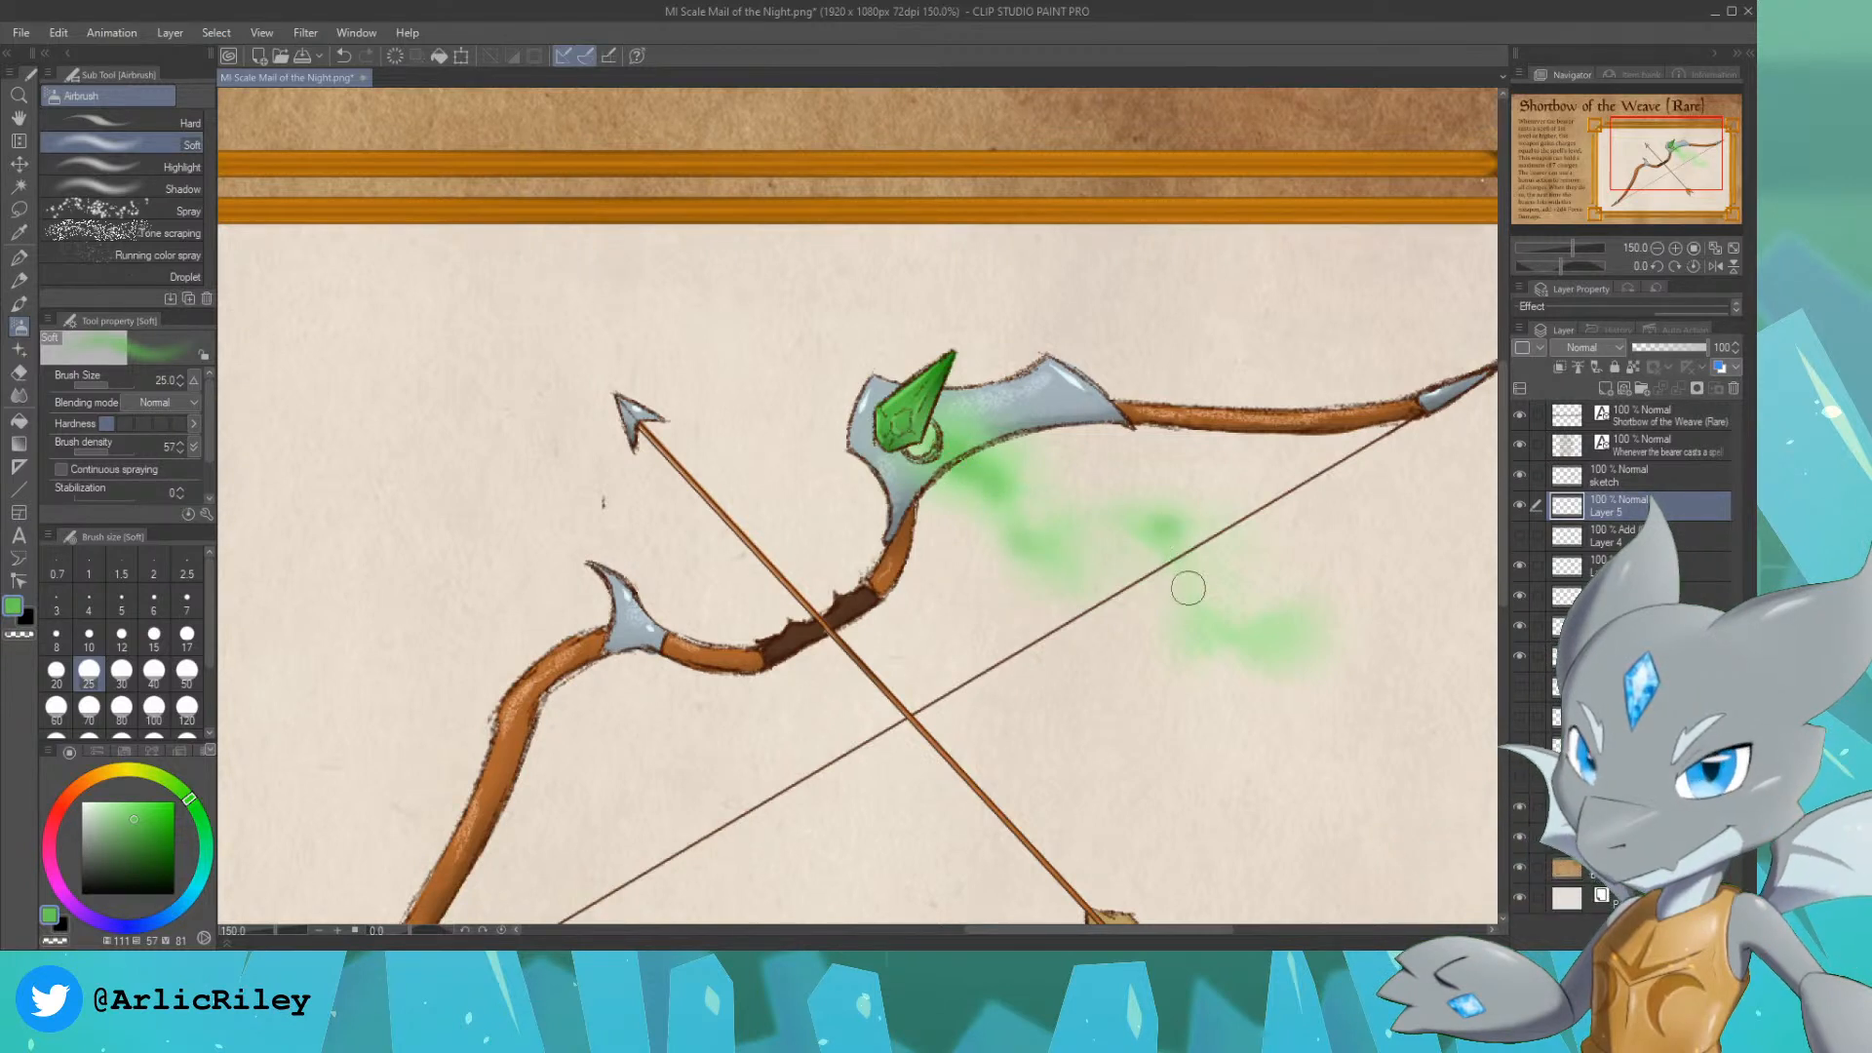
pyautogui.moveTo(1266, 656); pyautogui.dragTo(1317, 643)
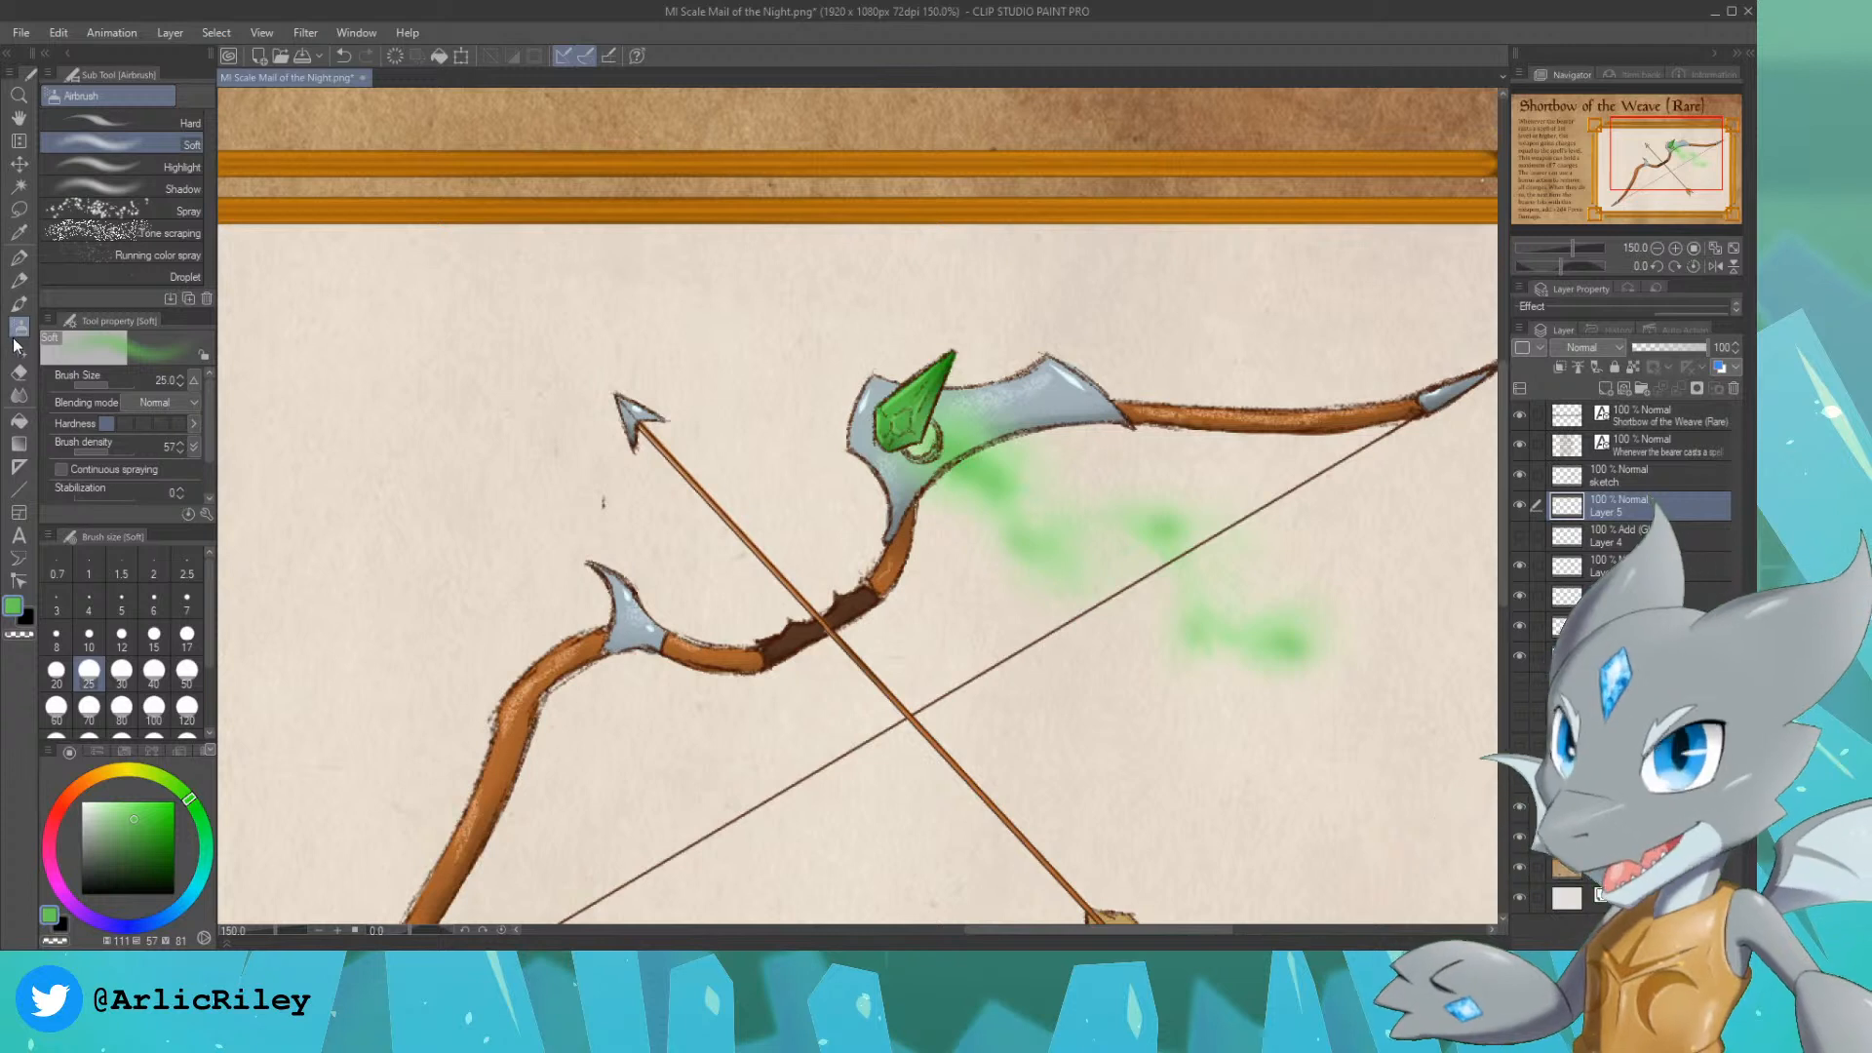
# Step: Speckle the green mist trail with light green using the Spray airbrush at size 40, and compare it with the hidden glow layer toggled on
pyautogui.click(112, 805)
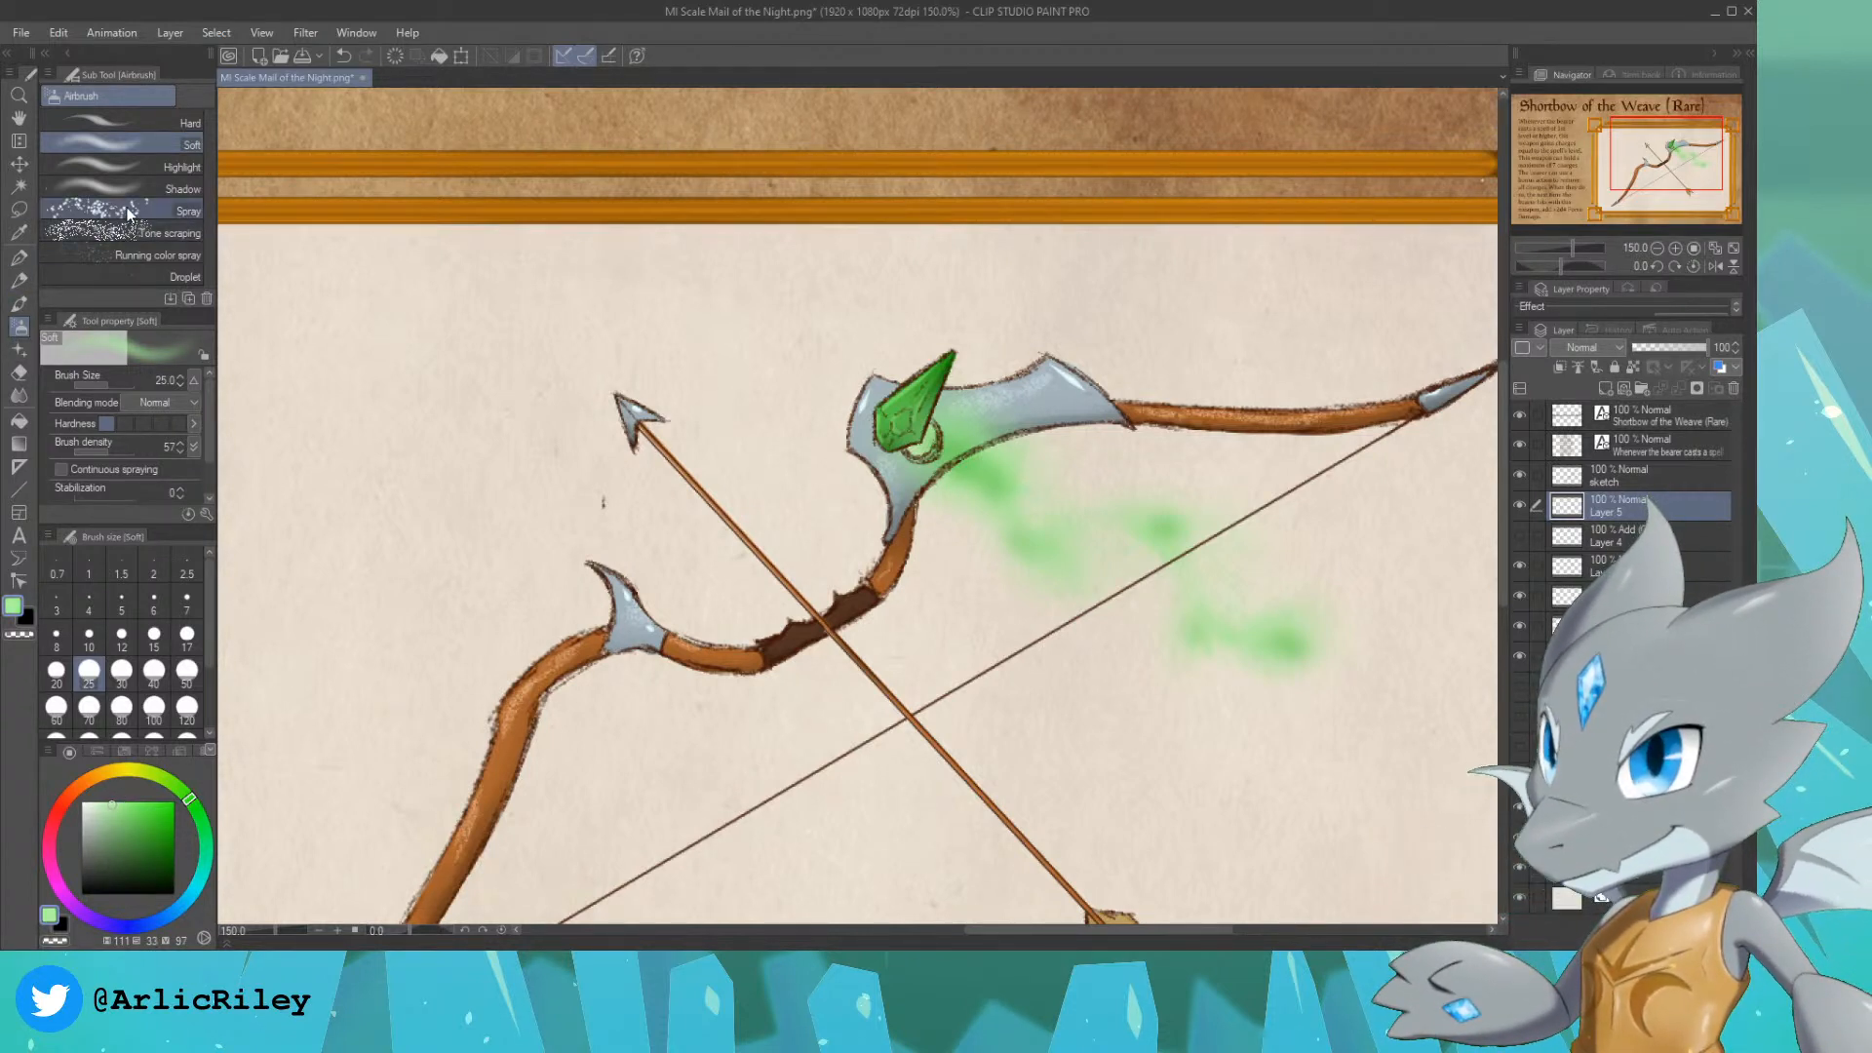
pyautogui.click(68, 208)
pyautogui.press(']')
pyautogui.press(']')
pyautogui.press(']')
pyautogui.press(']')
pyautogui.press(']')
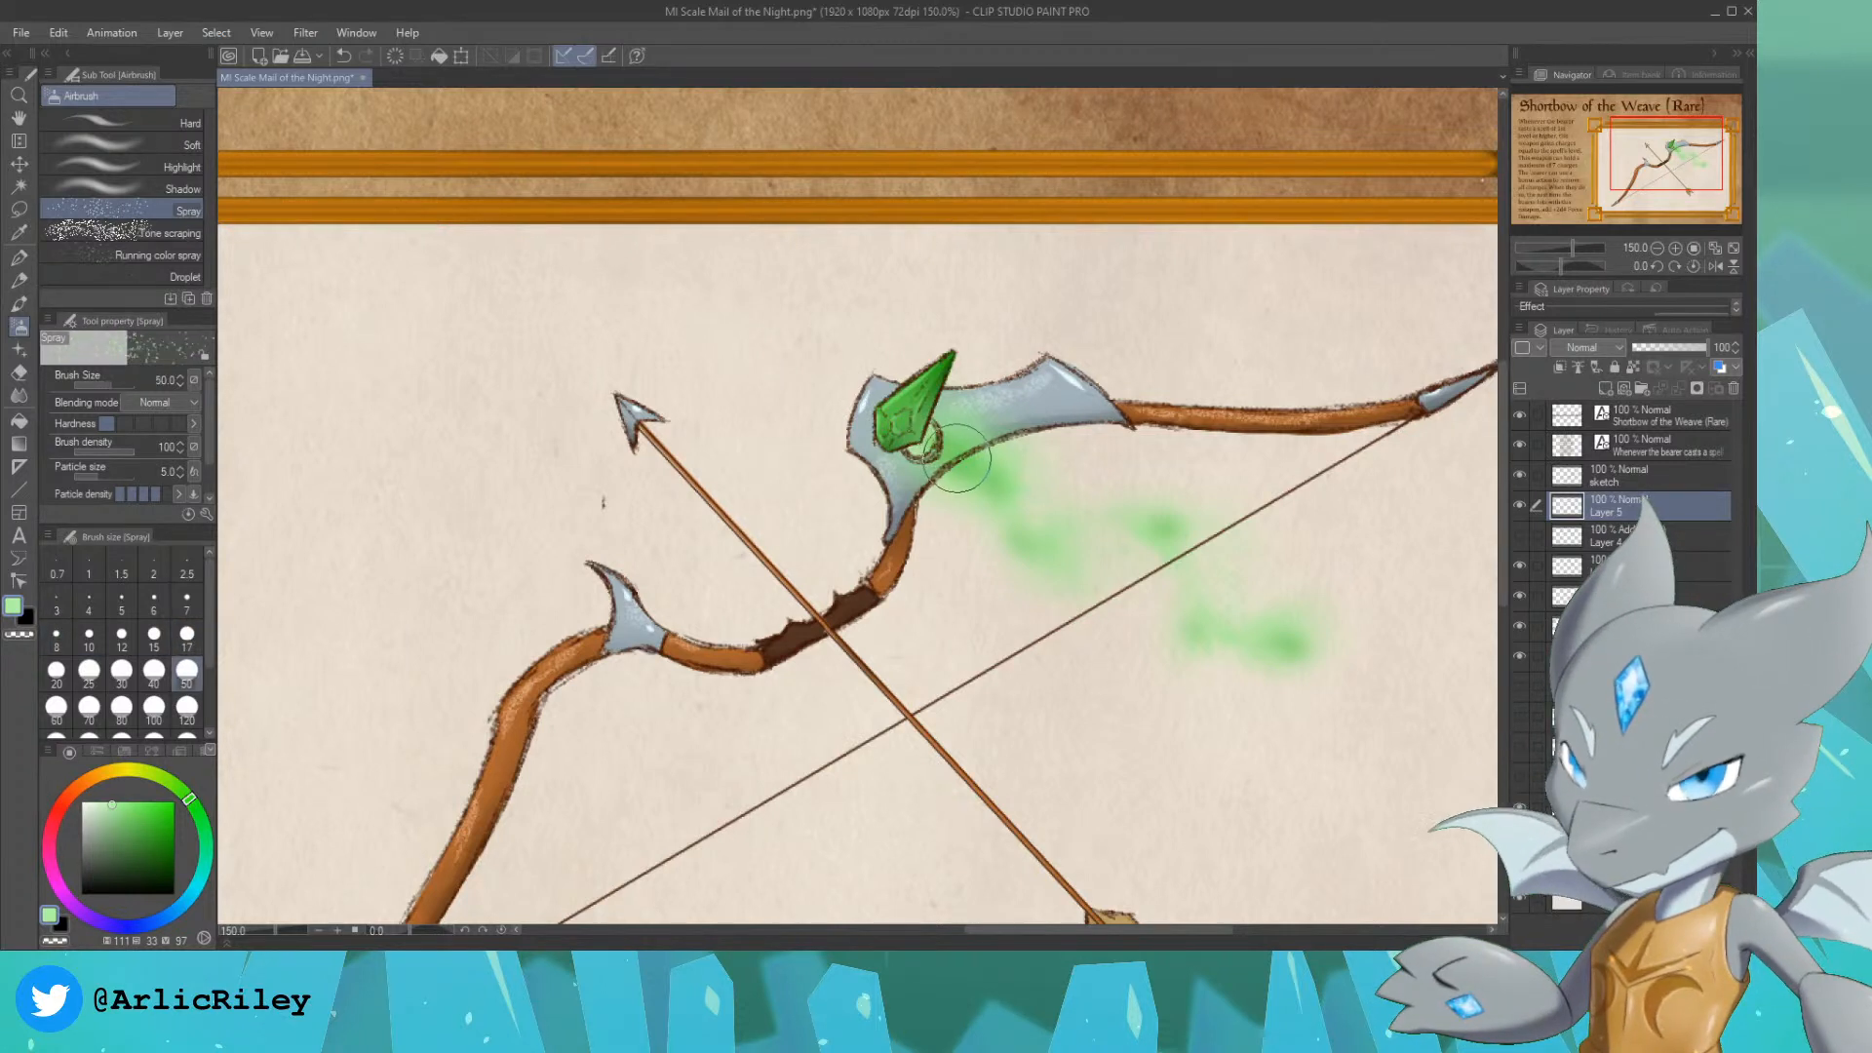
pyautogui.press('[')
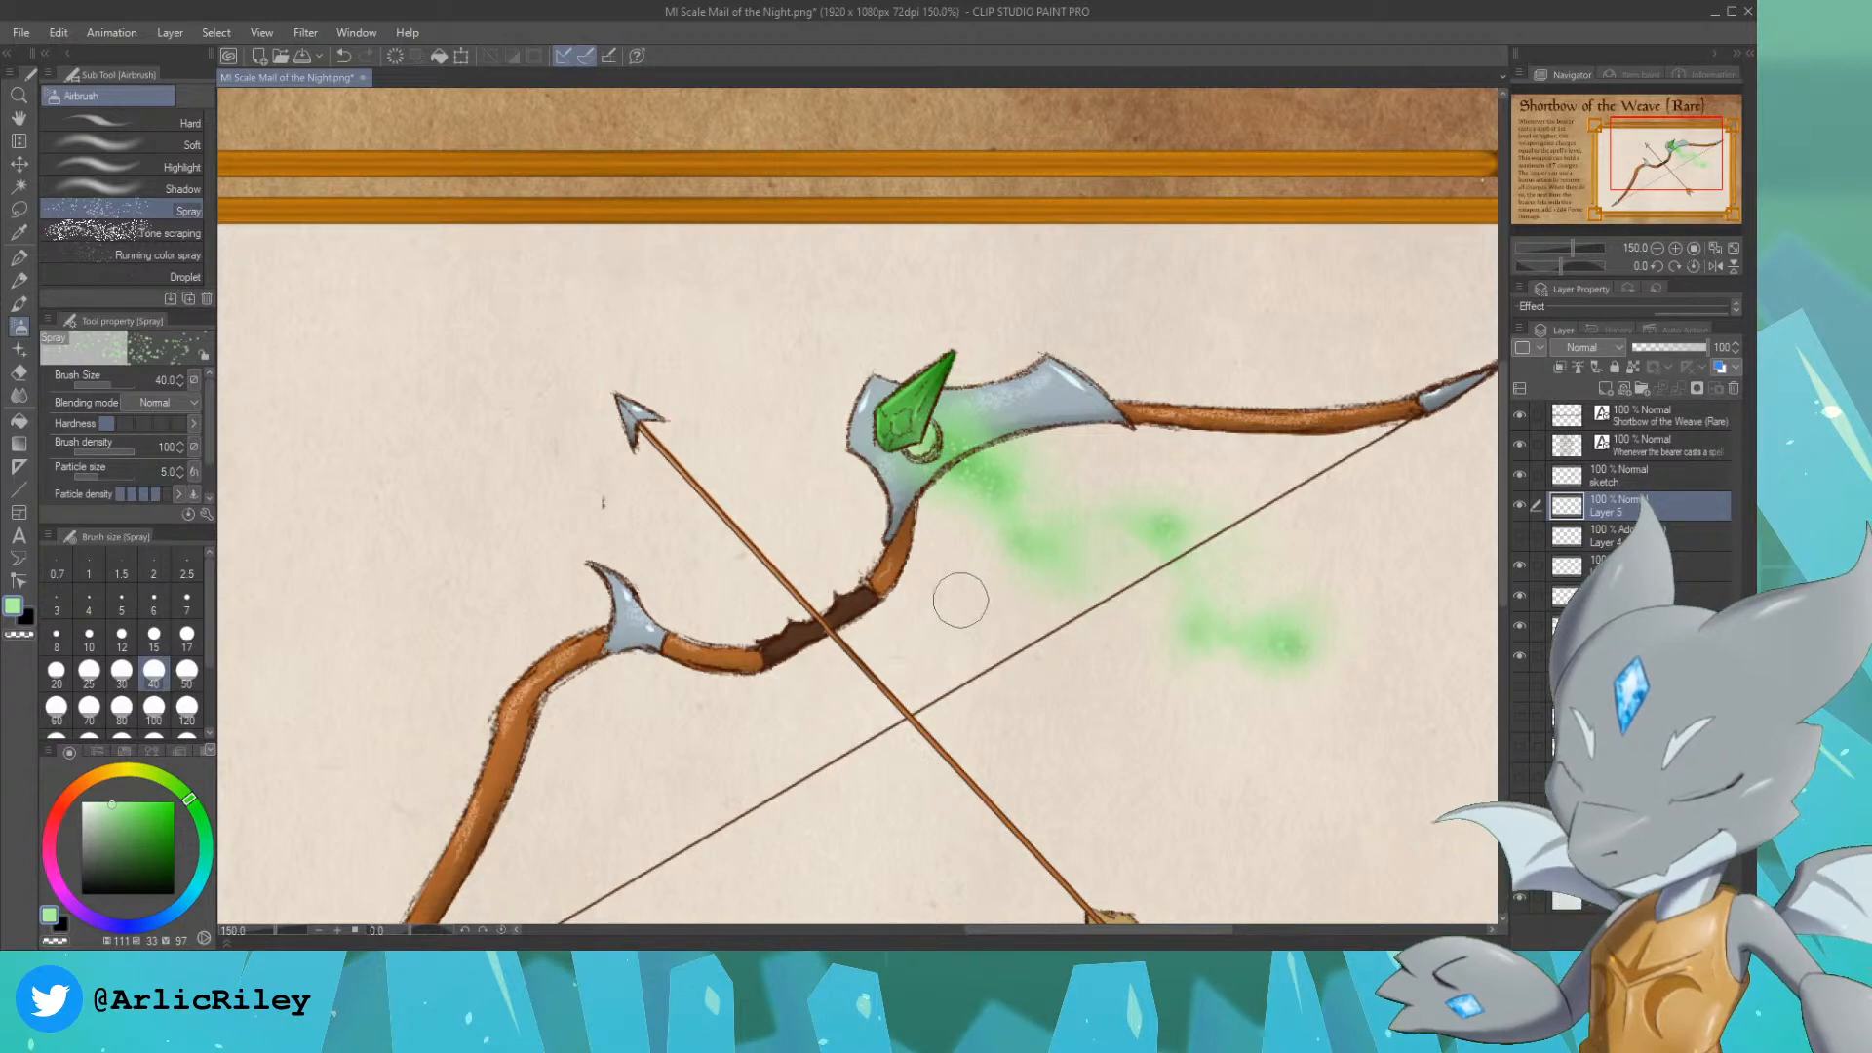
pyautogui.click(1518, 535)
pyautogui.click(1518, 537)
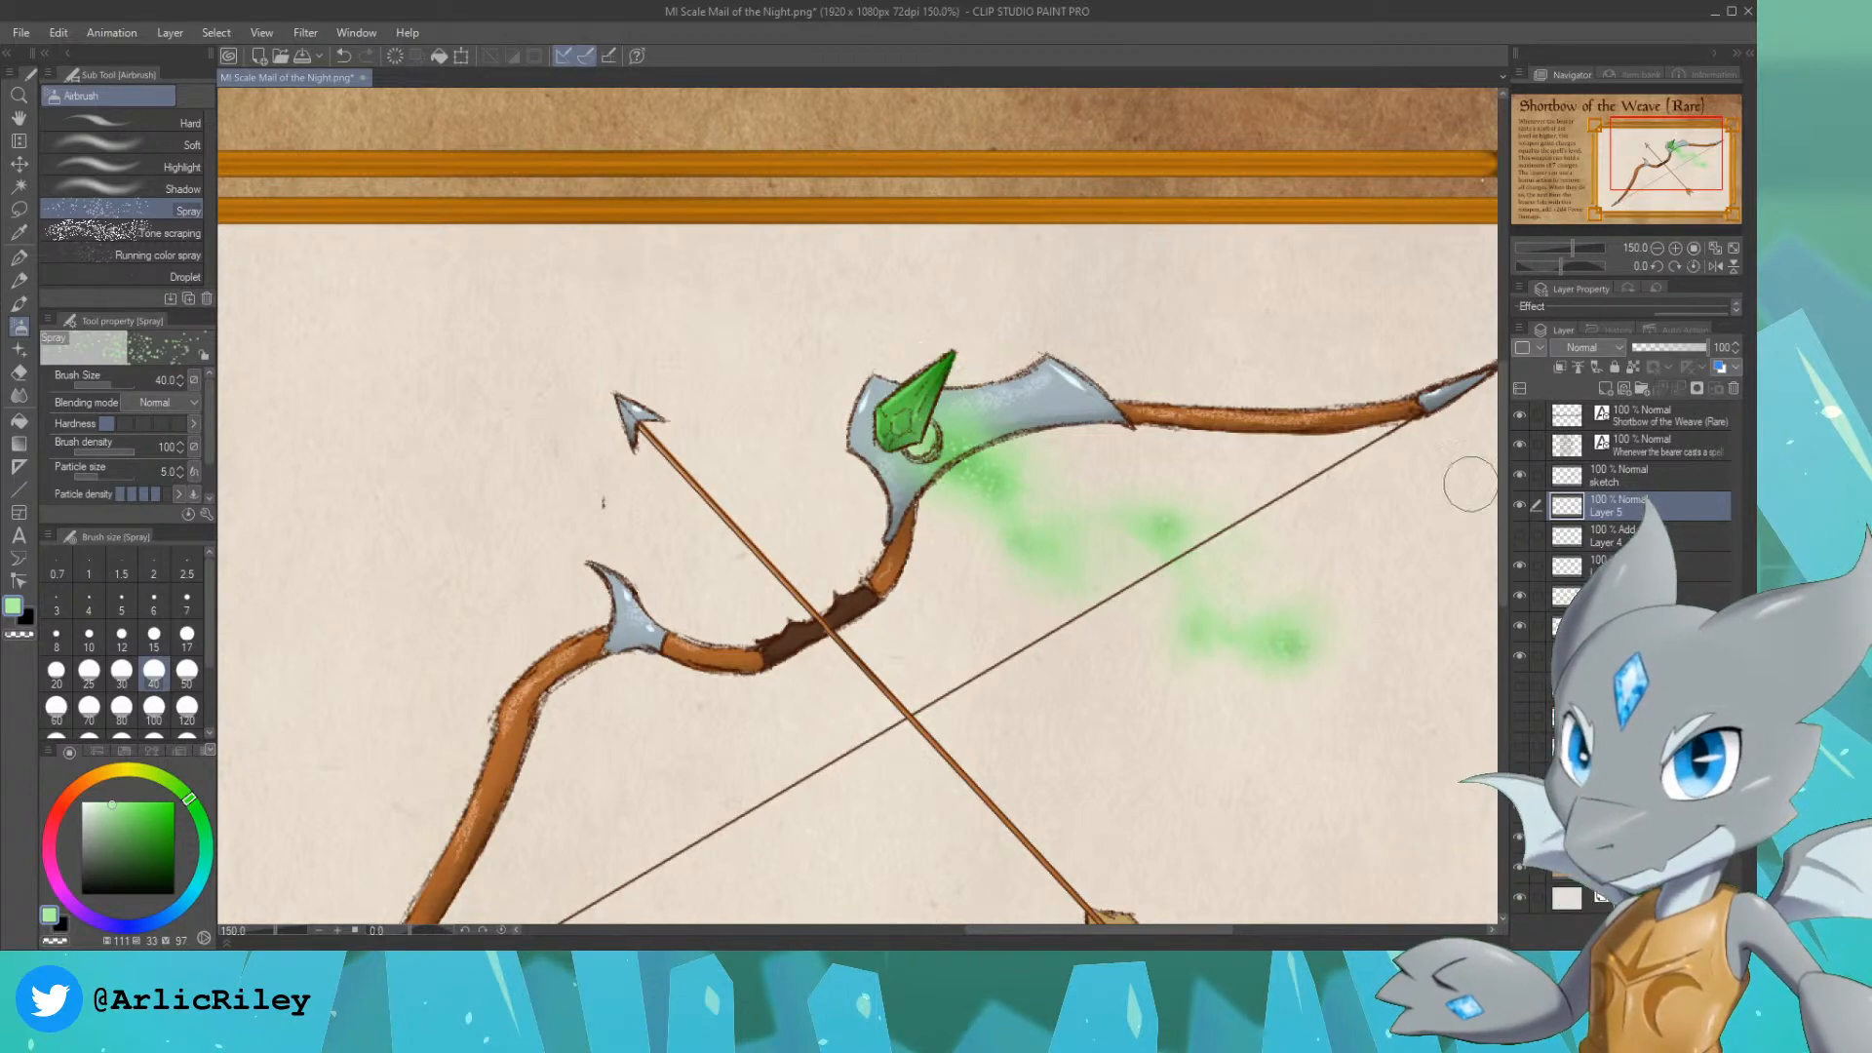
# Step: On the new layer above the mist, try decorating the bowstring with the Sparkle A brush at size 80
pyautogui.moveTo(1653, 174); pyautogui.dragTo(1661, 172)
pyautogui.scroll(-1, 1660, 173)
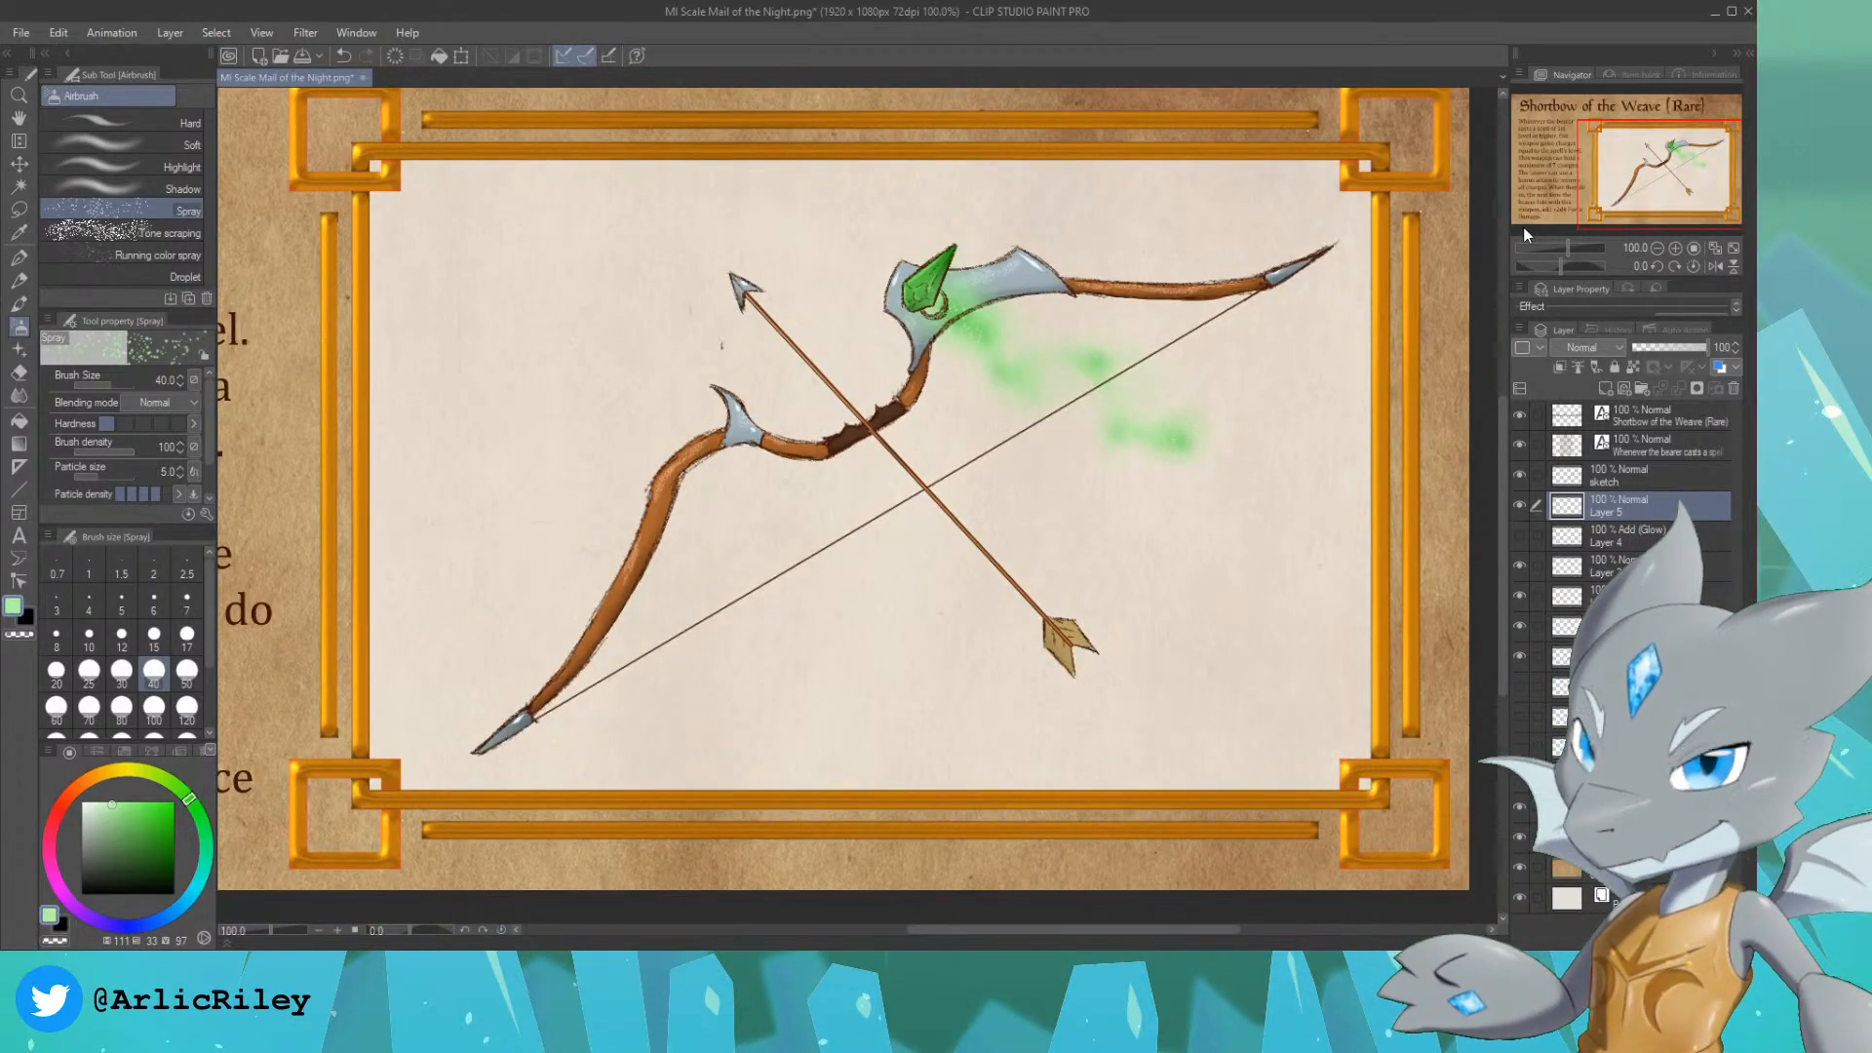
pyautogui.moveTo(1664, 211); pyautogui.dragTo(1662, 208)
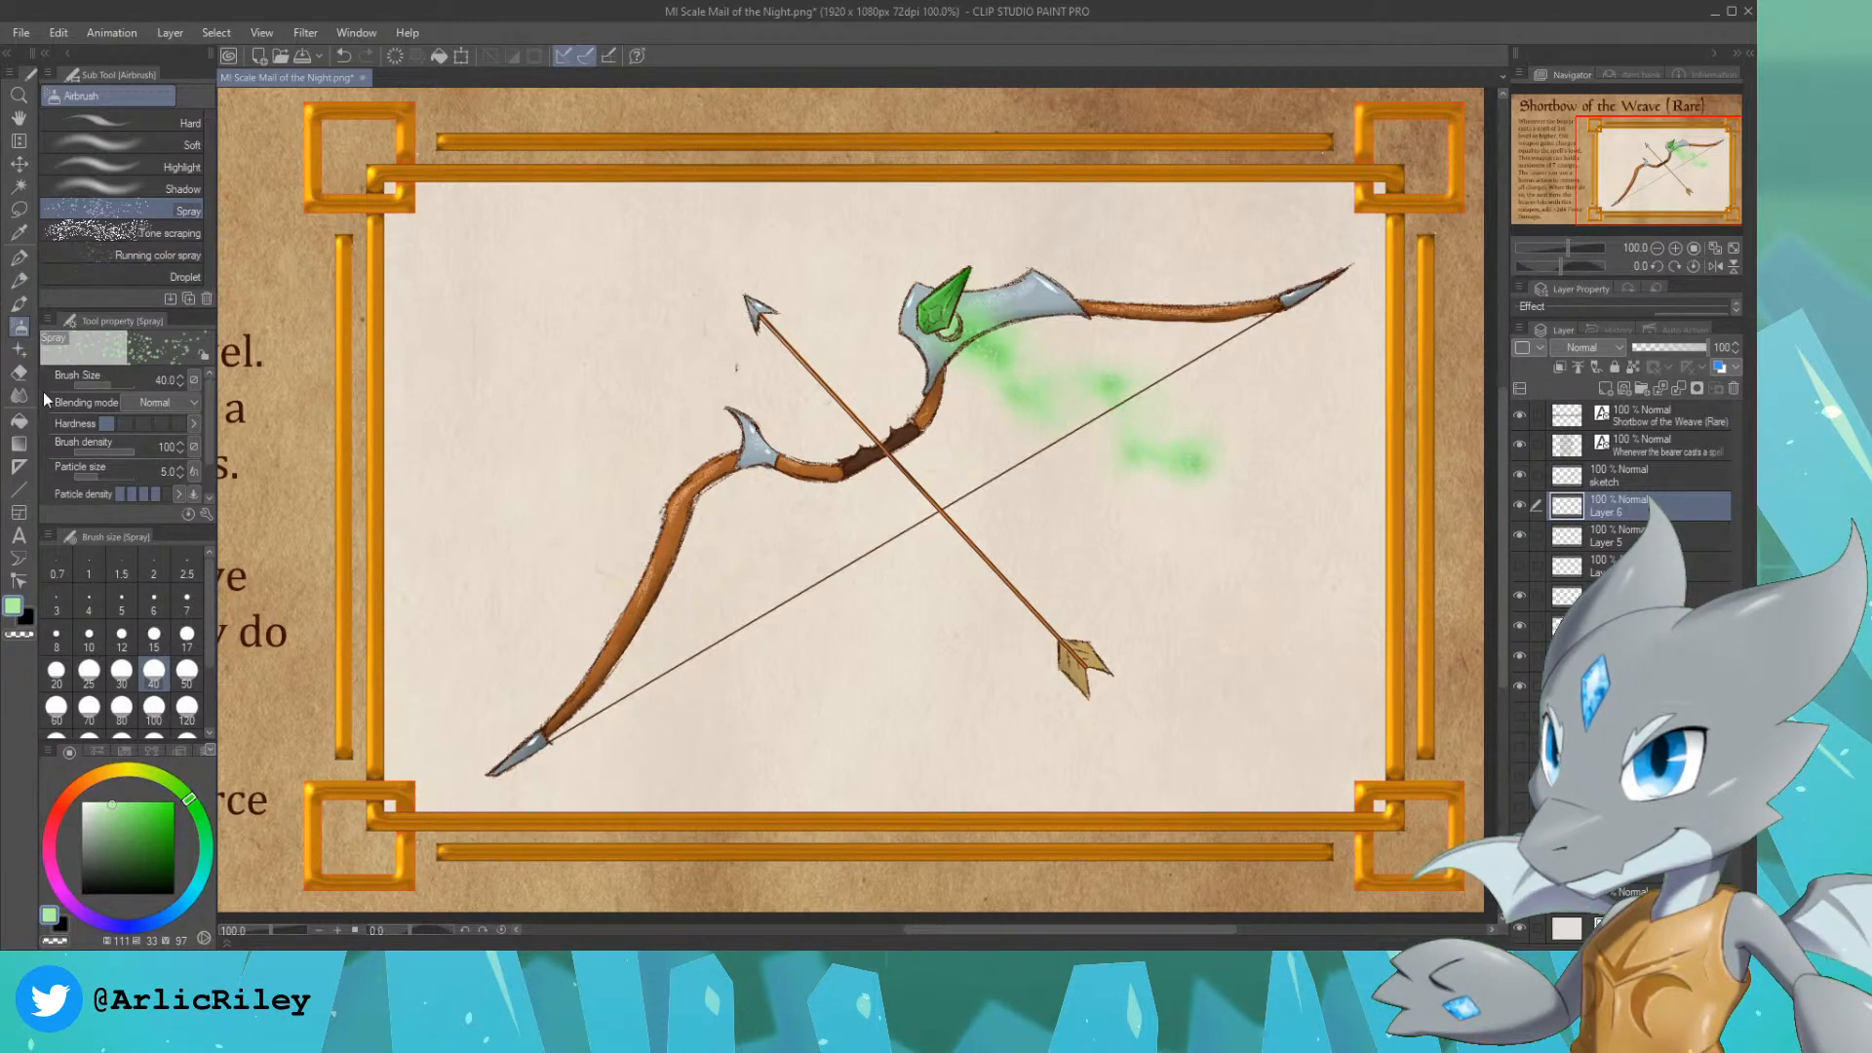
pyautogui.click(20, 351)
pyautogui.moveTo(208, 215)
pyautogui.mouseDown()
pyautogui.moveTo(214, 255)
pyautogui.moveTo(208, 195)
pyautogui.mouseUp()
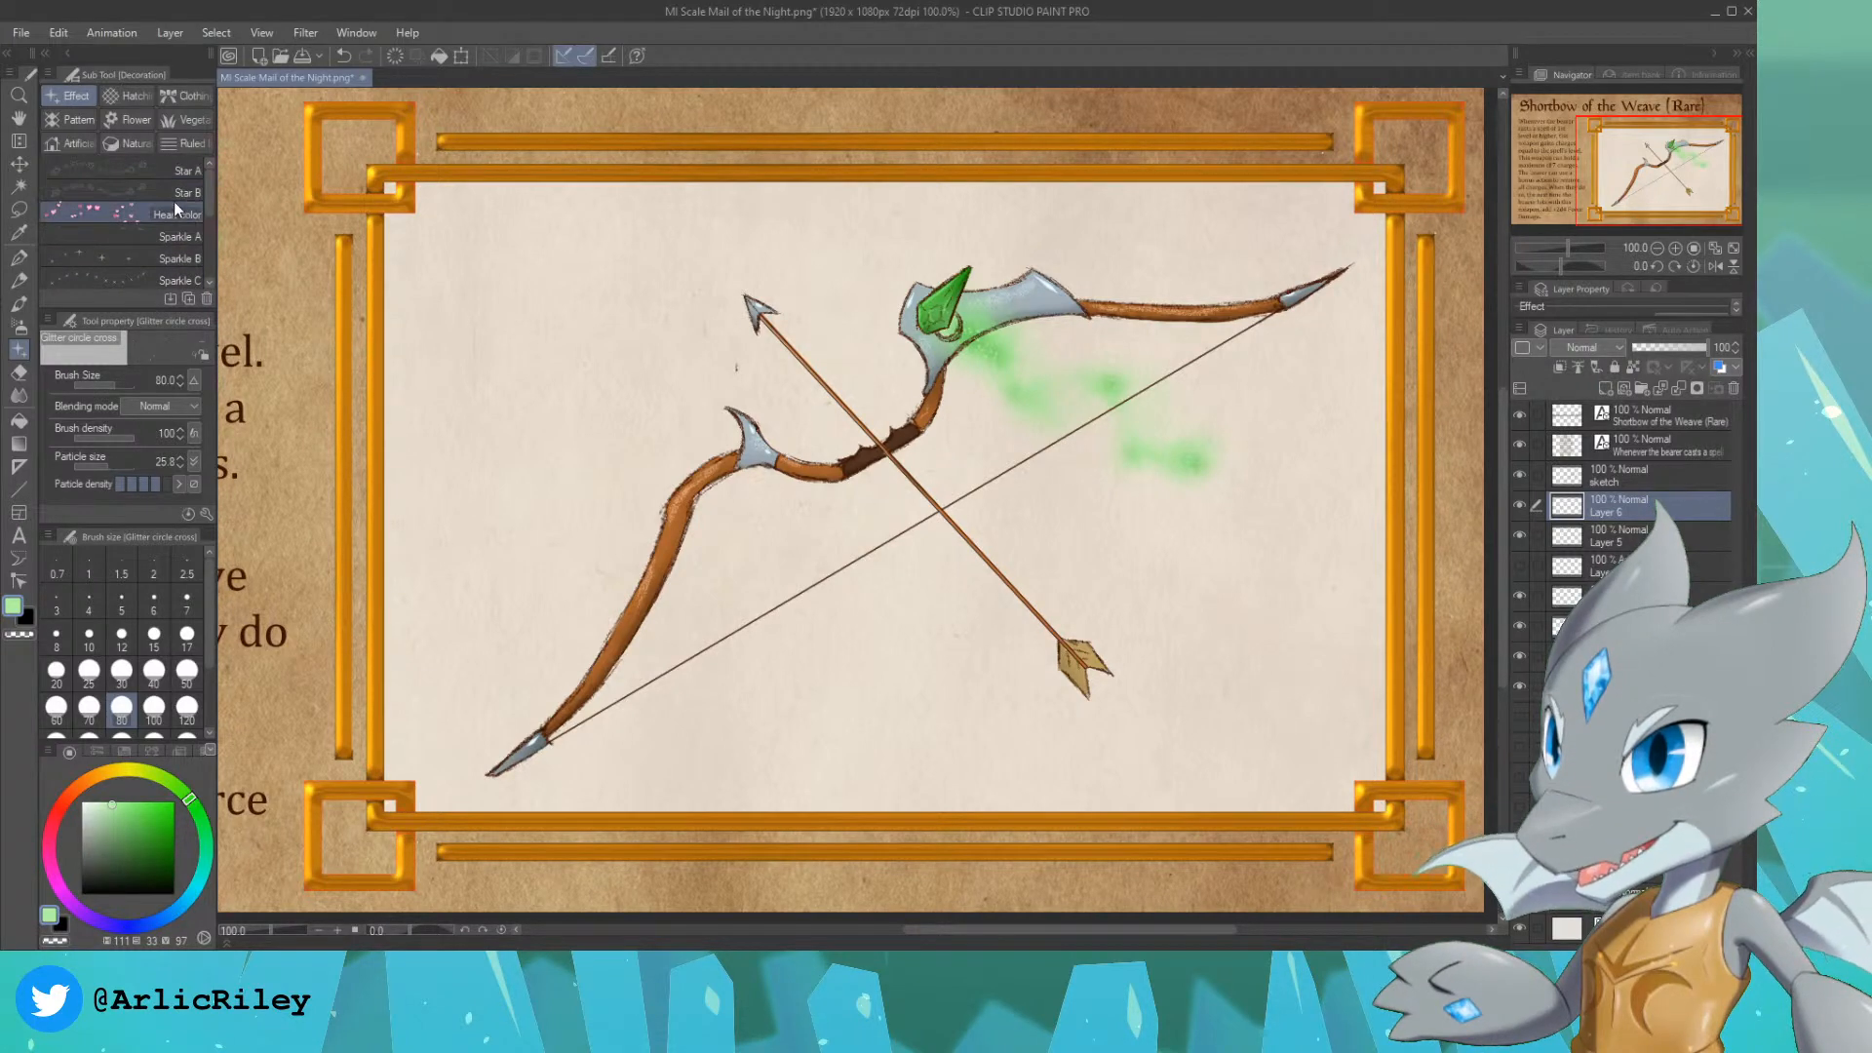
pyautogui.click(176, 236)
pyautogui.press('[')
pyautogui.press('[')
pyautogui.press('[')
pyautogui.press('[')
pyautogui.press('[')
pyautogui.press('[')
pyautogui.press('[')
pyautogui.press('[')
pyautogui.press('[')
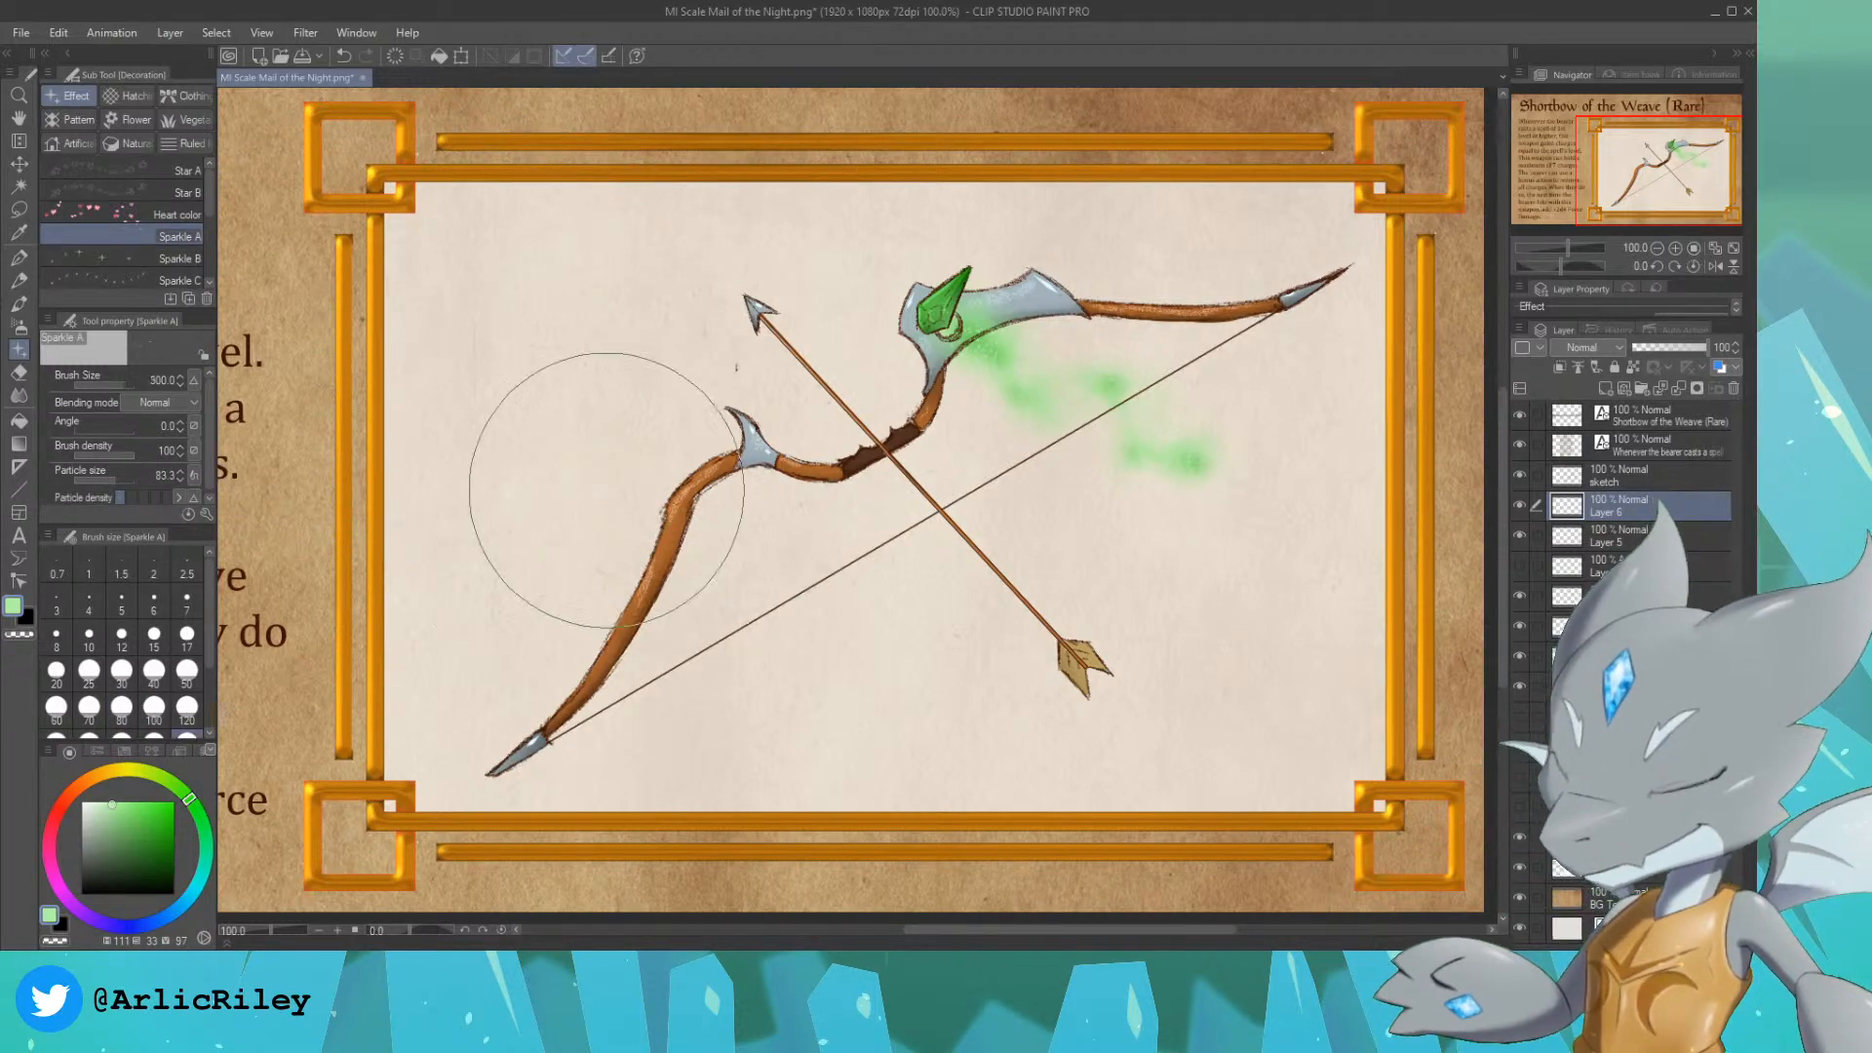
pyautogui.moveTo(581, 727); pyautogui.dragTo(776, 596)
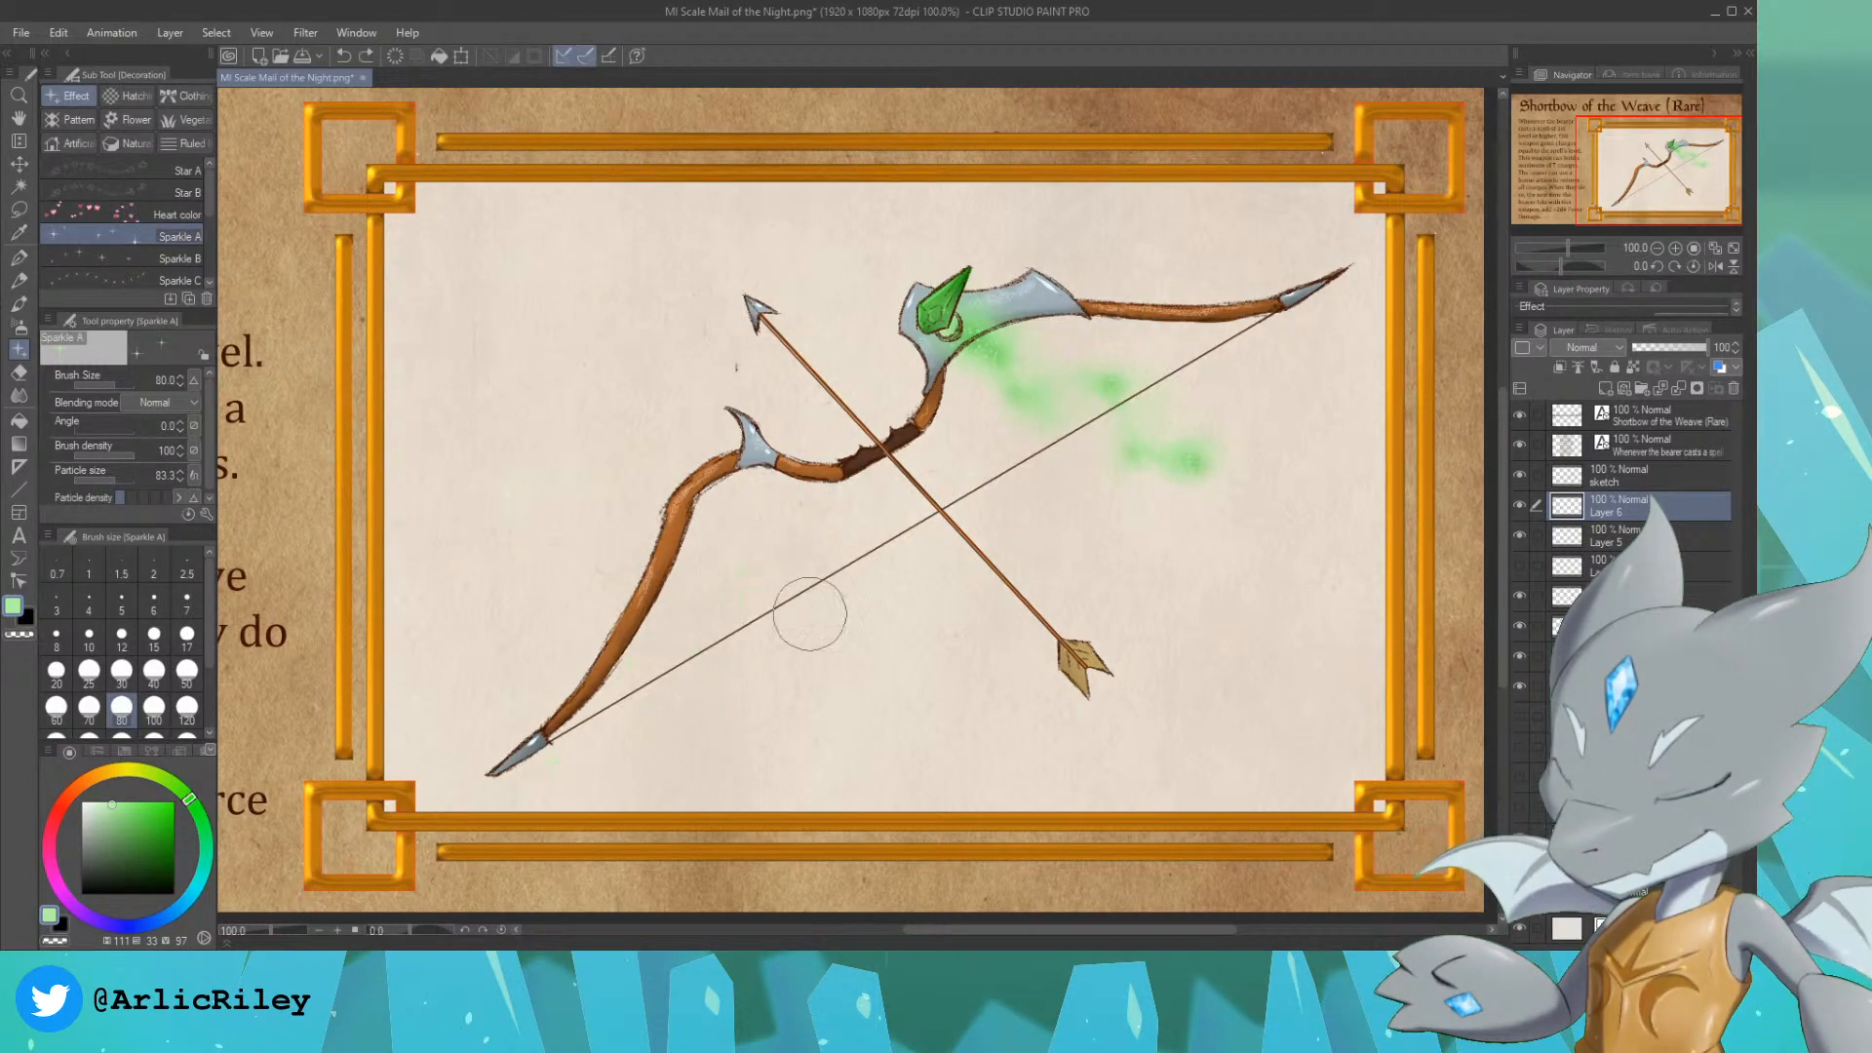
# Step: Pick a paler green and set the new layer's blending mode to Add (Glow)
pyautogui.click(105, 802)
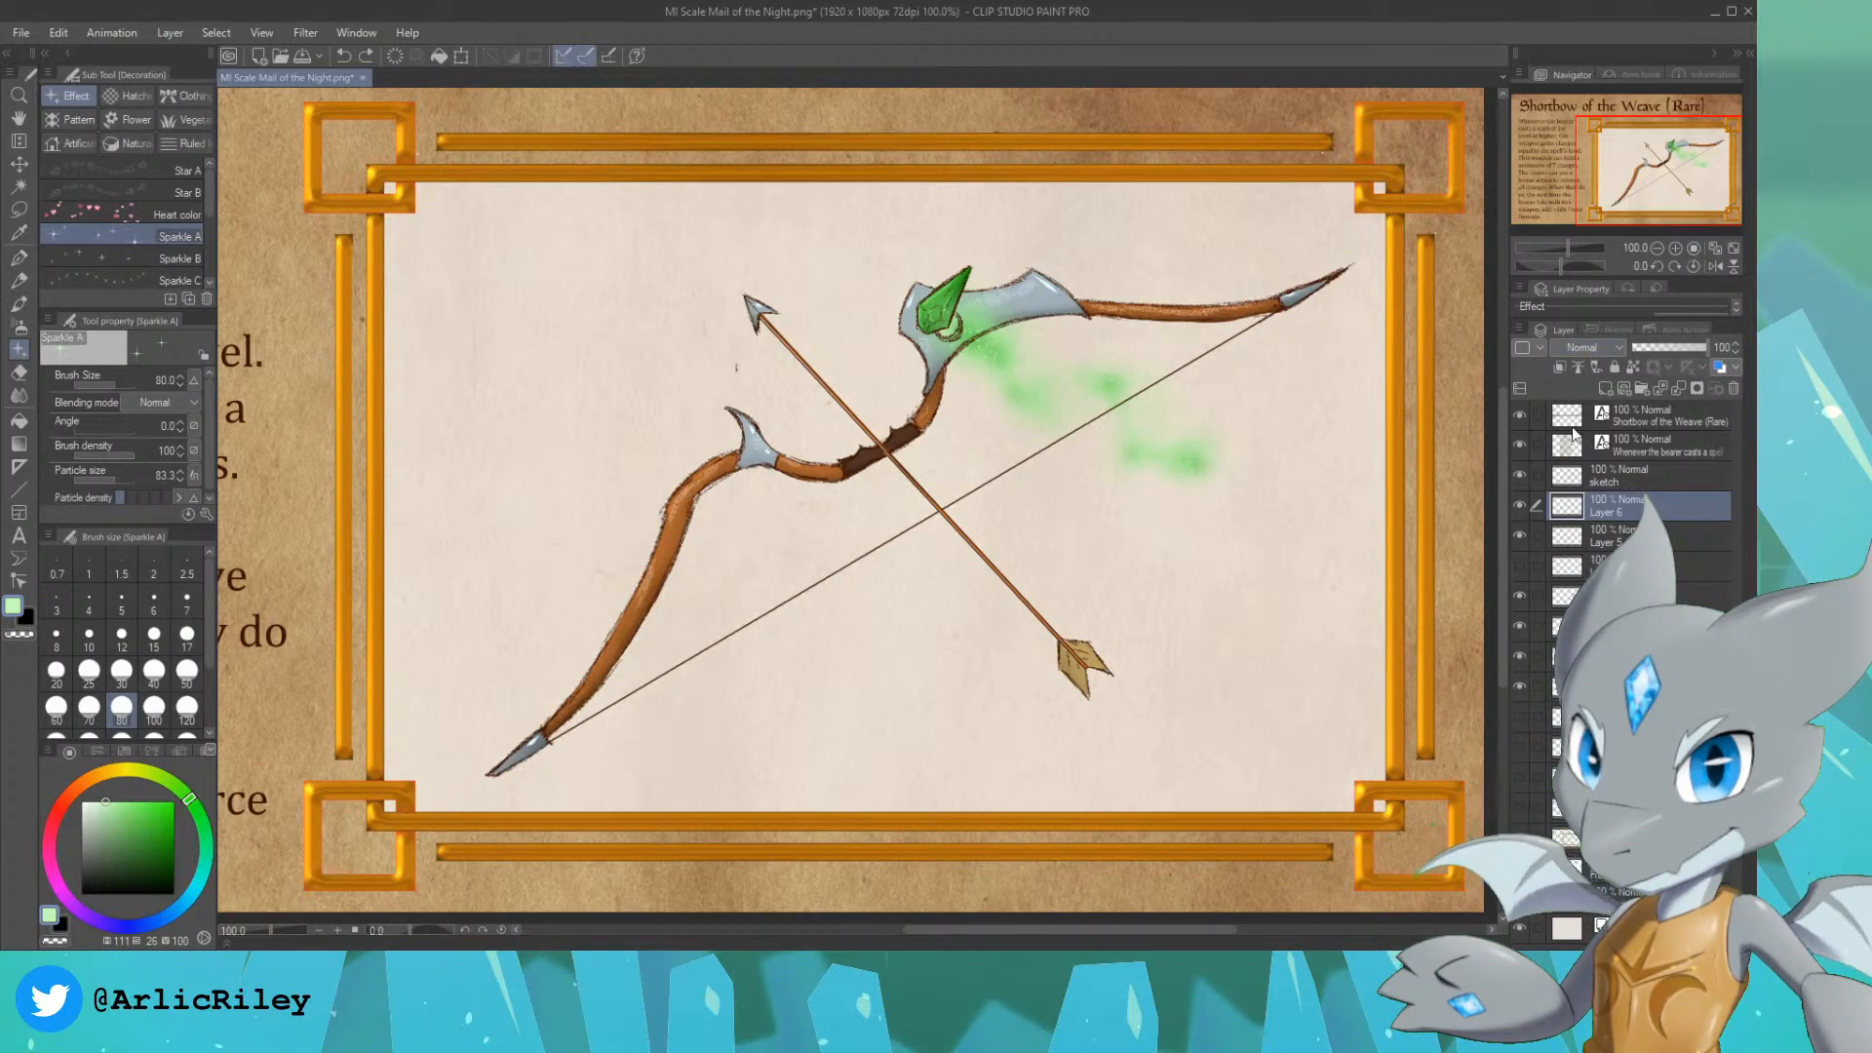
pyautogui.click(1576, 571)
# Step: Try smaller Sparkle A strokes at sizes 40 and 30 along the lower end of the bowstring, and undo them
pyautogui.press('[')
pyautogui.press('[')
pyautogui.press('[')
pyautogui.press('[')
pyautogui.press('[')
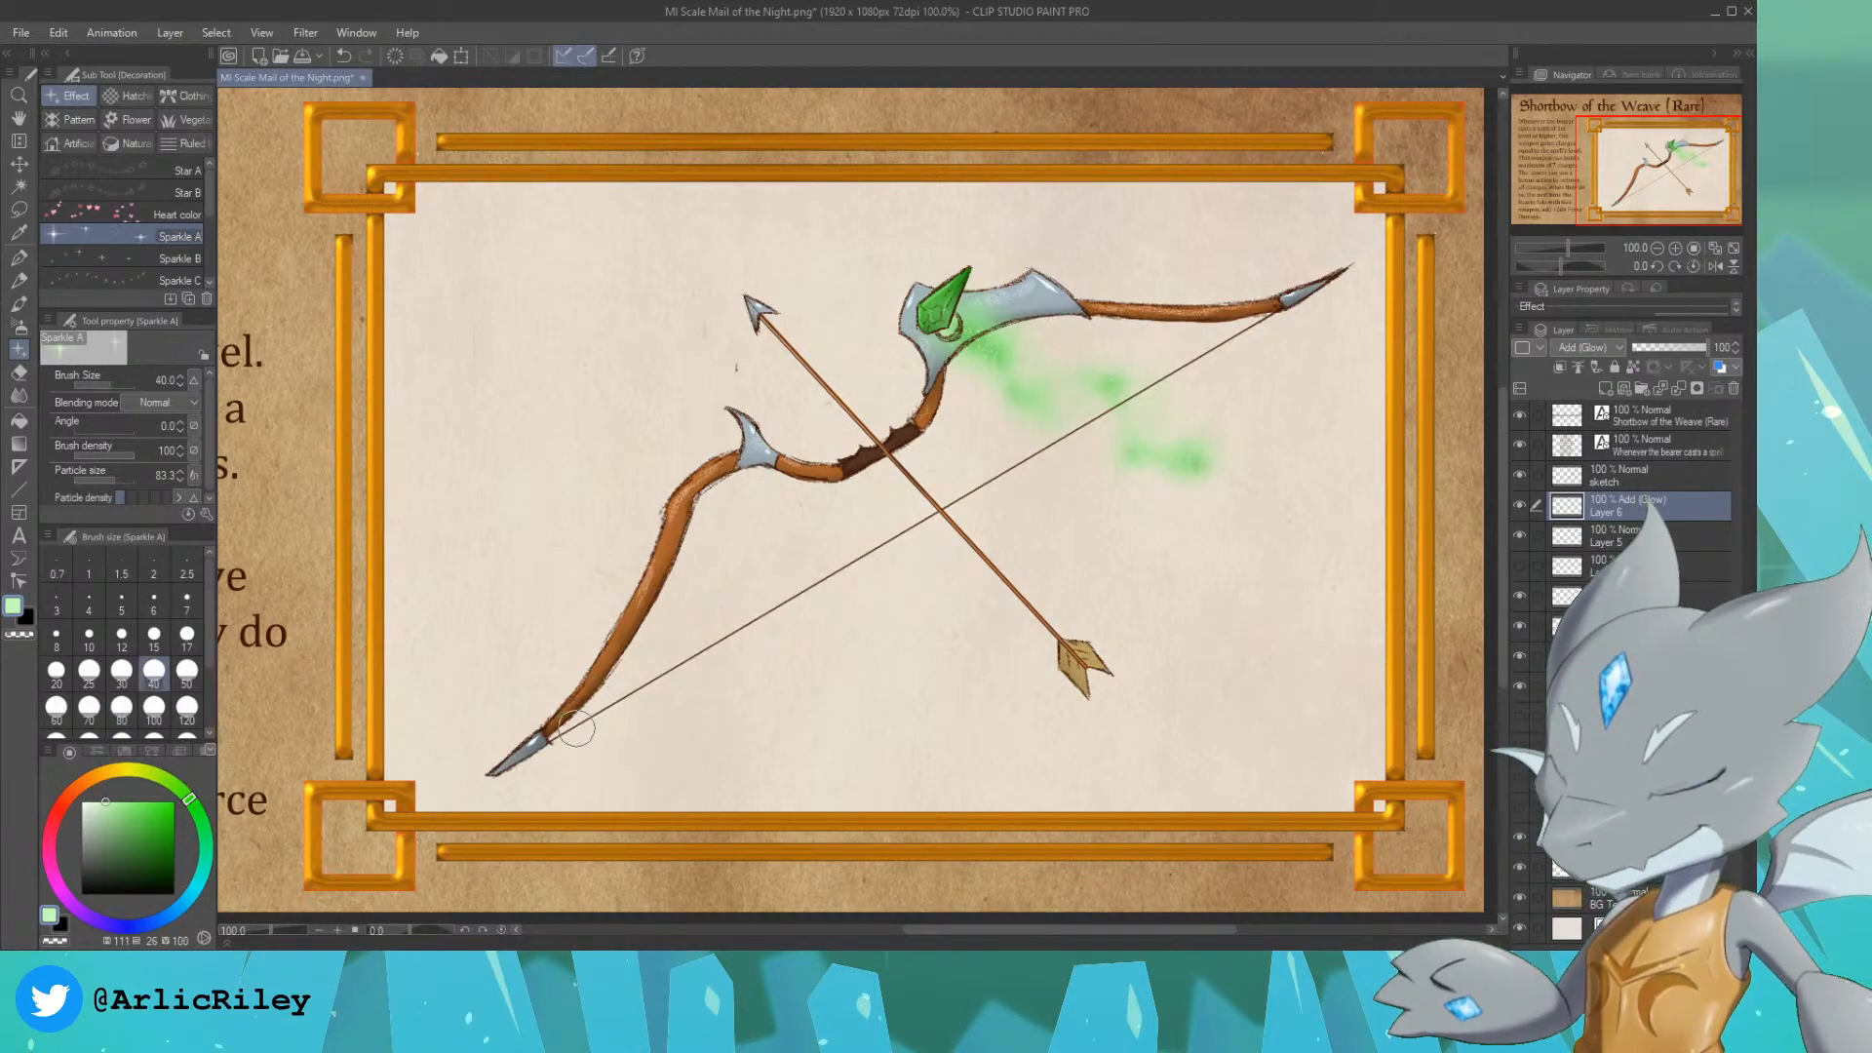
pyautogui.moveTo(551, 731); pyautogui.dragTo(638, 698)
pyautogui.hotkey('ctrl', 'z')
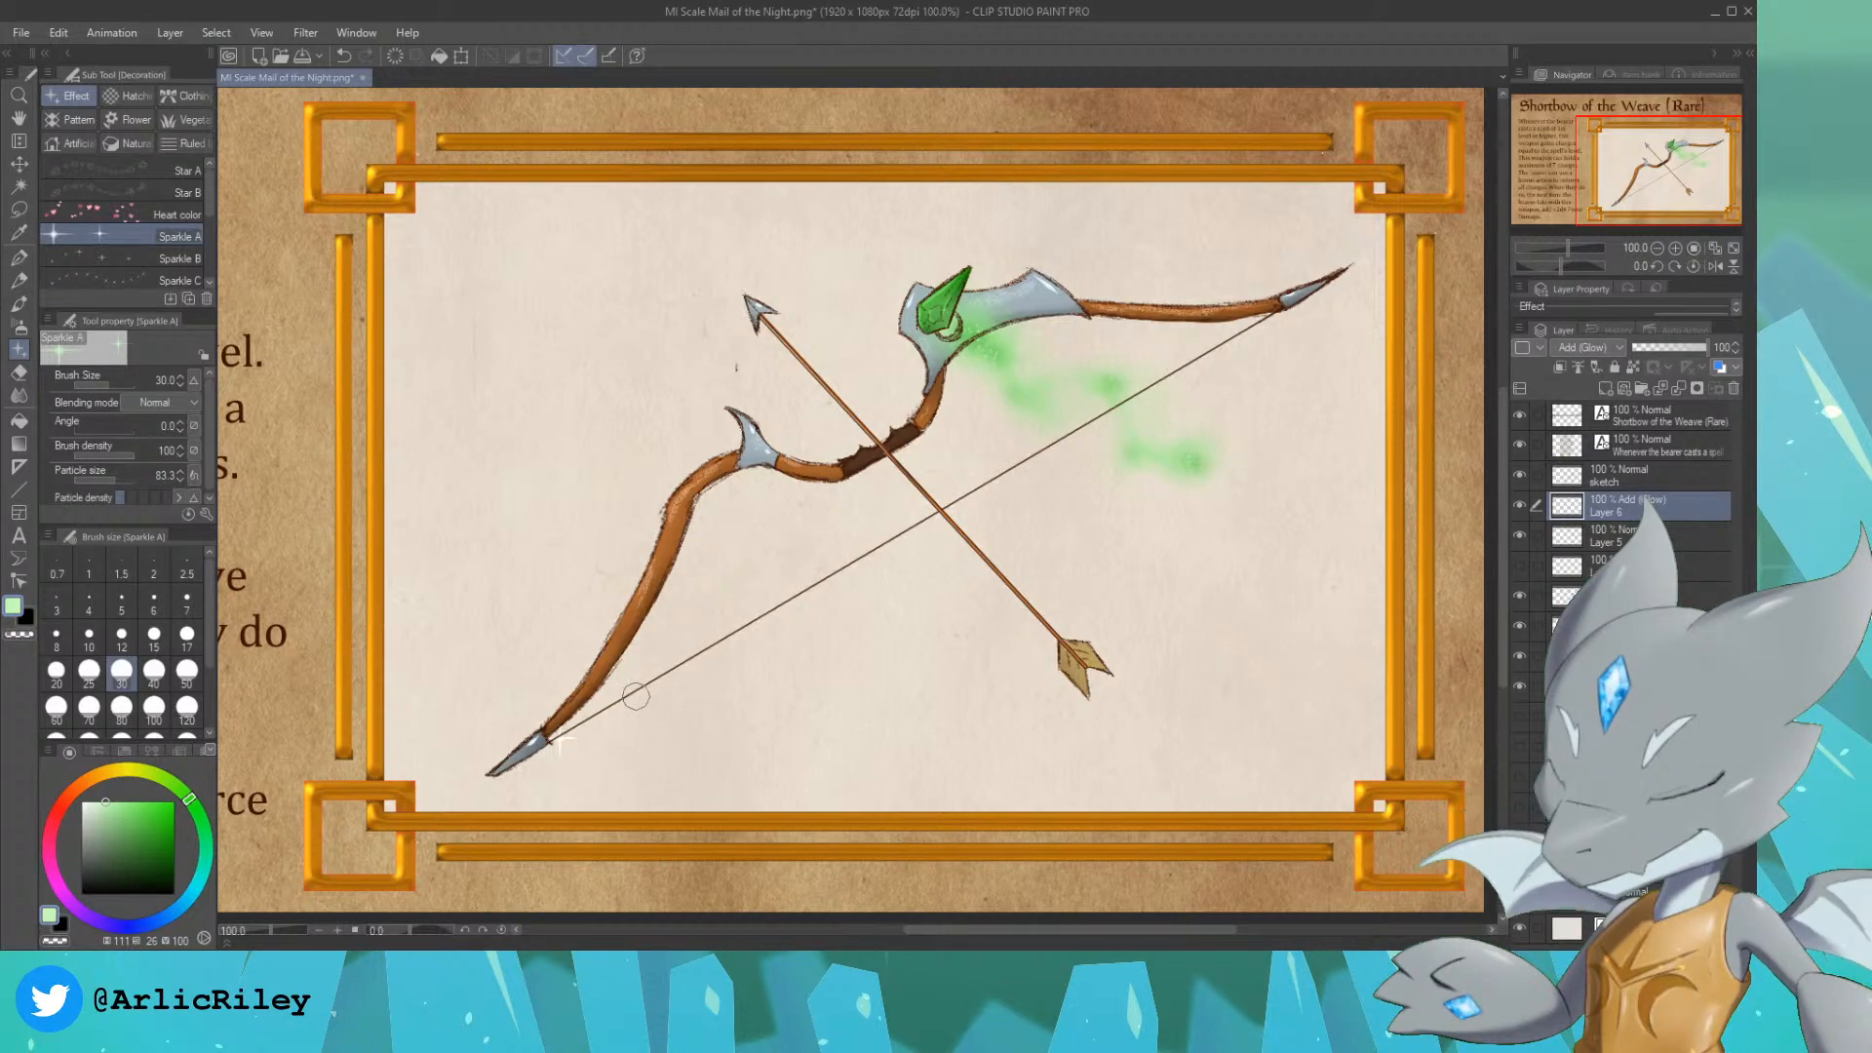
pyautogui.hotkey('ctrl', 'z')
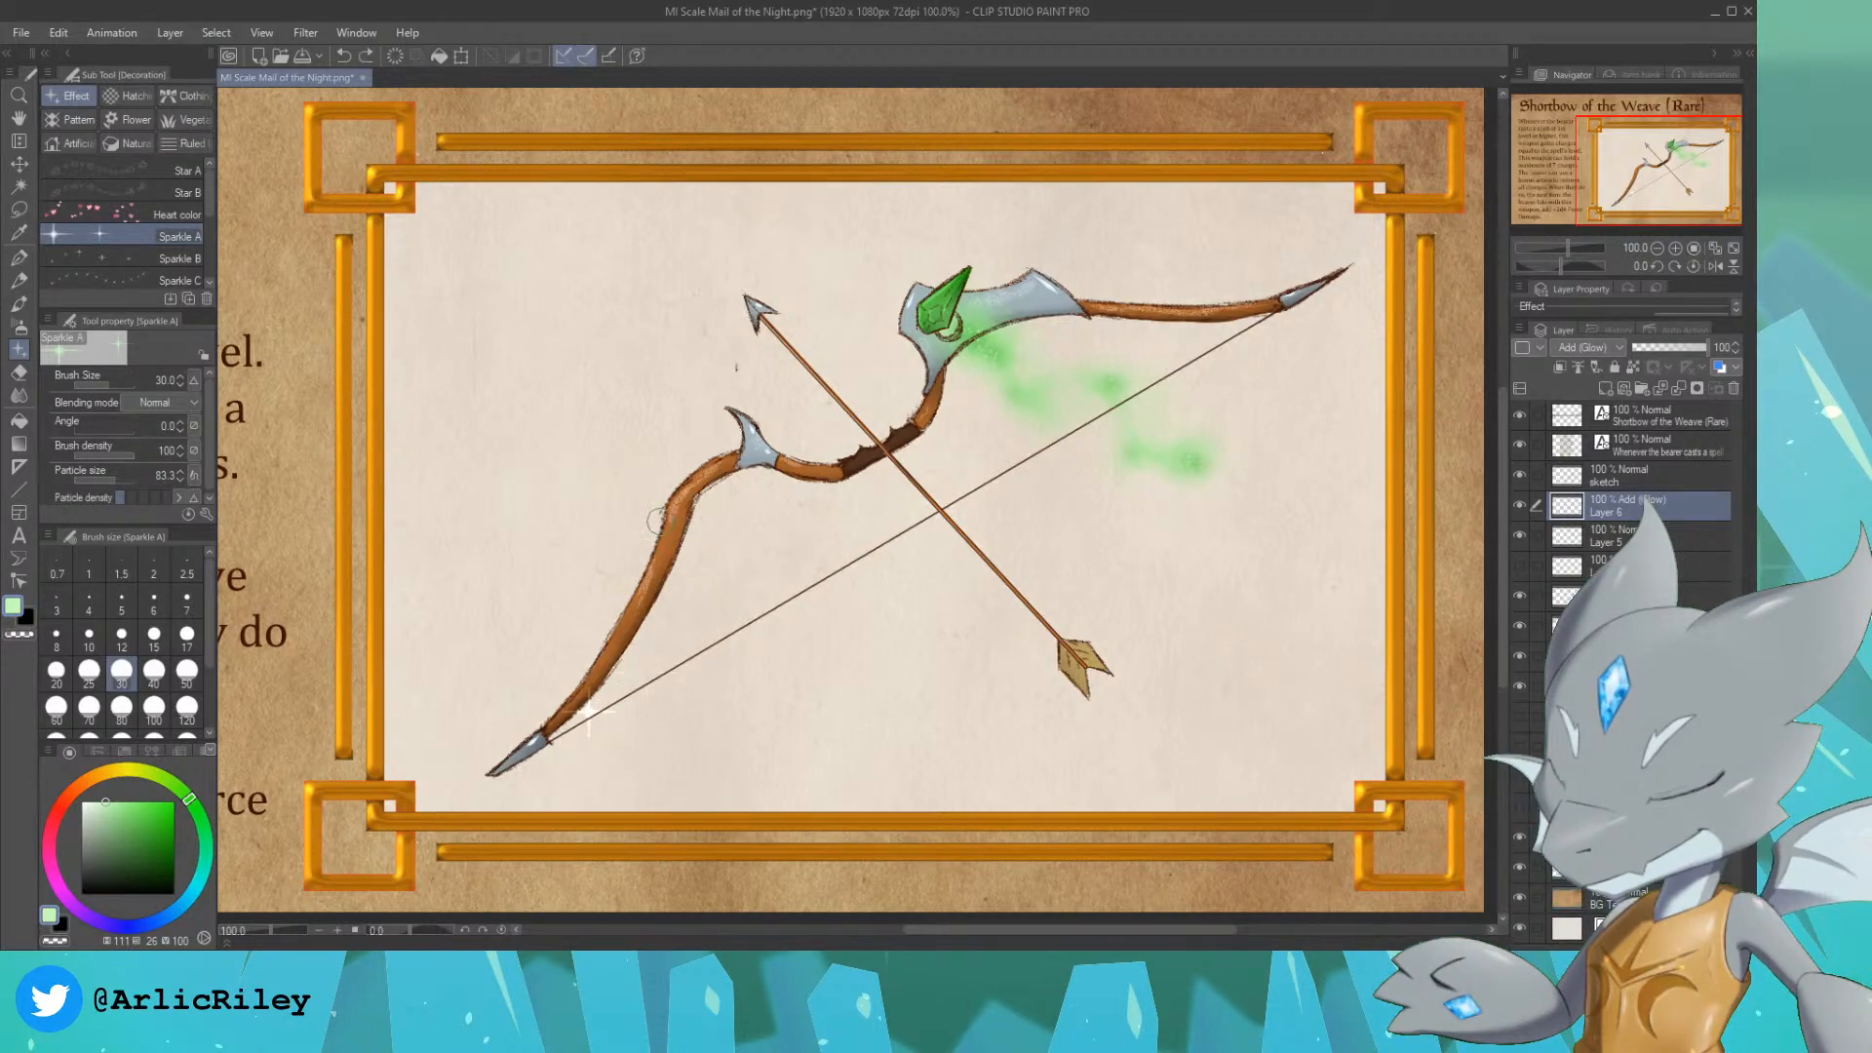
# Step: Try the Running color spray and Spray airbrushes at size 40 on the lower bowstring, undoing each stroke
pyautogui.click(18, 328)
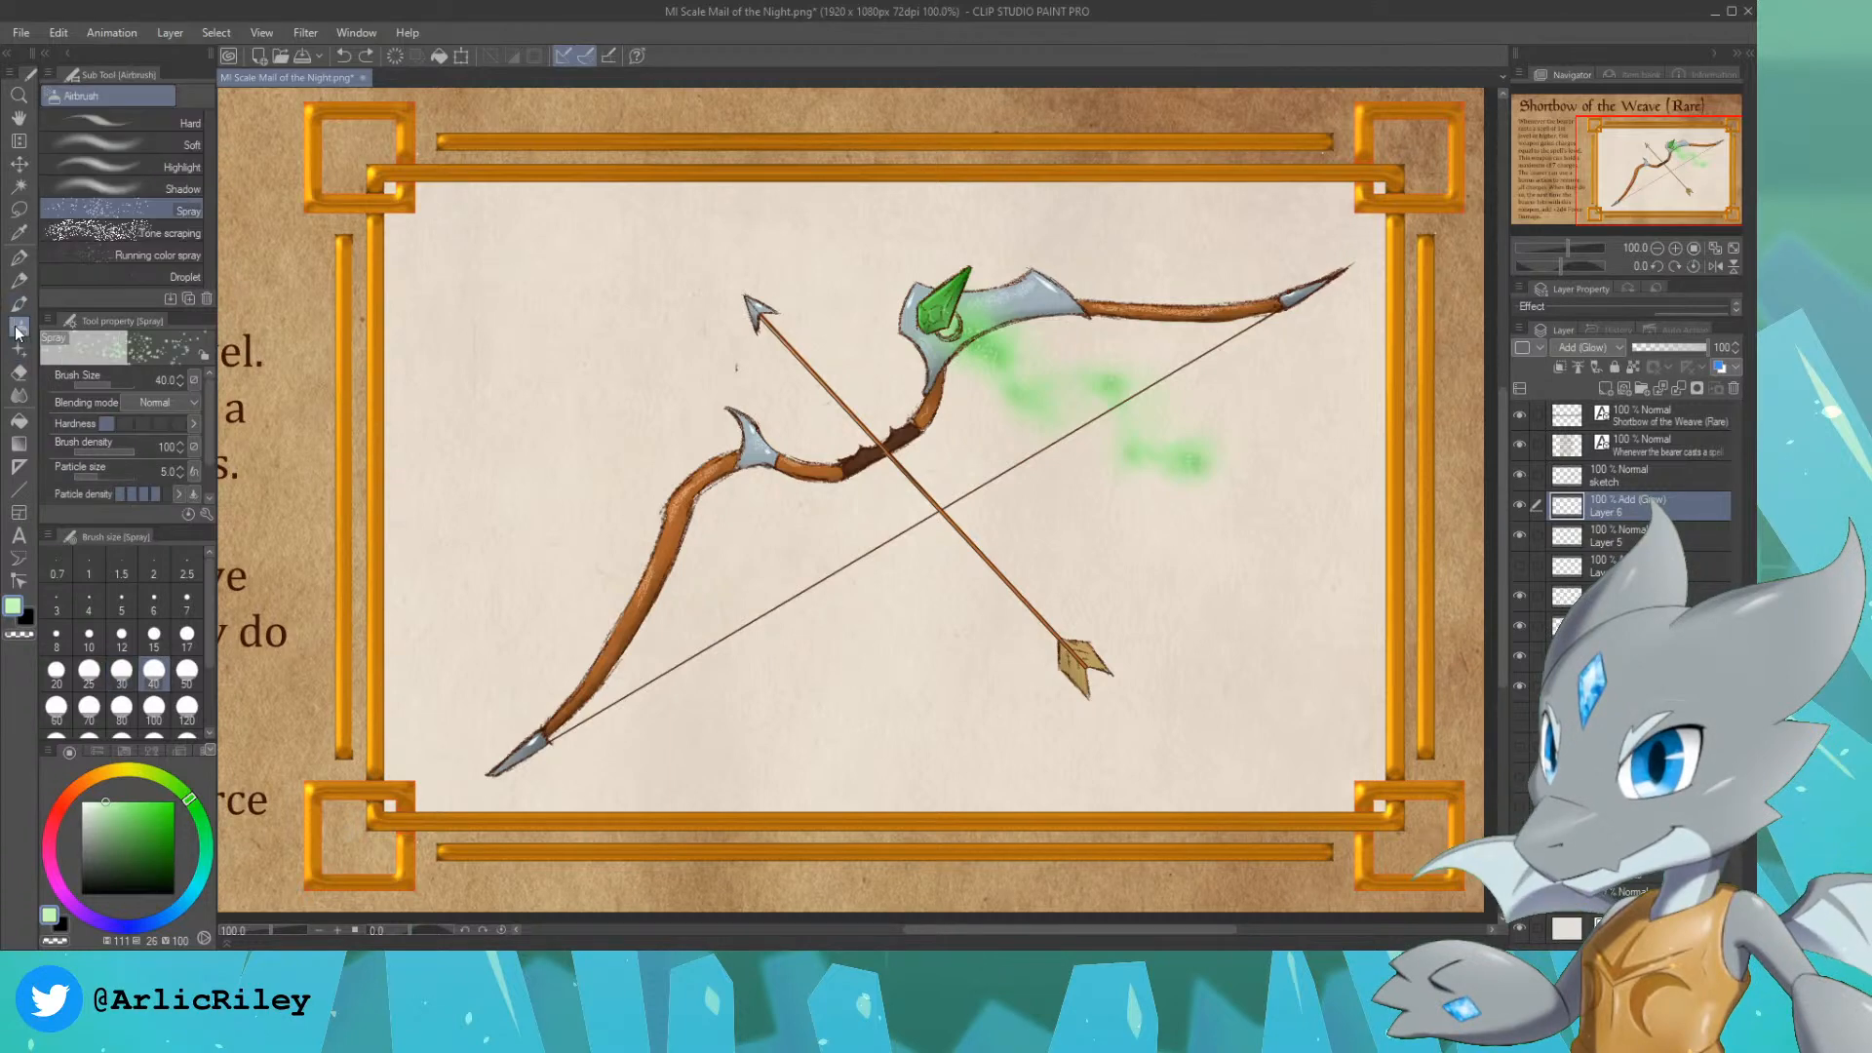
pyautogui.click(166, 251)
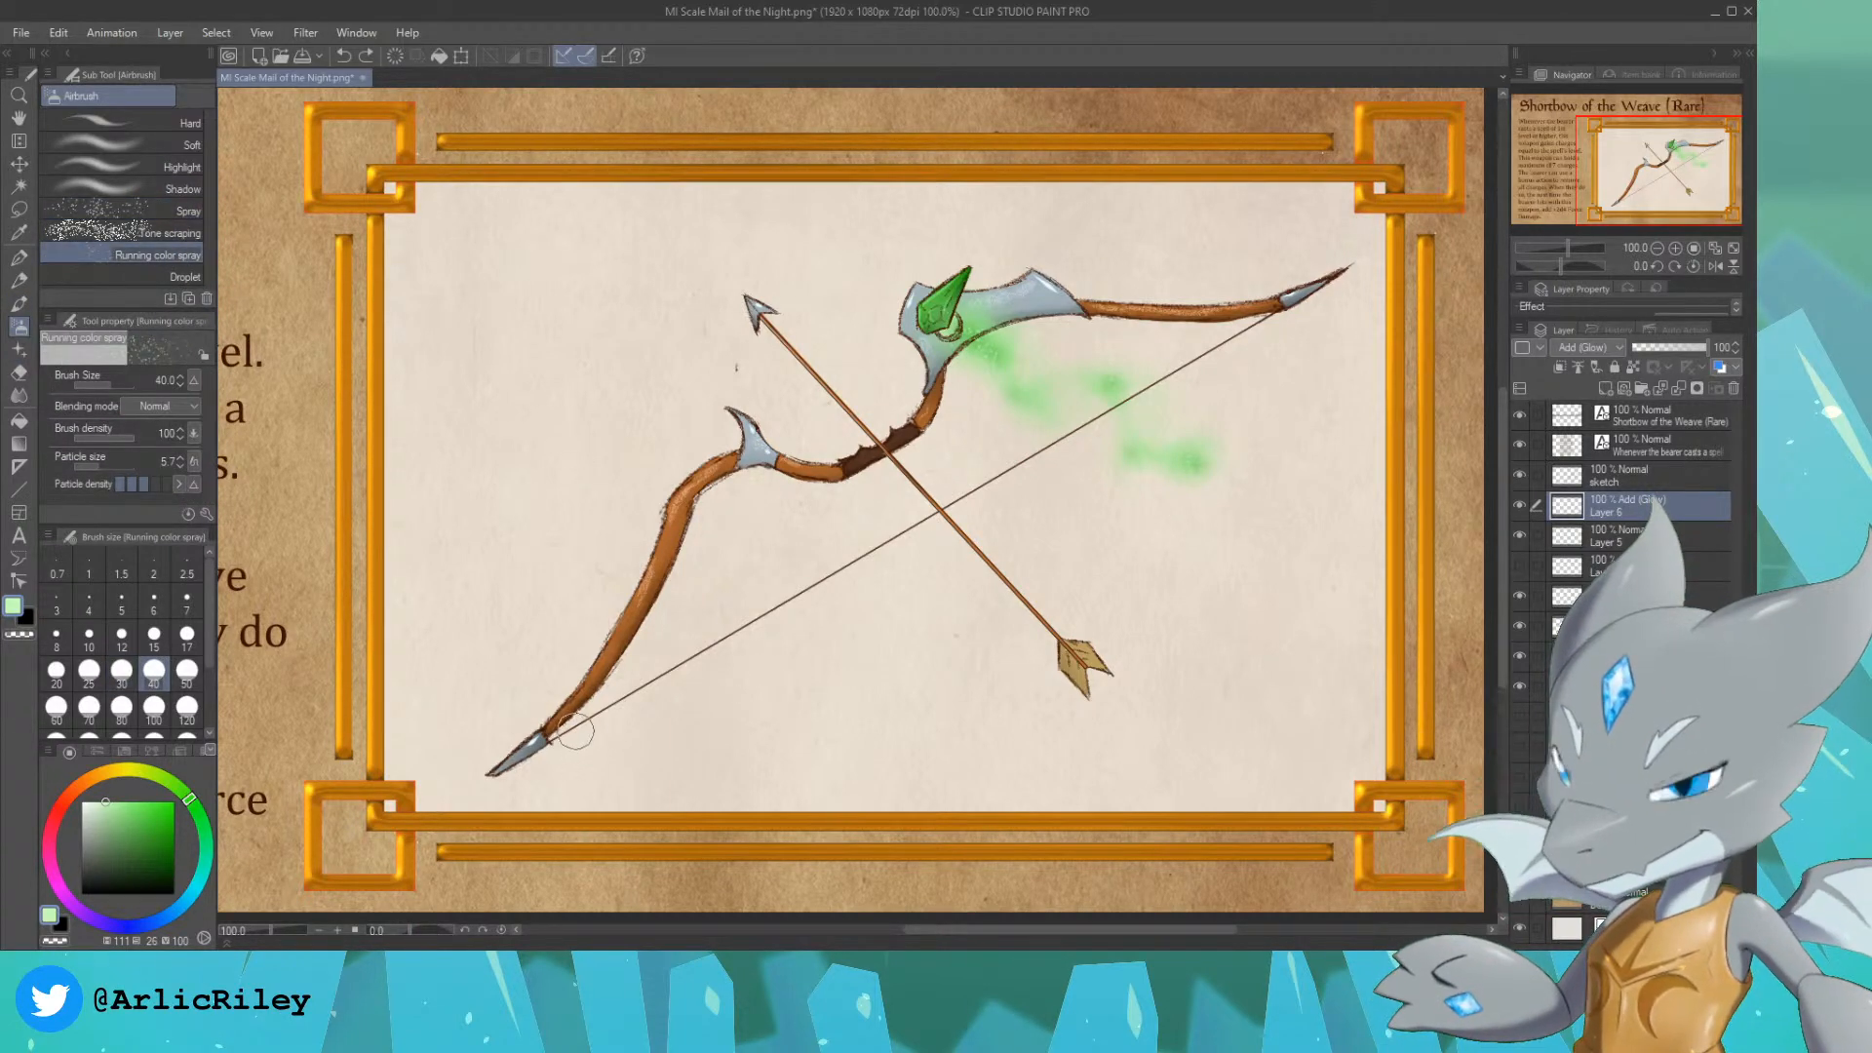
pyautogui.moveTo(571, 731); pyautogui.dragTo(650, 682)
pyautogui.hotkey('ctrl', 'z')
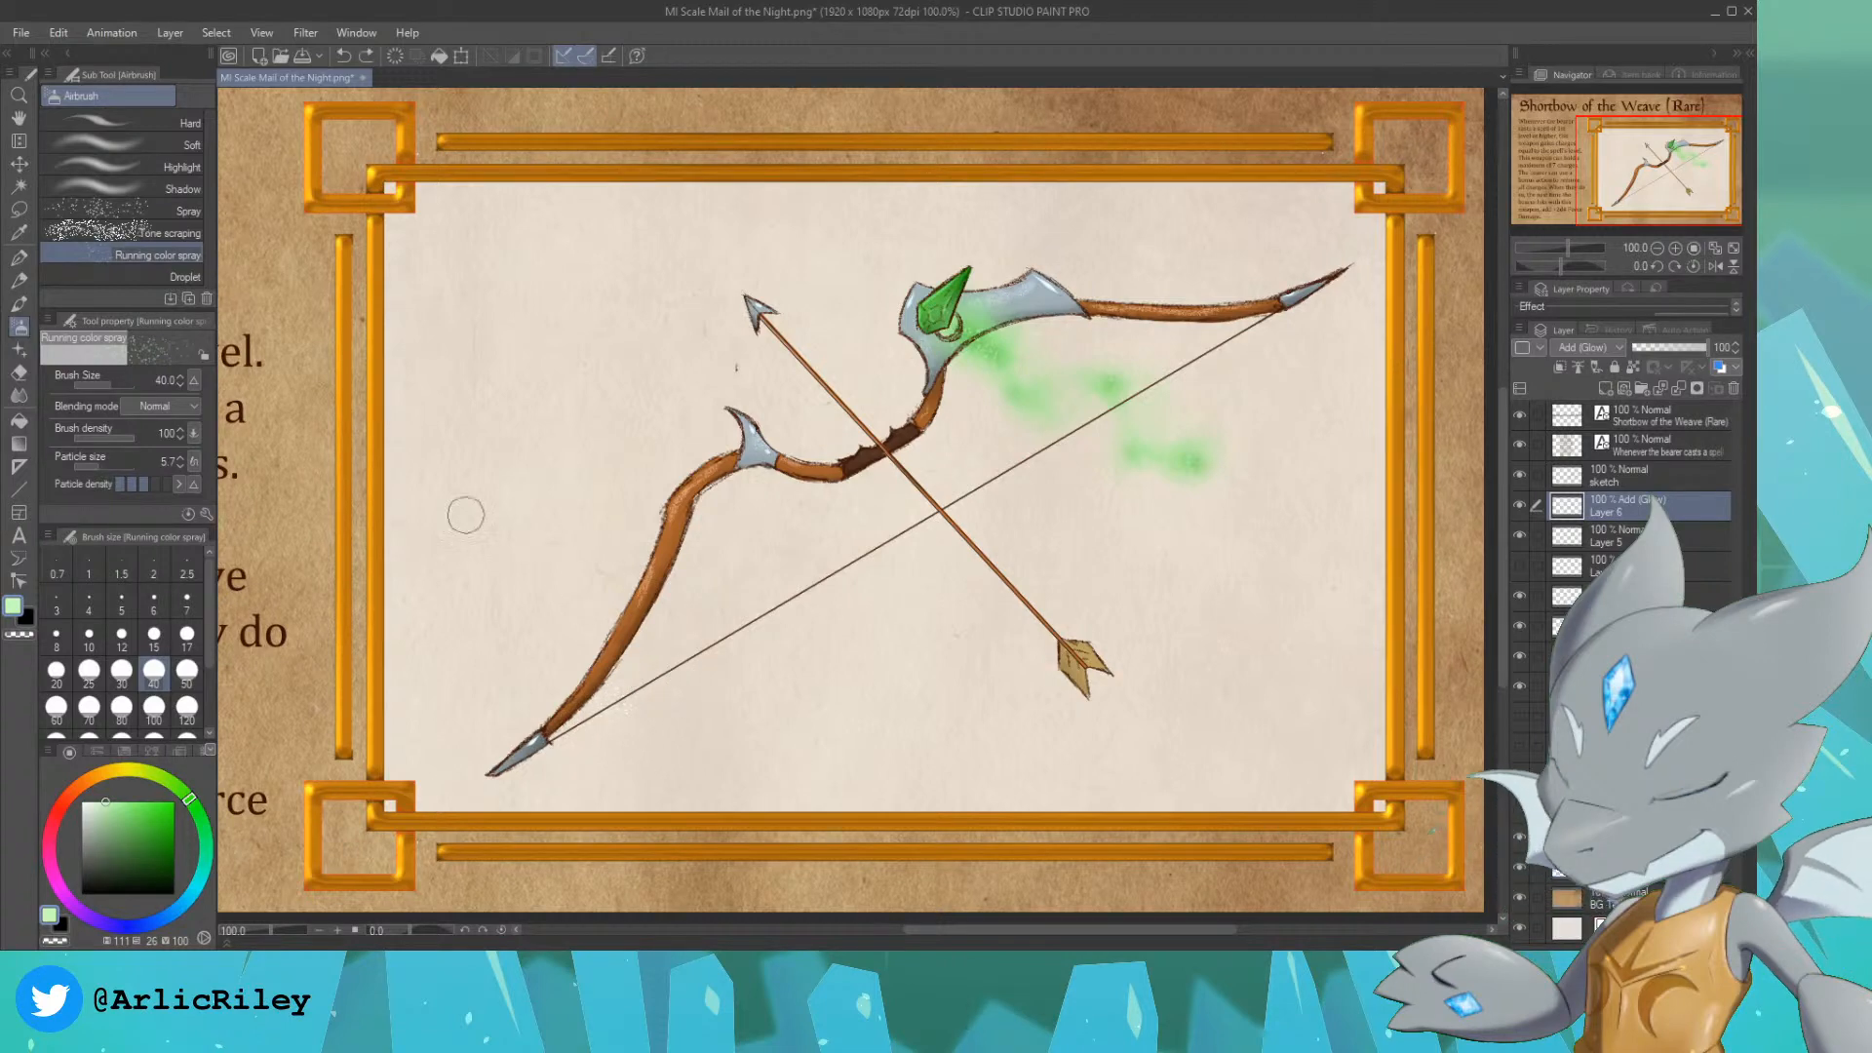
pyautogui.click(152, 208)
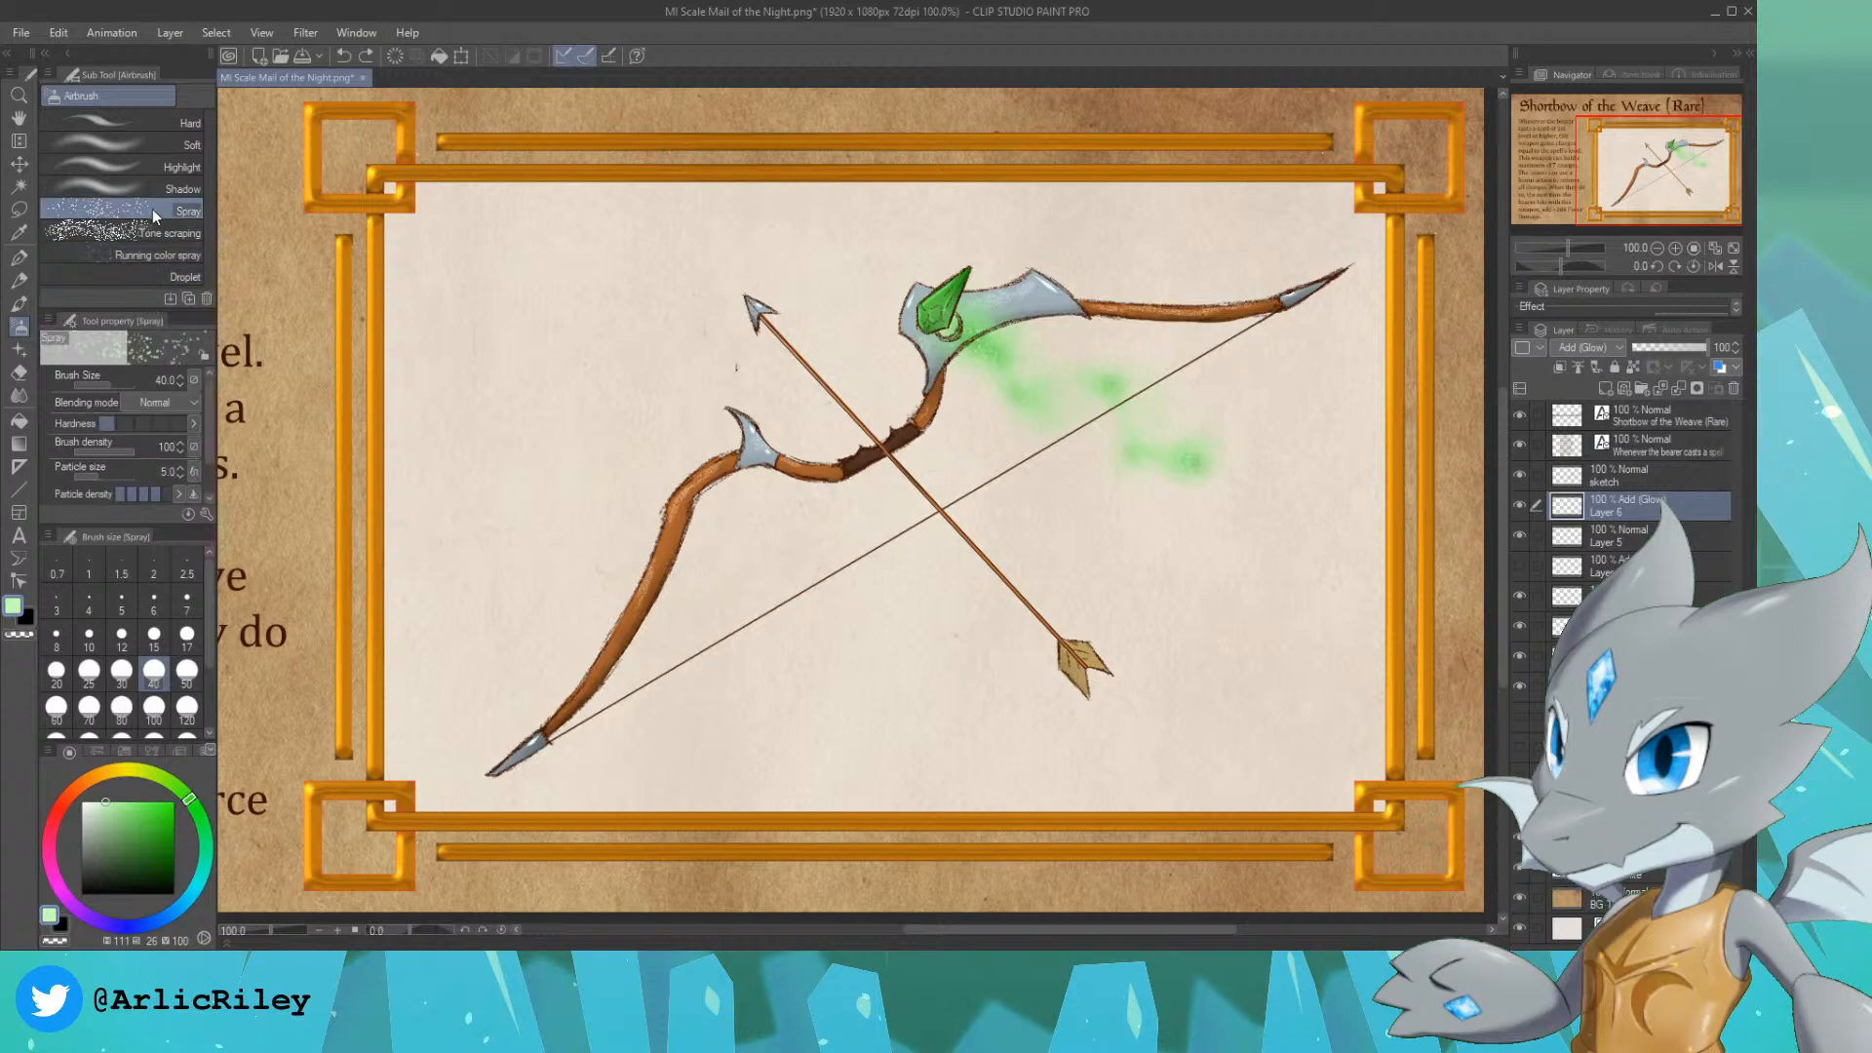
pyautogui.click(590, 727)
pyautogui.hotkey('ctrl', 'z')
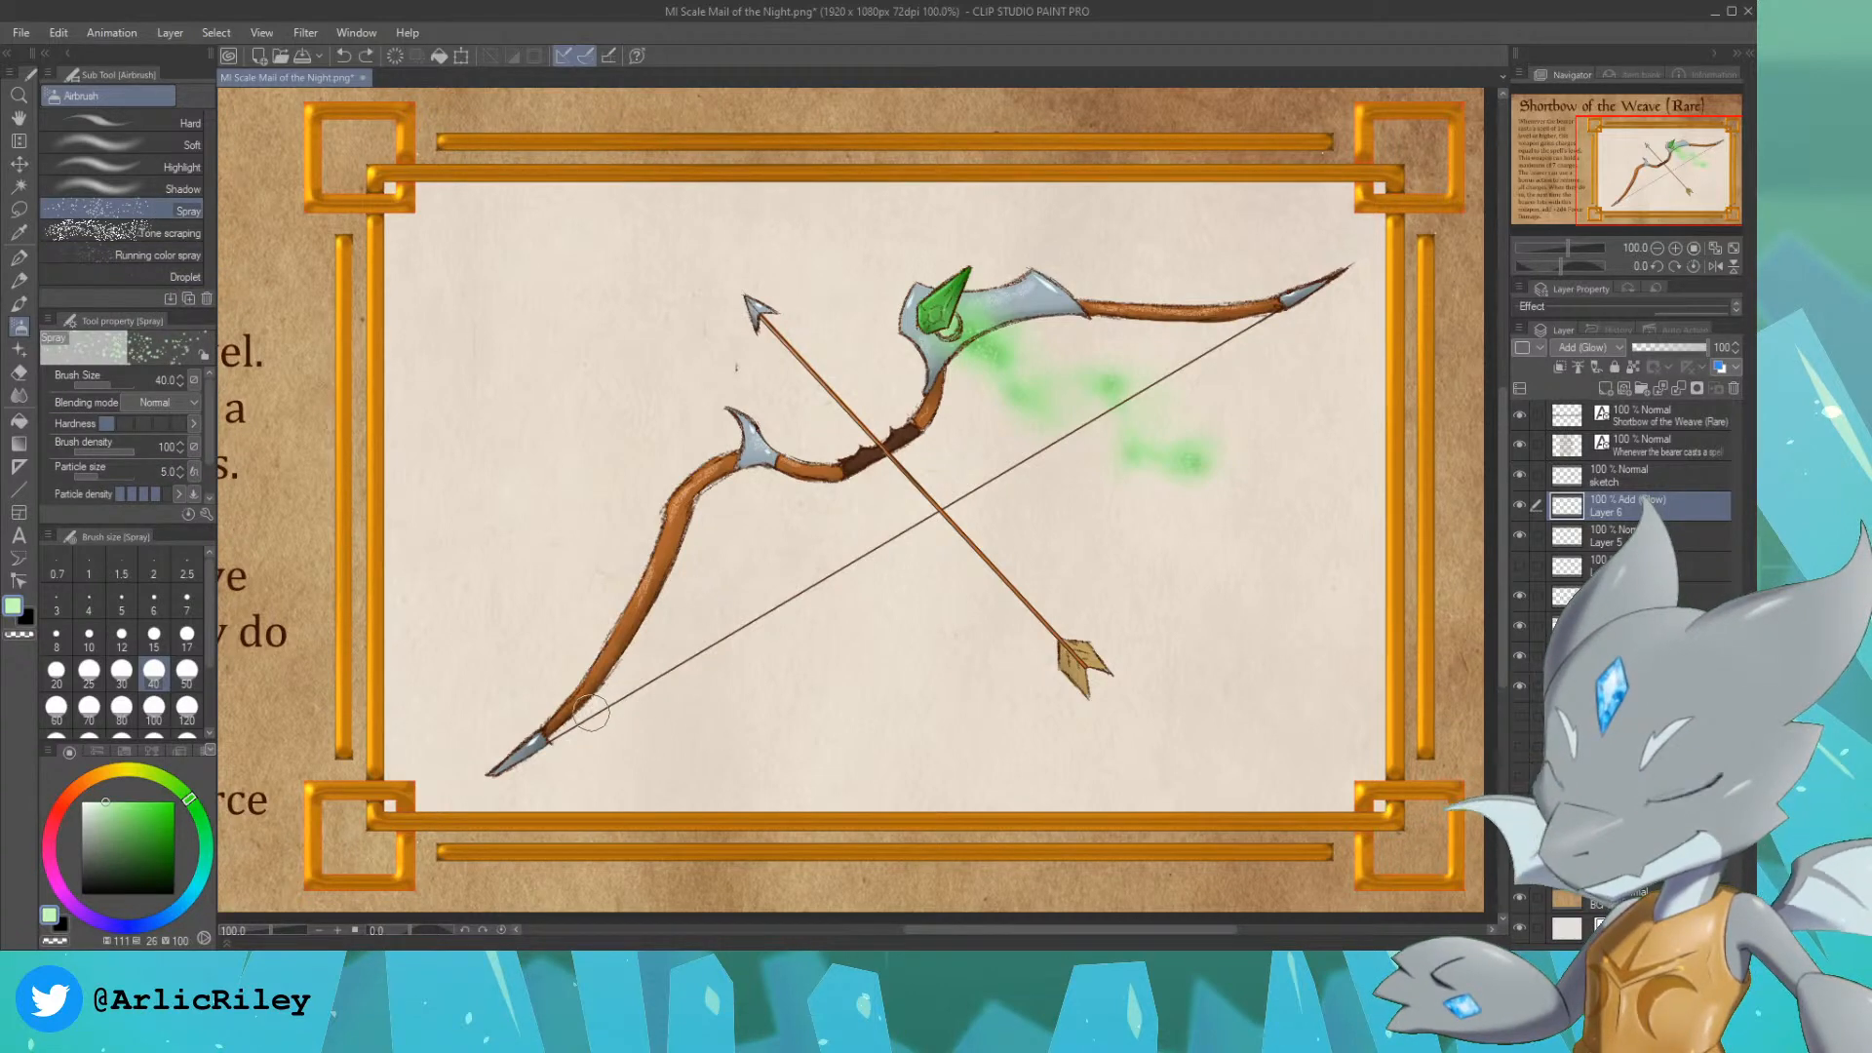
# Step: Scatter pale glowing particles along the bowstring with the Droplet airbrush, starting at size 60 and continuing at size 25
pyautogui.click(156, 275)
pyautogui.press('[')
pyautogui.press('[')
pyautogui.press('[')
pyautogui.press('[')
pyautogui.press('[')
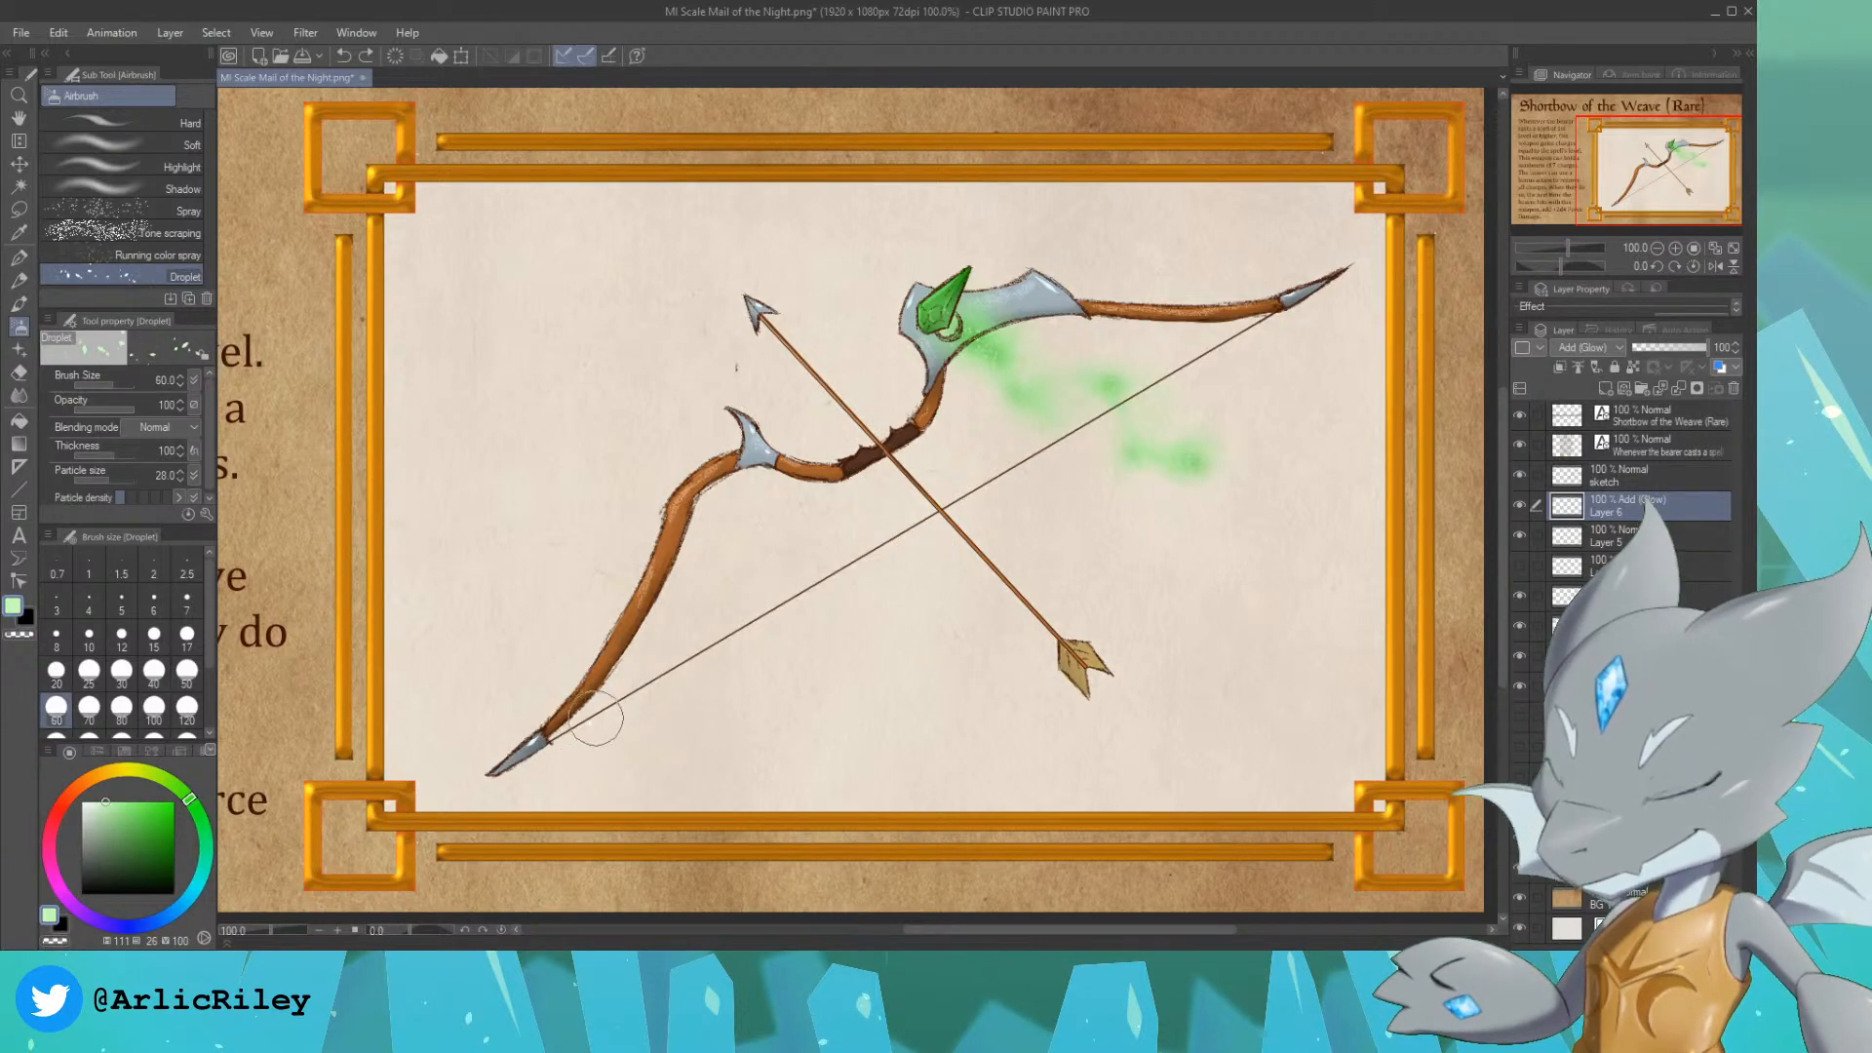
pyautogui.click(578, 724)
pyautogui.hotkey('ctrl', 'z')
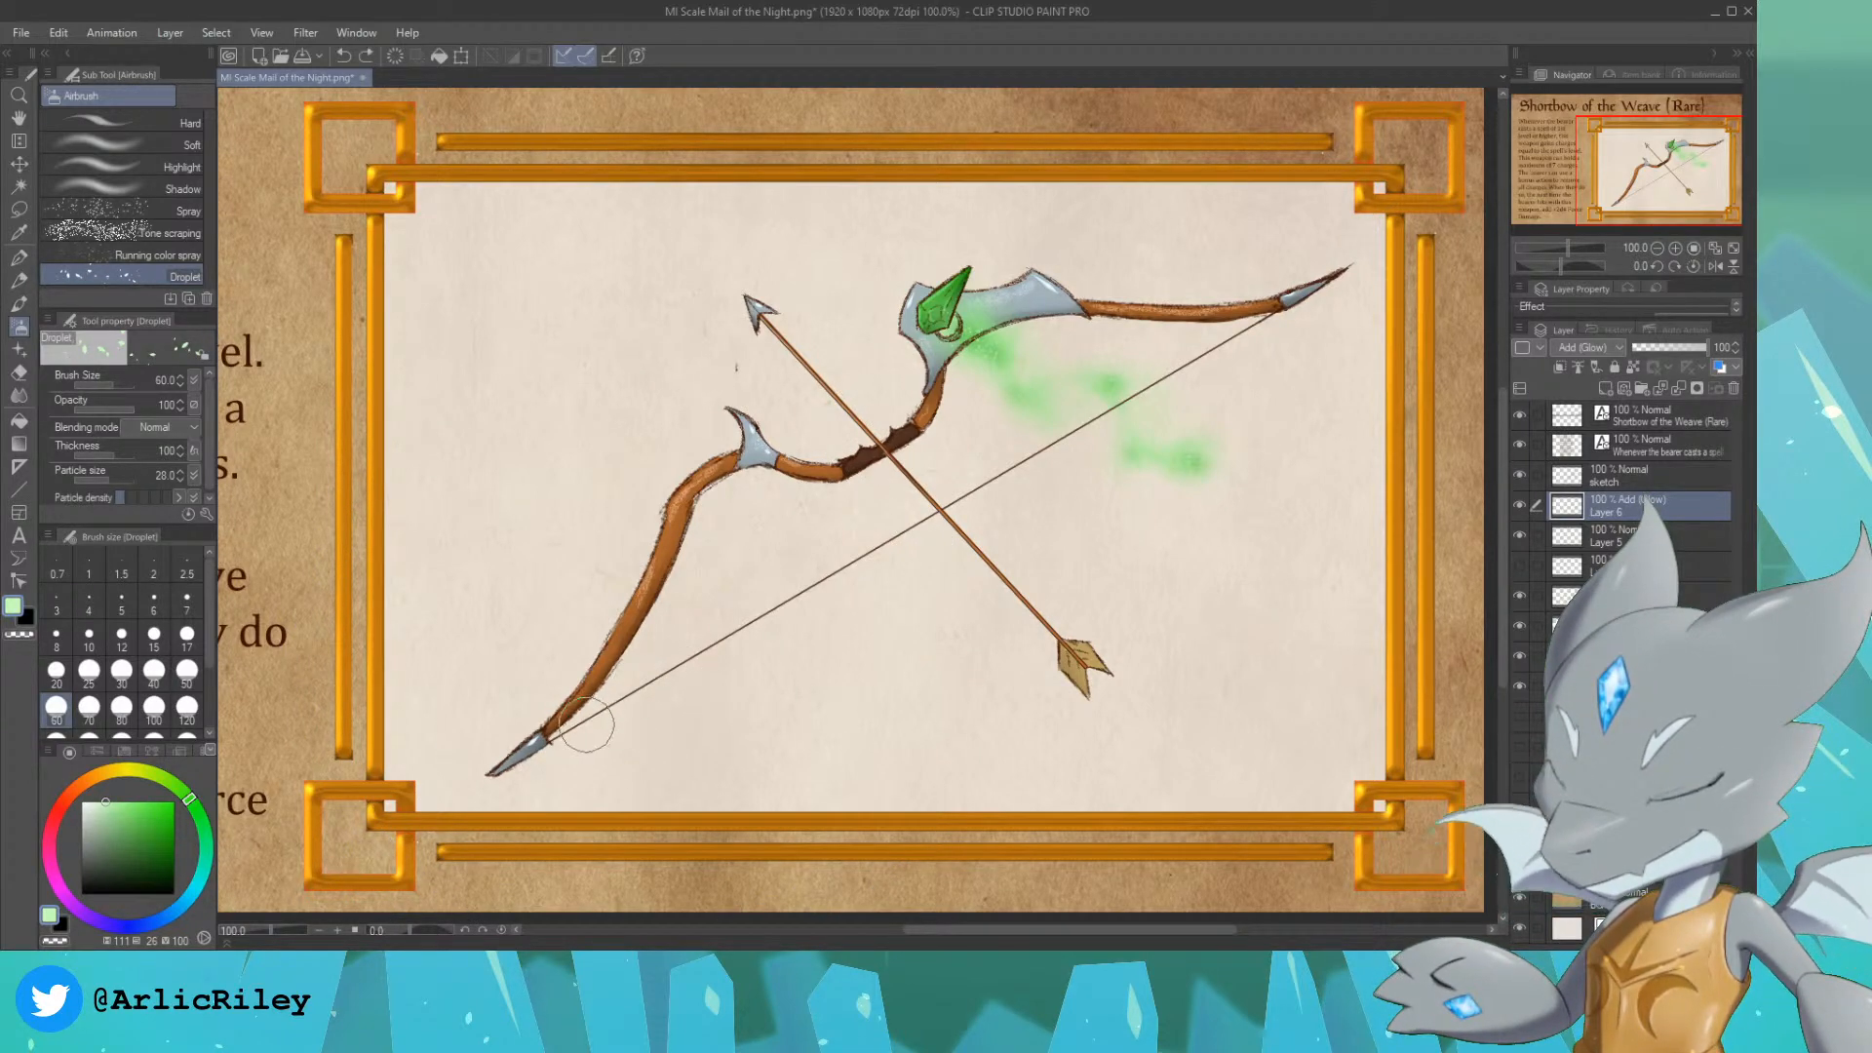
pyautogui.moveTo(565, 732); pyautogui.dragTo(636, 703)
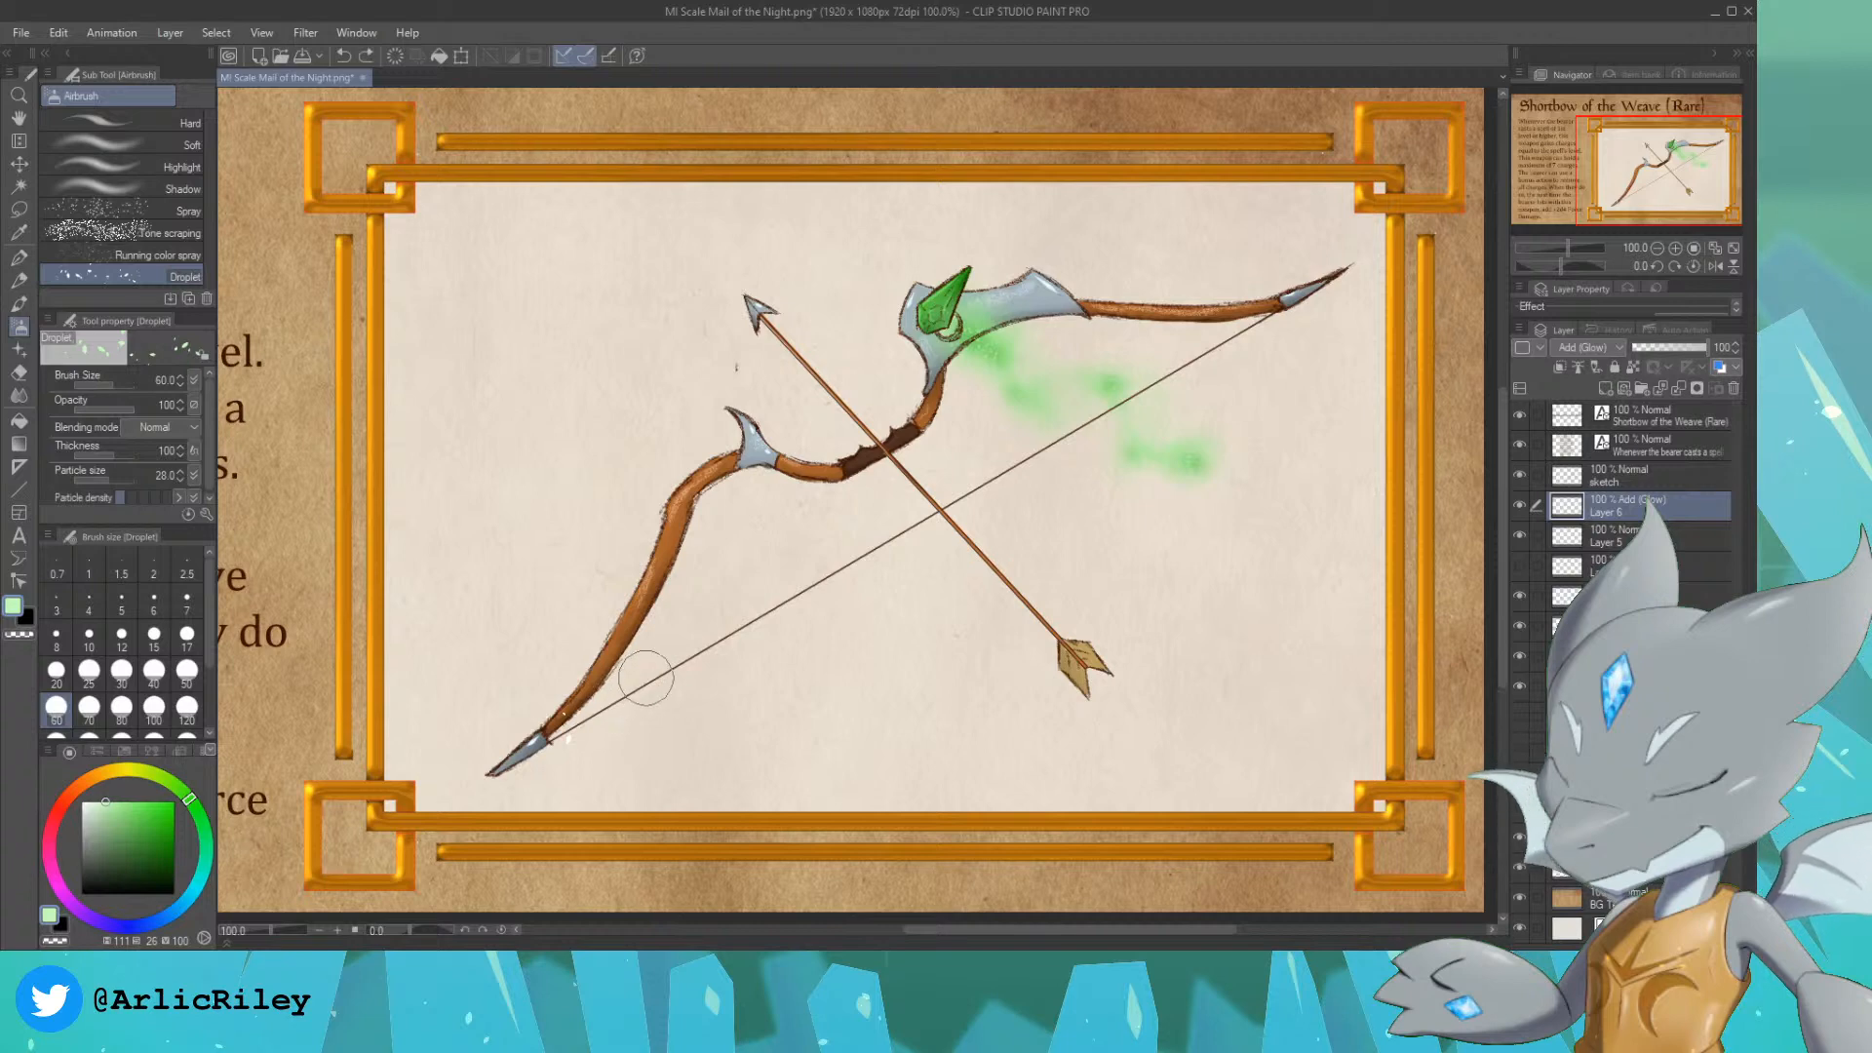
pyautogui.press('[')
pyautogui.press('[')
pyautogui.press('[')
pyautogui.press('[')
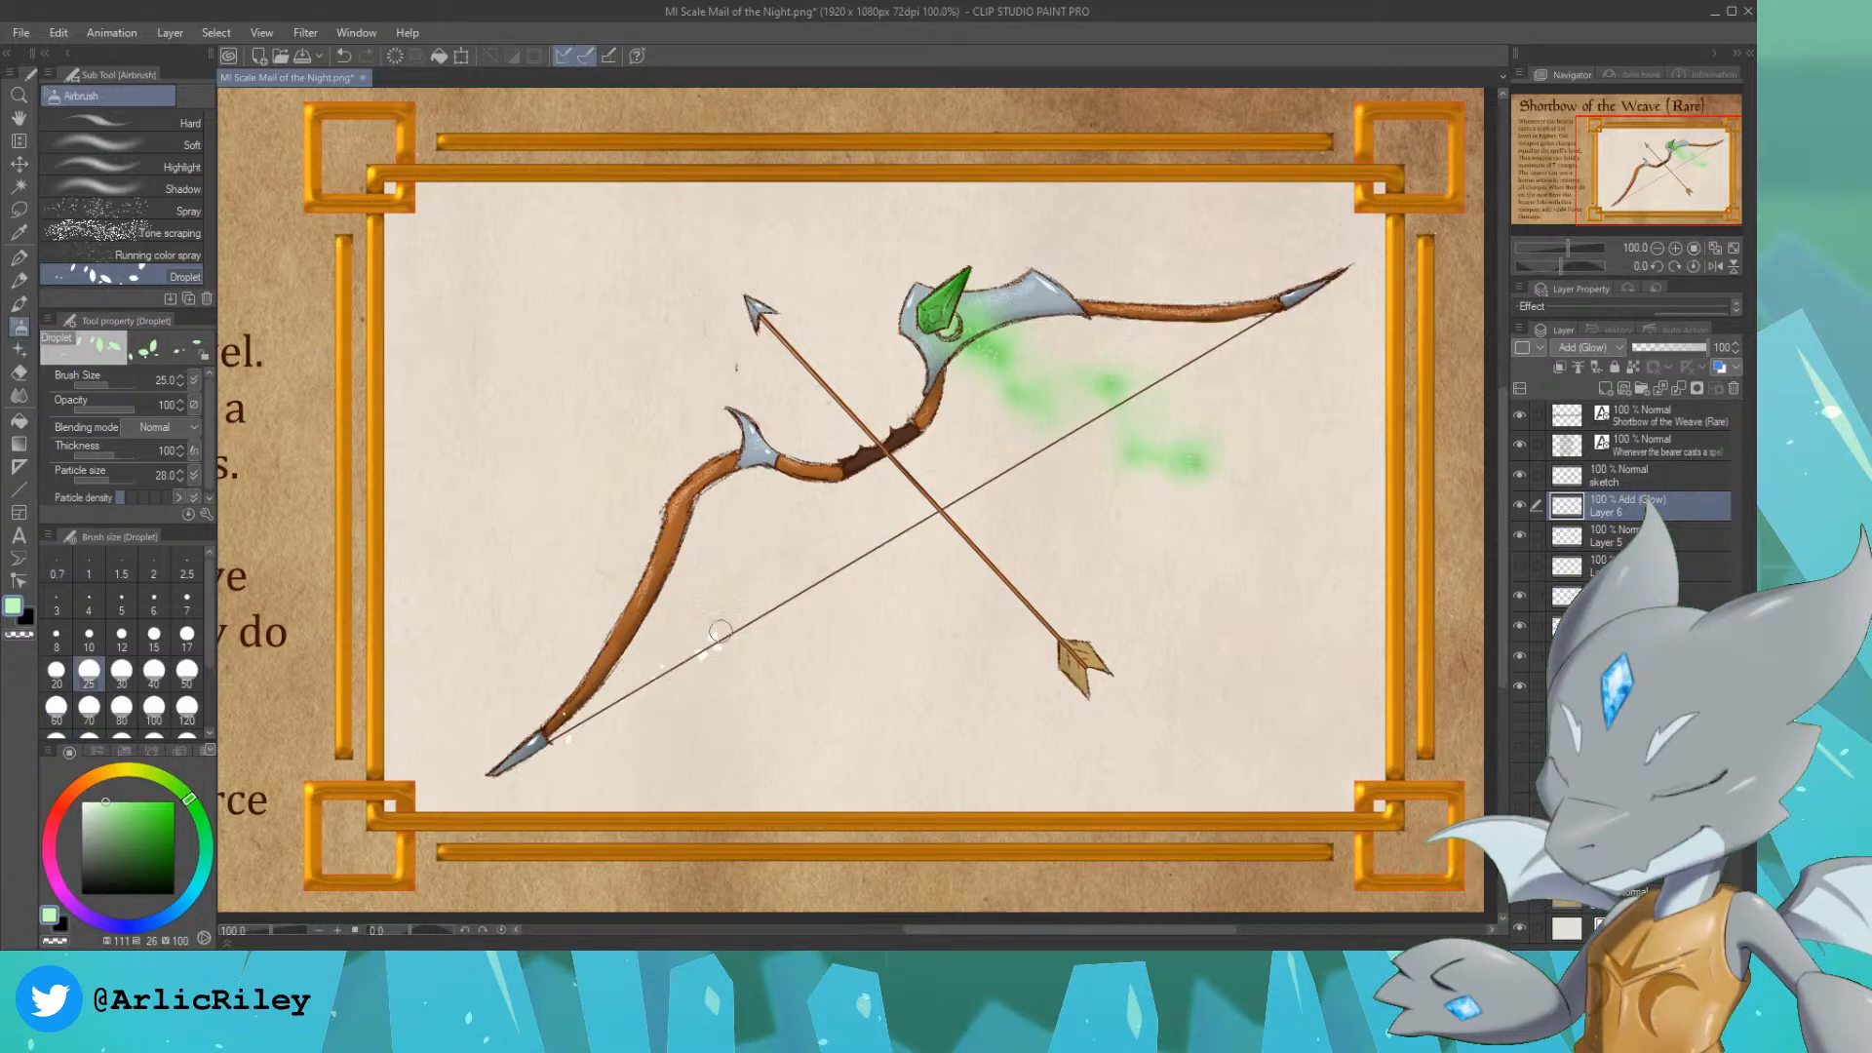
pyautogui.hotkey('ctrl', 'z')
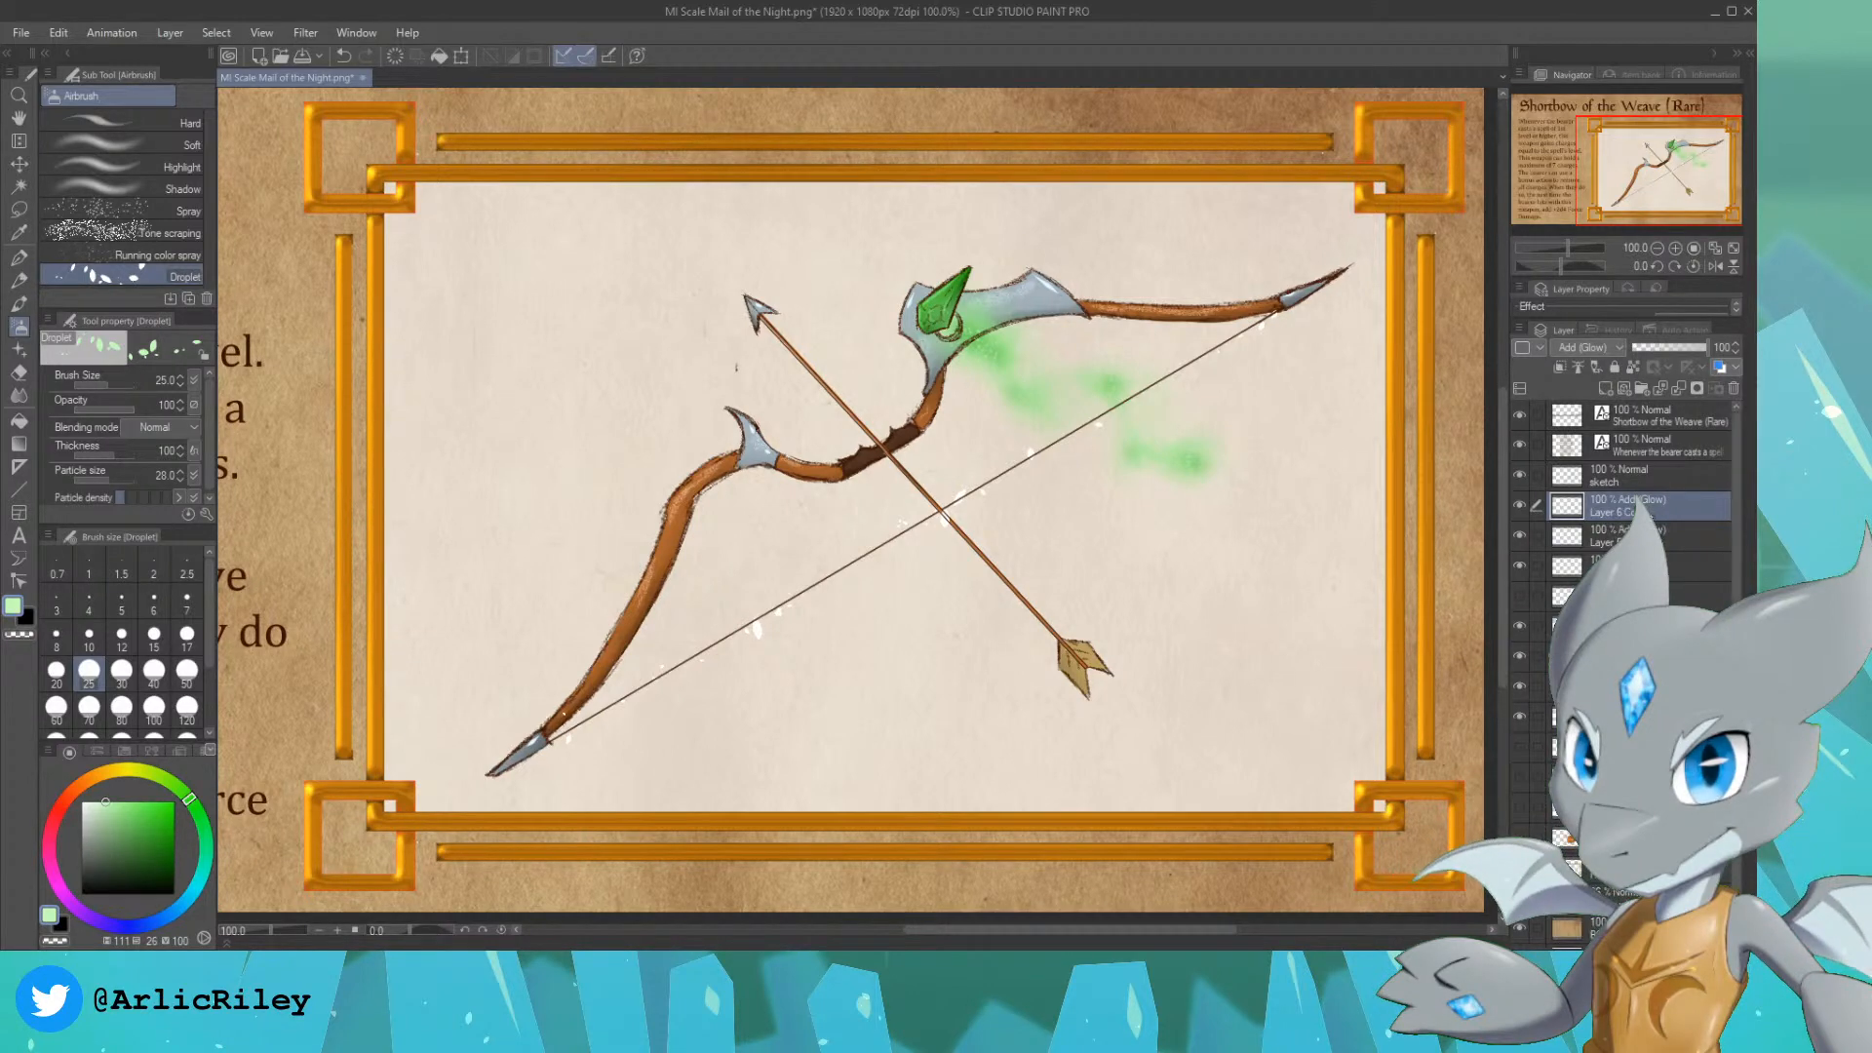
# Step: Soften the particles on the glow layer beneath its copy with the Blur tool at size 60 and density 34, and lower that layer's opacity to 29%
pyautogui.click(1597, 540)
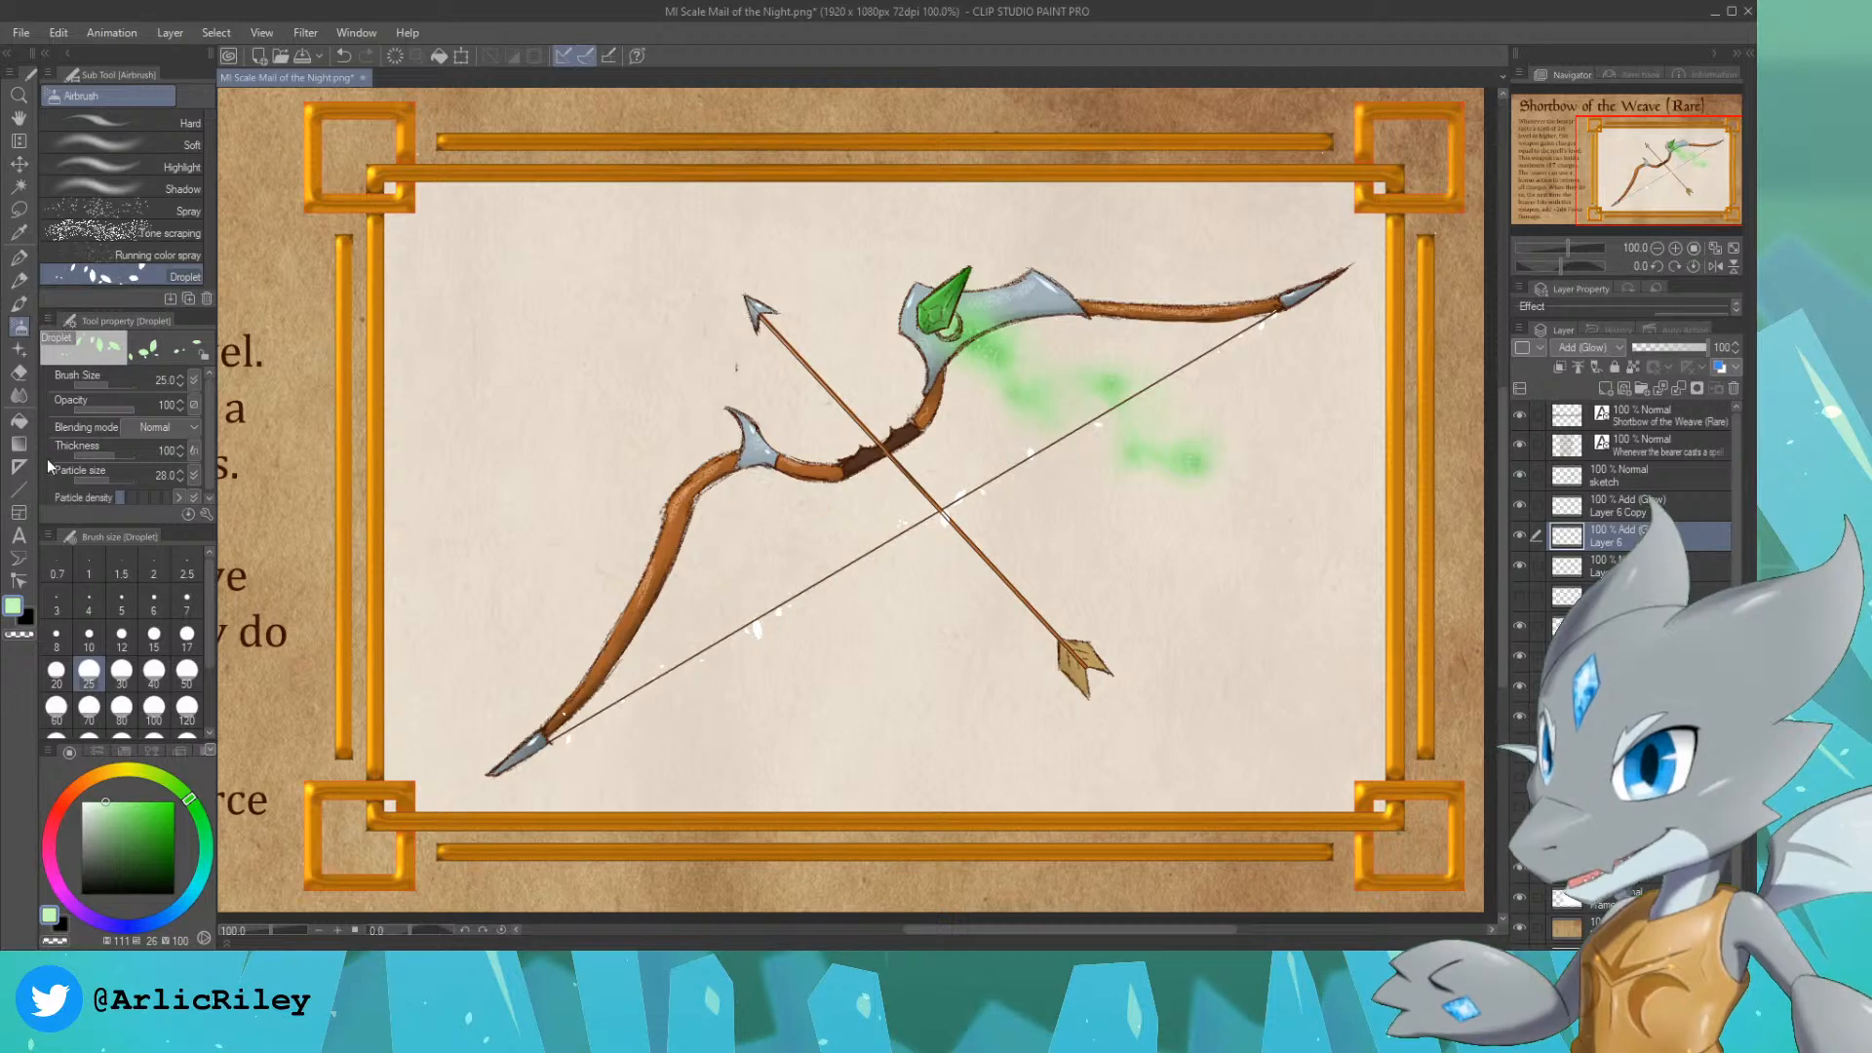
pyautogui.click(19, 397)
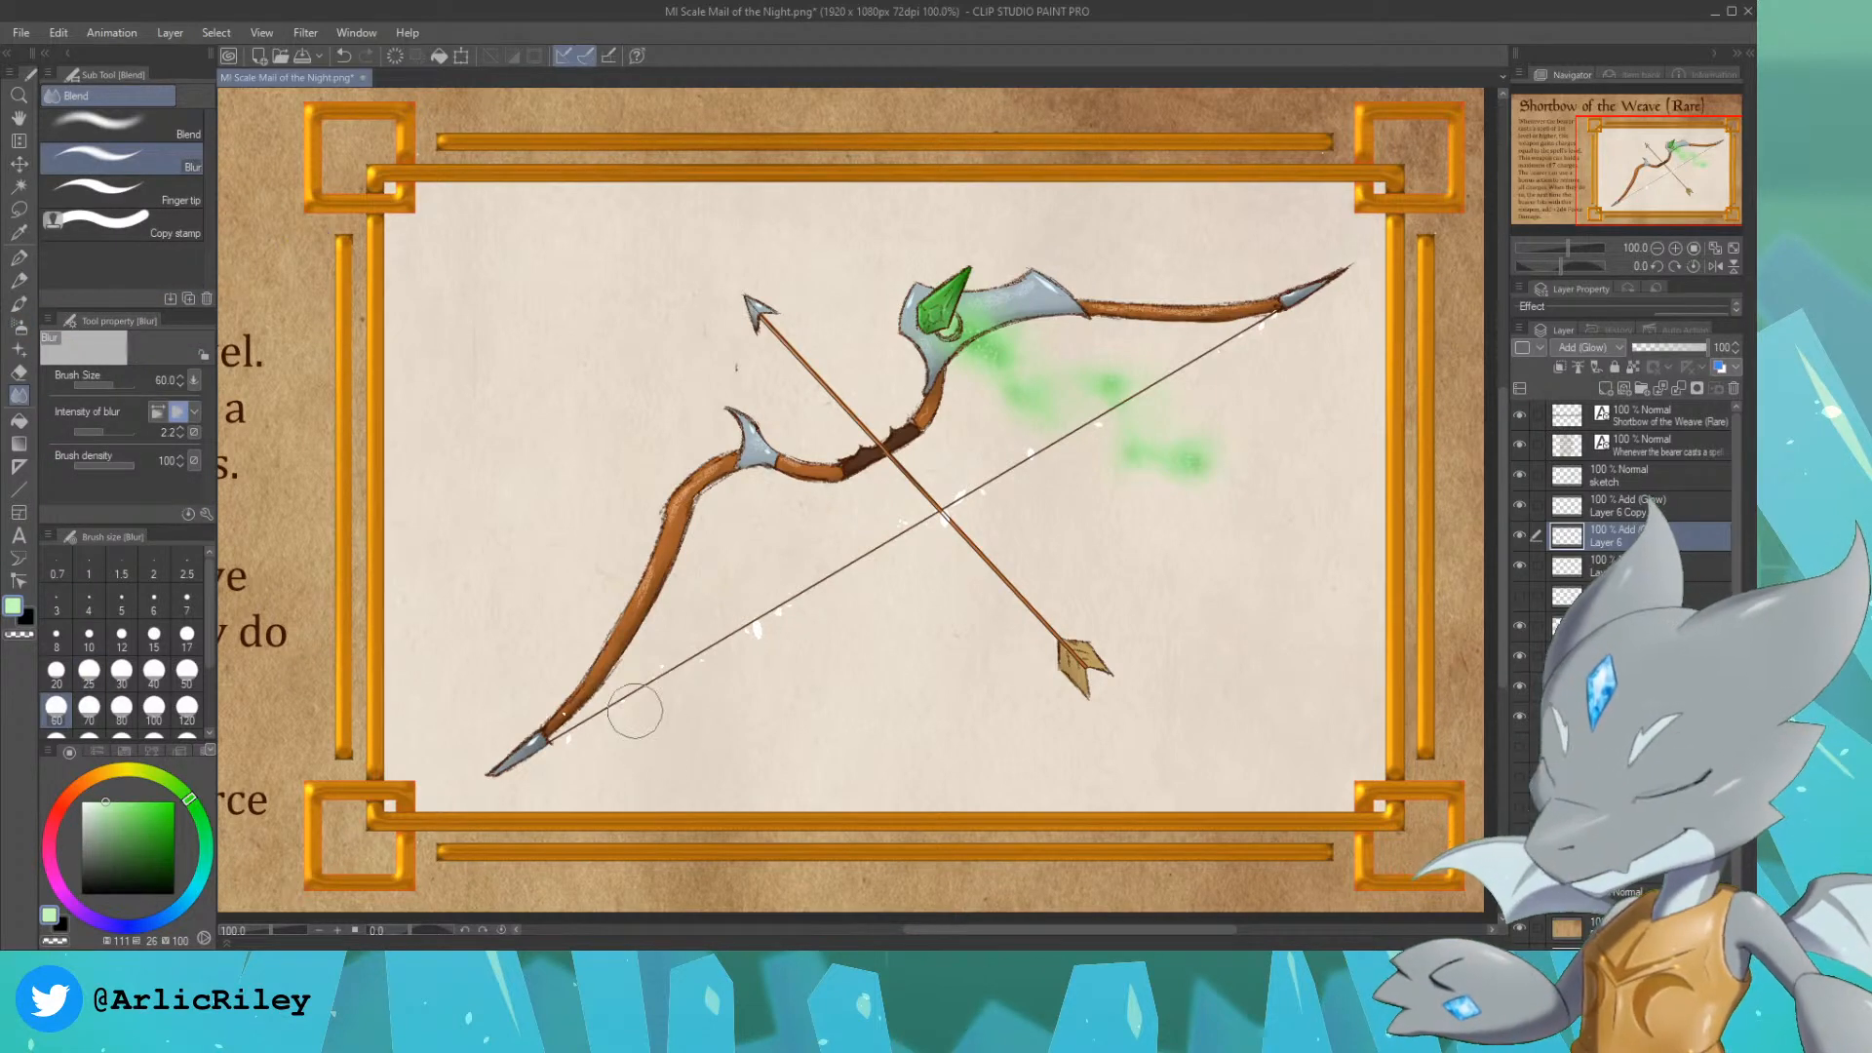
pyautogui.moveTo(676, 684); pyautogui.dragTo(549, 757)
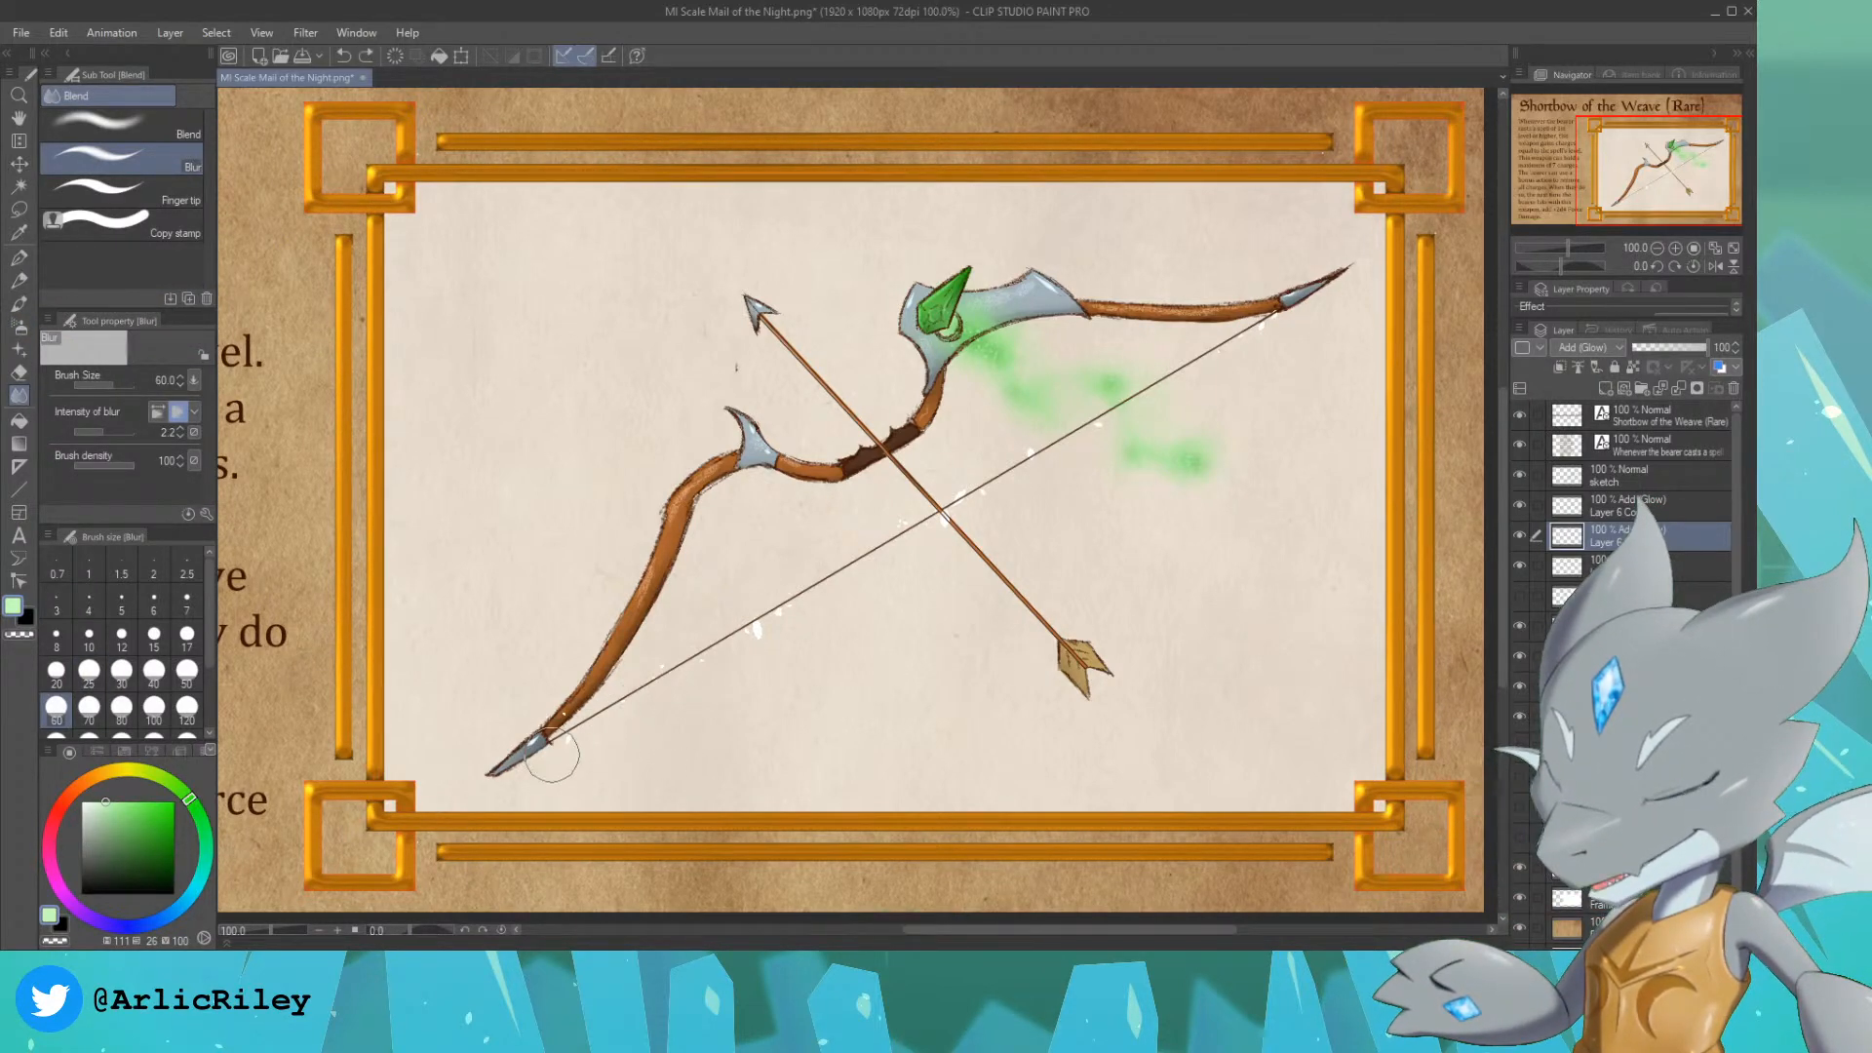
pyautogui.hotkey('ctrl', 'z')
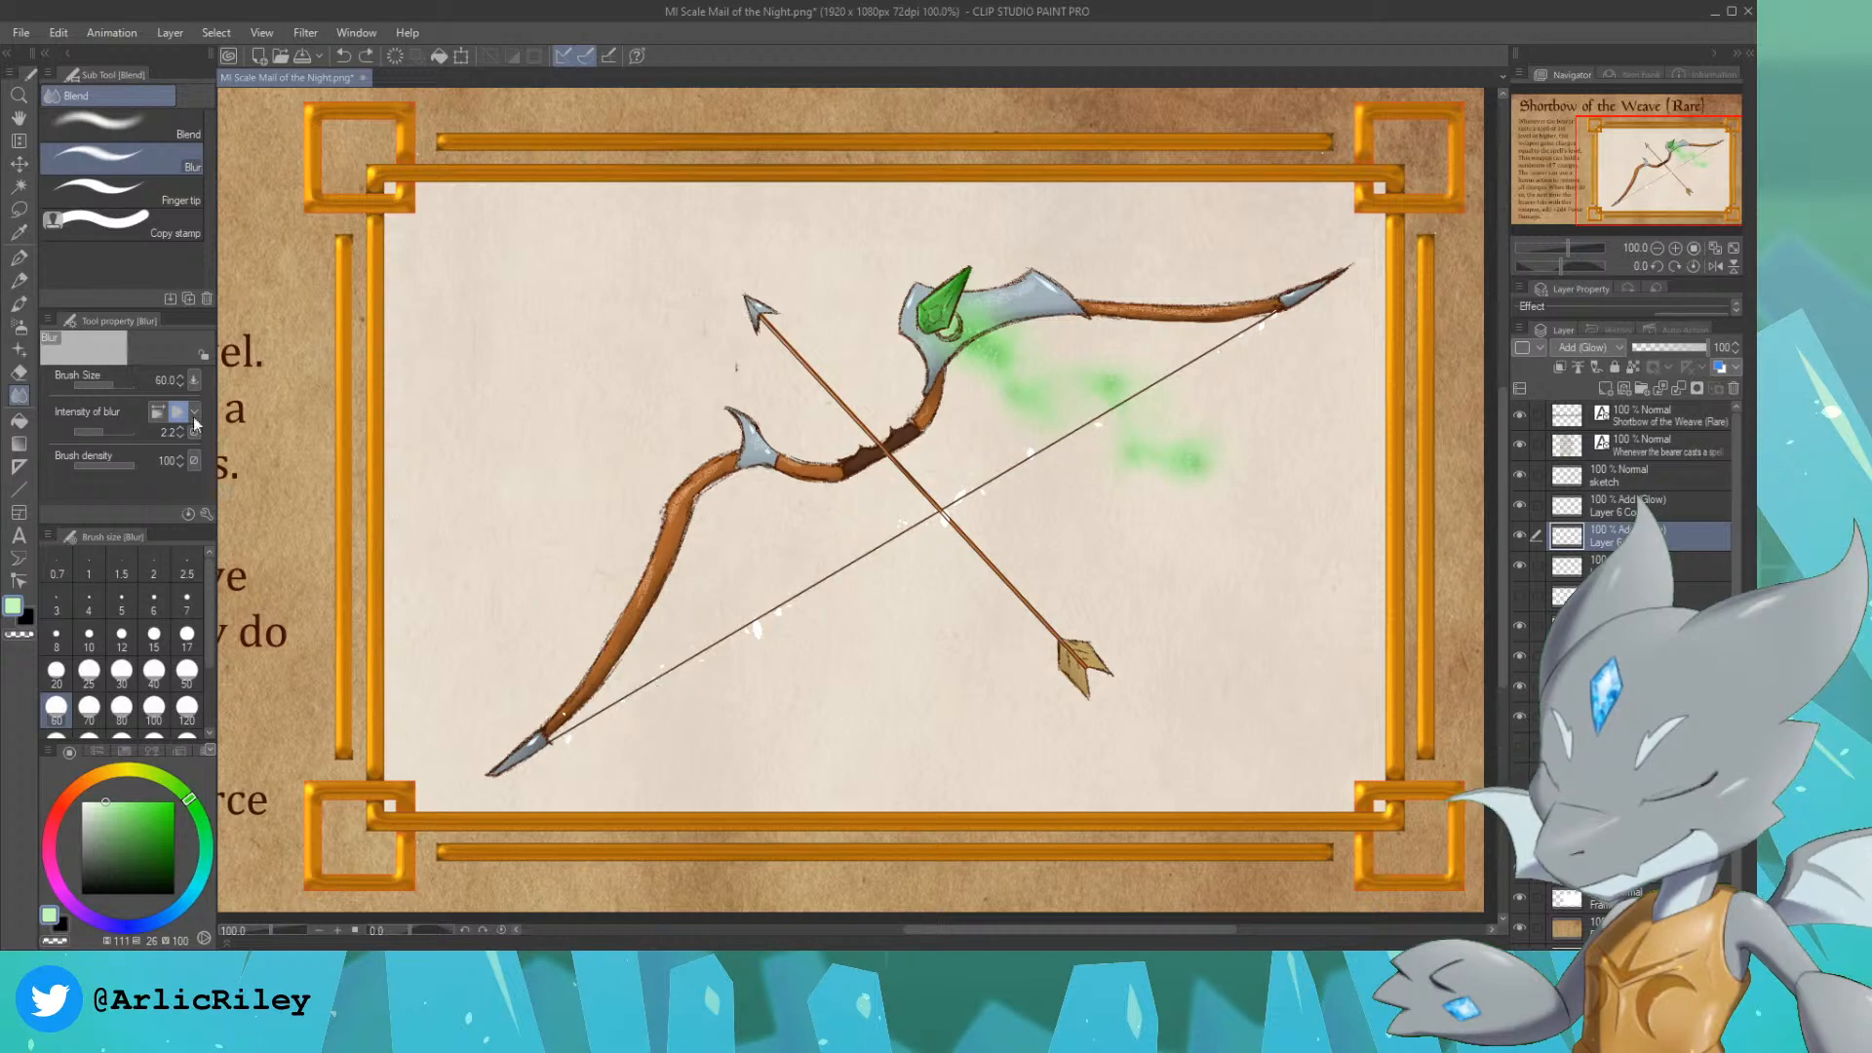
pyautogui.click(110, 466)
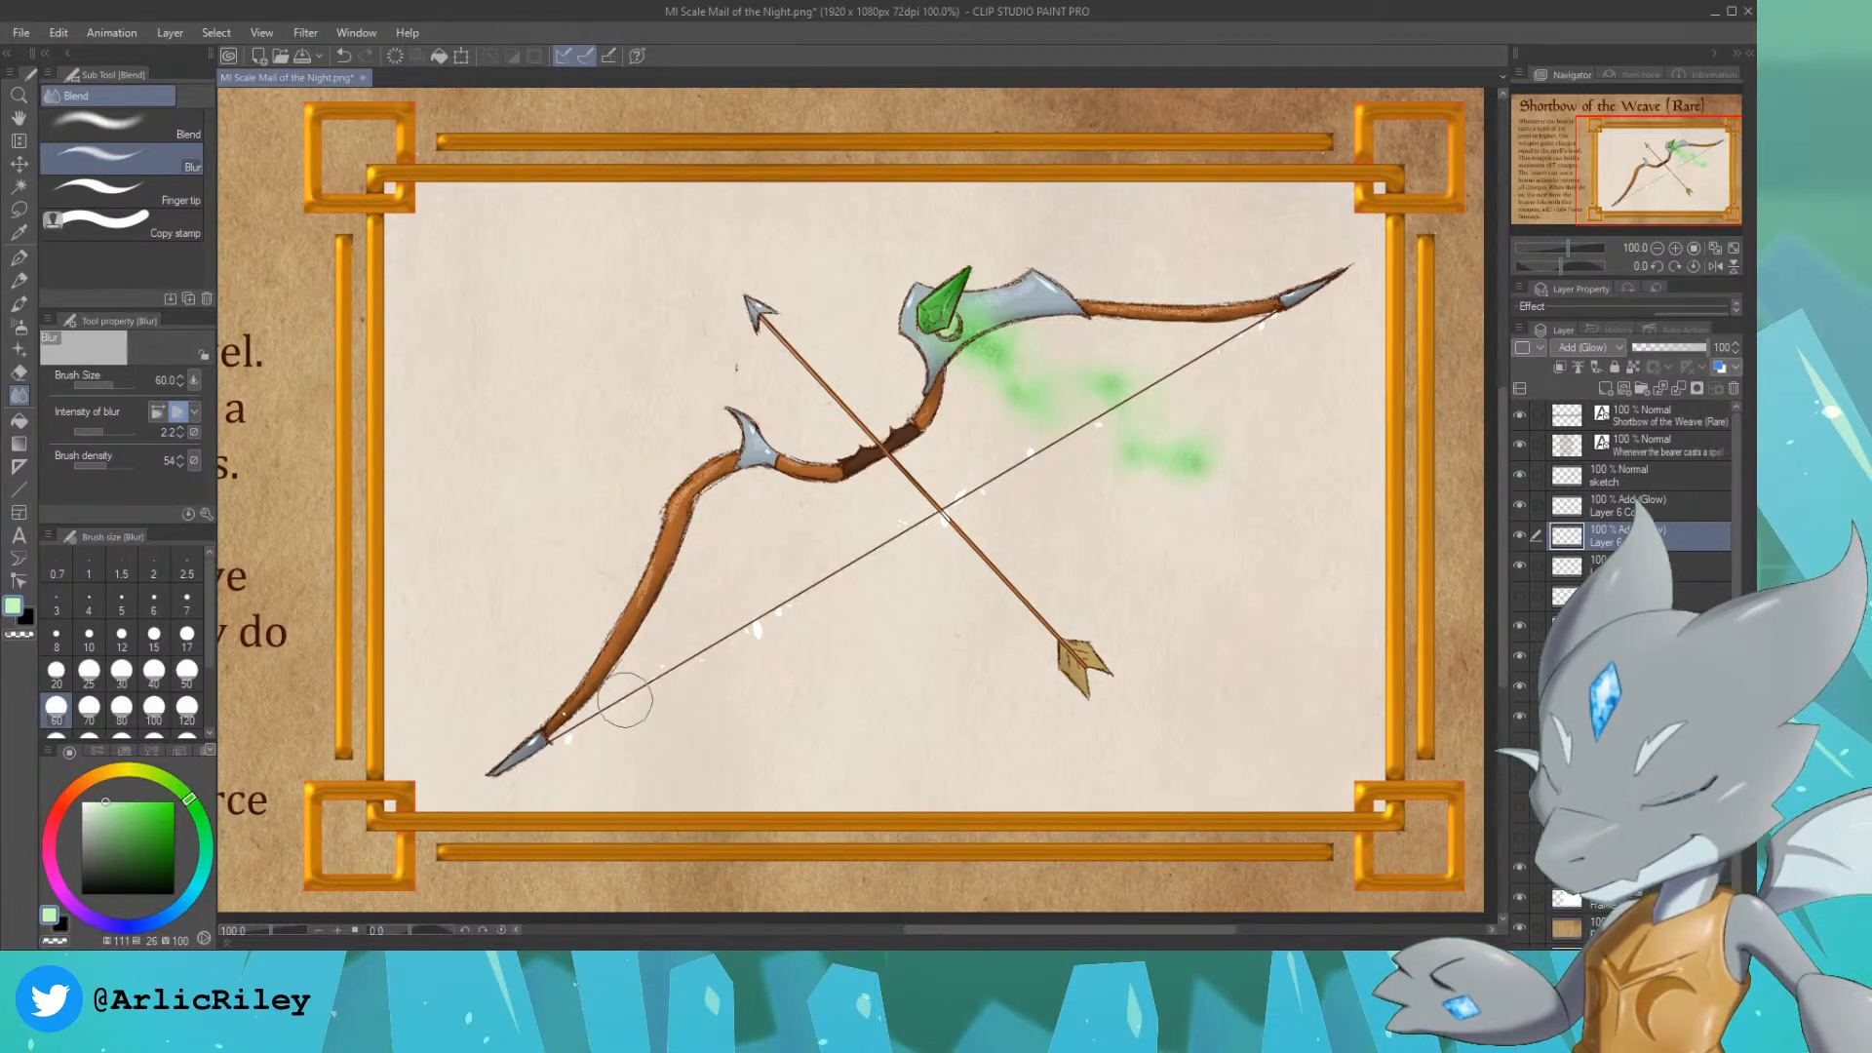
pyautogui.moveTo(650, 702); pyautogui.dragTo(553, 758)
pyautogui.hotkey('ctrl', 'z')
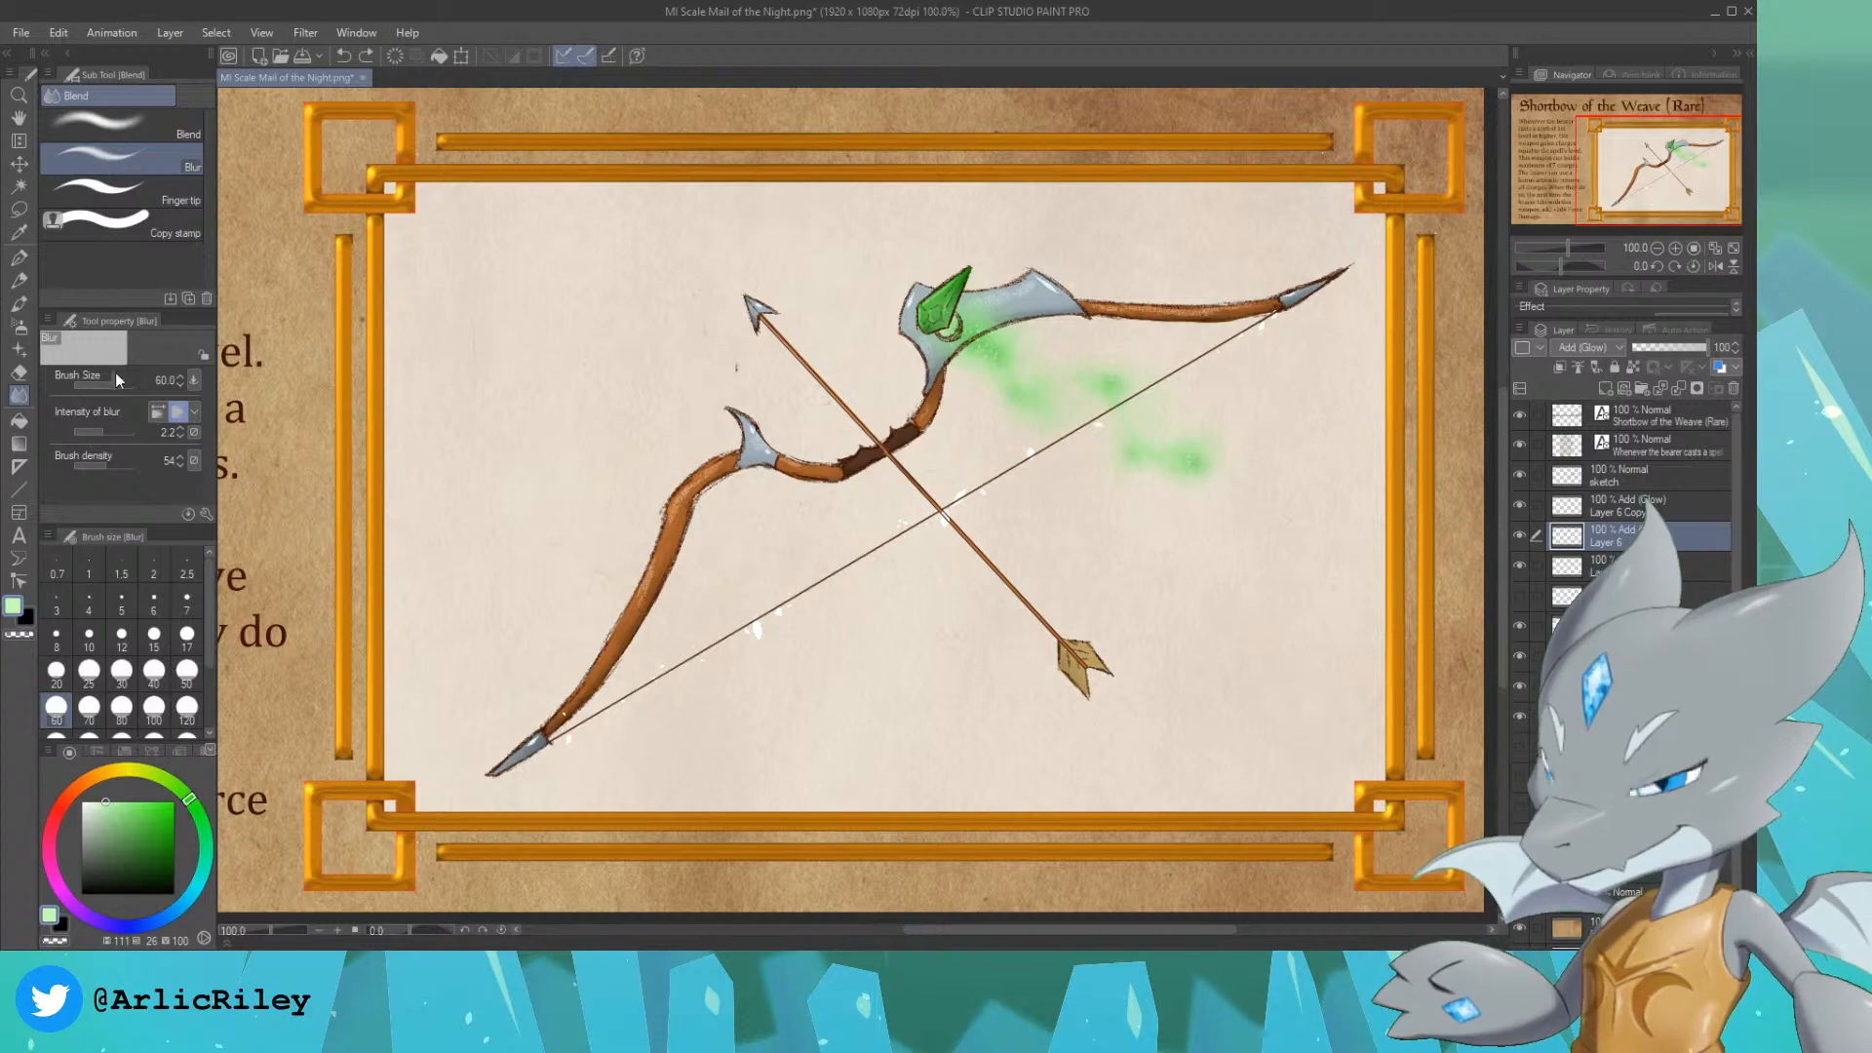
pyautogui.click(93, 468)
pyautogui.moveTo(559, 759); pyautogui.dragTo(636, 688)
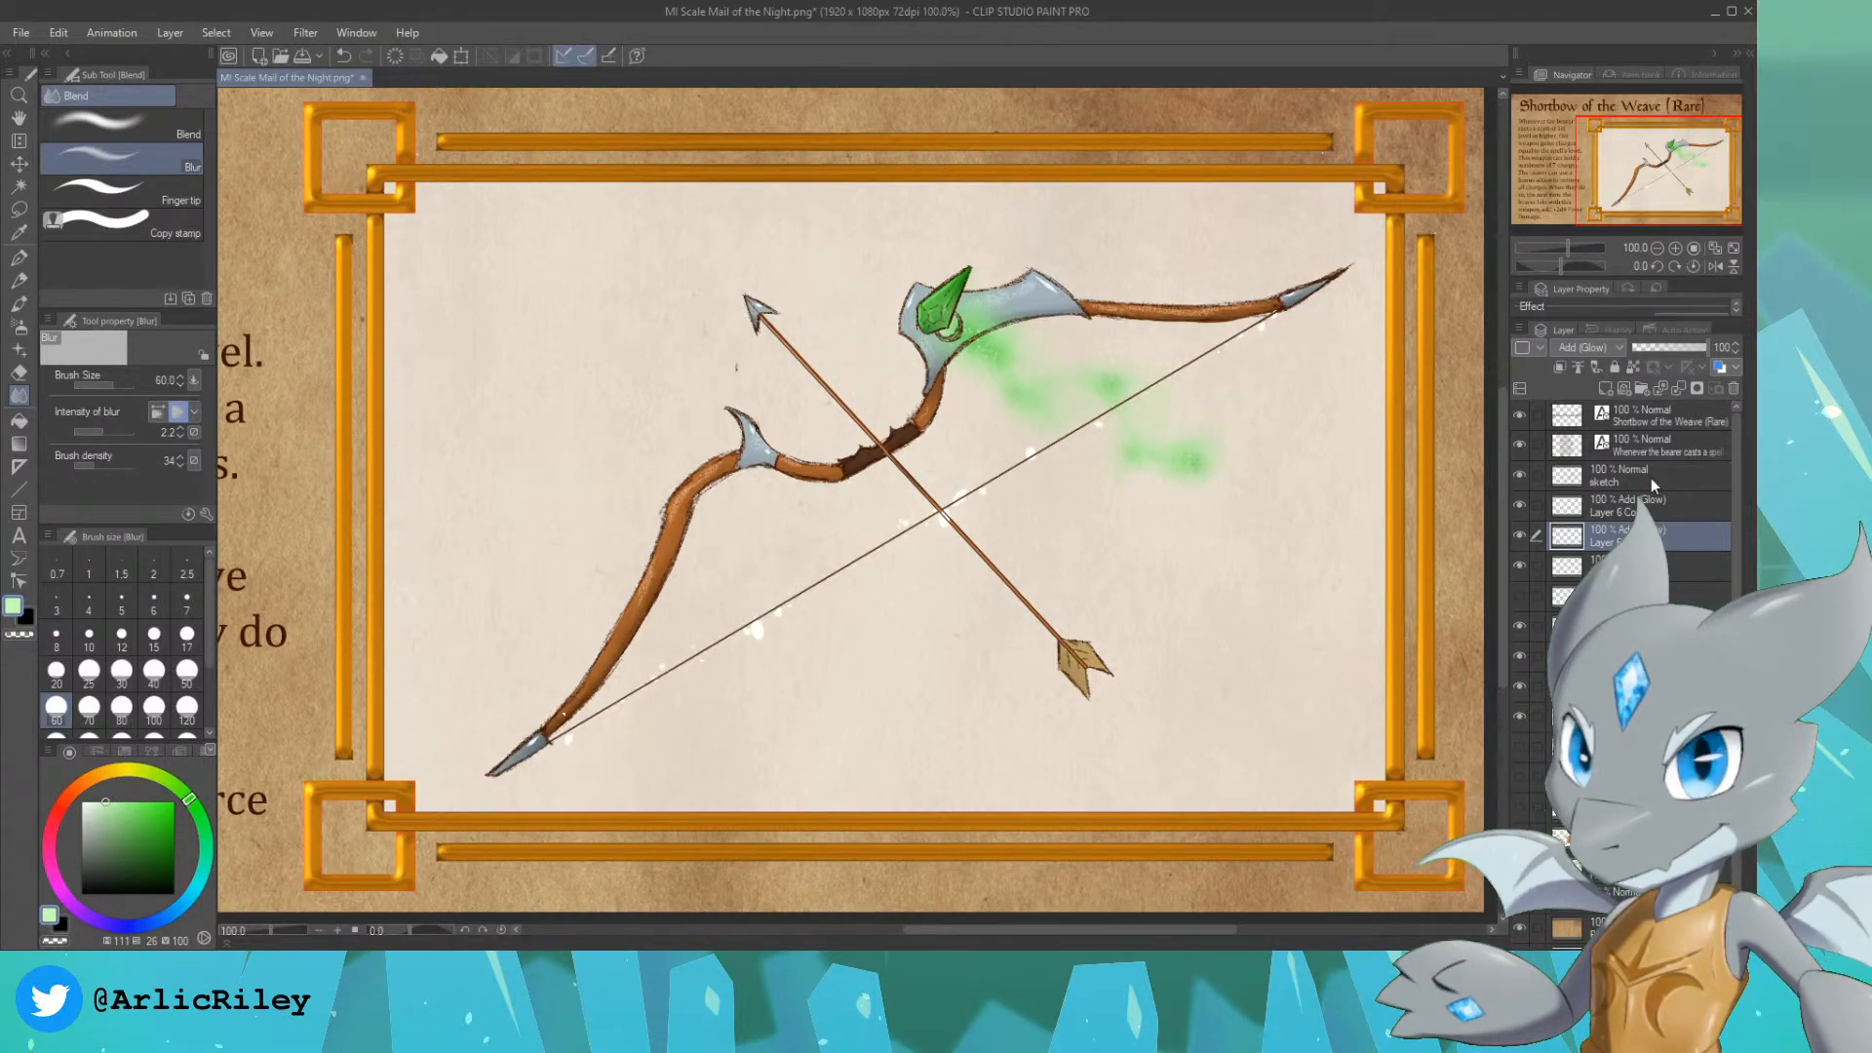
pyautogui.moveTo(1675, 351); pyautogui.dragTo(1660, 353)
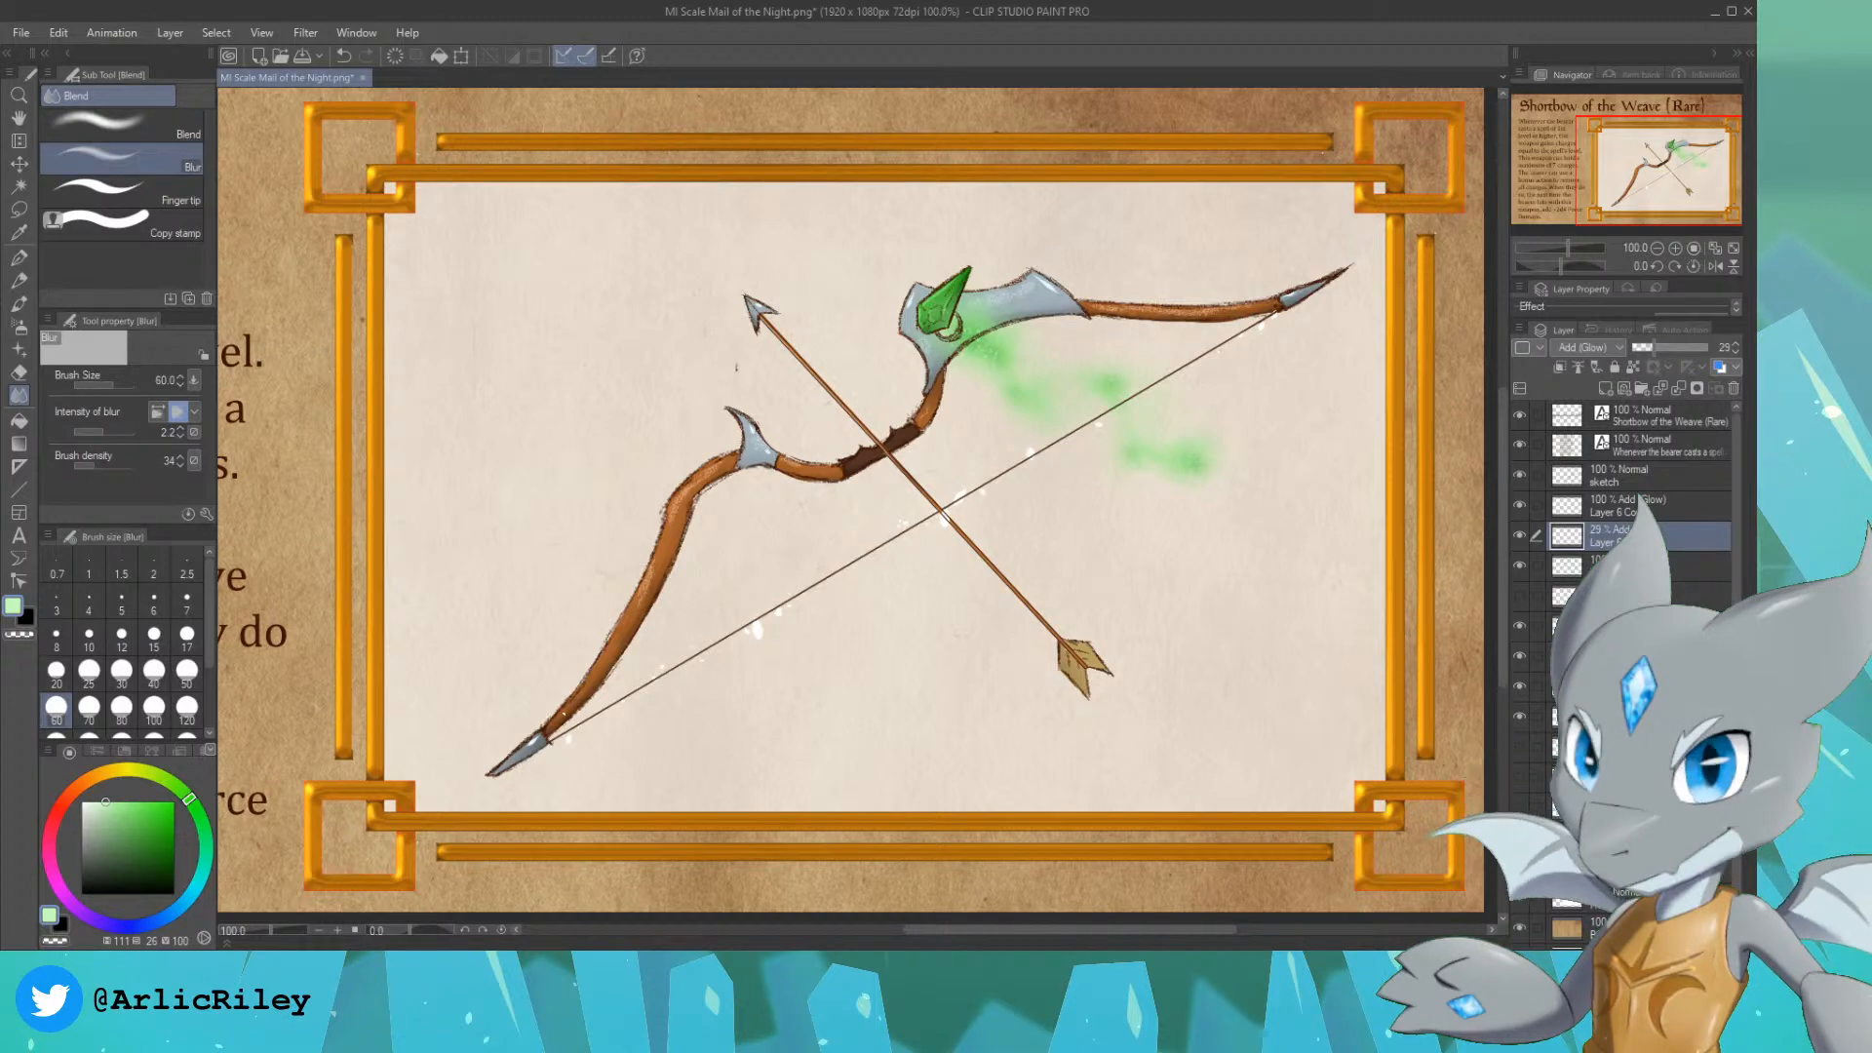
# Step: Select the particle shapes of the upper glow layer and tint them pale green on a new layer with the Soft airbrush at size 25
pyautogui.click(1648, 566)
pyautogui.click(1658, 507)
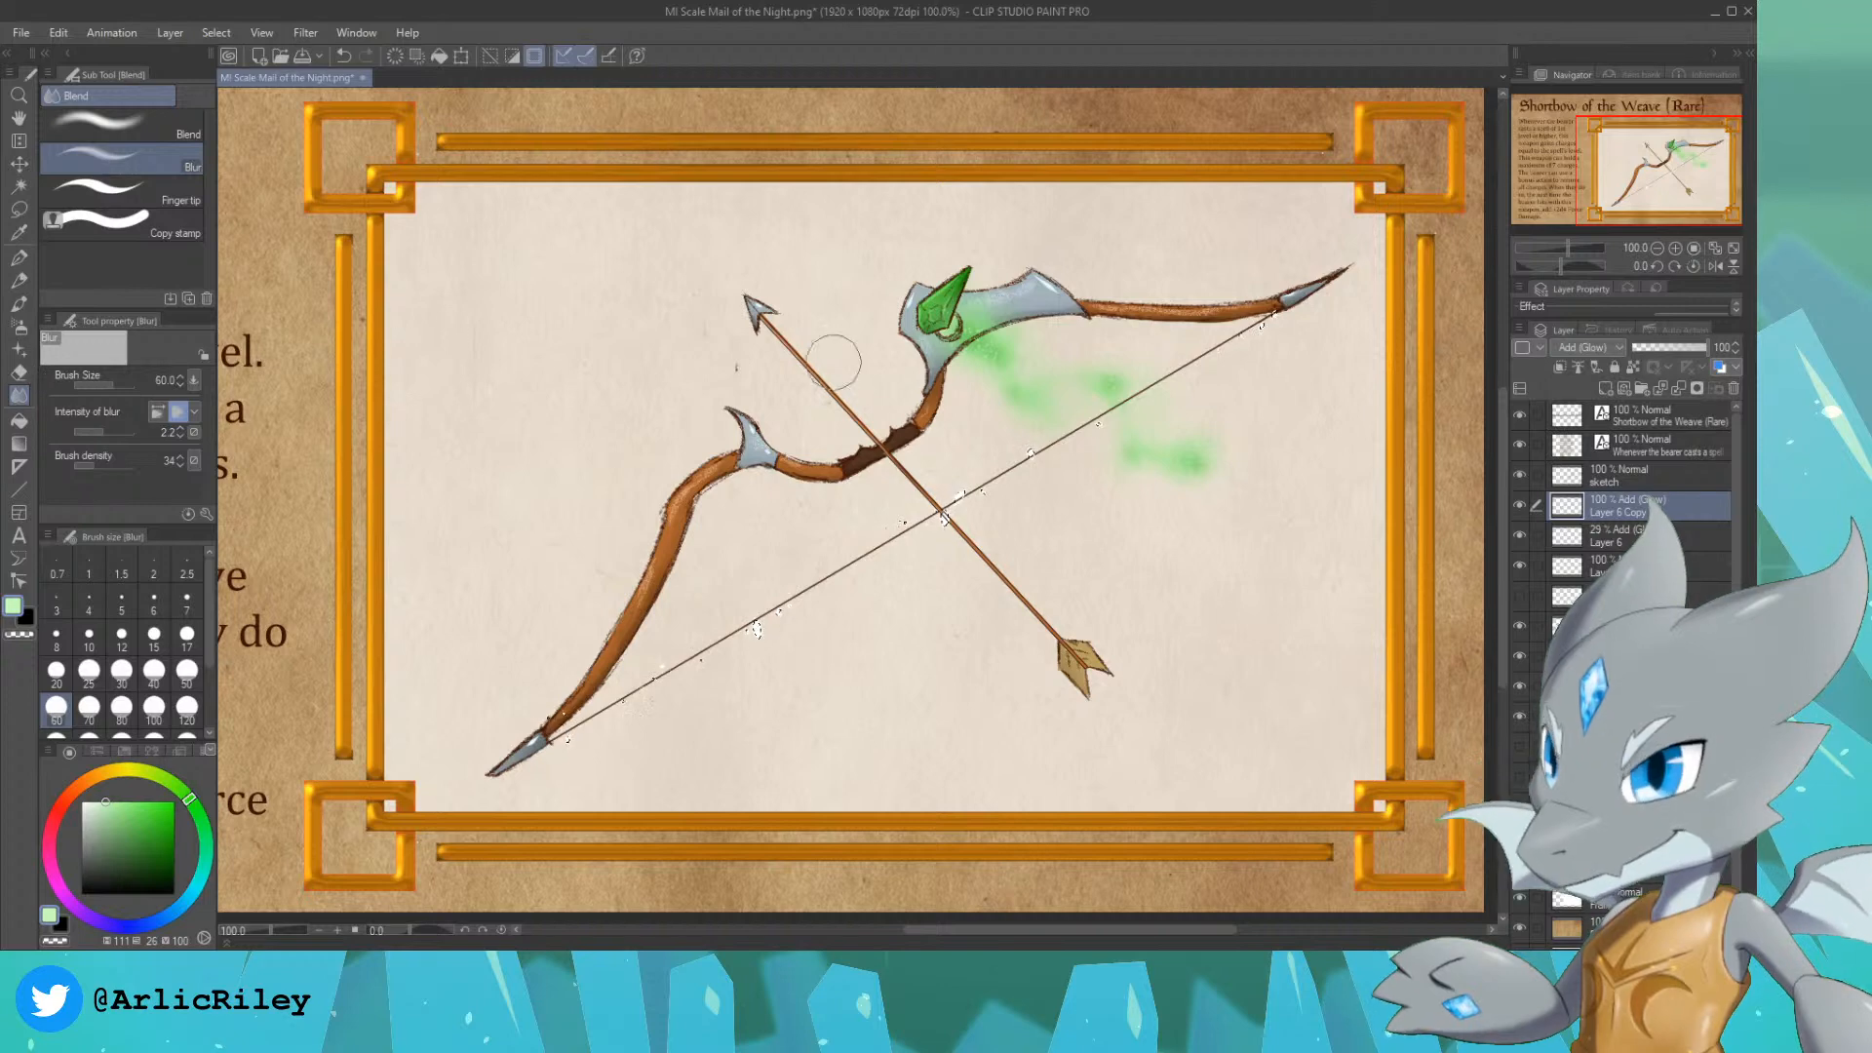
pyautogui.keyDown('alt'); pyautogui.click(941, 306); pyautogui.keyUp('alt')
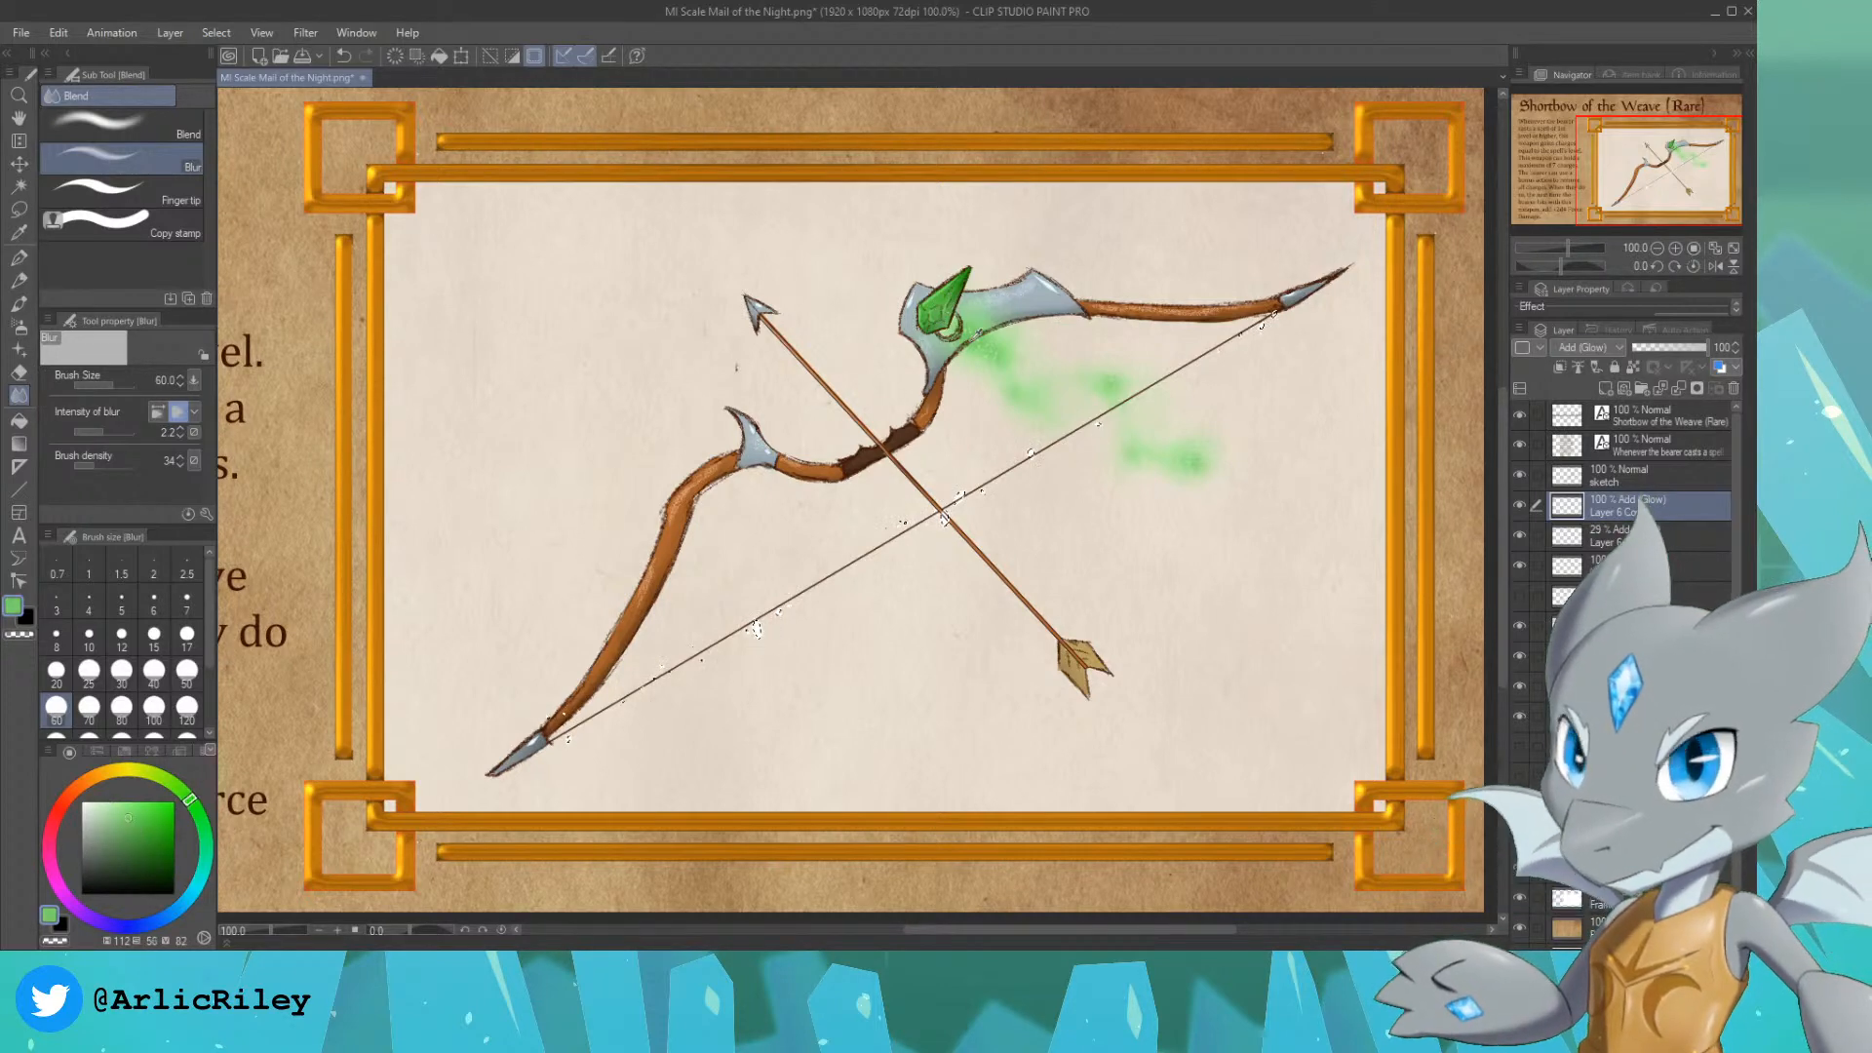
pyautogui.keyDown('alt'); pyautogui.click(1036, 400); pyautogui.keyUp('alt')
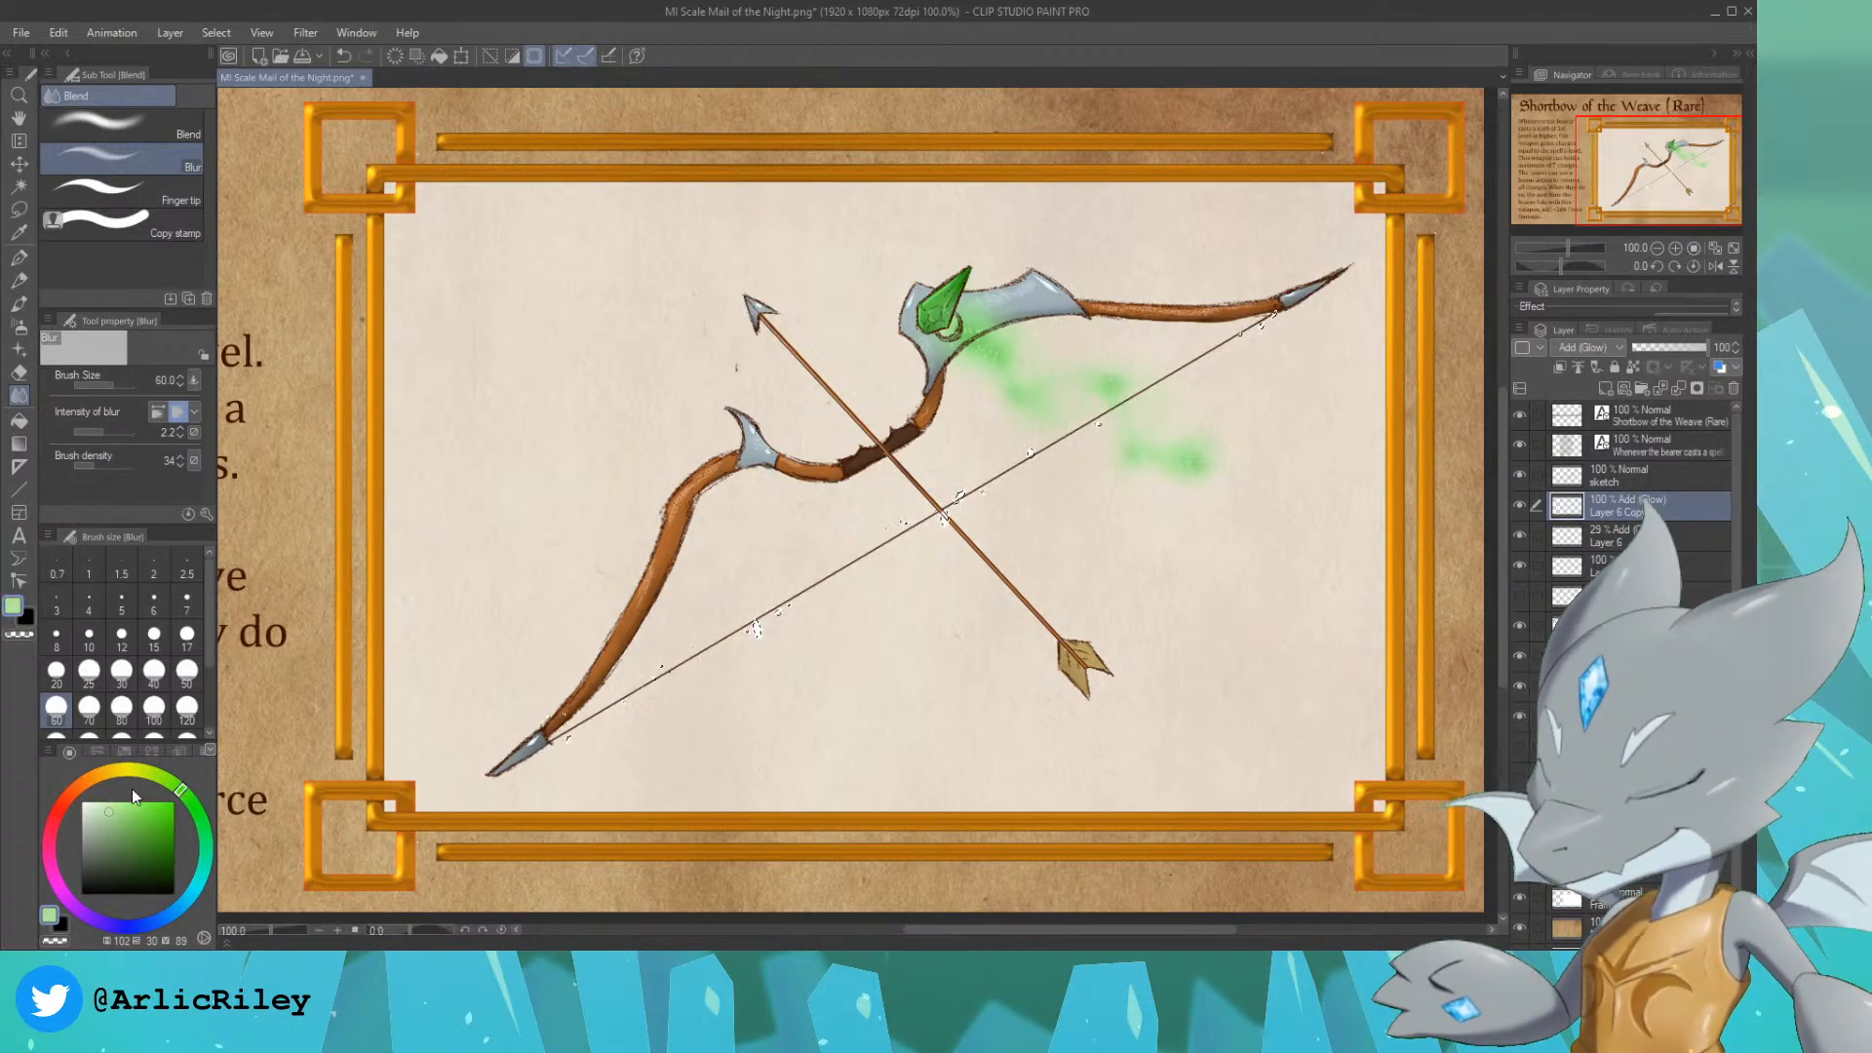
pyautogui.click(107, 808)
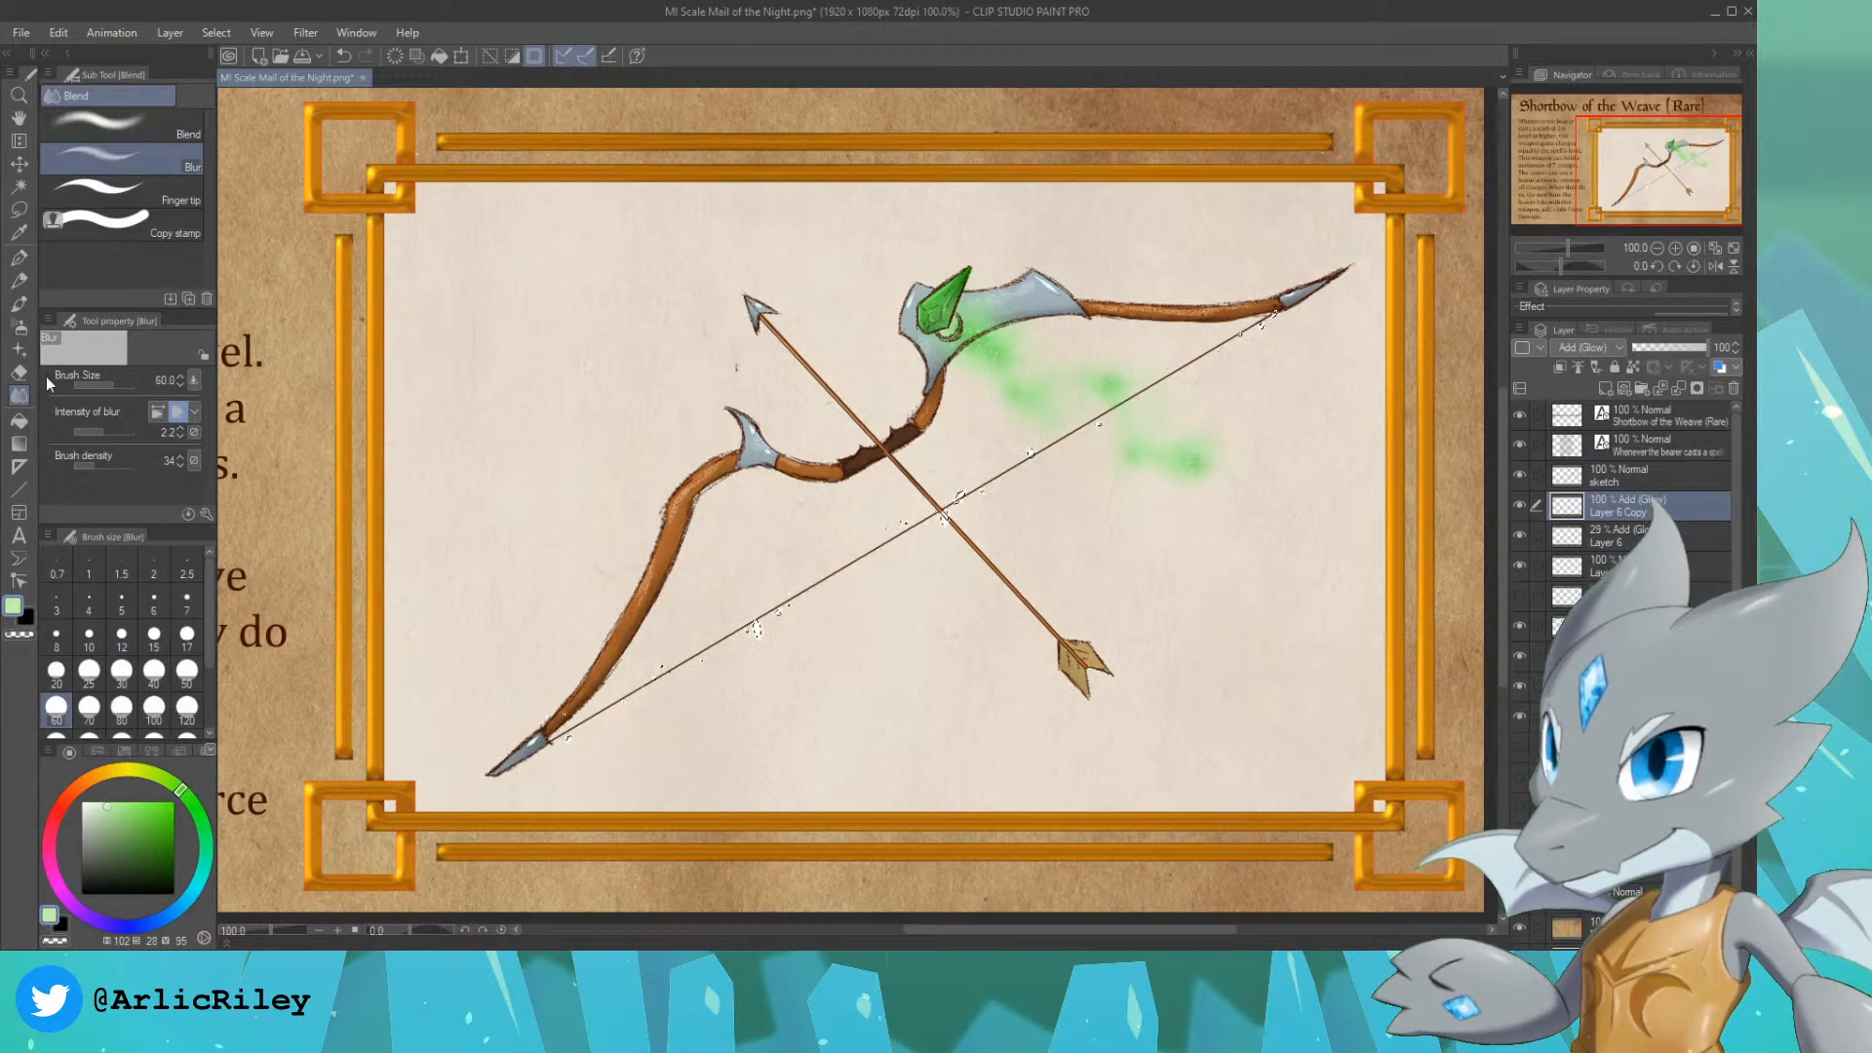
pyautogui.click(19, 326)
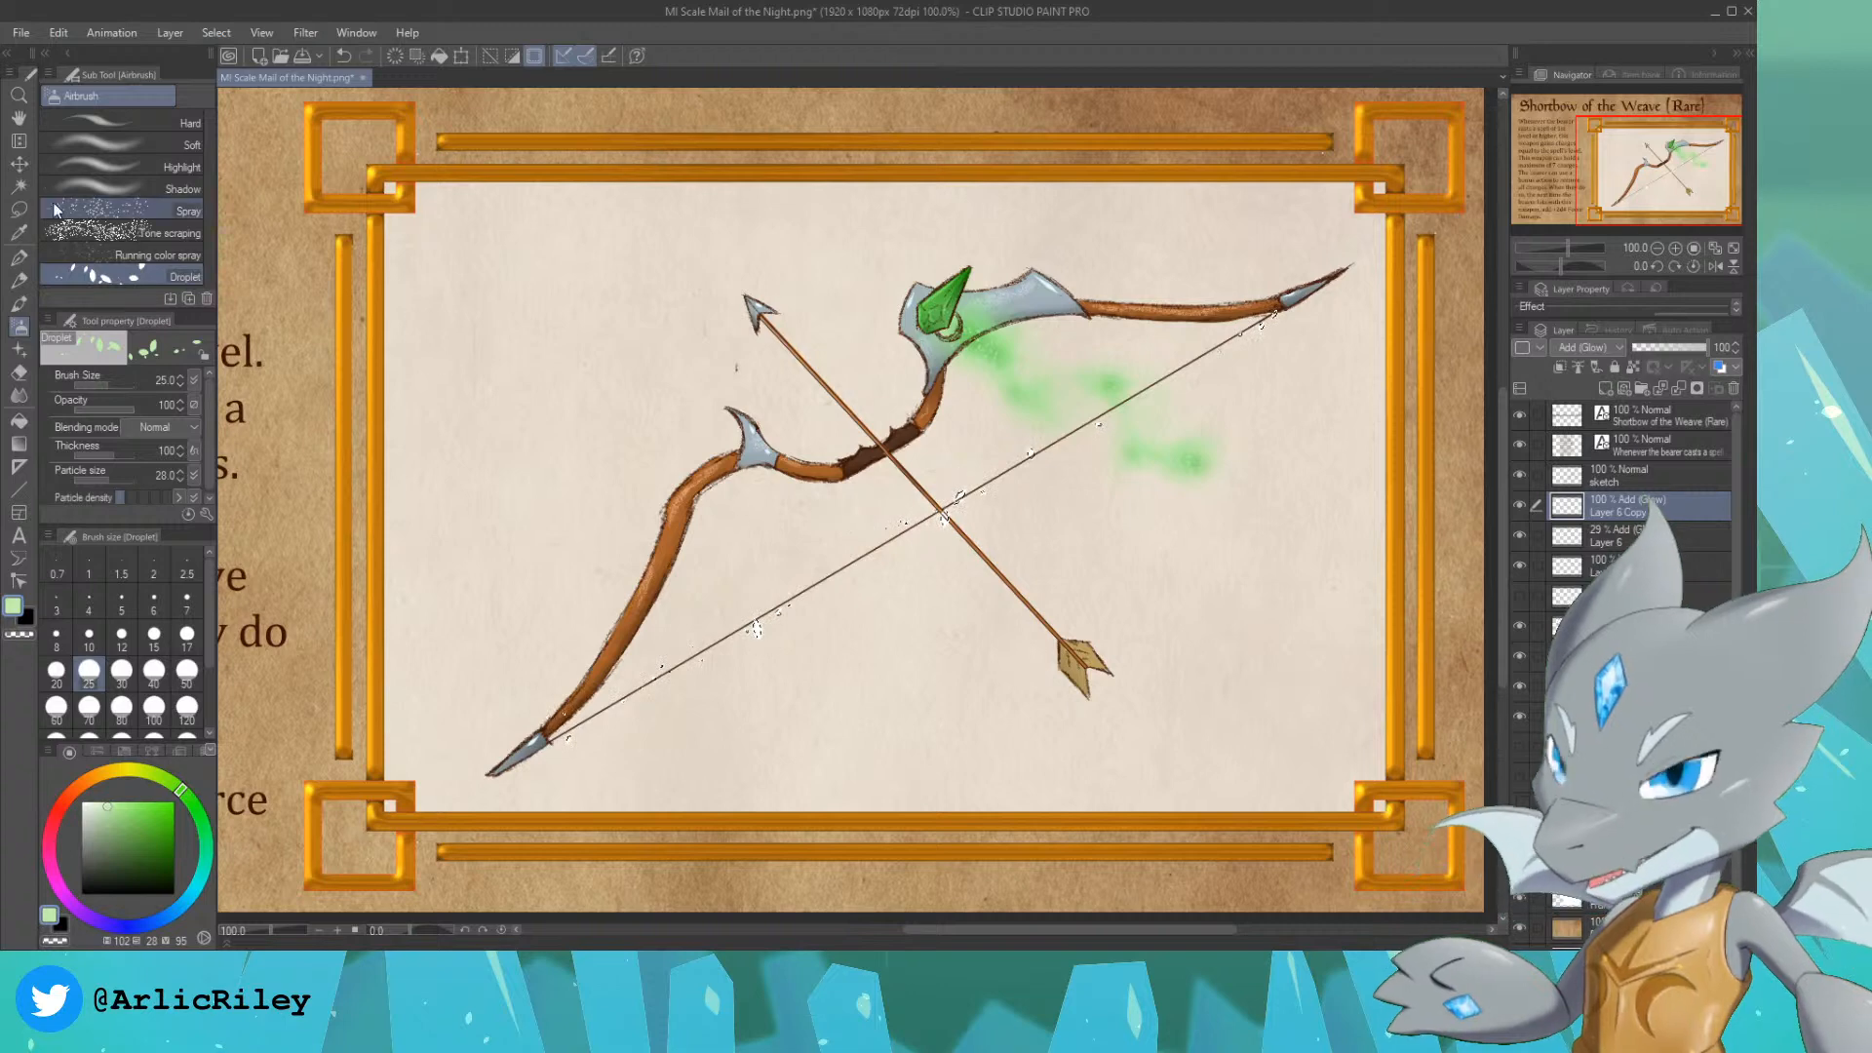
pyautogui.click(149, 142)
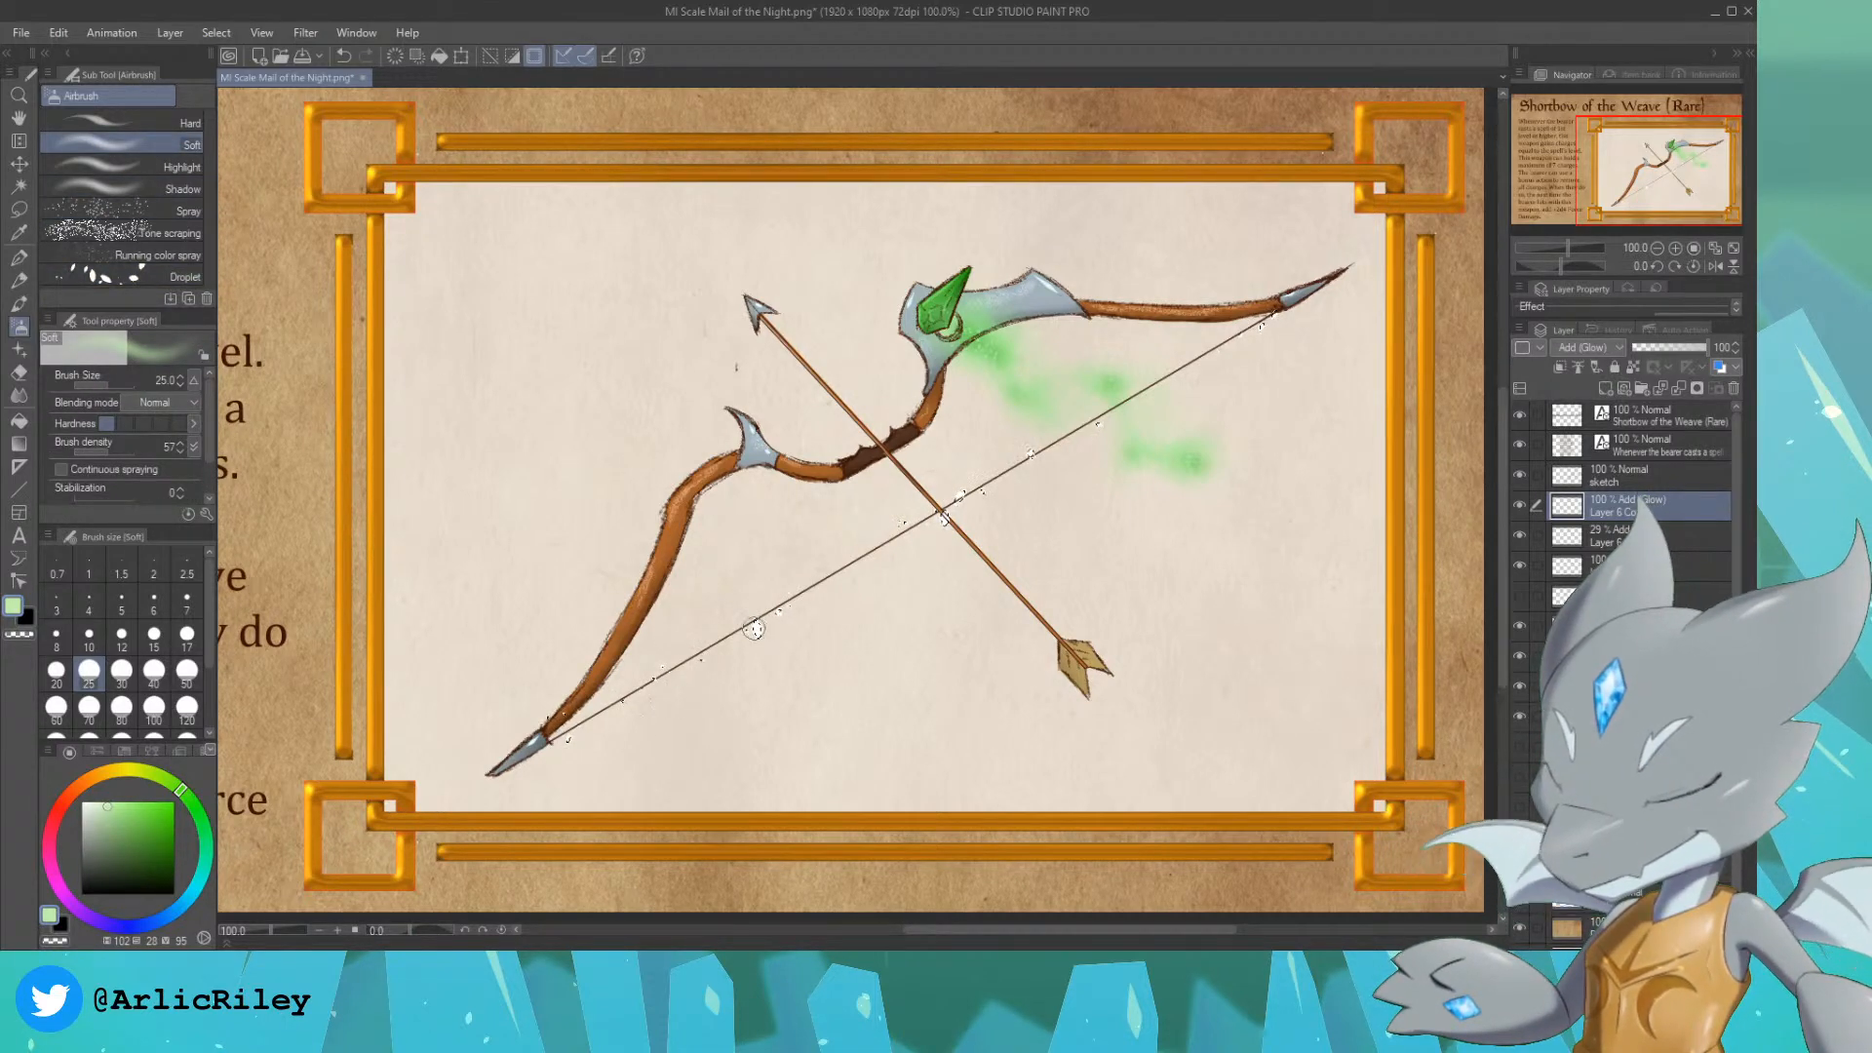
pyautogui.hotkey('ctrl', 'shift', 'n')
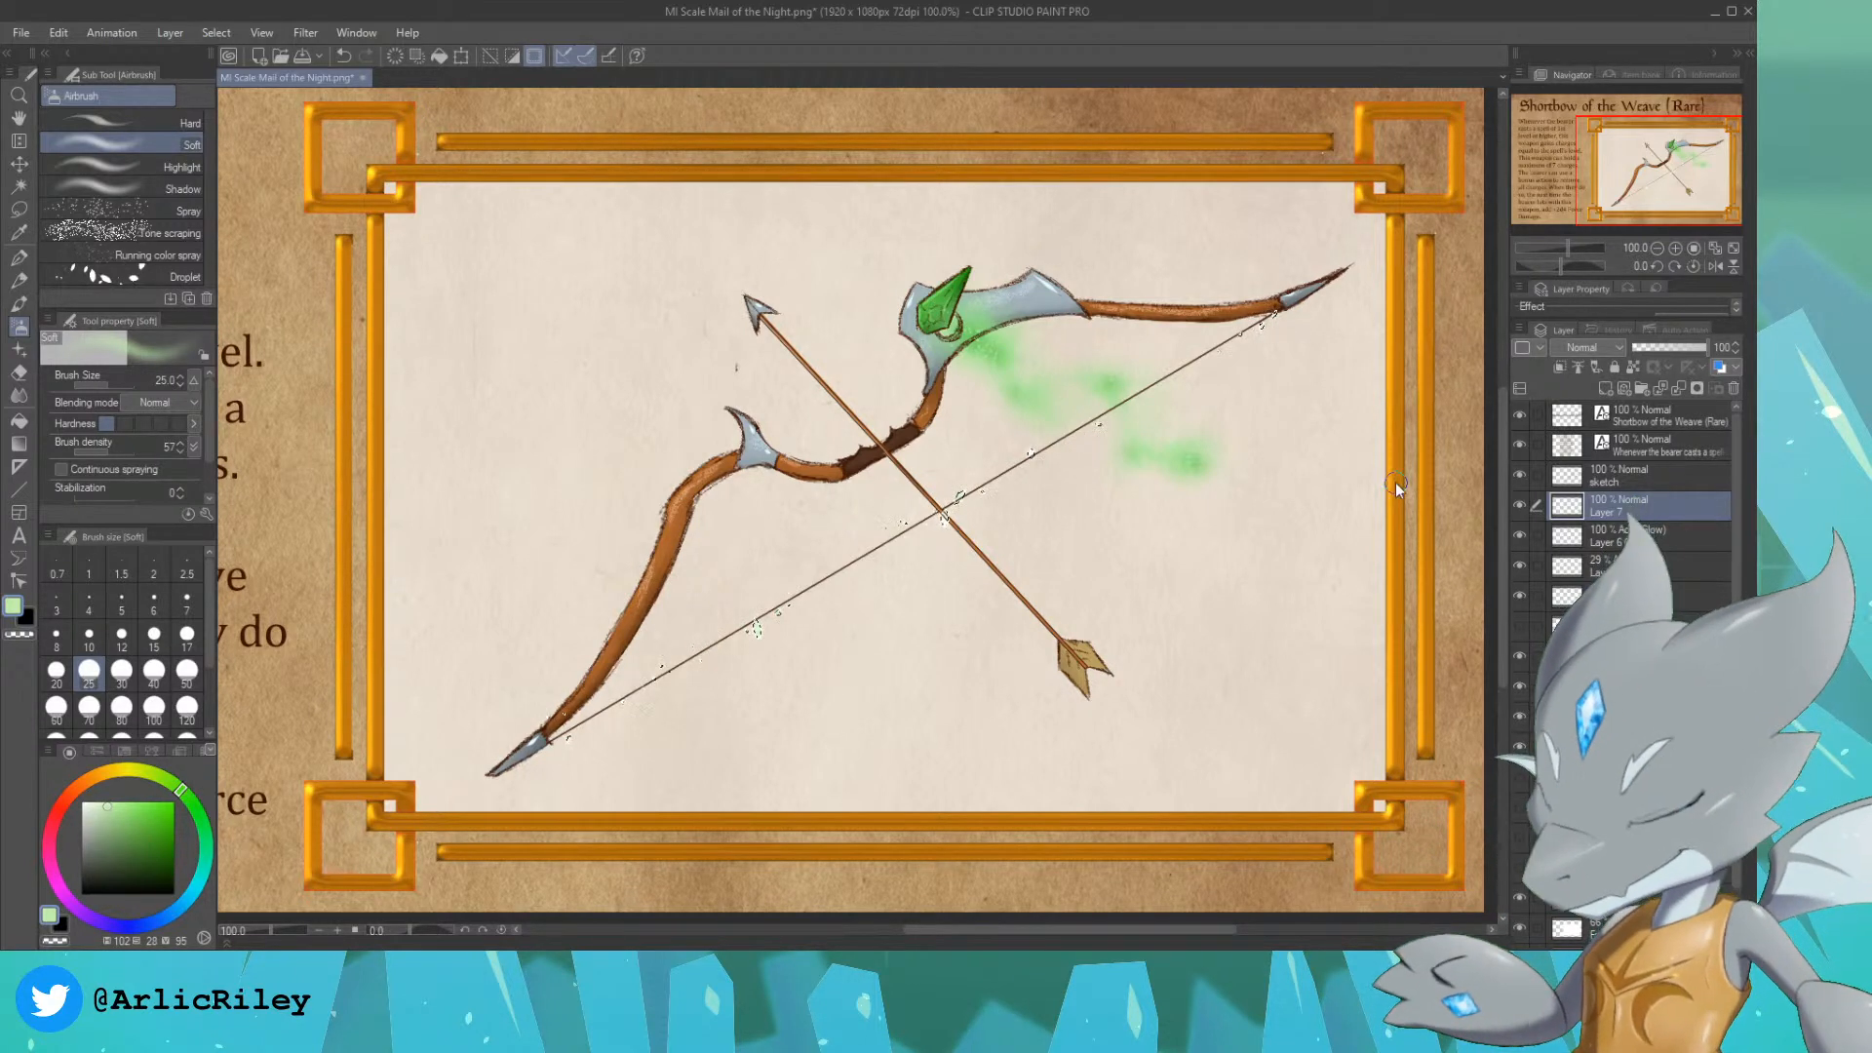
pyautogui.hotkey('ctrl', 'd')
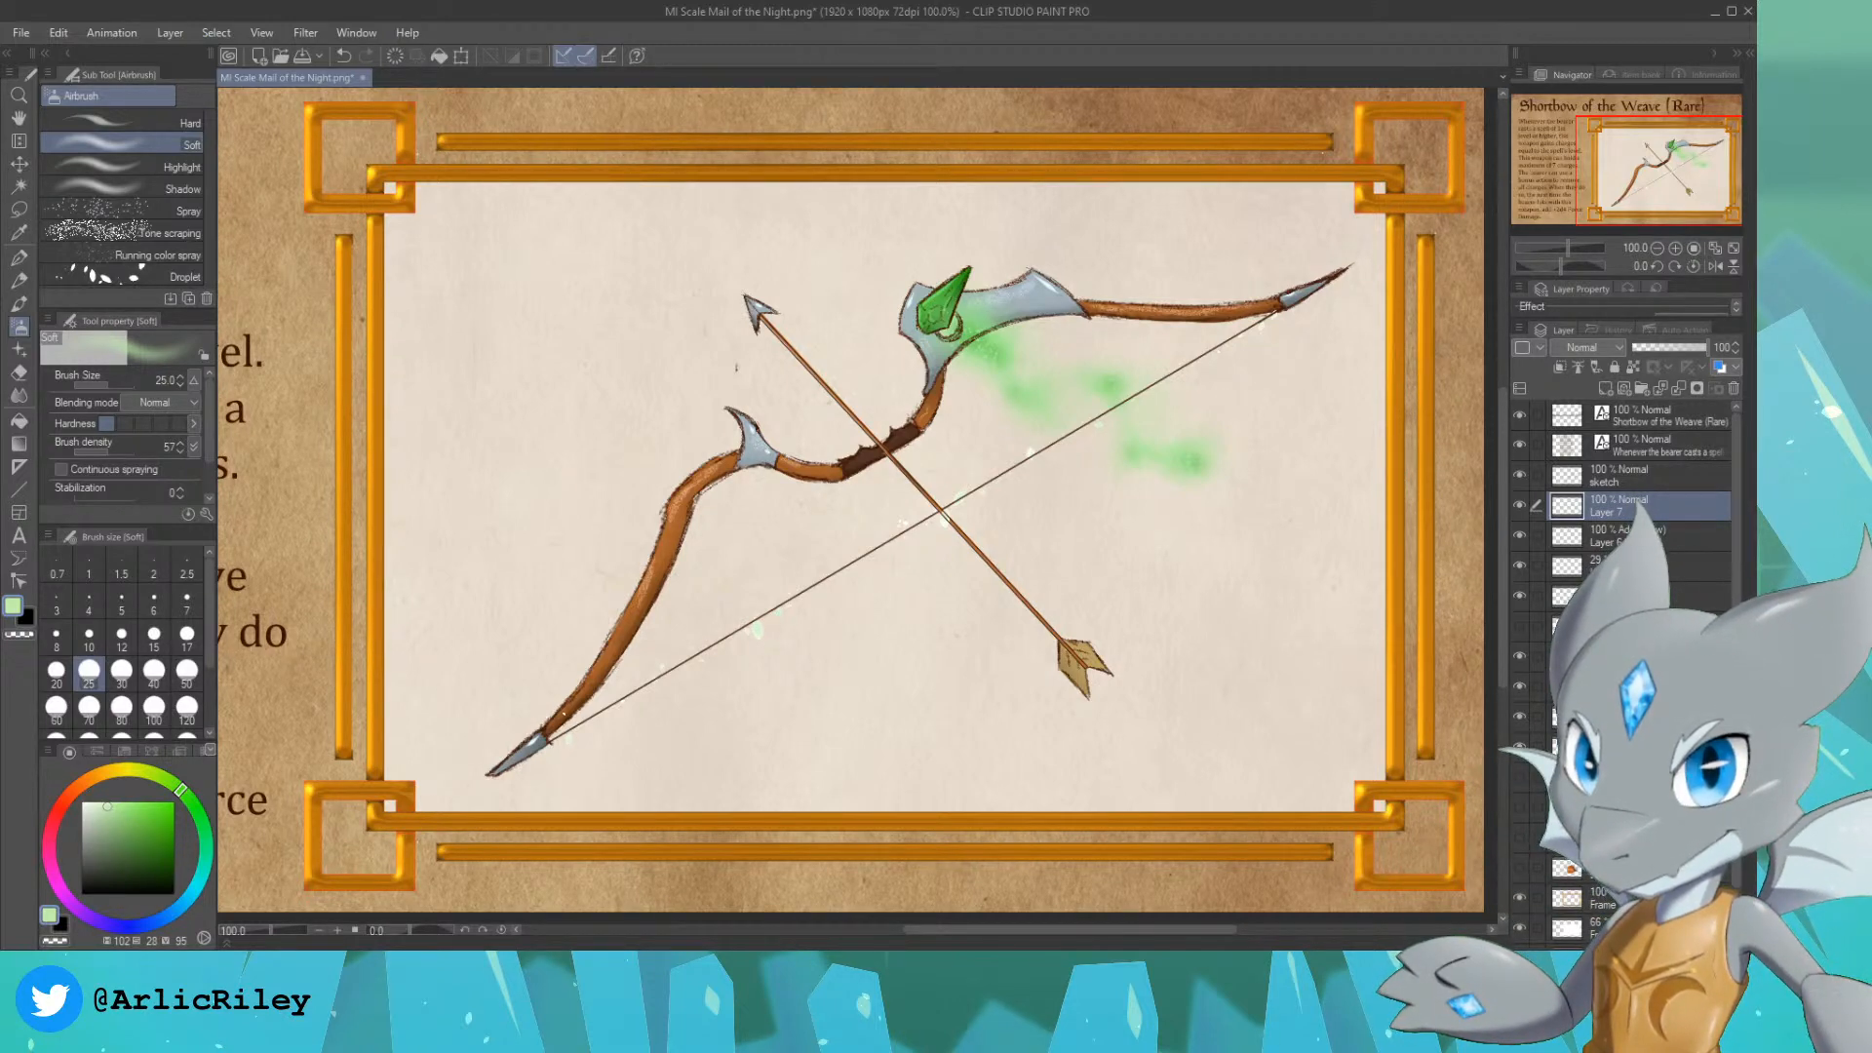
# Step: Reselect the particle shapes and airbrush them with a deeper green sampled from the mist, on another new layer beneath the pale green tint
pyautogui.click(1706, 537)
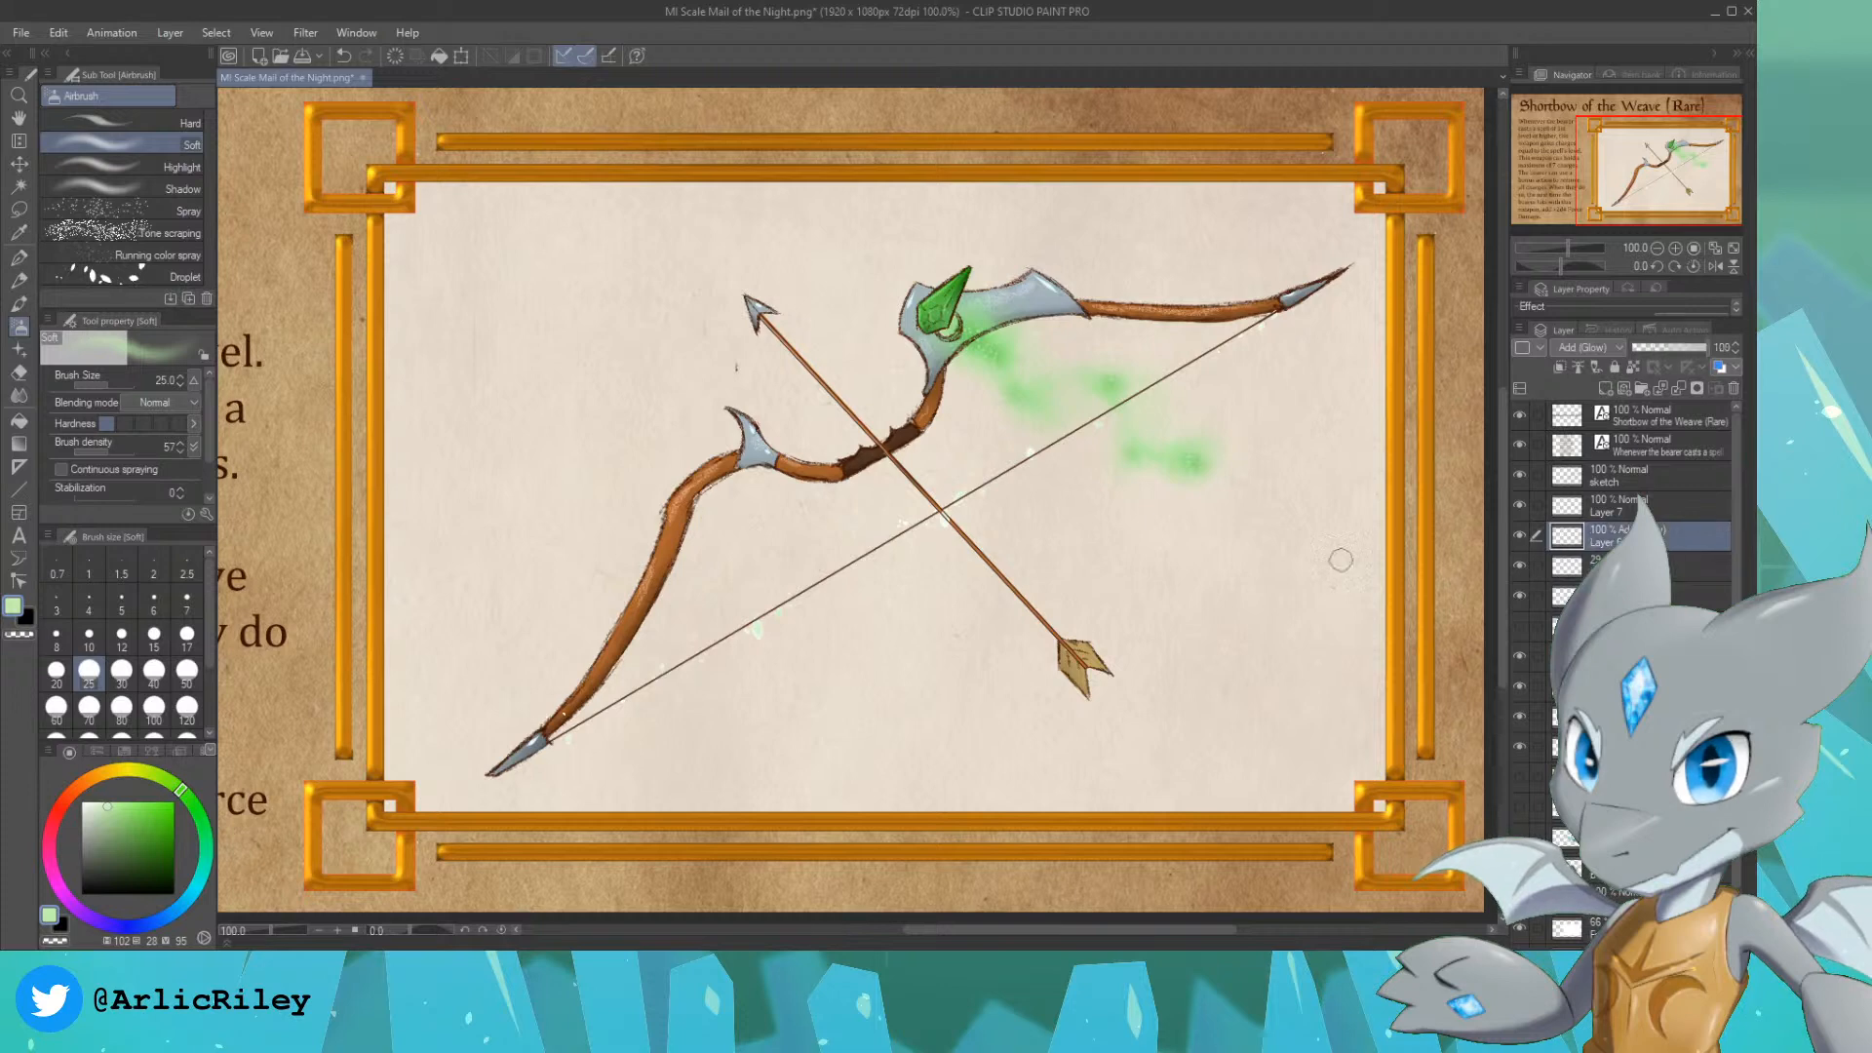
pyautogui.keyDown('ctrl'); pyautogui.click(1567, 537); pyautogui.keyUp('ctrl')
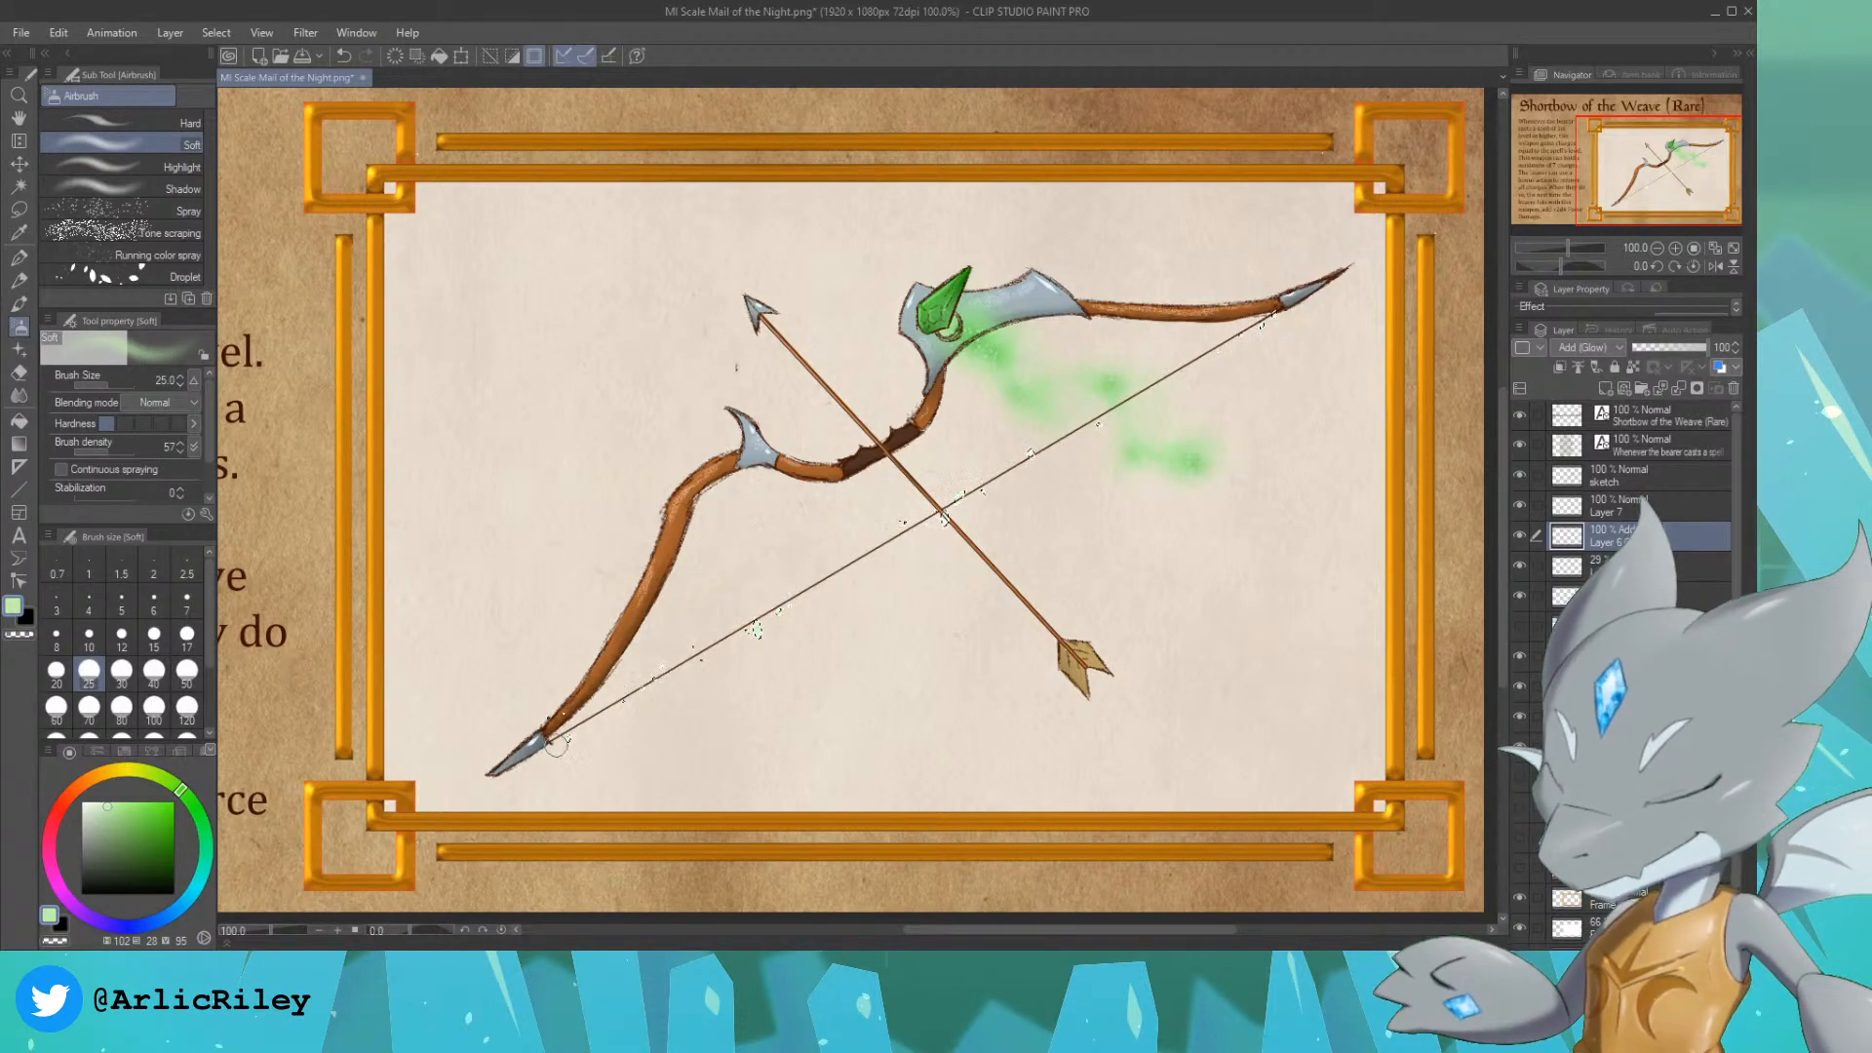
pyautogui.keyDown('alt'); pyautogui.click(991, 355); pyautogui.keyUp('alt')
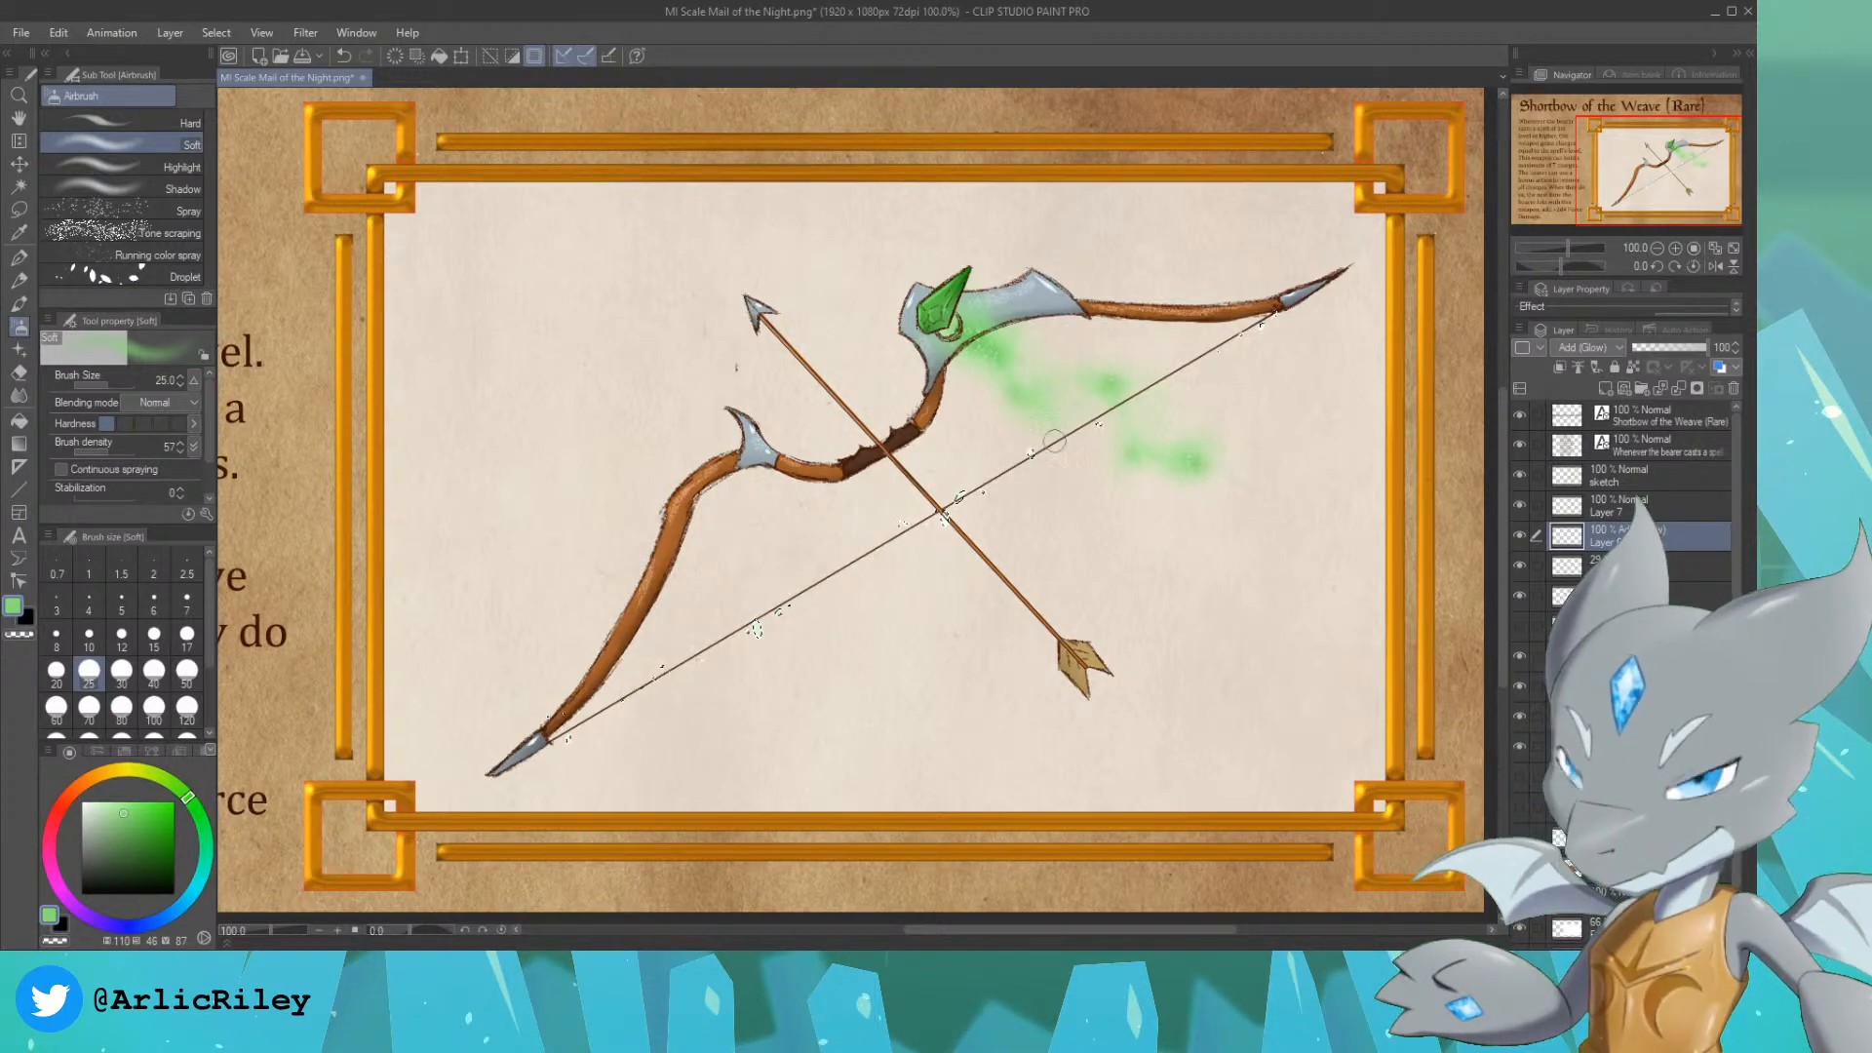
pyautogui.click(1607, 389)
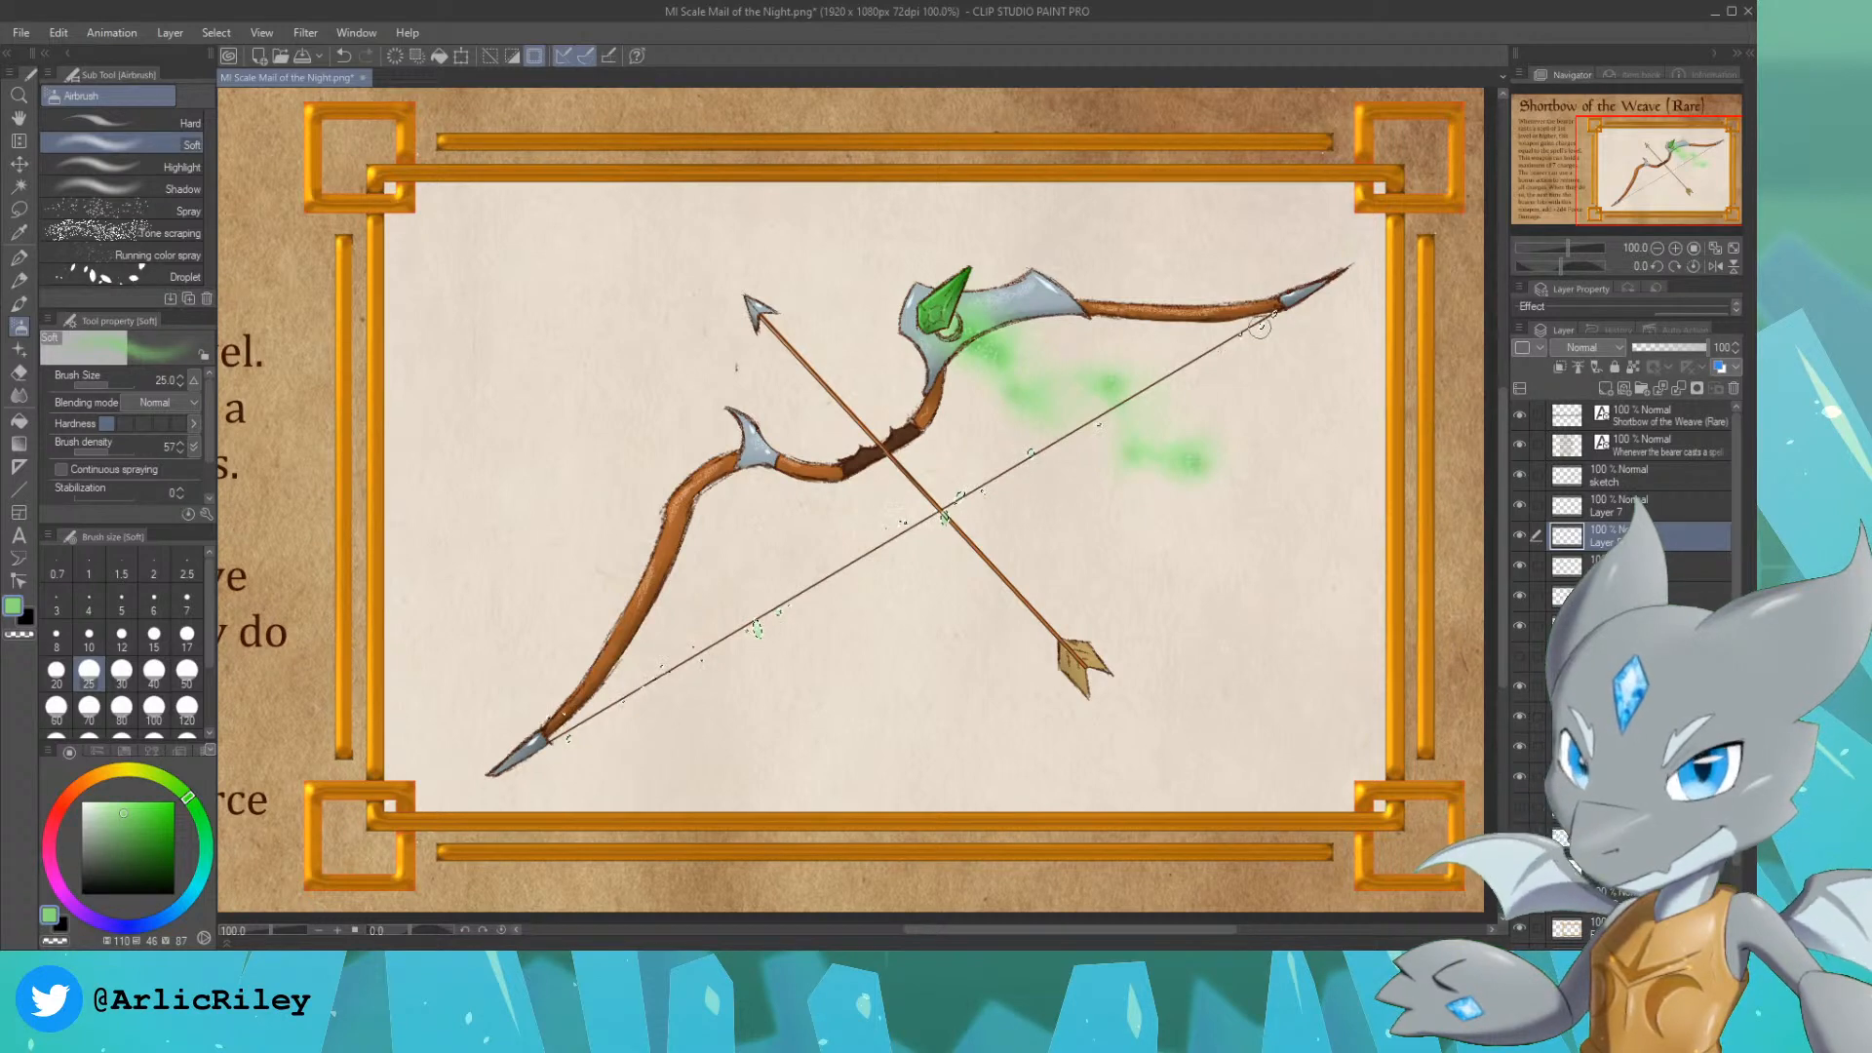
pyautogui.hotkey('ctrl', 'd')
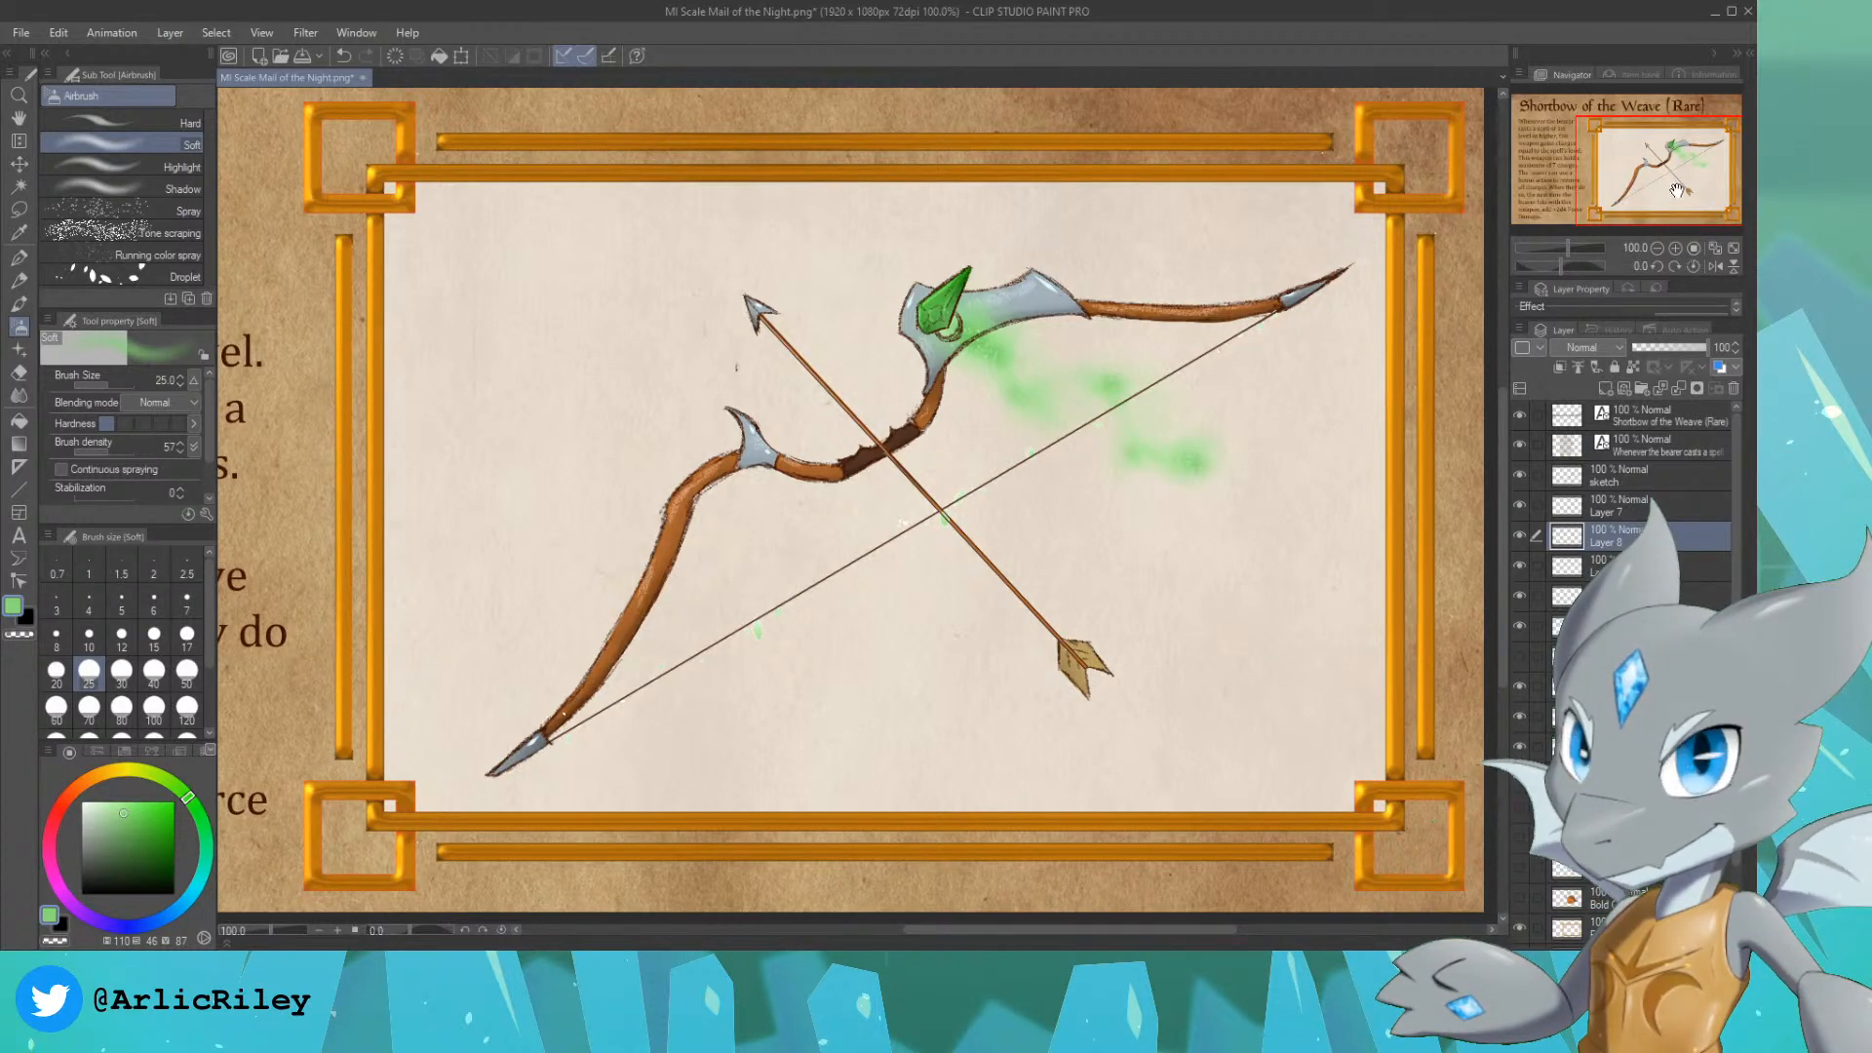
# Step: Soften the green tint on the bowstring particles with the Blur tool at size 60 and density 34
pyautogui.moveTo(1669, 172); pyautogui.dragTo(1660, 191)
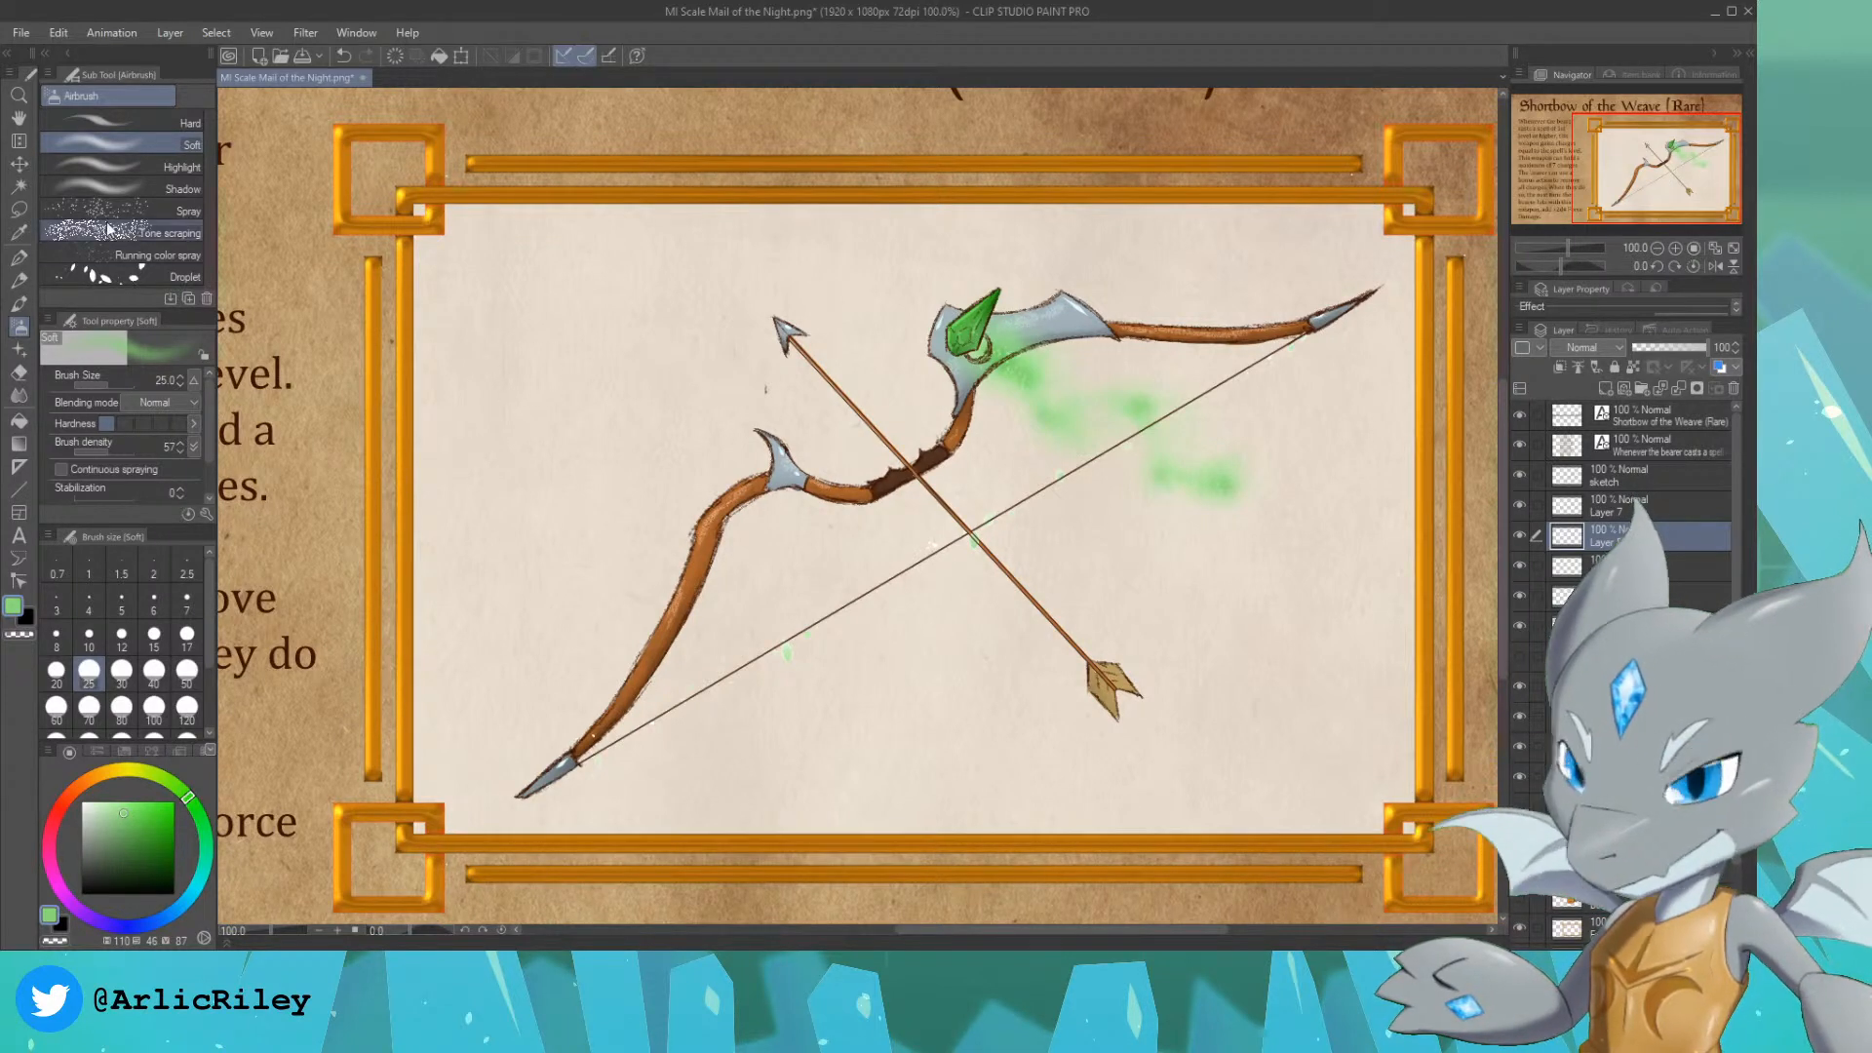
pyautogui.click(19, 395)
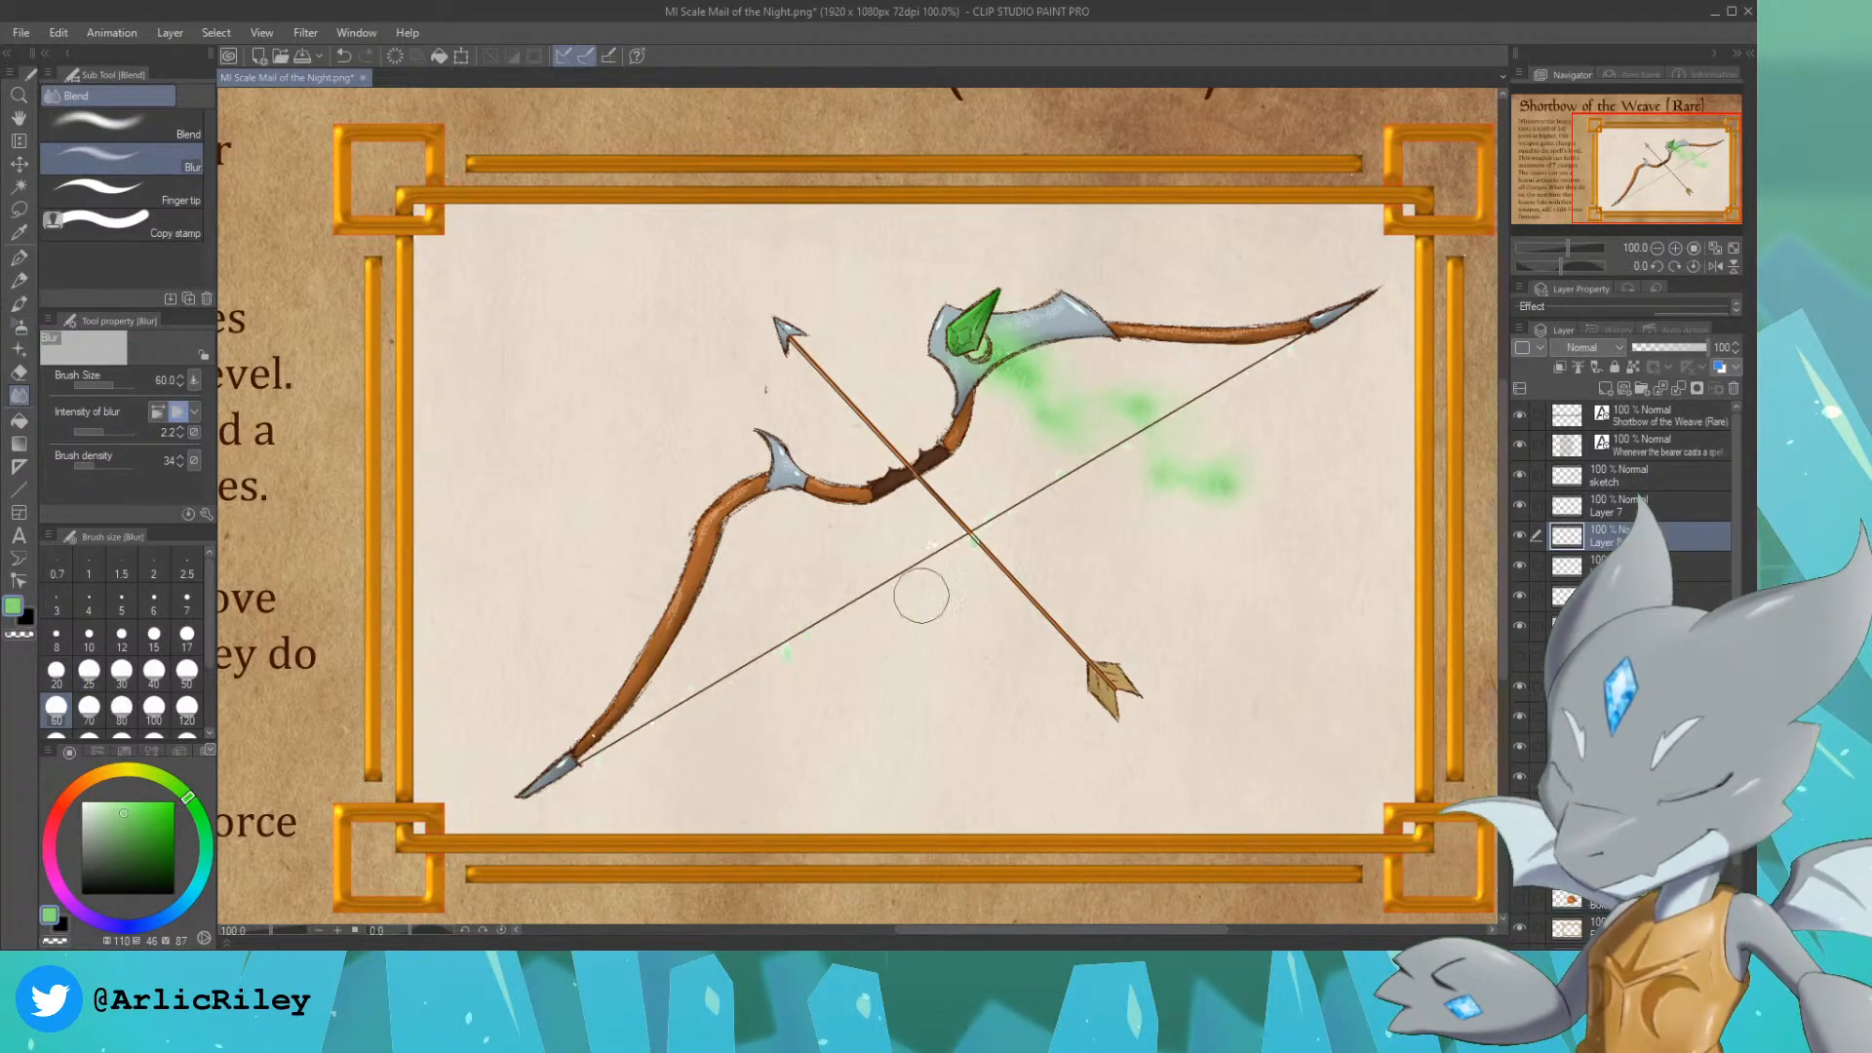
pyautogui.click(1522, 597)
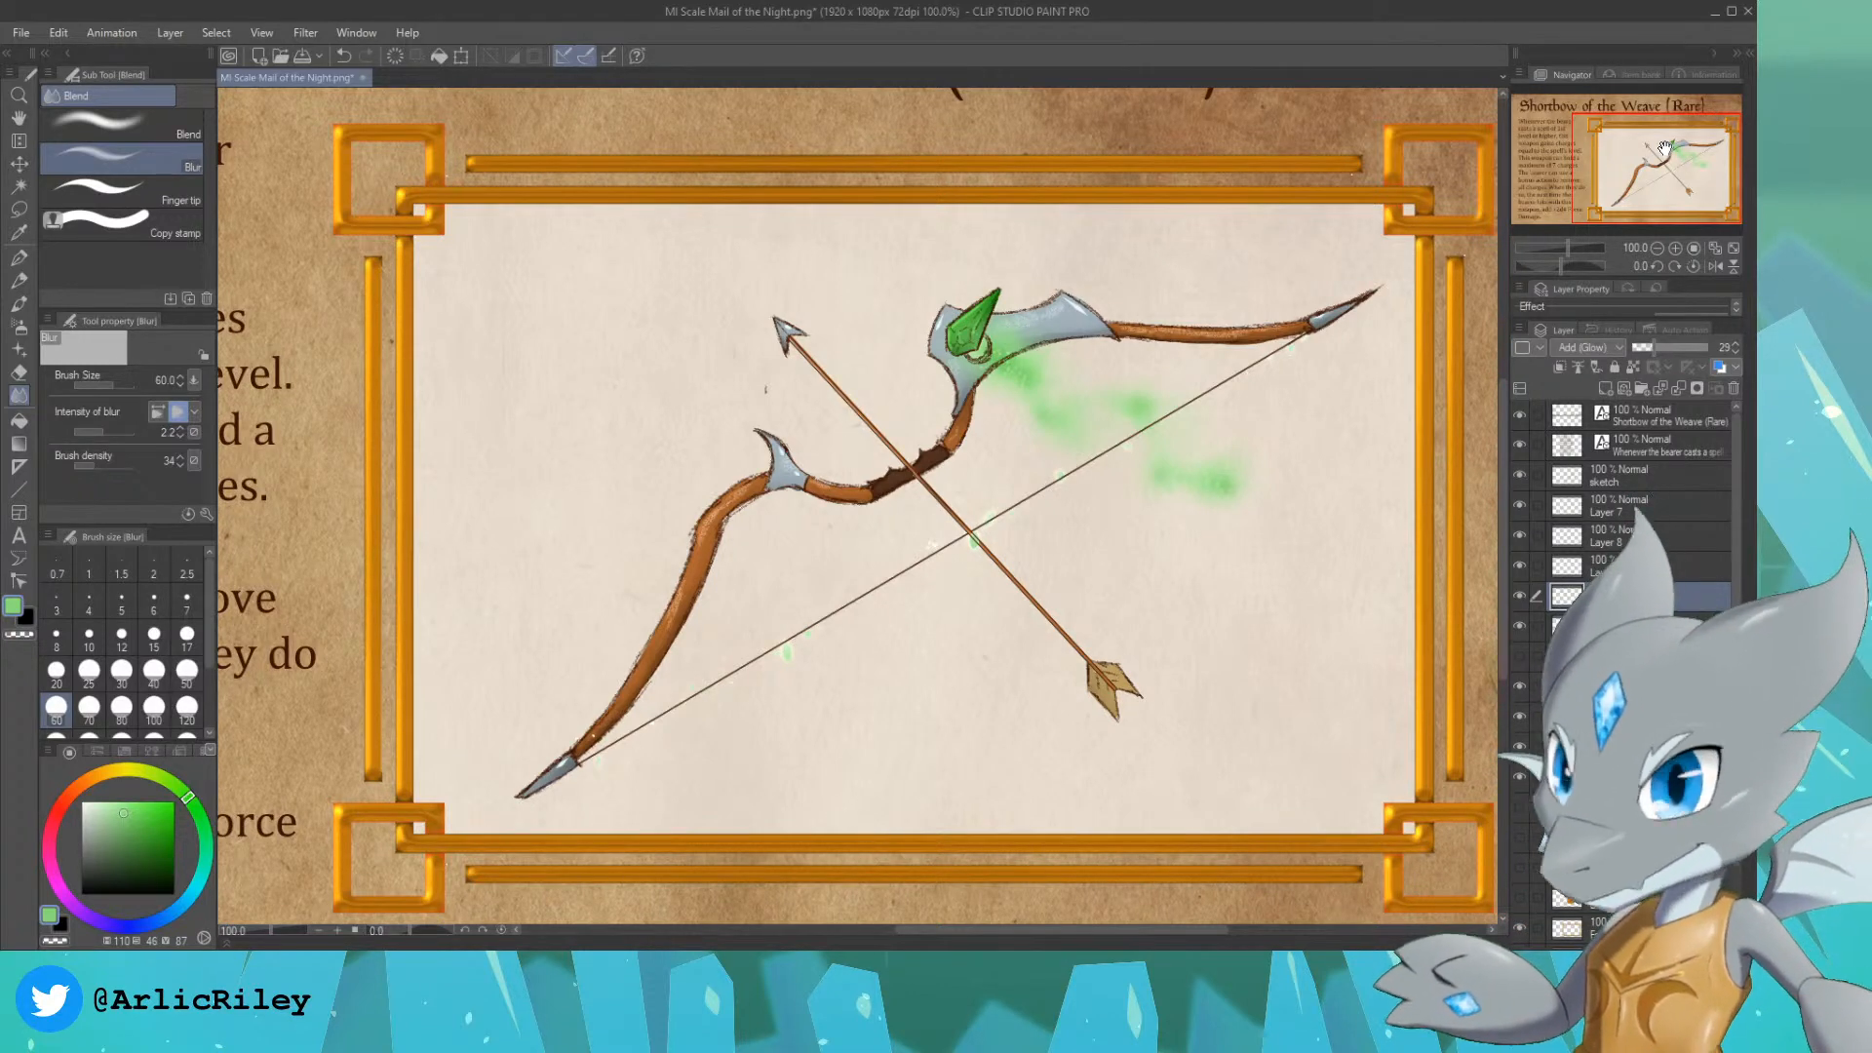
# Step: Save a copy of the finished card as MI Shortbow of the Weave.png
pyautogui.hotkey('ctrl', '-')
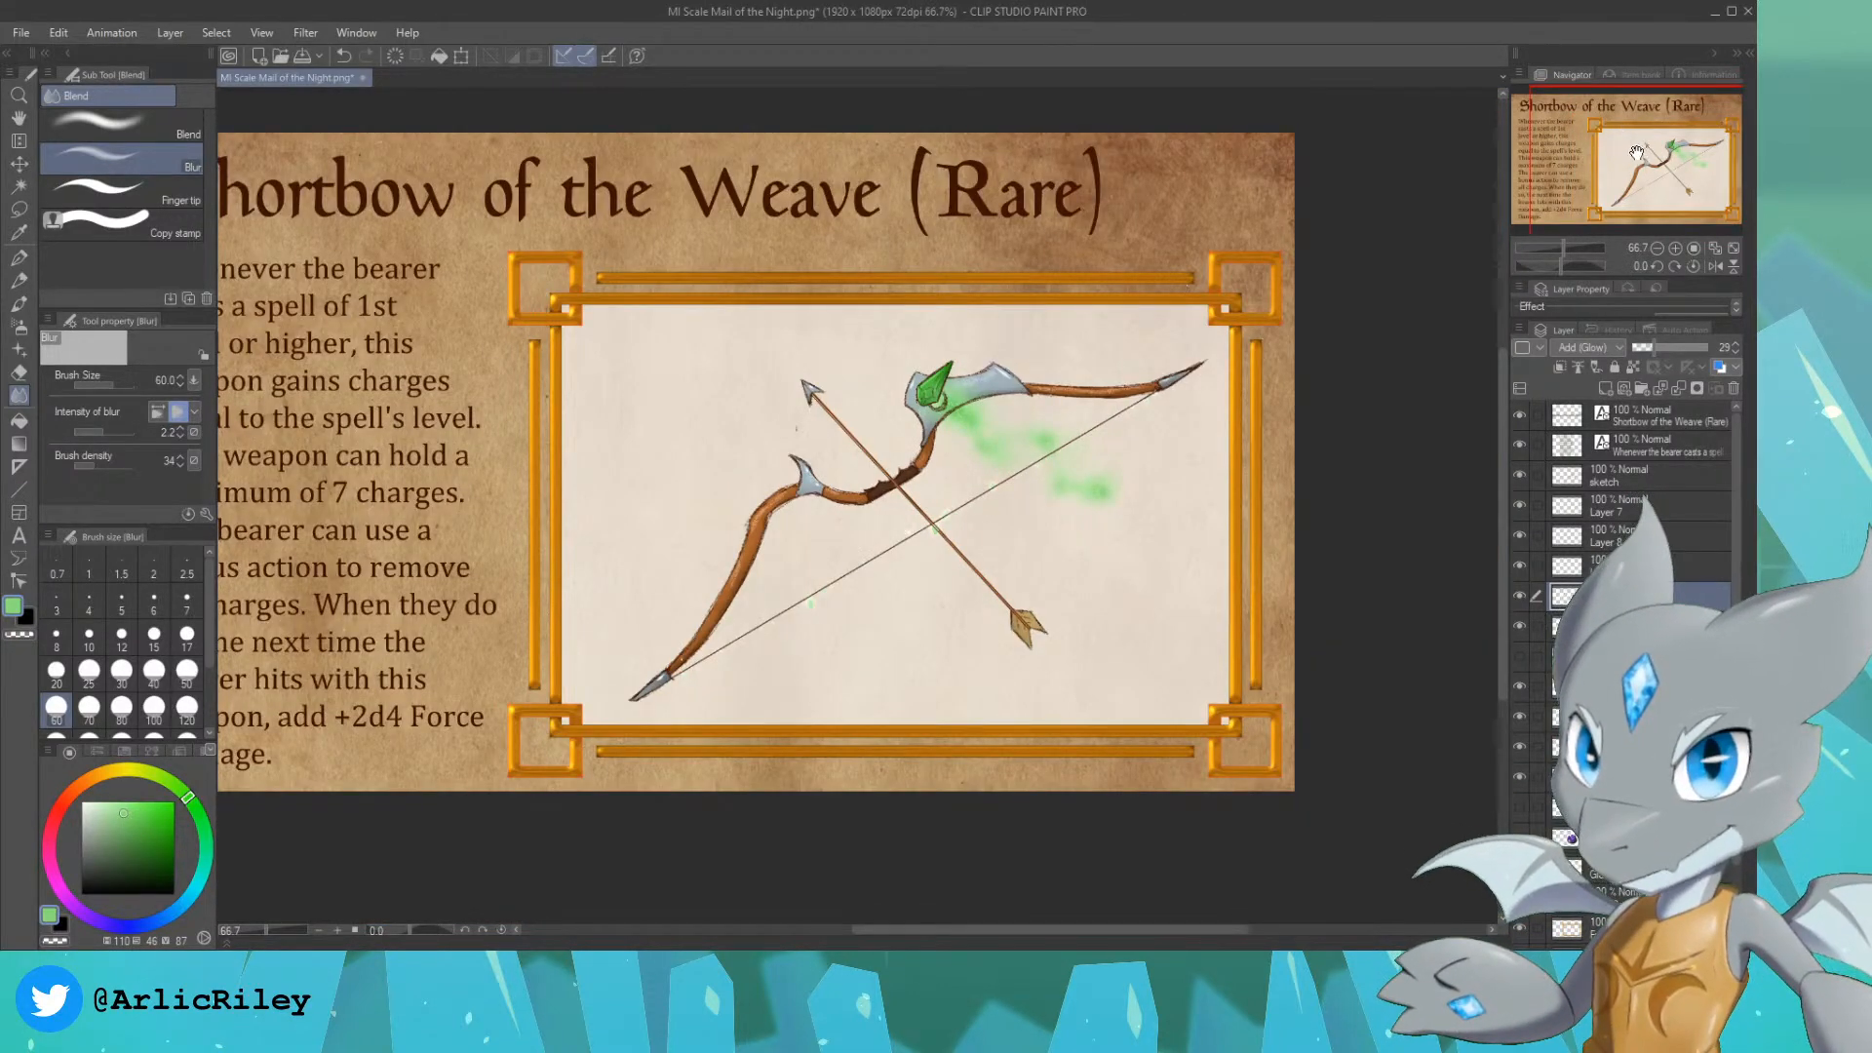
pyautogui.moveTo(1636, 153); pyautogui.dragTo(1603, 147)
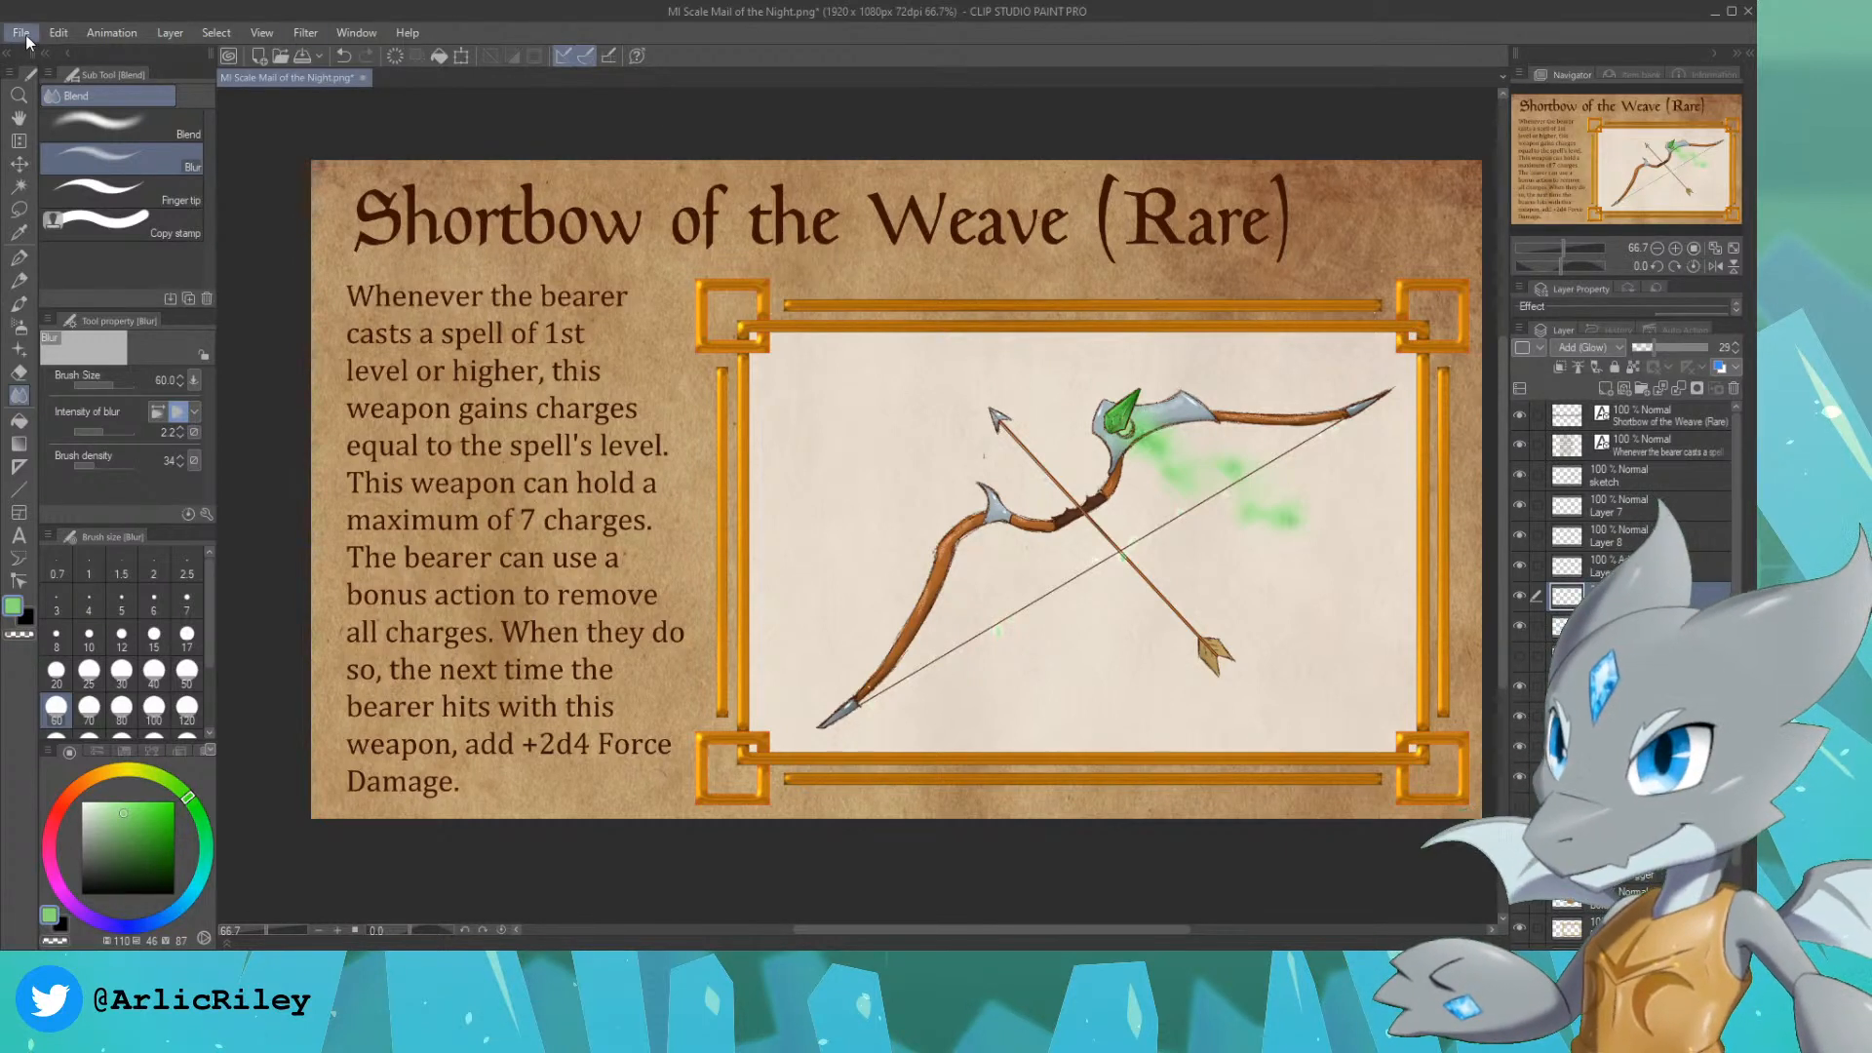
pyautogui.click(78, 190)
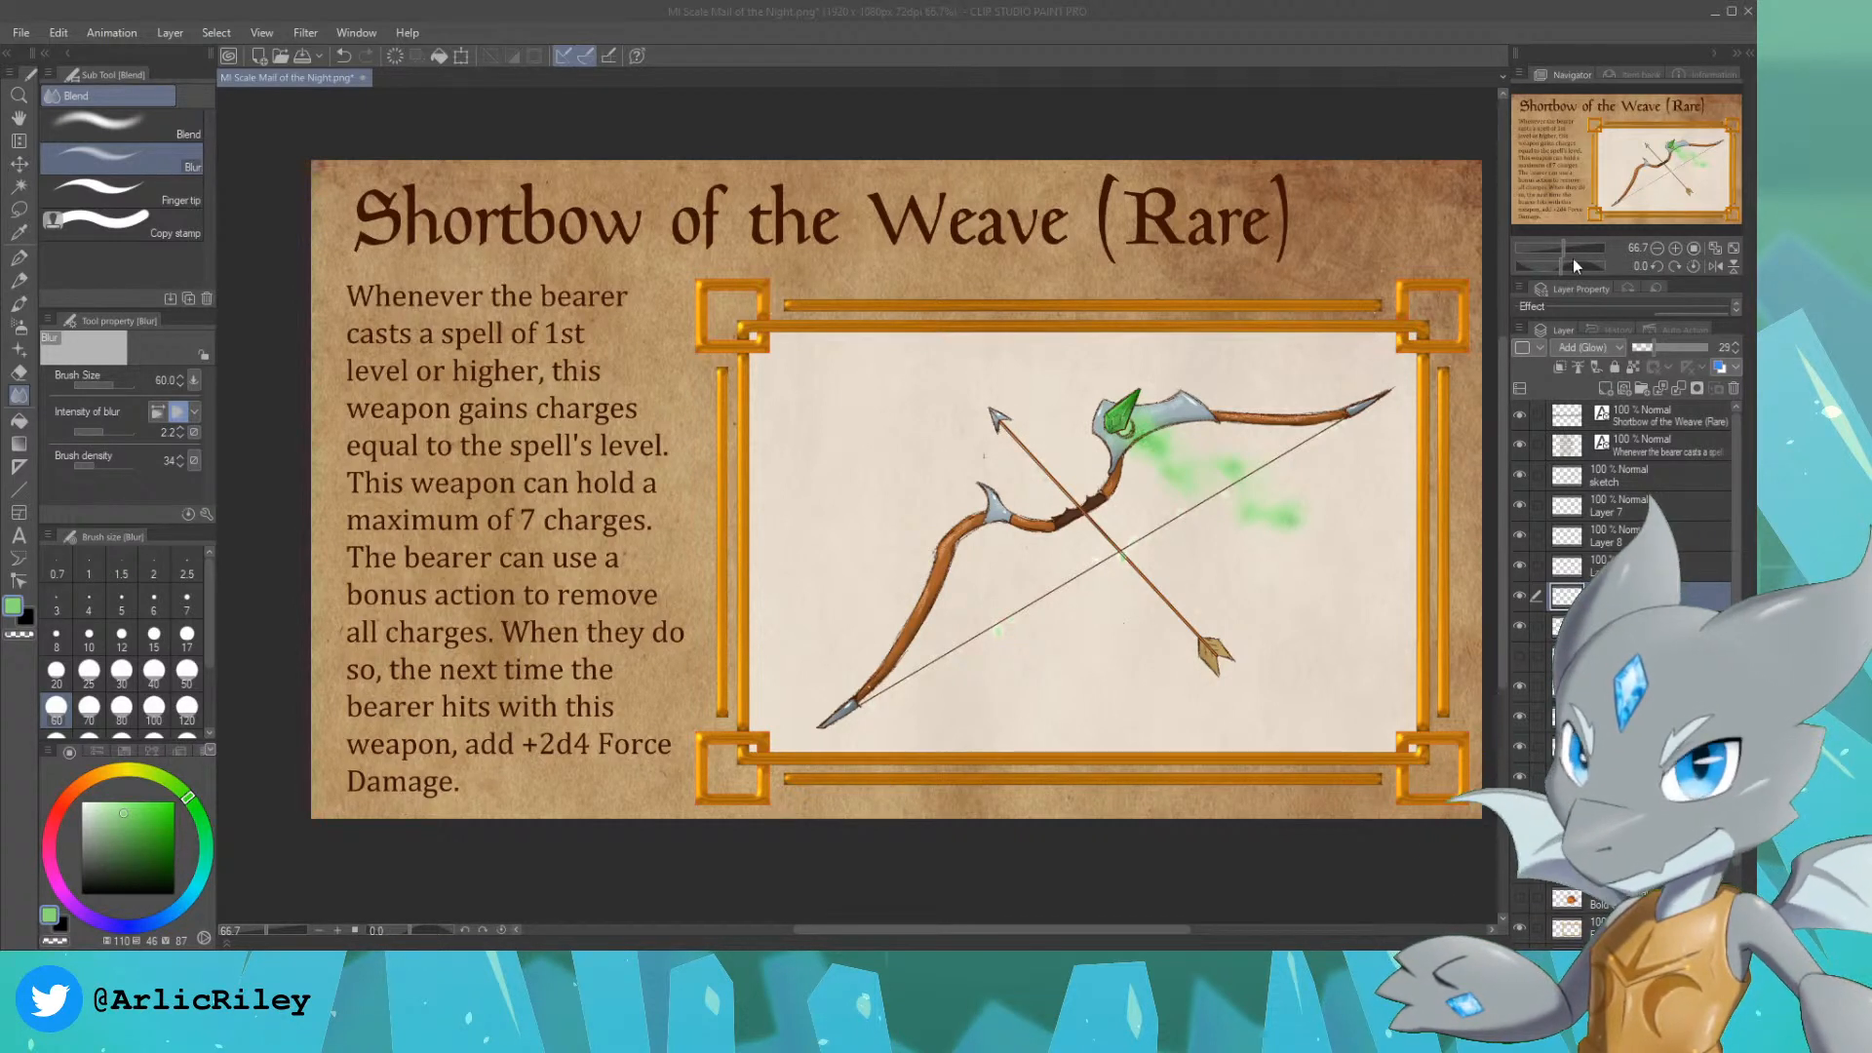
# Step: Merge all the shortbow artwork layers from the sketch down into one layer and rename it Shortbow of the Weave
pyautogui.click(1664, 482)
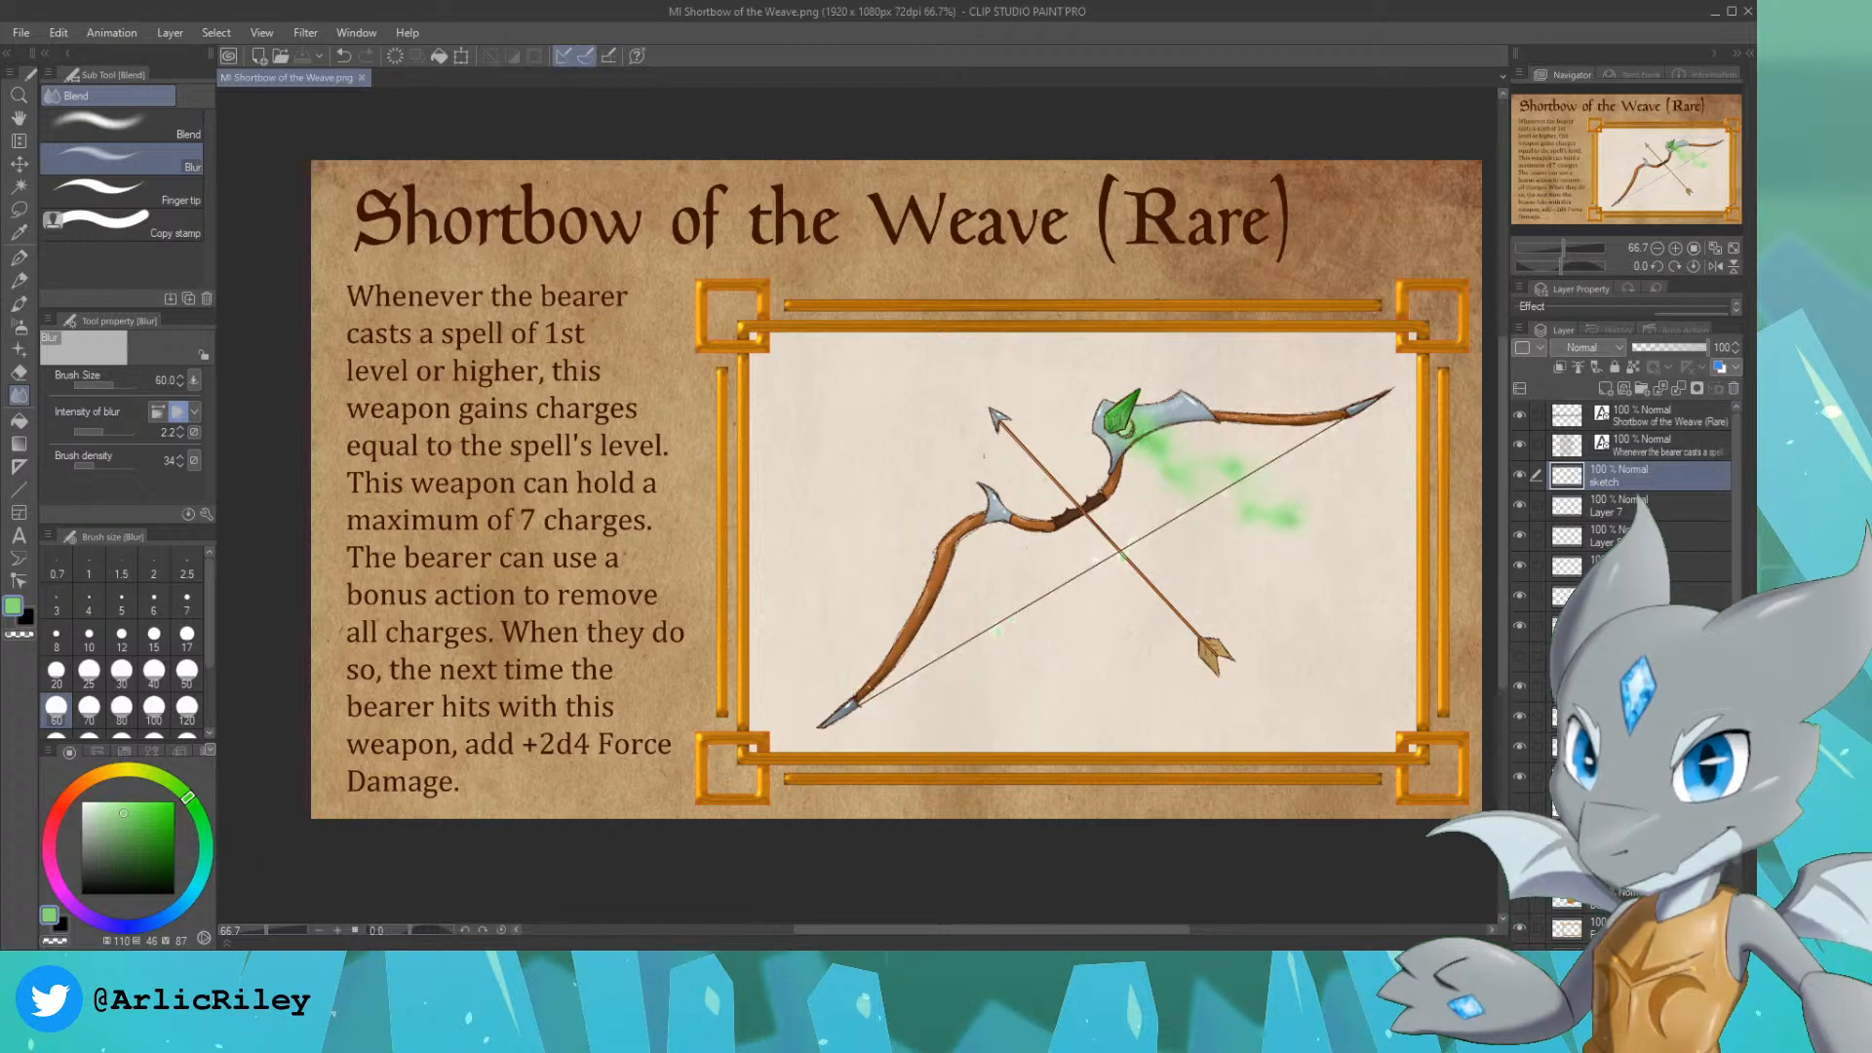
pyautogui.keyDown('shift'); pyautogui.click(1658, 777); pyautogui.keyUp('shift')
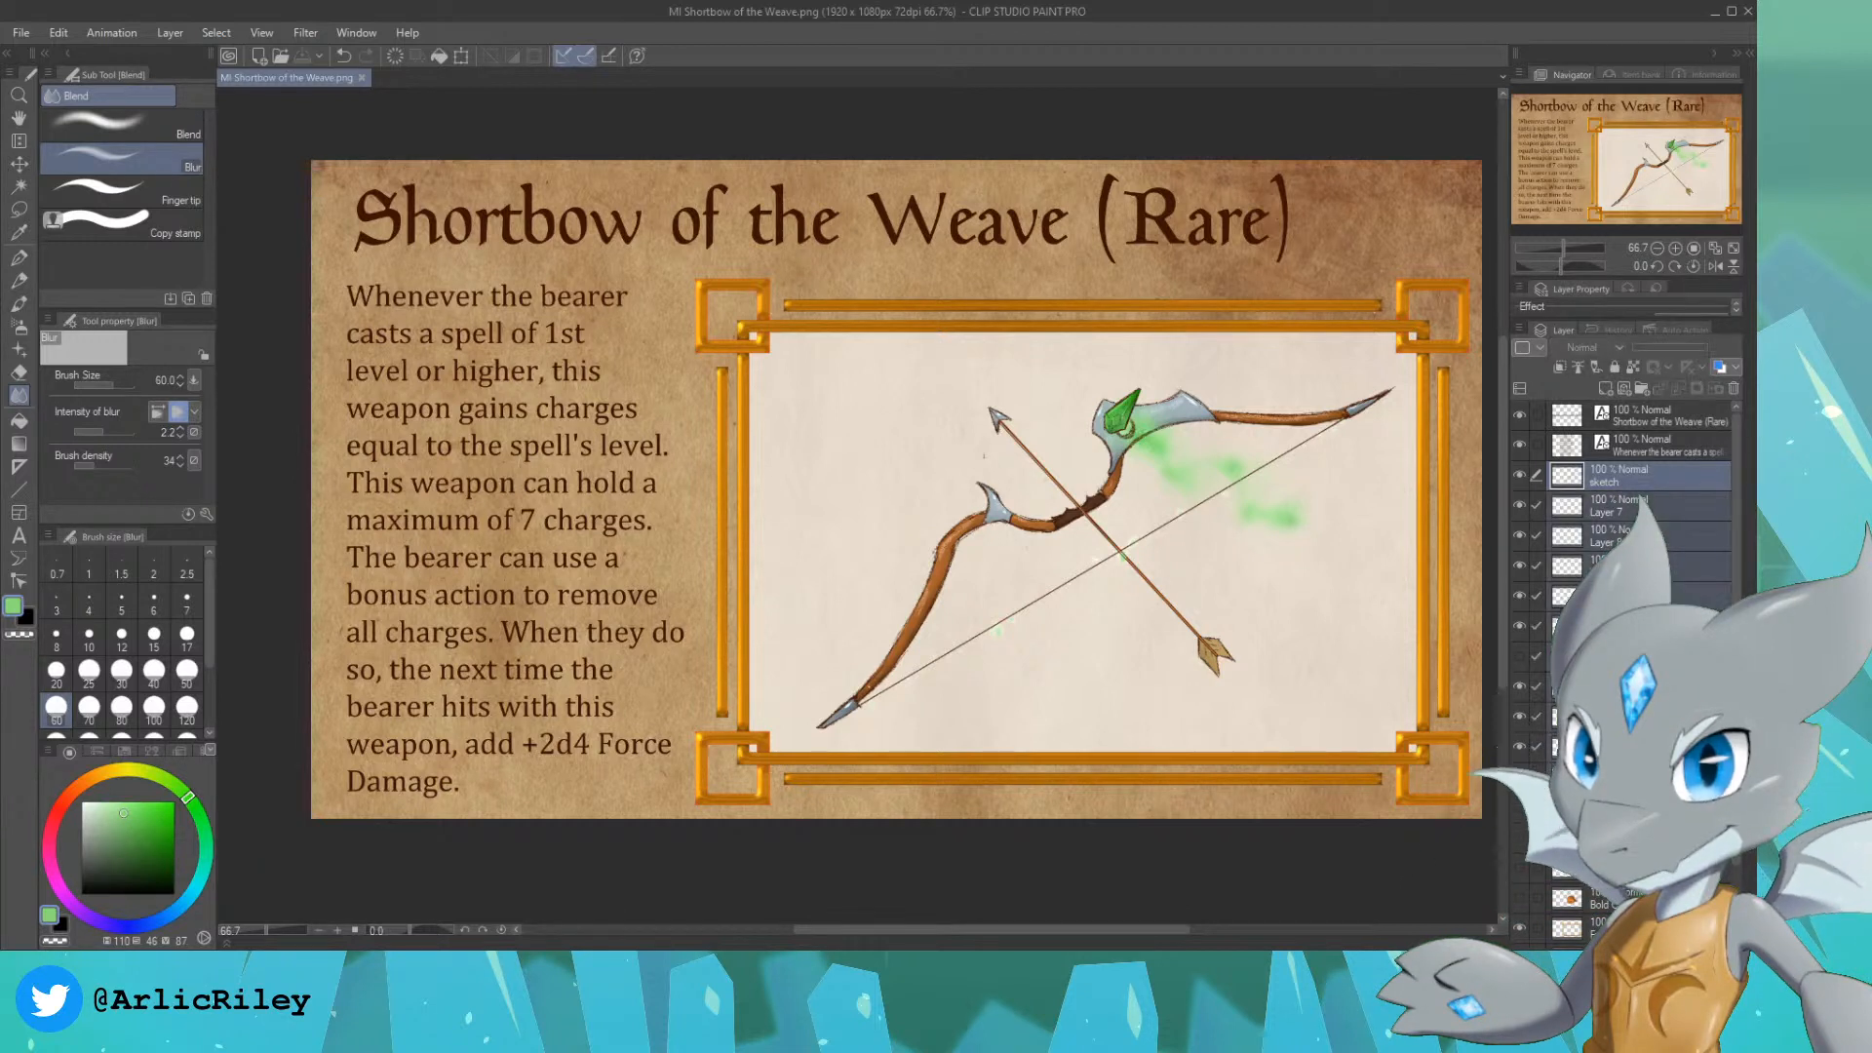
pyautogui.hotkey('shift', 'alt', 'e')
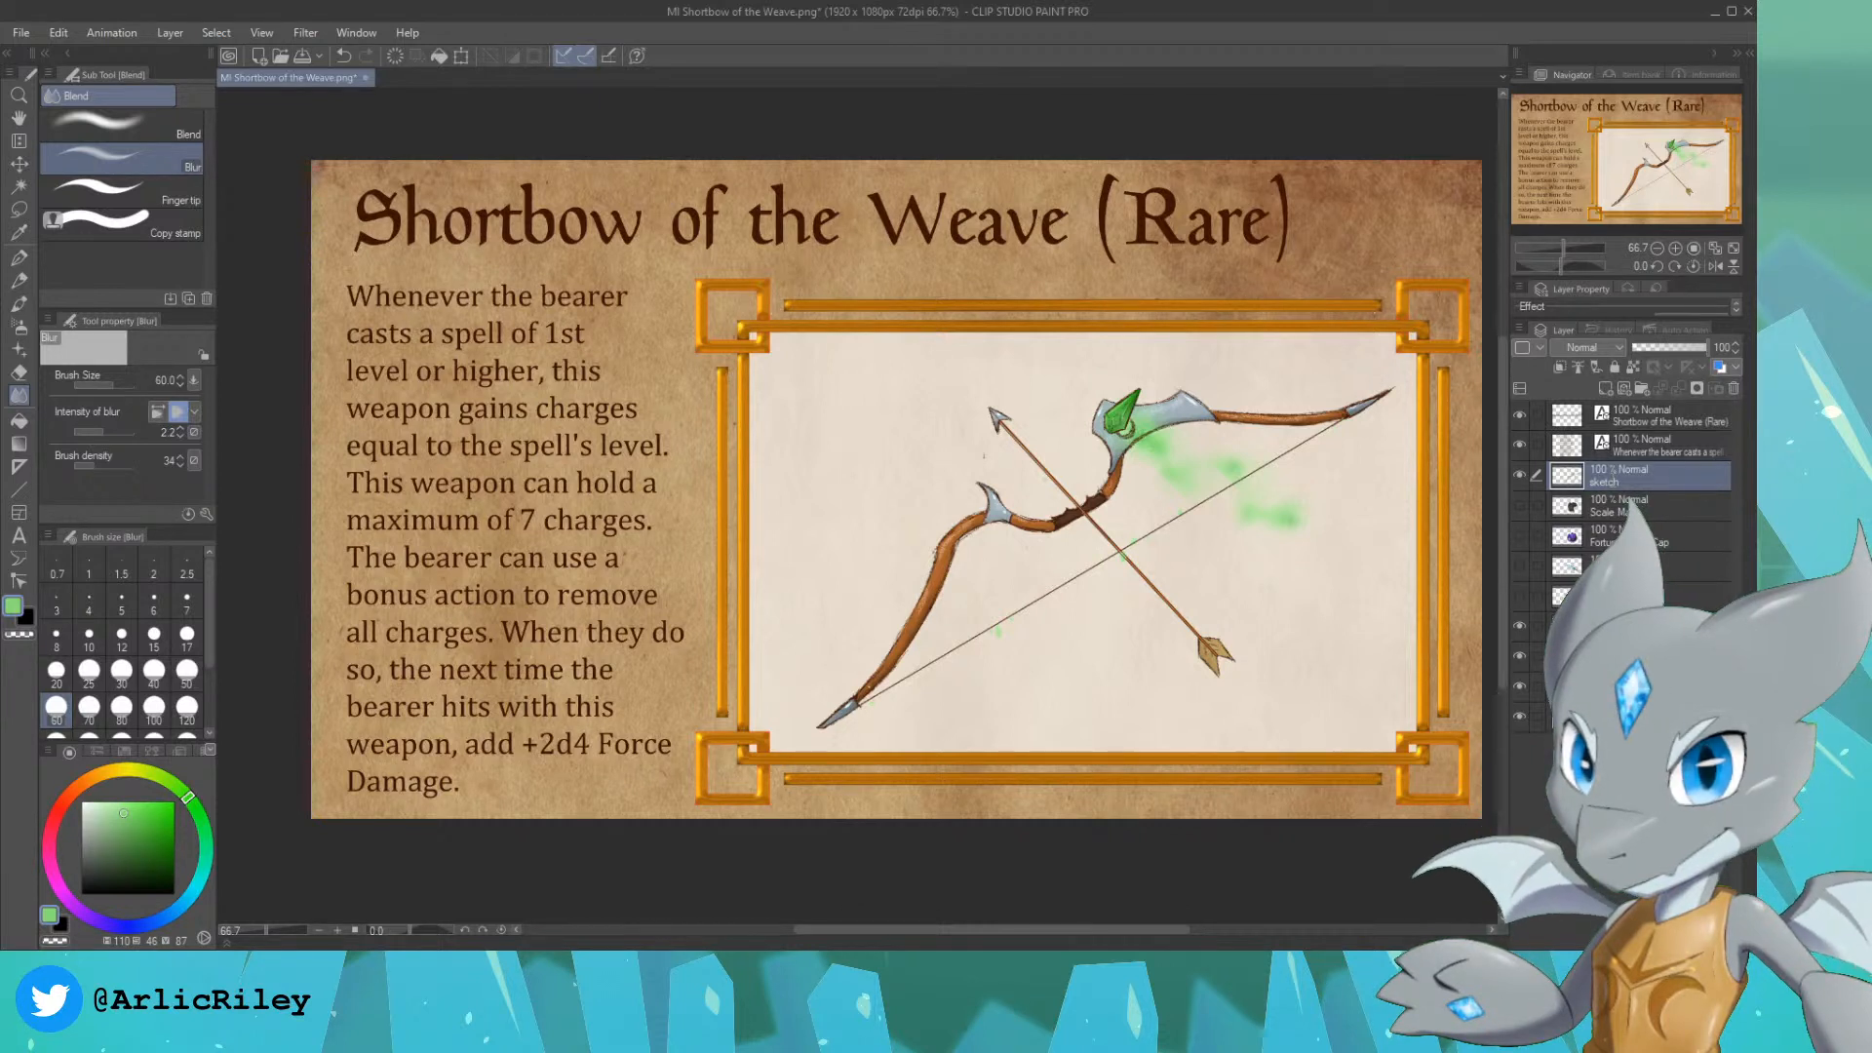
pyautogui.press('Return')
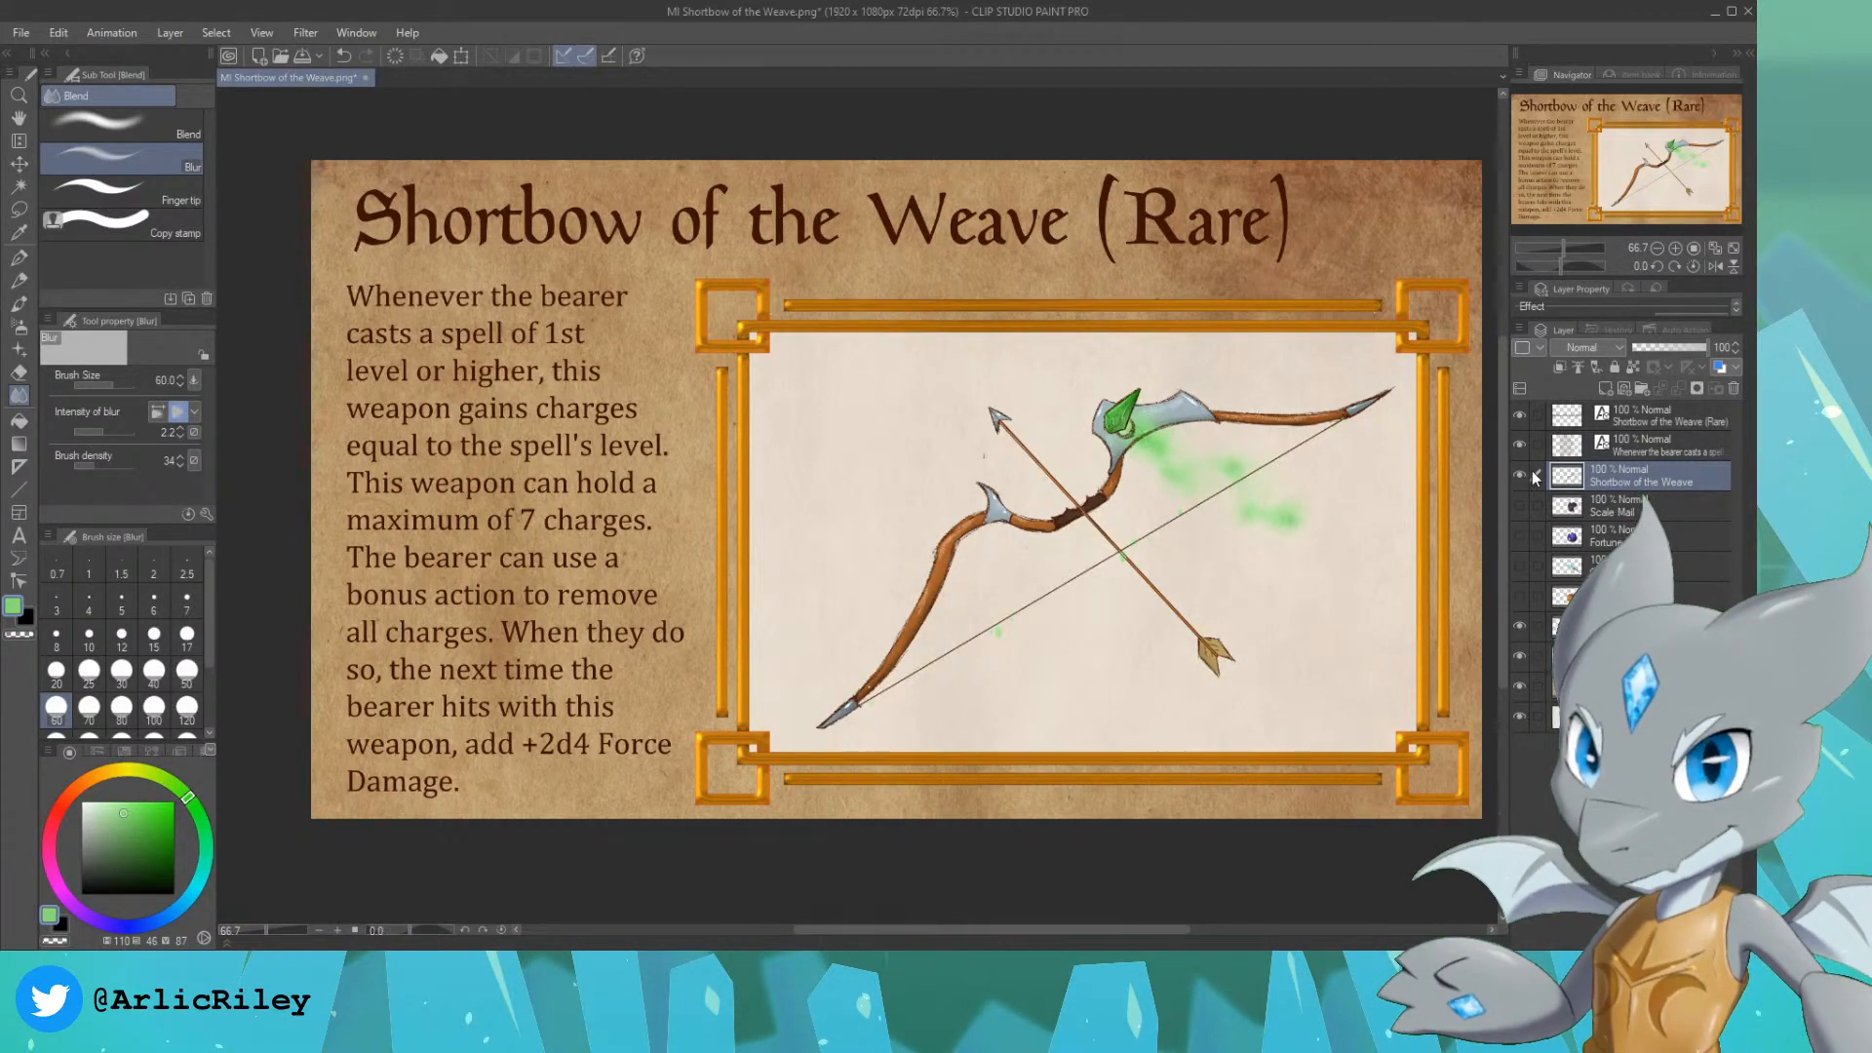
# Step: Hide the Shortbow of the Weave layer and add a blank layer above it for the next item's artwork
pyautogui.click(1519, 474)
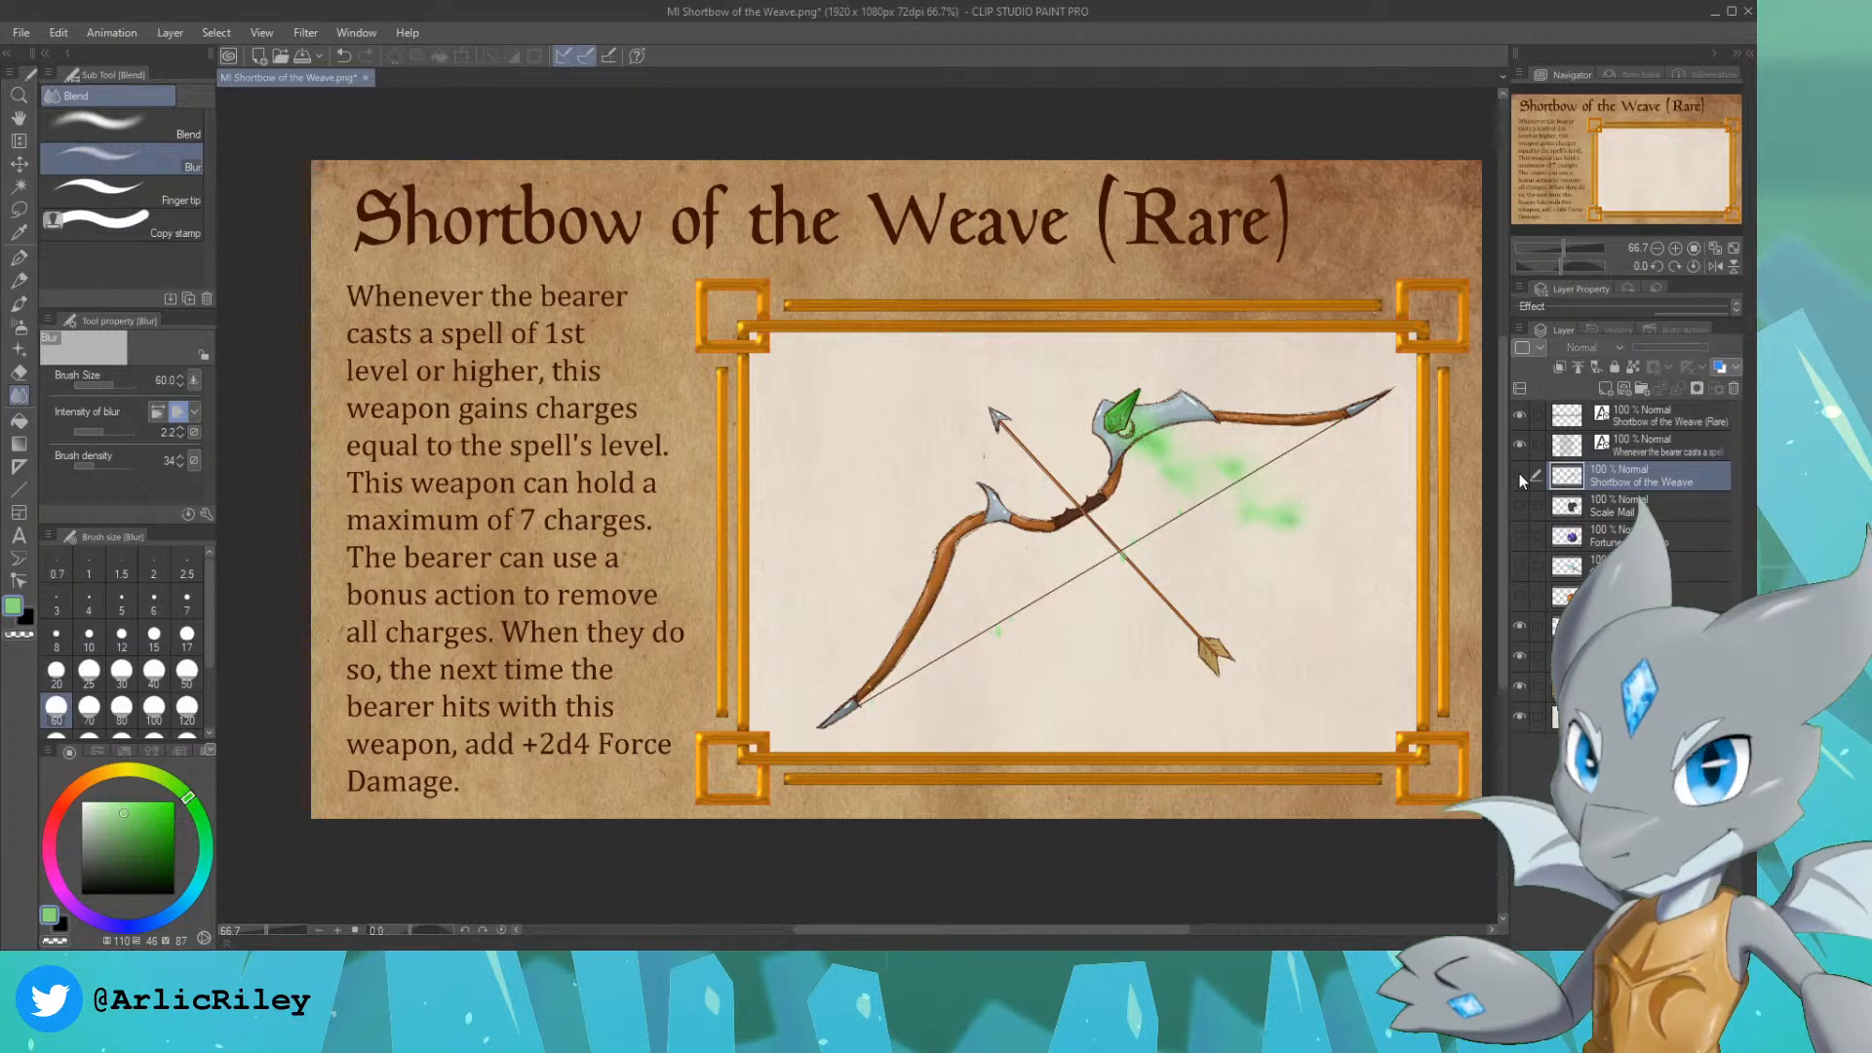
pyautogui.click(1600, 388)
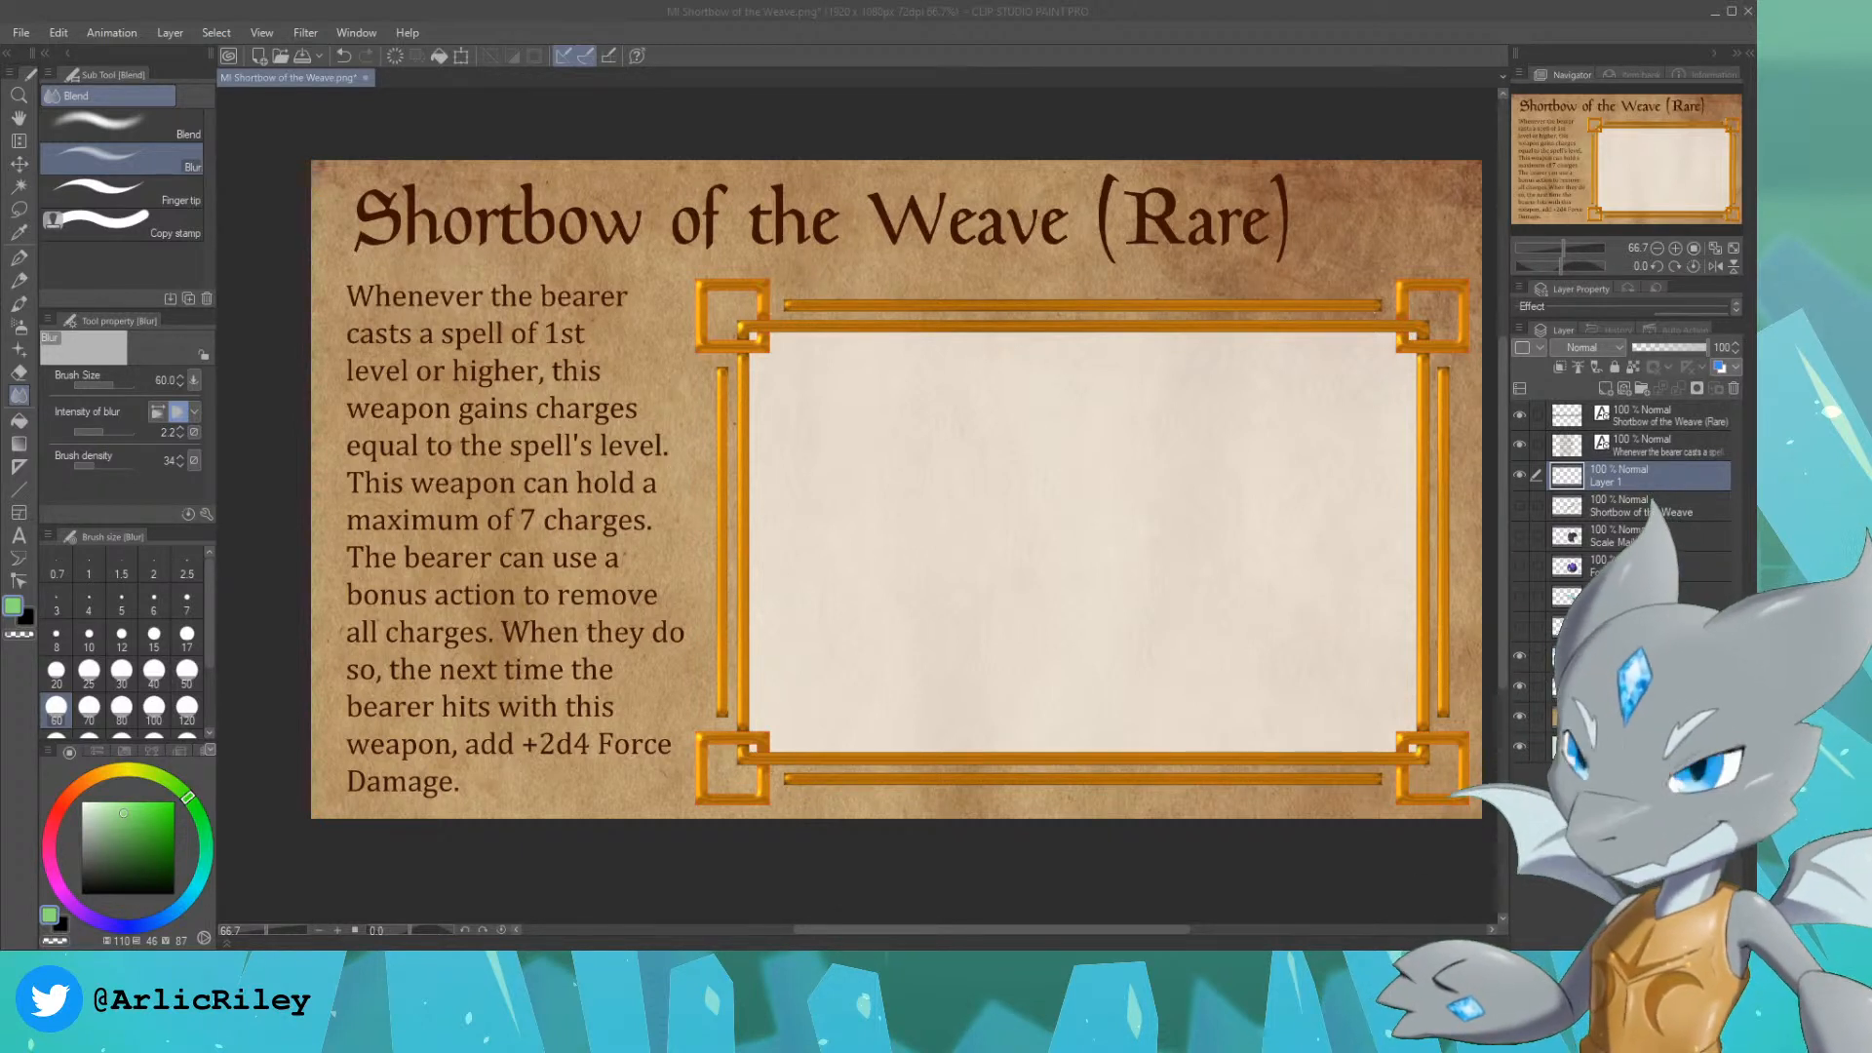
# Step: Examine the earlier purple cap and horned helmet artworks by briefly showing and hiding their layers
pyautogui.click(1519, 565)
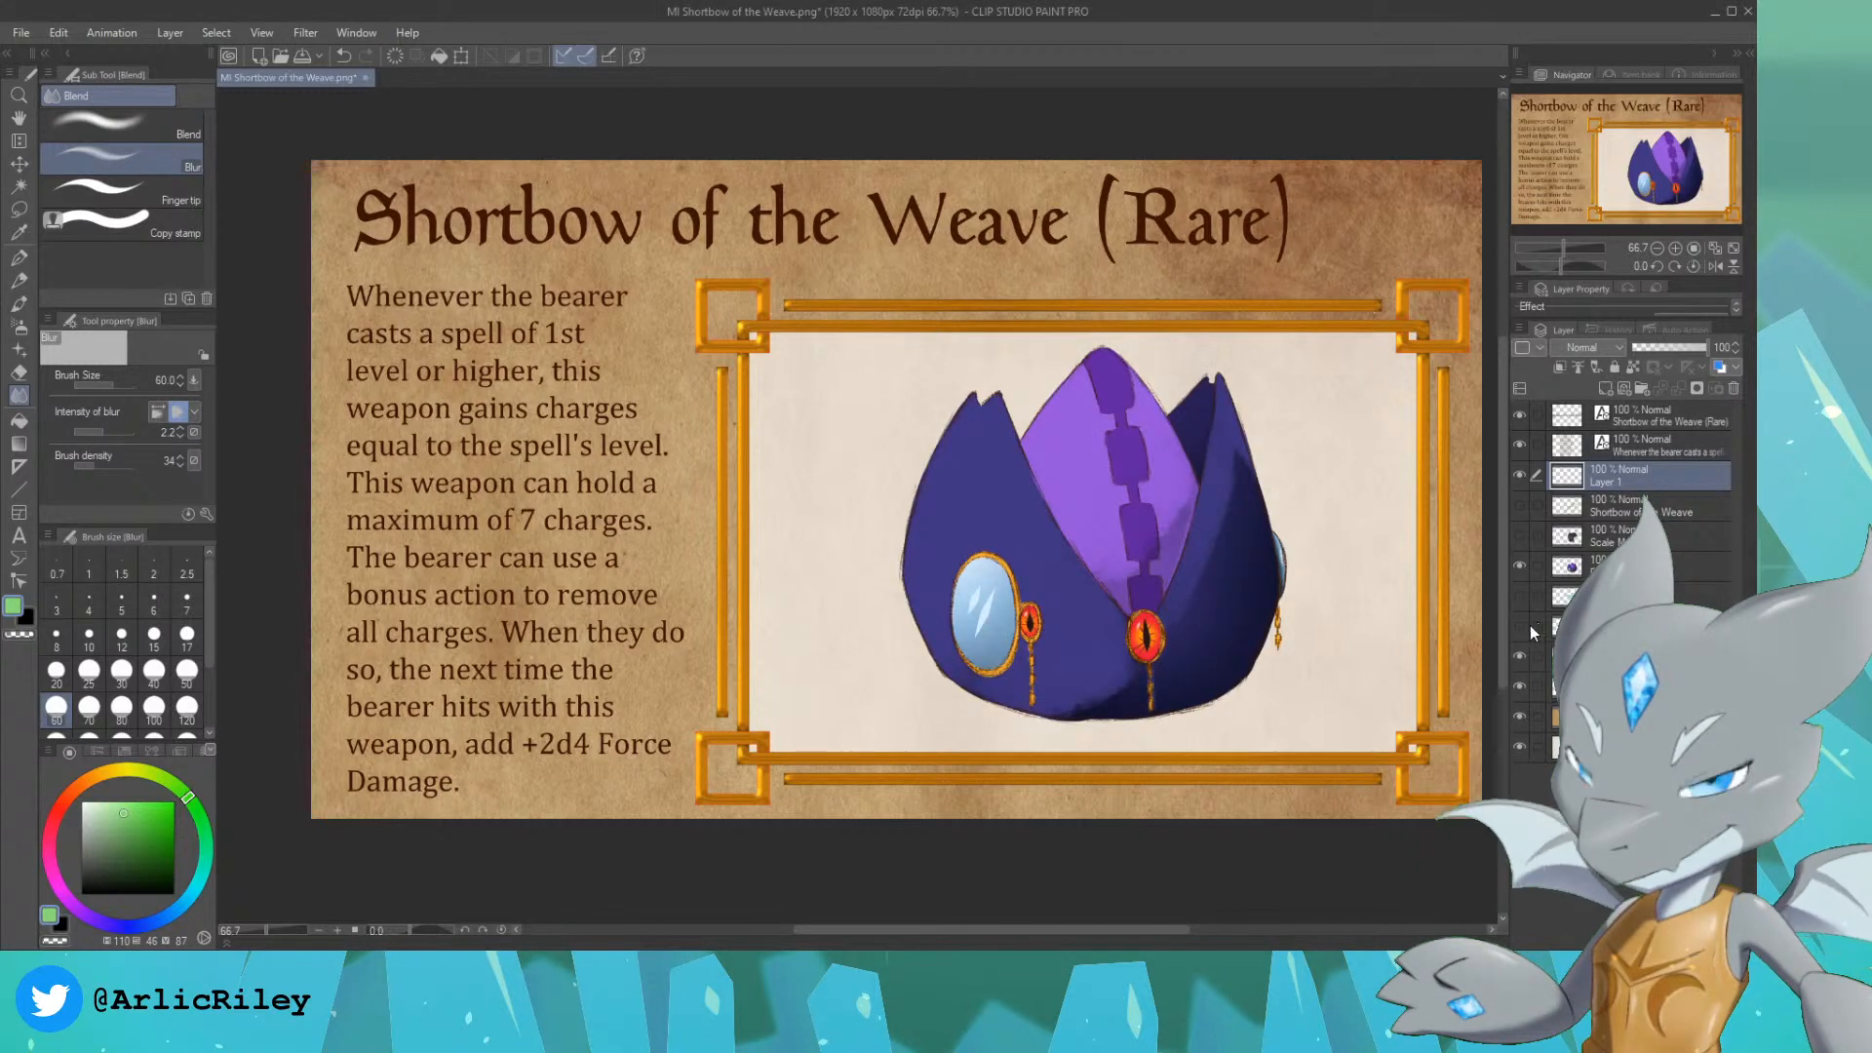
pyautogui.click(1520, 564)
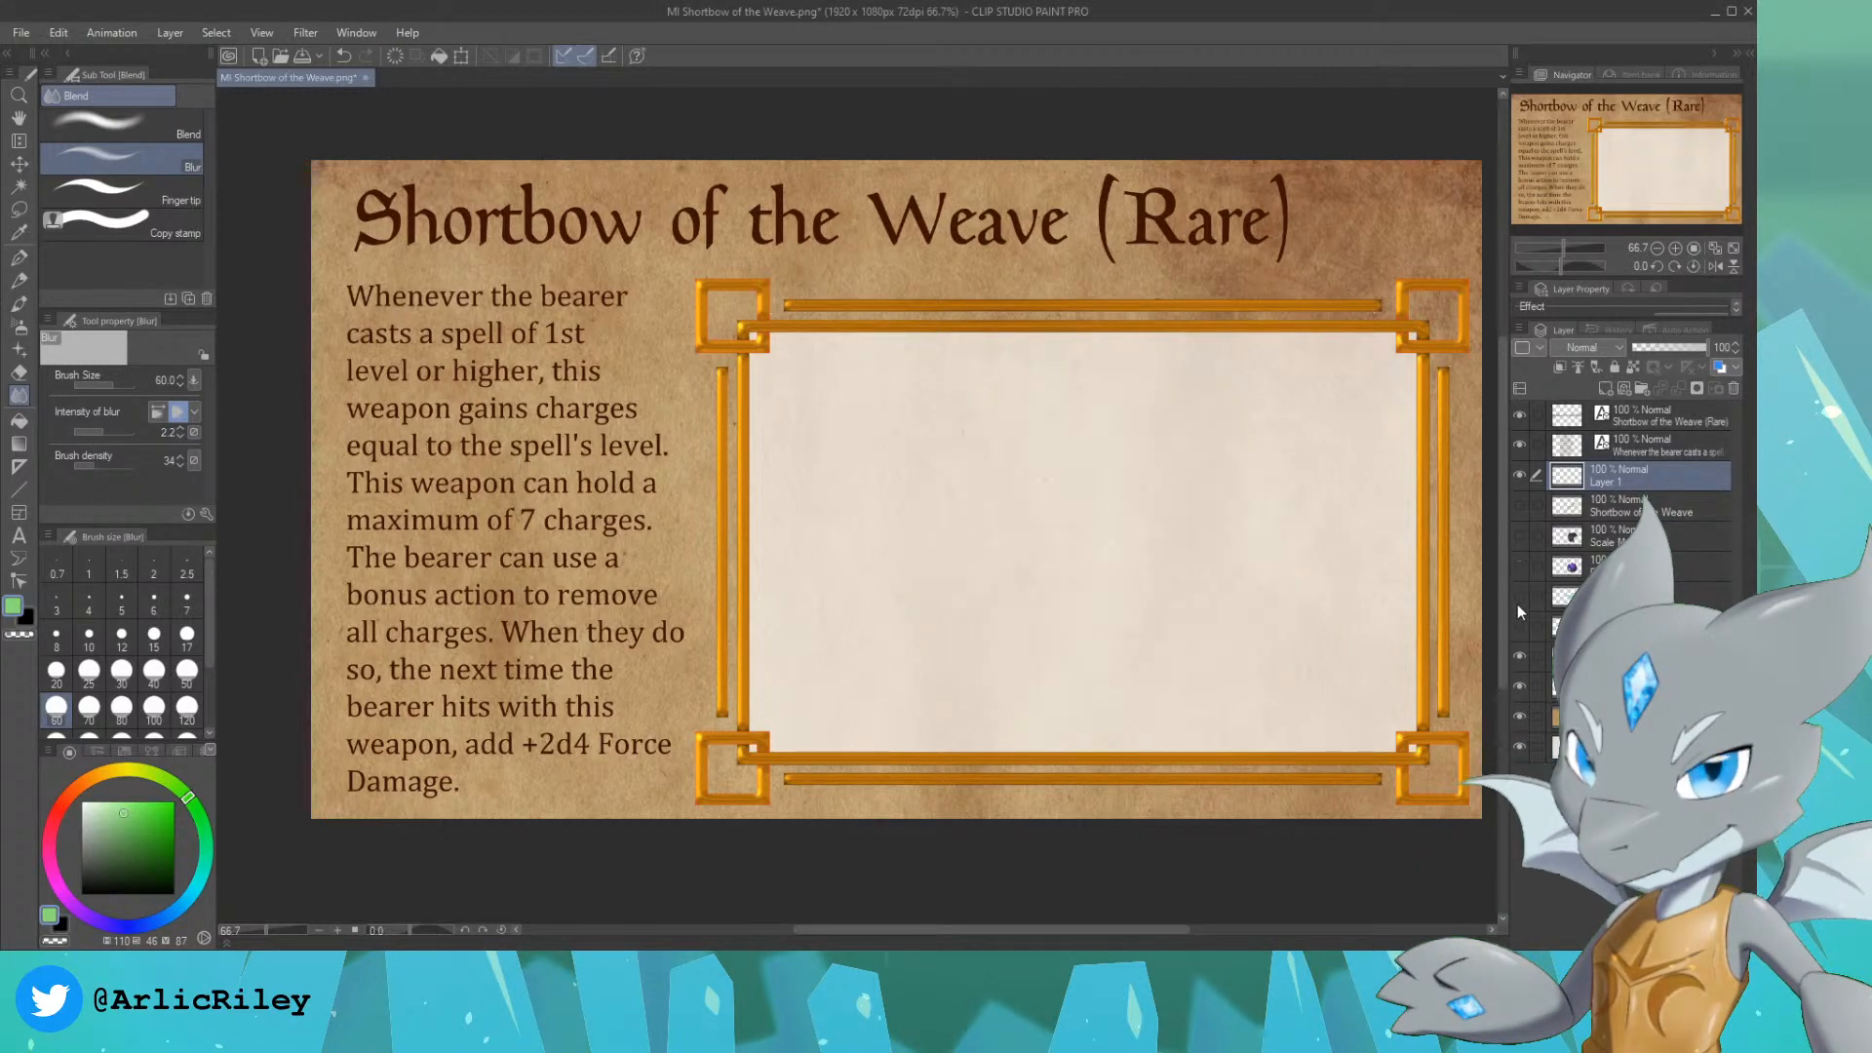
pyautogui.click(1517, 630)
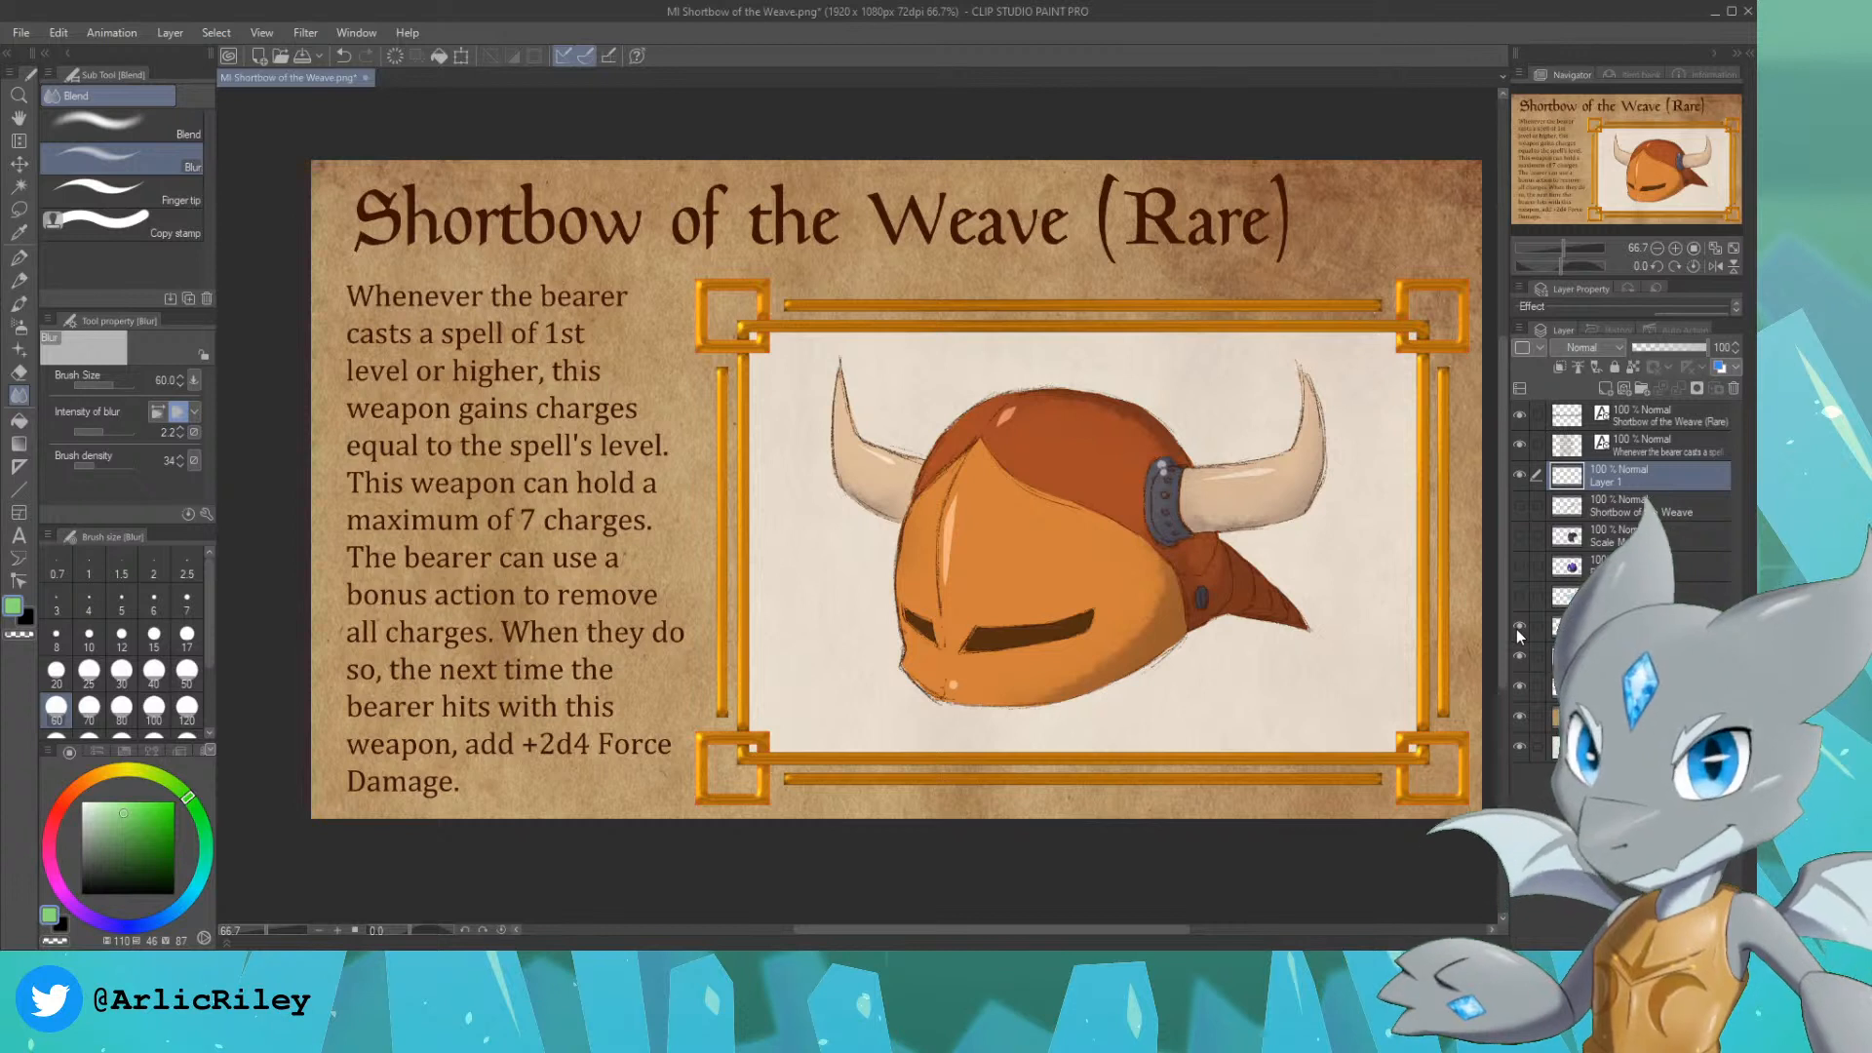
pyautogui.click(1519, 629)
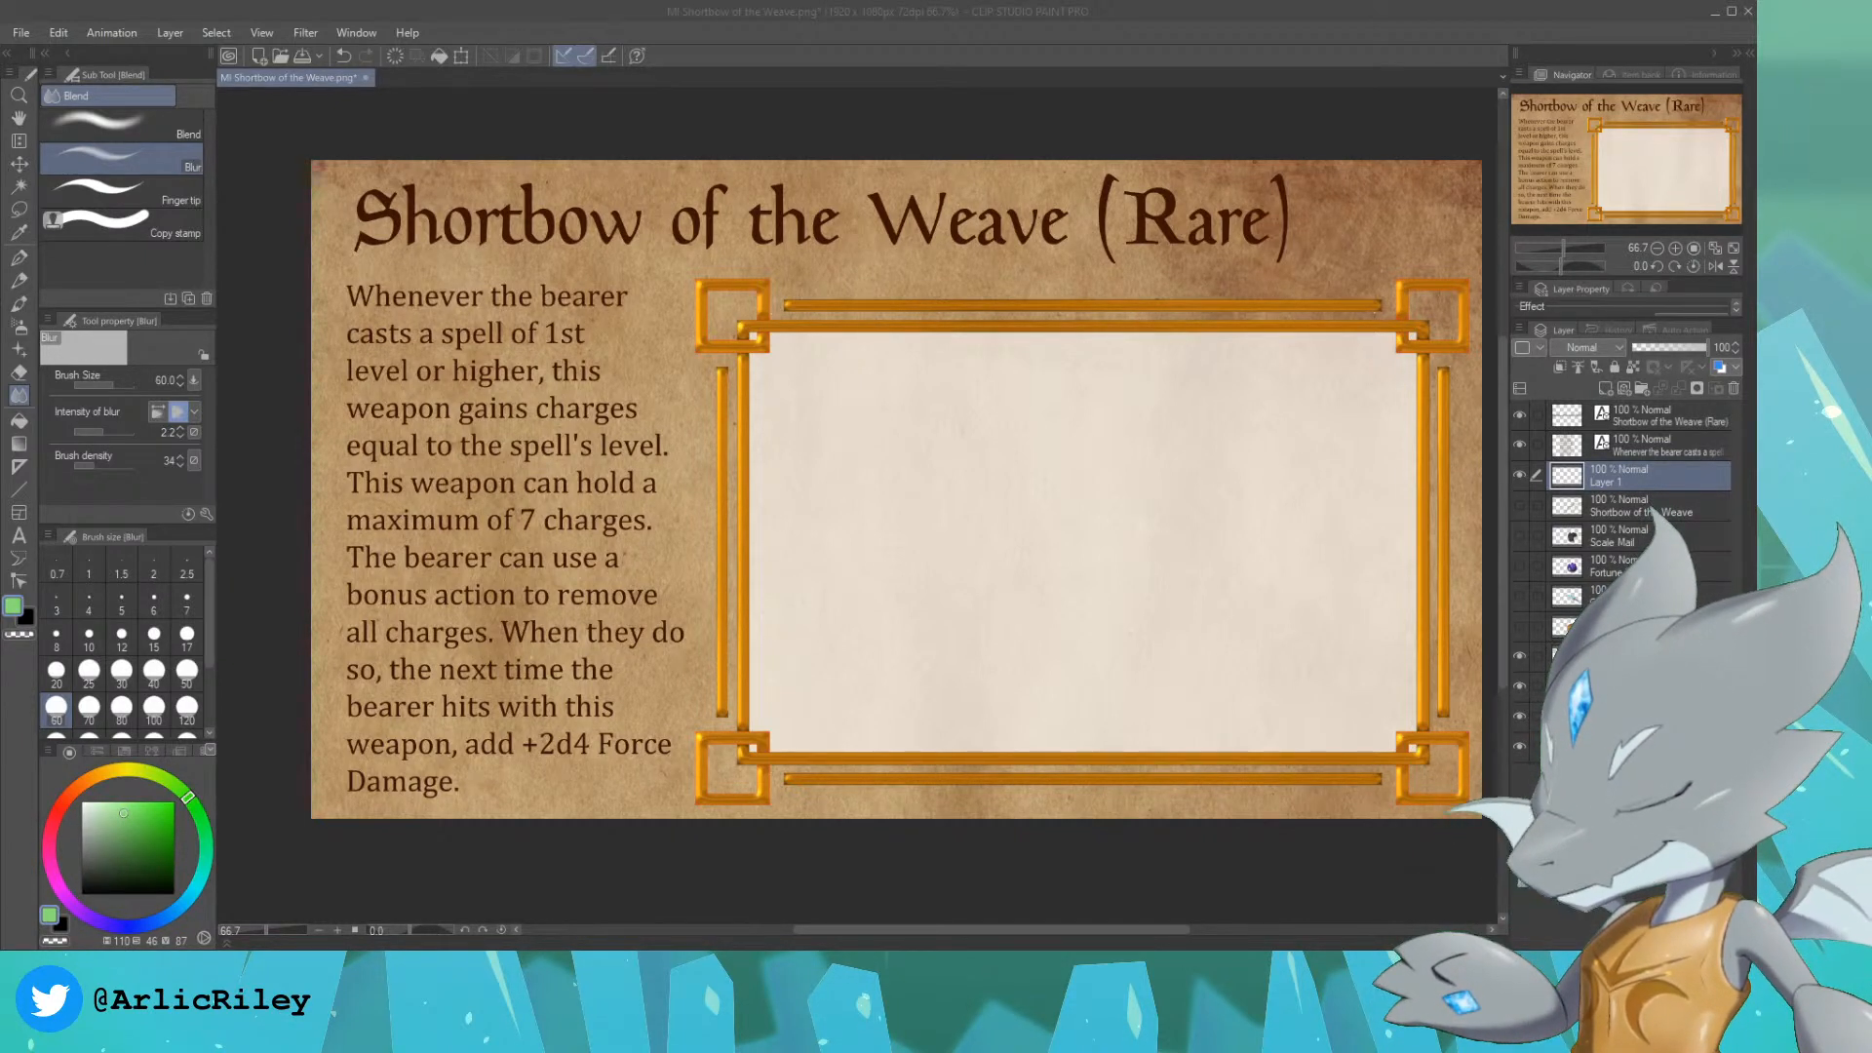
# Step: Replace the card's title text with "Unbroken Pawn (Uncommon)"
pyautogui.click(1642, 447)
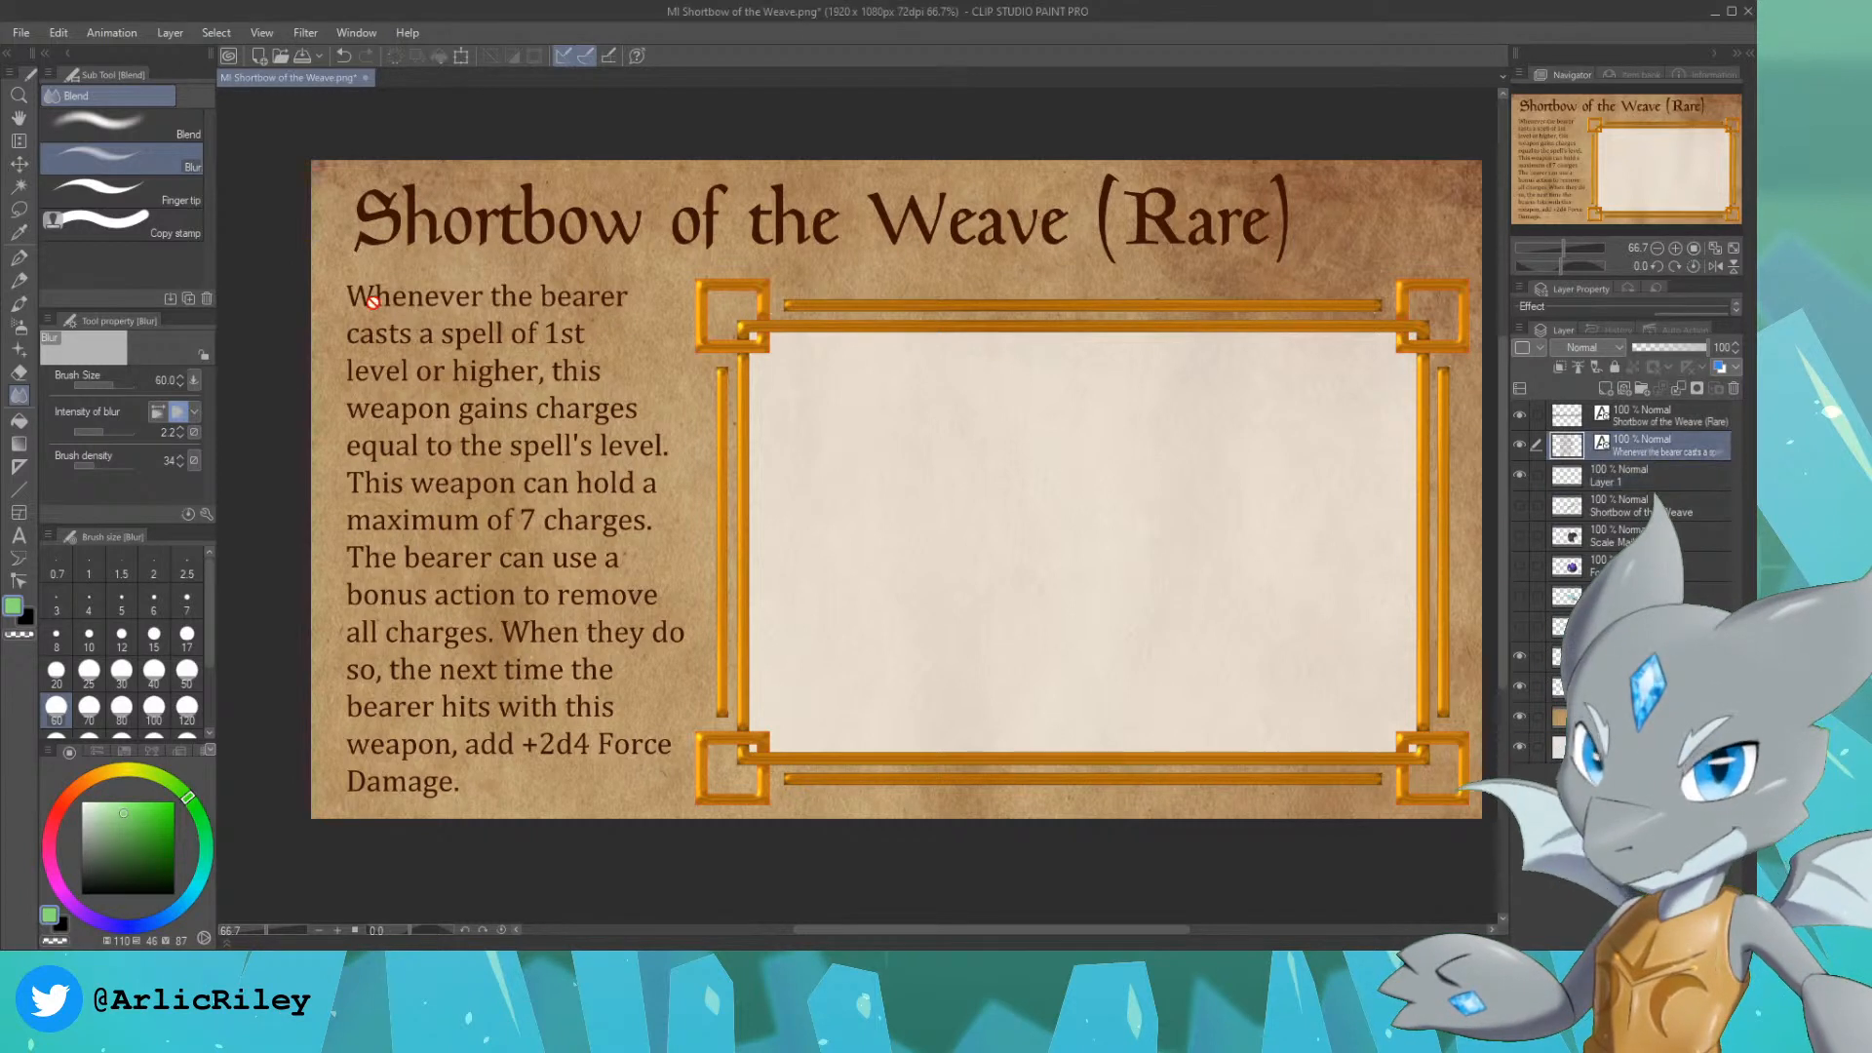
pyautogui.click(1653, 416)
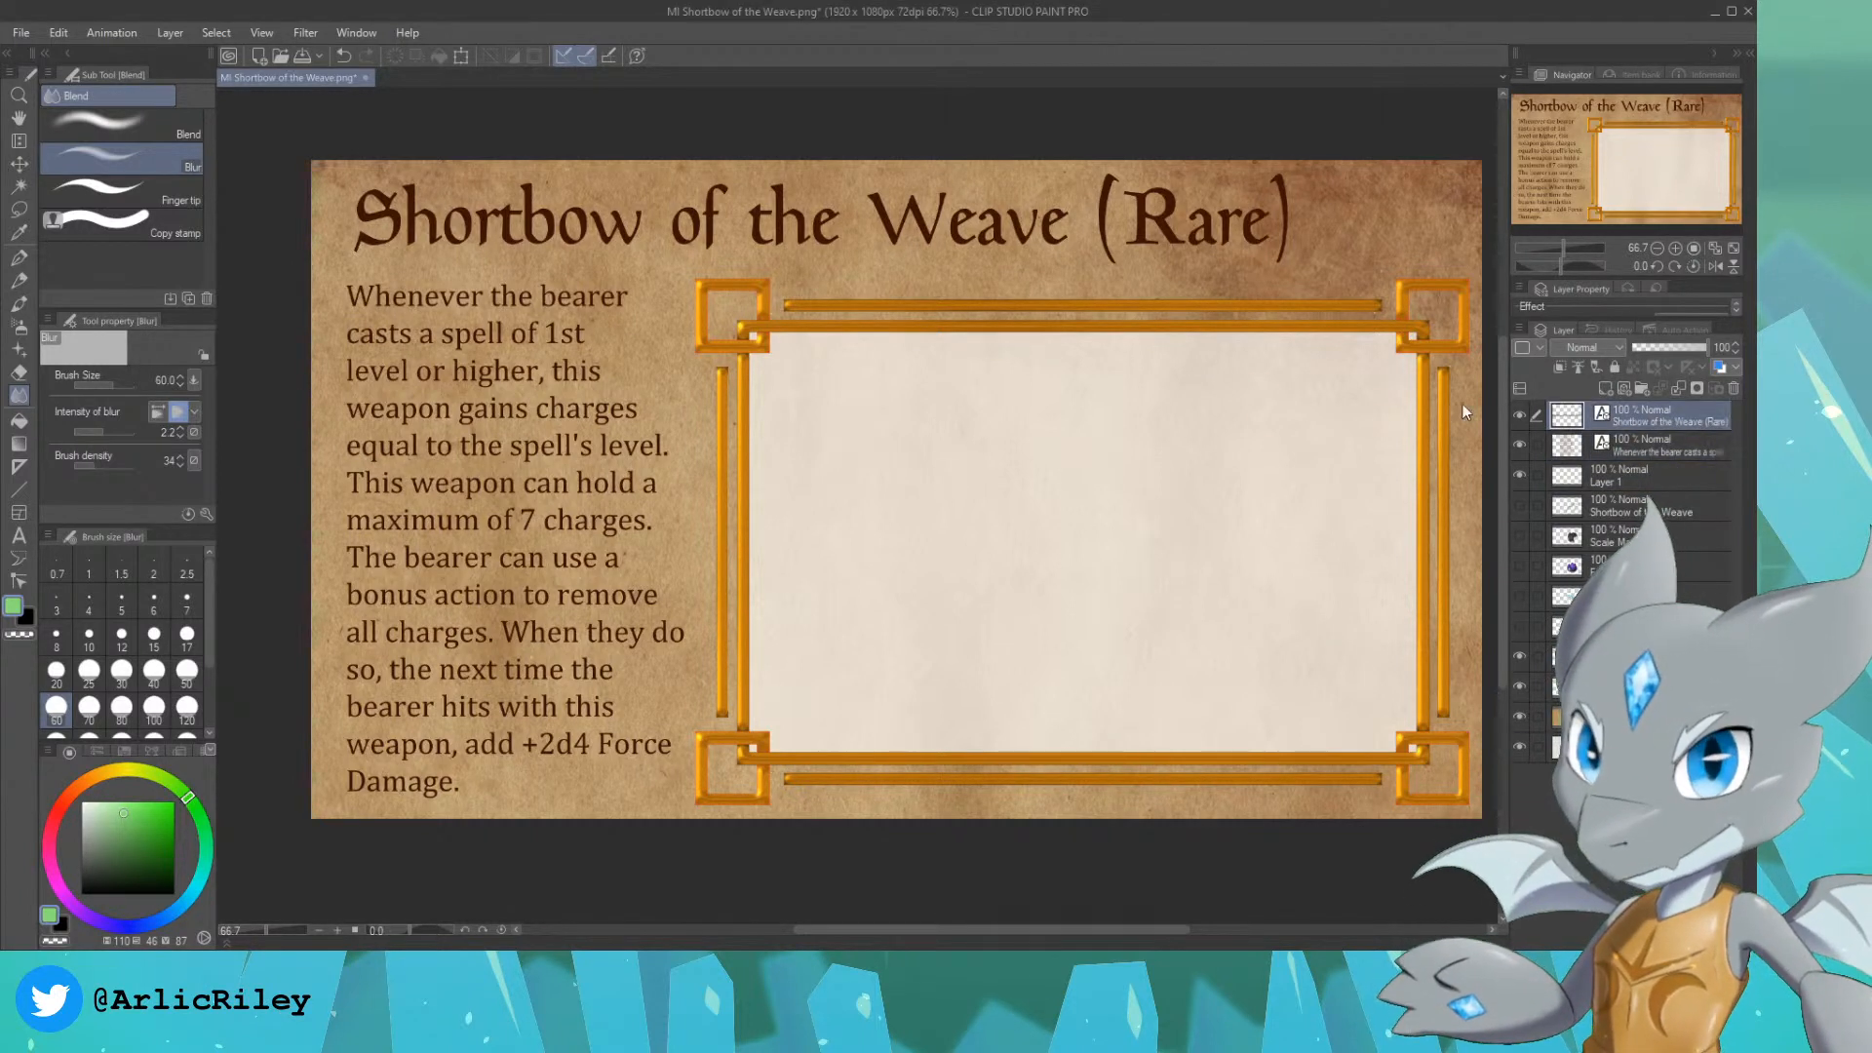
pyautogui.click(19, 536)
pyautogui.click(1286, 226)
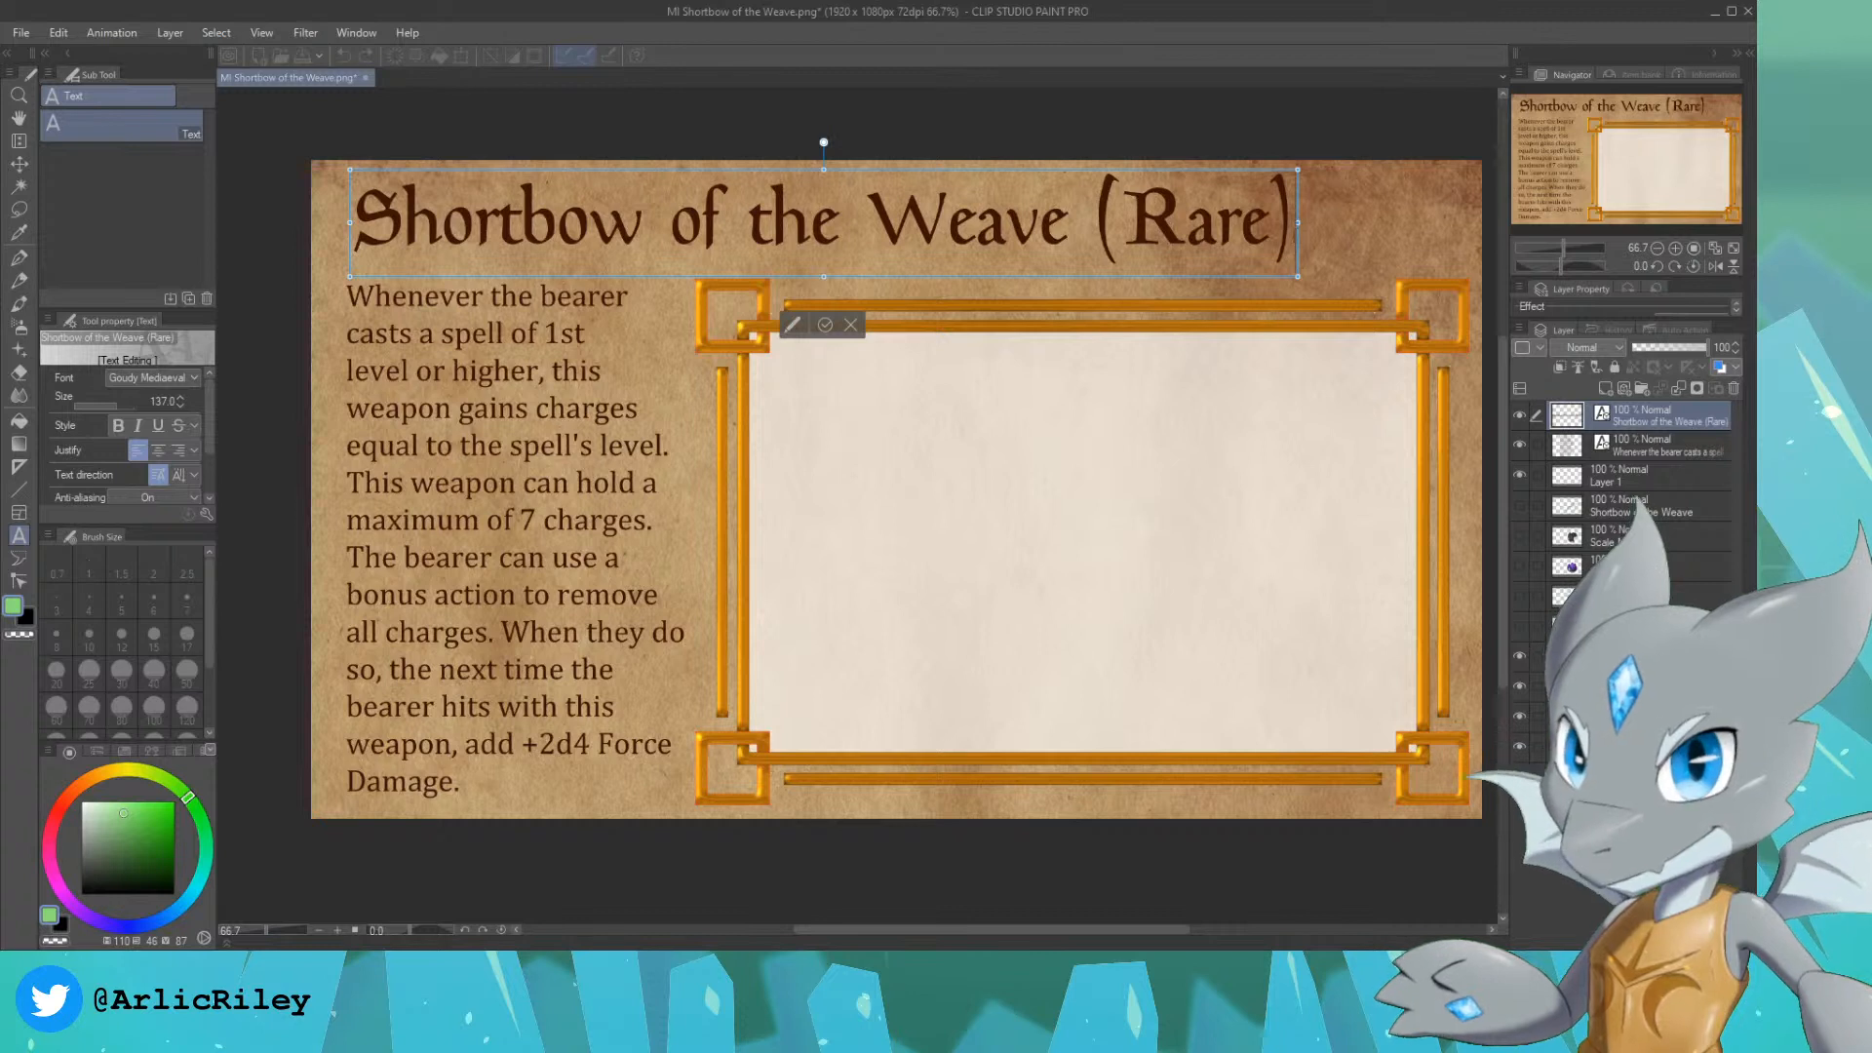
pyautogui.moveTo(1292, 229); pyautogui.dragTo(344, 225)
pyautogui.write('The')
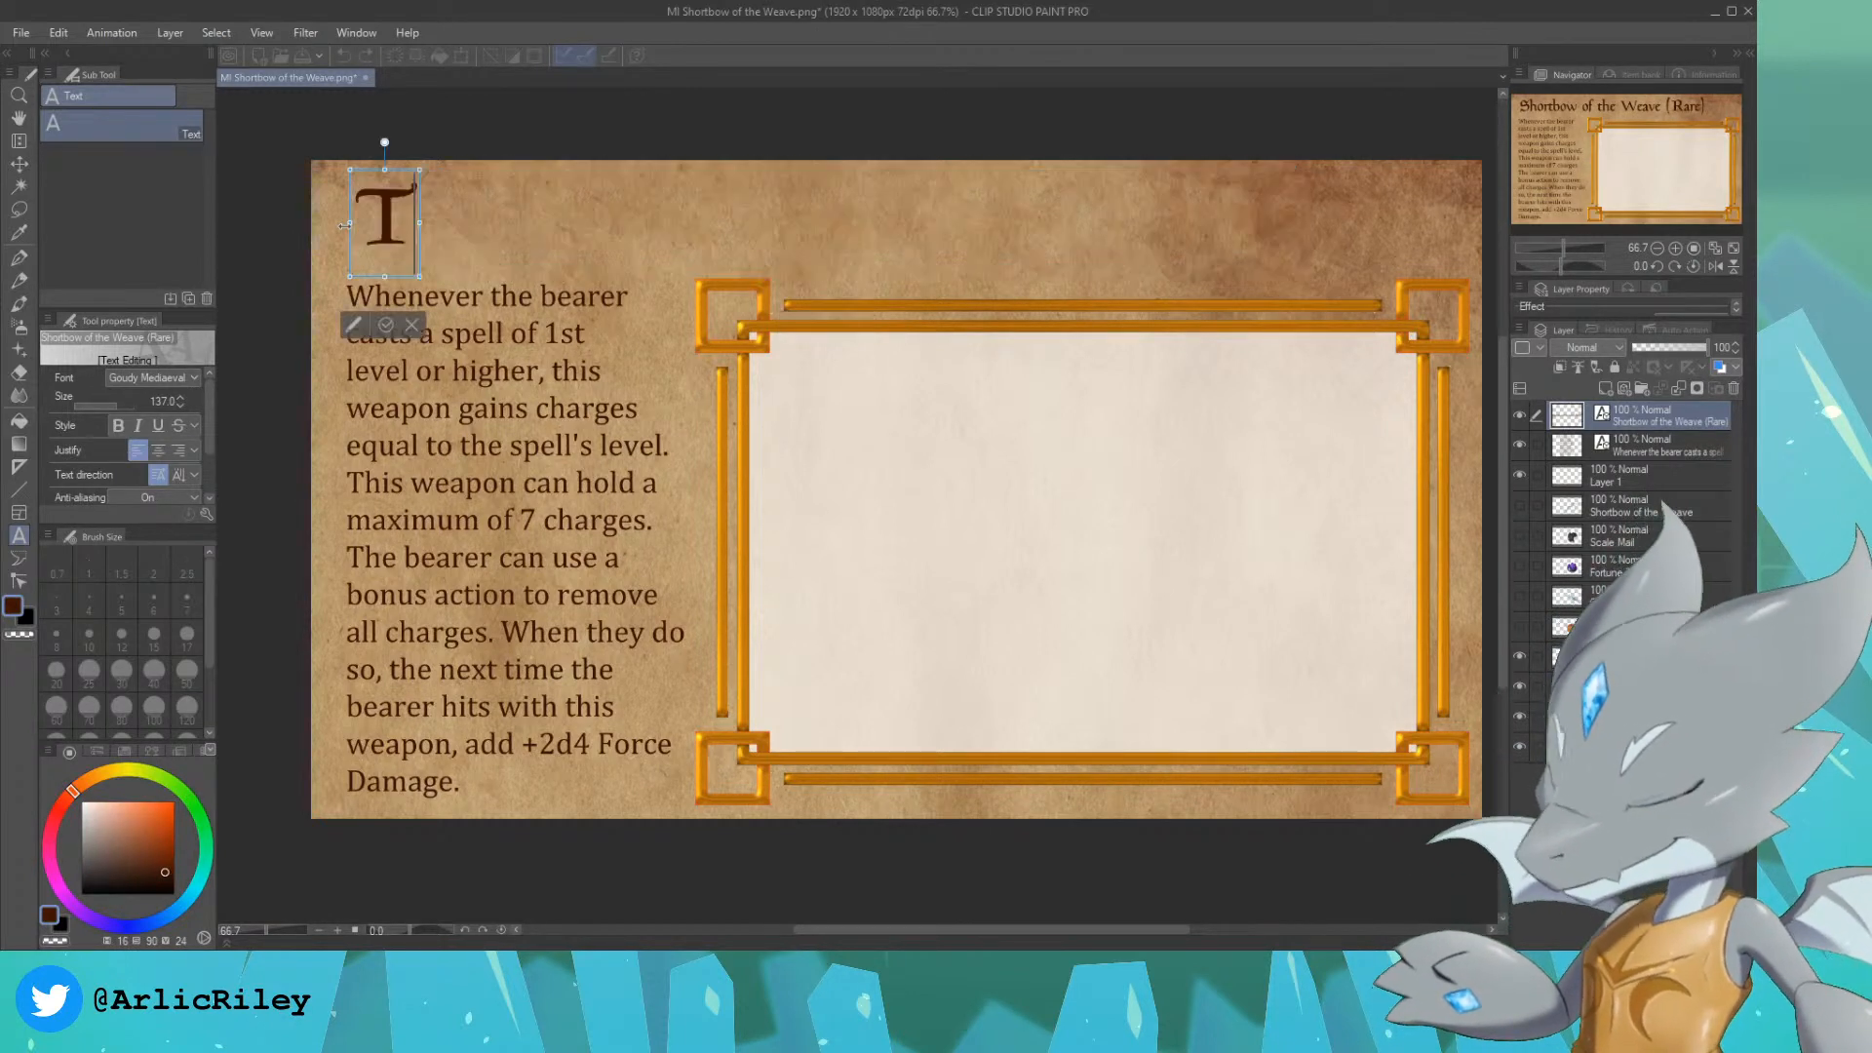
pyautogui.press('BackSpace')
pyautogui.press('BackSpace')
pyautogui.press('BackSpace')
pyautogui.write('Unbr')
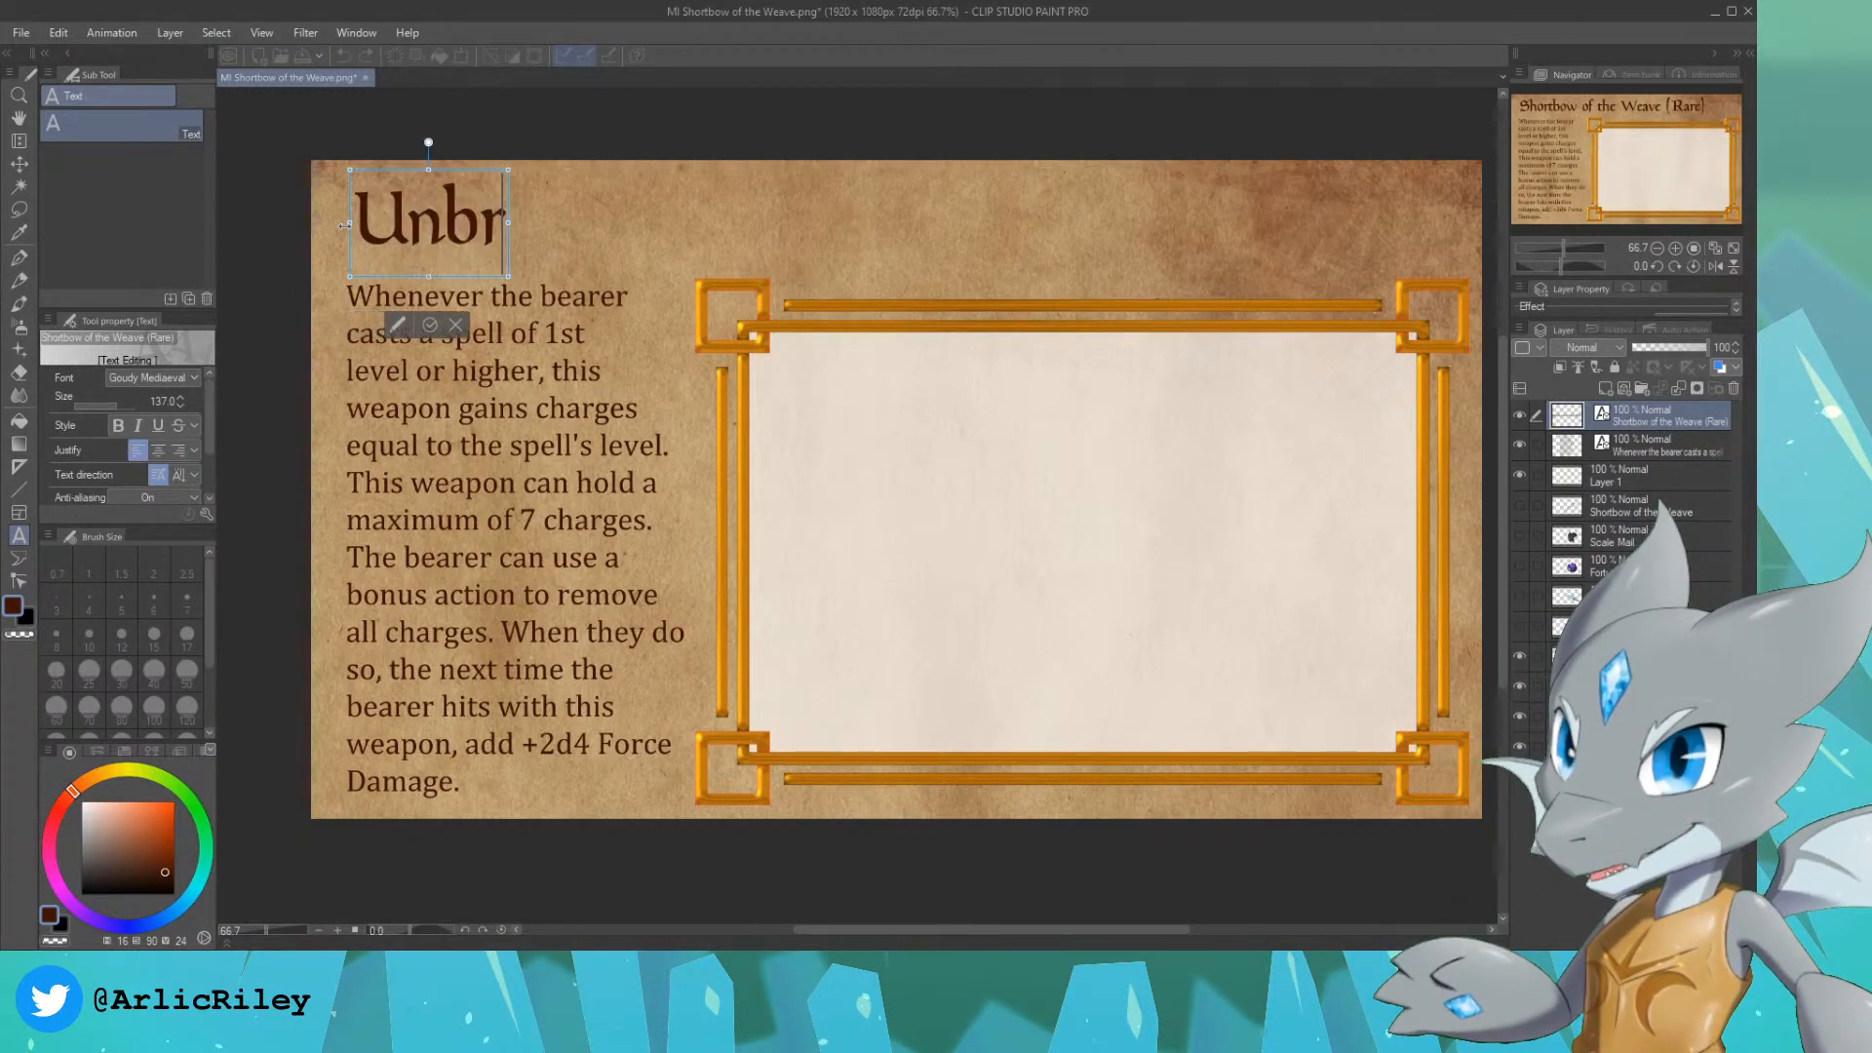
pyautogui.write('oken Pawn (Uncommon)')
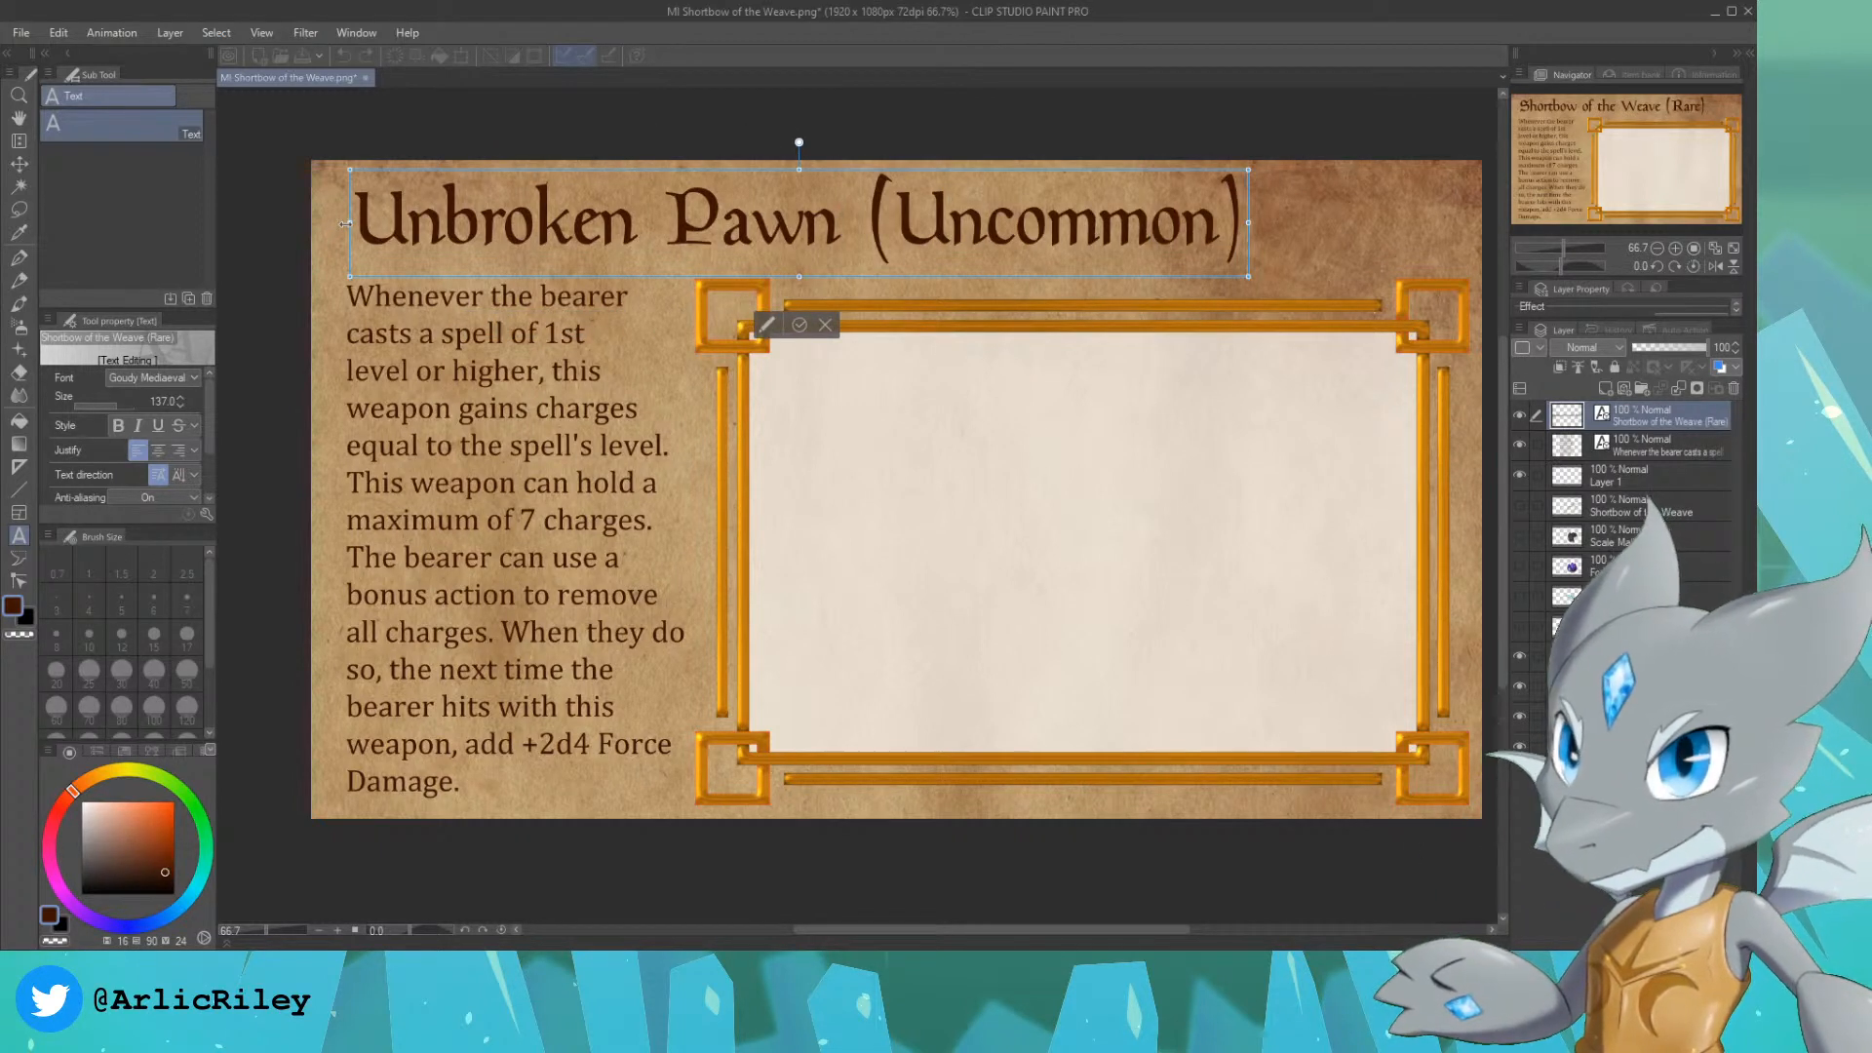
# Step: Replace the card's old weapon description with "The bearer gains a +1 bonus to", broken onto a second line before "+1"
pyautogui.click(1625, 444)
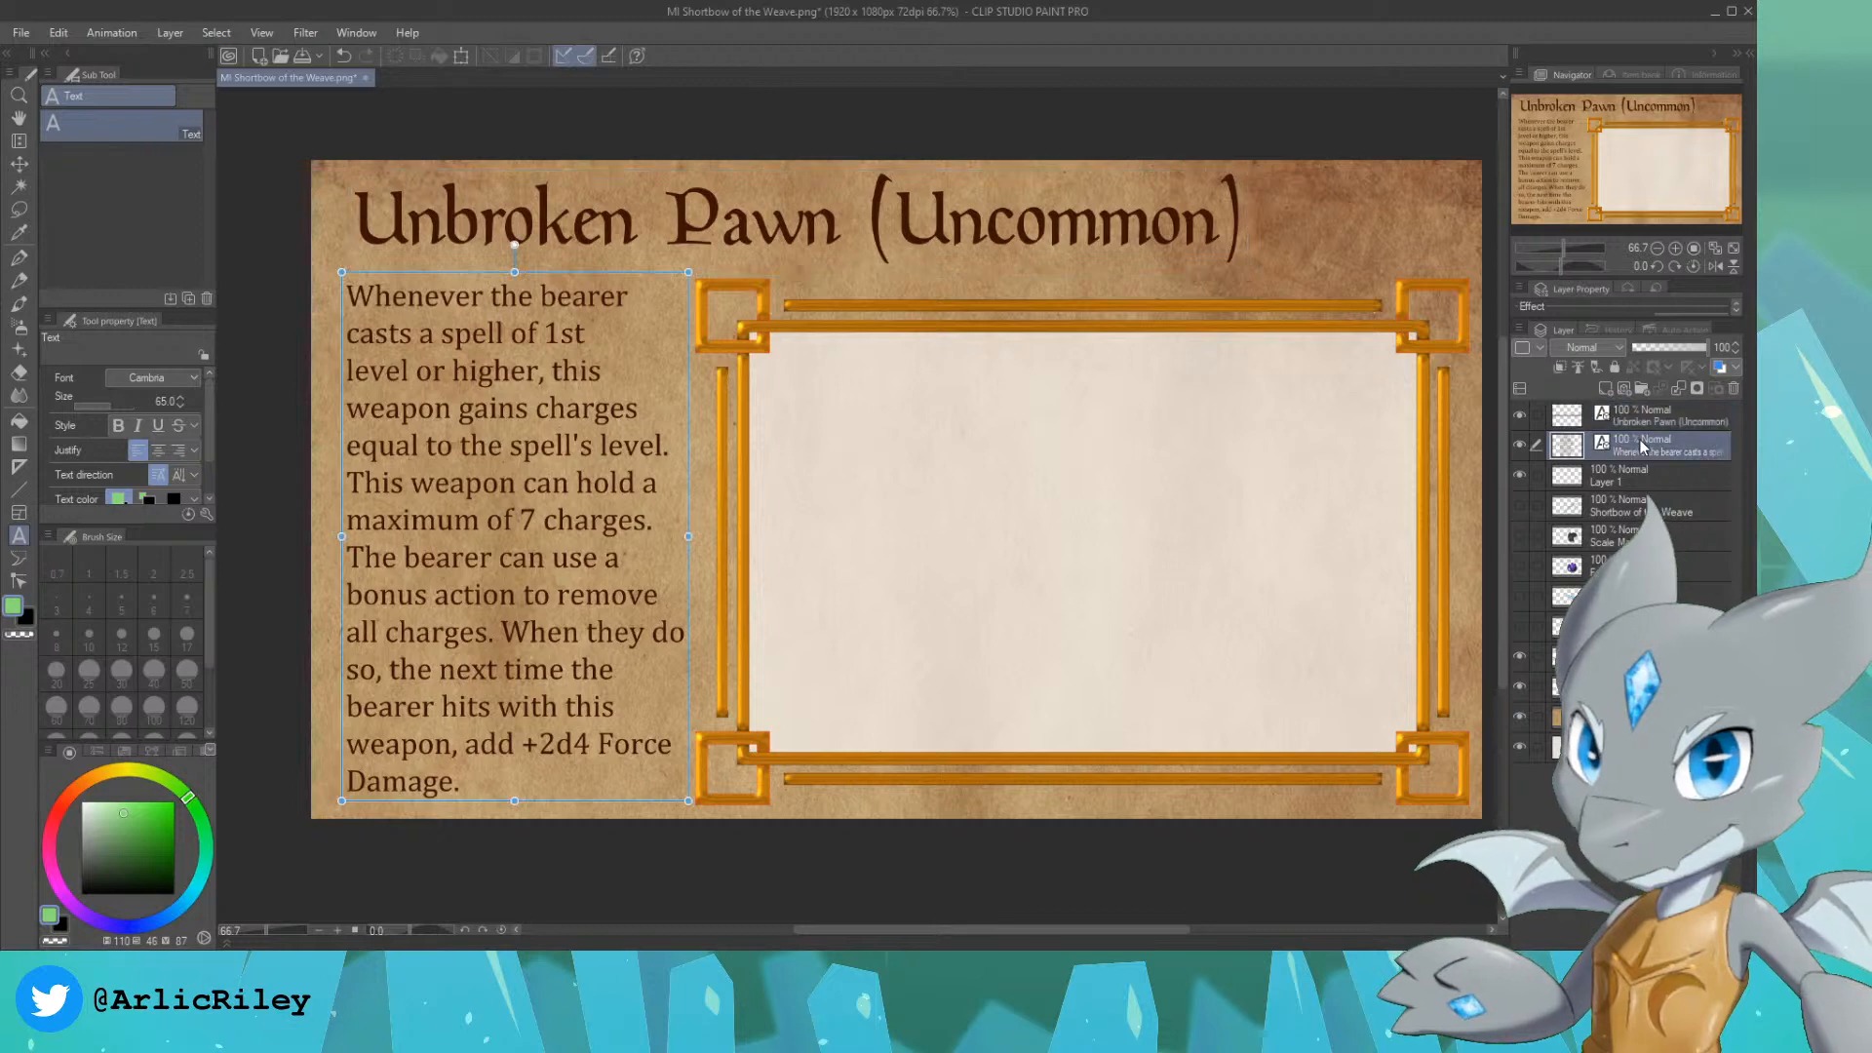
pyautogui.click(475, 780)
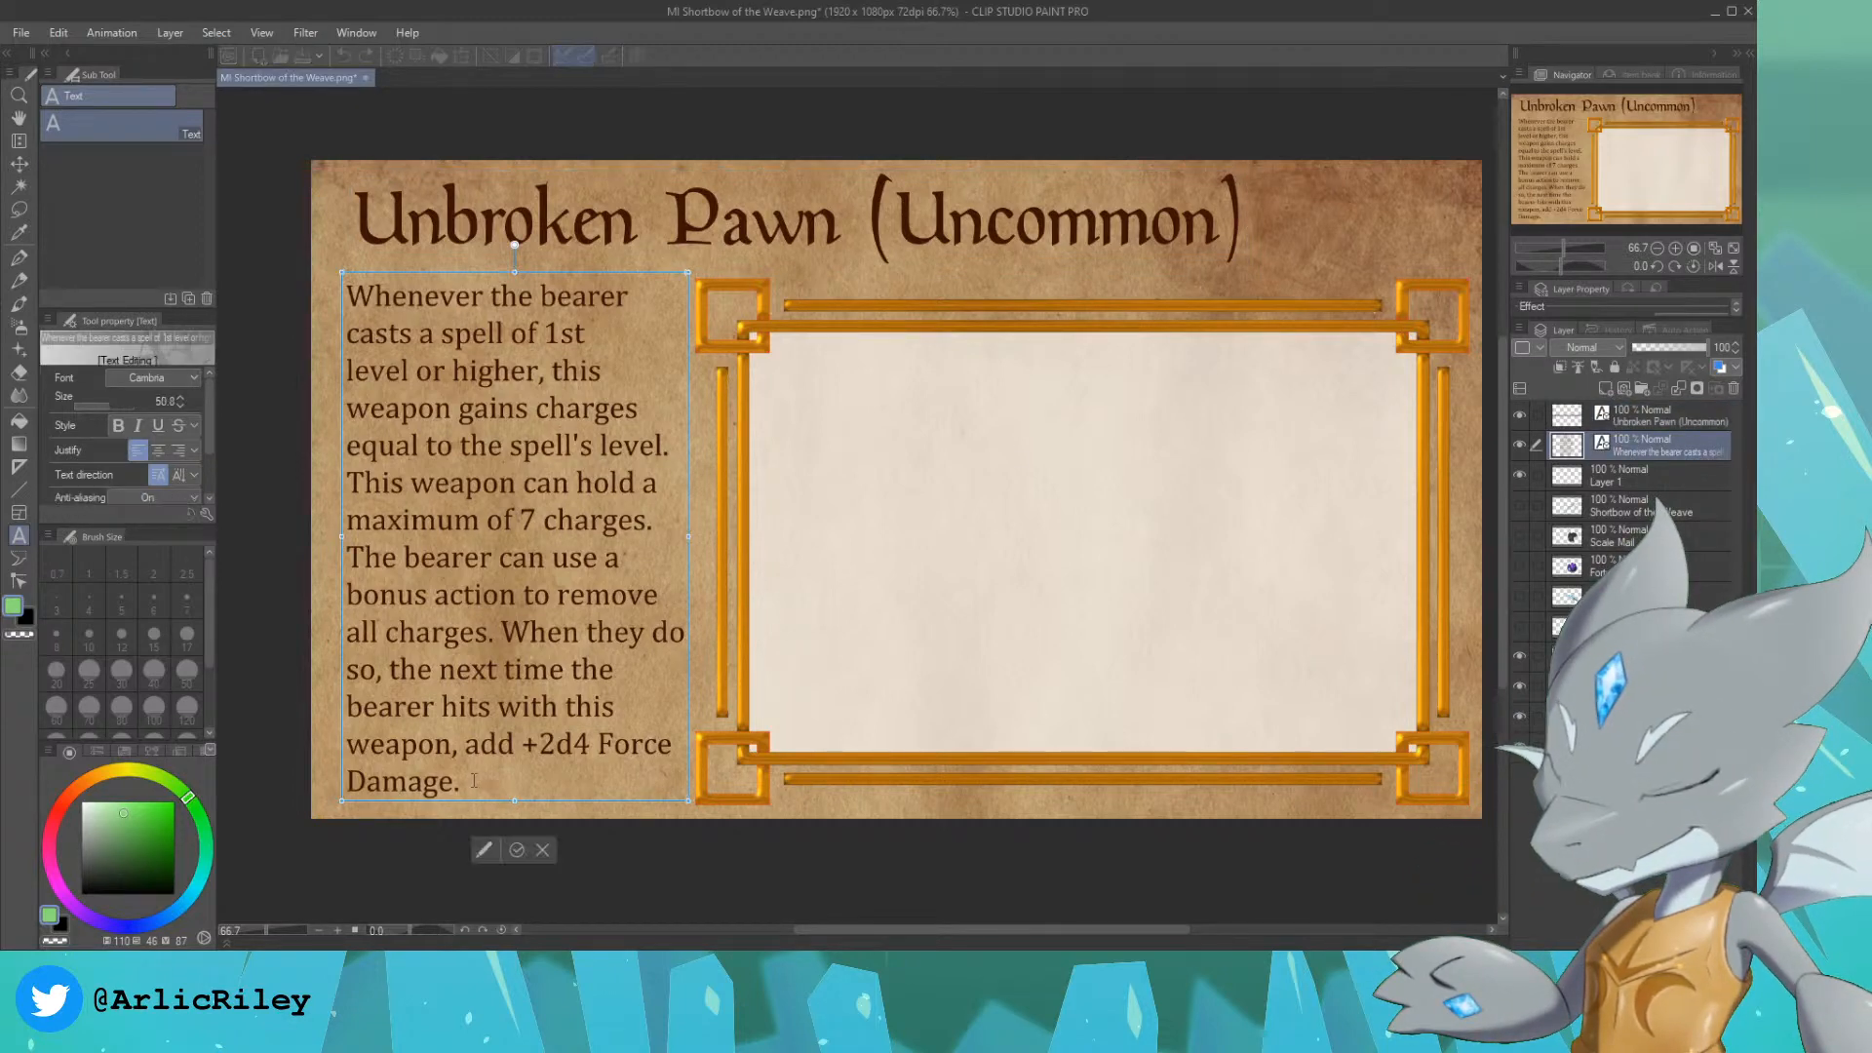
pyautogui.moveTo(457, 465); pyautogui.dragTo(394, 296)
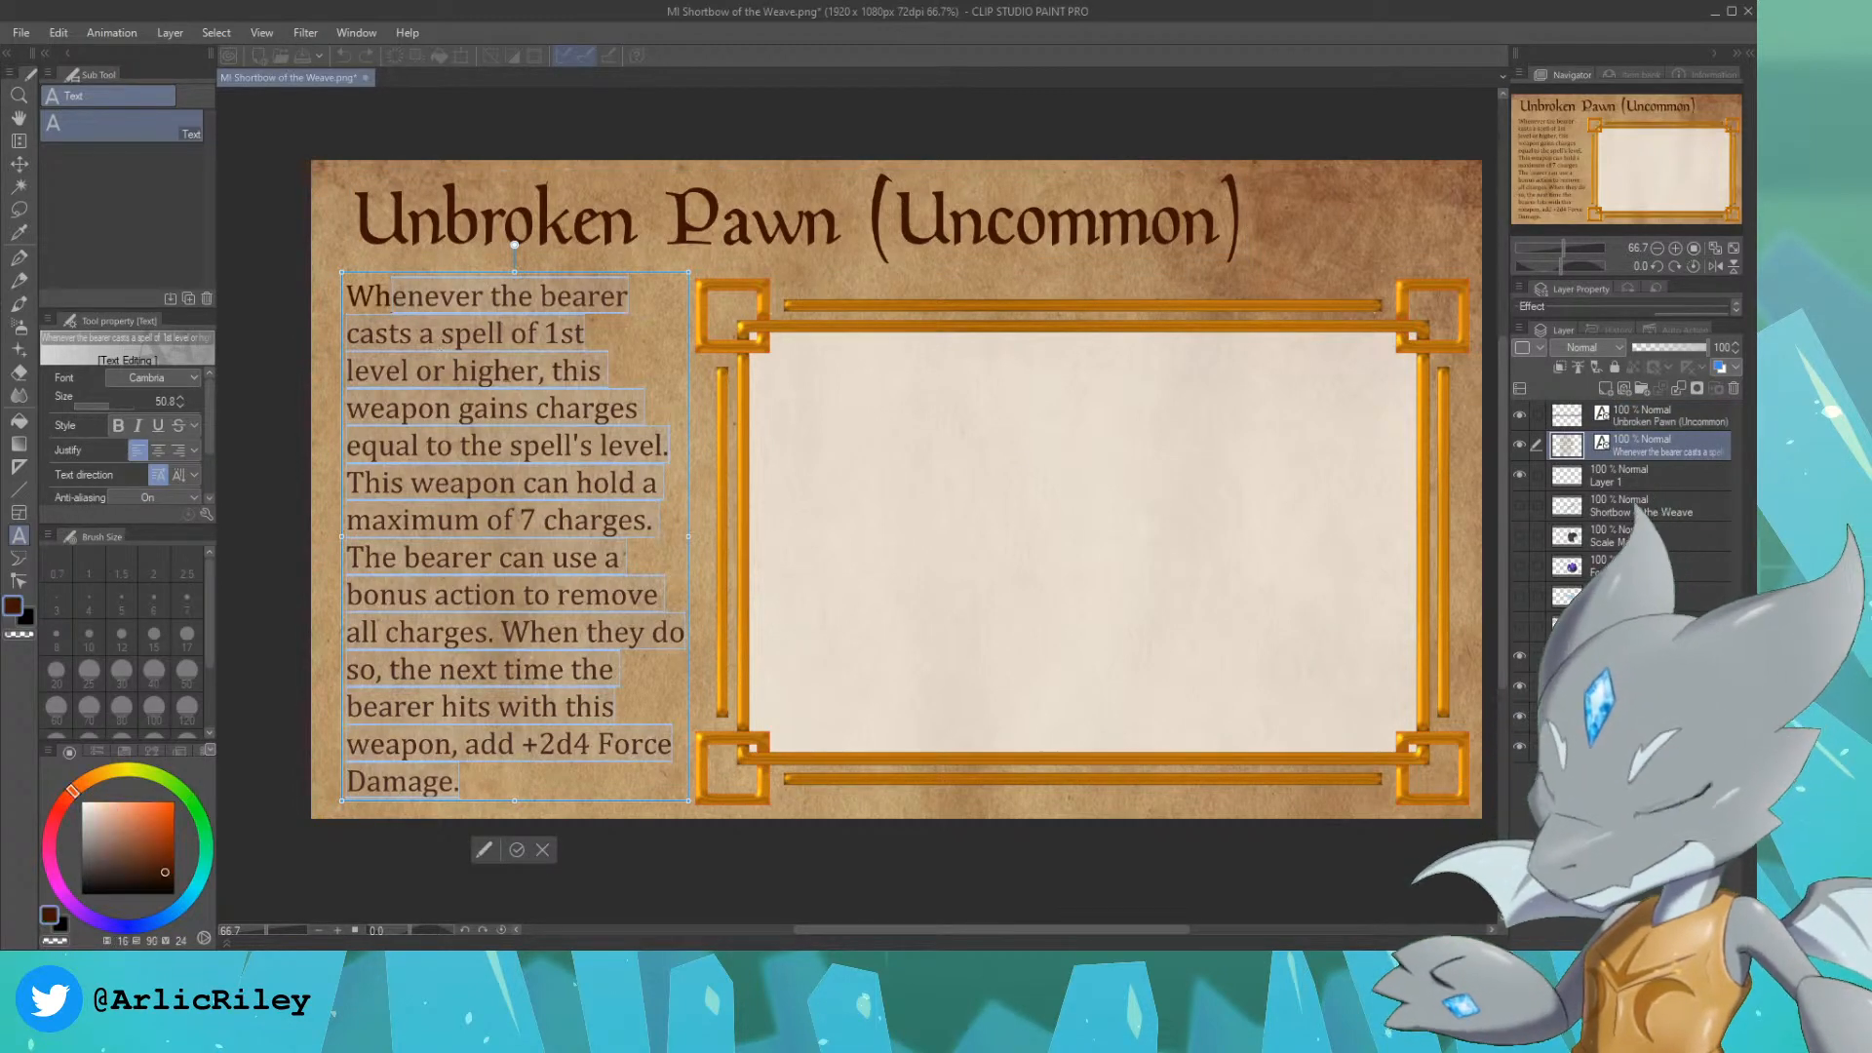
pyautogui.press('BackSpace')
pyautogui.press('BackSpace')
pyautogui.press('BackSpace')
pyautogui.write('T')
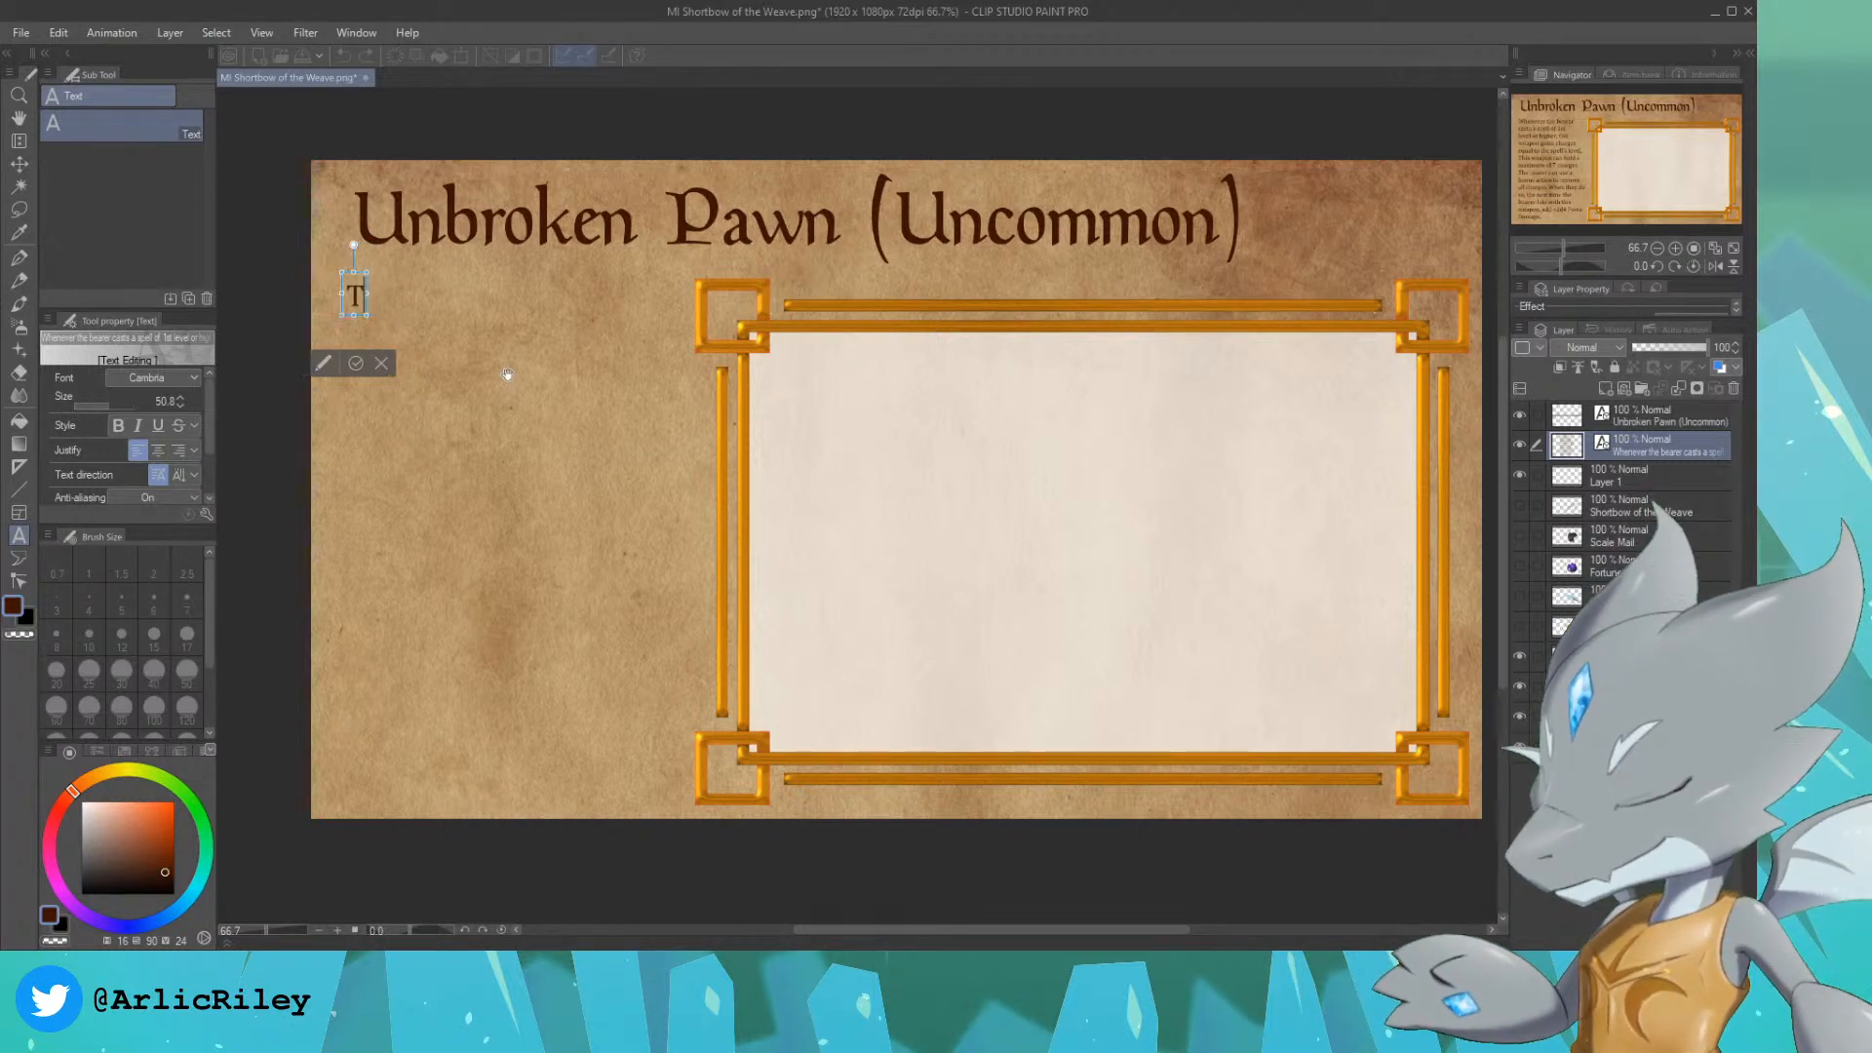
pyautogui.write('he bearer gains a')
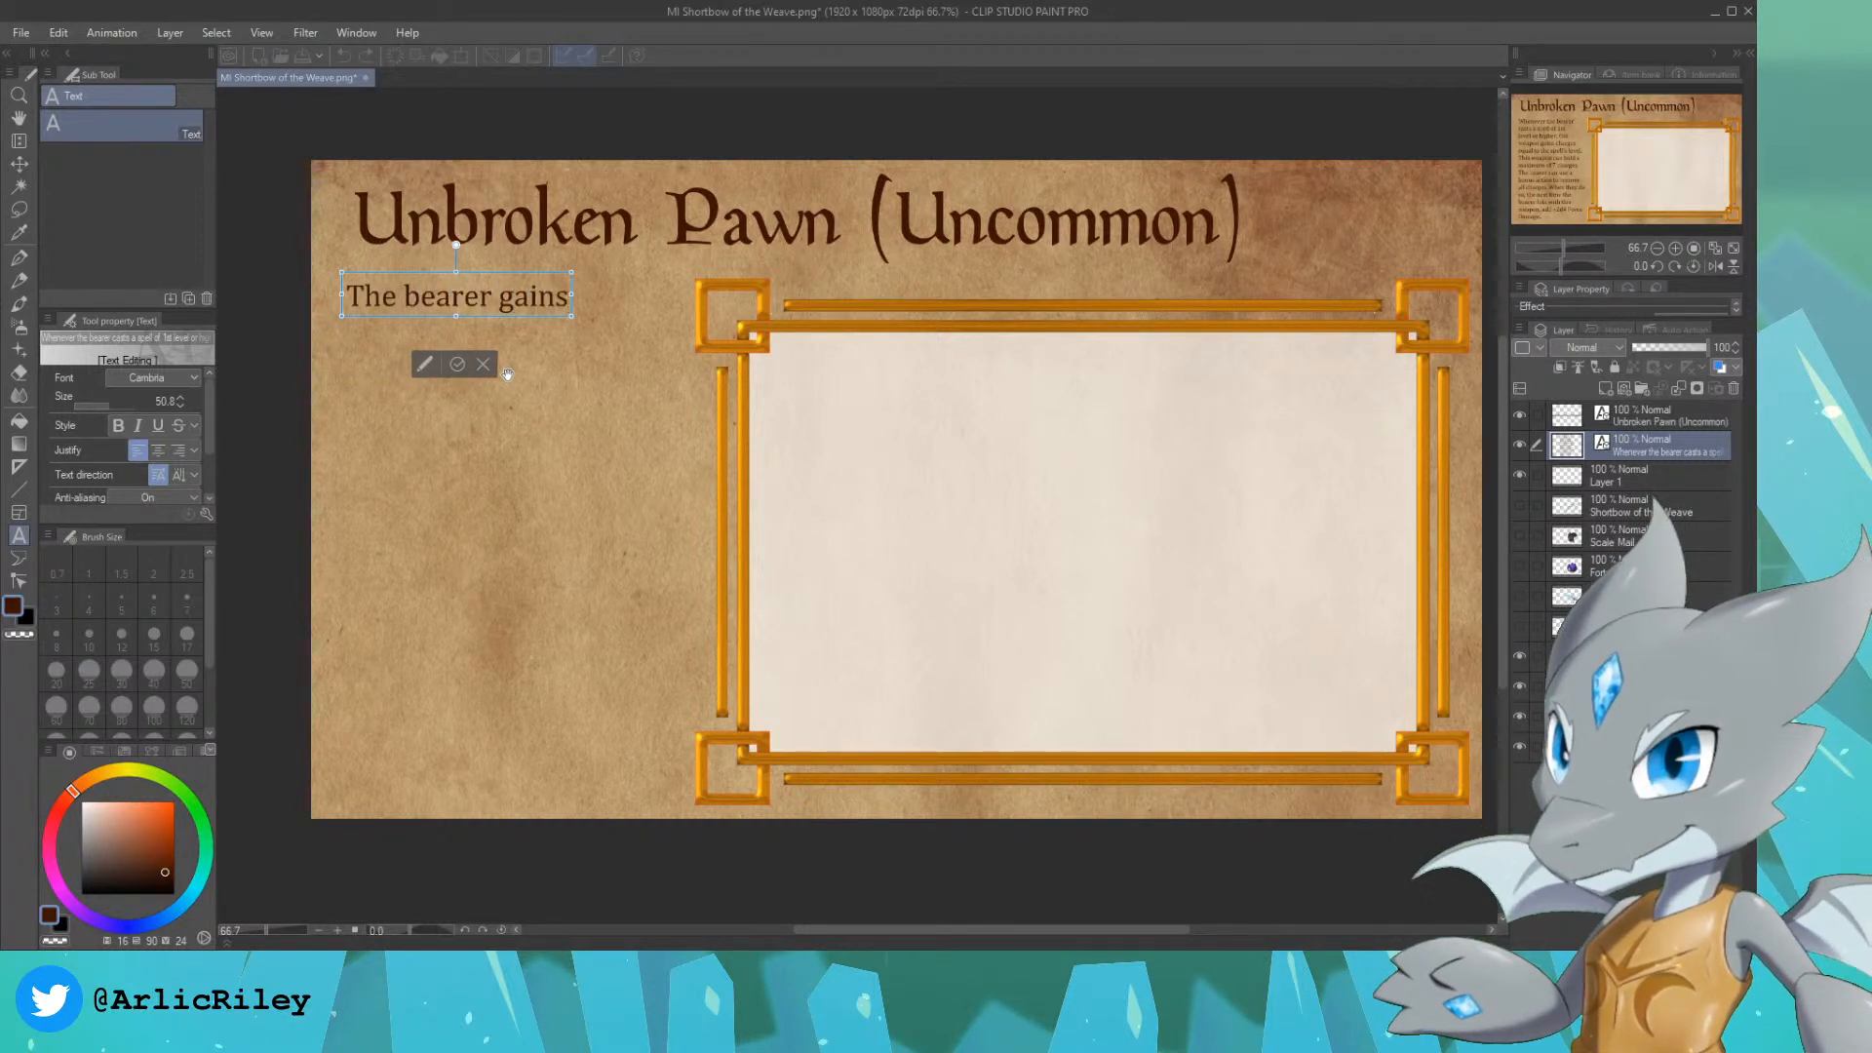
pyautogui.press('Return')
pyautogui.write('+1')
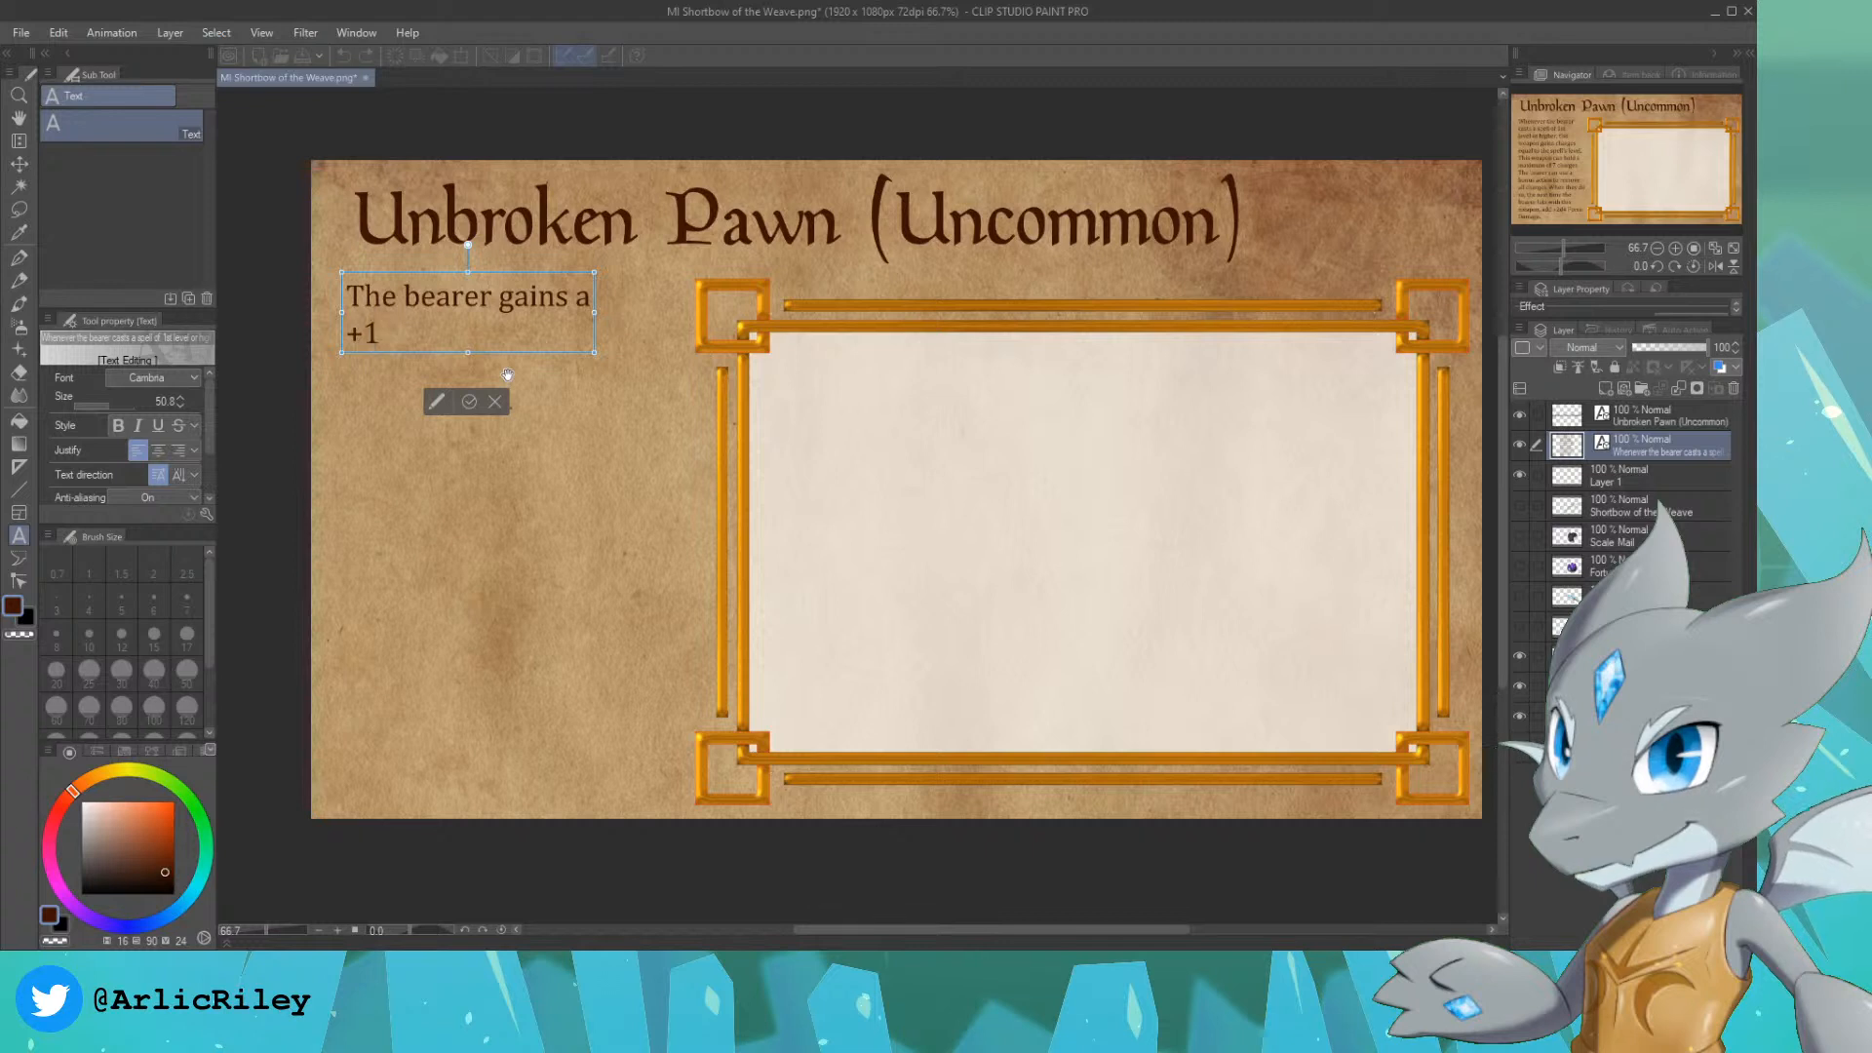
pyautogui.write(' bonus to')
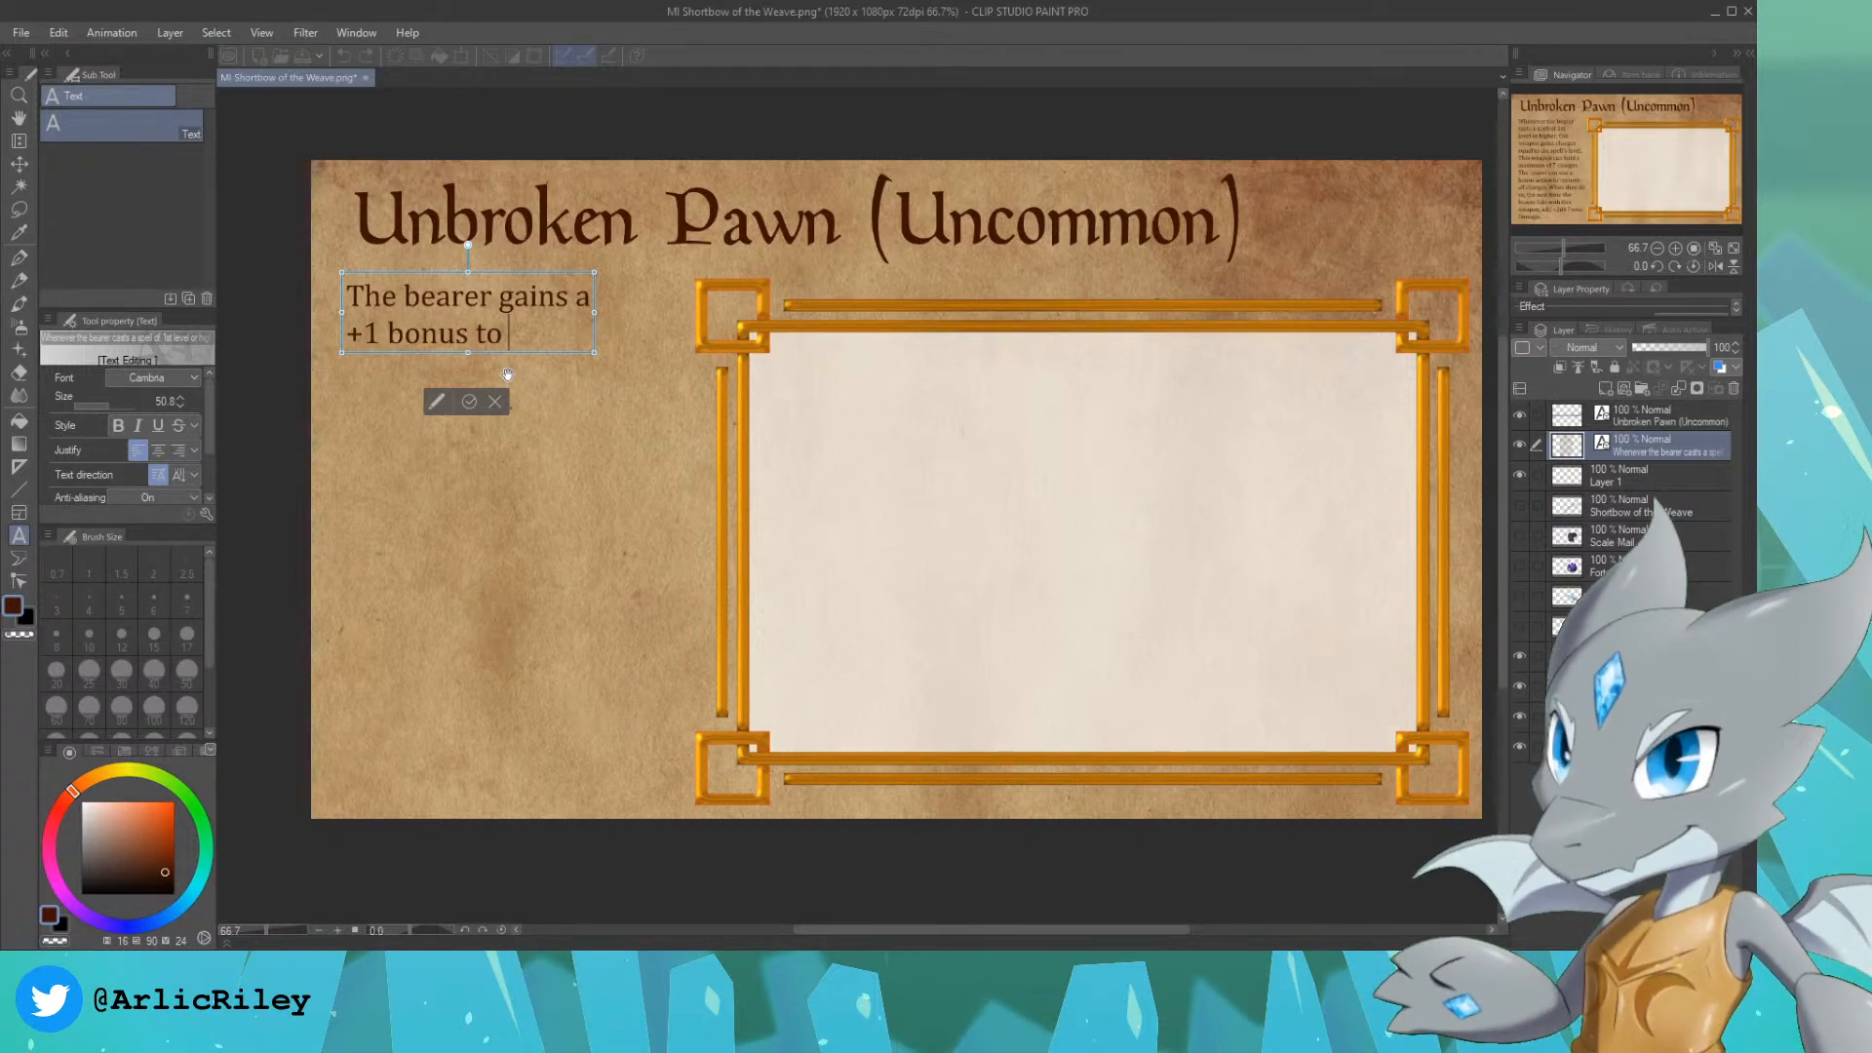
# Step: Complete the description with "Constitution" and "saving throws." on separate lines, and move the text block lower beside the frame
pyautogui.press('Return')
pyautogui.write('Const')
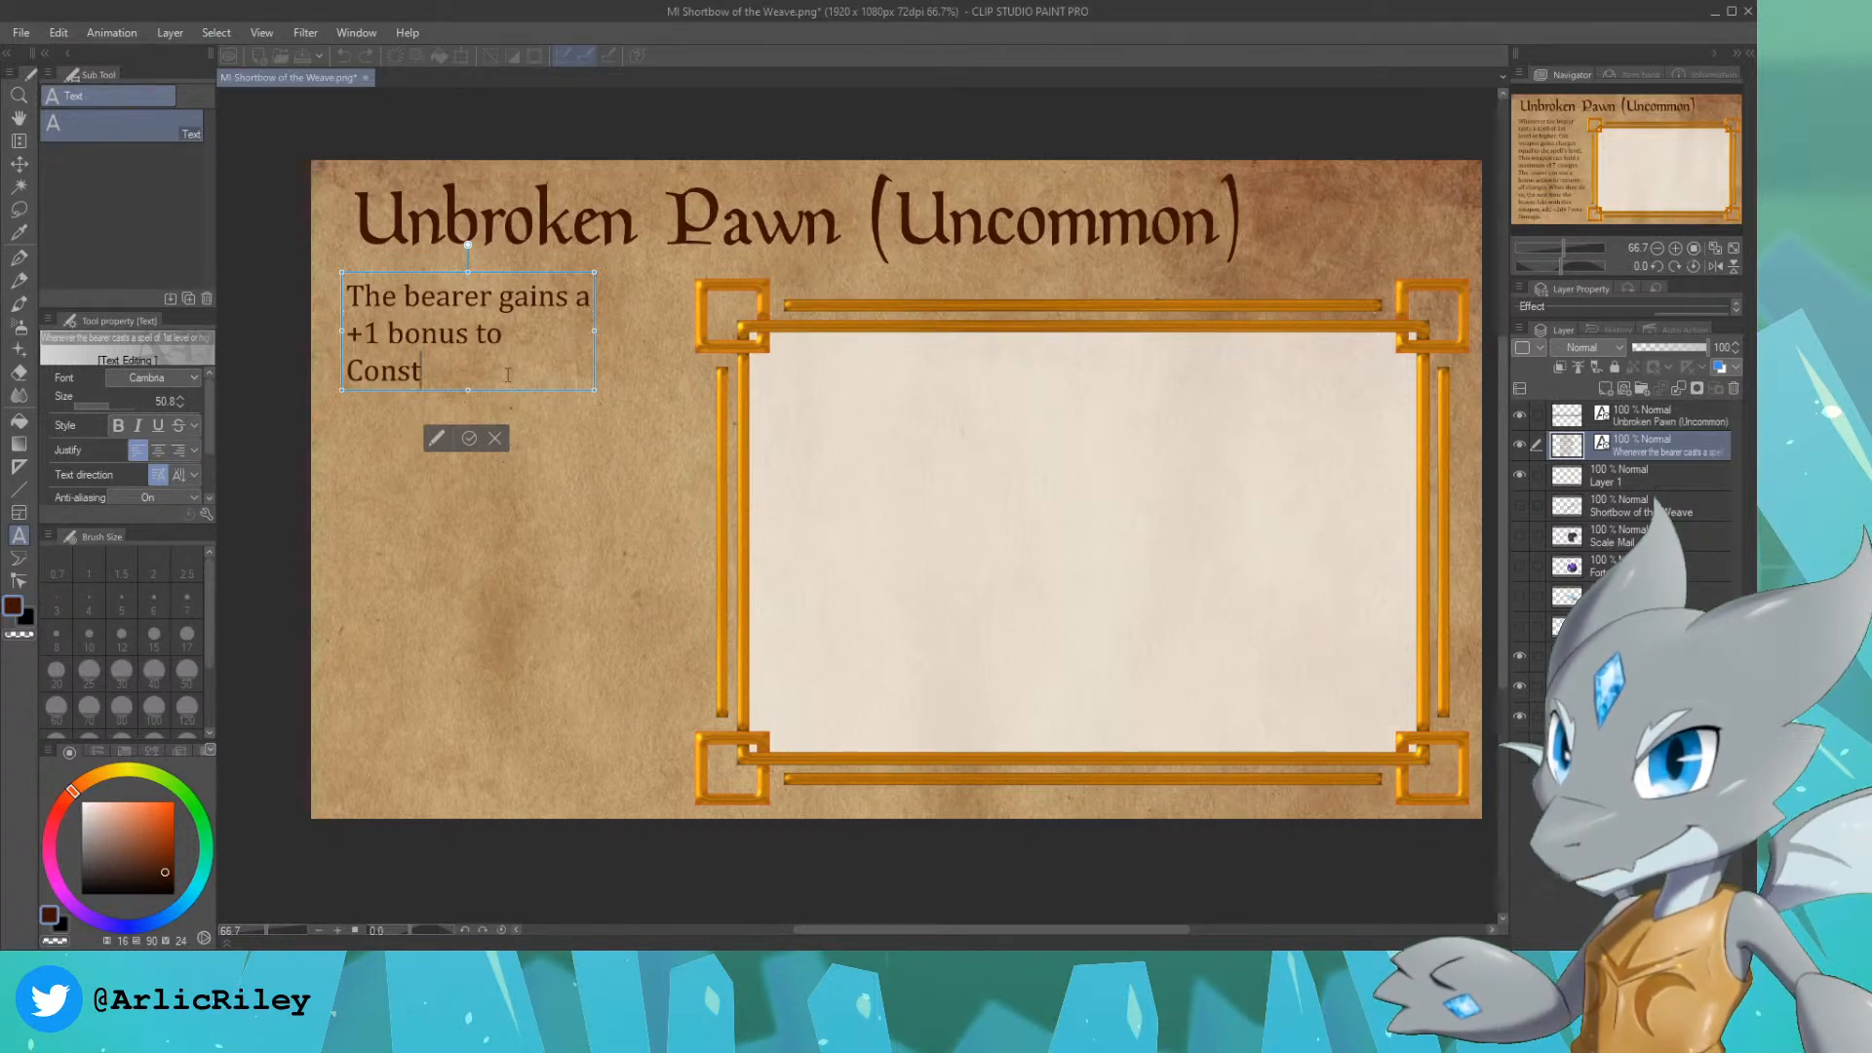
pyautogui.write('itution ')
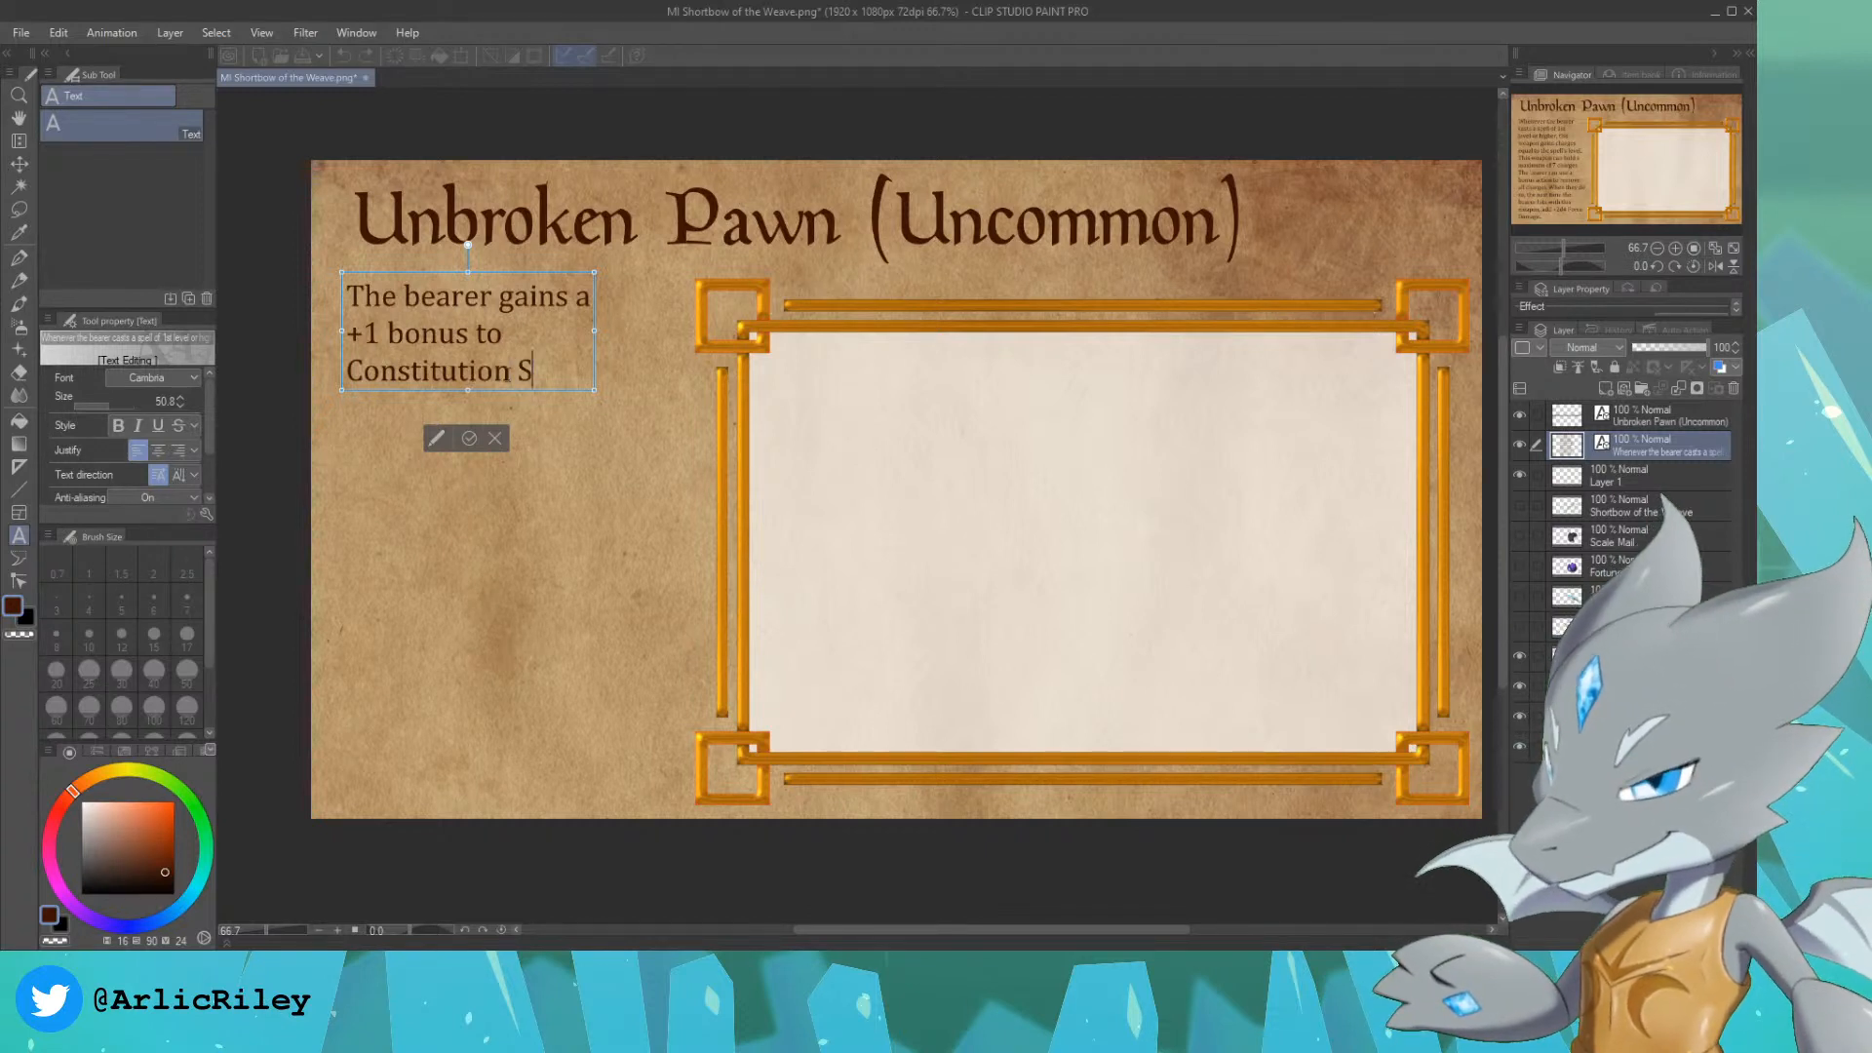
pyautogui.write('saving')
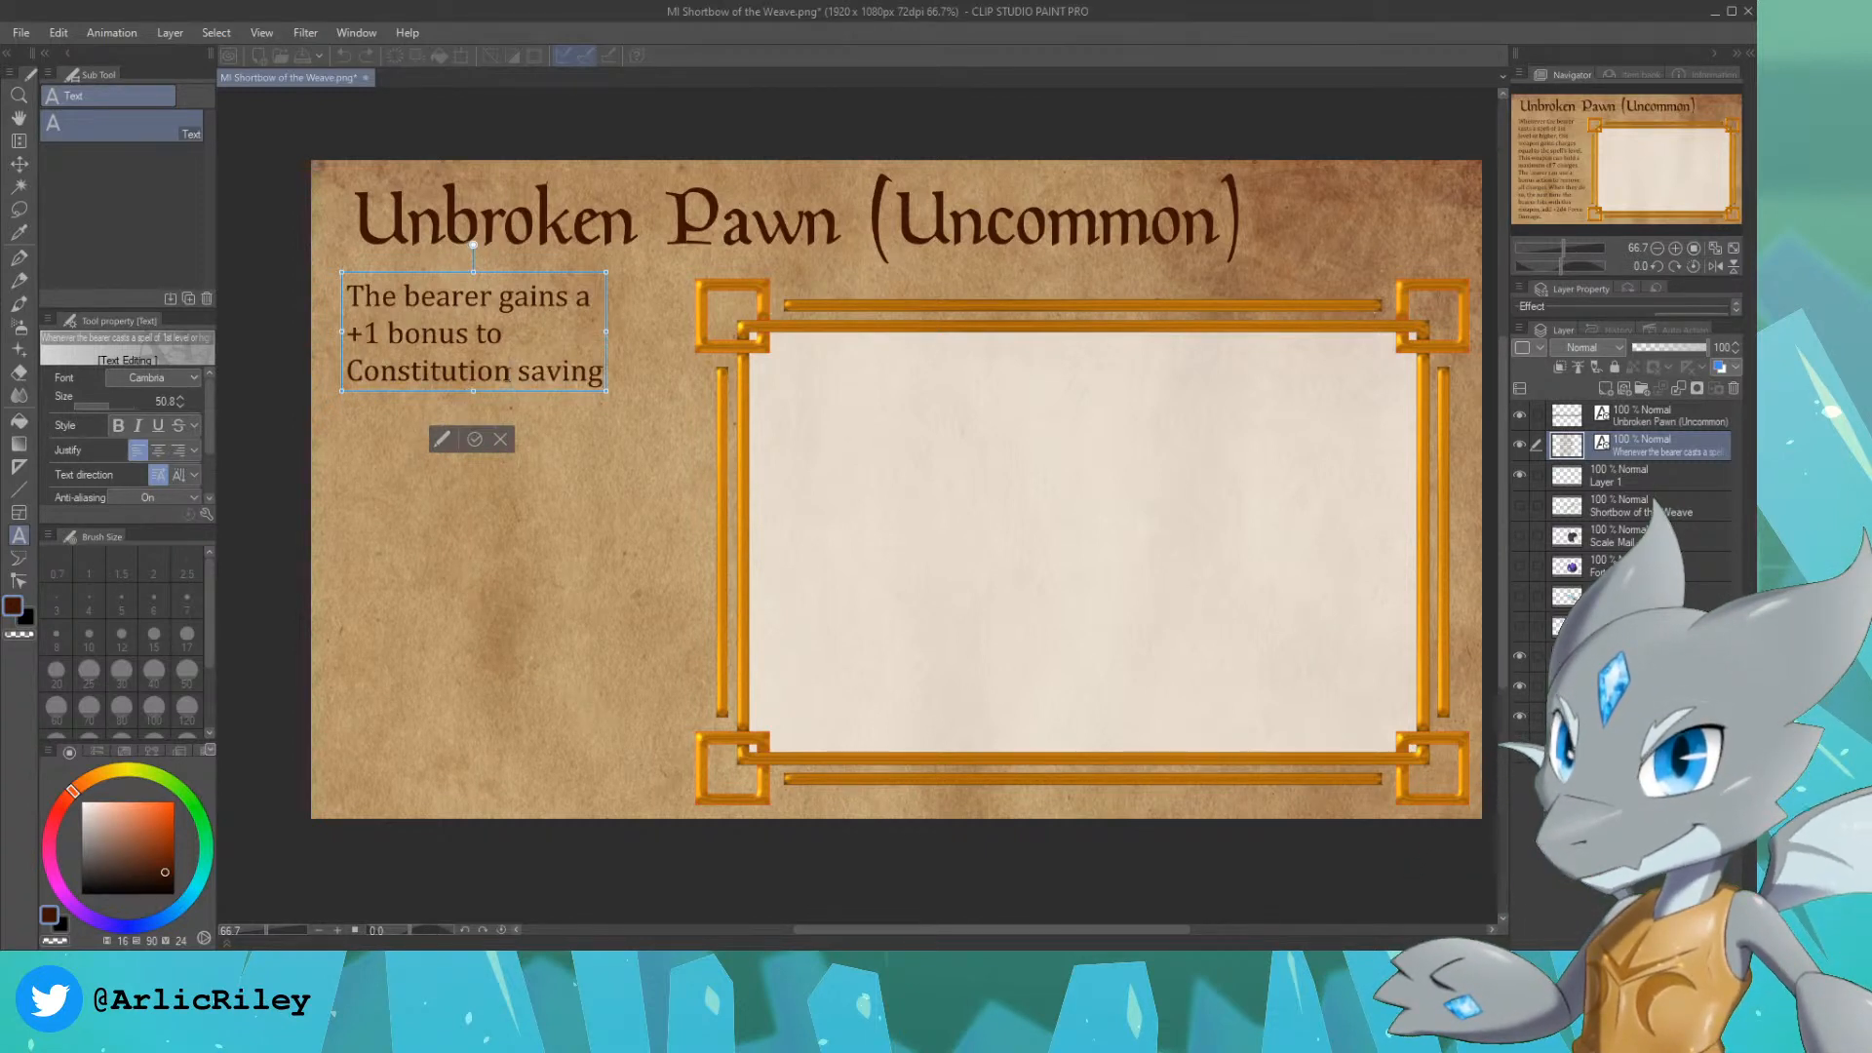
pyautogui.write(' Throw')
pyautogui.press('BackSpace')
pyautogui.press('BackSpace')
pyautogui.press('BackSpace')
pyautogui.press('BackSpace')
pyautogui.press('BackSpace')
pyautogui.write('t')
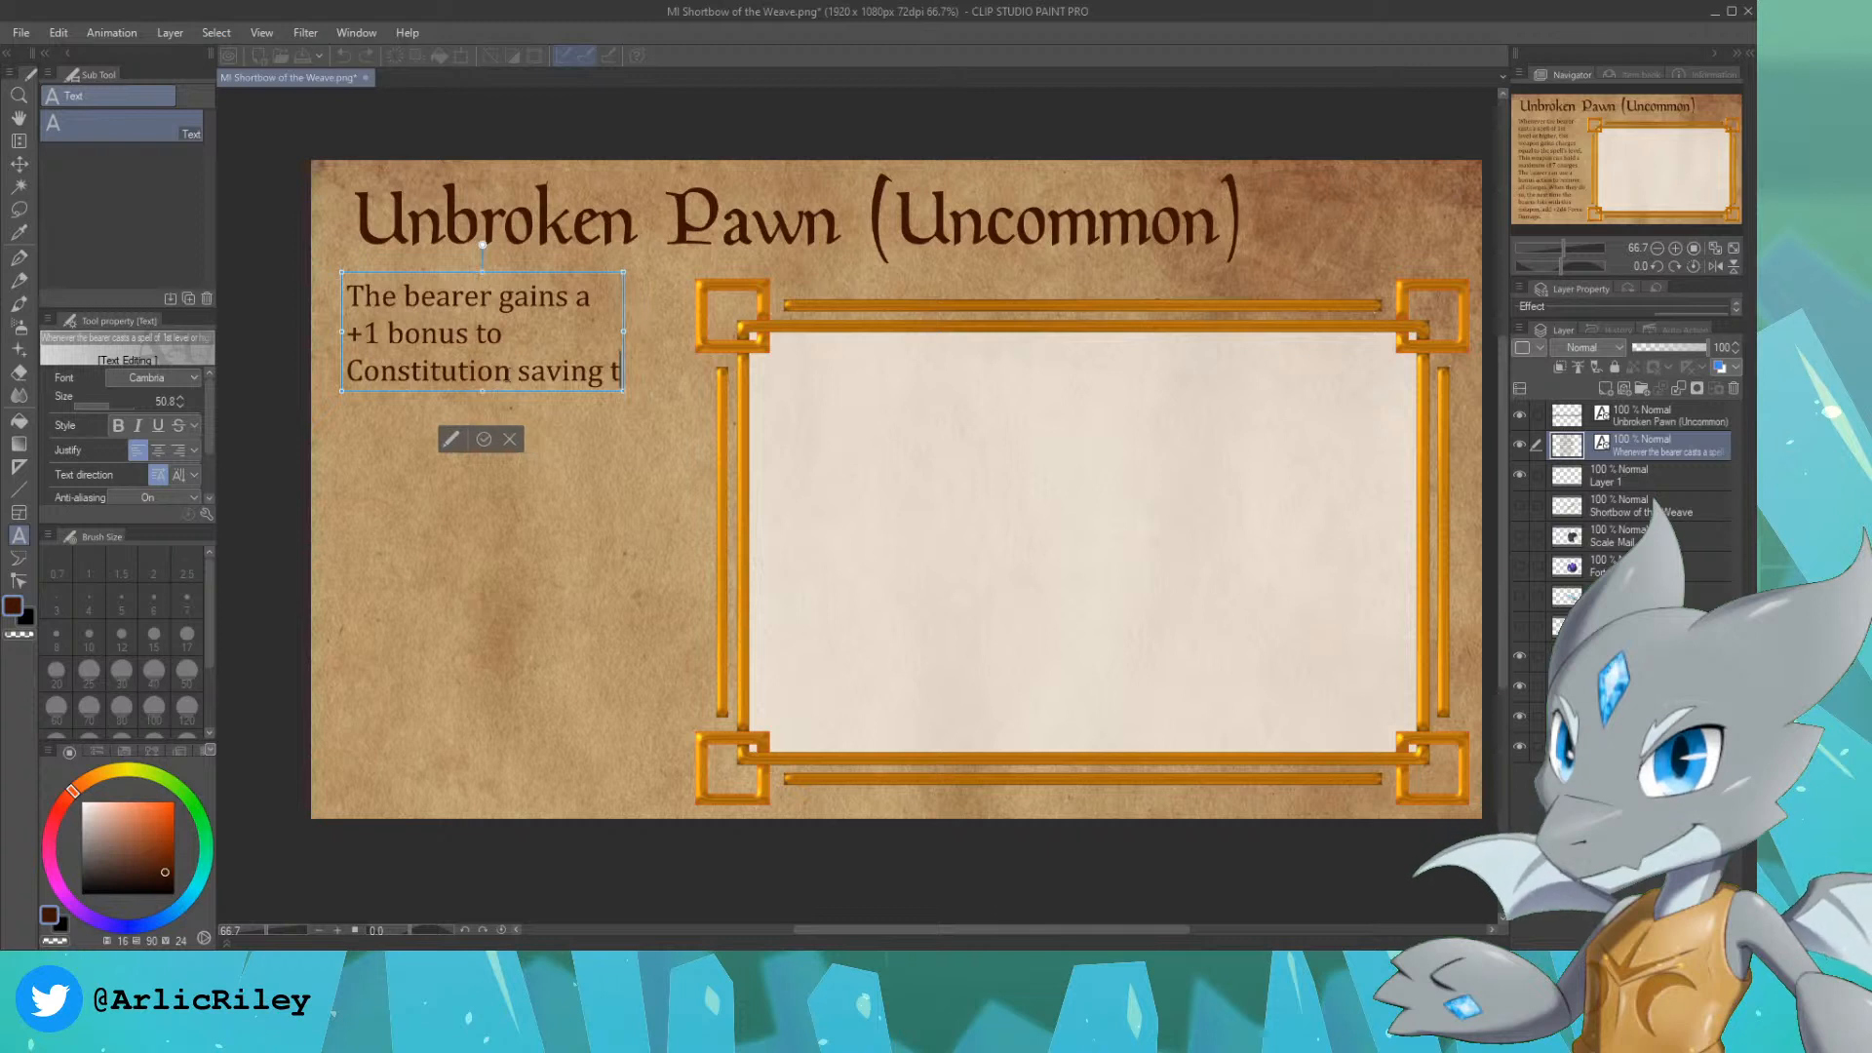
pyautogui.write('hrows.')
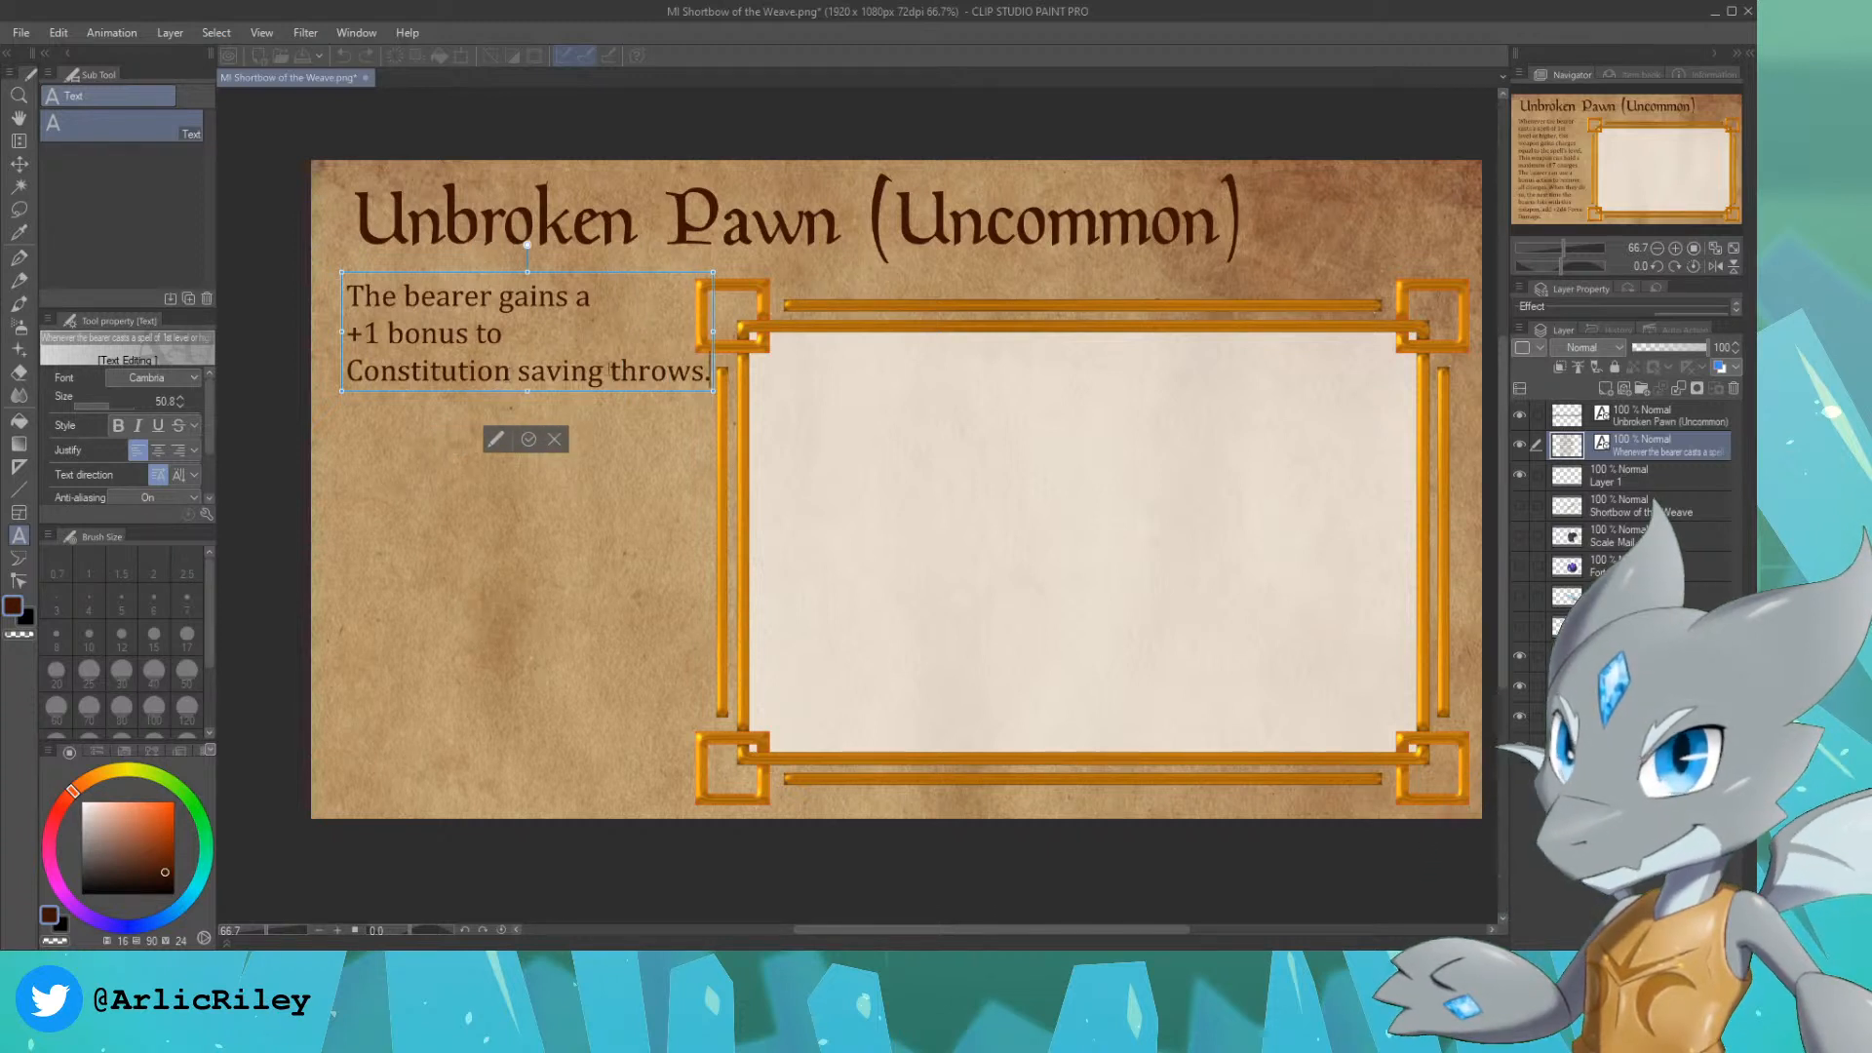
pyautogui.press('Return')
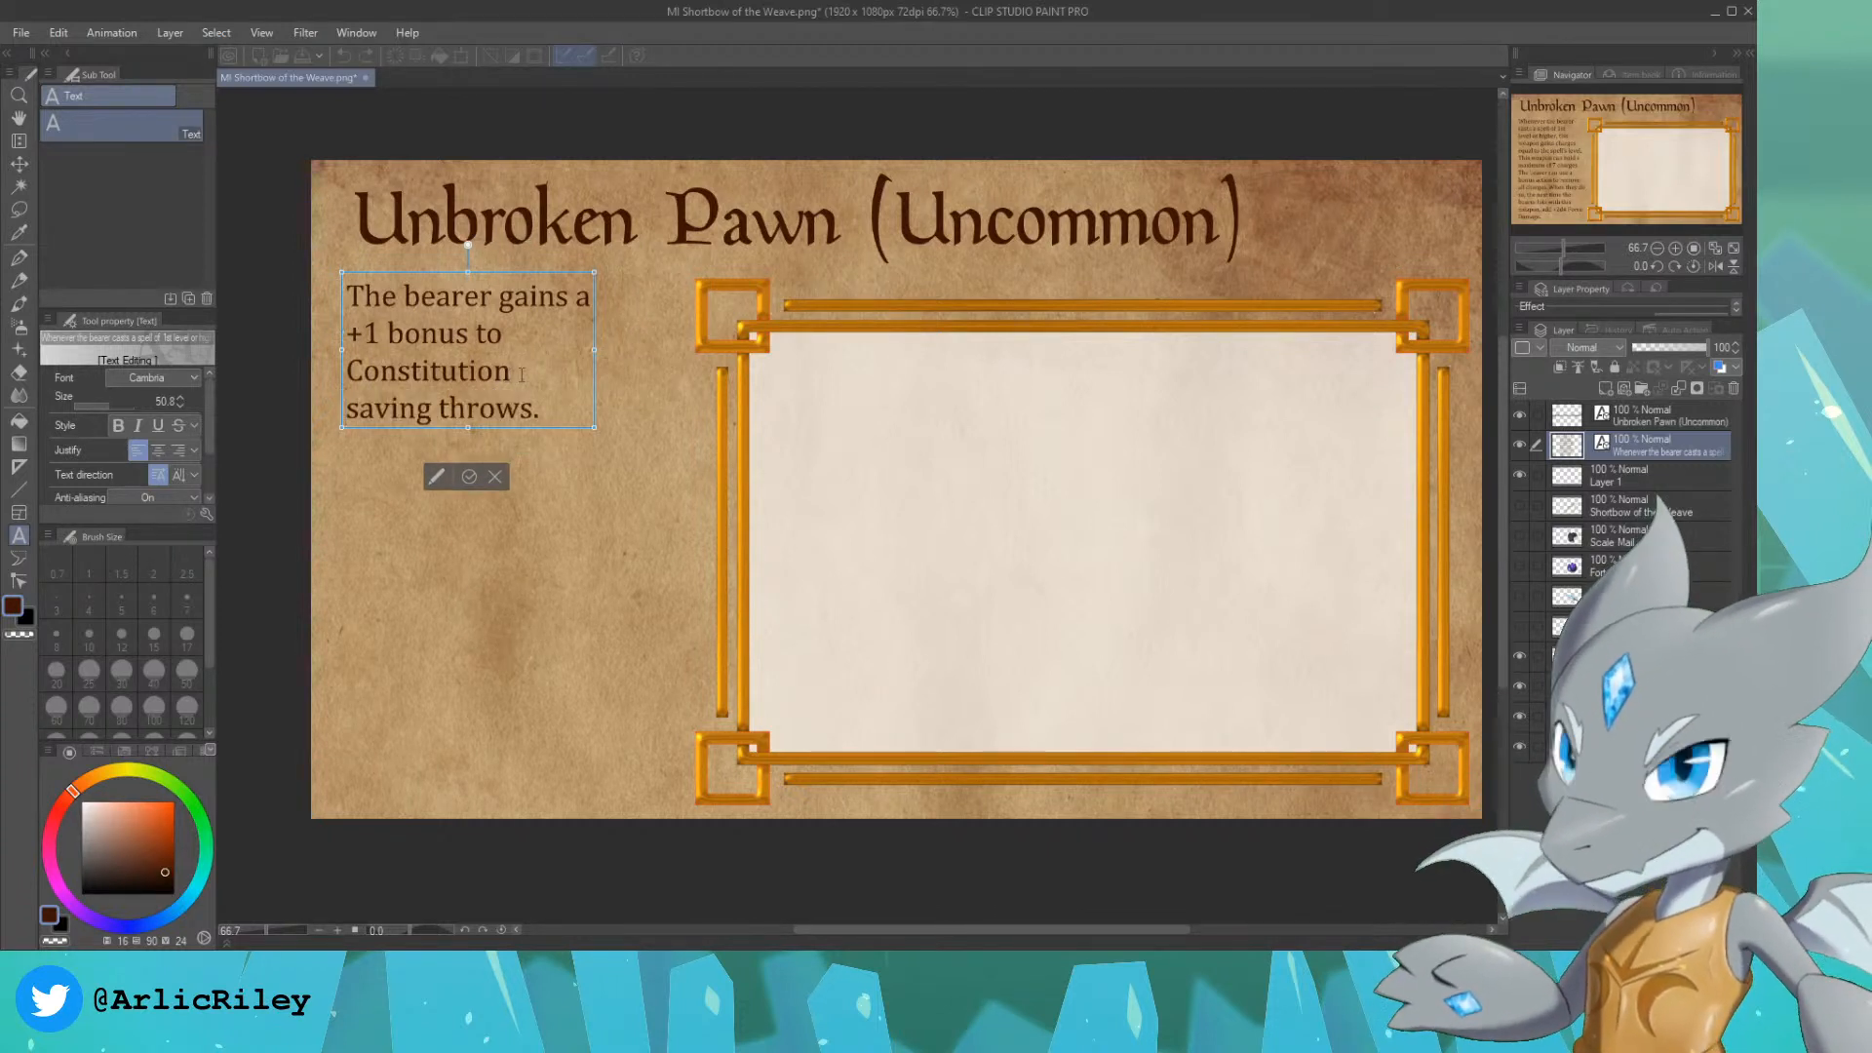
pyautogui.click(18, 164)
pyautogui.moveTo(449, 329); pyautogui.dragTo(493, 436)
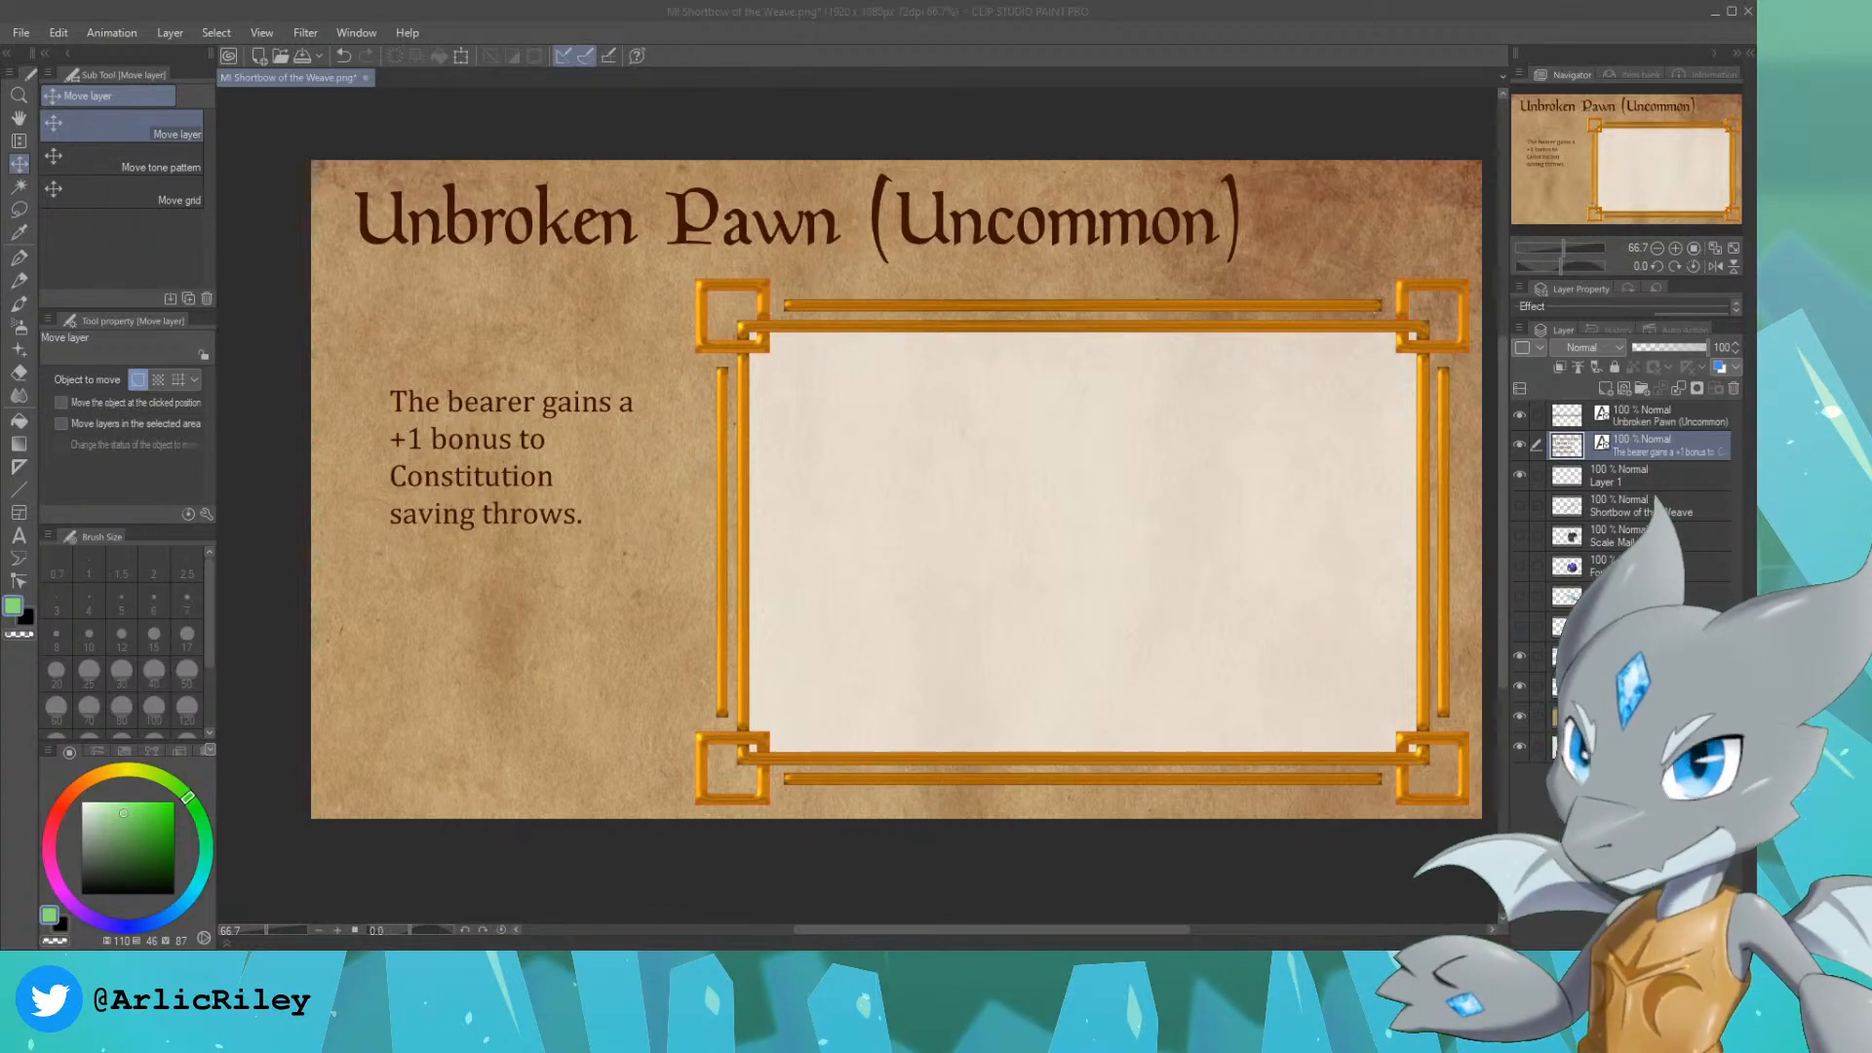
# Step: Make the empty Layer 1 active and choose the Design pencil for sketching inside the frame
pyautogui.click(1630, 149)
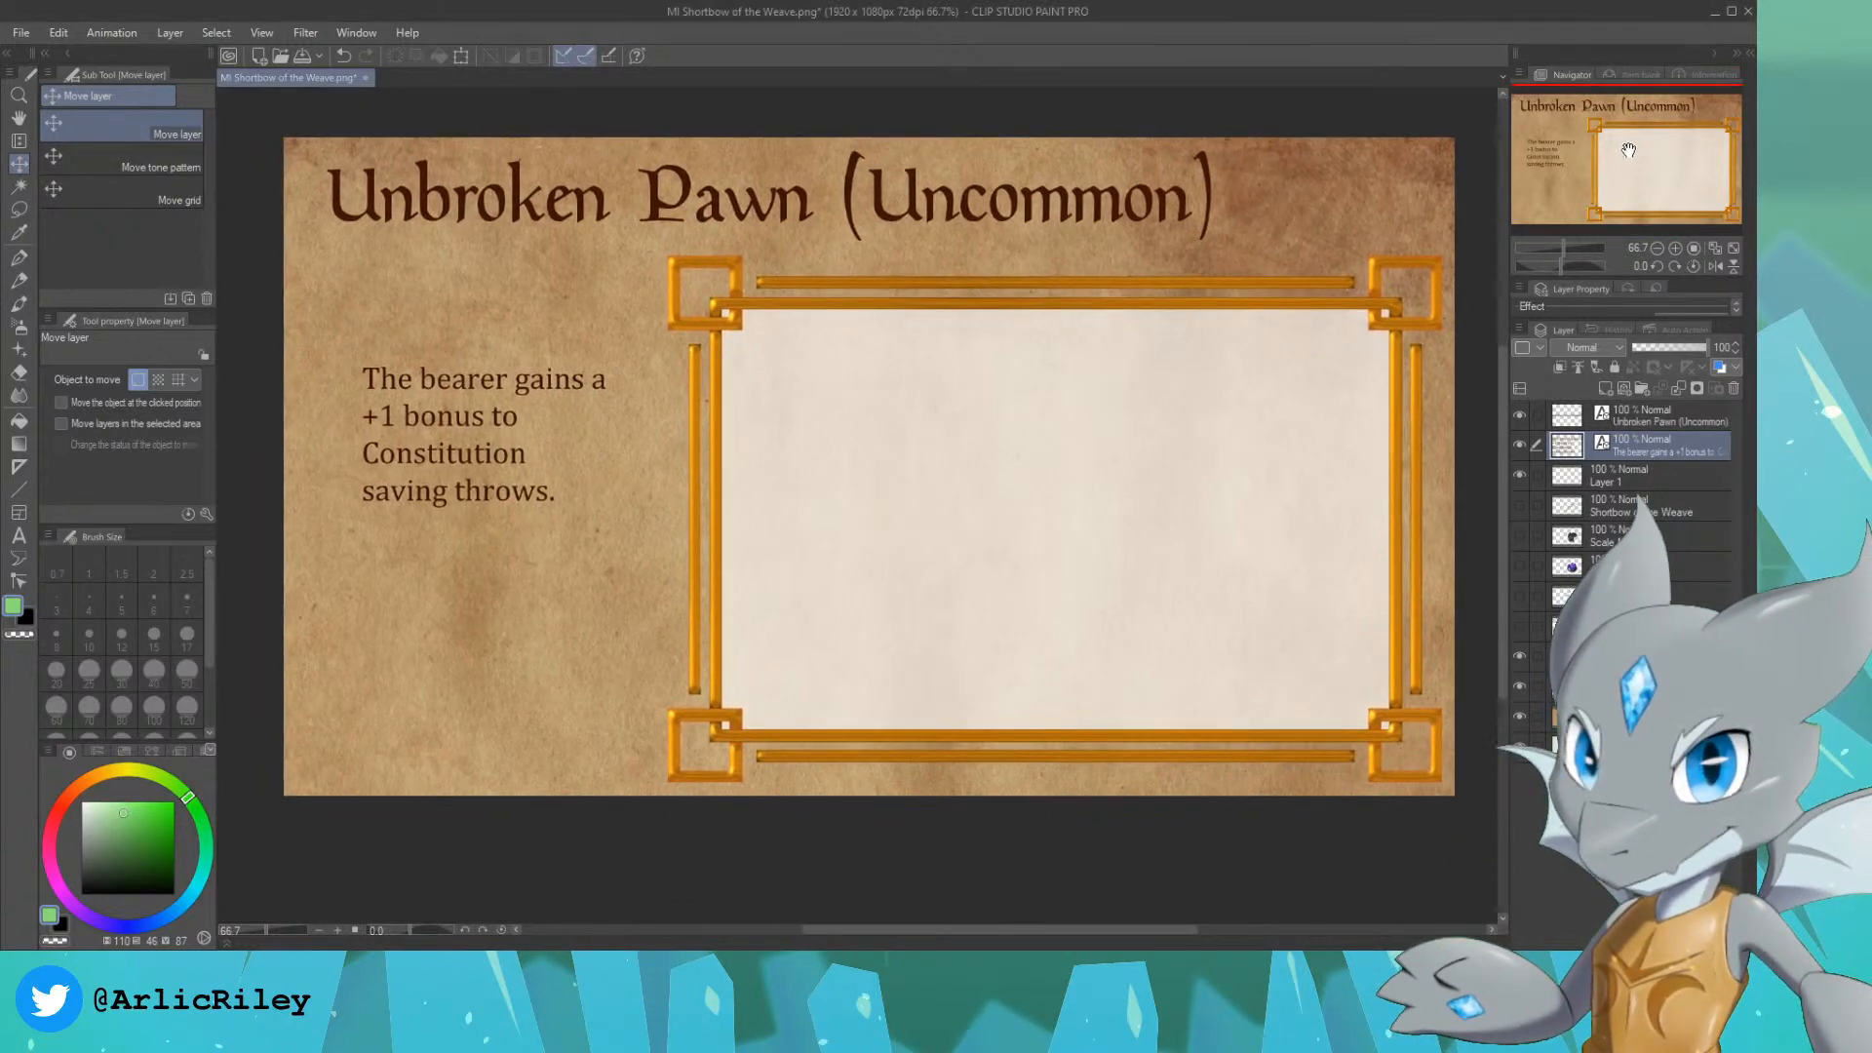
pyautogui.scroll(2, 1664, 138)
pyautogui.moveTo(1653, 160)
pyautogui.mouseDown()
pyautogui.moveTo(1686, 167)
pyautogui.moveTo(1615, 145)
pyautogui.moveTo(1655, 168)
pyautogui.mouseUp()
pyautogui.scroll(-1, 1686, 167)
pyautogui.click(1642, 472)
pyautogui.rightClick(640, 229)
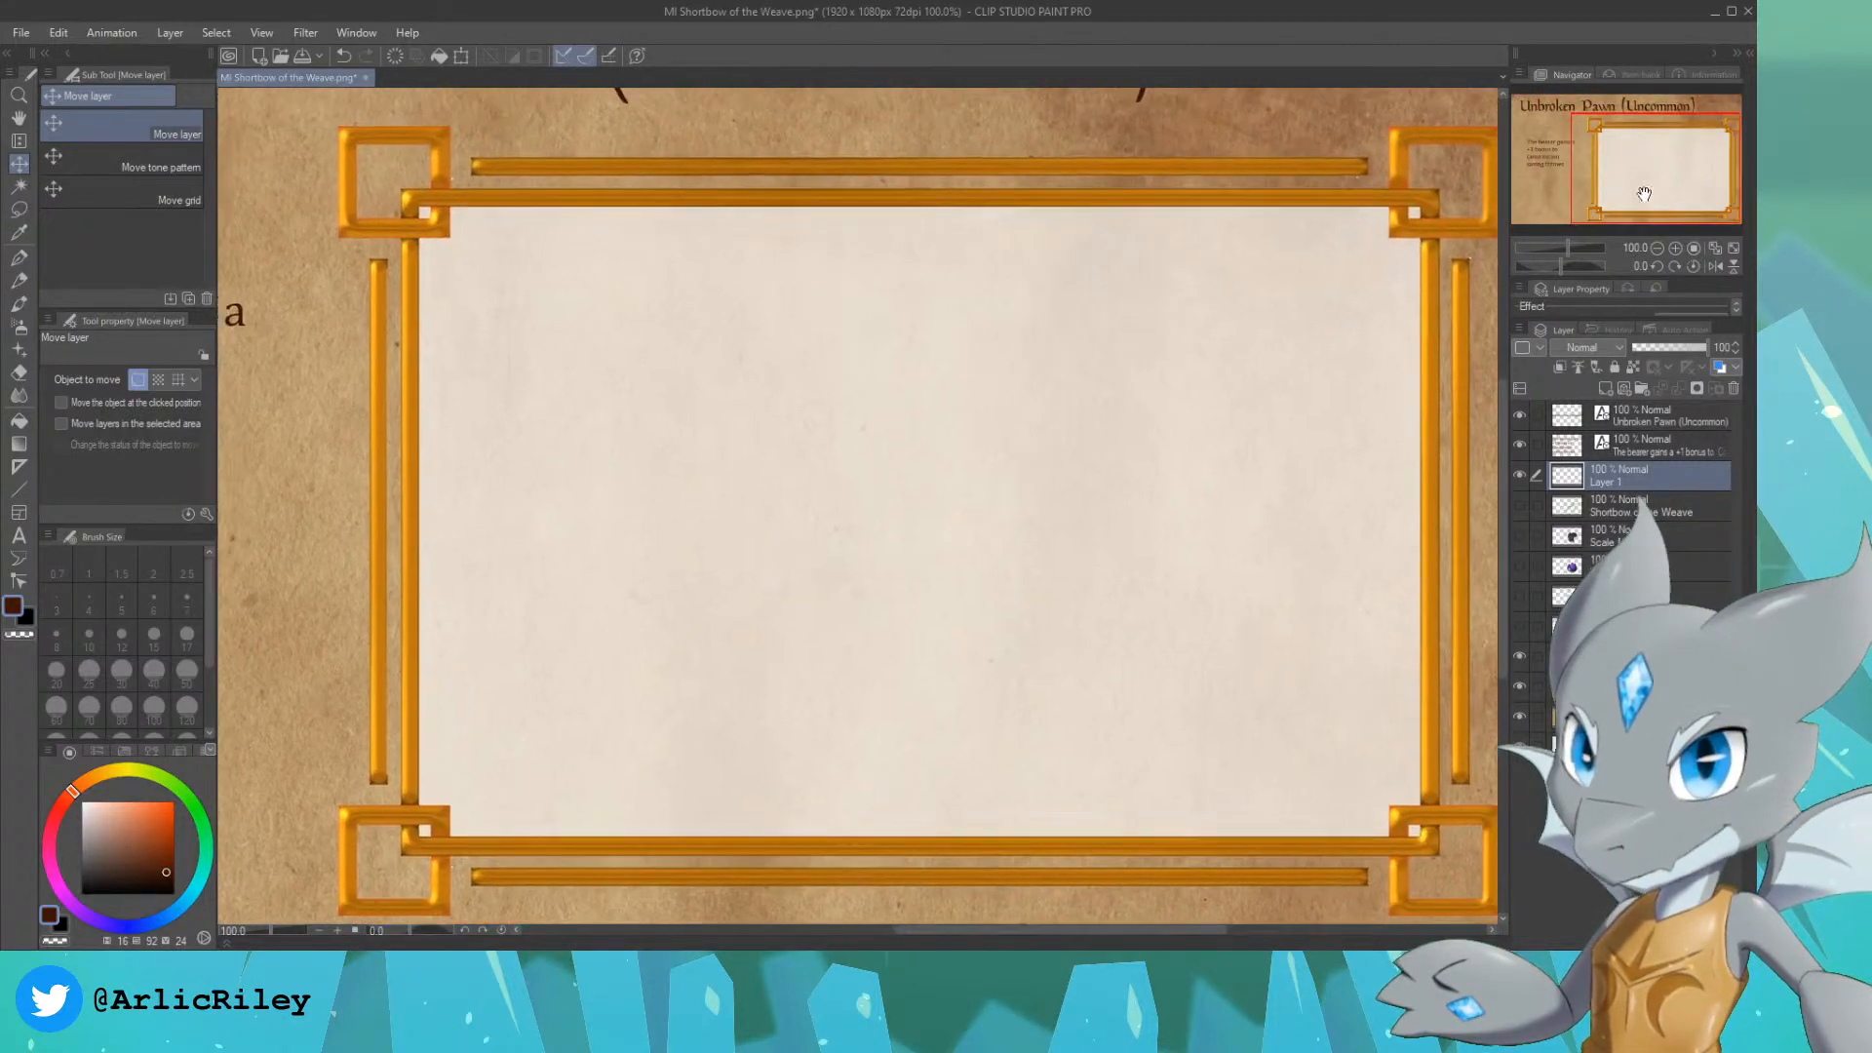
pyautogui.click(18, 279)
pyautogui.click(164, 232)
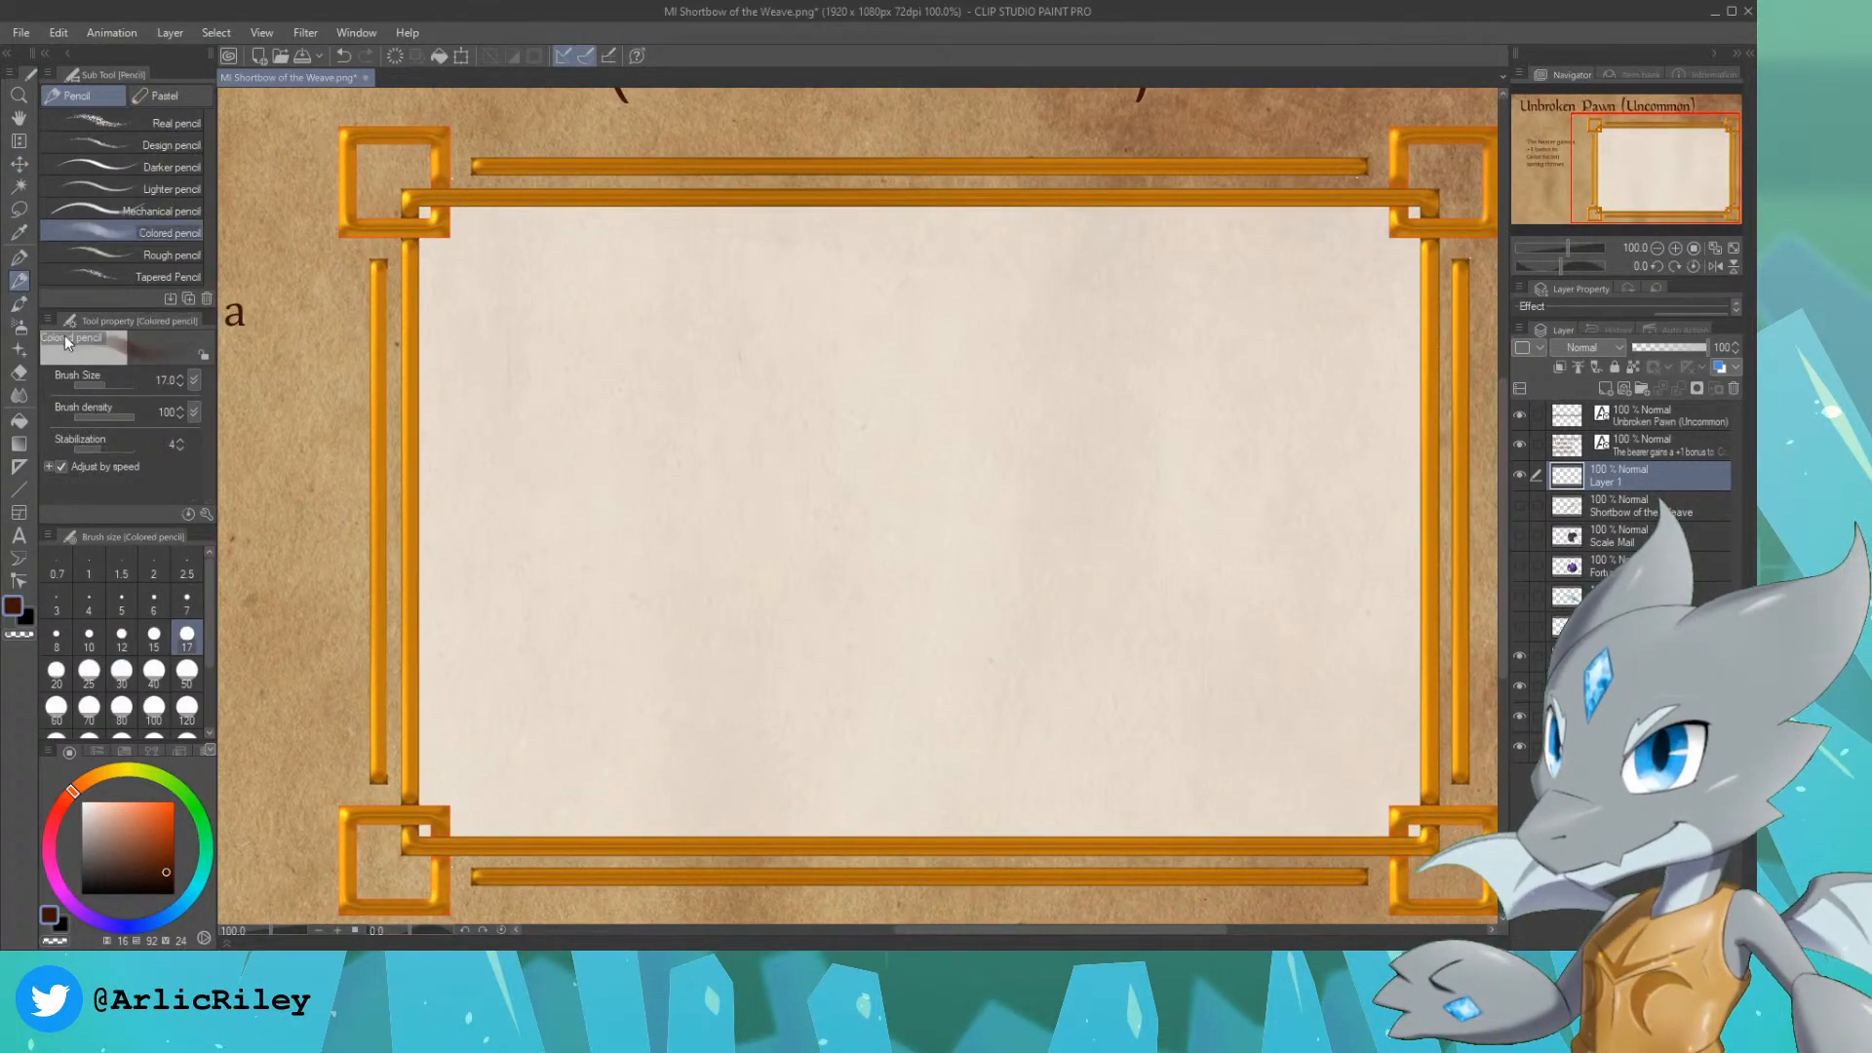
pyautogui.click(158, 144)
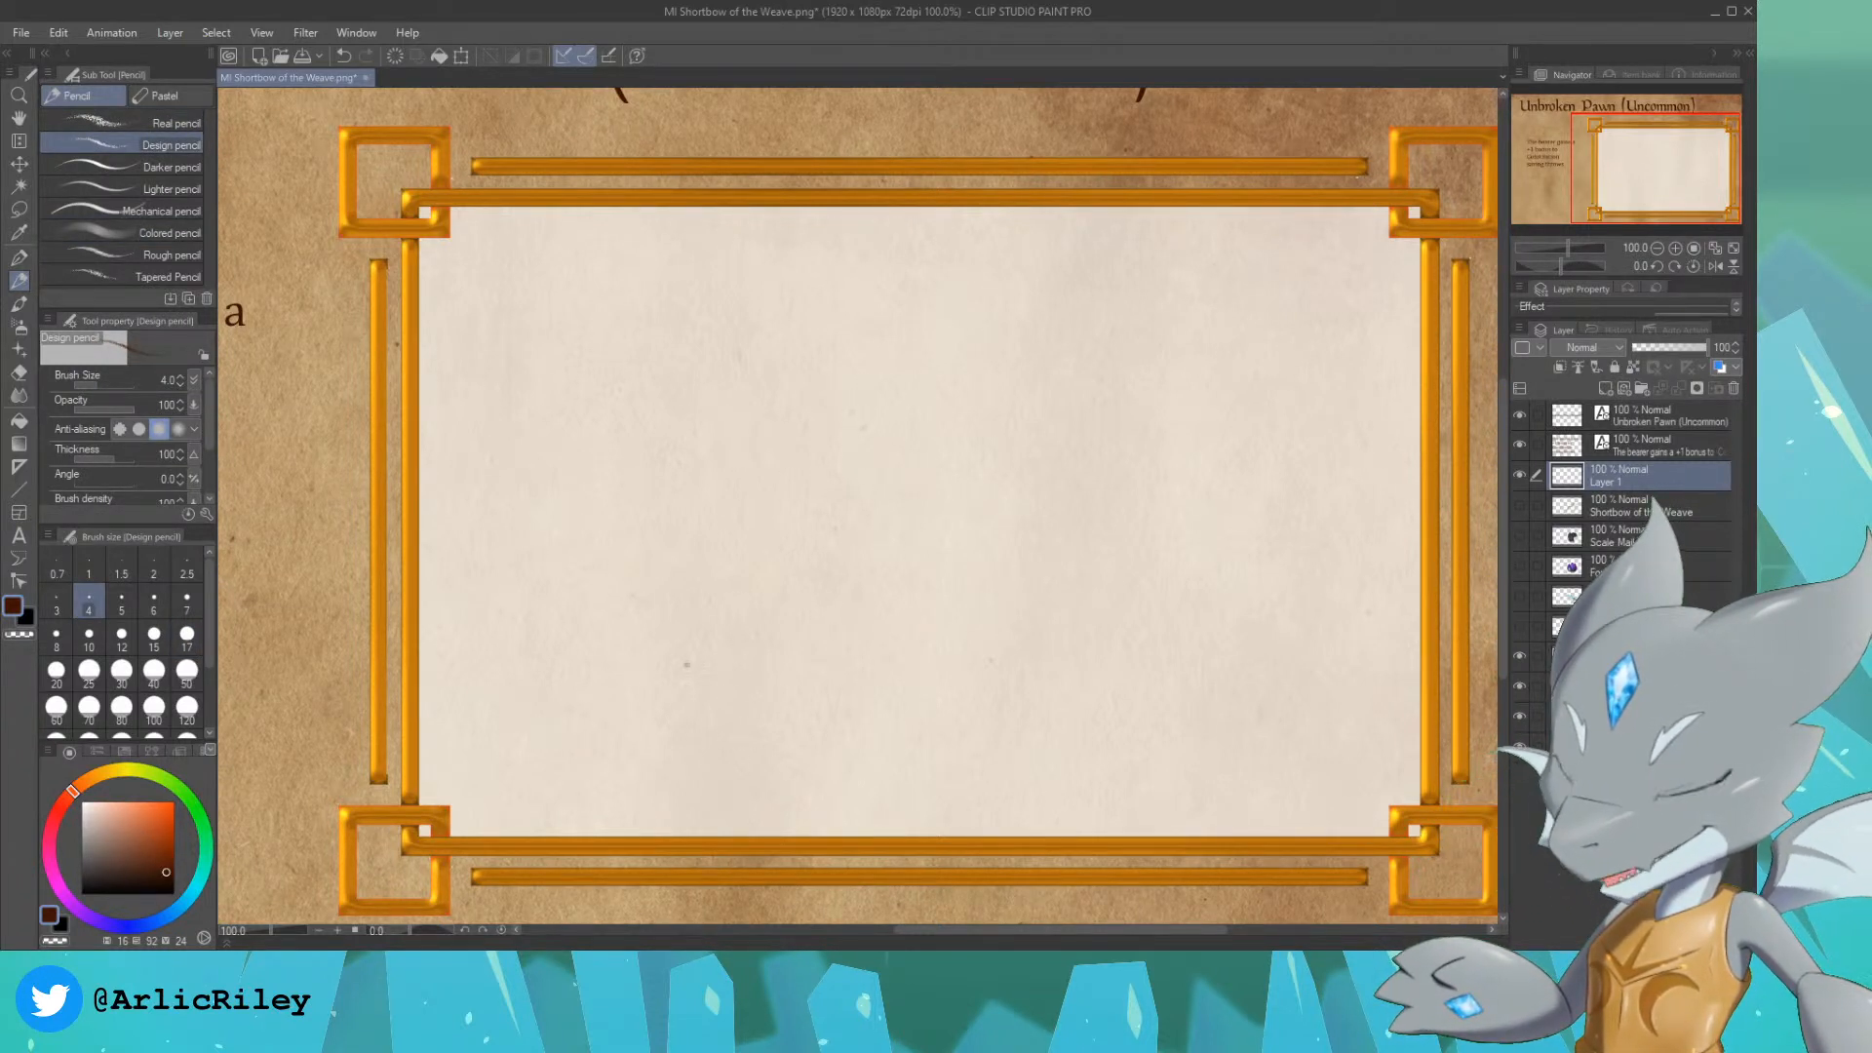
# Step: Try to sketch a tilted pawn base with stacked elliptical rims in the lower part of the frame
pyautogui.moveTo(825, 777)
pyautogui.mouseDown()
pyautogui.moveTo(712, 770)
pyautogui.moveTo(858, 760)
pyautogui.moveTo(643, 684)
pyautogui.mouseUp()
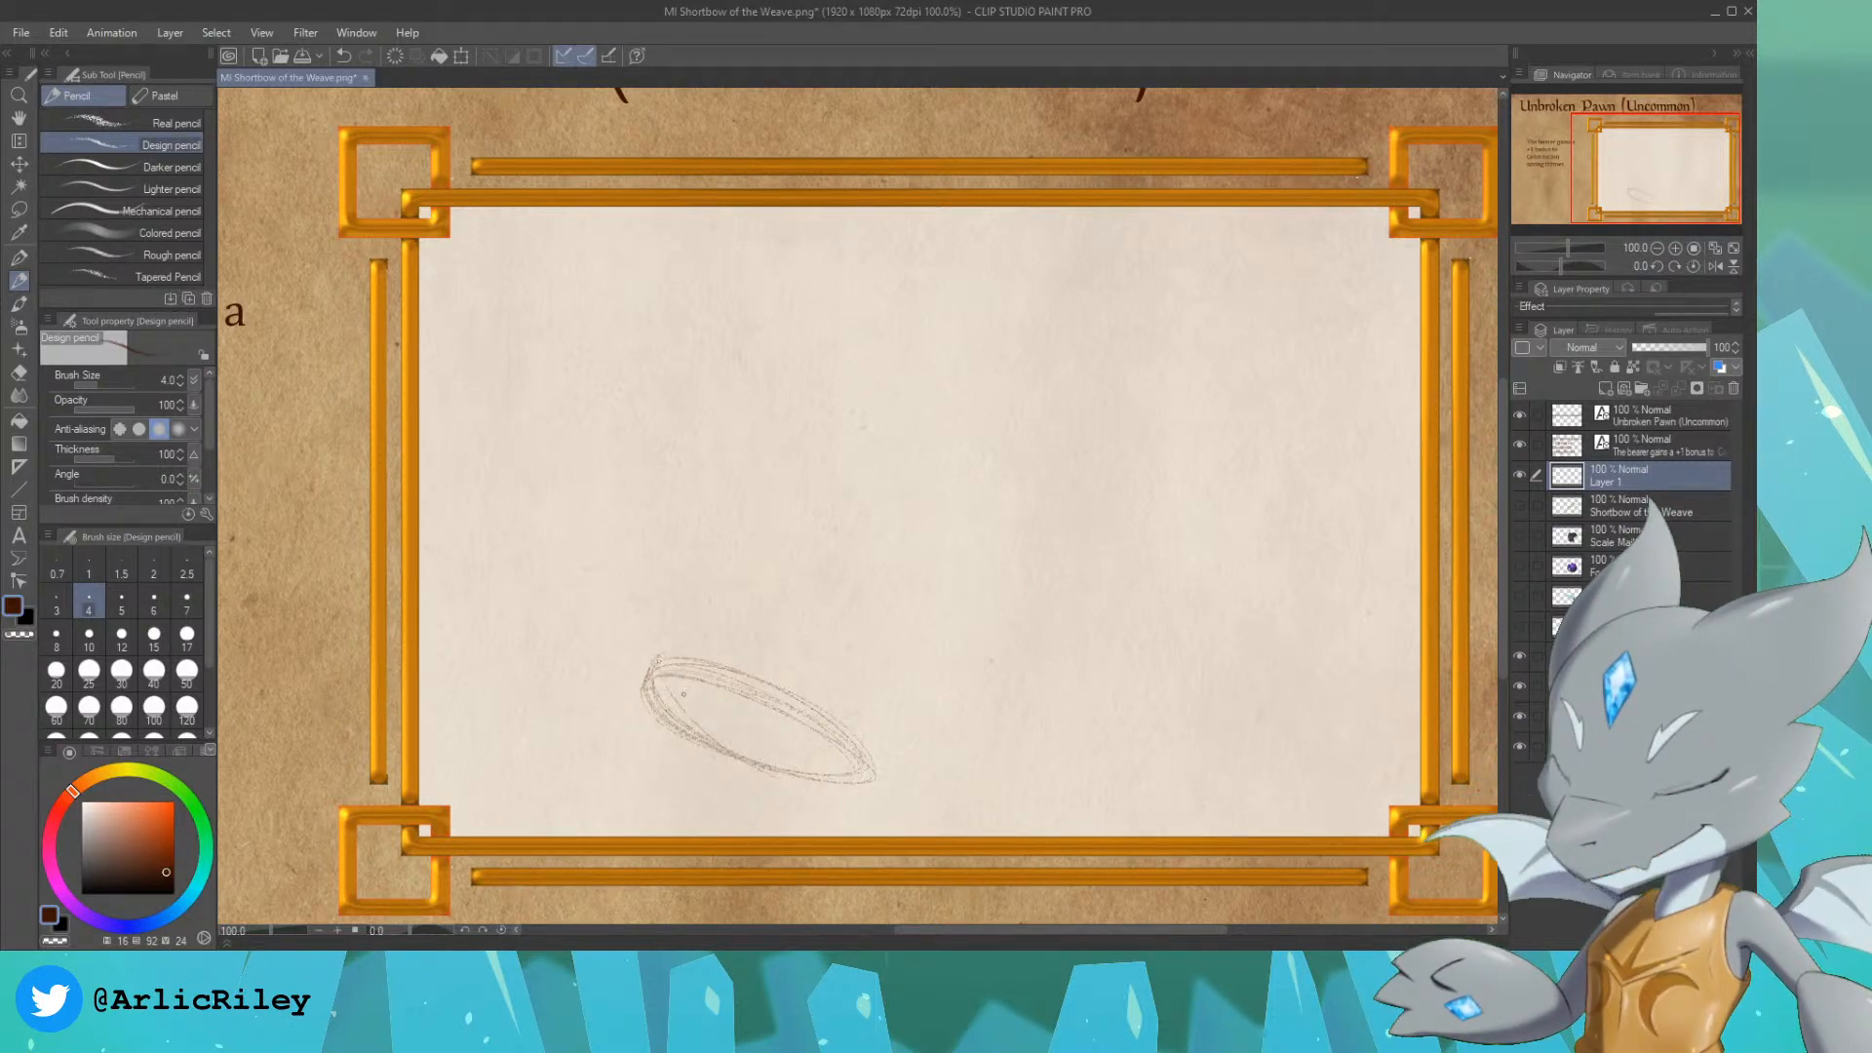
pyautogui.moveTo(682, 694); pyautogui.dragTo(811, 762)
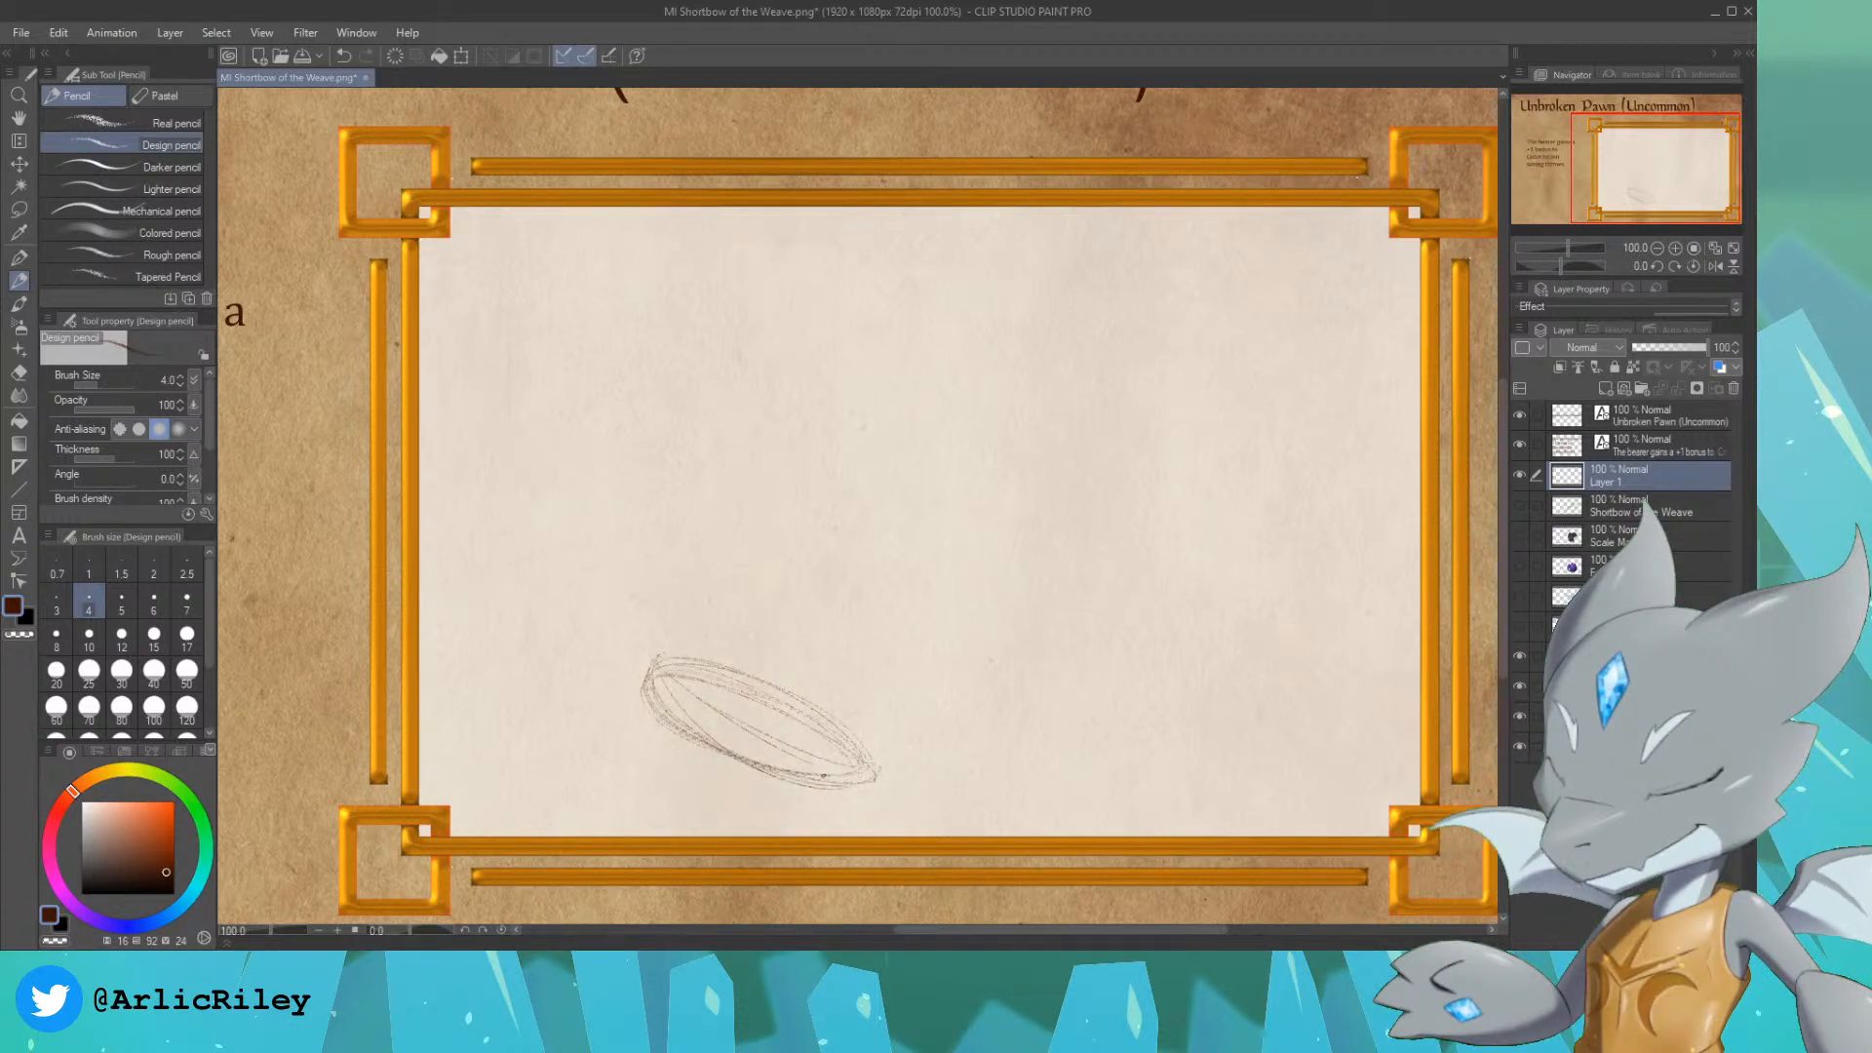
pyautogui.moveTo(717, 746); pyautogui.dragTo(854, 786)
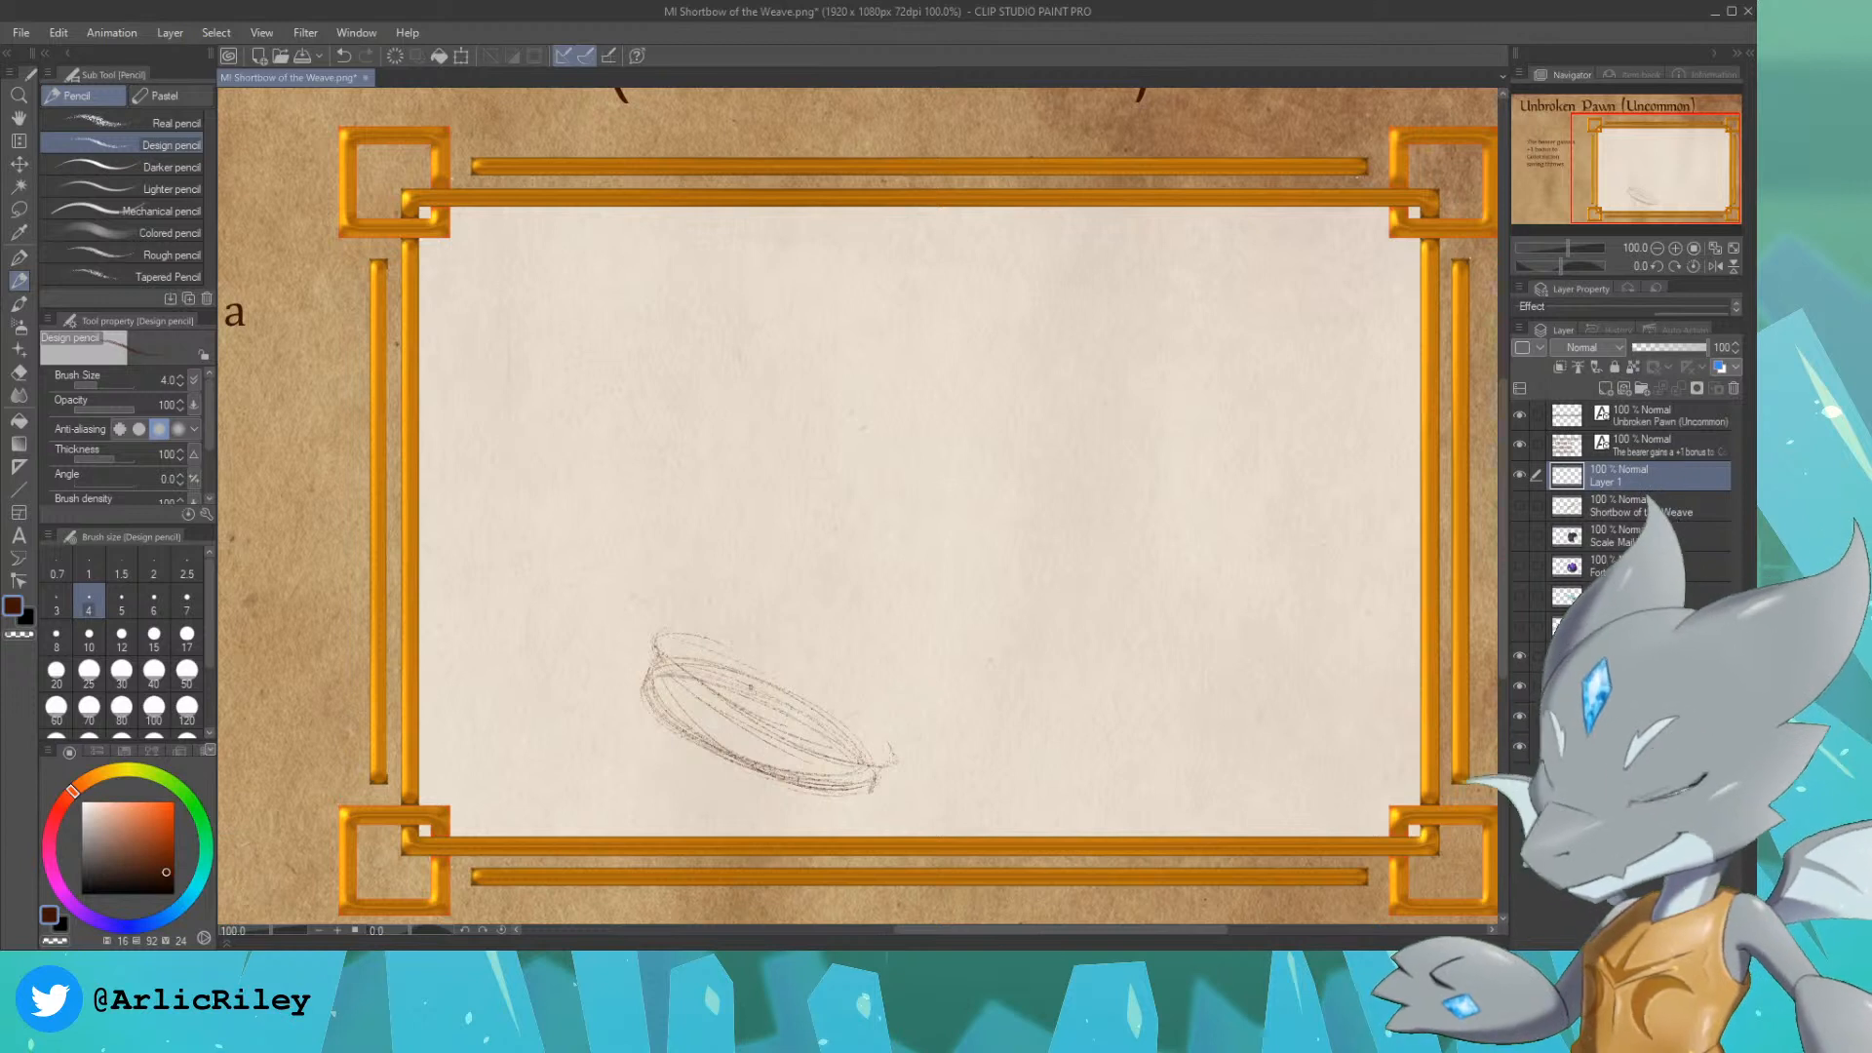
pyautogui.moveTo(657, 613)
pyautogui.mouseDown()
pyautogui.moveTo(750, 671)
pyautogui.moveTo(654, 603)
pyautogui.moveTo(919, 751)
pyautogui.moveTo(917, 683)
pyautogui.mouseUp()
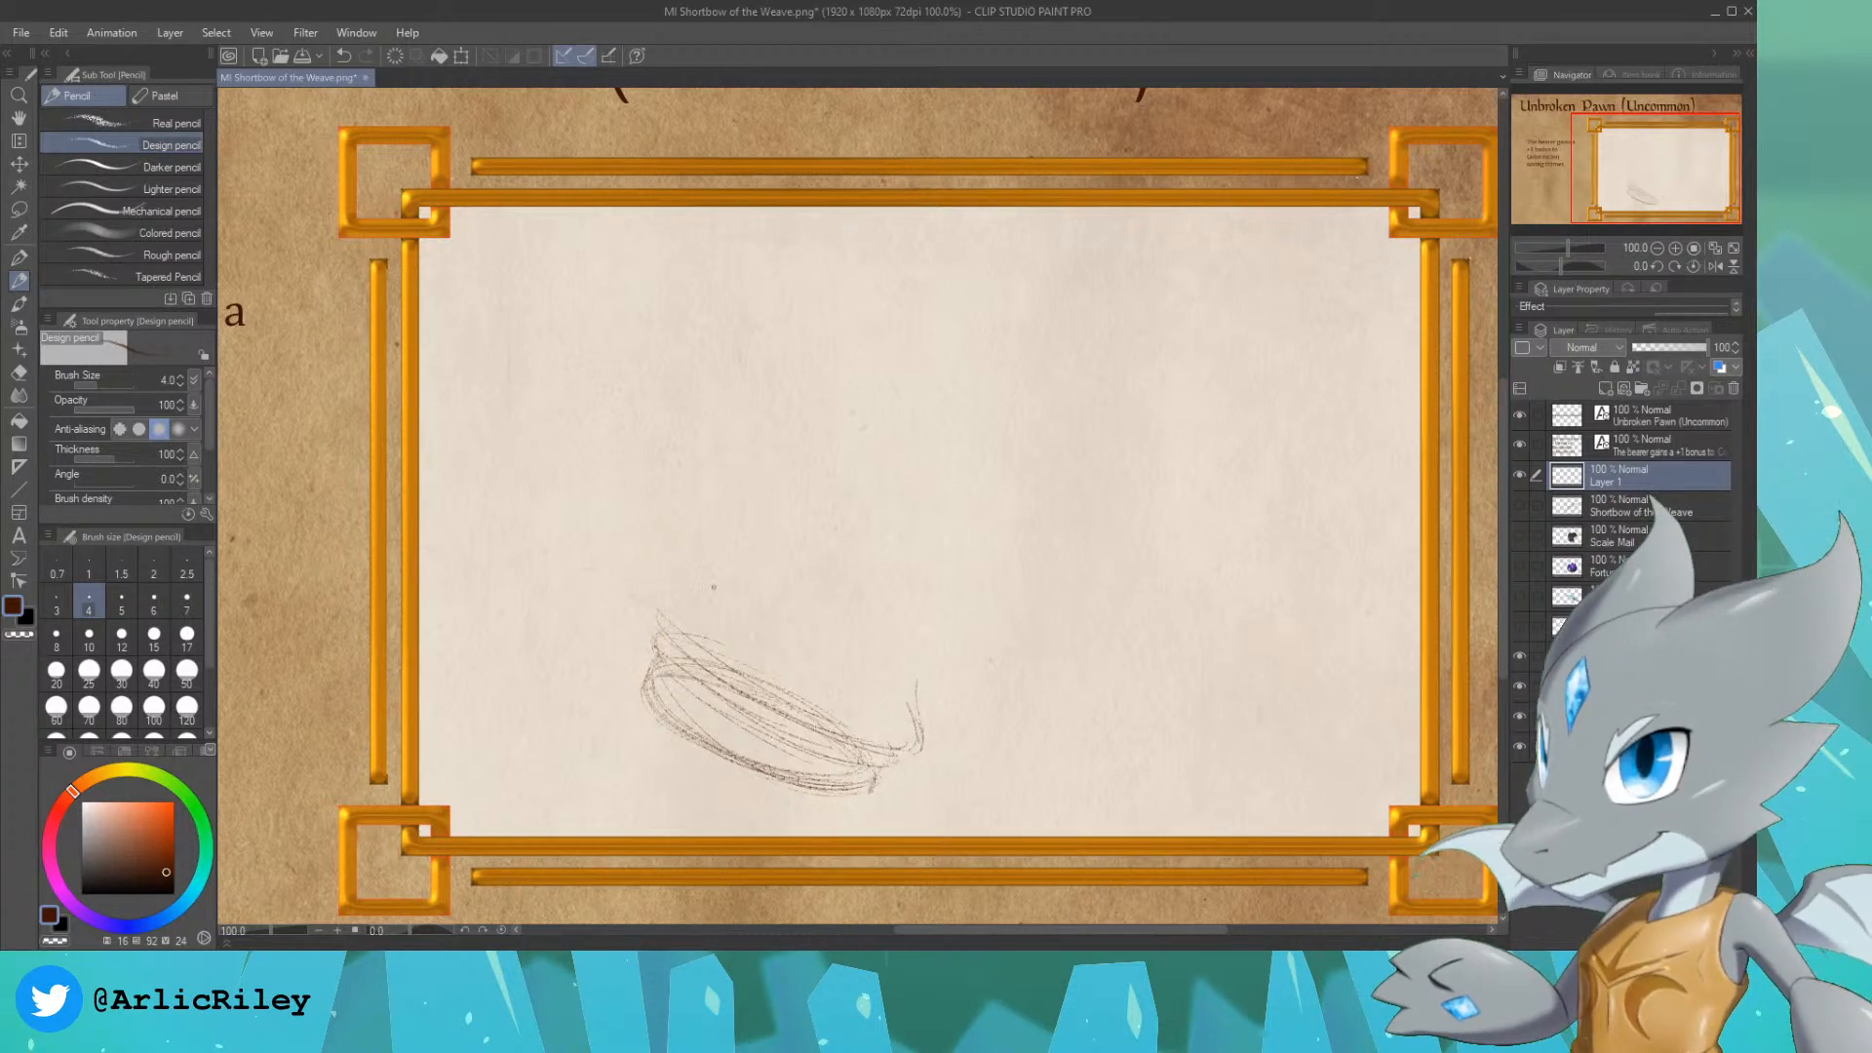
pyautogui.moveTo(662, 627); pyautogui.dragTo(672, 587)
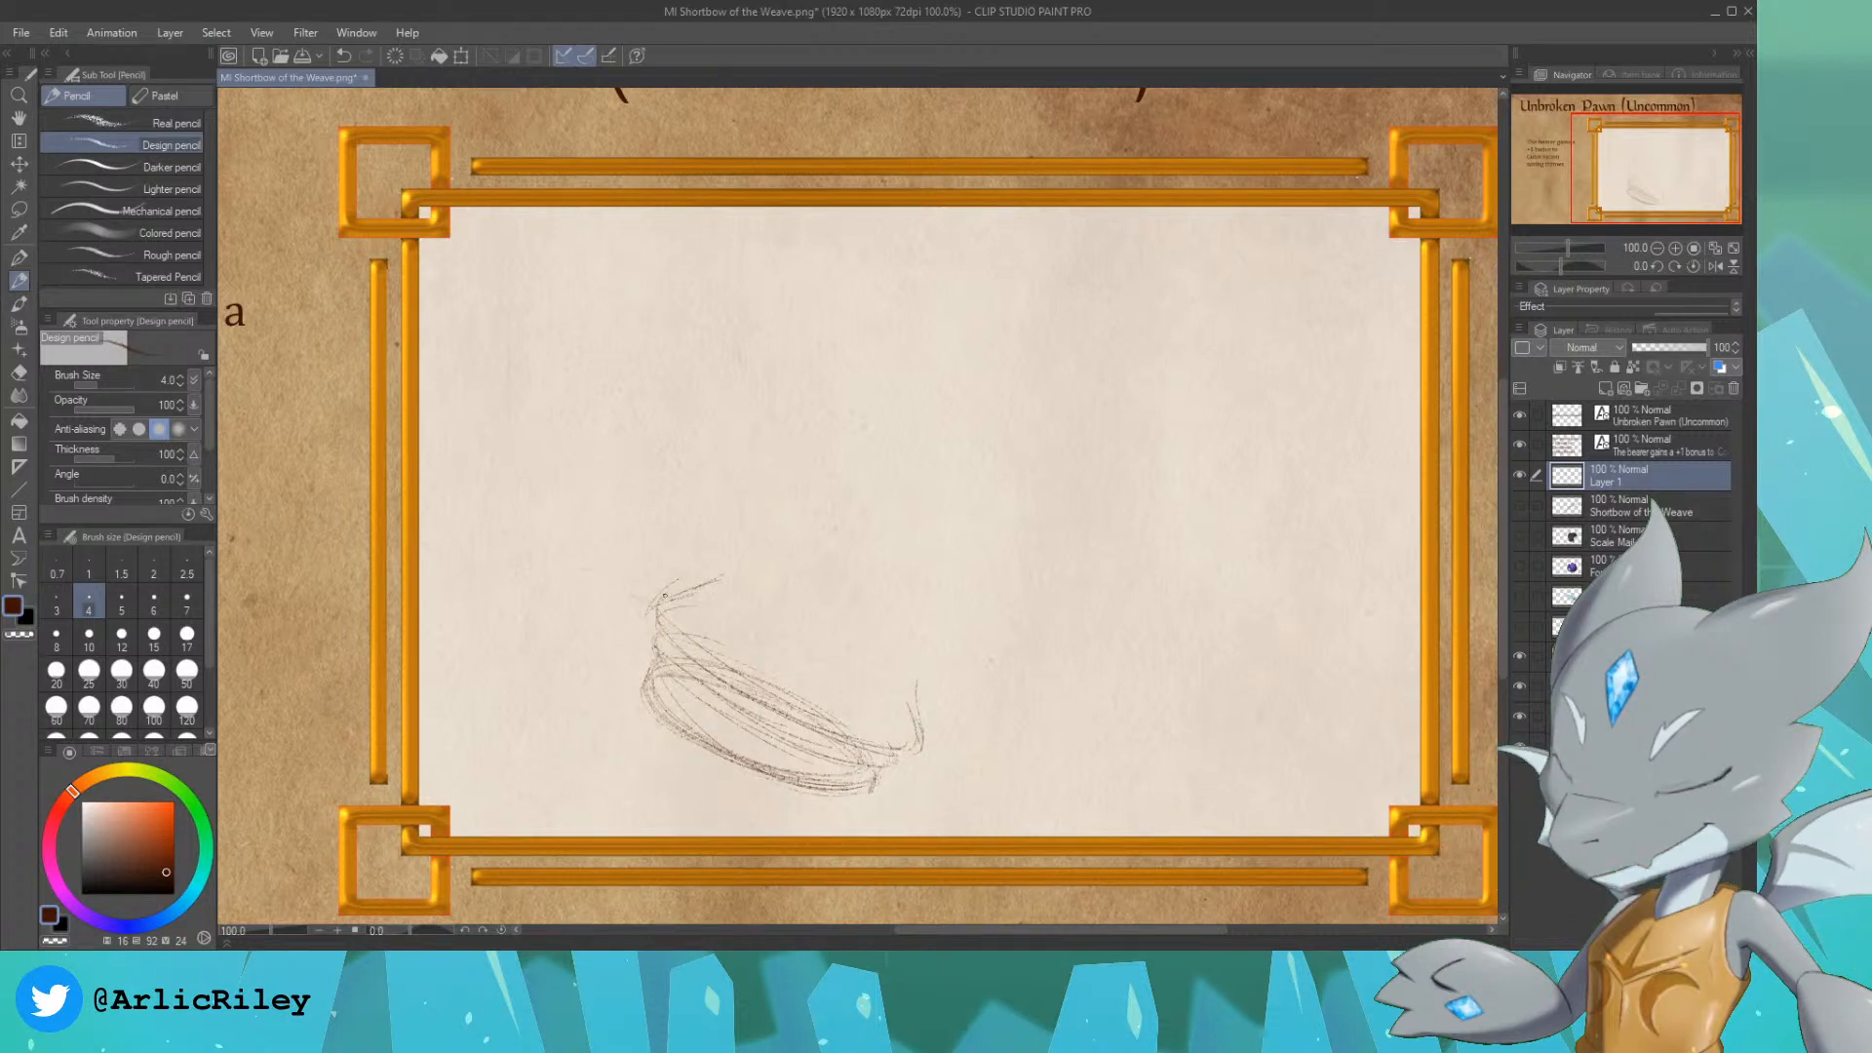
pyautogui.moveTo(683, 634)
pyautogui.mouseDown()
pyautogui.moveTo(656, 676)
pyautogui.moveTo(855, 682)
pyautogui.moveTo(911, 769)
pyautogui.mouseUp()
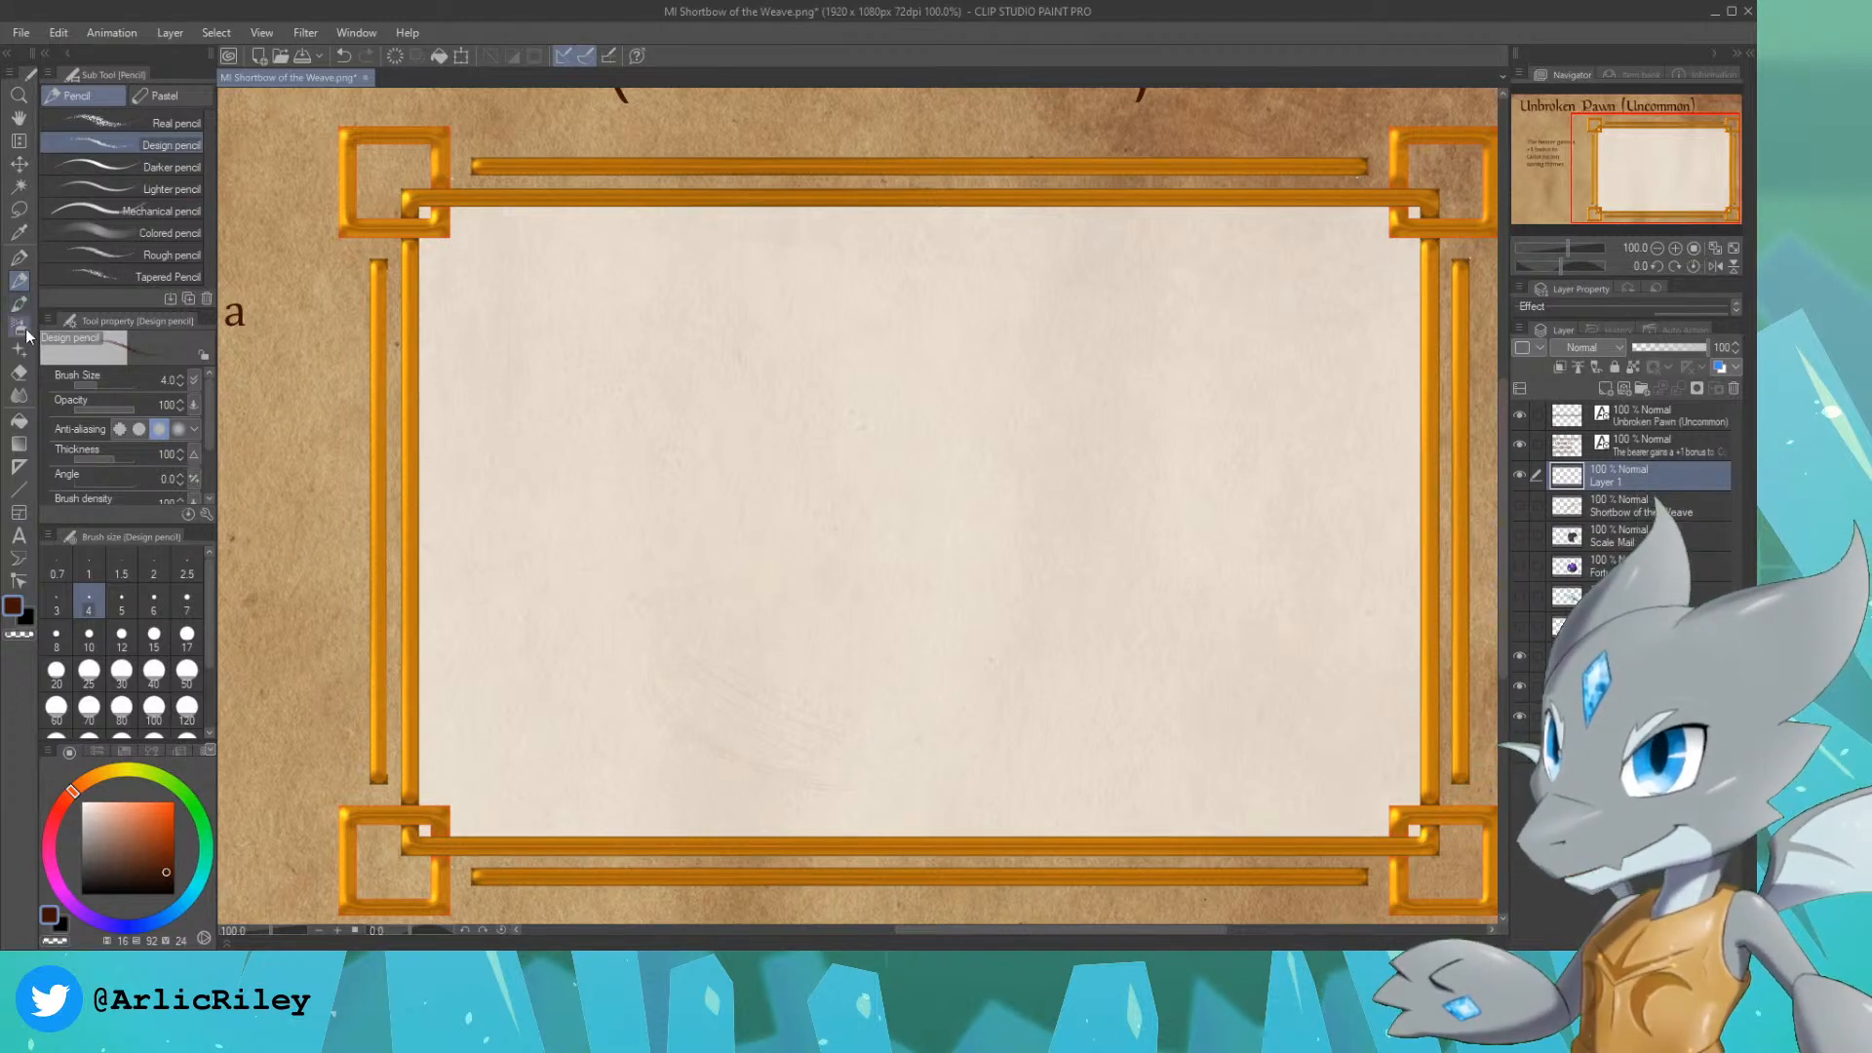
# Step: Erase the remaining traces of the tilted base sketch with the Hard eraser at size 150
pyautogui.click(19, 372)
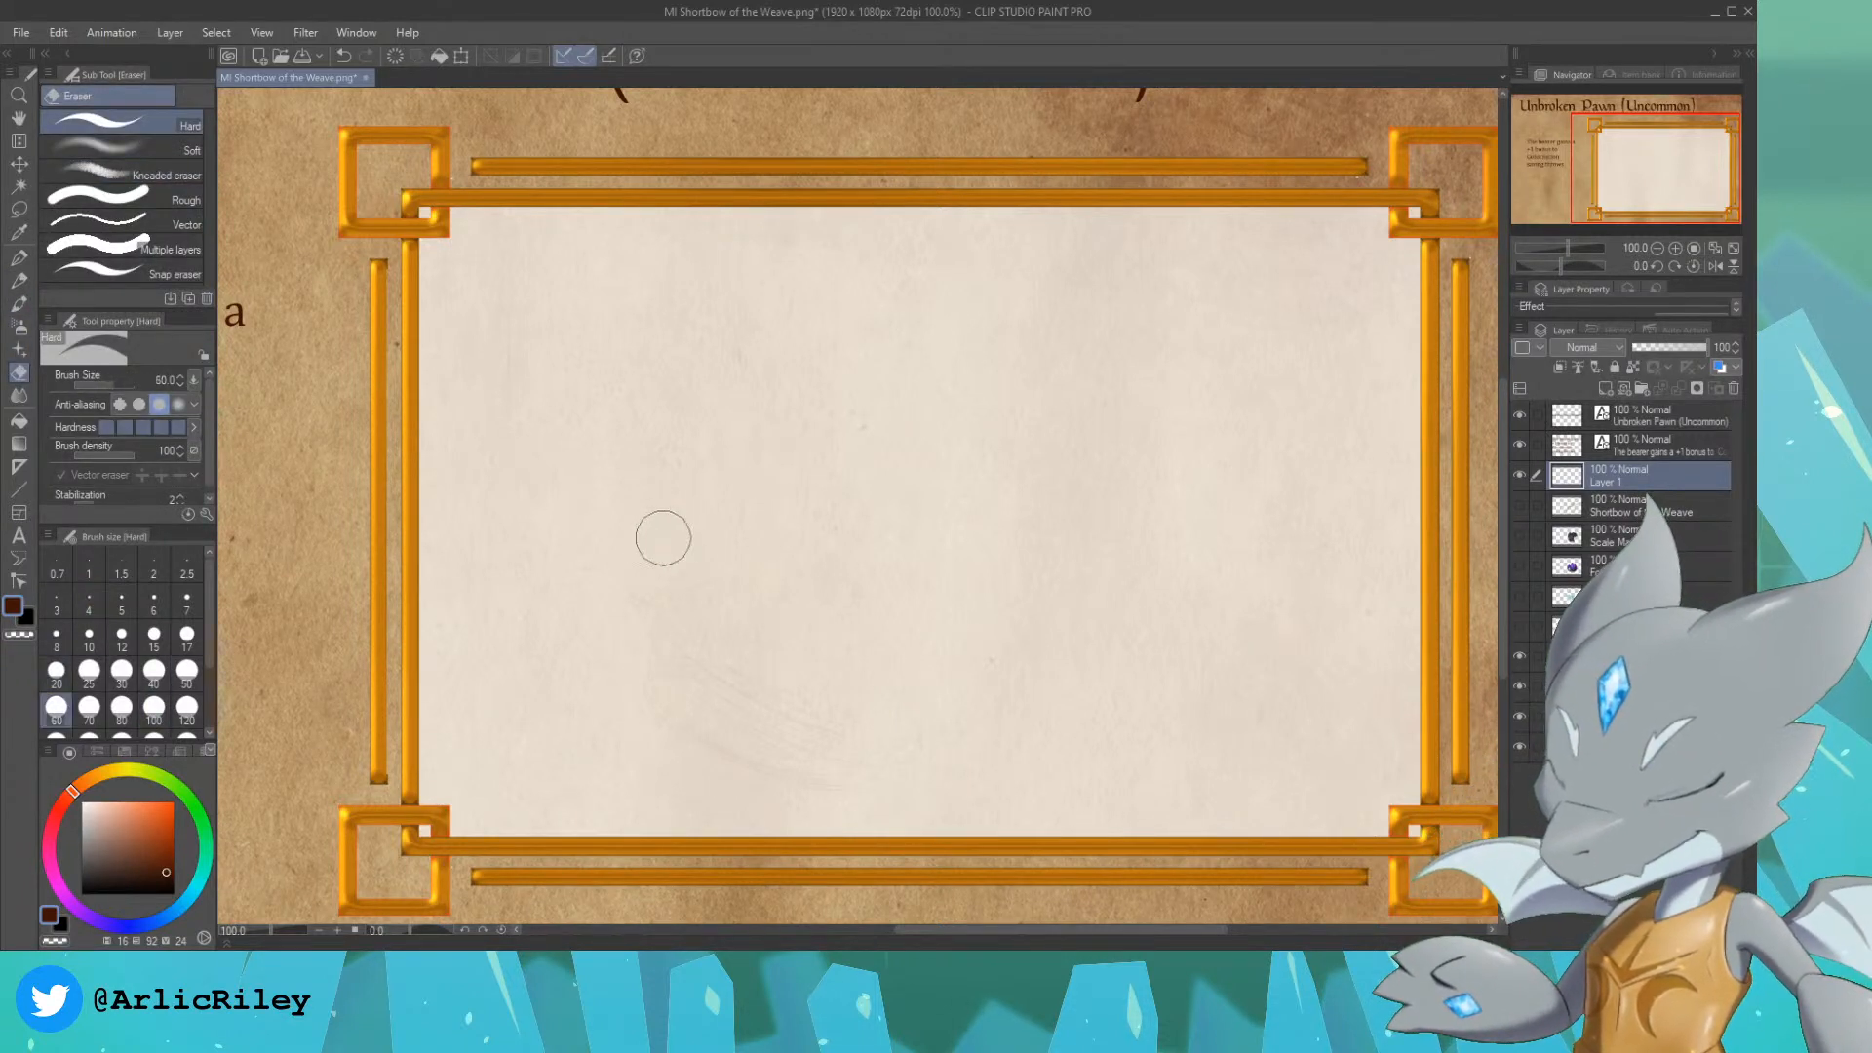
pyautogui.press(']')
pyautogui.press(']')
pyautogui.press(']')
pyautogui.press(']')
pyautogui.press(']')
pyautogui.moveTo(681, 572)
pyautogui.mouseDown()
pyautogui.moveTo(880, 458)
pyautogui.moveTo(762, 865)
pyautogui.moveTo(995, 741)
pyautogui.moveTo(597, 750)
pyautogui.moveTo(542, 604)
pyautogui.moveTo(975, 664)
pyautogui.mouseUp()
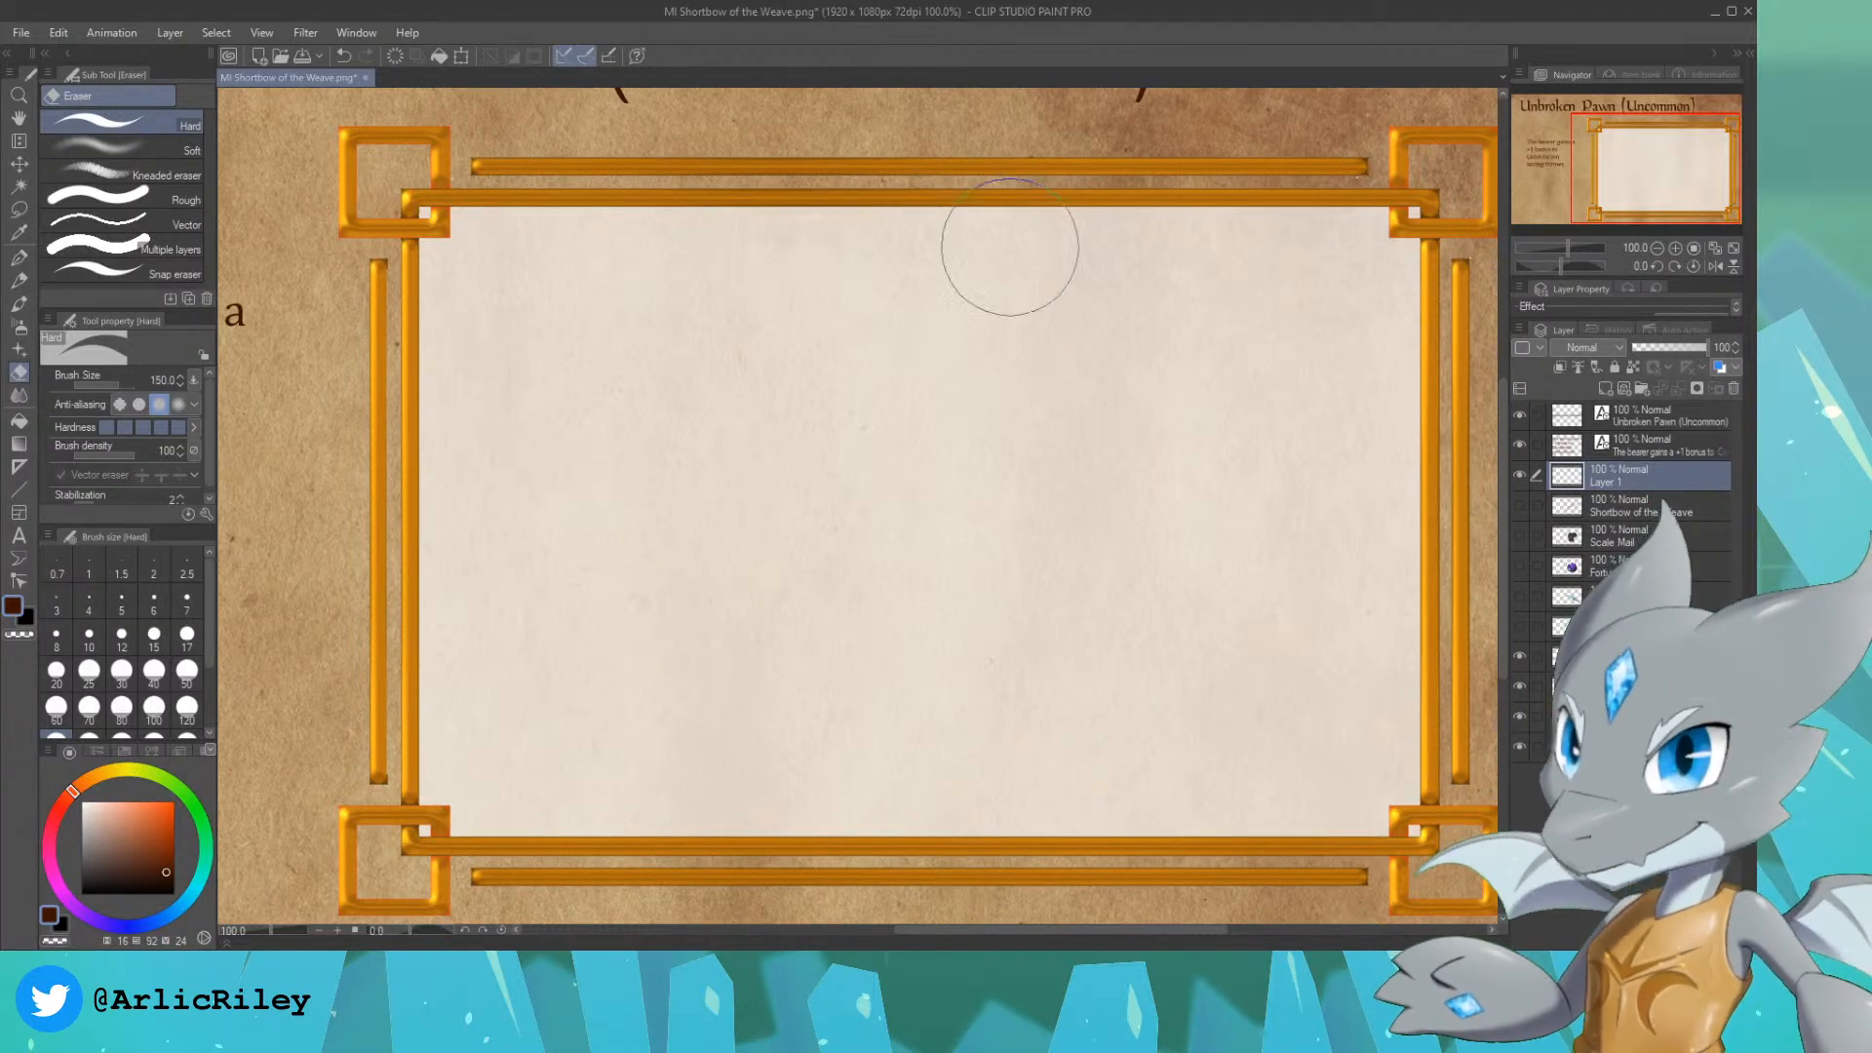
# Step: Place a vertical two-line symmetrical ruler through the middle of the frame on Layer 1
pyautogui.click(19, 472)
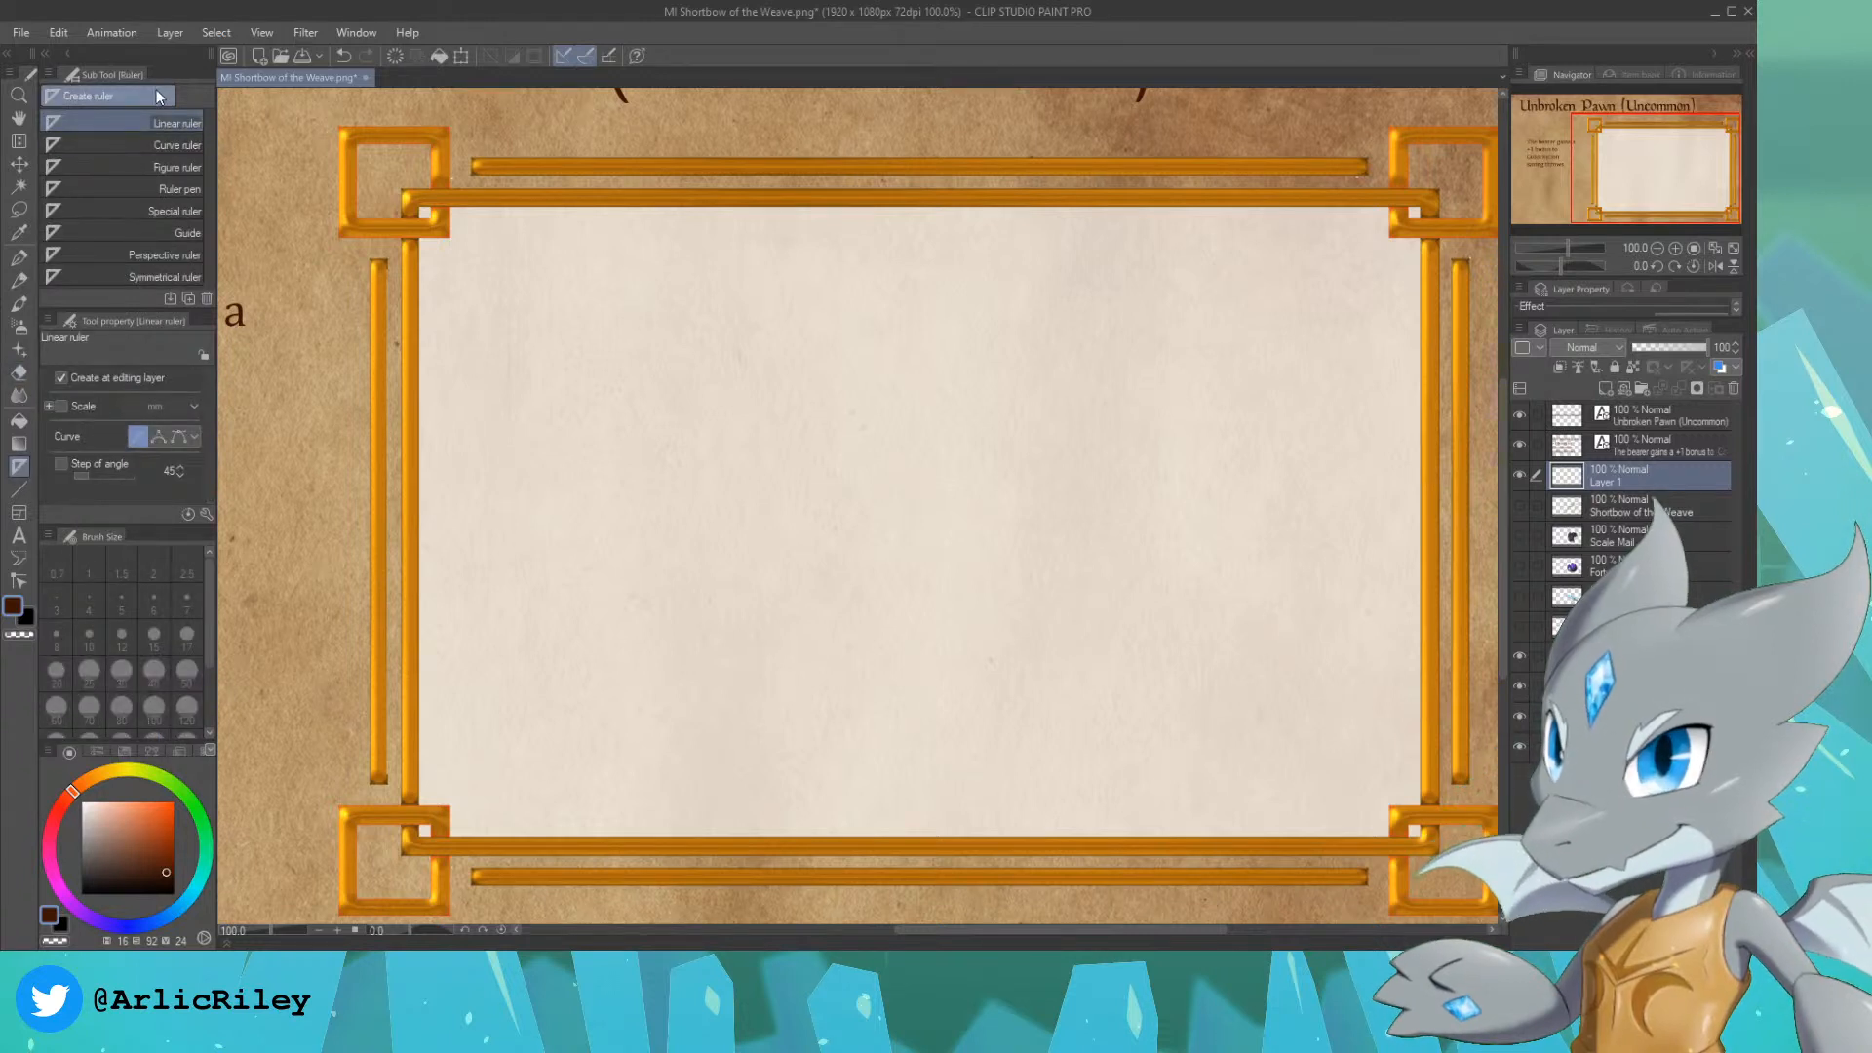
pyautogui.click(127, 277)
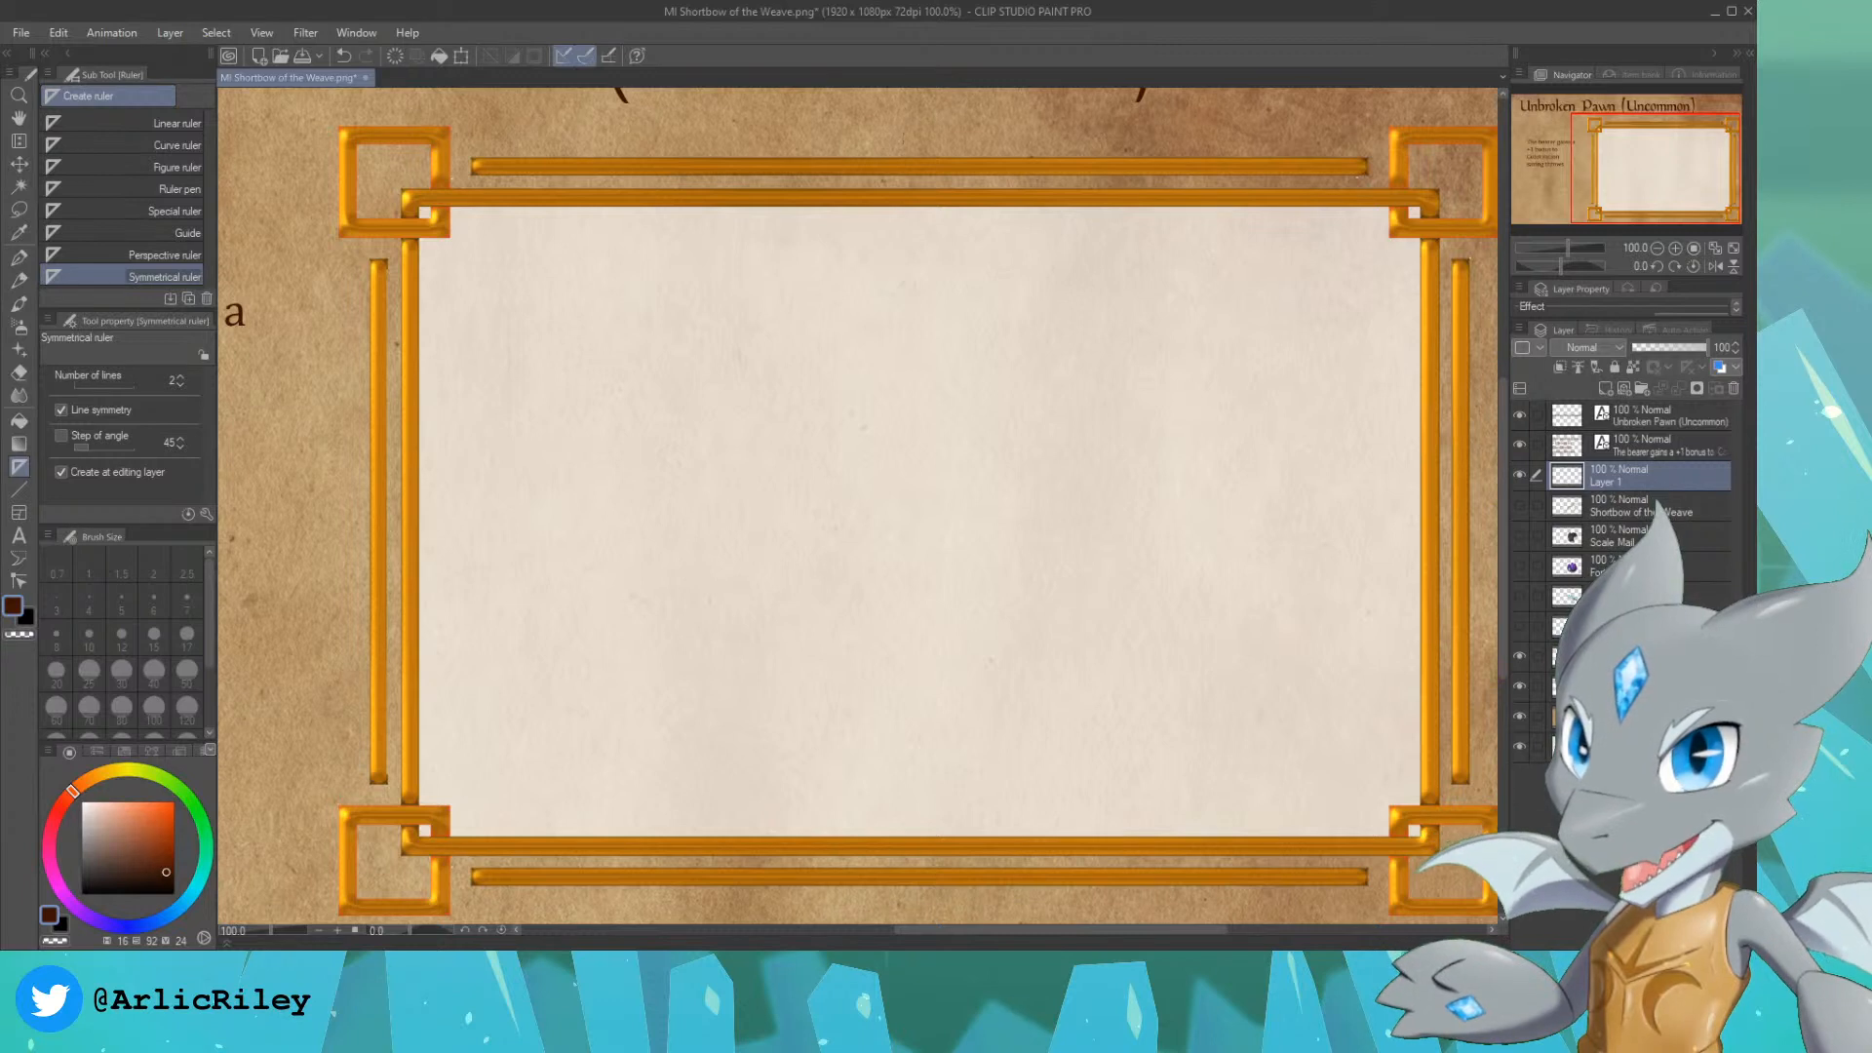
pyautogui.click(913, 231)
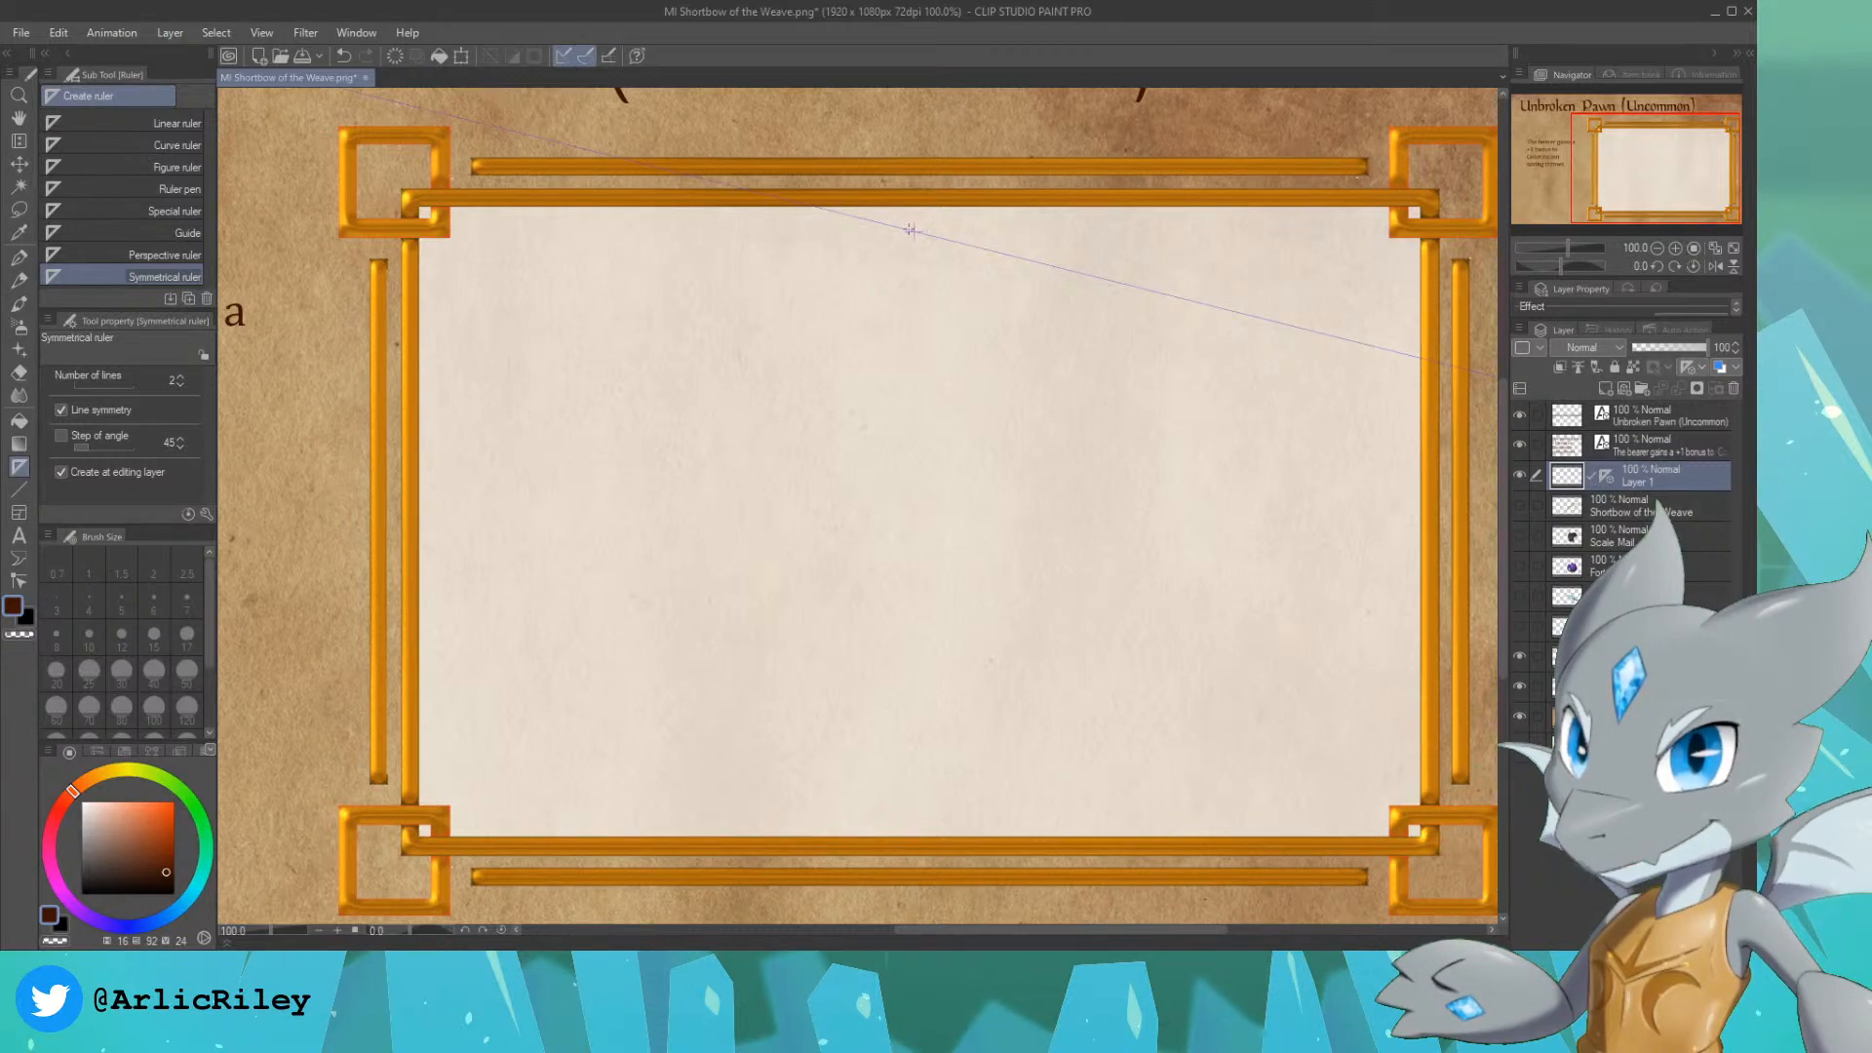
pyautogui.hotkey('ctrl', 'z')
pyautogui.moveTo(916, 153); pyautogui.dragTo(918, 472)
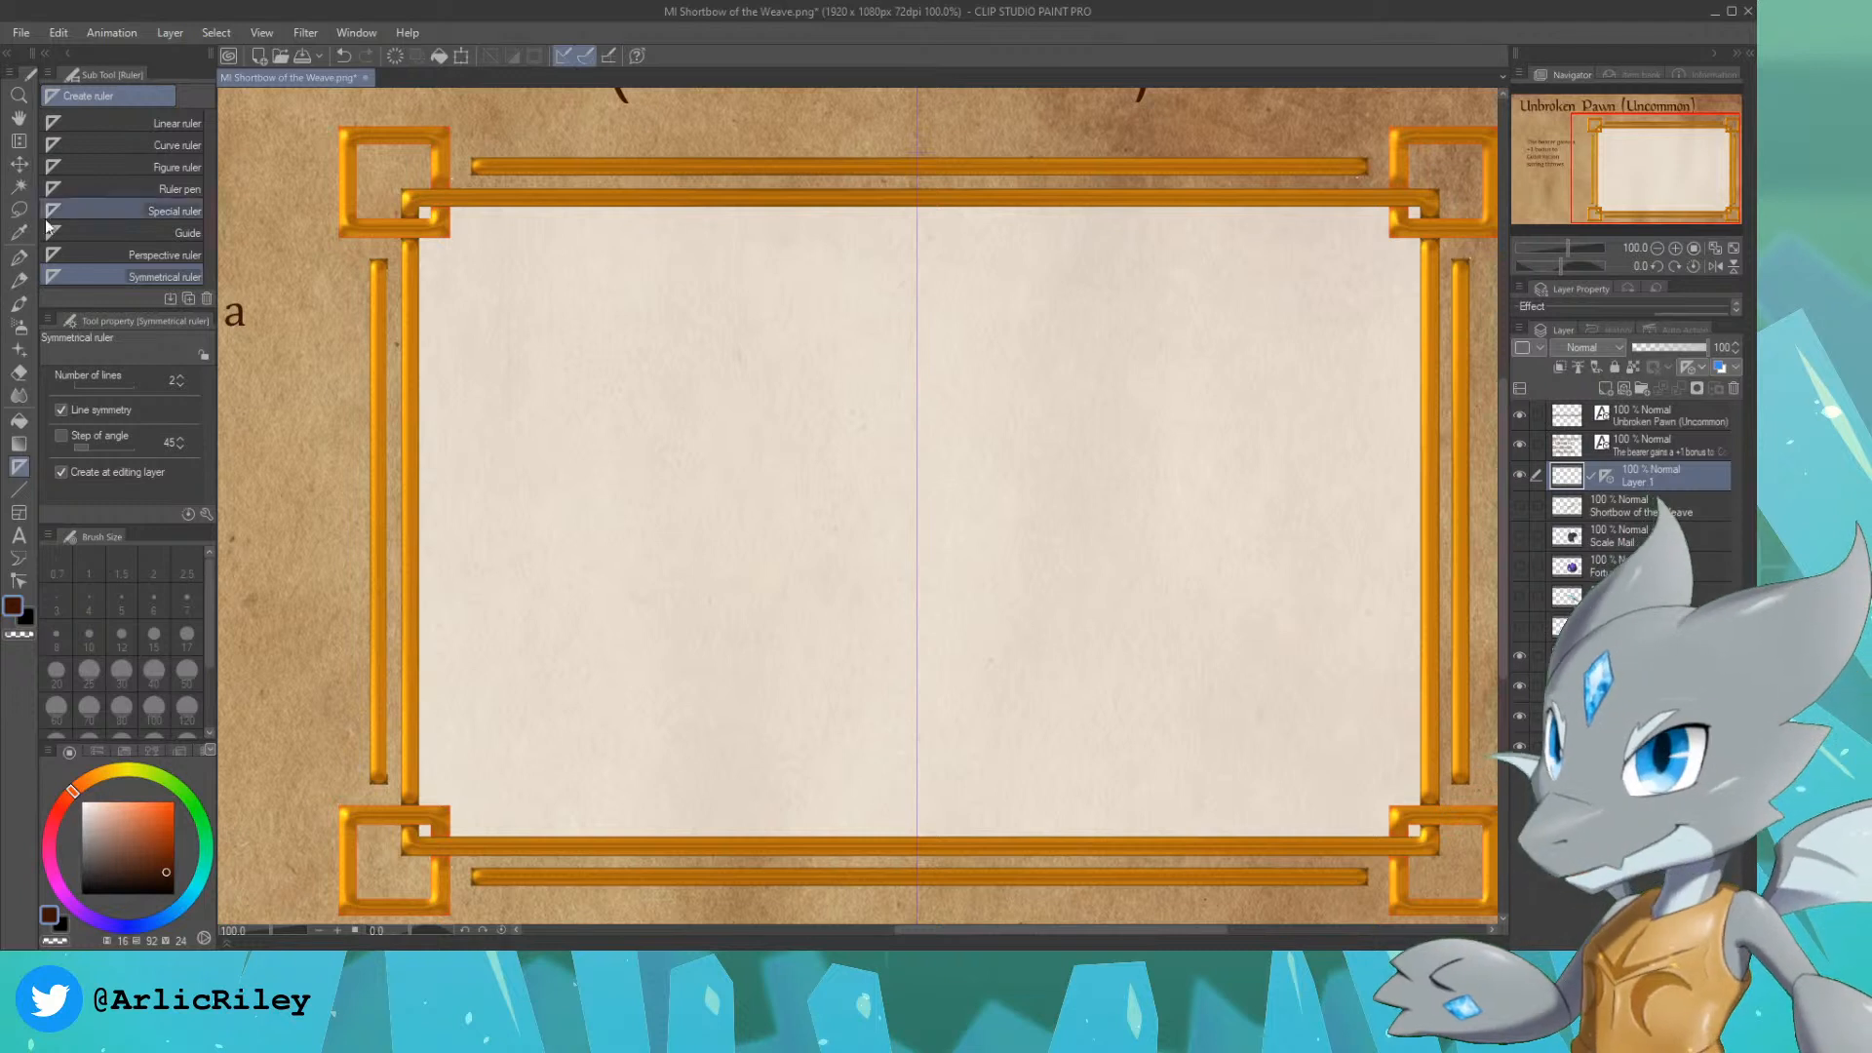
# Step: Sketch the pawn's round head and a flared collar beneath it on the symmetry axis with the Design pencil
pyautogui.click(18, 280)
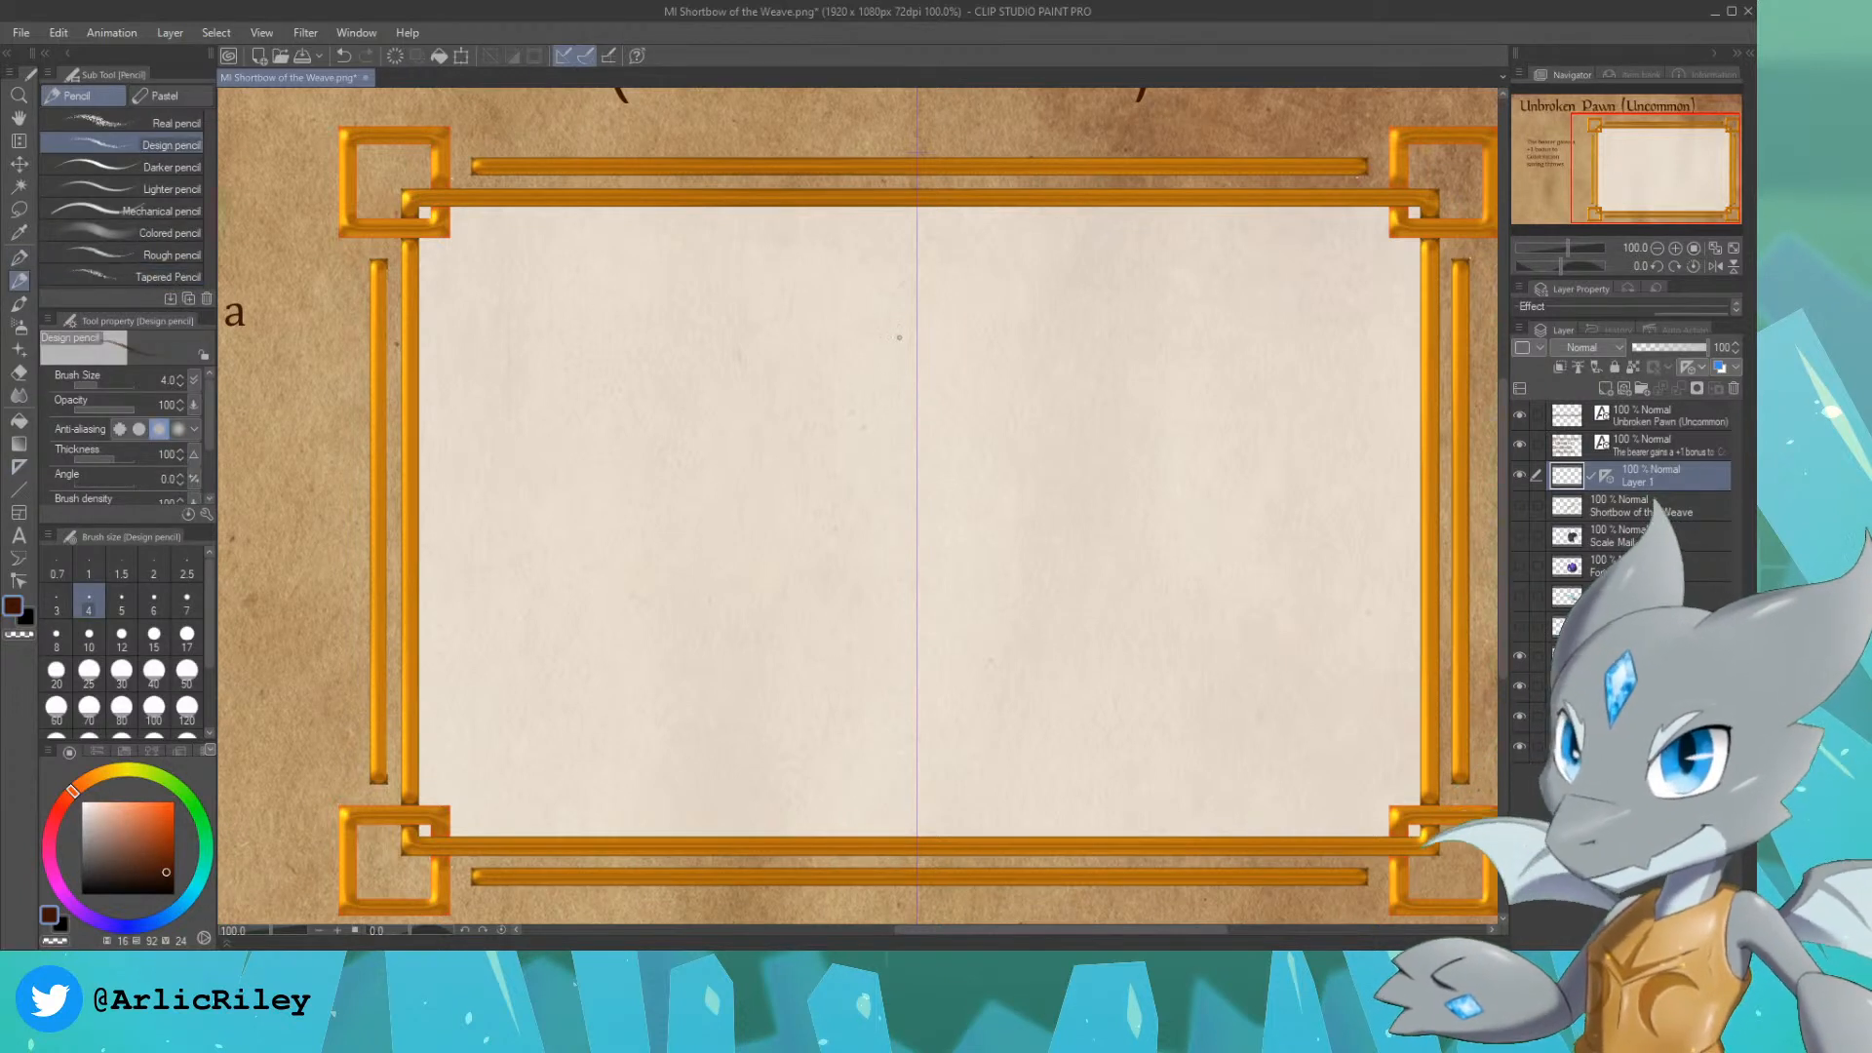
pyautogui.moveTo(912, 282)
pyautogui.mouseDown()
pyautogui.moveTo(901, 417)
pyautogui.moveTo(860, 379)
pyautogui.moveTo(845, 315)
pyautogui.moveTo(889, 298)
pyautogui.mouseUp()
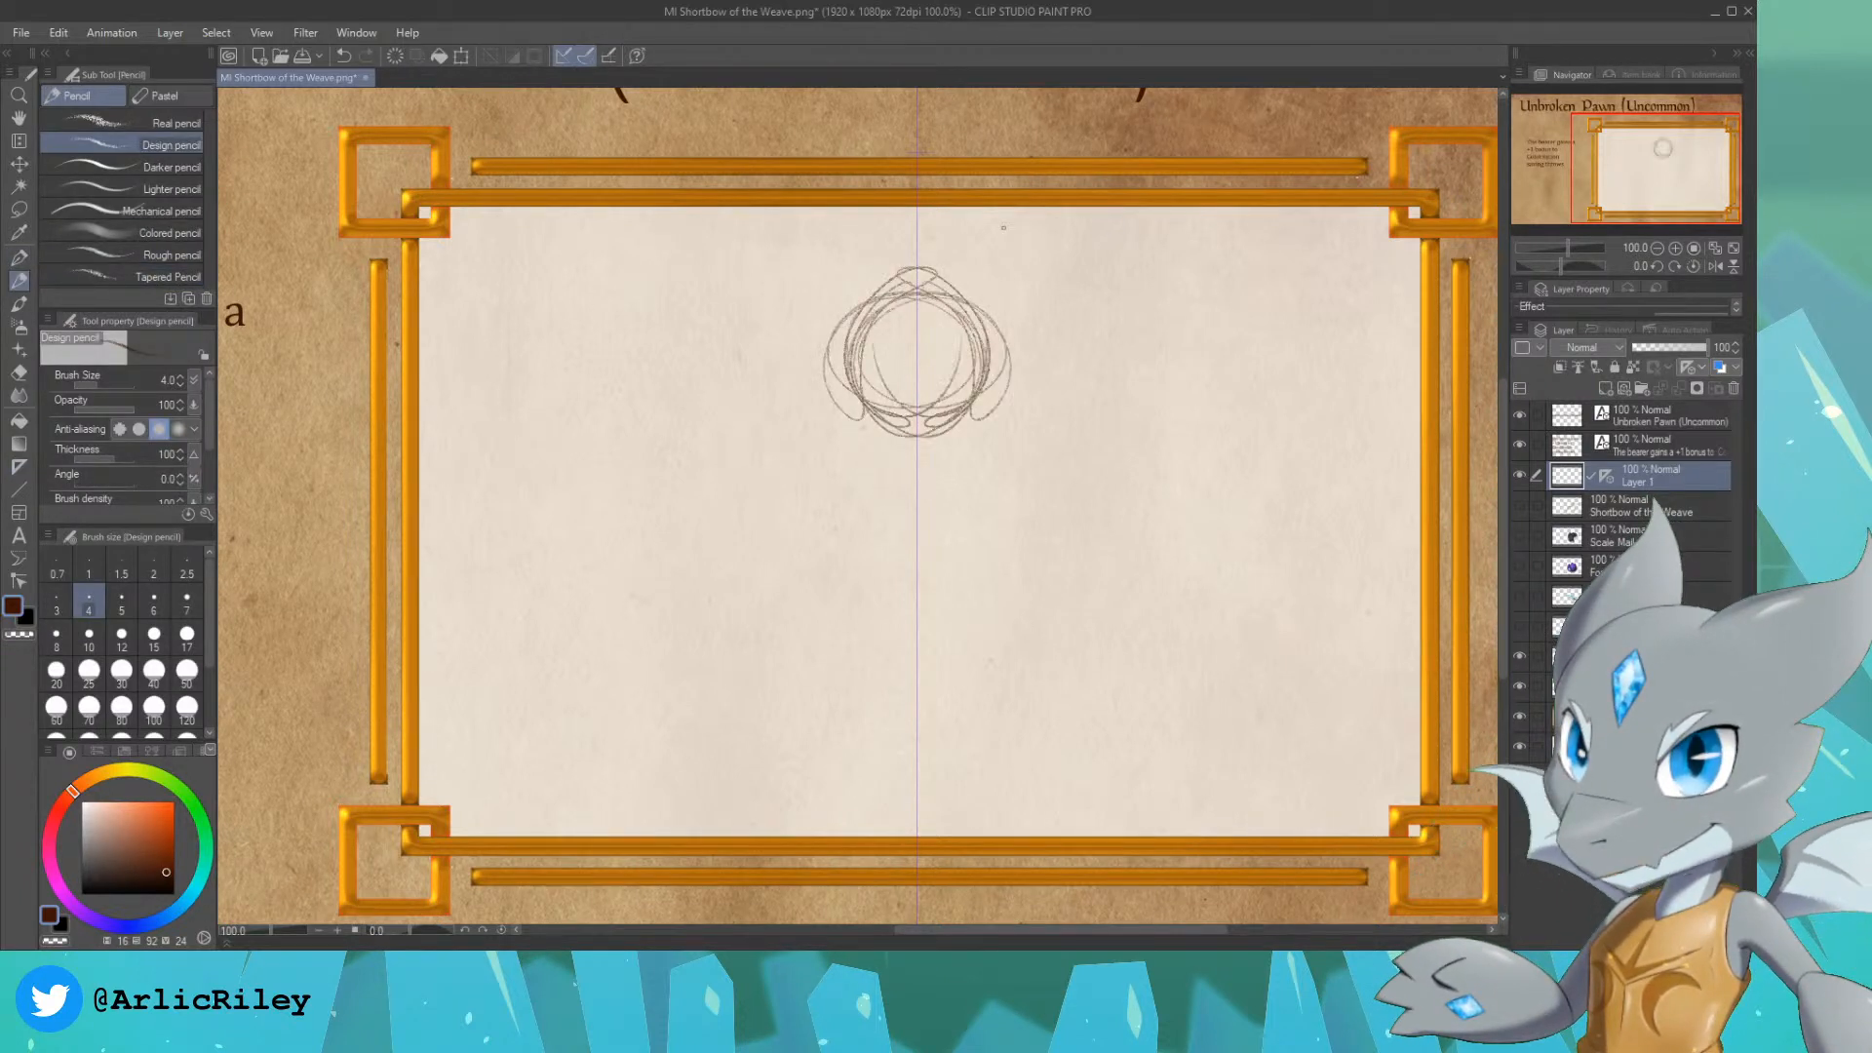
pyautogui.hotkey('ctrl', 'z')
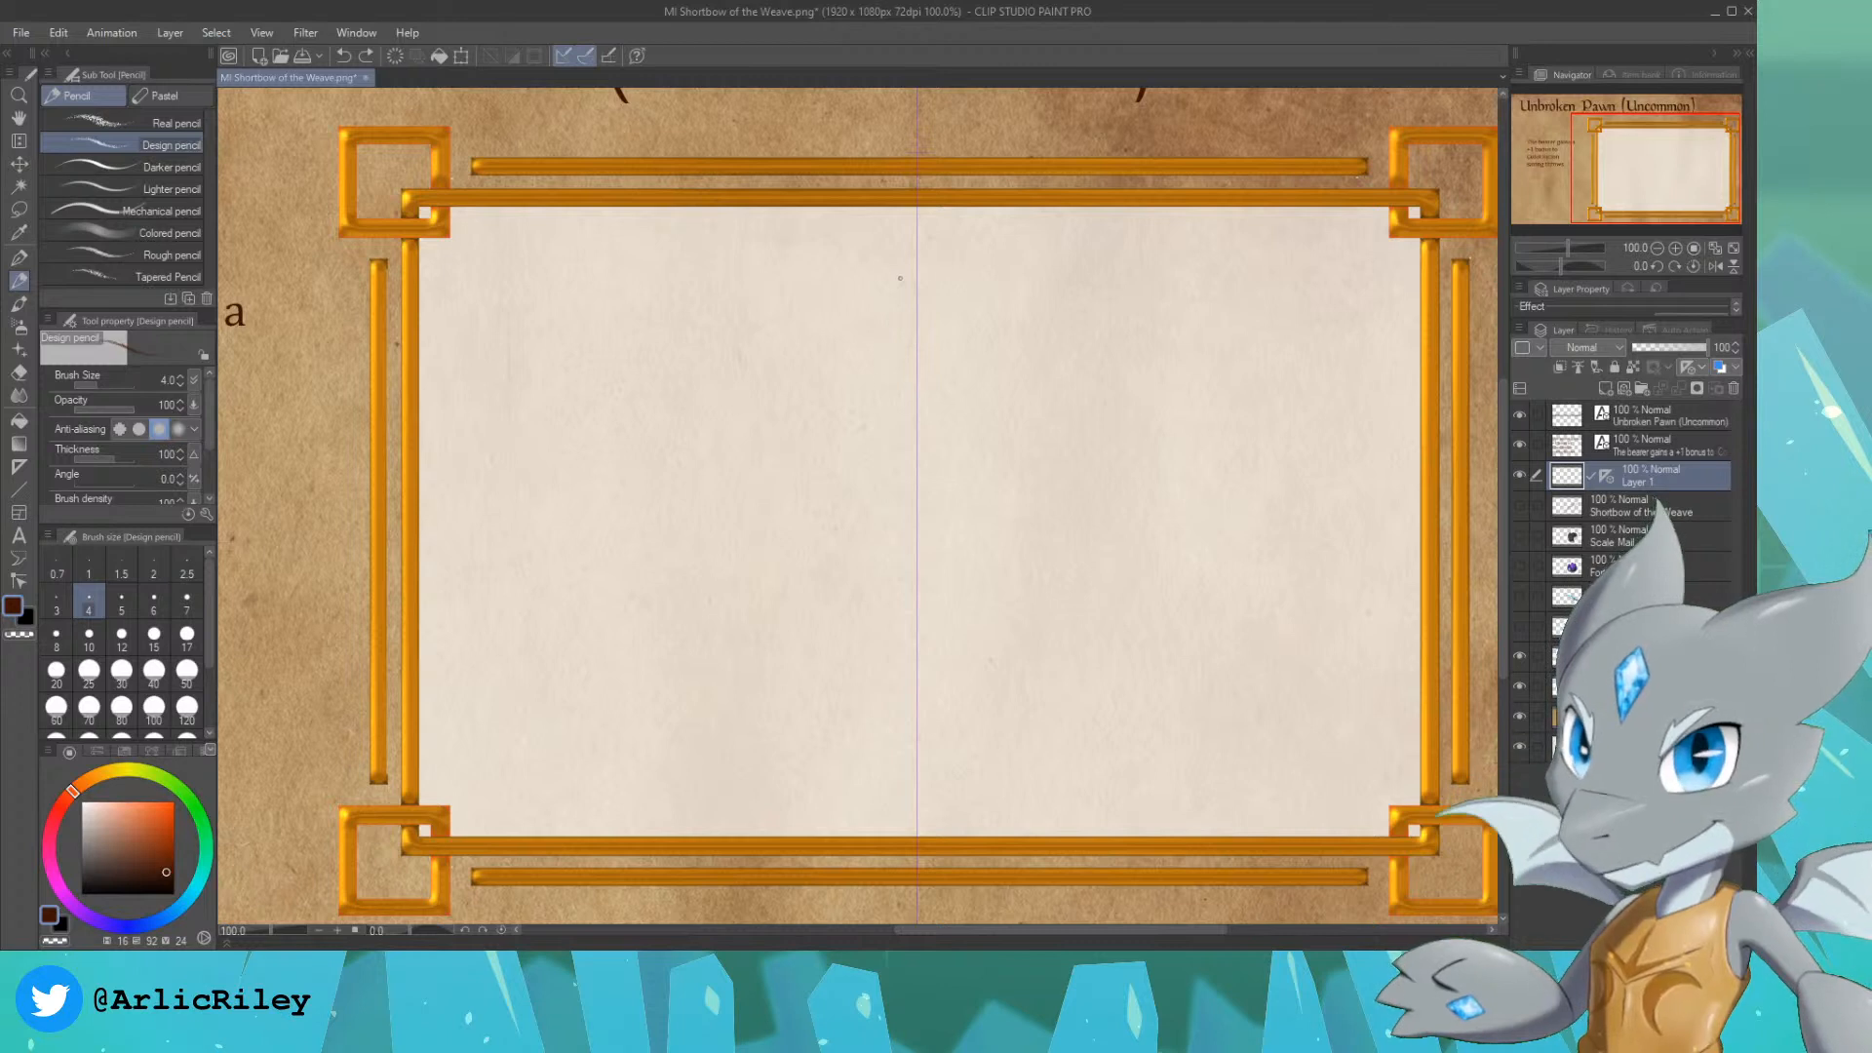
pyautogui.moveTo(897, 411)
pyautogui.mouseDown()
pyautogui.moveTo(956, 328)
pyautogui.moveTo(934, 283)
pyautogui.moveTo(865, 286)
pyautogui.moveTo(847, 339)
pyautogui.moveTo(898, 434)
pyautogui.moveTo(891, 394)
pyautogui.mouseUp()
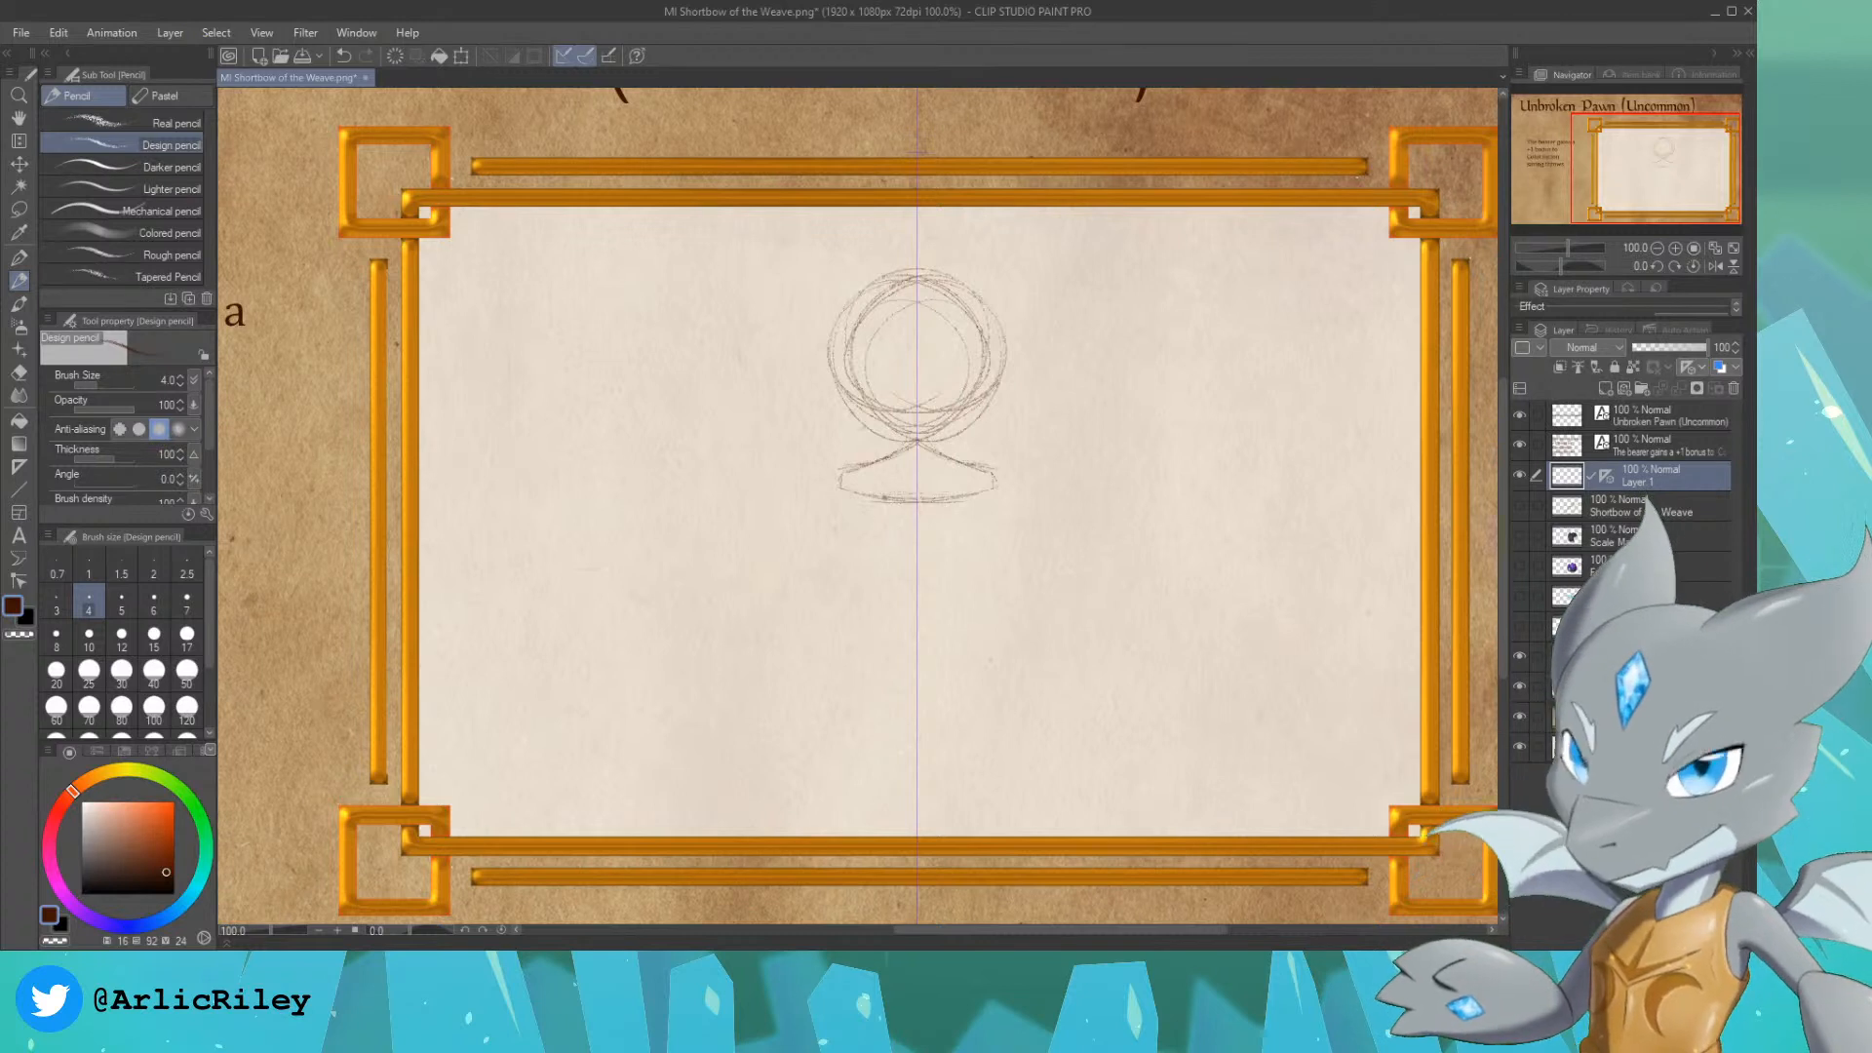
# Step: Sketch the pawn's flared stem below the collar and close it with a shallow curve at its lower end
pyautogui.moveTo(878, 505)
pyautogui.mouseDown()
pyautogui.moveTo(860, 588)
pyautogui.moveTo(866, 554)
pyautogui.mouseUp()
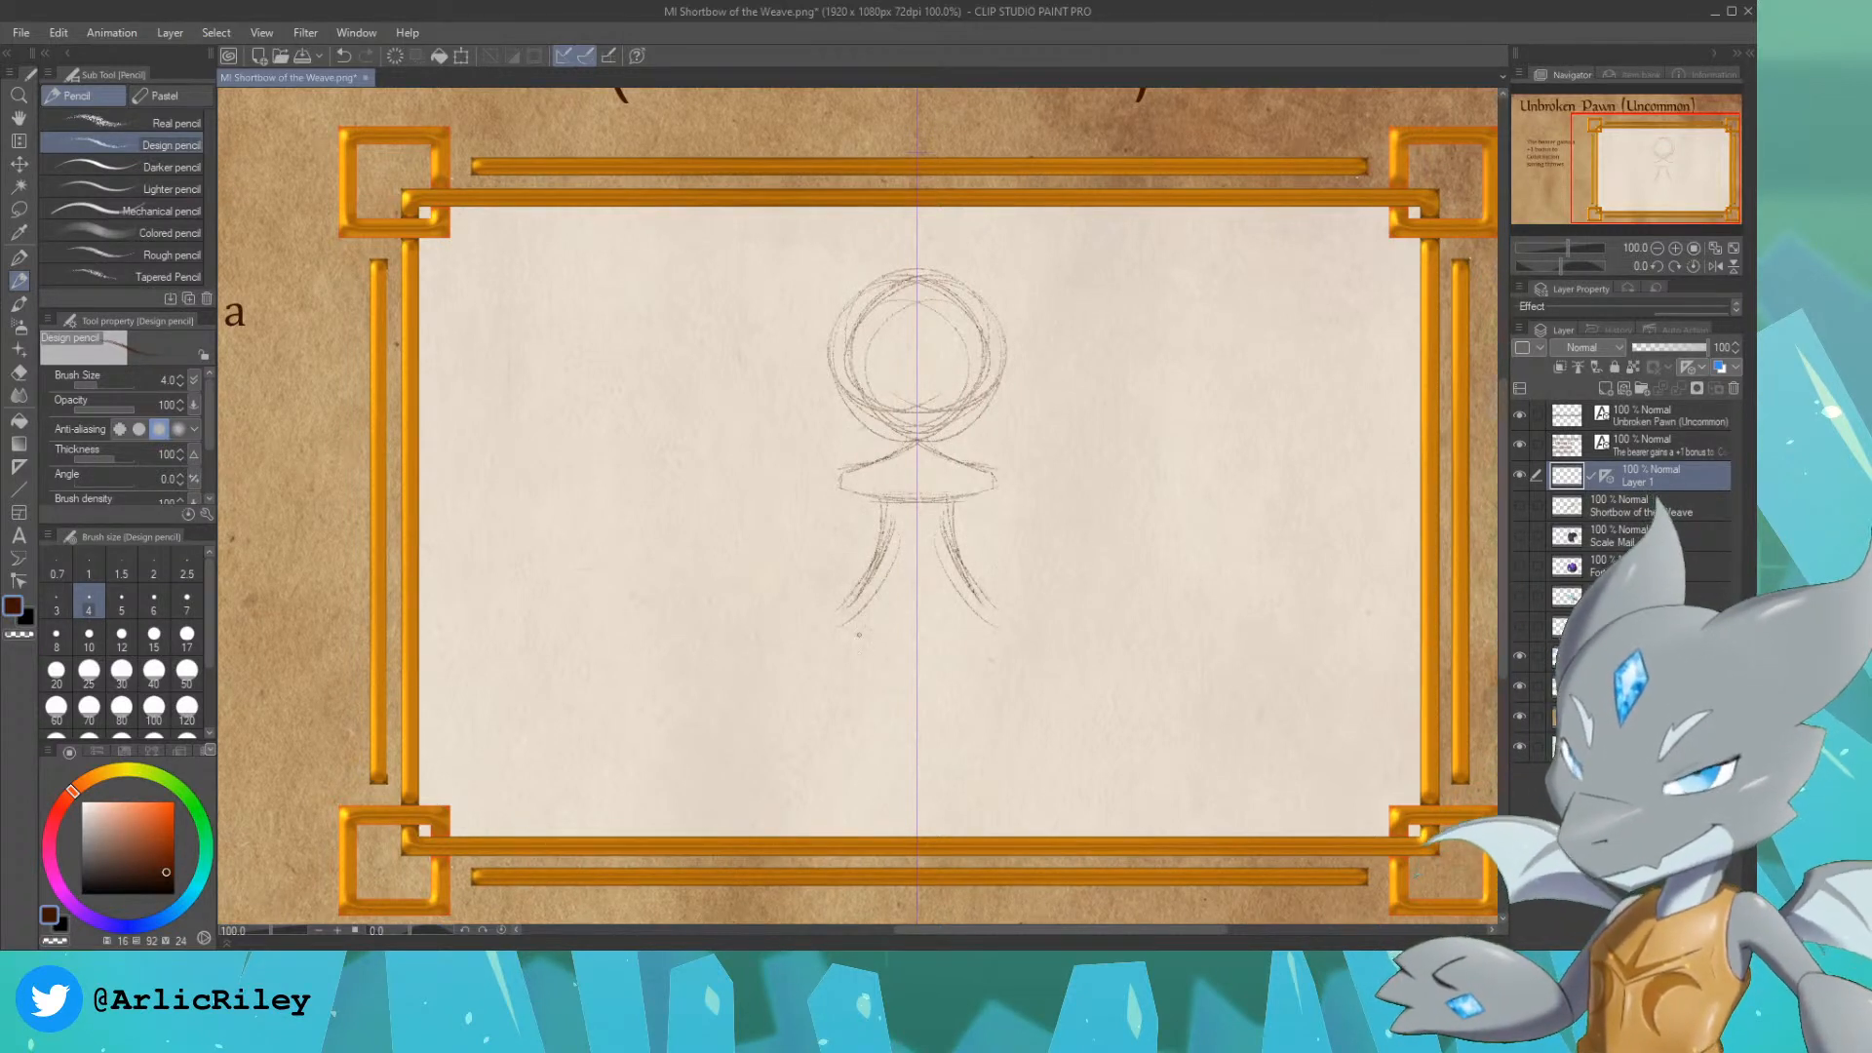
pyautogui.moveTo(825, 618); pyautogui.dragTo(917, 648)
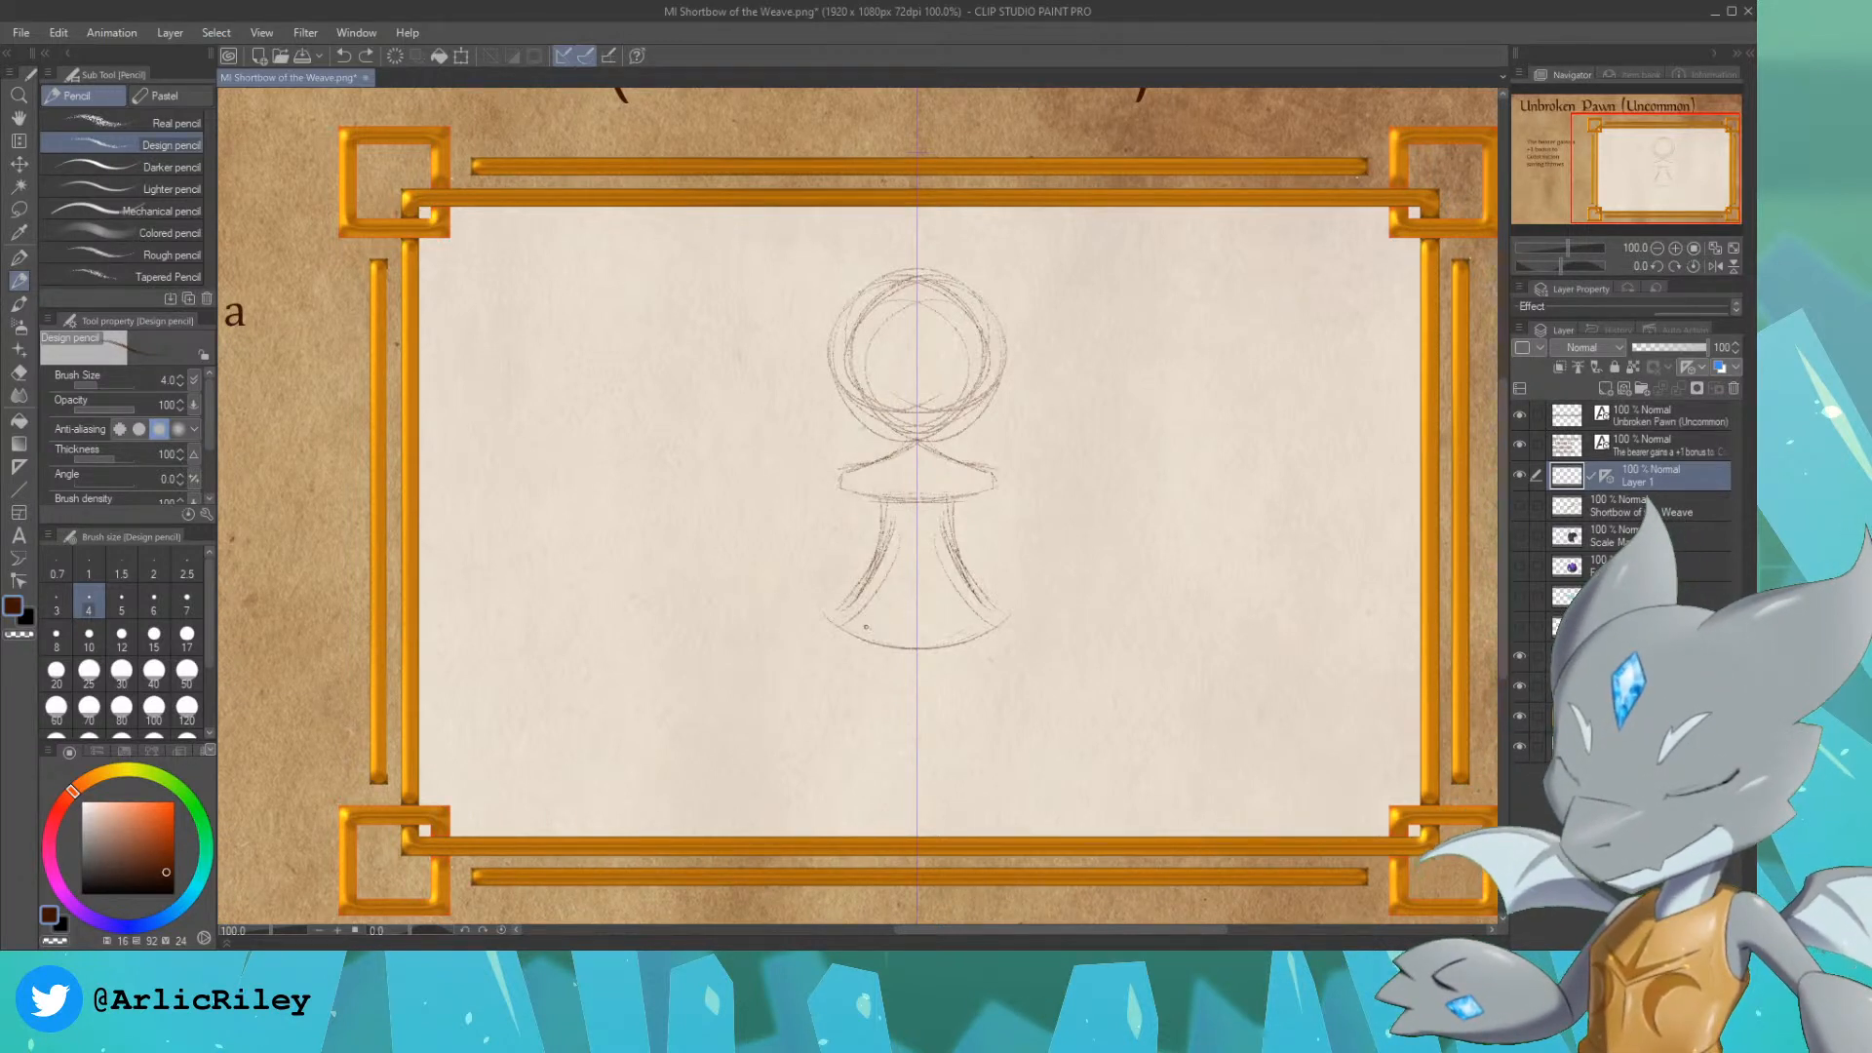
pyautogui.hotkey('ctrl', 'z')
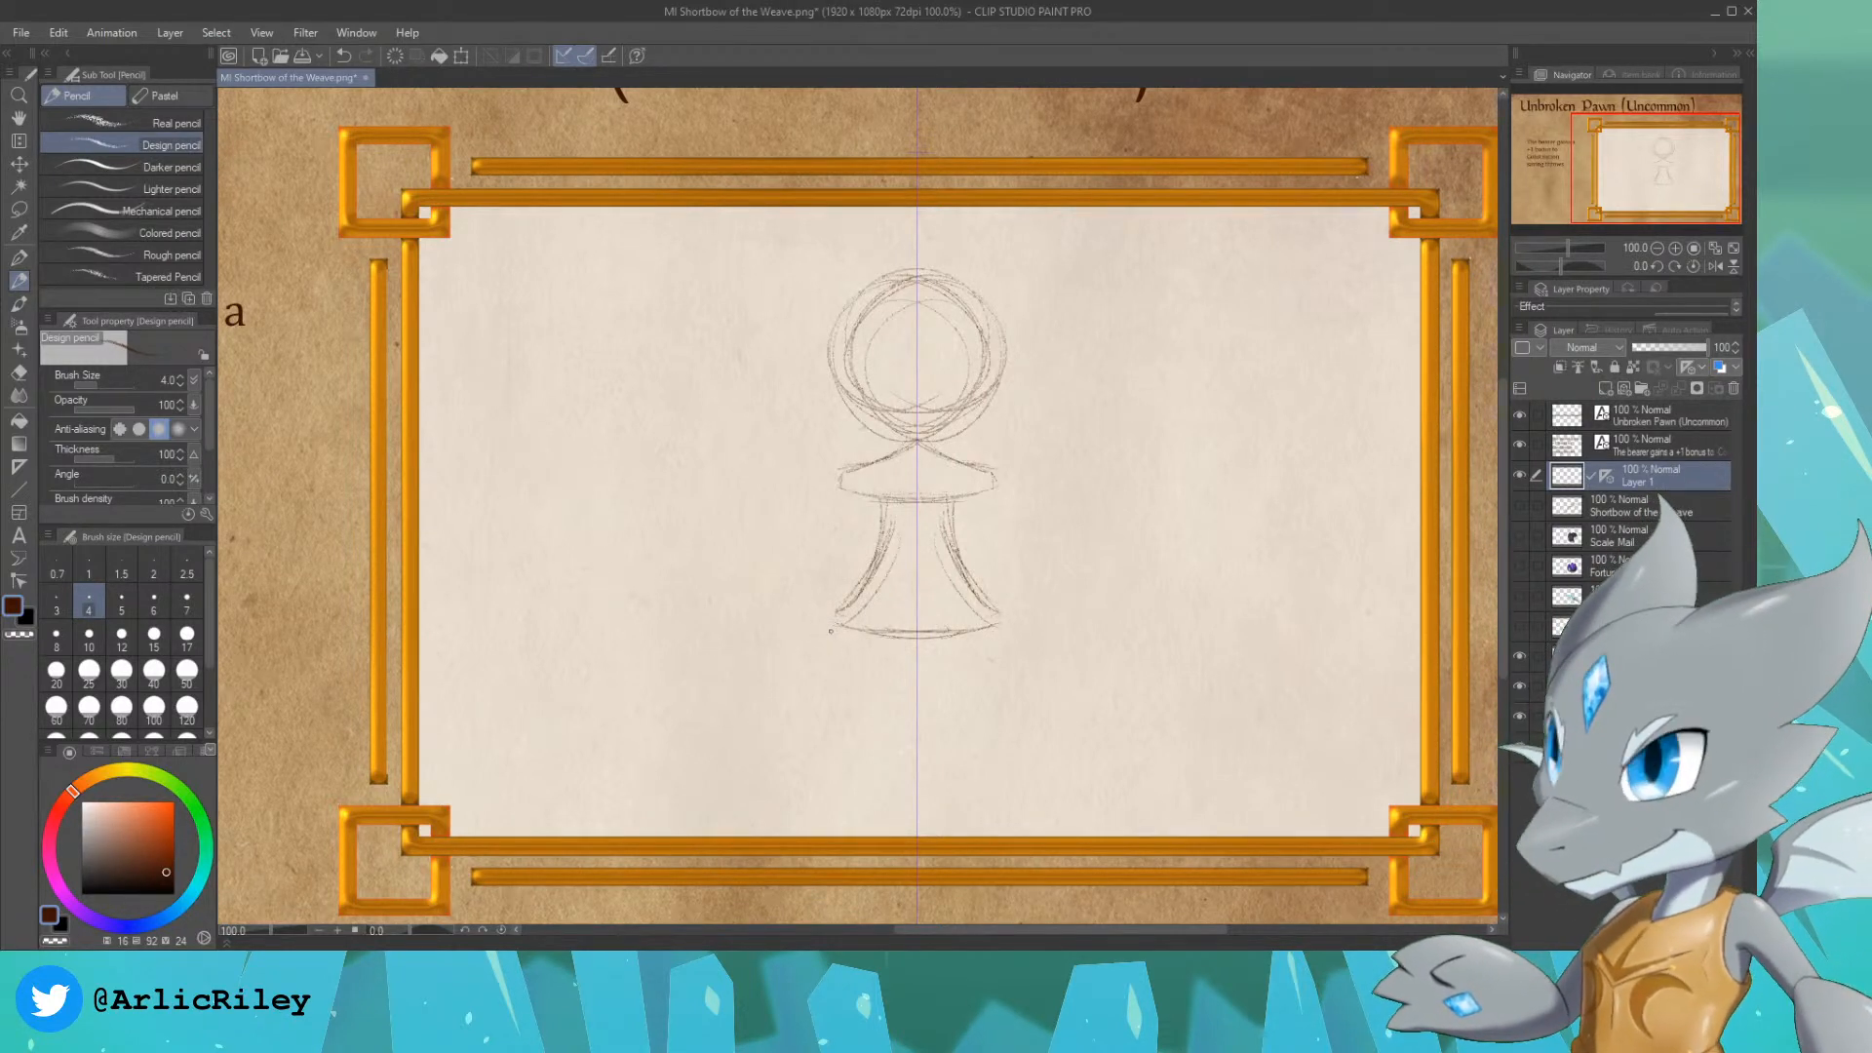
# Step: Sketch the pawn's wide stepped base below the stem, with curved sides and a rounded bottom rim
pyautogui.moveTo(813, 626)
pyautogui.mouseDown()
pyautogui.moveTo(815, 703)
pyautogui.moveTo(768, 723)
pyautogui.mouseUp()
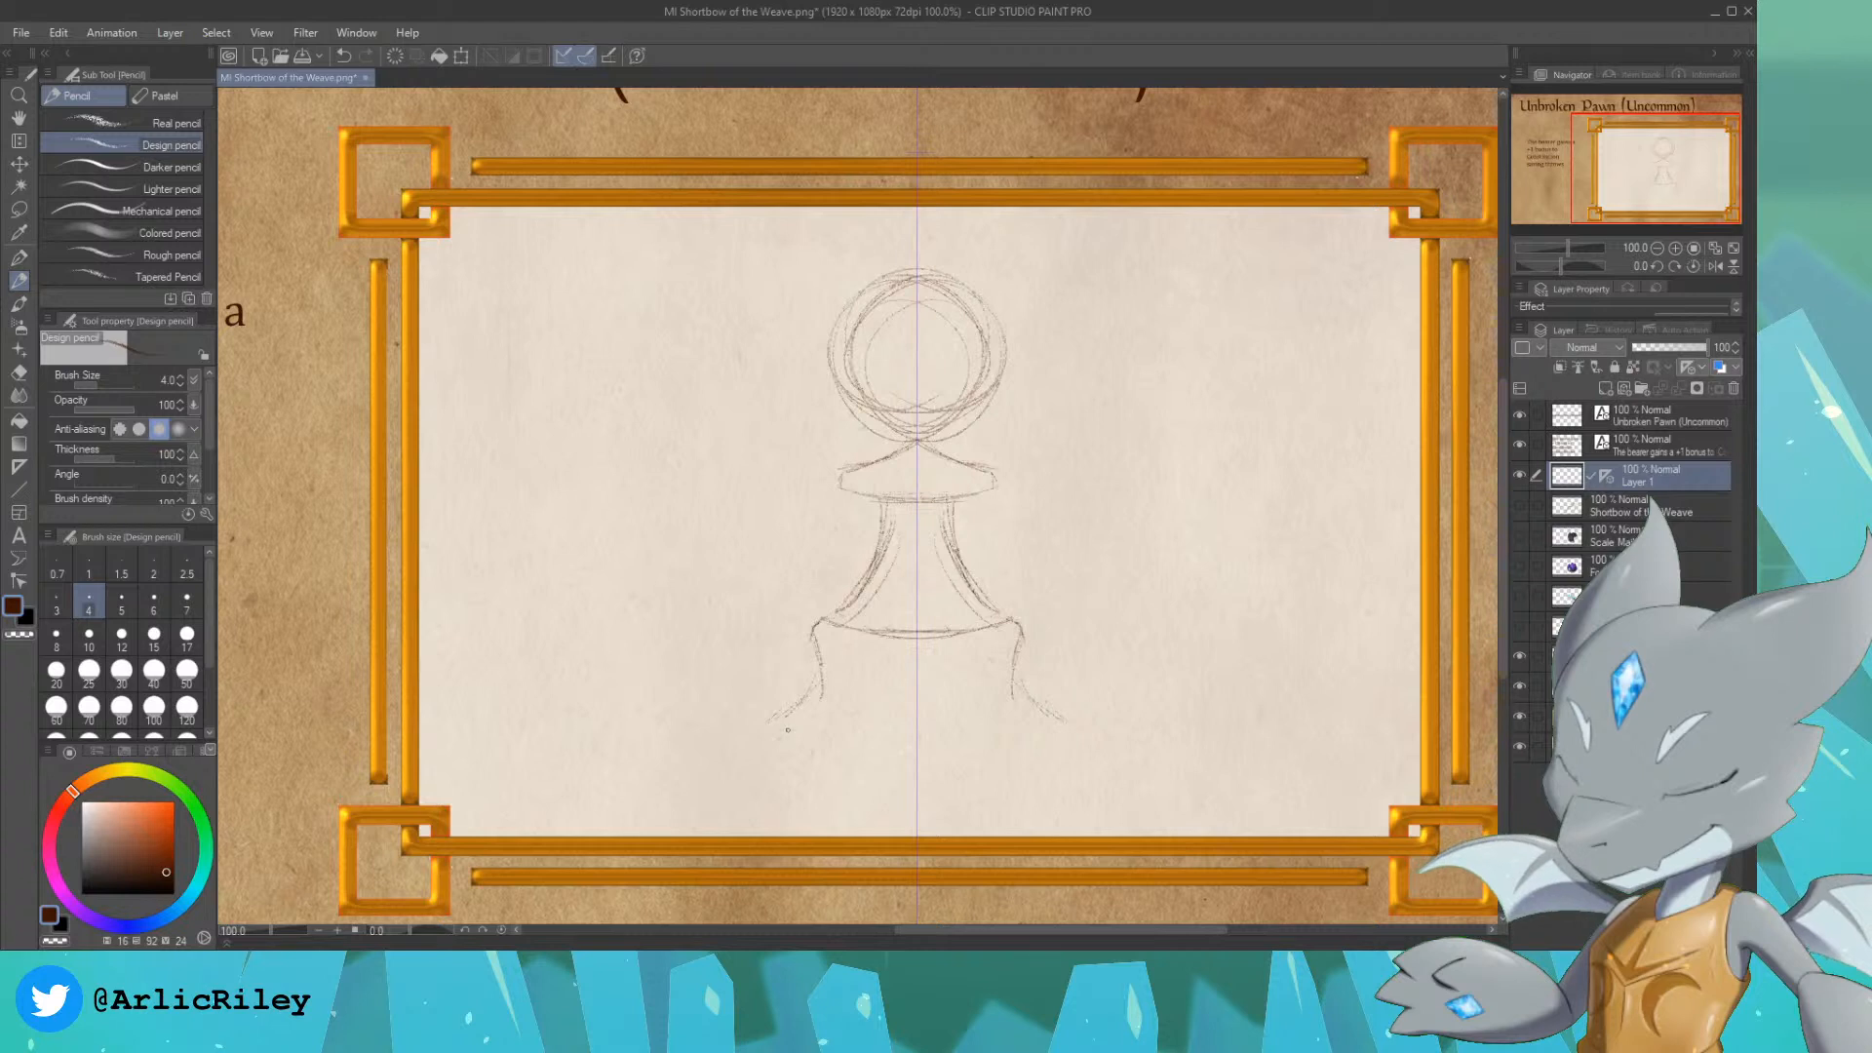
pyautogui.moveTo(853, 772); pyautogui.dragTo(941, 784)
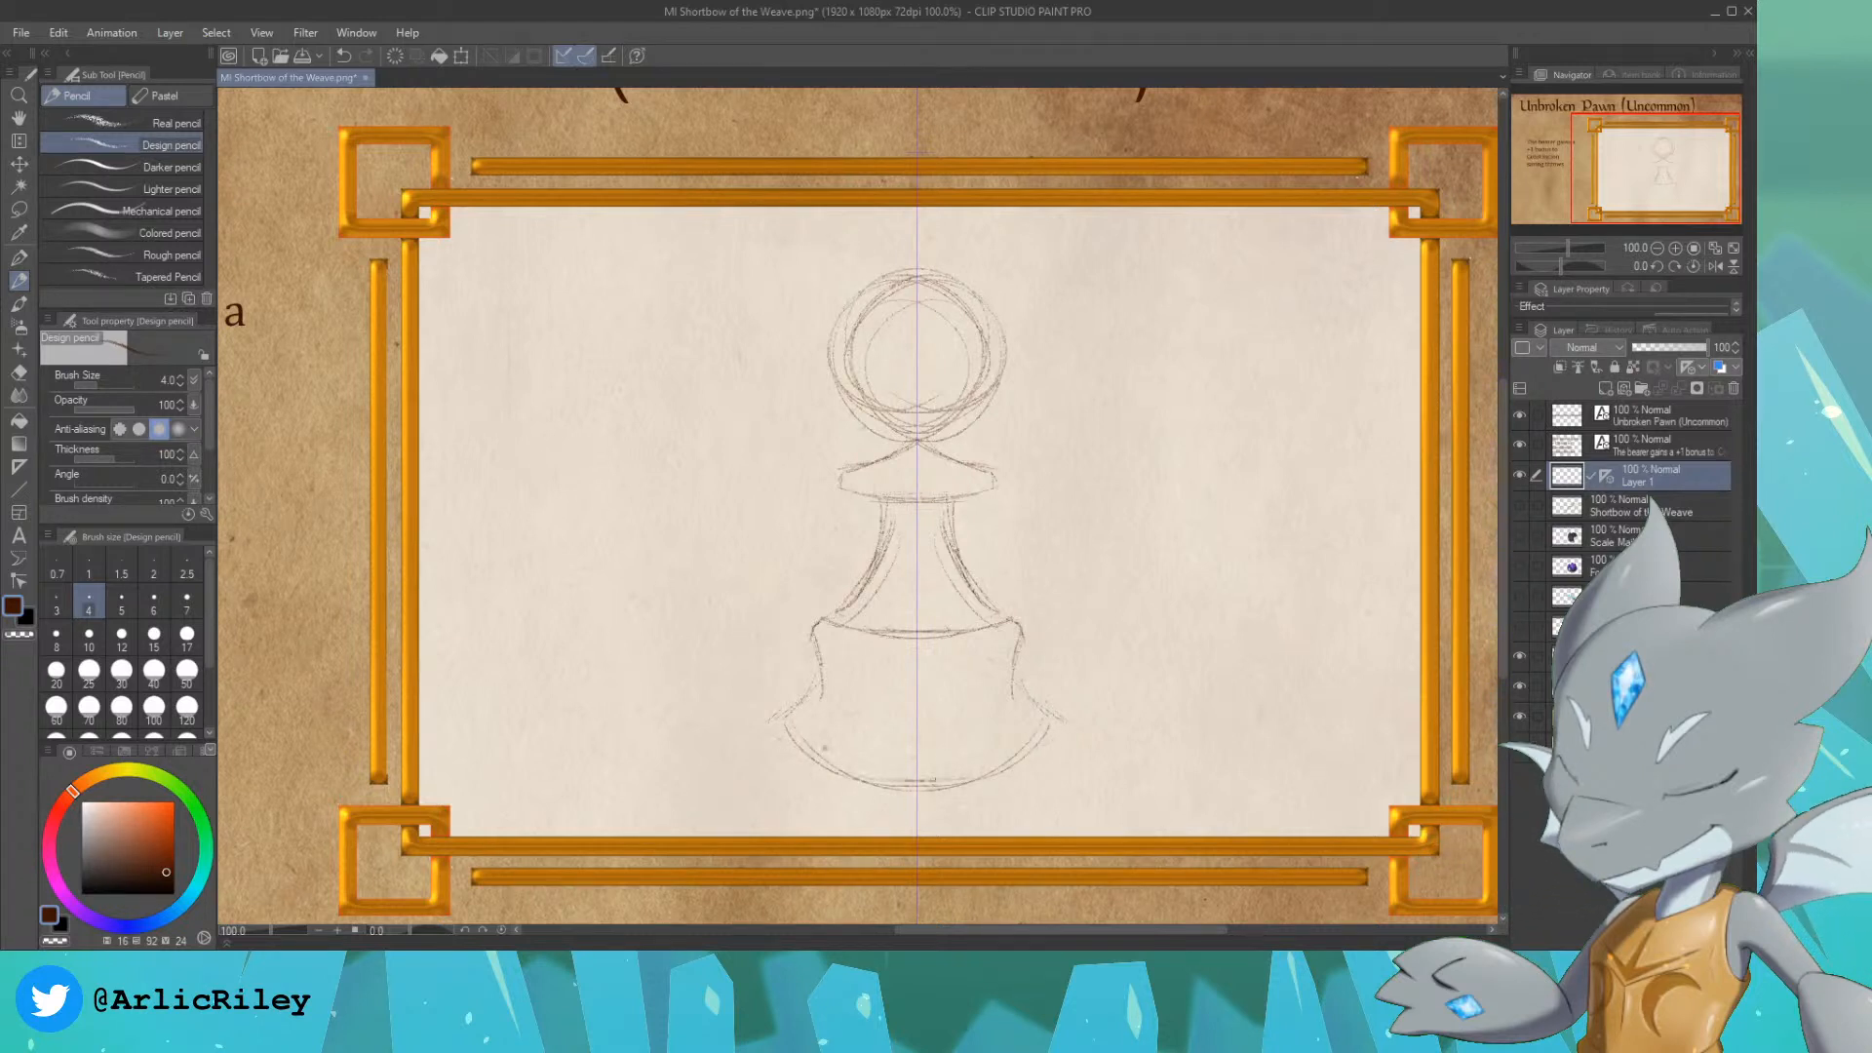
pyautogui.moveTo(825, 748); pyautogui.dragTo(912, 777)
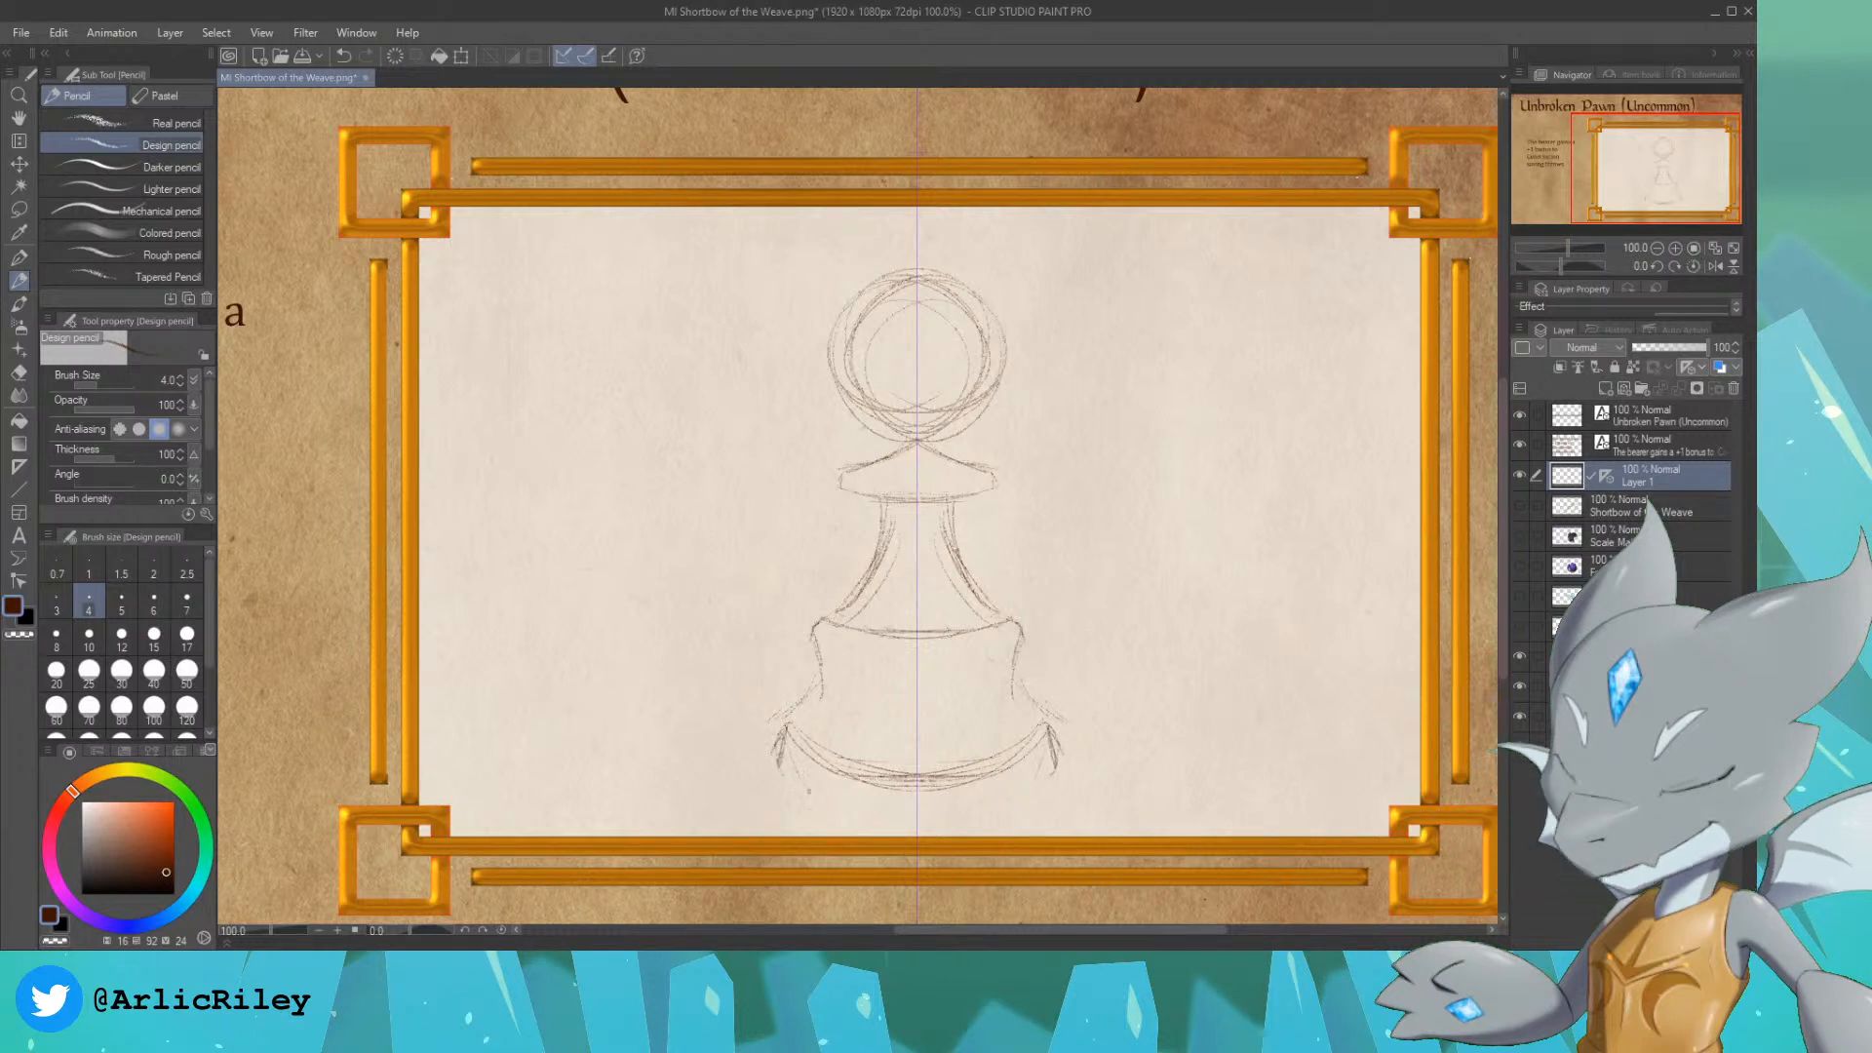
pyautogui.moveTo(808, 790); pyautogui.dragTo(933, 806)
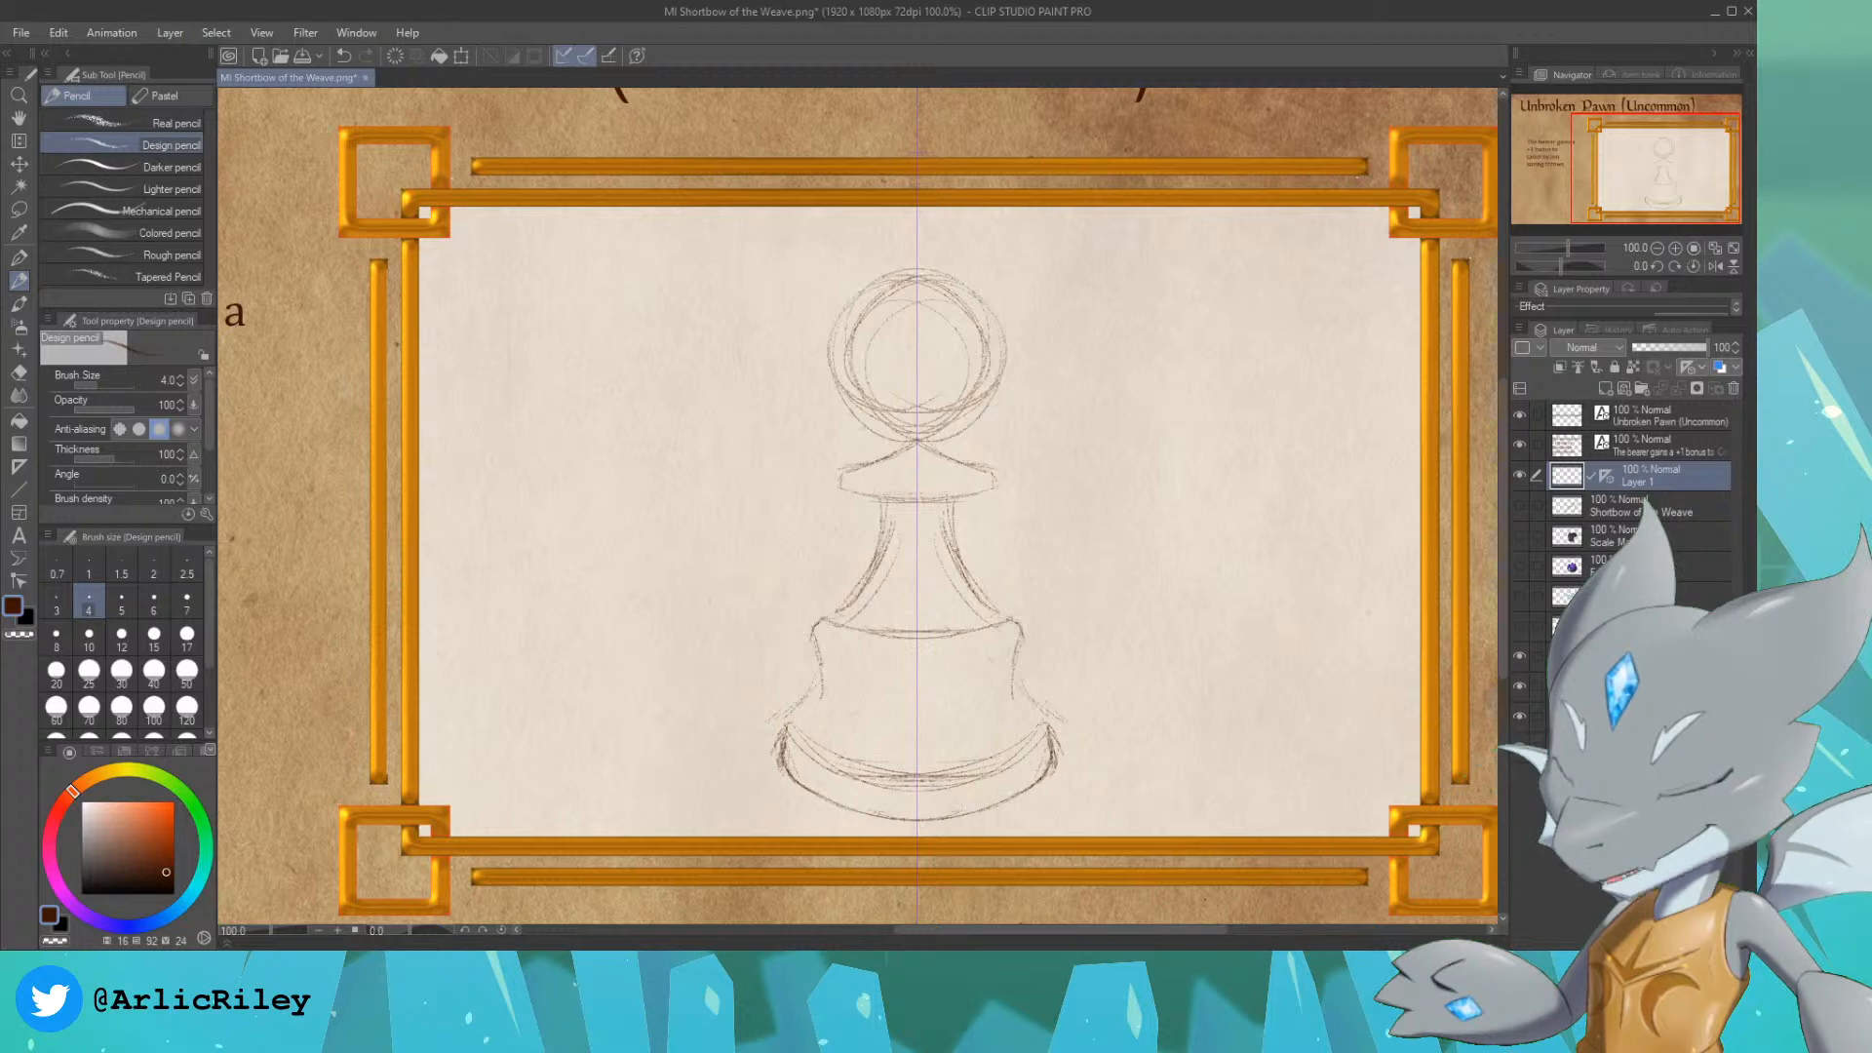
# Step: Strengthen the outlines of the pawn's base, stem, neck and collar, including the curves where the parts meet
pyautogui.moveTo(788, 715)
pyautogui.mouseDown()
pyautogui.moveTo(787, 734)
pyautogui.moveTo(786, 716)
pyautogui.mouseUp()
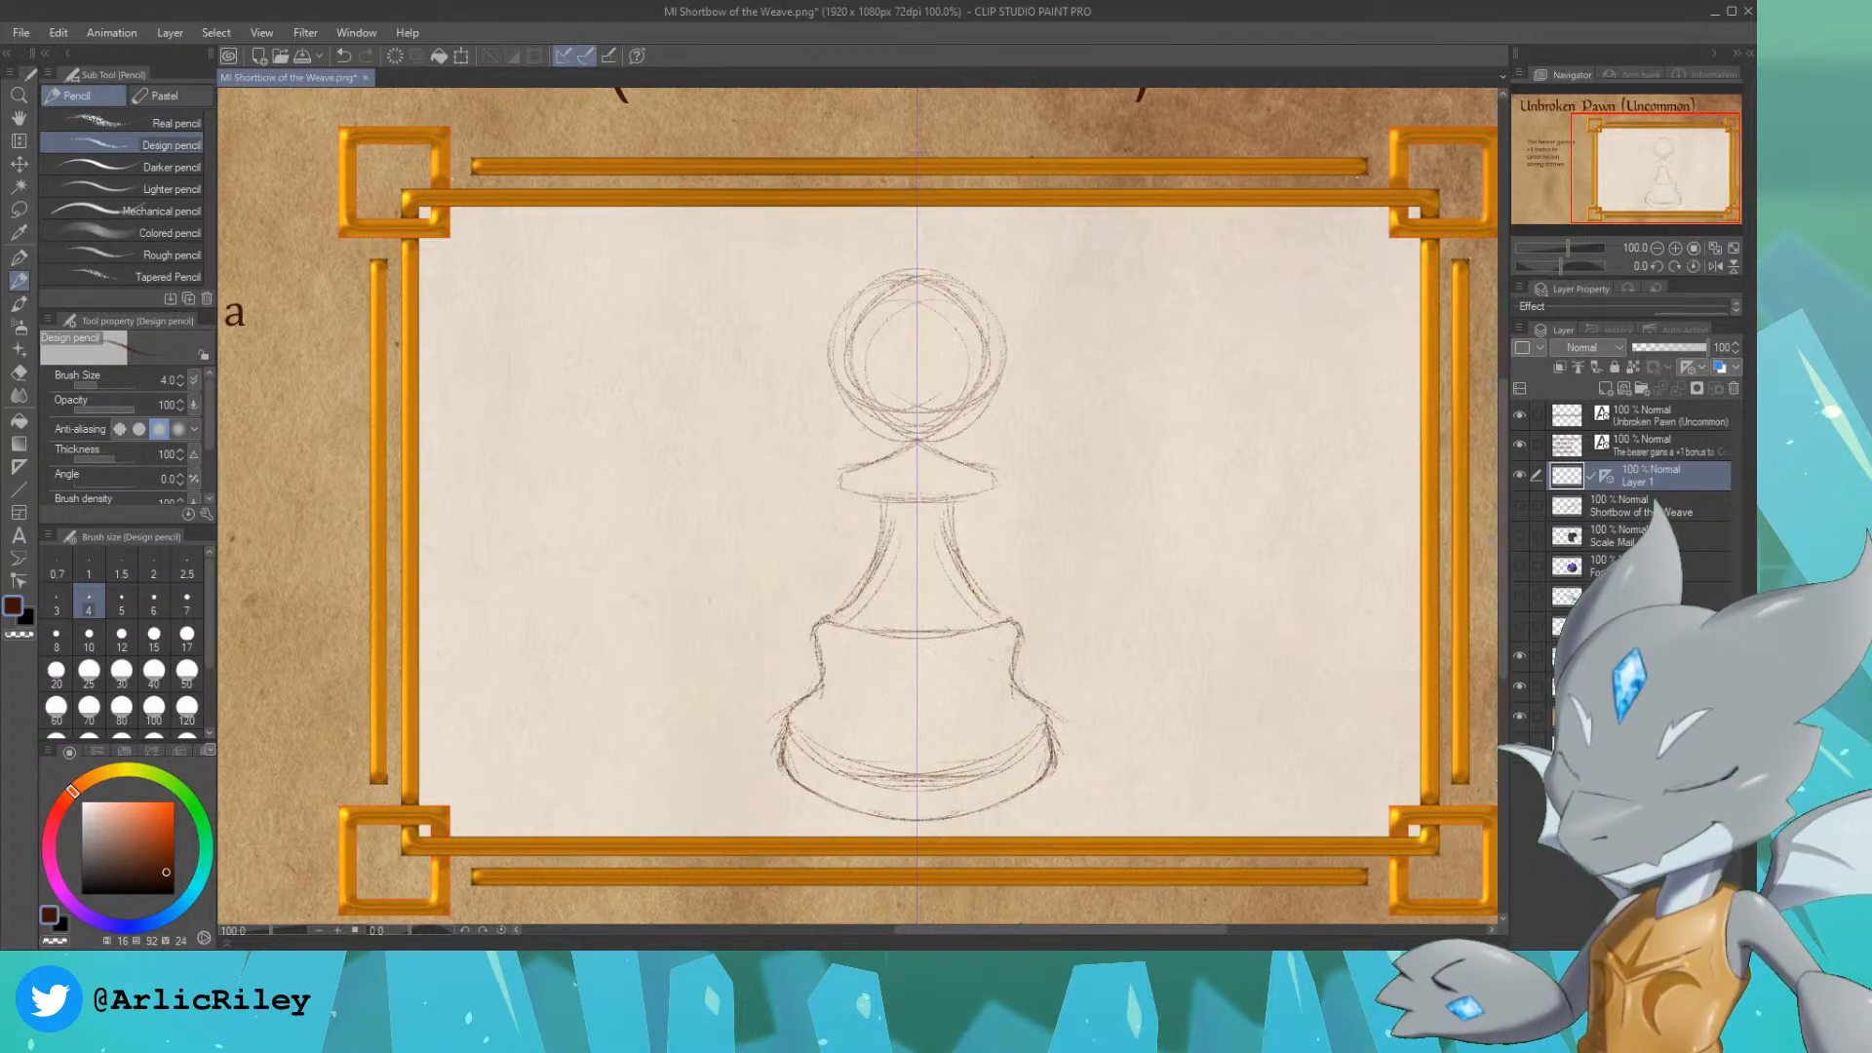
pyautogui.moveTo(825, 619); pyautogui.dragTo(879, 513)
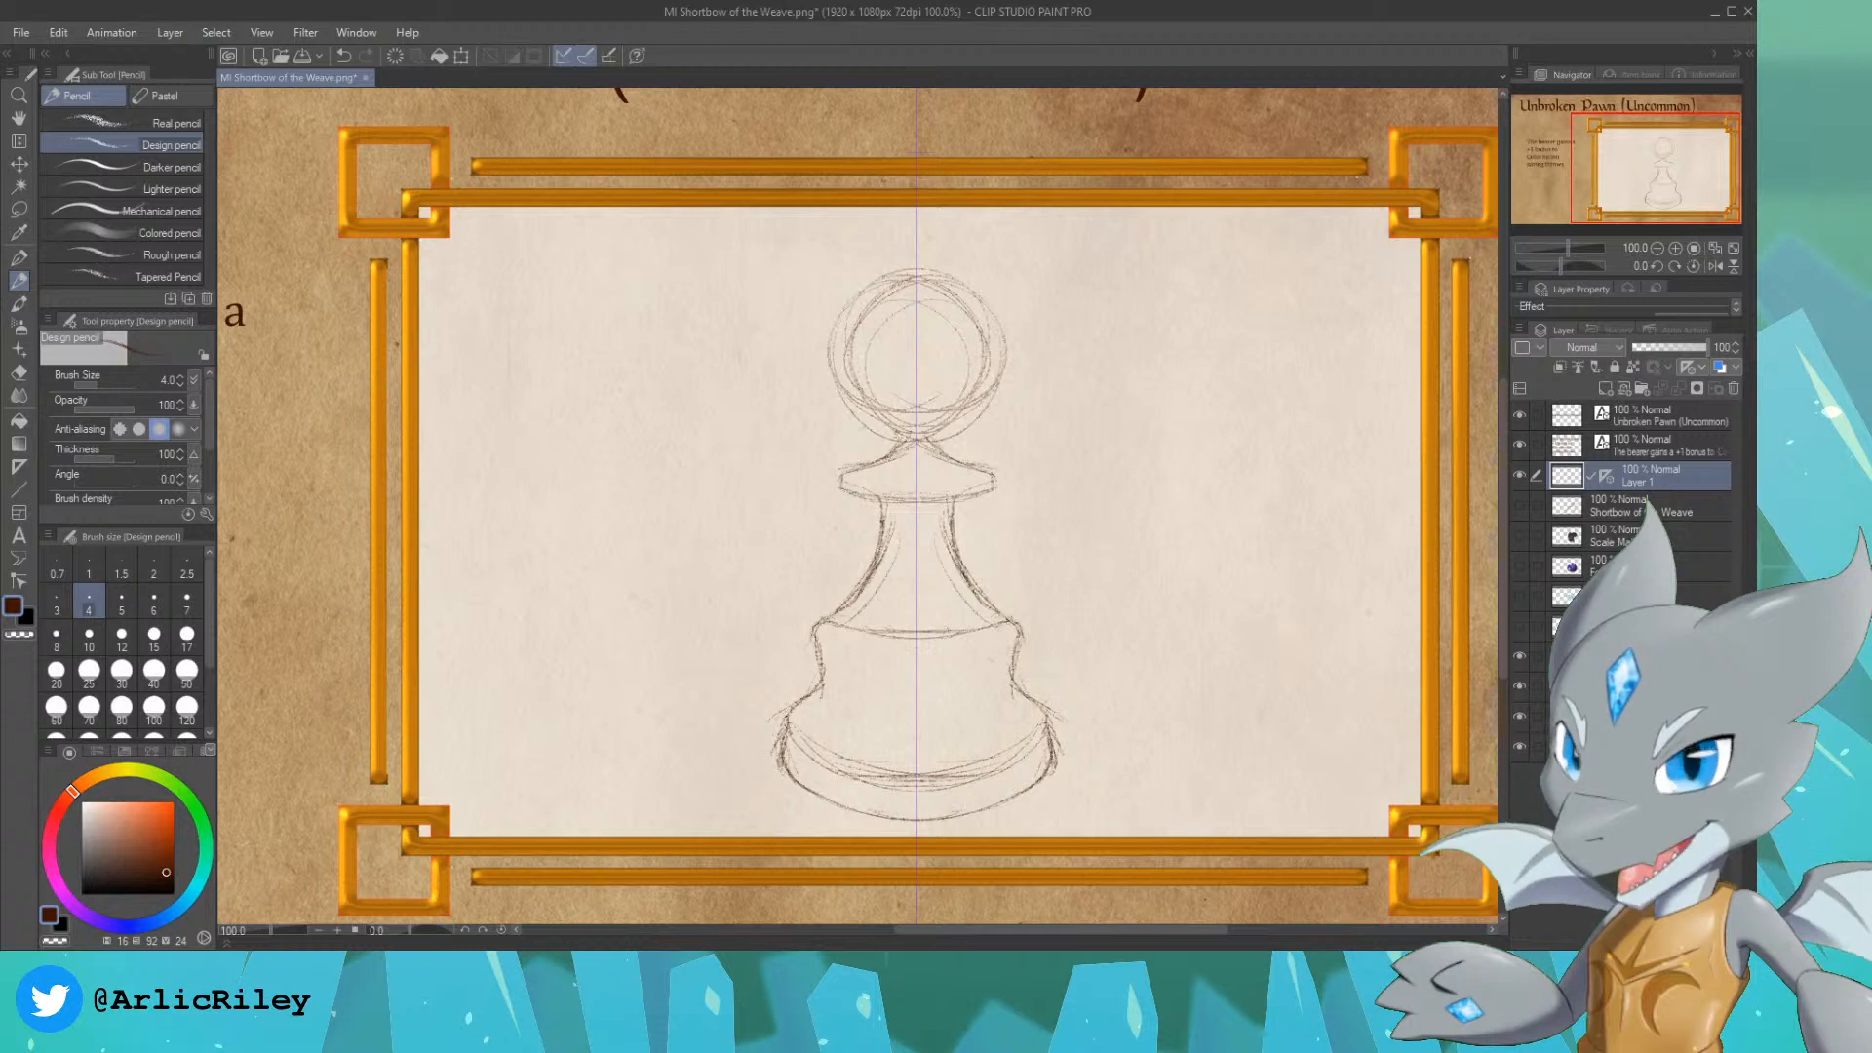
pyautogui.moveTo(883, 461); pyautogui.dragTo(901, 435)
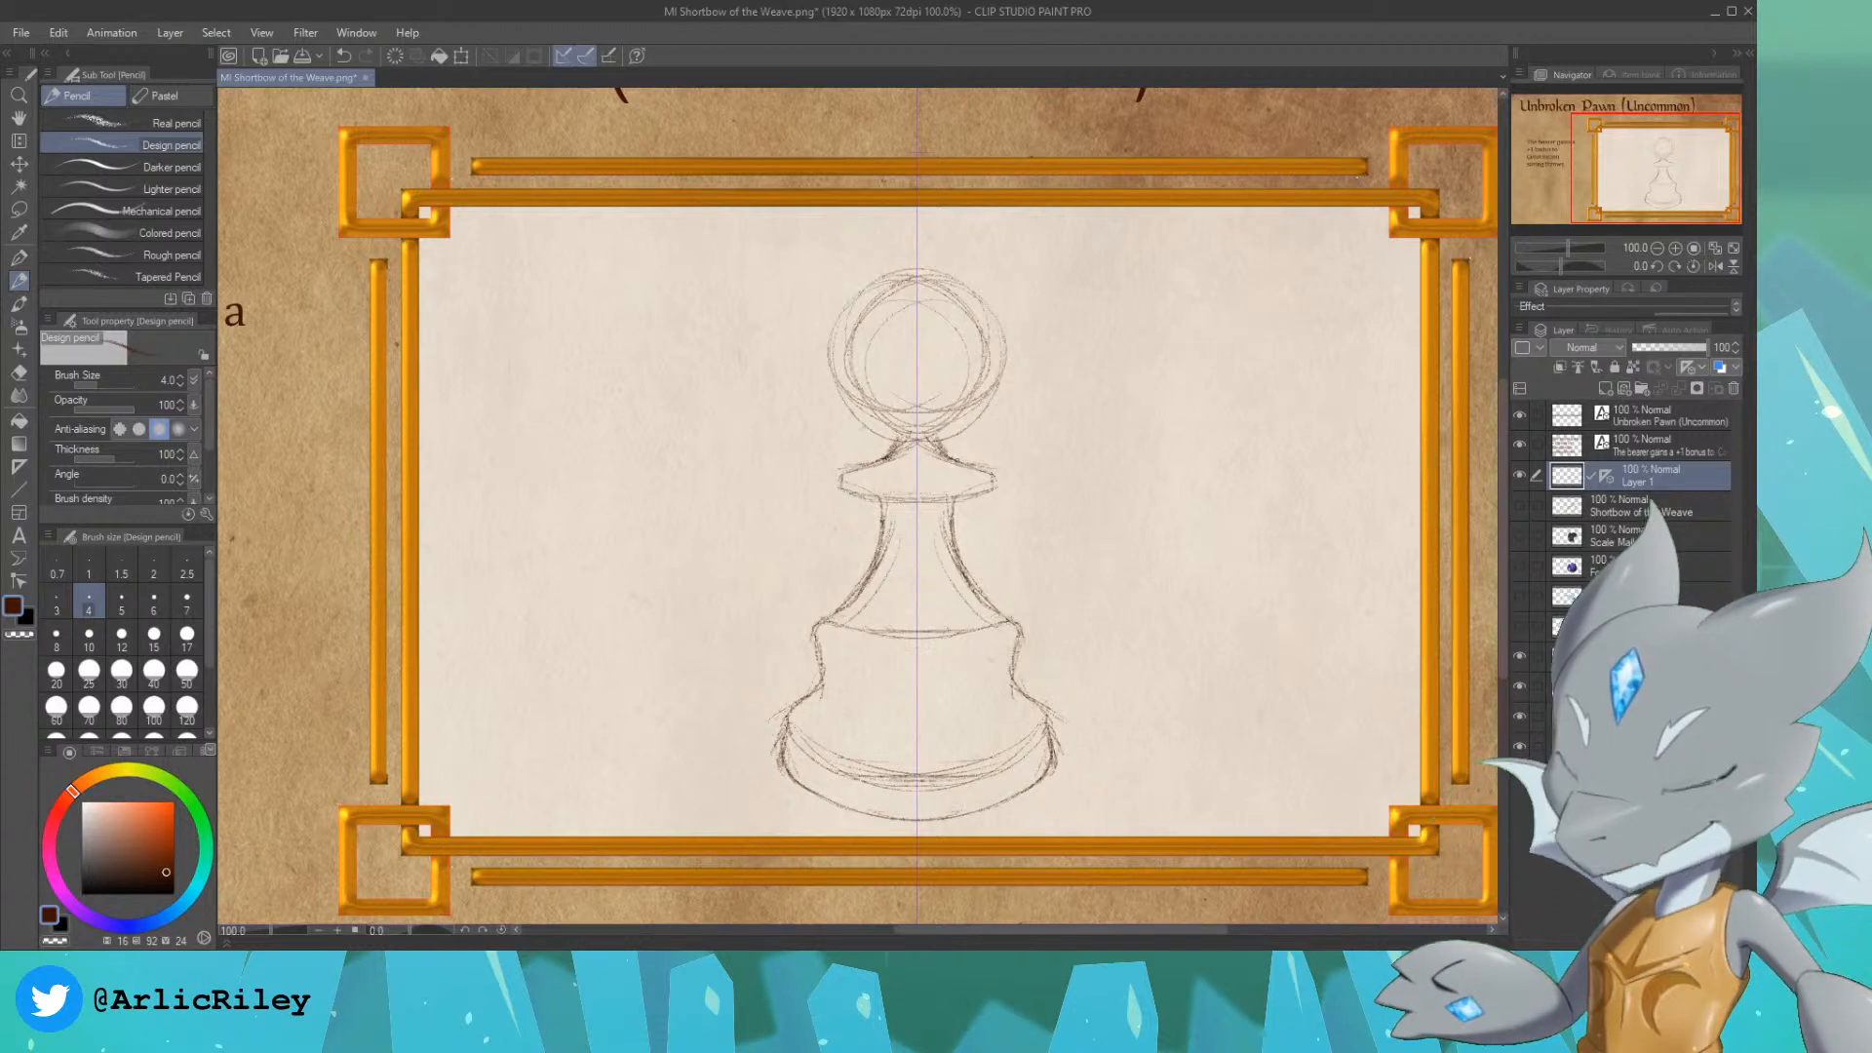
pyautogui.moveTo(866, 499); pyautogui.dragTo(915, 503)
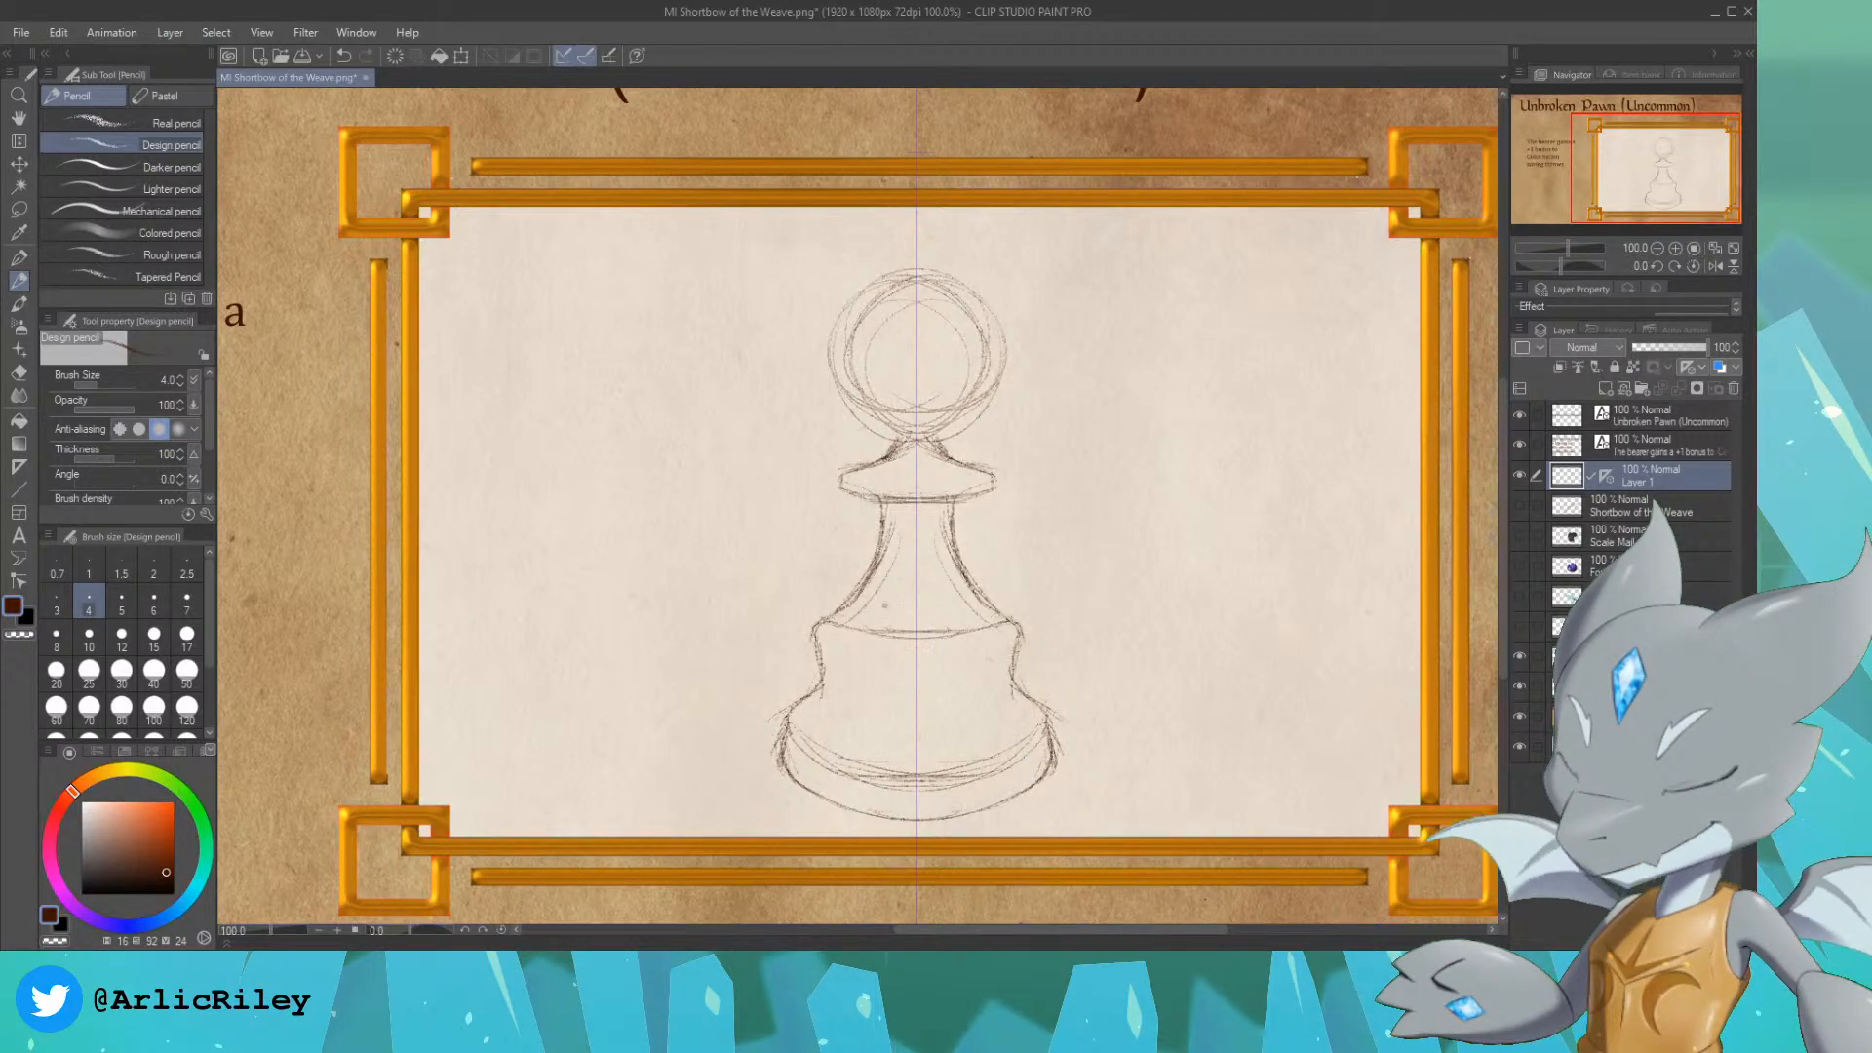
pyautogui.moveTo(836, 622)
pyautogui.mouseDown()
pyautogui.moveTo(993, 635)
pyautogui.moveTo(915, 639)
pyautogui.mouseUp()
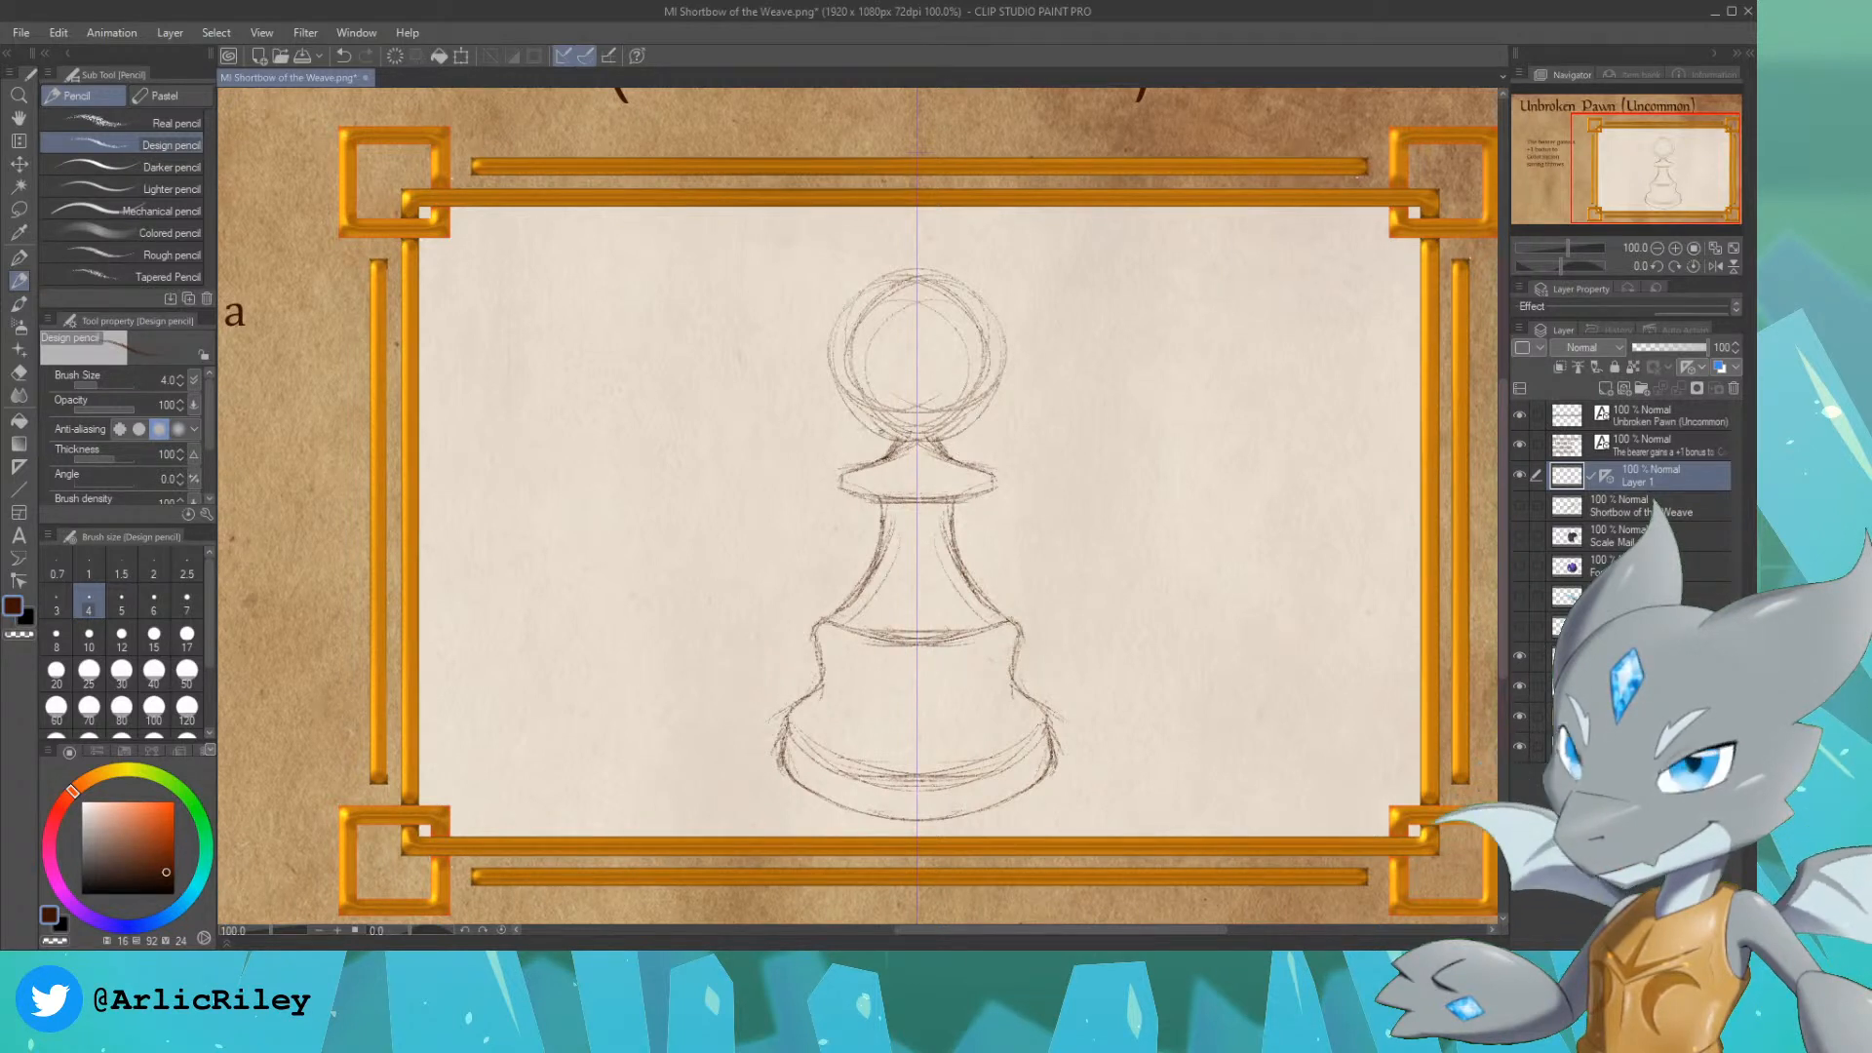
# Step: Refine the pawn's head into one clean, darker circle by going over its outline on both sides
pyautogui.moveTo(885, 436)
pyautogui.mouseDown()
pyautogui.moveTo(845, 372)
pyautogui.moveTo(875, 420)
pyautogui.mouseUp()
pyautogui.moveTo(837, 323); pyautogui.dragTo(859, 417)
pyautogui.moveTo(853, 408)
pyautogui.mouseDown()
pyautogui.moveTo(839, 338)
pyautogui.moveTo(870, 300)
pyautogui.mouseUp()
pyautogui.moveTo(878, 295)
pyautogui.mouseDown()
pyautogui.moveTo(831, 355)
pyautogui.moveTo(915, 277)
pyautogui.mouseUp()
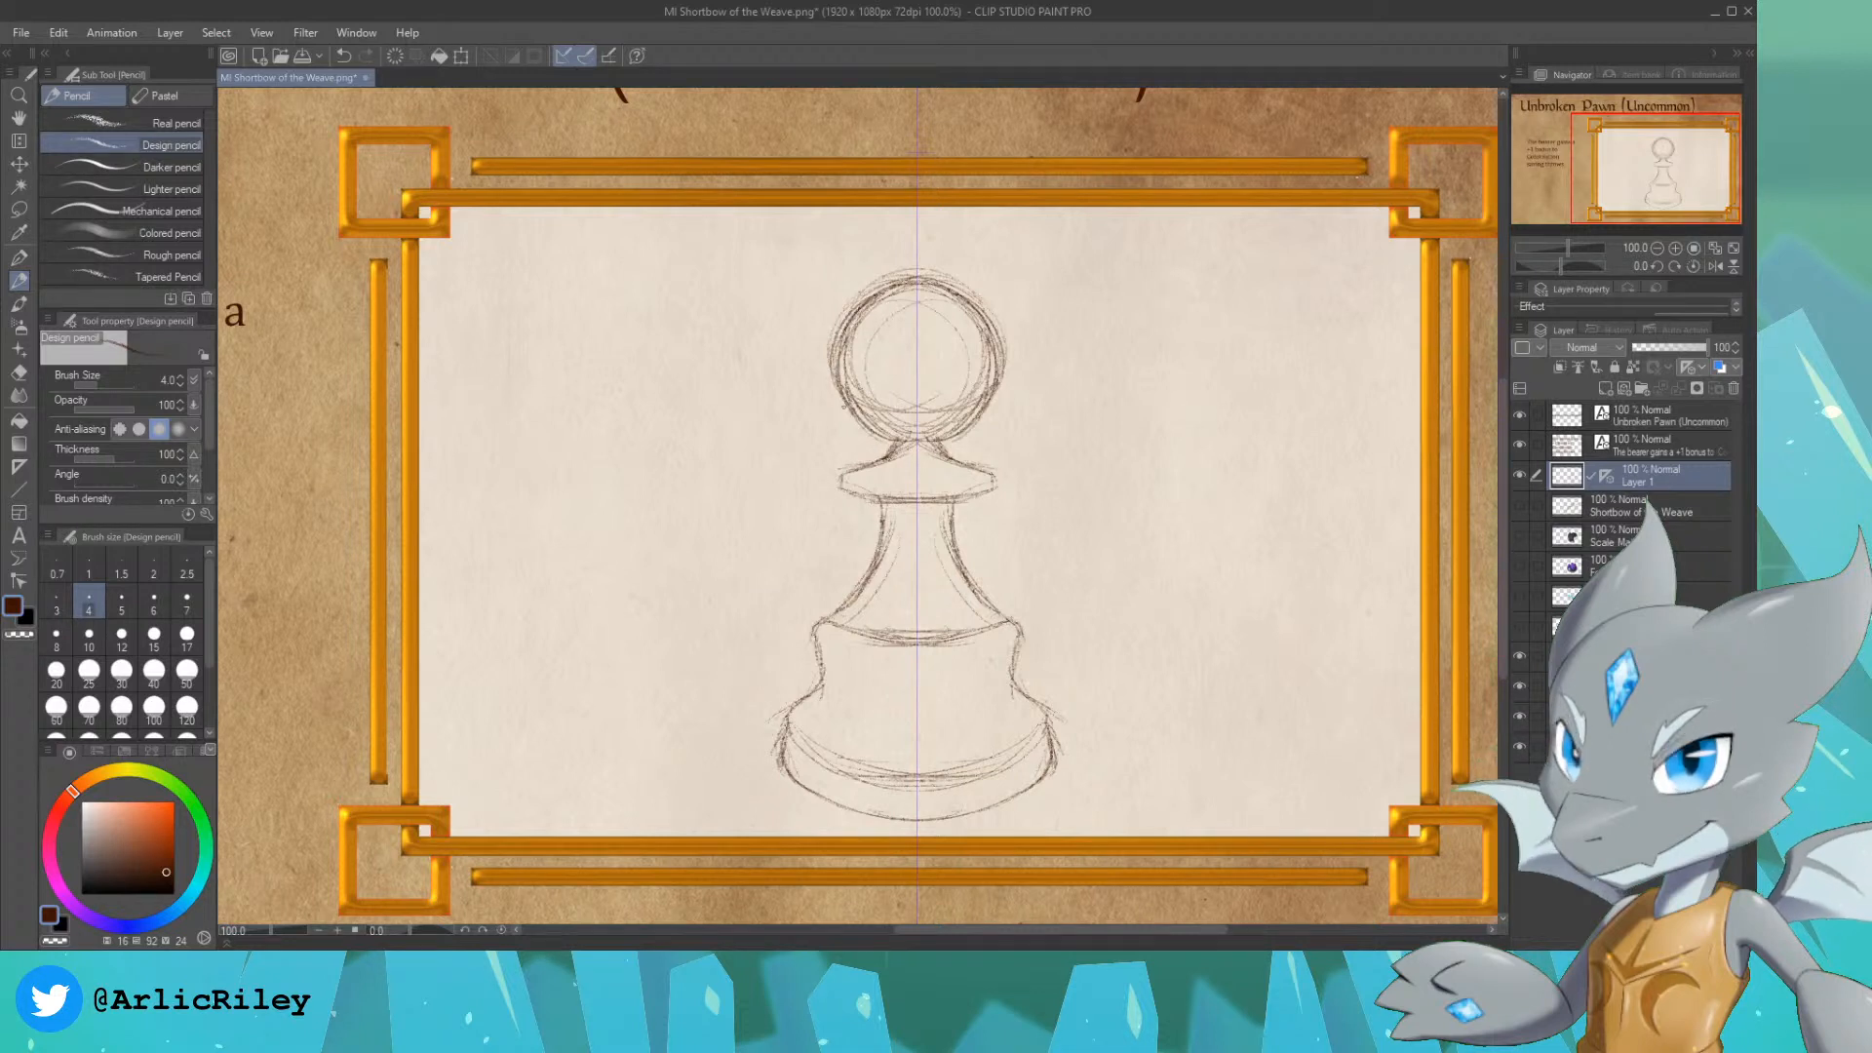
pyautogui.moveTo(845, 406); pyautogui.dragTo(887, 441)
pyautogui.moveTo(835, 354); pyautogui.dragTo(857, 423)
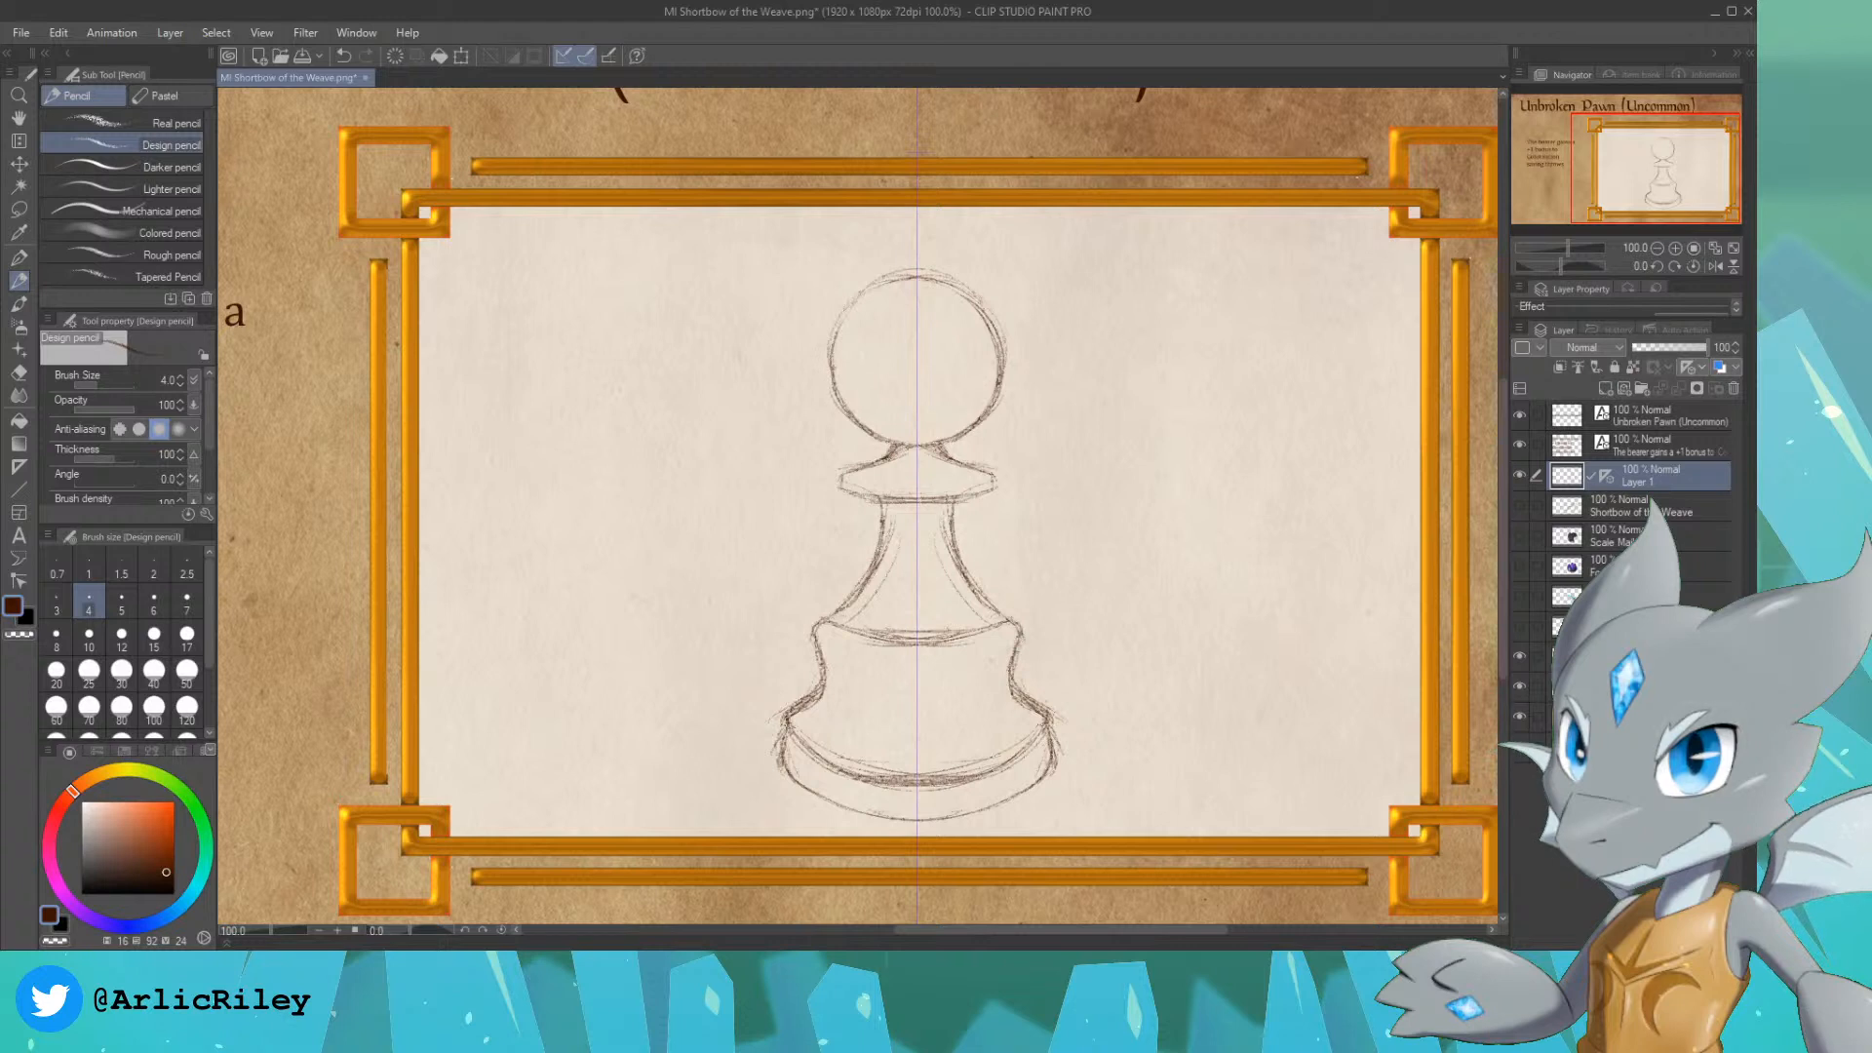
pyautogui.moveTo(829, 363); pyautogui.dragTo(834, 389)
pyautogui.moveTo(862, 294); pyautogui.dragTo(829, 346)
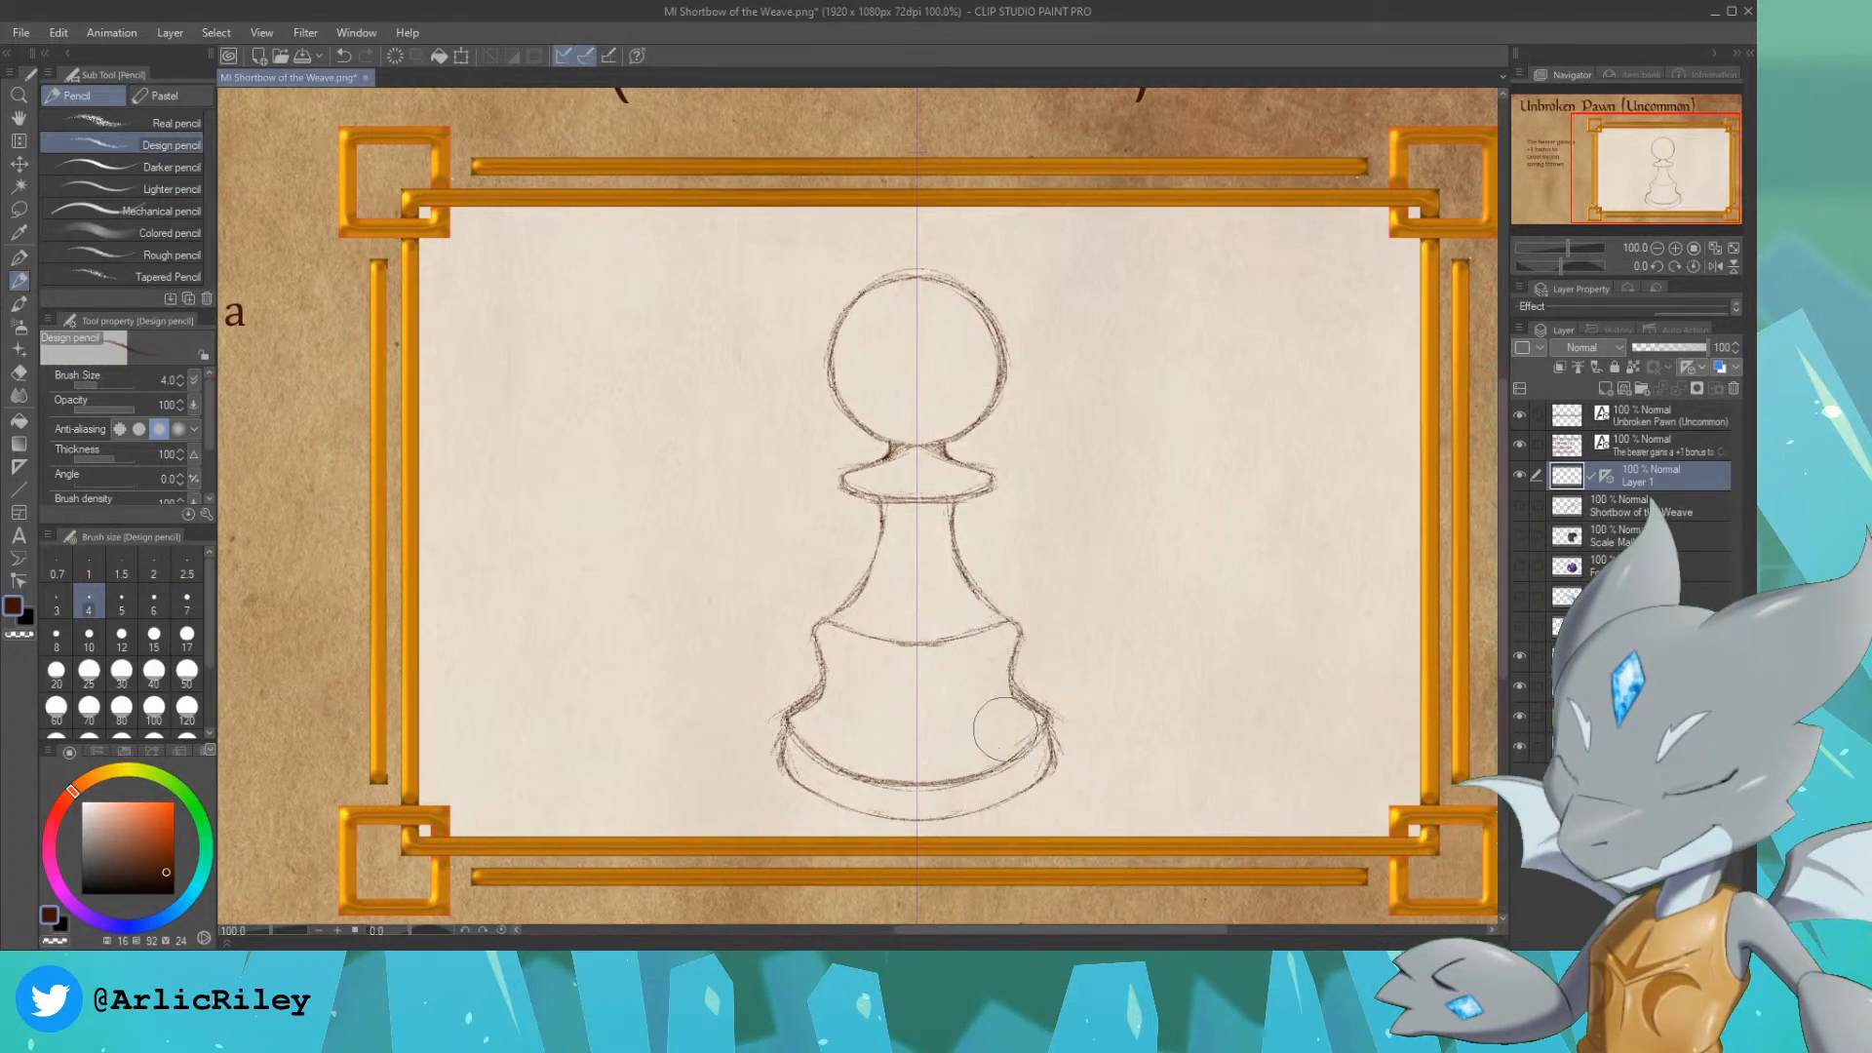
# Step: Erase and reshape the sides of the pawn's base and the neck under the head to make them narrower
pyautogui.moveTo(1036, 648)
pyautogui.mouseDown()
pyautogui.moveTo(1053, 676)
pyautogui.moveTo(1055, 639)
pyautogui.mouseUp()
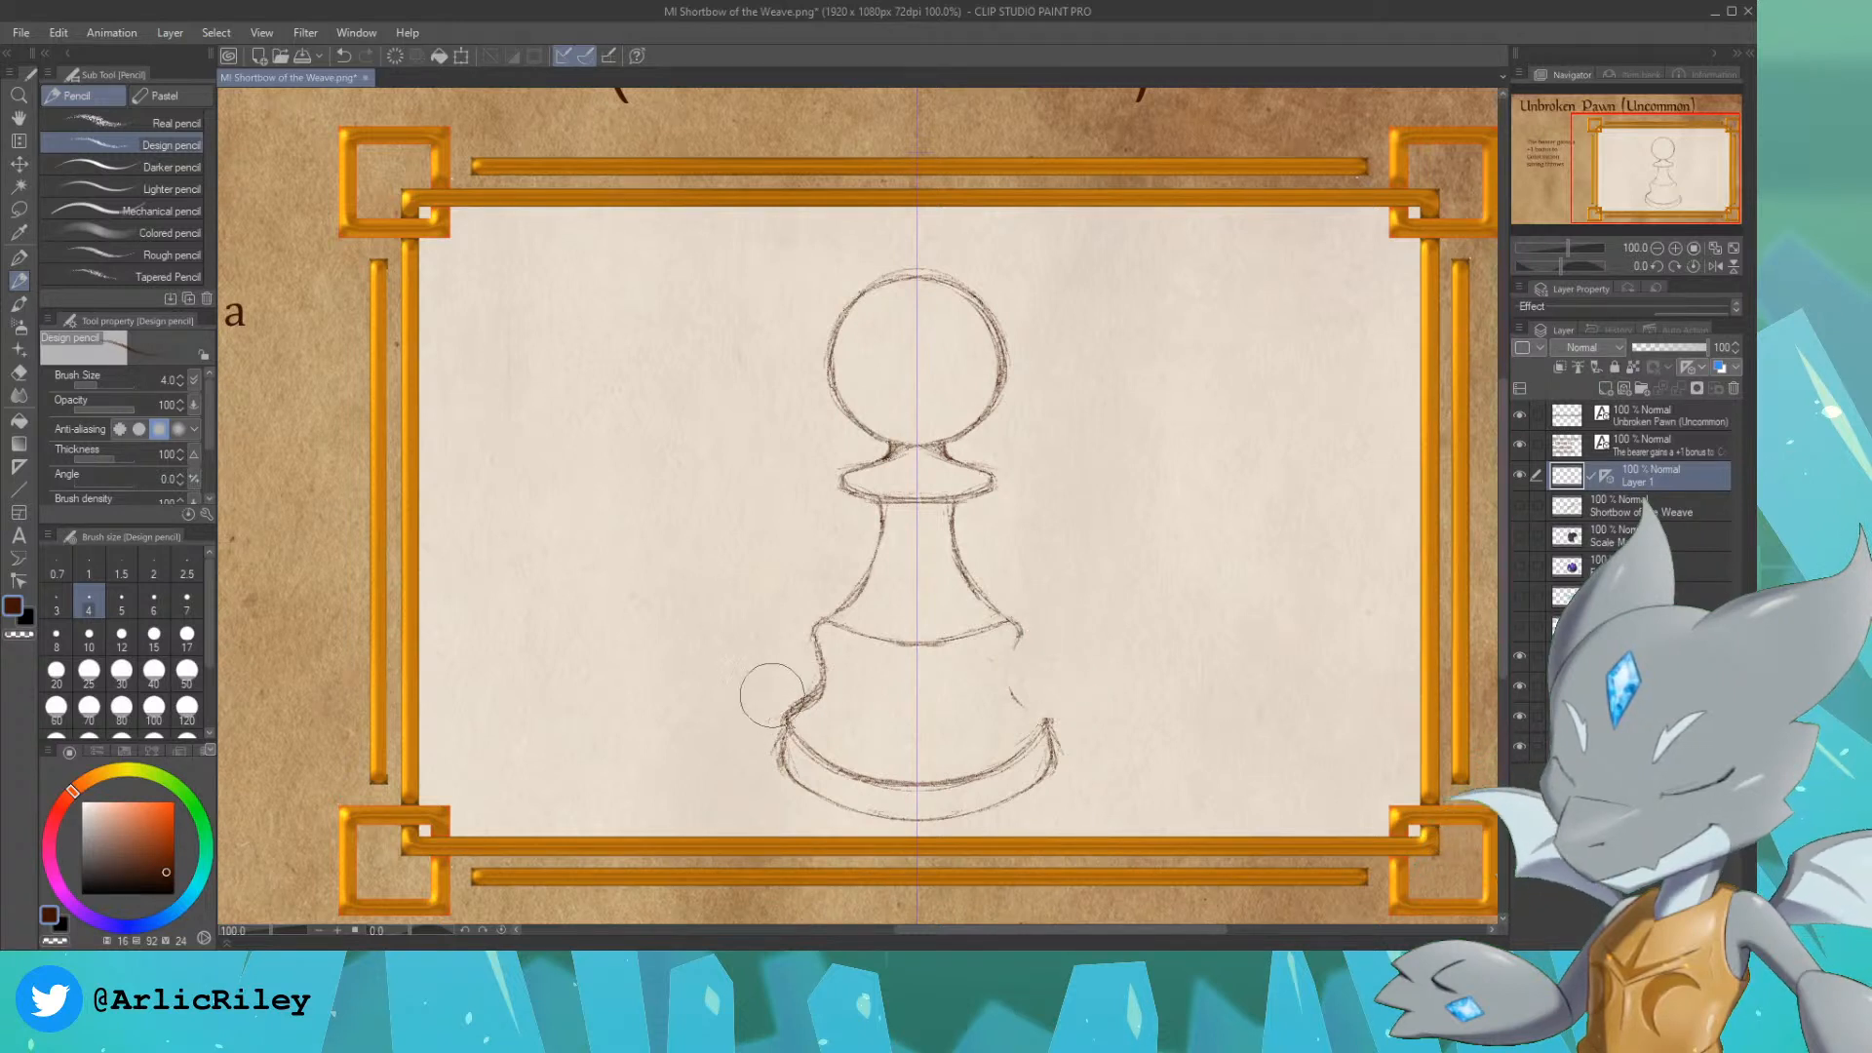
pyautogui.moveTo(793, 678)
pyautogui.mouseDown()
pyautogui.moveTo(789, 647)
pyautogui.moveTo(786, 685)
pyautogui.mouseUp()
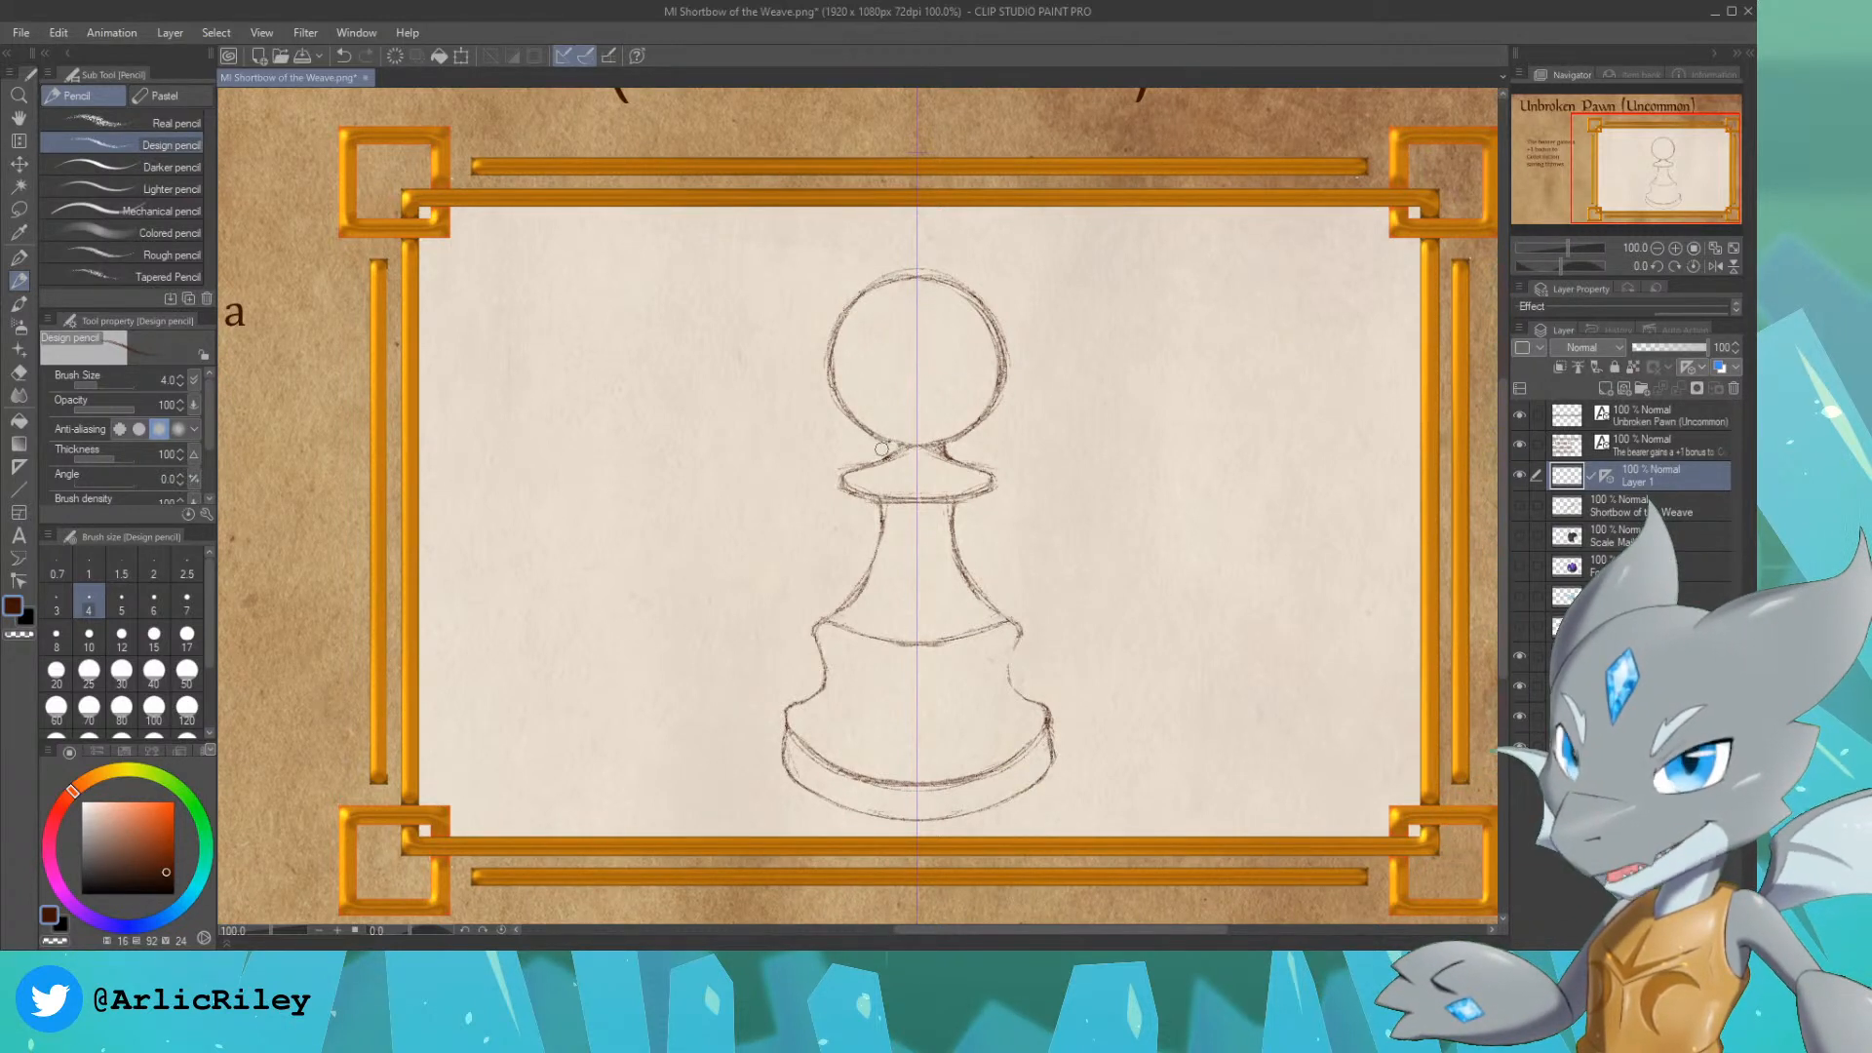
pyautogui.moveTo(889, 447); pyautogui.dragTo(893, 454)
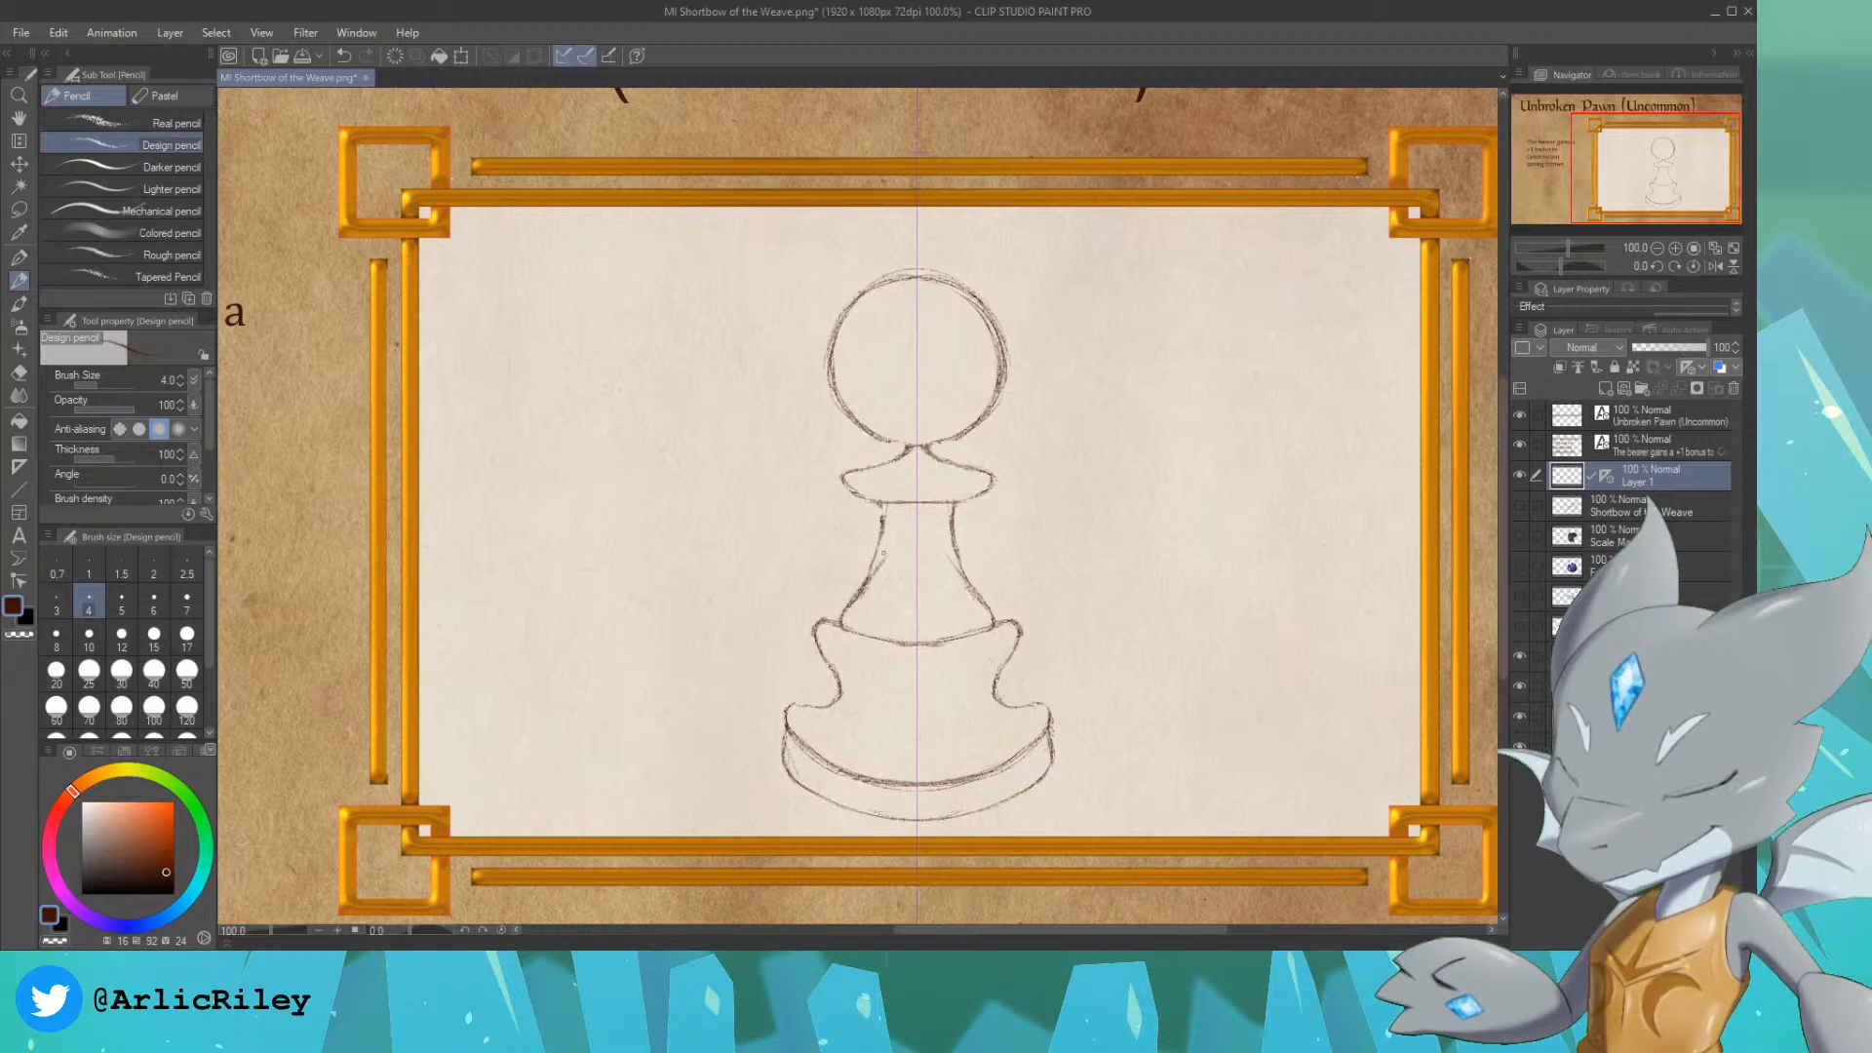
# Step: Narrow the pawn's stem below the collar by reworking both sides closer to the symmetry axis
pyautogui.moveTo(885, 547); pyautogui.dragTo(879, 570)
pyautogui.moveTo(944, 538); pyautogui.dragTo(958, 576)
pyautogui.moveTo(888, 523); pyautogui.dragTo(880, 564)
pyautogui.moveTo(945, 530); pyautogui.dragTo(952, 562)
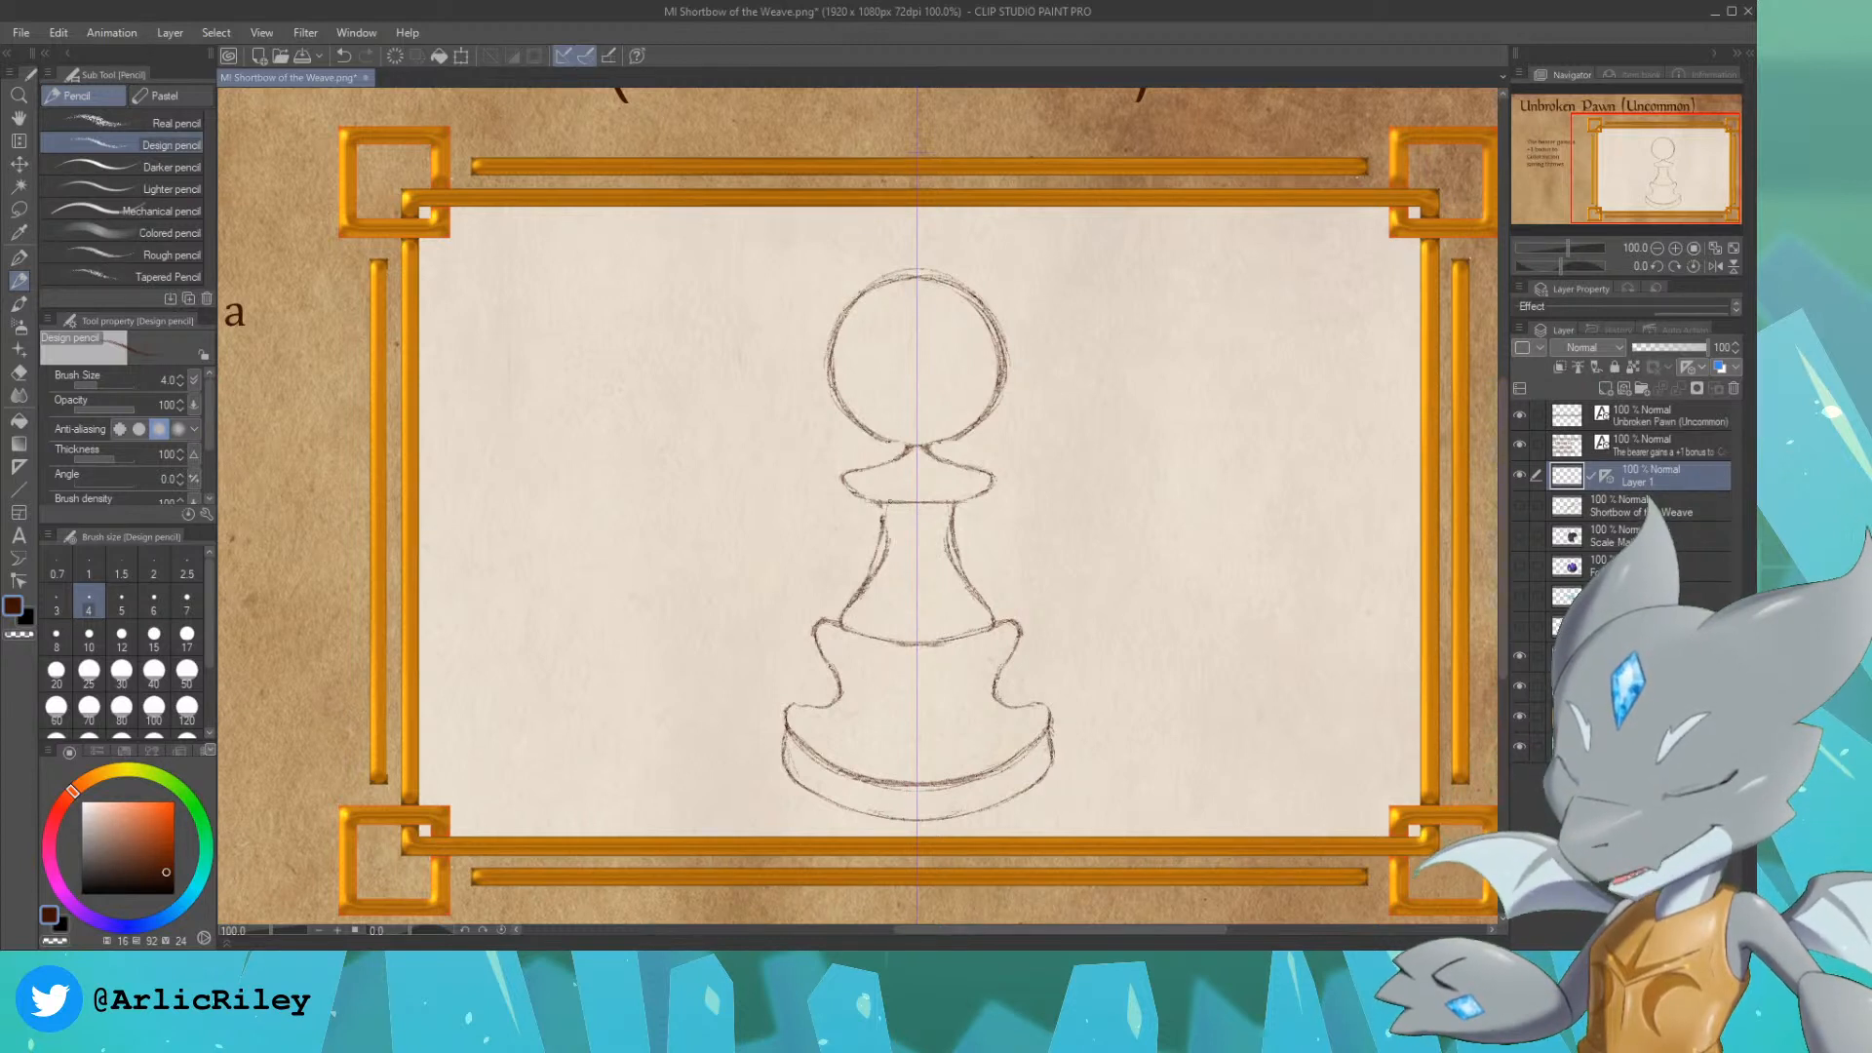
pyautogui.moveTo(896, 505); pyautogui.dragTo(890, 527)
pyautogui.moveTo(935, 505); pyautogui.dragTo(939, 527)
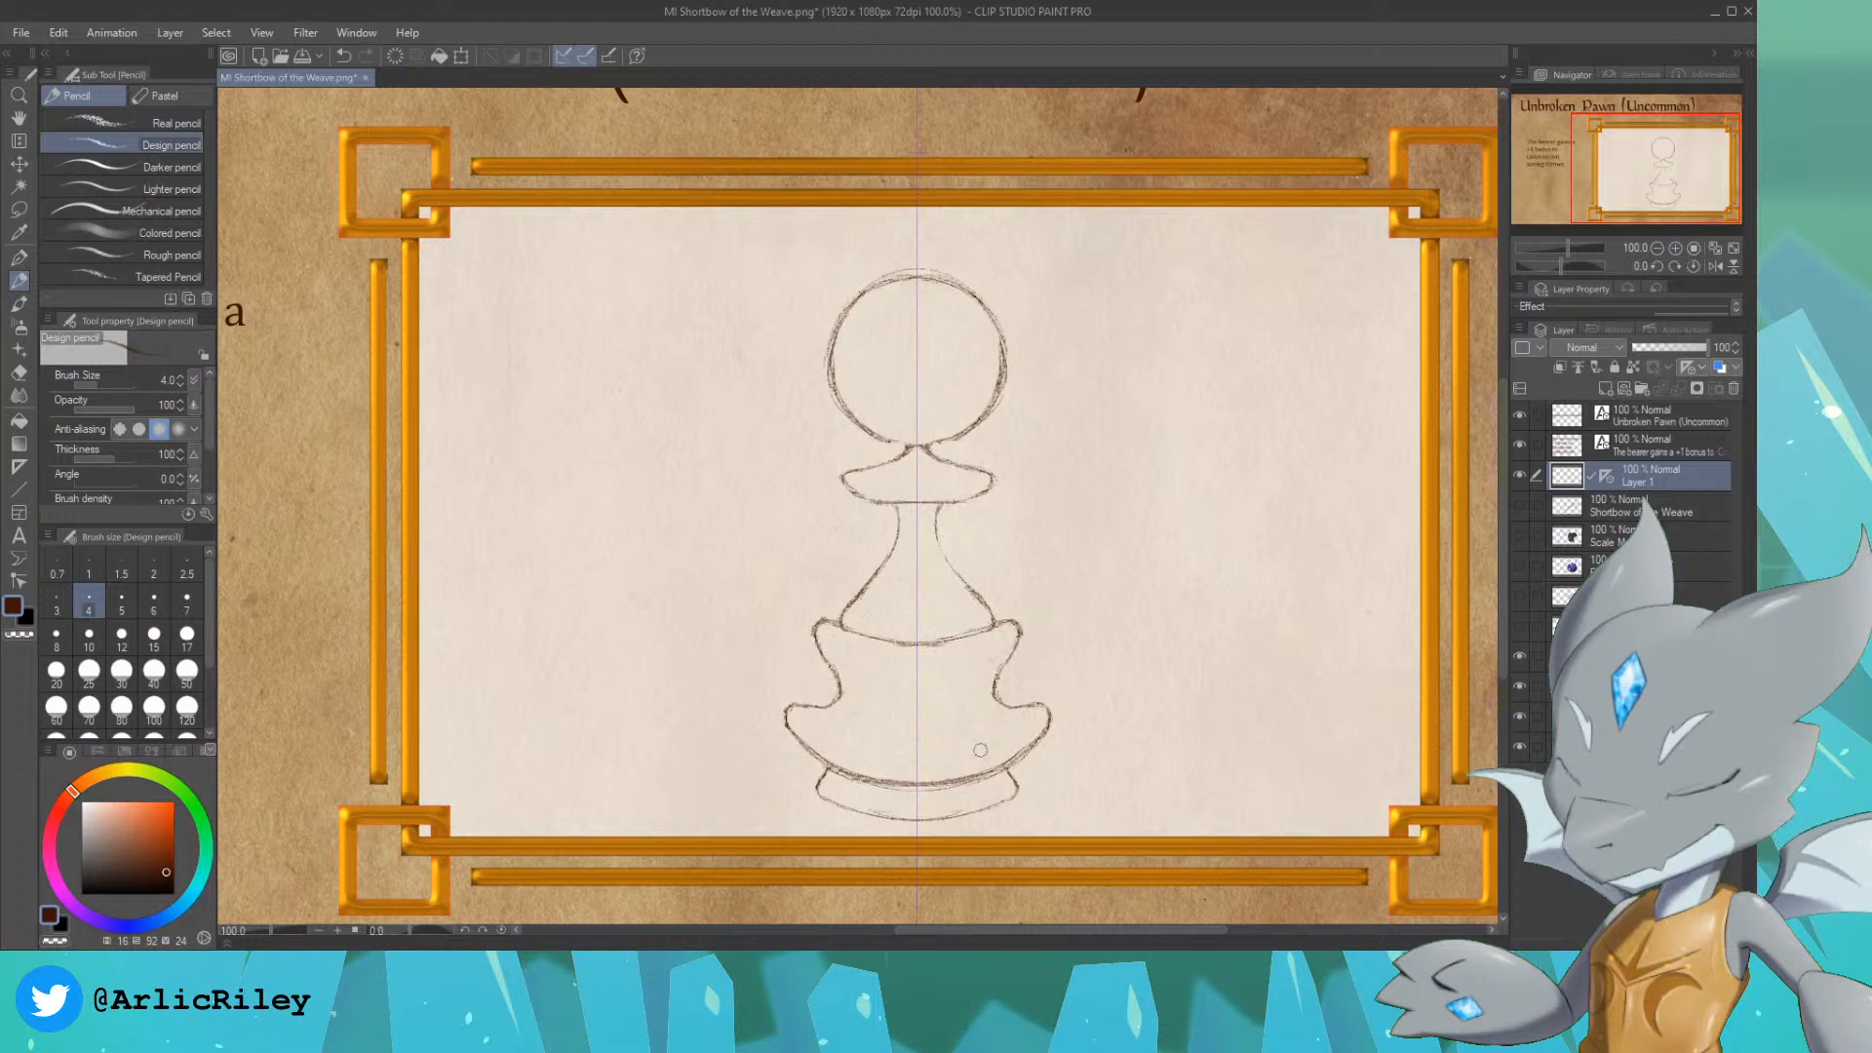
# Step: Delete the symmetrical ruler from Layer 1 and tilt the pawn sketch slightly clockwise with a Scale/Rotate transformation
pyautogui.click(1606, 473)
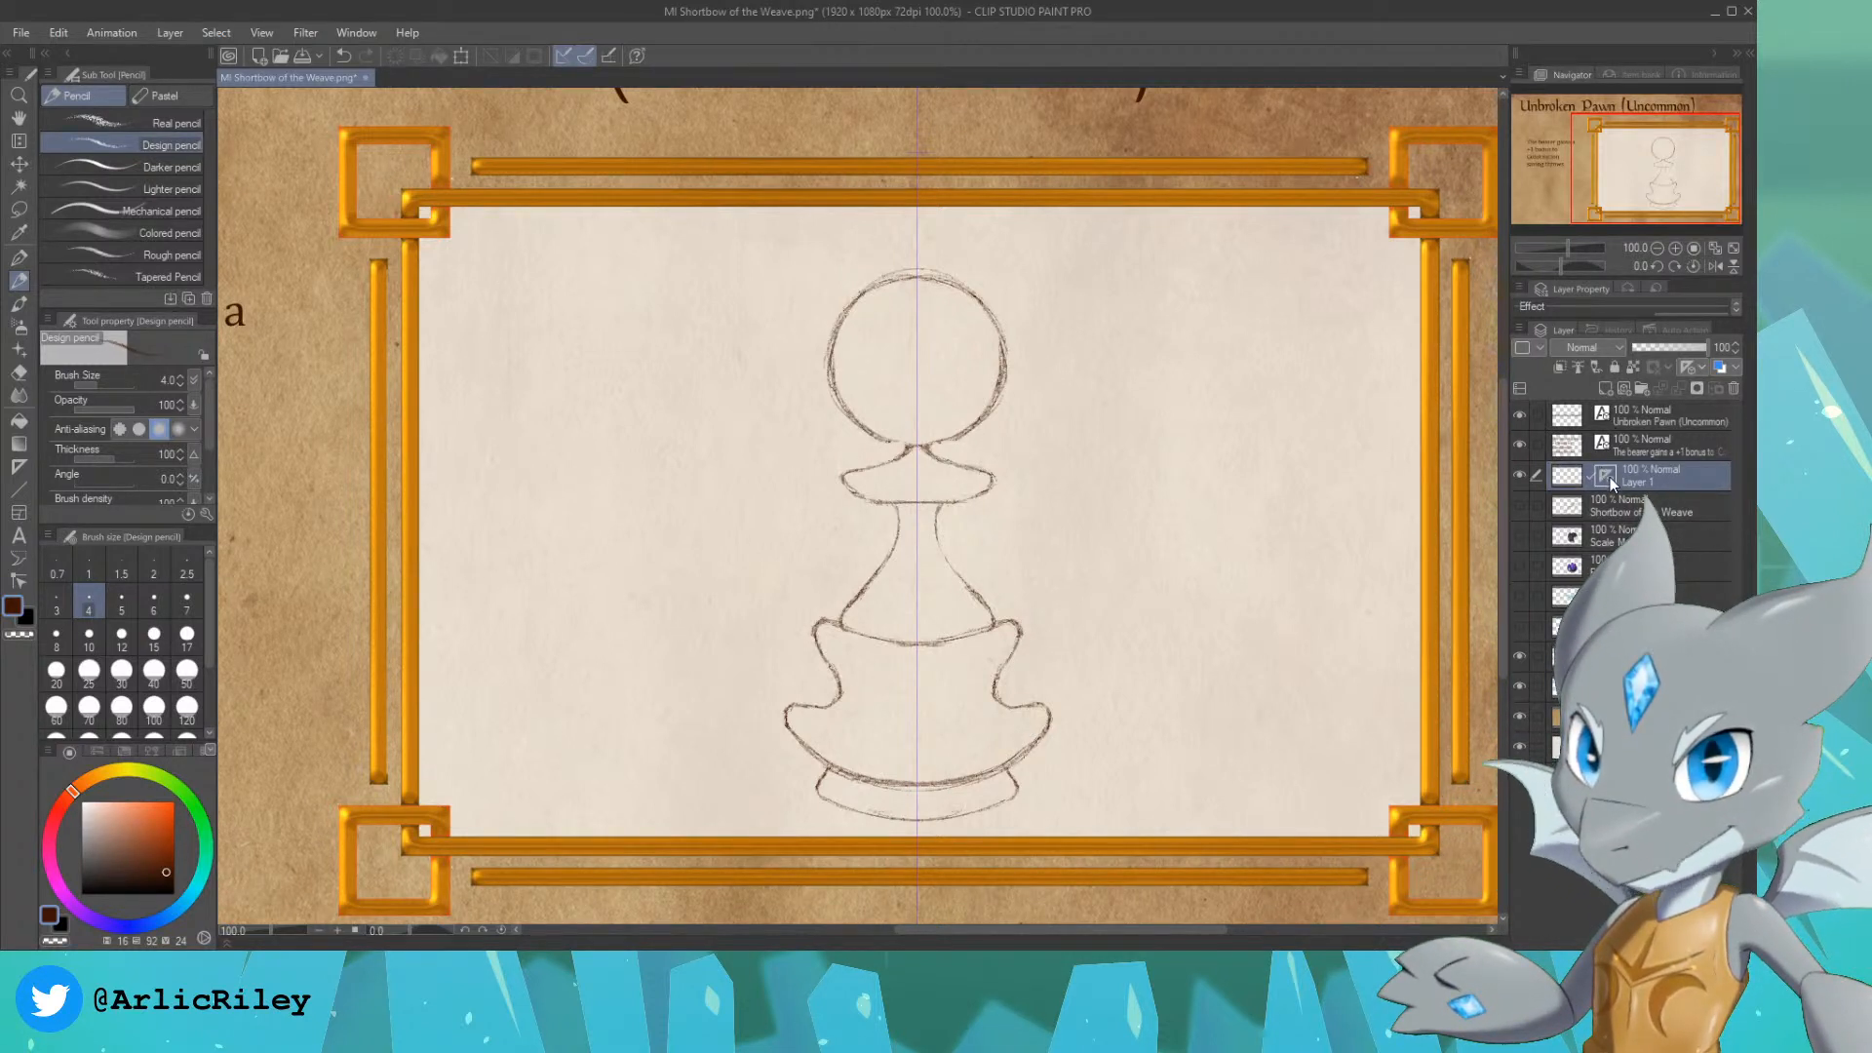
pyautogui.press('Delete')
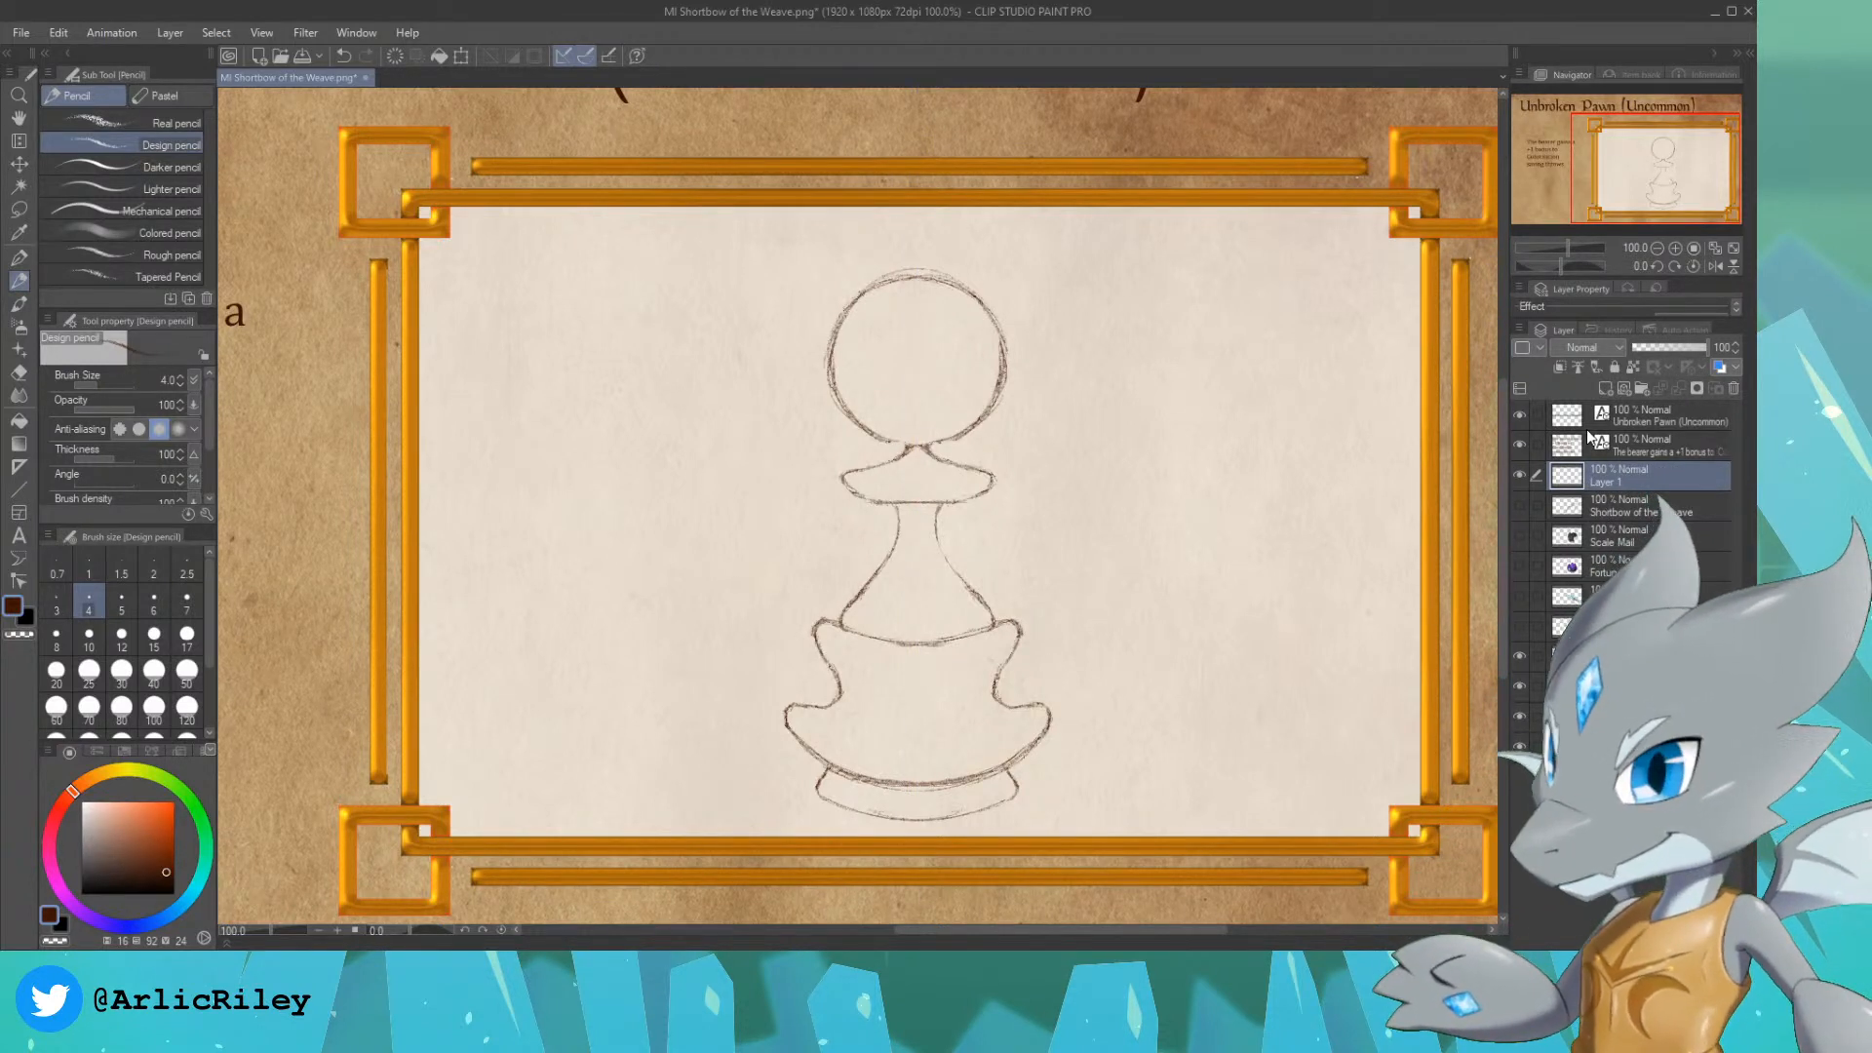
pyautogui.moveTo(1655, 168); pyautogui.dragTo(1658, 167)
pyautogui.hotkey('ctrl', 't')
pyautogui.moveTo(1161, 284); pyautogui.dragTo(1080, 329)
pyautogui.moveTo(962, 499); pyautogui.dragTo(1006, 499)
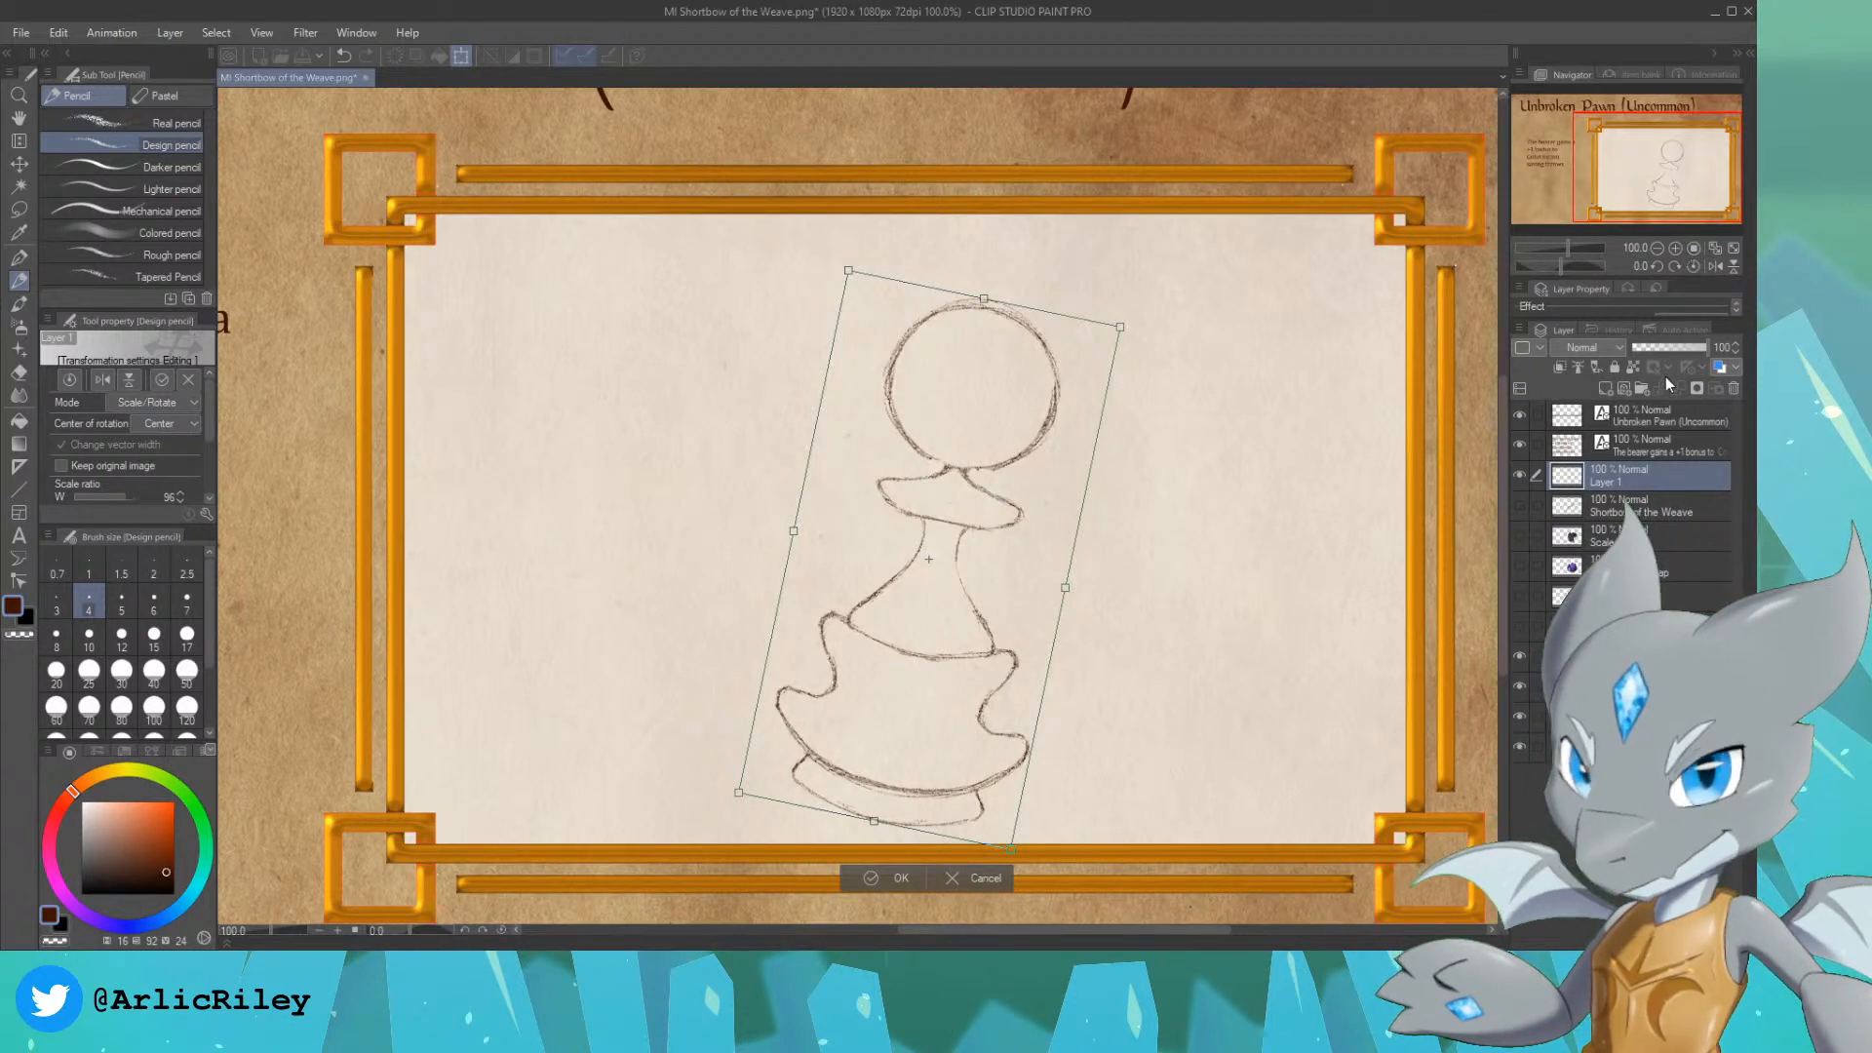
pyautogui.doubleClick(1607, 482)
pyautogui.press('Return')
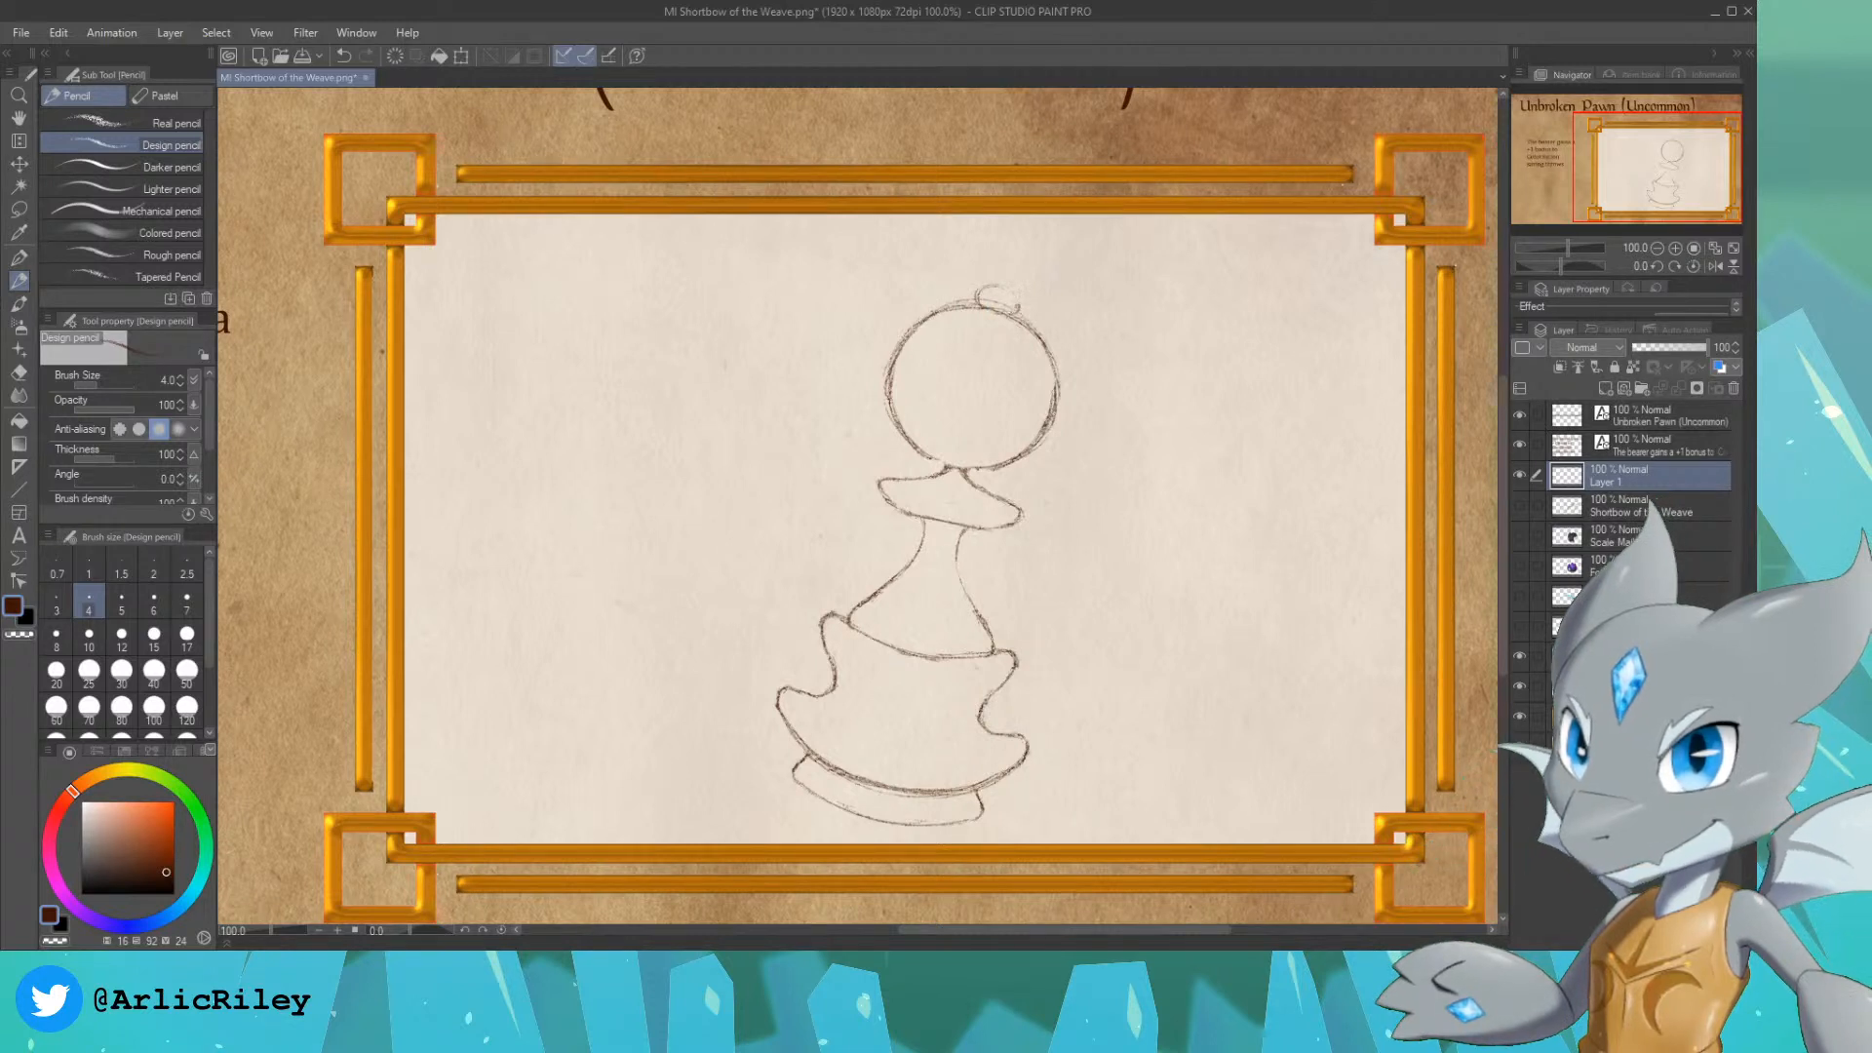
# Step: Sketch a small ring on top of the pawn's head and a cord curving from it to the frame's upper right edge
pyautogui.moveTo(1006, 288); pyautogui.dragTo(1018, 310)
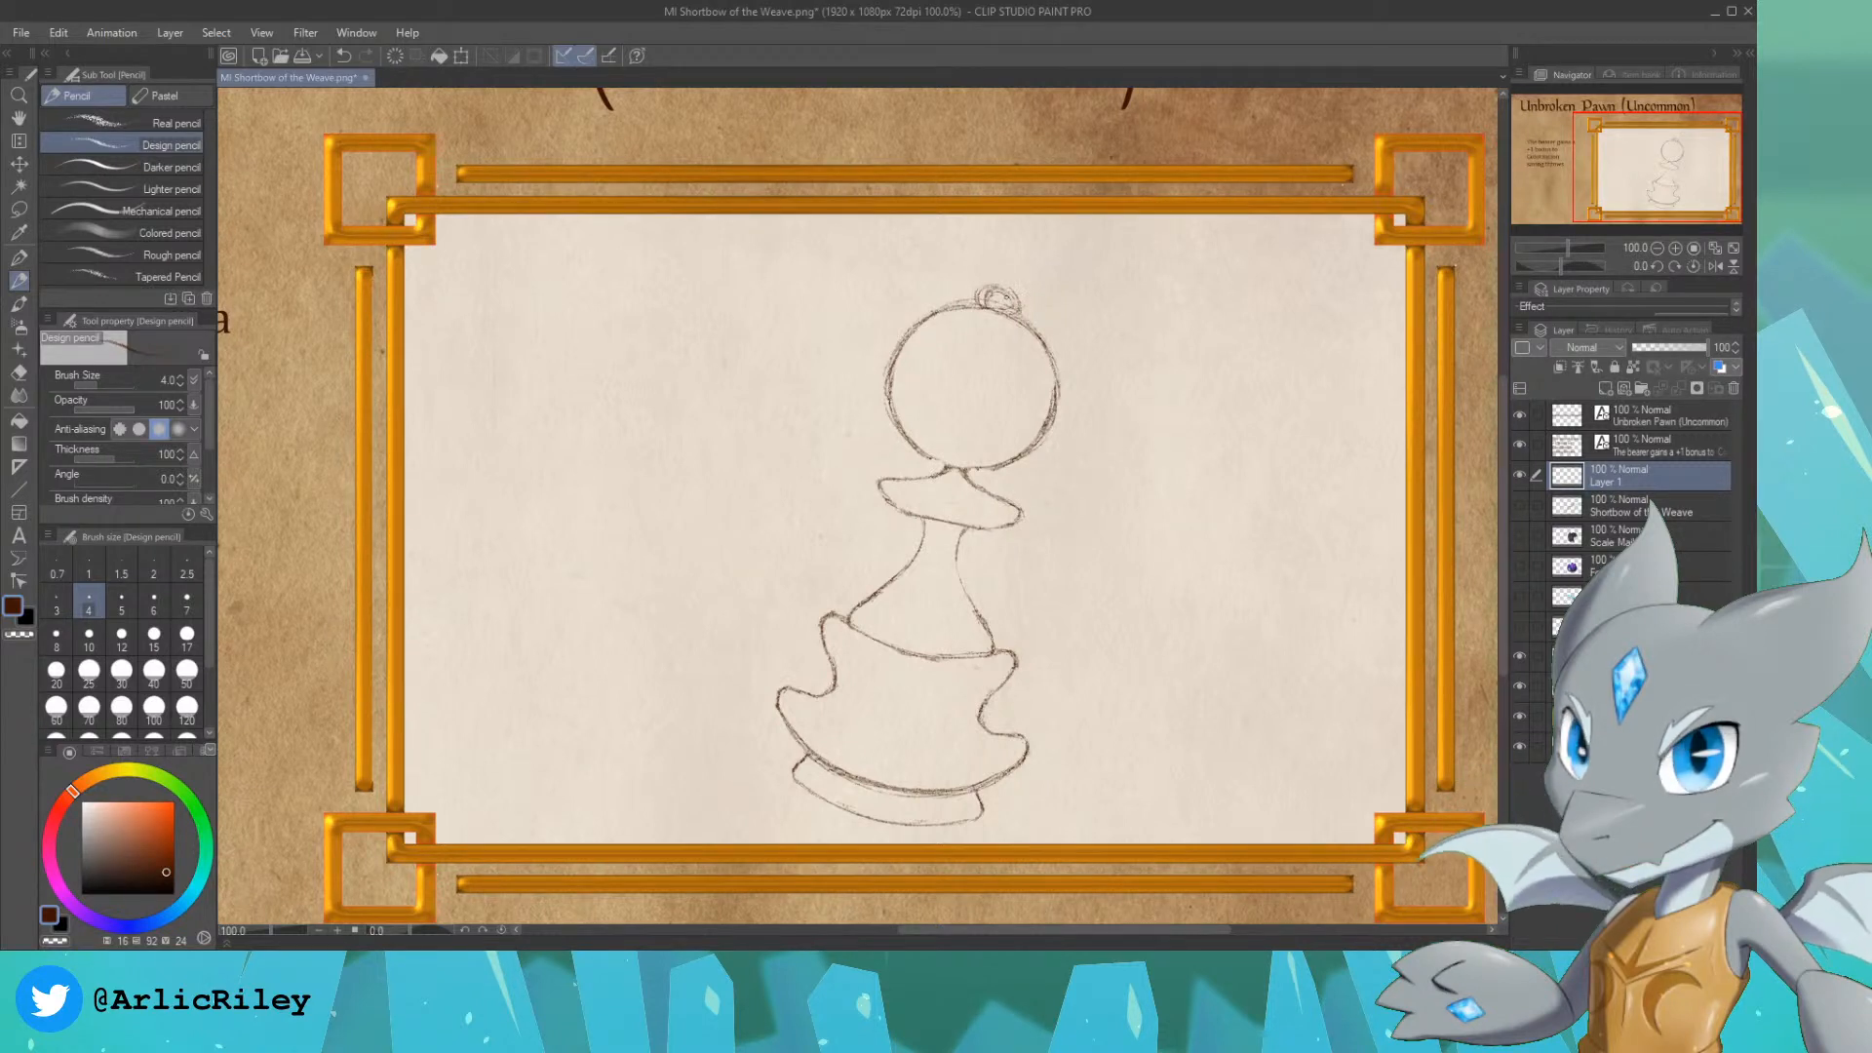
pyautogui.moveTo(1014, 297)
pyautogui.mouseDown()
pyautogui.moveTo(1100, 295)
pyautogui.moveTo(1228, 364)
pyautogui.mouseUp()
pyautogui.hotkey('ctrl', 'z')
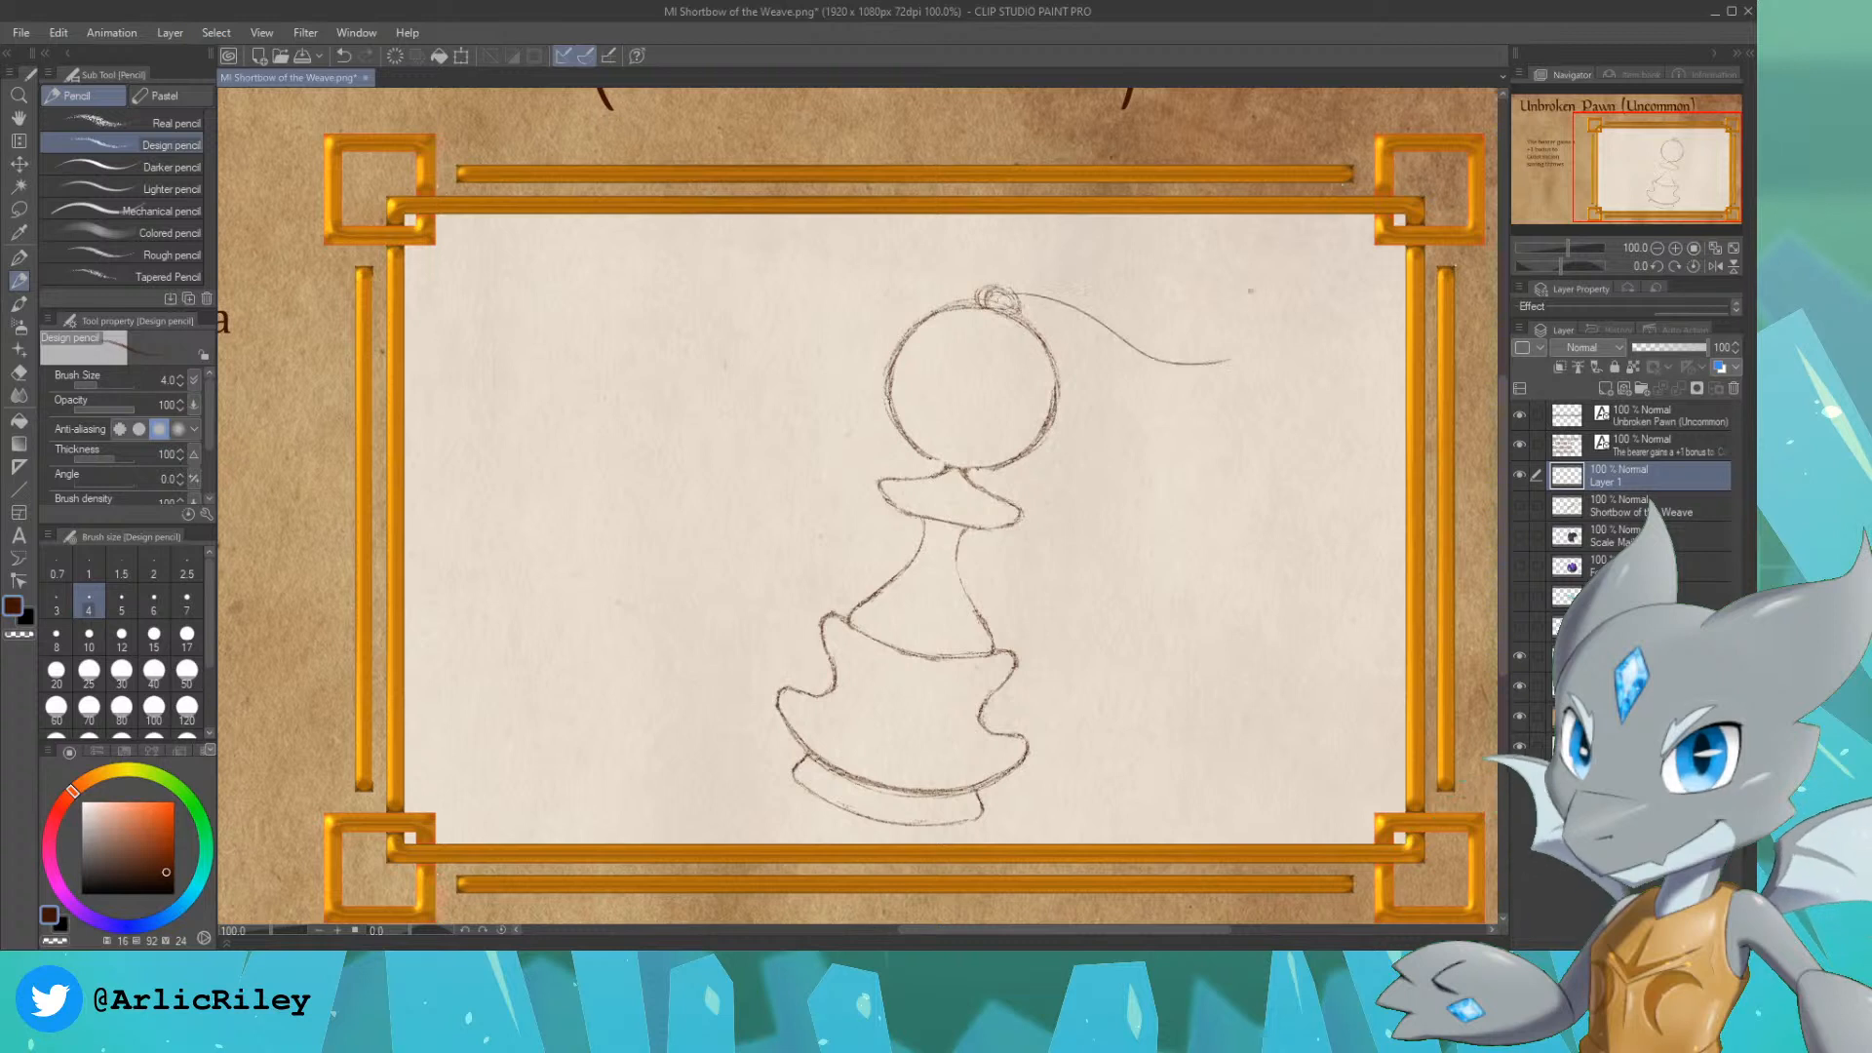
pyautogui.hotkey('ctrl', 'z')
pyautogui.moveTo(1008, 289)
pyautogui.mouseDown()
pyautogui.moveTo(1076, 288)
pyautogui.moveTo(1284, 187)
pyautogui.mouseUp()
pyautogui.hotkey('ctrl', 'z')
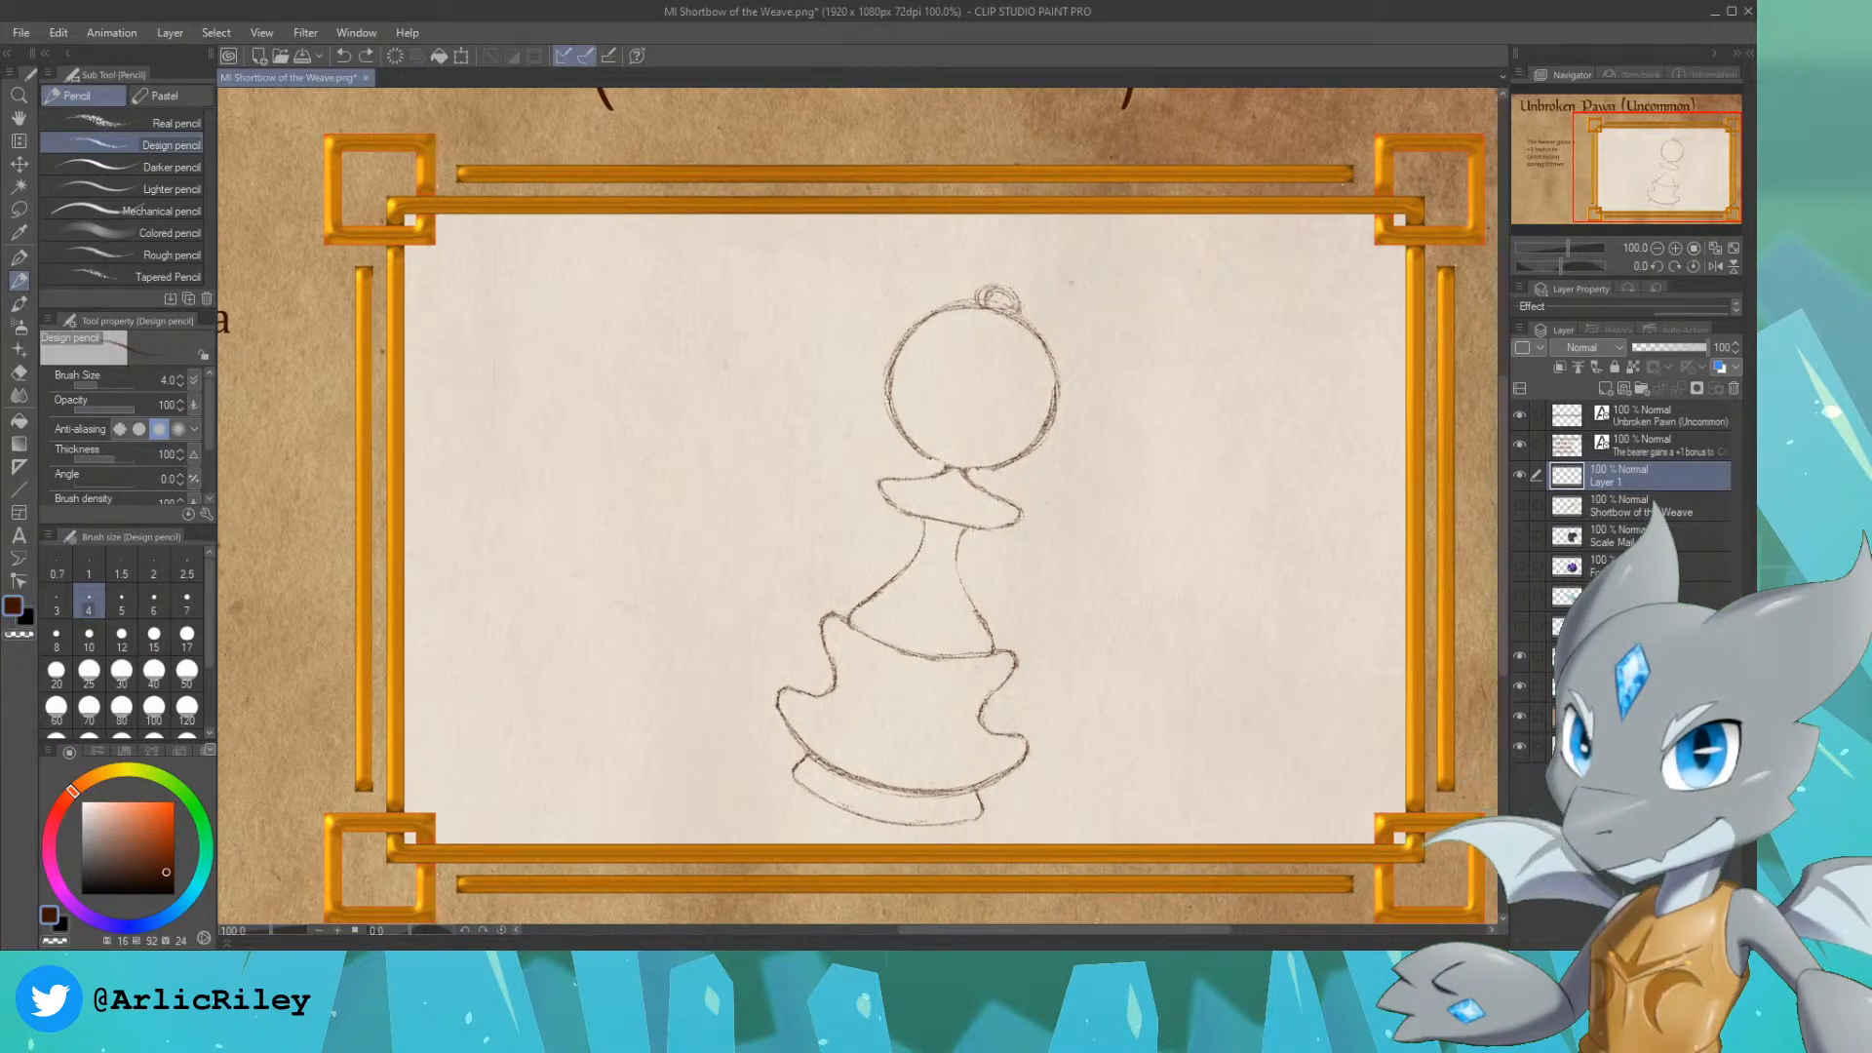
pyautogui.moveTo(1010, 292)
pyautogui.mouseDown()
pyautogui.moveTo(1214, 259)
pyautogui.moveTo(1226, 215)
pyautogui.mouseUp()
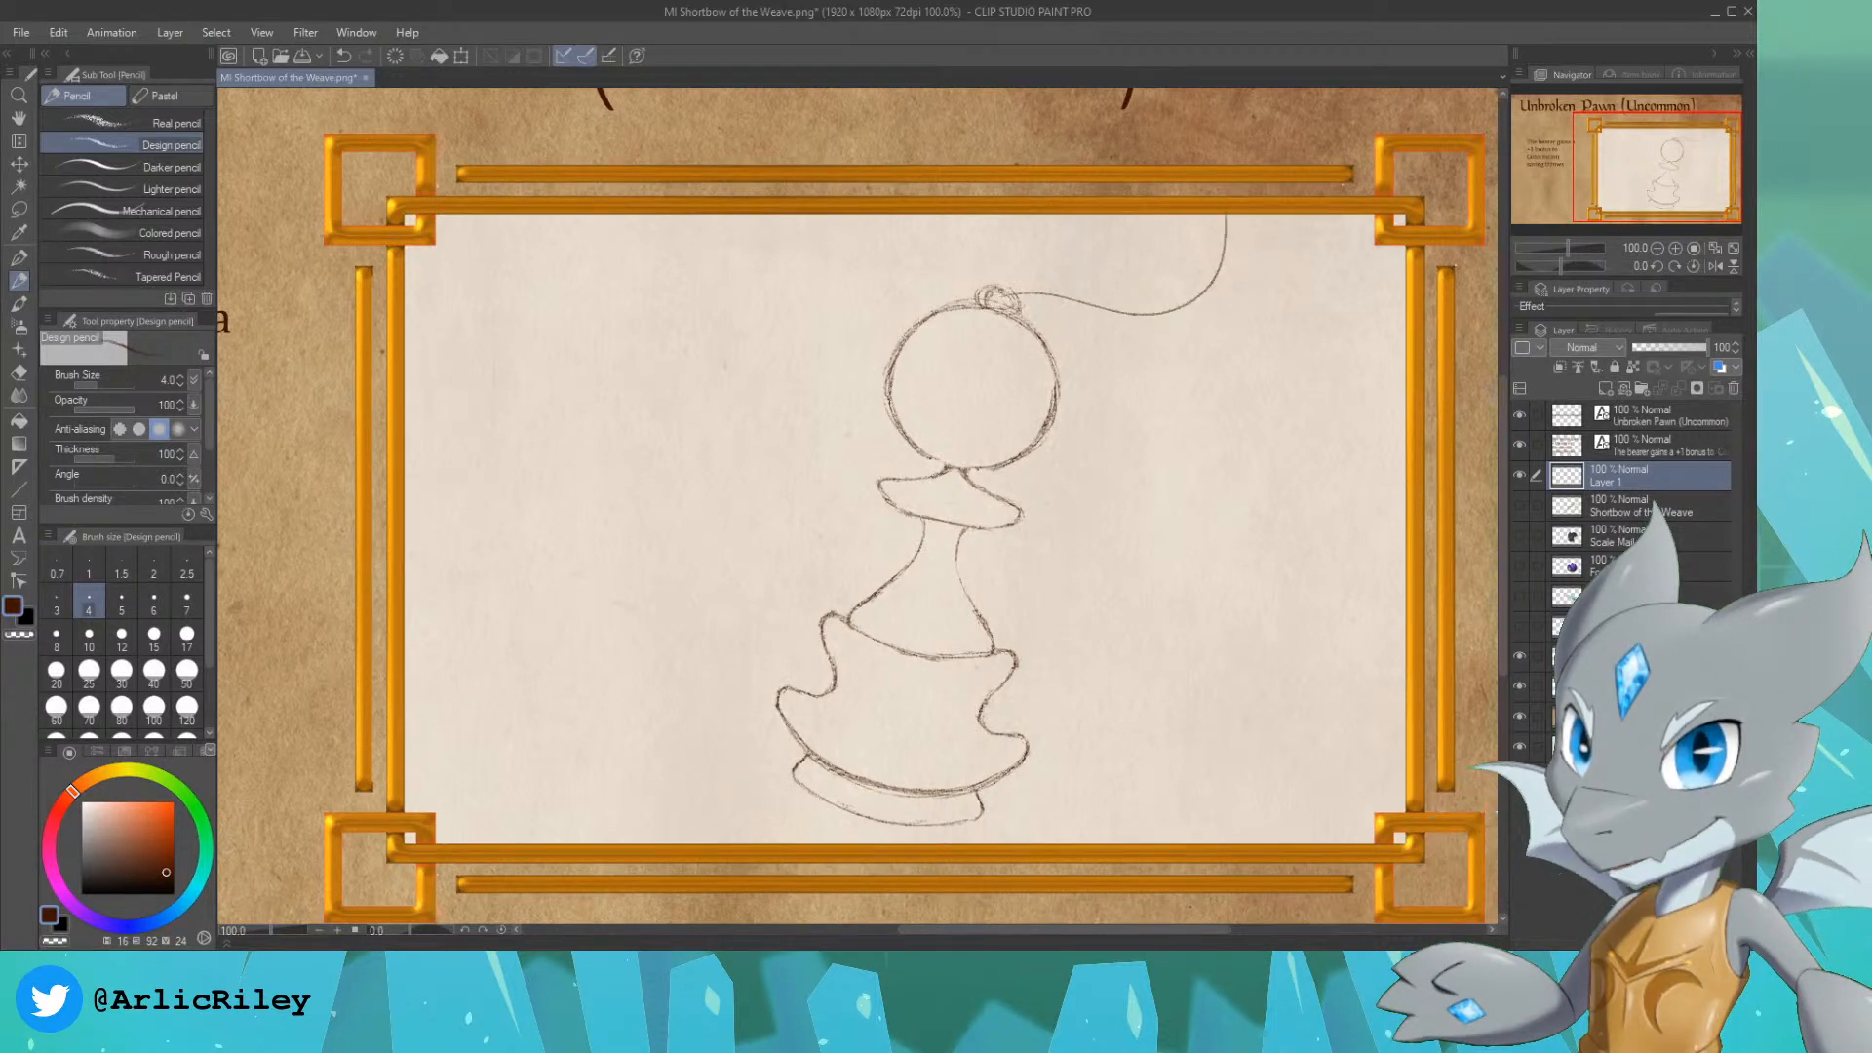
pyautogui.moveTo(875, 343); pyautogui.dragTo(804, 209)
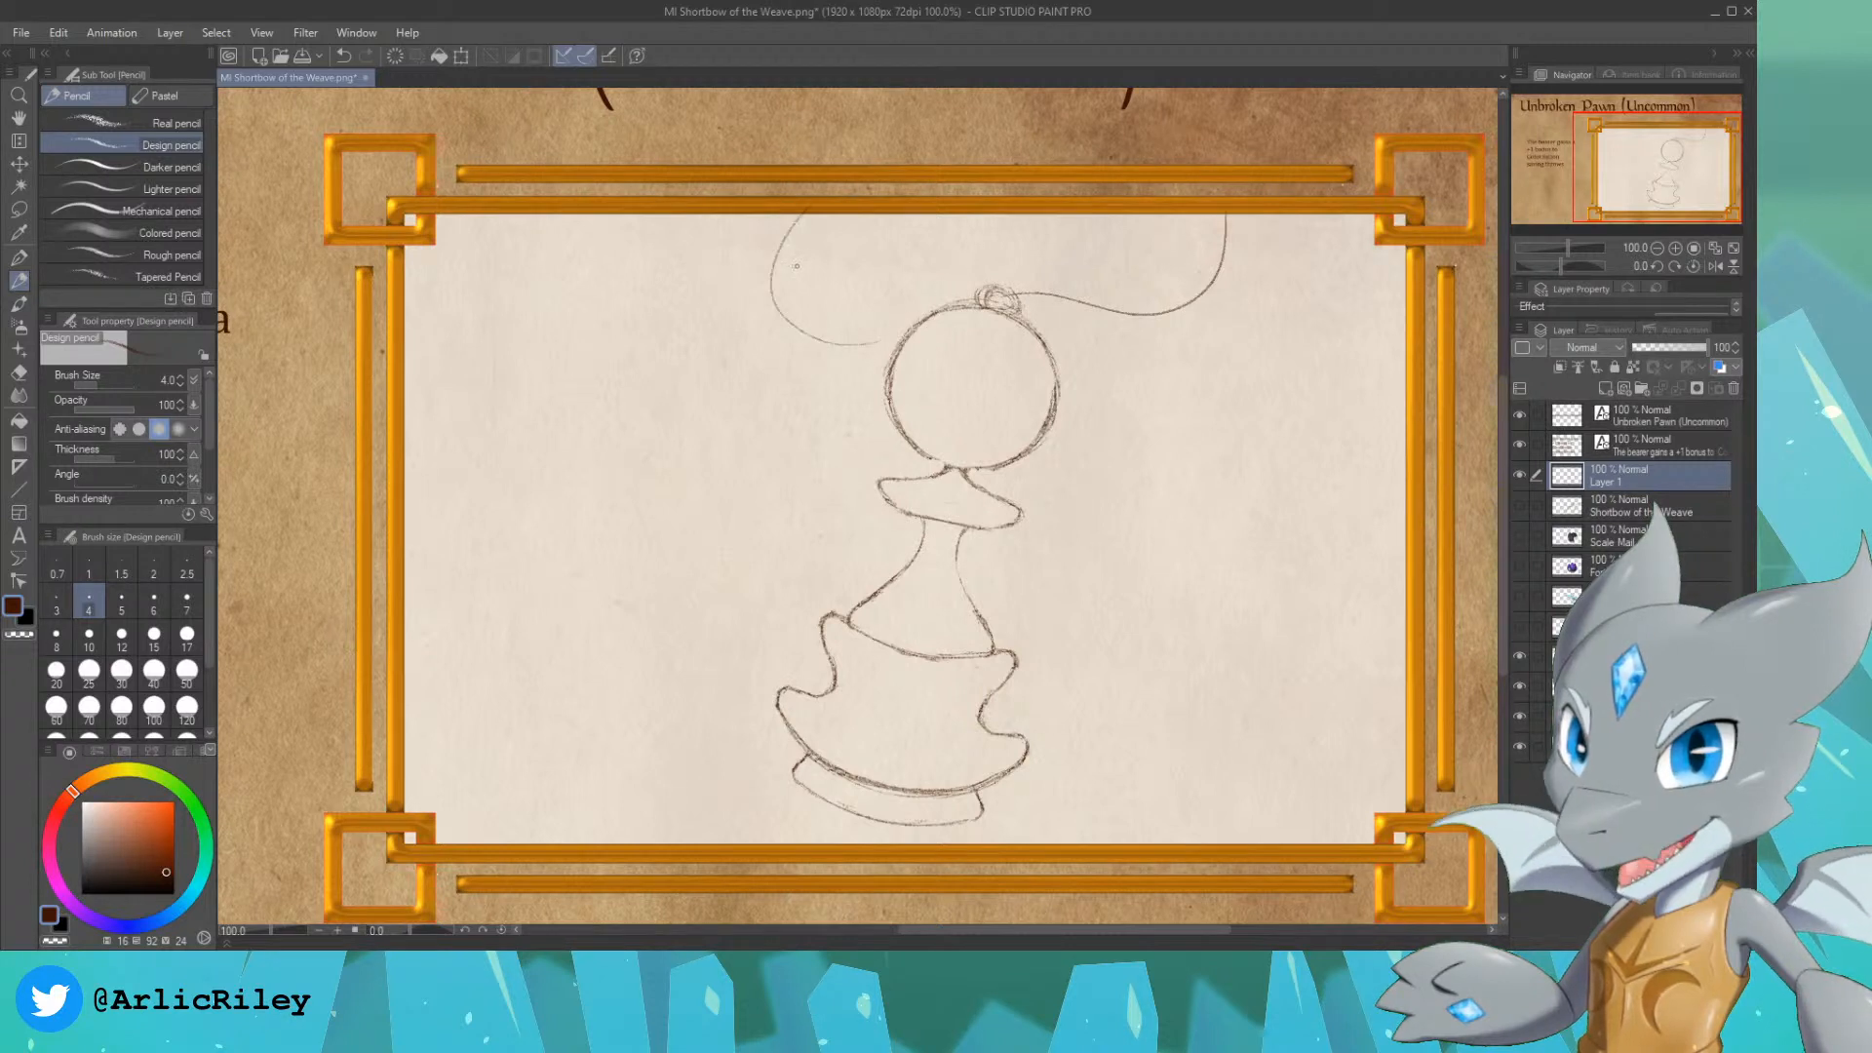
pyautogui.hotkey('ctrl', 'z')
pyautogui.moveTo(871, 338)
pyautogui.mouseDown()
pyautogui.moveTo(803, 217)
pyautogui.moveTo(897, 337)
pyautogui.mouseUp()
pyautogui.hotkey('ctrl', 'z')
pyautogui.hotkey('ctrl', 'z')
# Step: Sketch the cord's left side from the frame's upper edge down to the pawn's head, and add a parallel second line along its right side
pyautogui.moveTo(819, 205); pyautogui.dragTo(889, 336)
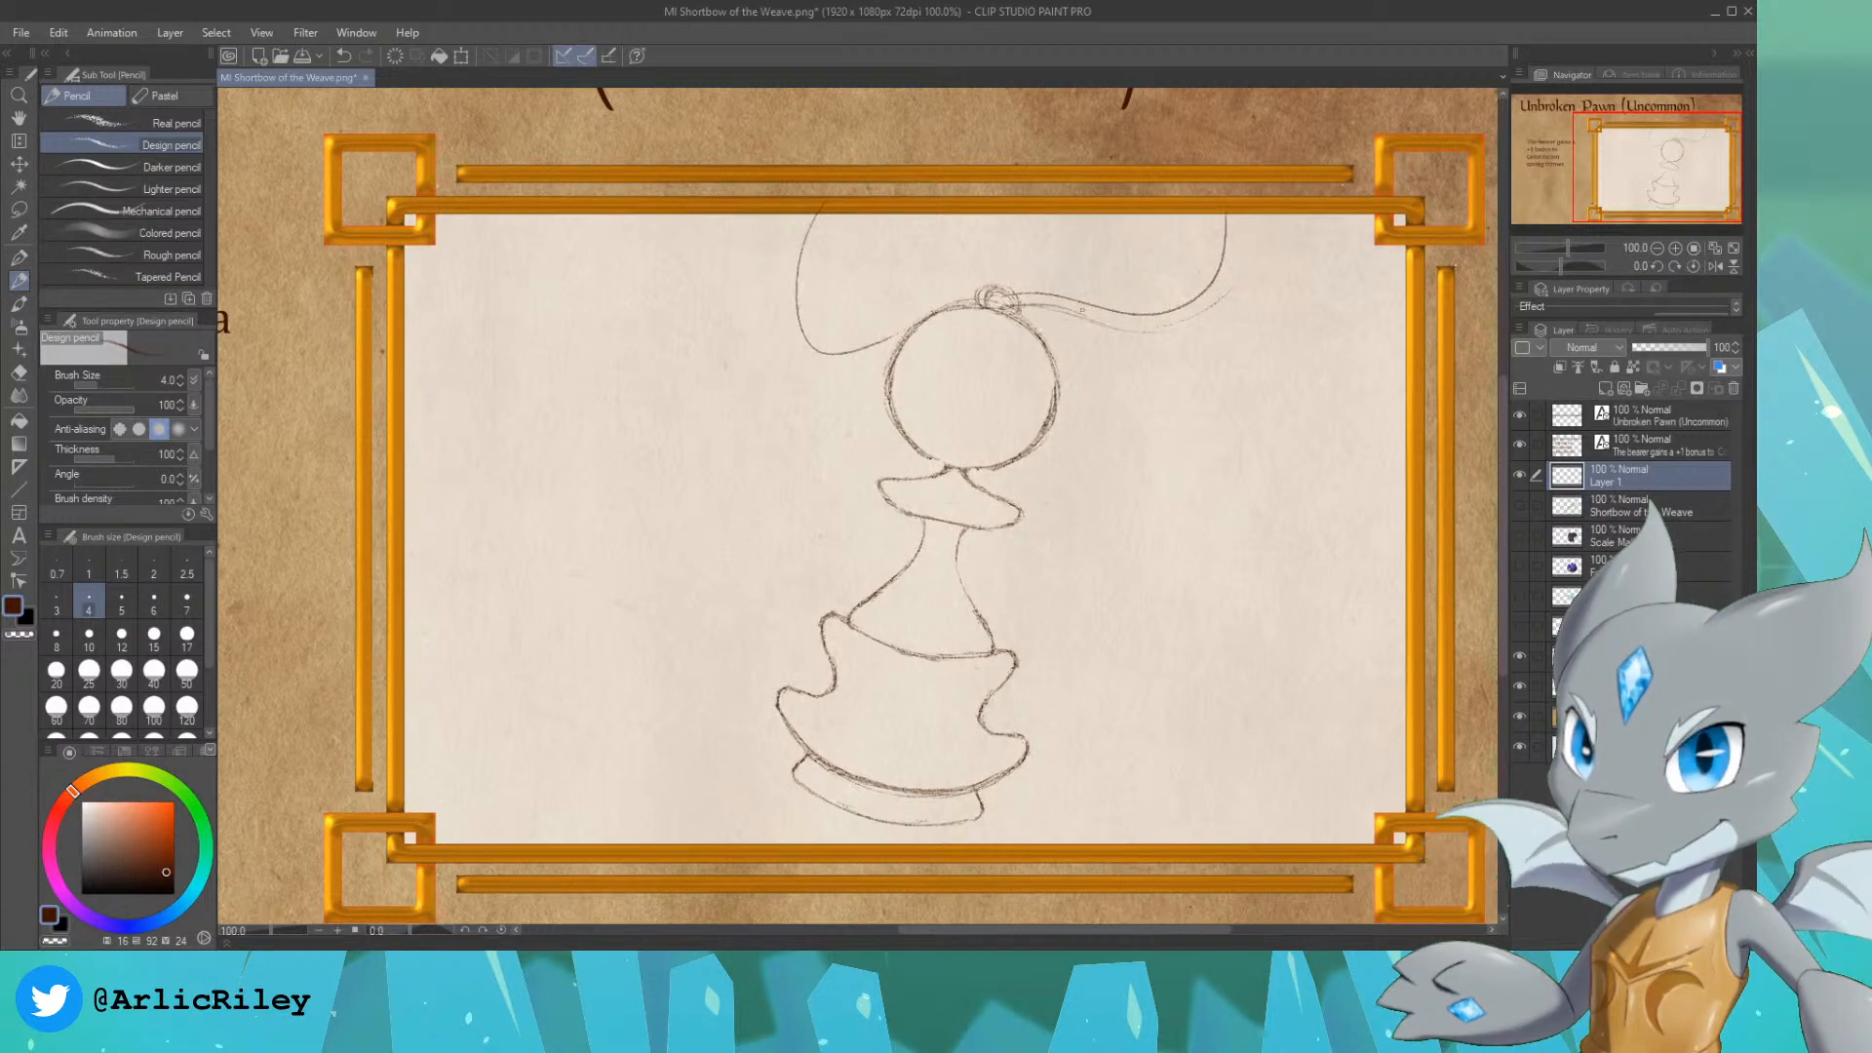
pyautogui.moveTo(1082, 310); pyautogui.dragTo(1206, 305)
pyautogui.moveTo(1236, 230); pyautogui.dragTo(1238, 263)
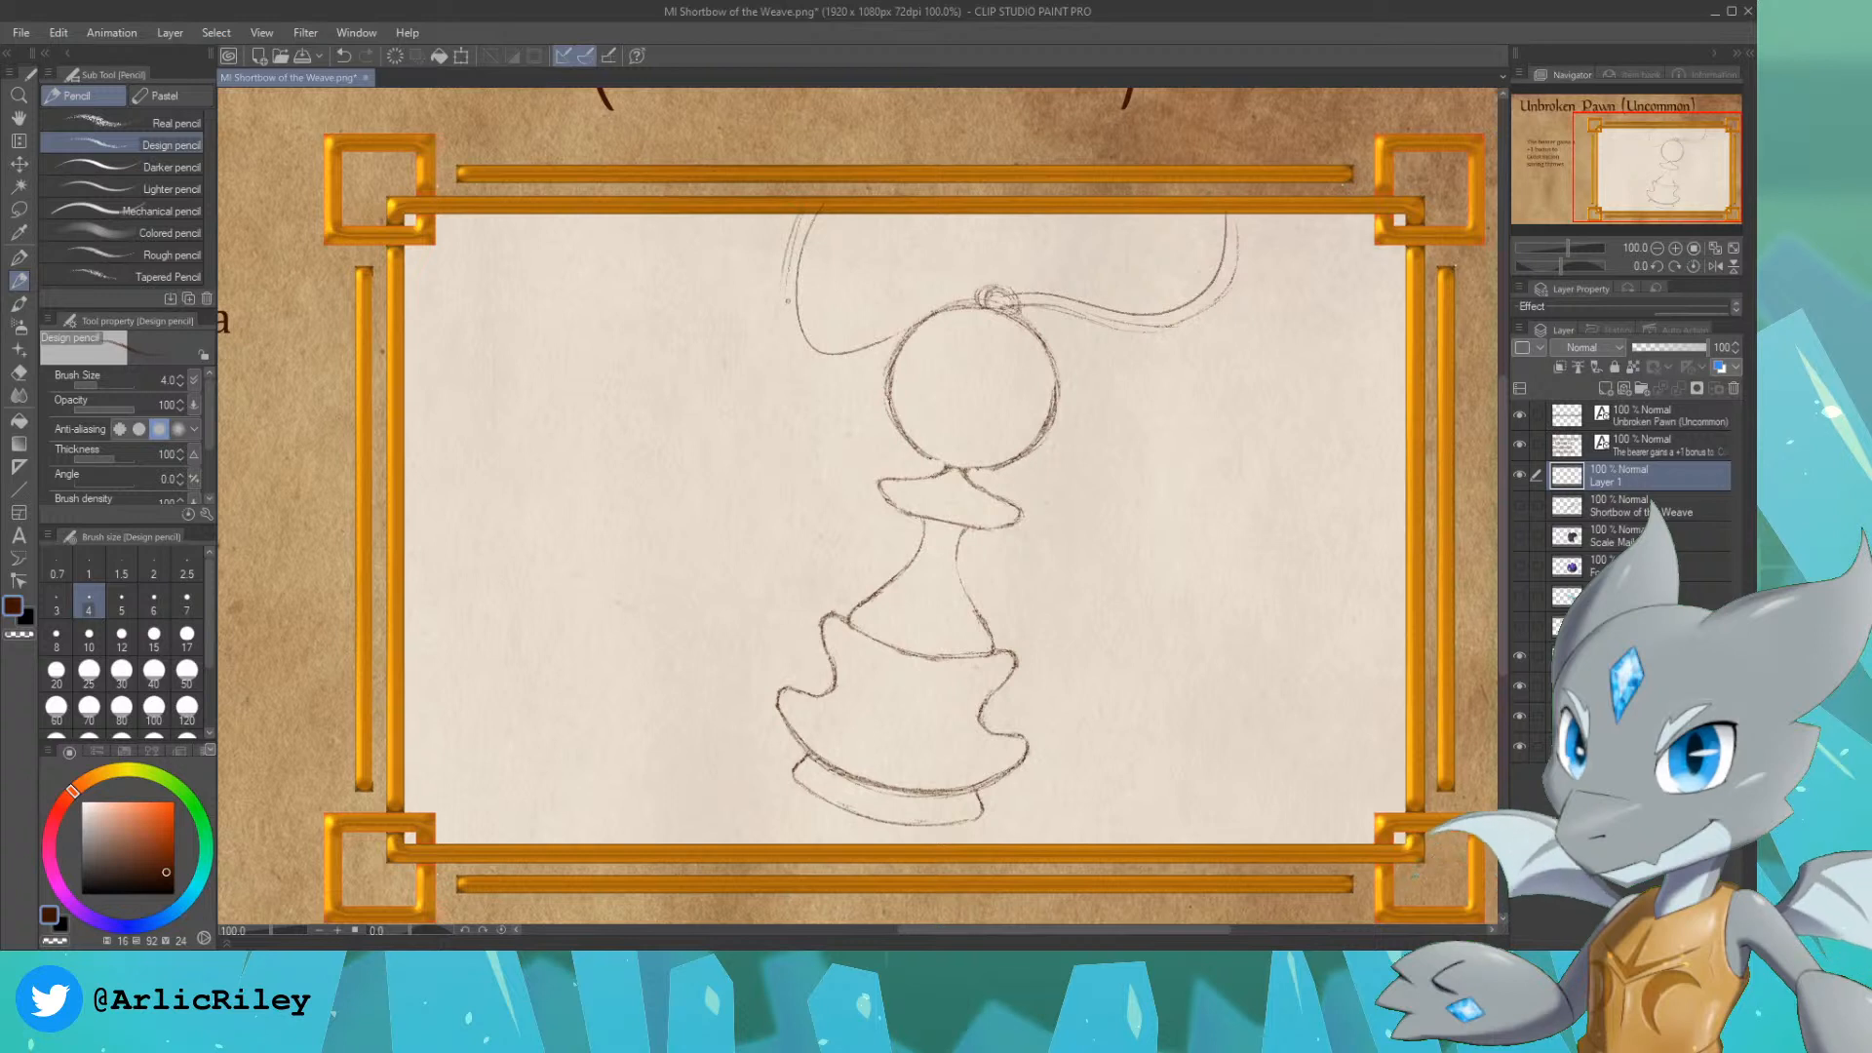
# Step: Add a parallel outer line along the left side of the cord and carry it over the pawn's head to the ring
pyautogui.hotkey('ctrl', 'z')
pyautogui.hotkey('ctrl', 'z')
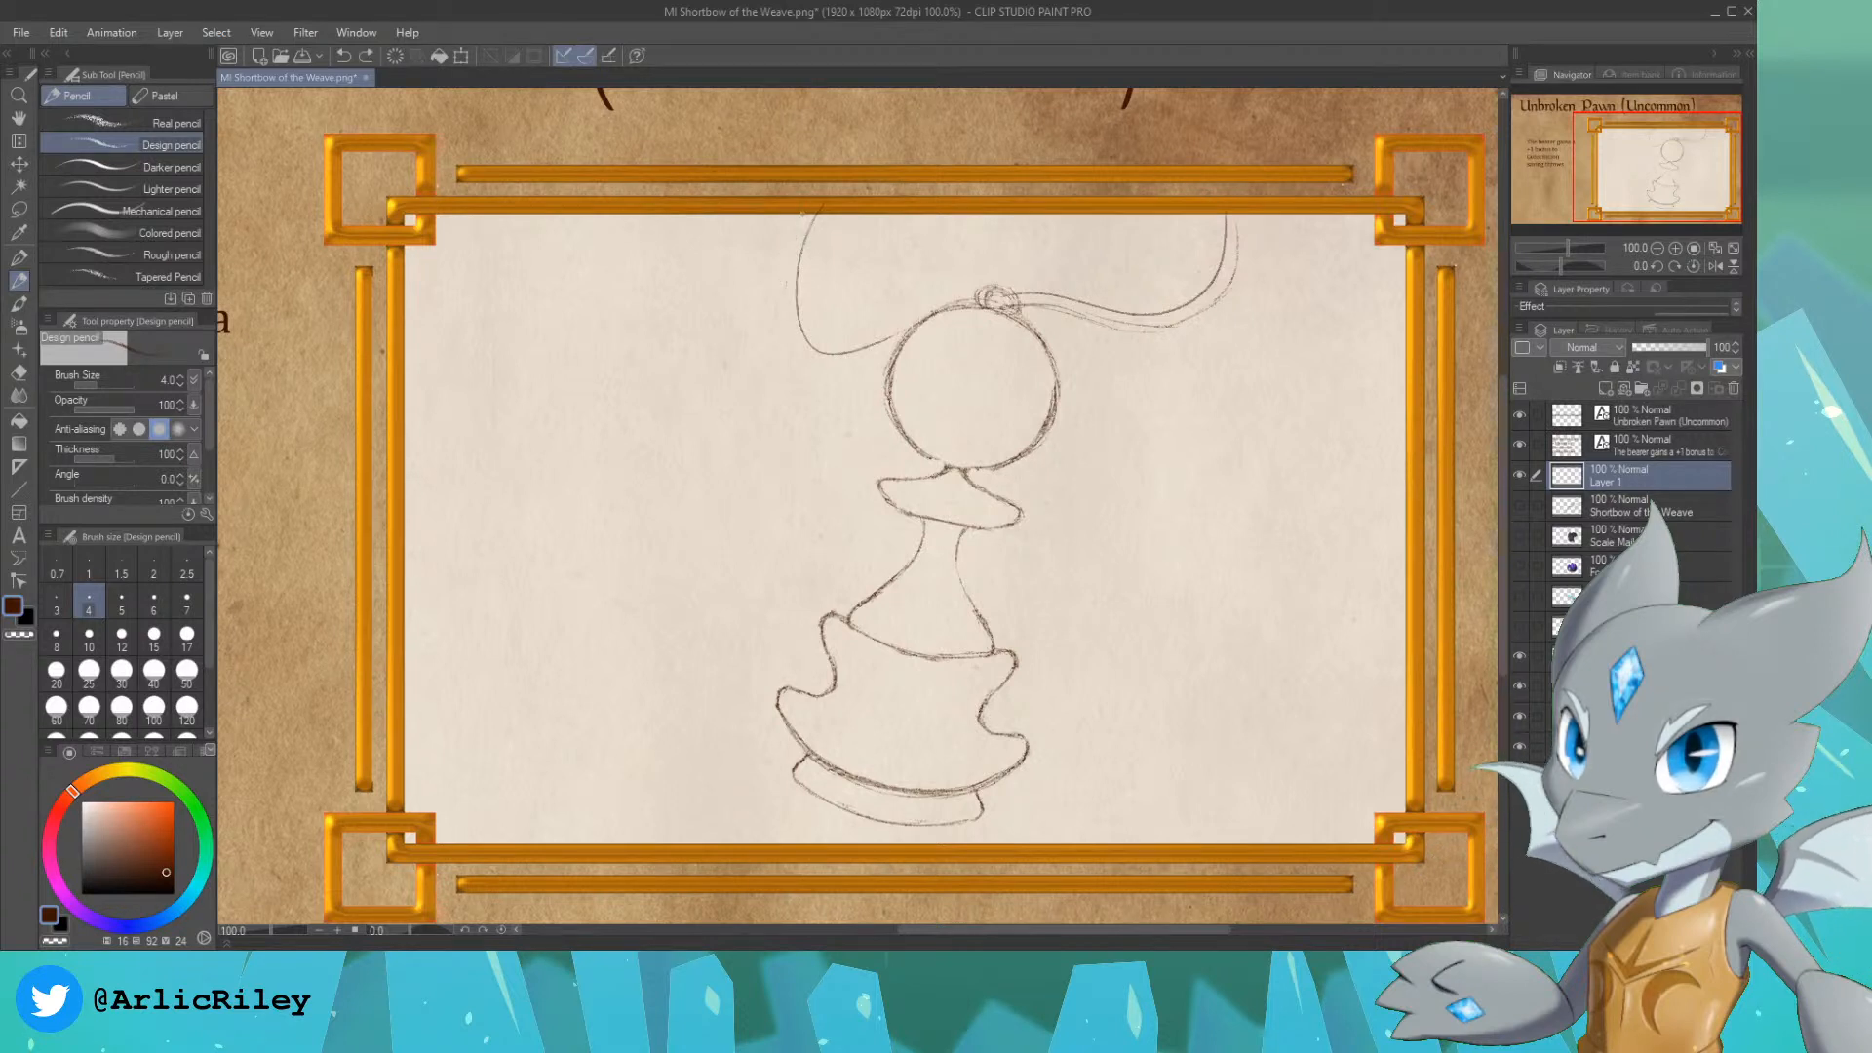
pyautogui.moveTo(809, 207)
pyautogui.mouseDown()
pyautogui.moveTo(804, 360)
pyautogui.moveTo(819, 348)
pyautogui.moveTo(784, 282)
pyautogui.moveTo(789, 258)
pyautogui.moveTo(821, 367)
pyautogui.mouseUp()
pyautogui.hotkey('ctrl', 'z')
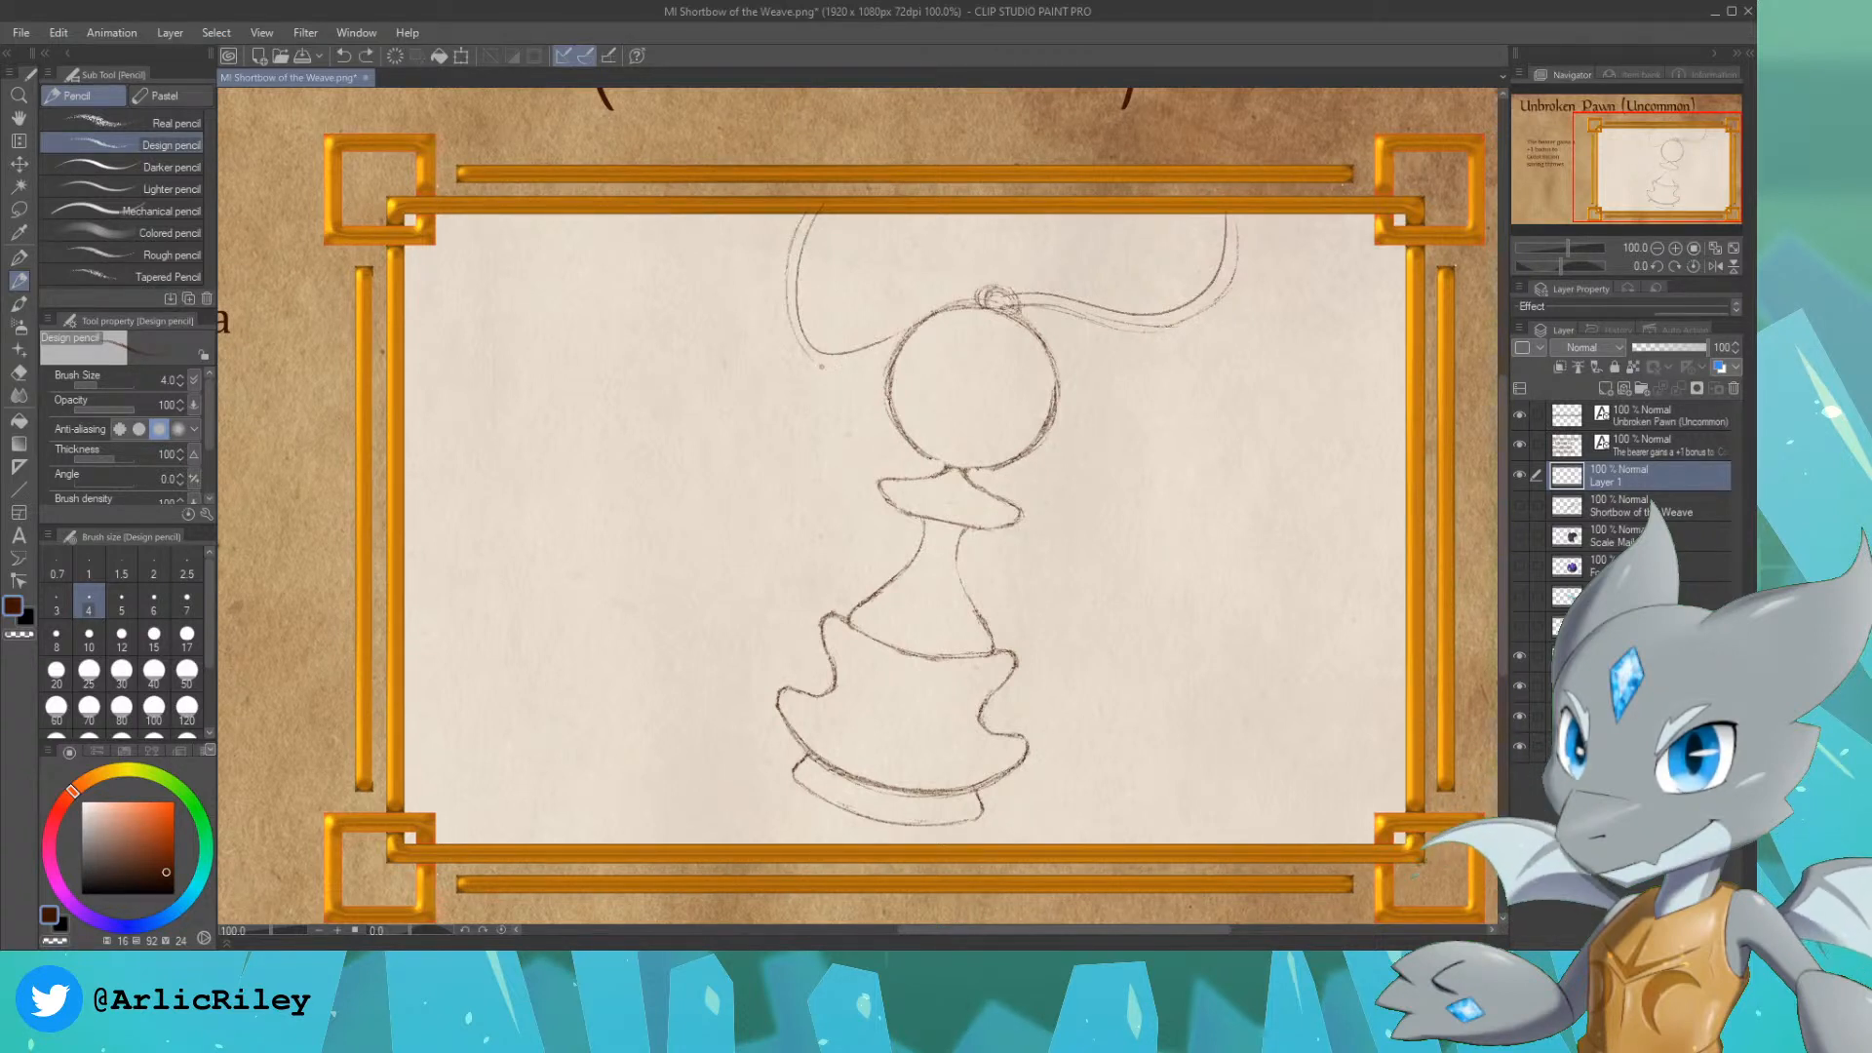
pyautogui.hotkey('ctrl', 'z')
pyautogui.moveTo(785, 277); pyautogui.dragTo(798, 353)
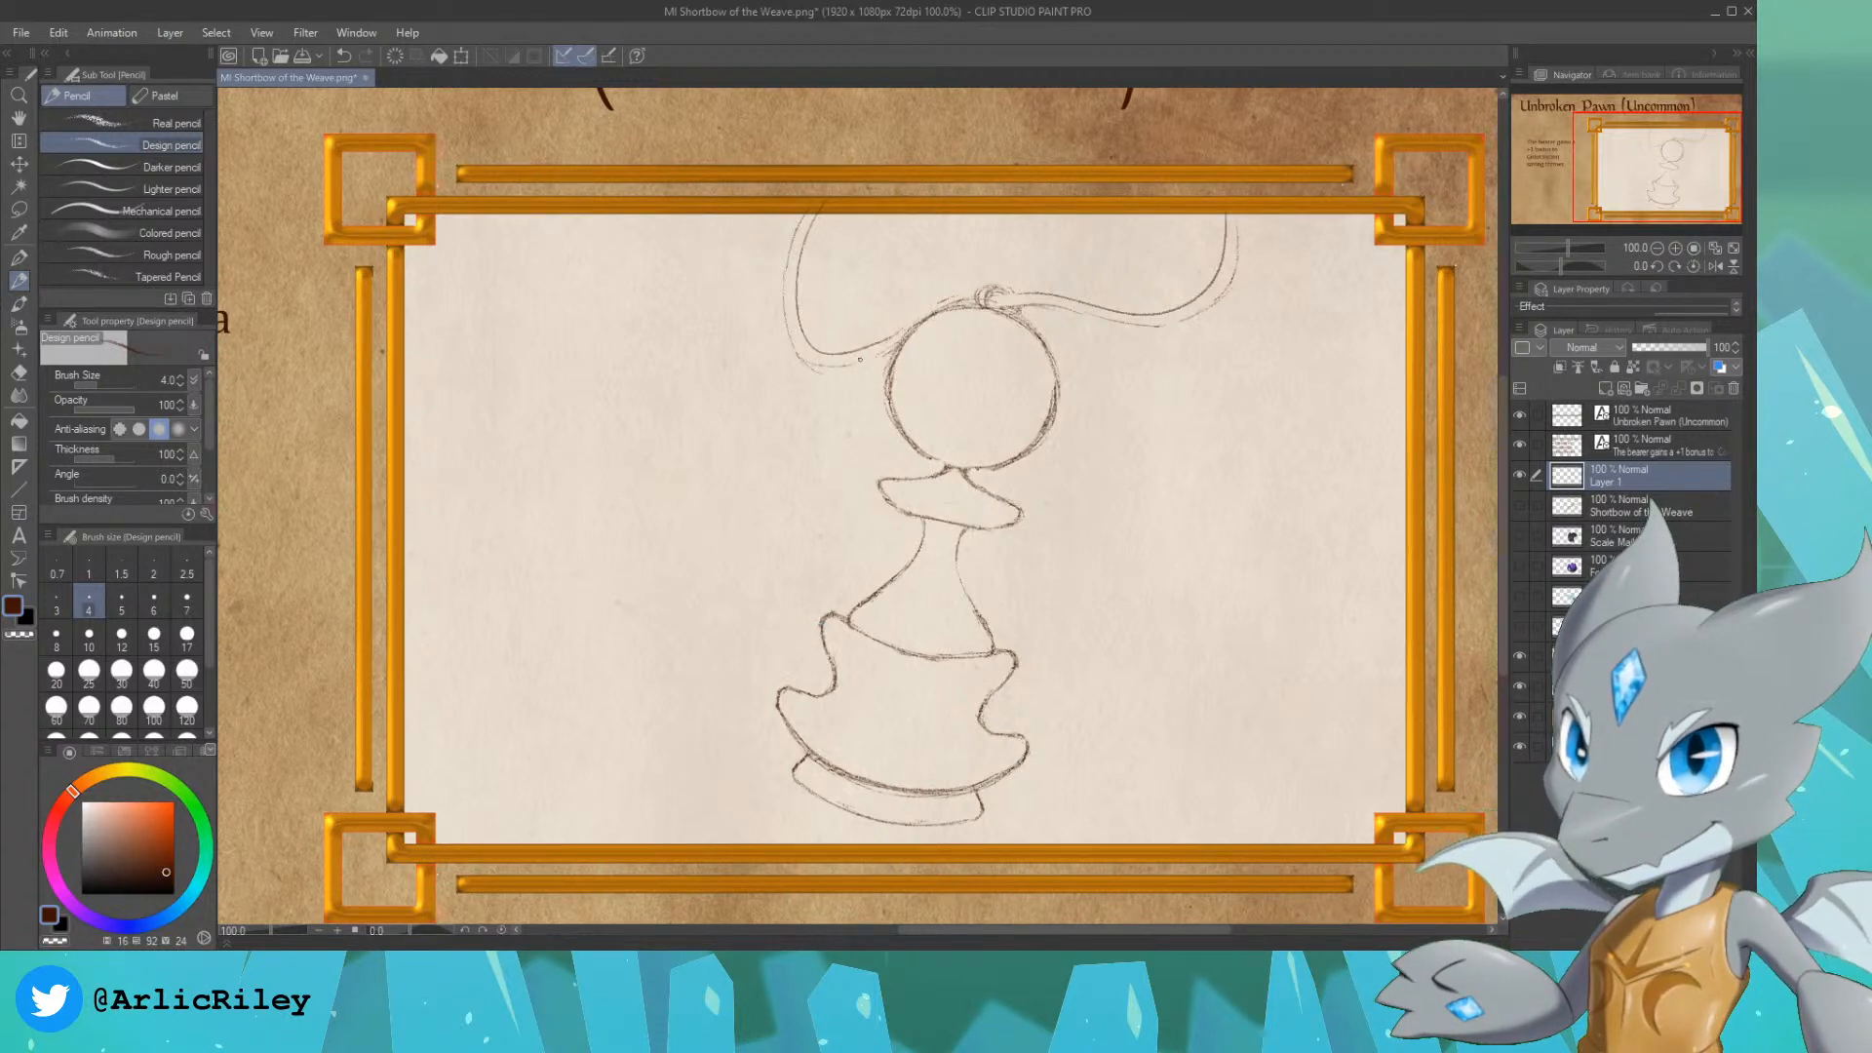
pyautogui.moveTo(897, 335); pyautogui.dragTo(953, 301)
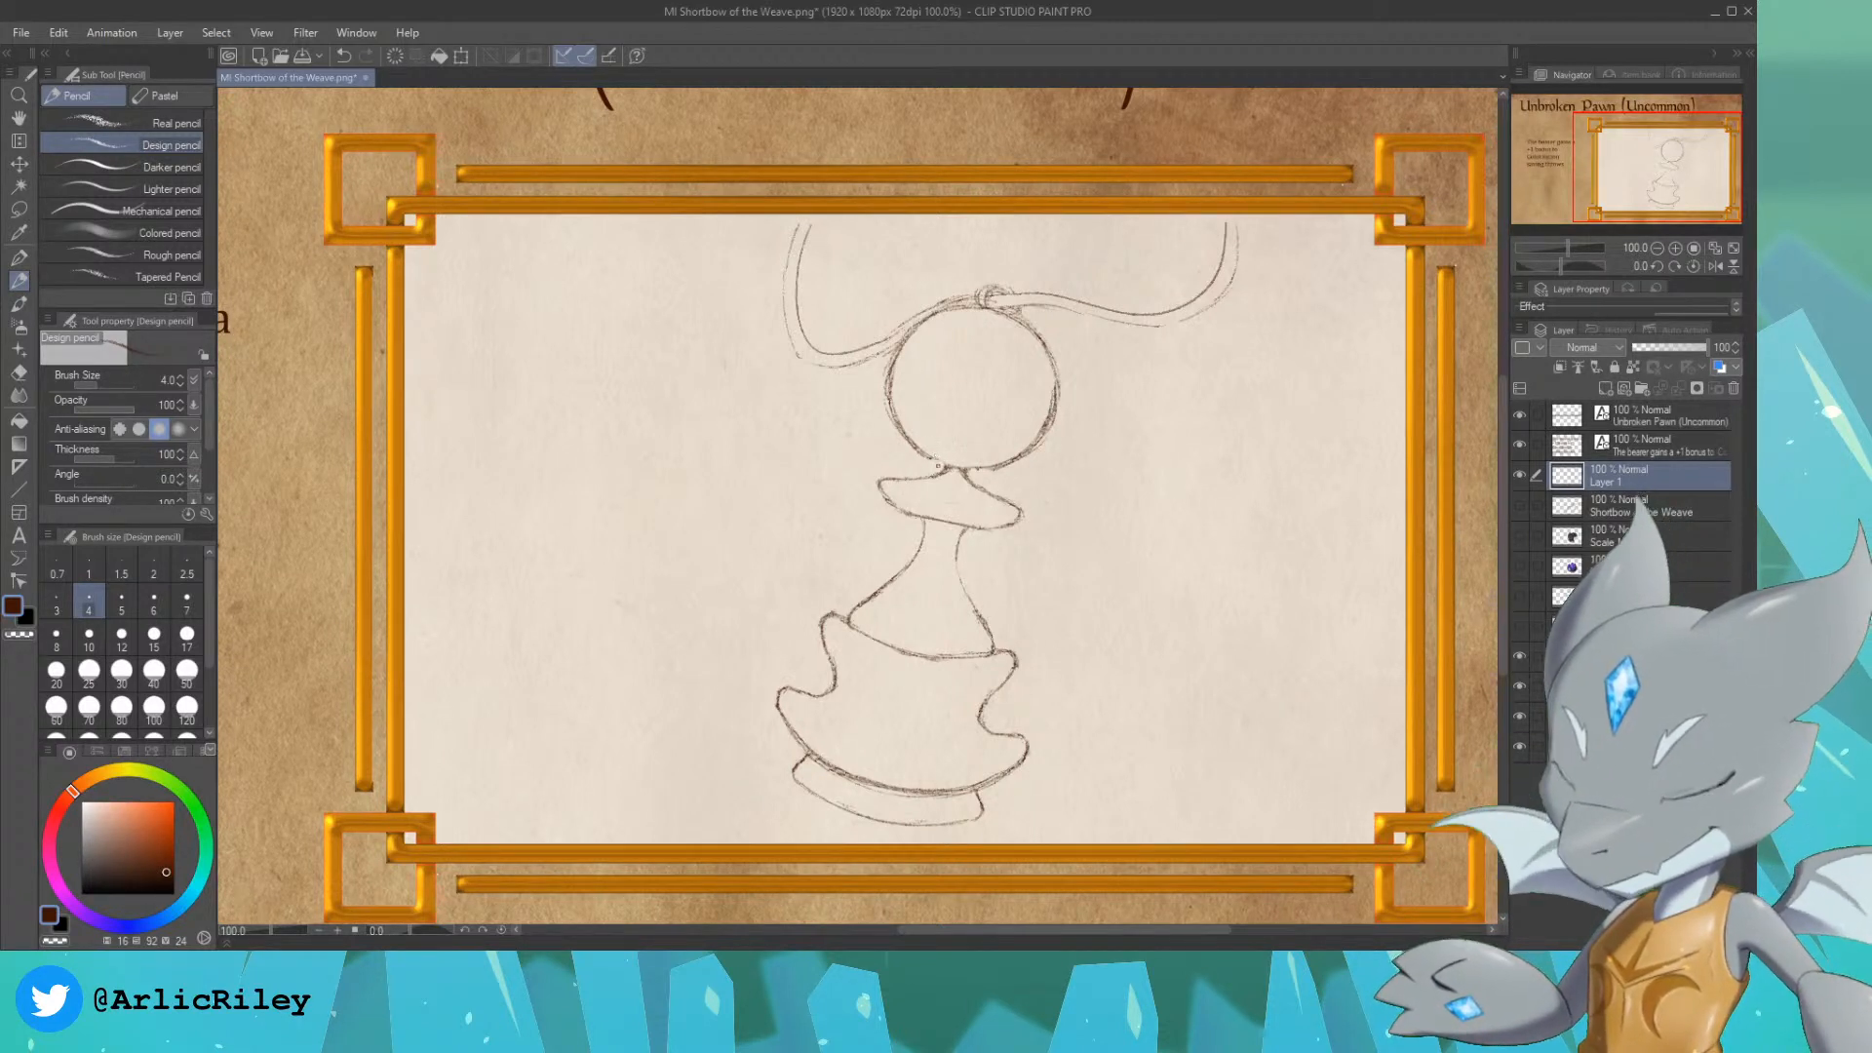
pyautogui.hotkey('ctrl', 'z')
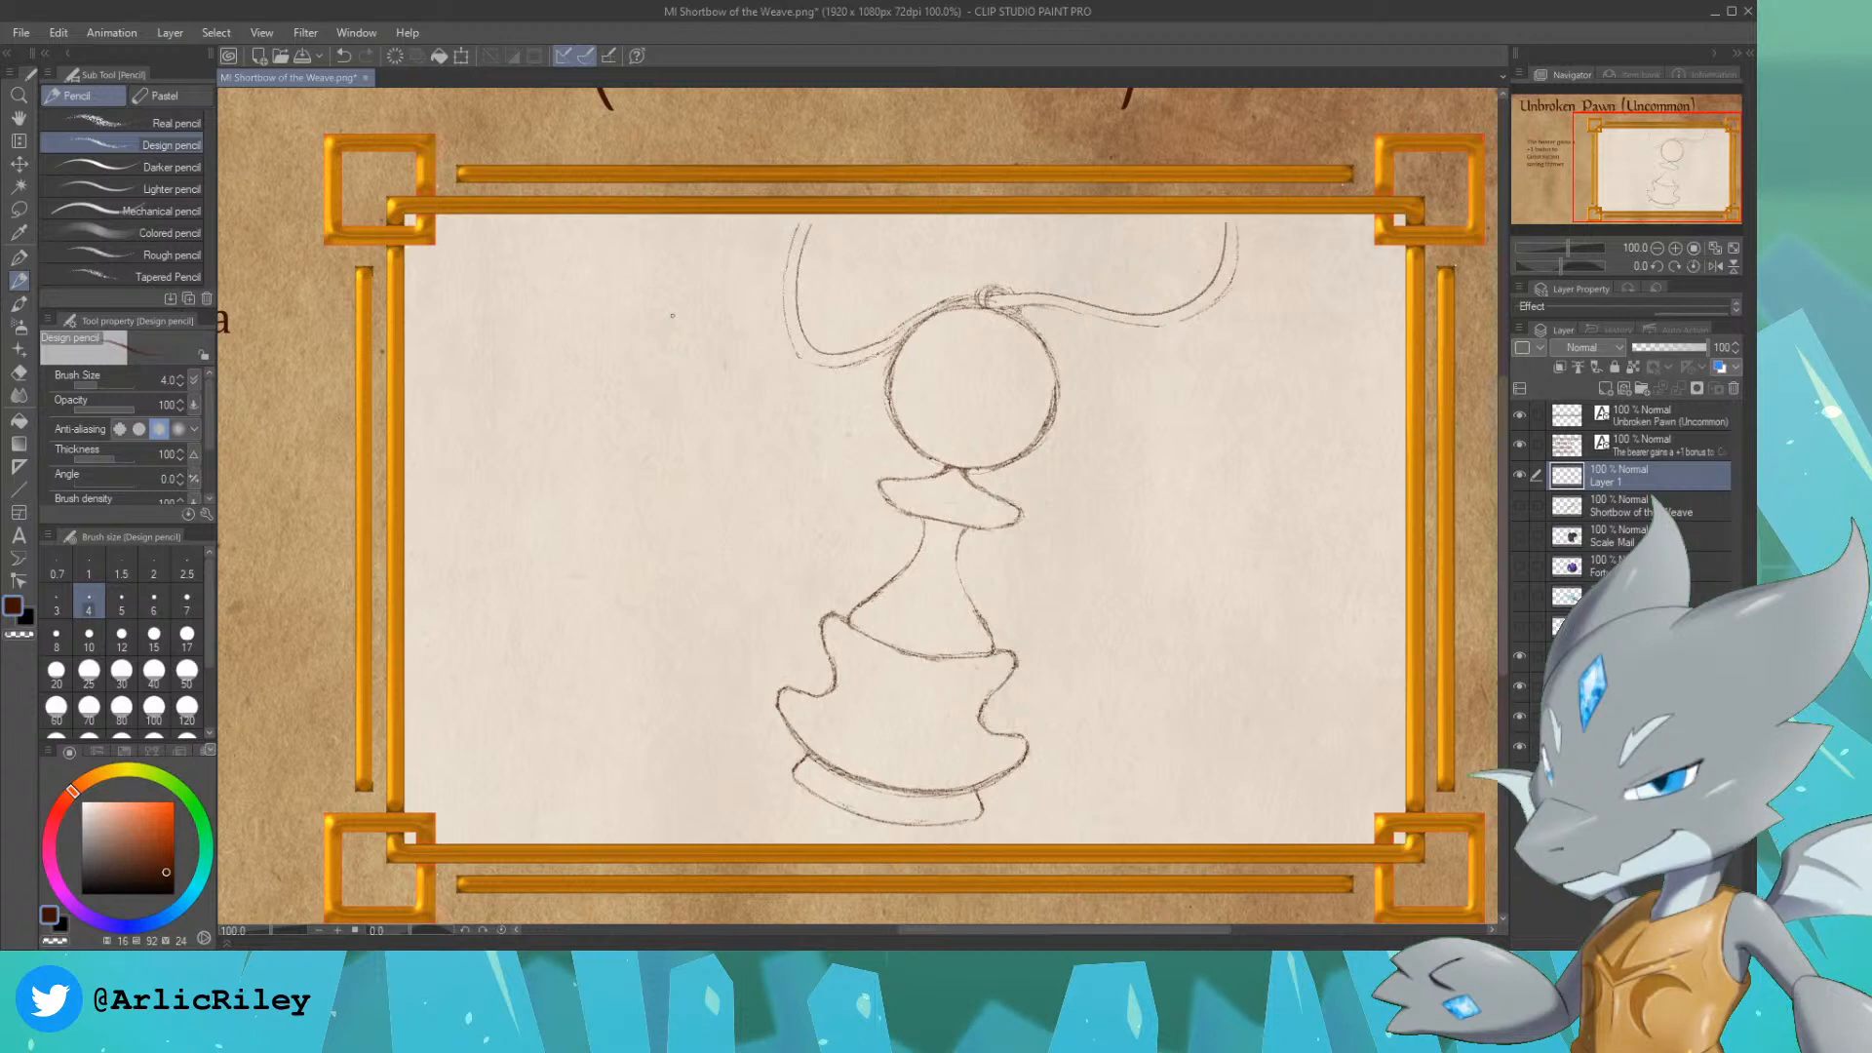
pyautogui.moveTo(1650, 196); pyautogui.dragTo(1657, 194)
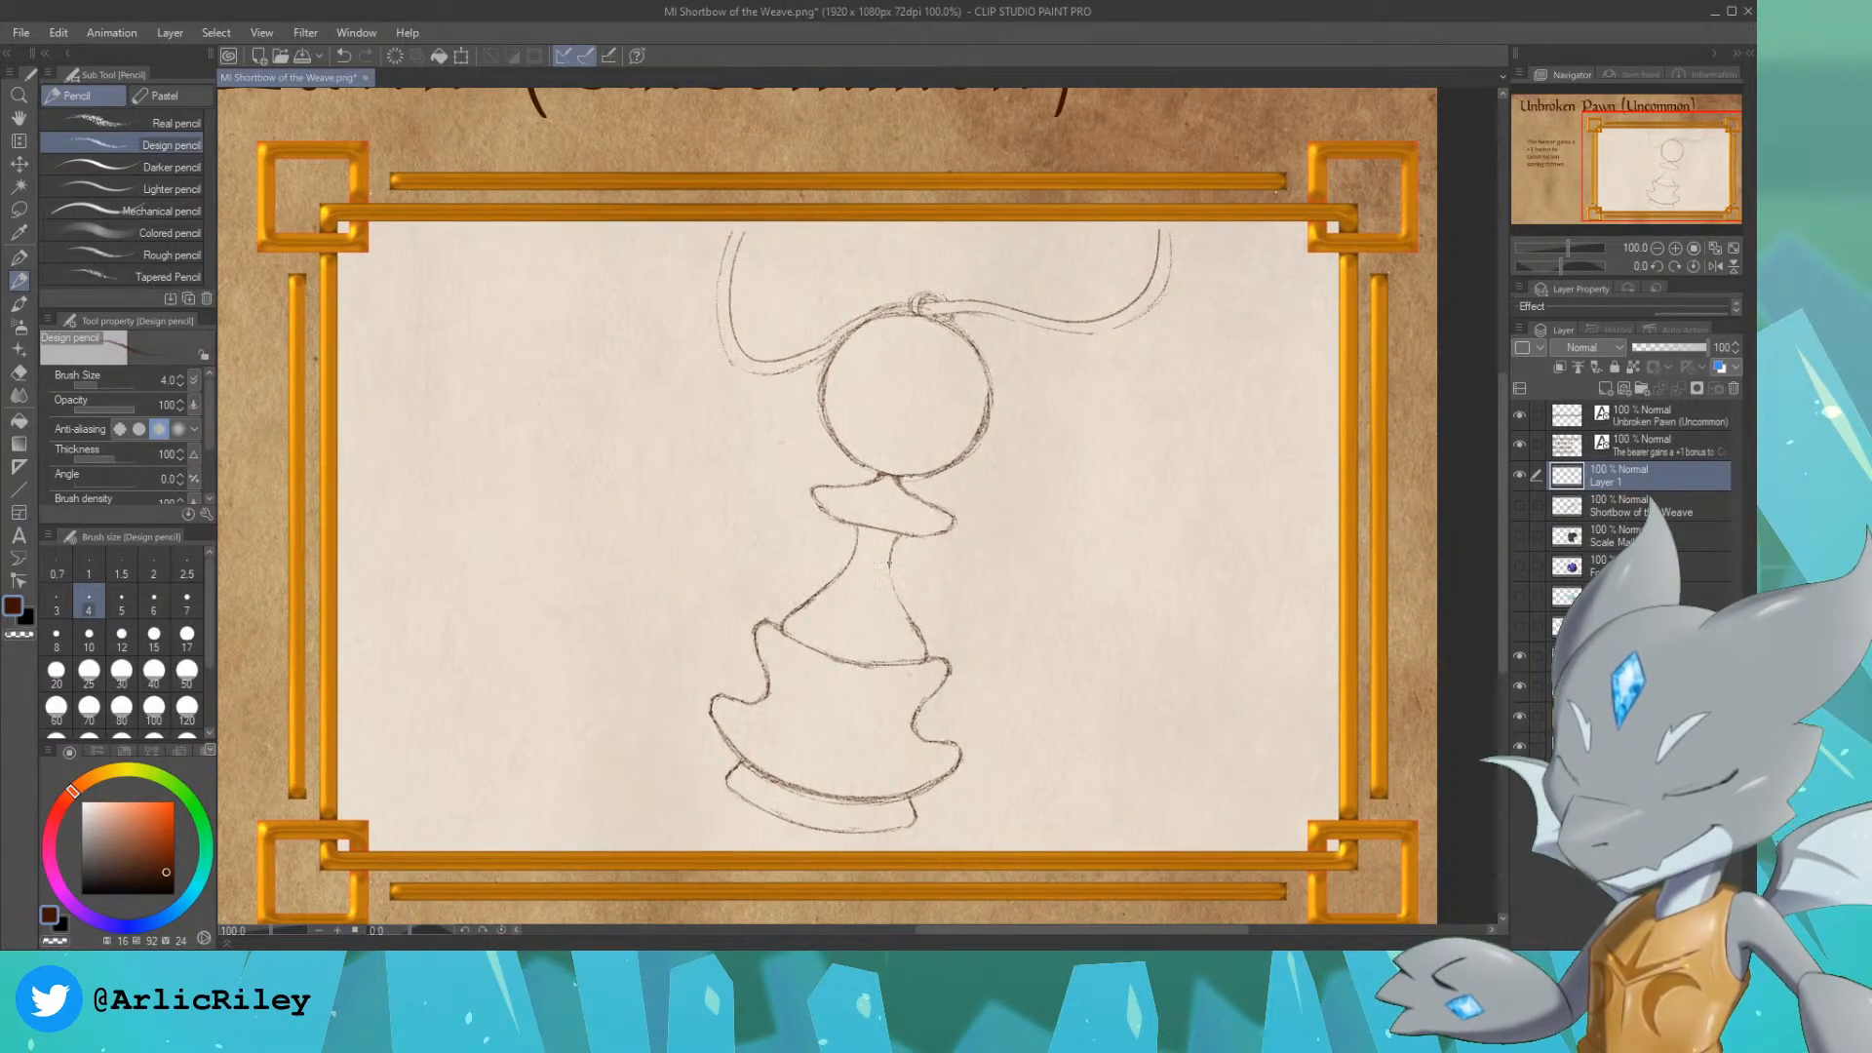
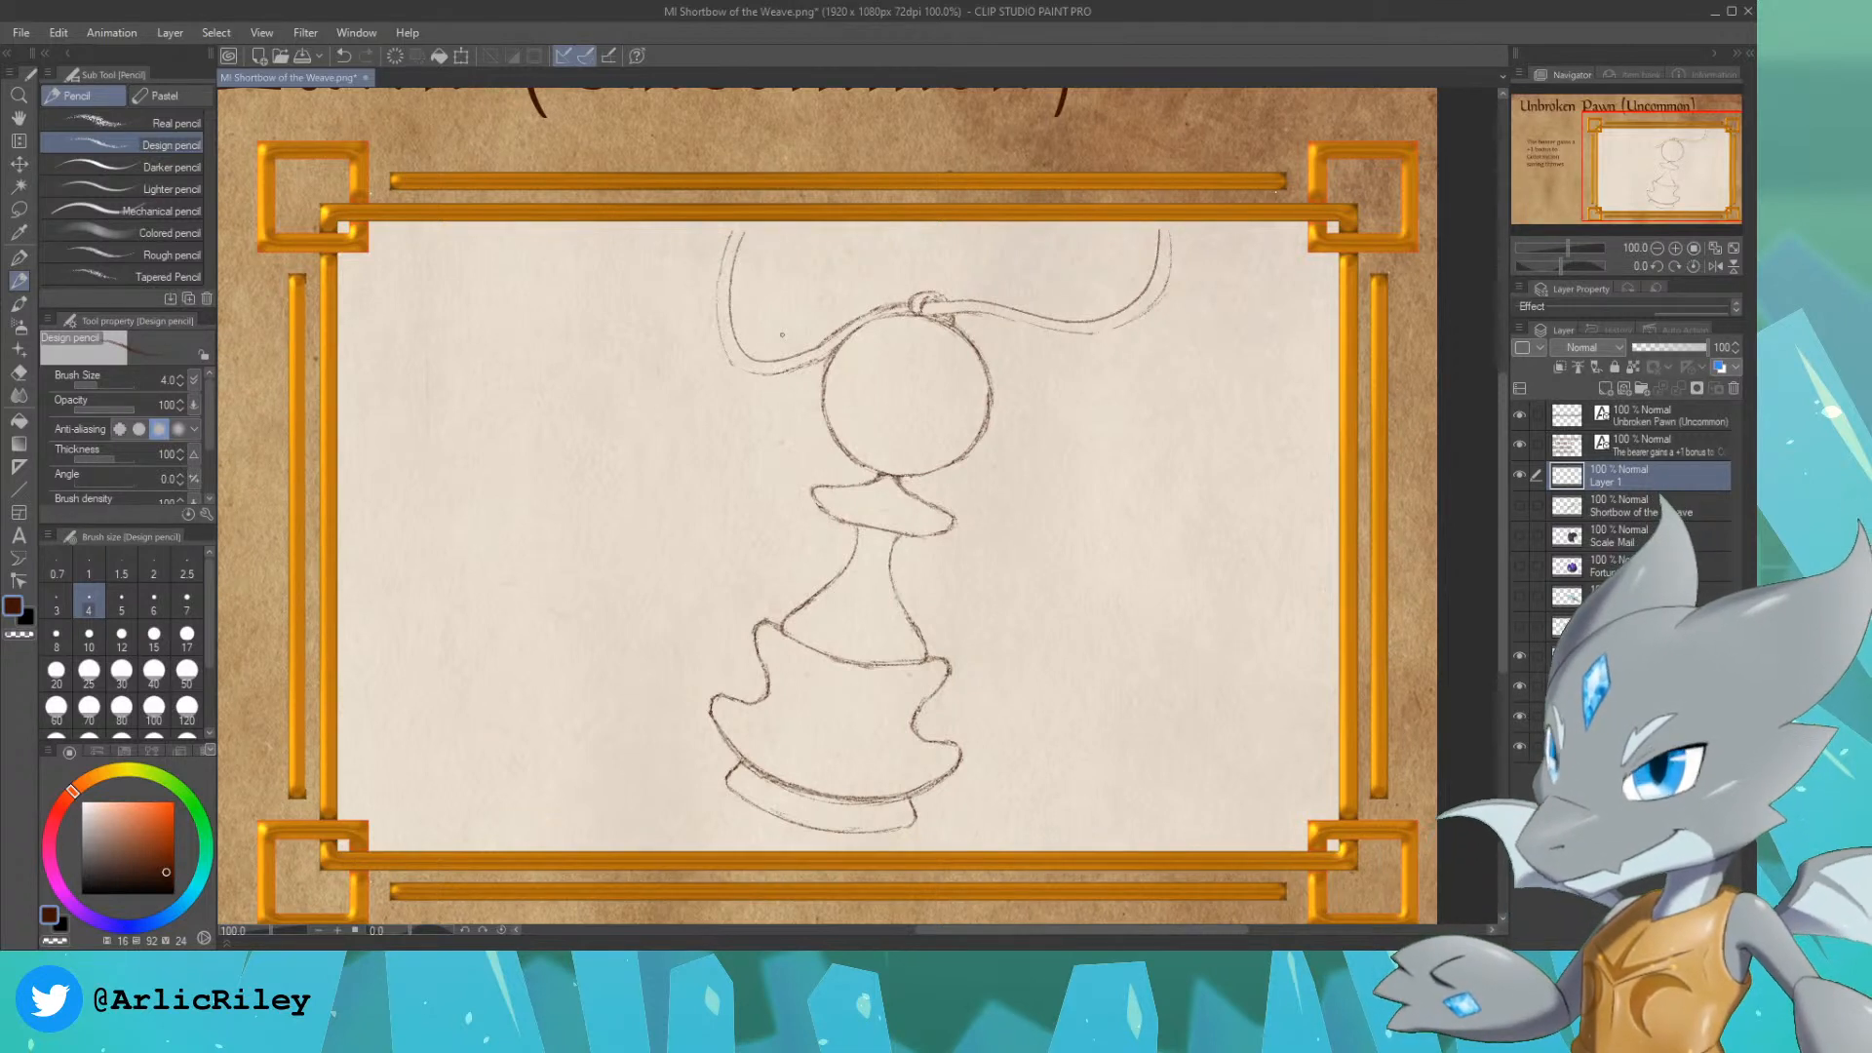
# Step: Move the pawn and cord sketch slightly to the left within the card's illustration frame
pyautogui.moveTo(1677, 153); pyautogui.dragTo(1676, 183)
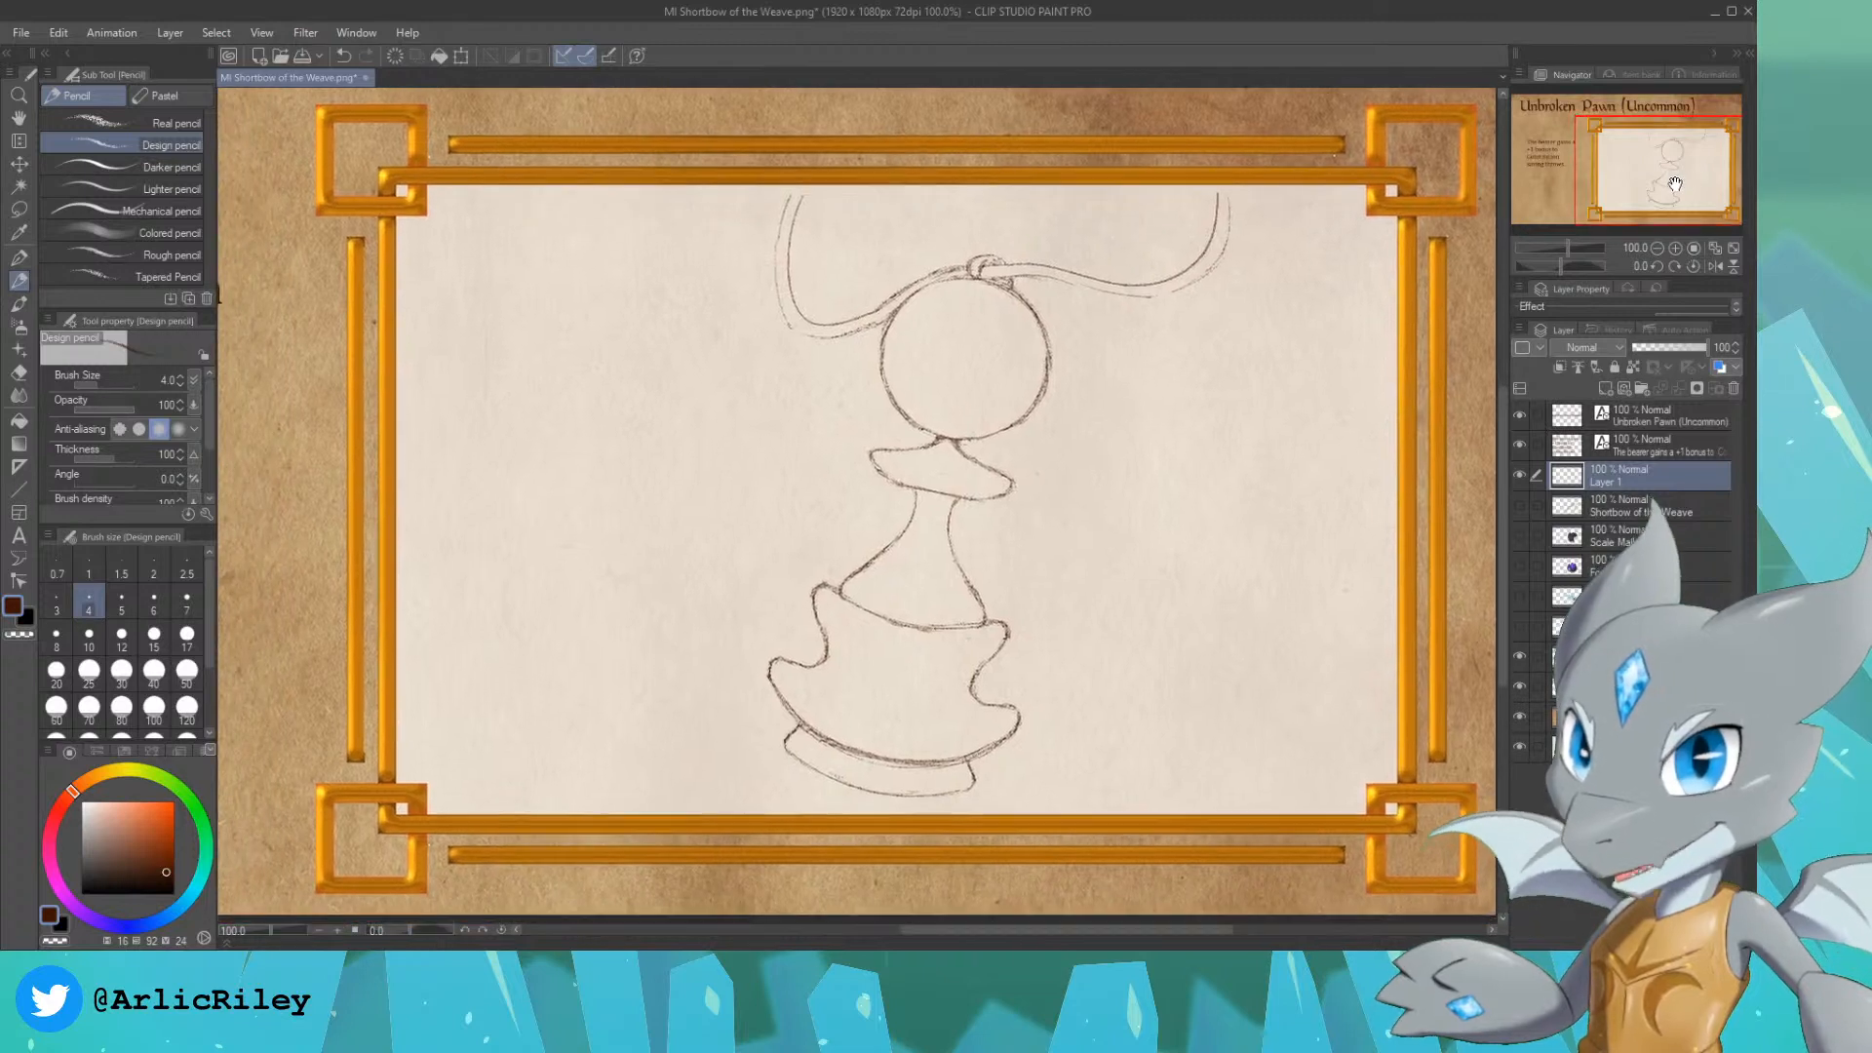
pyautogui.press('k')
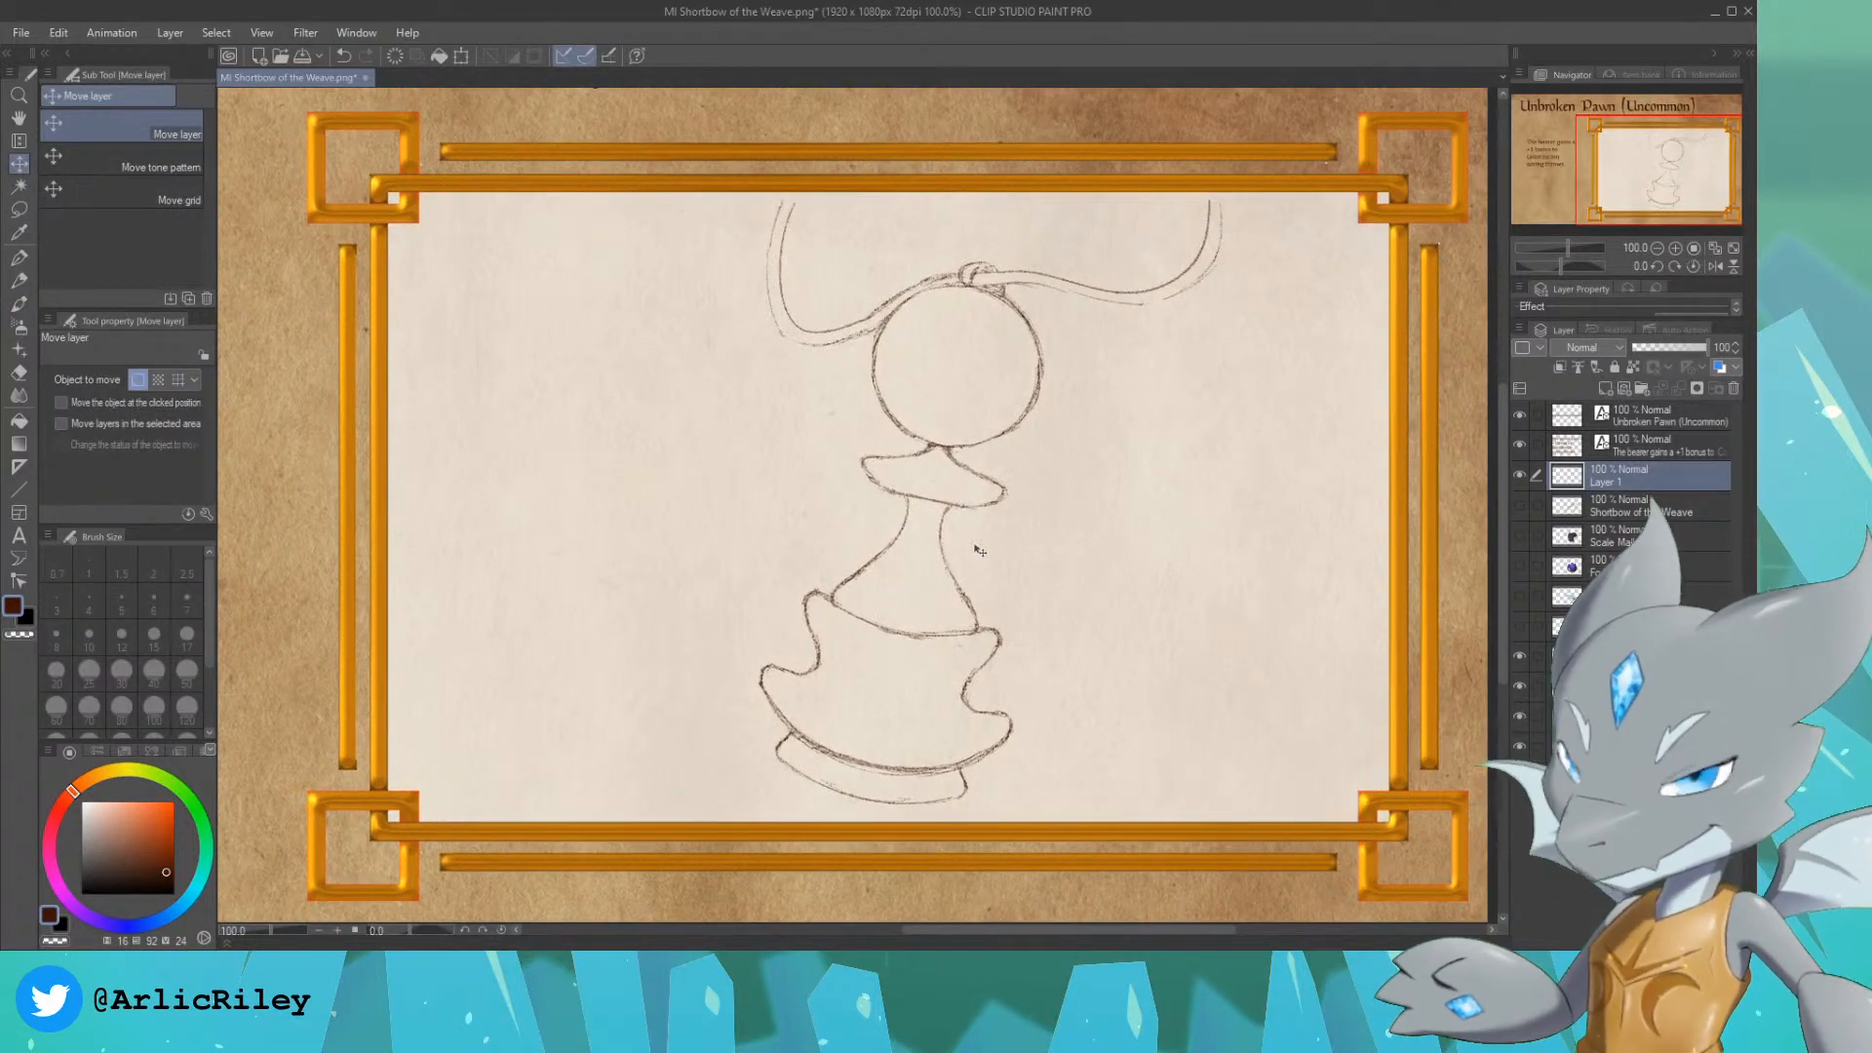
pyautogui.moveTo(1014, 541); pyautogui.dragTo(916, 547)
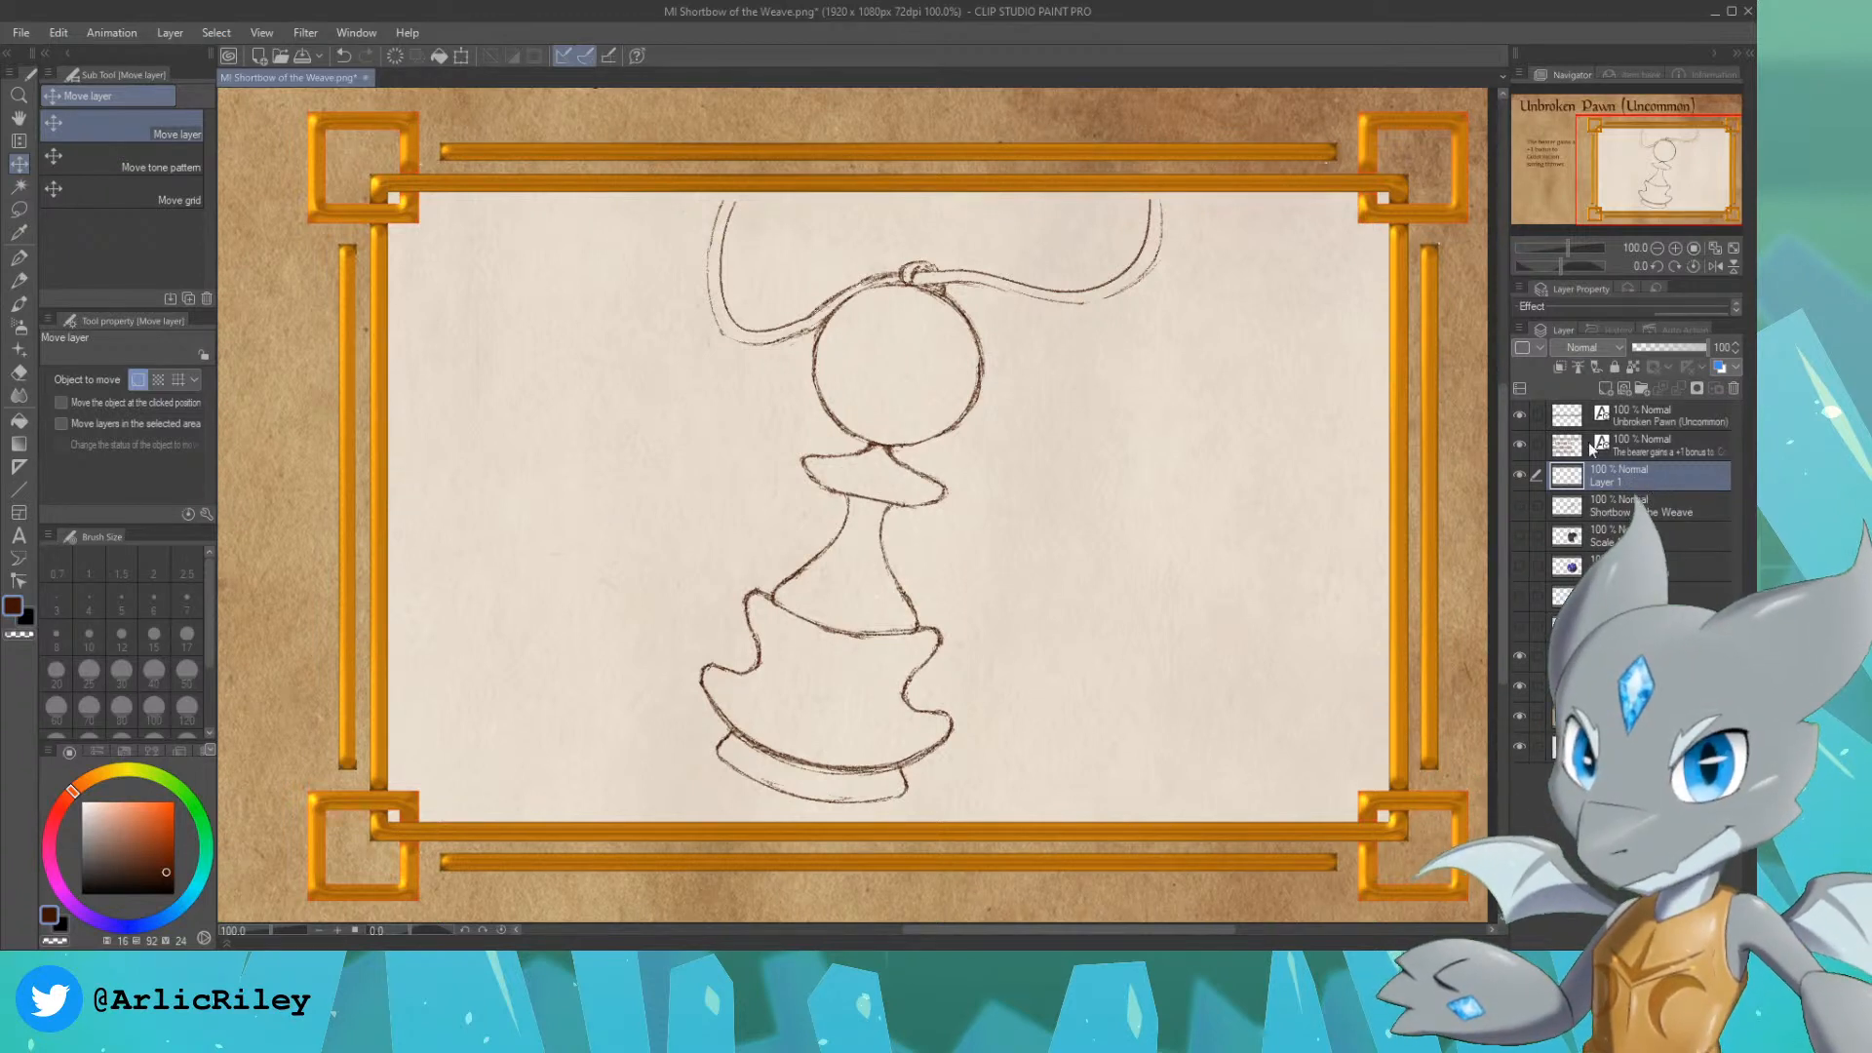
# Step: Add a new layer beneath Layer 1 and name it "color"
pyautogui.click(1623, 505)
pyautogui.click(1606, 388)
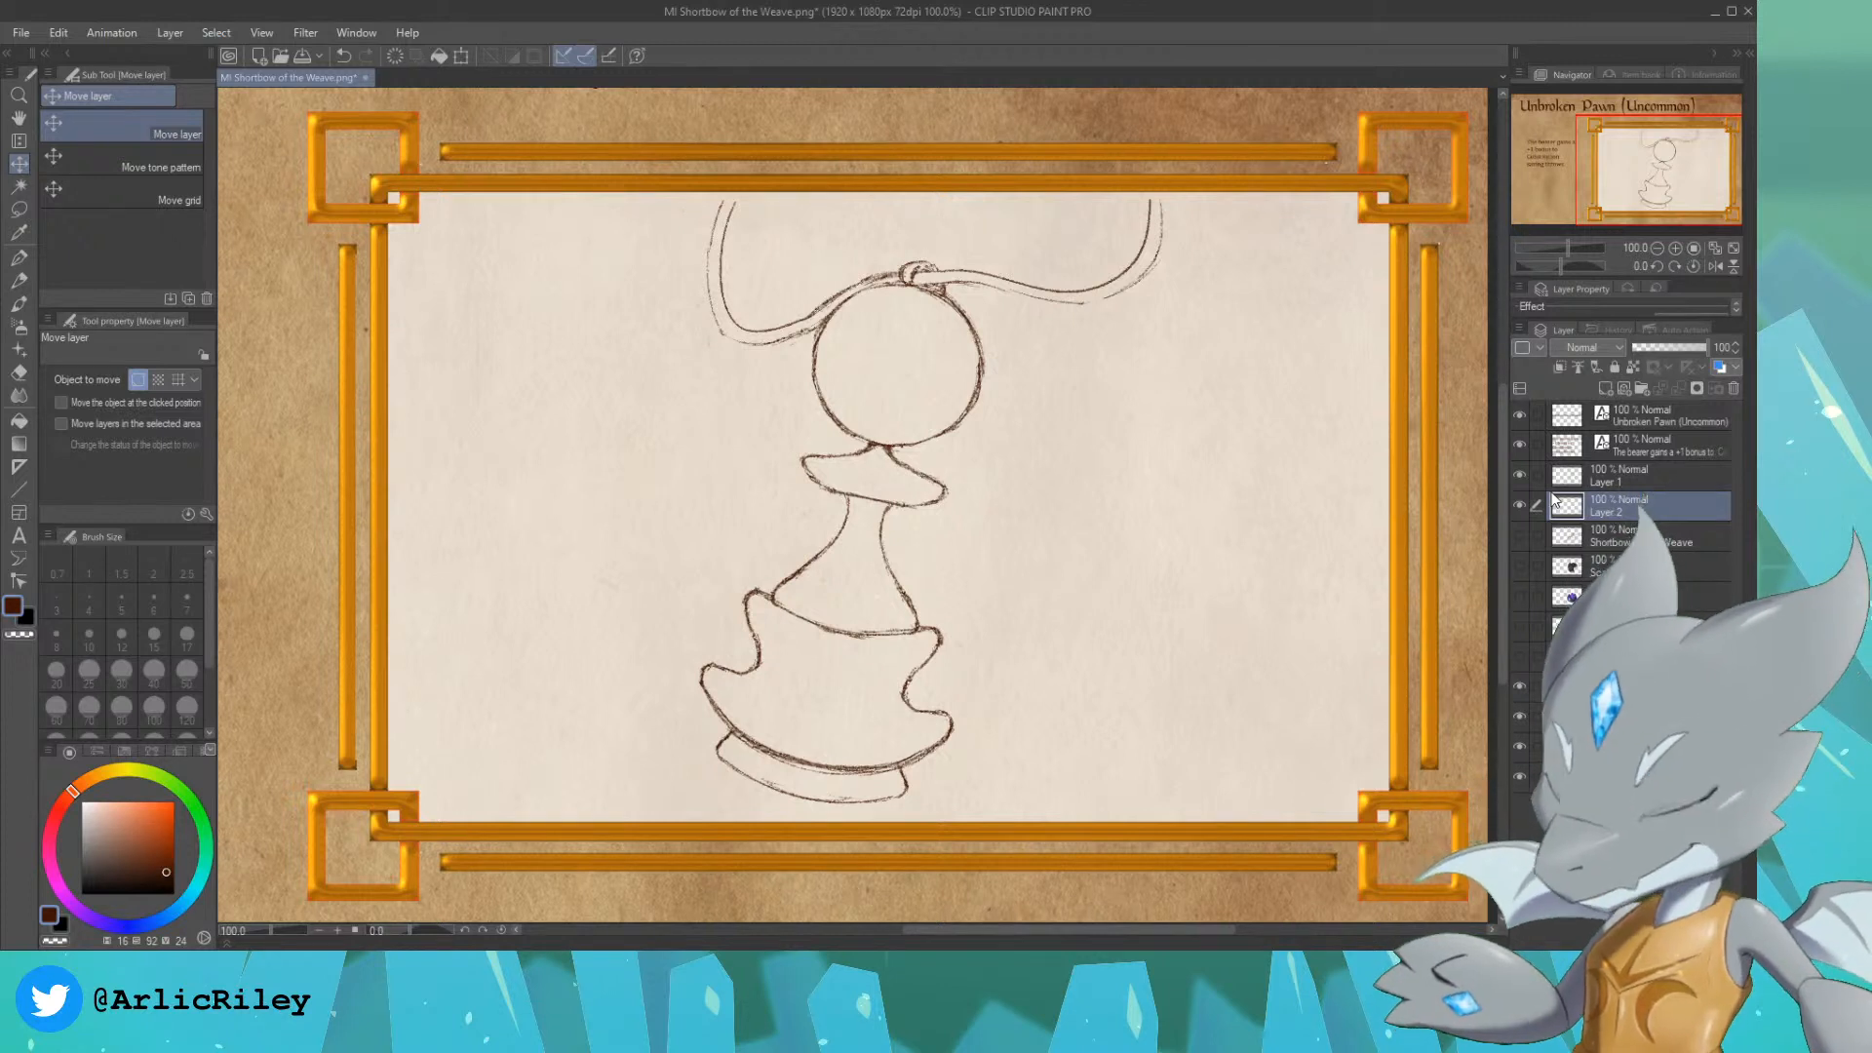
pyautogui.doubleClick(1607, 512)
pyautogui.write('color')
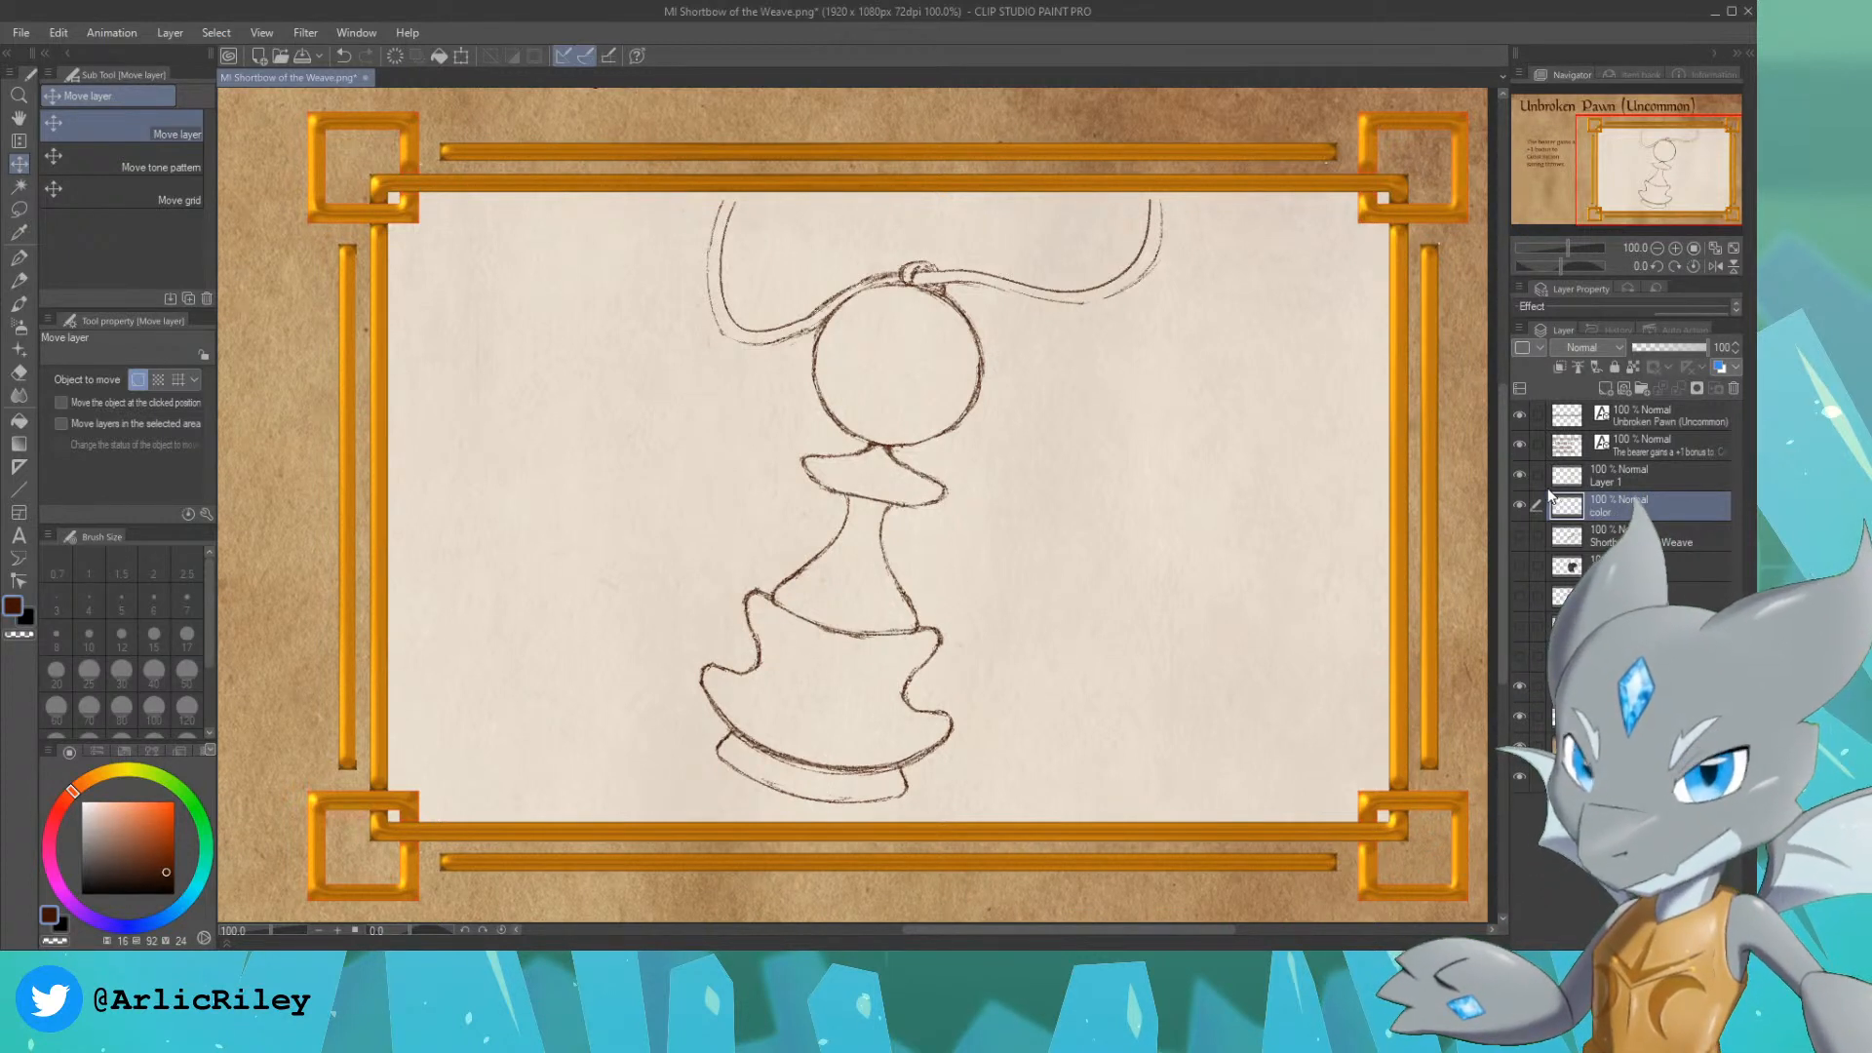
pyautogui.press('Return')
# Step: Rename Layer 1 to "sketch" and make the color layer active again
pyautogui.click(1603, 484)
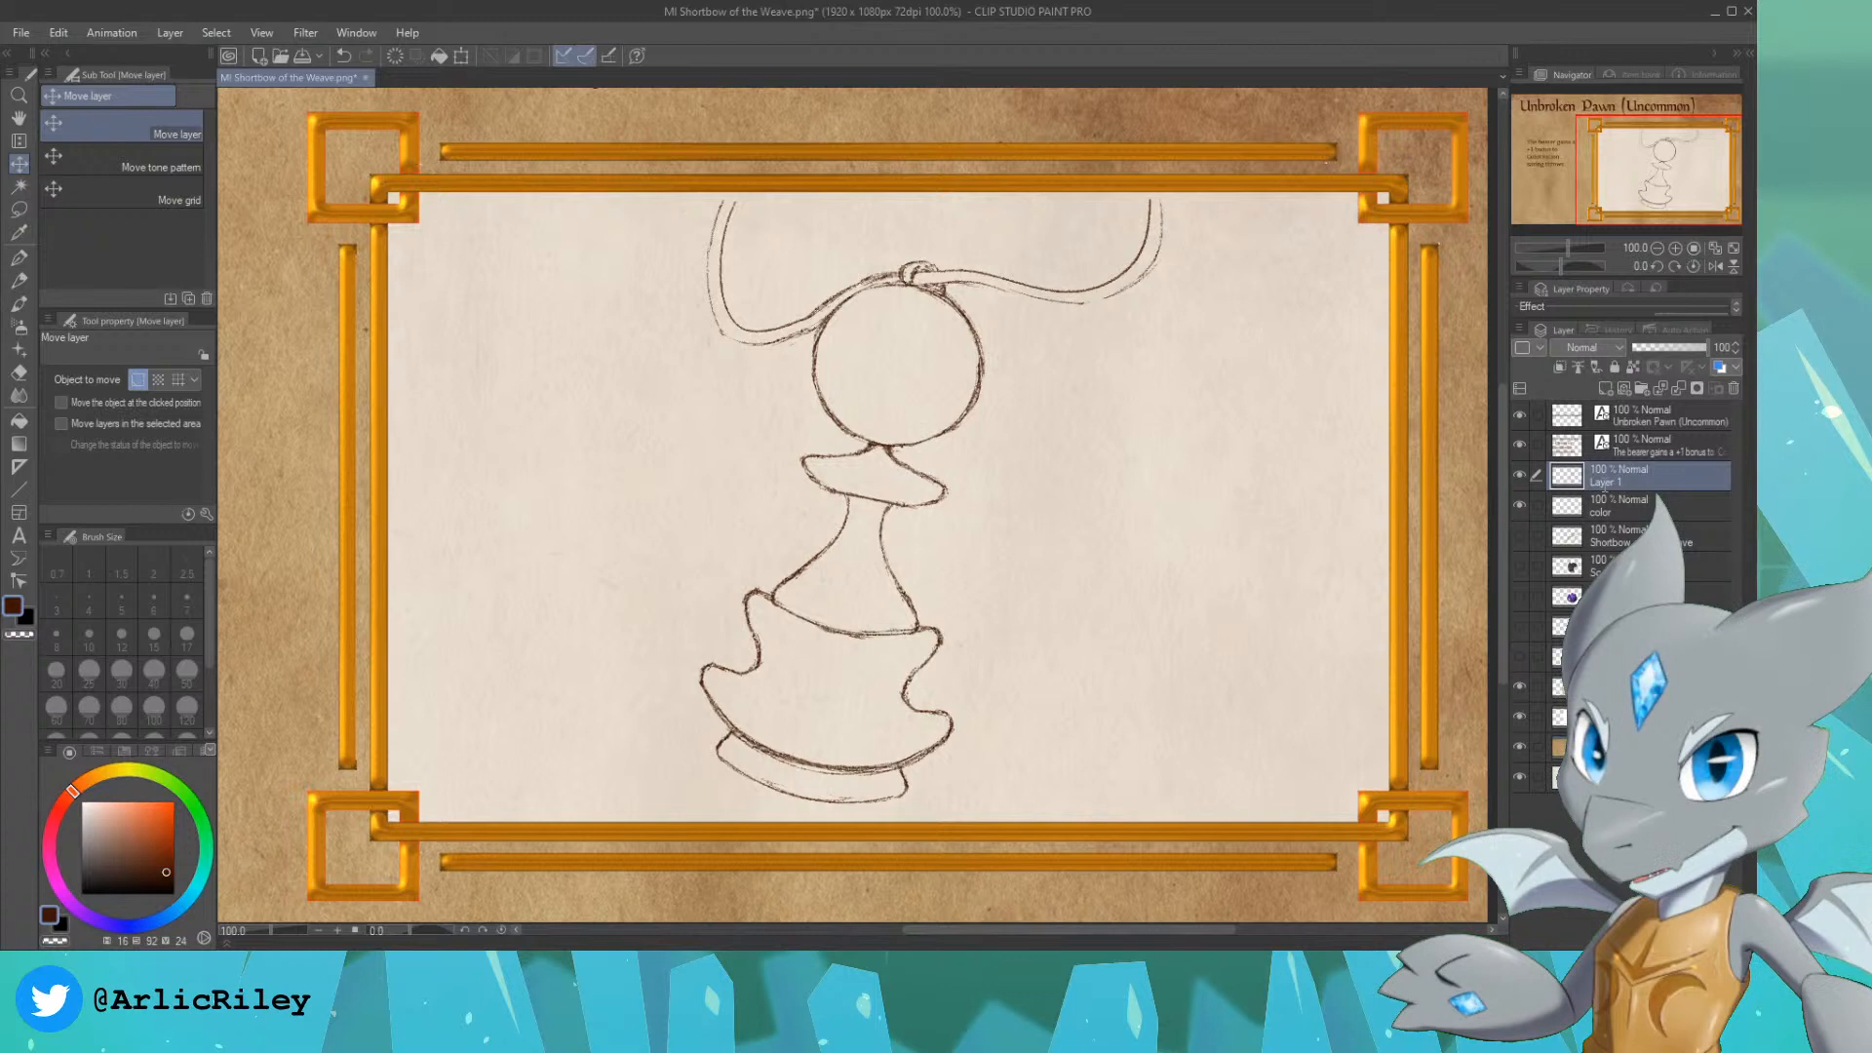
pyautogui.doubleClick(1641, 484)
pyautogui.write('sketch')
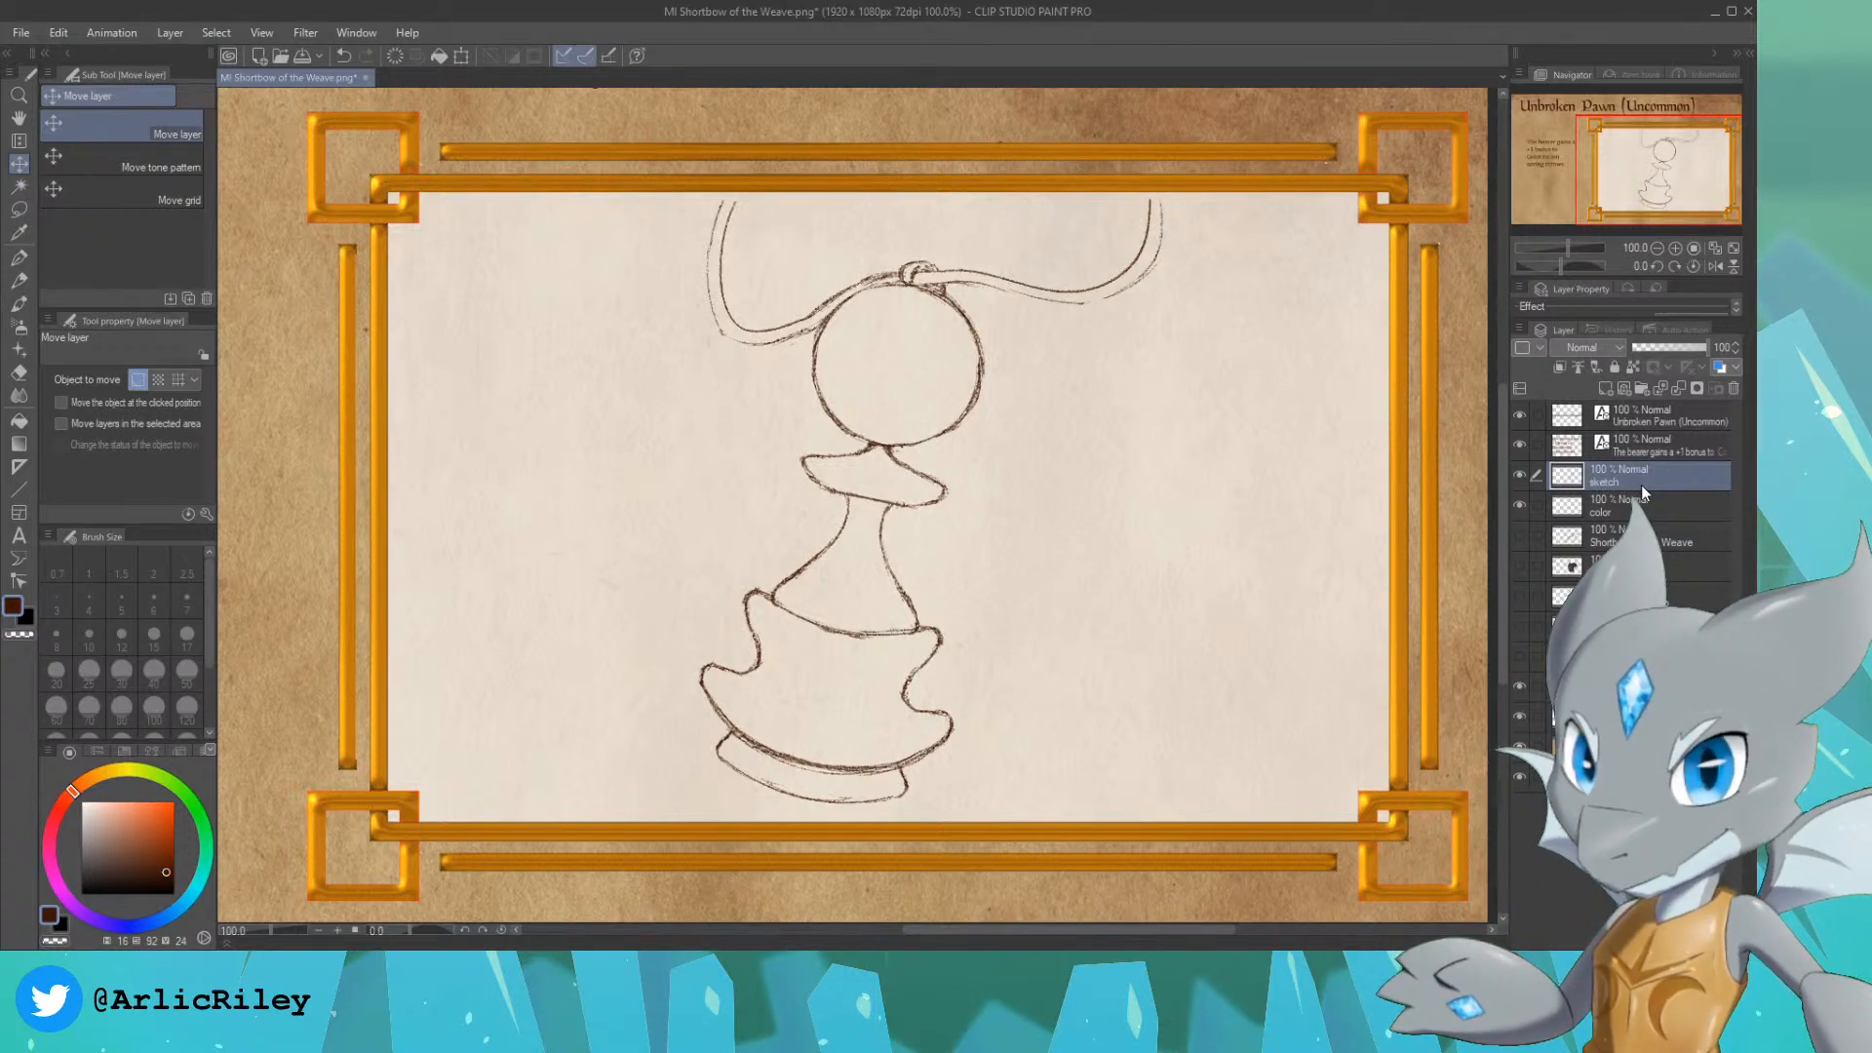
pyautogui.press('Return')
pyautogui.click(1646, 499)
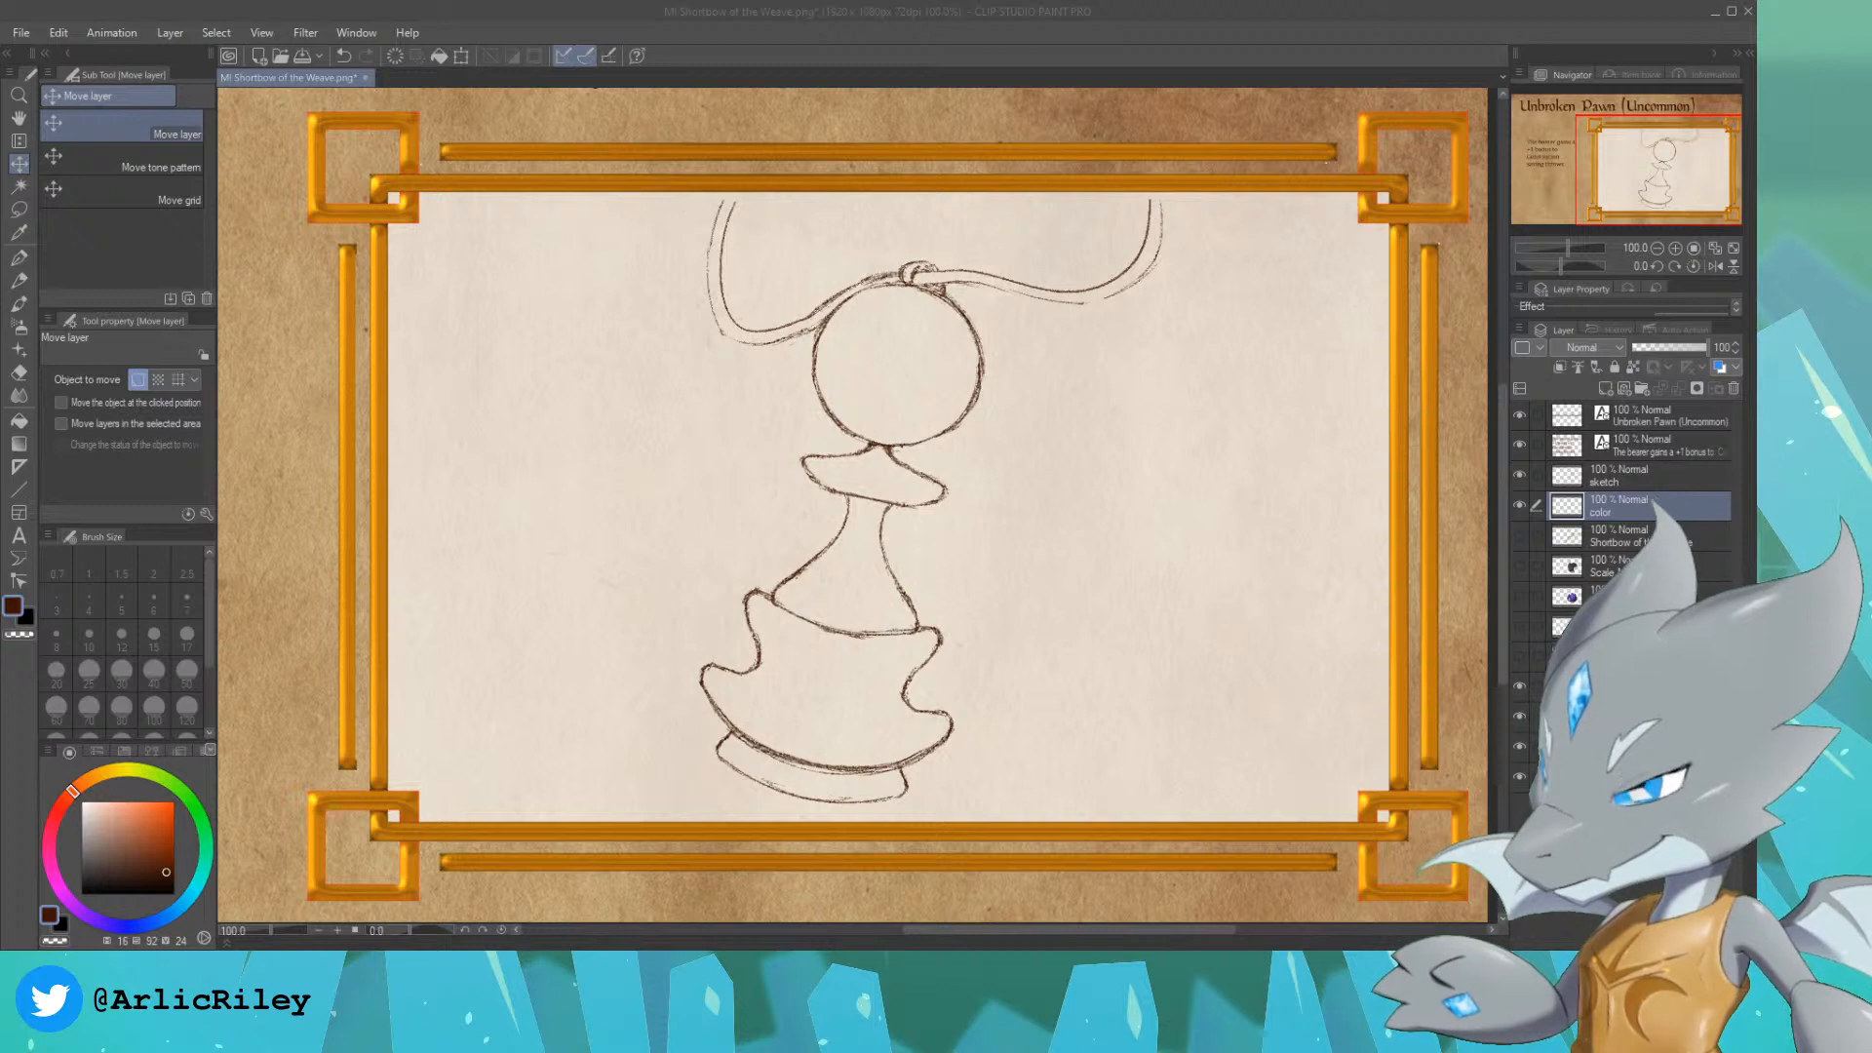
# Step: Choose the G-pen and set the drawing colour to a near-black teal
pyautogui.click(1227, 38)
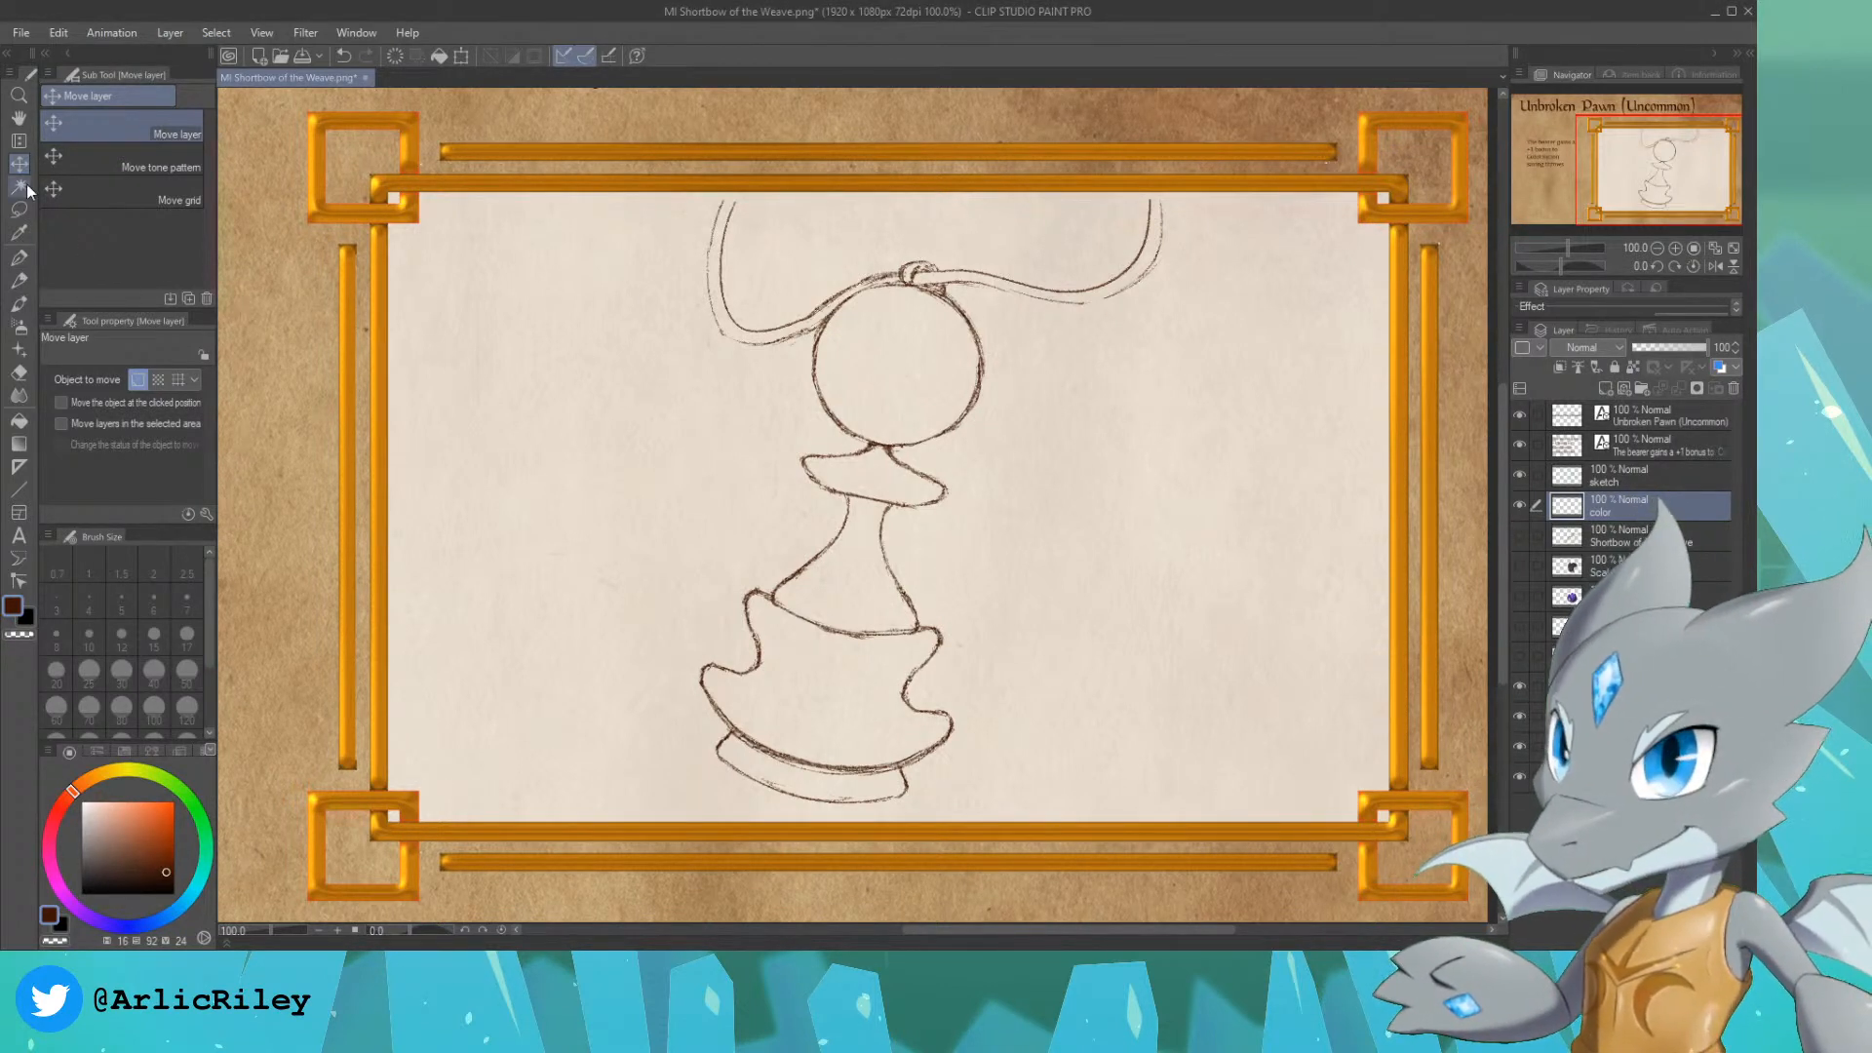
pyautogui.click(19, 257)
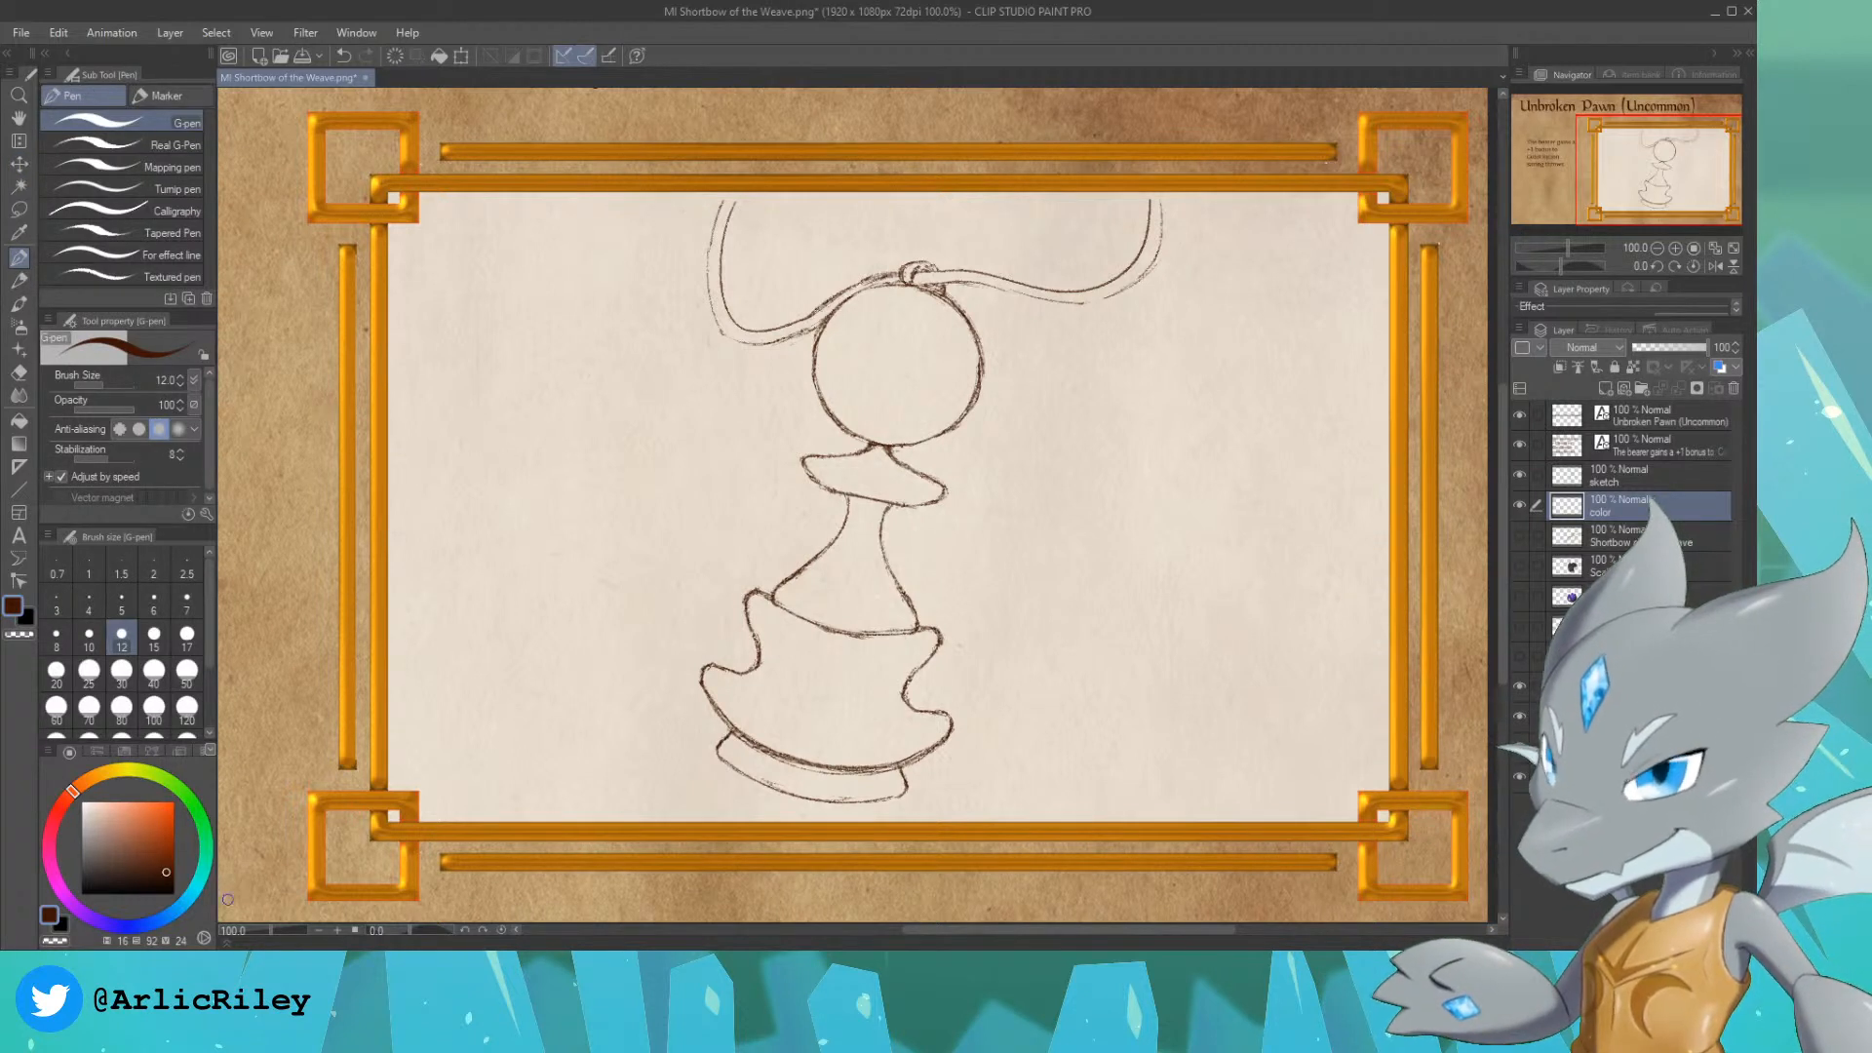
pyautogui.click(177, 909)
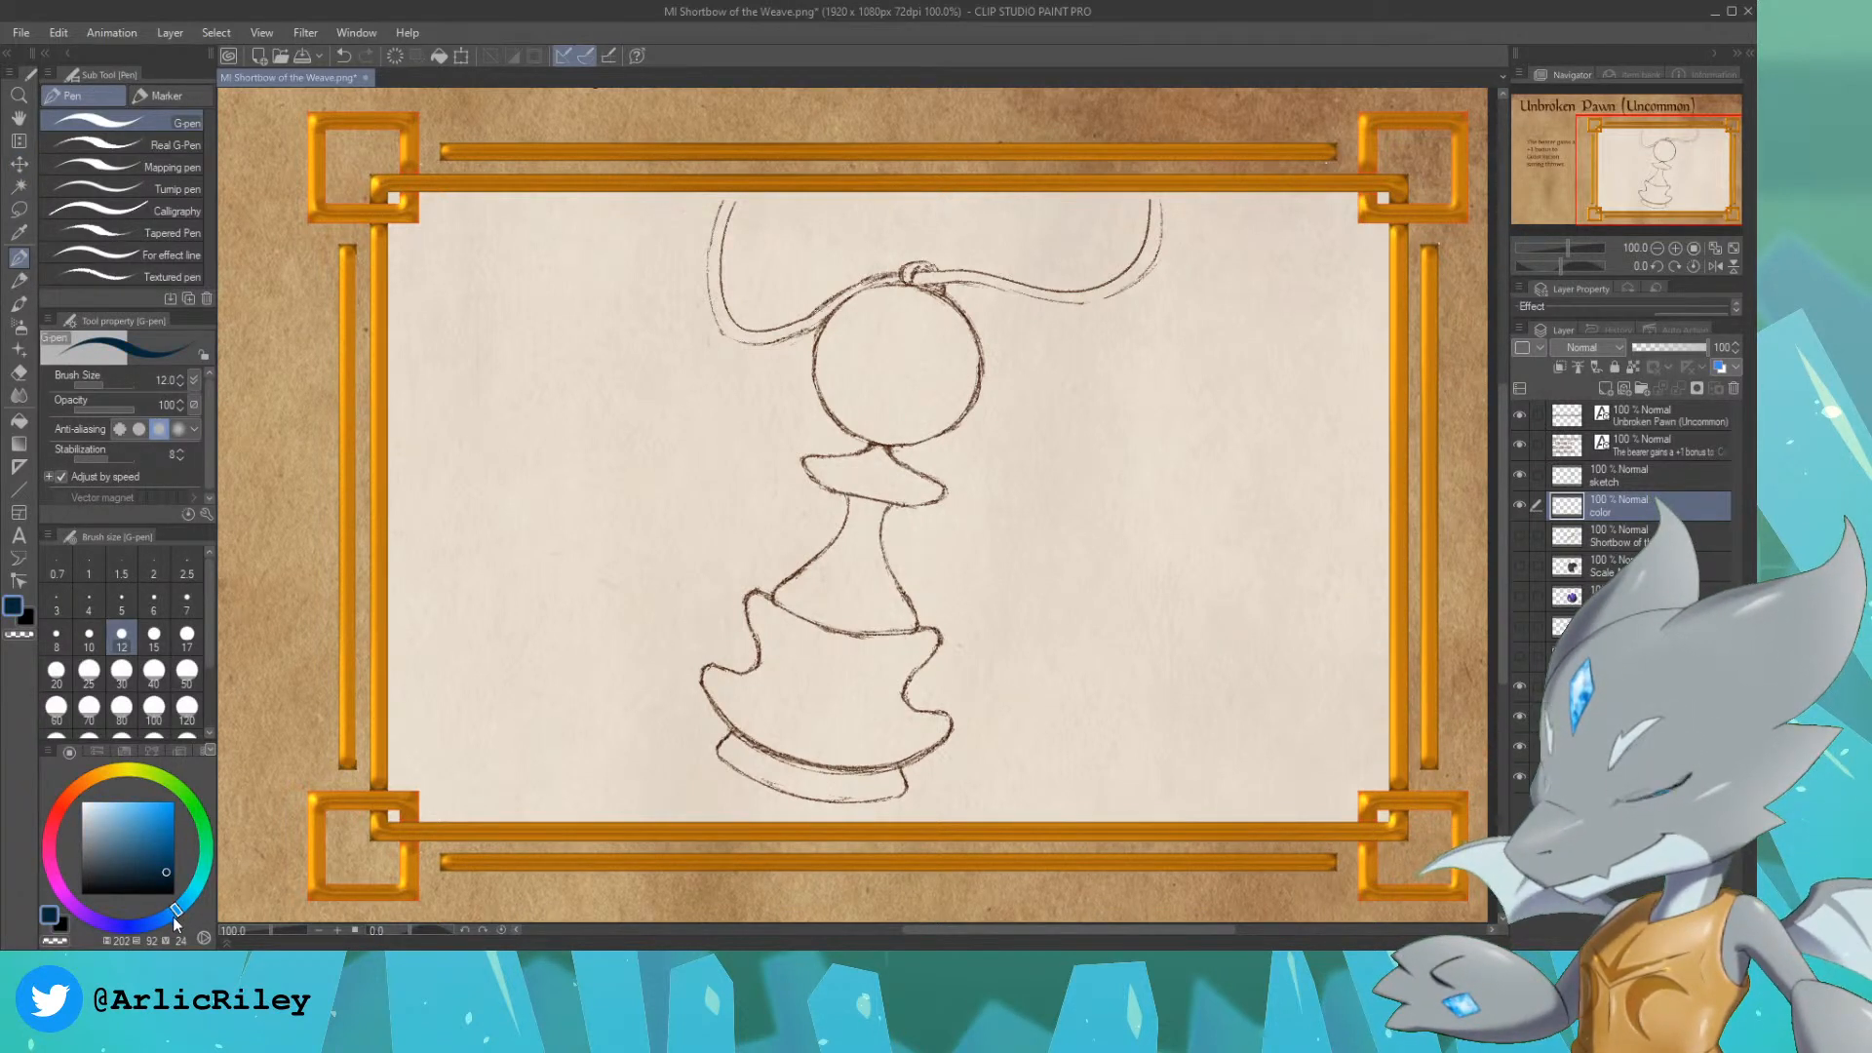
pyautogui.moveTo(174, 918); pyautogui.dragTo(202, 881)
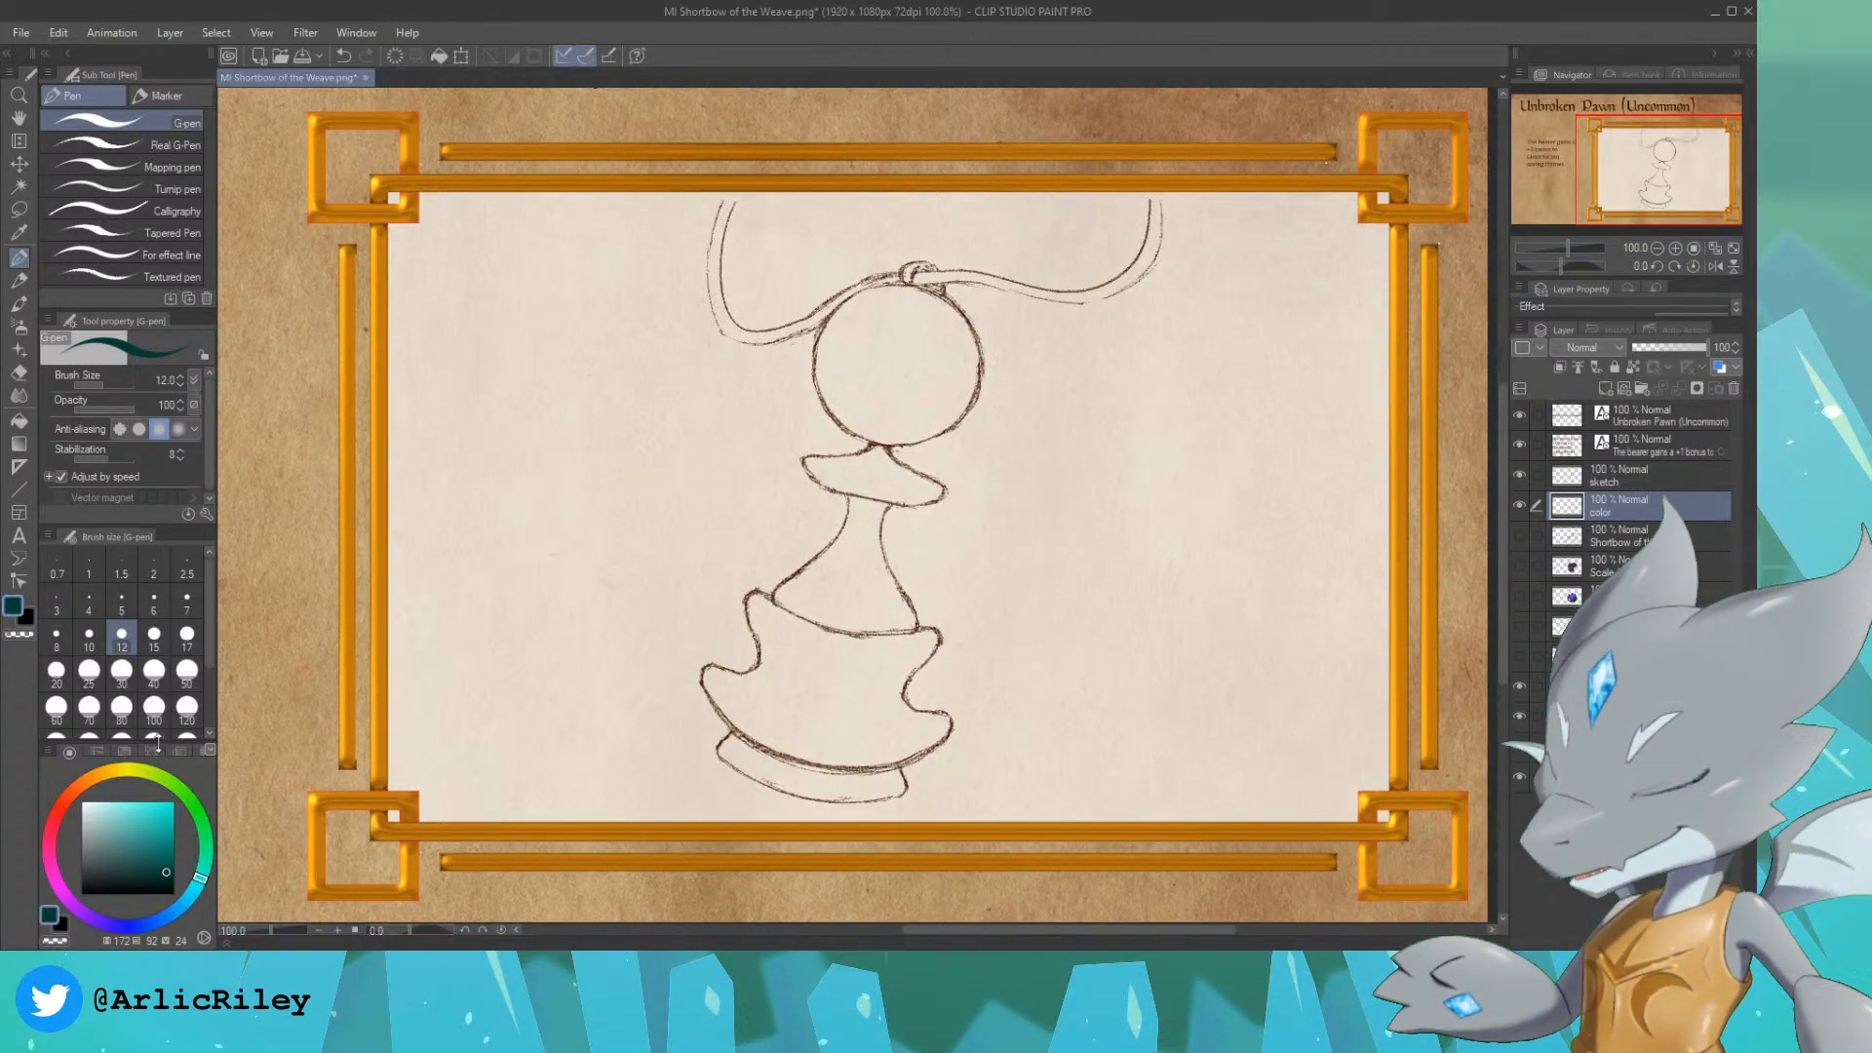
pyautogui.click(166, 882)
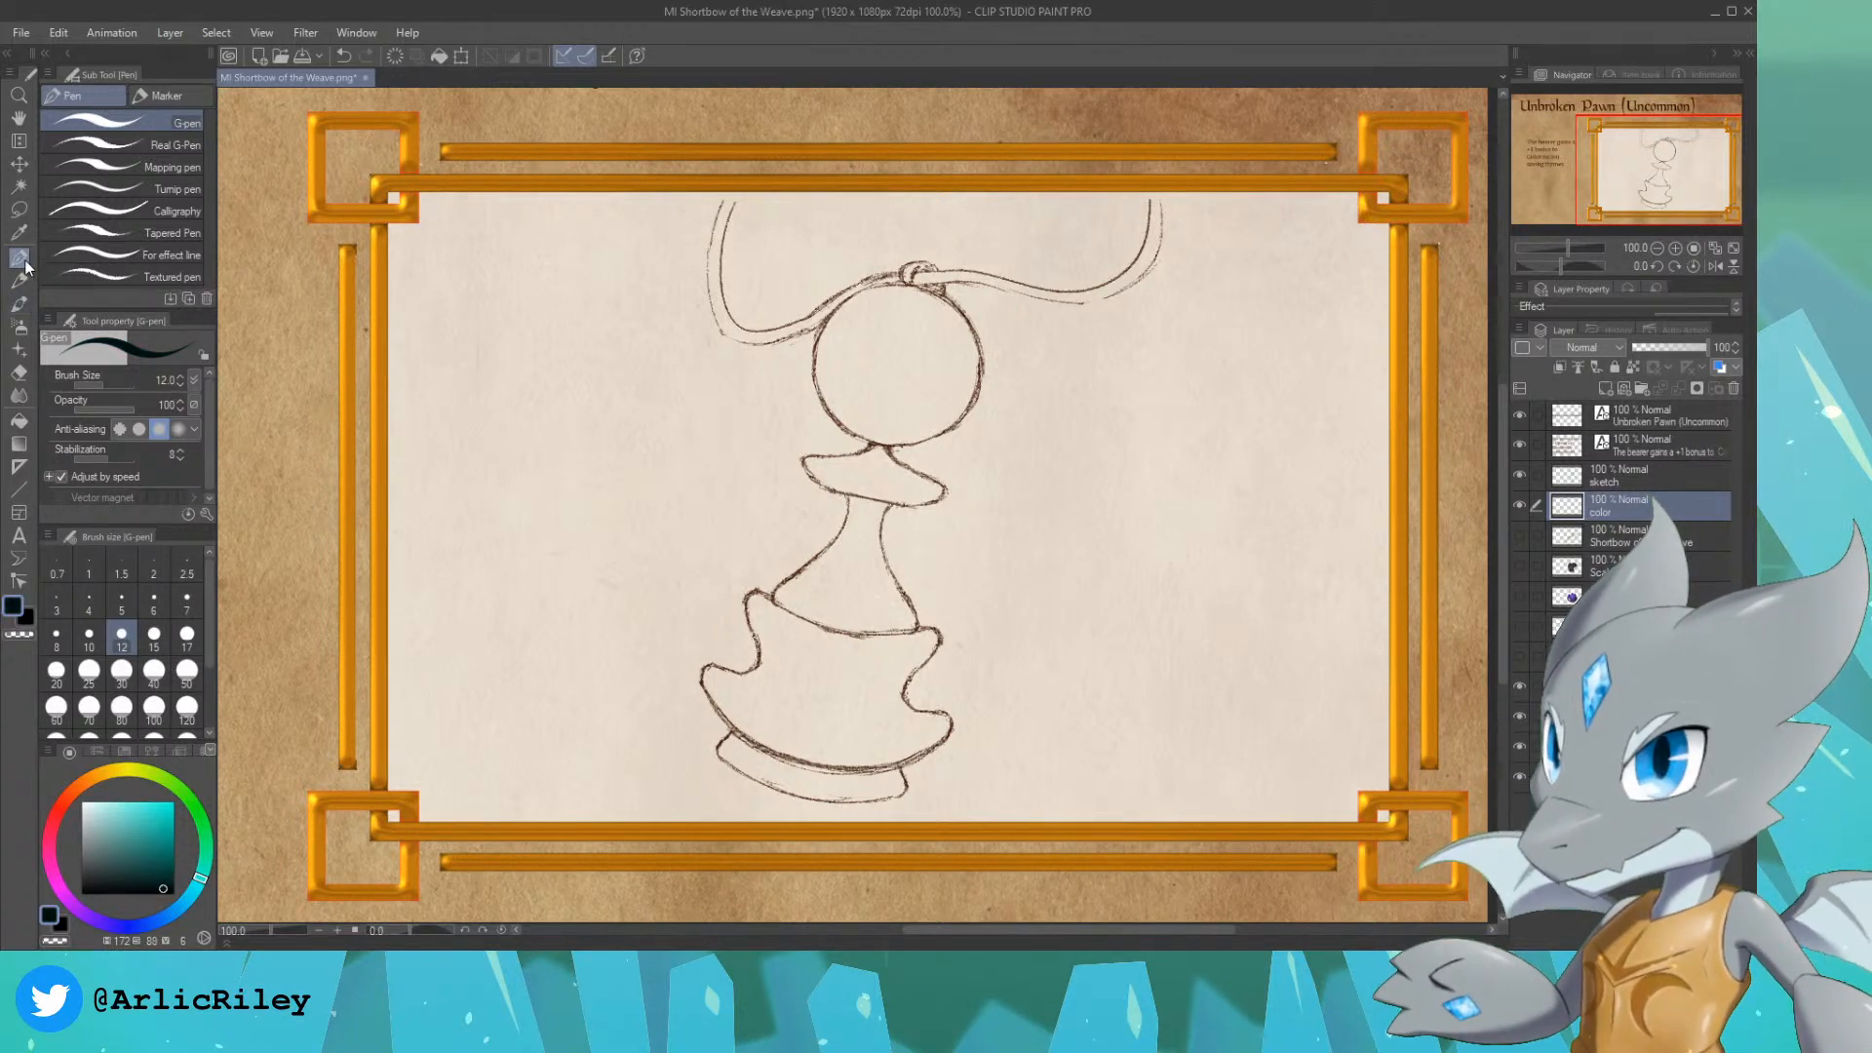
# Step: Fill the pawn's round head with the near-black teal, starting at brush size 120 and finishing the edges at size 25
pyautogui.press(']')
pyautogui.press(']')
pyautogui.press(']')
pyautogui.press(']')
pyautogui.press(']')
pyautogui.press(']')
pyautogui.press(']')
pyautogui.press(']')
pyautogui.press(']')
pyautogui.press(']')
pyautogui.press(']')
pyautogui.press(']')
pyautogui.click(885, 369)
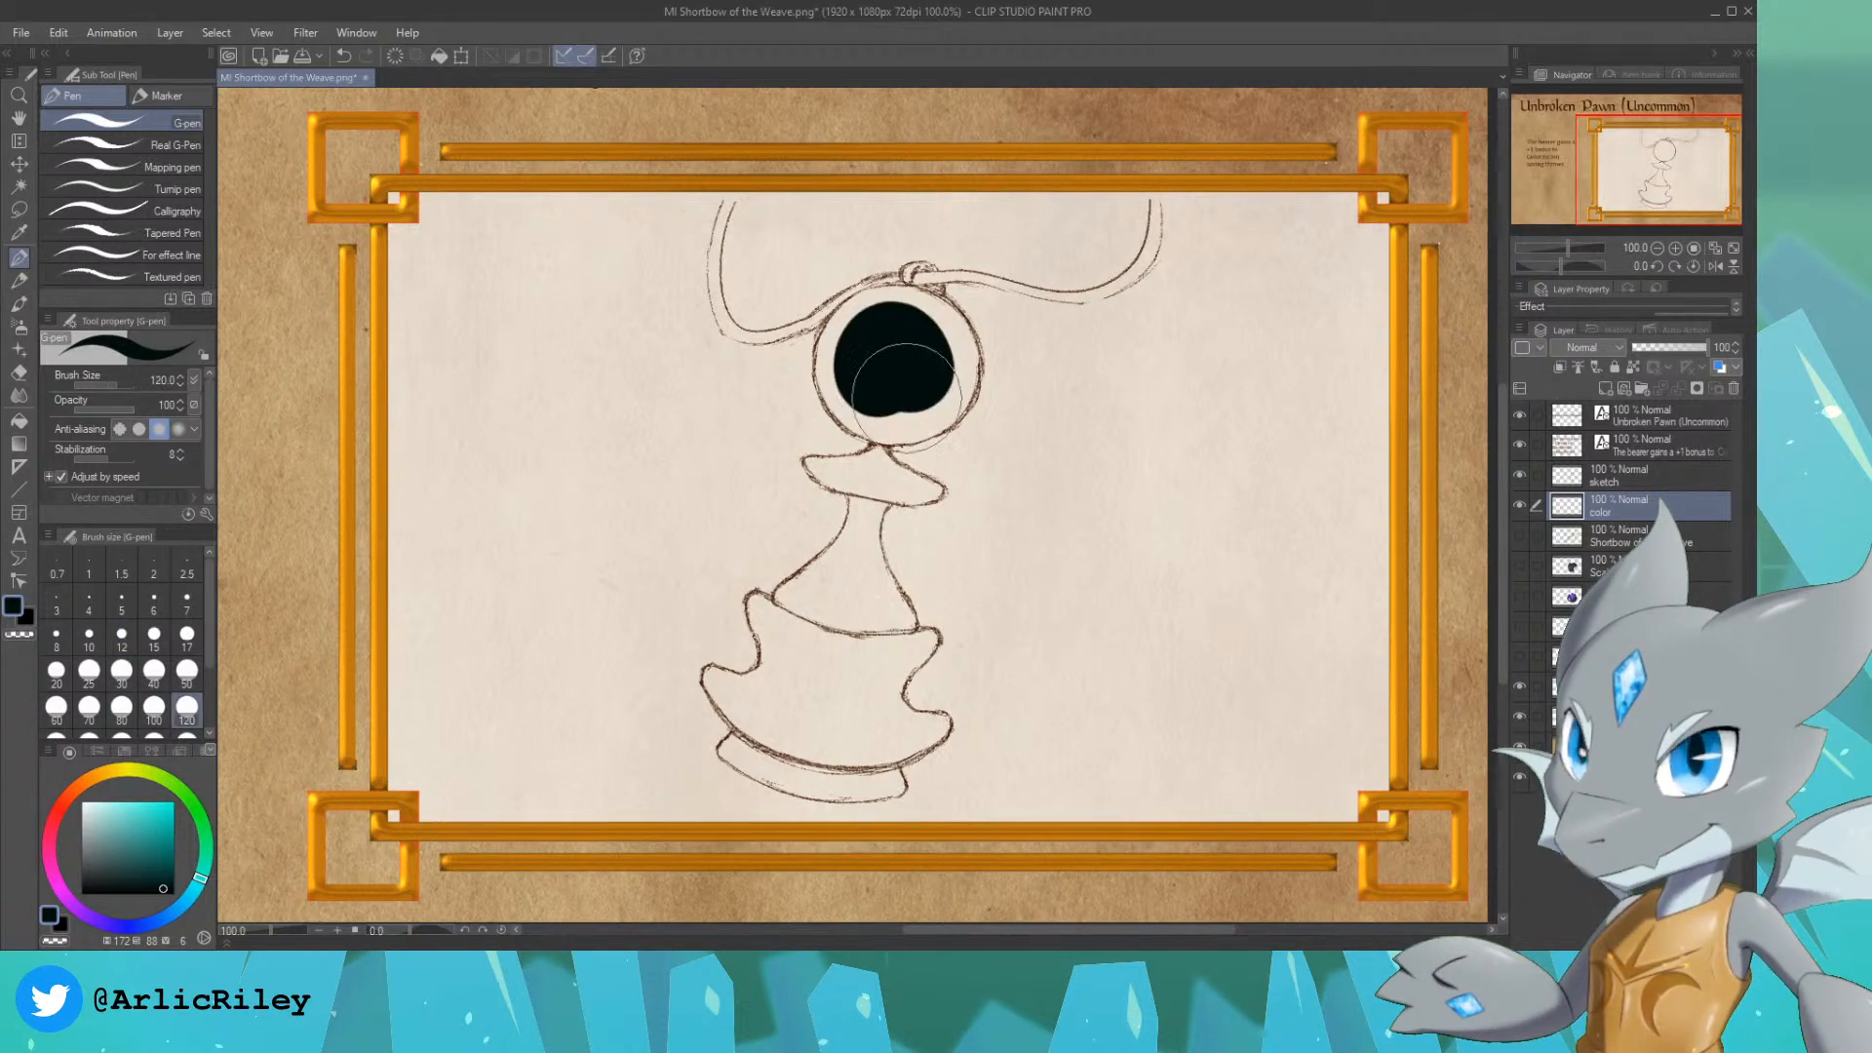
pyautogui.hotkey('ctrl', 'z')
pyautogui.moveTo(874, 363)
pyautogui.mouseDown()
pyautogui.moveTo(858, 376)
pyautogui.moveTo(882, 375)
pyautogui.moveTo(856, 369)
pyautogui.moveTo(862, 329)
pyautogui.moveTo(846, 379)
pyautogui.moveTo(844, 349)
pyautogui.moveTo(852, 365)
pyautogui.moveTo(872, 332)
pyautogui.mouseUp()
pyautogui.hotkey('ctrl', 'z')
pyautogui.press('[')
pyautogui.press('[')
pyautogui.press('[')
pyautogui.press('[')
pyautogui.press('[')
pyautogui.press('[')
pyautogui.press('[')
pyautogui.press('[')
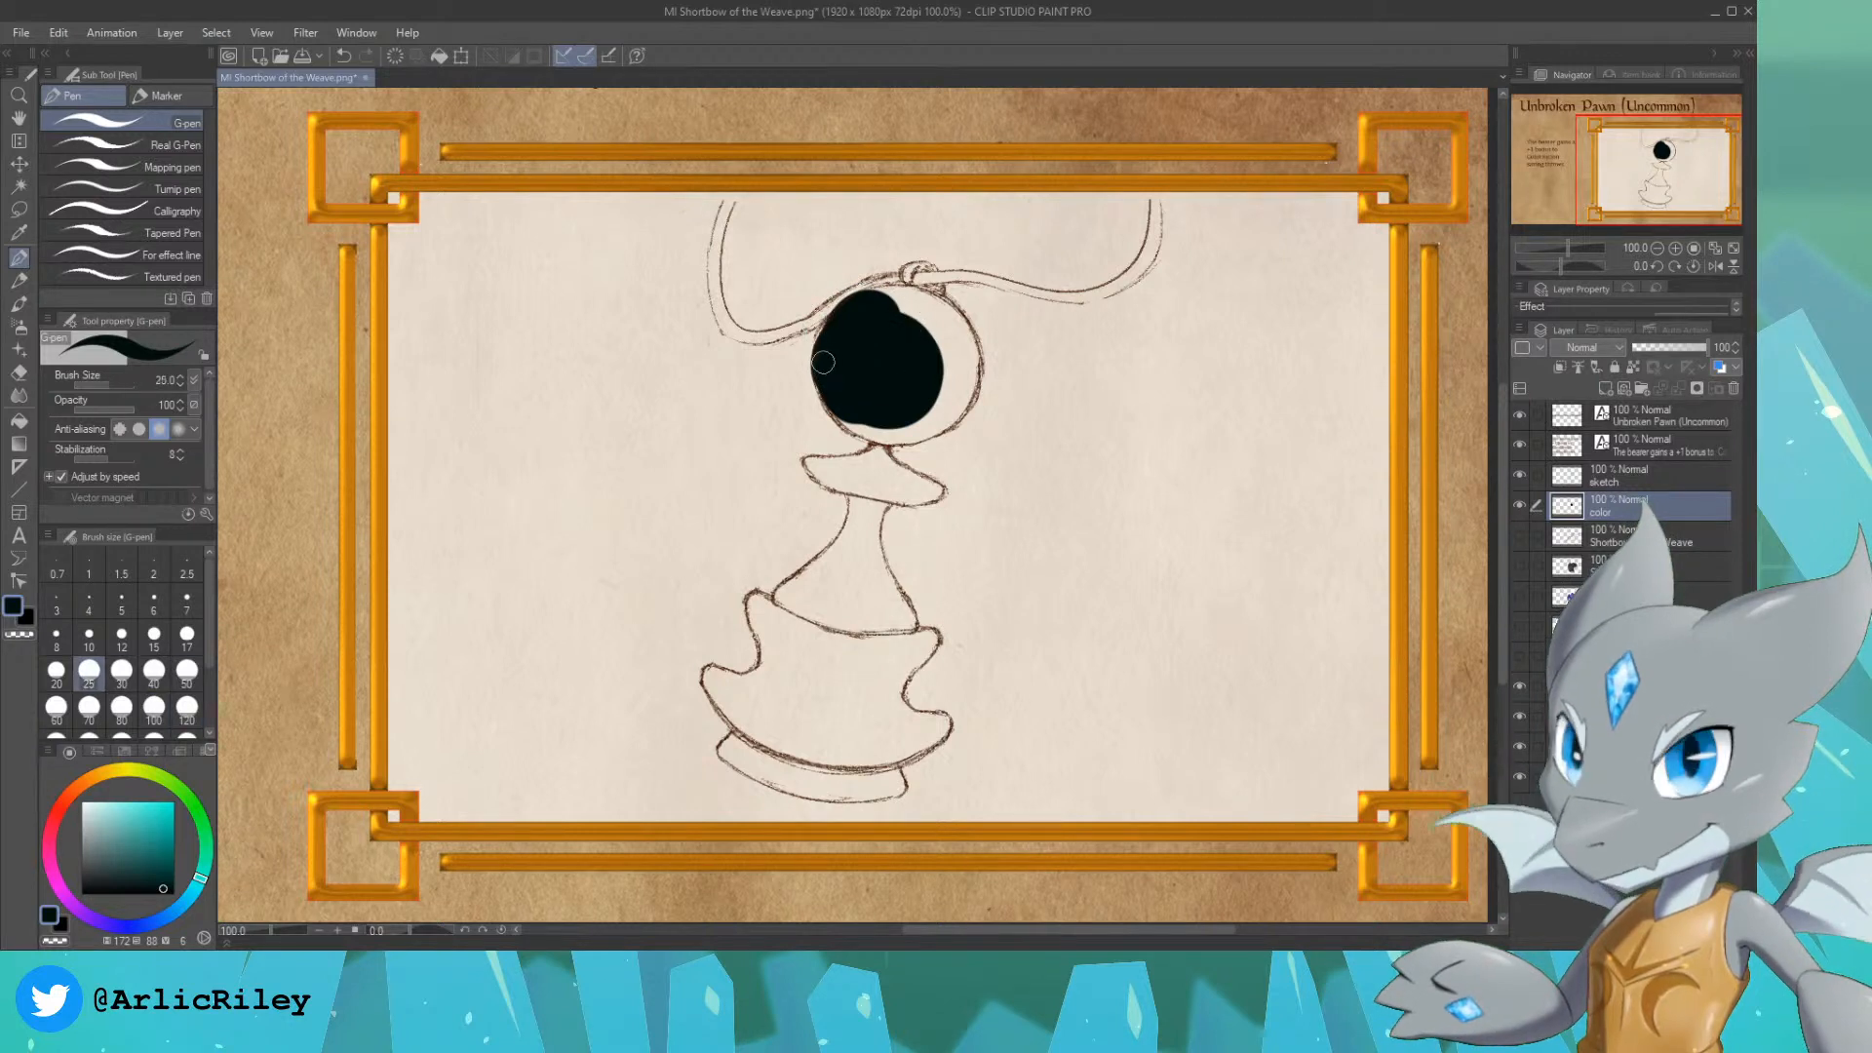
pyautogui.moveTo(832, 328)
pyautogui.mouseDown()
pyautogui.moveTo(914, 304)
pyautogui.moveTo(894, 297)
pyautogui.moveTo(943, 311)
pyautogui.moveTo(893, 297)
pyautogui.moveTo(952, 342)
pyautogui.moveTo(887, 304)
pyautogui.moveTo(932, 315)
pyautogui.moveTo(929, 359)
pyautogui.moveTo(861, 360)
pyautogui.moveTo(855, 391)
pyautogui.moveTo(823, 361)
pyautogui.moveTo(857, 418)
pyautogui.moveTo(821, 376)
pyautogui.moveTo(823, 393)
pyautogui.moveTo(878, 417)
pyautogui.moveTo(845, 423)
pyautogui.moveTo(865, 432)
pyautogui.moveTo(915, 402)
pyautogui.moveTo(917, 426)
pyautogui.moveTo(888, 432)
pyautogui.moveTo(944, 397)
pyautogui.moveTo(896, 440)
pyautogui.moveTo(963, 395)
pyautogui.moveTo(924, 349)
pyautogui.moveTo(952, 390)
pyautogui.moveTo(932, 392)
pyautogui.moveTo(954, 366)
pyautogui.moveTo(946, 314)
pyautogui.moveTo(960, 402)
pyautogui.moveTo(963, 338)
pyautogui.moveTo(952, 391)
pyautogui.moveTo(963, 360)
pyautogui.moveTo(916, 299)
pyautogui.moveTo(961, 339)
pyautogui.mouseUp()
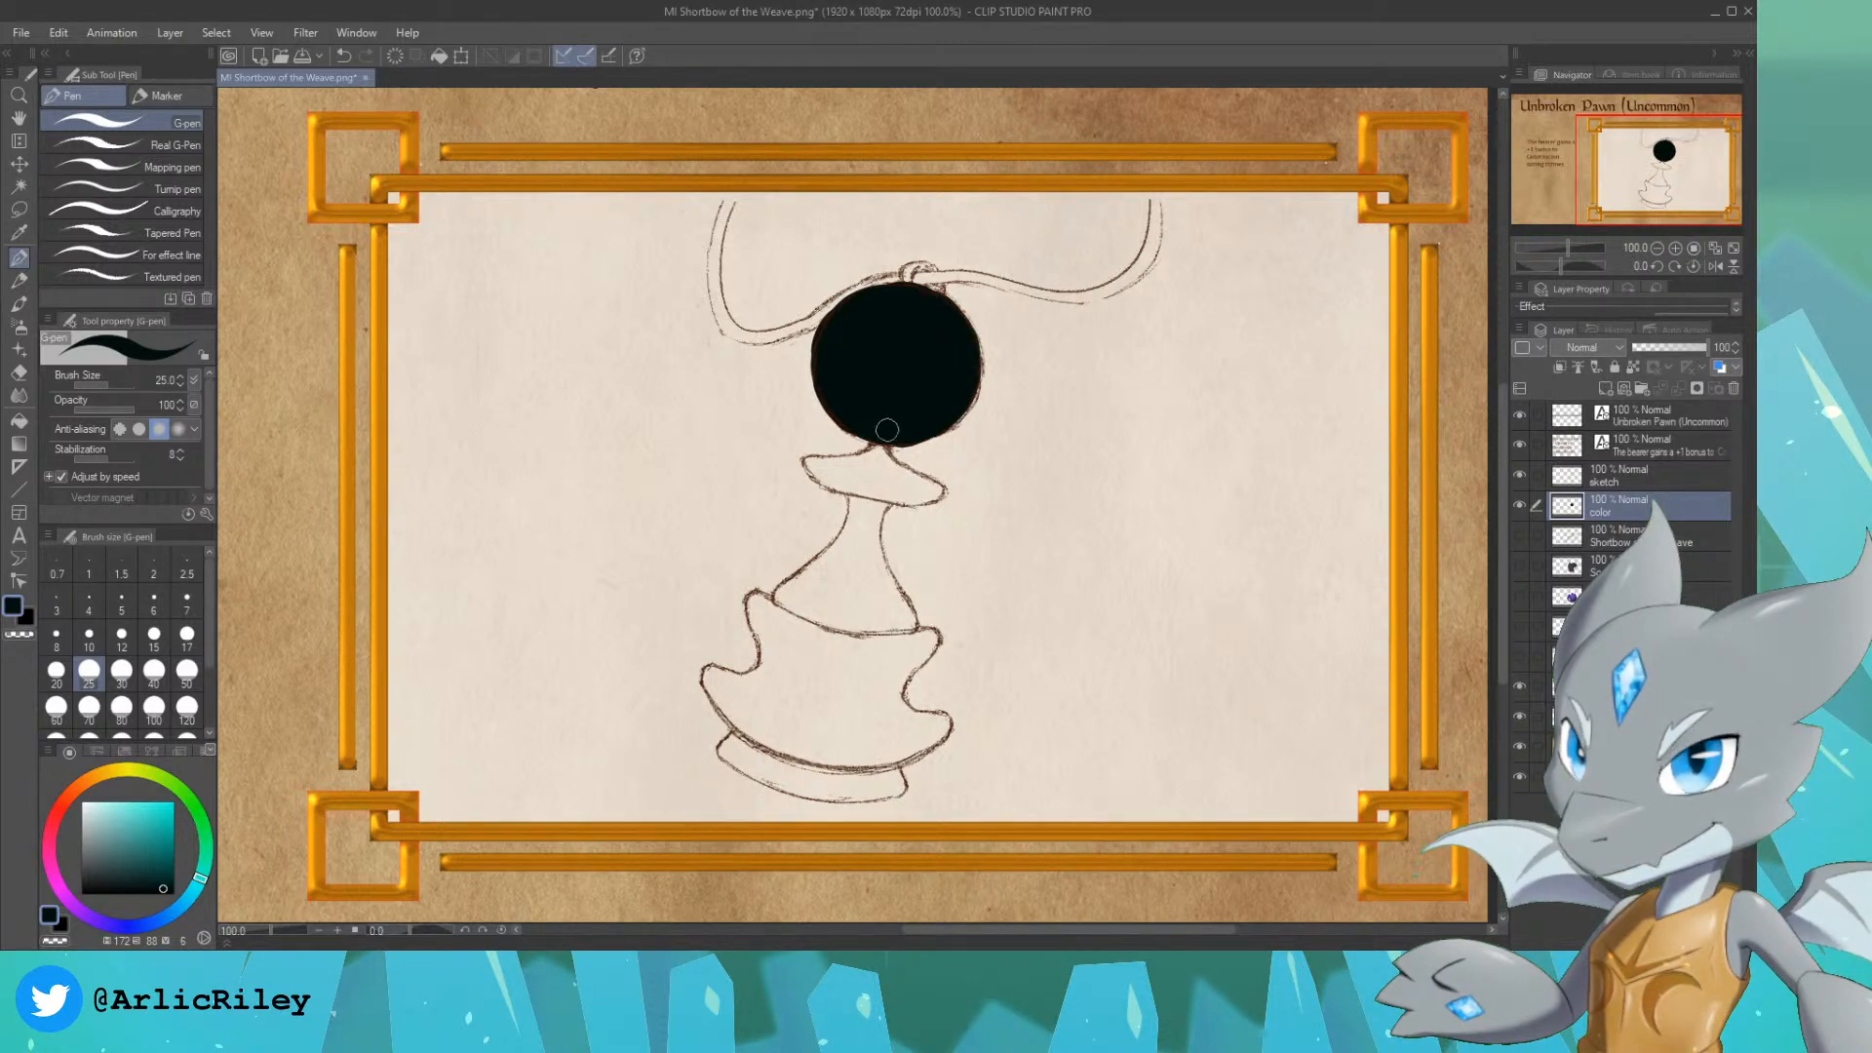
# Step: Paint the pawn's collar, neck and flaring body in the near-black teal and carry it down the base's left edge
pyautogui.moveTo(886, 429)
pyautogui.mouseDown()
pyautogui.moveTo(815, 466)
pyautogui.moveTo(879, 440)
pyautogui.moveTo(815, 466)
pyautogui.moveTo(843, 479)
pyautogui.moveTo(809, 460)
pyautogui.moveTo(873, 483)
pyautogui.moveTo(833, 419)
pyautogui.moveTo(906, 414)
pyautogui.moveTo(872, 476)
pyautogui.moveTo(904, 473)
pyautogui.moveTo(884, 460)
pyautogui.moveTo(934, 489)
pyautogui.moveTo(848, 480)
pyautogui.moveTo(923, 499)
pyautogui.moveTo(894, 477)
pyautogui.moveTo(882, 566)
pyautogui.mouseUp()
pyautogui.moveTo(884, 579); pyautogui.dragTo(906, 651)
pyautogui.moveTo(893, 586); pyautogui.dragTo(906, 629)
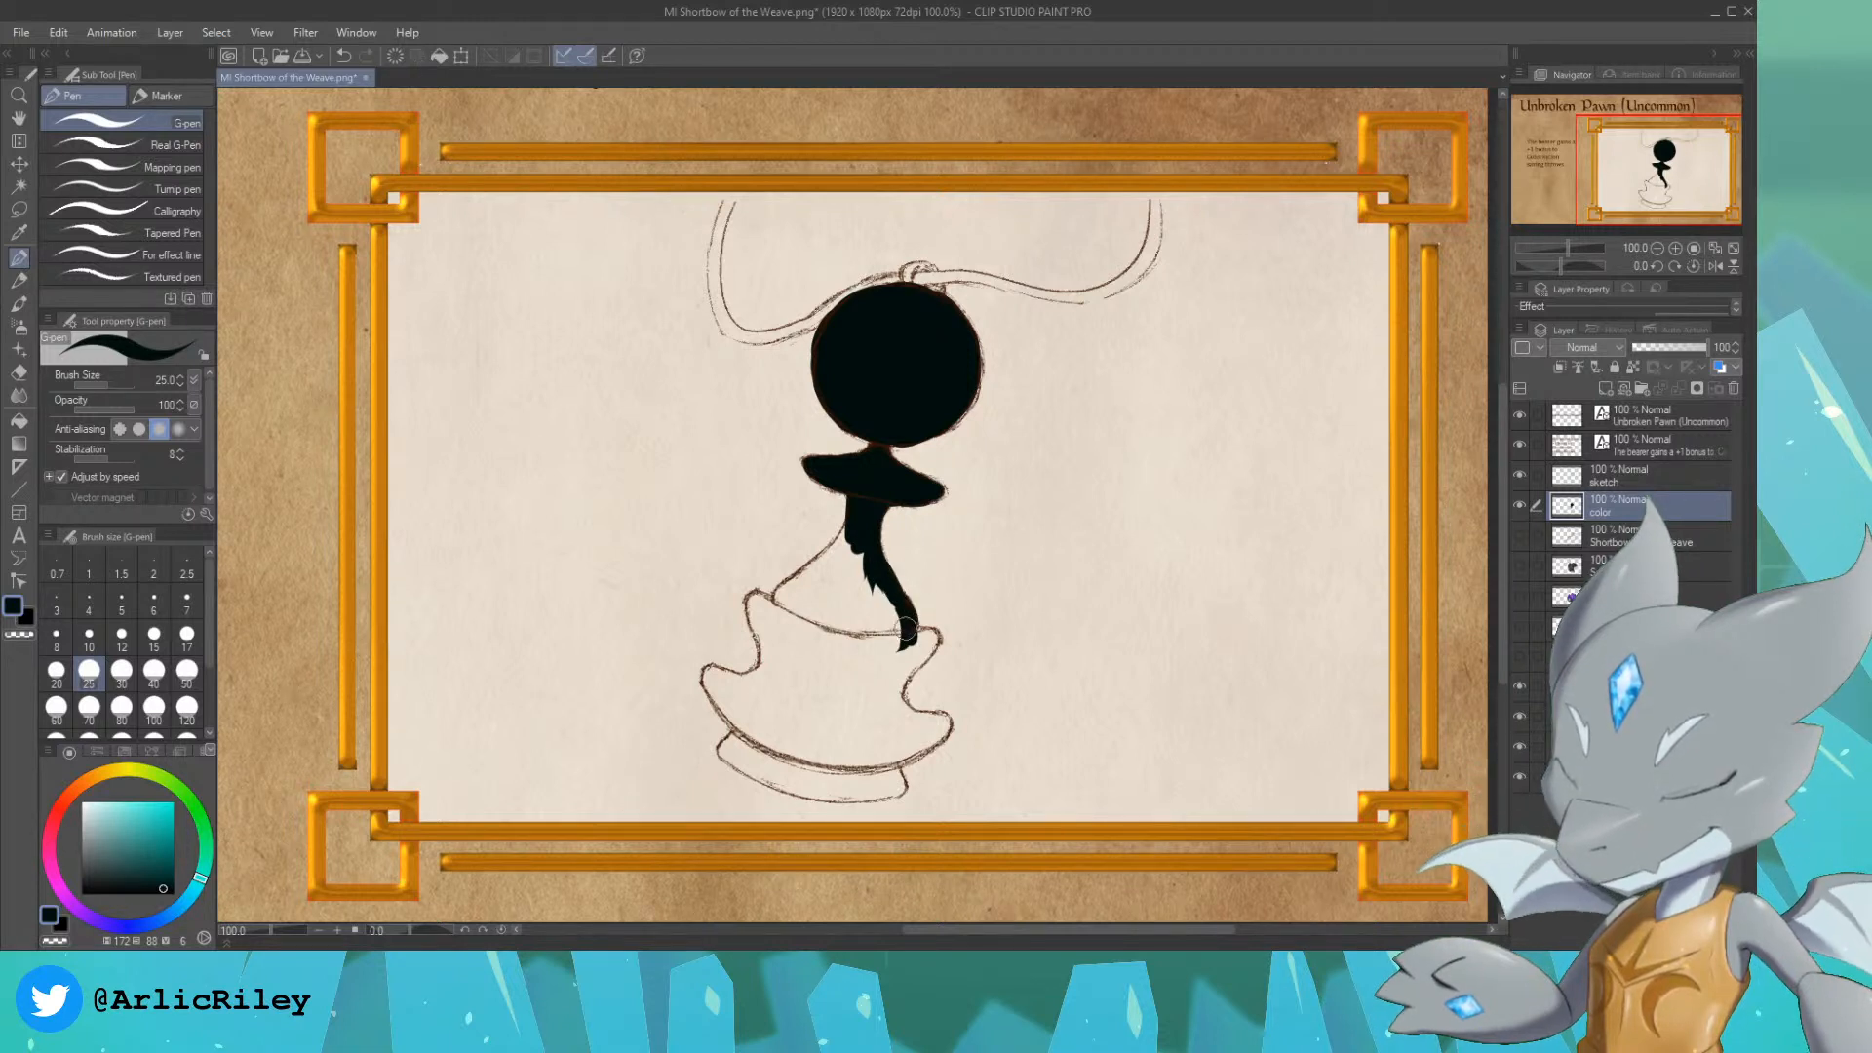
pyautogui.moveTo(777, 621)
pyautogui.mouseDown()
pyautogui.moveTo(859, 503)
pyautogui.moveTo(787, 610)
pyautogui.moveTo(817, 584)
pyautogui.moveTo(783, 605)
pyautogui.moveTo(857, 543)
pyautogui.moveTo(840, 612)
pyautogui.moveTo(848, 640)
pyautogui.moveTo(870, 589)
pyautogui.moveTo(890, 645)
pyautogui.moveTo(873, 590)
pyautogui.moveTo(893, 610)
pyautogui.moveTo(755, 605)
pyautogui.moveTo(764, 637)
pyautogui.moveTo(757, 603)
pyautogui.moveTo(778, 609)
pyautogui.moveTo(797, 584)
pyautogui.moveTo(757, 603)
pyautogui.moveTo(778, 680)
pyautogui.moveTo(760, 622)
pyautogui.moveTo(766, 683)
pyautogui.moveTo(760, 637)
pyautogui.moveTo(705, 676)
pyautogui.moveTo(770, 741)
pyautogui.moveTo(720, 708)
pyautogui.moveTo(756, 757)
pyautogui.mouseUp()
pyautogui.moveTo(717, 683)
pyautogui.mouseDown()
pyautogui.moveTo(765, 680)
pyautogui.moveTo(722, 674)
pyautogui.moveTo(772, 660)
pyautogui.moveTo(761, 676)
pyautogui.moveTo(782, 642)
pyautogui.moveTo(770, 618)
pyautogui.moveTo(829, 668)
pyautogui.mouseUp()
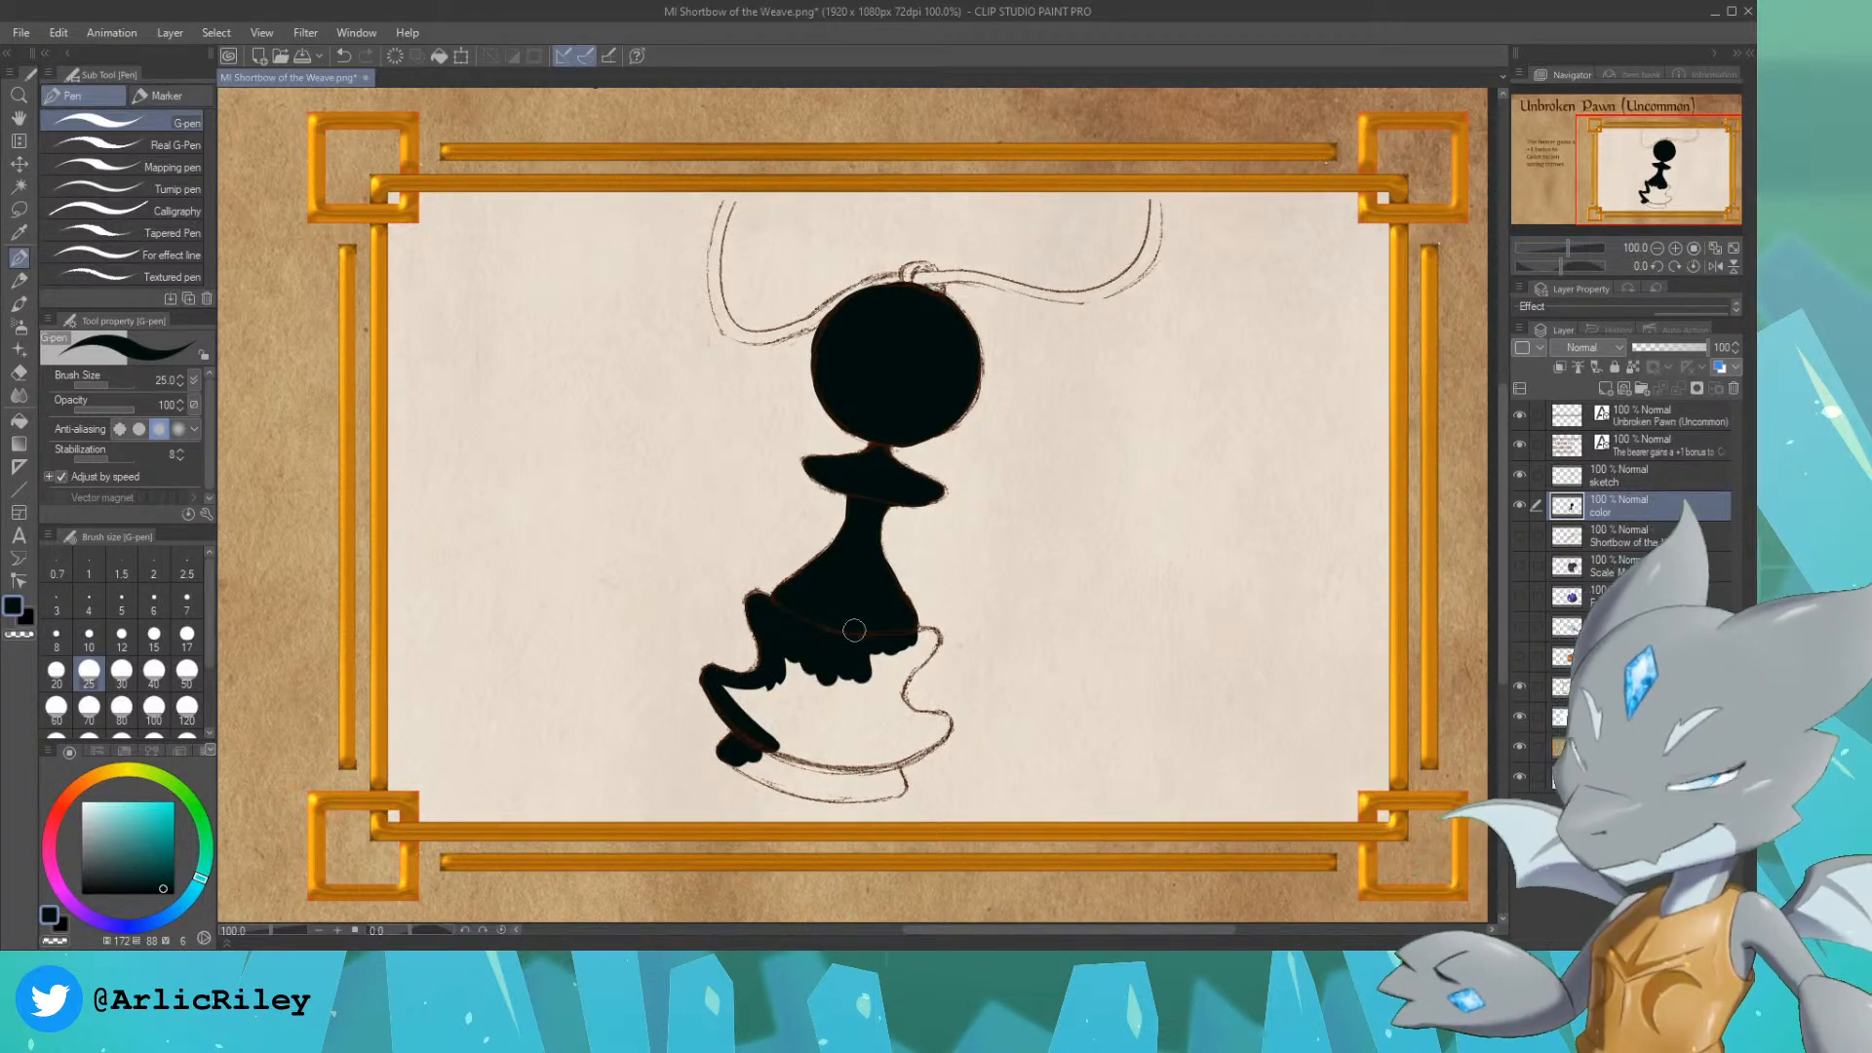
# Step: Fill the rest of the pawn's stepped base and the small ring on top of its head in near-black teal
pyautogui.moveTo(727, 748)
pyautogui.mouseDown()
pyautogui.moveTo(813, 778)
pyautogui.moveTo(749, 759)
pyautogui.moveTo(789, 768)
pyautogui.moveTo(764, 739)
pyautogui.moveTo(856, 766)
pyautogui.mouseUp()
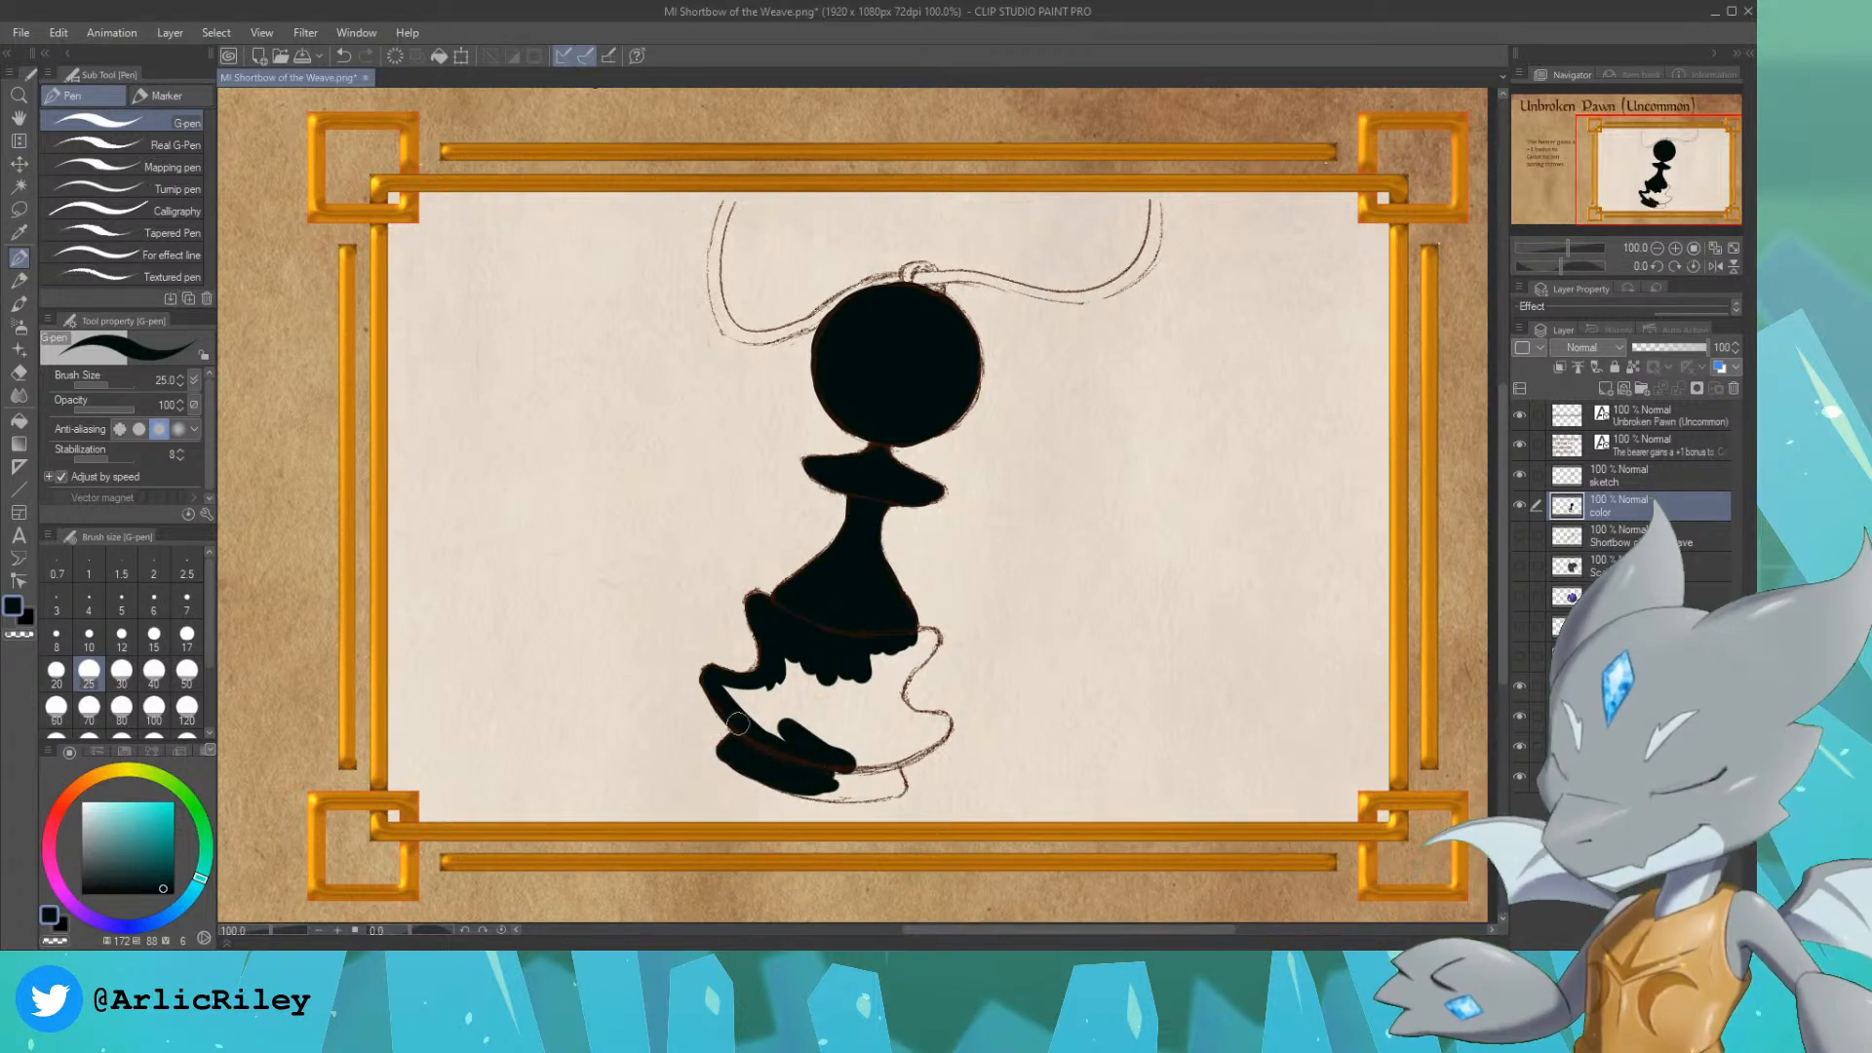
pyautogui.moveTo(720, 691)
pyautogui.mouseDown()
pyautogui.moveTo(756, 719)
pyautogui.moveTo(737, 697)
pyautogui.moveTo(760, 683)
pyautogui.moveTo(766, 701)
pyautogui.moveTo(777, 668)
pyautogui.moveTo(791, 745)
pyautogui.moveTo(775, 702)
pyautogui.mouseUp()
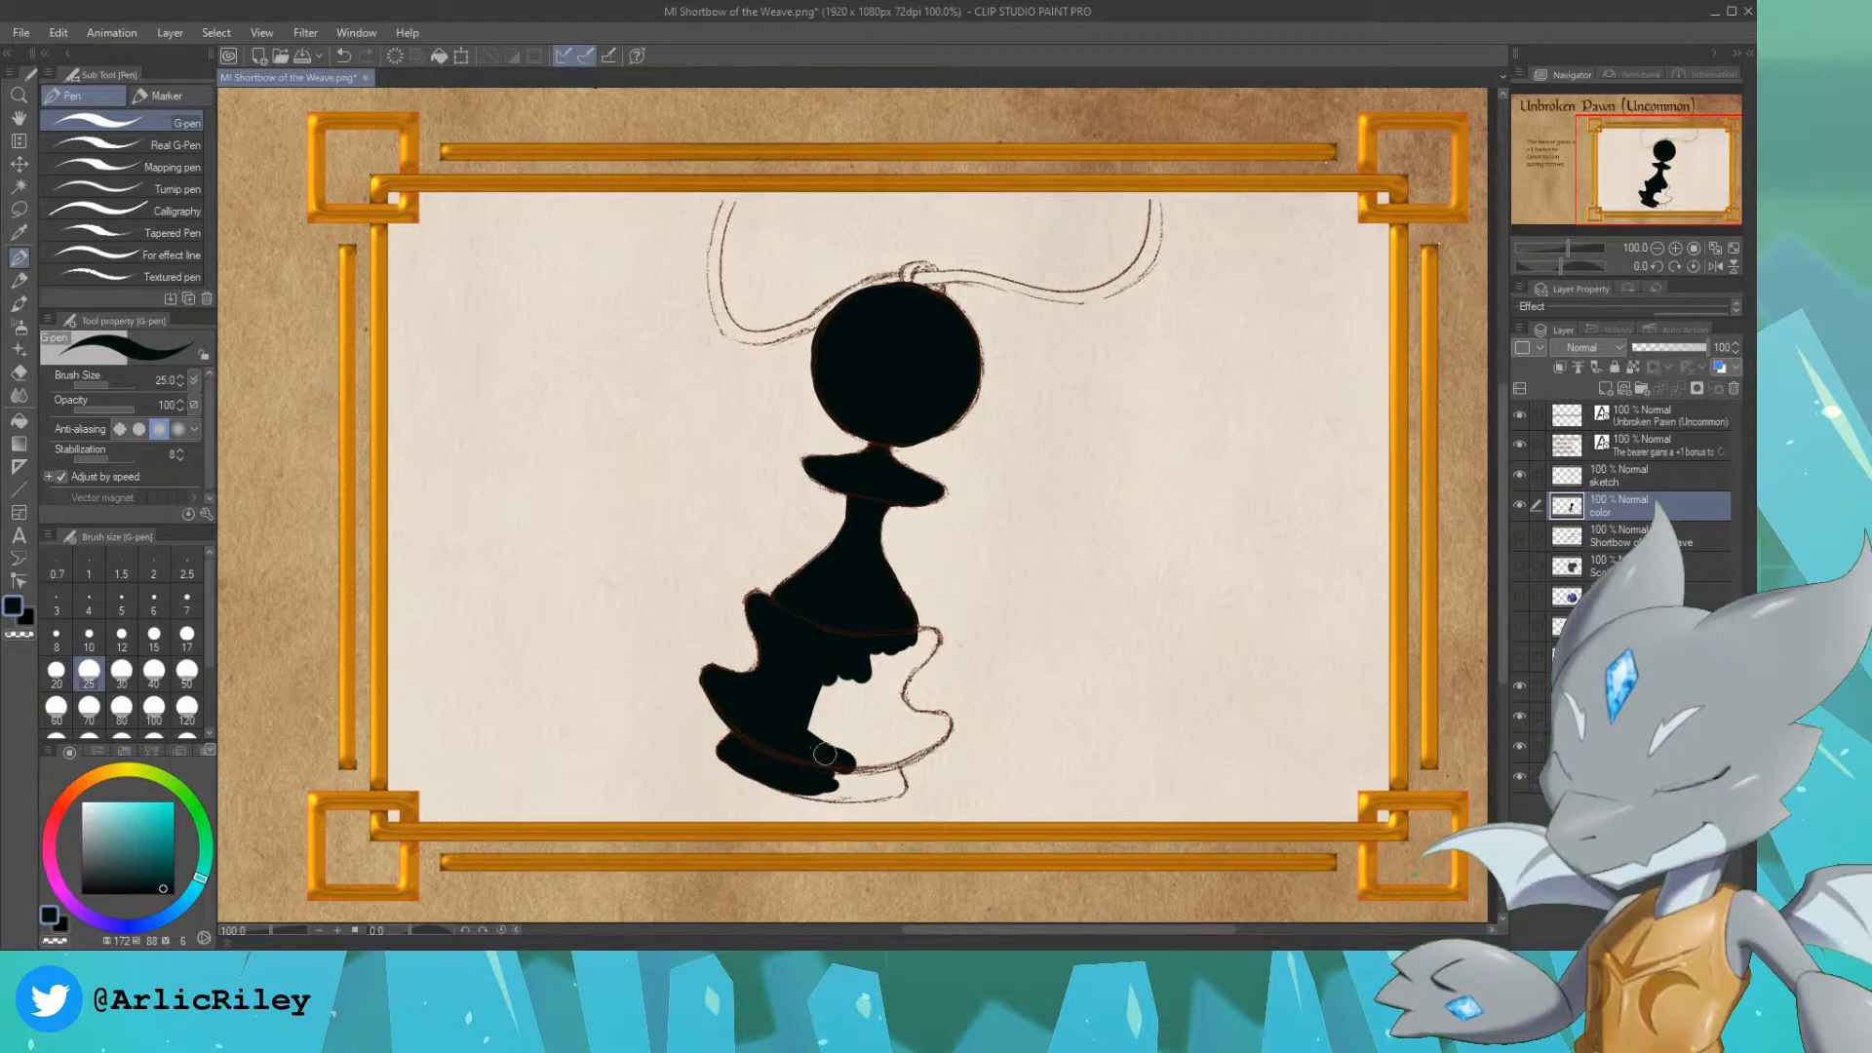
pyautogui.moveTo(784, 782)
pyautogui.mouseDown()
pyautogui.moveTo(898, 788)
pyautogui.moveTo(874, 727)
pyautogui.moveTo(791, 644)
pyautogui.moveTo(841, 773)
pyautogui.moveTo(835, 758)
pyautogui.moveTo(878, 765)
pyautogui.moveTo(859, 779)
pyautogui.moveTo(812, 686)
pyautogui.moveTo(807, 705)
pyautogui.moveTo(832, 729)
pyautogui.moveTo(857, 618)
pyautogui.moveTo(858, 708)
pyautogui.moveTo(829, 726)
pyautogui.moveTo(862, 688)
pyautogui.moveTo(892, 756)
pyautogui.mouseUp()
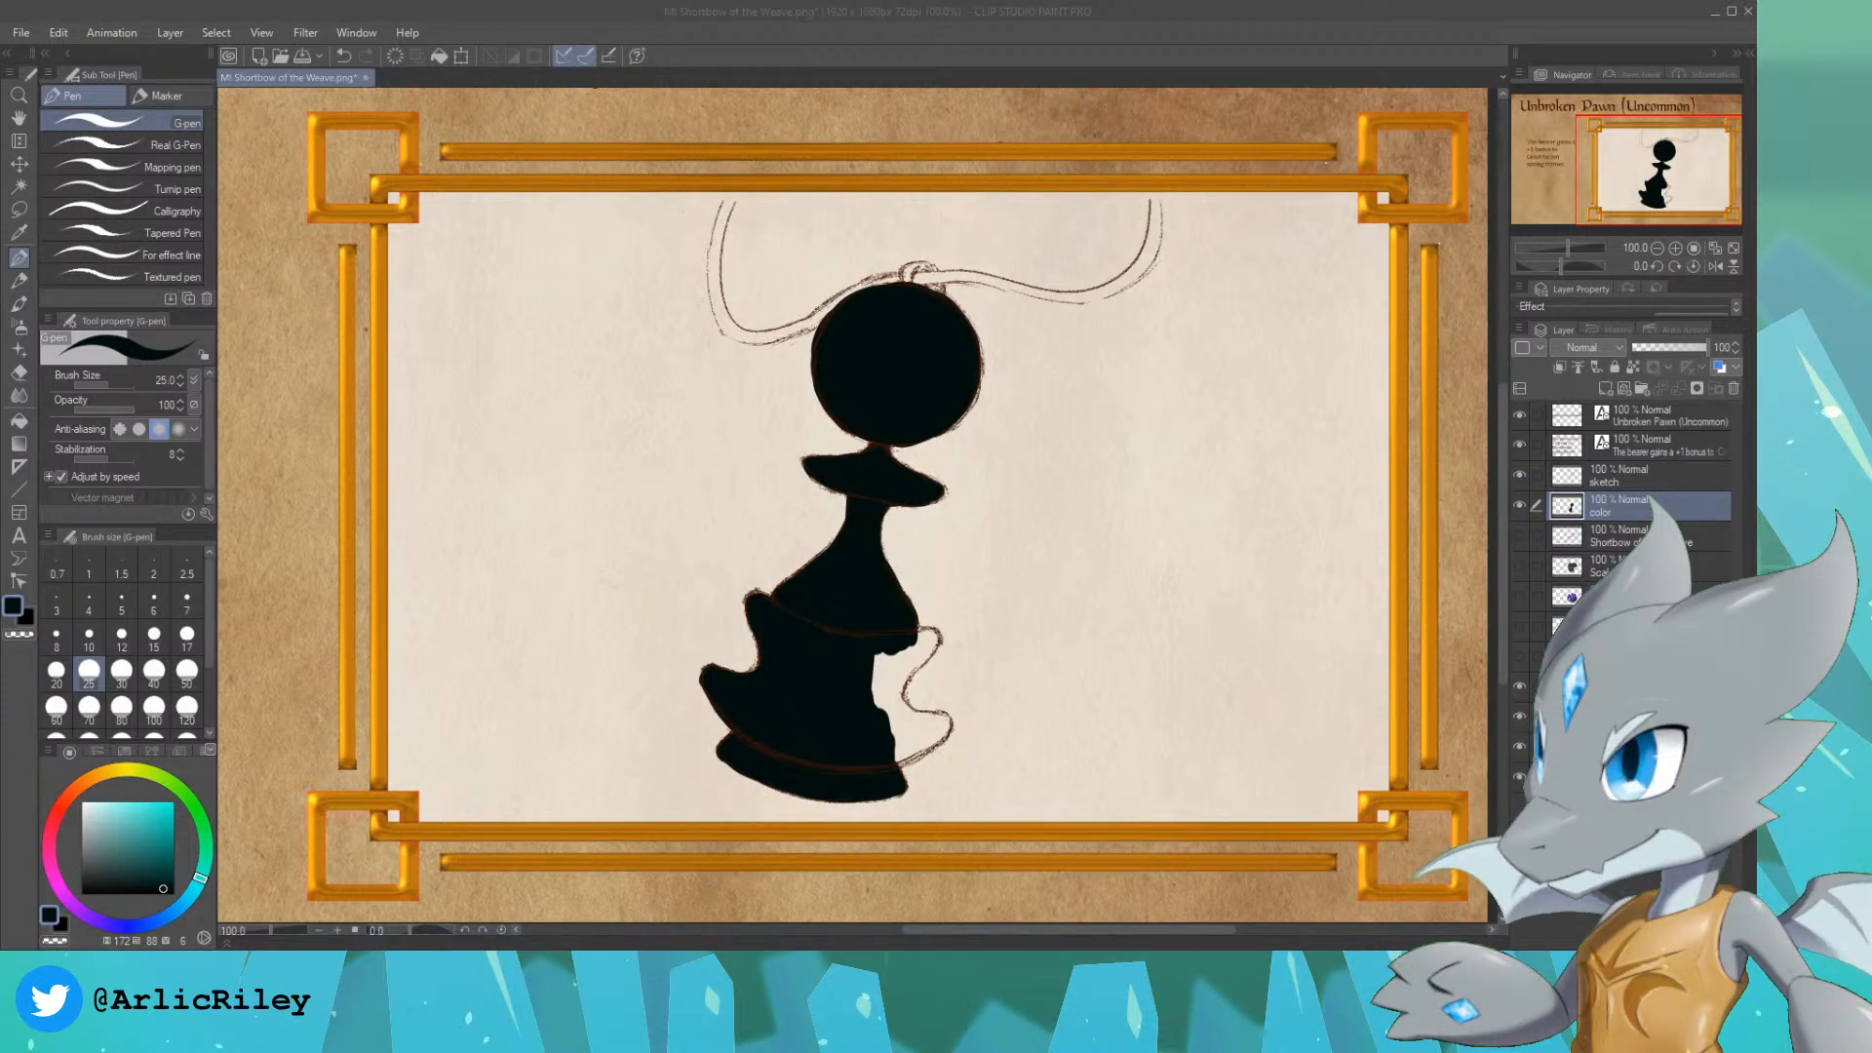
pyautogui.click(1015, 30)
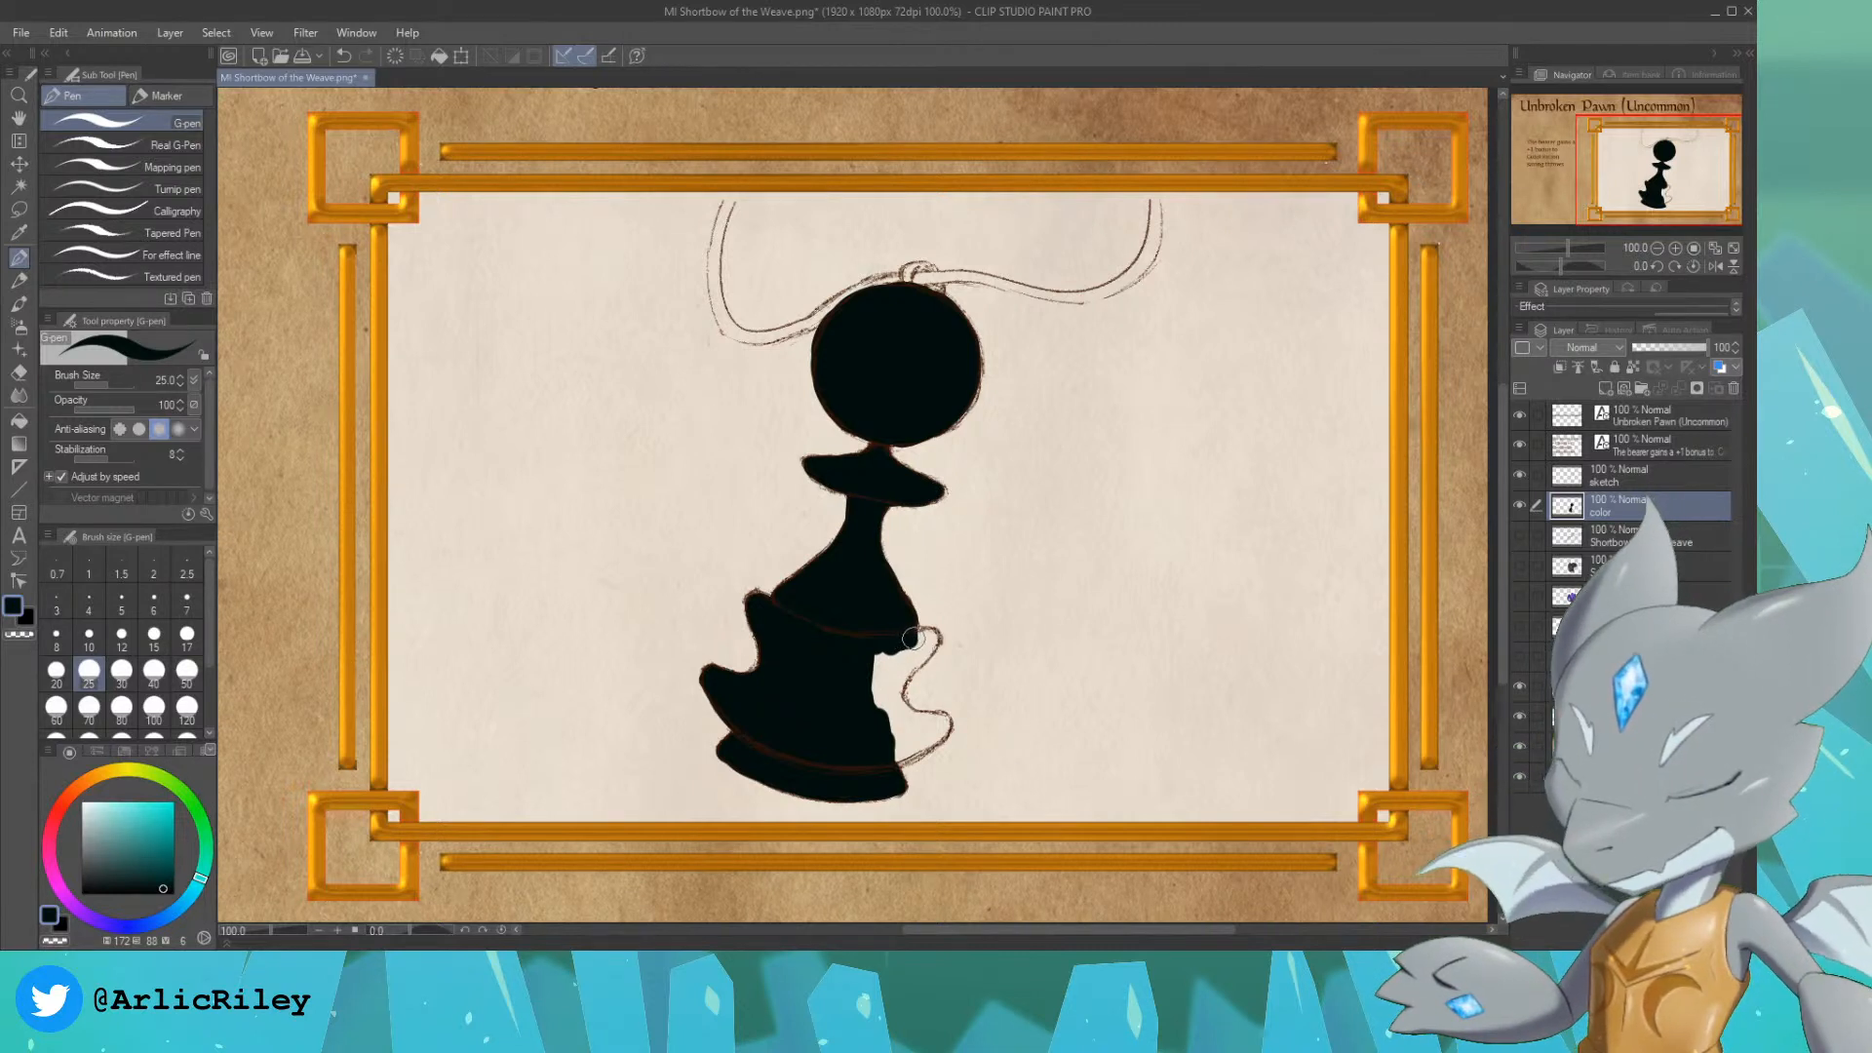
pyautogui.moveTo(921, 651)
pyautogui.mouseDown()
pyautogui.moveTo(871, 702)
pyautogui.moveTo(931, 641)
pyautogui.moveTo(864, 685)
pyautogui.moveTo(878, 716)
pyautogui.moveTo(859, 656)
pyautogui.moveTo(908, 726)
pyautogui.moveTo(902, 668)
pyautogui.moveTo(883, 766)
pyautogui.moveTo(930, 737)
pyautogui.moveTo(894, 704)
pyautogui.moveTo(903, 679)
pyautogui.moveTo(925, 734)
pyautogui.mouseUp()
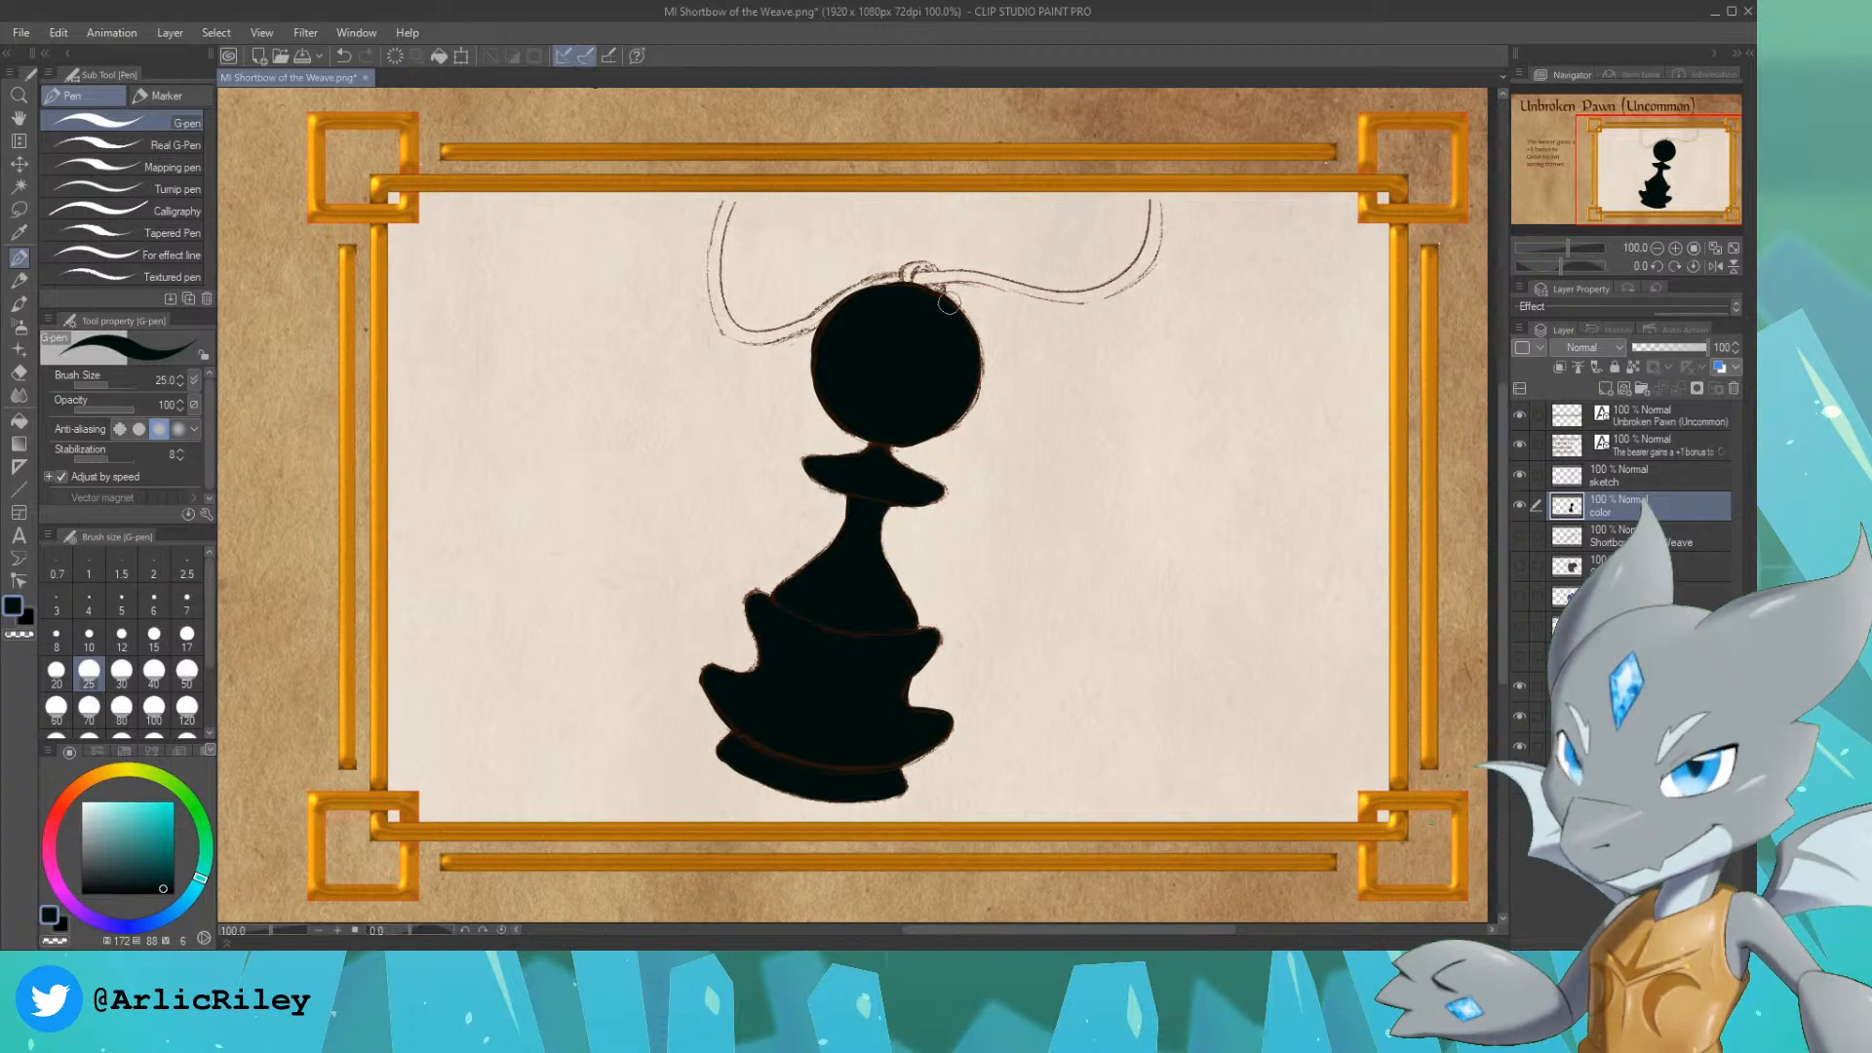
pyautogui.moveTo(905, 289); pyautogui.dragTo(913, 271)
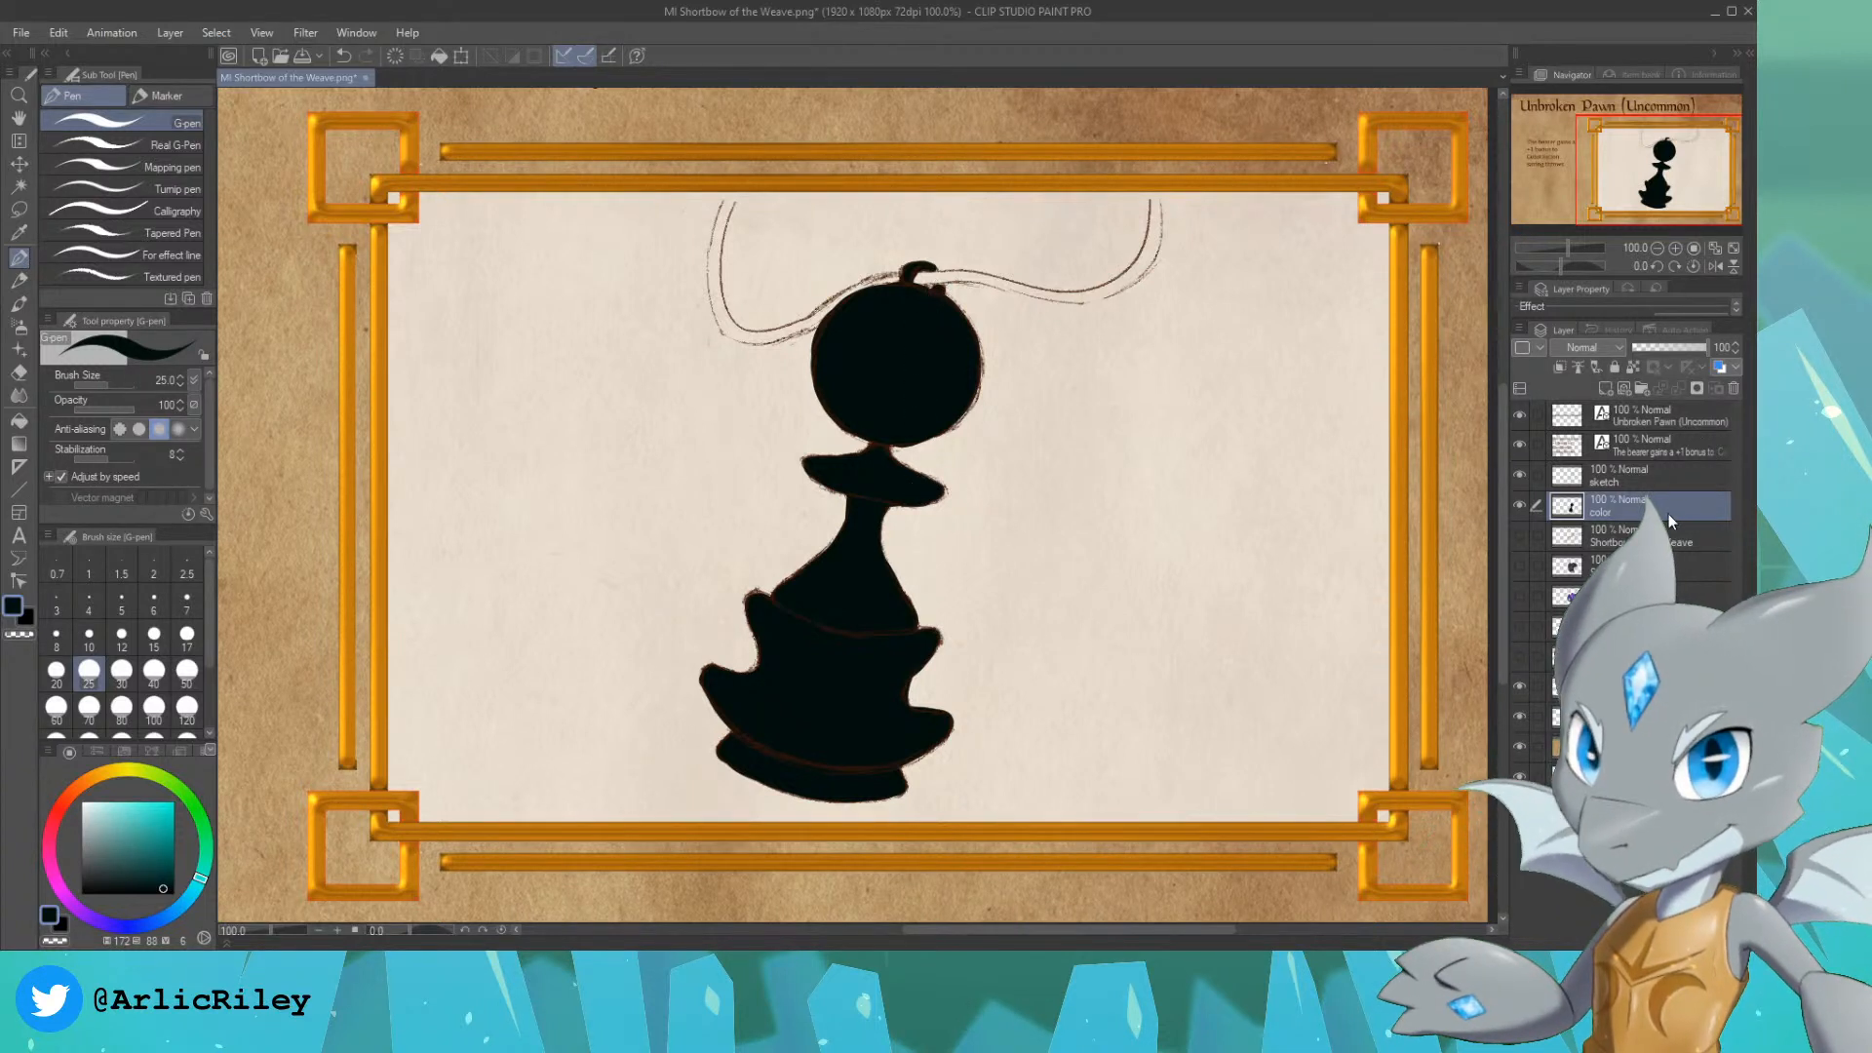
# Step: Paint the left side of the cord in dark brown from the frame's upper edge down to the ring
pyautogui.click(92, 844)
pyautogui.click(91, 843)
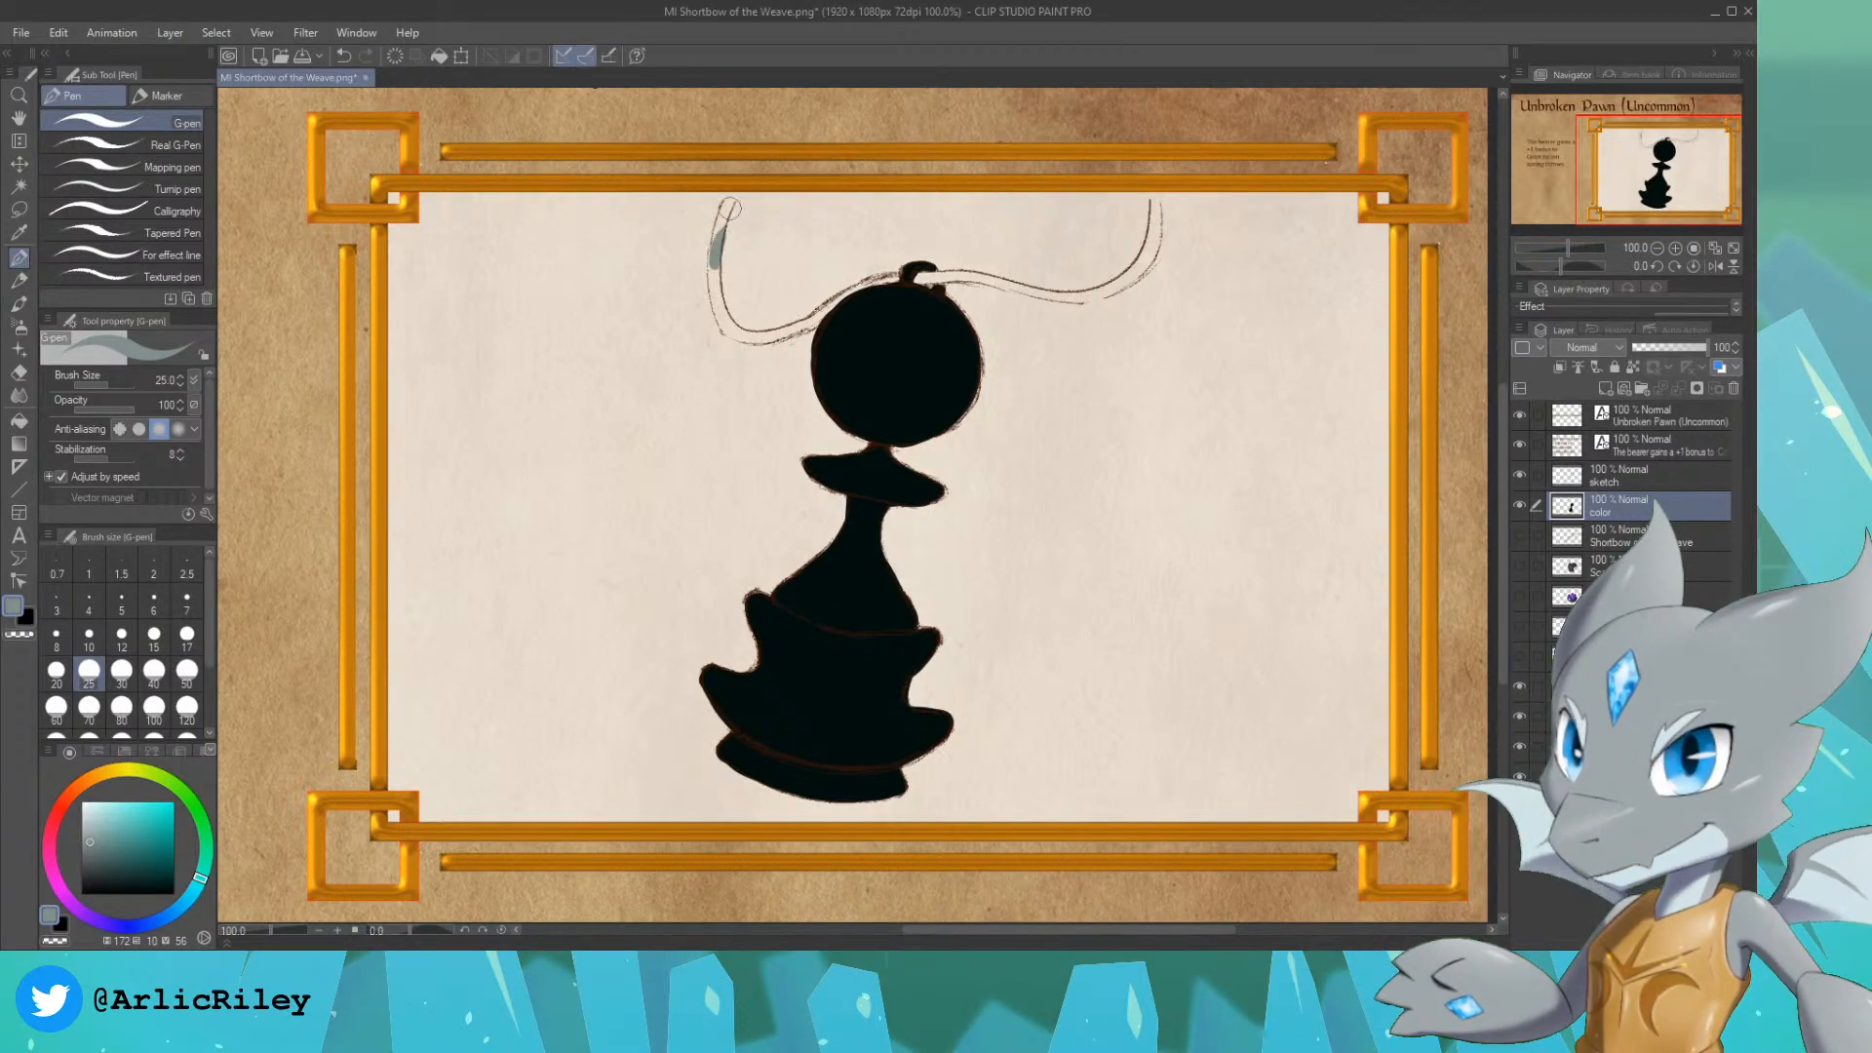
pyautogui.click(76, 789)
pyautogui.click(139, 831)
pyautogui.moveTo(138, 830); pyautogui.dragTo(170, 860)
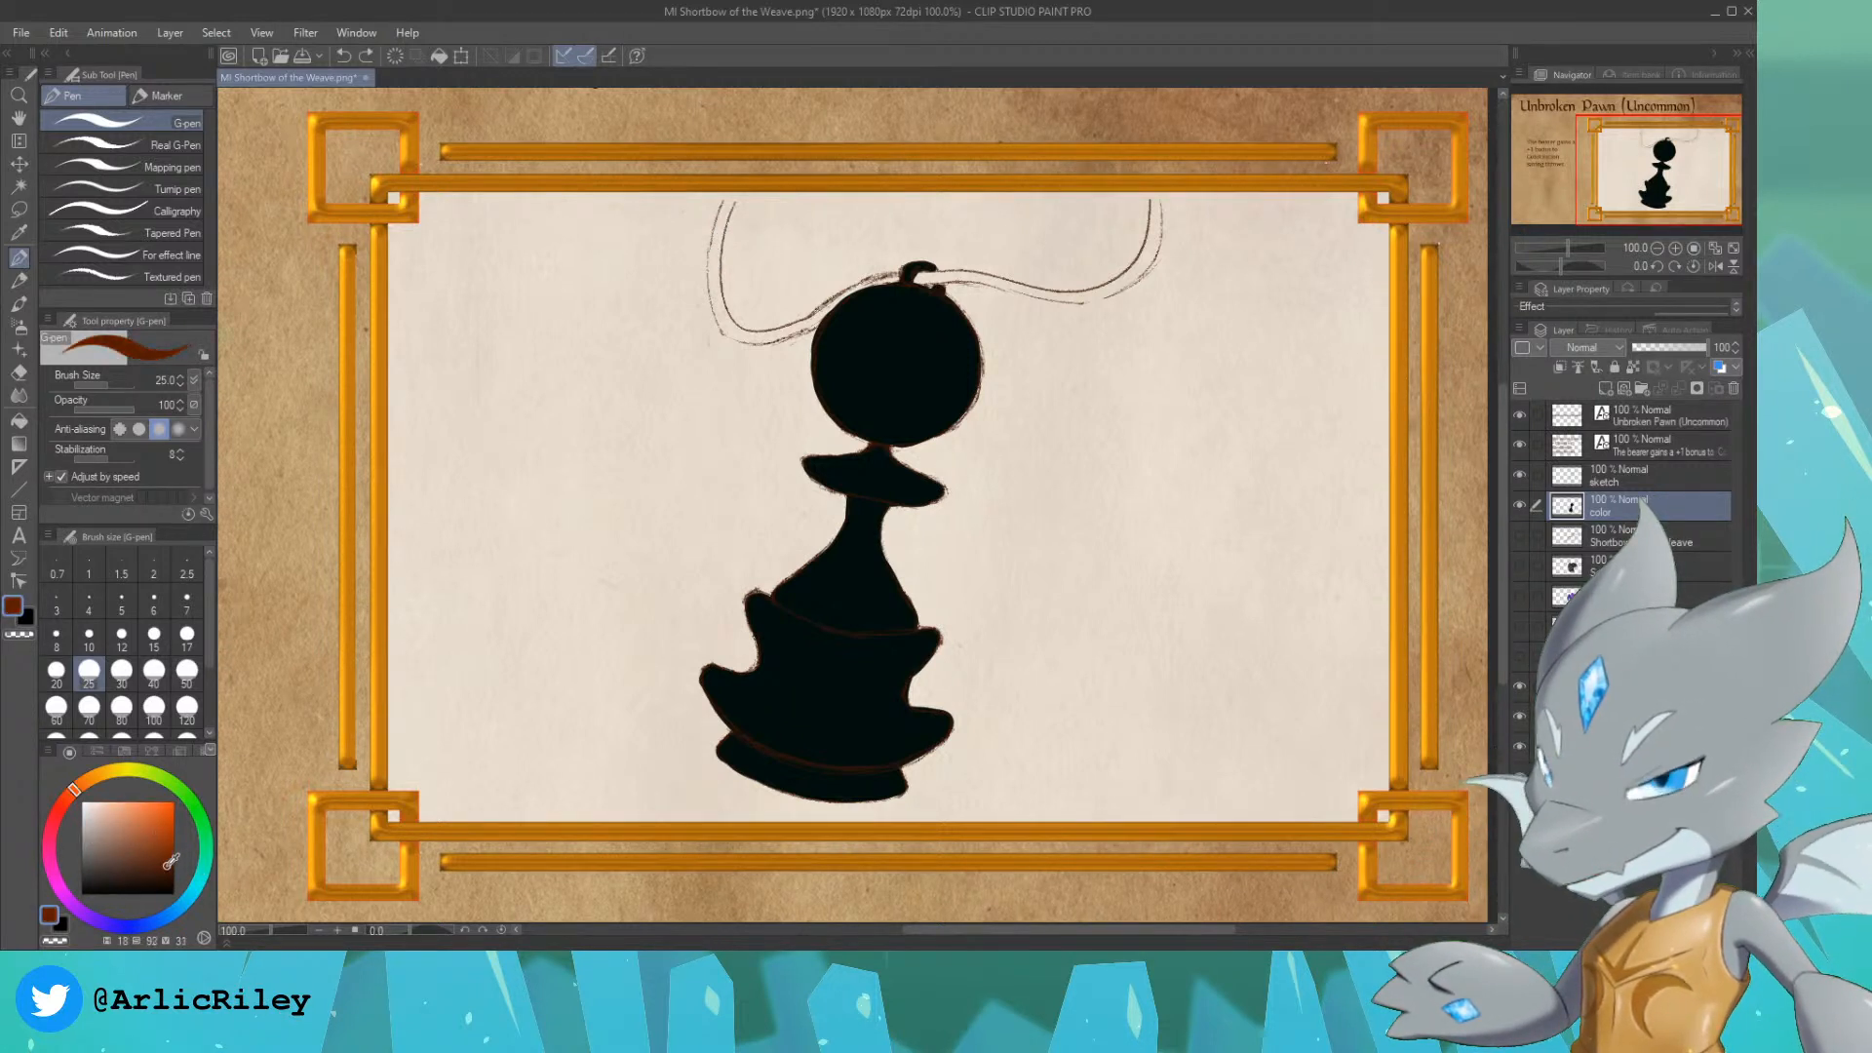
pyautogui.moveTo(715, 271); pyautogui.dragTo(726, 201)
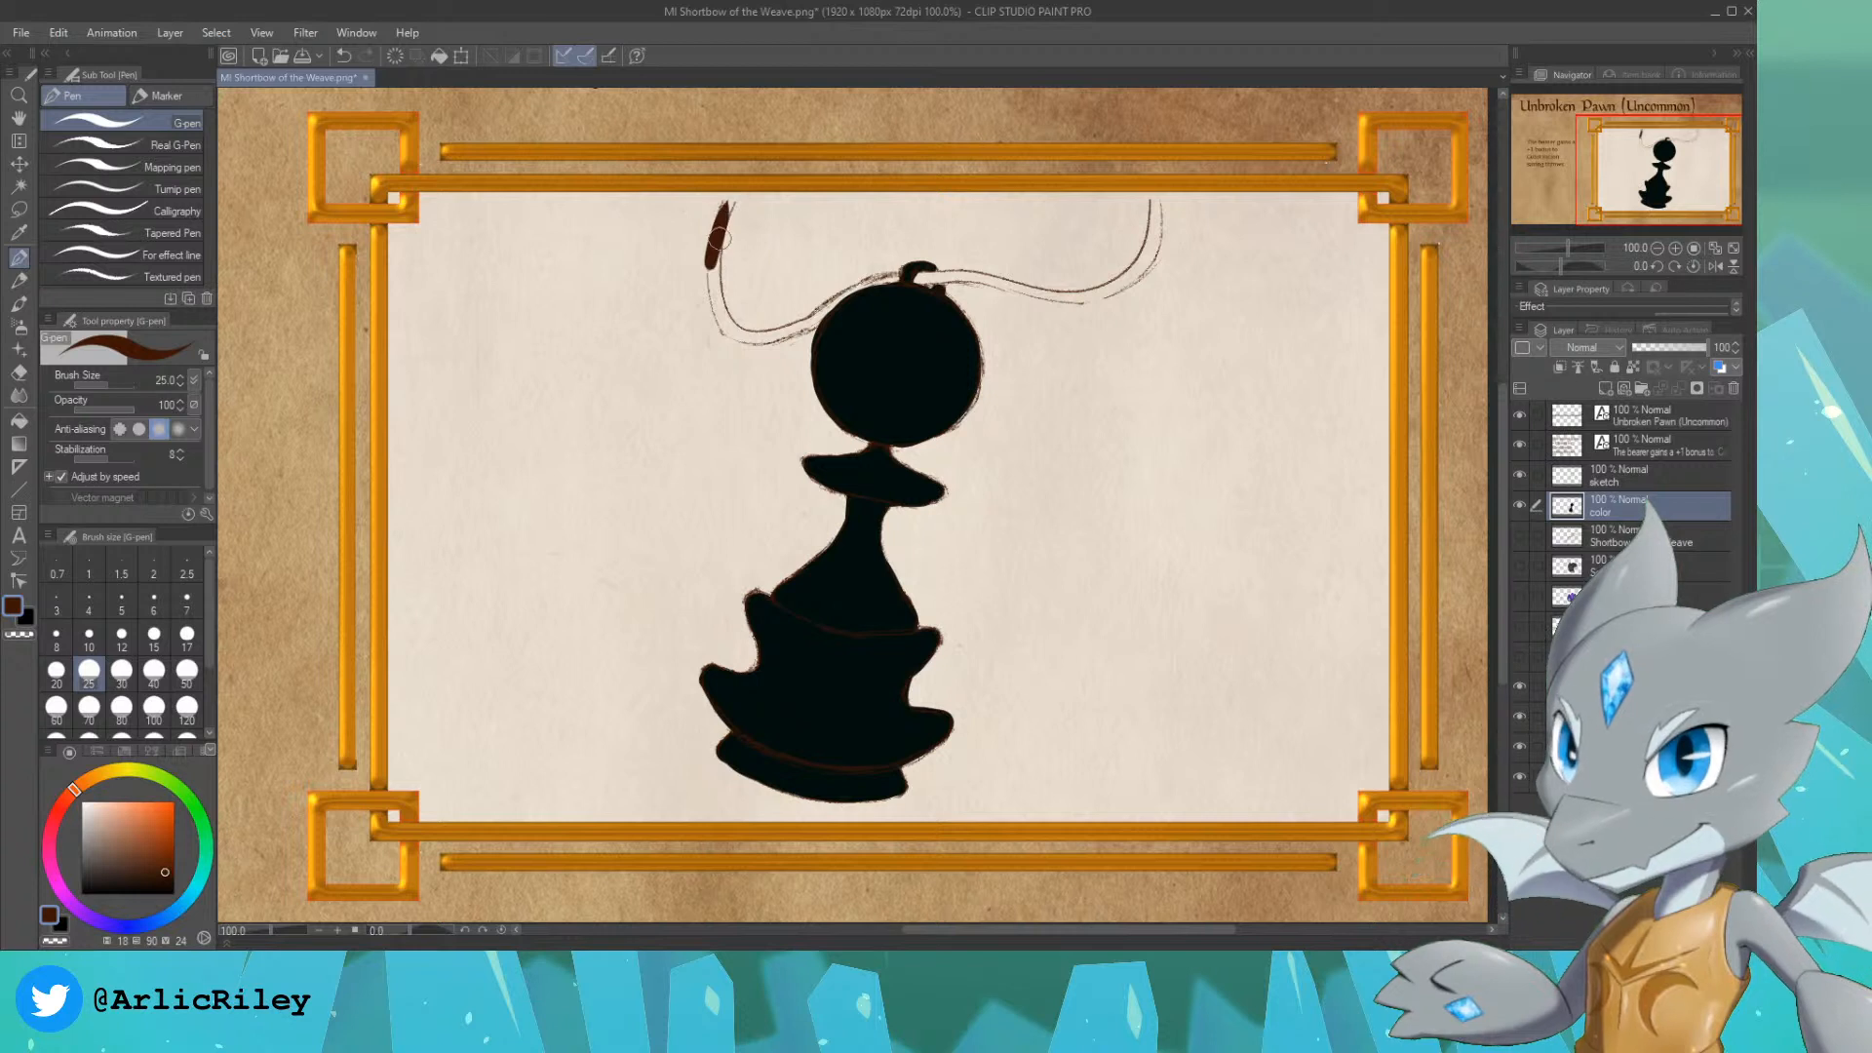
pyautogui.hotkey('ctrl', 'z')
pyautogui.moveTo(715, 278)
pyautogui.mouseDown()
pyautogui.moveTo(733, 193)
pyautogui.moveTo(716, 252)
pyautogui.moveTo(732, 325)
pyautogui.moveTo(713, 279)
pyautogui.moveTo(740, 328)
pyautogui.moveTo(714, 307)
pyautogui.moveTo(756, 334)
pyautogui.moveTo(726, 329)
pyautogui.moveTo(814, 315)
pyautogui.moveTo(781, 334)
pyautogui.moveTo(821, 310)
pyautogui.moveTo(779, 337)
pyautogui.moveTo(834, 309)
pyautogui.moveTo(798, 333)
pyautogui.moveTo(813, 306)
pyautogui.moveTo(808, 325)
pyautogui.moveTo(829, 312)
pyautogui.moveTo(808, 325)
pyautogui.moveTo(892, 275)
pyautogui.mouseUp()
pyautogui.hotkey('ctrl', 'z')
pyautogui.hotkey('ctrl', 'z')
pyautogui.hotkey('ctrl', 'z')
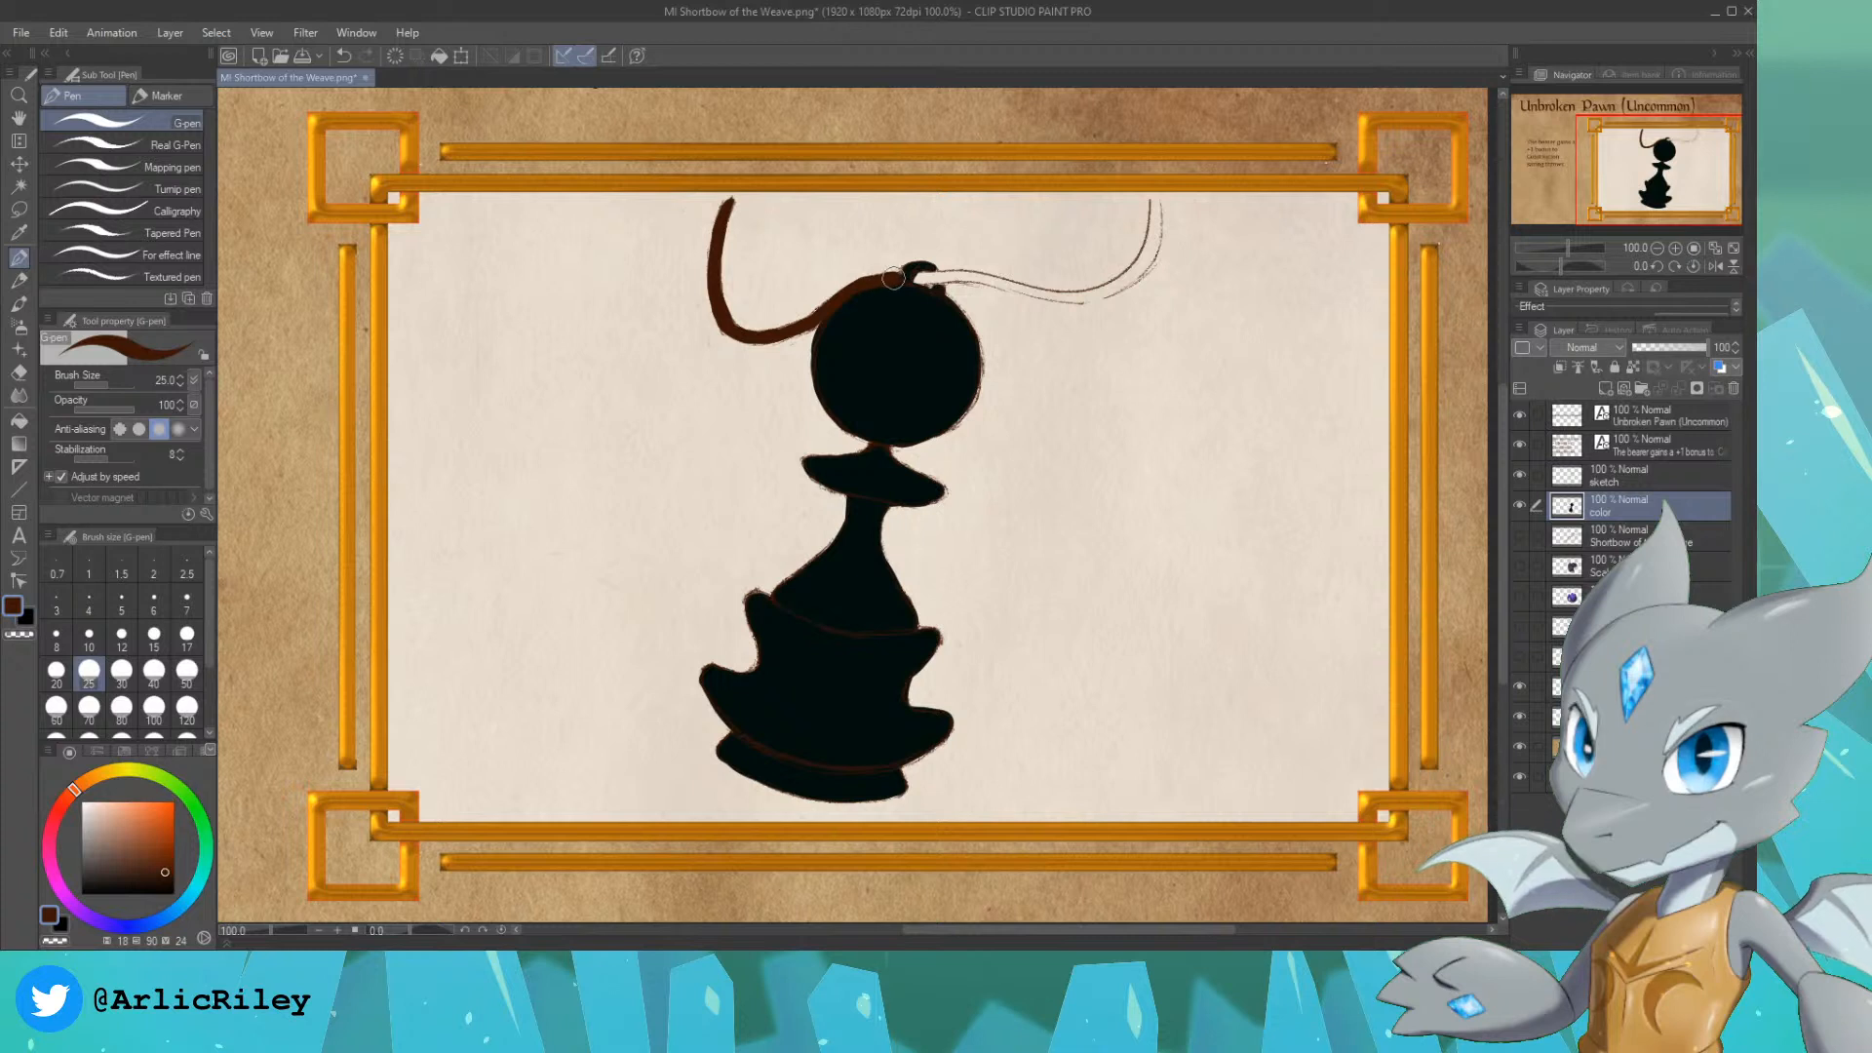
# Step: Touch up the ring area in the pawn's dark colour and paint the cord's right side dark brown up to the frame's upper edge
pyautogui.keyDown('alt'); pyautogui.click(850, 320); pyautogui.keyUp('alt')
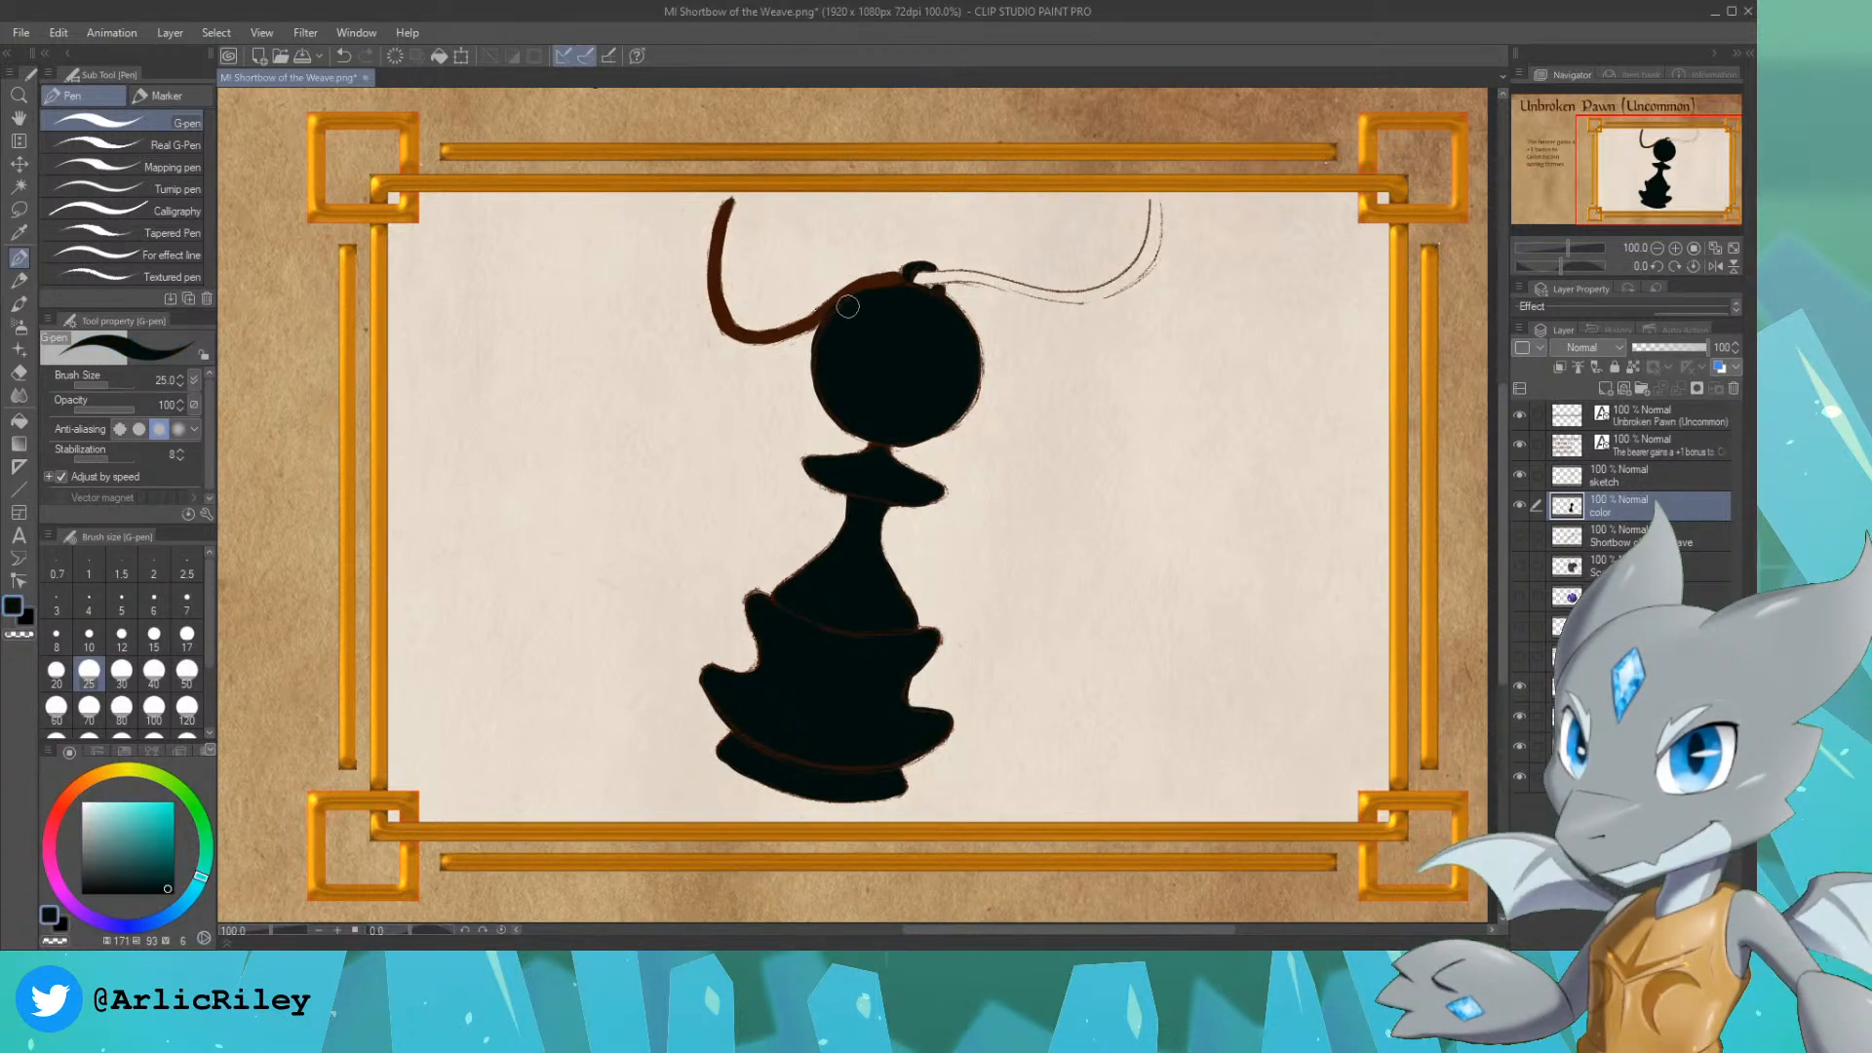
pyautogui.keyDown('alt'); pyautogui.click(714, 278); pyautogui.keyUp('alt')
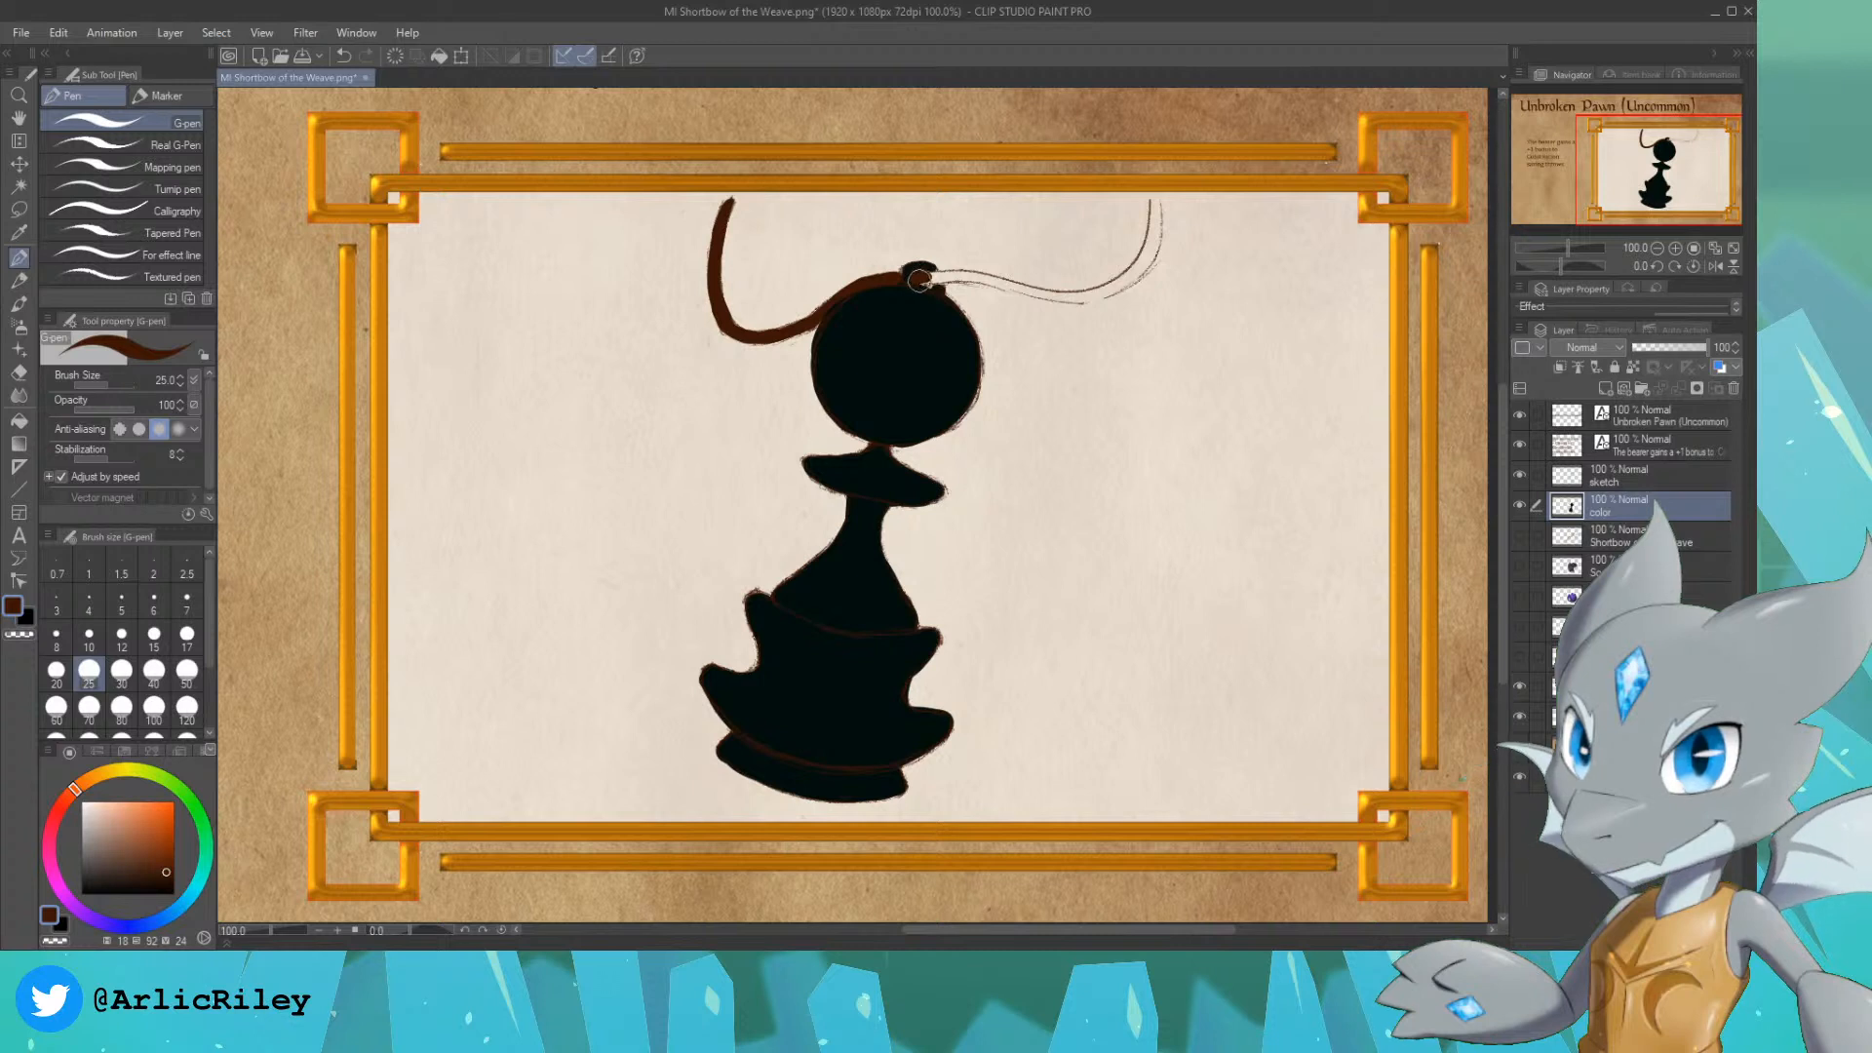
pyautogui.moveTo(919, 277); pyautogui.dragTo(1018, 289)
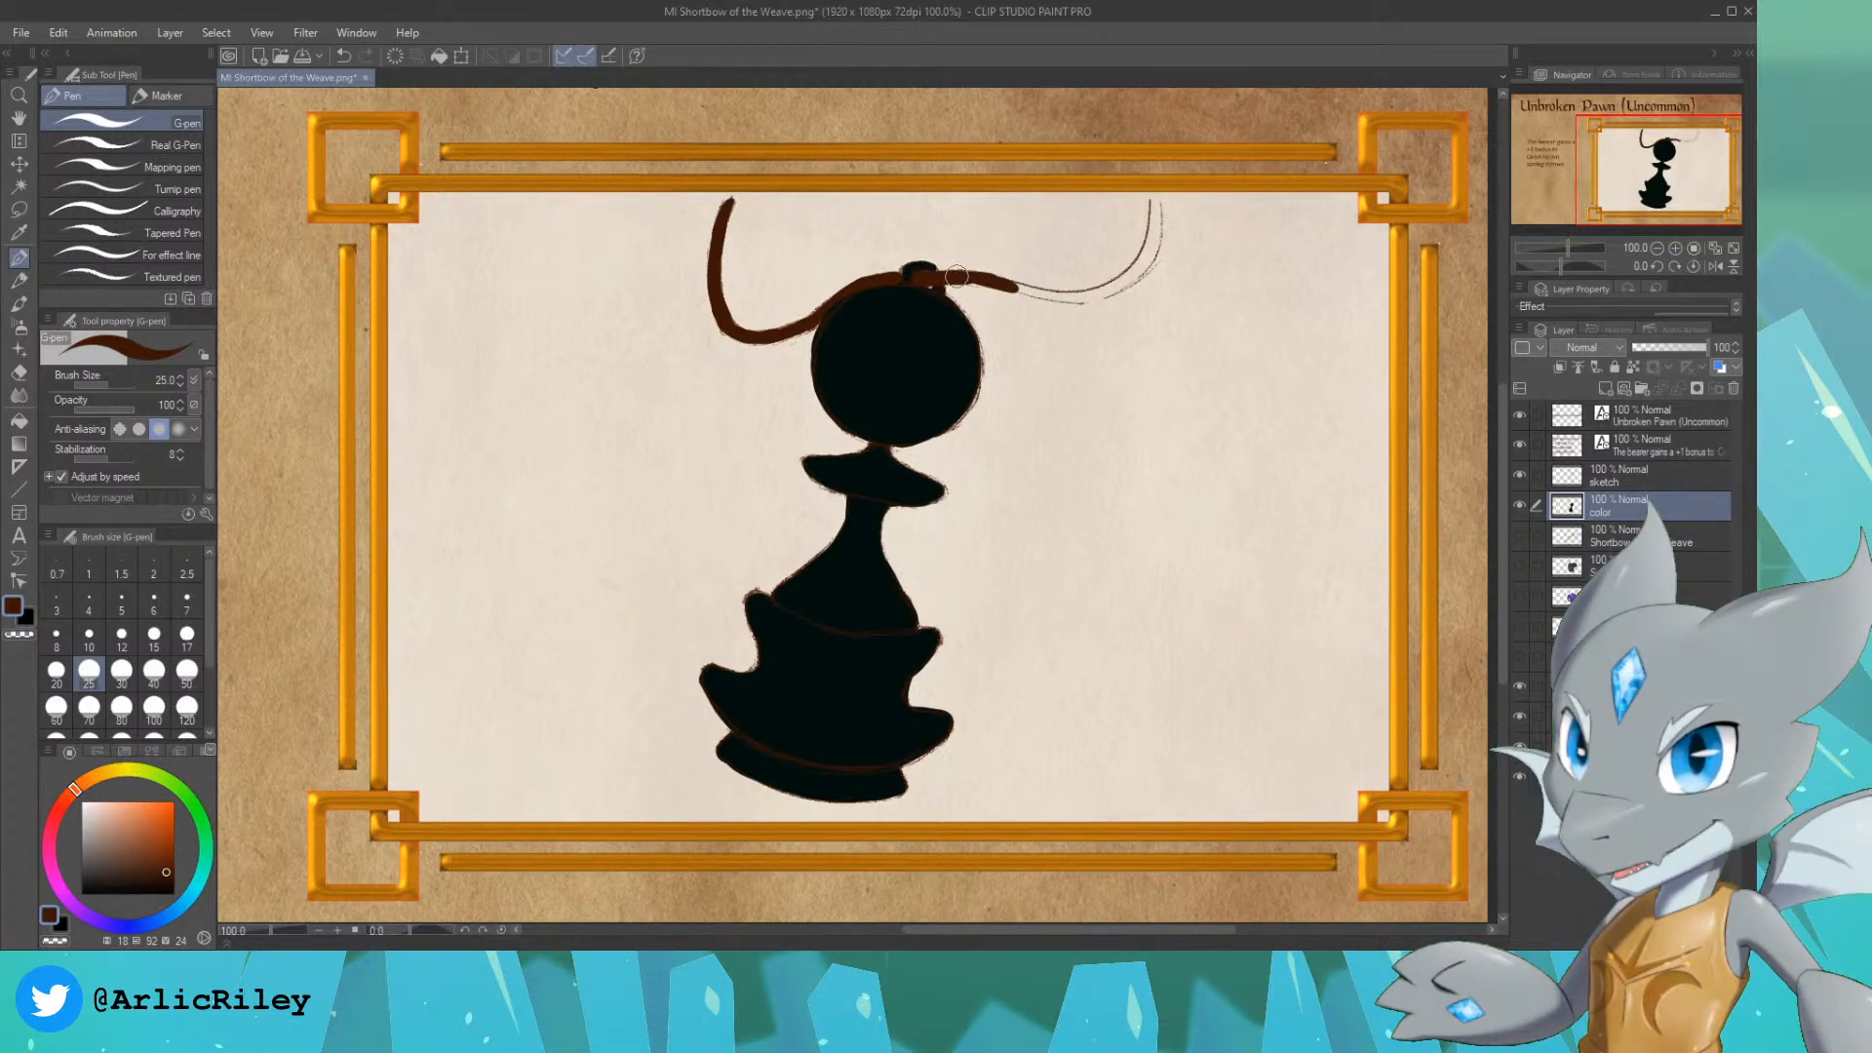
pyautogui.hotkey('ctrl', 'z')
pyautogui.moveTo(1010, 282)
pyautogui.mouseDown()
pyautogui.moveTo(1063, 276)
pyautogui.moveTo(995, 283)
pyautogui.moveTo(1070, 292)
pyautogui.moveTo(993, 285)
pyautogui.moveTo(1062, 298)
pyautogui.moveTo(1011, 287)
pyautogui.moveTo(1119, 280)
pyautogui.moveTo(1065, 304)
pyautogui.moveTo(1143, 252)
pyautogui.mouseUp()
pyautogui.hotkey('ctrl', 'z')
pyautogui.hotkey('ctrl', 'z')
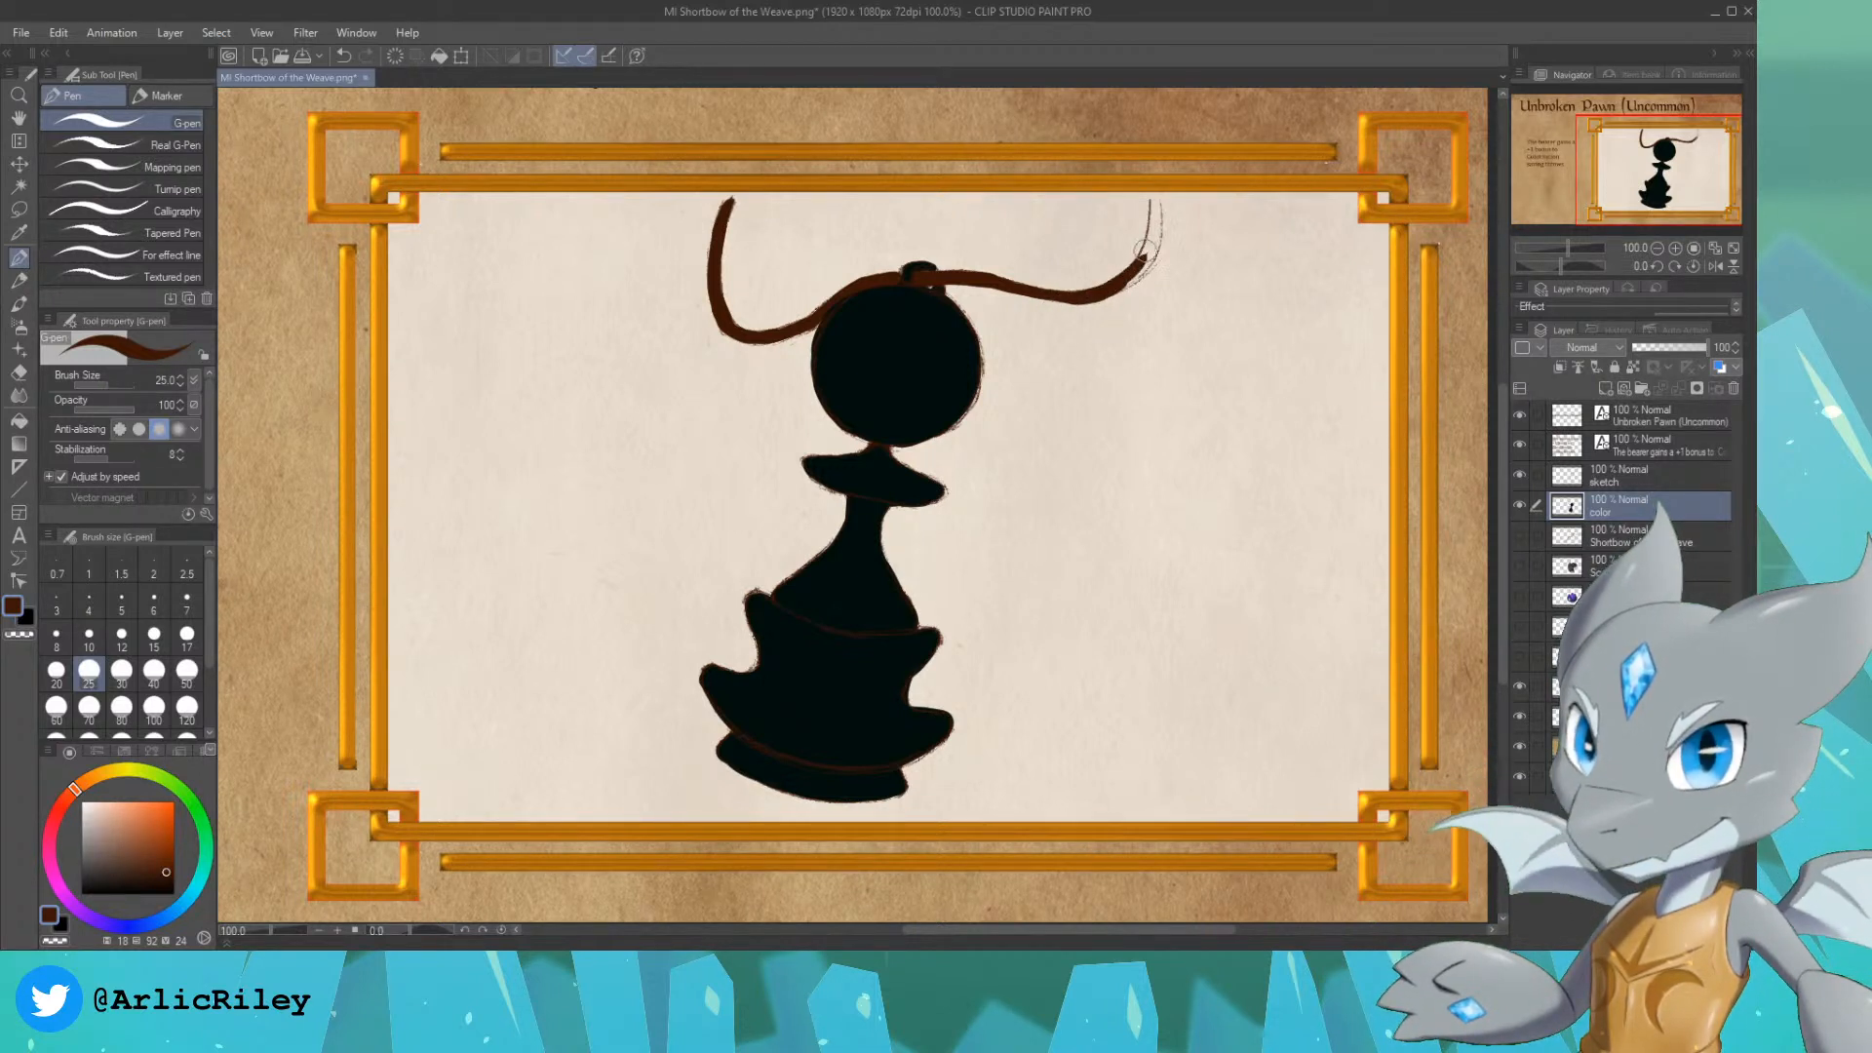
pyautogui.hotkey('ctrl', 'z')
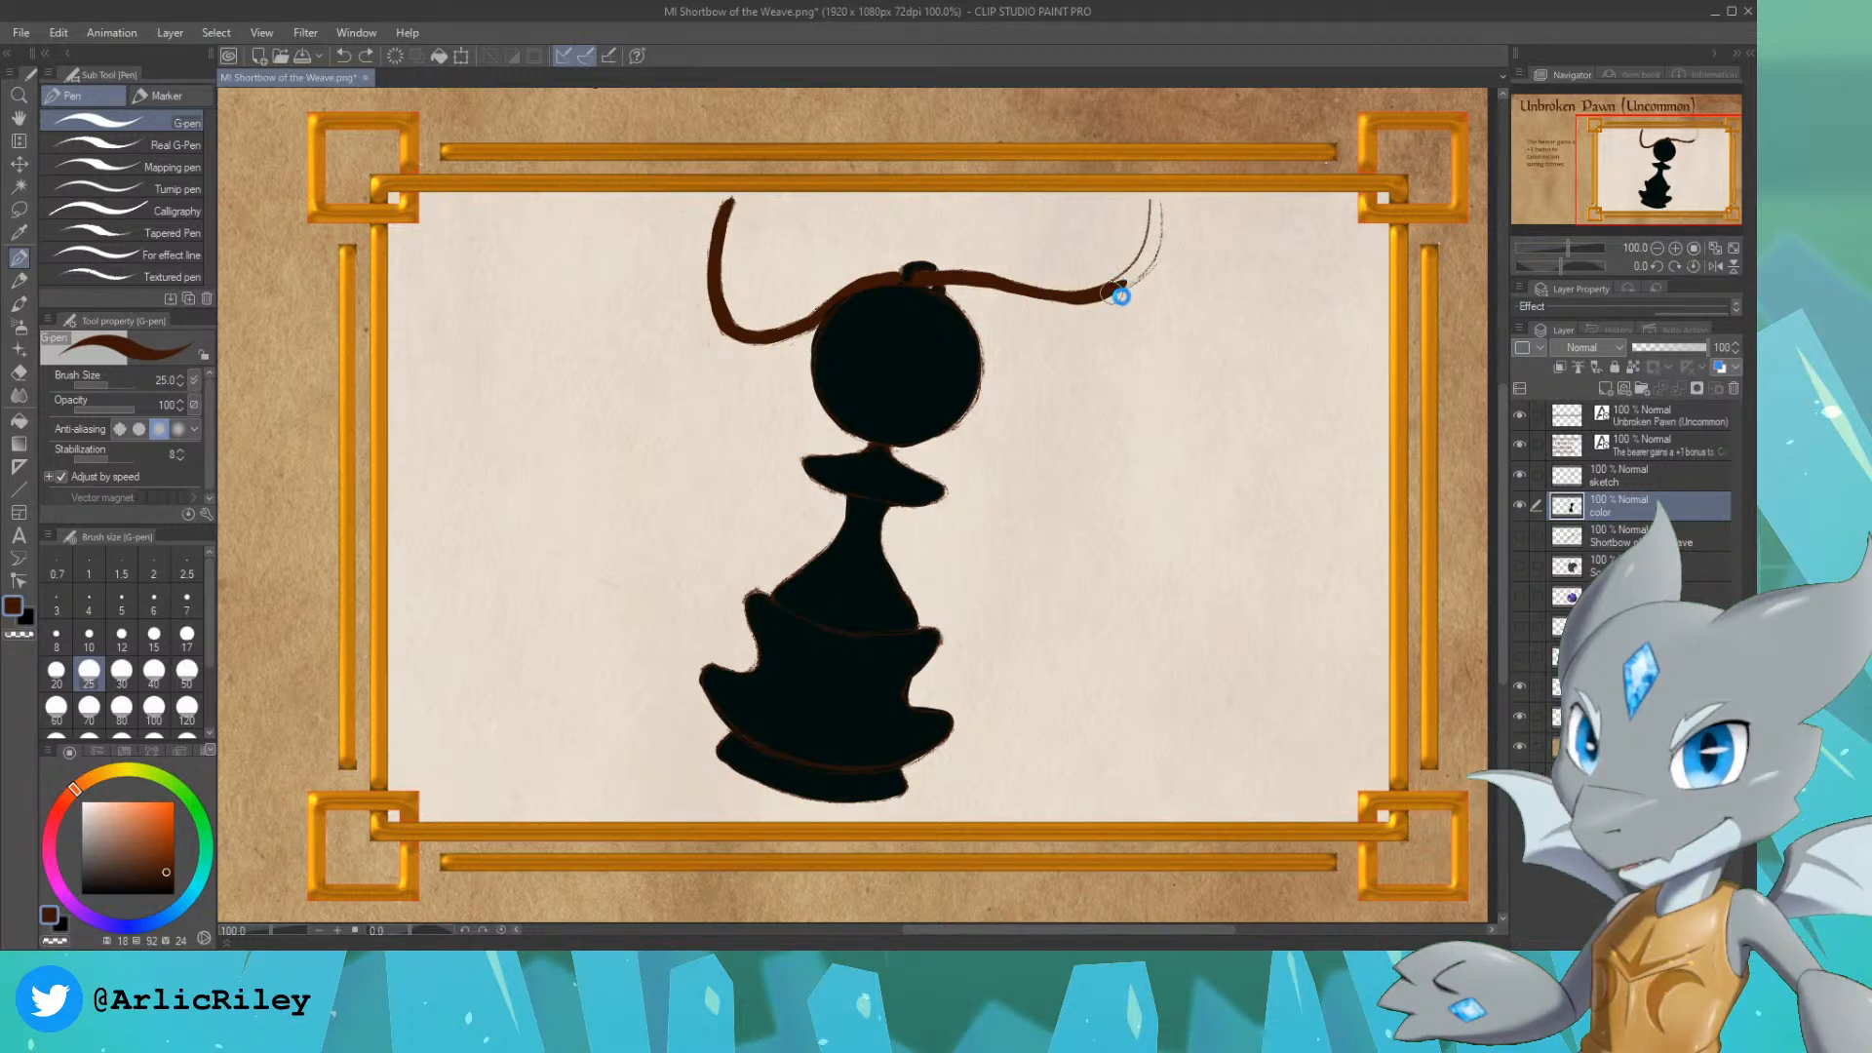
pyautogui.moveTo(1102, 293); pyautogui.dragTo(1158, 238)
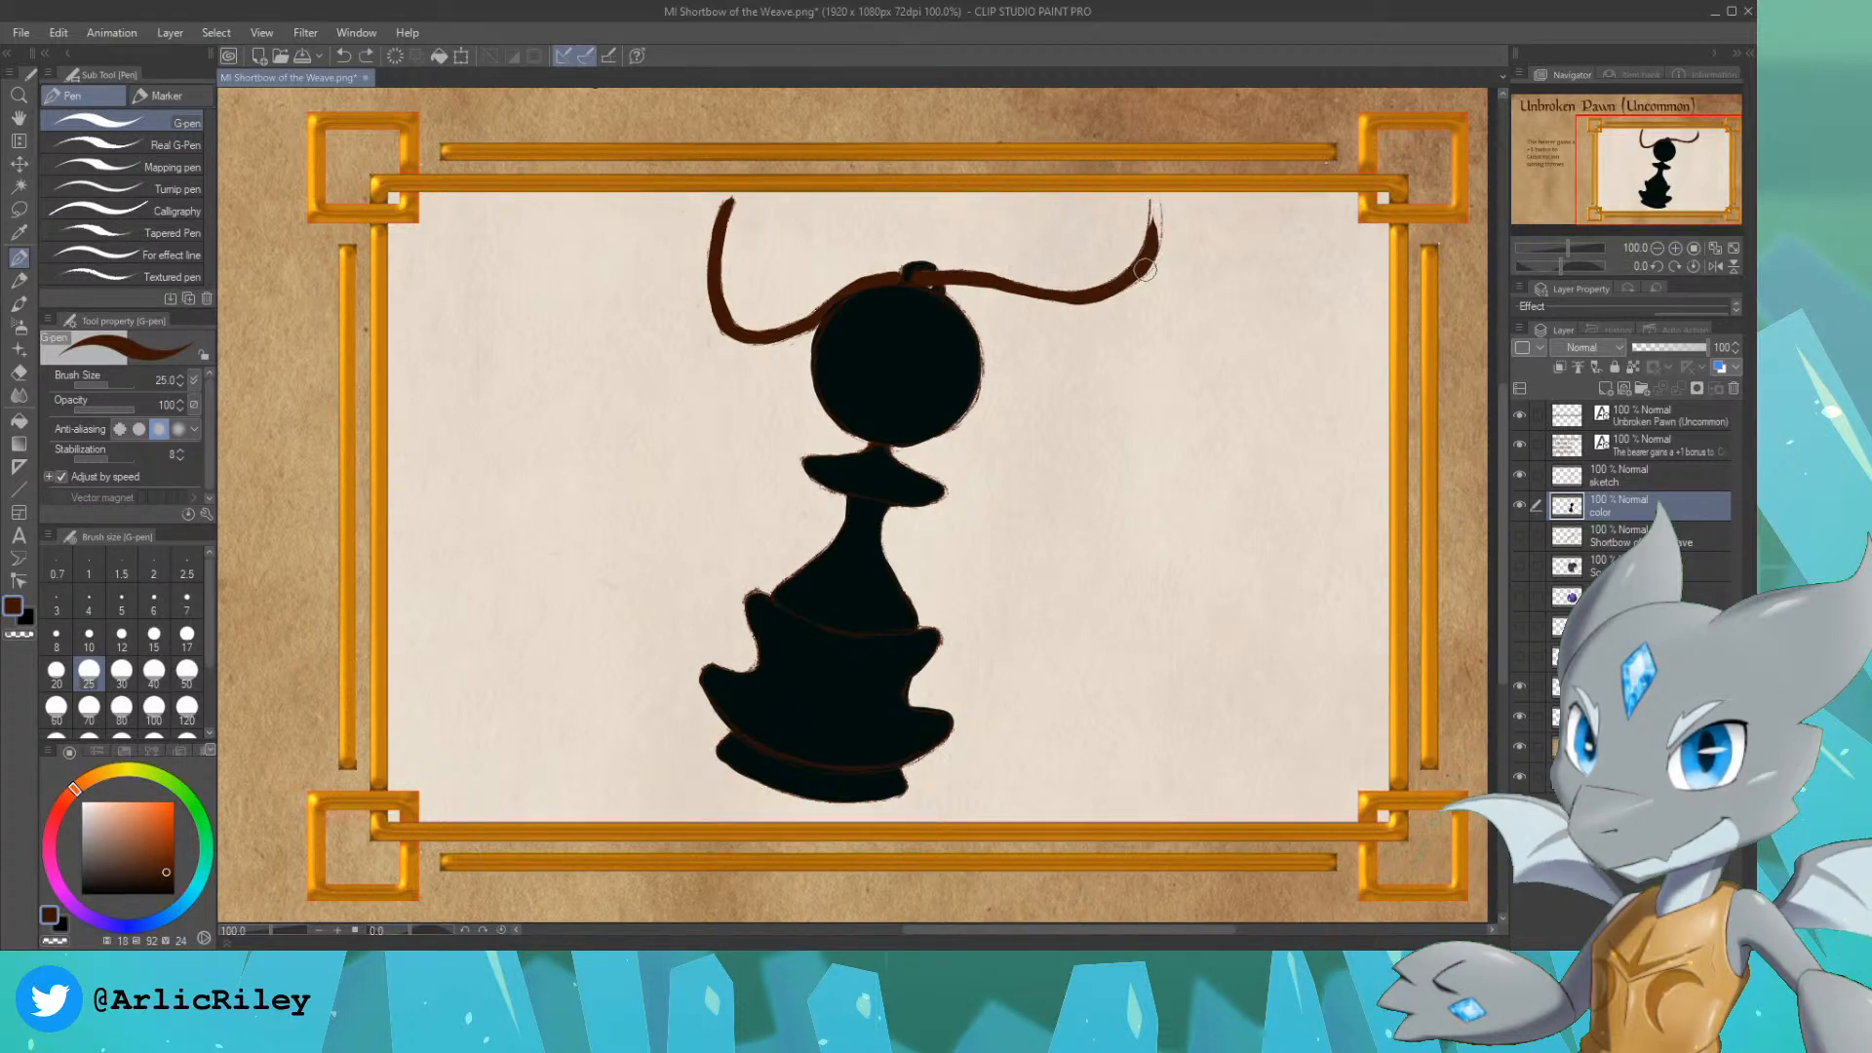
pyautogui.moveTo(1145, 270); pyautogui.dragTo(1155, 200)
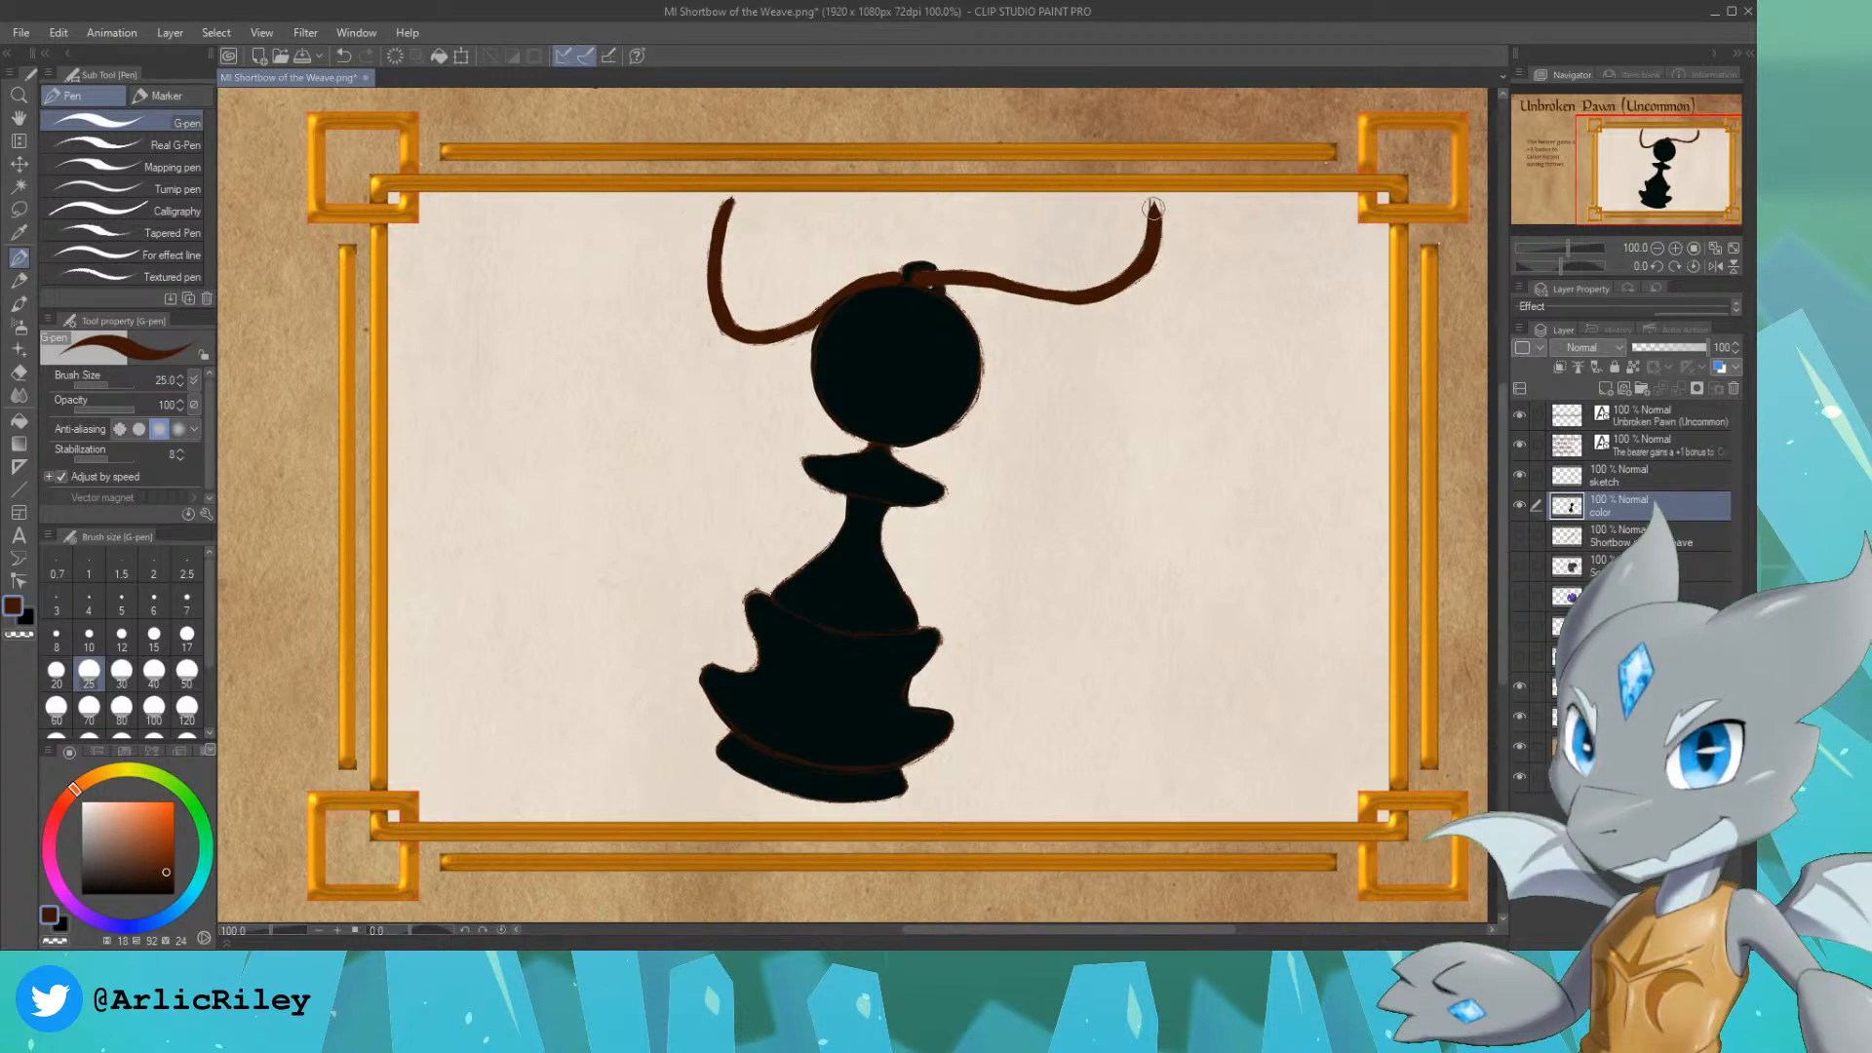
# Step: Sample the pawn's near-black, select the painted area of the color layer, and add a new layer above it
pyautogui.keyDown('alt'); pyautogui.click(953, 322); pyautogui.keyUp('alt')
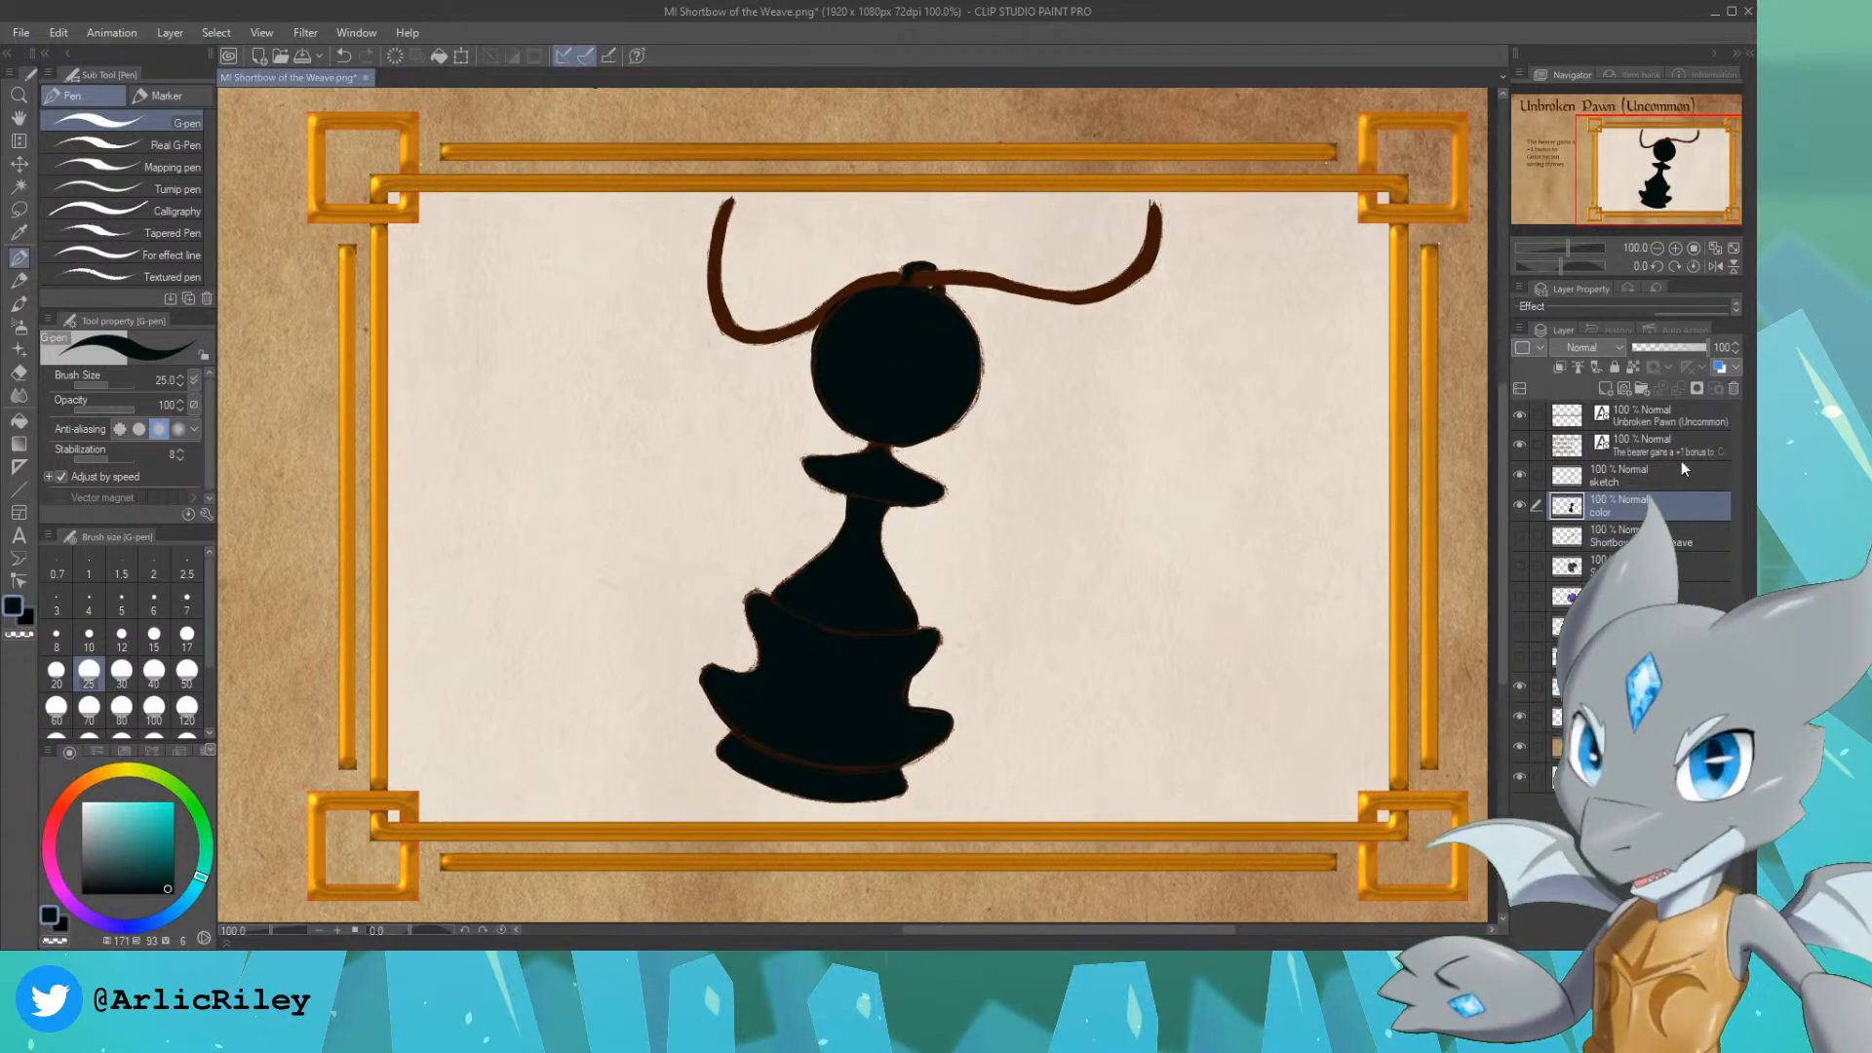
pyautogui.keyDown('ctrl'); pyautogui.click(1566, 509); pyautogui.keyUp('ctrl')
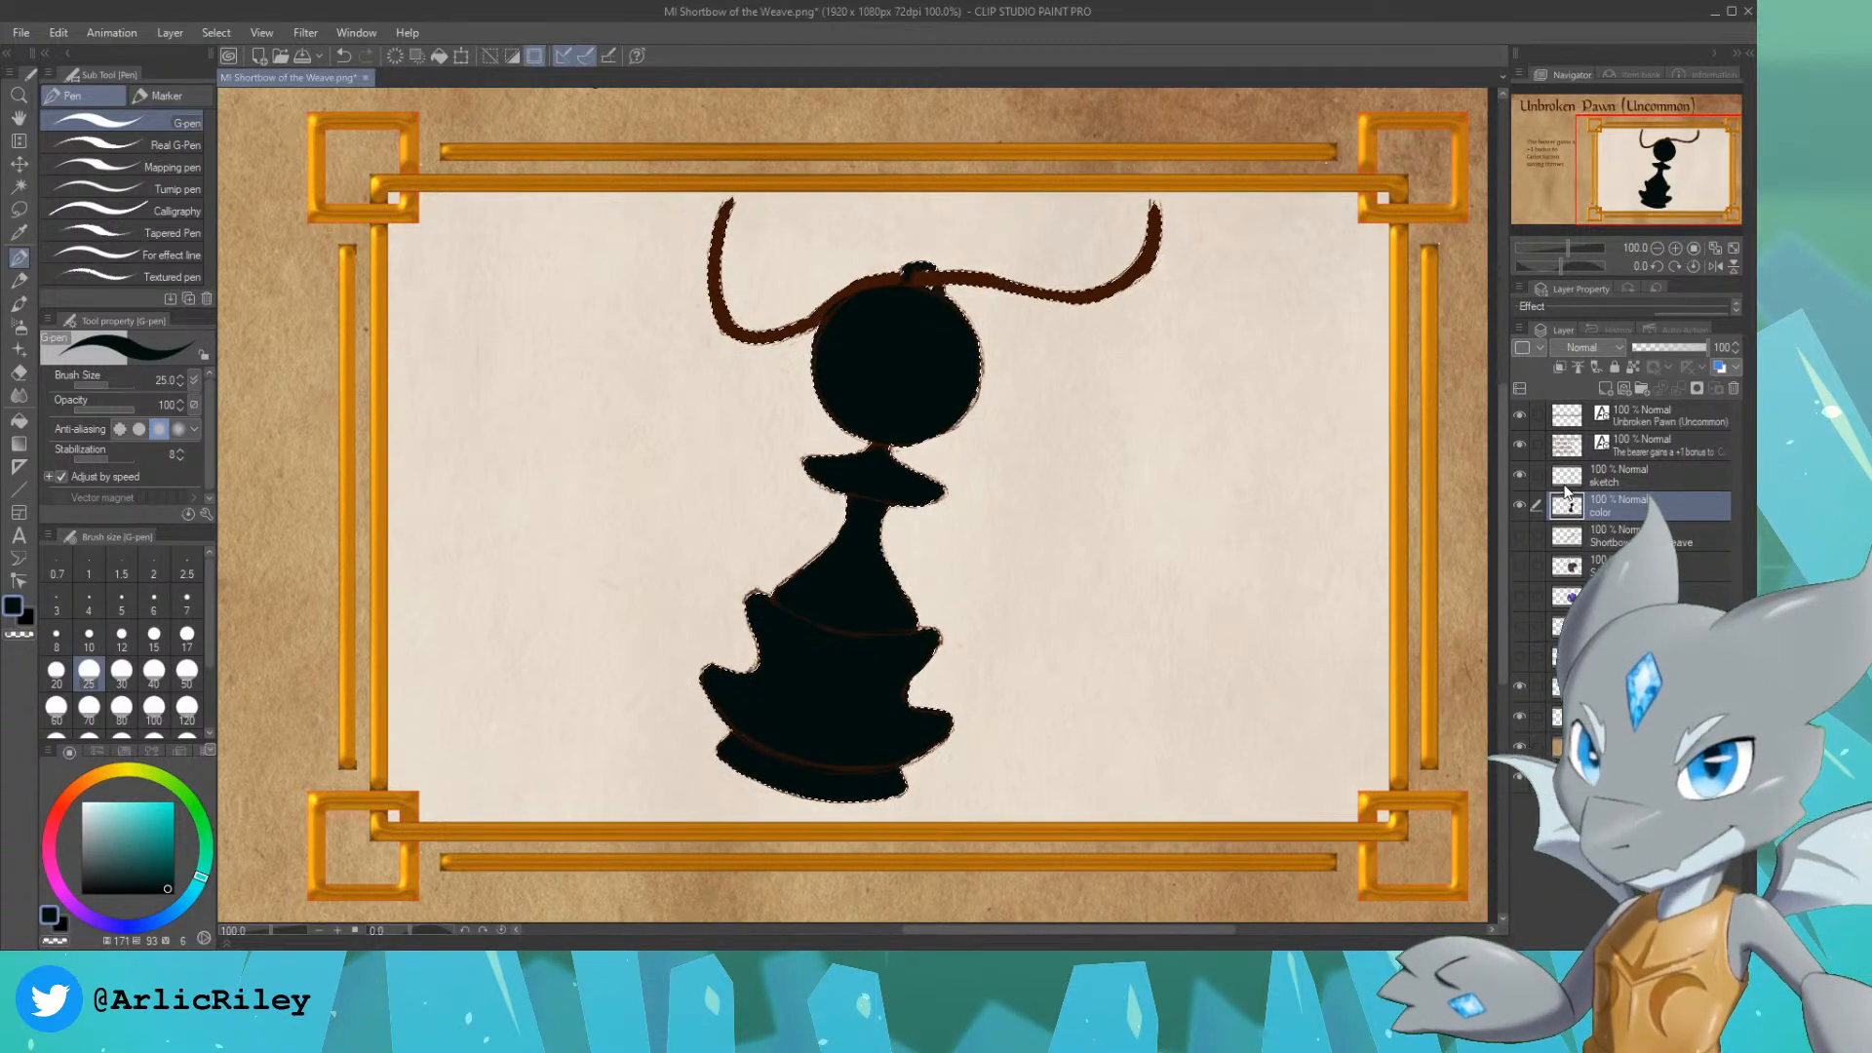
pyautogui.click(1606, 388)
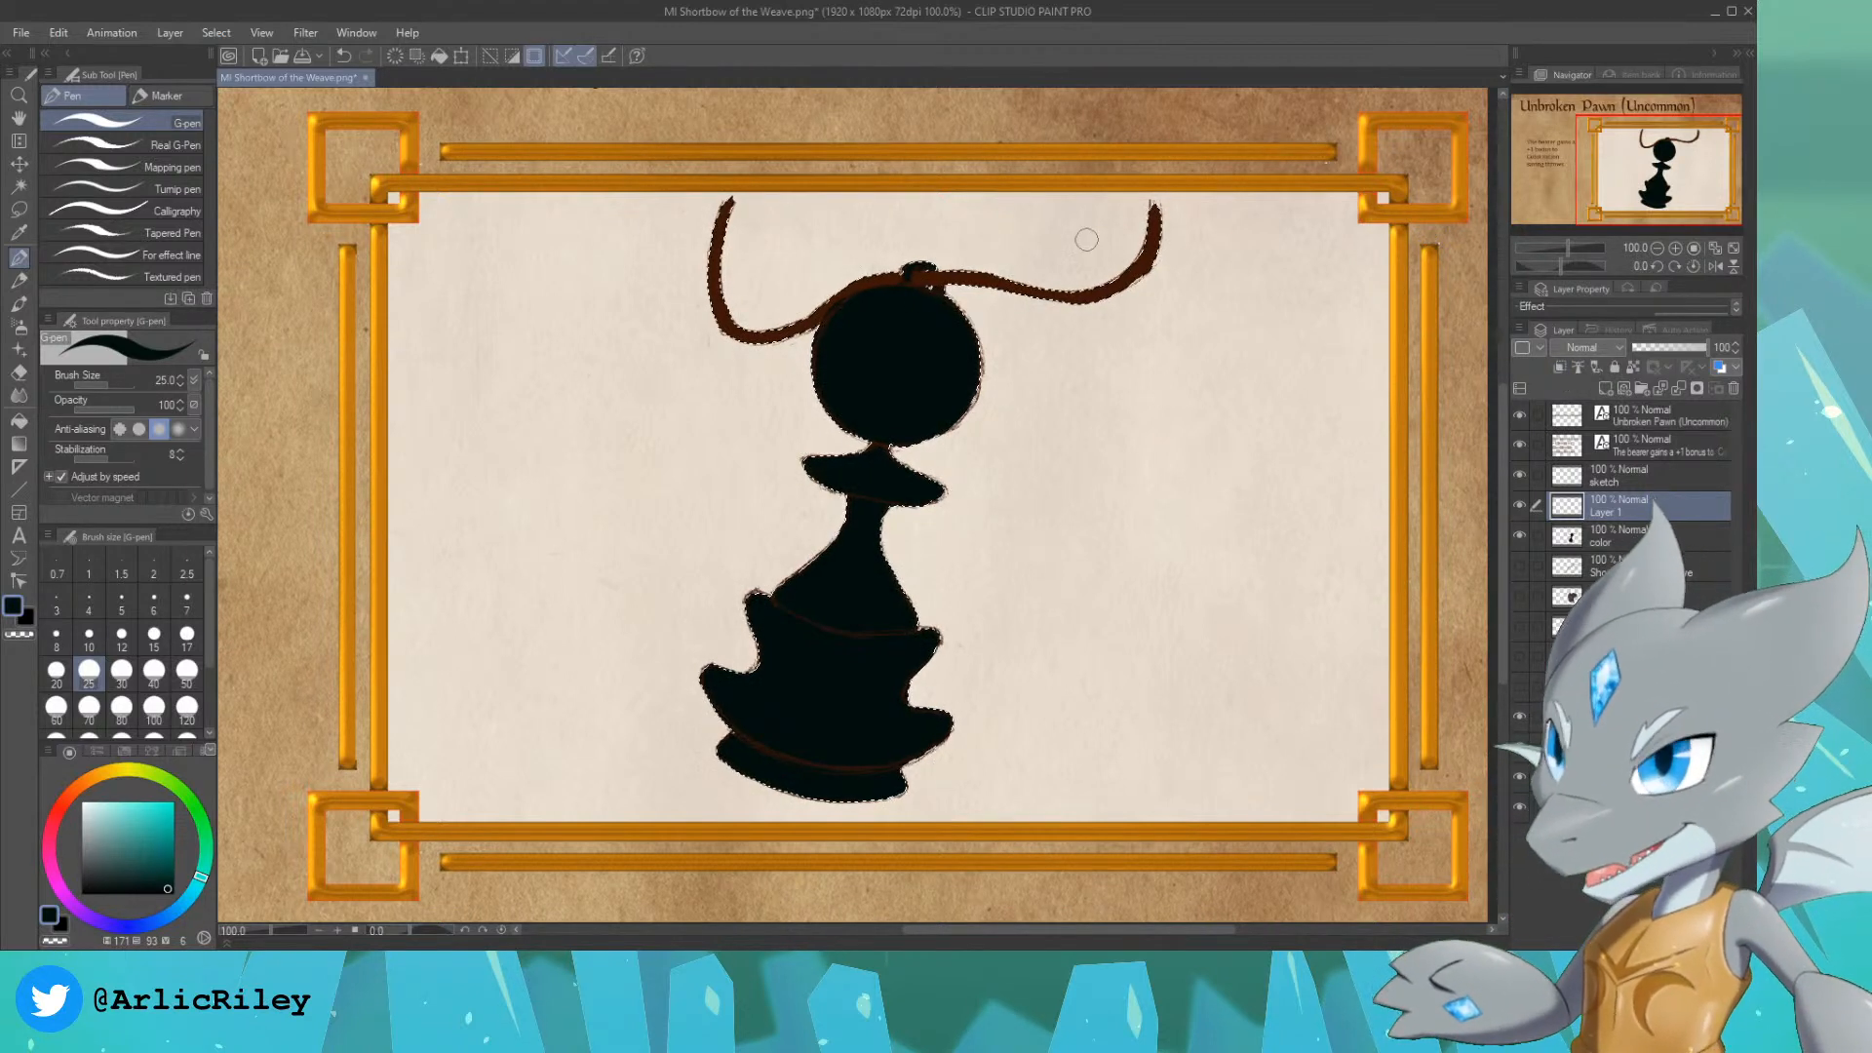
# Step: Shade the left edge of the pawn's base and body in near-white with the Colored pencil at size 50
pyautogui.click(83, 806)
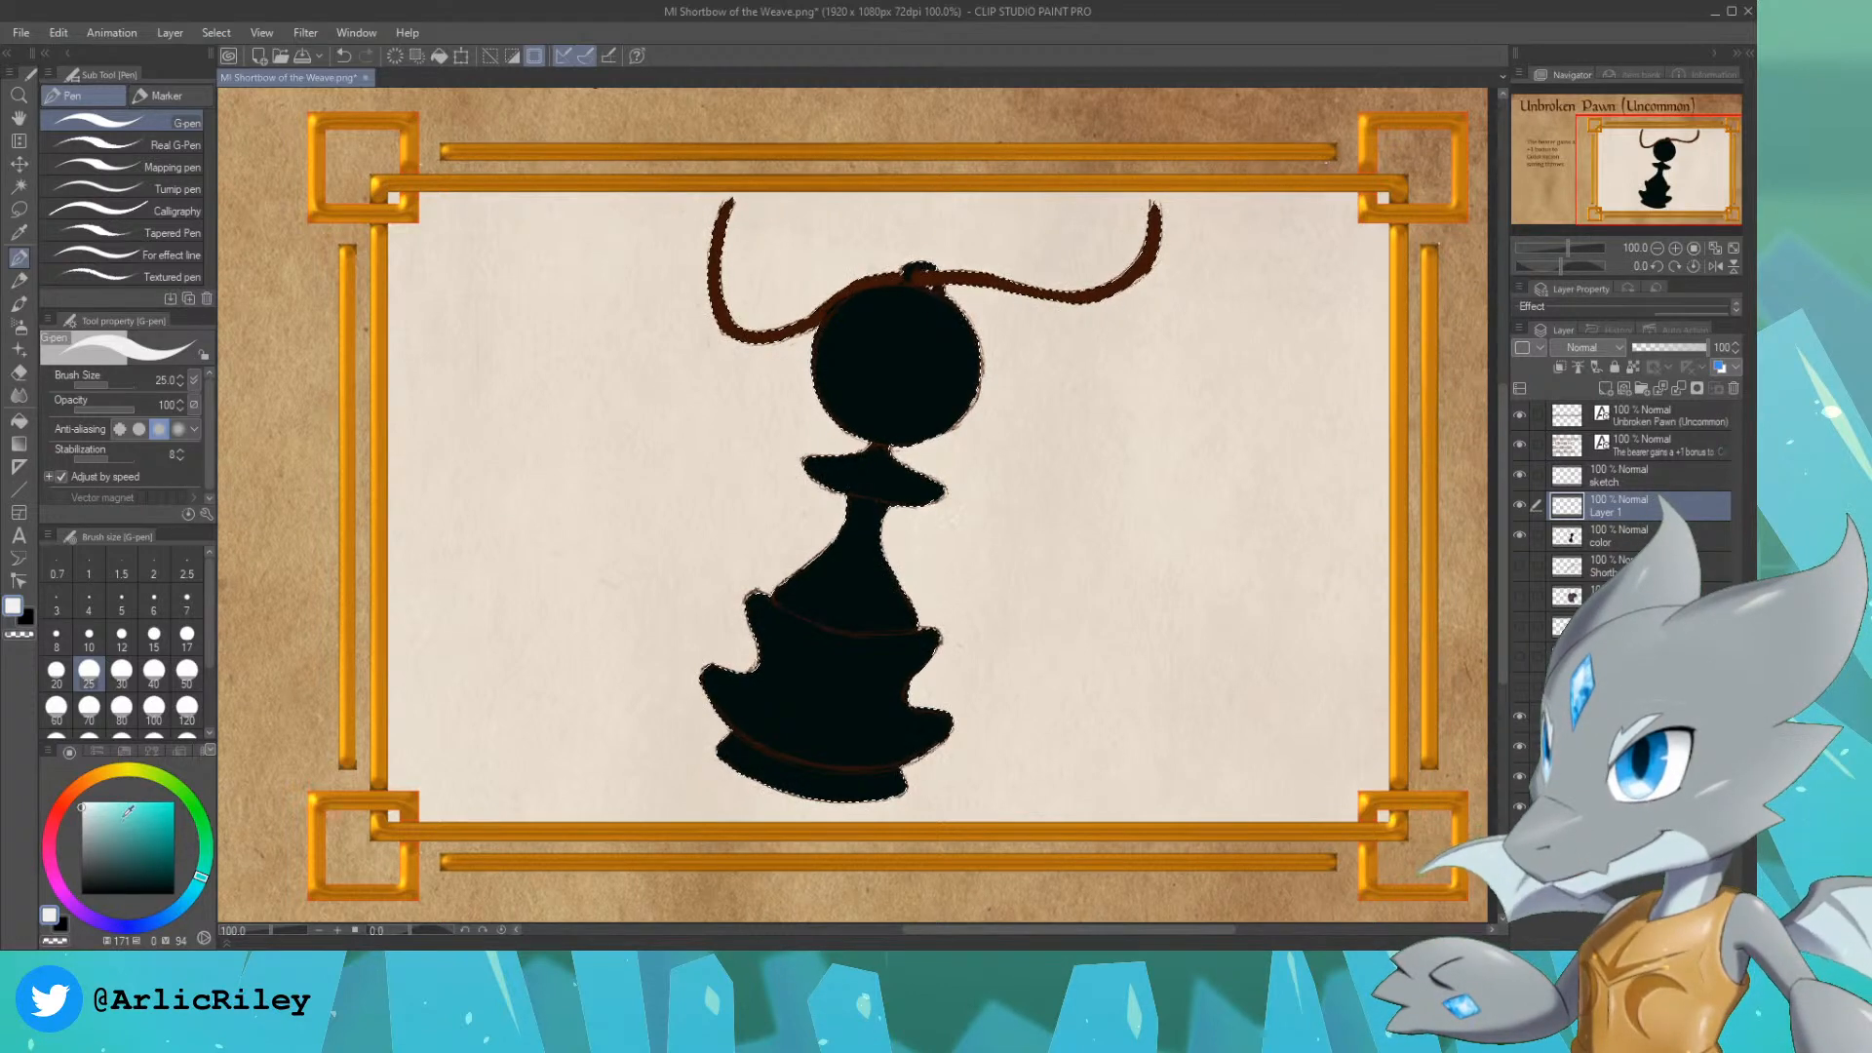
pyautogui.click(18, 280)
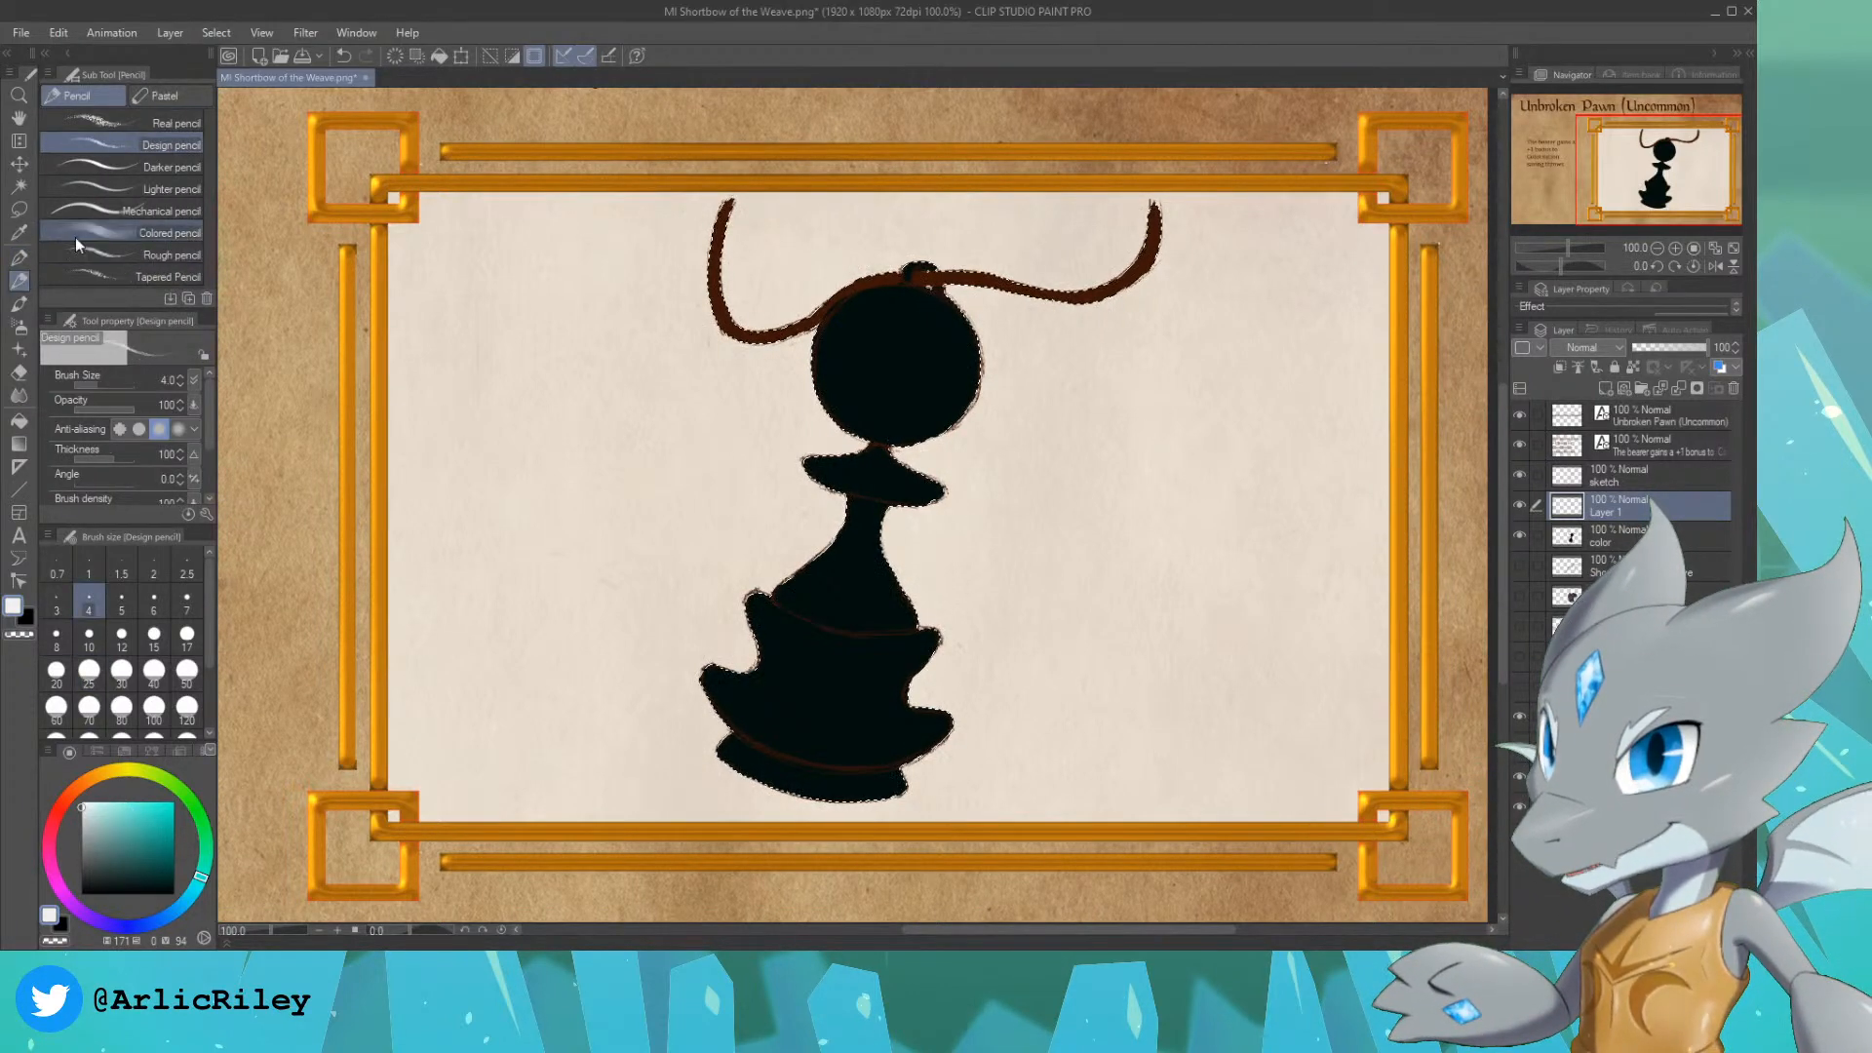
pyautogui.click(78, 234)
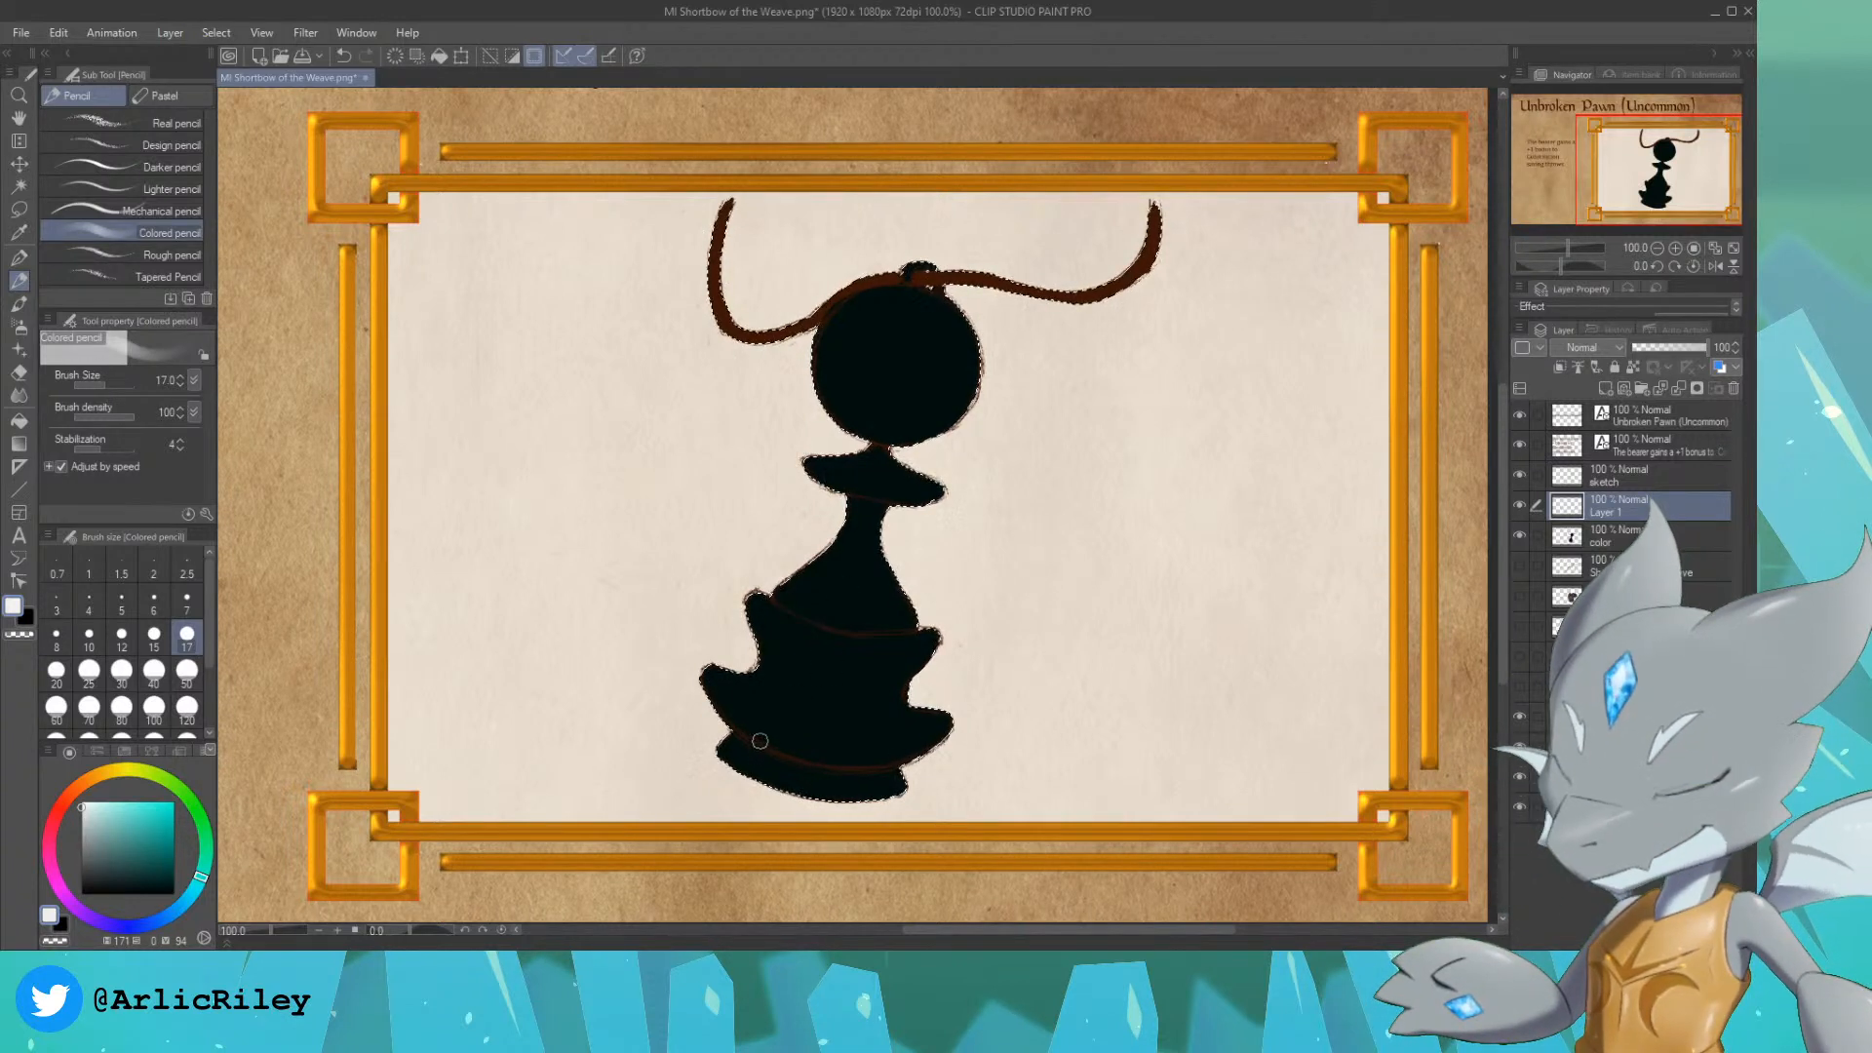
pyautogui.press(']')
pyautogui.press(']')
pyautogui.press(']')
pyautogui.press(']')
pyautogui.press(']')
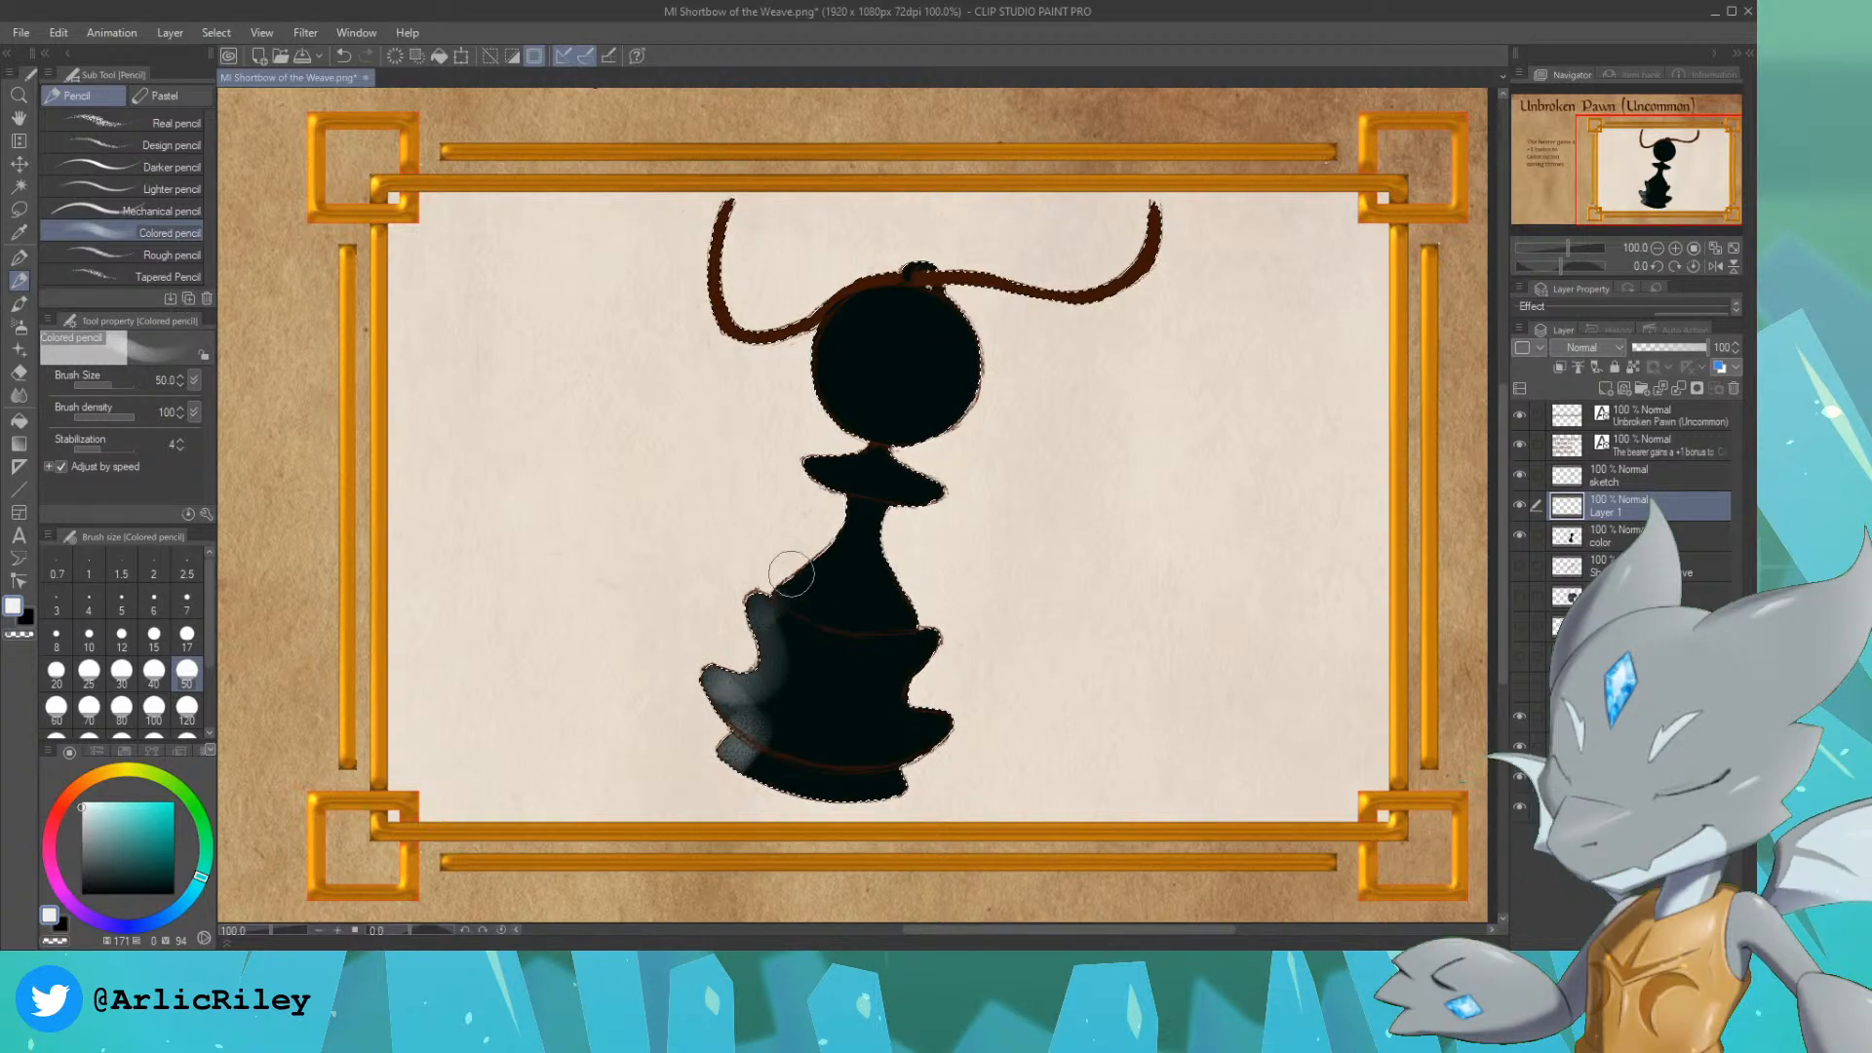
pyautogui.moveTo(862, 511); pyautogui.dragTo(793, 585)
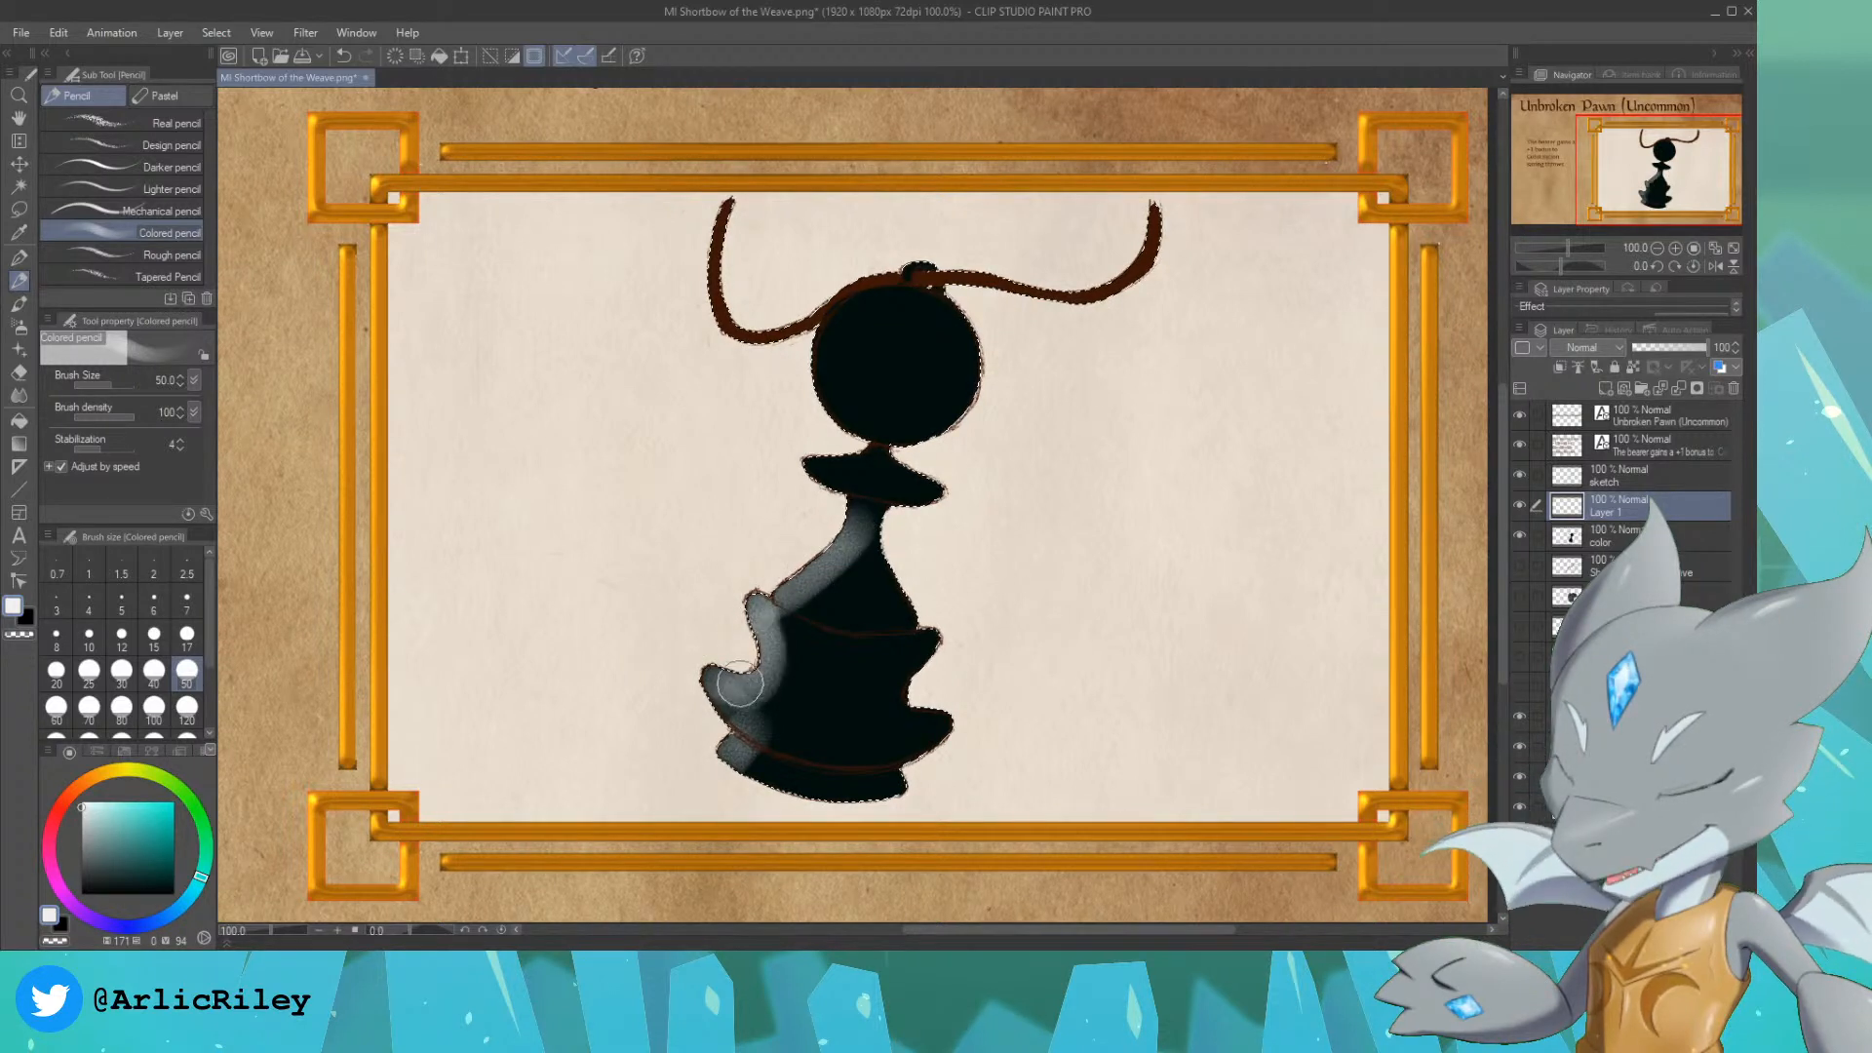
pyautogui.moveTo(739, 685)
pyautogui.mouseDown()
pyautogui.moveTo(707, 665)
pyautogui.moveTo(748, 728)
pyautogui.moveTo(732, 731)
pyautogui.moveTo(741, 679)
pyautogui.mouseUp()
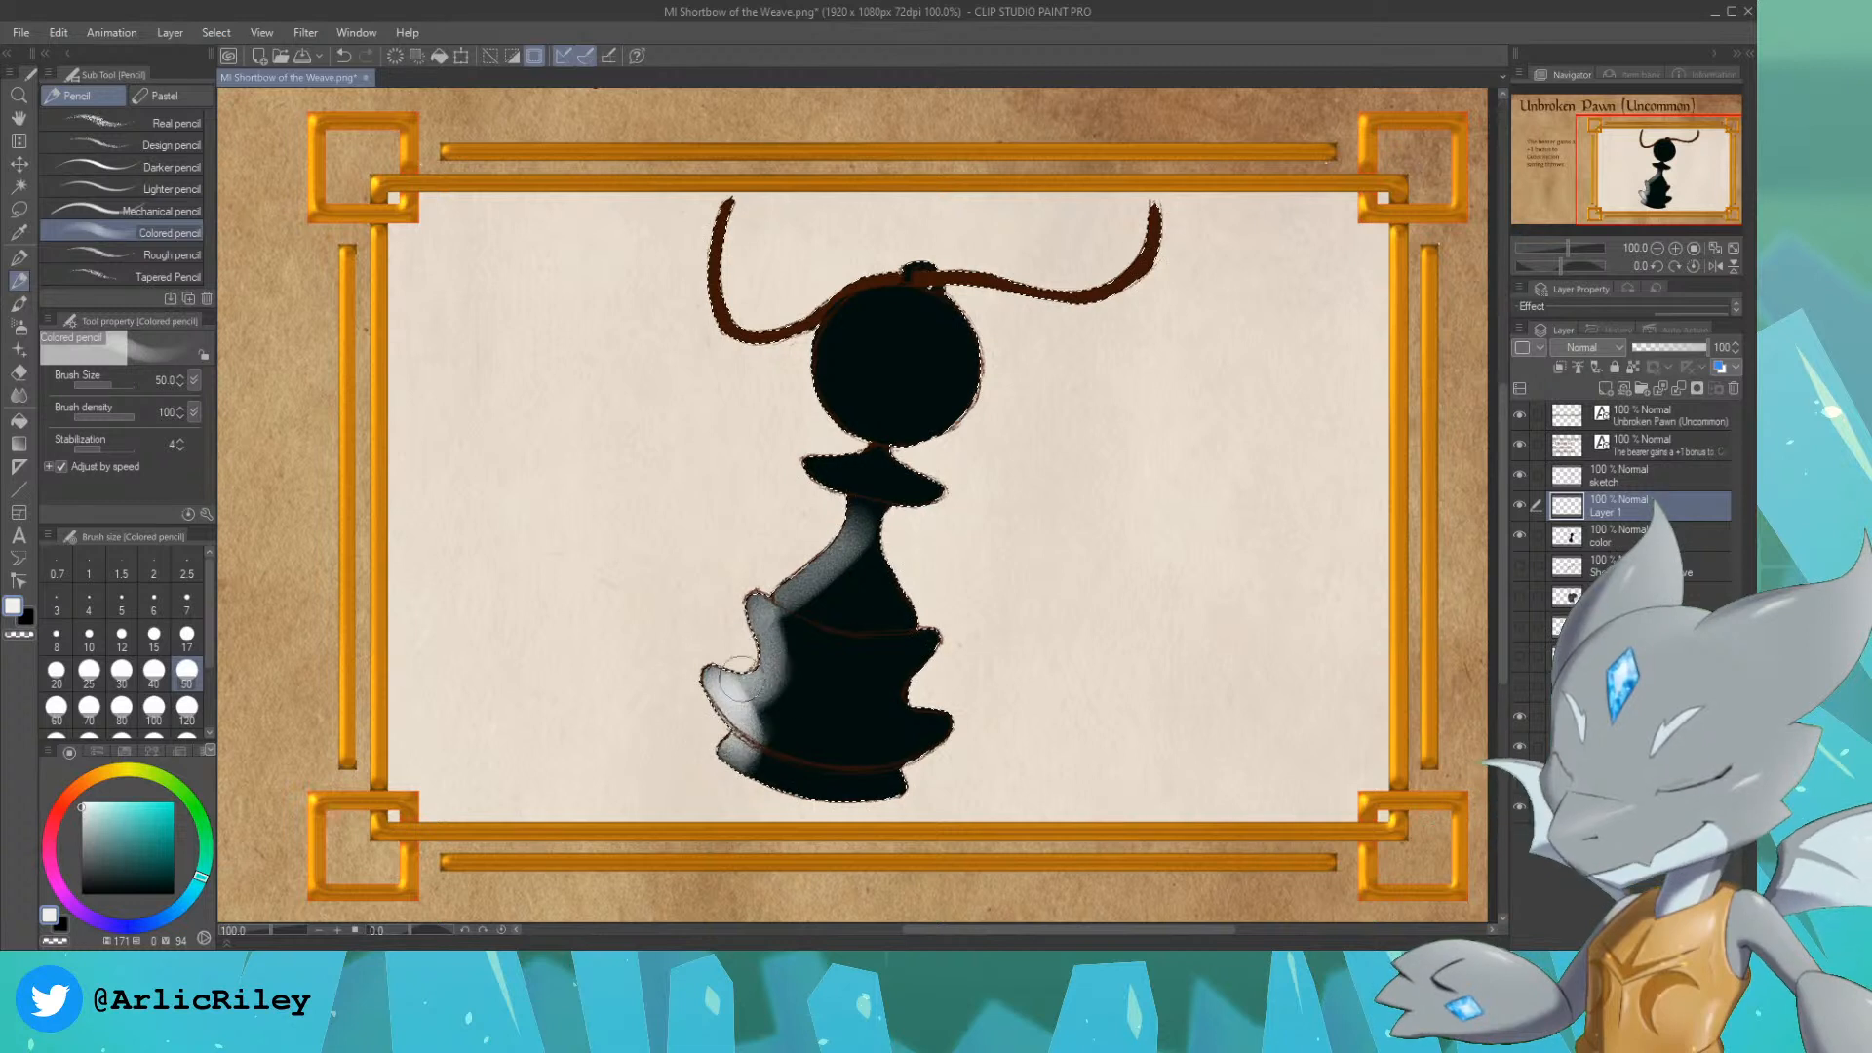
pyautogui.moveTo(853, 517); pyautogui.dragTo(796, 573)
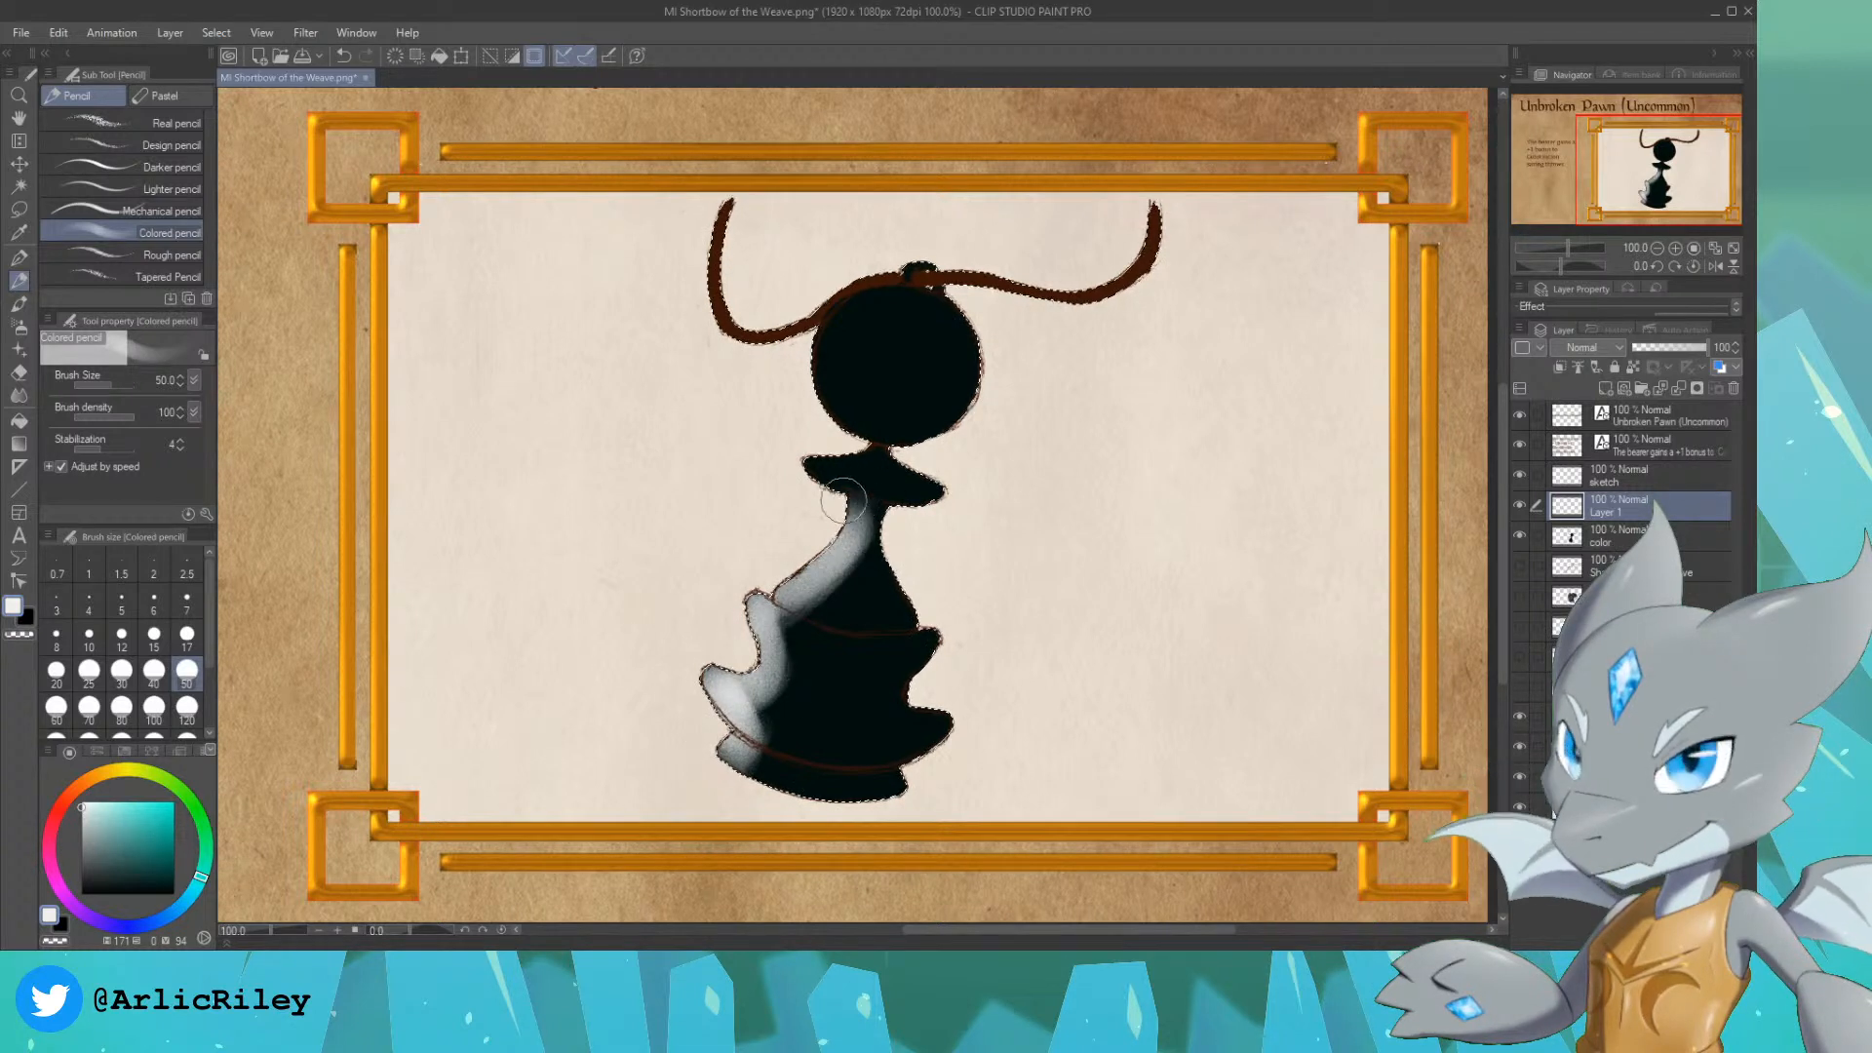
# Step: Shade soft near-white highlights on the pawn's collar, both sides of its head, and down the right edge of its body and base
pyautogui.moveTo(844, 502); pyautogui.dragTo(834, 484)
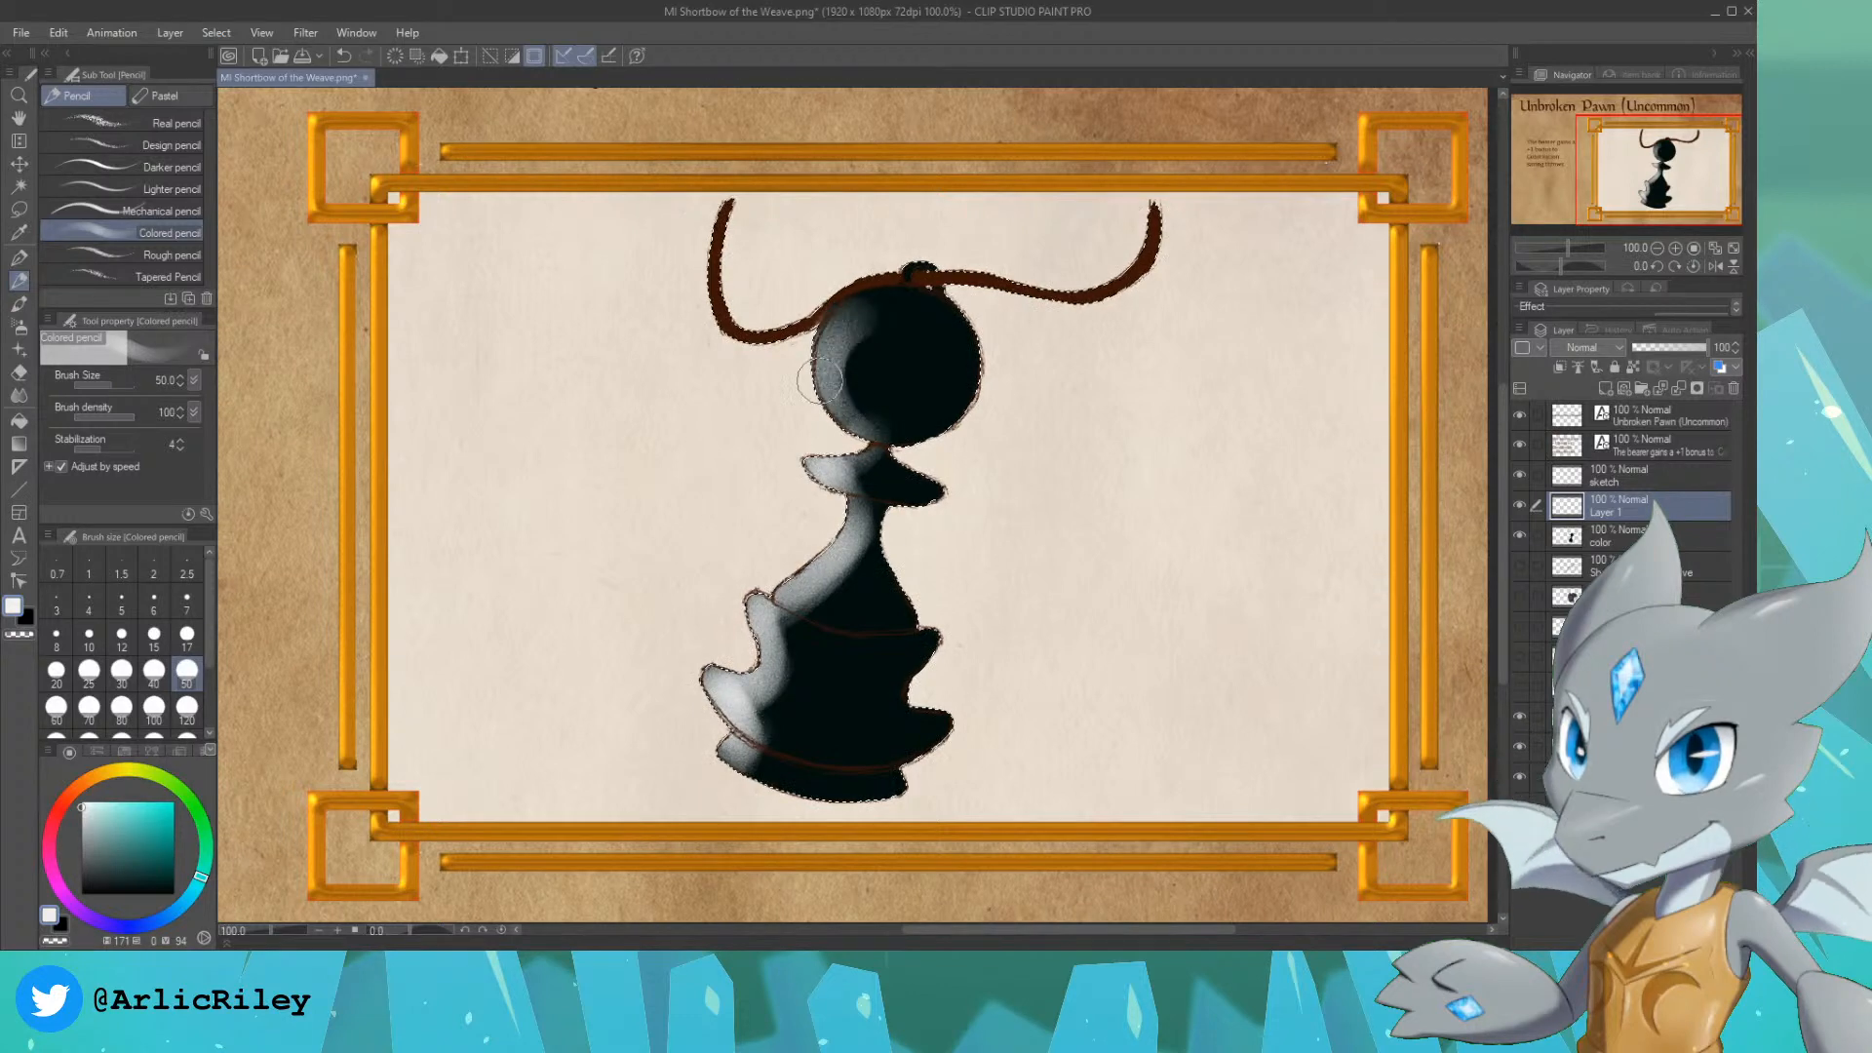
pyautogui.moveTo(845, 403); pyautogui.dragTo(817, 364)
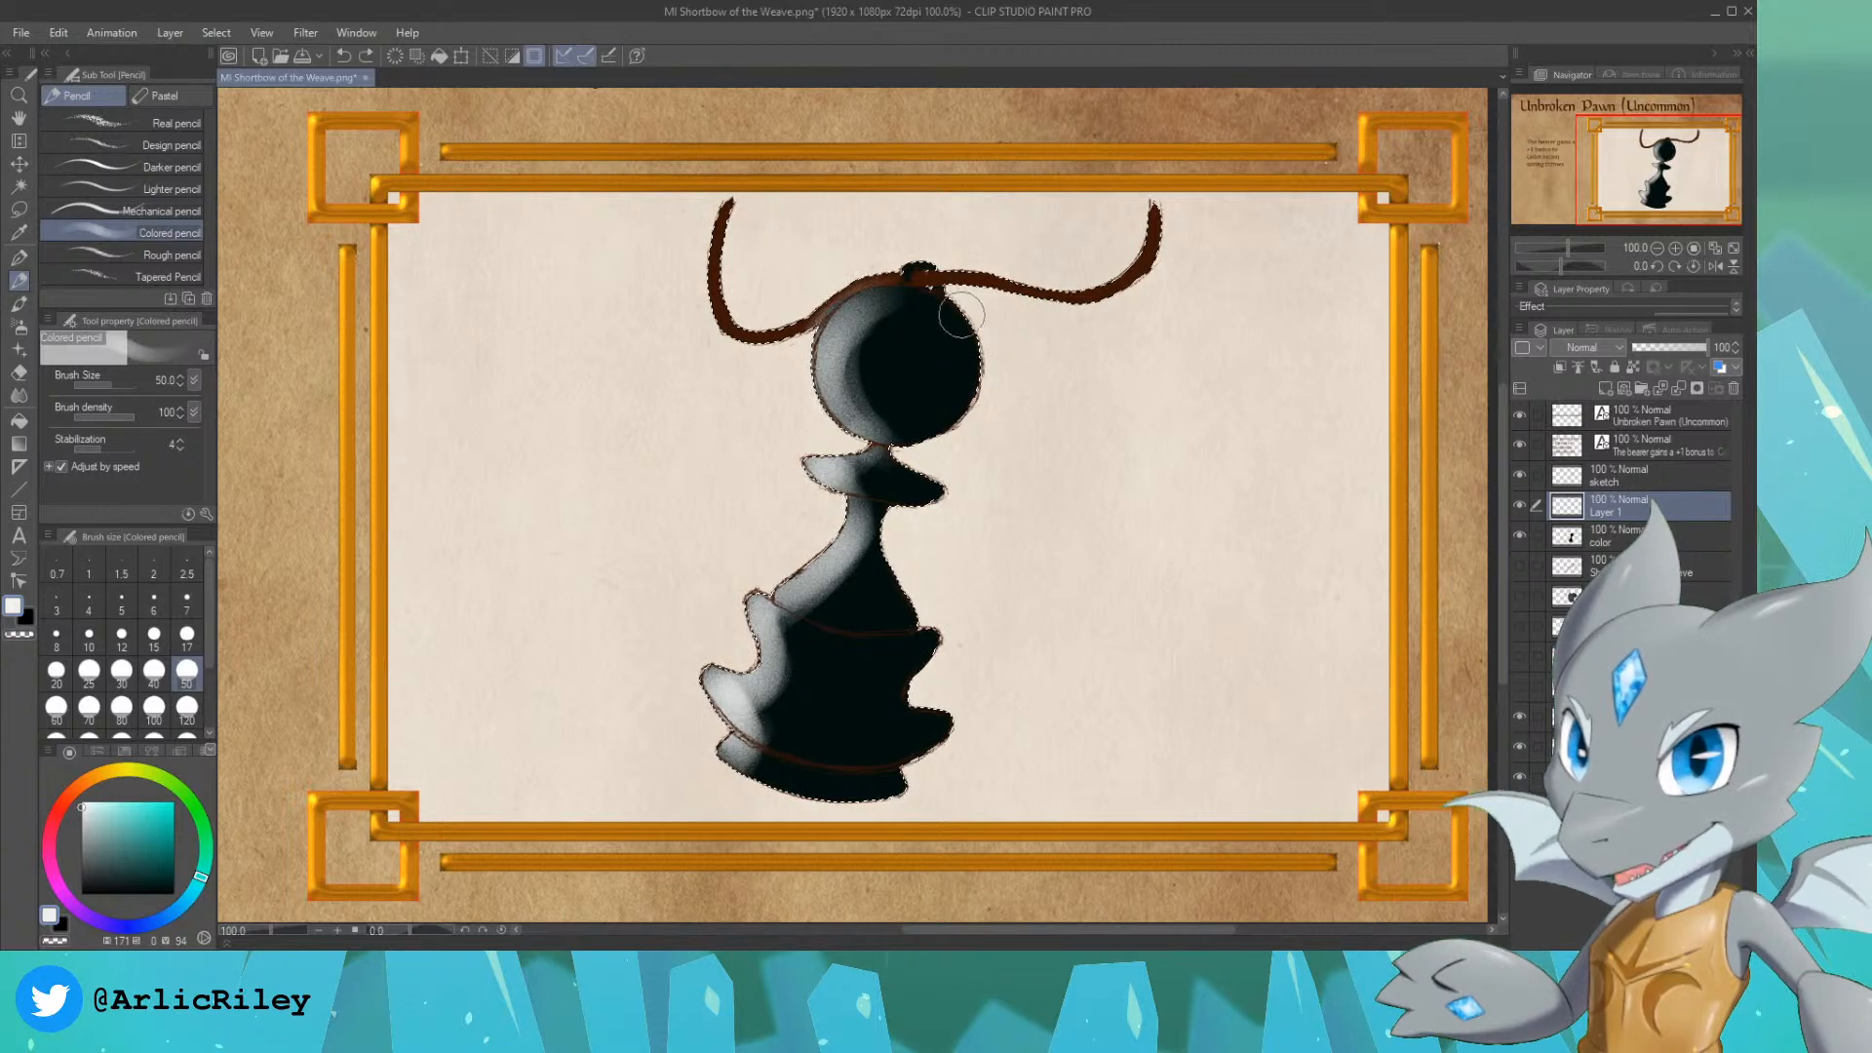
pyautogui.moveTo(954, 510); pyautogui.dragTo(923, 523)
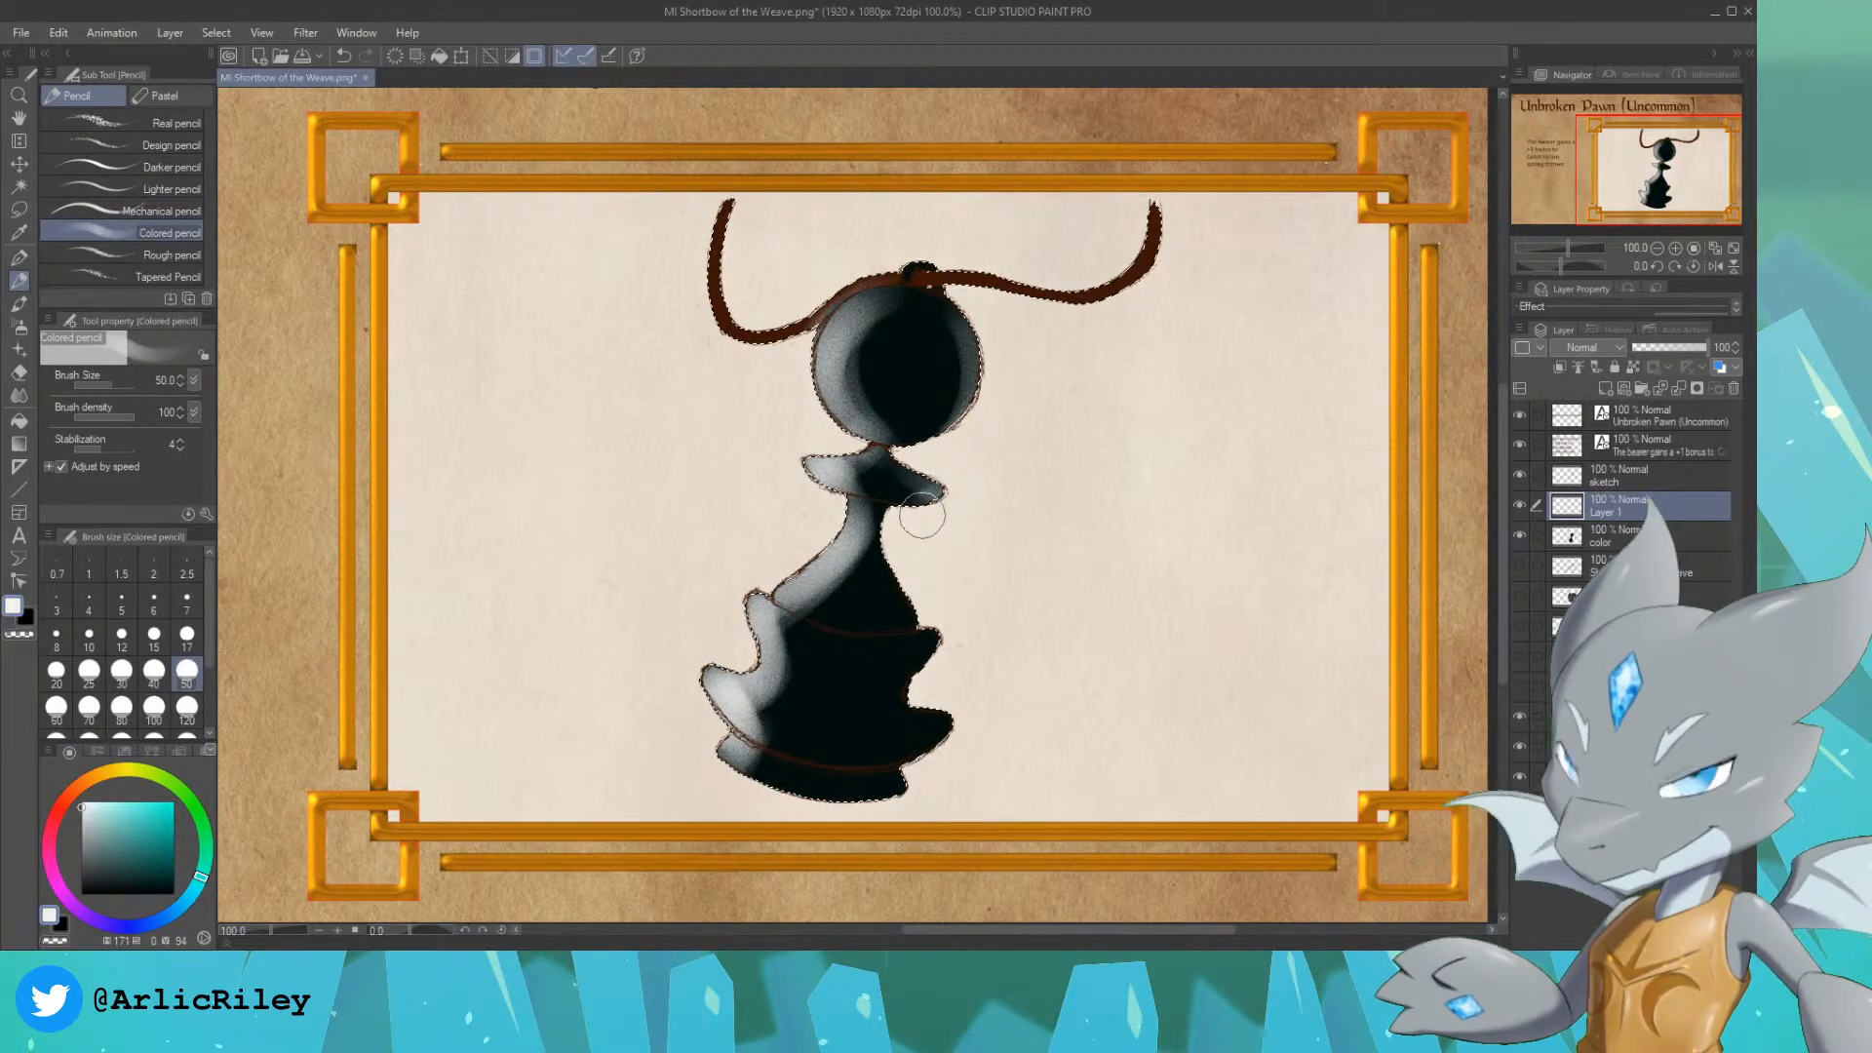
pyautogui.moveTo(917, 605)
pyautogui.mouseDown()
pyautogui.moveTo(949, 640)
pyautogui.moveTo(911, 701)
pyautogui.moveTo(953, 717)
pyautogui.moveTo(912, 798)
pyautogui.mouseUp()
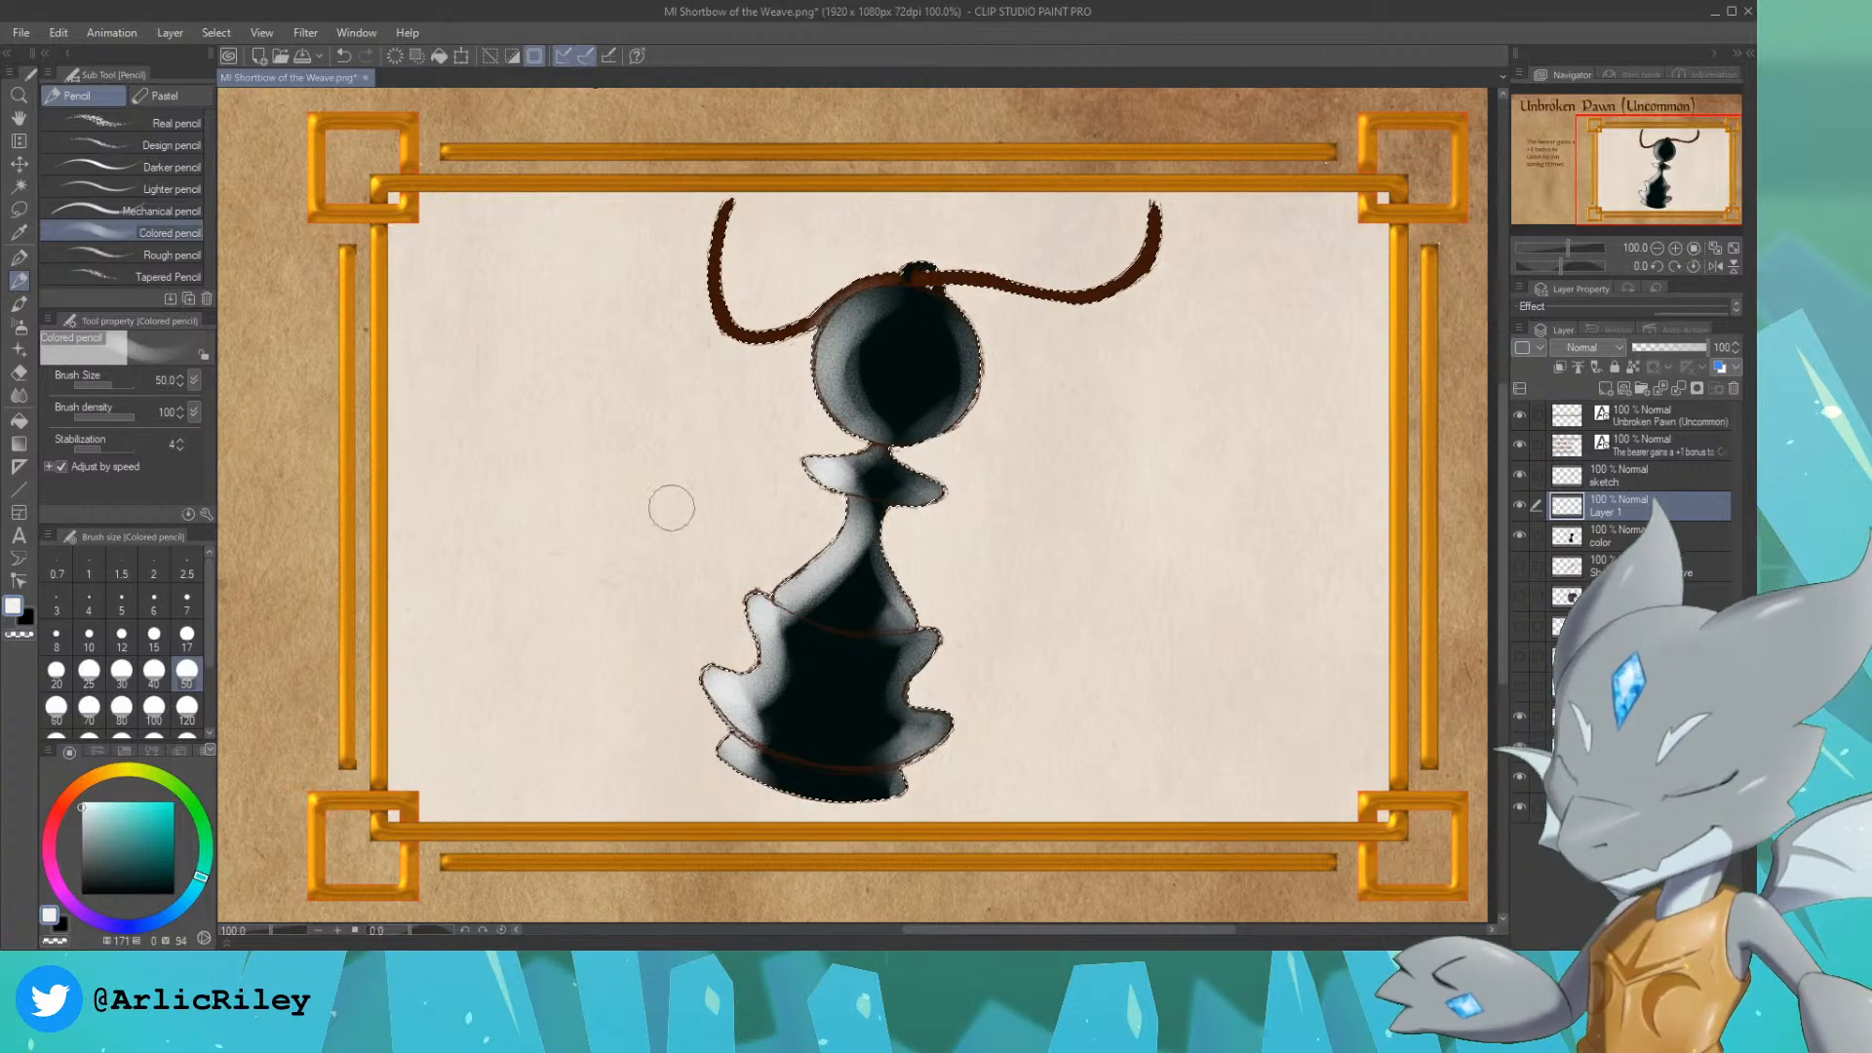
# Step: Darken the inner parts of the highlights on the collar and left base rims with near-black at pencil size 20
pyautogui.keyDown('alt'); pyautogui.click(815, 673); pyautogui.keyUp('alt')
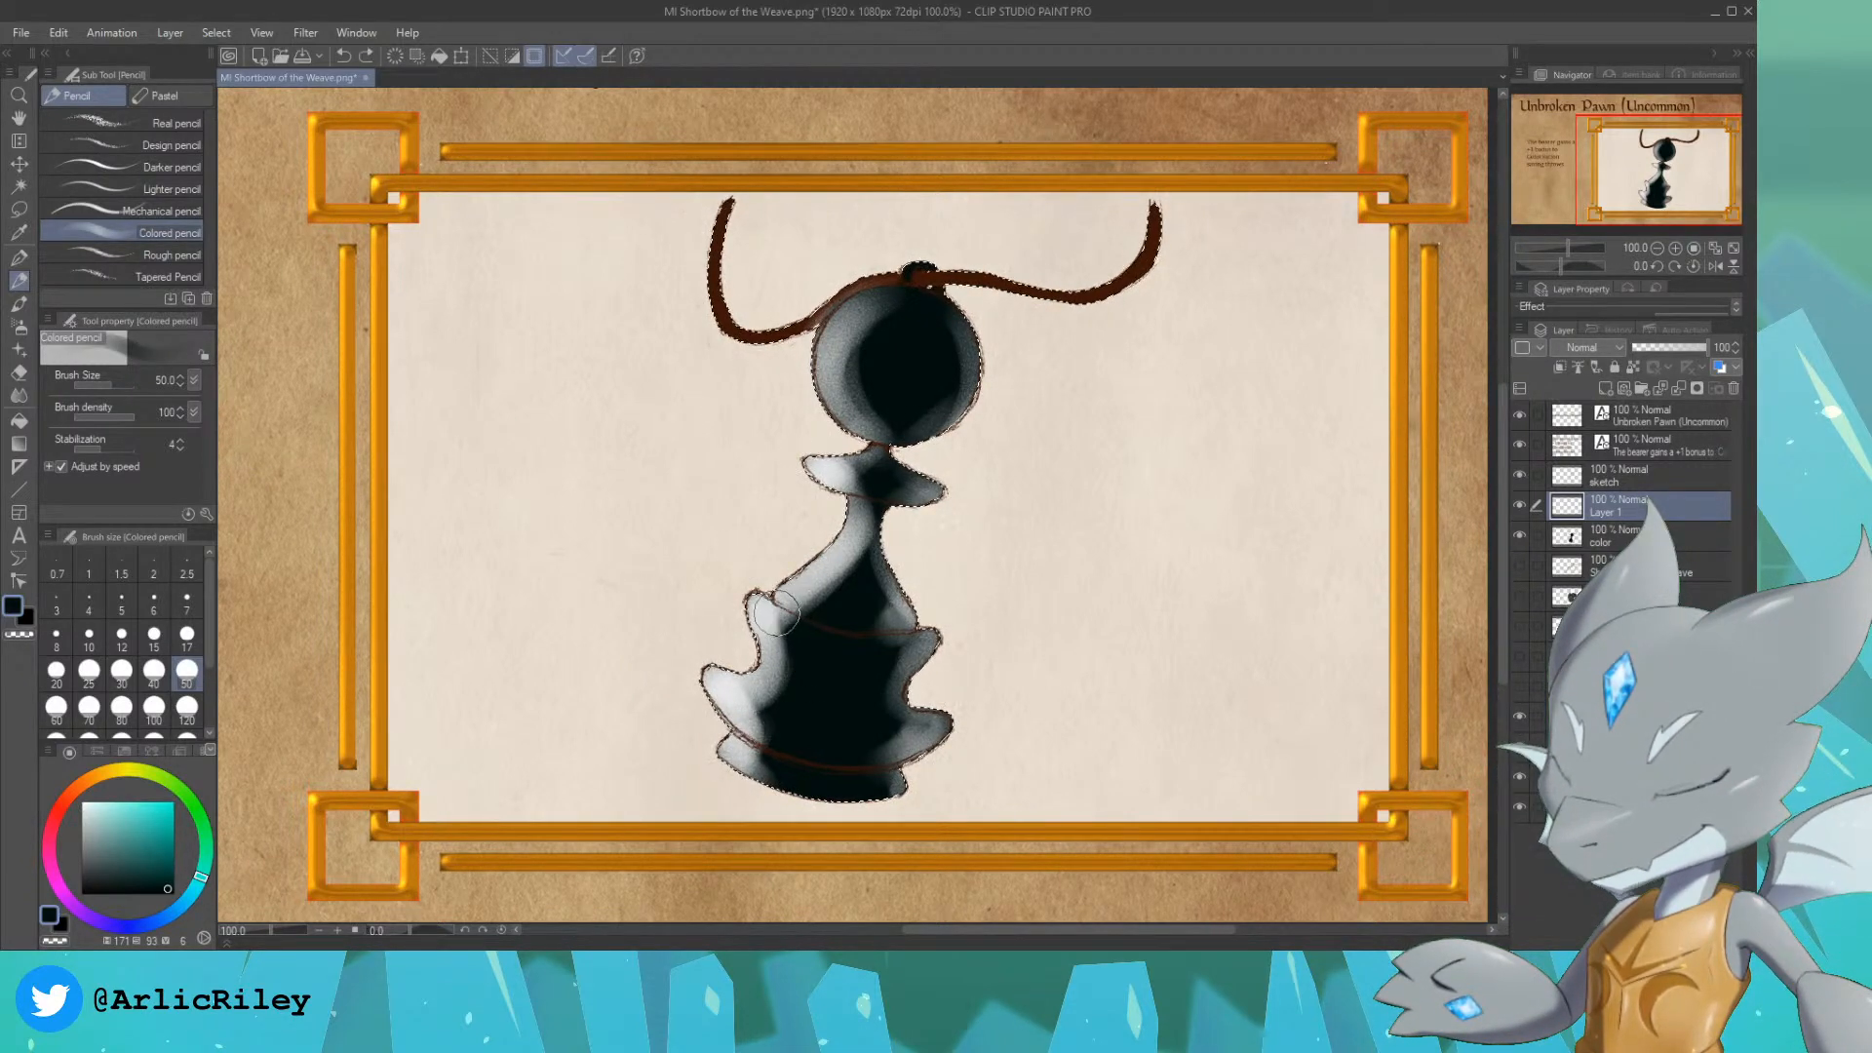
pyautogui.press('[')
pyautogui.press('[')
pyautogui.press('[')
pyautogui.press('[')
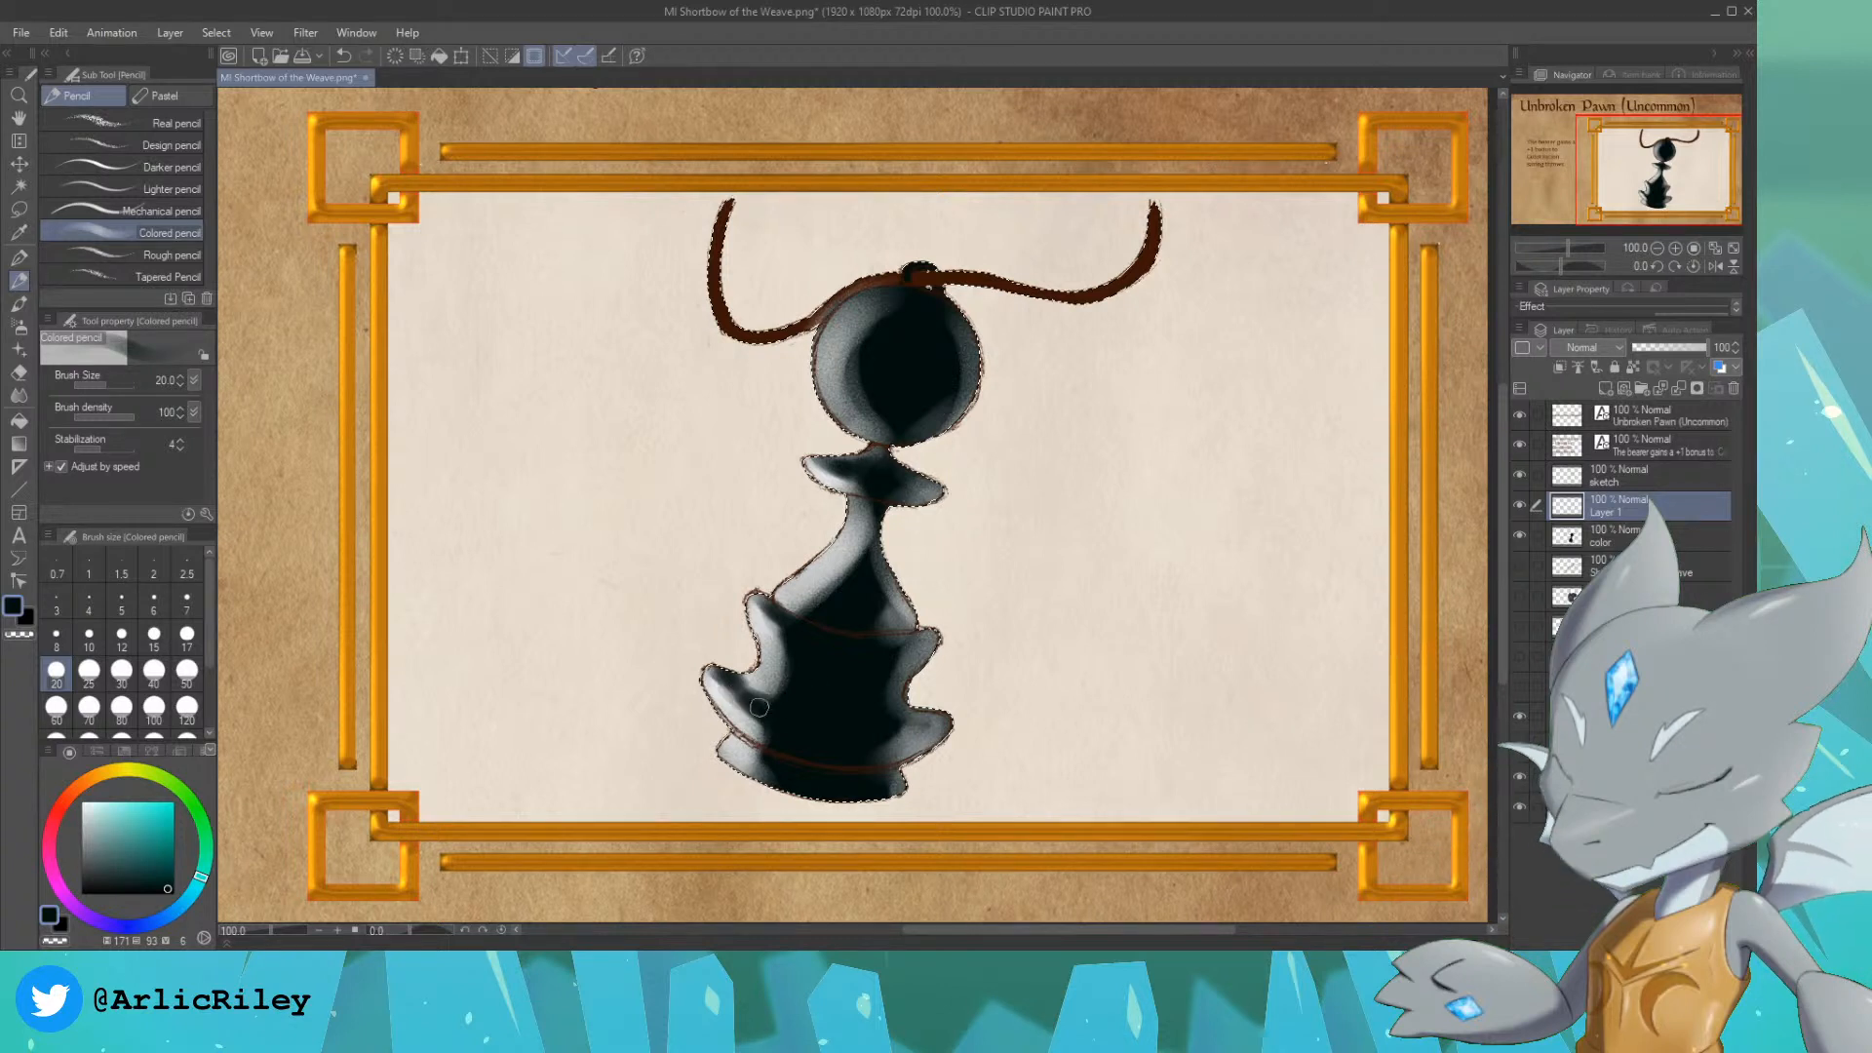
# Step: Refine the pawn's shading with alternating light grey and near-black strokes, and soften it with the Blur tool at size 60
pyautogui.press('x')
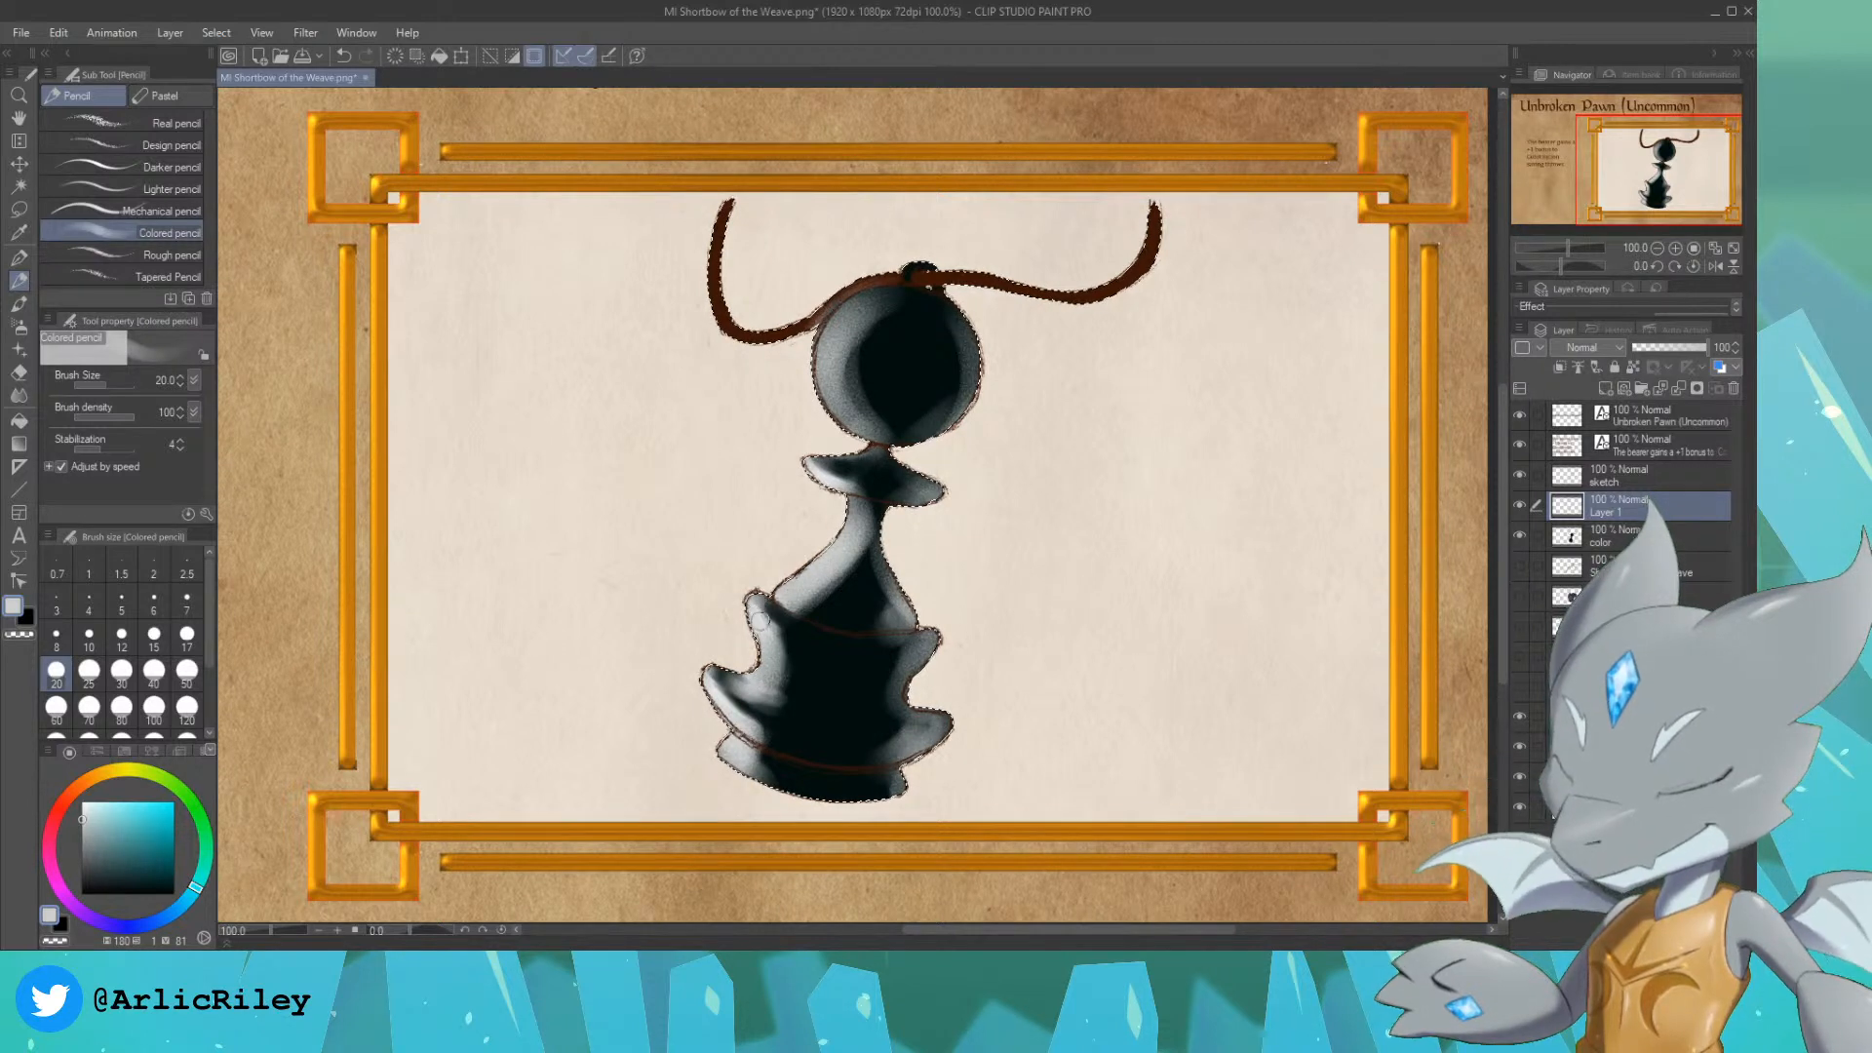
pyautogui.press('x')
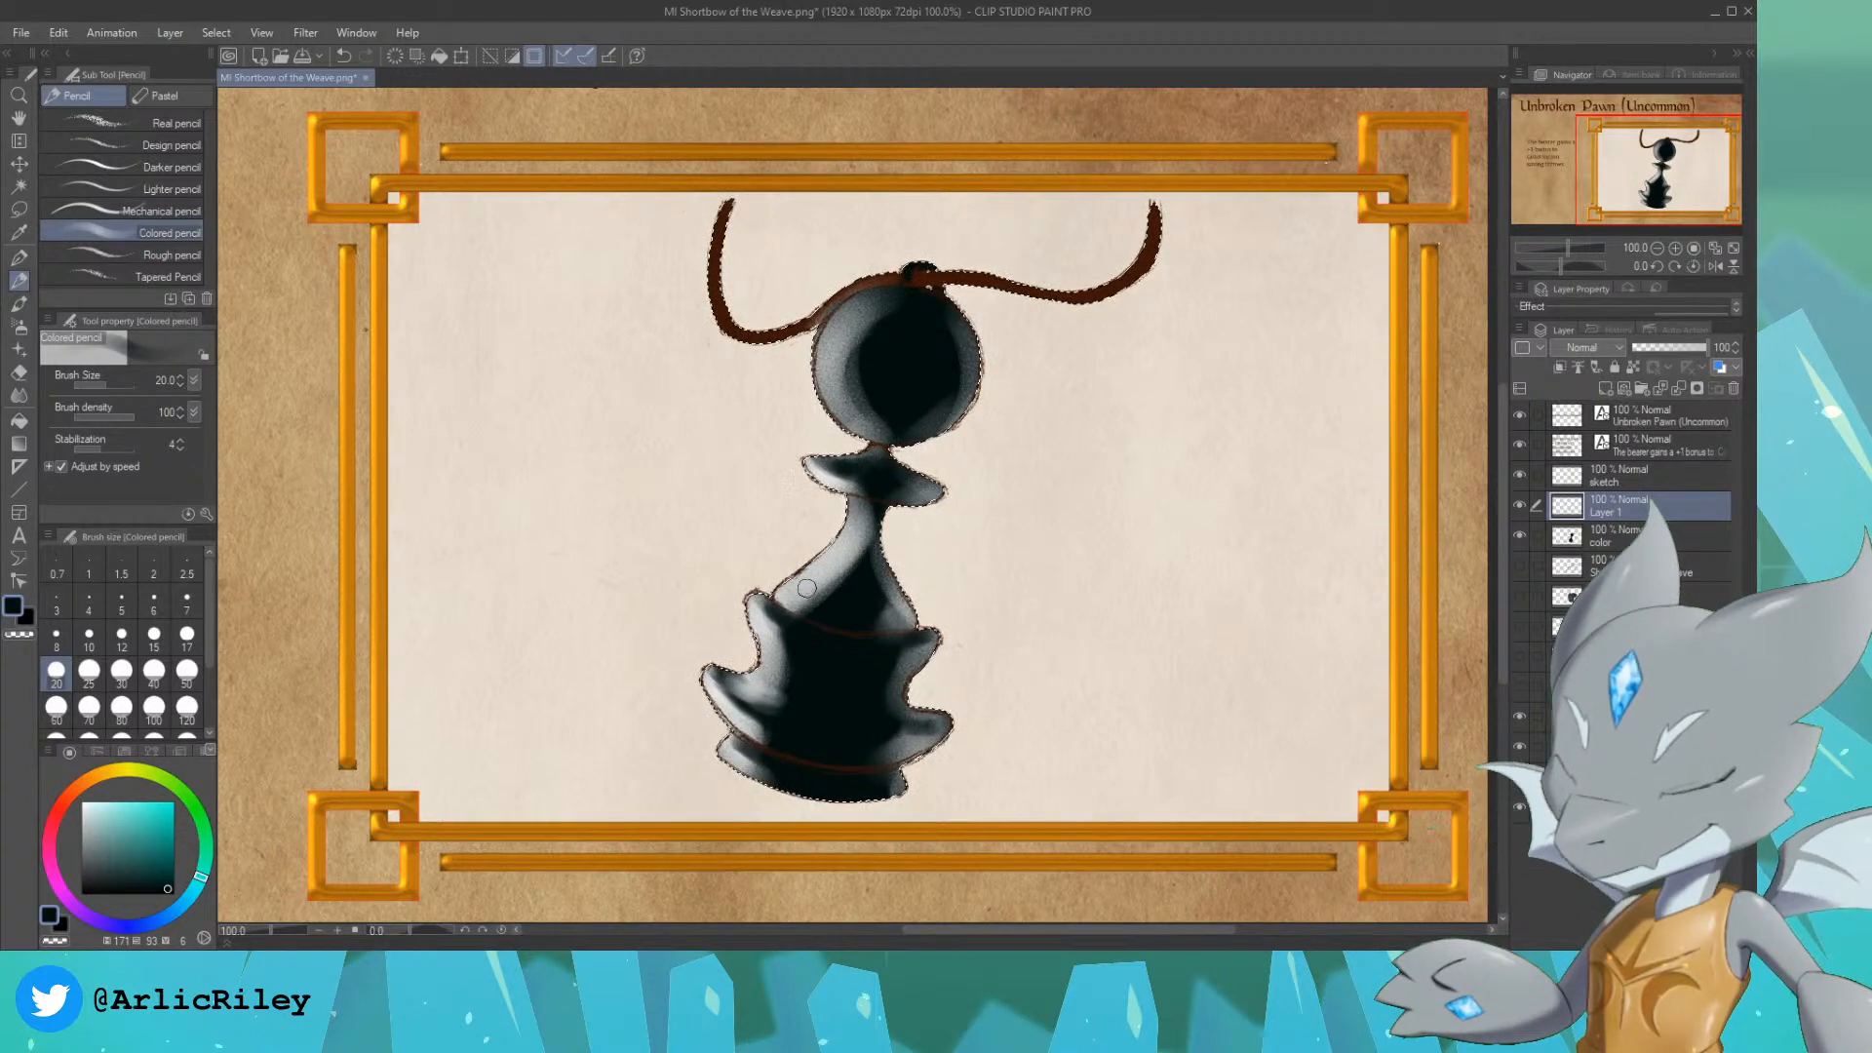
pyautogui.keyDown('alt'); pyautogui.click(841, 576); pyautogui.keyUp('alt')
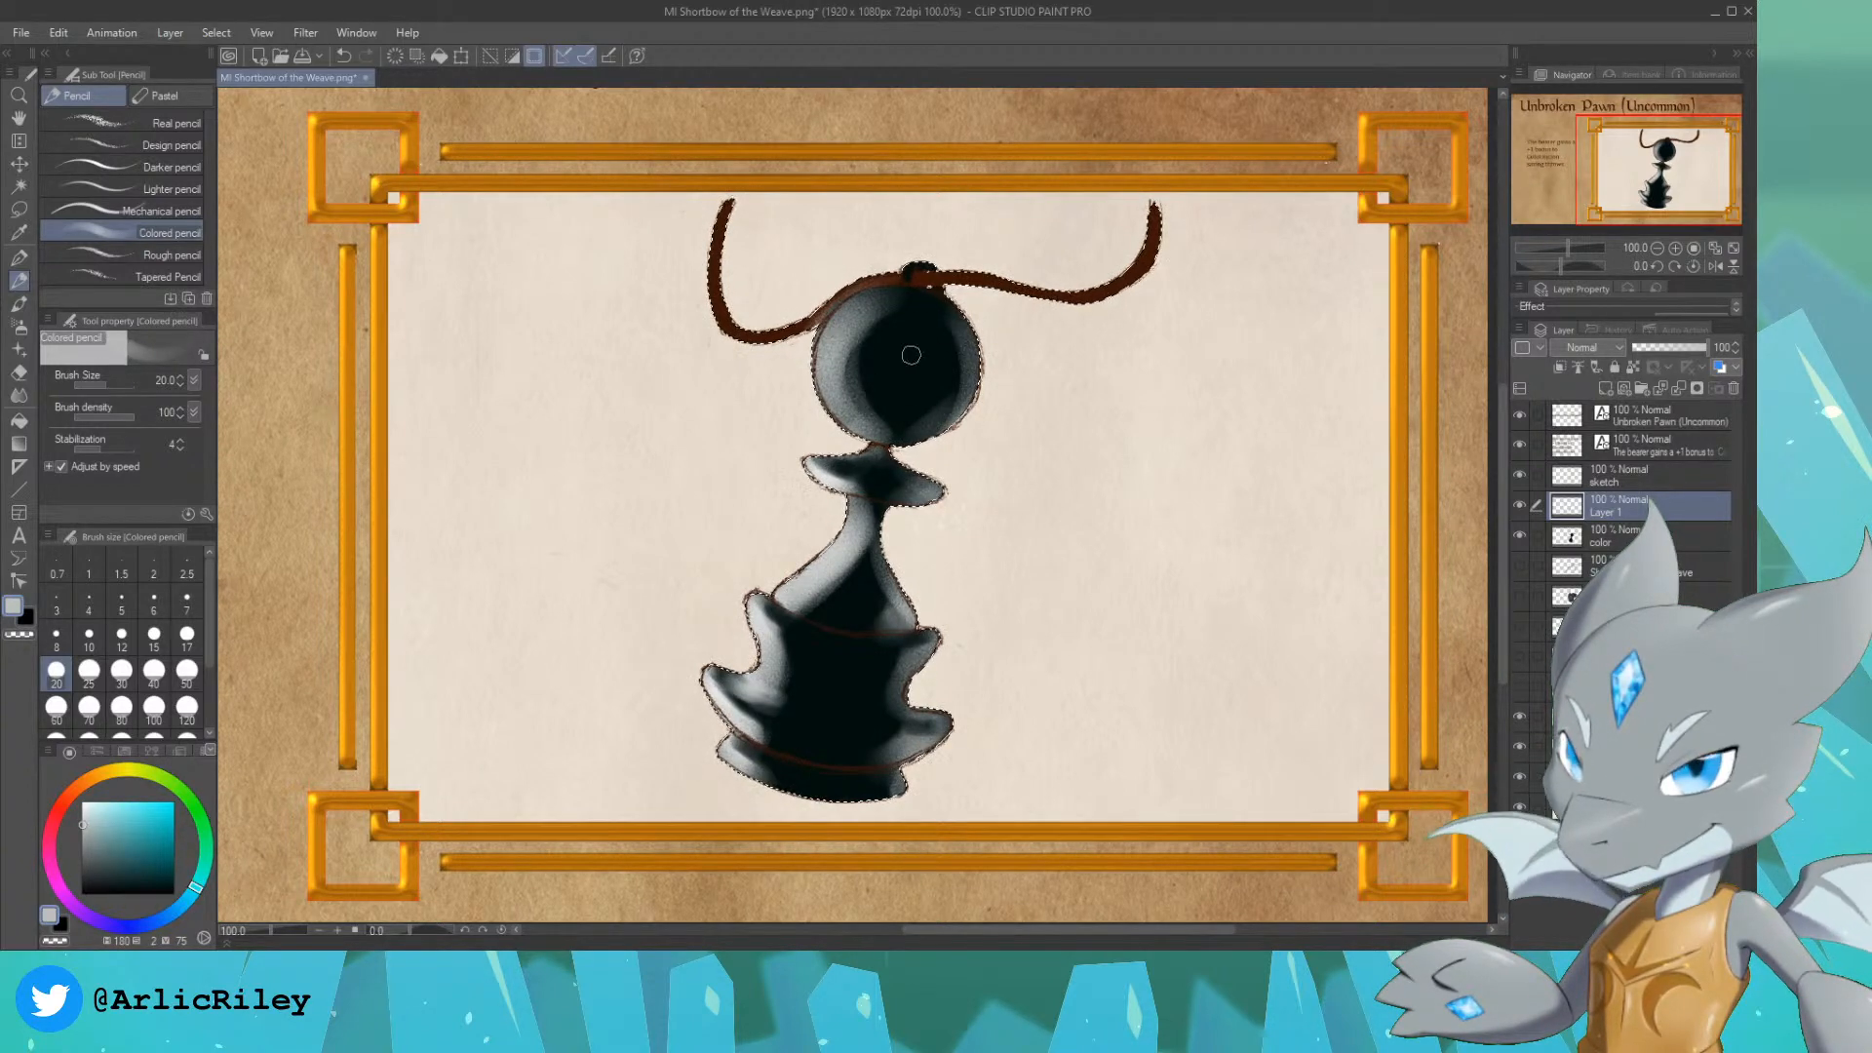
pyautogui.keyDown('alt'); pyautogui.click(911, 355); pyautogui.keyUp('alt')
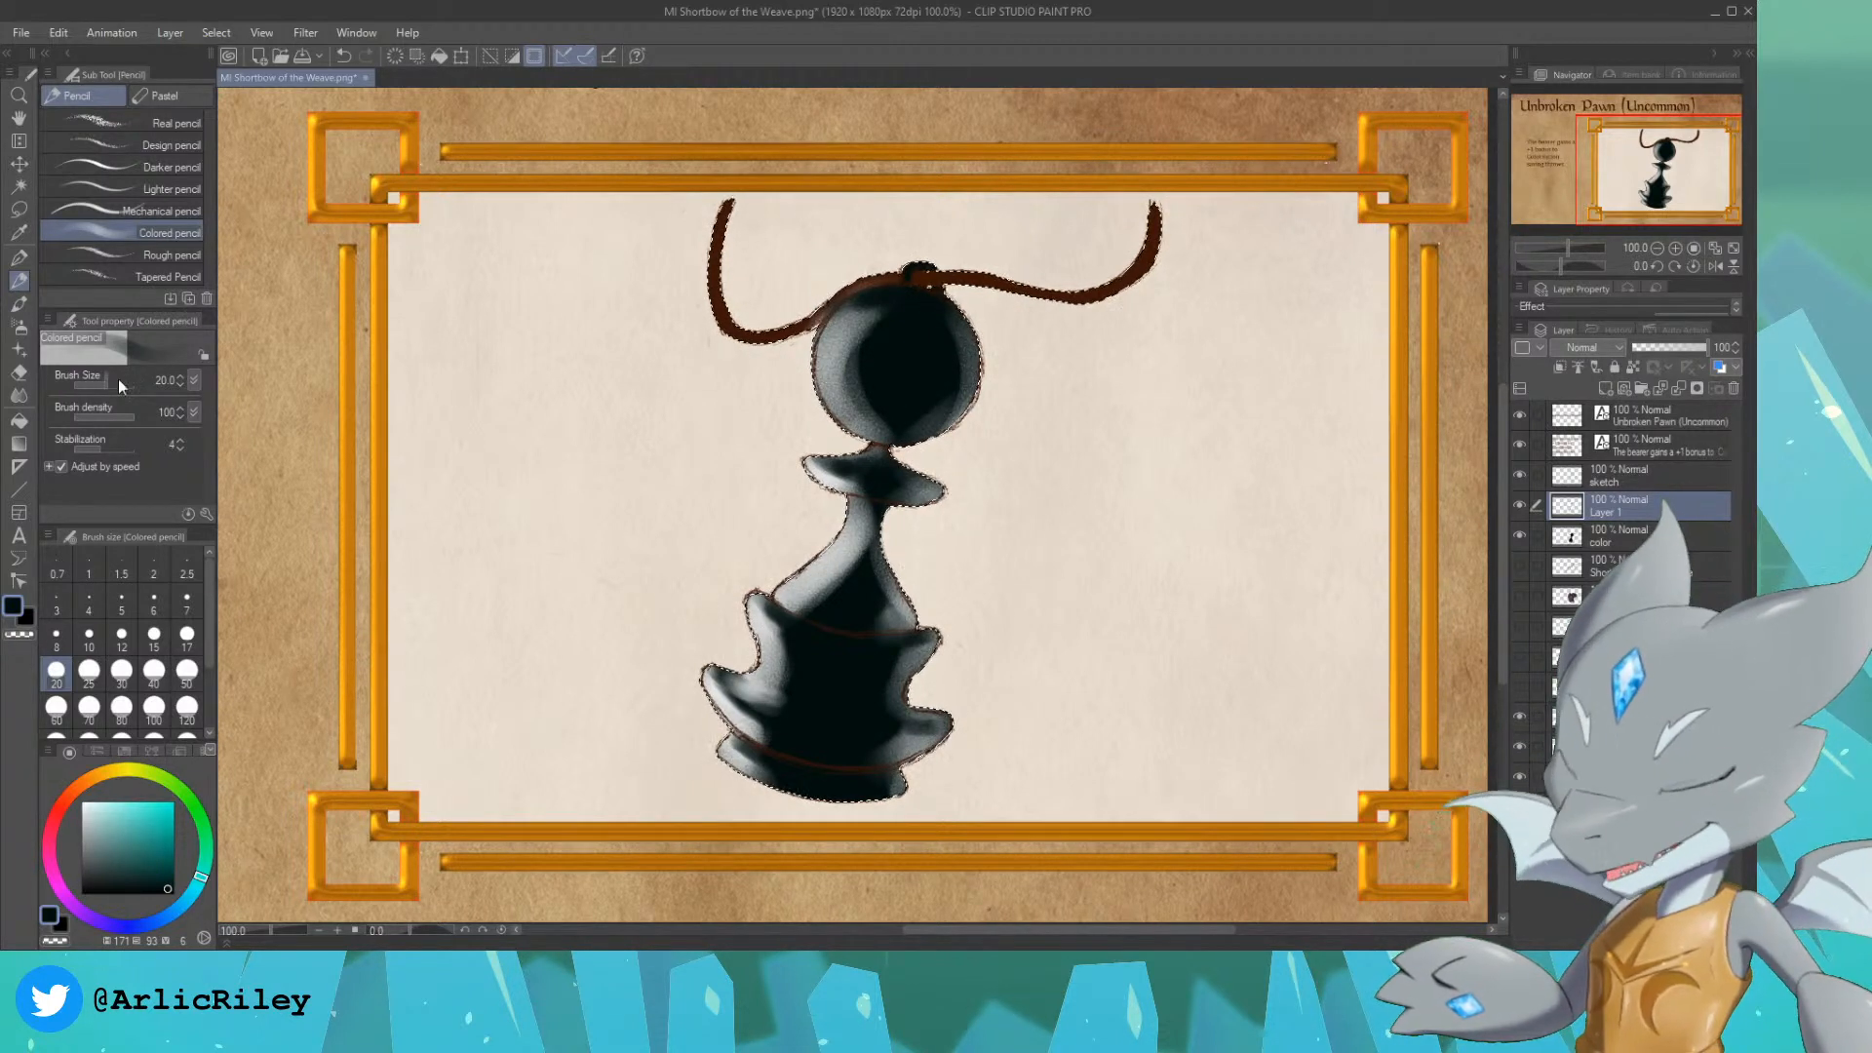
pyautogui.click(19, 395)
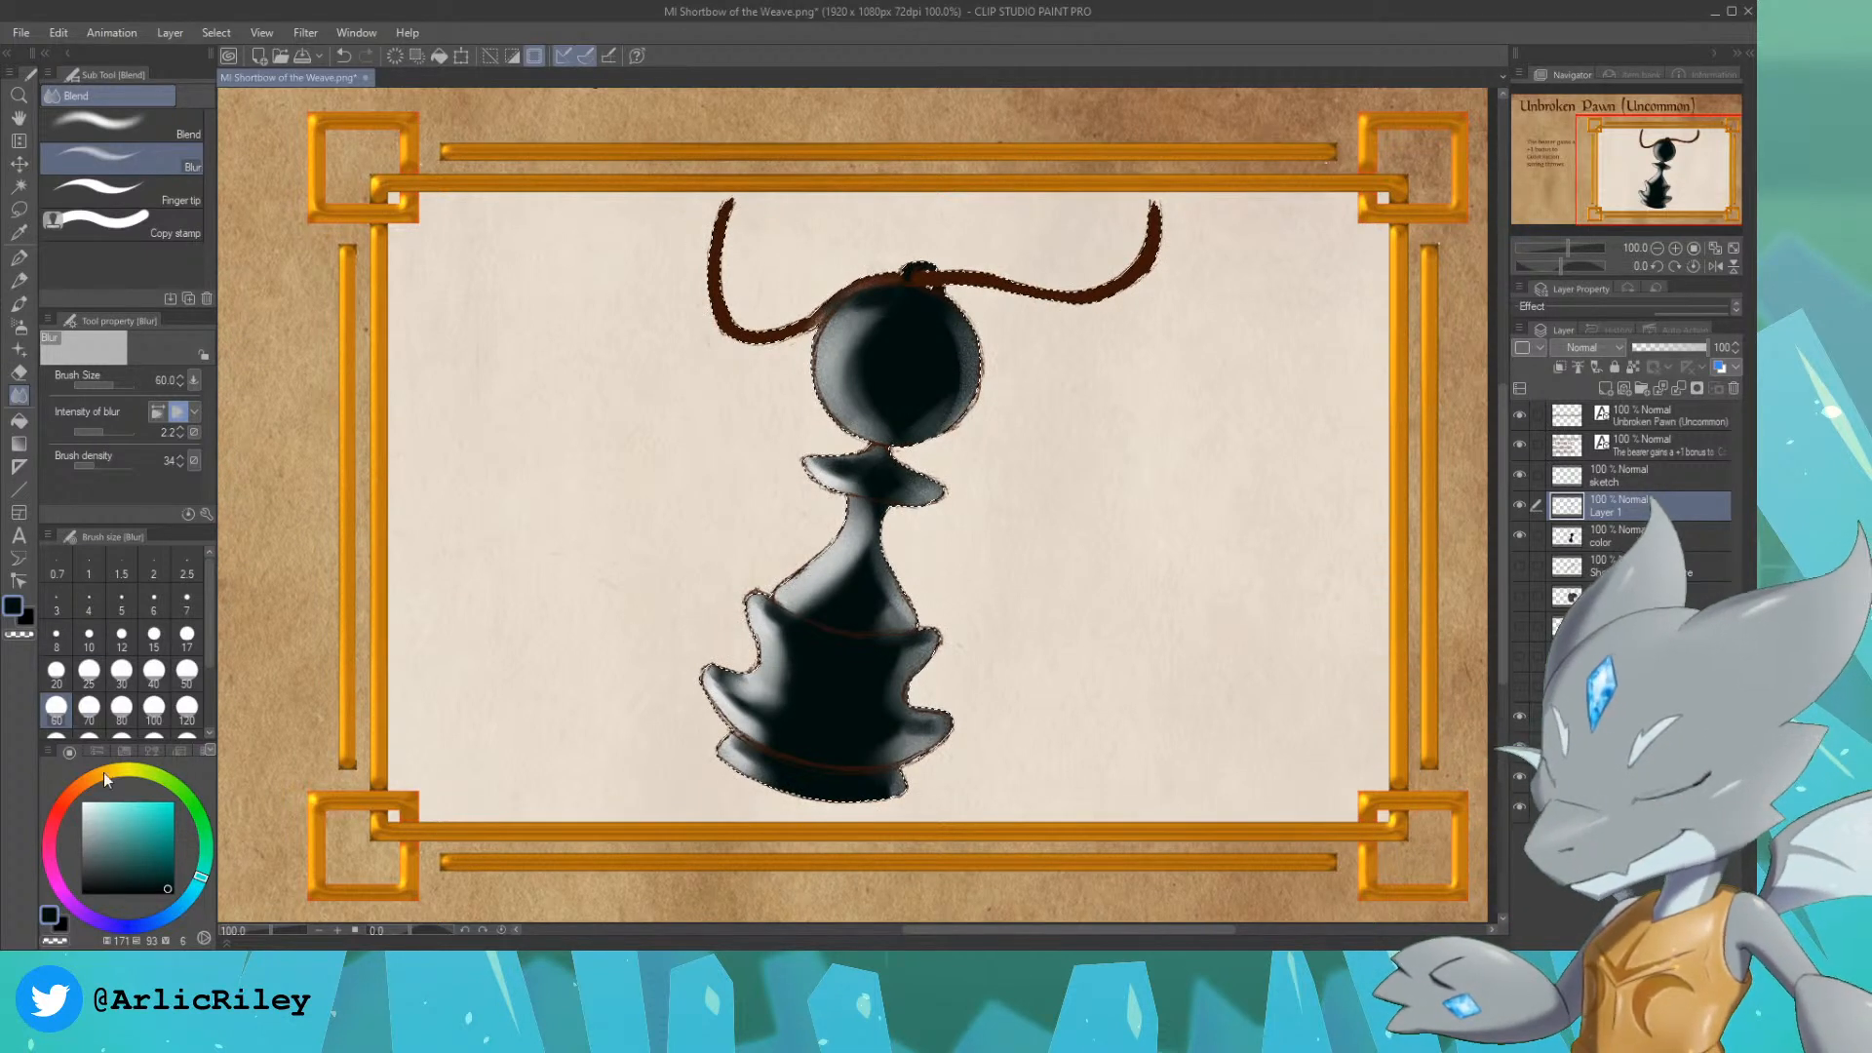
# Step: Paint a glossy near-white highlight on the left side of the collar with the Real G-Pen at size 25
pyautogui.click(86, 802)
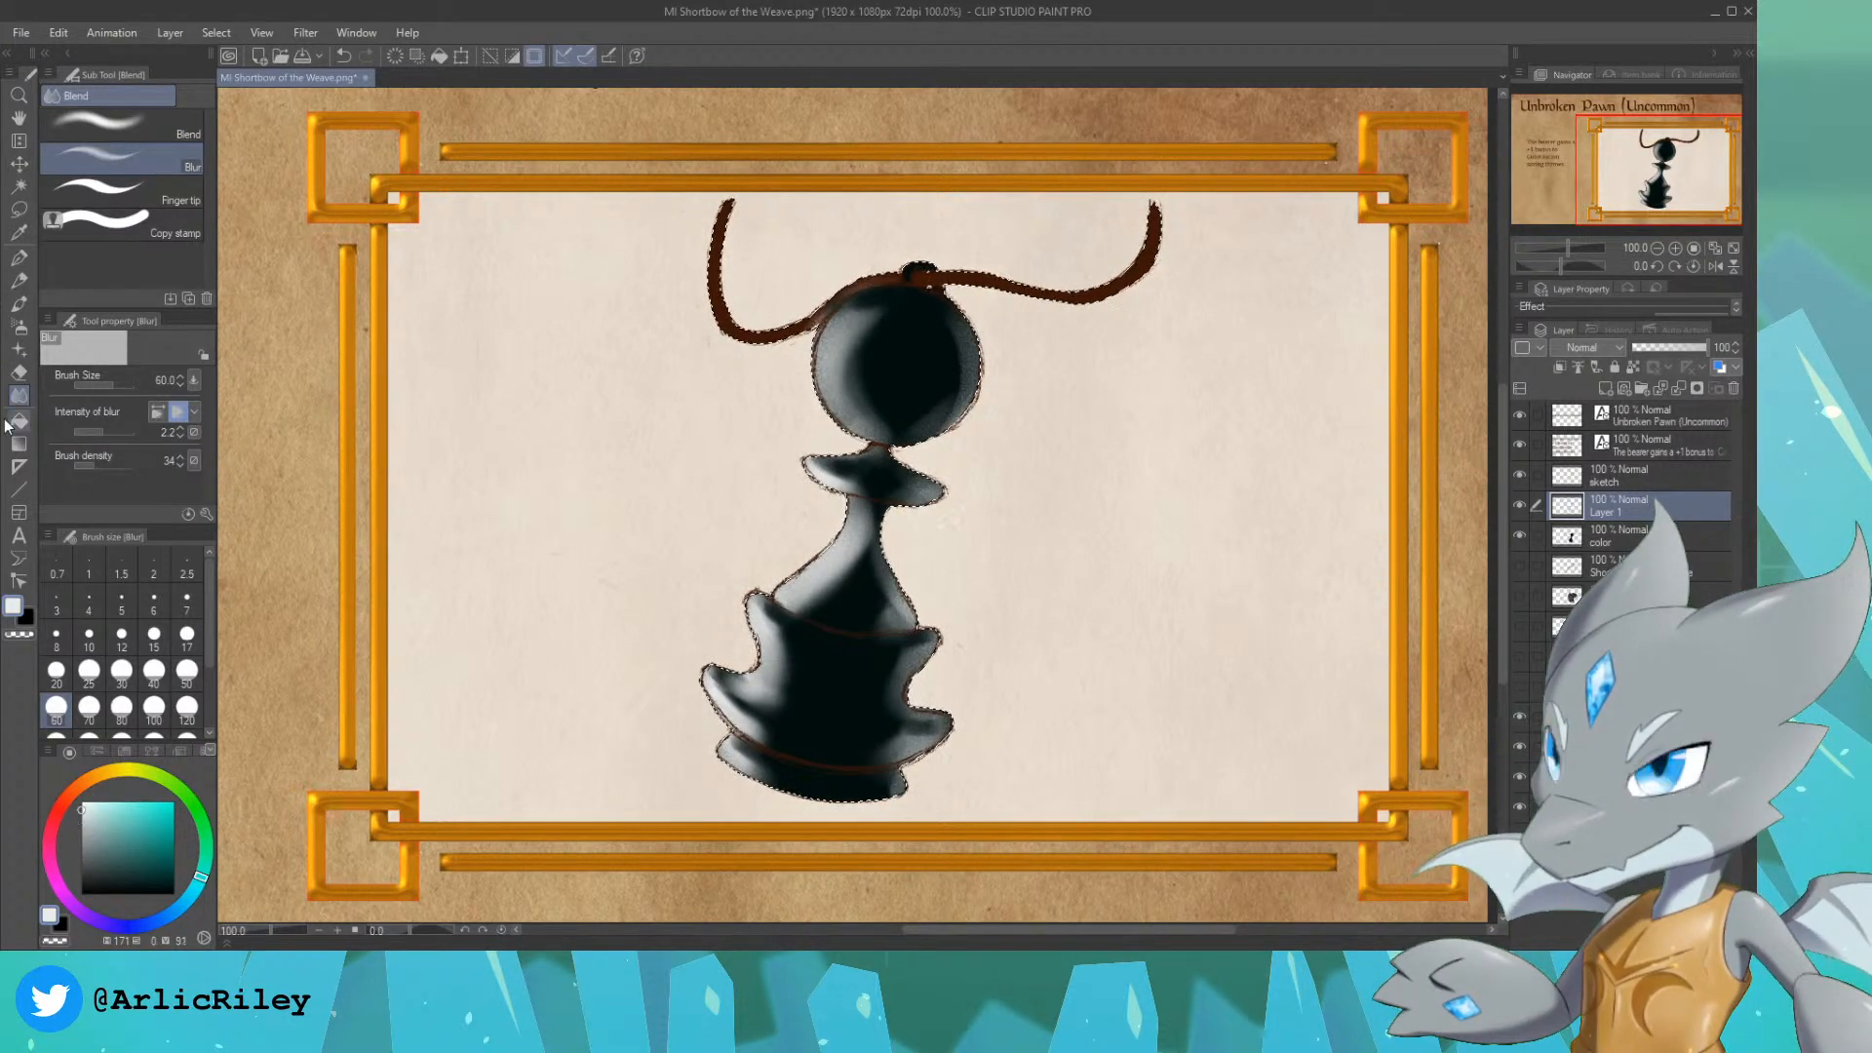
pyautogui.click(18, 257)
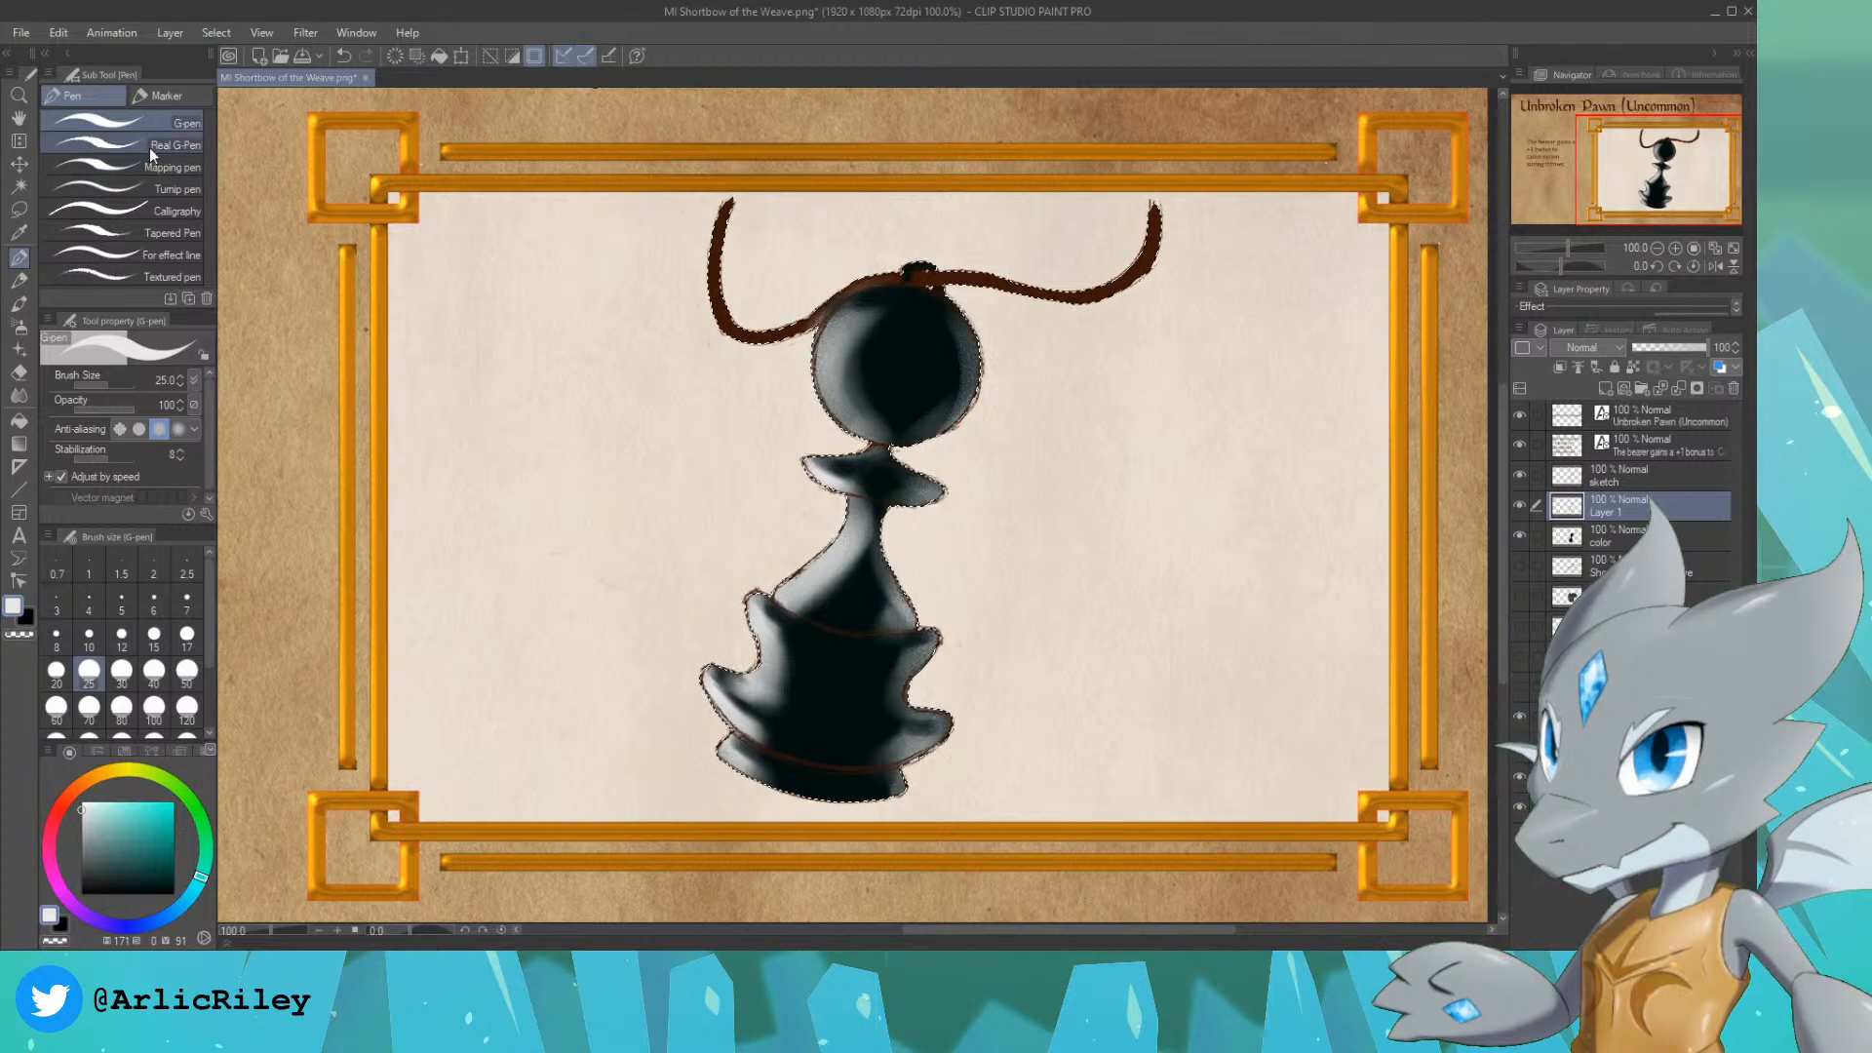
pyautogui.click(148, 183)
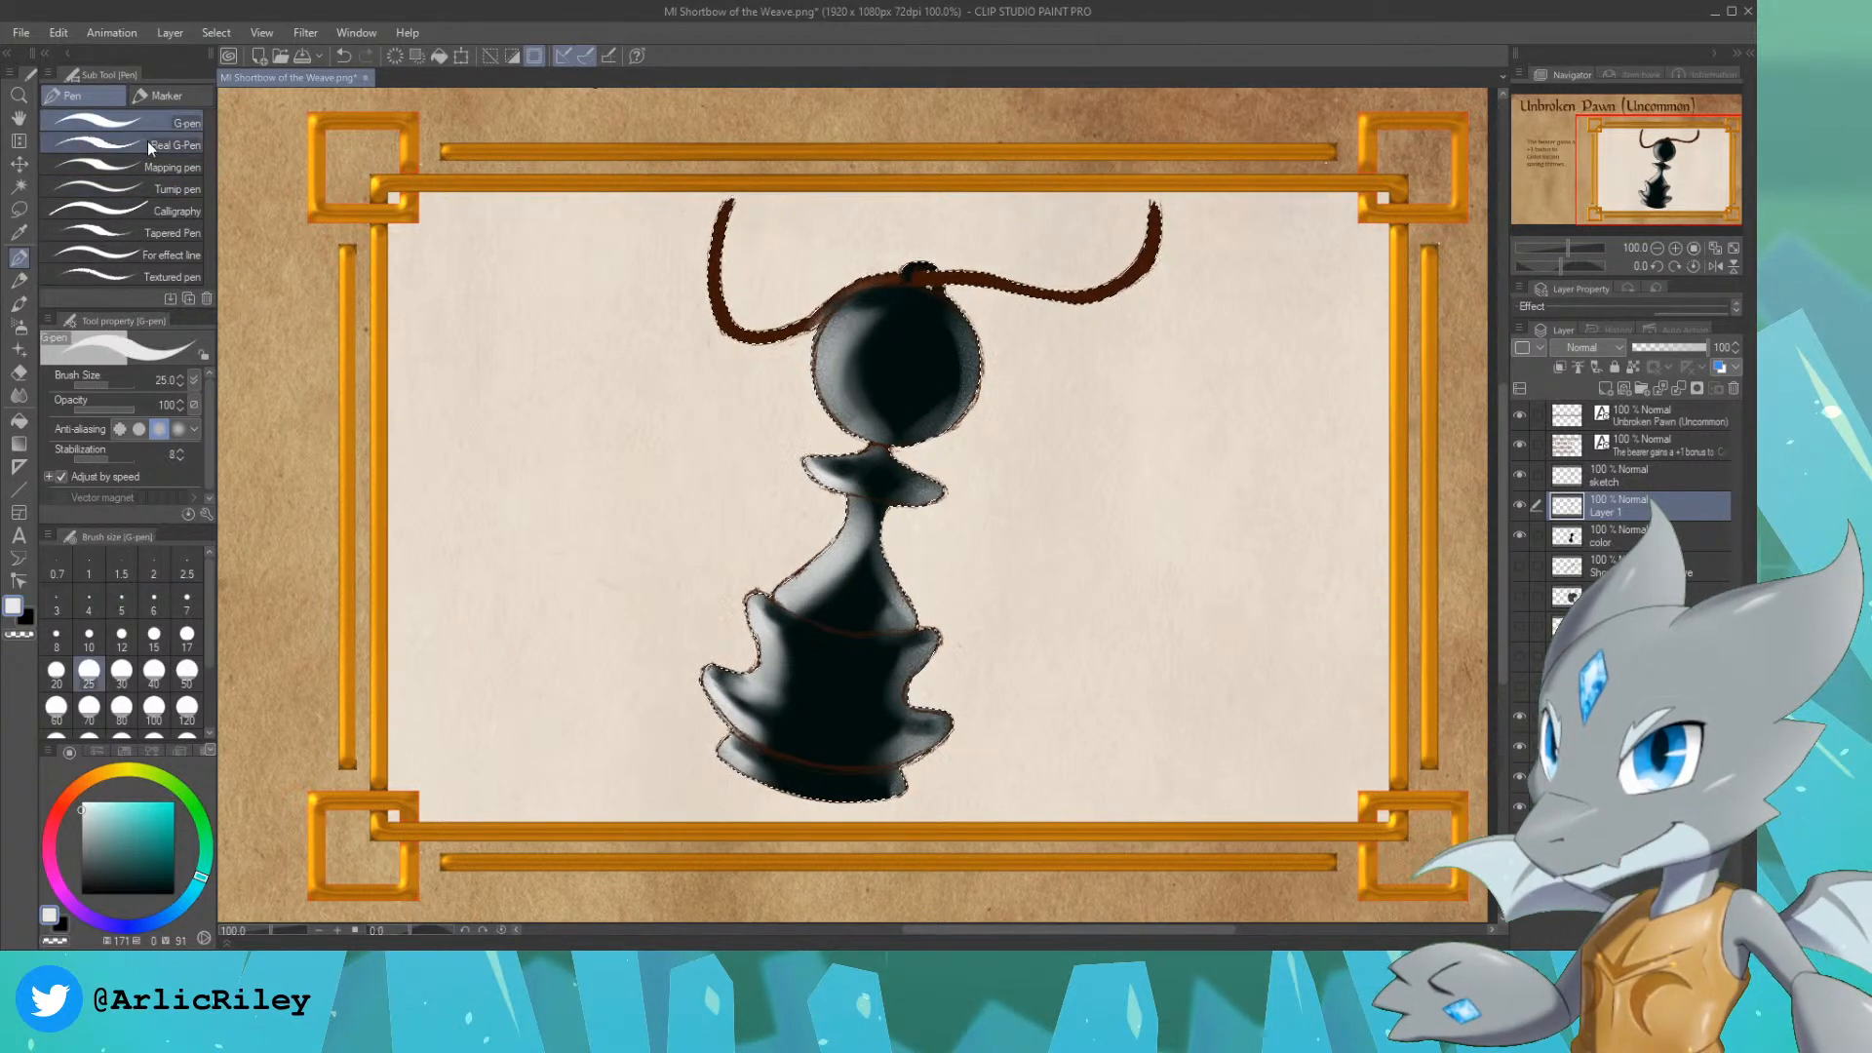
pyautogui.click(146, 143)
pyautogui.click(145, 122)
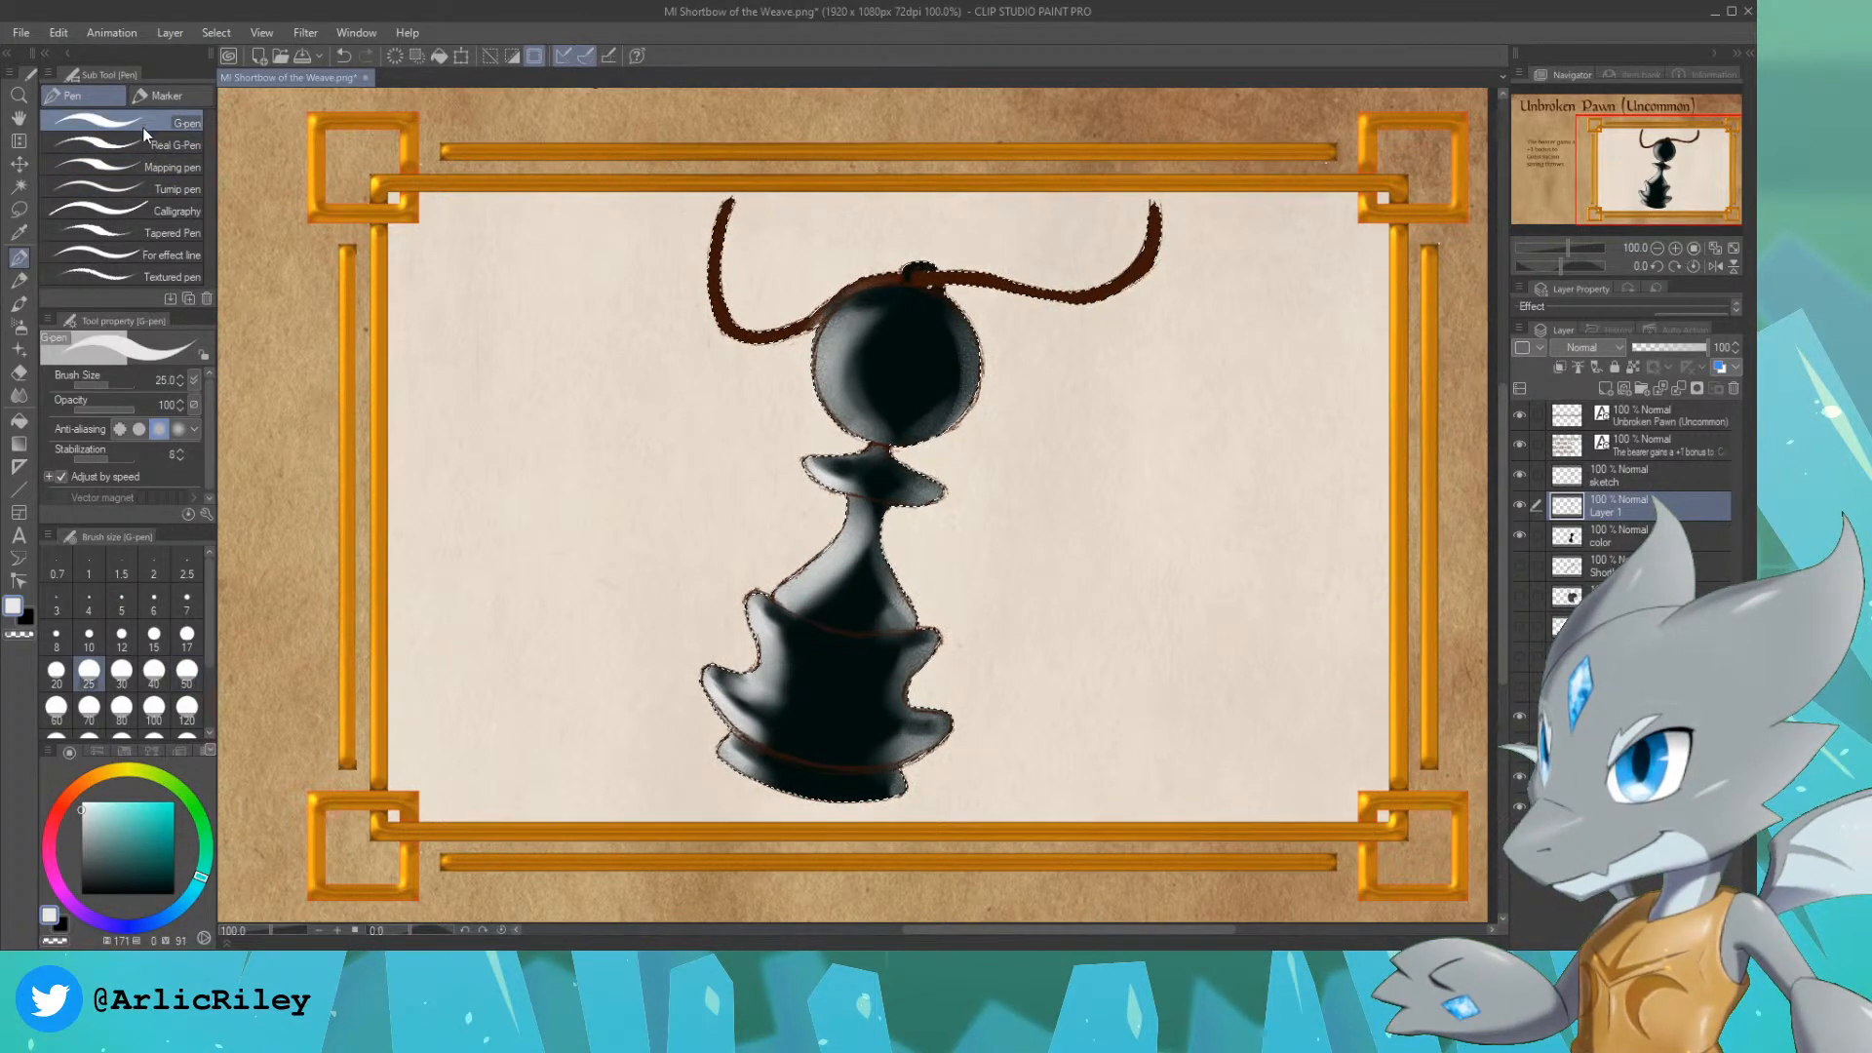
pyautogui.click(133, 145)
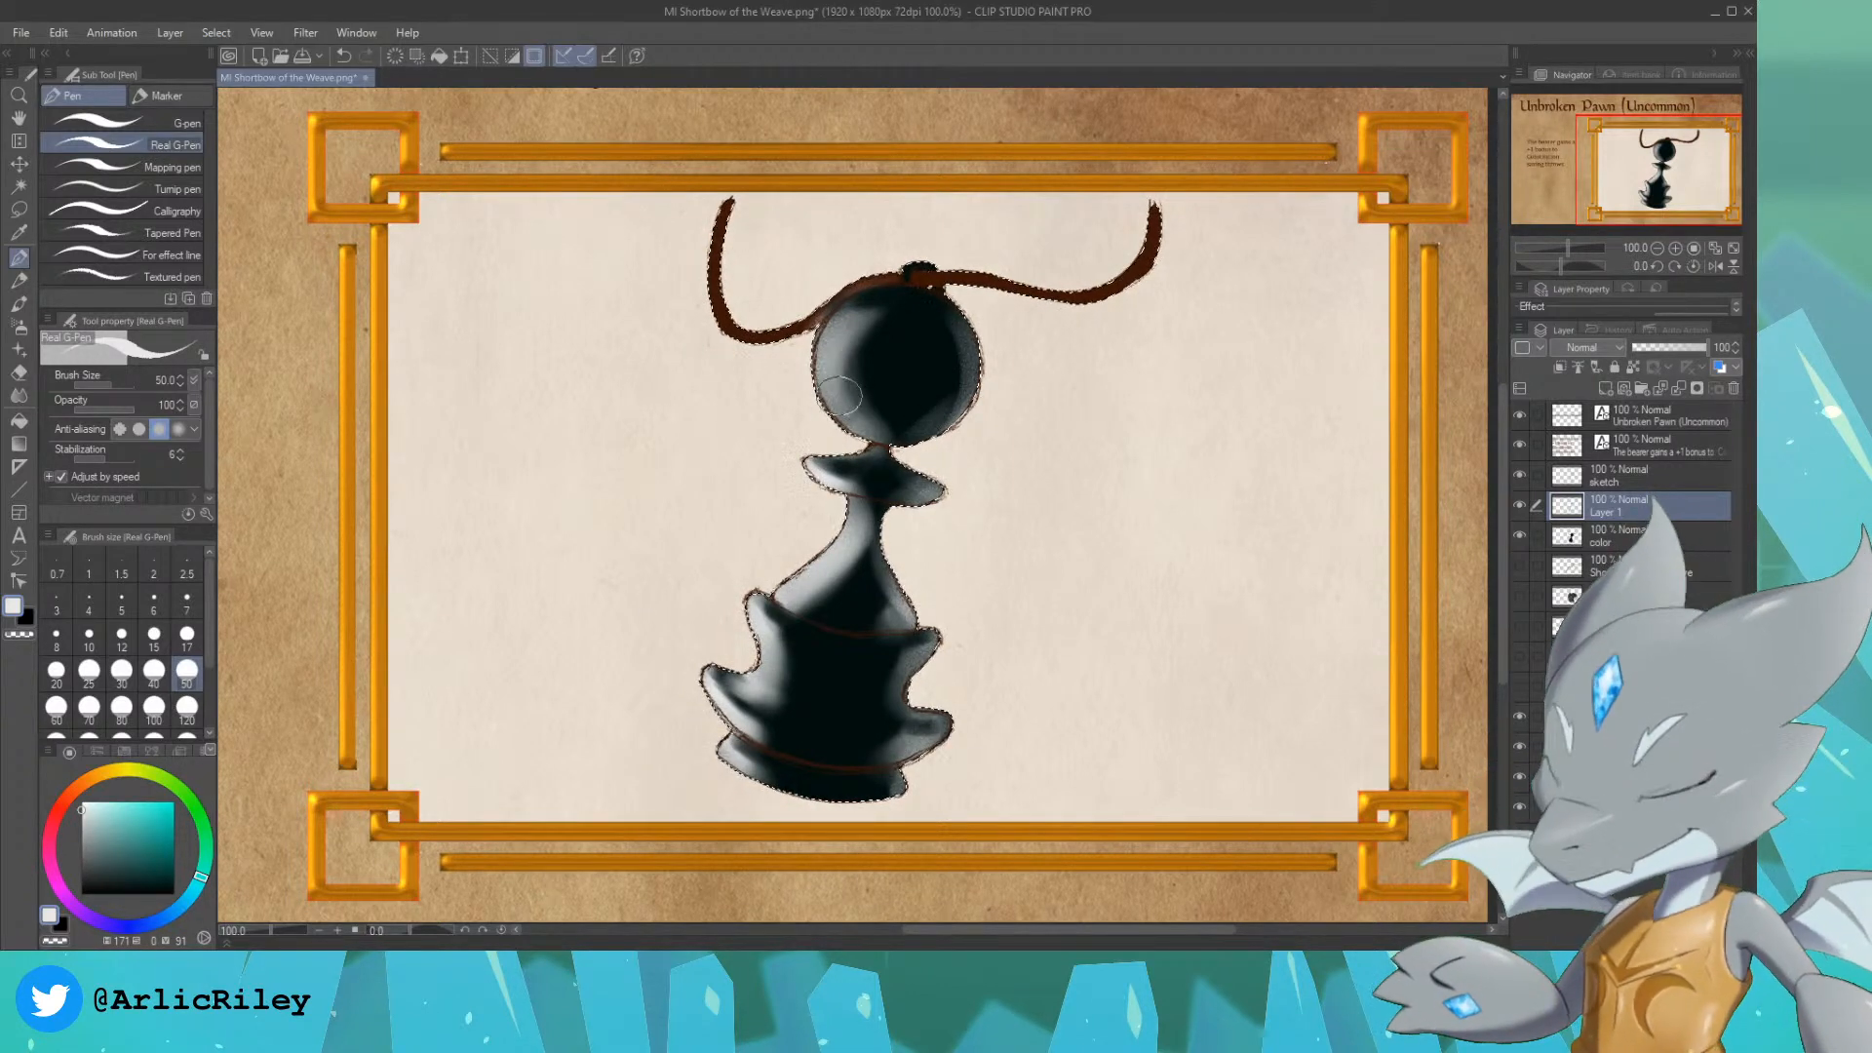
pyautogui.press('[')
pyautogui.press('[')
pyautogui.press('[')
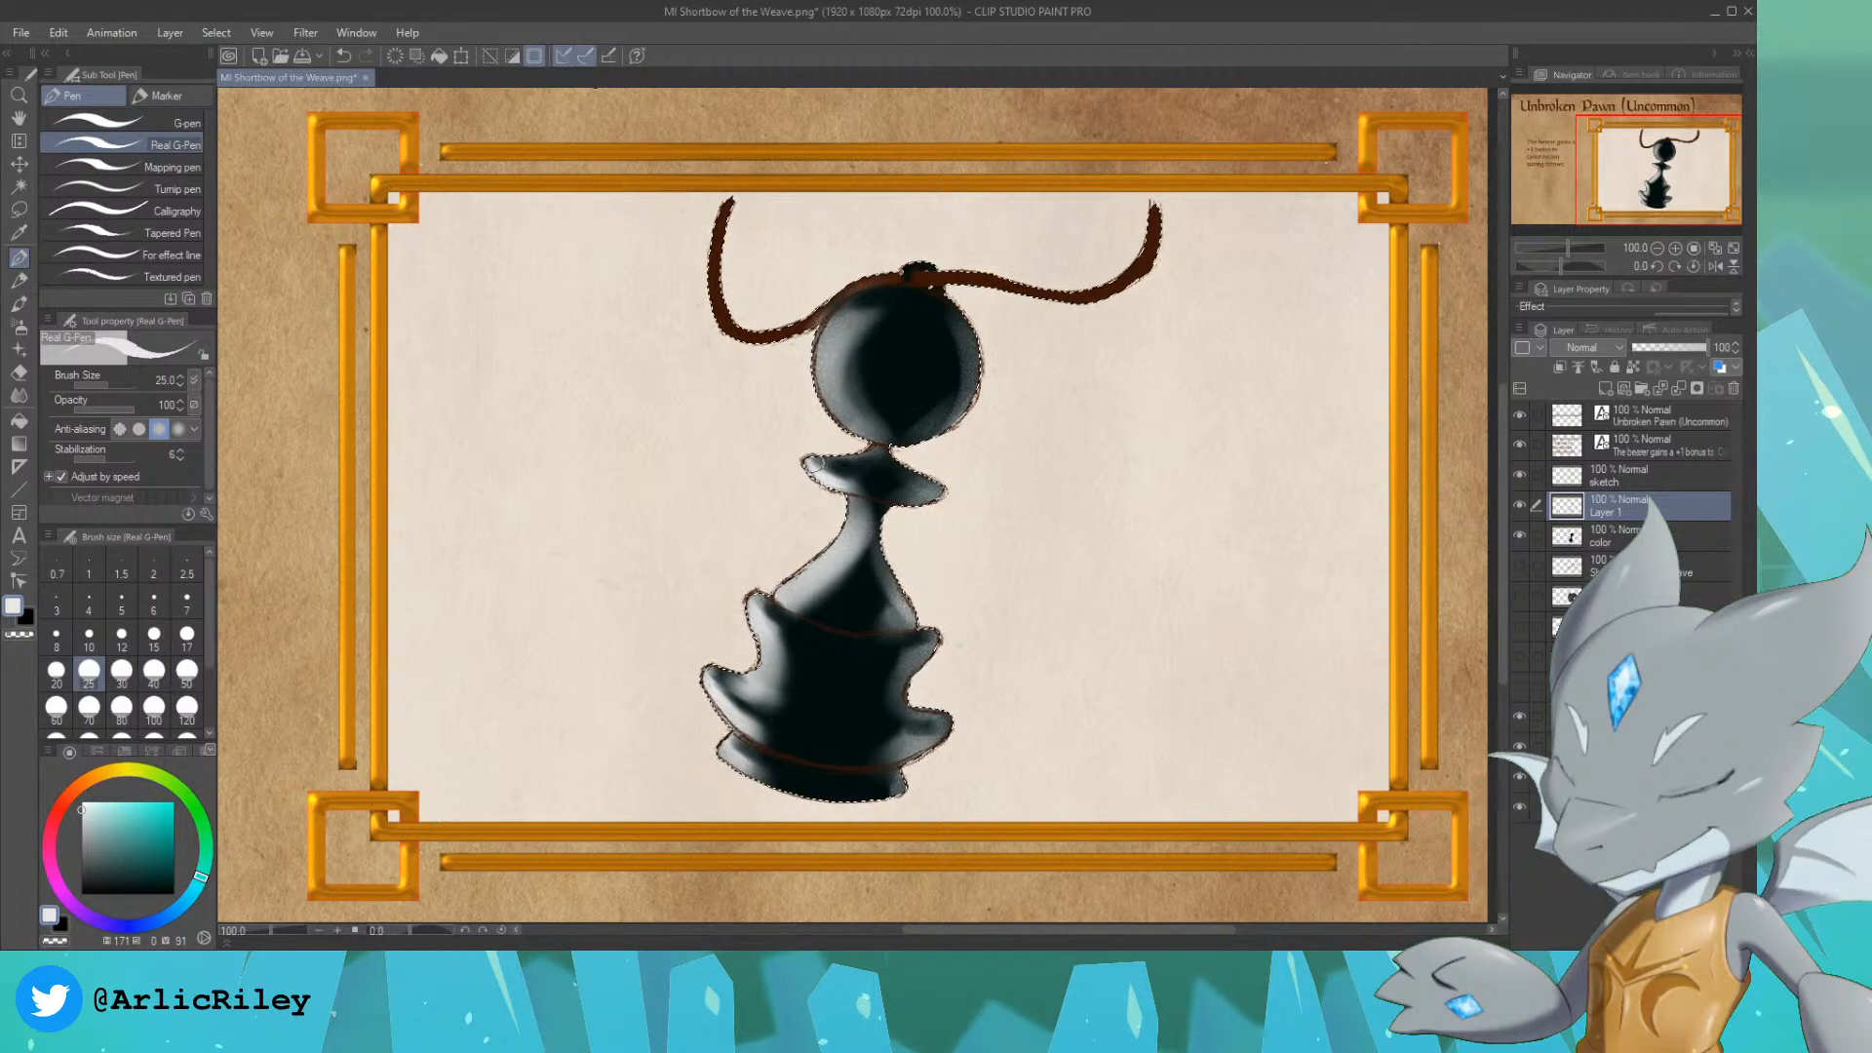
pyautogui.hotkey('ctrl', 'z')
pyautogui.hotkey('ctrl', 'z')
pyautogui.moveTo(828, 477); pyautogui.dragTo(854, 484)
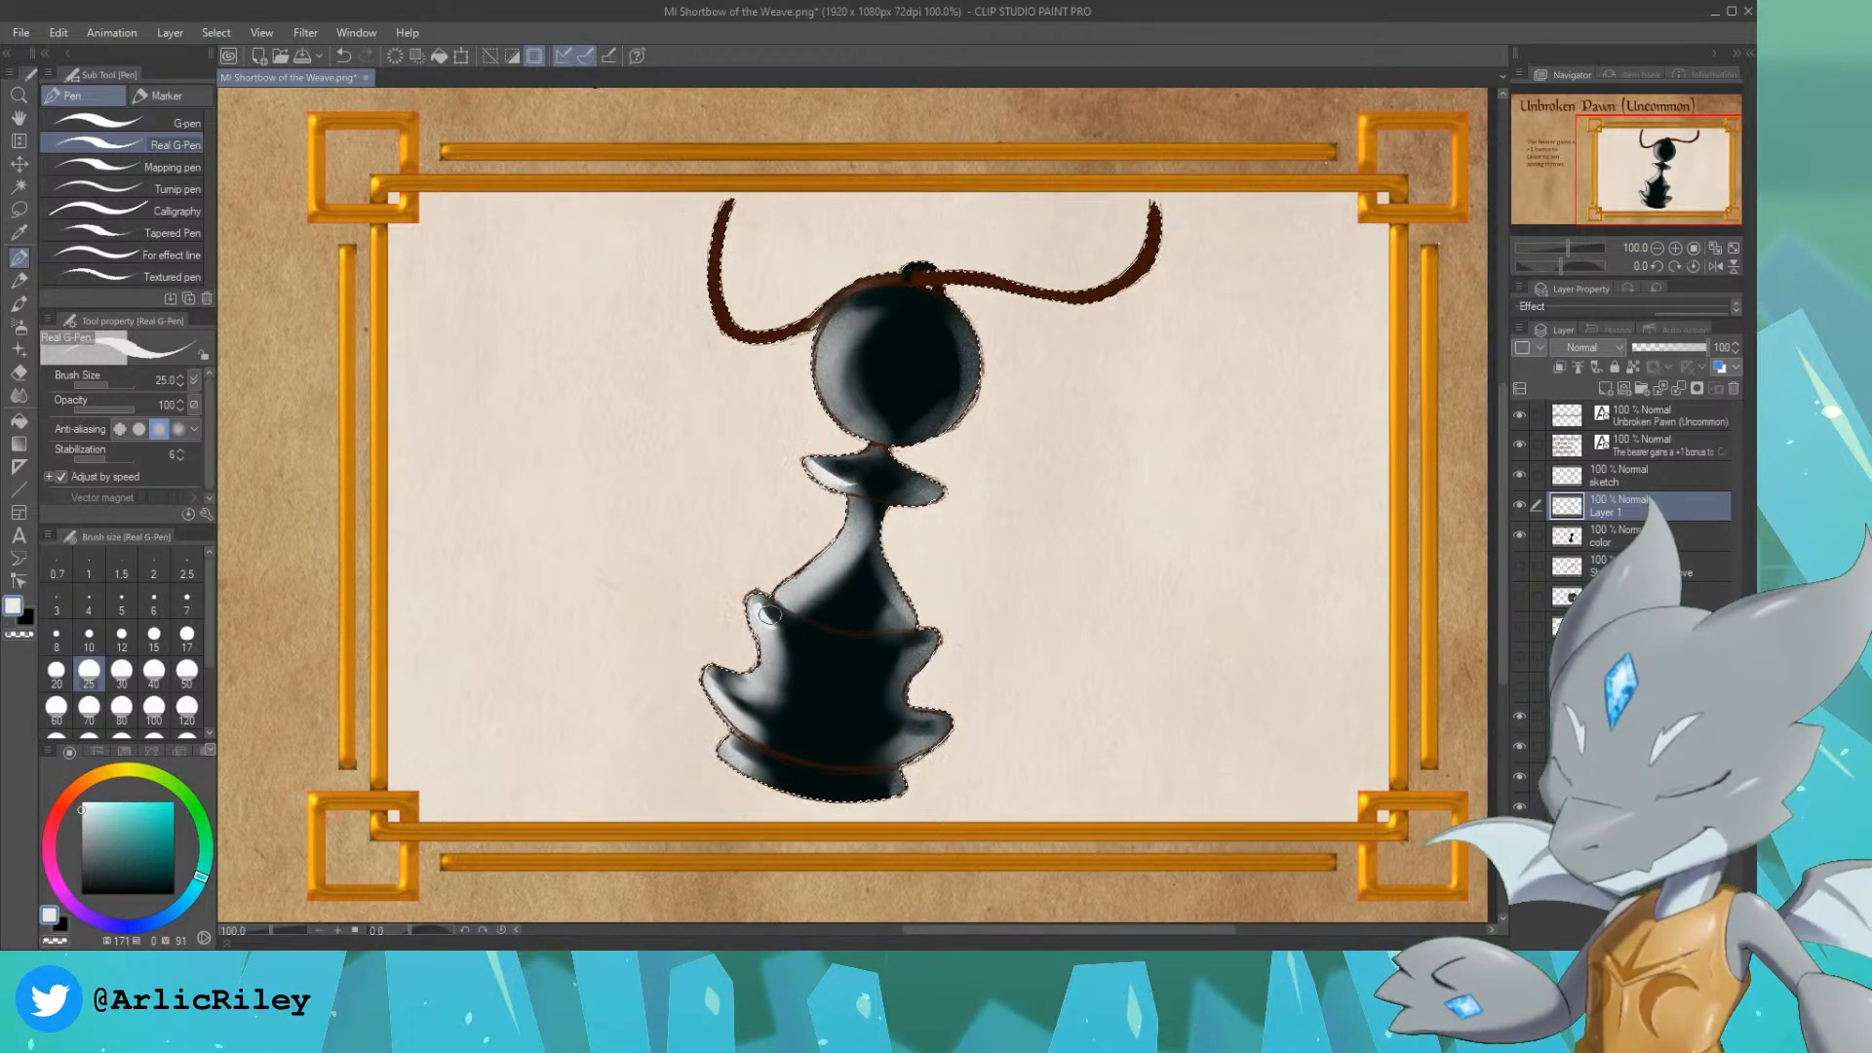
# Step: Add near-white glossy highlights to the left ends of the base's rims and the lower left slope of the body
pyautogui.moveTo(757, 601)
pyautogui.mouseDown()
pyautogui.moveTo(764, 635)
pyautogui.moveTo(785, 634)
pyautogui.mouseUp()
pyautogui.hotkey('ctrl', 'z')
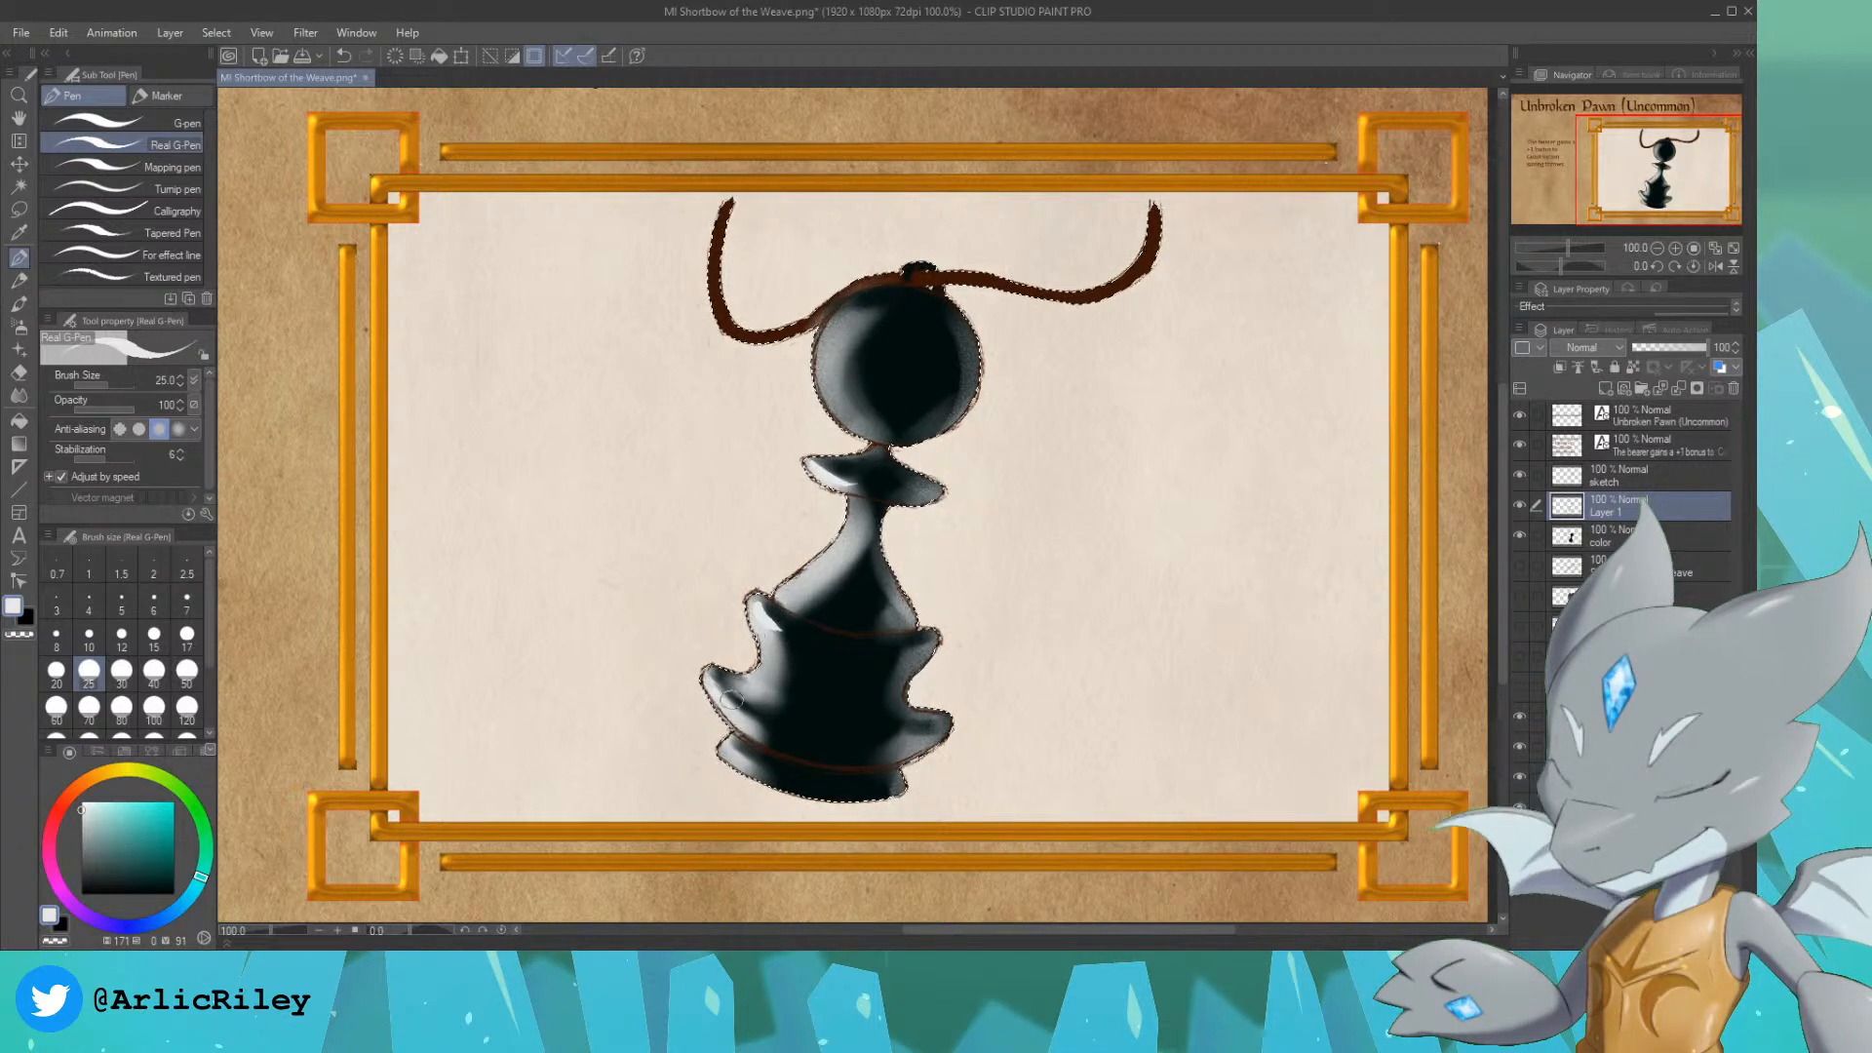
pyautogui.hotkey('ctrl', 'z')
pyautogui.moveTo(730, 700); pyautogui.dragTo(750, 722)
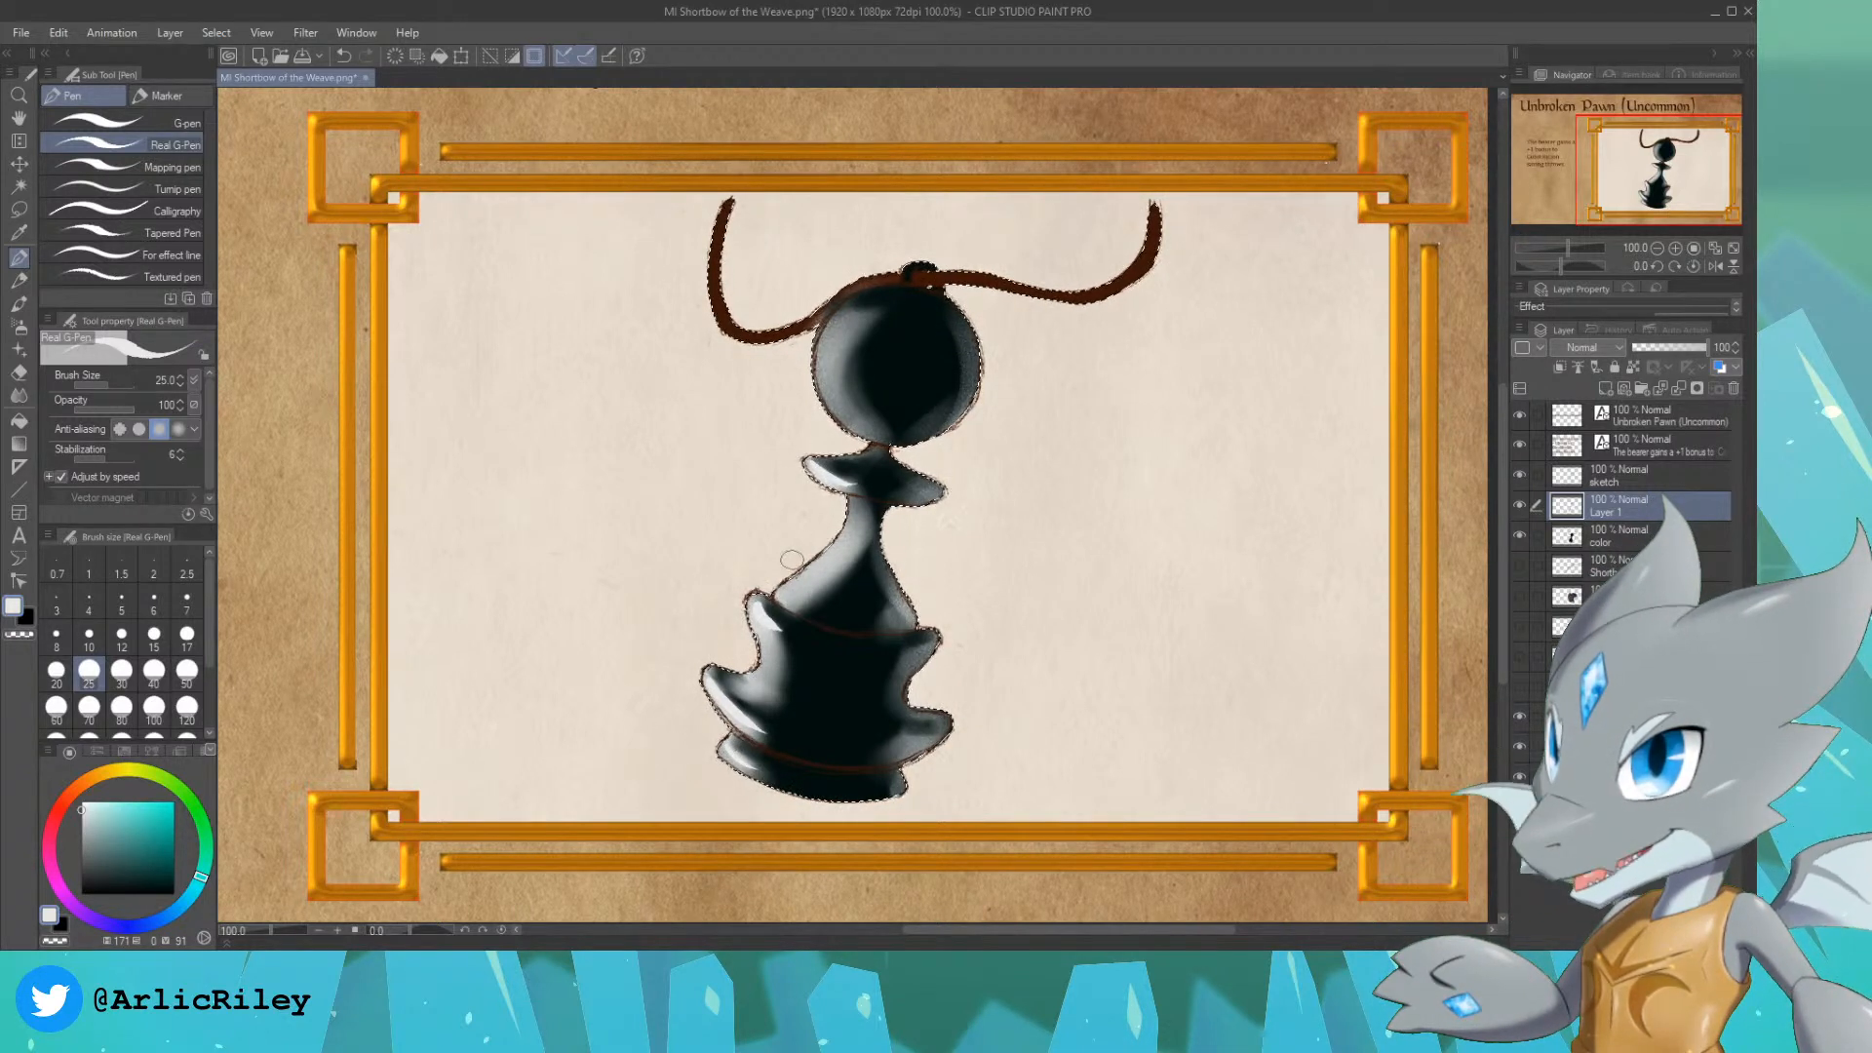
pyautogui.hotkey('ctrl', 'z')
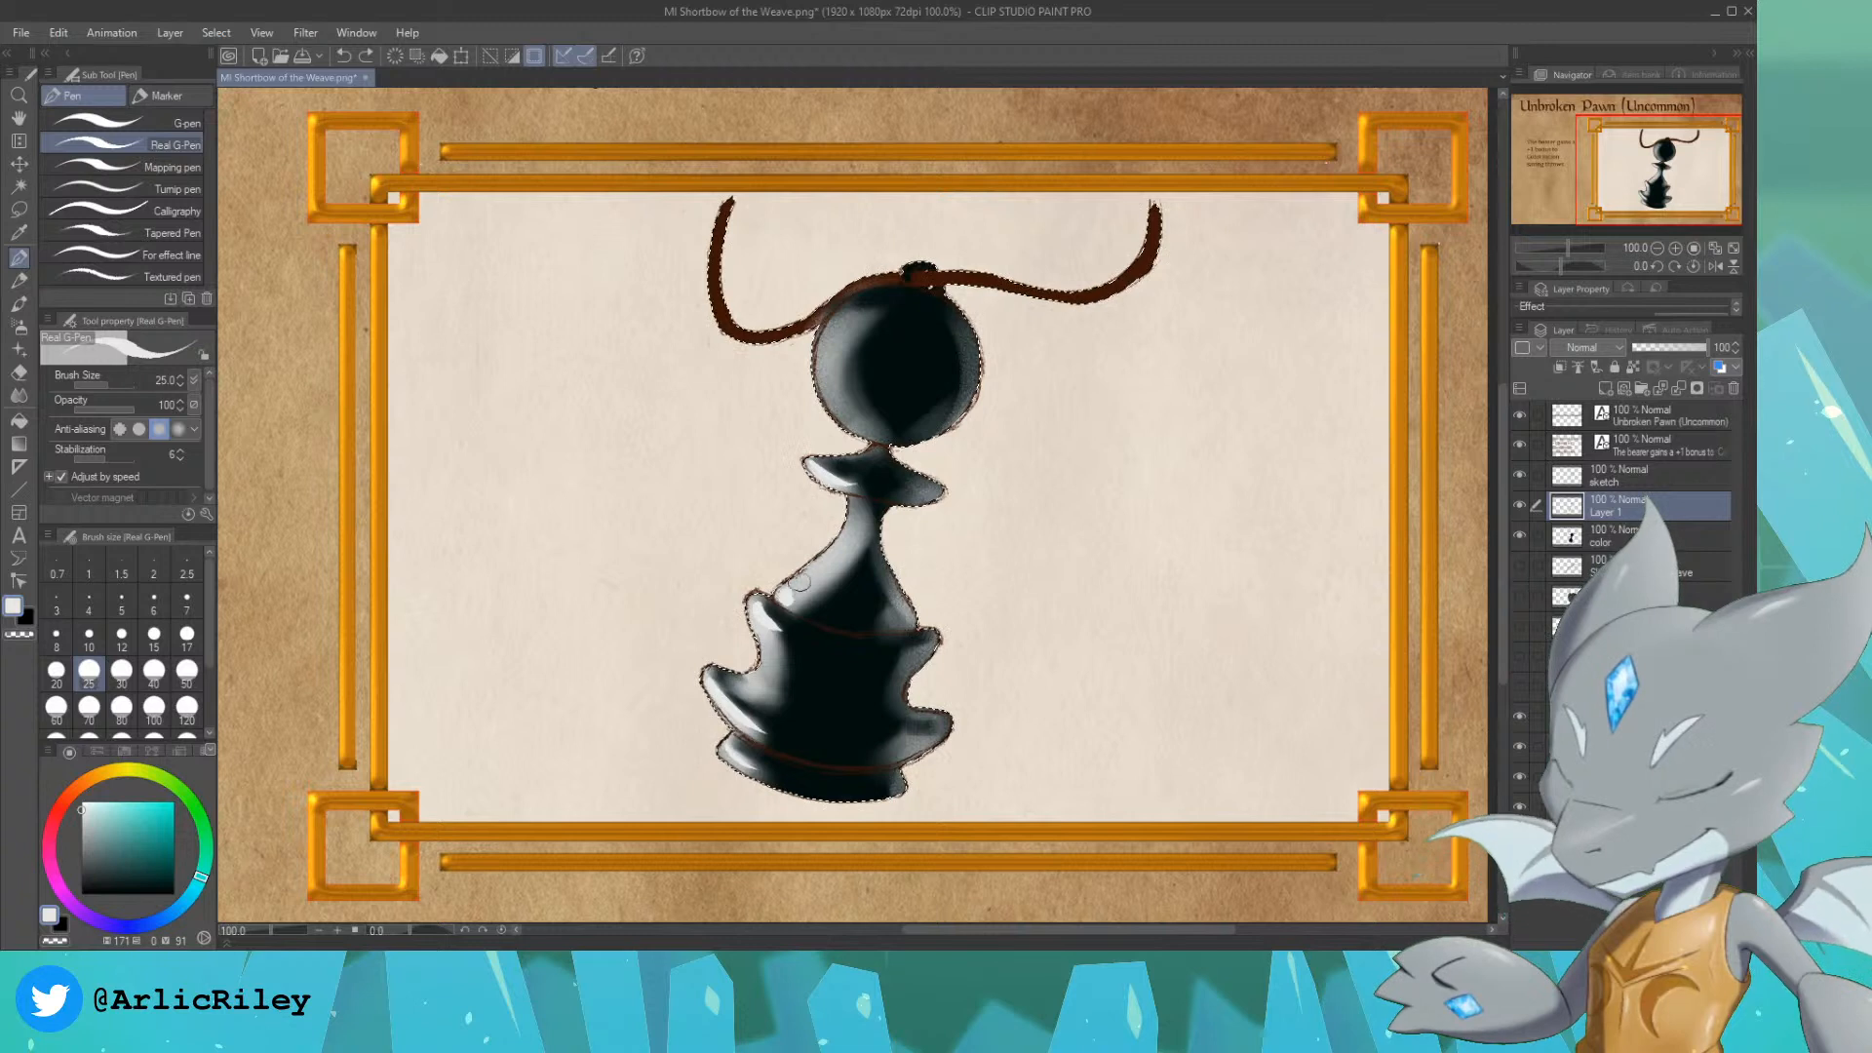
pyautogui.moveTo(787, 593); pyautogui.dragTo(828, 553)
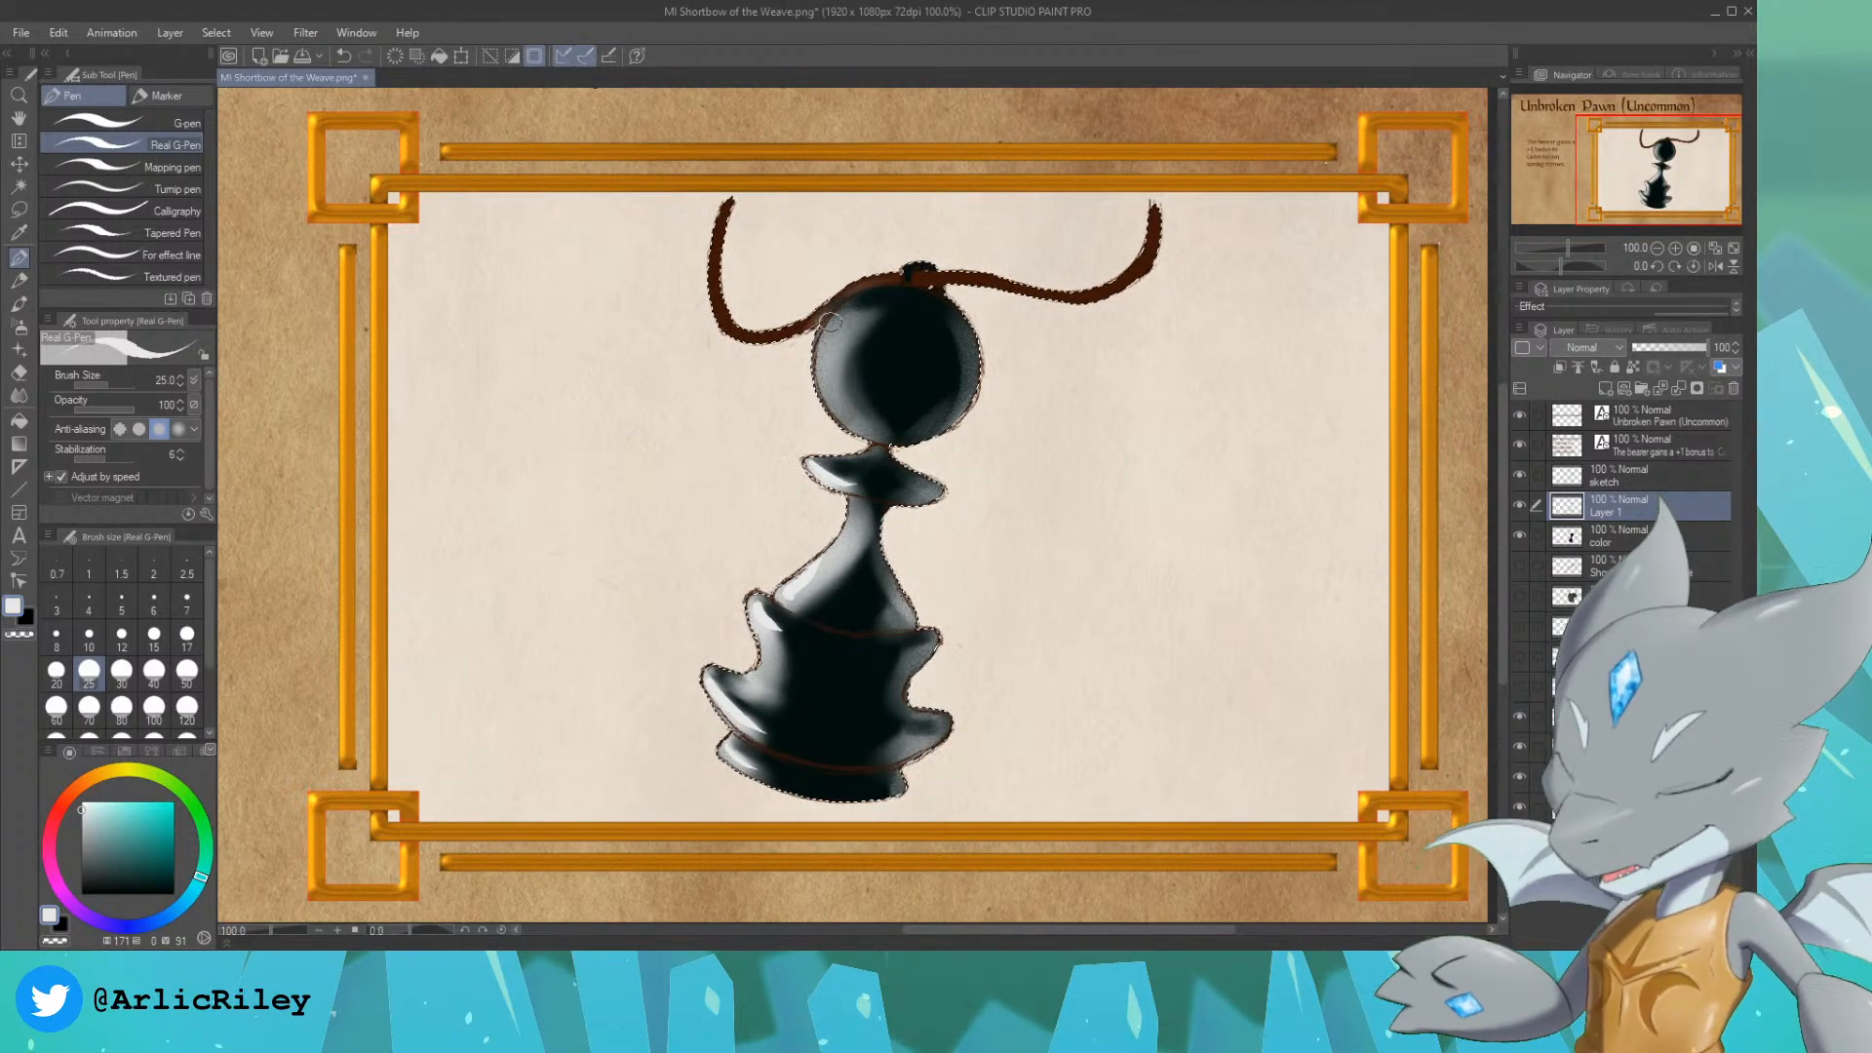
# Step: Paint a bright crescent-shaped highlight along the left side of the pawn's head, undoing unwanted strokes
pyautogui.hotkey('ctrl', 'z')
pyautogui.moveTo(841, 312); pyautogui.dragTo(827, 386)
pyautogui.hotkey('ctrl', 'z')
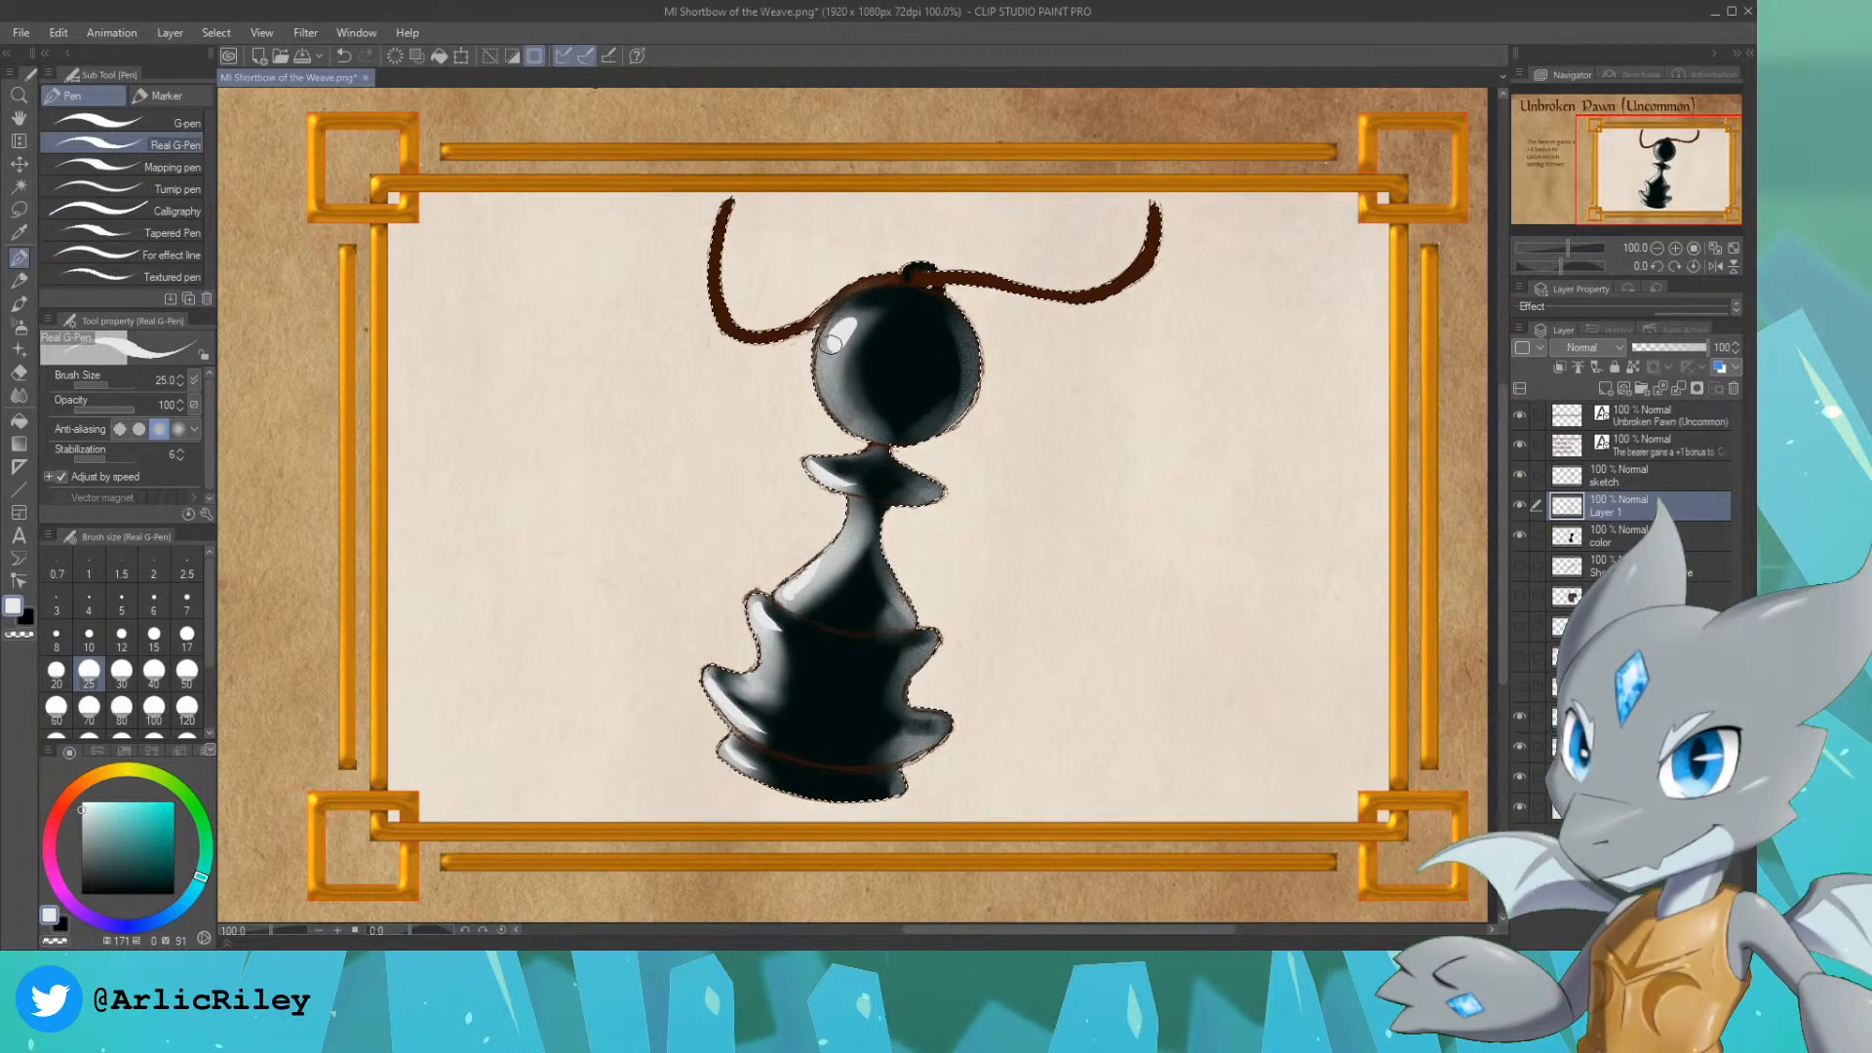
pyautogui.moveTo(830, 344)
pyautogui.mouseDown()
pyautogui.moveTo(844, 328)
pyautogui.moveTo(874, 427)
pyautogui.mouseUp()
pyautogui.hotkey('ctrl', 'z')
pyautogui.hotkey('ctrl', 'z')
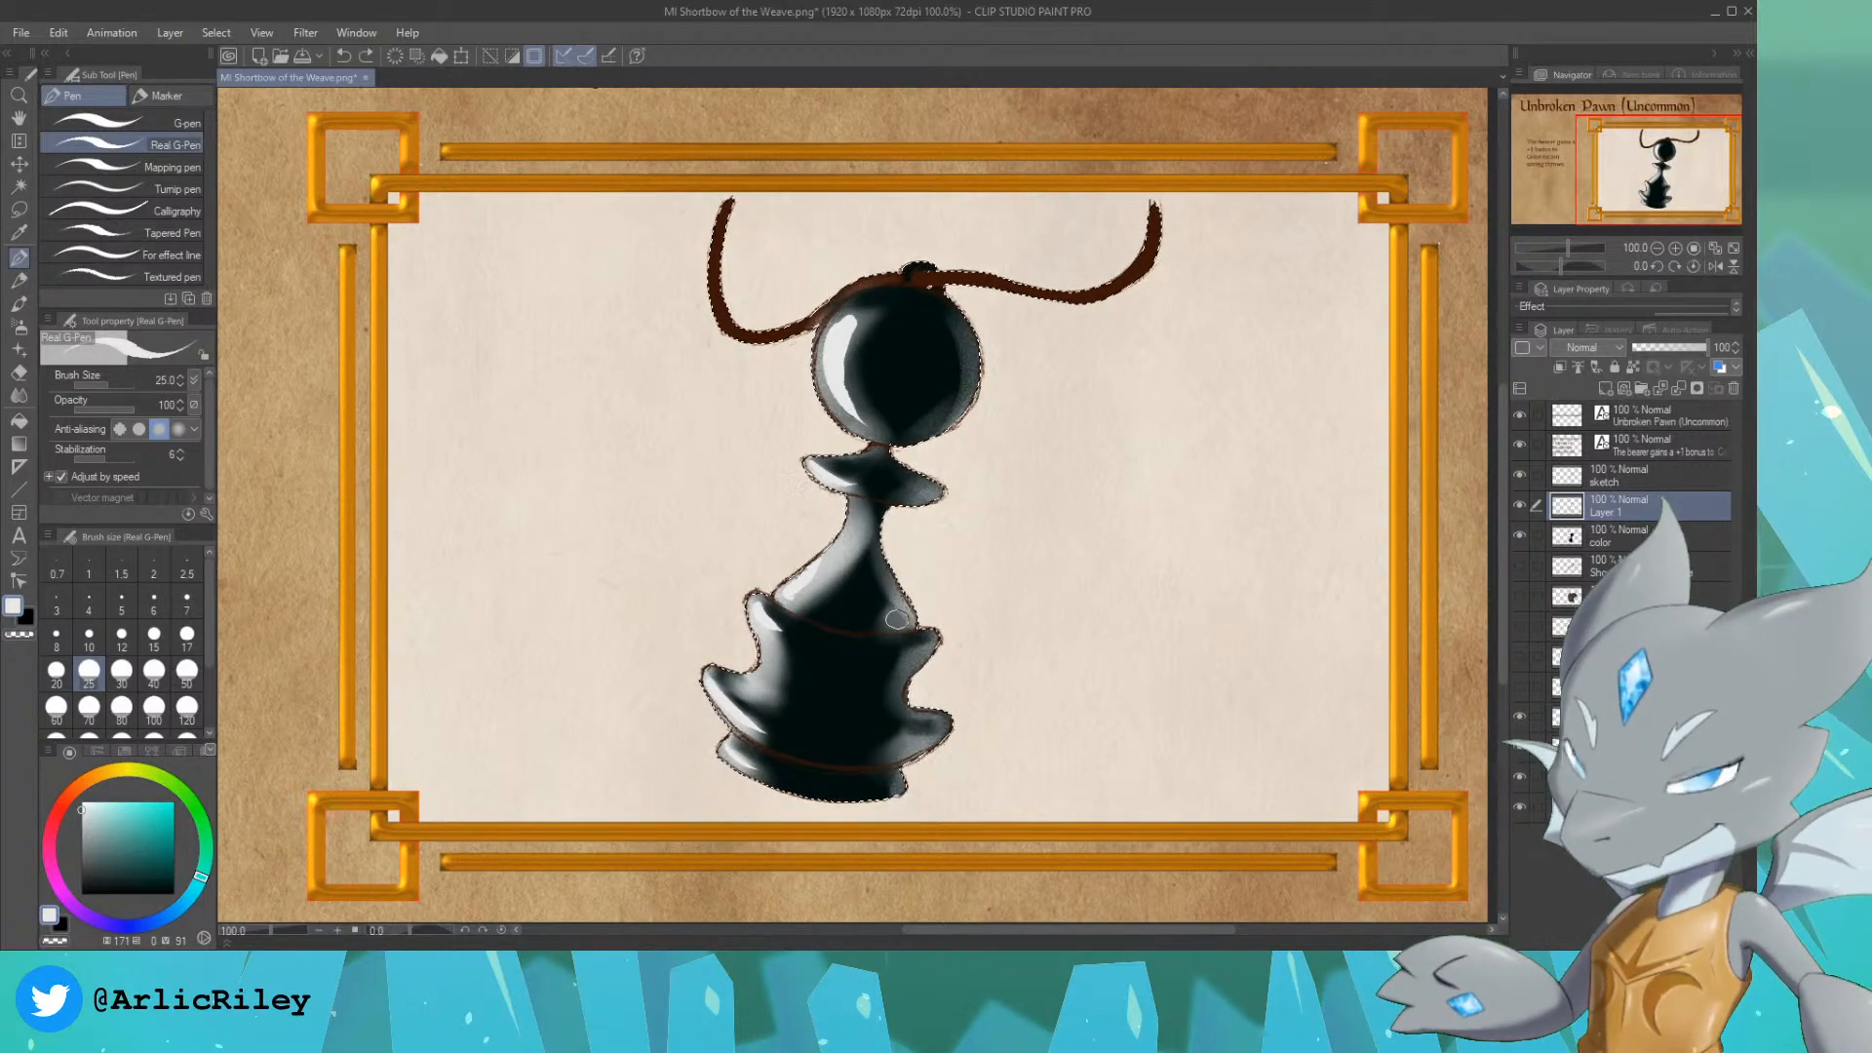
# Step: Add thin near-white highlight lines along the right side of the pawn's body and base rims
pyautogui.moveTo(902, 624); pyautogui.dragTo(877, 567)
pyautogui.hotkey('ctrl', 'z')
pyautogui.hotkey('ctrl', 'y')
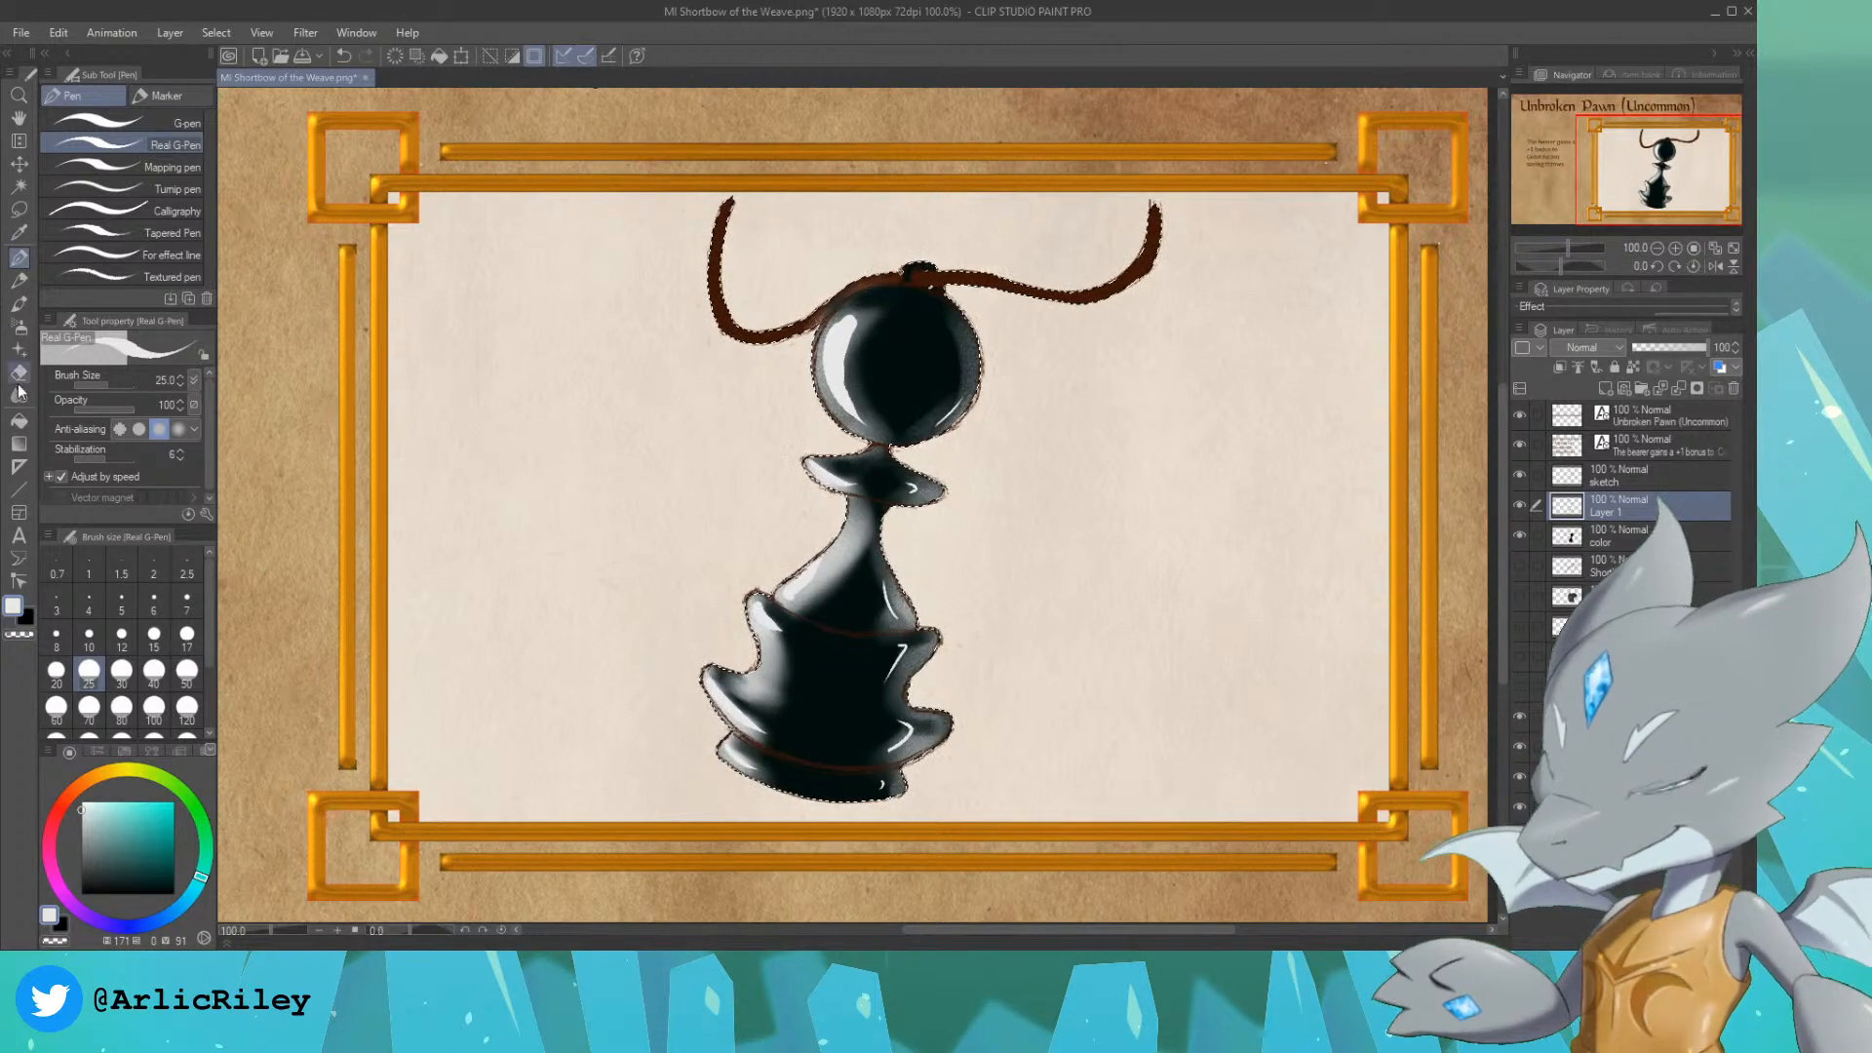
# Step: Shade the pawn's lower body and base with soft light grey, using the Colored pencil enlarged to size 50 and up to 60
pyautogui.click(20, 328)
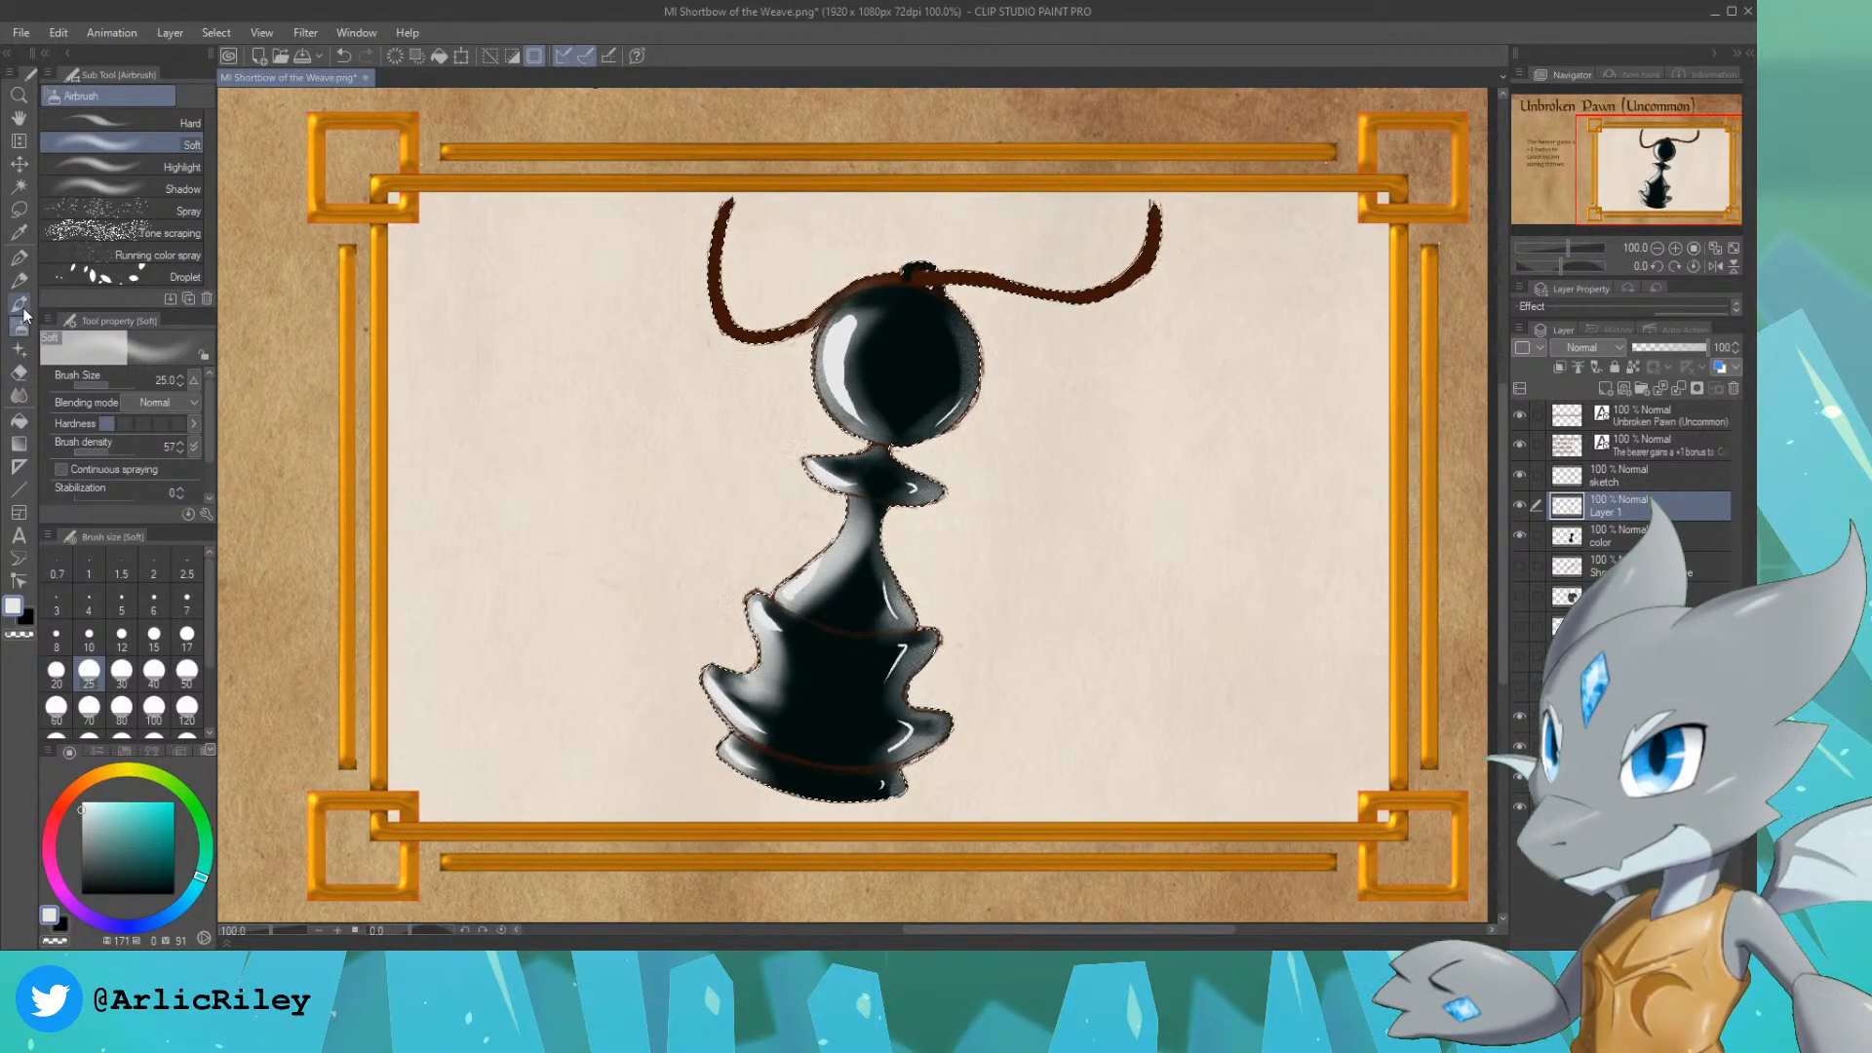
pyautogui.click(19, 278)
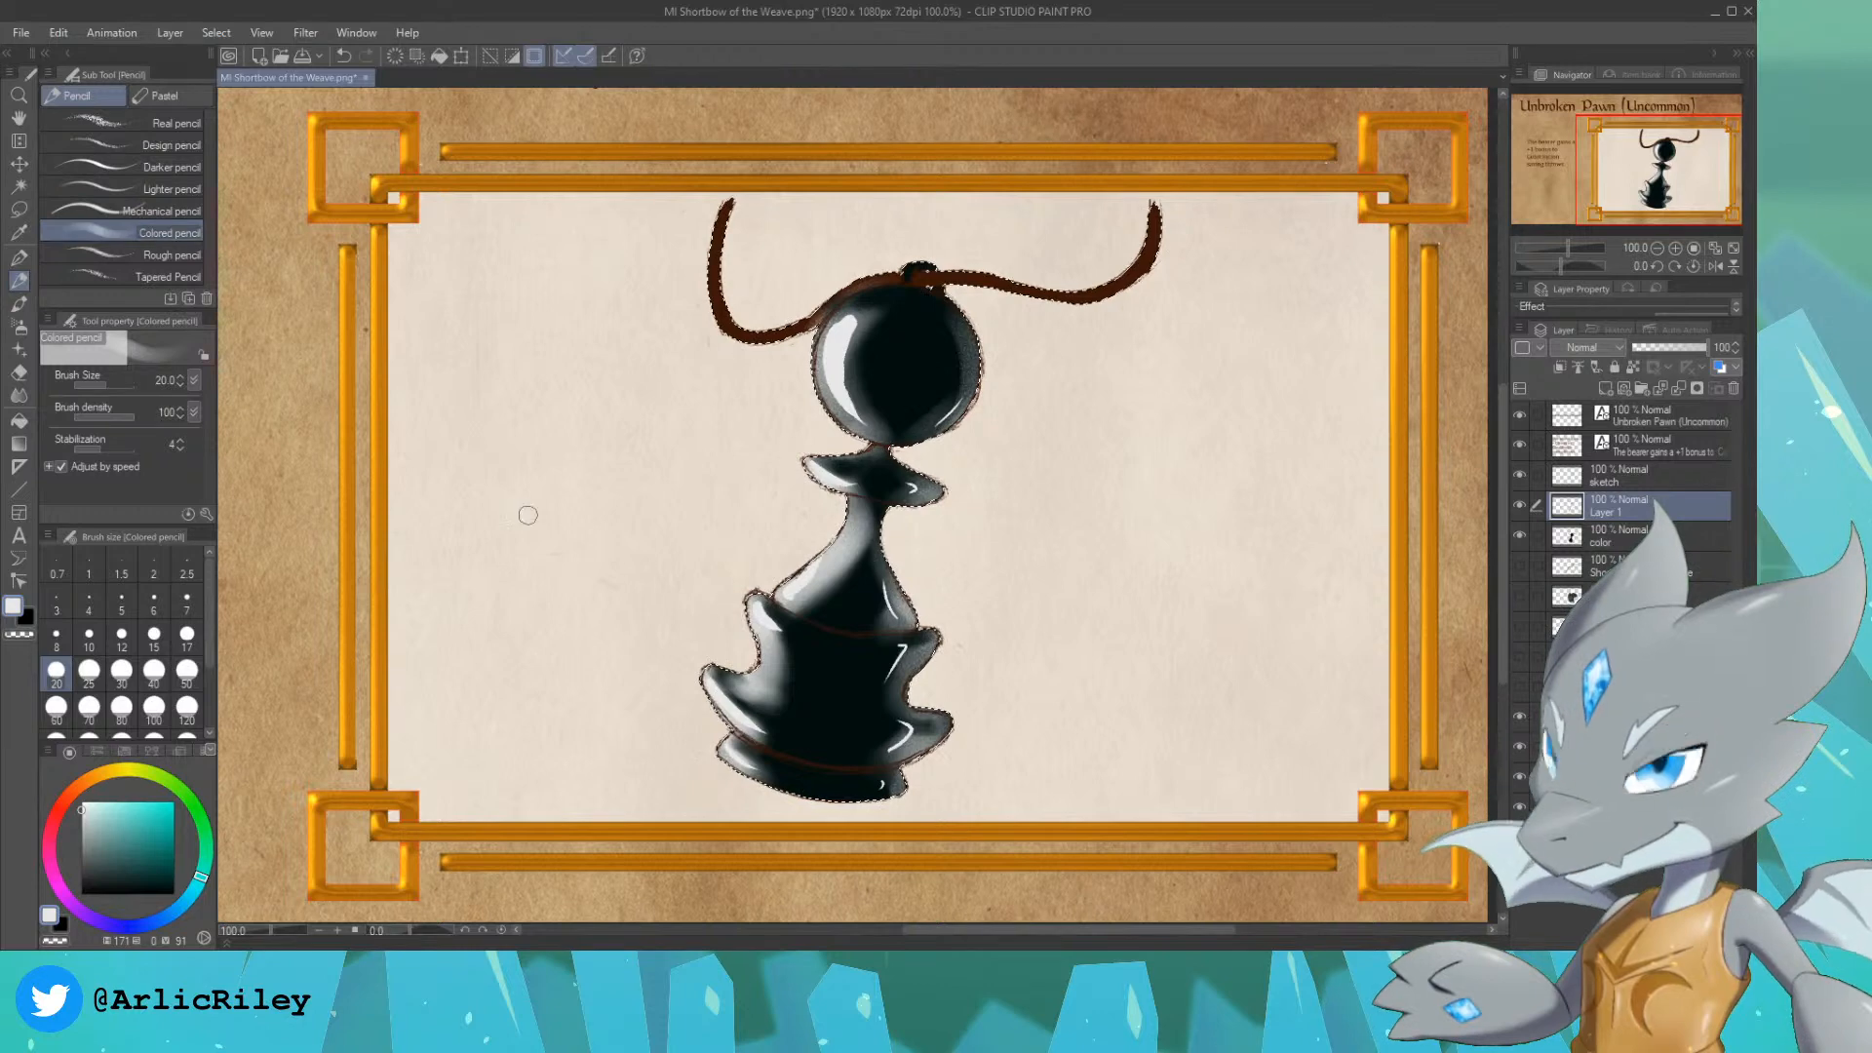
pyautogui.press(']')
pyautogui.press(']')
pyautogui.press(']')
pyautogui.press(']')
pyautogui.press(']')
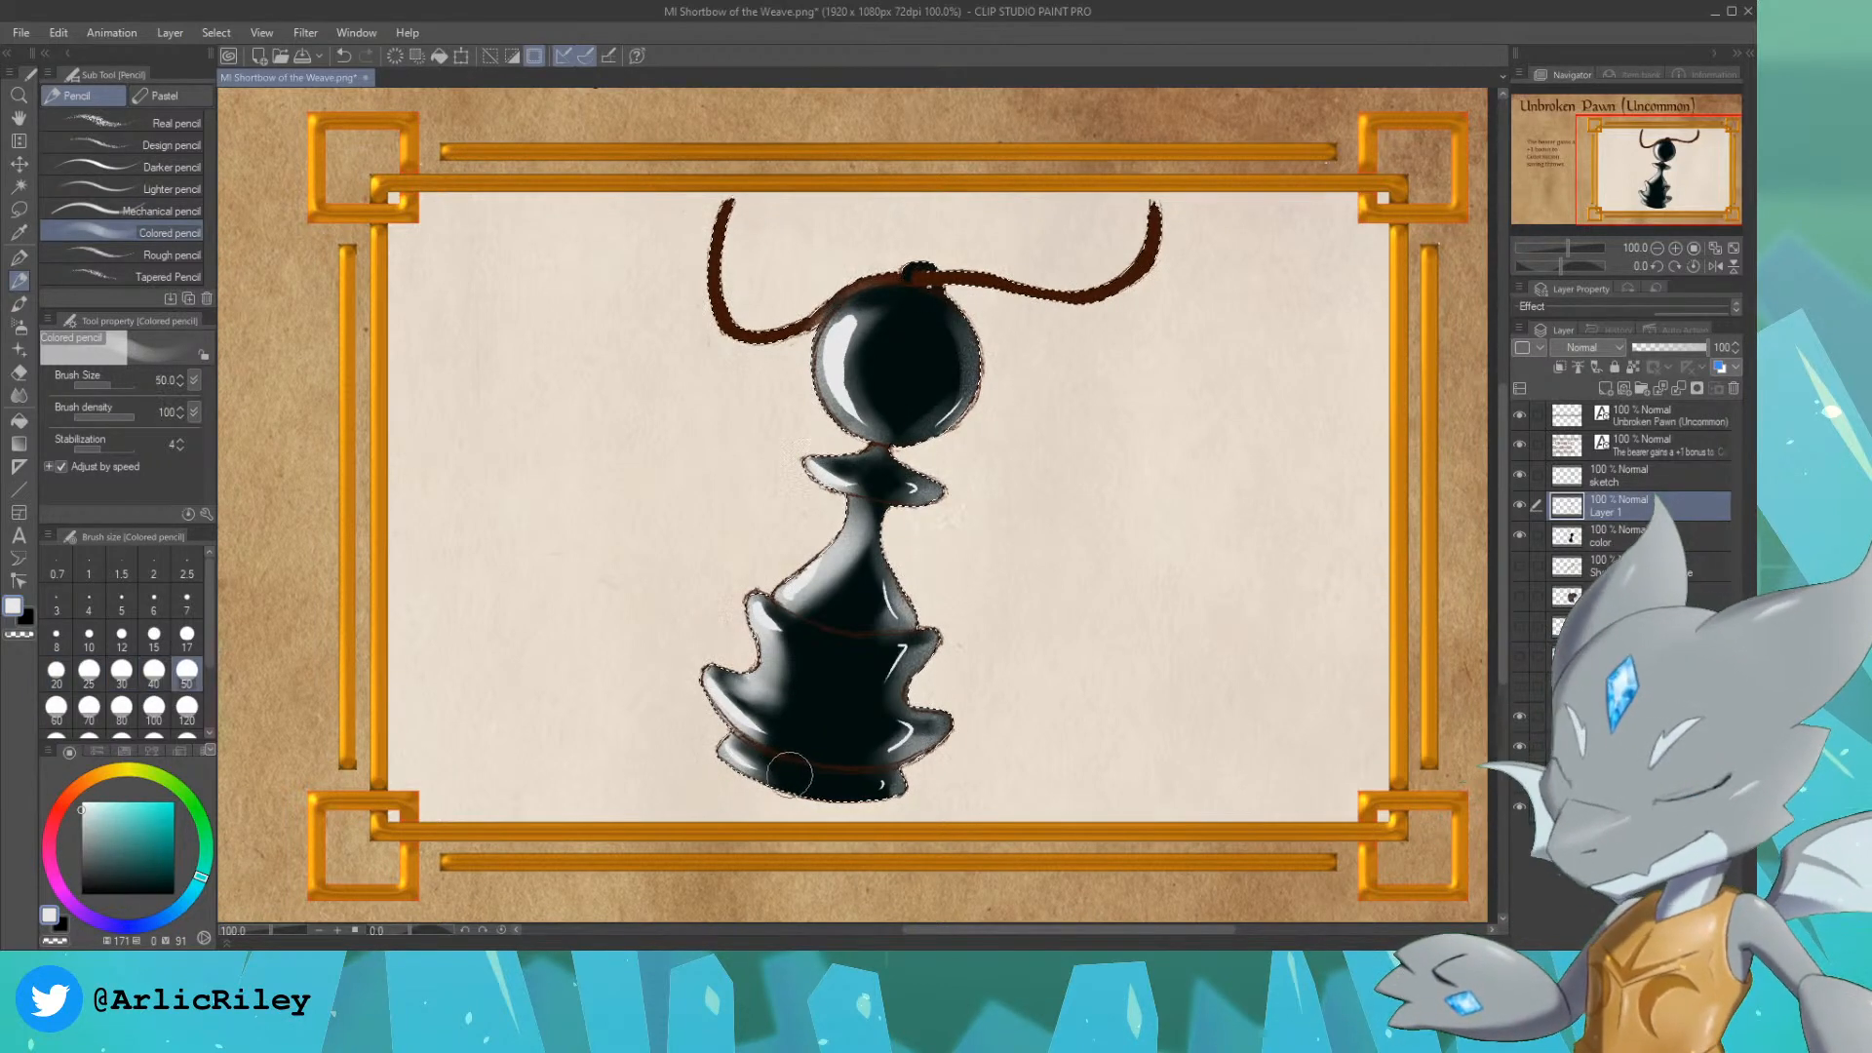
pyautogui.moveTo(767, 759)
pyautogui.mouseDown()
pyautogui.moveTo(882, 782)
pyautogui.moveTo(733, 694)
pyautogui.moveTo(866, 751)
pyautogui.moveTo(757, 706)
pyautogui.moveTo(863, 754)
pyautogui.moveTo(766, 713)
pyautogui.mouseUp()
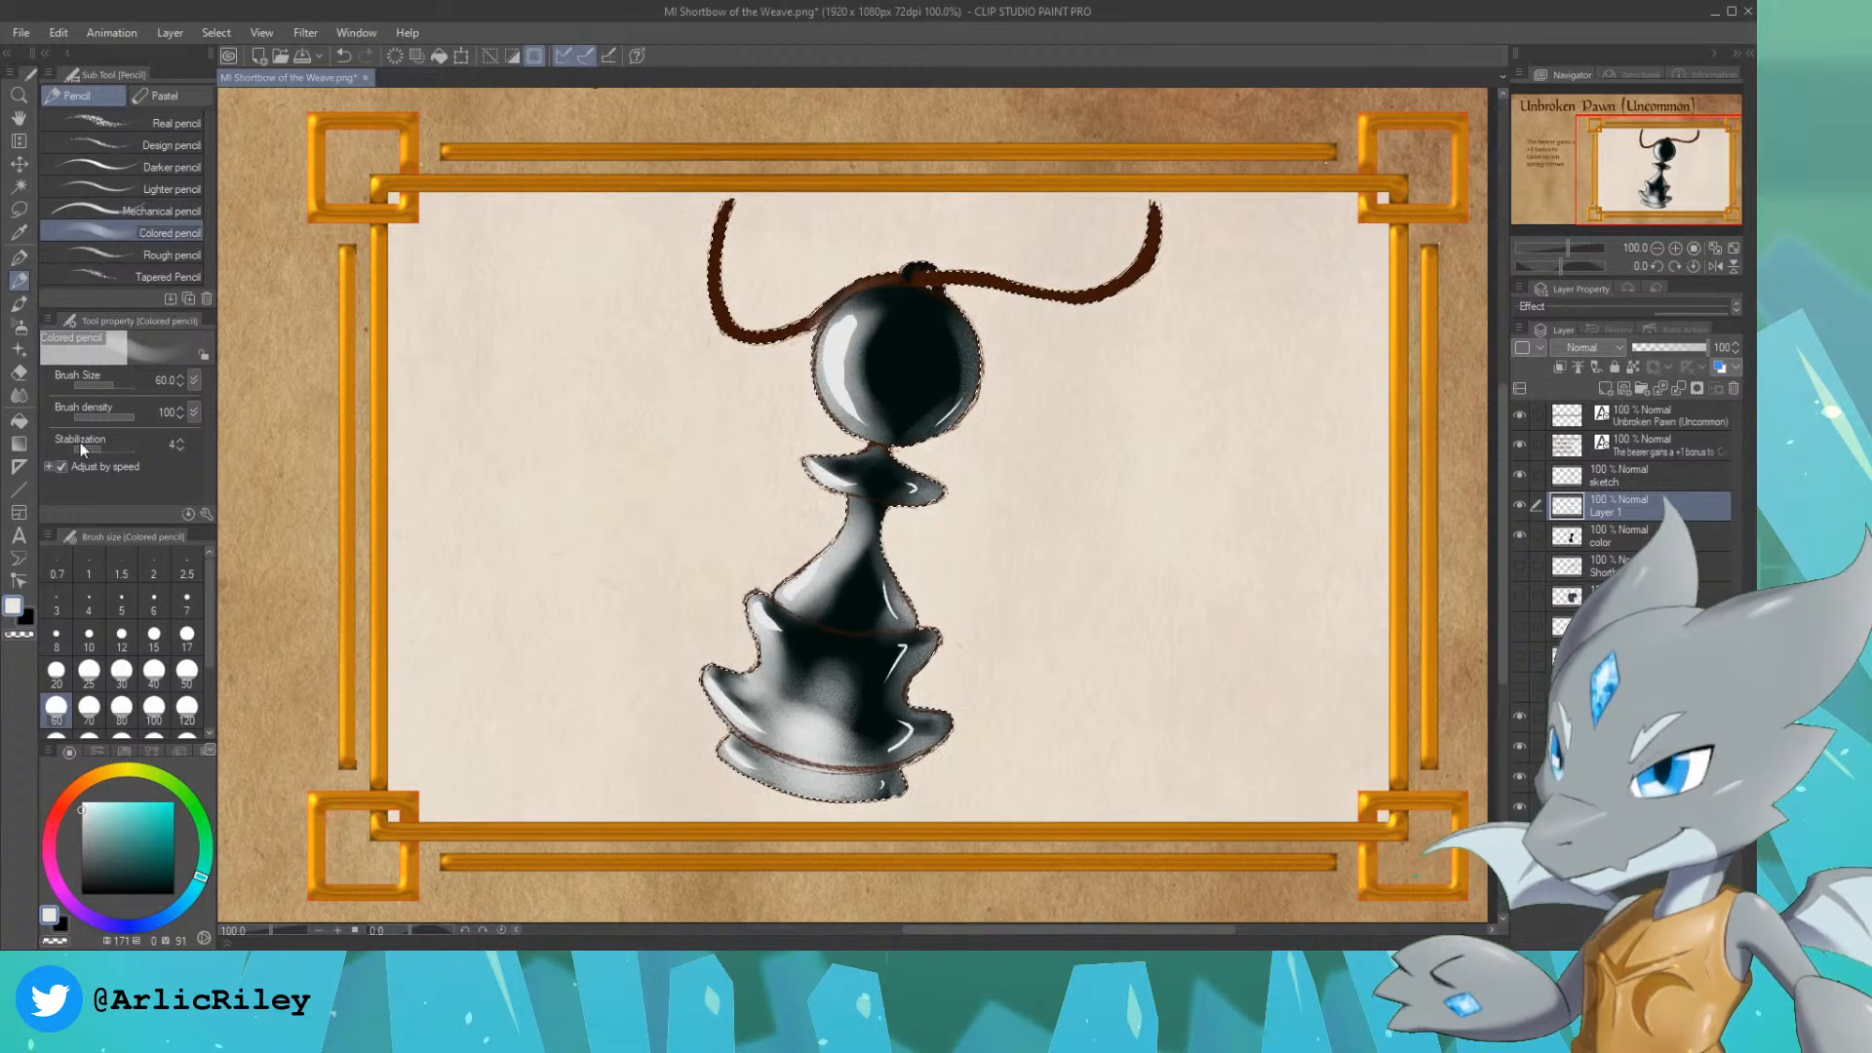
# Step: Paint a wavy near-white reflection outline on the lower body with the Real G-Pen at size 30, undoing unwanted strokes
pyautogui.click(19, 257)
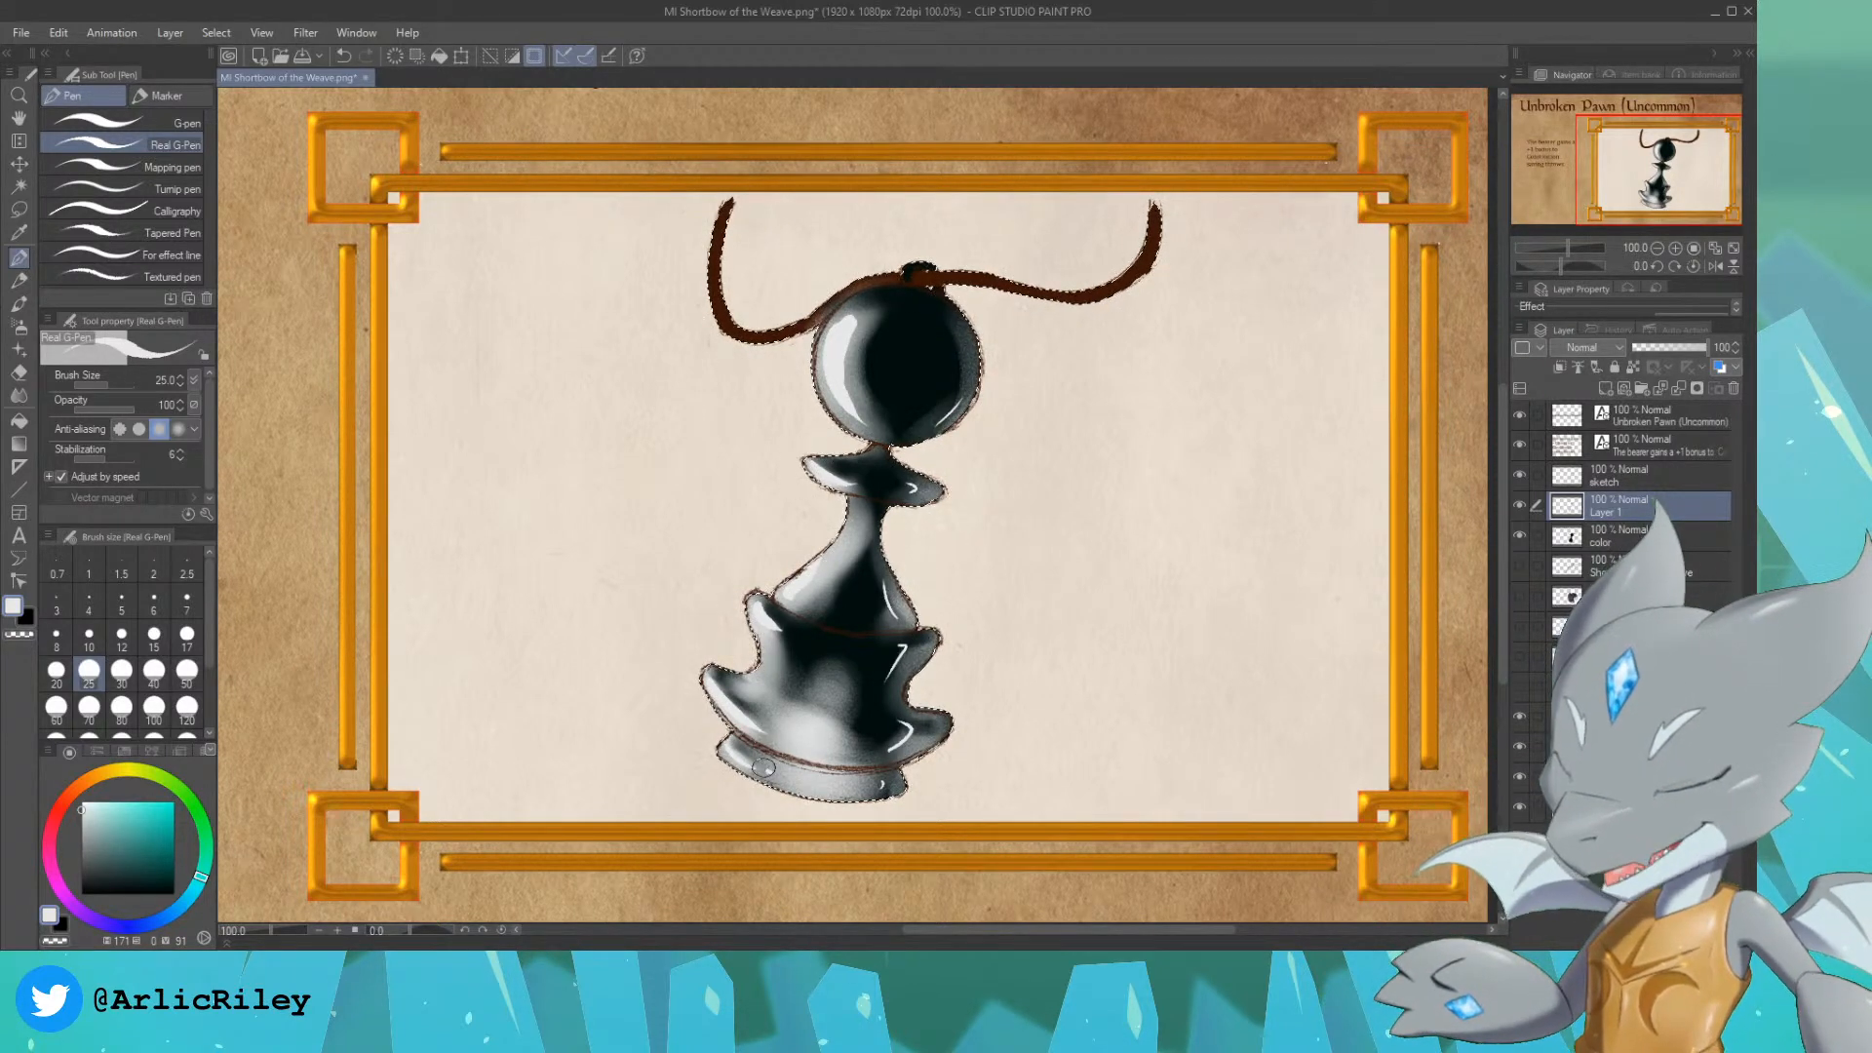
pyautogui.hotkey('ctrl', 'z')
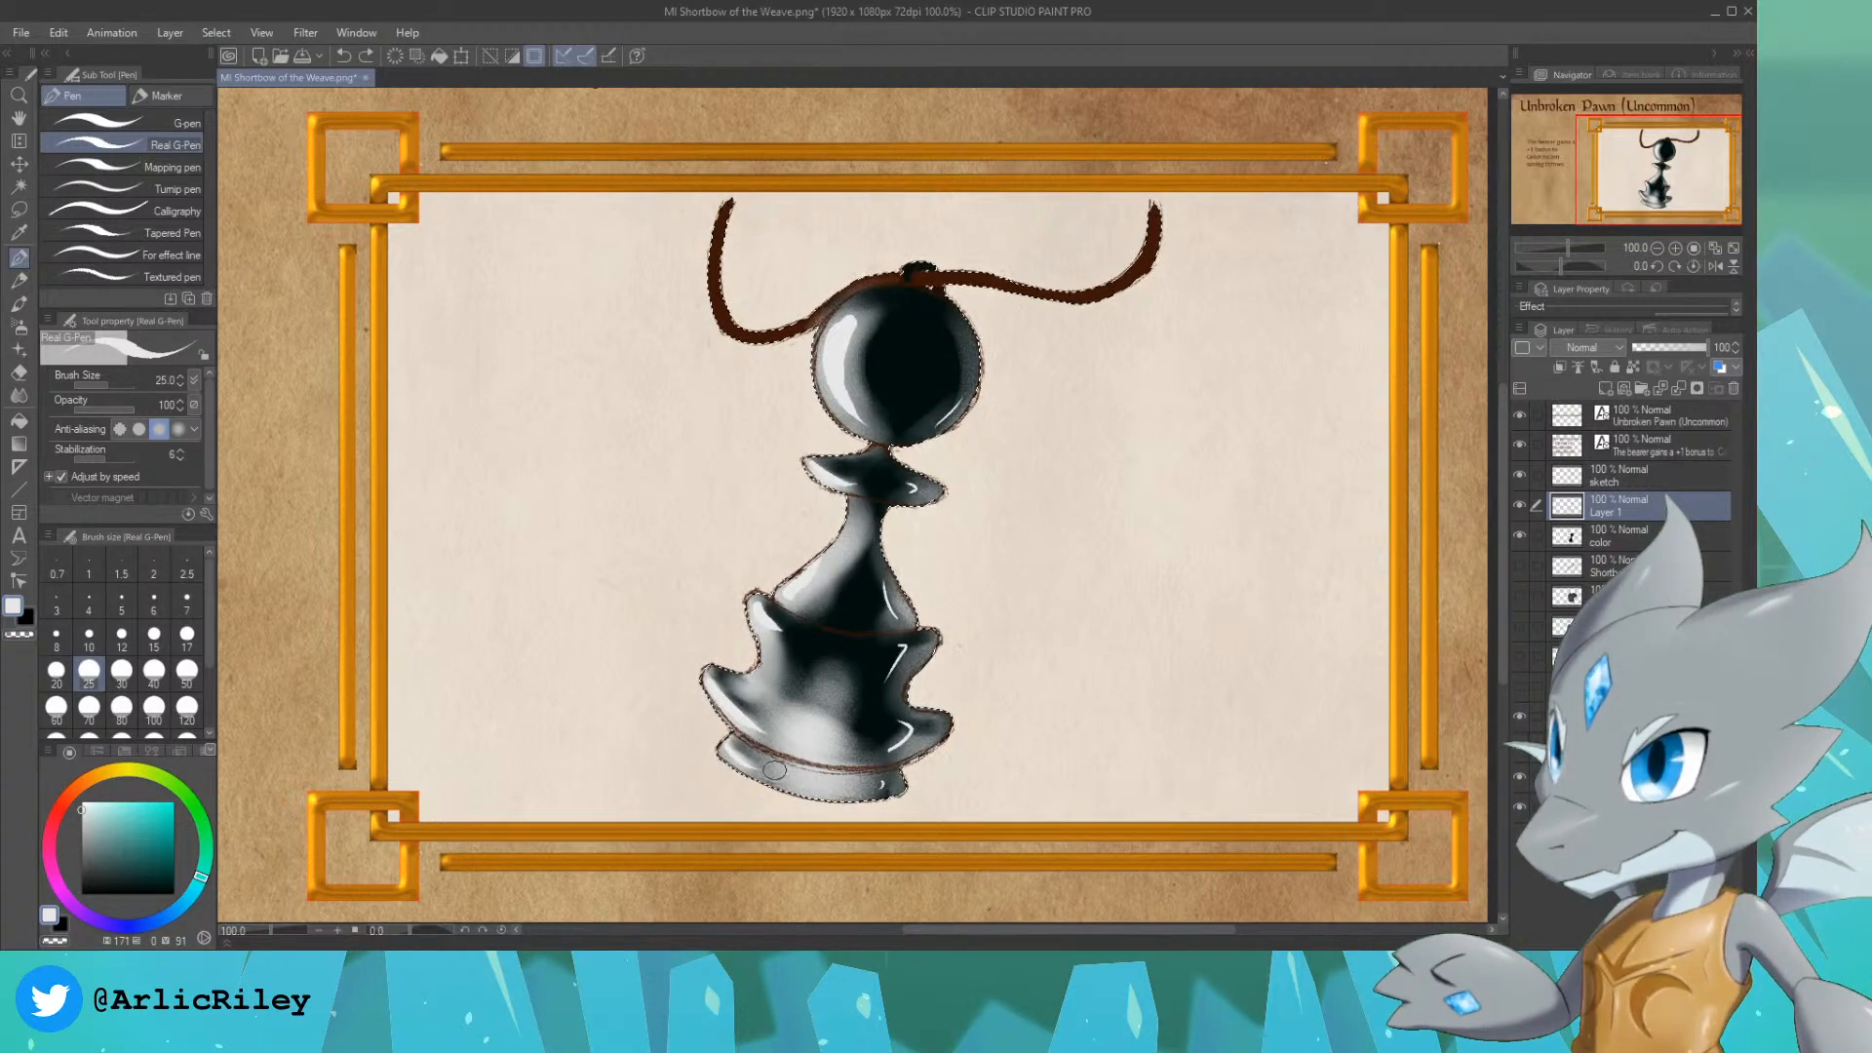
pyautogui.press(']')
pyautogui.click(763, 764)
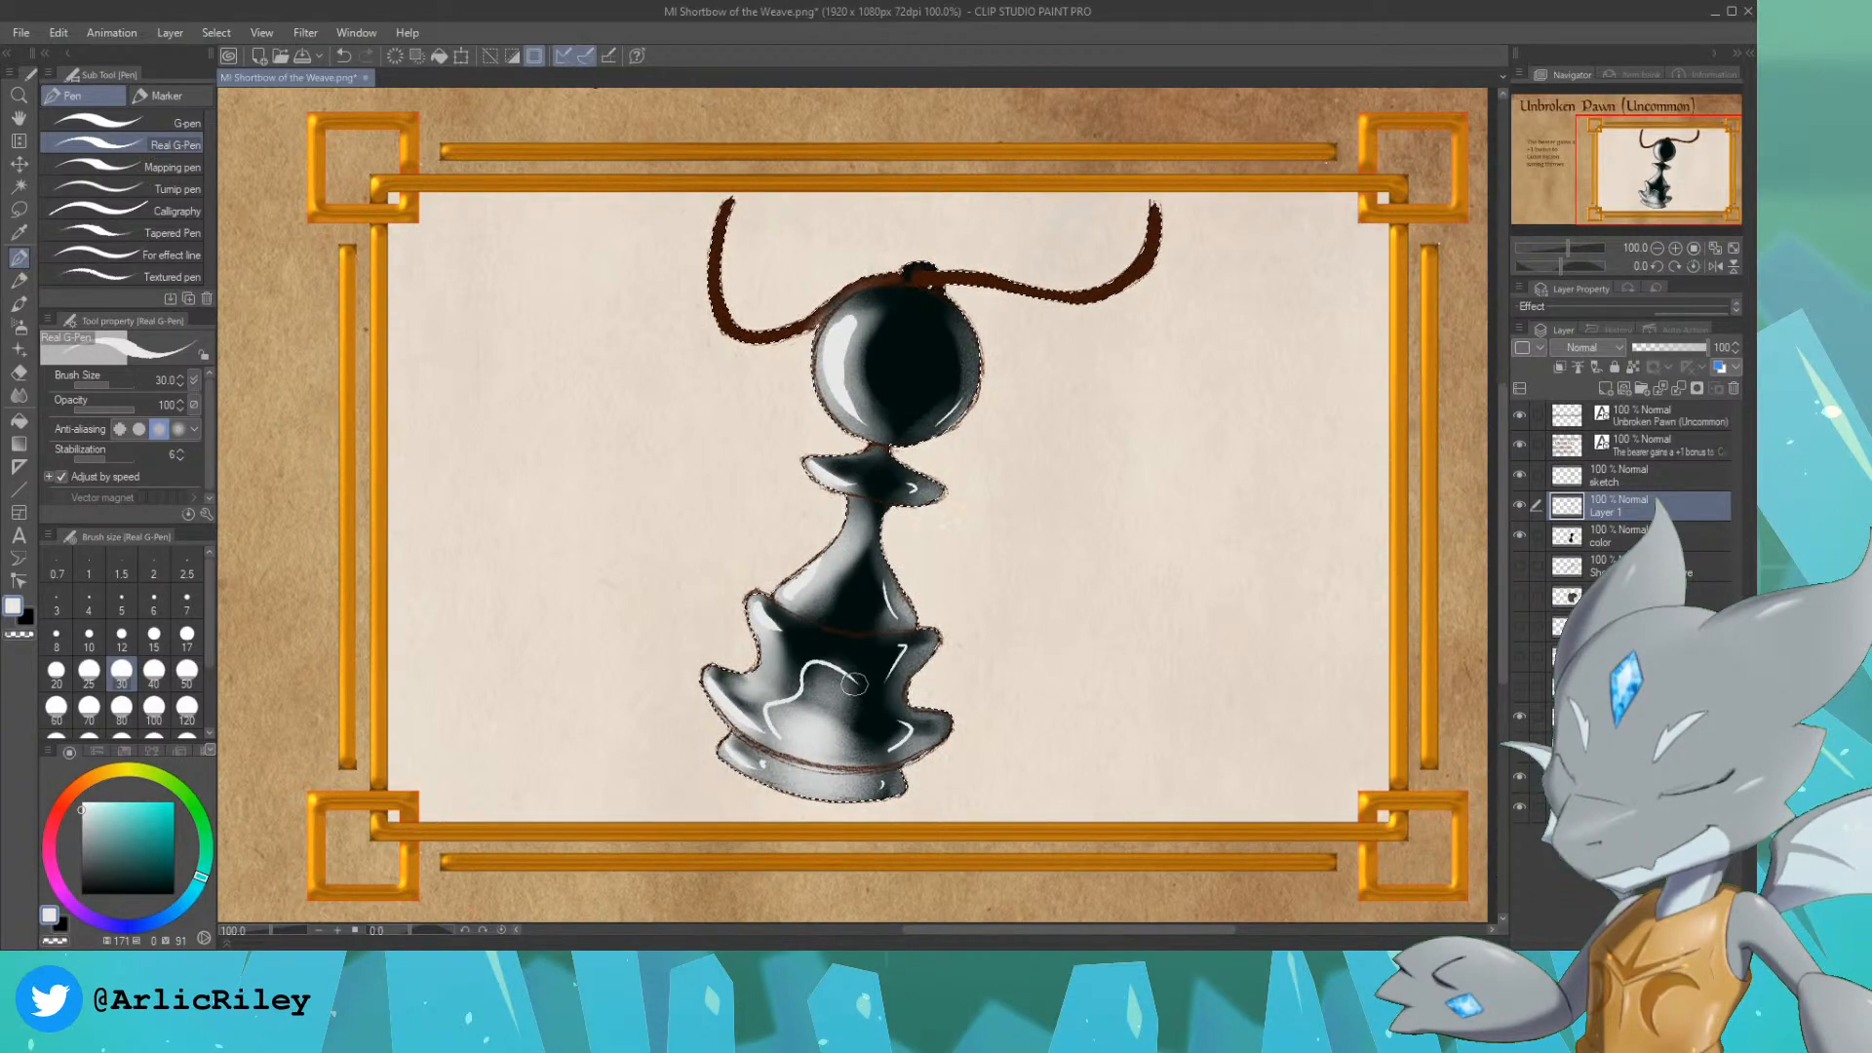
pyautogui.hotkey('ctrl', 'z')
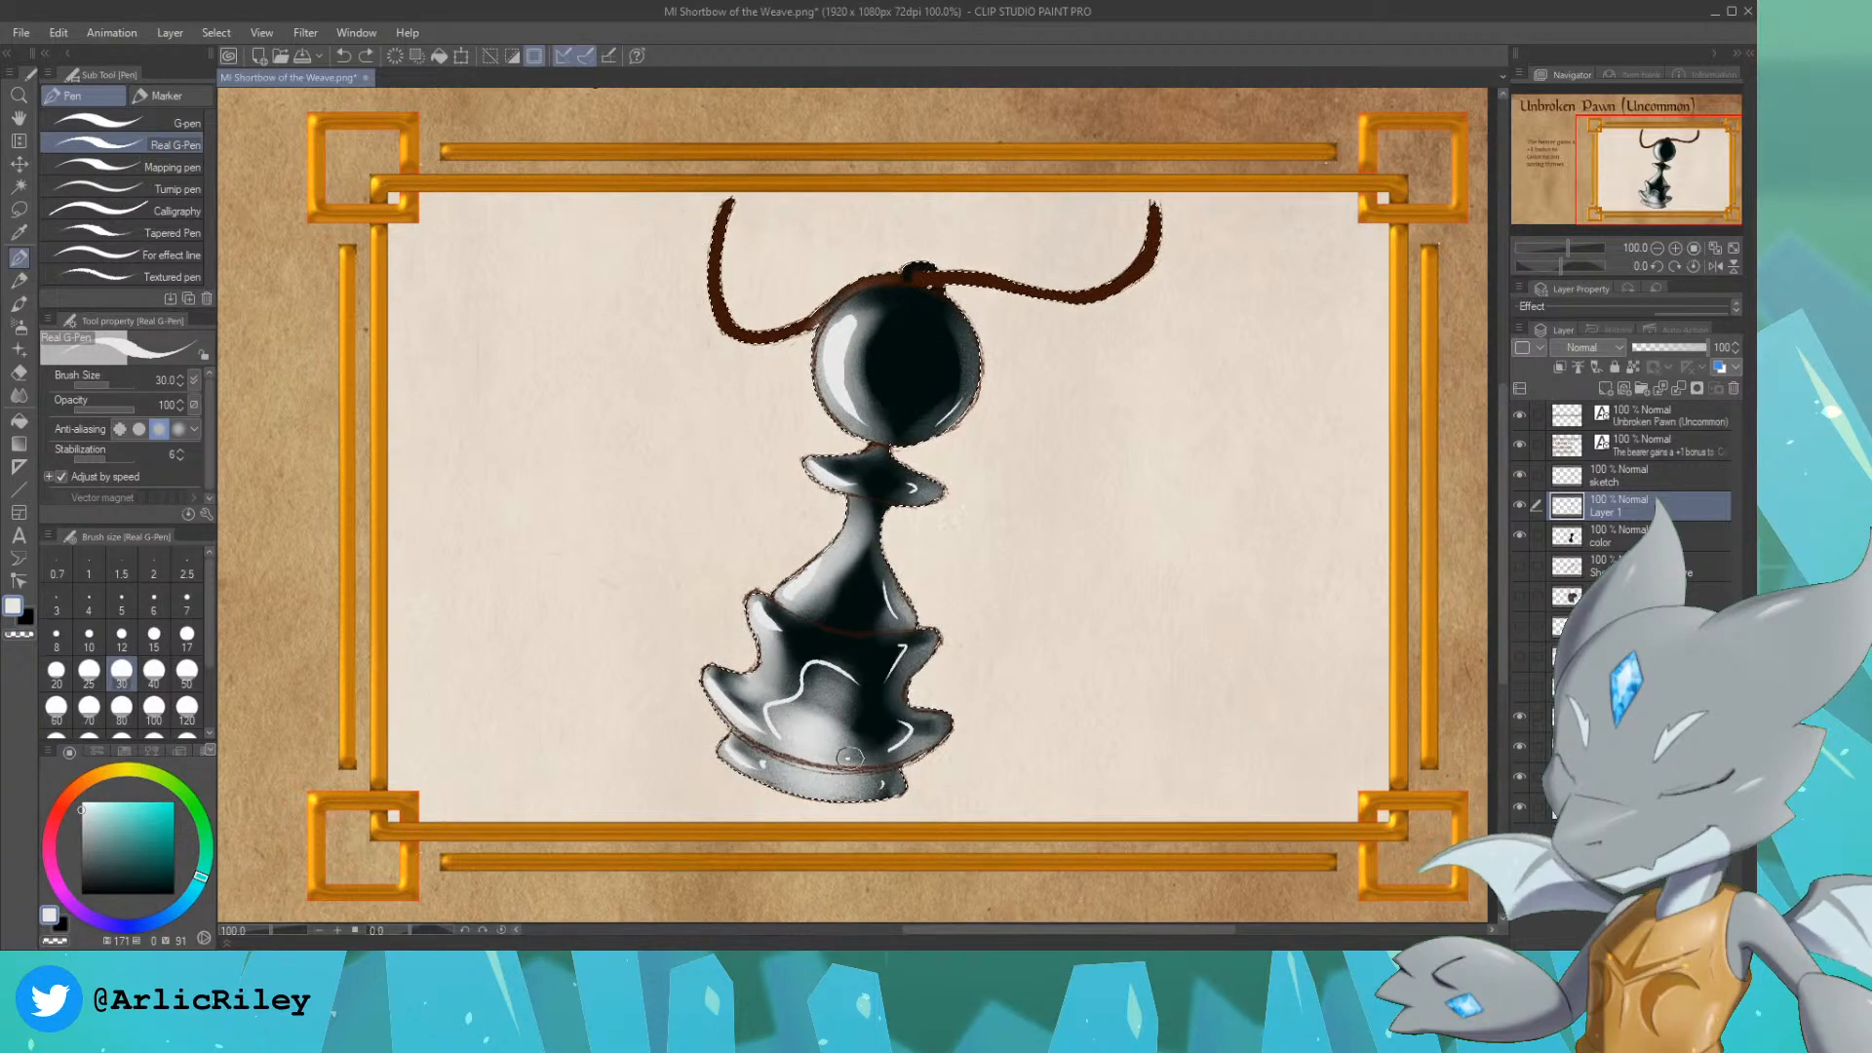
pyautogui.hotkey('ctrl', 'z')
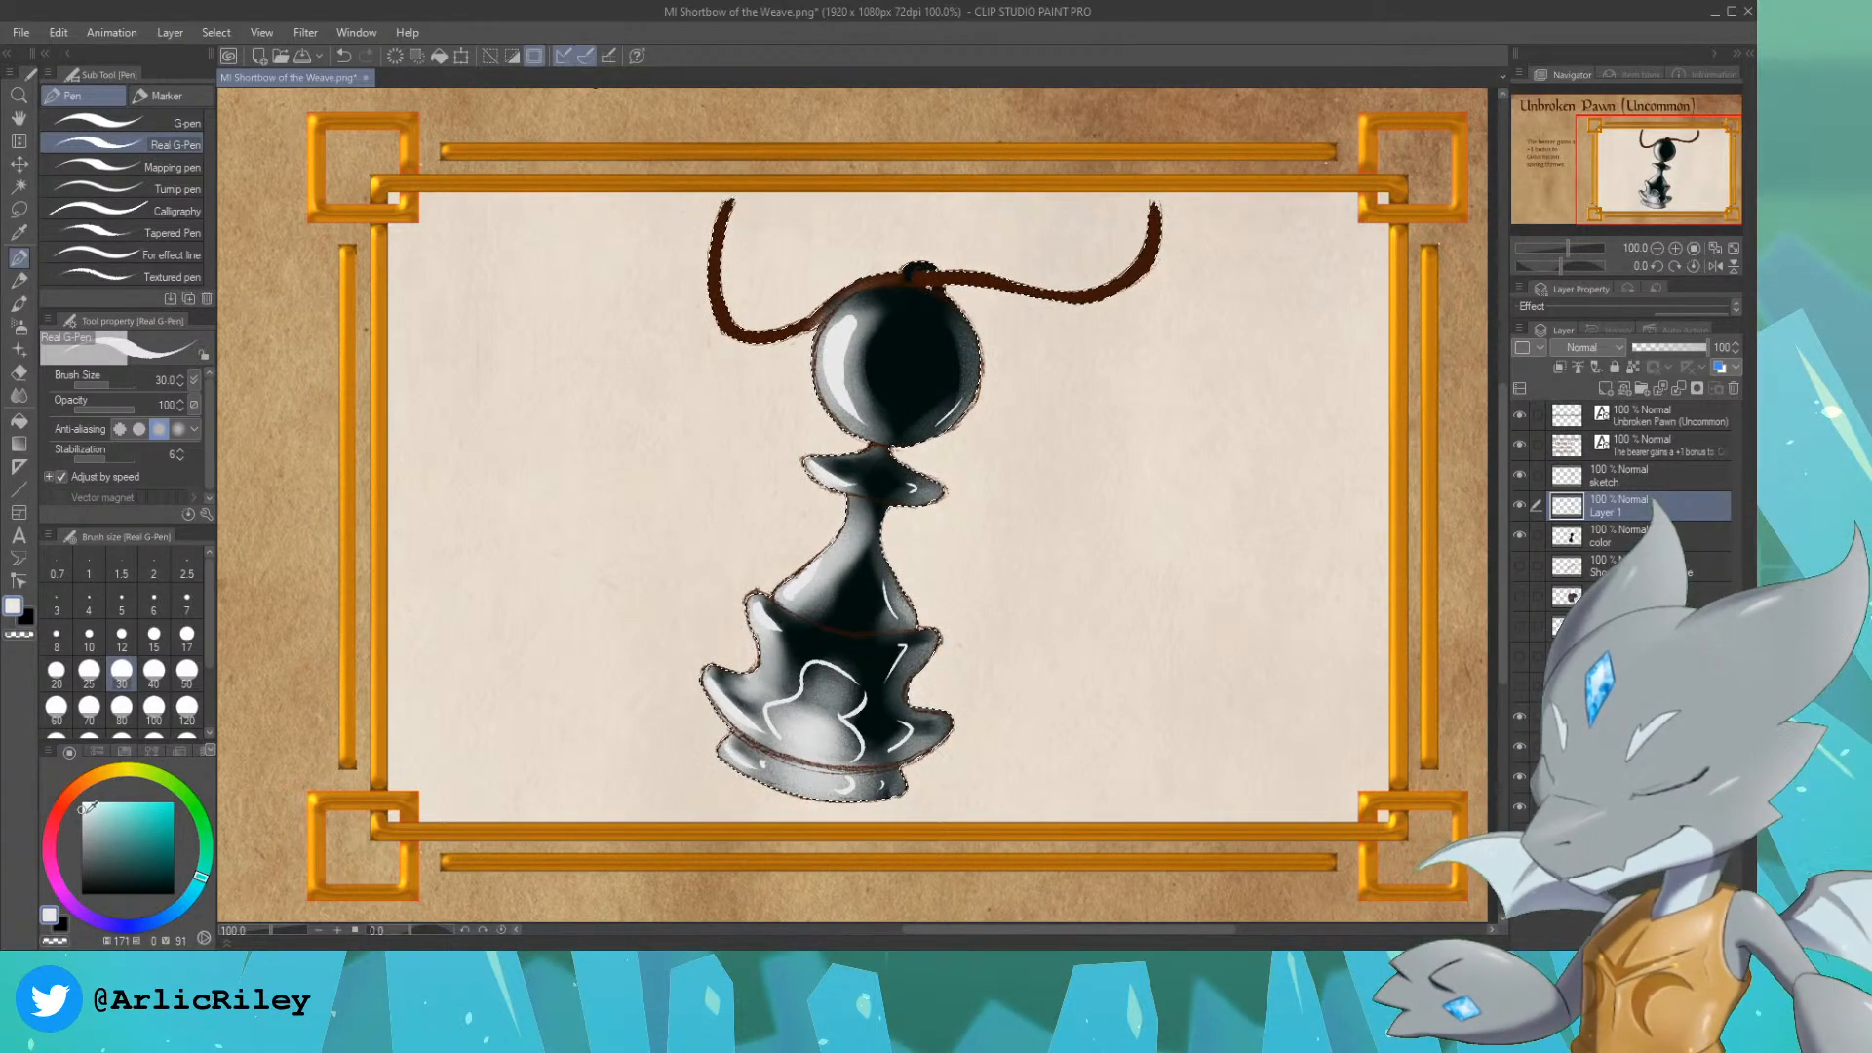
# Step: Adjust the pen colour to a light grey and thicken the wavy reflection with a second inner line
pyautogui.click(85, 819)
pyautogui.click(81, 830)
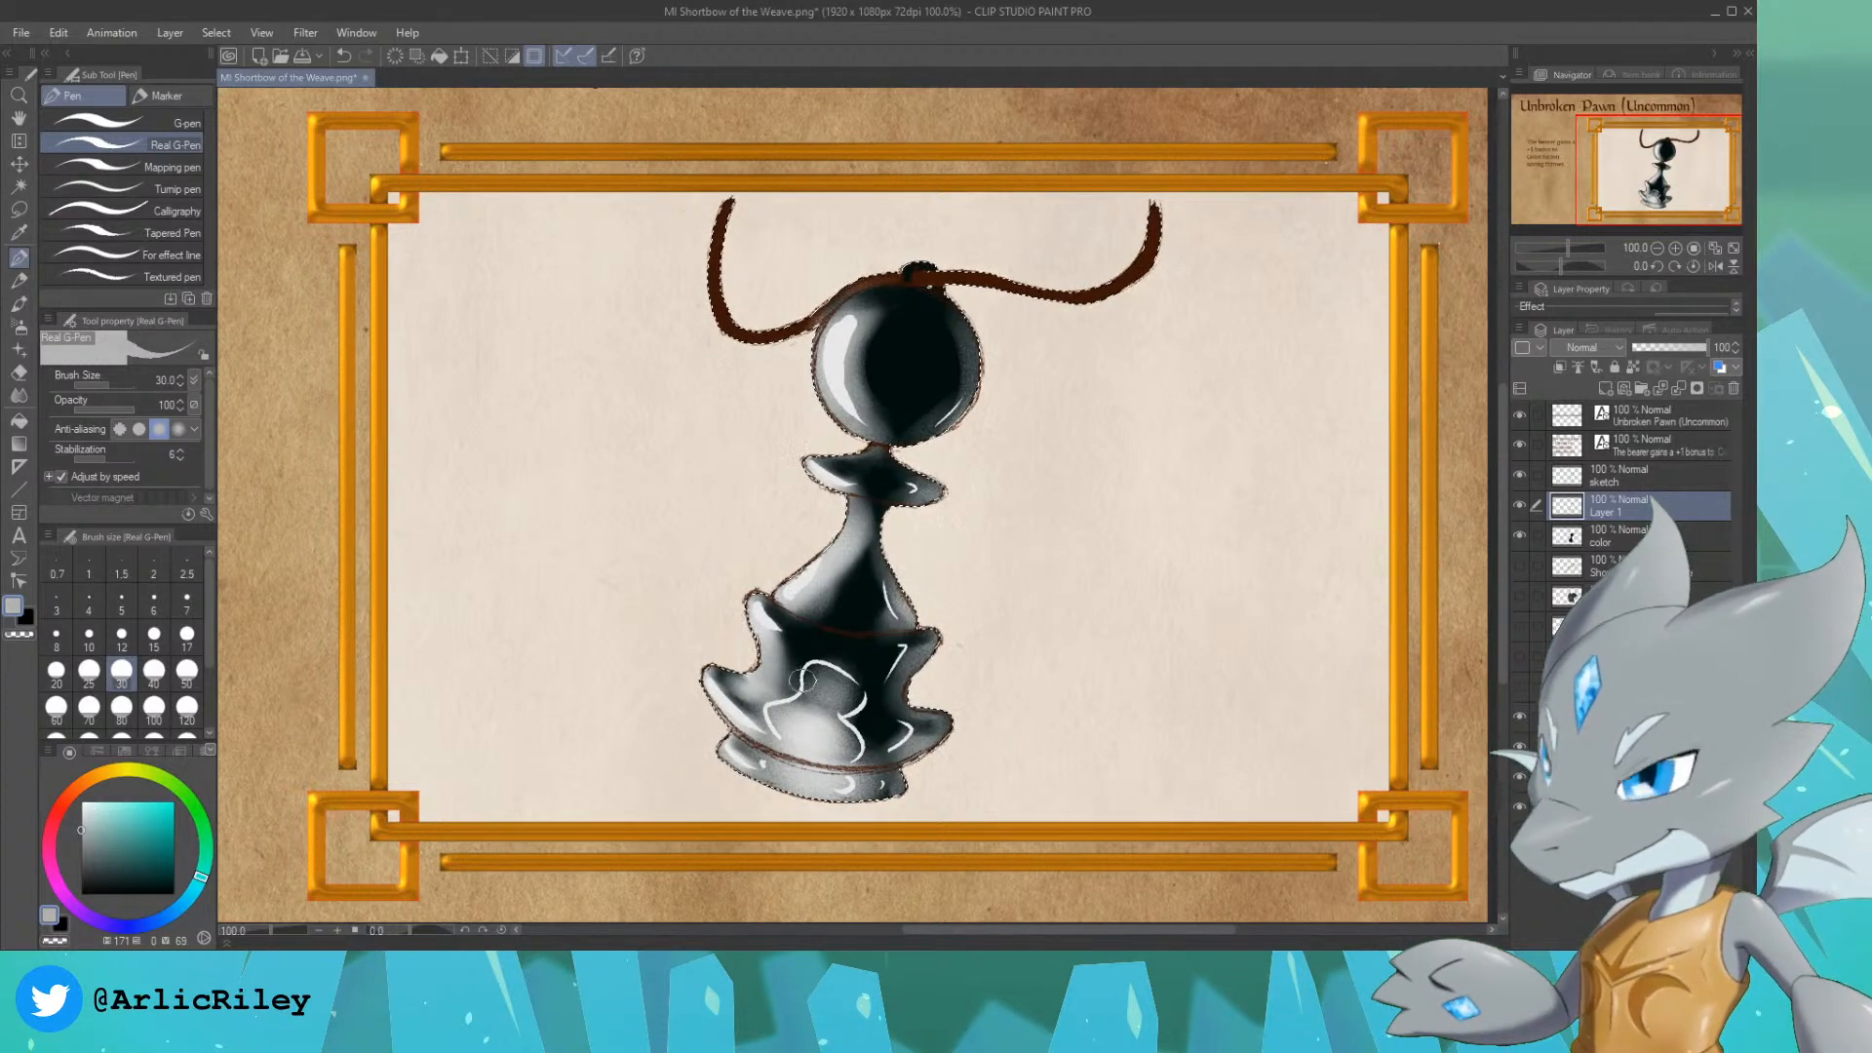
pyautogui.hotkey('ctrl', 'z')
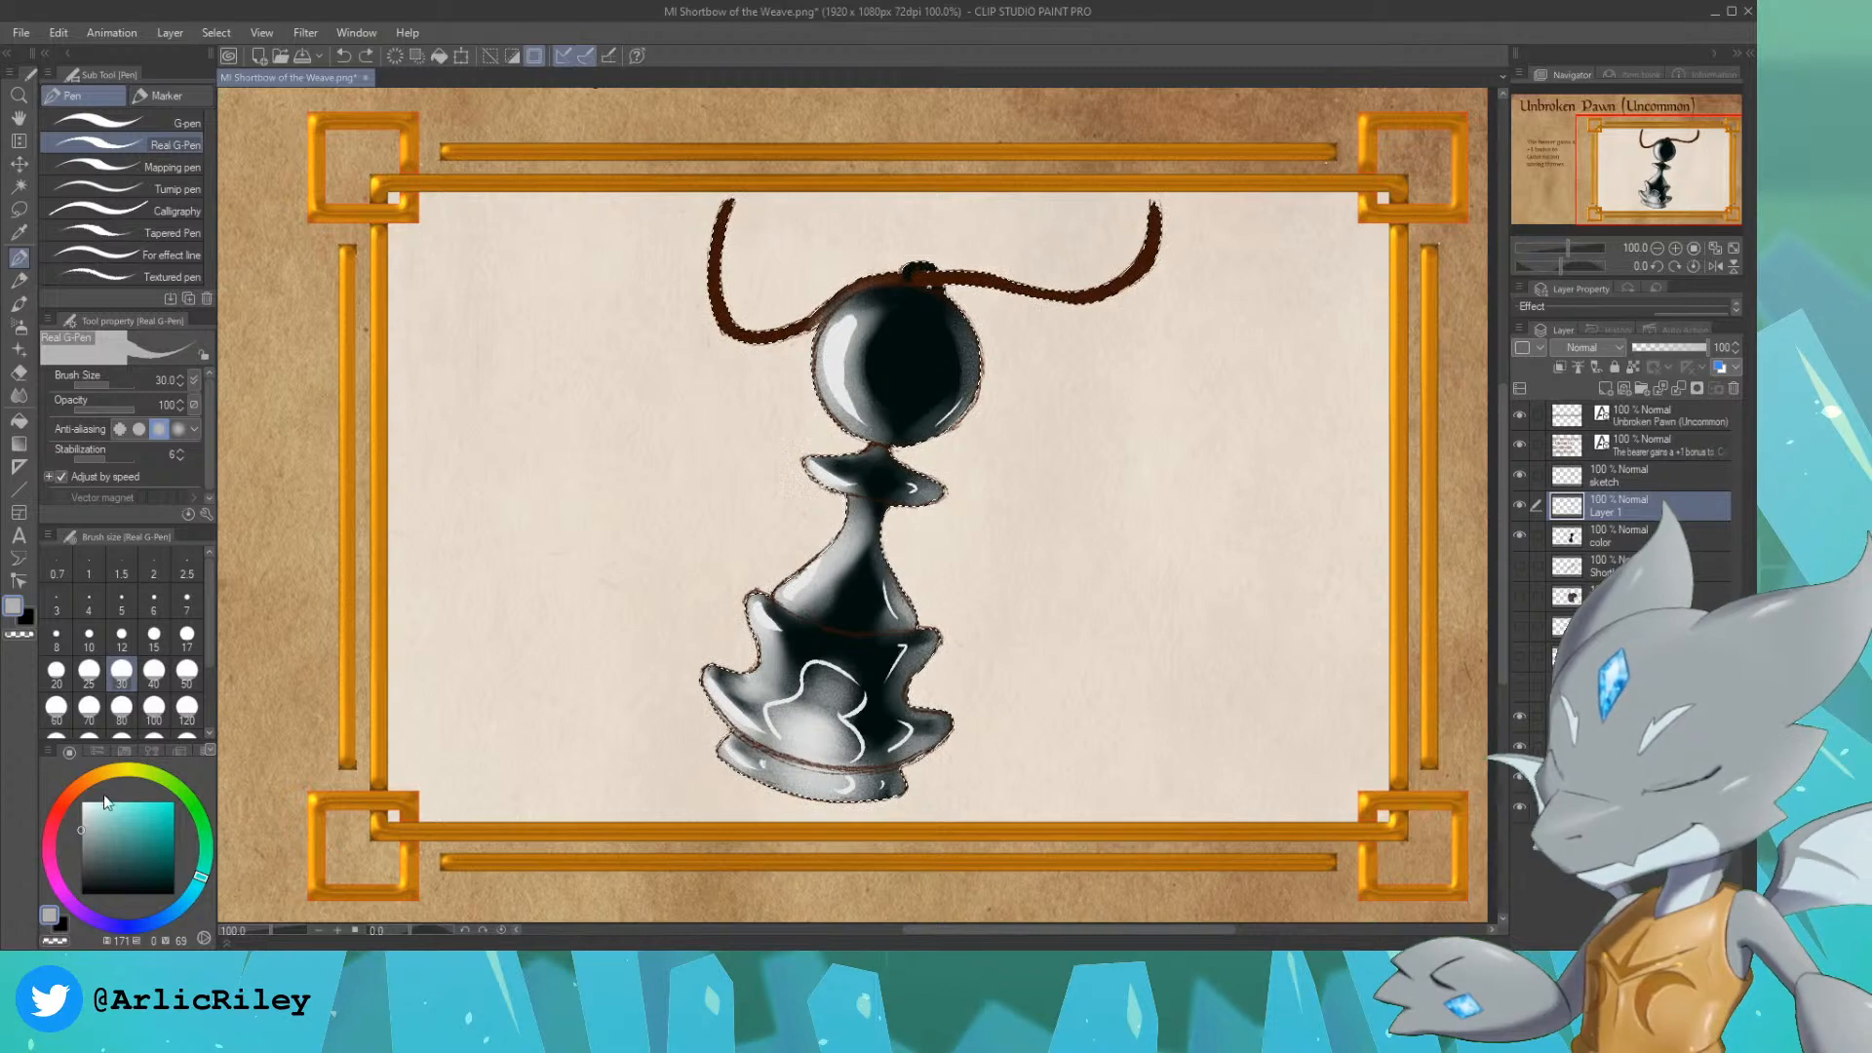
pyautogui.click(81, 819)
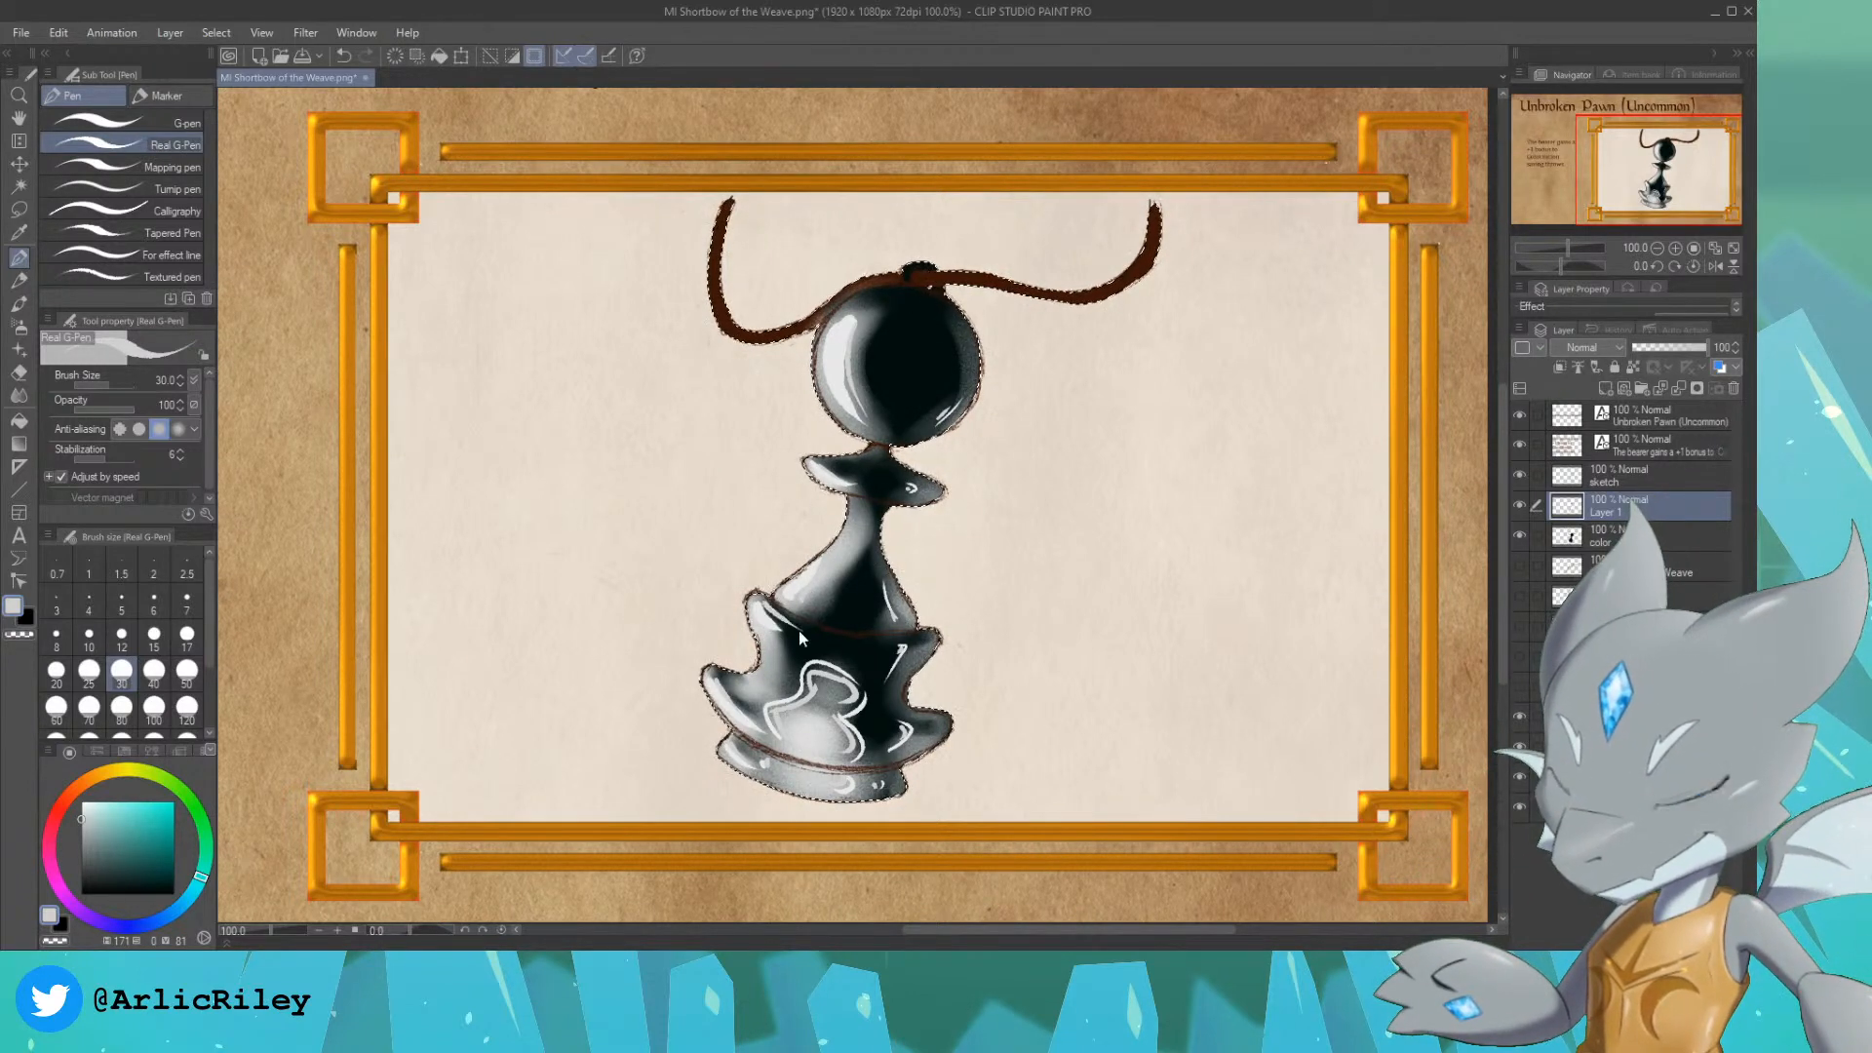
# Step: Add long light highlight lines along the body's upper rim, the collar and the lower rim, redoing unsatisfactory strokes
pyautogui.moveTo(758, 600); pyautogui.dragTo(865, 652)
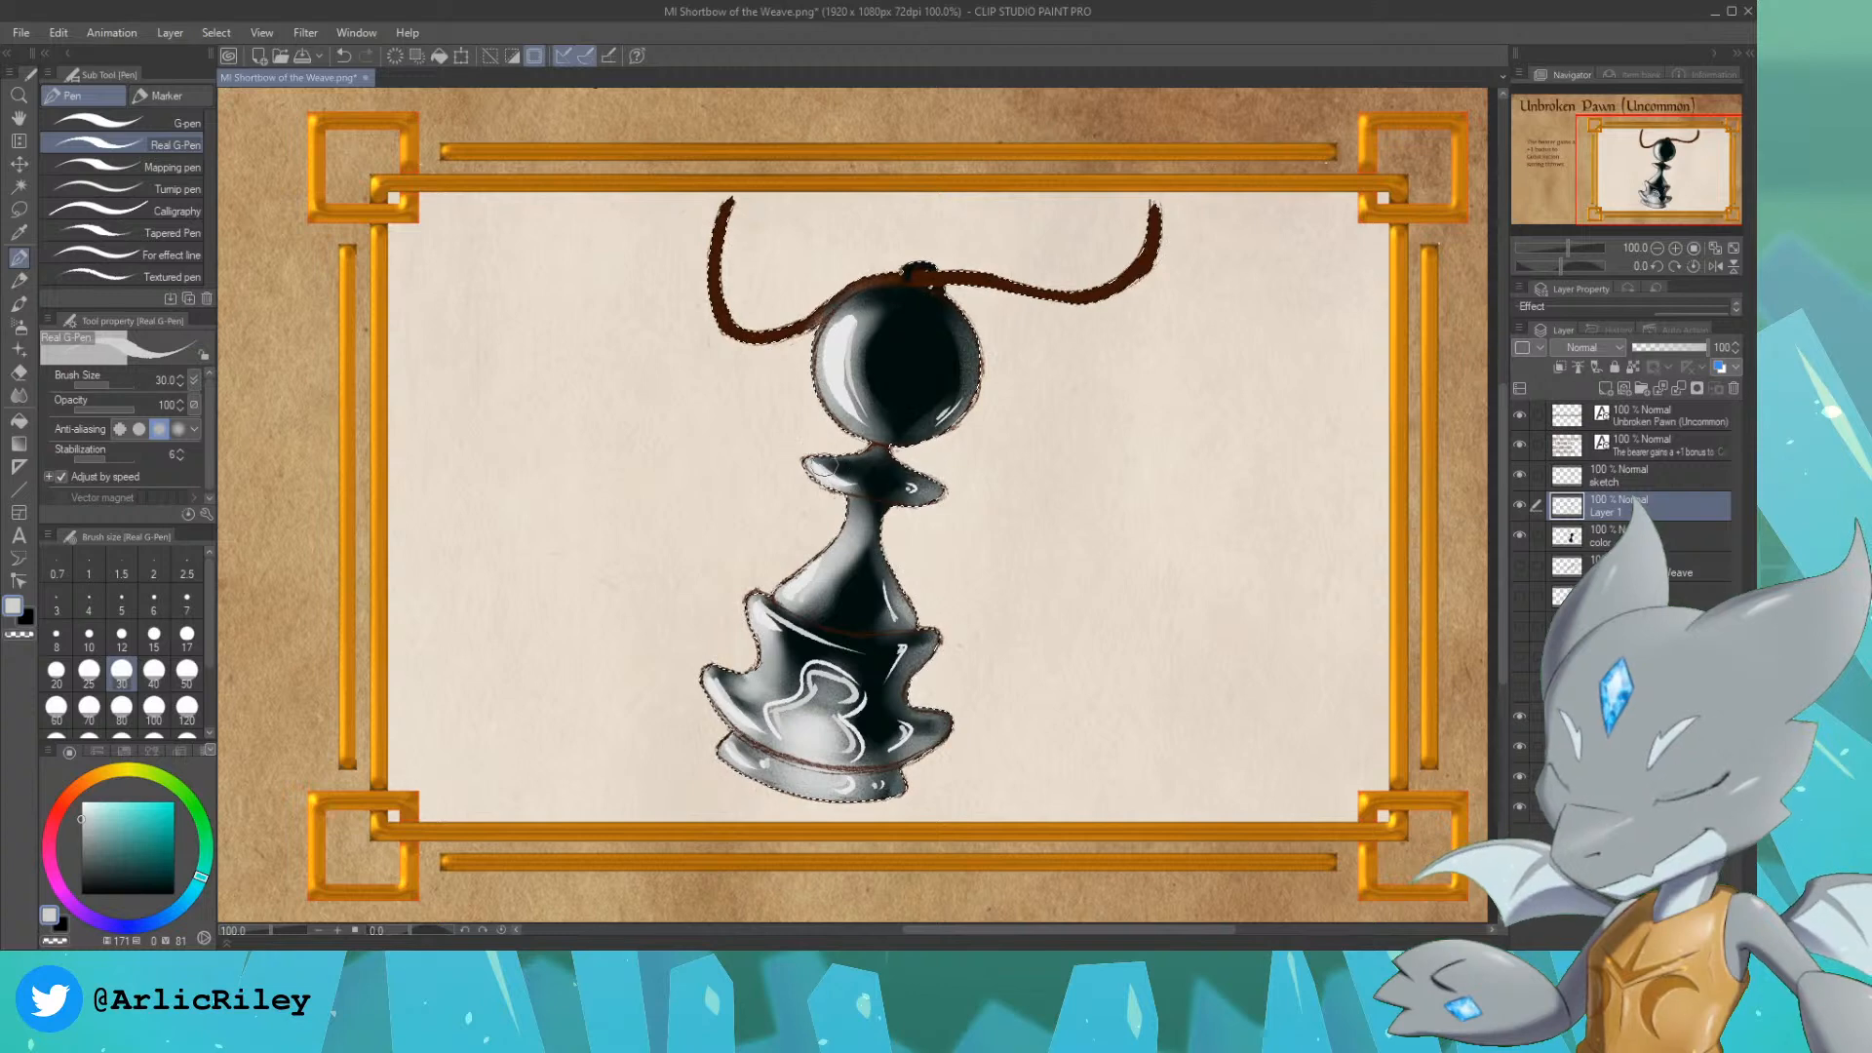
pyautogui.moveTo(815, 470)
pyautogui.mouseDown()
pyautogui.moveTo(947, 496)
pyautogui.moveTo(889, 492)
pyautogui.mouseUp()
pyautogui.hotkey('ctrl', 'z')
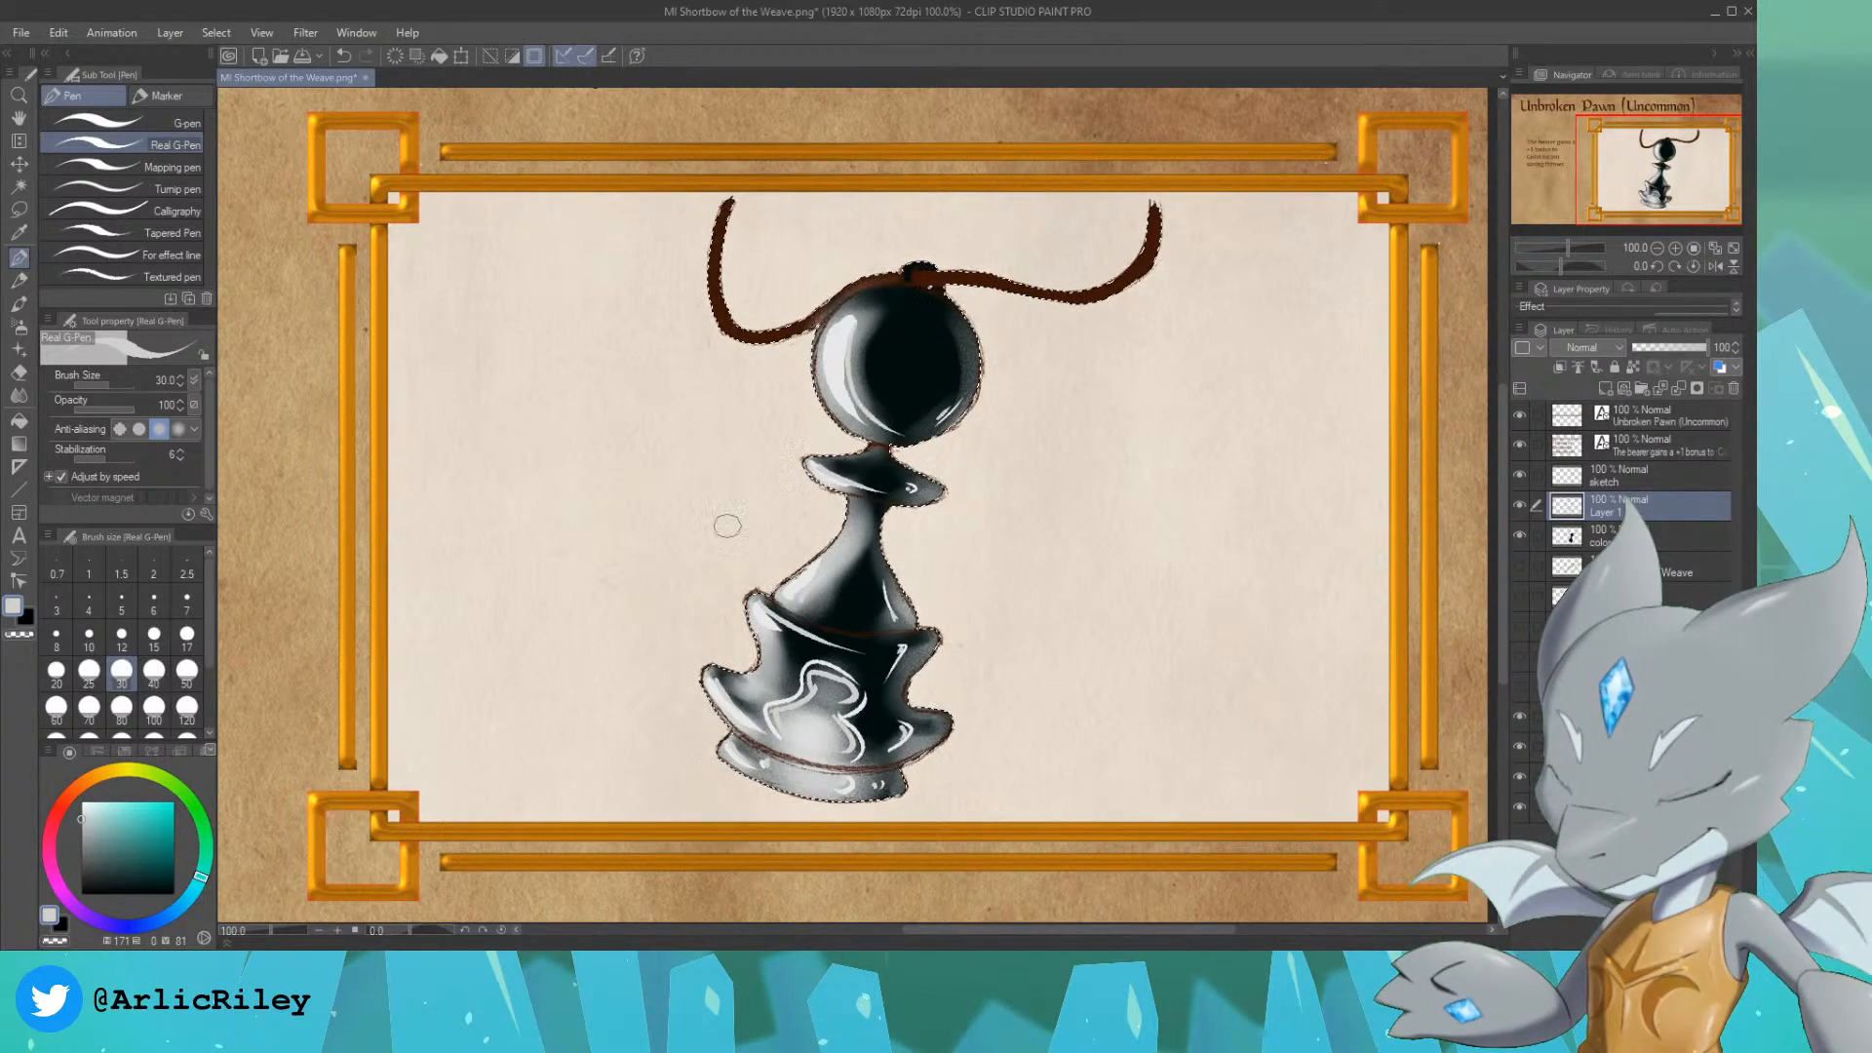
pyautogui.hotkey('ctrl', 'z')
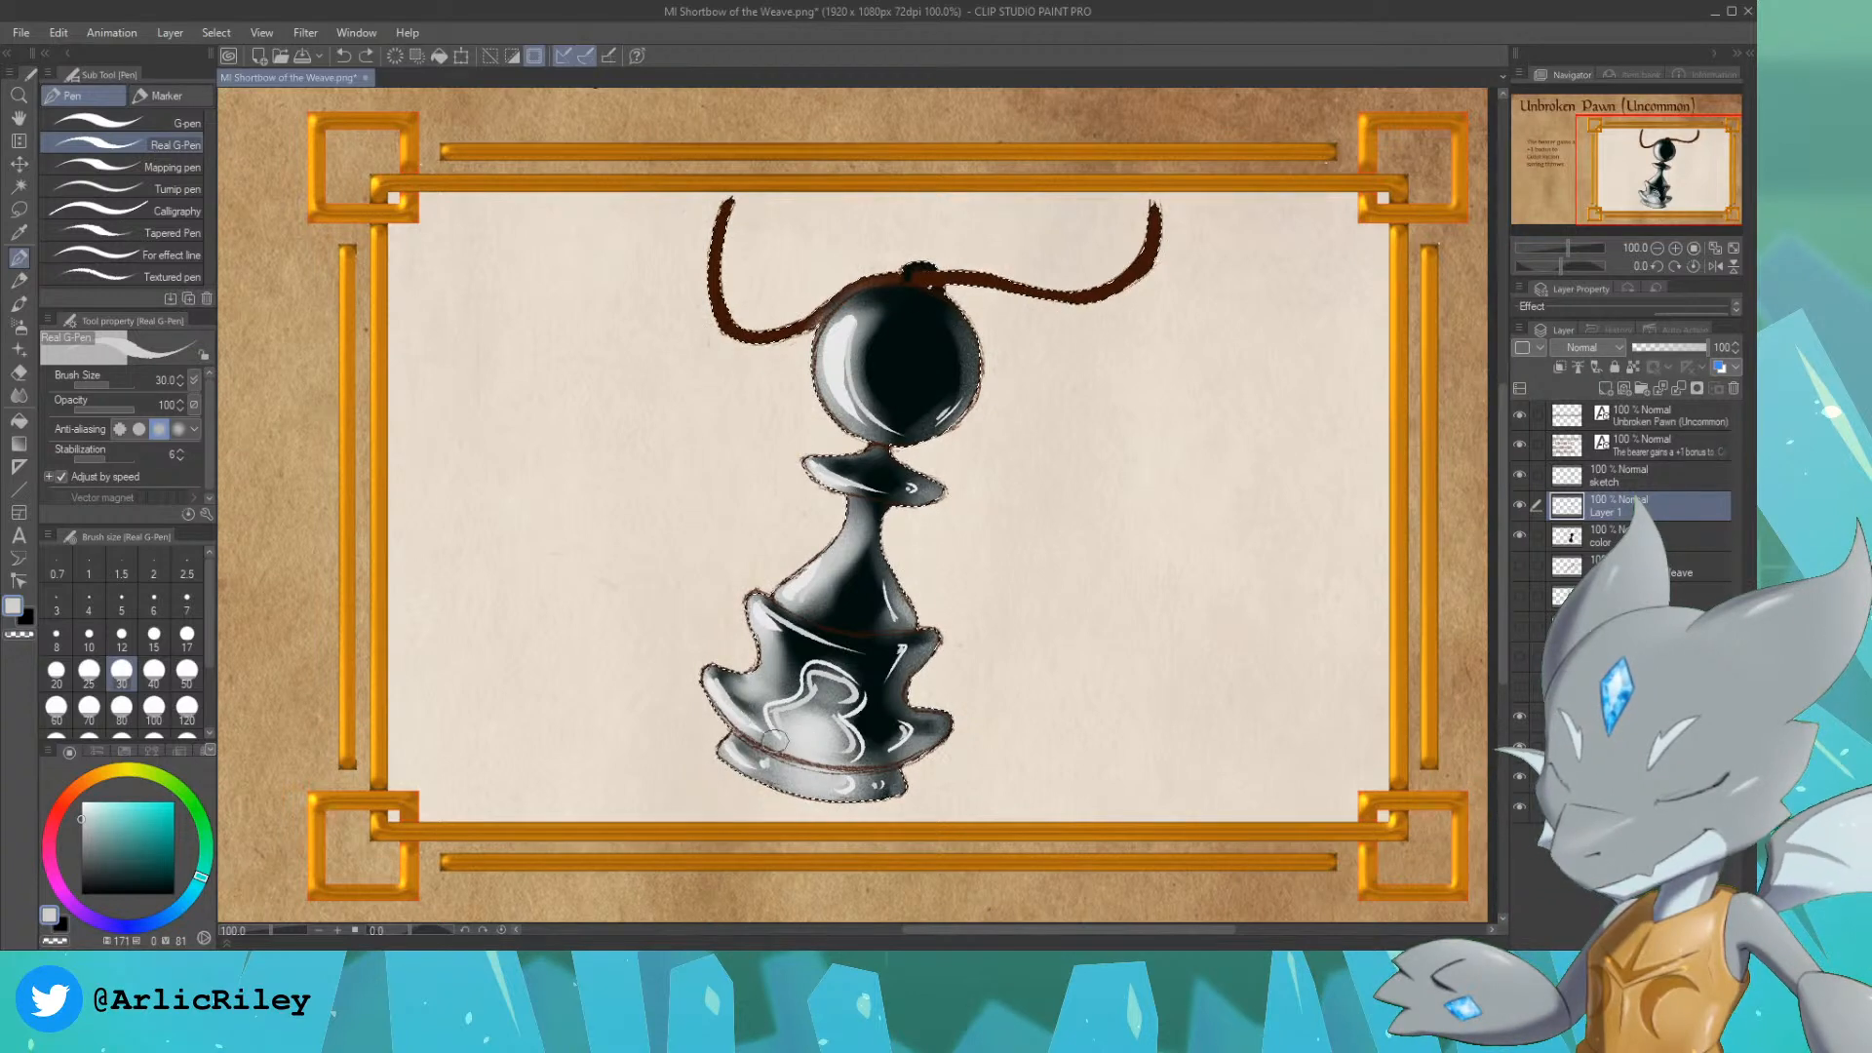
pyautogui.moveTo(711, 677); pyautogui.dragTo(773, 733)
pyautogui.hotkey('ctrl', 'z')
pyautogui.moveTo(711, 677); pyautogui.dragTo(775, 736)
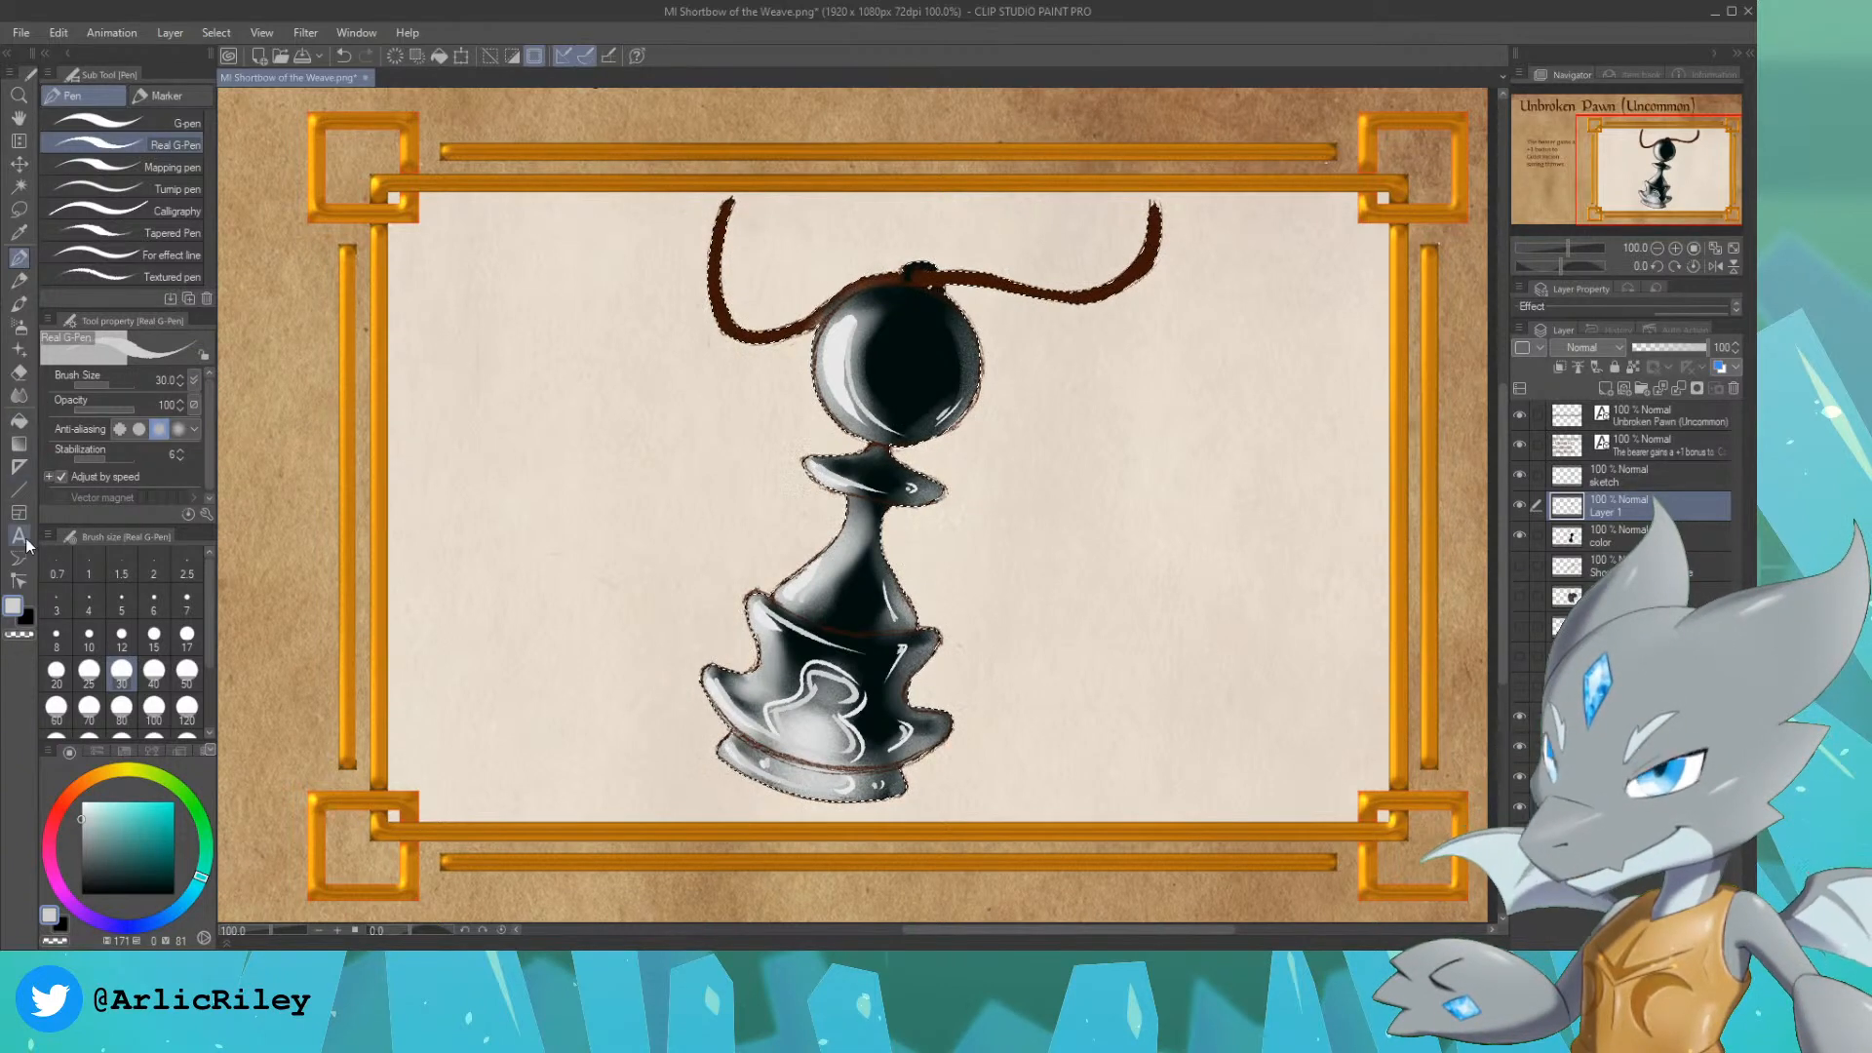
# Step: Soften the shading on the head and body and the wavy reflection with the Blend tool at size 50
pyautogui.click(18, 395)
pyautogui.press('[')
pyautogui.press('[')
pyautogui.press('[')
pyautogui.press('[')
pyautogui.press('[')
pyautogui.press('[')
pyautogui.press('[')
pyautogui.press('[')
pyautogui.press('[')
pyautogui.press('[')
pyautogui.press('[')
pyautogui.press('[')
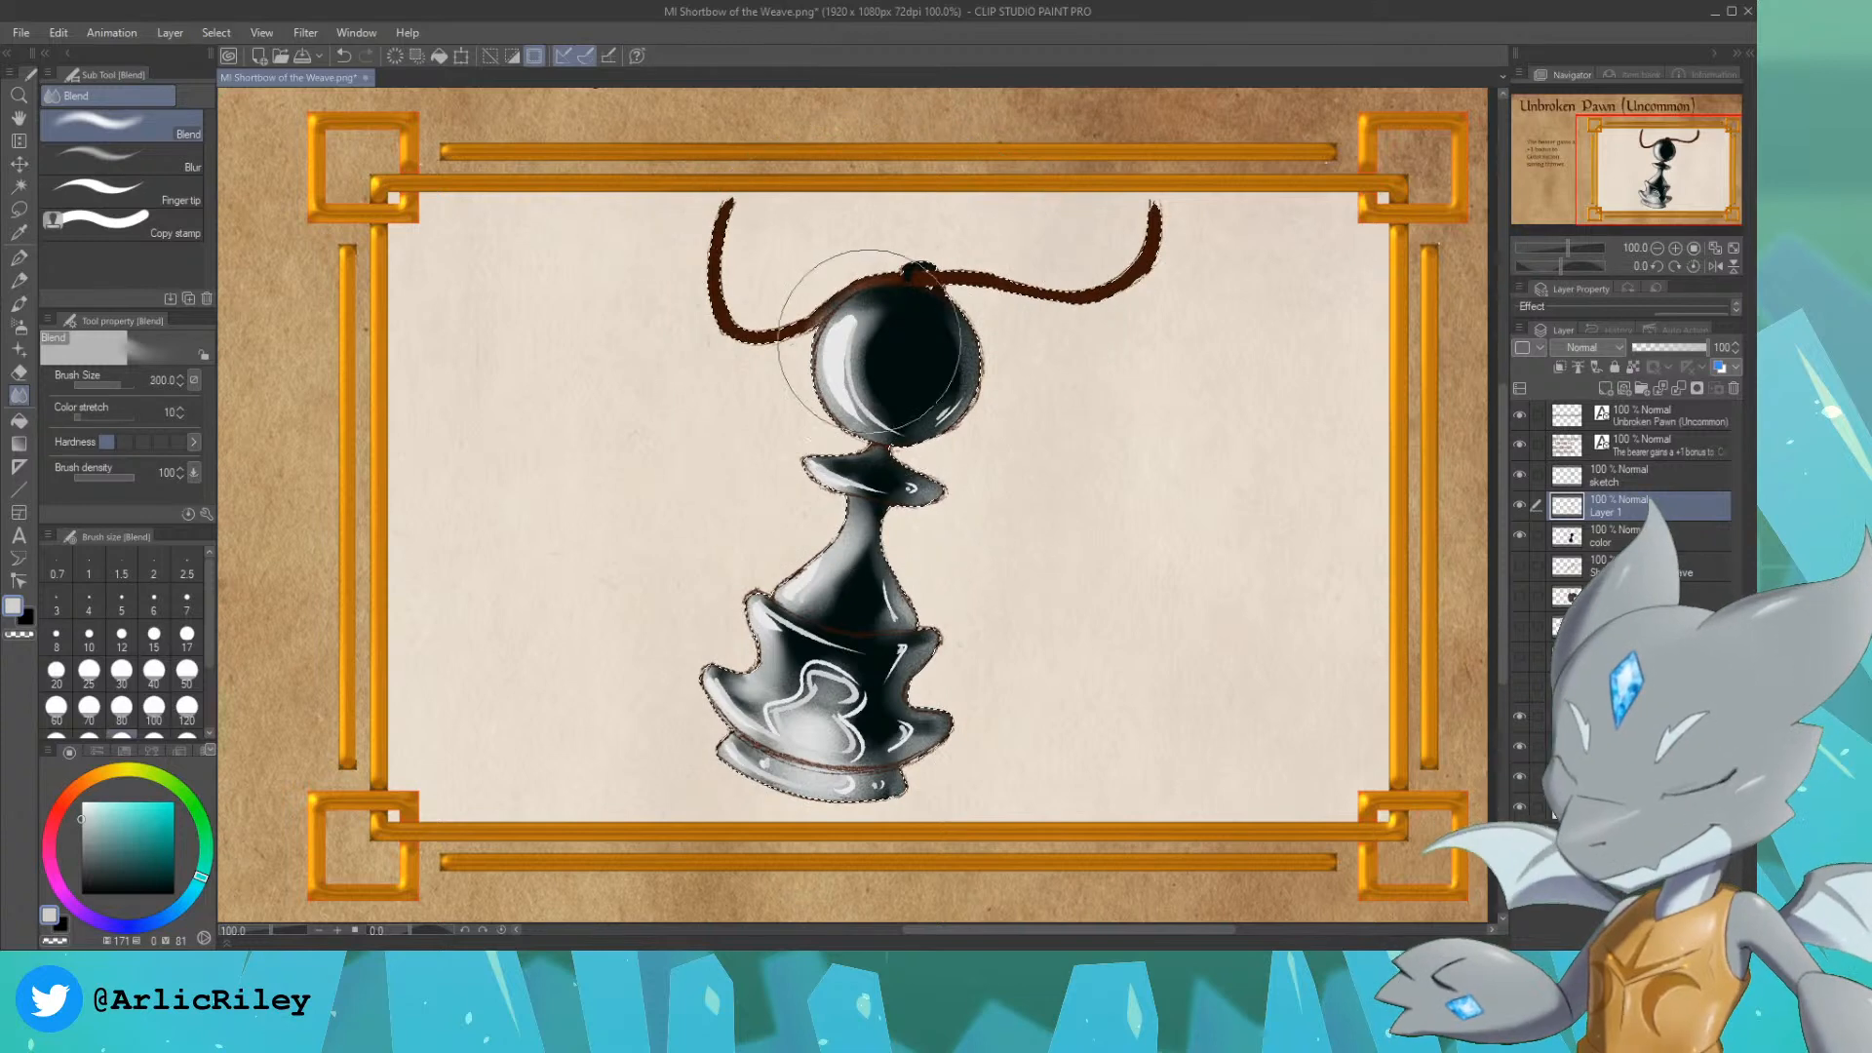
pyautogui.moveTo(875, 312)
pyautogui.mouseDown()
pyautogui.moveTo(863, 349)
pyautogui.moveTo(887, 333)
pyautogui.moveTo(884, 400)
pyautogui.mouseUp()
pyautogui.hotkey('ctrl', 'z')
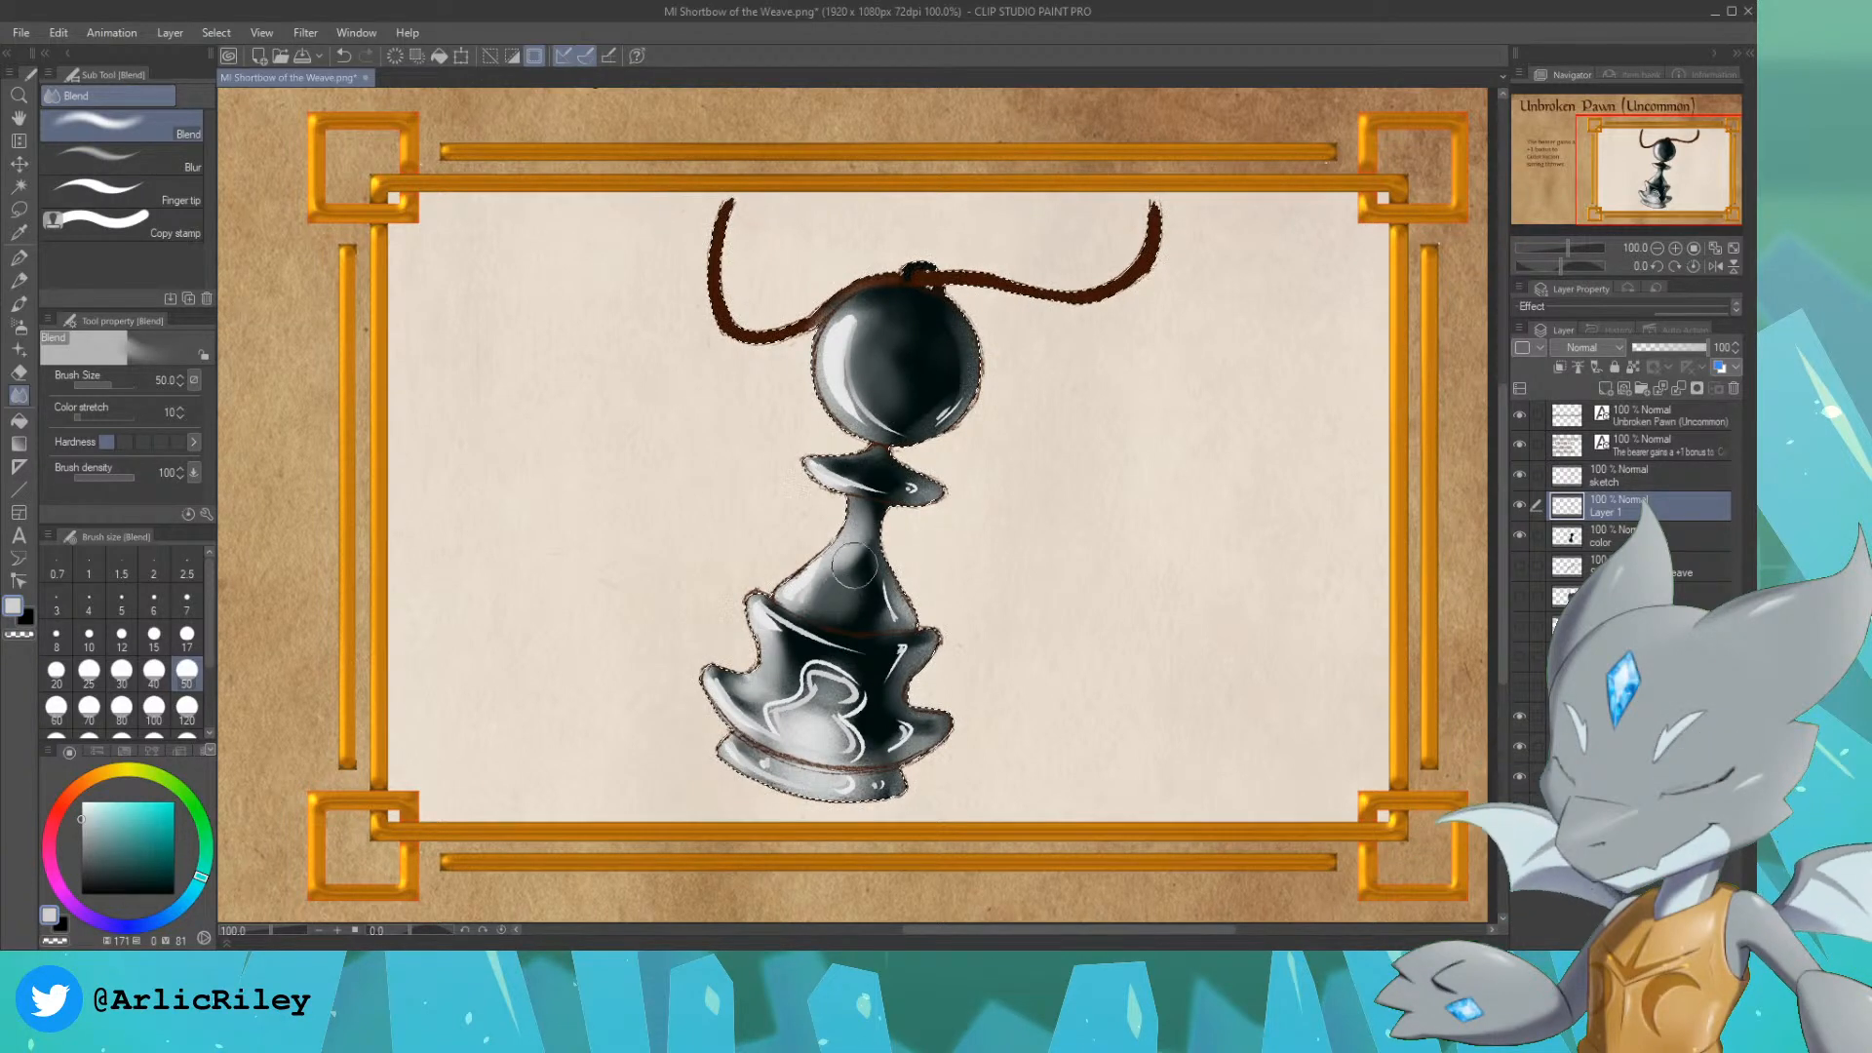
pyautogui.moveTo(854, 565); pyautogui.dragTo(854, 602)
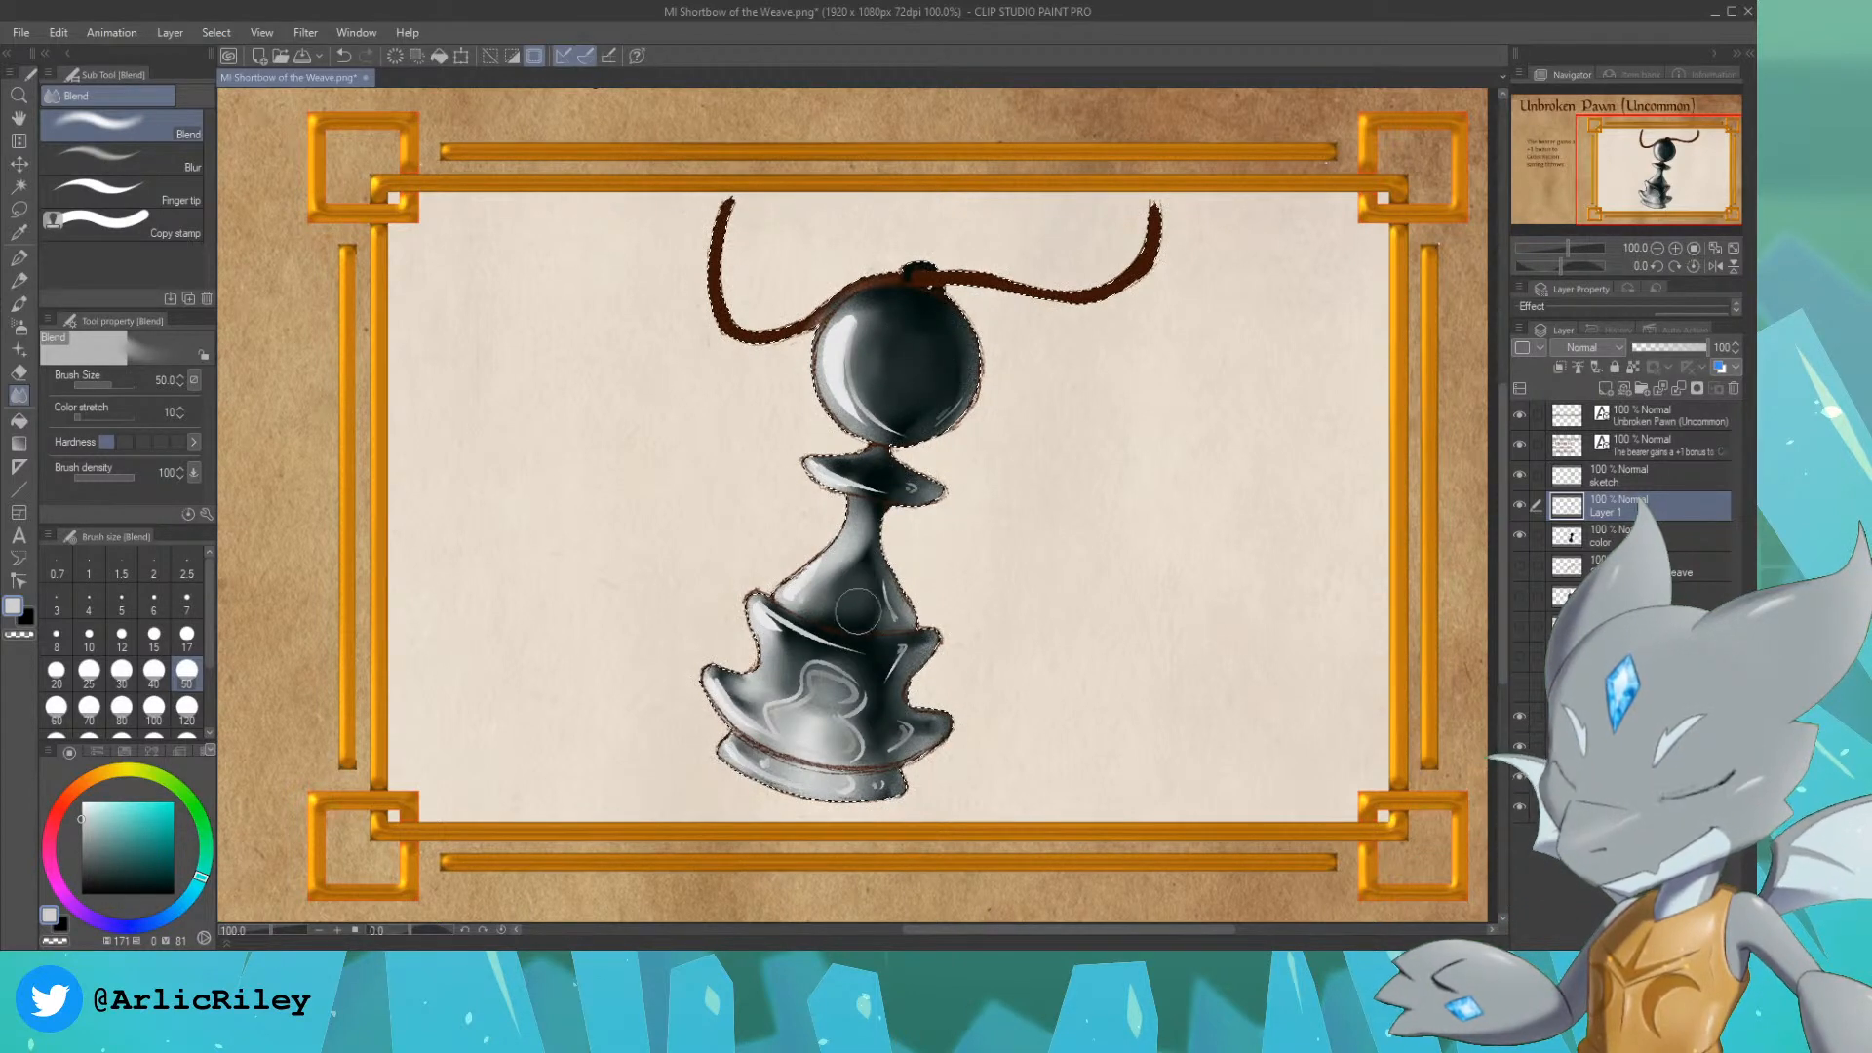
pyautogui.hotkey('ctrl', 'z')
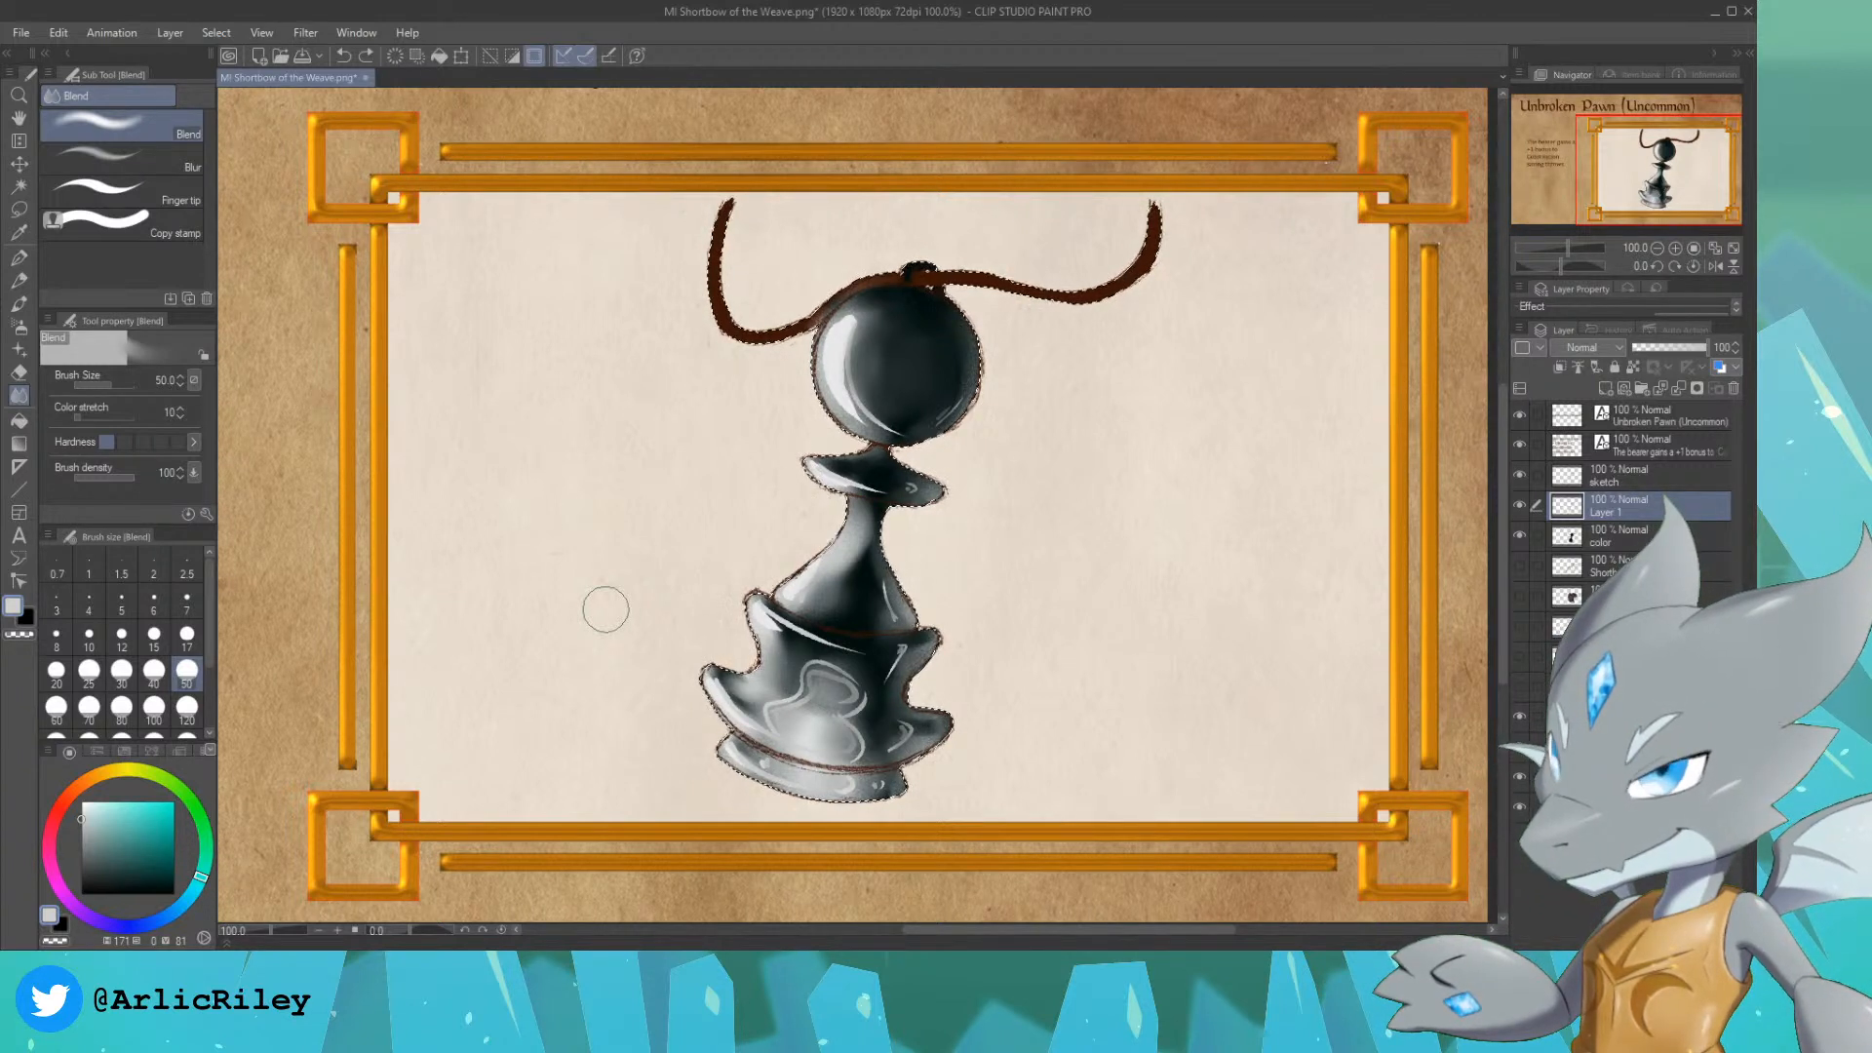
# Step: Add soft light reflections to the head and the upper body with the Colored pencil at size 30
pyautogui.click(18, 282)
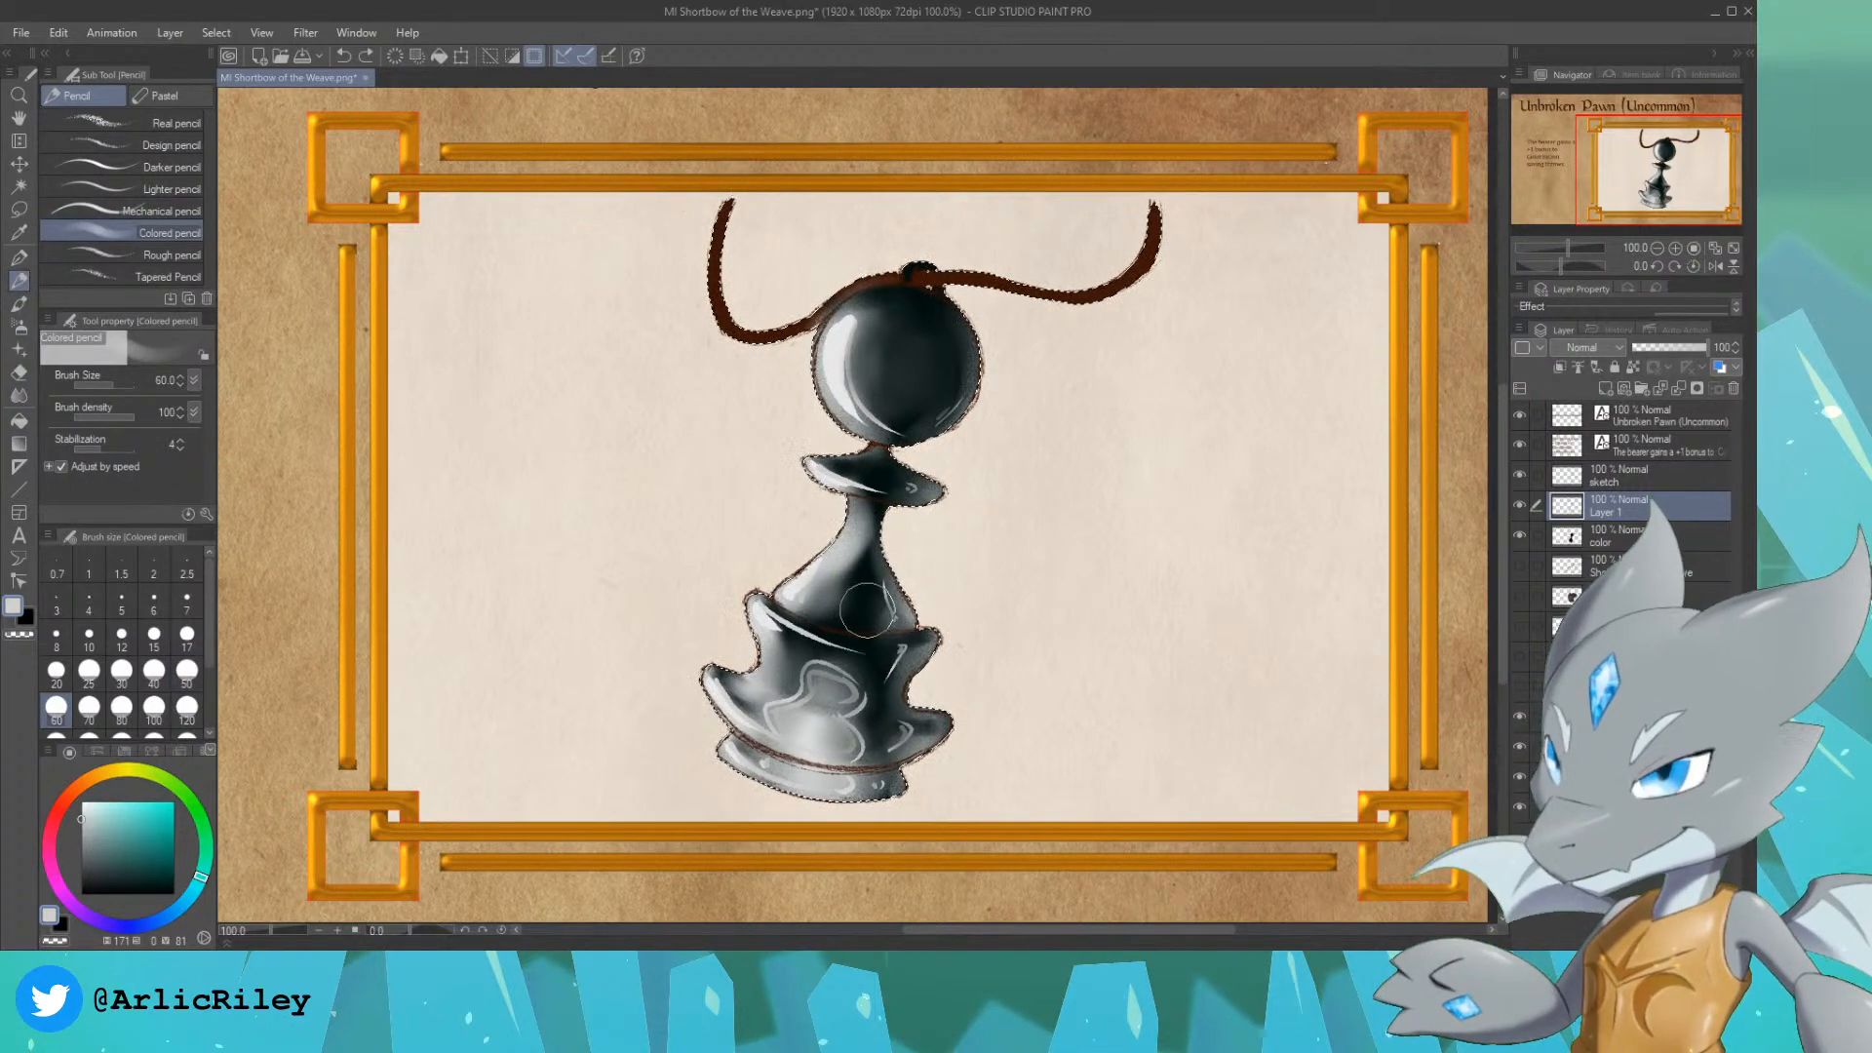
pyautogui.press('[')
pyautogui.press('[')
pyautogui.press('[')
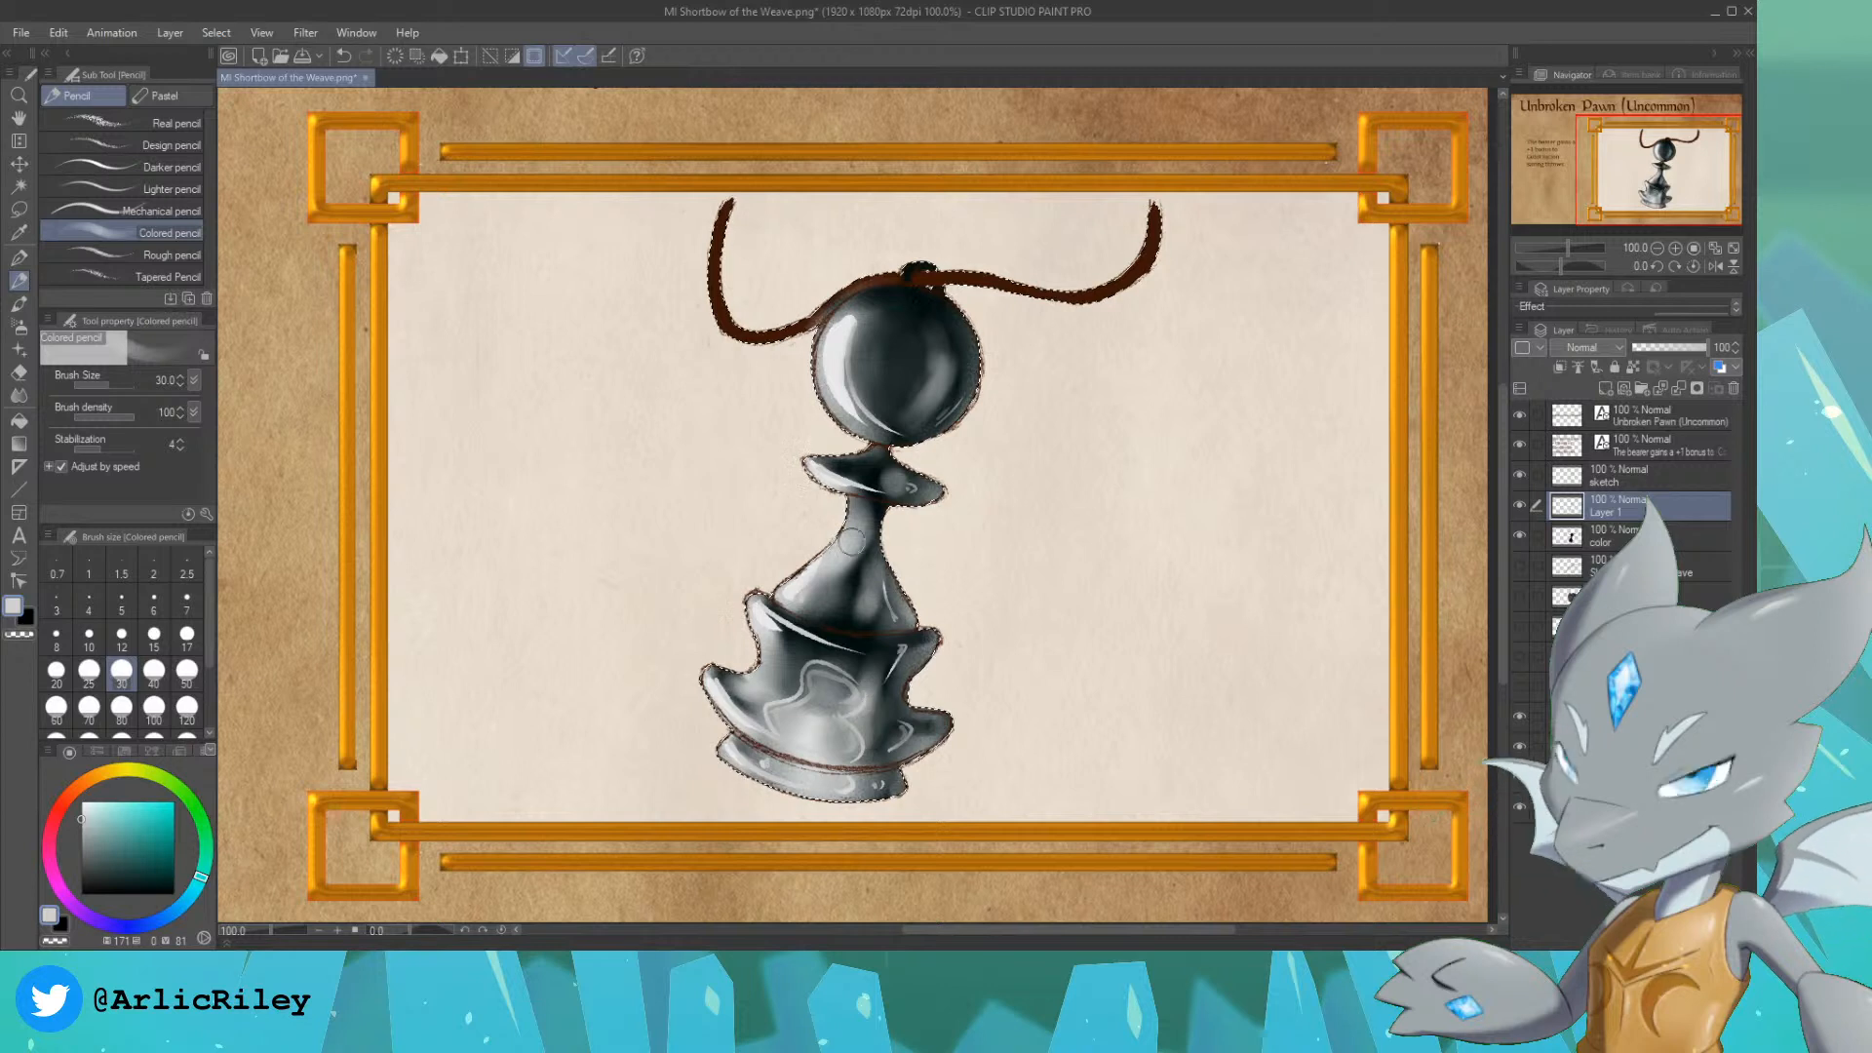
# Step: Sample the head's dark tone and deepen the shadows on the head's centre, the neck and the lower body's reflection
pyautogui.keyDown('alt'); pyautogui.click(895, 348); pyautogui.keyUp('alt')
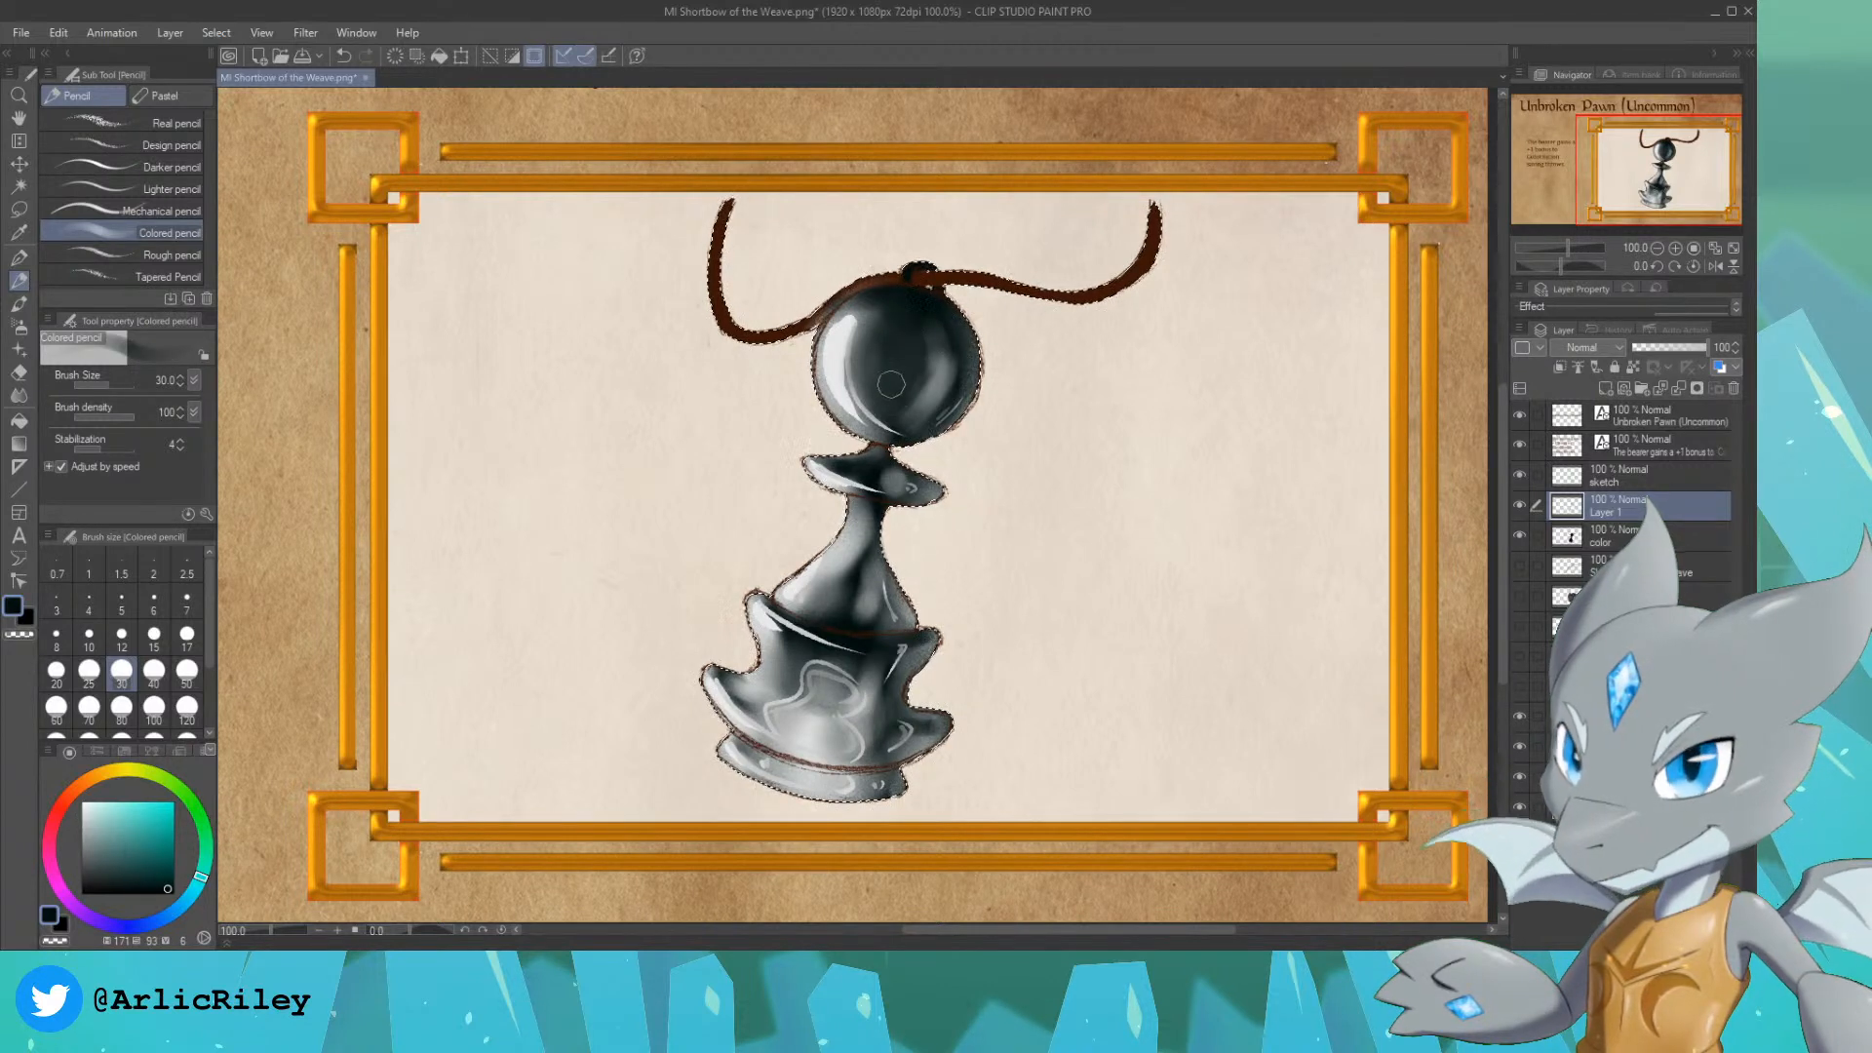
pyautogui.moveTo(897, 330); pyautogui.dragTo(896, 378)
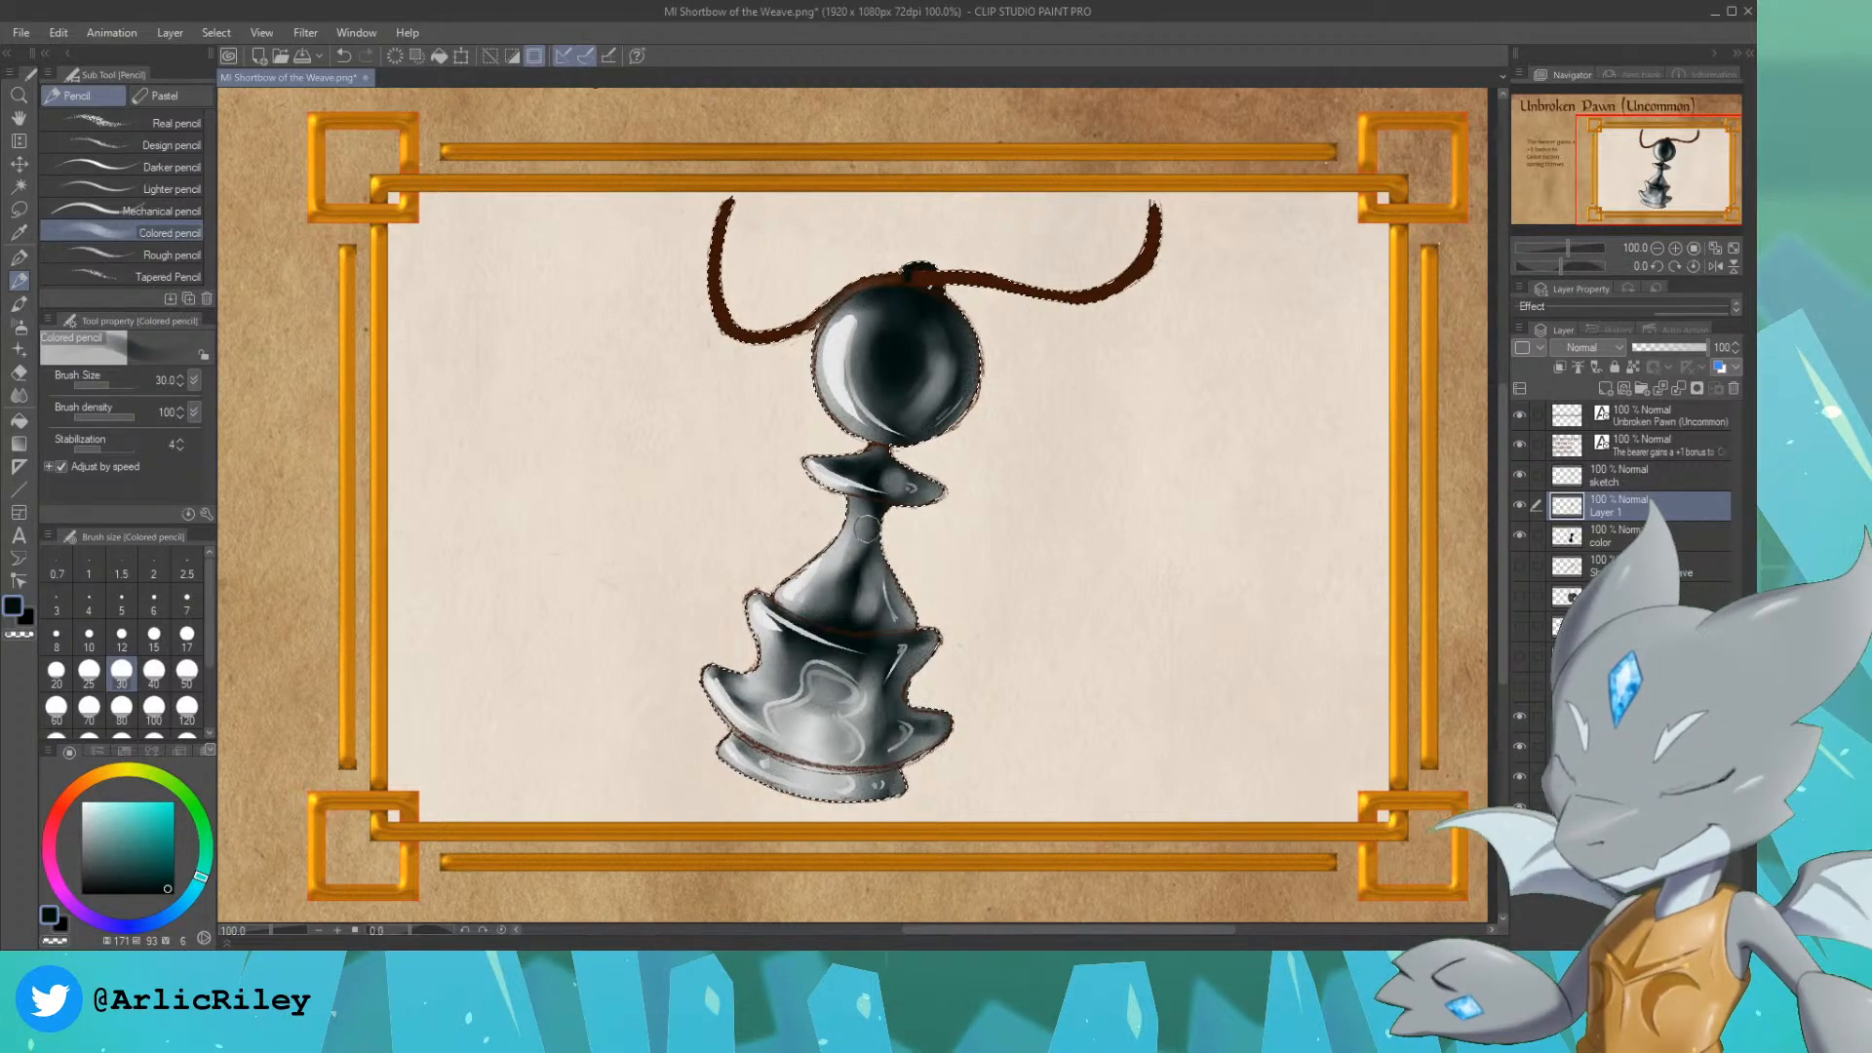
pyautogui.moveTo(836, 579); pyautogui.dragTo(834, 589)
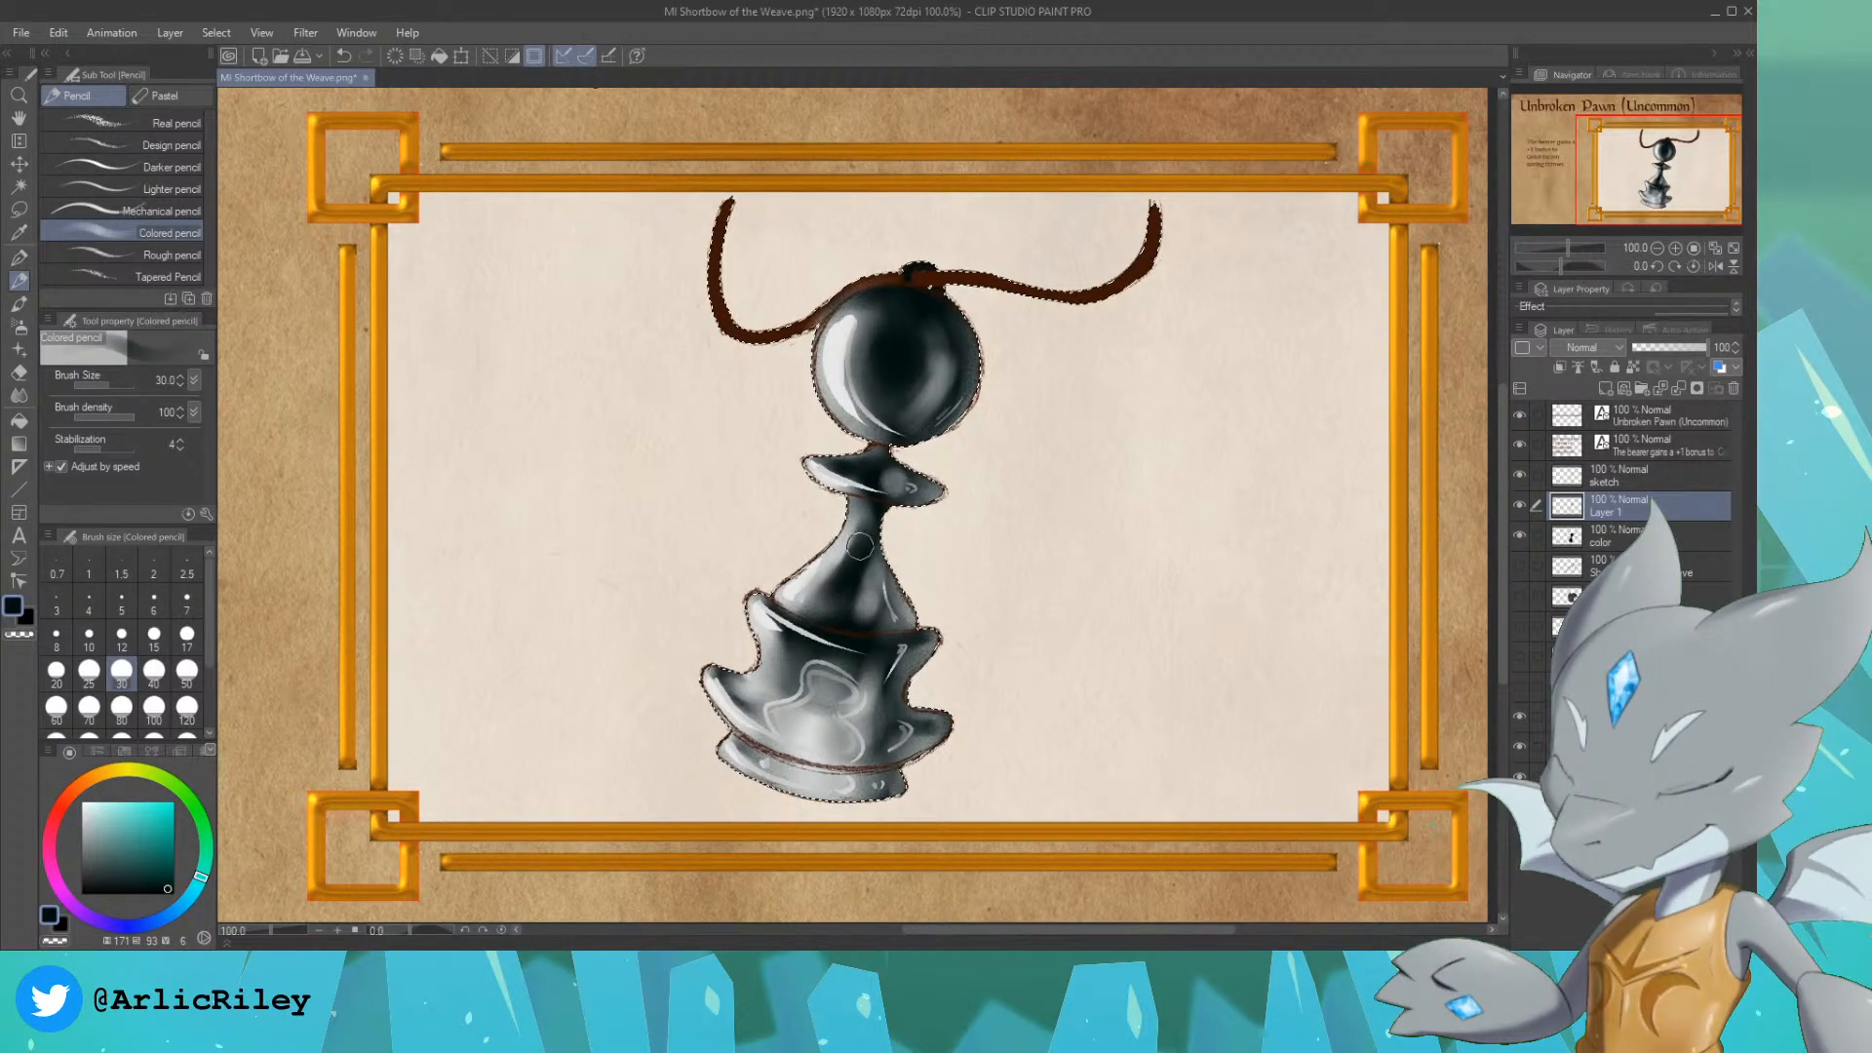
pyautogui.moveTo(817, 688)
pyautogui.mouseDown()
pyautogui.moveTo(821, 651)
pyautogui.moveTo(826, 677)
pyautogui.moveTo(790, 718)
pyautogui.moveTo(819, 671)
pyautogui.moveTo(797, 764)
pyautogui.moveTo(834, 781)
pyautogui.moveTo(790, 760)
pyautogui.moveTo(828, 770)
pyautogui.mouseUp()
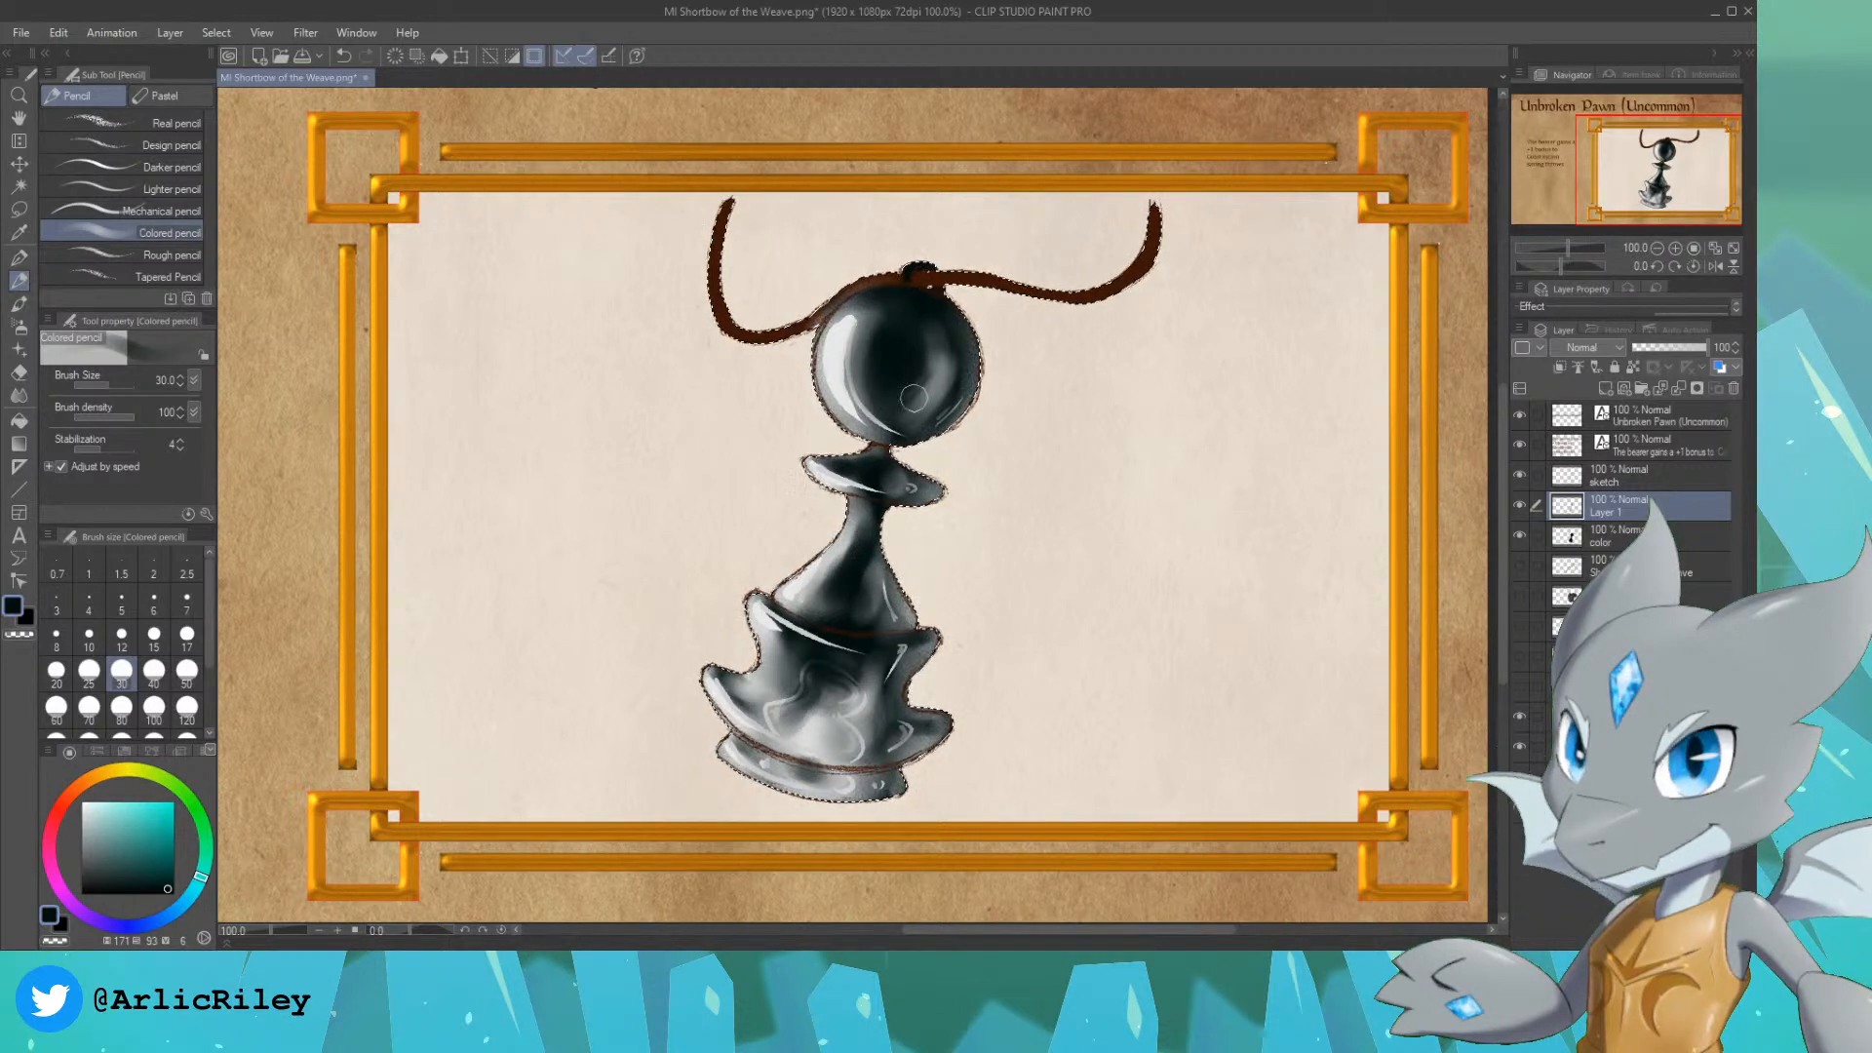
# Step: Lighten and blend the right side of the head, and darken its centre with a sampled dark tone using the Colored pencil
pyautogui.press('x')
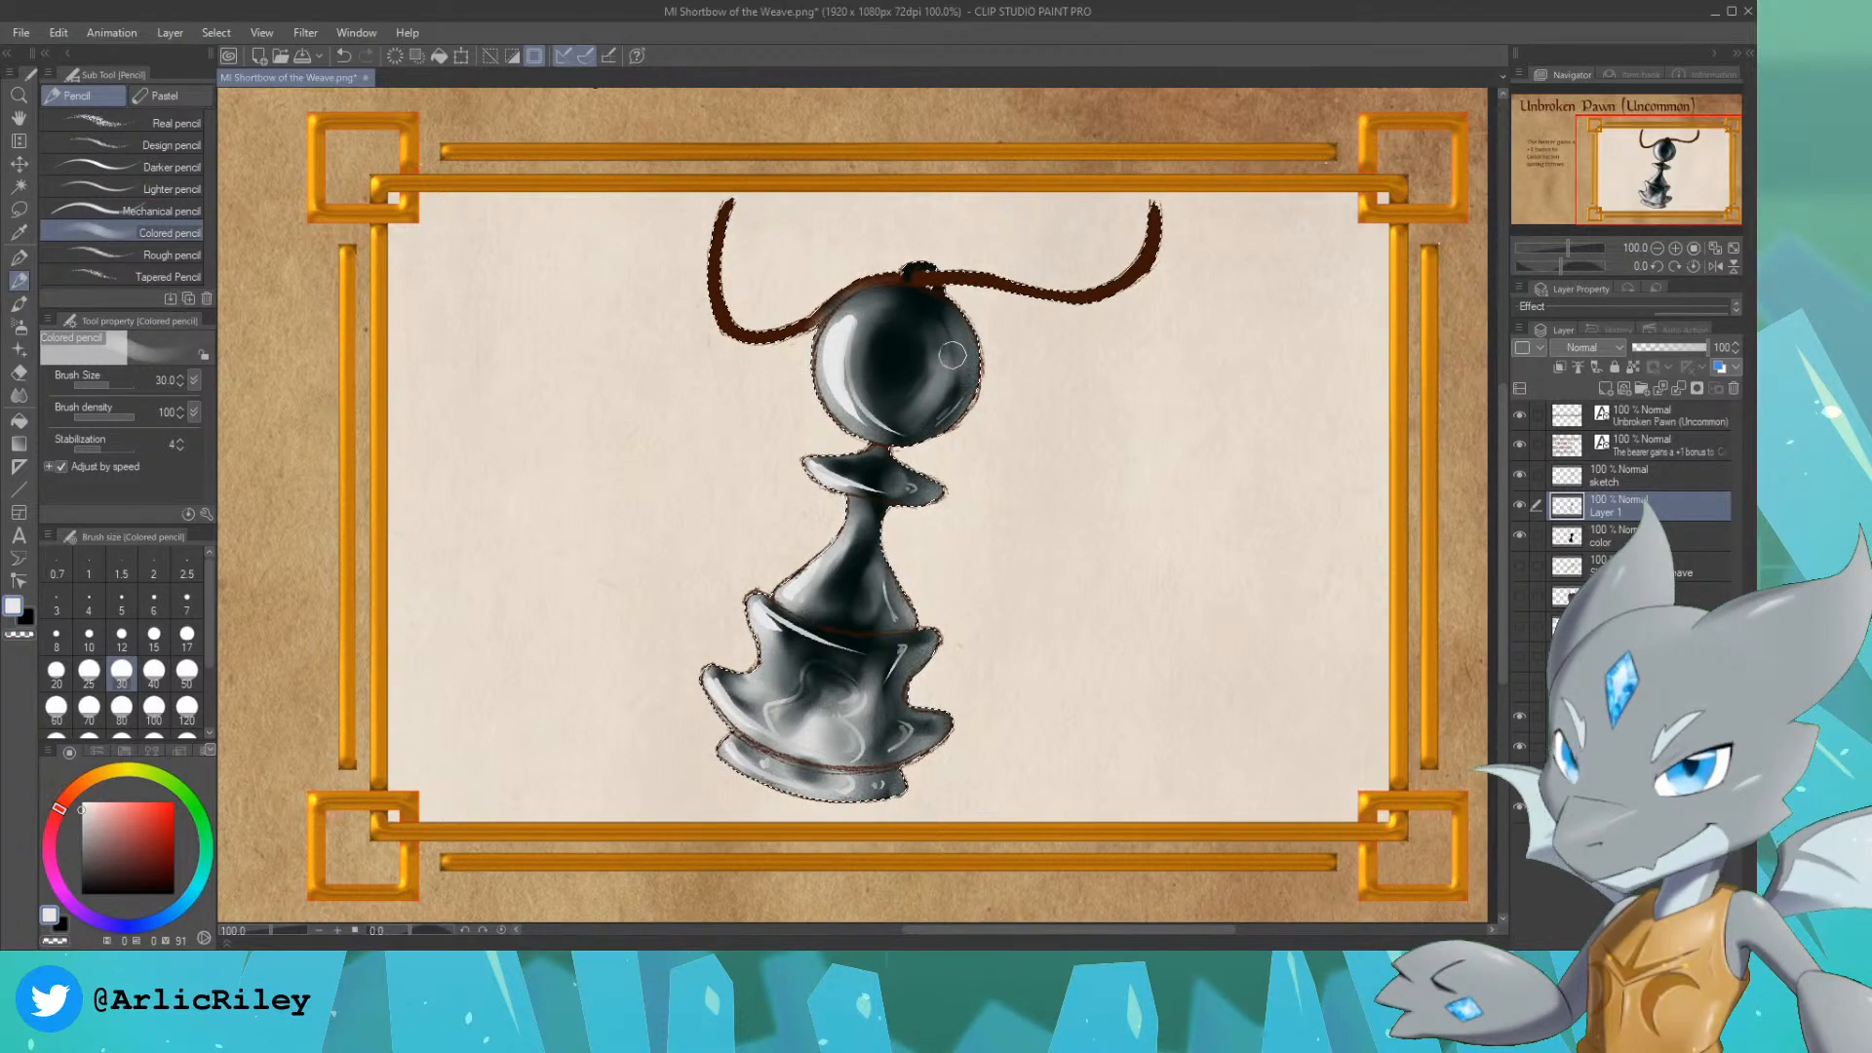
pyautogui.press('j')
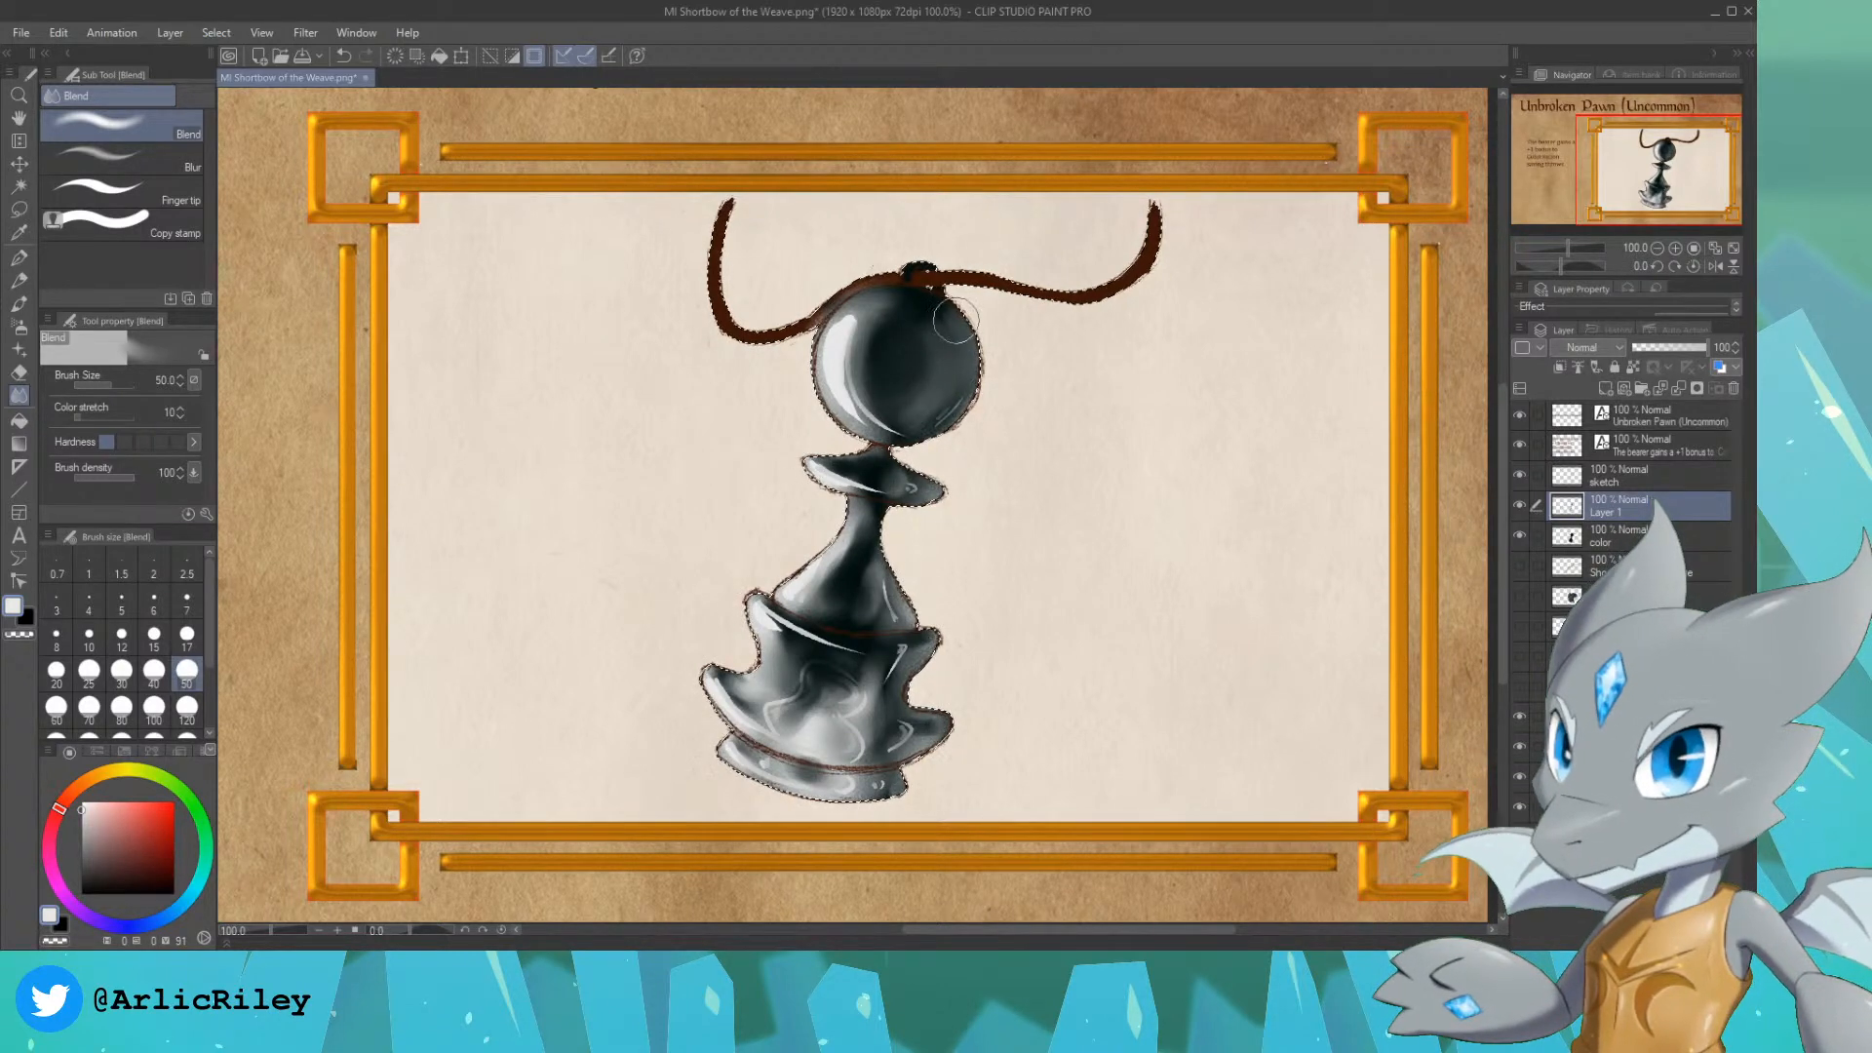
pyautogui.keyDown('alt'); pyautogui.click(924, 293); pyautogui.keyUp('alt')
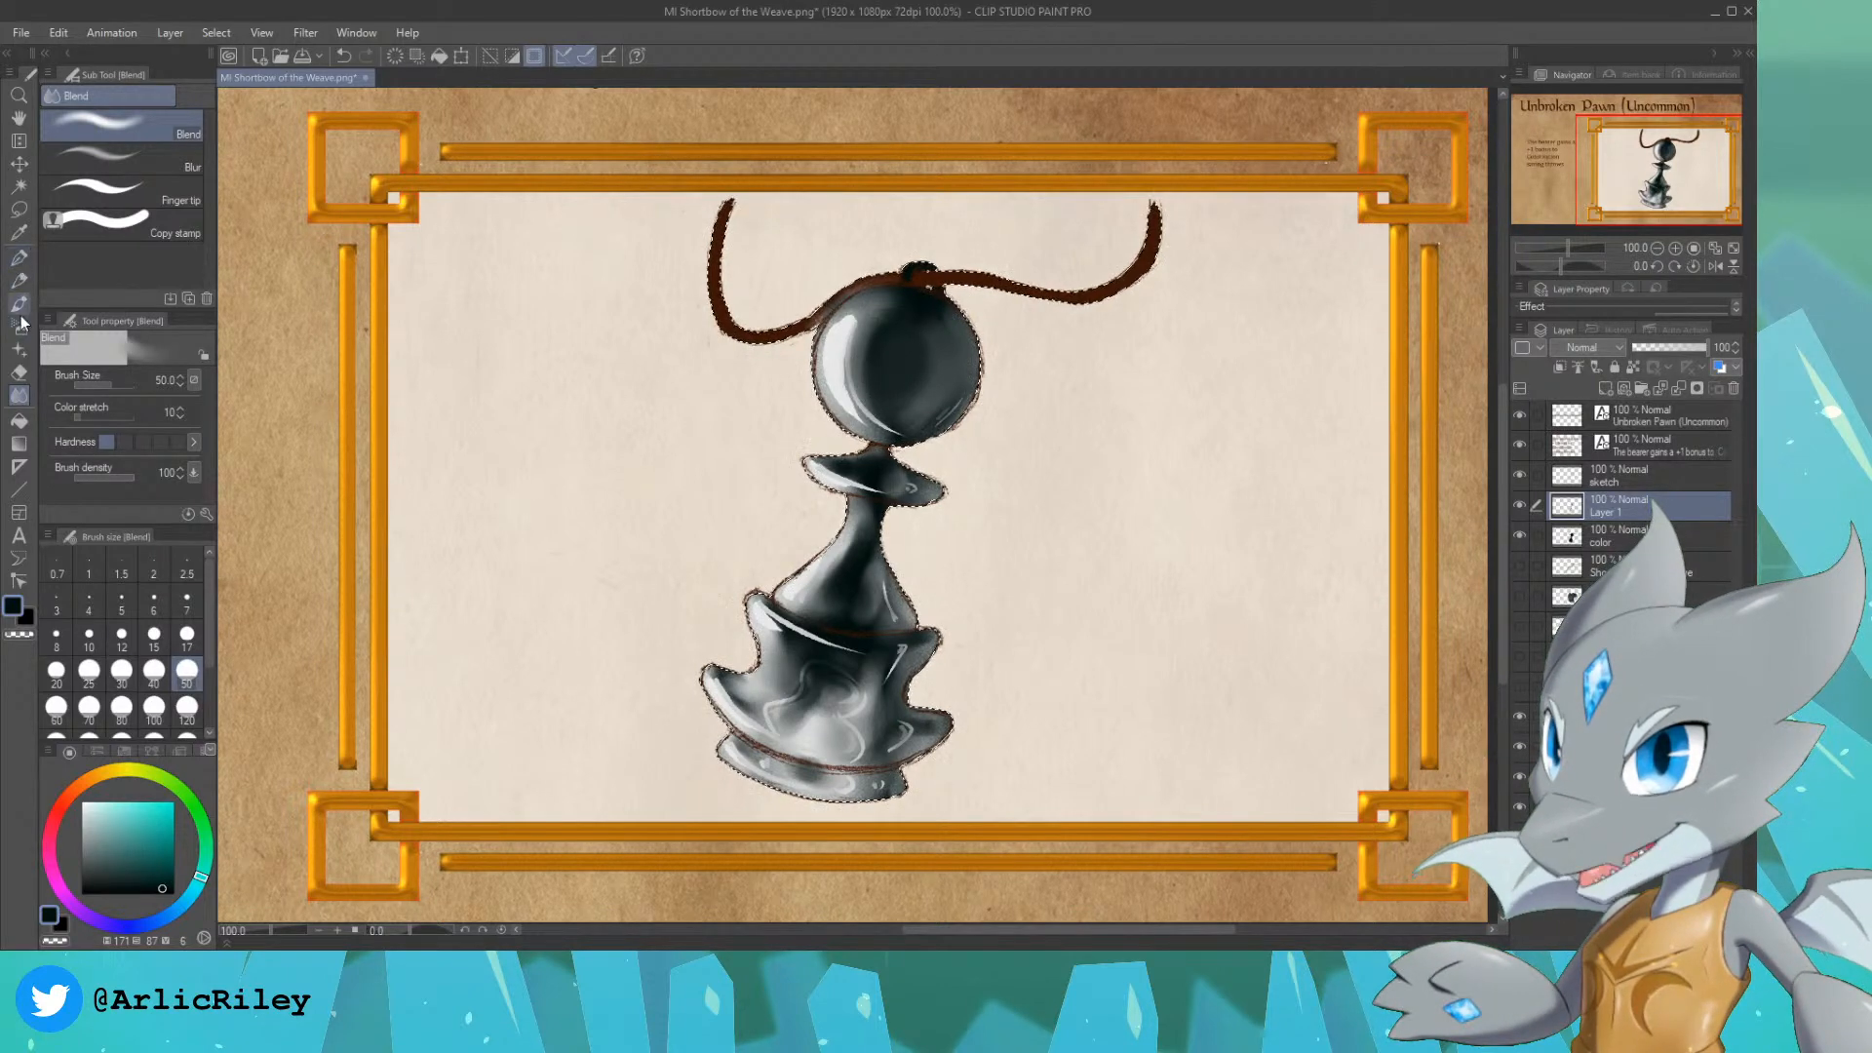
pyautogui.click(18, 282)
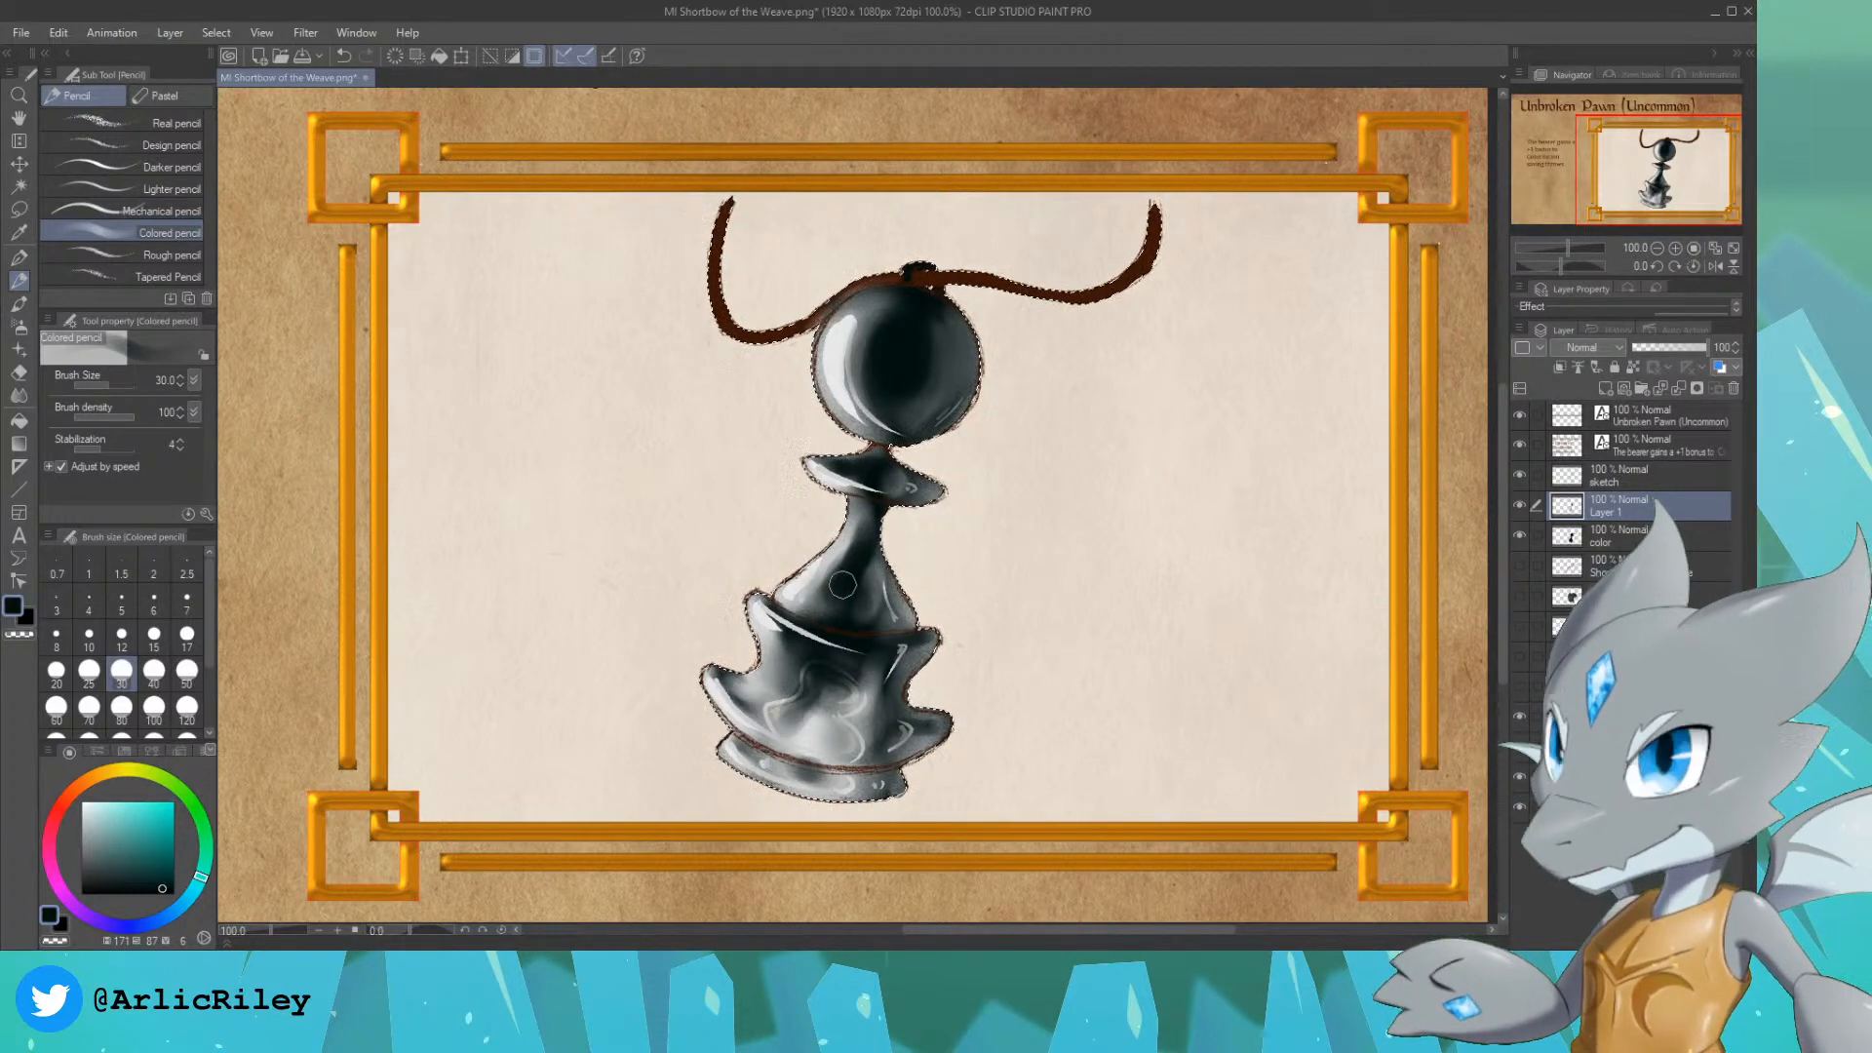
# Step: Draw thin light crack lines across the right side of the head with the Real G-Pen at size 15, and sample a dark grey-blue
pyautogui.click(19, 258)
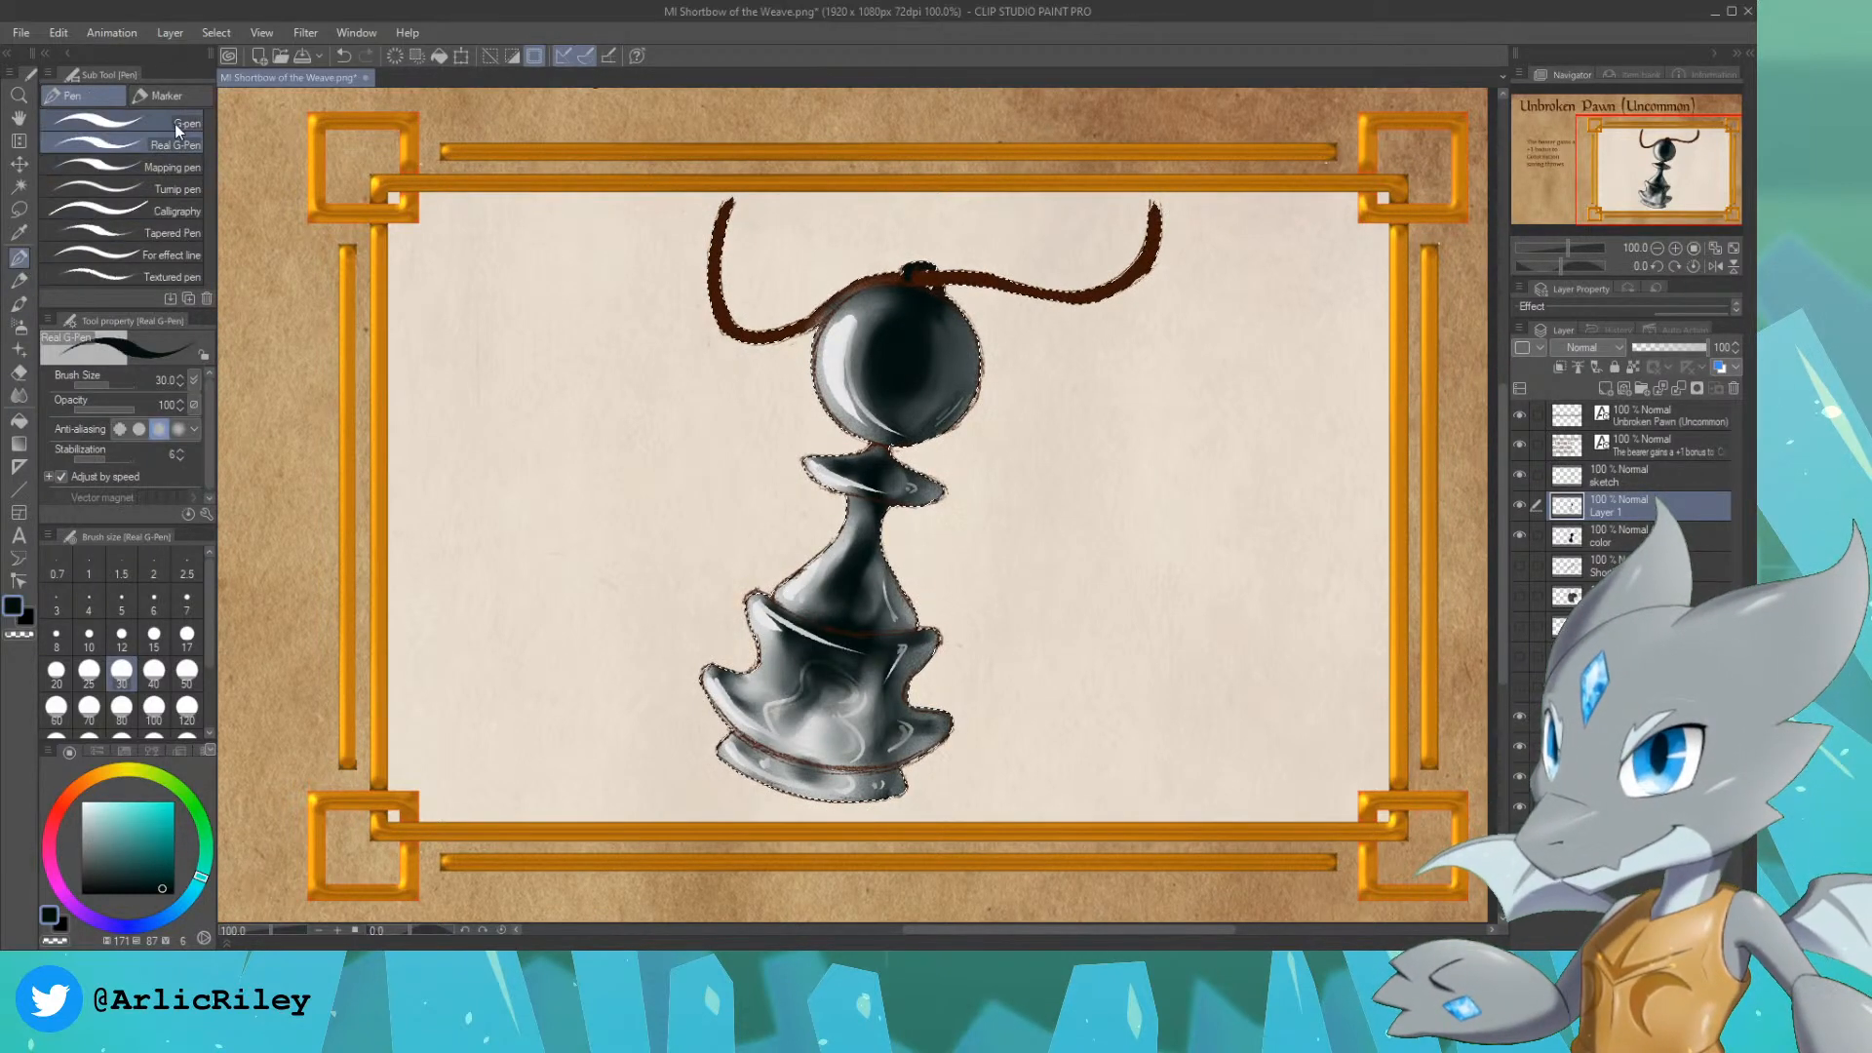
pyautogui.press('[')
pyautogui.press('[')
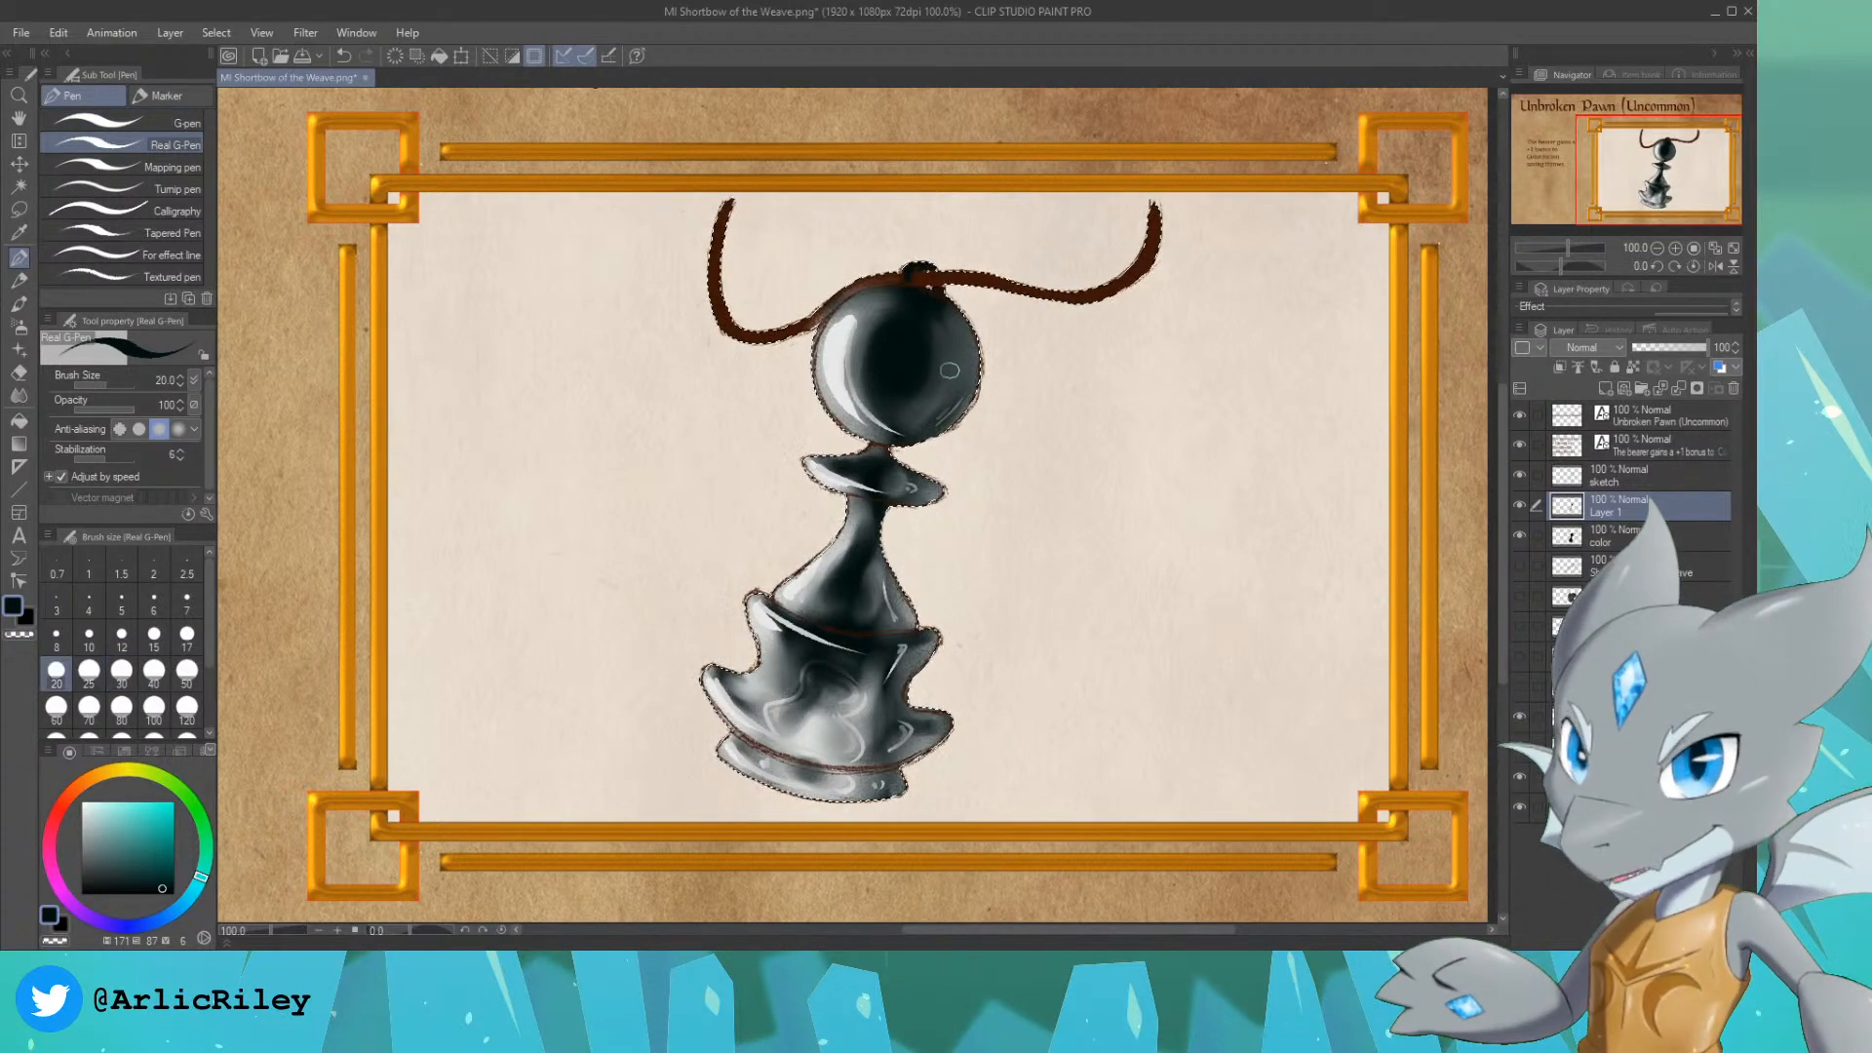
pyautogui.press('x')
pyautogui.press('[')
pyautogui.press('[')
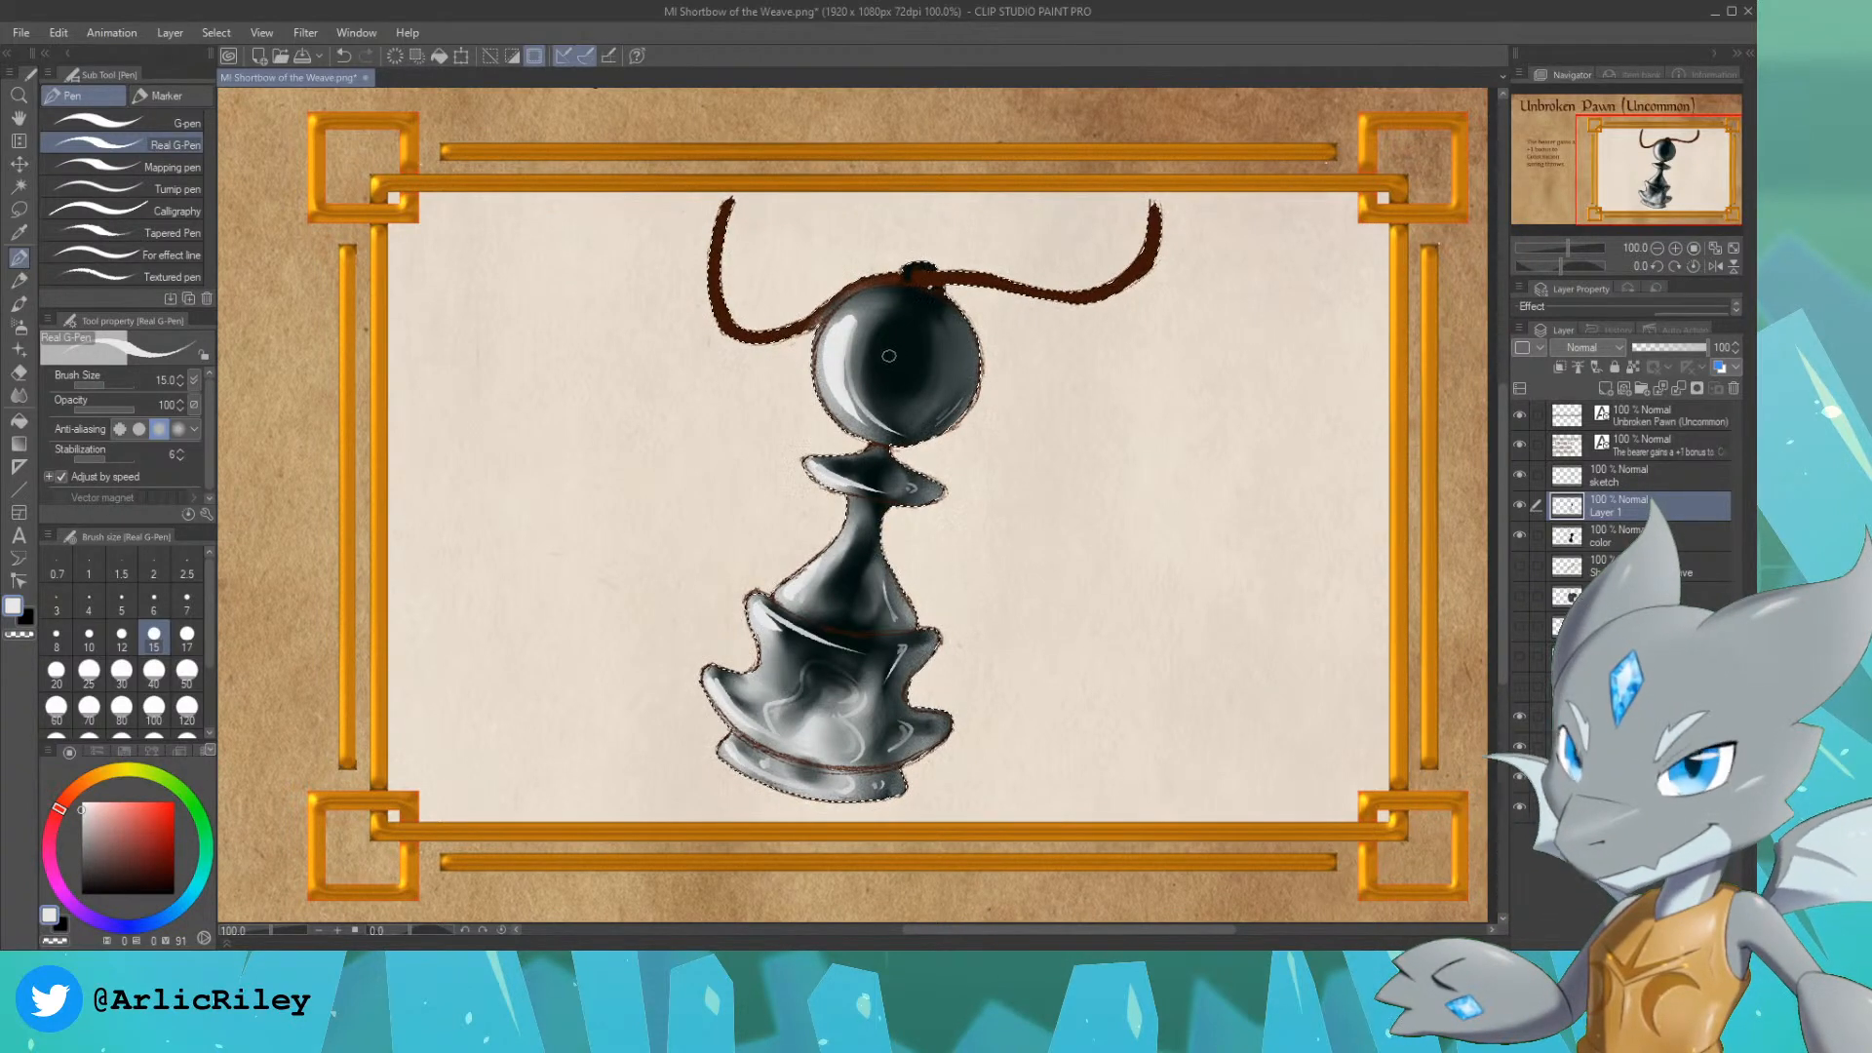
pyautogui.moveTo(883, 376)
pyautogui.mouseDown()
pyautogui.moveTo(891, 363)
pyautogui.moveTo(881, 376)
pyautogui.mouseUp()
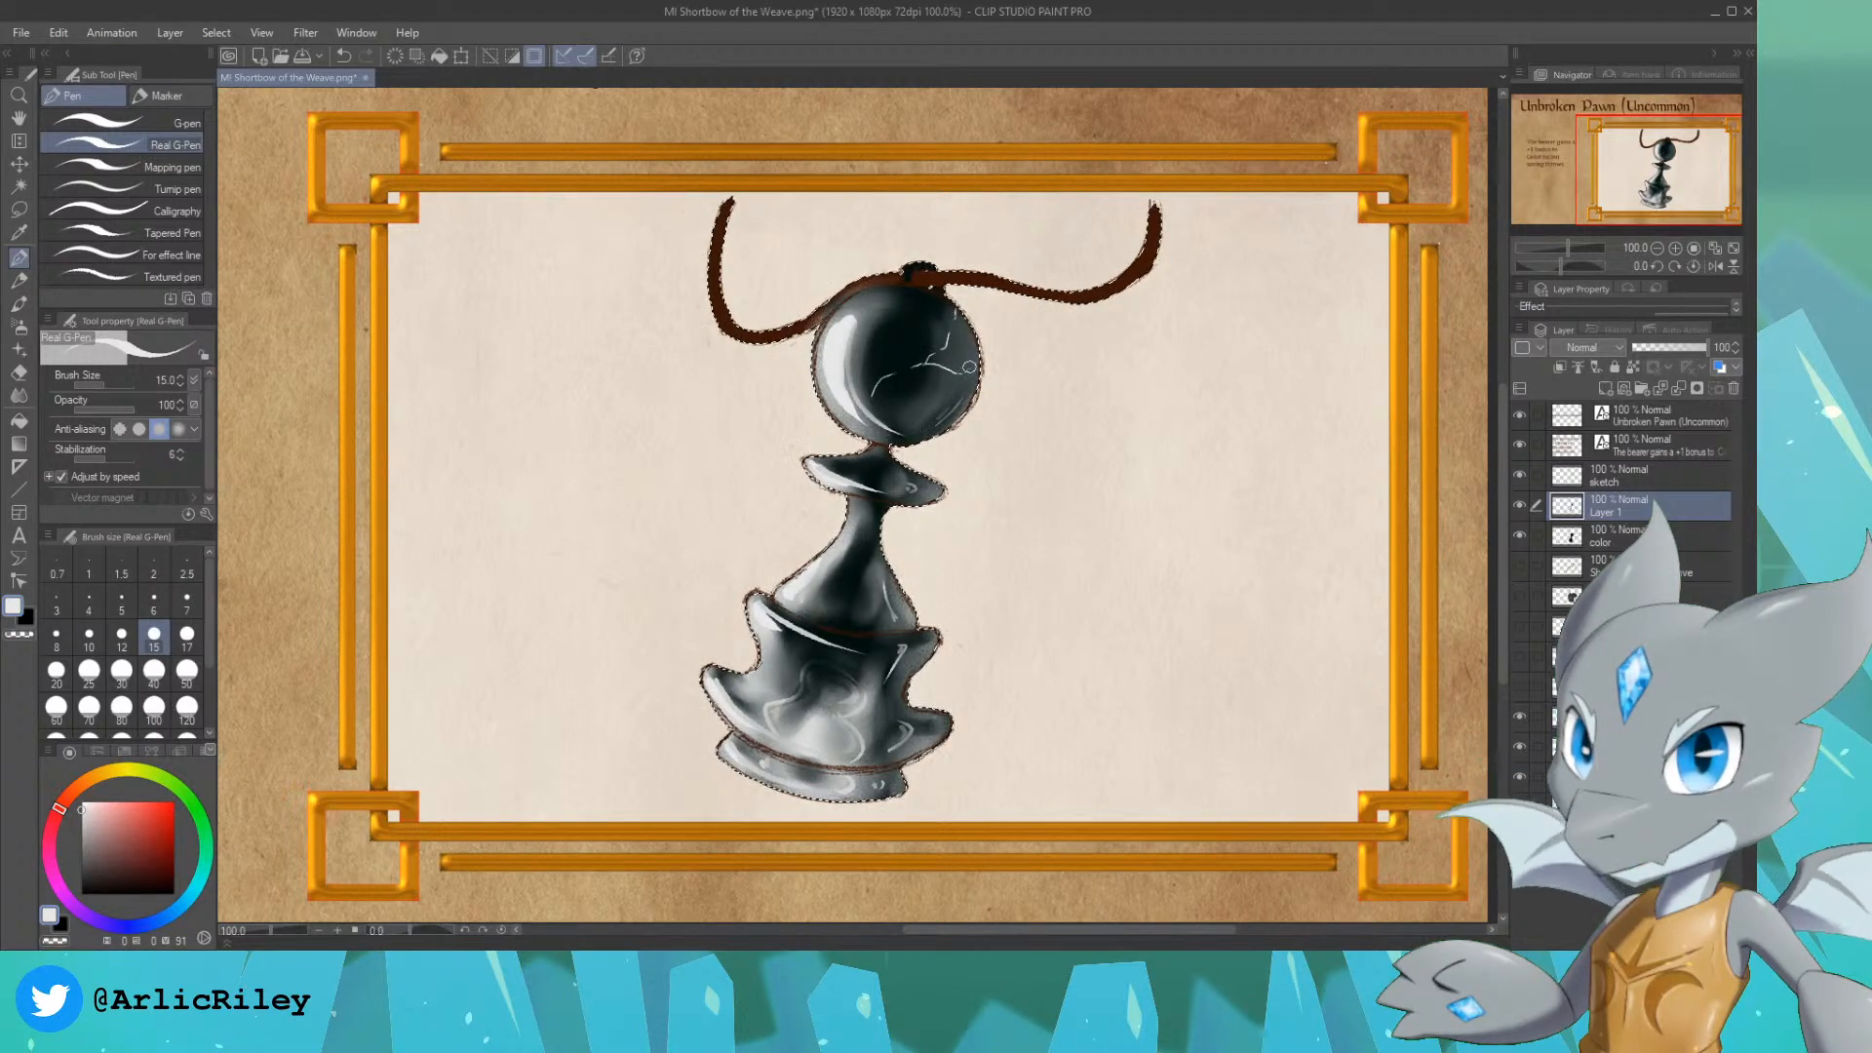
pyautogui.keyDown('alt'); pyautogui.click(874, 387); pyautogui.keyUp('alt')
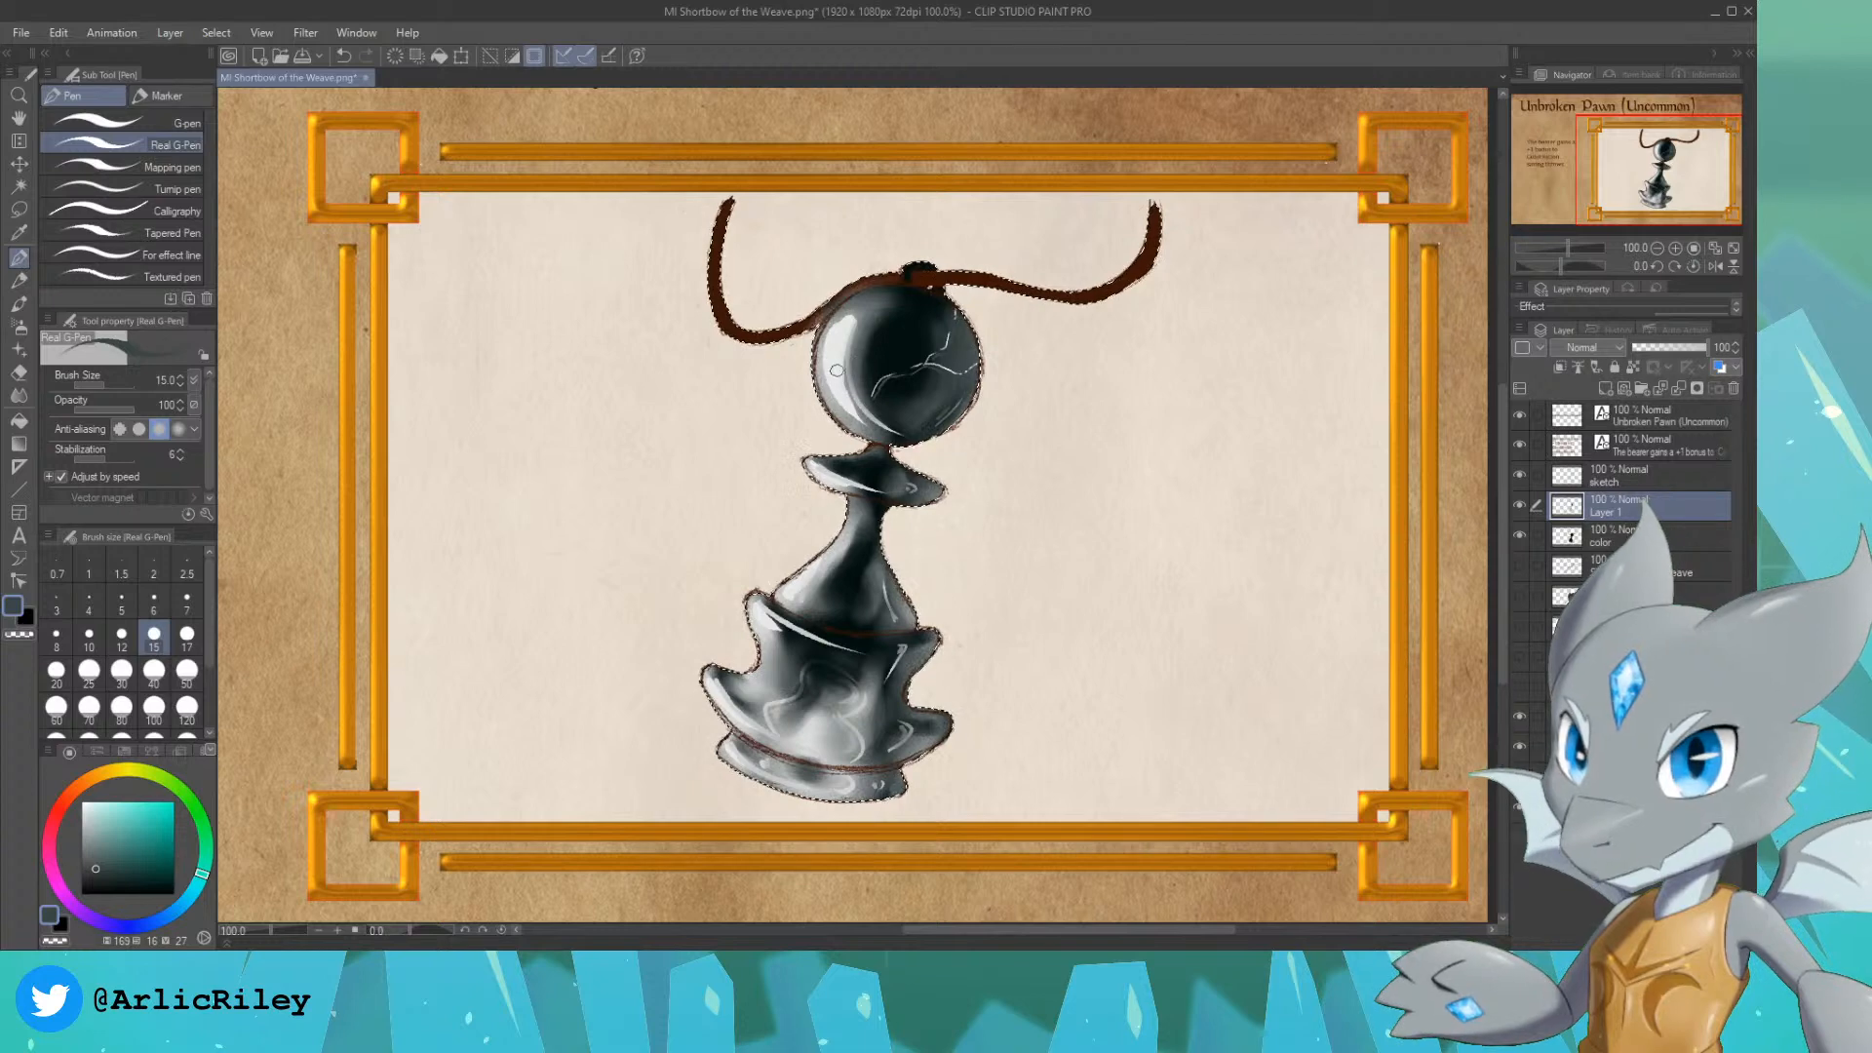
# Step: Sample the light highlight tone from the head and touch up the thin crack lines with the Real G-Pen
pyautogui.keyDown('alt'); pyautogui.click(845, 343); pyautogui.keyUp('alt')
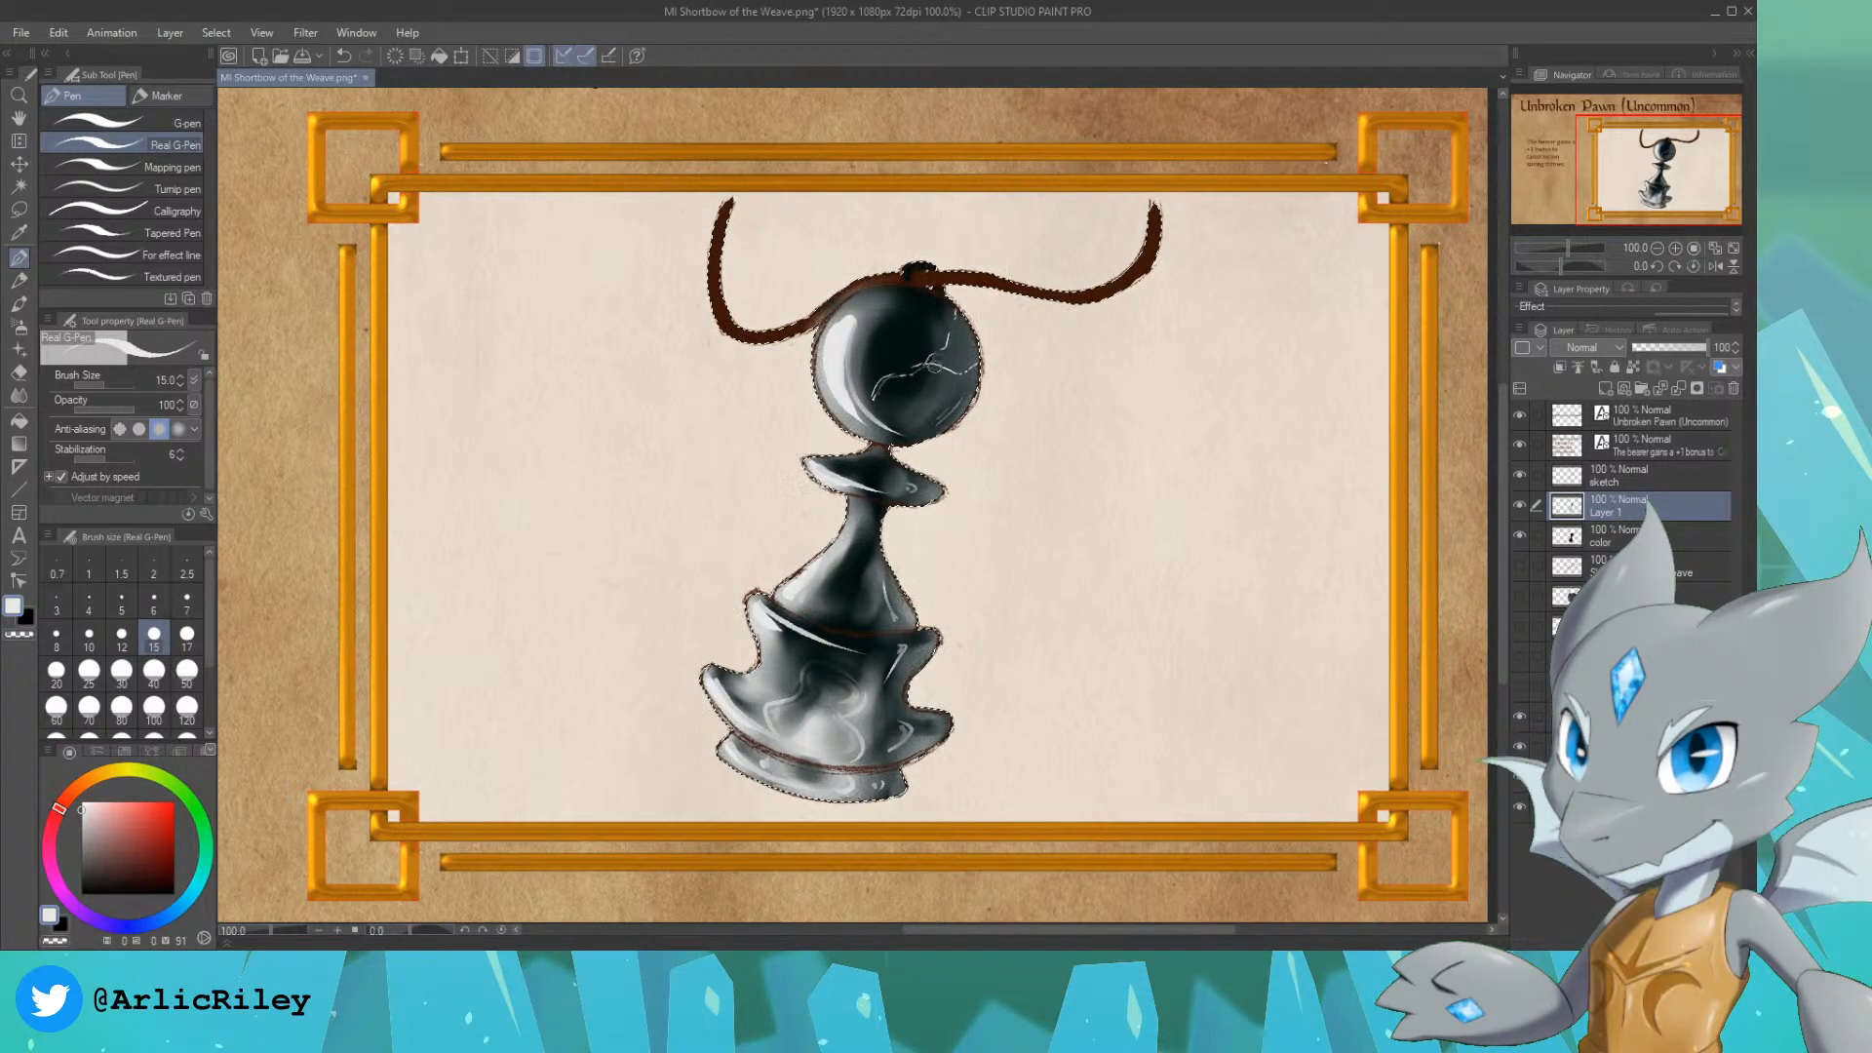
pyautogui.moveTo(934, 365); pyautogui.dragTo(939, 353)
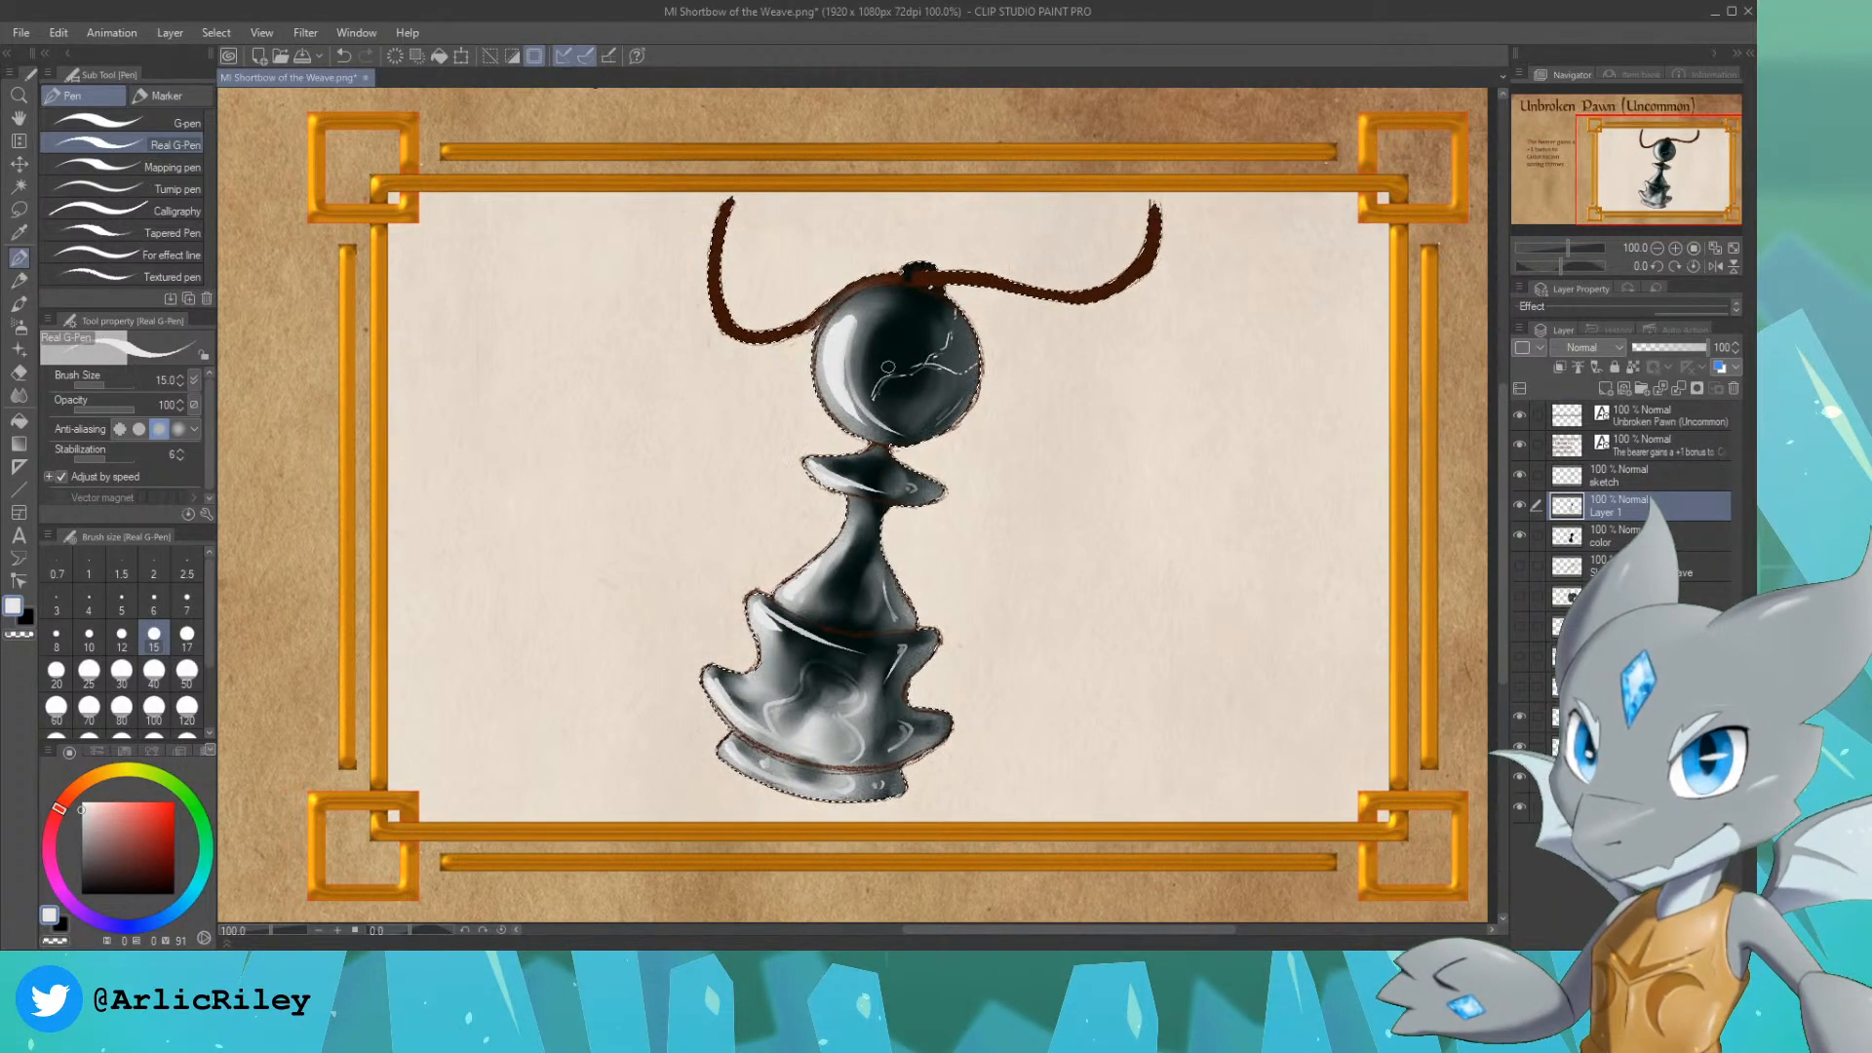
# Step: Sample the cream background, set the Soft airbrush to size 400, and add a new layer directly above Layer 1
pyautogui.keyDown('alt'); pyautogui.click(1020, 535); pyautogui.keyUp('alt')
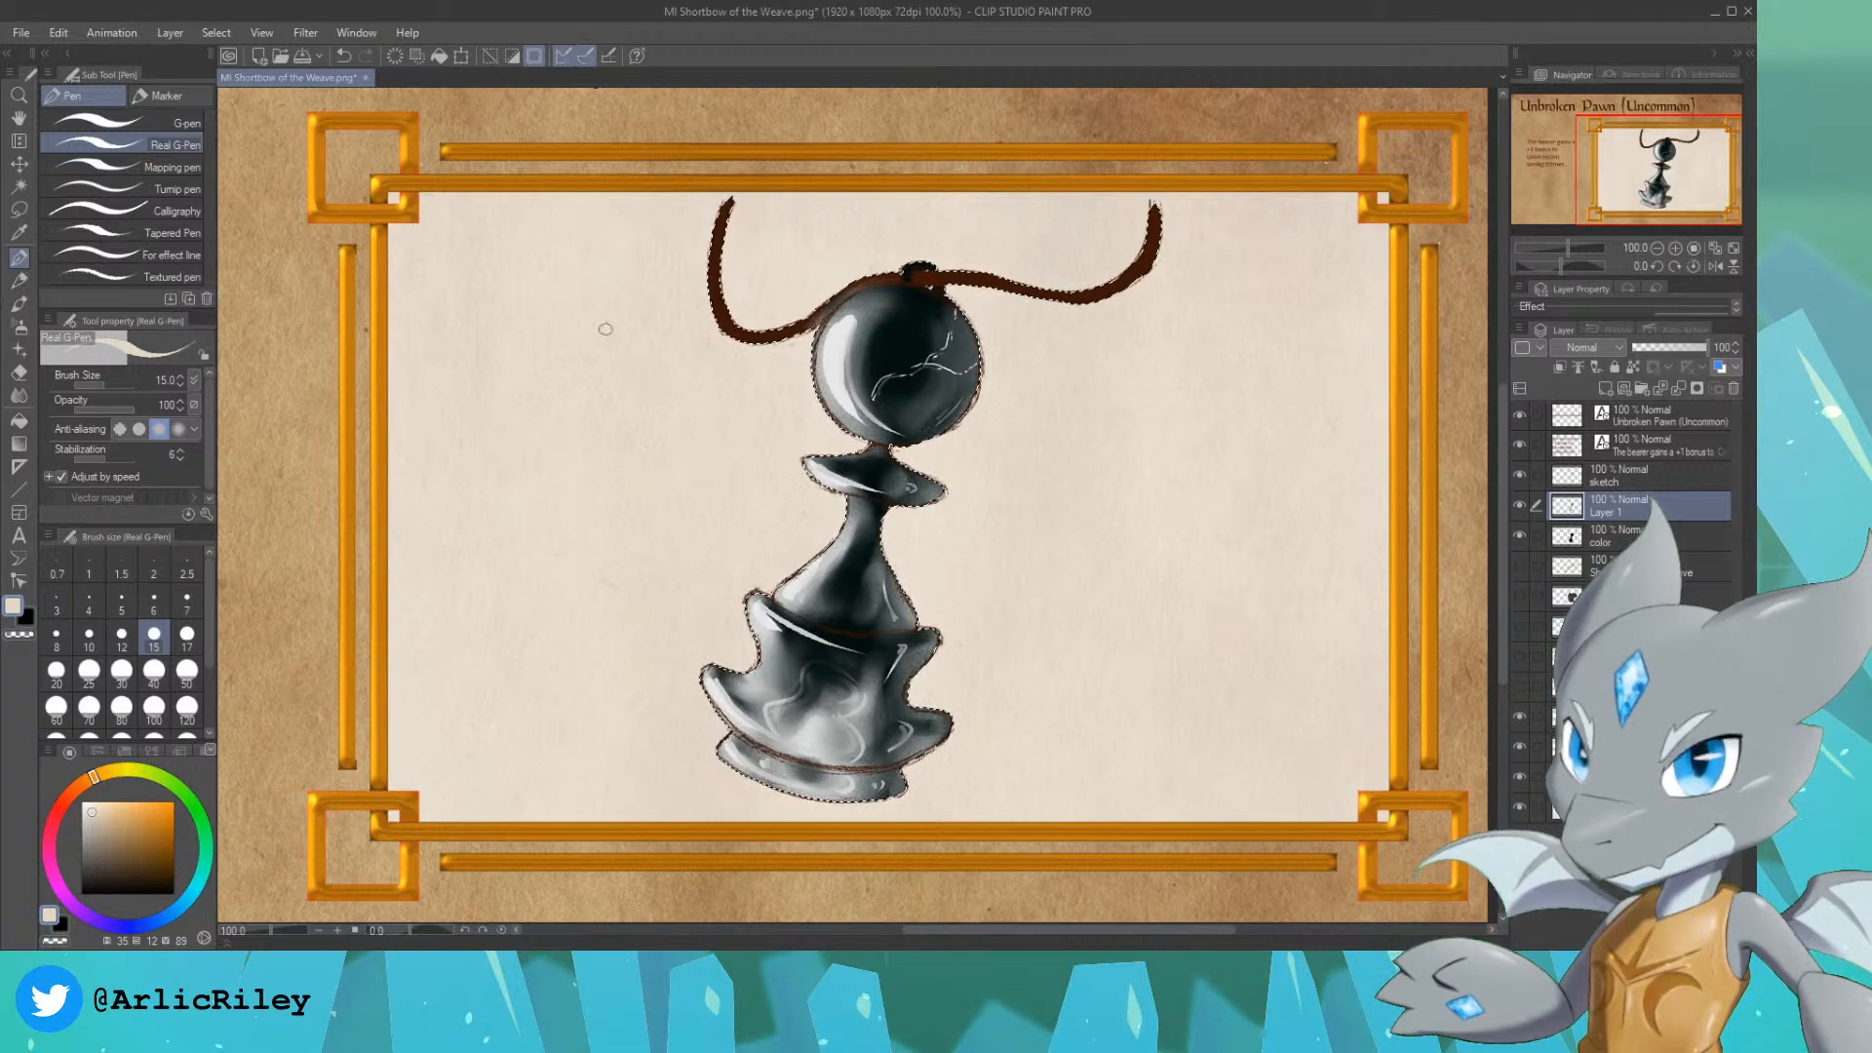
pyautogui.click(19, 327)
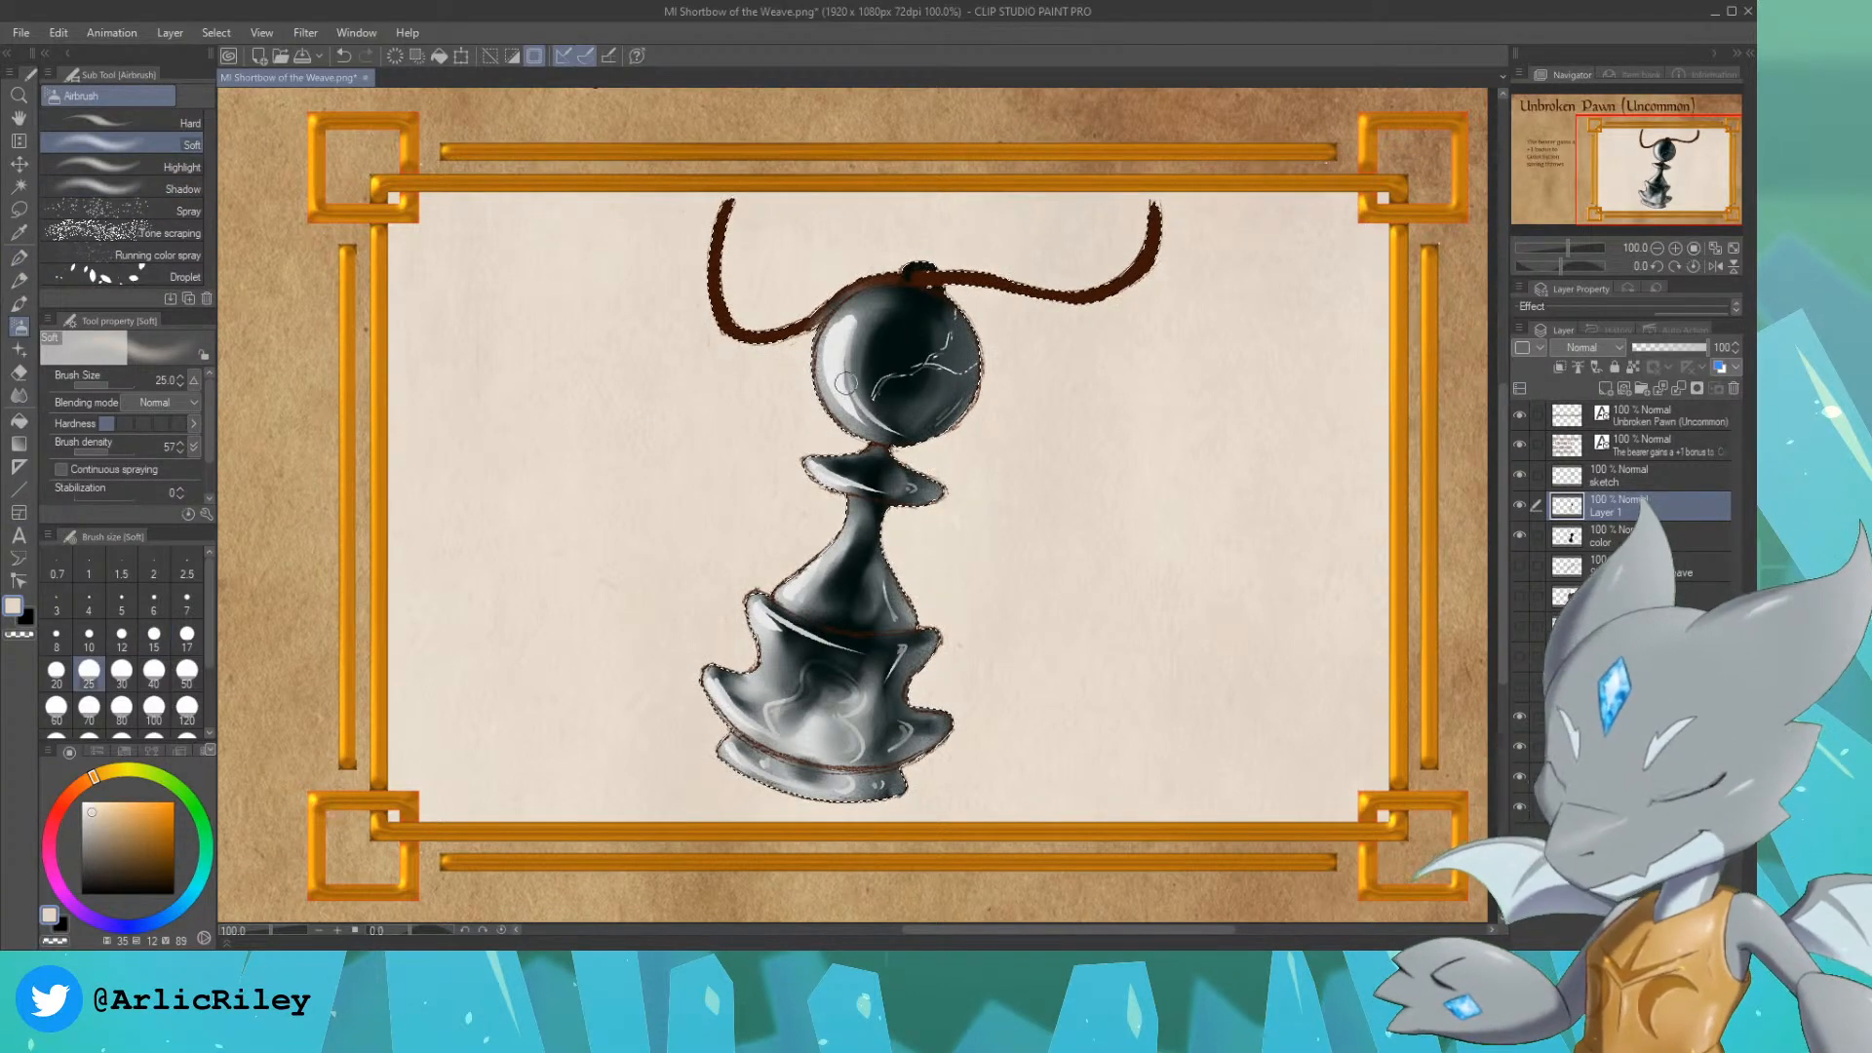
pyautogui.press(']')
pyautogui.press(']')
pyautogui.press(']')
pyautogui.press(']')
pyautogui.press(']')
pyautogui.press(']')
pyautogui.press(']')
pyautogui.press(']')
pyautogui.press(']')
pyautogui.press(']')
pyautogui.press(']')
pyautogui.press(']')
pyautogui.press(']')
pyautogui.press(']')
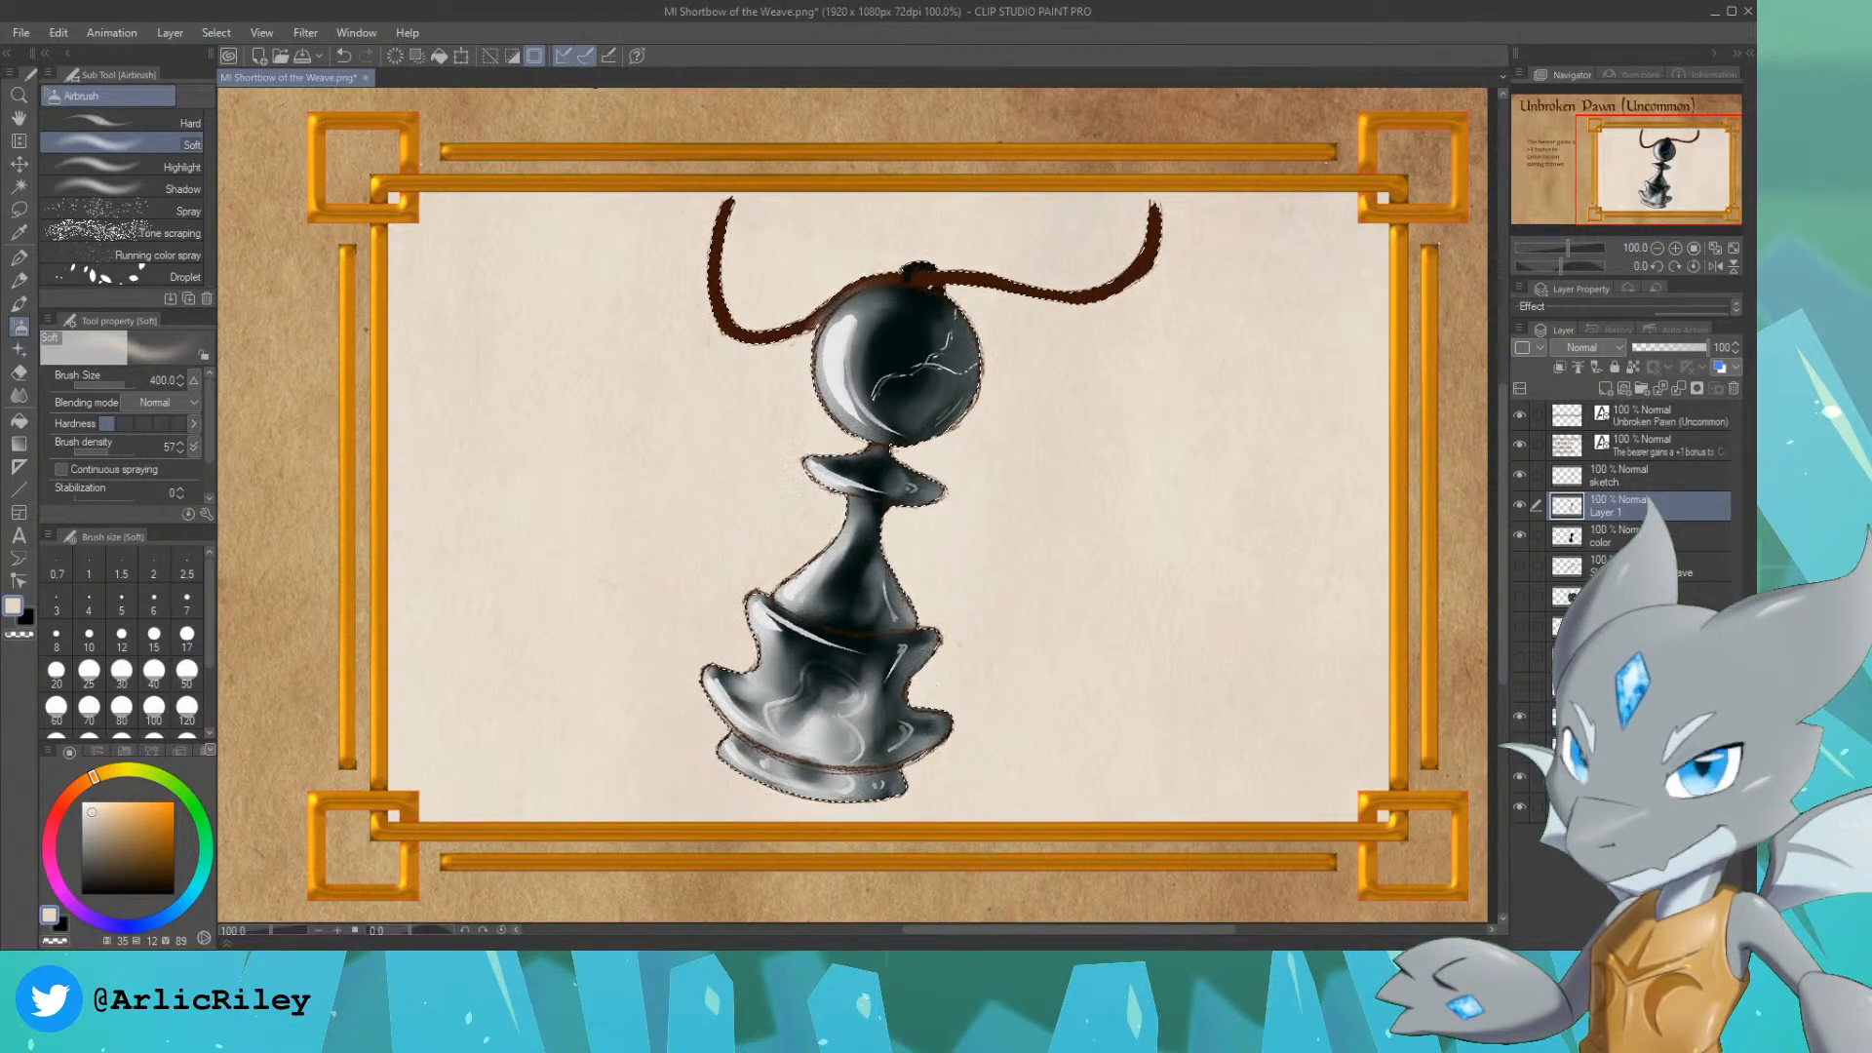
pyautogui.click(1659, 537)
pyautogui.click(1604, 389)
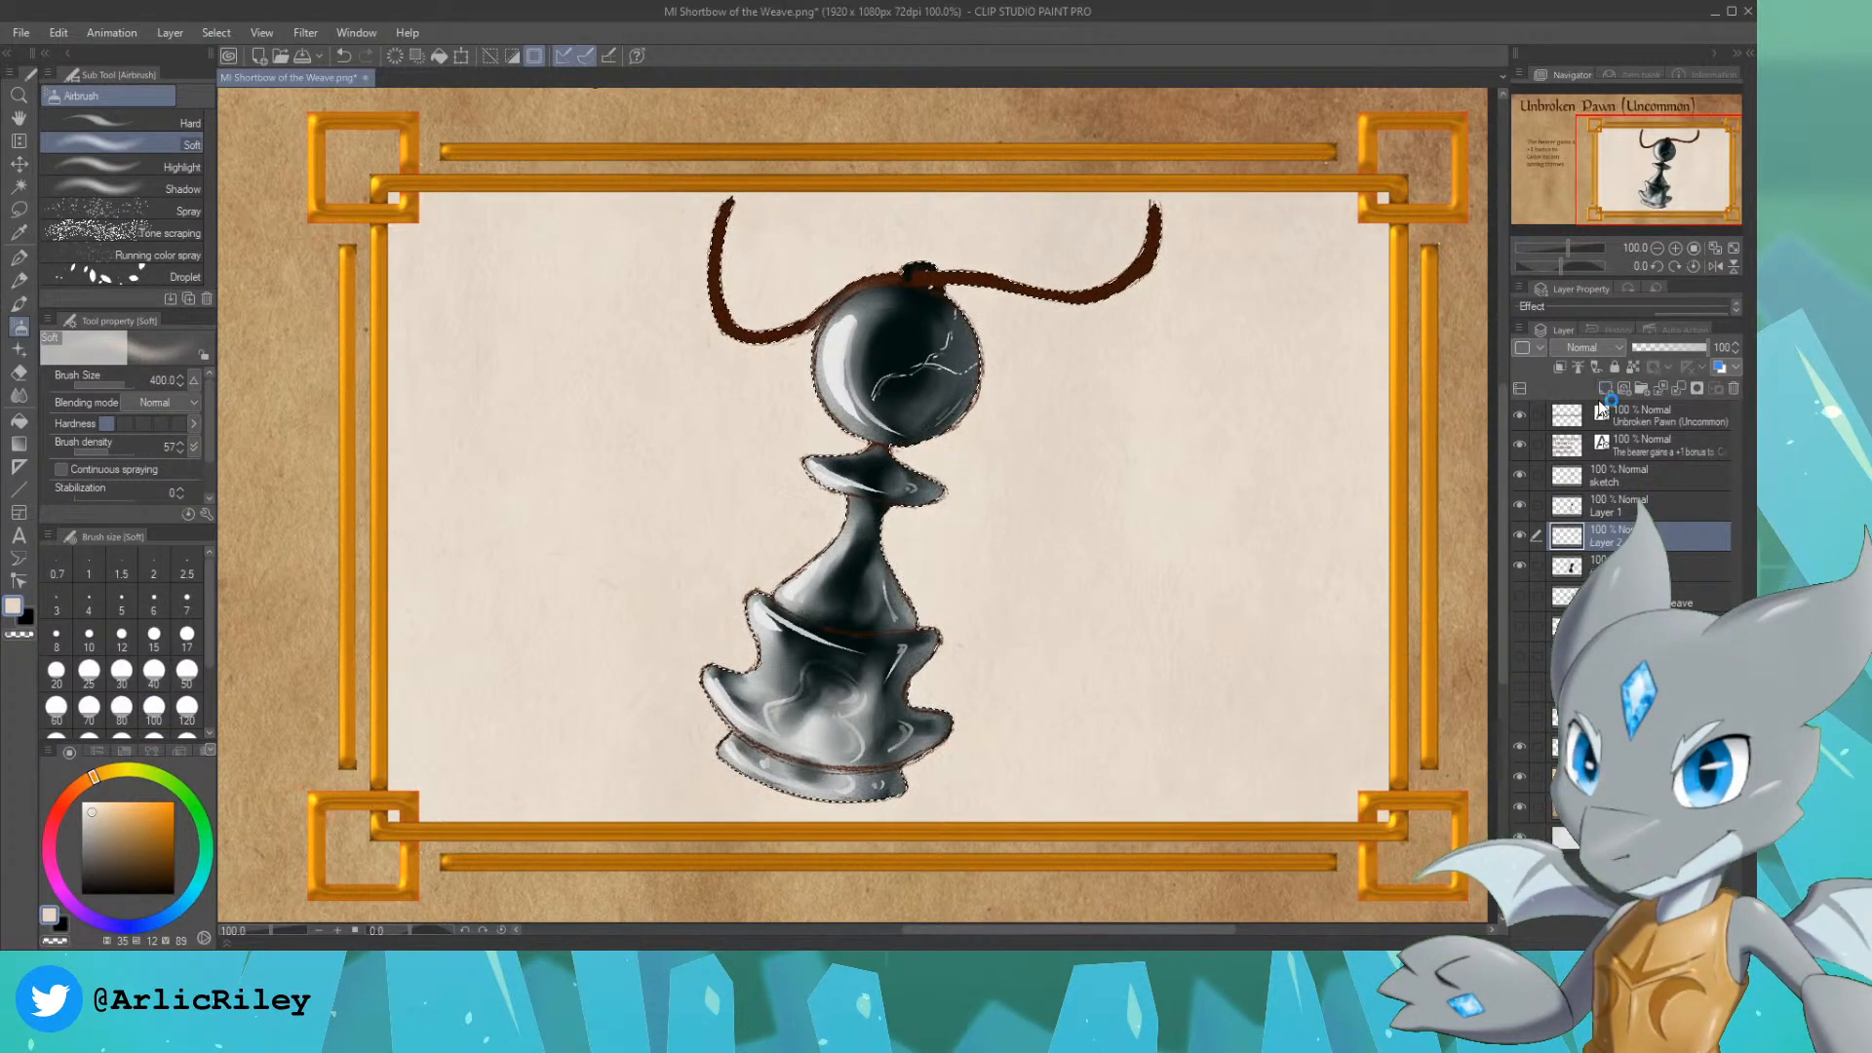
pyautogui.moveTo(1650, 533); pyautogui.dragTo(1646, 485)
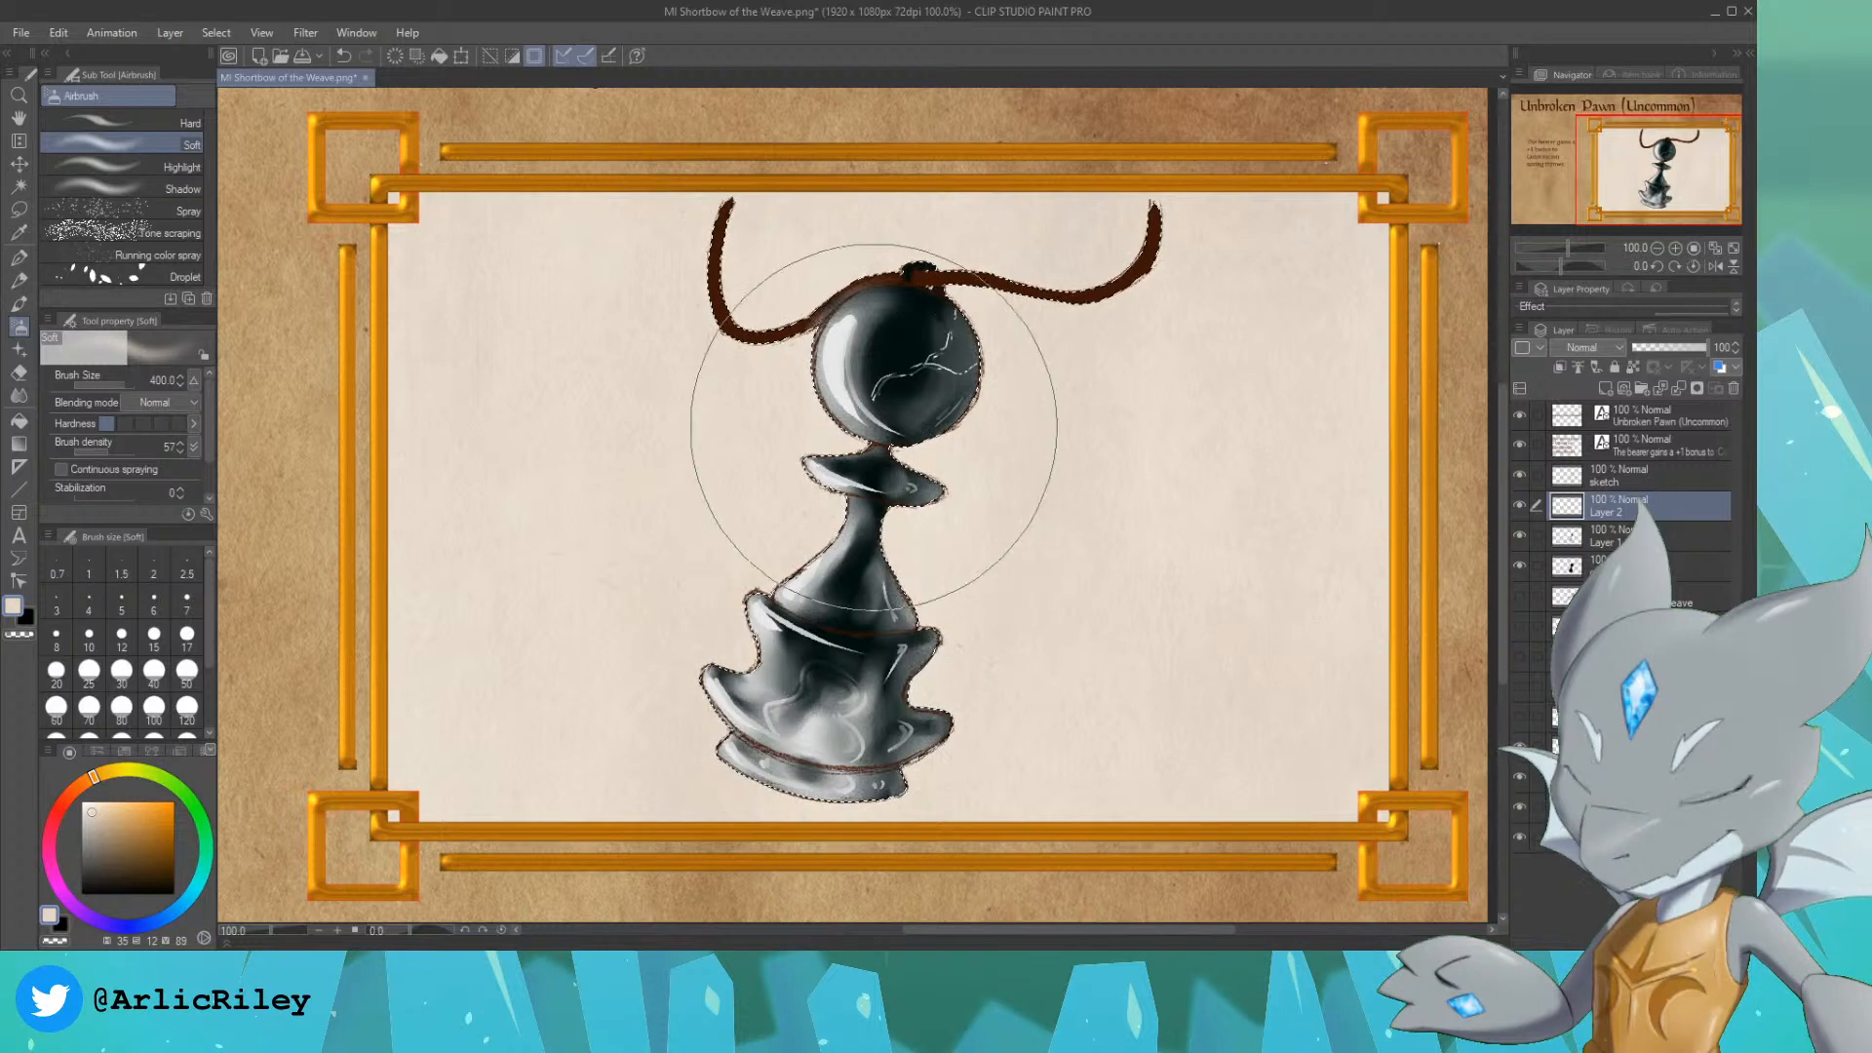
# Step: Try to spray a broad cream haze over the pawn with the Soft airbrush at size 400
pyautogui.moveTo(874, 420)
pyautogui.mouseDown()
pyautogui.moveTo(955, 400)
pyautogui.moveTo(790, 702)
pyautogui.mouseUp()
pyautogui.hotkey('ctrl', 'z')
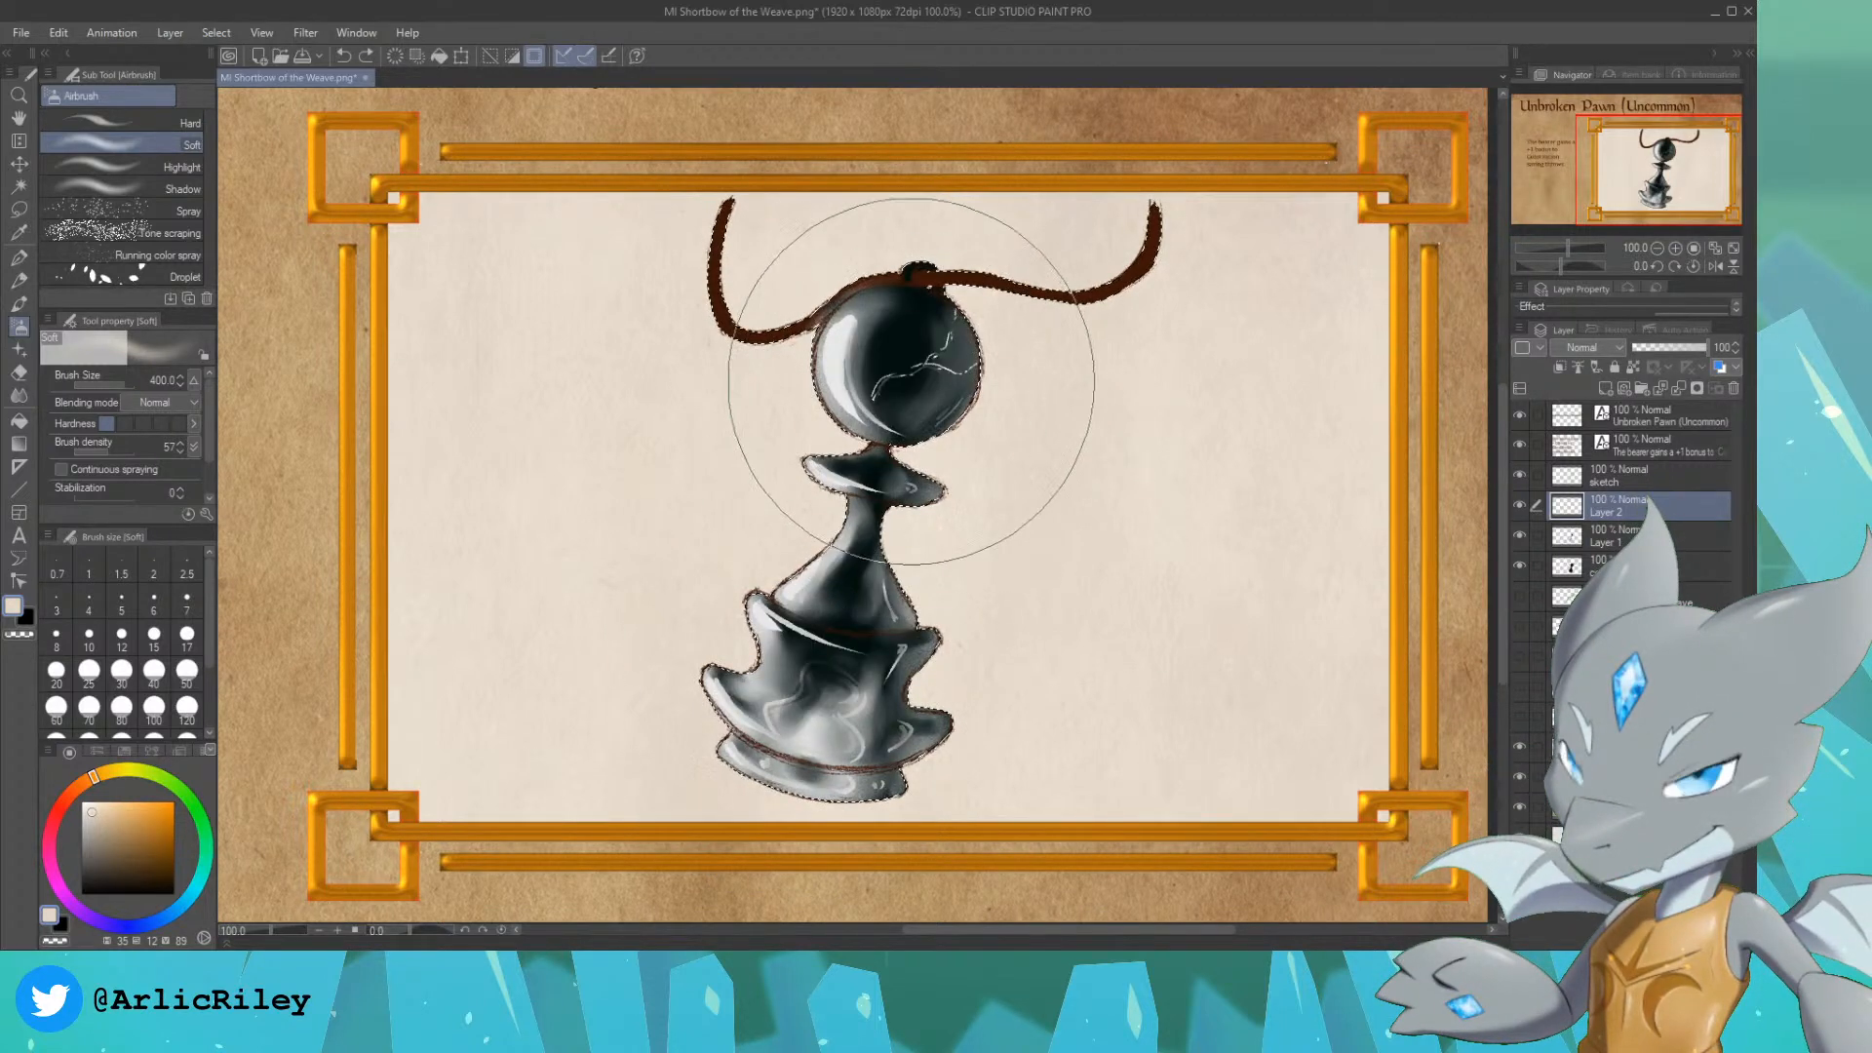
pyautogui.moveTo(878, 585); pyautogui.dragTo(826, 713)
pyautogui.hotkey('ctrl', 'z')
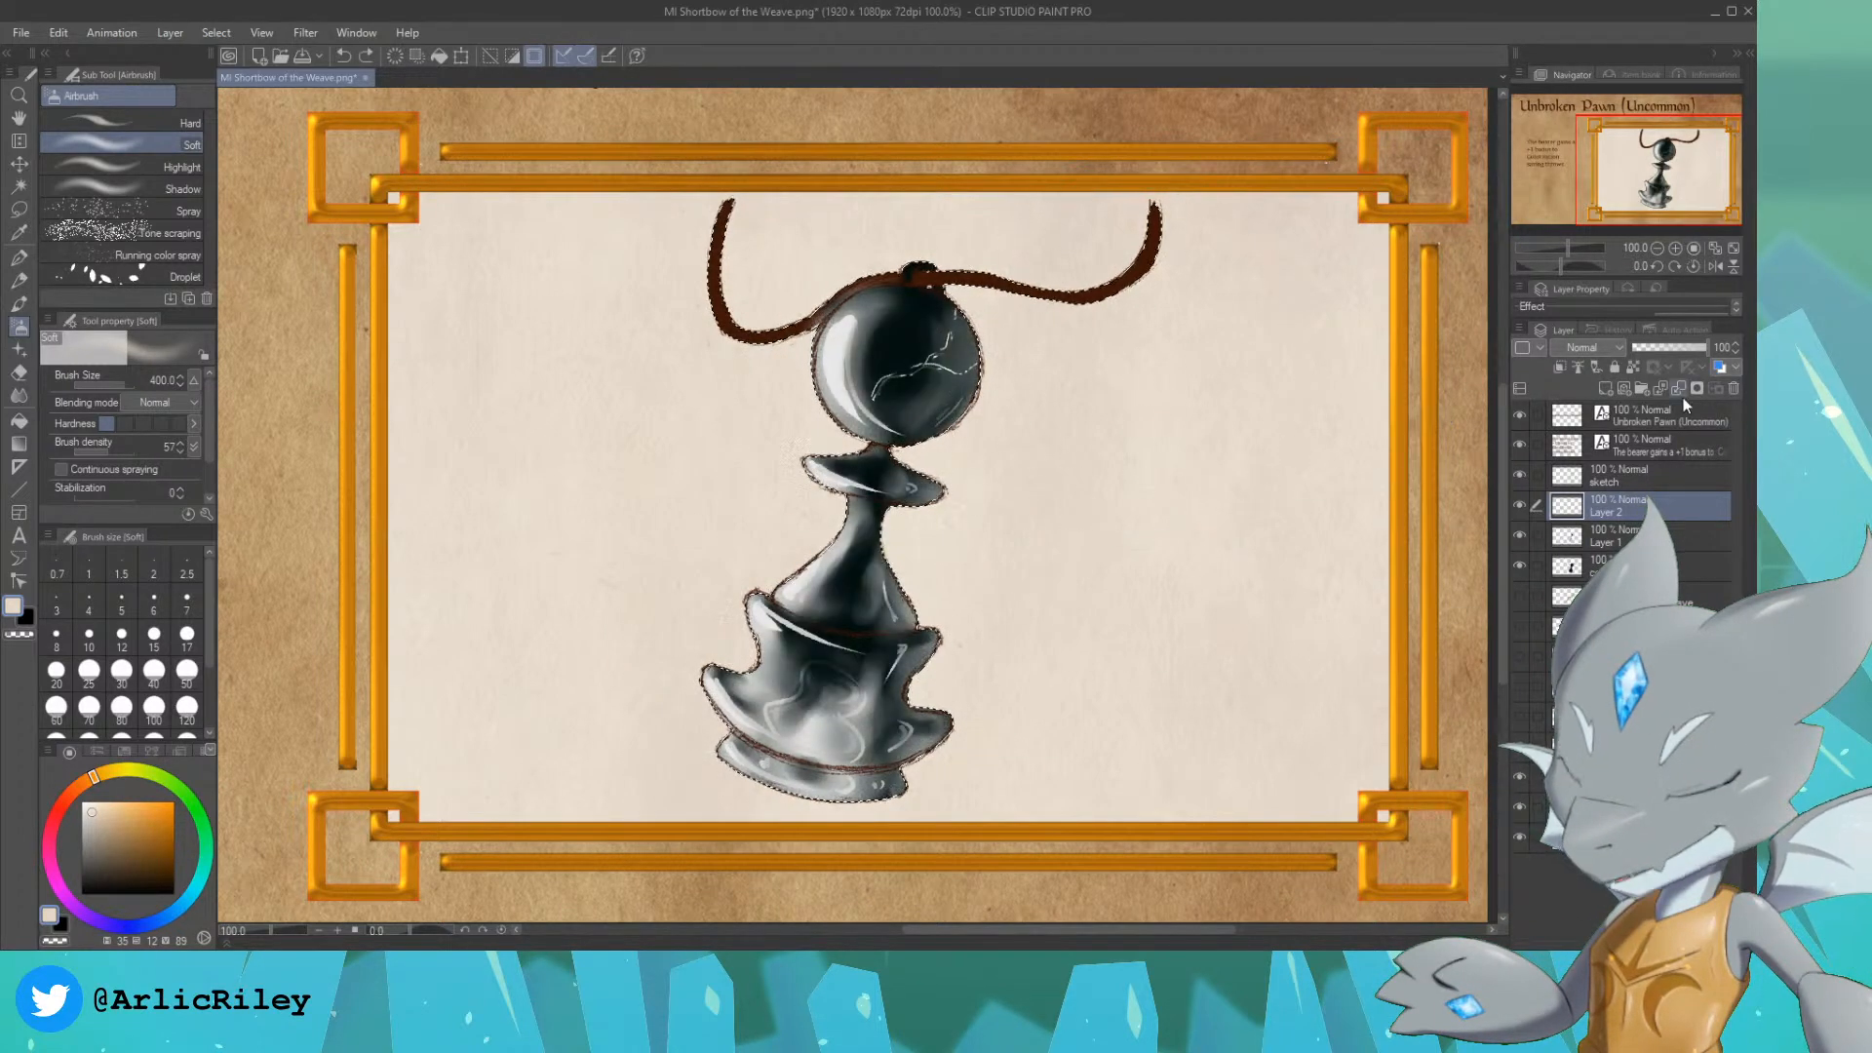
pyautogui.click(1648, 535)
pyautogui.moveTo(1692, 349)
pyautogui.mouseDown()
pyautogui.moveTo(1648, 350)
pyautogui.moveTo(1745, 354)
pyautogui.mouseUp()
pyautogui.click(1650, 566)
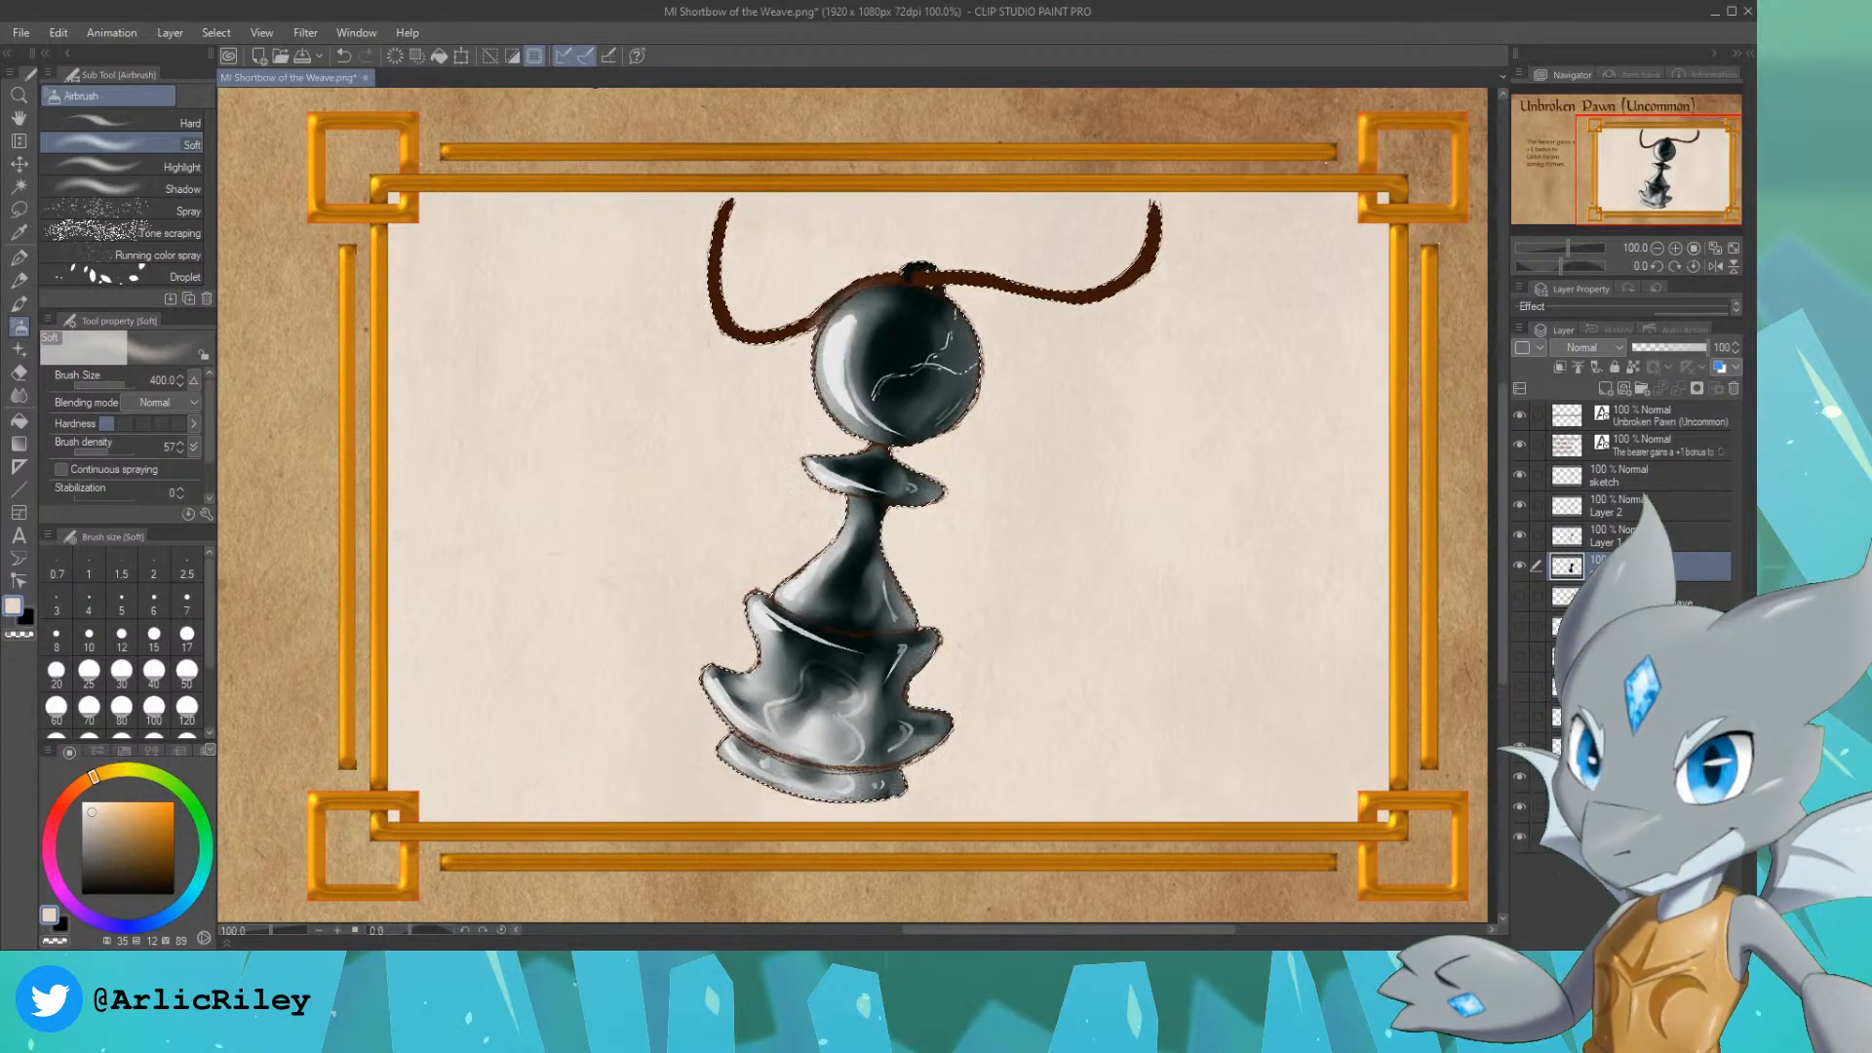
# Step: Spray soft cream light over the head, collar and body on Layer 2 at size 80, and set the layer's opacity to 59%
pyautogui.click(1638, 503)
pyautogui.press('[')
pyautogui.press('[')
pyautogui.press('[')
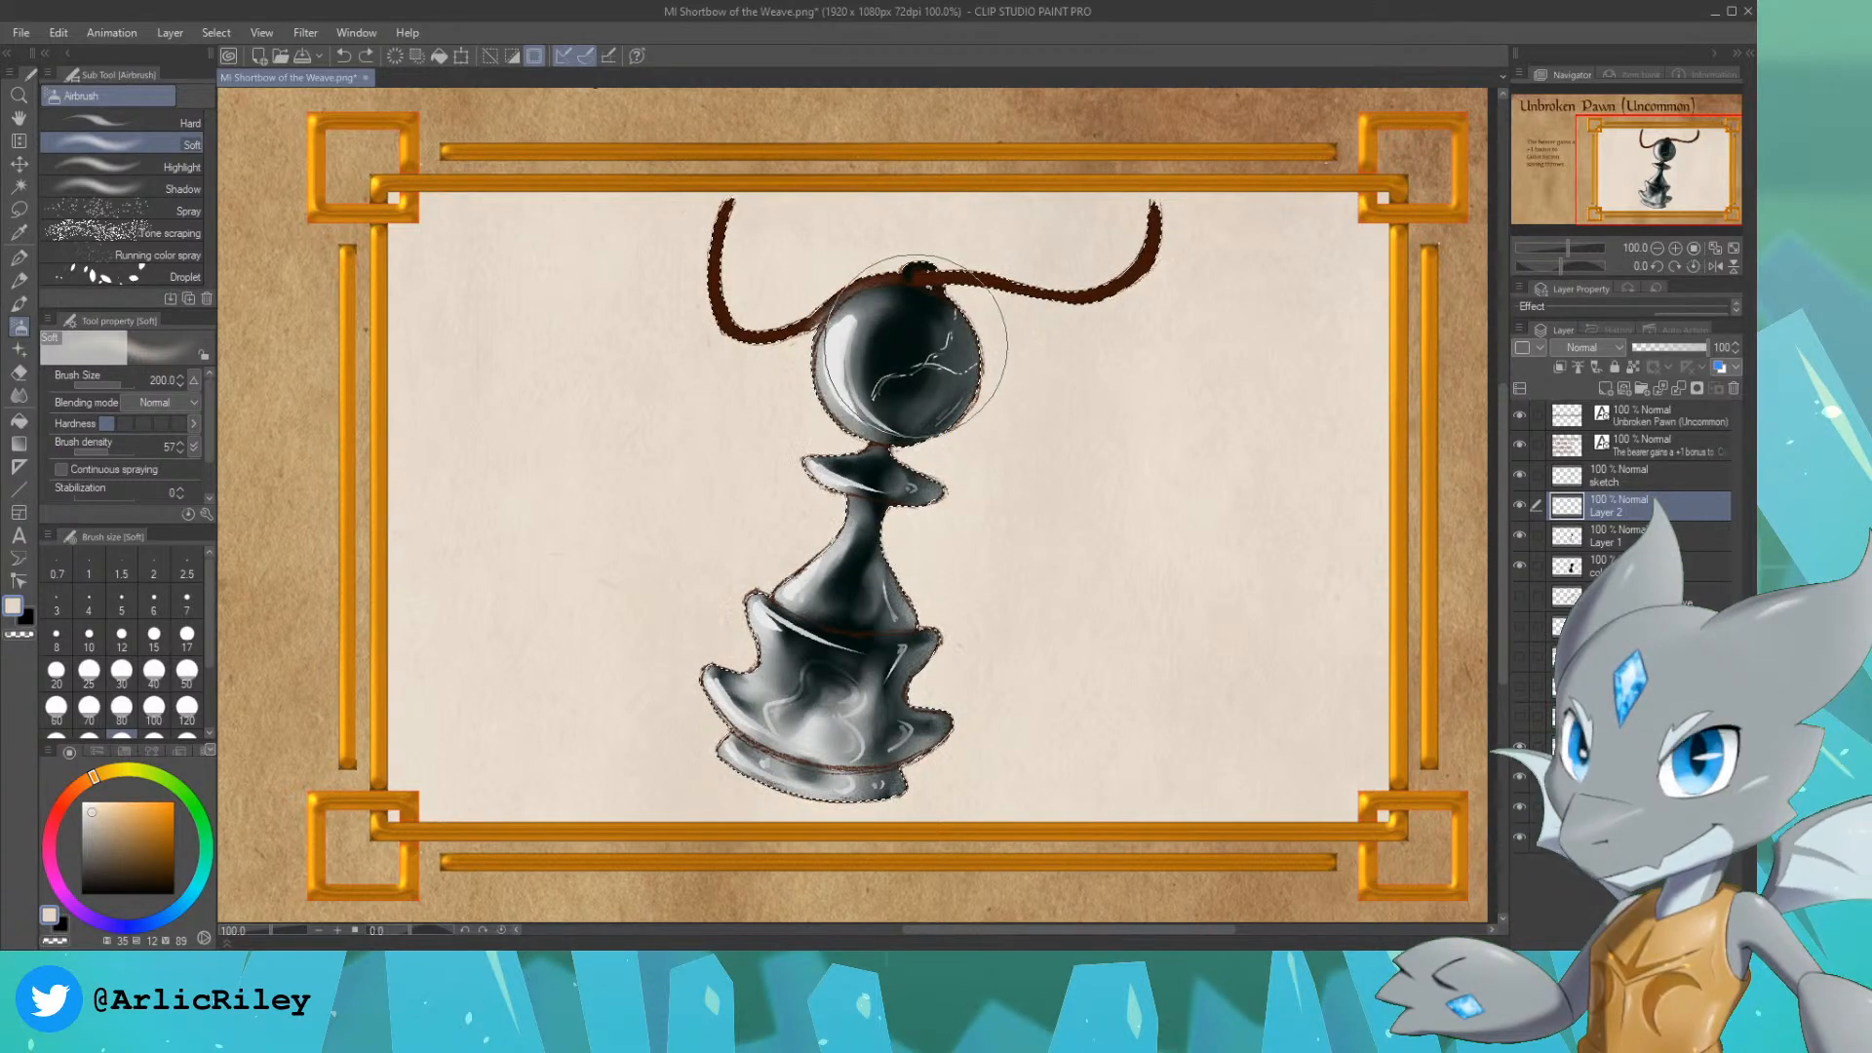
pyautogui.press('[')
pyautogui.press('[')
pyautogui.press('[')
pyautogui.press('[')
pyautogui.press('[')
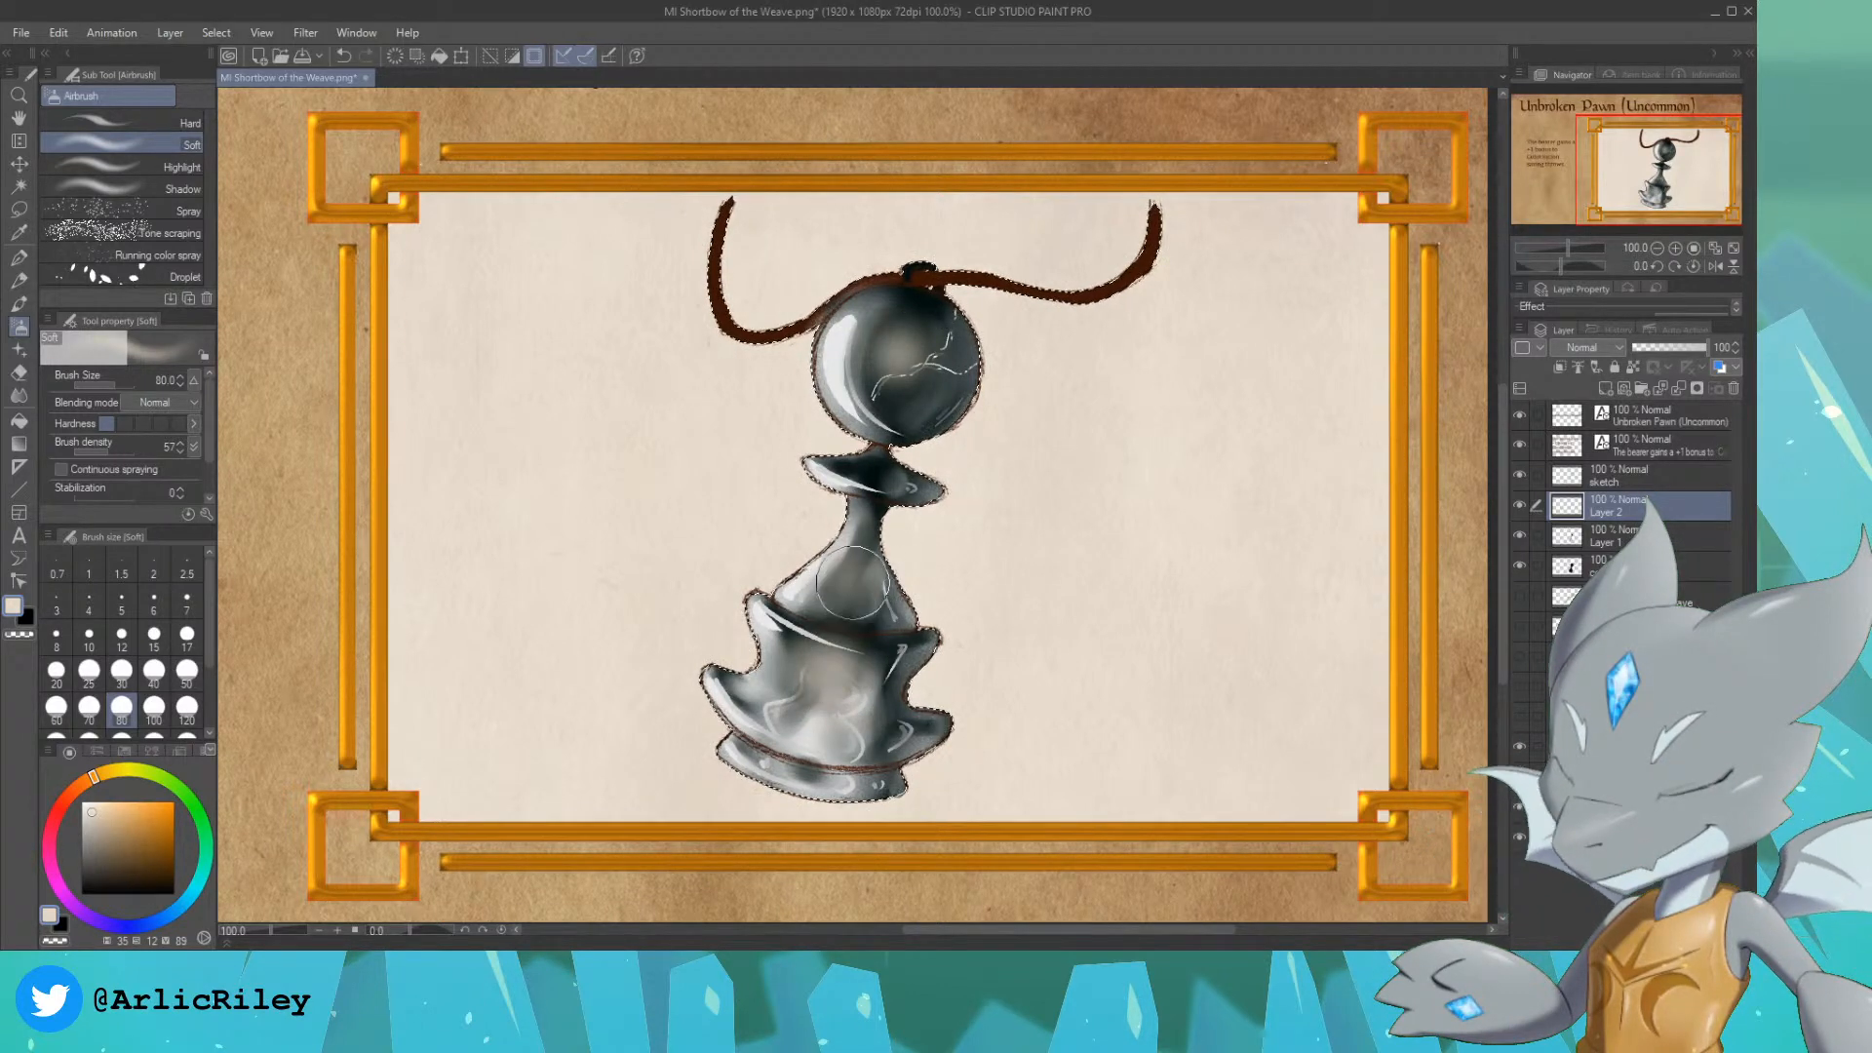
pyautogui.moveTo(892, 483); pyautogui.dragTo(868, 472)
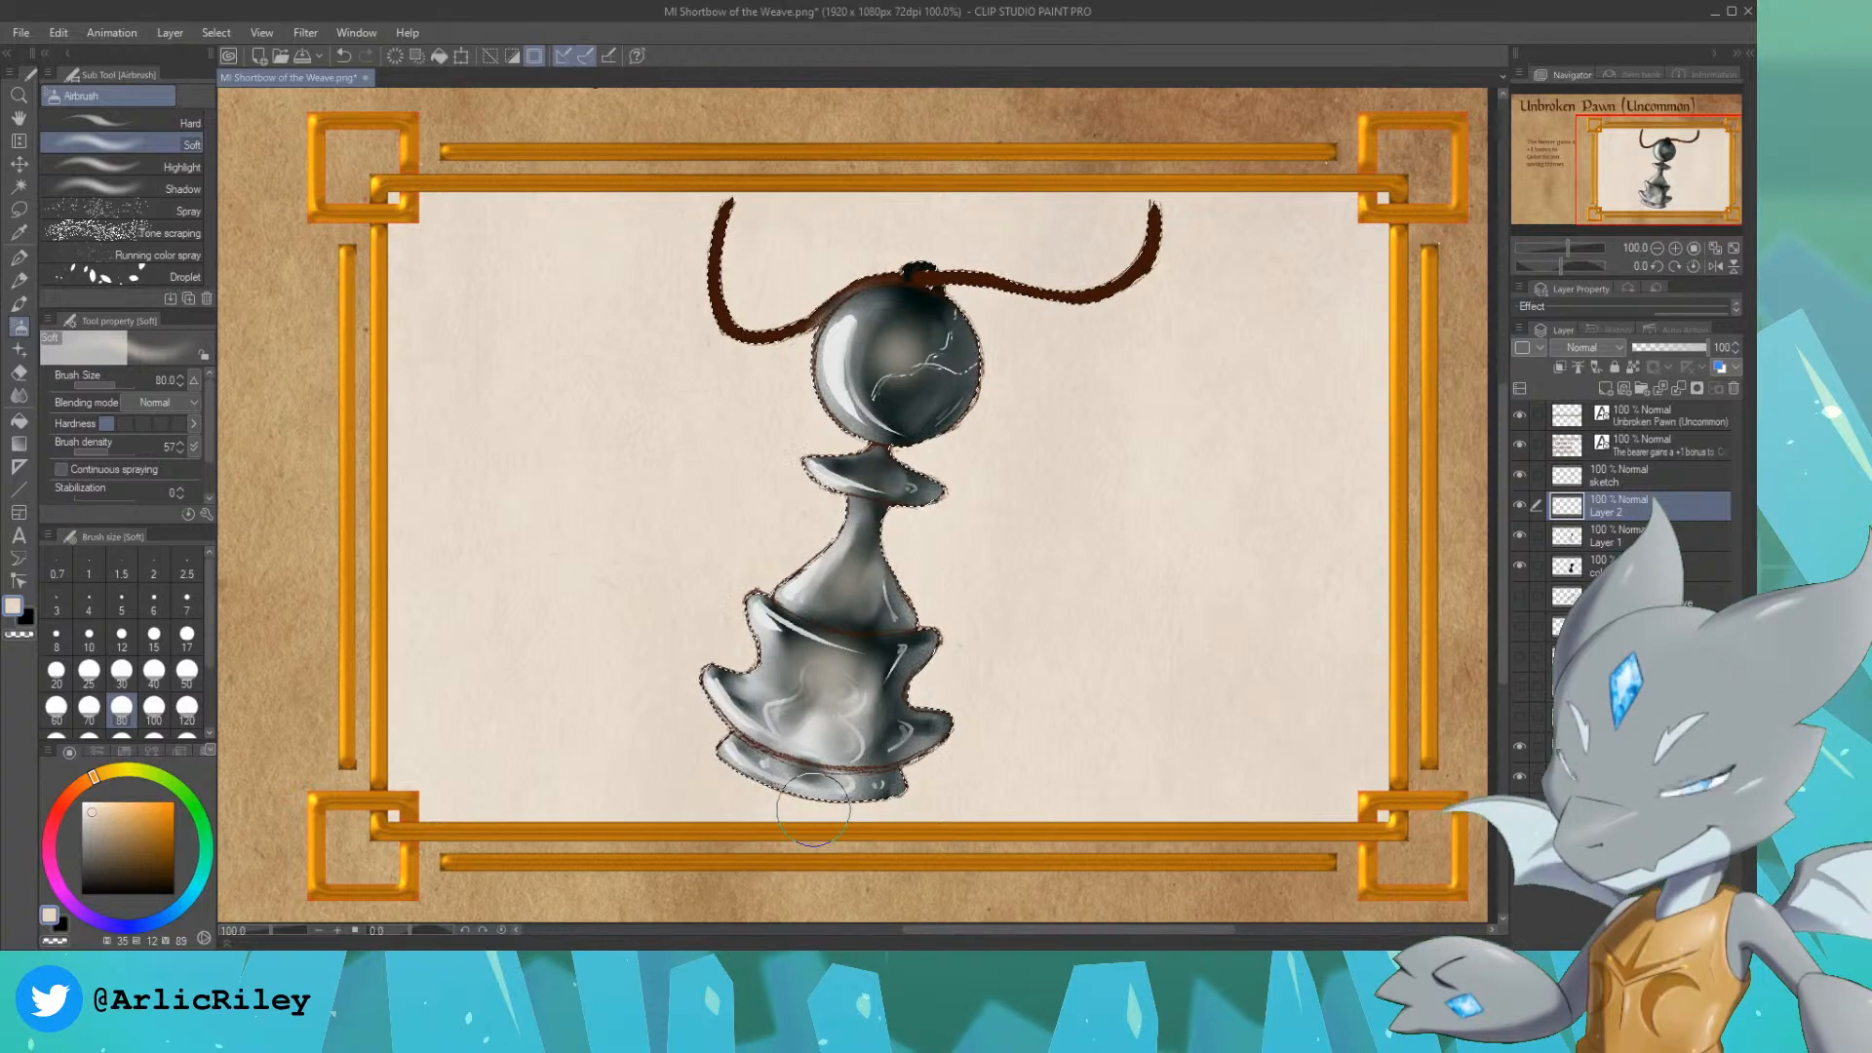
pyautogui.click(1677, 346)
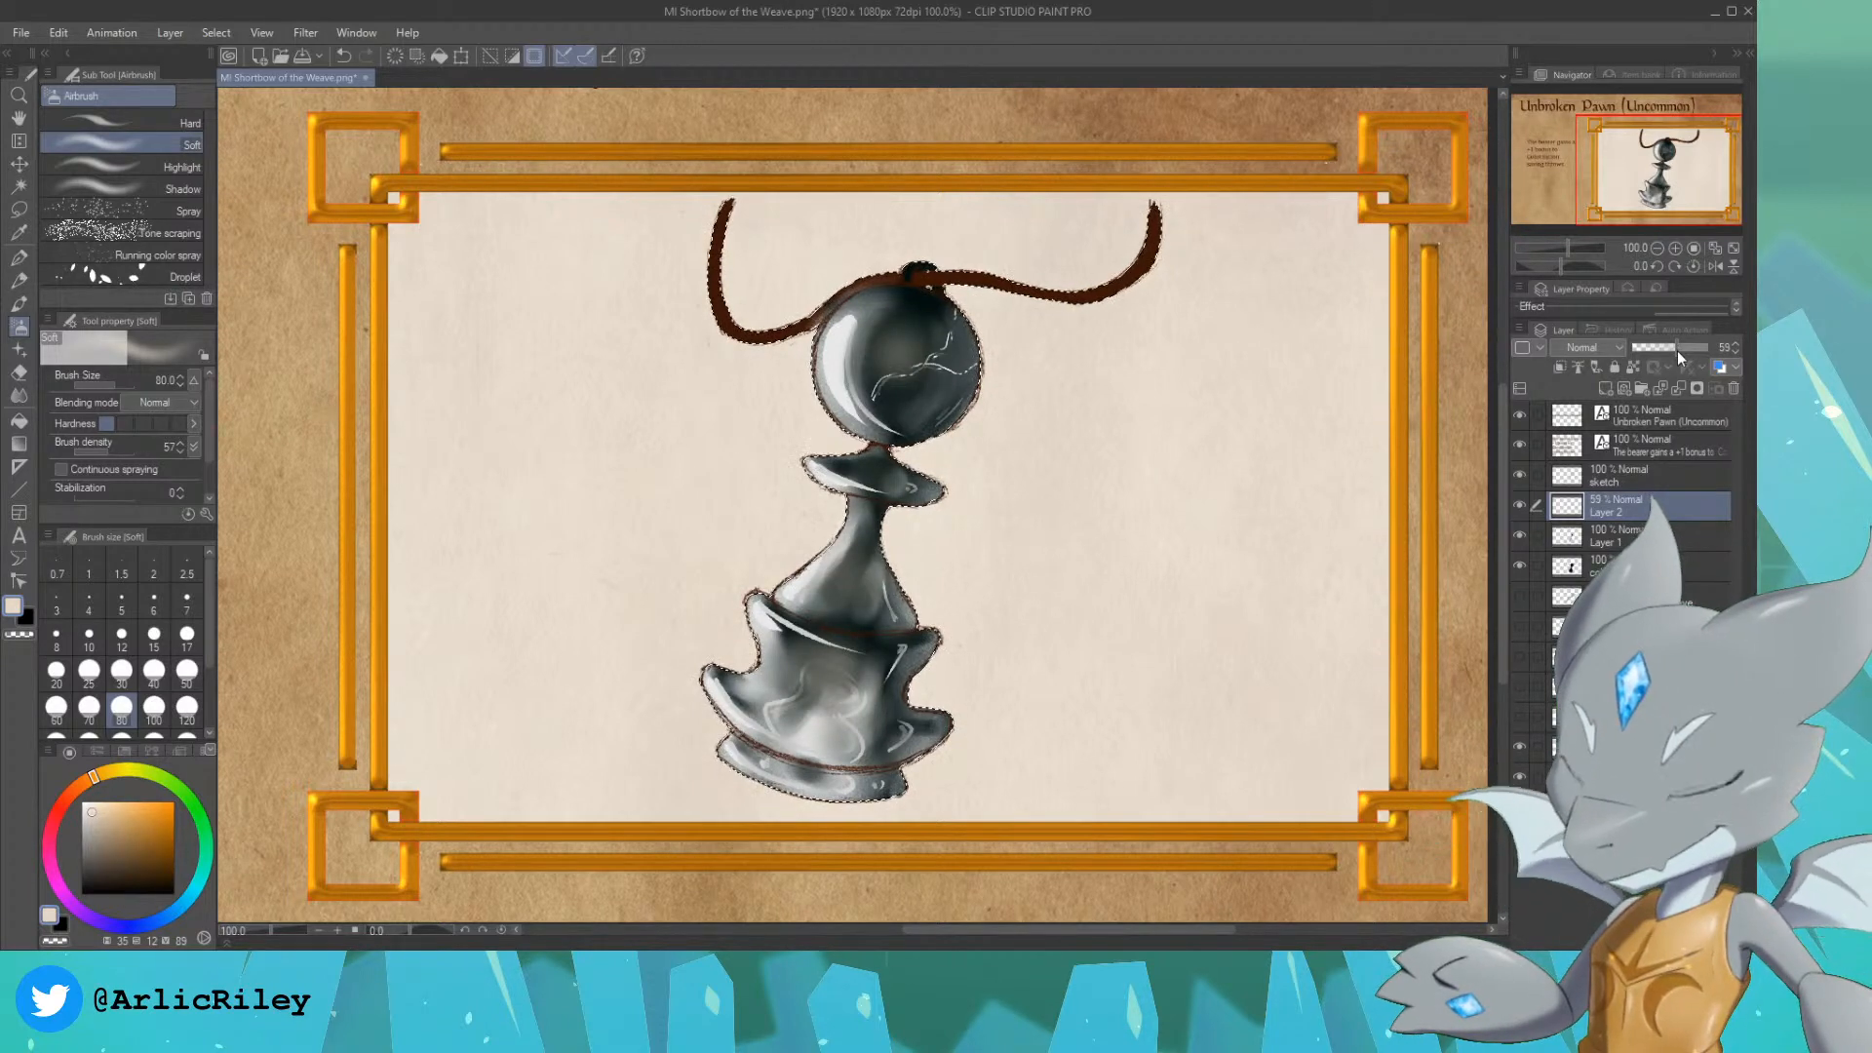
# Step: Clear the selection, sample the cord's dark brown for the pen, and add a new layer directly below the sketch layer
pyautogui.hotkey('ctrl', 'd')
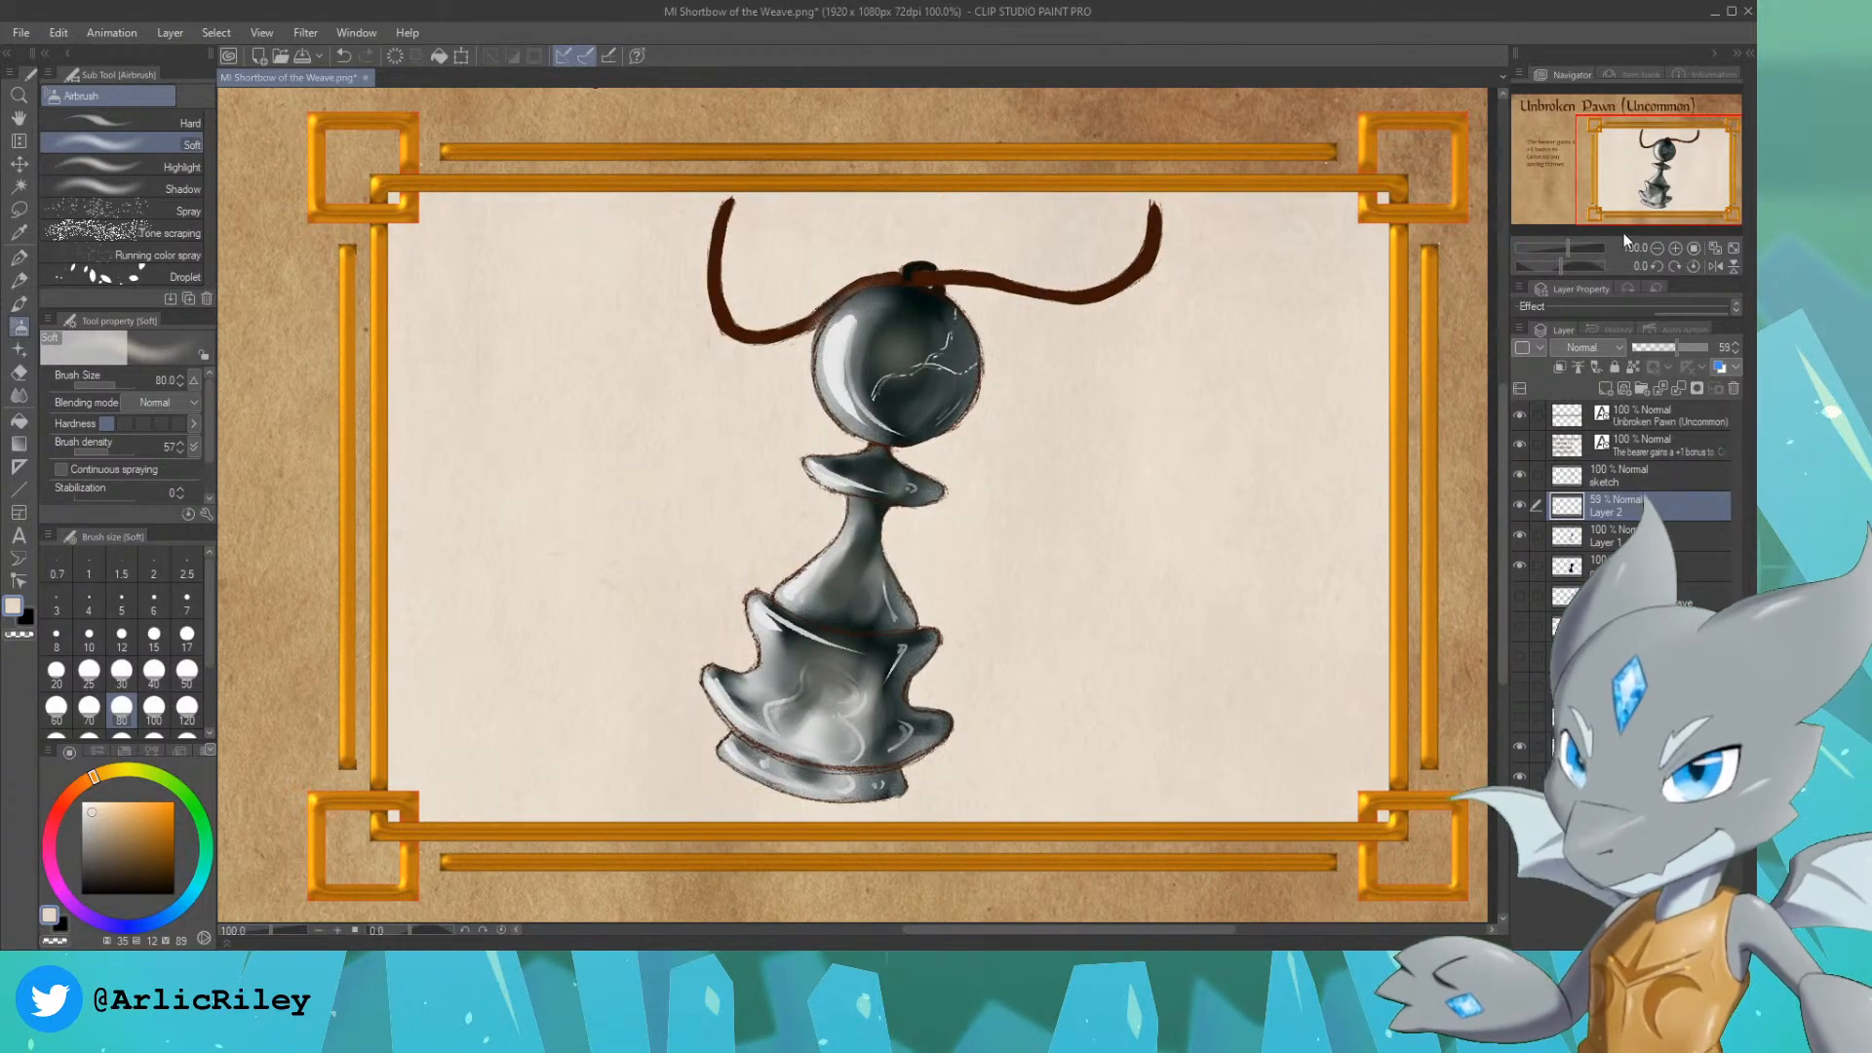
pyautogui.keyDown('alt'); pyautogui.click(722, 290); pyautogui.keyUp('alt')
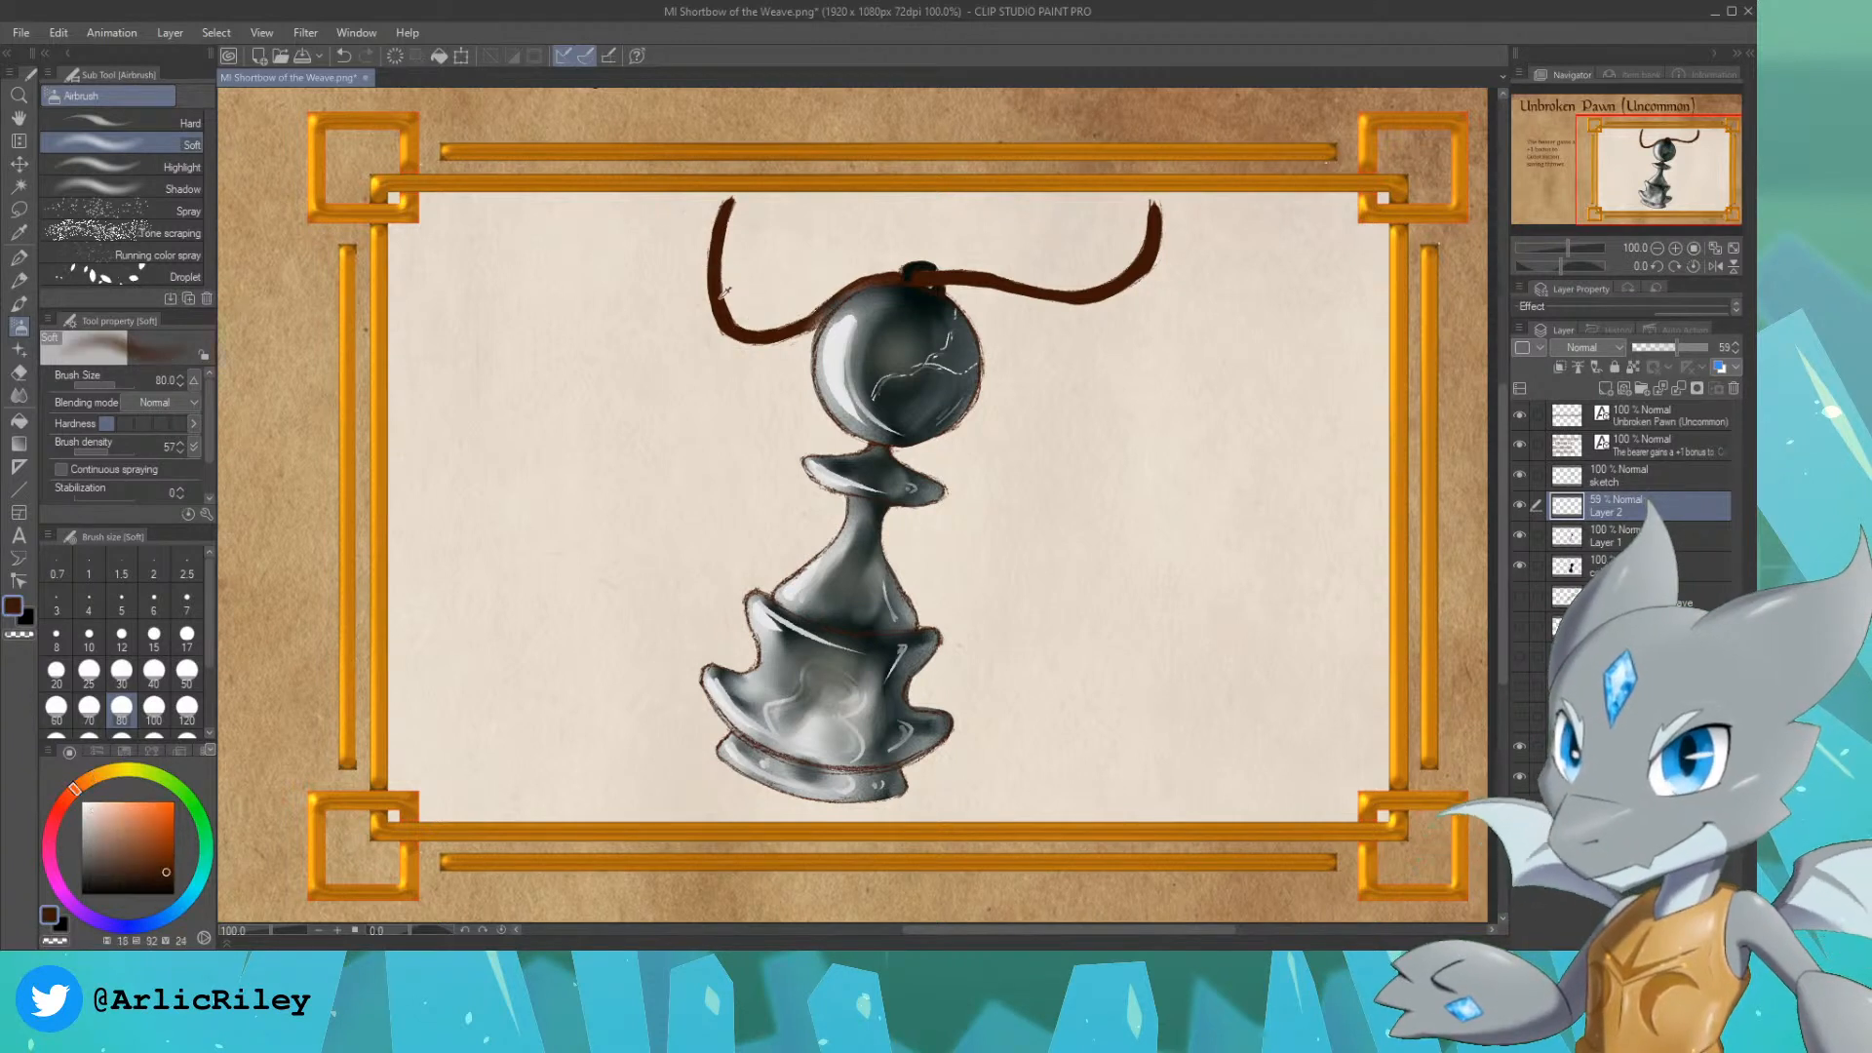
pyautogui.press('p')
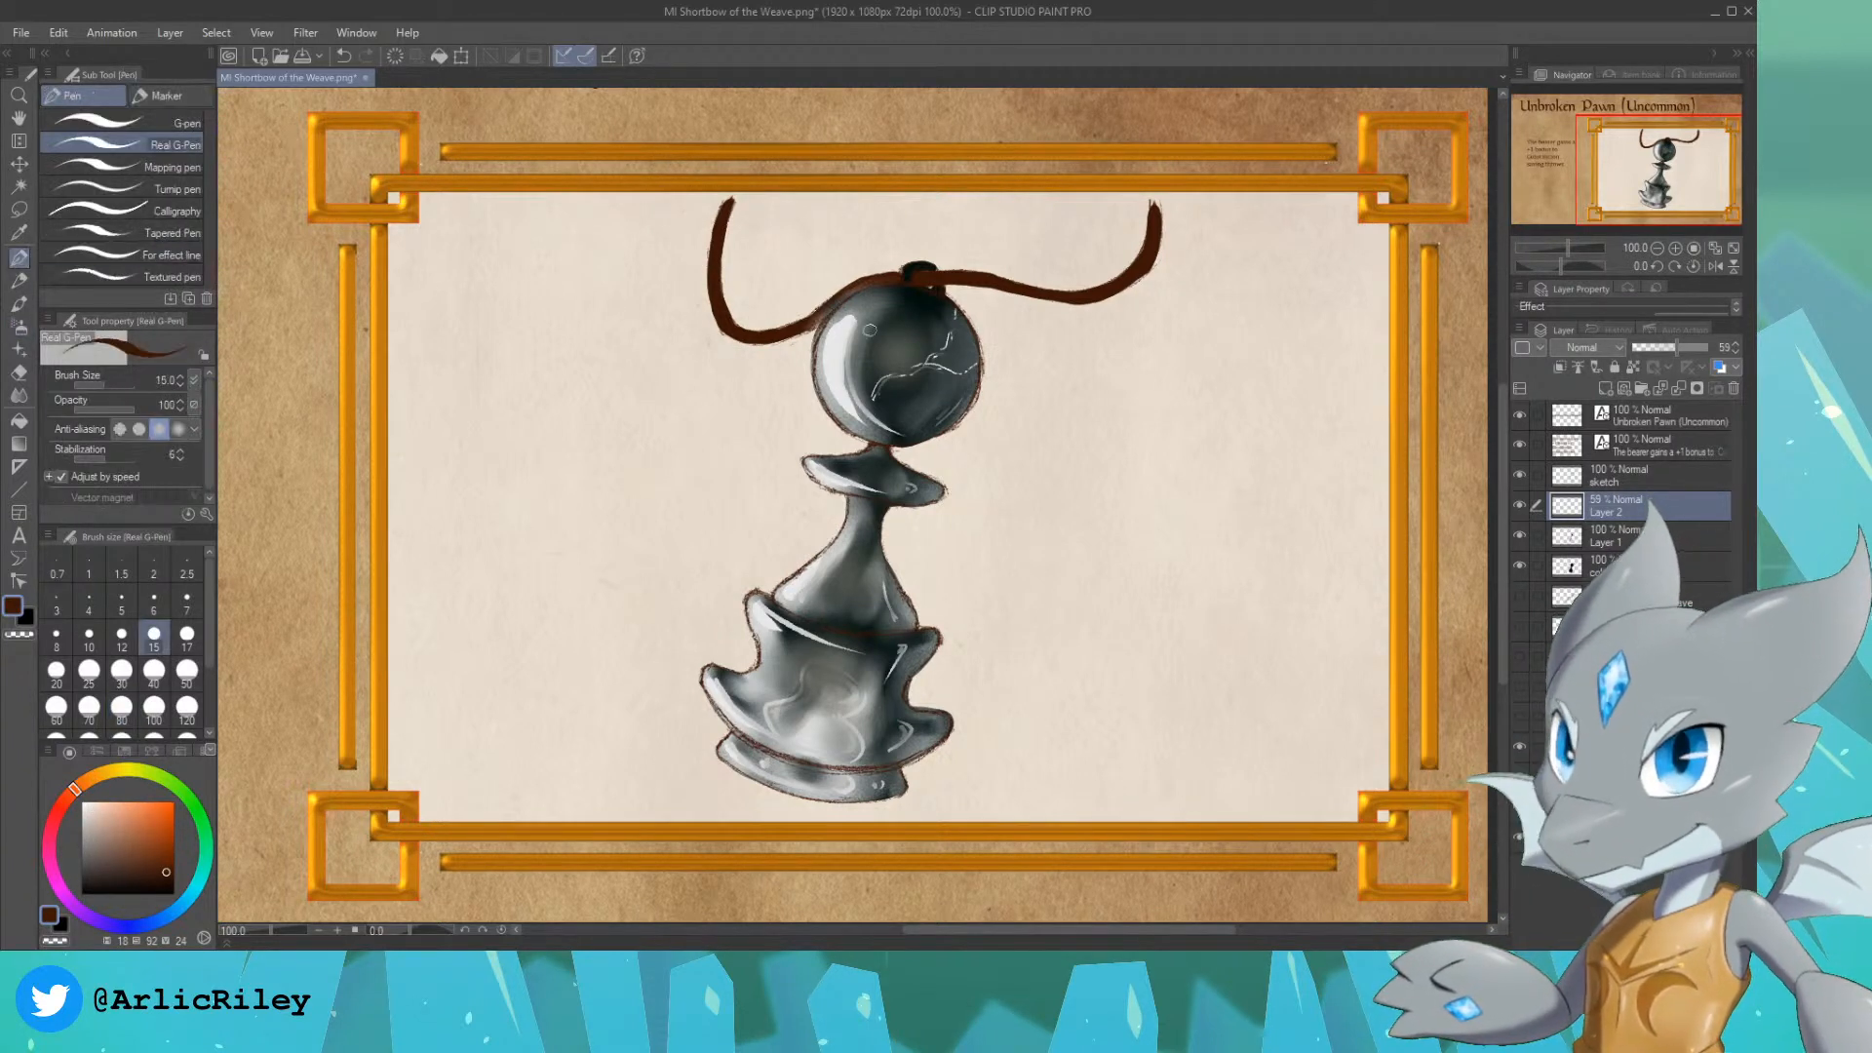
pyautogui.click(158, 124)
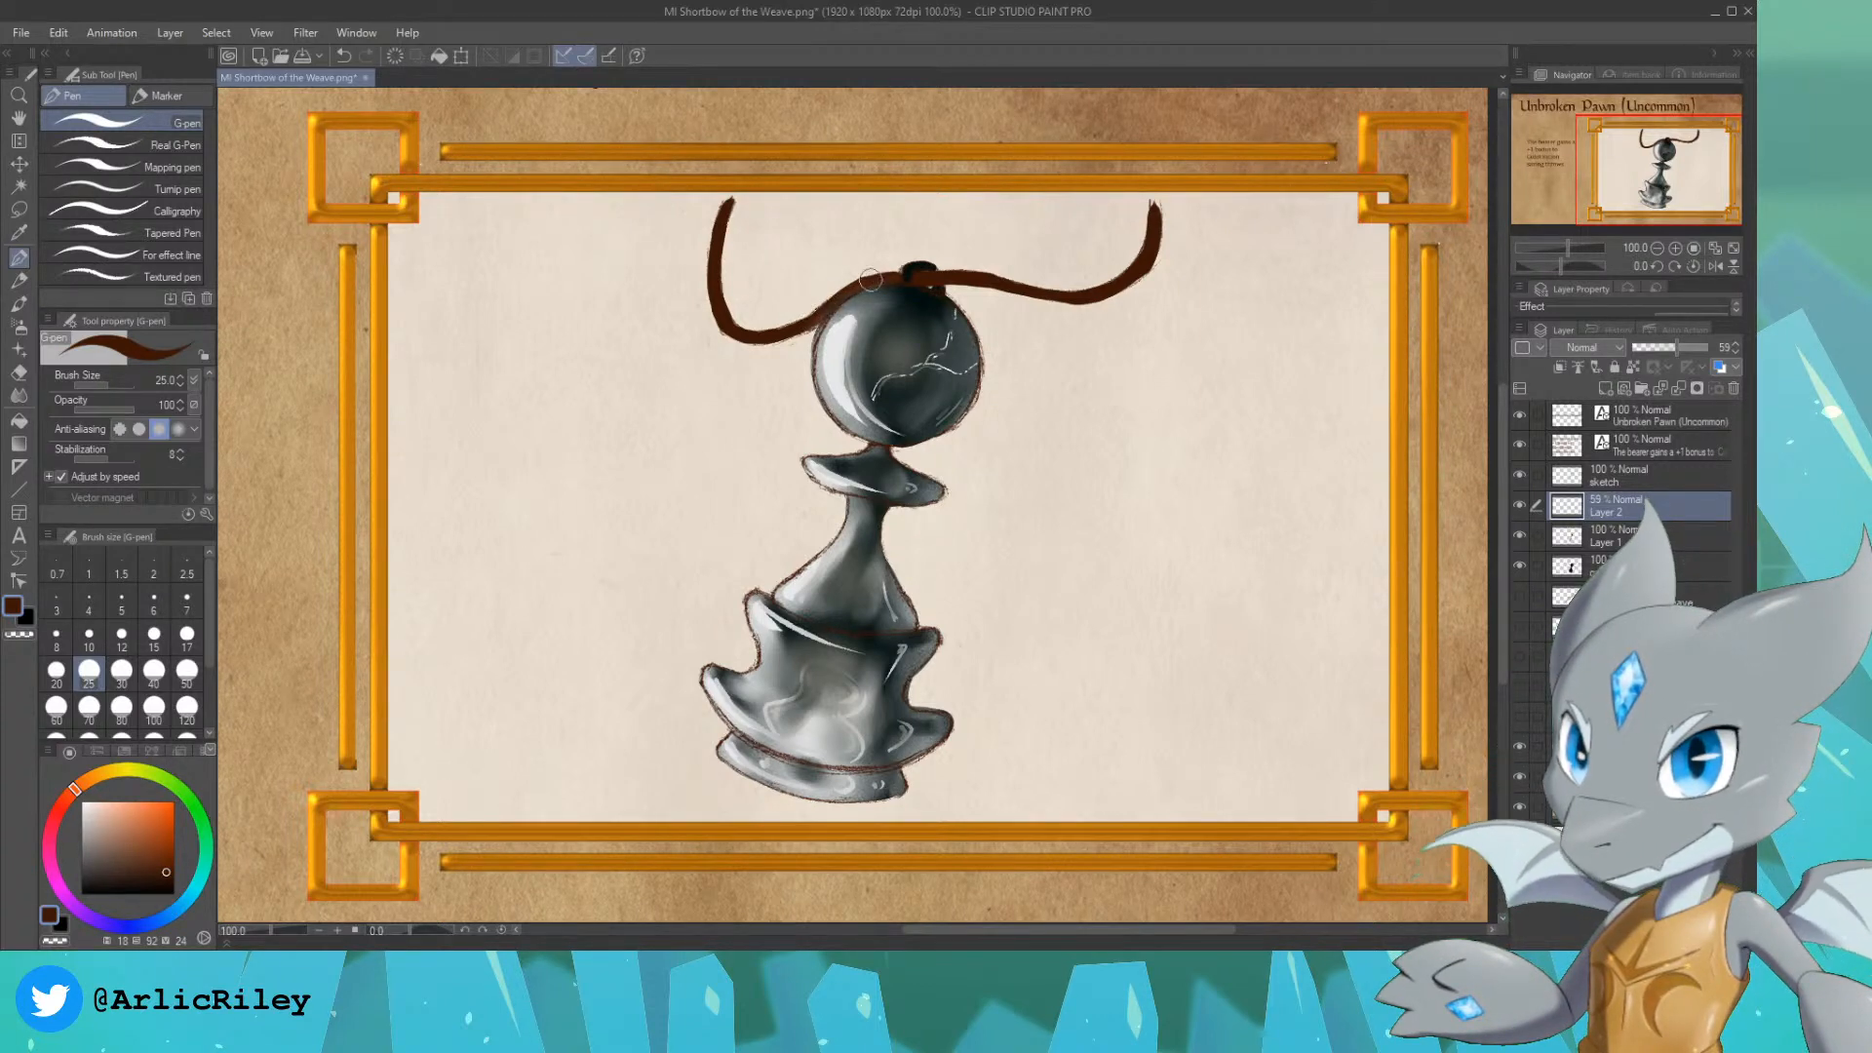
pyautogui.click(1654, 478)
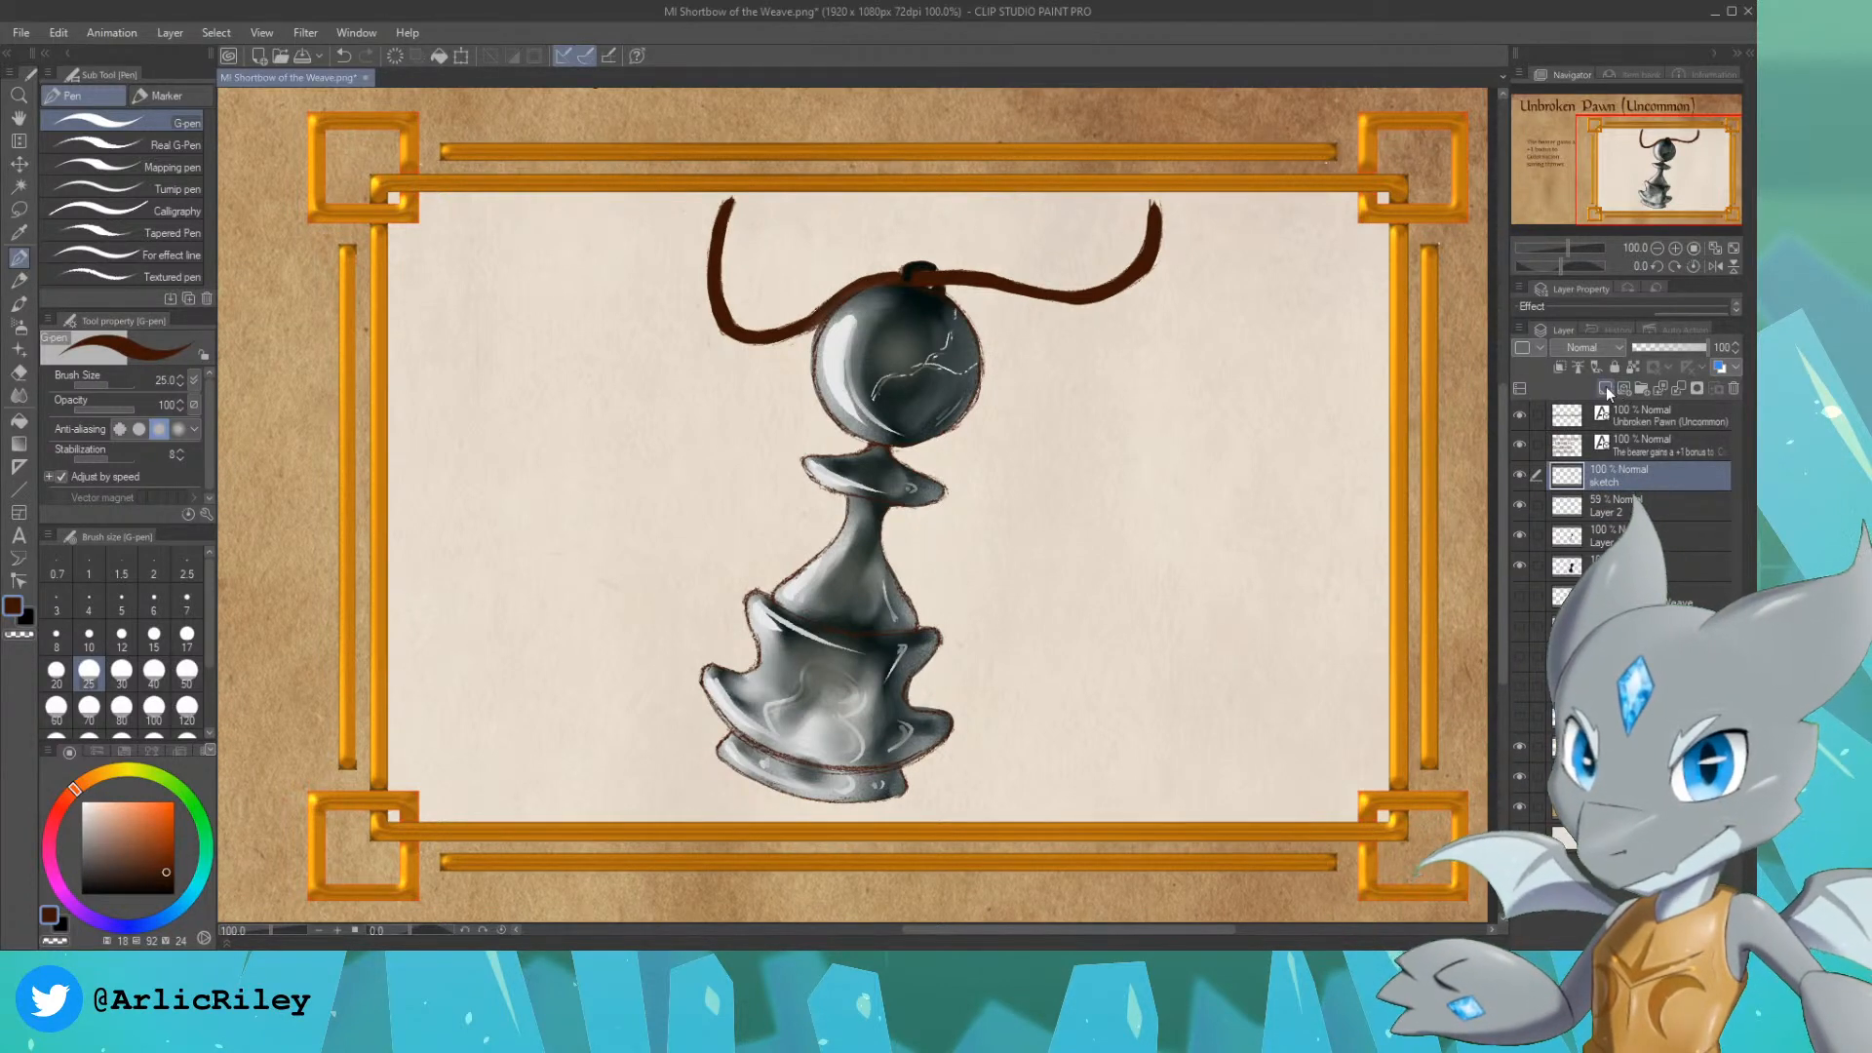
pyautogui.click(1606, 386)
pyautogui.moveTo(1636, 481); pyautogui.dragTo(1638, 522)
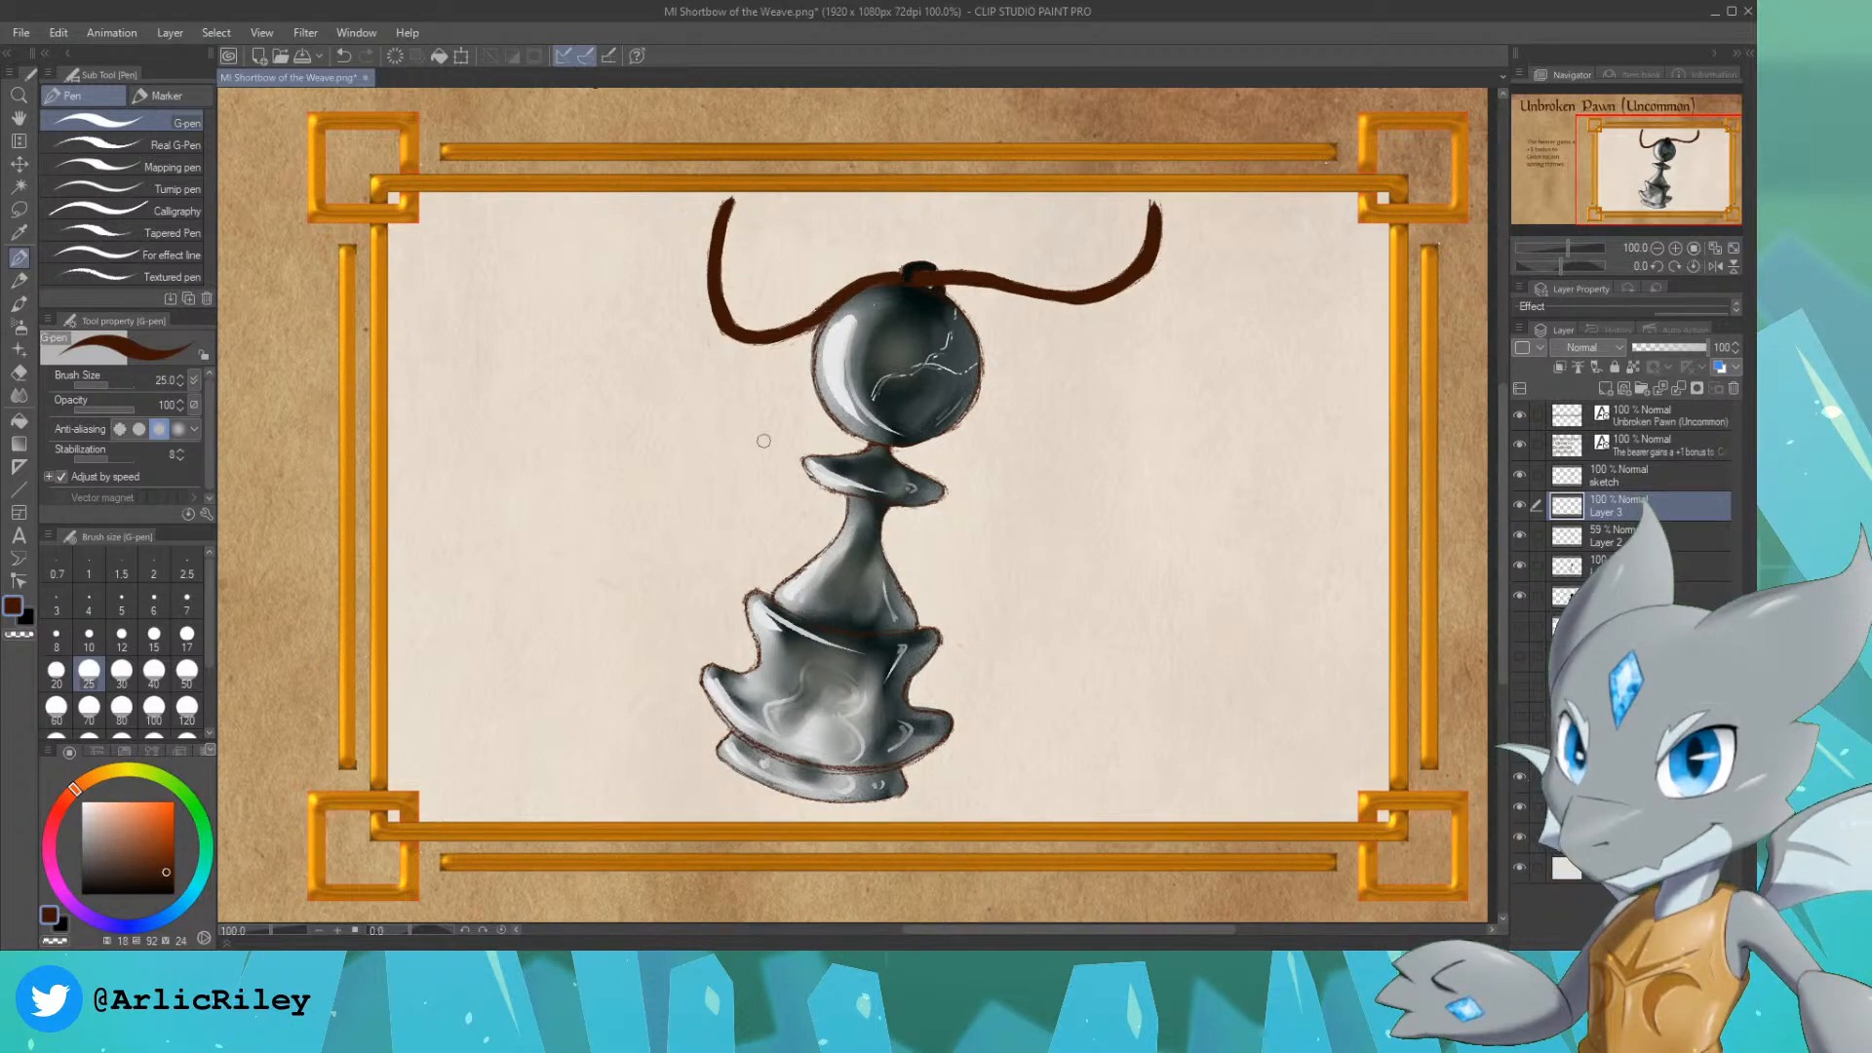
# Step: Paint lighter reddish-brown strands along the cord and its knot with the Real G-Pen at size 8, undoing stray strokes
pyautogui.click(159, 857)
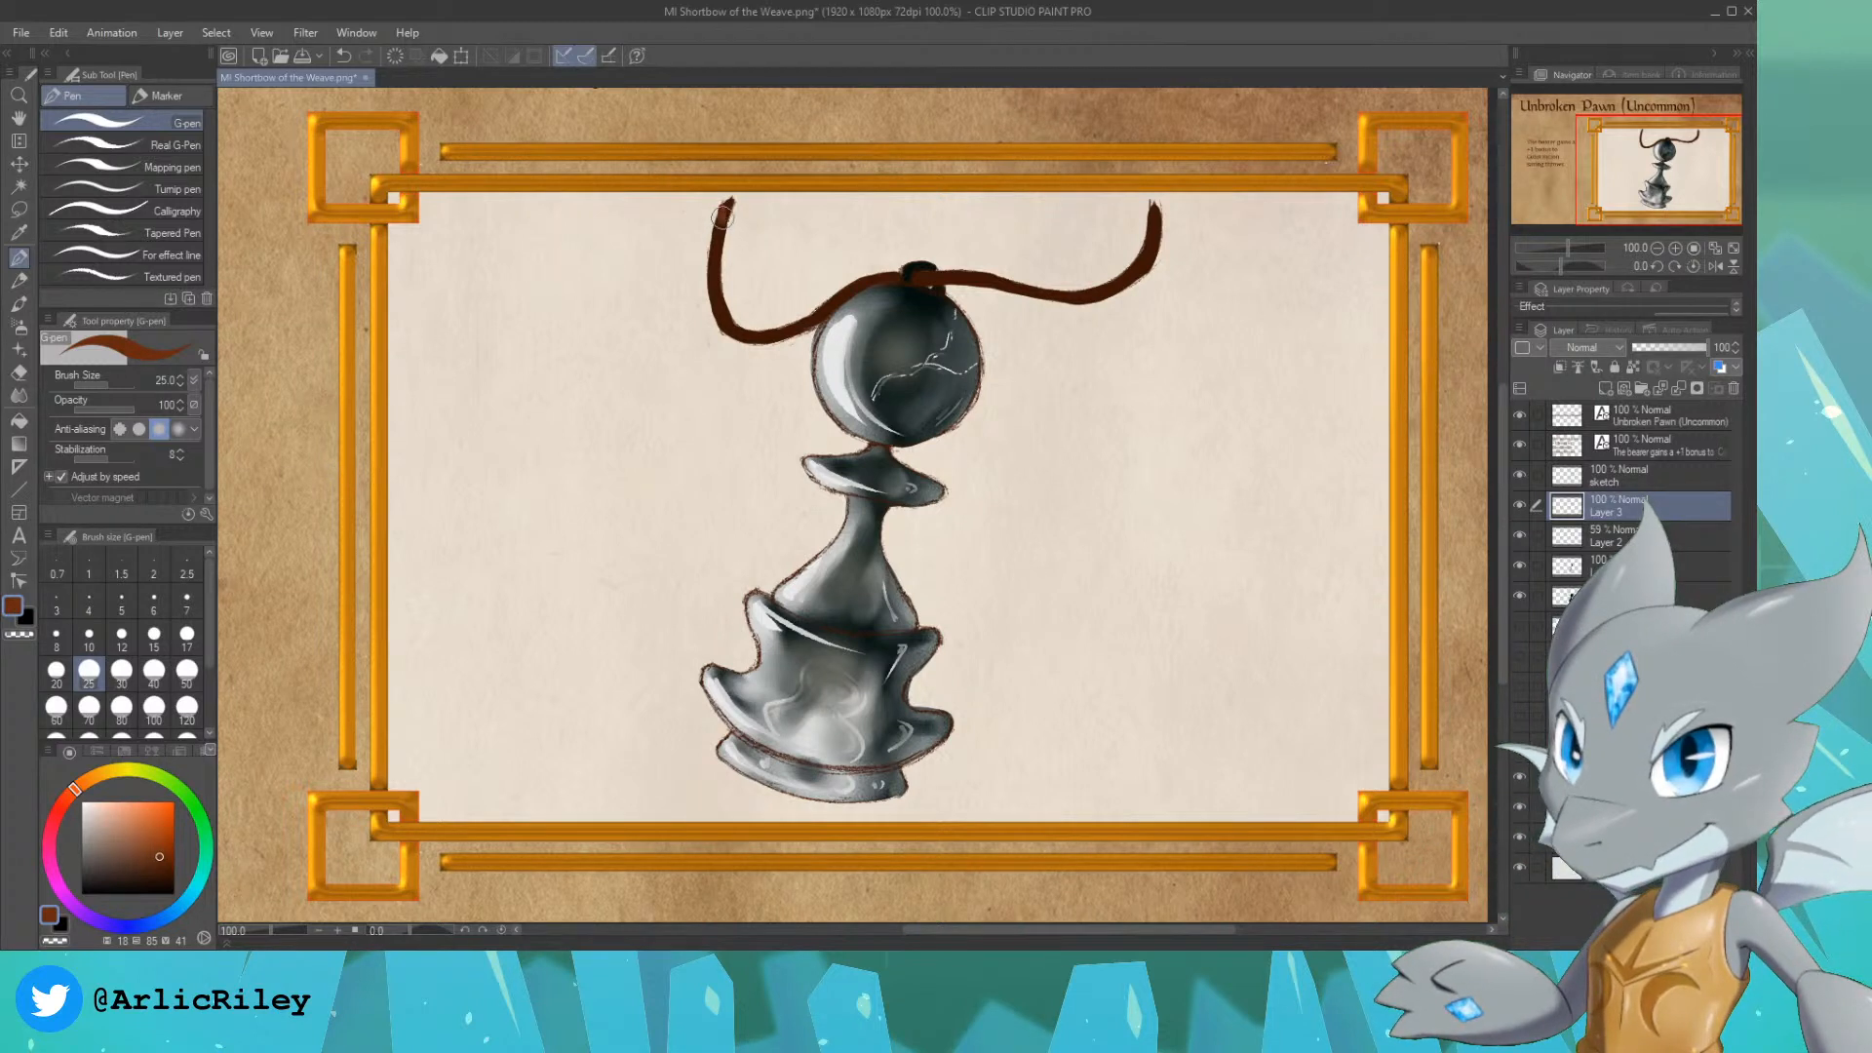
pyautogui.hotkey('ctrl', 'z')
pyautogui.click(135, 146)
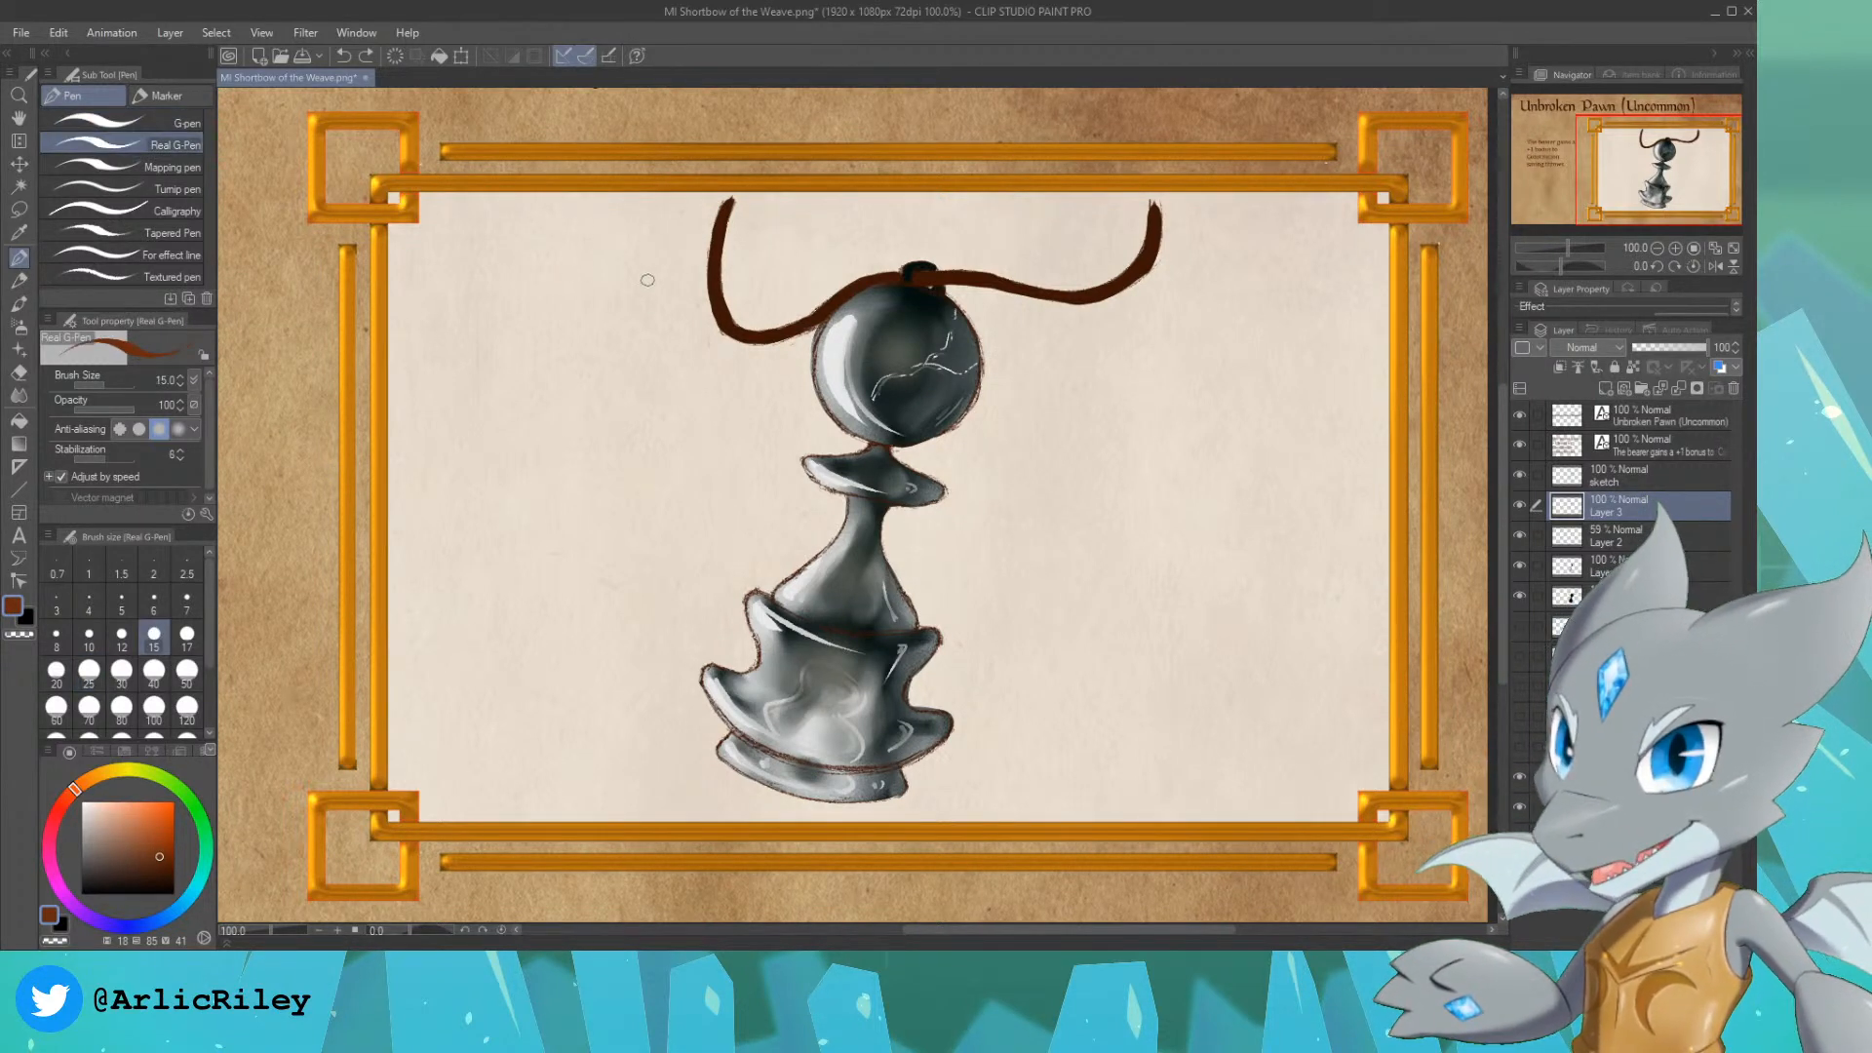
pyautogui.click(56, 635)
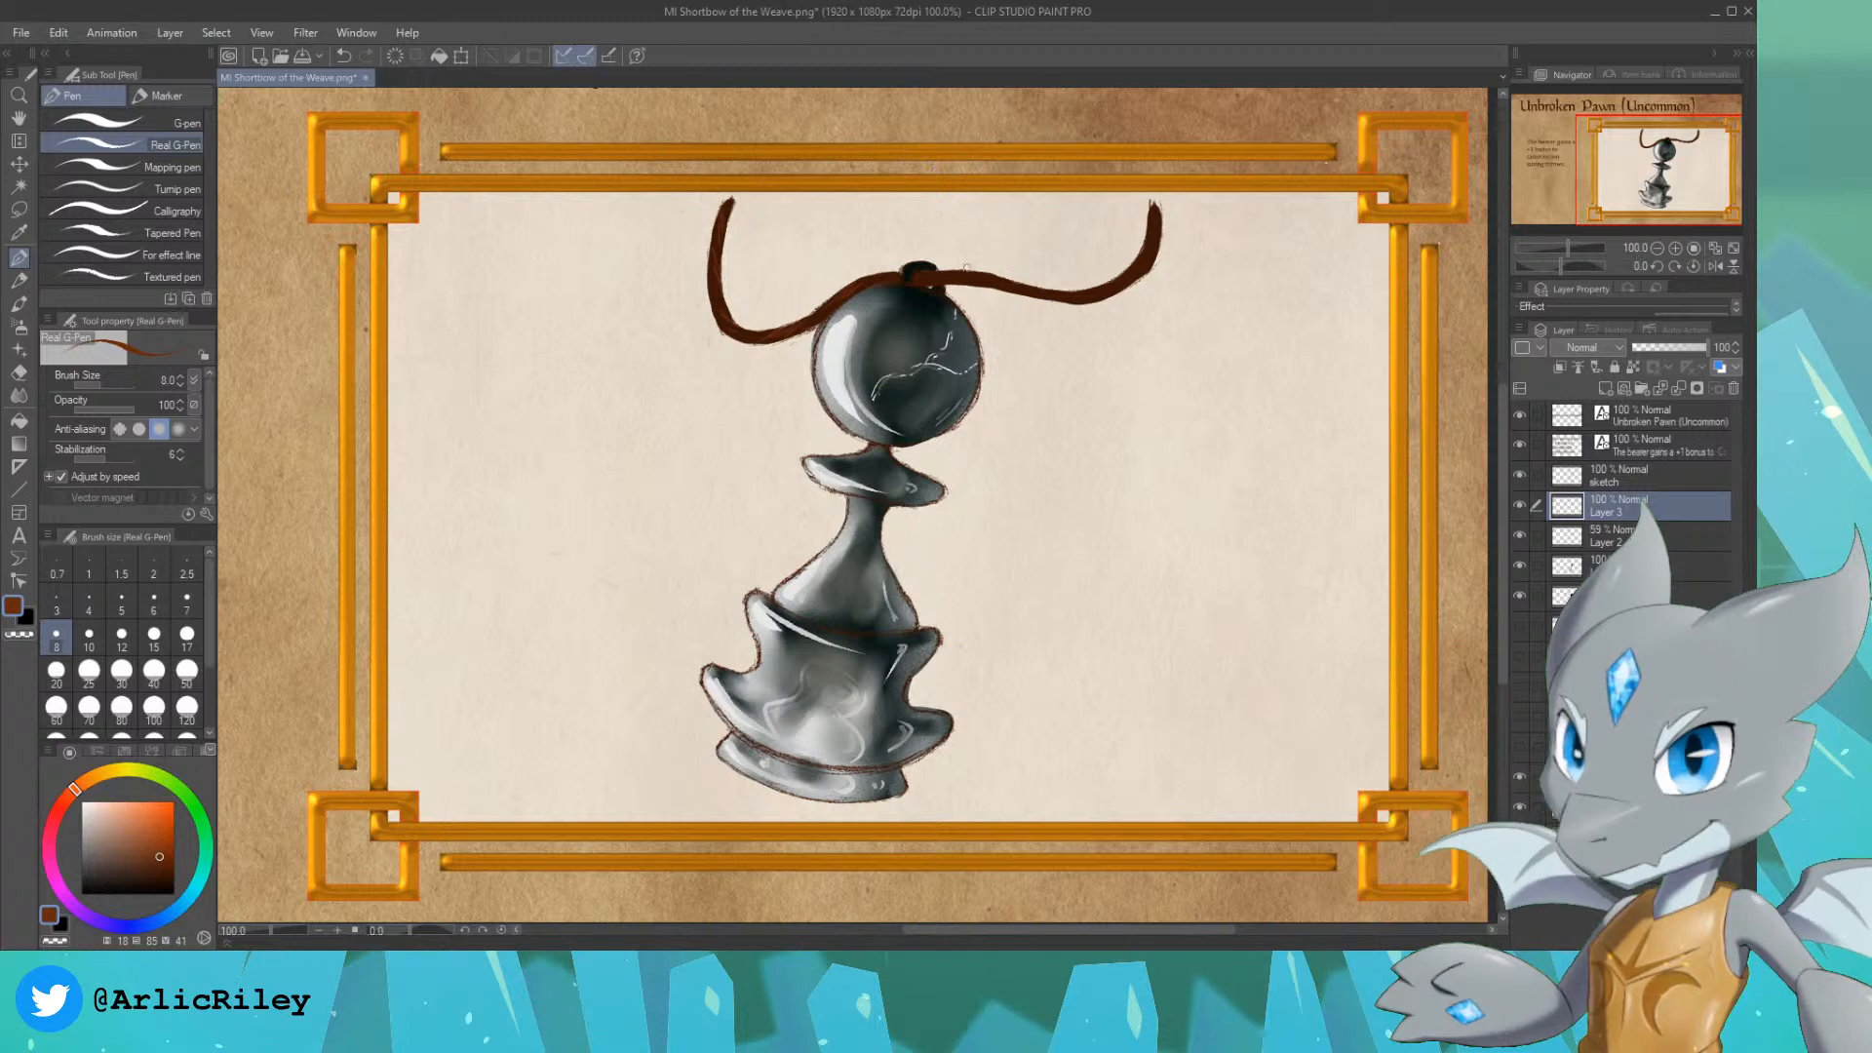
pyautogui.hotkey('ctrl', 'z')
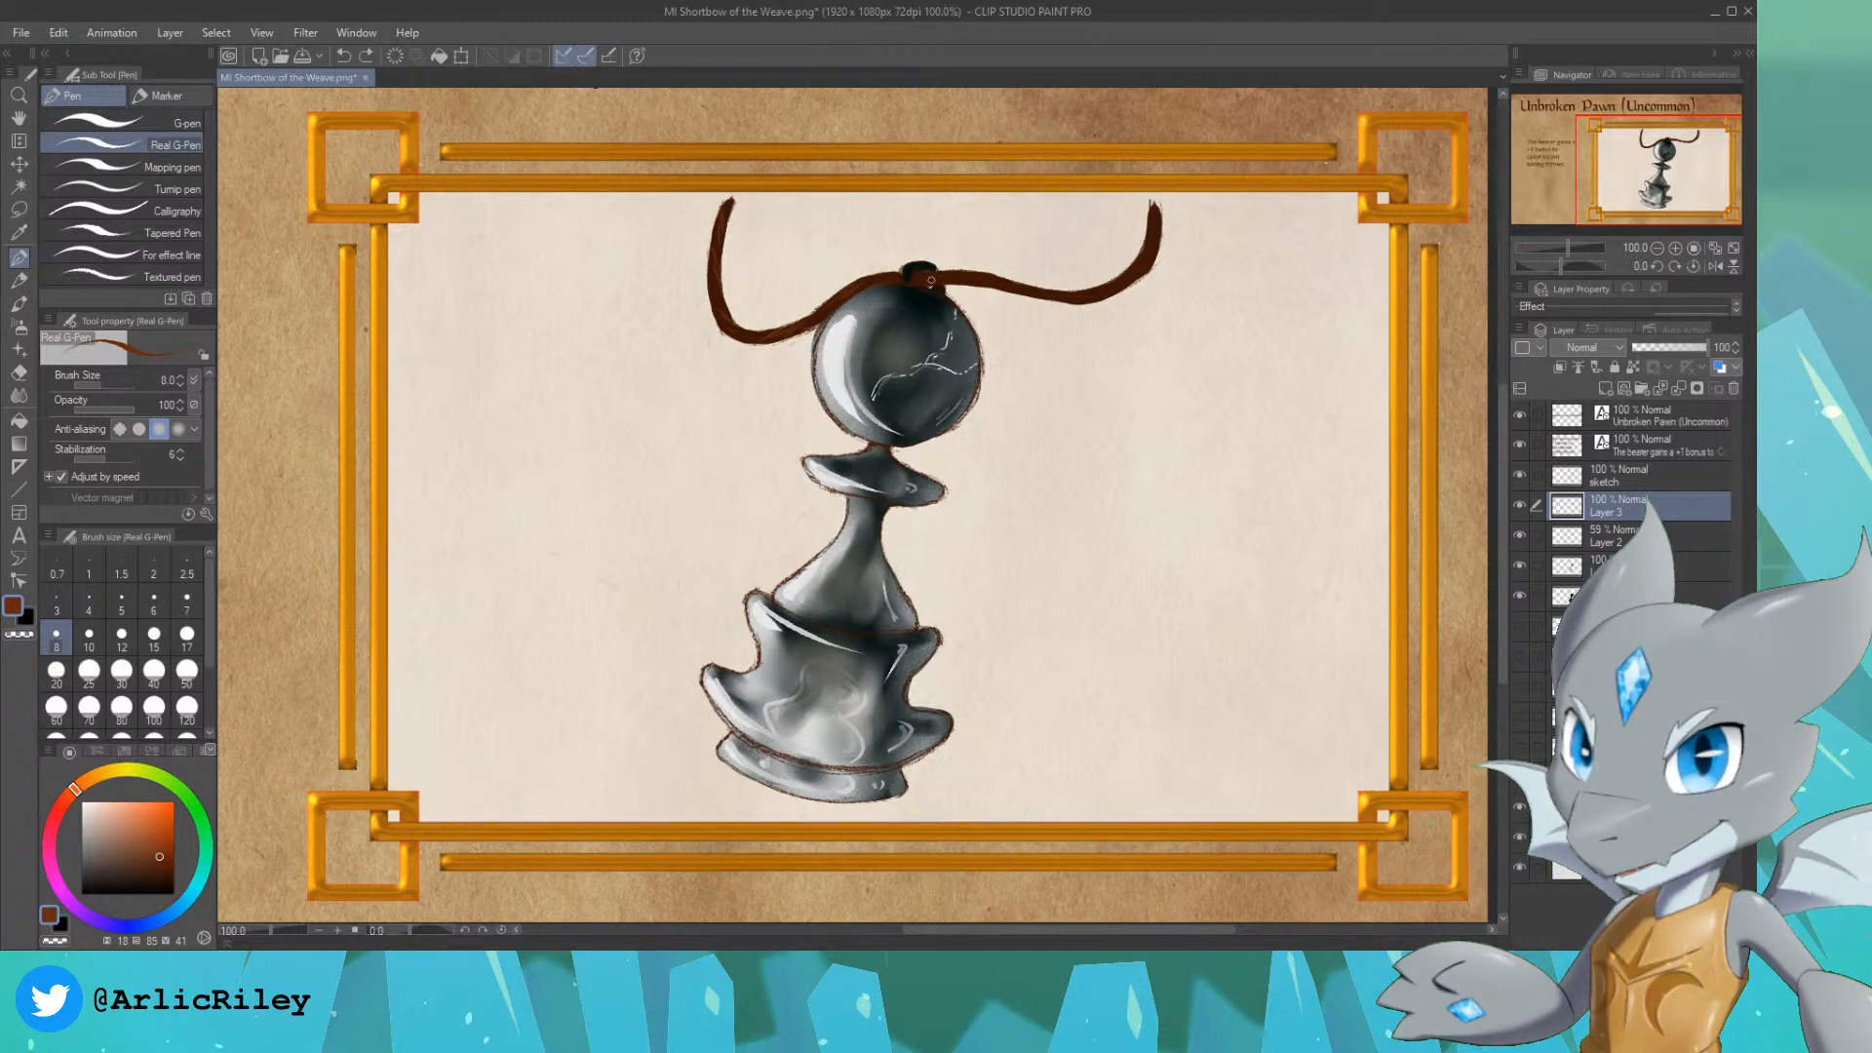
pyautogui.hotkey('ctrl', 'z')
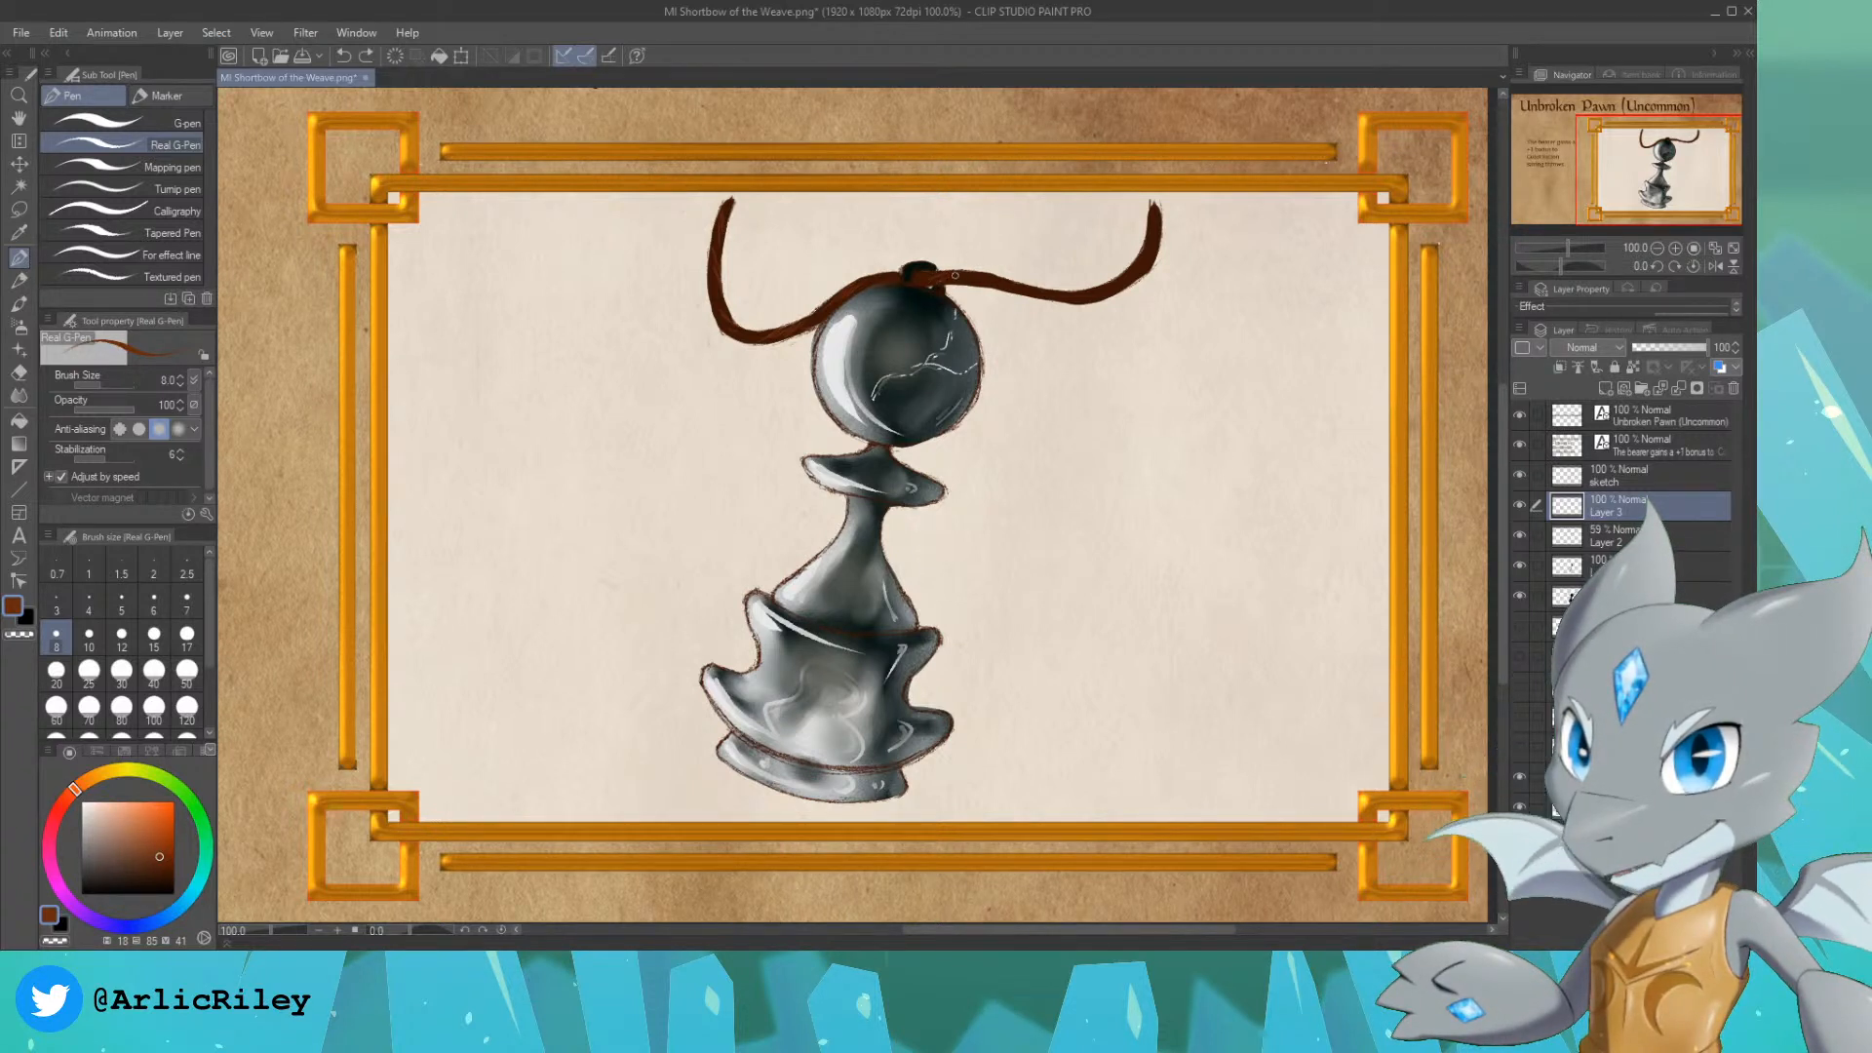
pyautogui.moveTo(936, 279); pyautogui.dragTo(949, 274)
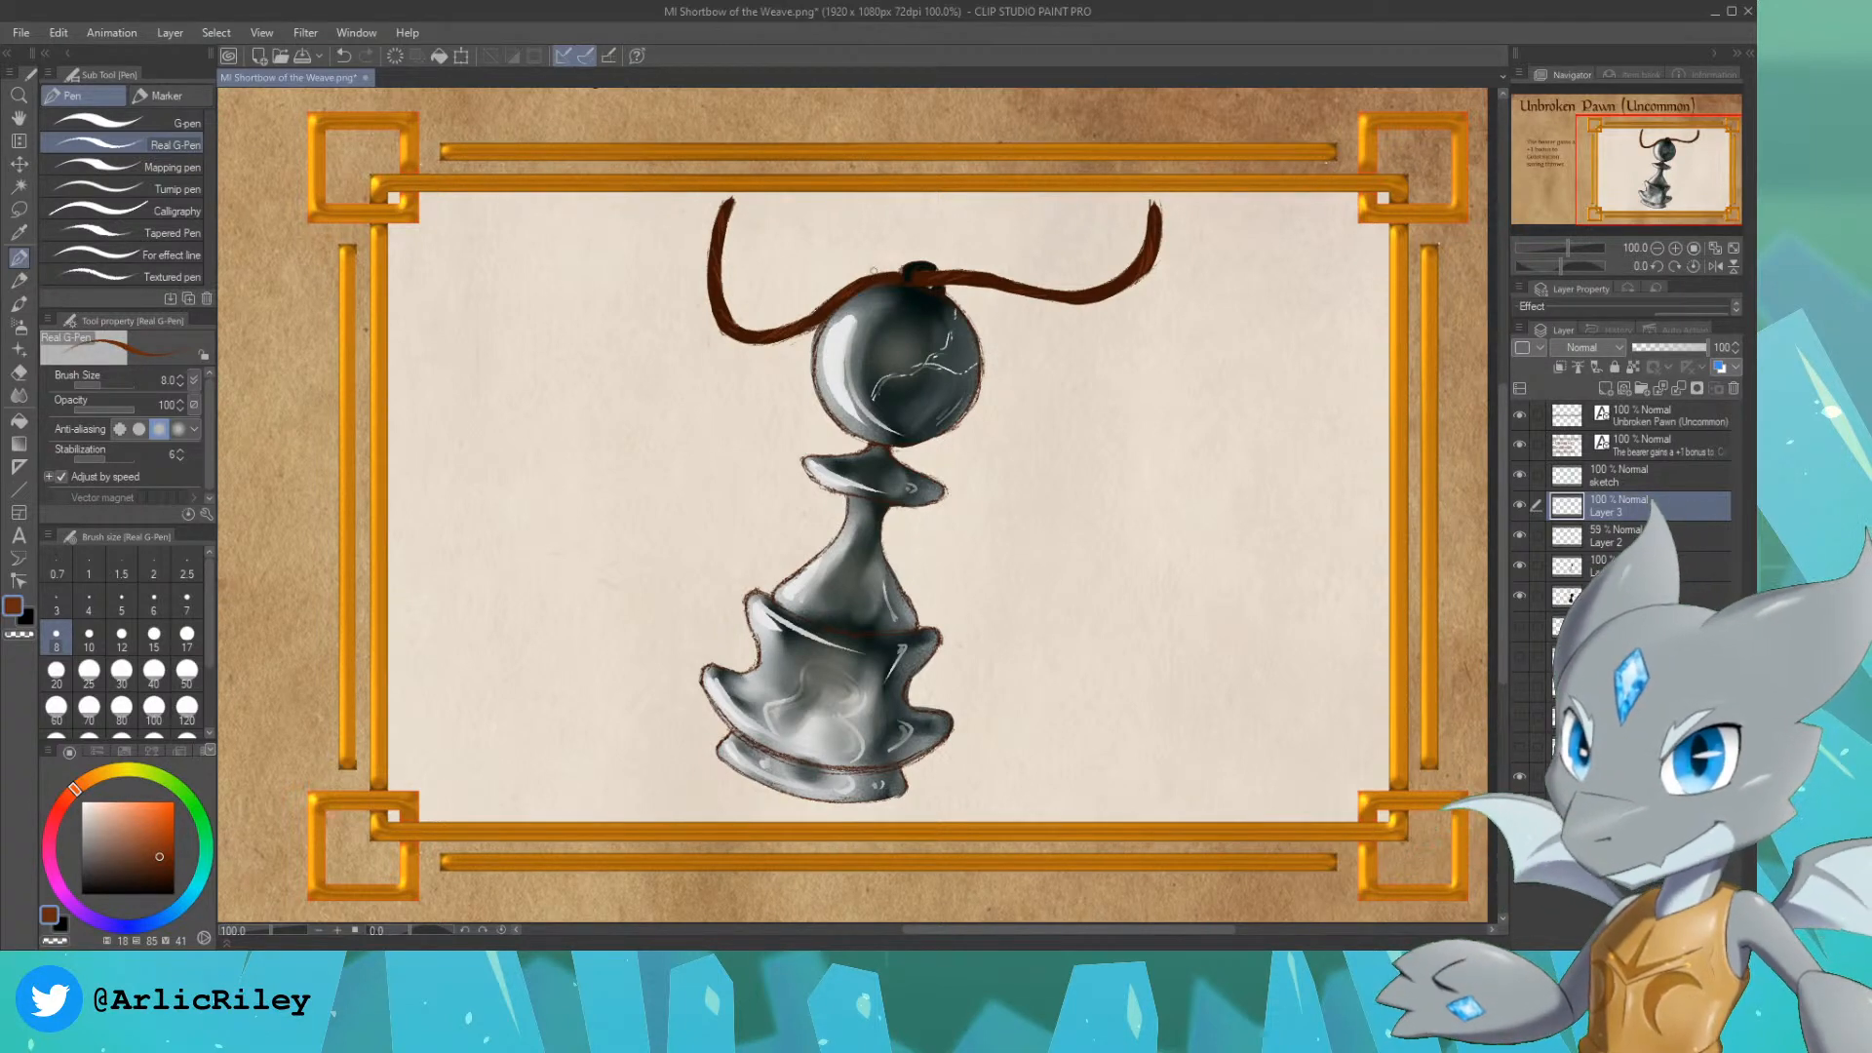
pyautogui.click(148, 829)
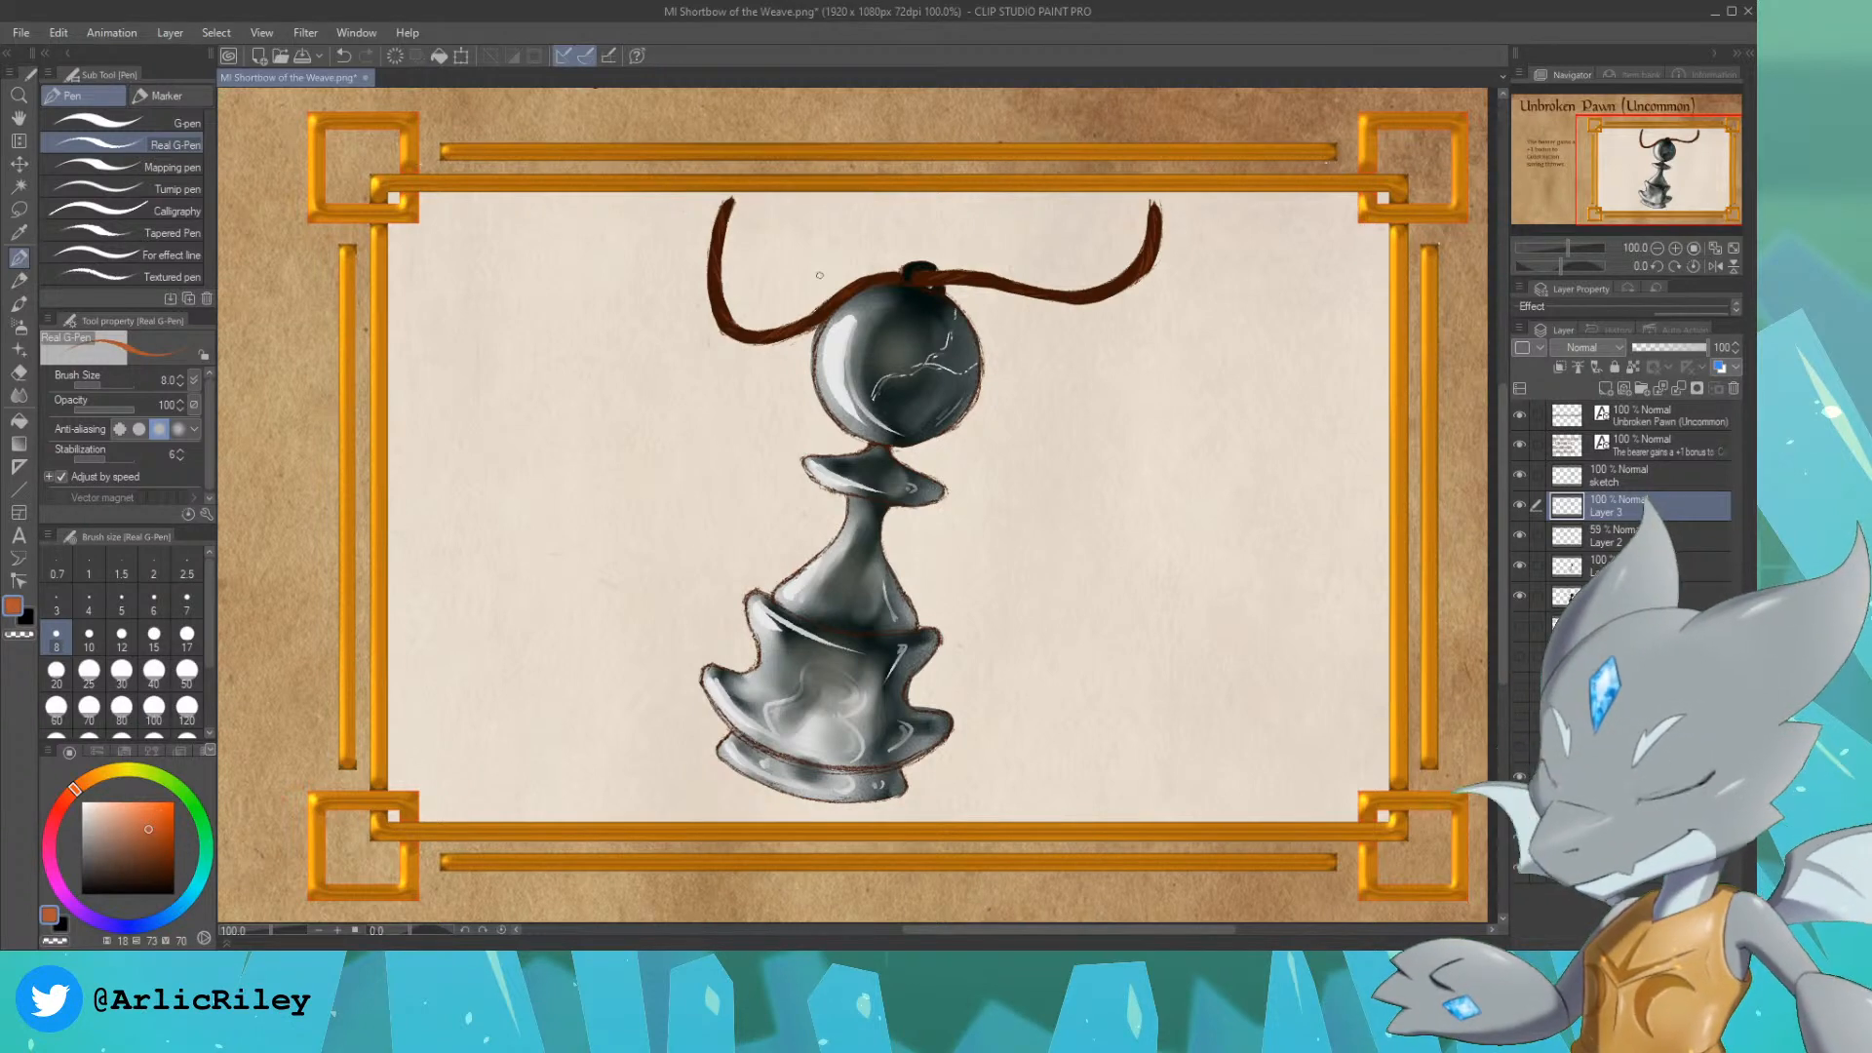
pyautogui.hotkey('ctrl', 'z')
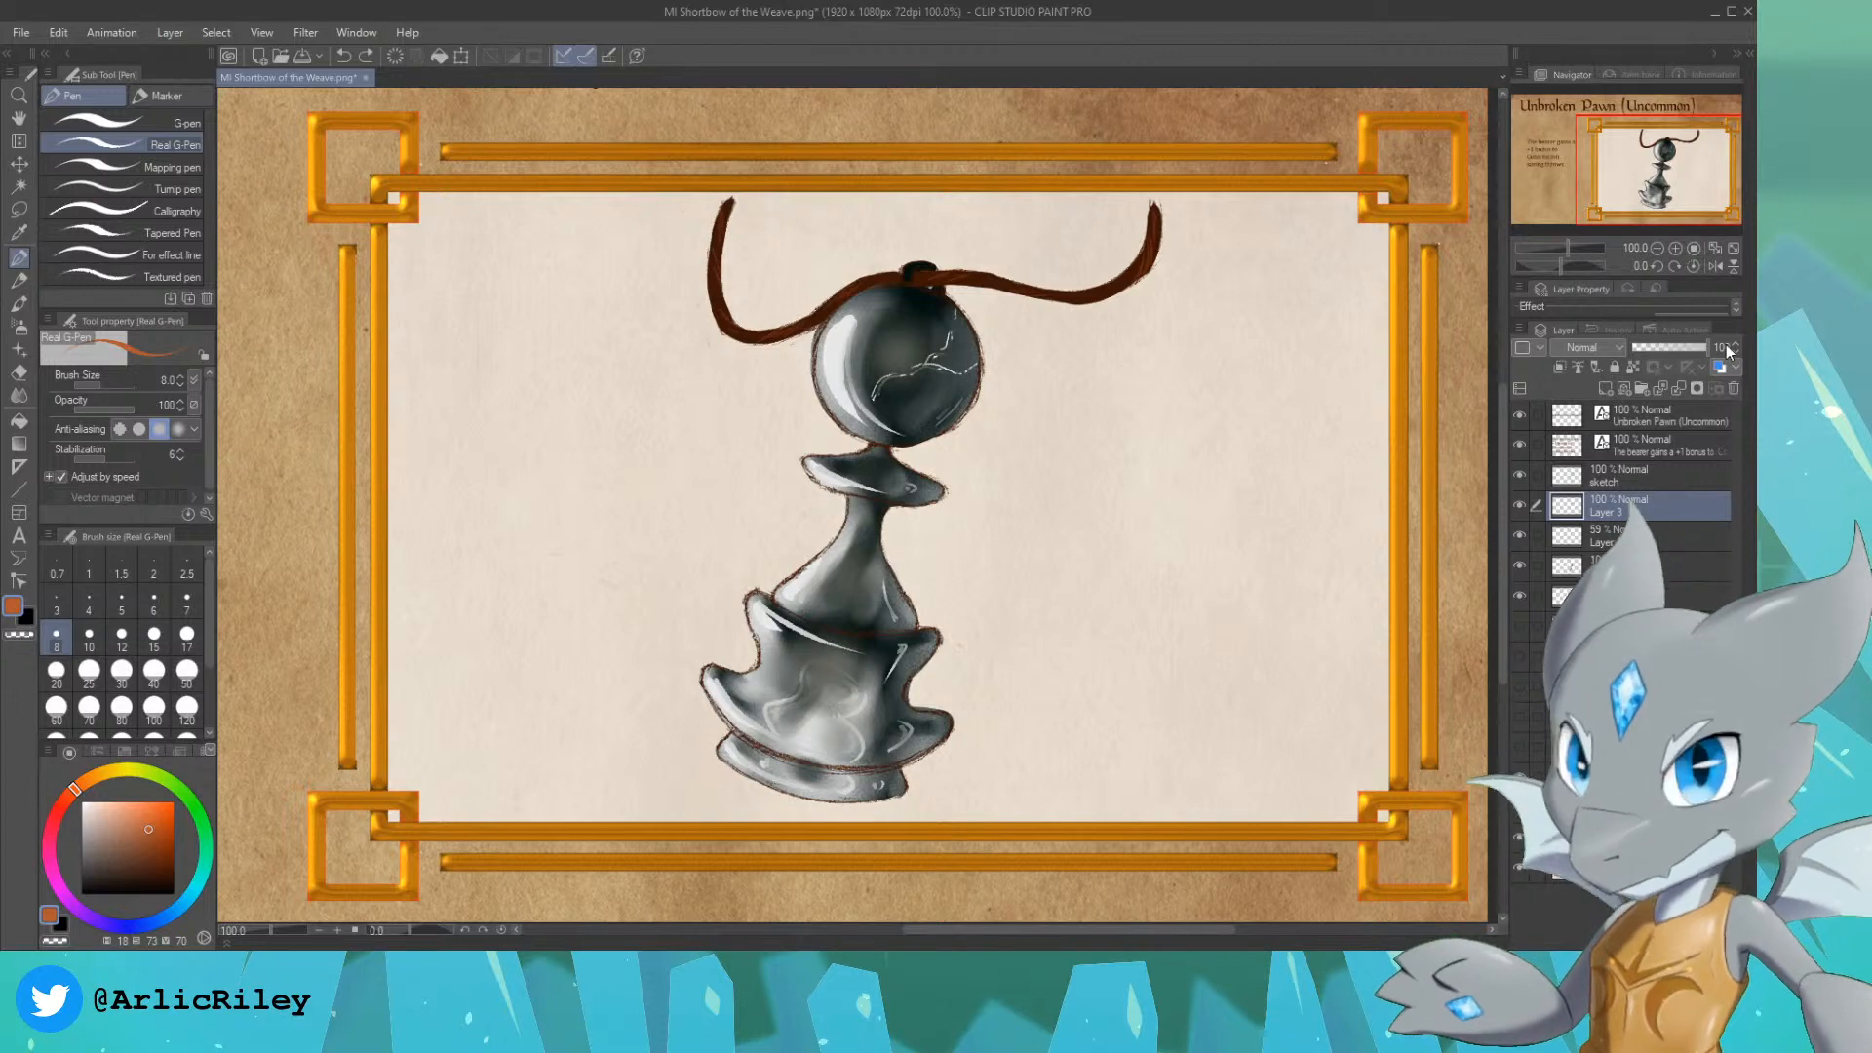
# Step: Look over the whole Unbroken Pawn card with its title, description and framed illustration
pyautogui.scroll(-1, 1690, 166)
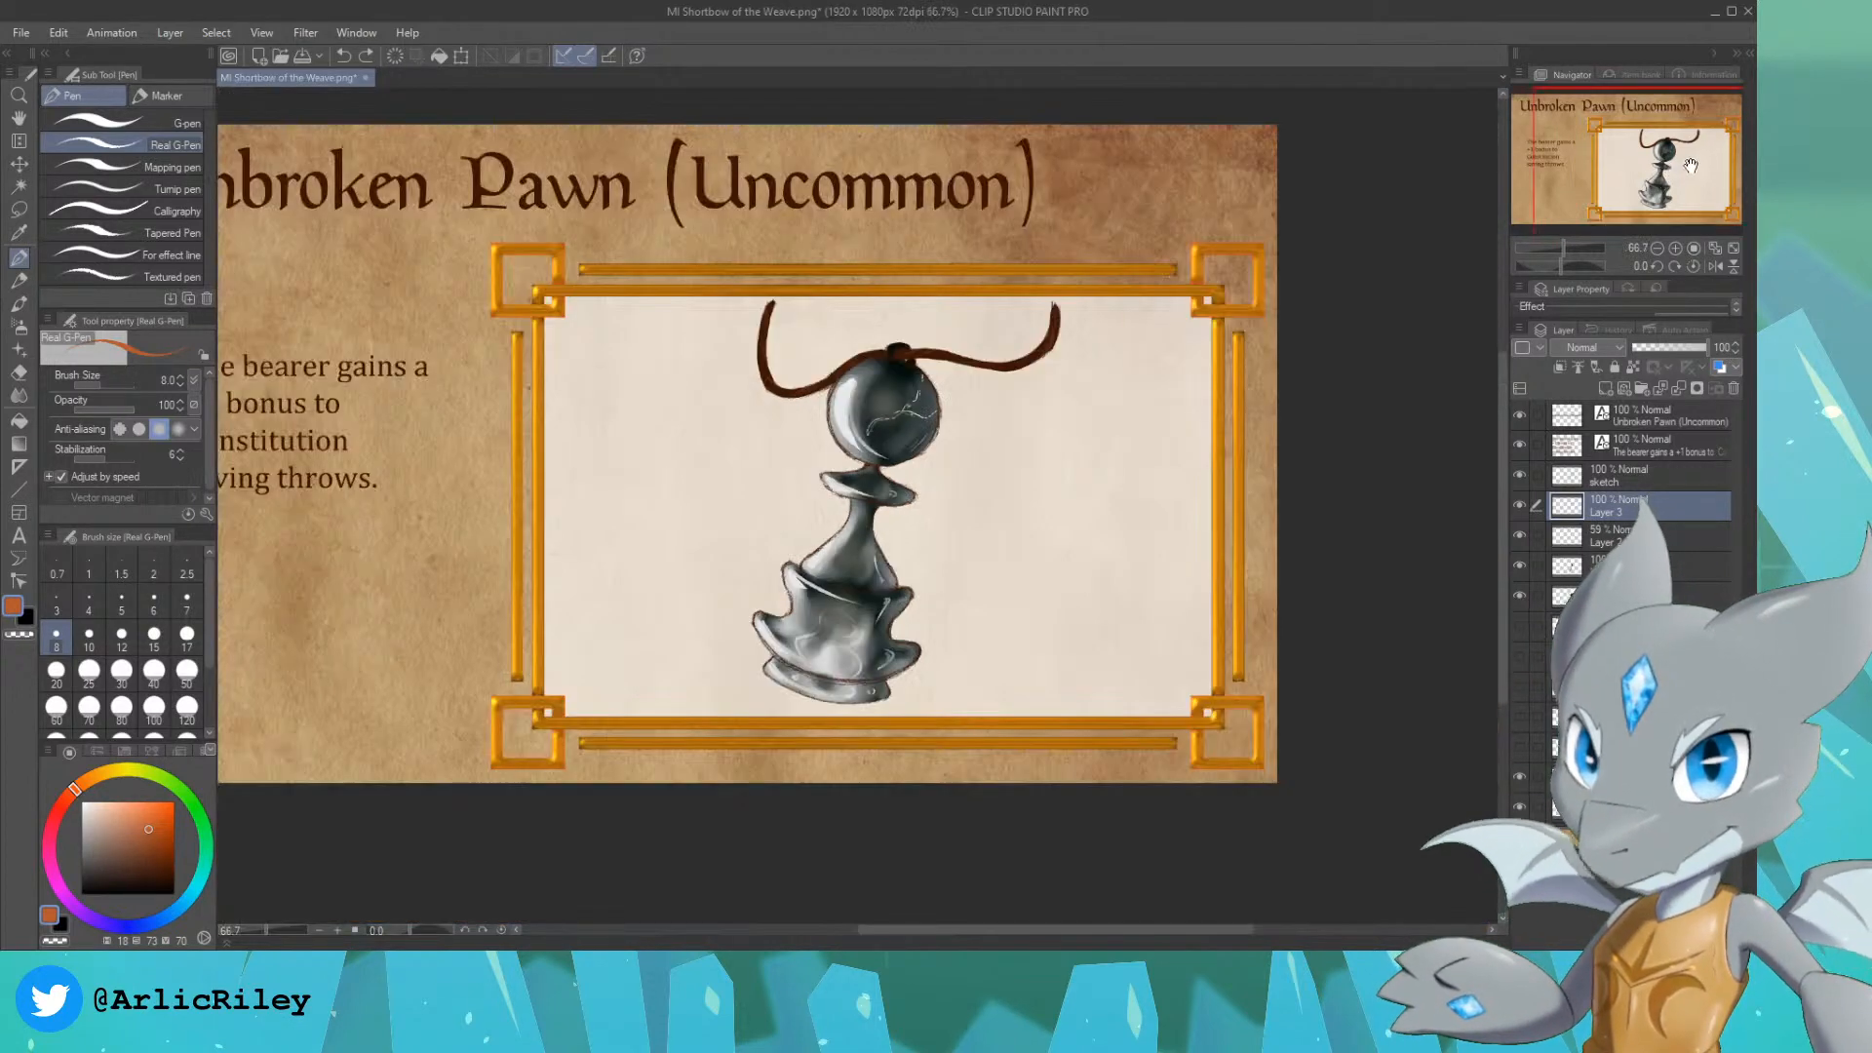
pyautogui.moveTo(1690, 166); pyautogui.dragTo(1631, 157)
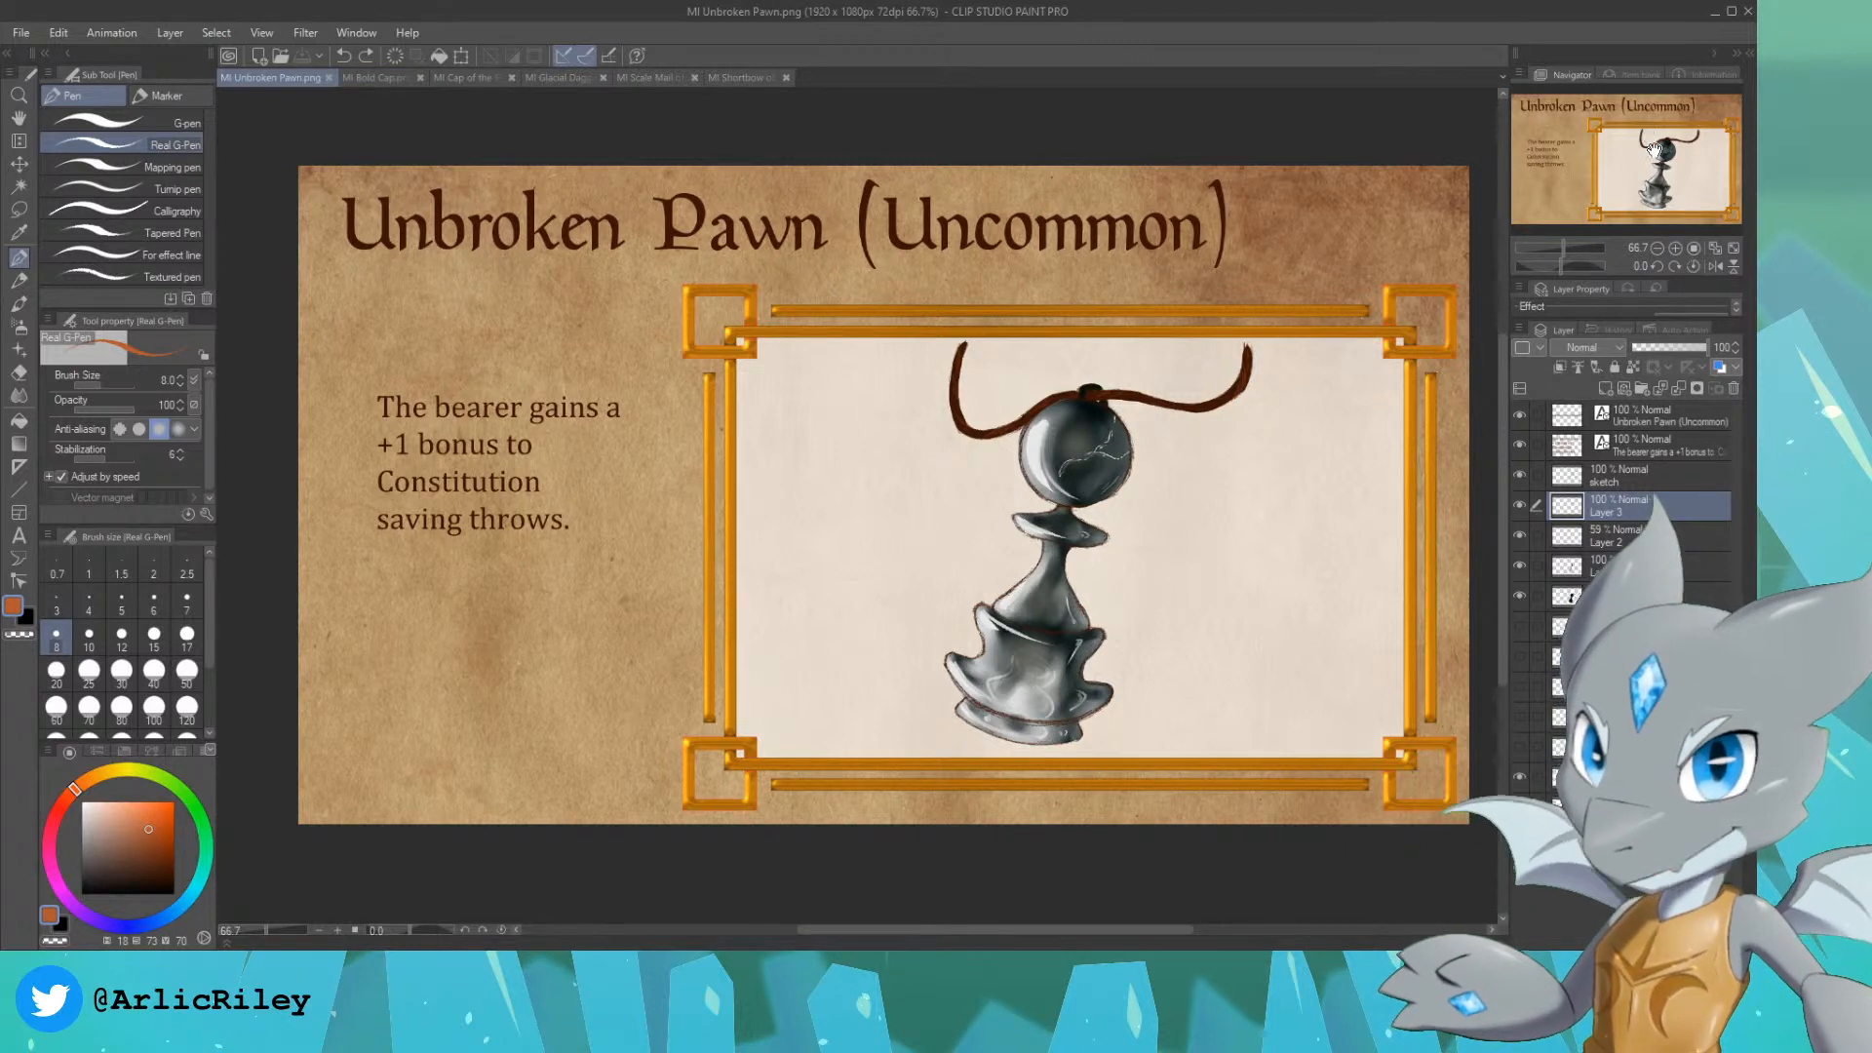
pyautogui.moveTo(1295, 99)
pyautogui.mouseDown()
pyautogui.moveTo(1293, 58)
pyautogui.moveTo(1290, 109)
pyautogui.mouseUp()
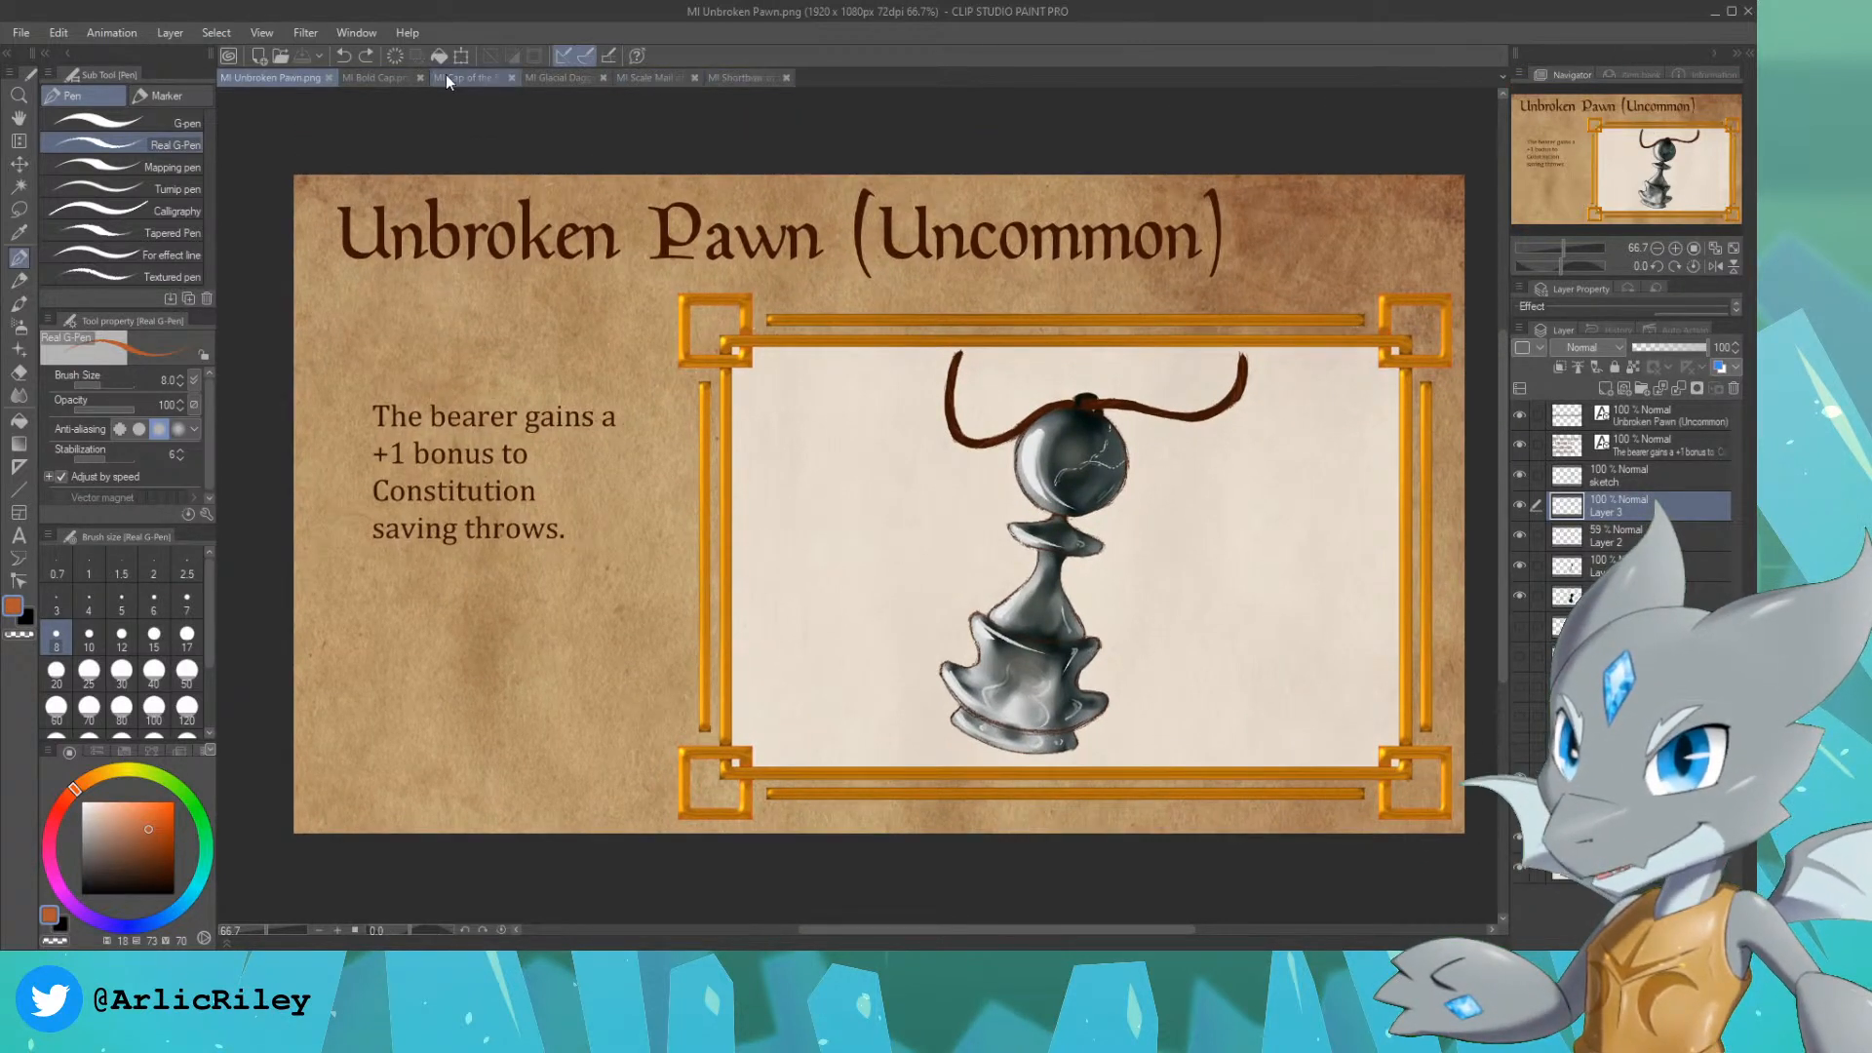
# Step: Review the Bold Cap, Glacial Dagger, Cap of the Fortune Teller and Scale Mail of the Night cards
pyautogui.click(378, 78)
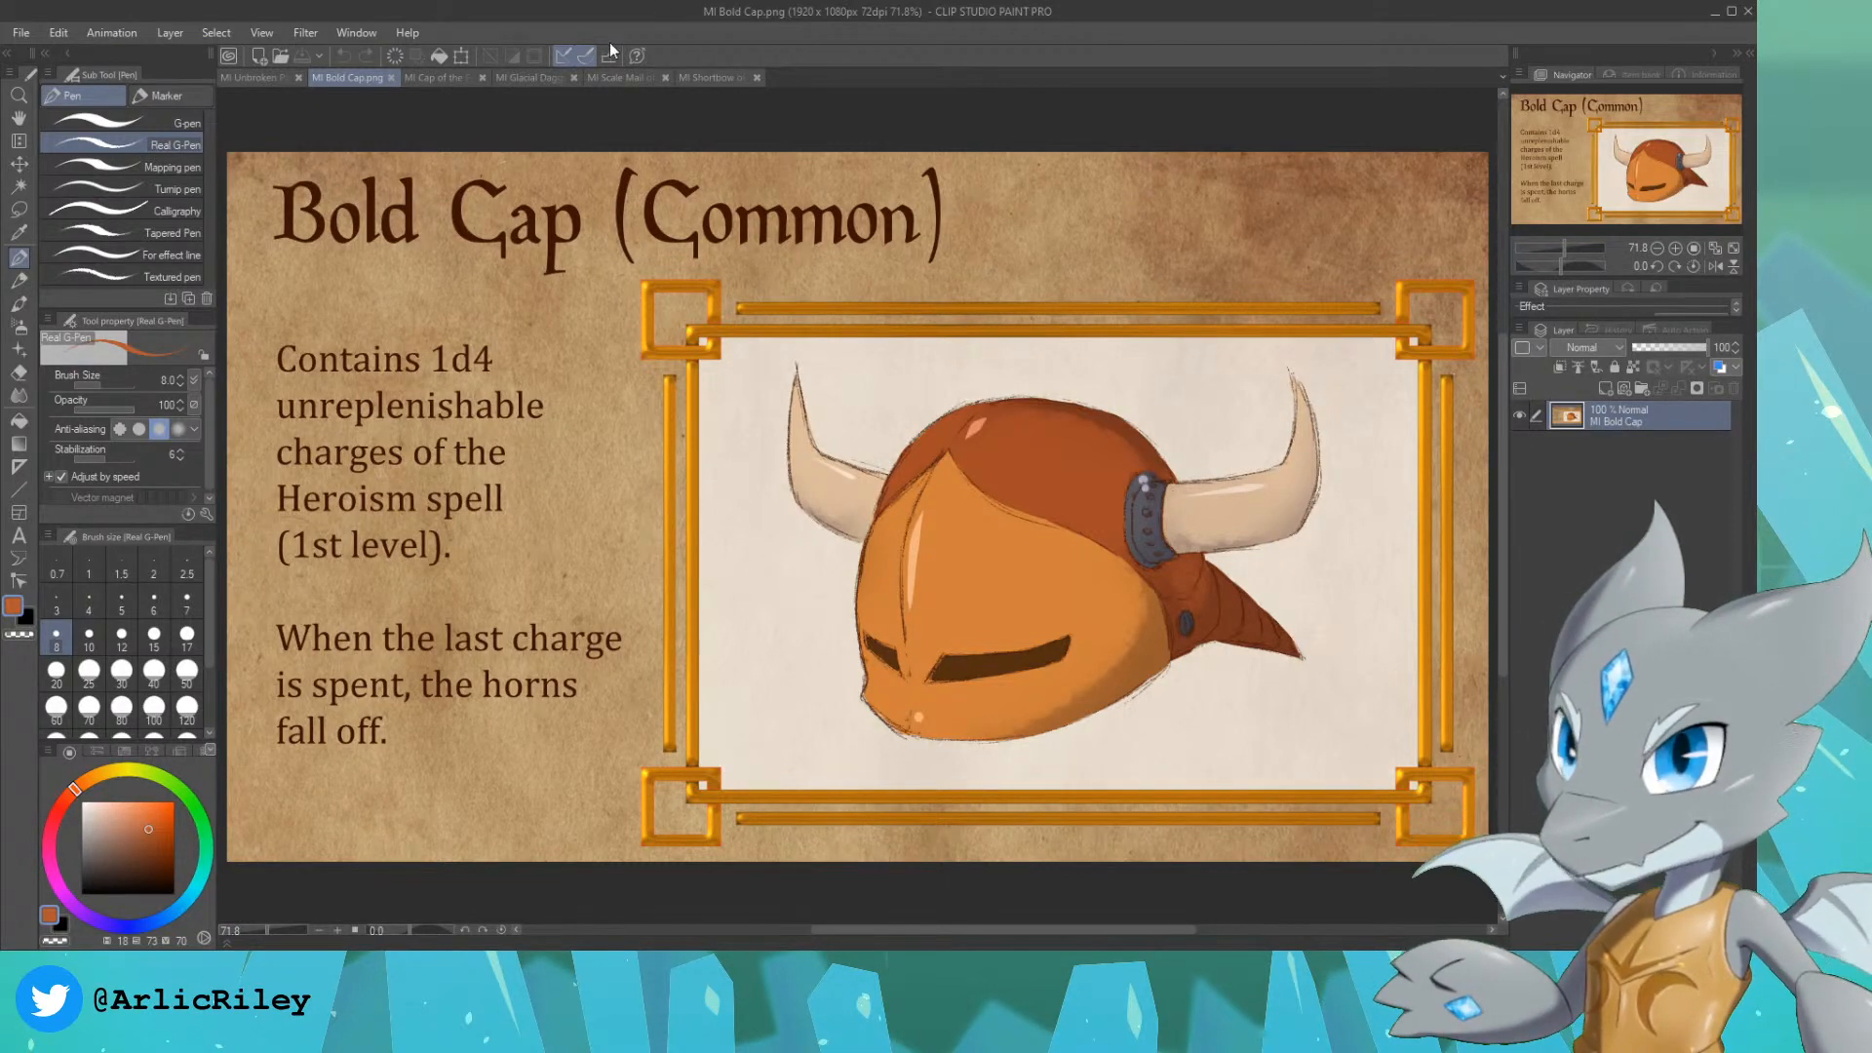
pyautogui.click(537, 75)
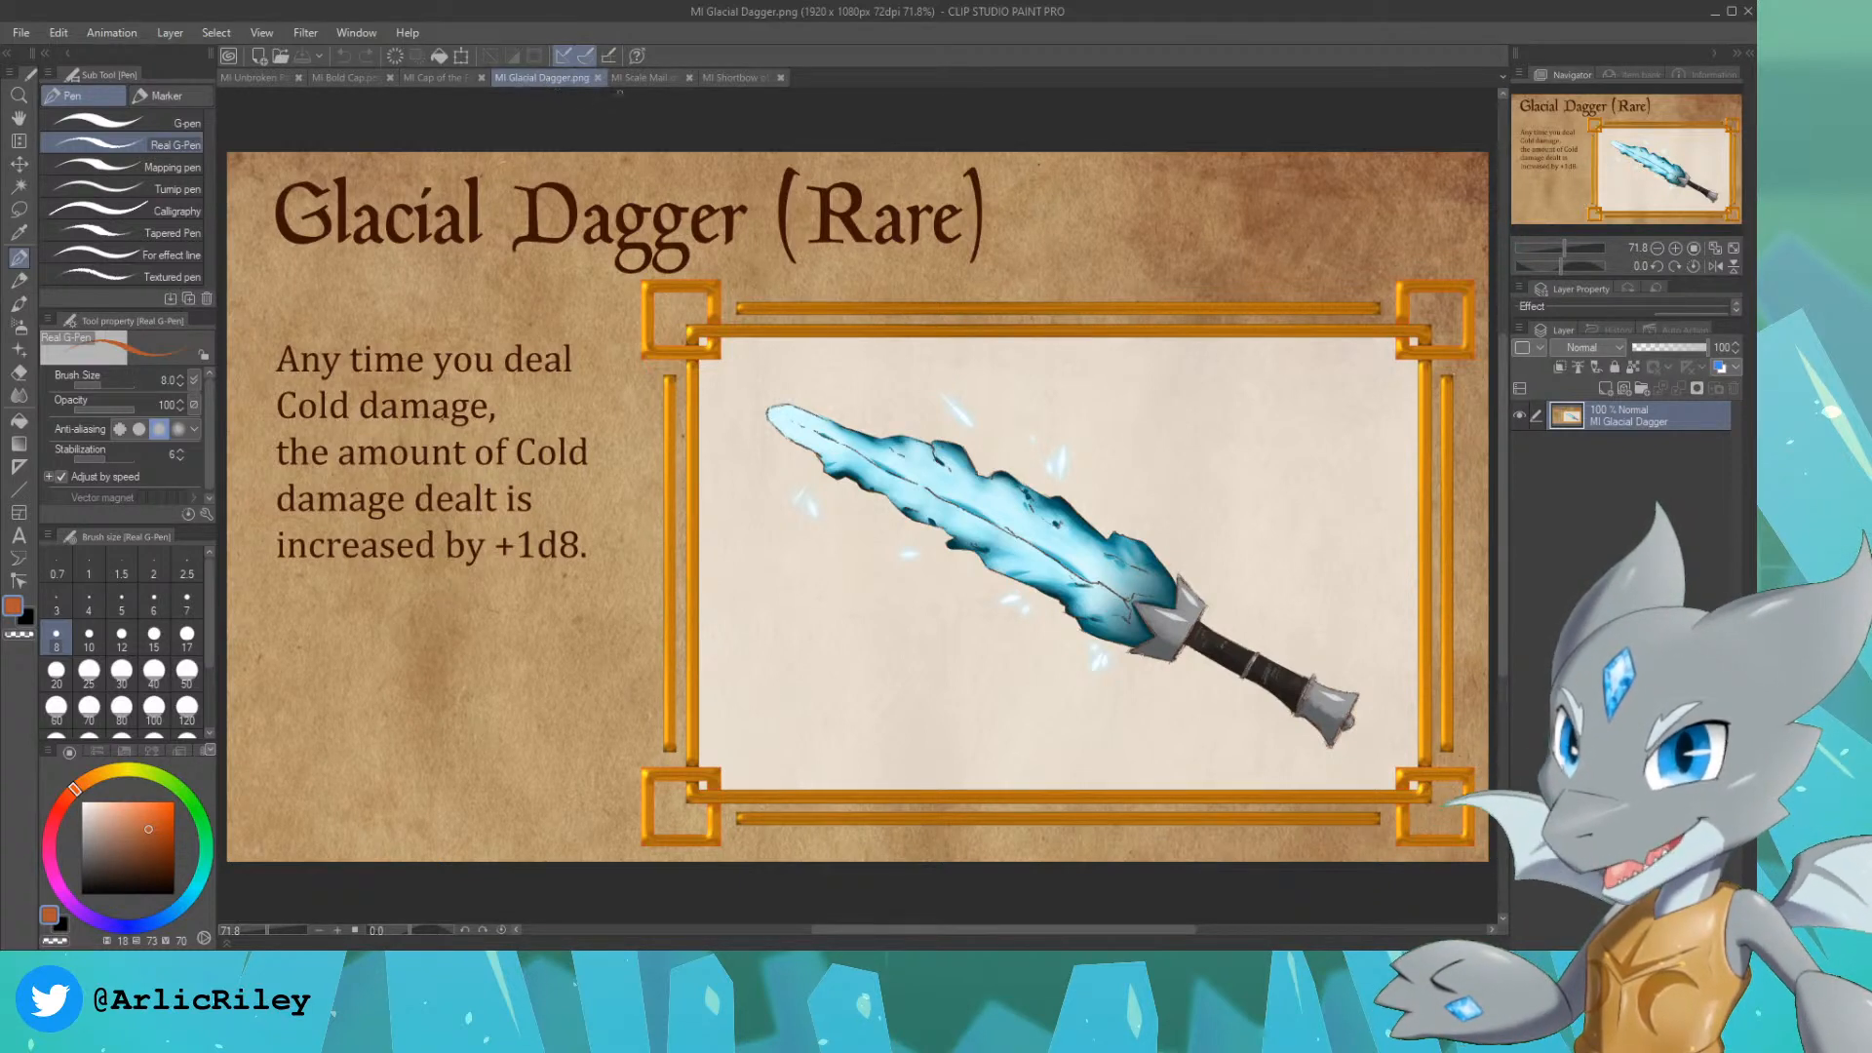
pyautogui.click(431, 82)
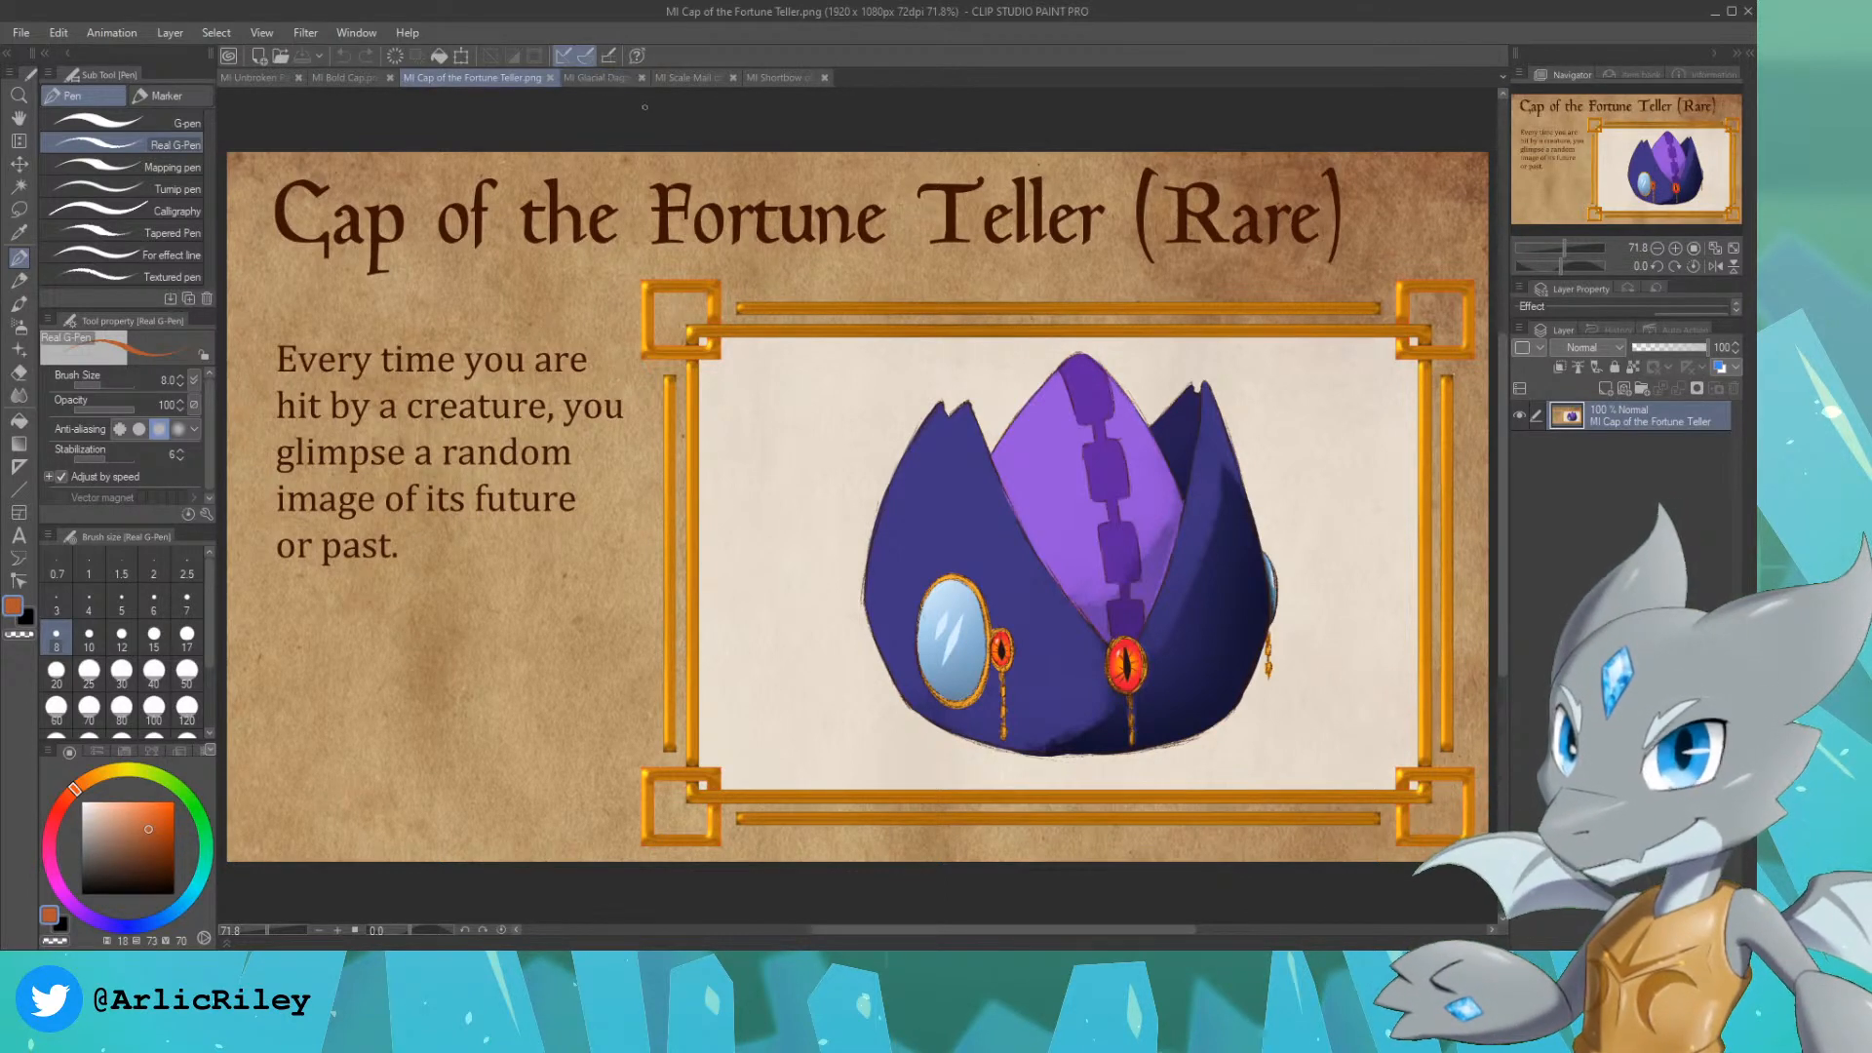
pyautogui.click(690, 79)
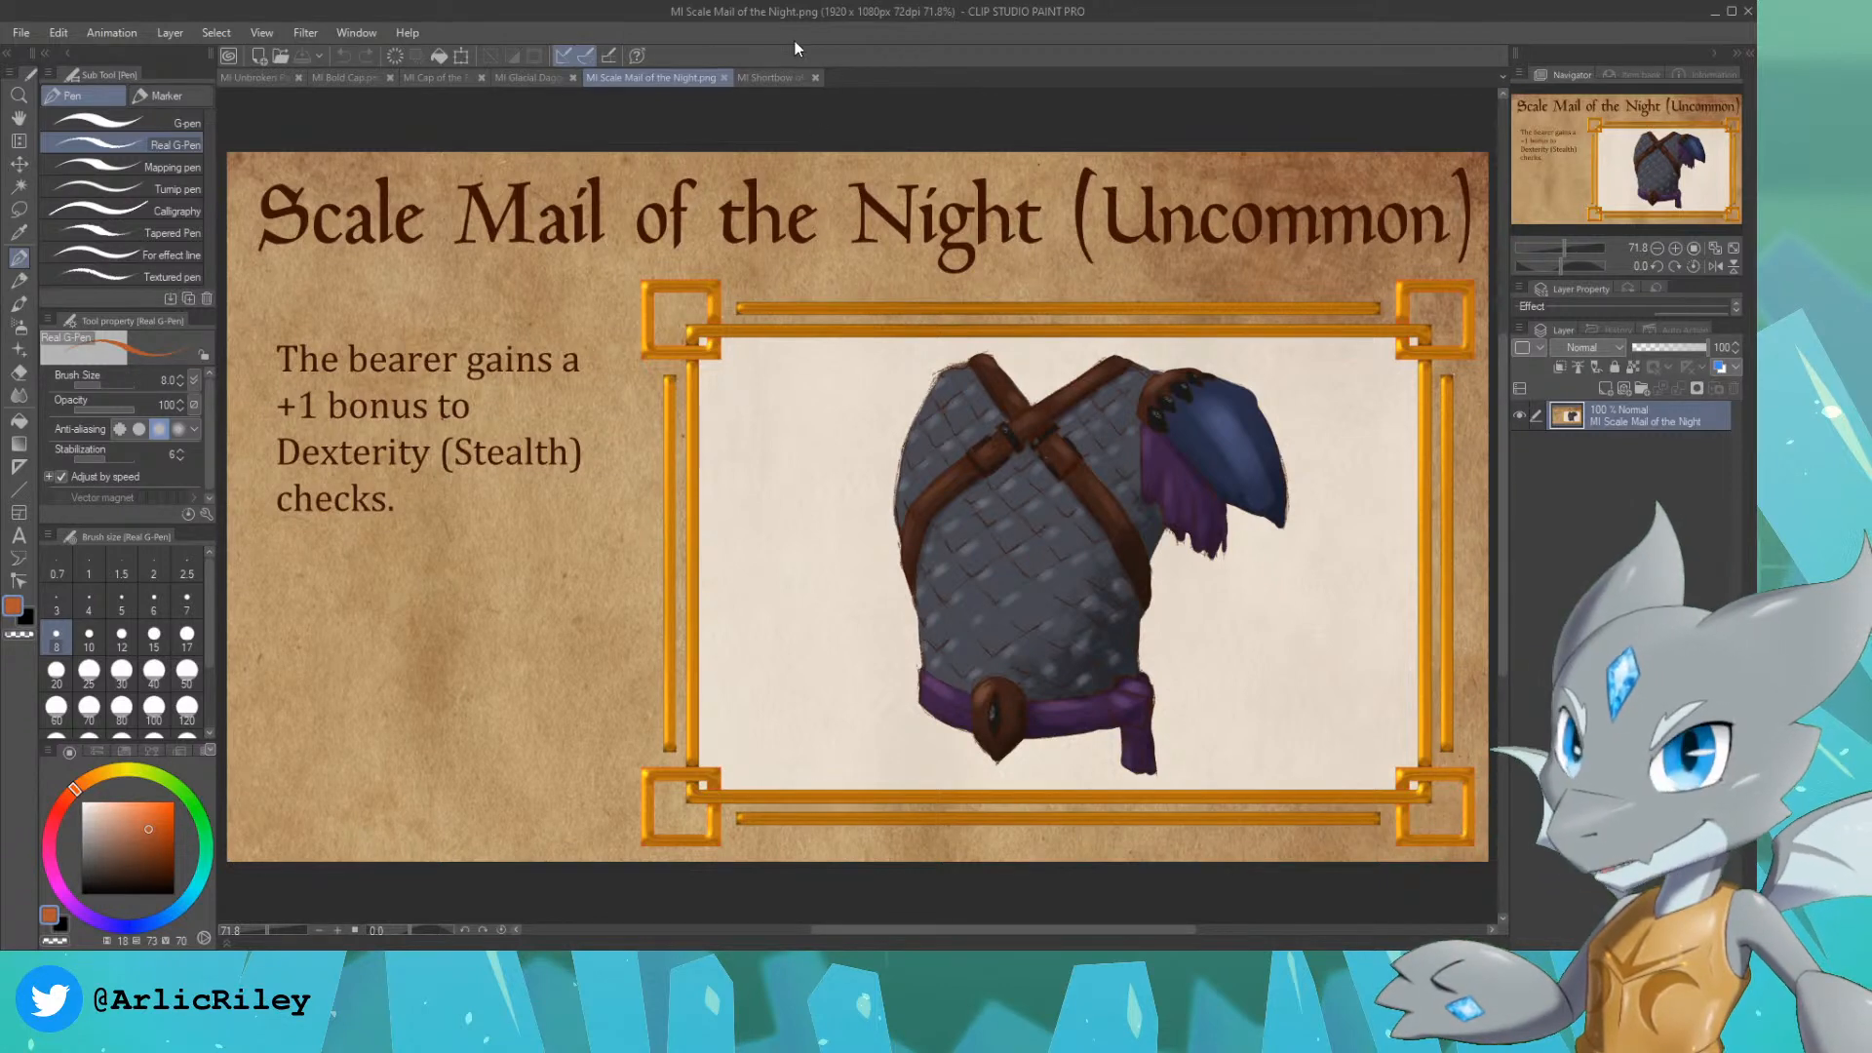
# Step: Review the Shortbow of the Weave, Unbroken Pawn, Cap of the Fortune Teller, Glacial Dagger, Bold Cap and Scale Mail of the Night cards
pyautogui.click(774, 78)
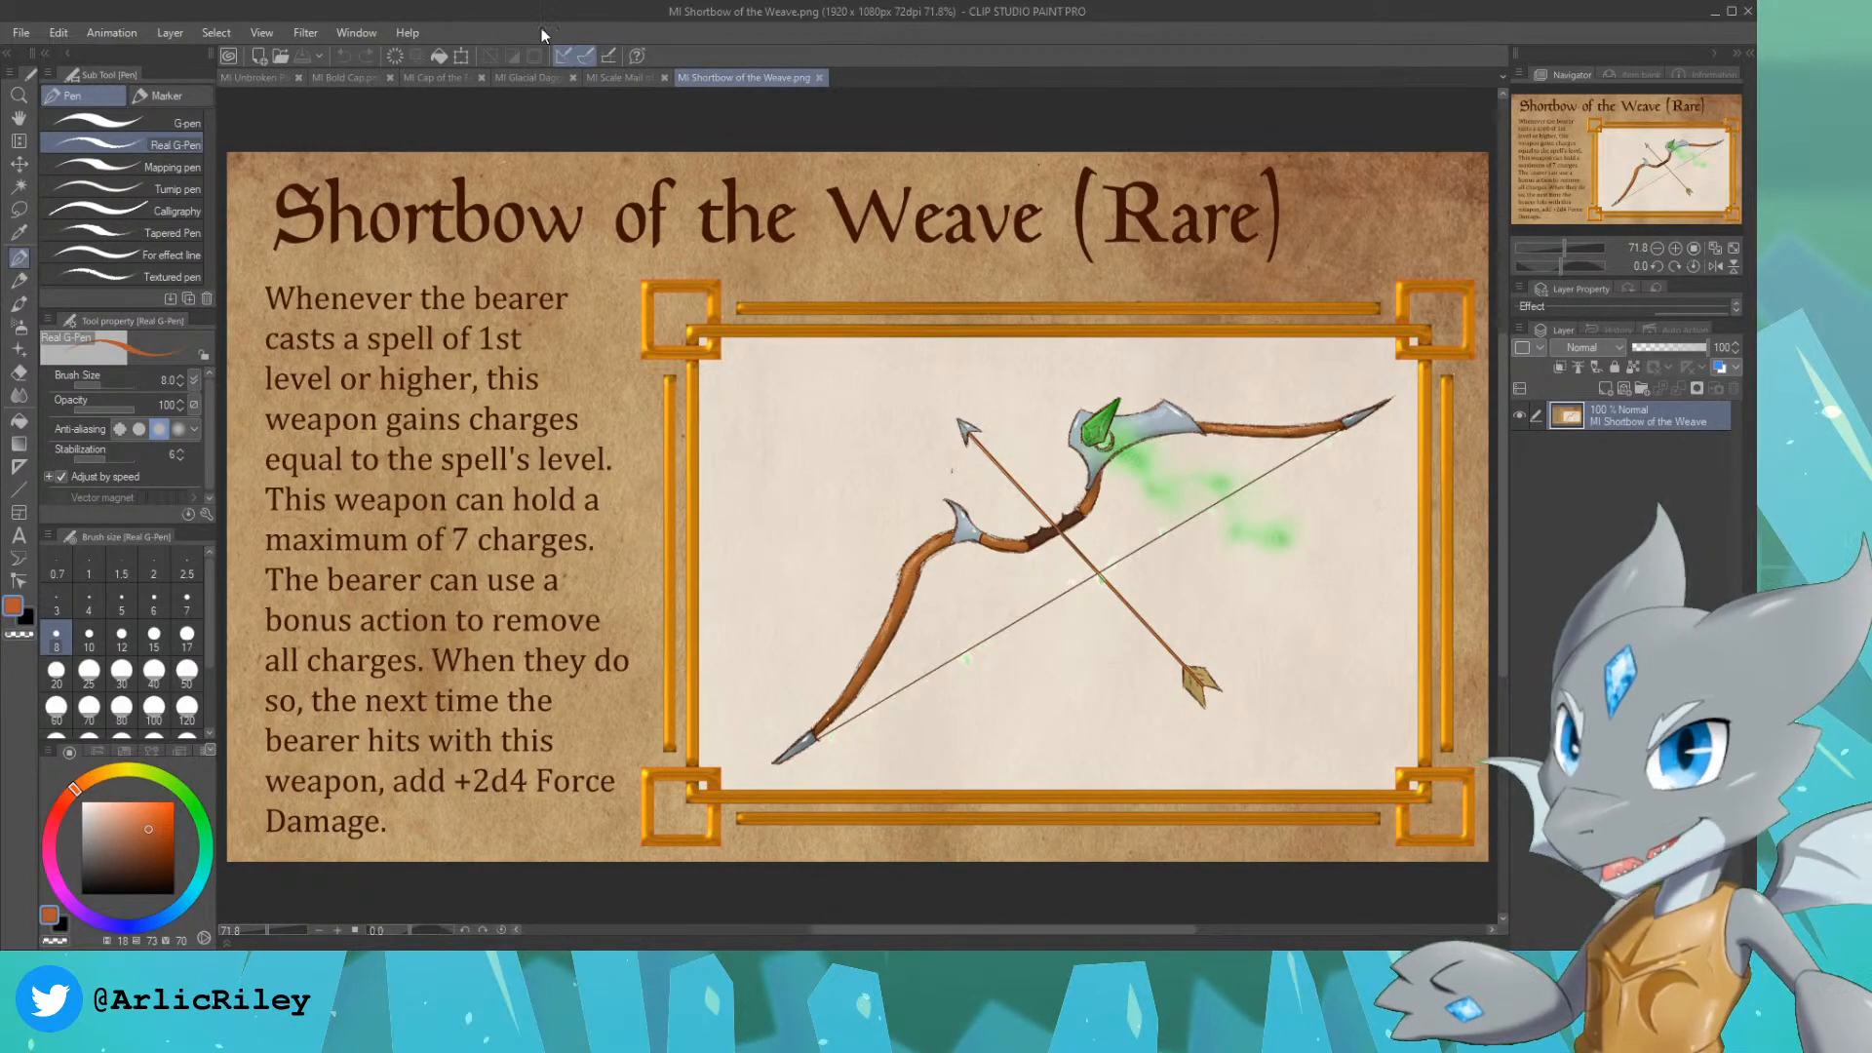
pyautogui.click(244, 85)
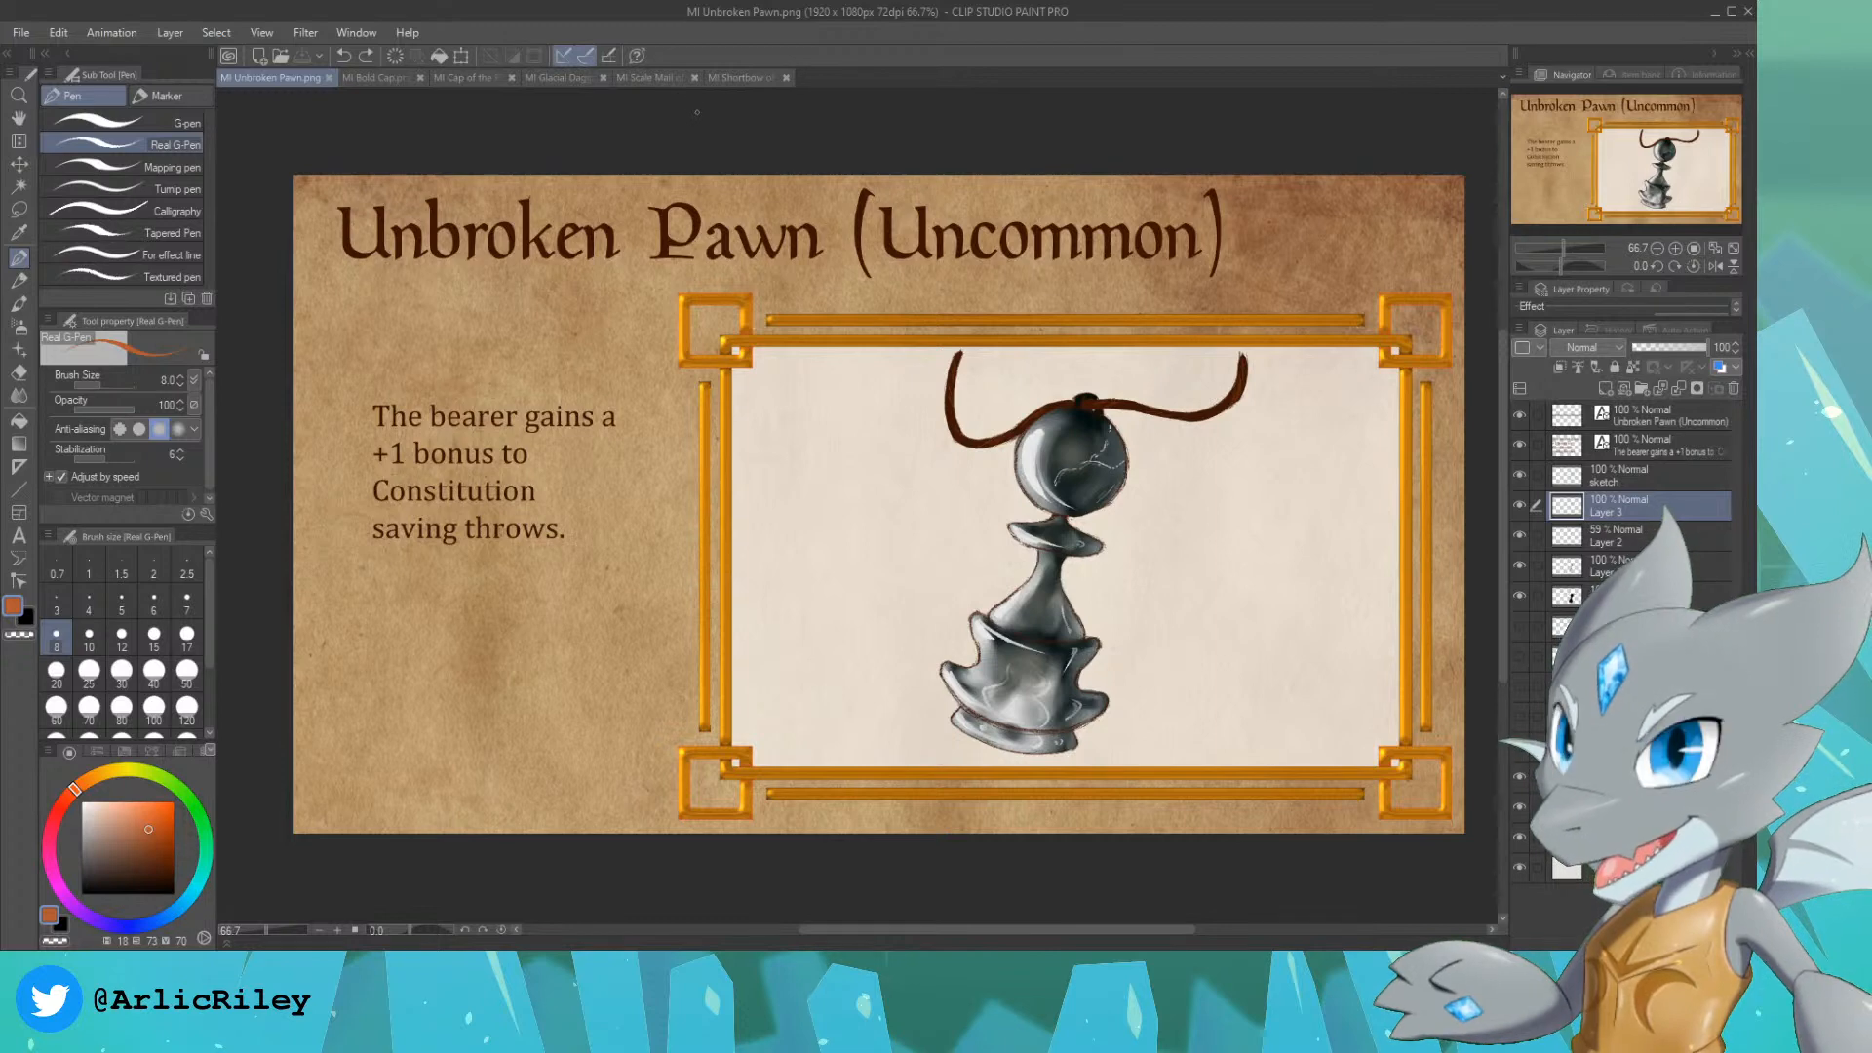
pyautogui.click(466, 78)
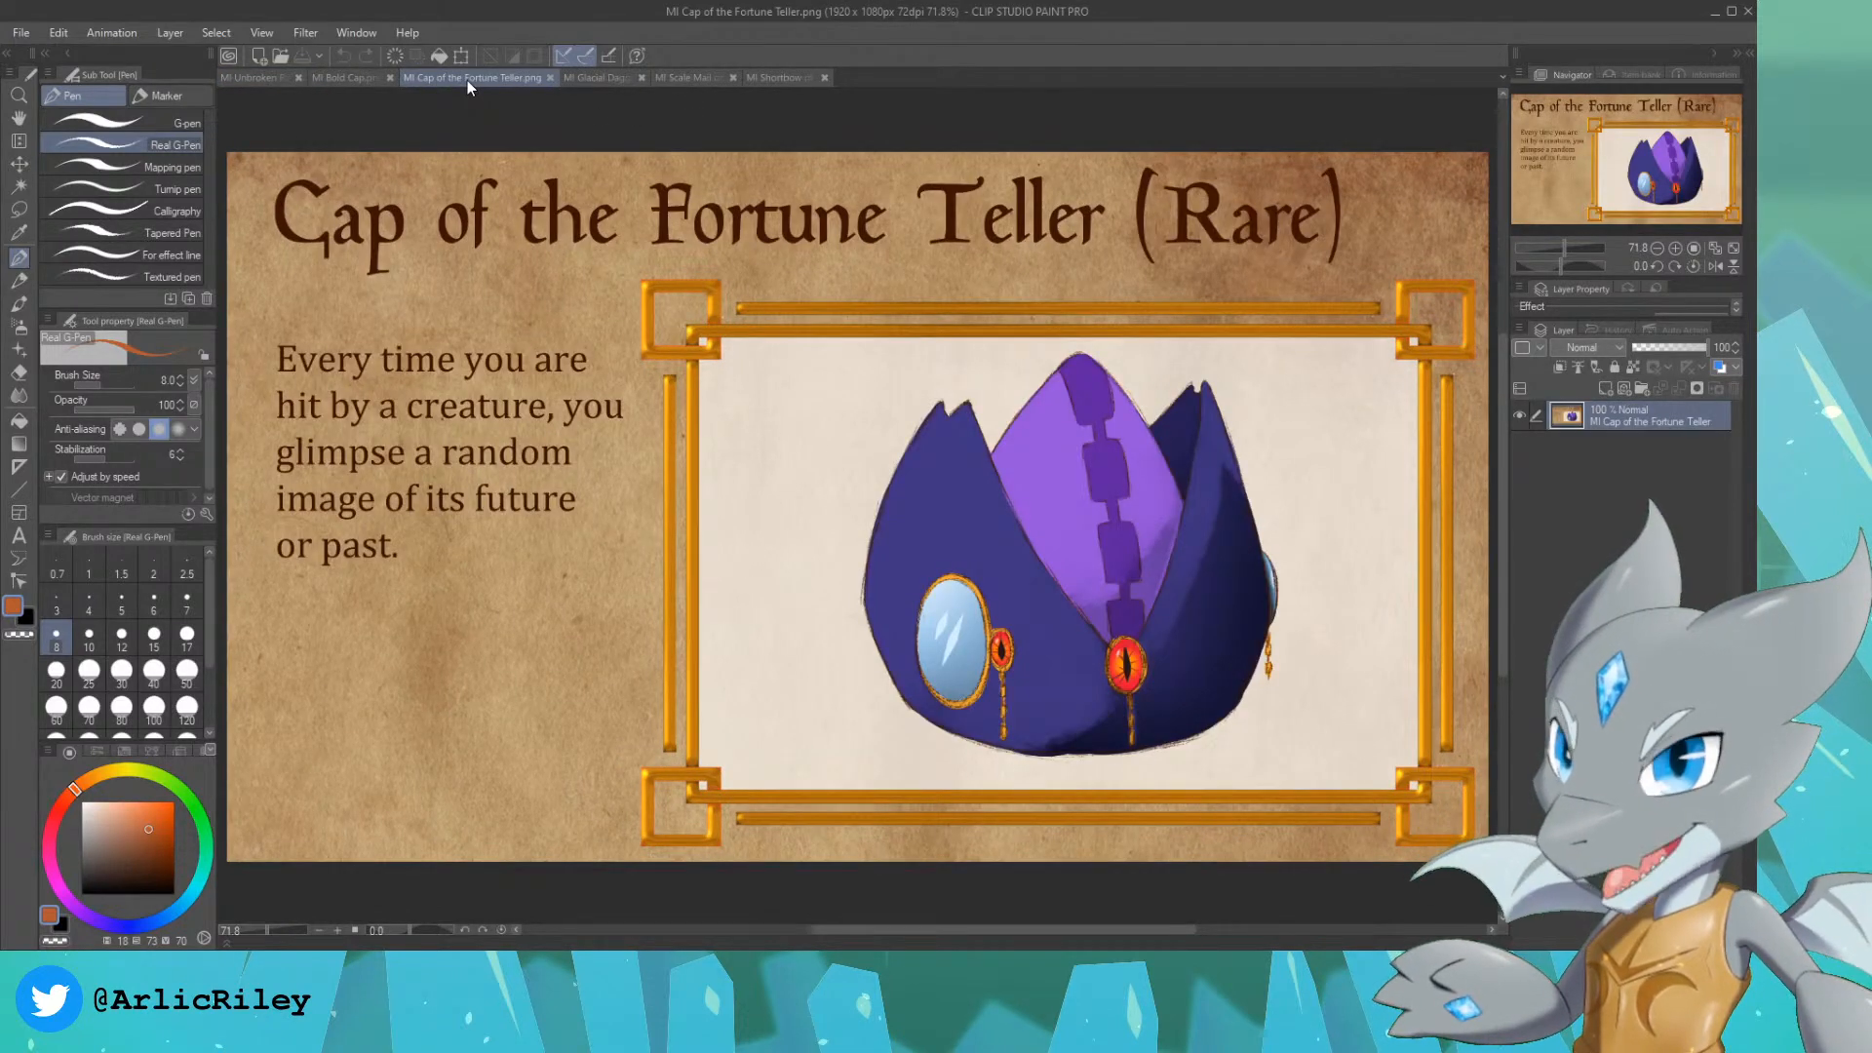
pyautogui.click(598, 80)
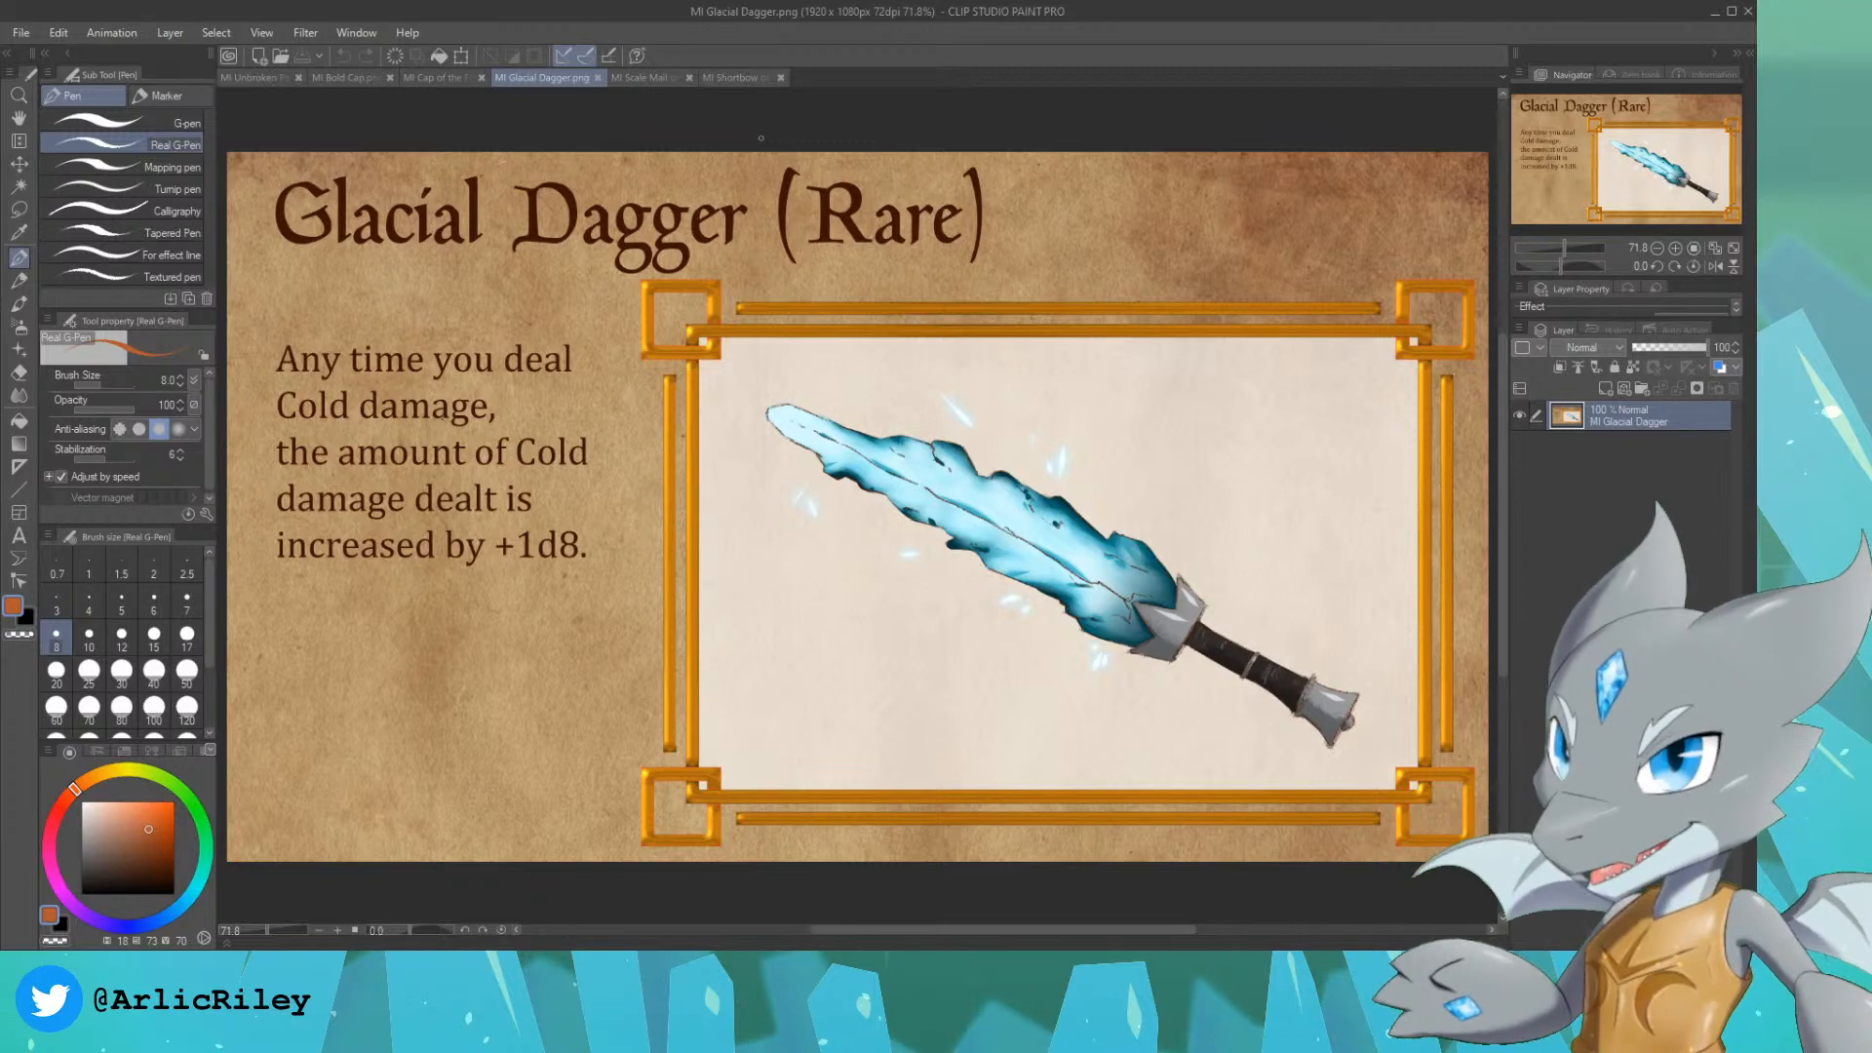
pyautogui.click(441, 82)
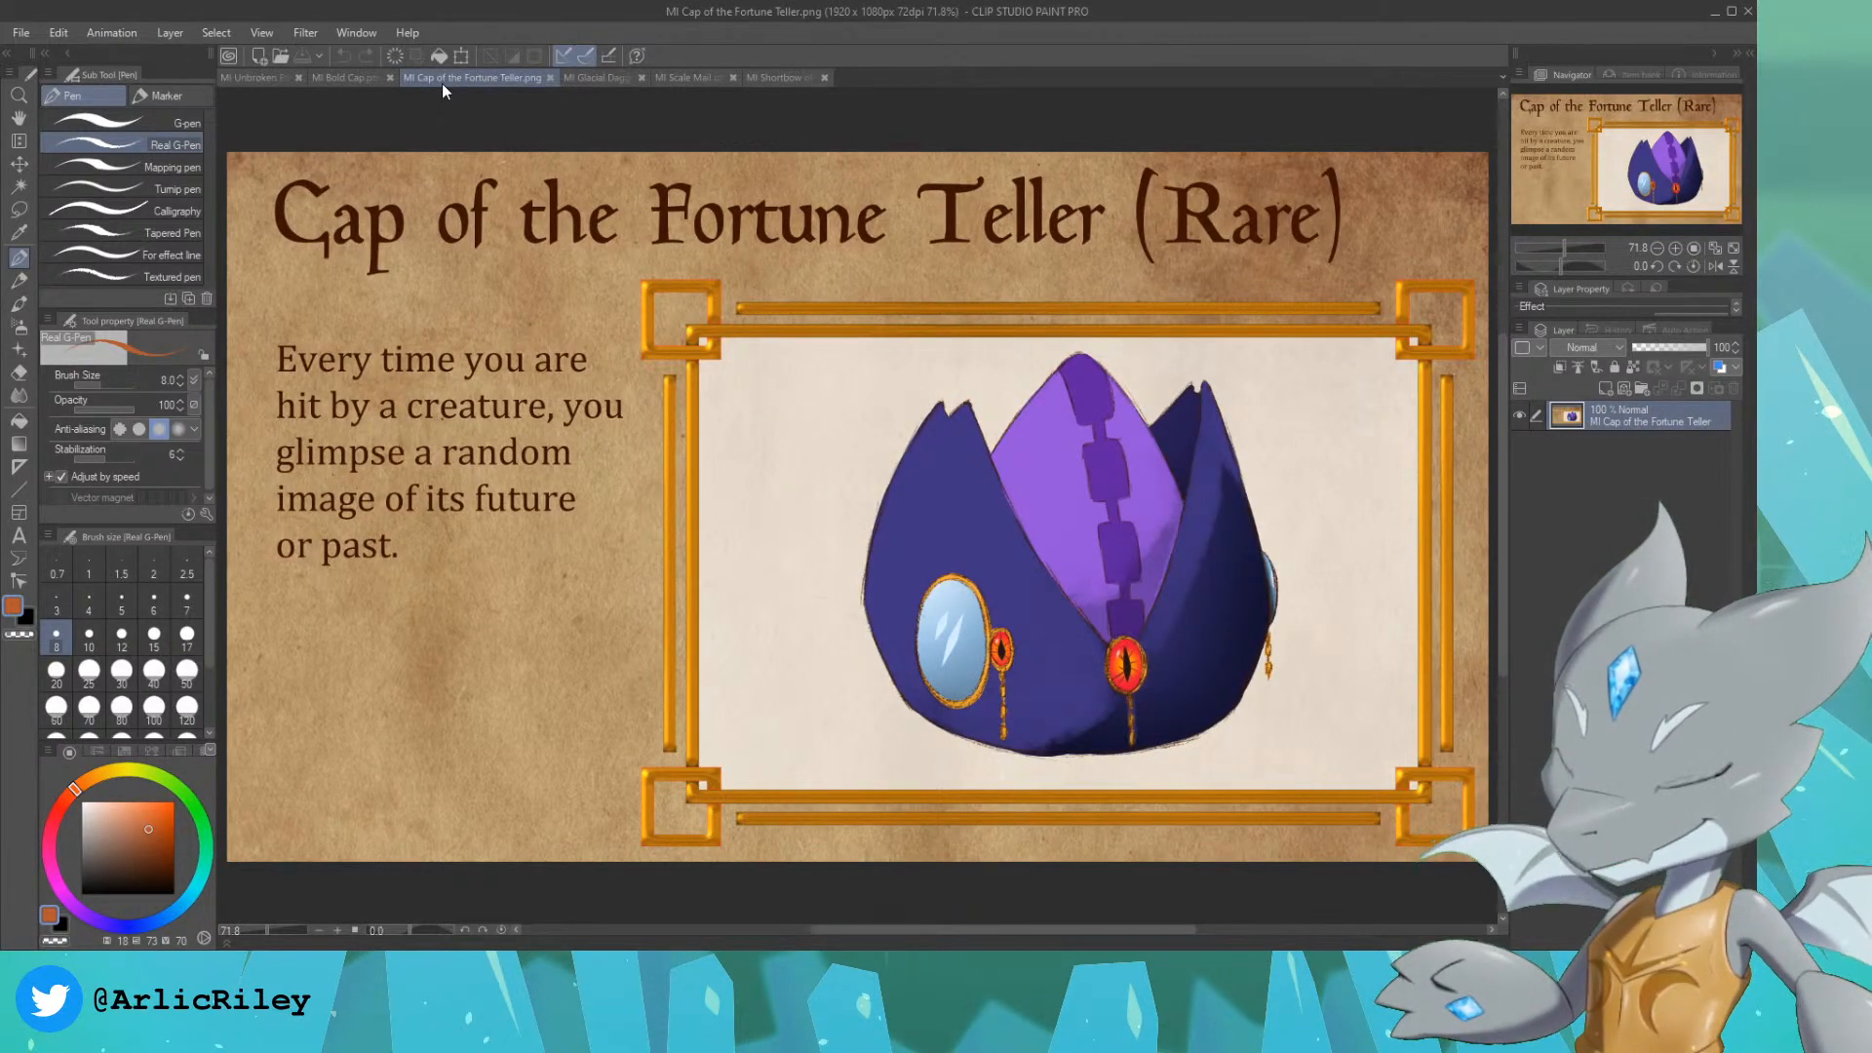
pyautogui.click(353, 82)
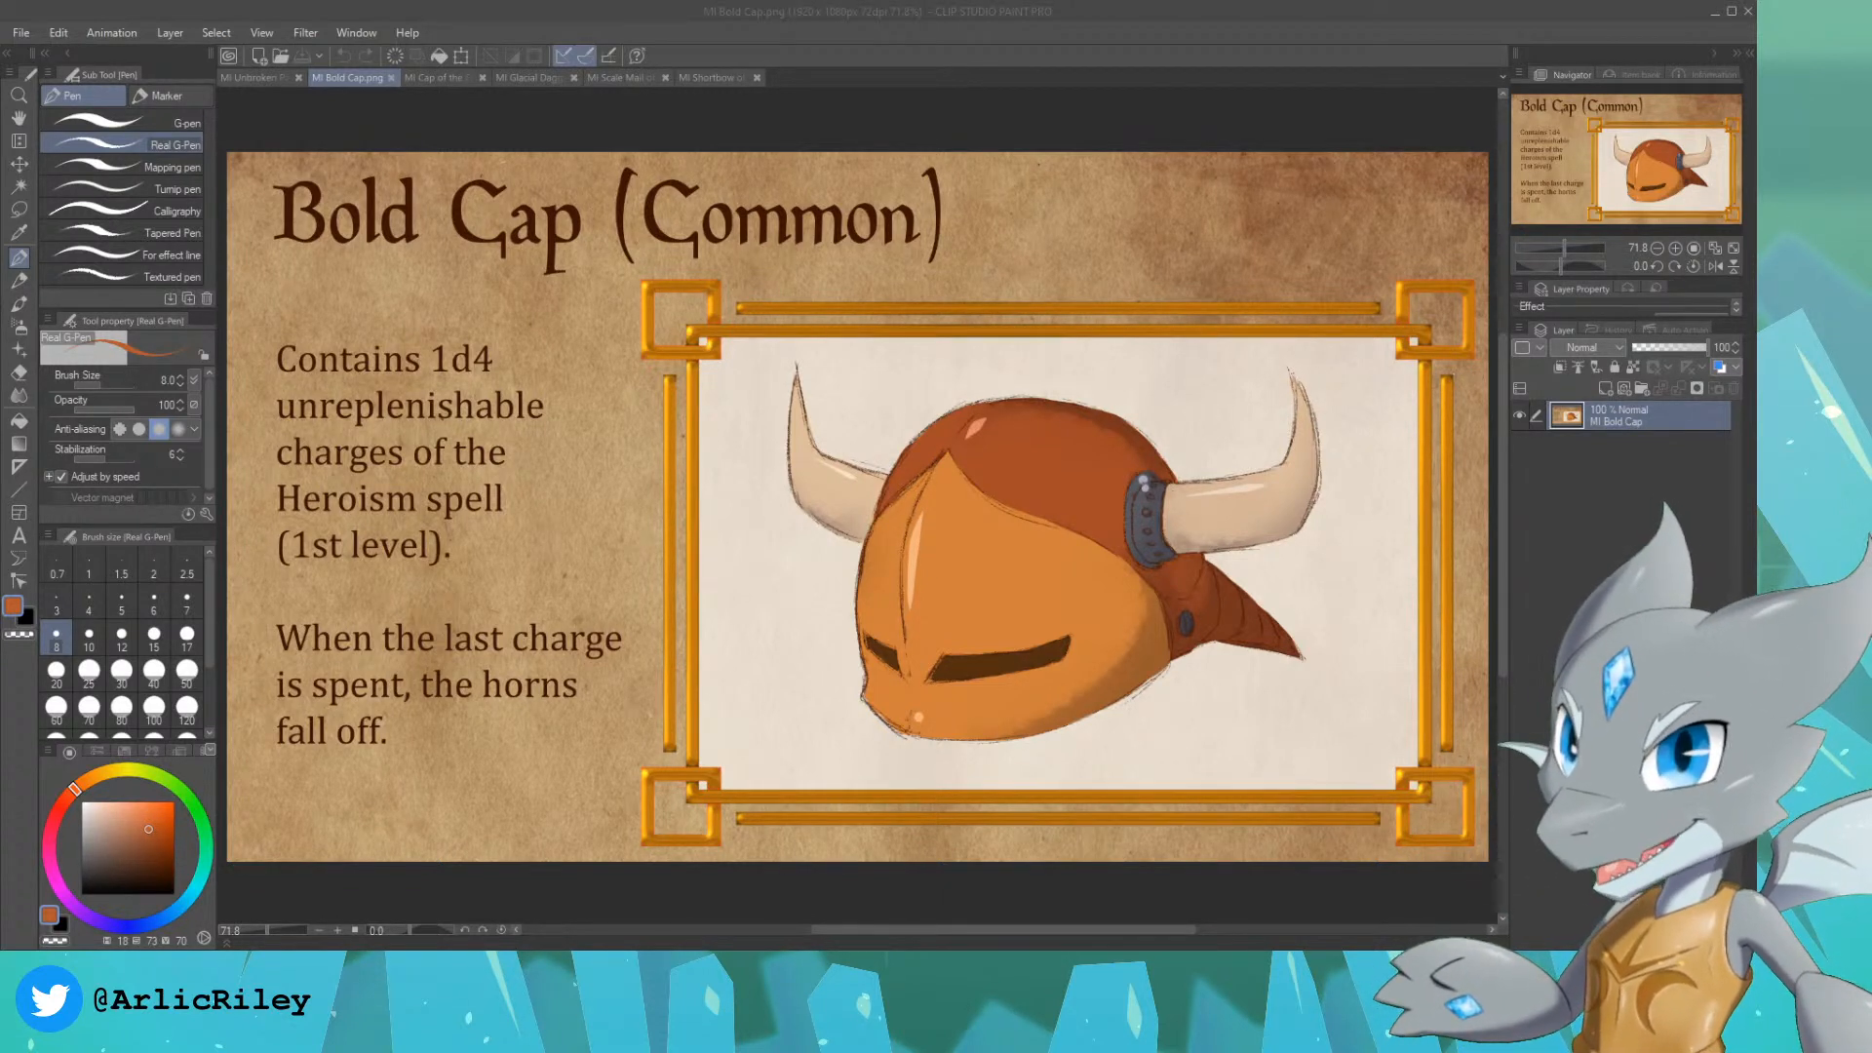
pyautogui.click(881, 10)
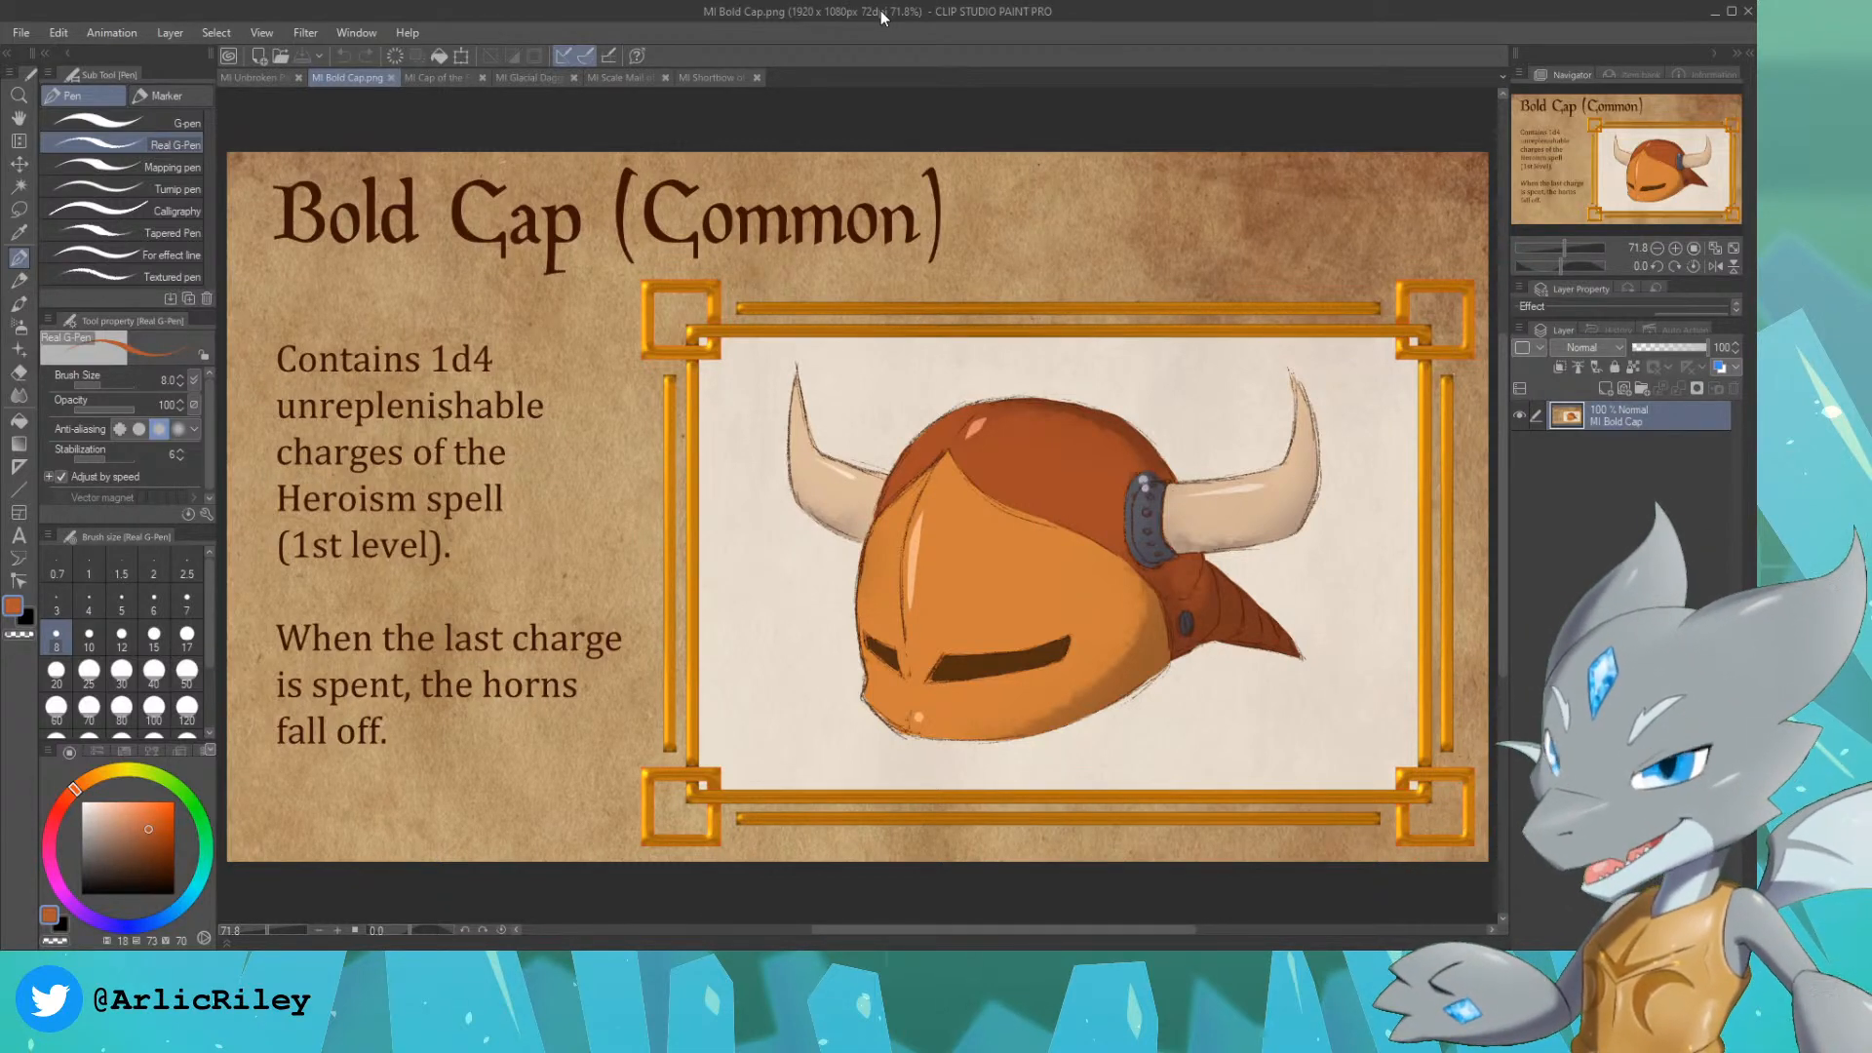
pyautogui.click(718, 73)
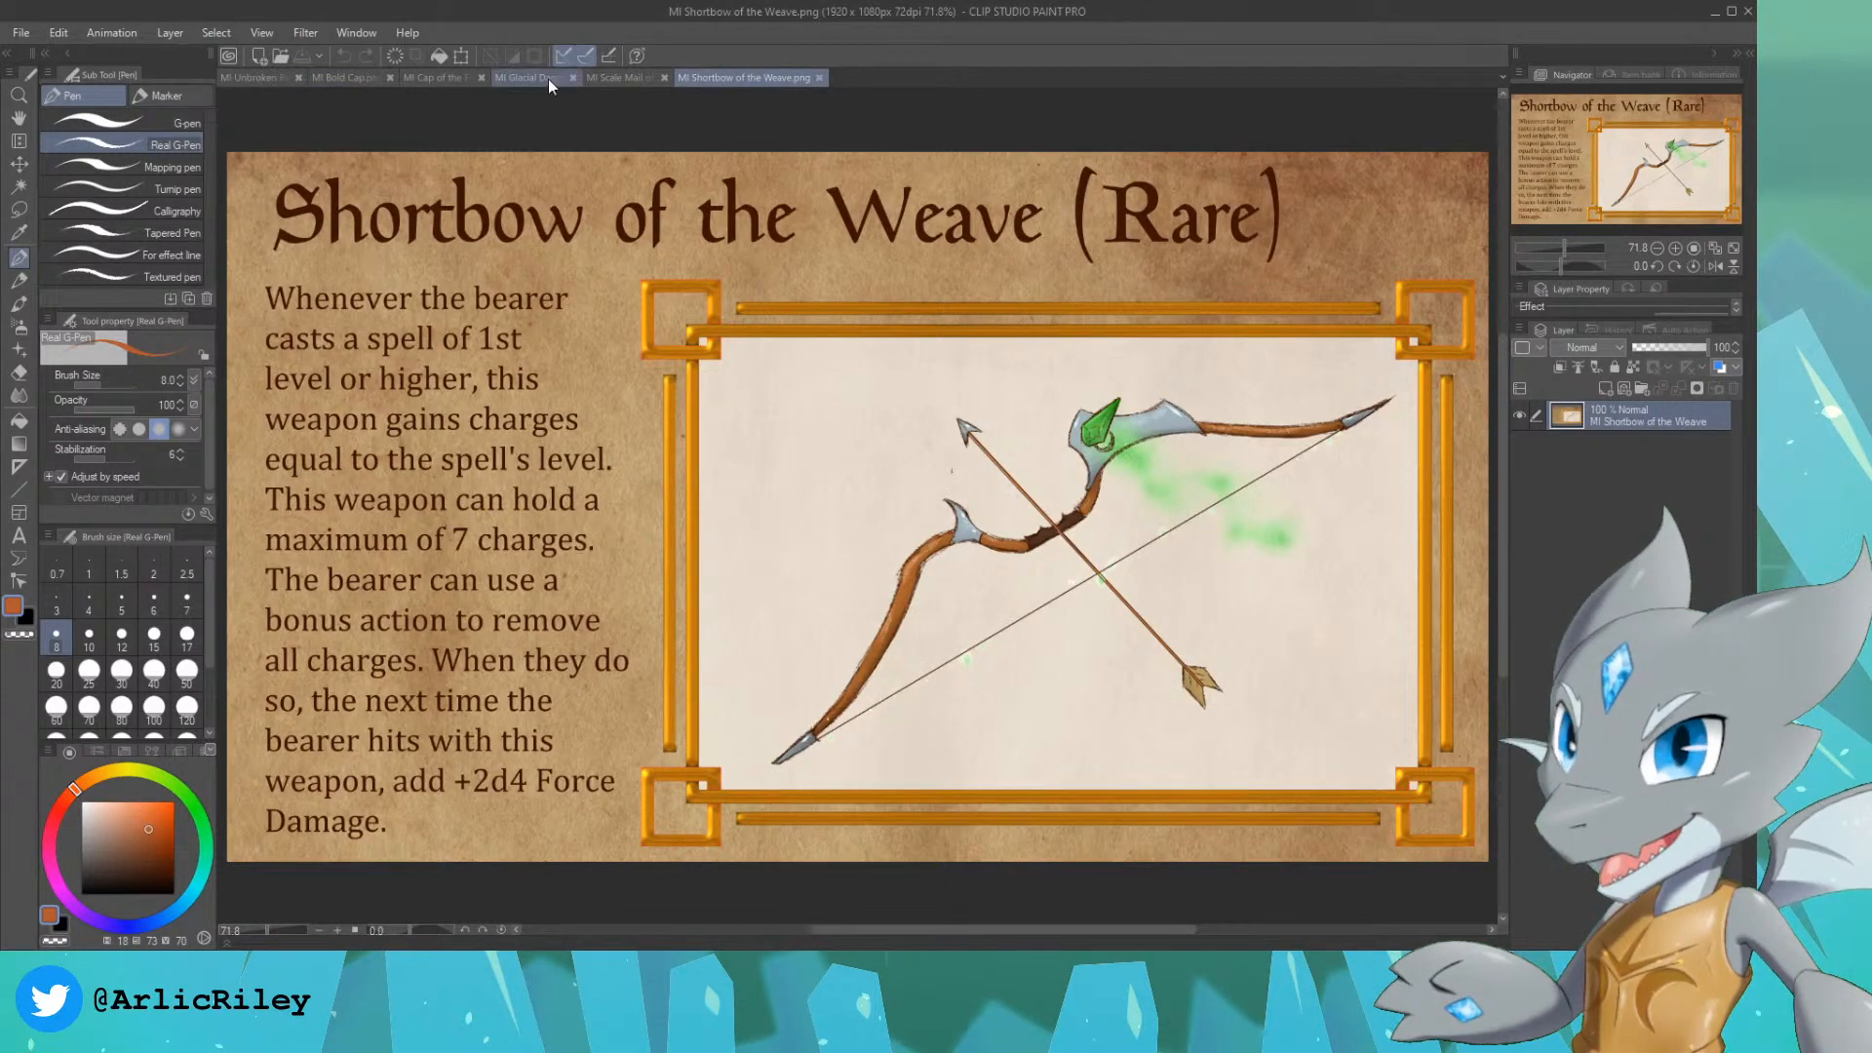
pyautogui.click(629, 77)
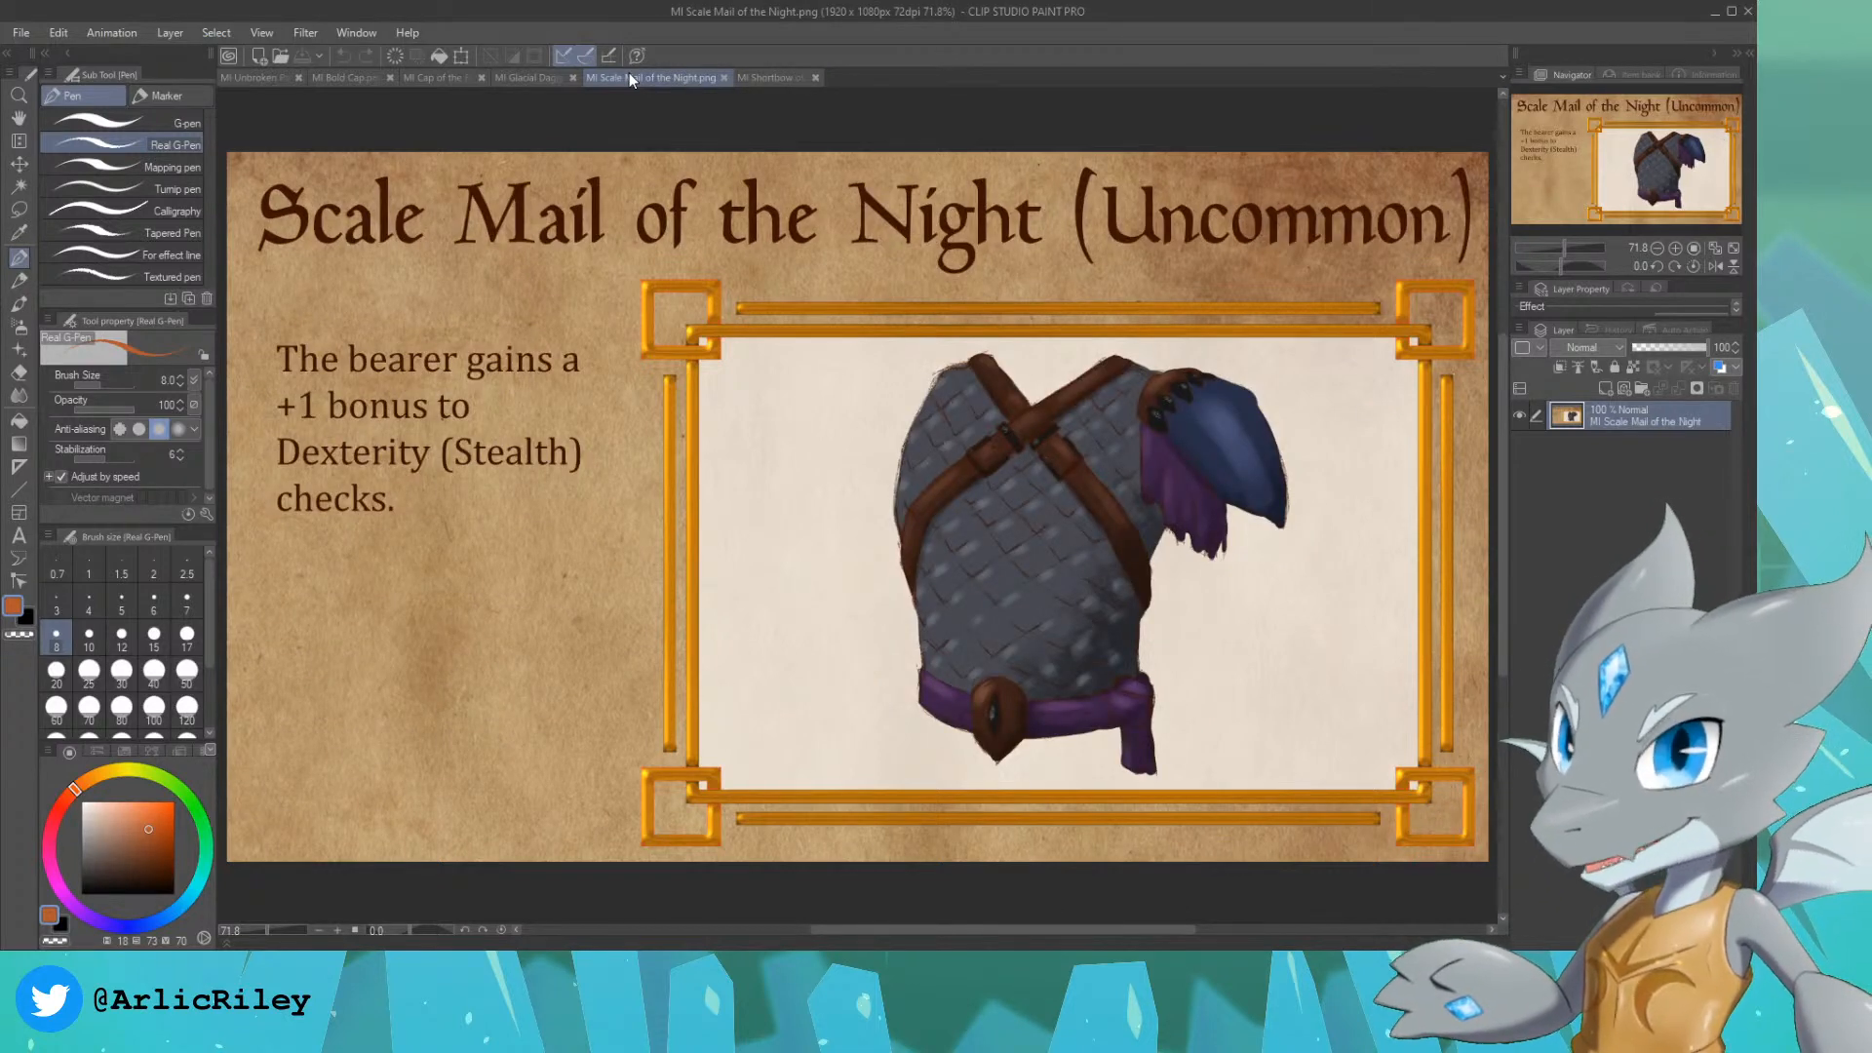